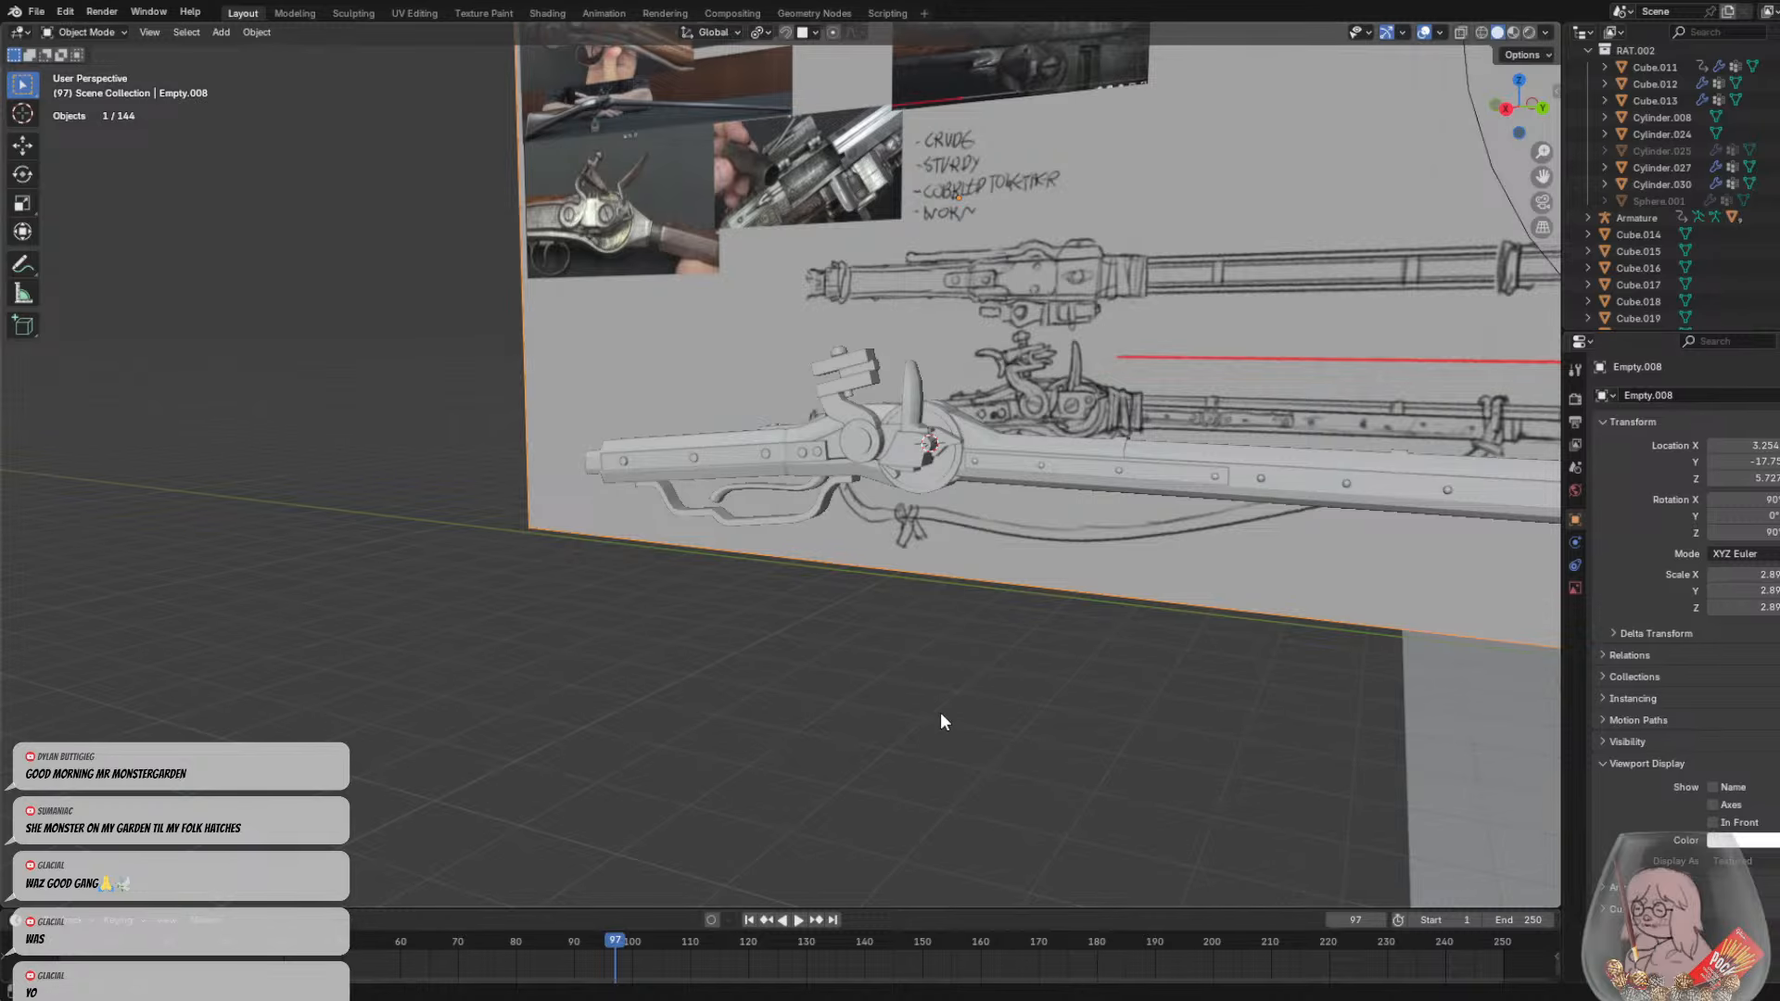
# Examine the musket's individual parts from several angles, including the stock, riveted plates, trigger guard, lock and flint clamp
pyautogui.moveTo(941, 714); pyautogui.dragTo(1096, 756, button='middle')
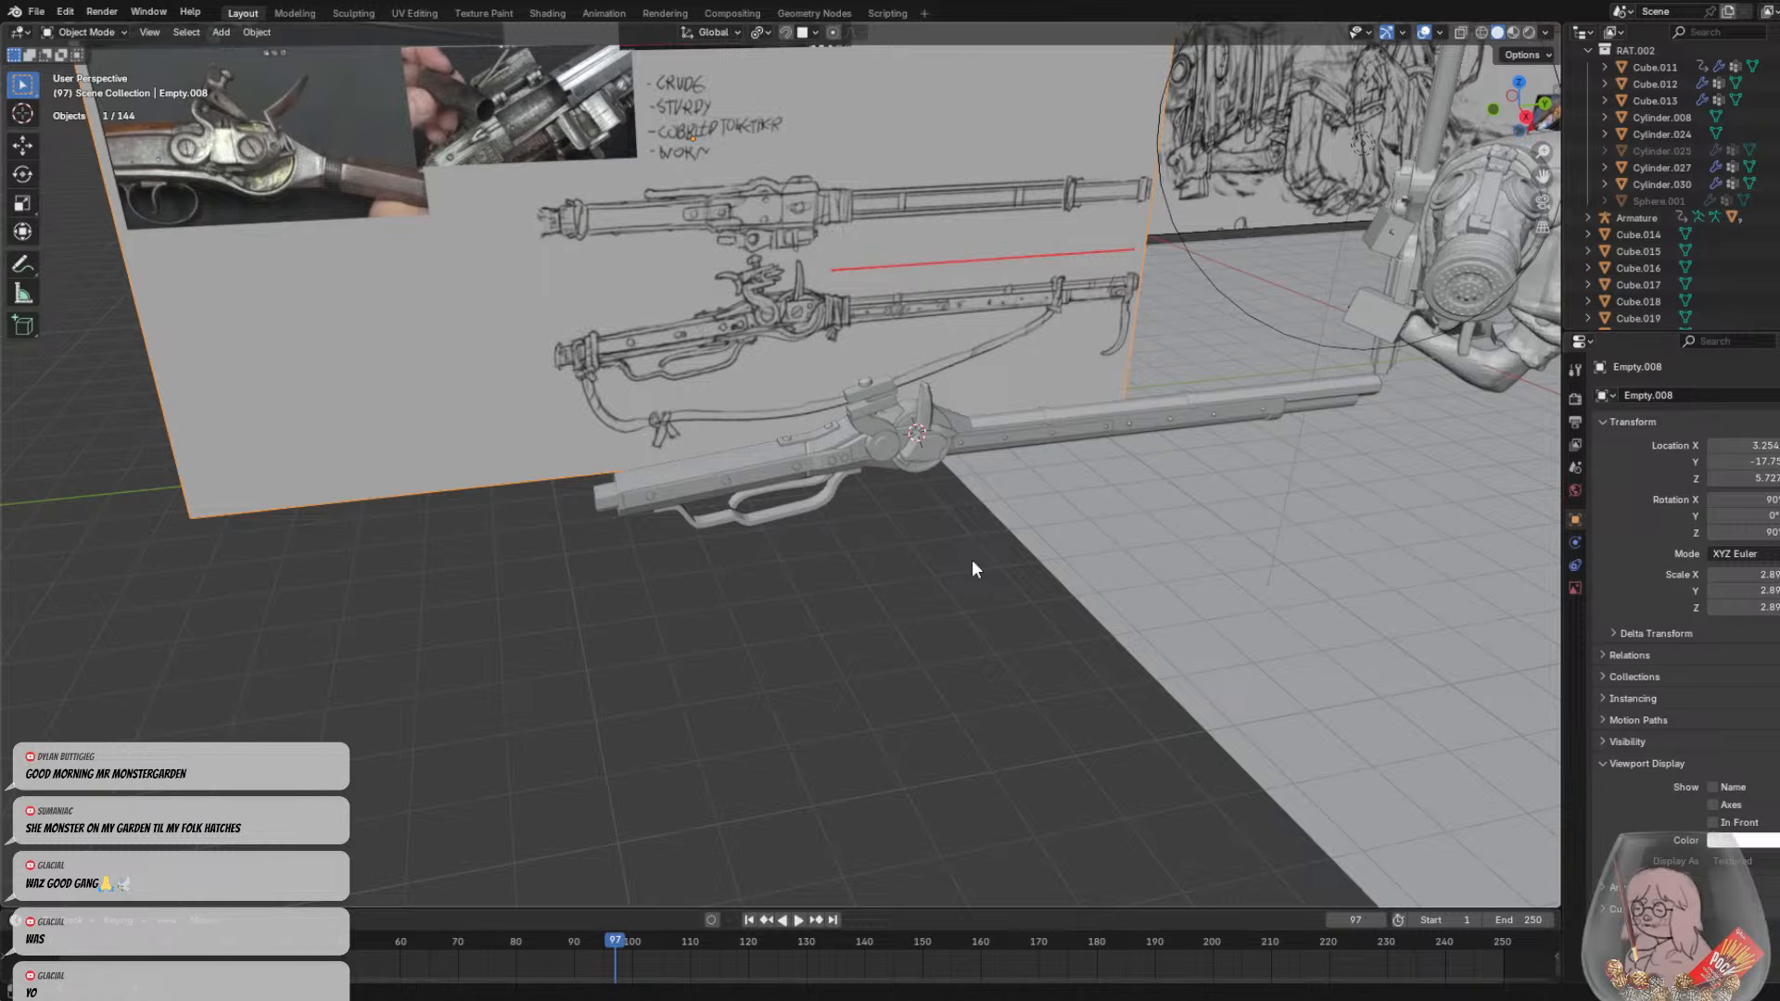
pyautogui.moveTo(977, 492); pyautogui.dragTo(803, 475, button='middle')
pyautogui.scroll(2, 803, 475)
pyautogui.click(928, 489)
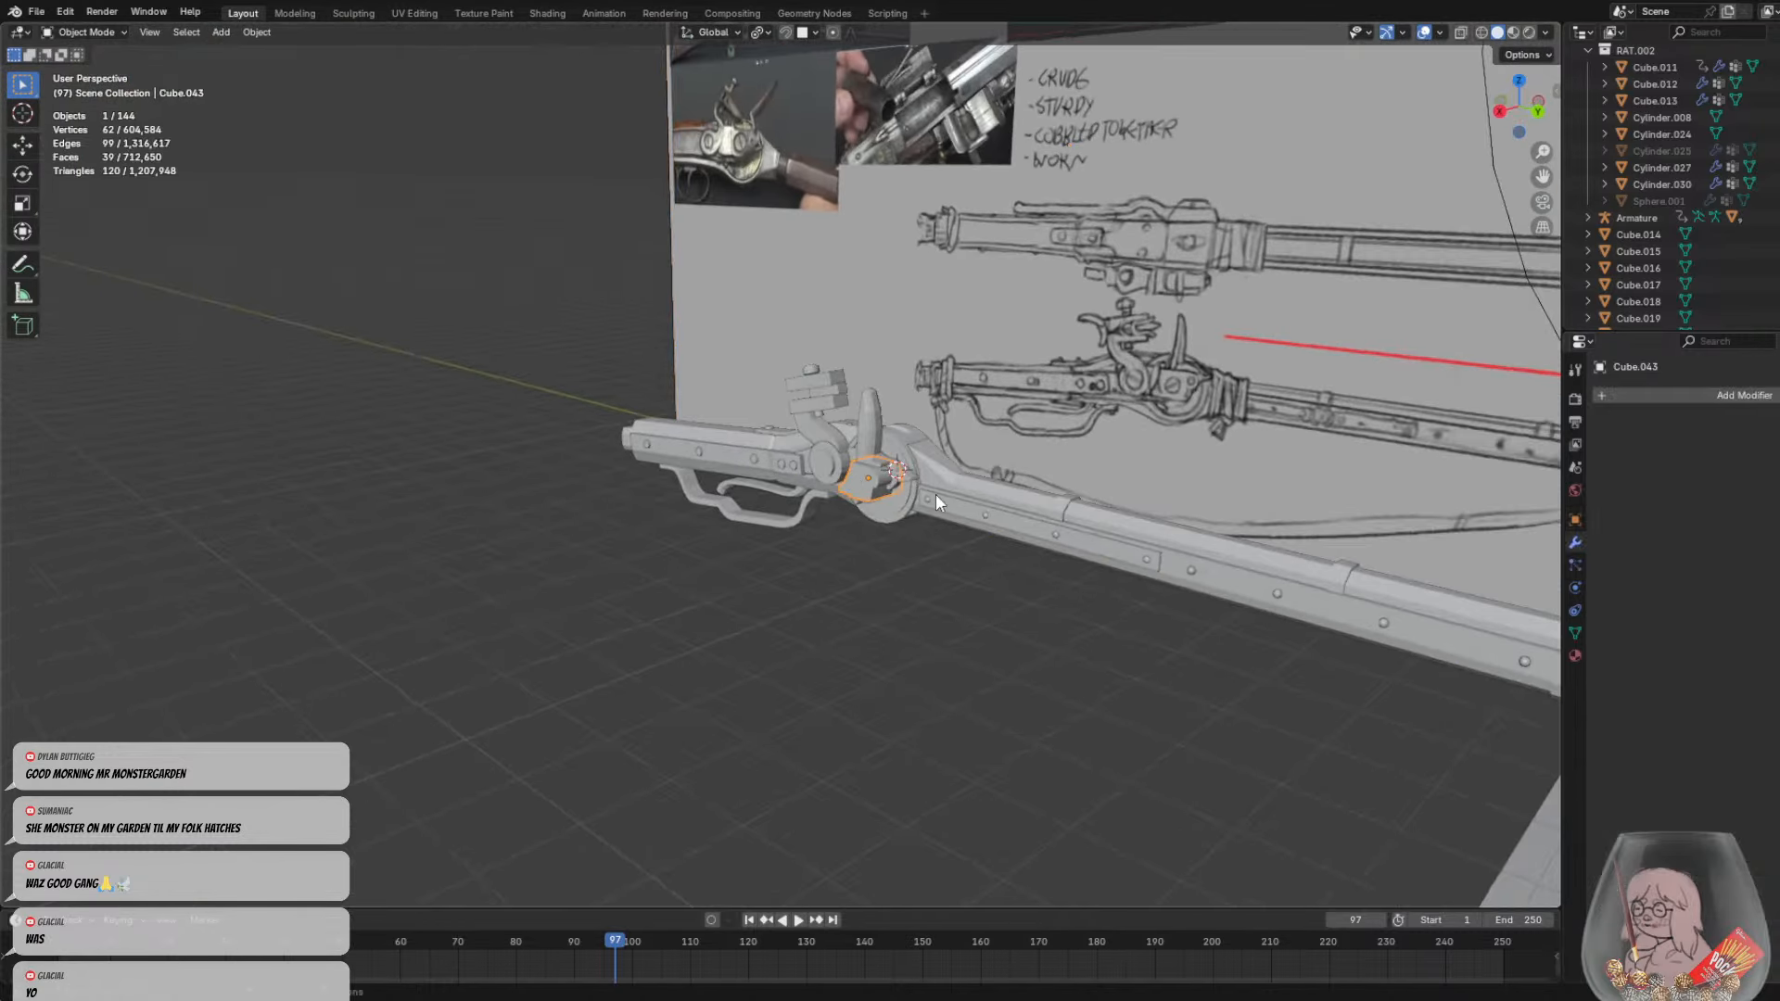
pyautogui.scroll(4, 964, 528)
pyautogui.click(999, 468)
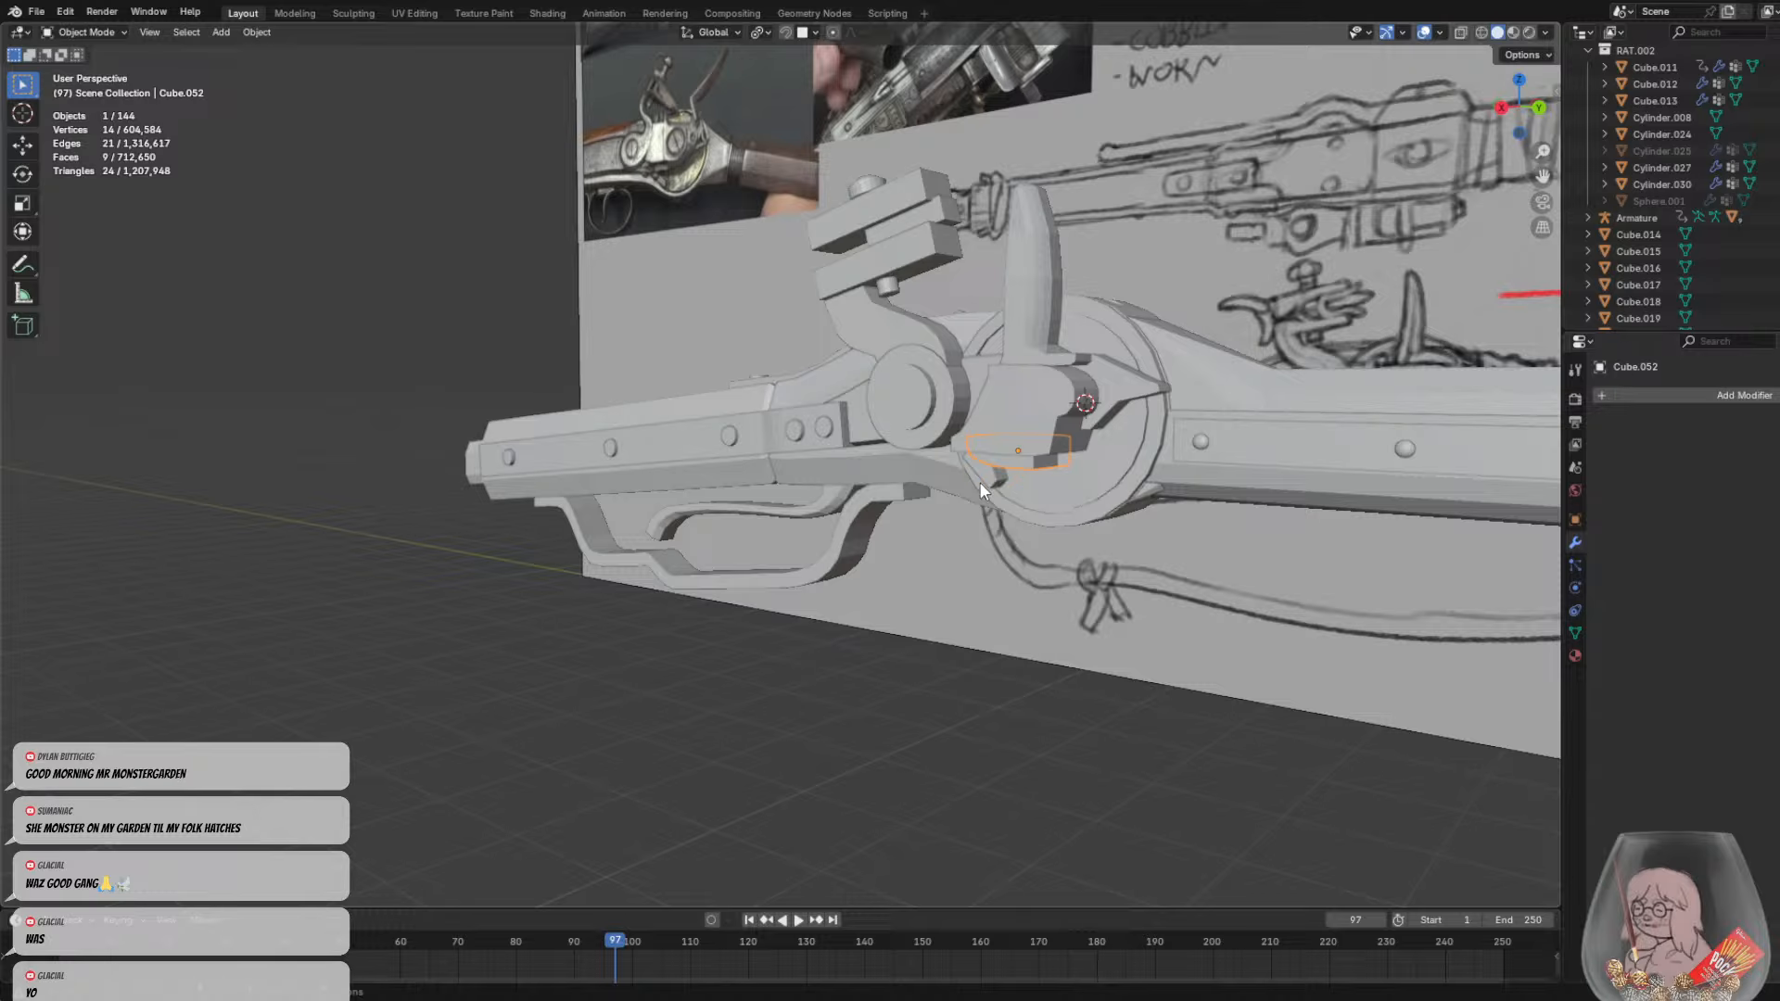
pyautogui.click(1117, 404)
pyautogui.moveTo(927, 404); pyautogui.dragTo(1045, 544, button='middle')
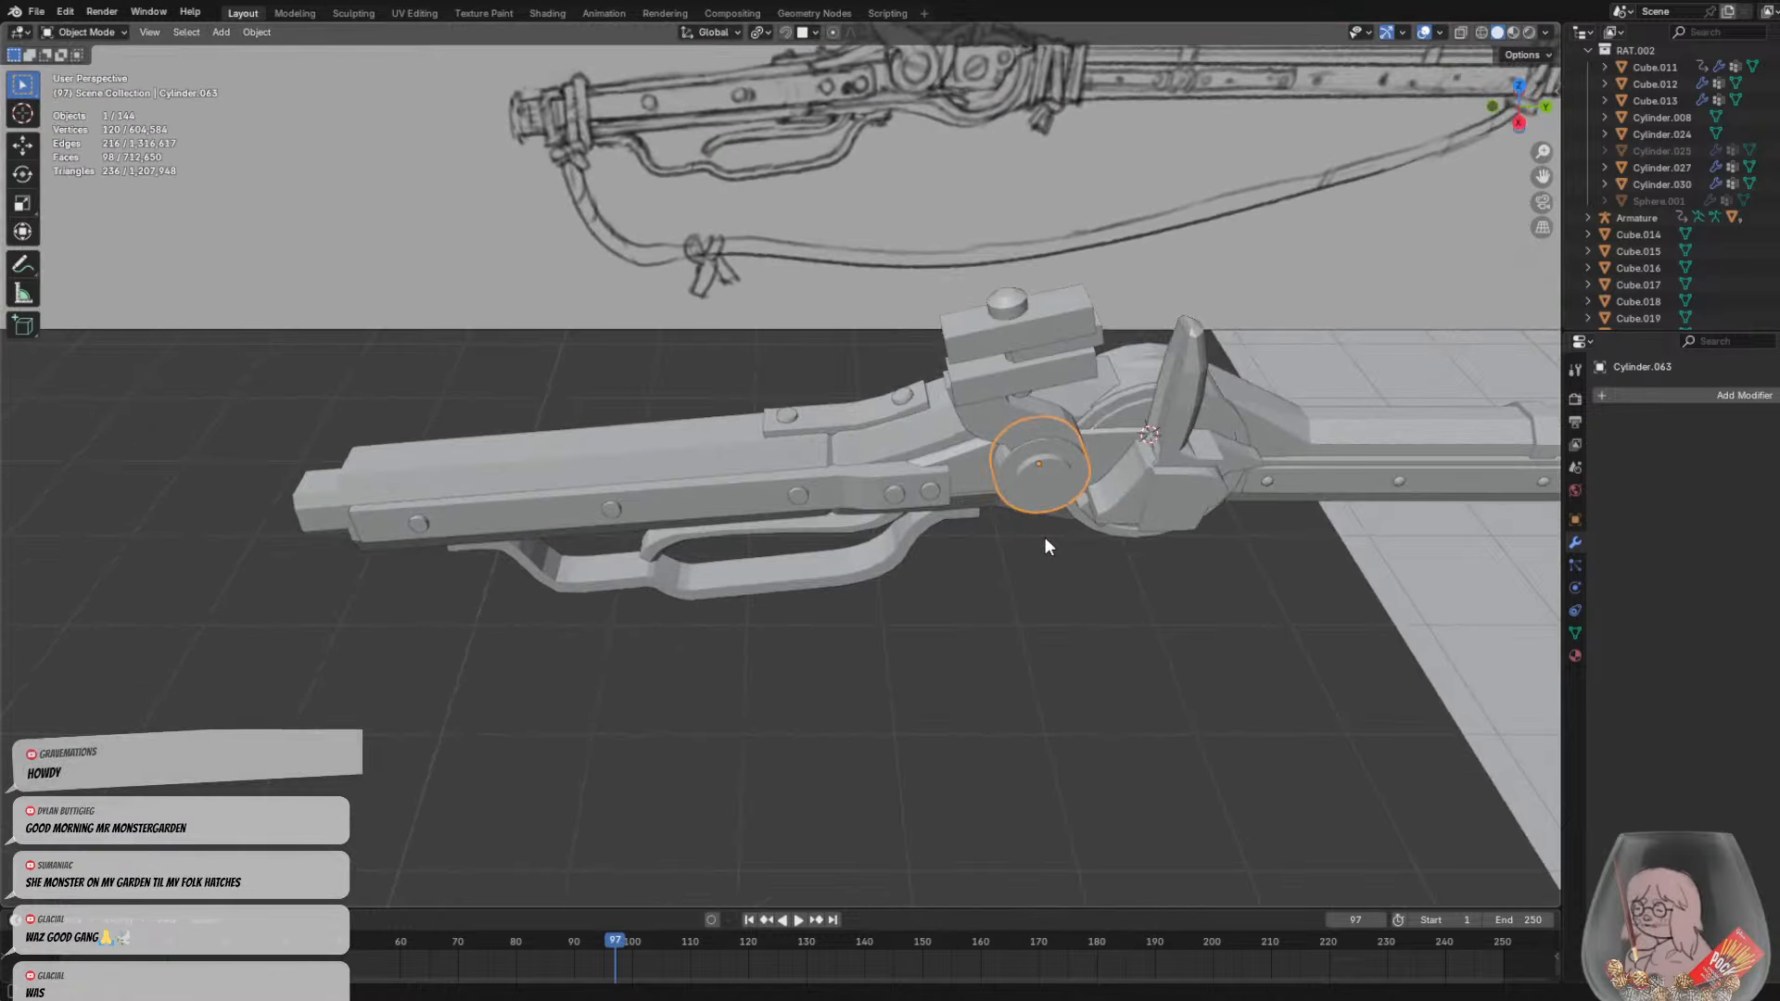
pyautogui.click(994, 413)
pyautogui.click(998, 335)
pyautogui.moveTo(1031, 353); pyautogui.dragTo(871, 384, button='middle')
pyautogui.click(906, 396)
pyautogui.click(848, 424)
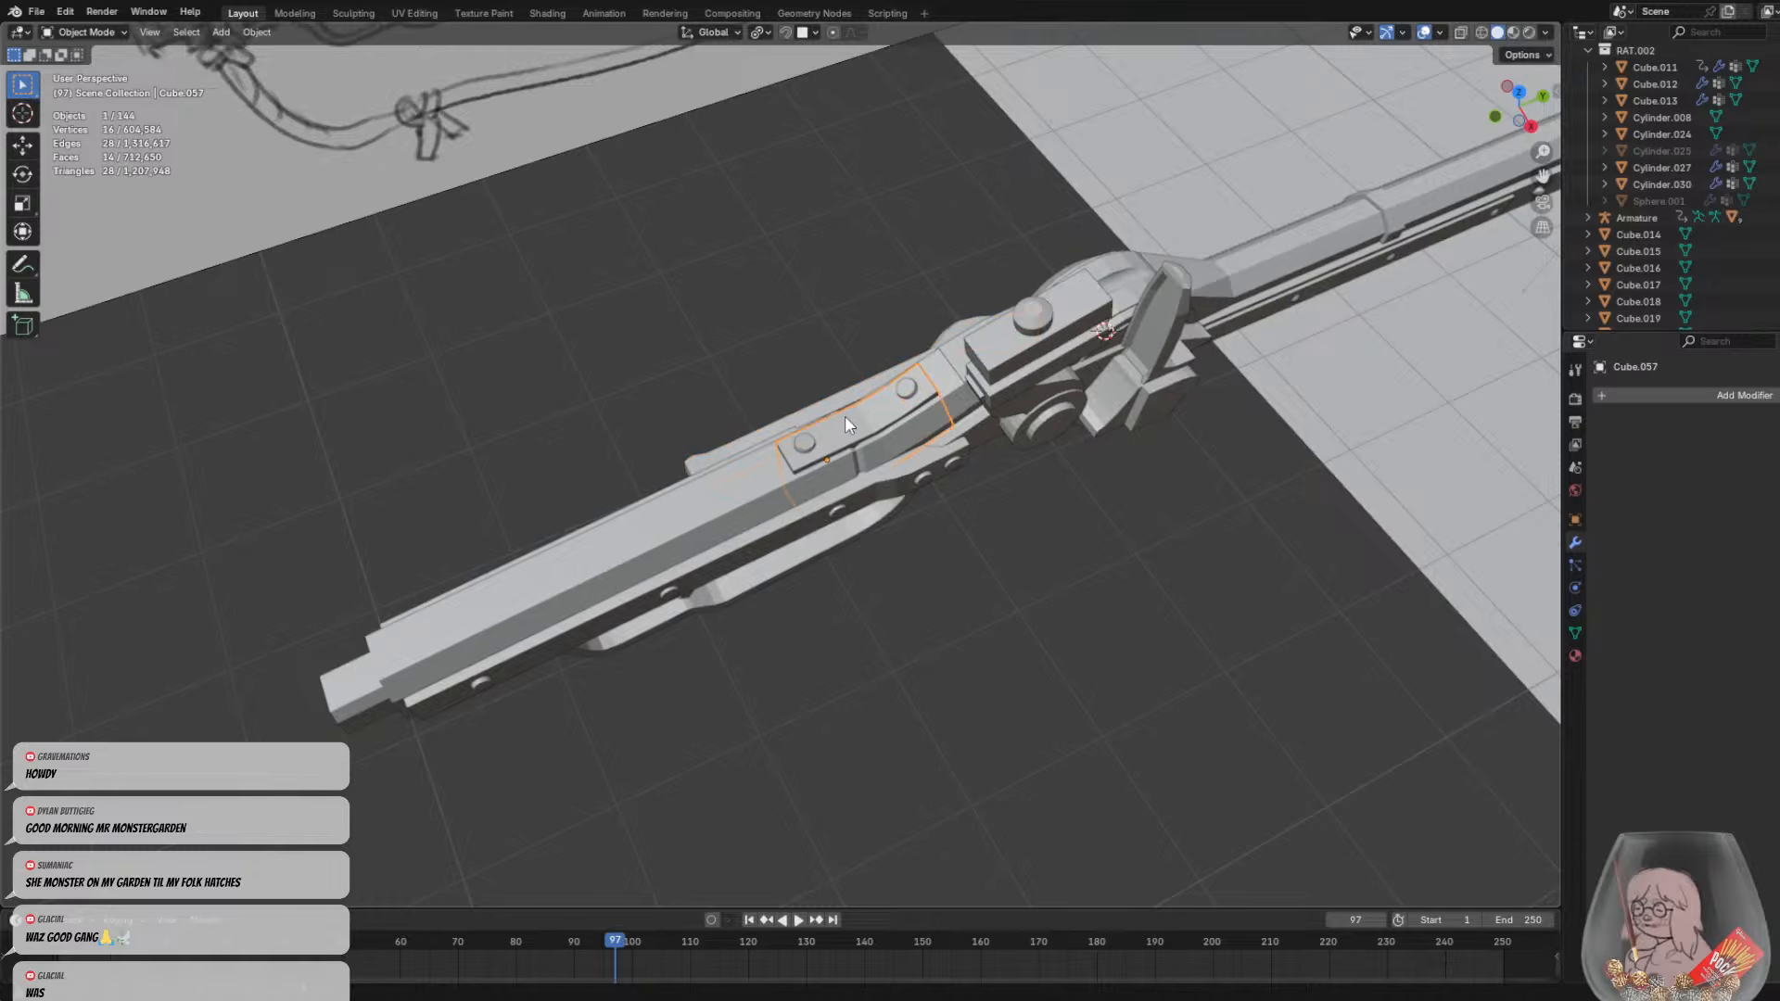
pyautogui.click(802, 440)
pyautogui.moveTo(859, 470); pyautogui.dragTo(767, 377, button='middle')
pyautogui.click(766, 378)
pyautogui.click(700, 449)
pyautogui.moveTo(702, 451); pyautogui.dragTo(832, 513, button='middle')
pyautogui.click(840, 516)
pyautogui.click(935, 553)
pyautogui.moveTo(941, 549)
pyautogui.mouseDown(button='middle')
pyautogui.moveTo(912, 558)
pyautogui.moveTo(1070, 537)
pyautogui.moveTo(838, 588)
pyautogui.moveTo(945, 580)
pyautogui.moveTo(909, 629)
pyautogui.moveTo(982, 600)
pyautogui.moveTo(842, 545)
pyautogui.moveTo(940, 519)
pyautogui.moveTo(1096, 540)
pyautogui.moveTo(1193, 530)
pyautogui.moveTo(875, 554)
pyautogui.moveTo(653, 656)
pyautogui.moveTo(500, 659)
pyautogui.moveTo(292, 568)
pyautogui.mouseUp(button='middle')
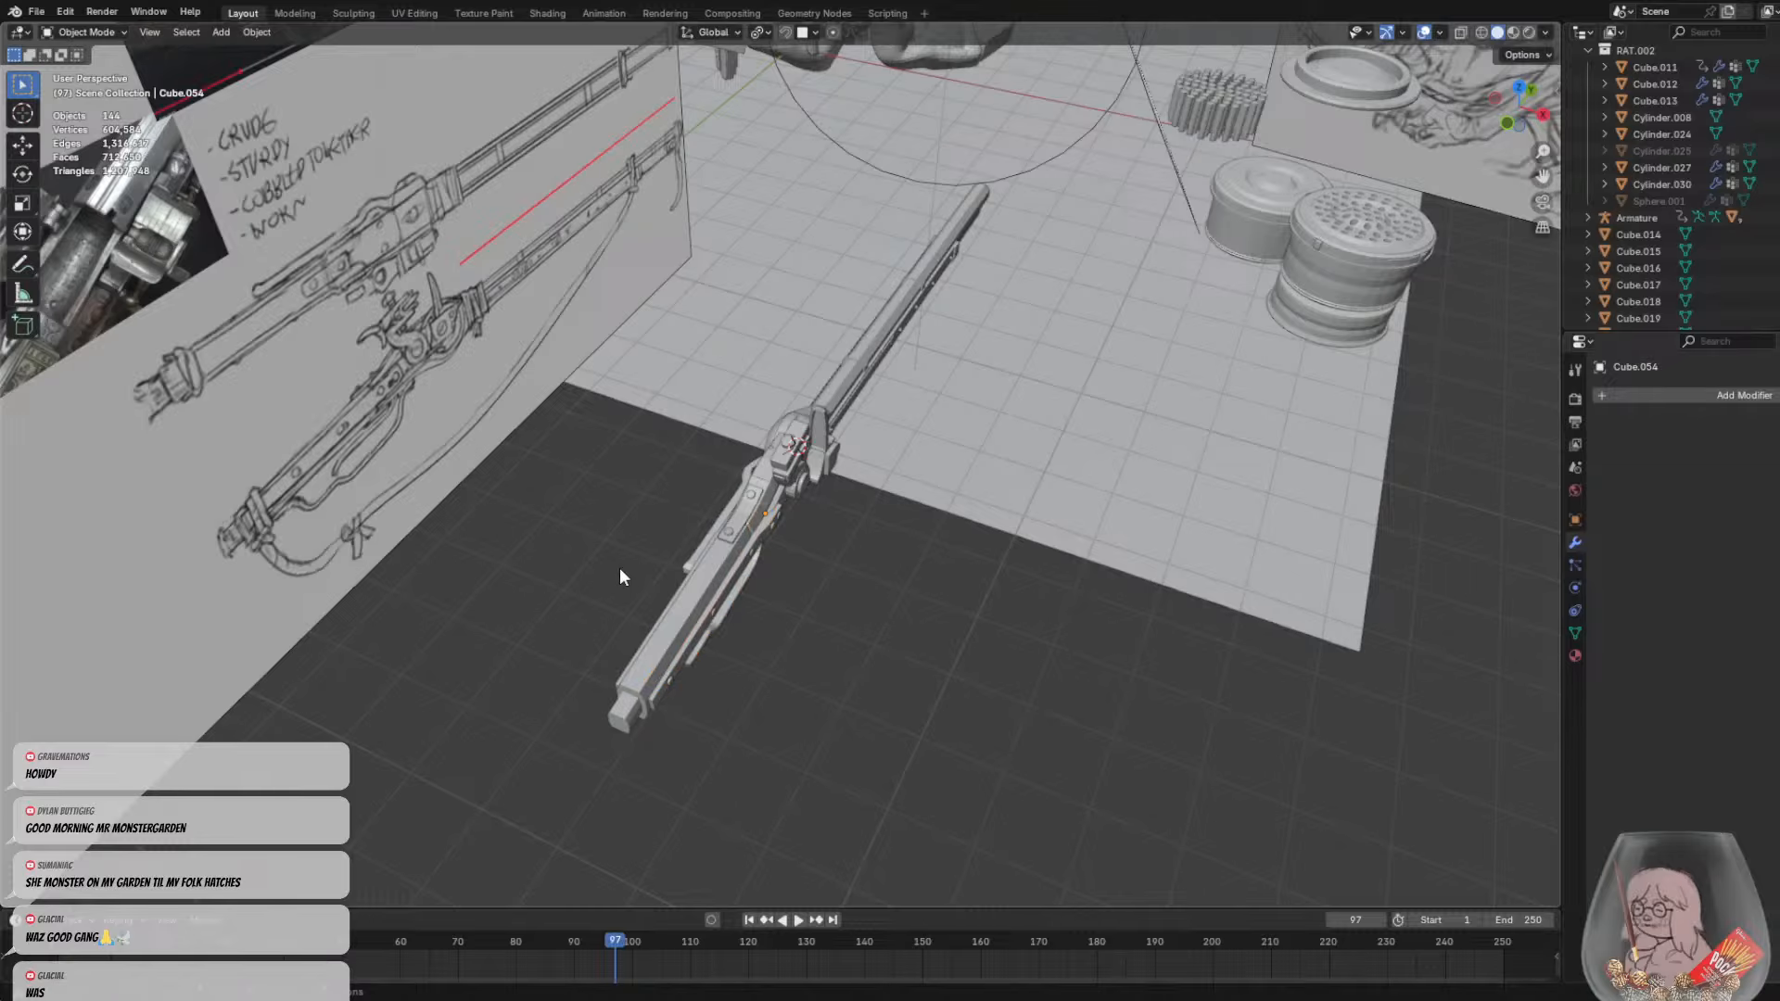
# Compare the musket's lock and overall shape with the reference photos and sketches, and review the whole scene
pyautogui.moveTo(619, 568)
pyautogui.mouseDown(button='middle')
pyautogui.moveTo(508, 510)
pyautogui.moveTo(508, 449)
pyautogui.moveTo(973, 559)
pyautogui.moveTo(687, 304)
pyautogui.mouseUp(button='middle')
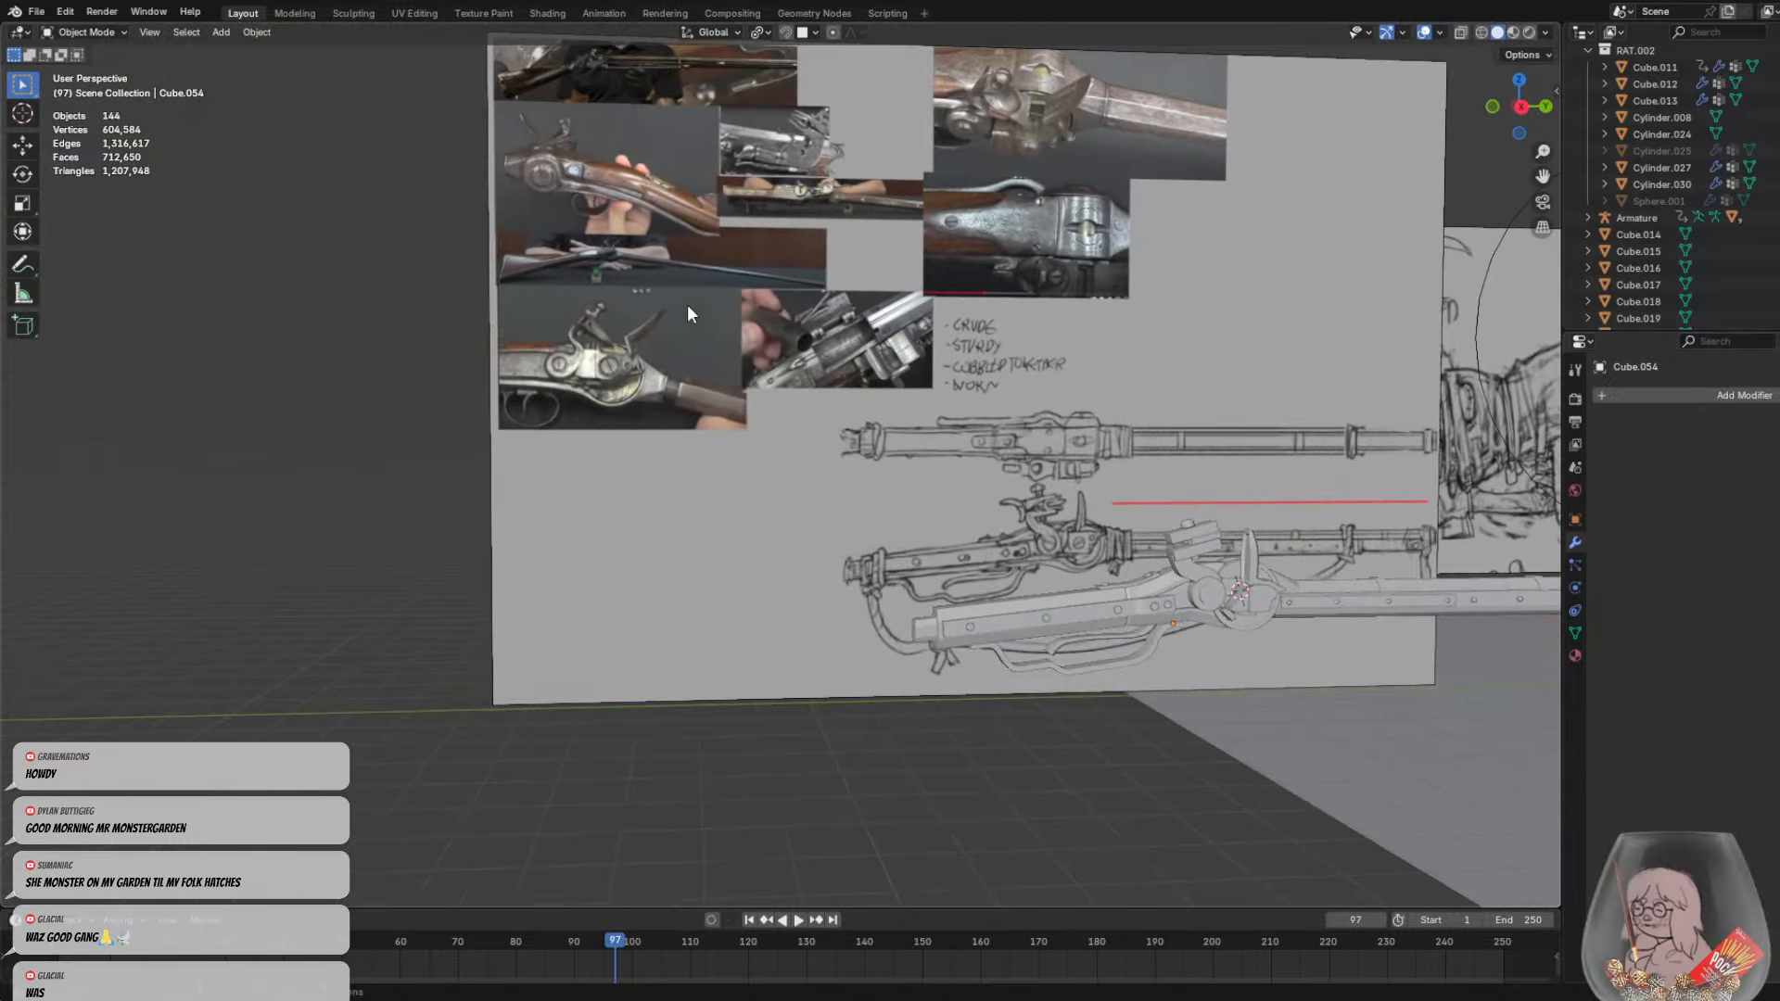
pyautogui.moveTo(909, 592); pyautogui.dragTo(881, 581, button='middle')
pyautogui.moveTo(1016, 591); pyautogui.dragTo(794, 510, button='middle')
pyautogui.scroll(7, 795, 511)
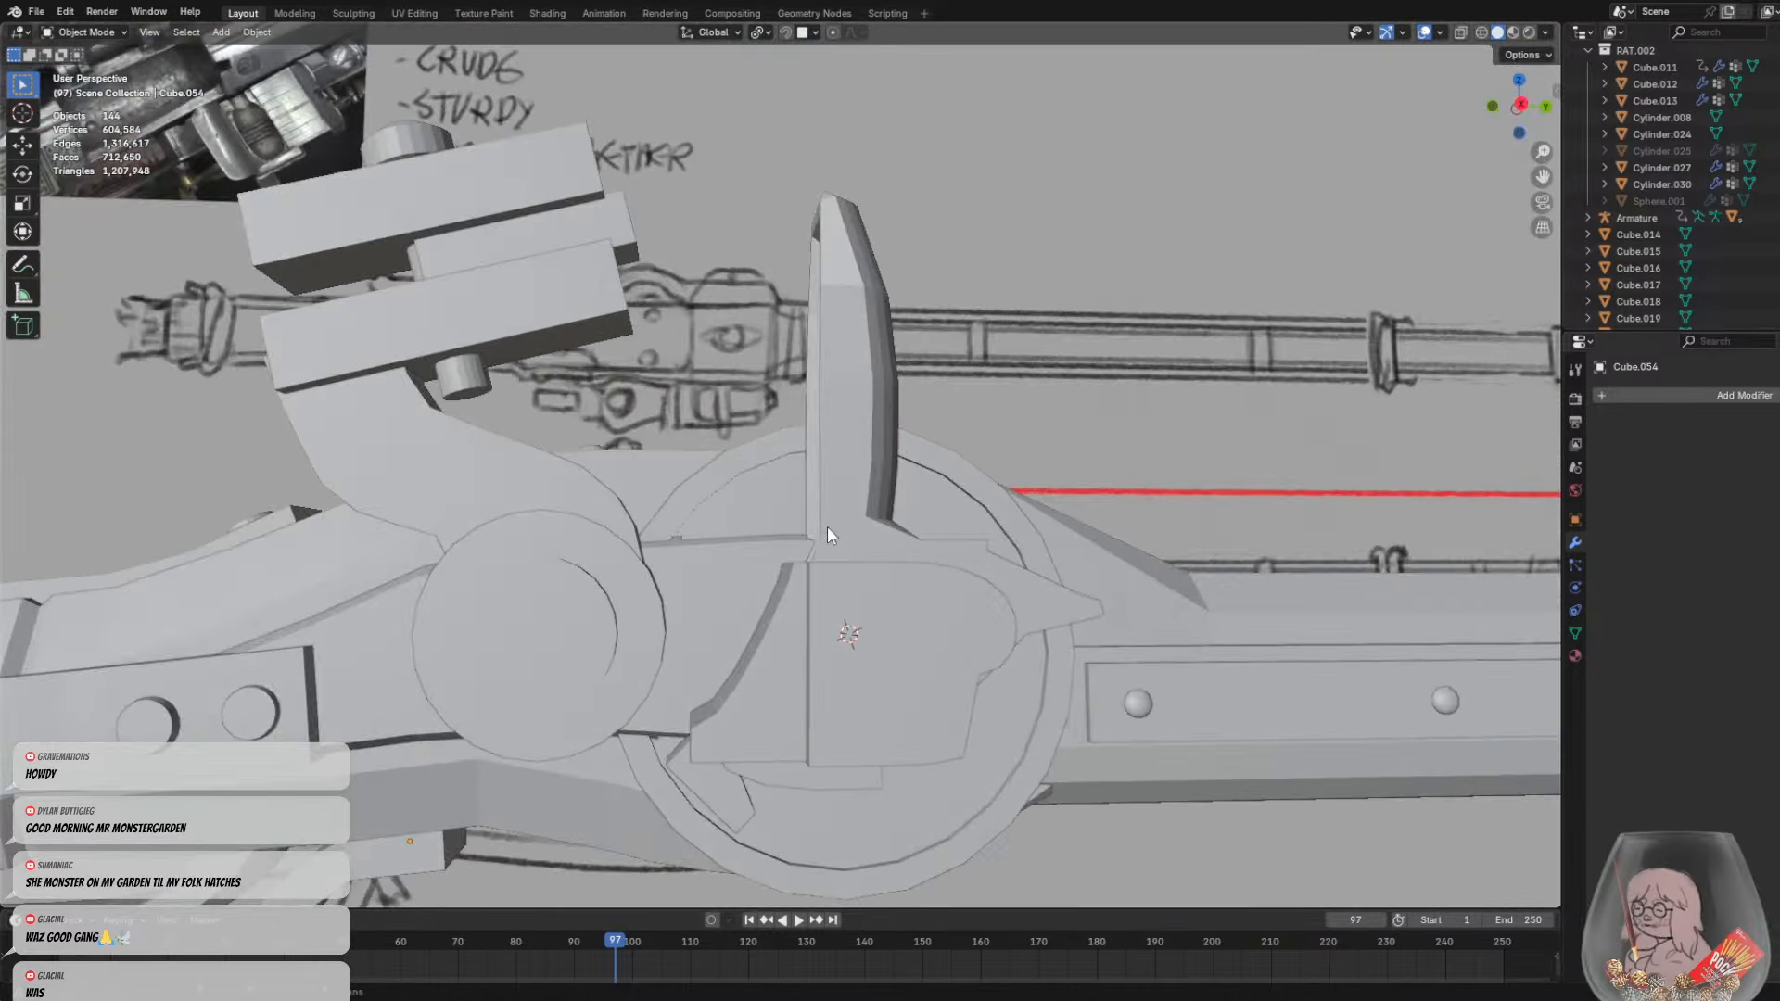
pyautogui.moveTo(827, 759)
pyautogui.mouseDown(button='middle')
pyautogui.moveTo(925, 669)
pyautogui.moveTo(986, 219)
pyautogui.mouseUp(button='middle')
pyautogui.moveTo(1015, 454); pyautogui.dragTo(1109, 637, button='middle')
pyautogui.scroll(-6, 1039, 519)
pyautogui.scroll(-5, 1020, 645)
pyautogui.moveTo(961, 651); pyautogui.dragTo(865, 614, button='middle')
pyautogui.scroll(-3, 865, 614)
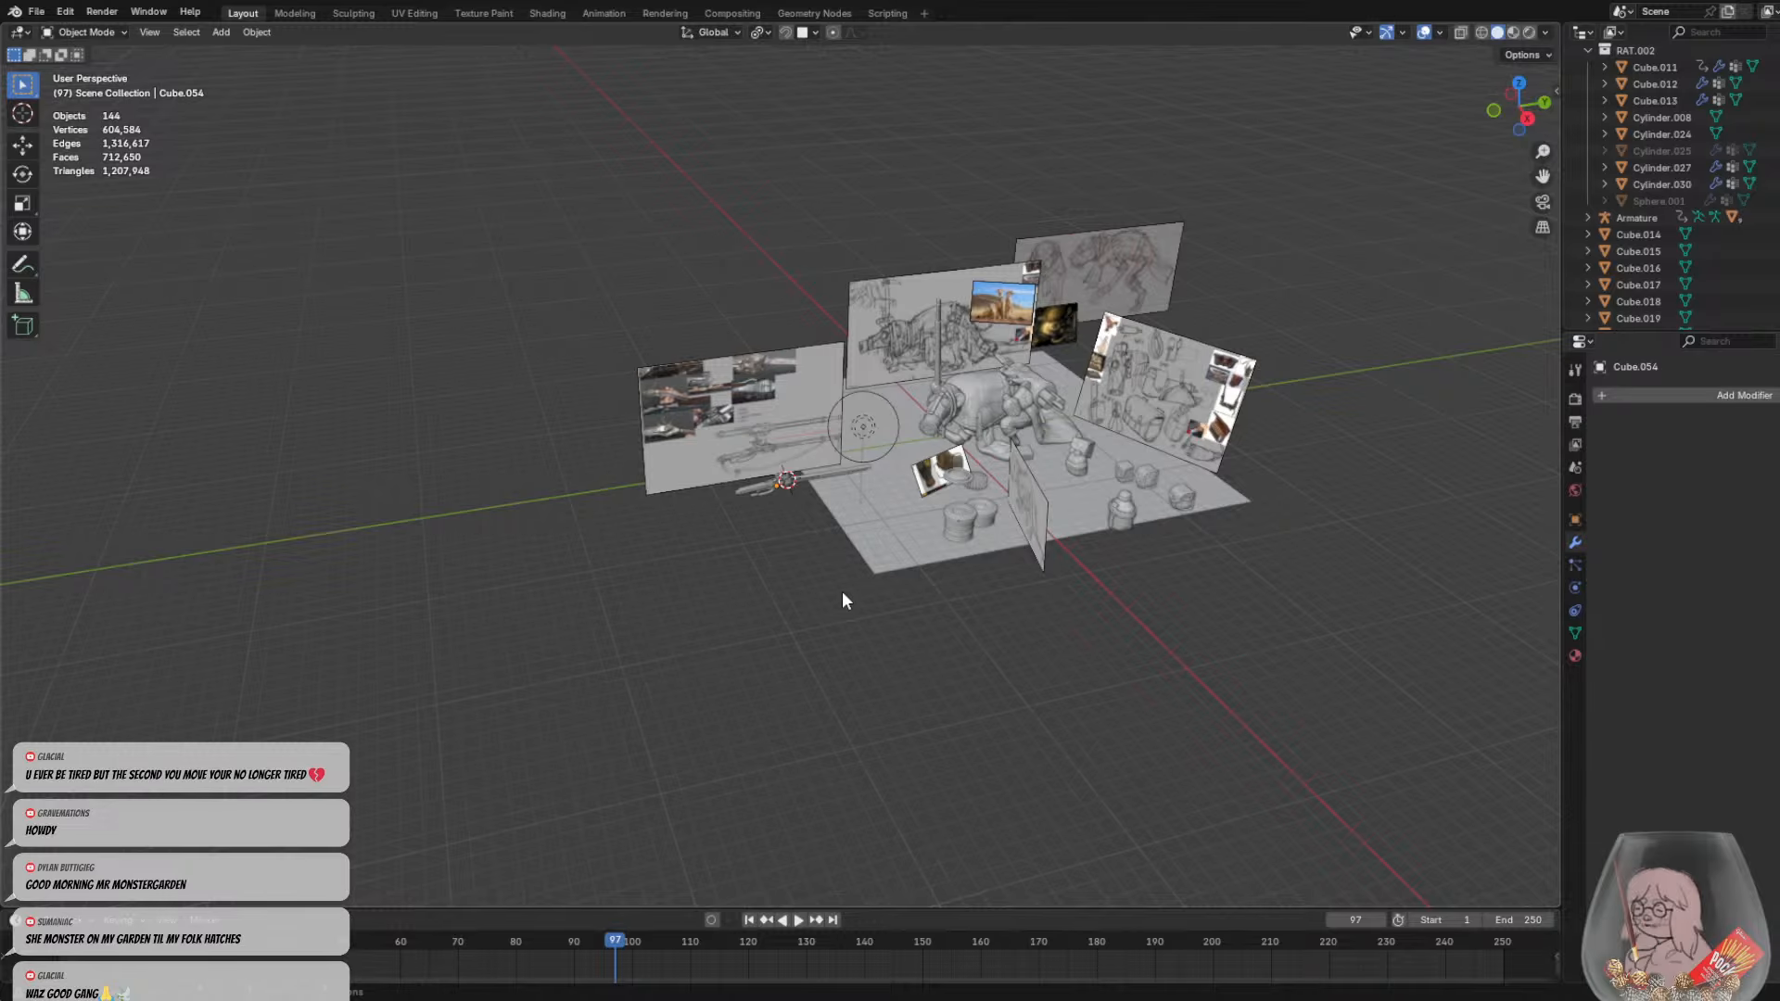
pyautogui.scroll(6, 905, 386)
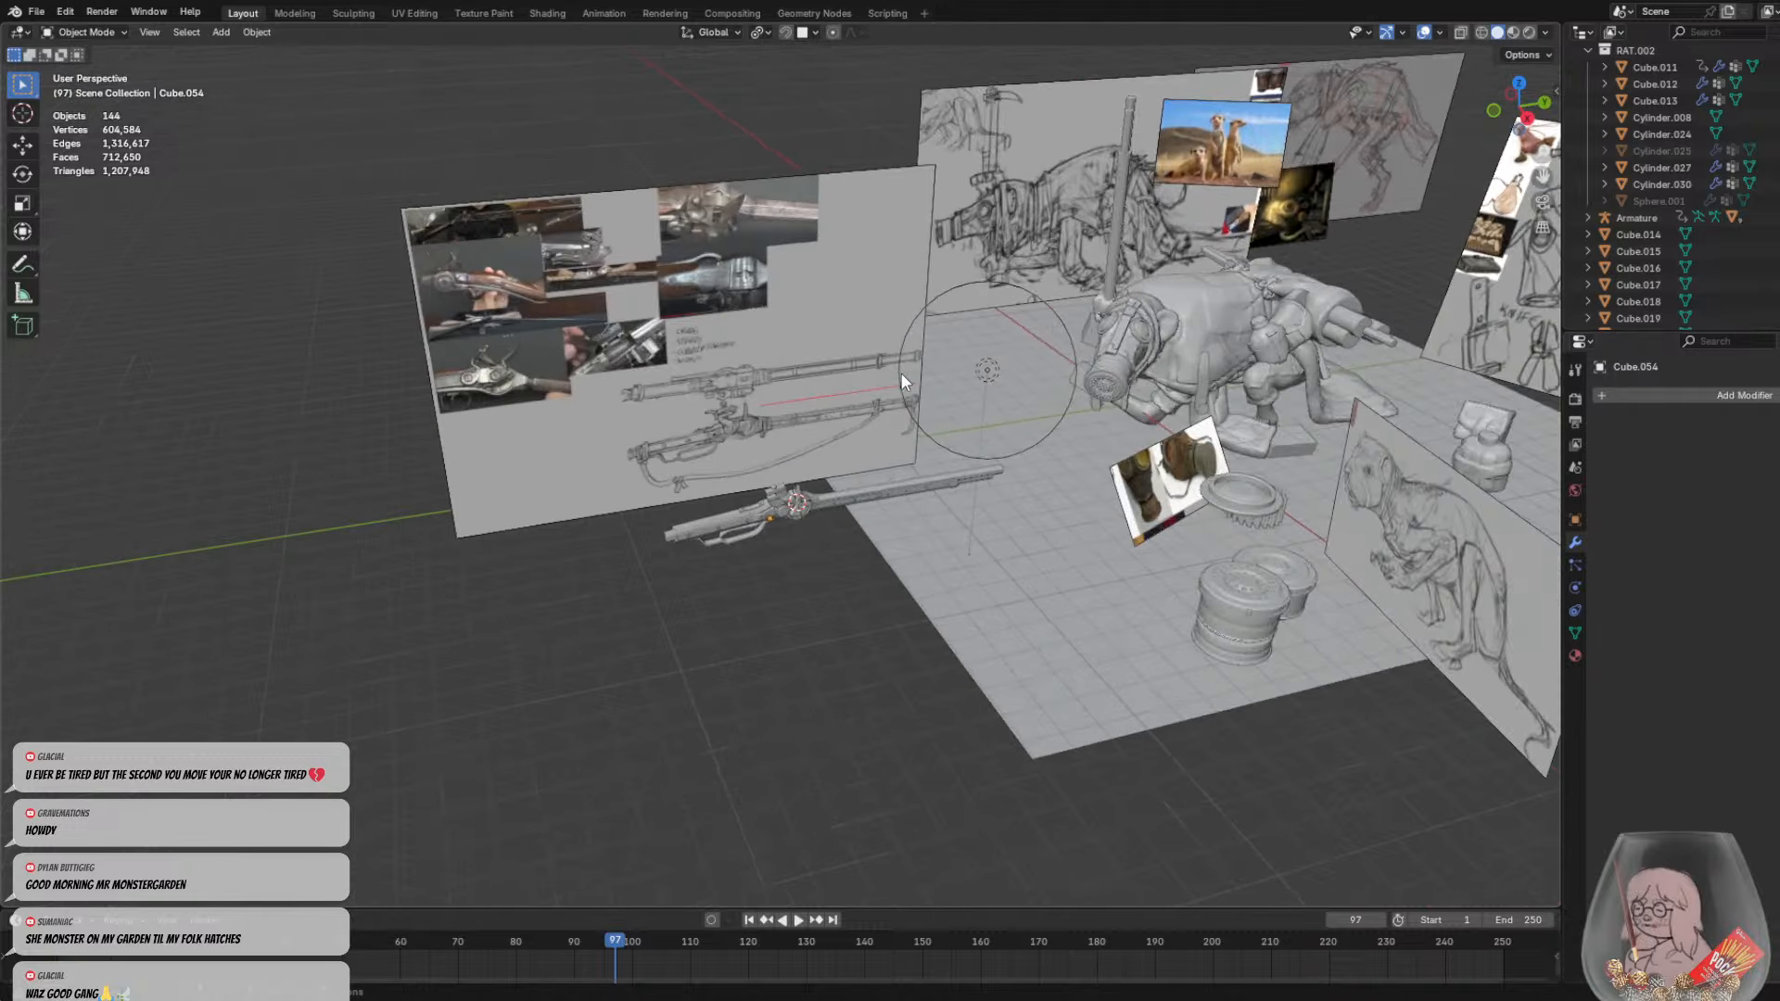
# Preview the rat character holding the musket in Rendered viewport shading, then return to Solid shading
pyautogui.moveTo(1098, 369)
pyautogui.keyDown('shift'); pyautogui.mouseDown(button='middle')
pyautogui.moveTo(749, 545)
pyautogui.moveTo(999, 492)
pyautogui.moveTo(1164, 527)
pyautogui.moveTo(937, 440)
pyautogui.moveTo(1068, 421)
pyautogui.moveTo(977, 477)
pyautogui.moveTo(681, 475)
pyautogui.moveTo(1081, 352)
pyautogui.moveTo(1233, 269)
pyautogui.mouseUp(button='middle'); pyautogui.keyUp('shift')
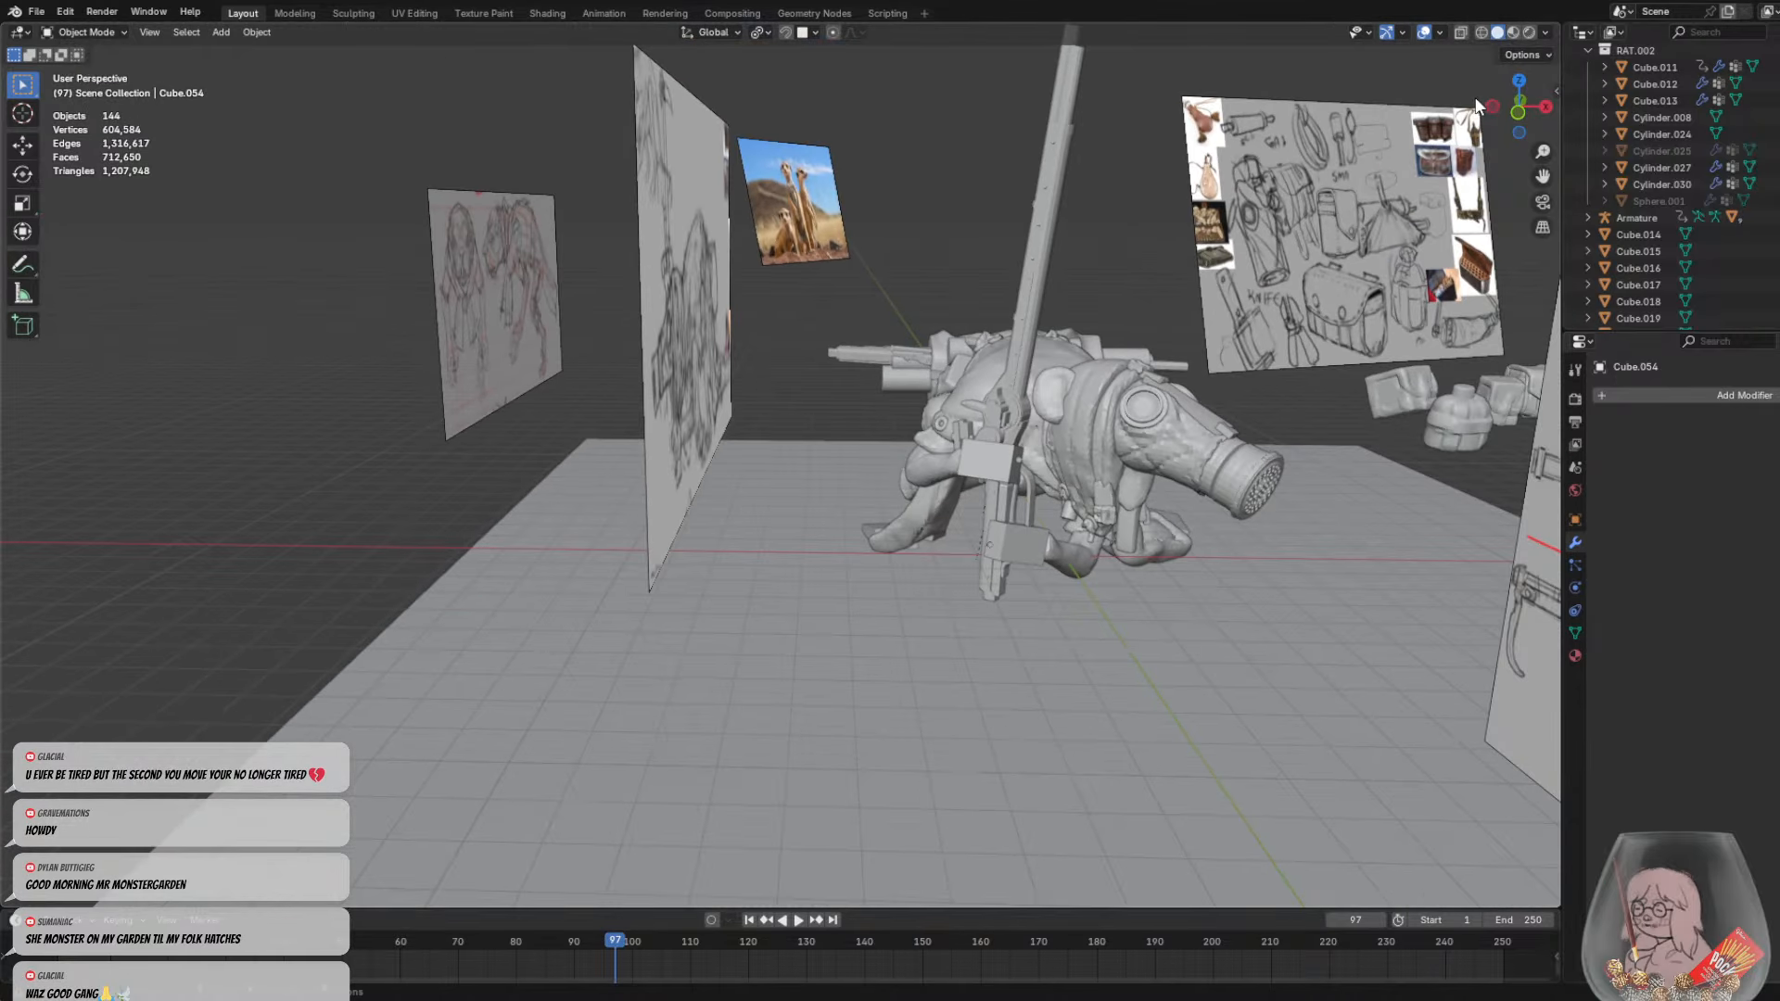
pyautogui.click(1530, 33)
pyautogui.moveTo(1197, 358)
pyautogui.mouseDown(button='middle')
pyautogui.moveTo(731, 565)
pyautogui.moveTo(837, 604)
pyautogui.moveTo(868, 381)
pyautogui.mouseUp(button='middle')
pyautogui.scroll(3, 837, 604)
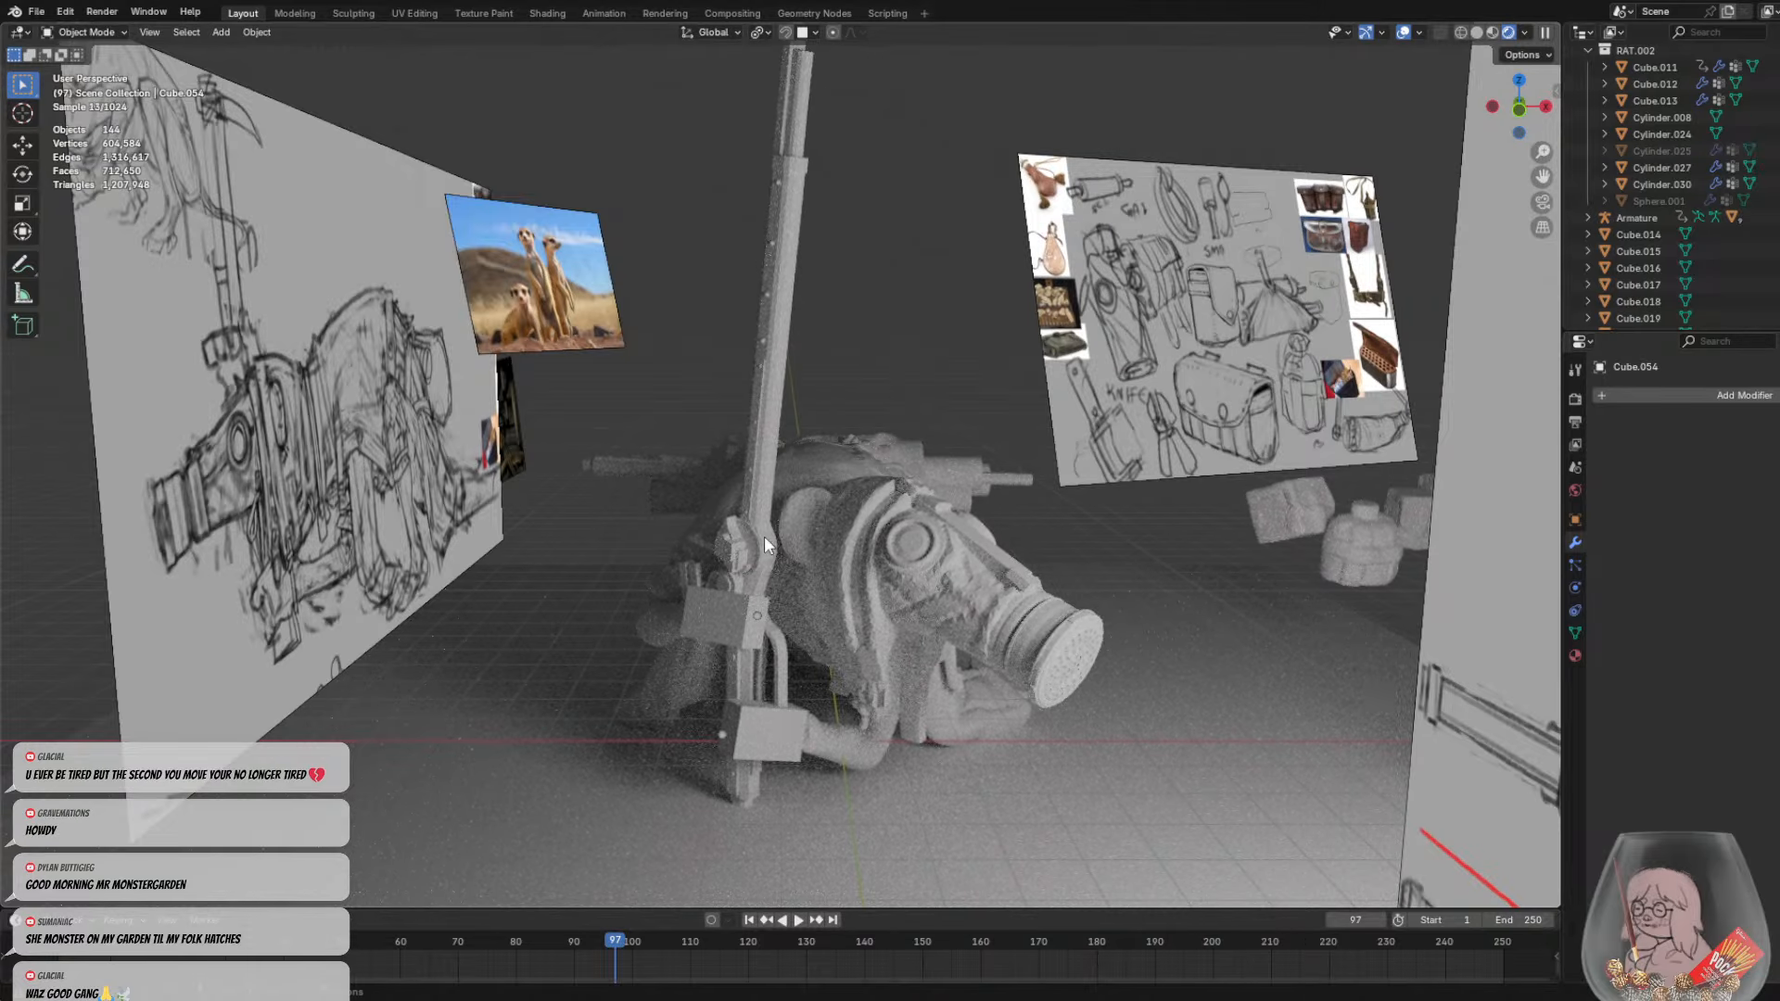
pyautogui.scroll(2, 728, 612)
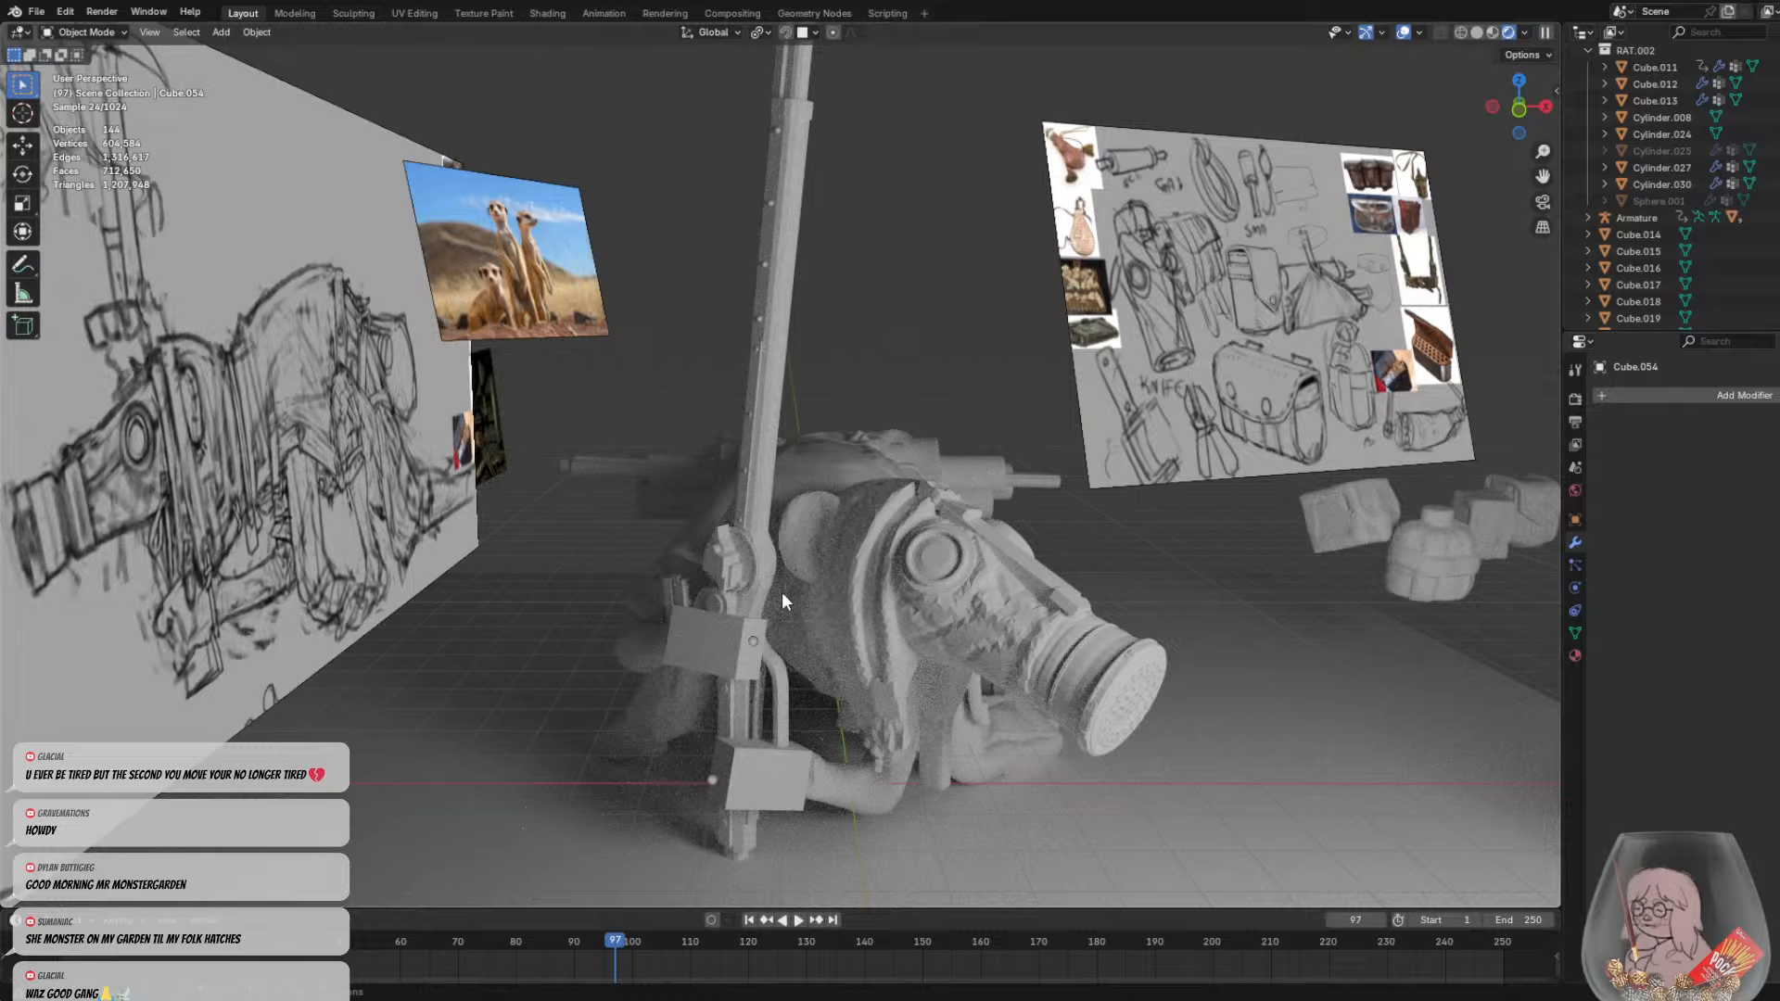
pyautogui.scroll(-2, 782, 592)
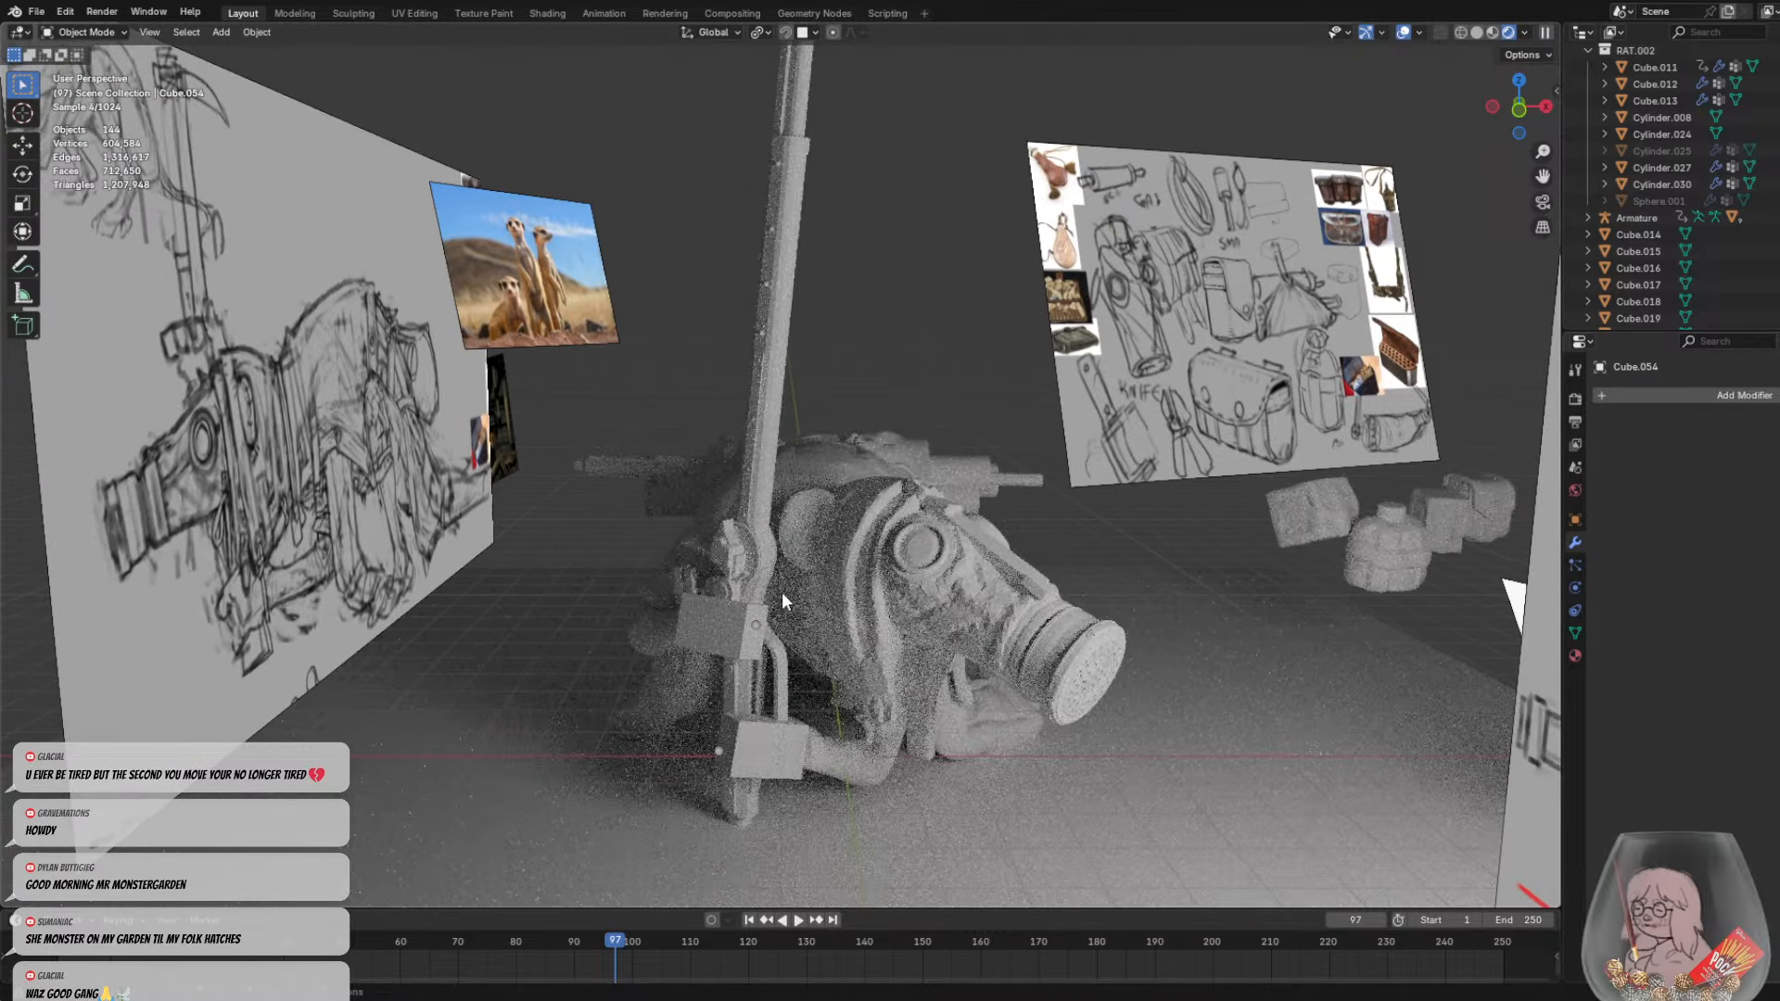
pyautogui.moveTo(803, 530); pyautogui.dragTo(831, 528, button='middle')
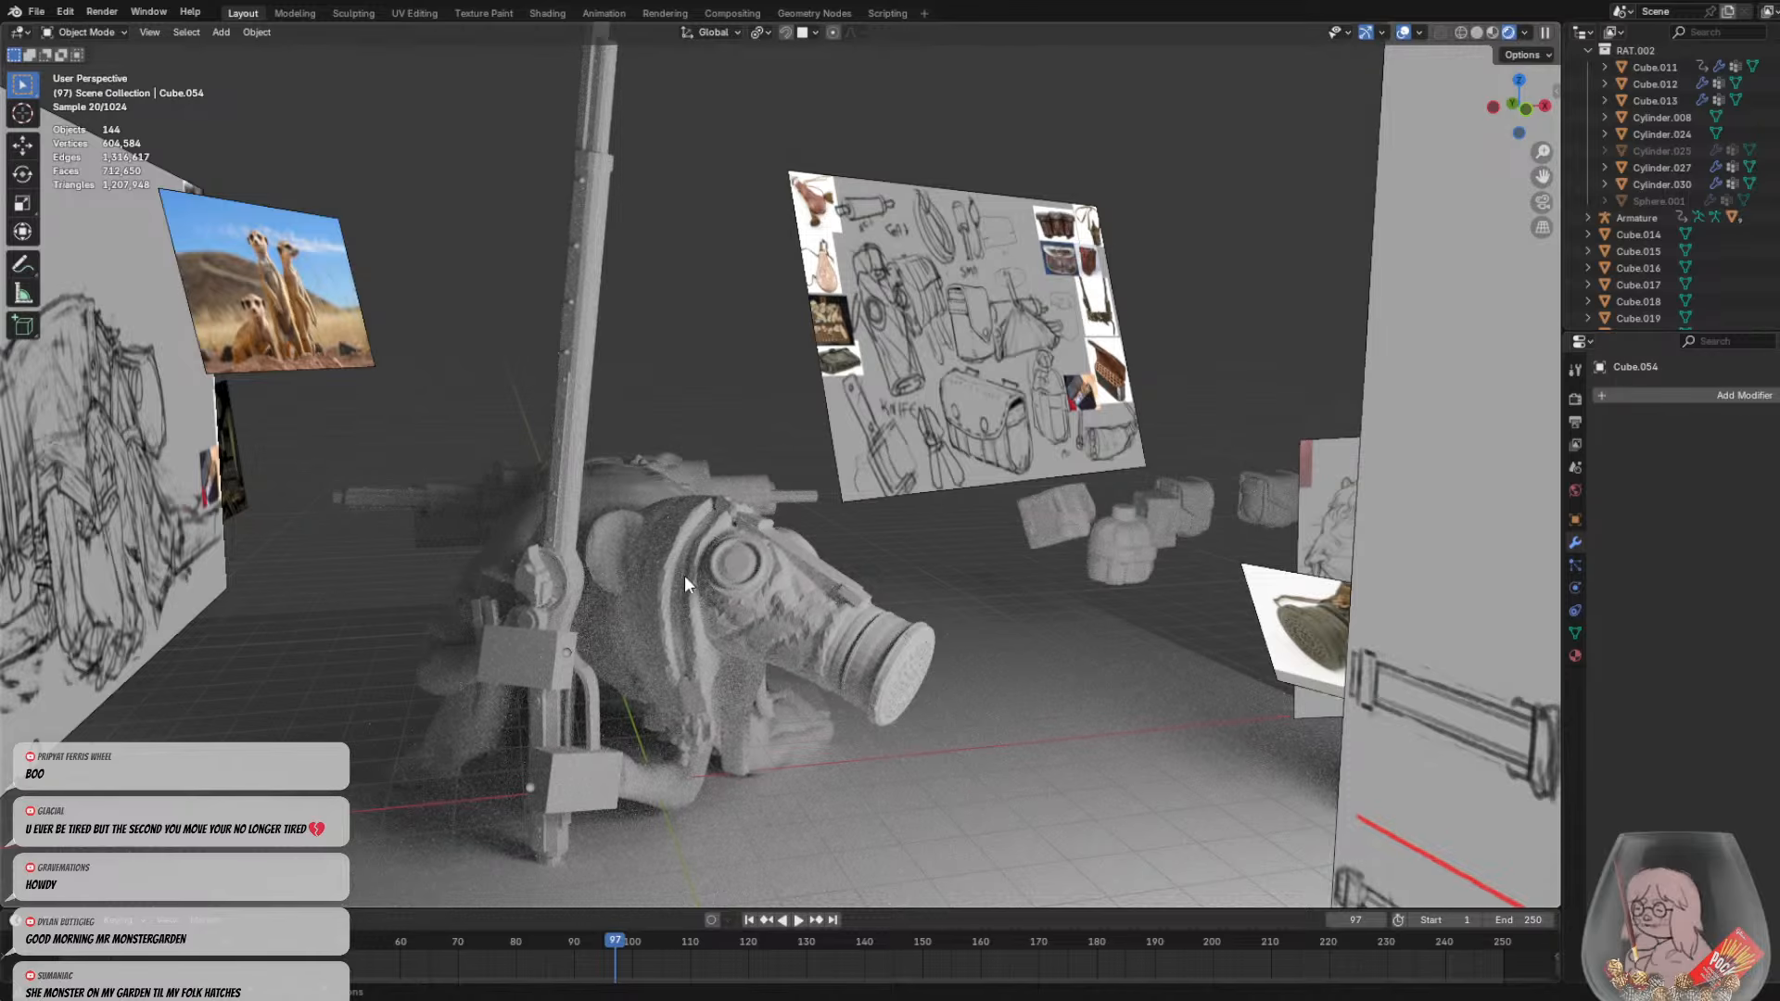
pyautogui.moveTo(685, 575); pyautogui.dragTo(675, 560, button='middle')
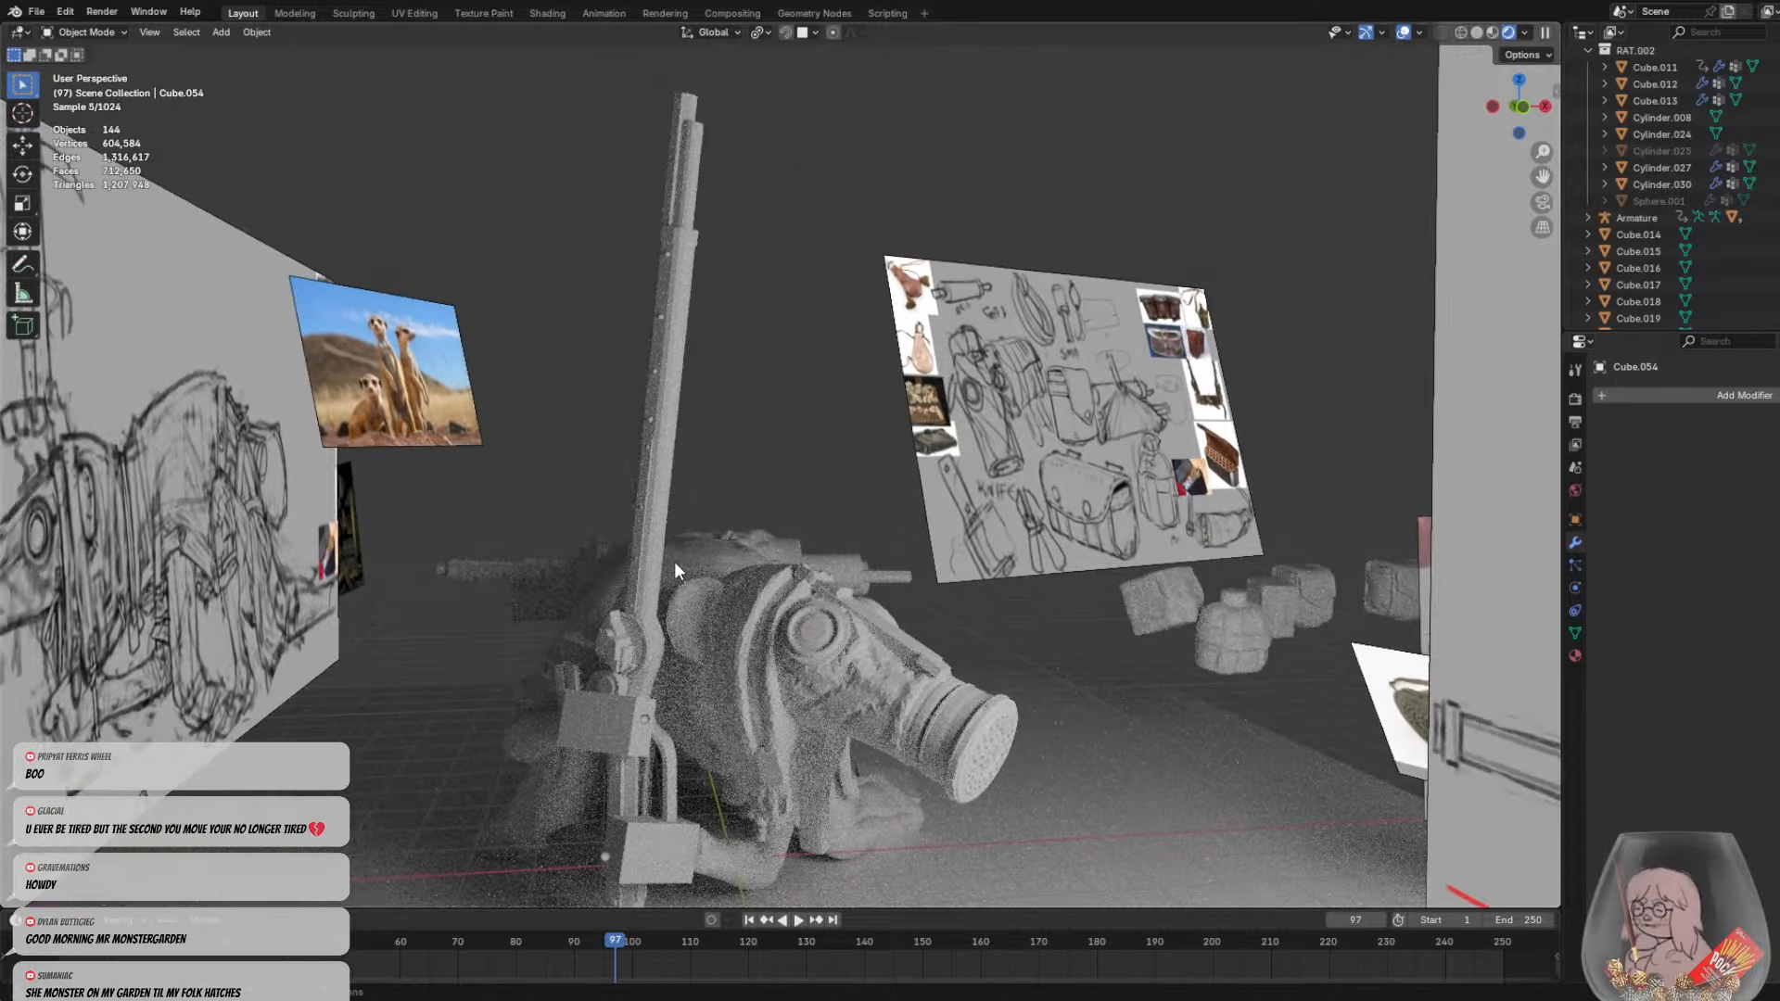
pyautogui.scroll(-1, 669, 564)
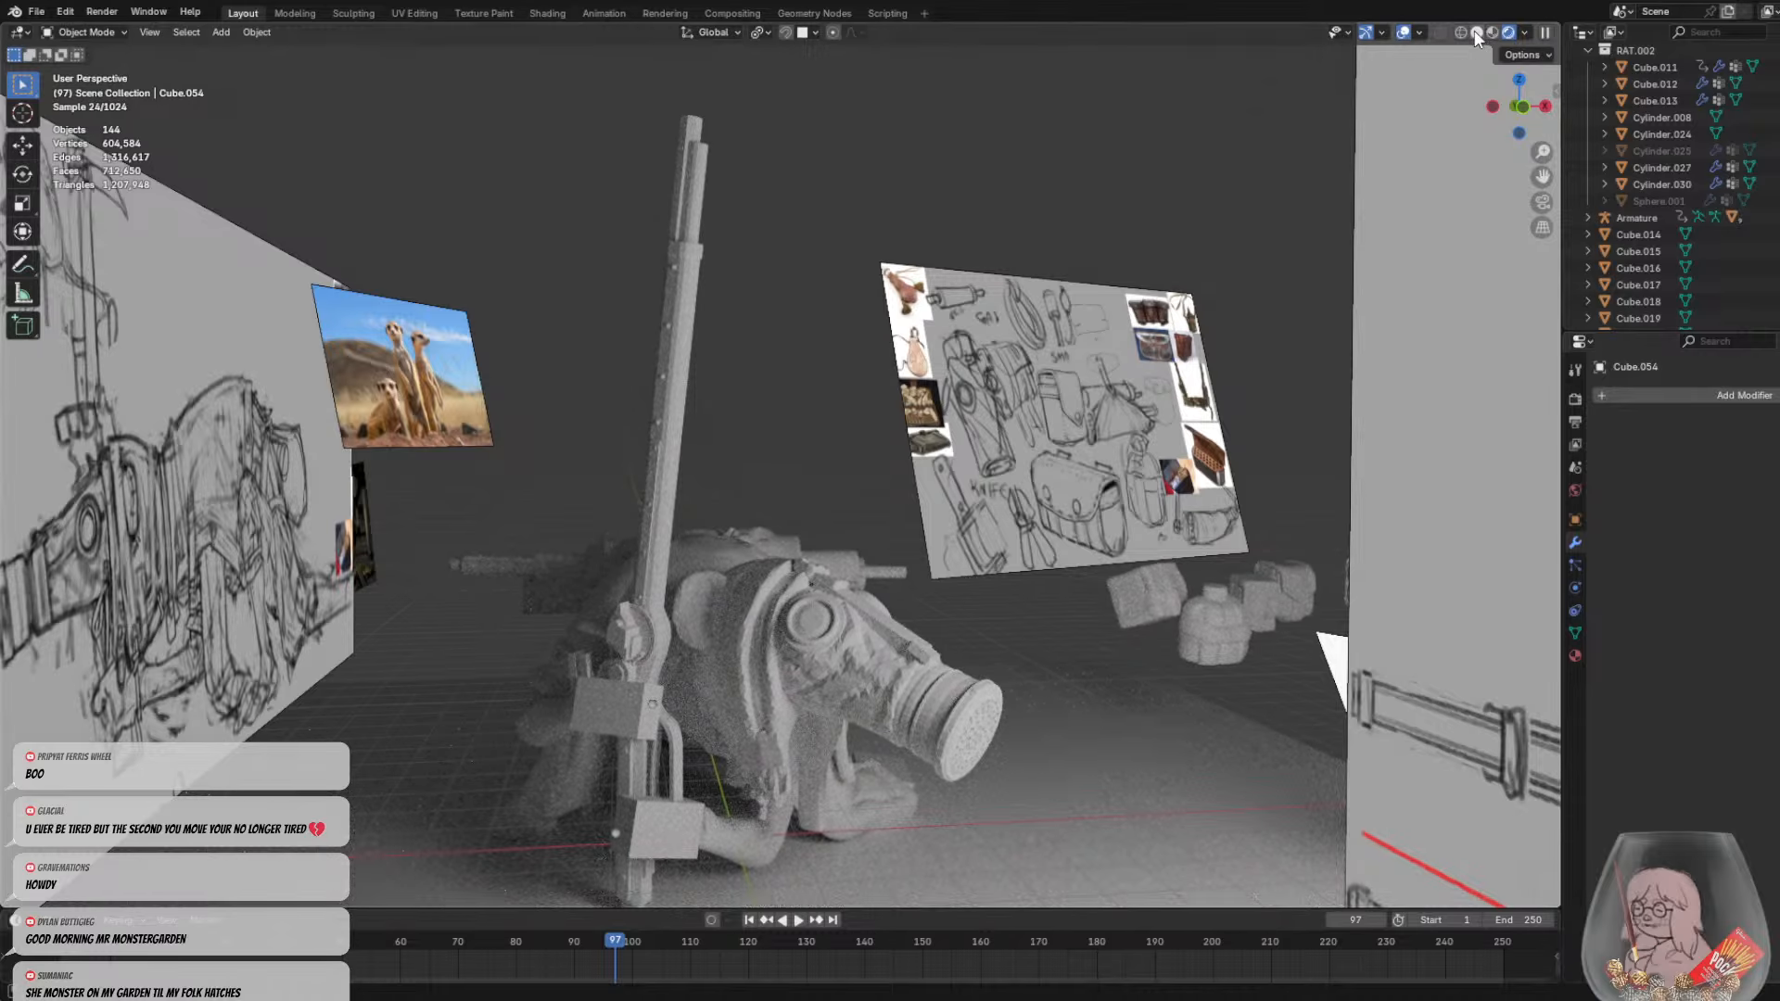
pyautogui.click(1477, 33)
# Review the standalone musket from the stock to the barrel alongside its side-view sketch
pyautogui.scroll(-4, 831, 401)
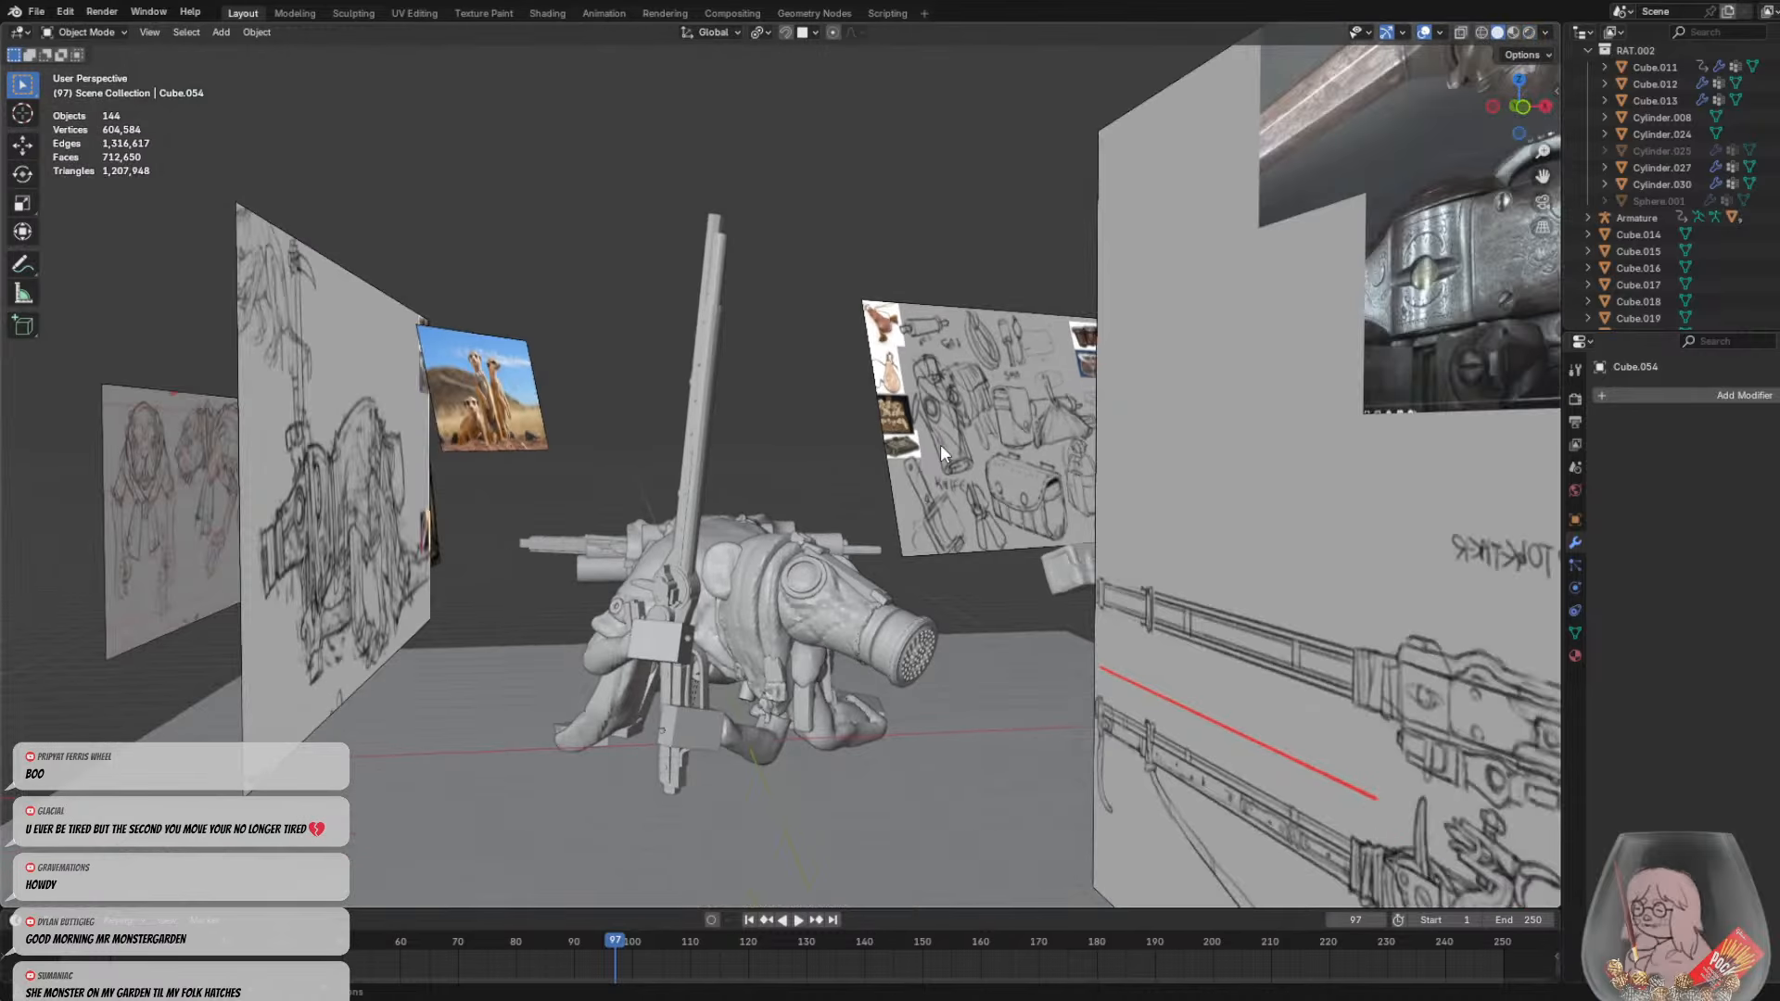
pyautogui.moveTo(940, 443); pyautogui.dragTo(887, 319, button='middle')
pyautogui.scroll(-2, 816, 509)
pyautogui.scroll(5, 815, 509)
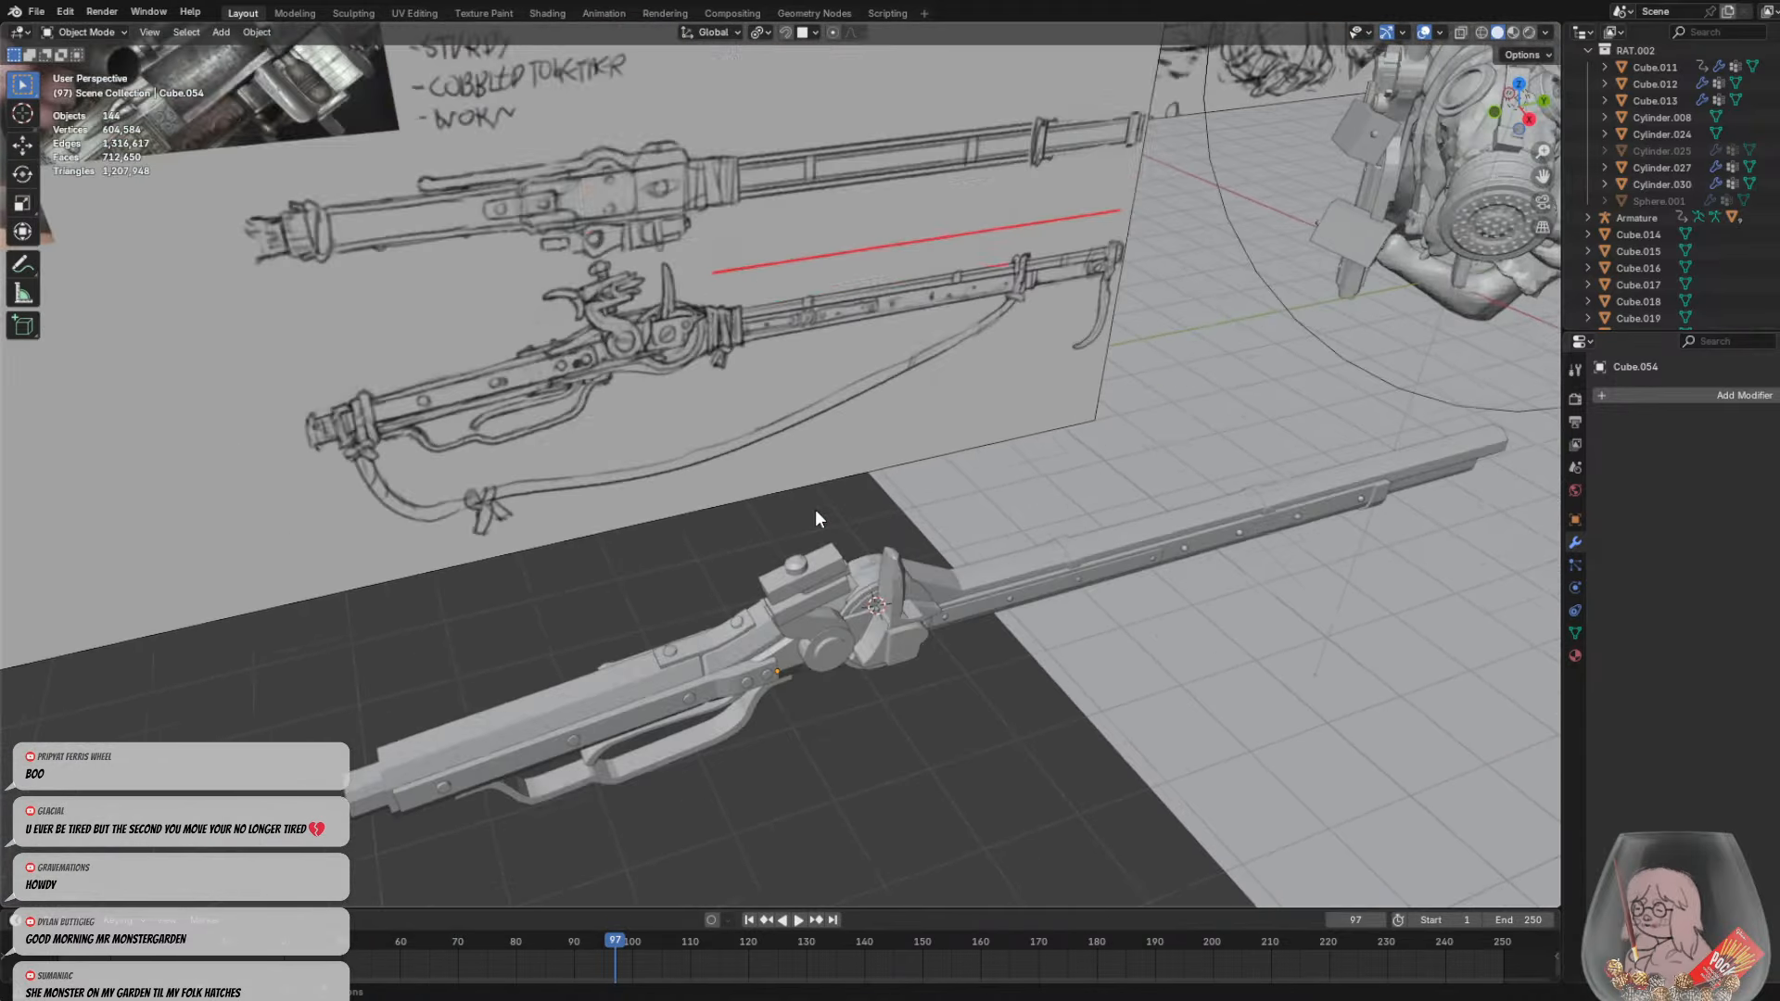
pyautogui.moveTo(816, 510); pyautogui.dragTo(955, 428, button='middle')
pyautogui.scroll(5, 953, 353)
pyautogui.moveTo(952, 336)
pyautogui.mouseDown(button='middle')
pyautogui.moveTo(979, 385)
pyautogui.moveTo(947, 368)
pyautogui.mouseUp(button='middle')
pyautogui.scroll(-4, 948, 368)
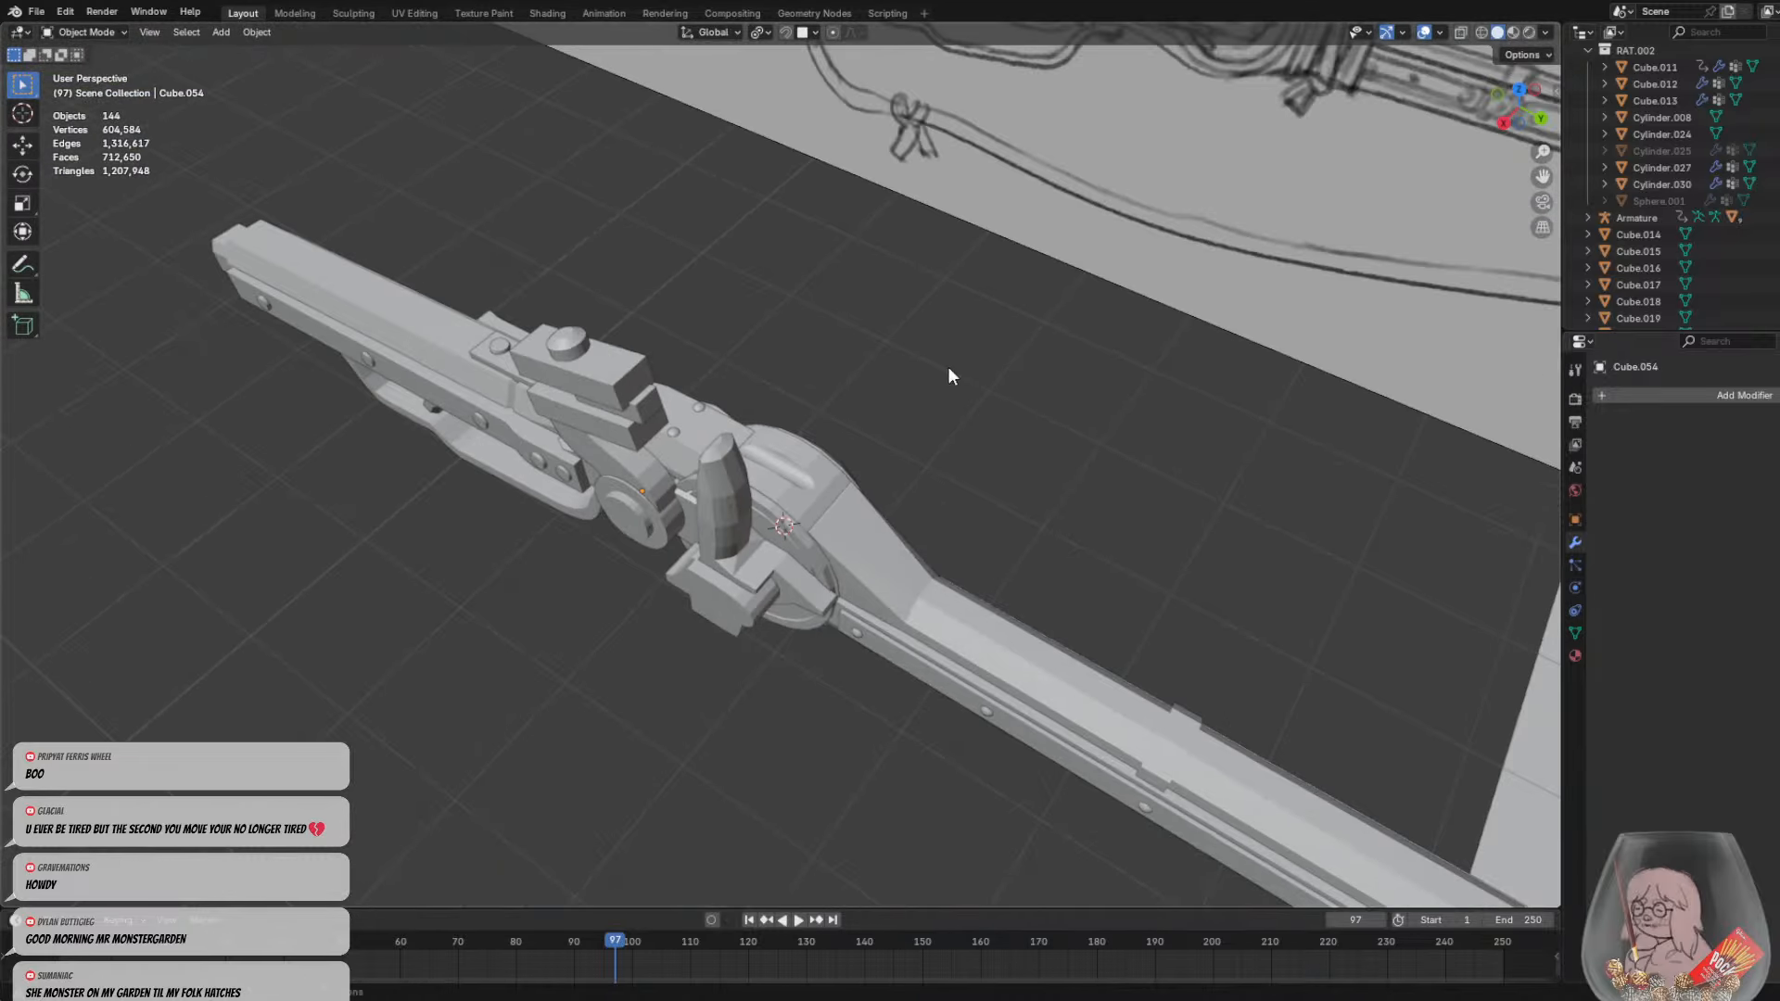
# Inspect the mesh of the large round disc behind the musket's hammer in Edit Mode and return to Object Mode
pyautogui.click(832, 501)
pyautogui.moveTo(833, 501); pyautogui.dragTo(849, 442, button='middle')
pyautogui.scroll(4, 931, 280)
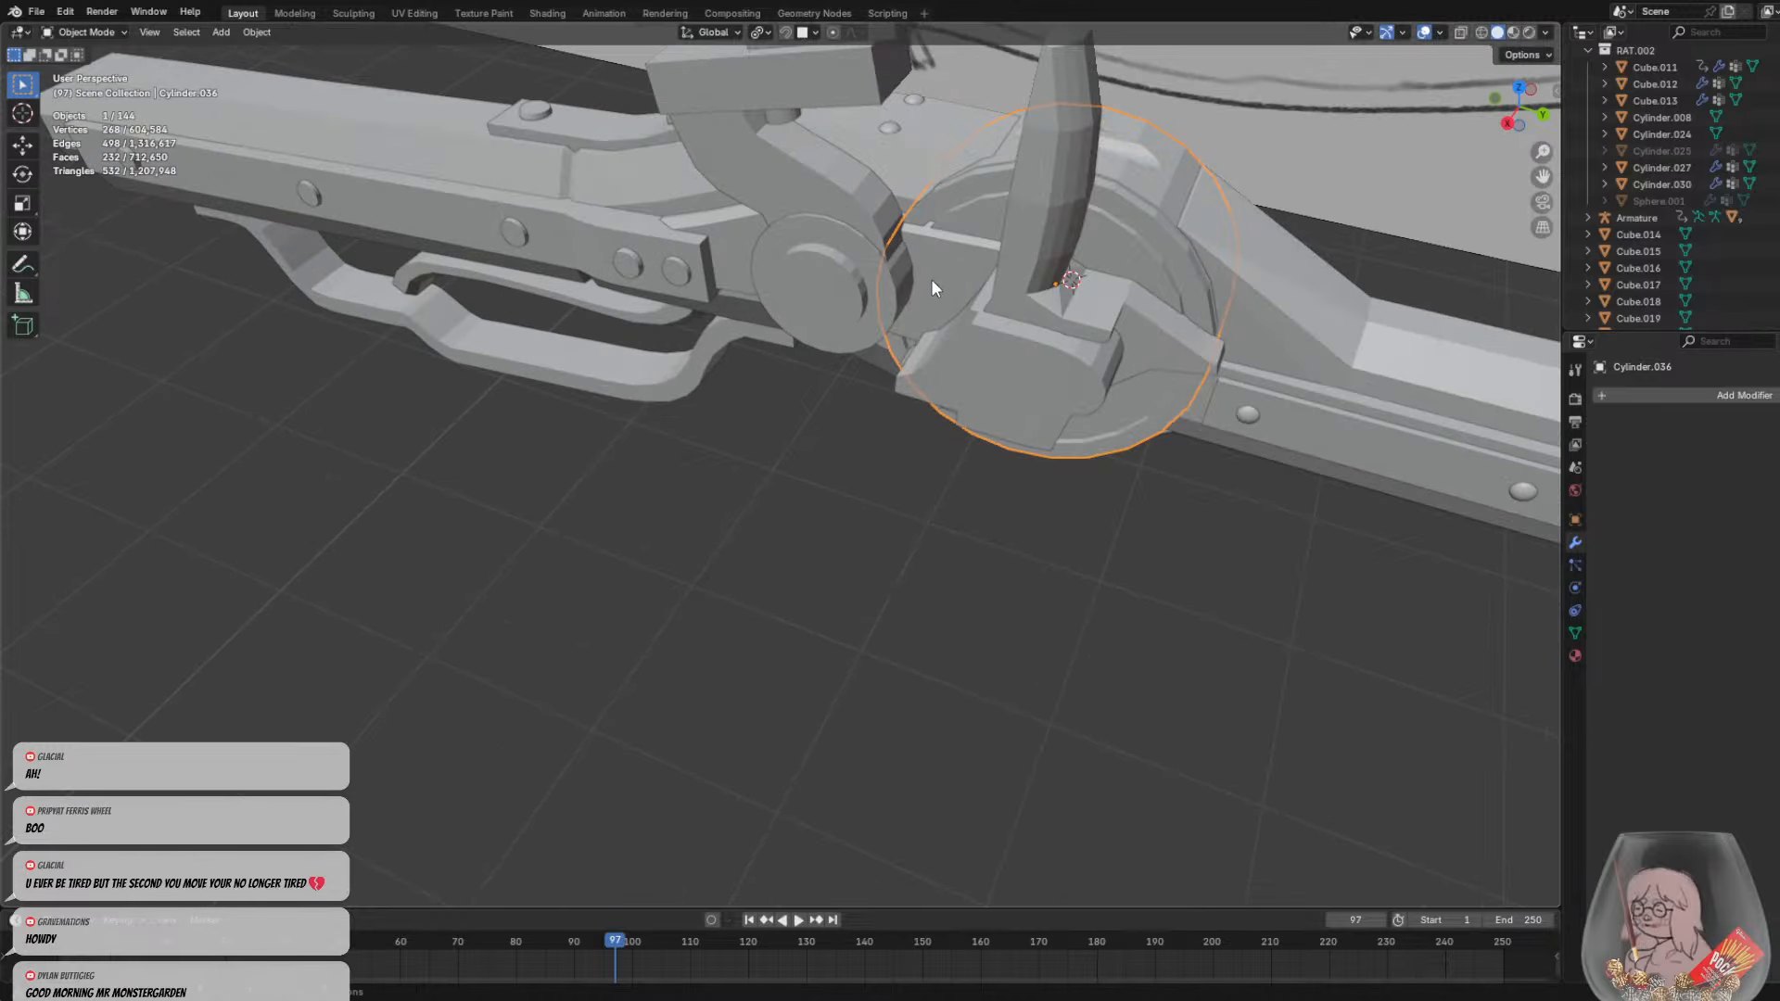
pyautogui.moveTo(931, 280); pyautogui.dragTo(856, 389, button='middle')
pyautogui.press('Tab')
pyautogui.scroll(2, 647, 417)
pyautogui.scroll(4, 679, 386)
pyautogui.scroll(-7, 700, 375)
pyautogui.scroll(5, 1108, 365)
pyautogui.moveTo(1108, 365); pyautogui.dragTo(1094, 420, button='middle')
pyautogui.scroll(-3, 1087, 369)
pyautogui.press('Tab')
# Move the lock plate piece (Cube.048) about -0.03 m along the global X axis
pyautogui.click(1122, 400)
pyautogui.press('g')
pyautogui.press('x')
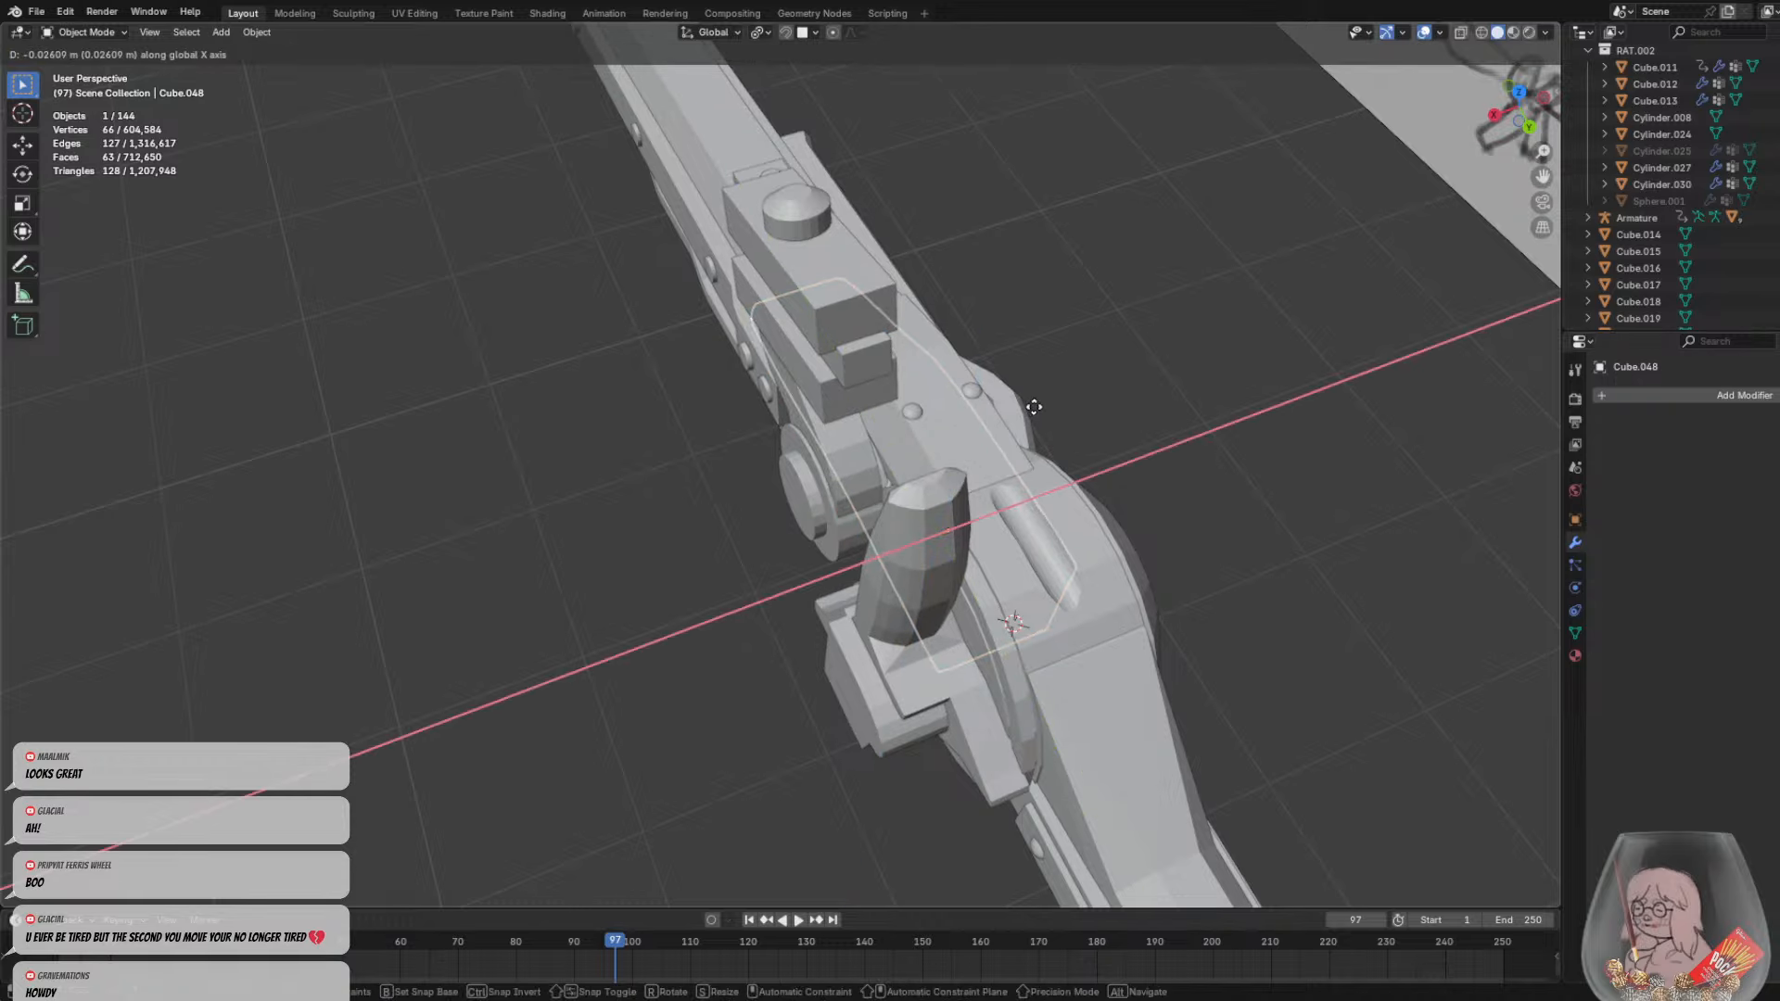
pyautogui.click(1022, 414)
# Check how the lock plate, flint clamp and upright hammer fit together against the reference sheet
pyautogui.moveTo(1018, 414); pyautogui.dragTo(887, 501, button='middle')
pyautogui.scroll(4, 876, 503)
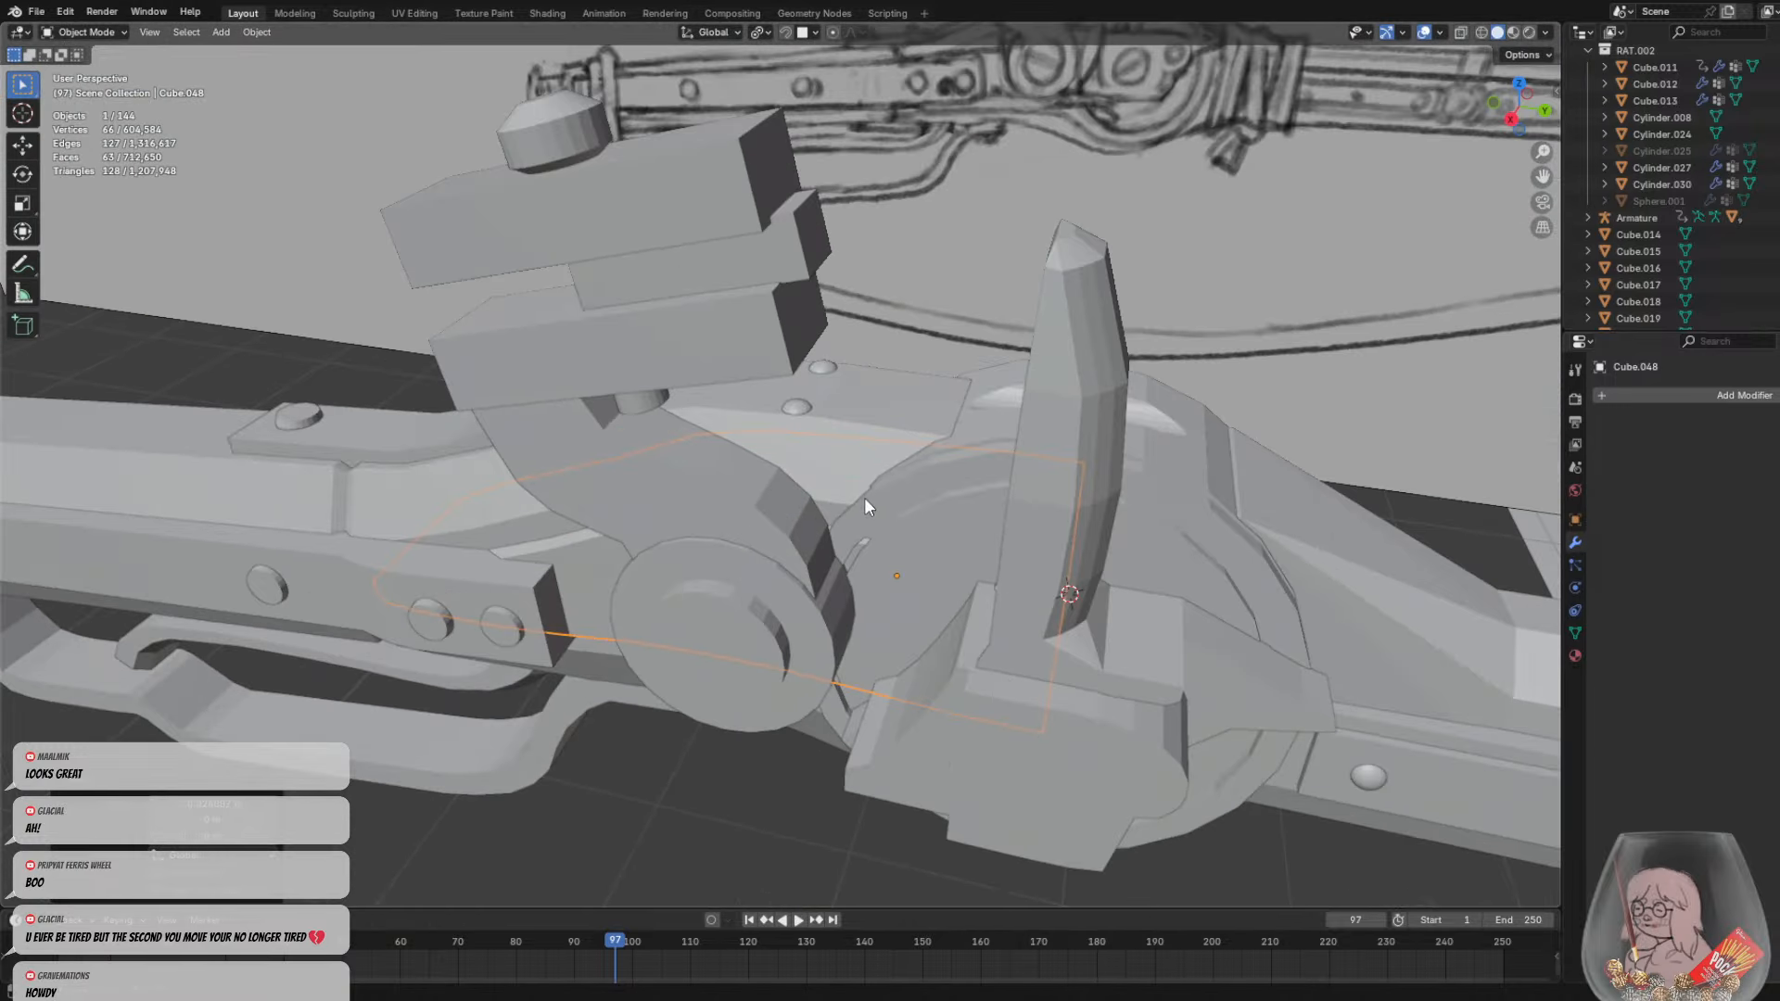
pyautogui.click(840, 368)
pyautogui.moveTo(840, 368)
pyautogui.mouseDown(button='middle')
pyautogui.moveTo(930, 306)
pyautogui.moveTo(905, 403)
pyautogui.moveTo(764, 450)
pyautogui.moveTo(926, 325)
pyautogui.moveTo(938, 380)
pyautogui.mouseUp(button='middle')
pyautogui.click(722, 316)
pyautogui.click(926, 298)
pyautogui.click(925, 298)
pyautogui.click(918, 301)
pyautogui.click(922, 298)
pyautogui.scroll(-5, 732, 462)
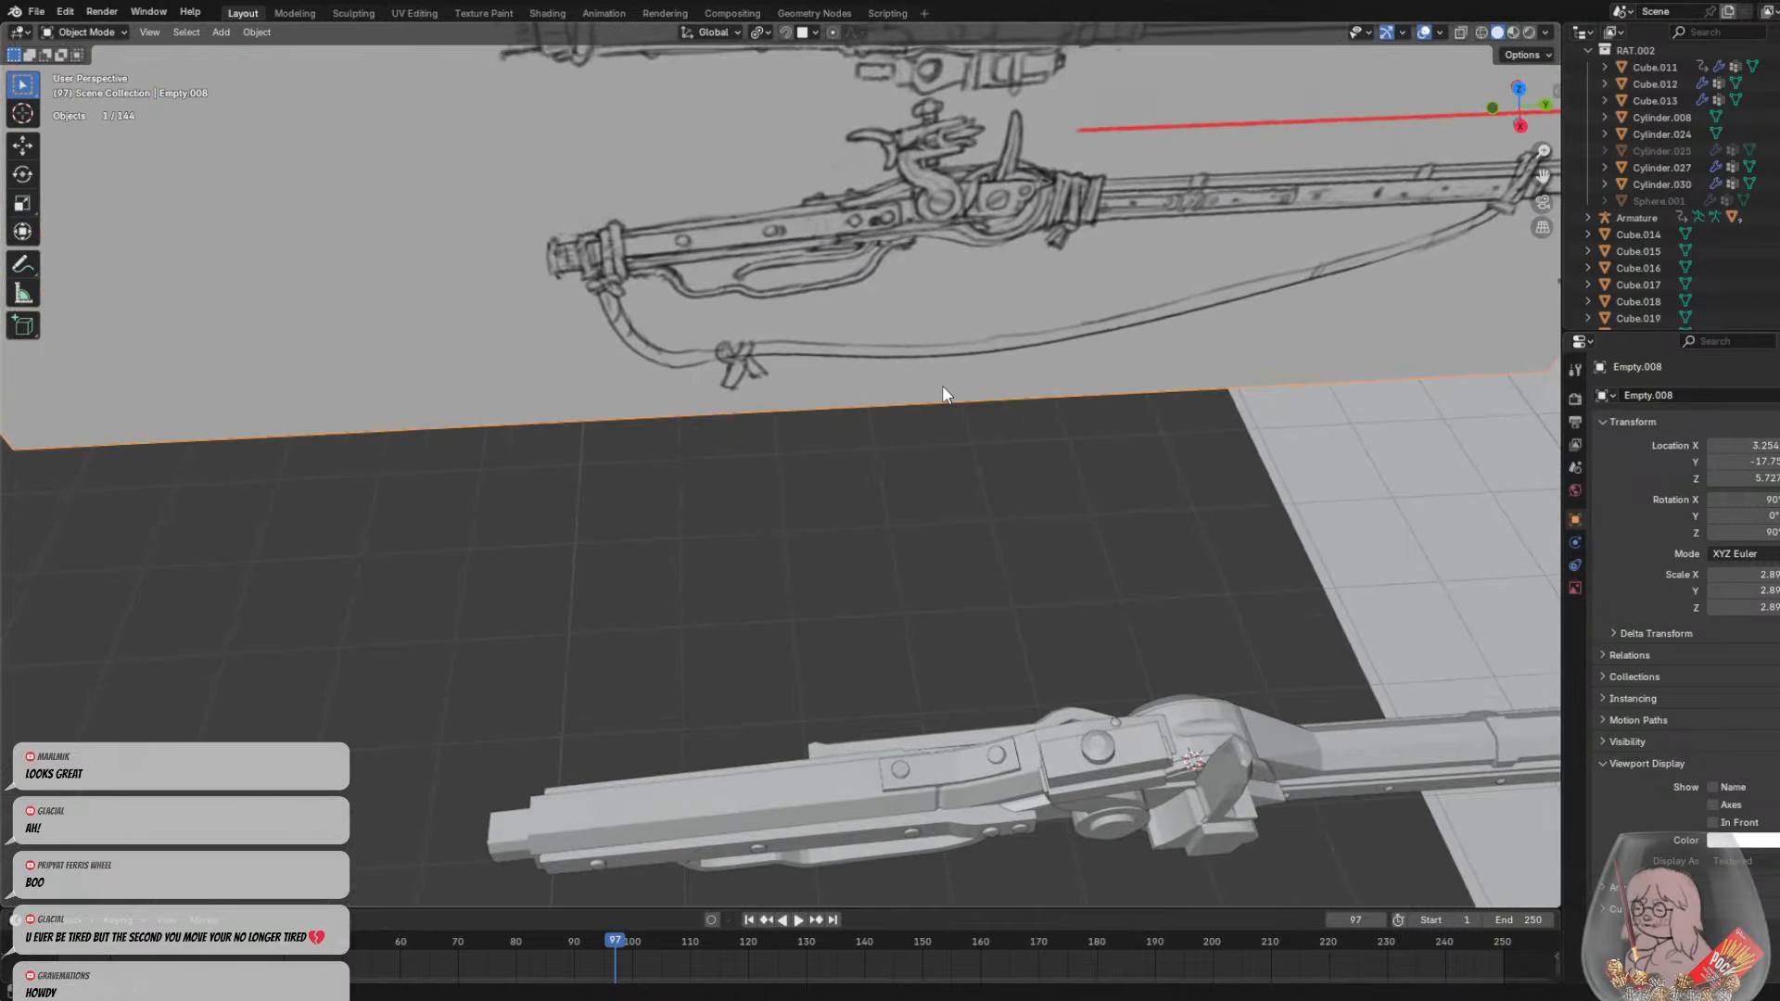
pyautogui.scroll(3, 1053, 594)
pyautogui.keyDown('shift'); pyautogui.moveTo(1059, 608); pyautogui.dragTo(793, 398, button='middle'); pyautogui.keyUp('shift')
pyautogui.moveTo(1134, 507); pyautogui.dragTo(1082, 506, button='middle')
# Examine the block at the hammer's base, then look over the stock and trigger guard from the side
pyautogui.click(1068, 521)
pyautogui.scroll(3, 836, 303)
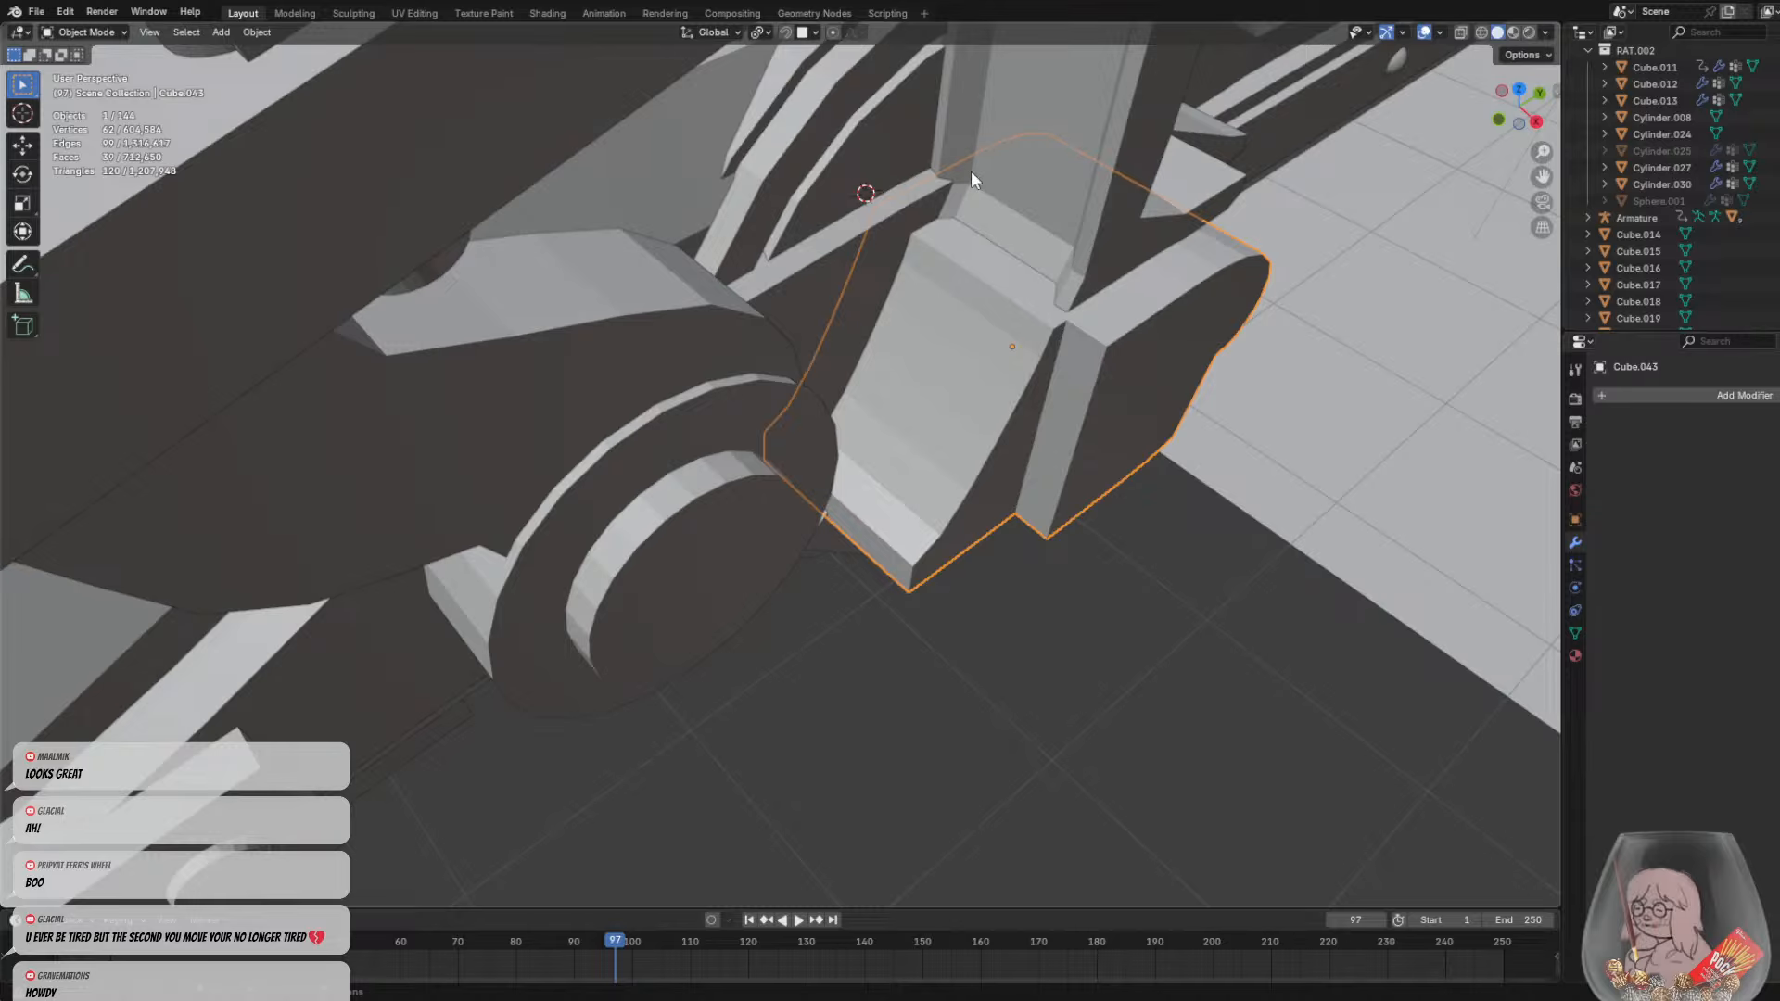
pyautogui.scroll(-3, 950, 219)
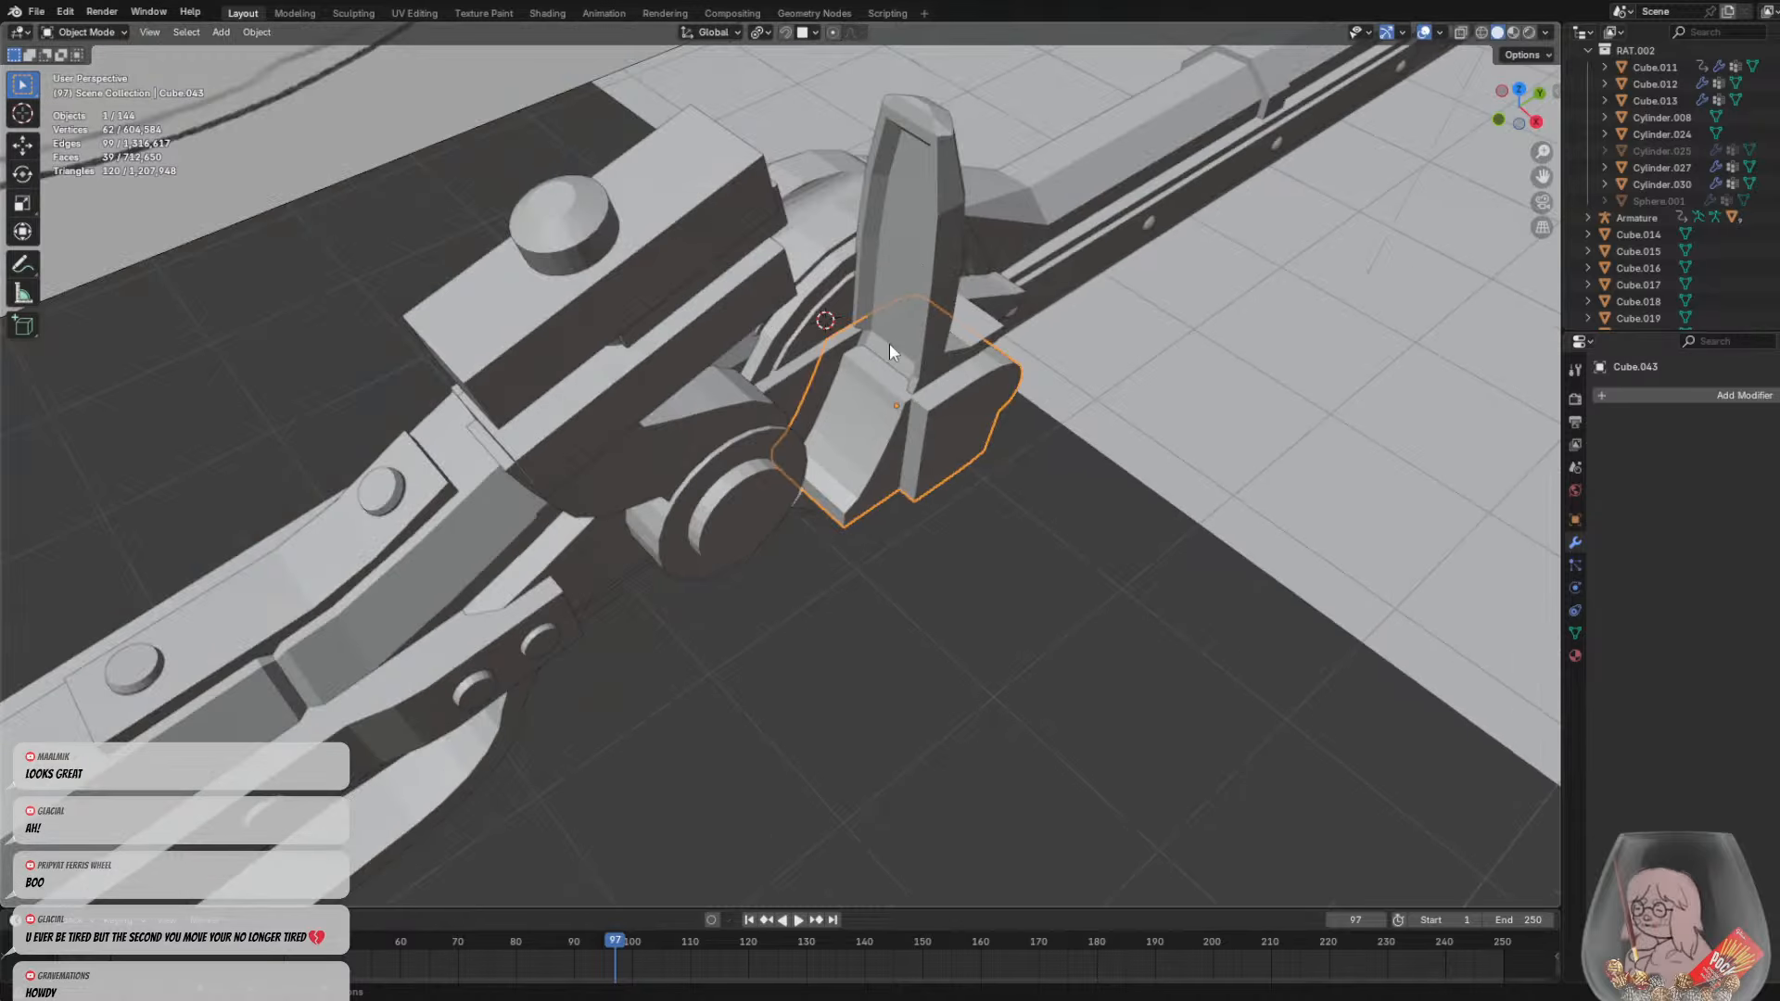
pyautogui.moveTo(1022, 410); pyautogui.dragTo(992, 401, button='middle')
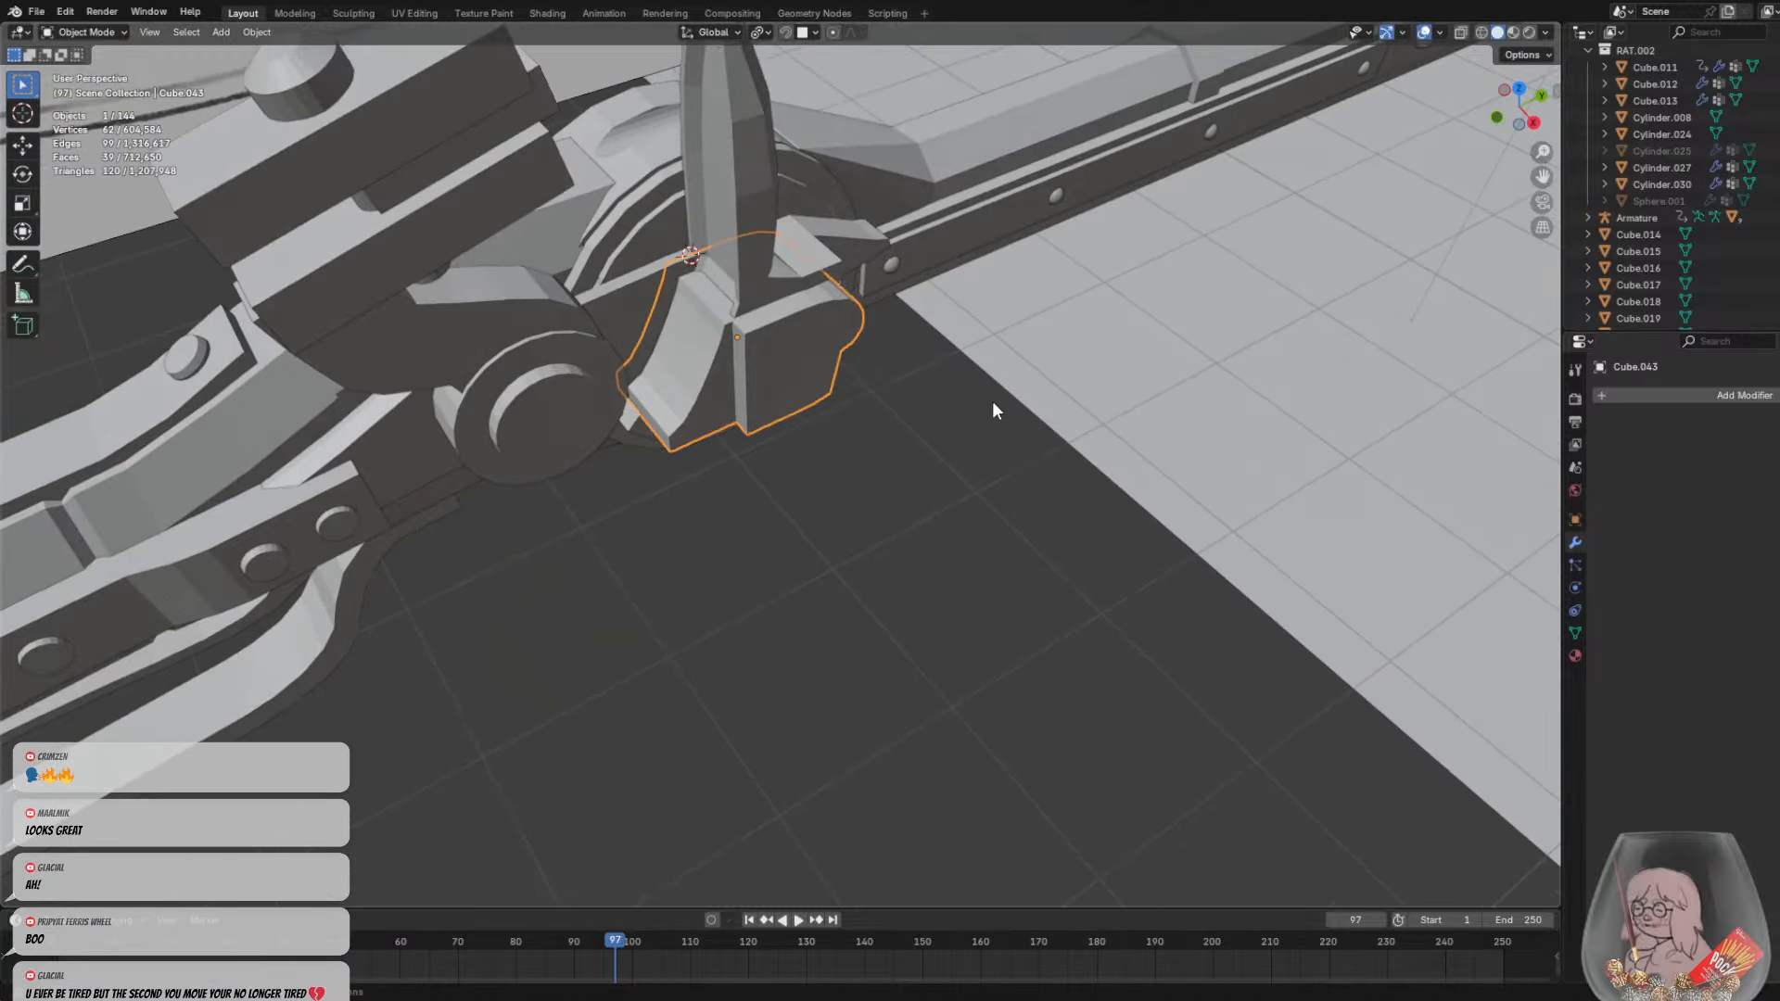
pyautogui.click(894, 404)
pyautogui.scroll(-6, 894, 404)
pyautogui.moveTo(798, 404); pyautogui.dragTo(993, 393, button='middle')
pyautogui.scroll(-8, 993, 393)
pyautogui.moveTo(803, 503); pyautogui.dragTo(944, 490, button='middle')
pyautogui.scroll(10, 860, 478)
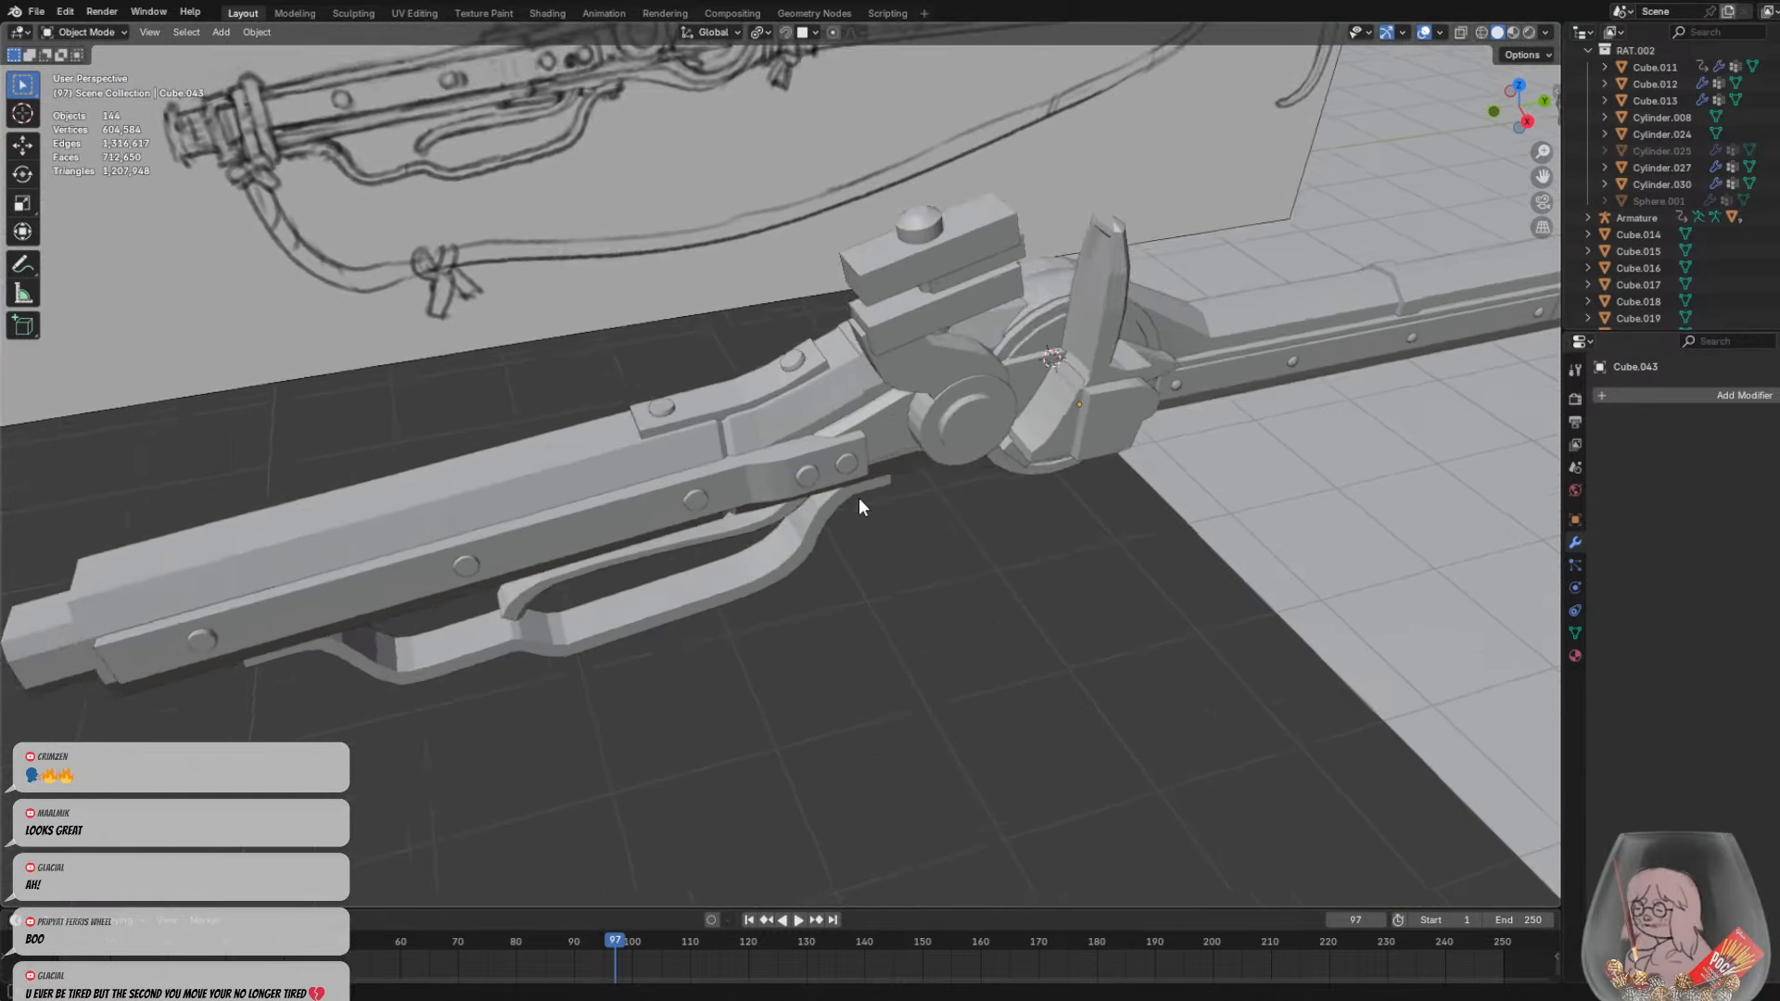
pyautogui.moveTo(858, 498)
pyautogui.mouseDown(button='middle')
pyautogui.moveTo(898, 505)
pyautogui.moveTo(816, 415)
pyautogui.moveTo(808, 189)
pyautogui.moveTo(871, 493)
pyautogui.mouseUp(button='middle')
pyautogui.scroll(-3, 798, 174)
pyautogui.scroll(4, 920, 401)
# Duplicate a rivet from the stock's side plate and place the copy below the front end of the trigger guard
pyautogui.click(921, 403)
pyautogui.moveTo(920, 415); pyautogui.dragTo(923, 426, button='middle')
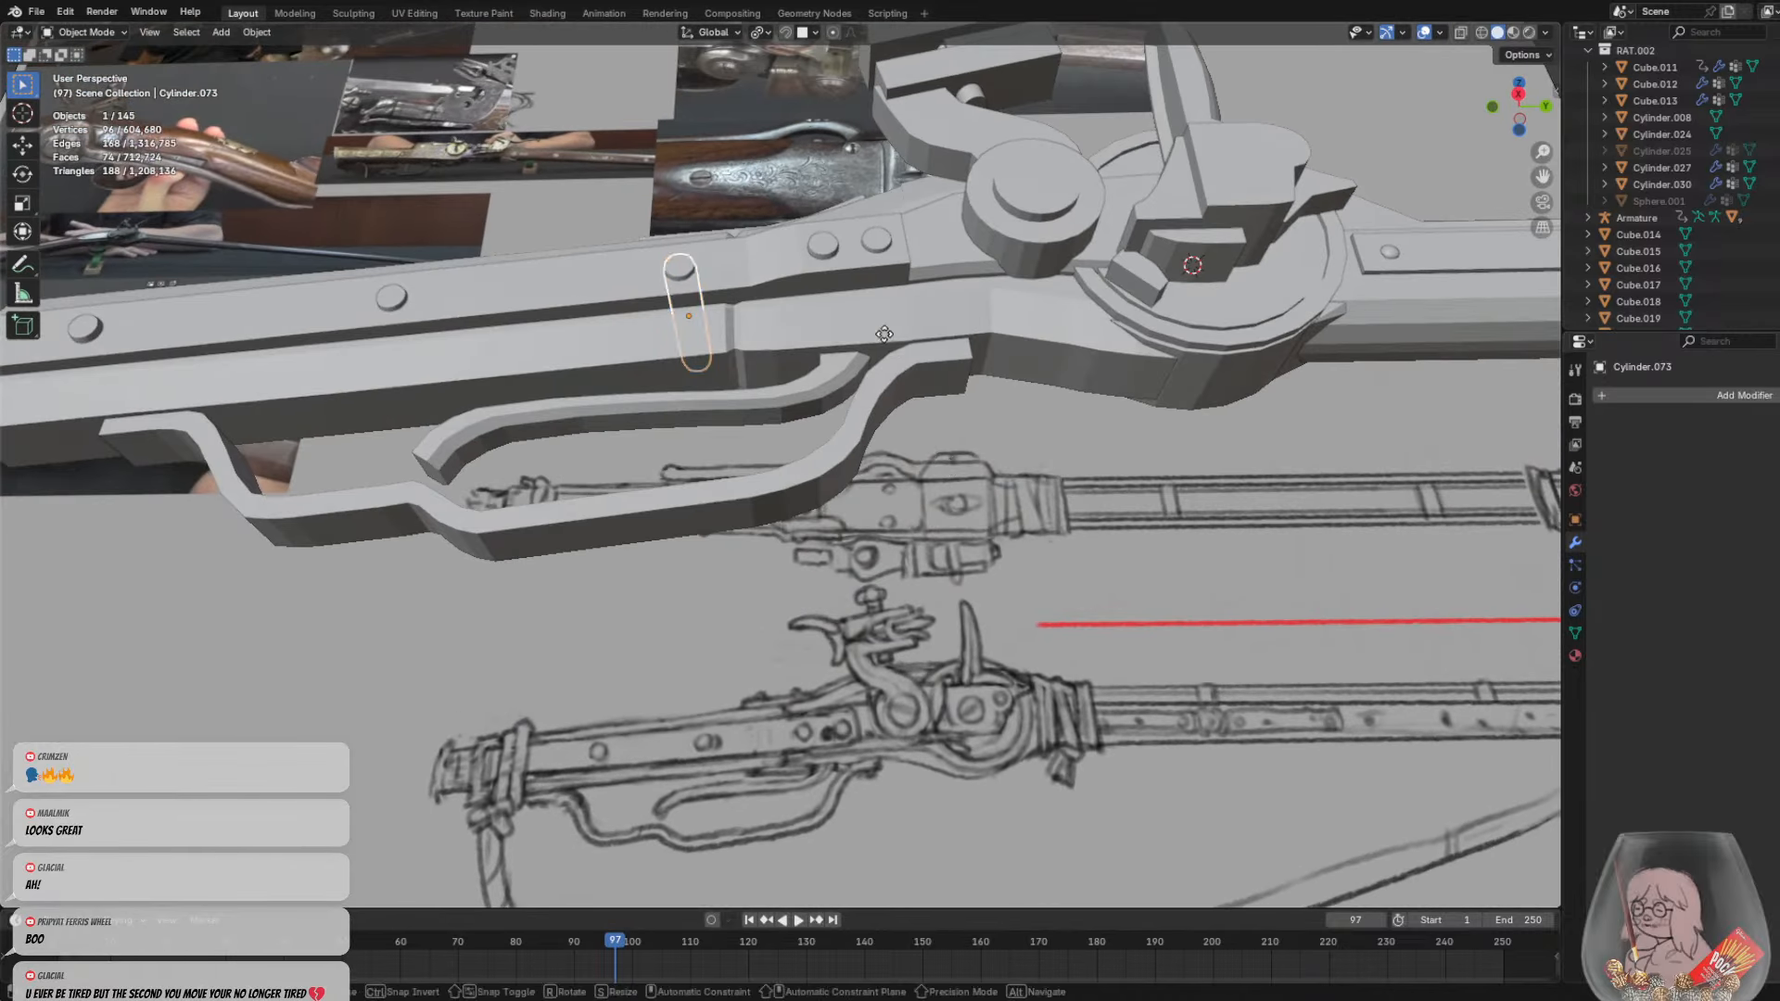
pyautogui.hotkey('shift', 'd')
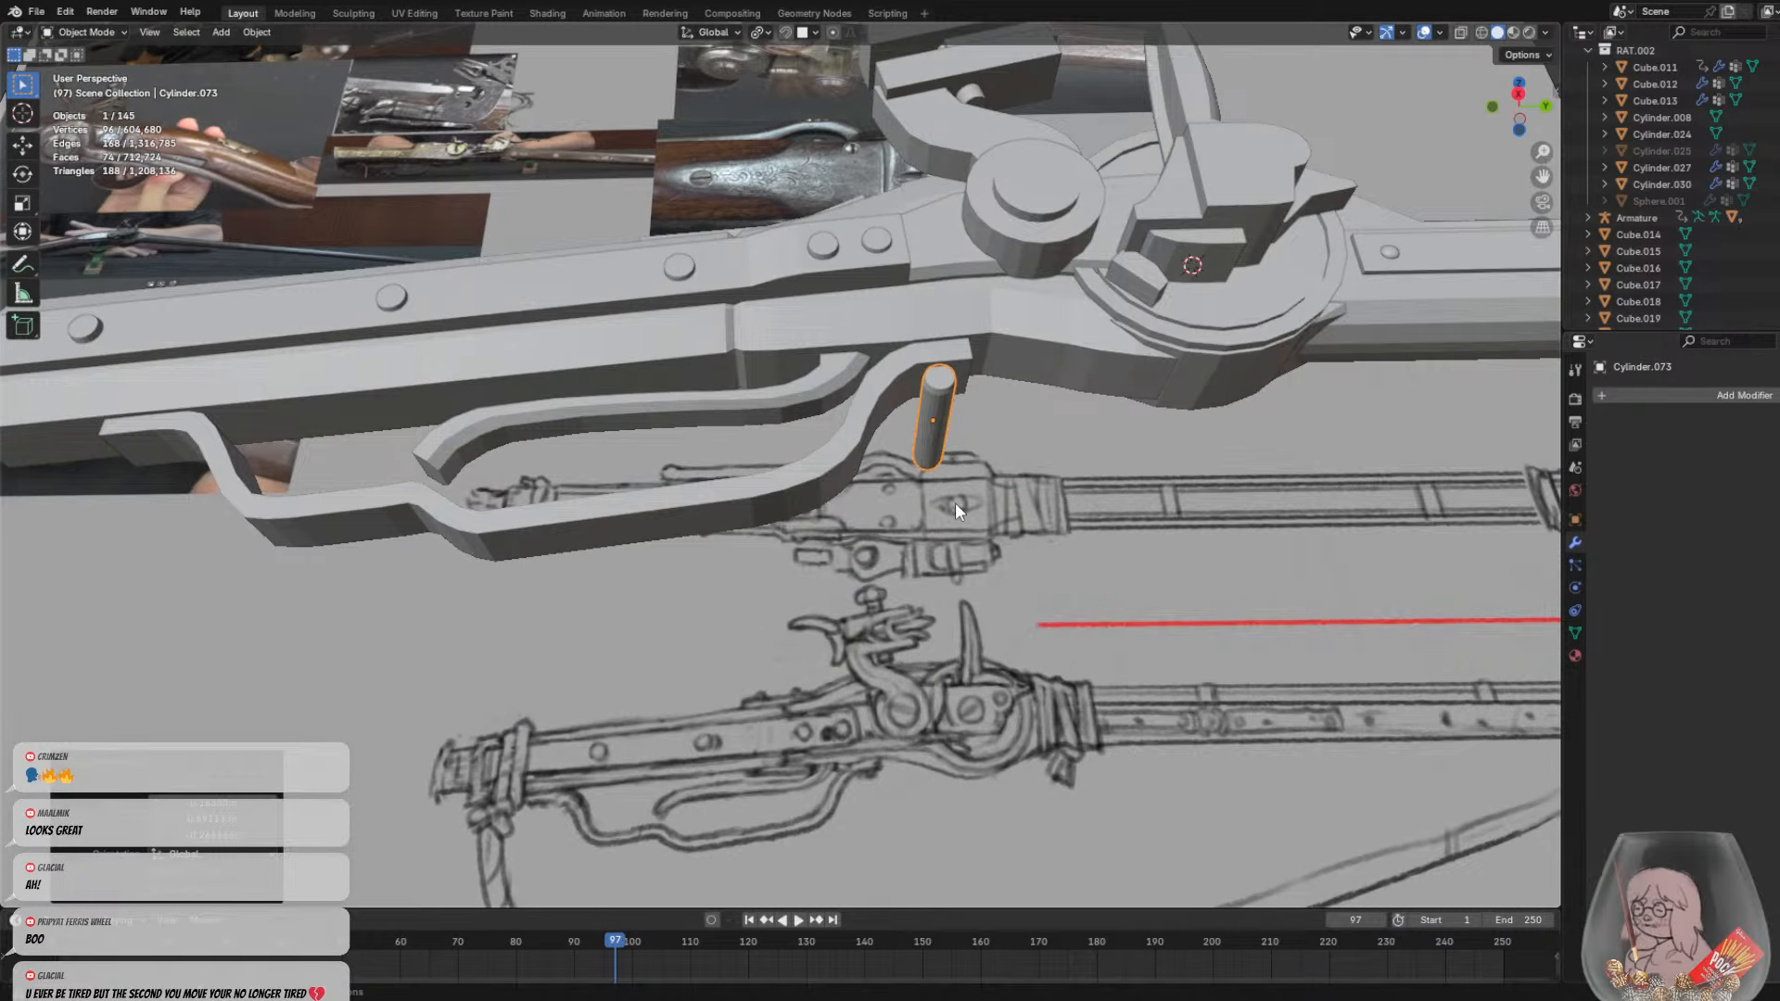
# Rotate the rivet copy below the trigger guard's front end about the global Y axis to bring it close to upright
pyautogui.press('r')
pyautogui.press('z')
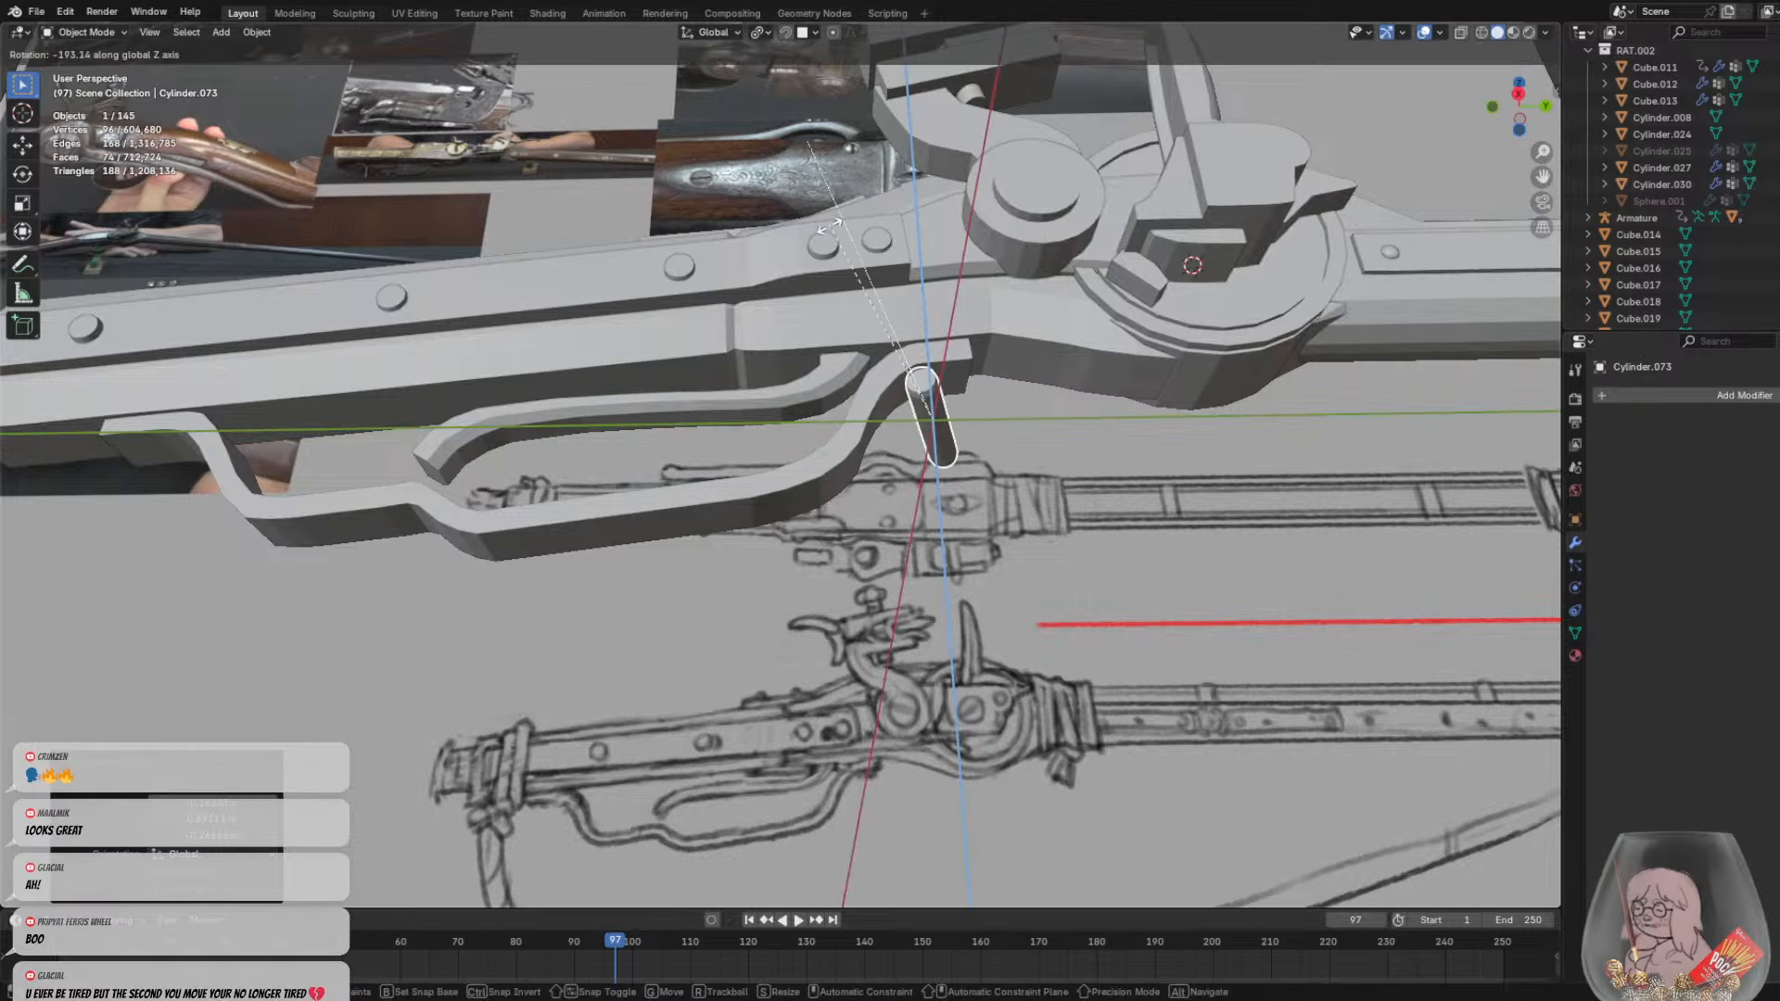
pyautogui.press('x')
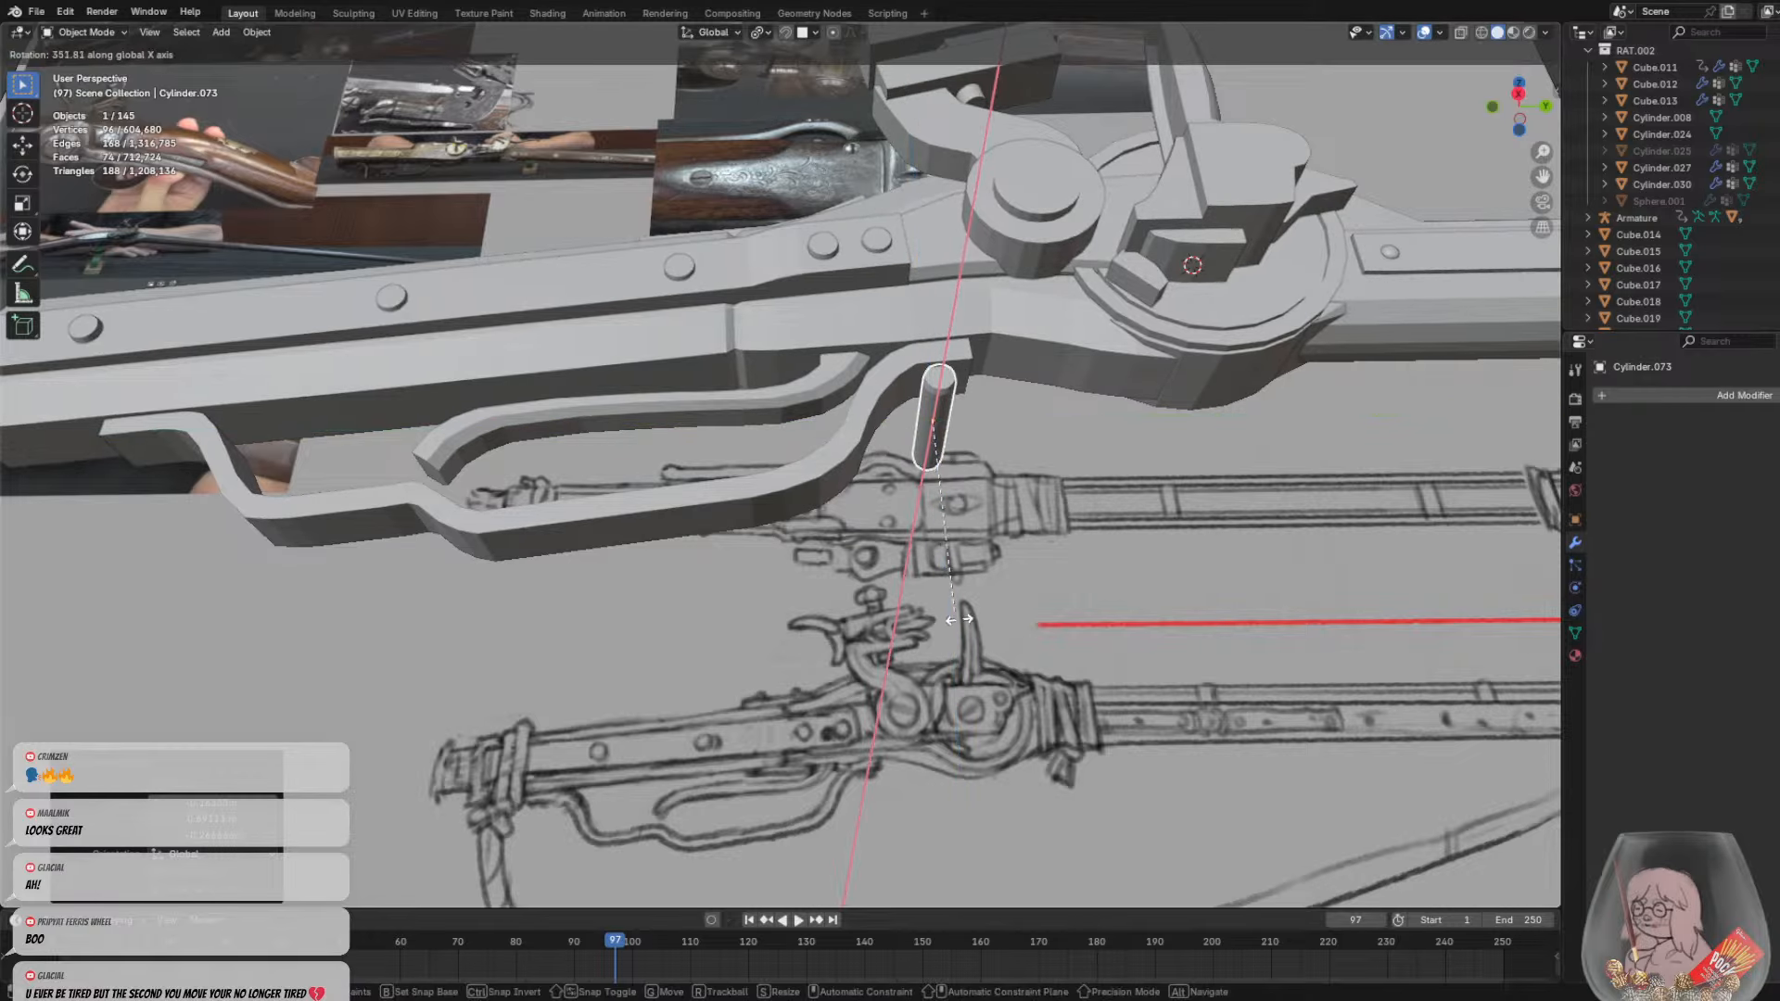
pyautogui.press('y')
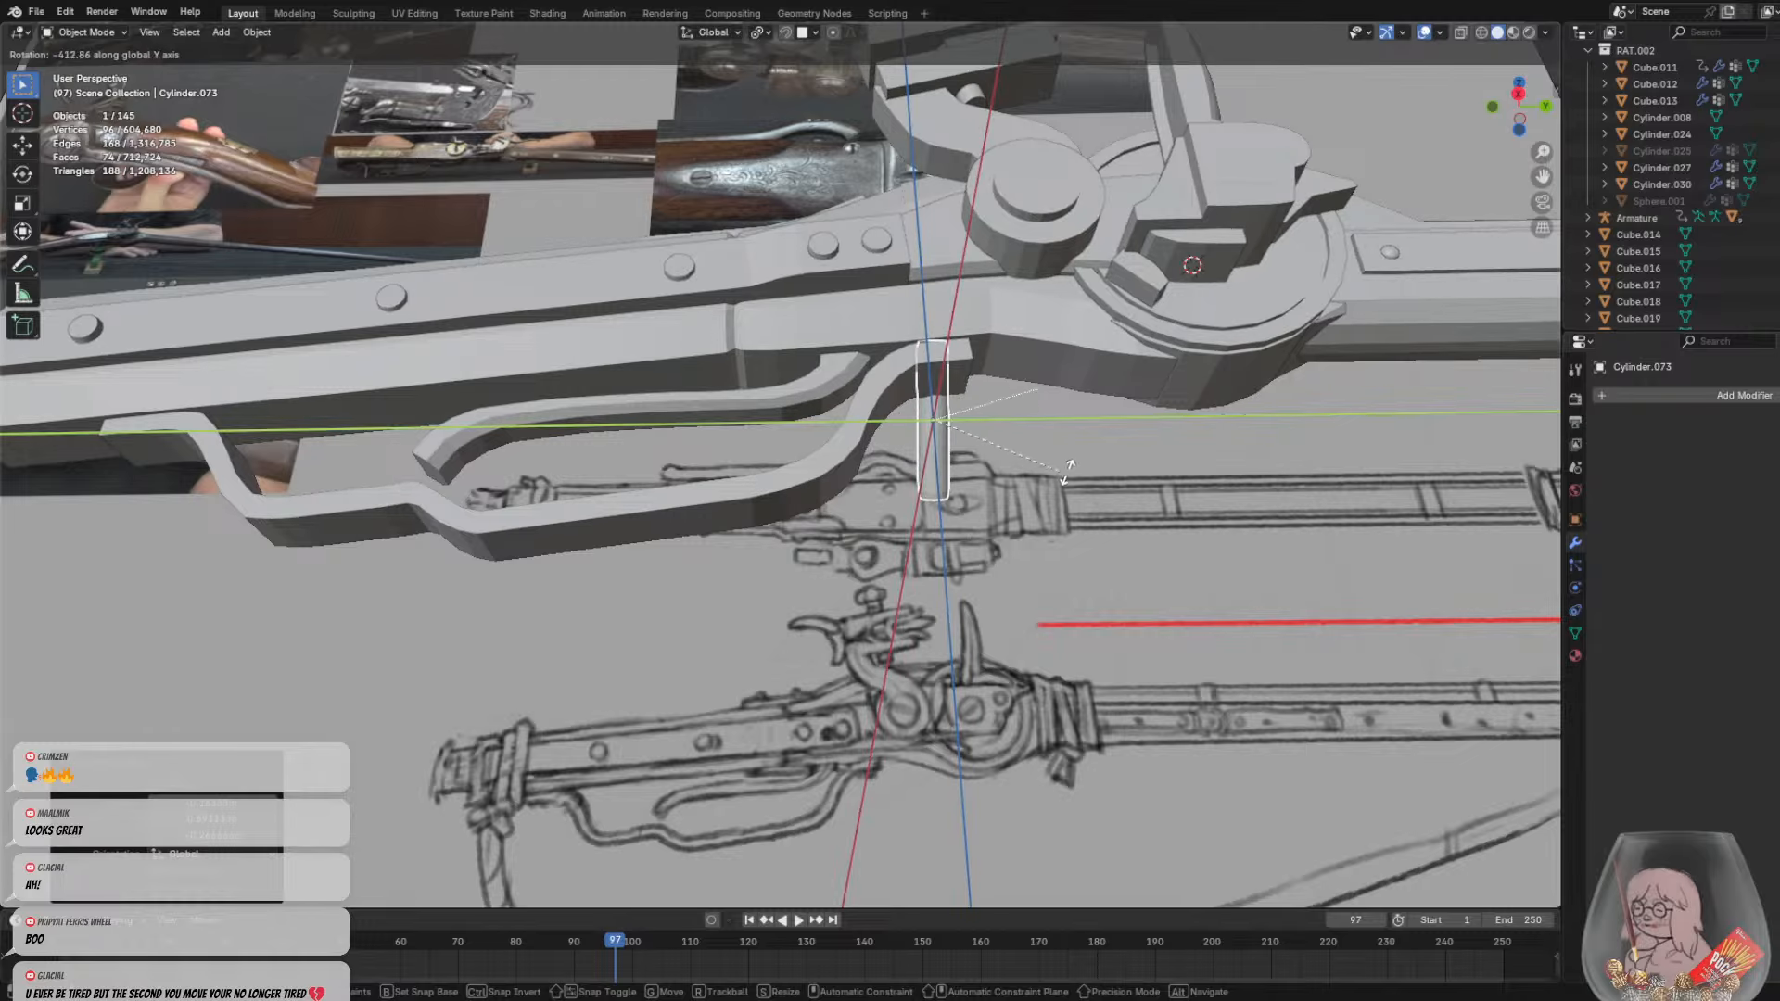
pyautogui.click(1036, 419)
# Straighten the rivet copy's remaining tilt by rotating it in the end view and in the side view until it stands vertical
pyautogui.moveTo(1036, 419); pyautogui.dragTo(1200, 543, button='middle')
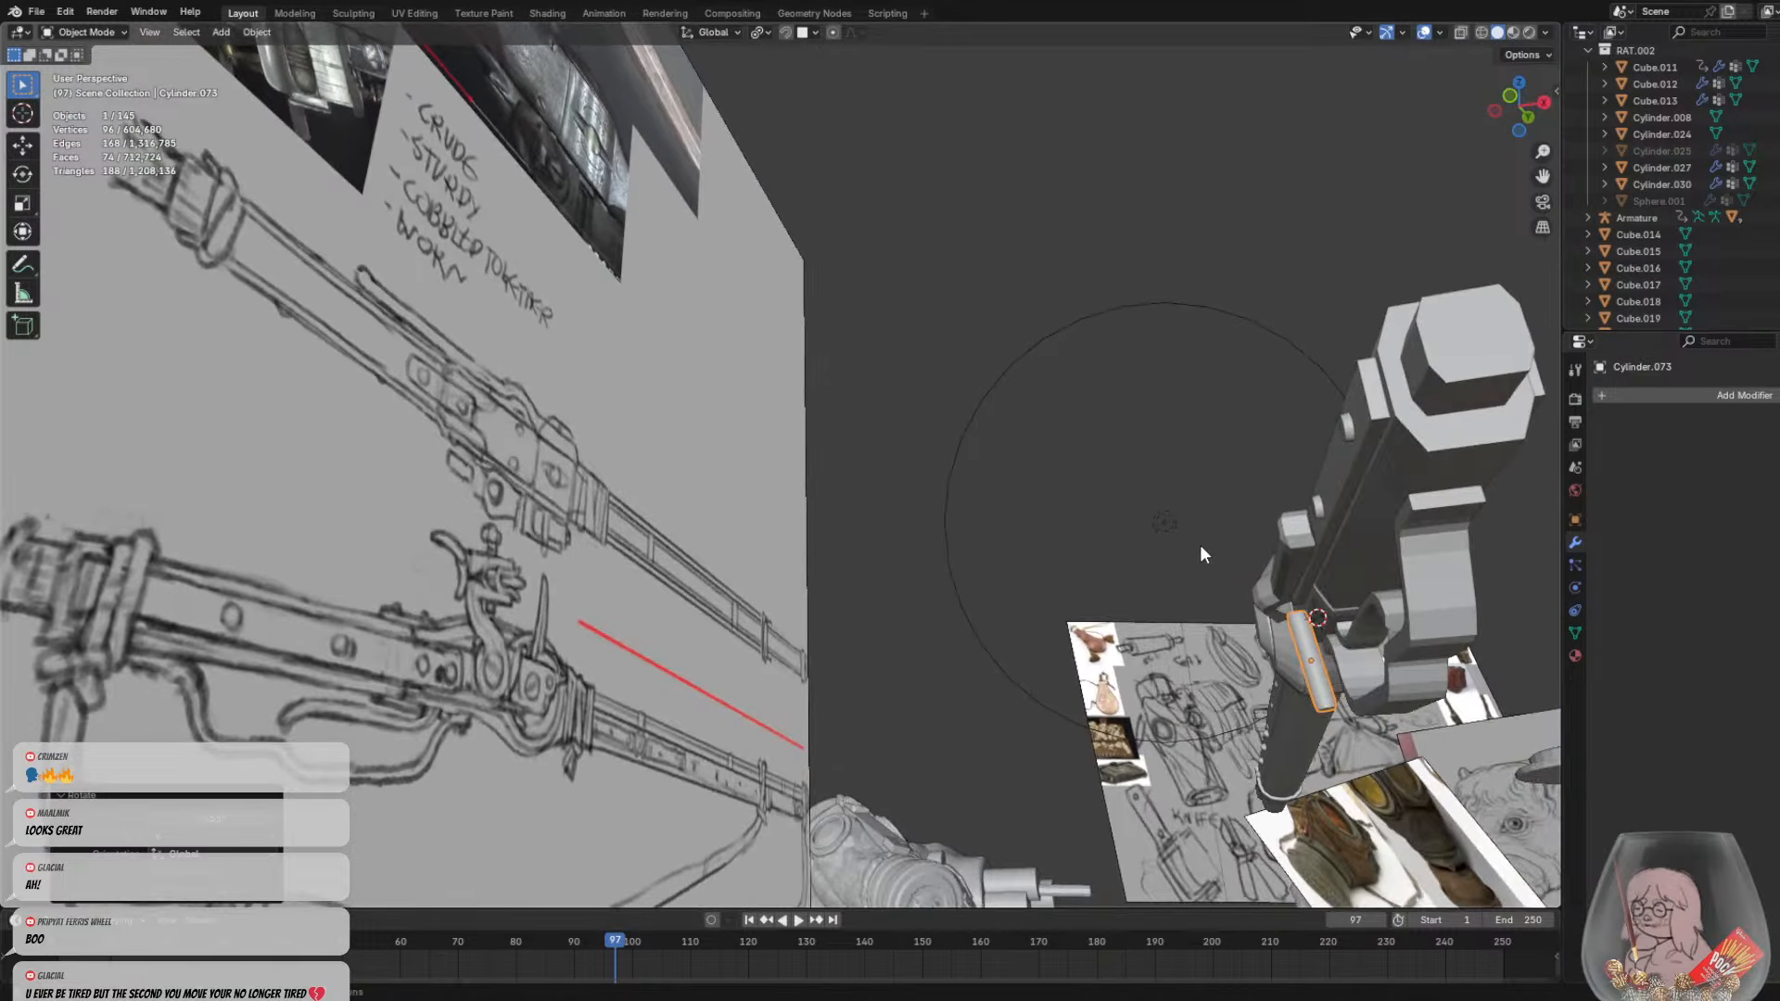
pyautogui.press('r')
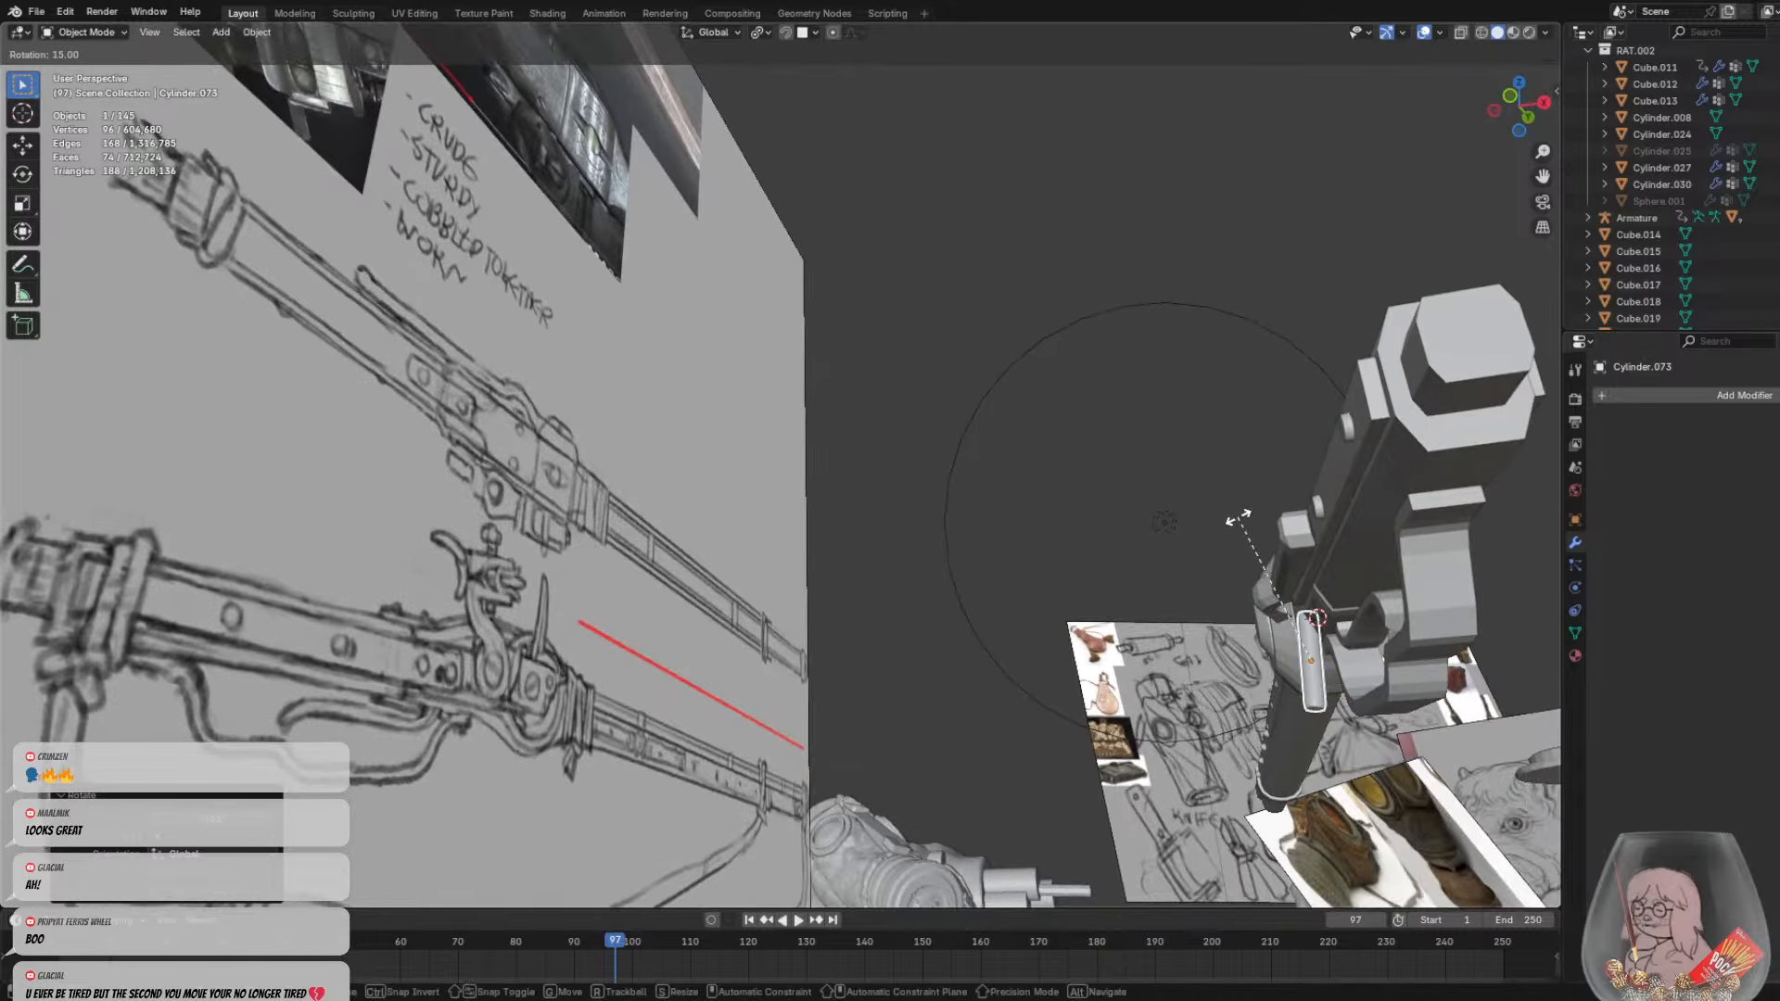
pyautogui.press('x')
pyautogui.press('y')
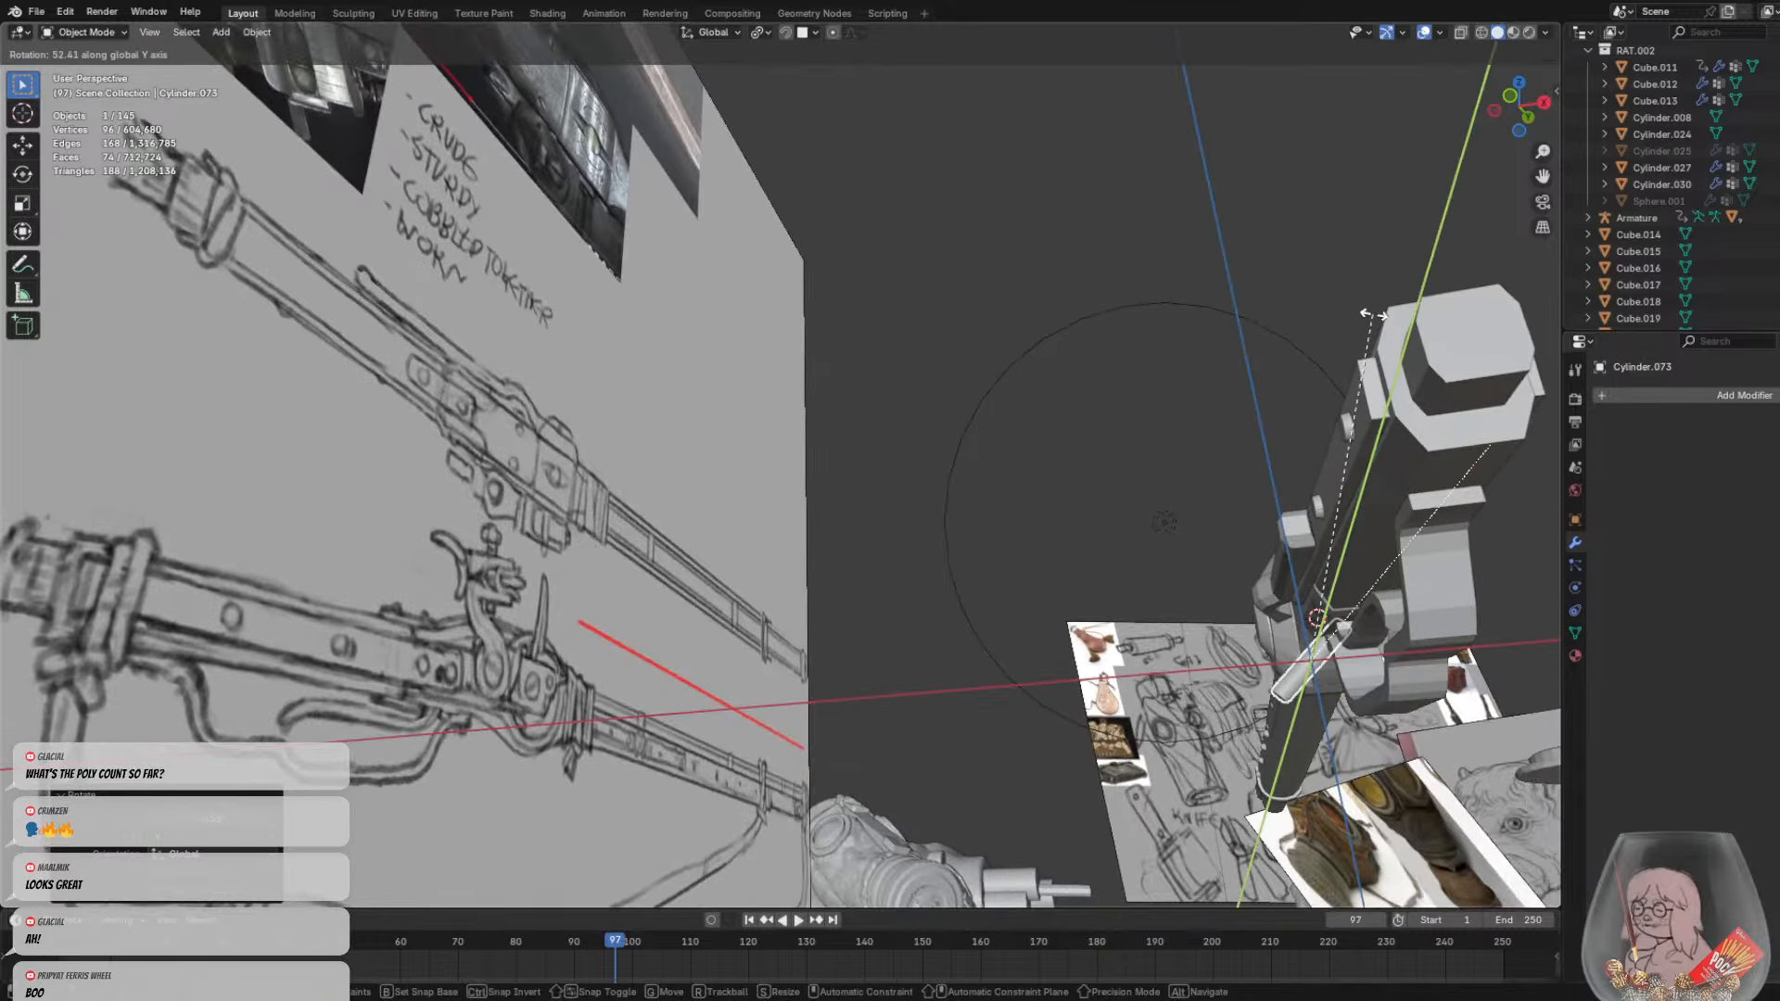
pyautogui.click(1162, 405)
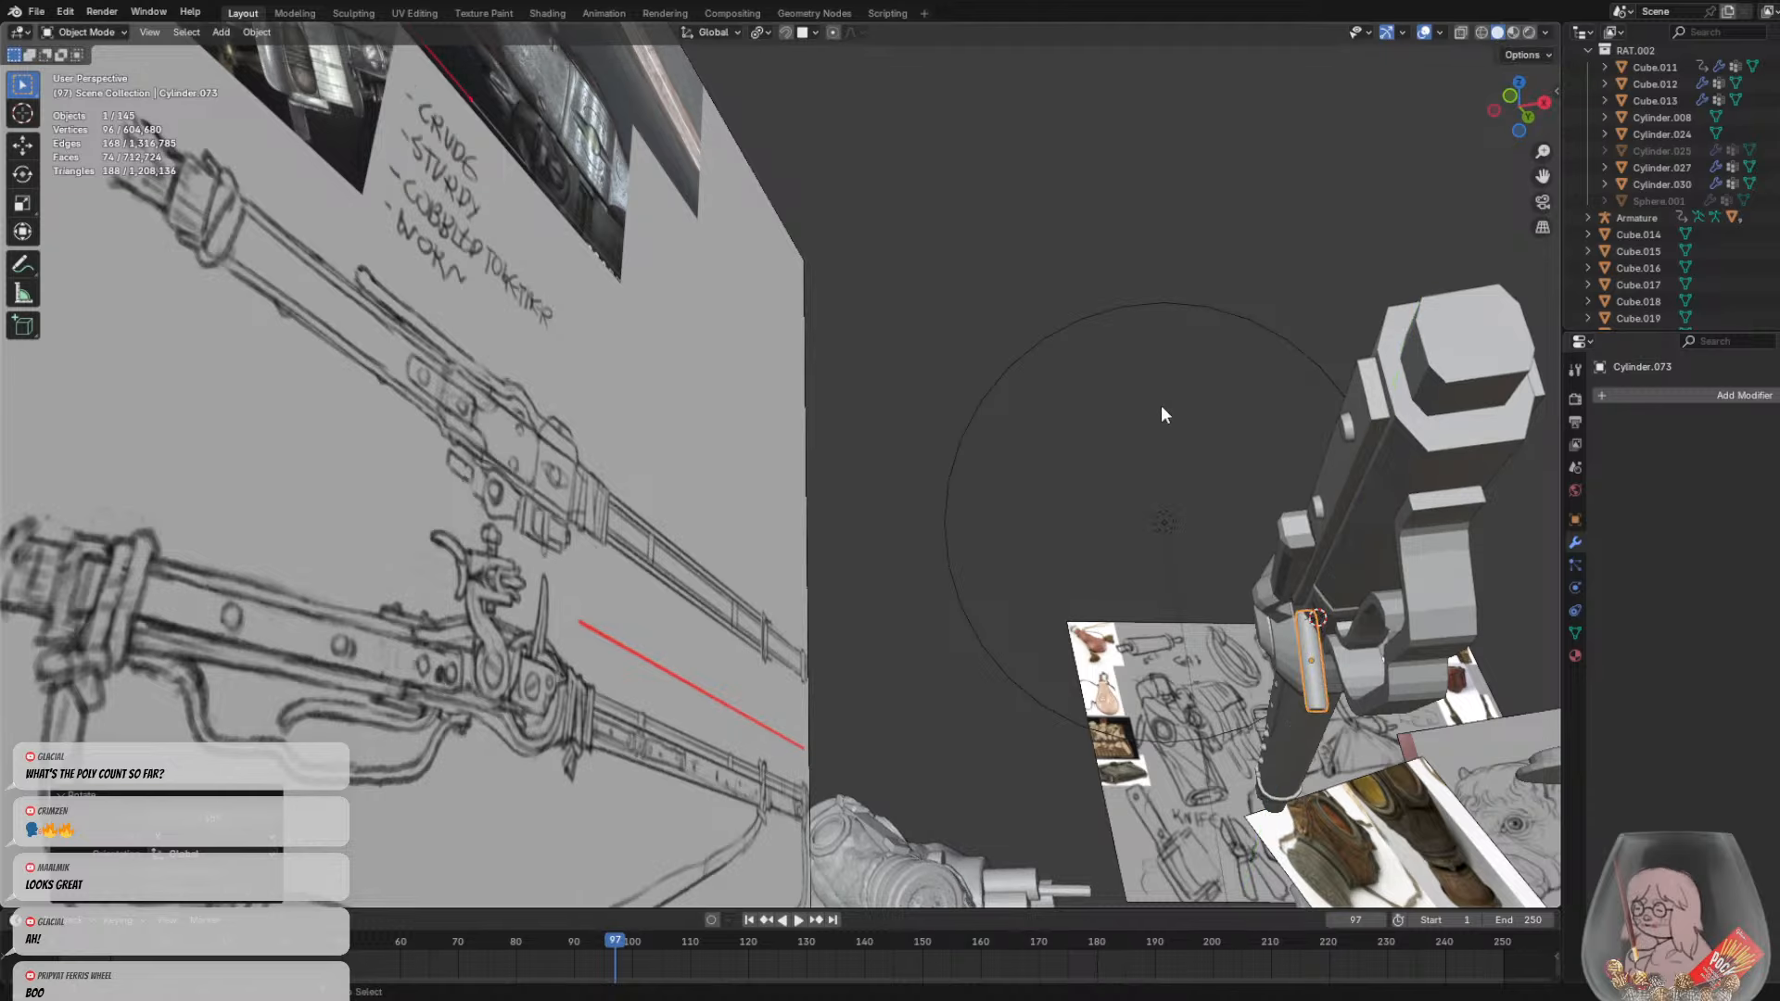
pyautogui.moveTo(1161, 408); pyautogui.dragTo(864, 398, button='middle')
pyautogui.scroll(3, 1194, 508)
pyautogui.press('r')
pyautogui.click(977, 104)
# Move the upright rivet directly beneath the flat front tab of the trigger guard
pyautogui.press('g')
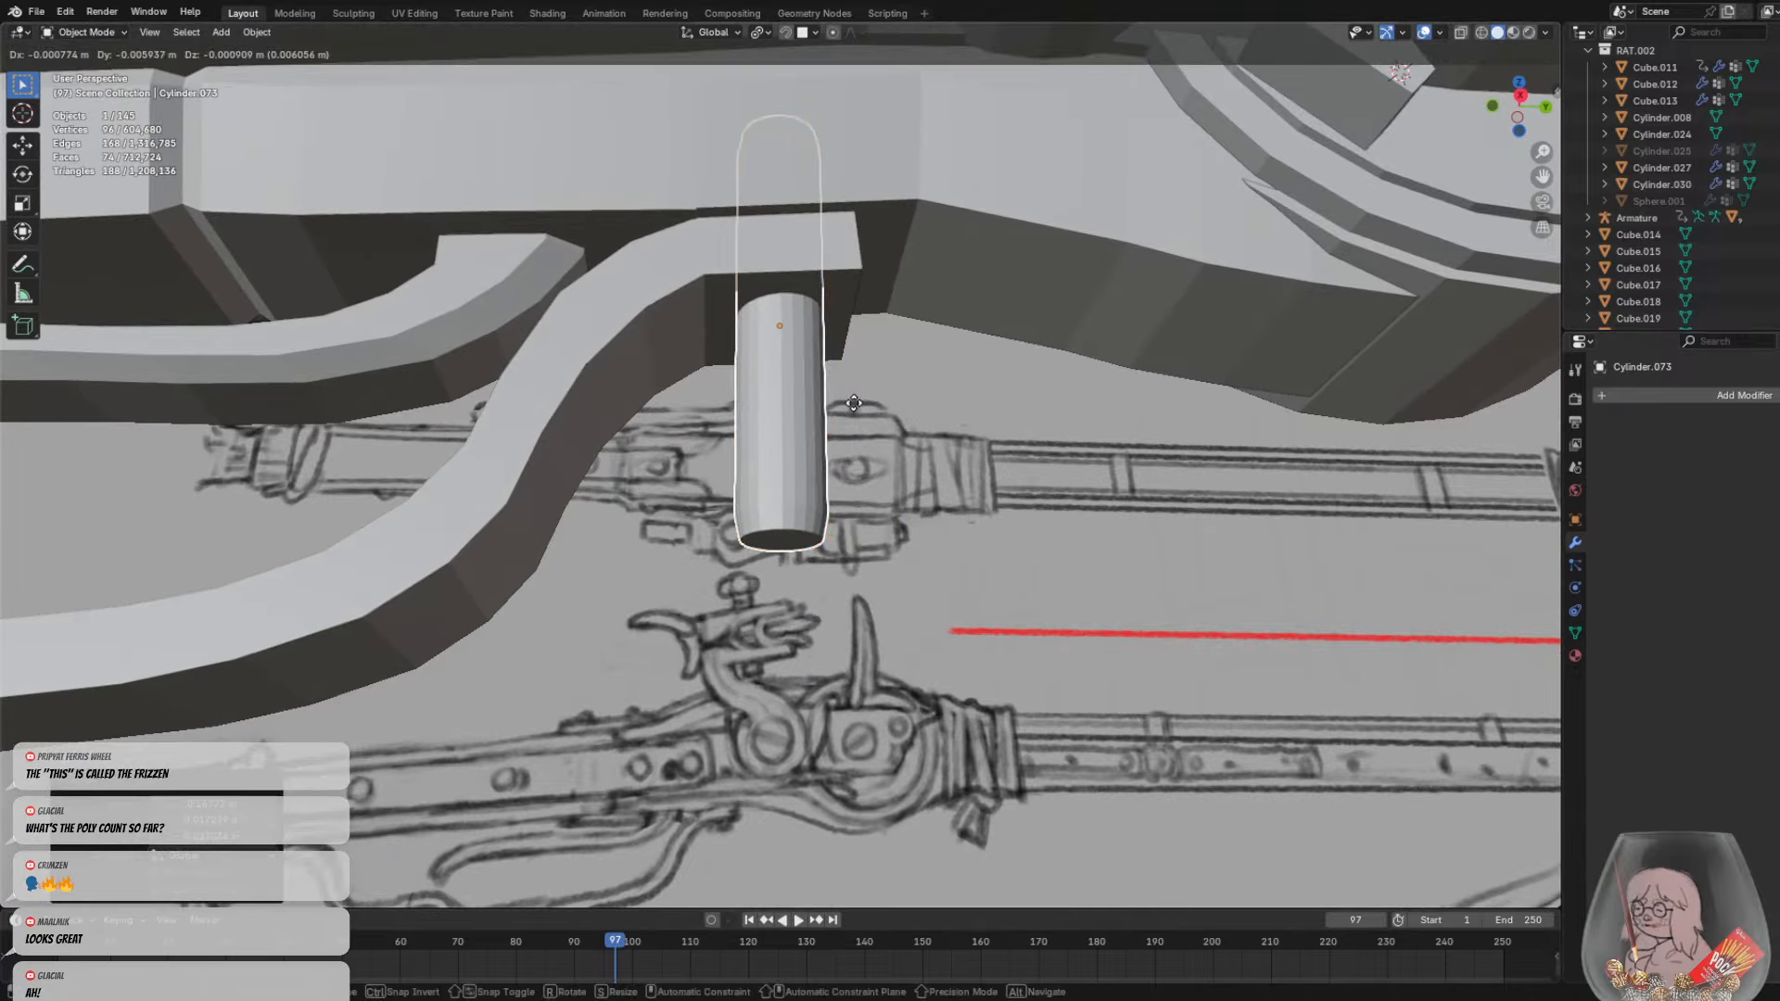
pyautogui.click(953, 382)
pyautogui.press('g')
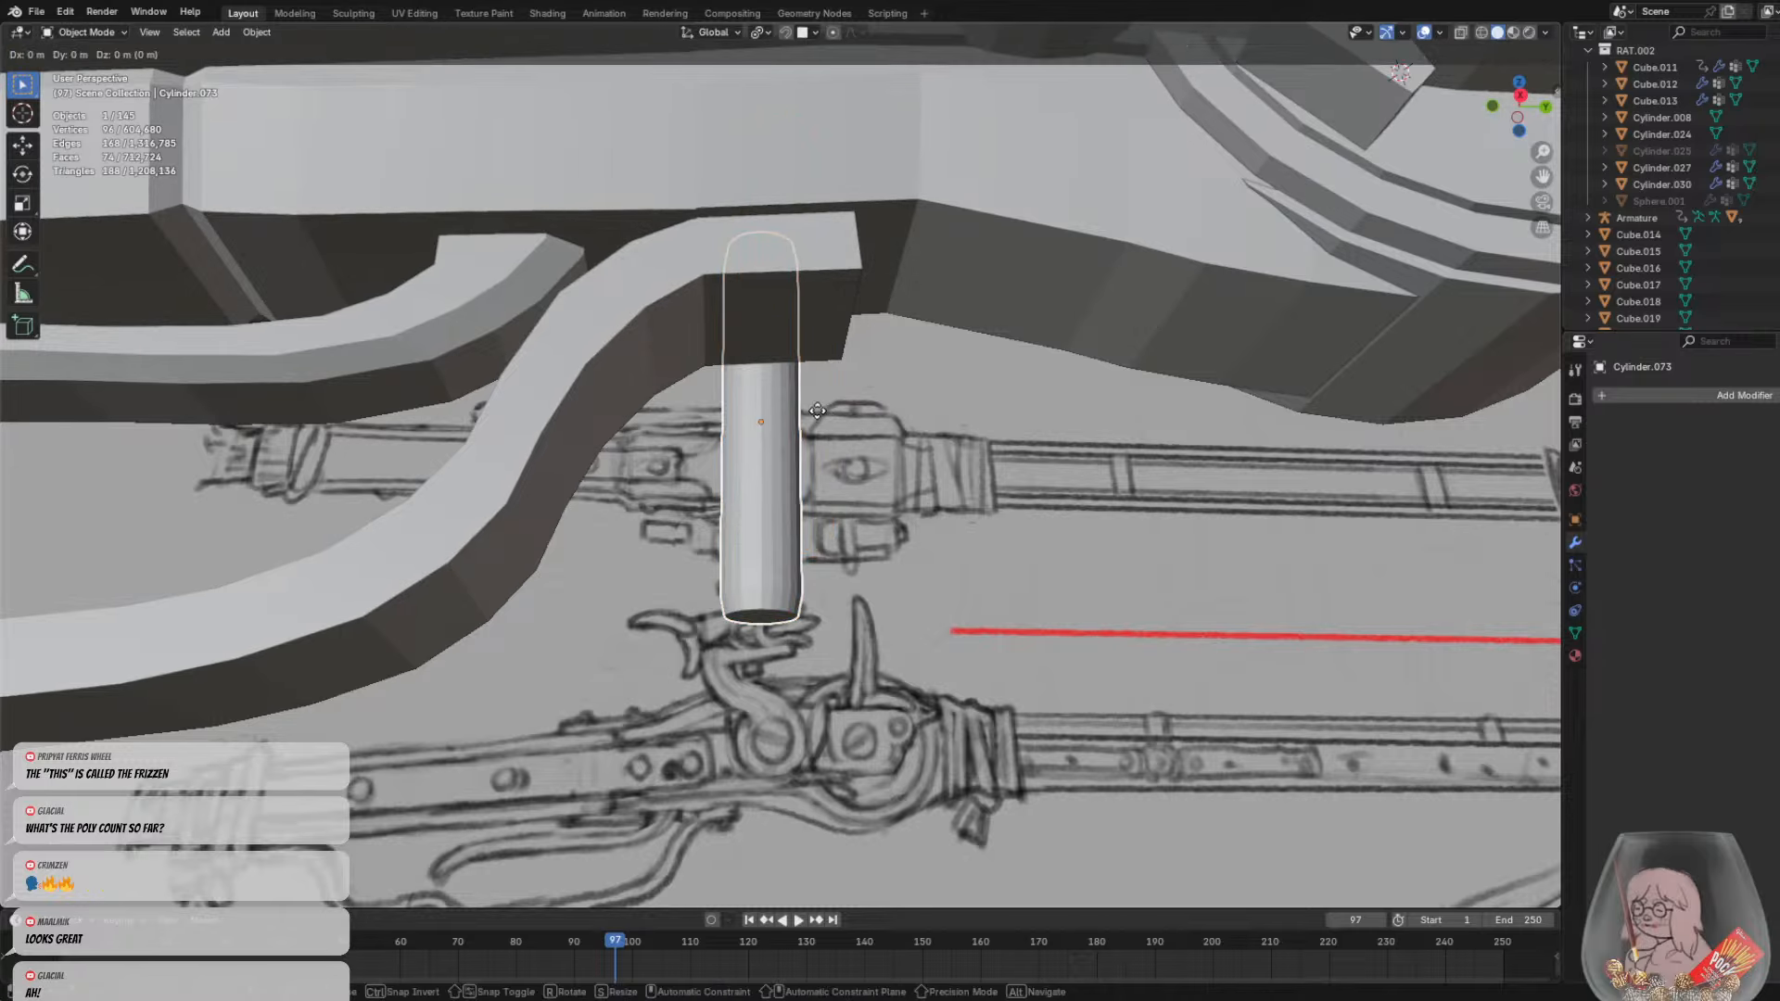
pyautogui.moveTo(848, 394); pyautogui.dragTo(788, 315, button='middle')
pyautogui.click(815, 345)
# Raise the rivet along the global Z axis into the front tab, then shift it about 0.02 m along global X
pyautogui.press('g')
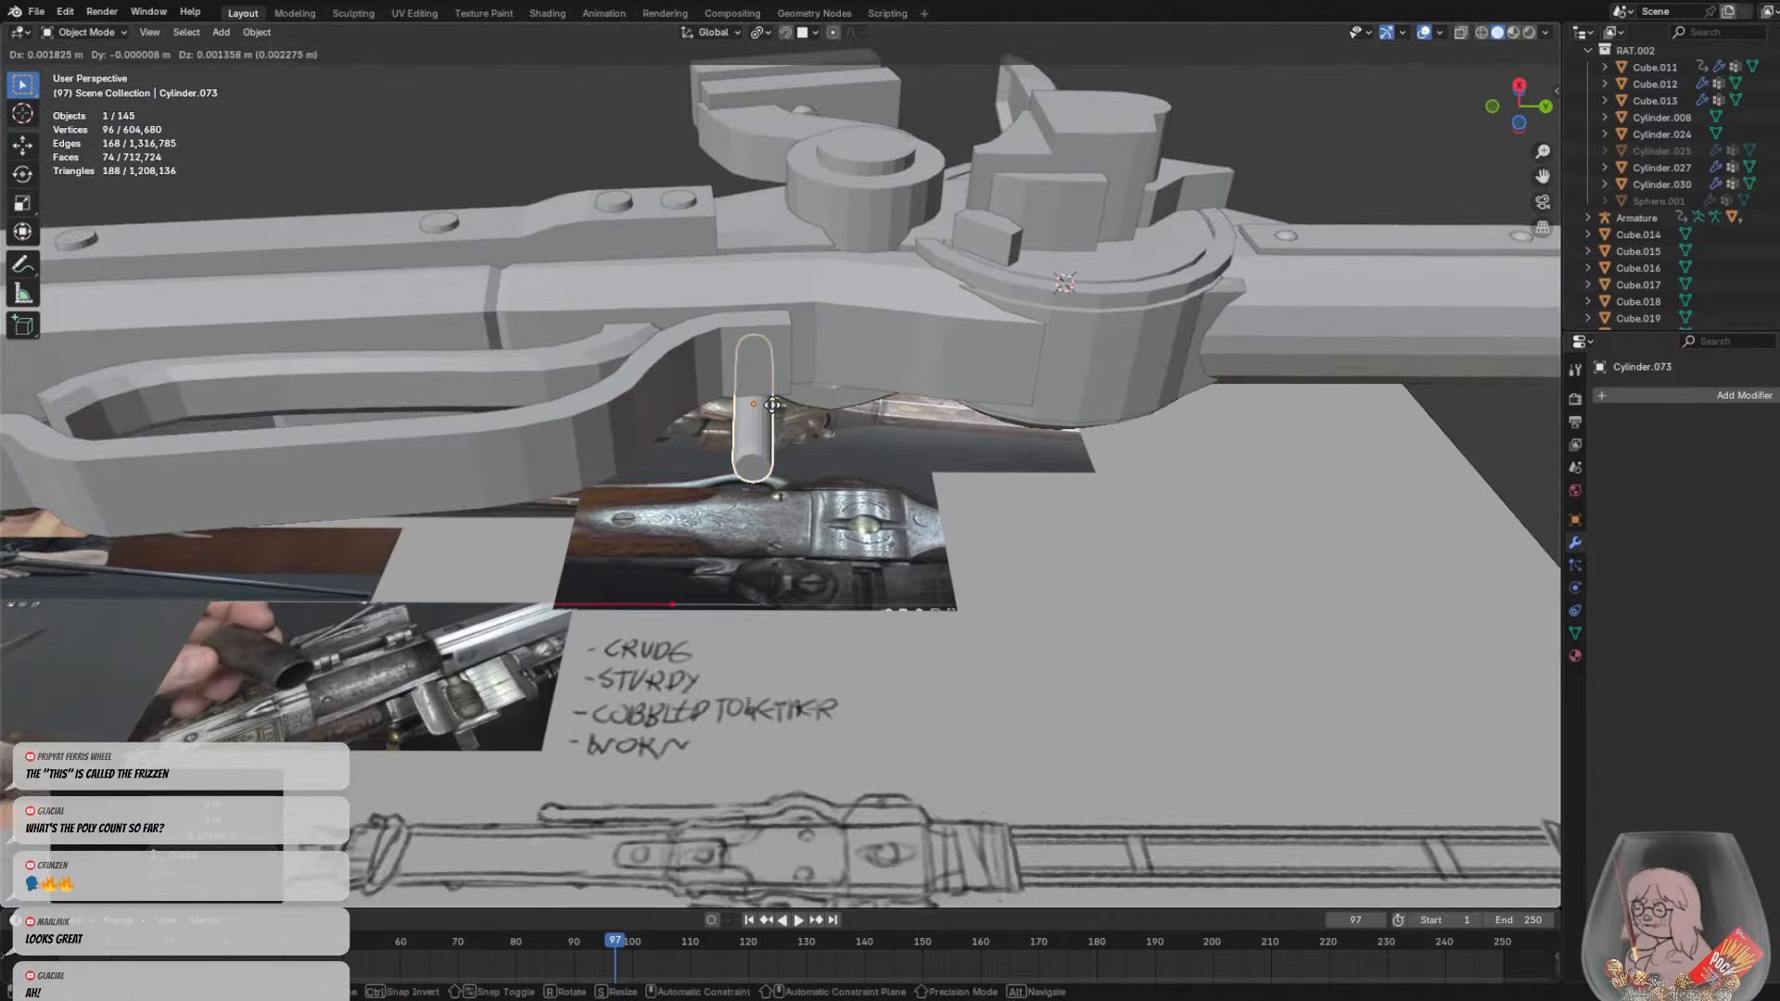
pyautogui.press('x')
pyautogui.press('z')
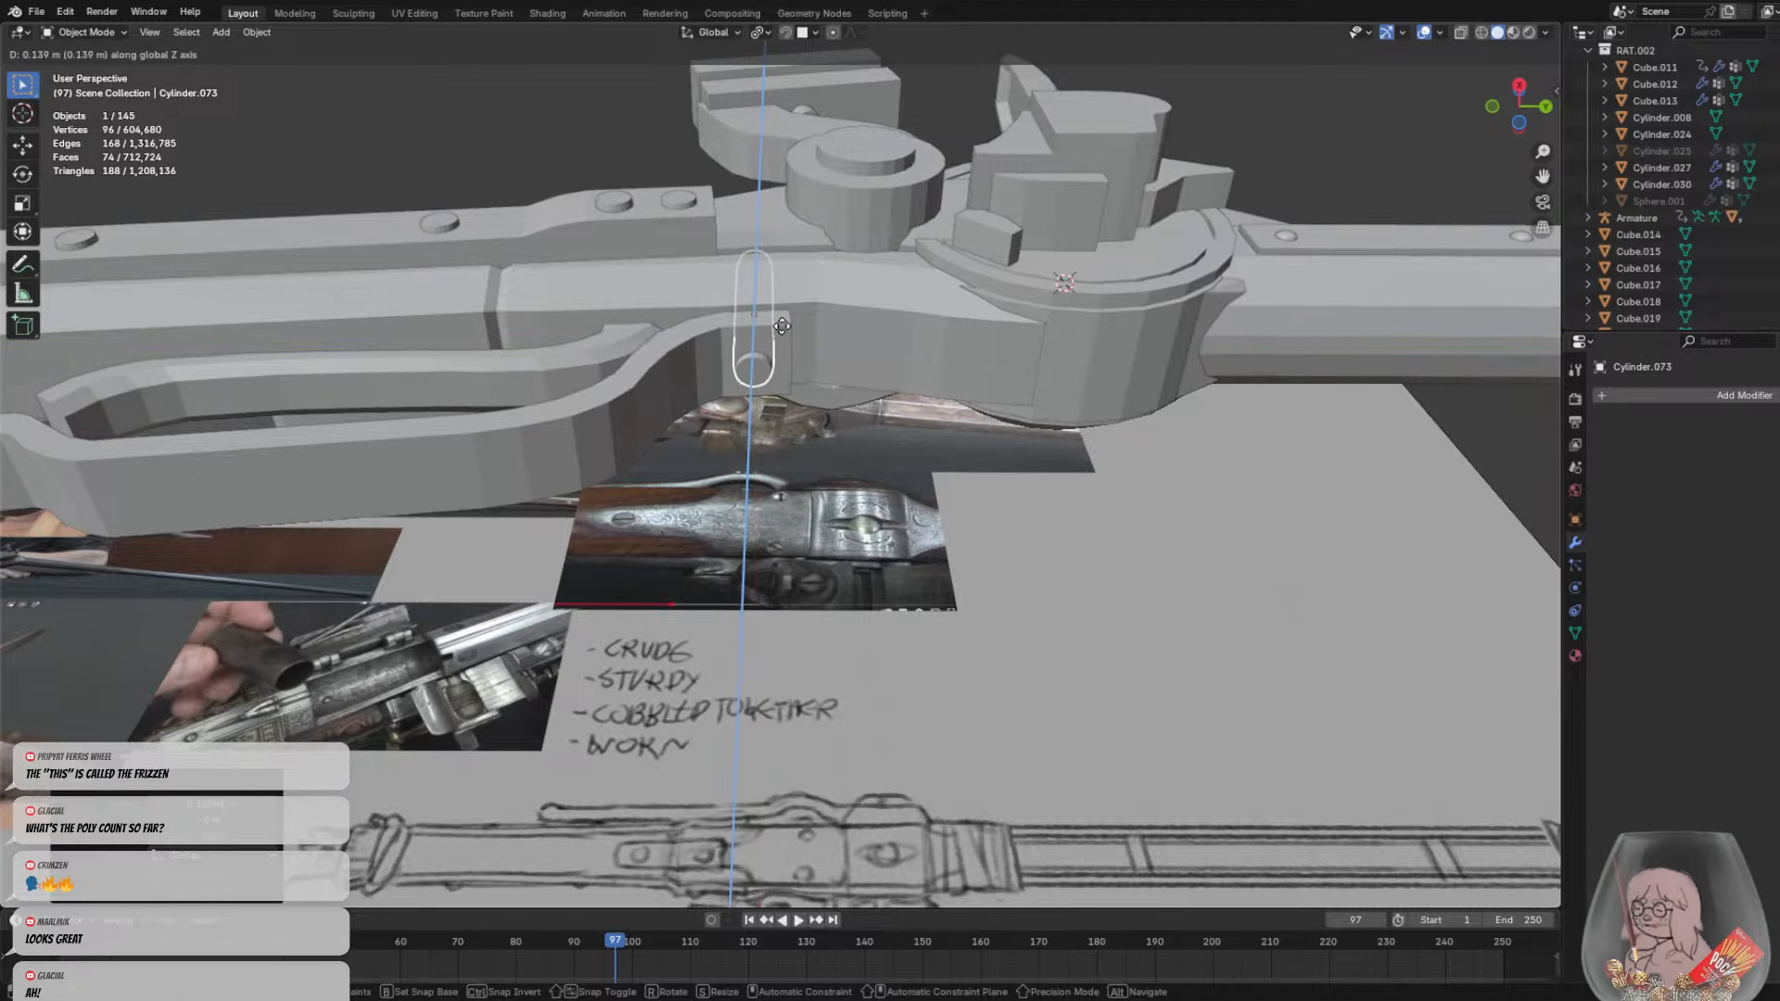
pyautogui.click(777, 362)
pyautogui.press('g')
pyautogui.press('z')
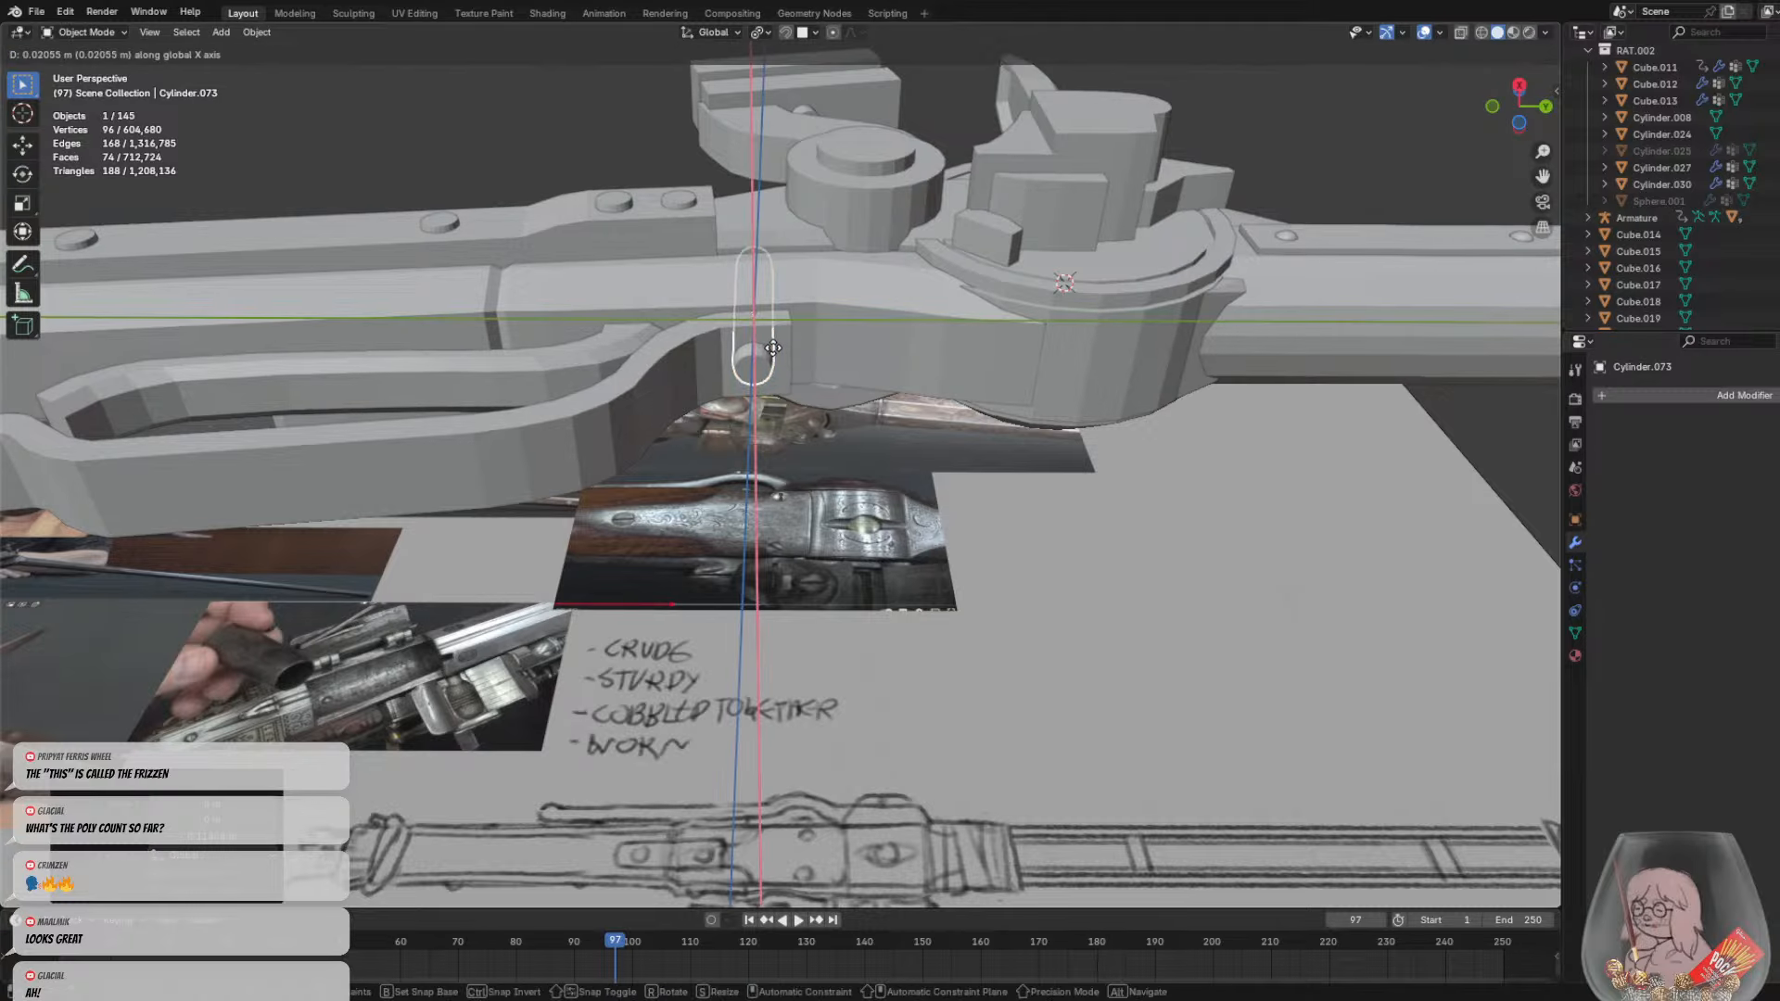
pyautogui.click(777, 345)
pyautogui.scroll(-1, 781, 364)
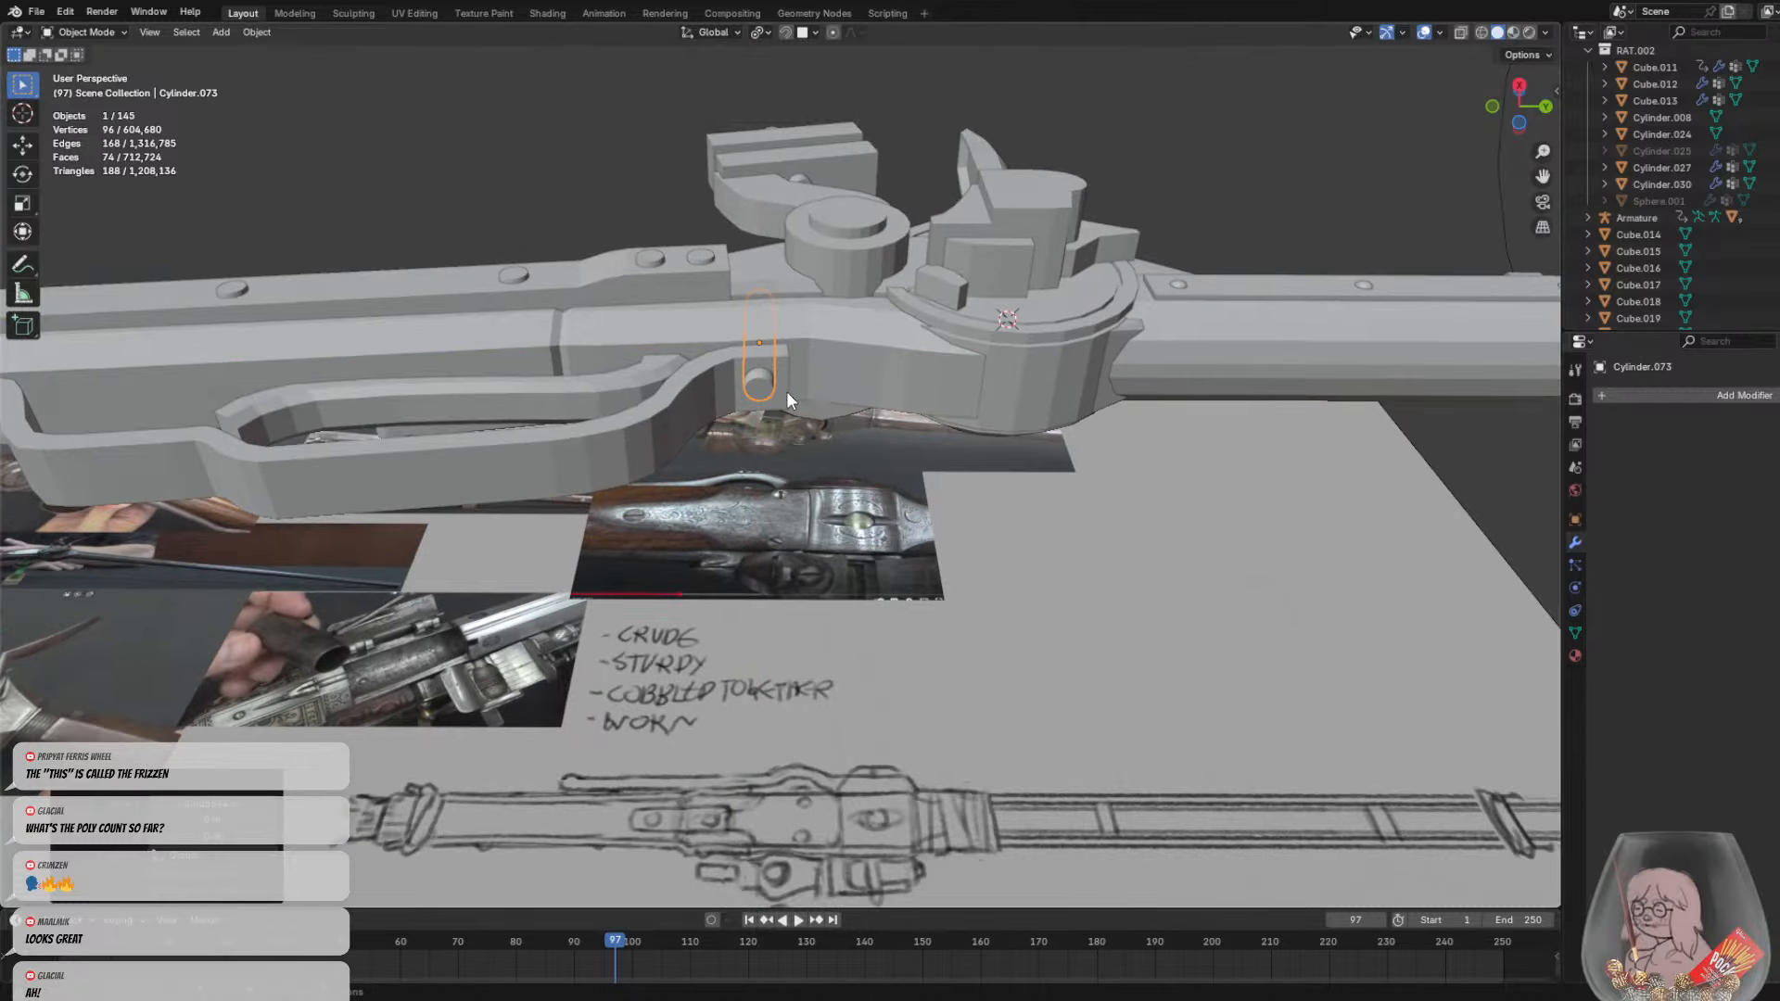
# Duplicate the front rivet and place the copy about 2.18 m back, at the rear end of the trigger guard
pyautogui.keyDown('shift'); pyautogui.moveTo(748, 493); pyautogui.dragTo(1084, 466, button='middle'); pyautogui.keyUp('shift')
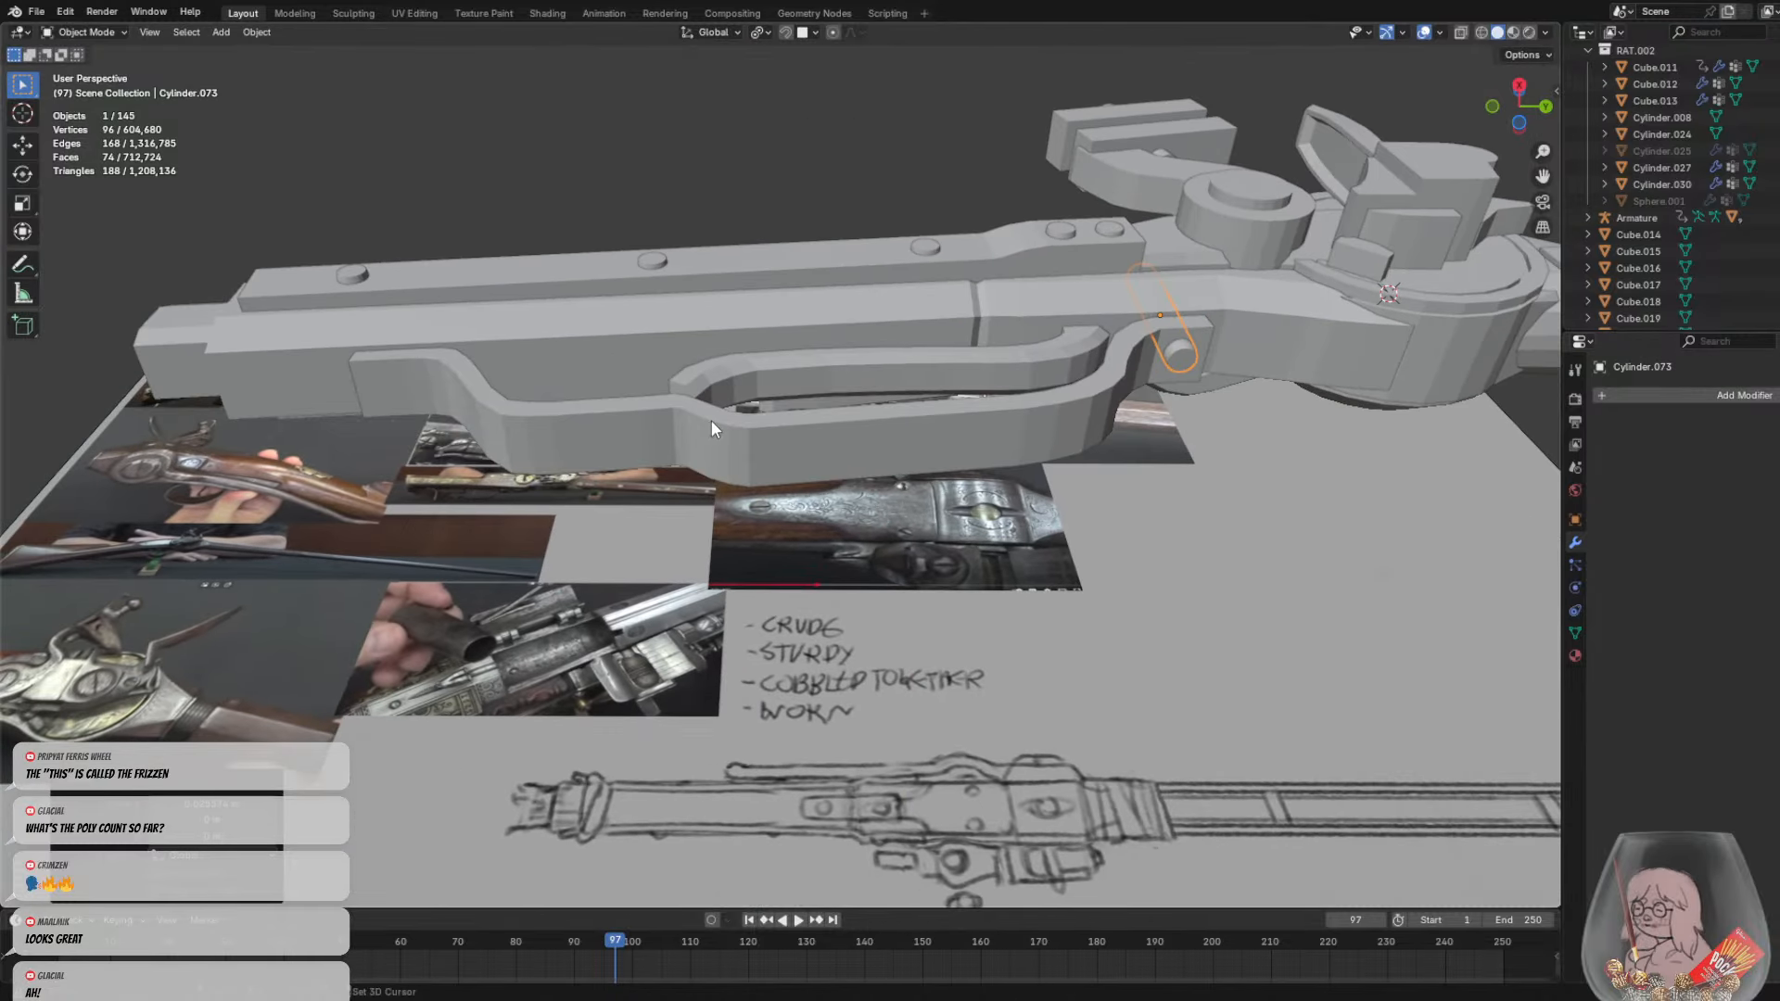
pyautogui.hotkey('shift', 'd')
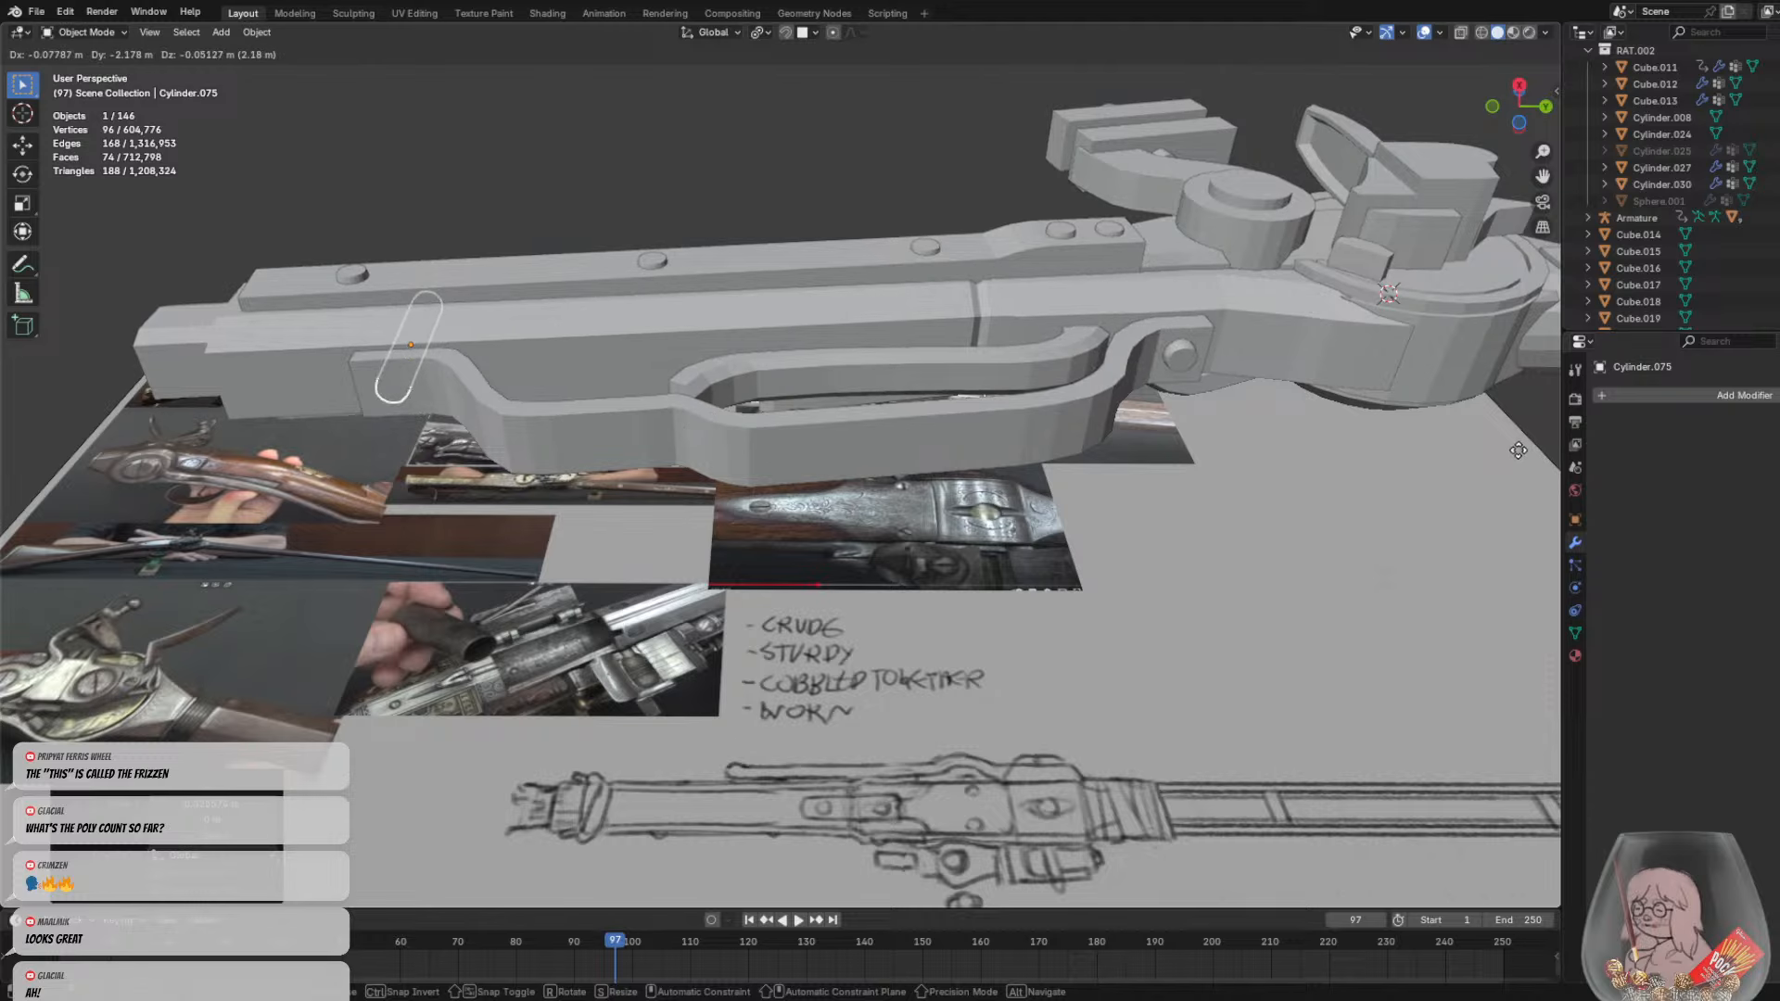
pyautogui.click(1518, 450)
pyautogui.keyDown('shift'); pyautogui.moveTo(890, 414); pyautogui.dragTo(1230, 376, button='middle'); pyautogui.keyUp('shift')
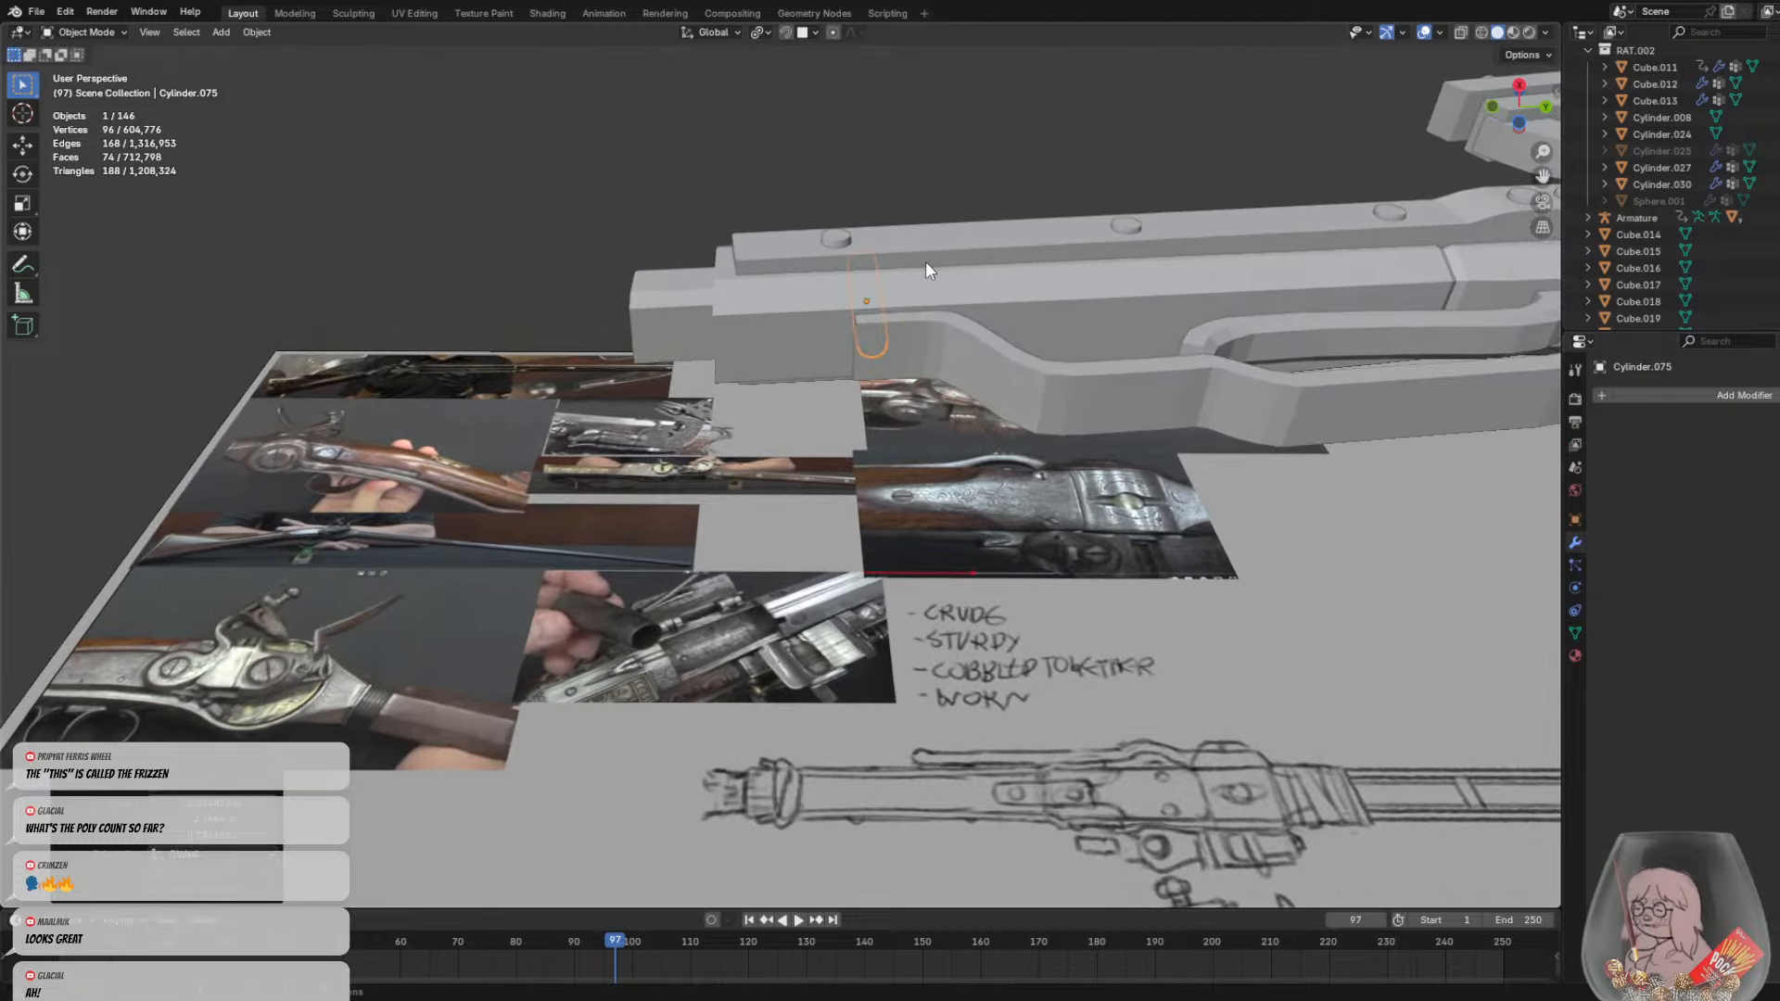
# Align the rear rivet with the guard's rear tab along global Y and shift it about 0.025 m along global X
pyautogui.press('g')
pyautogui.moveTo(925, 267); pyautogui.dragTo(940, 304, button='middle')
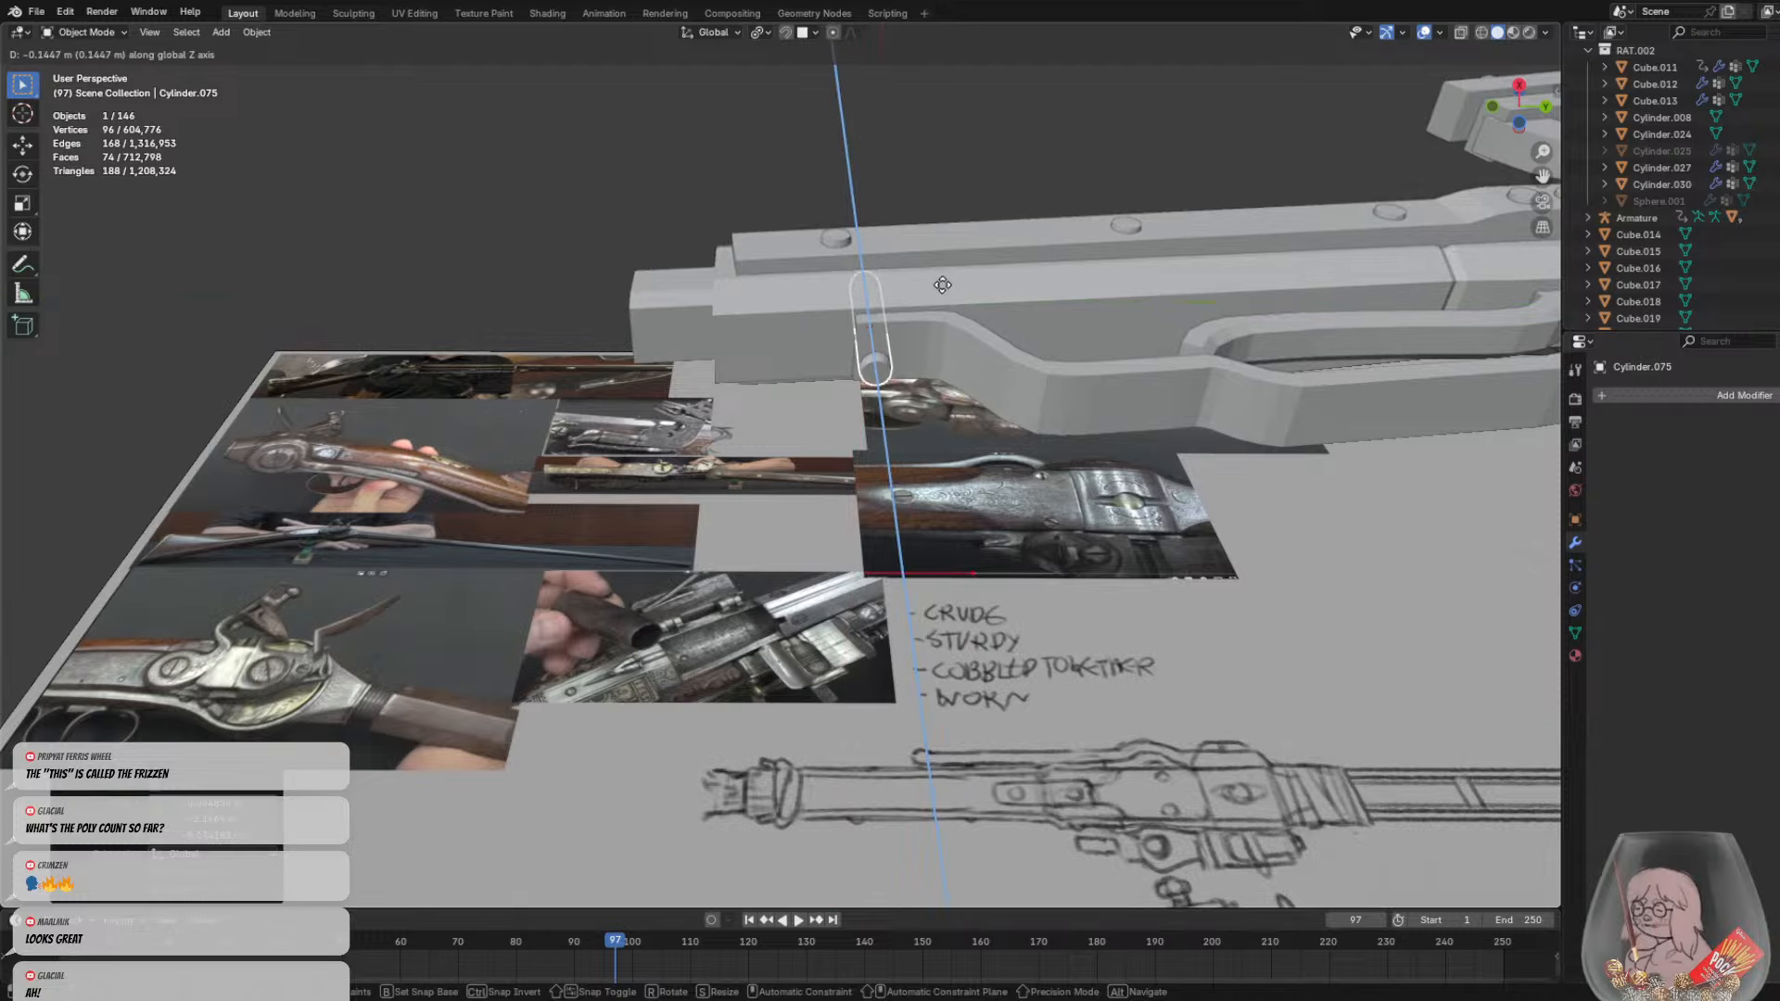
pyautogui.press('y')
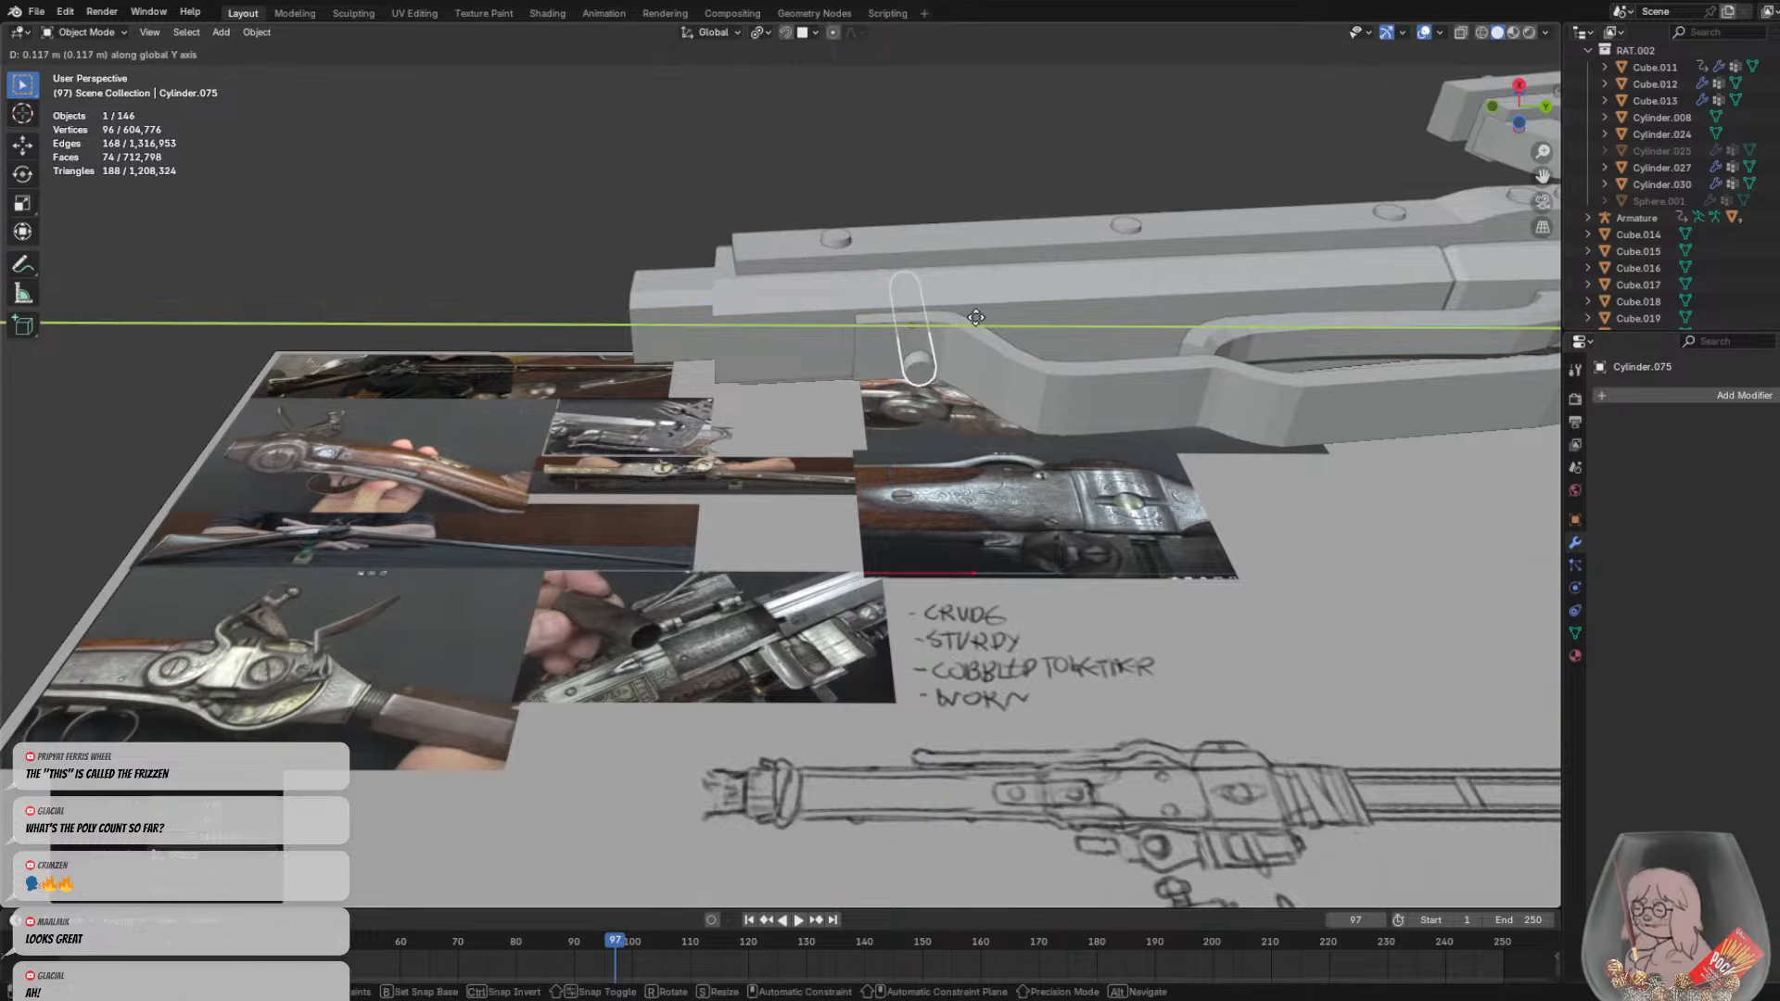
pyautogui.click(951, 312)
pyautogui.press('g')
pyautogui.moveTo(951, 312); pyautogui.dragTo(952, 305, button='middle')
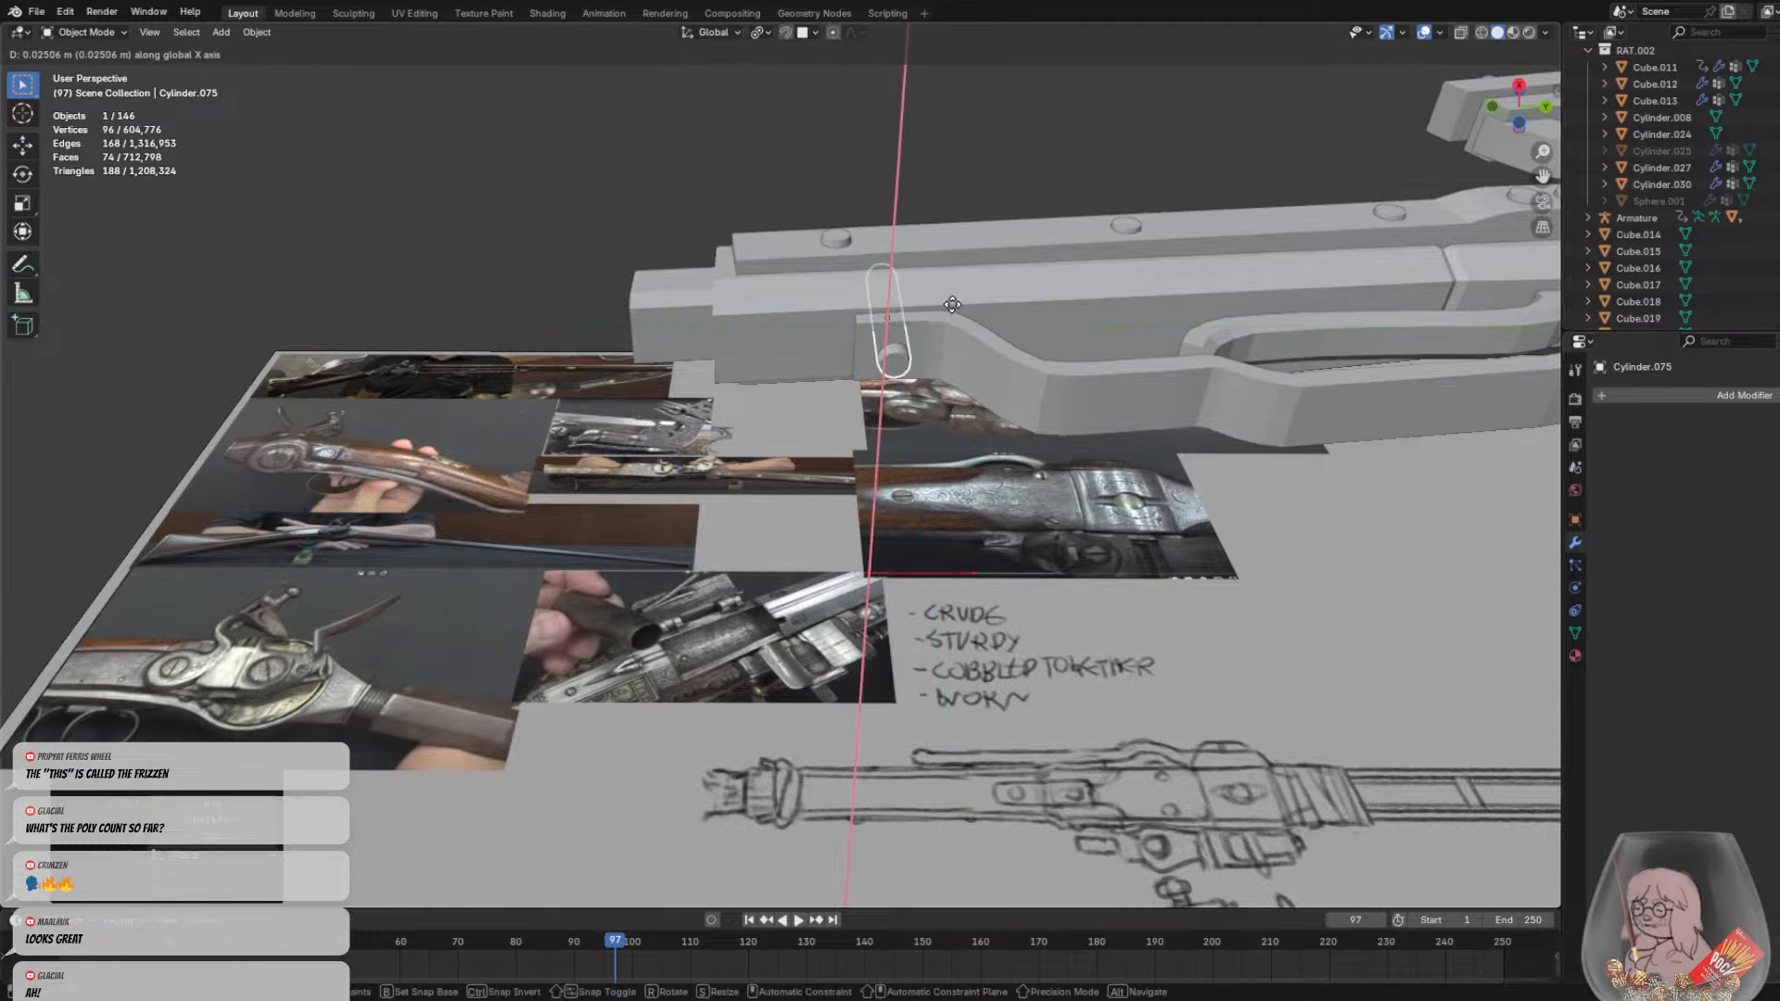
pyautogui.click(952, 299)
# Inspect the trigger guard rivets and compare the whole musket's proportions with the reference sheet
pyautogui.click(960, 410)
pyautogui.moveTo(960, 409); pyautogui.dragTo(854, 640, button='middle')
pyautogui.click(853, 636)
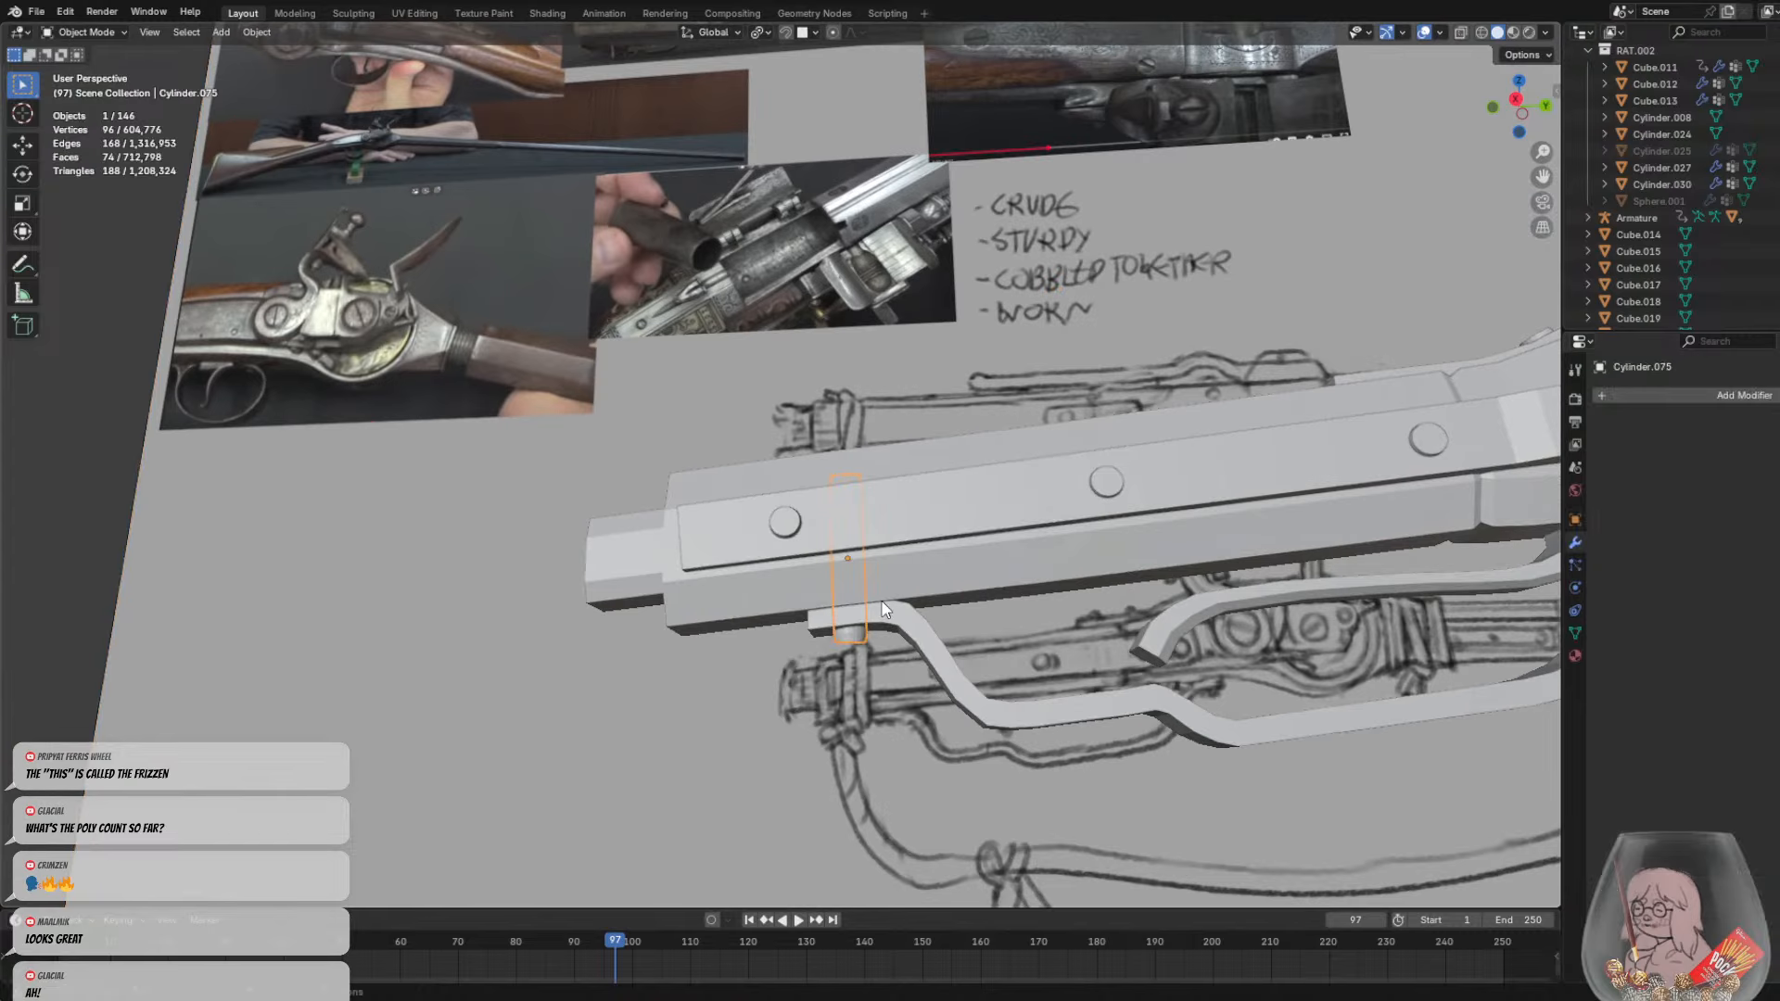
pyautogui.scroll(-5, 986, 408)
pyautogui.click(922, 584)
pyautogui.moveTo(921, 584); pyautogui.dragTo(1043, 459, button='middle')
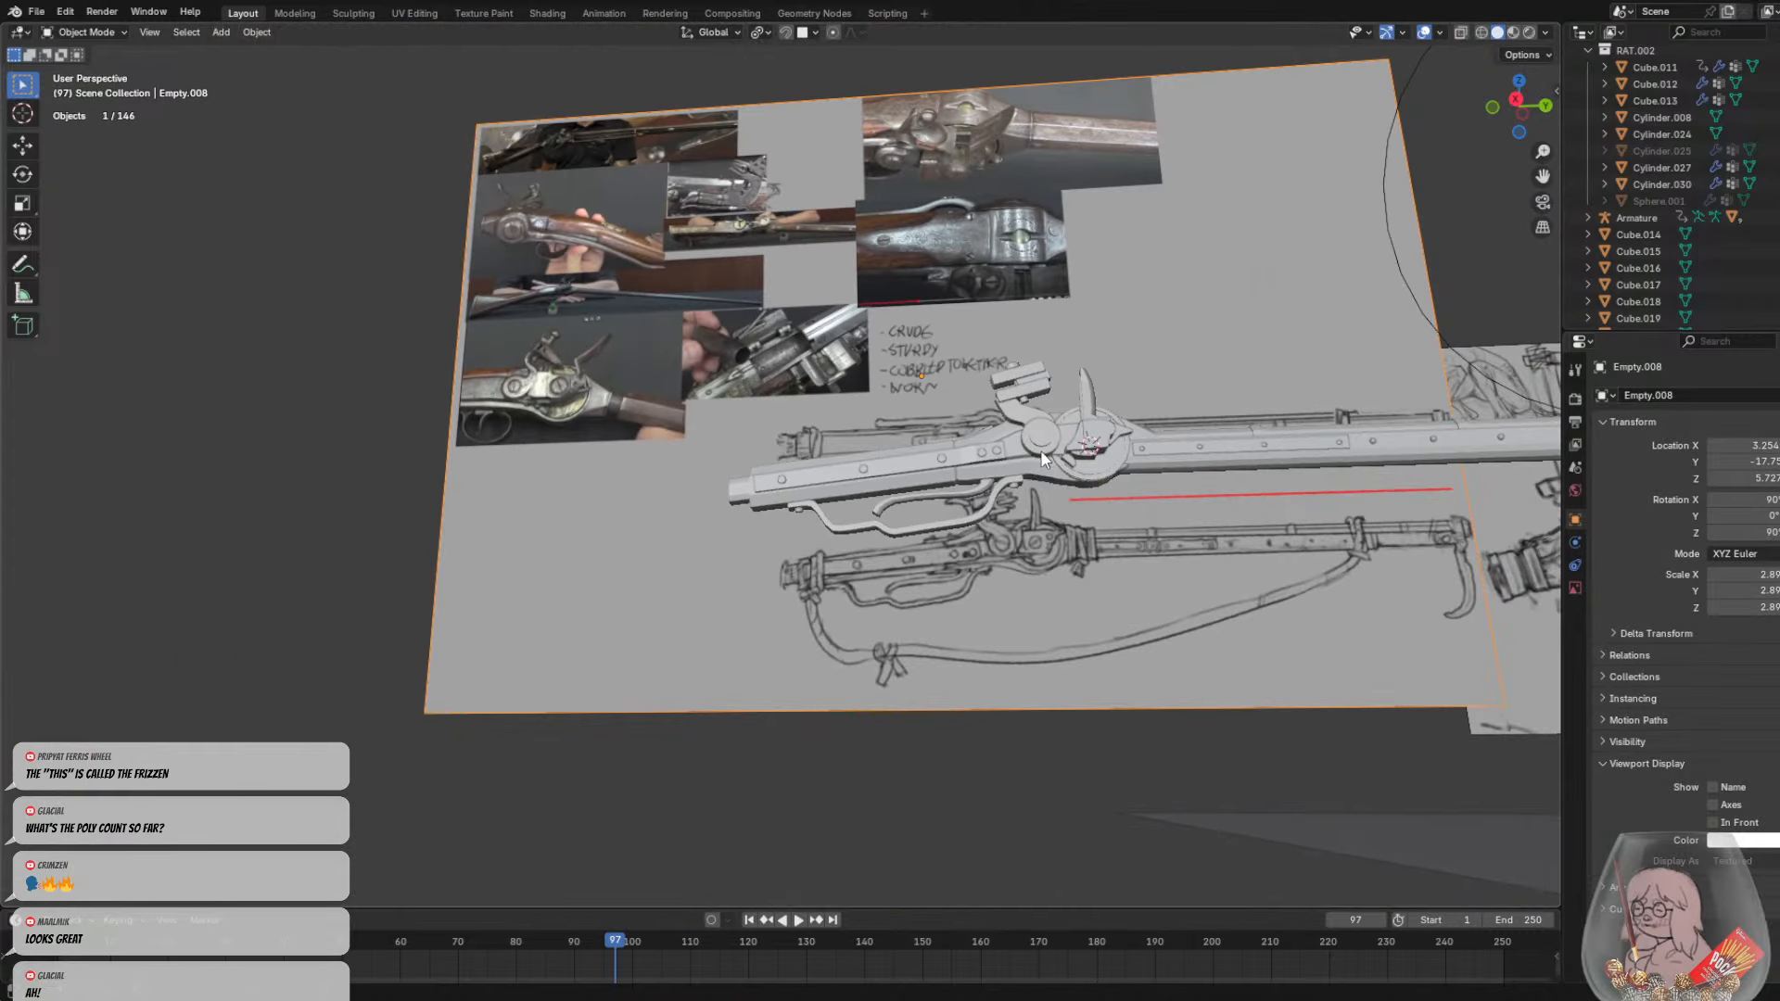
pyautogui.moveTo(771, 558); pyautogui.dragTo(830, 491, button='middle')
pyautogui.click(798, 511)
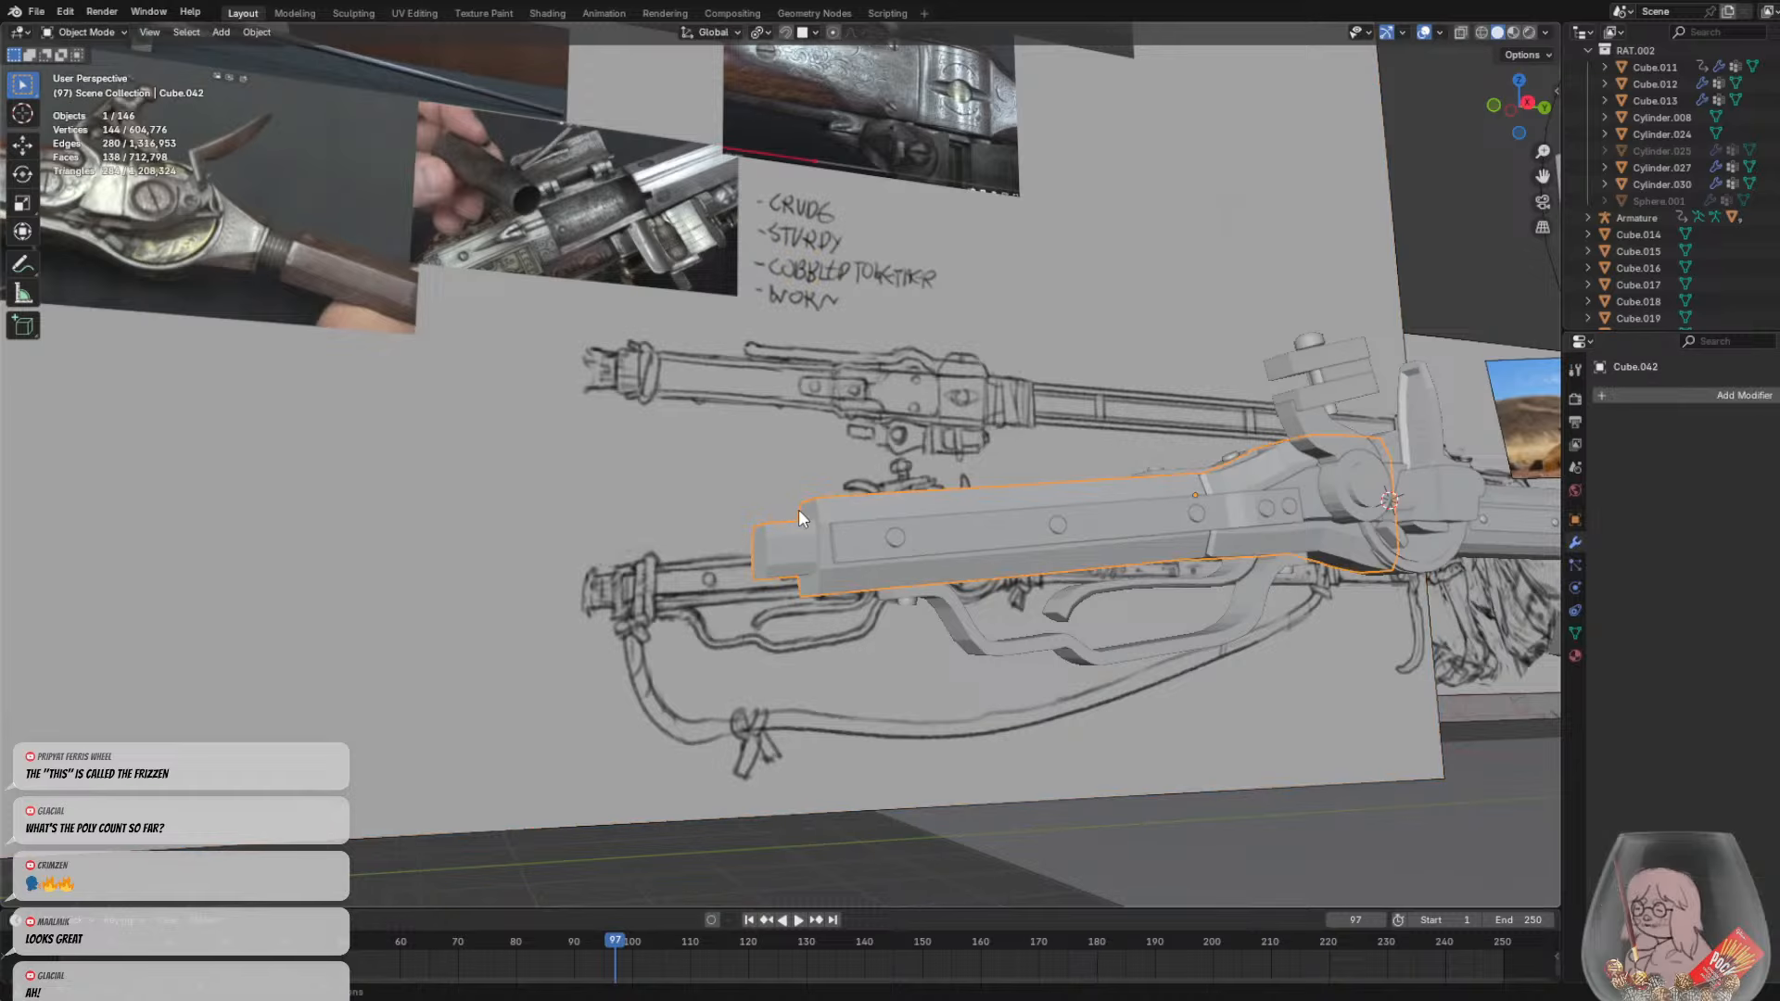
pyautogui.click(888, 776)
pyautogui.click(909, 840)
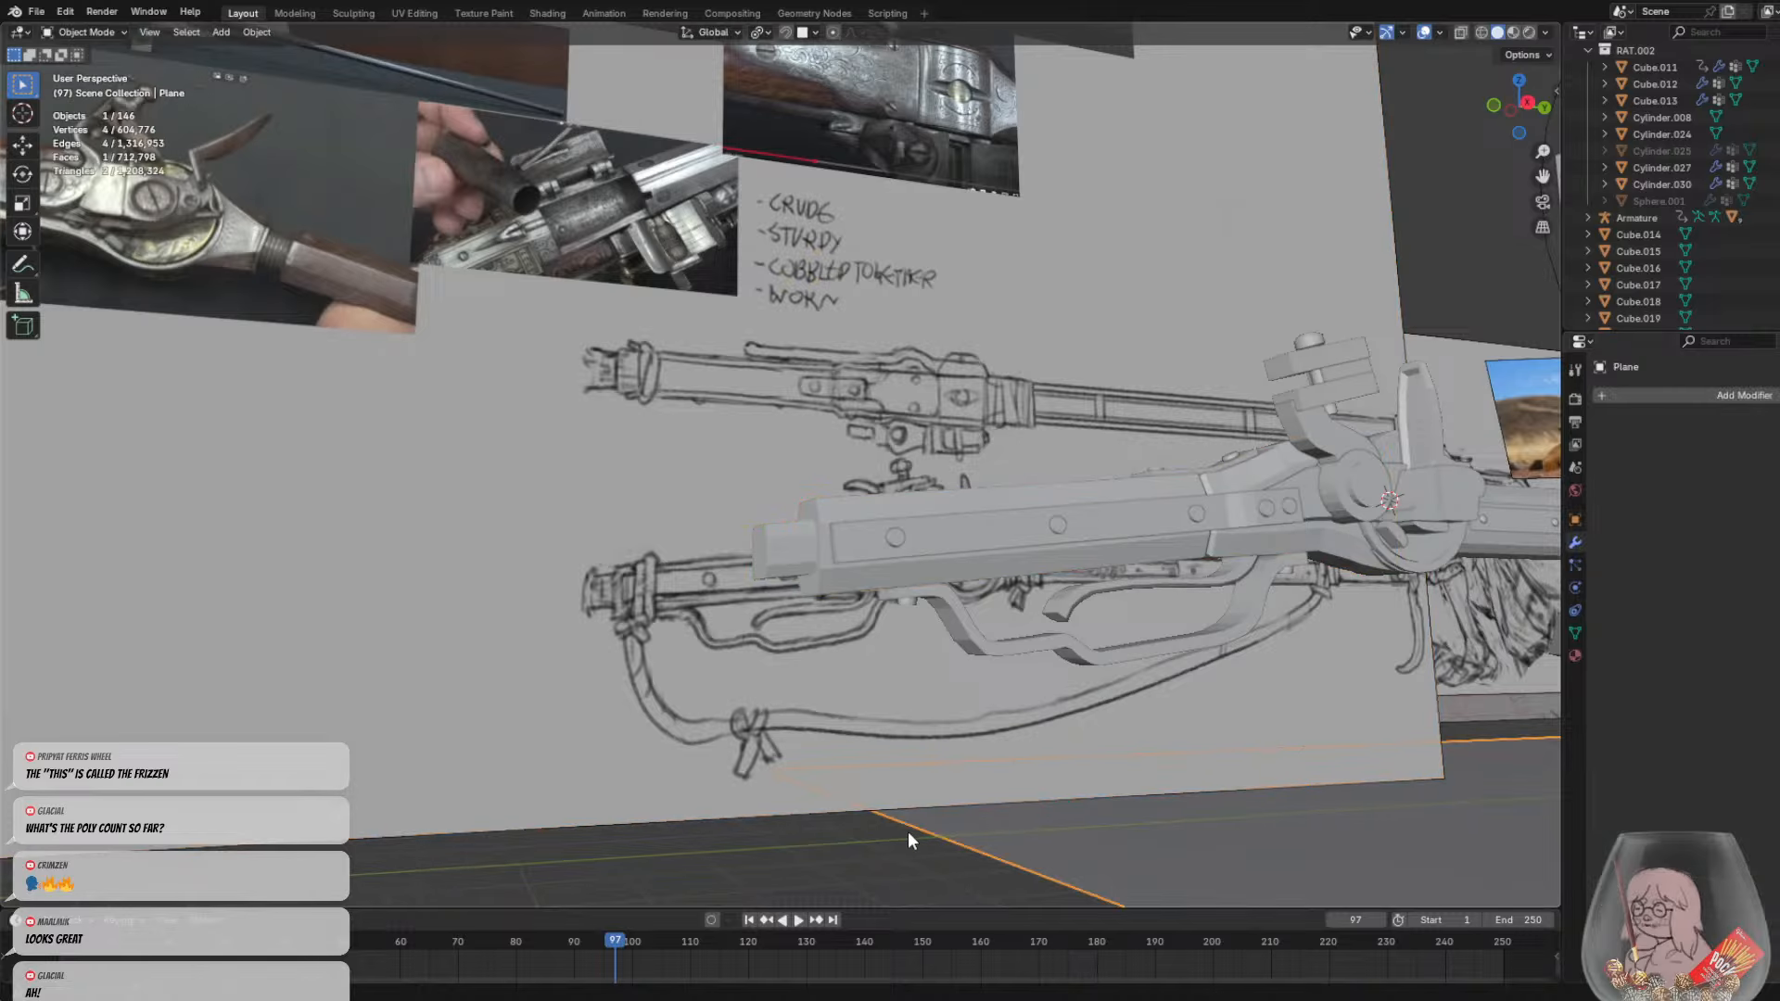
pyautogui.moveTo(1037, 718); pyautogui.dragTo(962, 624, button='middle')
pyautogui.scroll(6, 958, 624)
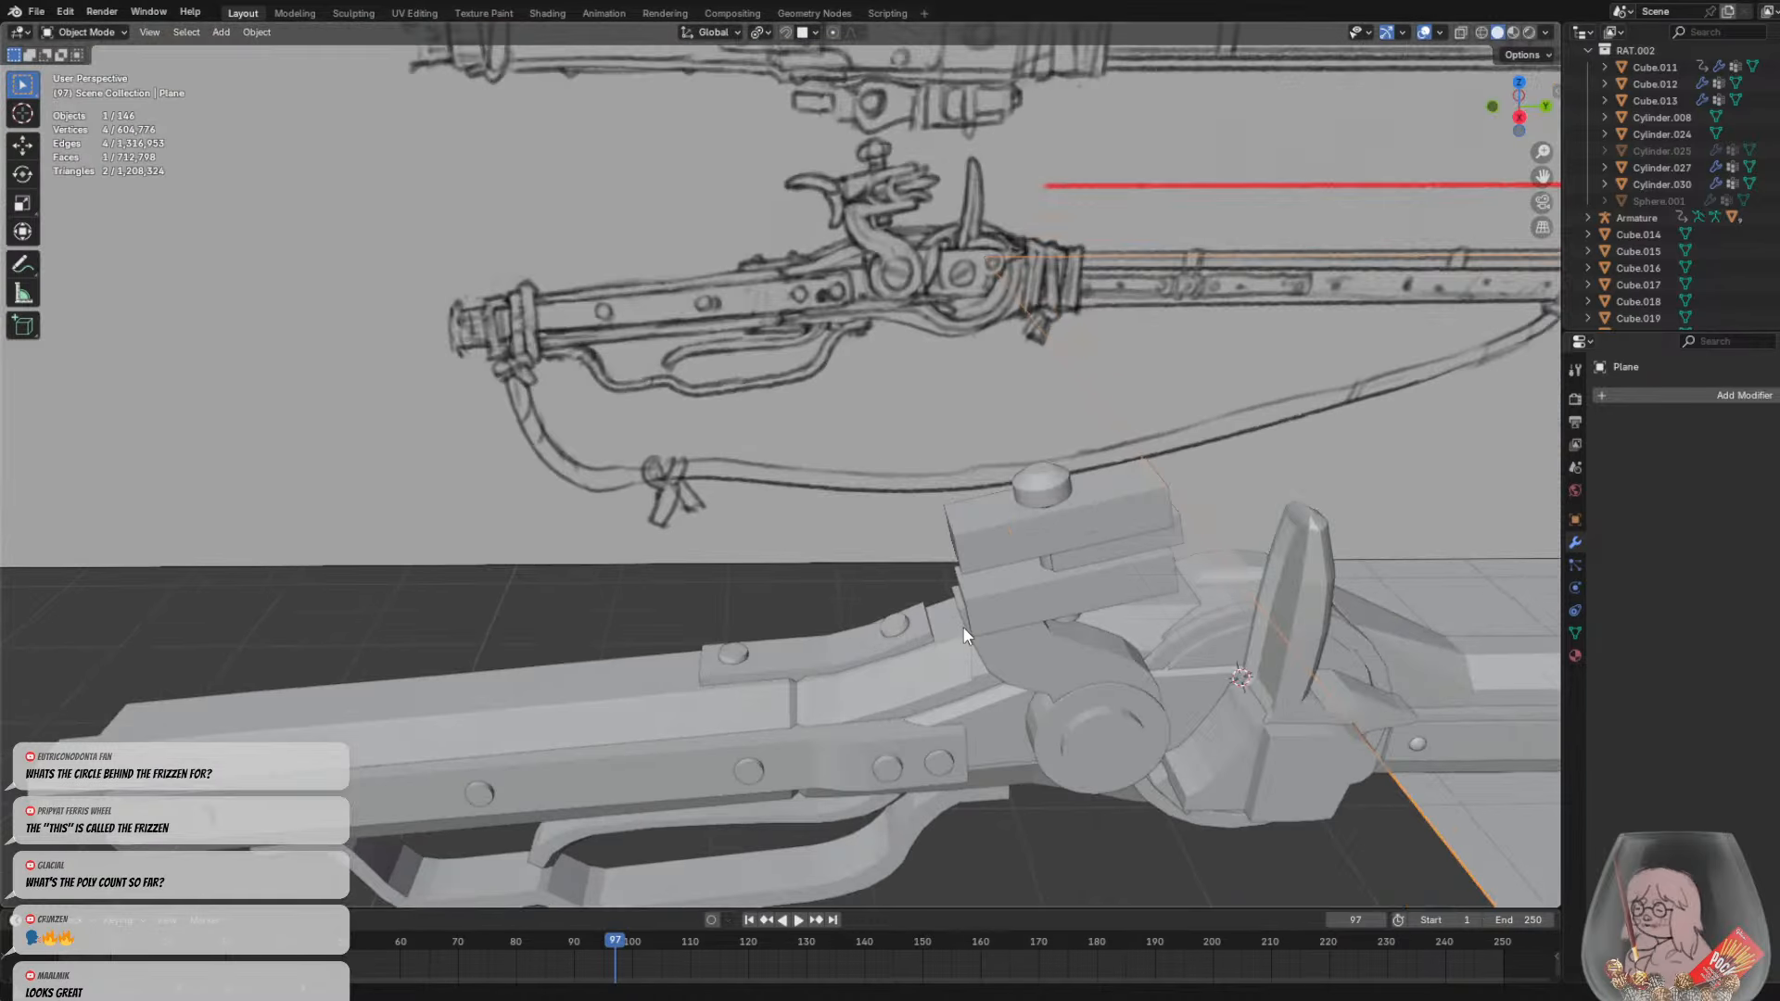
pyautogui.scroll(-4, 1032, 668)
pyautogui.moveTo(993, 655)
pyautogui.mouseDown(button='middle')
pyautogui.moveTo(1059, 555)
pyautogui.moveTo(1222, 492)
pyautogui.moveTo(1280, 620)
pyautogui.moveTo(1120, 637)
pyautogui.moveTo(1087, 587)
pyautogui.moveTo(755, 527)
pyautogui.mouseUp(button='middle')
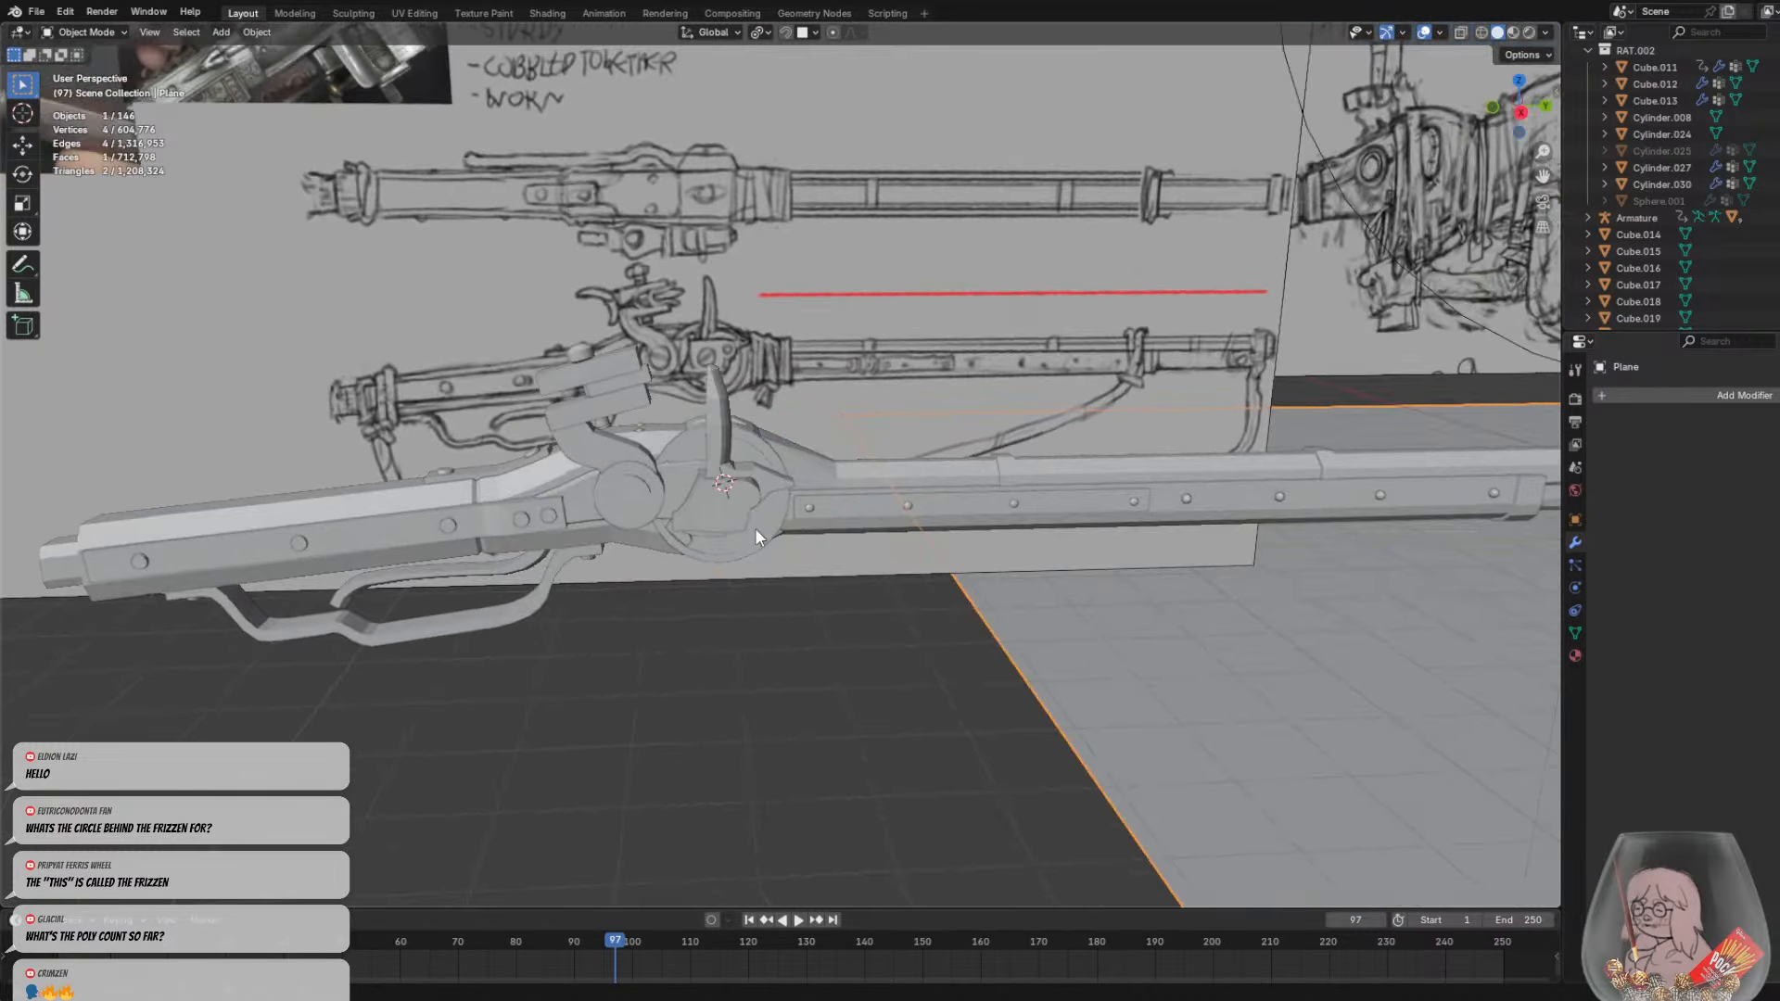
# Move the flint clamp's two jaw blocks, the flint between them and the clamp screw slightly rearward along the global Y axis
pyautogui.click(602, 381)
pyautogui.scroll(4, 860, 410)
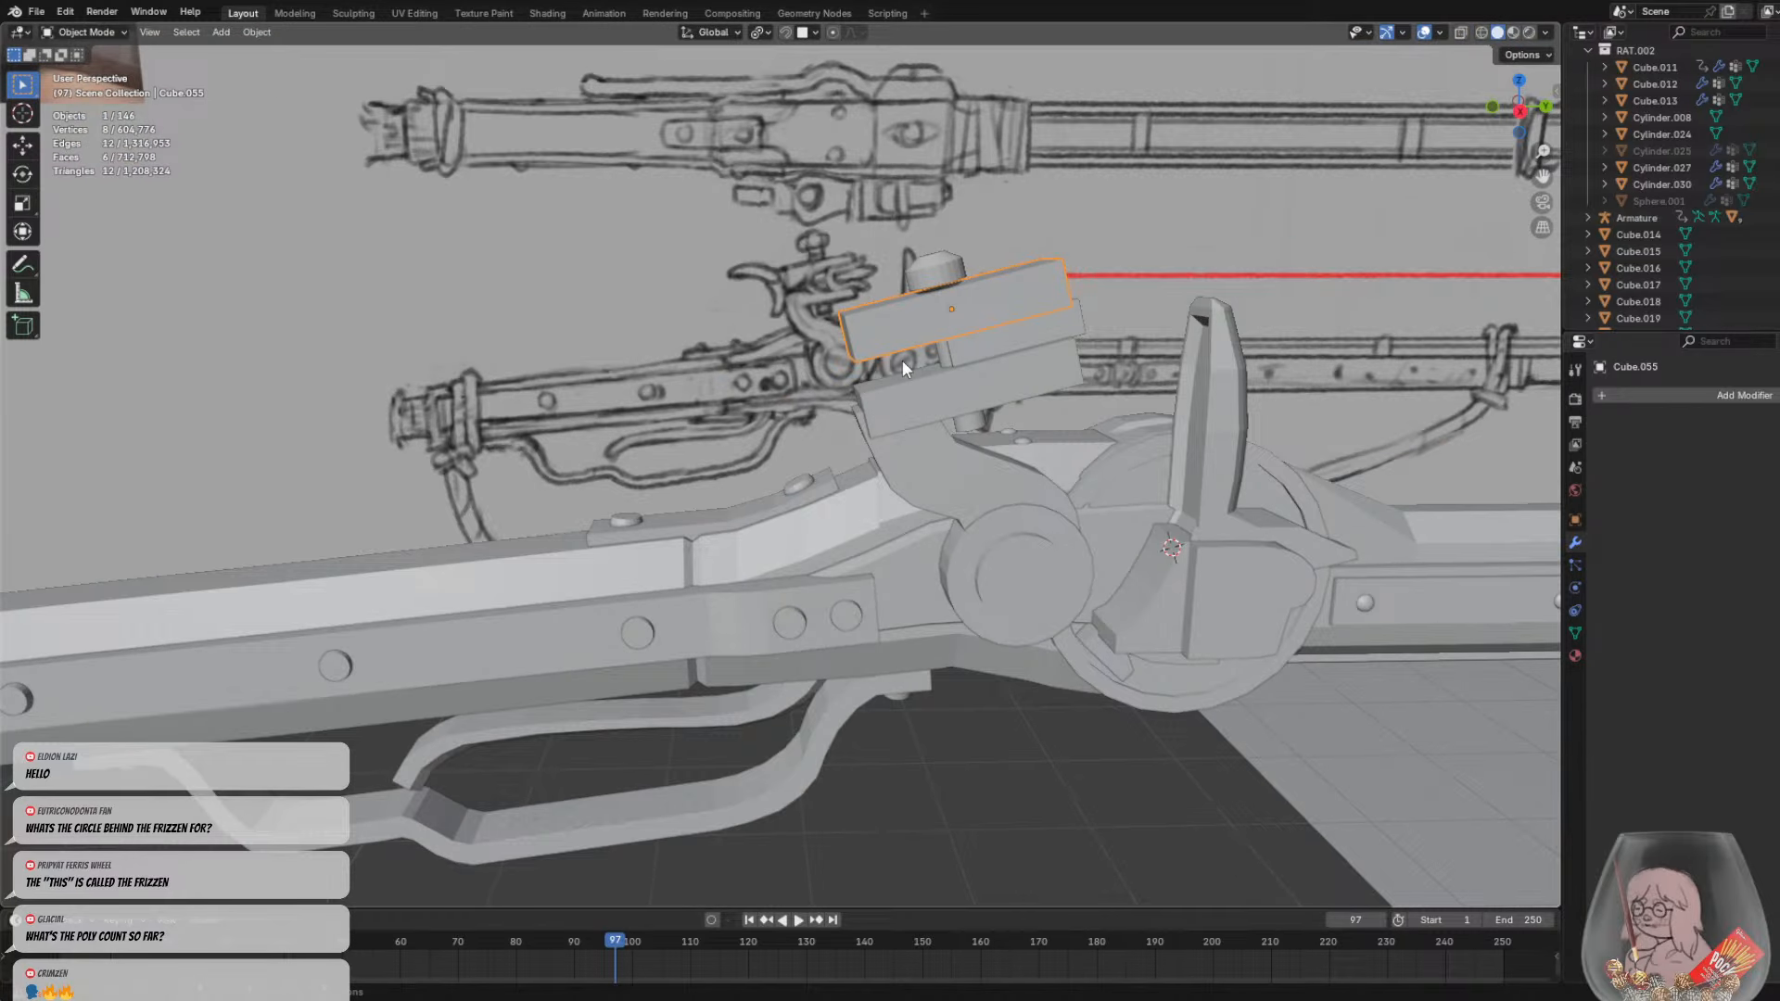
pyautogui.keyDown('shift'); pyautogui.click(910, 401); pyautogui.keyUp('shift')
pyautogui.moveTo(909, 400); pyautogui.dragTo(866, 315, button='middle')
pyautogui.keyDown('shift'); pyautogui.click(866, 315); pyautogui.keyUp('shift')
pyautogui.keyDown('shift'); pyautogui.click(832, 335); pyautogui.keyUp('shift')
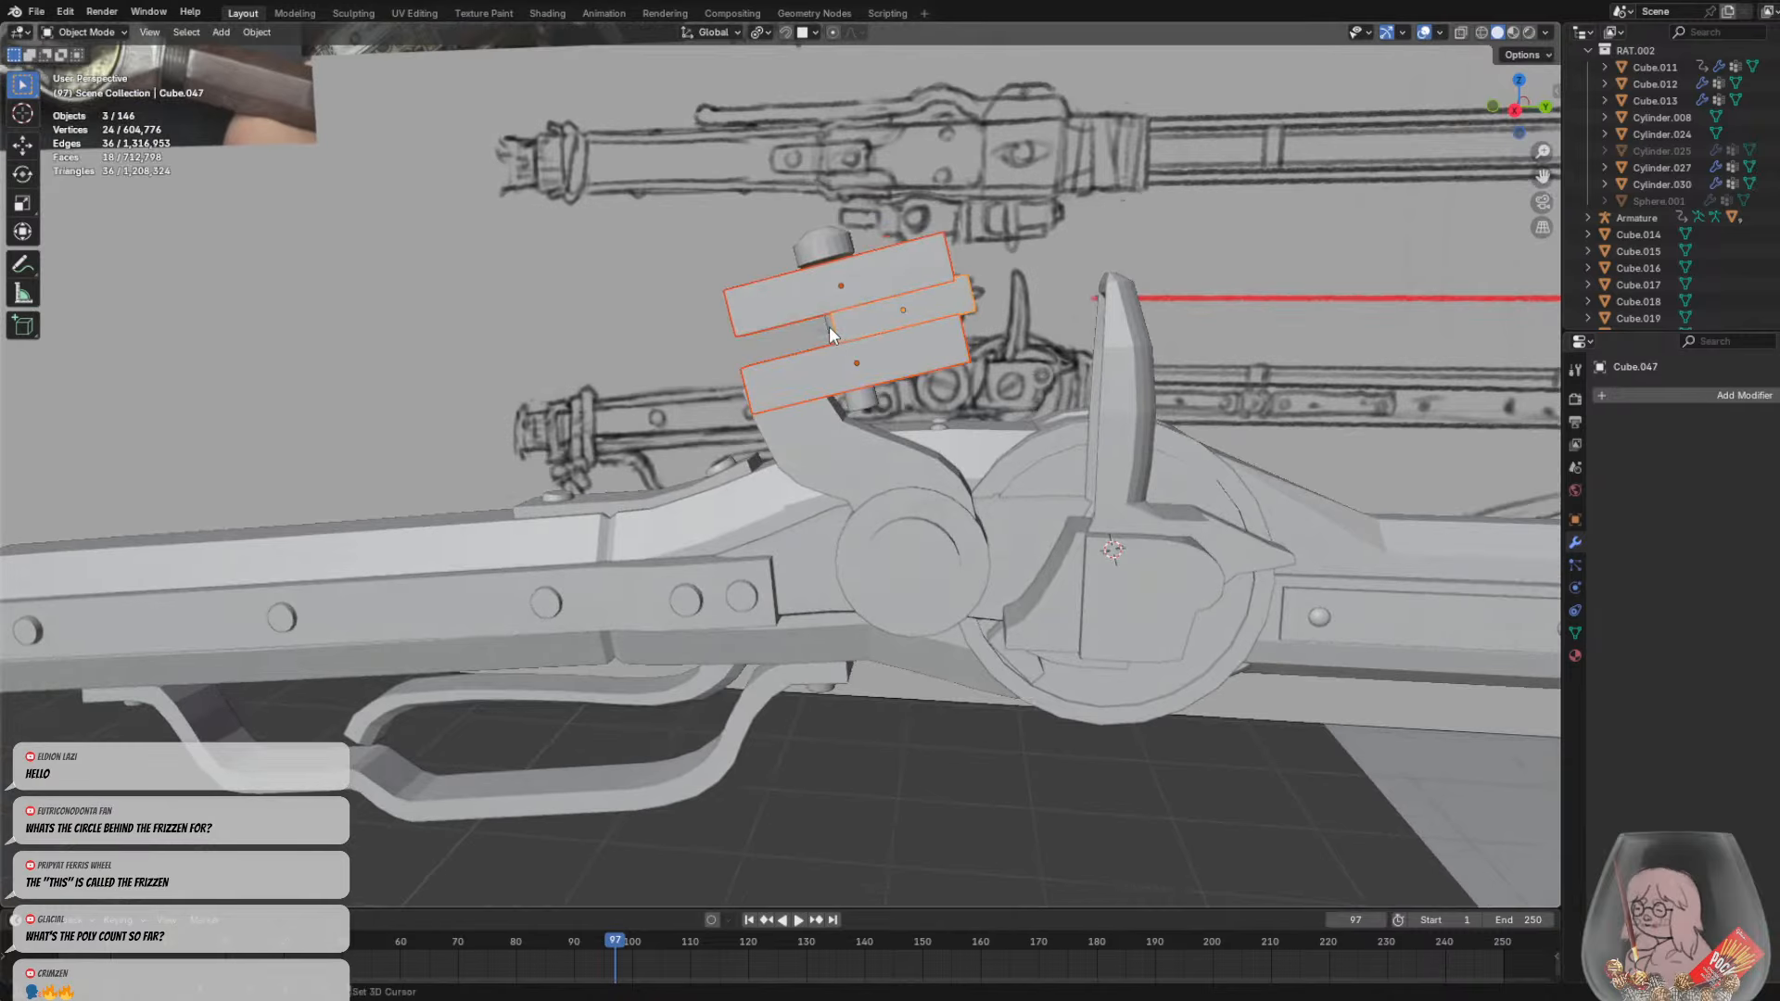
pyautogui.press('g')
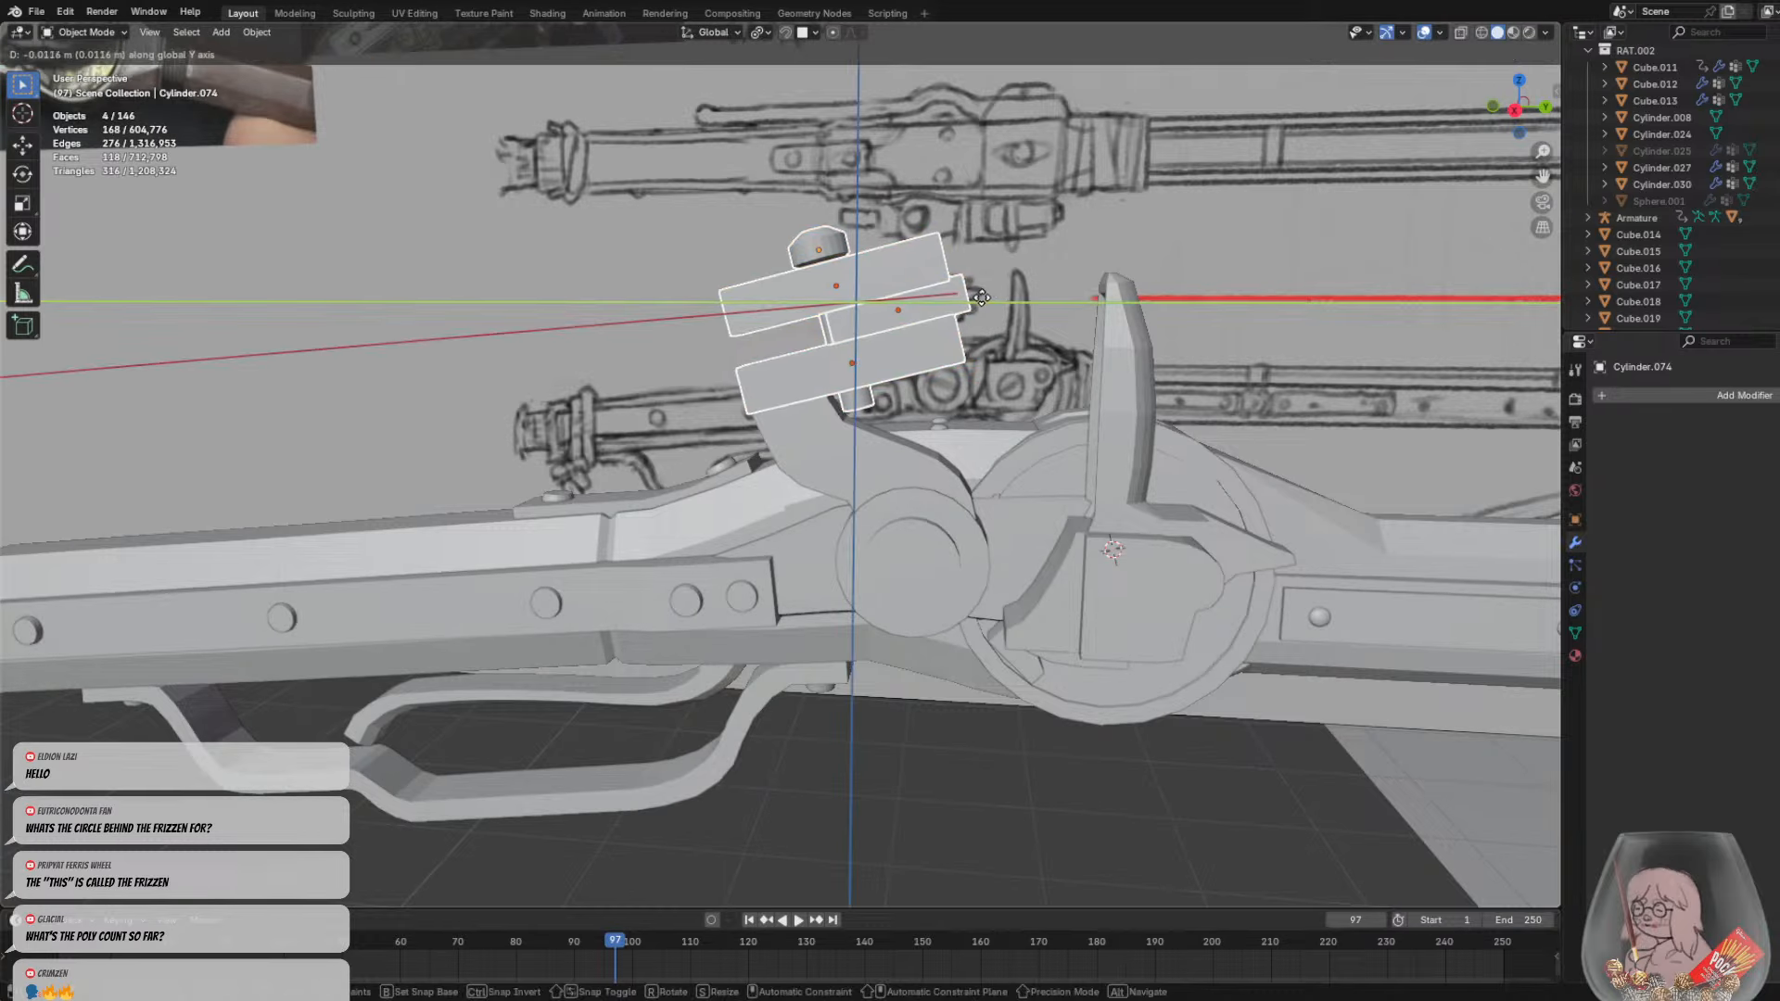
pyautogui.press('y')
pyautogui.press('Escape')
pyautogui.press('r')
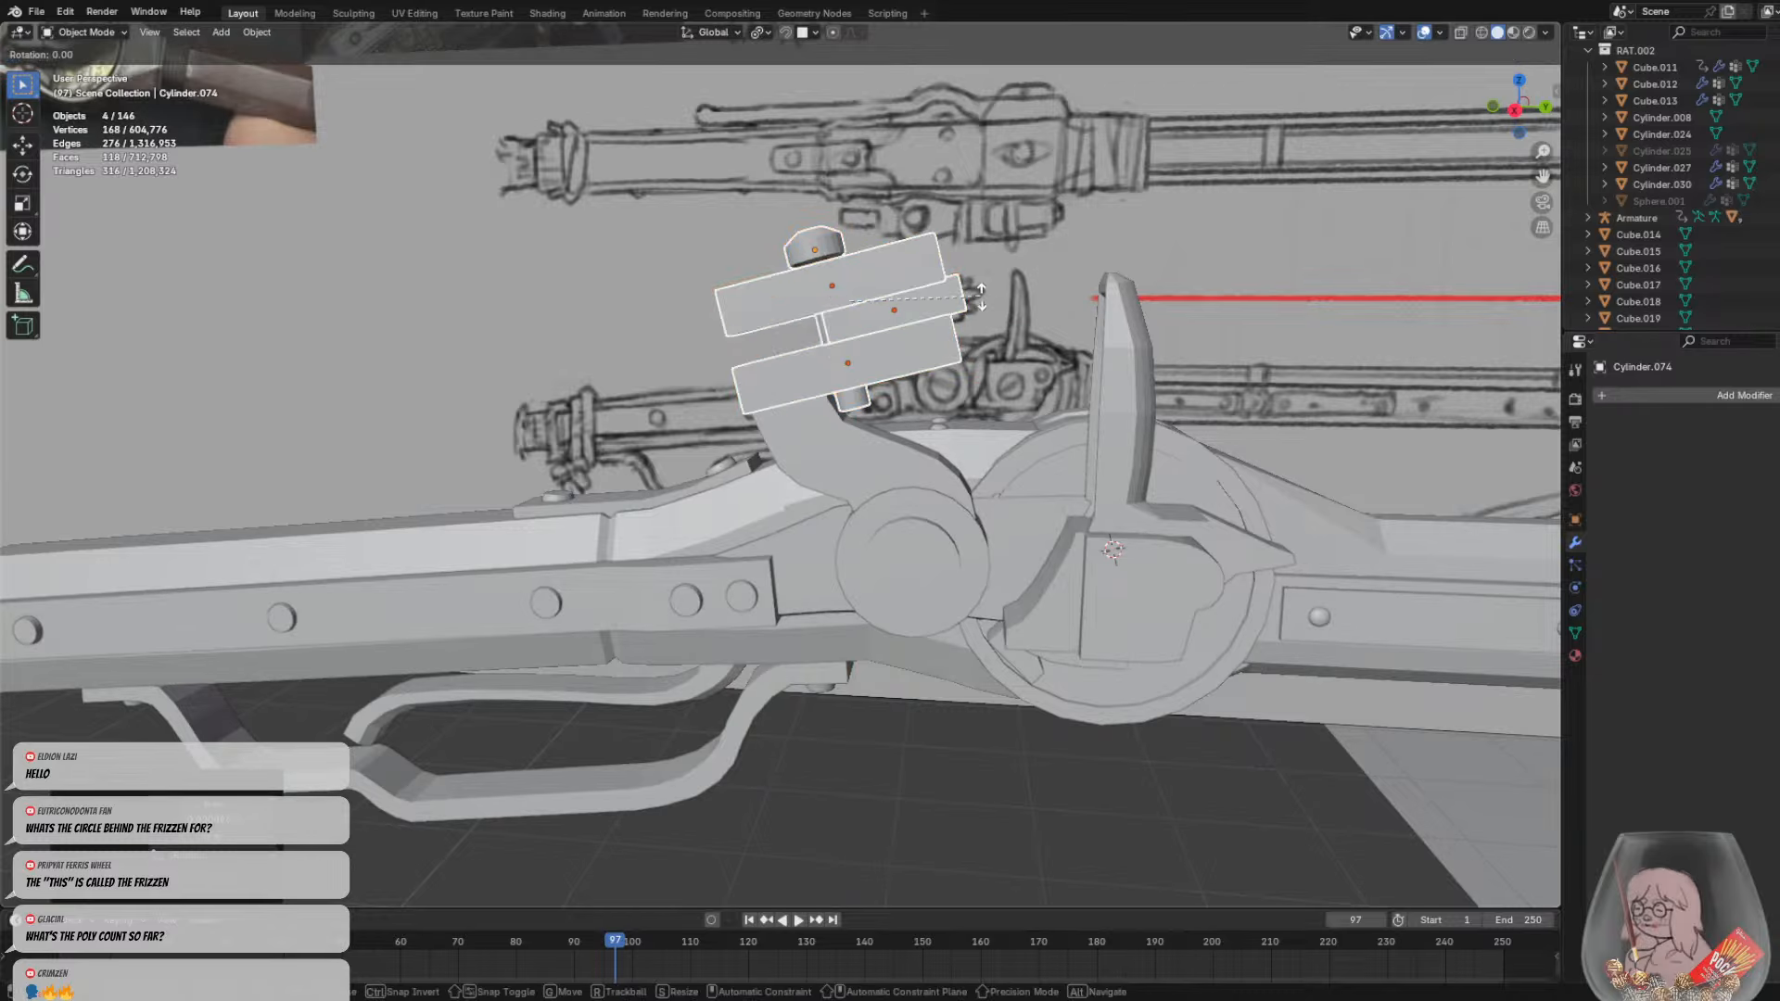
pyautogui.press('x')
pyautogui.press('z')
pyautogui.press('y')
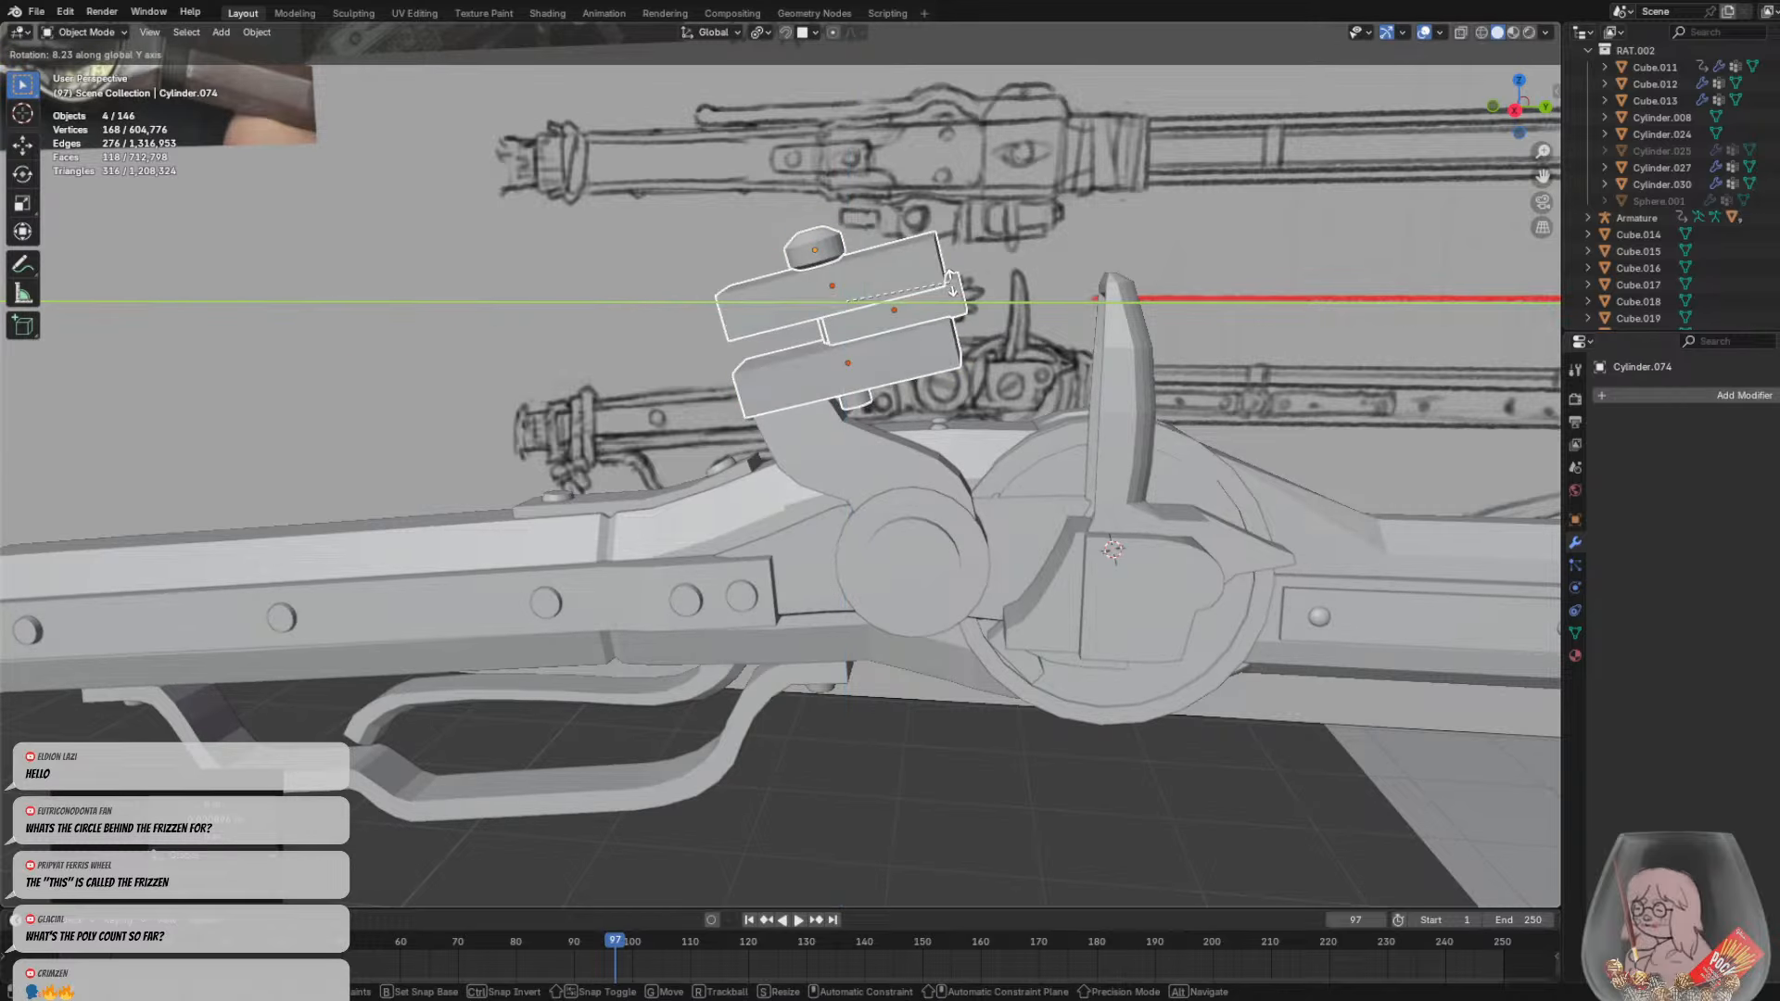
pyautogui.rightClick(992, 364)
# Examine the flint clamp from several angles and compare it and the full musket with the concept sketches
pyautogui.moveTo(992, 362); pyautogui.dragTo(760, 404, button='middle')
pyautogui.moveTo(760, 404); pyautogui.dragTo(744, 413)
pyautogui.moveTo(724, 415); pyautogui.dragTo(736, 364, button='middle')
pyautogui.click(887, 282)
pyautogui.scroll(2, 890, 319)
pyautogui.moveTo(891, 319); pyautogui.dragTo(904, 332, button='middle')
pyautogui.scroll(-6, 899, 336)
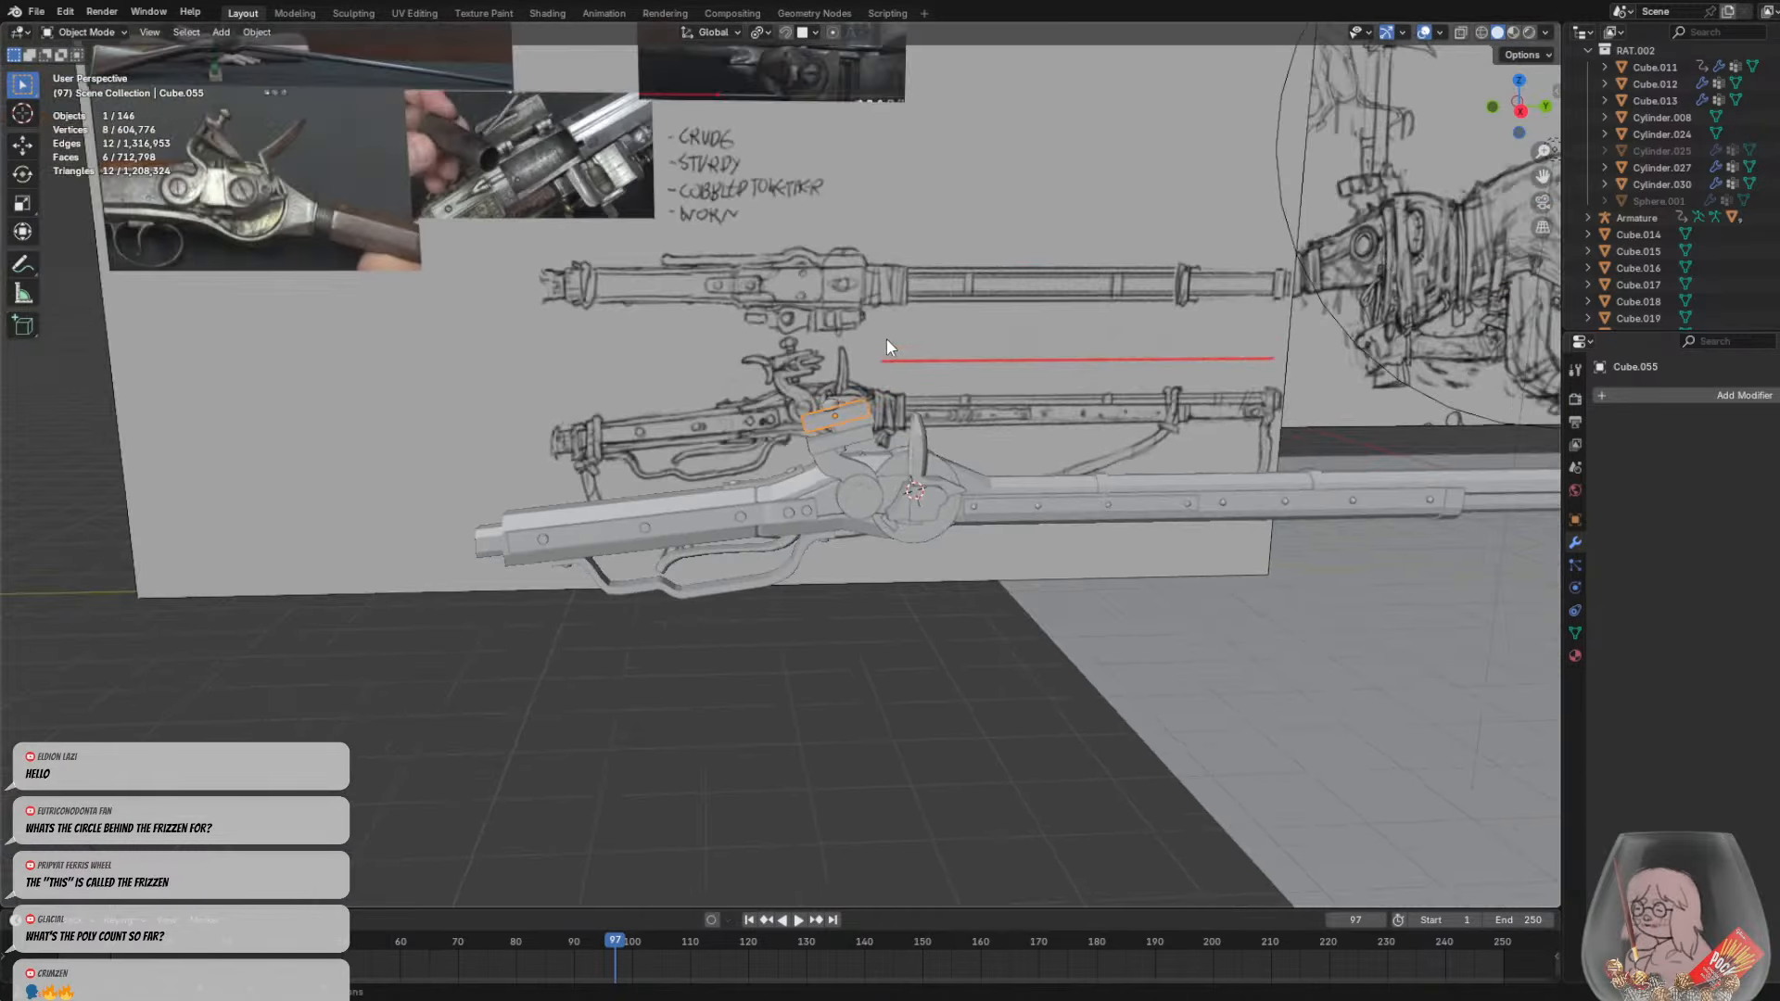
pyautogui.scroll(-3, 484, 225)
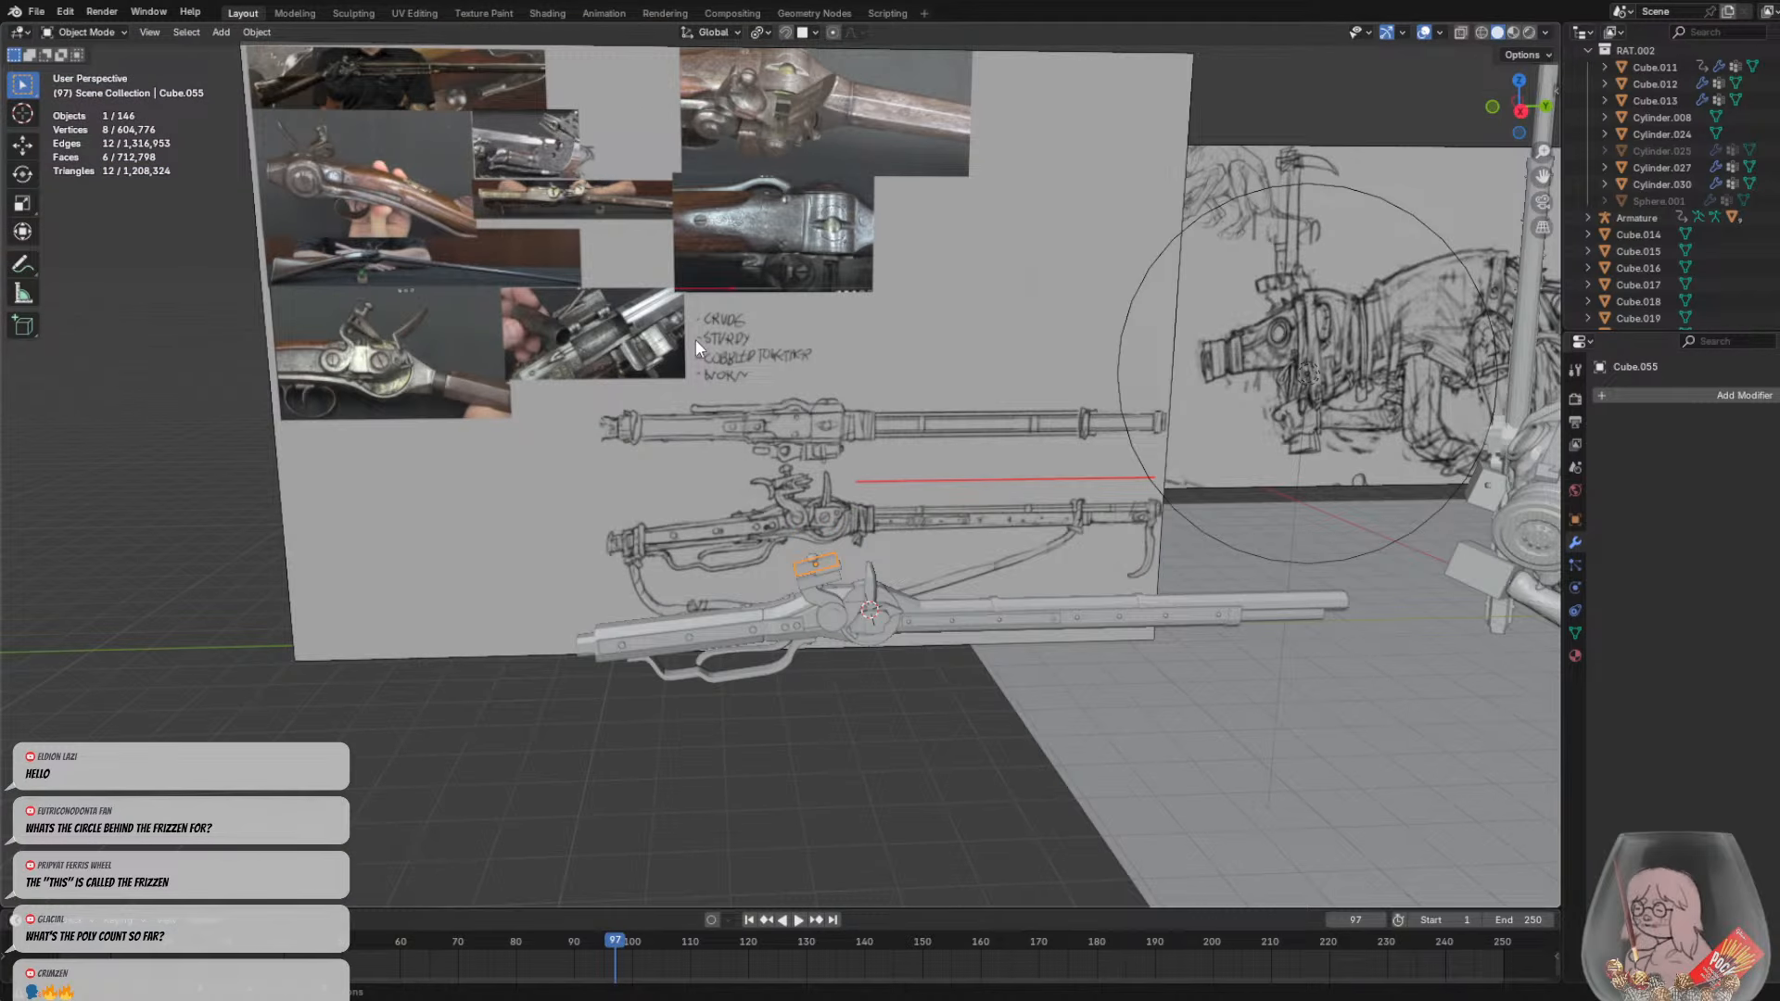
pyautogui.keyDown('shift'); pyautogui.moveTo(703, 490); pyautogui.dragTo(698, 469, button='middle'); pyautogui.keyUp('shift')
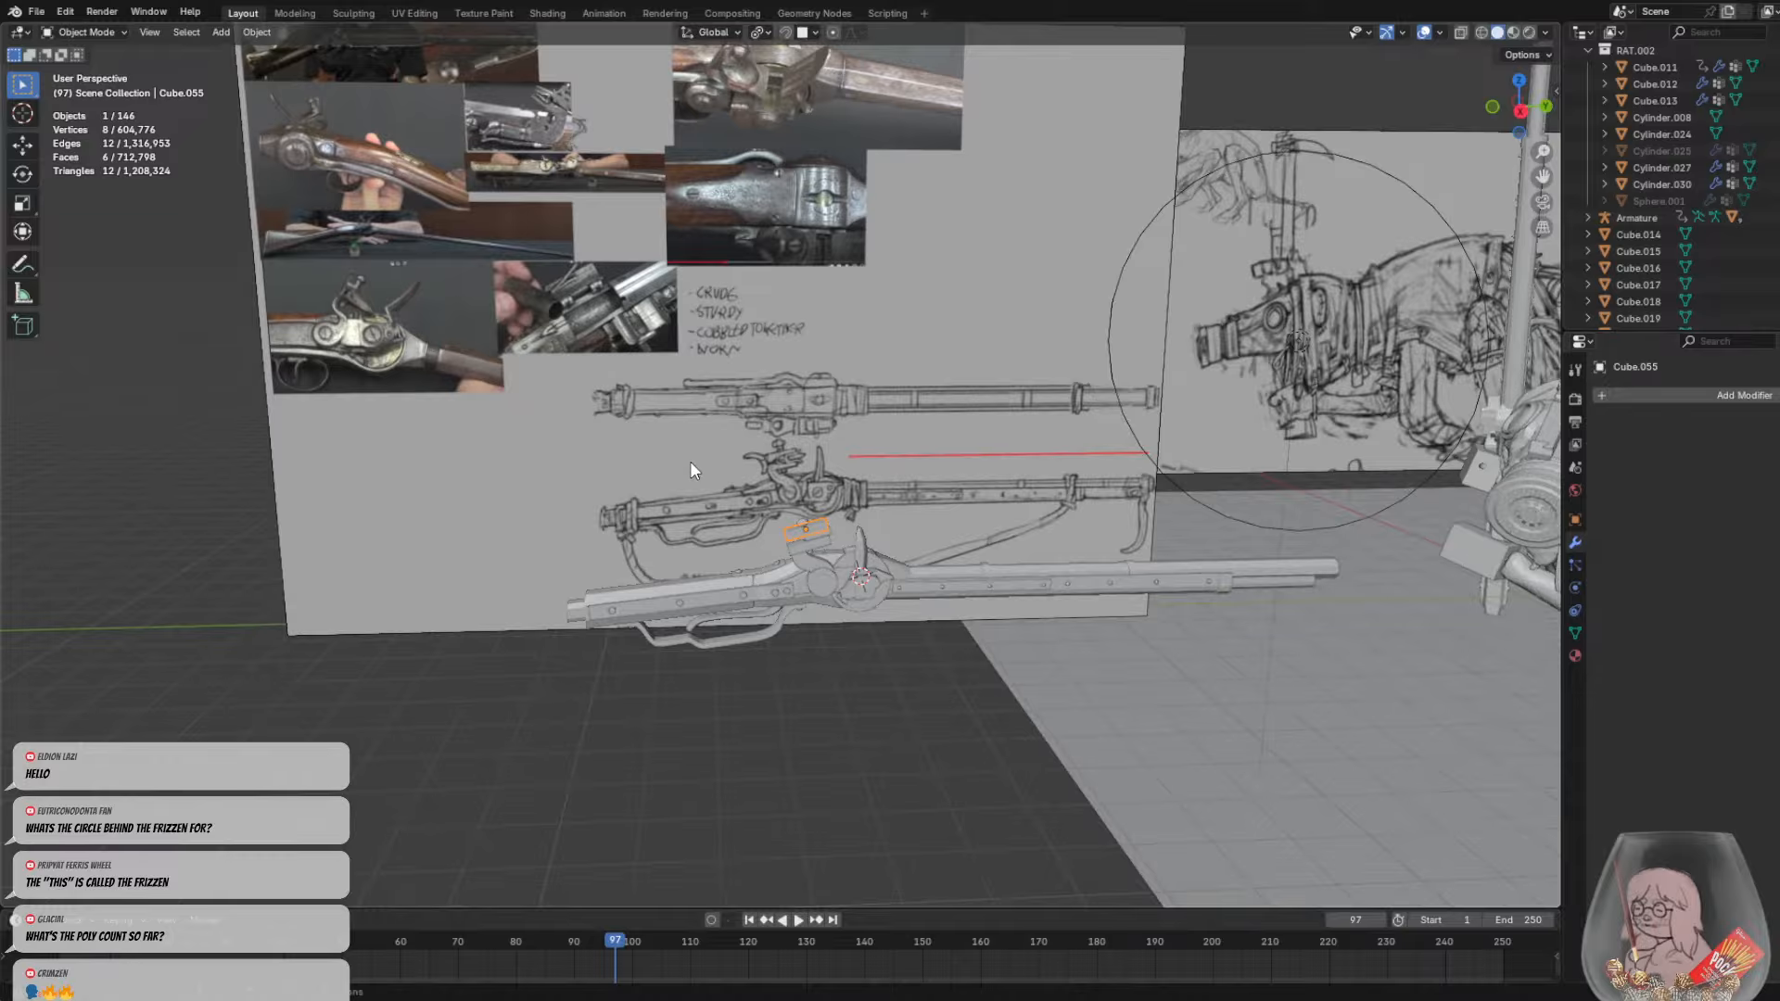
# Add a loop cut across the flint clamp's lower jaw block, slid slightly forward of its middle with a factor of about -0.18
pyautogui.scroll(8, 803, 547)
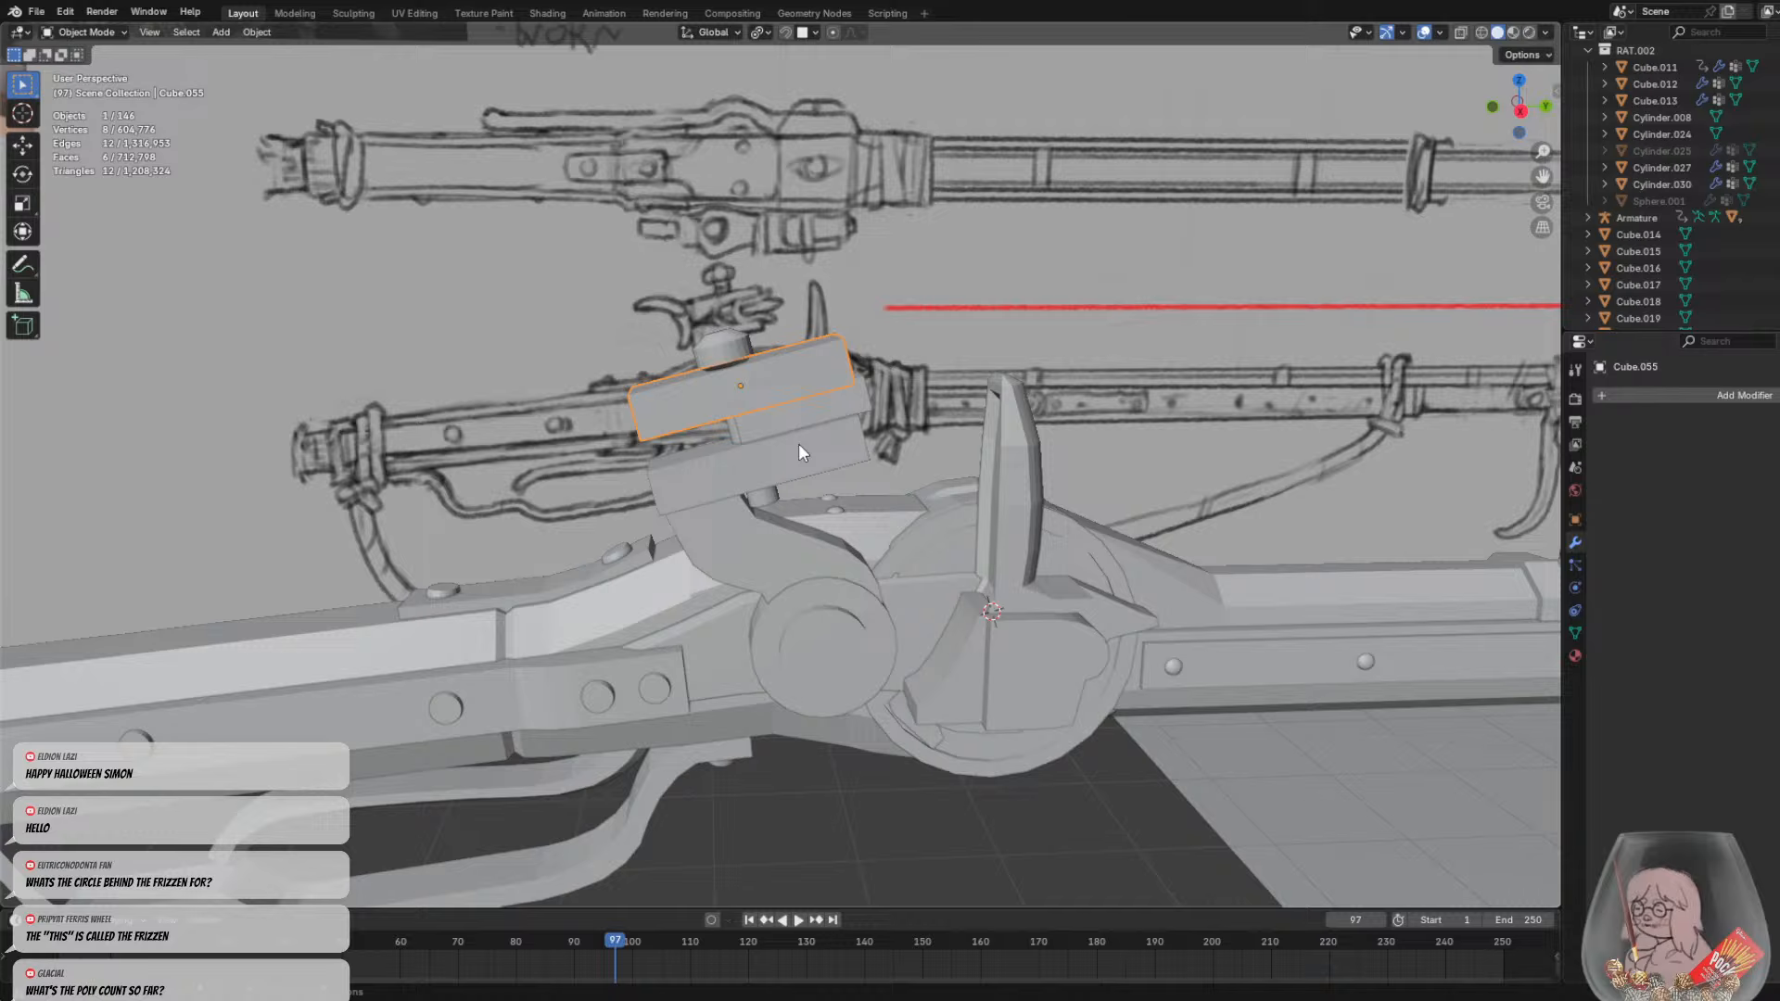
pyautogui.click(793, 448)
pyautogui.press('Tab')
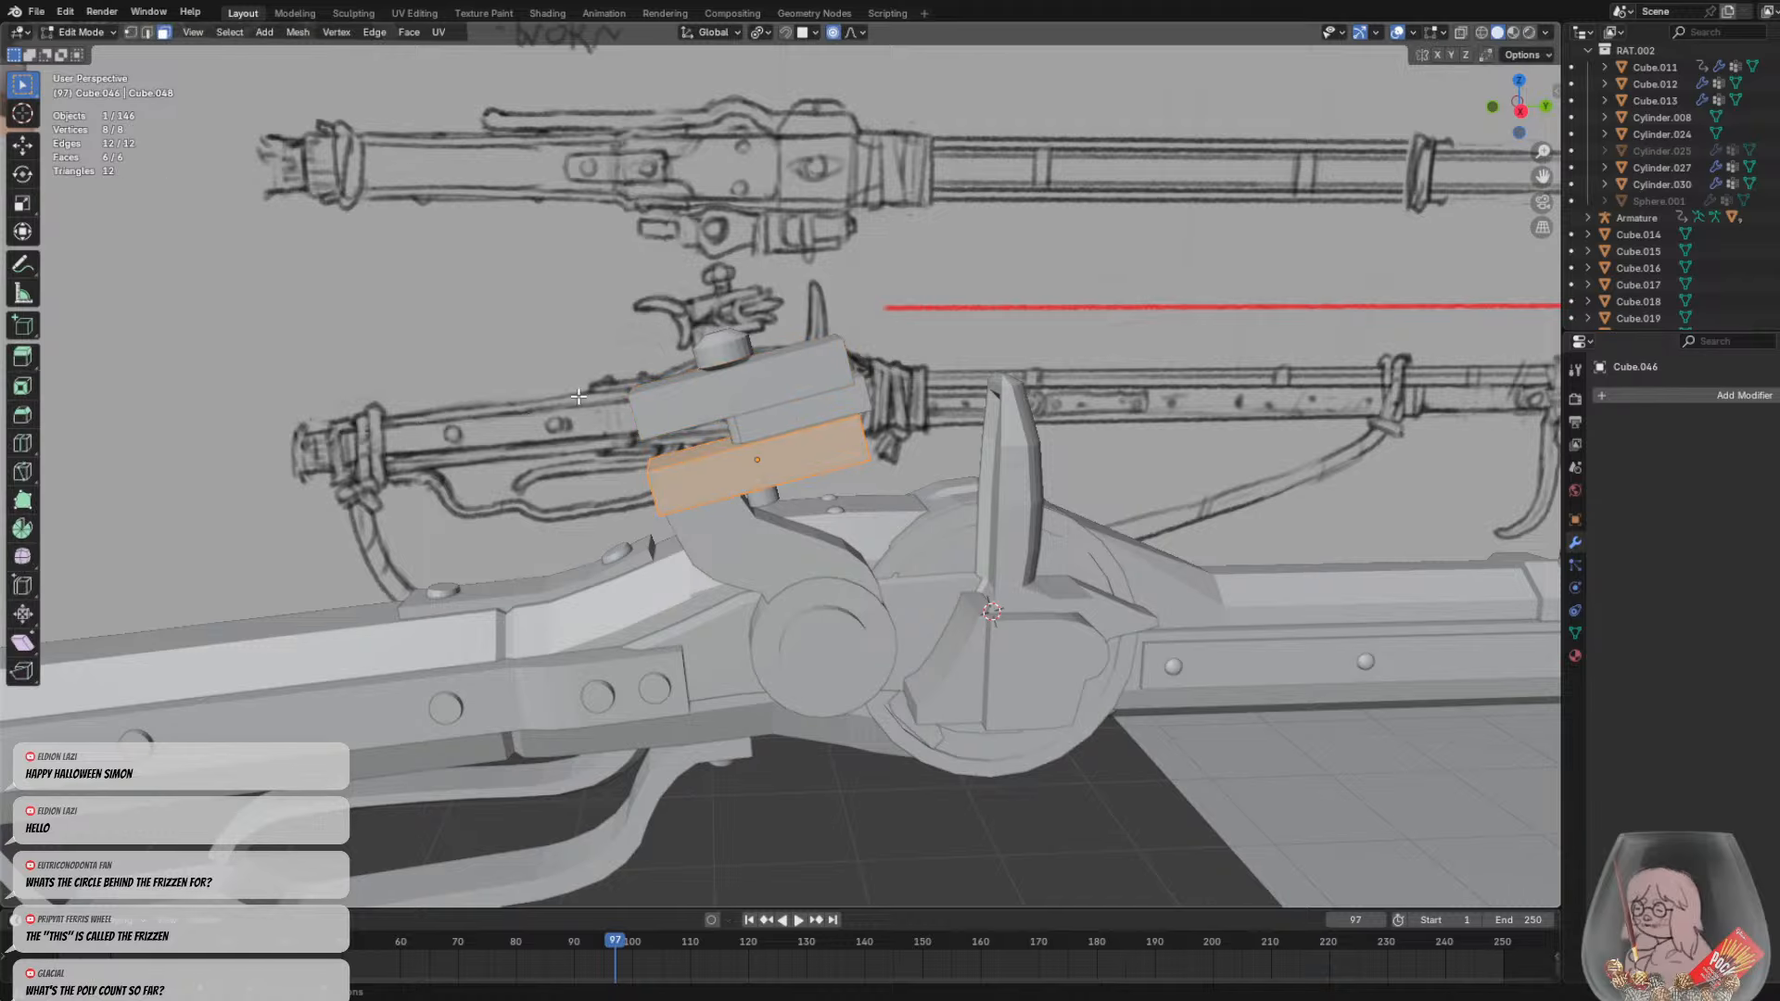
pyautogui.click(97, 33)
pyautogui.keyDown('shift'); pyautogui.moveTo(668, 574); pyautogui.dragTo(671, 546, button='middle'); pyautogui.keyUp('shift')
pyautogui.scroll(2, 671, 545)
pyautogui.hotkey('ctrl', 'r')
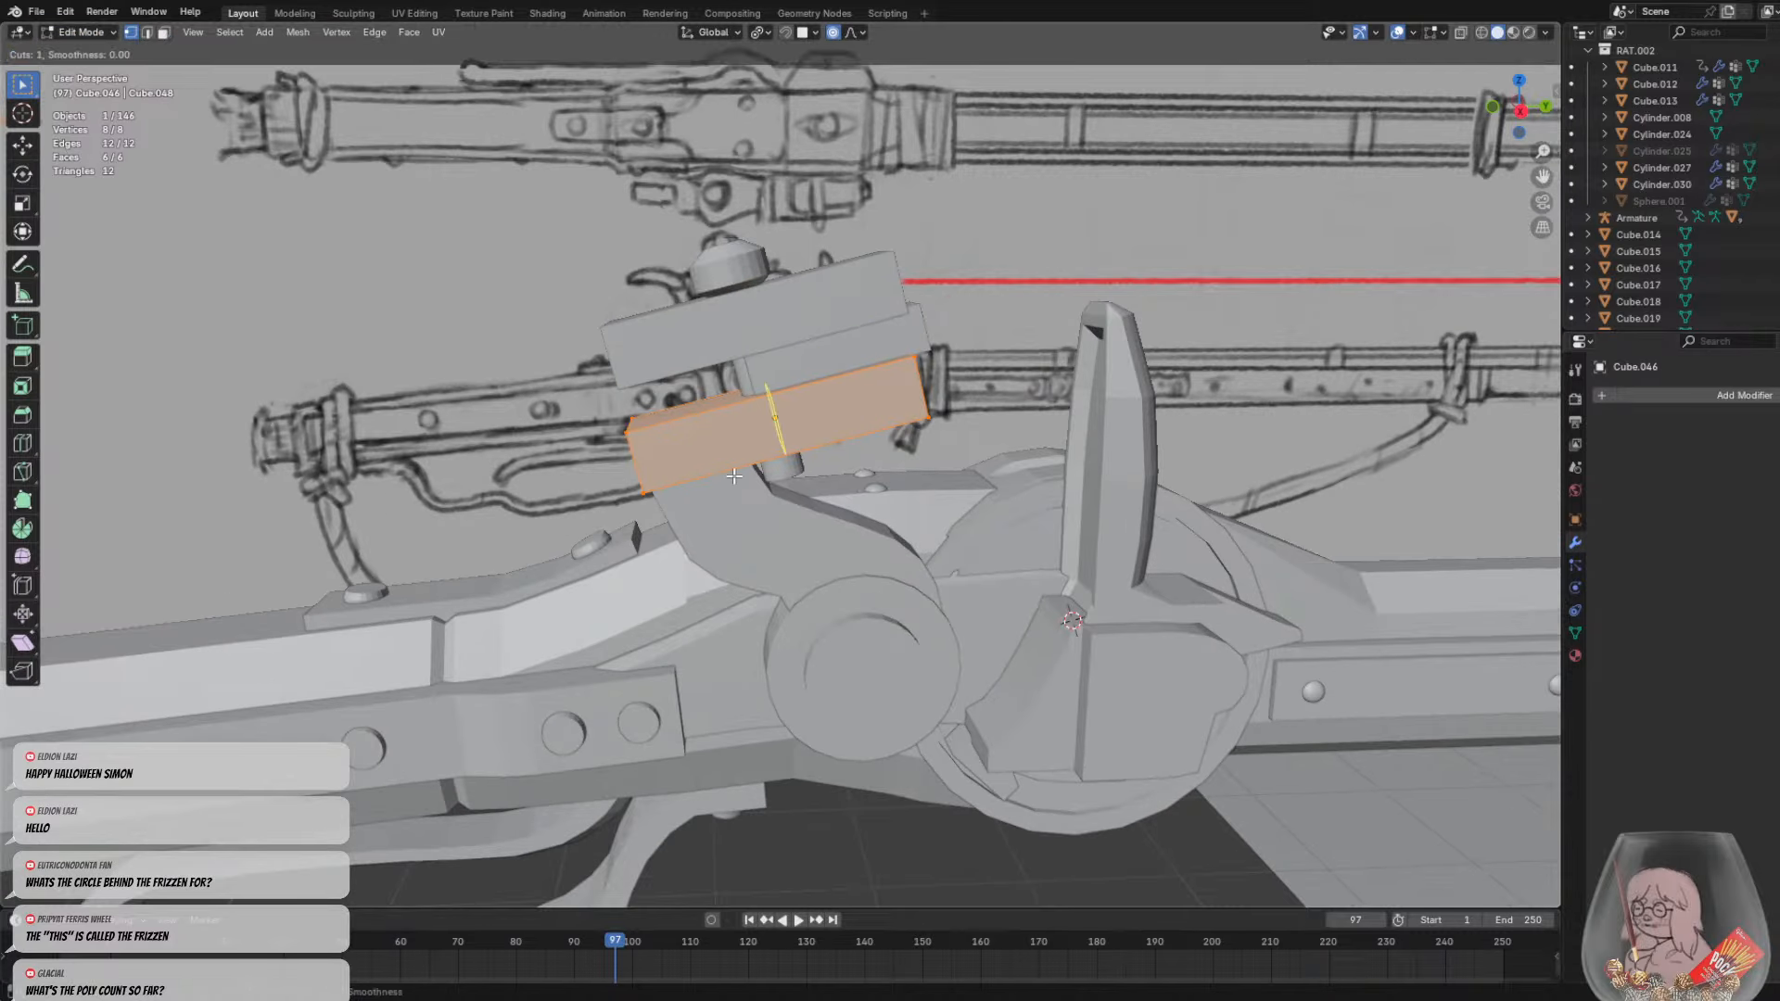
pyautogui.click(785, 424)
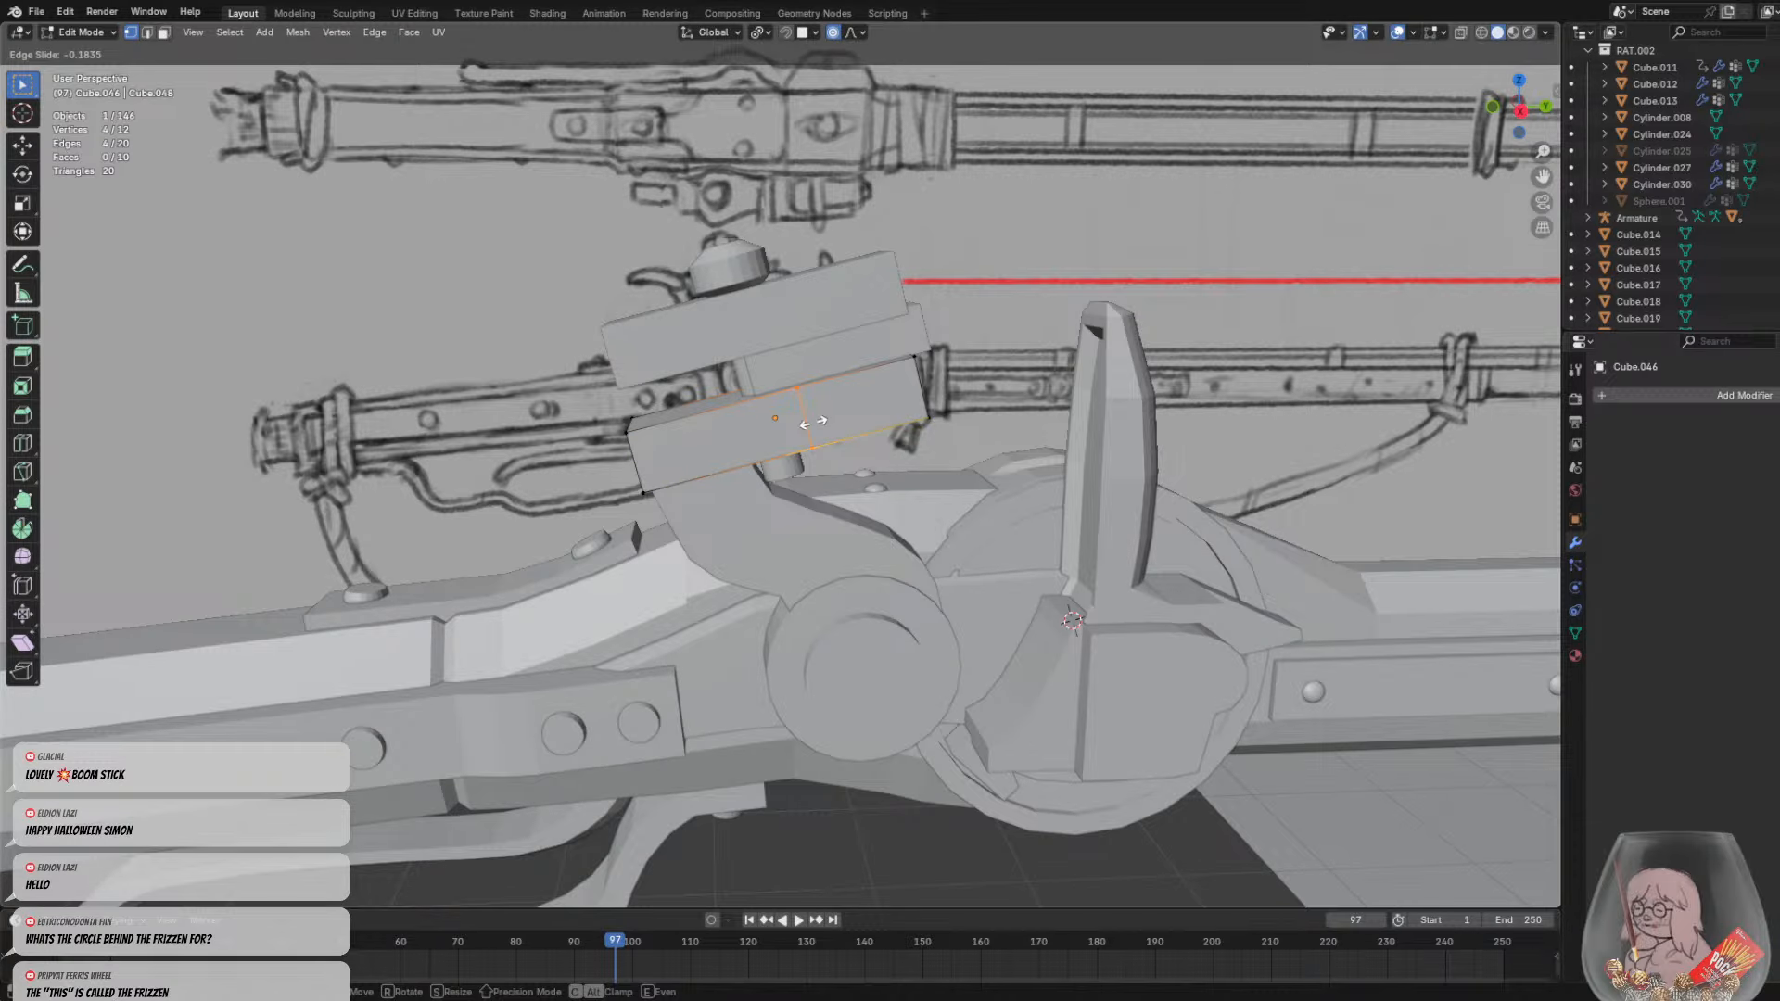
pyautogui.click(813, 422)
# Add two more loop cuts across the lower jaw's front section, both slid rearward and closely spaced ahead of the first cut
pyautogui.hotkey('ctrl', 'r')
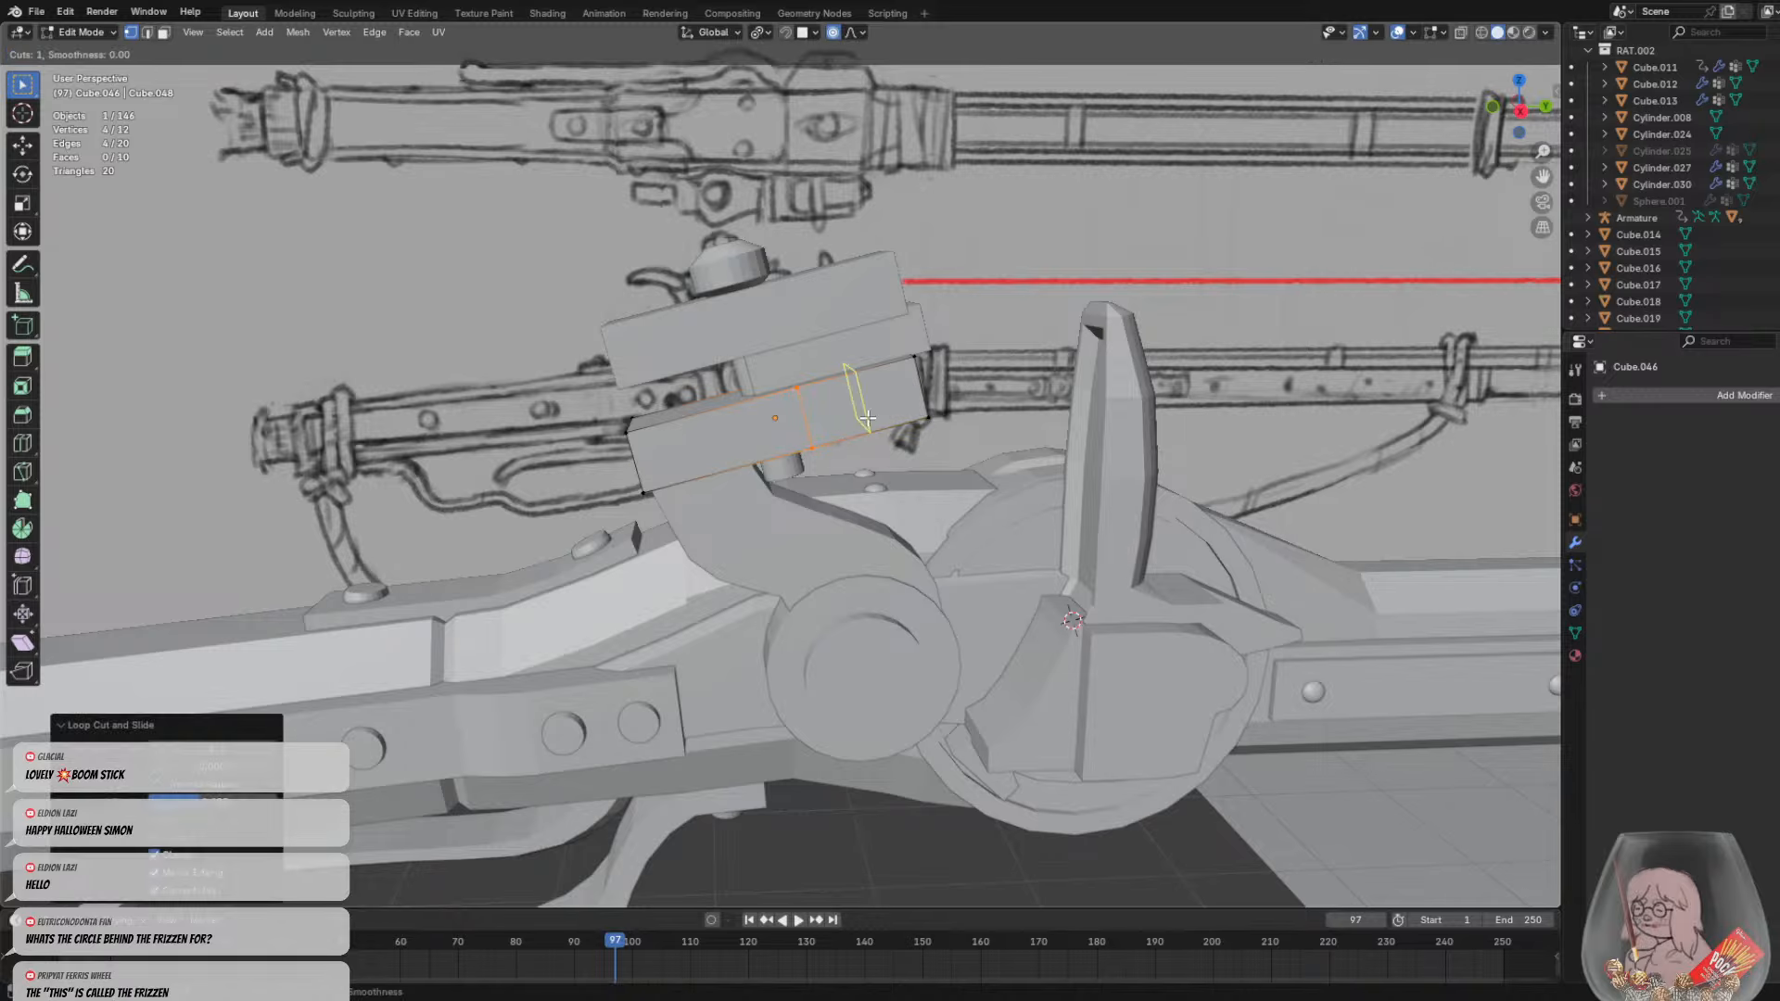
pyautogui.click(854, 420)
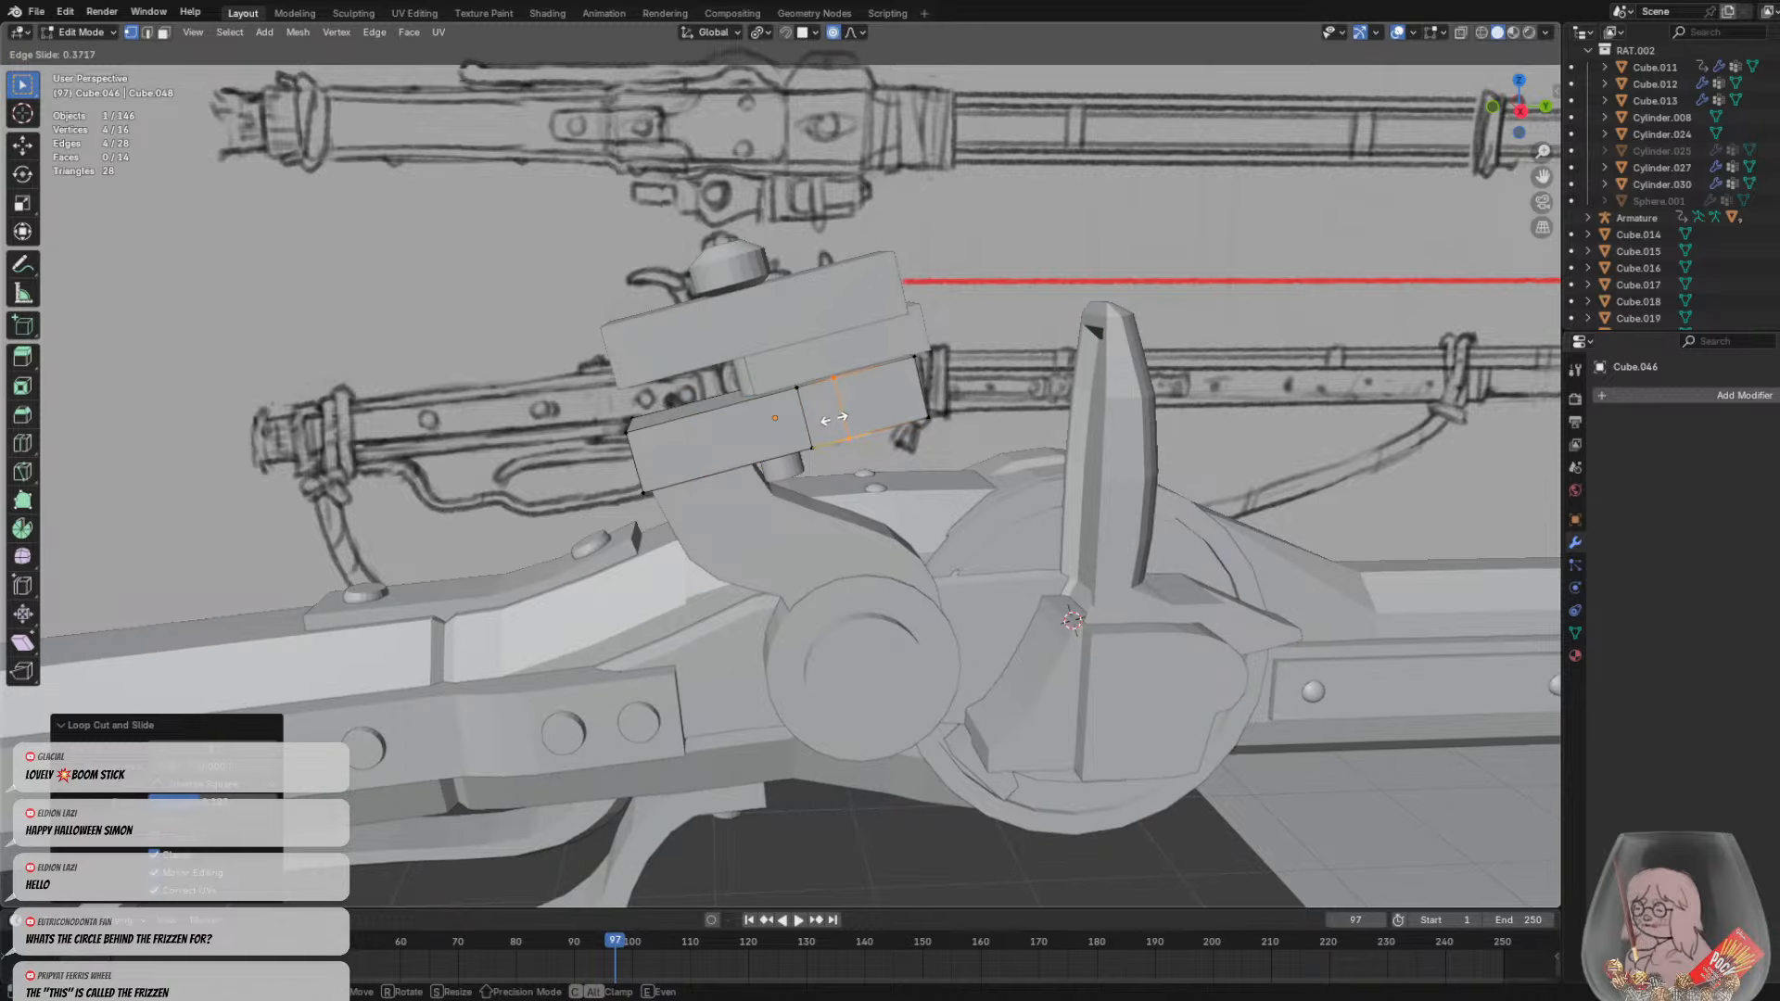
pyautogui.click(821, 419)
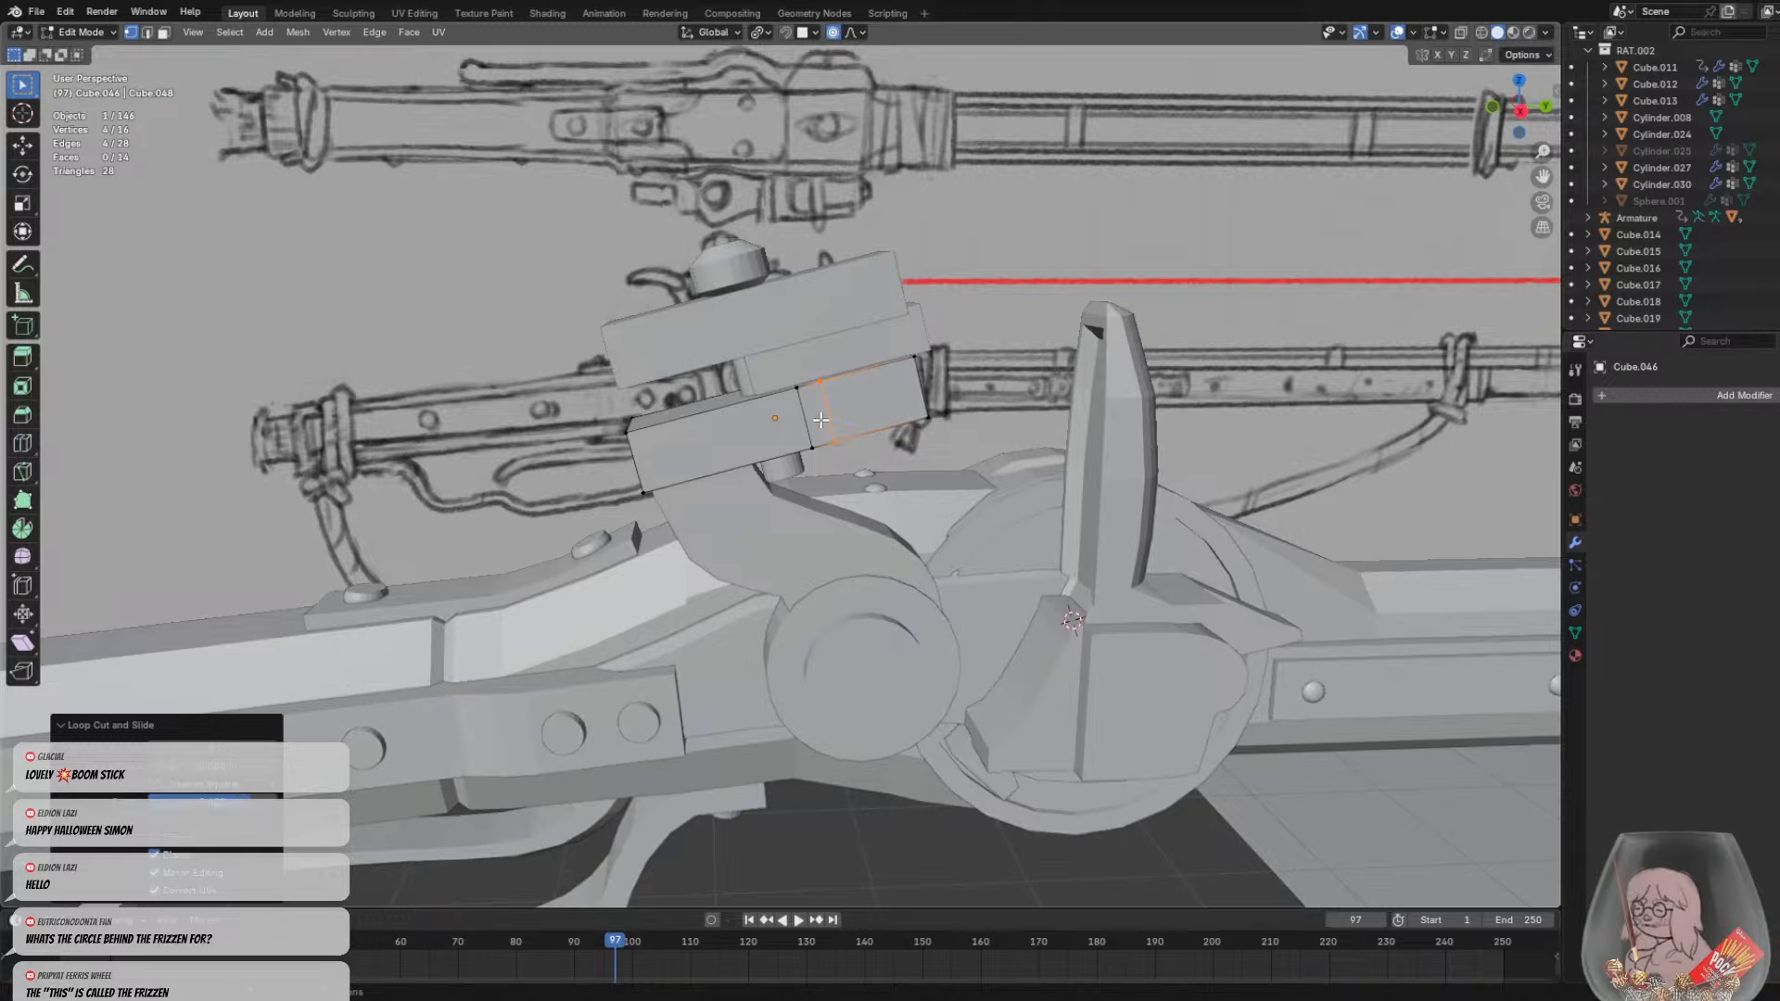
pyautogui.hotkey('ctrl', 'r')
pyautogui.click(874, 408)
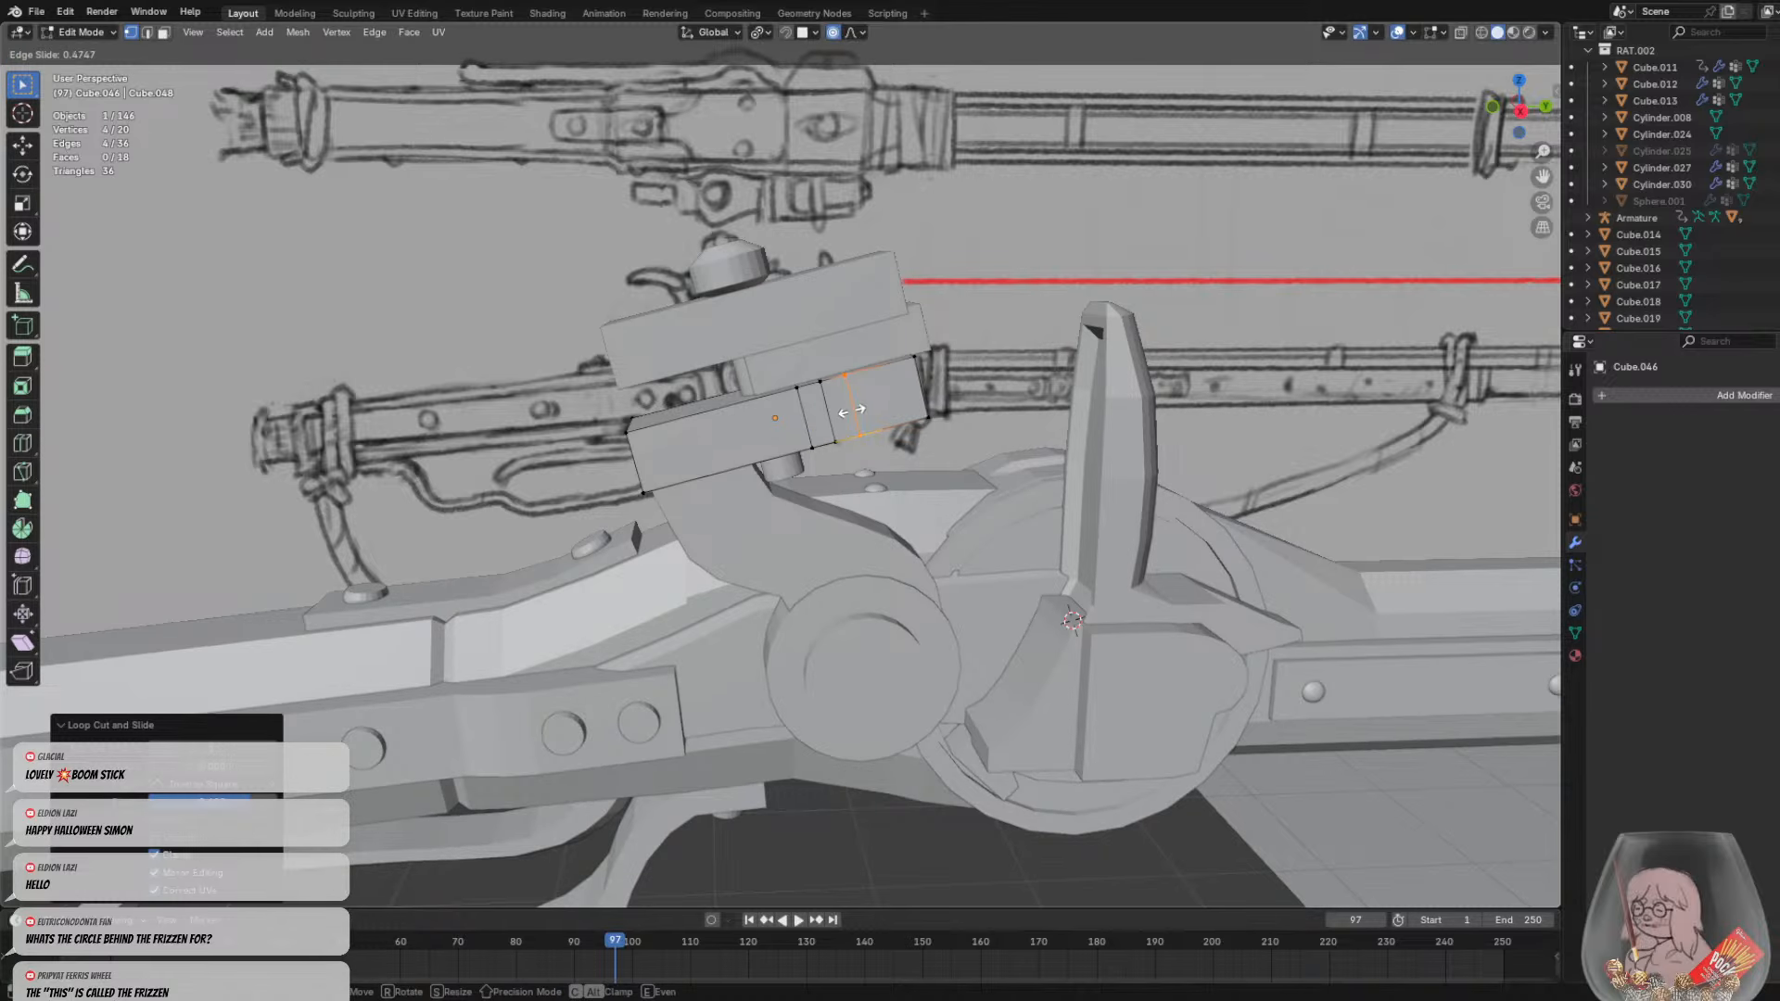
pyautogui.click(848, 411)
# Examine the flintlock reference photos and the concept sketches for the shape of the clamp's lower jaw
pyautogui.click(812, 447)
pyautogui.moveTo(678, 302)
pyautogui.mouseDown(button='middle')
pyautogui.moveTo(656, 281)
pyautogui.moveTo(815, 491)
pyautogui.mouseUp(button='middle')
pyautogui.scroll(-2, 809, 483)
pyautogui.scroll(-4, 809, 483)
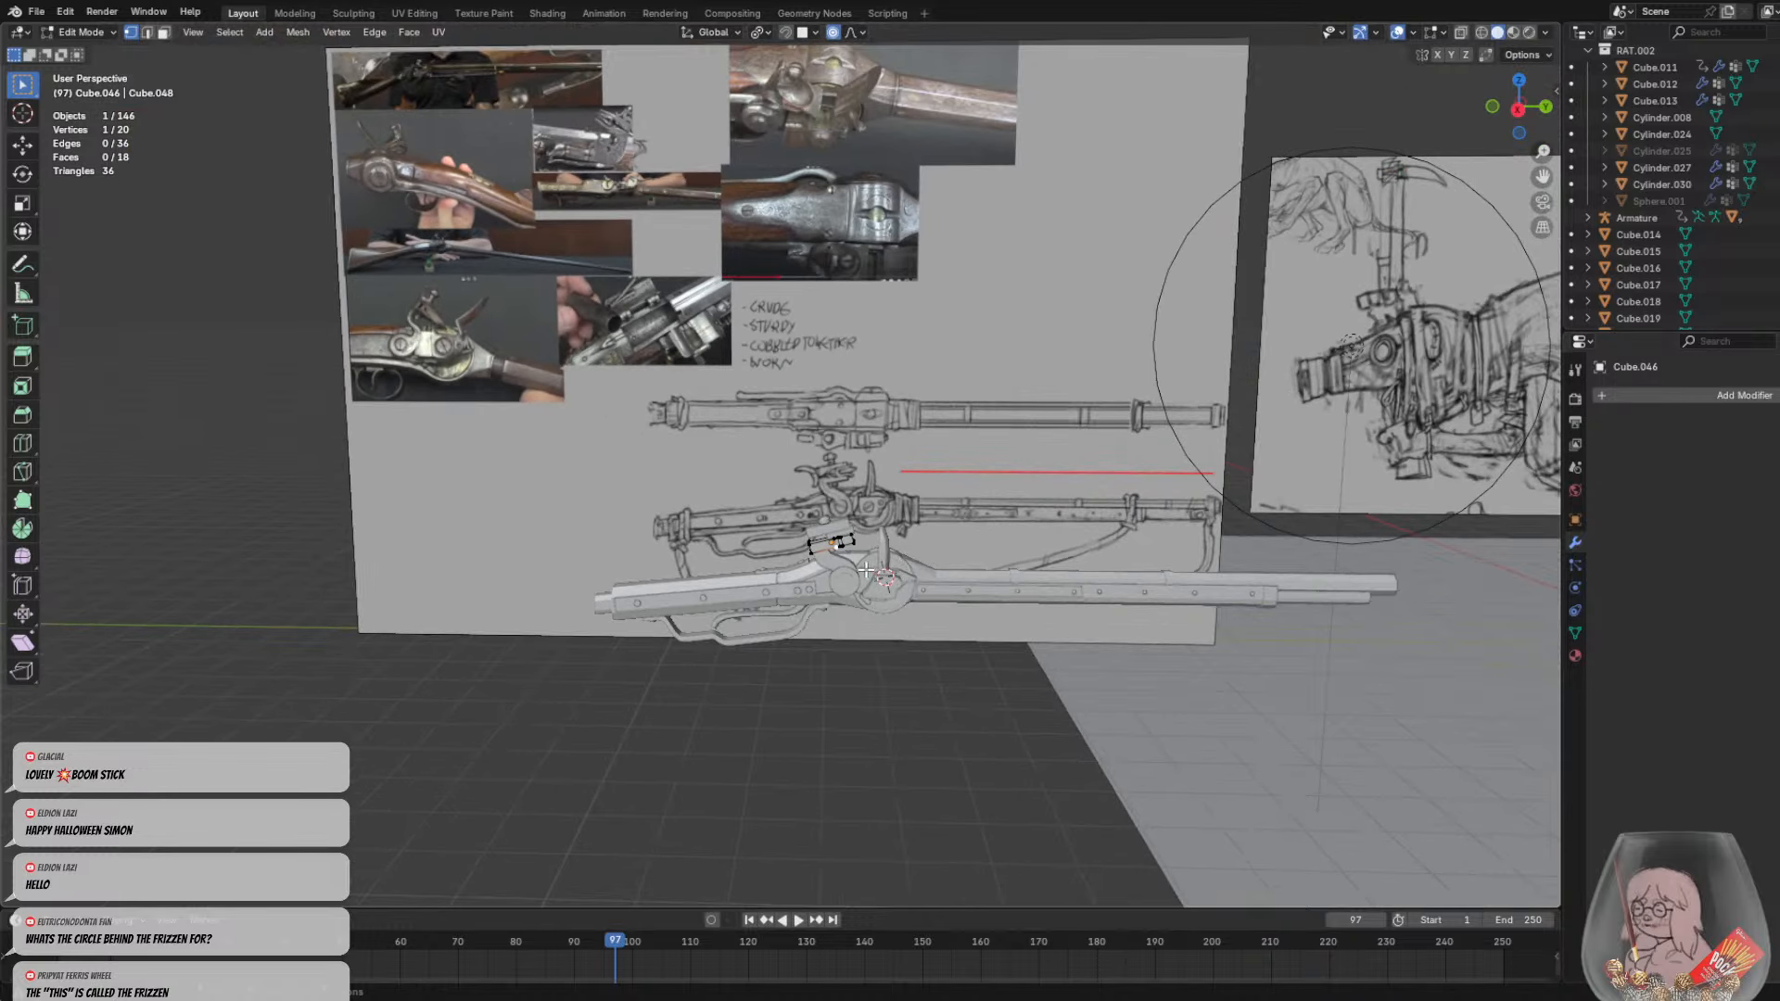
pyautogui.scroll(6, 865, 569)
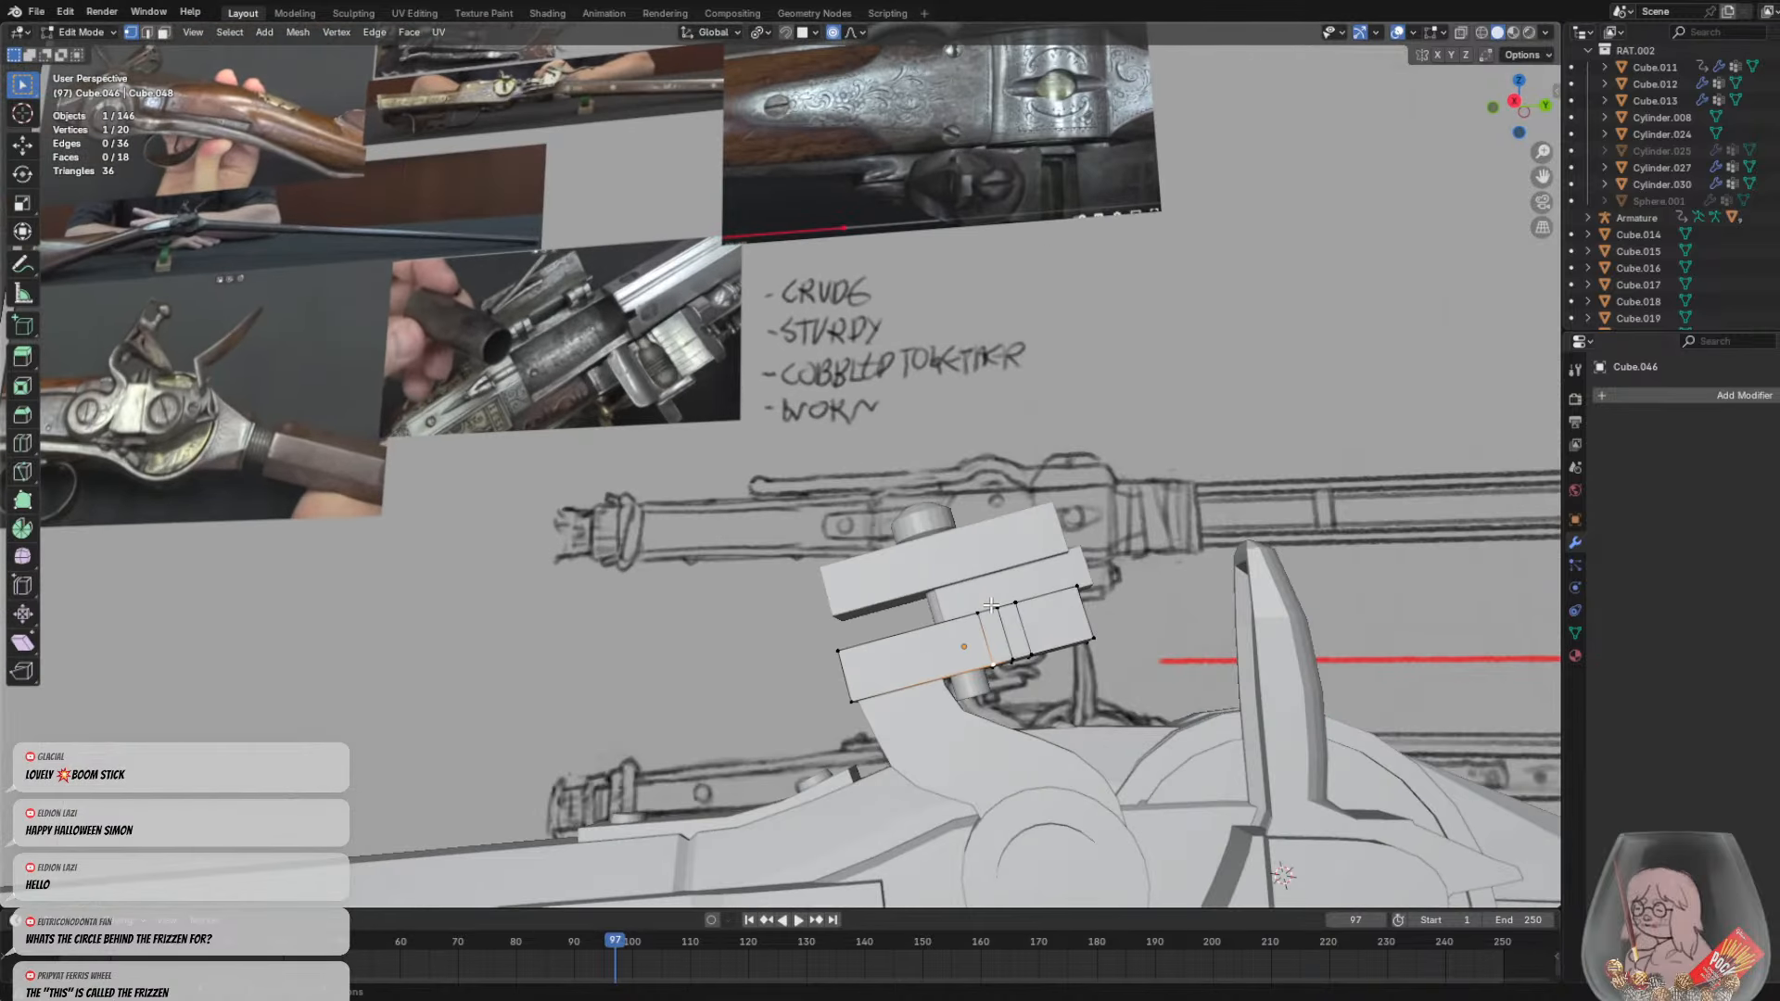
pyautogui.click(996, 610)
pyautogui.scroll(-2, 998, 605)
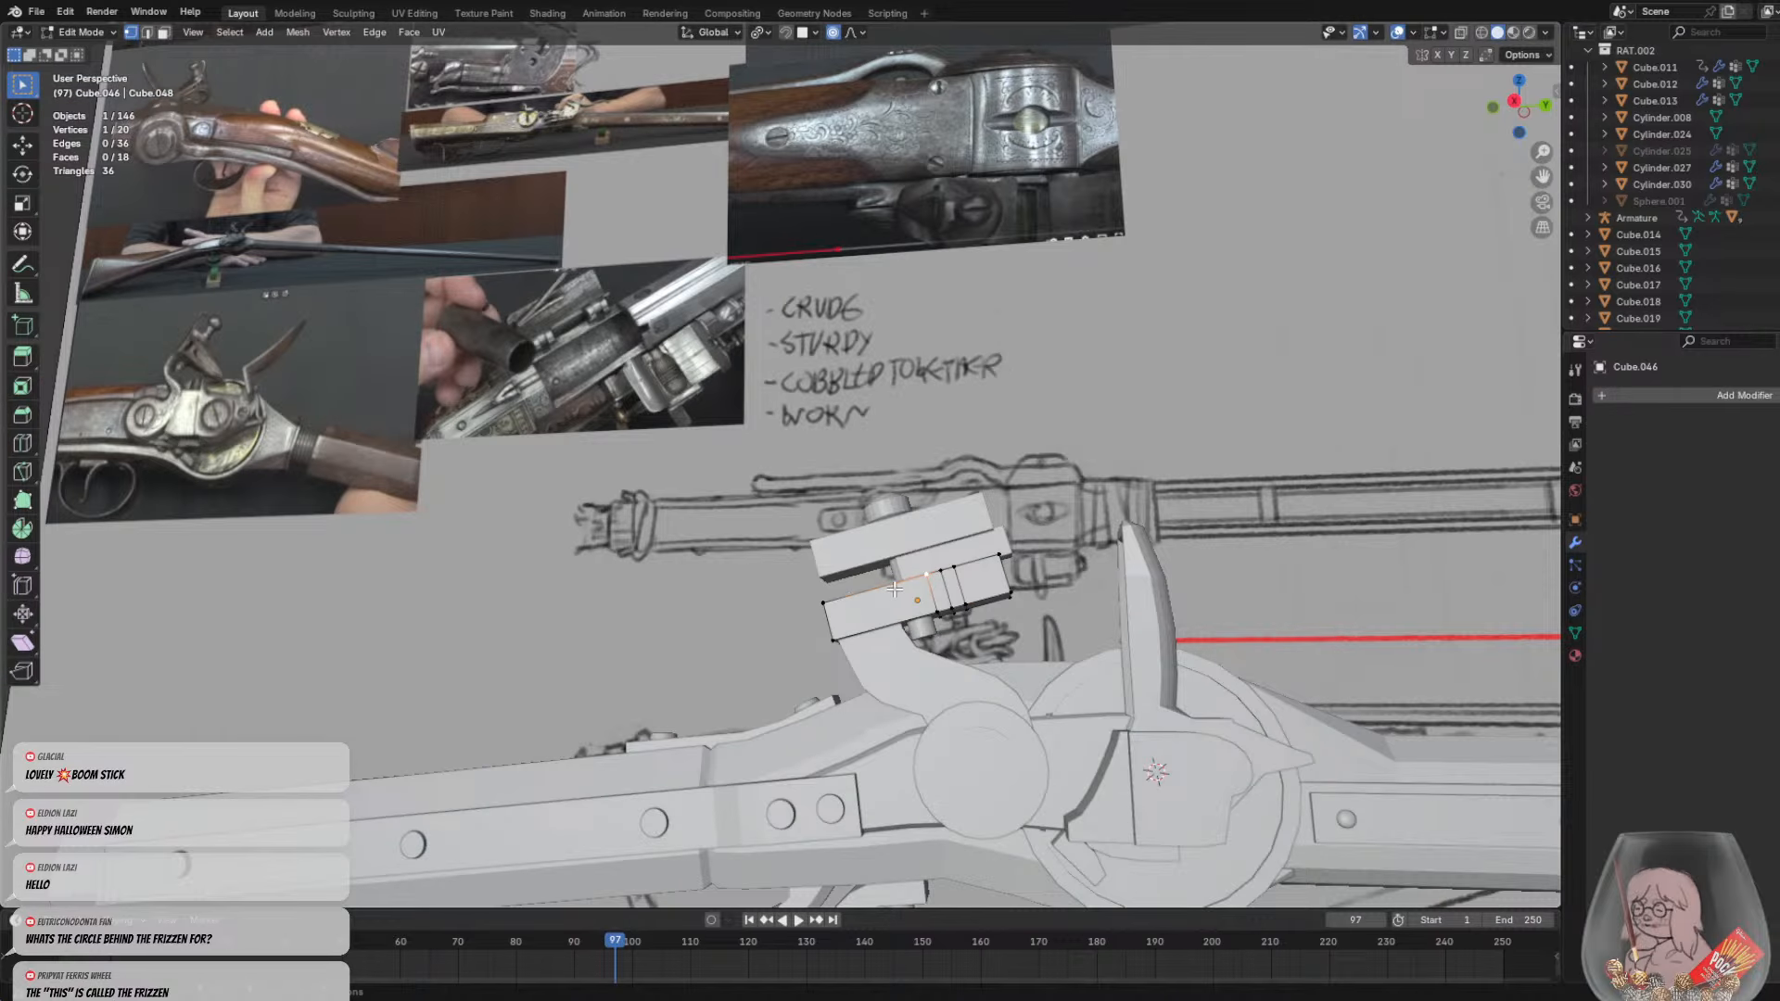
pyautogui.hotkey('ctrl', 'r')
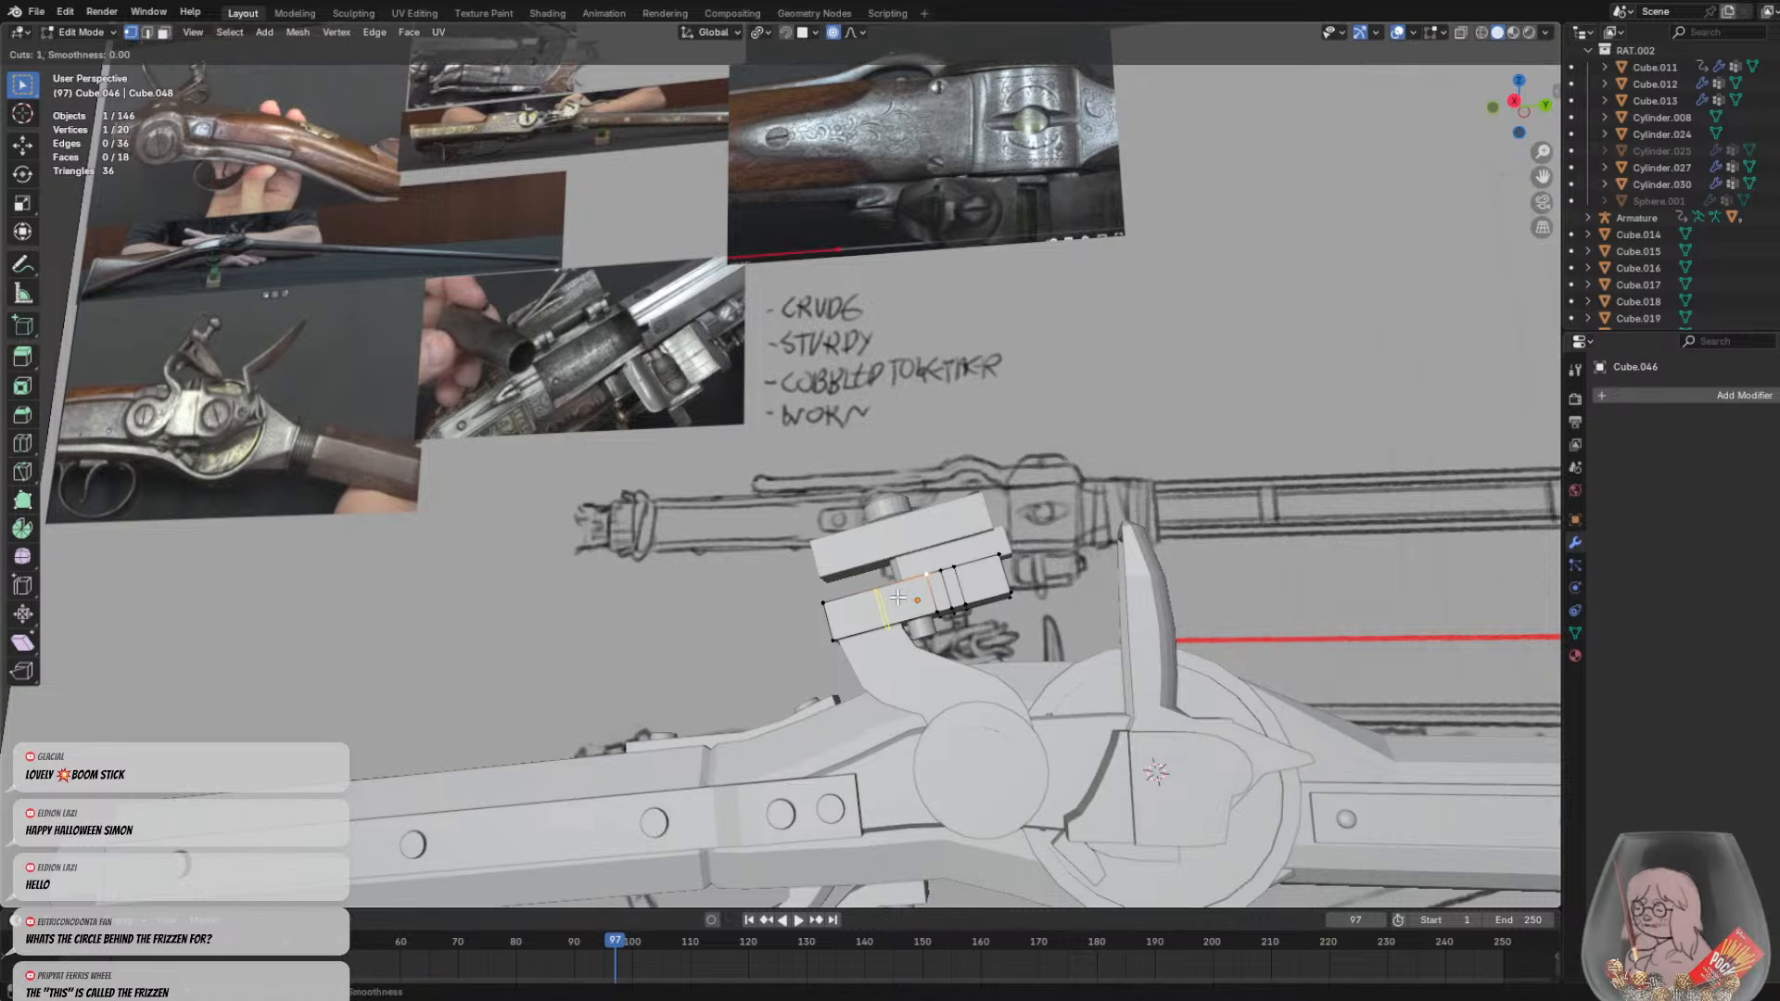
pyautogui.rightClick(897, 598)
pyautogui.moveTo(897, 598); pyautogui.dragTo(806, 483, button='middle')
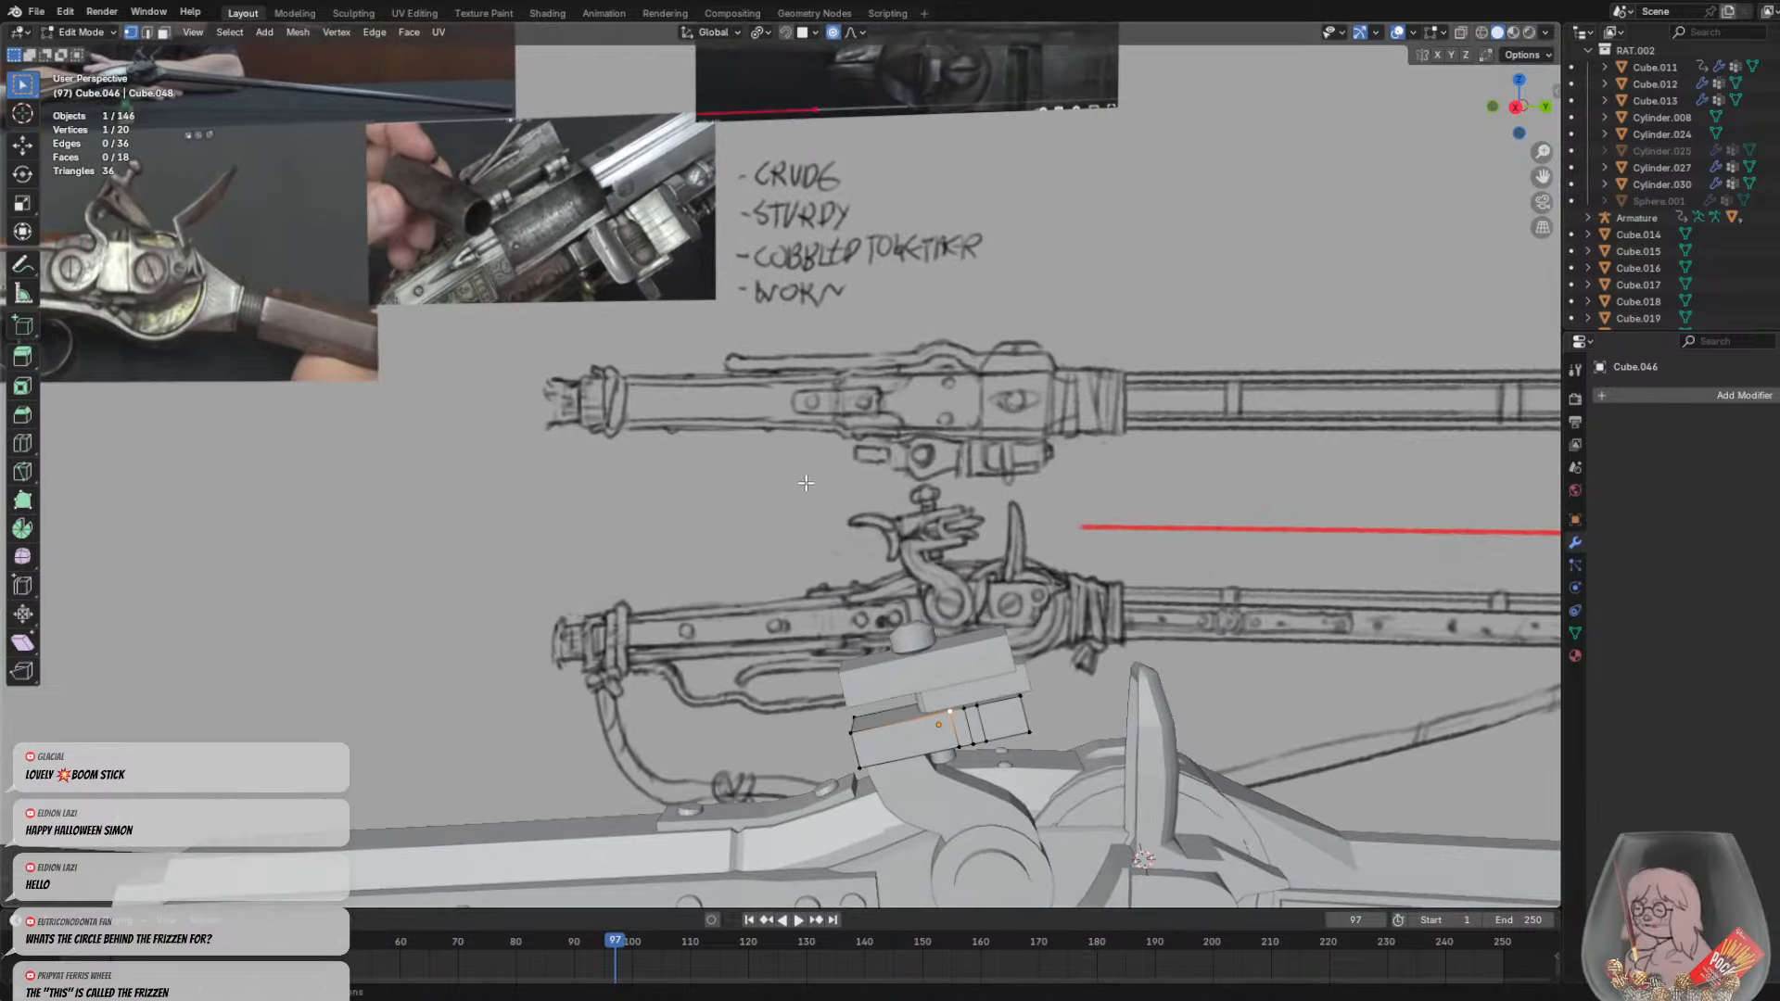
pyautogui.keyDown('ctrl'); pyautogui.moveTo(710, 324); pyautogui.dragTo(755, 565, button='middle'); pyautogui.keyUp('ctrl')
pyautogui.keyDown('shift'); pyautogui.moveTo(639, 268); pyautogui.dragTo(611, 242, button='middle'); pyautogui.keyUp('shift')
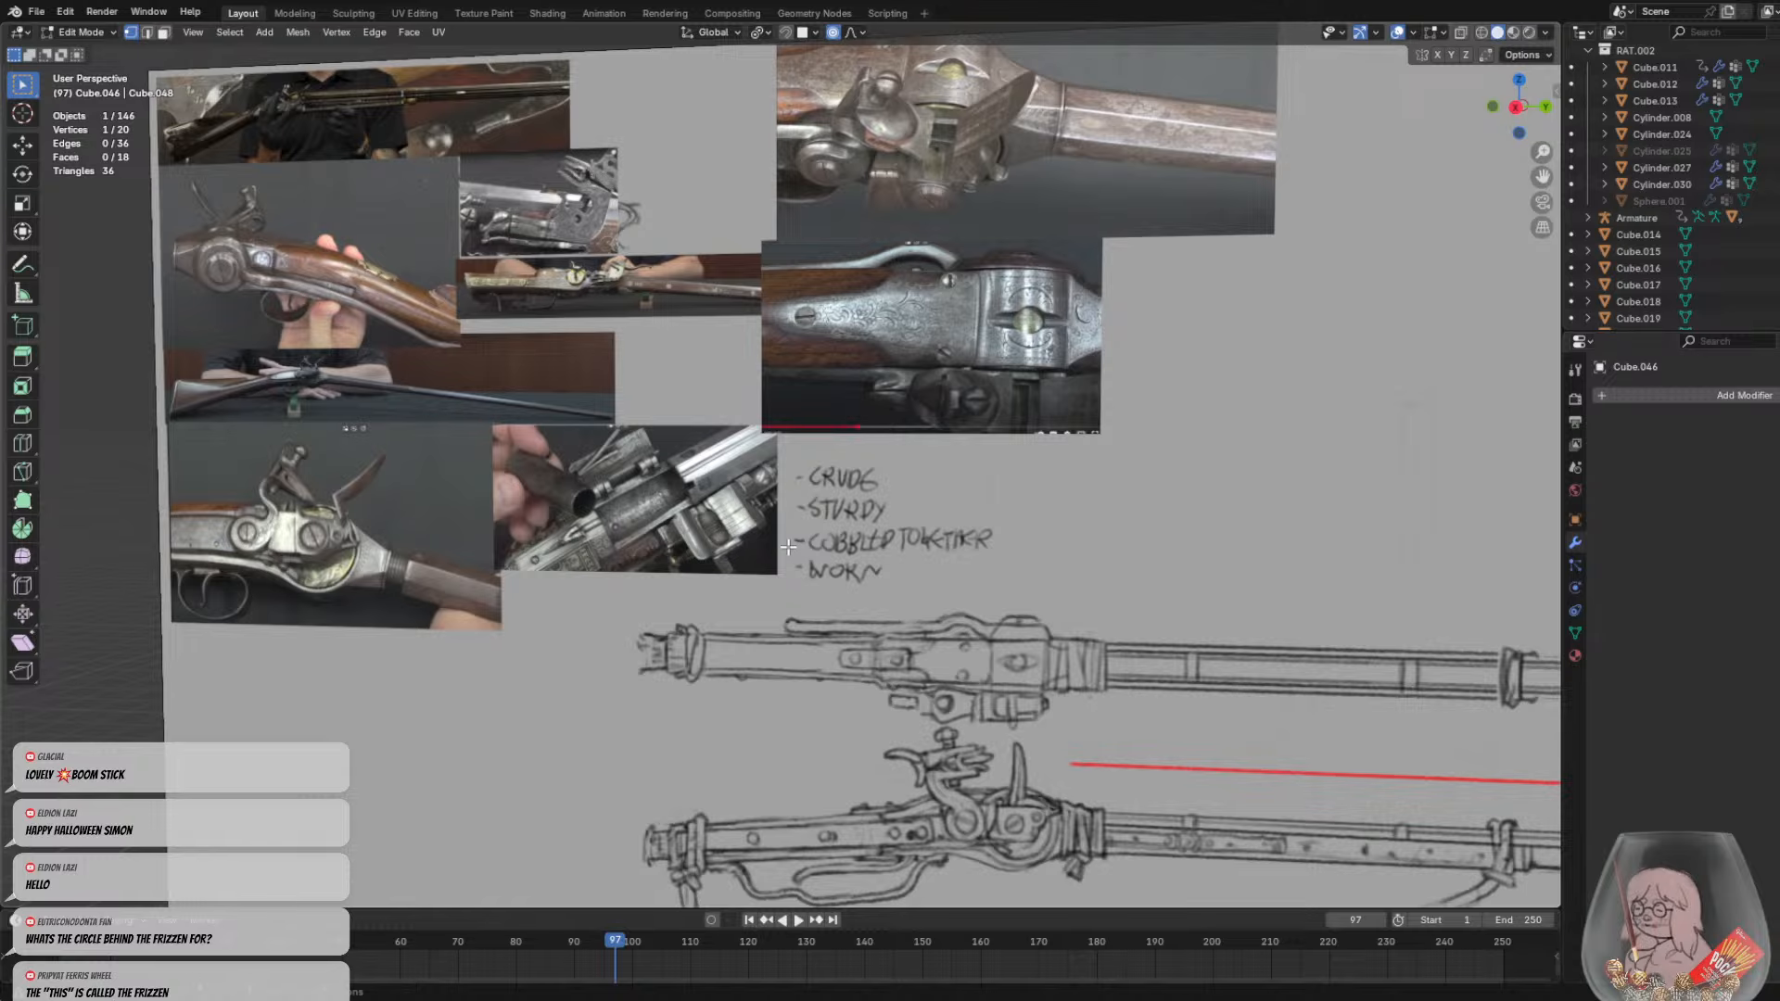
pyautogui.keyDown('shift'); pyautogui.moveTo(770, 629); pyautogui.dragTo(742, 515, button='middle'); pyautogui.keyUp('shift')
pyautogui.keyDown('ctrl'); pyautogui.moveTo(738, 445); pyautogui.dragTo(774, 668, button='middle'); pyautogui.keyUp('ctrl')
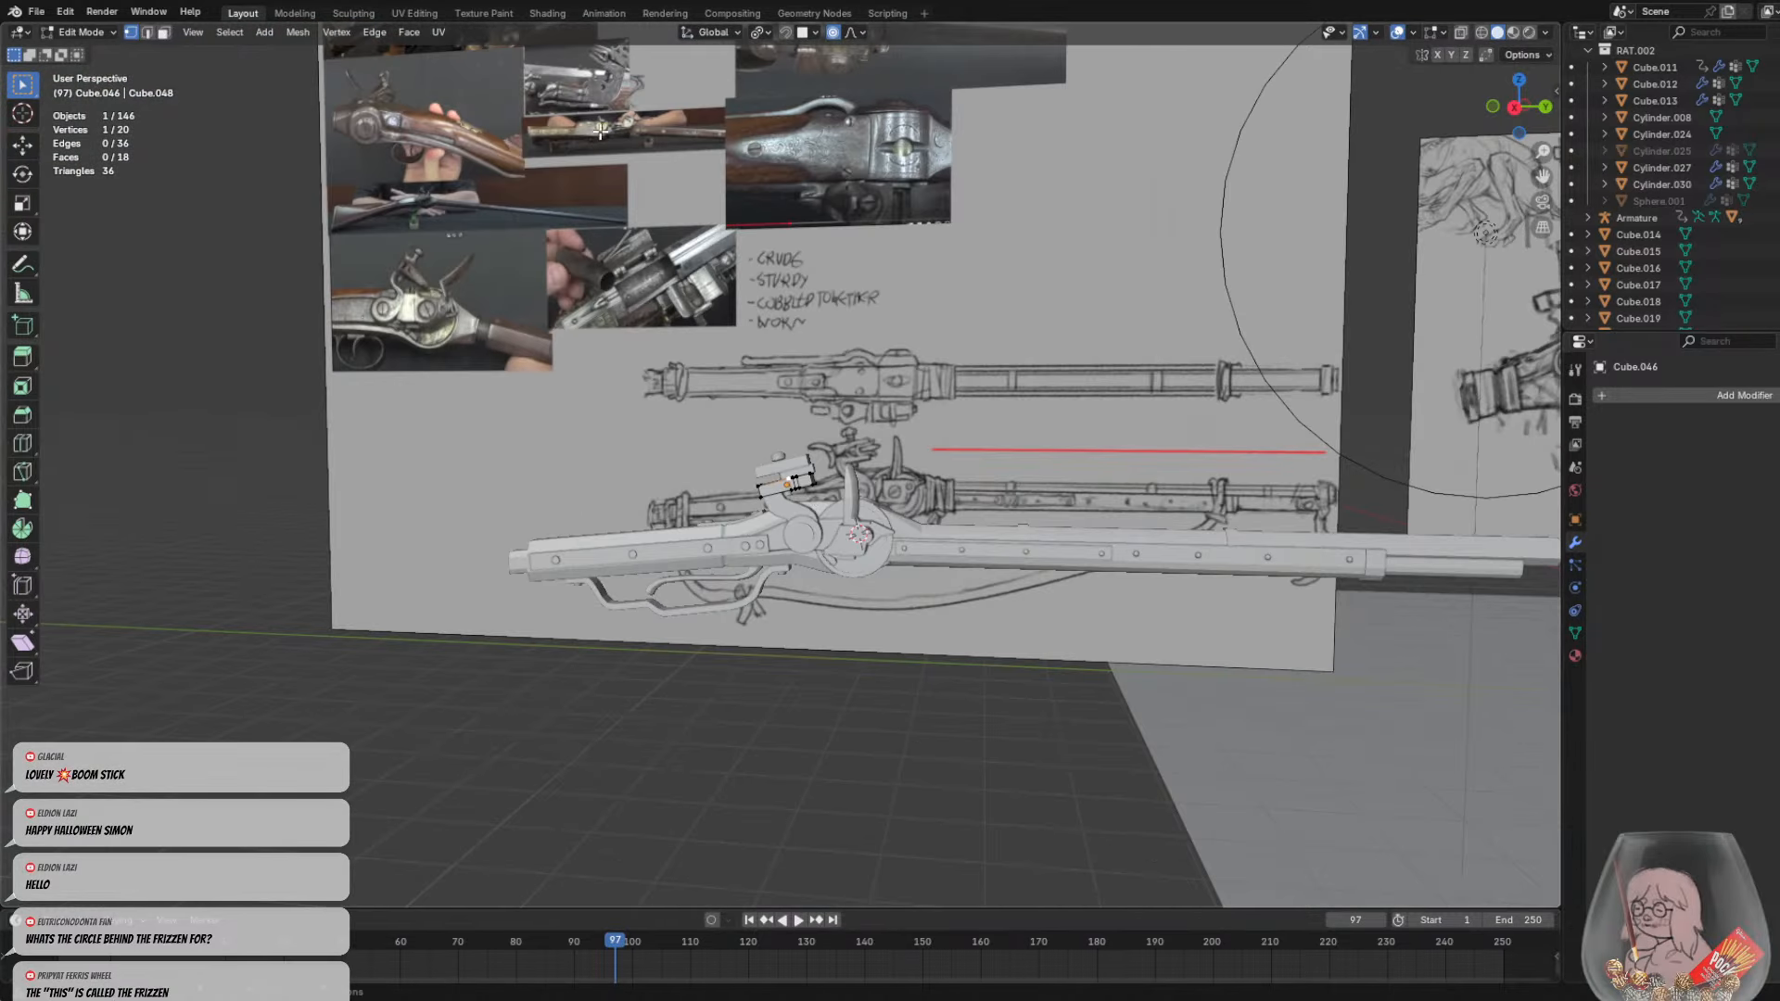
pyautogui.moveTo(601, 109)
pyautogui.keyDown('shift'); pyautogui.mouseDown(button='middle')
pyautogui.moveTo(626, 254)
pyautogui.moveTo(614, 177)
pyautogui.moveTo(728, 459)
pyautogui.moveTo(710, 414)
pyautogui.mouseUp(button='middle'); pyautogui.keyUp('shift')
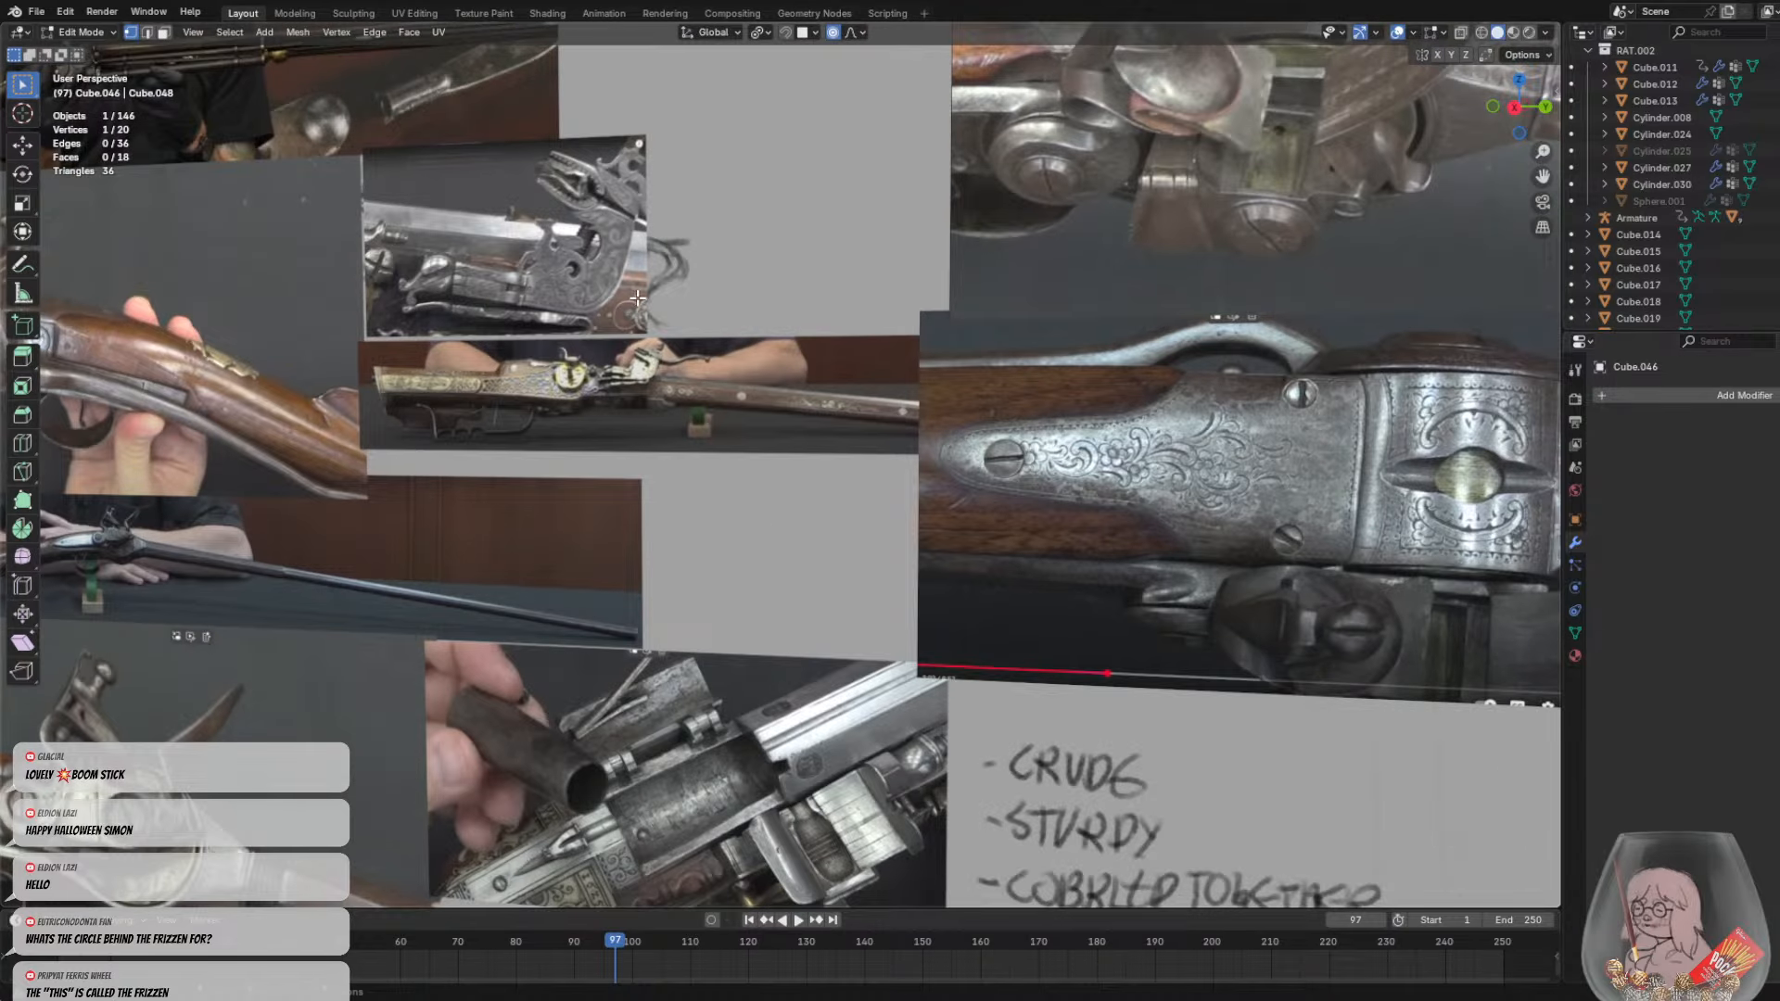
pyautogui.keyDown('ctrl'); pyautogui.moveTo(637, 299); pyautogui.dragTo(652, 357, button='middle'); pyautogui.keyUp('ctrl')
pyautogui.keyDown('shift'); pyautogui.moveTo(890, 610); pyautogui.dragTo(811, 245, button='middle'); pyautogui.keyUp('shift')
pyautogui.keyDown('shift'); pyautogui.moveTo(932, 501); pyautogui.dragTo(887, 218, button='middle'); pyautogui.keyUp('shift')
pyautogui.moveTo(1122, 668)
pyautogui.keyDown('shift'); pyautogui.mouseDown(button='middle')
pyautogui.moveTo(774, 394)
pyautogui.moveTo(890, 381)
pyautogui.moveTo(897, 396)
pyautogui.mouseUp(button='middle'); pyautogui.keyUp('shift')
# With X-ray on, lower the jaw's front top edge about 0.07 m along global Z and shift it about 0.026 m along global Y
pyautogui.click(818, 359)
pyautogui.click(1458, 32)
pyautogui.keyDown('shift'); pyautogui.click(1034, 410); pyautogui.keyUp('shift')
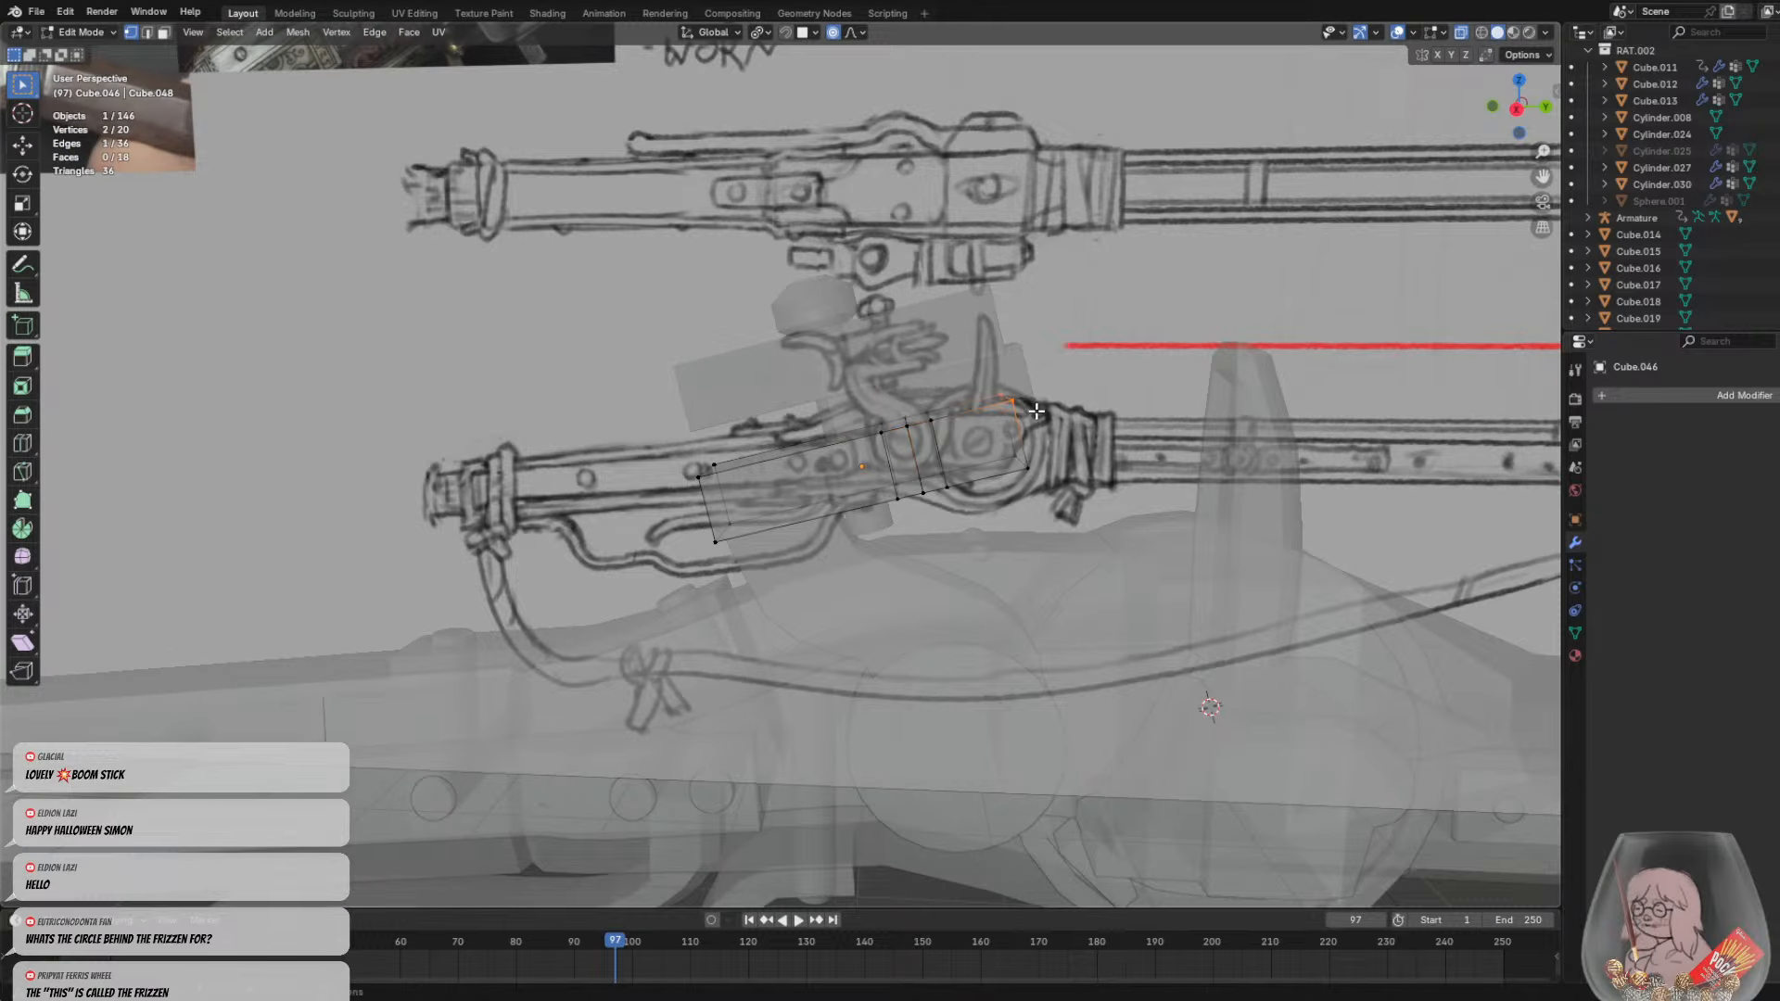
pyautogui.press('g')
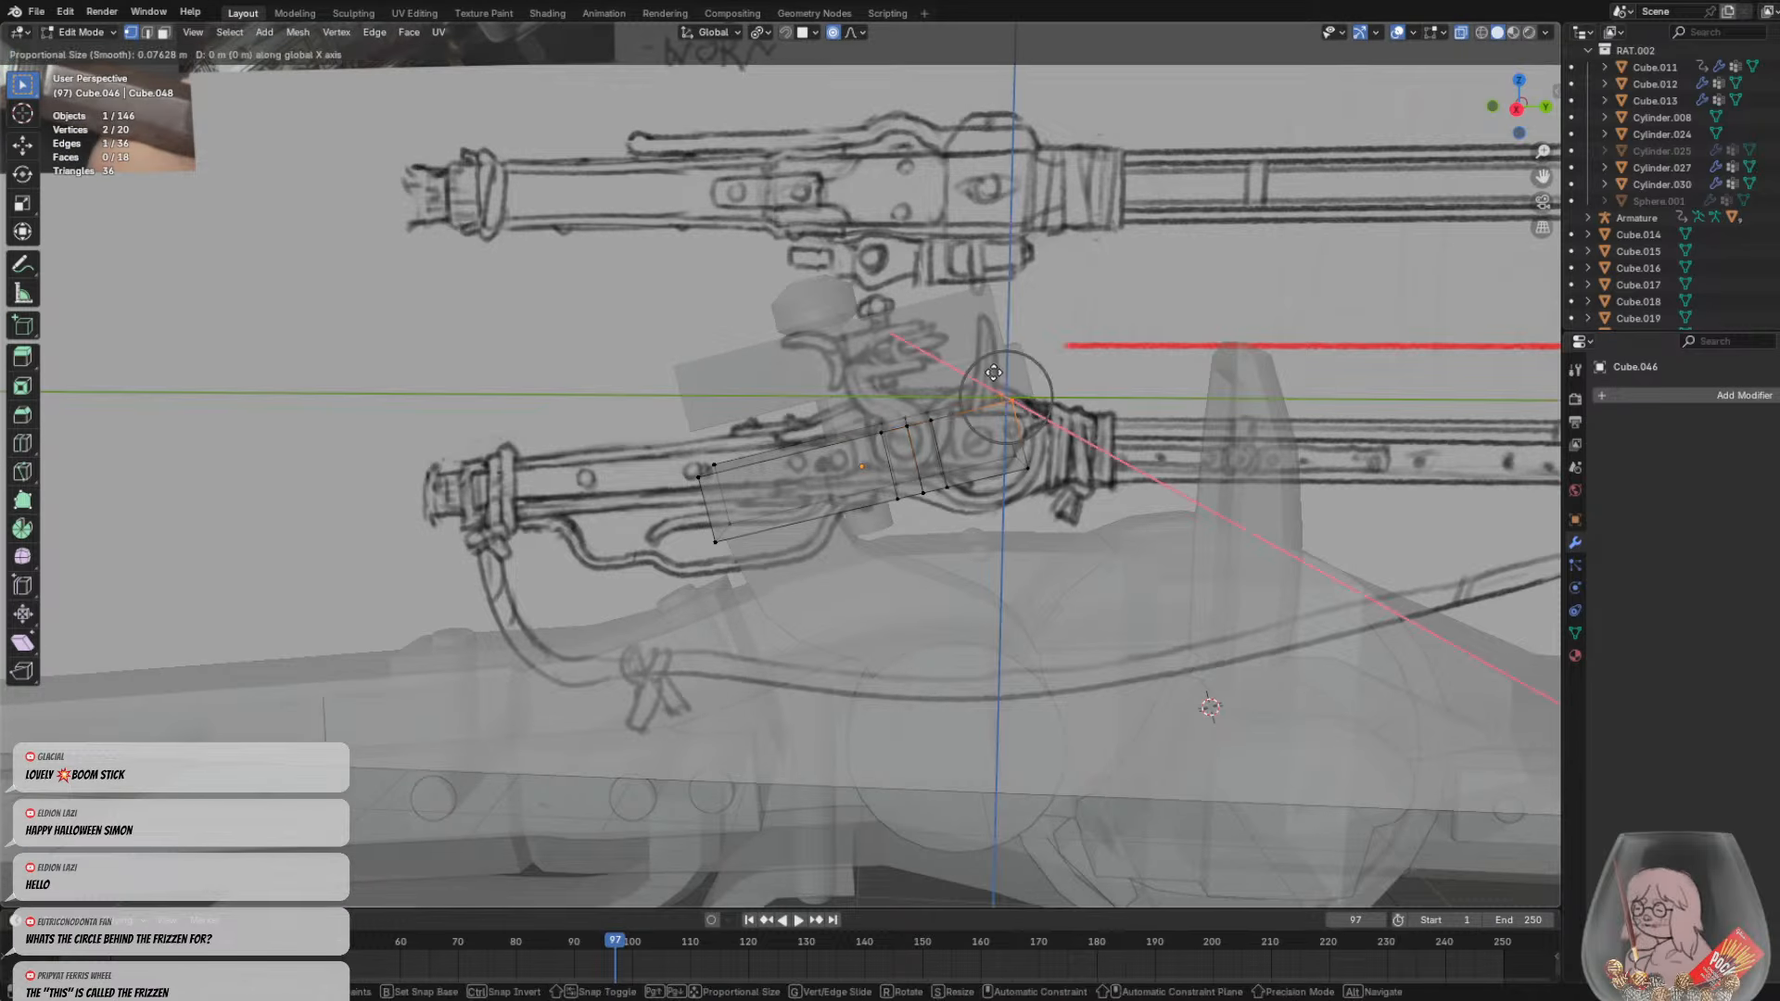
pyautogui.press('z')
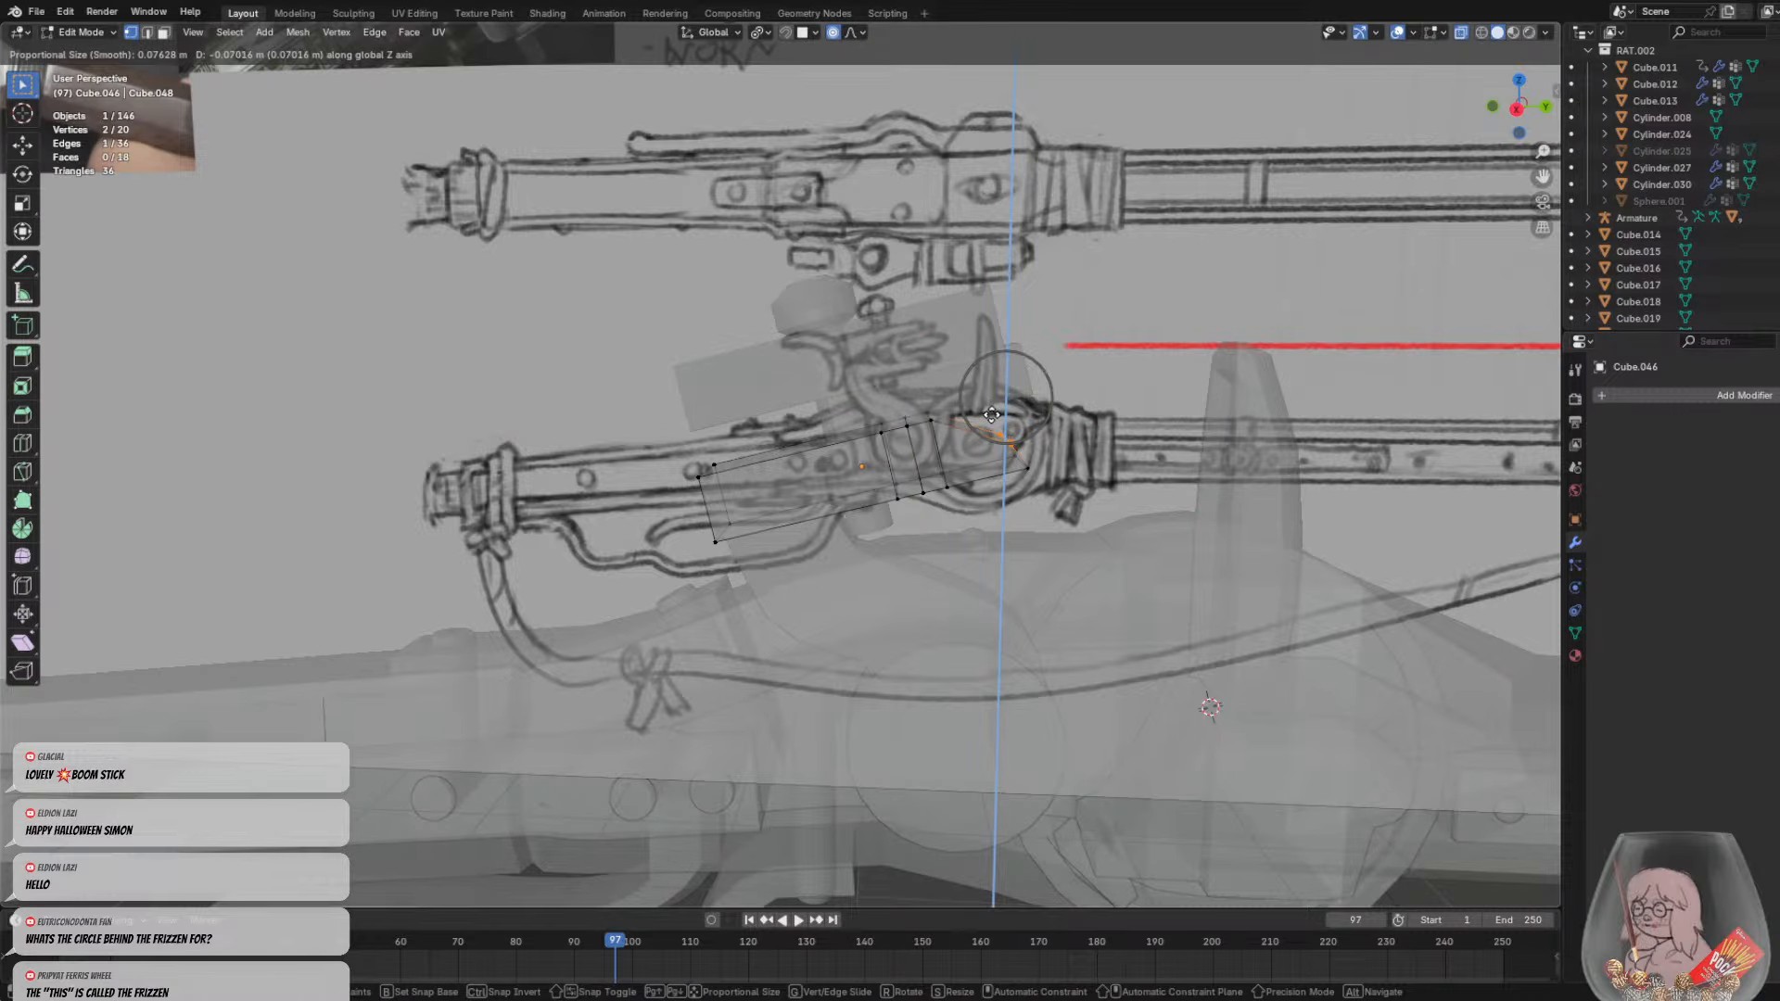
pyautogui.click(992, 415)
pyautogui.press('g')
pyautogui.press('y')
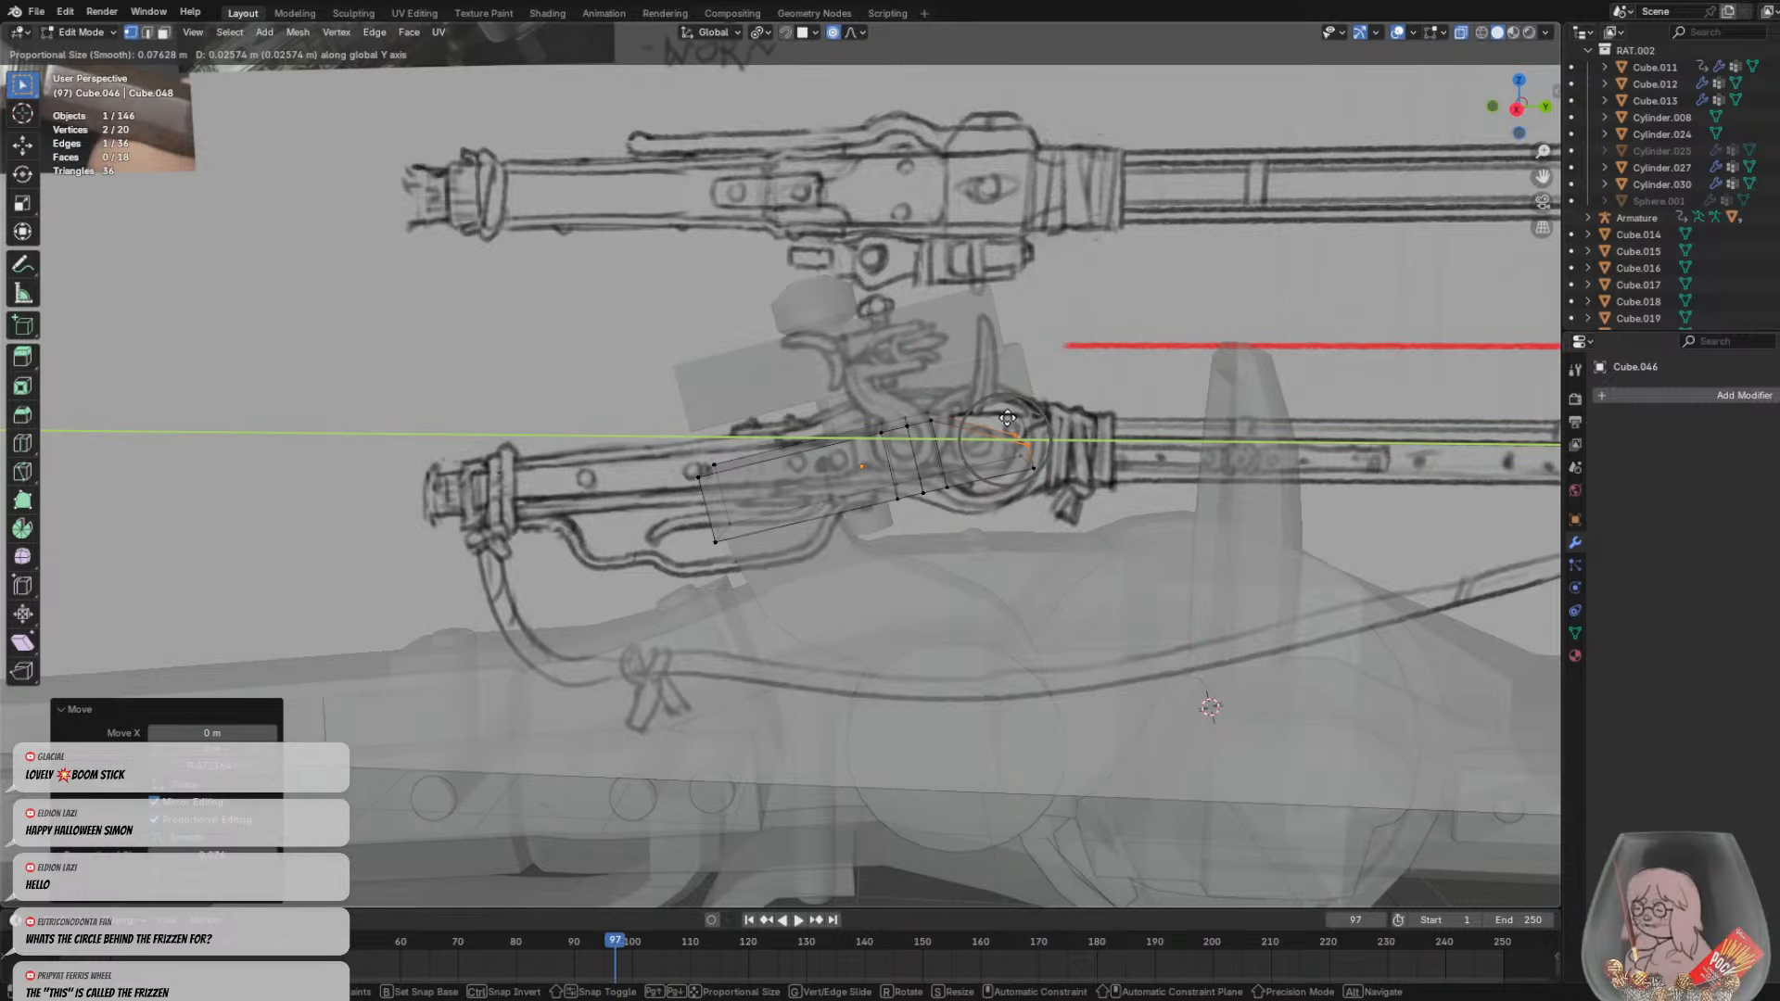
pyautogui.click(1008, 418)
# With proportional editing off, lower the foremost loop's top edge about 0.05 m and the middle loop's about 0.02 m along global Z
pyautogui.click(1018, 527)
pyautogui.moveTo(1018, 527); pyautogui.dragTo(1011, 516, button='middle')
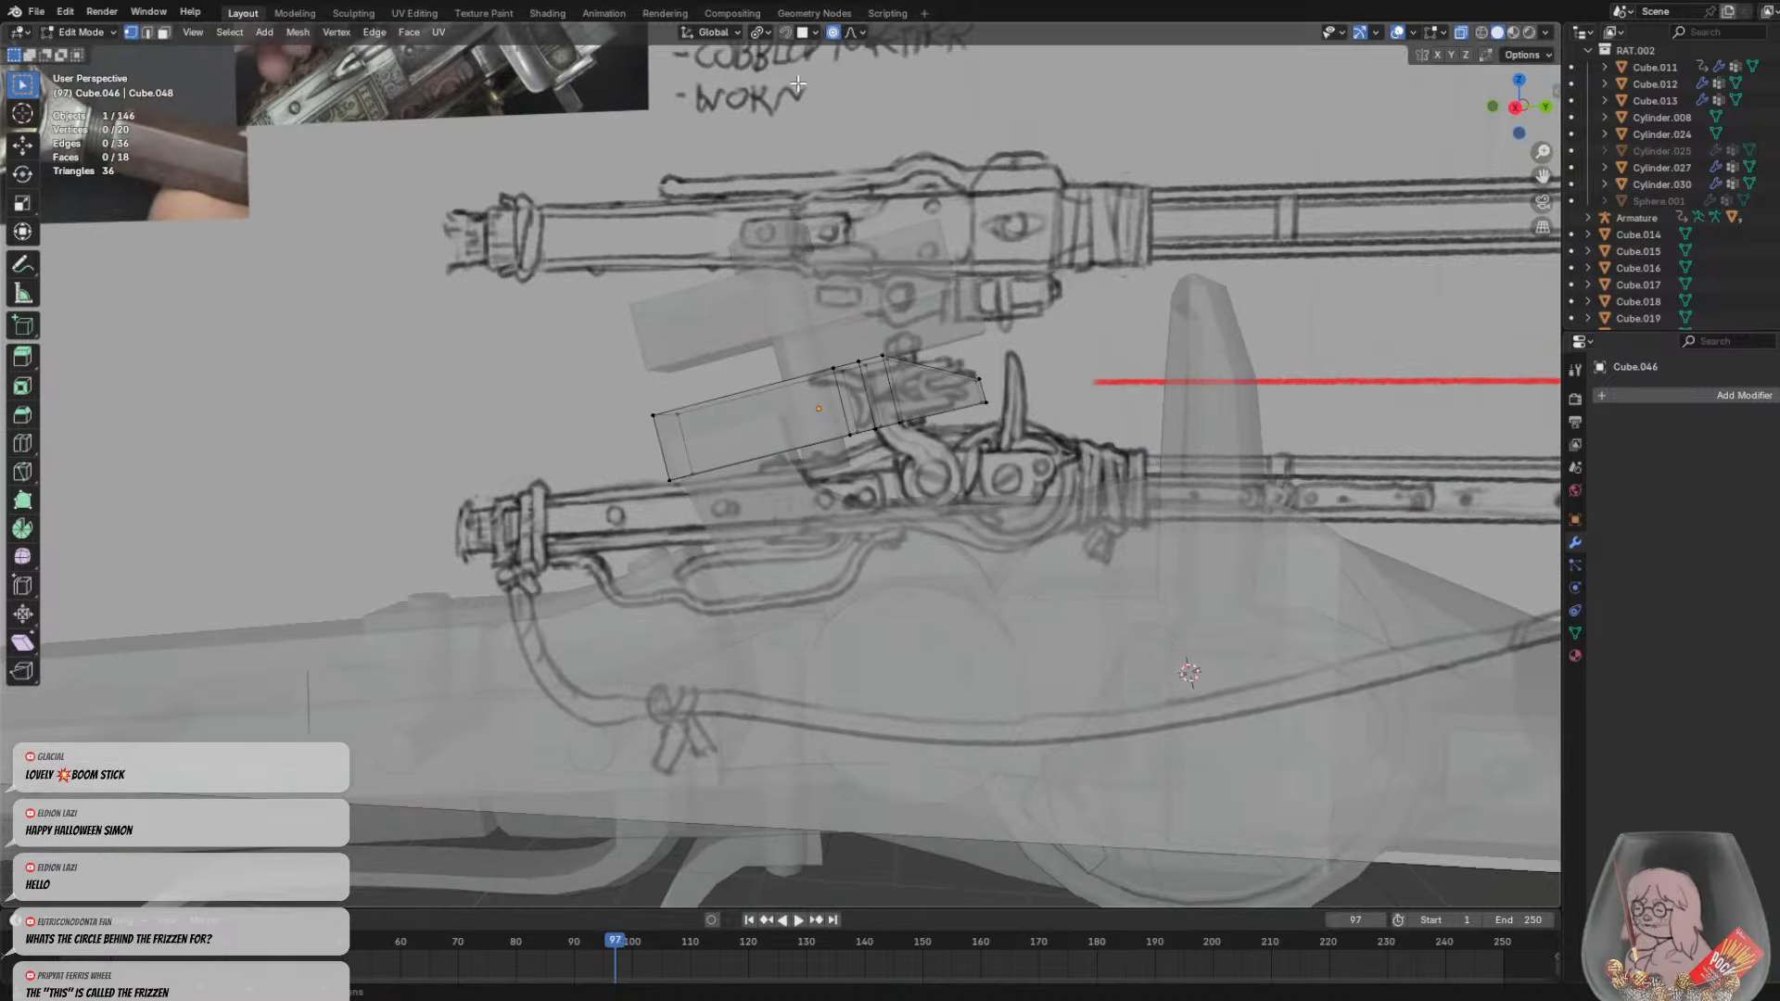
pyautogui.click(897, 369)
pyautogui.press('g')
pyautogui.press('z')
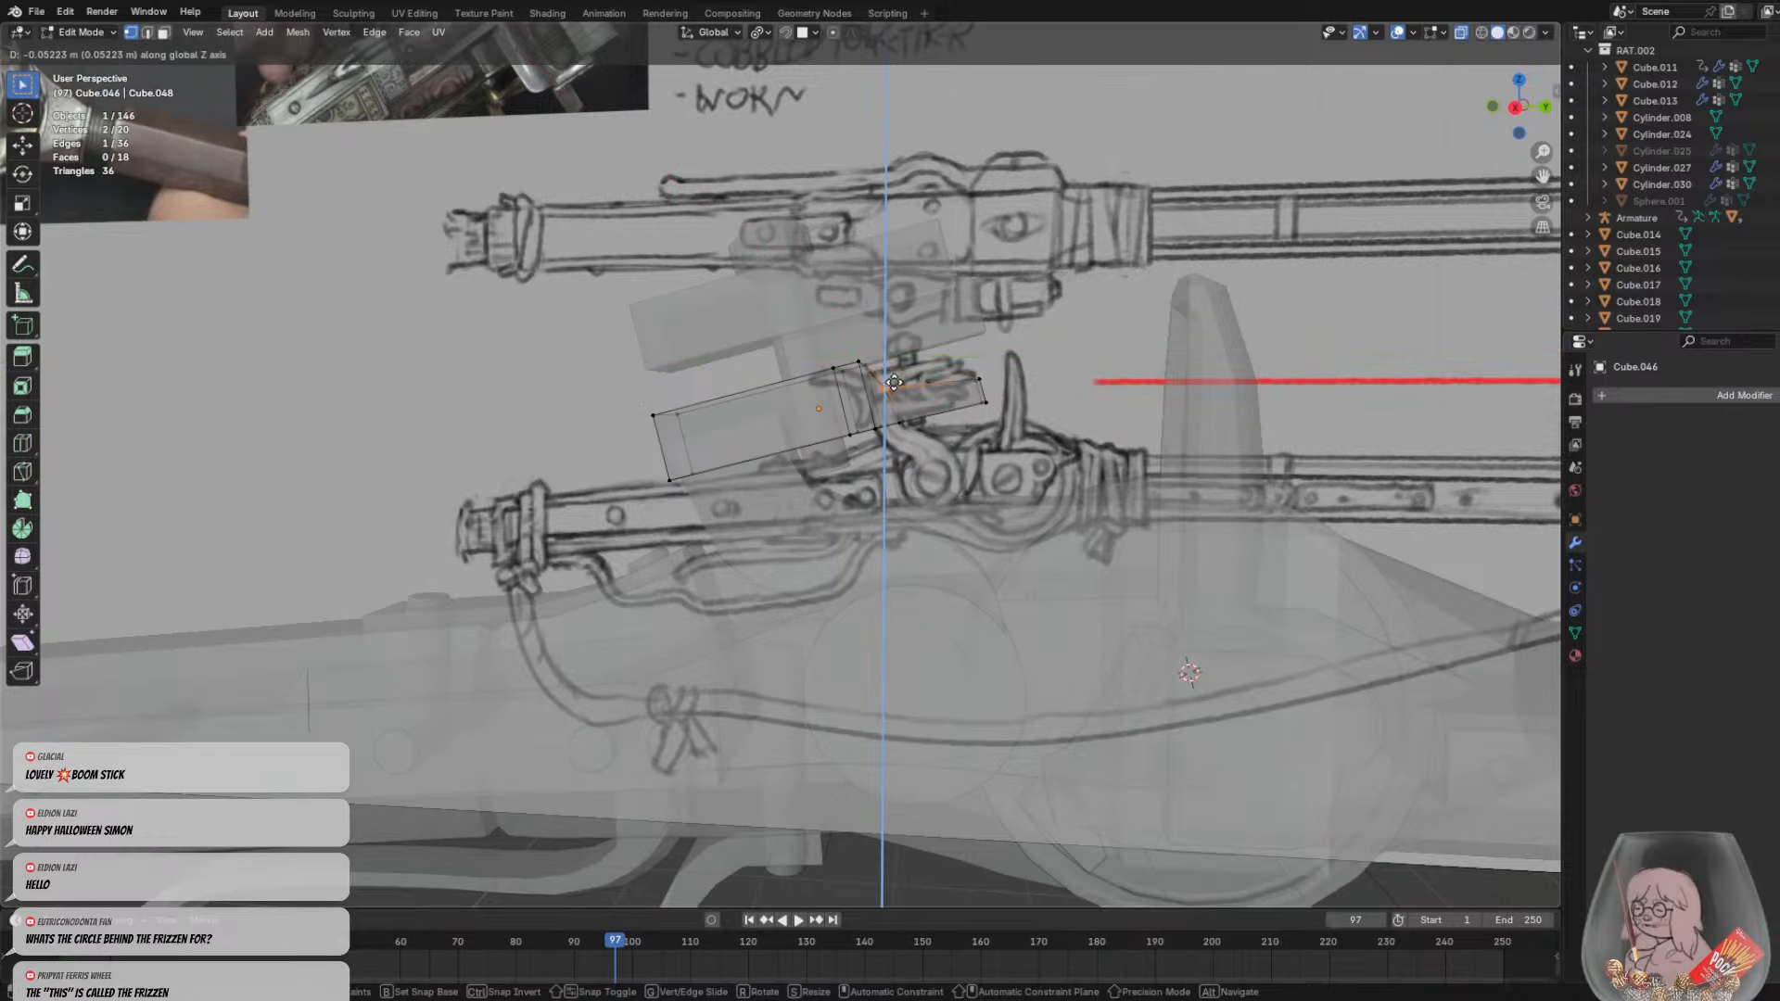
pyautogui.click(895, 380)
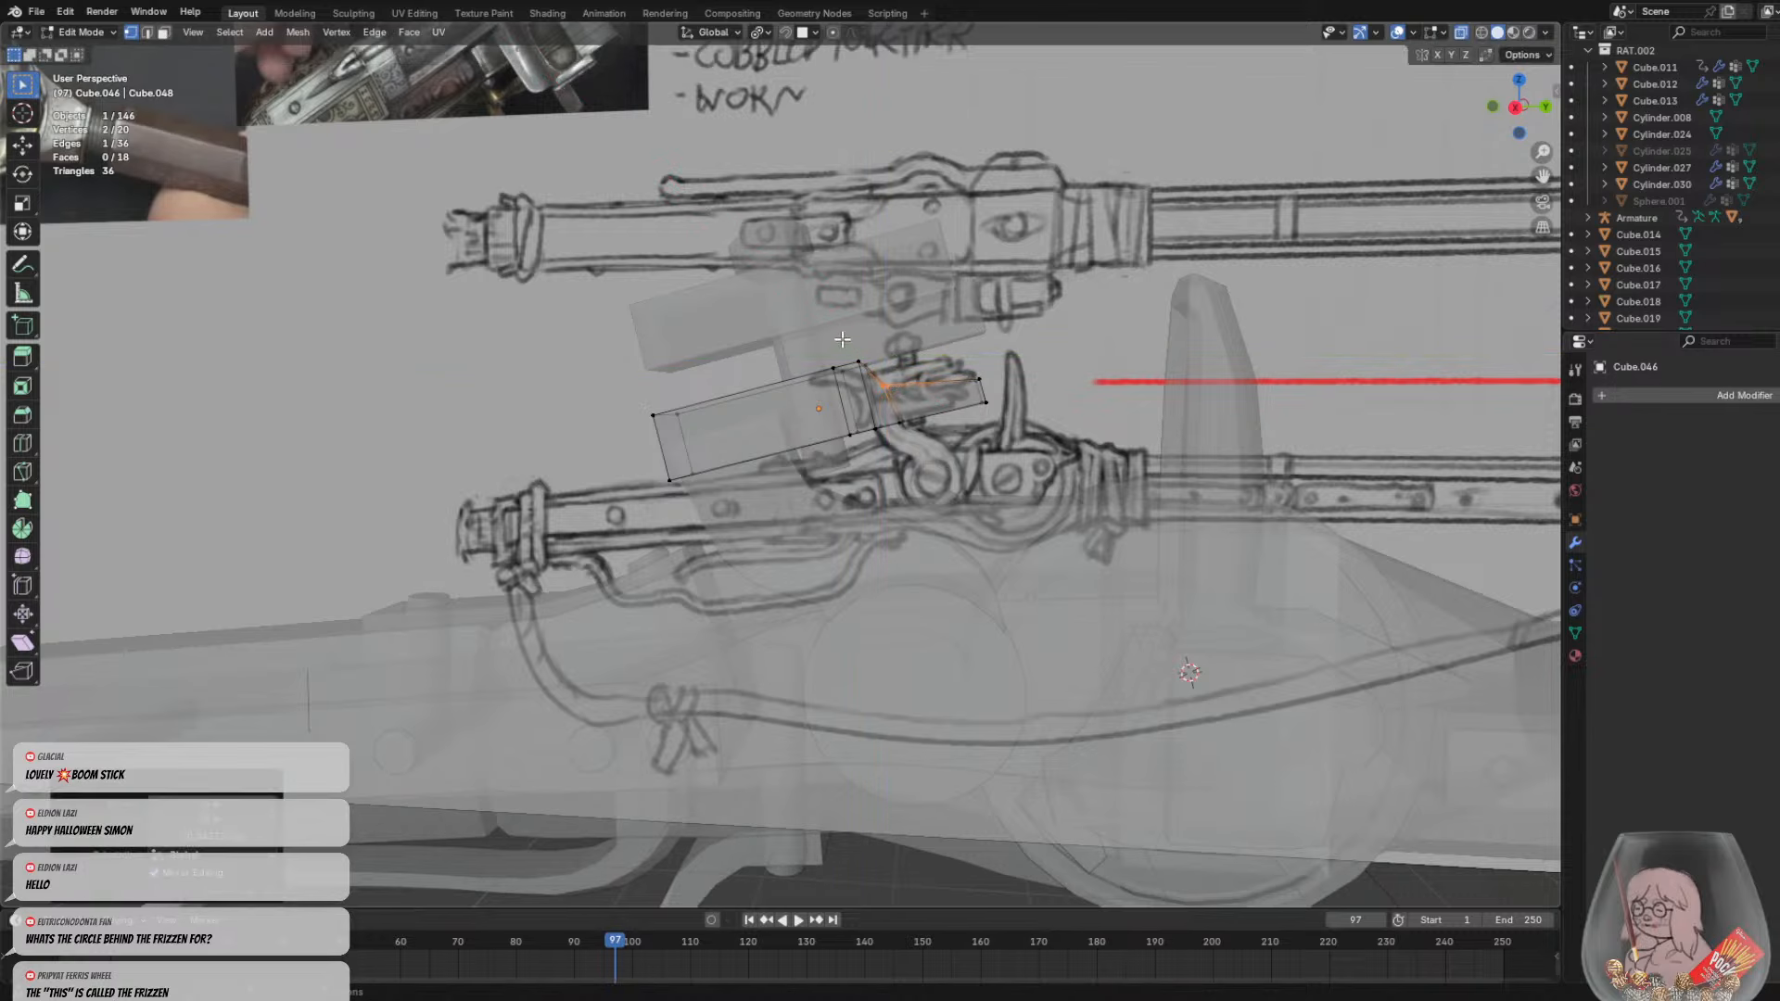
pyautogui.moveTo(874, 371); pyautogui.dragTo(876, 375)
pyautogui.press('z')
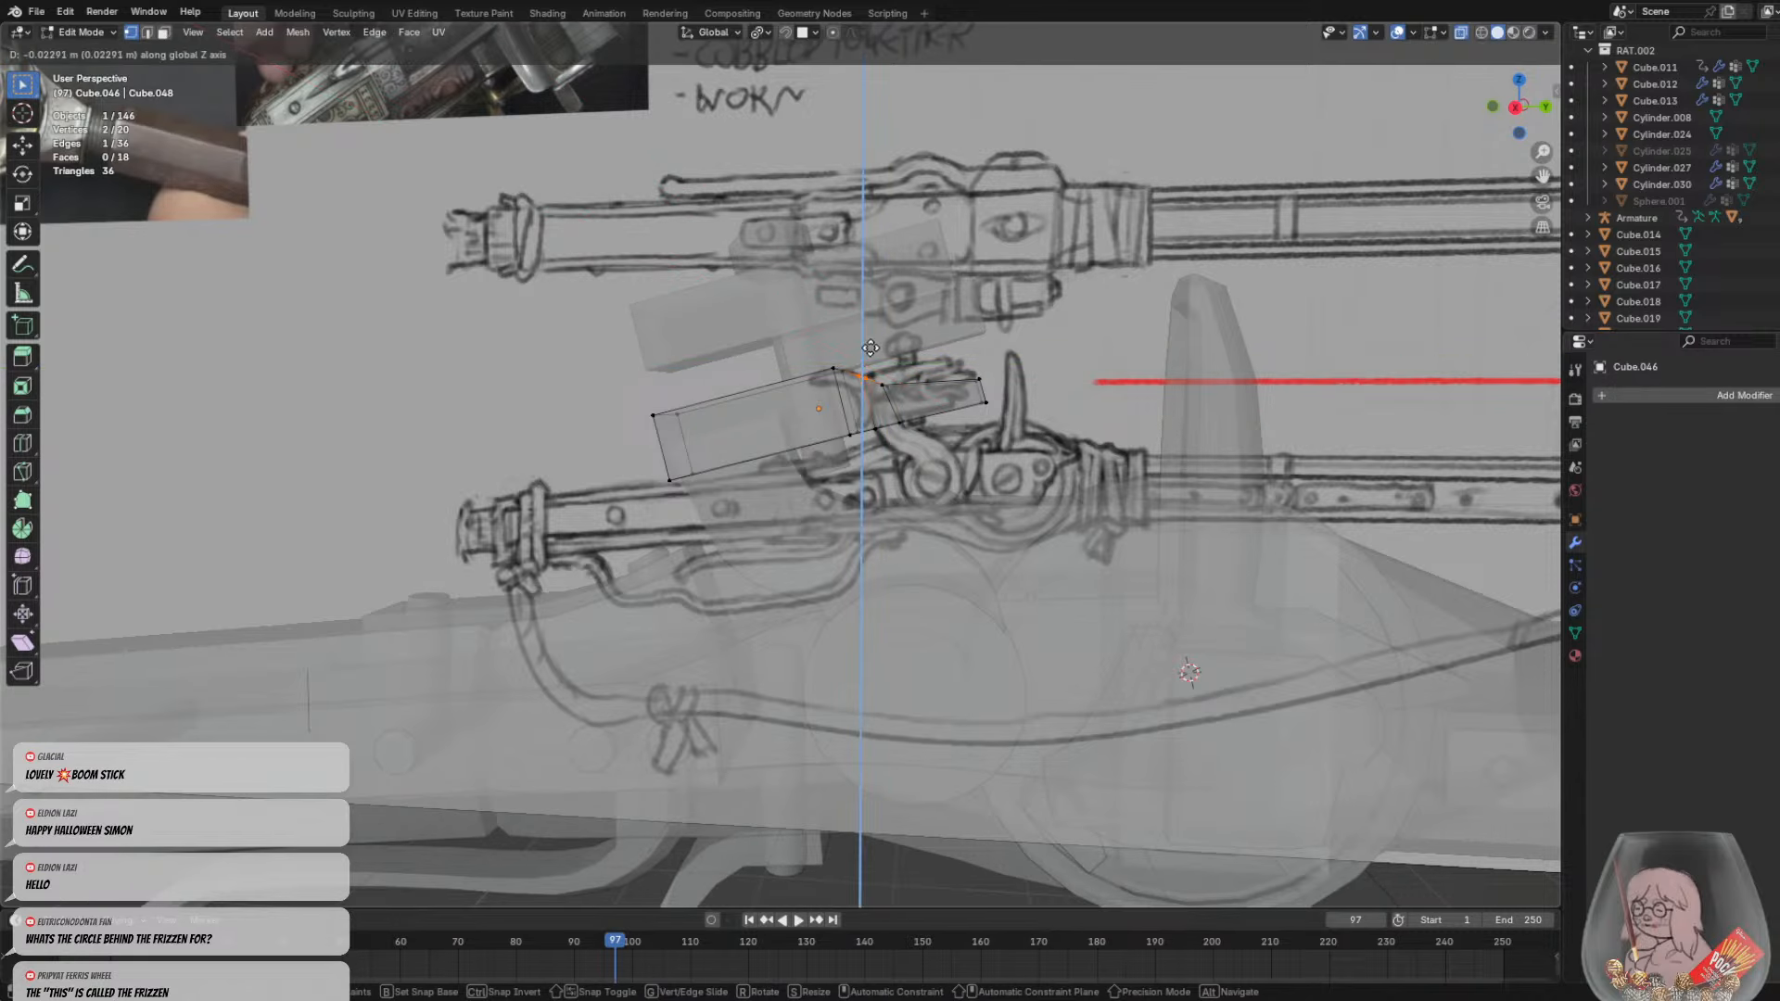
pyautogui.click(872, 353)
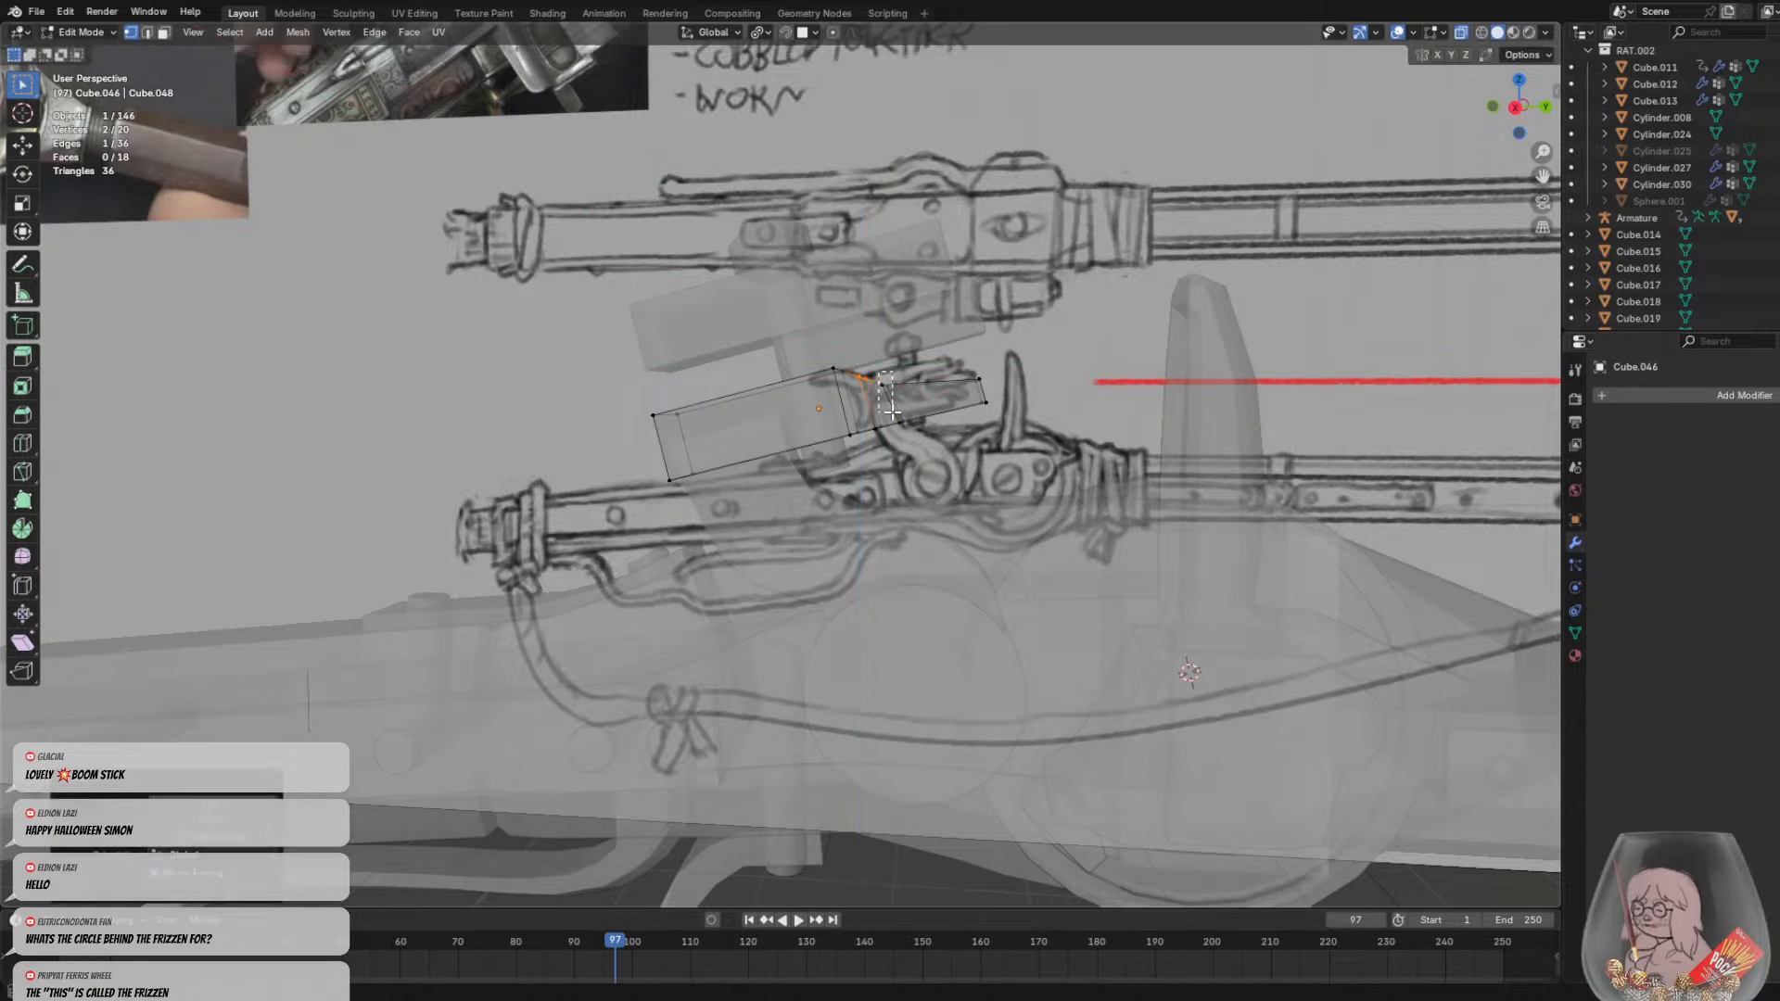
# Nudge the foremost loop's top edge forward and down, and lower the middle loop's top edge about 0.013 m along global Z
pyautogui.press('g')
pyautogui.press('y')
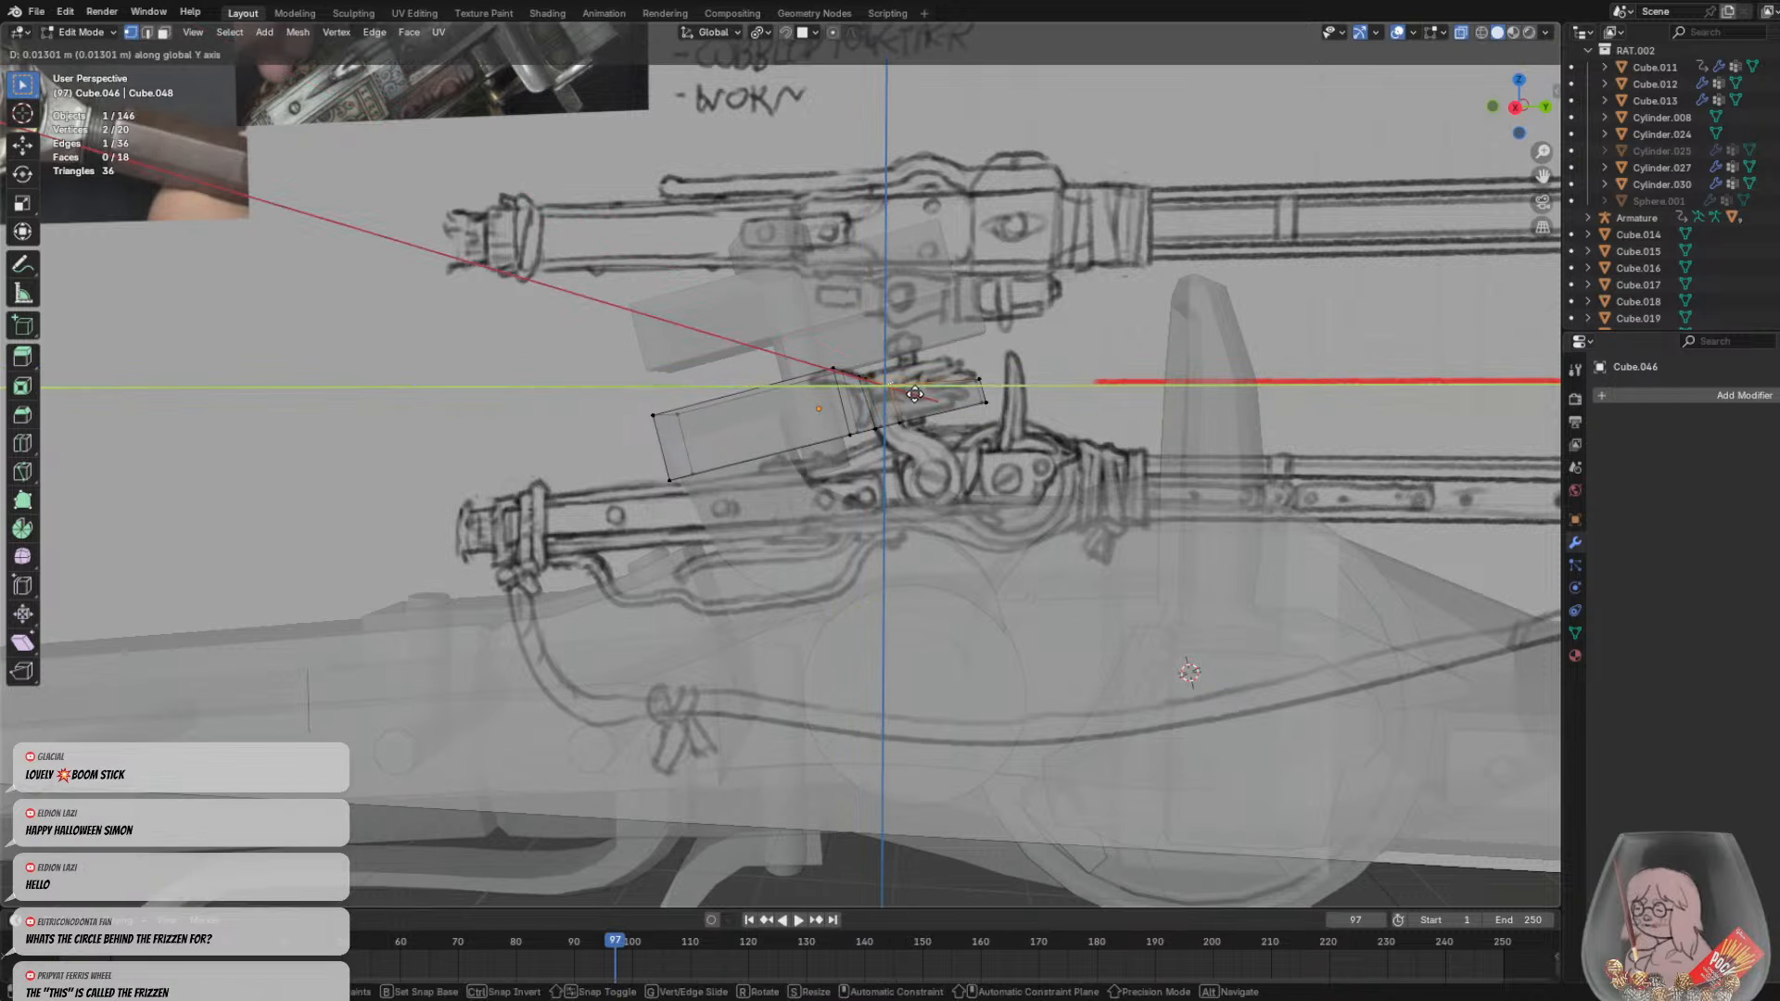
pyautogui.press('z')
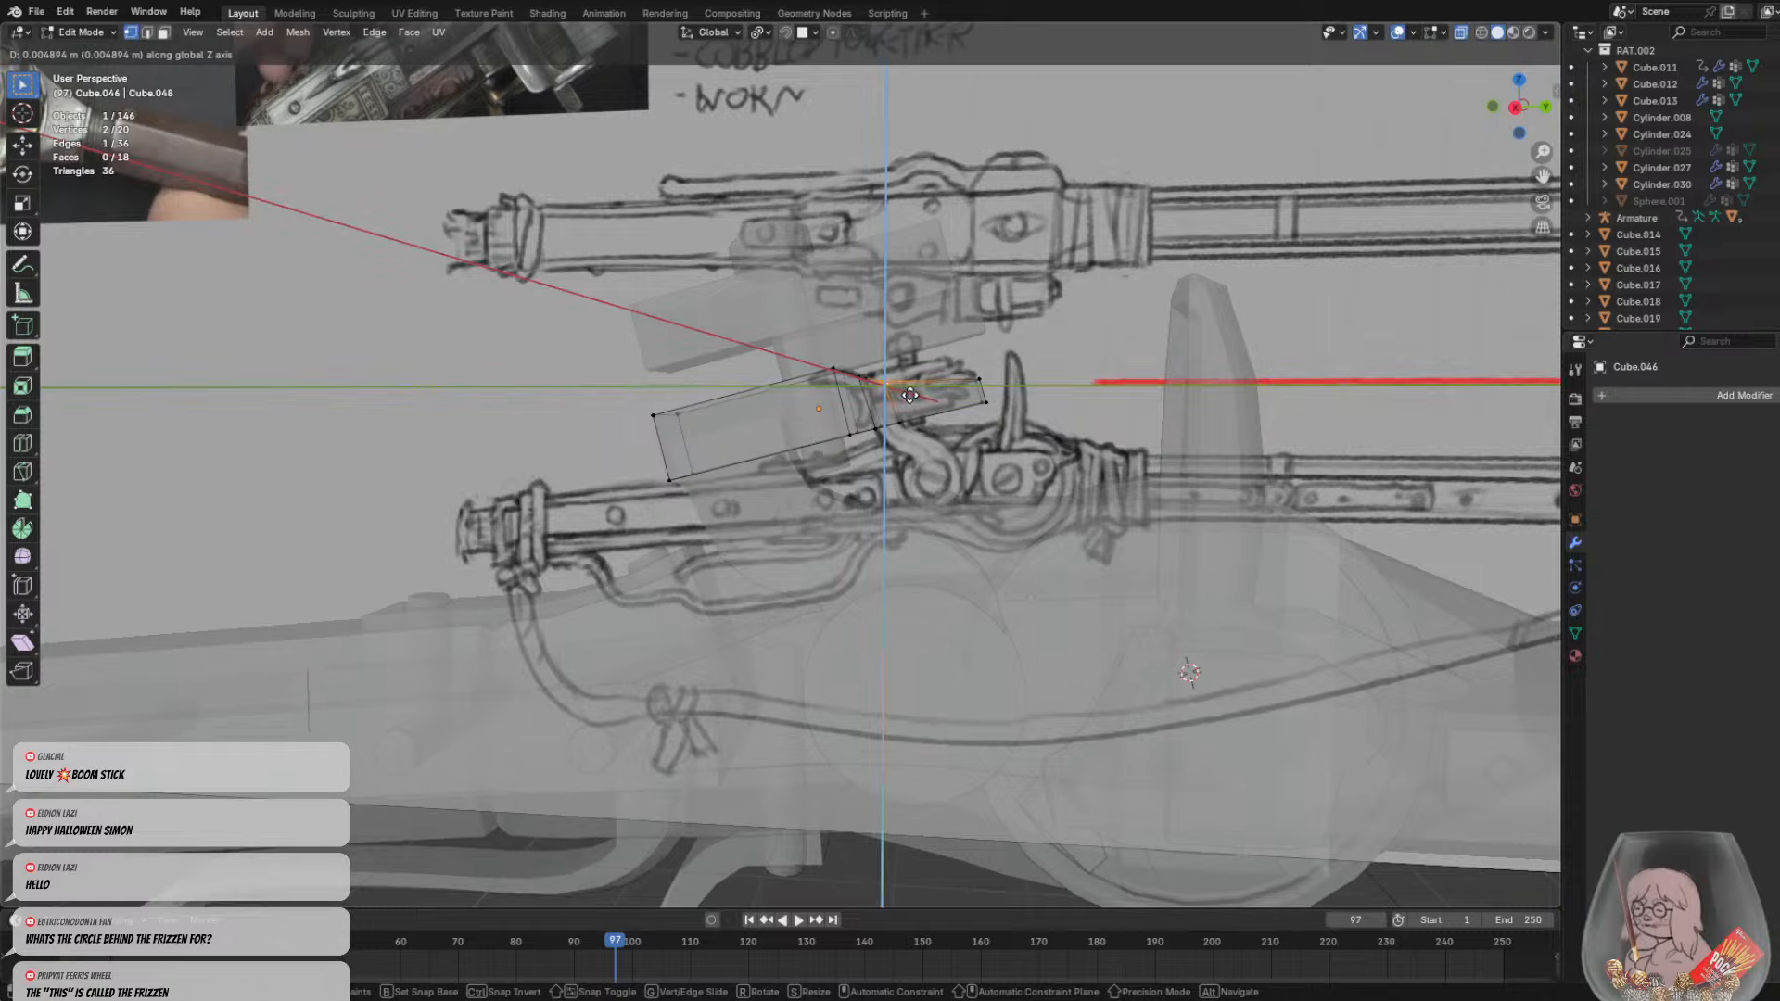
pyautogui.press('y')
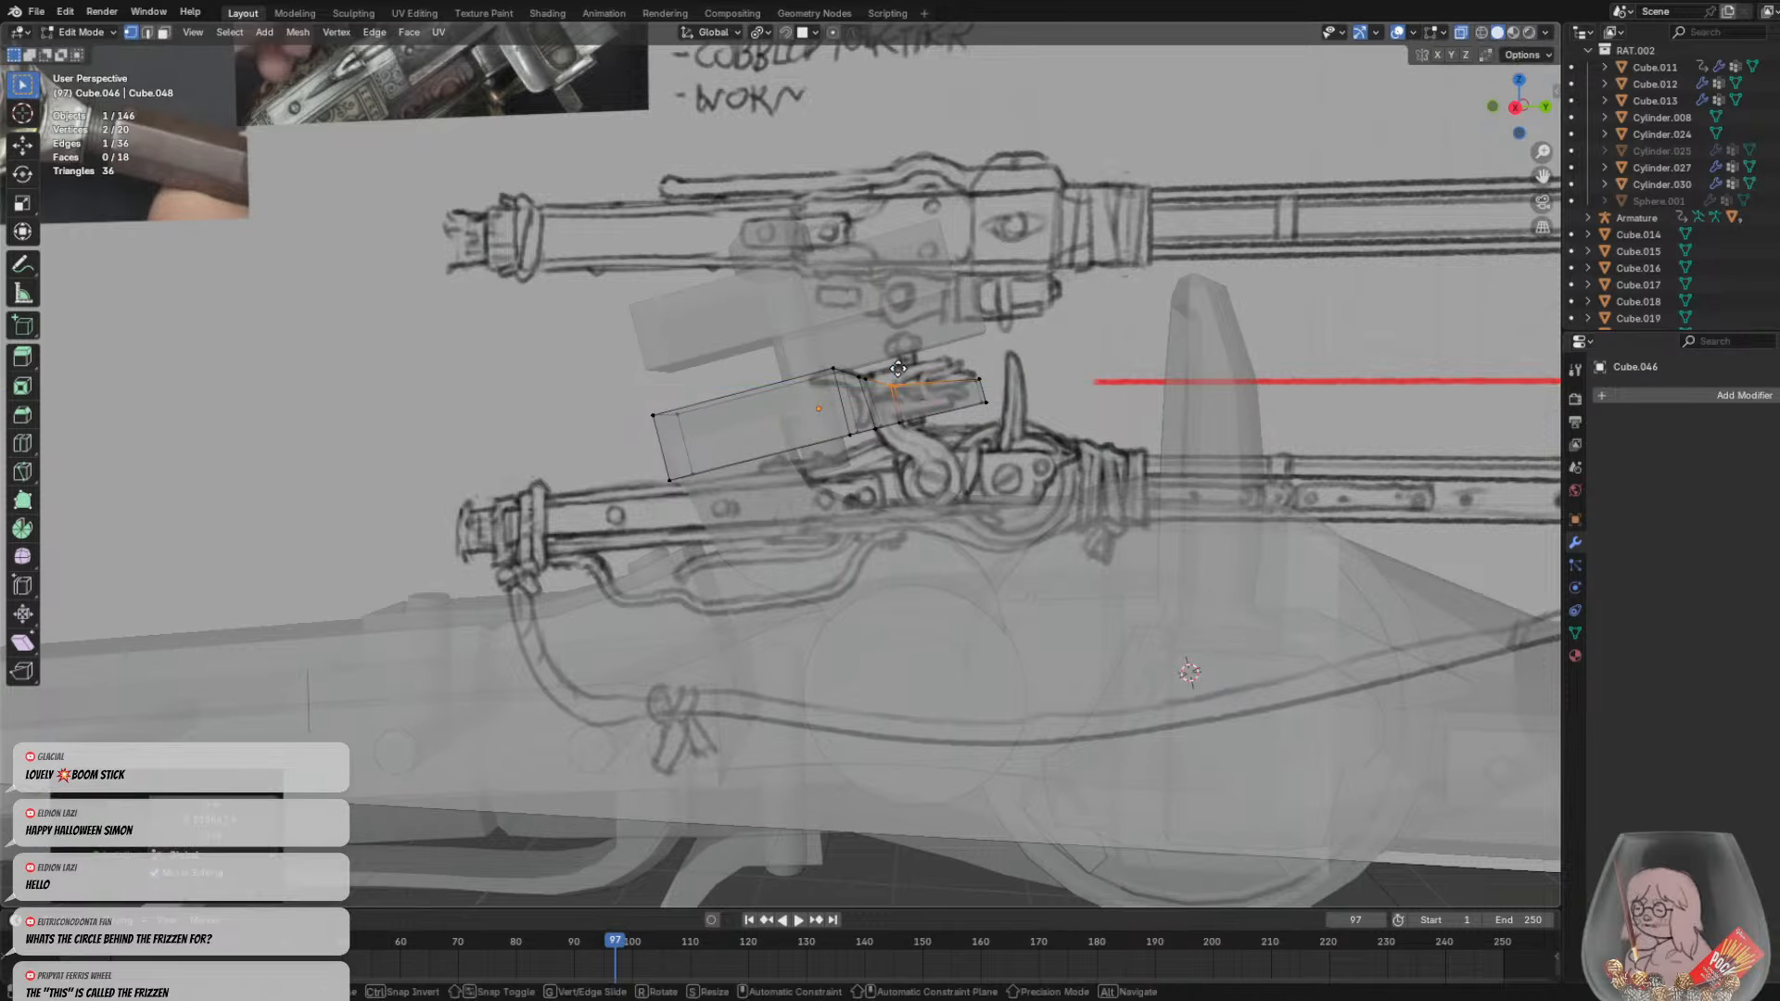
pyautogui.press('z')
pyautogui.click(898, 376)
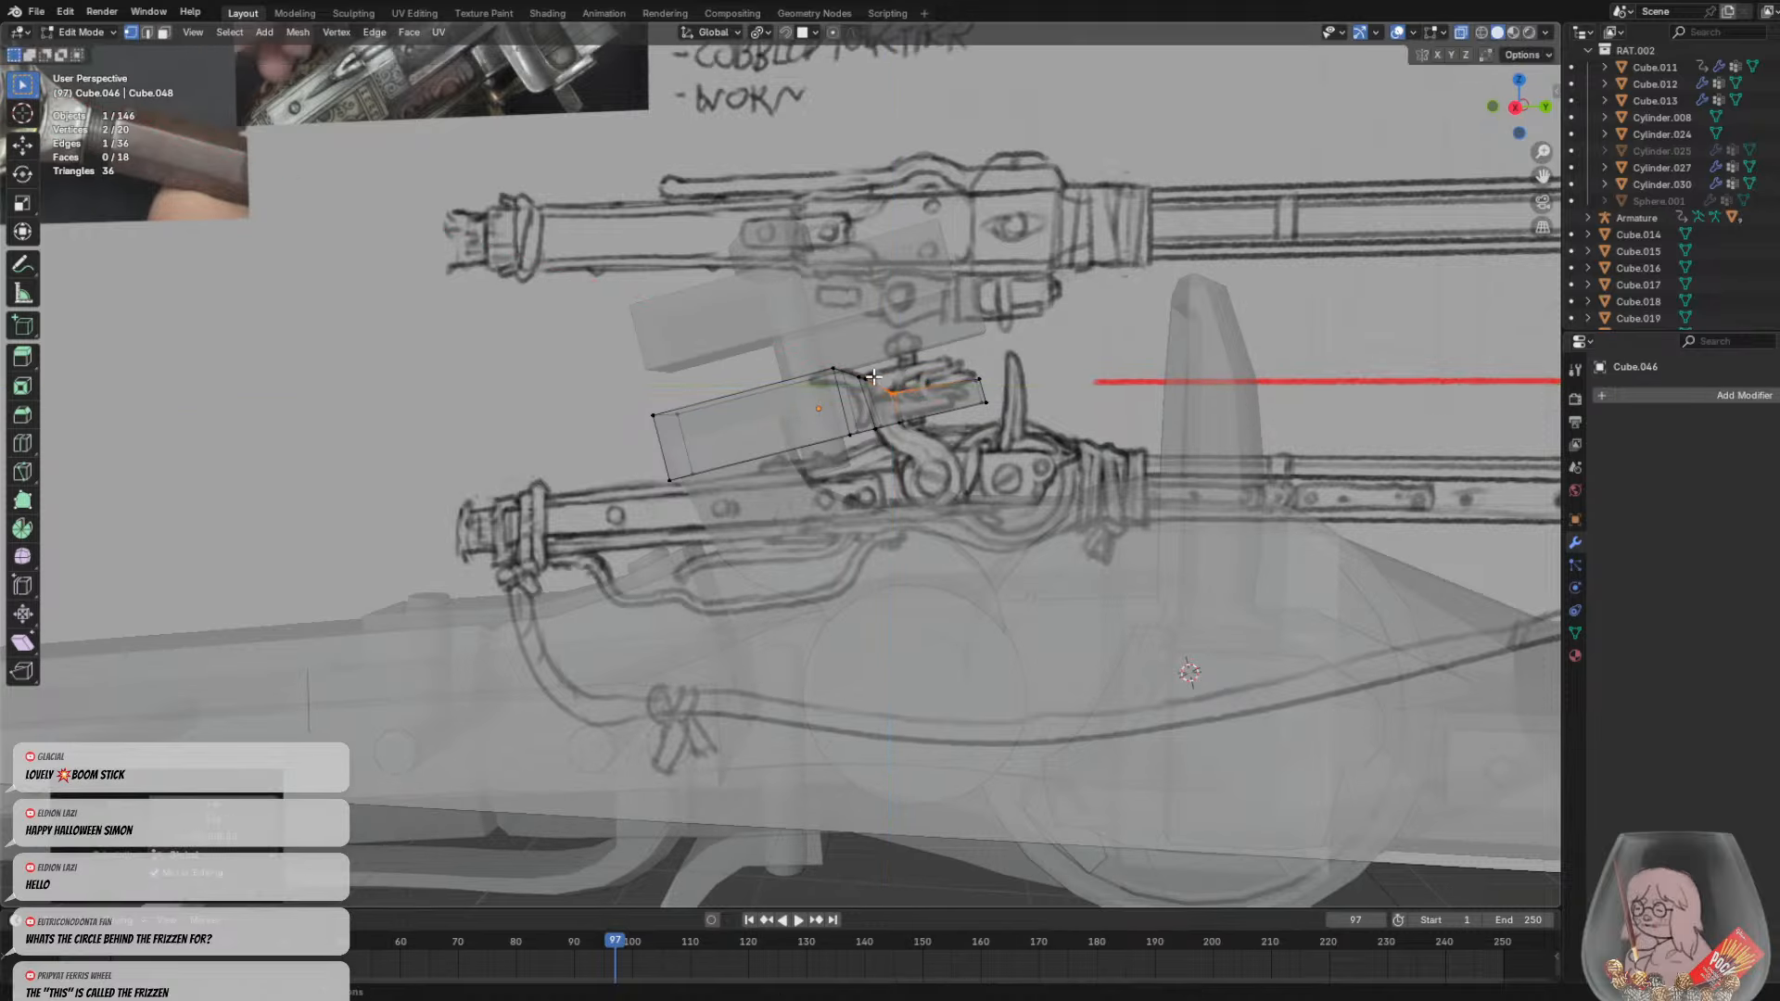
pyautogui.press('g')
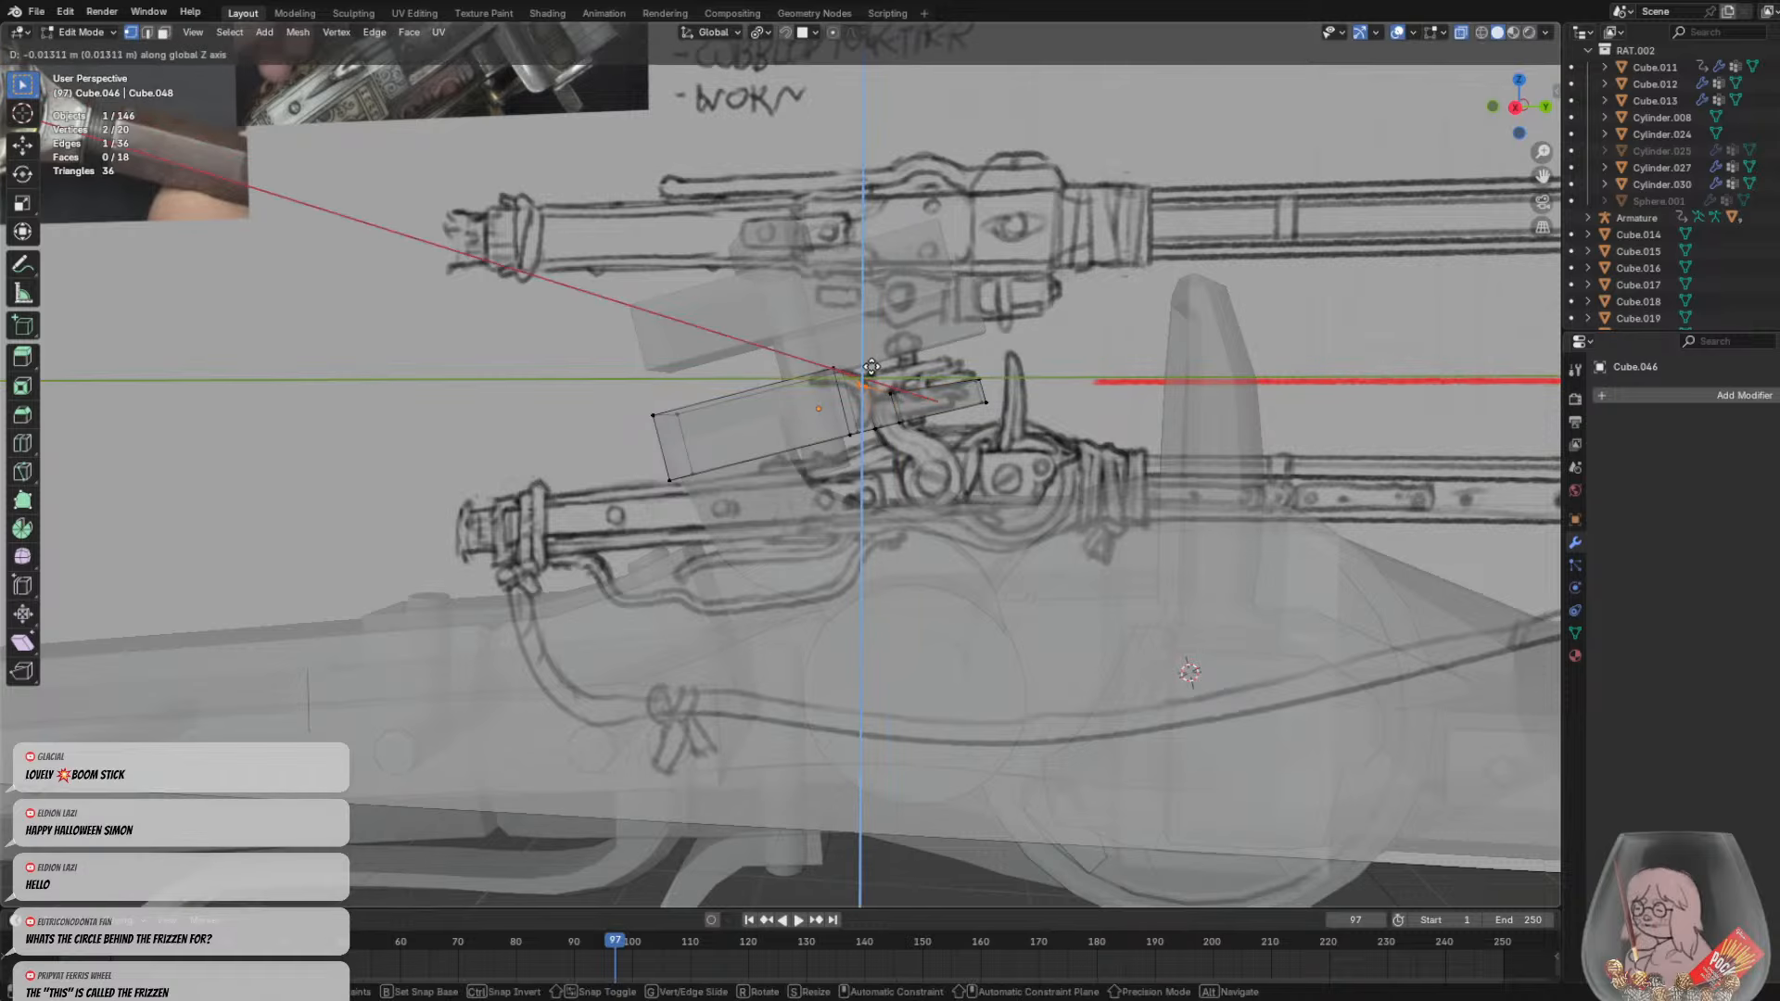
pyautogui.press('z')
pyautogui.click(873, 369)
# Move the rearmost loop's top edge on the lower jaw about 0.013 m rearward along global Y
pyautogui.moveTo(918, 479); pyautogui.dragTo(933, 467, button='middle')
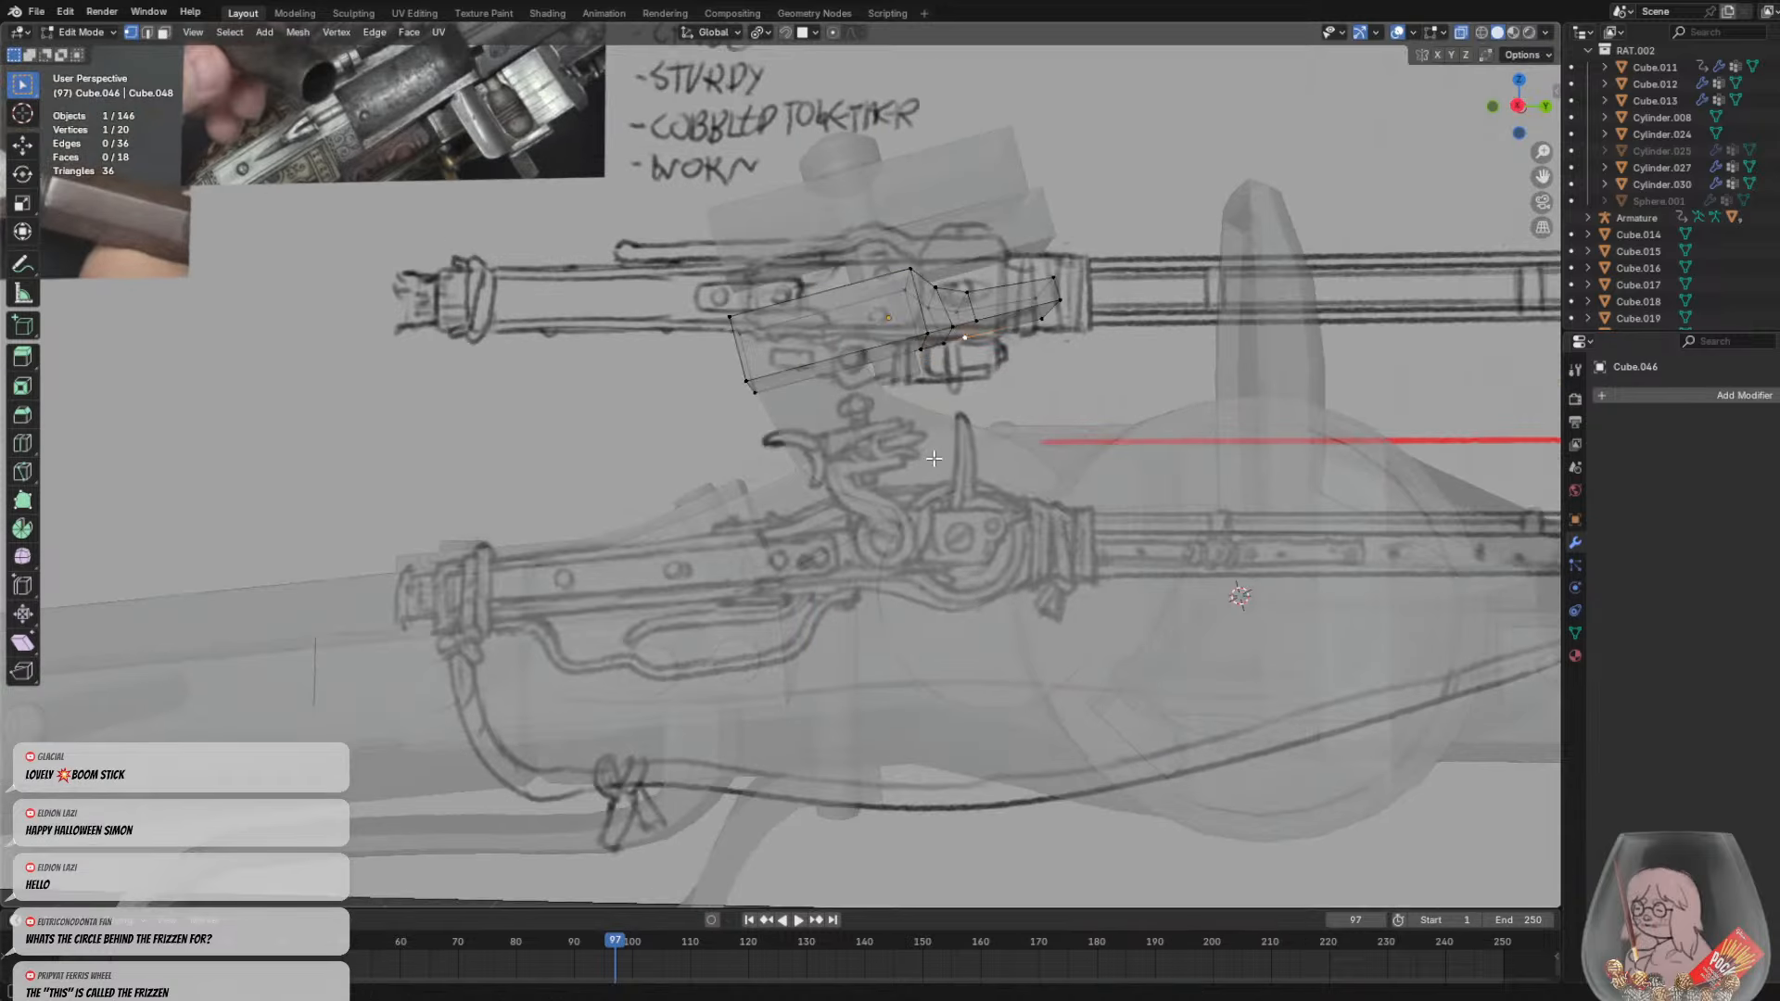
pyautogui.click(1075, 380)
pyautogui.moveTo(1076, 380); pyautogui.dragTo(1067, 388, button='middle')
pyautogui.scroll(-2, 1066, 389)
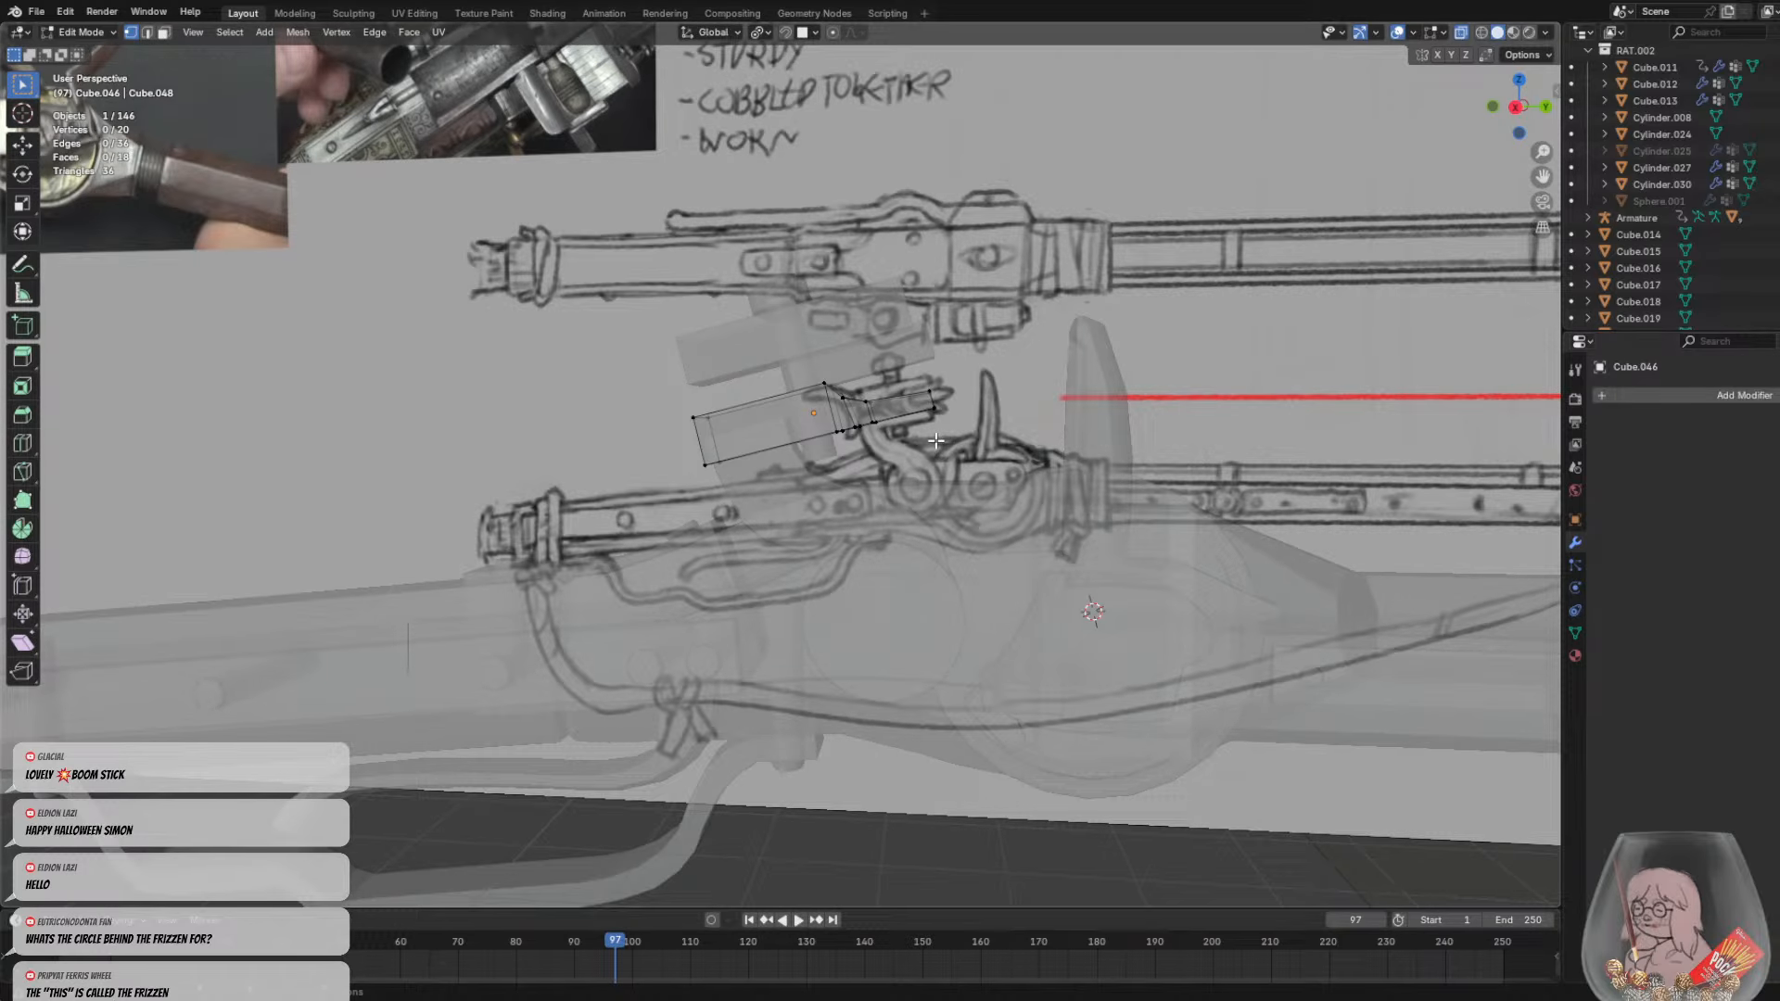
pyautogui.moveTo(863, 400); pyautogui.dragTo(824, 359, button='middle')
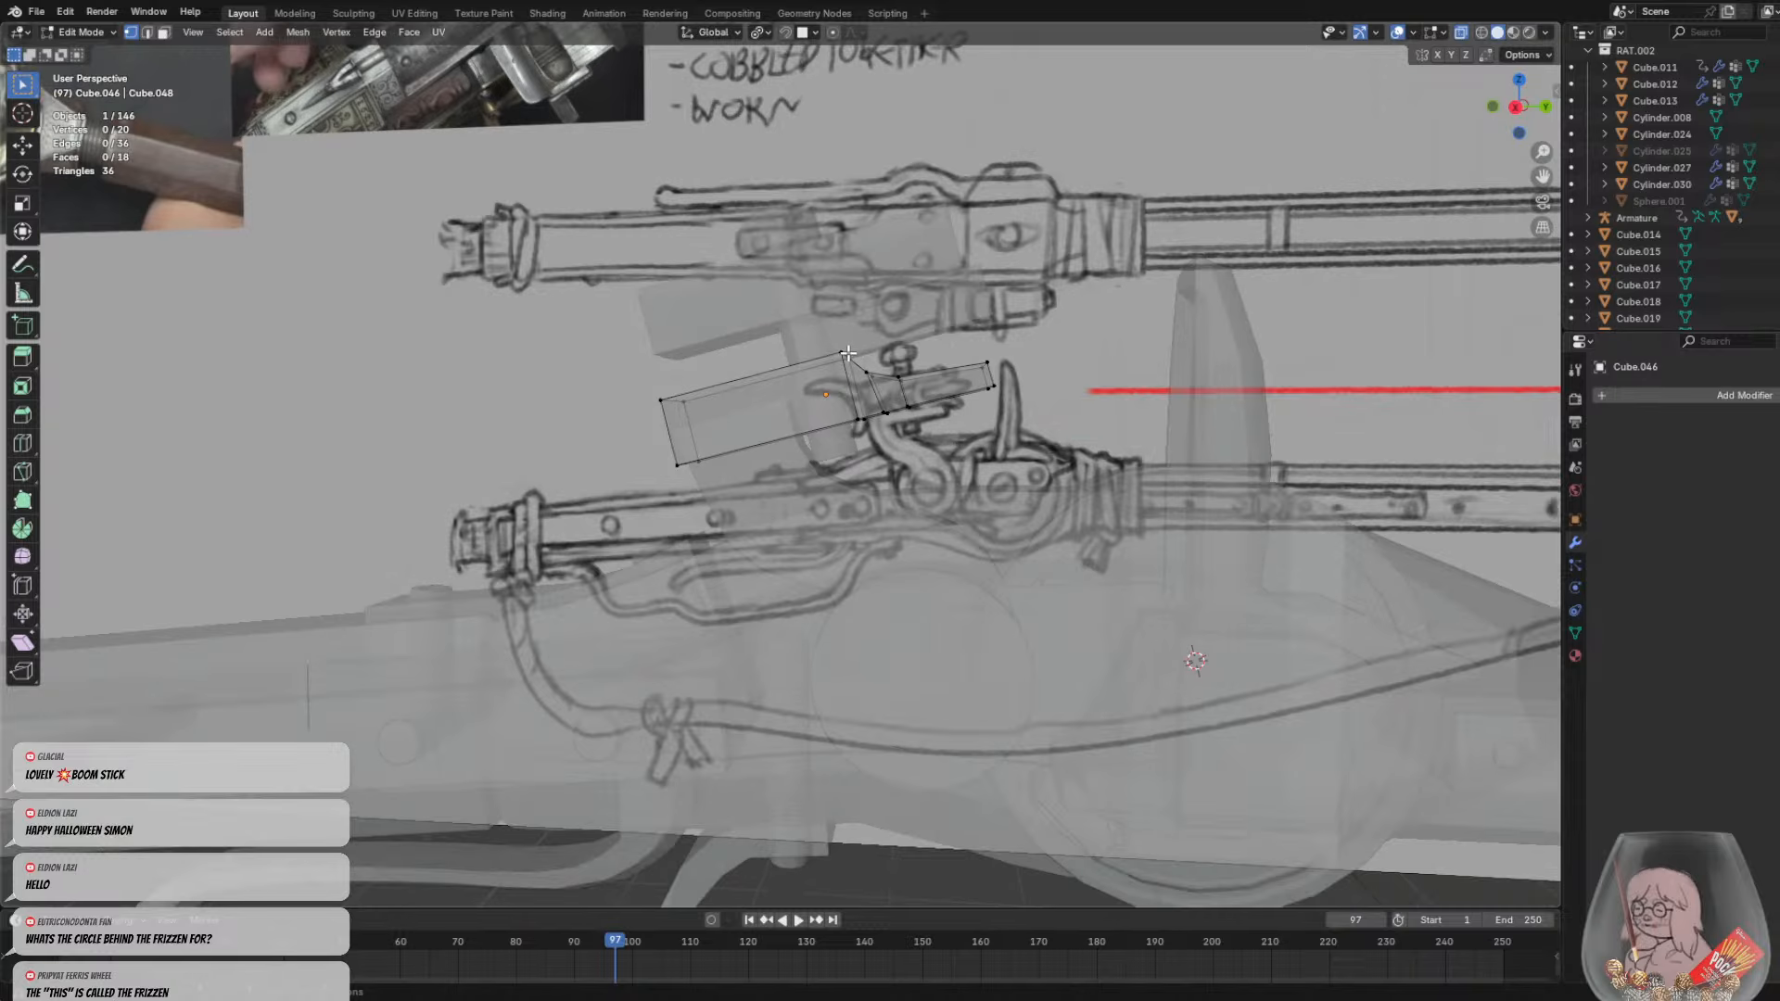
pyautogui.moveTo(834, 346); pyautogui.dragTo(855, 369)
pyautogui.press('g')
pyautogui.press('y')
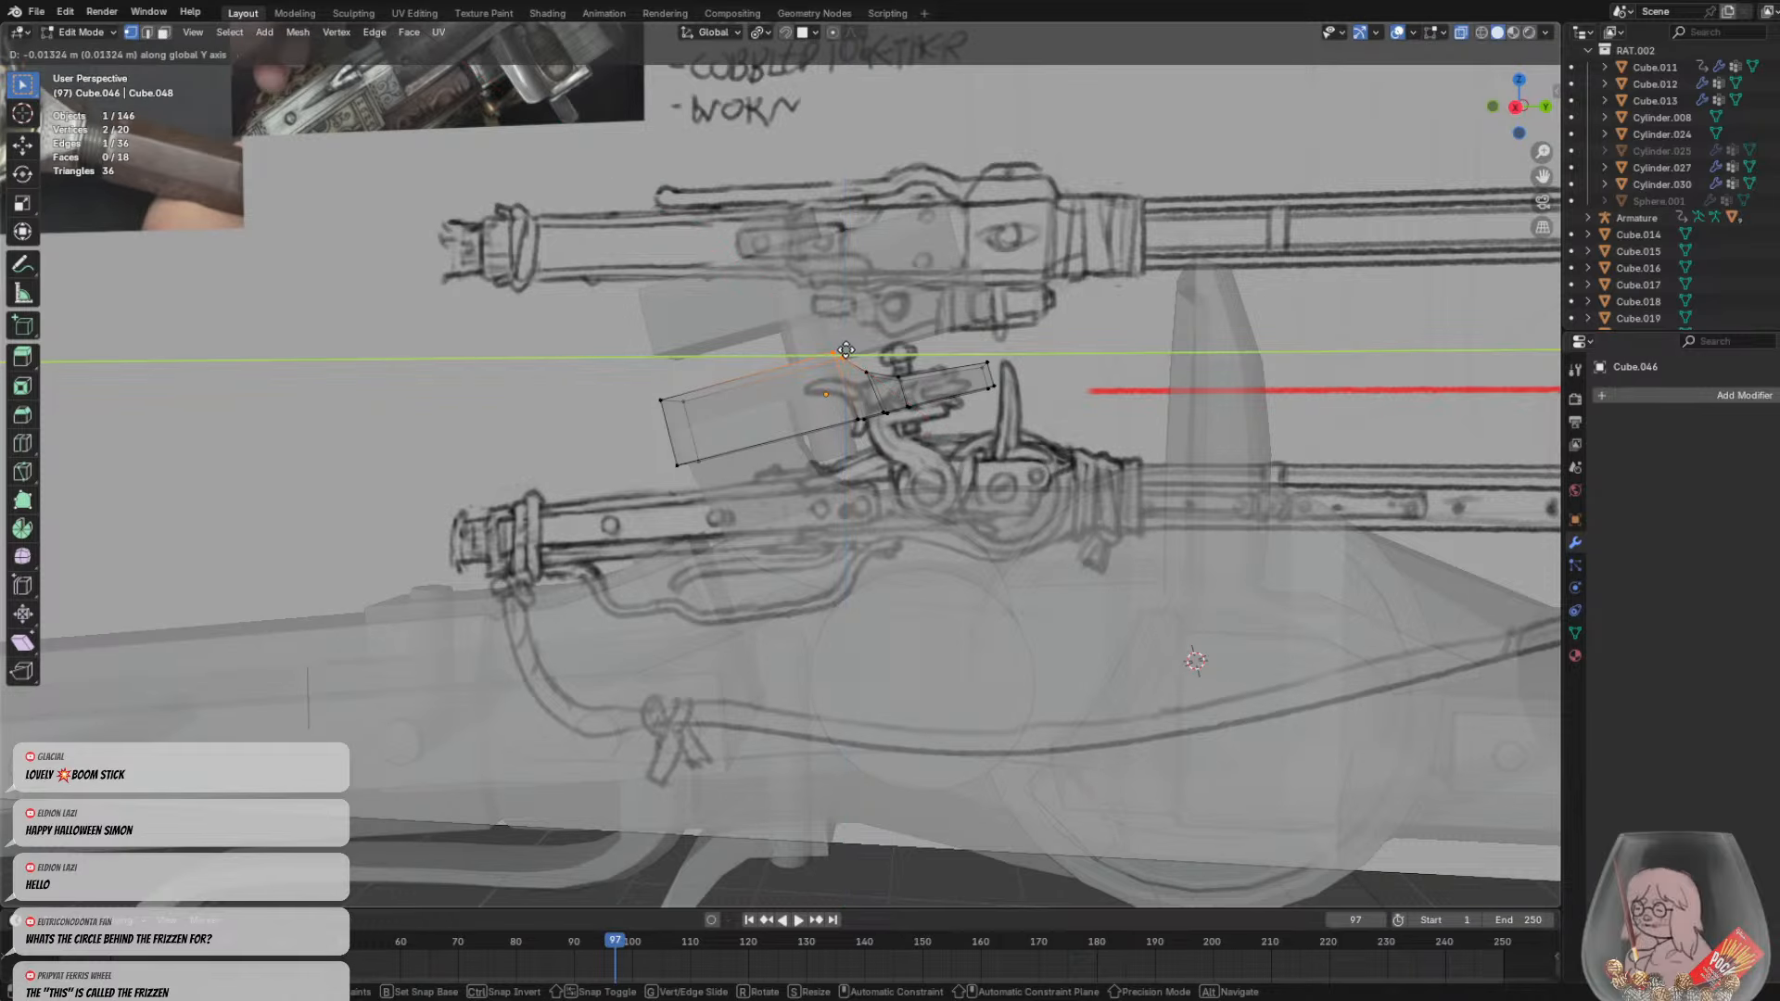
pyautogui.click(846, 350)
pyautogui.hotkey('alt', 'a')
pyautogui.moveTo(847, 350)
pyautogui.mouseDown(button='middle')
pyautogui.moveTo(807, 375)
pyautogui.moveTo(835, 379)
pyautogui.mouseUp(button='middle')
pyautogui.scroll(-6, 836, 379)
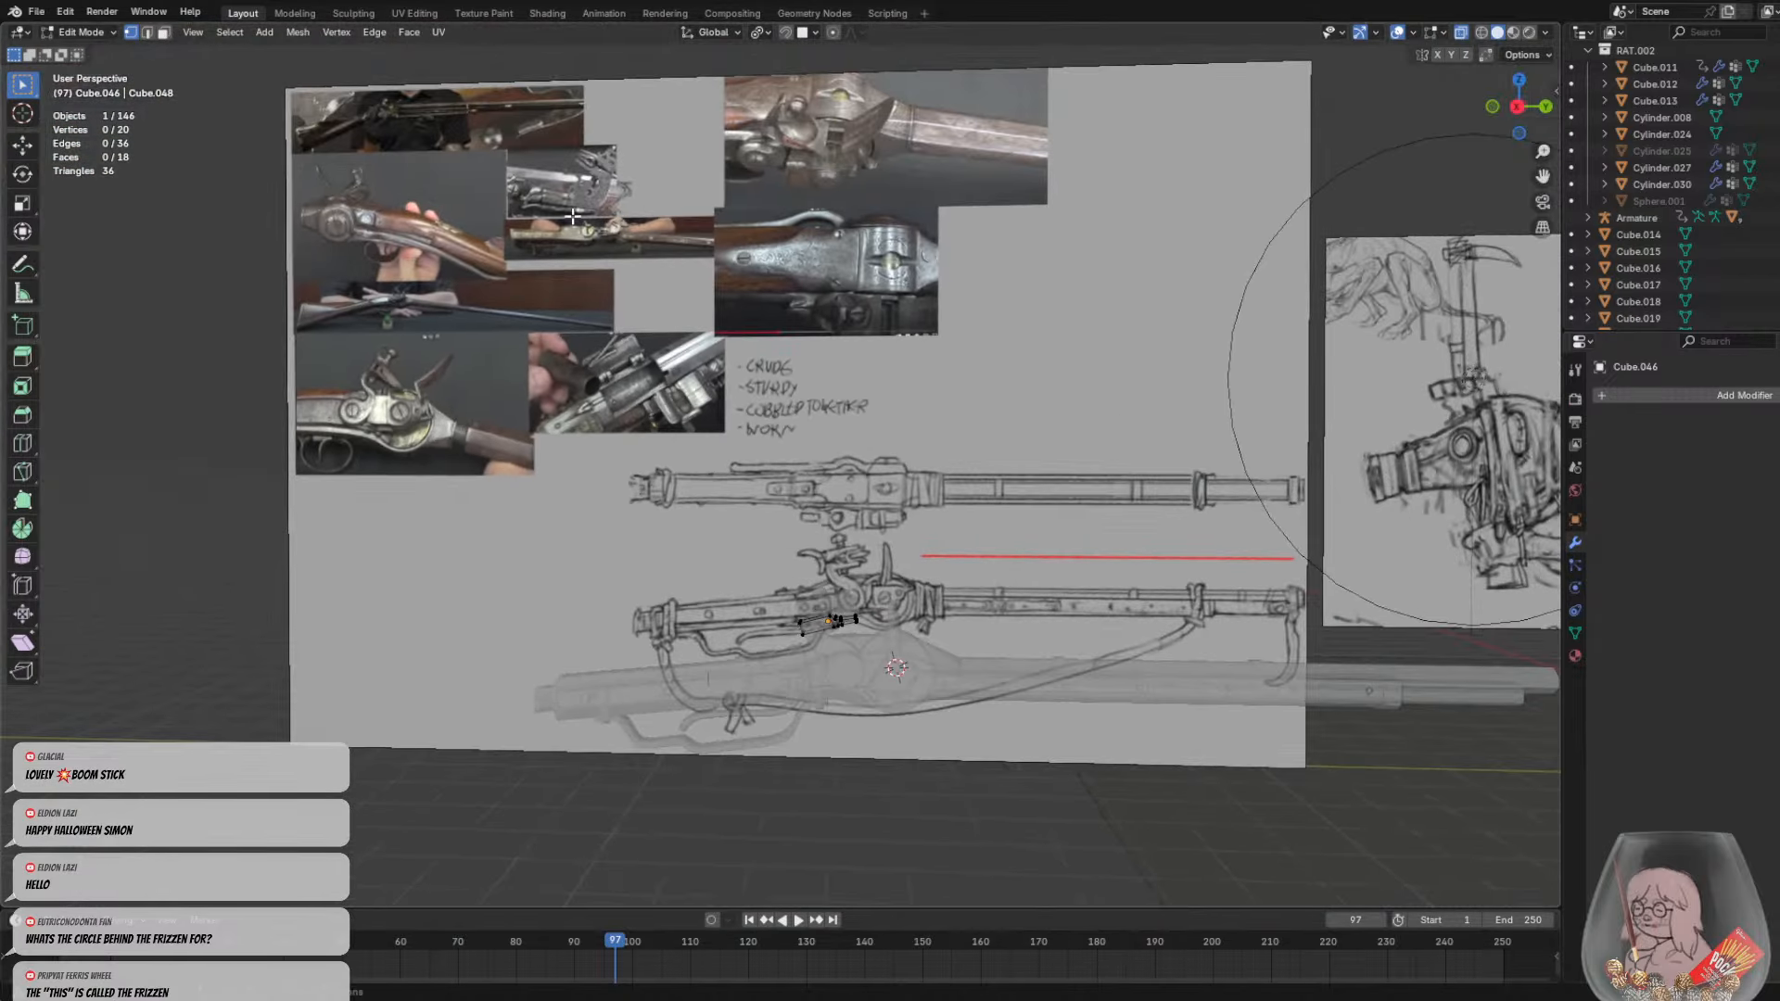
# Exit the lower jaw's mesh editing, turn X-ray off, and delete the plain block serving as the clamp's upper jaw
pyautogui.scroll(8, 826, 484)
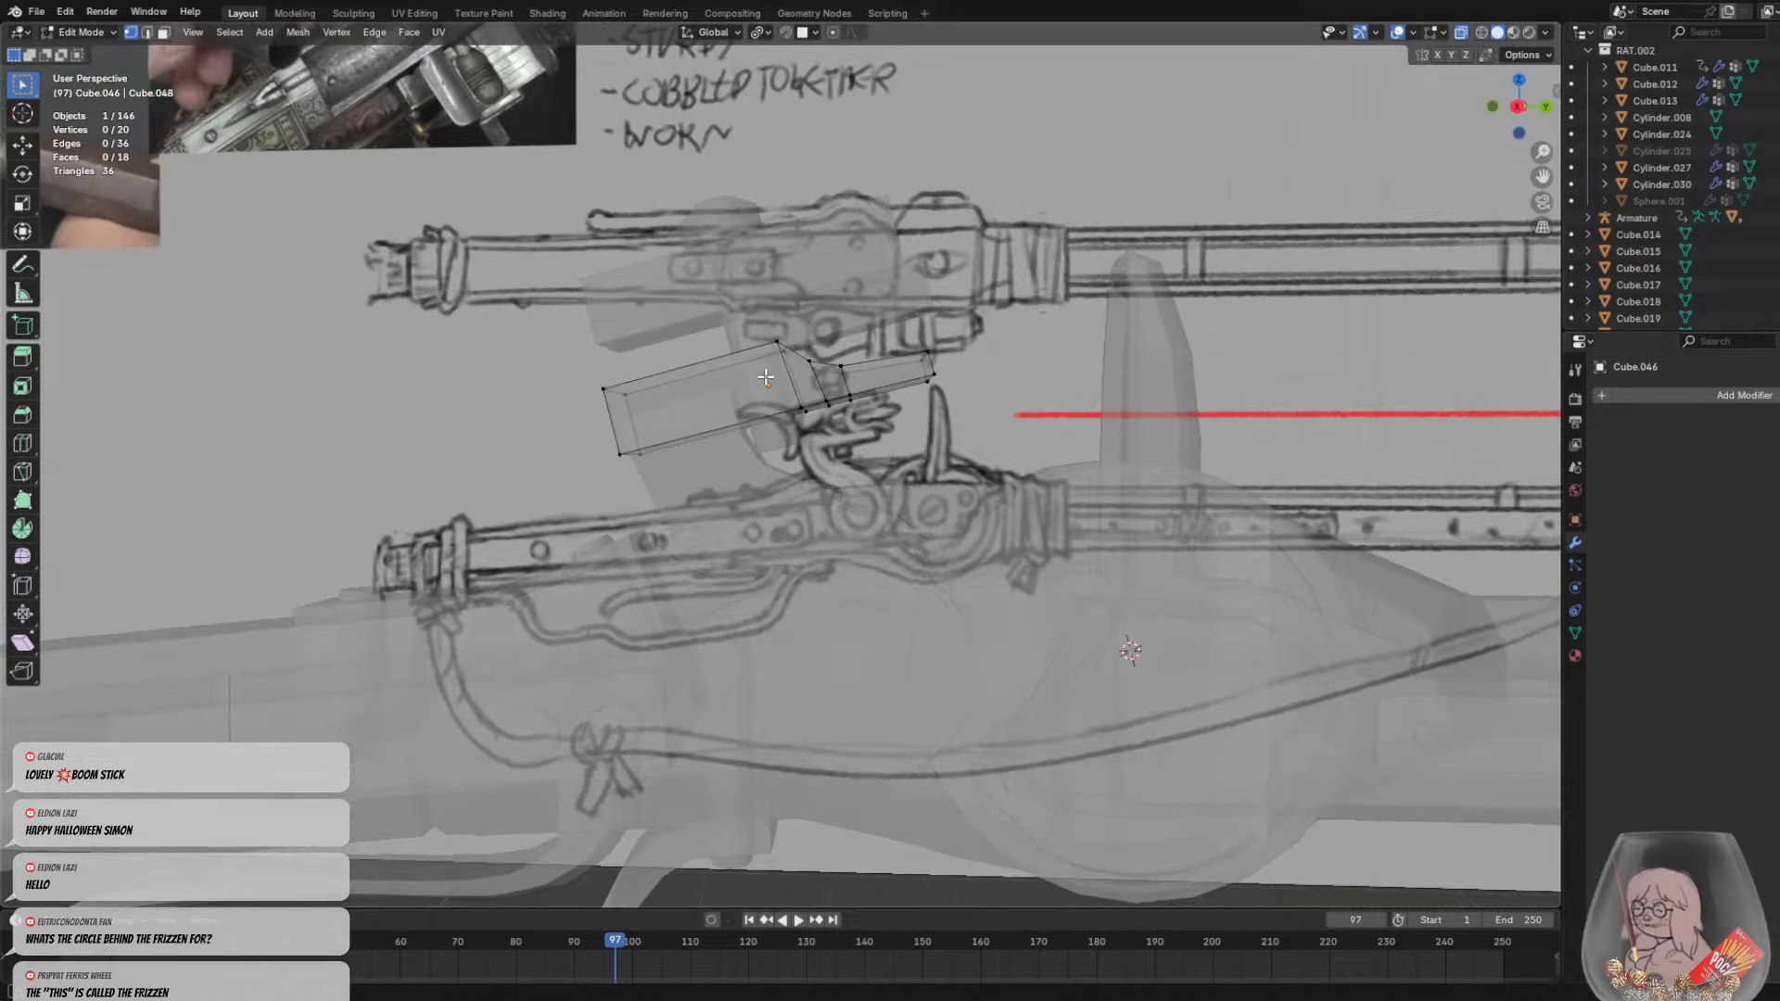
pyautogui.moveTo(765, 377); pyautogui.dragTo(879, 430, button='middle')
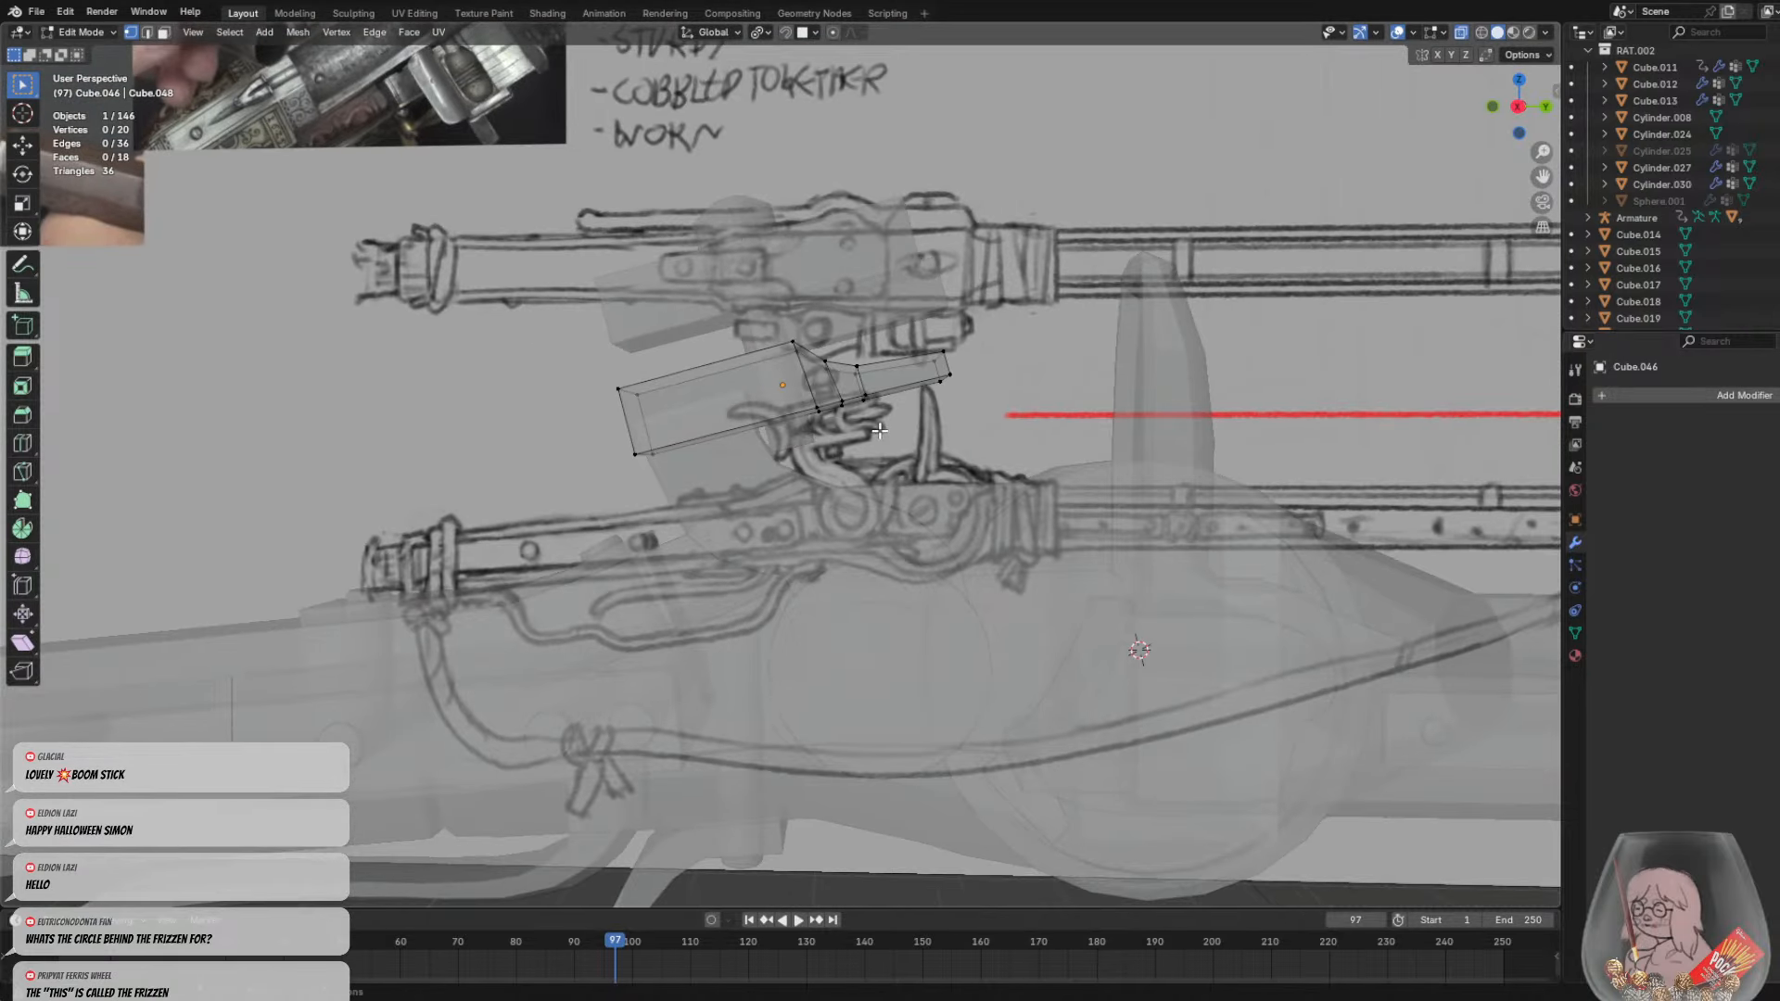
pyautogui.press('Tab')
pyautogui.click(788, 408)
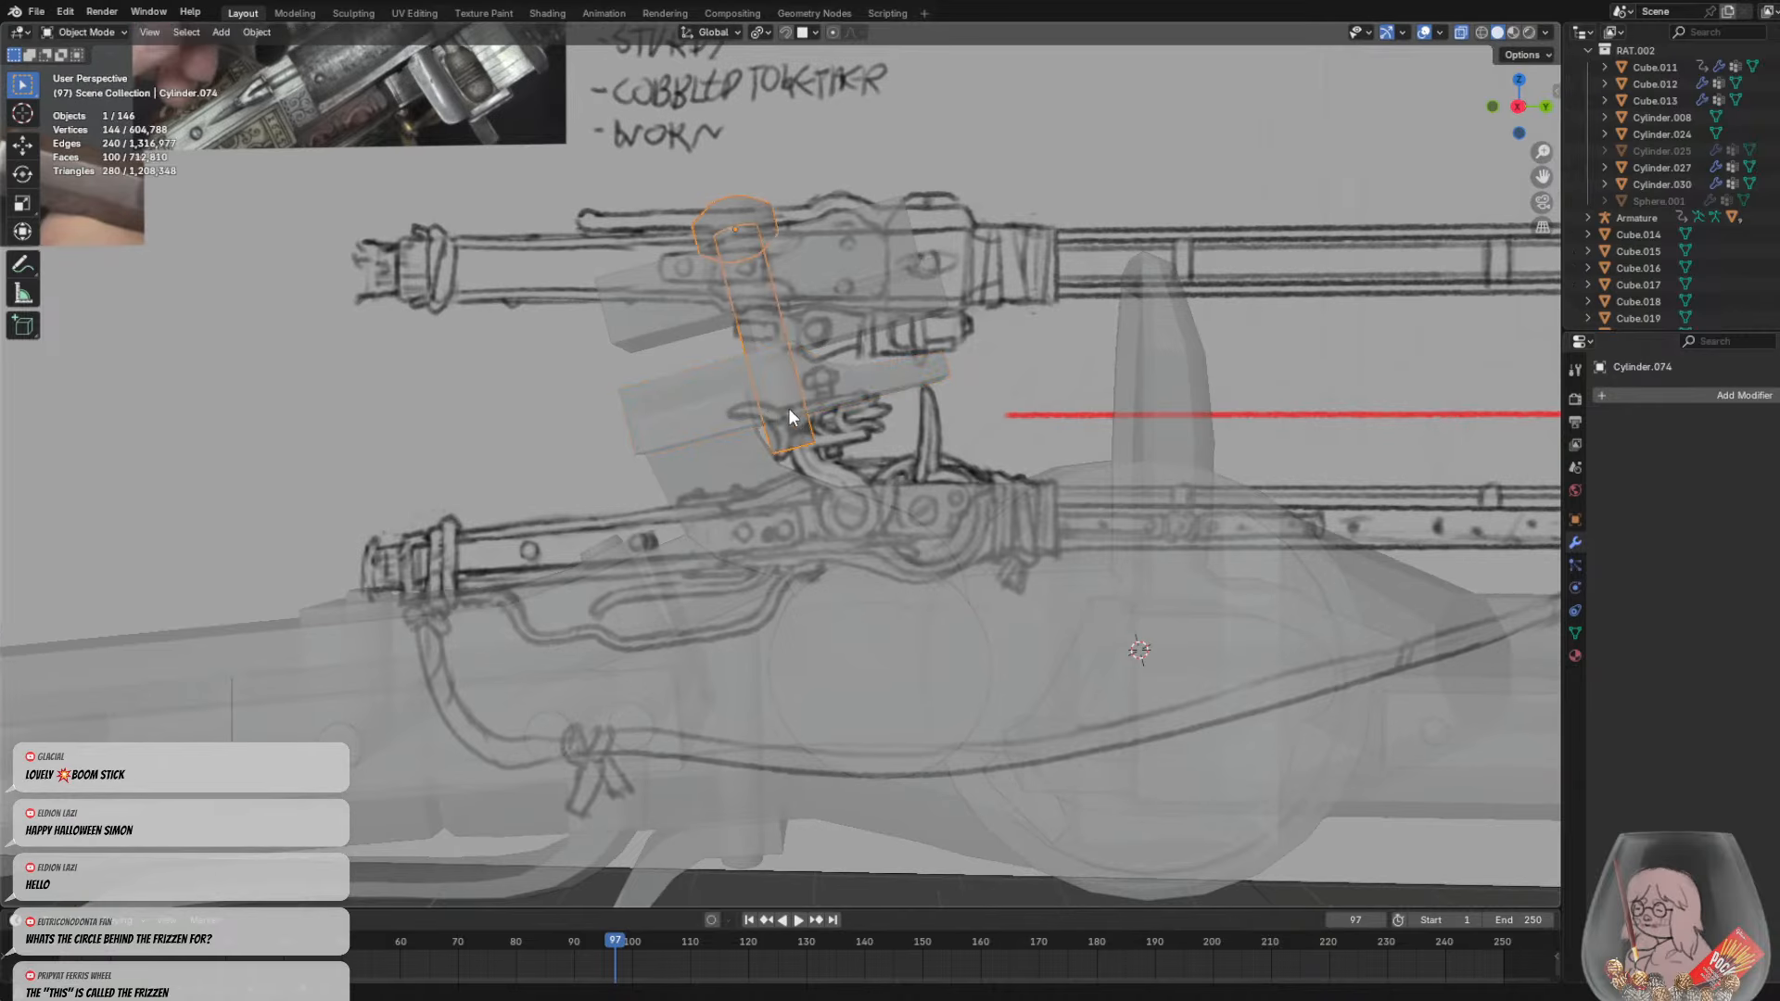
pyautogui.click(753, 393)
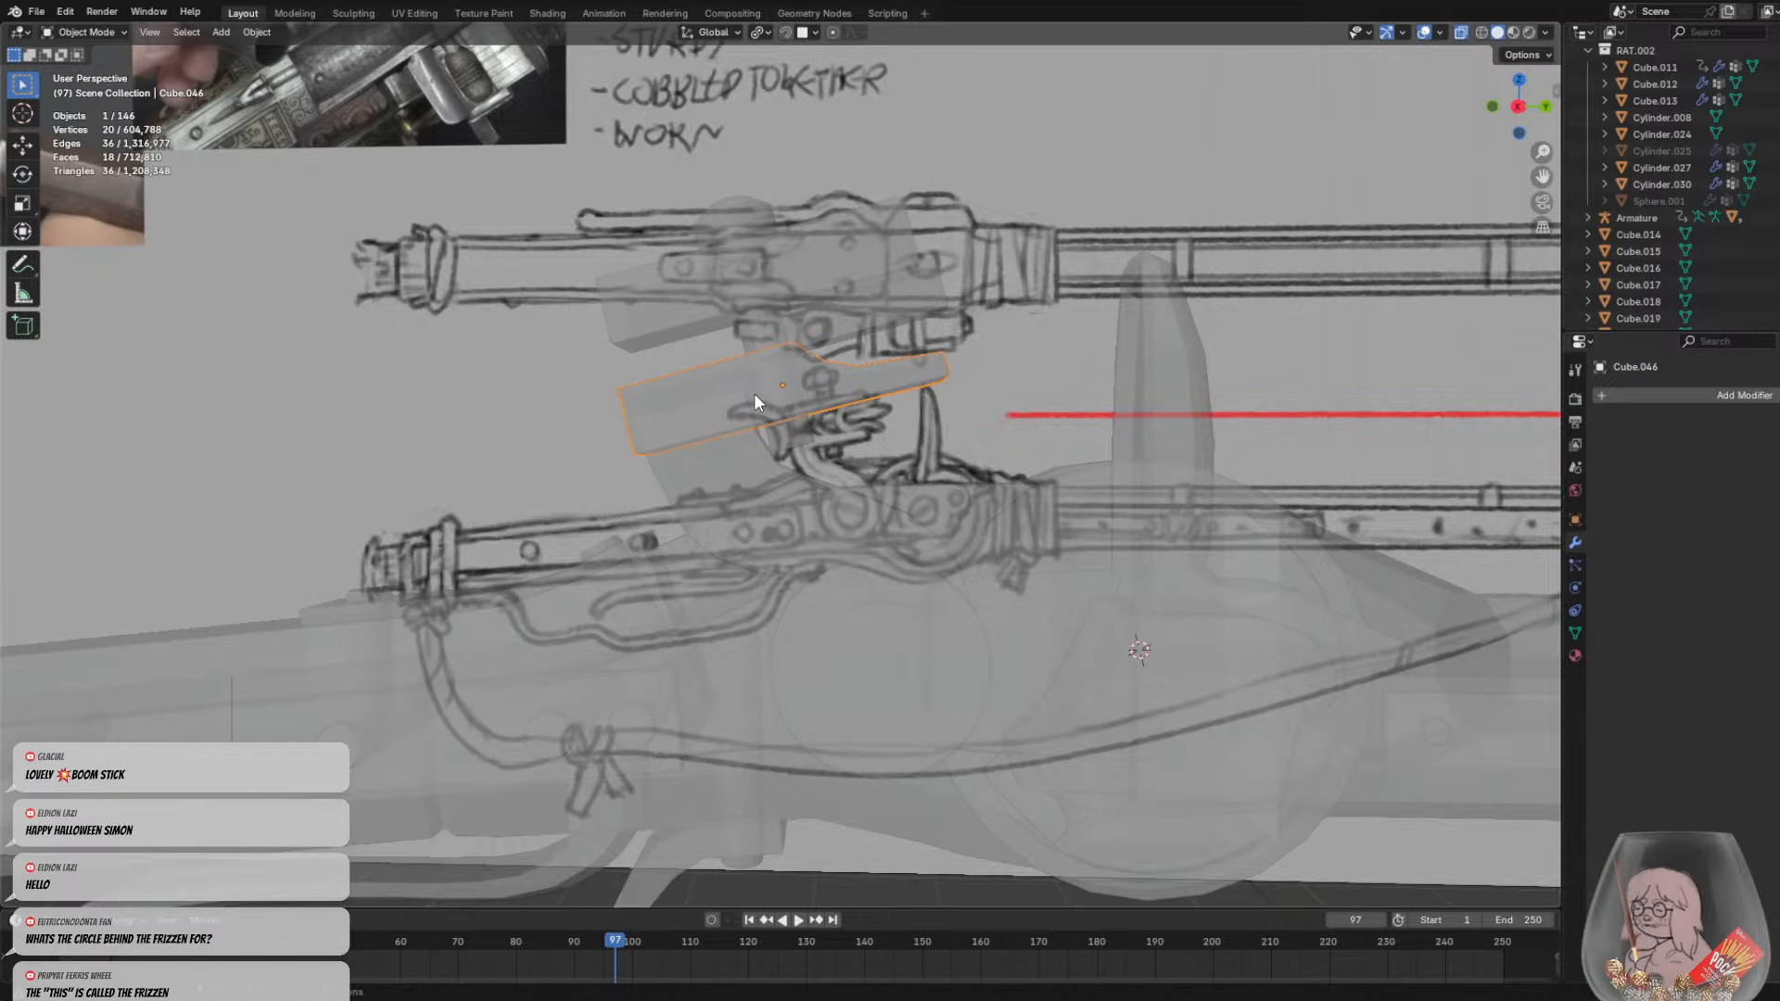
pyautogui.click(678, 295)
pyautogui.moveTo(732, 286); pyautogui.dragTo(799, 325, button='middle')
pyautogui.click(1462, 33)
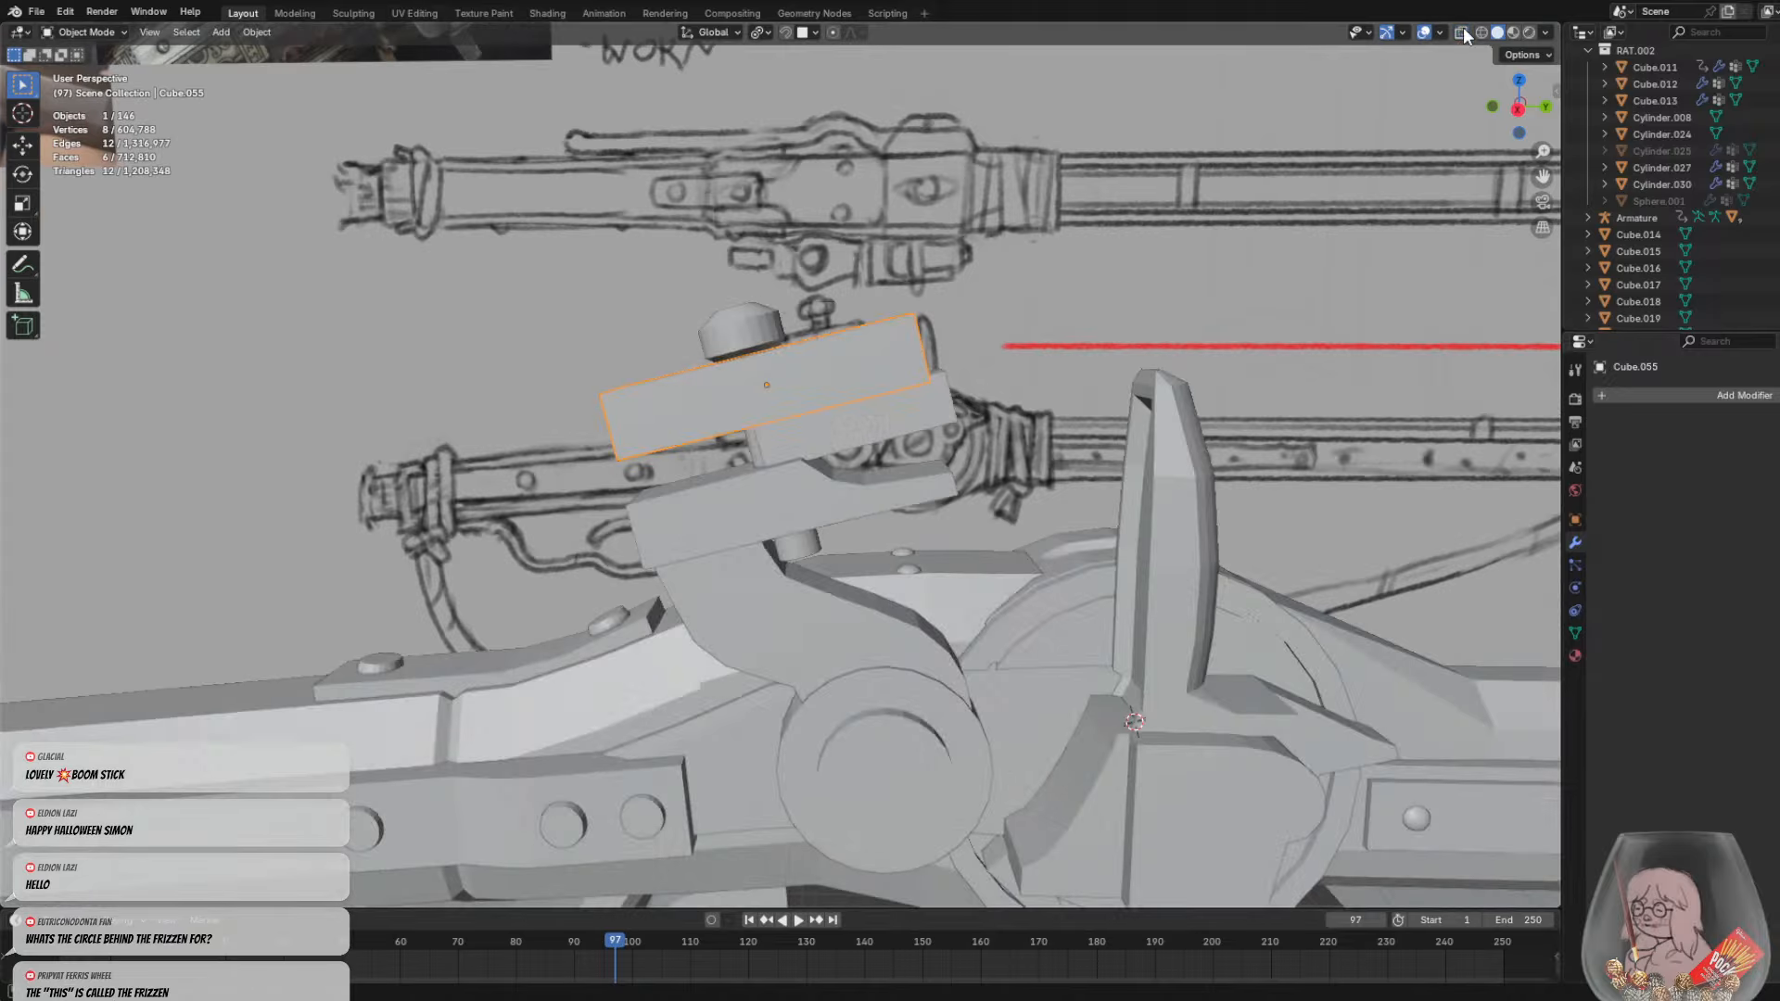
pyautogui.press('Delete')
# Move the flint block forward and down onto the lower jaw's thin front and rotate it about the global X axis
pyautogui.click(720, 499)
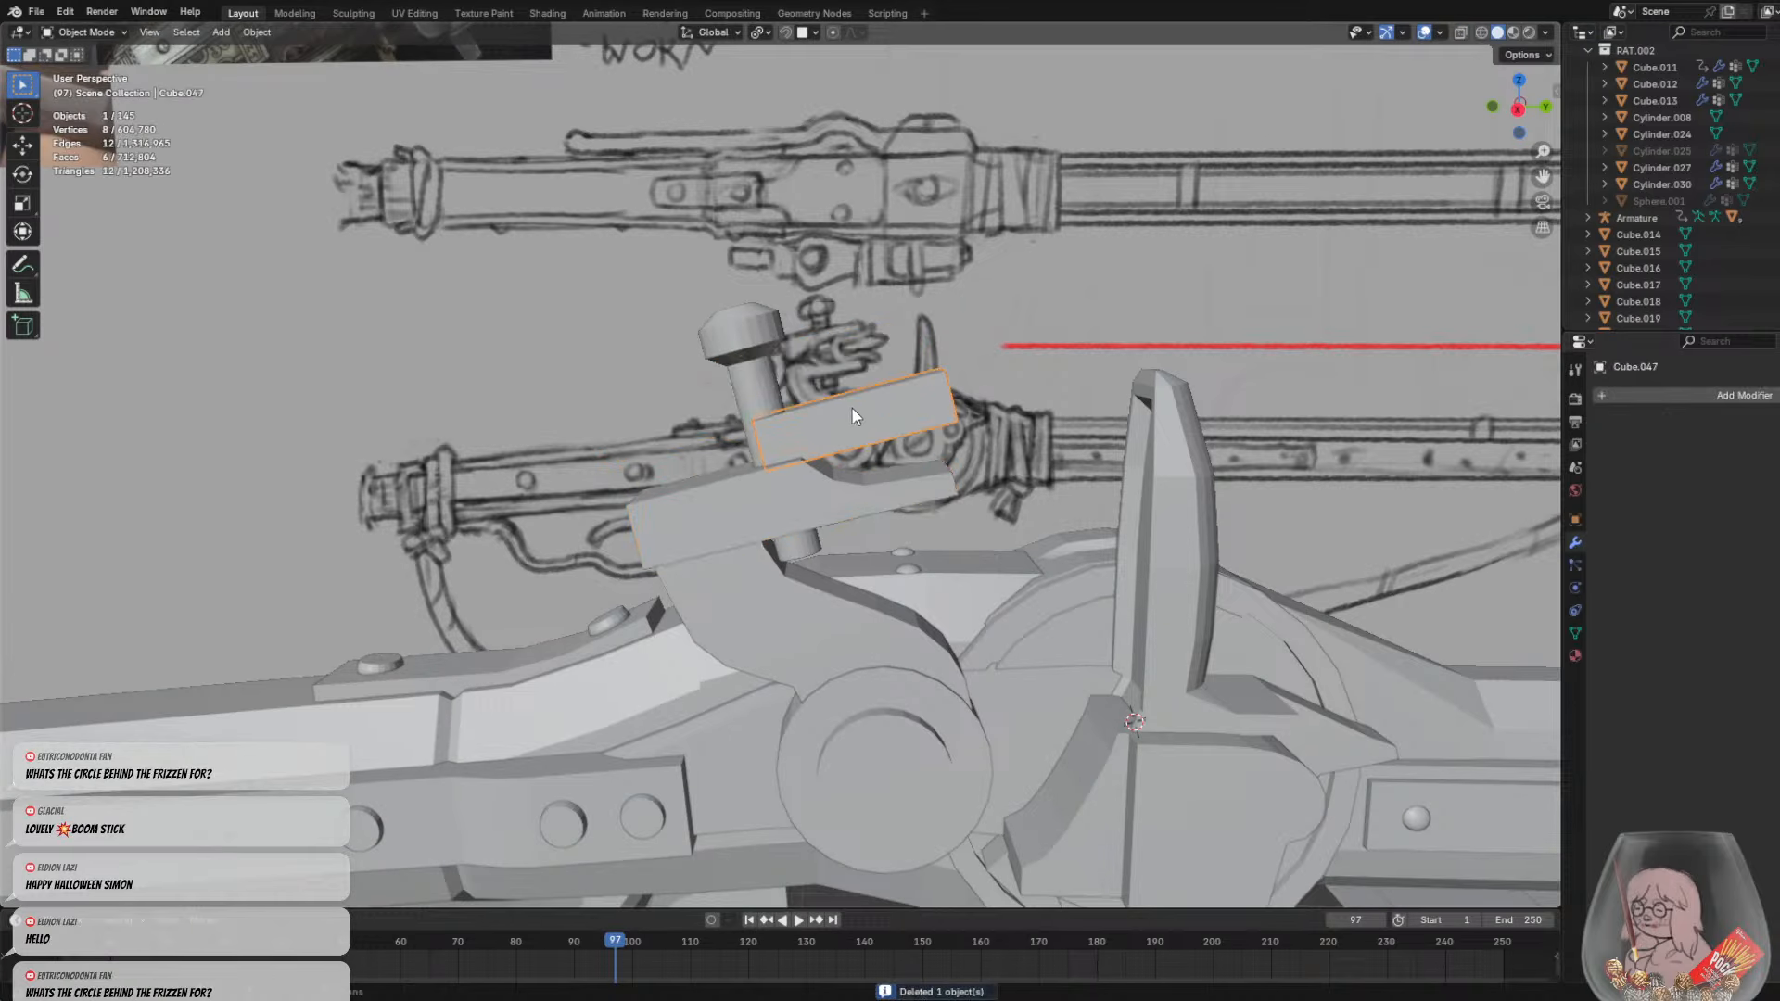
pyautogui.press('g')
pyautogui.moveTo(855, 415); pyautogui.dragTo(895, 439, button='middle')
pyautogui.click(895, 444)
pyautogui.press('g')
pyautogui.click(895, 439)
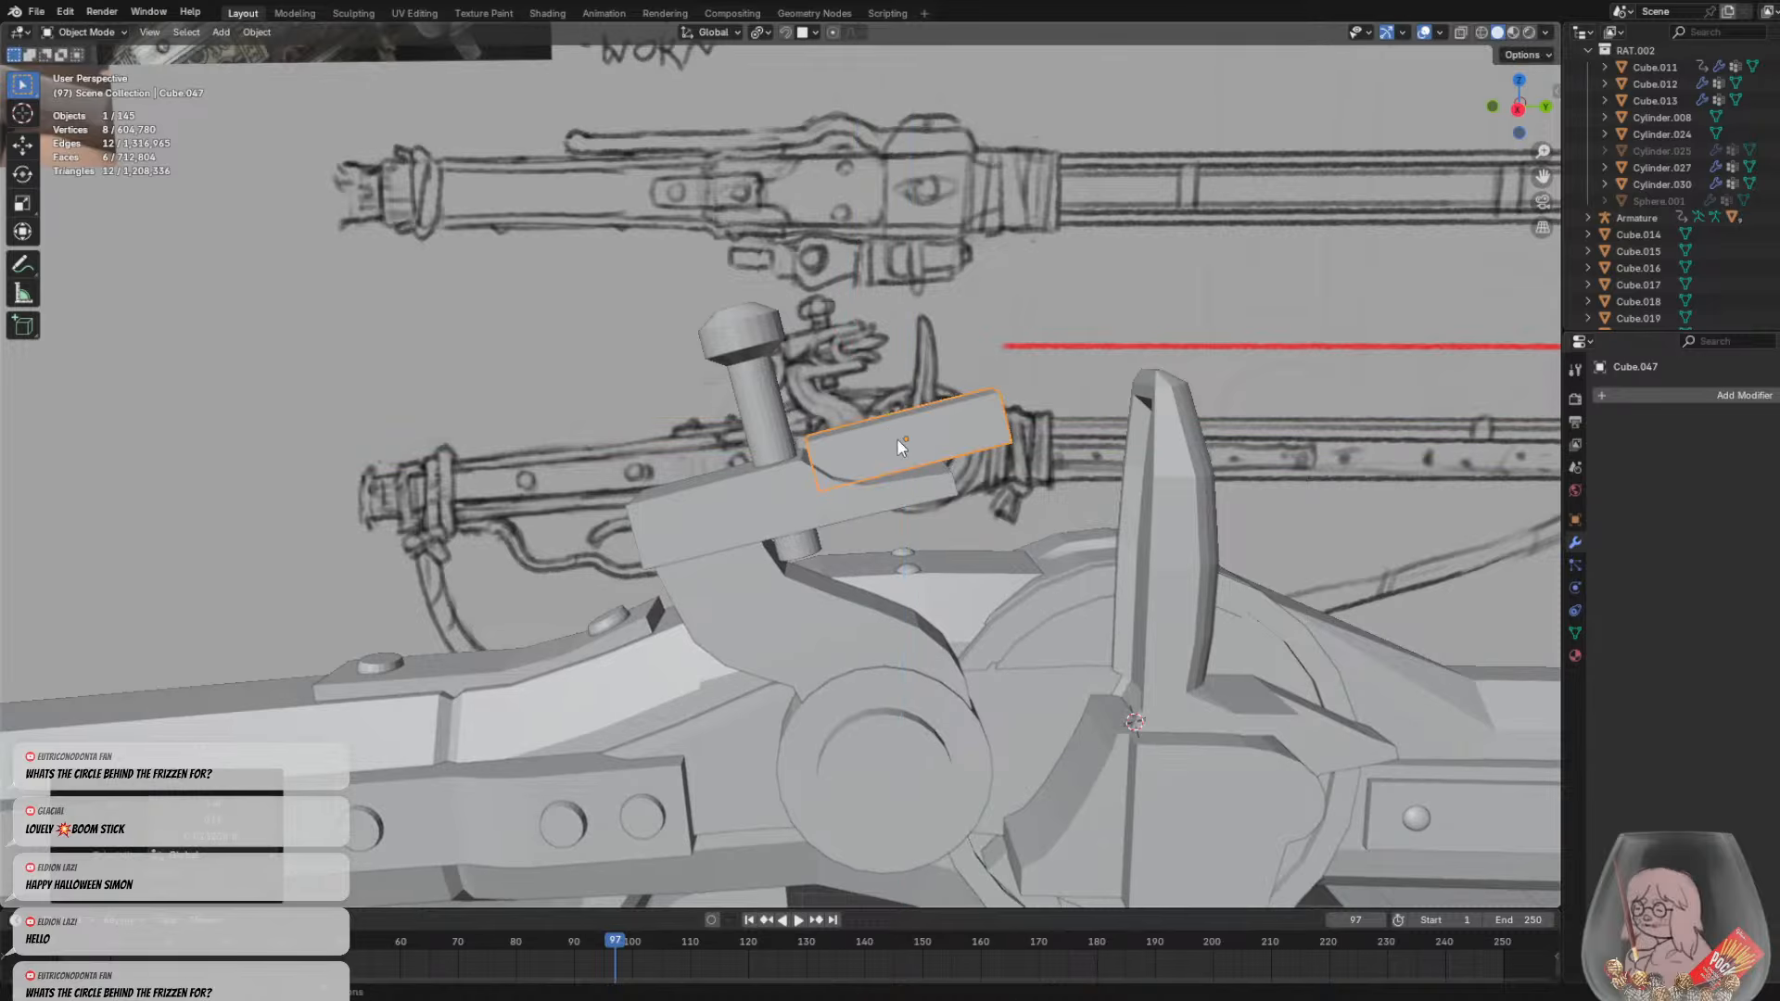
pyautogui.press('r')
pyautogui.moveTo(827, 382); pyautogui.dragTo(969, 478, button='middle')
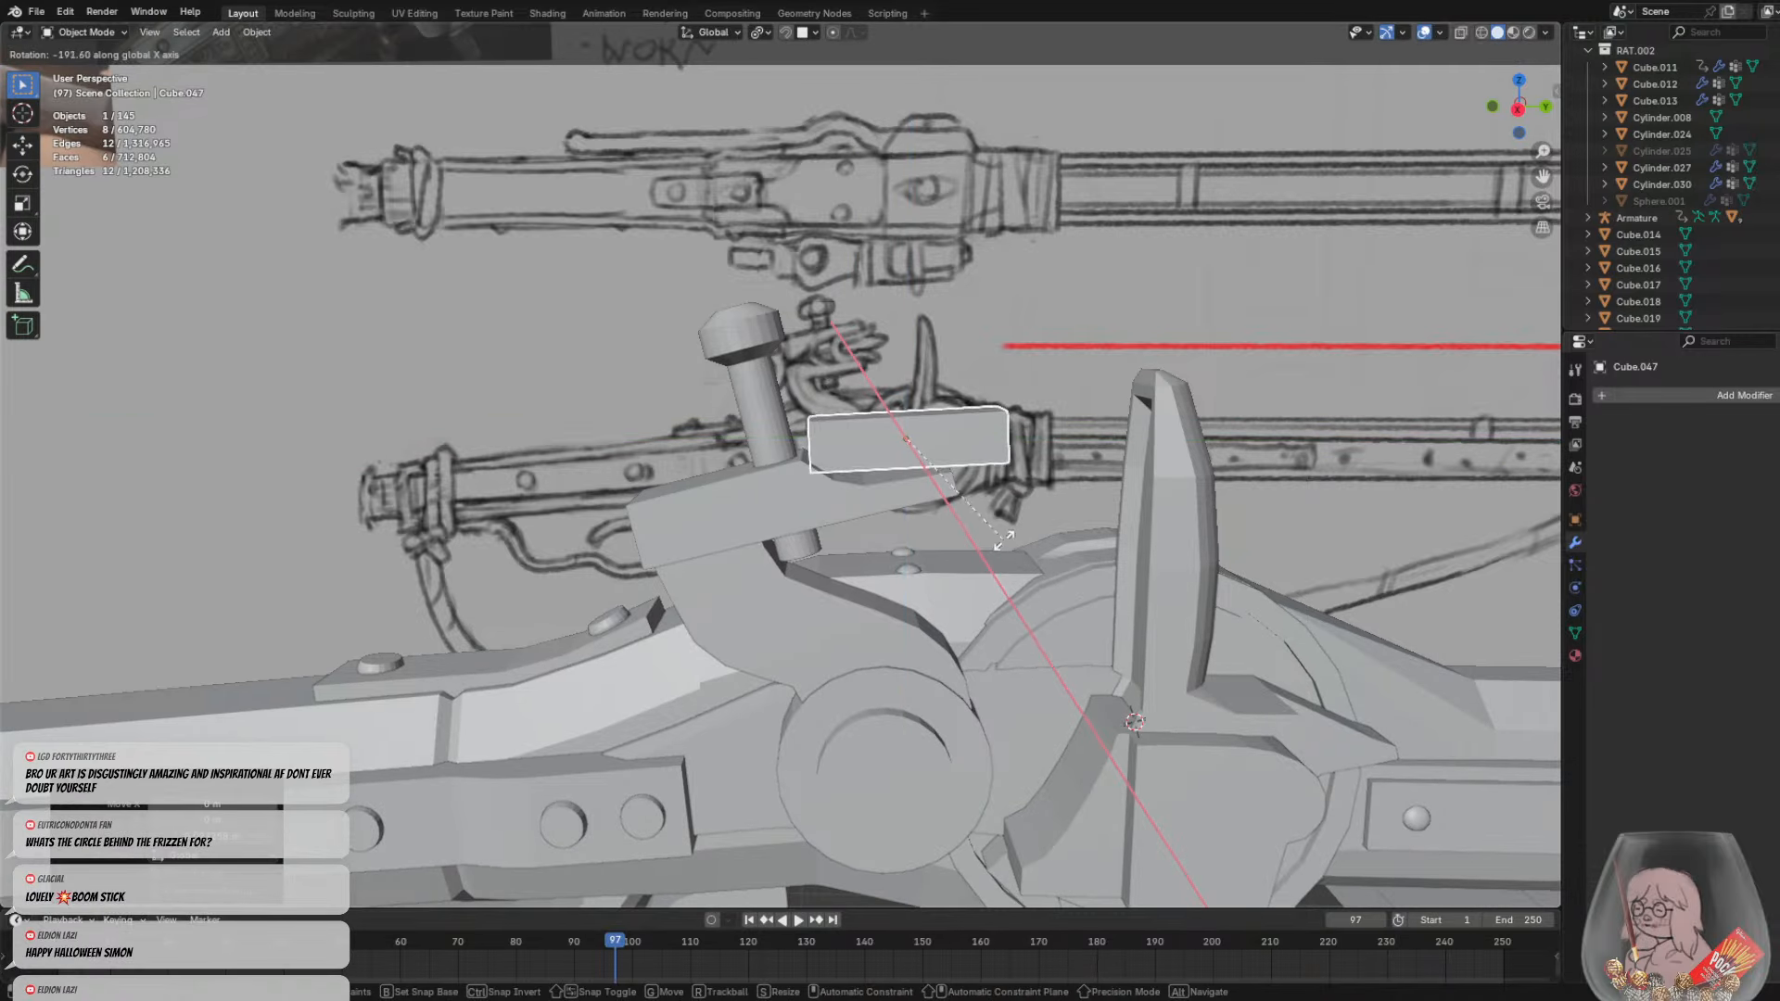
pyautogui.click(1002, 509)
# Duplicate the stepped lower jaw and raise the copy about 0.14 m along global Z
pyautogui.click(804, 506)
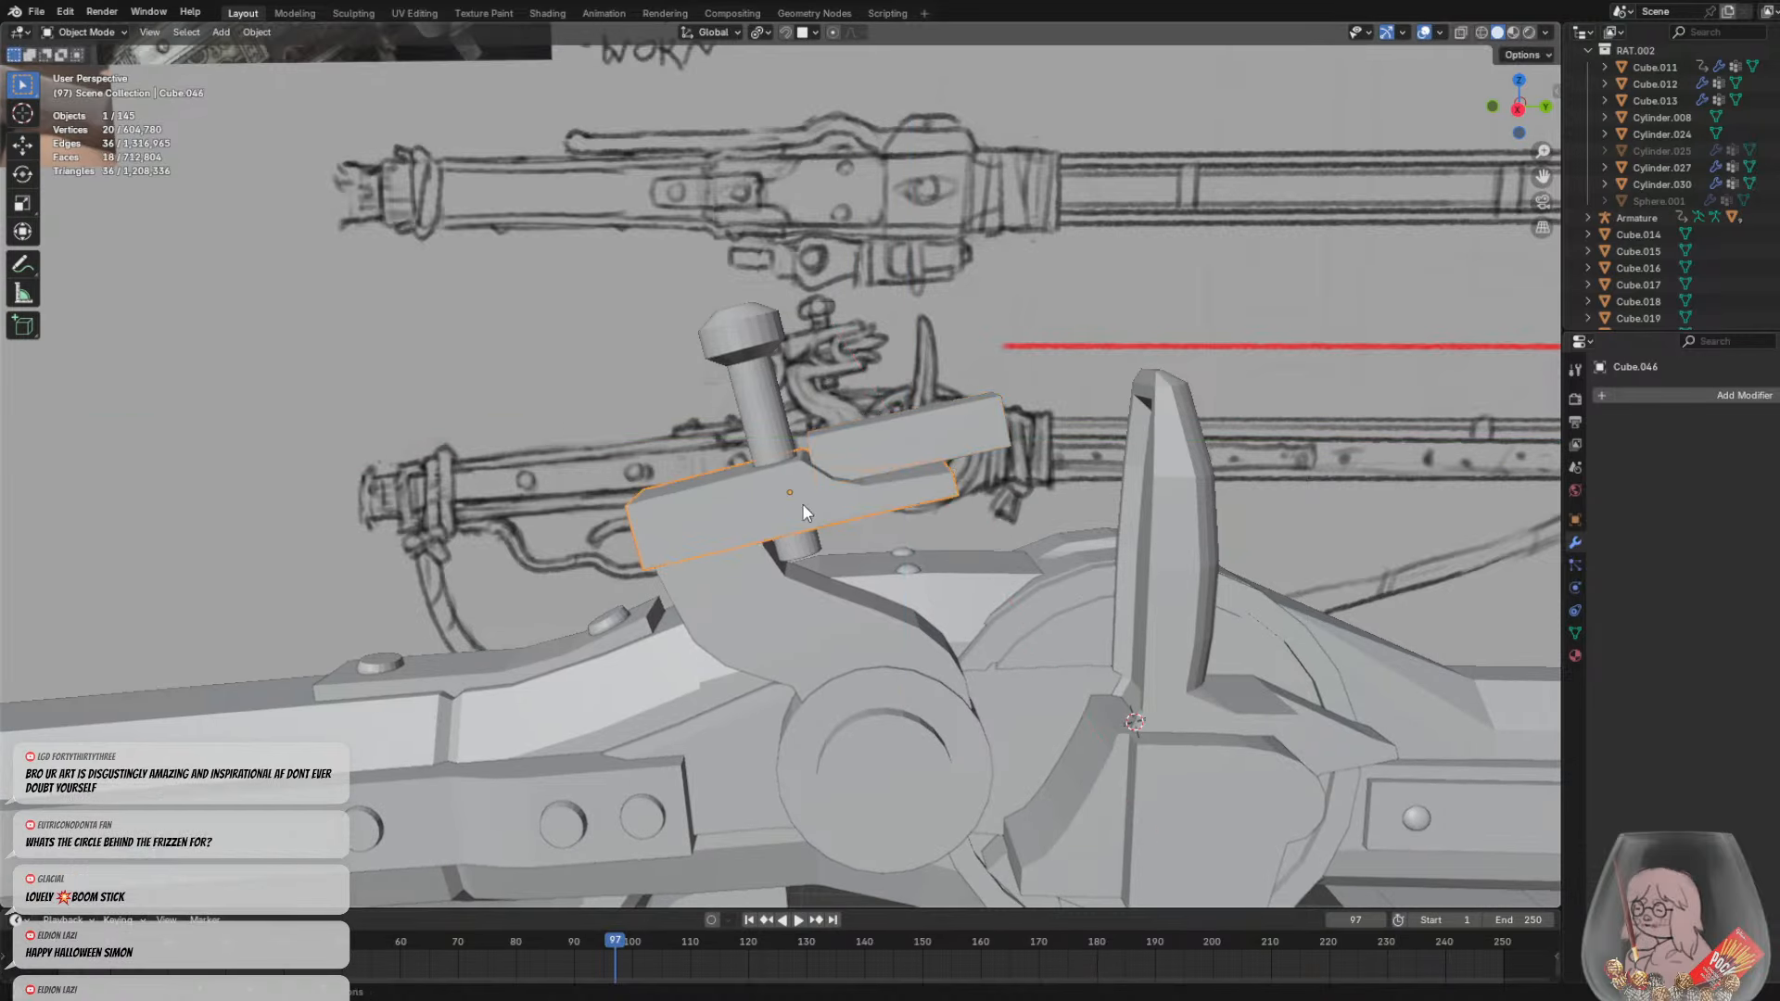
pyautogui.hotkey('shift', 'd')
pyautogui.press('z')
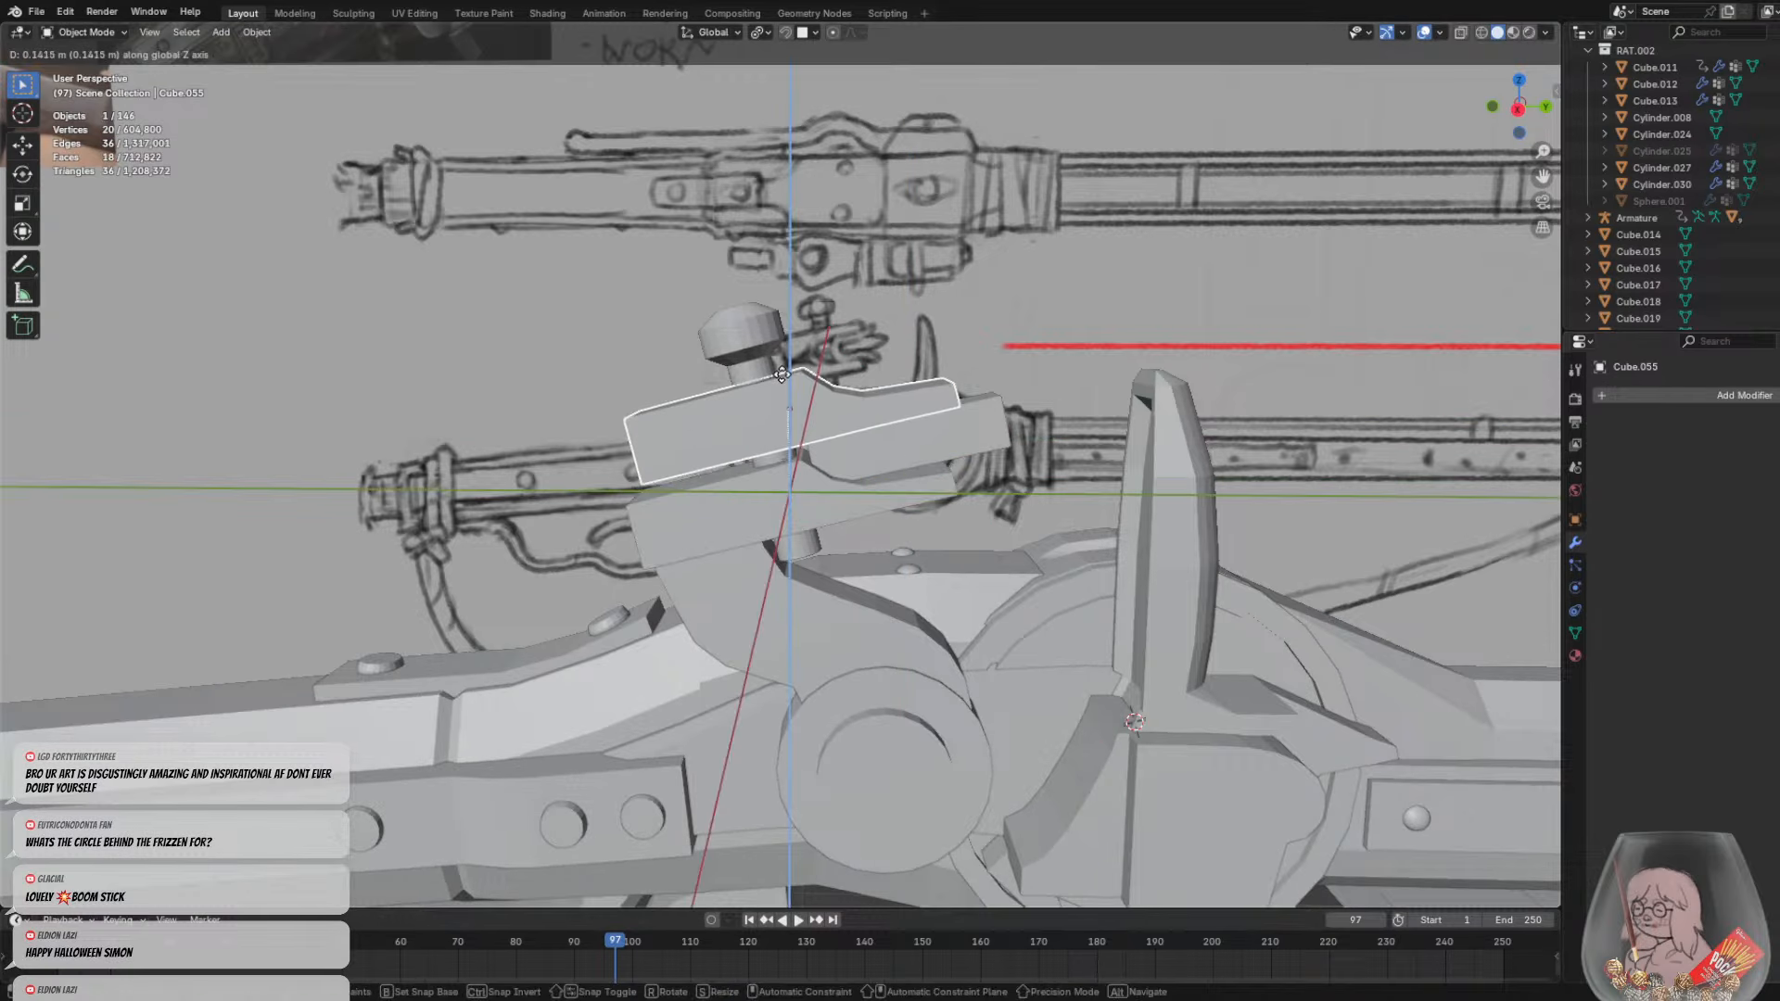
pyautogui.click(789, 386)
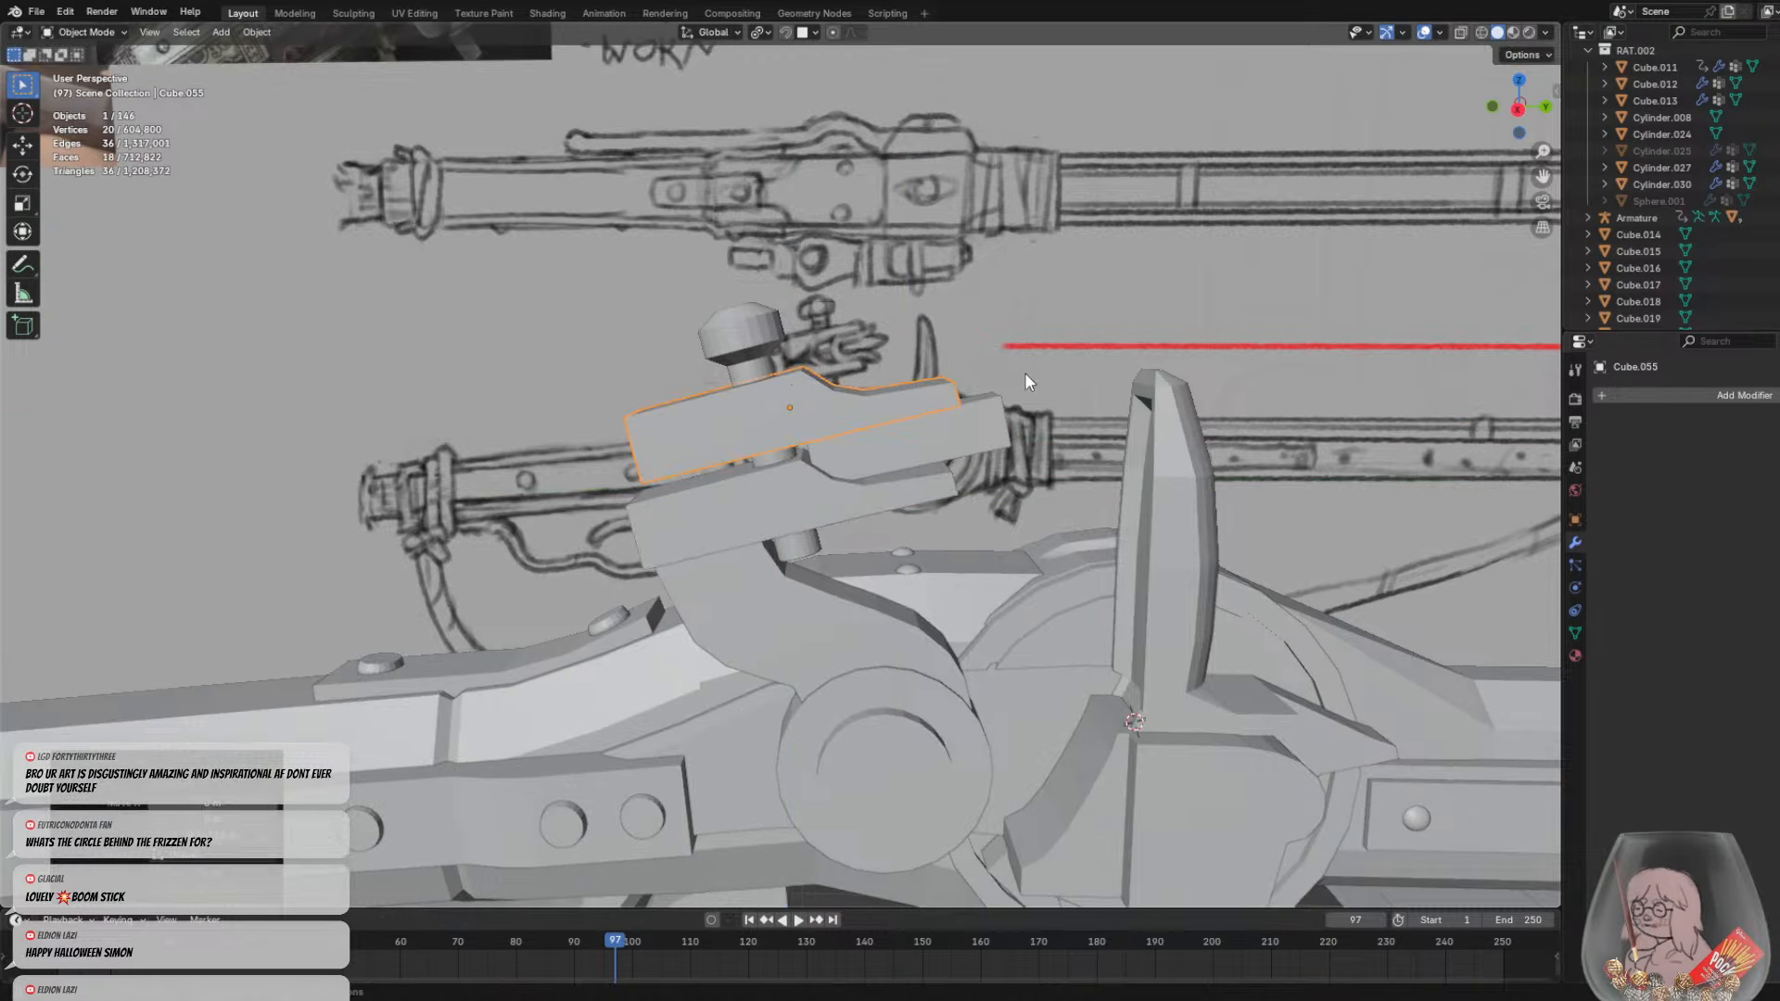
# Flip the jaw copy about 175° around global Y, then tilt it about 28° around global X so it mirrors the lower jaw's slope
pyautogui.press('r')
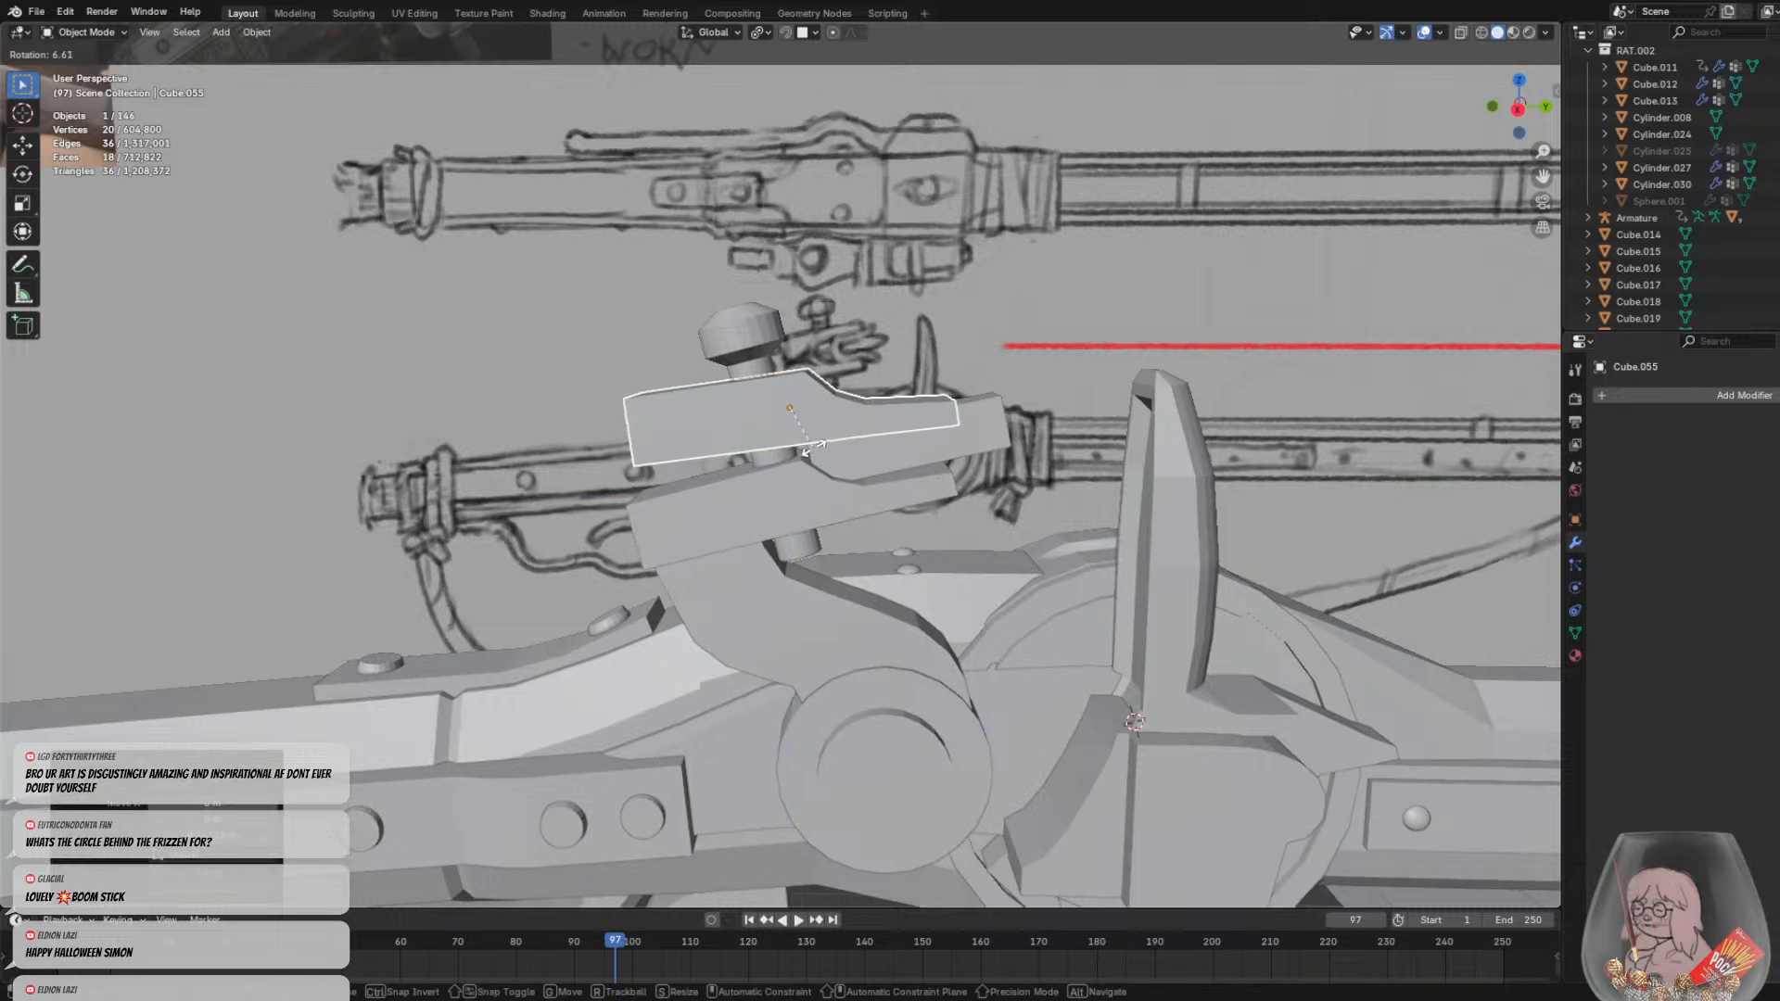
pyautogui.press('z')
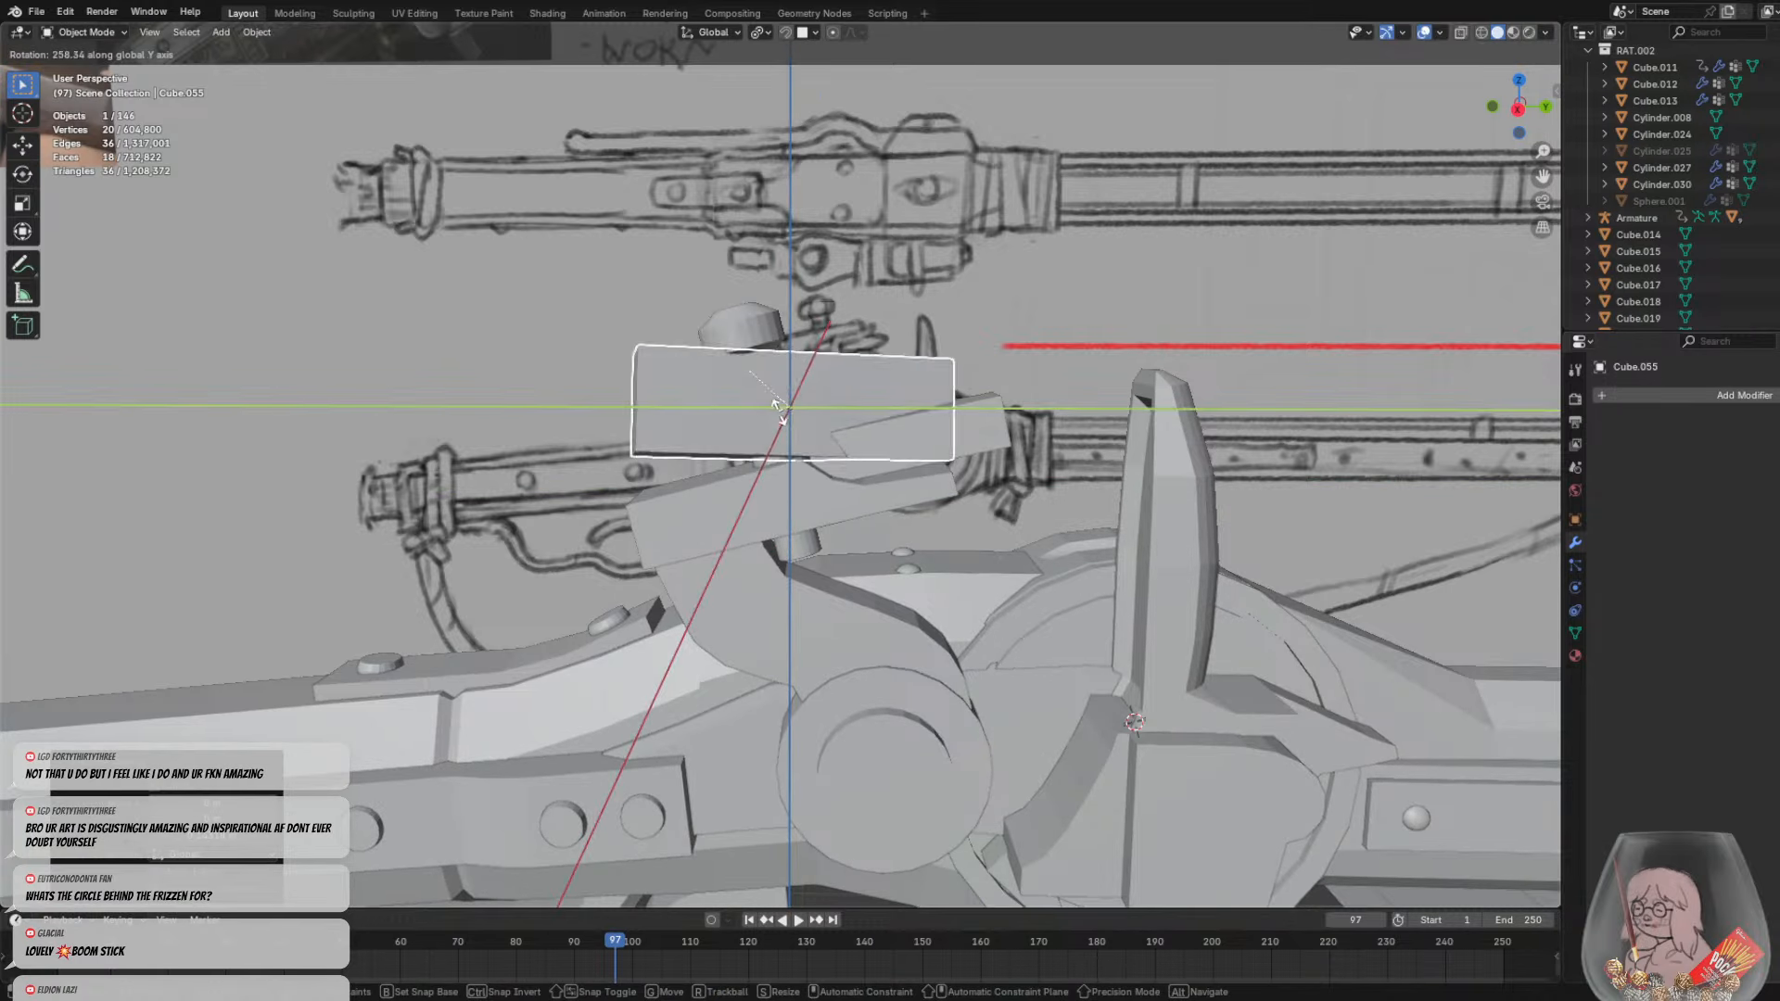
pyautogui.press('y')
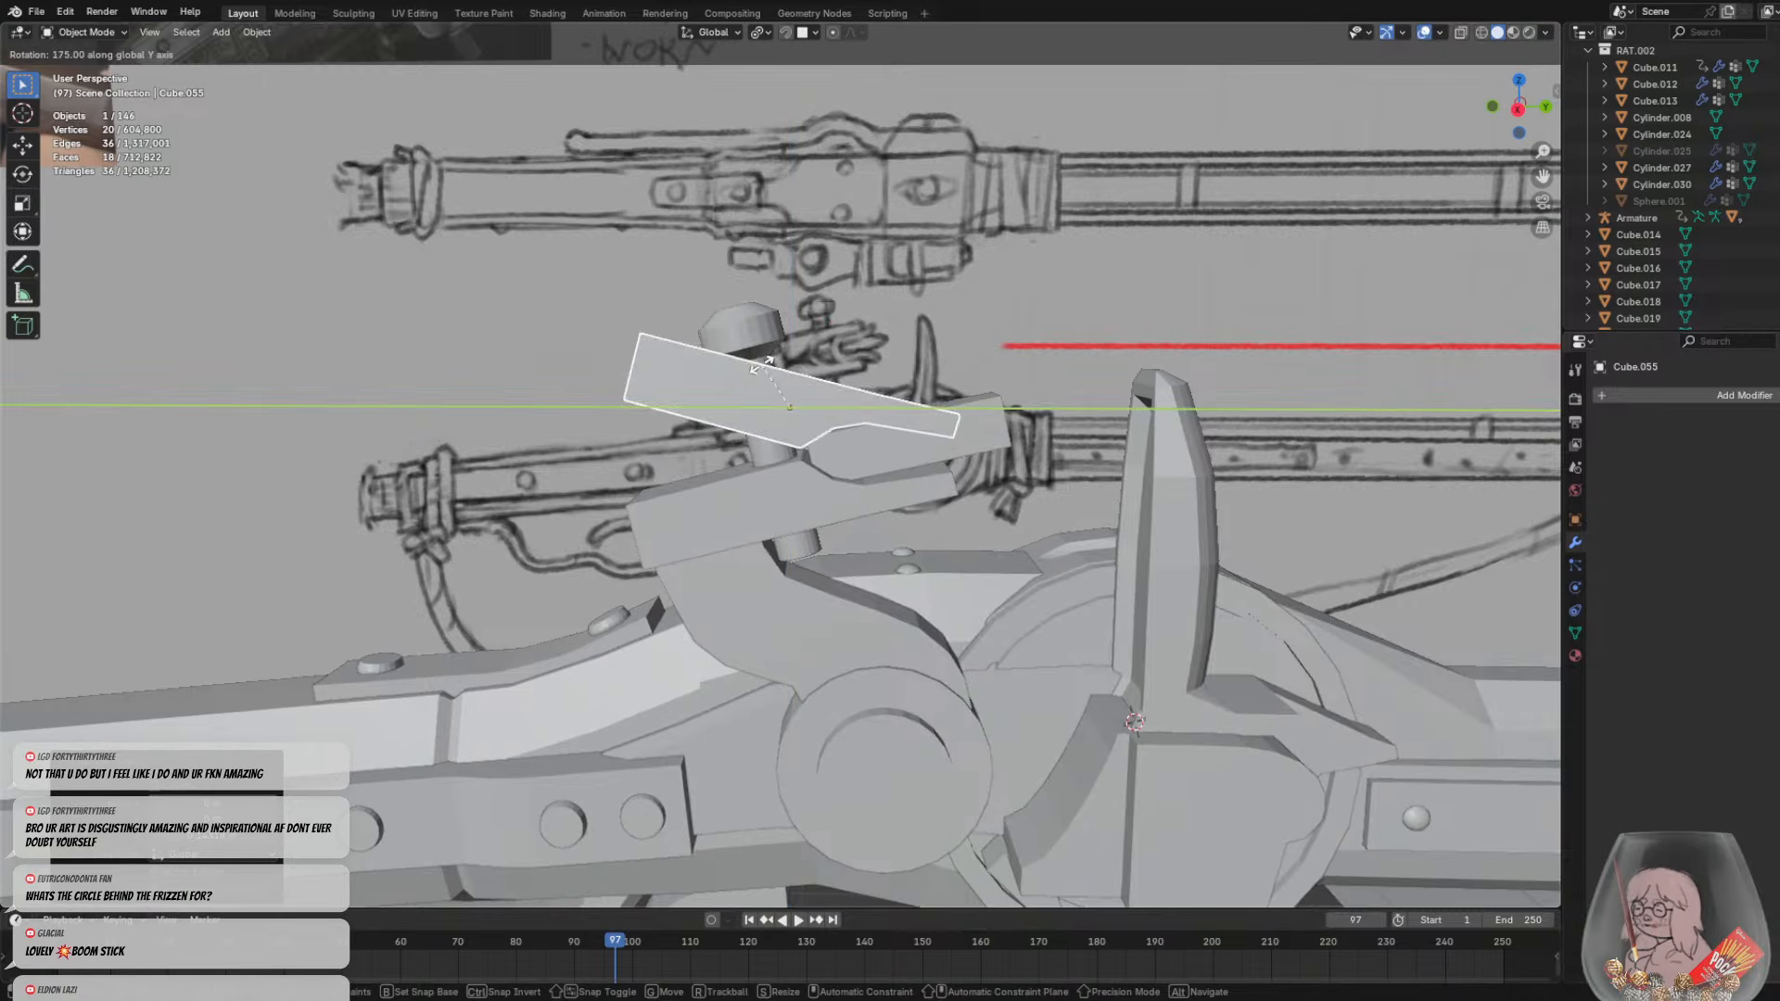
pyautogui.click(759, 366)
pyautogui.moveTo(848, 404)
pyautogui.mouseDown(button='middle')
pyautogui.moveTo(714, 436)
pyautogui.moveTo(858, 394)
pyautogui.moveTo(868, 330)
pyautogui.moveTo(764, 318)
pyautogui.moveTo(684, 453)
pyautogui.moveTo(640, 430)
pyautogui.moveTo(629, 393)
pyautogui.moveTo(634, 436)
pyautogui.mouseUp(button='middle')
pyautogui.press('r')
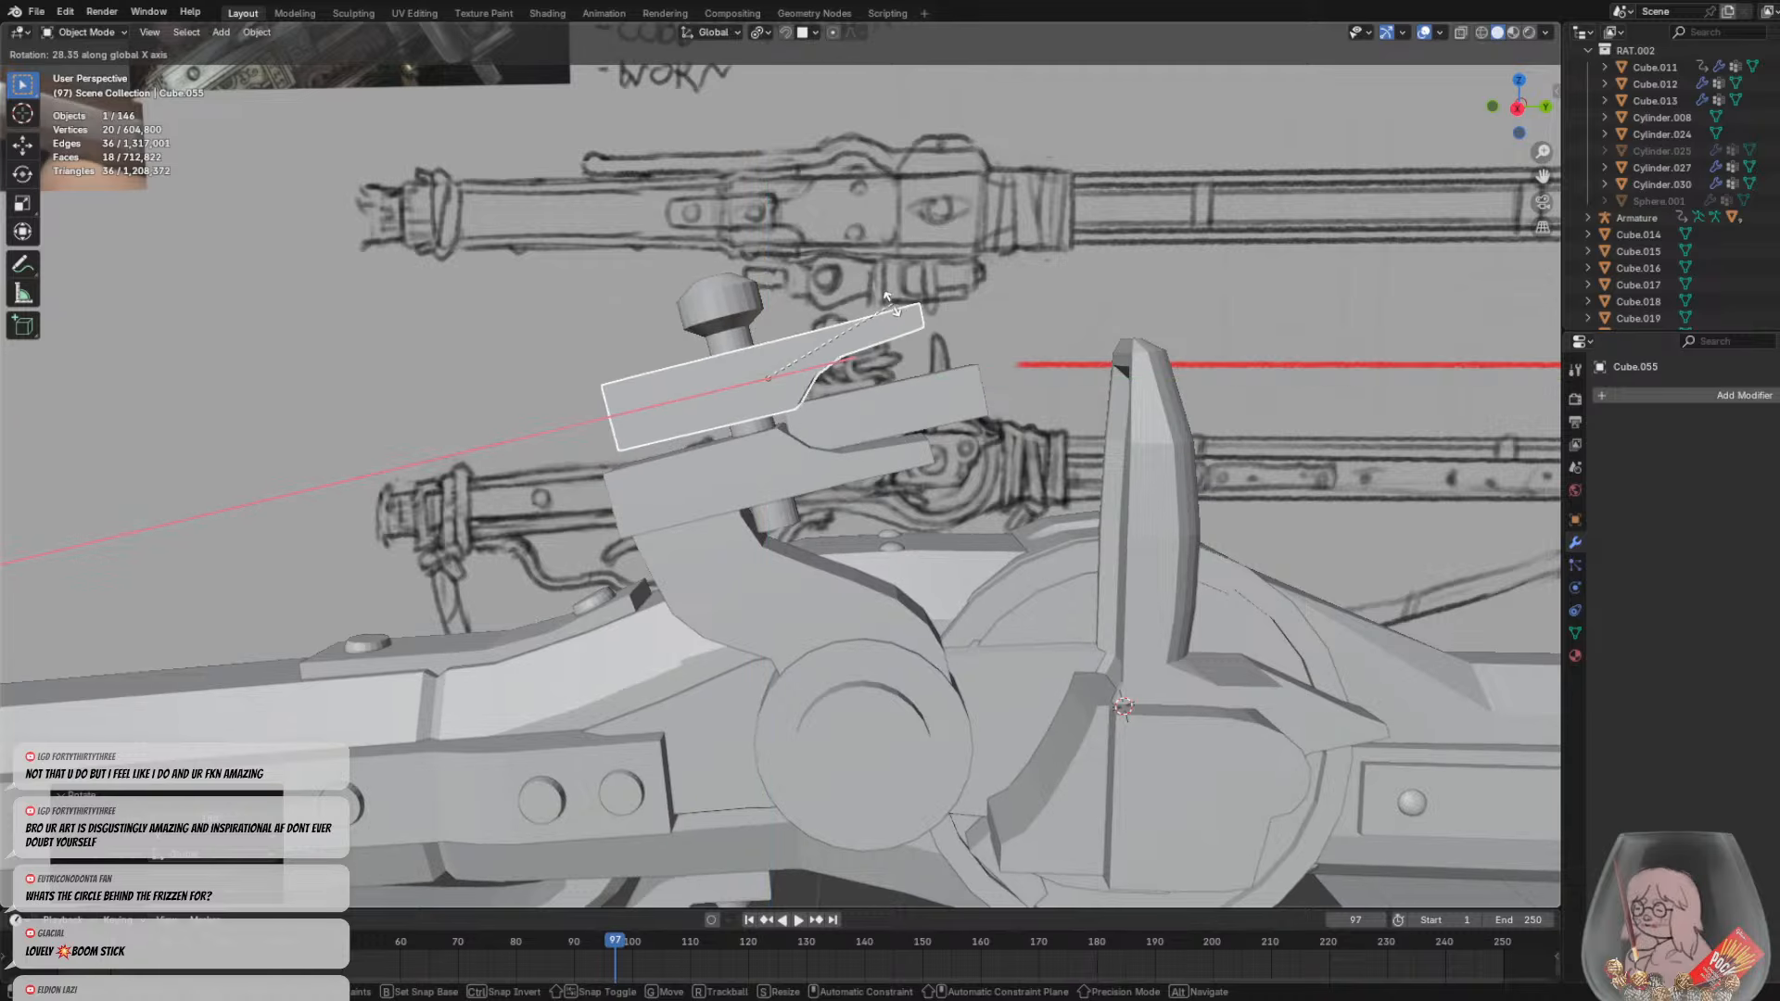
pyautogui.click(868, 315)
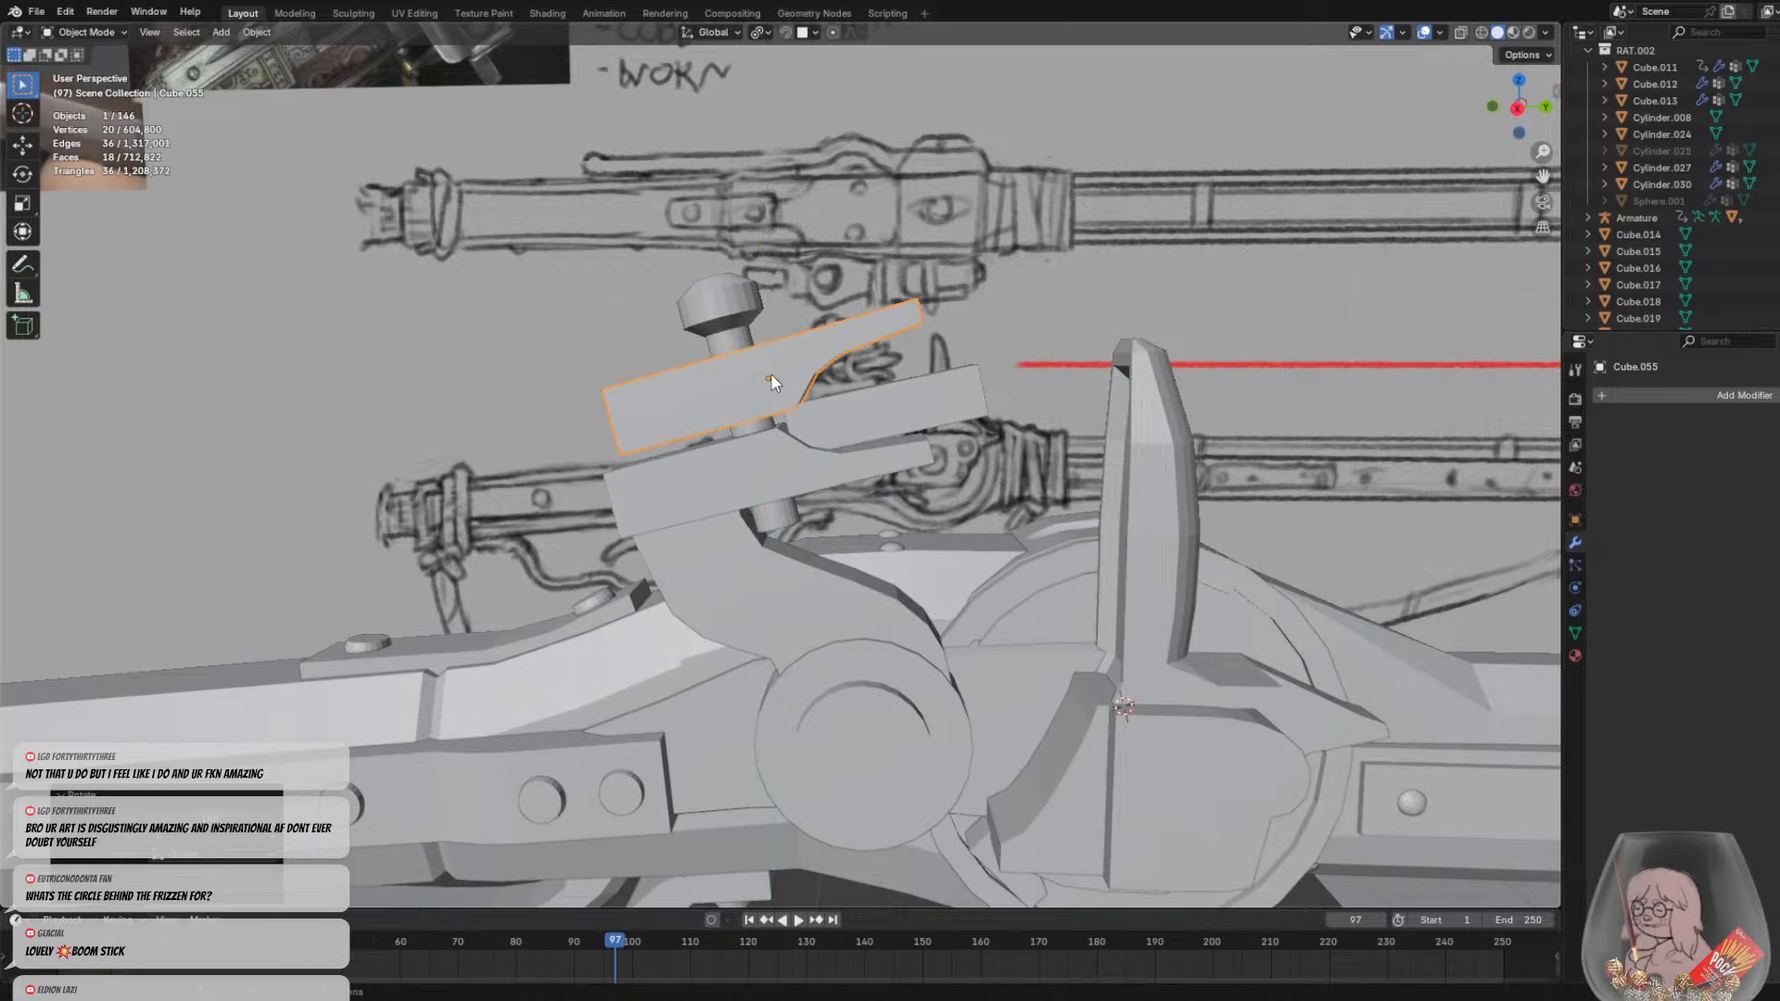
# Move the flipped upper jaw about 0.033 m rearward along global Y
pyautogui.press('g')
pyautogui.moveTo(764, 378); pyautogui.dragTo(750, 376, button='middle')
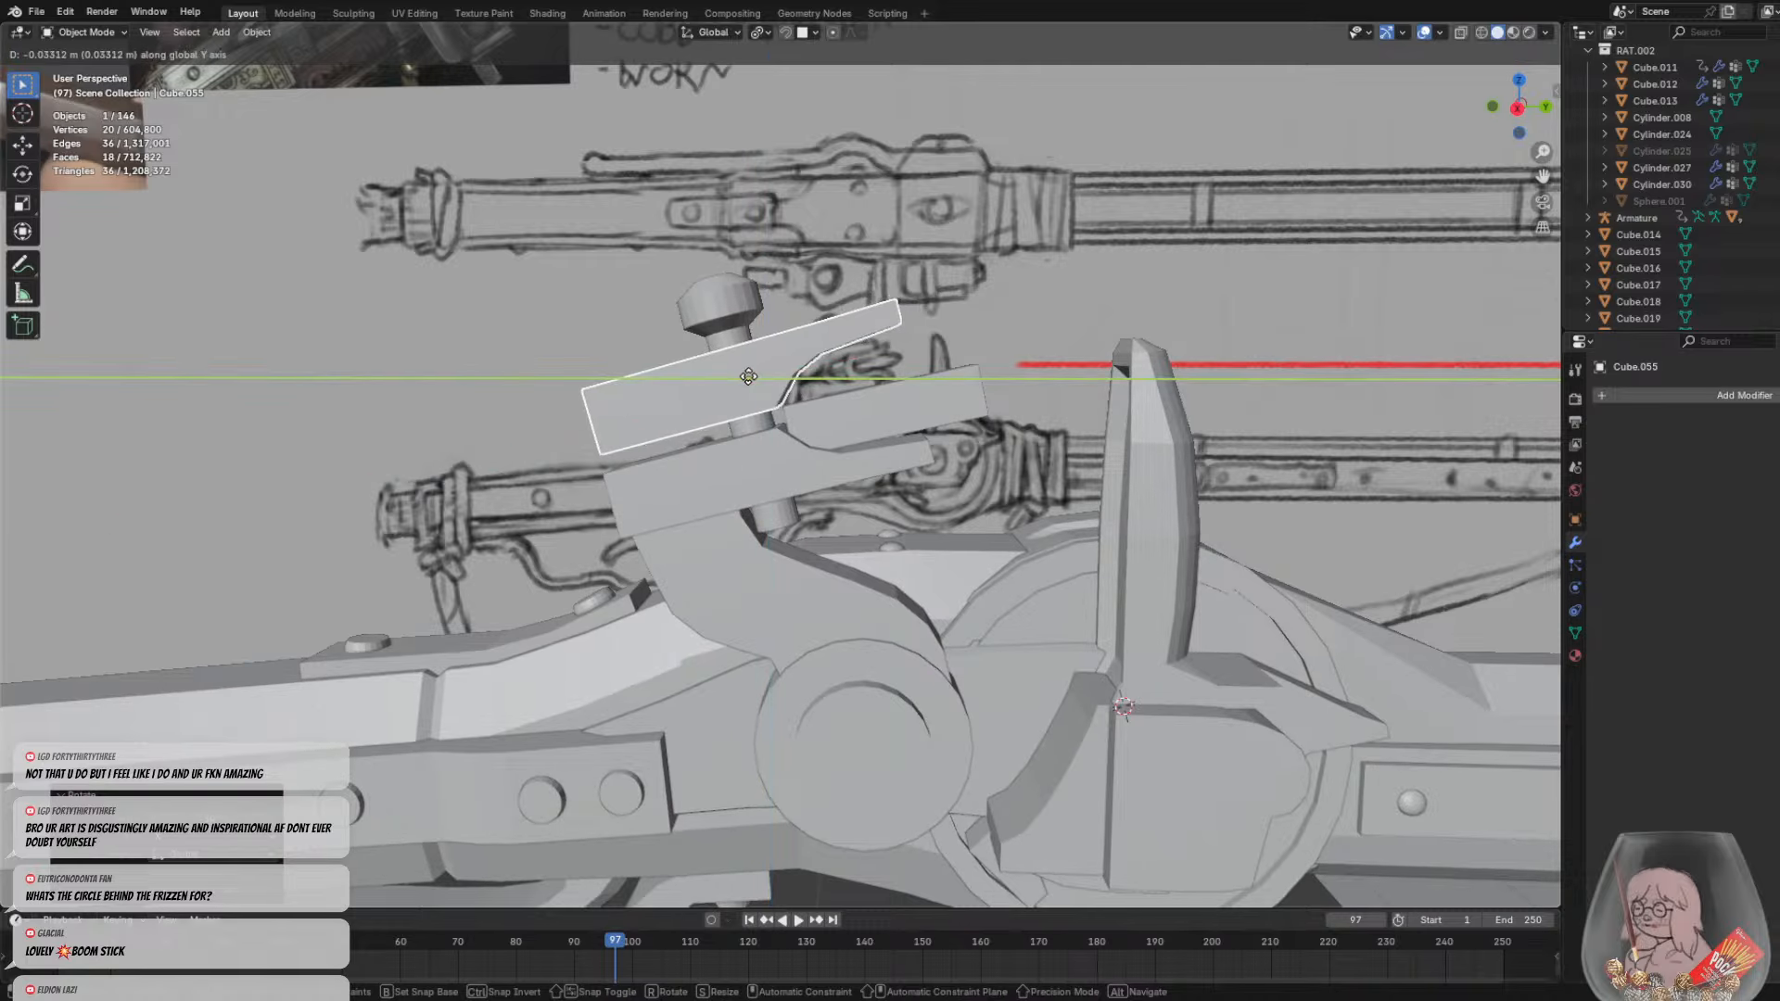
pyautogui.click(748, 377)
# Compare the flint clamp's shape with the concept sketches and the flintlock reference photos
pyautogui.scroll(-6, 742, 304)
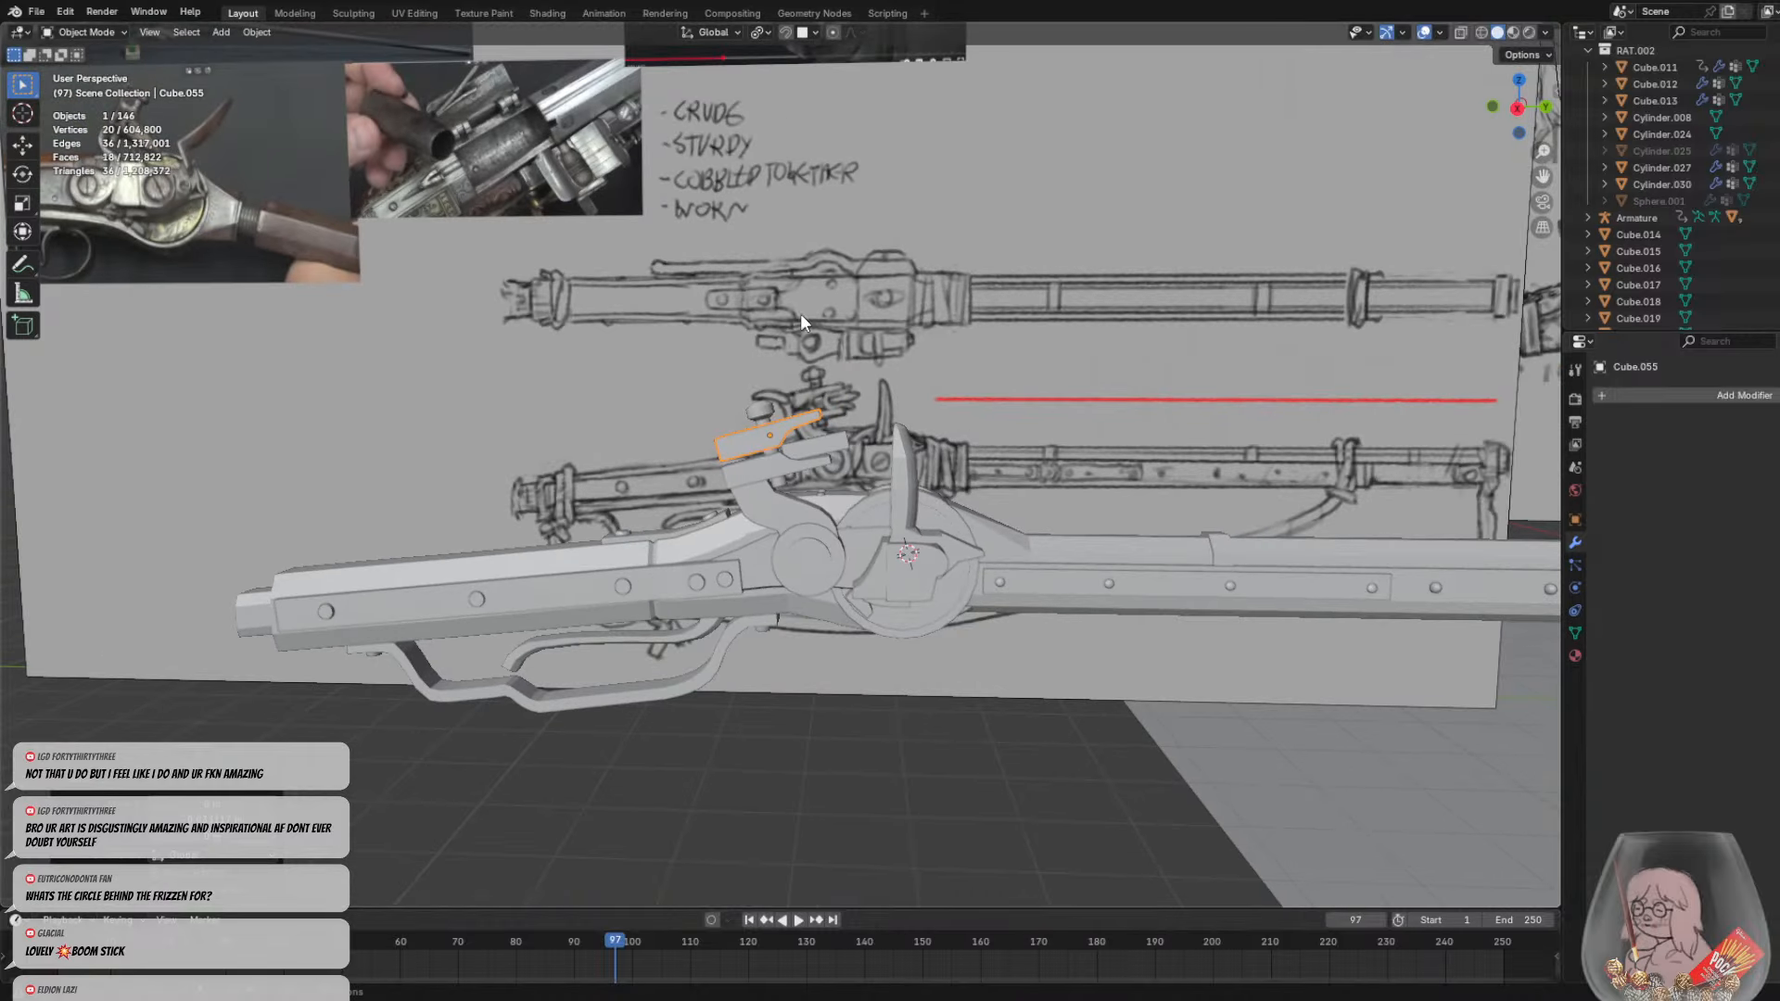
pyautogui.scroll(-3, 762, 440)
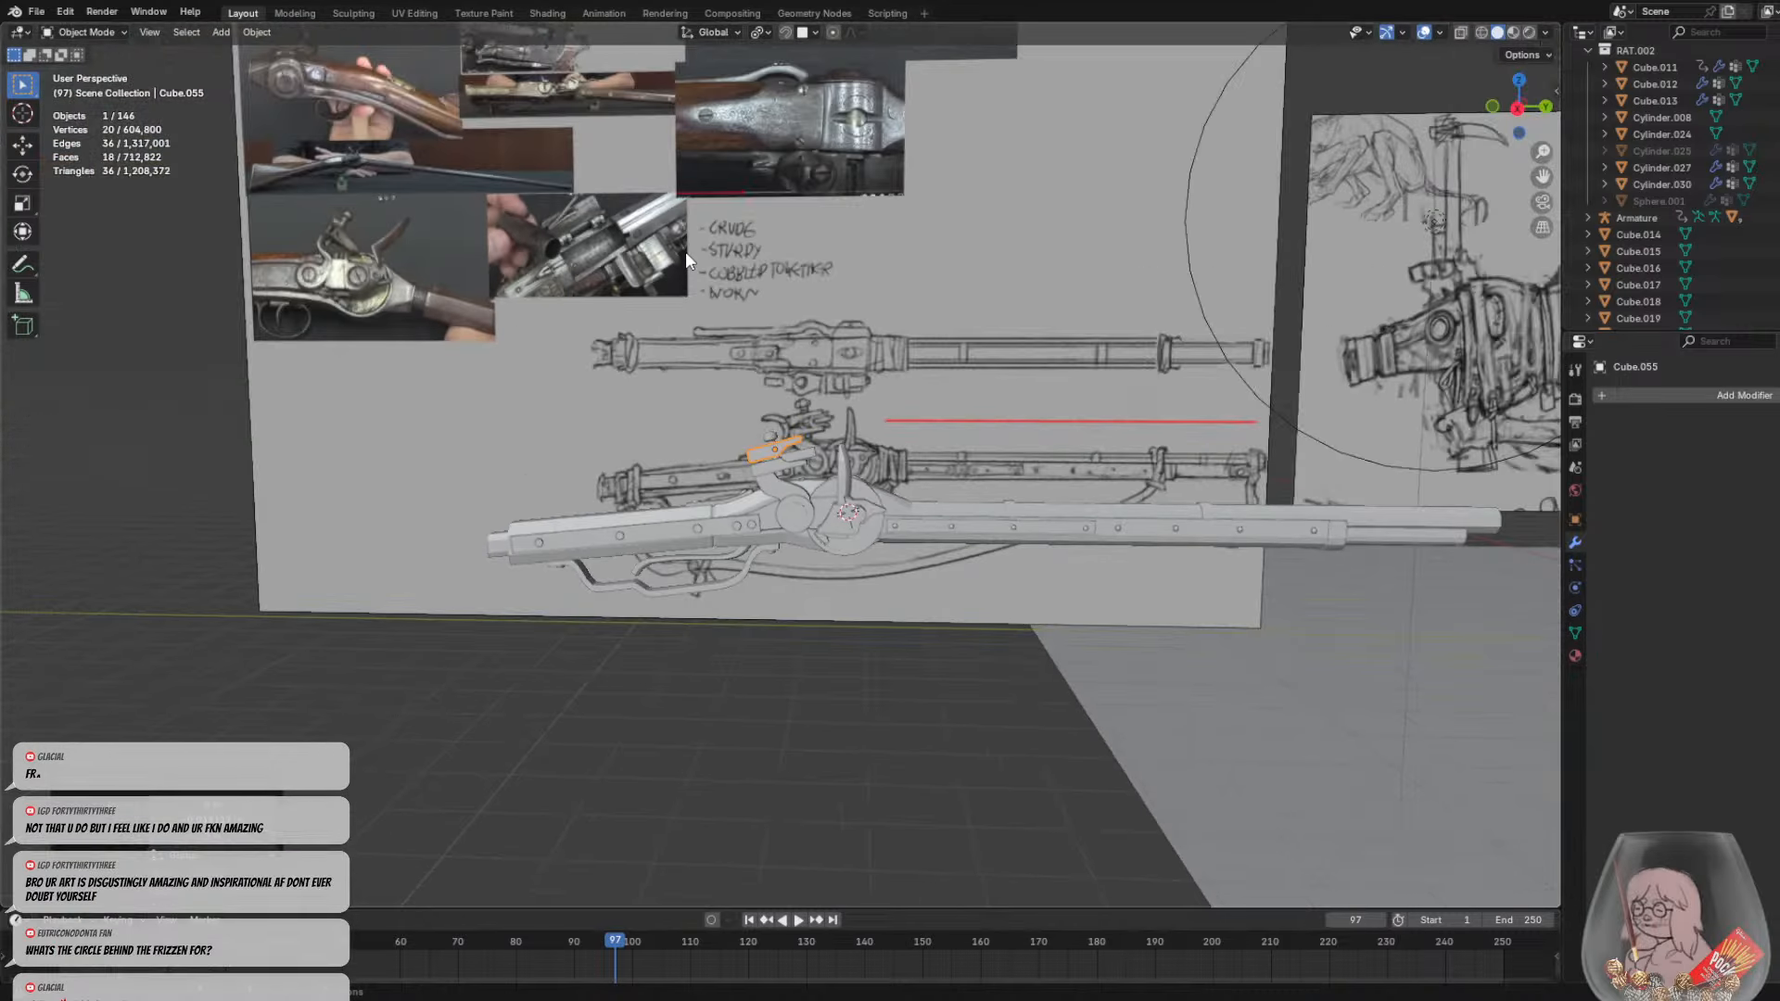
pyautogui.scroll(2, 734, 404)
pyautogui.scroll(3, 821, 617)
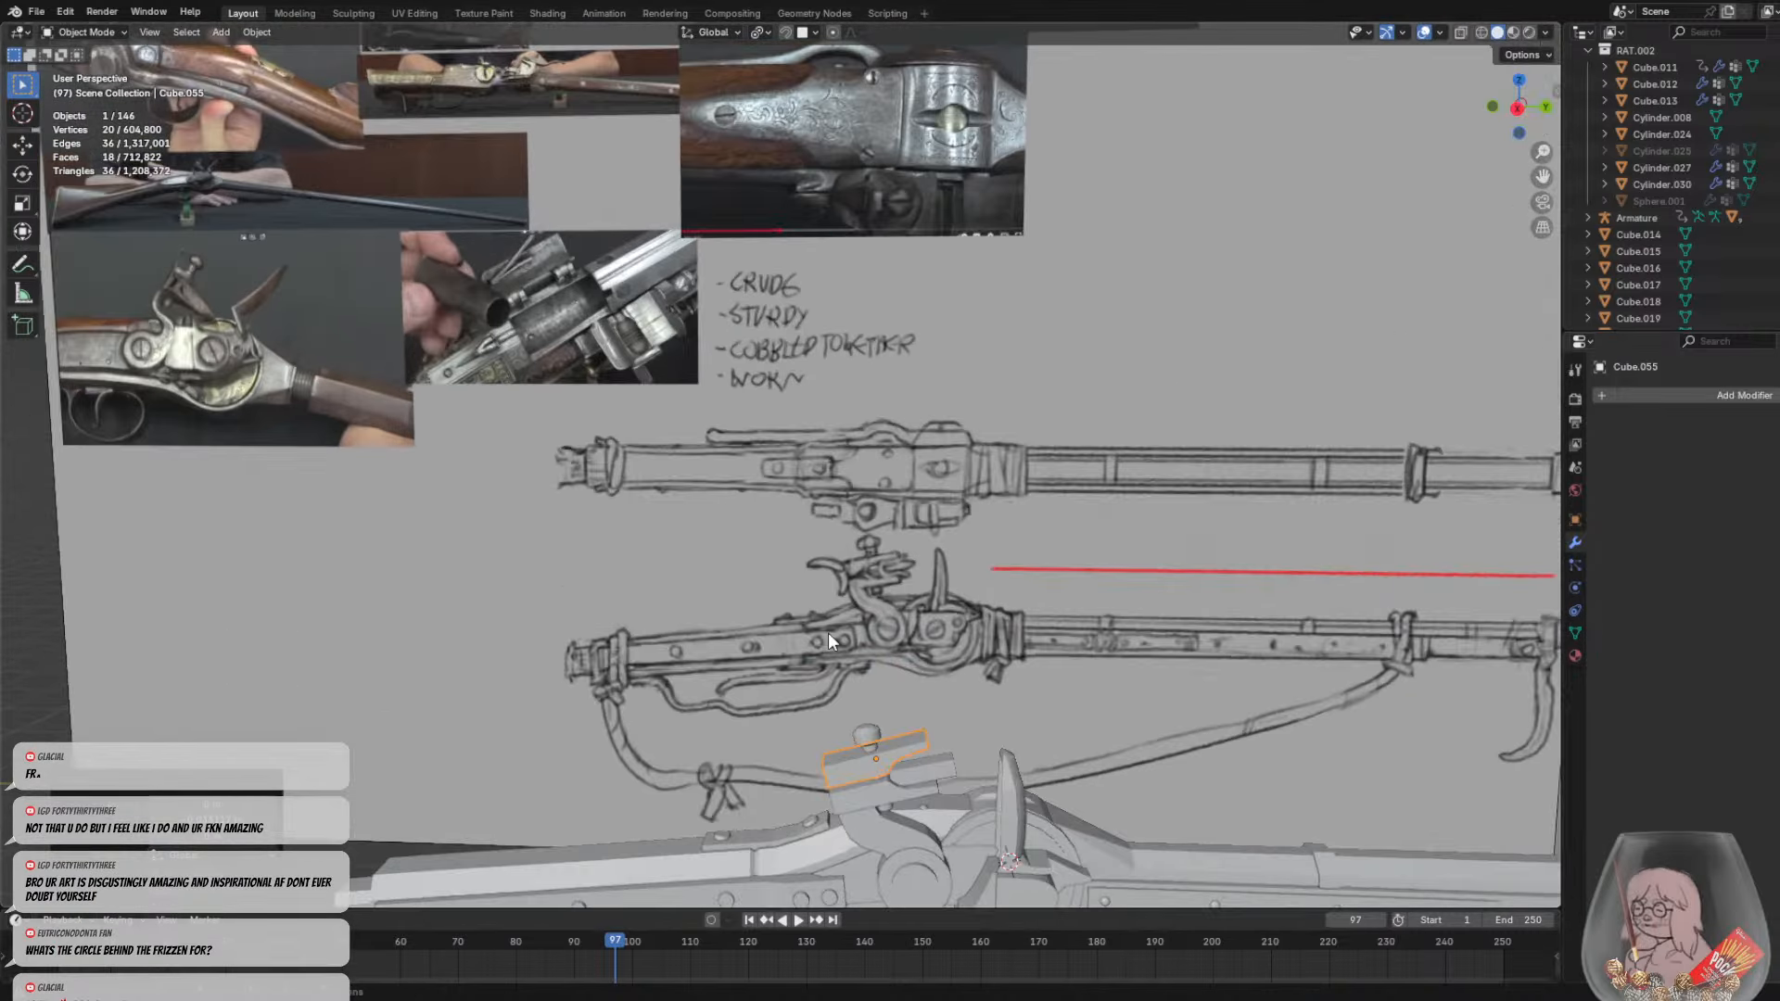
pyautogui.scroll(3, 827, 636)
pyautogui.scroll(2, 691, 389)
pyautogui.scroll(-4, 647, 327)
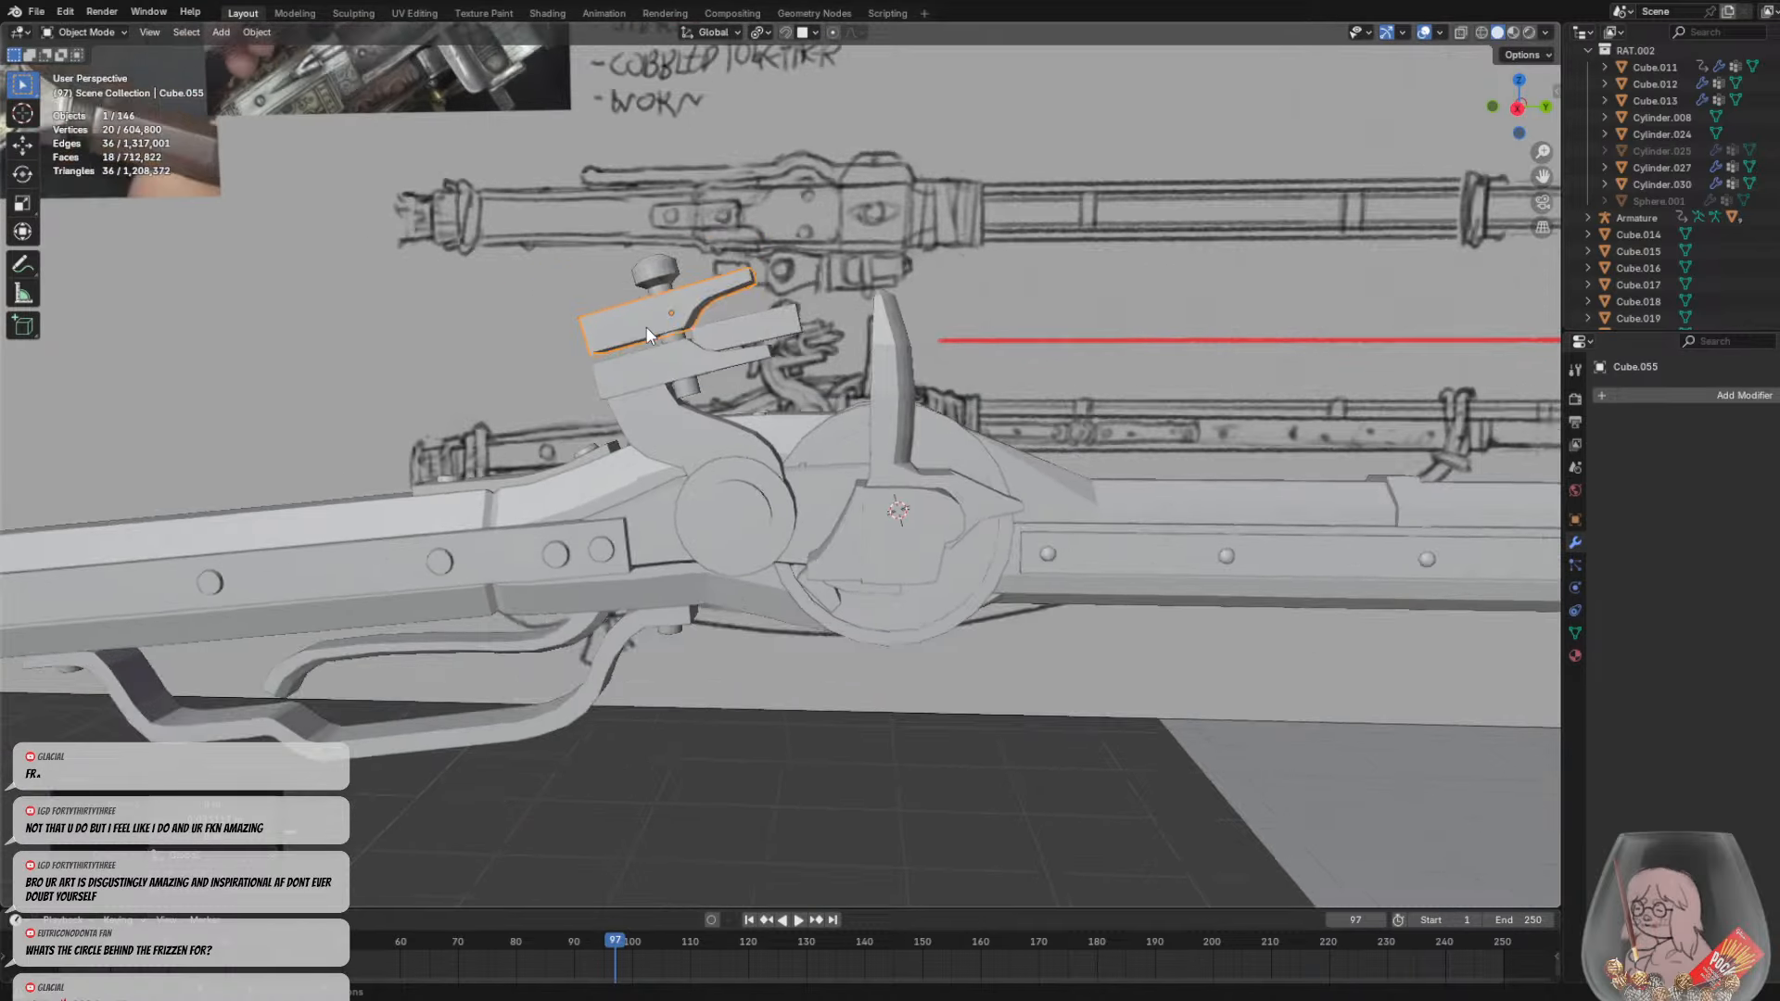
pyautogui.scroll(4, 683, 319)
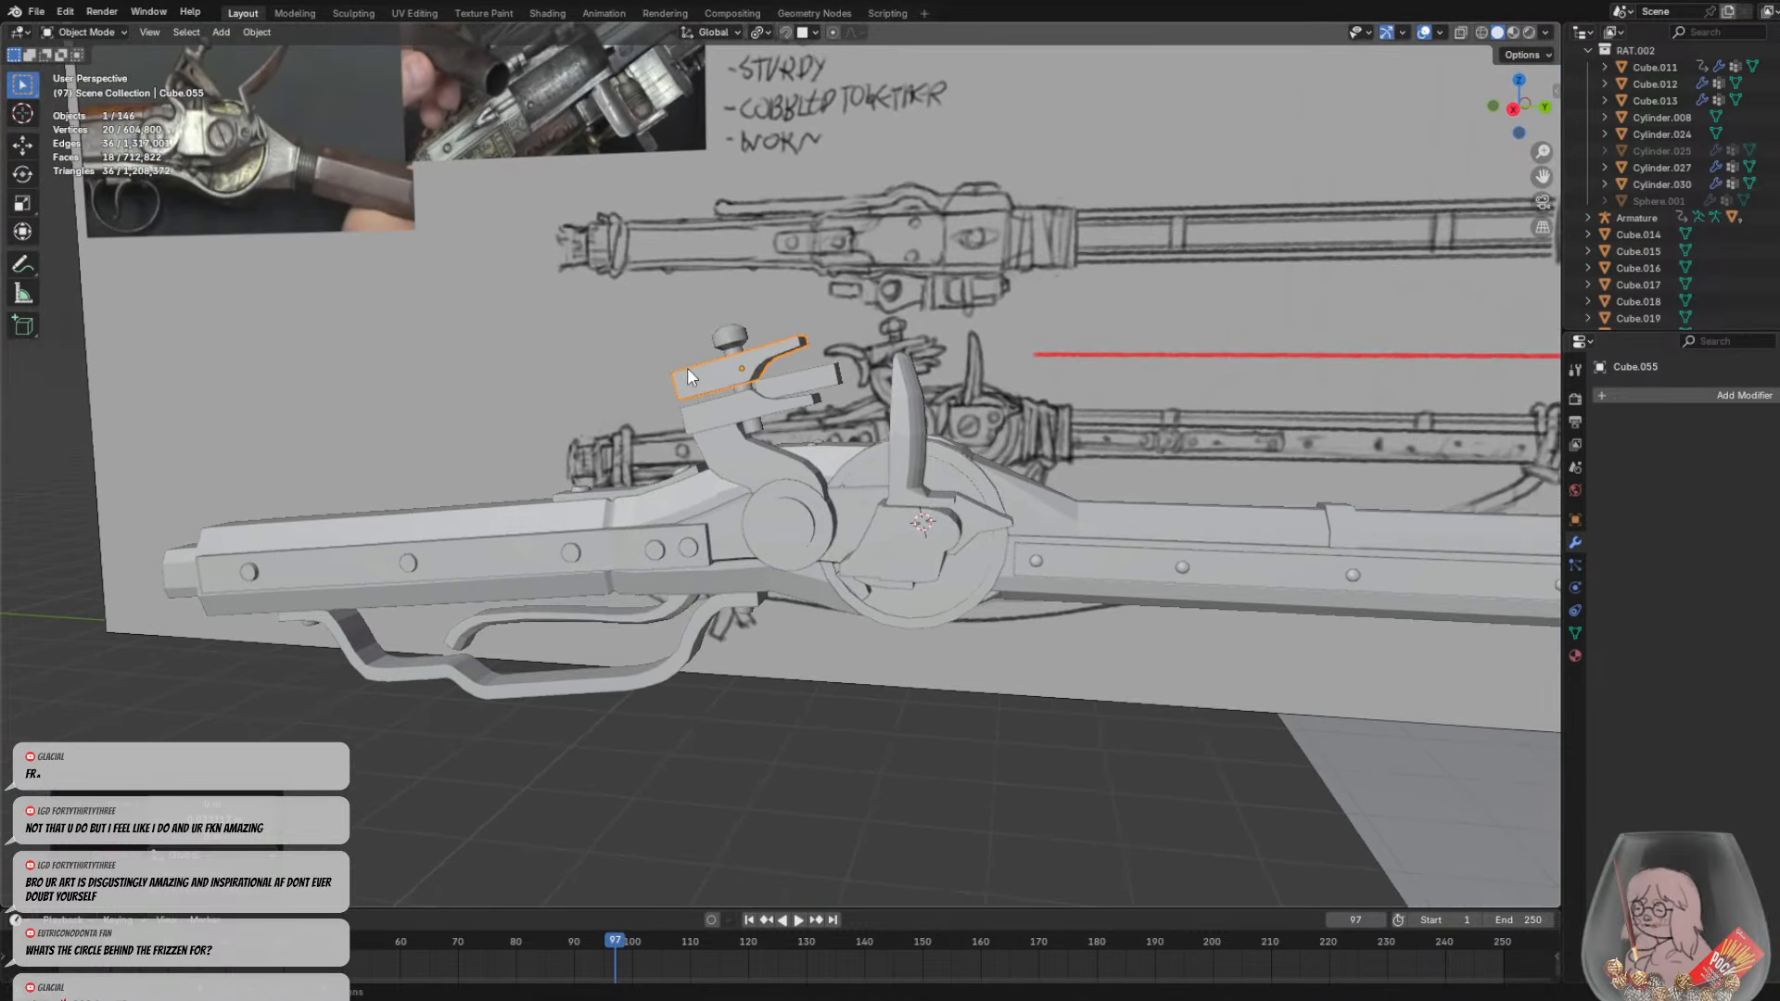
pyautogui.scroll(-2, 725, 332)
pyautogui.scroll(3, 725, 332)
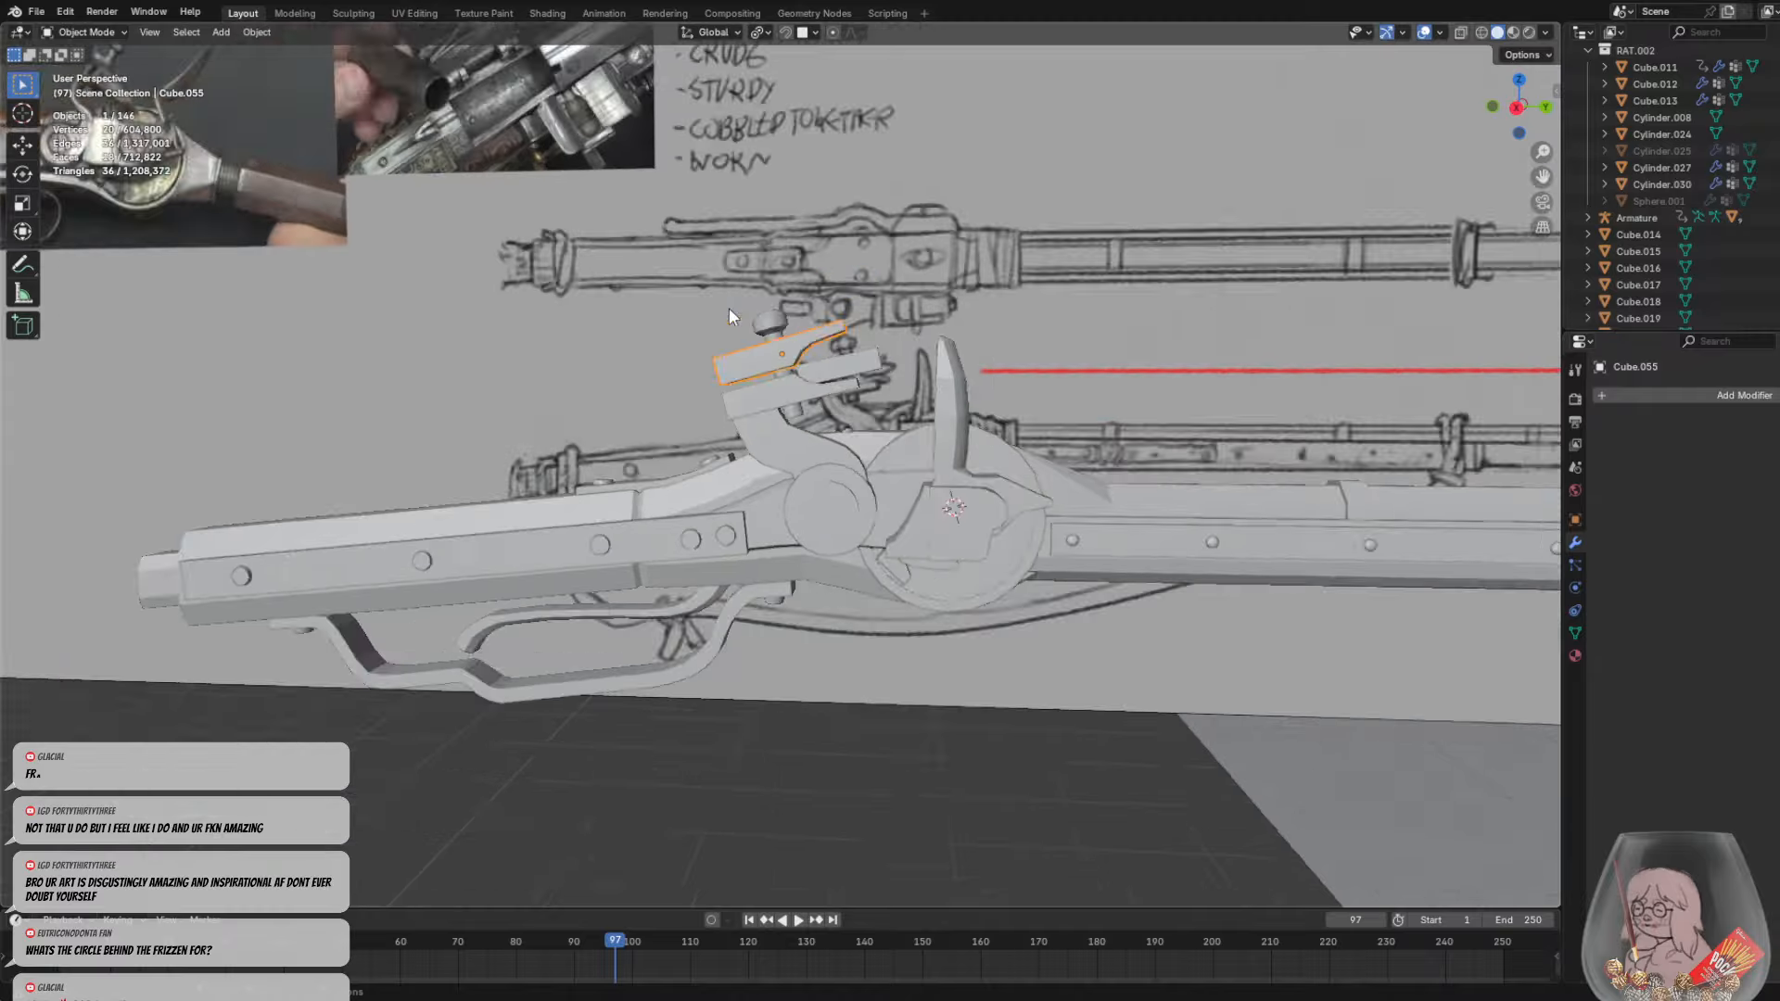
pyautogui.scroll(-6, 729, 308)
pyautogui.keyDown('shift'); pyautogui.moveTo(709, 170); pyautogui.dragTo(721, 209, button='middle'); pyautogui.keyUp('shift')
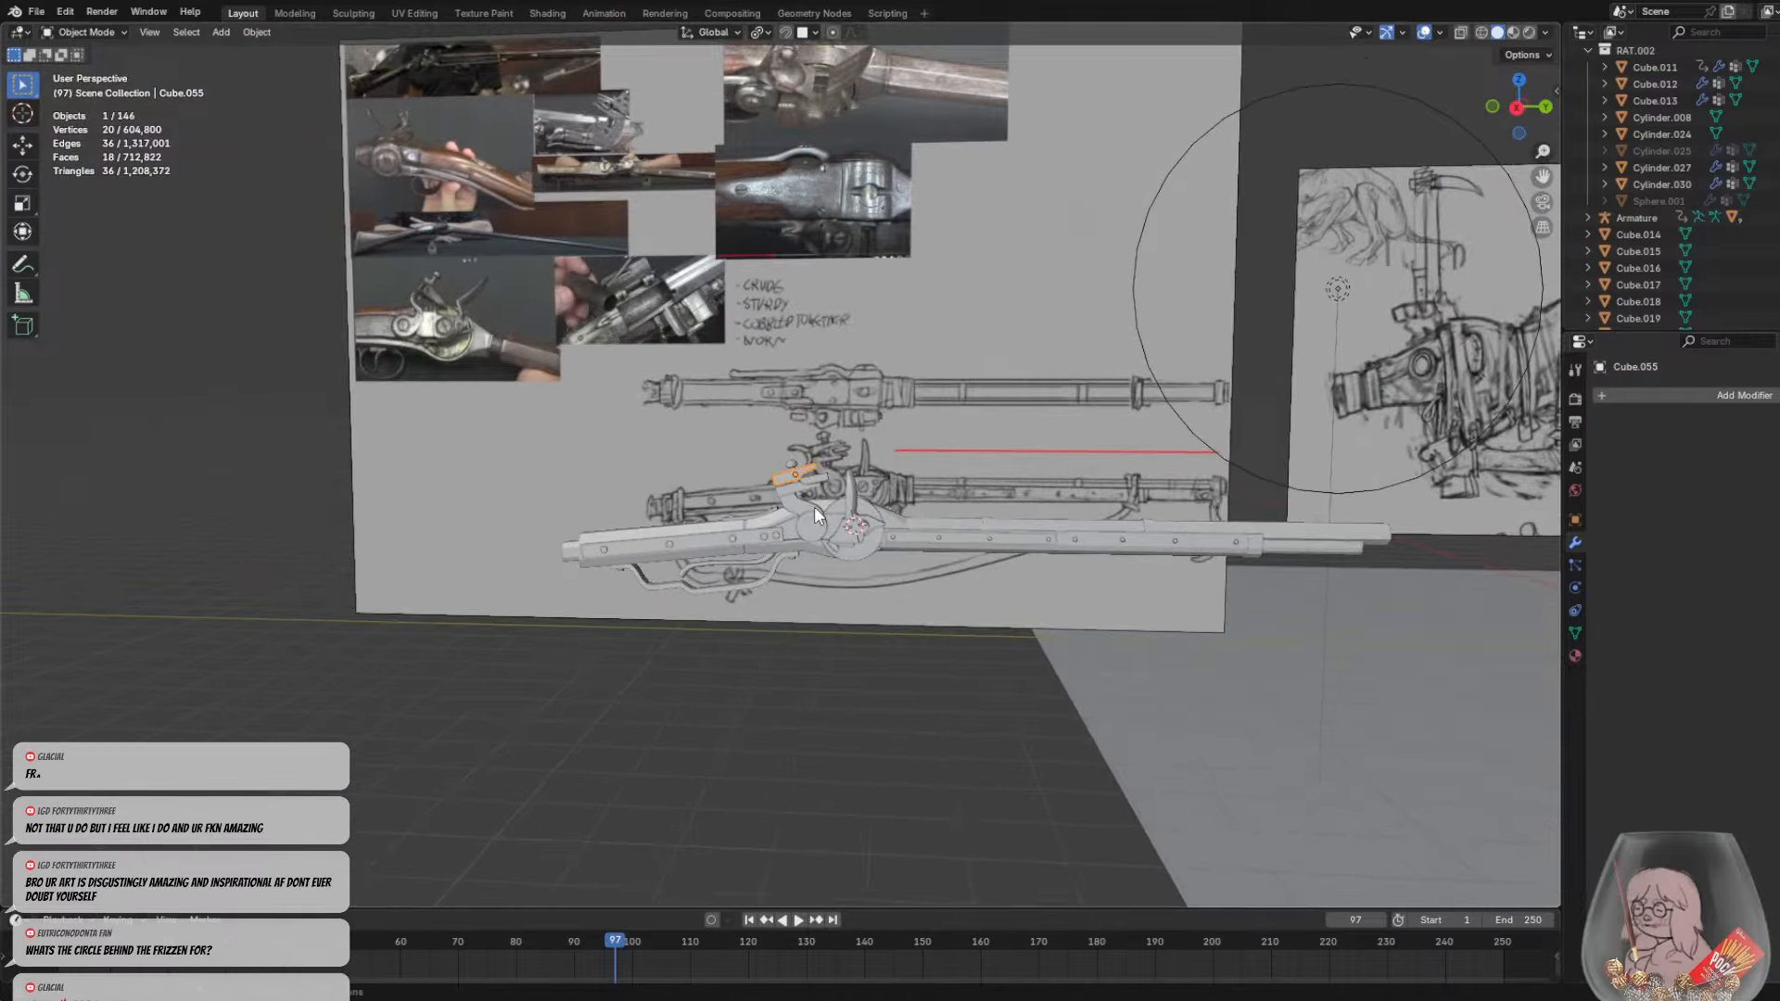
# Lower the upper jaw about 0.017 m along global Z toward the lower jaw
pyautogui.scroll(10, 814, 506)
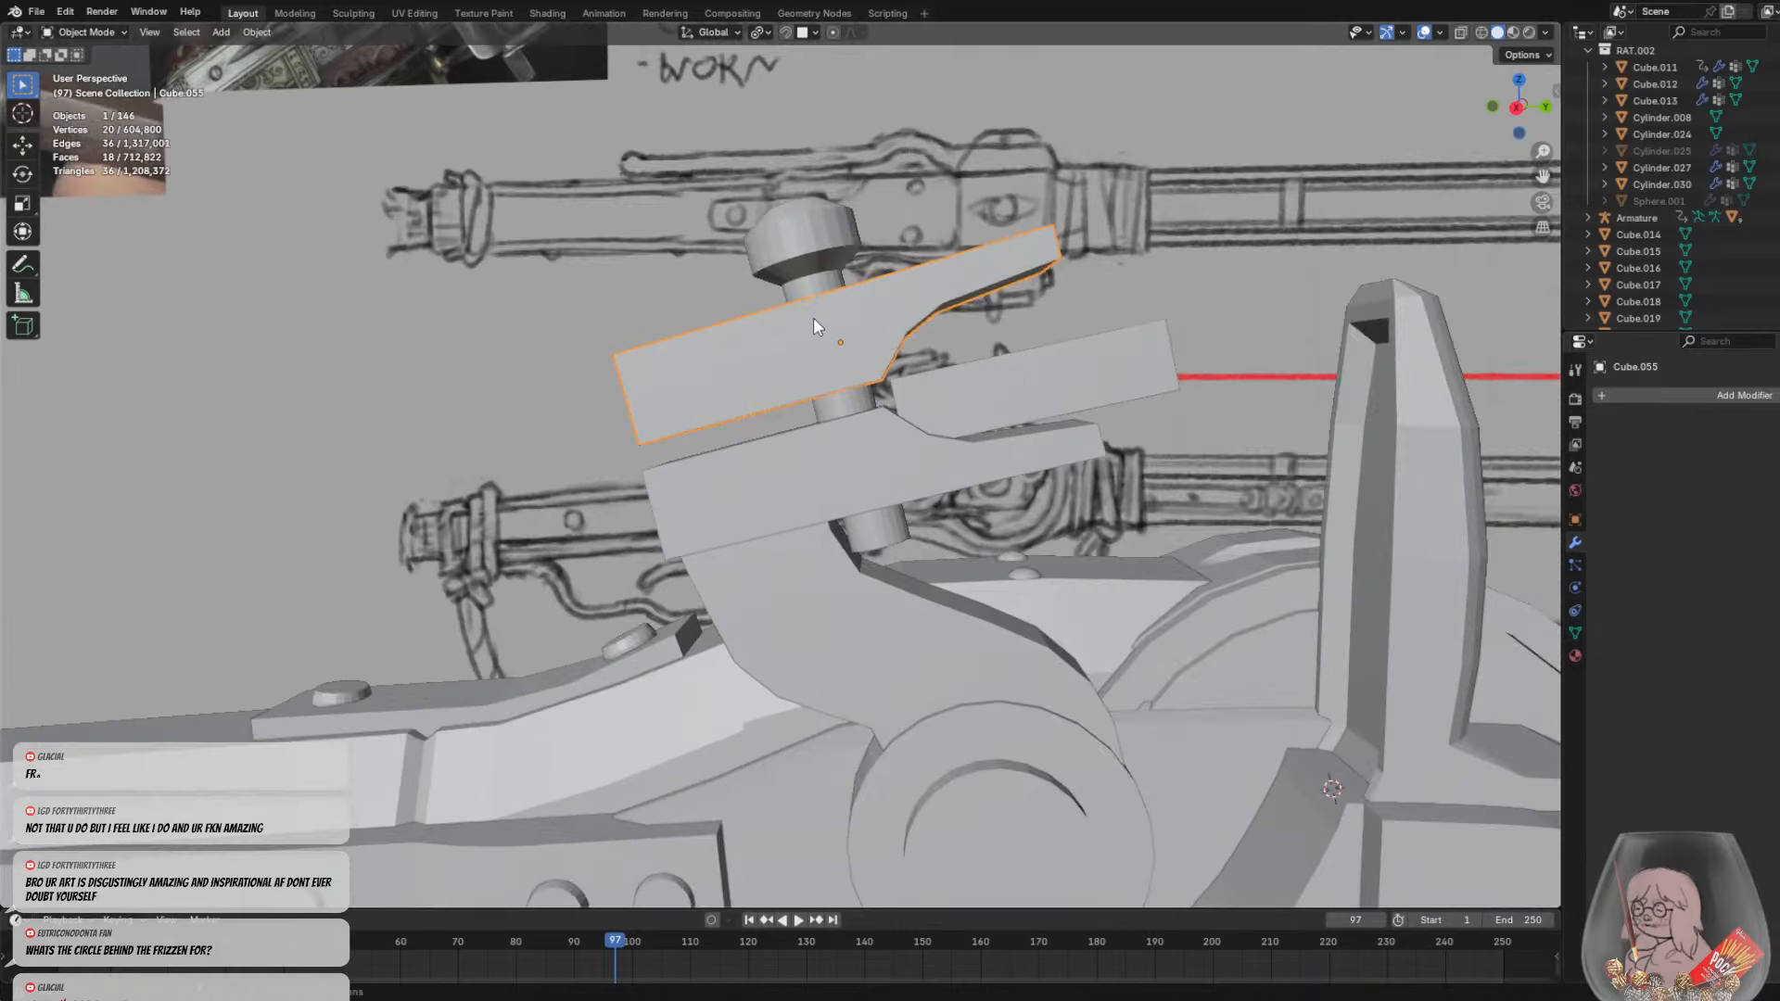
pyautogui.press('g')
pyautogui.press('z')
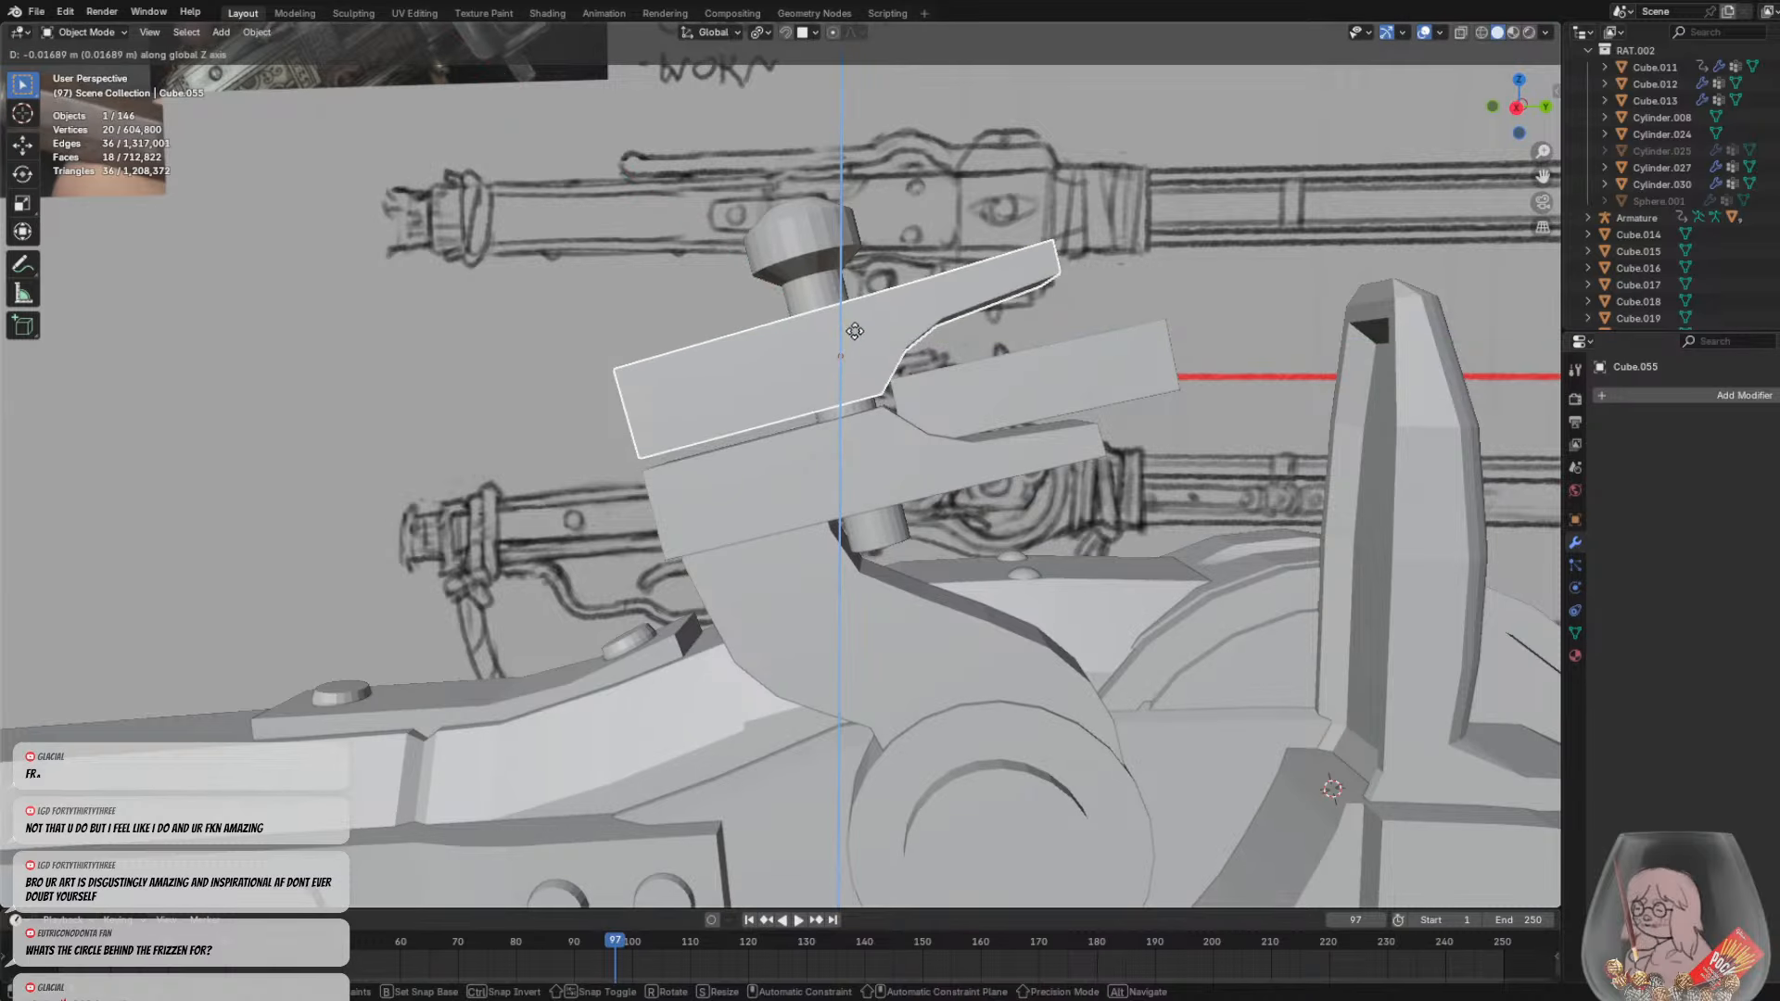
pyautogui.click(855, 332)
# Tilt the flint block slightly steeper and raise it into the gap between the two jaws' thin fronts
pyautogui.click(996, 390)
pyautogui.moveTo(999, 364); pyautogui.dragTo(974, 356, button='middle')
pyautogui.press('r')
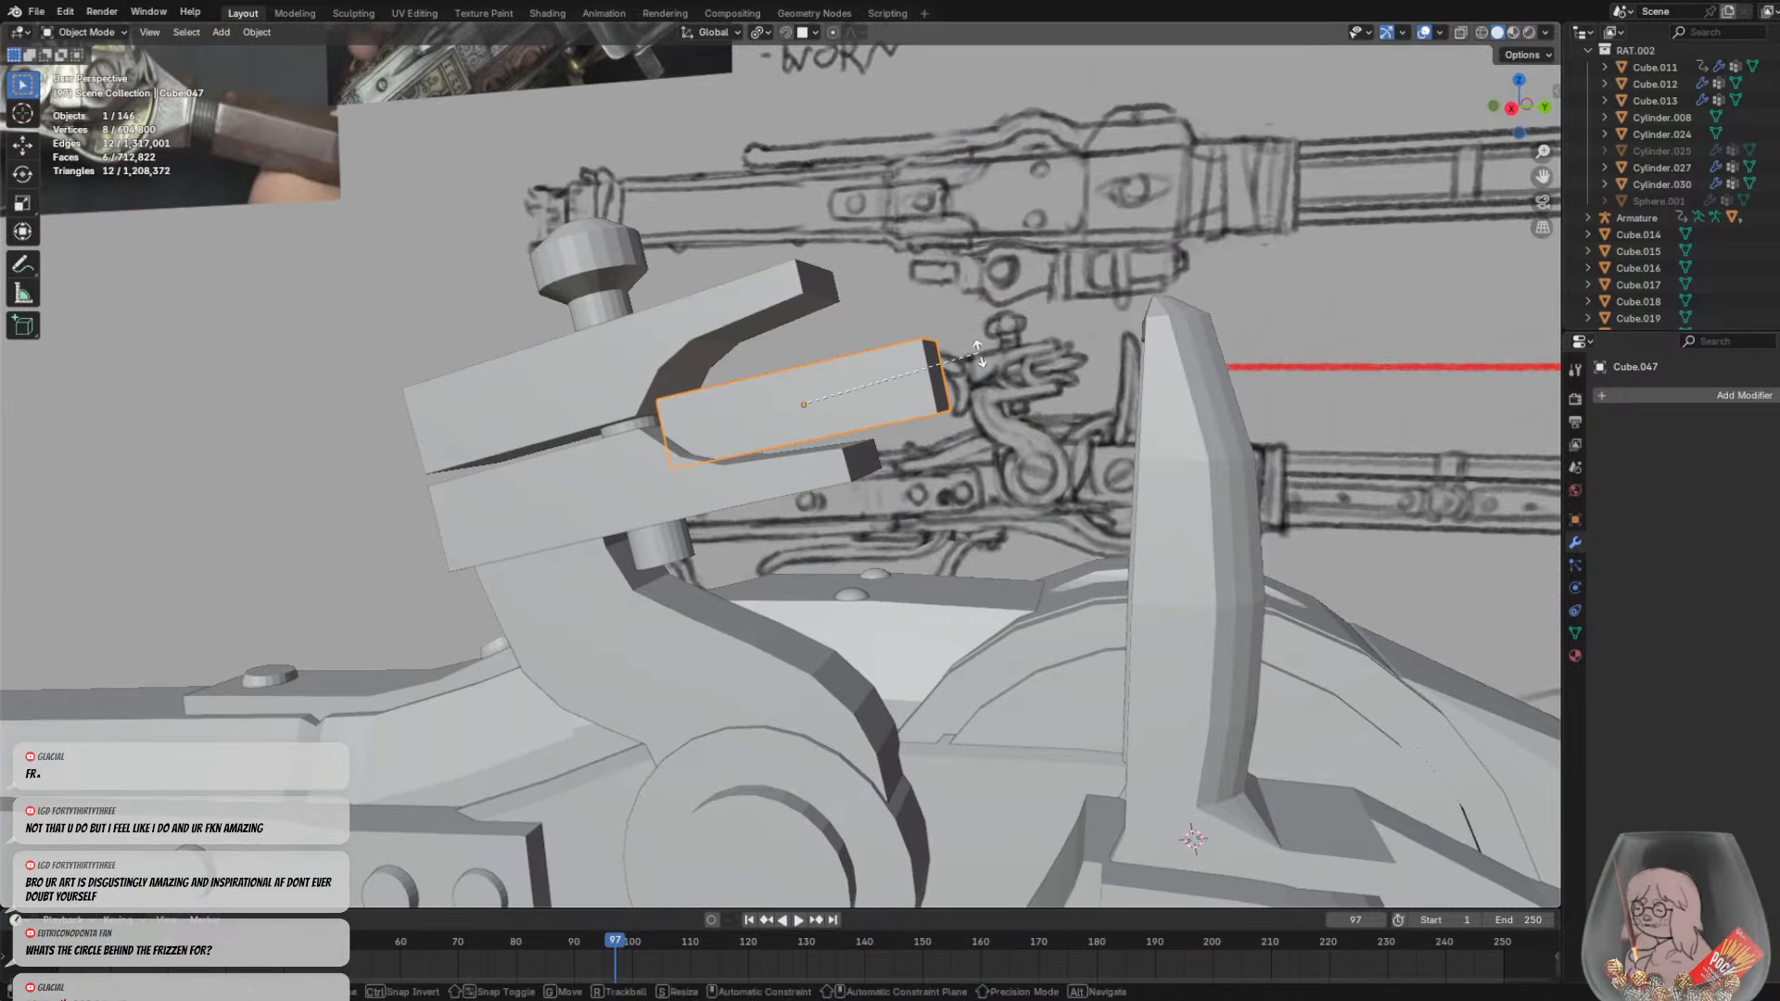
pyautogui.click(972, 343)
pyautogui.press('g')
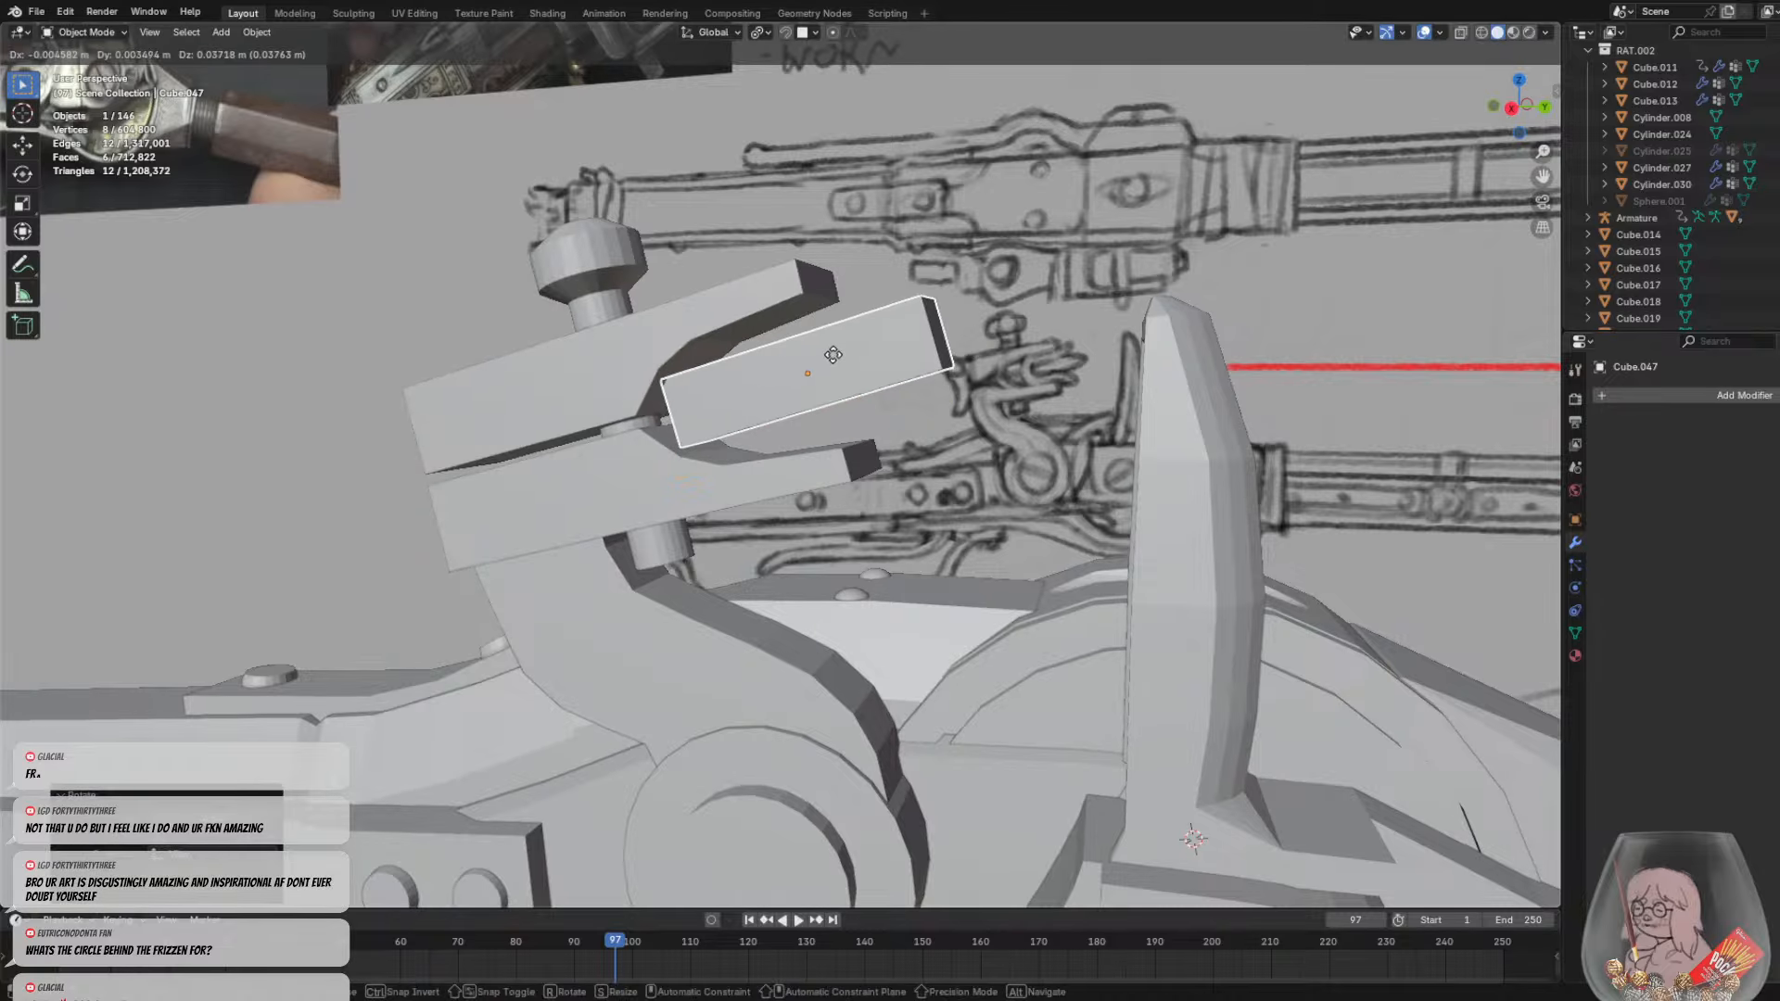
pyautogui.click(997, 299)
pyautogui.moveTo(901, 371)
pyautogui.mouseDown(button='middle')
pyautogui.moveTo(853, 392)
pyautogui.moveTo(454, 424)
pyautogui.moveTo(560, 397)
pyautogui.moveTo(711, 392)
pyautogui.moveTo(752, 304)
pyautogui.moveTo(819, 320)
pyautogui.mouseUp(button='middle')
pyautogui.click(855, 397)
pyautogui.scroll(2, 881, 393)
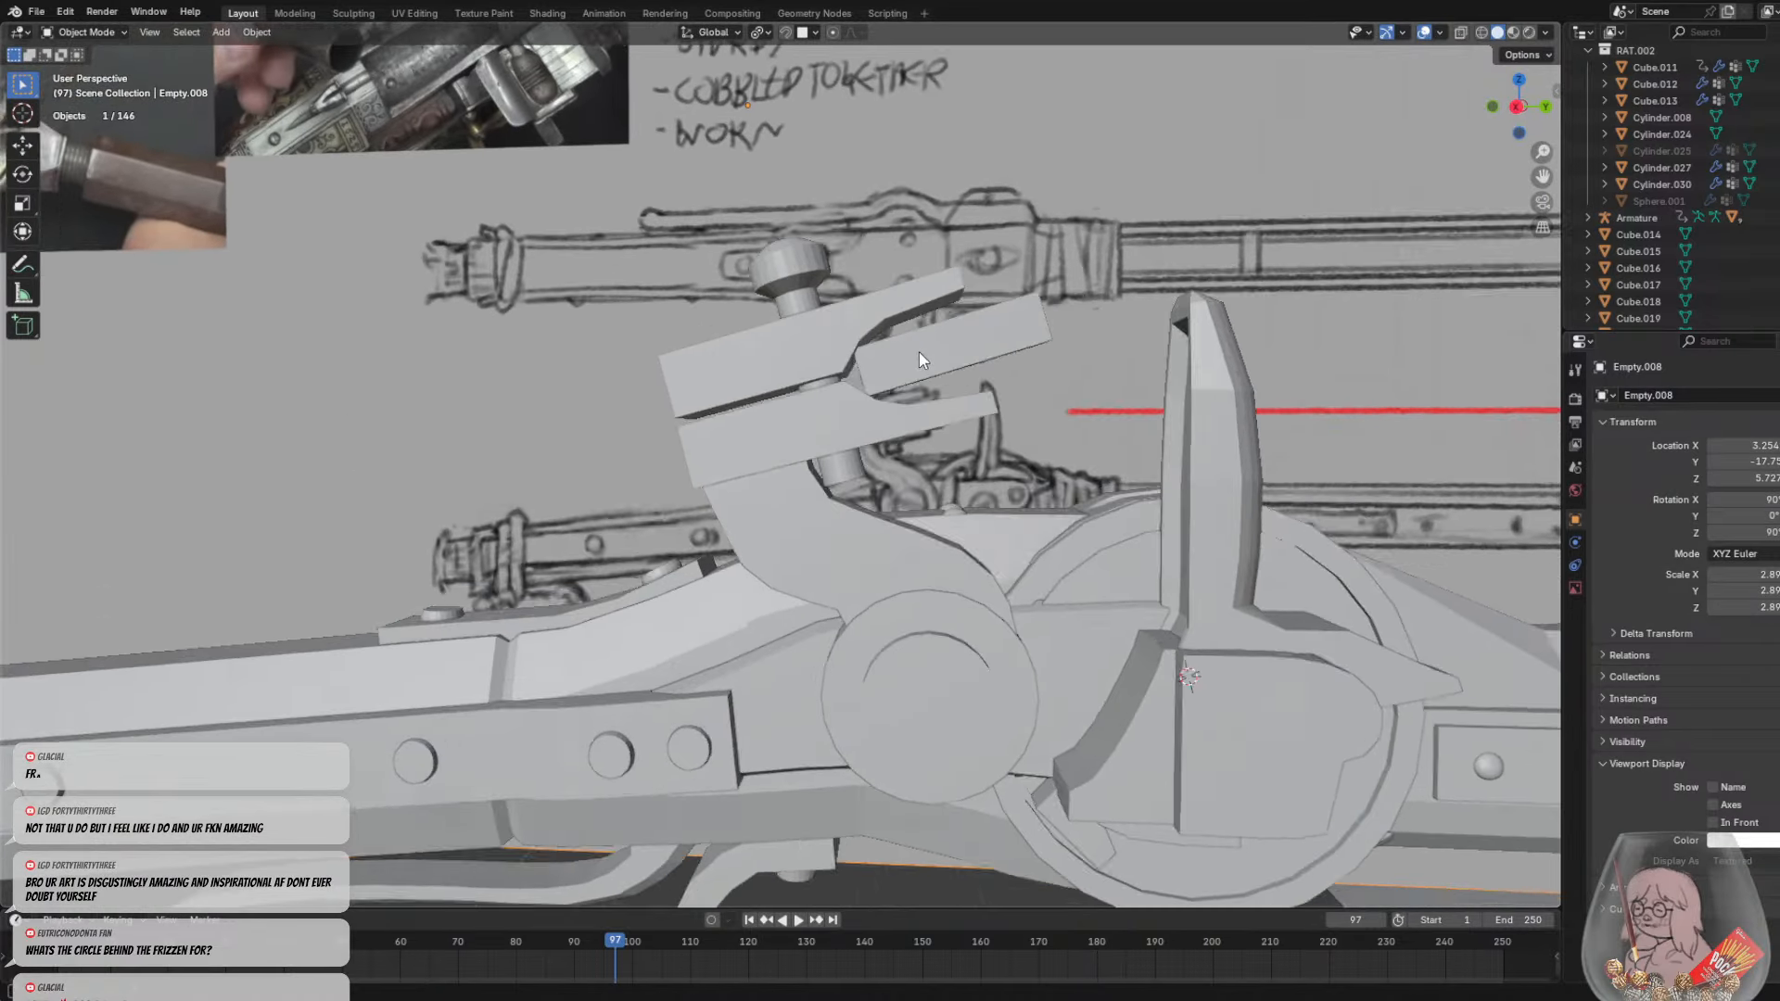
# Shift the flint block about 0.017 m forward along global Y between the jaws and check the clamp against the sketch
pyautogui.moveTo(920, 354); pyautogui.dragTo(879, 434, button='middle')
pyautogui.click(870, 388)
pyautogui.press('g')
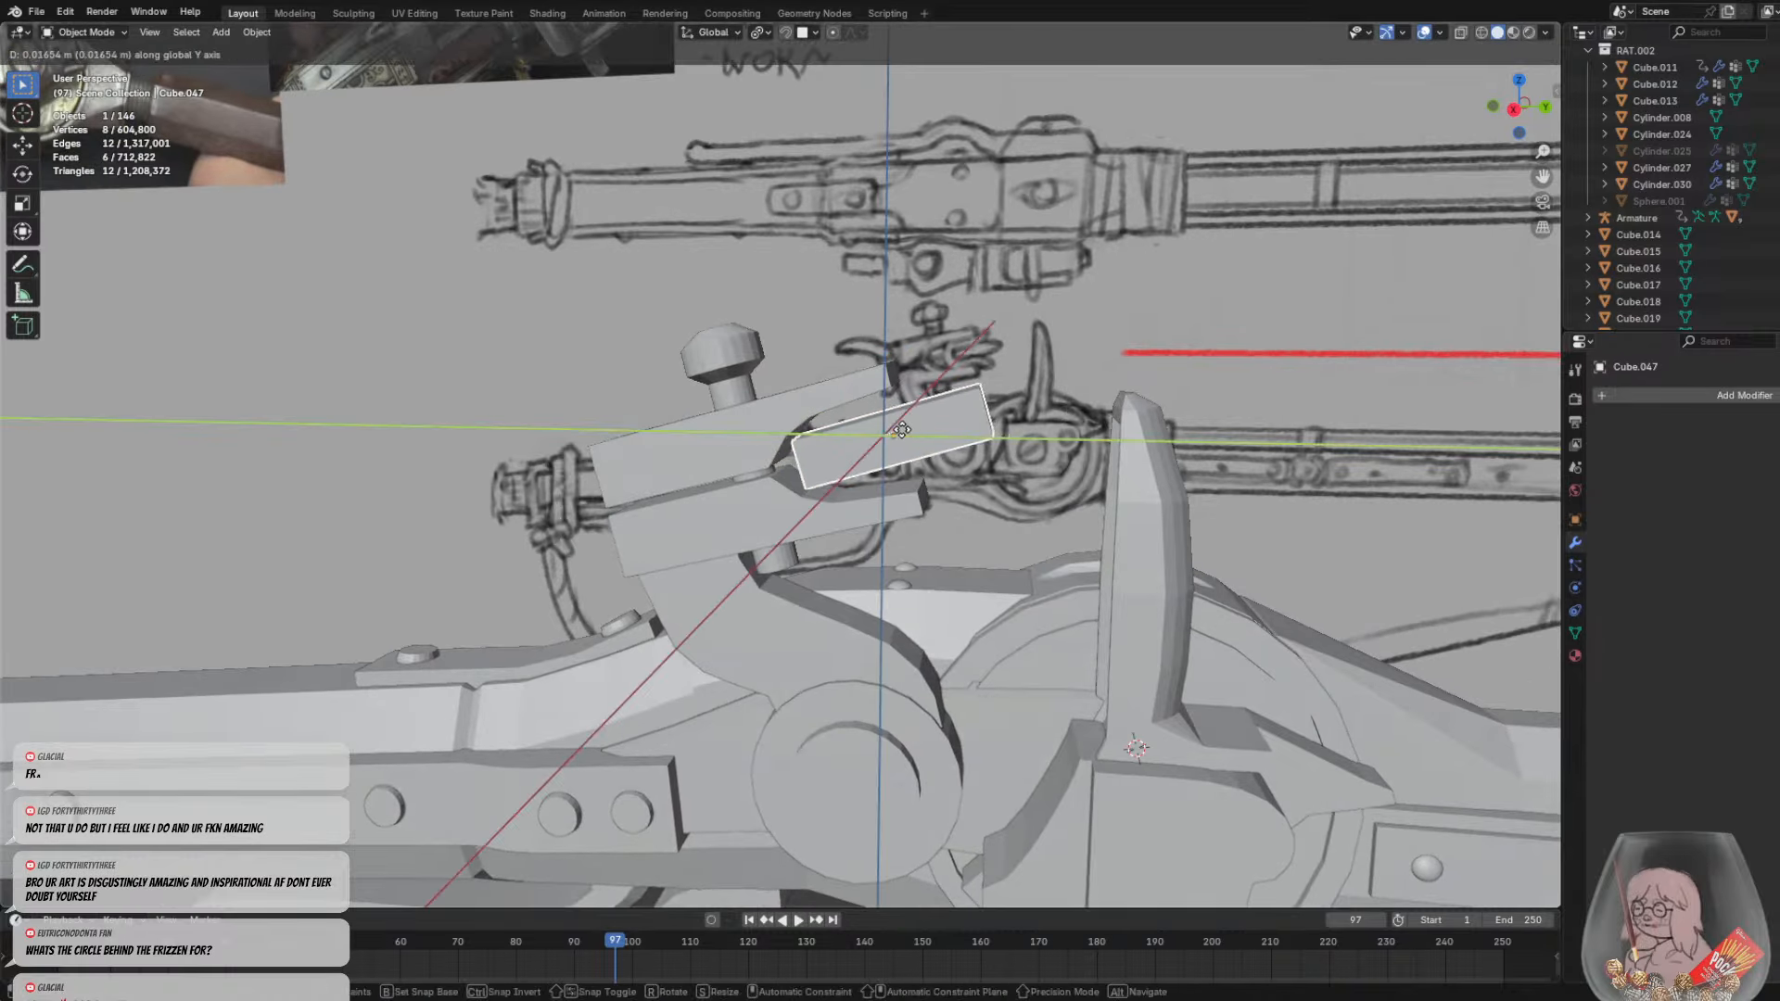
pyautogui.click(914, 436)
pyautogui.moveTo(911, 426); pyautogui.dragTo(697, 443, button='middle')
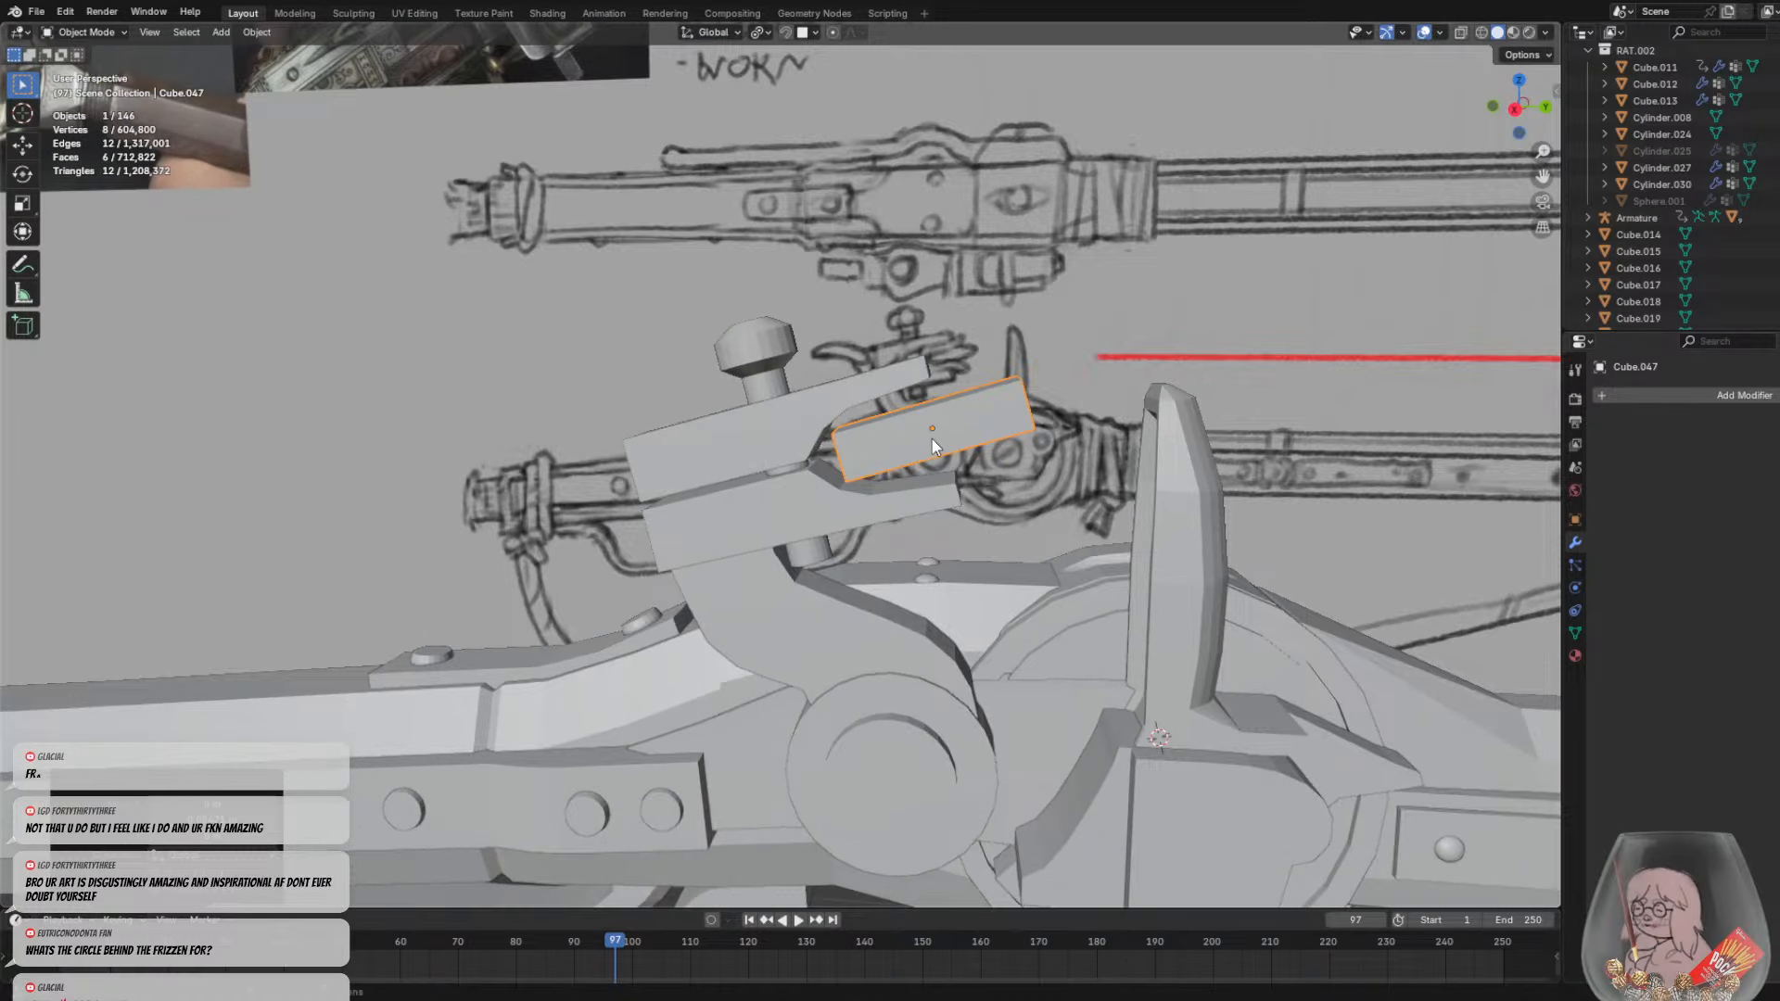
pyautogui.click(1009, 477)
pyautogui.moveTo(1009, 477); pyautogui.dragTo(957, 432, button='middle')
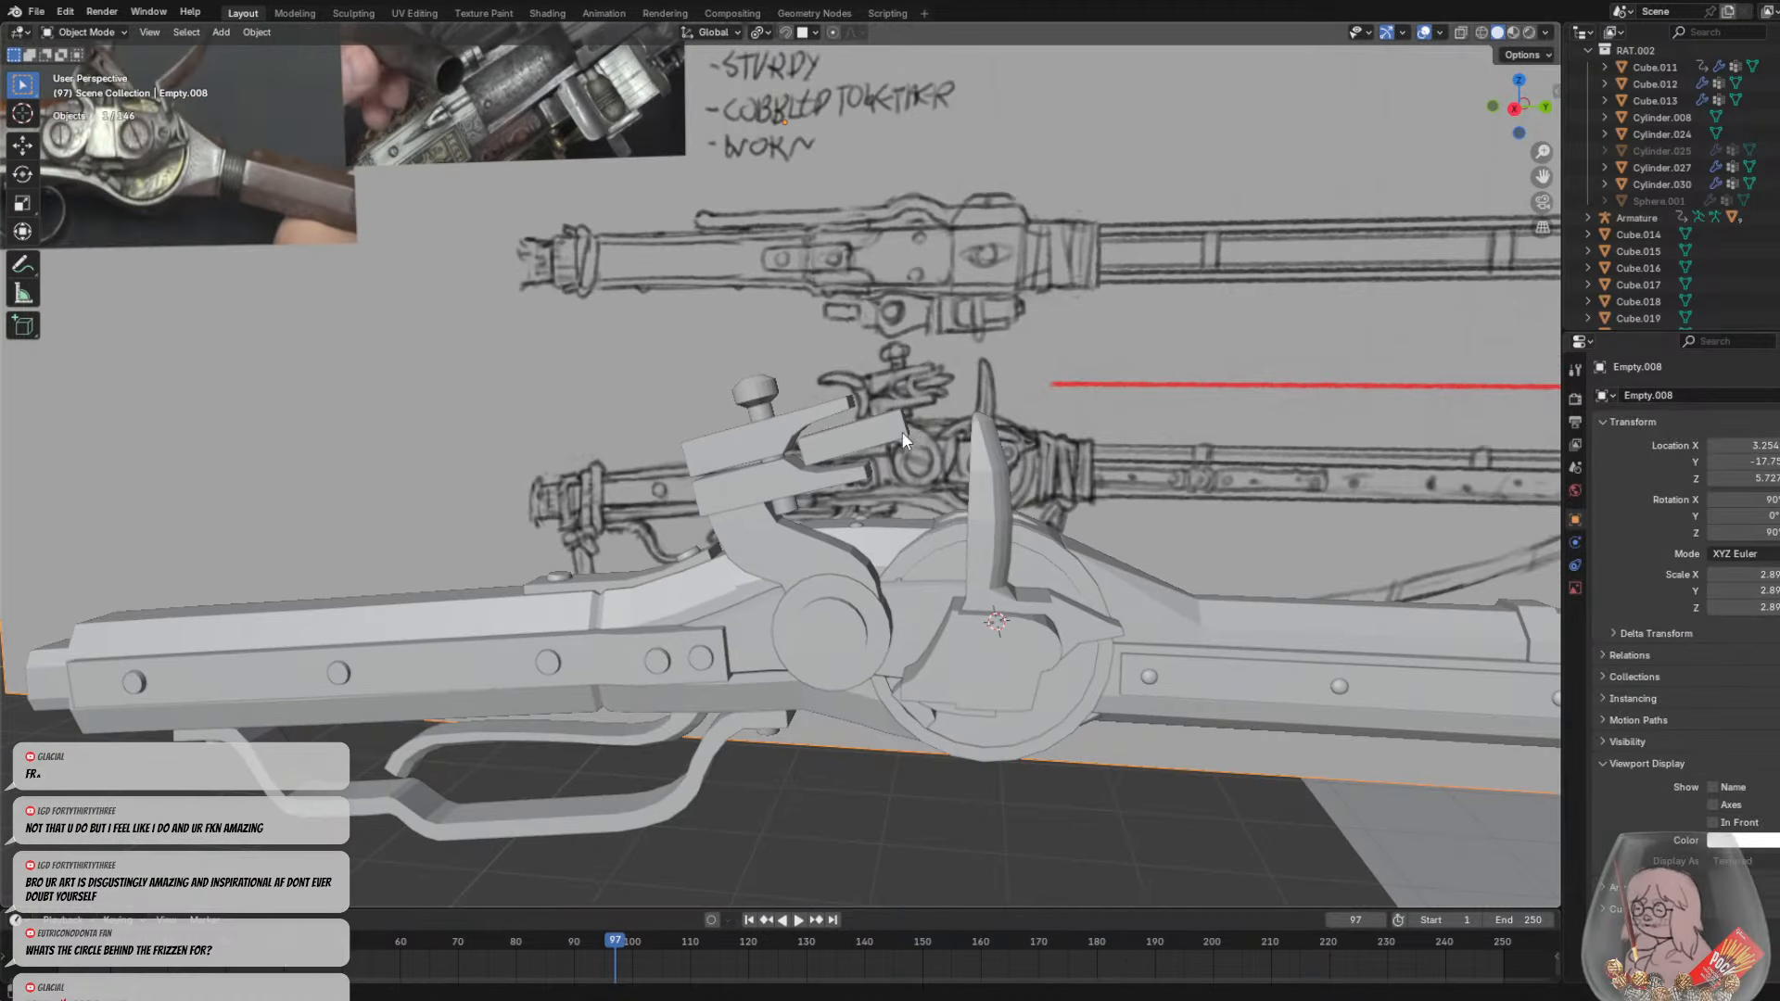
pyautogui.moveTo(744, 471); pyautogui.dragTo(755, 464, button='middle')
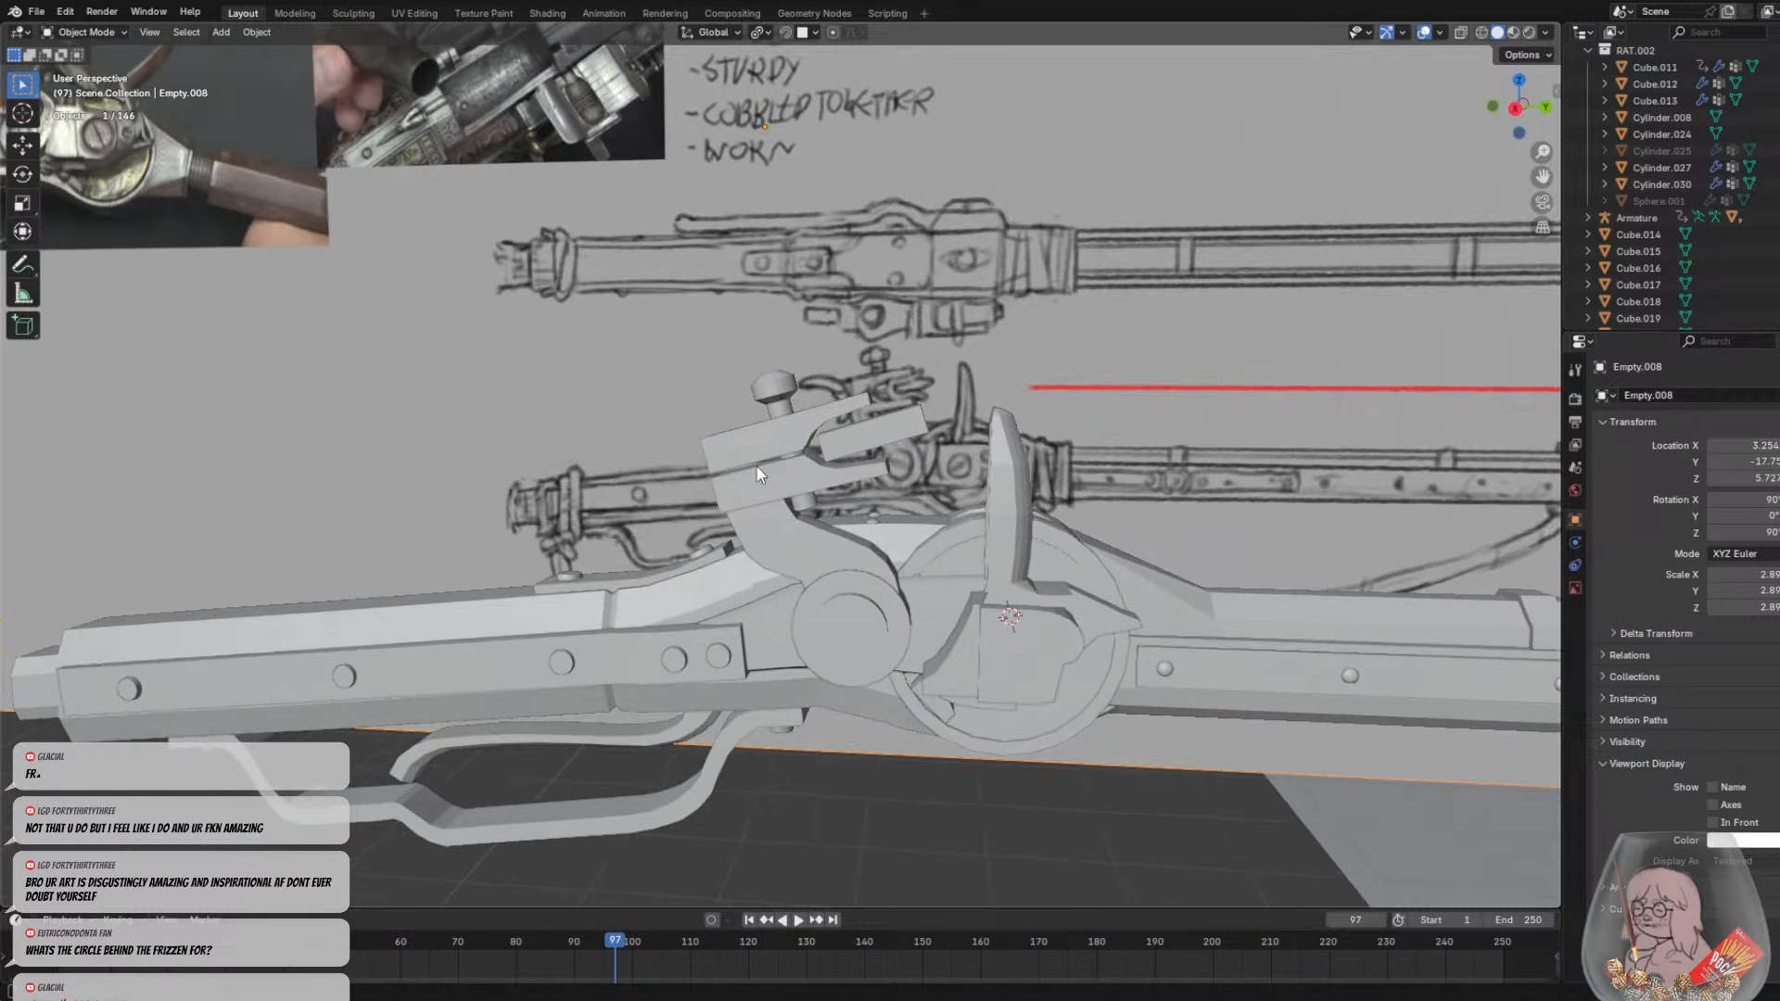
pyautogui.click(855, 455)
pyautogui.scroll(2, 849, 454)
pyautogui.hotkey('shift', 'd')
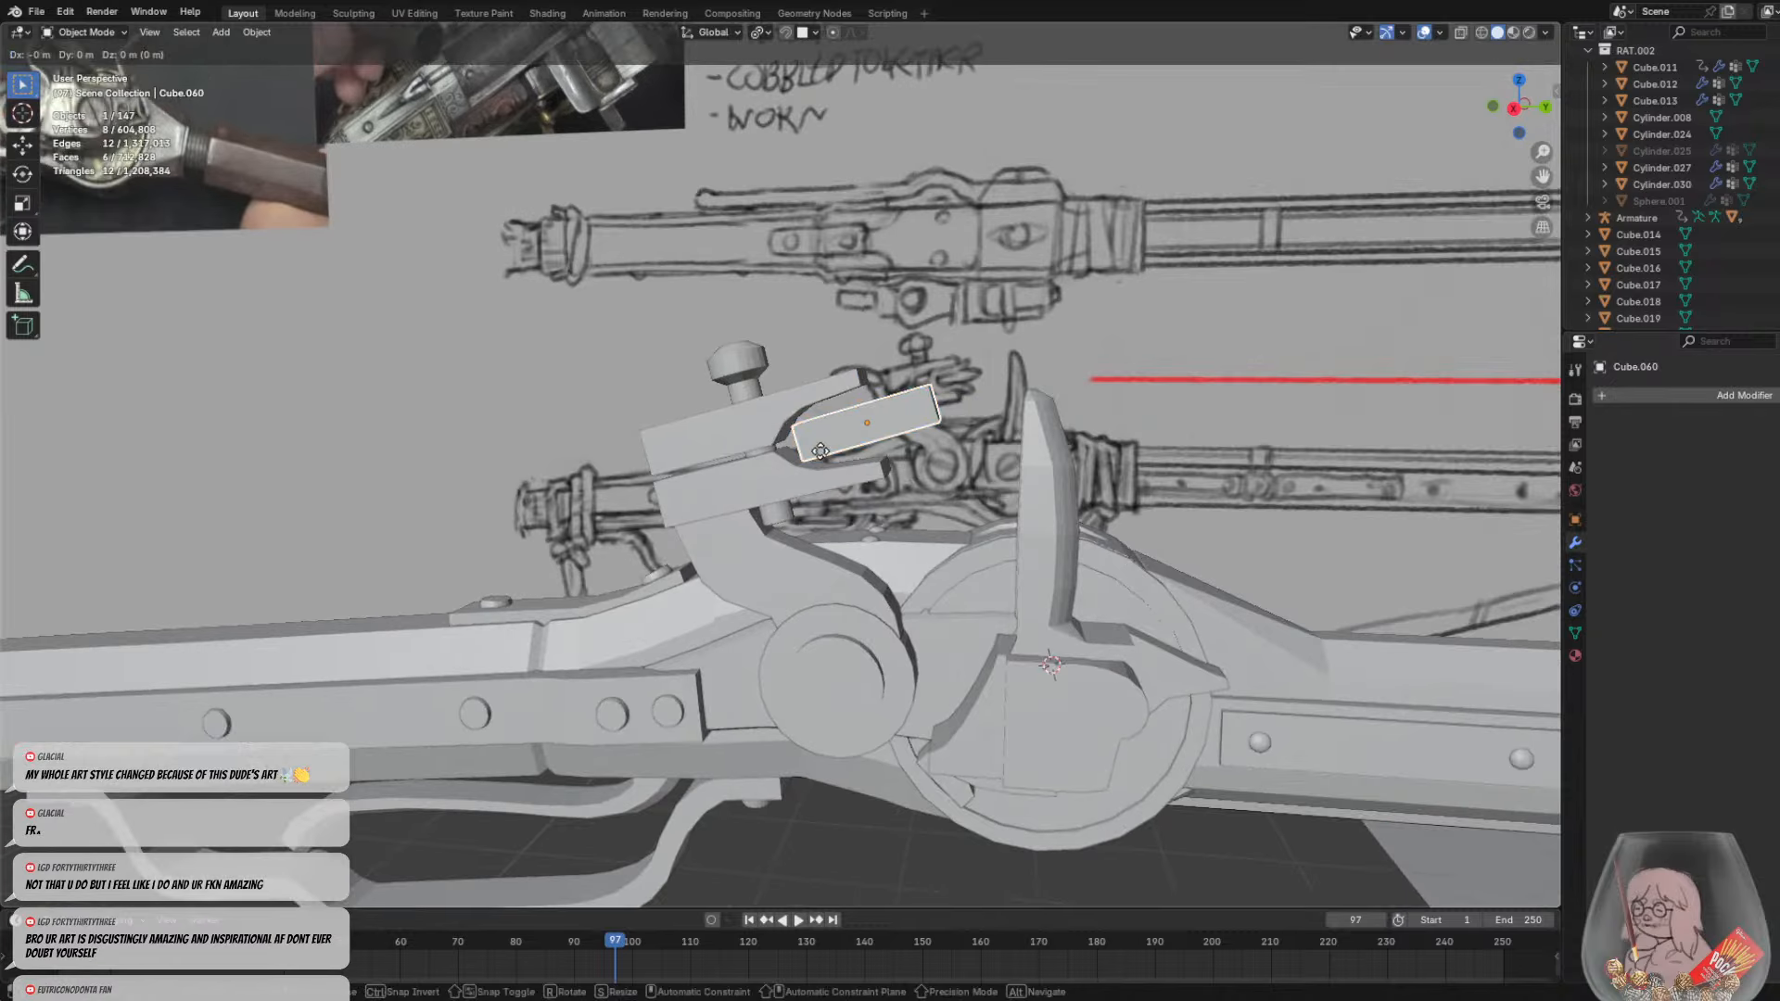
pyautogui.rightClick(821, 451)
pyautogui.press('s')
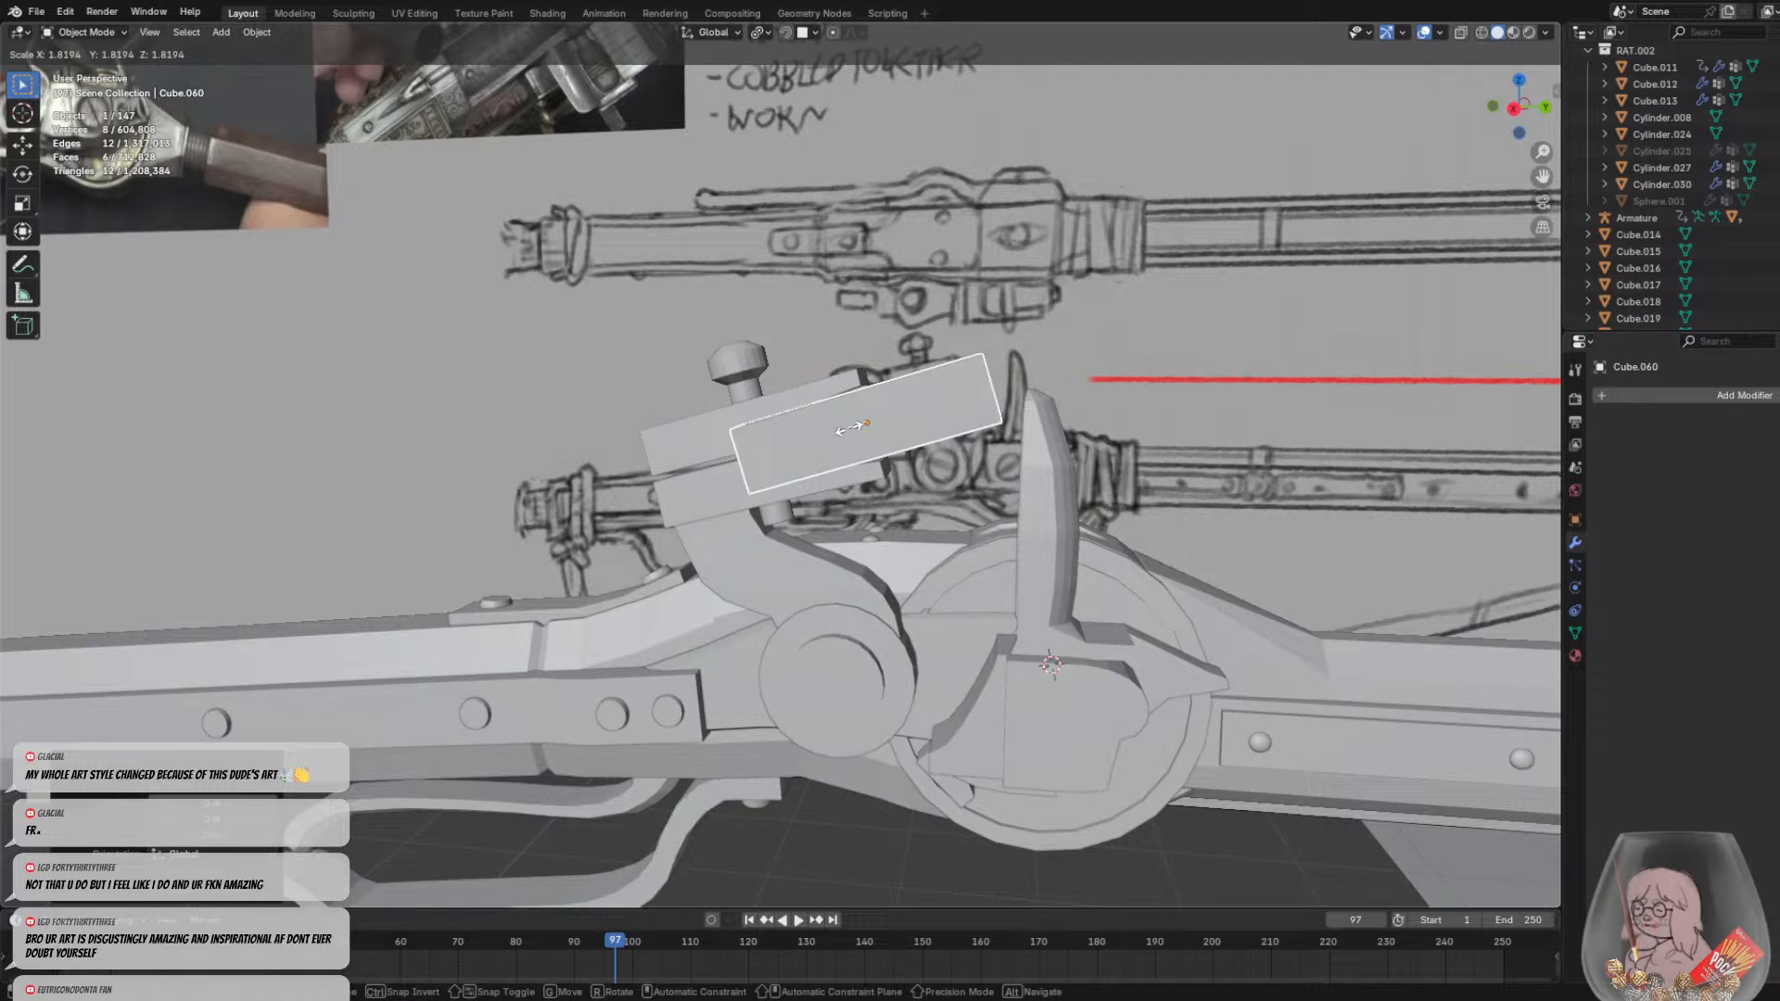
pyautogui.rightClick(851, 428)
pyautogui.scroll(-3, 786, 397)
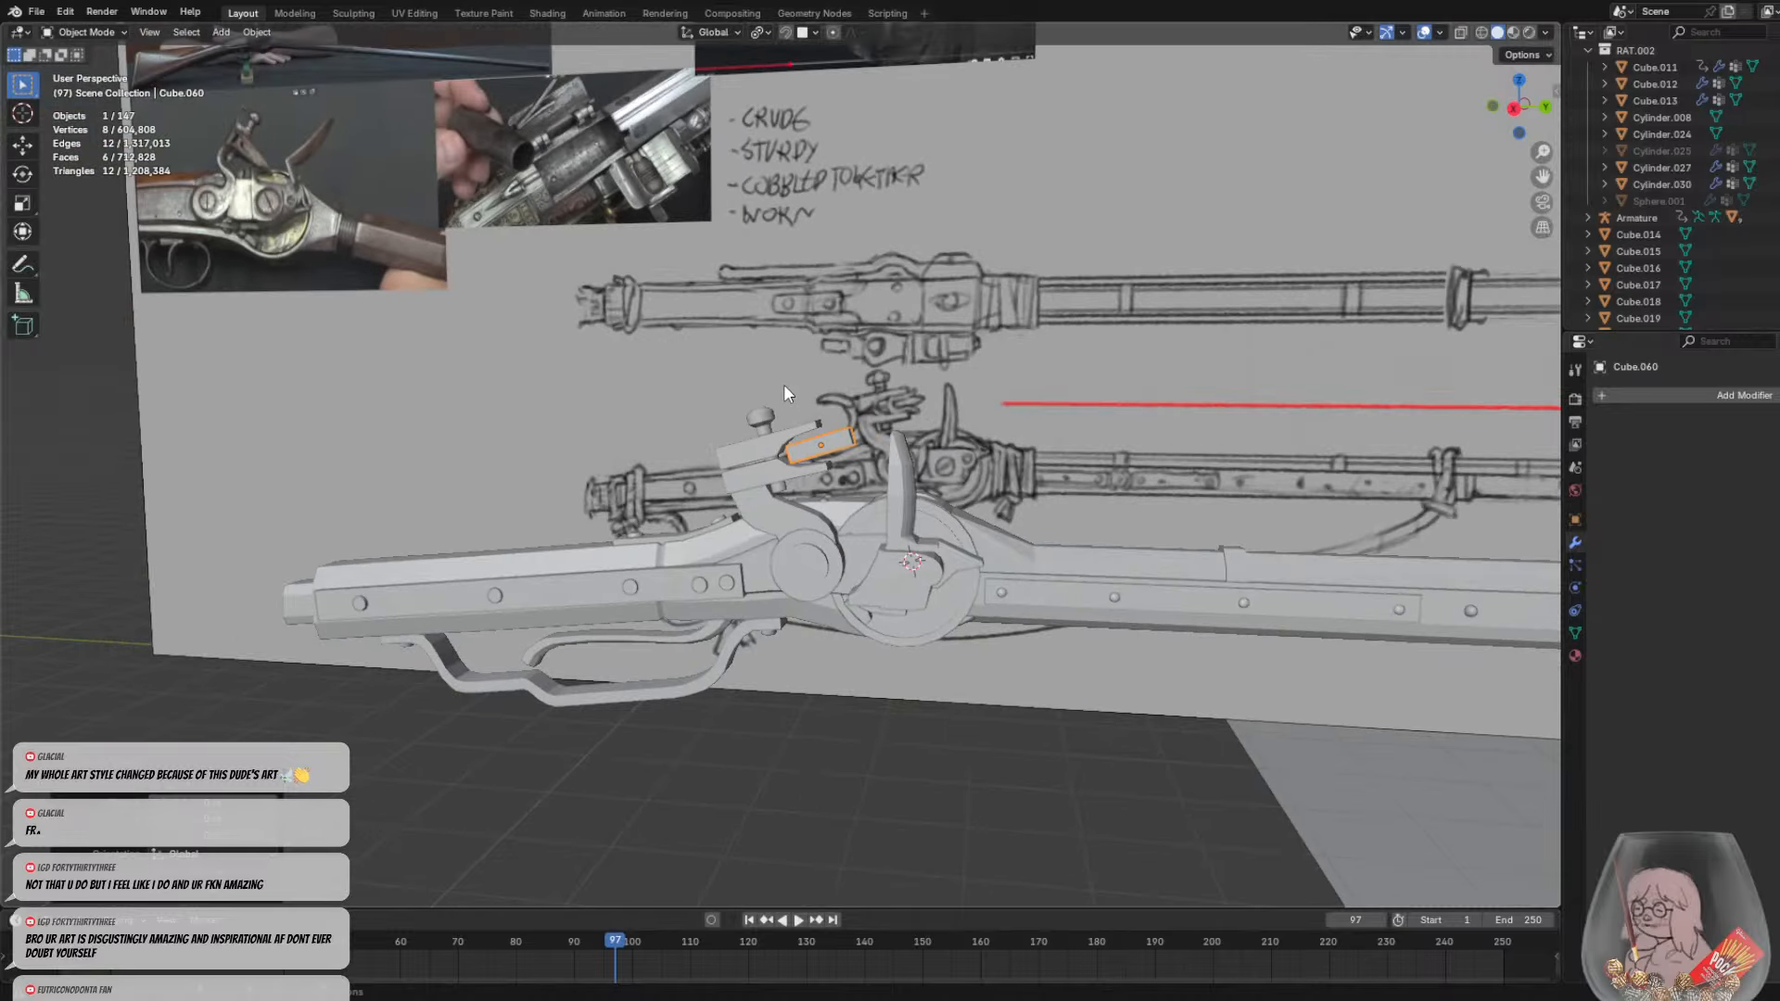
pyautogui.press('Delete')
# Duplicate the flint block, shorten the copy along its length and shift it back between the jaws
pyautogui.keyDown('shift'); pyautogui.moveTo(701, 180); pyautogui.dragTo(881, 644, button='middle'); pyautogui.keyUp('shift')
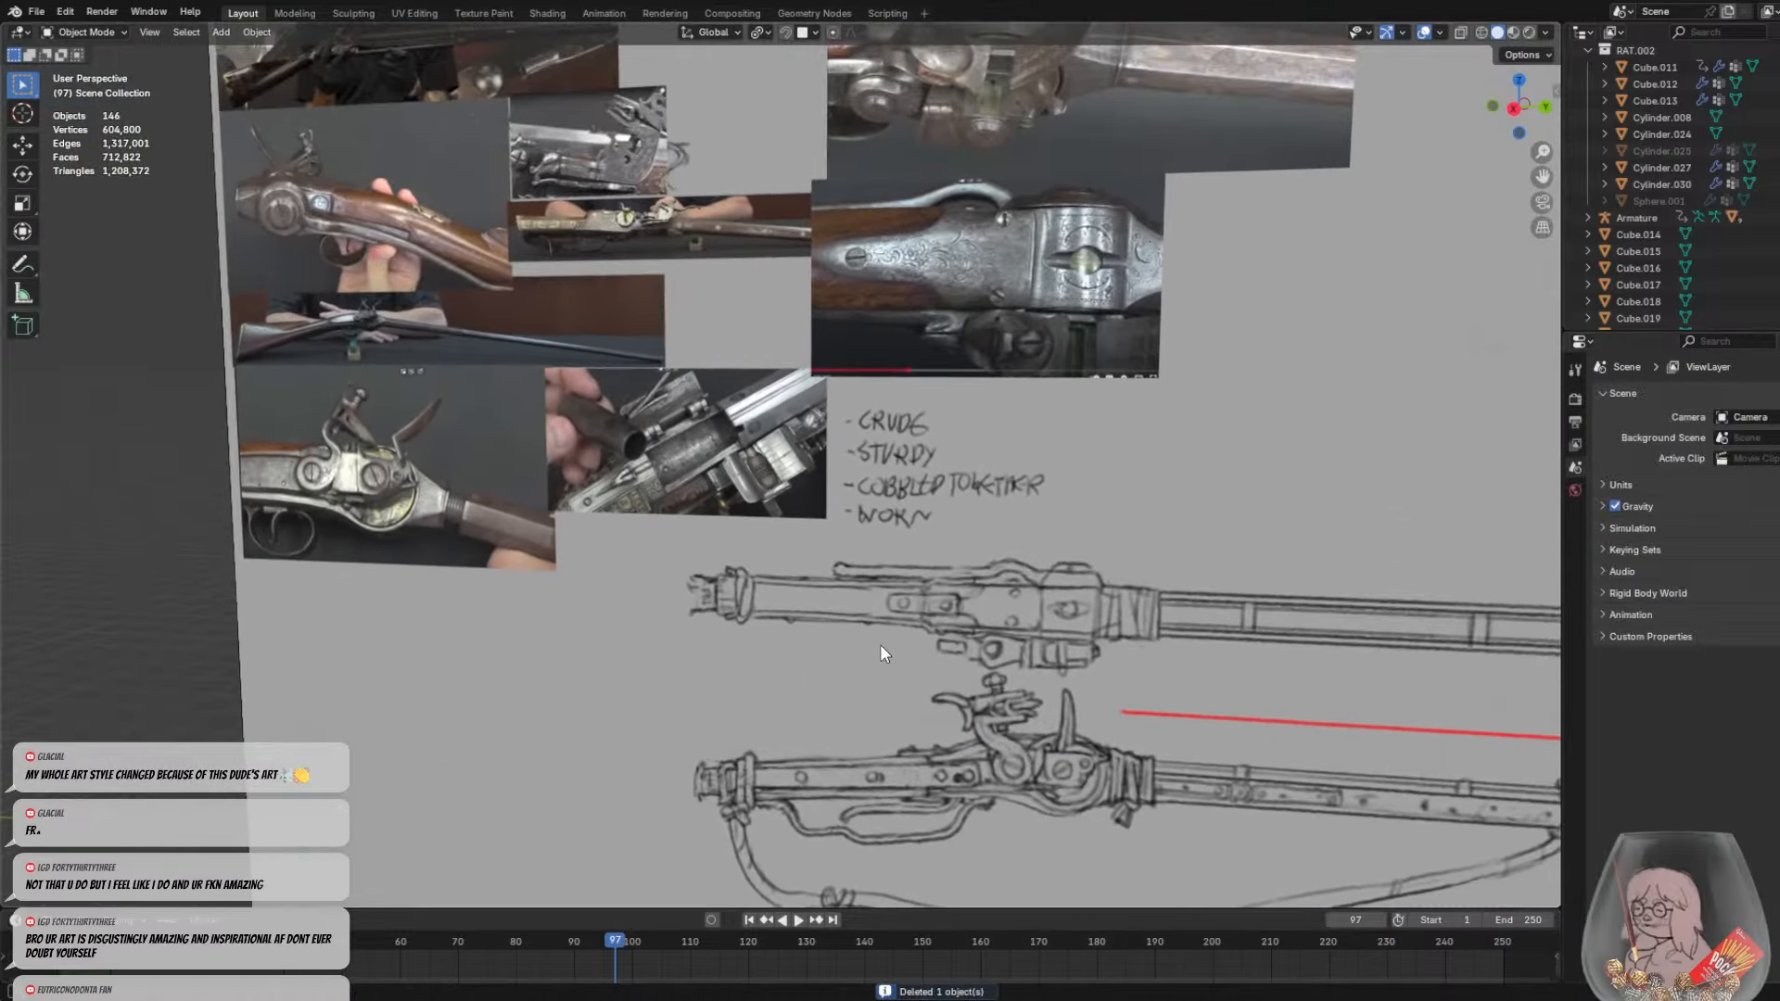
pyautogui.scroll(1, 627, 121)
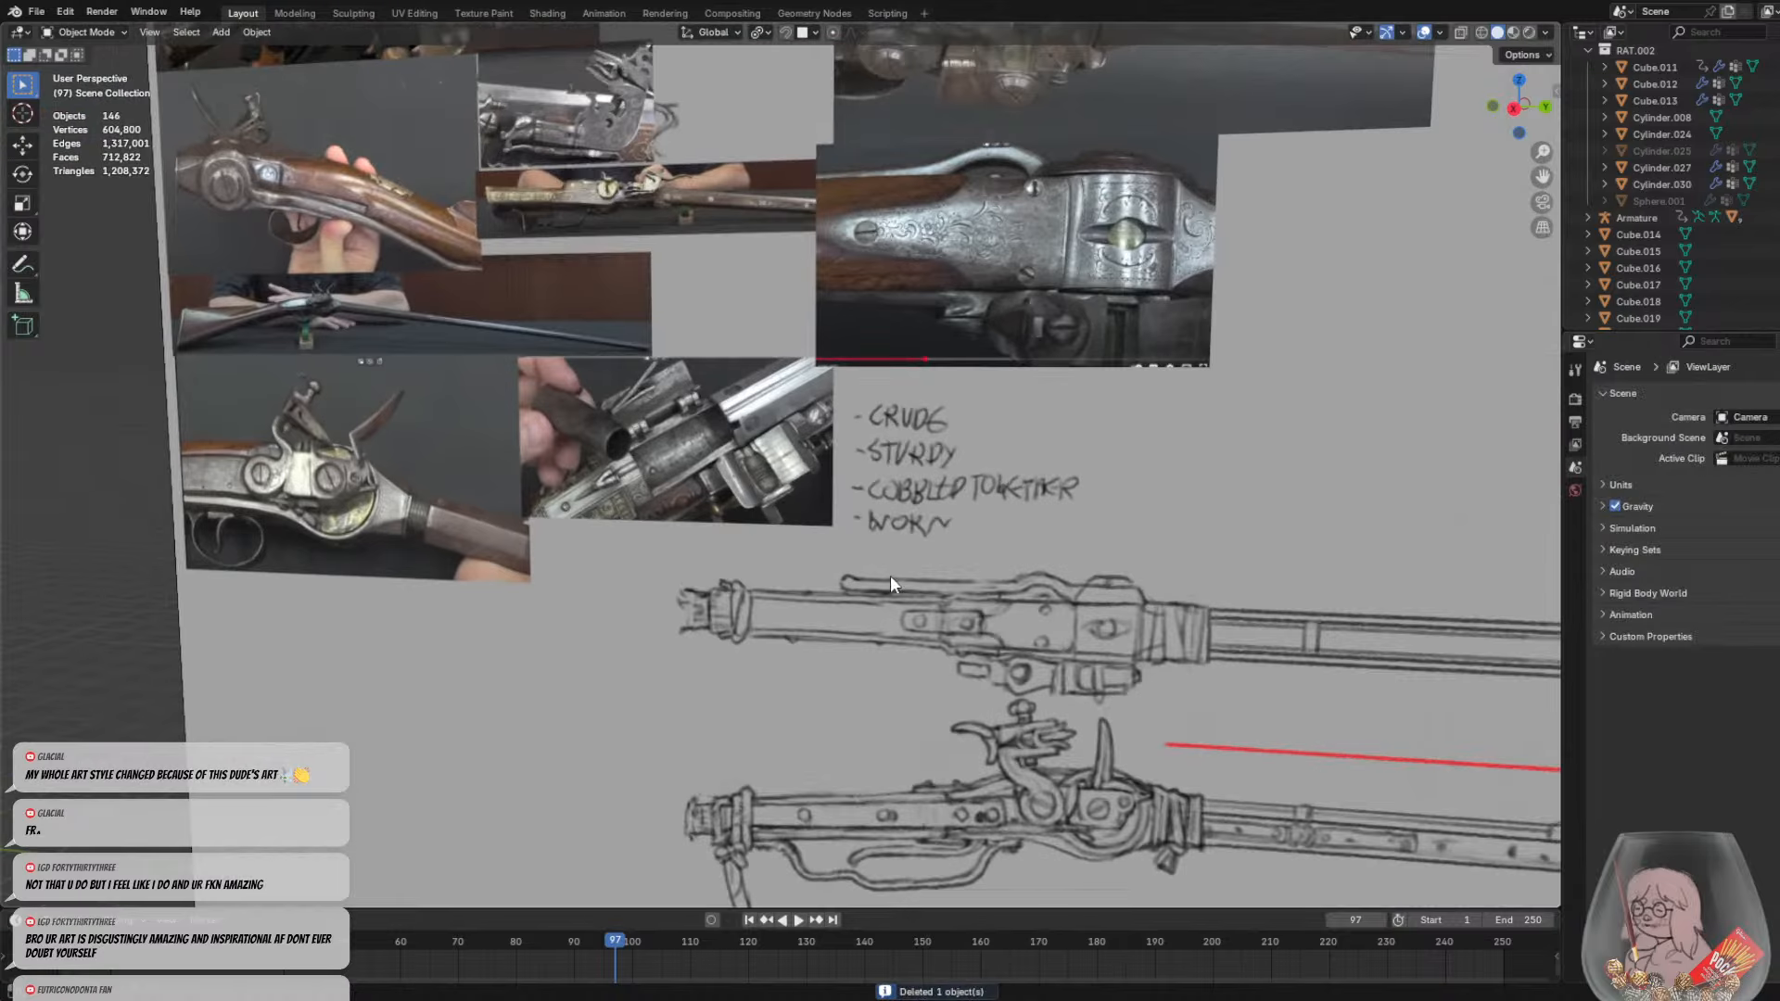
pyautogui.keyDown('shift'); pyautogui.moveTo(890, 575); pyautogui.dragTo(860, 494, button='middle'); pyautogui.keyUp('shift')
pyautogui.scroll(3, 938, 454)
pyautogui.click(938, 455)
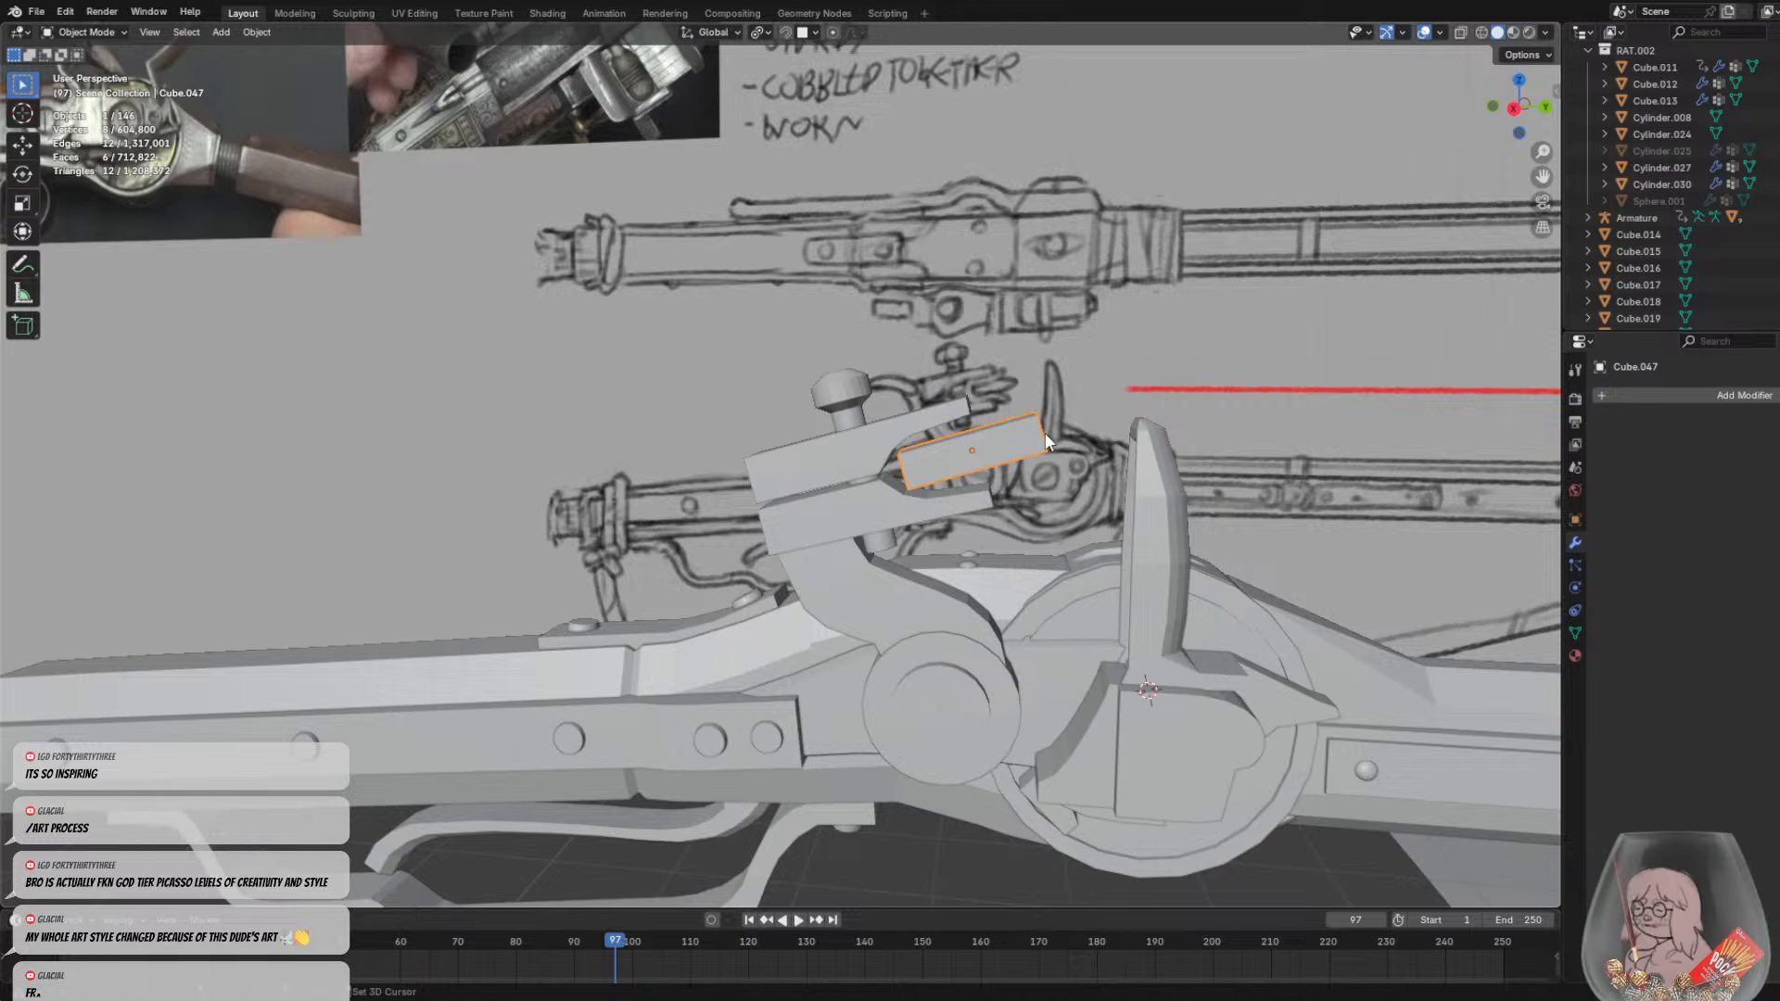
pyautogui.hotkey('shift', 'd')
pyautogui.press('s')
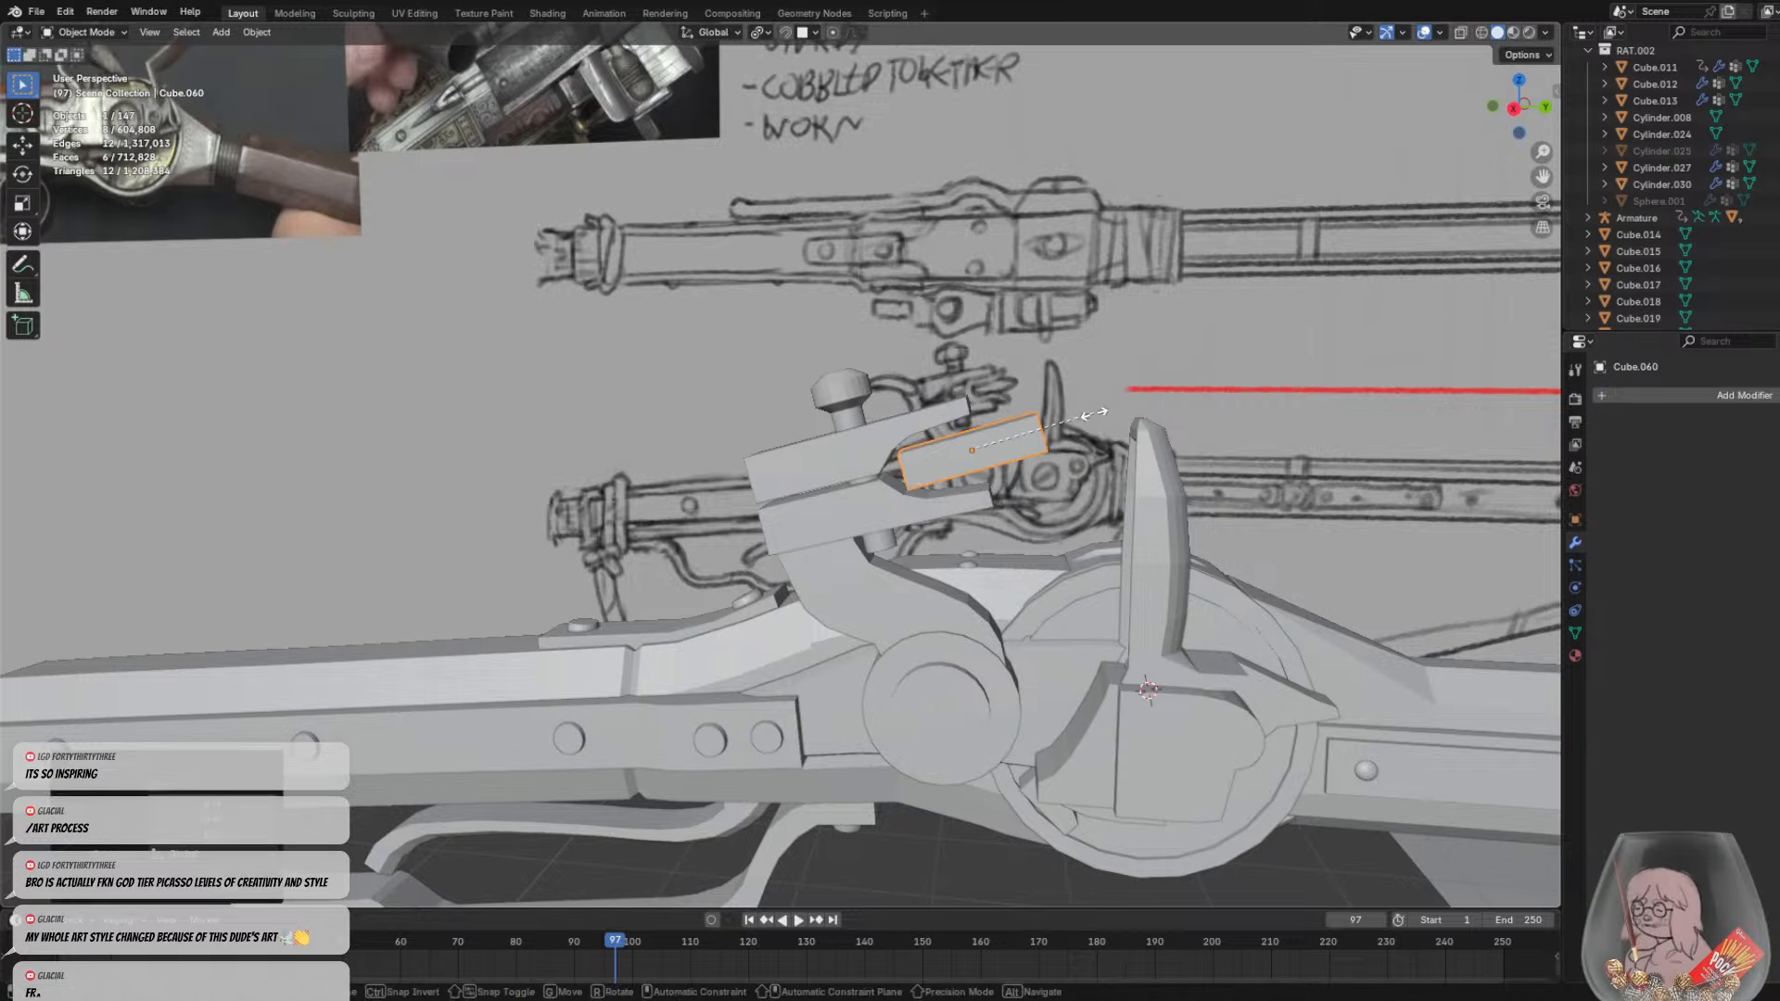
pyautogui.press('y')
pyautogui.press('g')
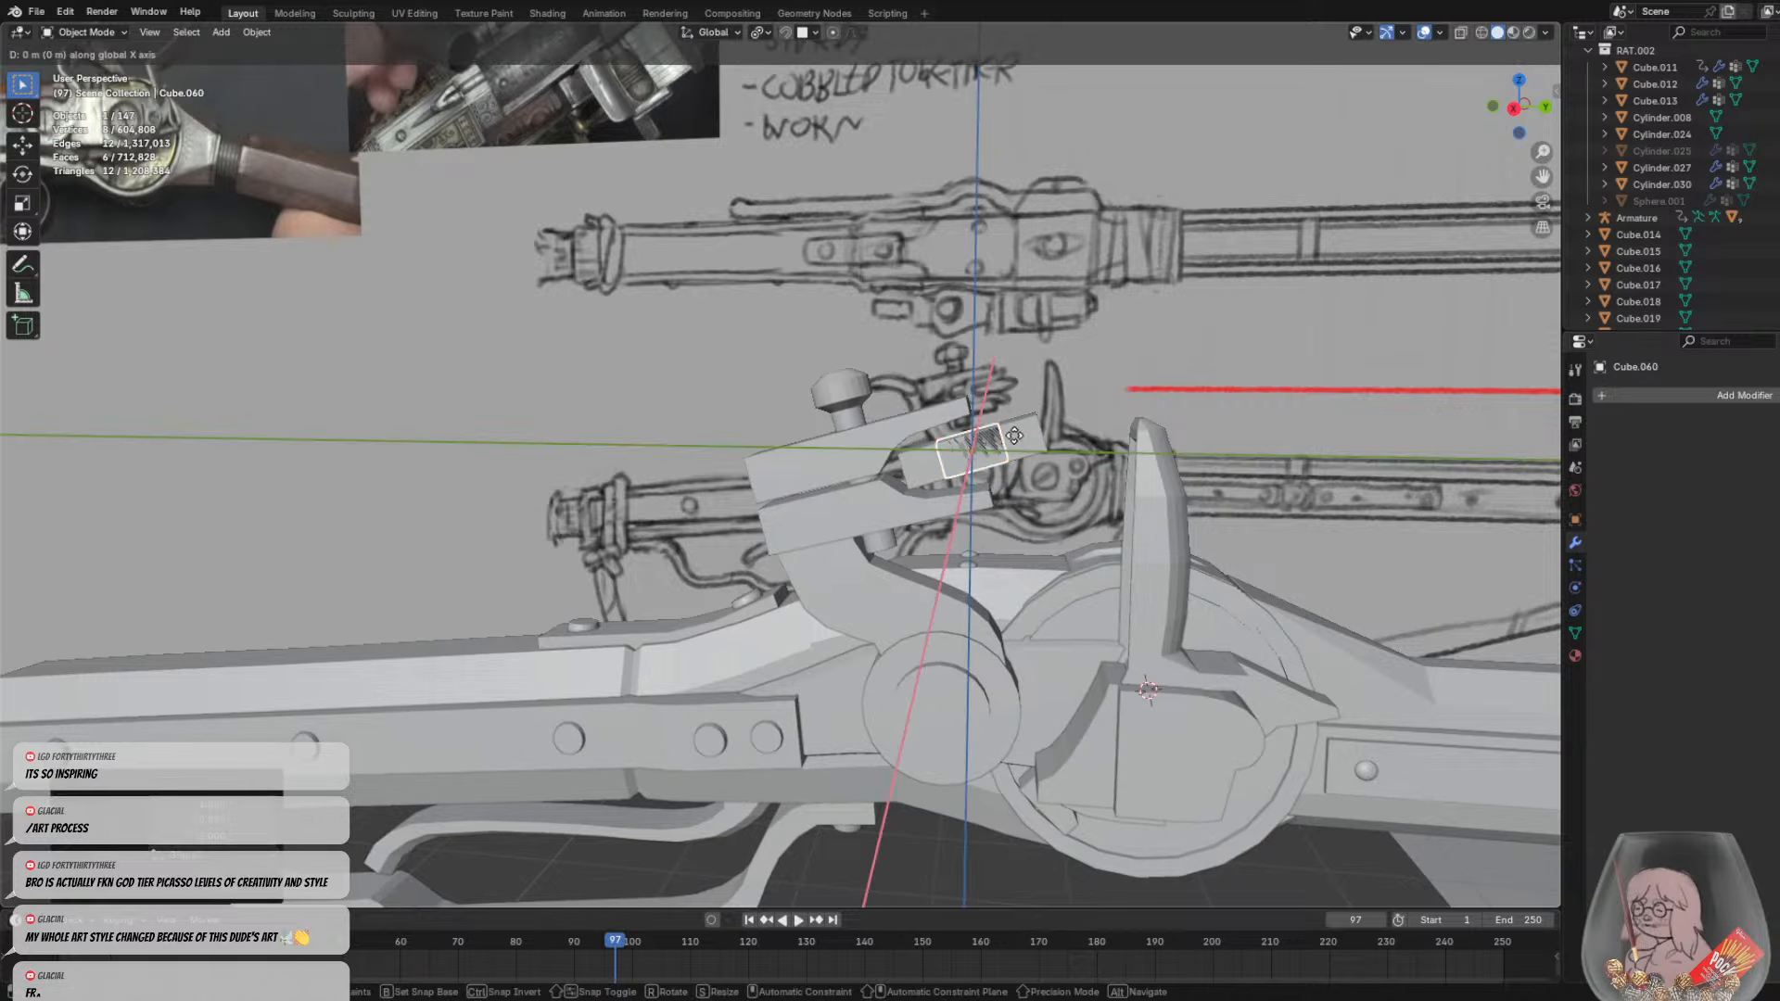
pyautogui.click(982, 445)
# Enlarge the short copy uniformly to about 1.2 times and lower it about 0.032 m along global Z around the flint
pyautogui.press('s')
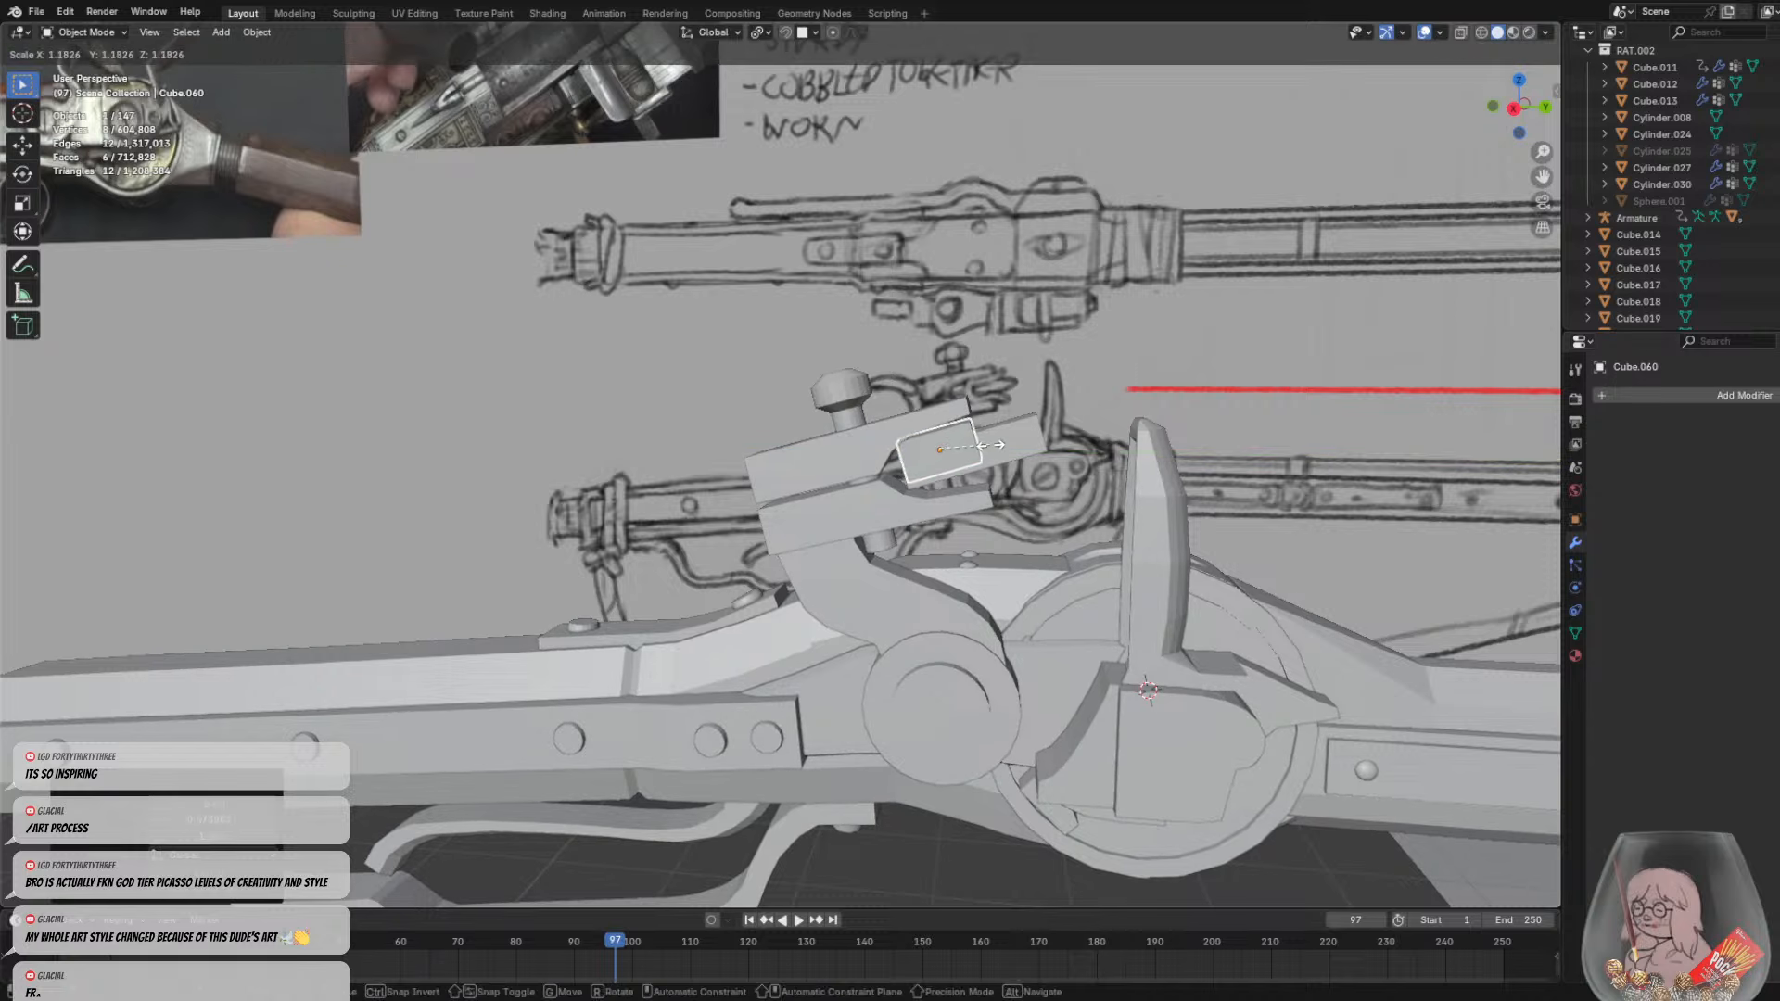
pyautogui.click(997, 443)
pyautogui.press('g')
pyautogui.moveTo(923, 422); pyautogui.dragTo(929, 434, button='middle')
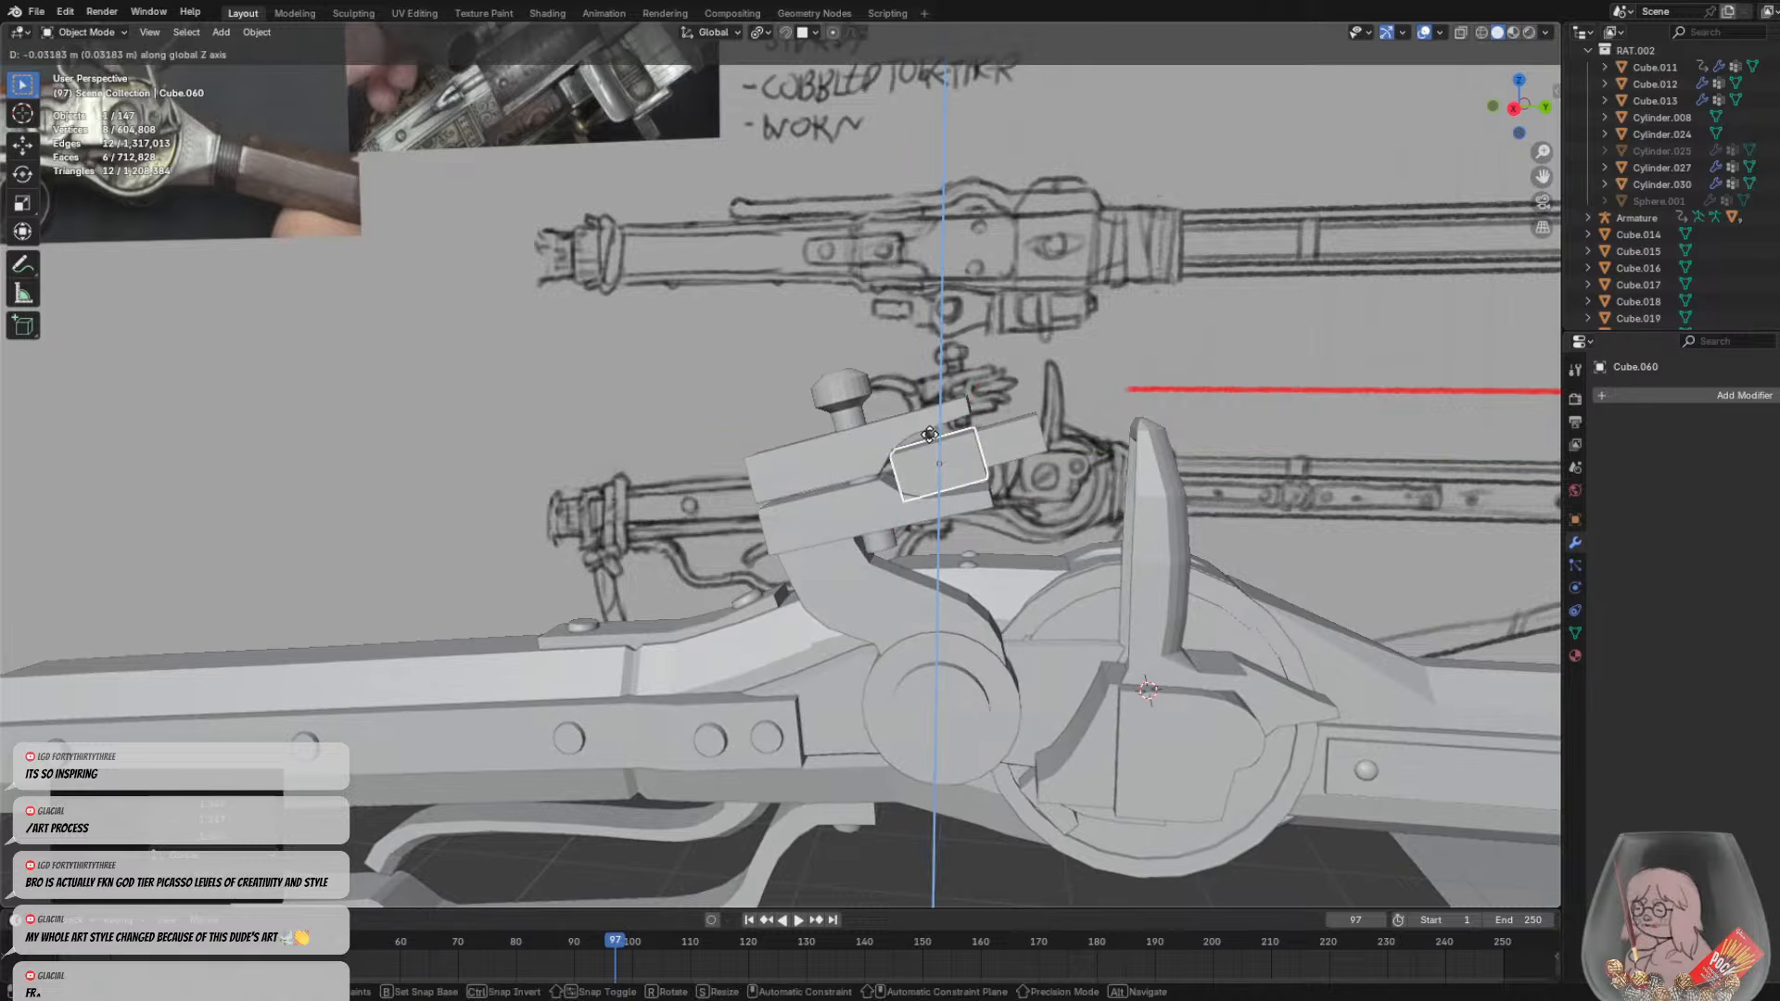
pyautogui.click(929, 434)
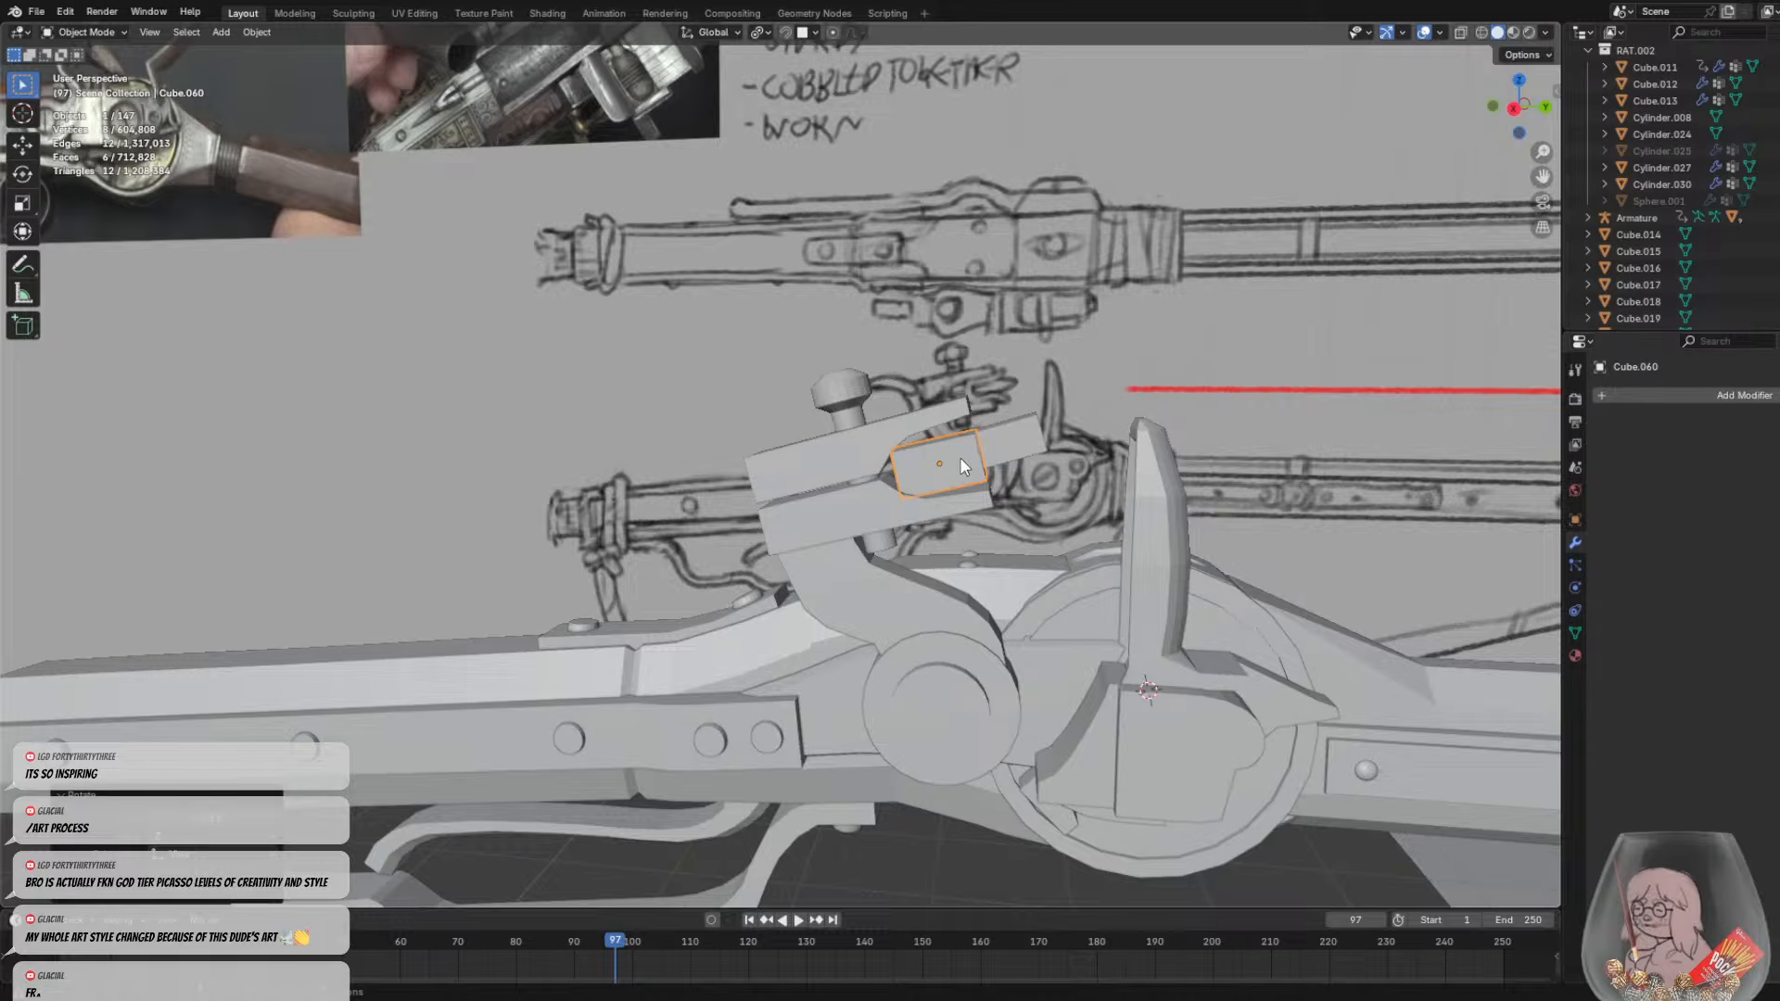
# Rotate the original flint block slightly and nudge it down to sit centred in the short wrapping block
pyautogui.click(1024, 453)
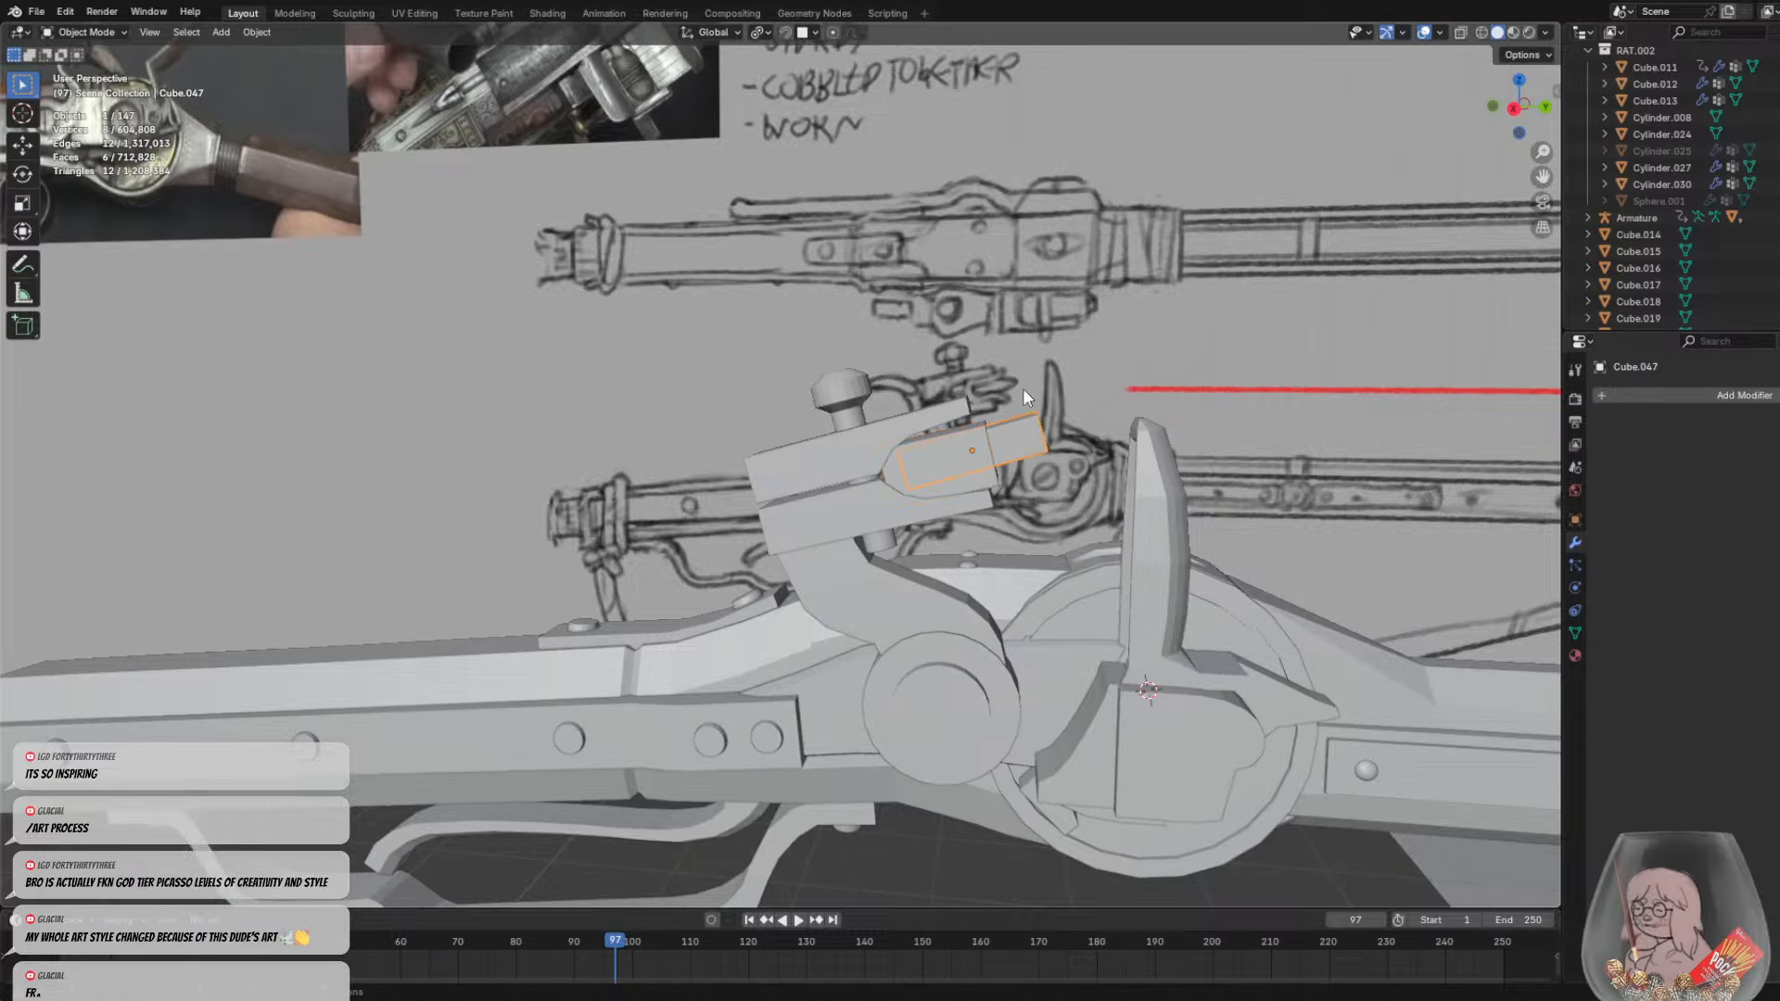
pyautogui.press('r')
pyautogui.click(1023, 425)
pyautogui.press('g')
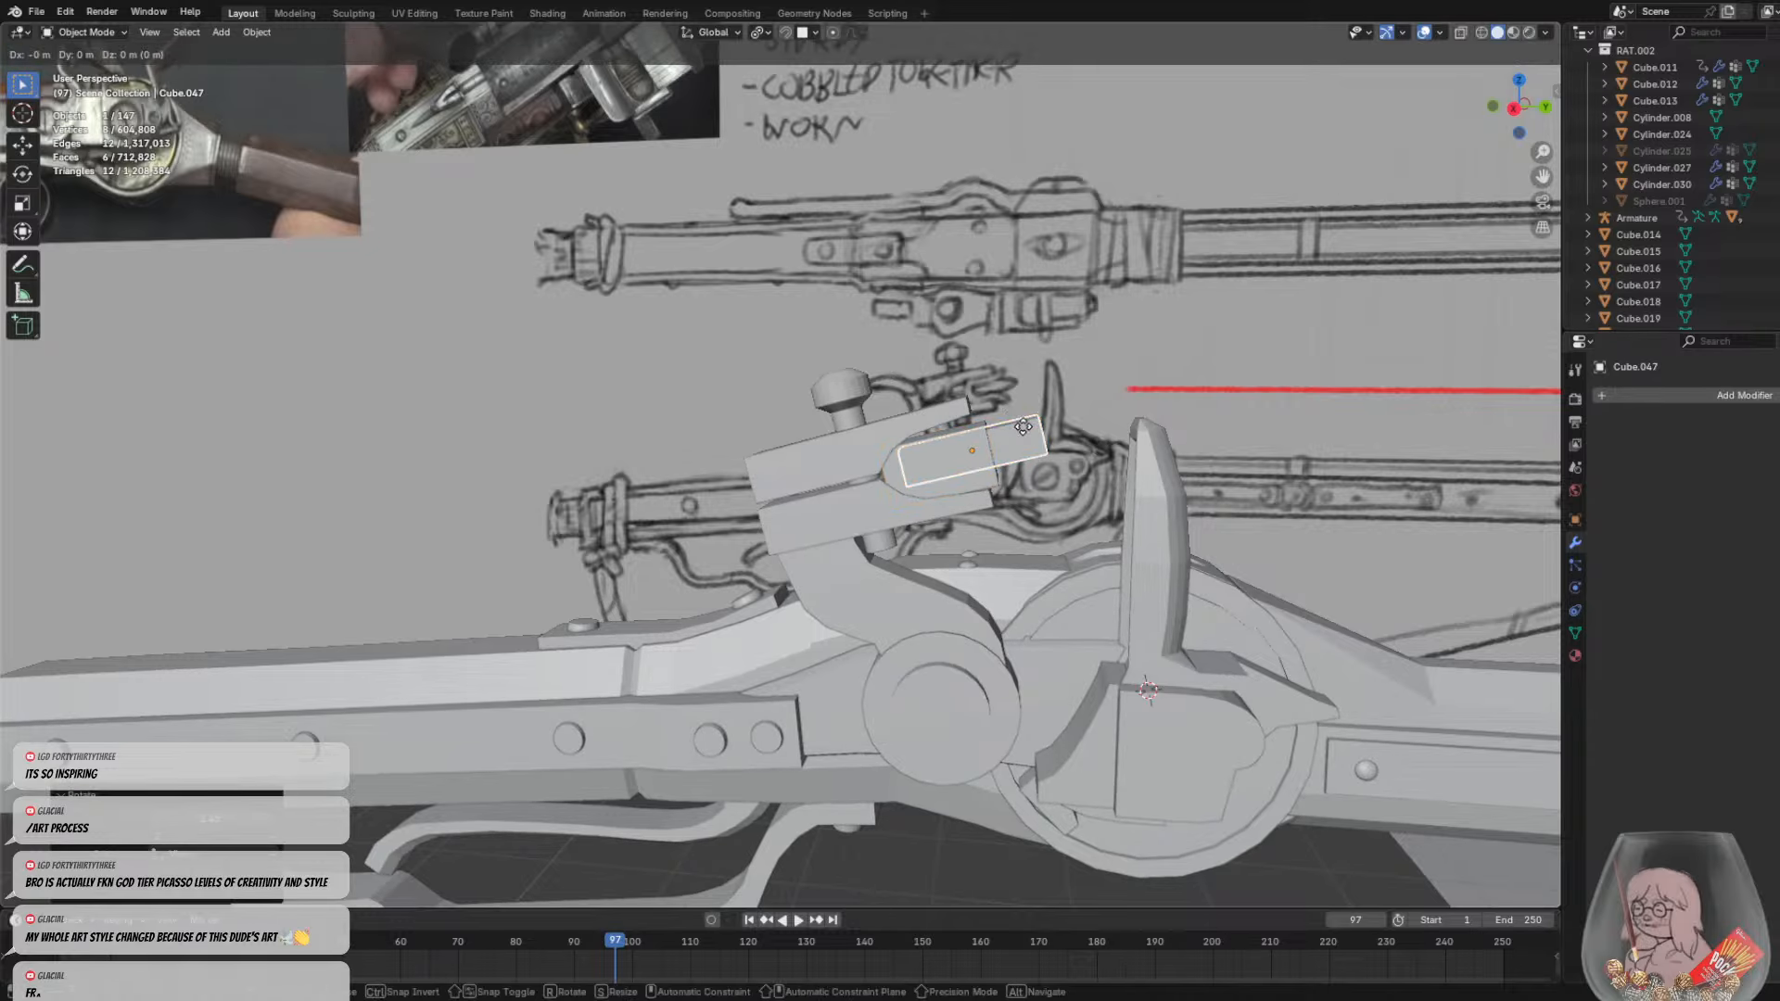
pyautogui.click(1025, 438)
# Tilt the short wrapping block slightly and nudge it upward so it fits between the two jaws
pyautogui.moveTo(1043, 446); pyautogui.dragTo(899, 403, button='middle')
pyautogui.click(831, 490)
pyautogui.click(900, 403)
pyautogui.press('r')
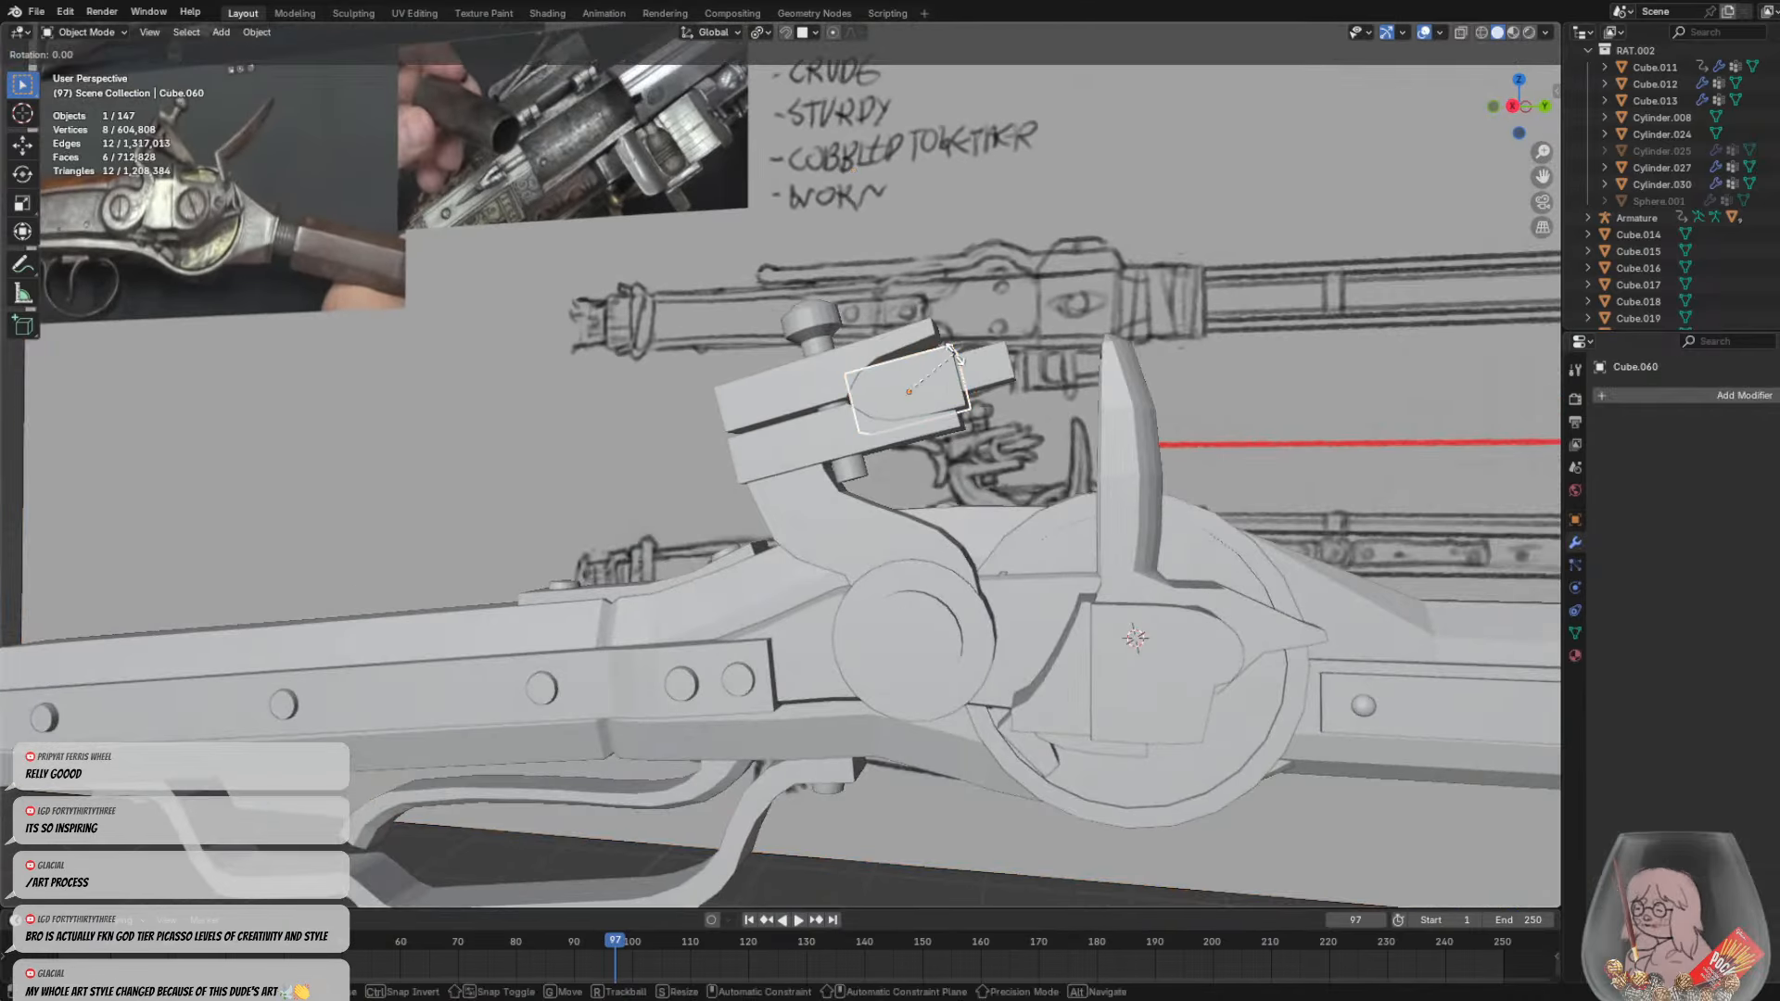
pyautogui.click(959, 358)
pyautogui.press('g')
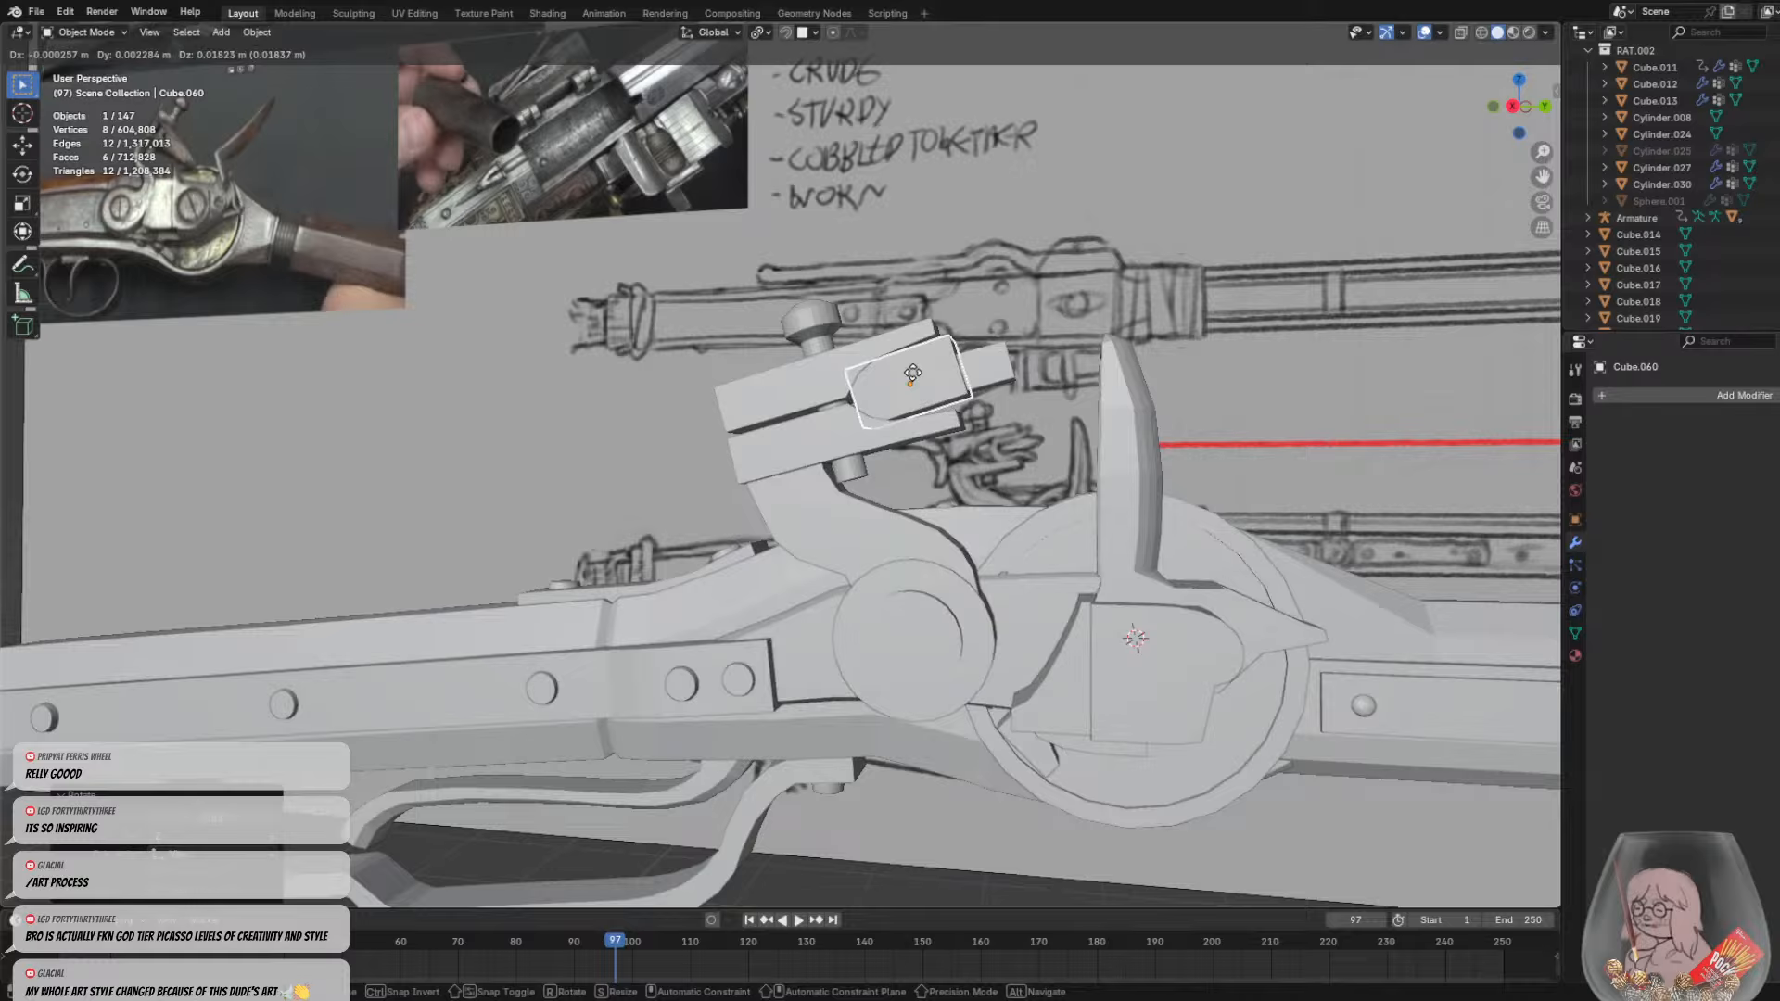
pyautogui.click(913, 374)
pyautogui.press('r')
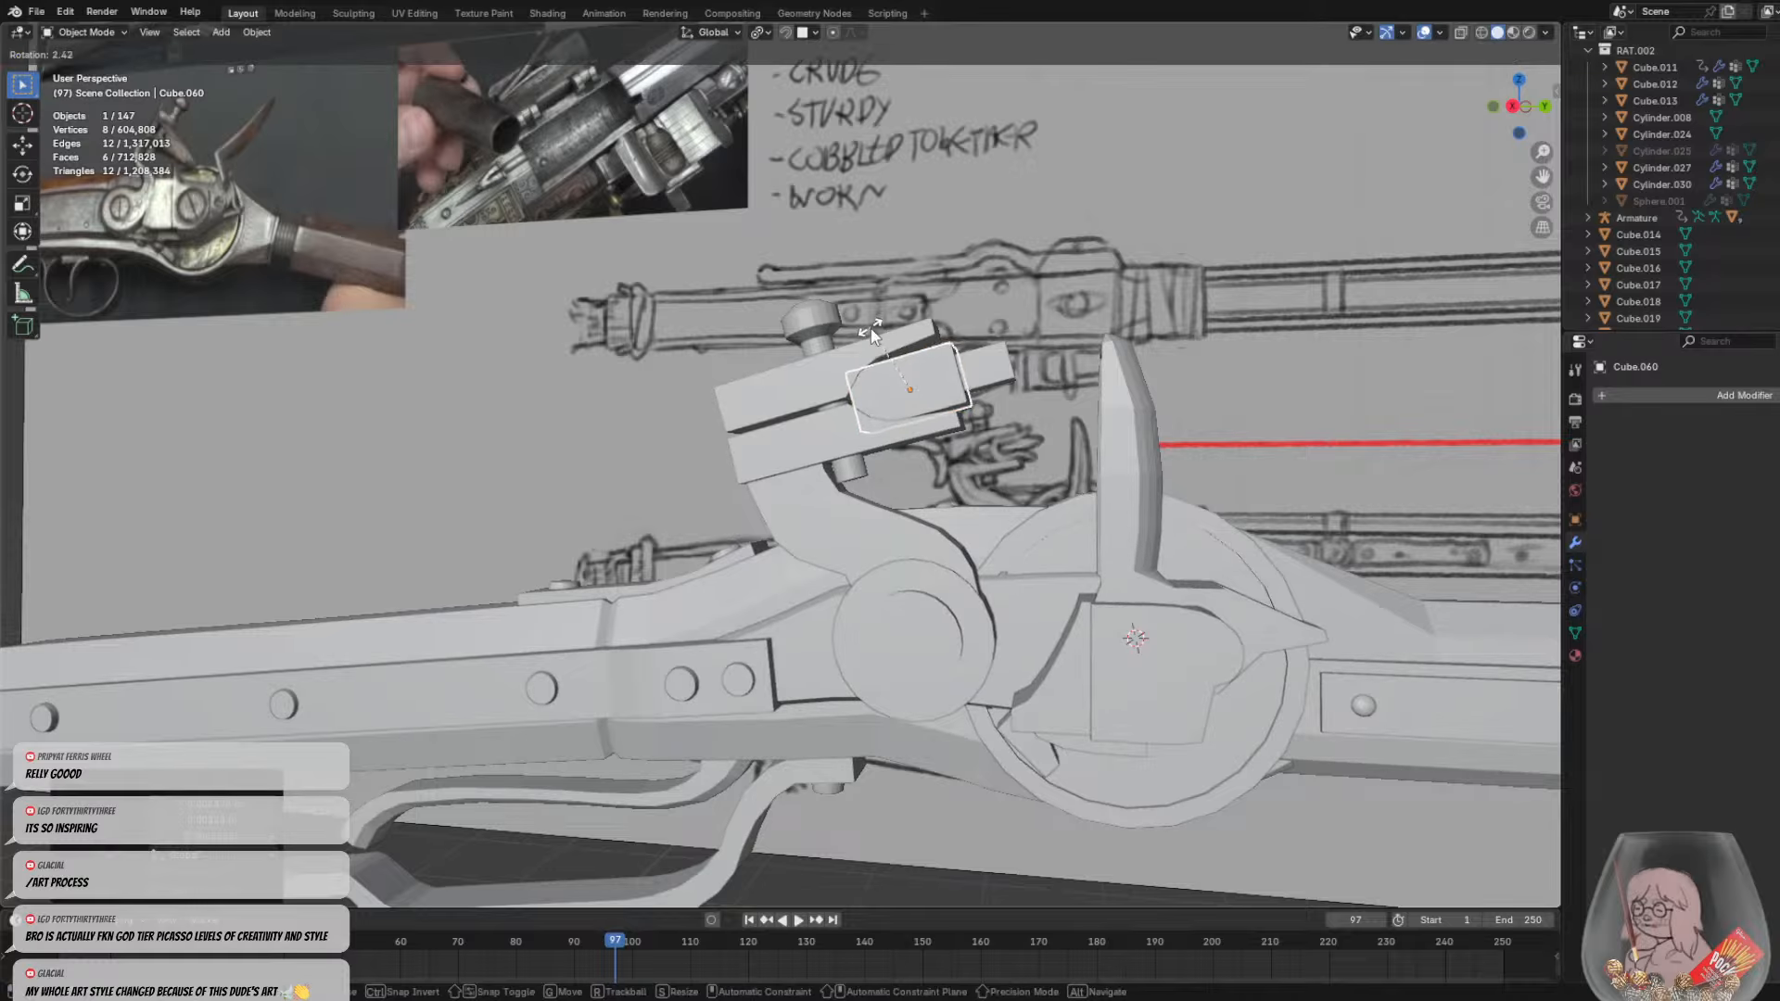
pyautogui.click(871, 328)
# Compare the flint clamp's shape with the side-view concept sketch and the flintlock reference photos
pyautogui.moveTo(716, 411); pyautogui.dragTo(772, 416, button='middle')
pyautogui.click(904, 406)
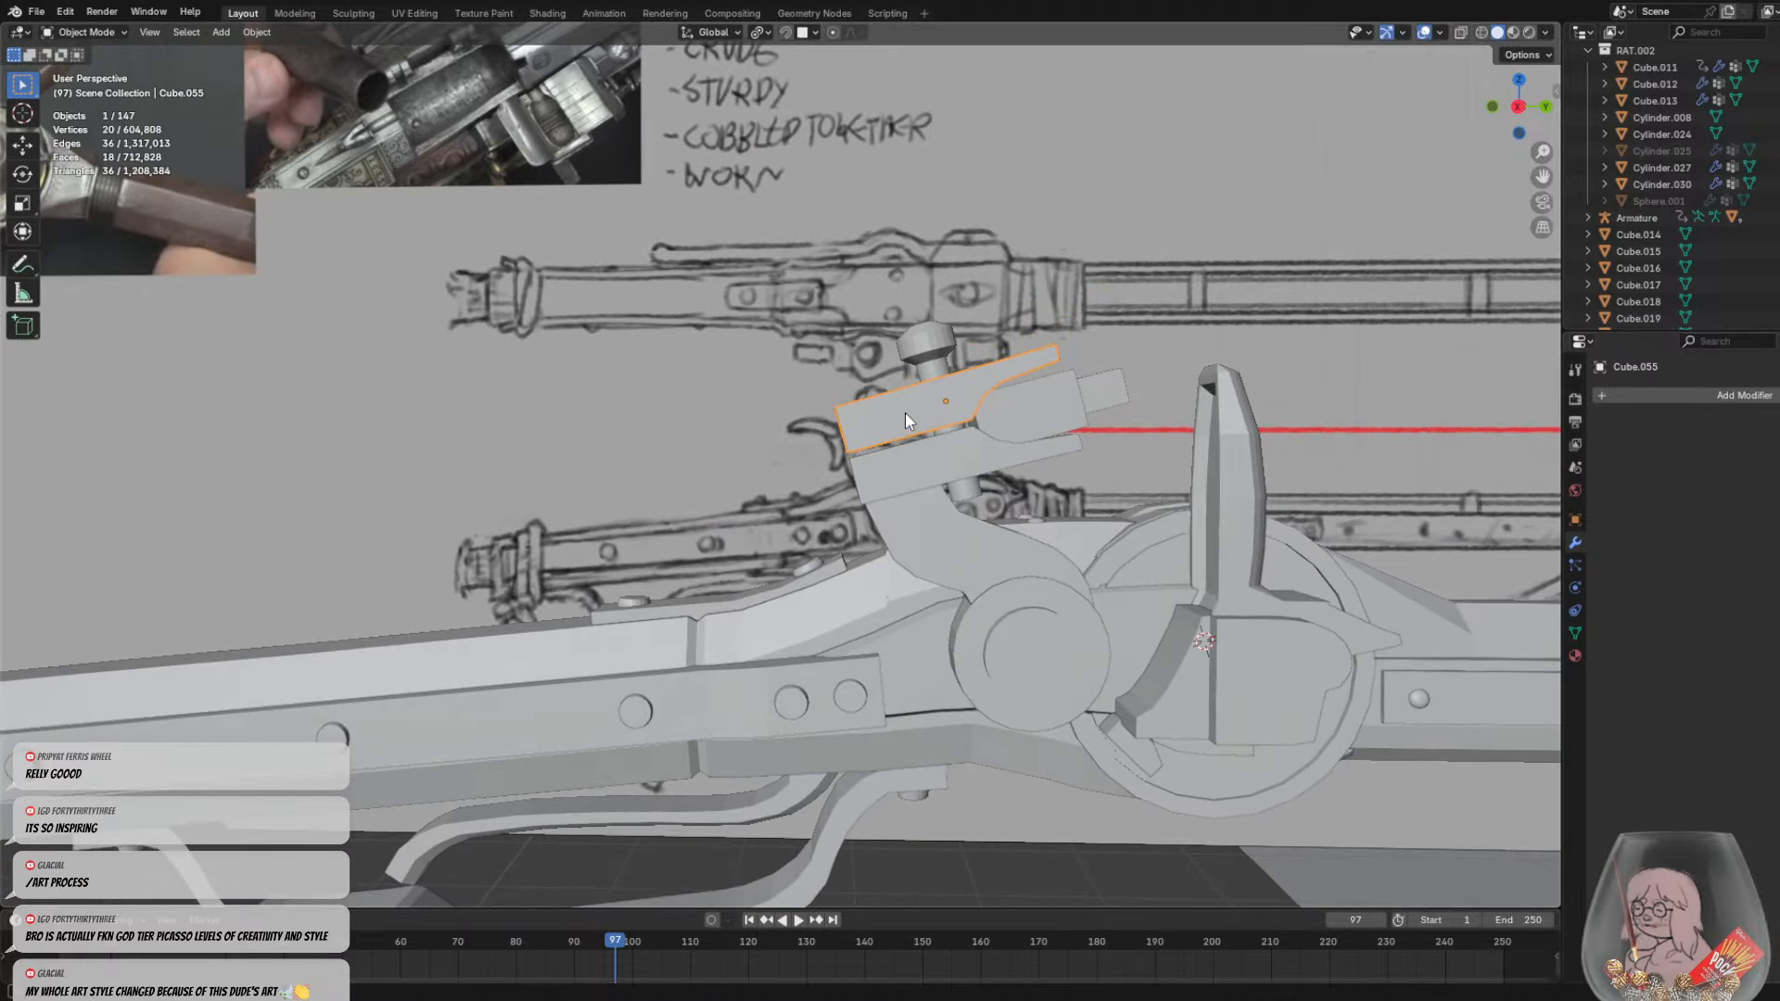
pyautogui.scroll(-8, 905, 412)
pyautogui.keyDown('shift'); pyautogui.moveTo(742, 352); pyautogui.dragTo(803, 640, button='middle'); pyautogui.keyUp('shift')
pyautogui.scroll(2, 649, 204)
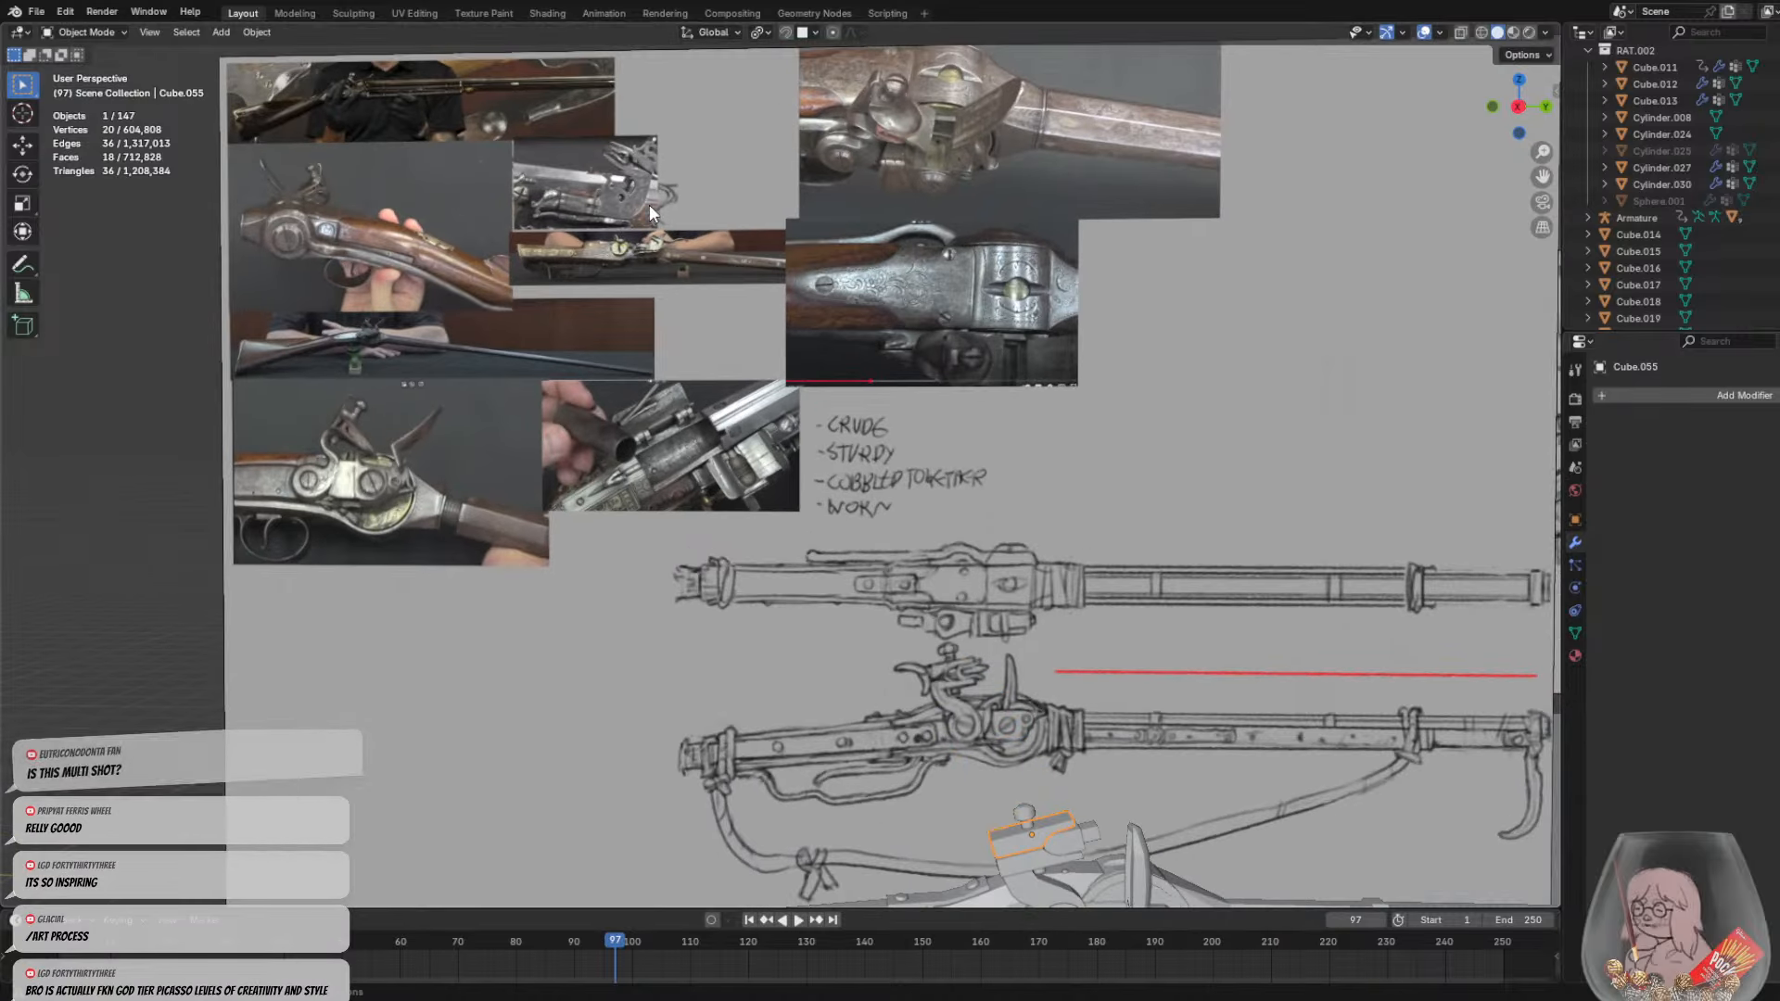
pyautogui.keyDown('shift'); pyautogui.moveTo(888, 459); pyautogui.dragTo(688, 147, button='middle'); pyautogui.keyUp('shift')
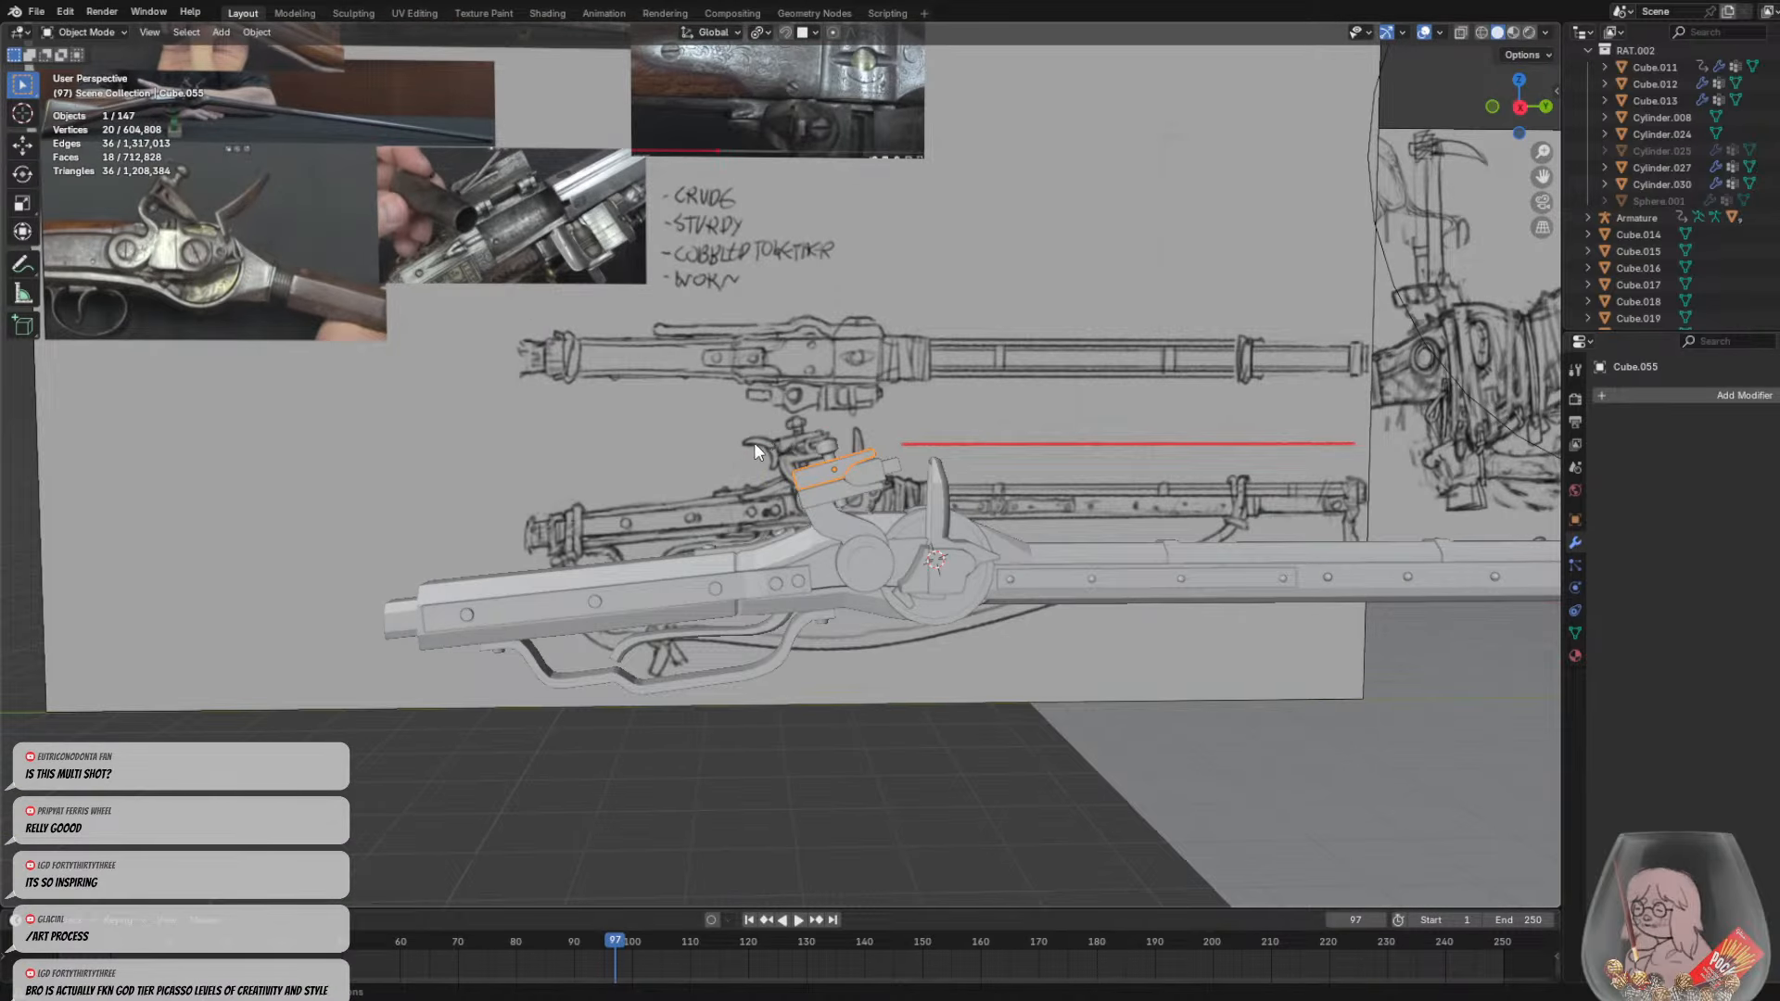
pyautogui.scroll(2, 768, 477)
pyautogui.scroll(1, 715, 521)
pyautogui.moveTo(716, 521); pyautogui.dragTo(707, 521, button='middle')
pyautogui.click(792, 526)
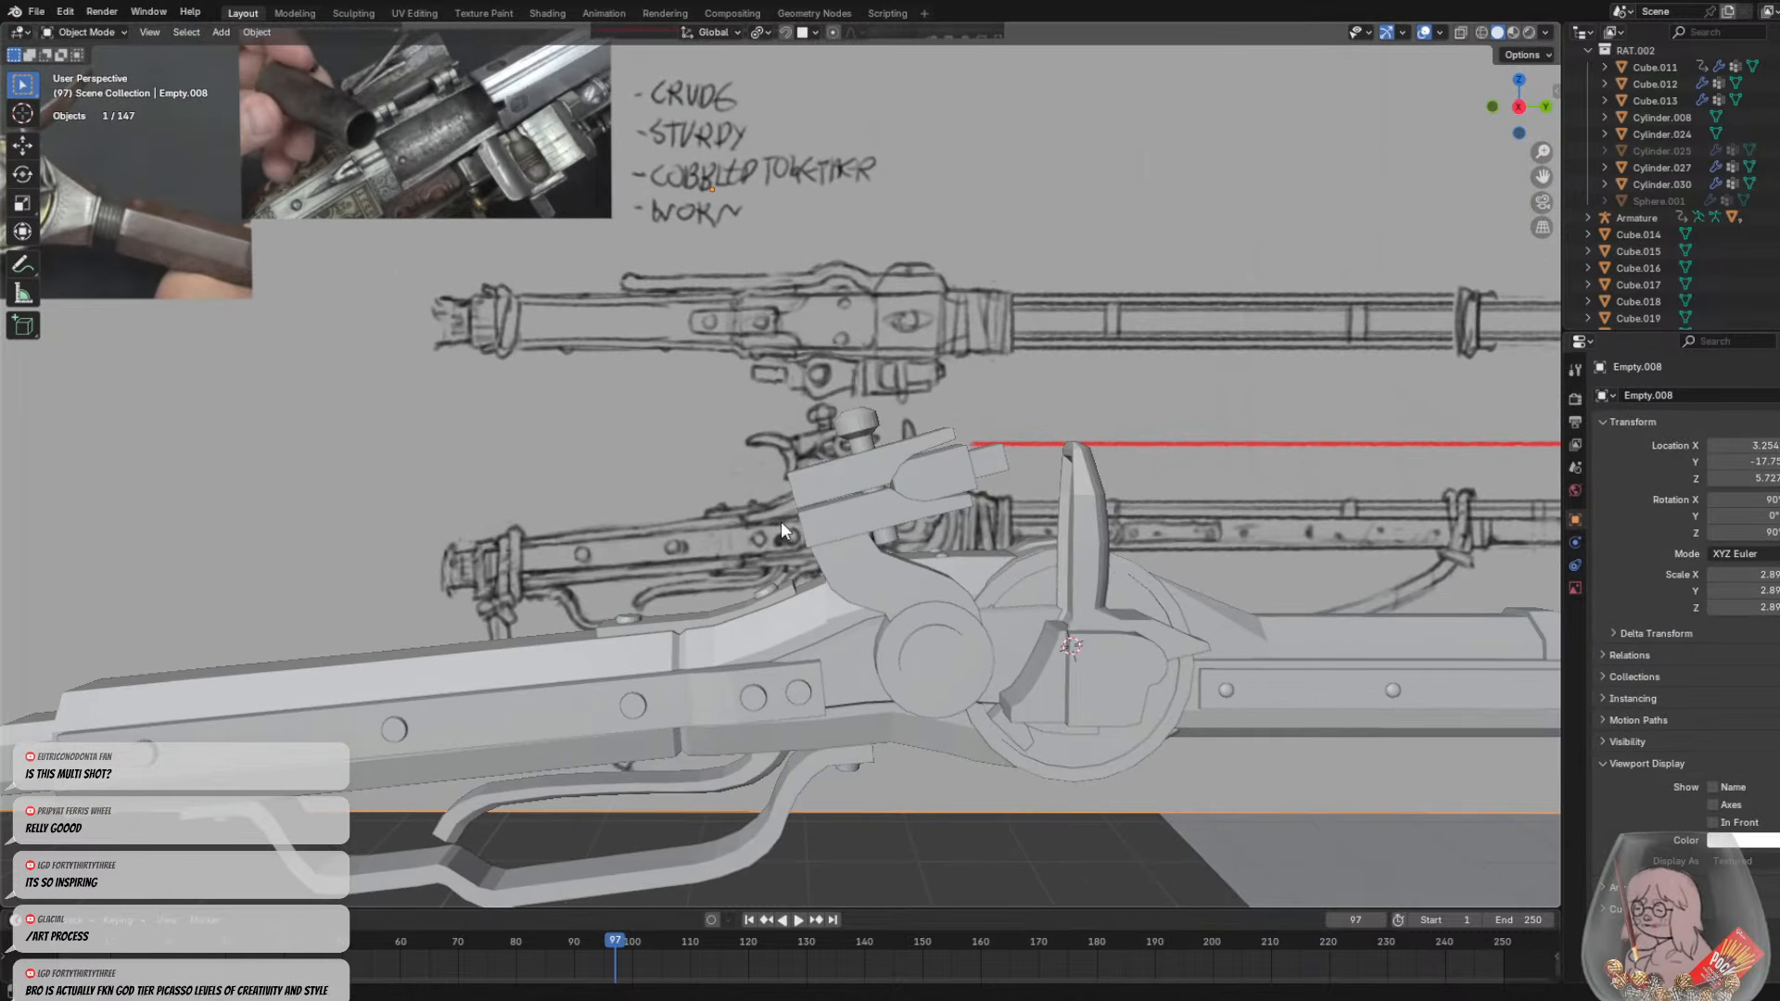
# Inspect the opposite side of the musket's lock and compare it with the reference photos of the real flintlock
pyautogui.moveTo(781, 521); pyautogui.dragTo(987, 515, button='middle')
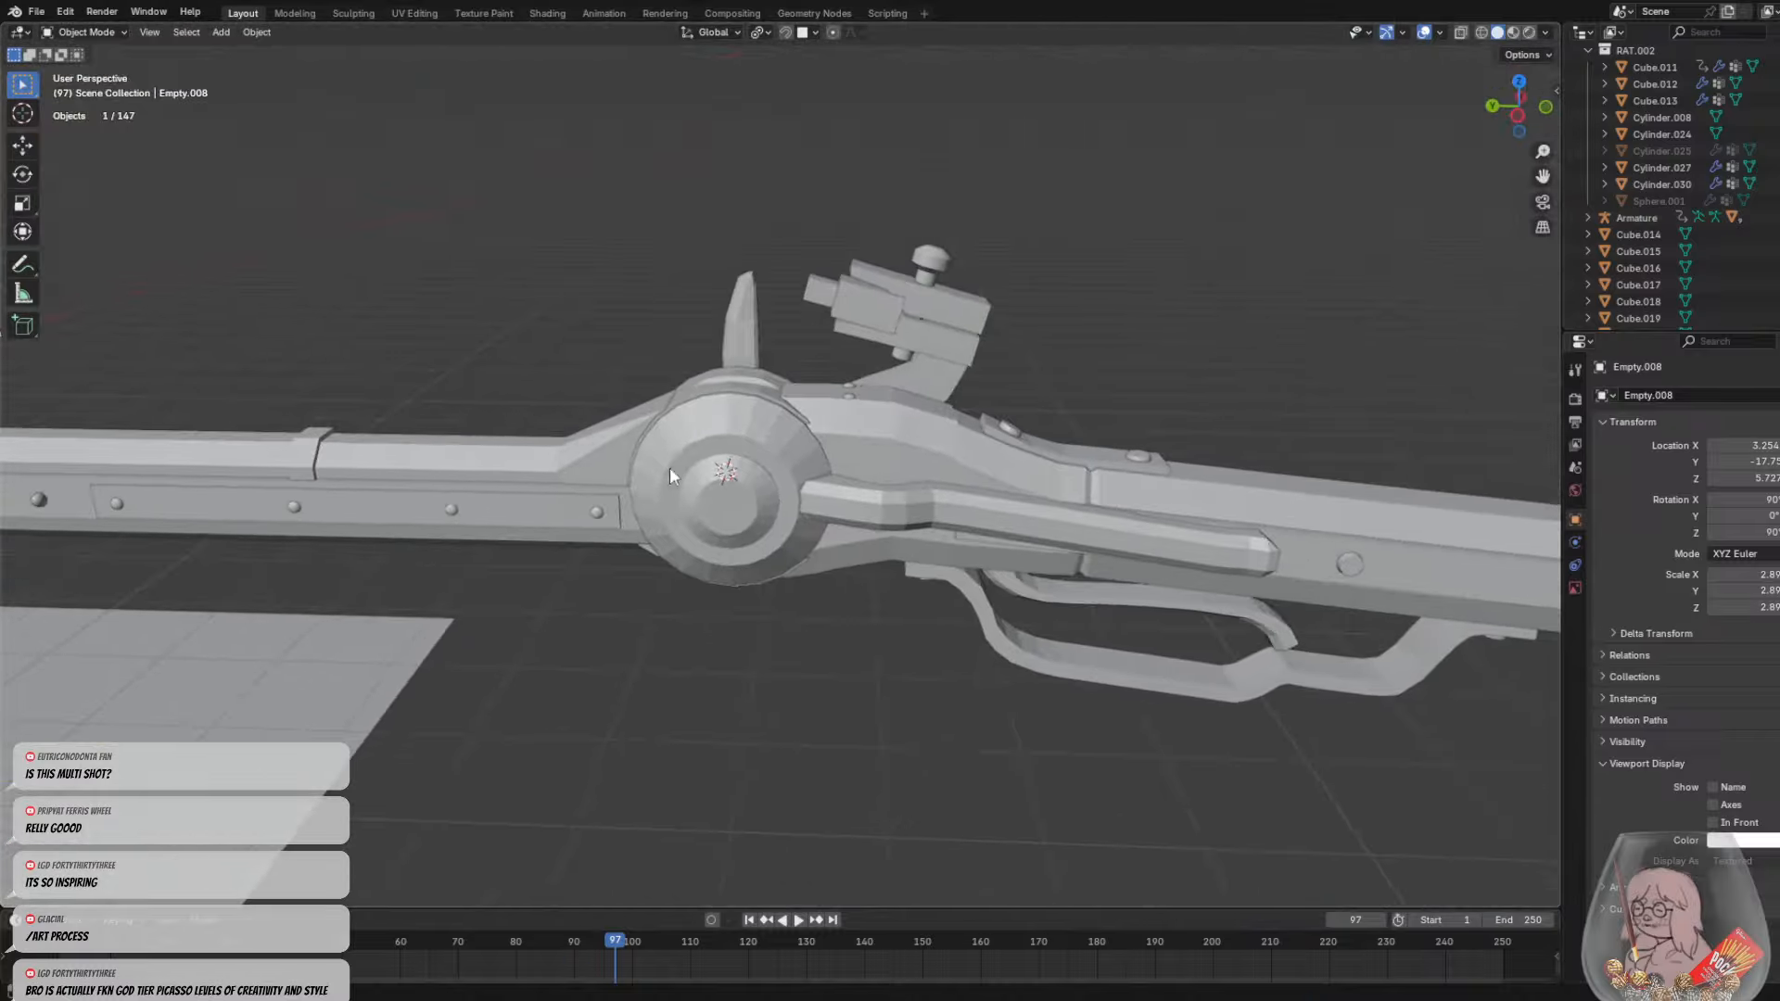
pyautogui.moveTo(834, 585)
pyautogui.mouseDown(button='middle')
pyautogui.moveTo(670, 539)
pyautogui.moveTo(813, 512)
pyautogui.moveTo(512, 435)
pyautogui.moveTo(831, 581)
pyautogui.moveTo(816, 571)
pyautogui.mouseUp(button='middle')
pyautogui.scroll(-3, 670, 540)
pyautogui.scroll(3, 742, 542)
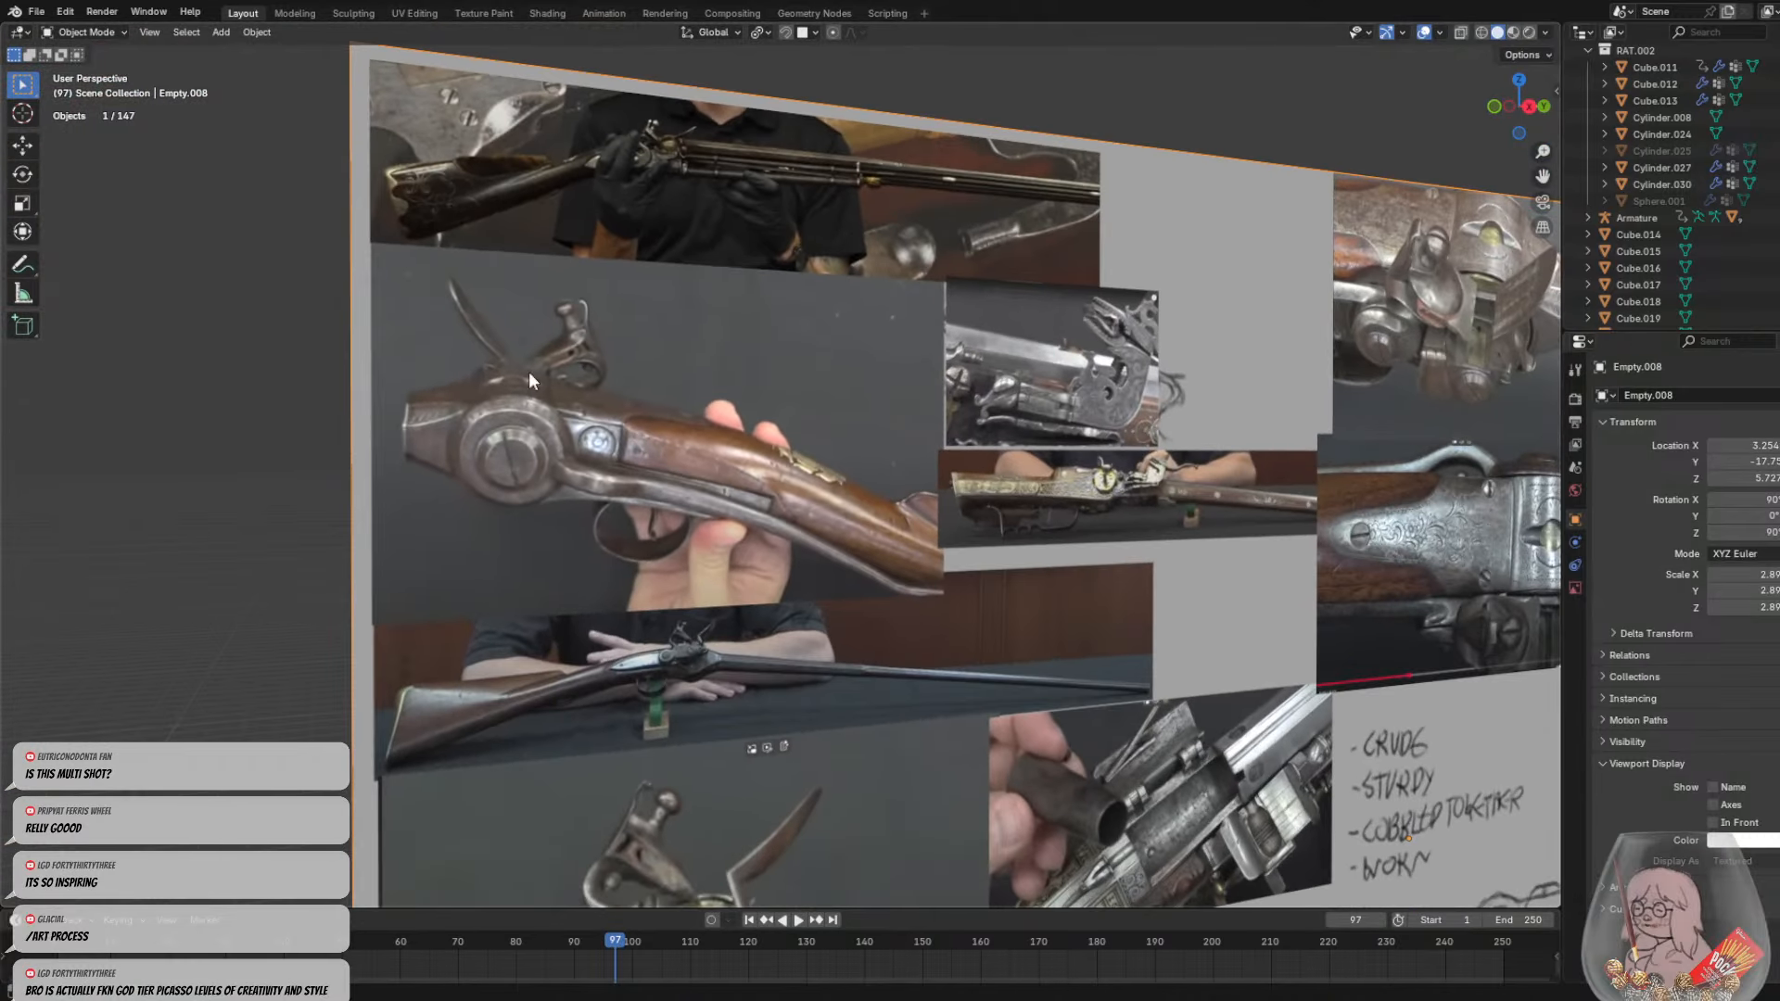
pyautogui.scroll(-3, 649, 491)
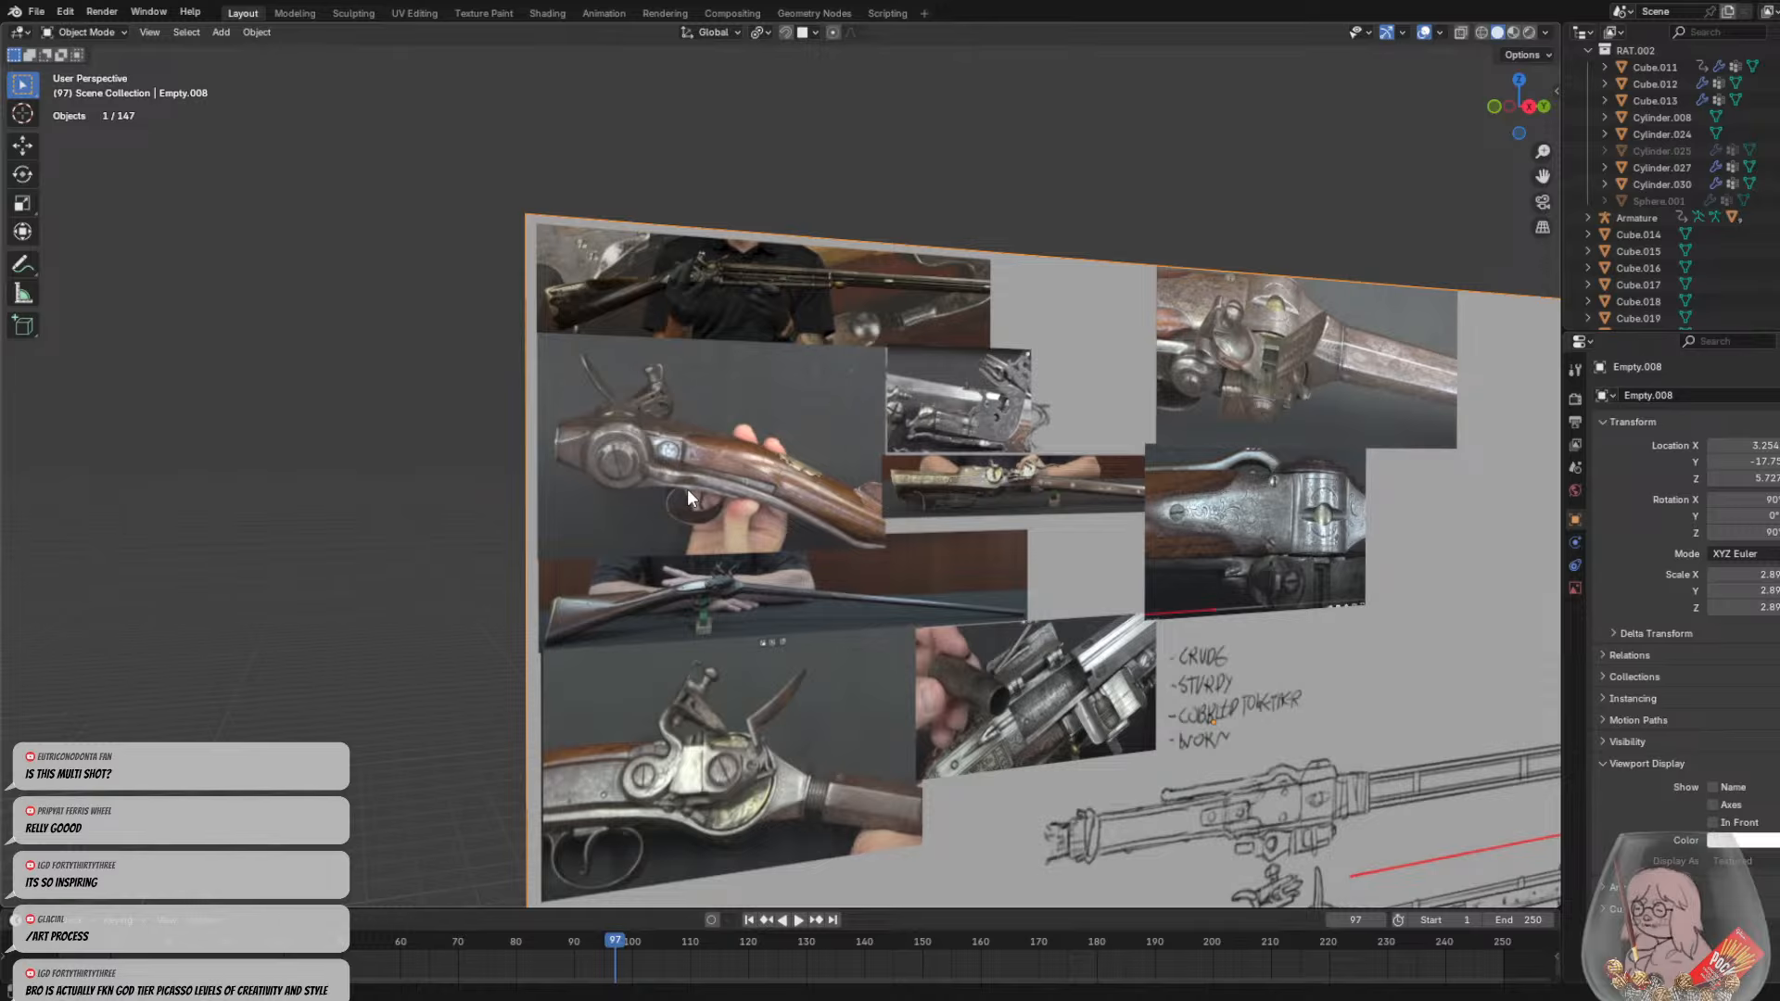
pyautogui.moveTo(687, 488)
pyautogui.mouseDown(button='middle')
pyautogui.moveTo(849, 589)
pyautogui.moveTo(876, 487)
pyautogui.moveTo(871, 504)
pyautogui.moveTo(1070, 531)
pyautogui.moveTo(950, 565)
pyautogui.moveTo(1094, 551)
pyautogui.moveTo(1220, 571)
pyautogui.moveTo(744, 551)
pyautogui.moveTo(930, 608)
pyautogui.mouseUp(button='middle')
pyautogui.scroll(3, 875, 487)
pyautogui.scroll(6, 779, 412)
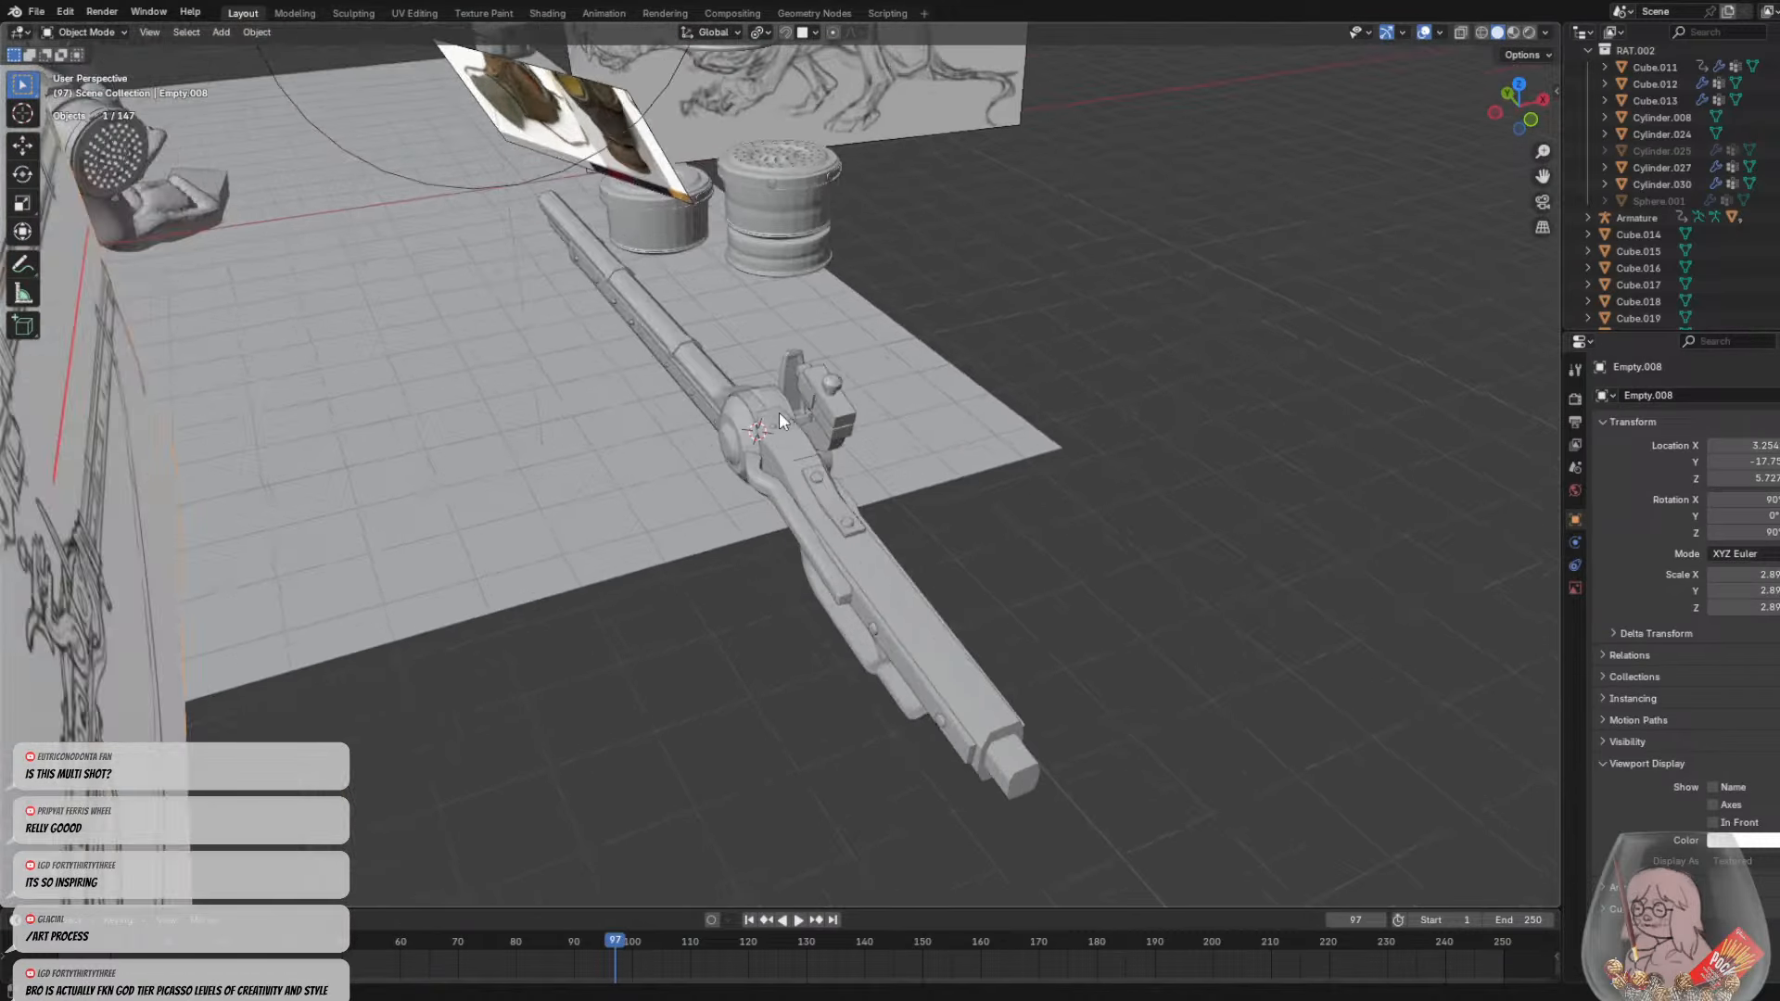
# Examine the clamp's jaws and curved hammer arm up close against the concept sketch behind them
pyautogui.click(762, 370)
pyautogui.moveTo(787, 384); pyautogui.dragTo(647, 296, button='middle')
pyautogui.click(909, 475)
pyautogui.click(754, 369)
pyautogui.click(767, 452)
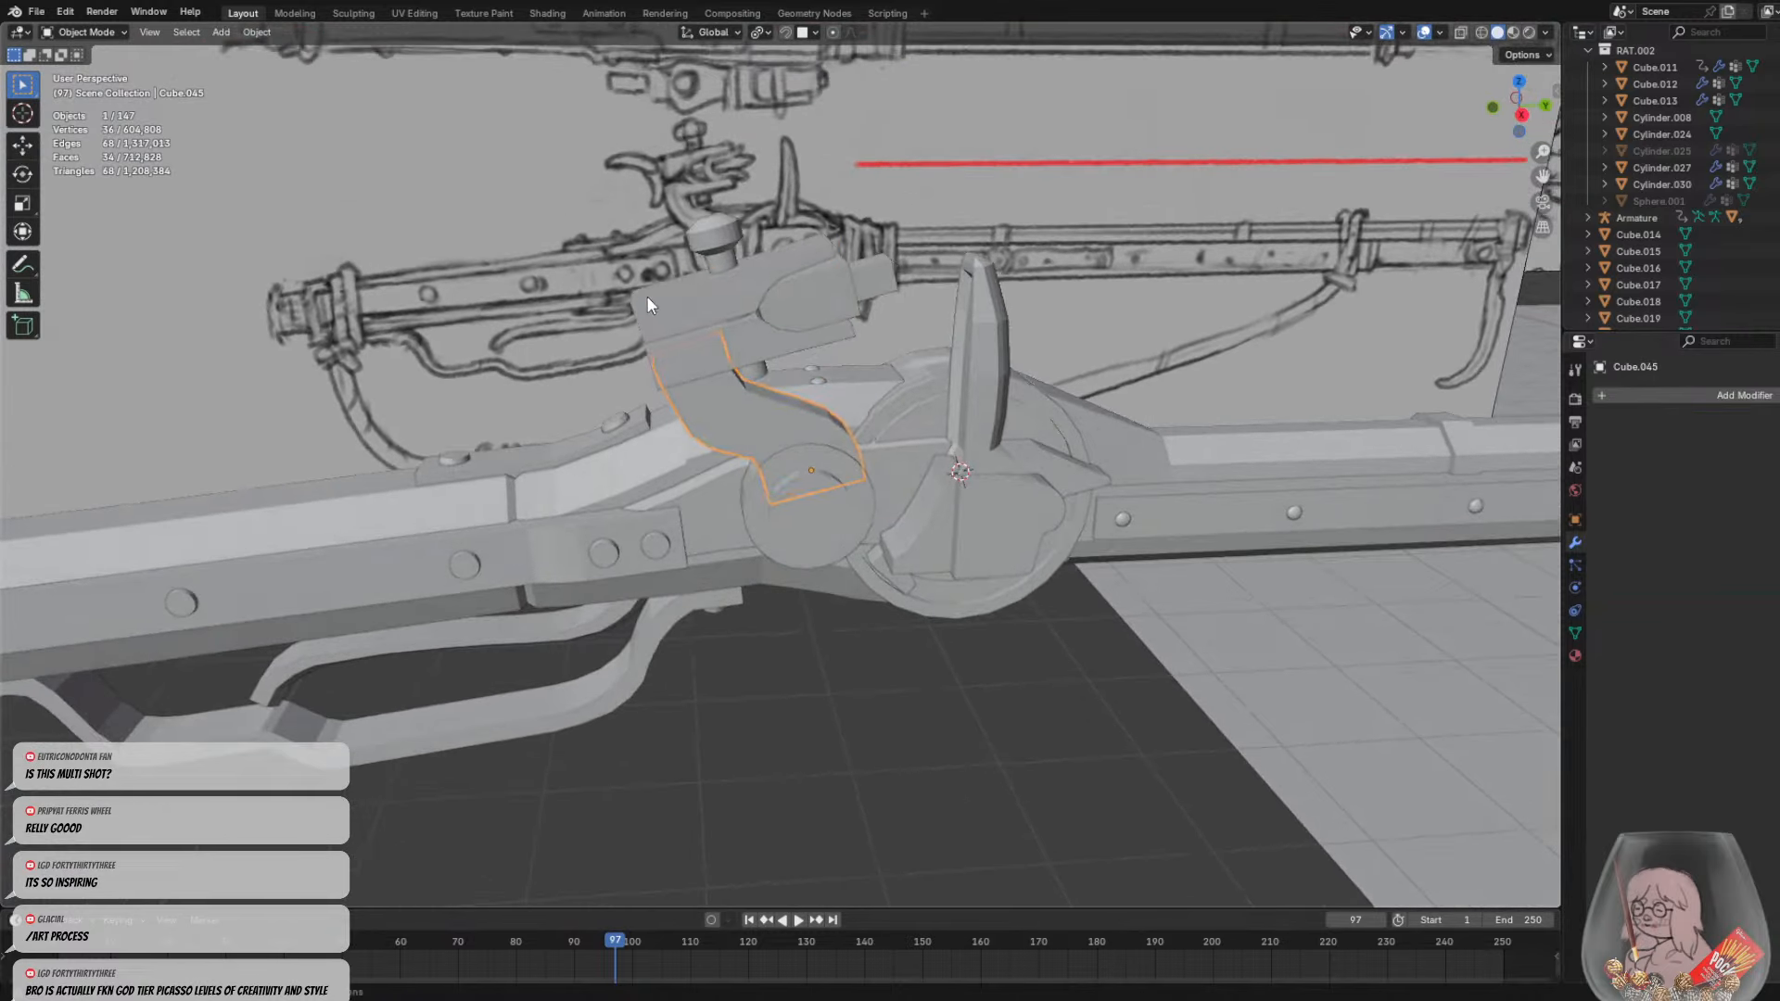
pyautogui.click(769, 283)
pyautogui.moveTo(769, 283); pyautogui.dragTo(750, 337, button='middle')
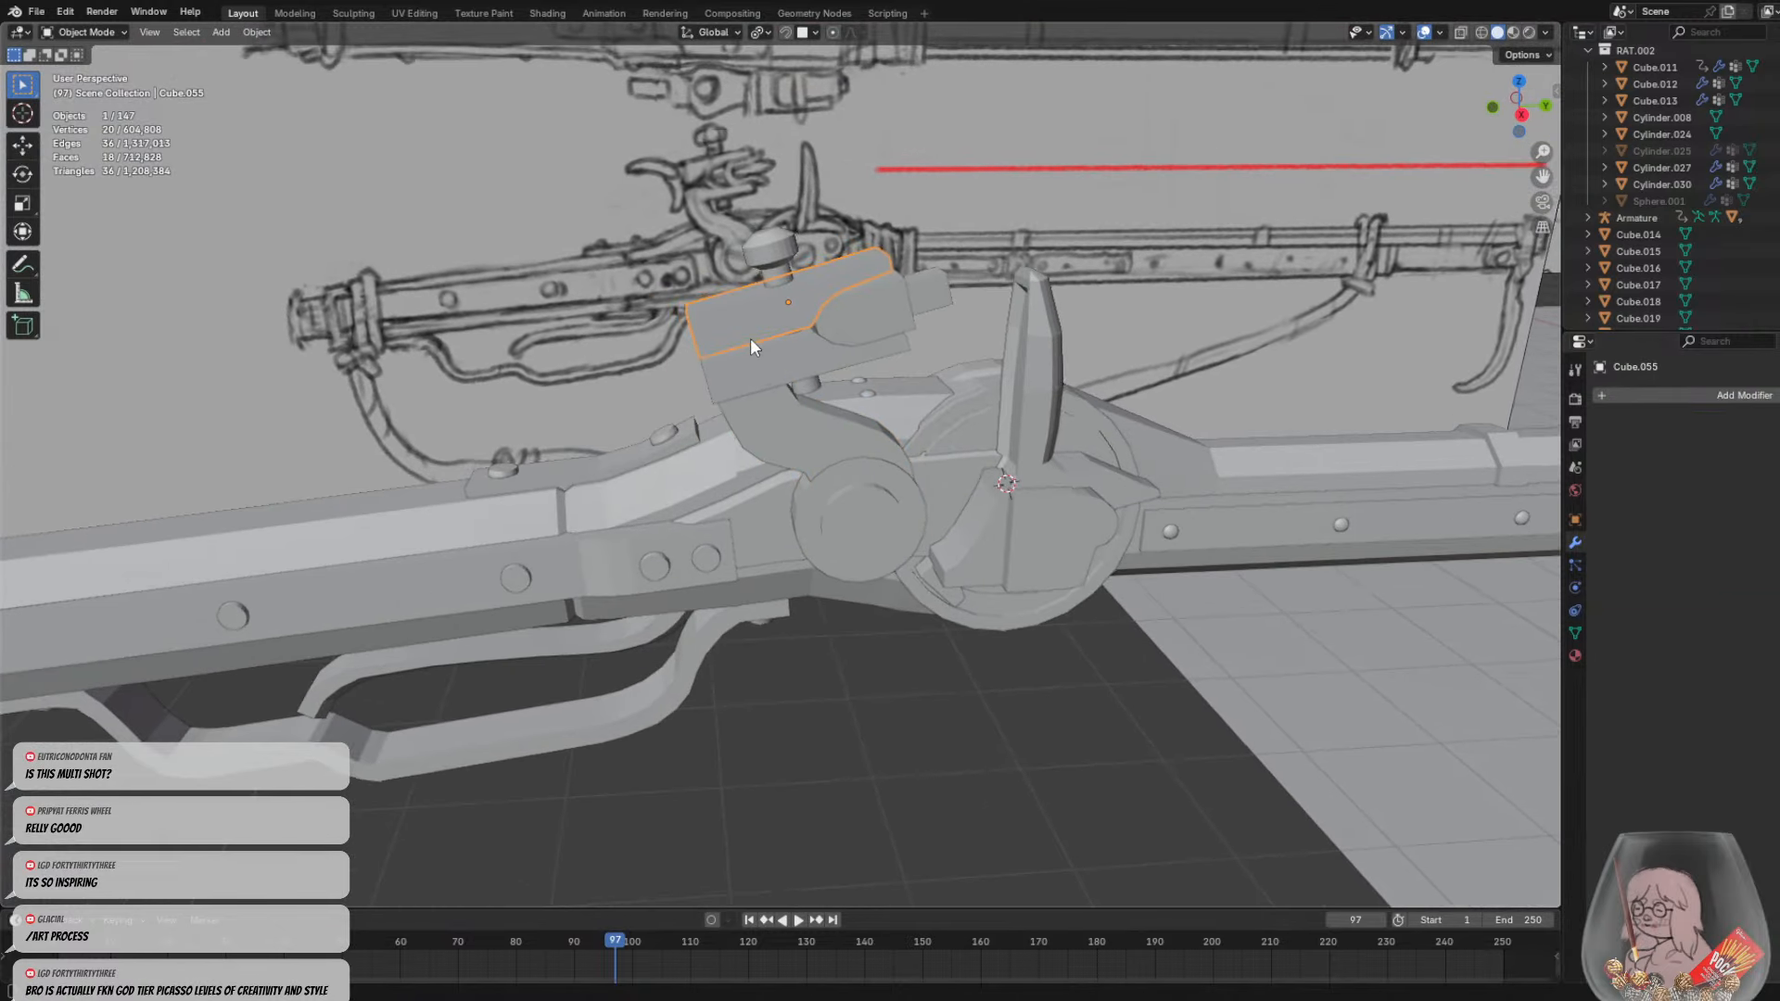
pyautogui.click(682, 347)
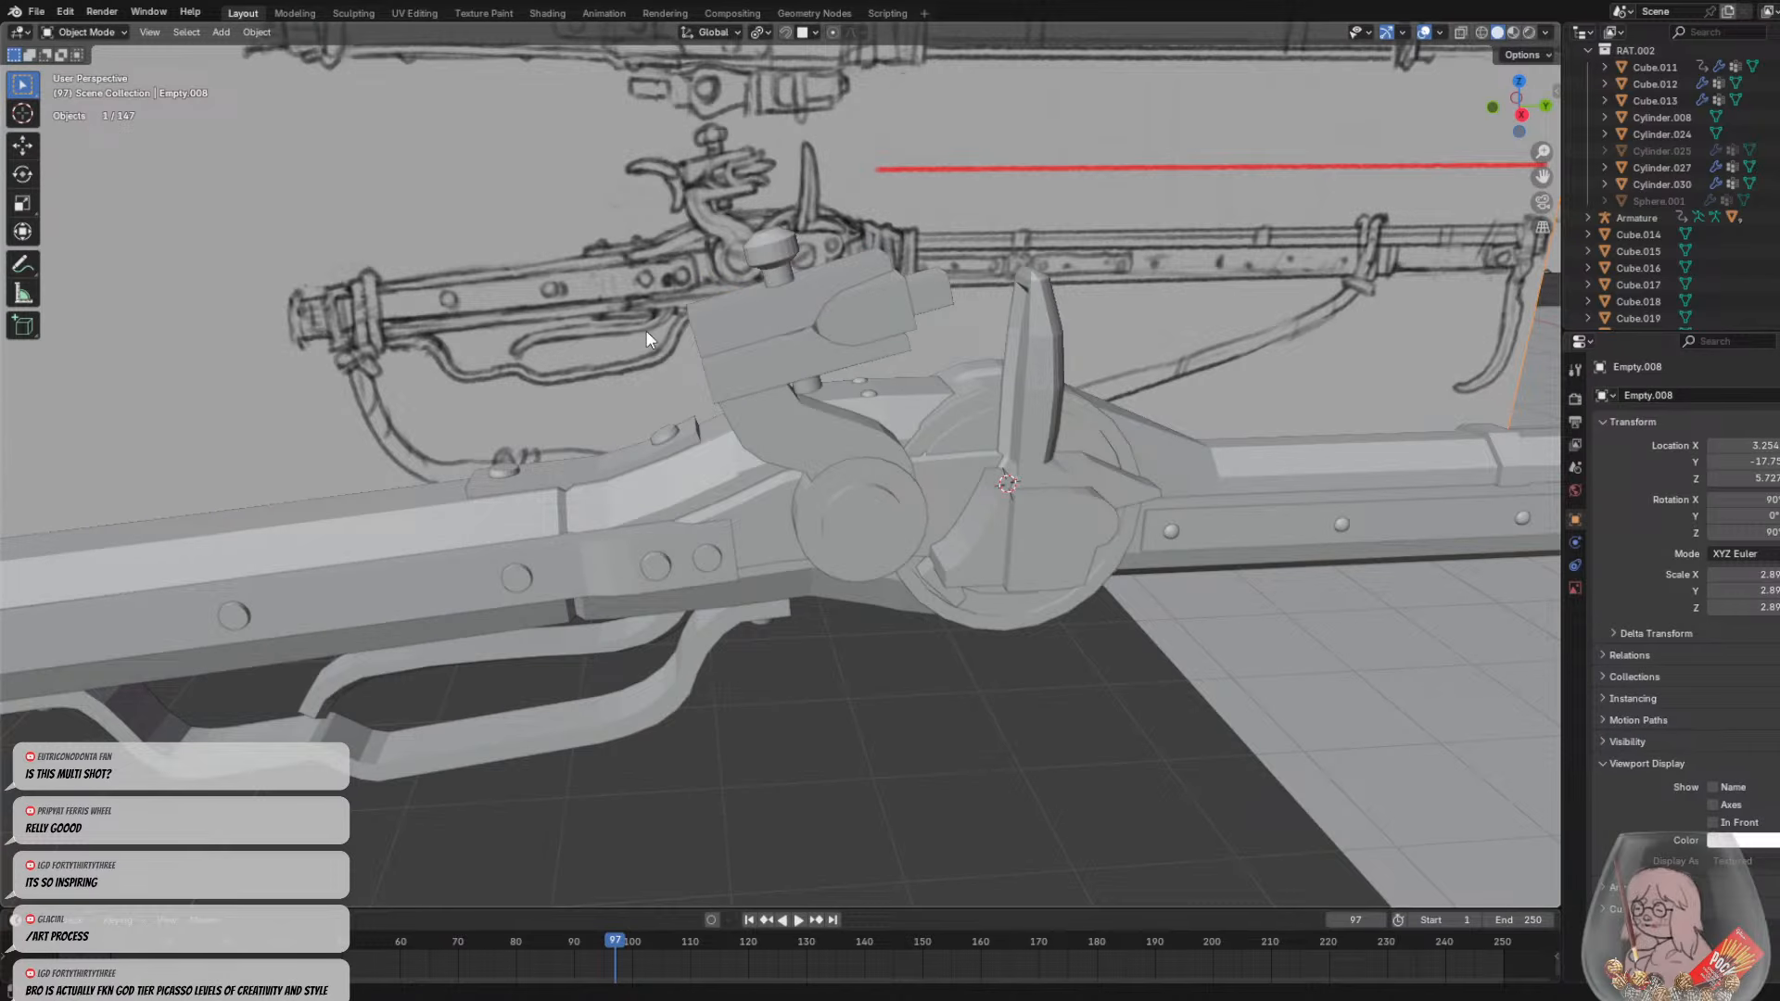
pyautogui.moveTo(646, 330)
pyautogui.mouseDown(button='middle')
pyautogui.moveTo(633, 313)
pyautogui.moveTo(636, 373)
pyautogui.moveTo(811, 408)
pyautogui.mouseUp(button='middle')
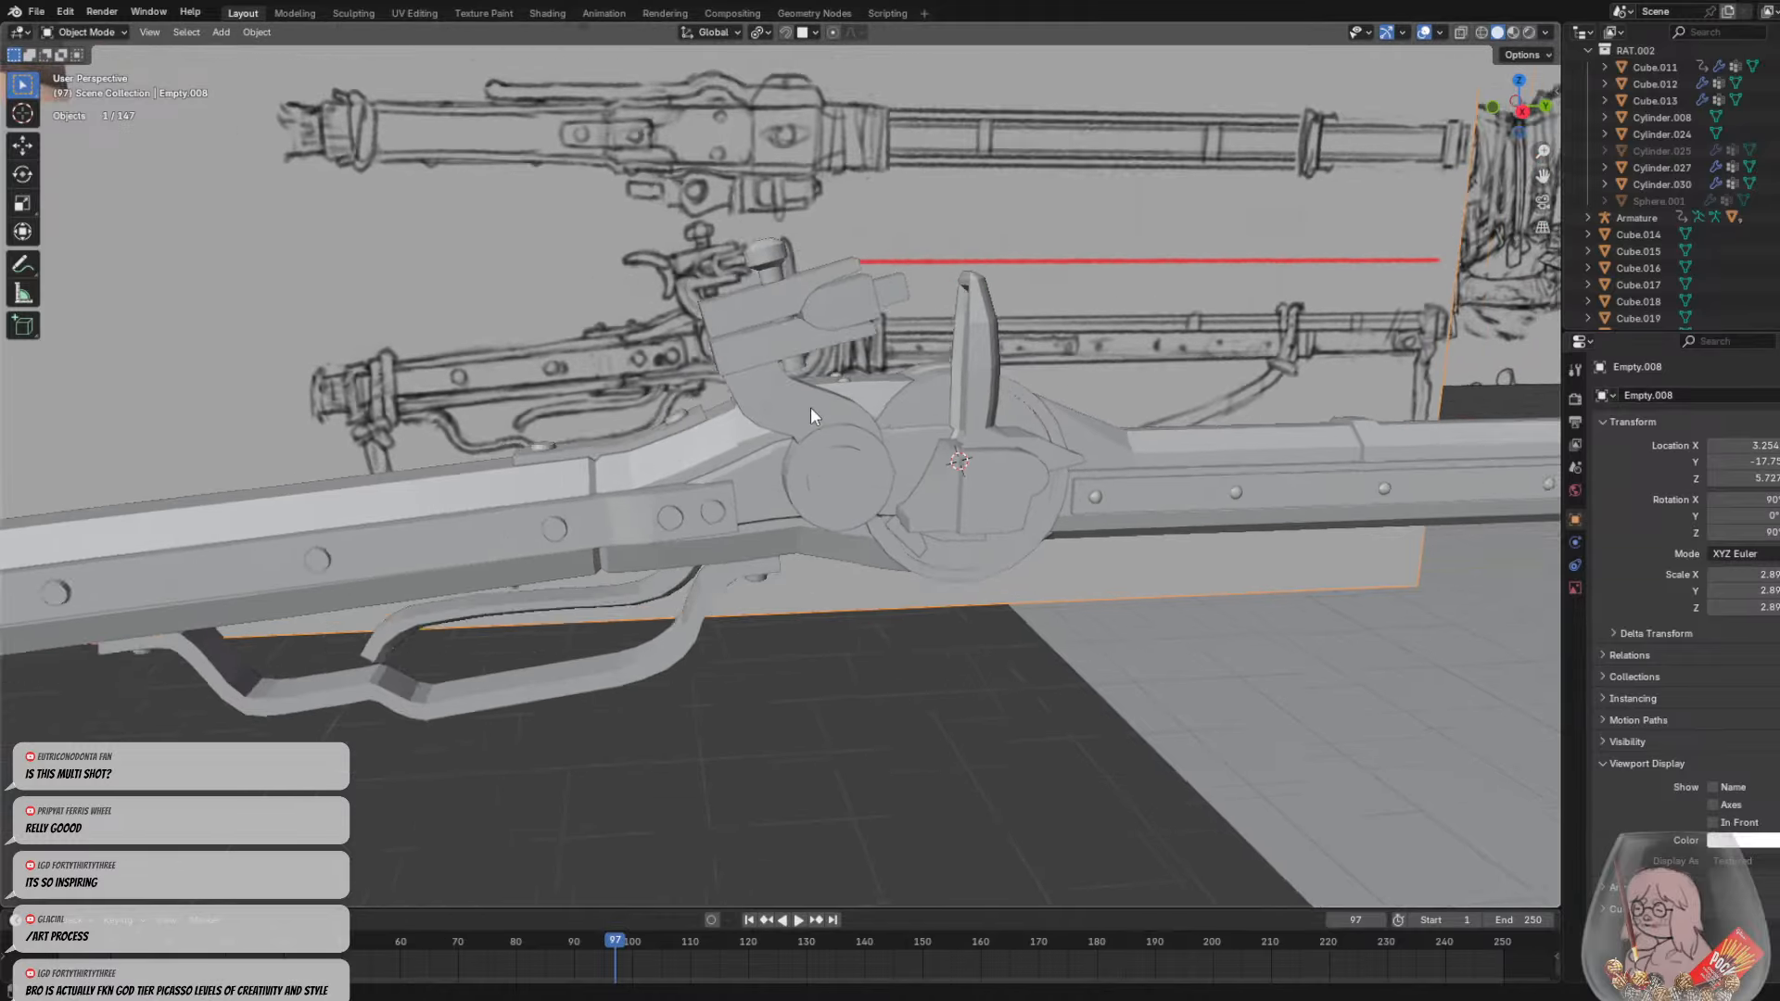
# Add a 32-vertex cylinder and rotate it about global Y until its flat end faces out from the musket's lock side
pyautogui.scroll(-2, 812, 407)
pyautogui.hotkey('shift', 'a')
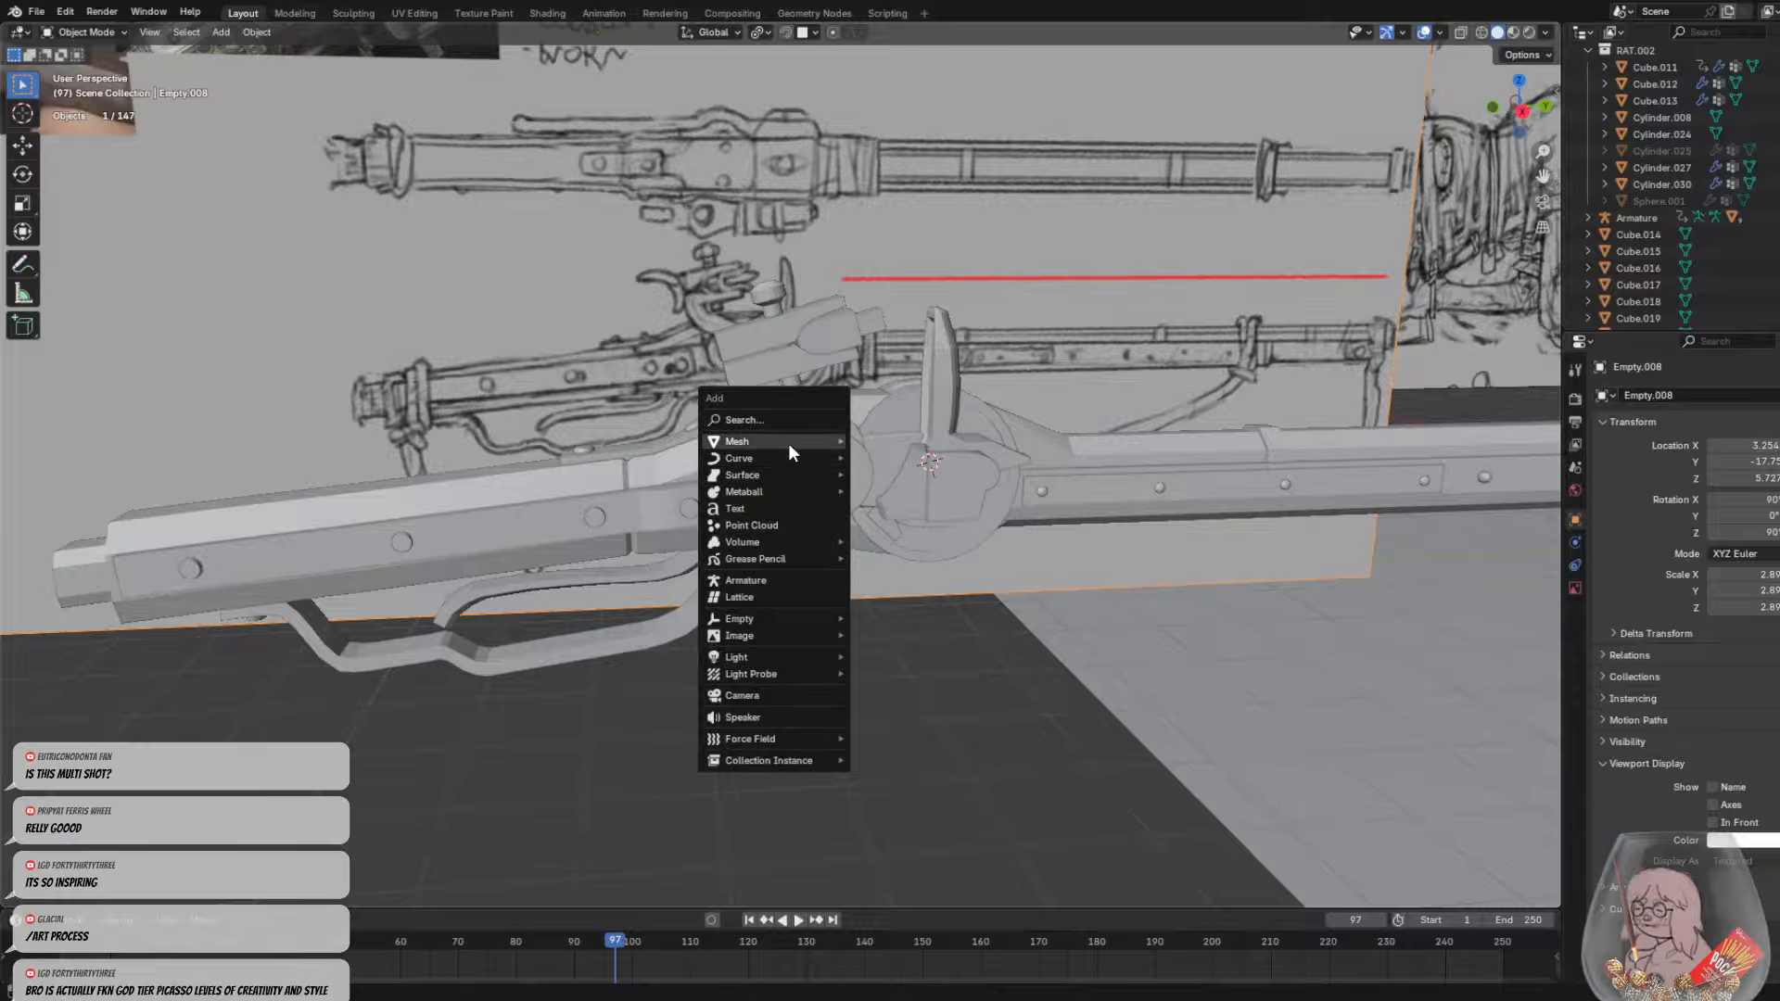
pyautogui.moveTo(788, 443)
pyautogui.click(892, 525)
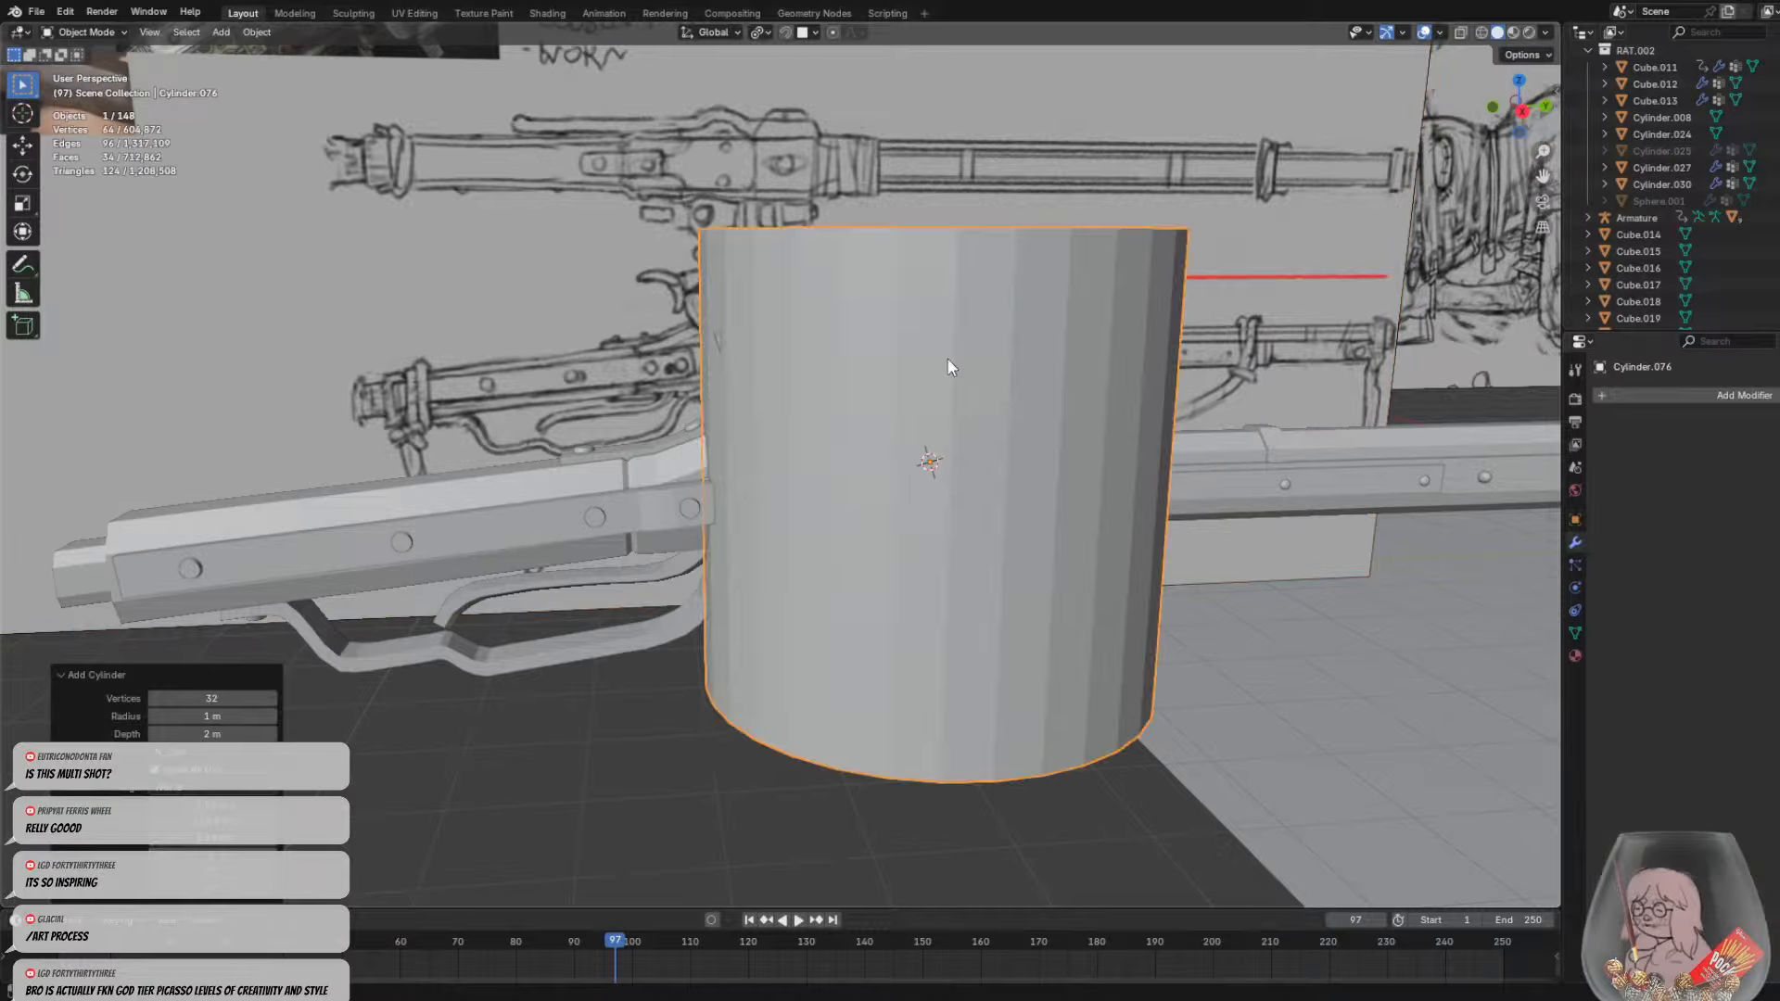
pyautogui.press('r')
pyautogui.press('z')
pyautogui.press('y')
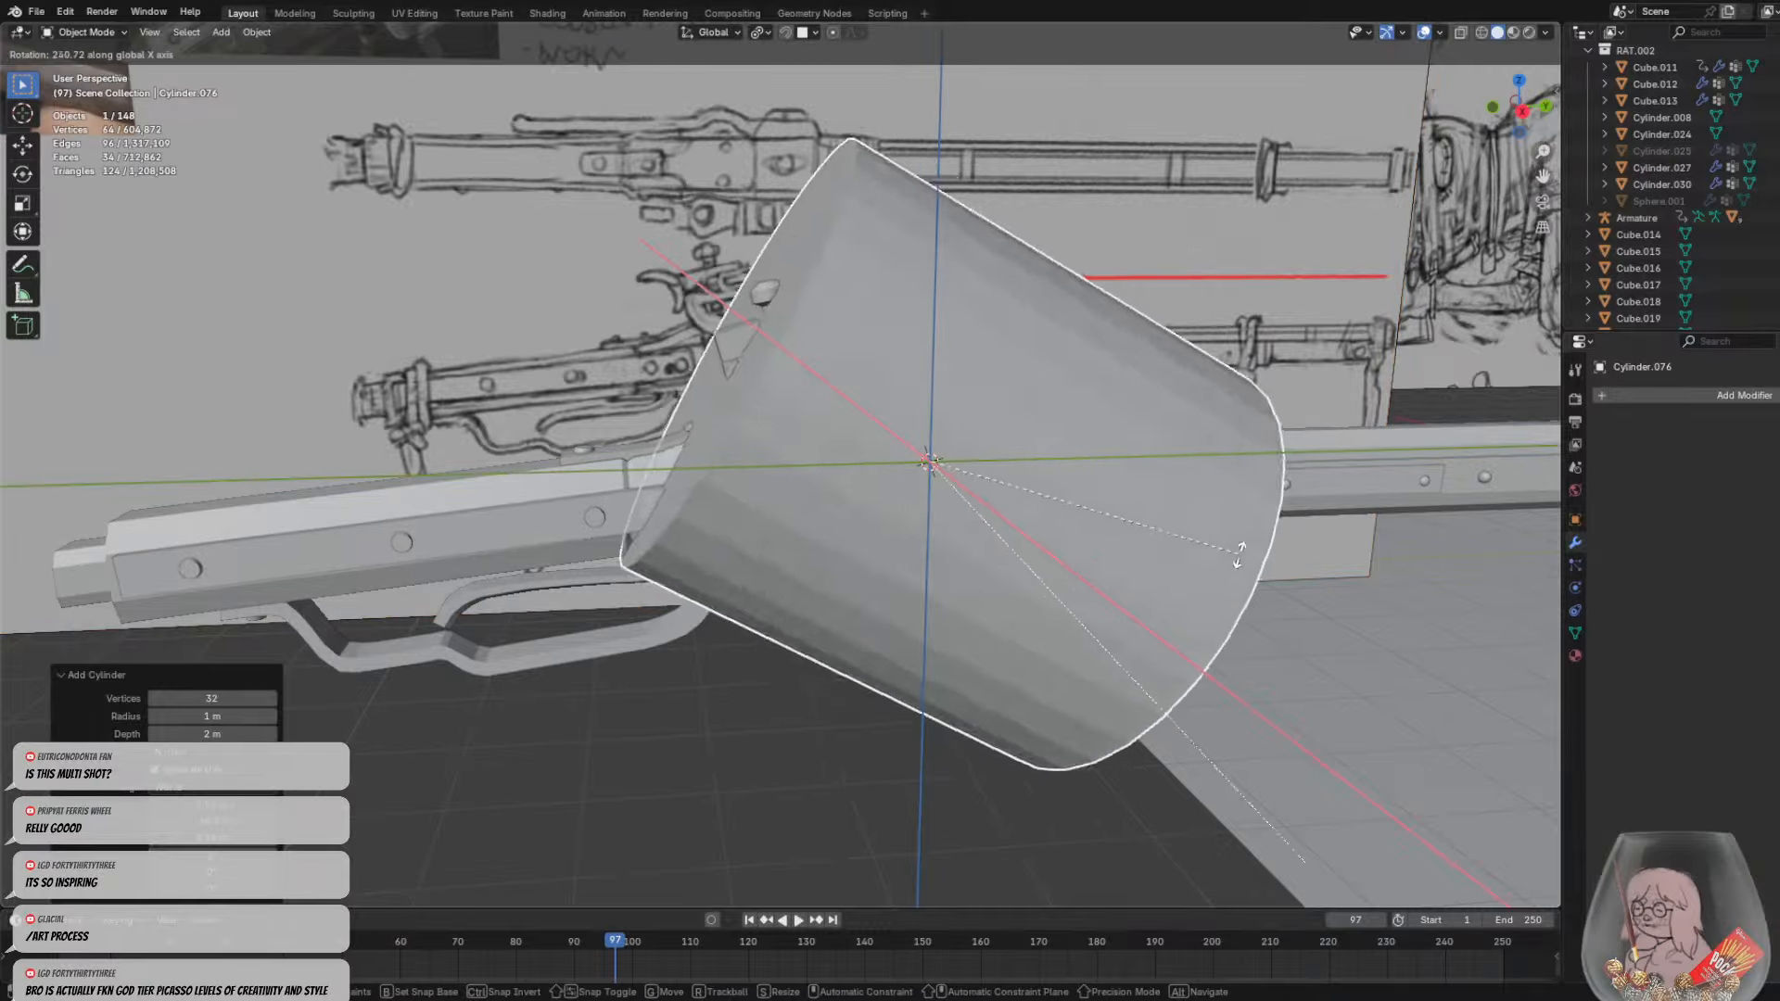
pyautogui.moveTo(622, 294); pyautogui.dragTo(615, 303, button='middle')
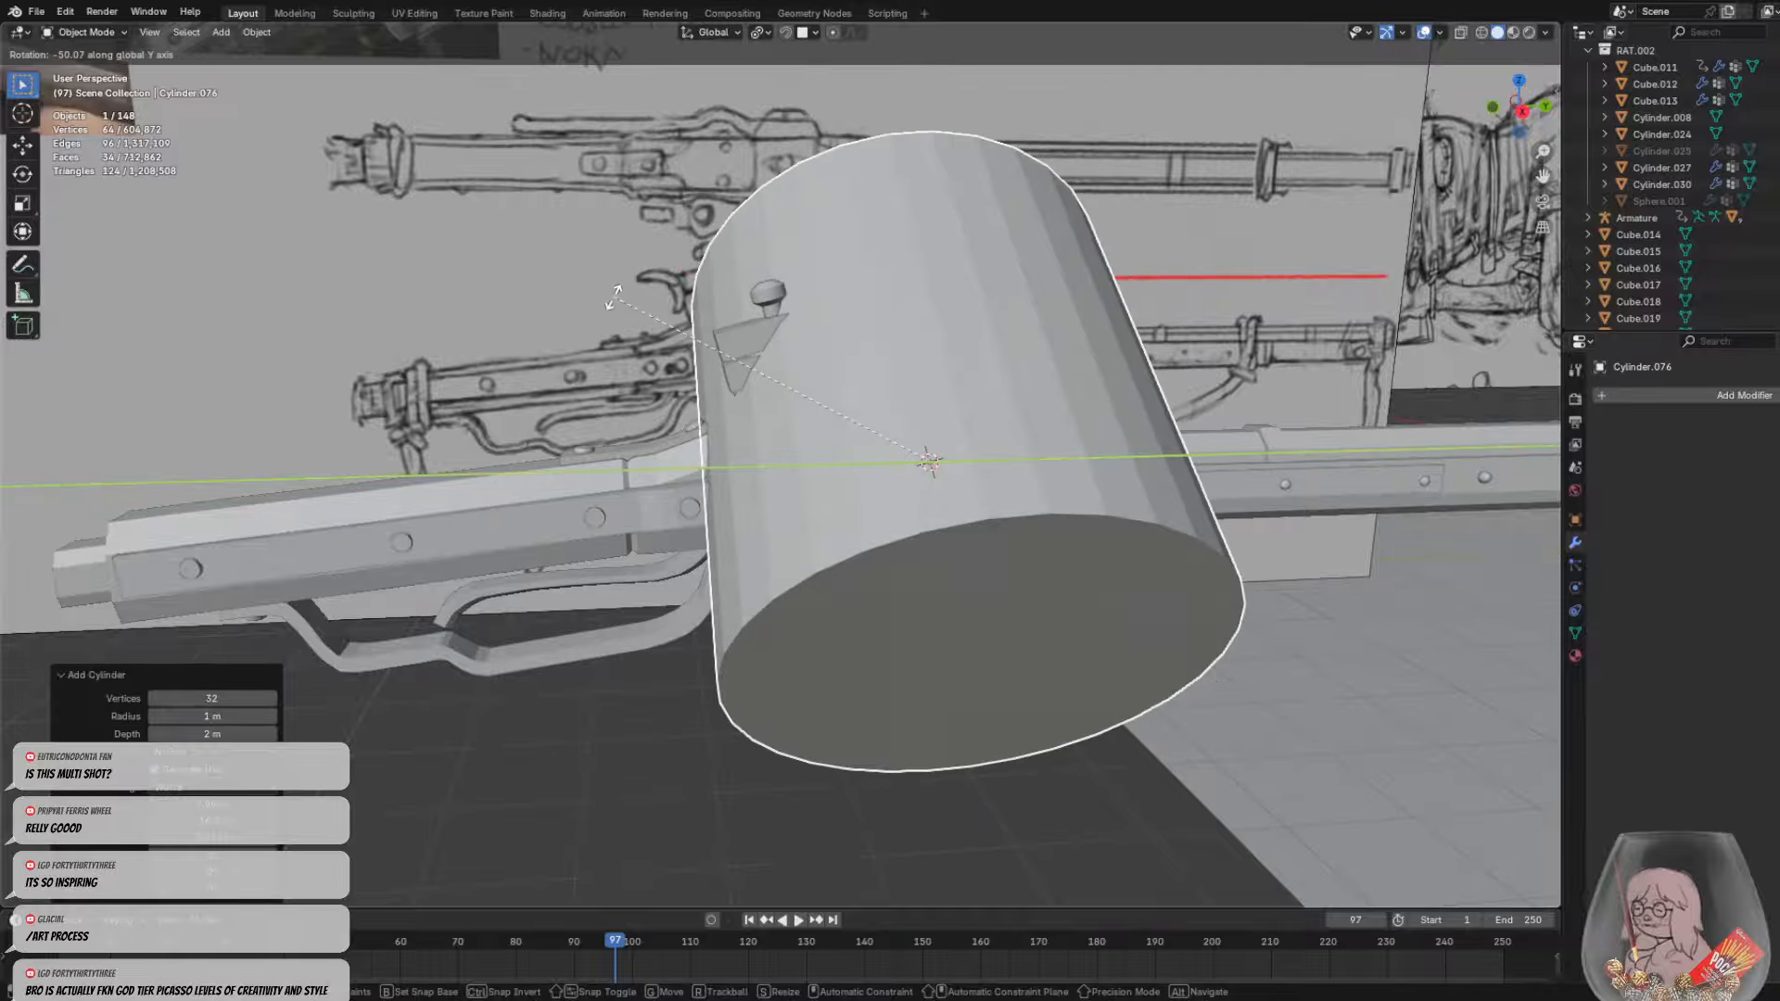
pyautogui.click(649, 514)
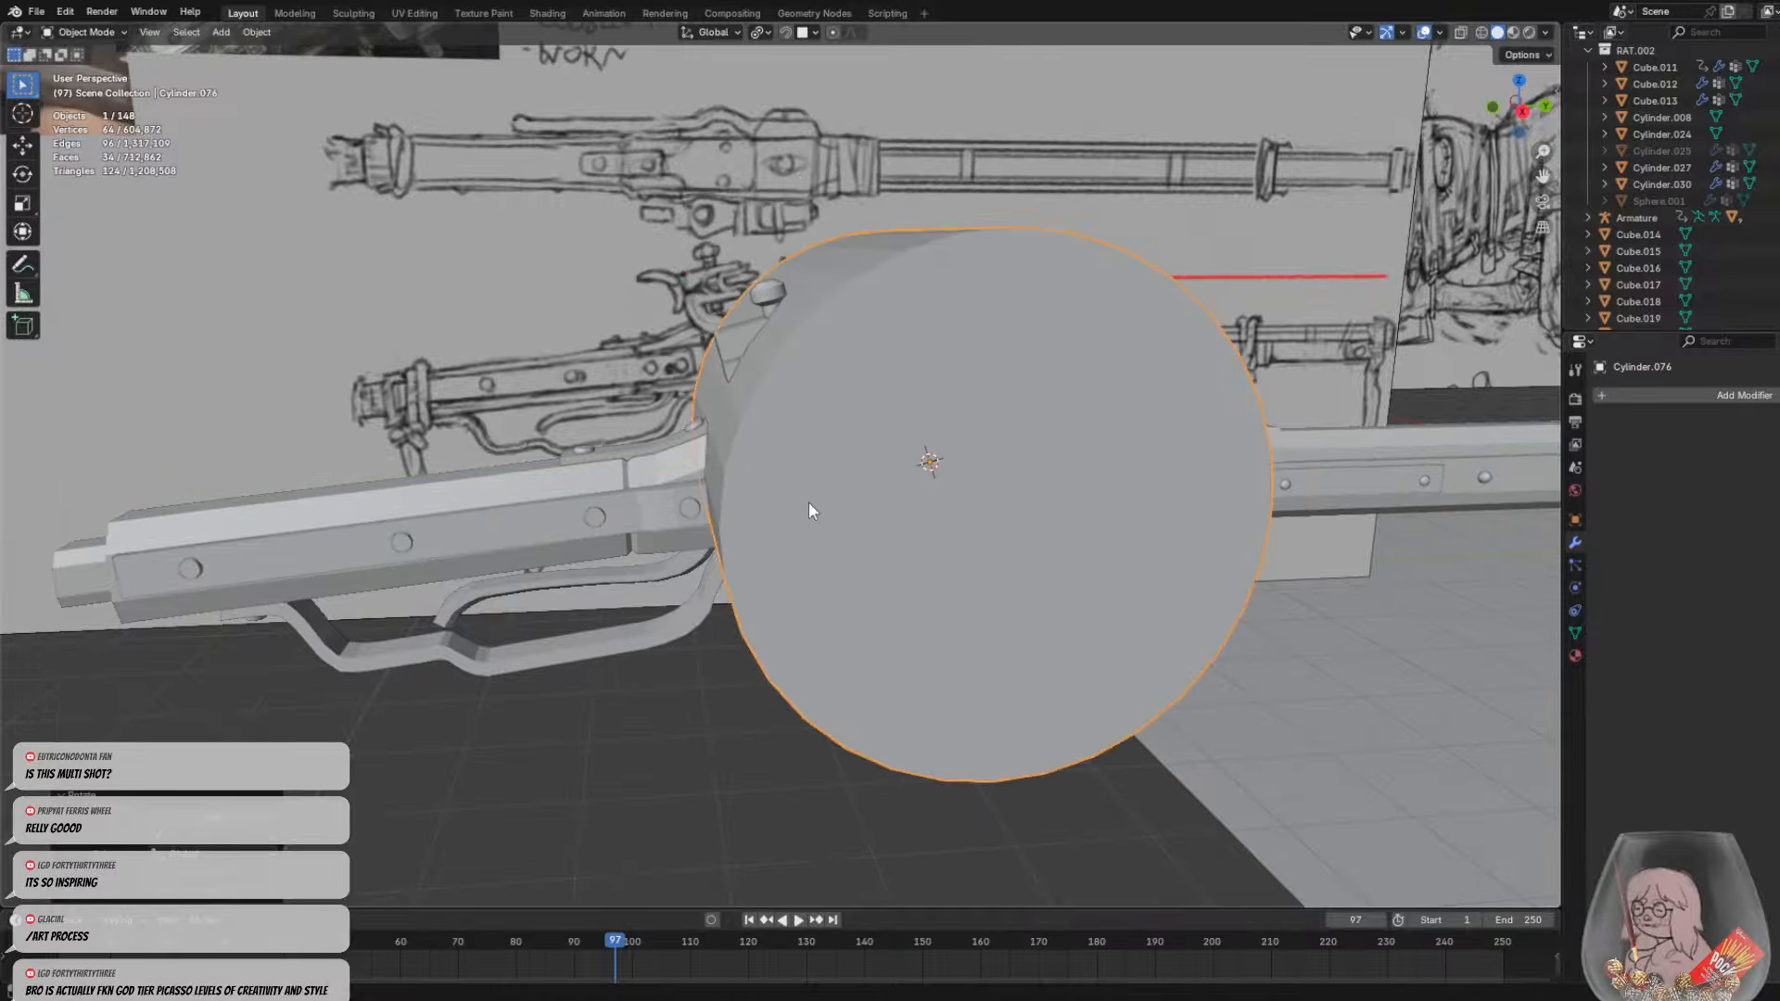
# Scale the new cylinder uniformly down to about 0.23 so it is smaller than the round lock plate
pyautogui.press('s')
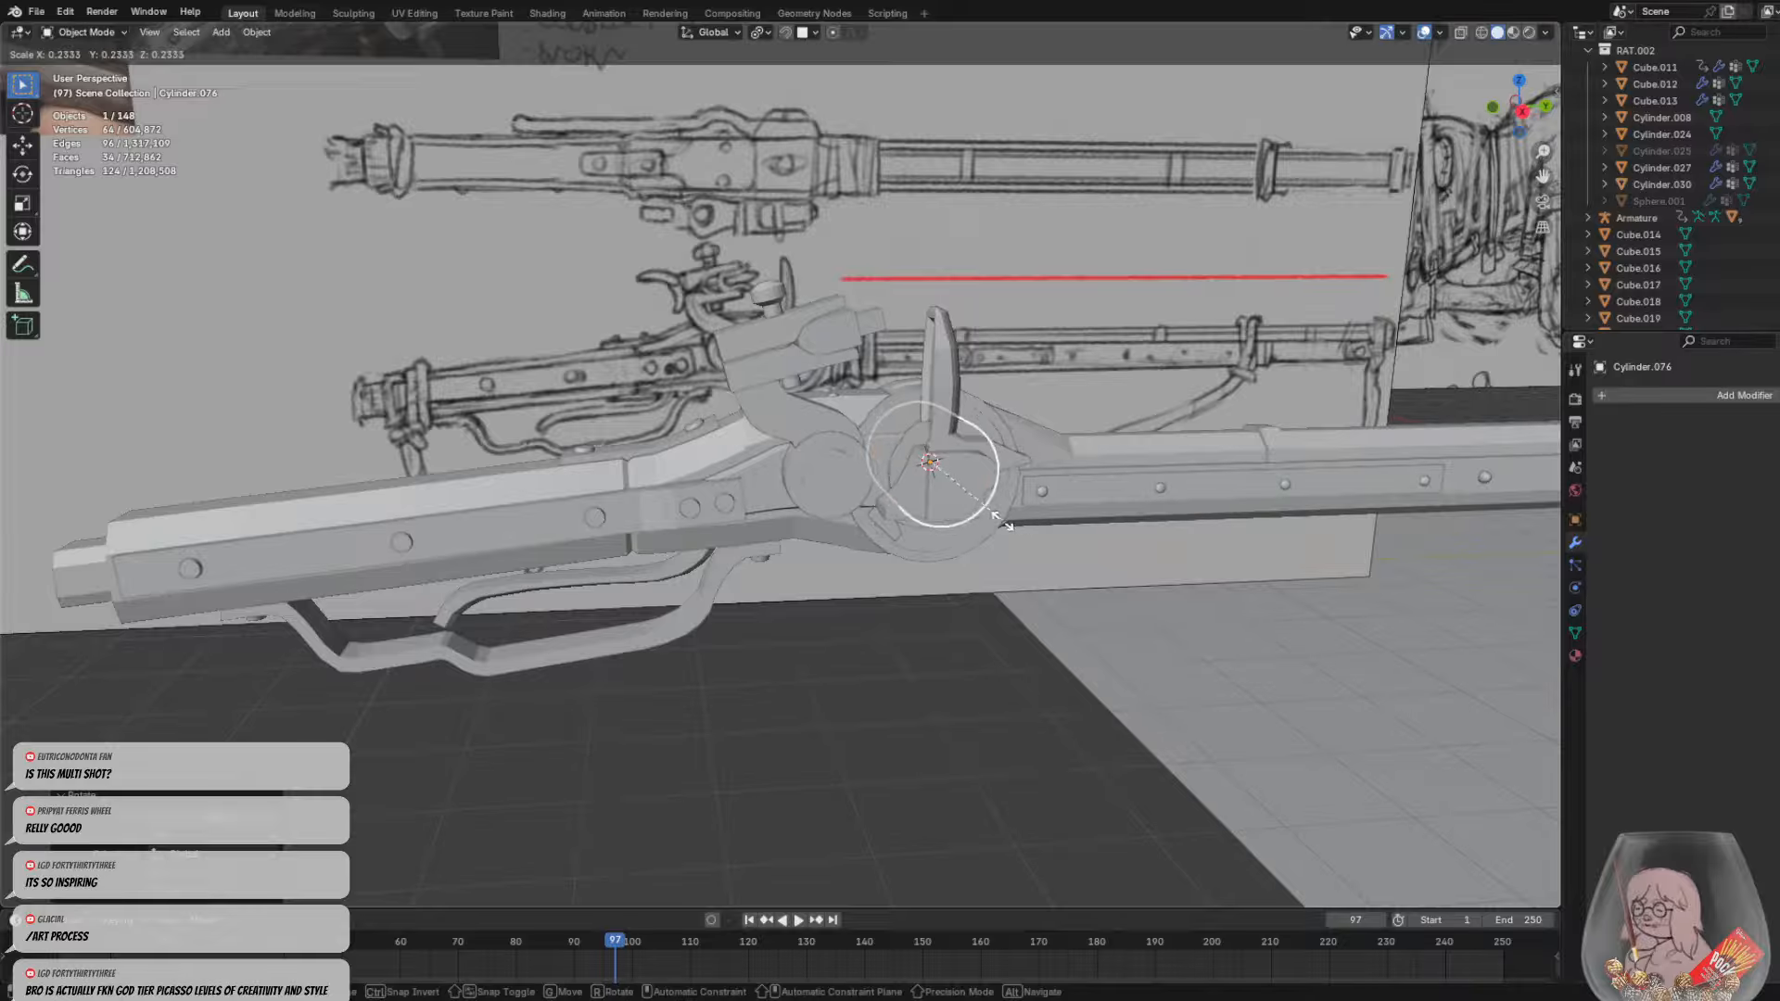
pyautogui.click(990, 514)
pyautogui.press('g')
pyautogui.press('z')
pyautogui.press('Escape')
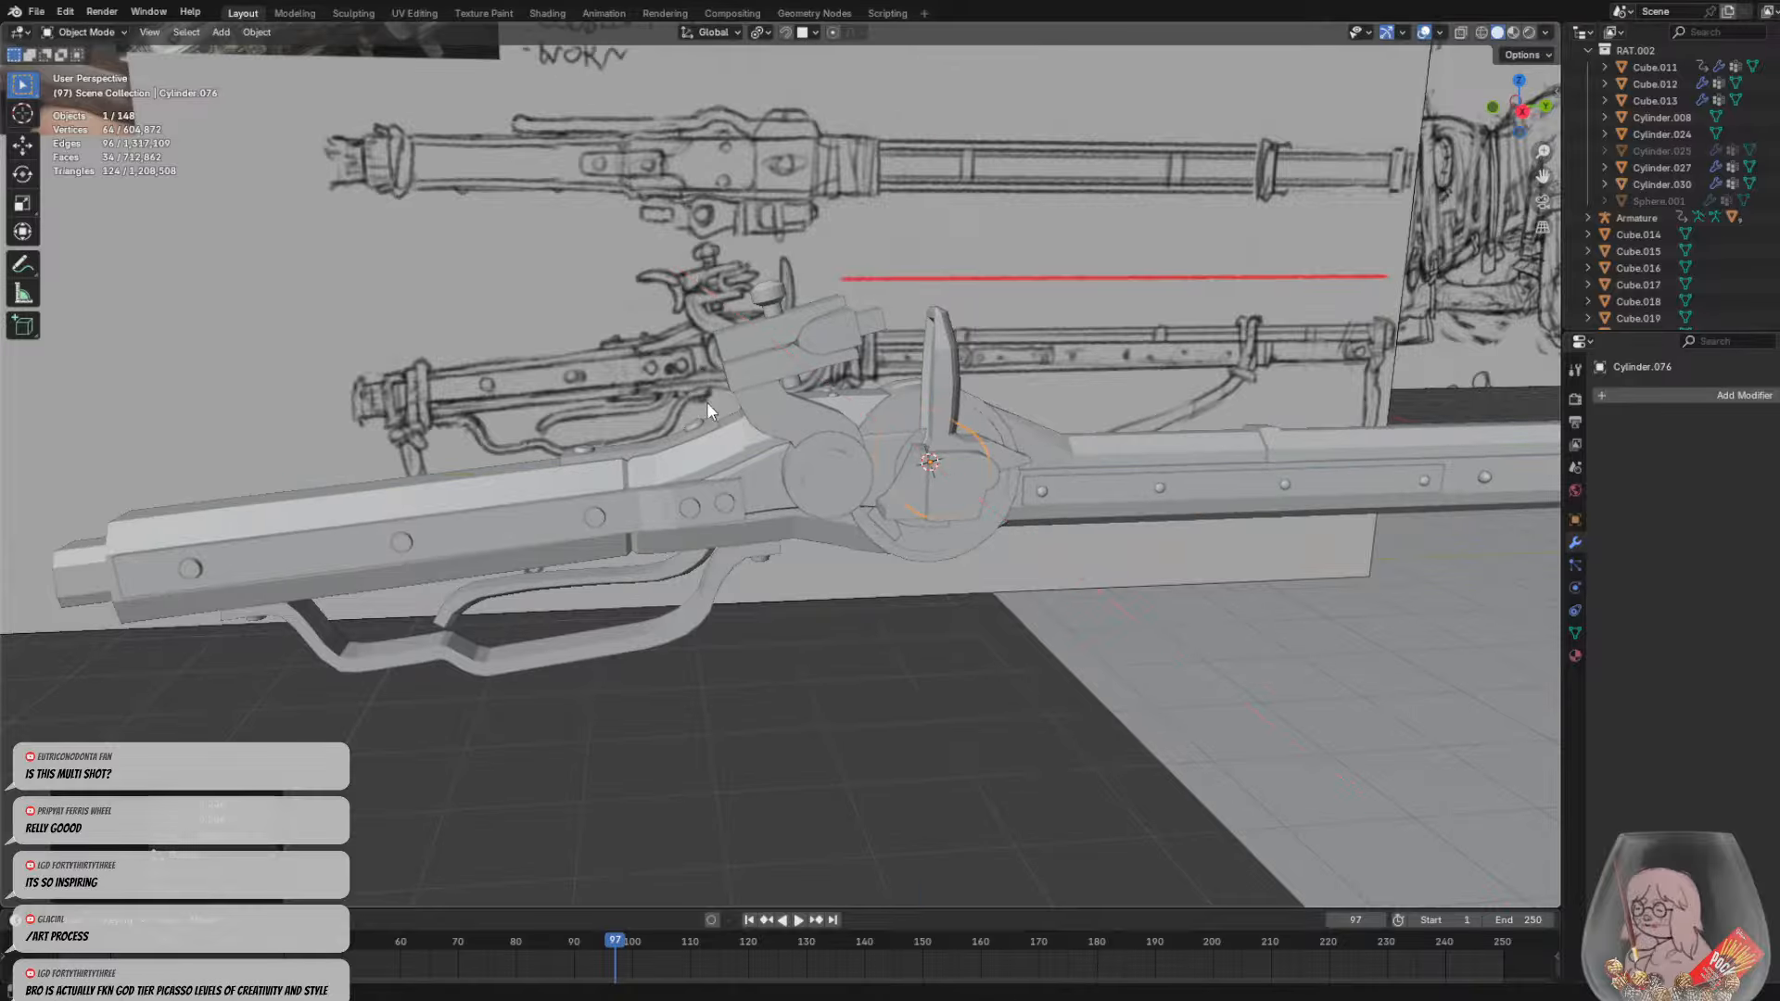
# Move the new cylinder off the round lock plate, up and back to the rear end of the flint clamp
pyautogui.press('g')
pyautogui.moveTo(996, 475); pyautogui.dragTo(1009, 469, button='middle')
pyautogui.click(786, 449)
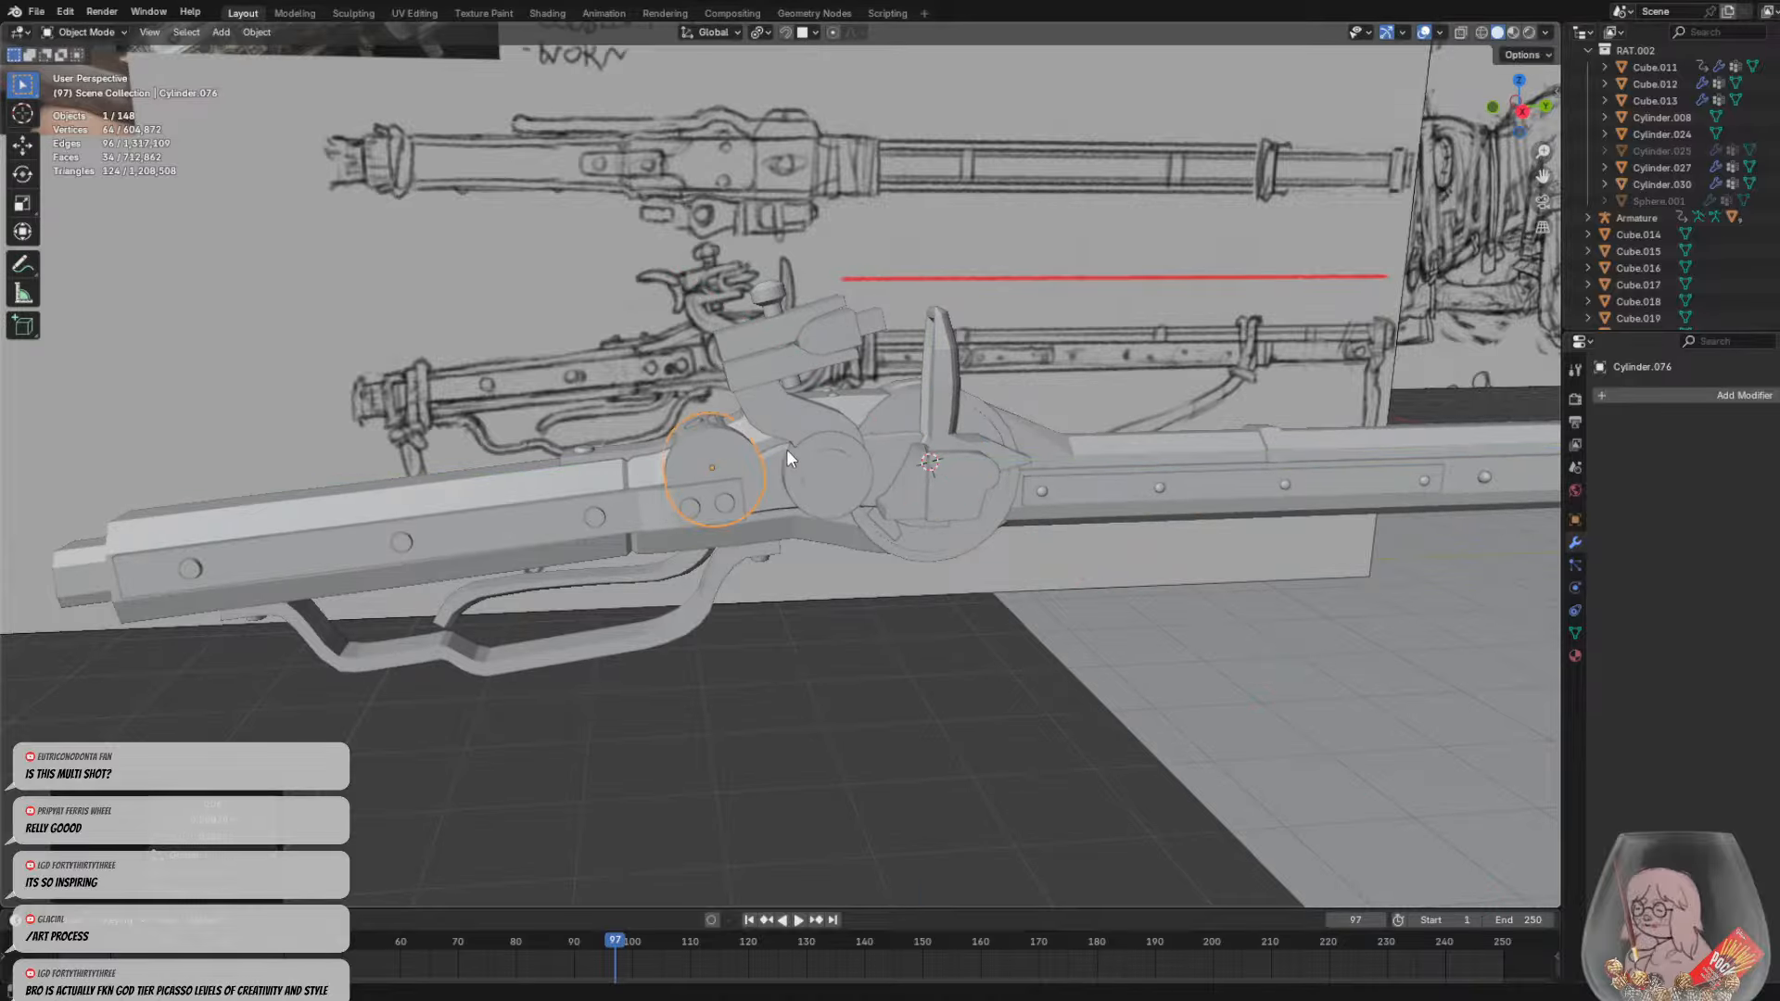
pyautogui.press('g')
pyautogui.press('z')
pyautogui.click(766, 336)
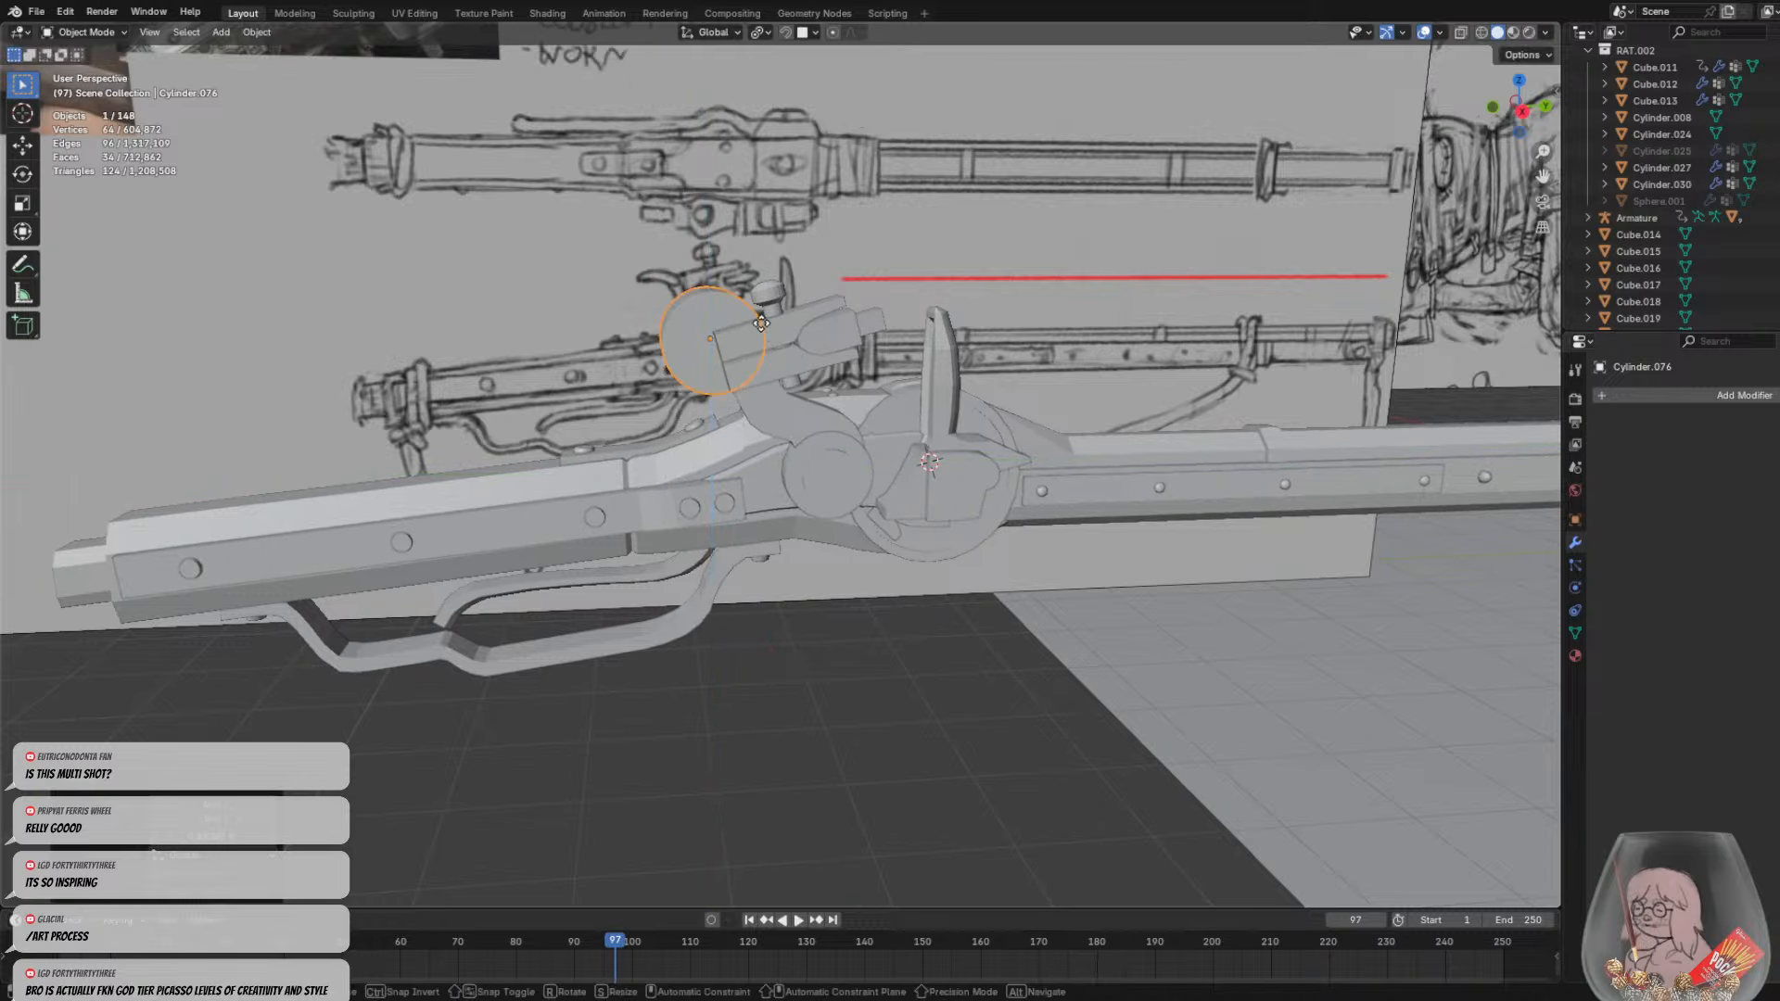
pyautogui.press('g')
pyautogui.press('y')
pyautogui.click(723, 328)
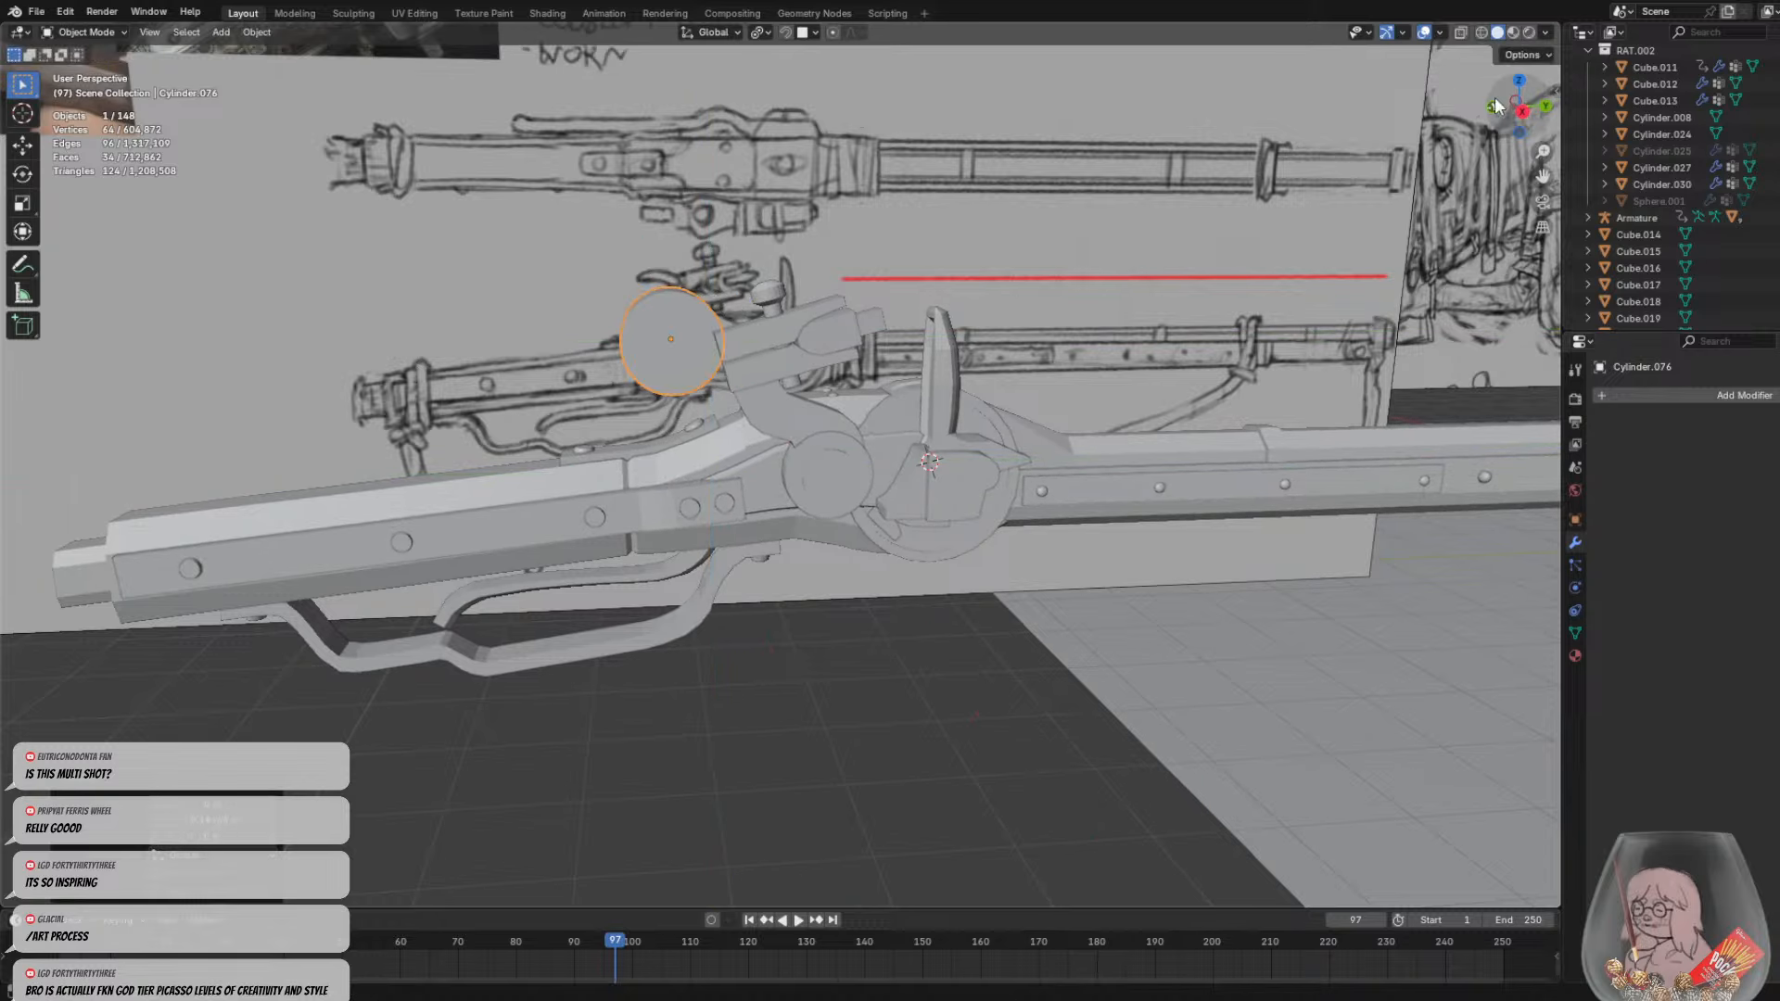
# Align the cylinder in side view along Y and Z so its upper rim follows the sketched curved spur behind the clamp
pyautogui.click(1520, 109)
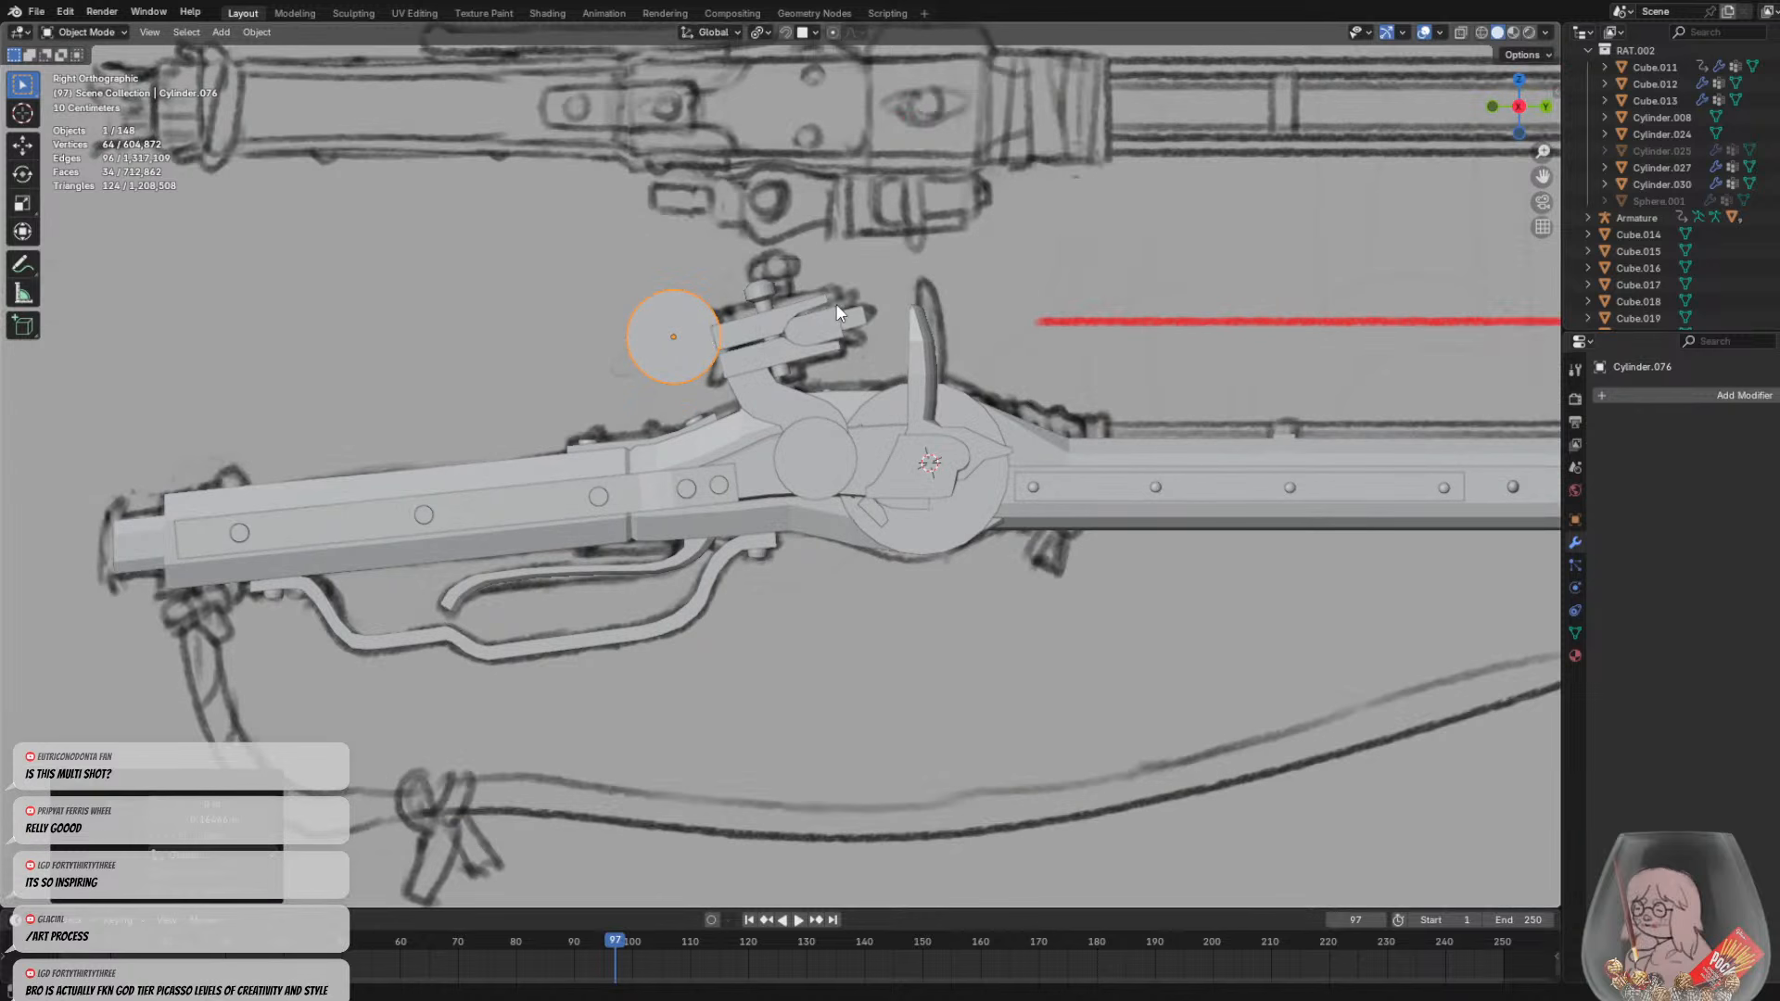
pyautogui.press('g')
pyautogui.press('y')
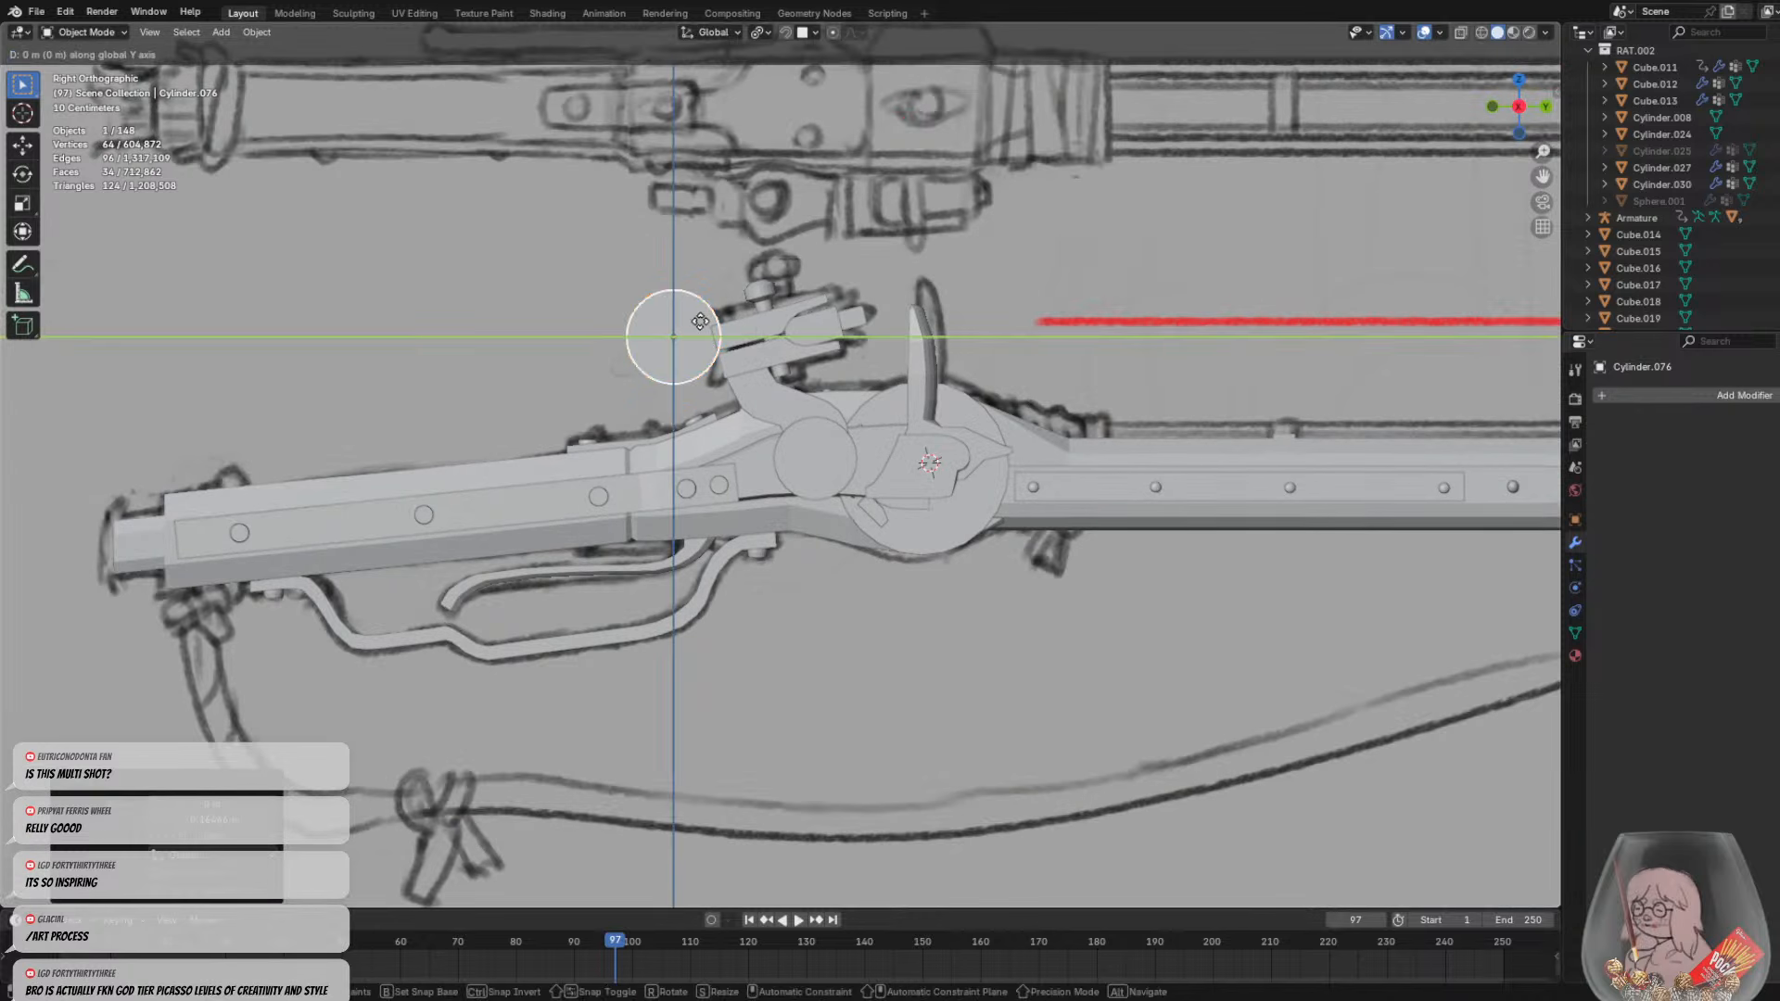
pyautogui.click(705, 318)
pyautogui.press('g')
pyautogui.press('z')
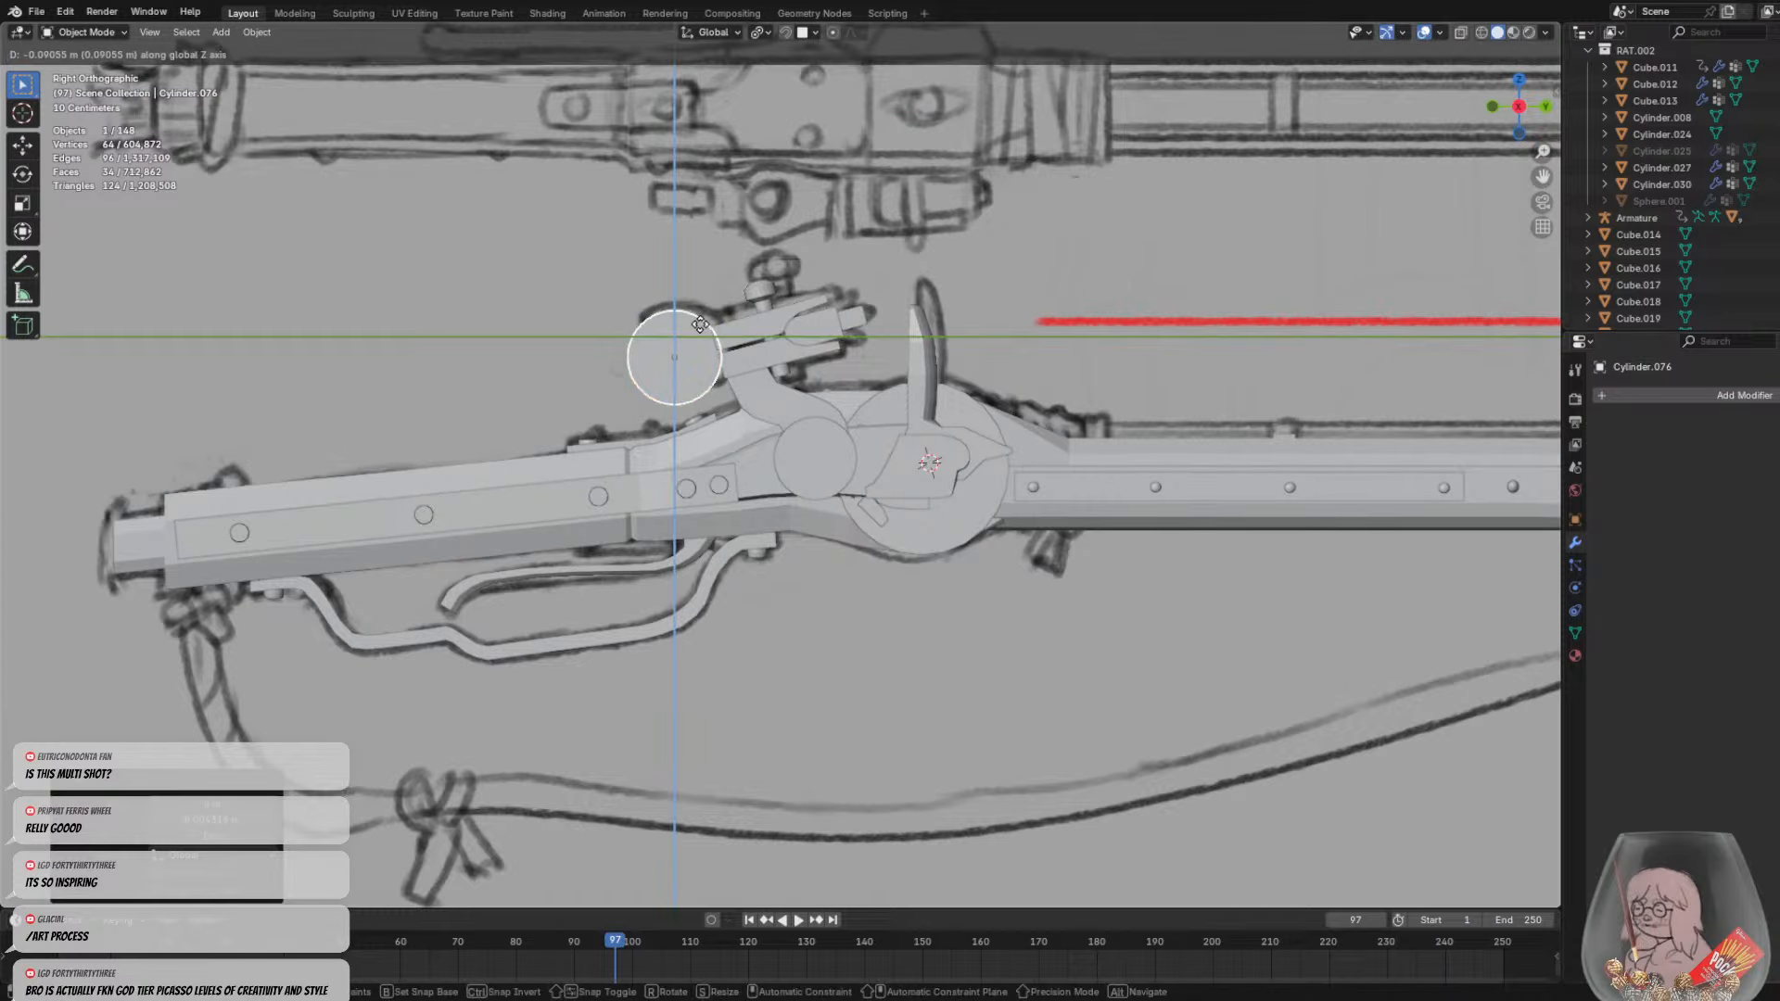
pyautogui.click(705, 328)
pyautogui.press('g')
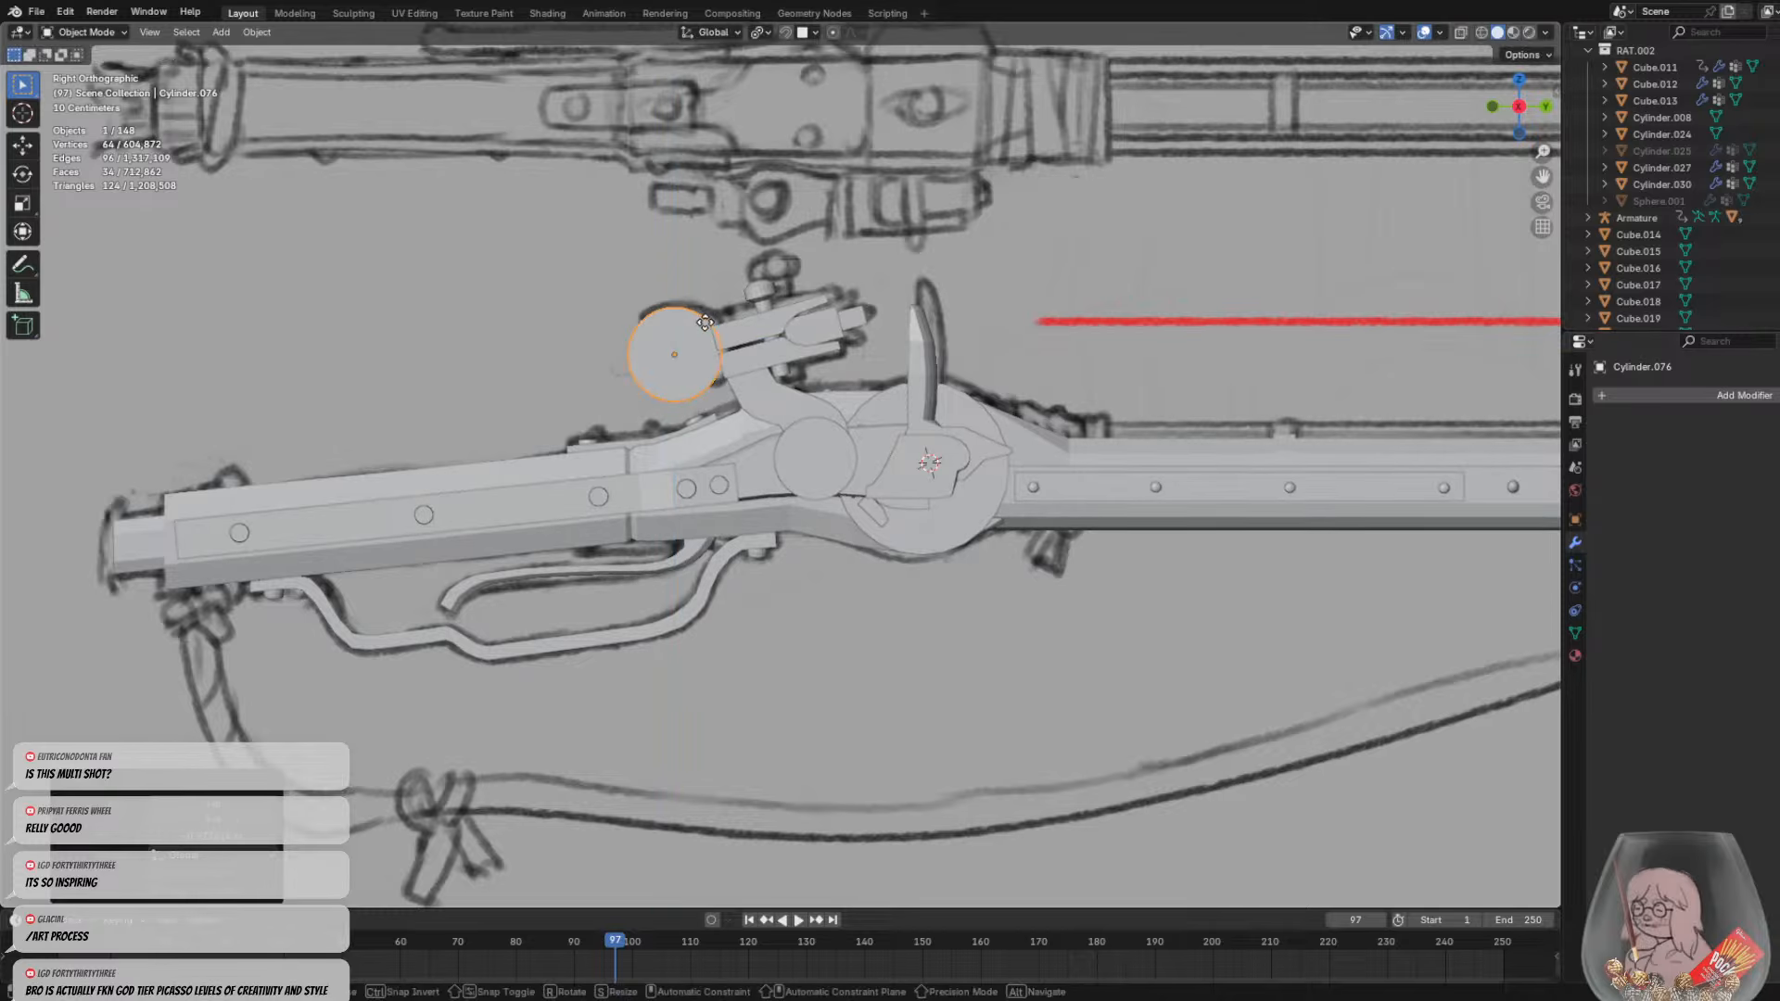
pyautogui.press('z')
pyautogui.press('y')
pyautogui.click(701, 326)
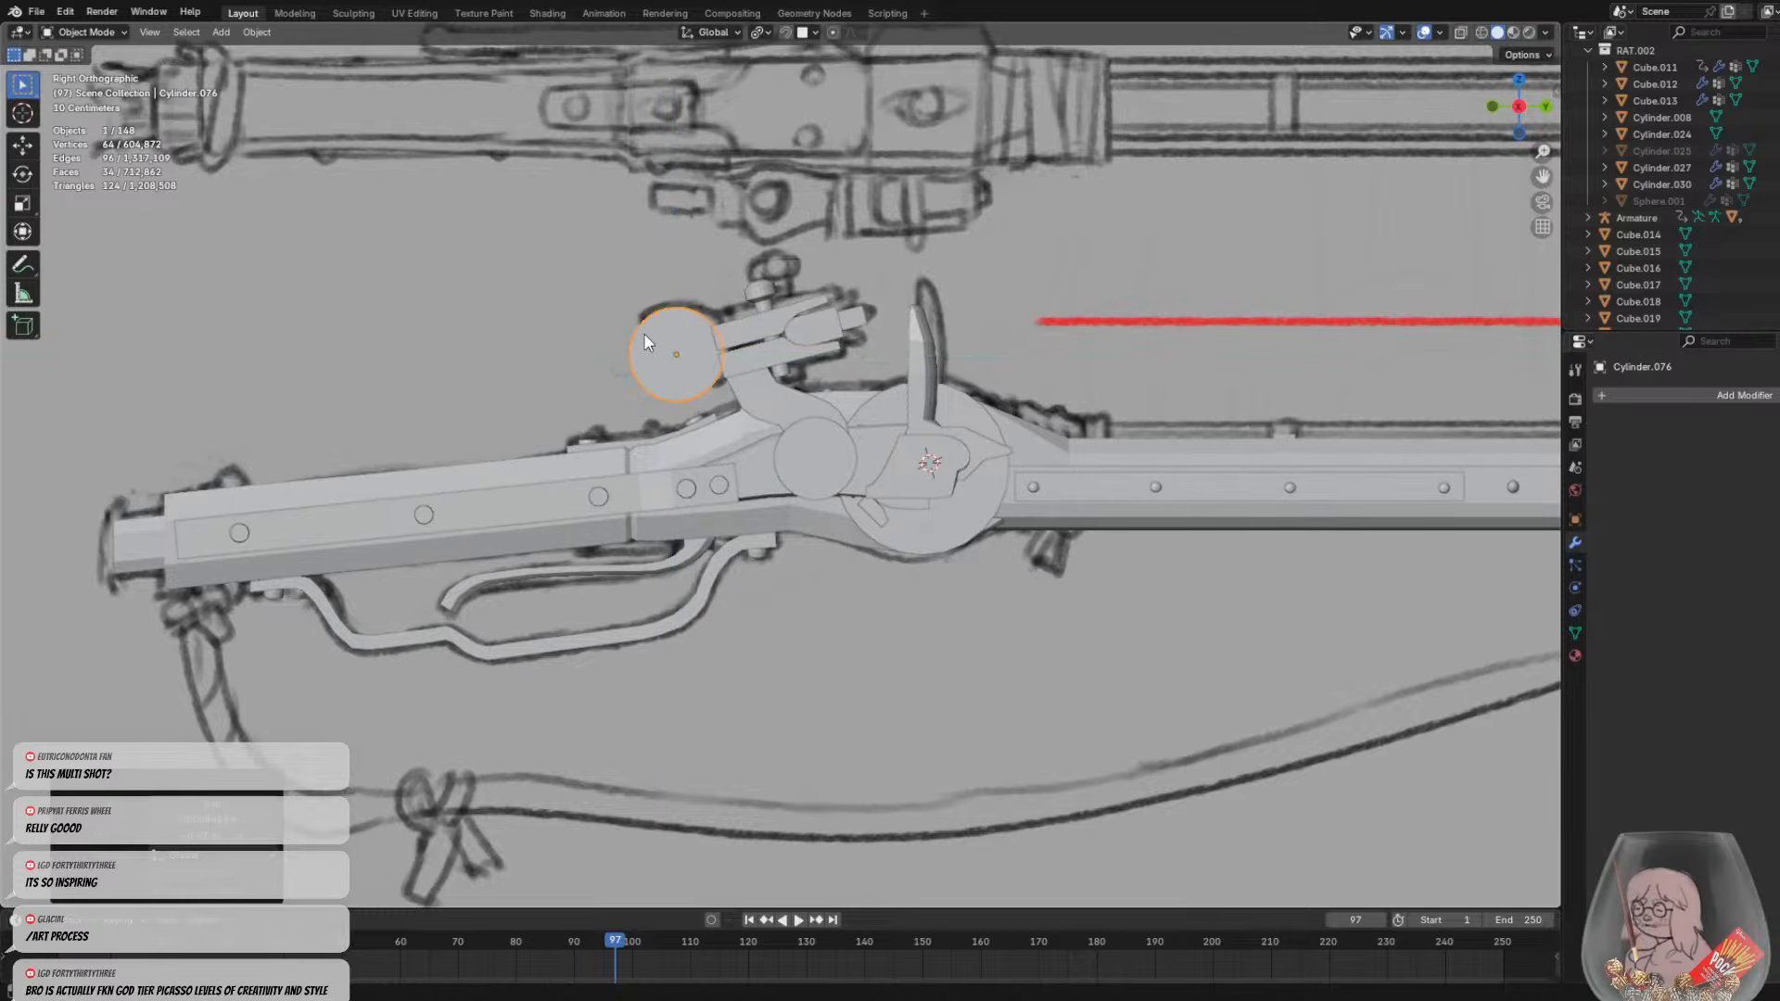
# Delete the cylinder's lower and rear vertices through its full depth, leaving only the arc that follows the sketched spur
pyautogui.scroll(2, 645, 341)
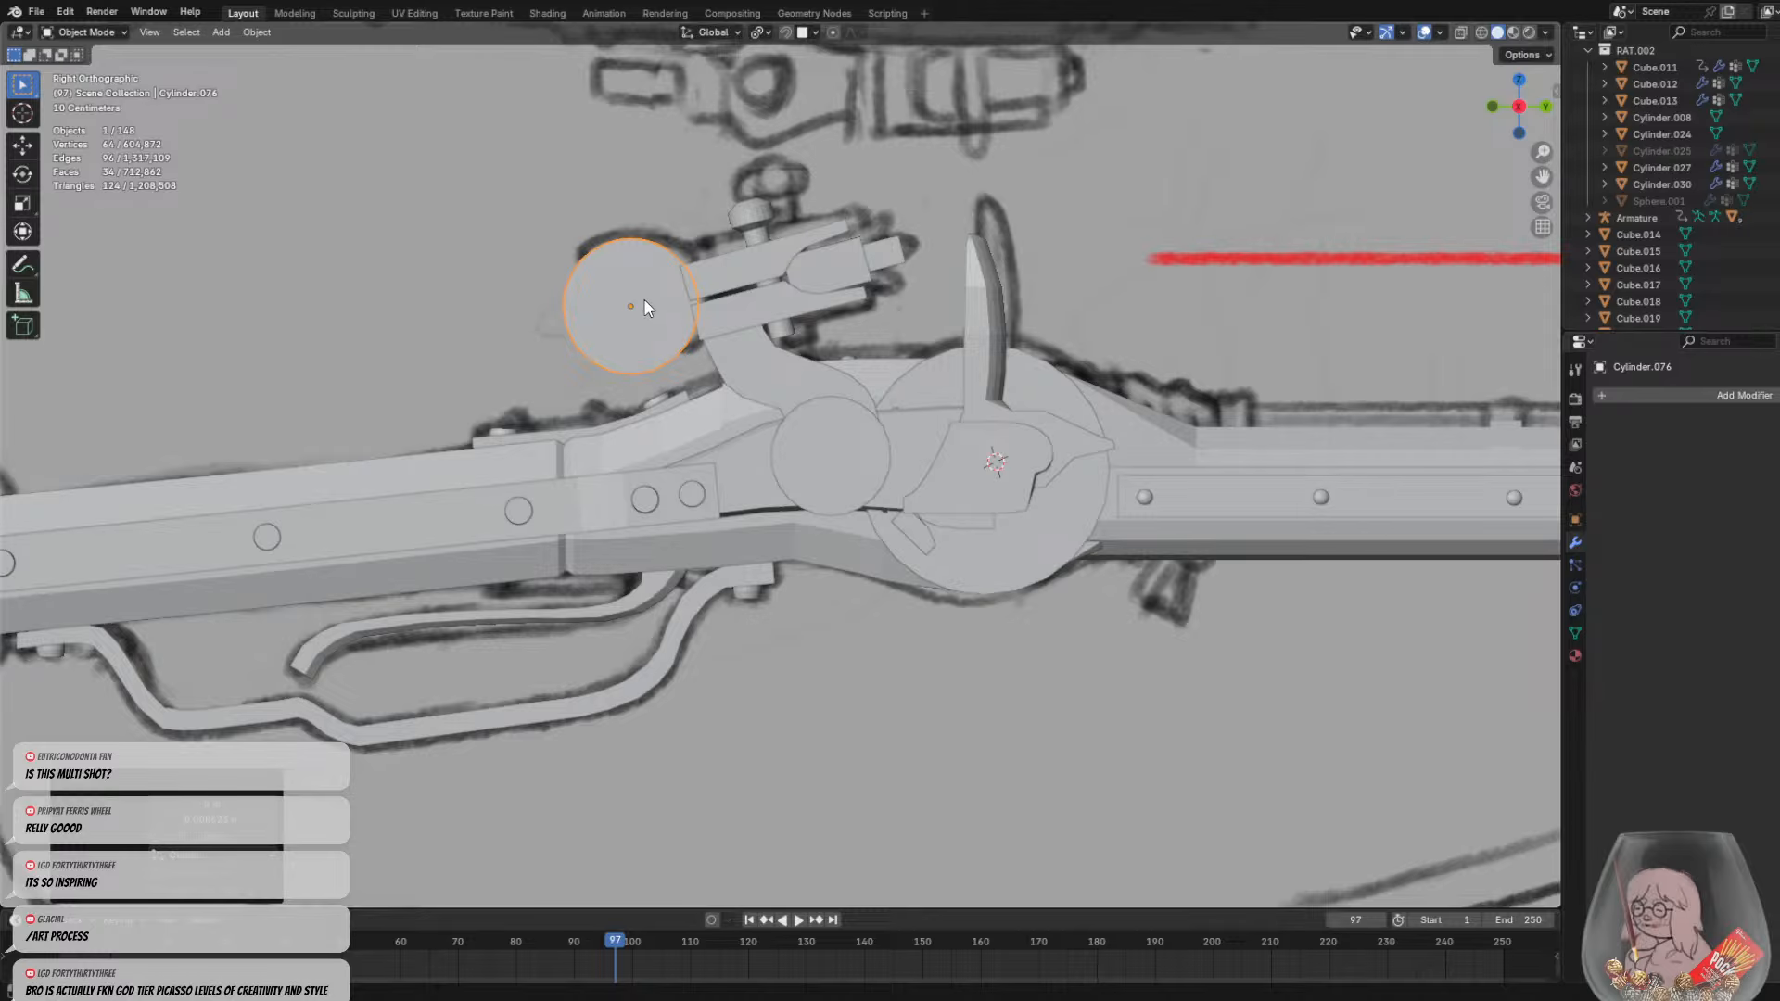
pyautogui.moveTo(493, 269); pyautogui.dragTo(556, 284, button='middle')
pyautogui.press('Tab')
pyautogui.moveTo(508, 218); pyautogui.dragTo(595, 394)
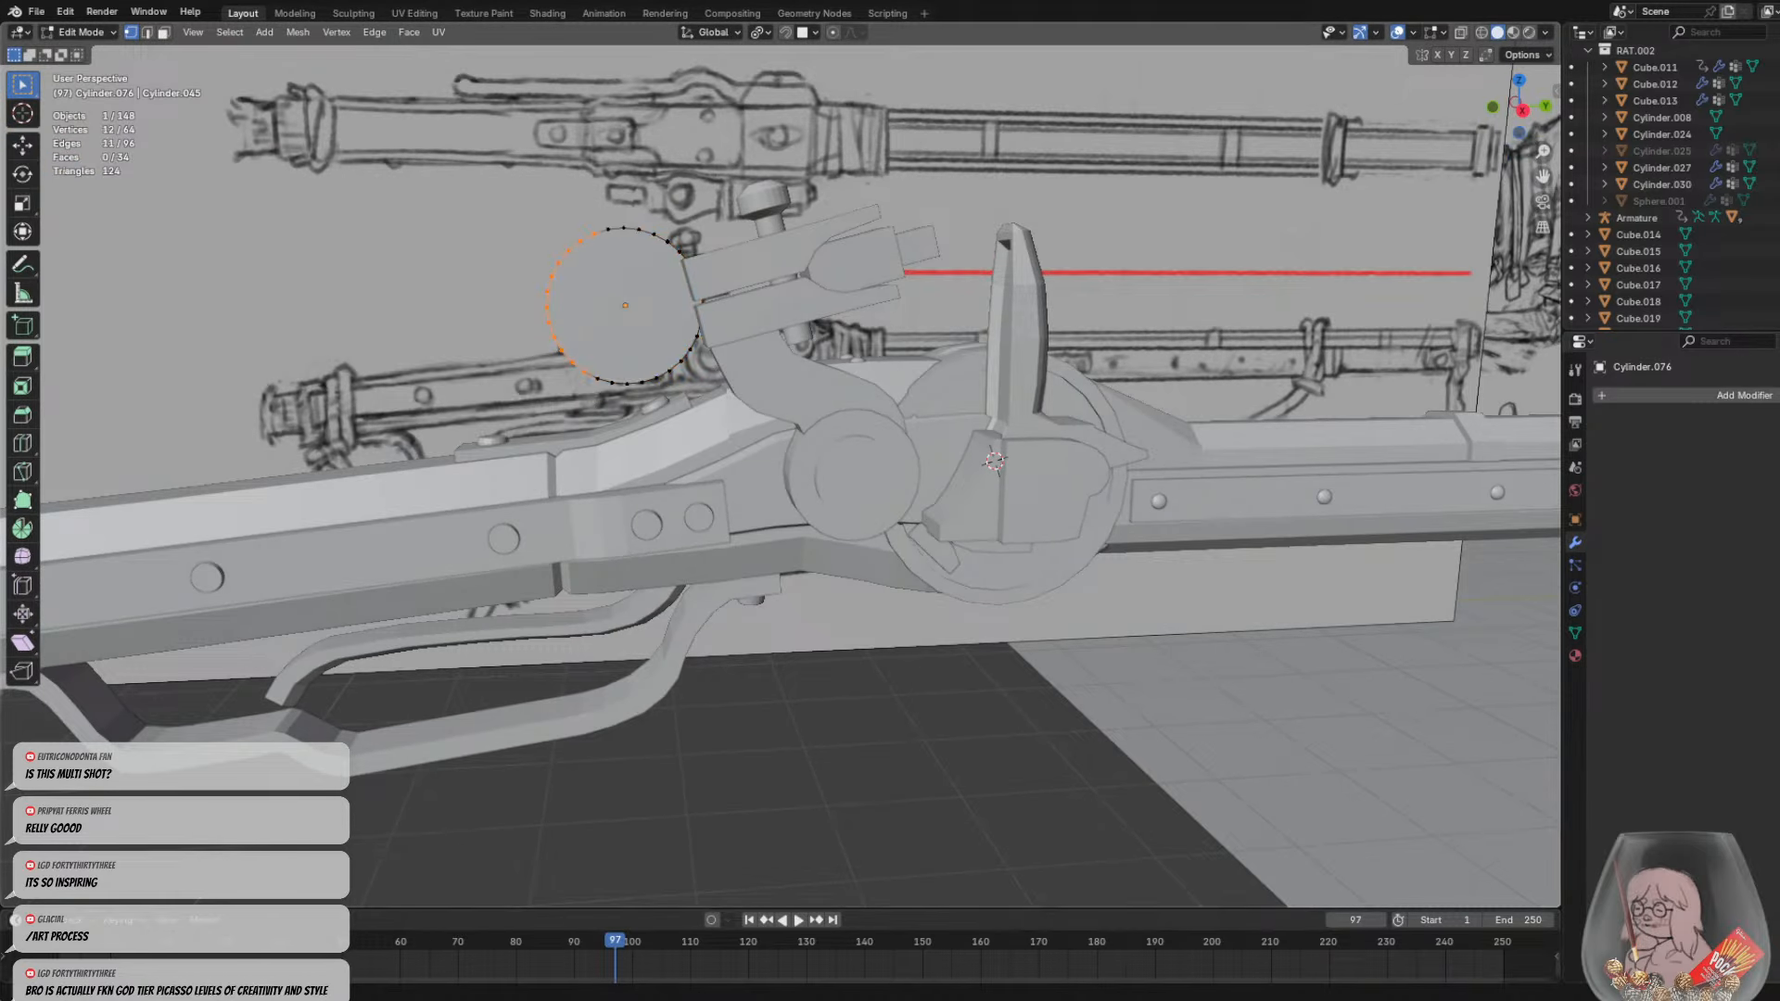
pyautogui.click(1462, 33)
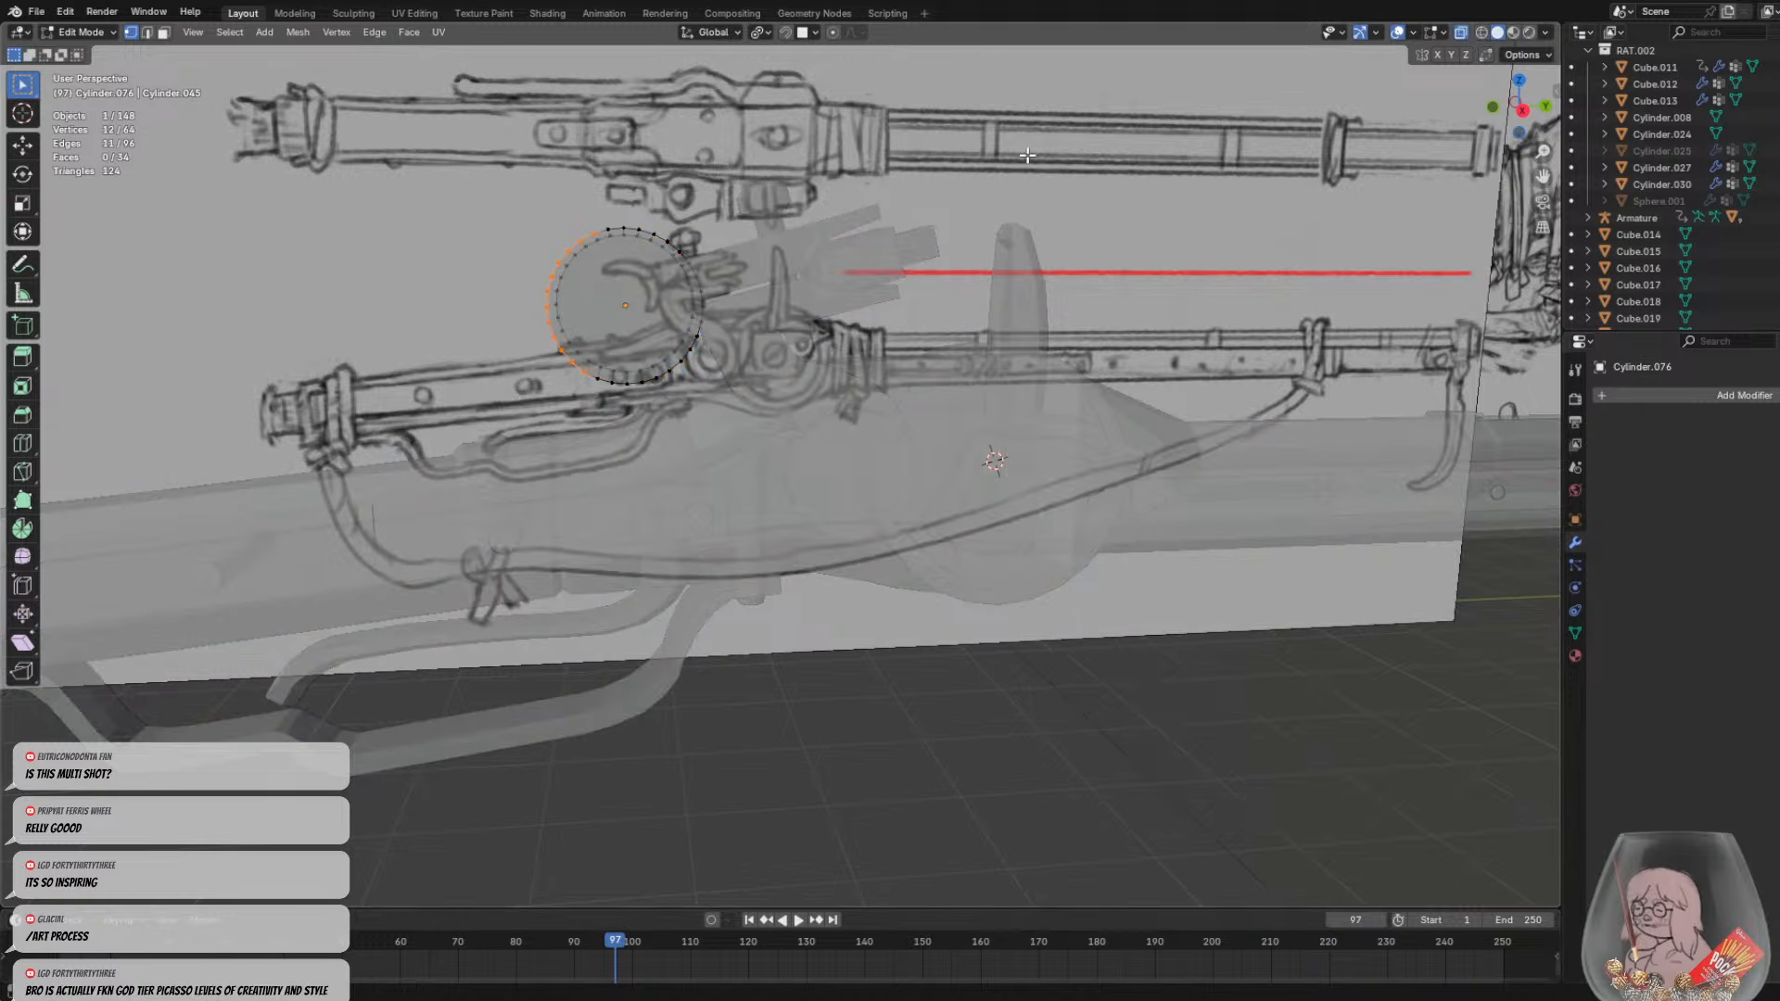
pyautogui.click(1524, 109)
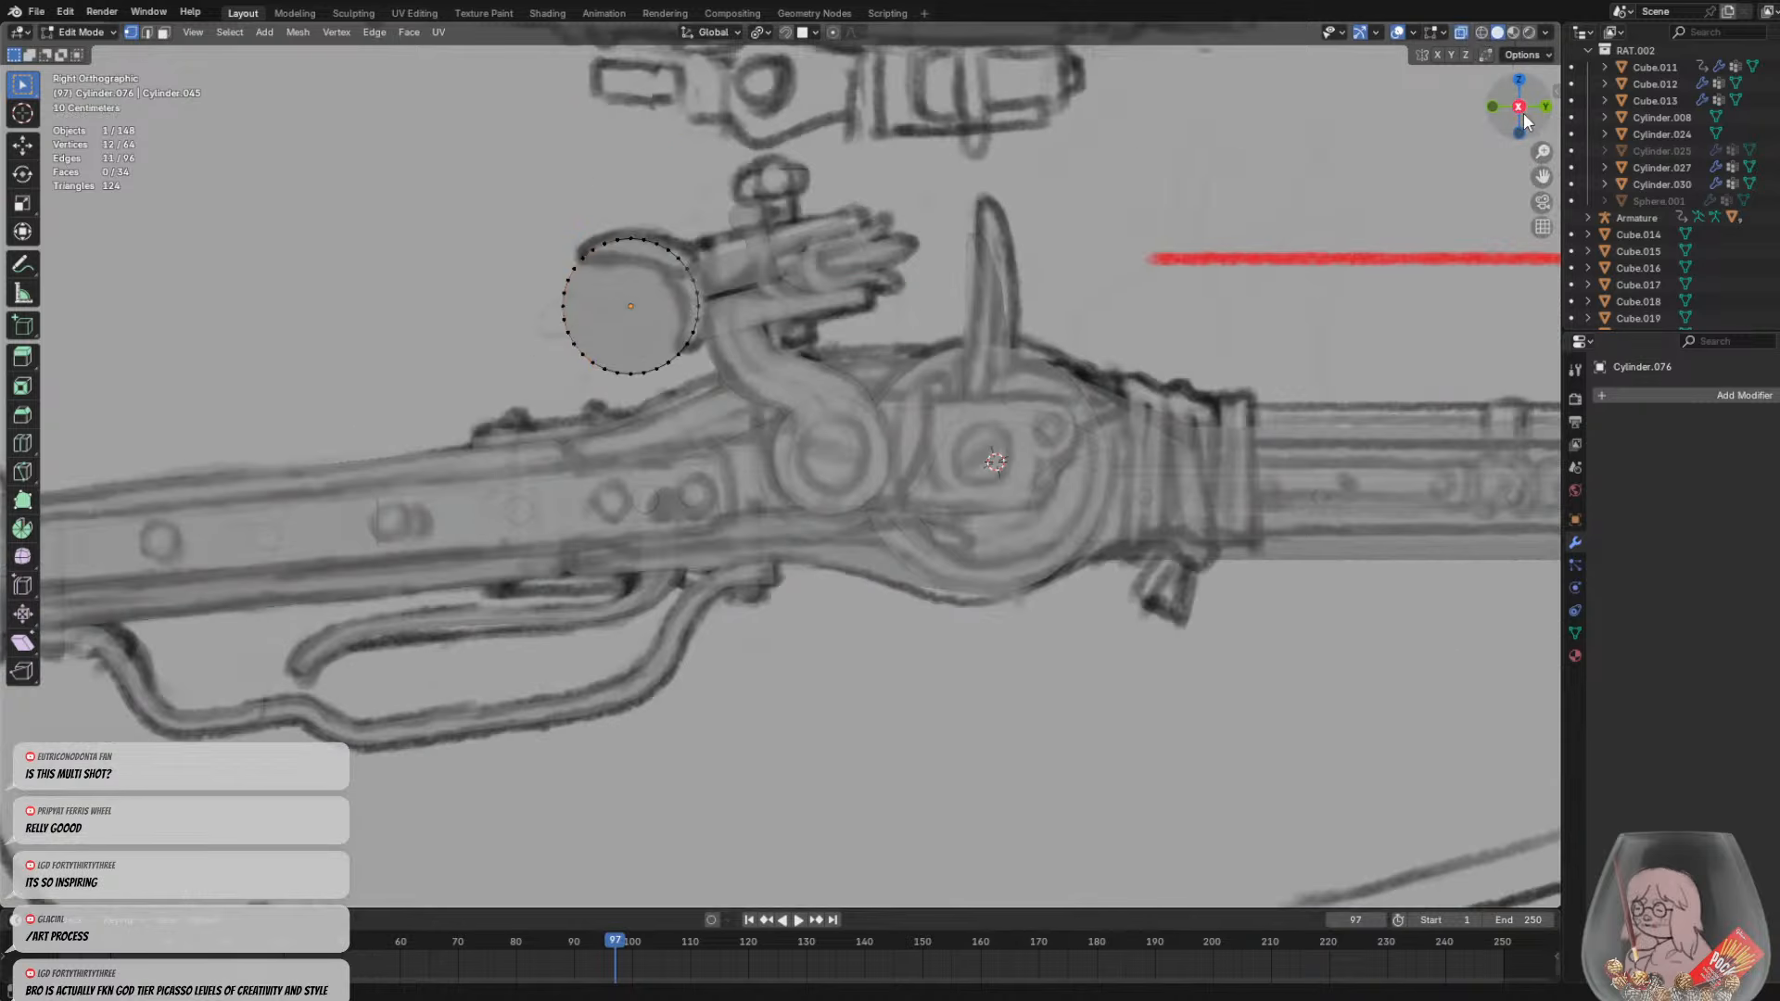
pyautogui.click(557, 269)
pyautogui.moveTo(578, 294); pyautogui.dragTo(681, 405)
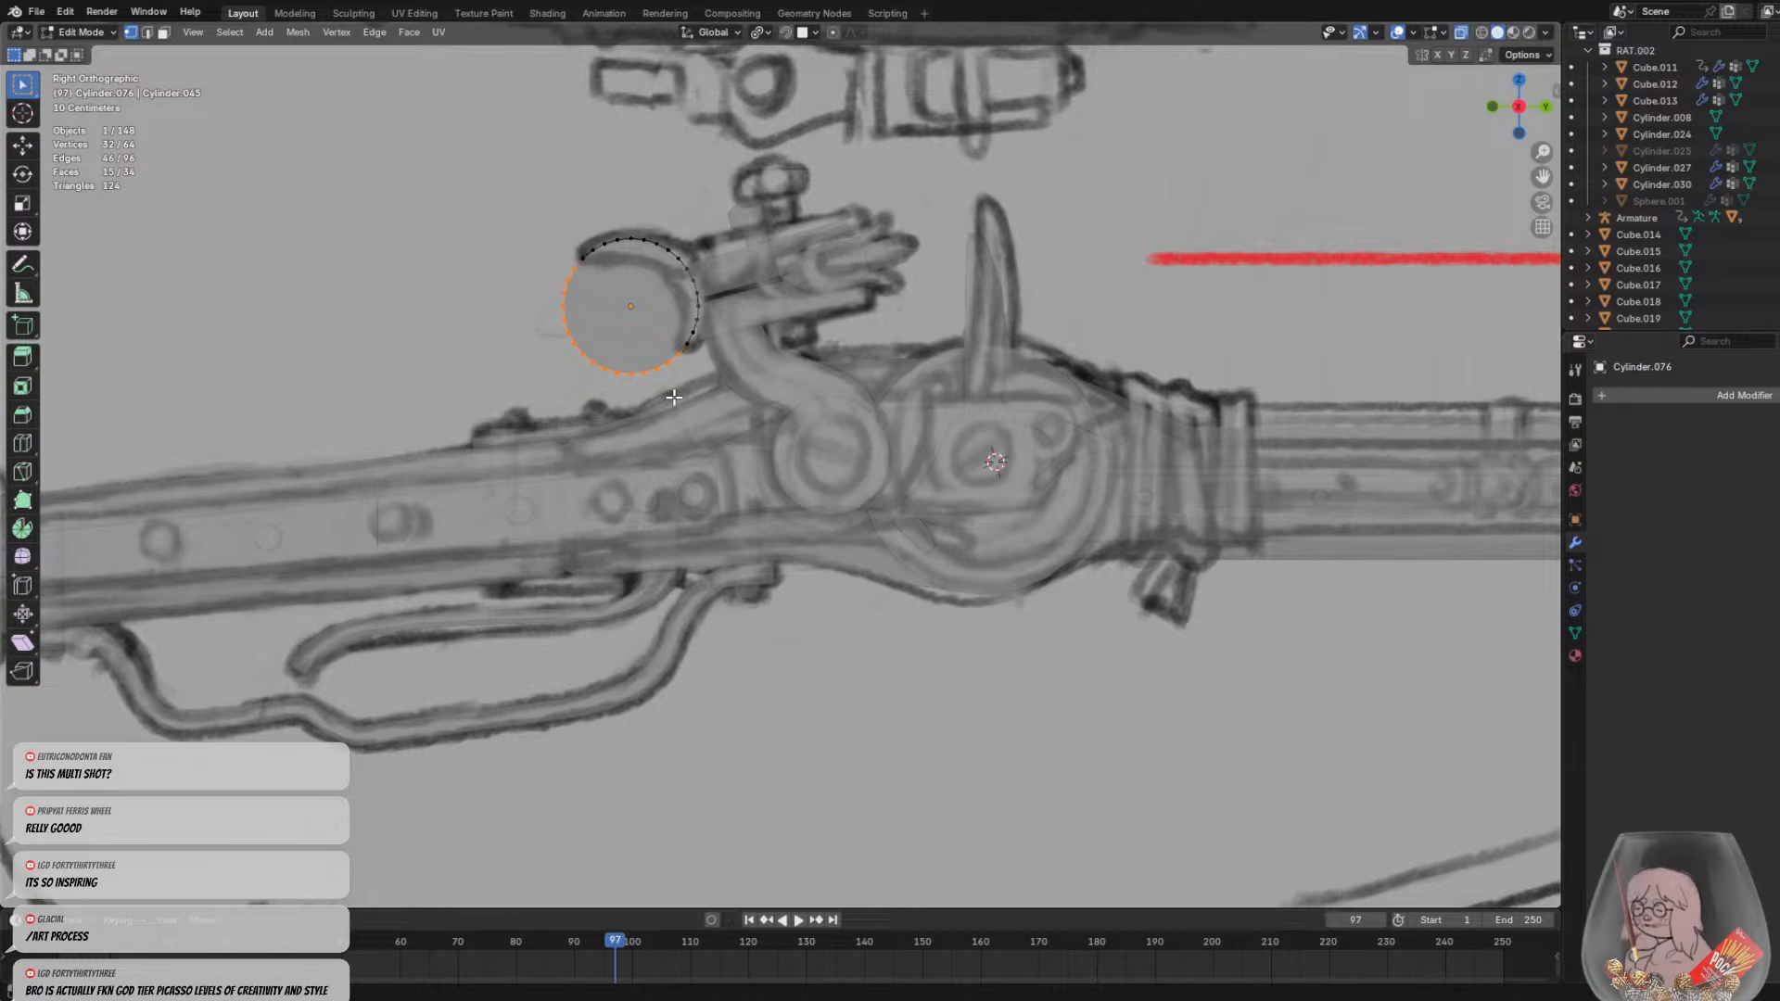
pyautogui.press('x')
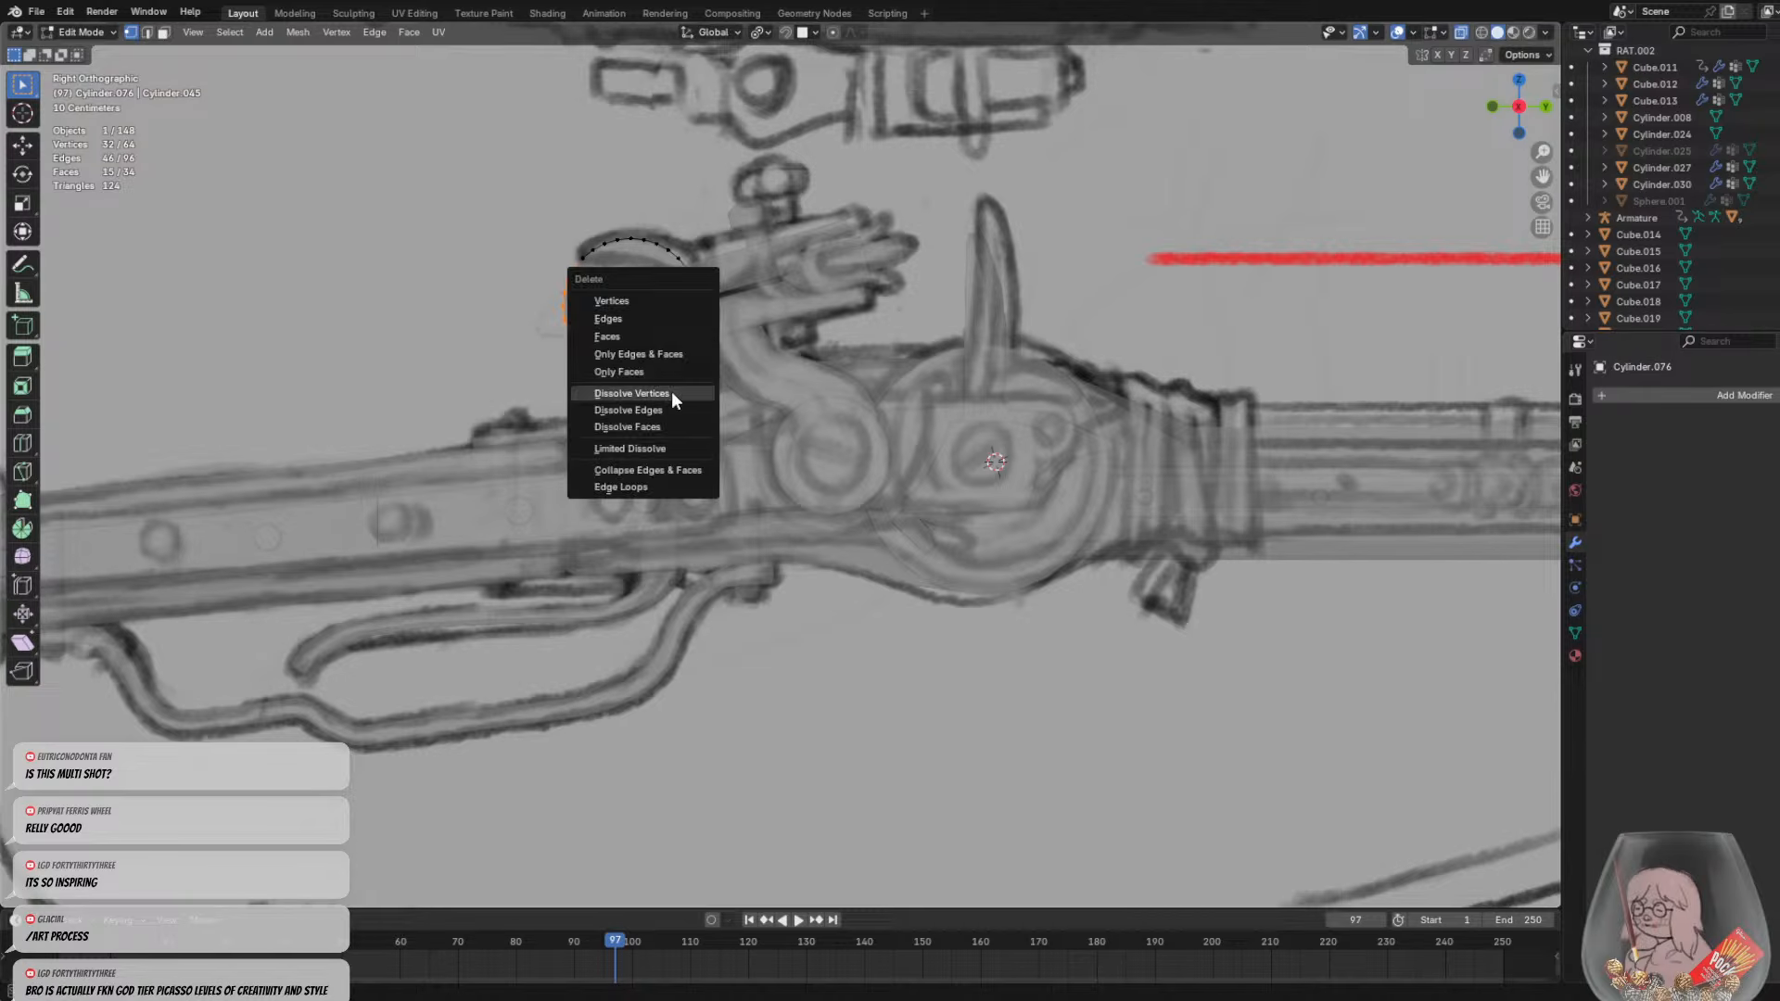
pyautogui.click(630, 301)
# Add a Solidify modifier to the remaining arc strip and increase its thickness
pyautogui.moveTo(627, 382)
pyautogui.mouseDown(button='middle')
pyautogui.moveTo(600, 245)
pyautogui.moveTo(644, 369)
pyautogui.moveTo(617, 362)
pyautogui.mouseUp(button='middle')
pyautogui.scroll(1, 603, 234)
pyautogui.scroll(2, 644, 369)
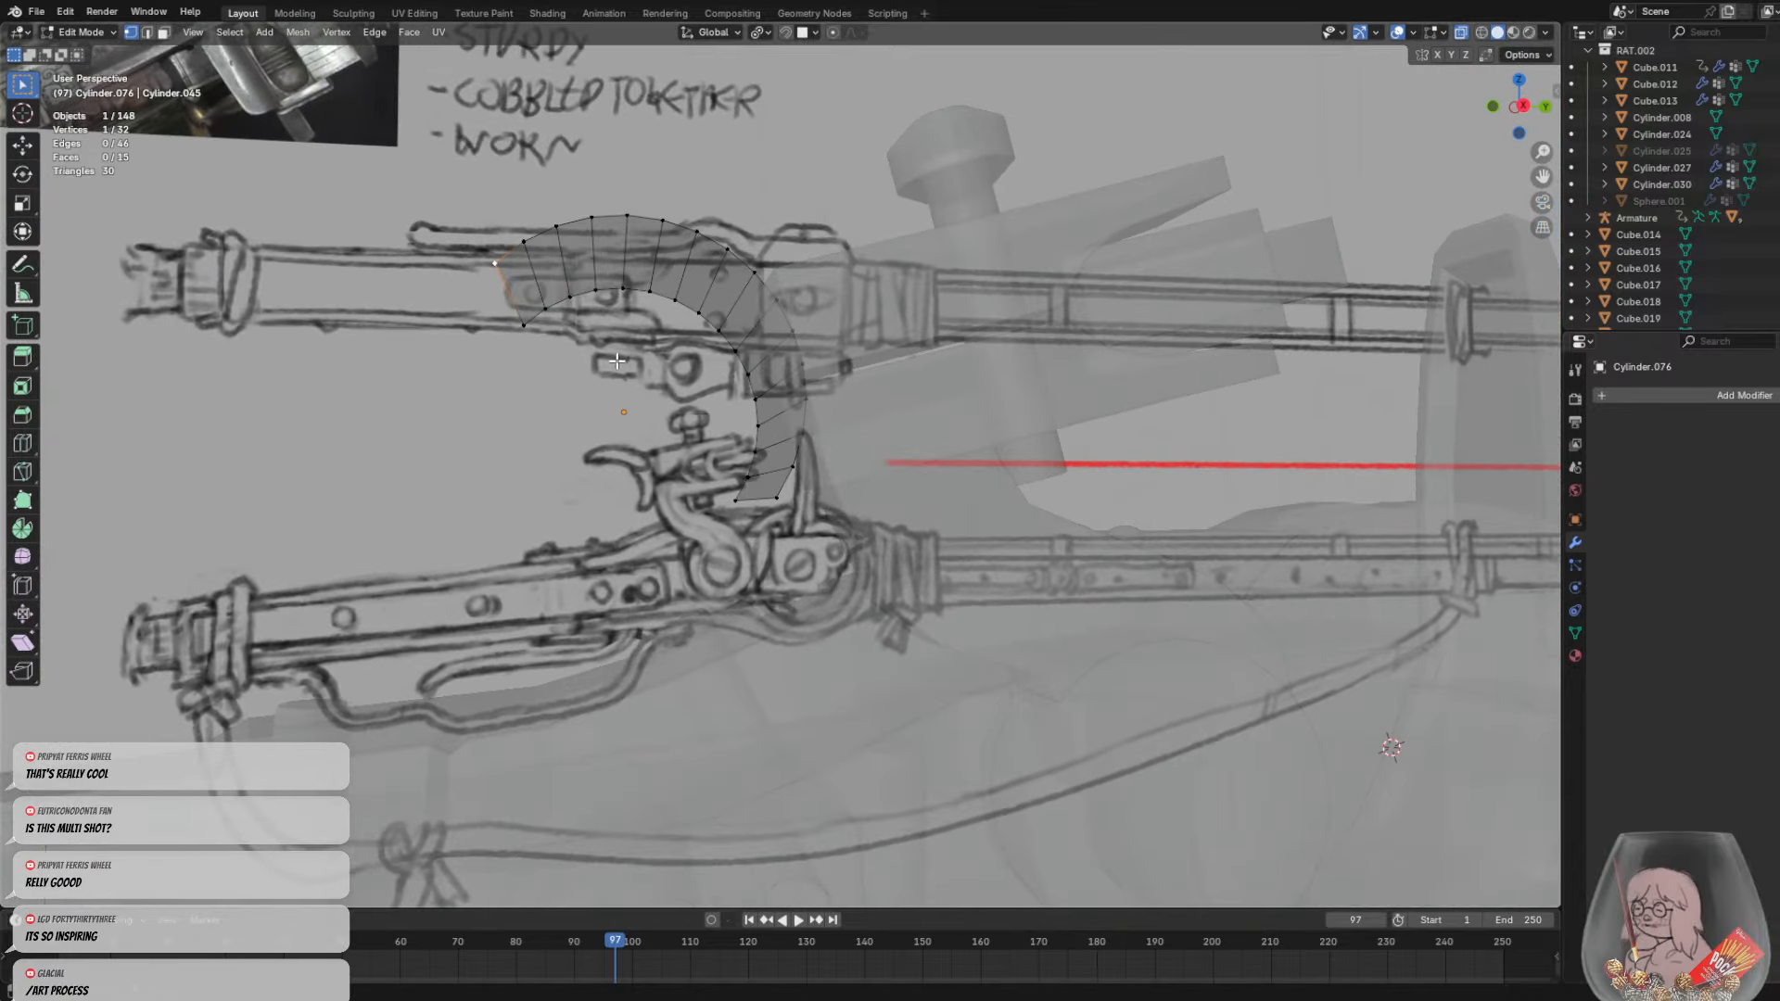
pyautogui.scroll(-3, 537, 276)
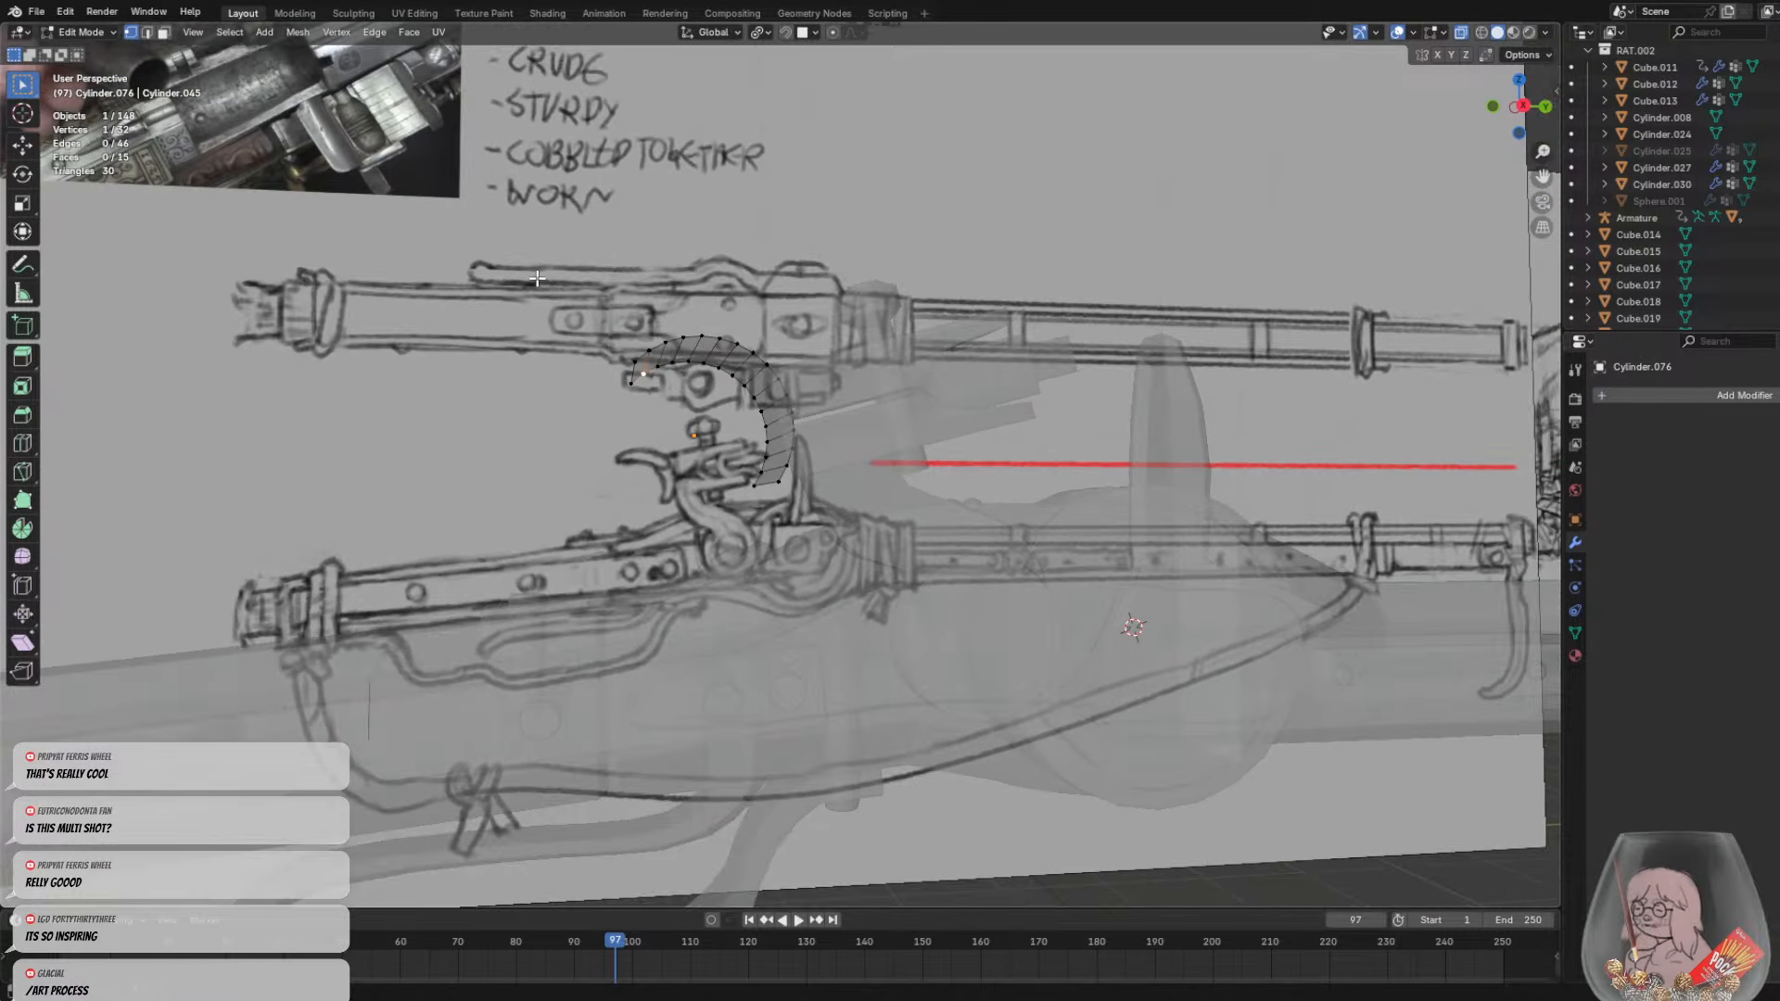
pyautogui.click(1632, 394)
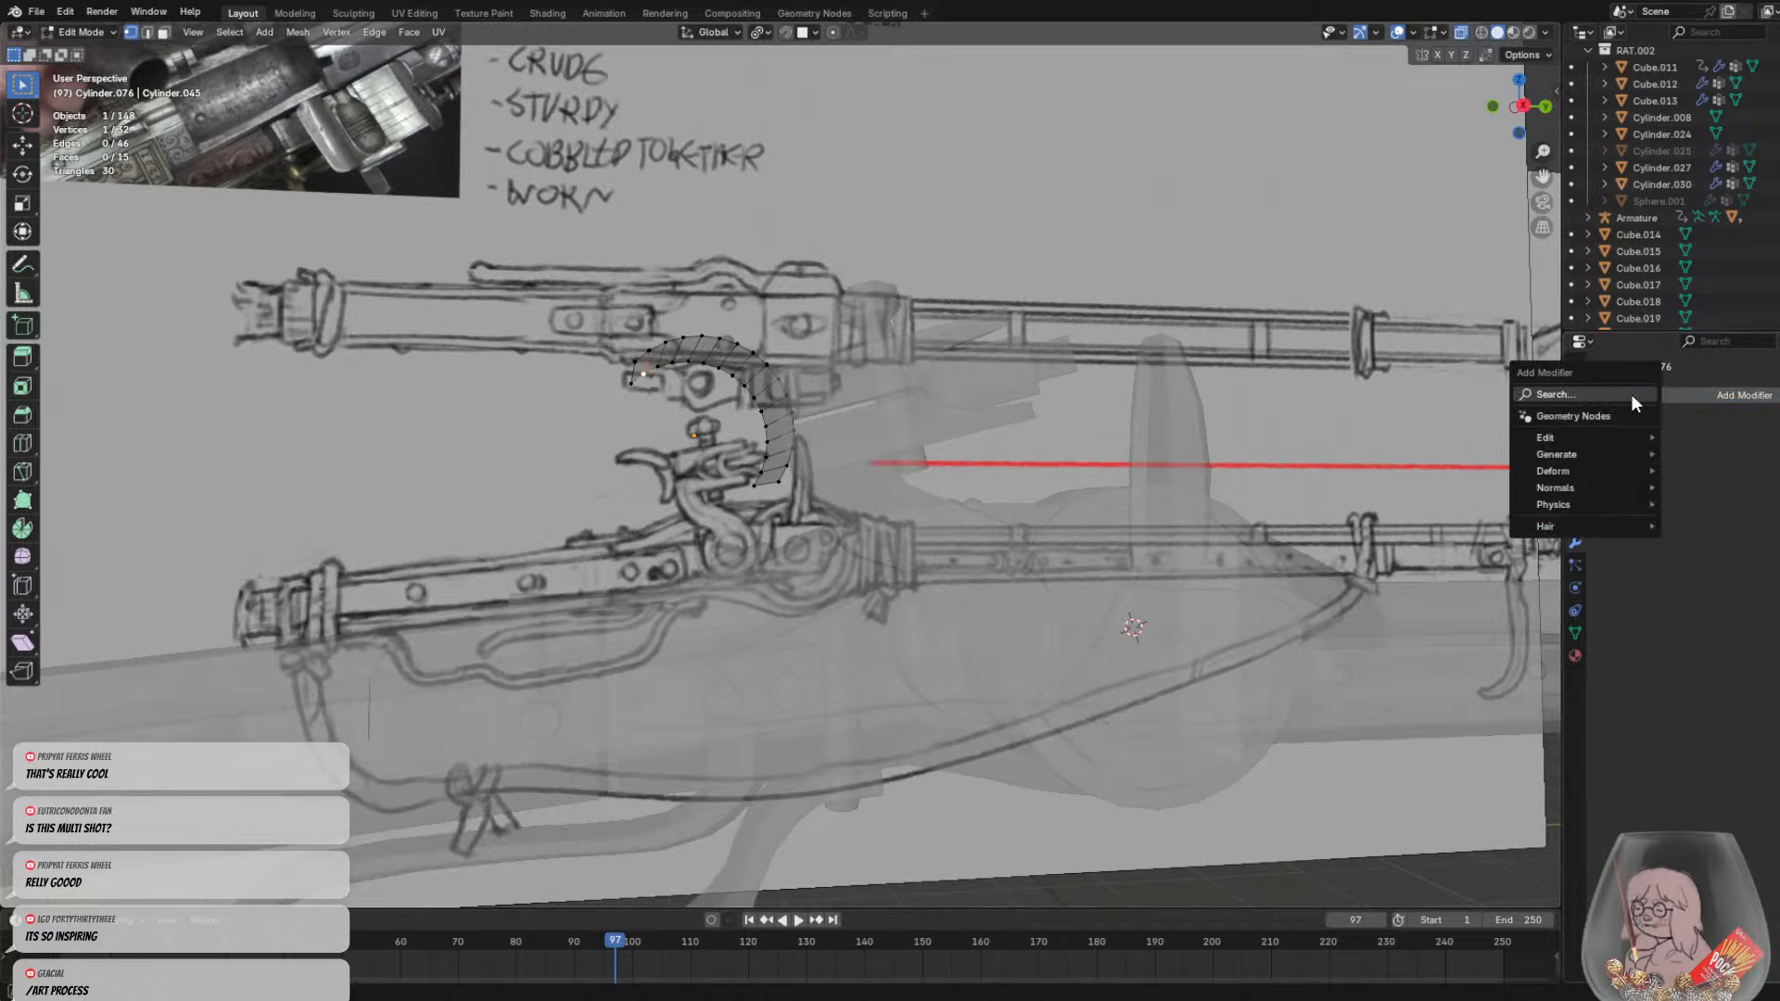
pyautogui.moveTo(1576, 455)
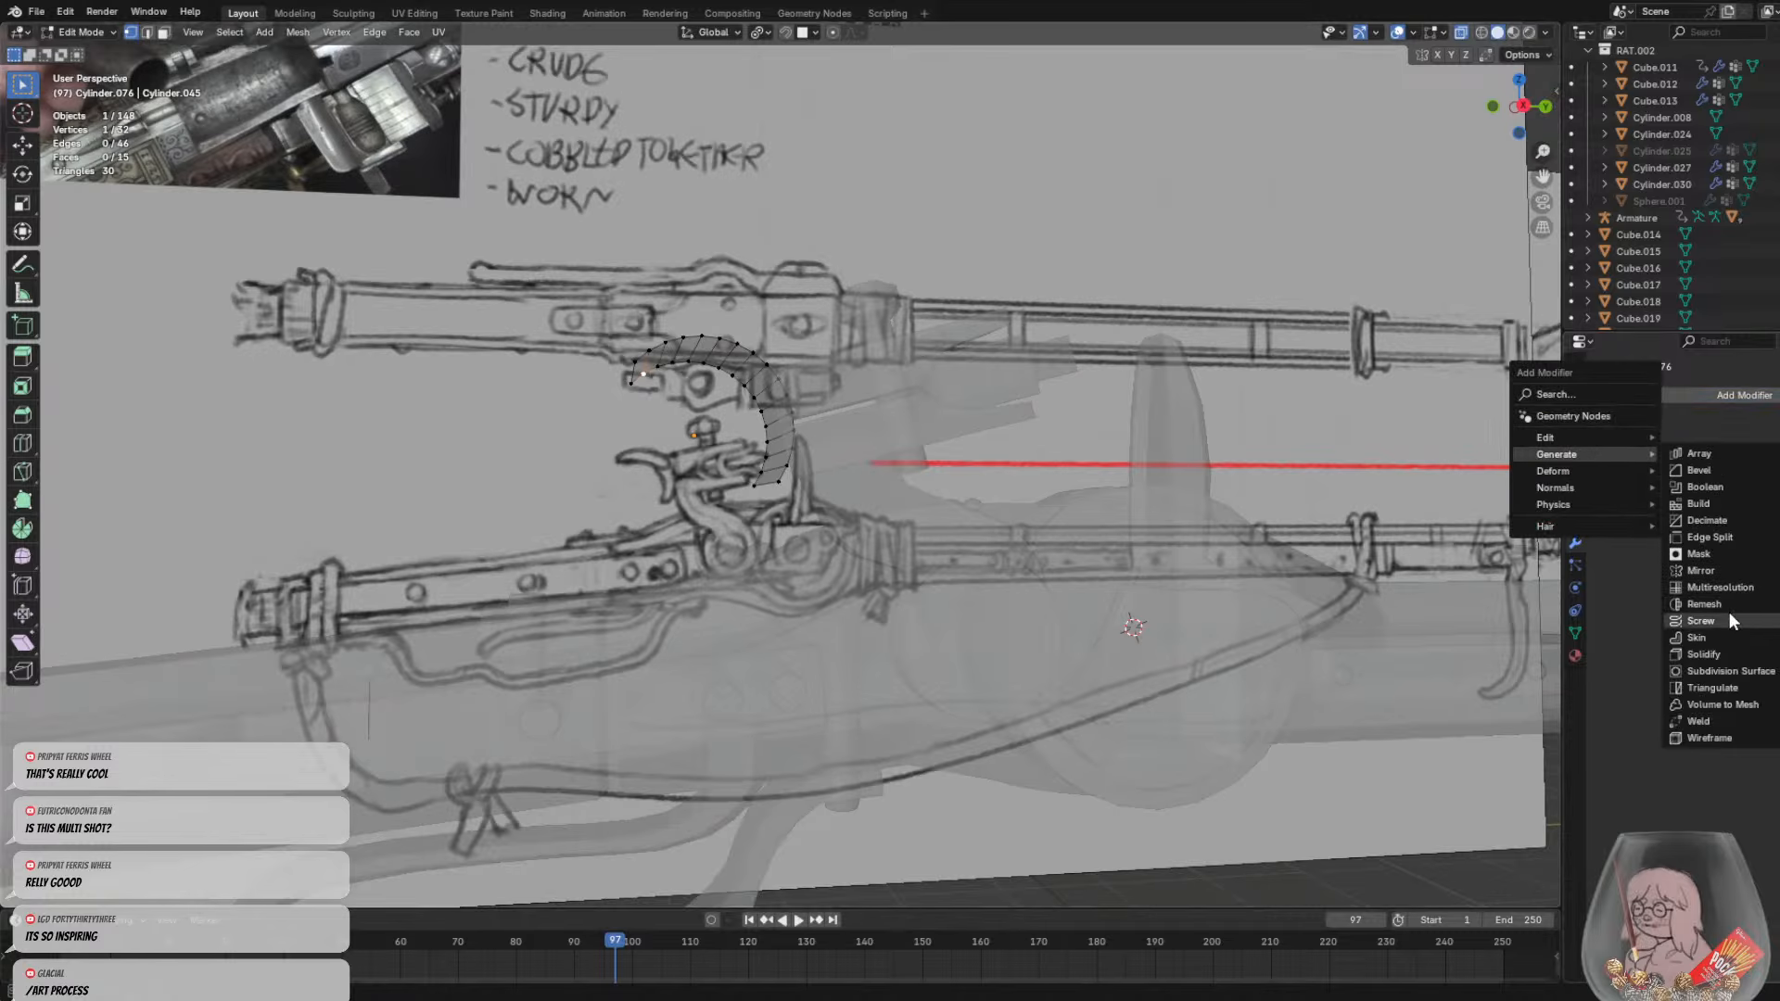
pyautogui.click(1706, 654)
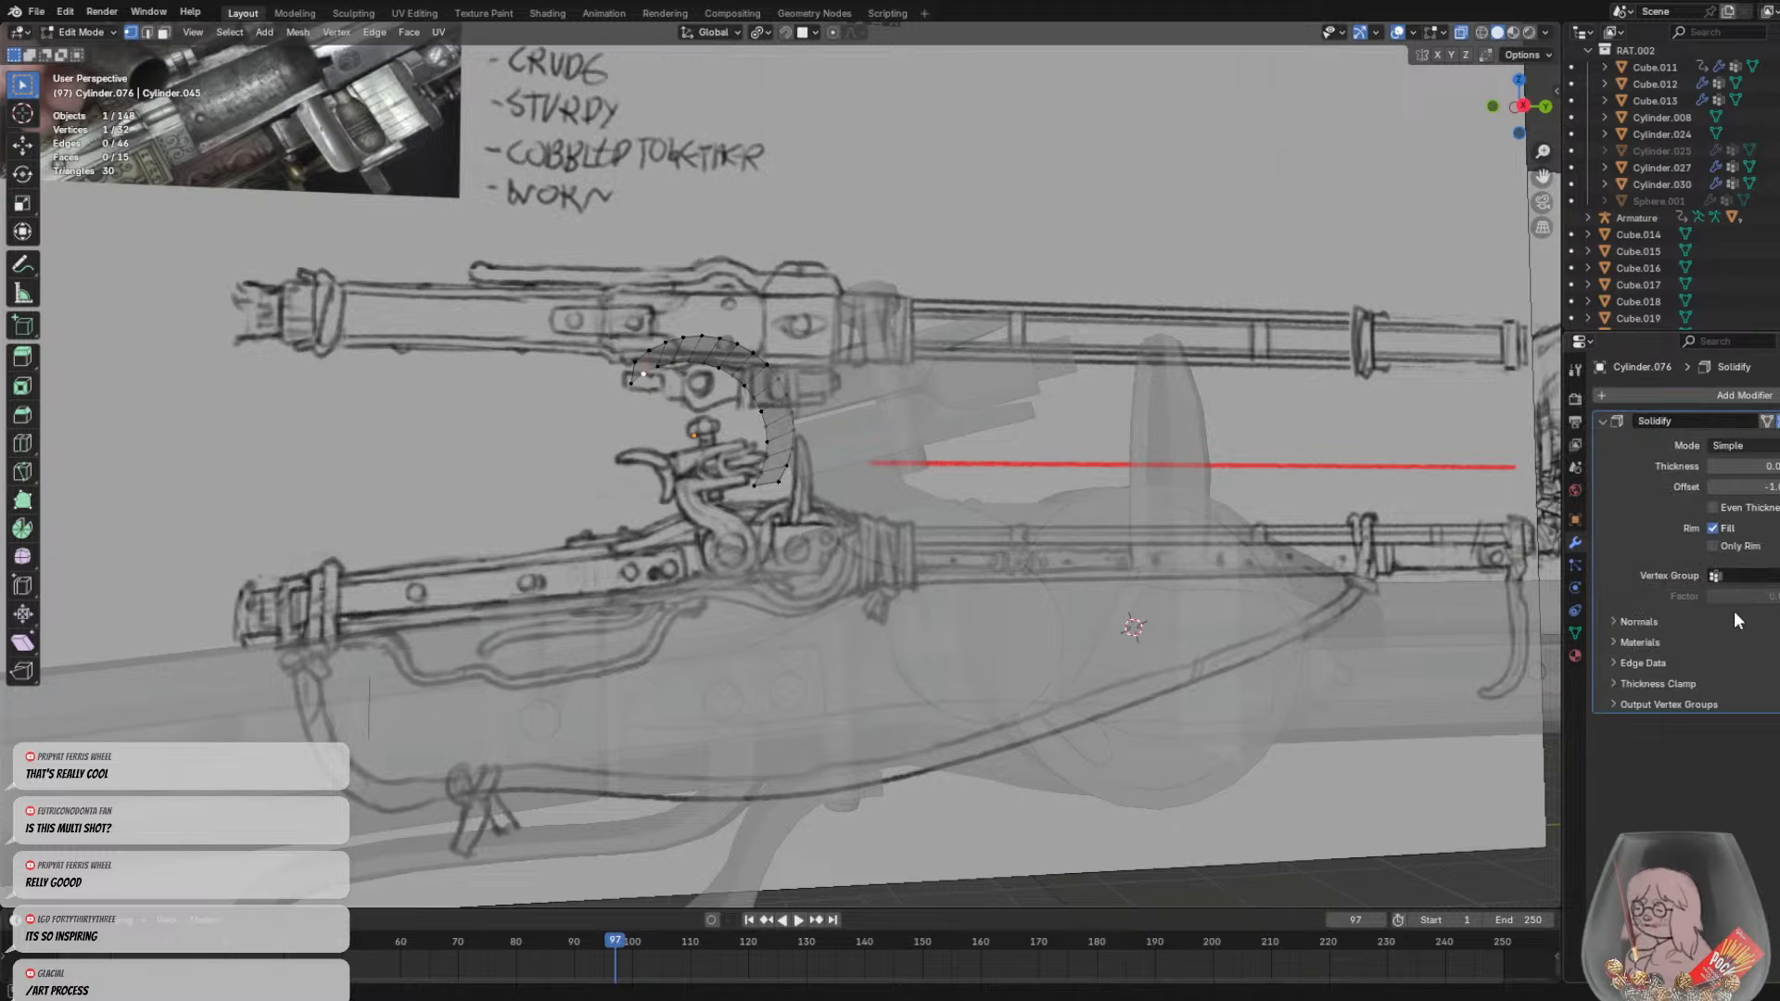
pyautogui.moveTo(1747, 467); pyautogui.dragTo(1769, 466)
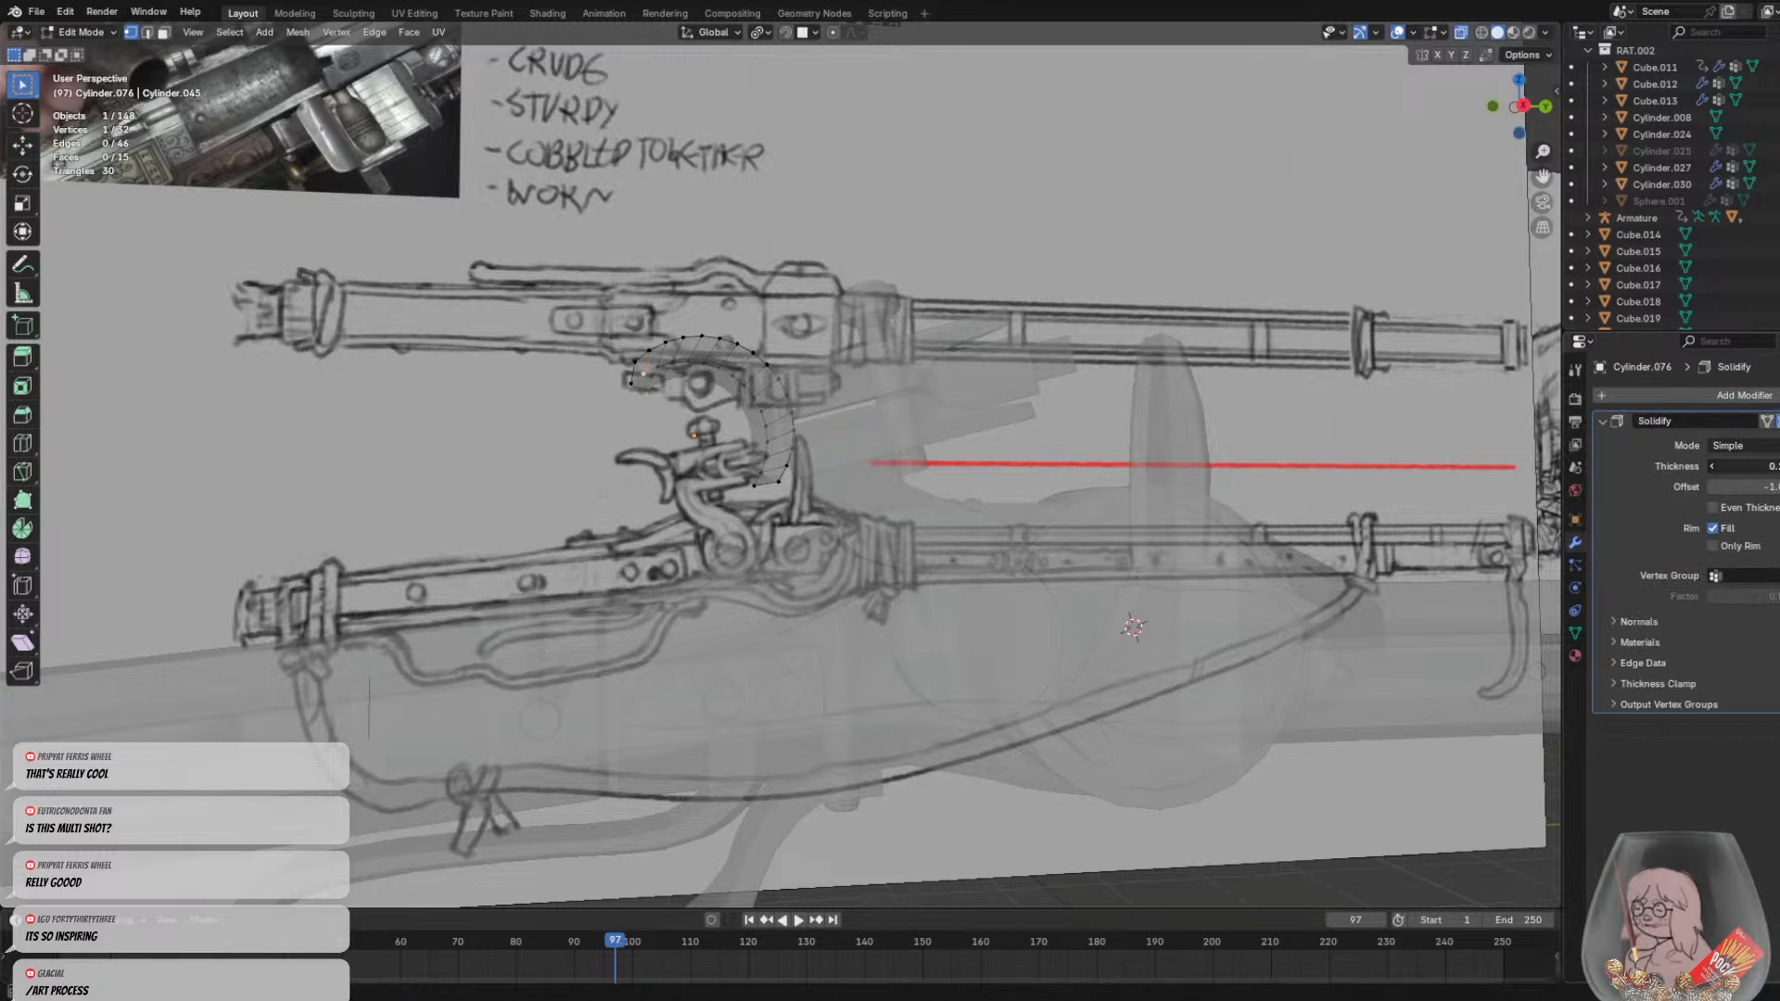
# Fine-tune the Solidify thickness against the sketched spur in side view and apply the modifier
pyautogui.moveTo(1241, 466); pyautogui.dragTo(1224, 474, button='middle')
pyautogui.click(1518, 106)
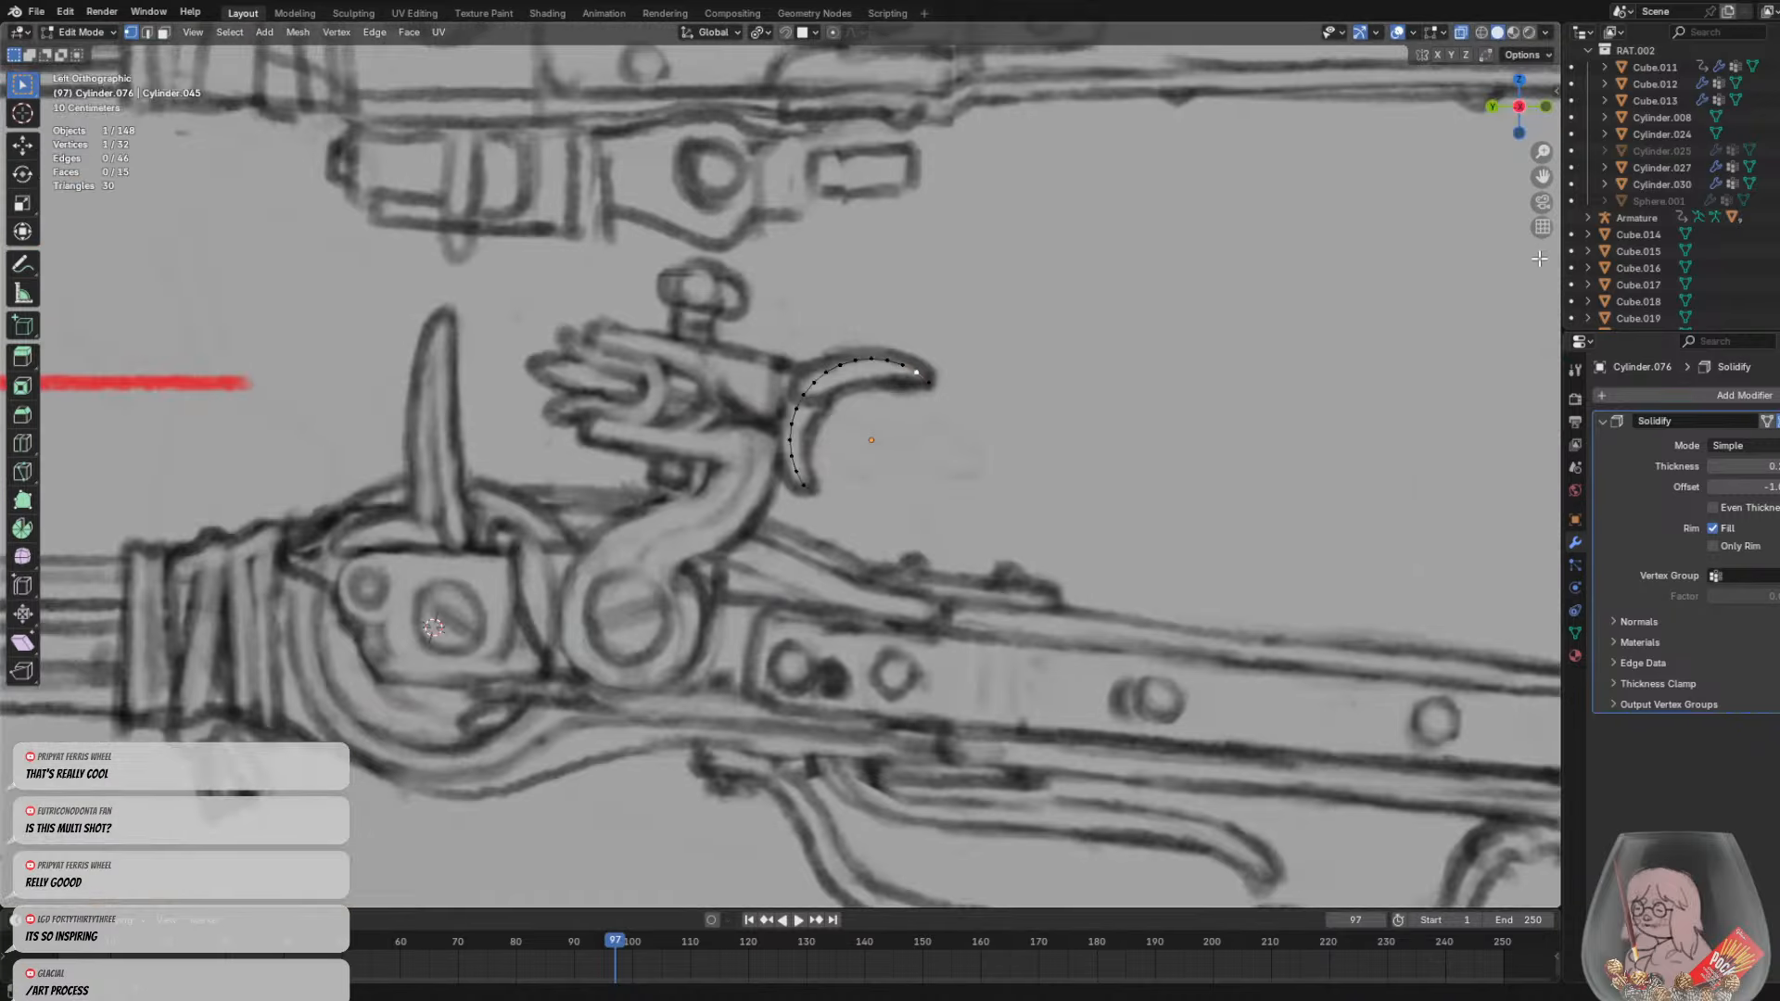
pyautogui.click(1519, 107)
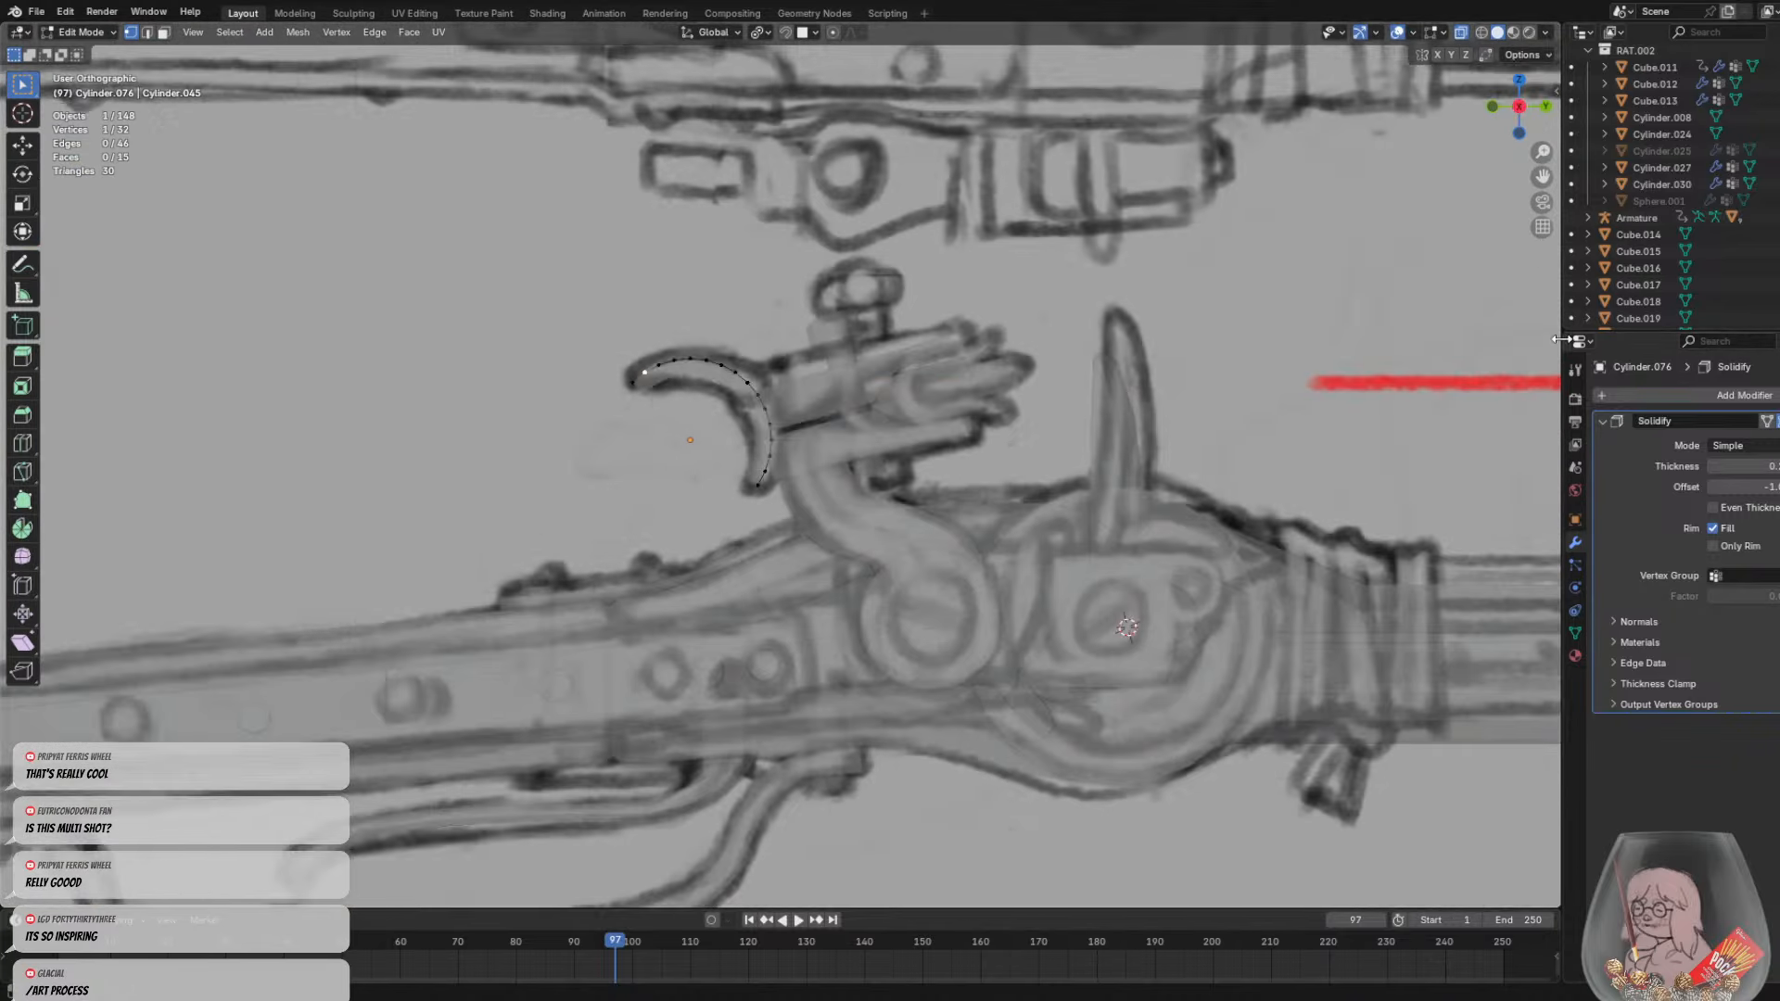
pyautogui.moveTo(1759, 471); pyautogui.dragTo(1767, 474)
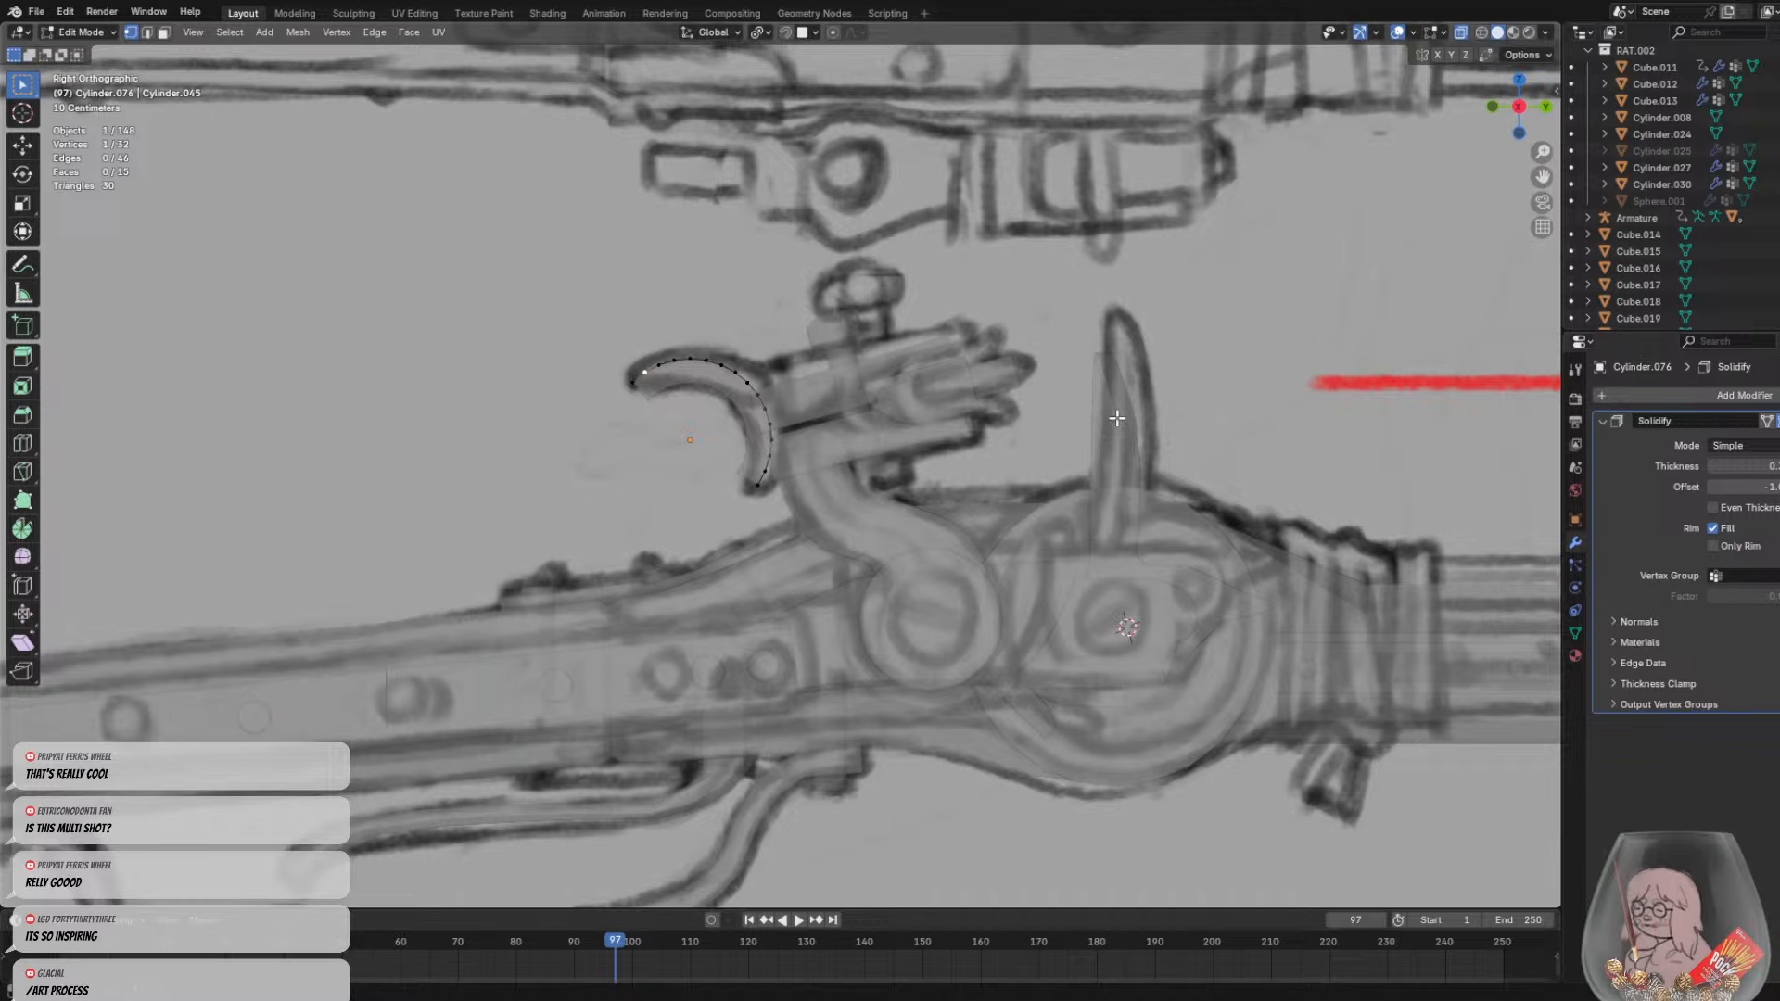
pyautogui.press('Tab')
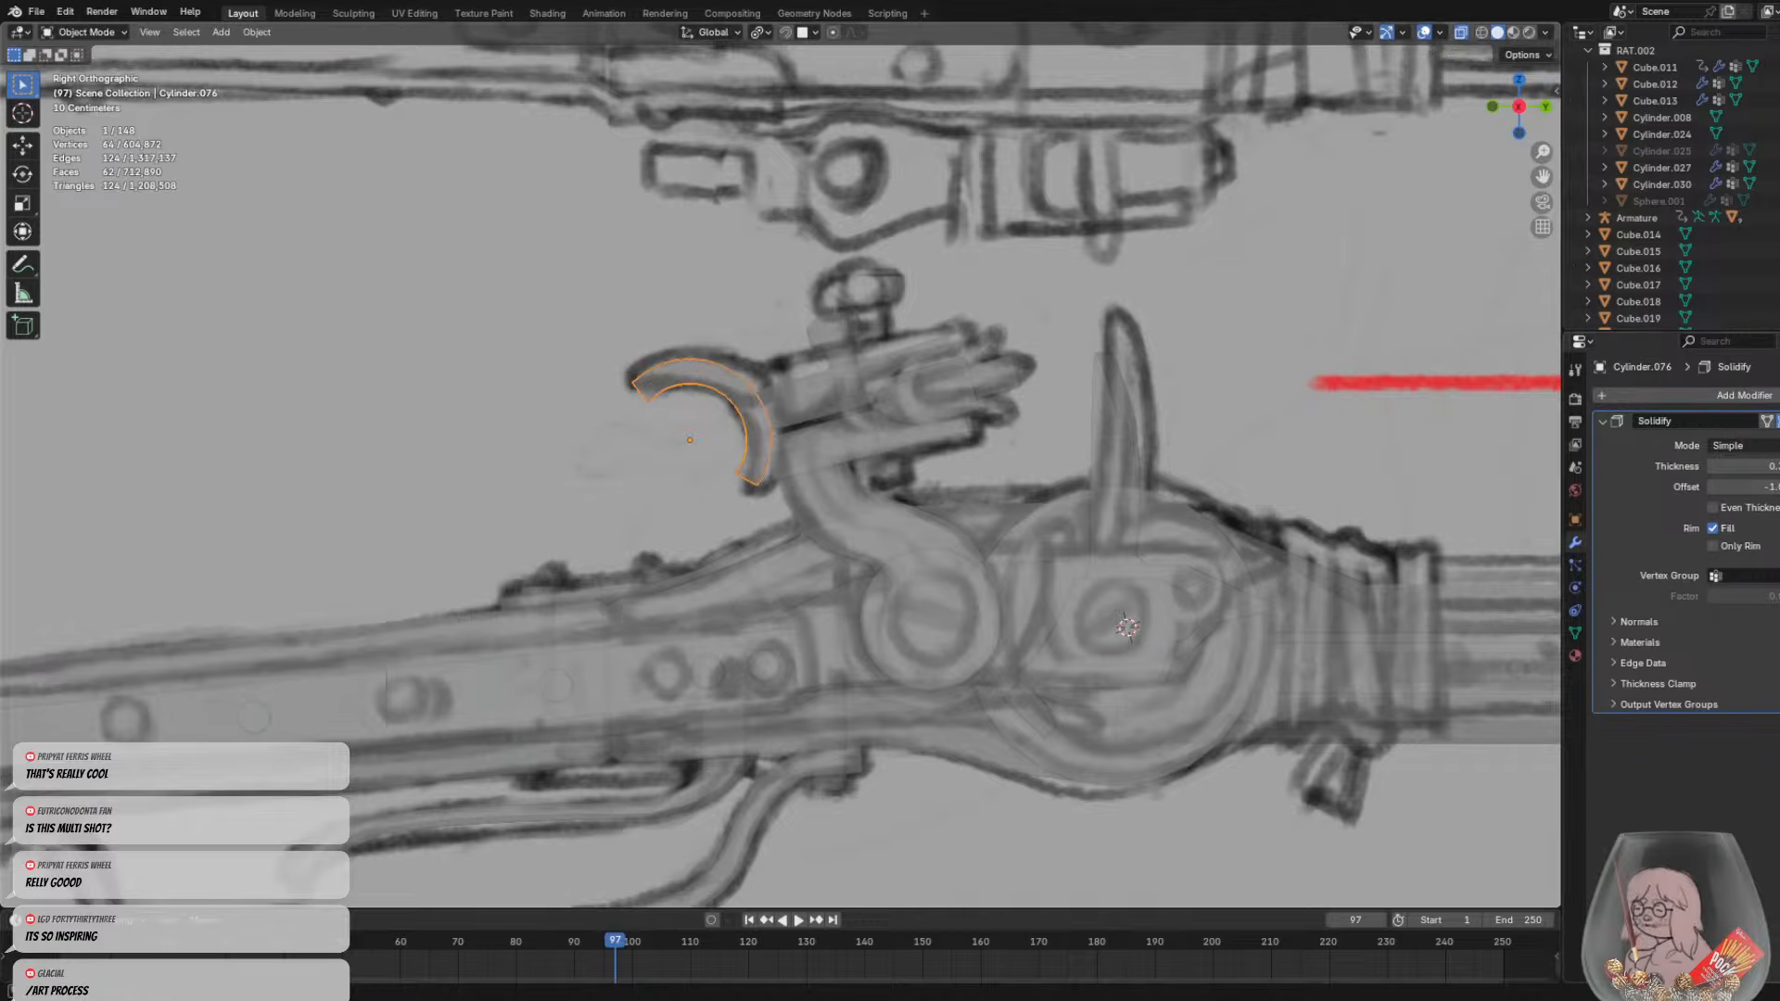
pyautogui.hotkey('ctrl', 'x')
pyautogui.press('Tab')
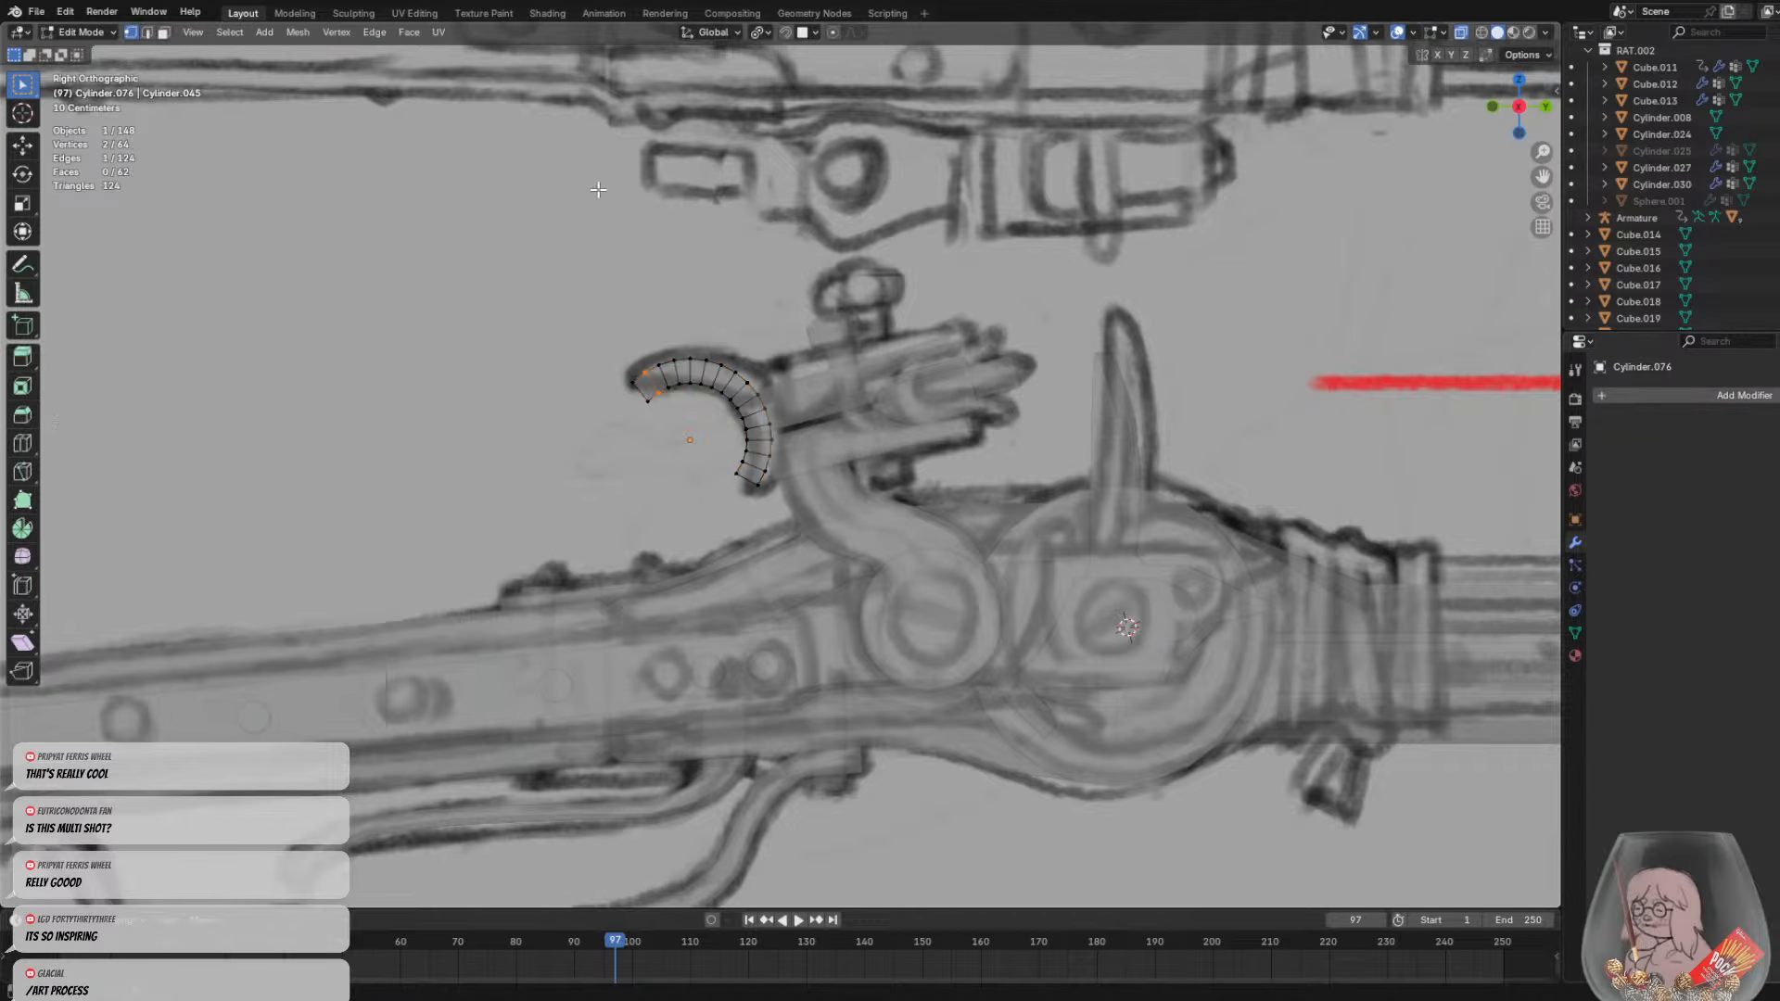
# Shift the arc's free end slightly outward and up with proportional editing at about 0.29 m radius to match the sketch
pyautogui.keyDown('shift'); pyautogui.moveTo(808, 381); pyautogui.dragTo(883, 380, button='middle'); pyautogui.keyUp('shift')
pyautogui.scroll(1, 785, 398)
pyautogui.moveTo(590, 258); pyautogui.dragTo(753, 449)
pyautogui.moveTo(660, 344); pyautogui.dragTo(709, 401)
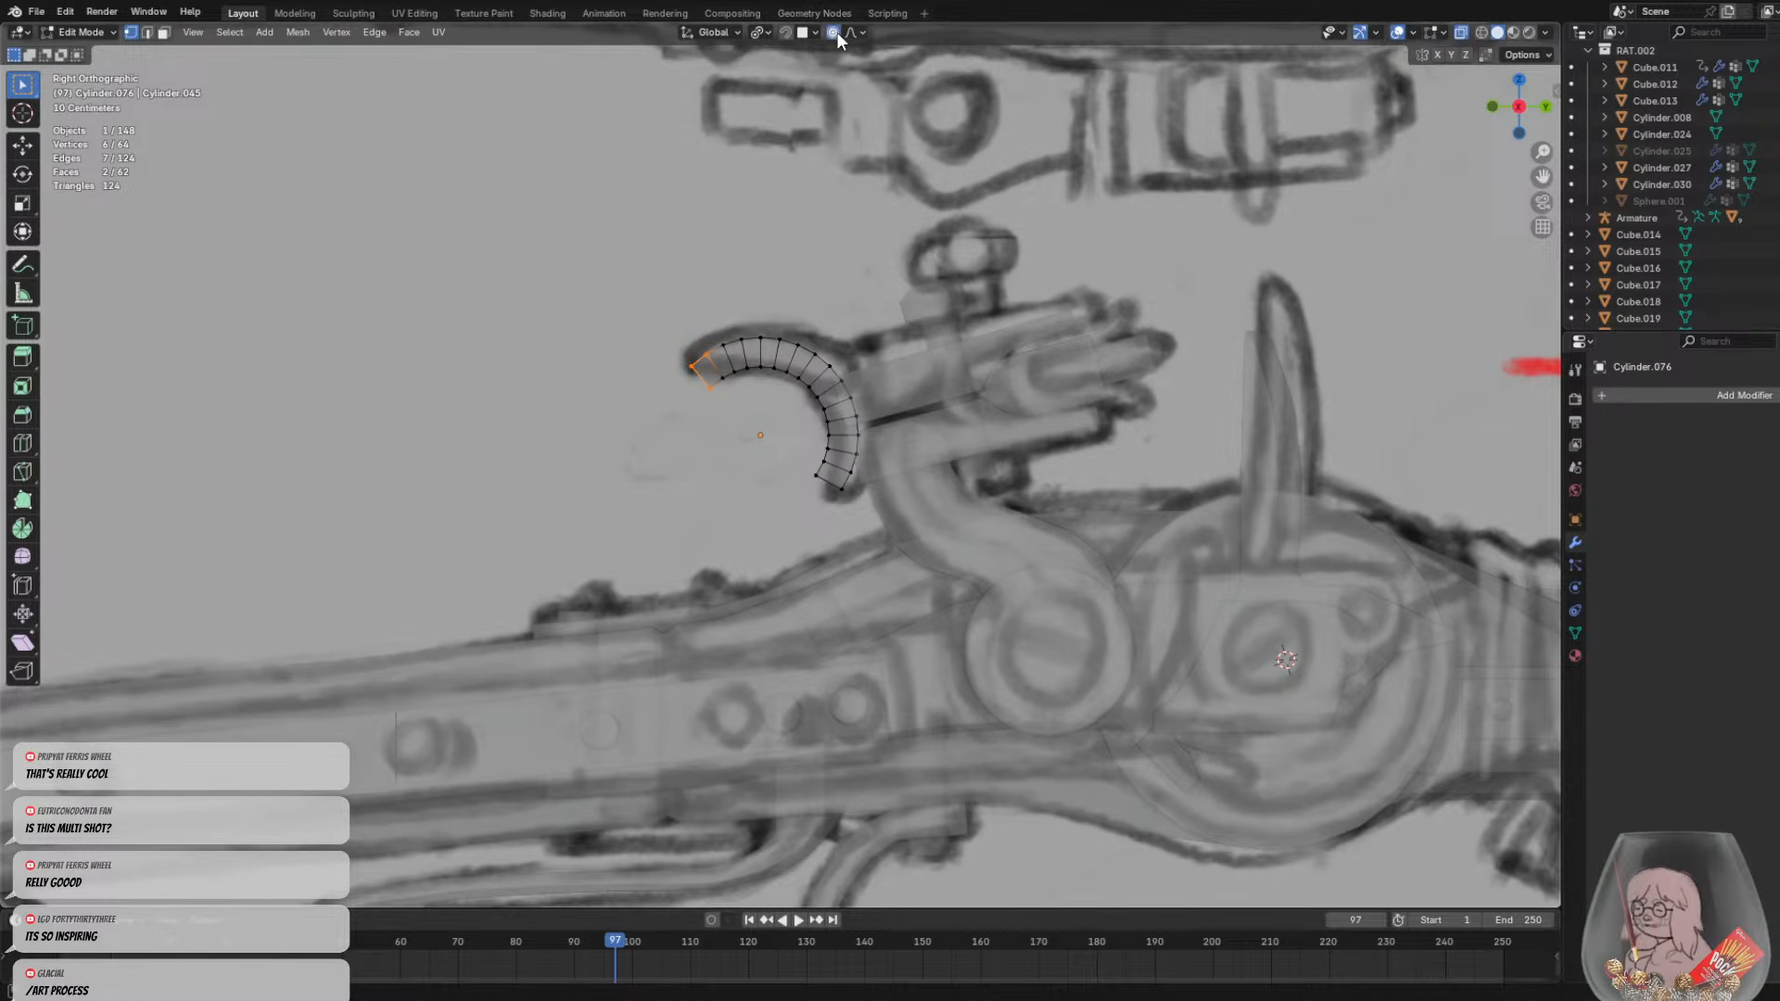
pyautogui.press('g')
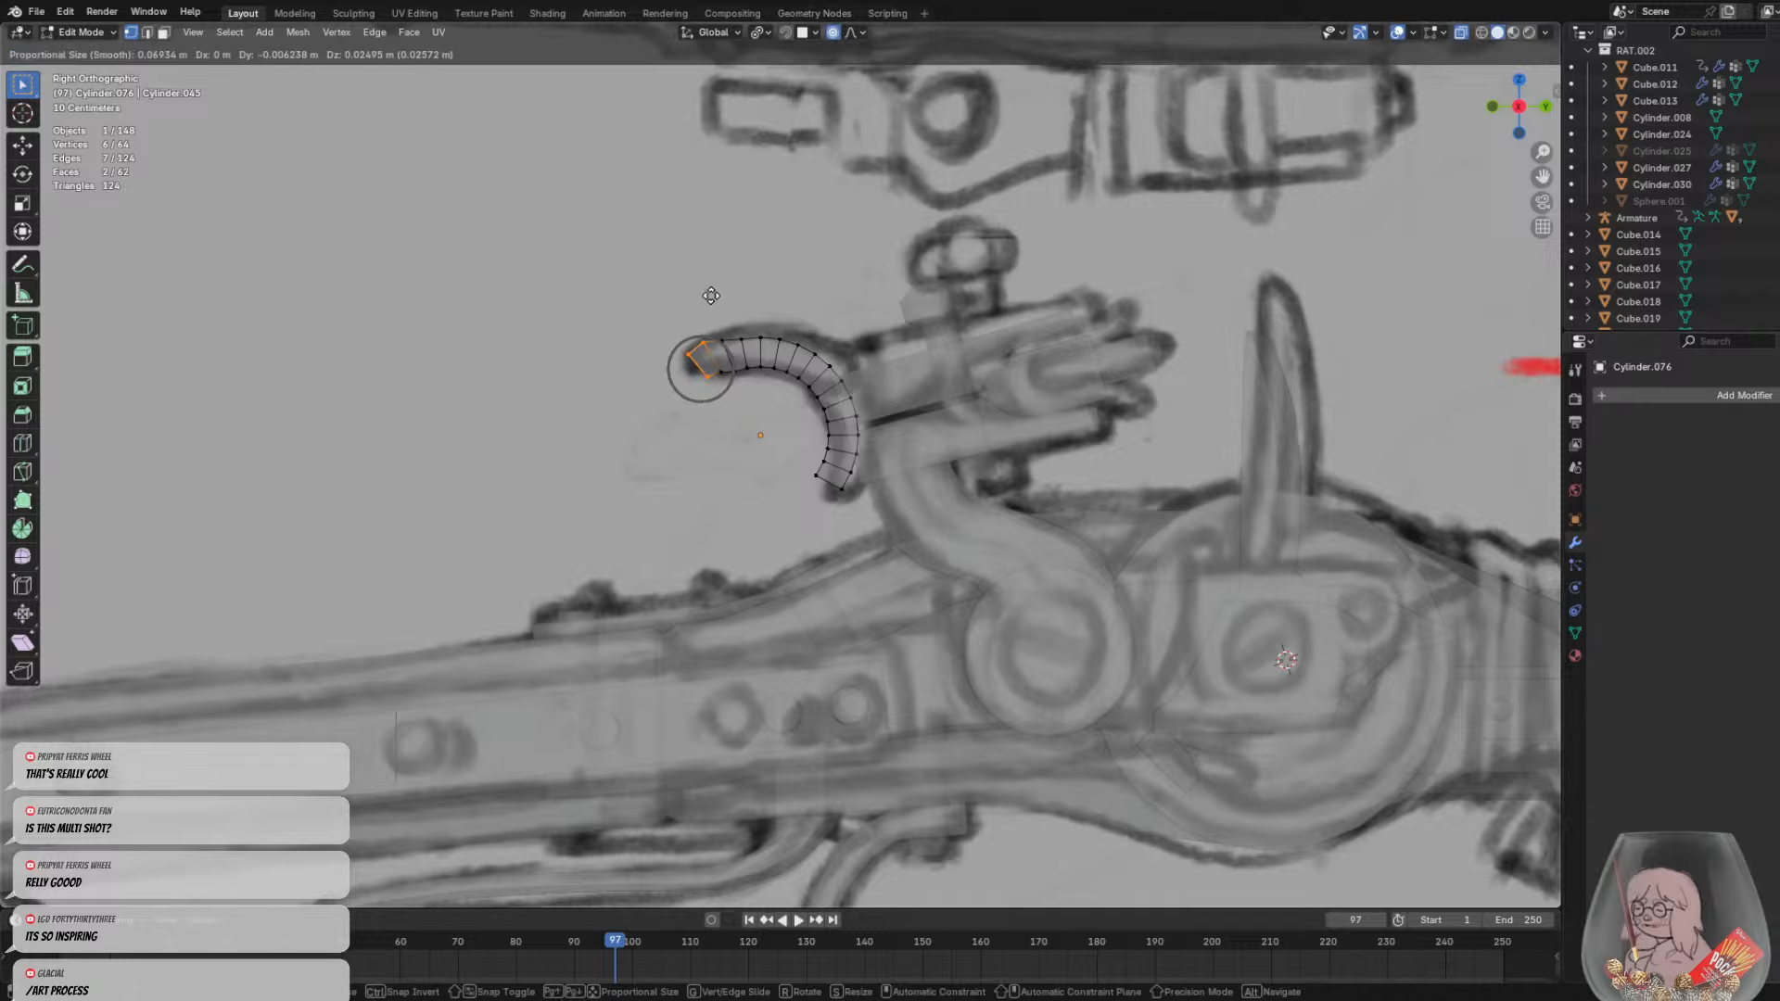
pyautogui.scroll(-10, 705, 296)
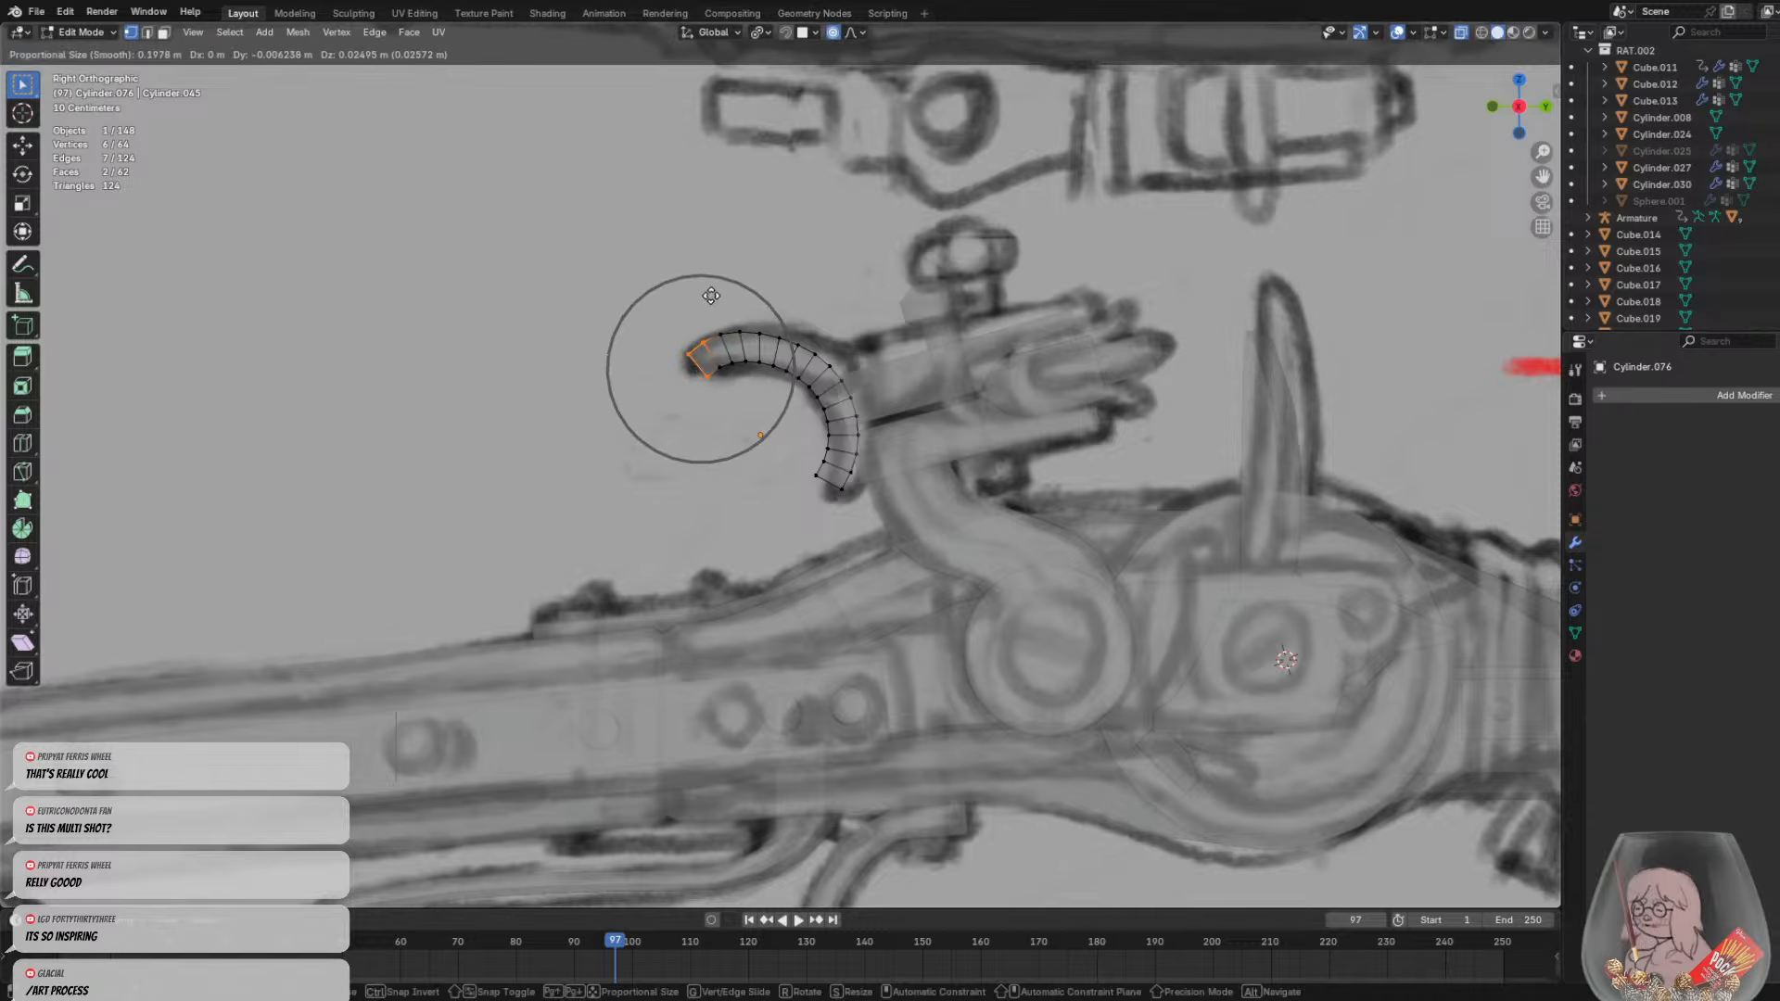
pyautogui.scroll(-4, 705, 301)
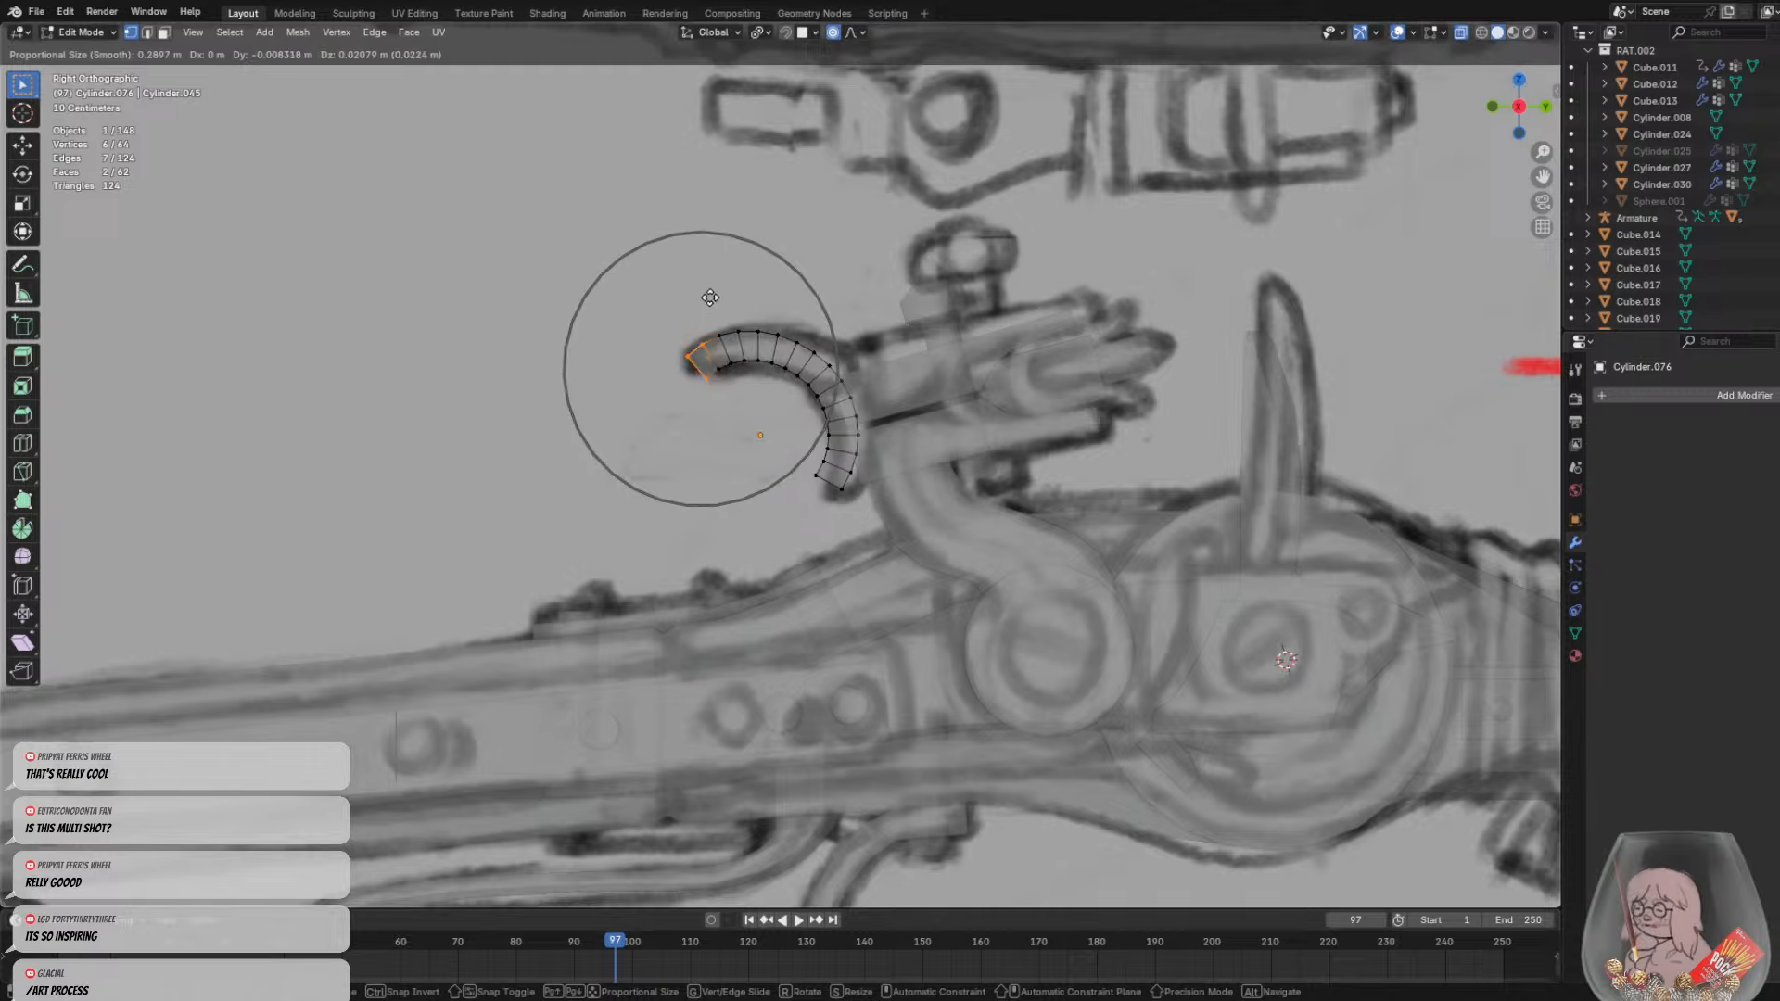
pyautogui.click(708, 299)
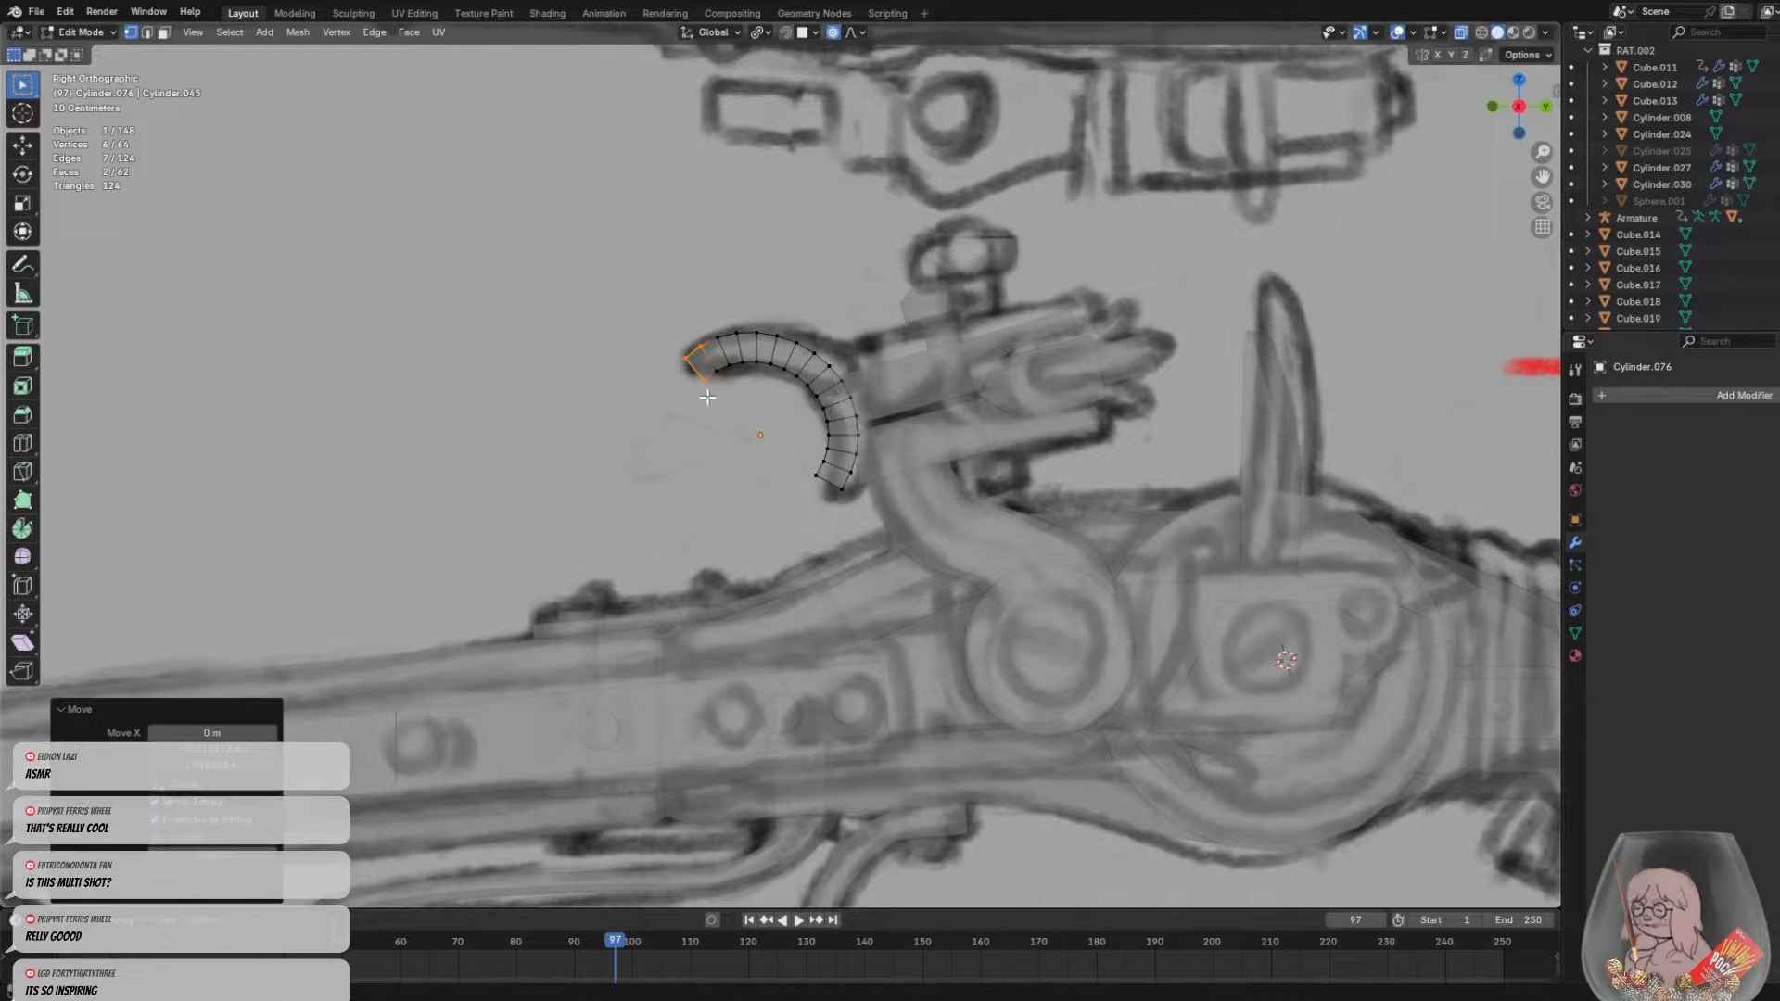
# Raise the inner corner of the arc's free end with proportional editing at about 0.047 m radius, tapering the tip to a point
pyautogui.click(702, 376)
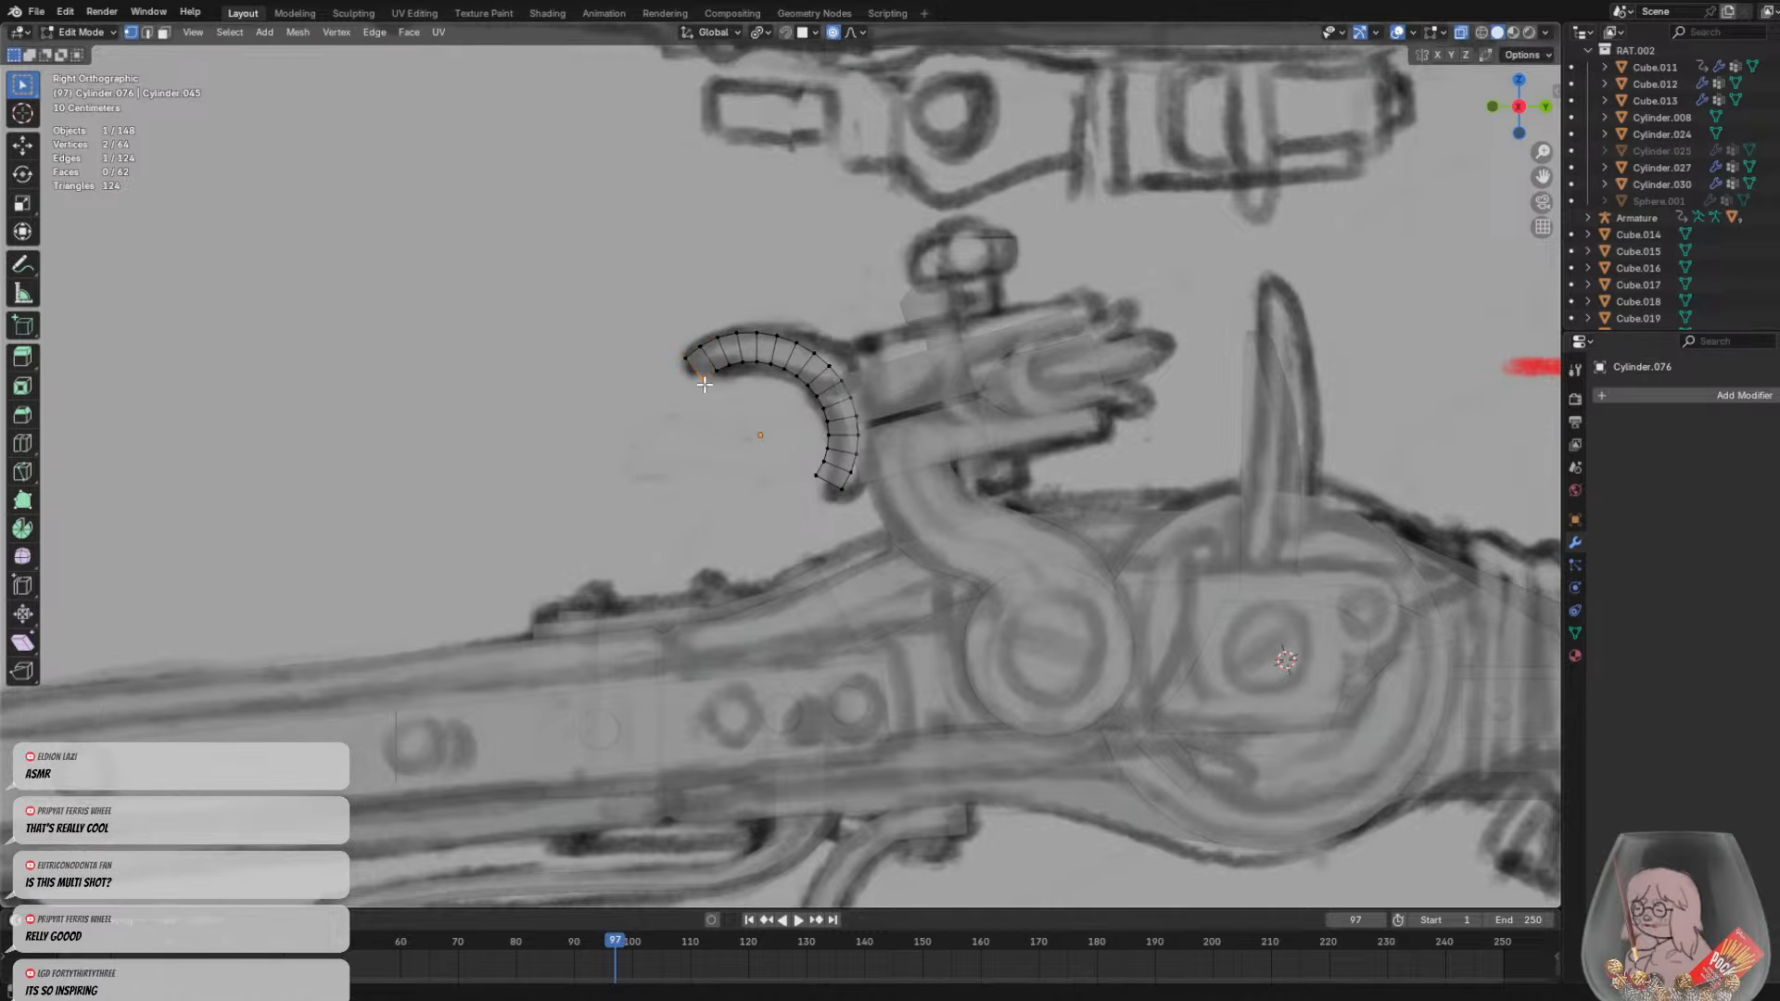
pyautogui.press('g')
pyautogui.scroll(15, 702, 376)
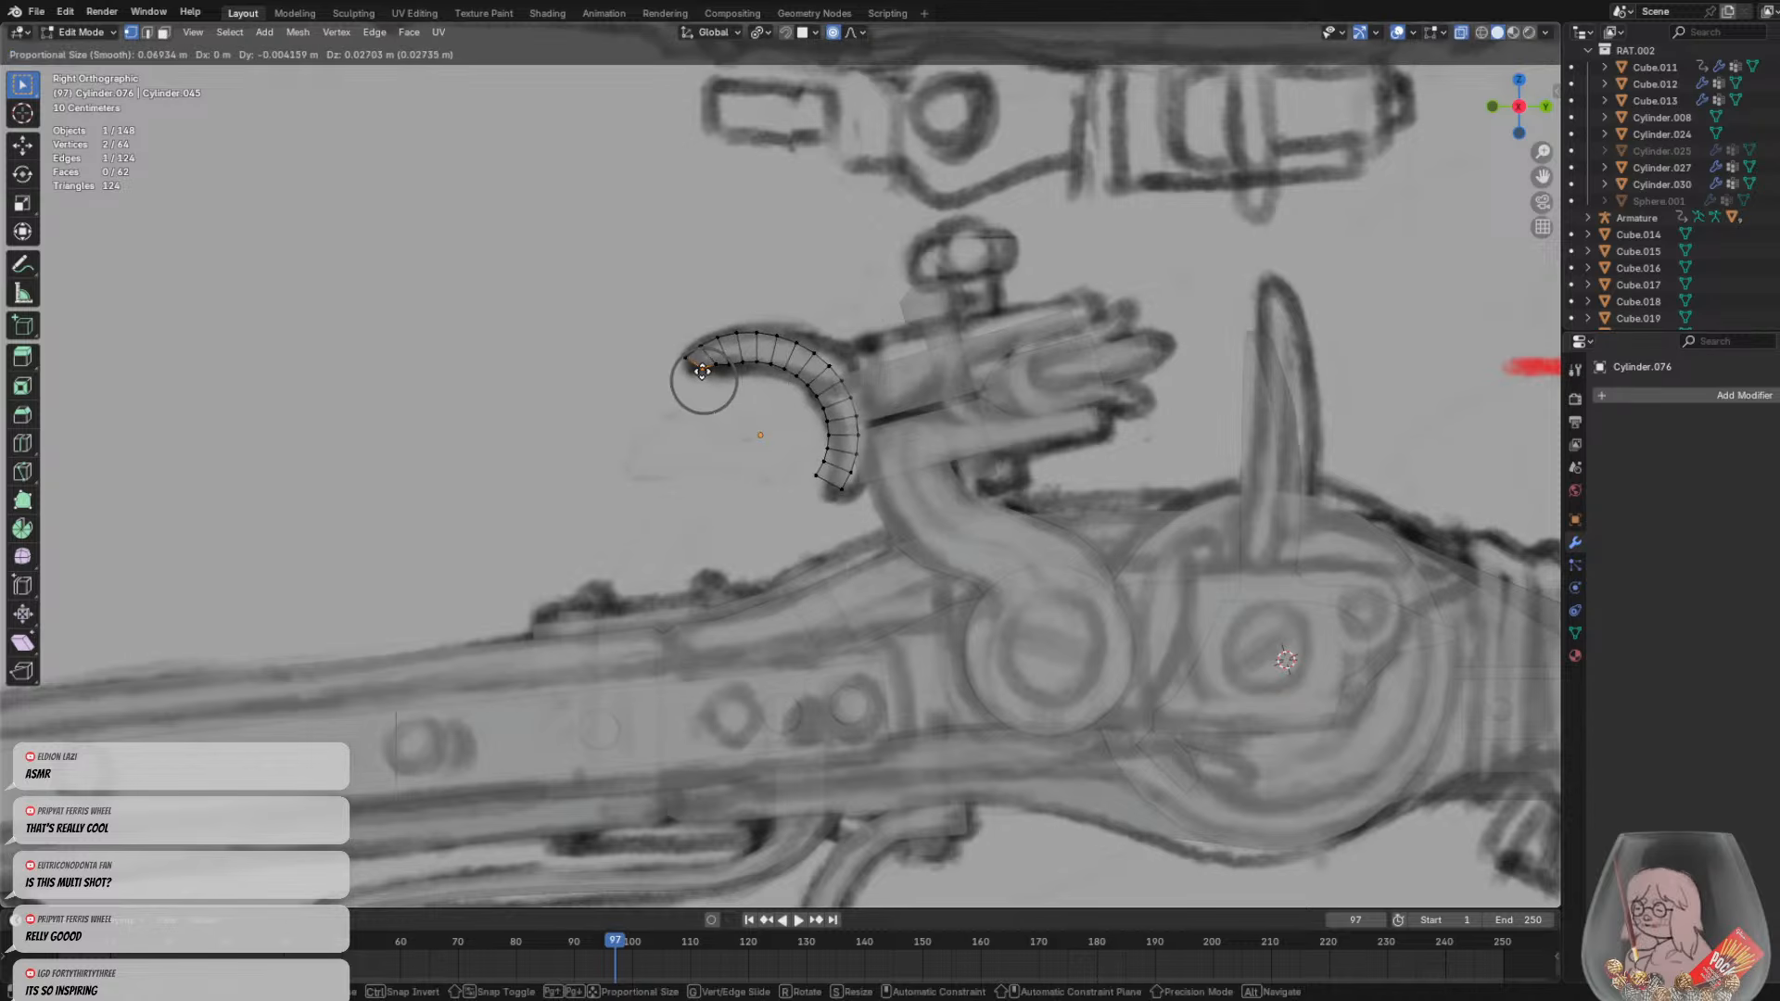
pyautogui.scroll(4, 700, 371)
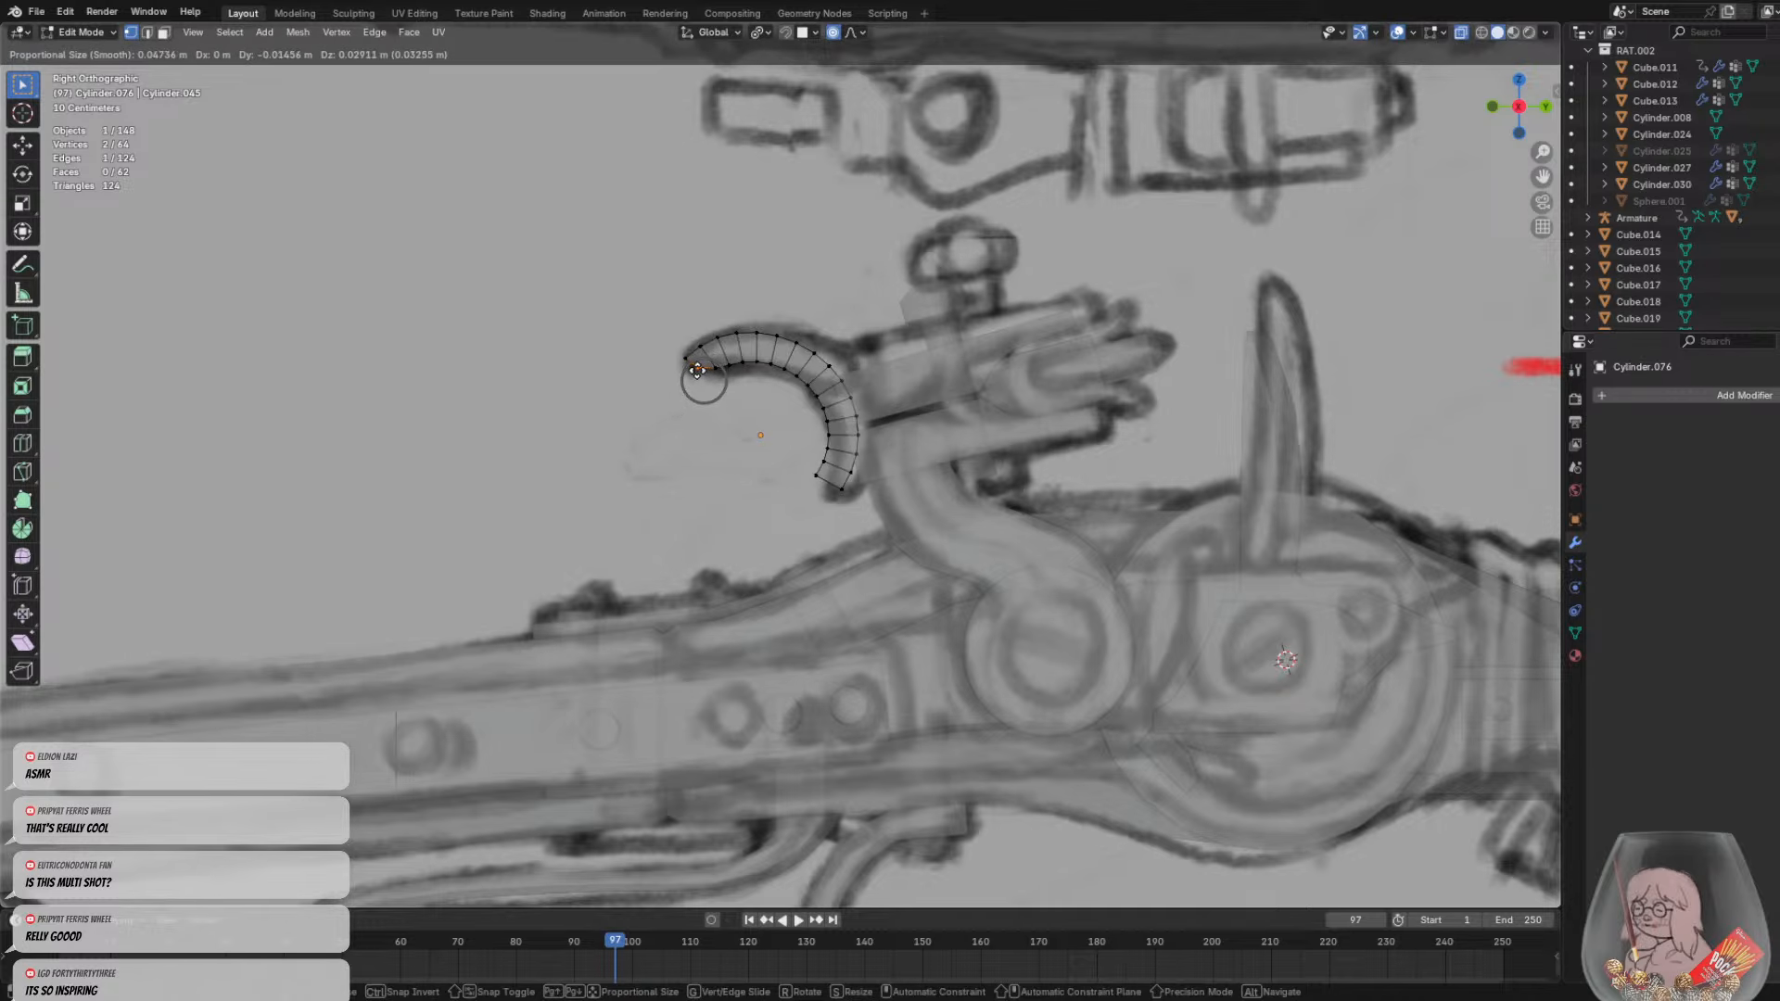
pyautogui.click(697, 370)
pyautogui.click(793, 436)
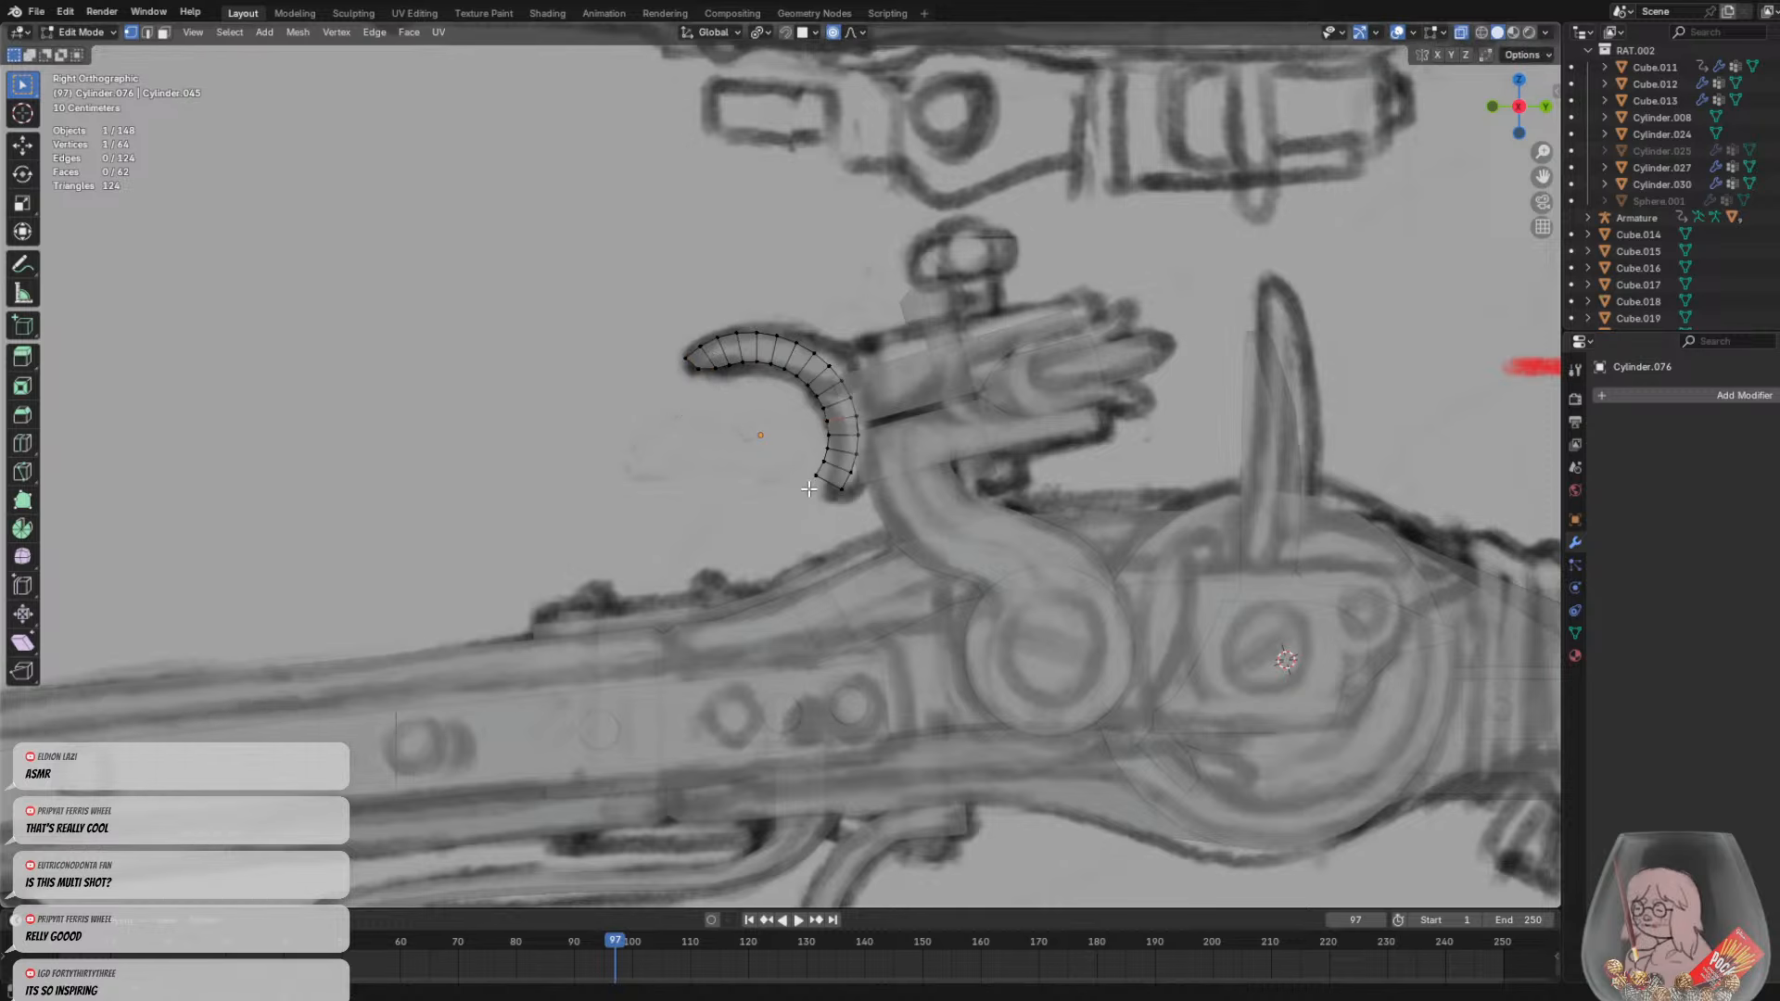
pyautogui.press('KP_5')
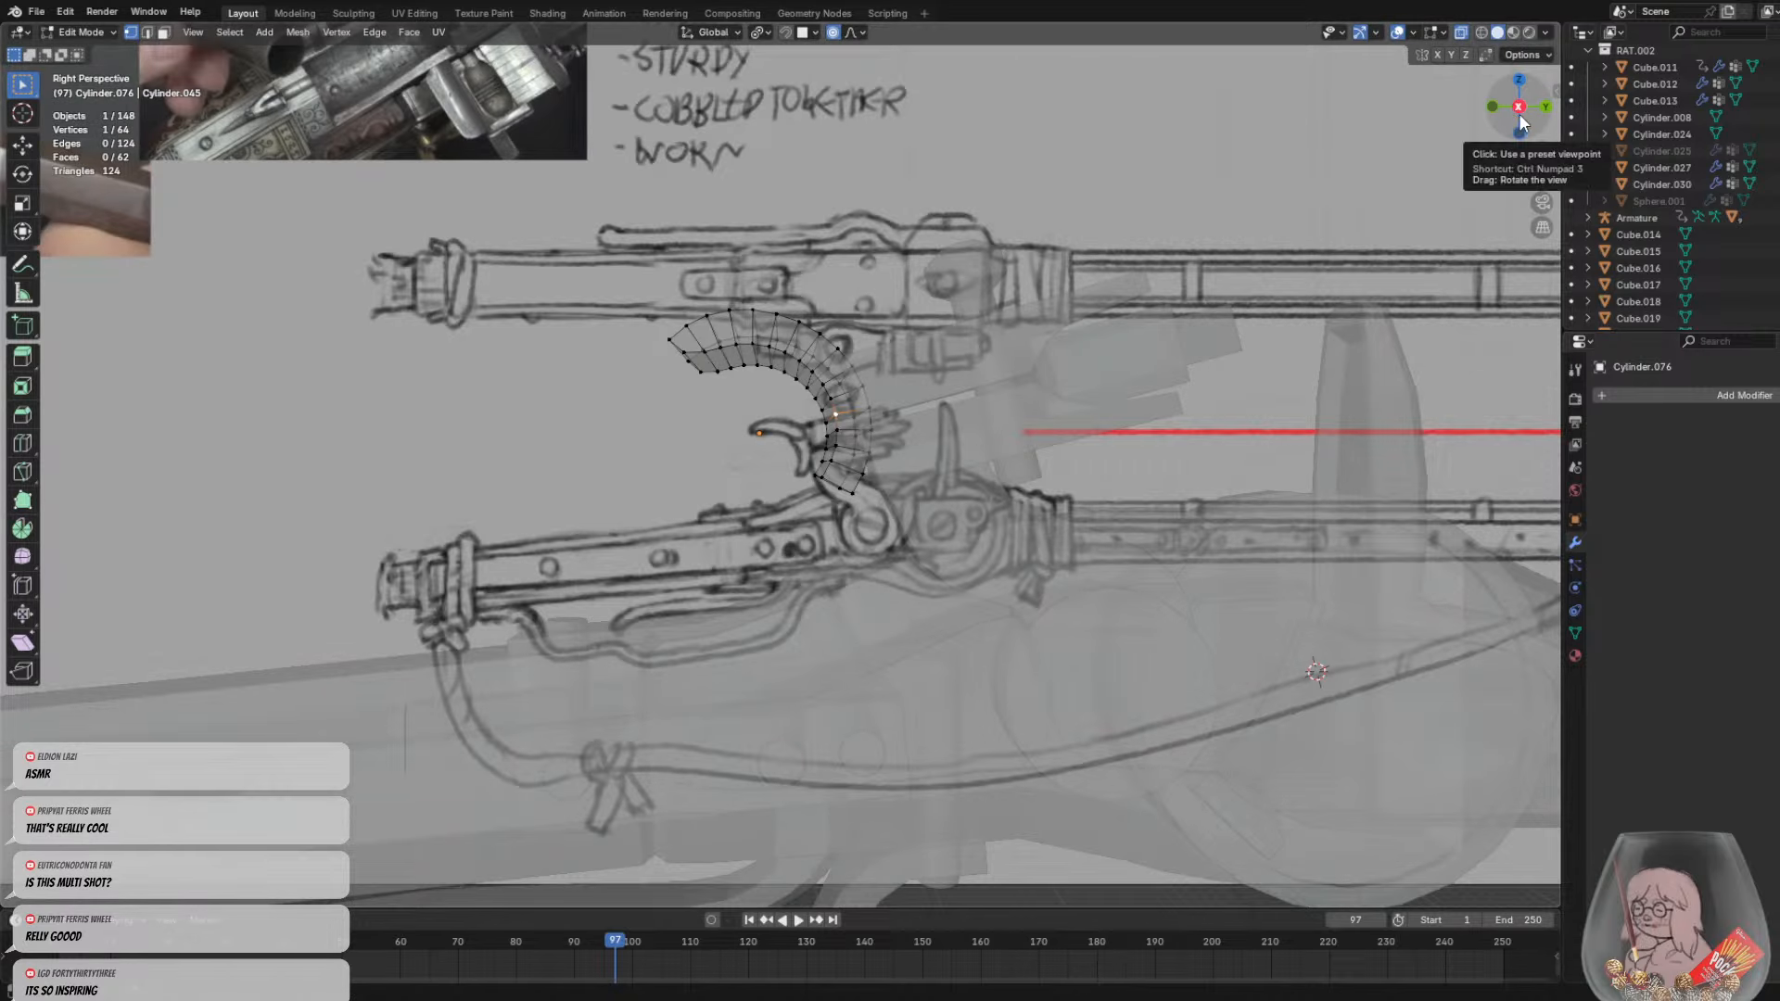
# In right side view, shift the arc's lower end slightly down with proportional editing at about 0.20 m radius to match the sketched spur
pyautogui.click(1519, 107)
pyautogui.click(1519, 108)
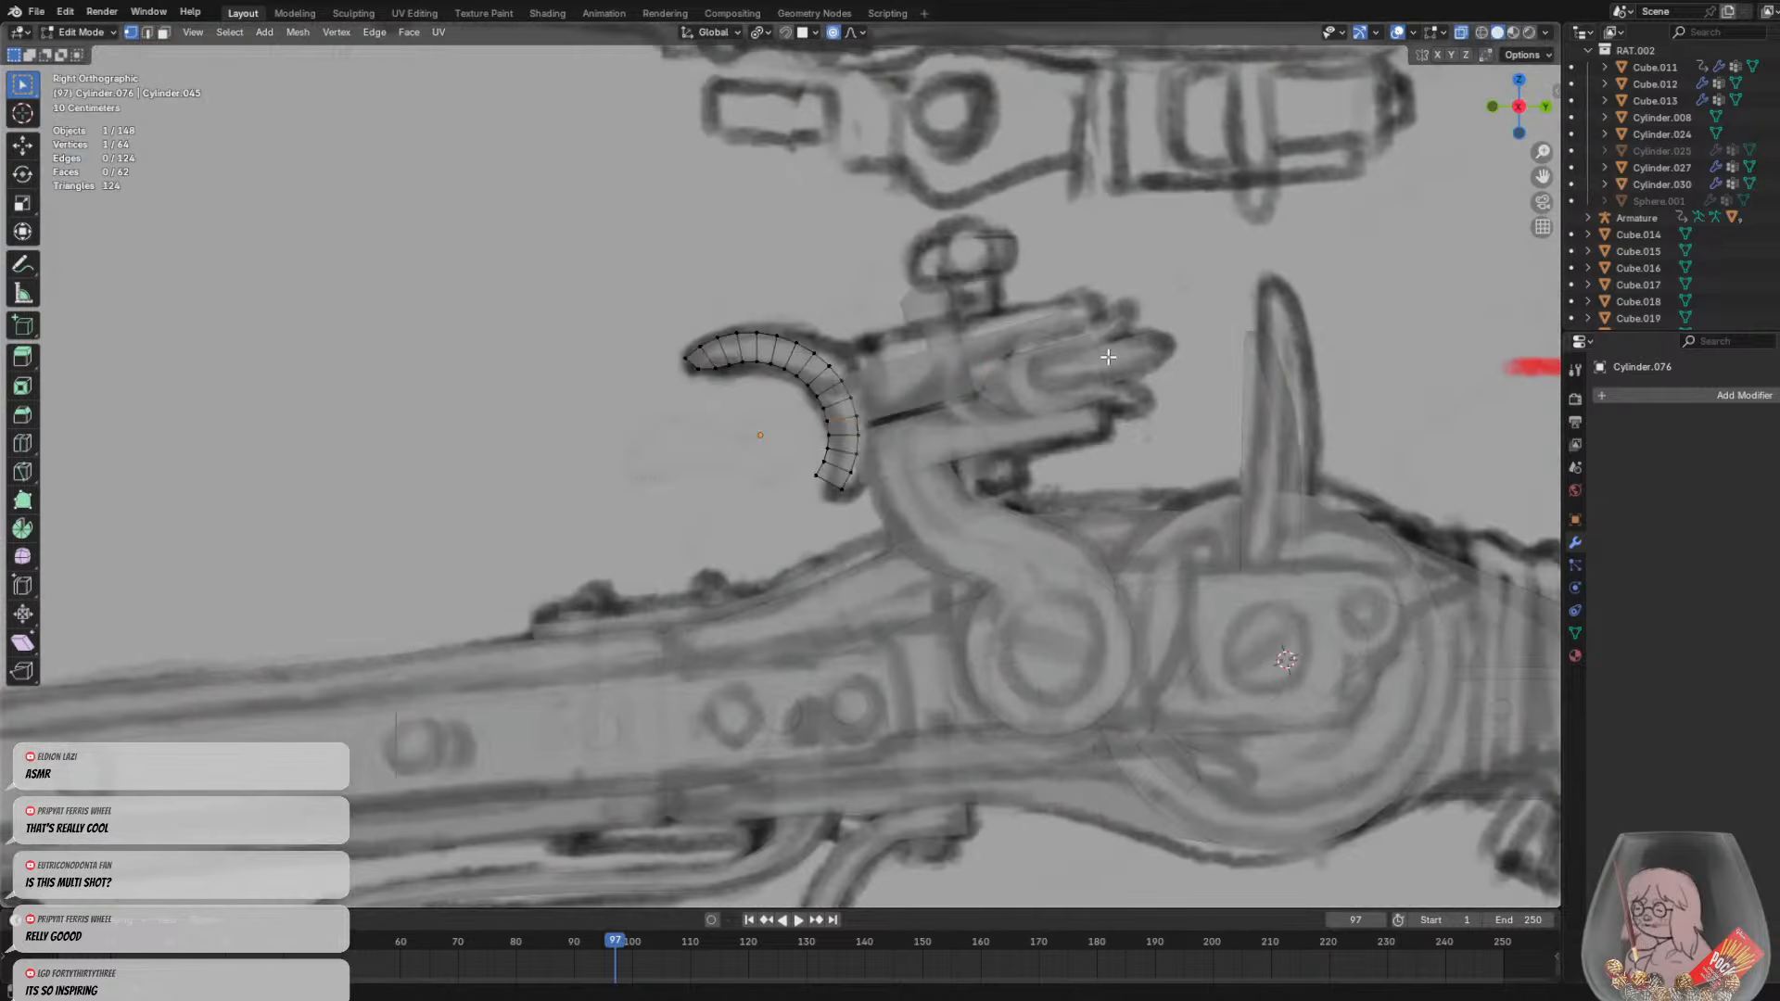
pyautogui.moveTo(819, 479); pyautogui.dragTo(846, 526)
pyautogui.press('g')
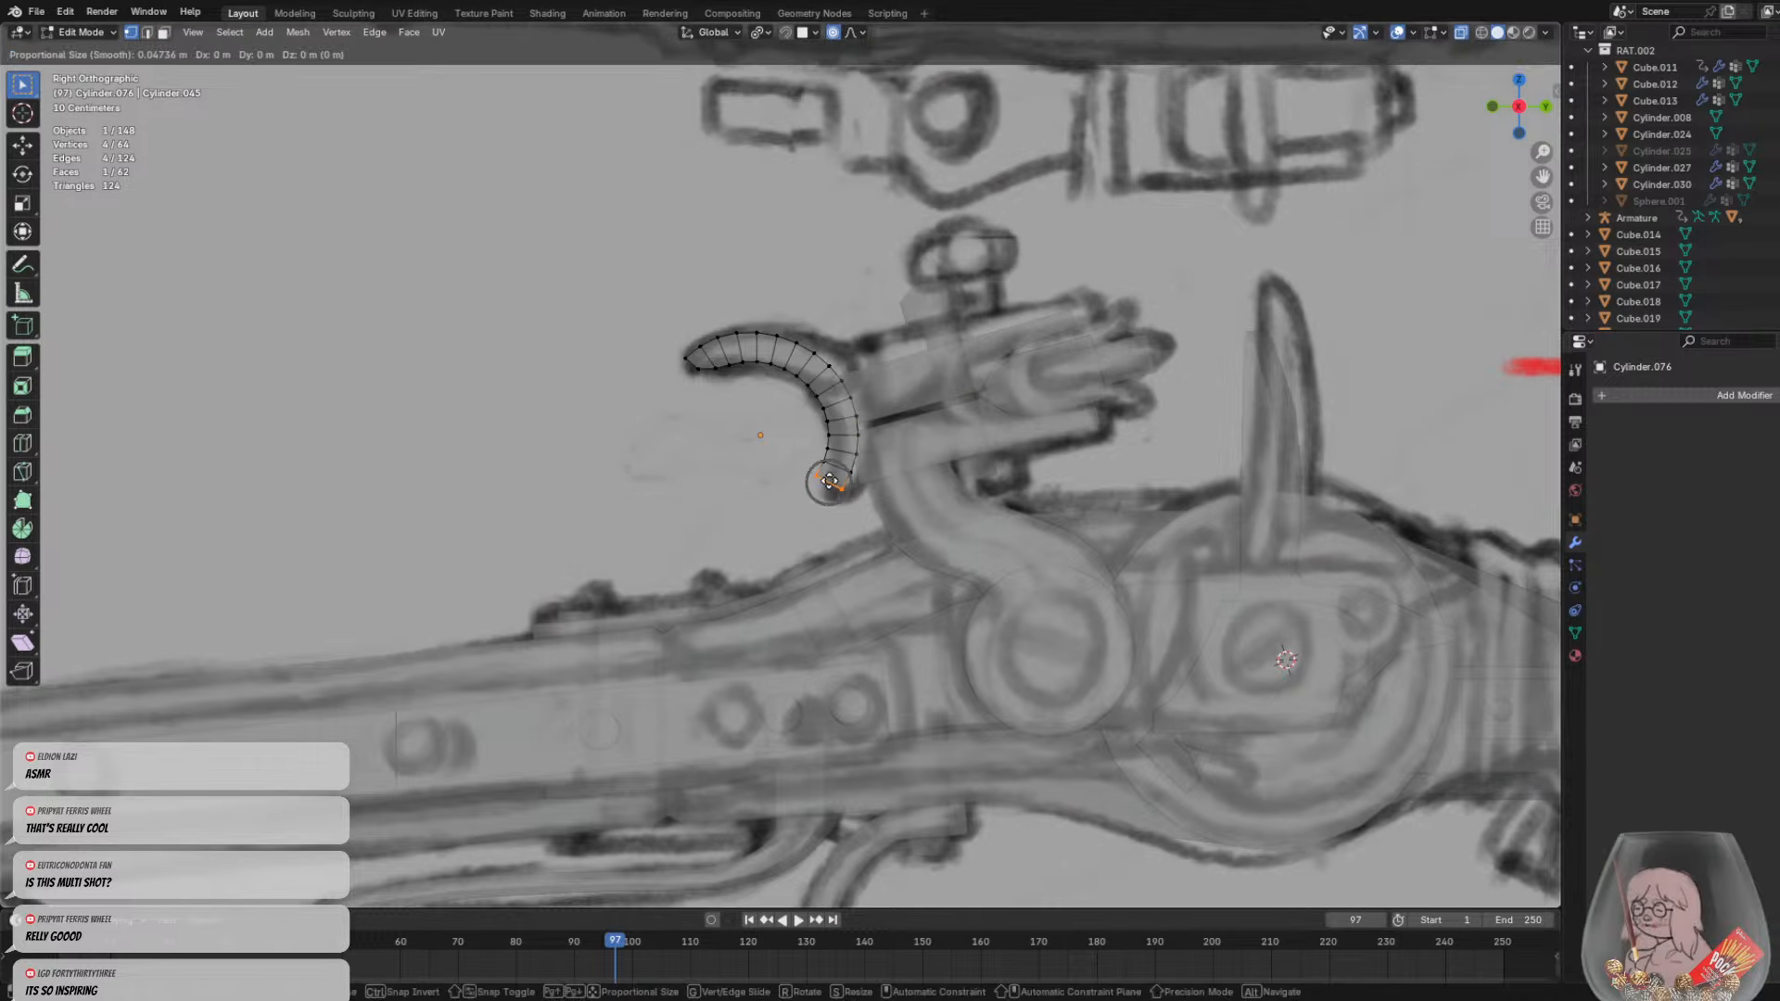
pyautogui.scroll(-15, 832, 485)
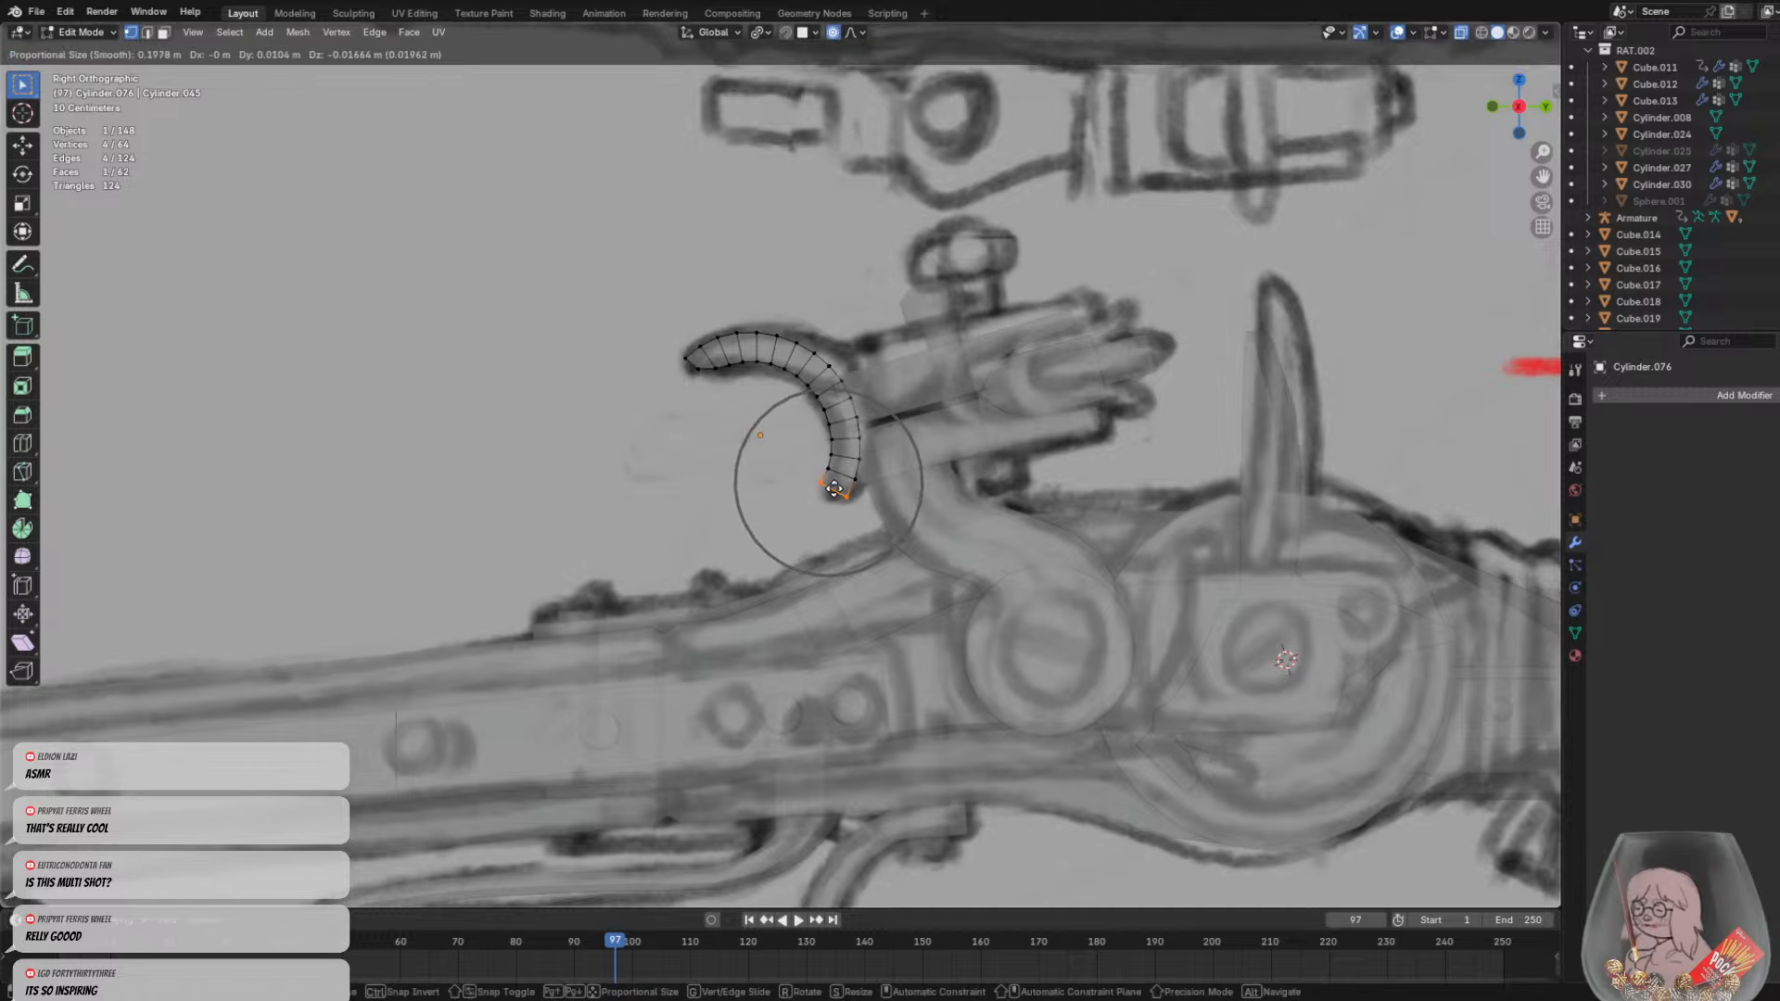
pyautogui.click(822, 489)
# Adjust the inner corner of the arc's lower end to the sketch with a small proportional editing radius
pyautogui.click(817, 492)
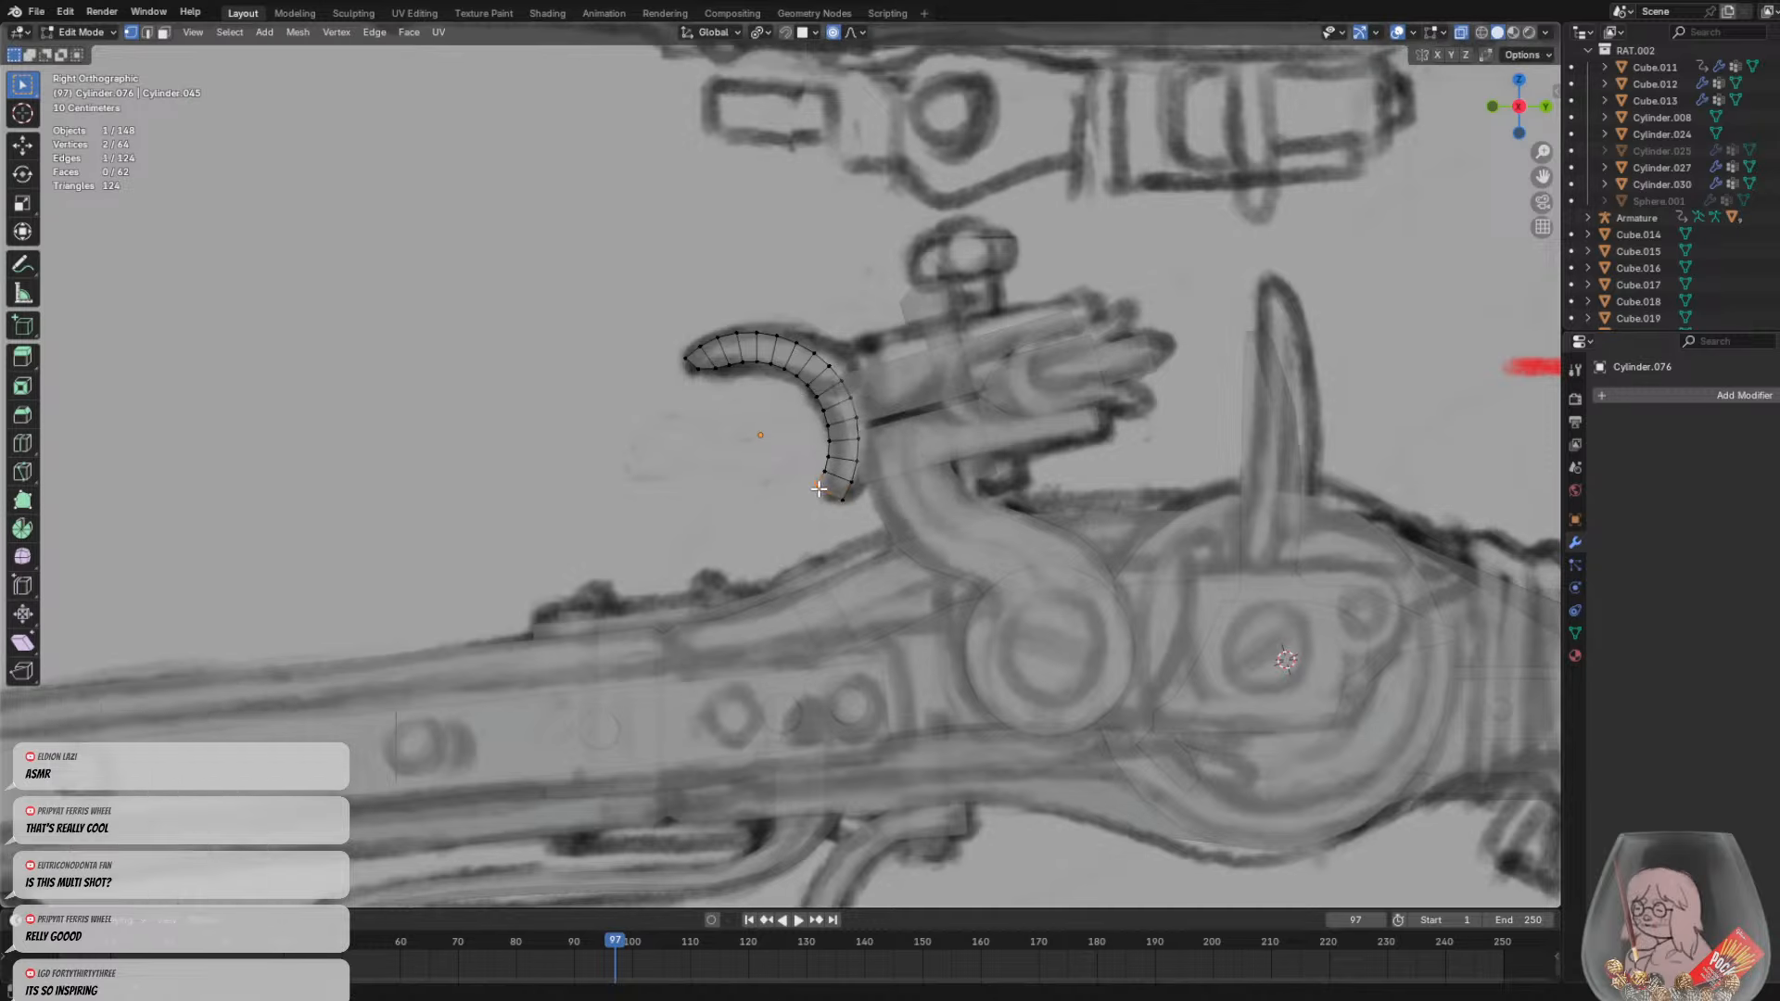
pyautogui.press('g')
pyautogui.scroll(11, 822, 489)
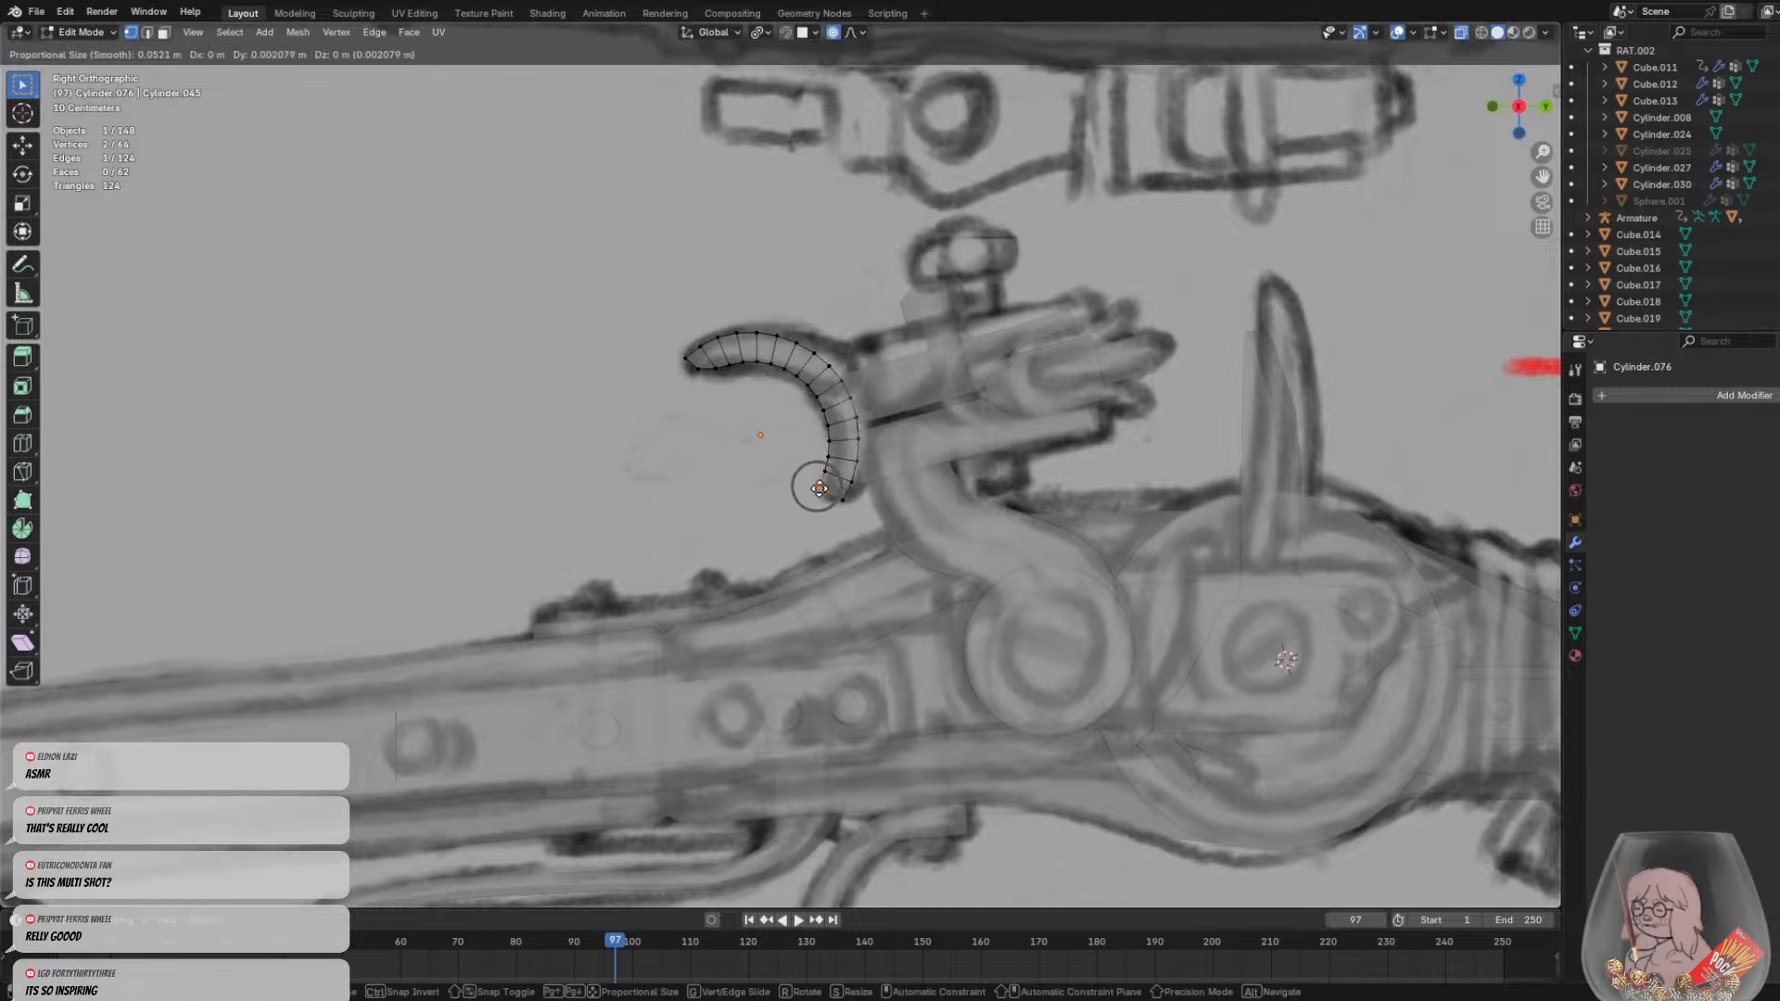
pyautogui.click(840, 494)
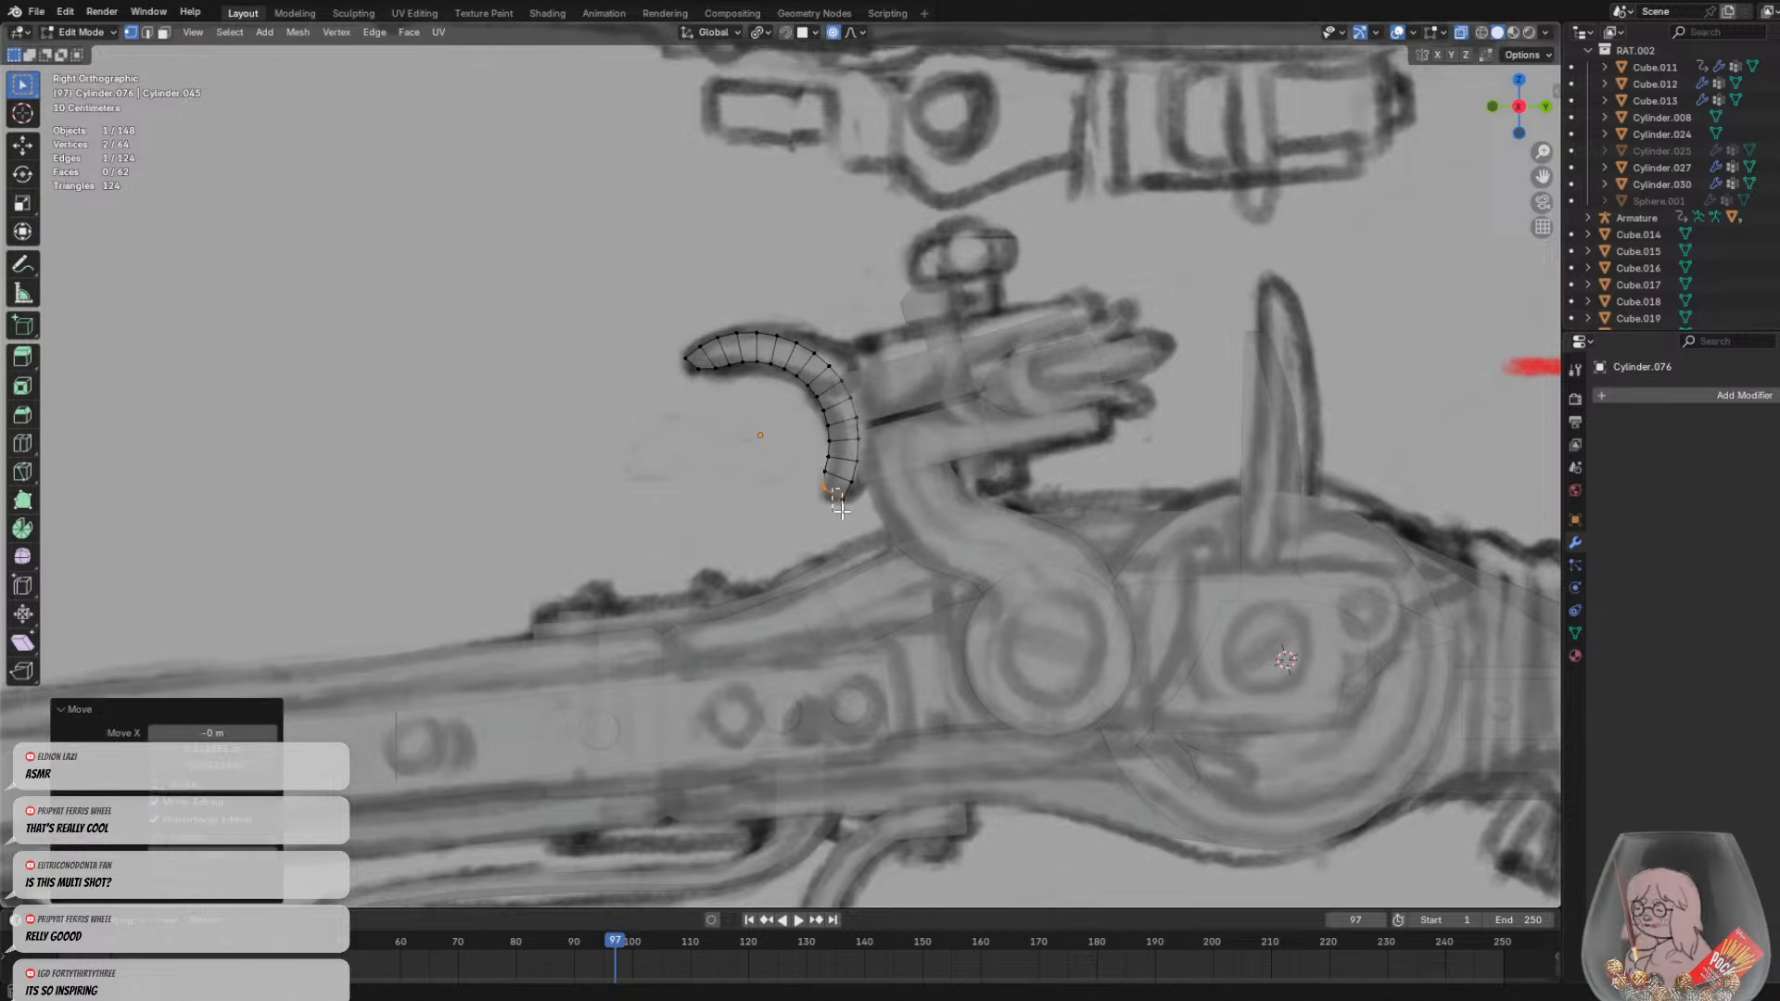
pyautogui.press('g')
pyautogui.click(806, 495)
pyautogui.click(806, 495)
# Move the whole spur object about 0.12 m along the global X axis toward the flint clamp
pyautogui.moveTo(813, 482); pyautogui.dragTo(1027, 465, button='middle')
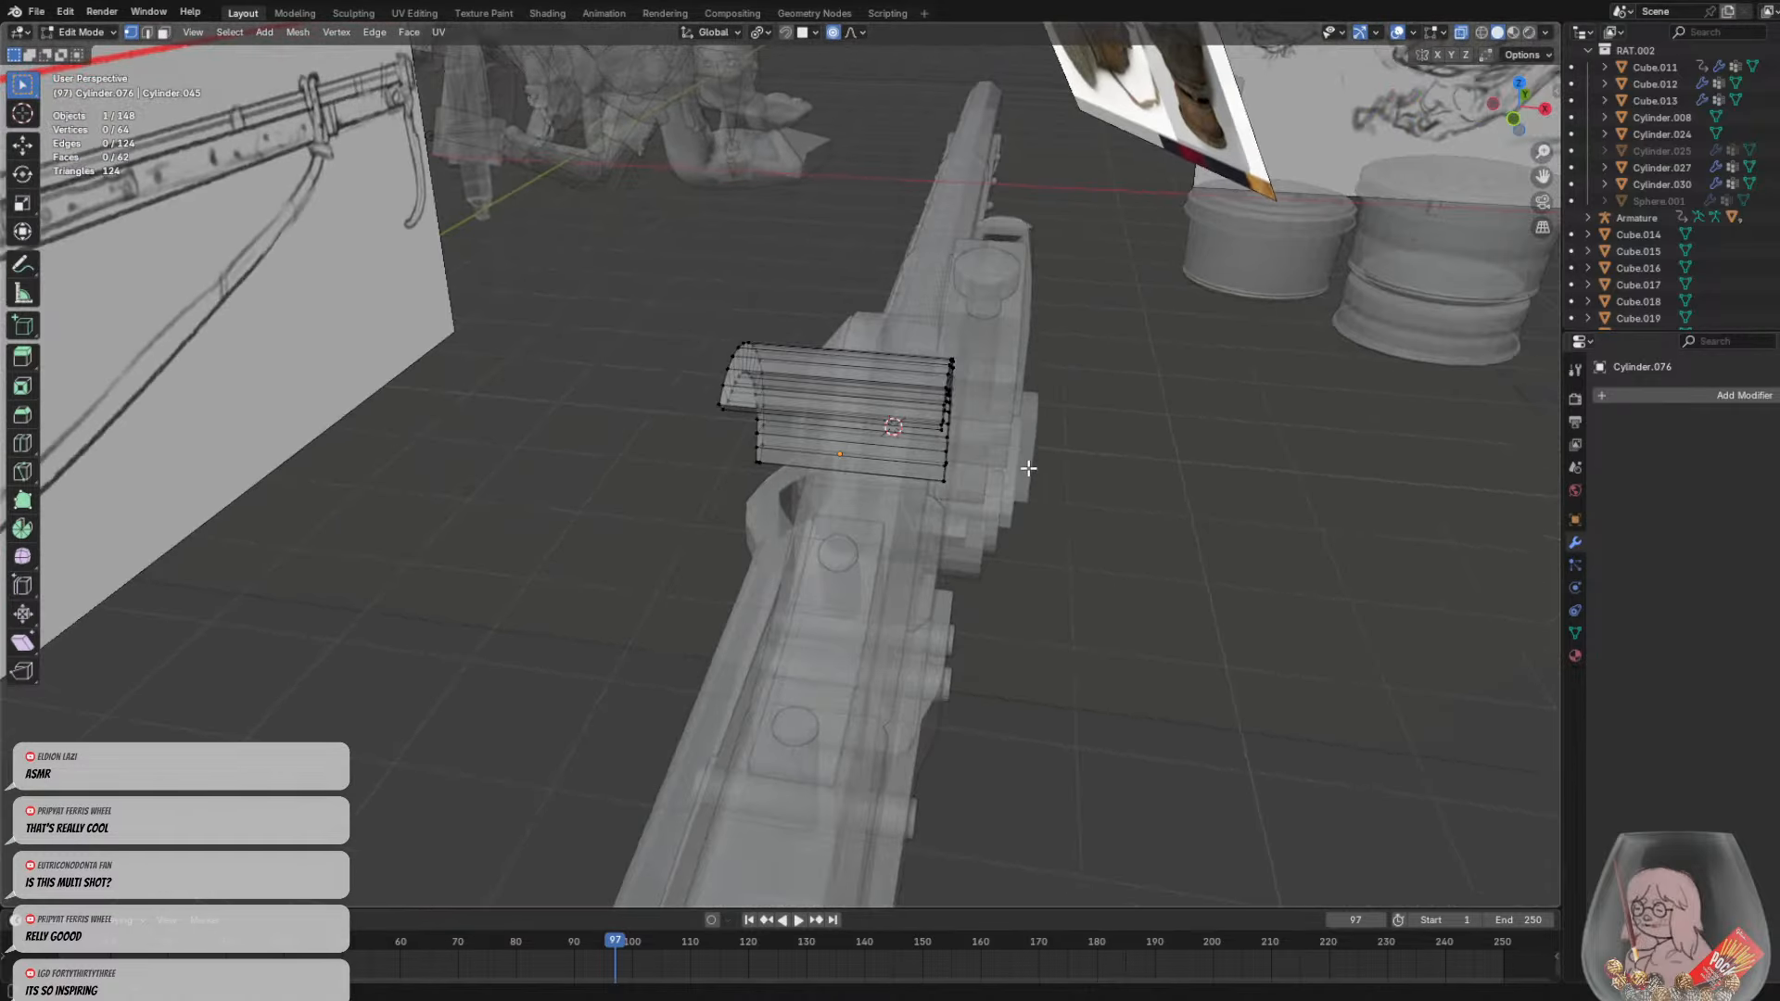
pyautogui.press('Tab')
pyautogui.press('g')
pyautogui.press('x')
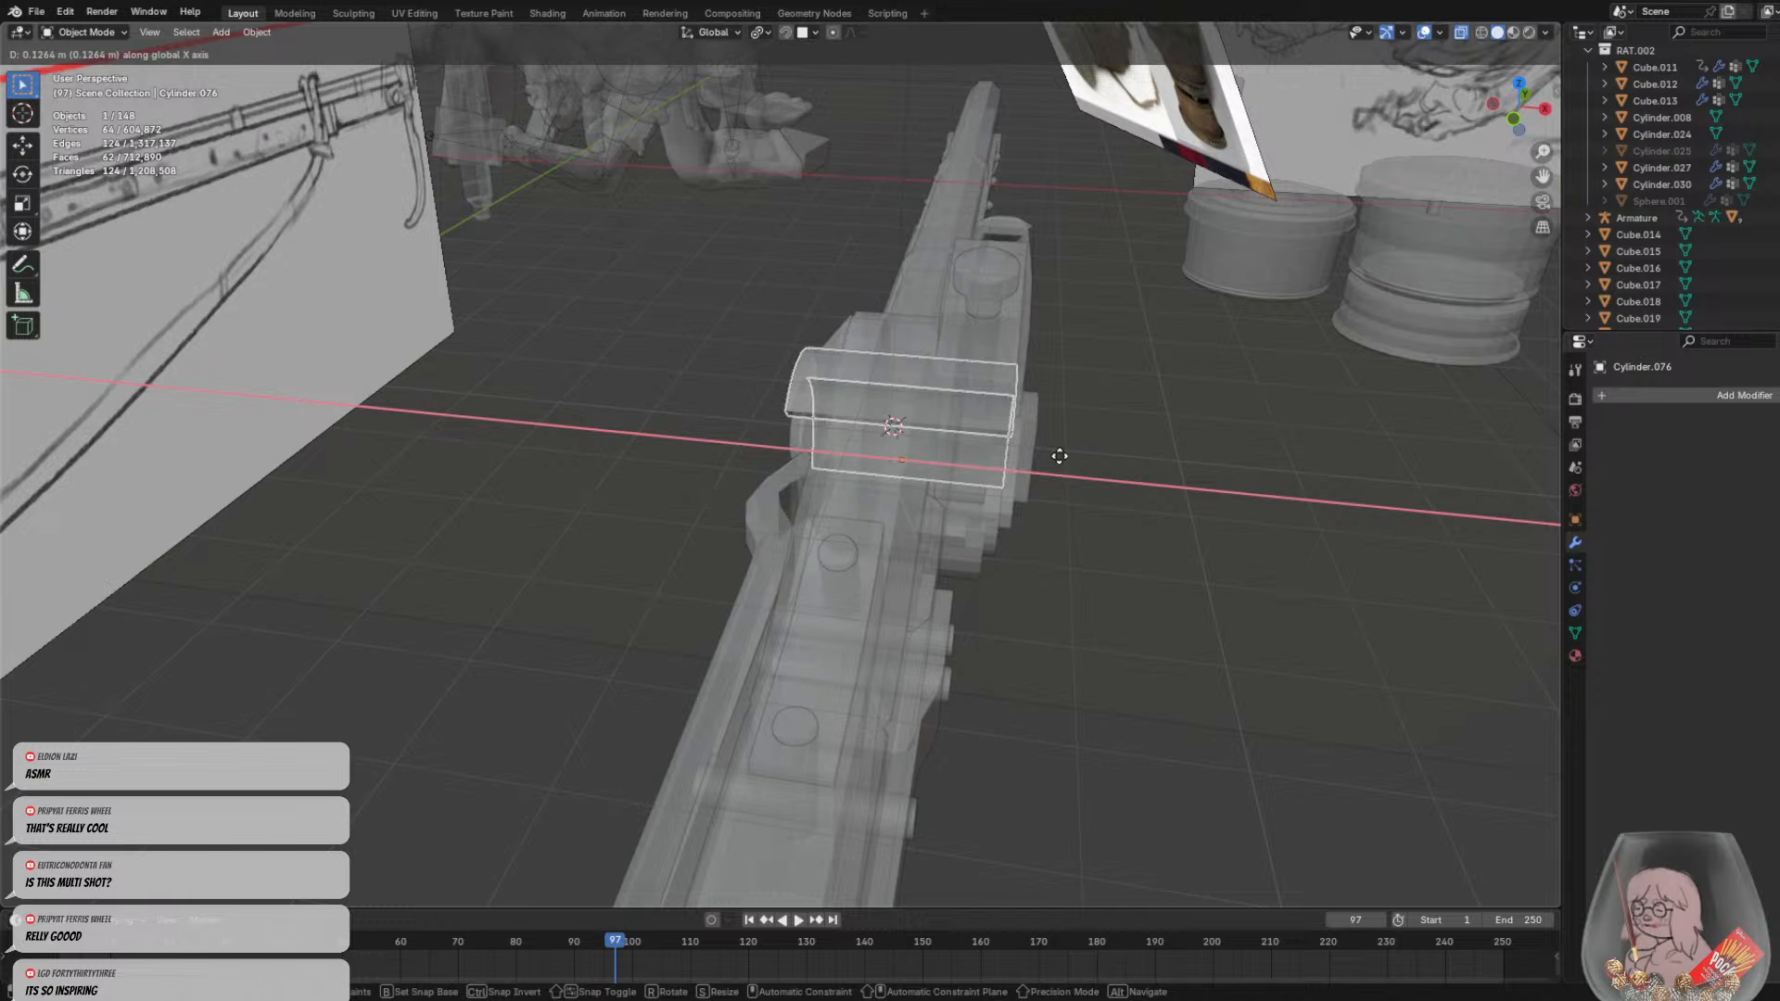
pyautogui.click(1025, 461)
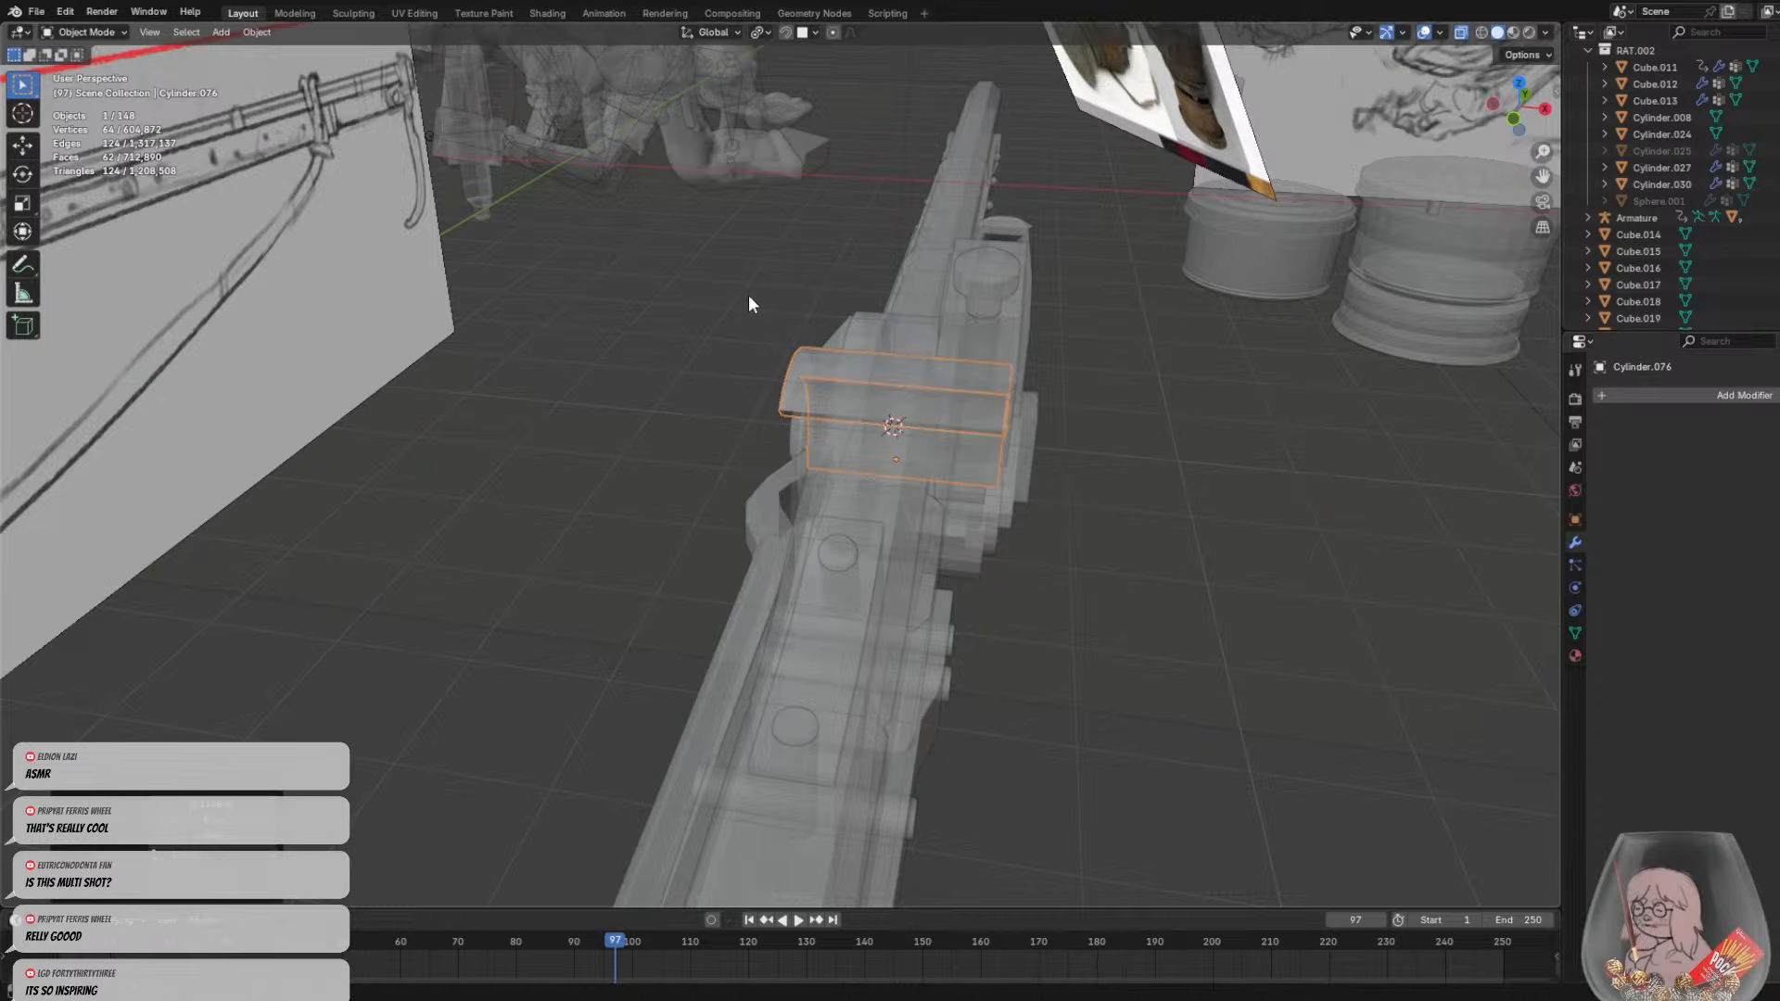
# Narrow the spur to the clamp's width by moving its far side about 0.28 m inward along the X axis
pyautogui.press('Tab')
pyautogui.press('g')
pyautogui.press('x')
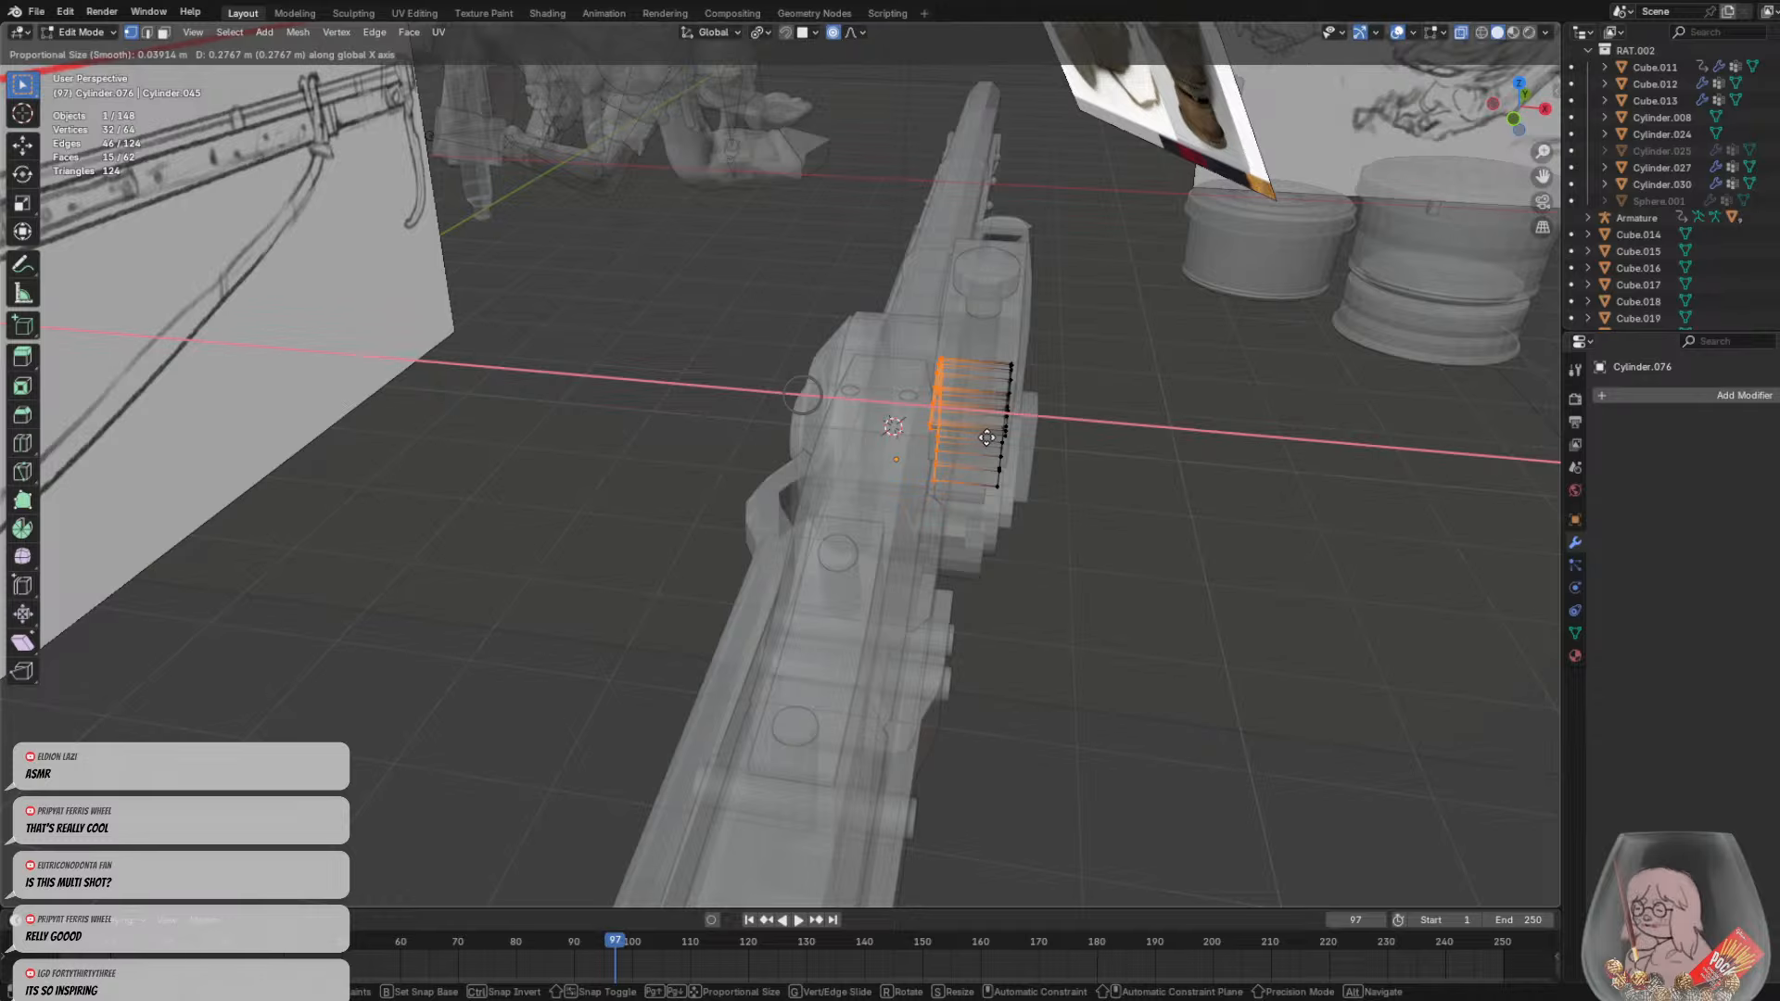
pyautogui.click(986, 437)
pyautogui.click(1165, 453)
# Turn off X-ray display and edit the spur in face selection mode with its lower side in view
pyautogui.moveTo(1165, 453); pyautogui.dragTo(935, 409, button='middle')
pyautogui.press('Tab')
pyautogui.click(1466, 34)
pyautogui.click(999, 337)
pyautogui.scroll(-5, 1093, 343)
pyautogui.scroll(5, 909, 441)
pyautogui.click(909, 442)
pyautogui.press('Tab')
pyautogui.click(108, 32)
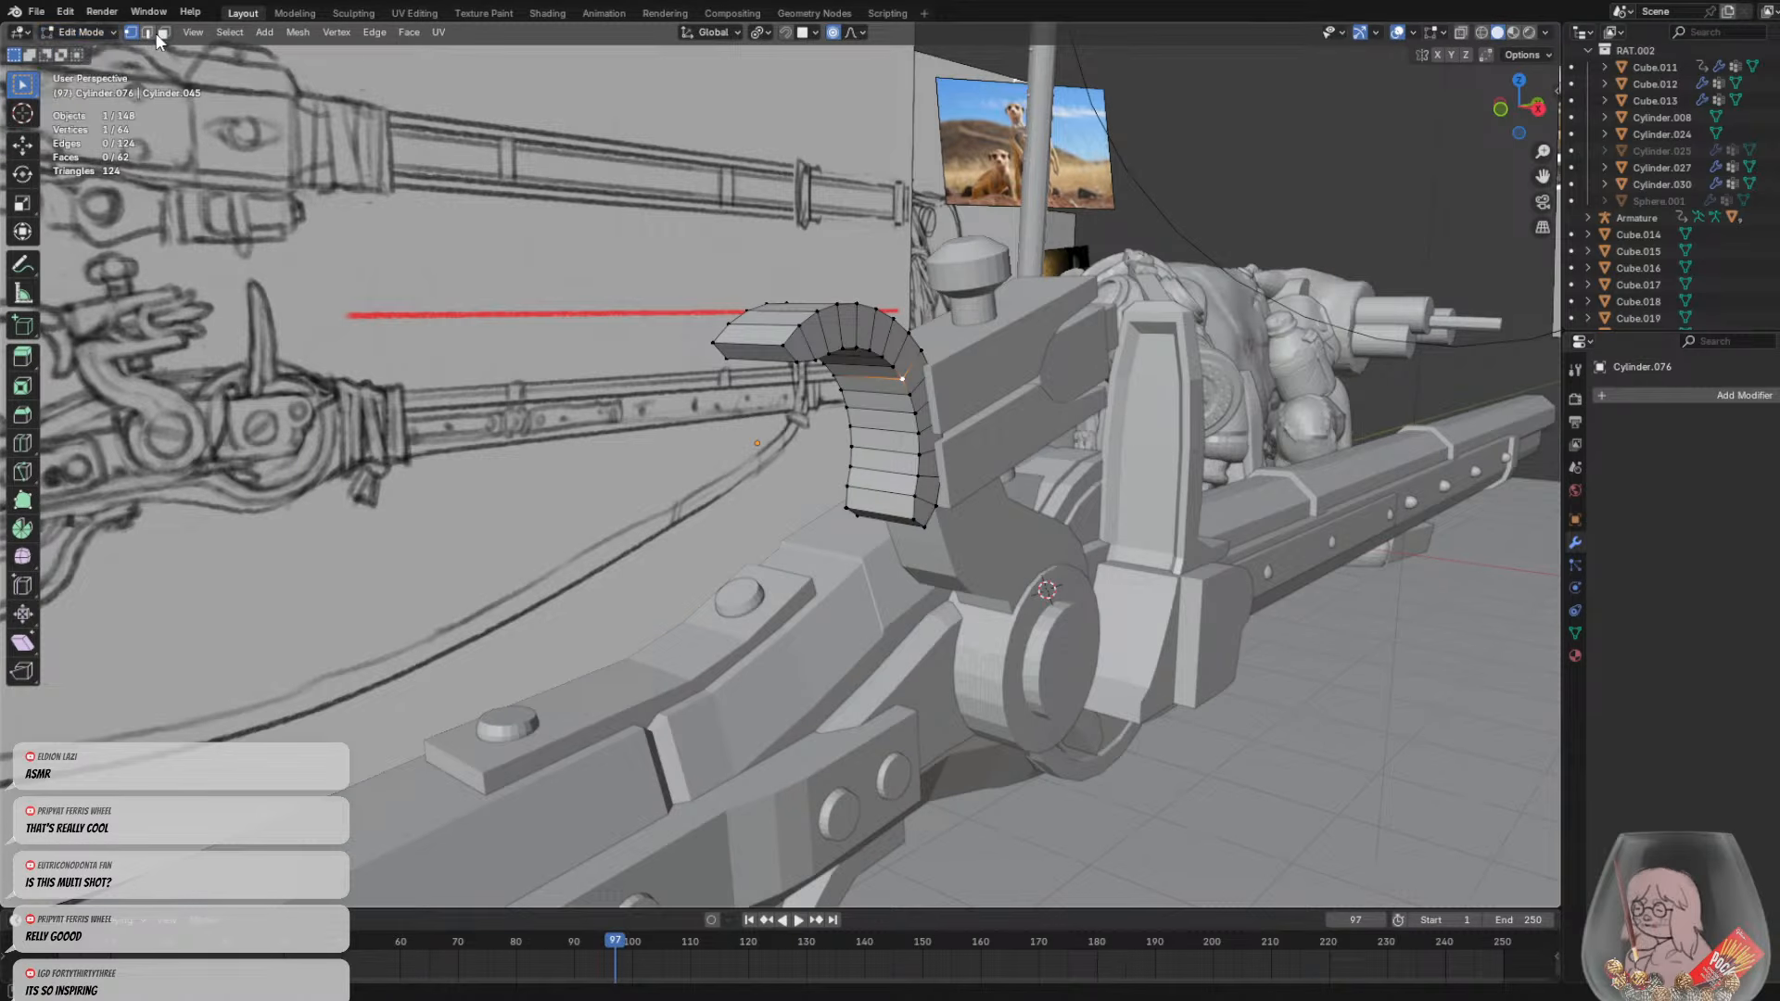
pyautogui.click(148, 33)
pyautogui.click(178, 36)
pyautogui.click(167, 35)
pyautogui.moveTo(886, 374); pyautogui.dragTo(859, 378, button='middle')
pyautogui.click(884, 403)
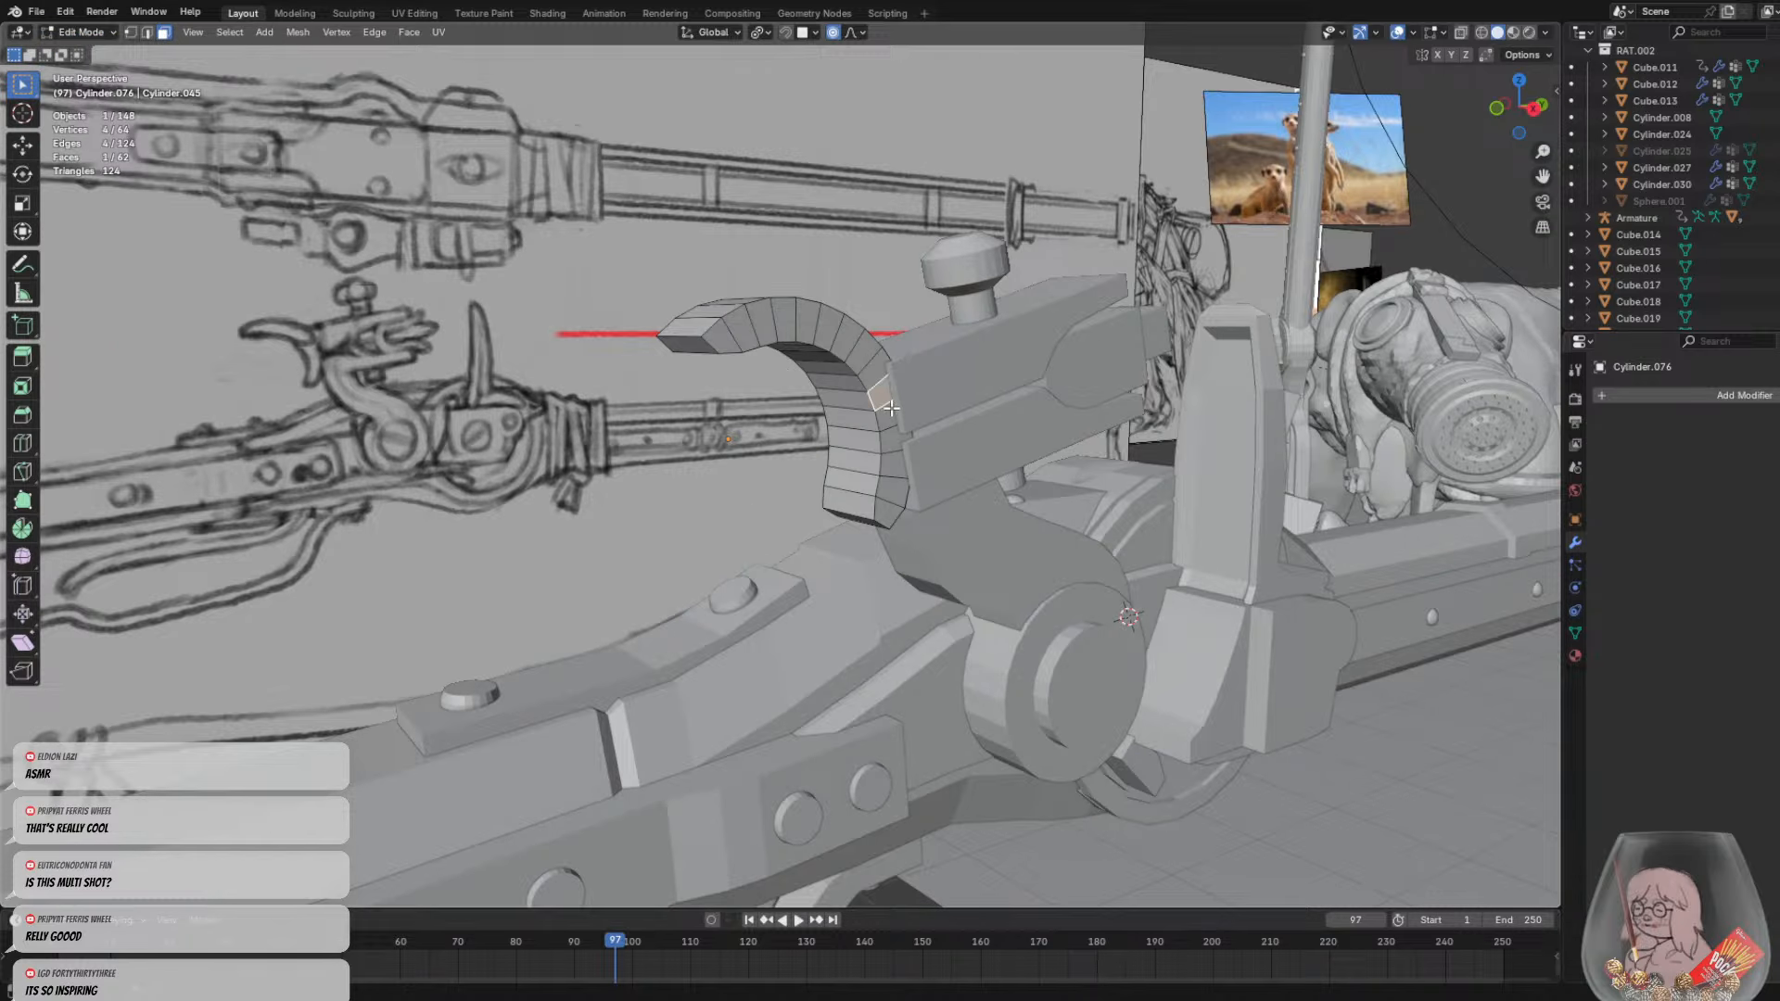
pyautogui.click(877, 367)
pyautogui.keyDown('shift'); pyautogui.click(886, 392); pyautogui.keyUp('shift')
pyautogui.keyDown('shift'); pyautogui.click(888, 413); pyautogui.keyUp('shift')
pyautogui.keyDown('shift'); pyautogui.click(891, 440); pyautogui.keyUp('shift')
pyautogui.keyDown('ctrl'); pyautogui.click(895, 491); pyautogui.keyUp('ctrl')
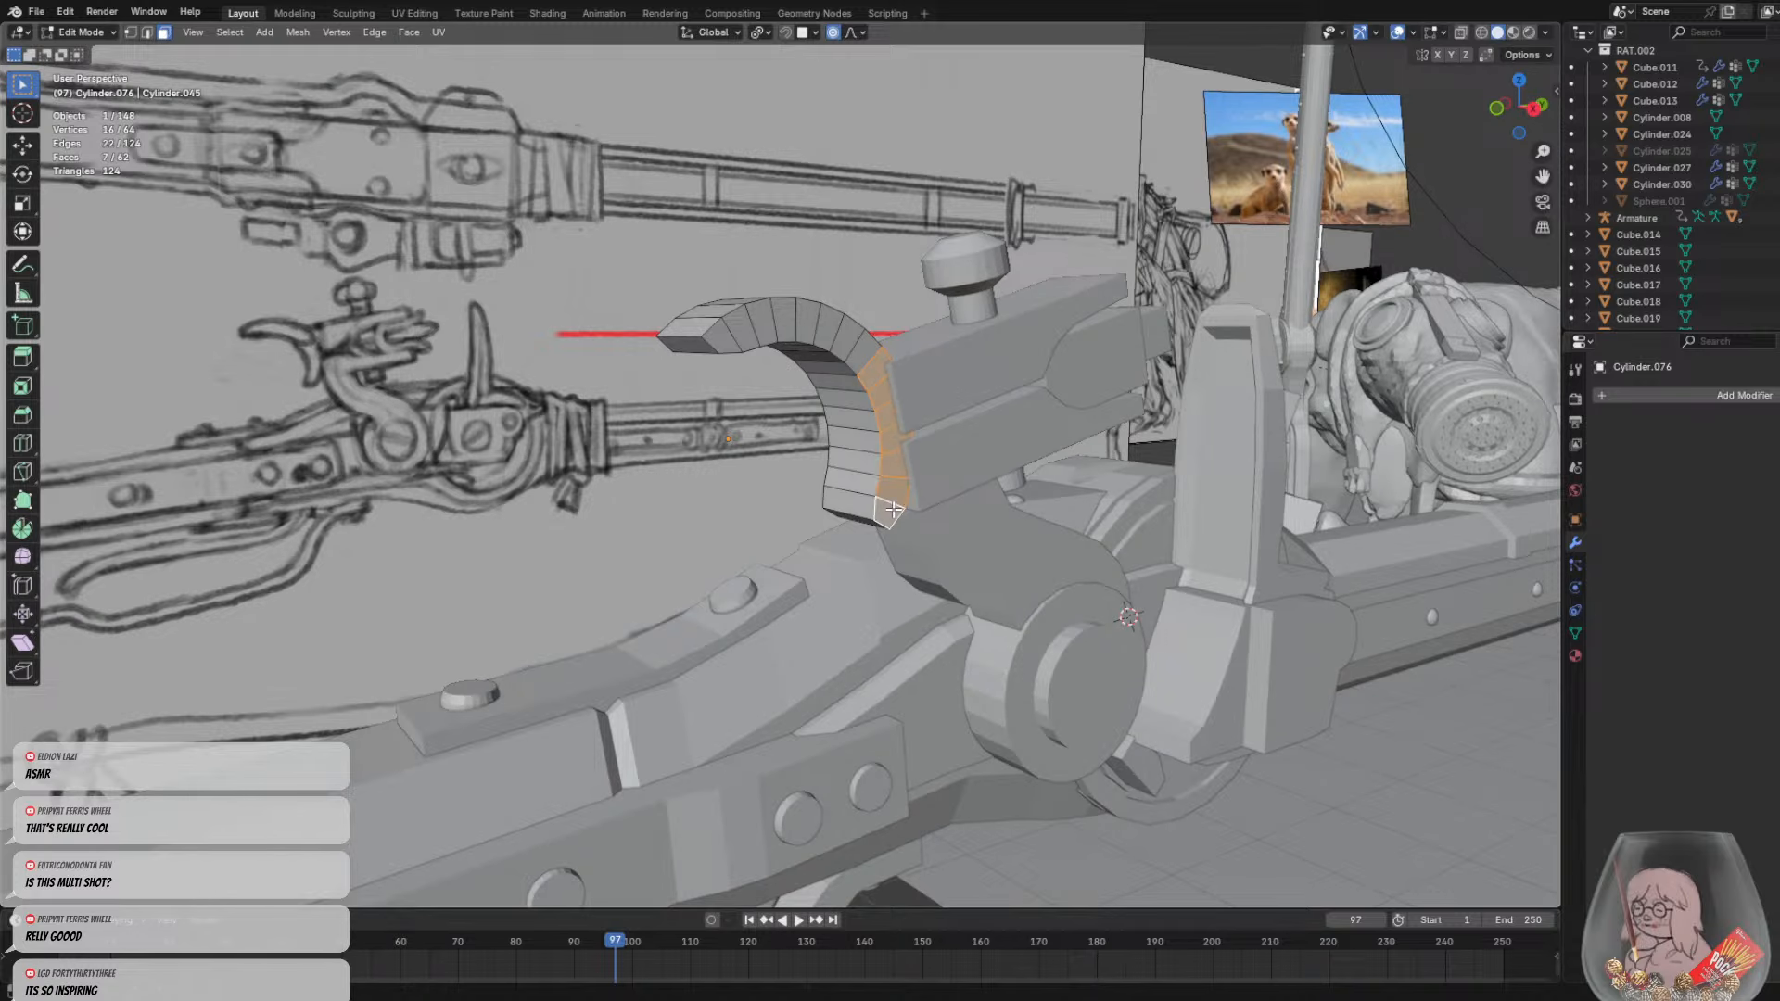
pyautogui.moveTo(895, 491); pyautogui.dragTo(877, 455, button='middle')
pyautogui.keyDown('shift'); pyautogui.click(858, 474); pyautogui.keyUp('shift')
pyautogui.keyDown('shift'); pyautogui.click(855, 452); pyautogui.keyUp('shift')
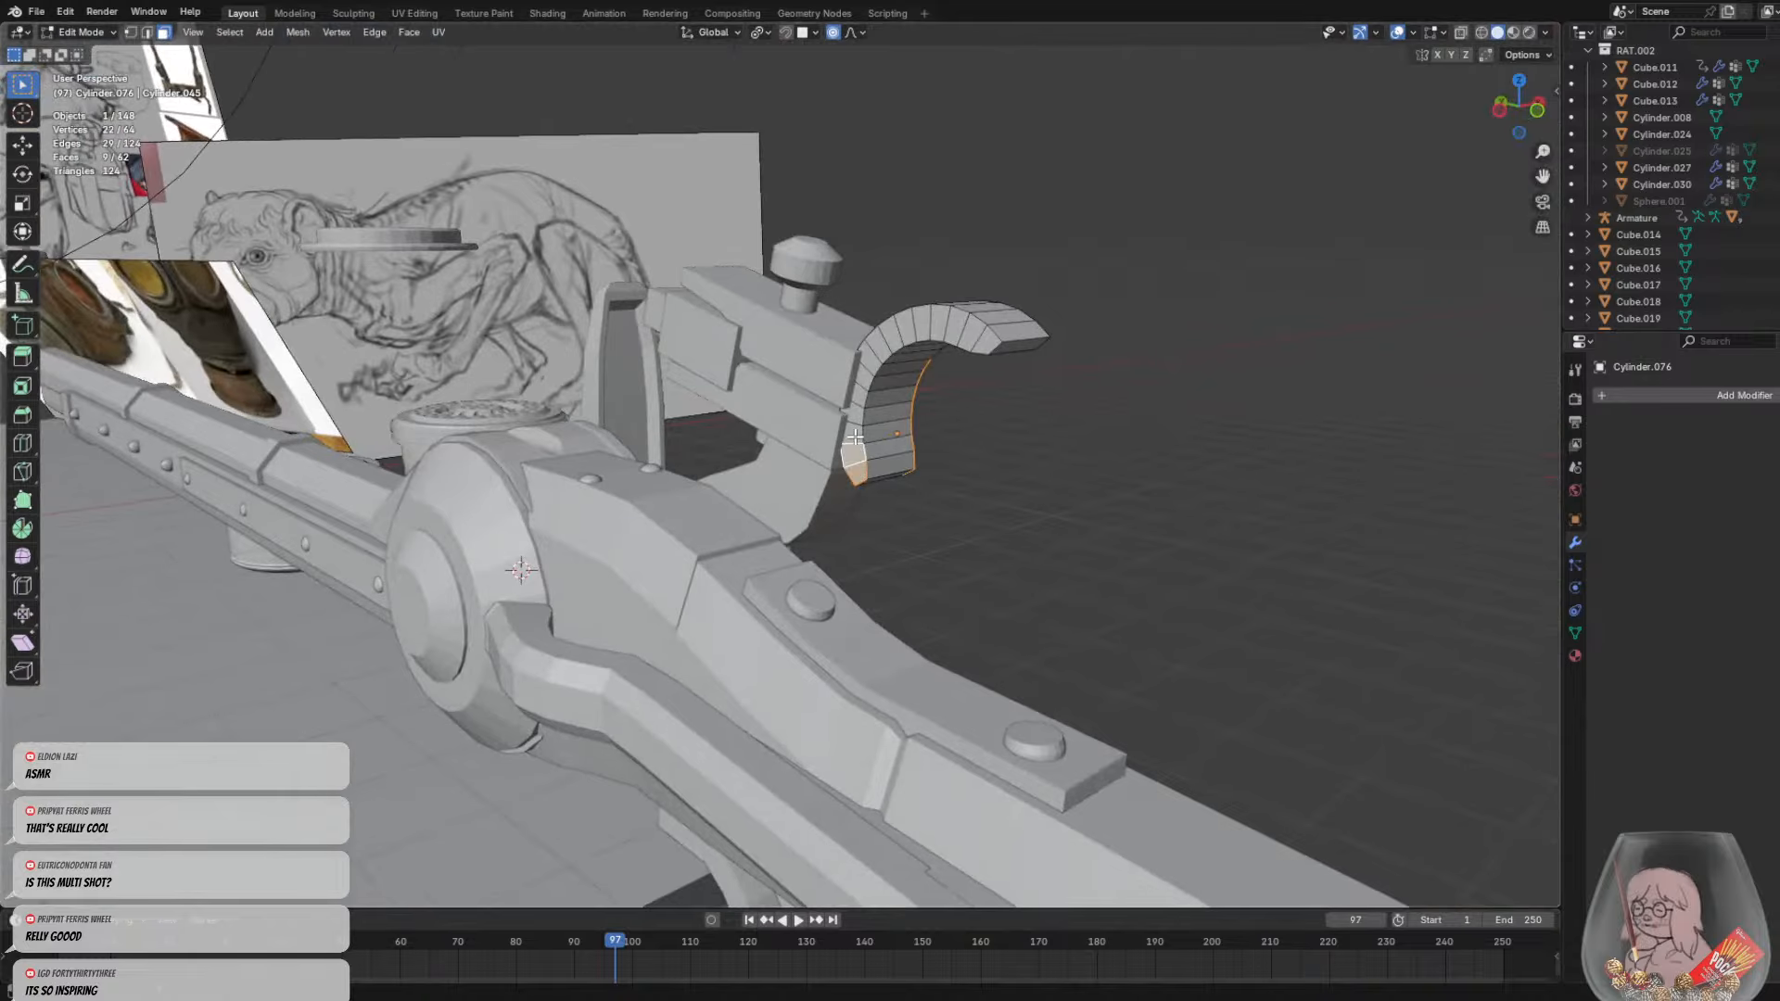
pyautogui.keyDown('shift'); pyautogui.click(854, 433); pyautogui.keyUp('shift')
pyautogui.keyDown('shift'); pyautogui.click(857, 414); pyautogui.keyUp('shift')
pyautogui.keyDown('shift'); pyautogui.click(861, 392); pyautogui.keyUp('shift')
pyautogui.keyDown('shift'); pyautogui.click(863, 374); pyautogui.keyUp('shift')
pyautogui.keyDown('shift'); pyautogui.click(869, 364); pyautogui.keyUp('shift')
pyautogui.moveTo(868, 364); pyautogui.dragTo(841, 373, button='middle')
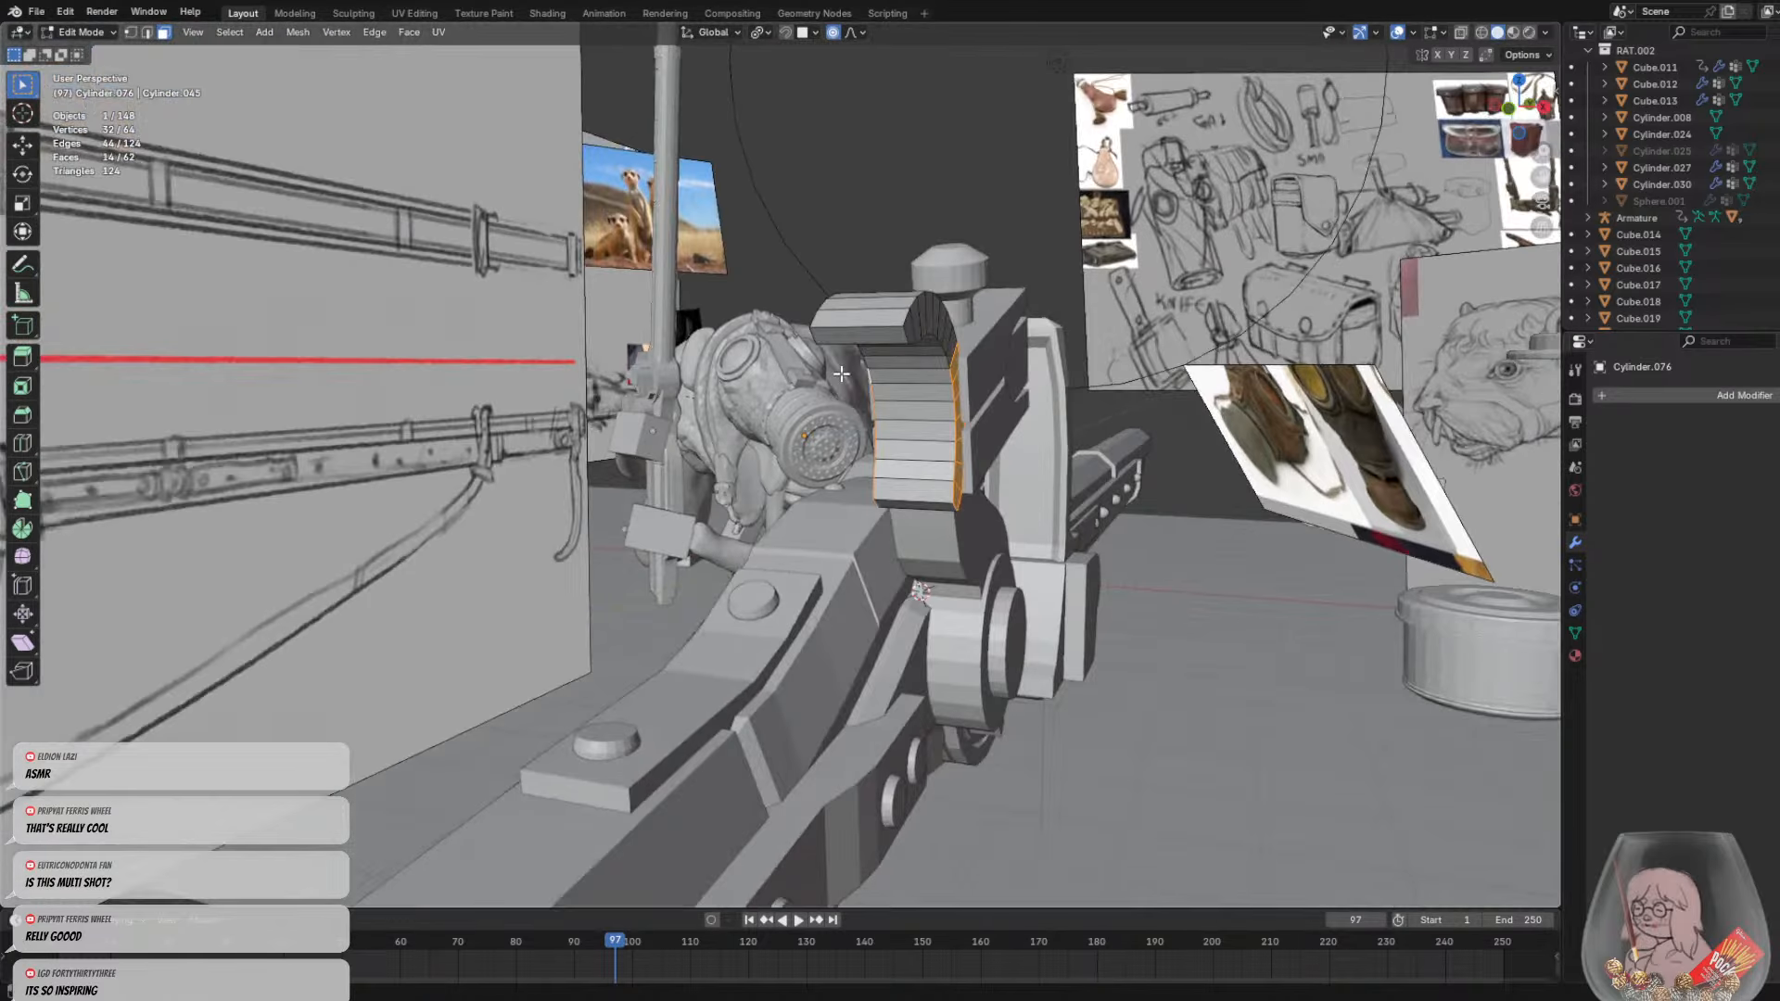
pyautogui.rightClick(1075, 412)
pyautogui.click(1280, 441)
# Select the seven lower side faces on one side of the spur and push them inward about 0.023 m with Extrude Manifold
pyautogui.moveTo(955, 370); pyautogui.dragTo(903, 363, button='middle')
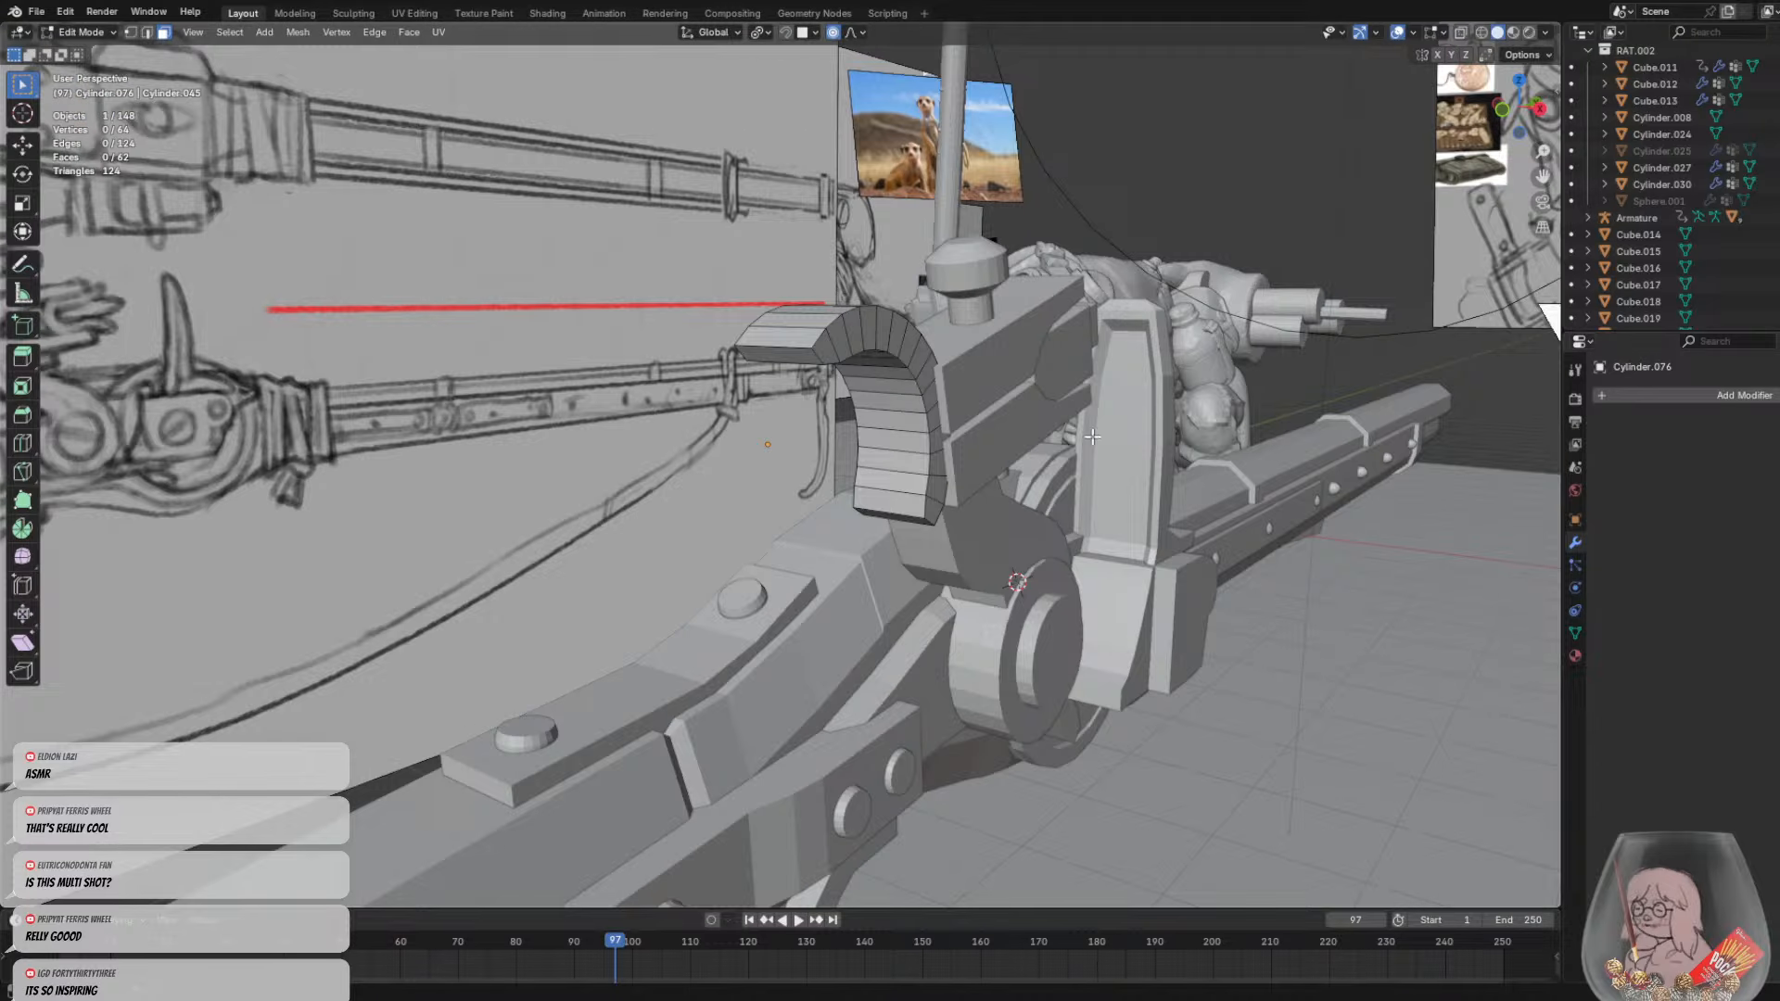
pyautogui.click(924, 379)
pyautogui.keyDown('shift'); pyautogui.click(936, 413); pyautogui.keyUp('shift')
pyautogui.keyDown('shift'); pyautogui.click(934, 401); pyautogui.keyUp('shift')
pyautogui.keyDown('shift'); pyautogui.click(936, 444); pyautogui.keyUp('shift')
pyautogui.keyDown('shift'); pyautogui.click(935, 469); pyautogui.keyUp('shift')
pyautogui.keyDown('shift'); pyautogui.click(933, 493); pyautogui.keyUp('shift')
pyautogui.keyDown('shift'); pyautogui.click(931, 515); pyautogui.keyUp('shift')
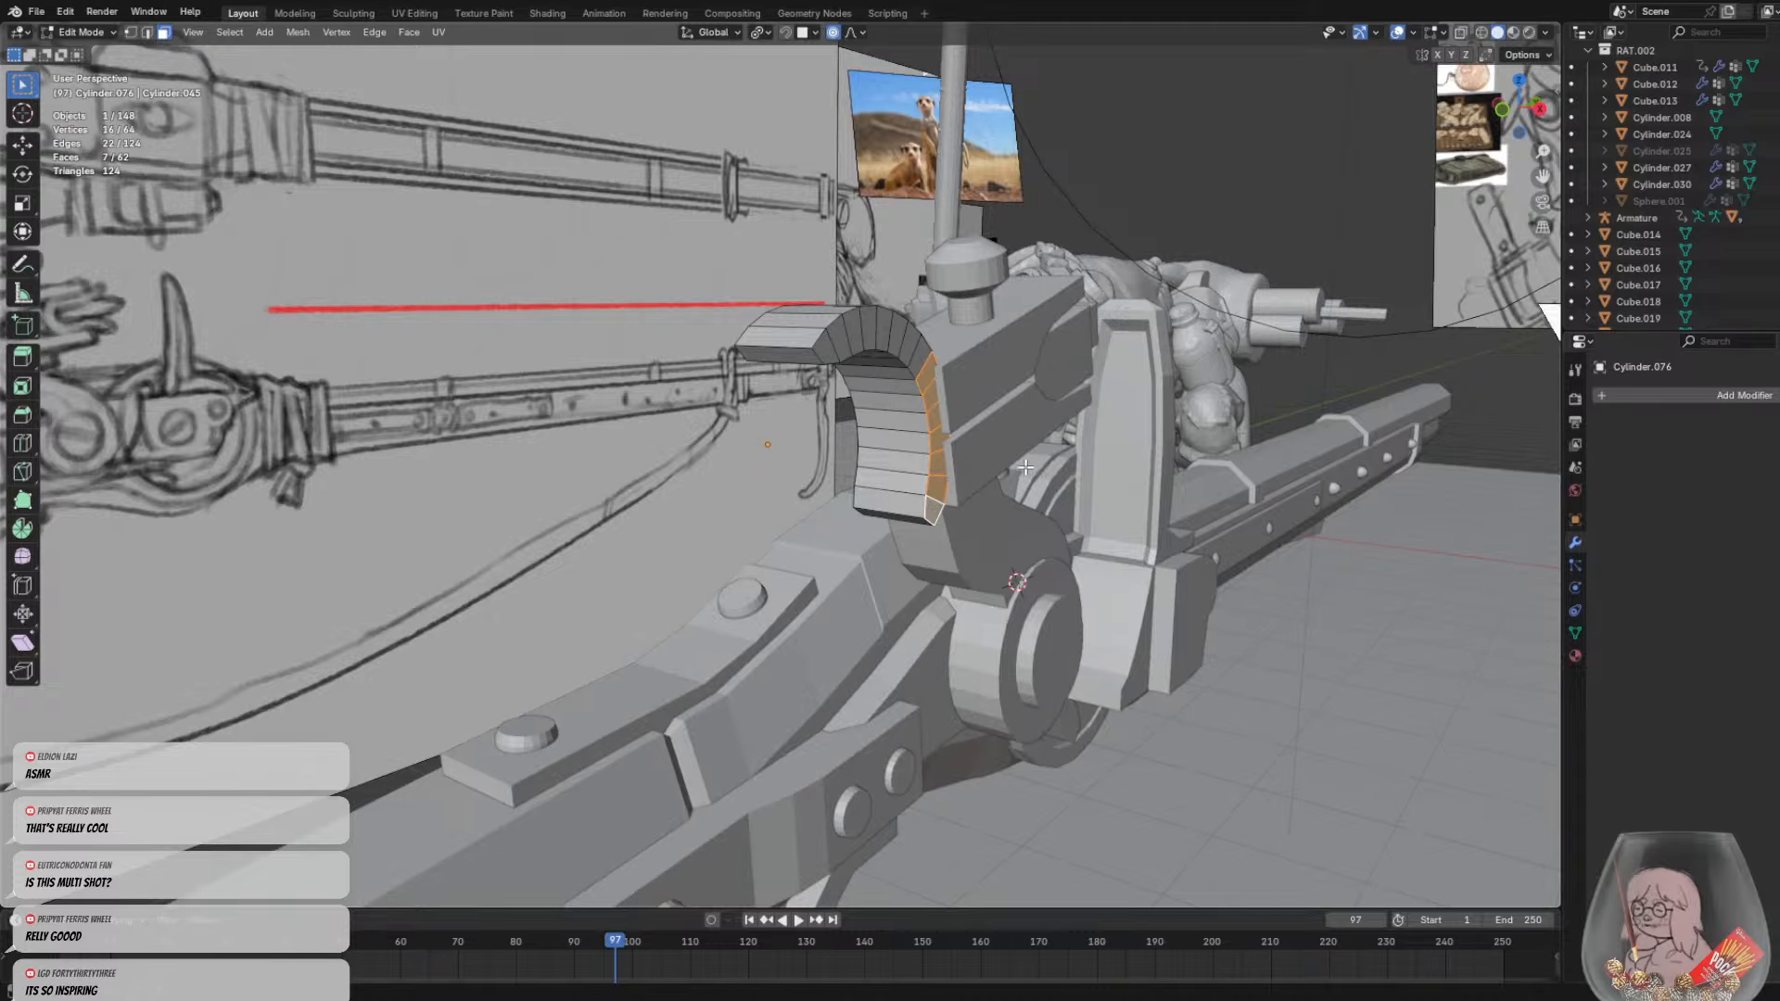
pyautogui.moveTo(1029, 467); pyautogui.dragTo(1052, 468, button='middle')
pyautogui.hotkey('alt', 'e')
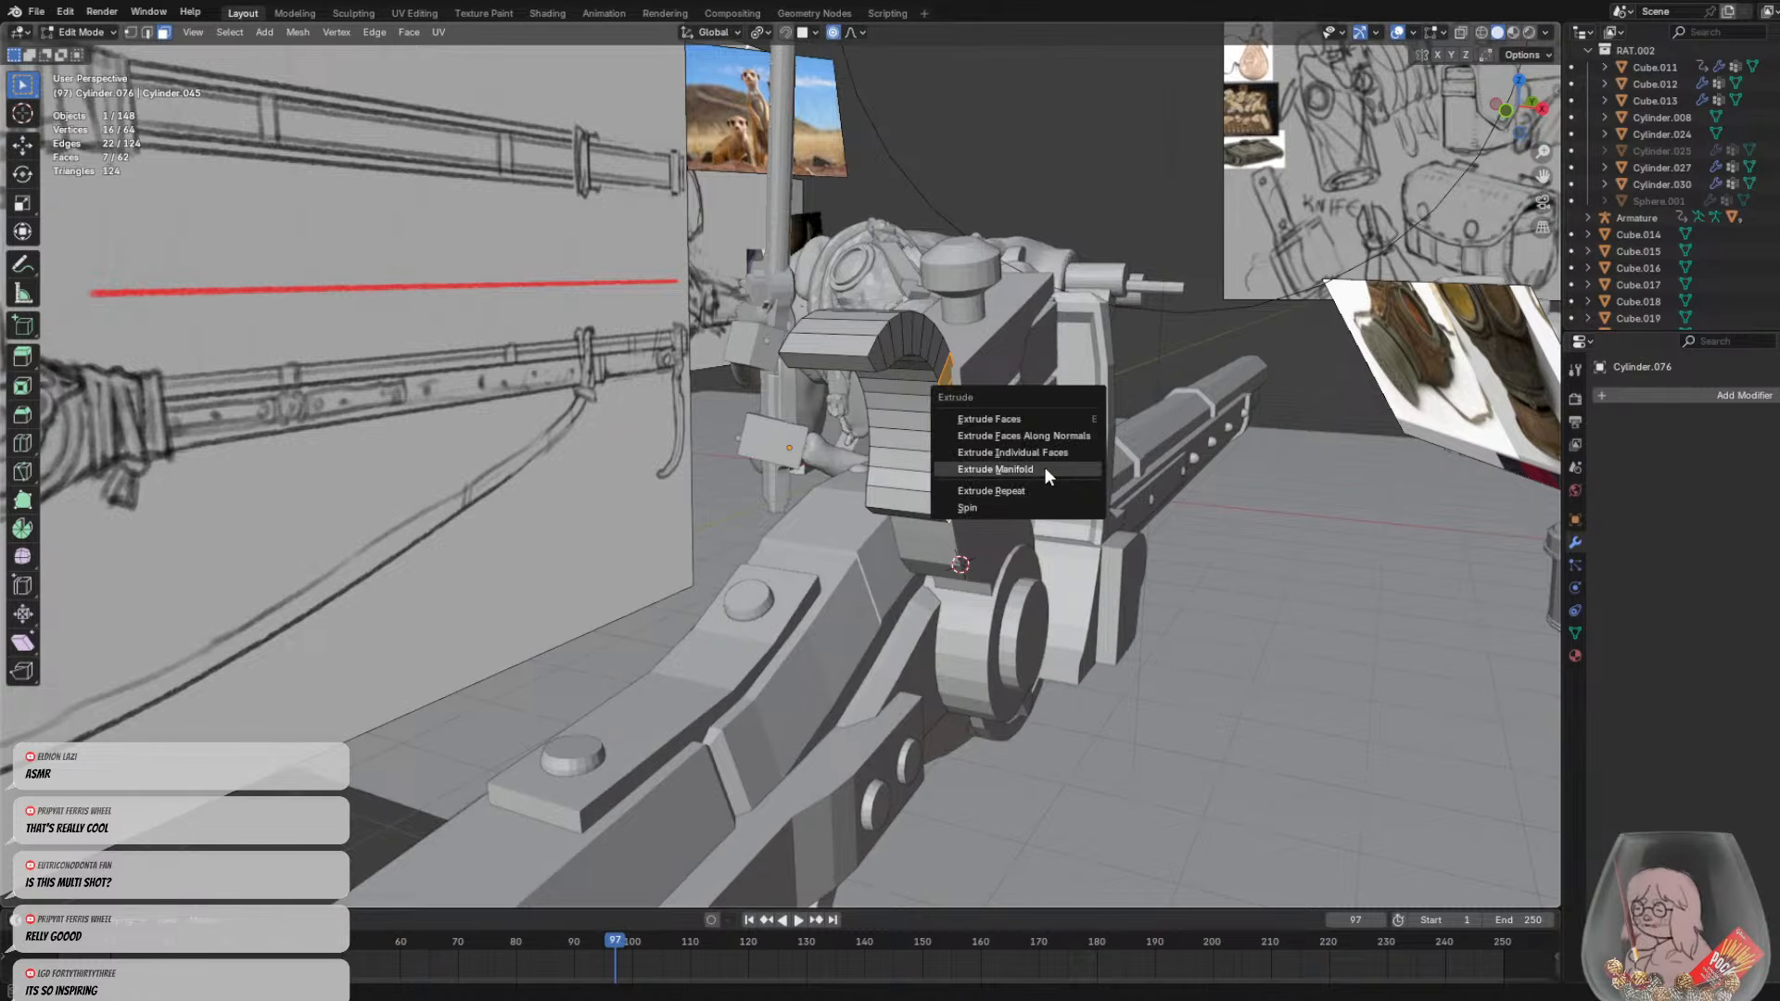
pyautogui.click(1031, 471)
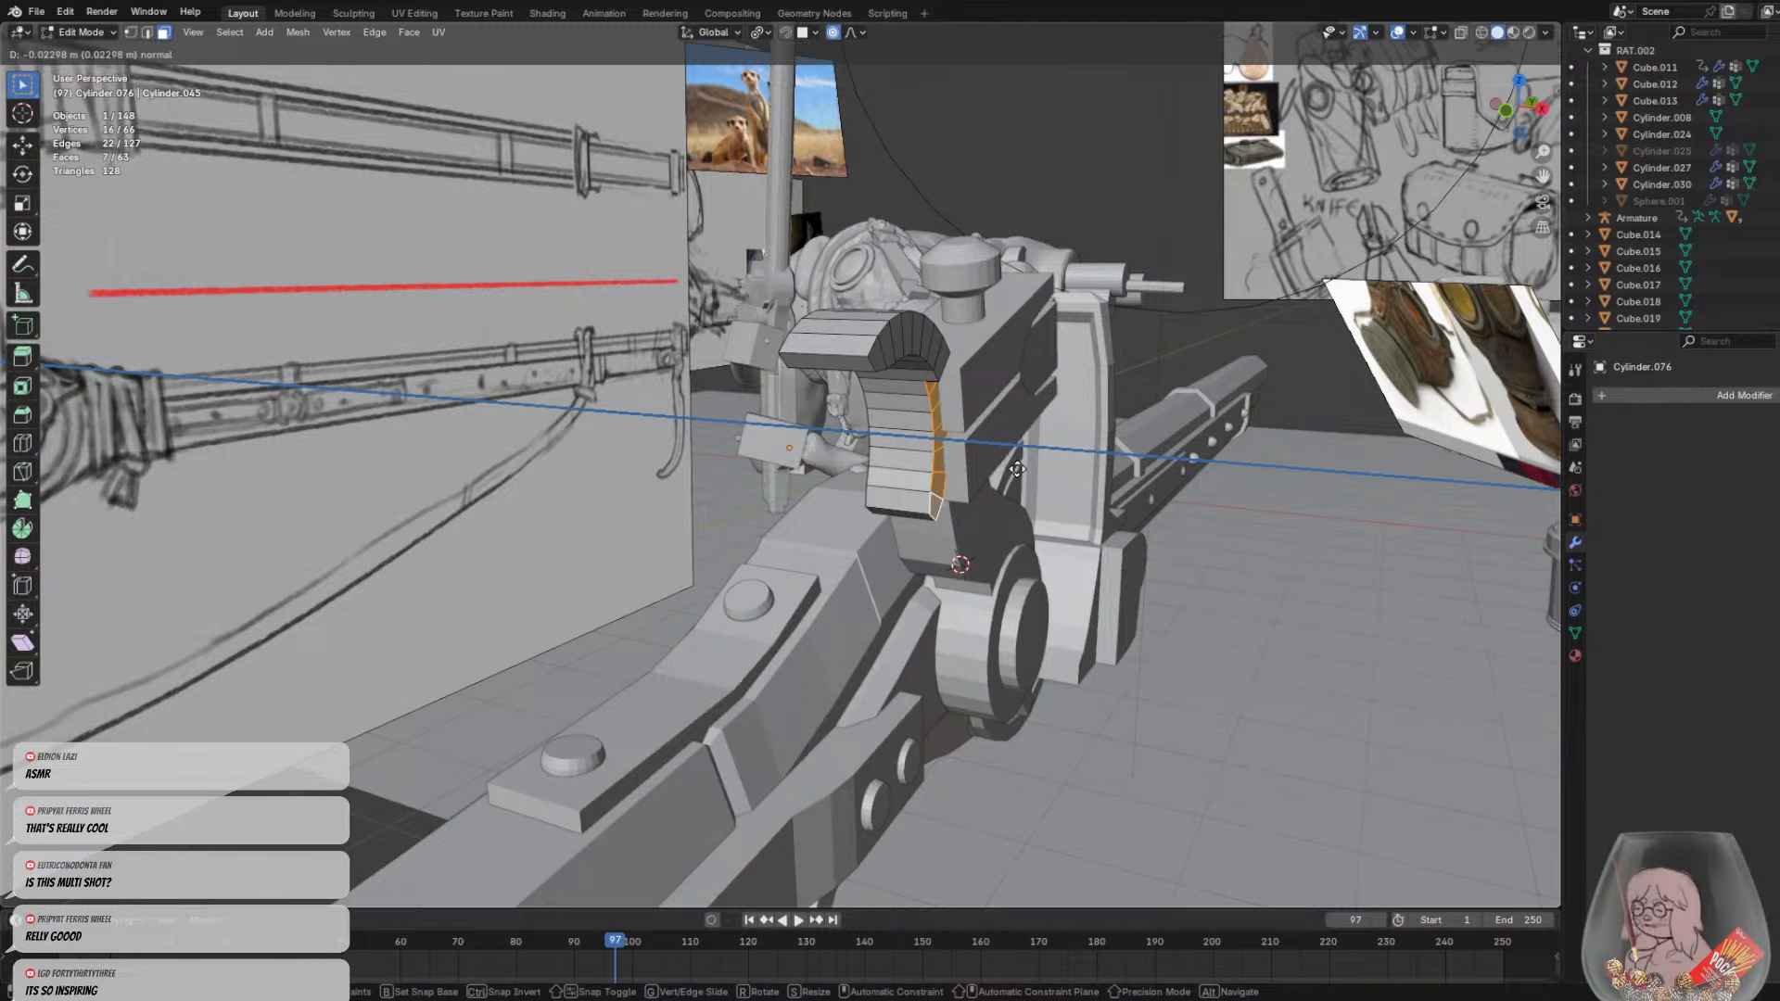
pyautogui.click(1017, 469)
# Select the seven matching lower side faces on the opposite side of the spur
pyautogui.moveTo(1017, 469); pyautogui.dragTo(930, 454, button='middle')
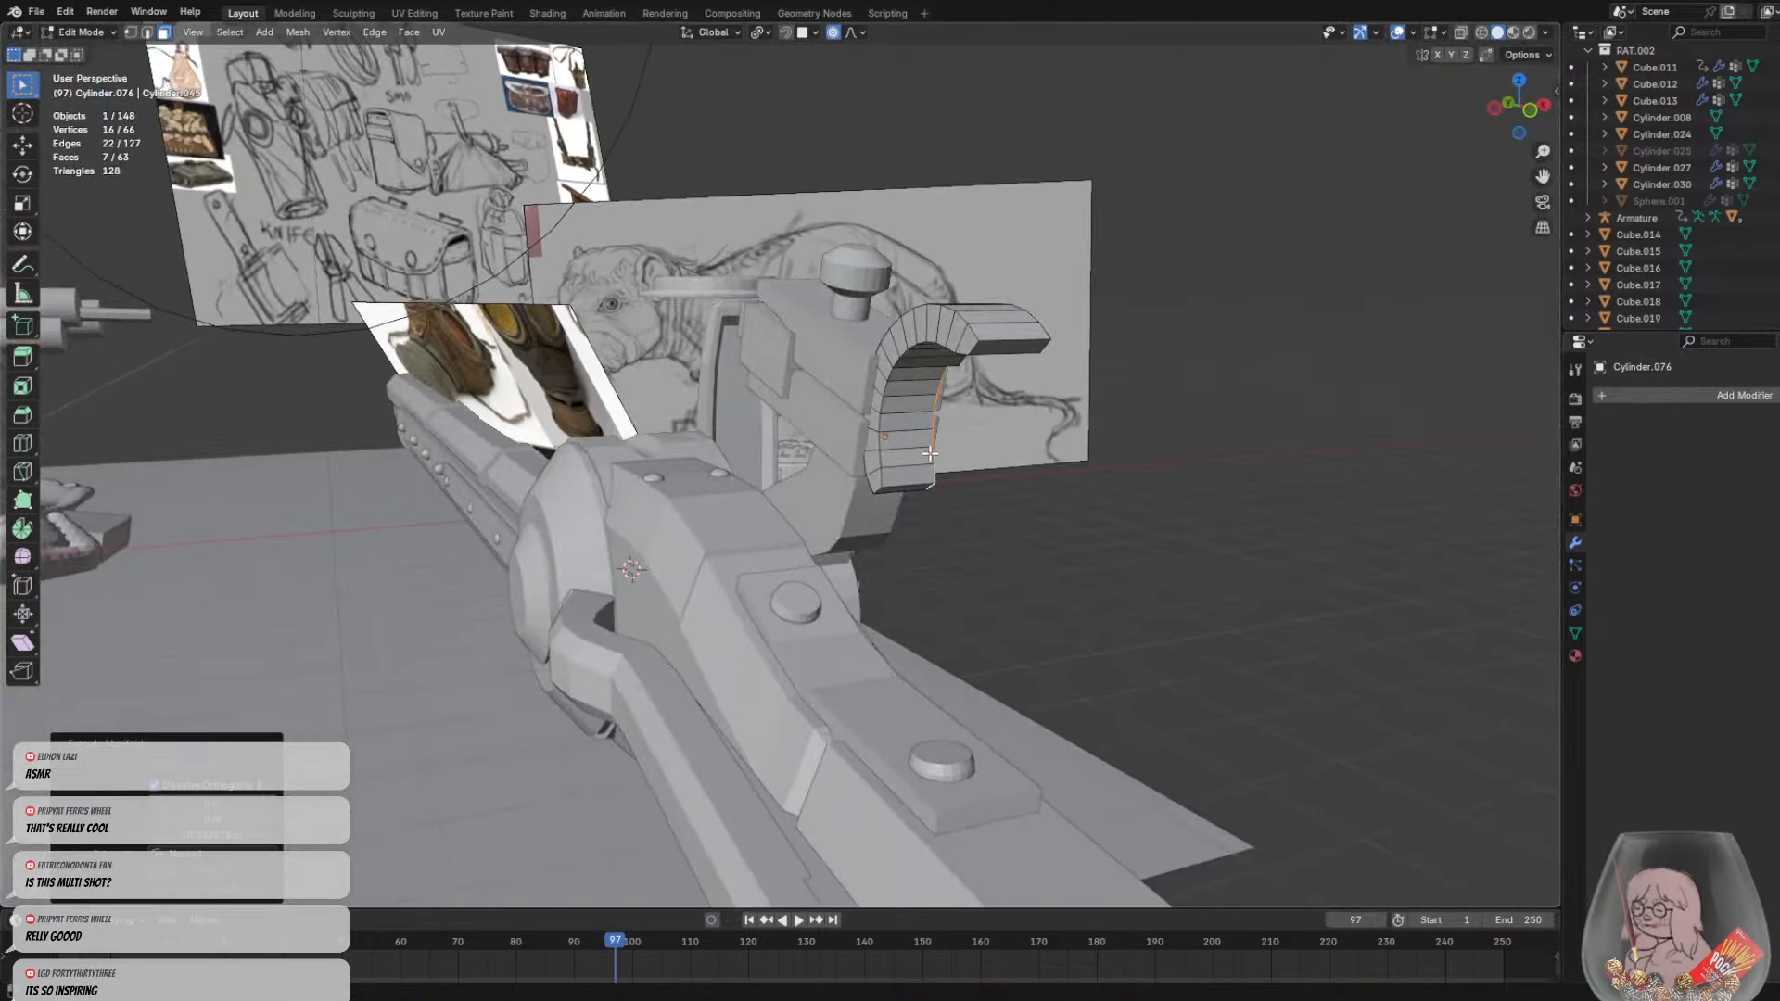
pyautogui.click(874, 478)
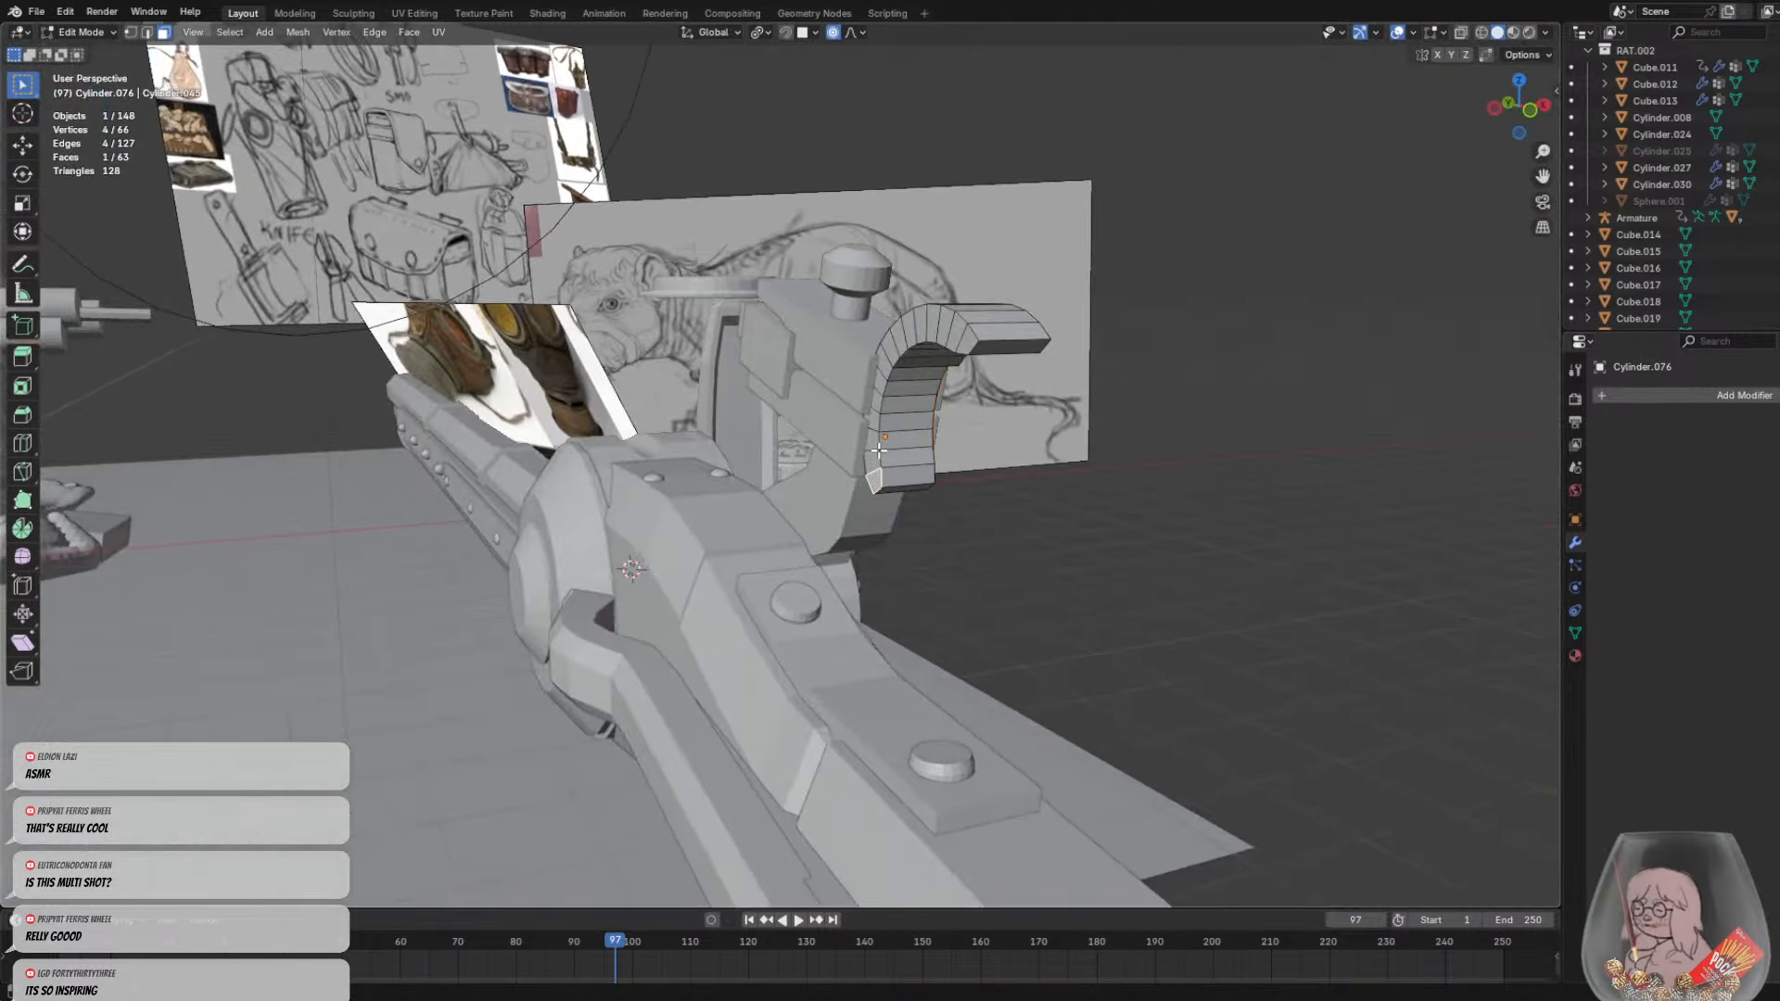
pyautogui.keyDown('shift'); pyautogui.click(881, 369); pyautogui.keyUp('shift')
pyautogui.keyDown('shift'); pyautogui.click(879, 407); pyautogui.keyUp('shift')
pyautogui.keyDown('shift'); pyautogui.click(875, 425); pyautogui.keyUp('shift')
pyautogui.keyDown('shift'); pyautogui.click(875, 443); pyautogui.keyUp('shift')
pyautogui.keyDown('shift'); pyautogui.click(877, 461); pyautogui.keyUp('shift')
pyautogui.scroll(1, 944, 453)
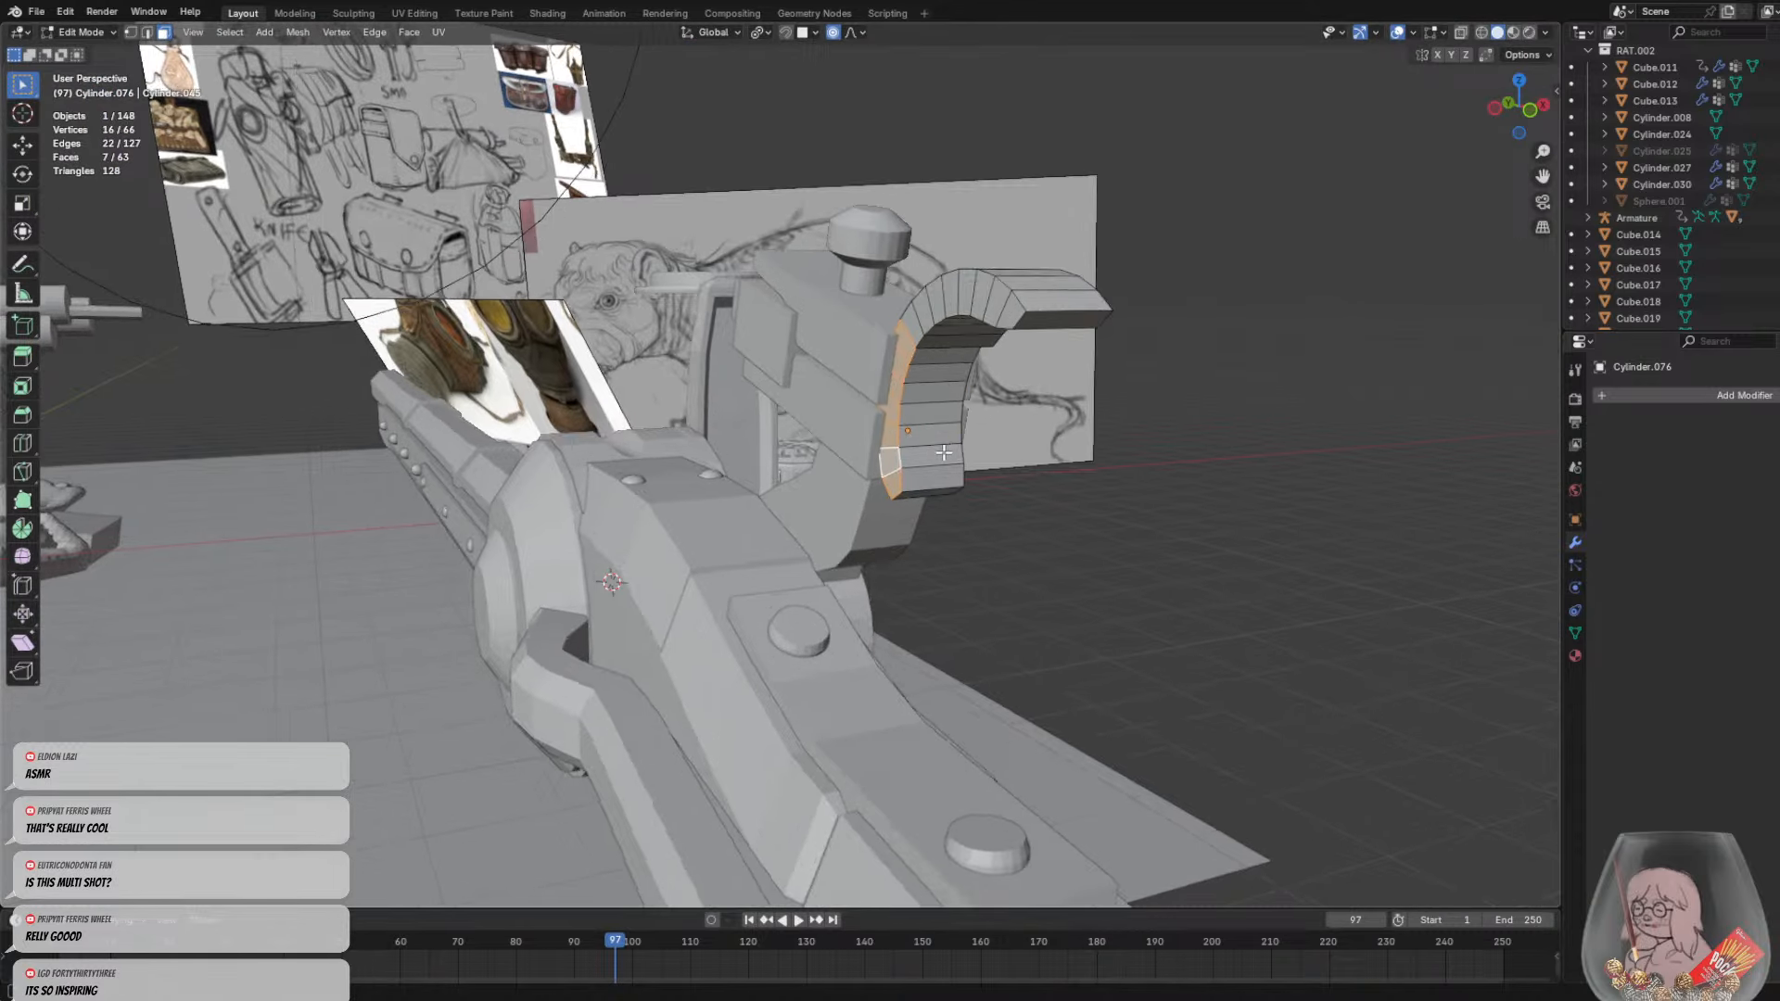
# Try to push the selected side faces inward about 0.025 m with Extrude Manifold, and undo it
pyautogui.moveTo(944, 453); pyautogui.dragTo(884, 454, button='middle')
pyautogui.hotkey('alt', 'e')
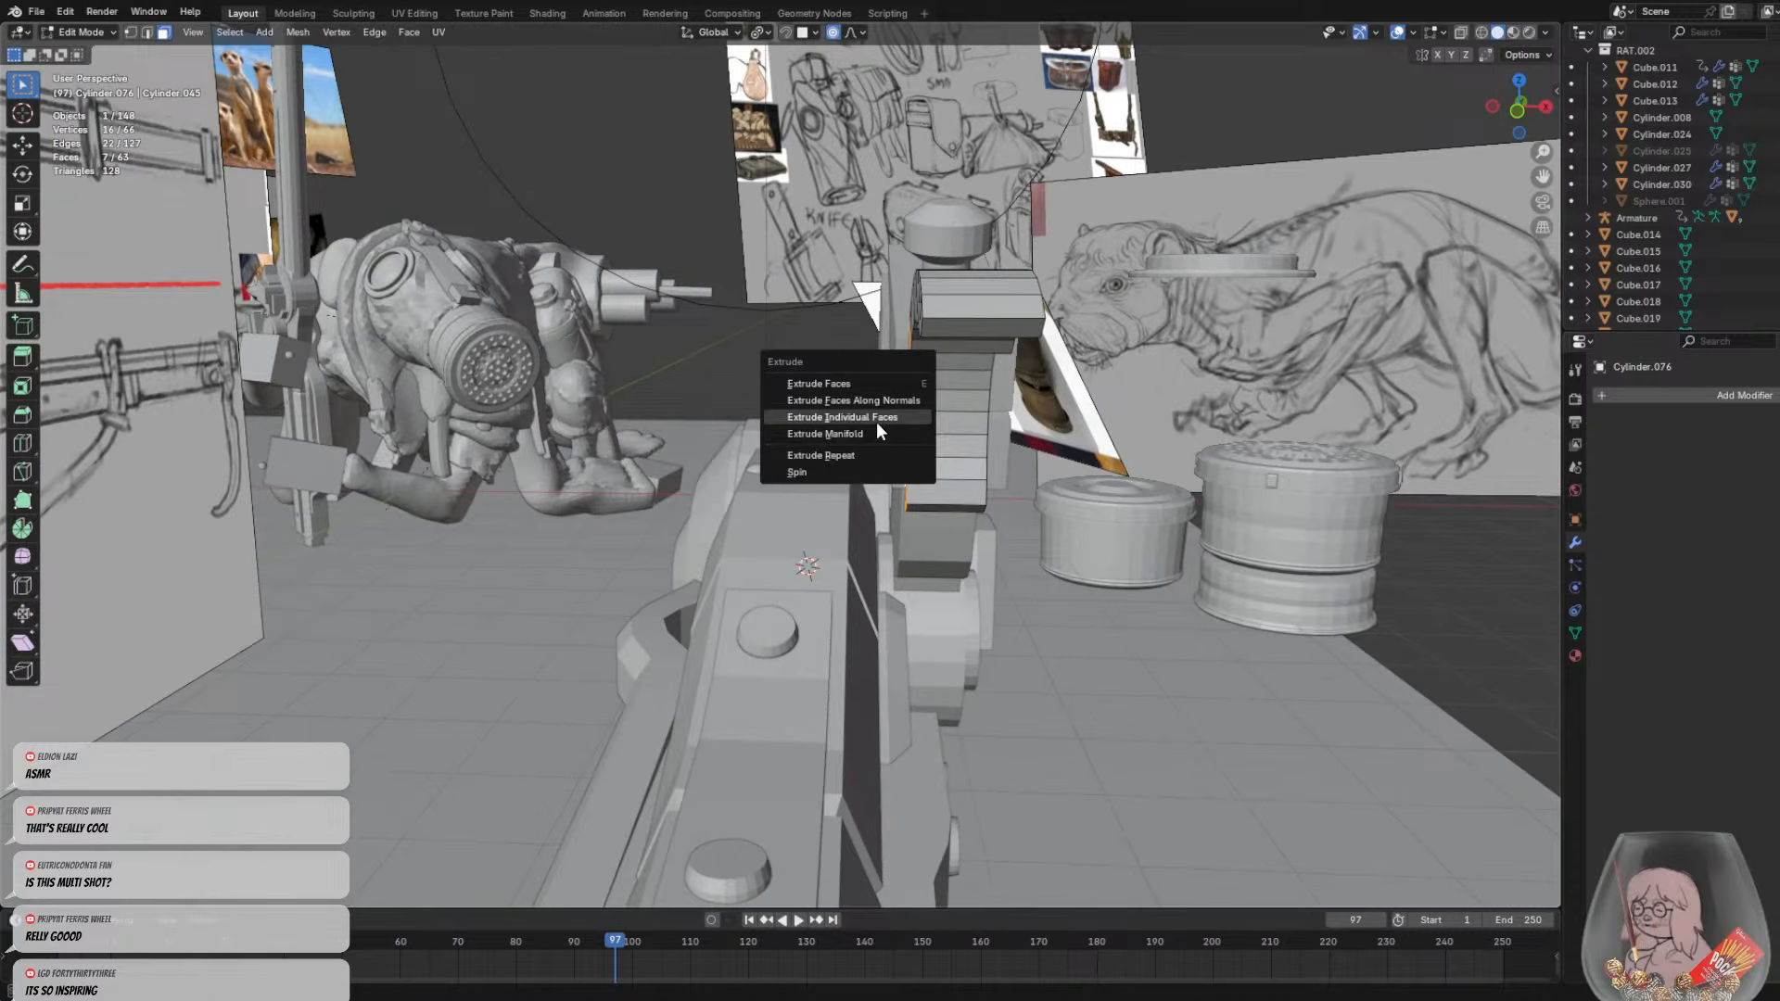
pyautogui.click(864, 428)
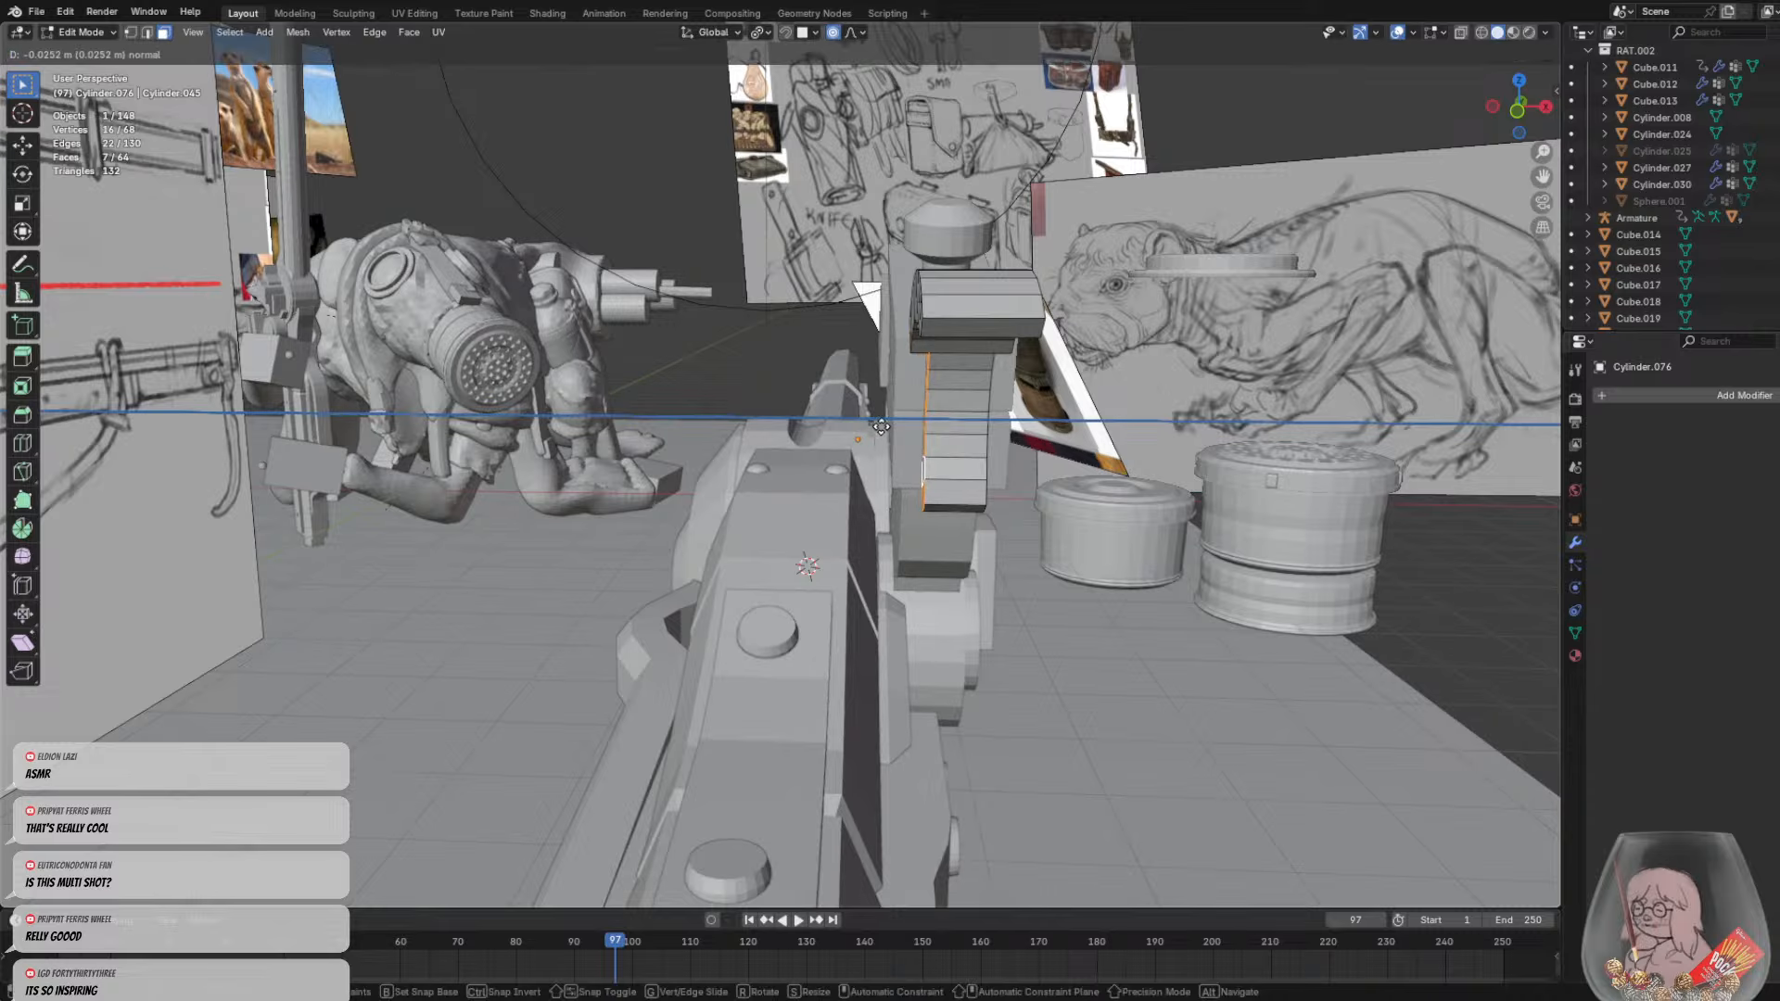
pyautogui.click(882, 427)
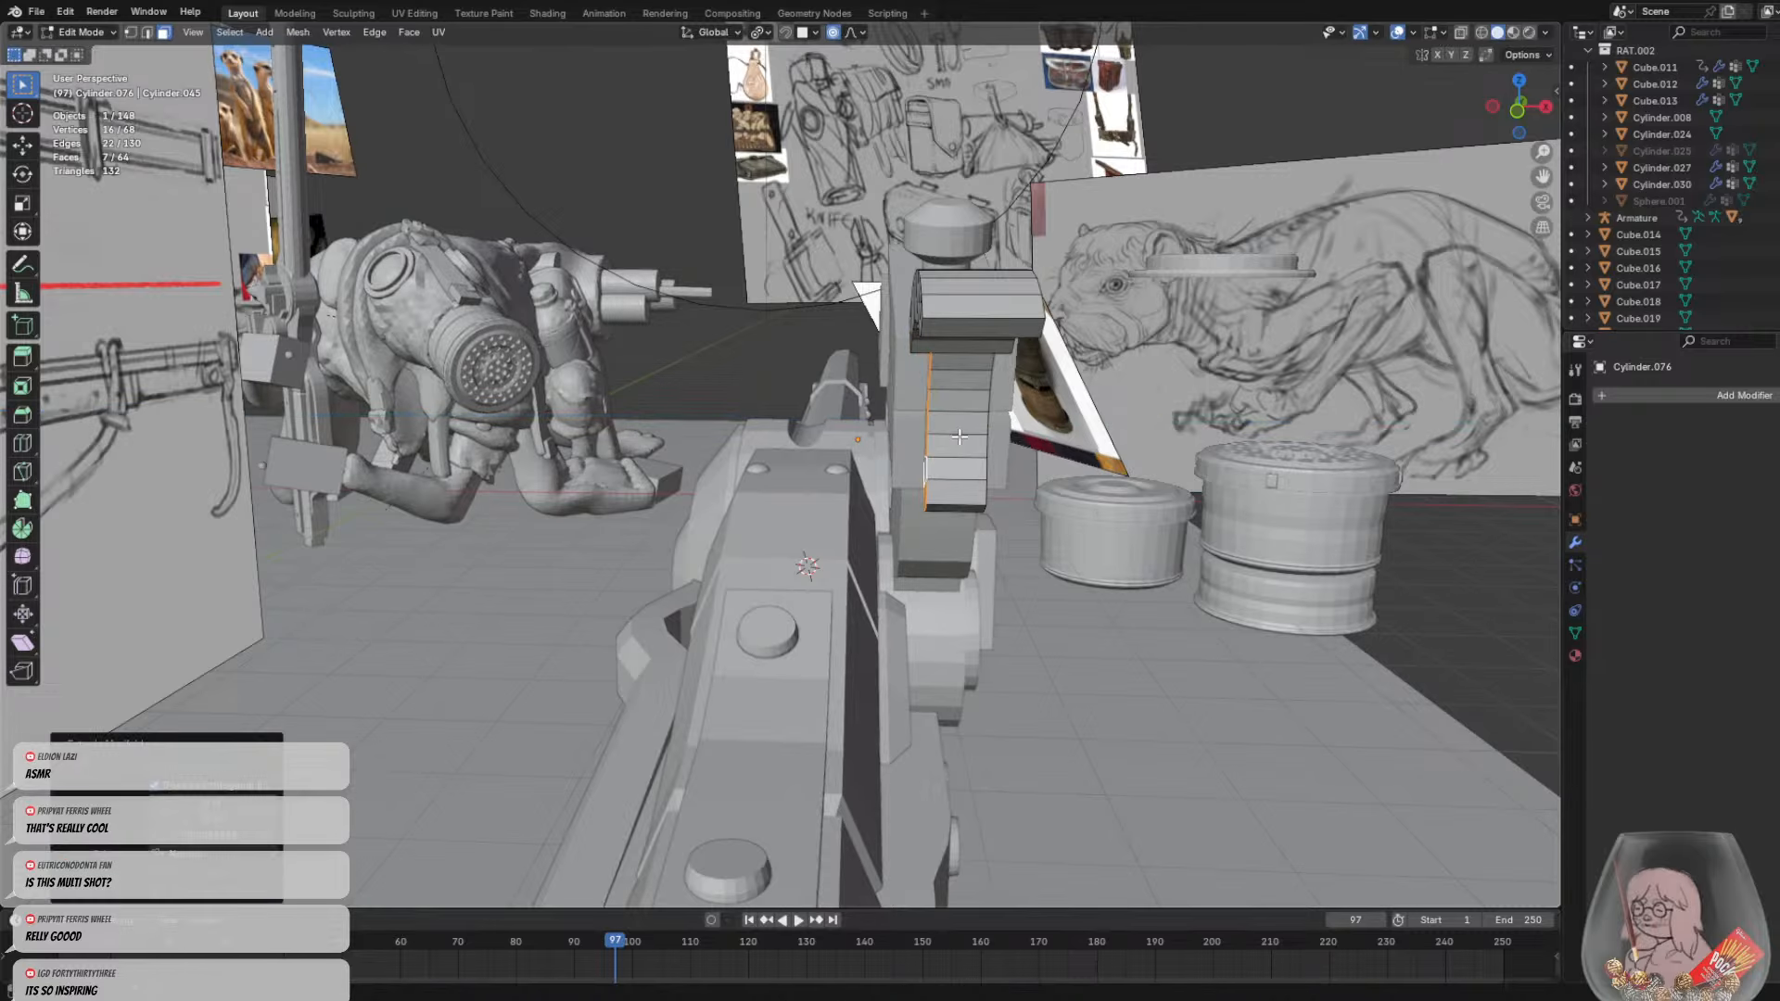
pyautogui.click(1038, 454)
pyautogui.moveTo(1040, 456); pyautogui.dragTo(923, 375, button='middle')
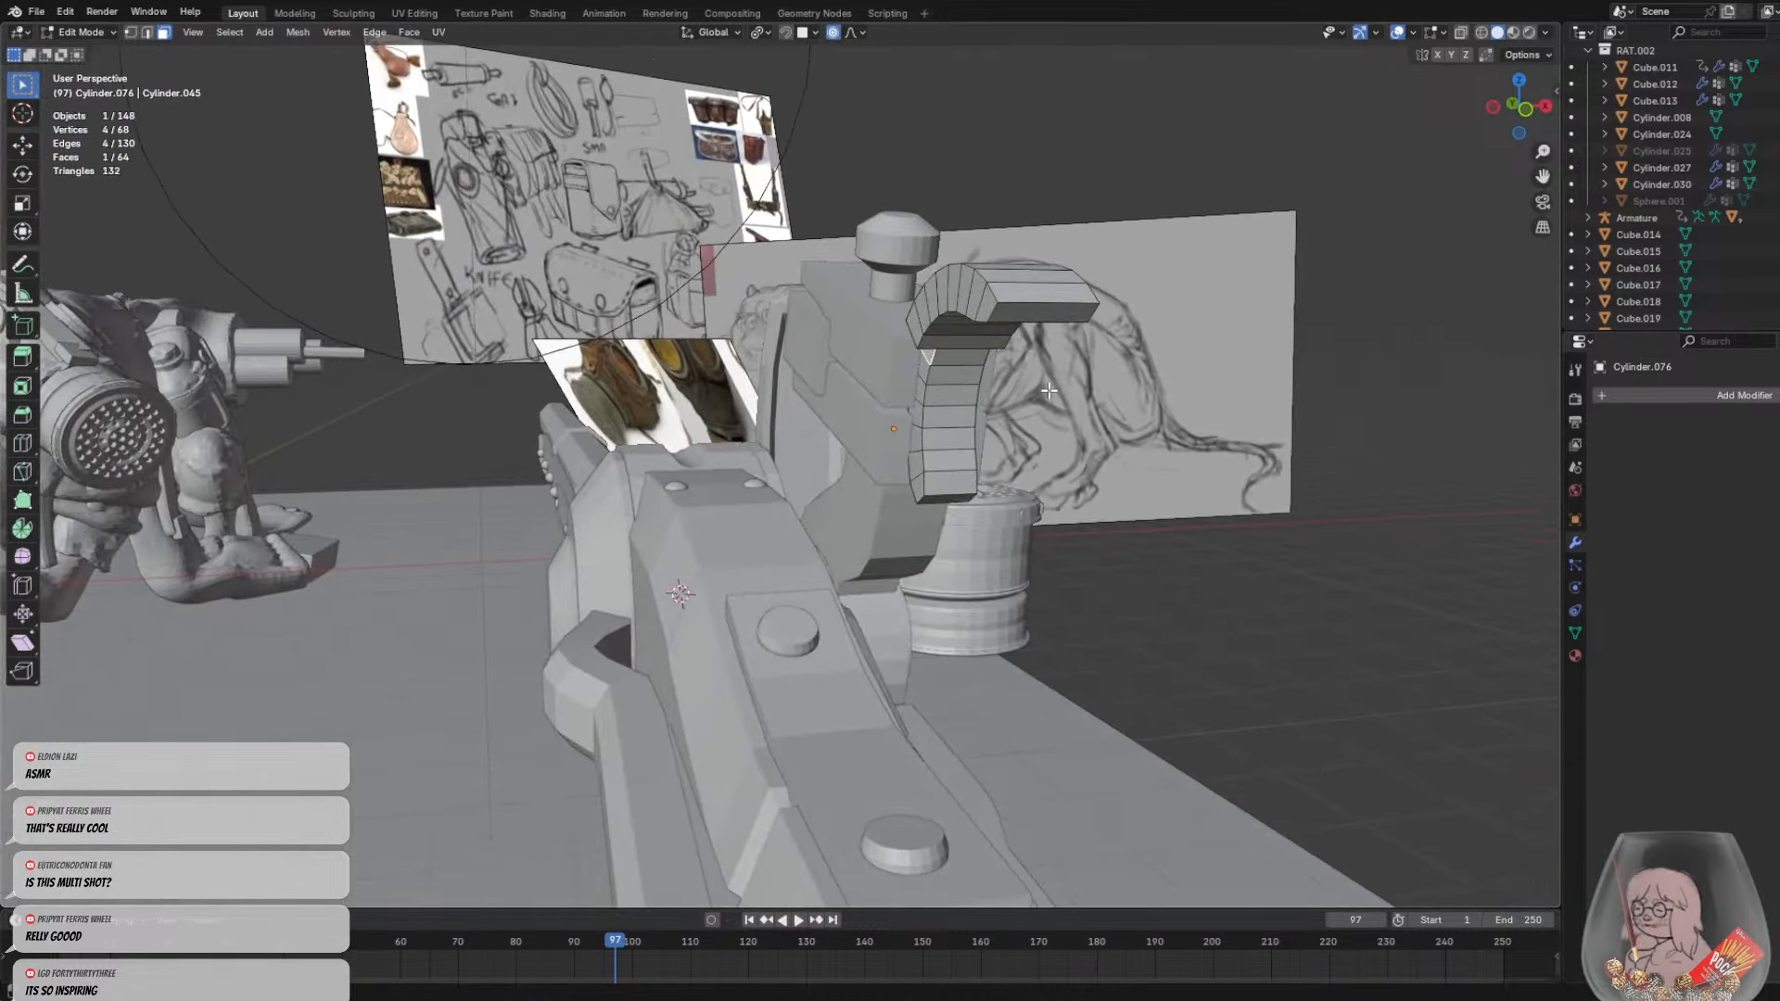
pyautogui.hotkey('ctrl', 'z')
pyautogui.hotkey('ctrl', 'z')
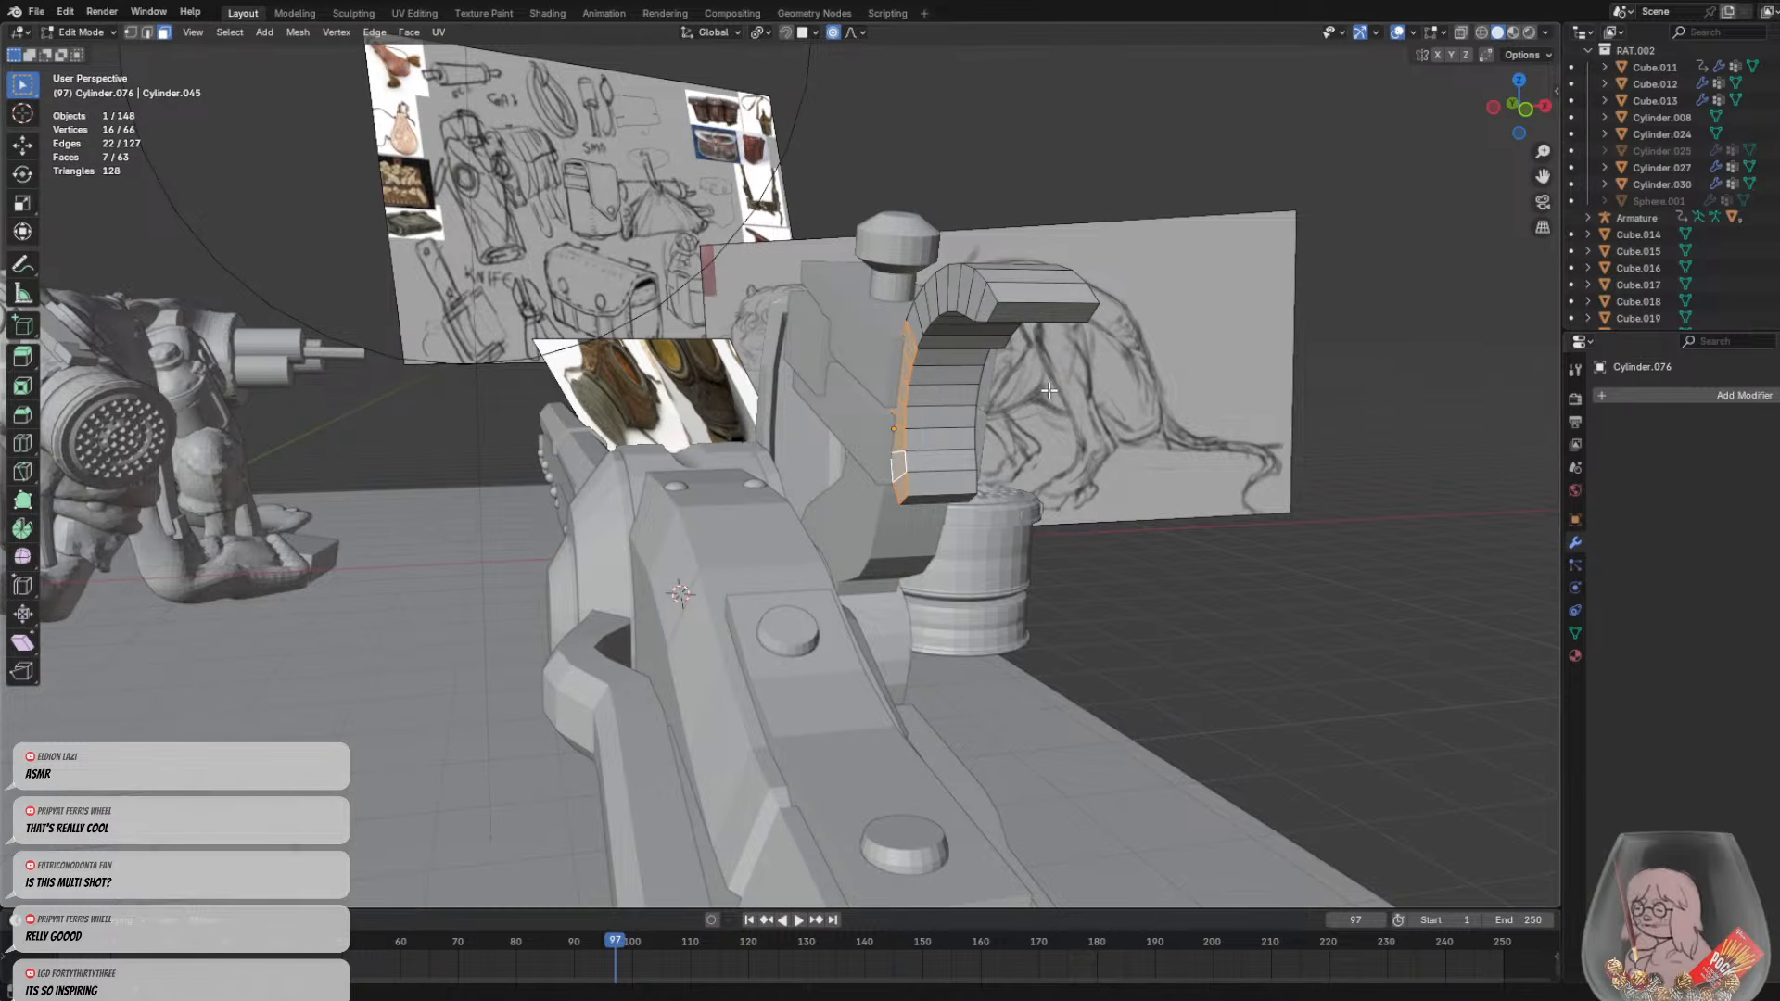
# Push the selected lower side faces inward about 0.024 m with Extrude Manifold and clear the selection
pyautogui.hotkey('alt', 'e')
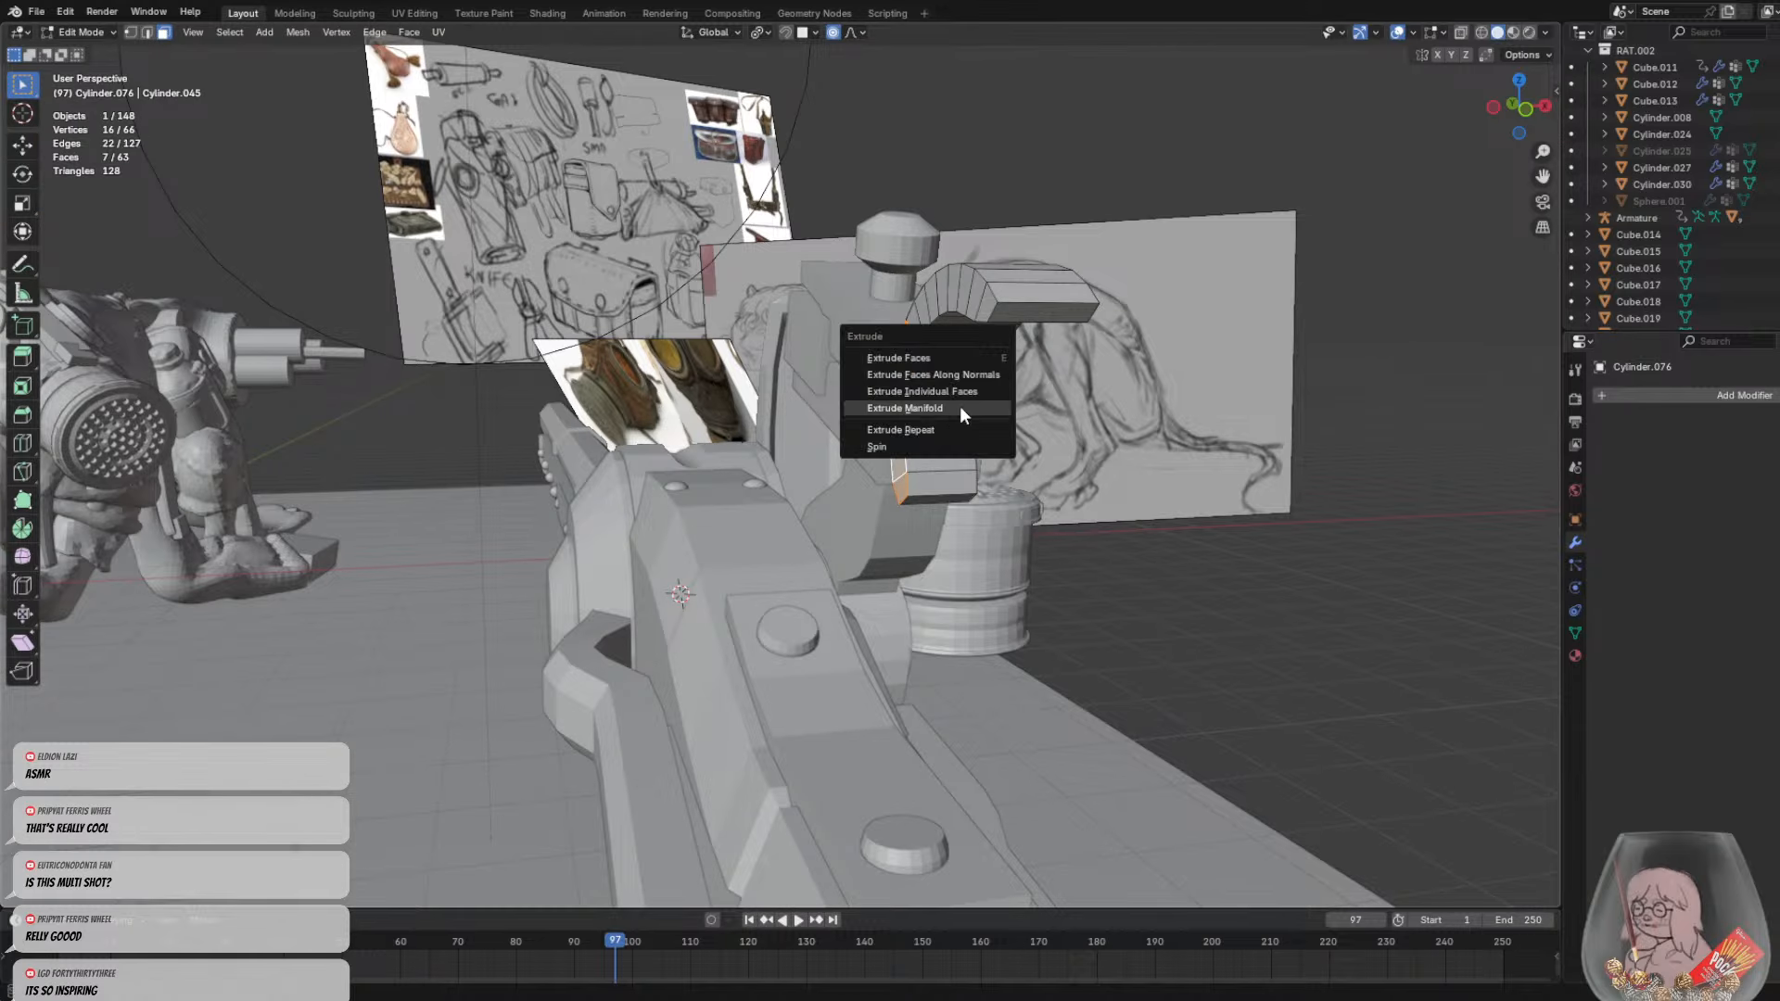
pyautogui.click(938, 414)
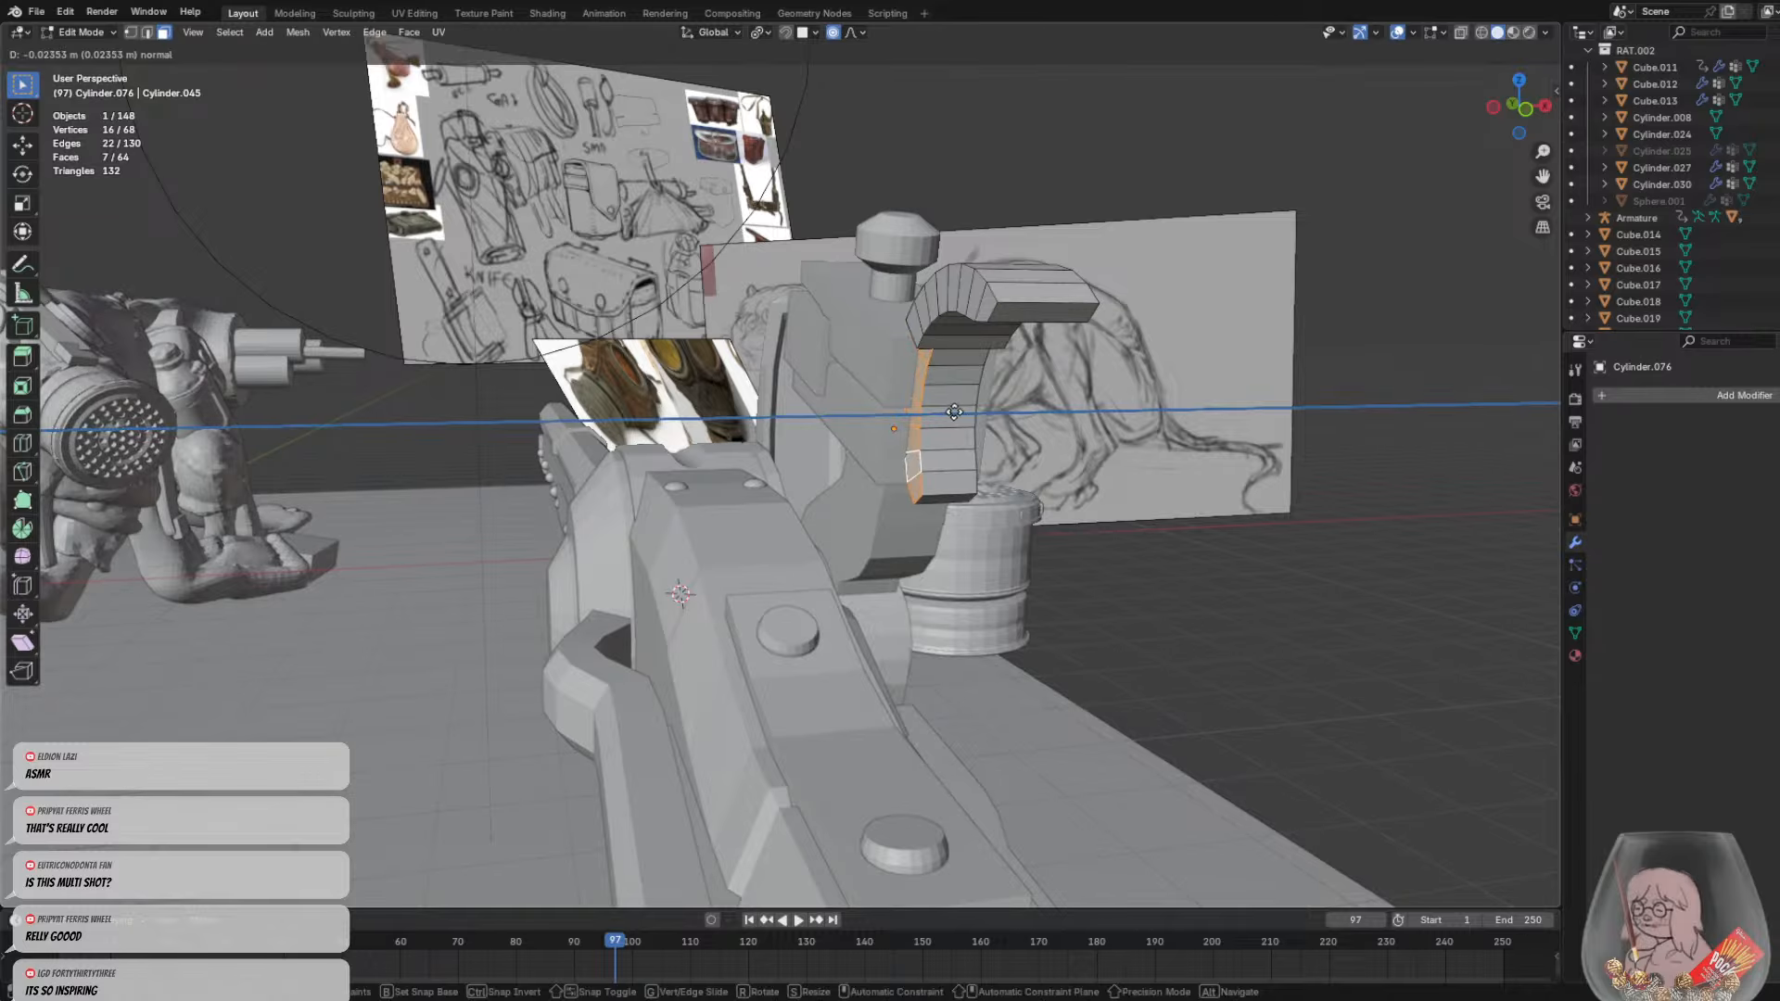
pyautogui.click(957, 411)
pyautogui.hotkey('alt', 'a')
# Select the inner corner edges where the spur's narrowed lower part steps in and bevel them about 0.12 m with 3 segments
pyautogui.moveTo(957, 411); pyautogui.dragTo(798, 185, button='middle')
pyautogui.click(825, 573)
pyautogui.click(712, 396)
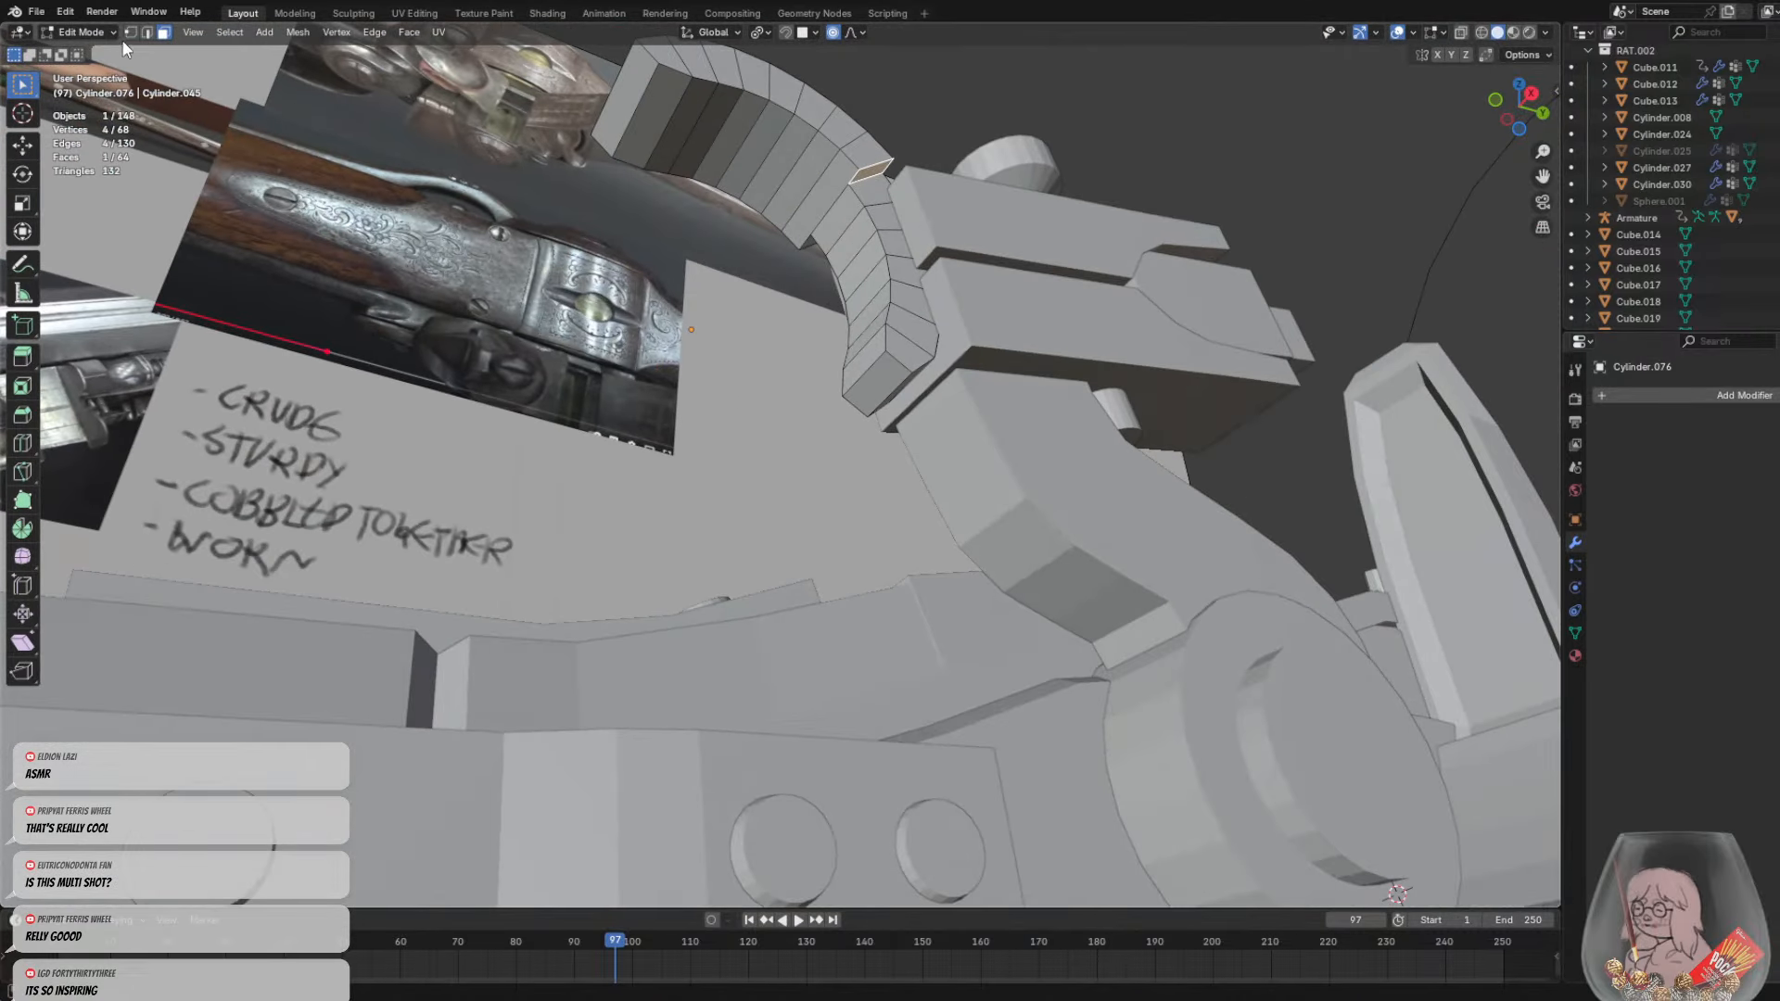
pyautogui.moveTo(278, 185); pyautogui.dragTo(387, 86, button='middle')
pyautogui.click(147, 31)
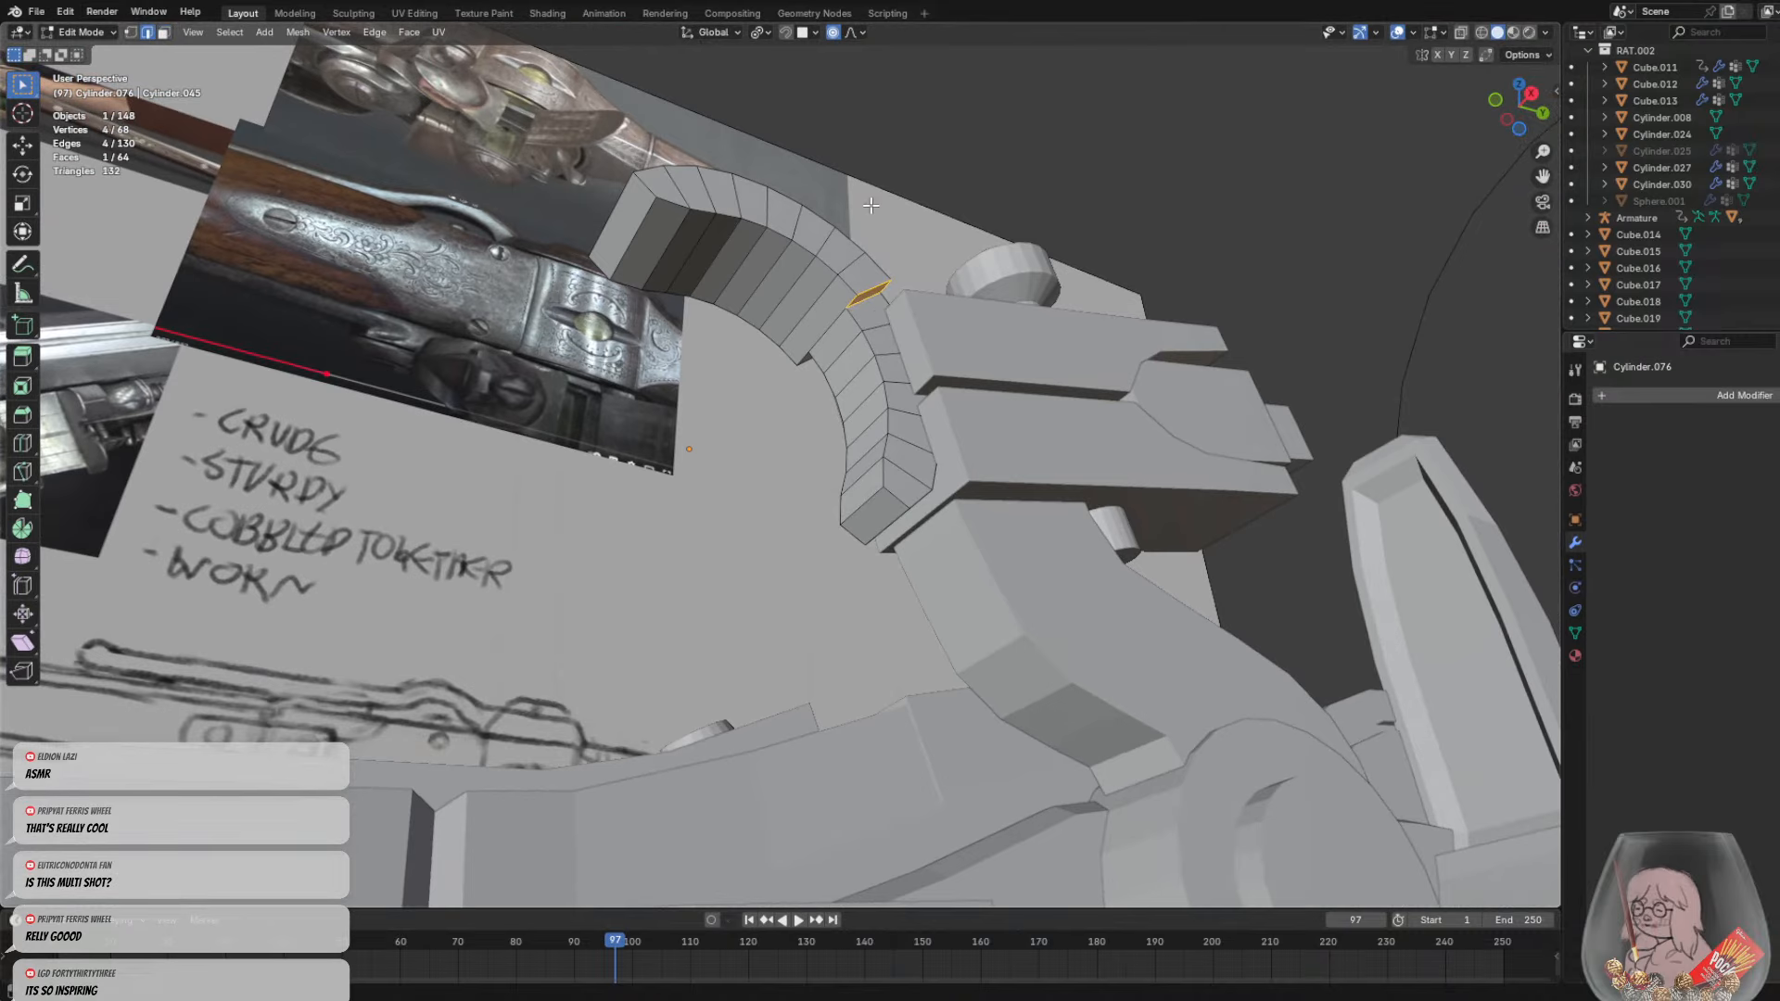
pyautogui.scroll(3, 872, 205)
pyautogui.click(918, 151)
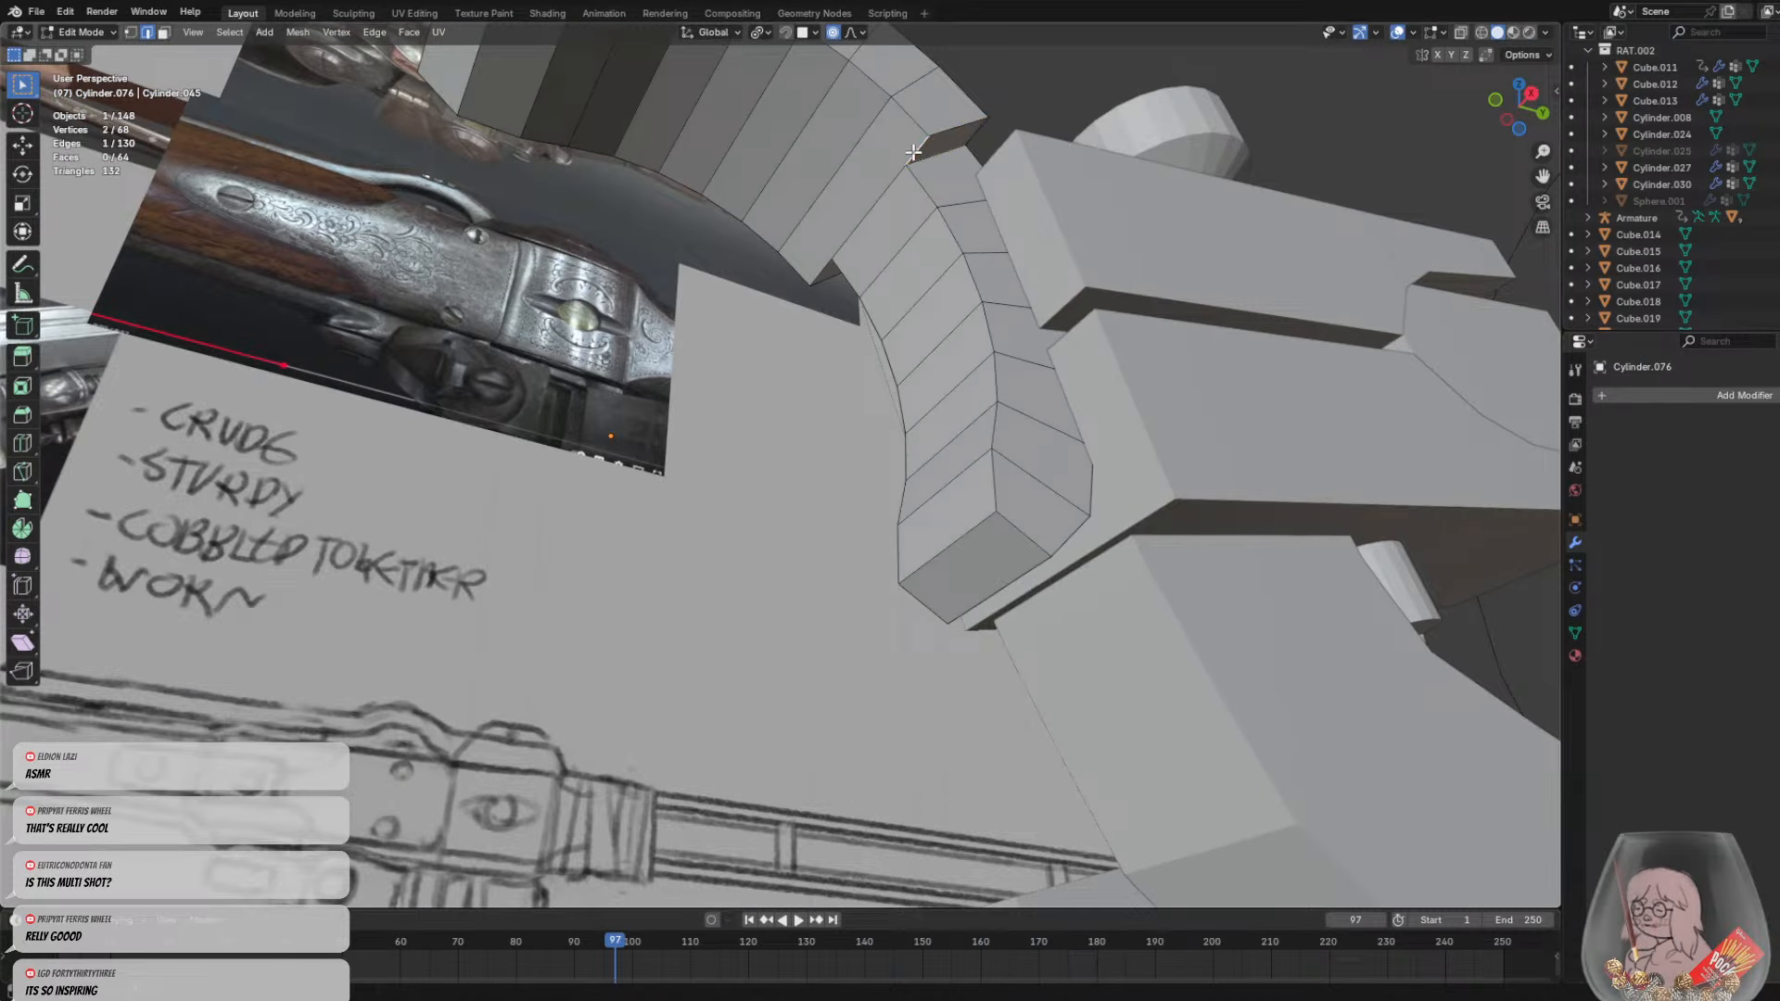
pyautogui.keyDown('ctrl'); pyautogui.click(823, 270); pyautogui.keyUp('ctrl')
pyautogui.click(812, 272)
pyautogui.moveTo(916, 151); pyautogui.dragTo(895, 242, button='middle')
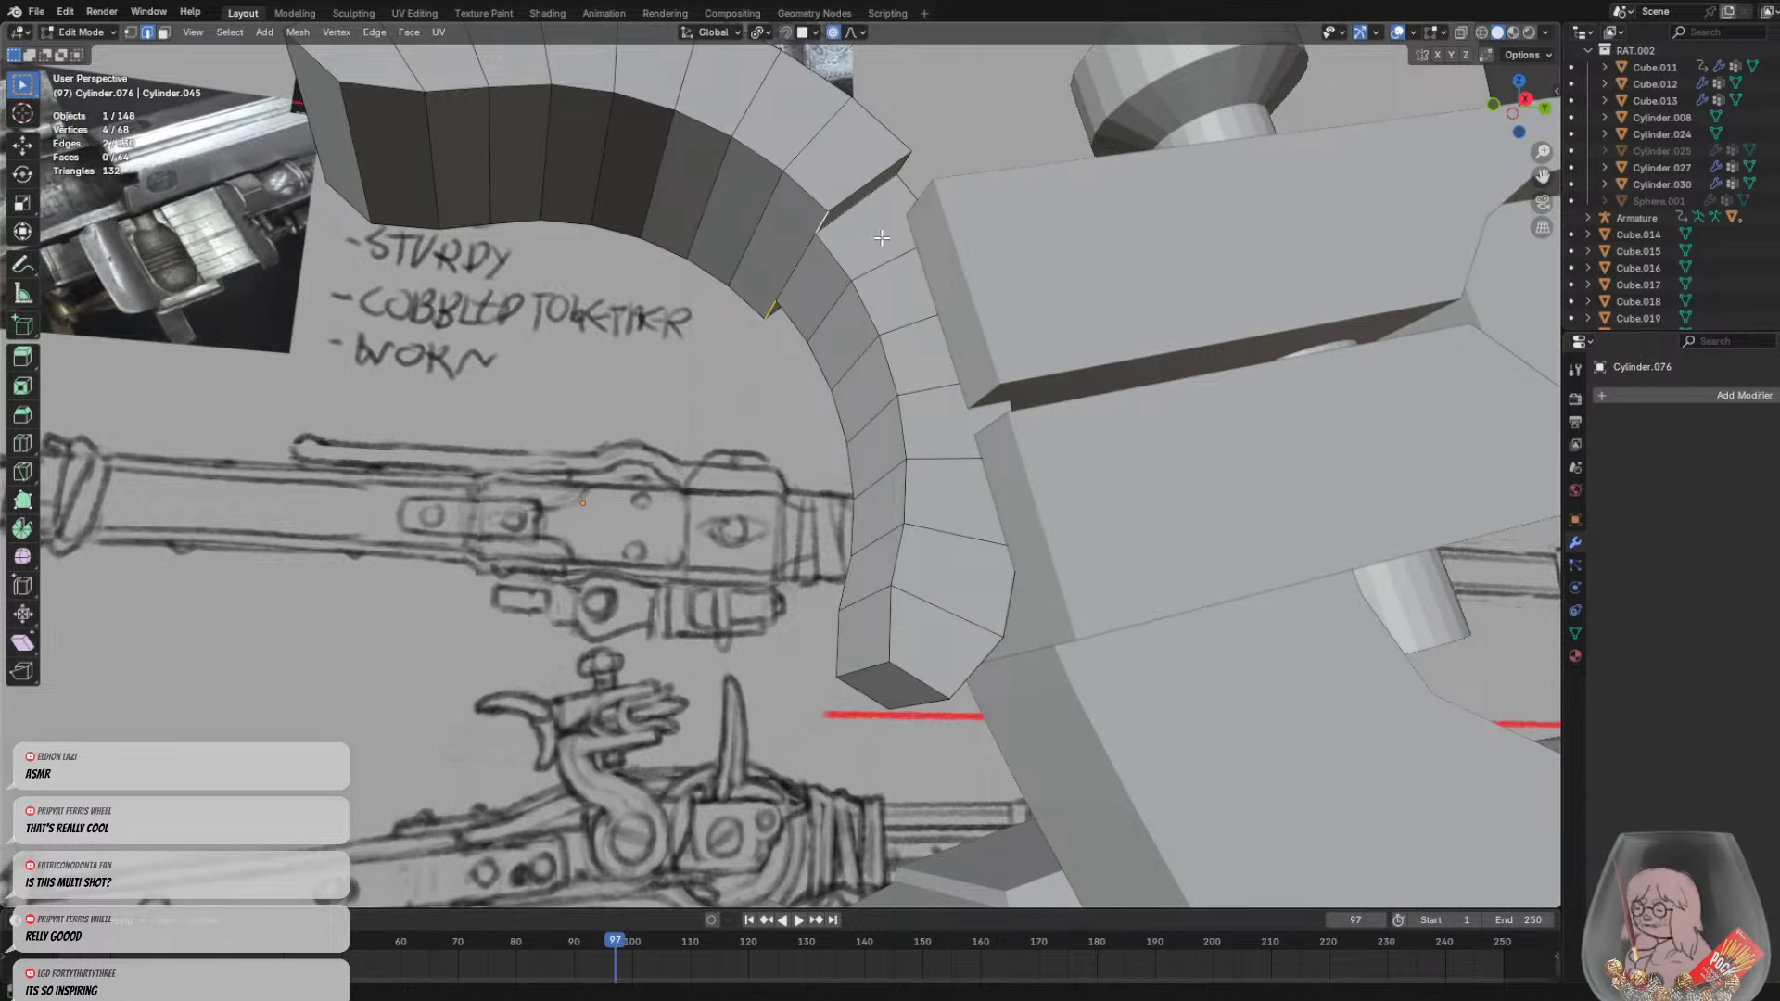
pyautogui.hotkey('ctrl', 'b')
pyautogui.scroll(2, 899, 222)
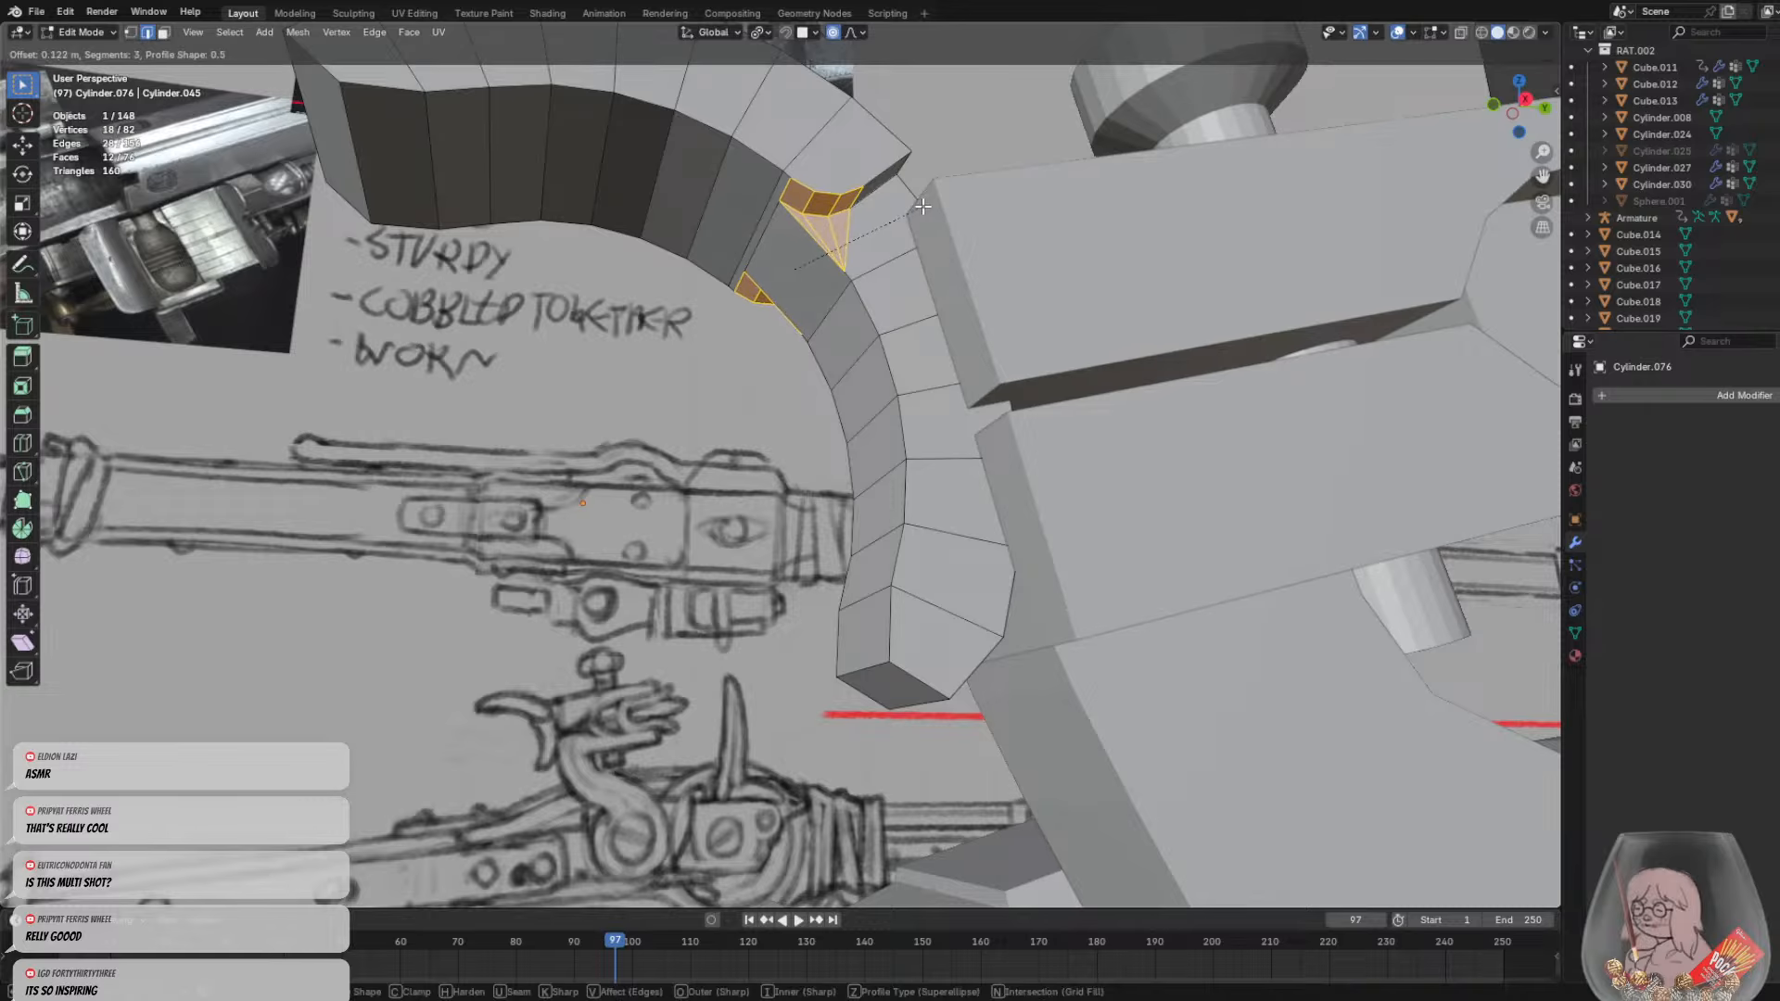
pyautogui.click(924, 206)
pyautogui.click(967, 119)
pyautogui.scroll(-4, 853, 197)
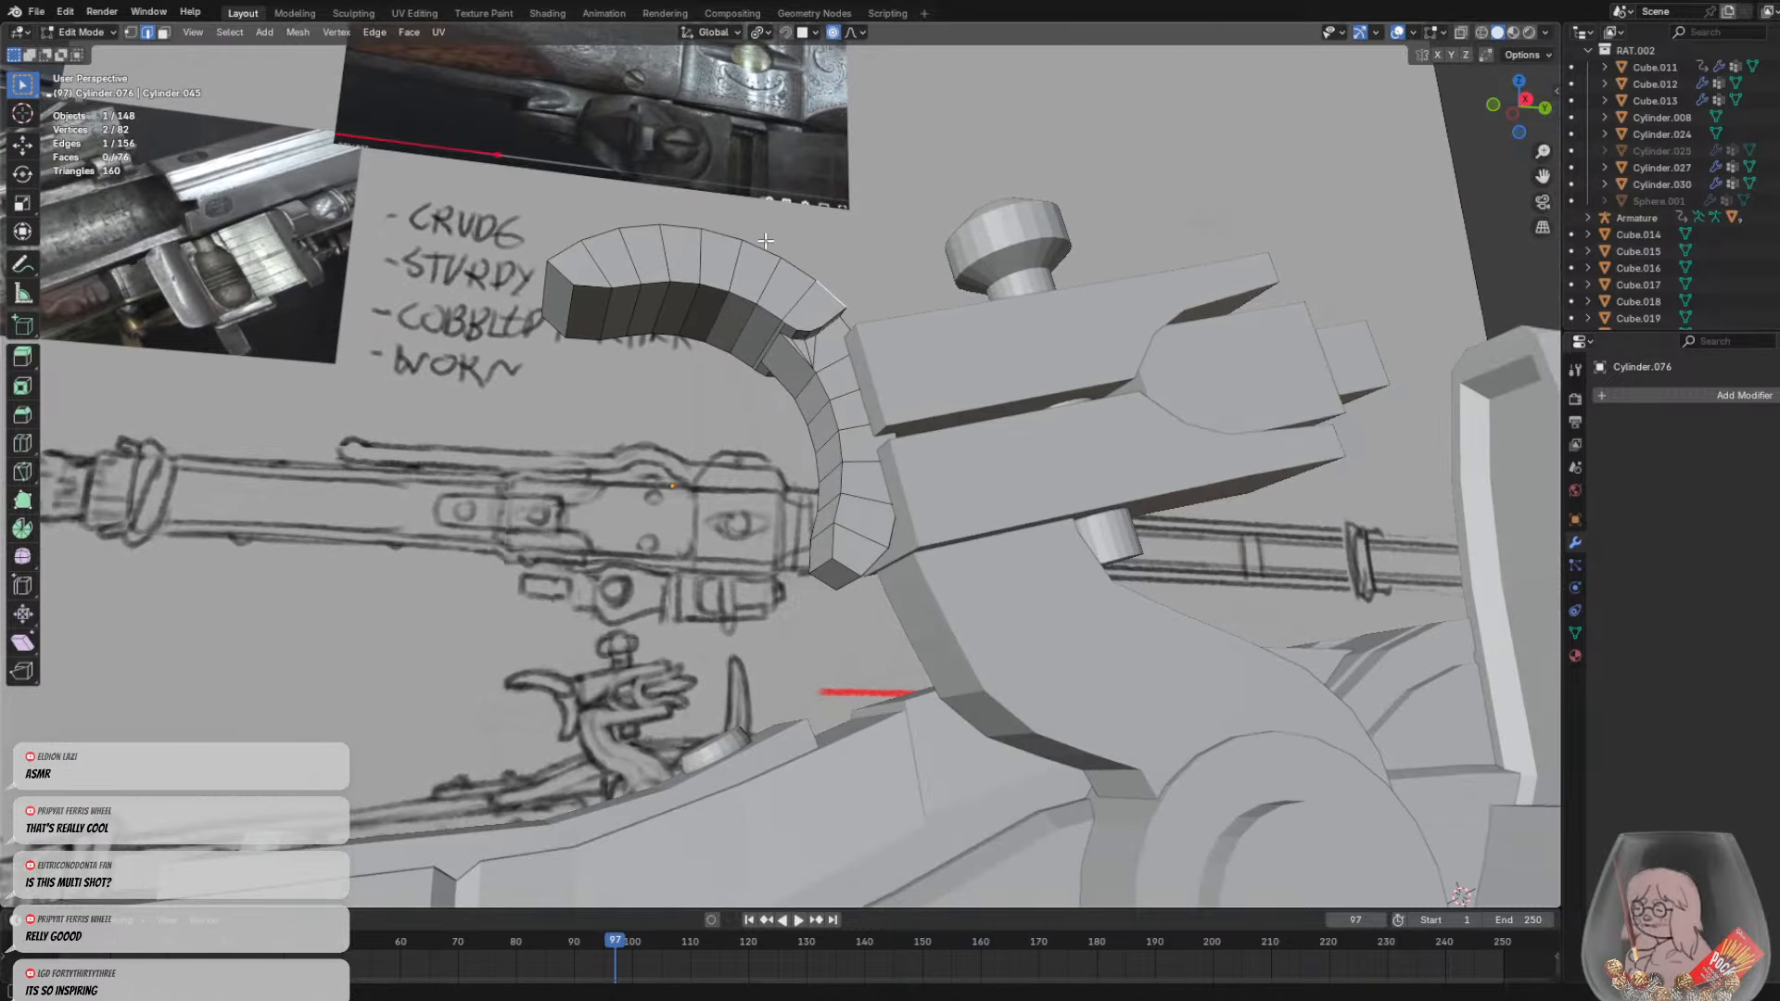
# Finish editing the spur's mesh, return to Object Mode and deselect the spur
pyautogui.moveTo(766, 242); pyautogui.dragTo(814, 360, button='middle')
pyautogui.click(730, 448)
pyautogui.moveTo(758, 423); pyautogui.dragTo(1061, 437, button='middle')
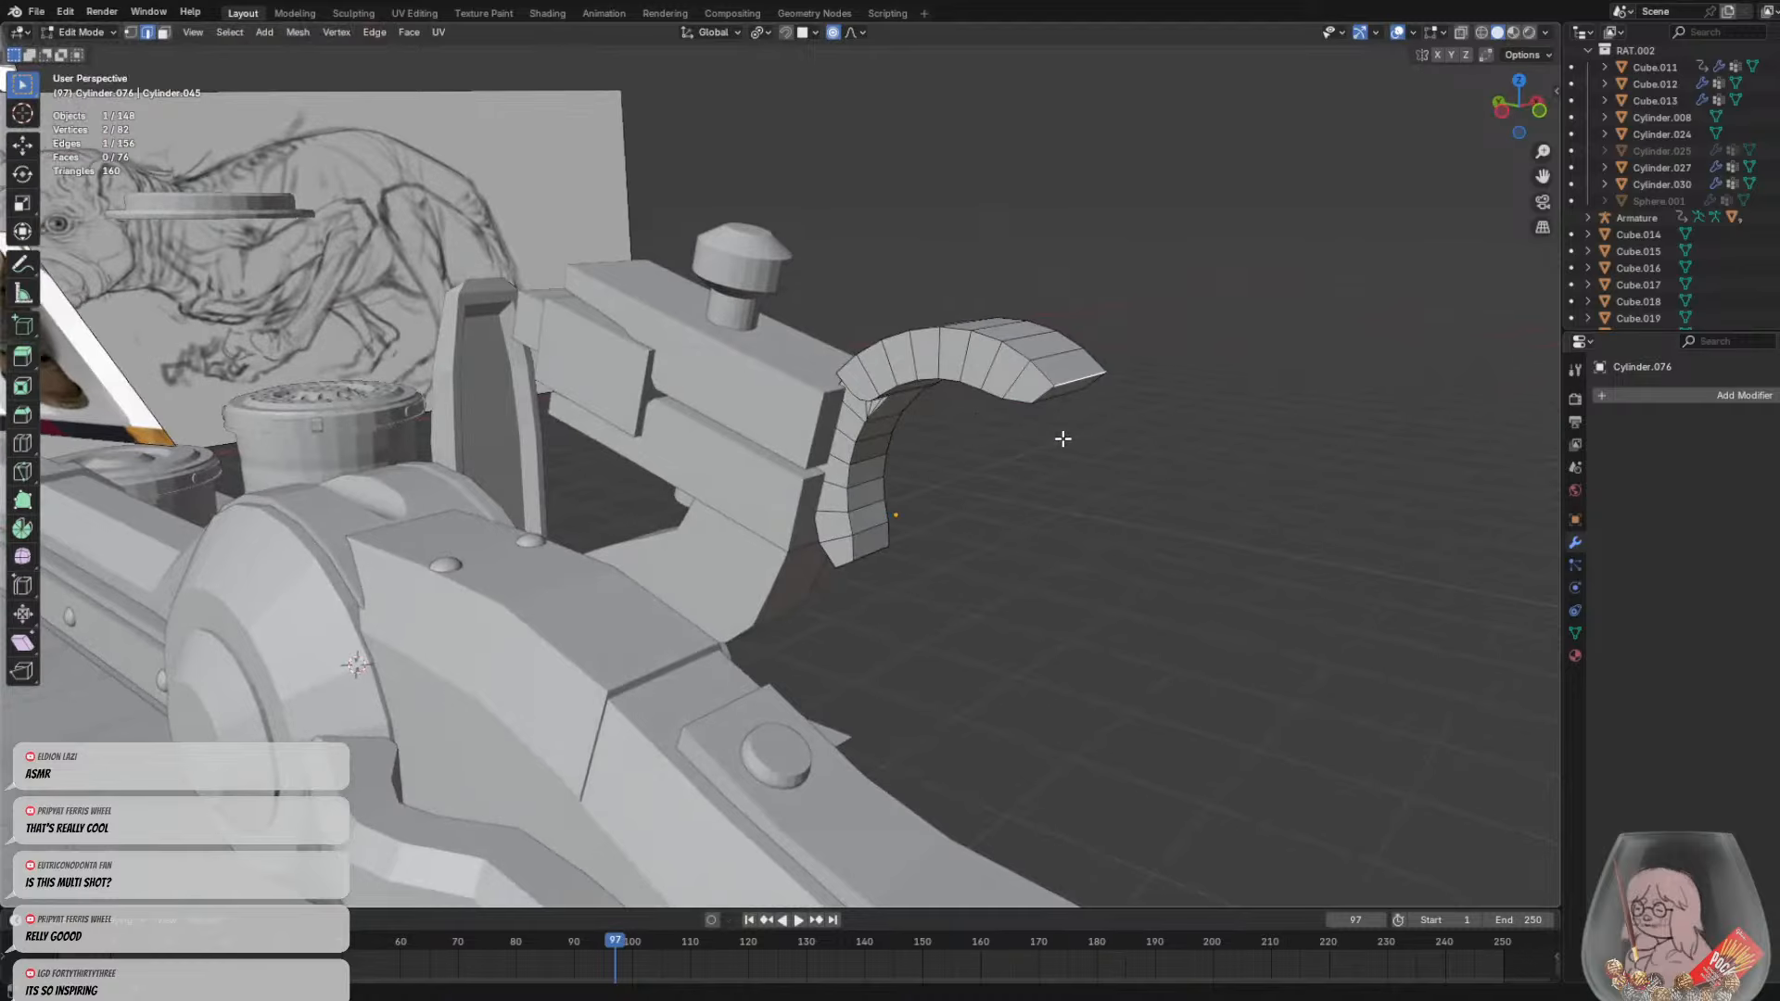
pyautogui.scroll(-2, 1101, 367)
pyautogui.press('Tab')
pyautogui.click(91, 31)
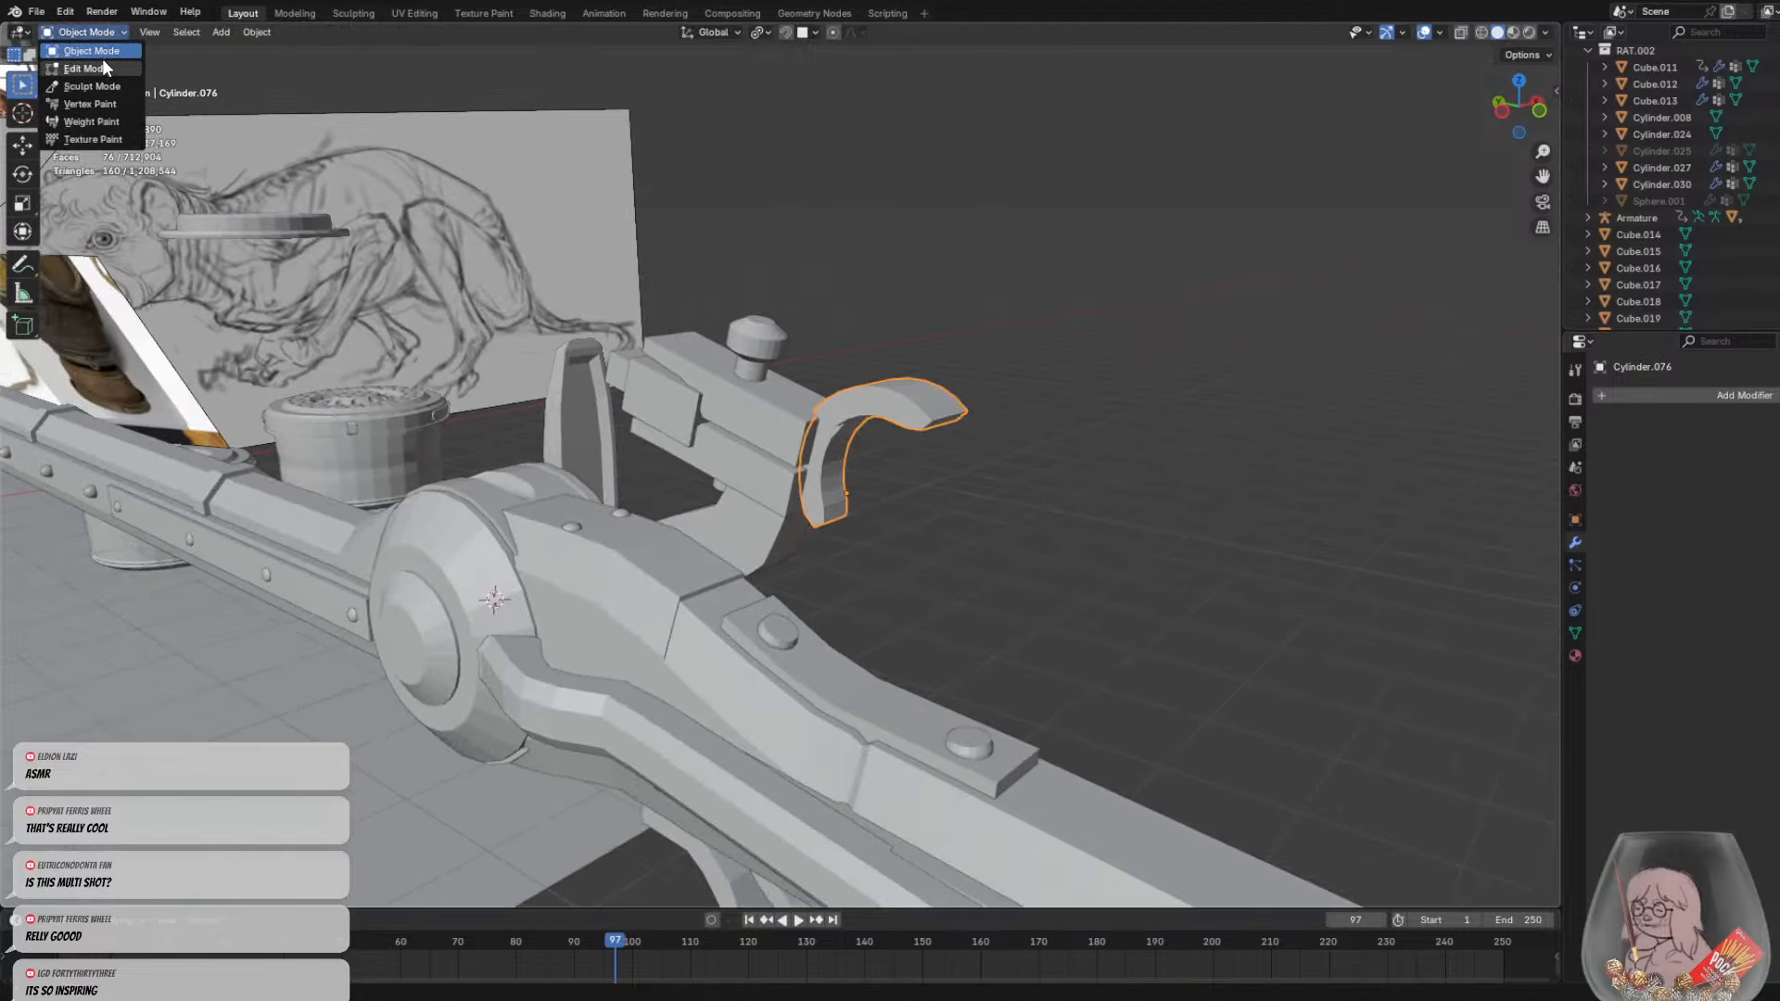
pyautogui.click(103, 50)
pyautogui.click(104, 34)
pyautogui.click(101, 50)
pyautogui.click(1114, 366)
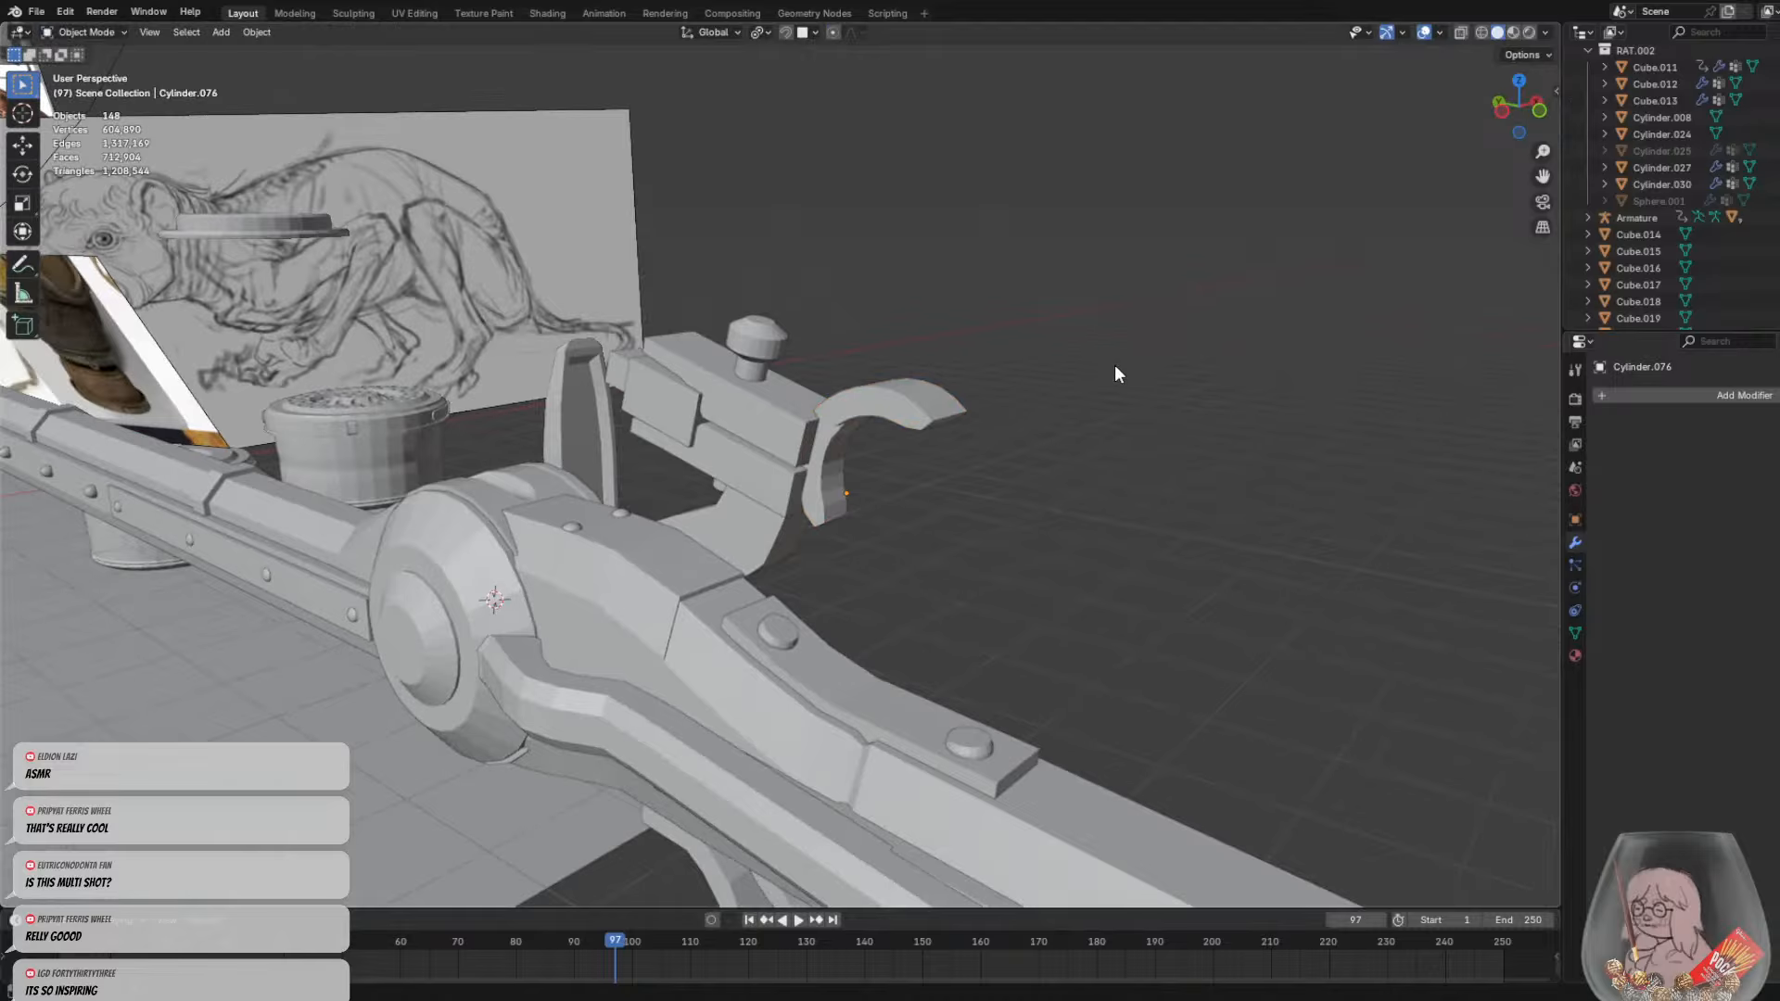
# Compare the musket's lock and spur with the concept sketches and flintlock reference photos from several angles
pyautogui.moveTo(1115, 366); pyautogui.dragTo(749, 302, button='middle')
pyautogui.scroll(-5, 880, 358)
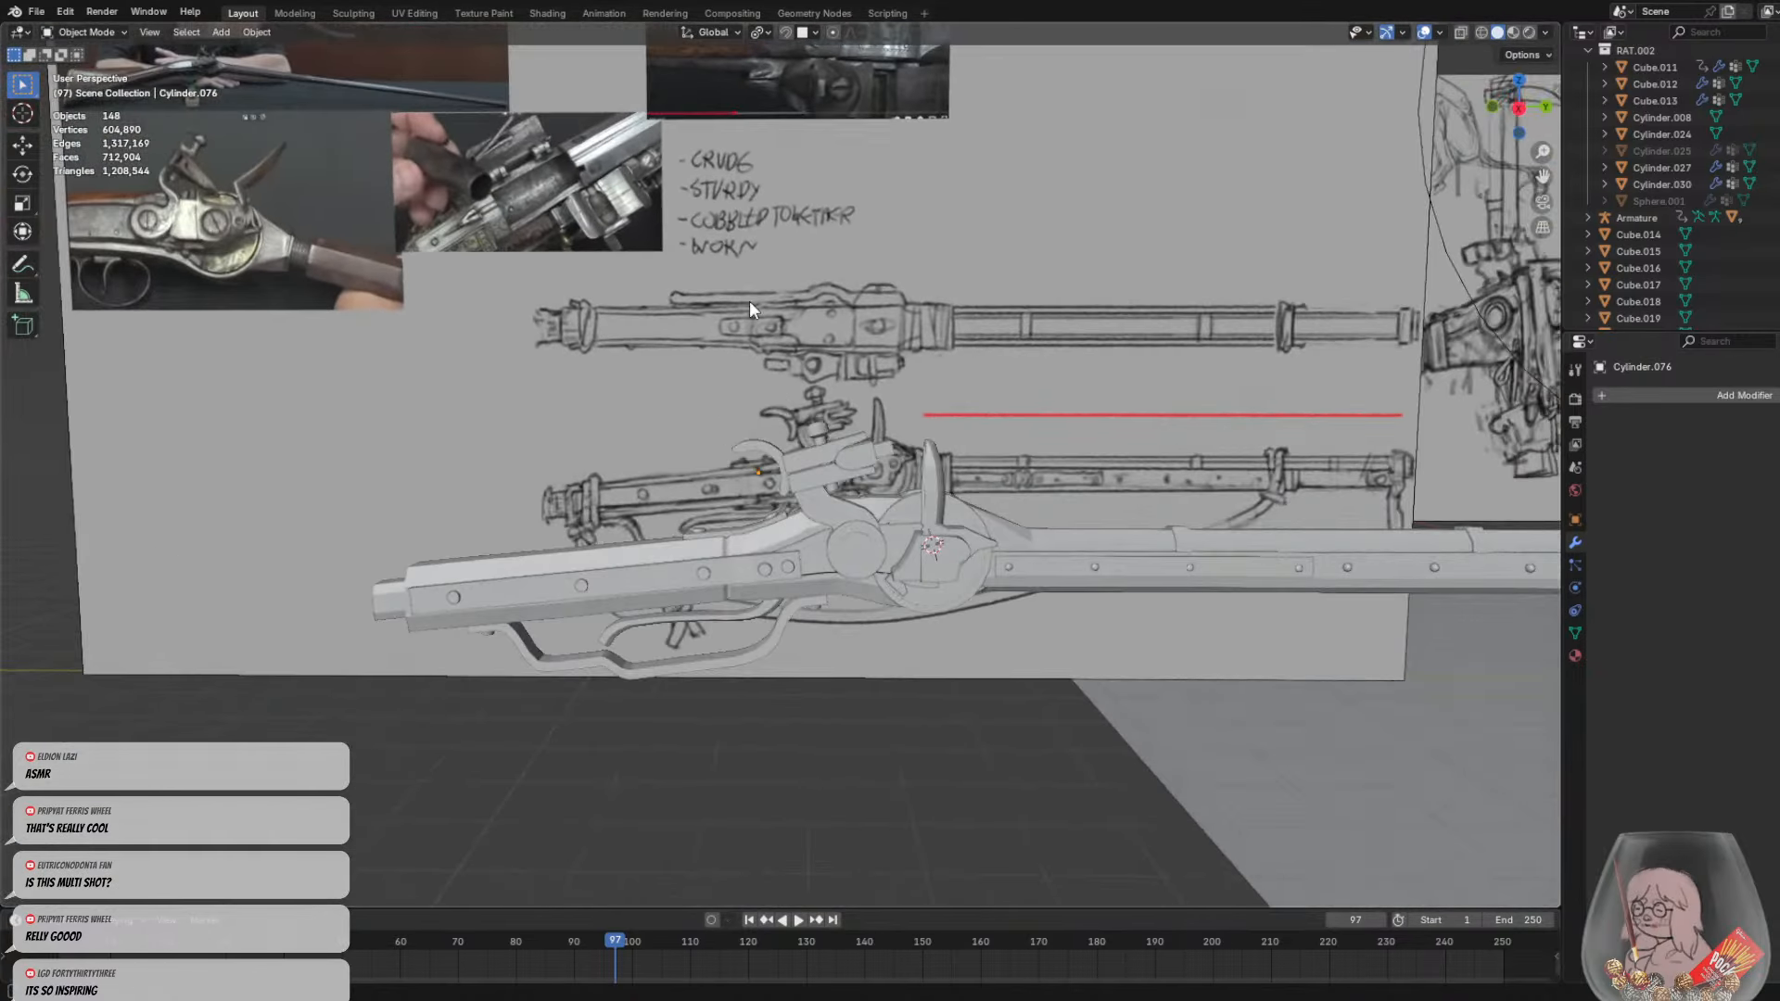
pyautogui.scroll(2, 718, 413)
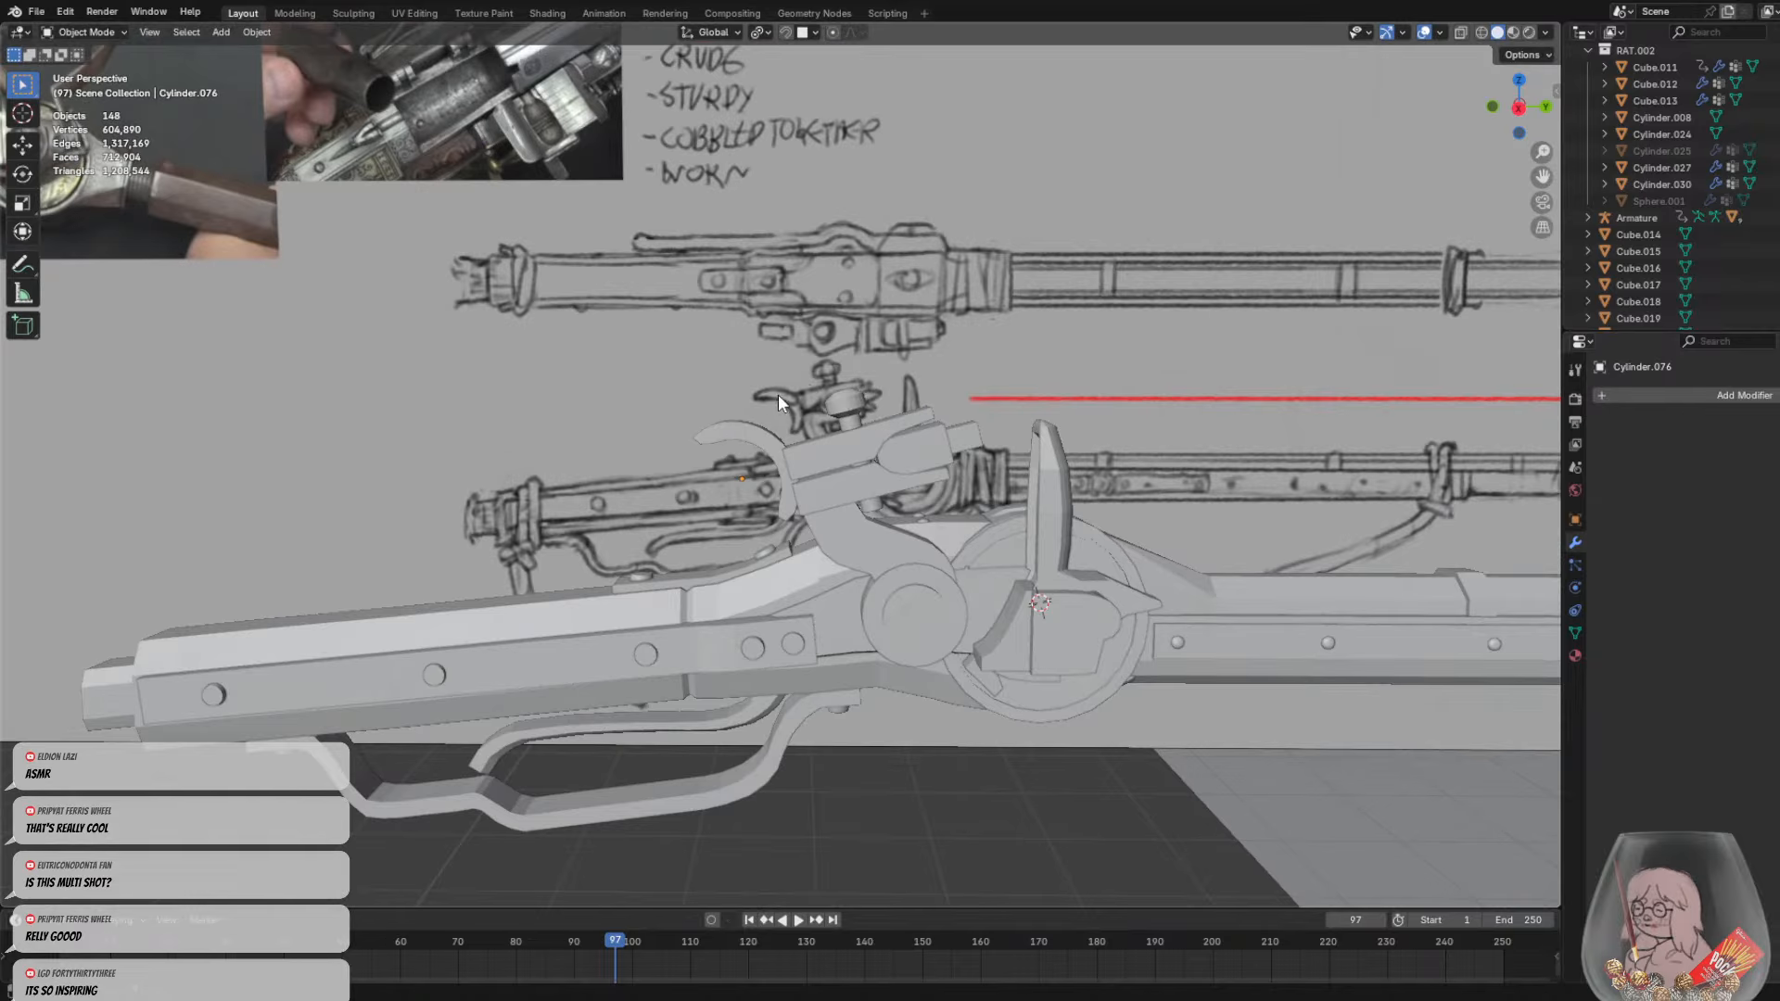
pyautogui.scroll(-5, 777, 393)
pyautogui.moveTo(830, 340)
pyautogui.mouseDown(button='middle')
pyautogui.moveTo(842, 320)
pyautogui.moveTo(847, 388)
pyautogui.moveTo(850, 364)
pyautogui.mouseUp(button='middle')
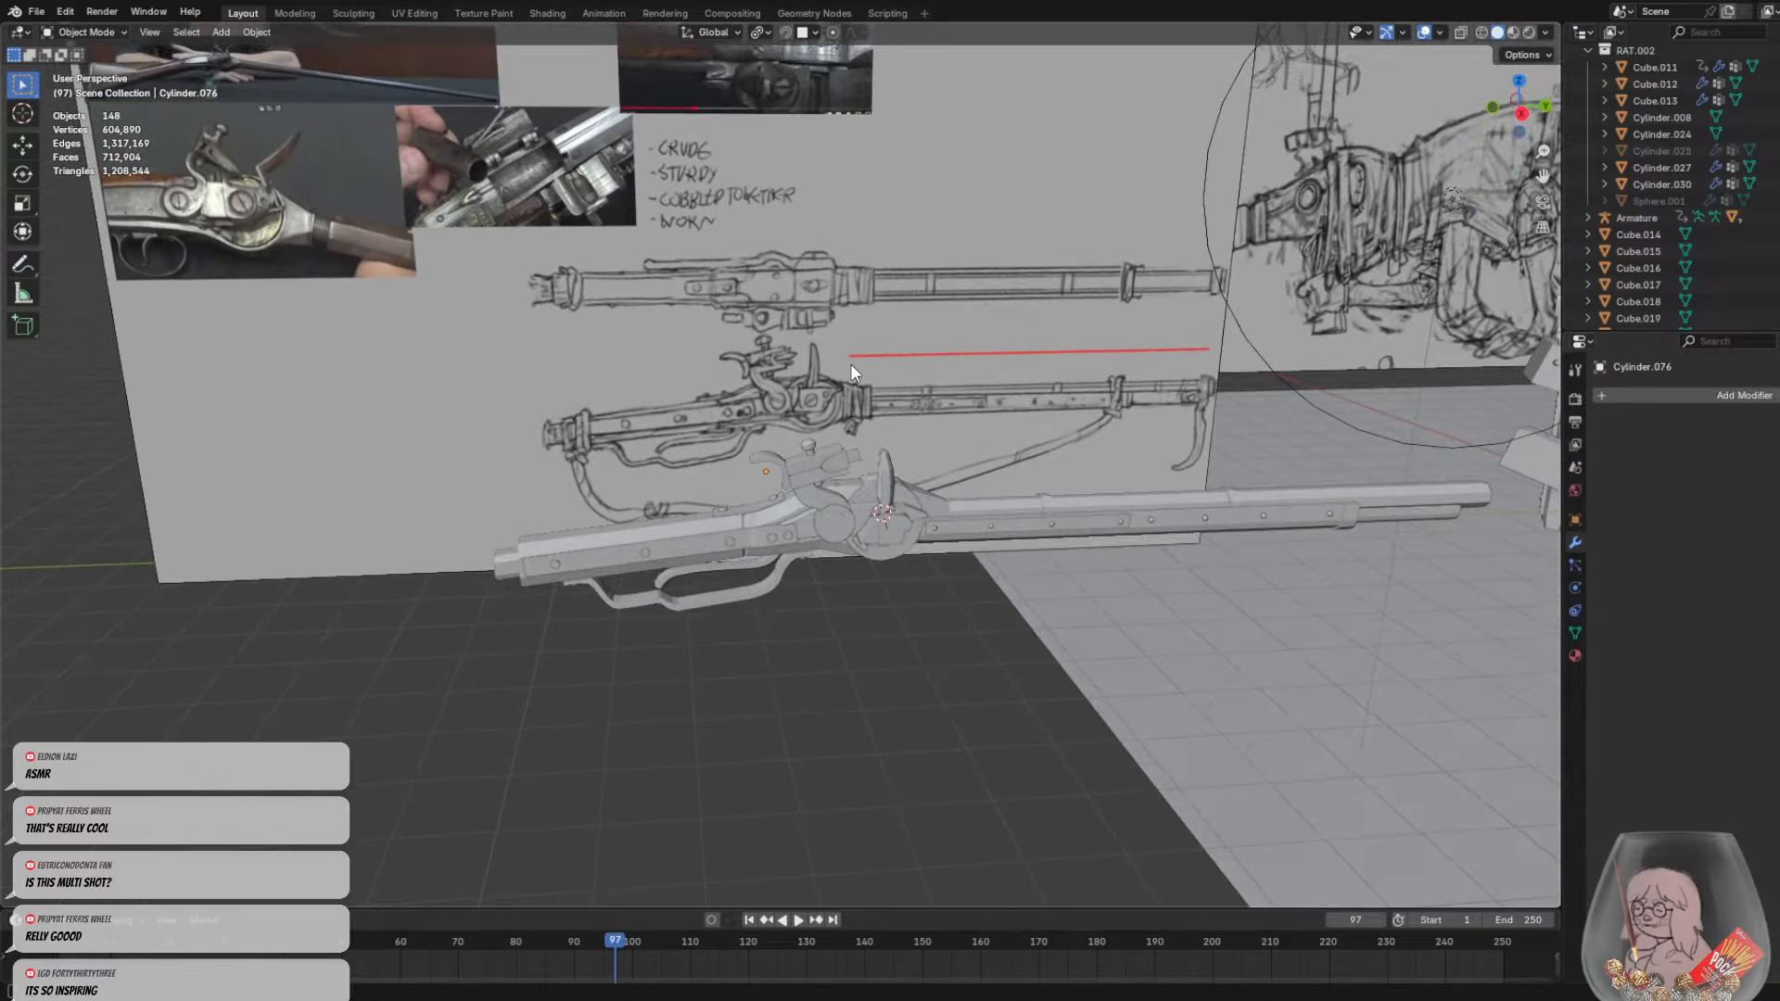
pyautogui.scroll(5, 834, 354)
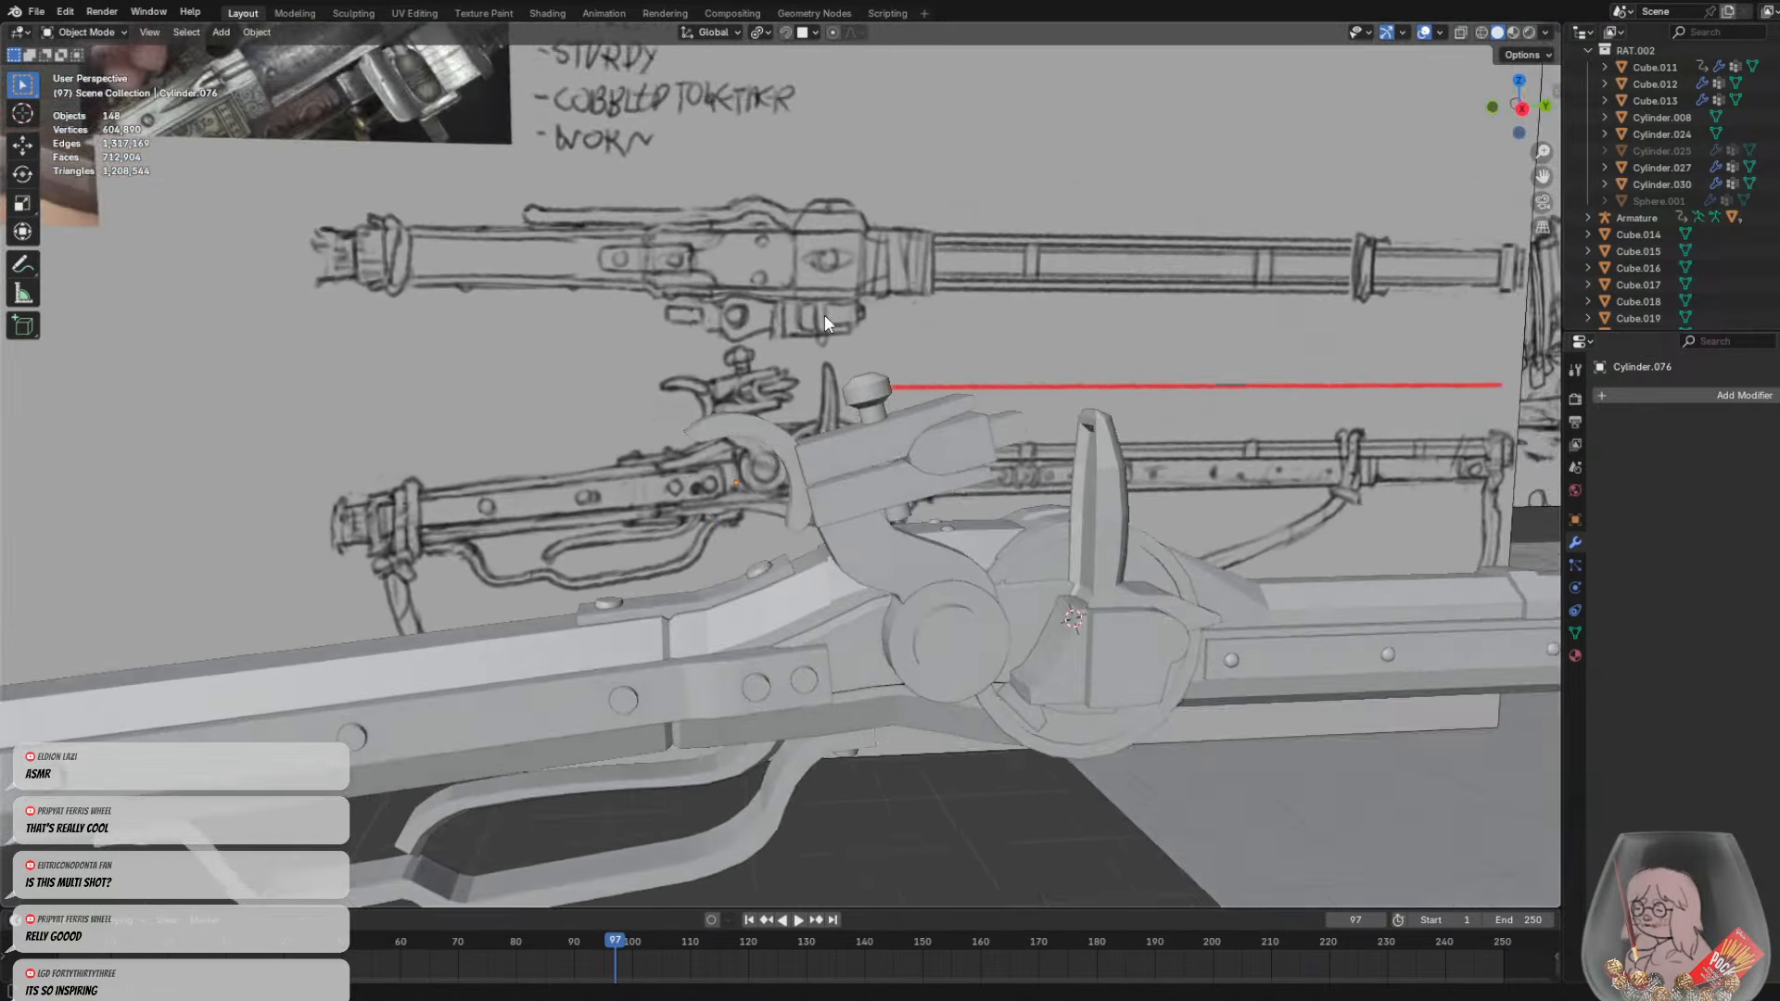
pyautogui.moveTo(826, 314)
pyautogui.mouseDown(button='middle')
pyautogui.moveTo(900, 269)
pyautogui.moveTo(820, 315)
pyautogui.mouseUp(button='middle')
pyautogui.scroll(-2, 820, 316)
pyautogui.scroll(-5, 820, 315)
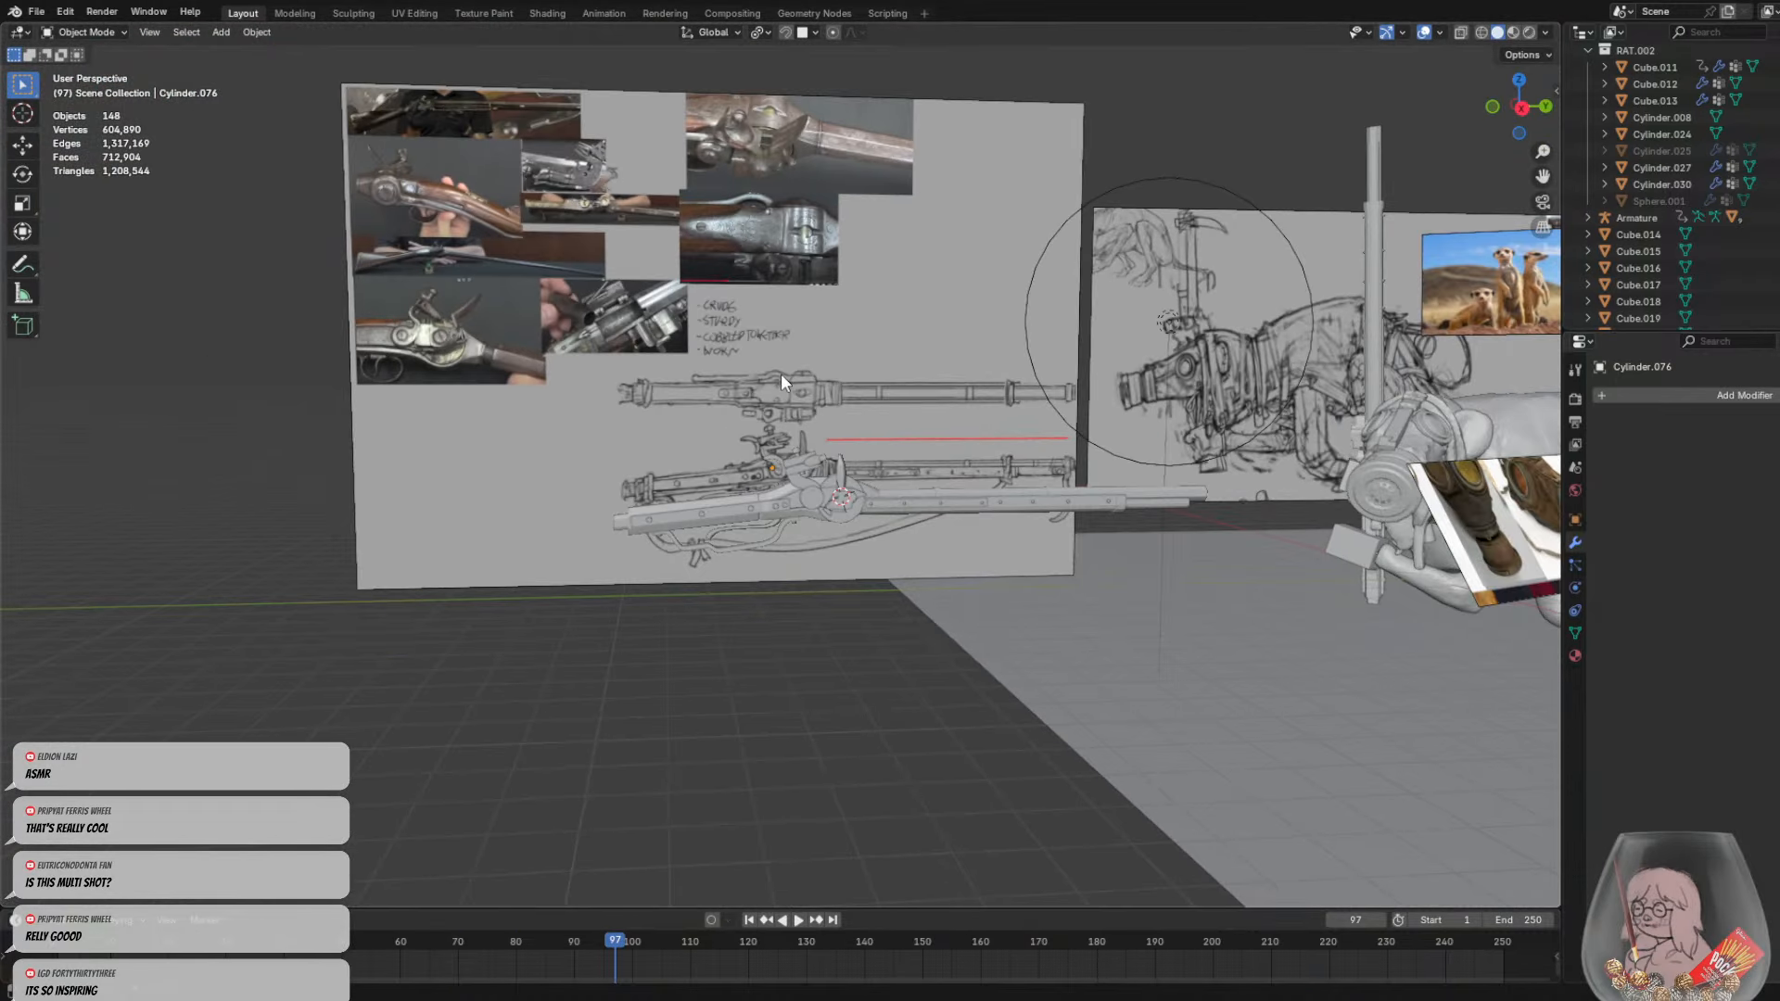
pyautogui.moveTo(885, 436)
pyautogui.mouseDown(button='middle')
pyautogui.moveTo(822, 447)
pyautogui.moveTo(879, 415)
pyautogui.moveTo(861, 427)
pyautogui.moveTo(1002, 458)
pyautogui.moveTo(825, 439)
pyautogui.moveTo(818, 375)
pyautogui.moveTo(915, 353)
pyautogui.moveTo(792, 414)
pyautogui.moveTo(735, 399)
pyautogui.moveTo(715, 319)
pyautogui.mouseUp(button='middle')
# Open the spur's mesh in face selection and select the first five inner faces from its tip
pyautogui.scroll(5, 815, 417)
pyautogui.click(792, 415)
pyautogui.press('Tab')
pyautogui.scroll(4, 714, 310)
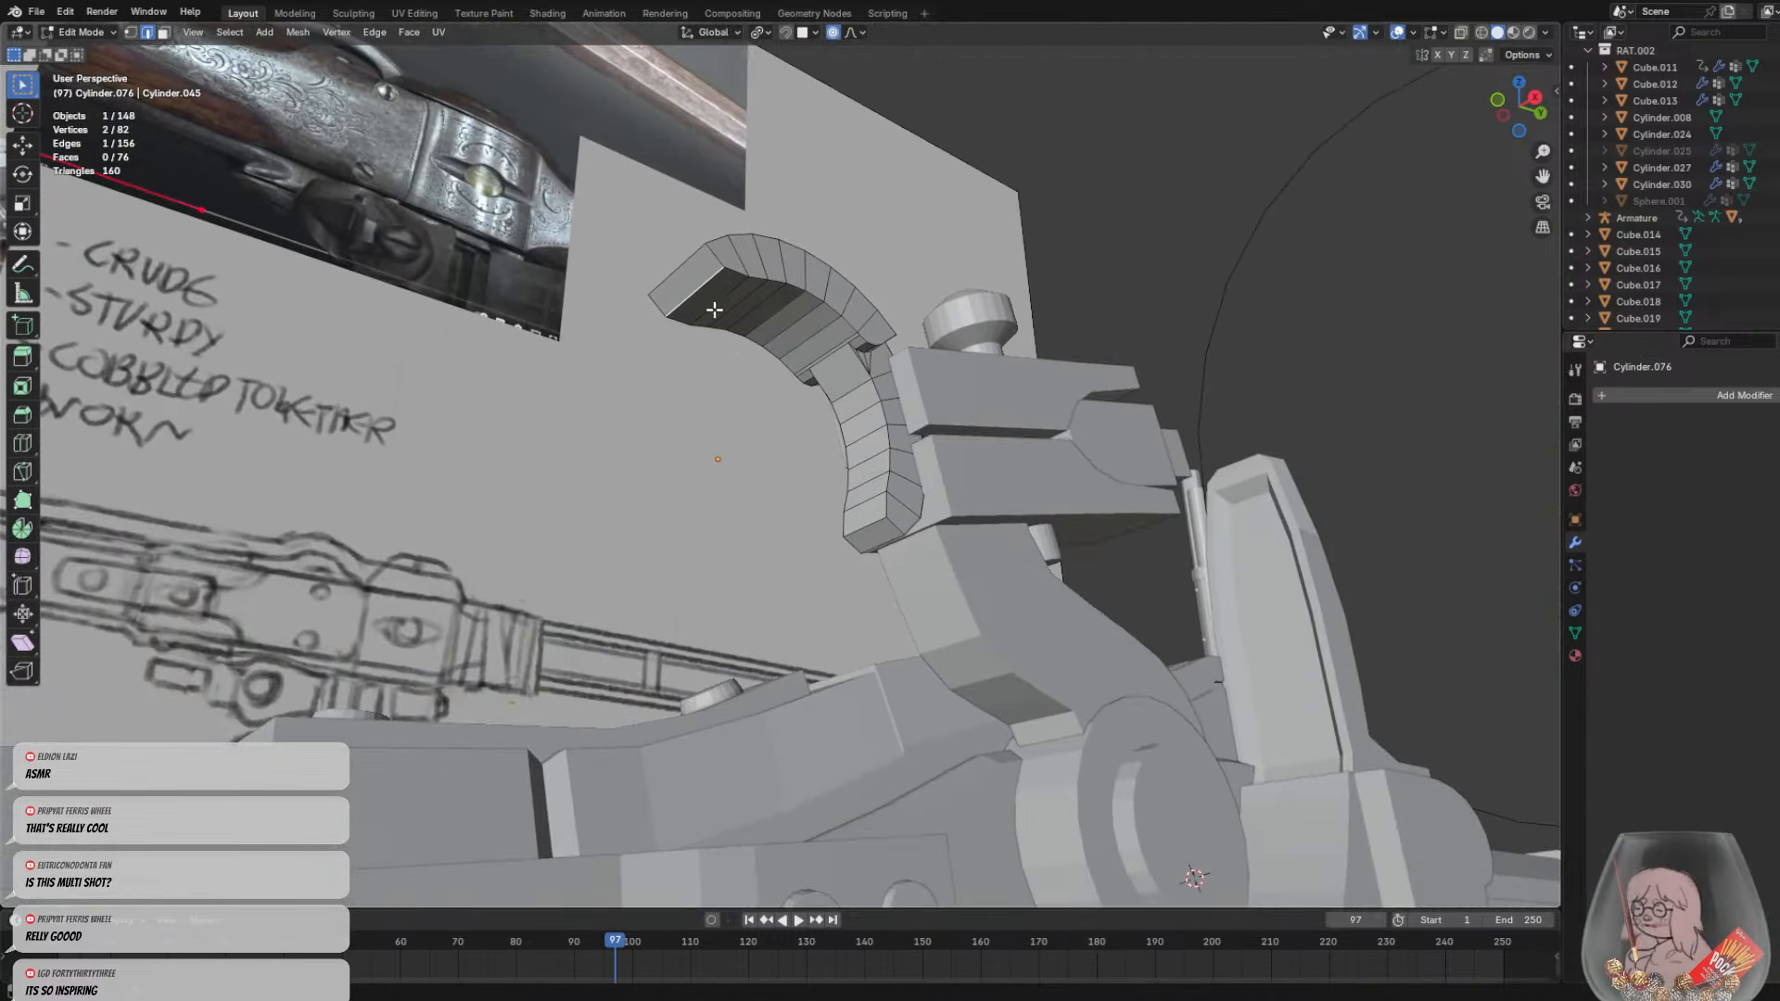
pyautogui.click(163, 33)
pyautogui.click(722, 282)
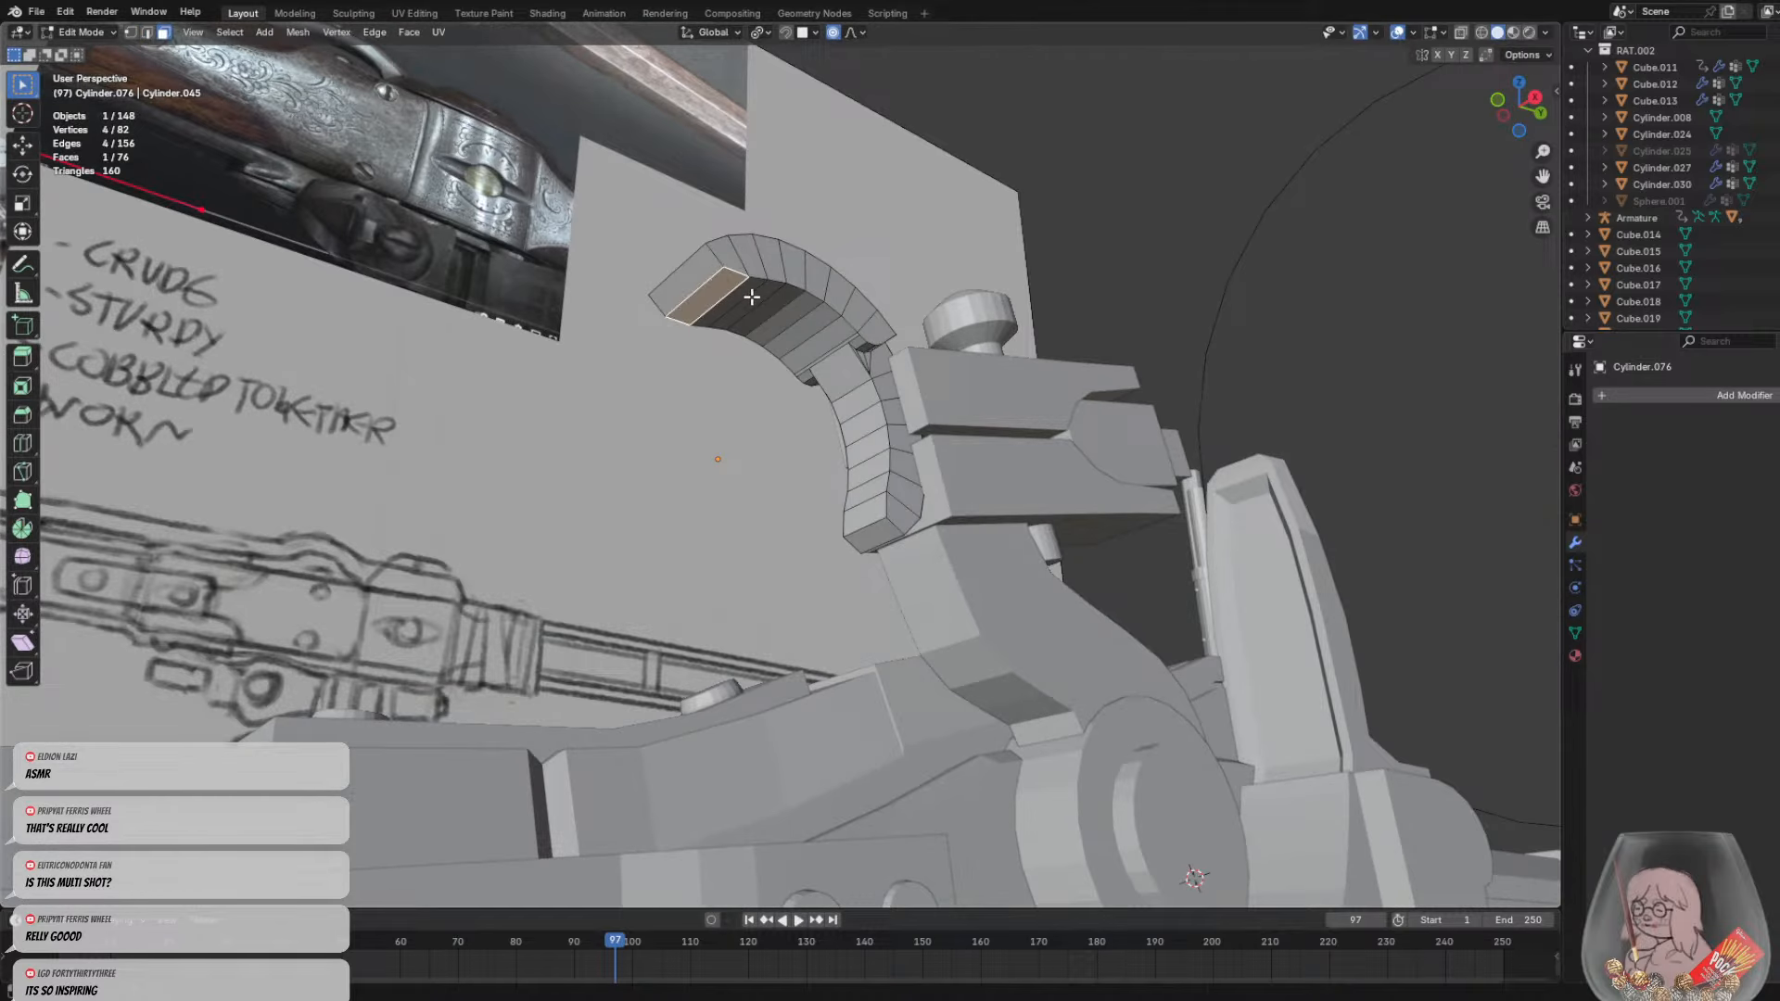
pyautogui.keyDown('shift'); pyautogui.click(768, 303); pyautogui.keyUp('shift')
pyautogui.keyDown('shift'); pyautogui.click(786, 313); pyautogui.keyUp('shift')
pyautogui.keyDown('shift'); pyautogui.click(804, 322); pyautogui.keyUp('shift')
pyautogui.keyDown('shift'); pyautogui.click(824, 334); pyautogui.keyUp('shift')
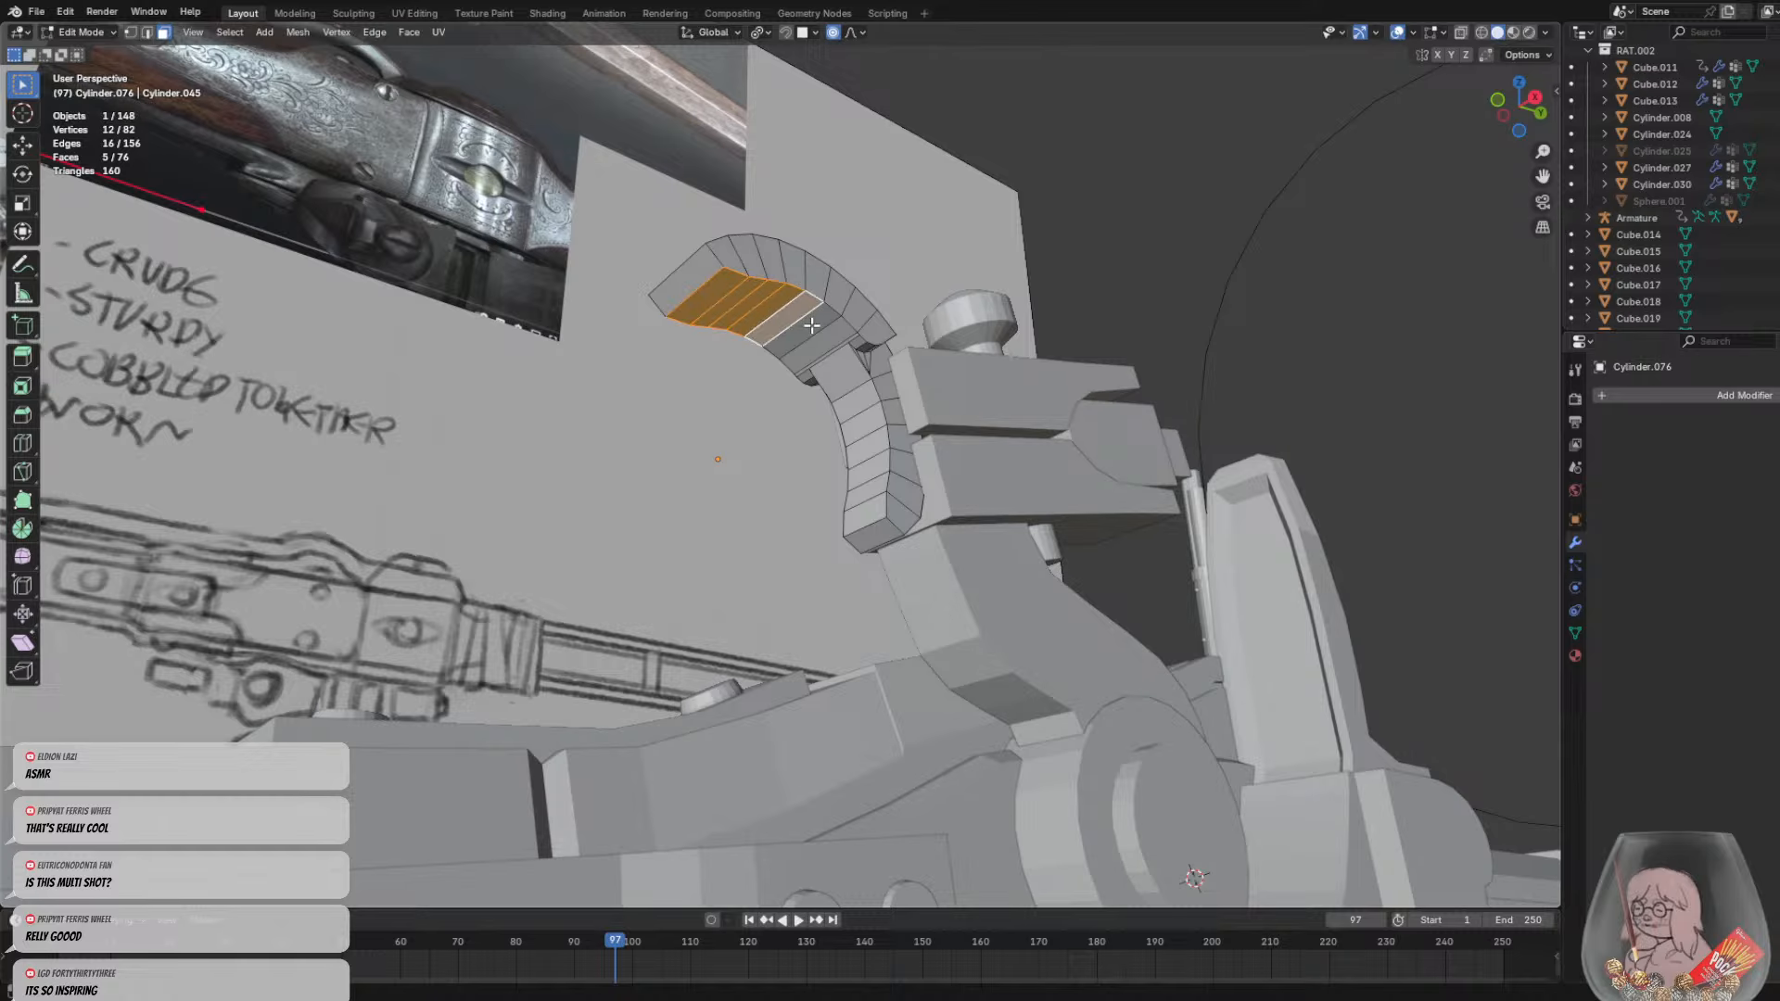
# Extend the selection along the spur's inner curve to its lower end, for 15 inner faces in total
pyautogui.keyDown('shift'); pyautogui.click(842, 345); pyautogui.keyUp('shift')
pyautogui.keyDown('shift'); pyautogui.click(844, 345); pyautogui.keyUp('shift')
pyautogui.keyDown('shift'); pyautogui.click(833, 358); pyautogui.keyUp('shift')
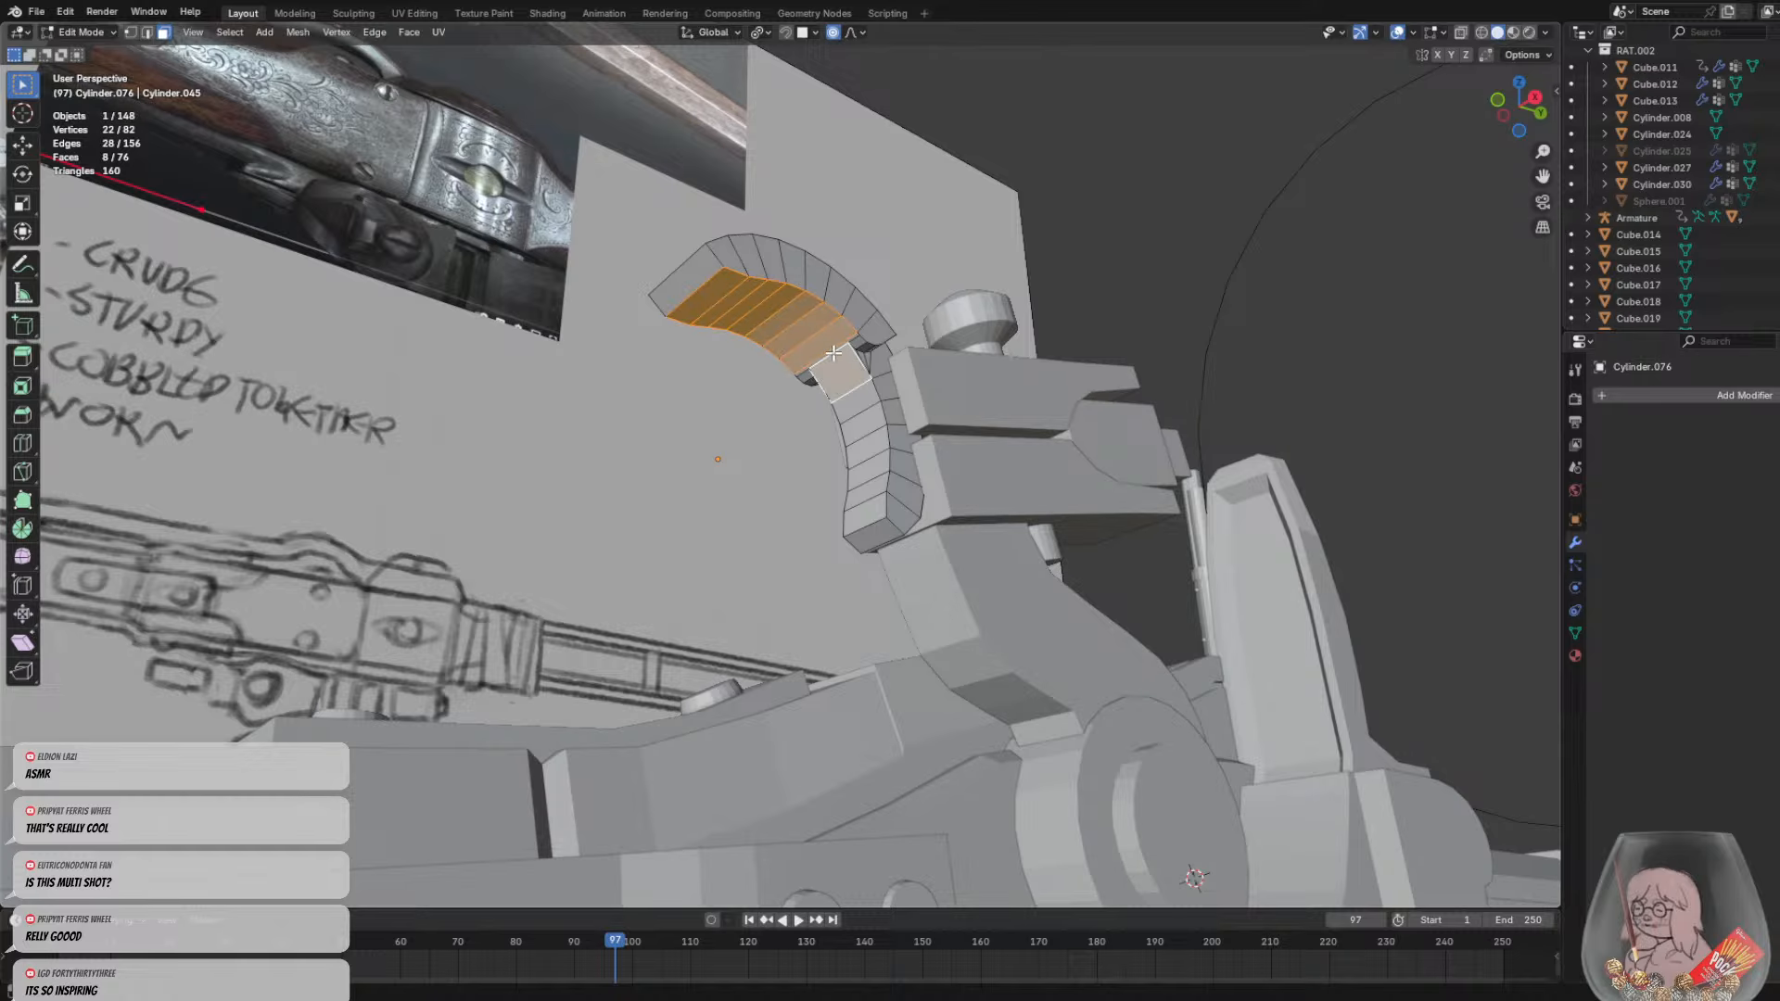
pyautogui.keyDown('shift'); pyautogui.click(834, 354); pyautogui.keyUp('shift')
pyautogui.keyDown('shift'); pyautogui.click(833, 350); pyautogui.keyUp('shift')
pyautogui.keyDown('shift'); pyautogui.click(836, 348); pyautogui.keyUp('shift')
pyautogui.scroll(2, 836, 349)
pyautogui.keyDown('shift'); pyautogui.click(868, 261); pyautogui.keyUp('shift')
pyautogui.keyDown('shift'); pyautogui.click(908, 294); pyautogui.keyUp('shift')
pyautogui.keyDown('shift'); pyautogui.click(924, 343); pyautogui.keyUp('shift')
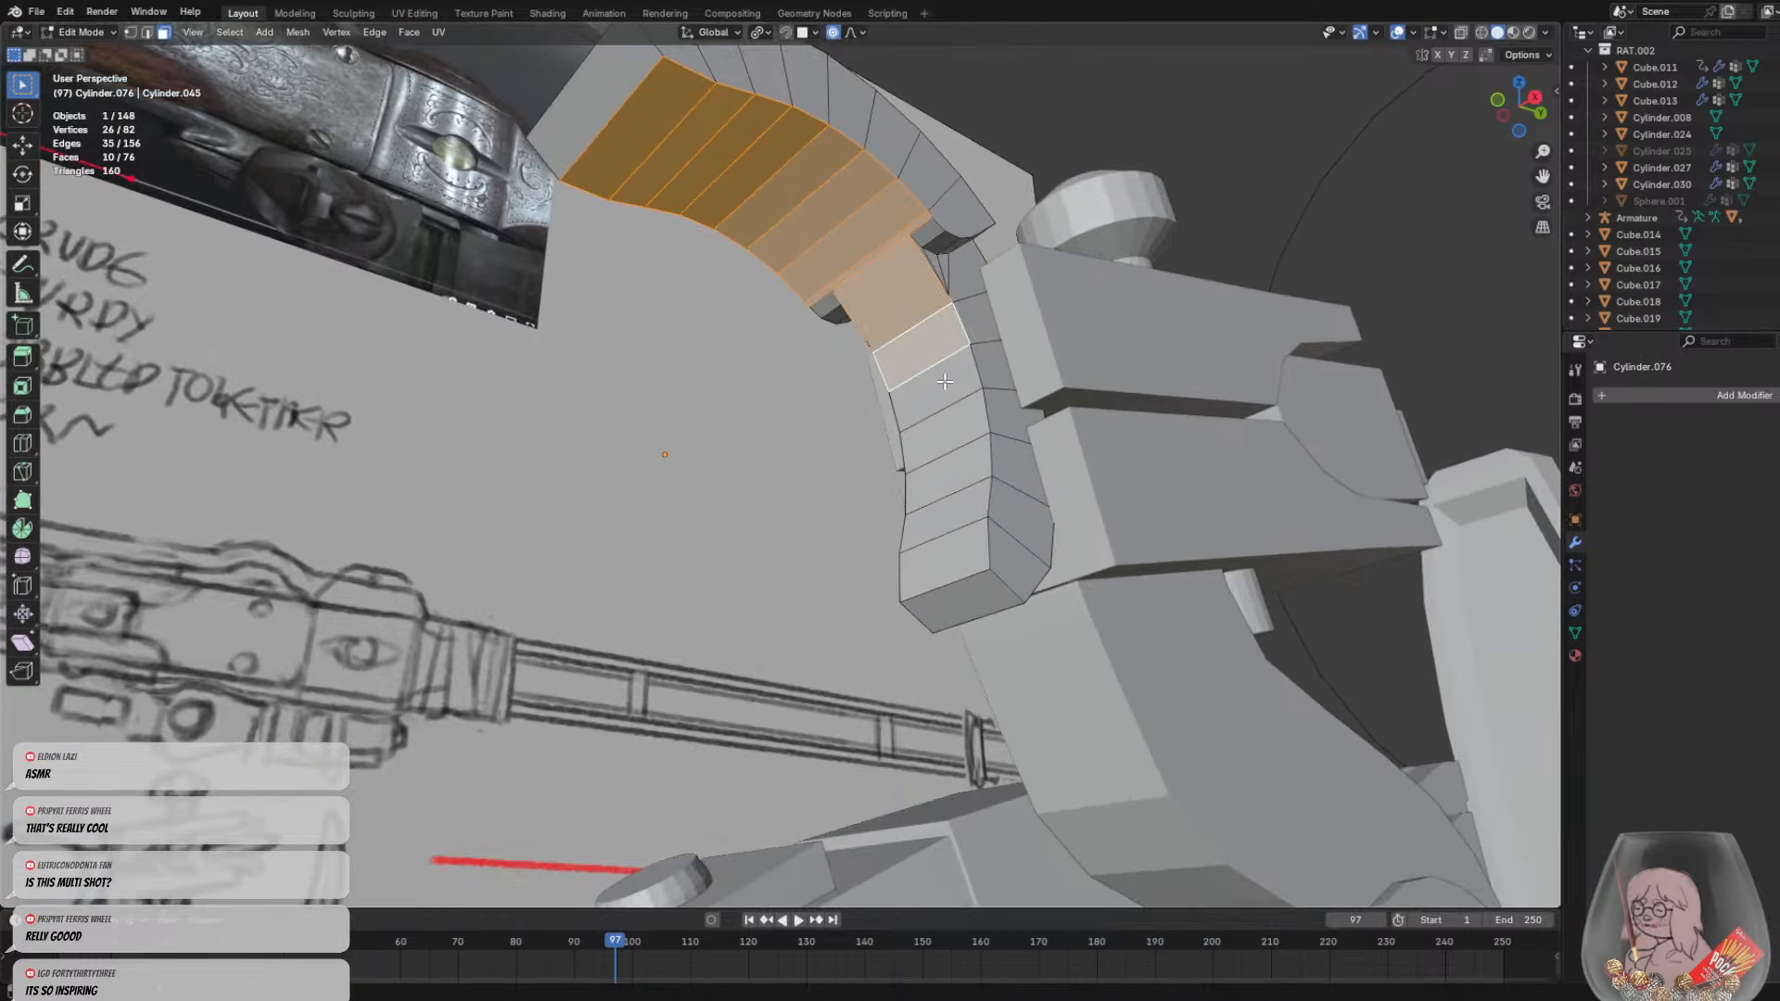
pyautogui.keyDown('shift'); pyautogui.click(944, 382); pyautogui.keyUp('shift')
pyautogui.keyDown('shift'); pyautogui.click(953, 427); pyautogui.keyUp('shift')
pyautogui.keyDown('shift'); pyautogui.click(952, 468); pyautogui.keyUp('shift')
pyautogui.keyDown('shift'); pyautogui.click(950, 510); pyautogui.keyUp('shift')
pyautogui.keyDown('shift'); pyautogui.click(948, 549); pyautogui.keyUp('shift')
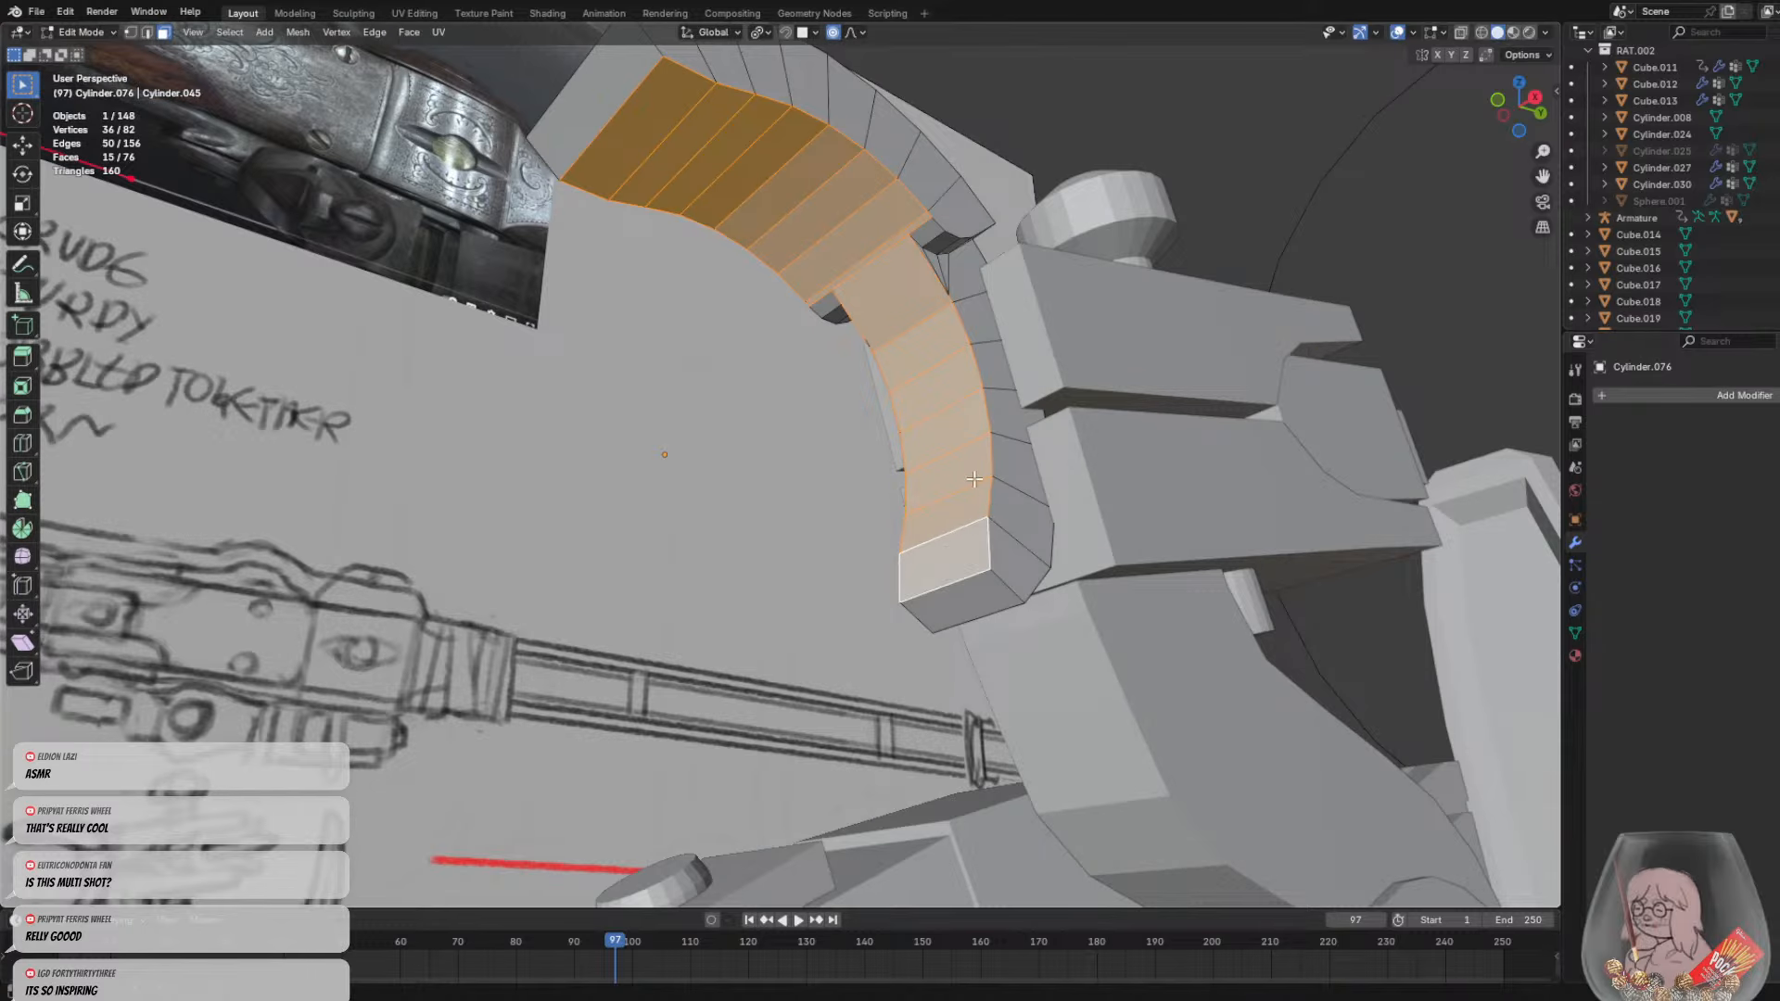
# Scale the selected inner faces to about 0.77 with proportional editing and clear the selection
pyautogui.scroll(-2, 974, 479)
pyautogui.press('s')
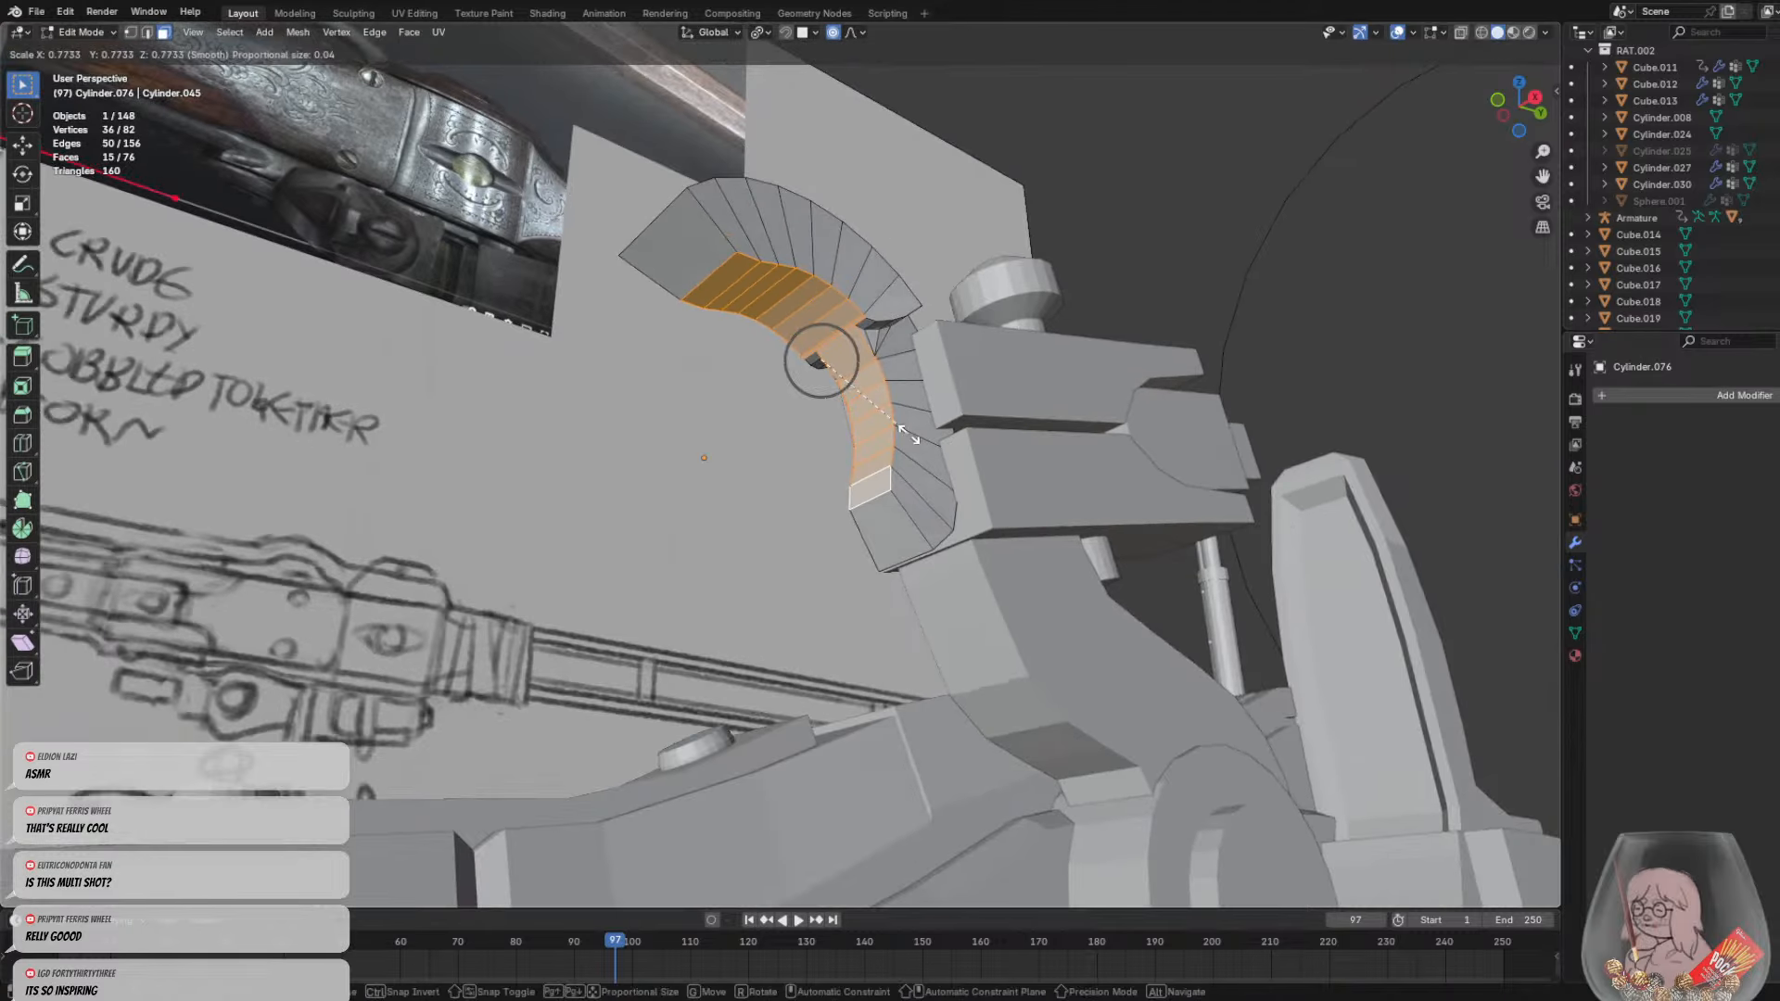
pyautogui.click(904, 433)
pyautogui.moveTo(904, 433); pyautogui.dragTo(778, 473, button='middle')
pyautogui.click(1082, 498)
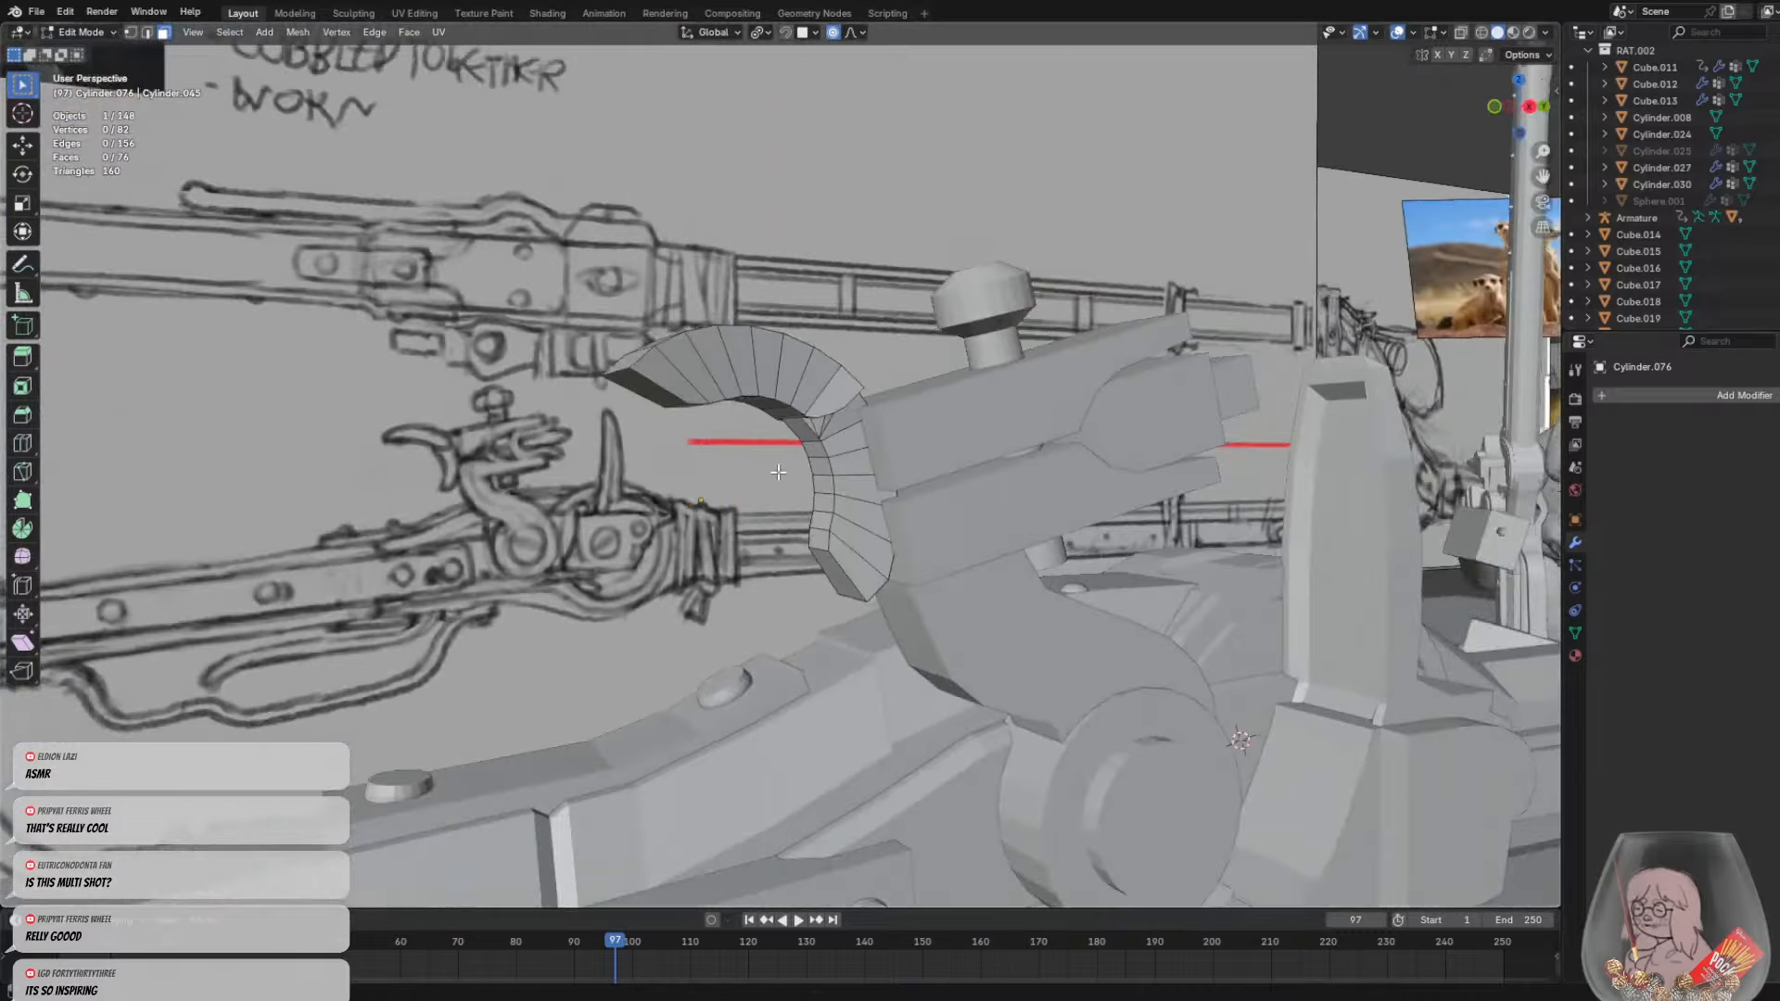
# Leave mesh editing and check the reshaped spur and the whole lock against the musket concept sketches
pyautogui.scroll(-3, 778, 473)
pyautogui.press('Tab')
pyautogui.moveTo(907, 454)
pyautogui.mouseDown(button='middle')
pyautogui.moveTo(1002, 487)
pyautogui.moveTo(910, 551)
pyautogui.moveTo(1097, 716)
pyautogui.moveTo(1077, 606)
pyautogui.moveTo(947, 577)
pyautogui.mouseUp(button='middle')
pyautogui.press('s')
pyautogui.click(1007, 482)
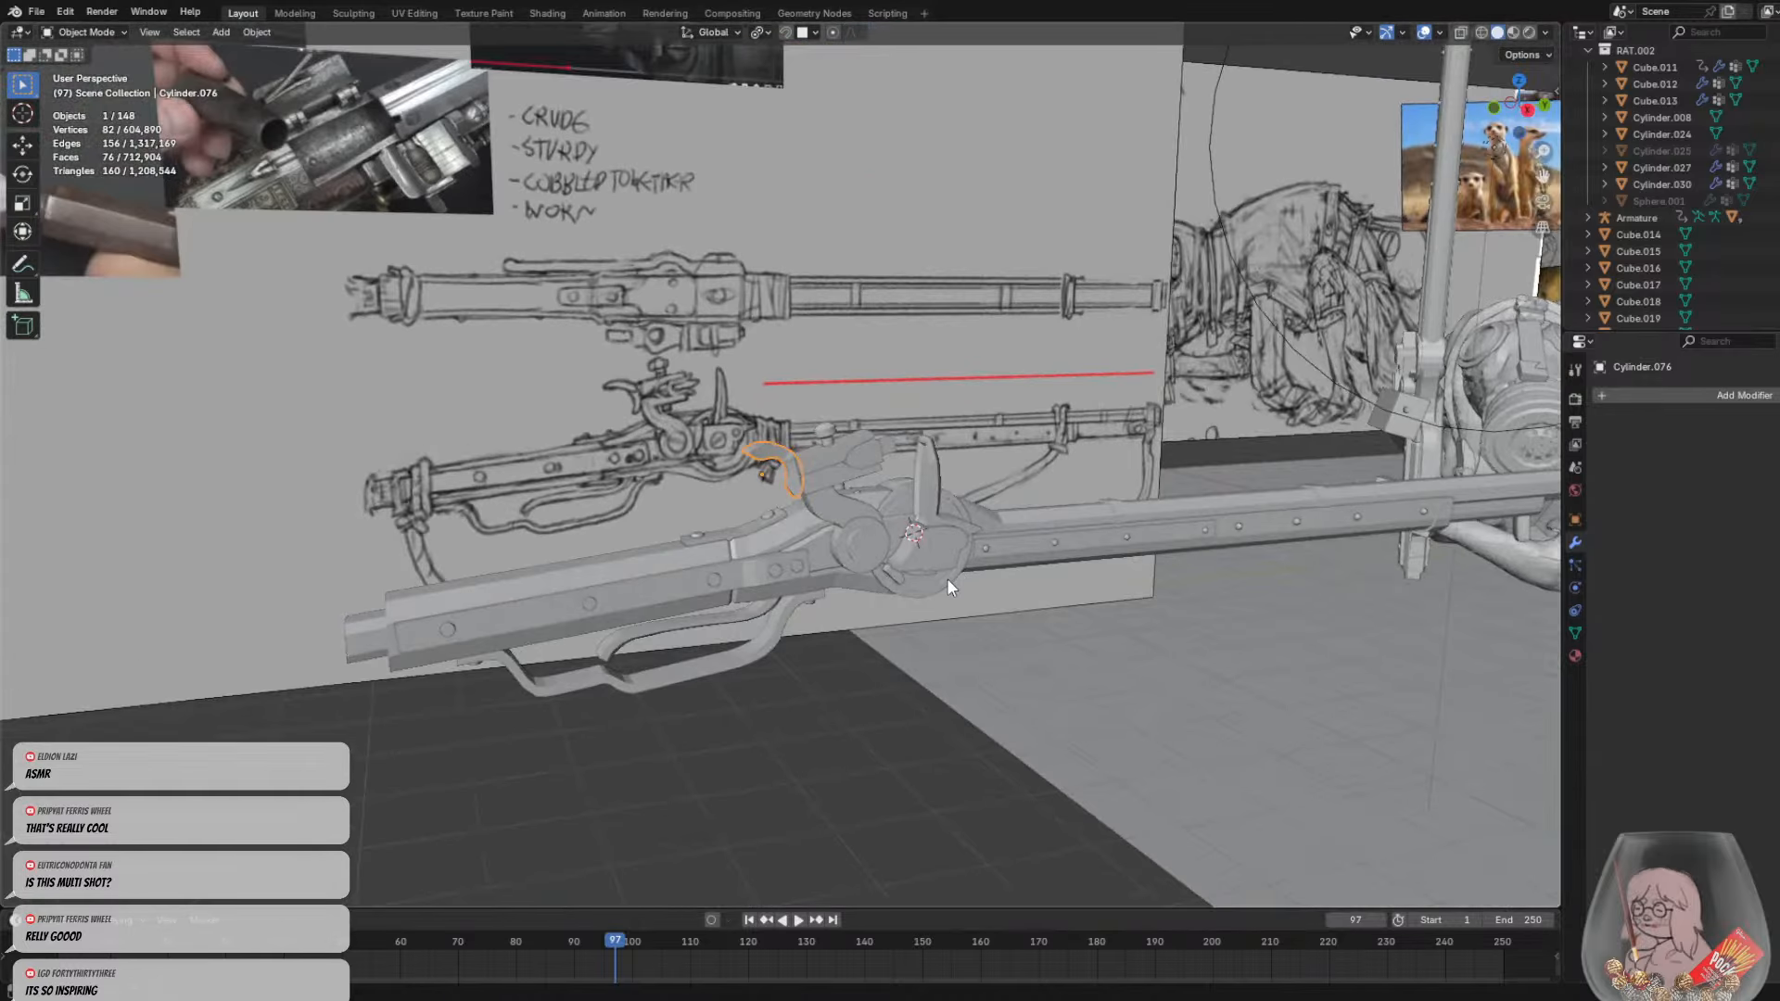
pyautogui.scroll(-3, 900, 520)
pyautogui.click(865, 641)
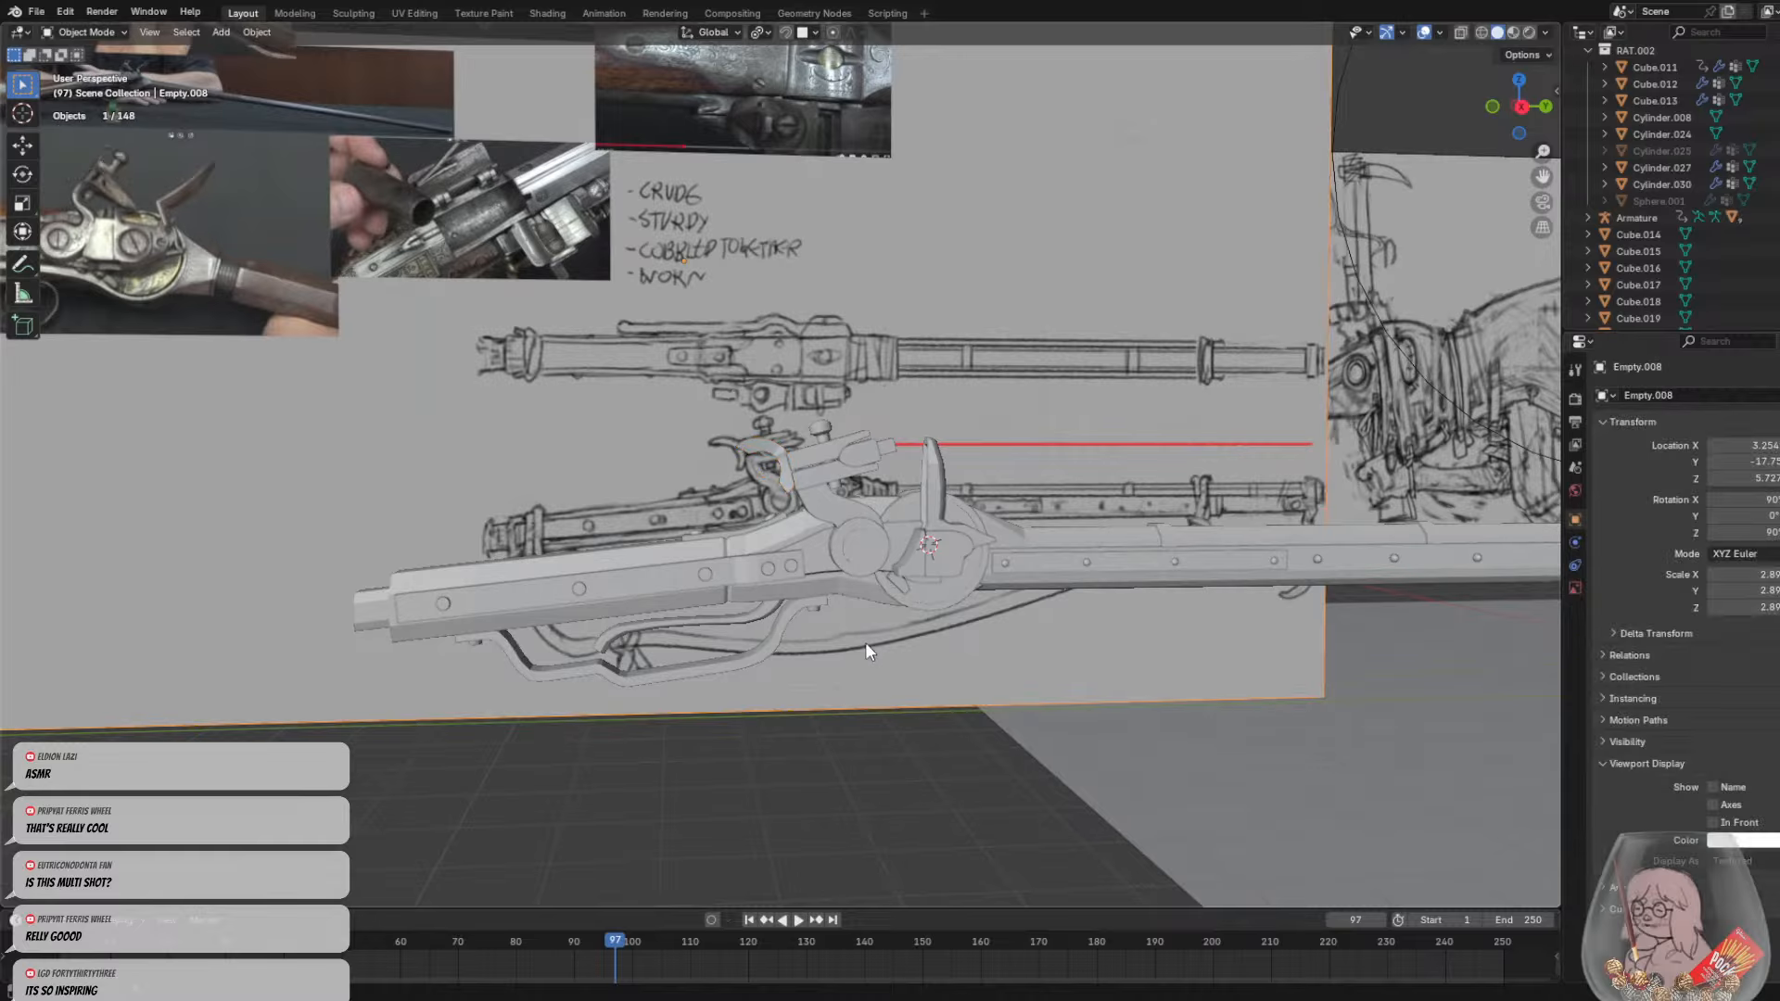
pyautogui.moveTo(849, 633)
pyautogui.mouseDown(button='middle')
pyautogui.moveTo(1081, 668)
pyautogui.moveTo(1261, 749)
pyautogui.moveTo(1300, 688)
pyautogui.moveTo(847, 654)
pyautogui.moveTo(835, 635)
pyautogui.mouseUp(button='middle')
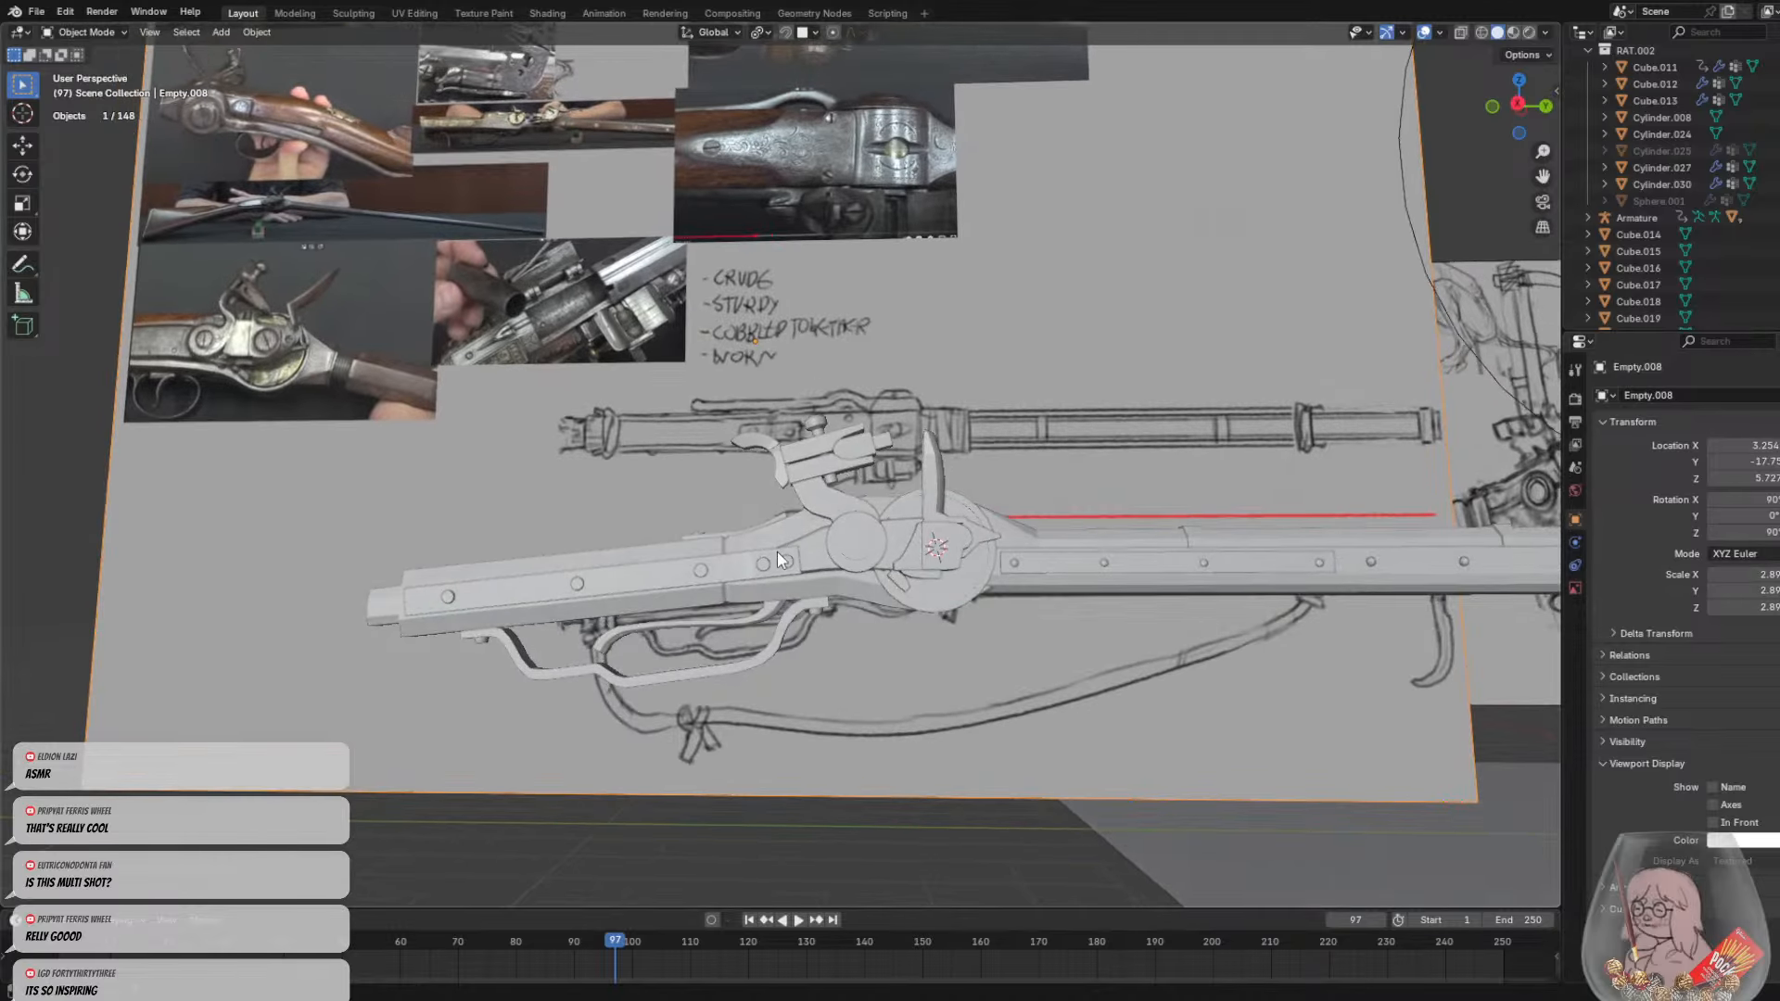
pyautogui.moveTo(777, 553)
pyautogui.mouseDown(button='middle')
pyautogui.moveTo(894, 625)
pyautogui.moveTo(914, 564)
pyautogui.moveTo(1009, 543)
pyautogui.moveTo(1154, 597)
pyautogui.mouseUp(button='middle')
pyautogui.scroll(3, 915, 563)
pyautogui.scroll(4, 787, 487)
pyautogui.moveTo(786, 487); pyautogui.dragTo(943, 459, button='middle')
# Select the flint clamp's screw, open its mesh for editing and isolate it in local view
pyautogui.click(651, 348)
pyautogui.scroll(2, 915, 460)
pyautogui.moveTo(1048, 557); pyautogui.dragTo(843, 477, button='middle')
pyautogui.scroll(2, 840, 474)
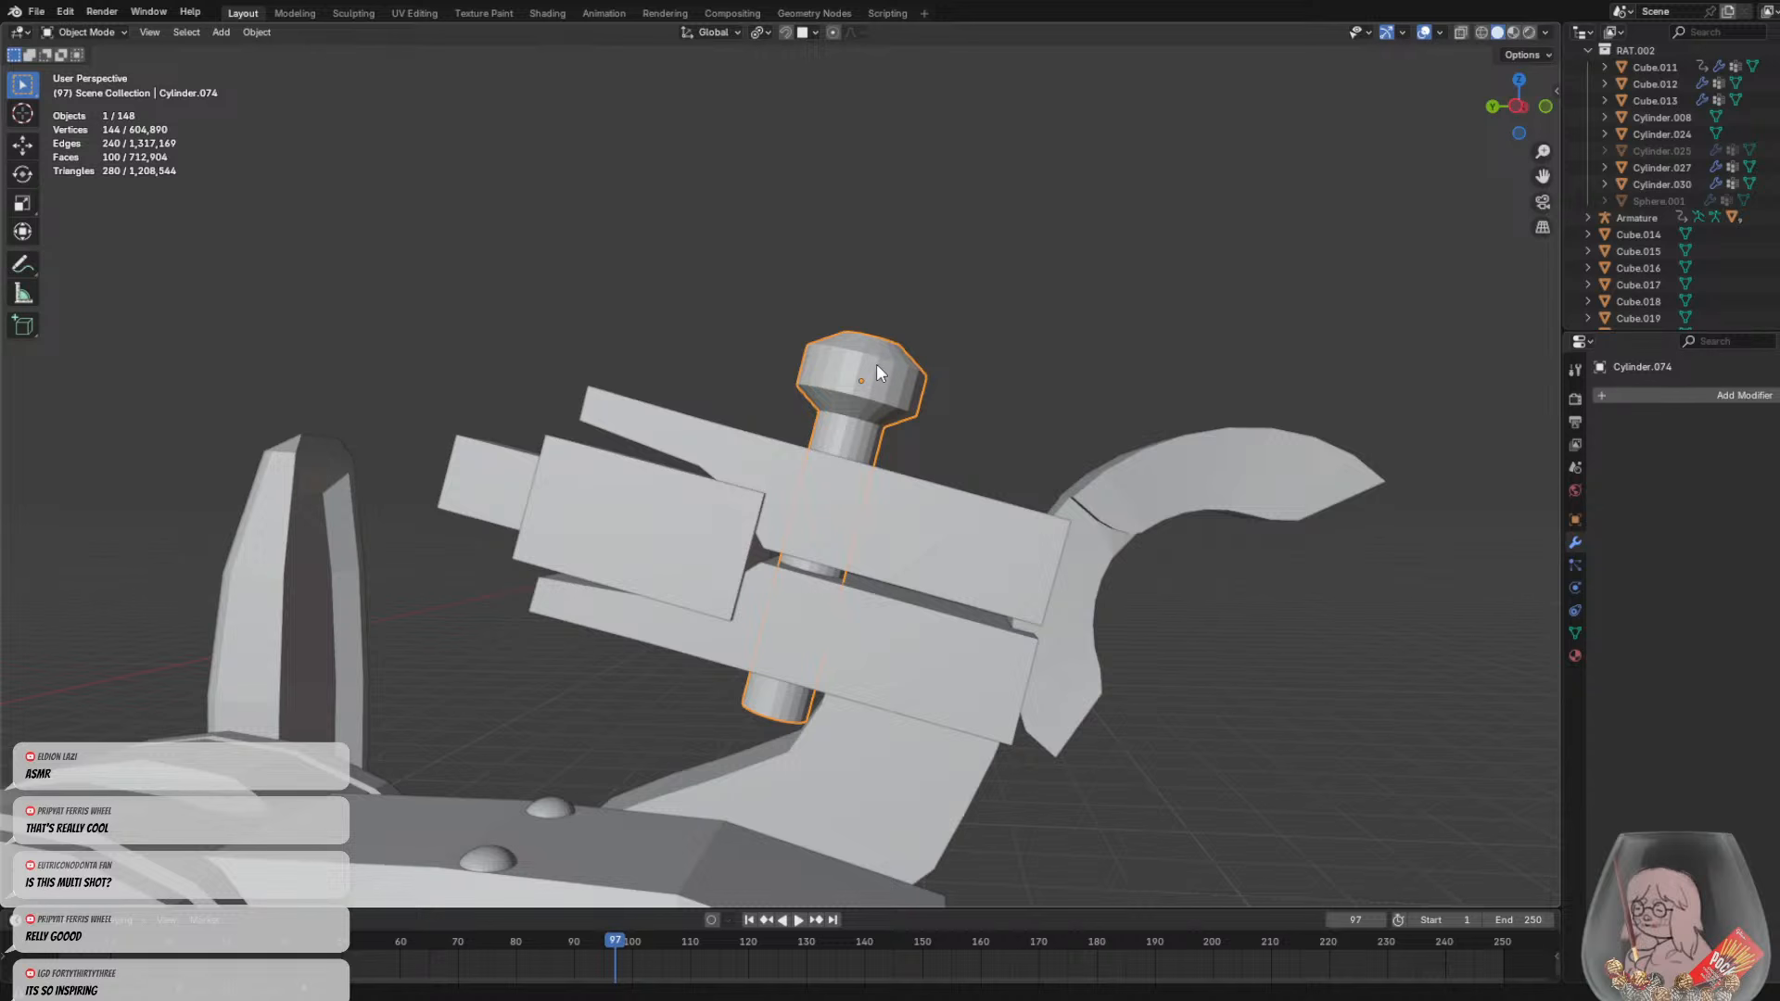
pyautogui.press('Tab')
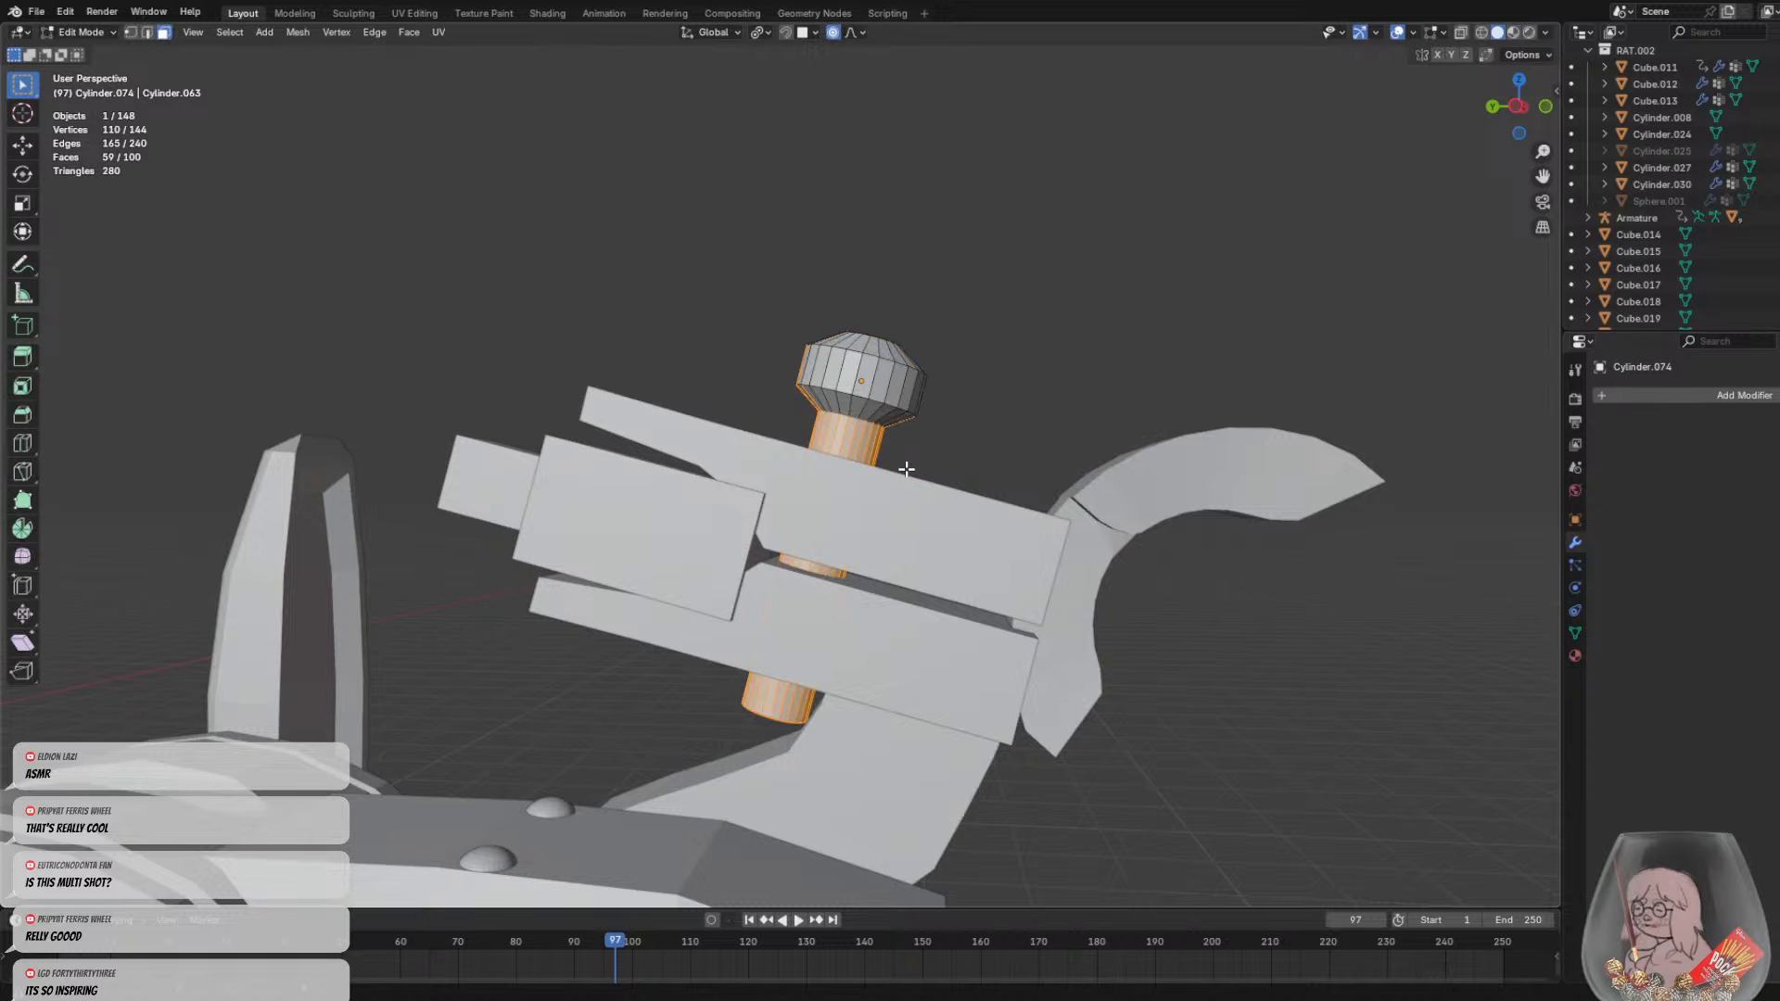
pyautogui.moveTo(904, 468); pyautogui.dragTo(909, 461, button='middle')
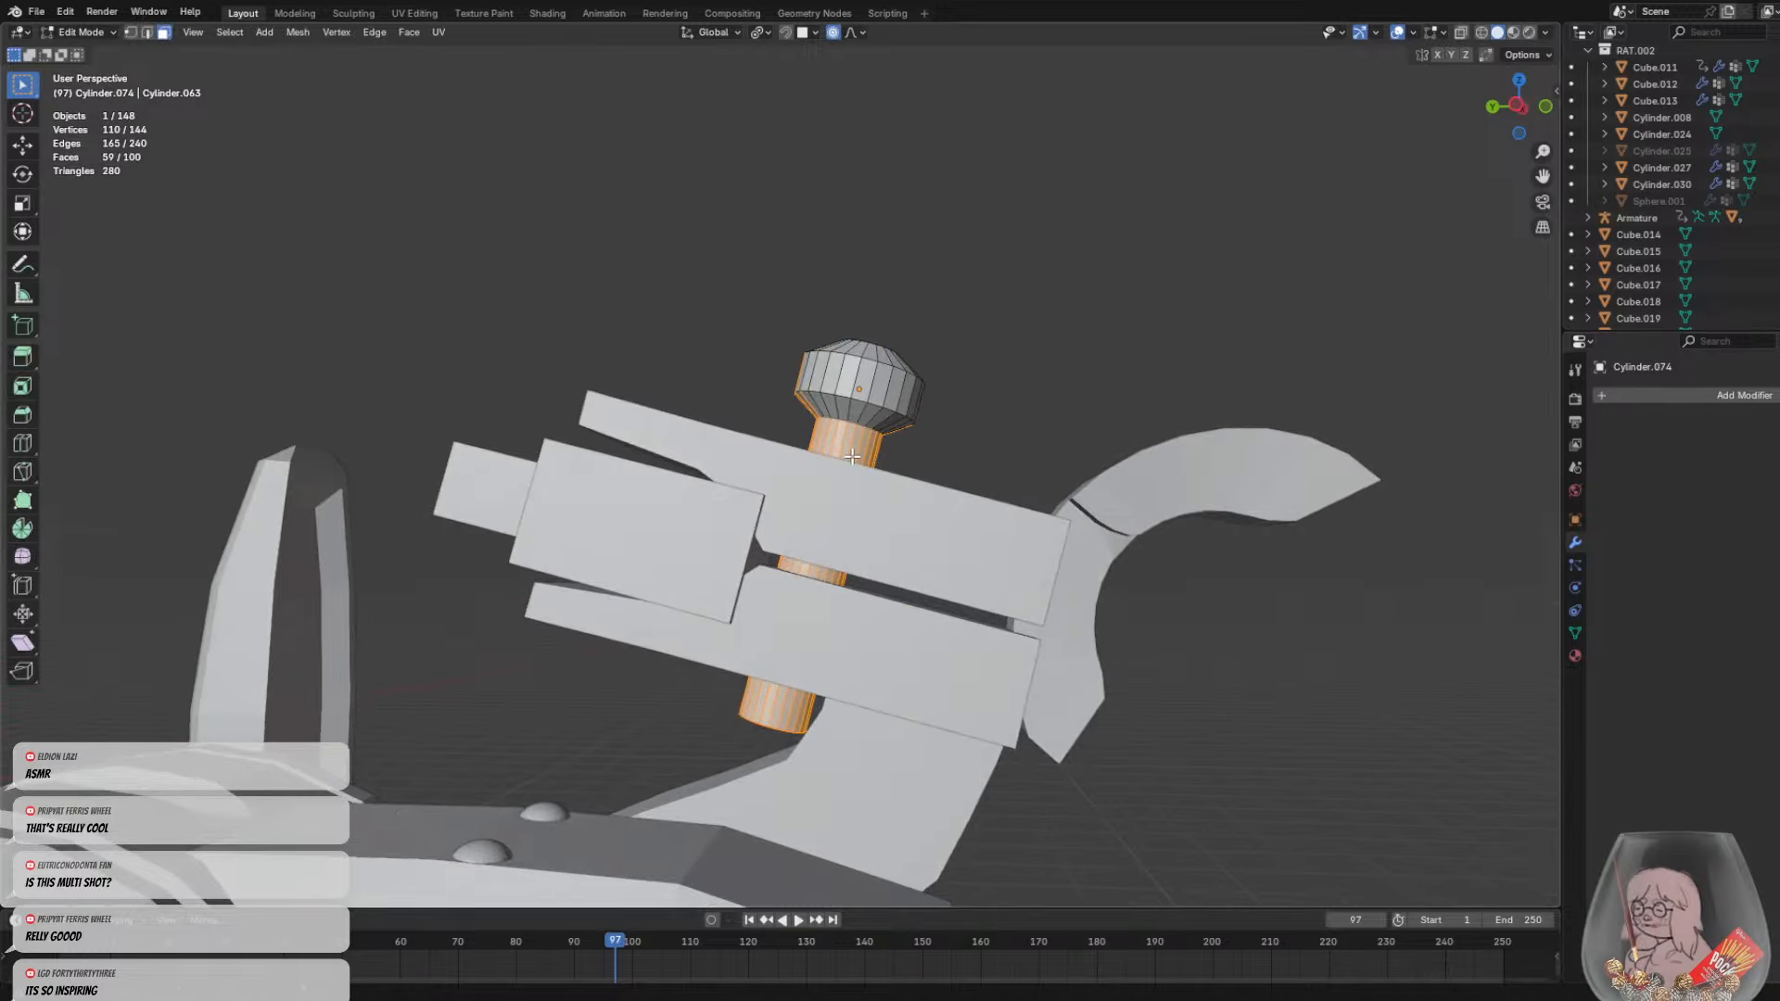
pyautogui.press('KP_Divide')
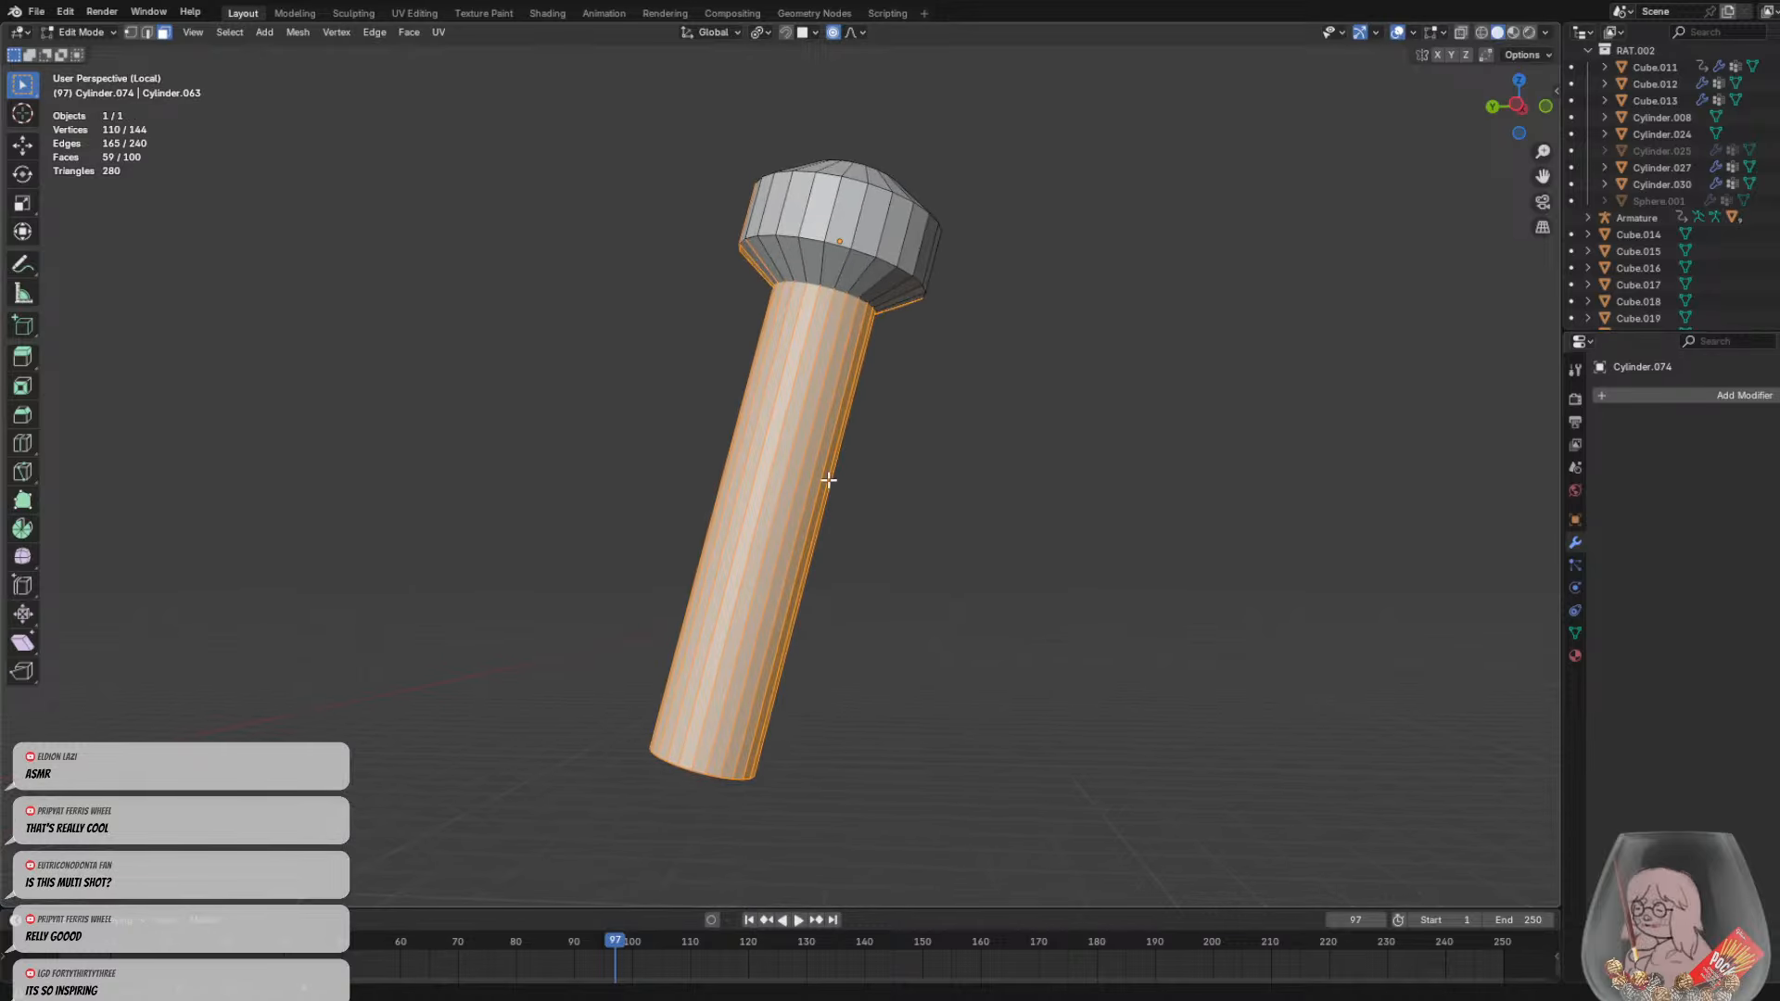
# Add 17 evenly spaced loop cuts around the screw's shank and clear the selection
pyautogui.hotkey('ctrl', 'r')
pyautogui.click(816, 479)
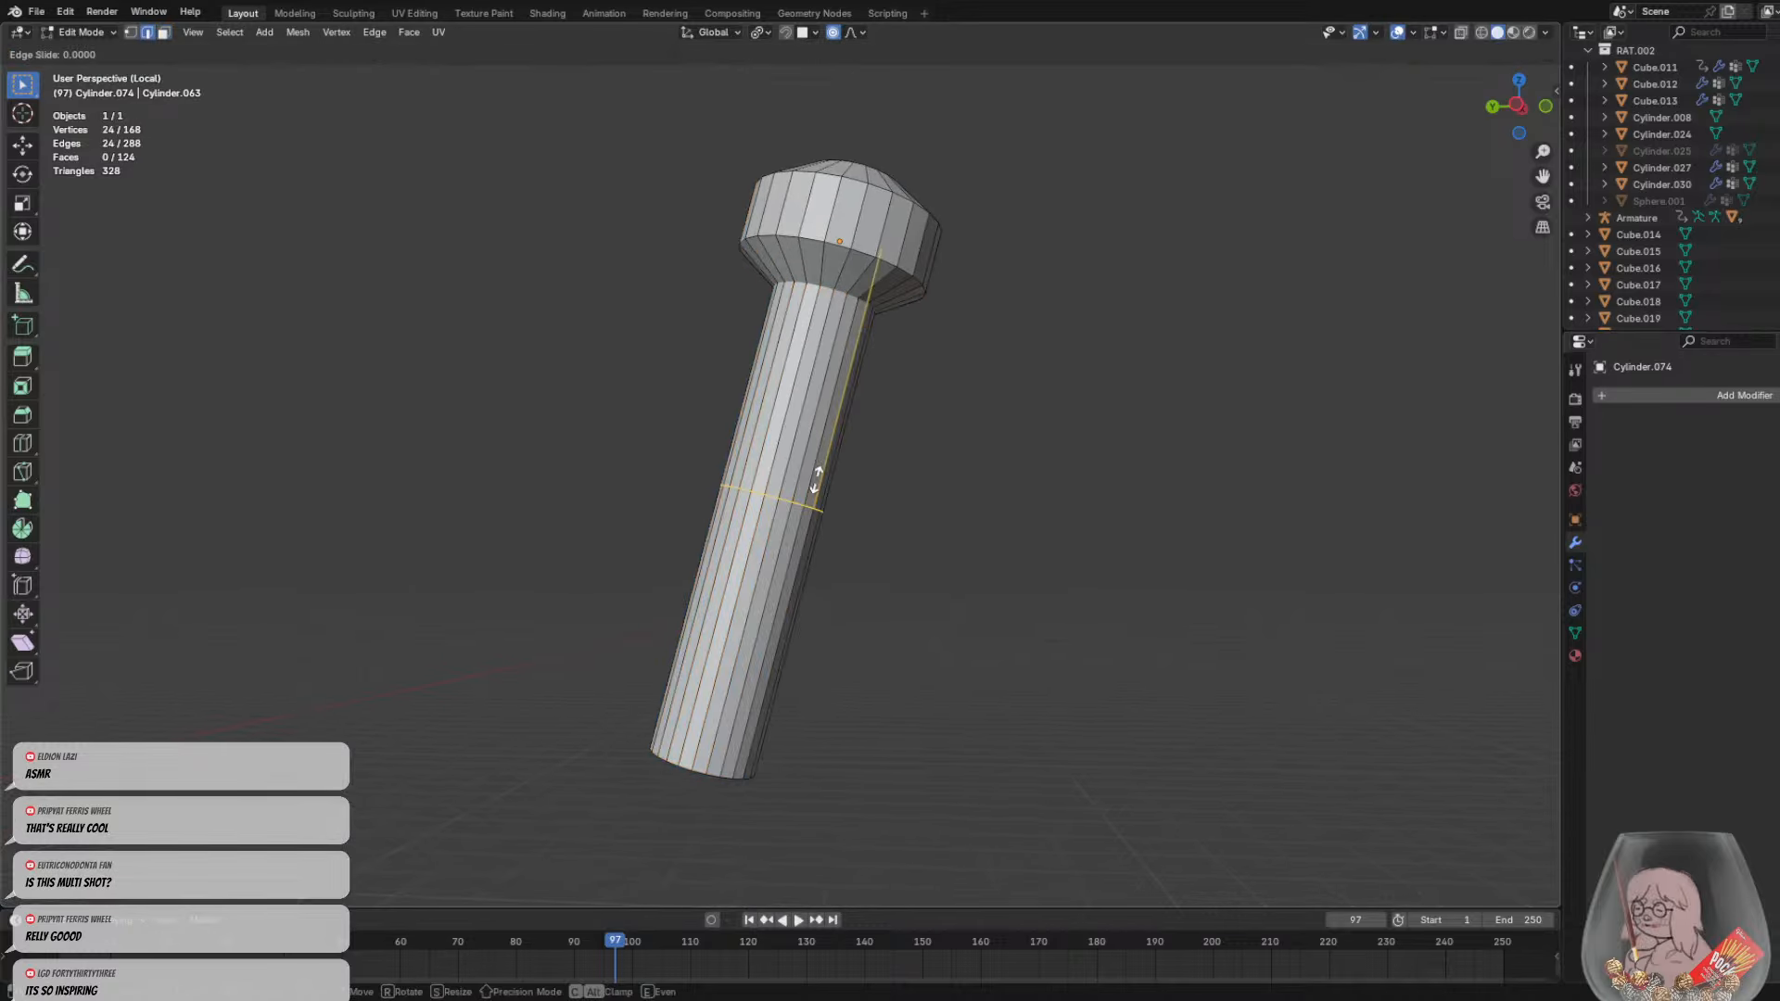
pyautogui.click(720, 716)
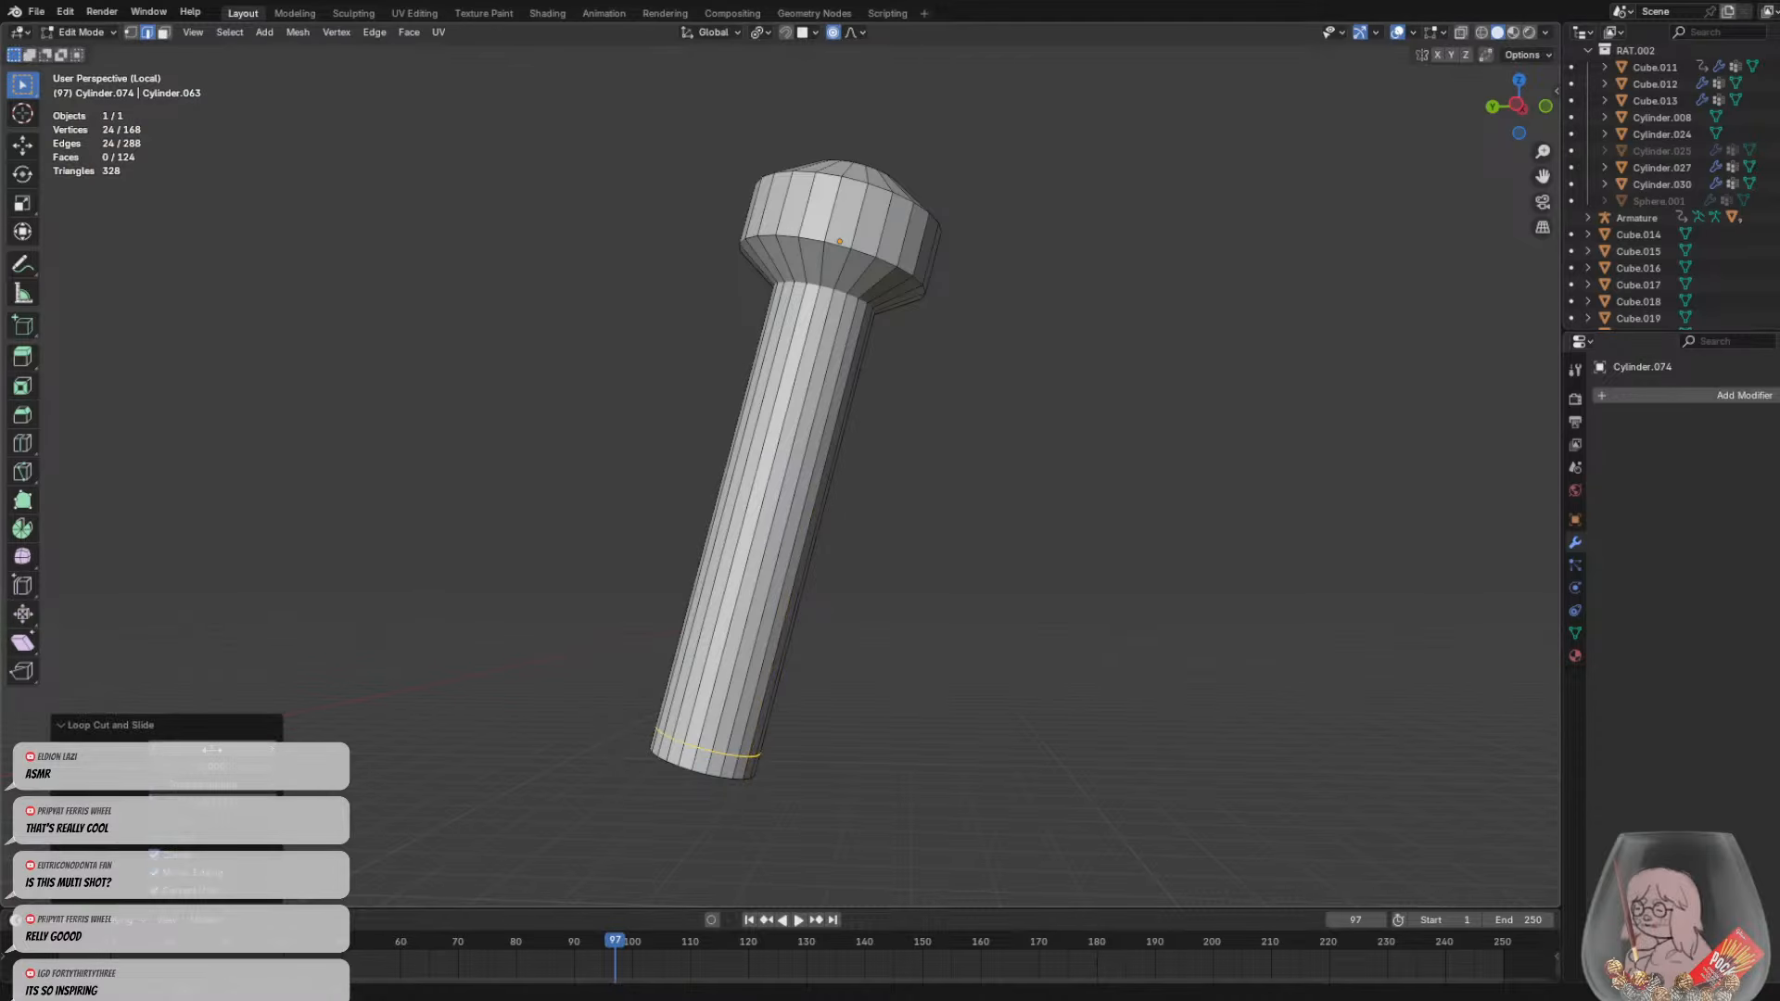
pyautogui.moveTo(275, 747); pyautogui.dragTo(436, 748)
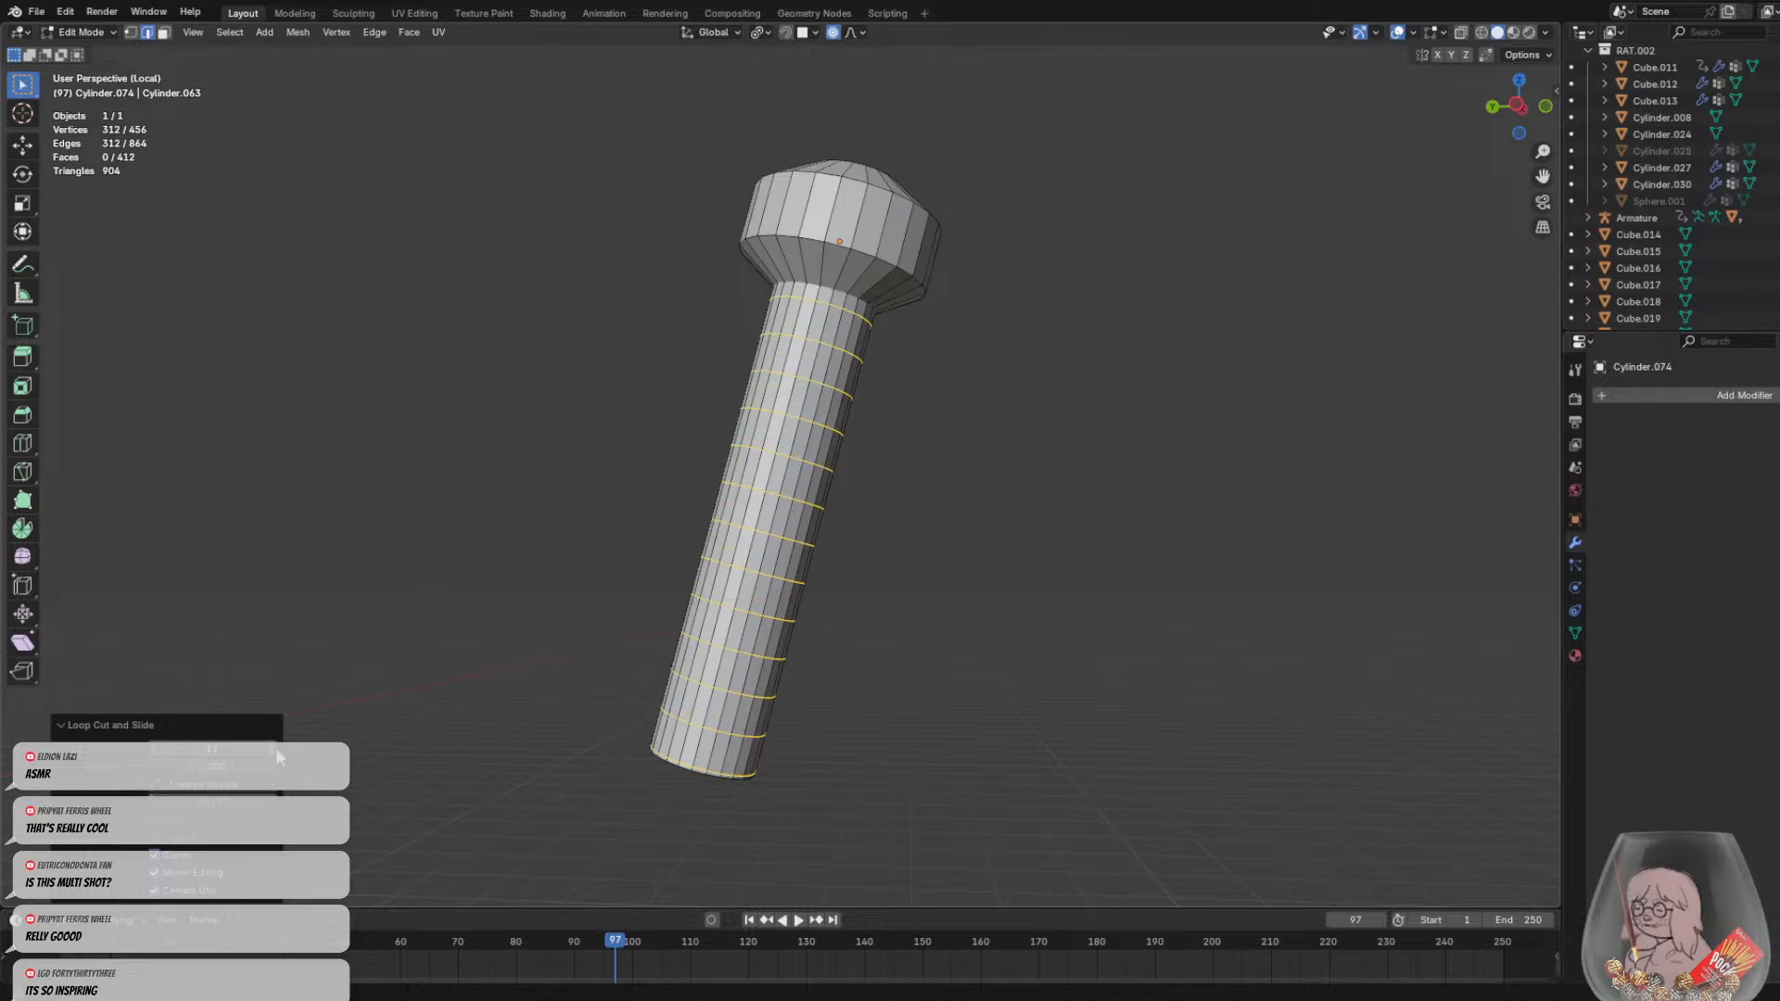
pyautogui.moveTo(275, 748); pyautogui.dragTo(312, 747)
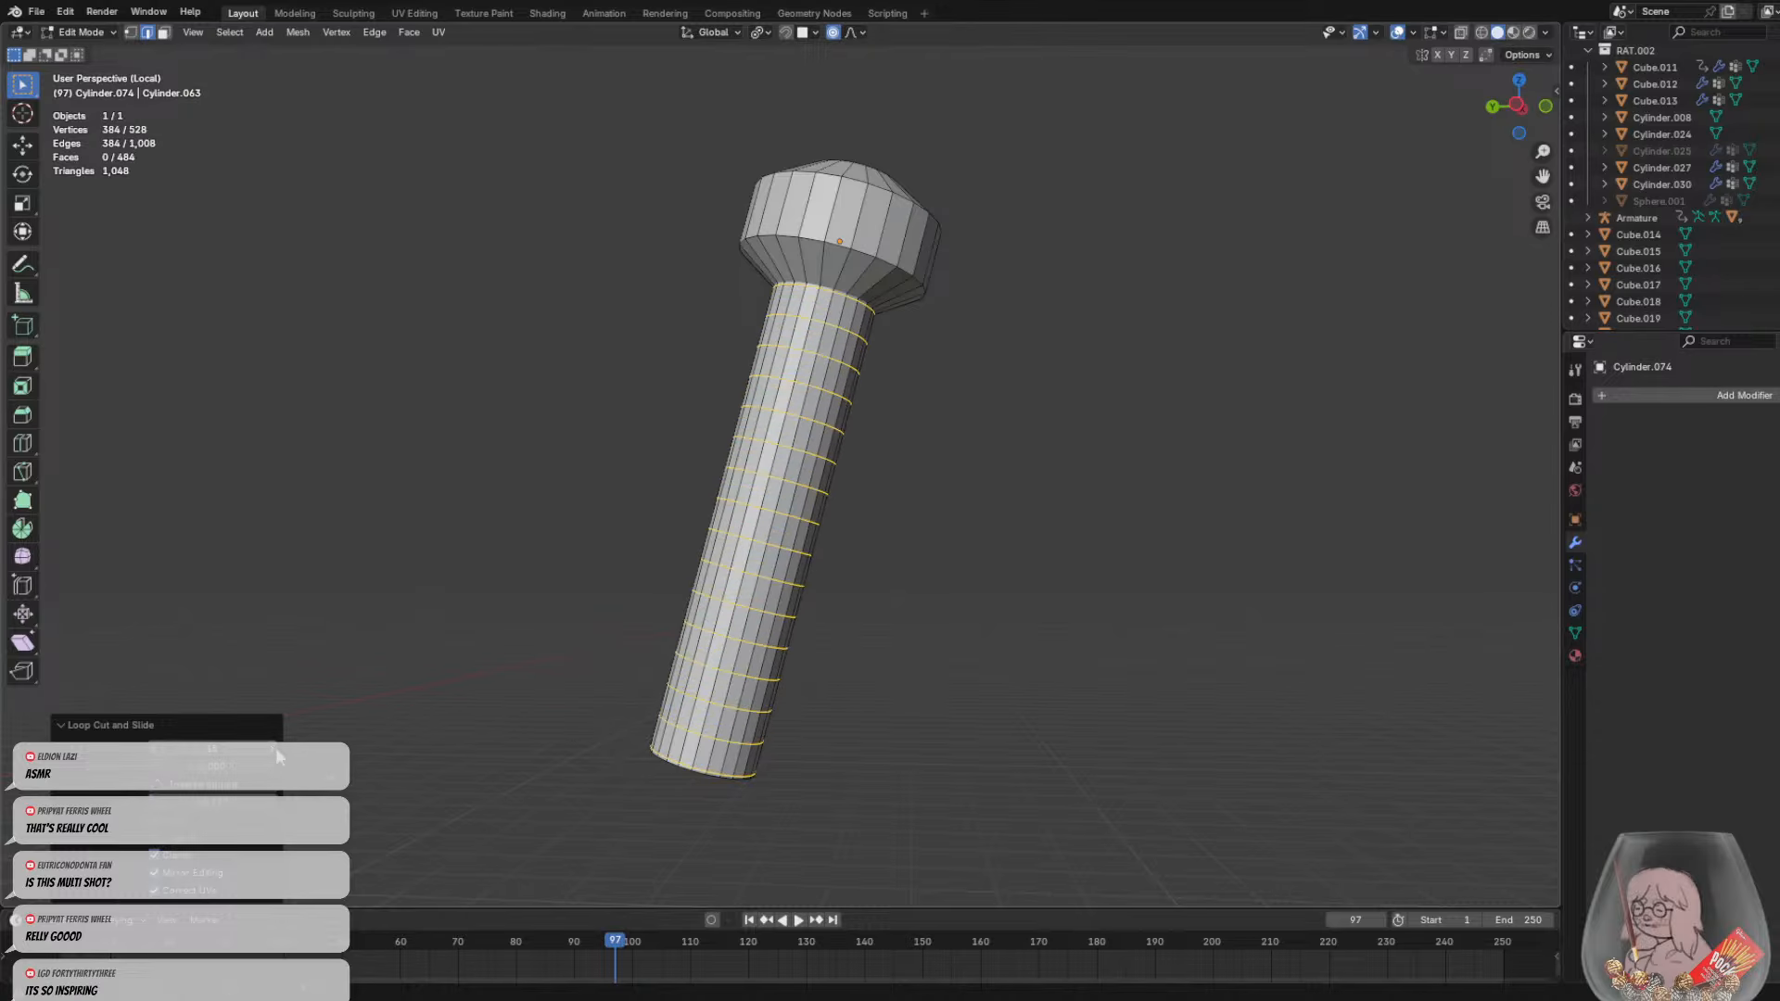
pyautogui.click(275, 748)
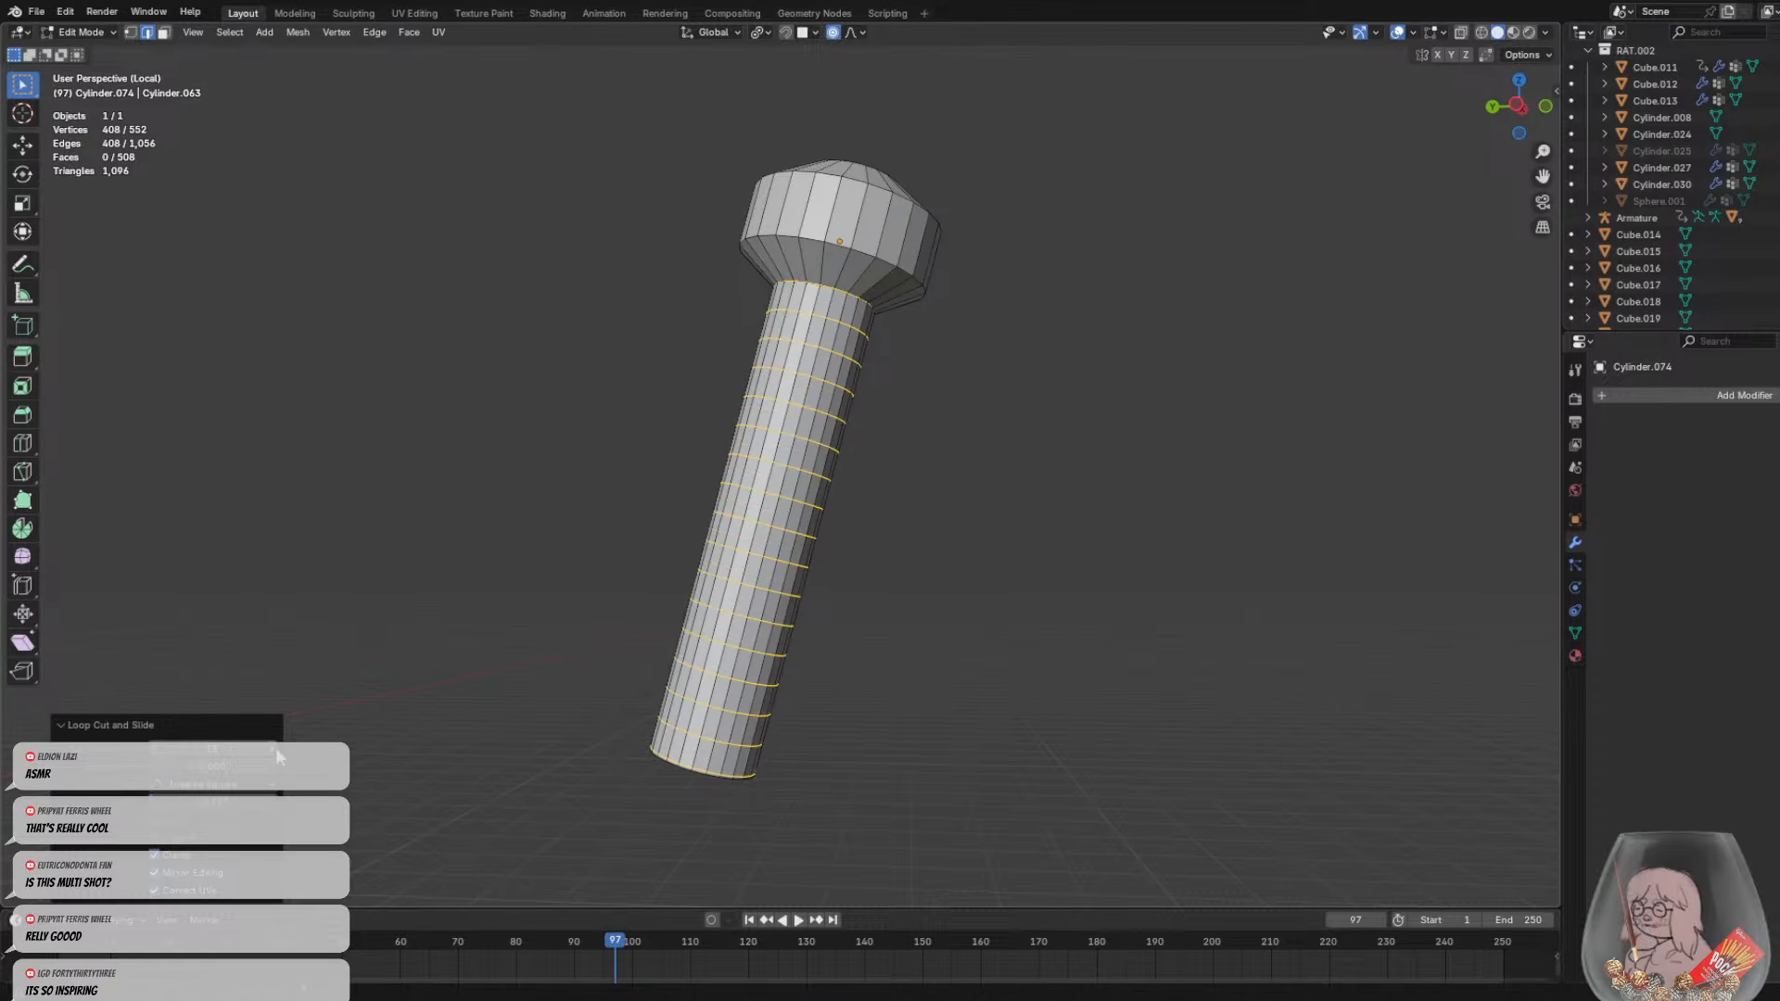
pyautogui.click(1008, 622)
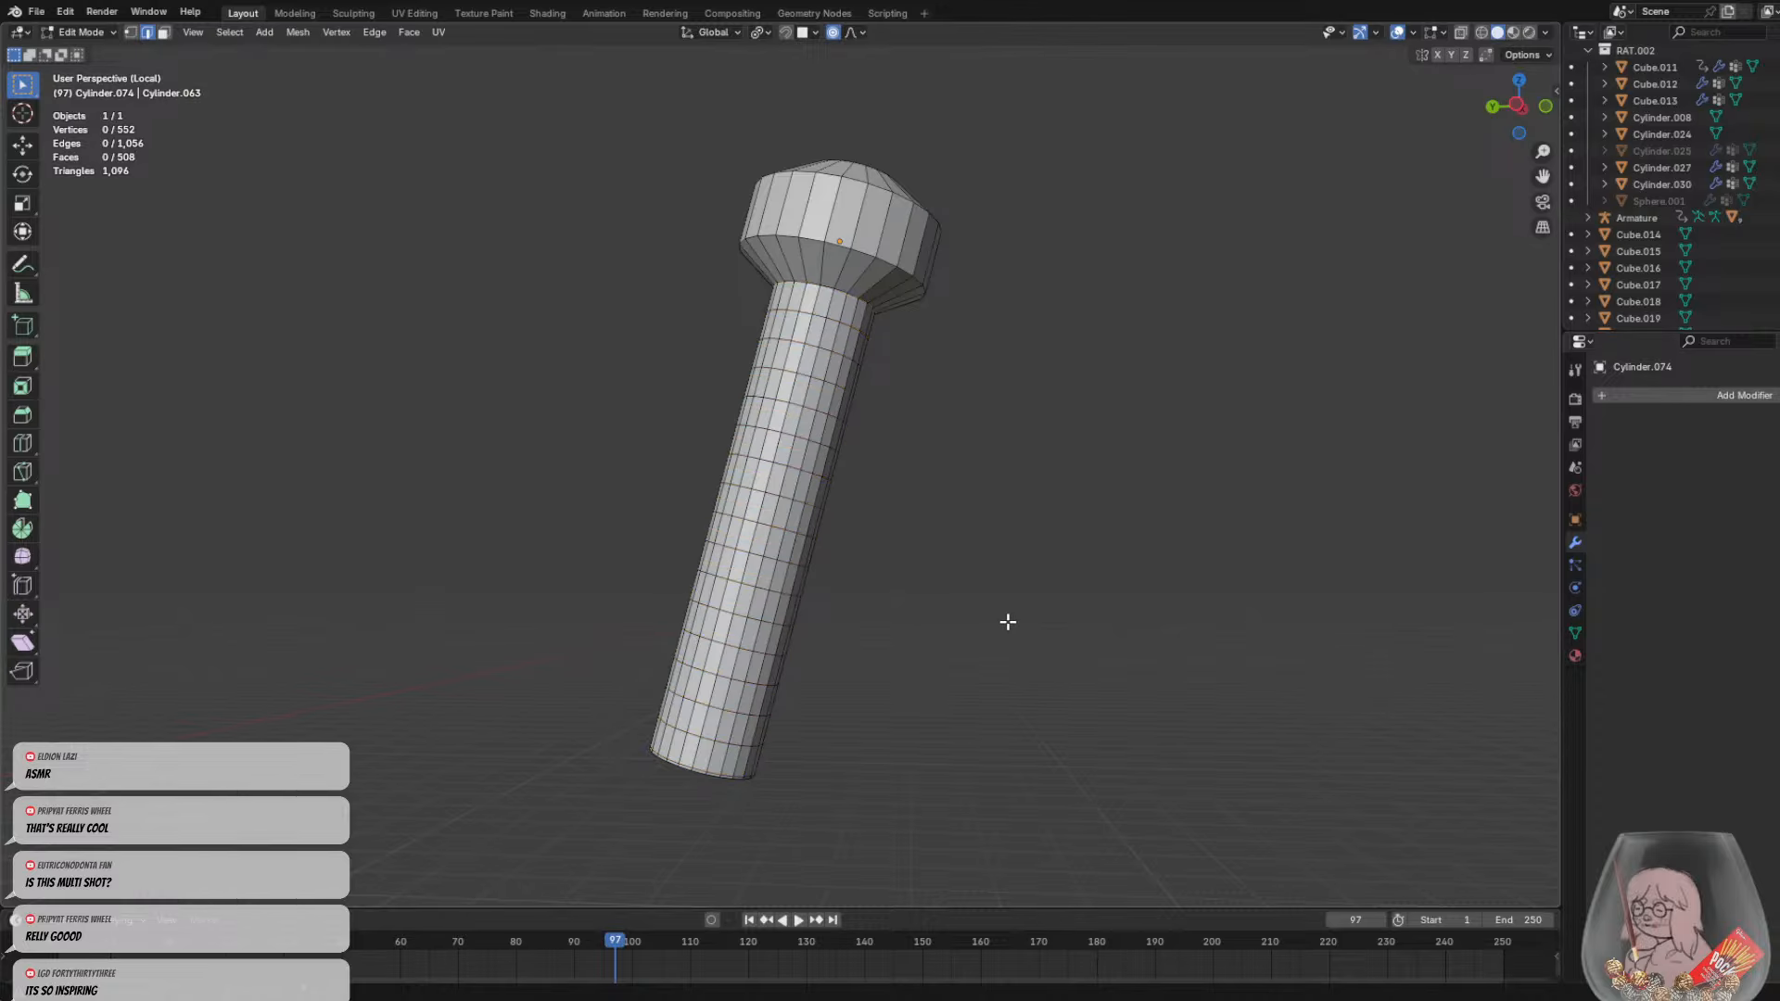
pyautogui.click(738, 753)
pyautogui.press('Tab')
pyautogui.press('Tab')
pyautogui.keyDown('alt'); pyautogui.click(726, 733); pyautogui.keyUp('alt')
pyautogui.keyDown('alt'); pyautogui.keyDown('shift'); pyautogui.click(732, 710); pyautogui.keyUp('shift'); pyautogui.keyUp('alt')
pyautogui.keyDown('alt'); pyautogui.keyDown('shift'); pyautogui.click(742, 676); pyautogui.keyUp('shift'); pyautogui.keyUp('alt')
pyautogui.click(728, 734)
pyautogui.keyDown('alt'); pyautogui.click(735, 744); pyautogui.keyUp('alt')
pyautogui.keyDown('alt'); pyautogui.keyDown('shift'); pyautogui.click(743, 676); pyautogui.keyUp('shift'); pyautogui.keyUp('alt')
pyautogui.click(718, 741)
pyautogui.keyDown('alt'); pyautogui.click(731, 744); pyautogui.keyUp('alt')
pyautogui.click(707, 731)
pyautogui.keyDown('alt'); pyautogui.click(729, 738); pyautogui.keyUp('alt')
pyautogui.keyDown('alt'); pyautogui.keyDown('shift'); pyautogui.click(733, 711); pyautogui.keyUp('shift'); pyautogui.keyUp('alt')
# Select every second edge loop along the screw's shank, eight loops from its lower end up to the knob
pyautogui.keyDown('alt'); pyautogui.click(735, 744); pyautogui.keyUp('alt')
pyautogui.keyDown('alt'); pyautogui.keyDown('shift'); pyautogui.click(738, 681); pyautogui.keyUp('shift'); pyautogui.keyUp('alt')
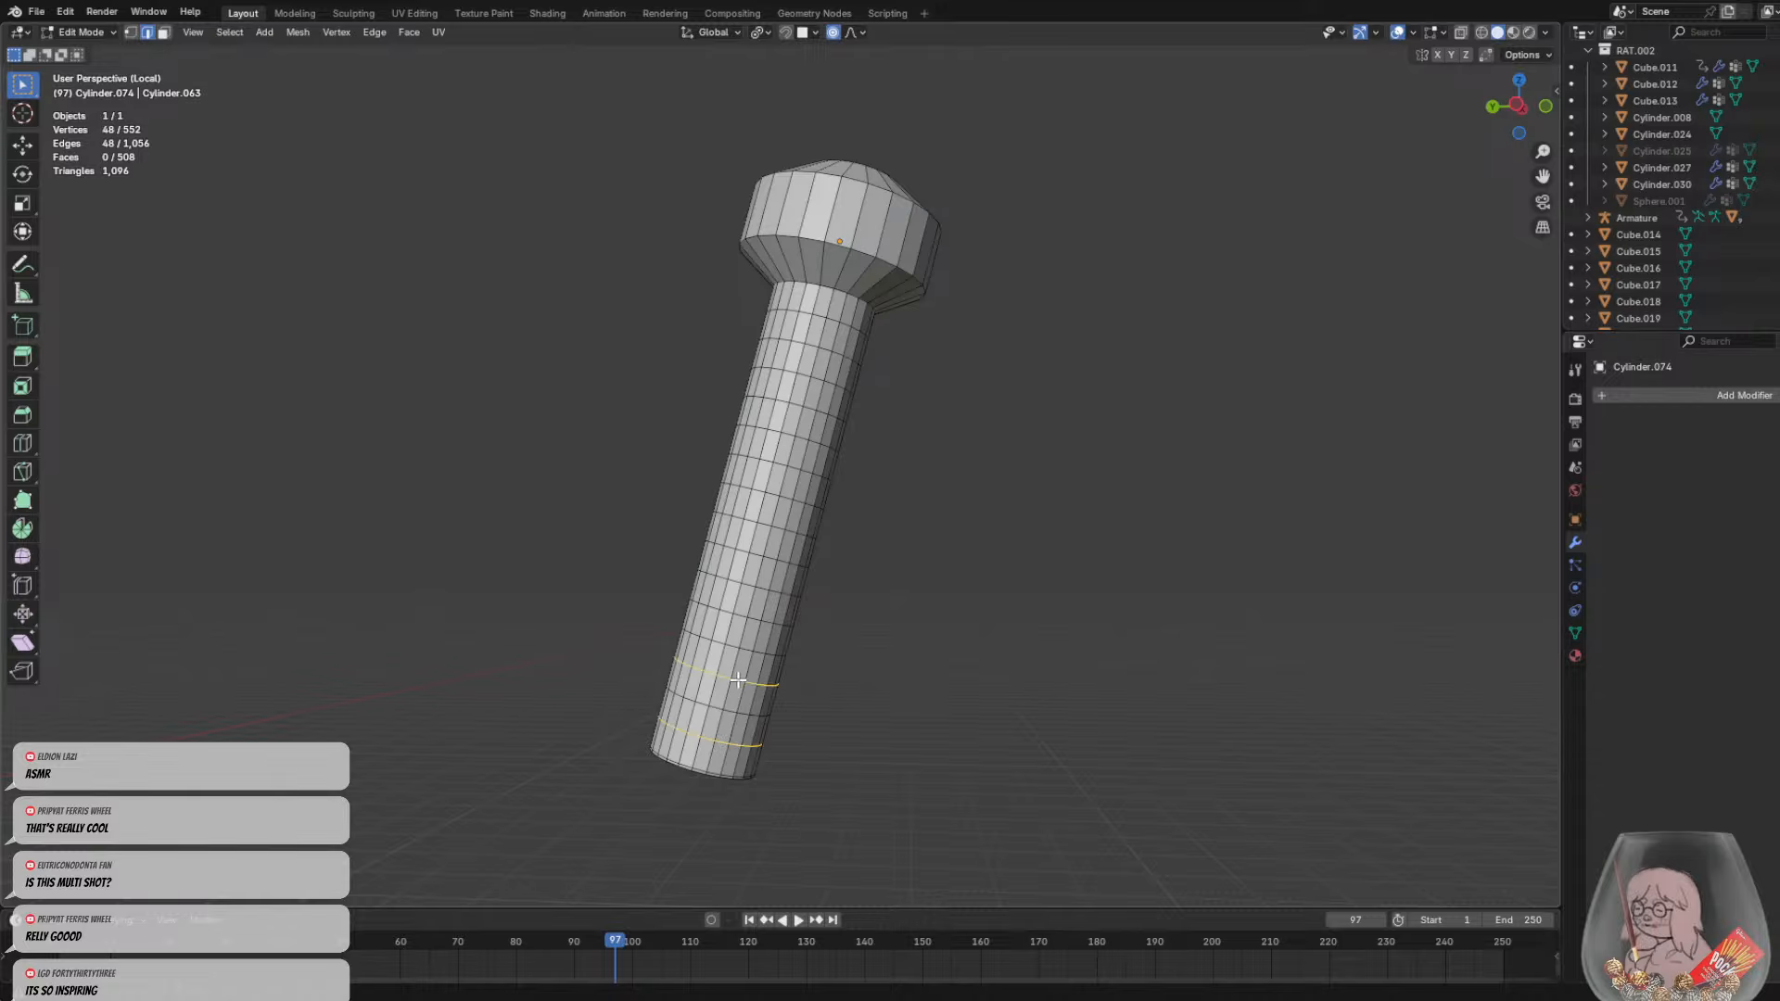
pyautogui.keyDown('alt'); pyautogui.keyDown('shift'); pyautogui.click(754, 618); pyautogui.keyUp('shift'); pyautogui.keyUp('alt')
pyautogui.keyDown('alt'); pyautogui.keyDown('shift'); pyautogui.click(771, 557); pyautogui.keyUp('shift'); pyautogui.keyUp('alt')
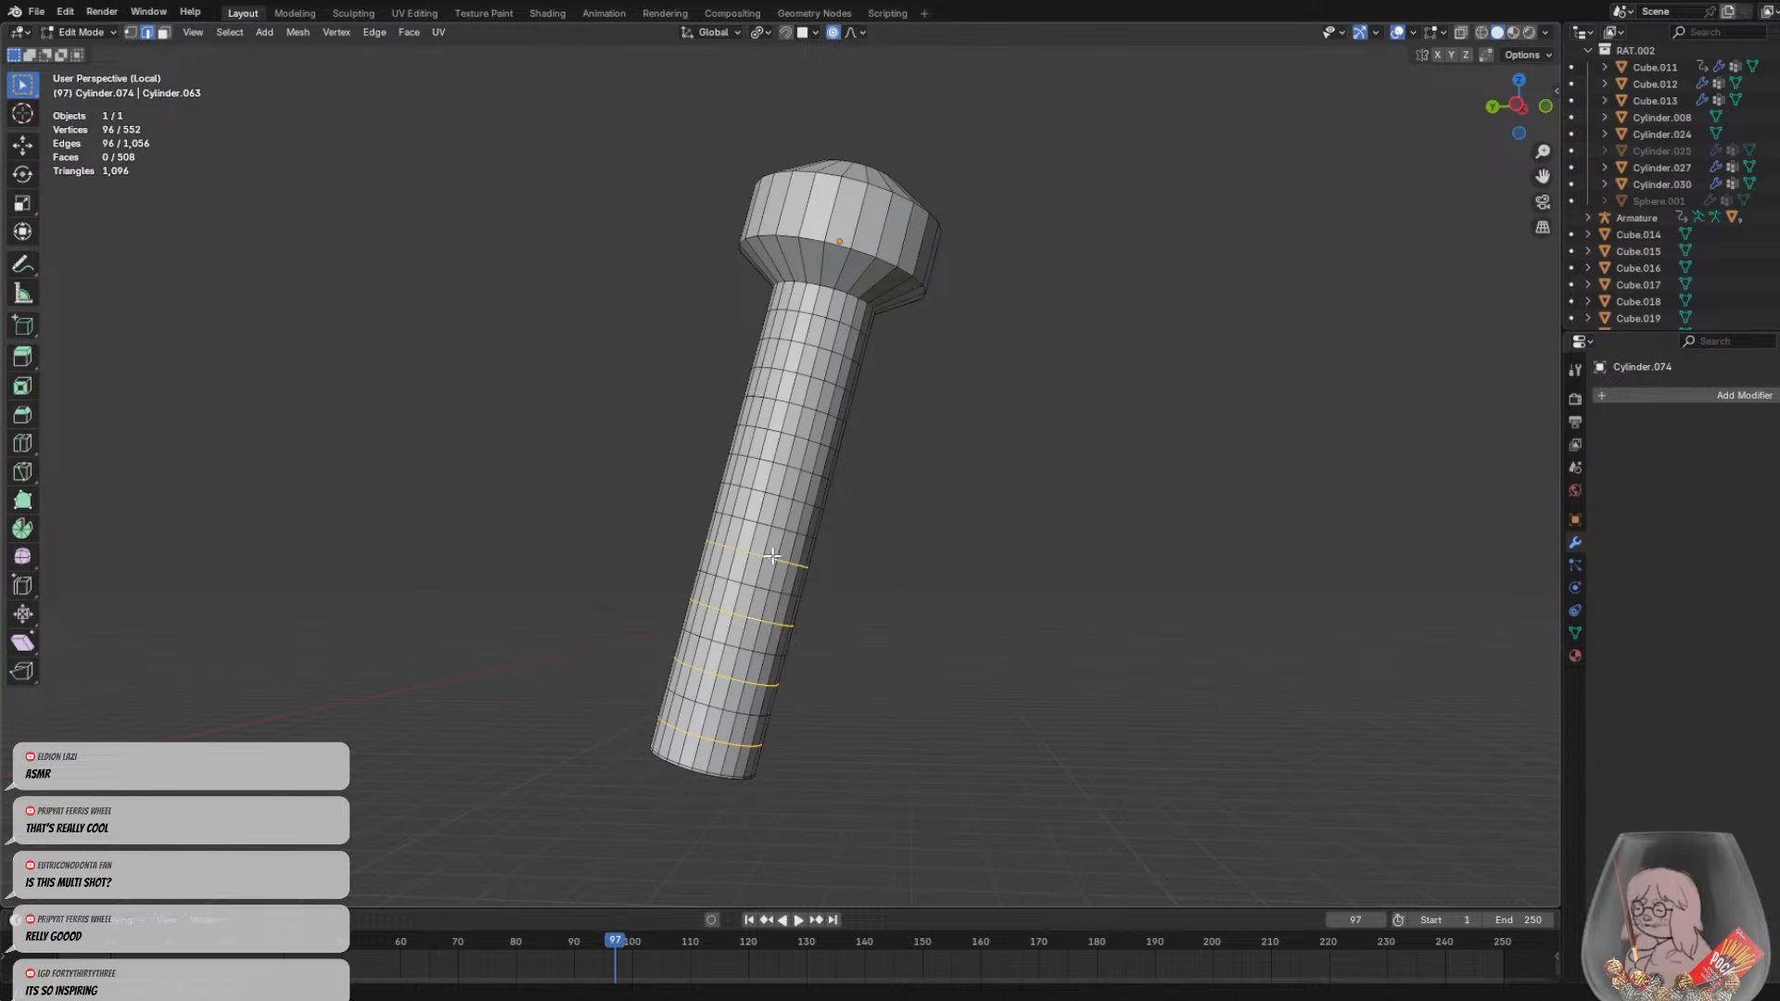
pyautogui.keyDown('alt'); pyautogui.keyDown('shift'); pyautogui.click(788, 500); pyautogui.keyUp('shift'); pyautogui.keyUp('alt')
pyautogui.keyDown('alt'); pyautogui.keyDown('shift'); pyautogui.click(803, 438); pyautogui.keyUp('shift'); pyautogui.keyUp('alt')
pyautogui.keyDown('alt'); pyautogui.keyDown('shift'); pyautogui.click(818, 377); pyautogui.keyUp('shift'); pyautogui.keyUp('alt')
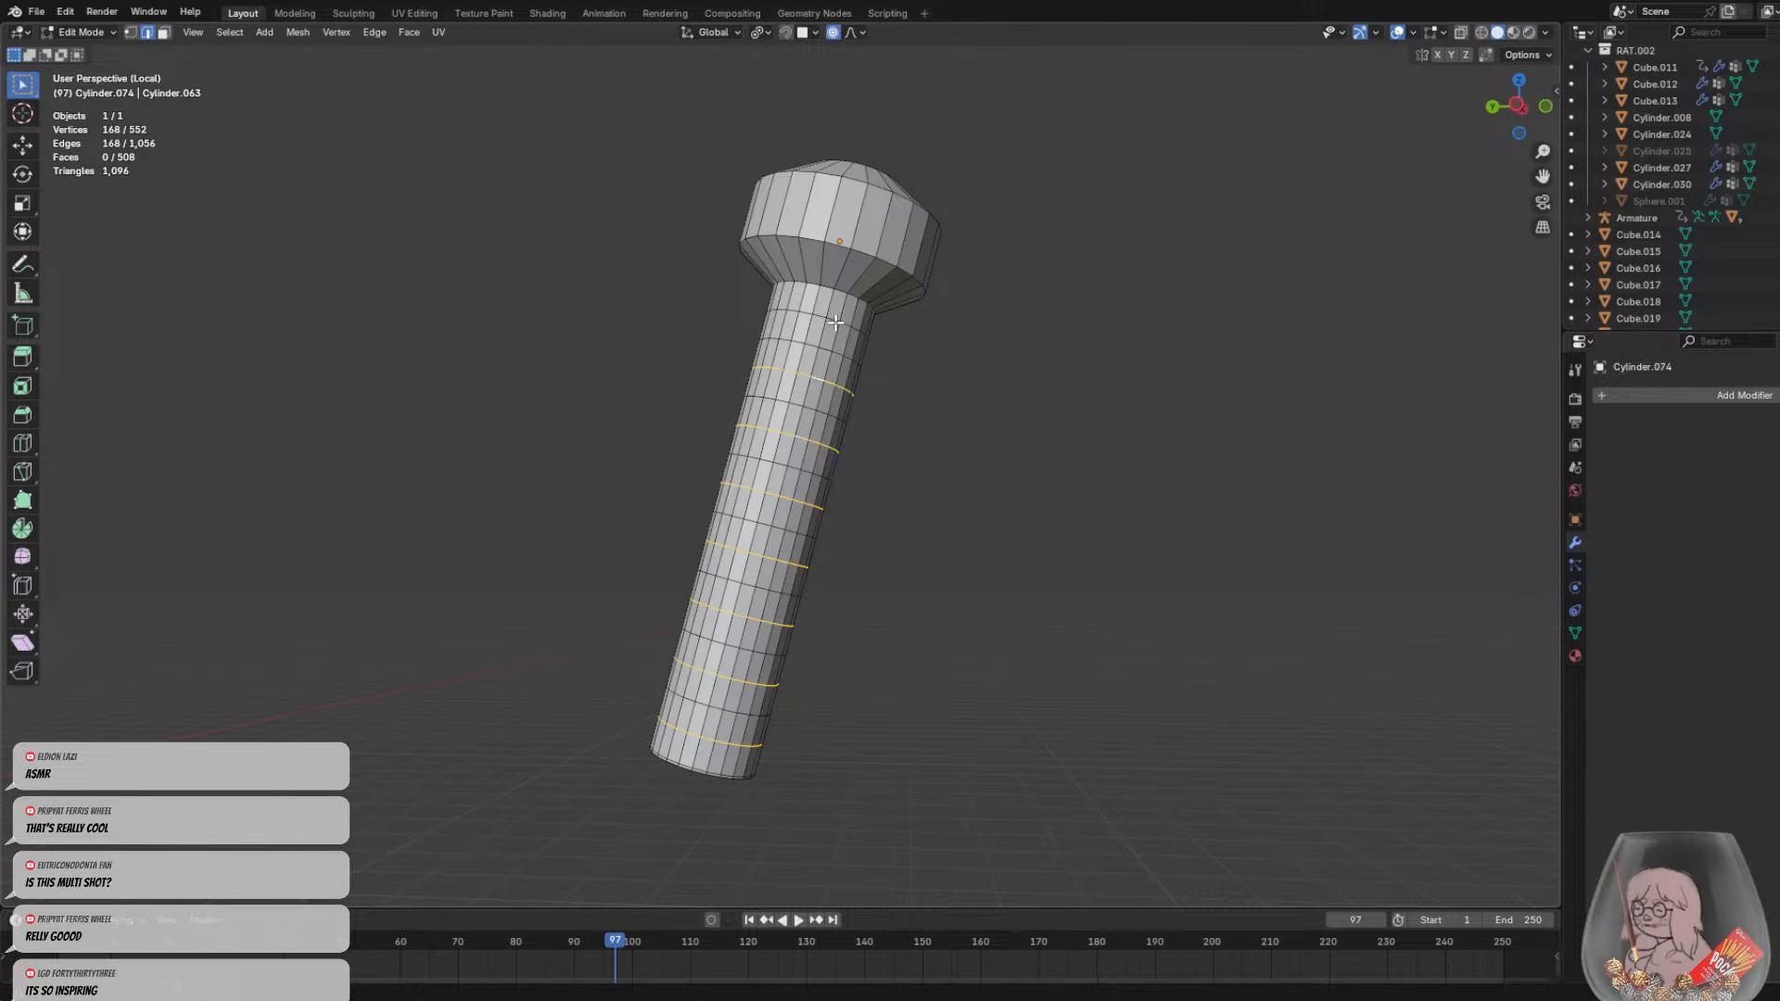
pyautogui.keyDown('alt'); pyautogui.keyDown('shift'); pyautogui.click(836, 321); pyautogui.keyUp('shift'); pyautogui.keyUp('alt')
# Scale the selected loops with proportional editing to give the shank thread-like ridges, clear the selection and leave local view
pyautogui.press('s')
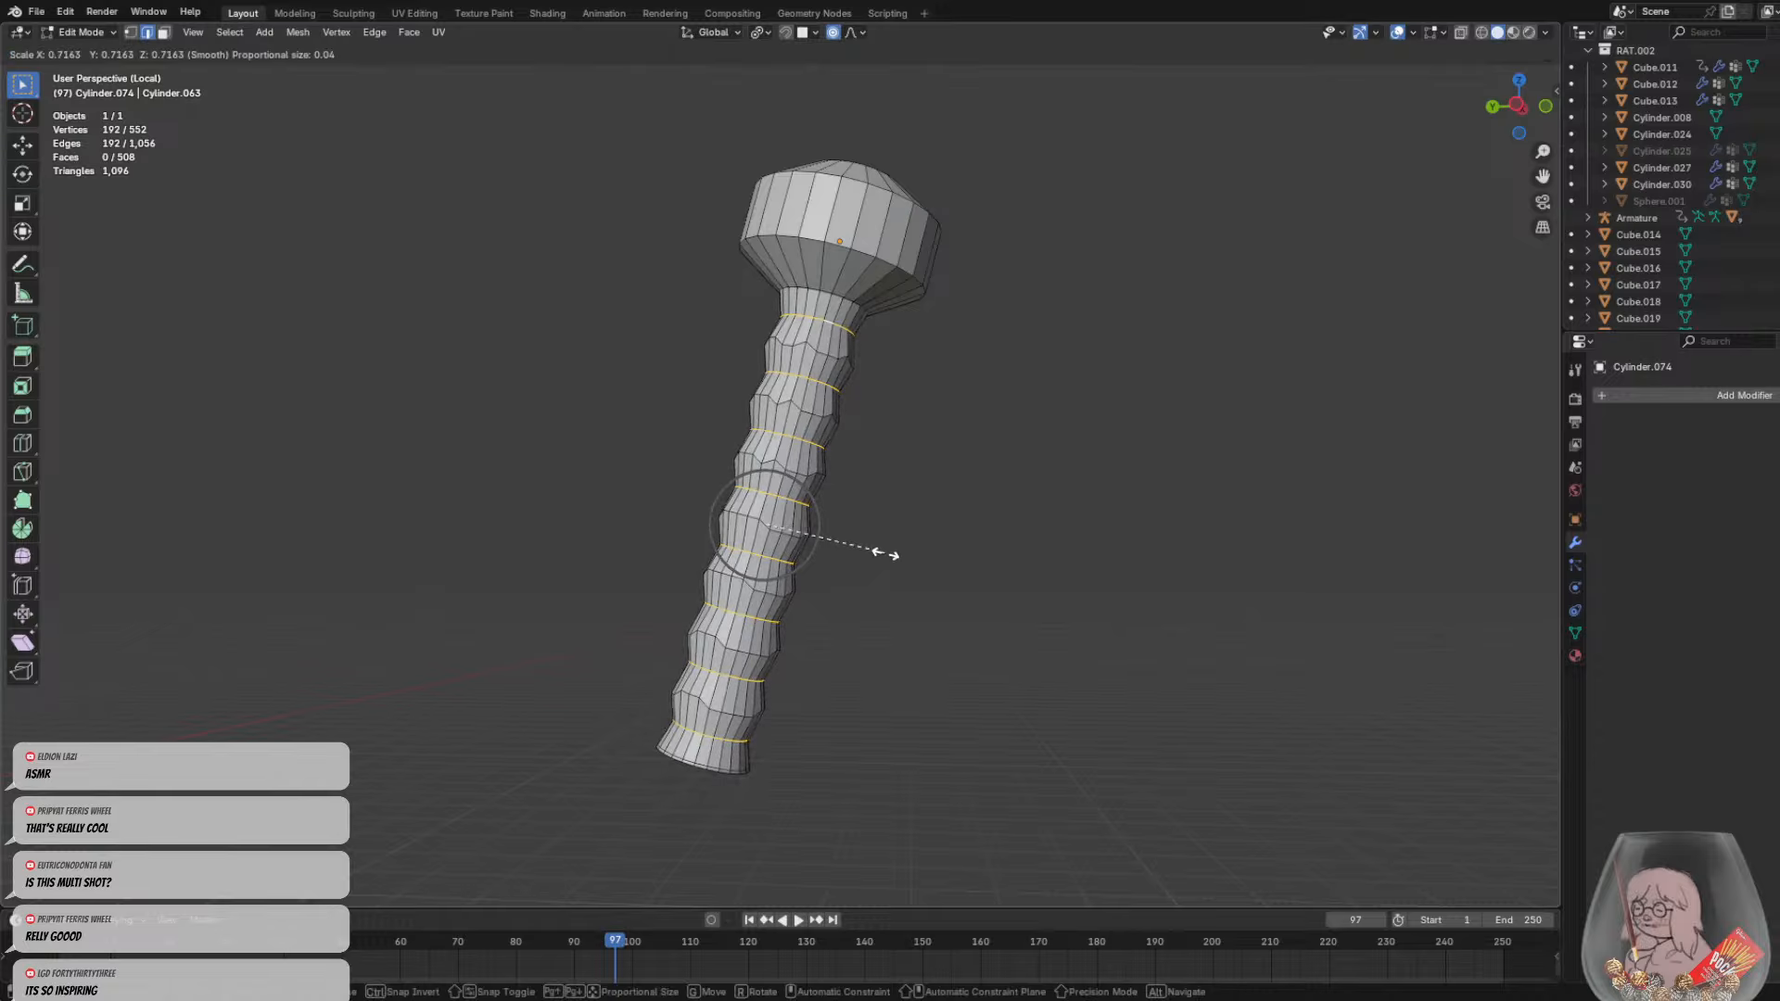
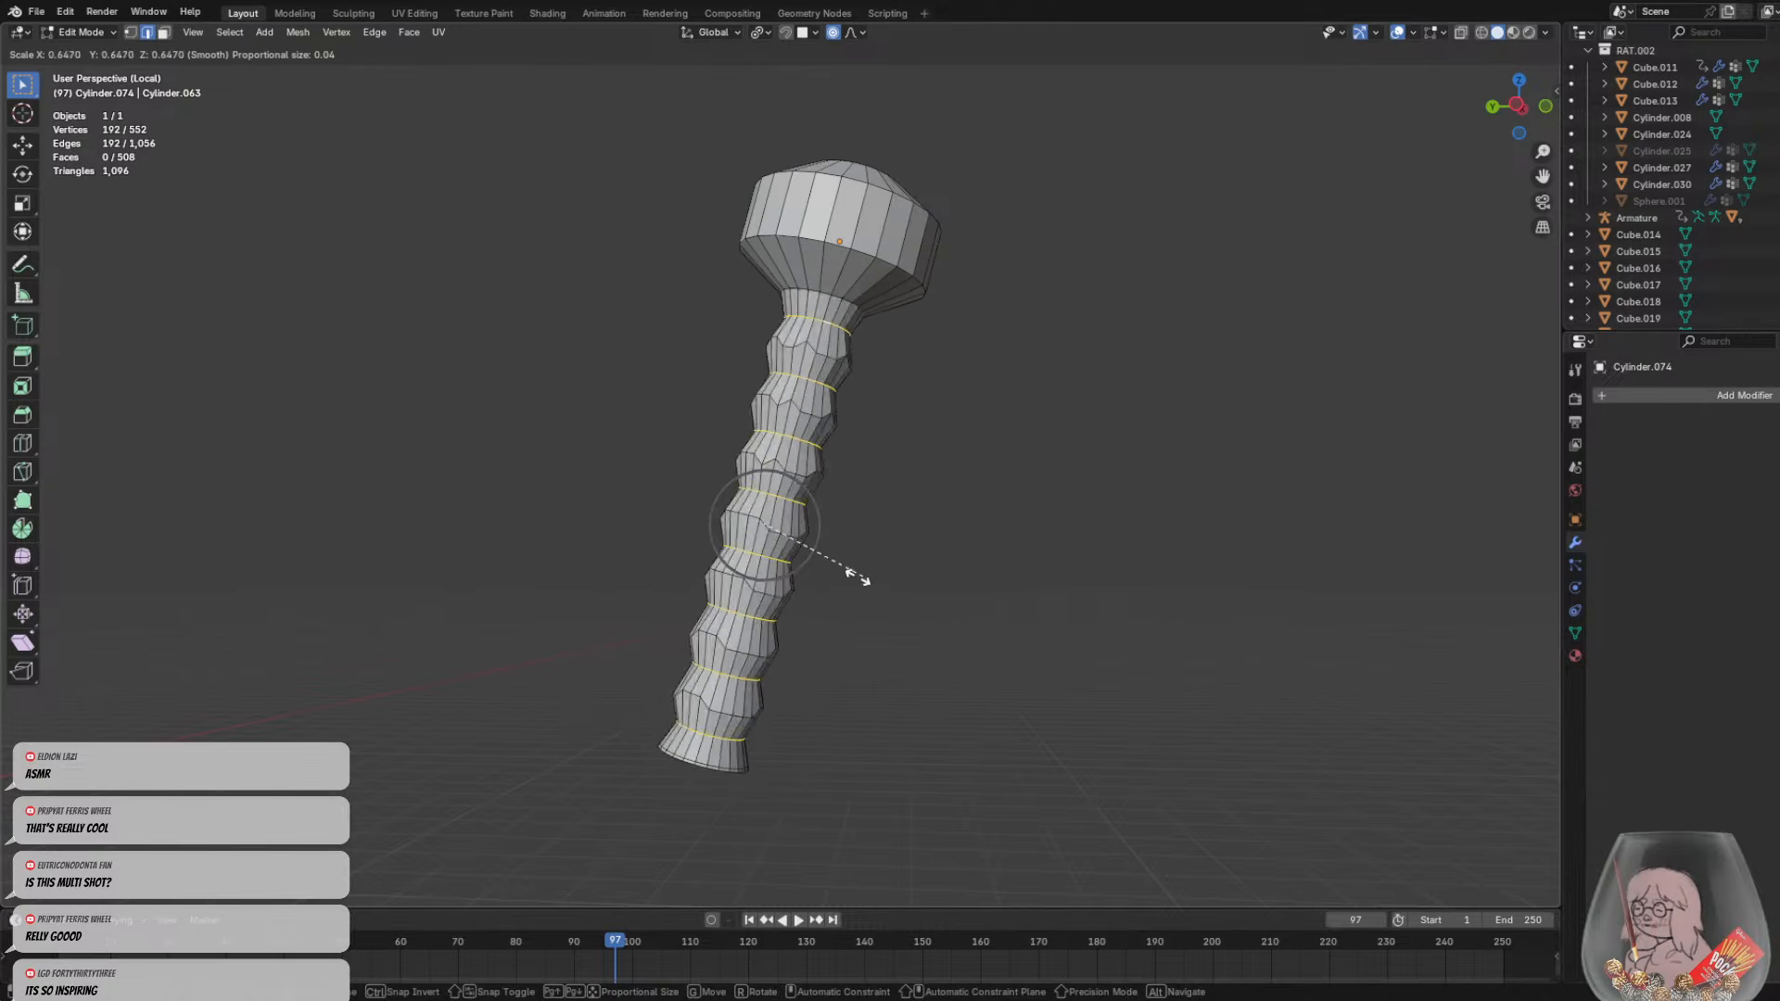
pyautogui.click(1007, 605)
pyautogui.moveTo(1026, 608); pyautogui.dragTo(979, 611, button='middle')
pyautogui.scroll(-5, 883, 593)
pyautogui.hotkey('alt', 'a')
pyautogui.press('/')
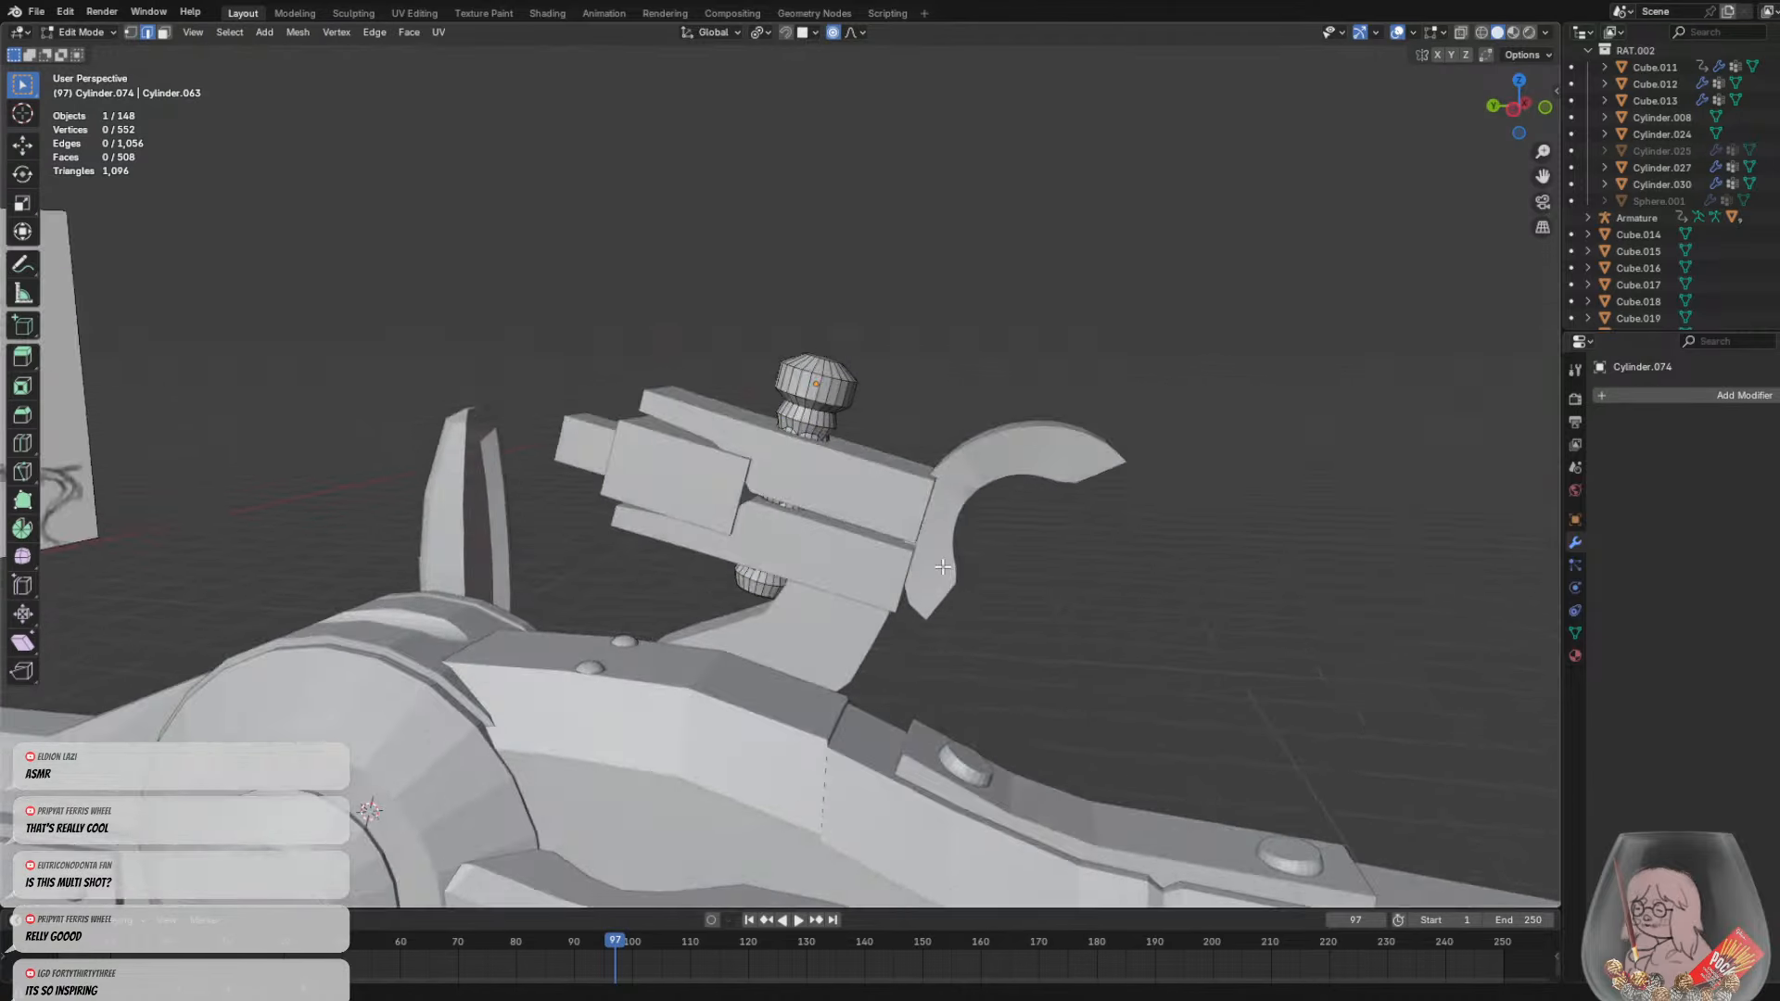
# Undo the thread ridges, loop selections and loop cuts on the flint clamp's screw shank, and leave mesh editing
pyautogui.scroll(2, 848, 524)
pyautogui.moveTo(862, 575); pyautogui.dragTo(876, 502, button='middle')
pyautogui.scroll(-3, 849, 524)
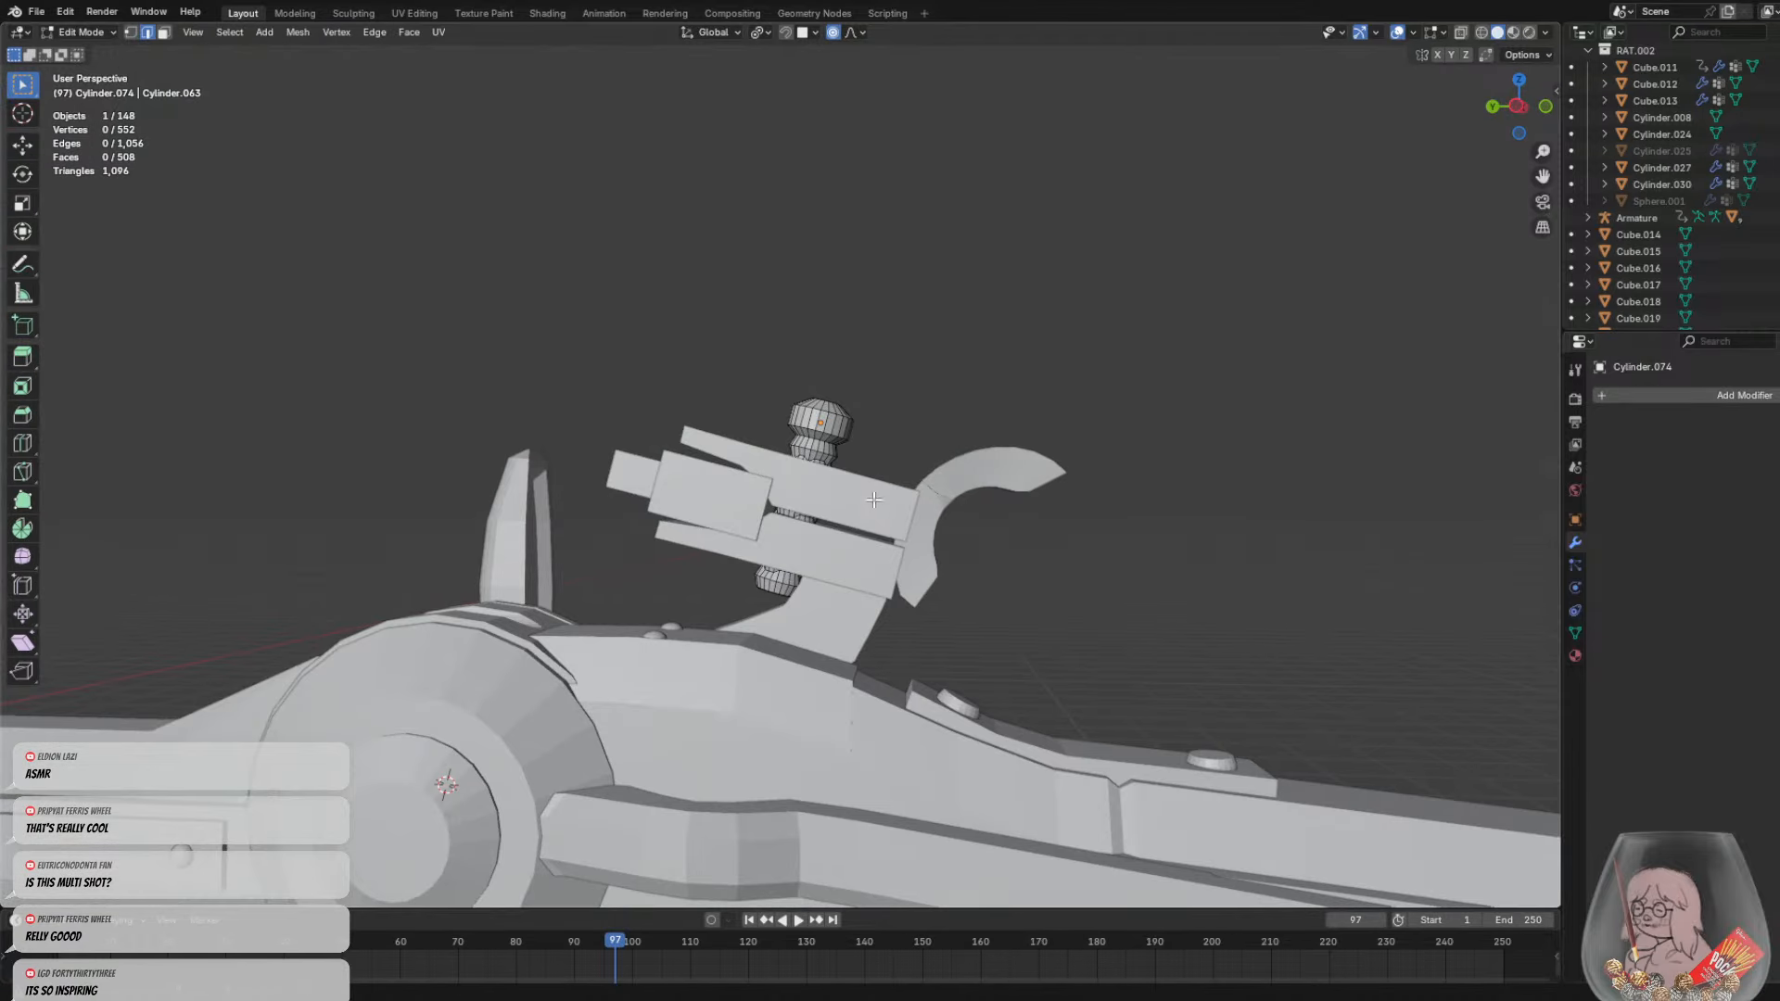
pyautogui.hotkey('ctrl', 'z')
pyautogui.hotkey('ctrl', 'z')
pyautogui.hotkey('ctrl', 'z')
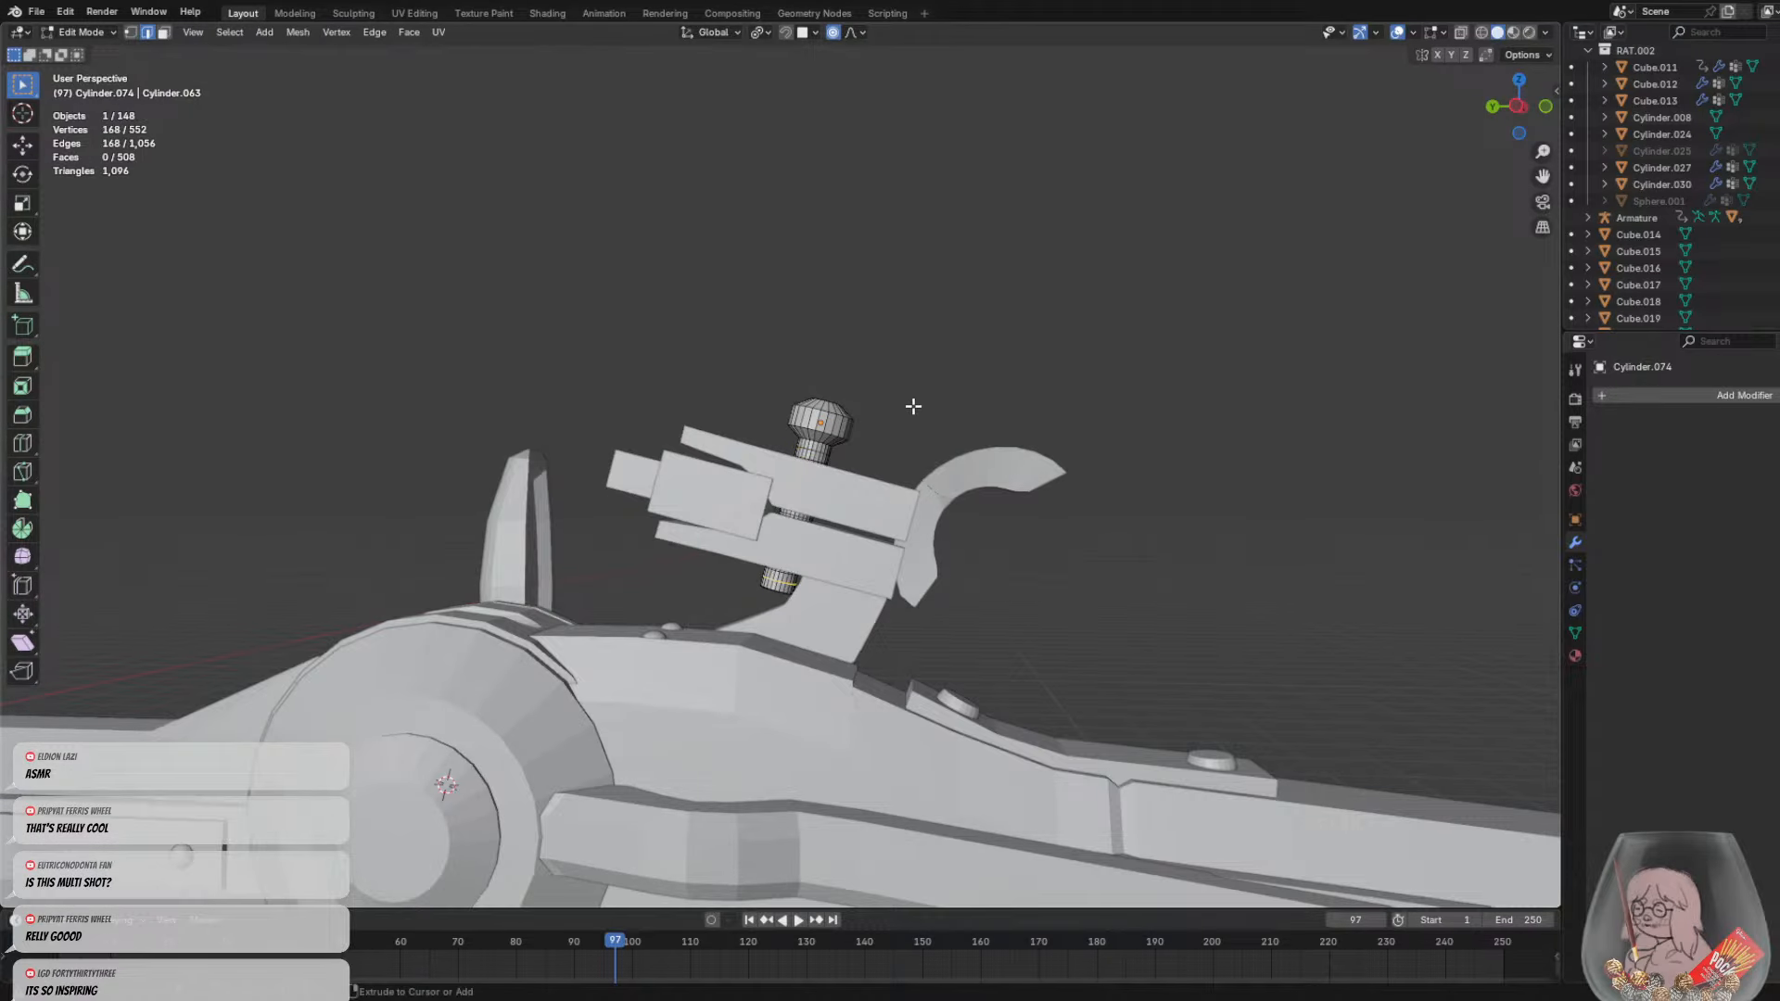
pyautogui.hotkey('ctrl', 'z')
pyautogui.hotkey('ctrl', 'z')
pyautogui.hotkey('ctrl', 'z')
pyautogui.hotkey('ctrl', 'z')
pyautogui.hotkey('ctrl', 'z')
pyautogui.hotkey('ctrl', 'z')
pyautogui.hotkey('ctrl', 'z')
pyautogui.hotkey('ctrl', 'z')
pyautogui.hotkey('ctrl', 'z')
pyautogui.hotkey('ctrl', 'z')
pyautogui.hotkey('ctrl', 'z')
pyautogui.hotkey('ctrl', 'z')
pyautogui.hotkey('ctrl', 'z')
pyautogui.hotkey('ctrl', 'z')
pyautogui.hotkey('ctrl', 'z')
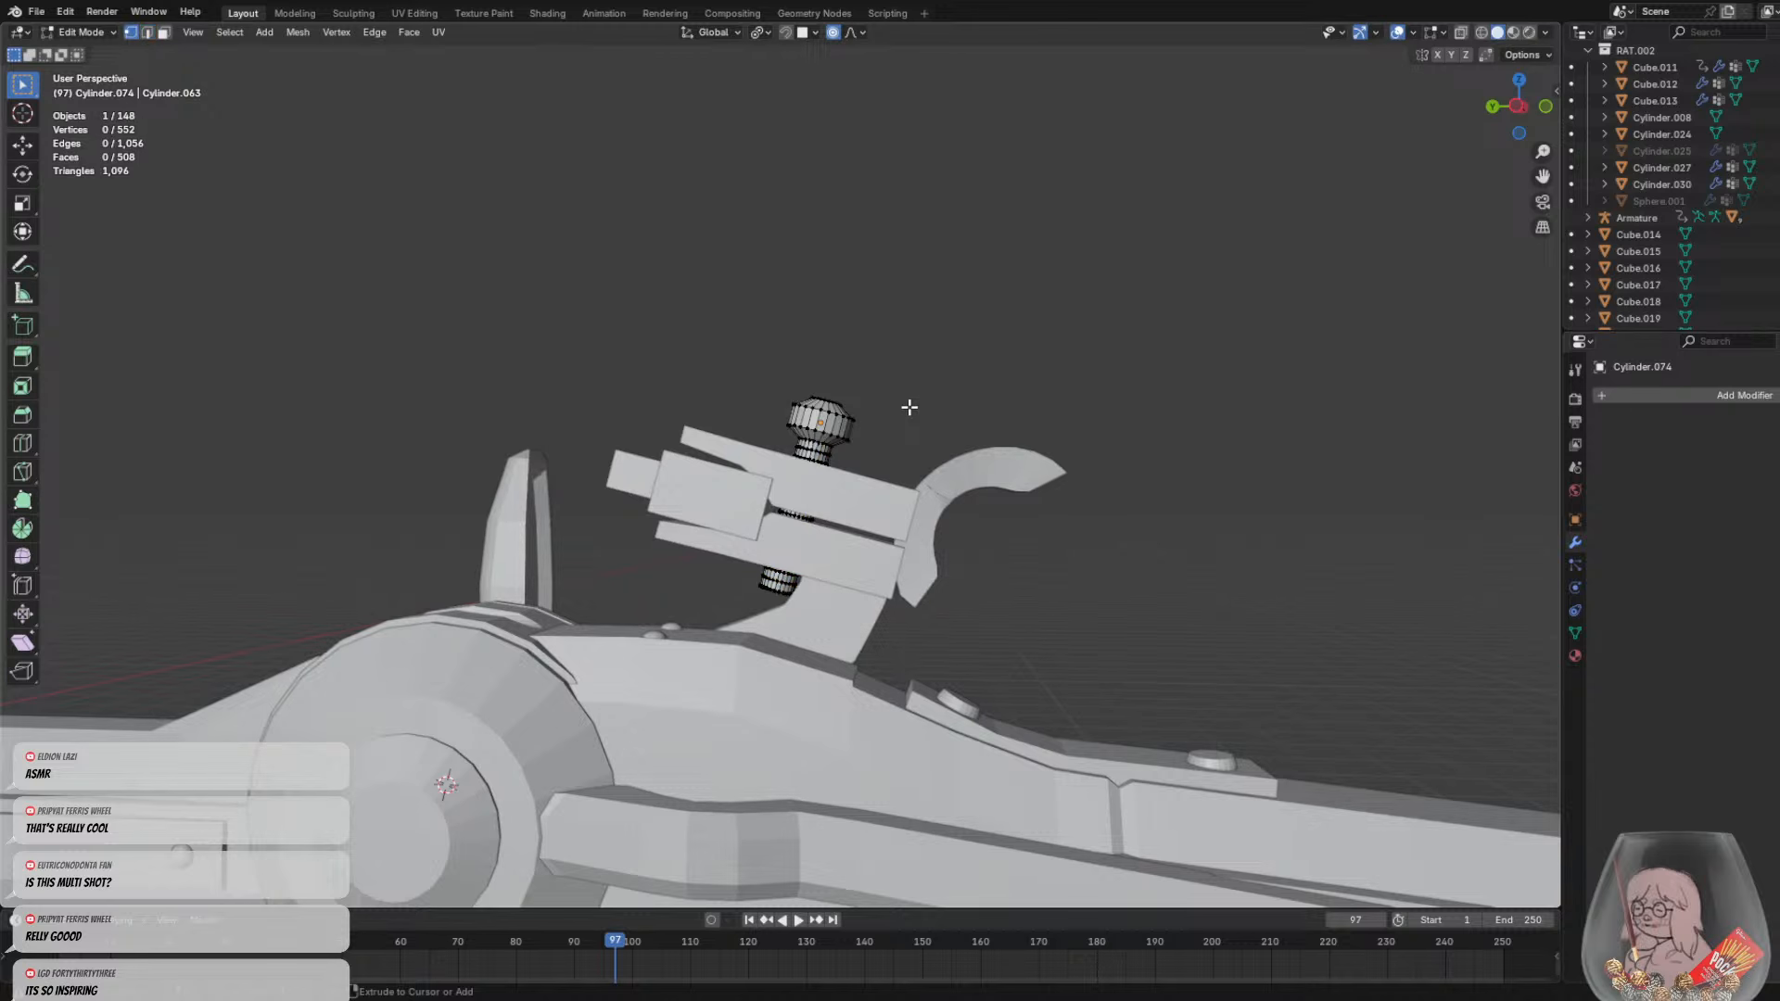
pyautogui.press('Tab')
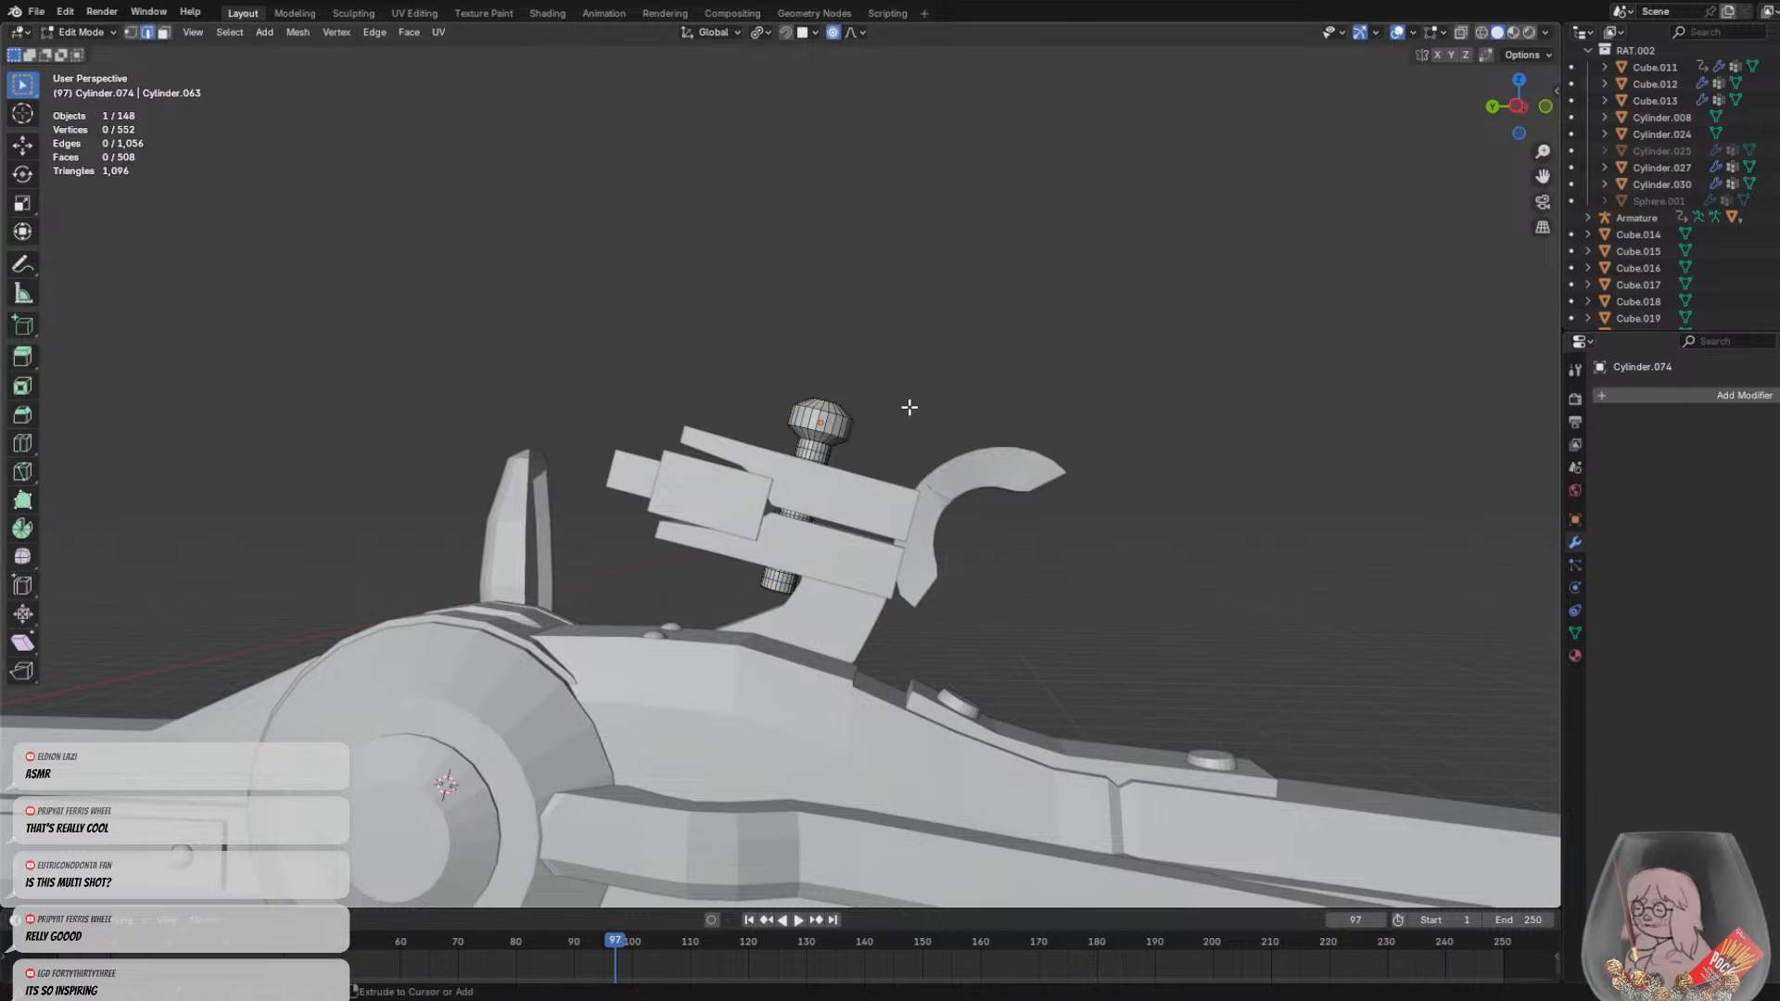
pyautogui.hotkey('ctrl', 'z')
pyautogui.hotkey('ctrl', 'z')
pyautogui.click(907, 410)
pyautogui.moveTo(907, 411); pyautogui.dragTo(825, 544, button='middle')
pyautogui.scroll(-3, 826, 544)
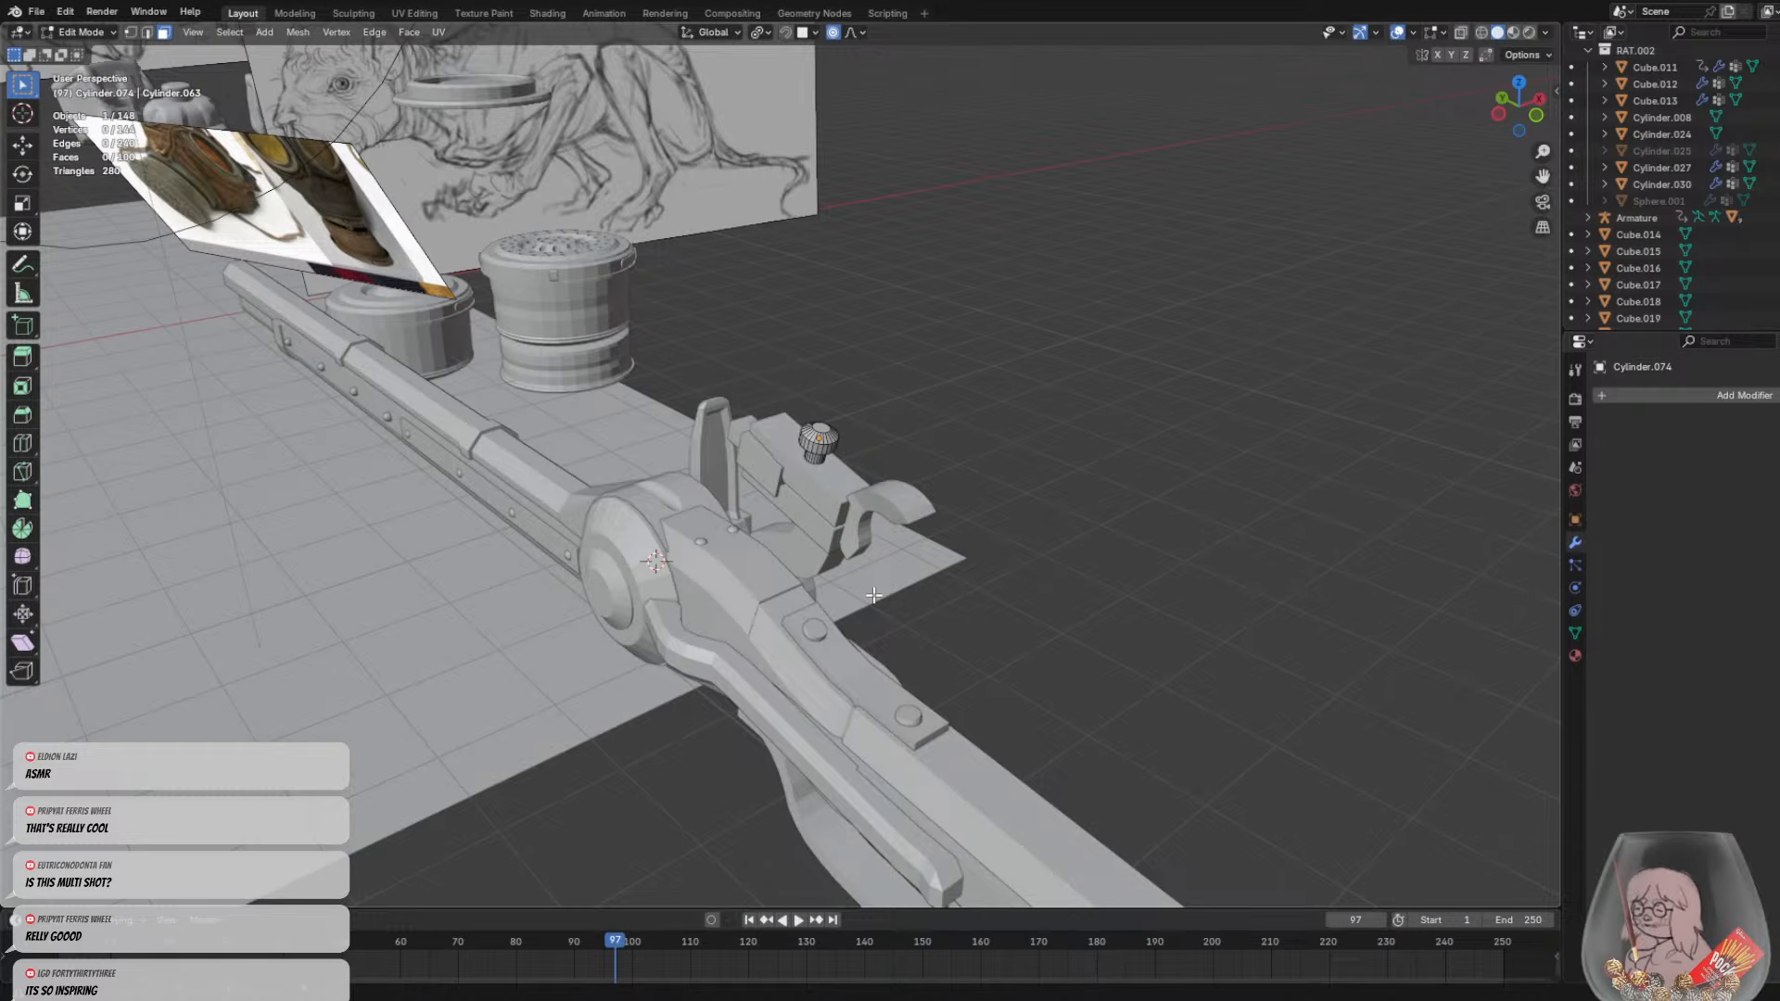
pyautogui.moveTo(1012, 686); pyautogui.dragTo(1007, 663, button='middle')
pyautogui.keyDown('shift'); pyautogui.moveTo(862, 612); pyautogui.dragTo(949, 593, button='middle'); pyautogui.keyUp('shift')
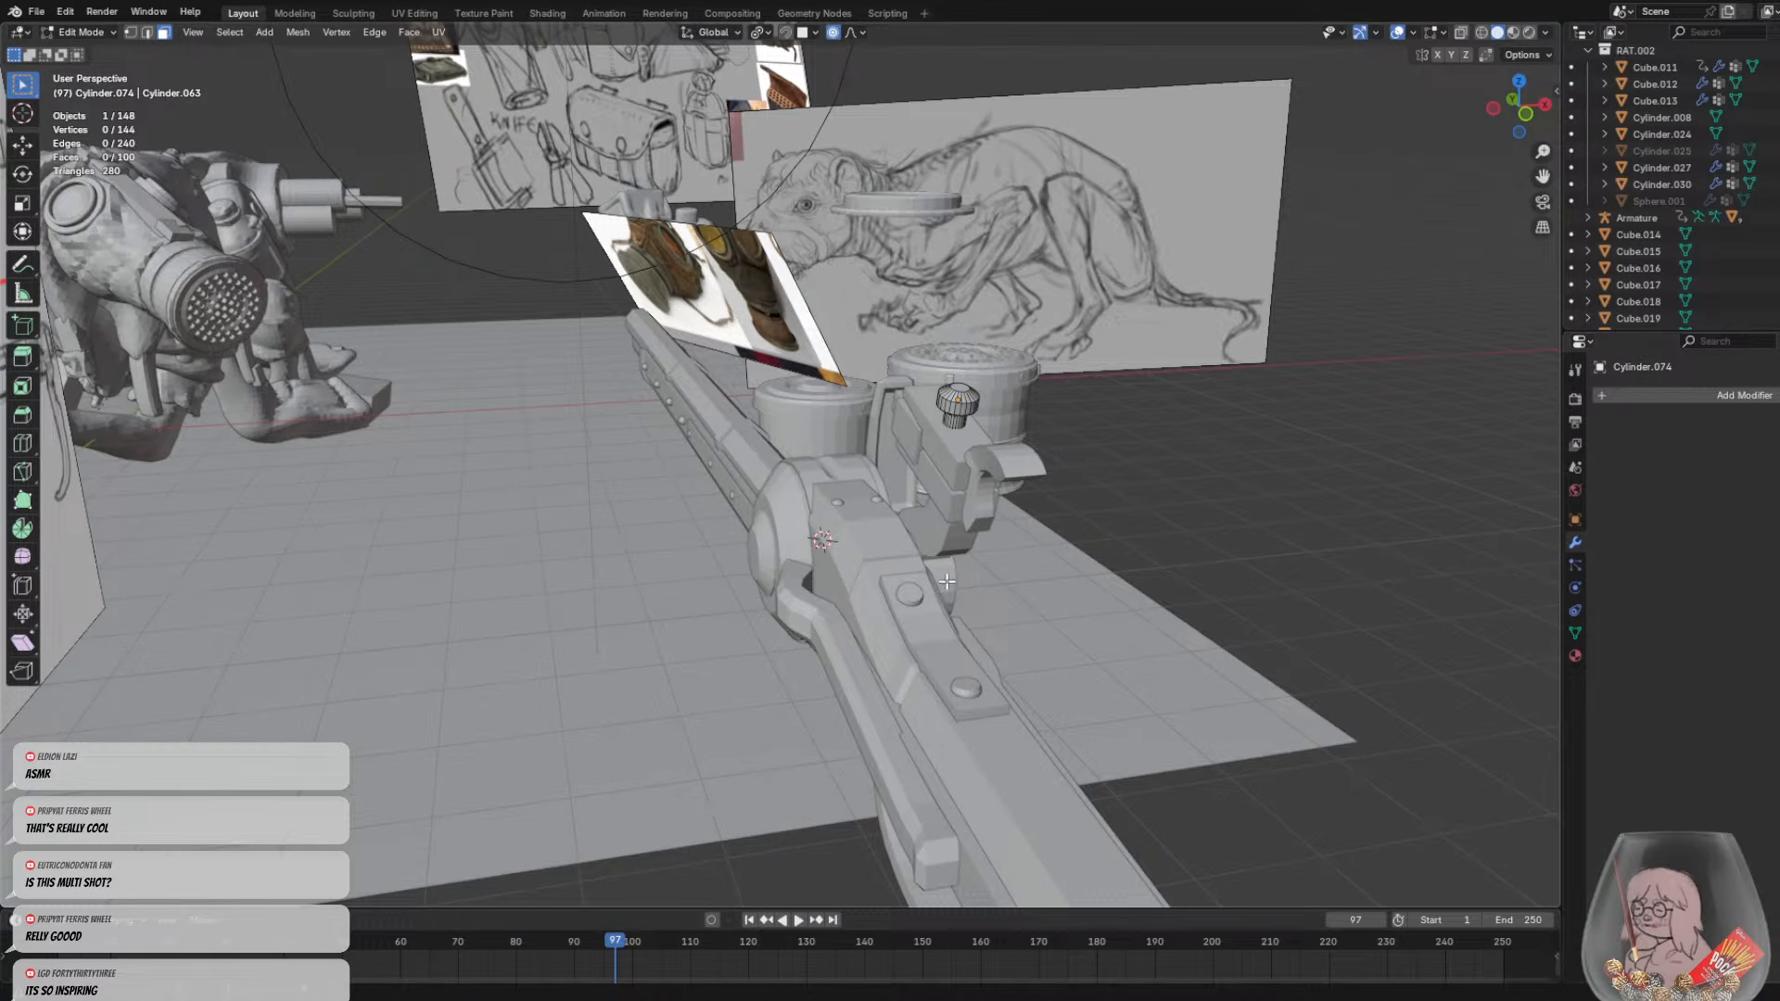
pyautogui.moveTo(946, 582); pyautogui.dragTo(826, 484, button='middle')
pyautogui.press('Tab')
# Duplicate the mirrored rivets on top of the lock cover onto the stock's side above the long bar, and remove the copy's Mirror modifier
pyautogui.click(818, 476)
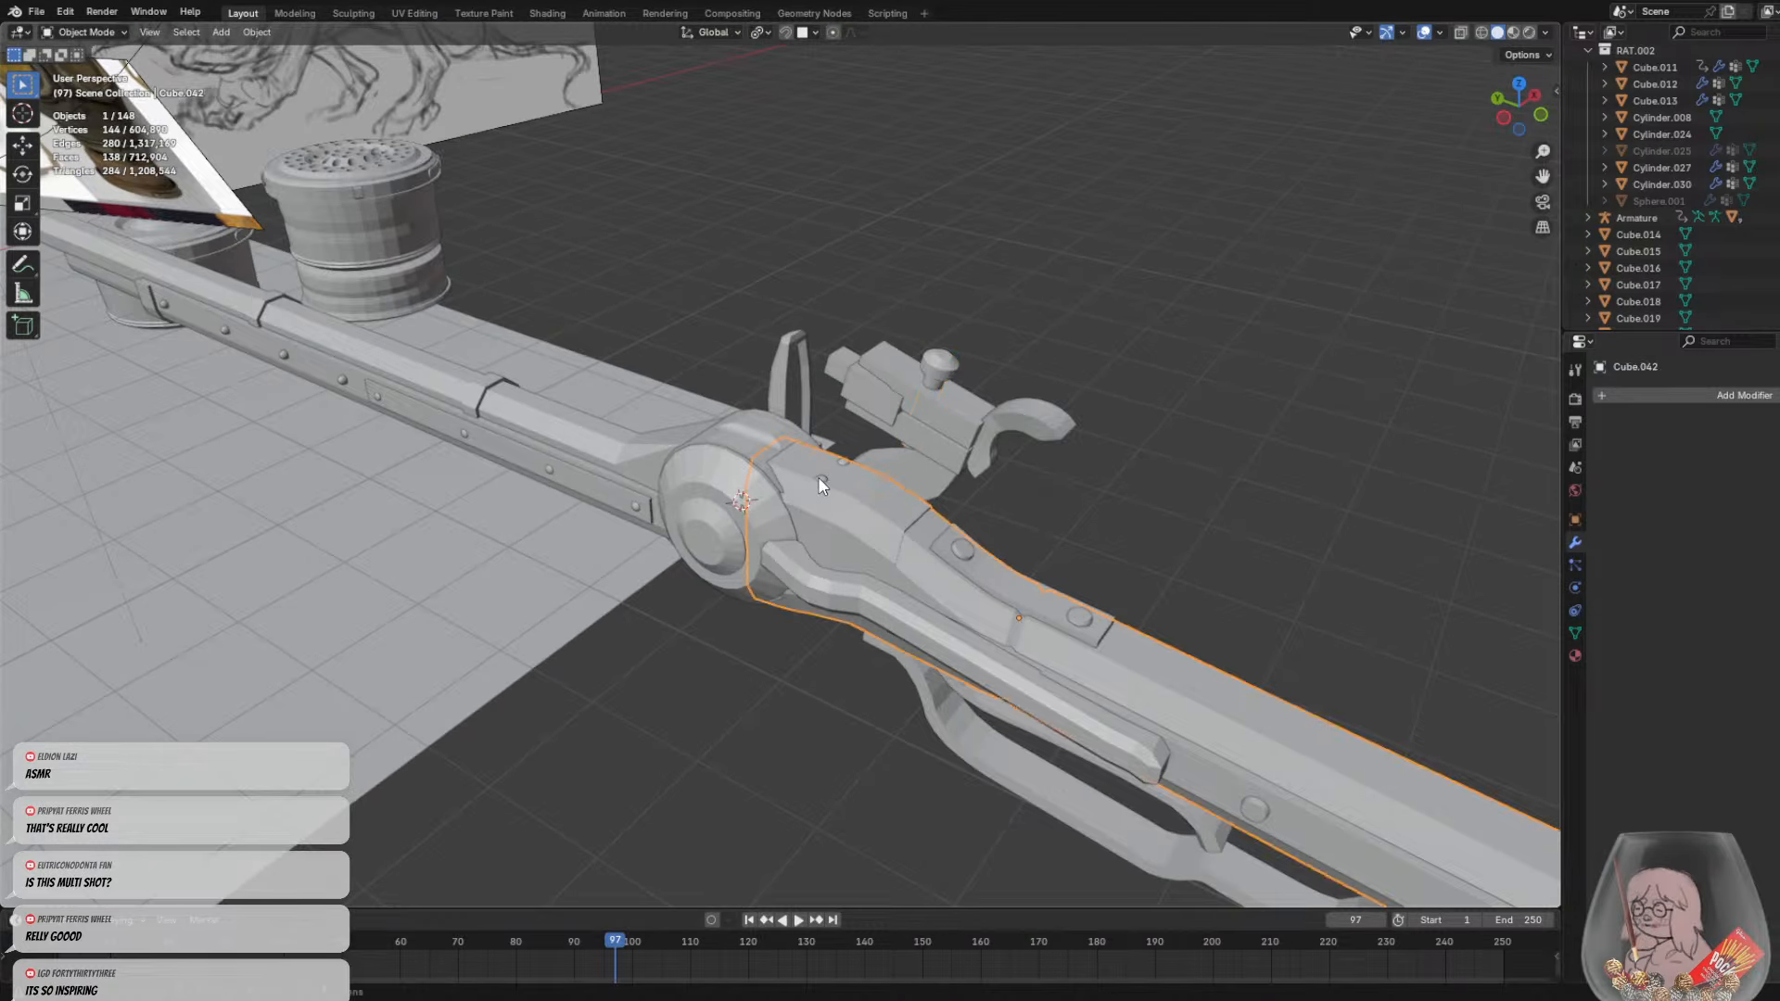
pyautogui.scroll(2, 846, 499)
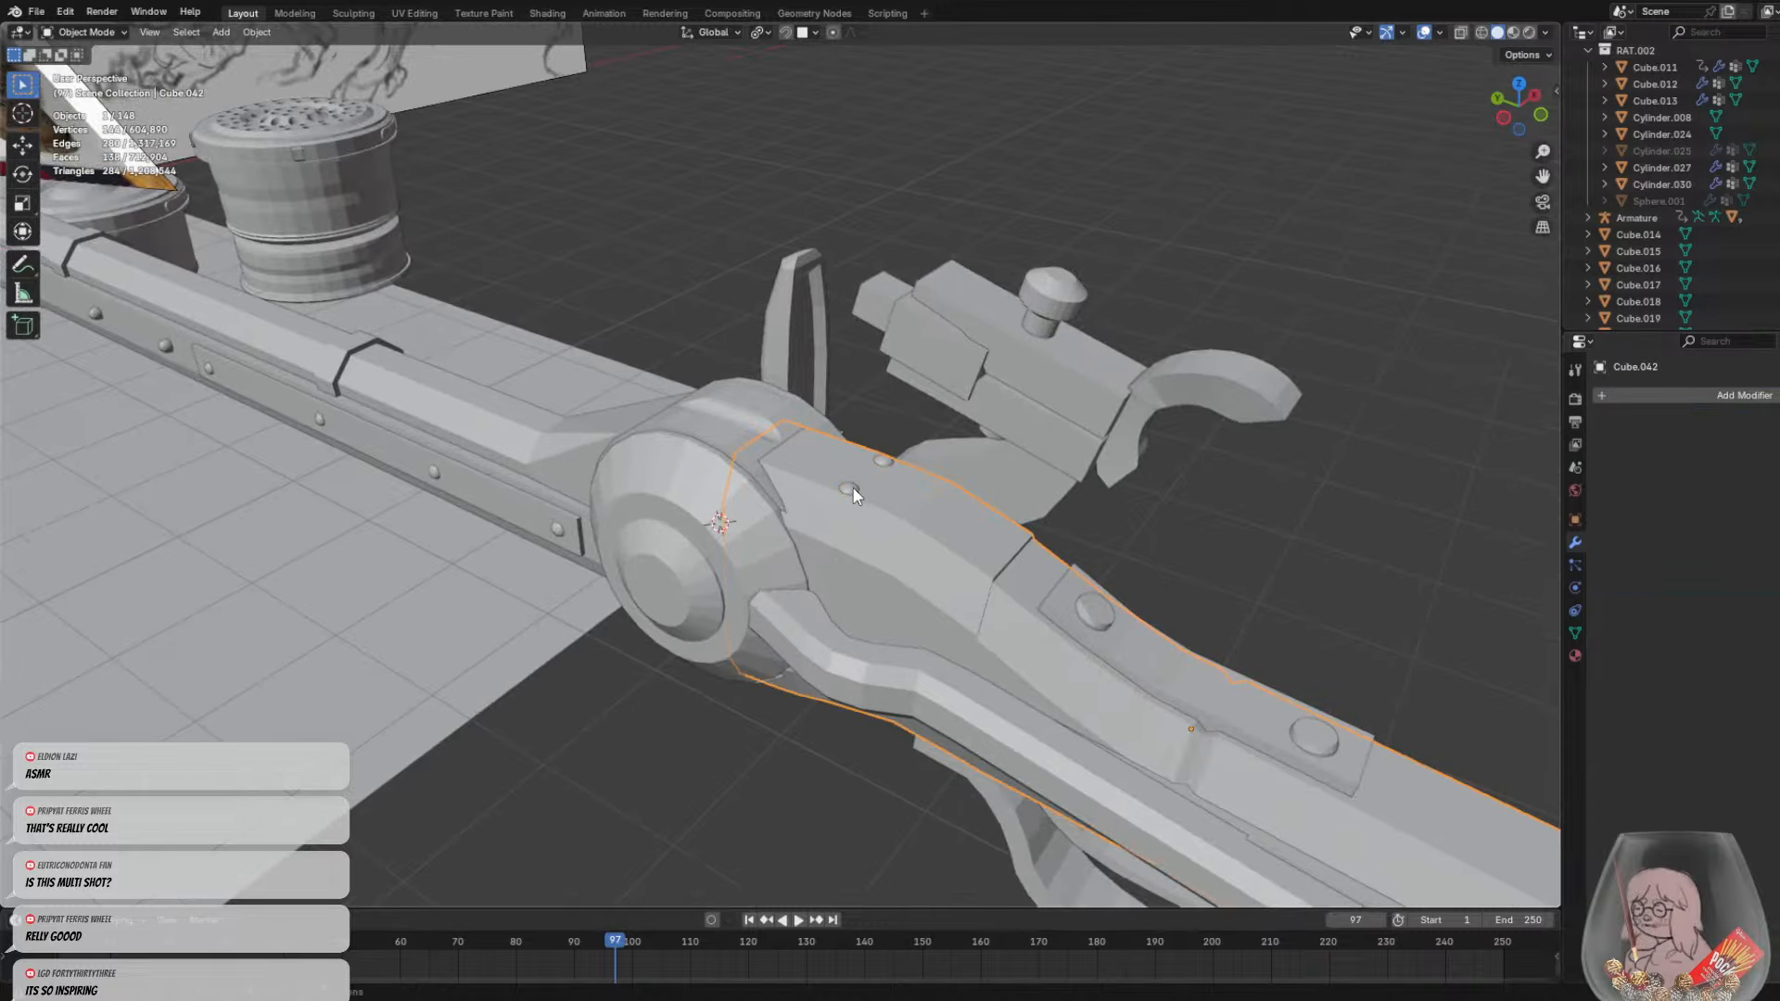
pyautogui.click(853, 488)
pyautogui.click(853, 487)
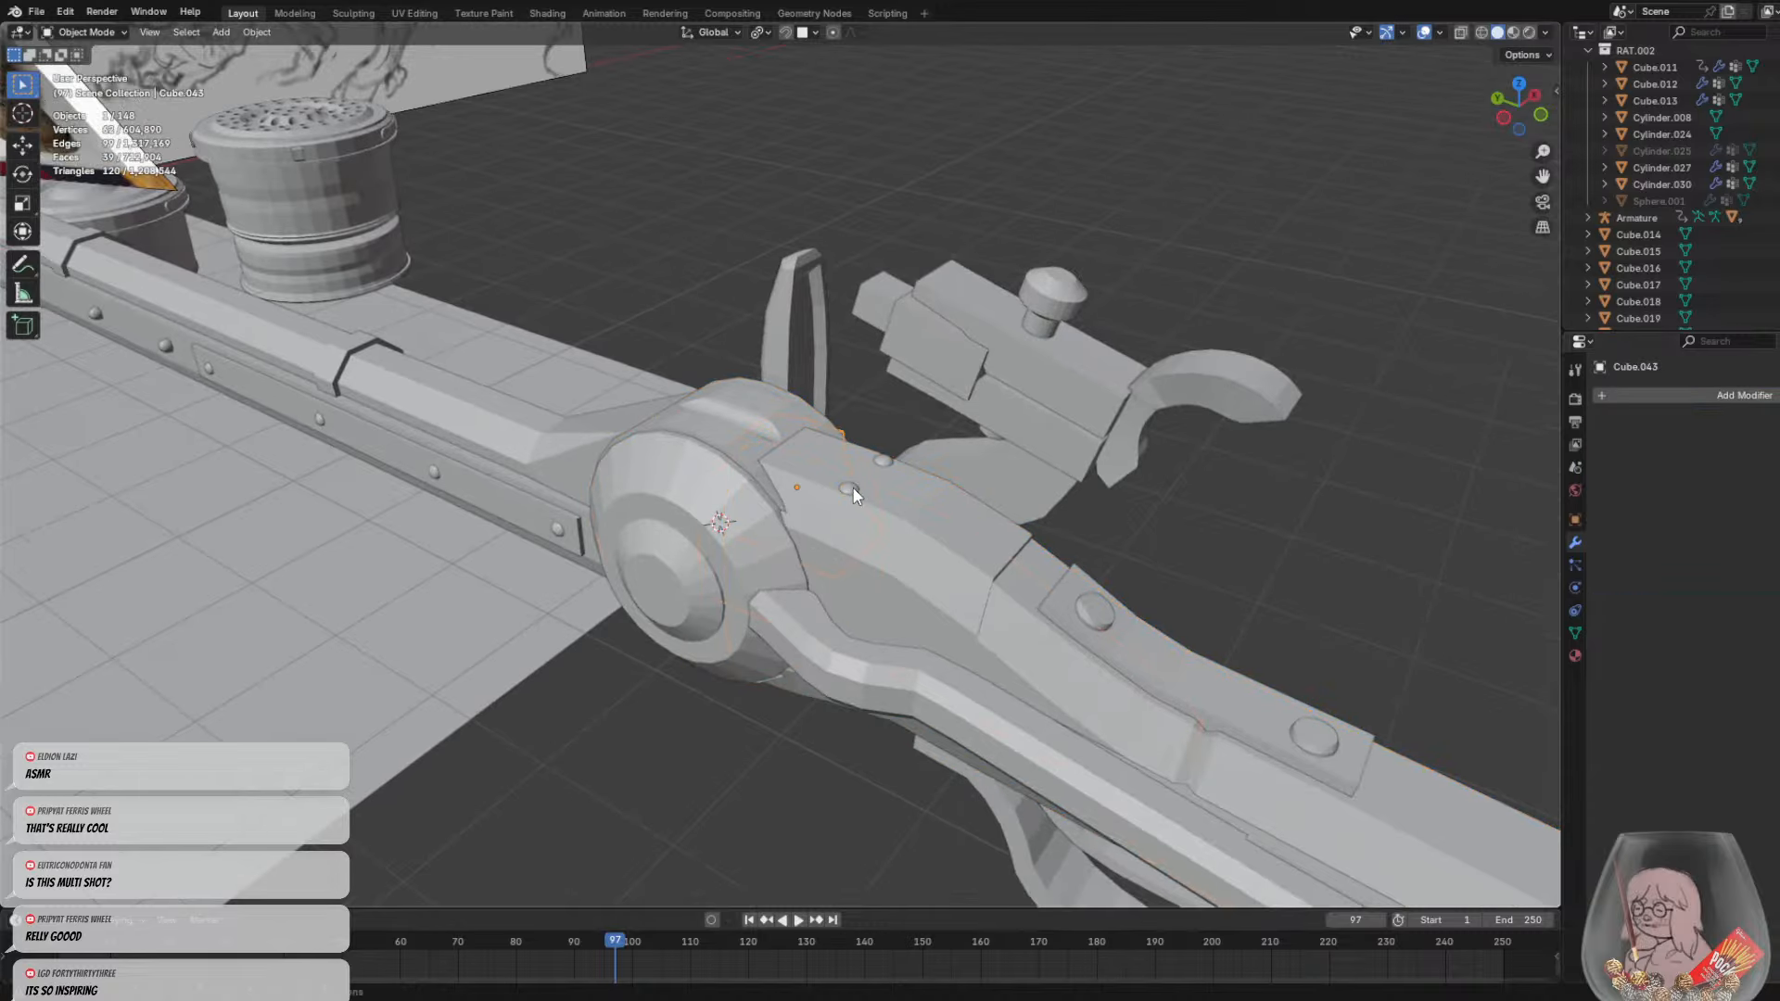
pyautogui.click(853, 488)
pyautogui.moveTo(853, 488); pyautogui.dragTo(1129, 525, button='middle')
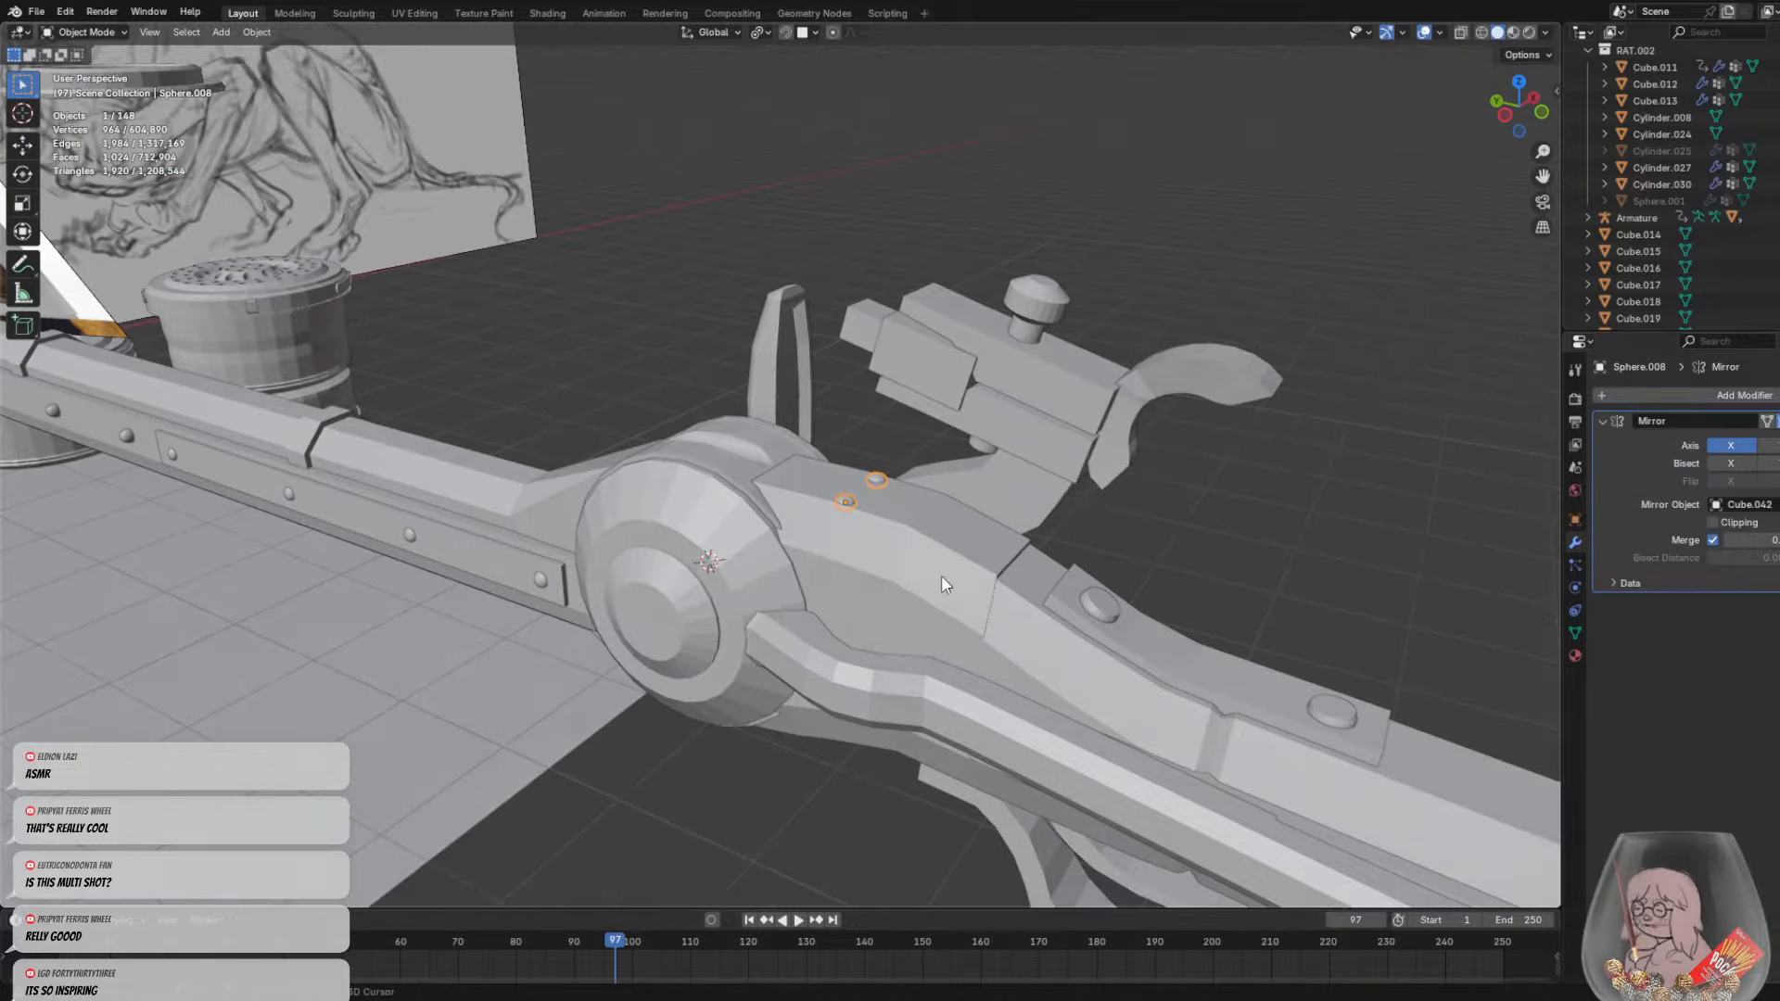
pyautogui.hotkey('shift', 'd')
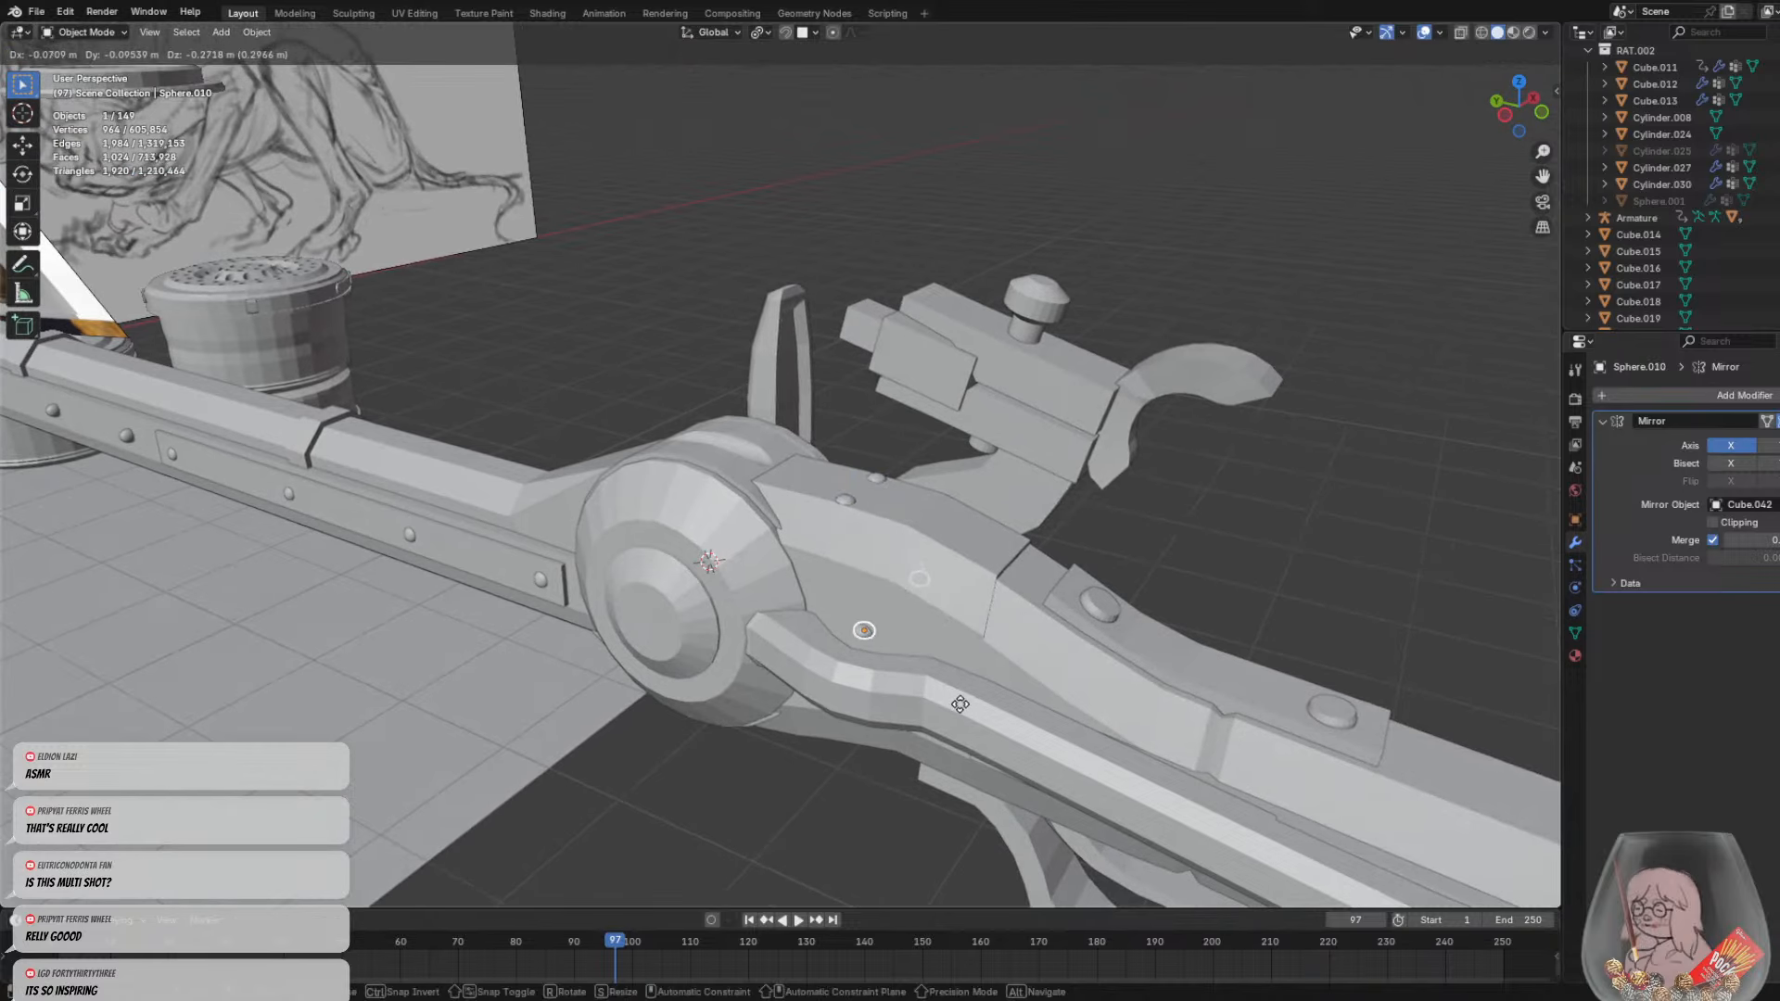
pyautogui.click(960, 704)
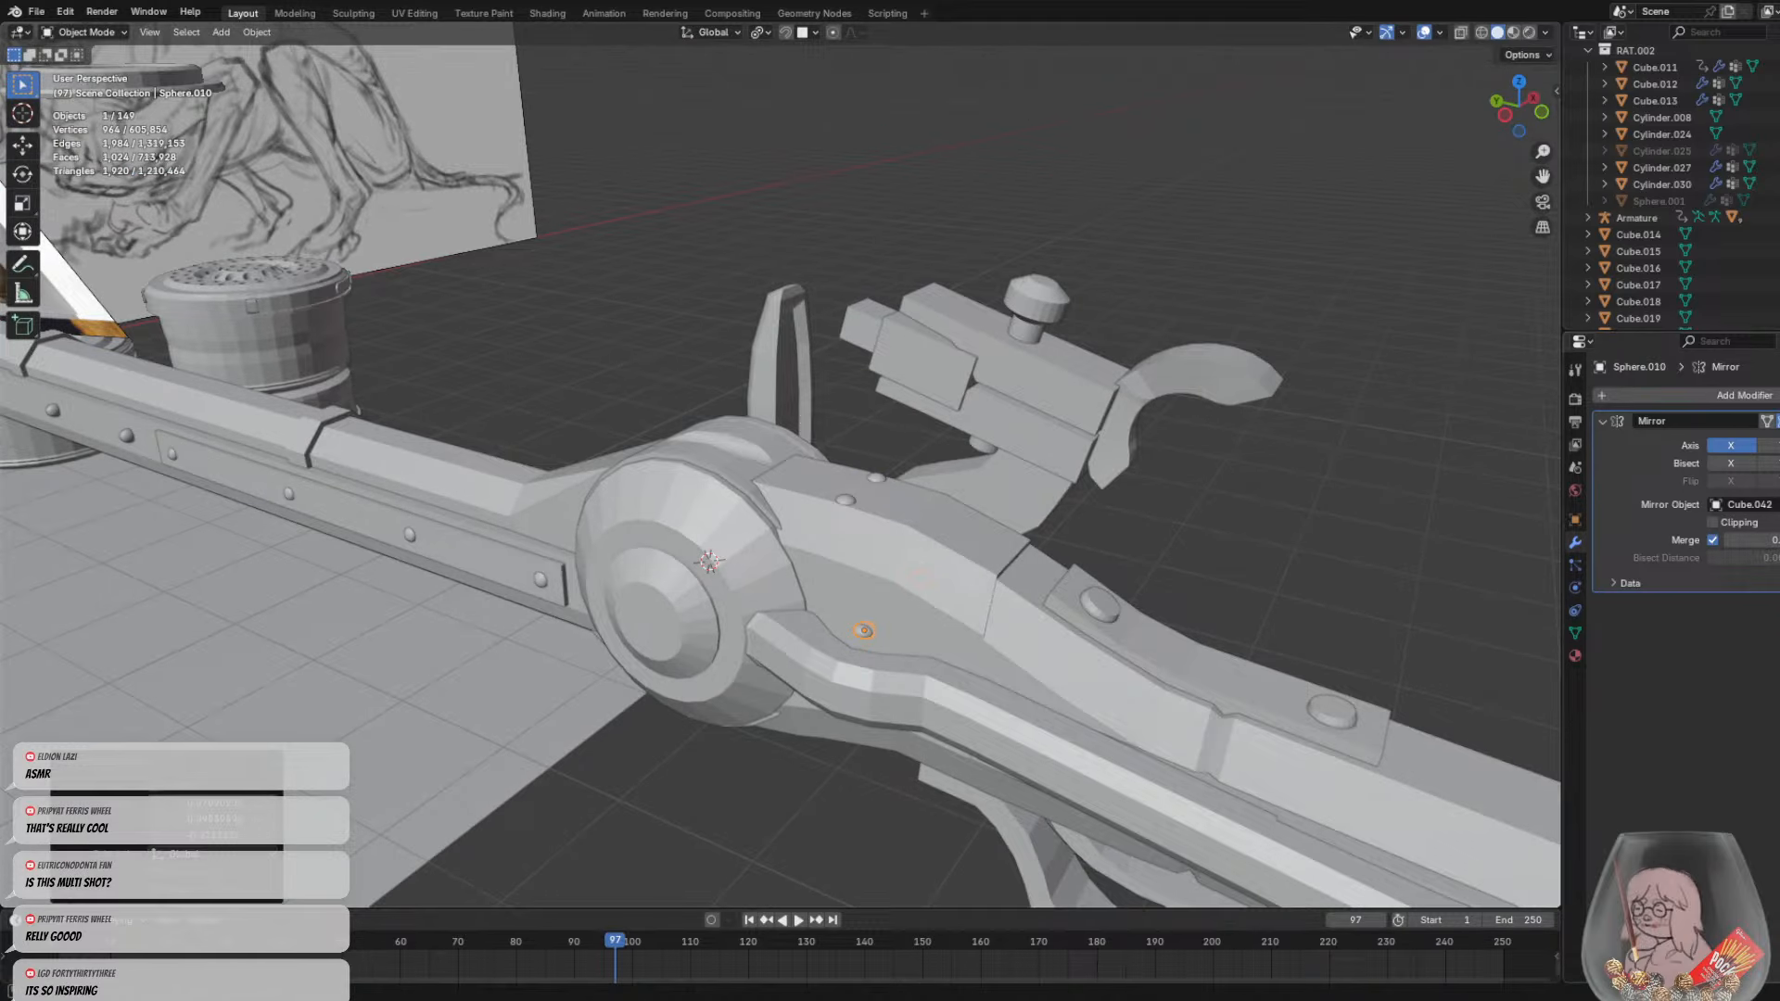
pyautogui.hotkey('ctrl', 'x')
# Rotate the copied rivet about -265° around the global Y axis so it faces out from the stock's side
pyautogui.moveTo(951, 587); pyautogui.dragTo(848, 567, button='middle')
pyautogui.press('r')
pyautogui.press('x')
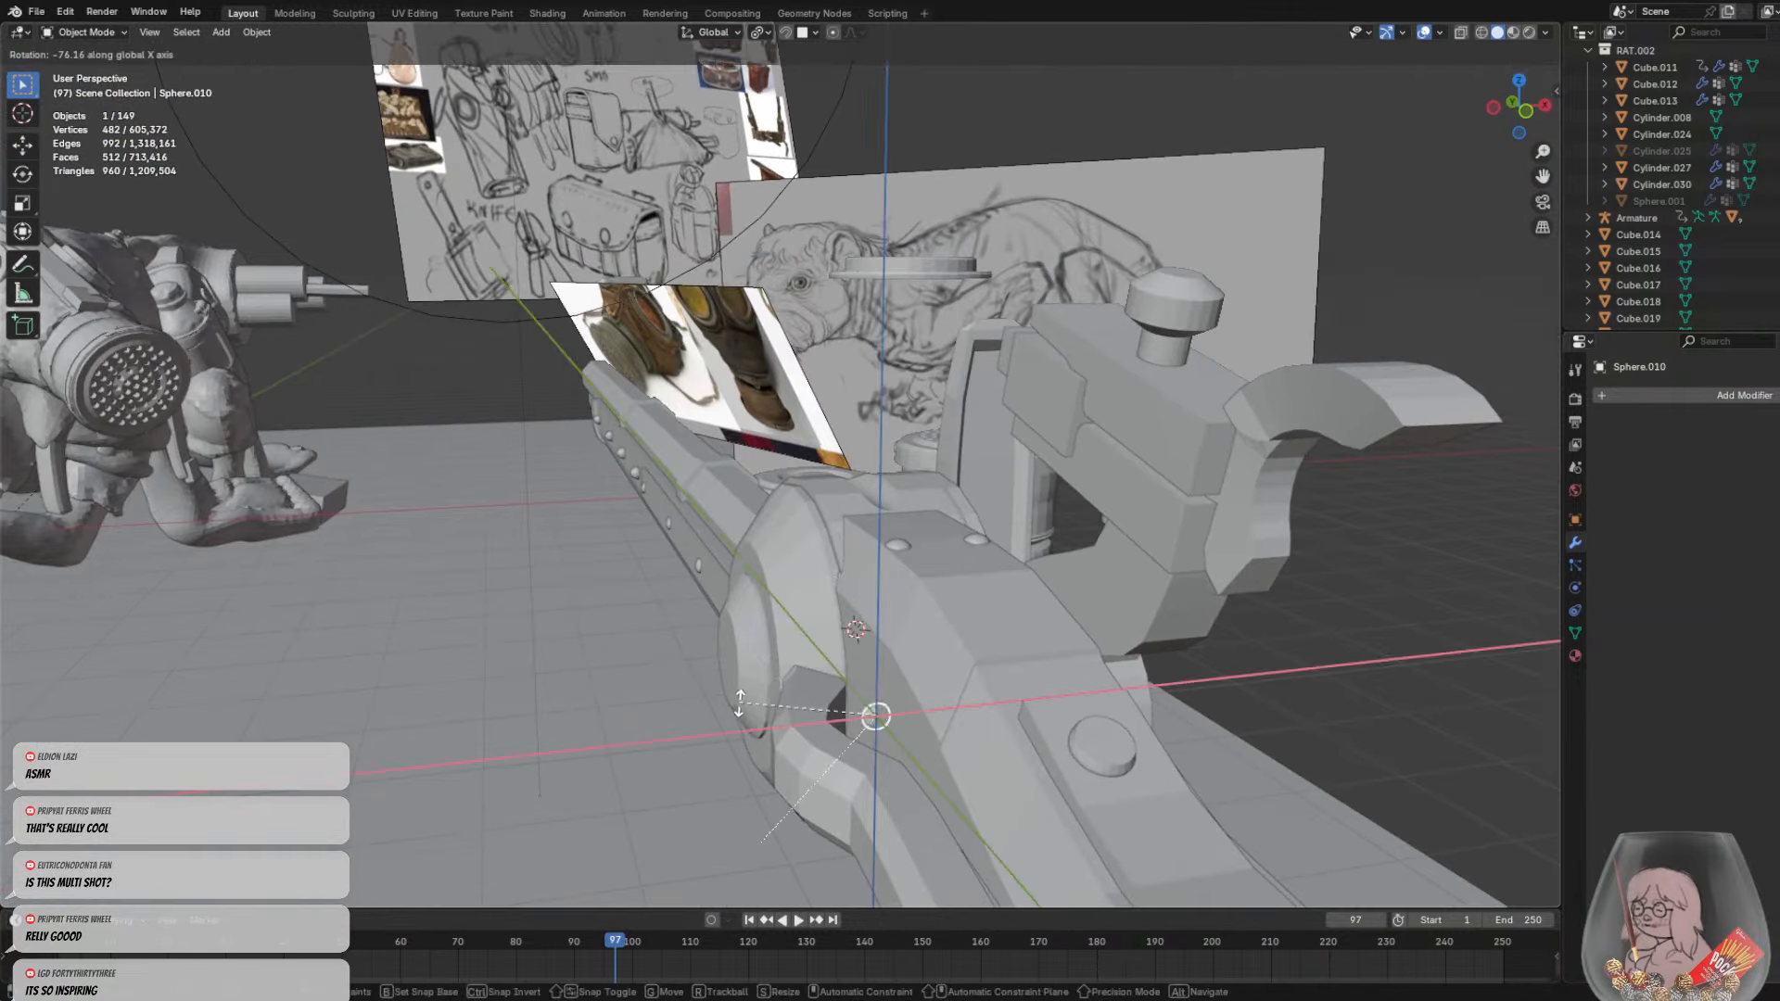
pyautogui.press('y')
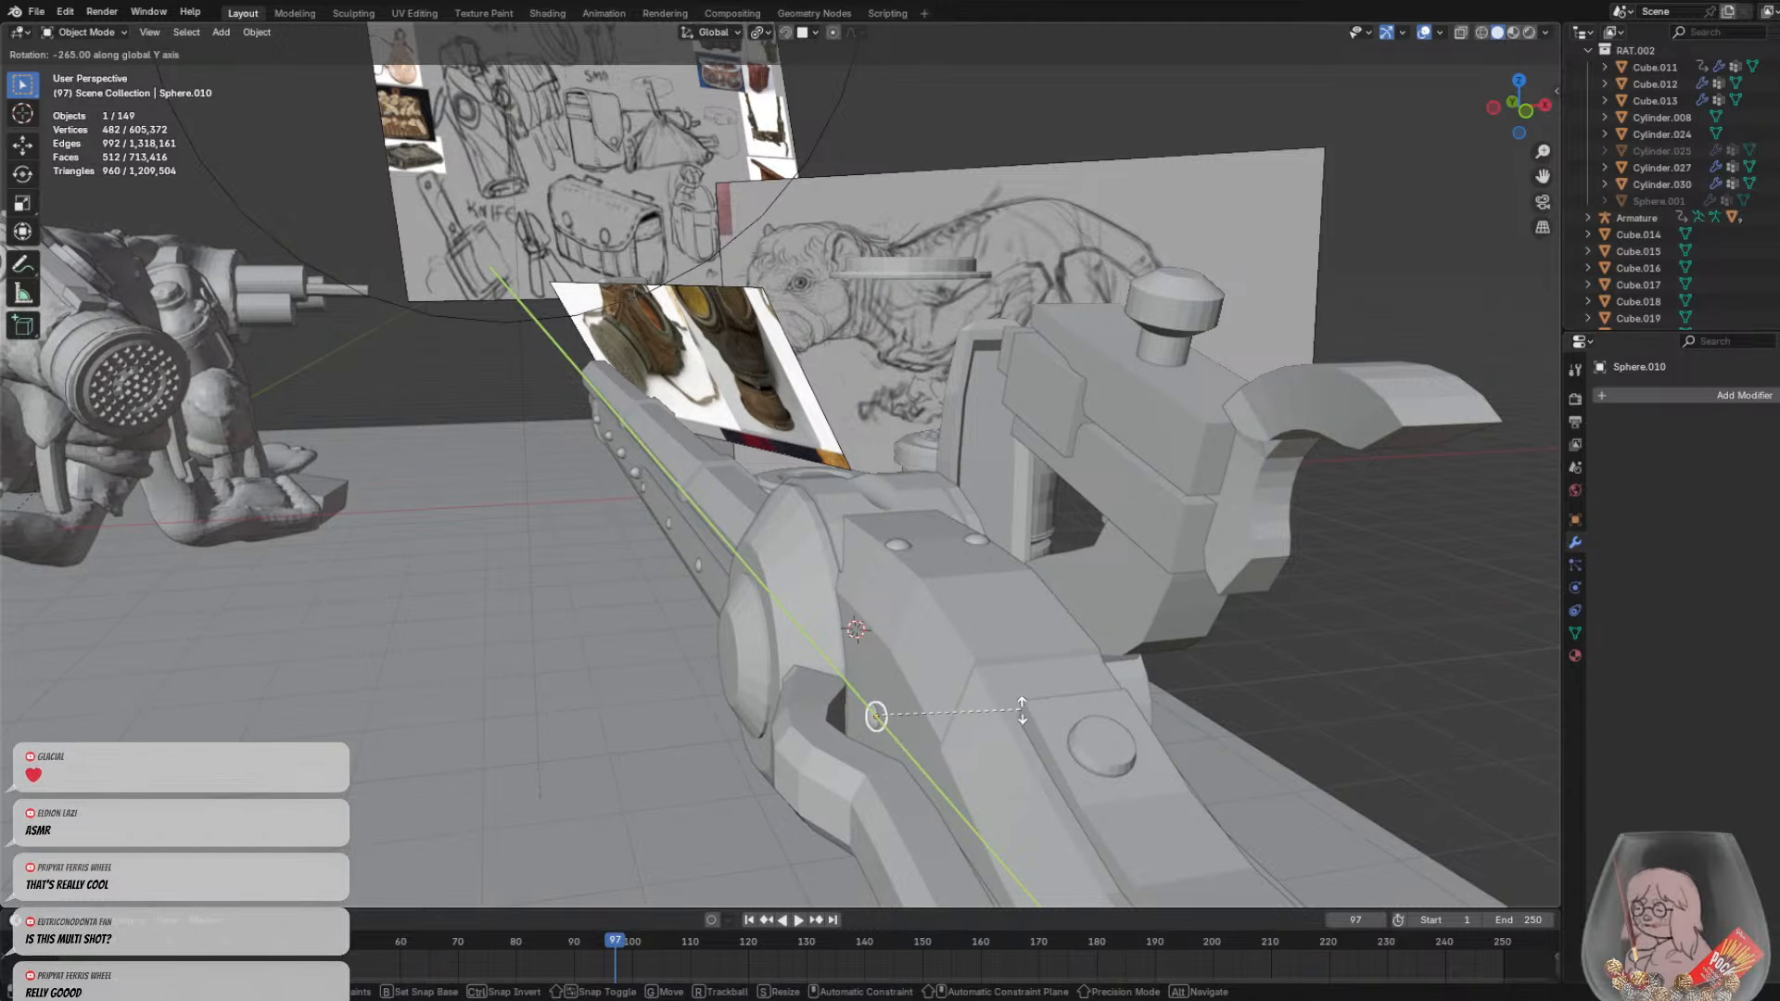
pyautogui.click(1023, 711)
# Lower the copied rivet along the Z axis behind the long side bar
pyautogui.moveTo(1023, 712); pyautogui.dragTo(1140, 649, button='middle')
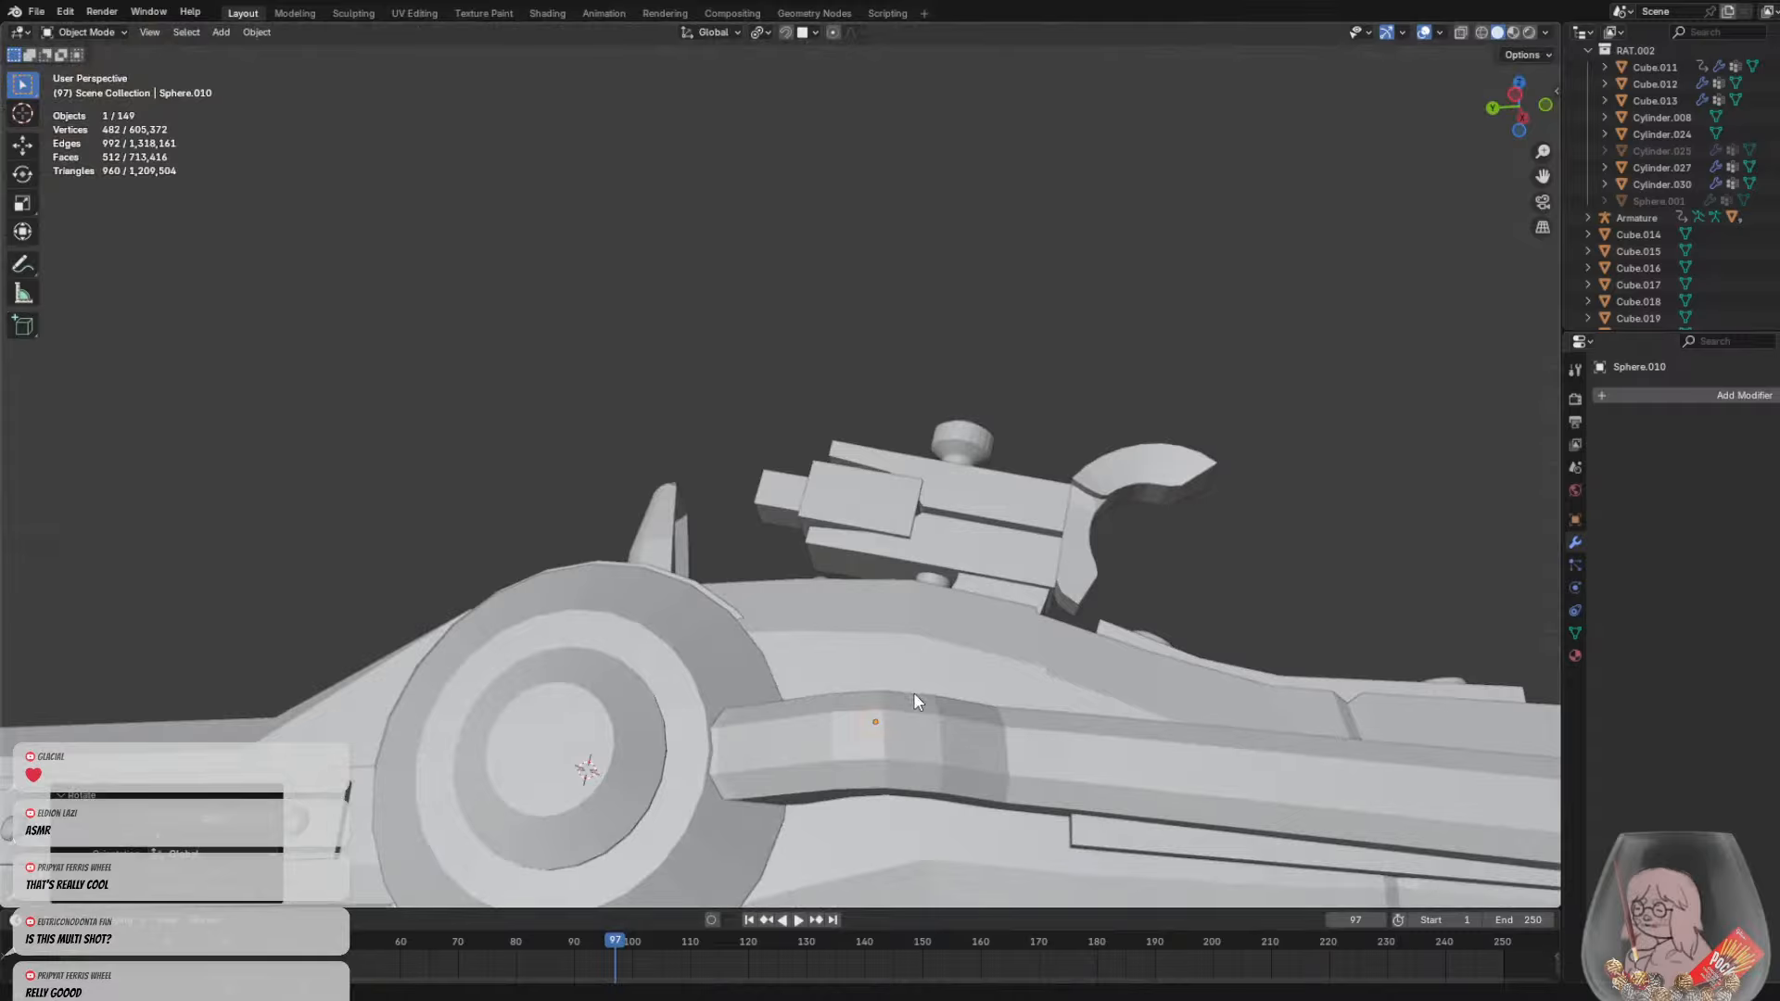
pyautogui.press('g')
pyautogui.press('x')
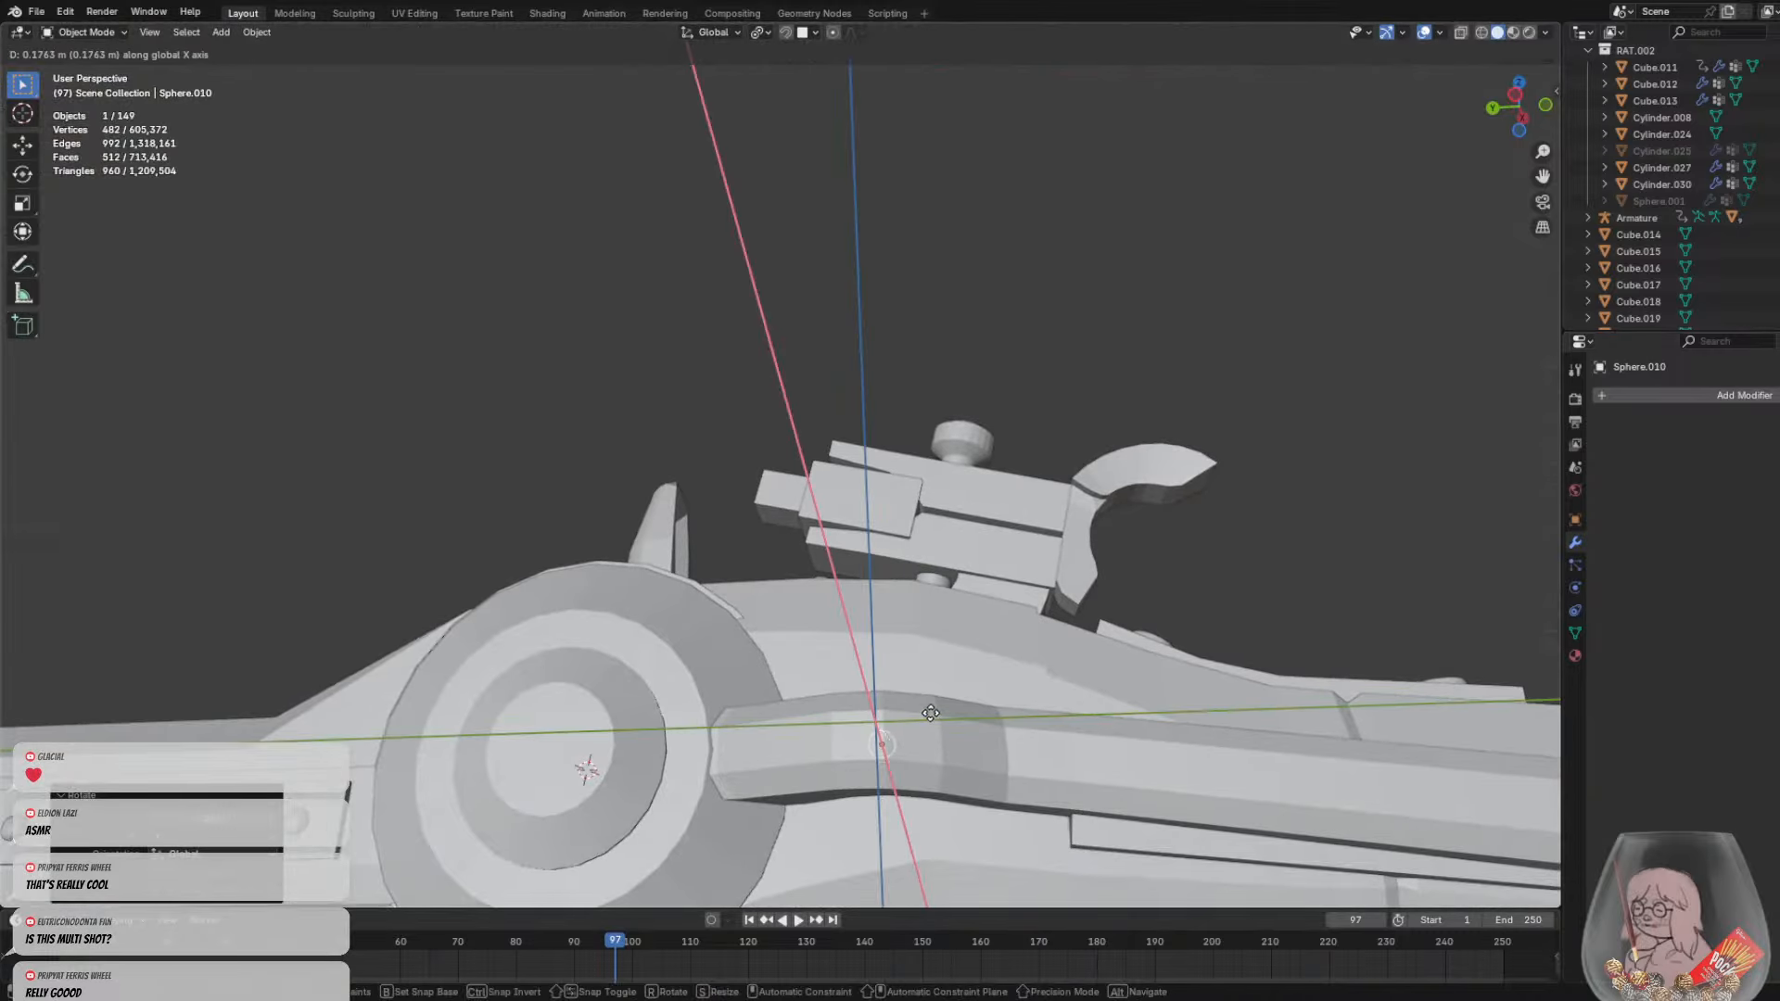
pyautogui.press('y')
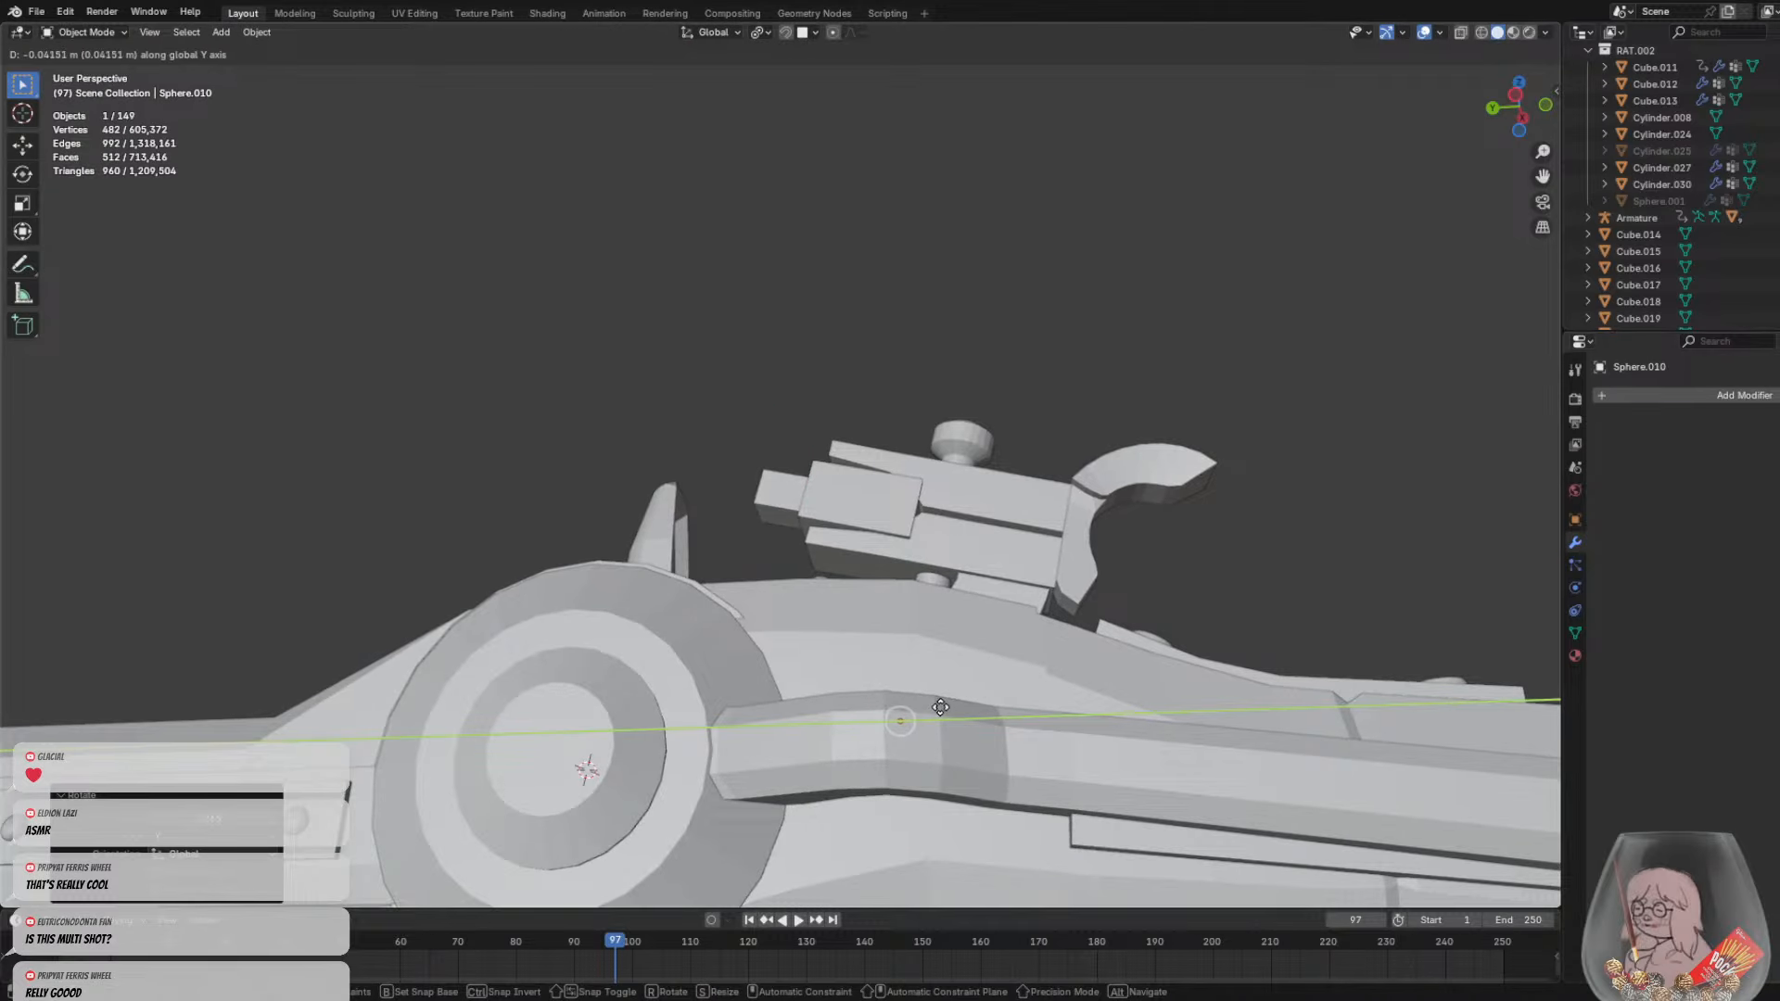
pyautogui.press('z')
pyautogui.click(972, 740)
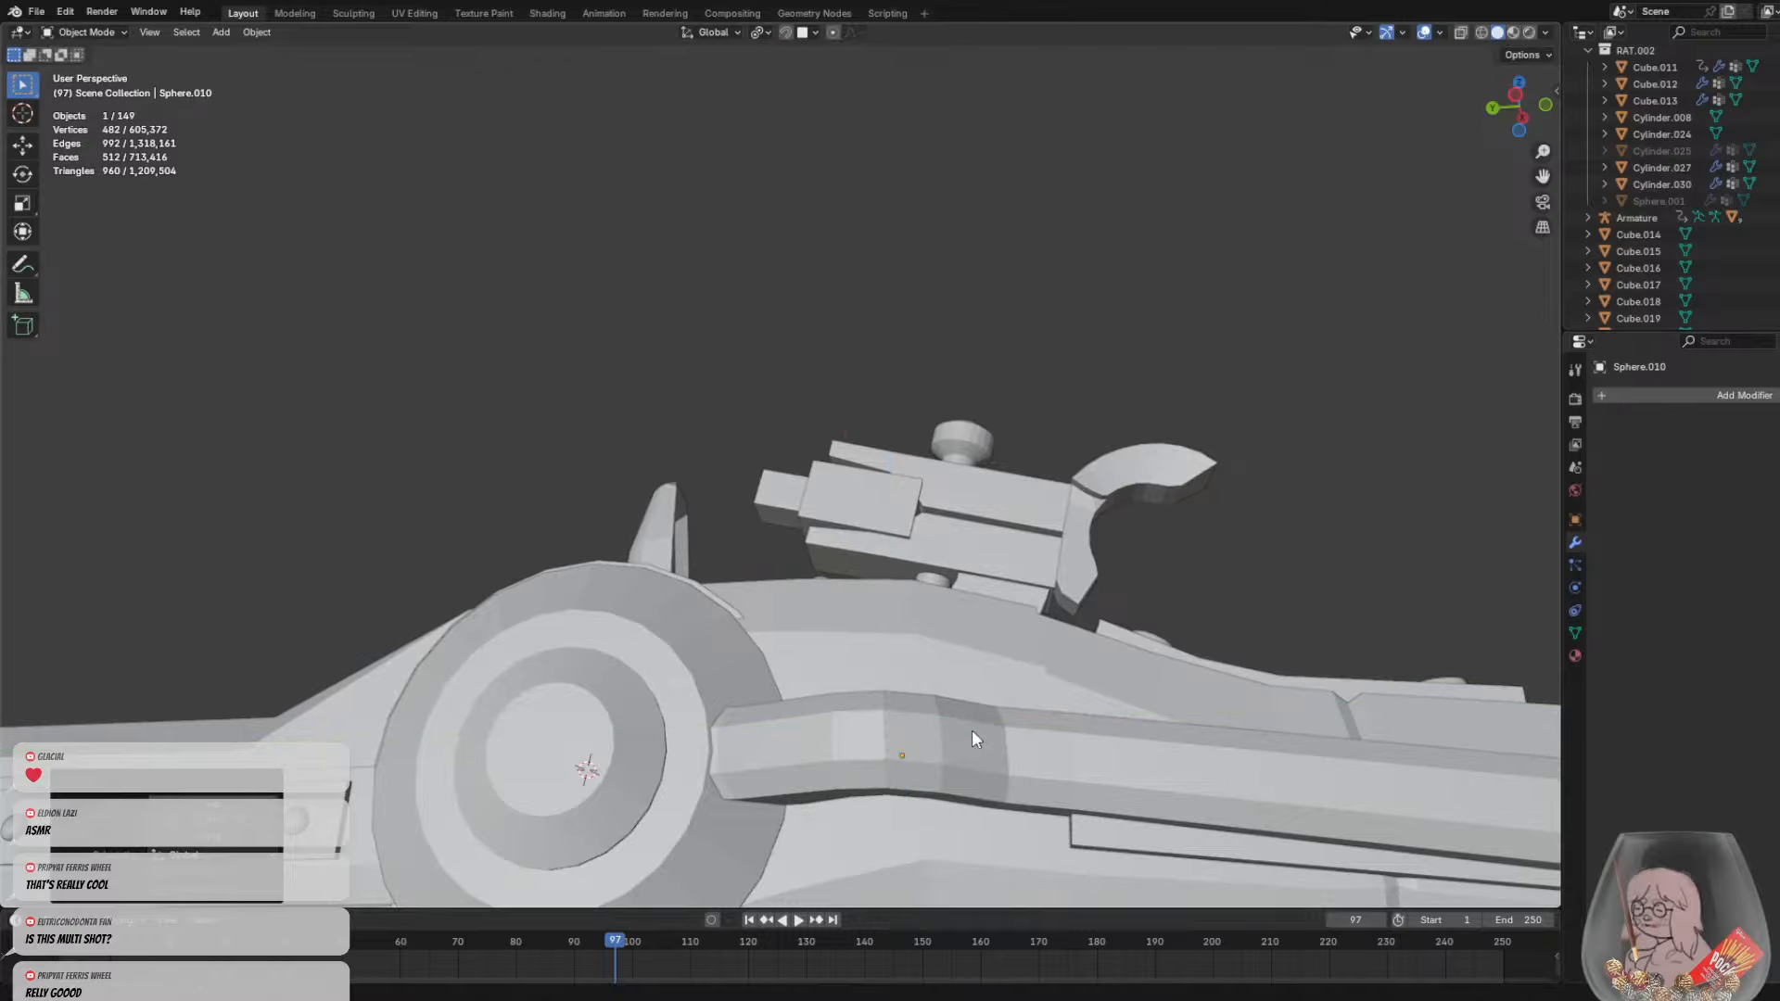
# Select the long side bar and examine the flintlock reference photos and musket concept sketches for details around the lock
pyautogui.click(972, 733)
pyautogui.moveTo(972, 732); pyautogui.dragTo(1040, 866, button='middle')
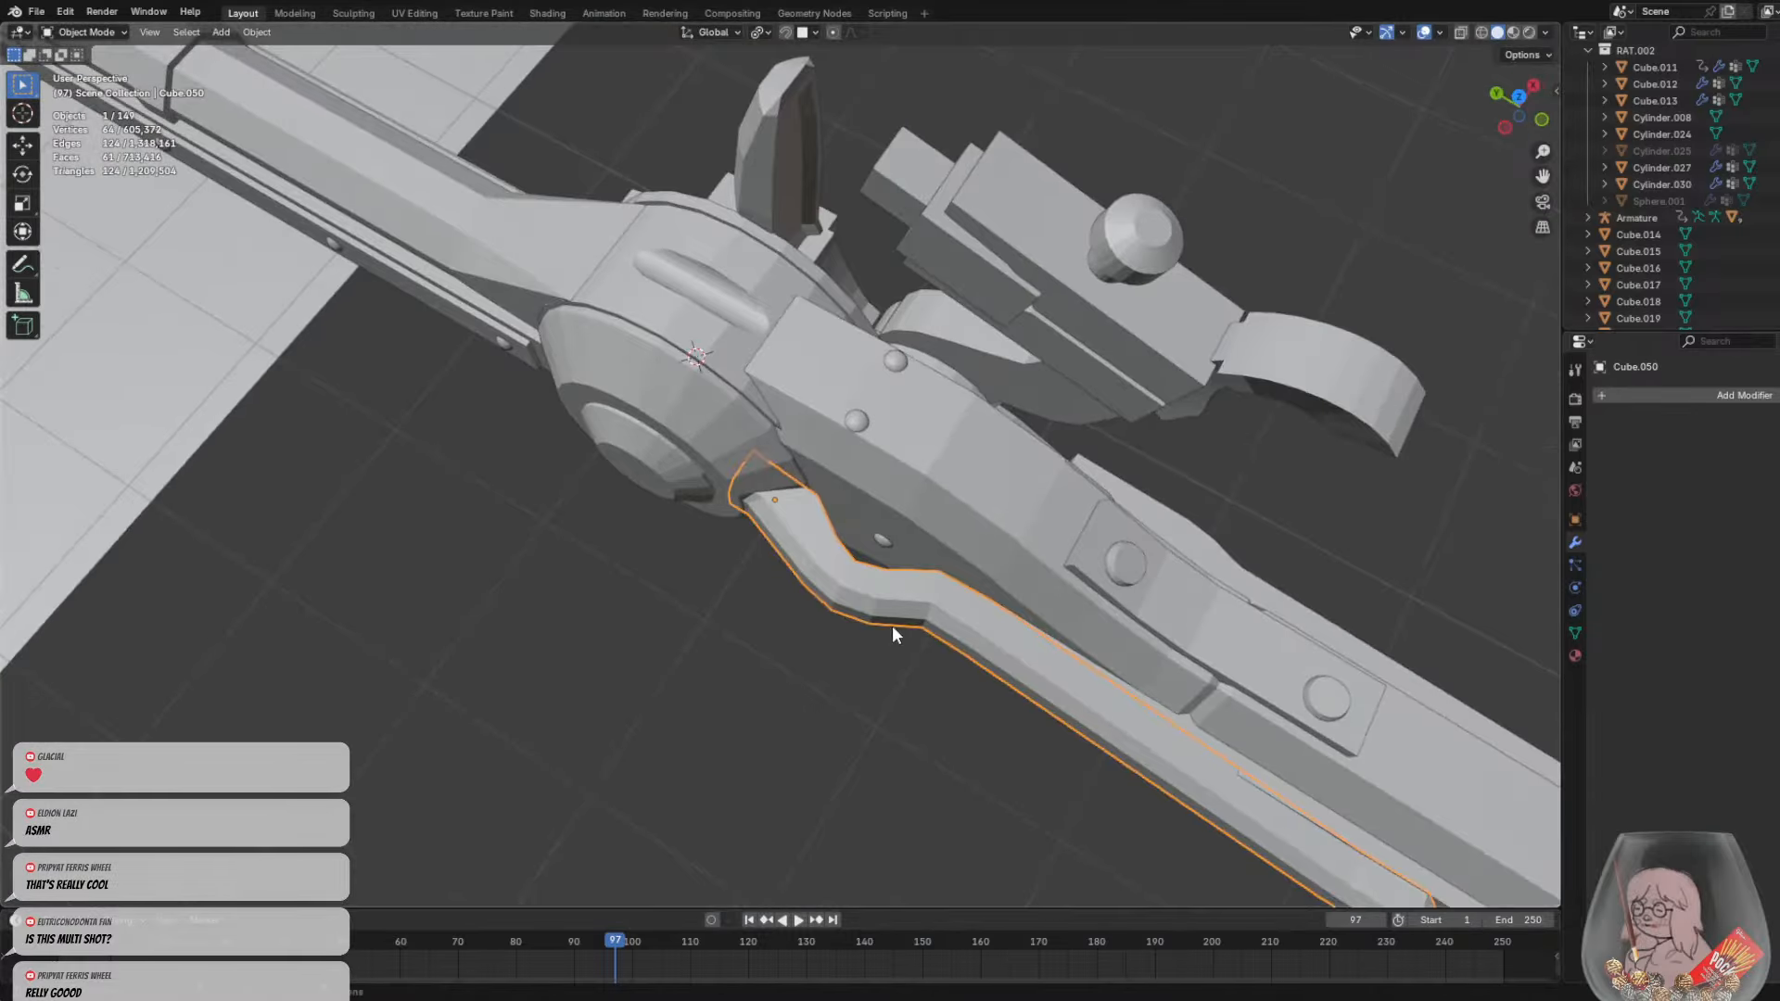
pyautogui.moveTo(898, 571)
pyautogui.mouseDown(button='middle')
pyautogui.moveTo(620, 412)
pyautogui.moveTo(621, 460)
pyautogui.moveTo(1005, 582)
pyautogui.moveTo(427, 263)
pyautogui.moveTo(670, 447)
pyautogui.moveTo(933, 448)
pyautogui.mouseUp(button='middle')
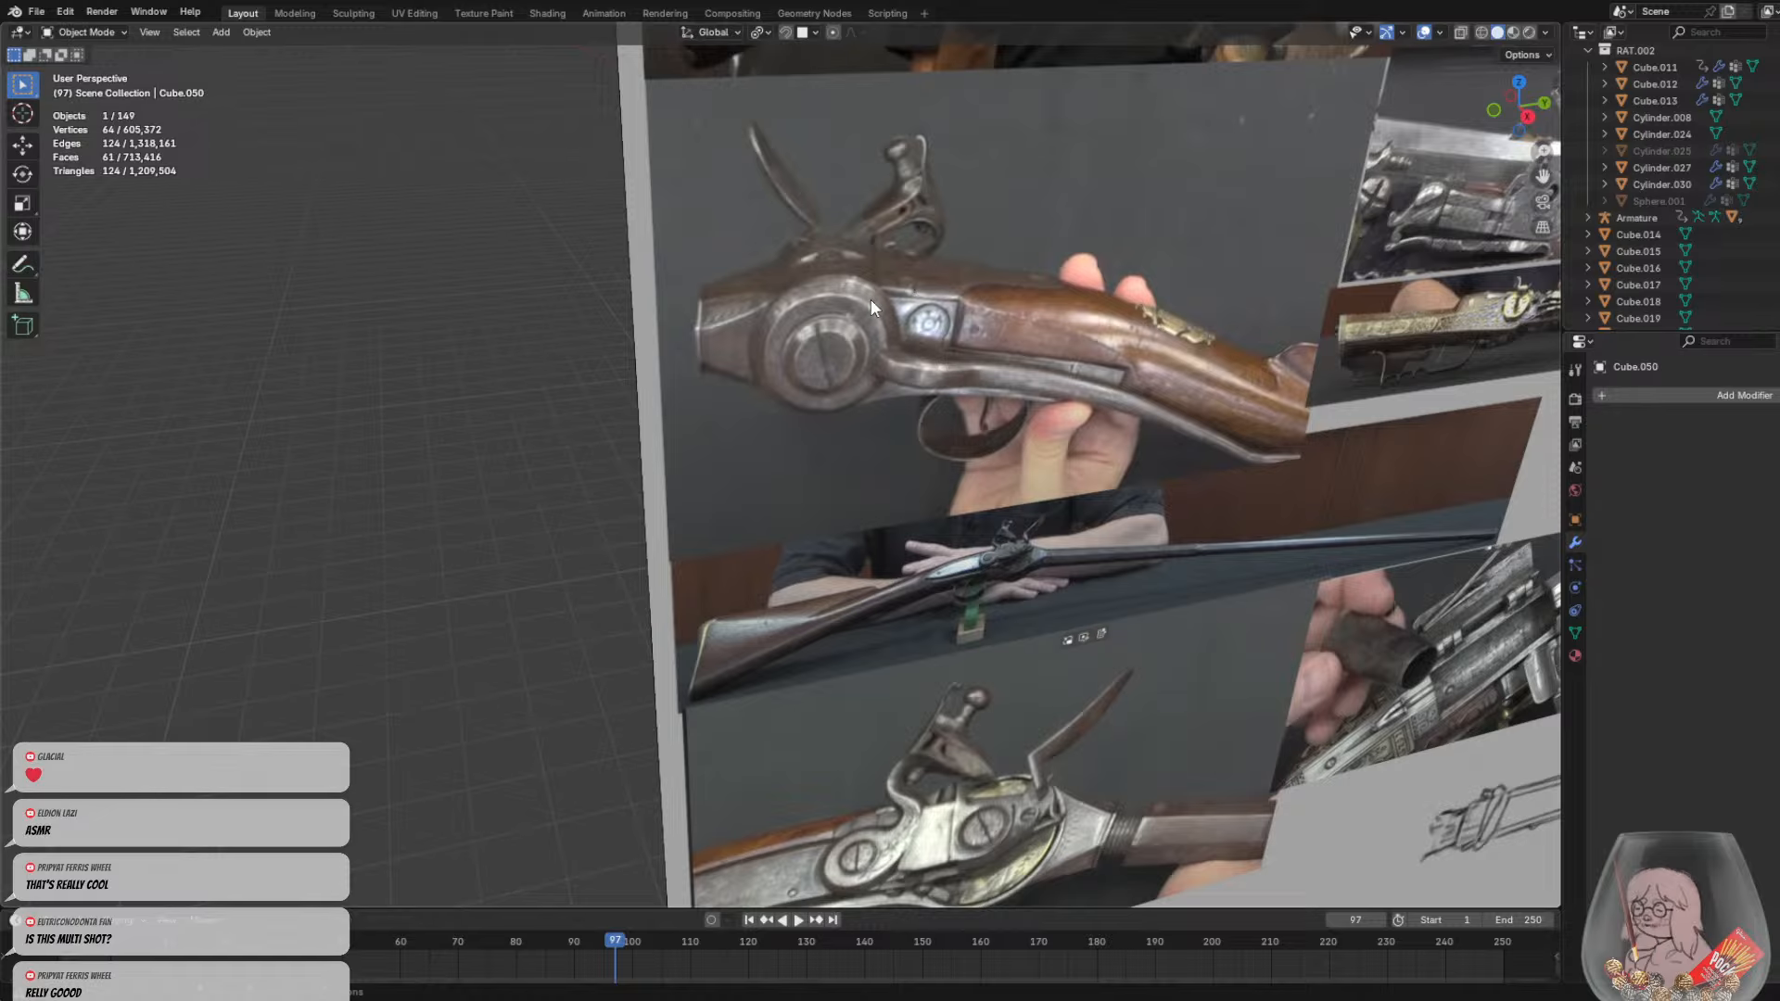
pyautogui.moveTo(871, 299); pyautogui.dragTo(575, 406, button='middle')
pyautogui.moveTo(1172, 550); pyautogui.dragTo(748, 316, button='middle')
pyautogui.moveTo(1006, 417); pyautogui.dragTo(1115, 521, button='middle')
pyautogui.scroll(-12, 1043, 504)
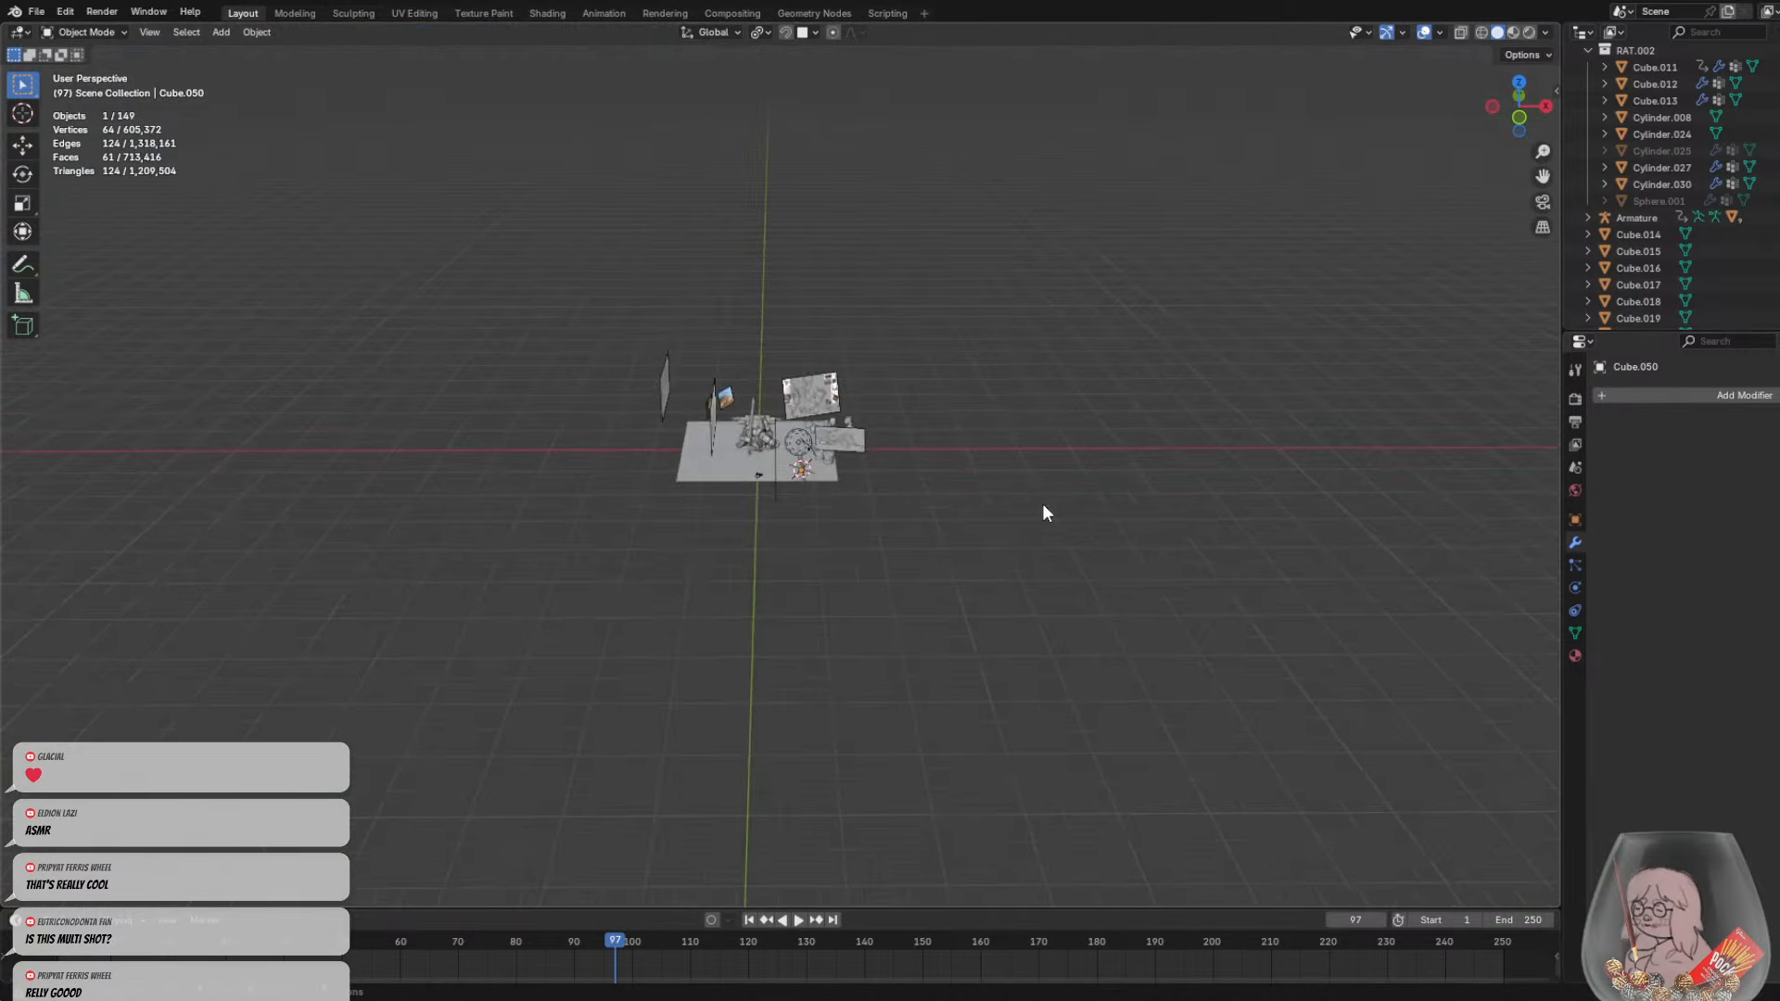
pyautogui.moveTo(798, 502); pyautogui.dragTo(532, 576, button='middle')
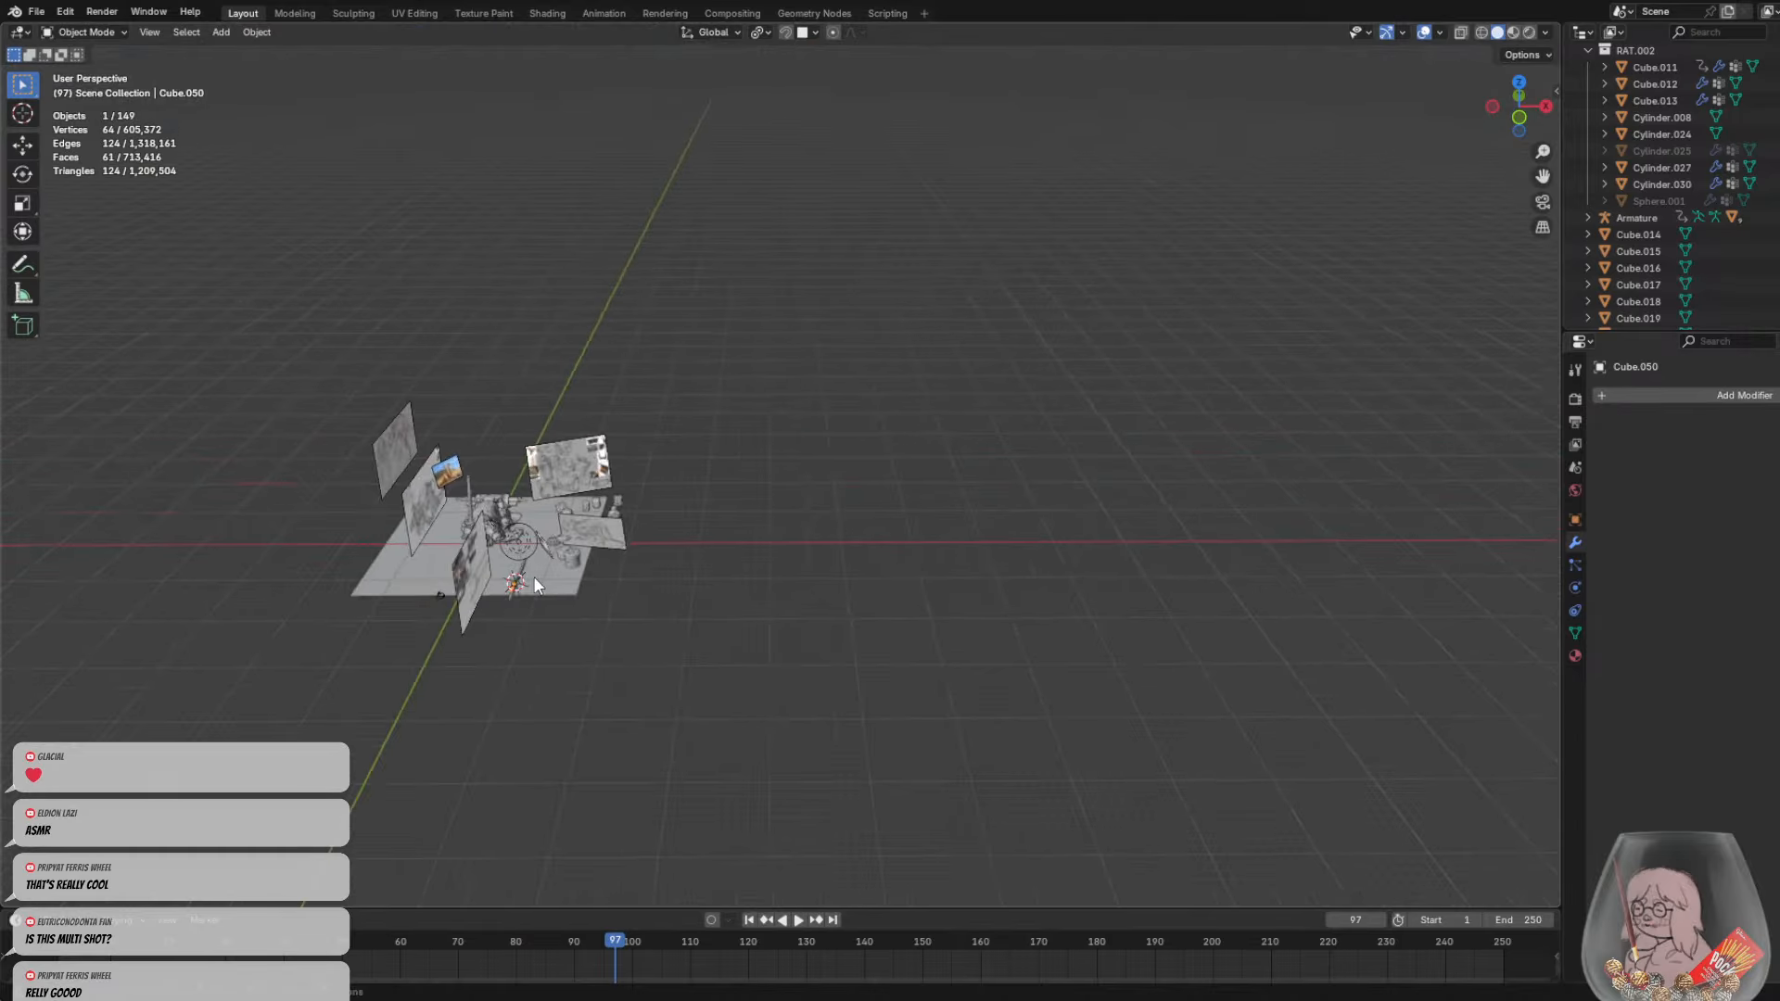
pyautogui.rightClick(509, 582)
pyautogui.moveTo(647, 570)
pyautogui.mouseDown(button='middle')
pyautogui.moveTo(741, 514)
pyautogui.moveTo(706, 626)
pyautogui.moveTo(966, 498)
pyautogui.mouseUp(button='middle')
pyautogui.scroll(10, 946, 464)
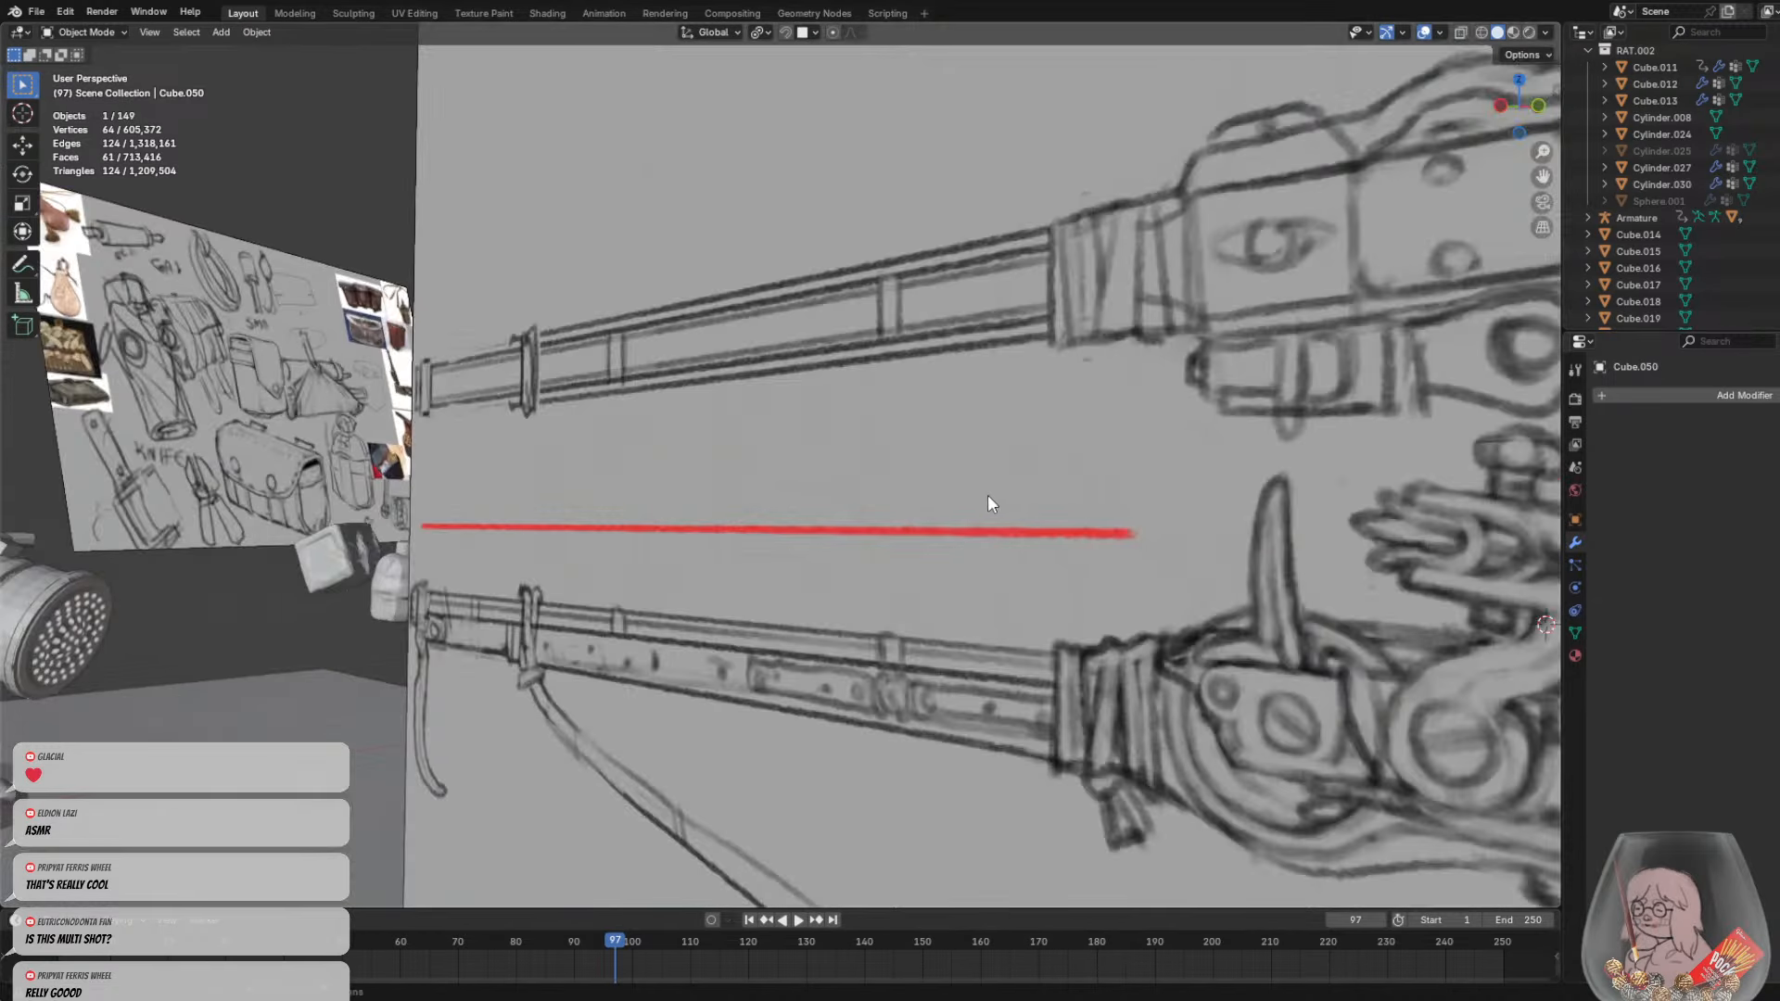
pyautogui.scroll(3, 966, 500)
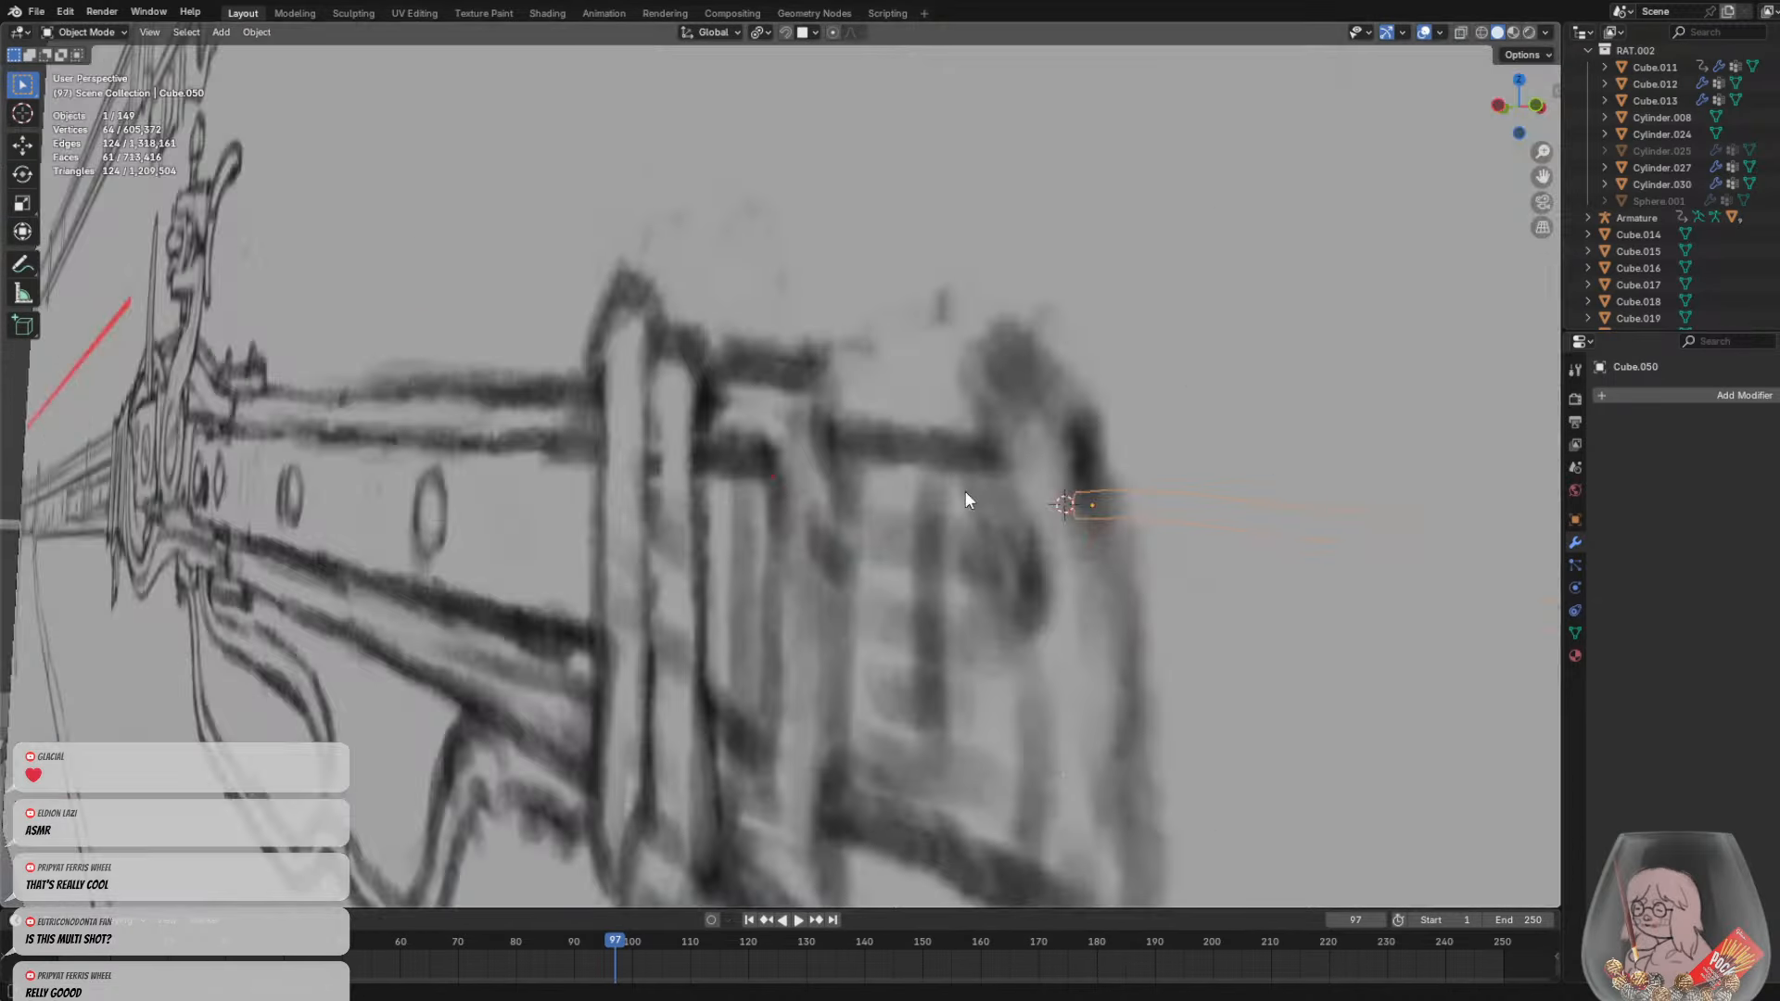
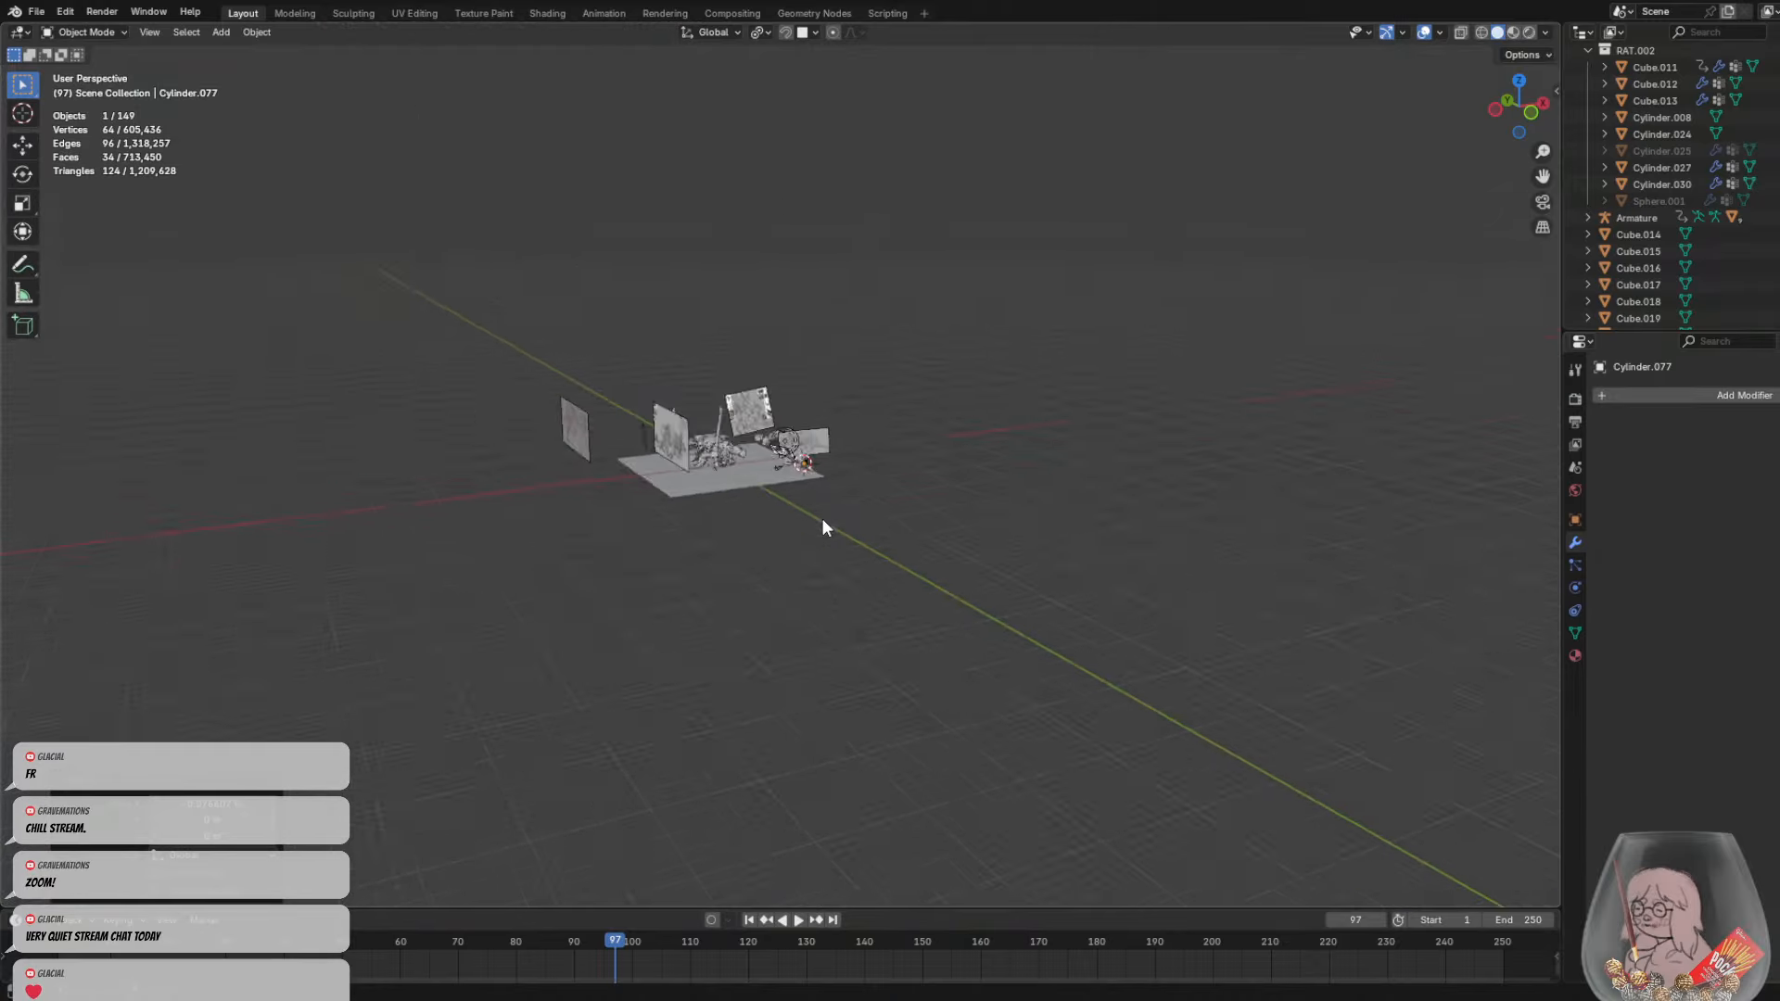
# Return to the musket's lock and inspect the round disc between the lock wheel and the stock
pyautogui.scroll(4, 825, 463)
pyautogui.moveTo(834, 462); pyautogui.dragTo(681, 509, button='middle')
pyautogui.scroll(-5, 672, 533)
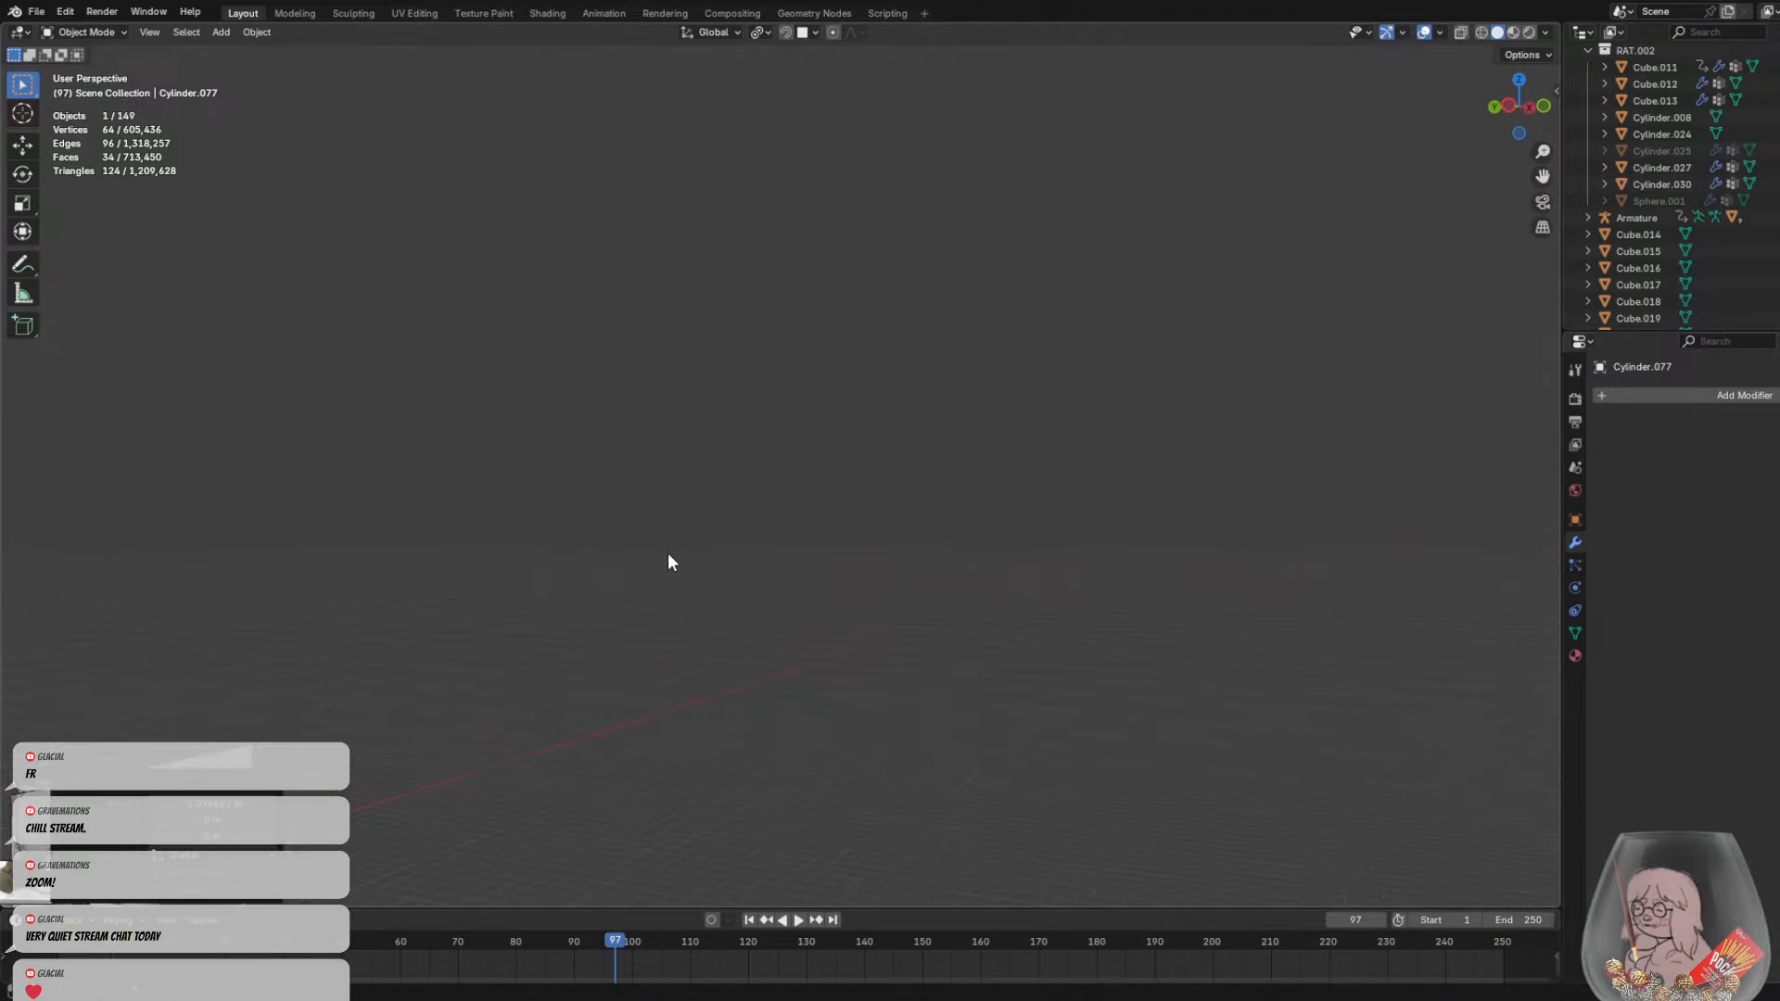
pyautogui.scroll(8, 927, 520)
pyautogui.scroll(10, 945, 639)
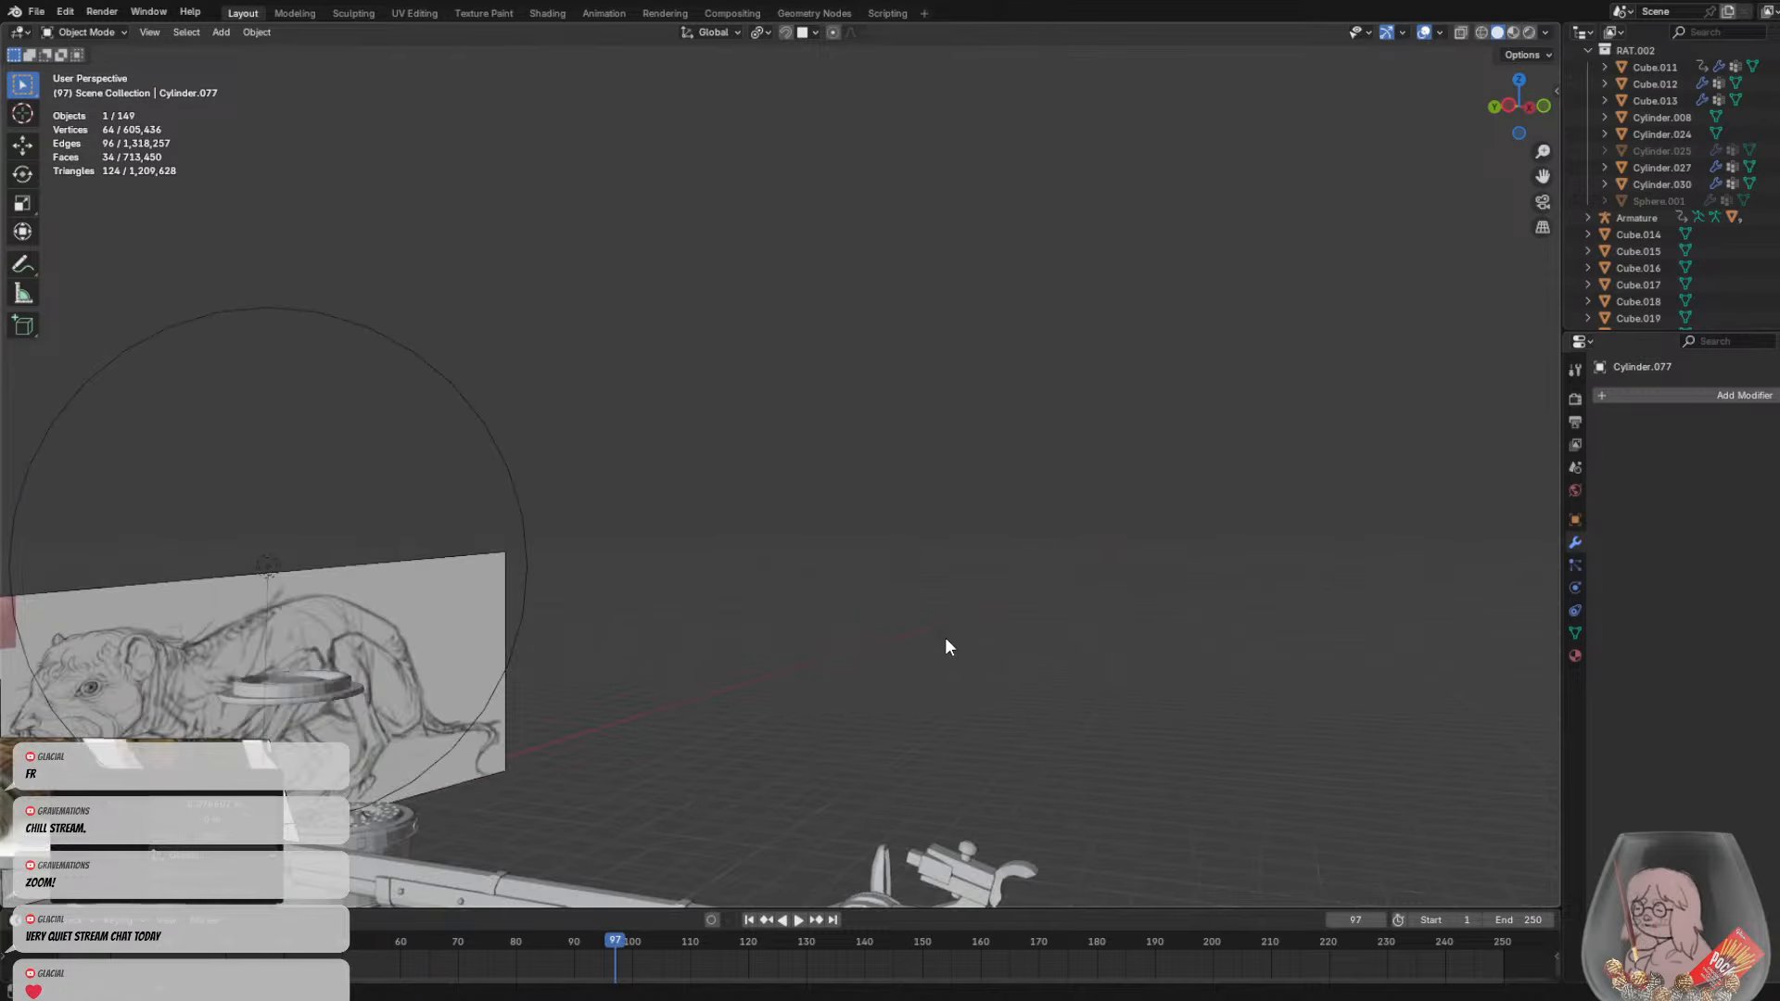
pyautogui.scroll(-5, 842, 496)
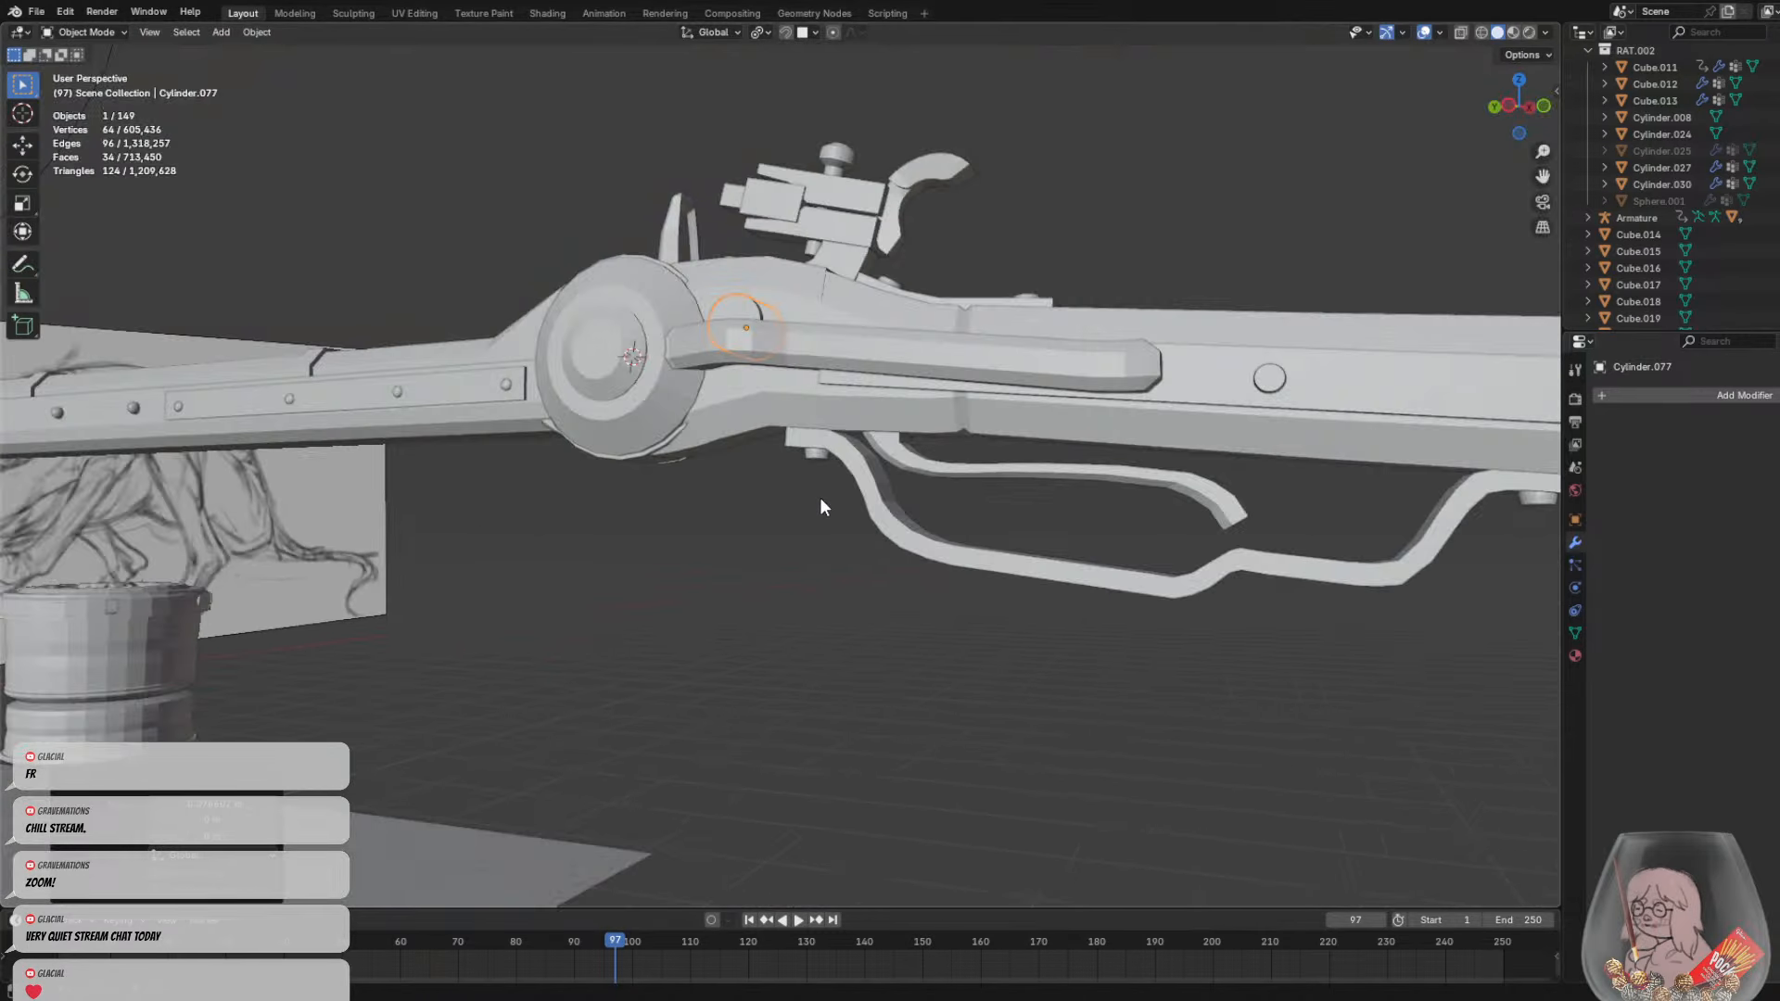
pyautogui.scroll(8, 819, 505)
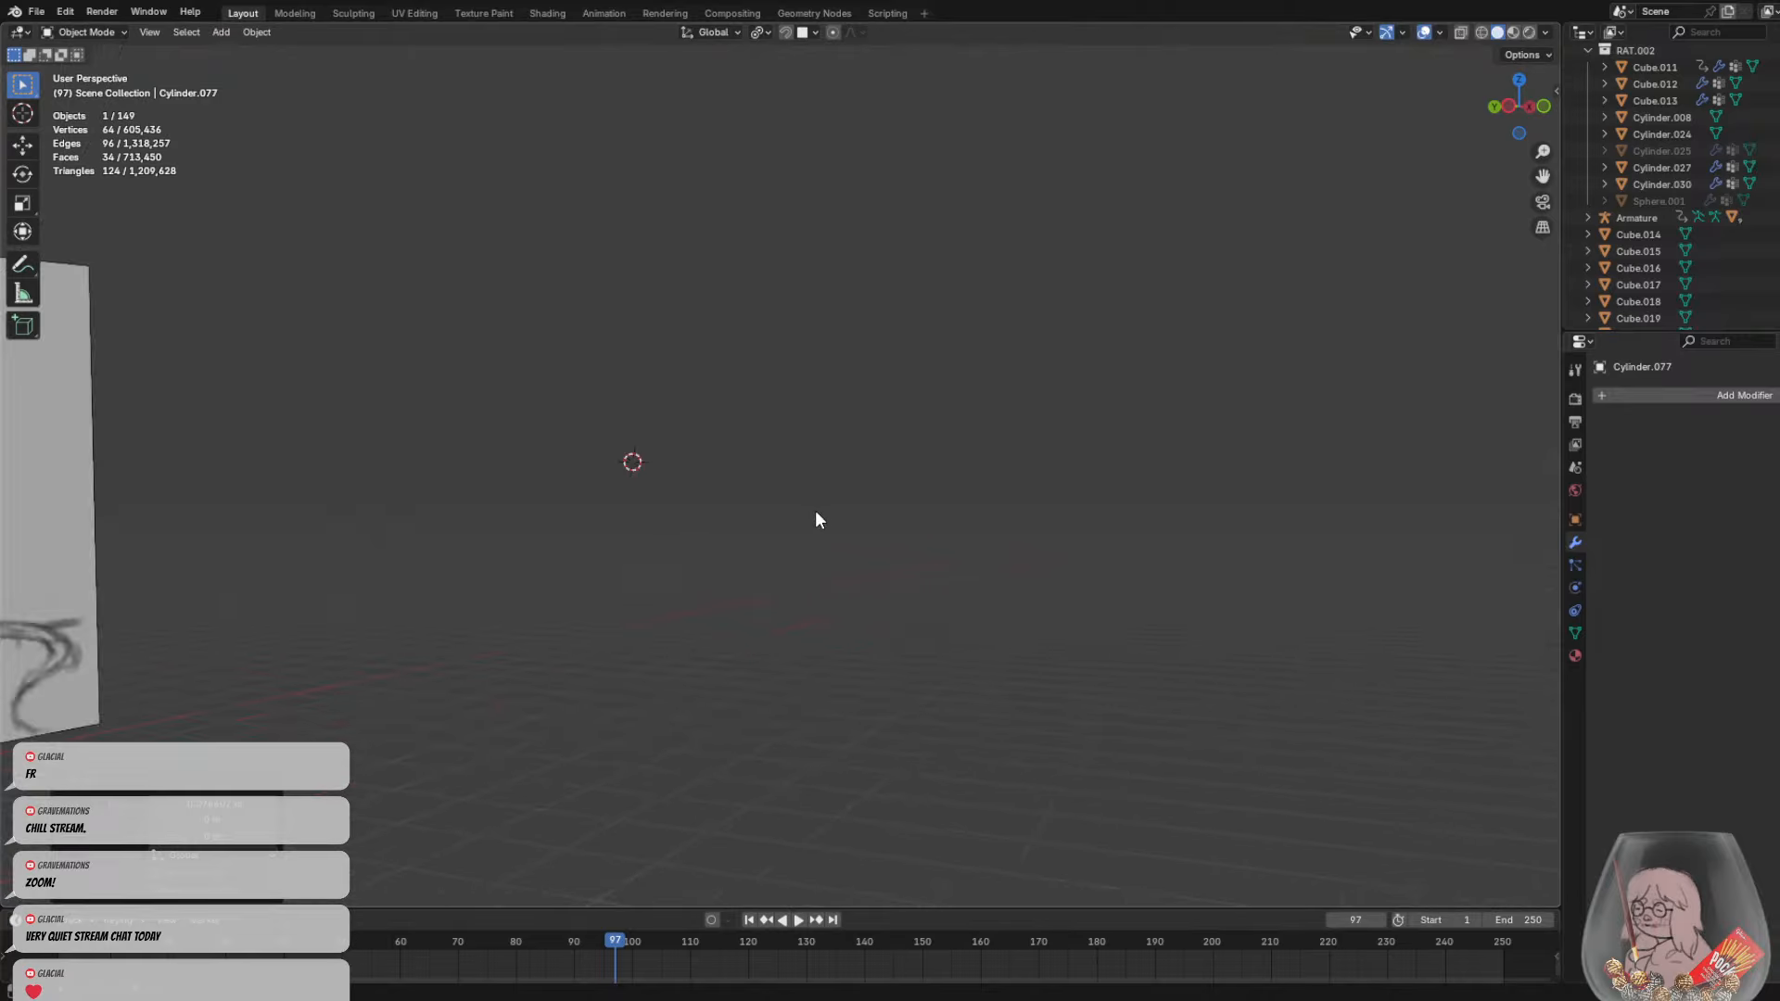
pyautogui.scroll(-5, 815, 512)
pyautogui.scroll(6, 732, 557)
pyautogui.scroll(-5, 700, 598)
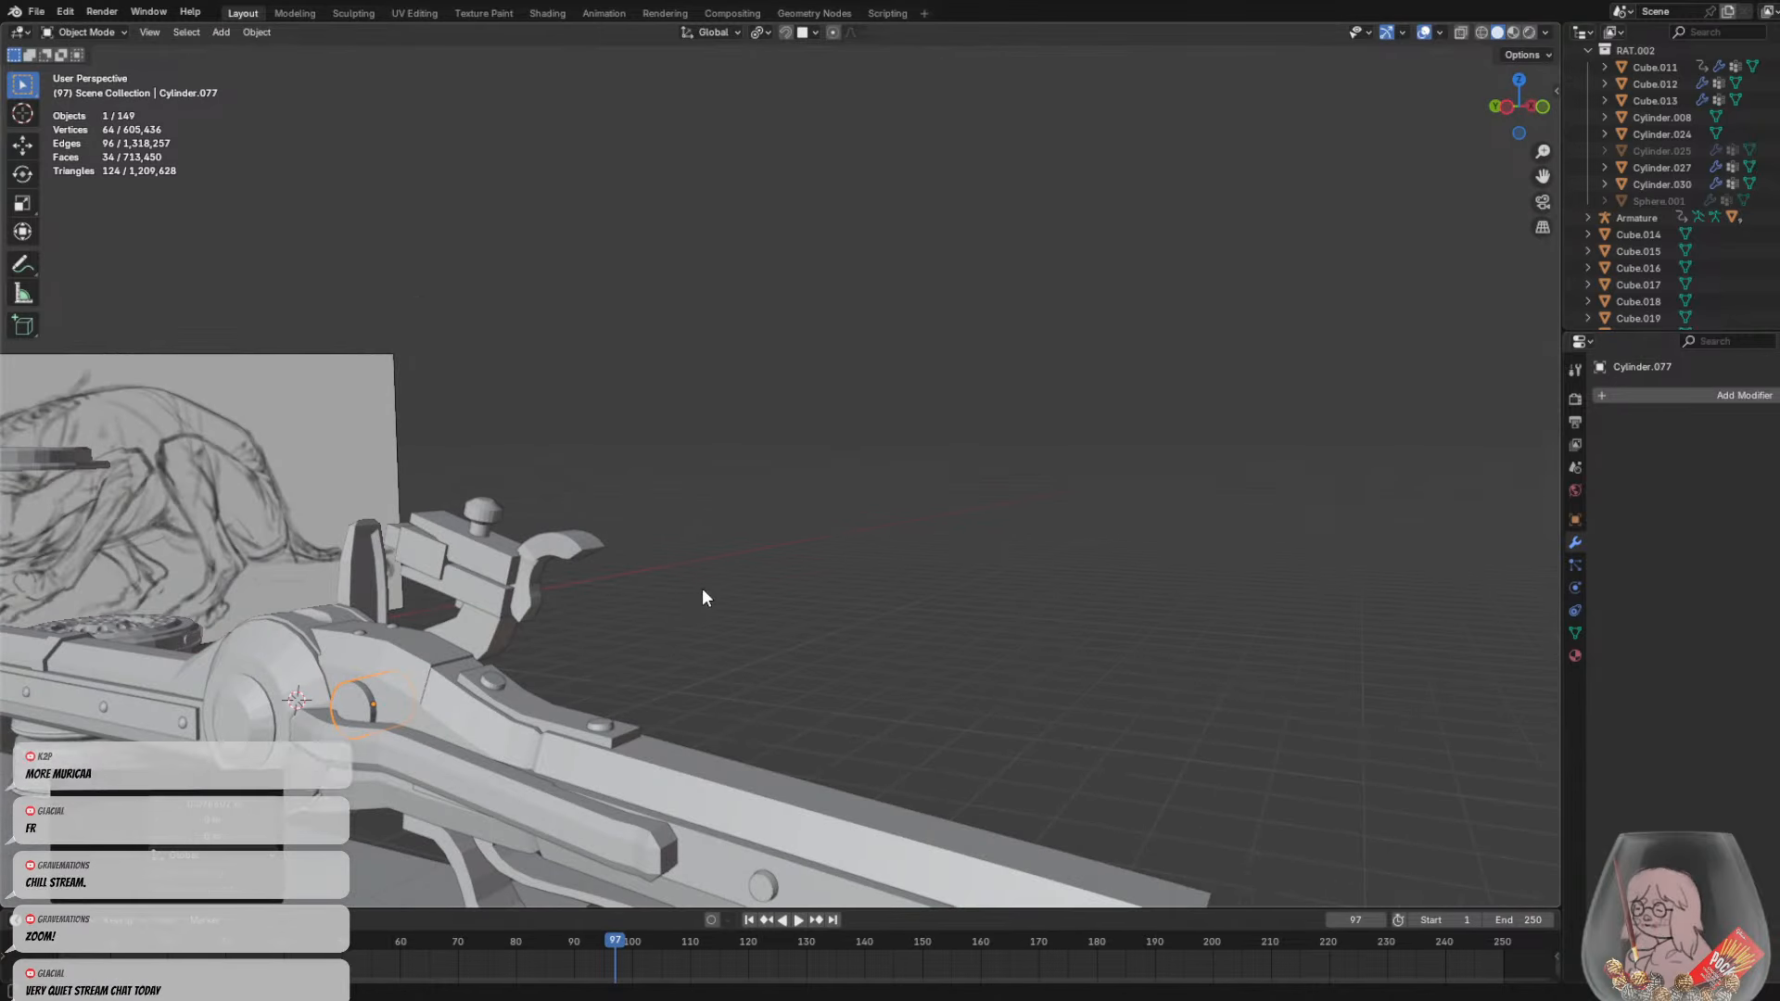
pyautogui.scroll(3, 794, 608)
pyautogui.scroll(-2, 577, 664)
pyautogui.moveTo(814, 620); pyautogui.dragTo(793, 507, button='middle')
pyautogui.scroll(3, 835, 505)
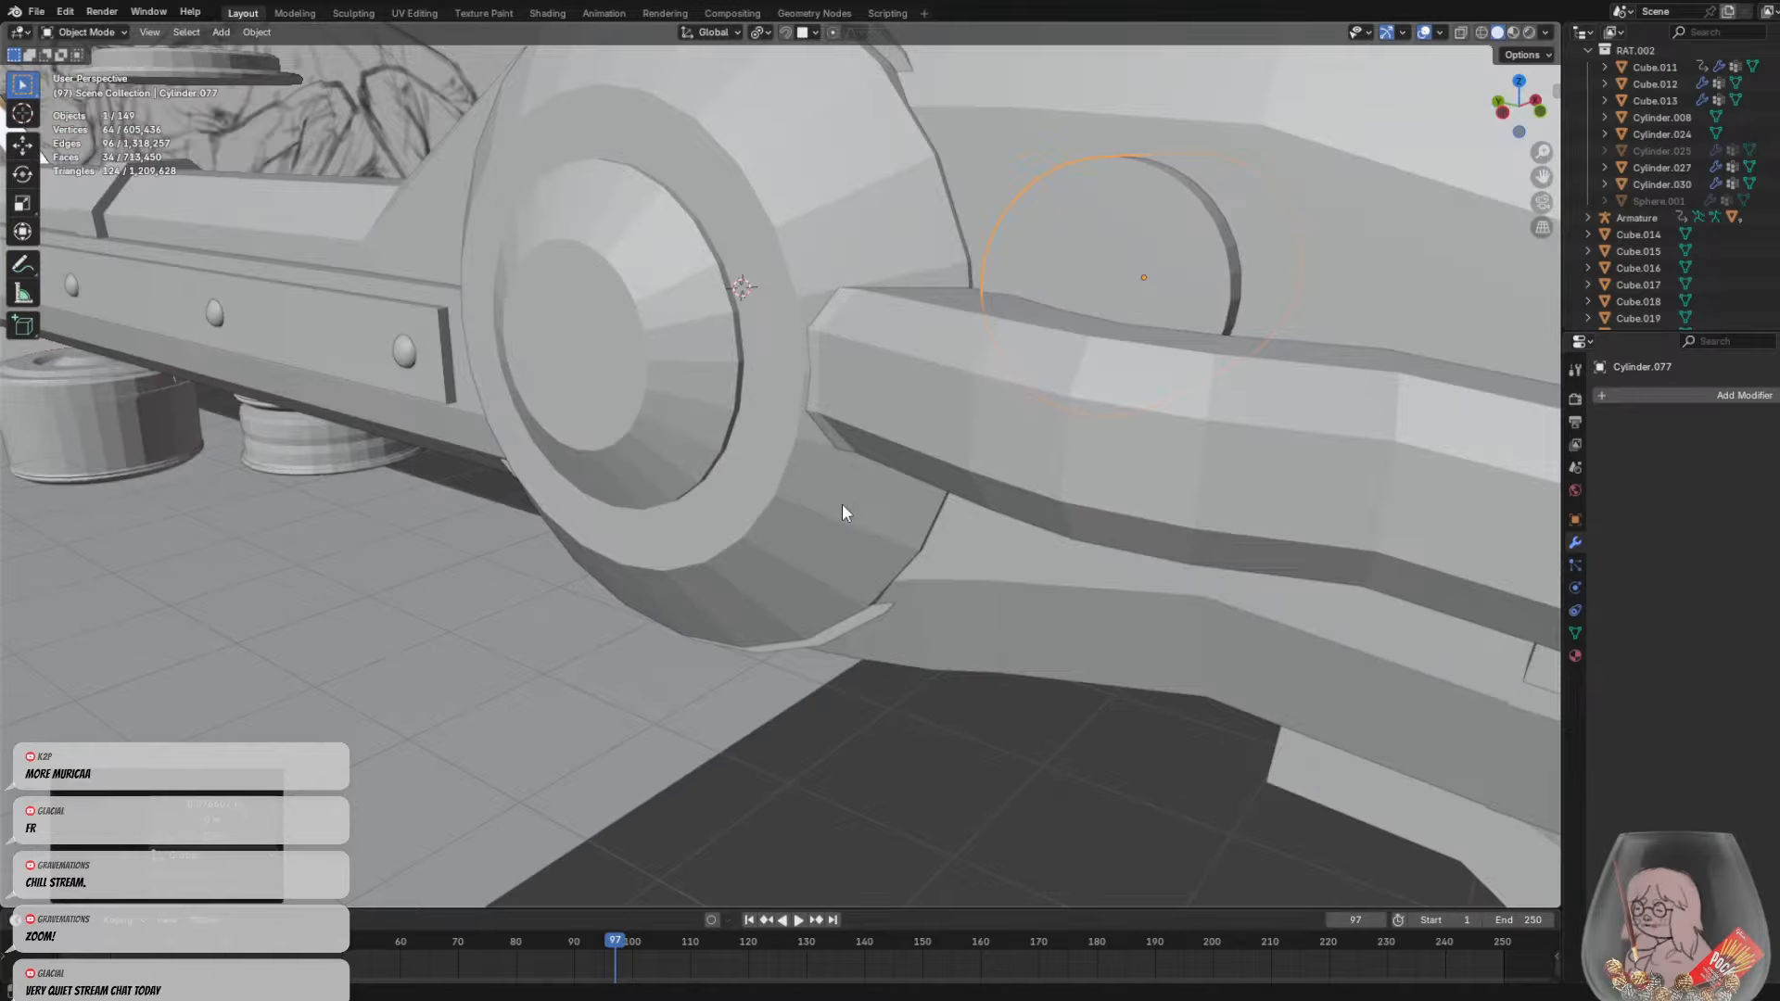
pyautogui.scroll(-5, 839, 584)
pyautogui.scroll(2, 933, 515)
# Select the round disc on the stock's side behind the lock wheel and shift it slightly along the X axis
pyautogui.click(923, 510)
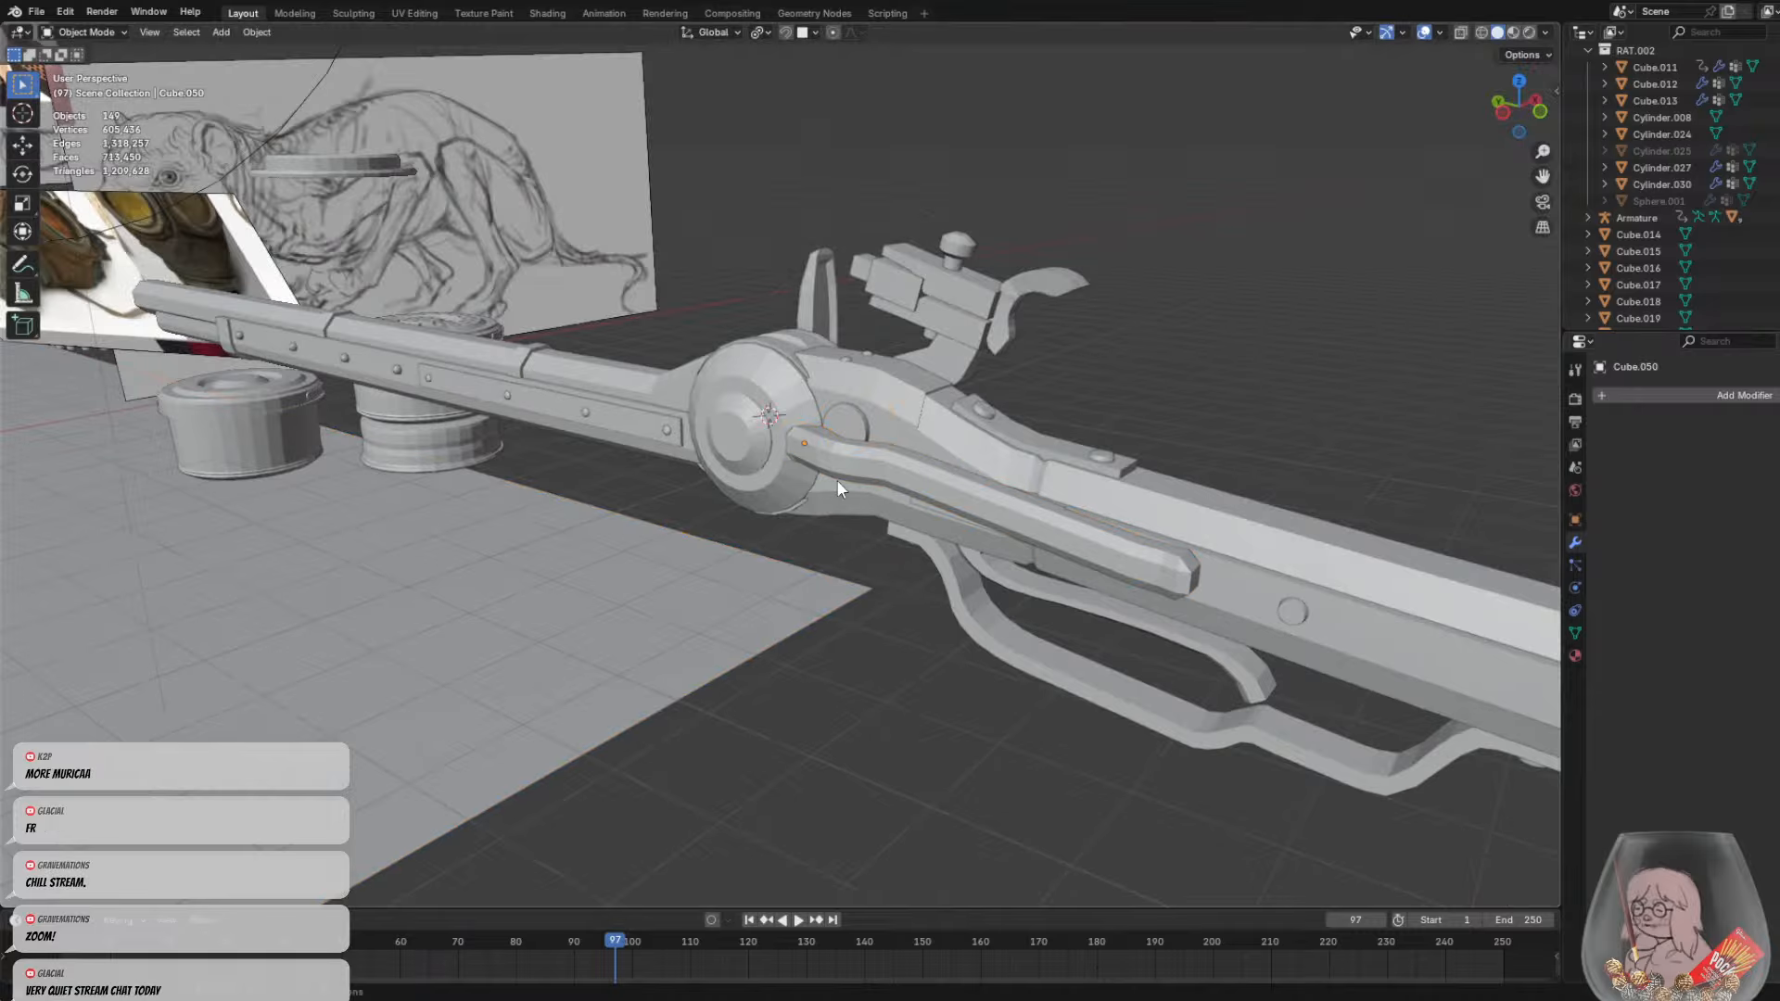
pyautogui.click(847, 423)
pyautogui.moveTo(849, 421); pyautogui.dragTo(751, 608, button='middle')
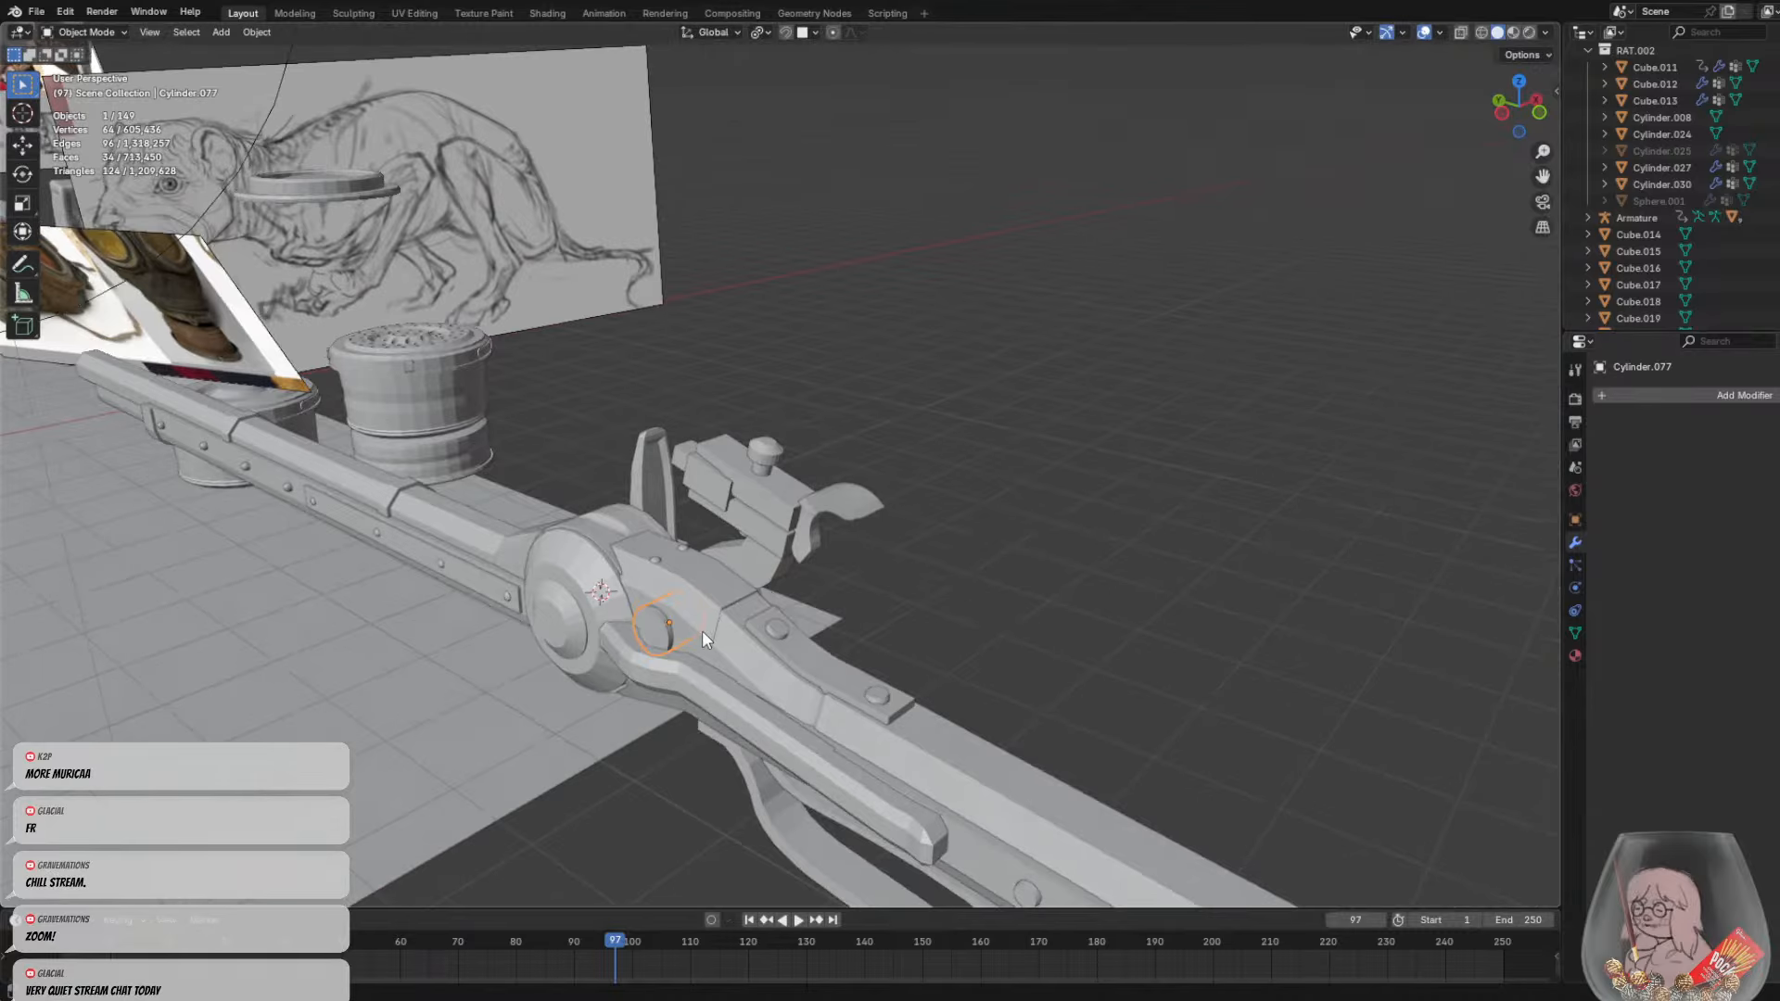
pyautogui.press('g')
pyautogui.press('x')
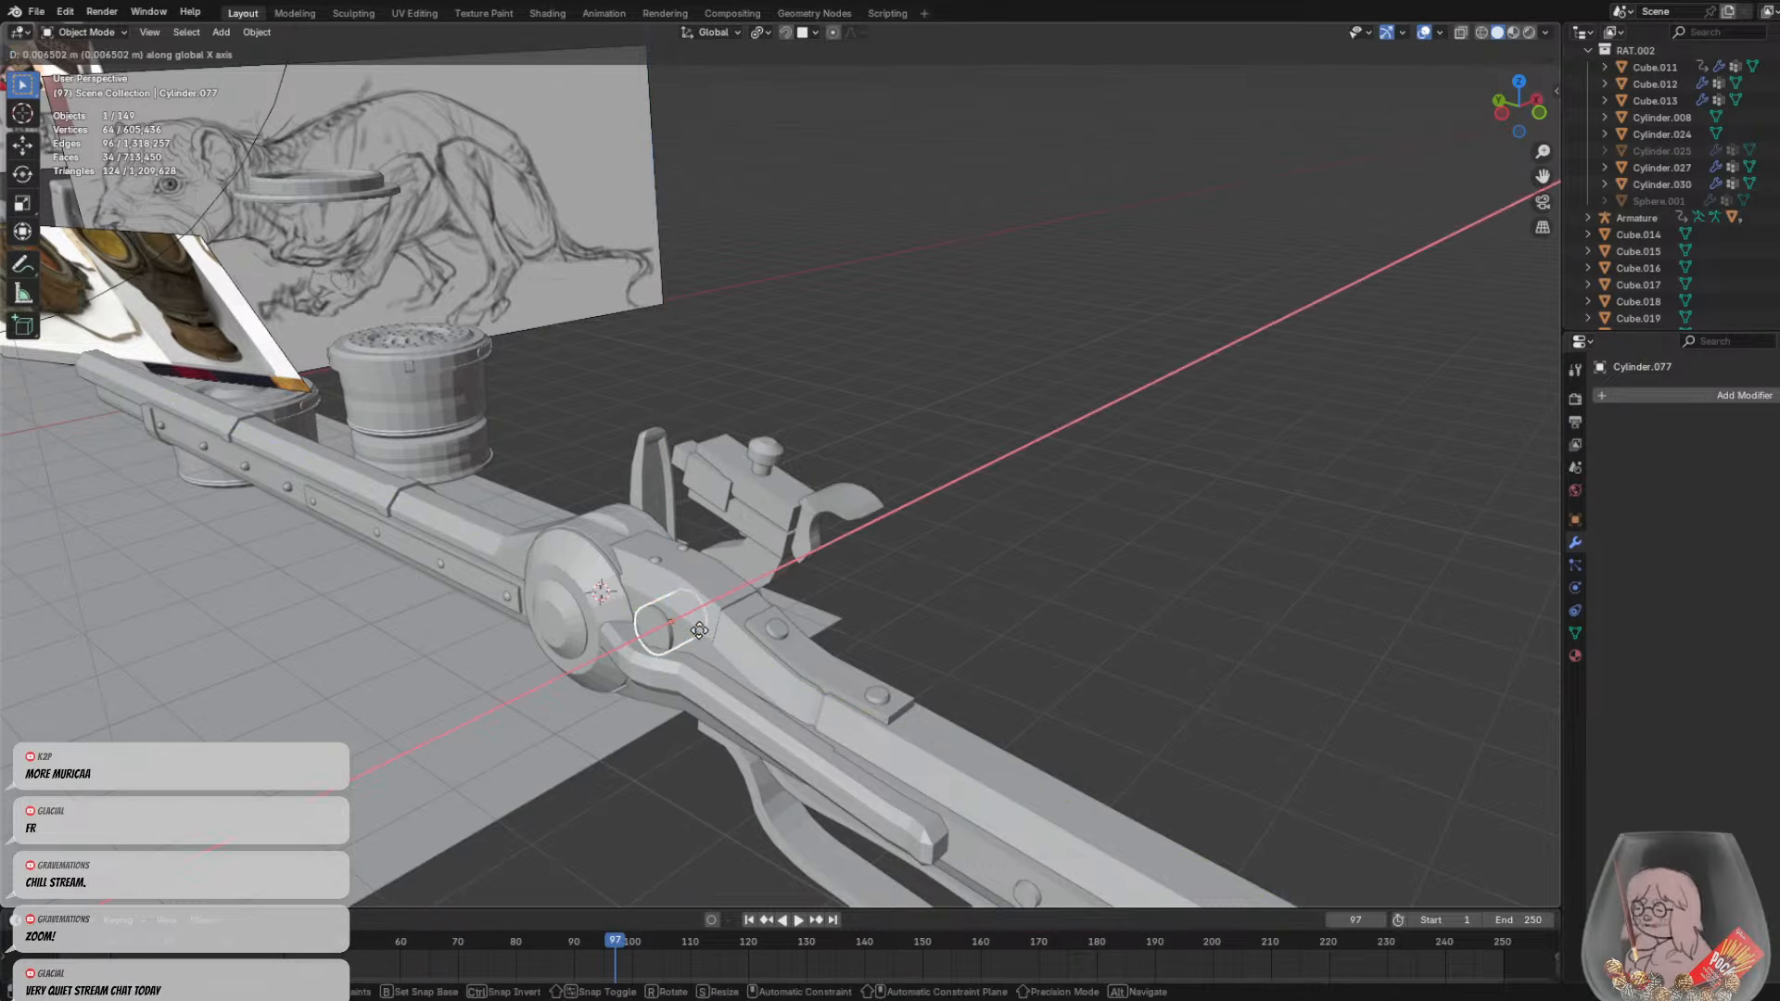
pyautogui.click(702, 630)
# Move the round disc on the stock's side about -0.027 m along the Y axis, closer to the lock wheel
pyautogui.moveTo(706, 630); pyautogui.dragTo(769, 637, button='middle')
pyautogui.press('g')
pyautogui.middleClick(1113, 583)
pyautogui.moveTo(1113, 583); pyautogui.dragTo(1119, 584, button='middle')
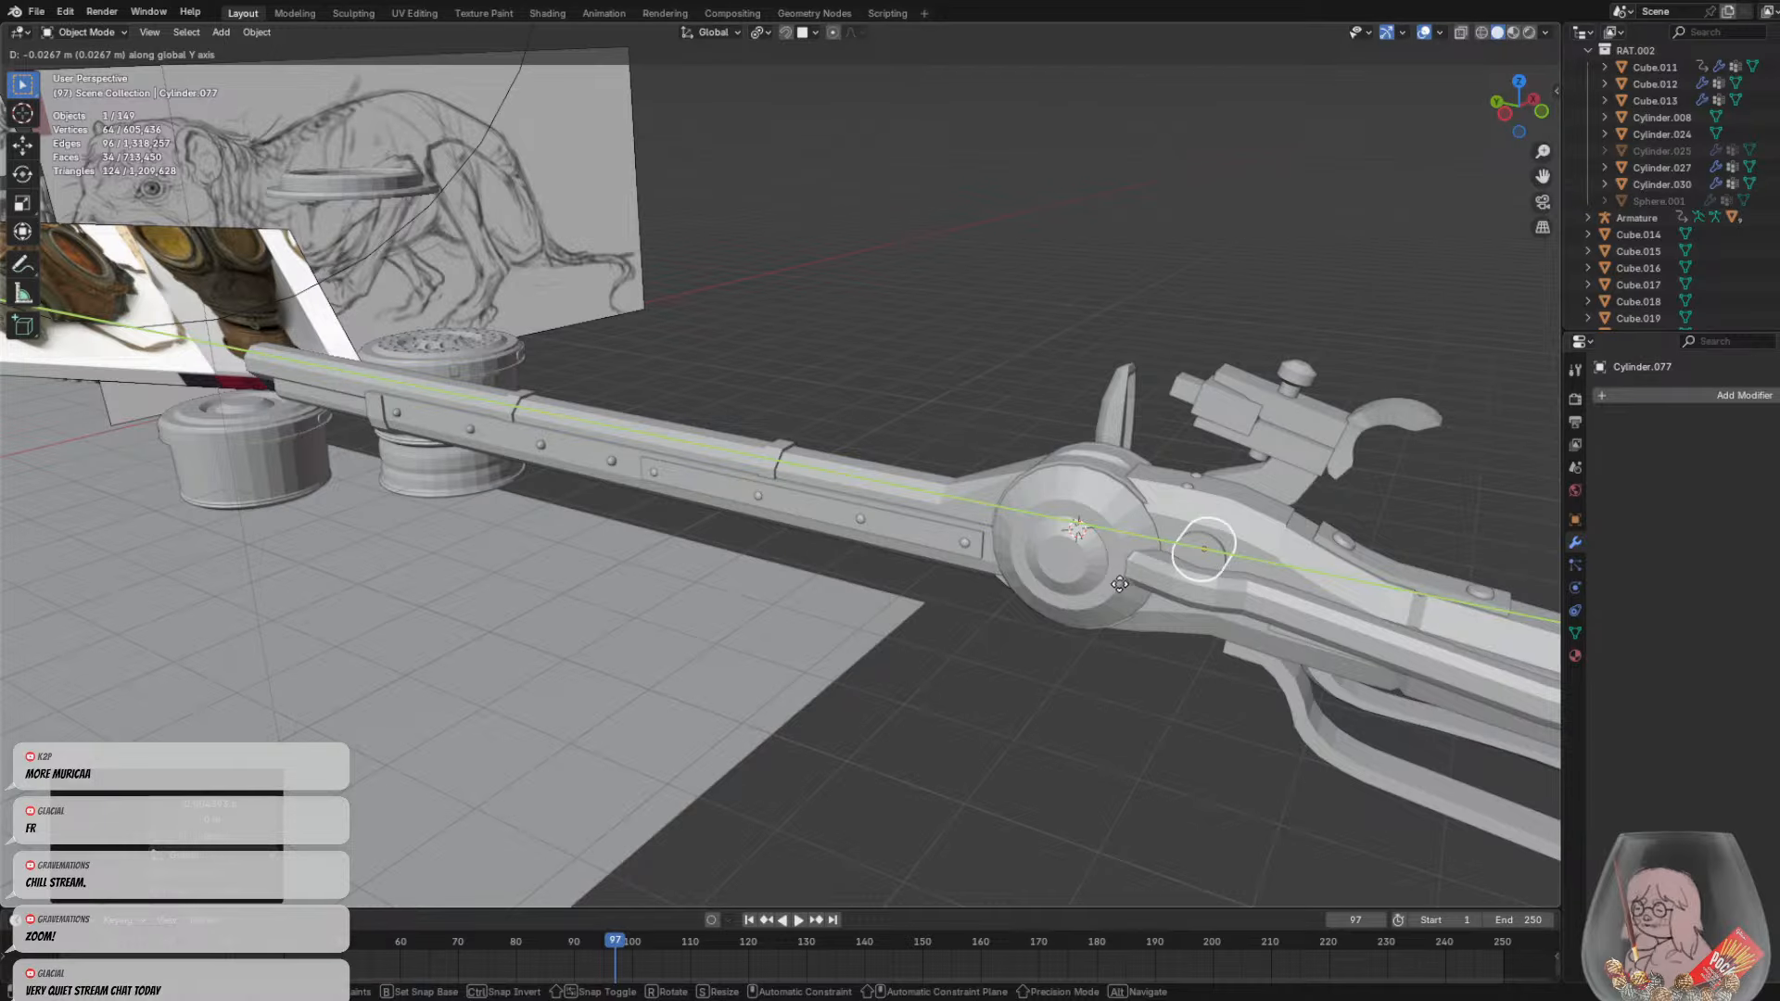
pyautogui.click(1116, 582)
pyautogui.moveTo(1391, 525); pyautogui.dragTo(1385, 520, button='middle')
# Add a cube mesh at the lock wheel and scale it down to fit within the wheel's outline
pyautogui.click(1224, 473)
pyautogui.moveTo(1224, 473); pyautogui.dragTo(1057, 438, button='middle')
pyautogui.moveTo(662, 525); pyautogui.dragTo(673, 504, button='middle')
pyautogui.scroll(1, 787, 460)
pyautogui.scroll(-3, 788, 468)
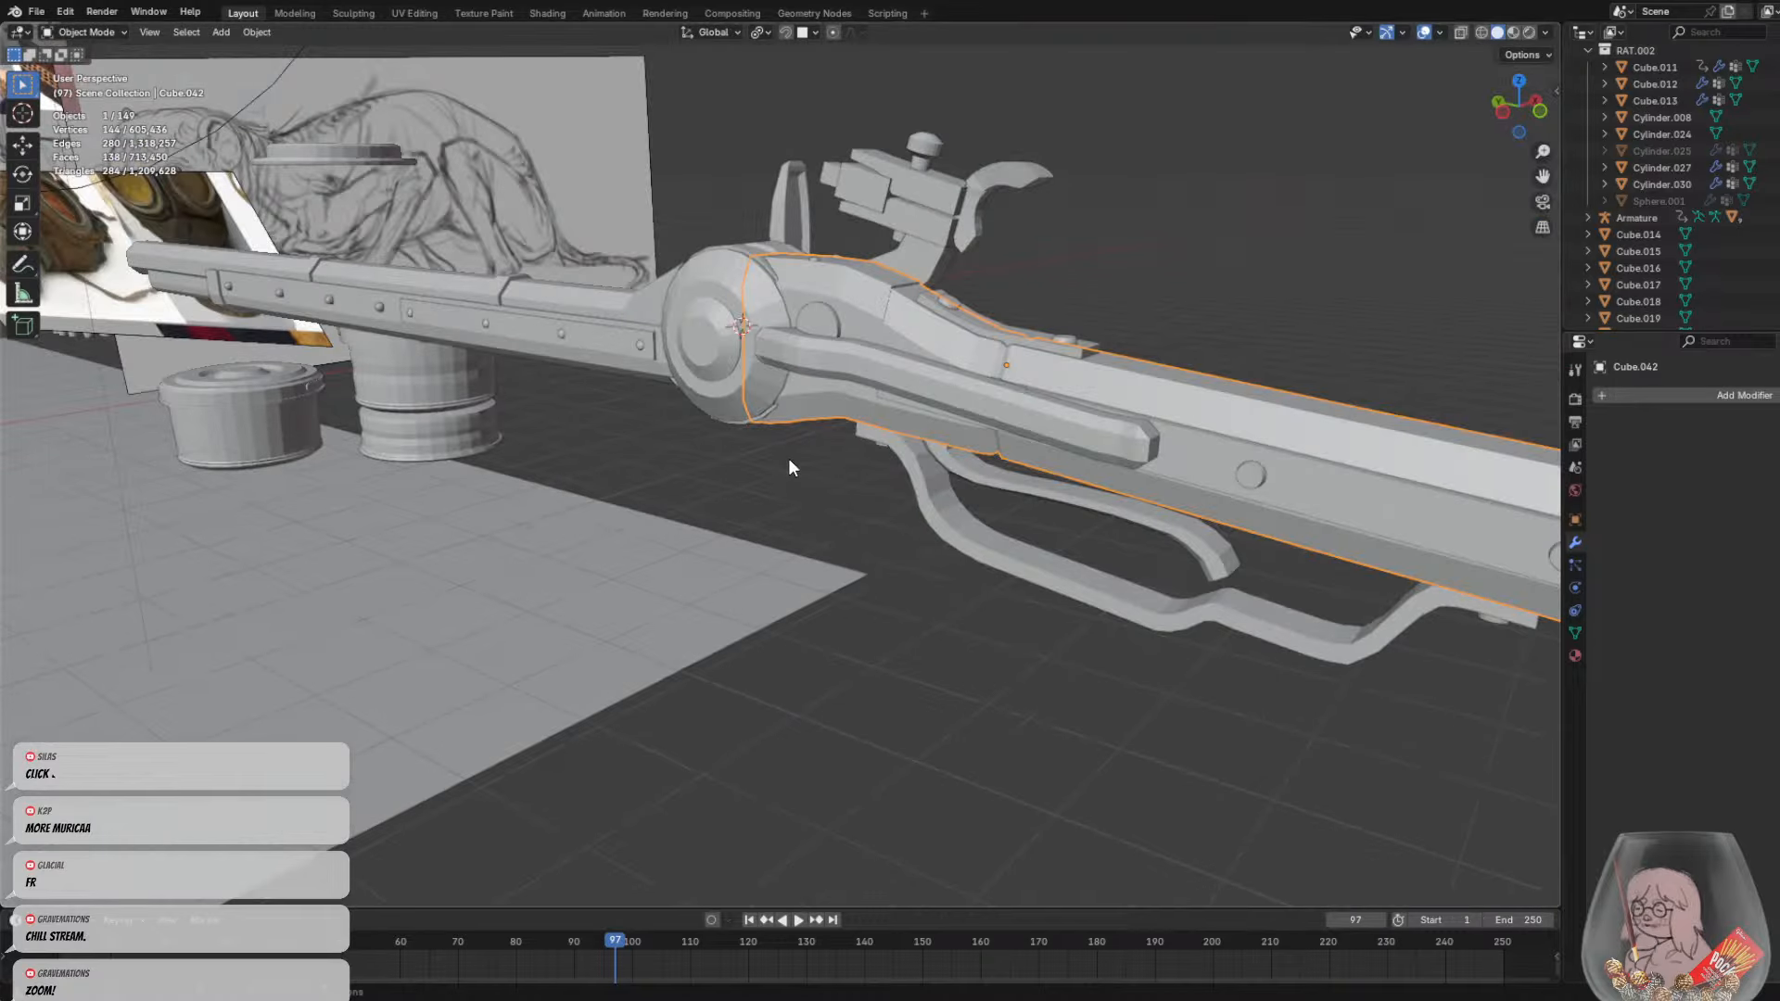
pyautogui.hotkey('shift', 'a')
pyautogui.moveTo(789, 459)
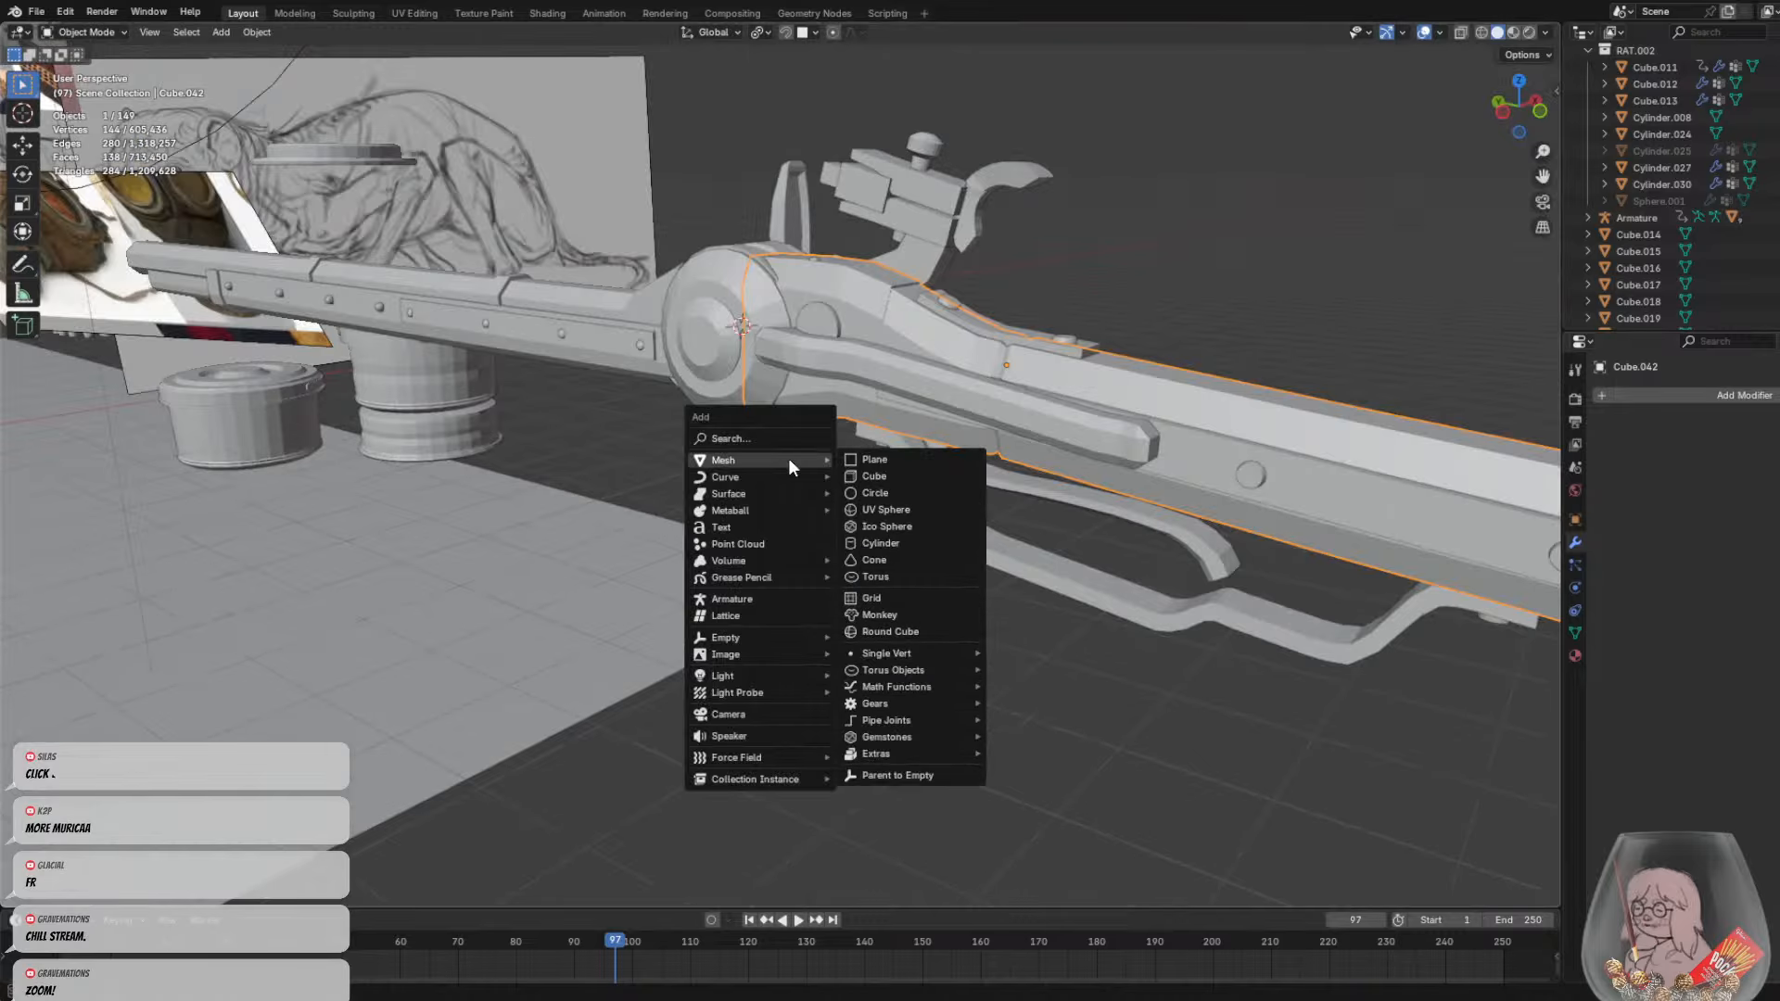
pyautogui.click(881, 476)
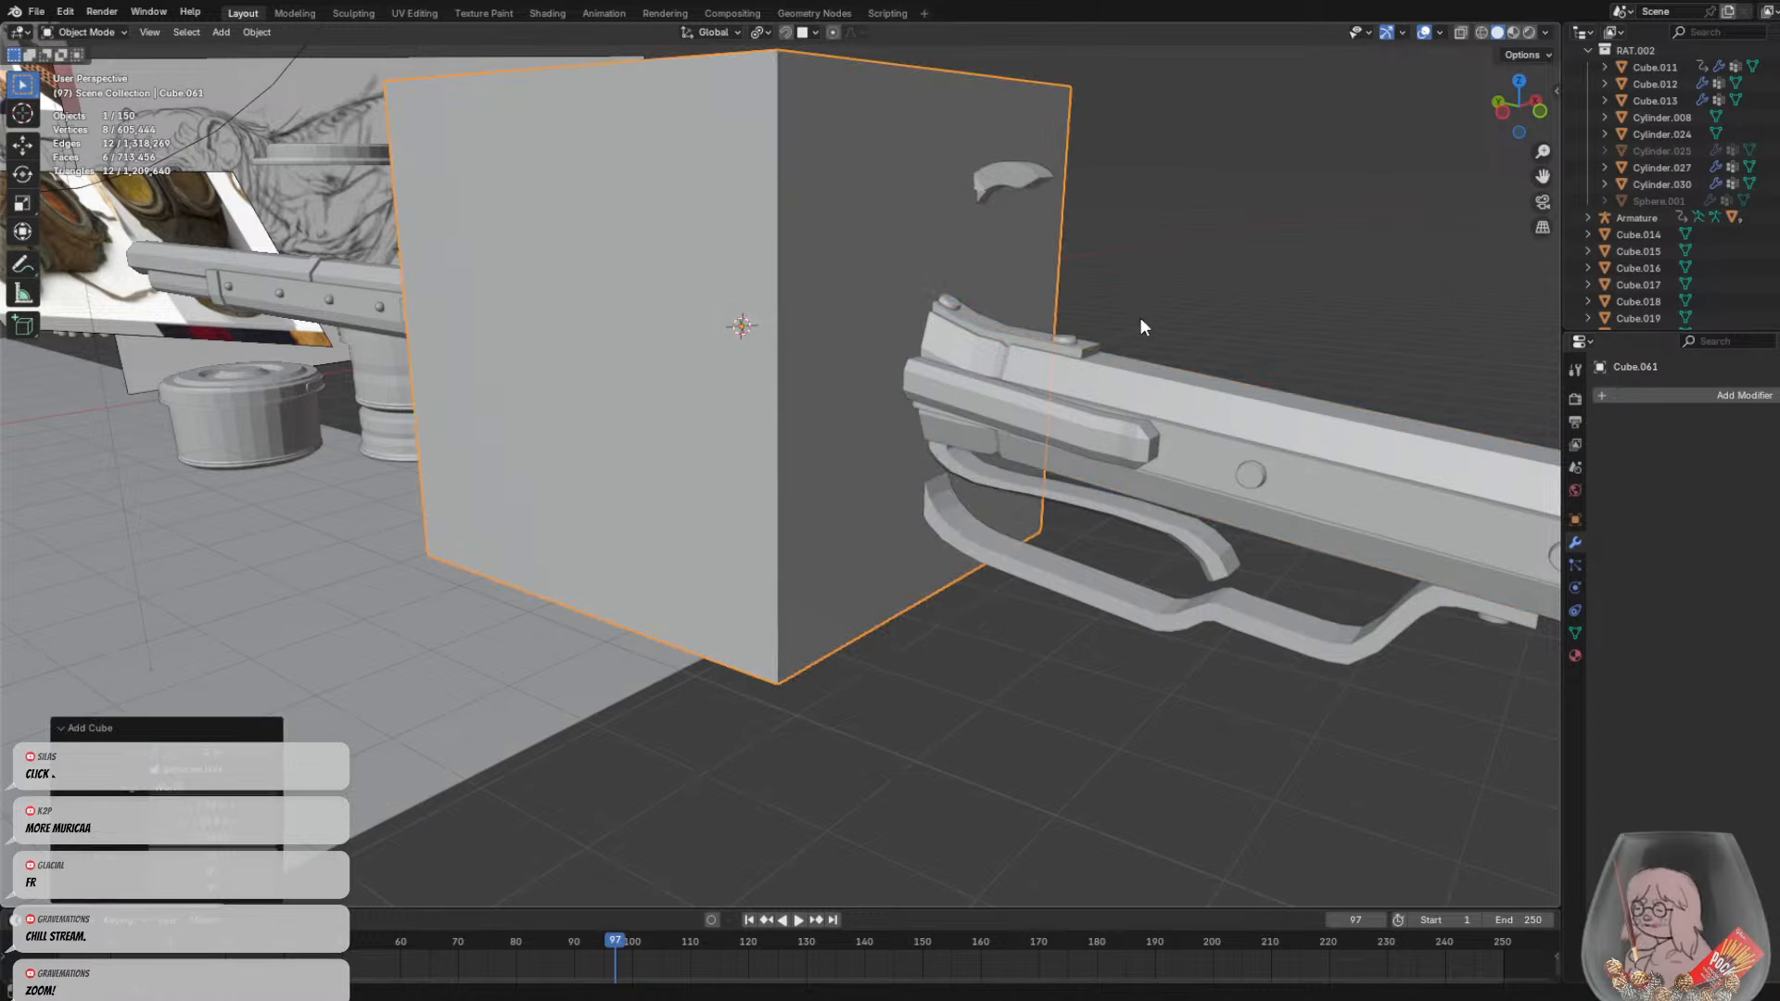
pyautogui.press('s')
pyautogui.click(810, 345)
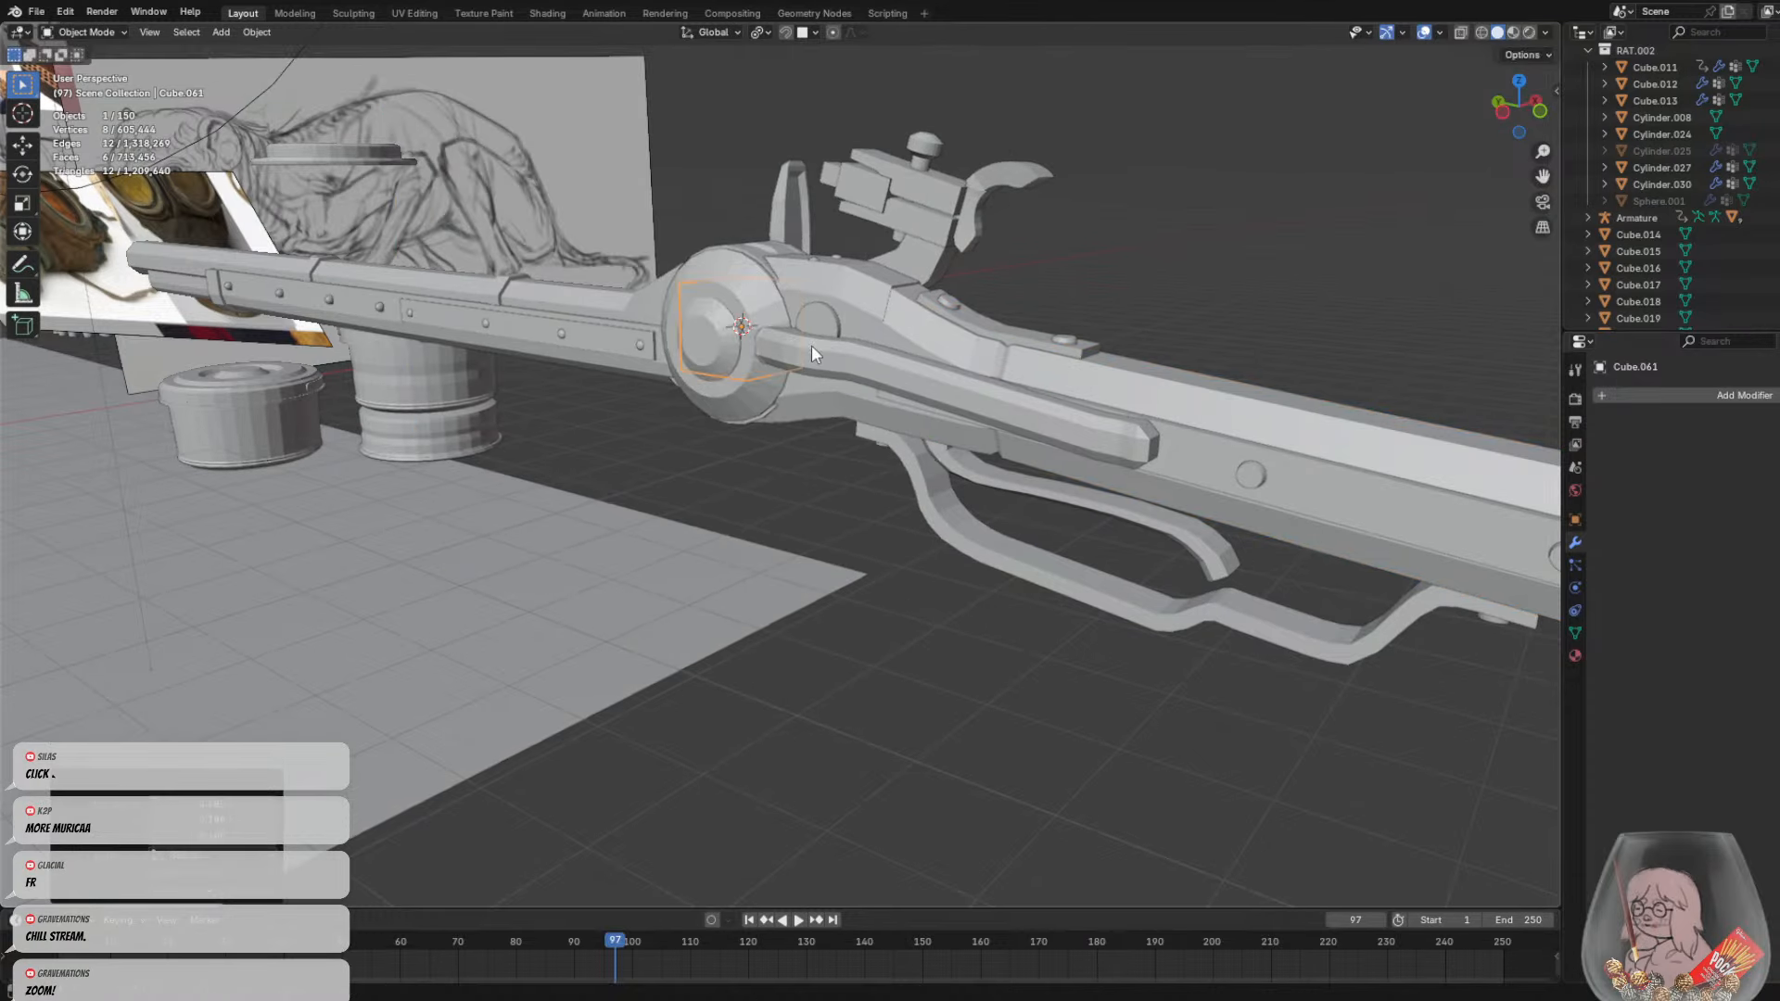
# Move the small cube back onto the stock behind the lock wheel and stretch it along Y to about 2.1 times
pyautogui.press('g')
pyautogui.moveTo(816, 347); pyautogui.dragTo(992, 366, button='middle')
pyautogui.click(914, 371)
pyautogui.press('s')
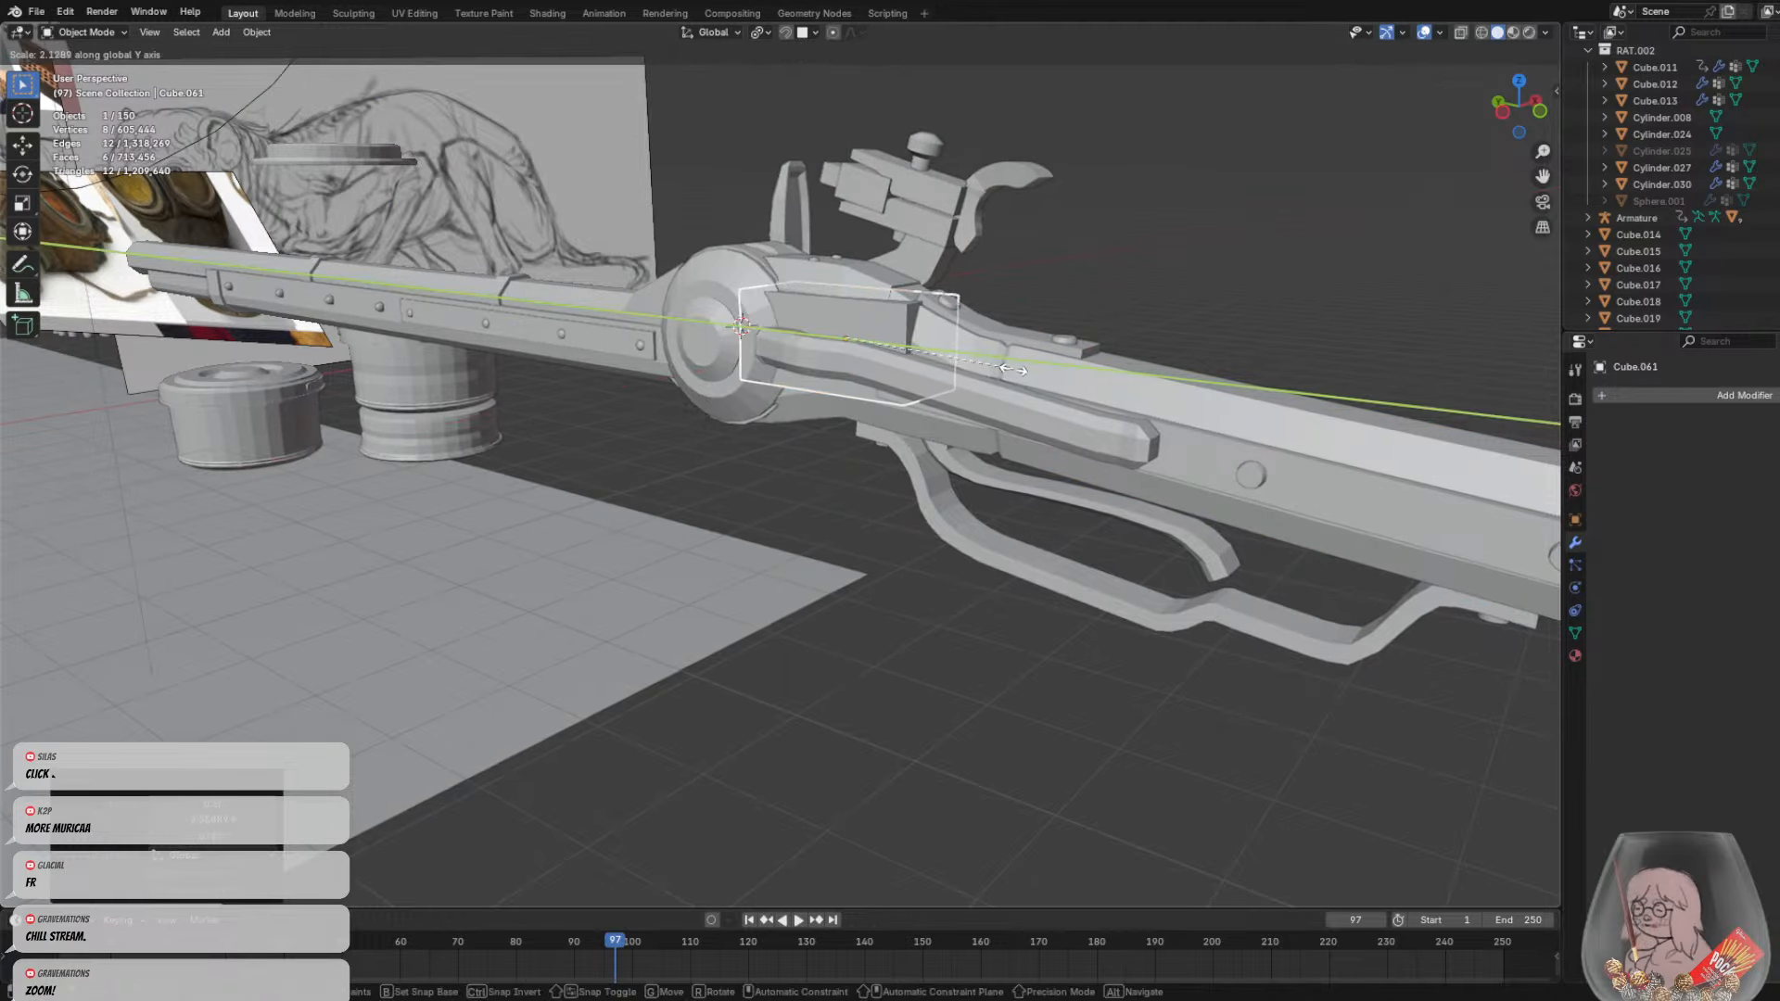
pyautogui.click(1008, 368)
# Flatten the block along Z to about half its height and scale it down uniformly to about 0.84
pyautogui.press('s')
pyautogui.moveTo(869, 256); pyautogui.dragTo(859, 292, button='middle')
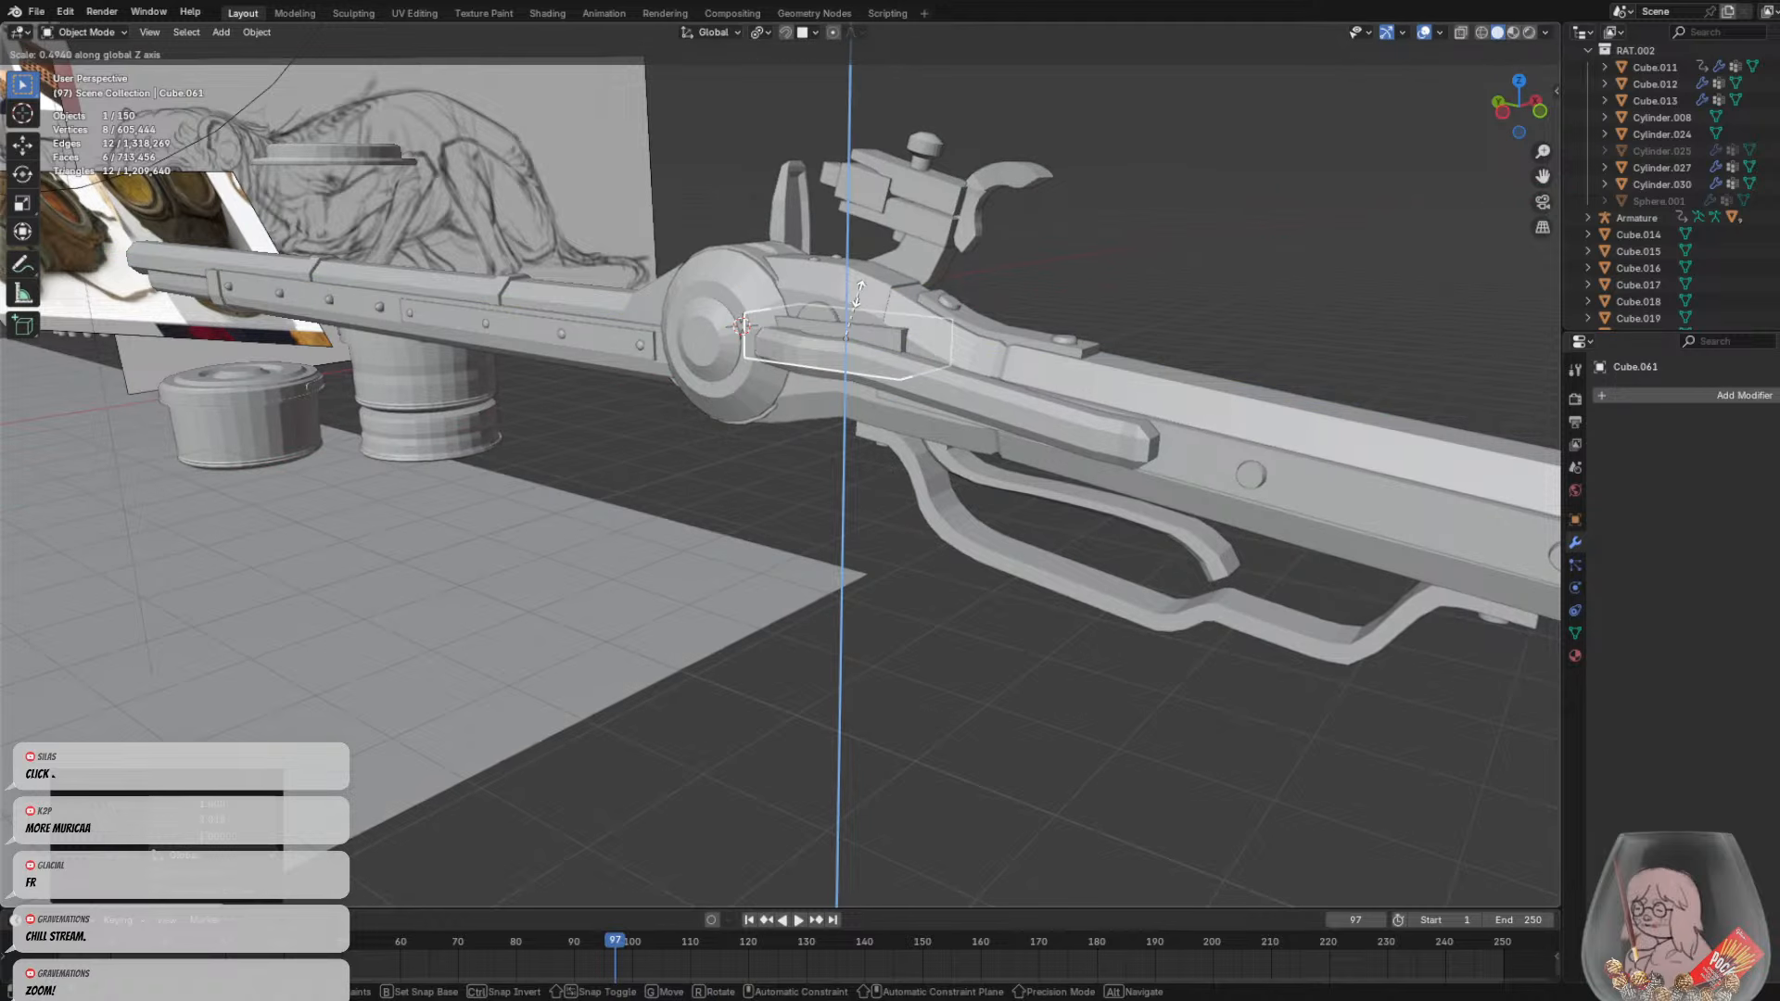
pyautogui.click(1020, 363)
pyautogui.press('s')
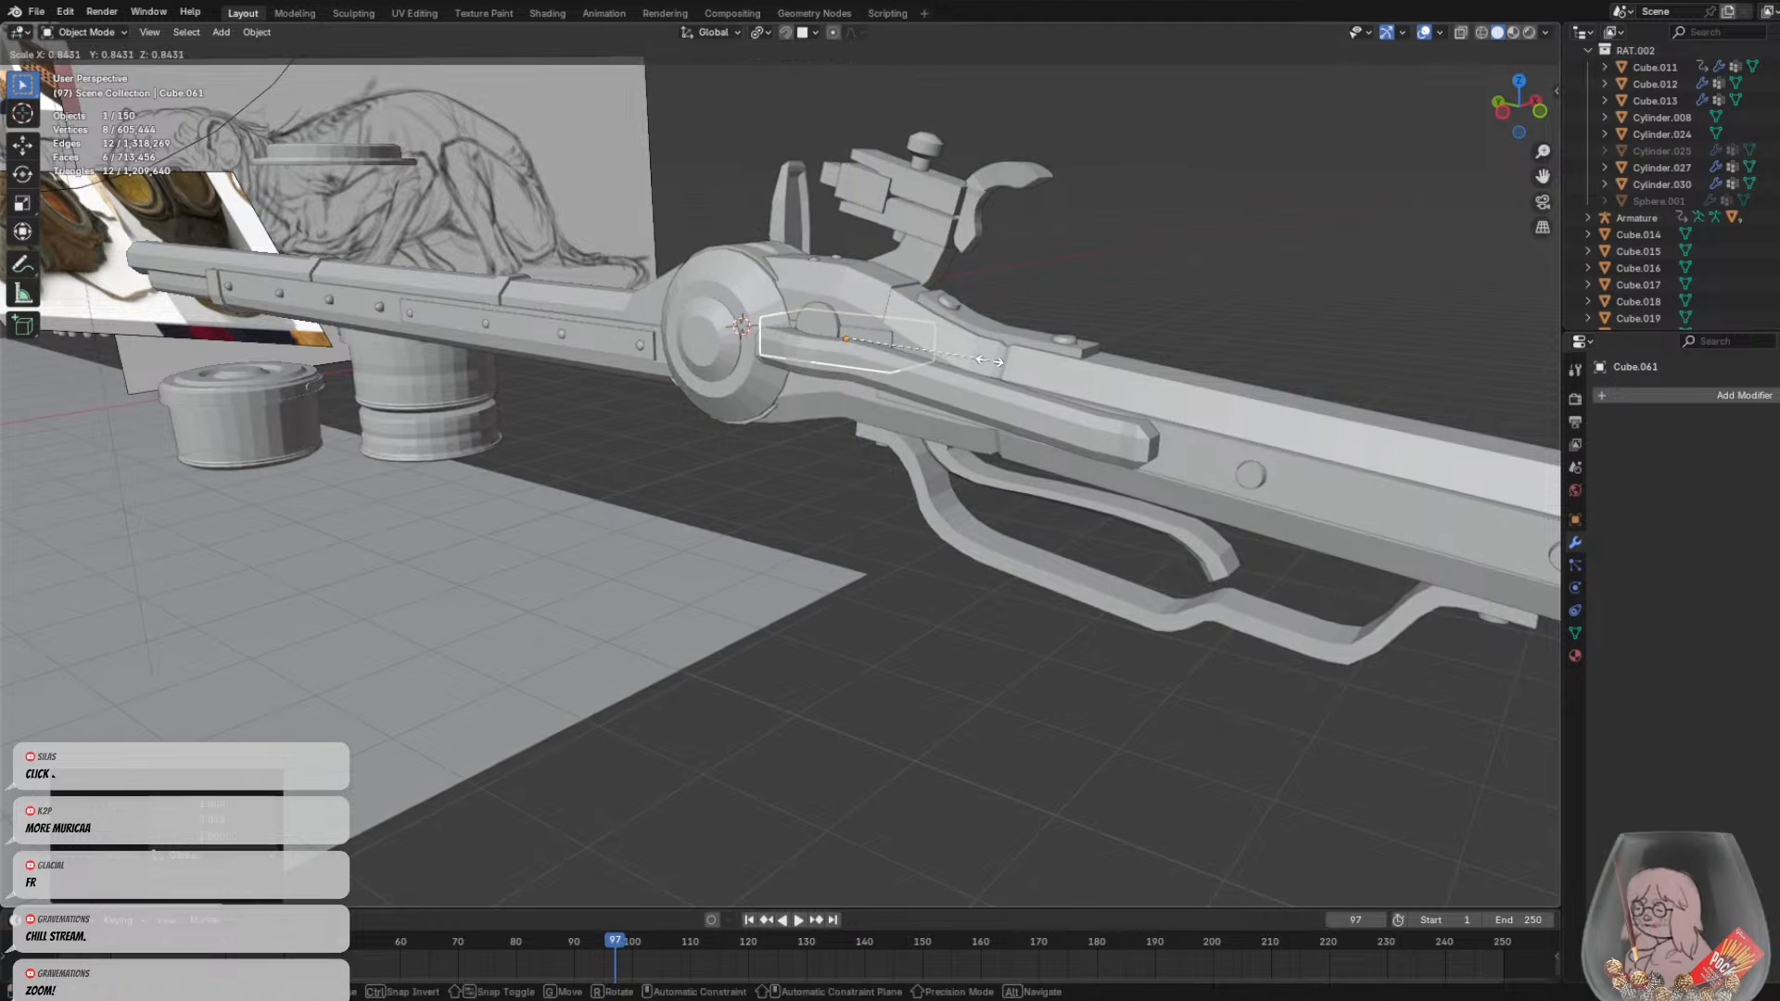
pyautogui.click(990, 361)
# Position the flattened block along the X, Z and Y axes so it sits inside the stock behind the side bar
pyautogui.press('g')
pyautogui.press('x')
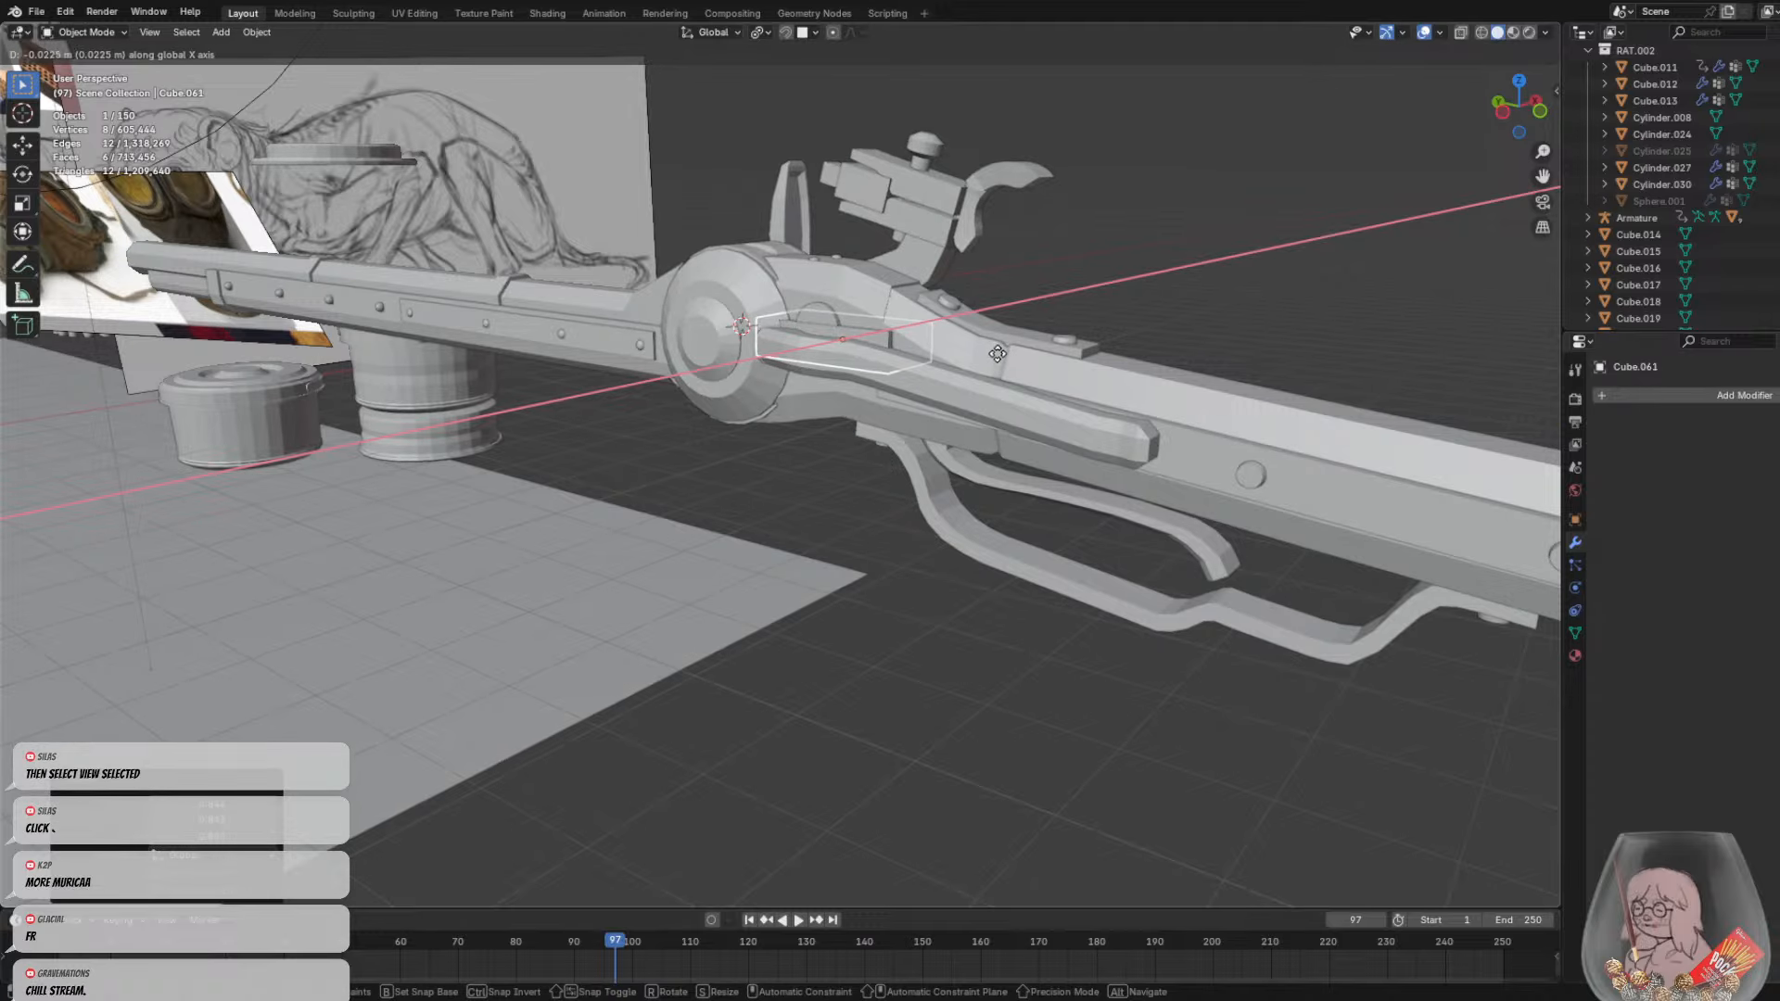
pyautogui.press('z')
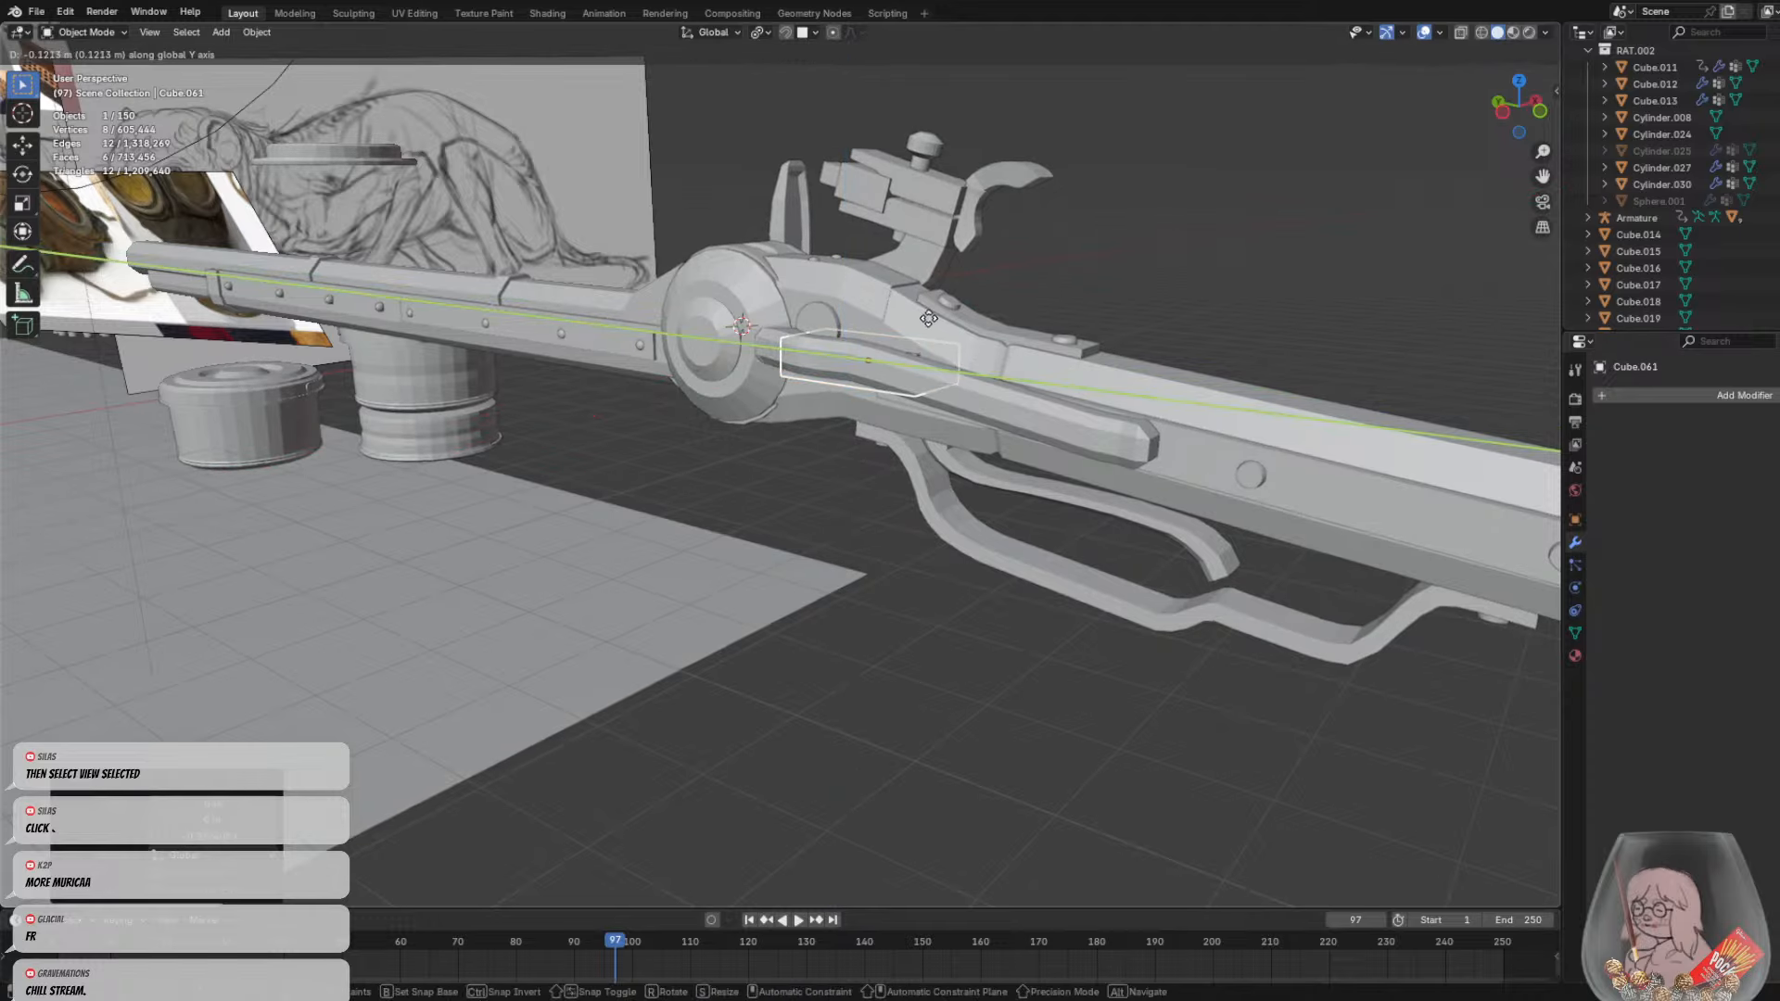
pyautogui.click(932, 326)
pyautogui.click(1066, 306)
# Examine the lock wheel, side bar and disc from behind and above, then select the disc and frame it
pyautogui.moveTo(1081, 313); pyautogui.dragTo(1049, 329, button='middle')
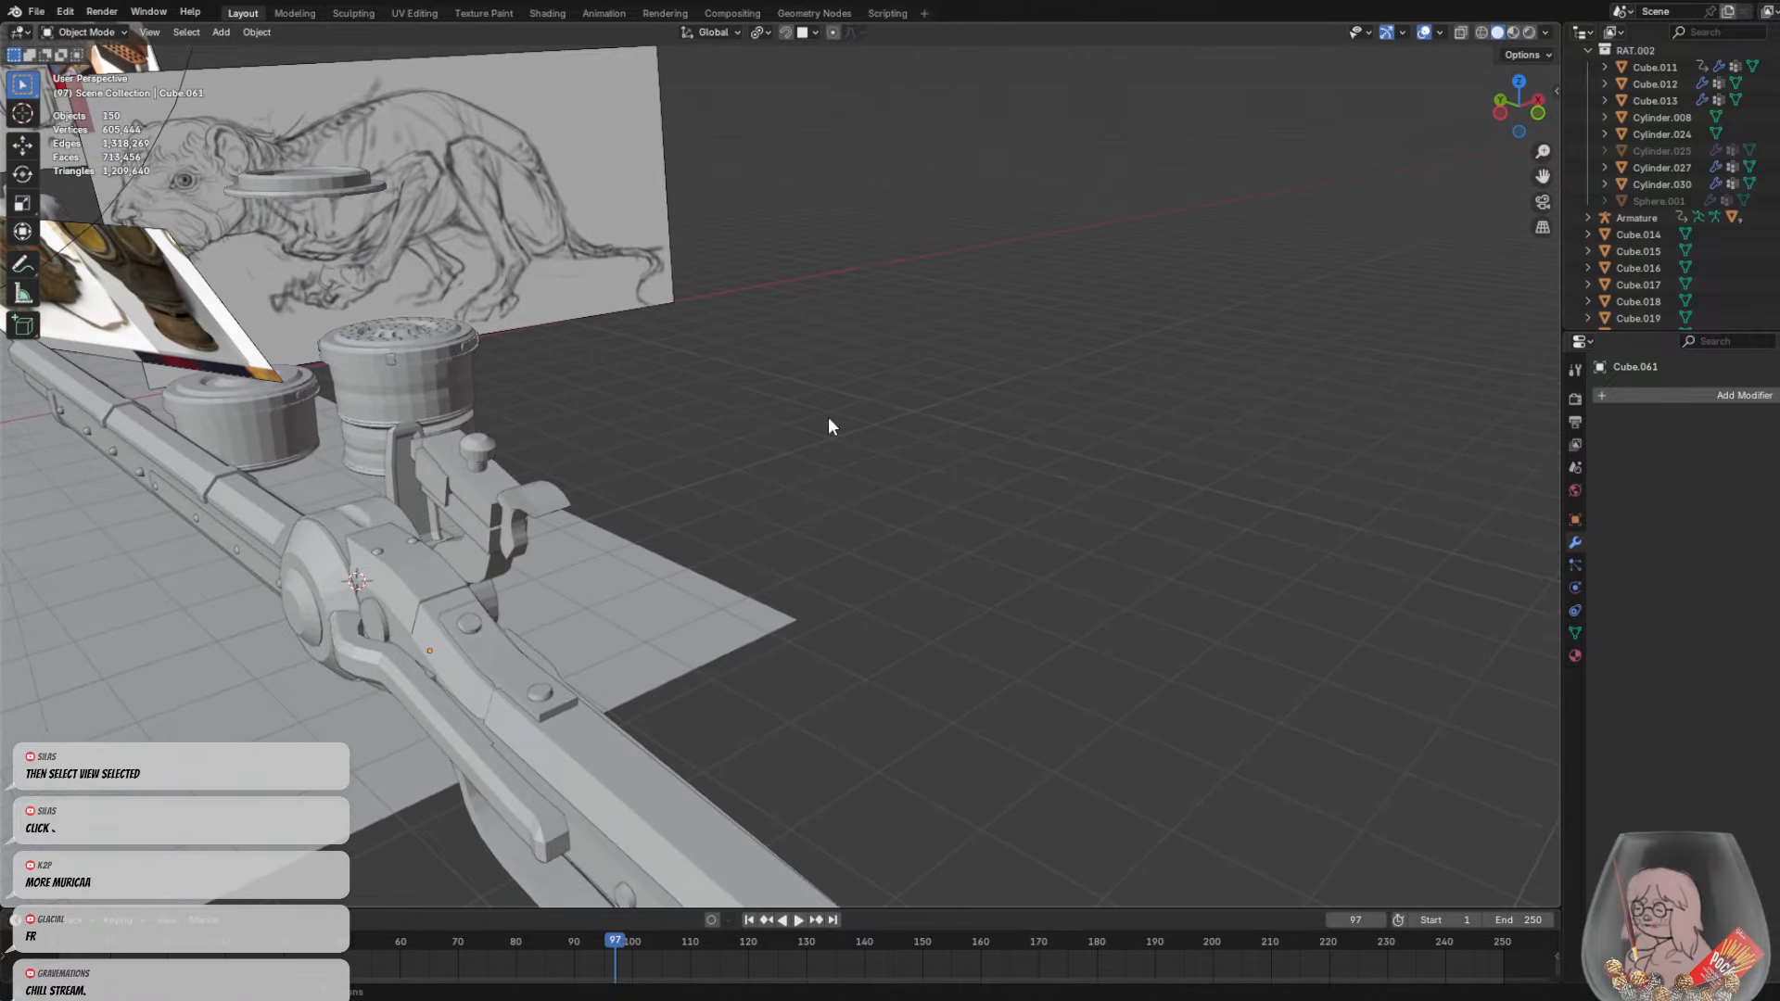
pyautogui.scroll(3, 827, 416)
pyautogui.keyDown('shift'); pyautogui.moveTo(377, 626); pyautogui.dragTo(492, 592, button='middle'); pyautogui.keyUp('shift')
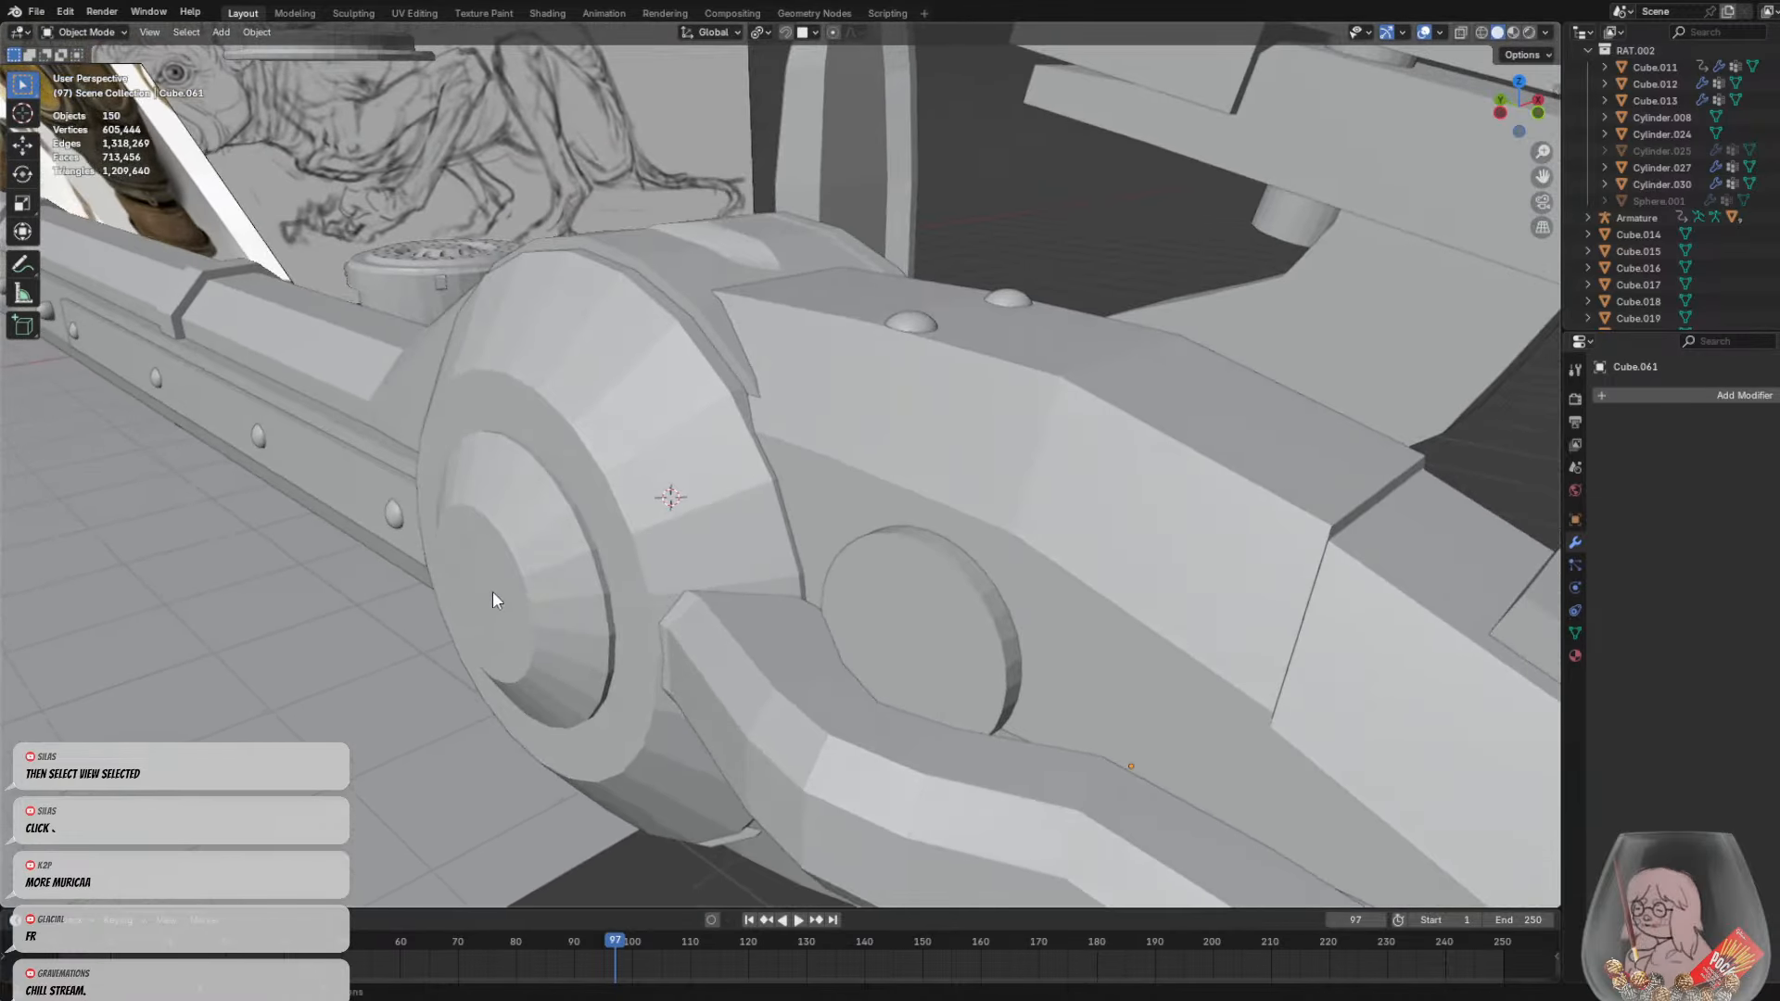
pyautogui.scroll(-2, 492, 591)
pyautogui.moveTo(695, 513); pyautogui.dragTo(709, 474, button='middle')
pyautogui.keyDown('shift'); pyautogui.moveTo(825, 343); pyautogui.dragTo(770, 540, button='middle'); pyautogui.keyUp('shift')
pyautogui.scroll(3, 765, 552)
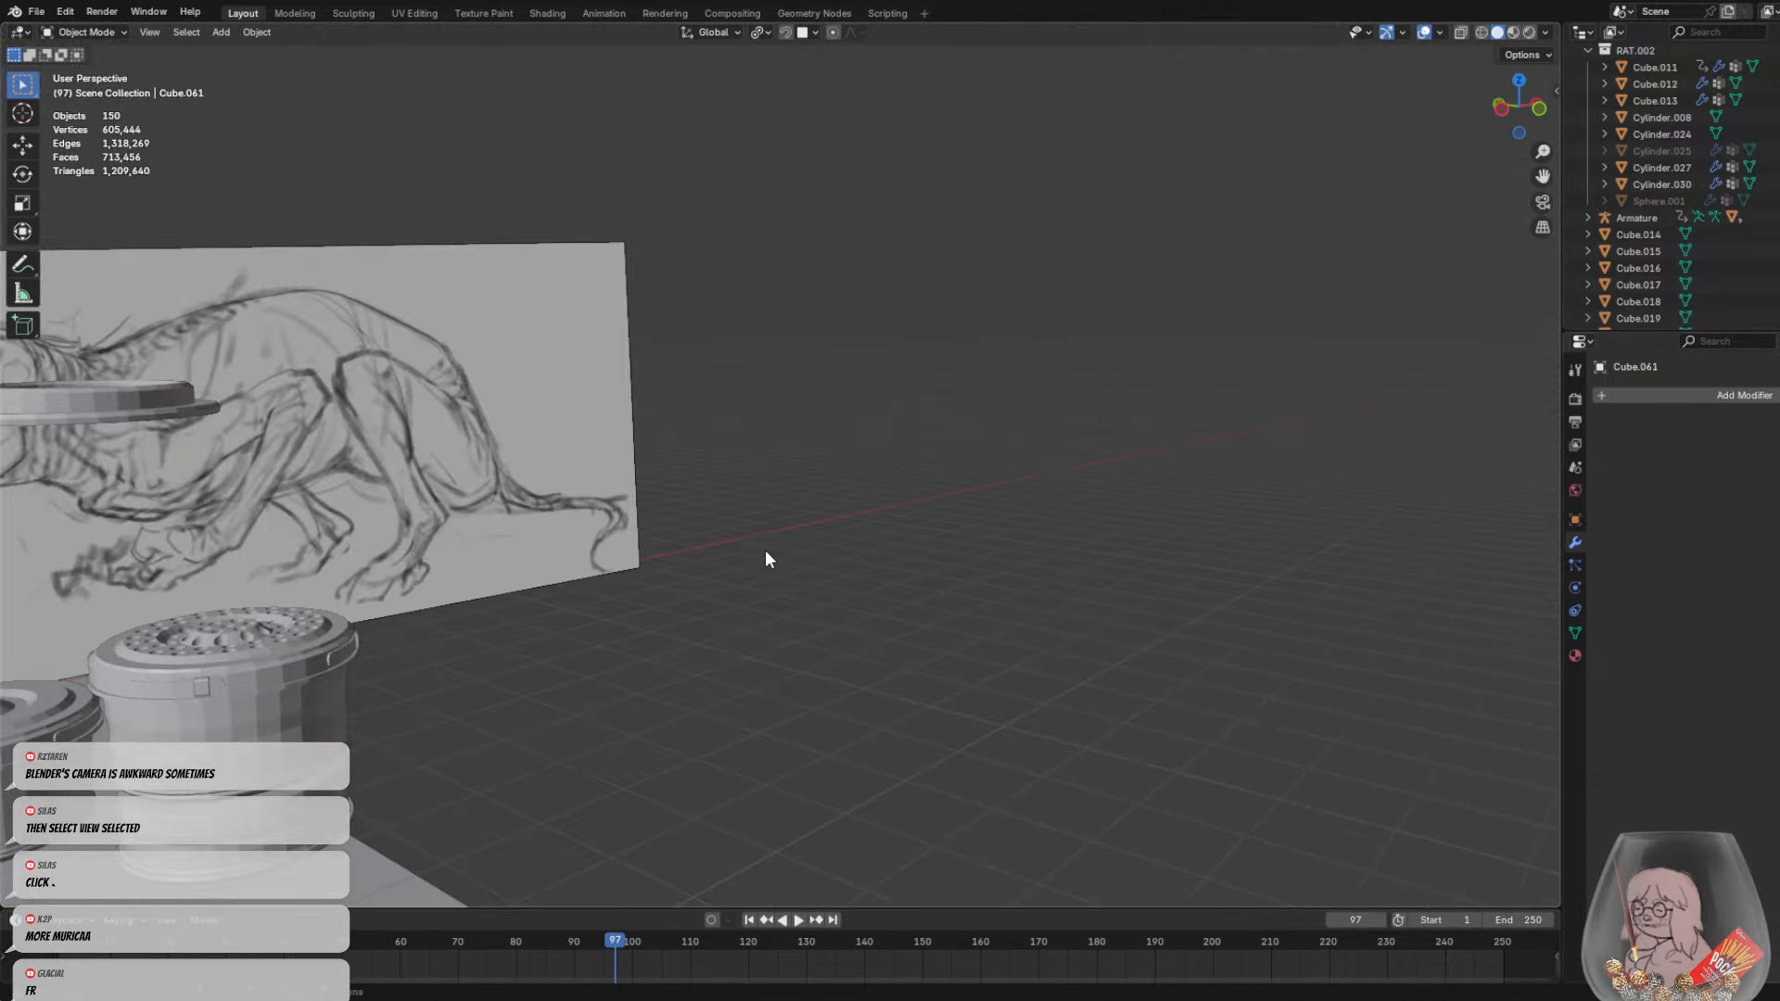
pyautogui.scroll(1, 640, 648)
pyautogui.moveTo(638, 647)
pyautogui.keyDown('shift'); pyautogui.mouseDown(button='middle')
pyautogui.moveTo(654, 492)
pyautogui.moveTo(591, 623)
pyautogui.moveTo(488, 565)
pyautogui.moveTo(860, 398)
pyautogui.mouseUp(button='middle'); pyautogui.keyUp('shift')
pyautogui.scroll(-2, 655, 491)
pyautogui.scroll(4, 859, 408)
pyautogui.moveTo(848, 494); pyautogui.dragTo(913, 450, button='middle')
pyautogui.scroll(2, 1011, 435)
pyautogui.moveTo(1063, 401); pyautogui.dragTo(1055, 414, button='middle')
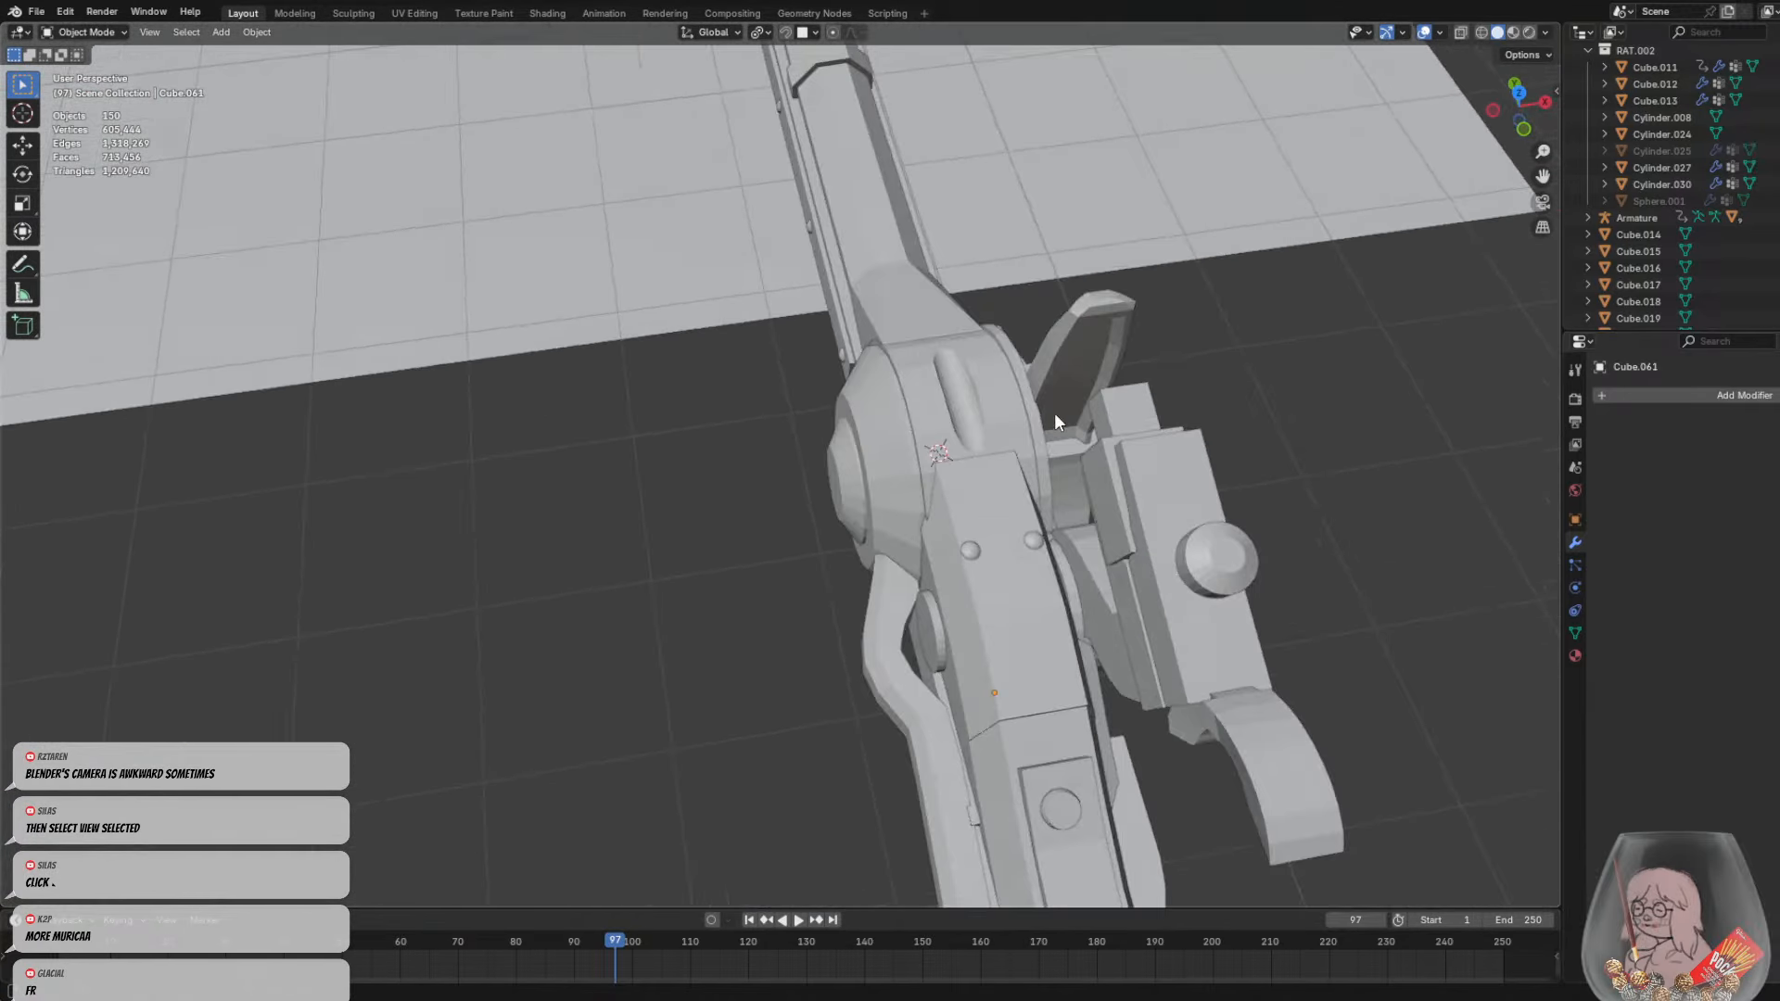
pyautogui.scroll(3, 1055, 413)
pyautogui.click(1154, 369)
pyautogui.press('KP_Decimal')
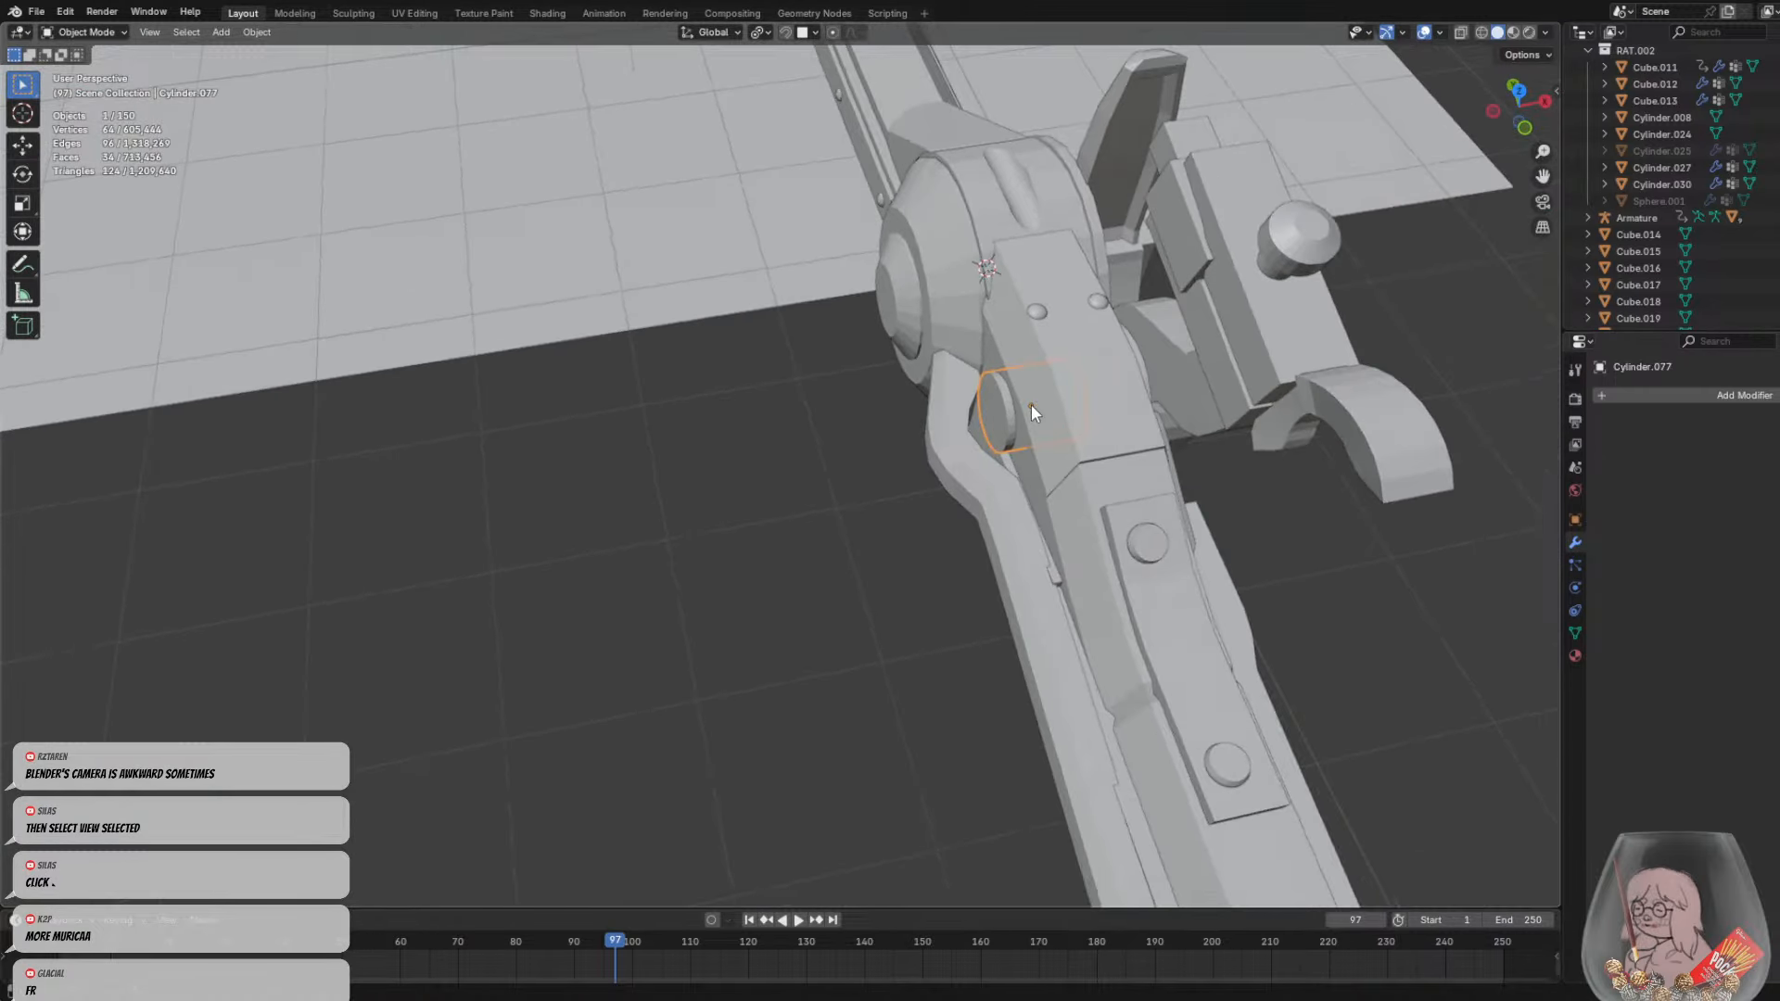
pyautogui.press('s')
pyautogui.press('x')
pyautogui.press('Escape')
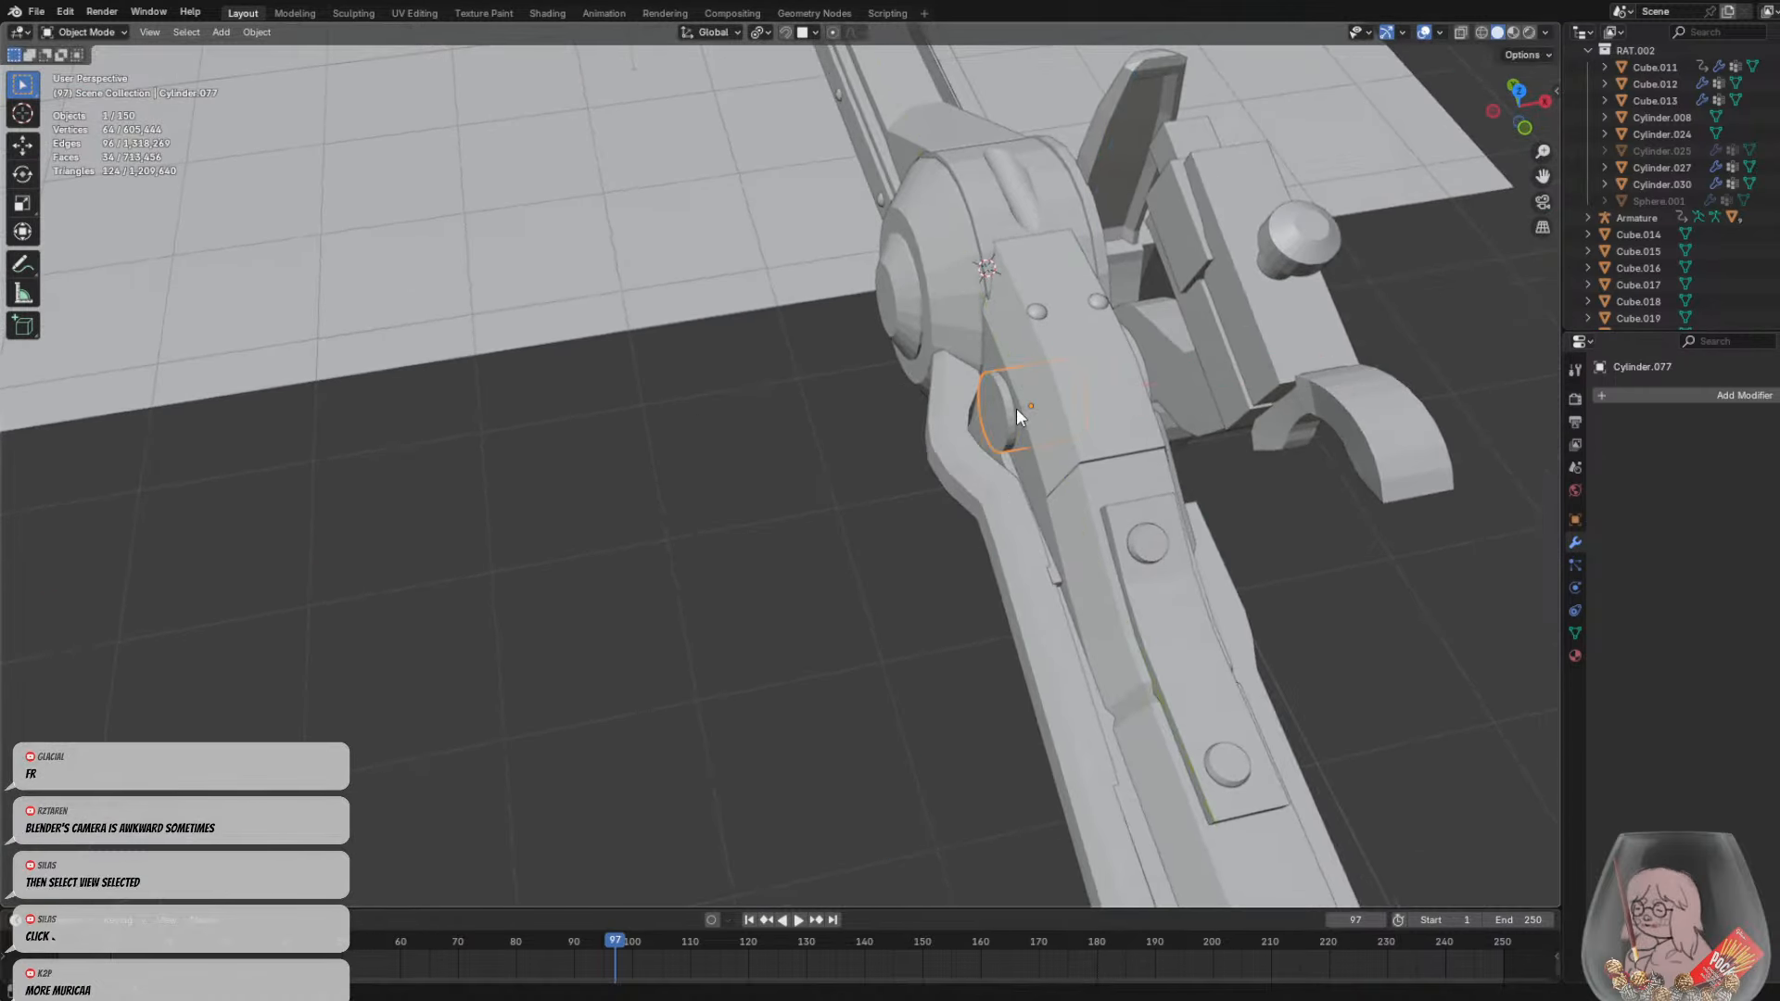
# Shift the selected disc about 0.0025 m along the X axis and deselect it
pyautogui.press('g')
pyautogui.press('x')
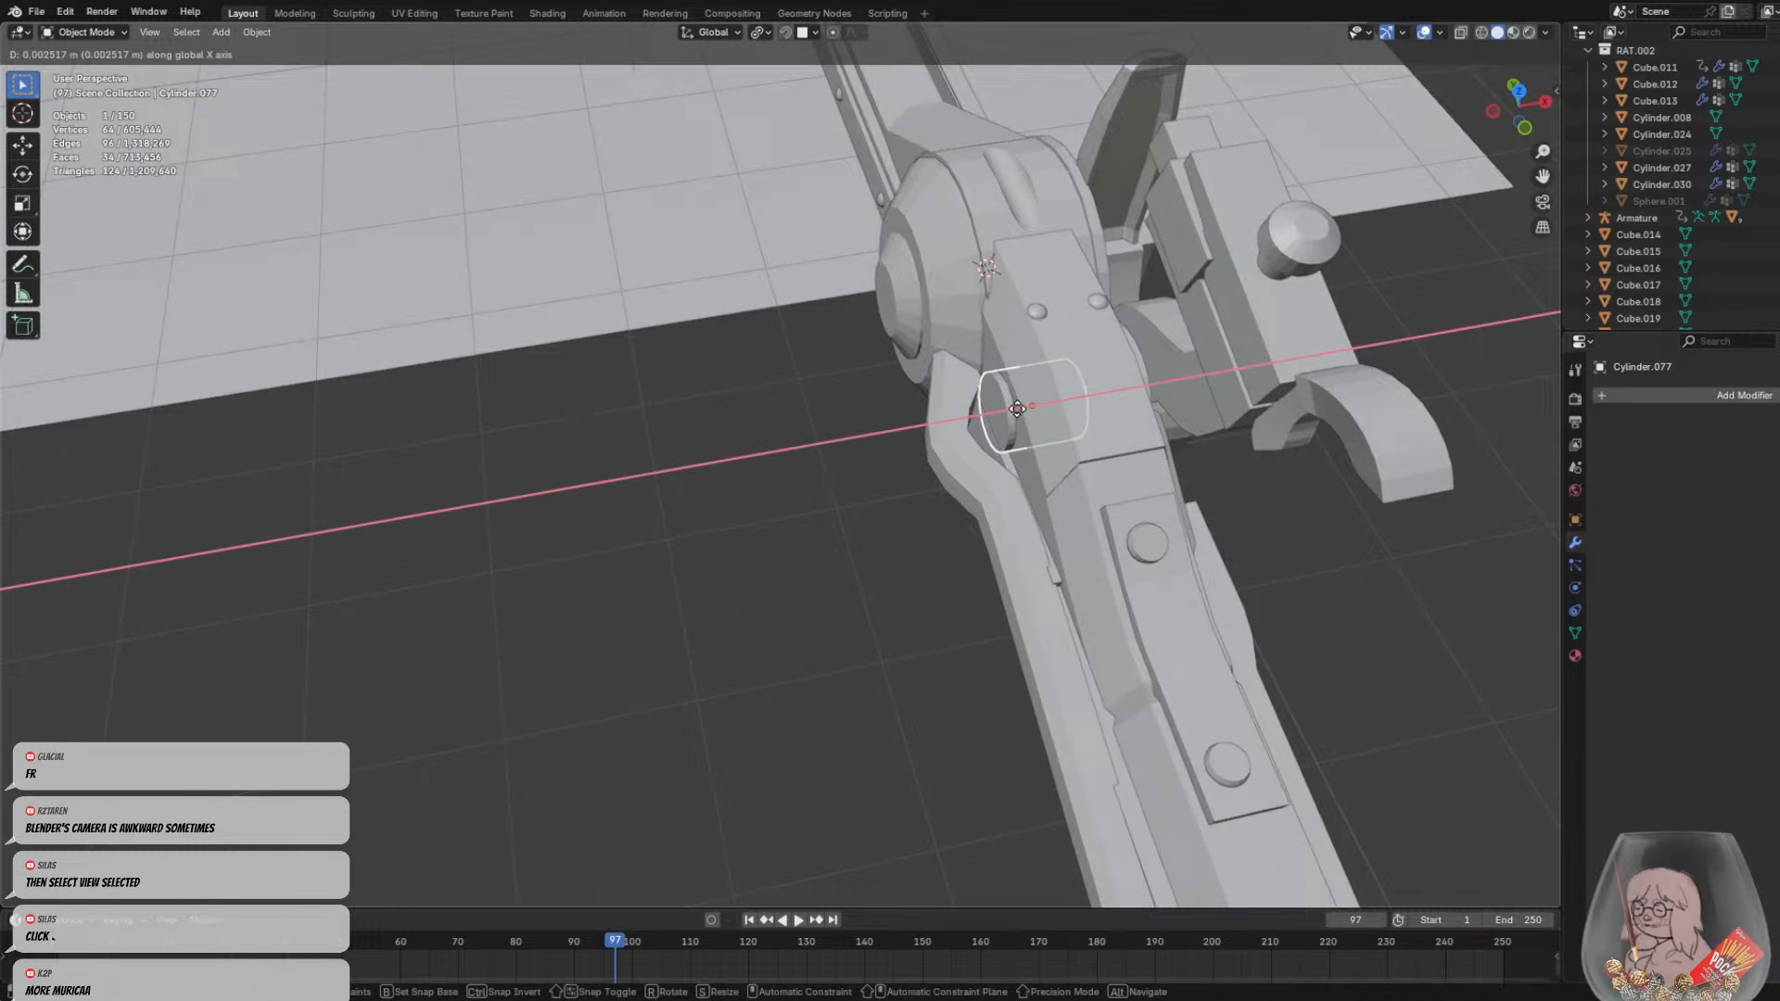
pyautogui.click(1017, 408)
pyautogui.click(757, 541)
# Select the flattened block behind the side bar and shorten it along the Y axis
pyautogui.moveTo(816, 539); pyautogui.dragTo(863, 538, button='middle')
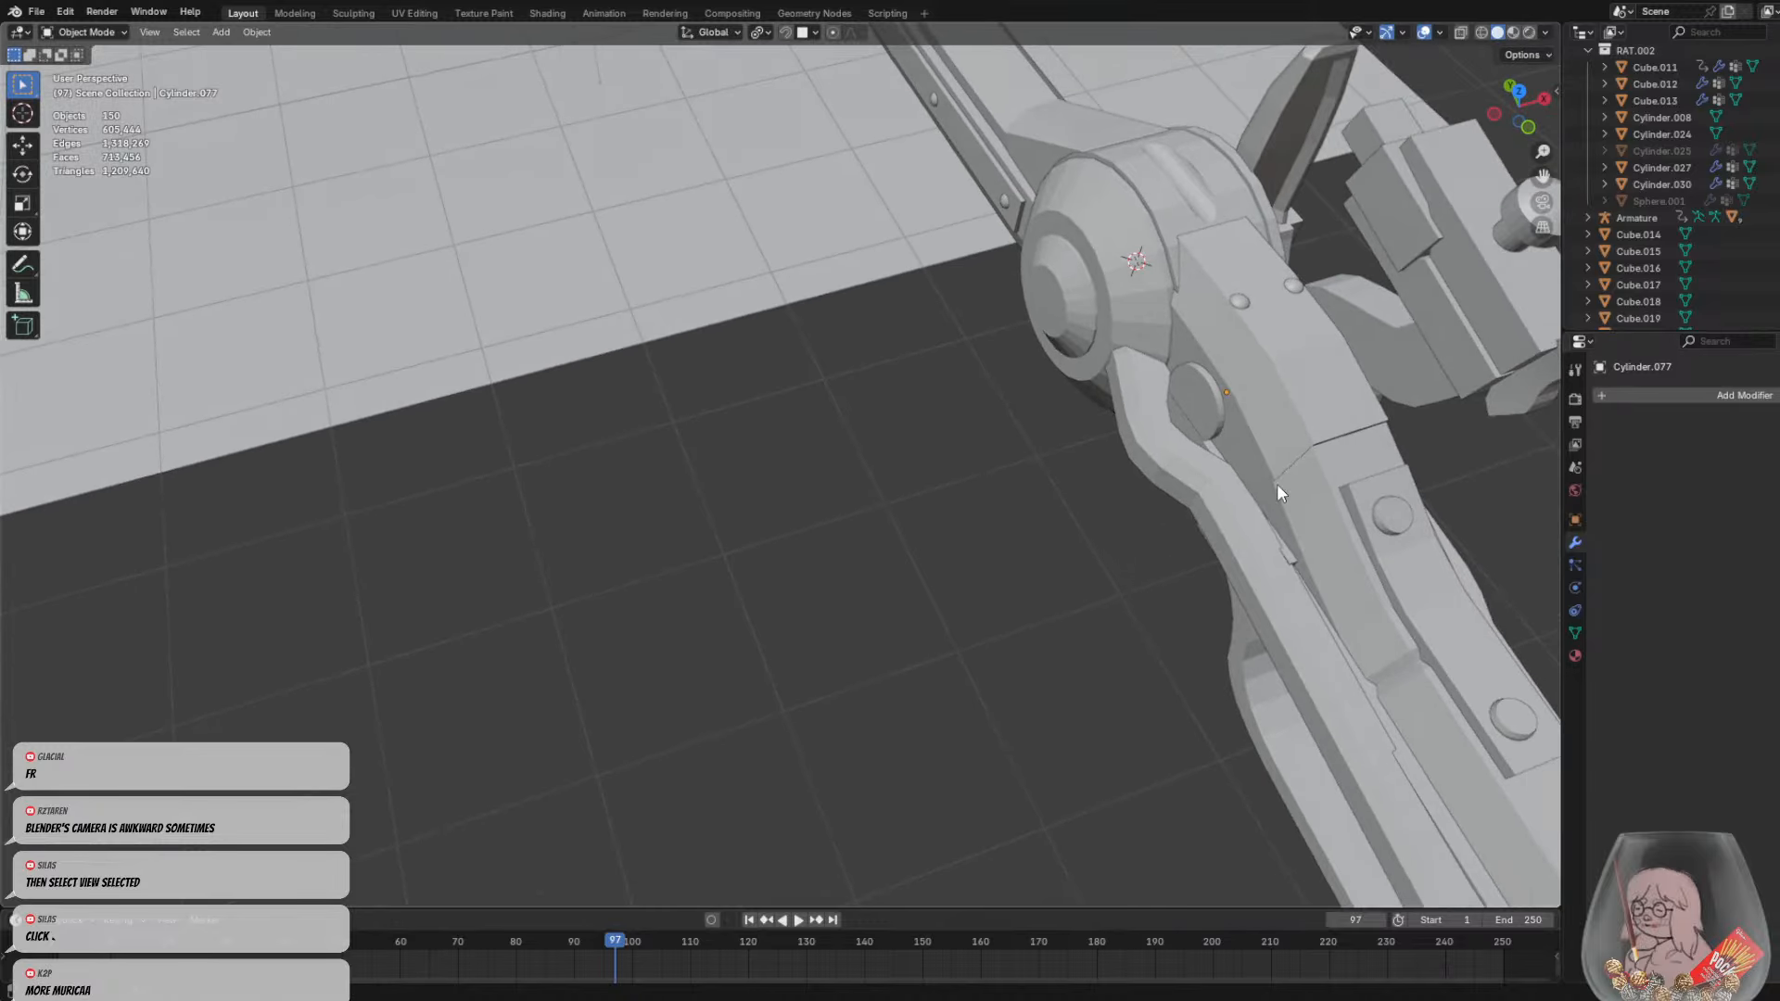
pyautogui.click(1287, 553)
pyautogui.press('s')
pyautogui.press('y')
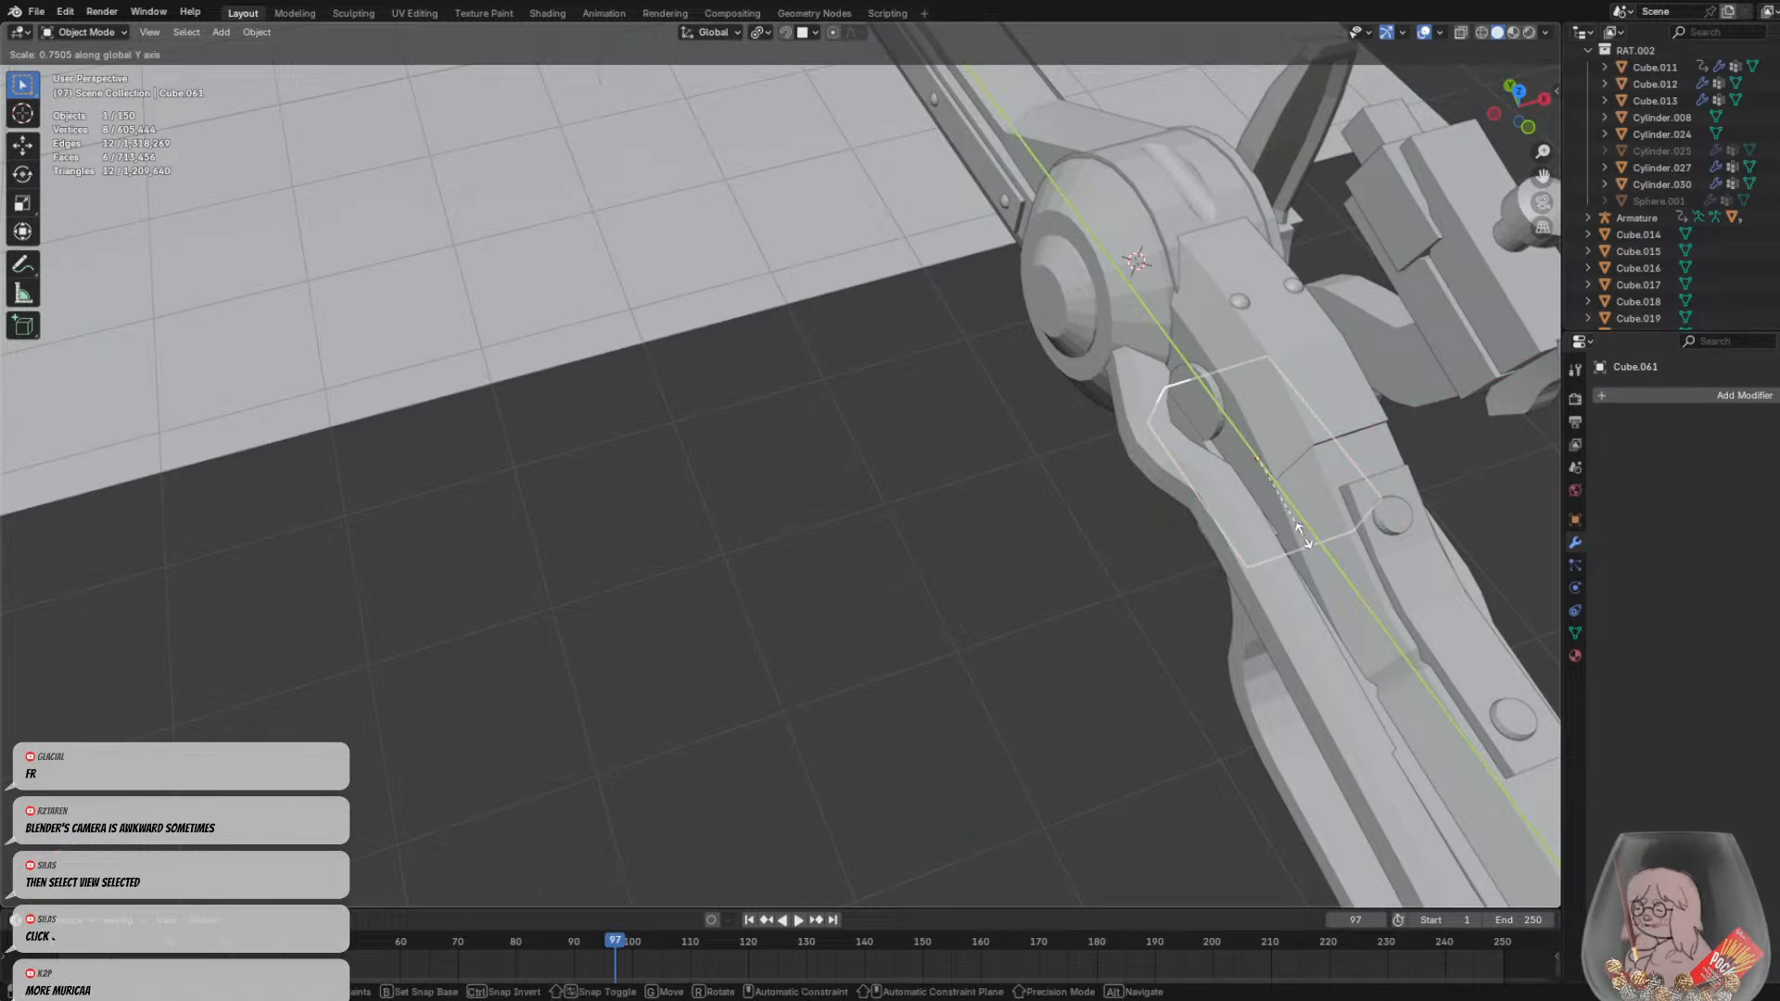
pyautogui.click(1248, 488)
pyautogui.click(1054, 561)
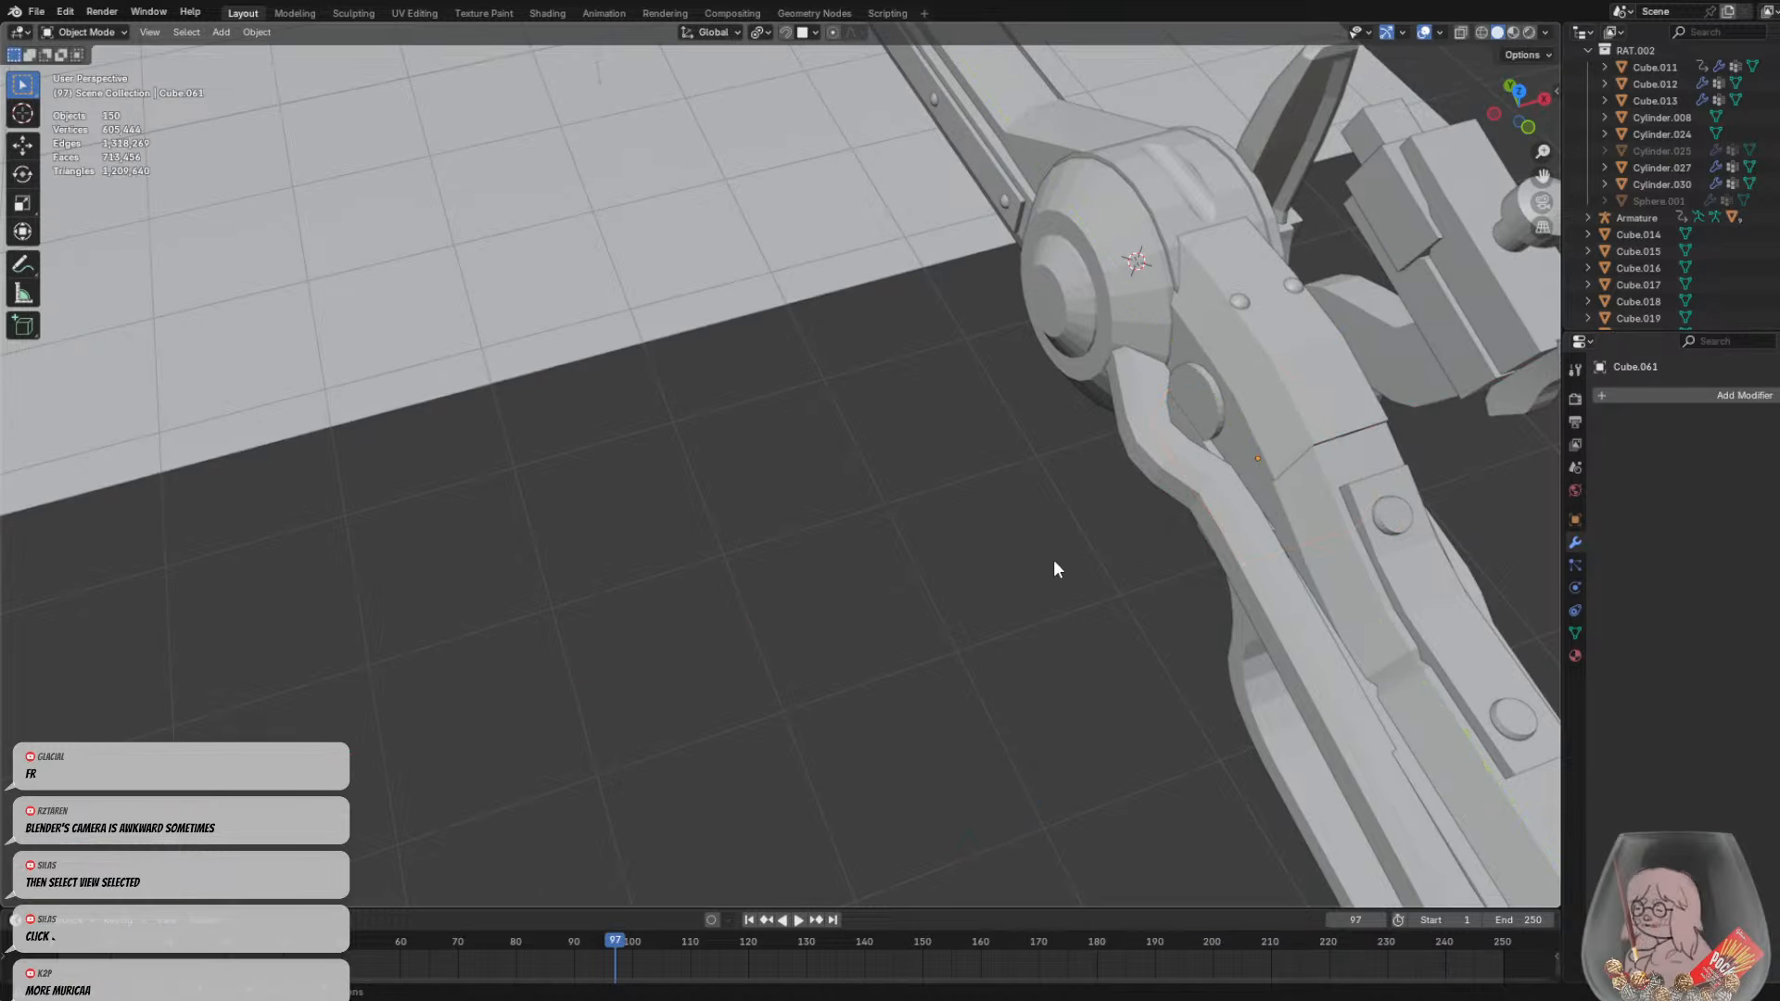
# Examine the side plate and the row of rivets along the barrel on the musket's hammer side
pyautogui.moveTo(1054, 559); pyautogui.dragTo(1037, 551, button='middle')
pyautogui.moveTo(1018, 445); pyautogui.dragTo(685, 495, button='middle')
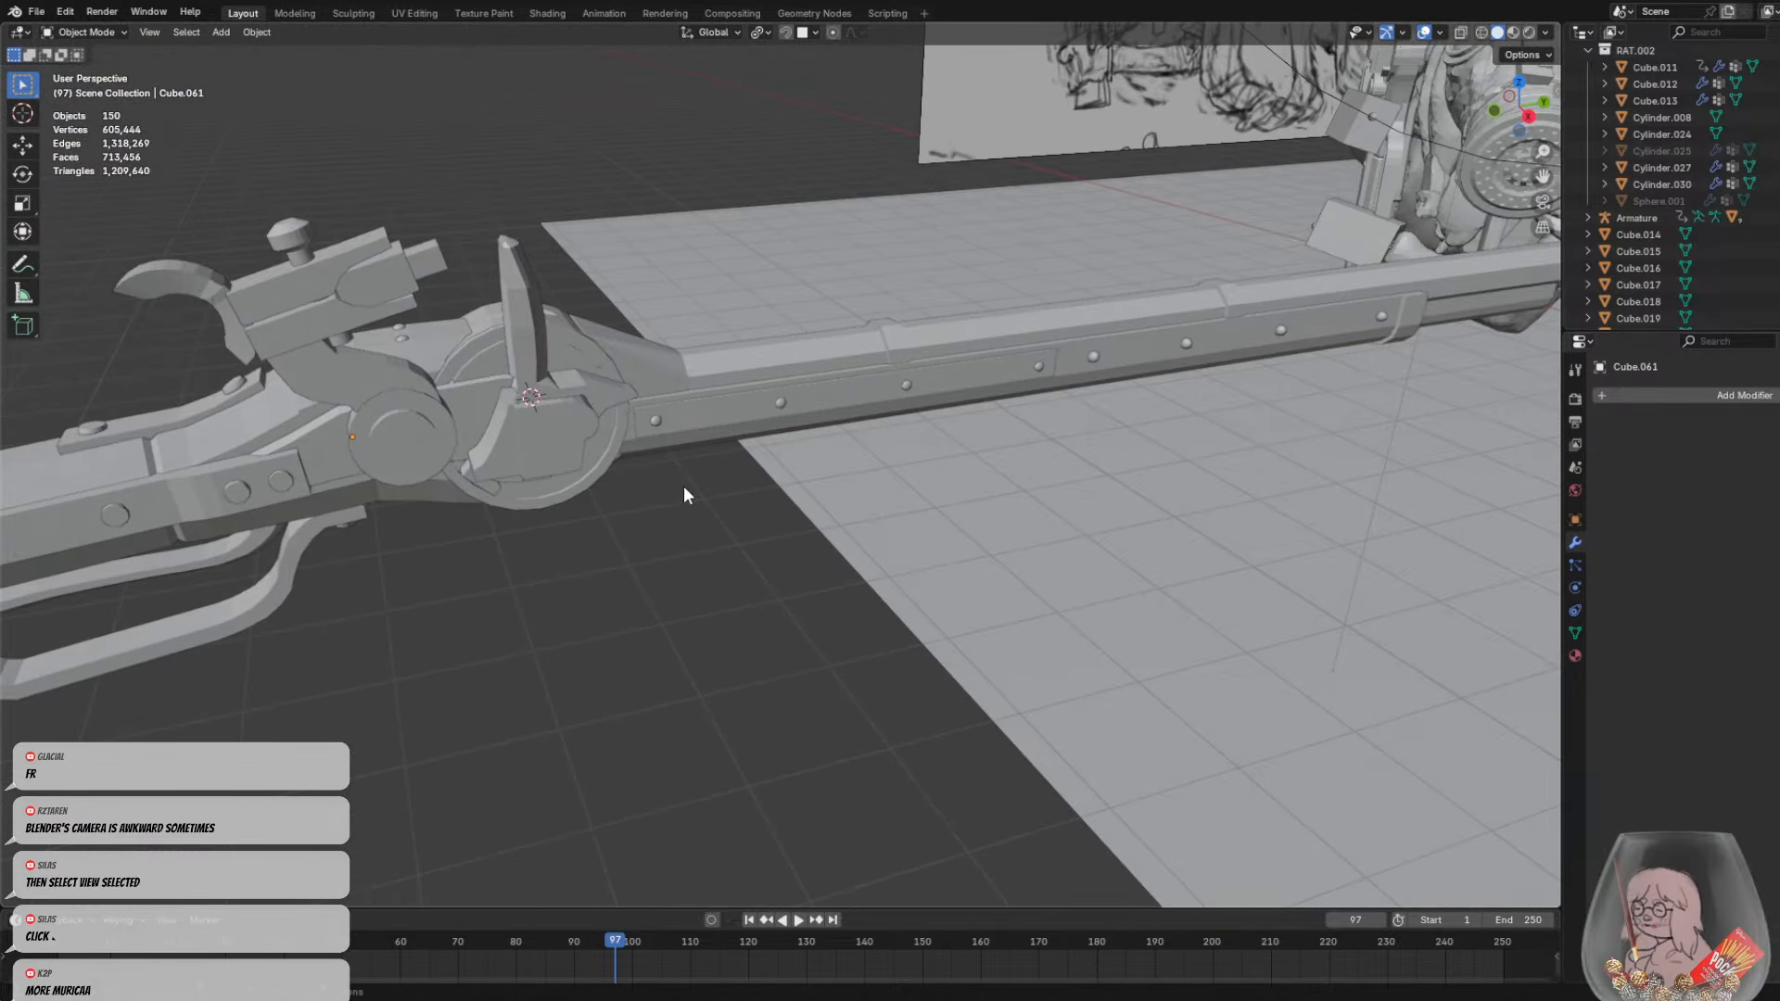
pyautogui.scroll(-3, 761, 482)
pyautogui.scroll(2, 1005, 383)
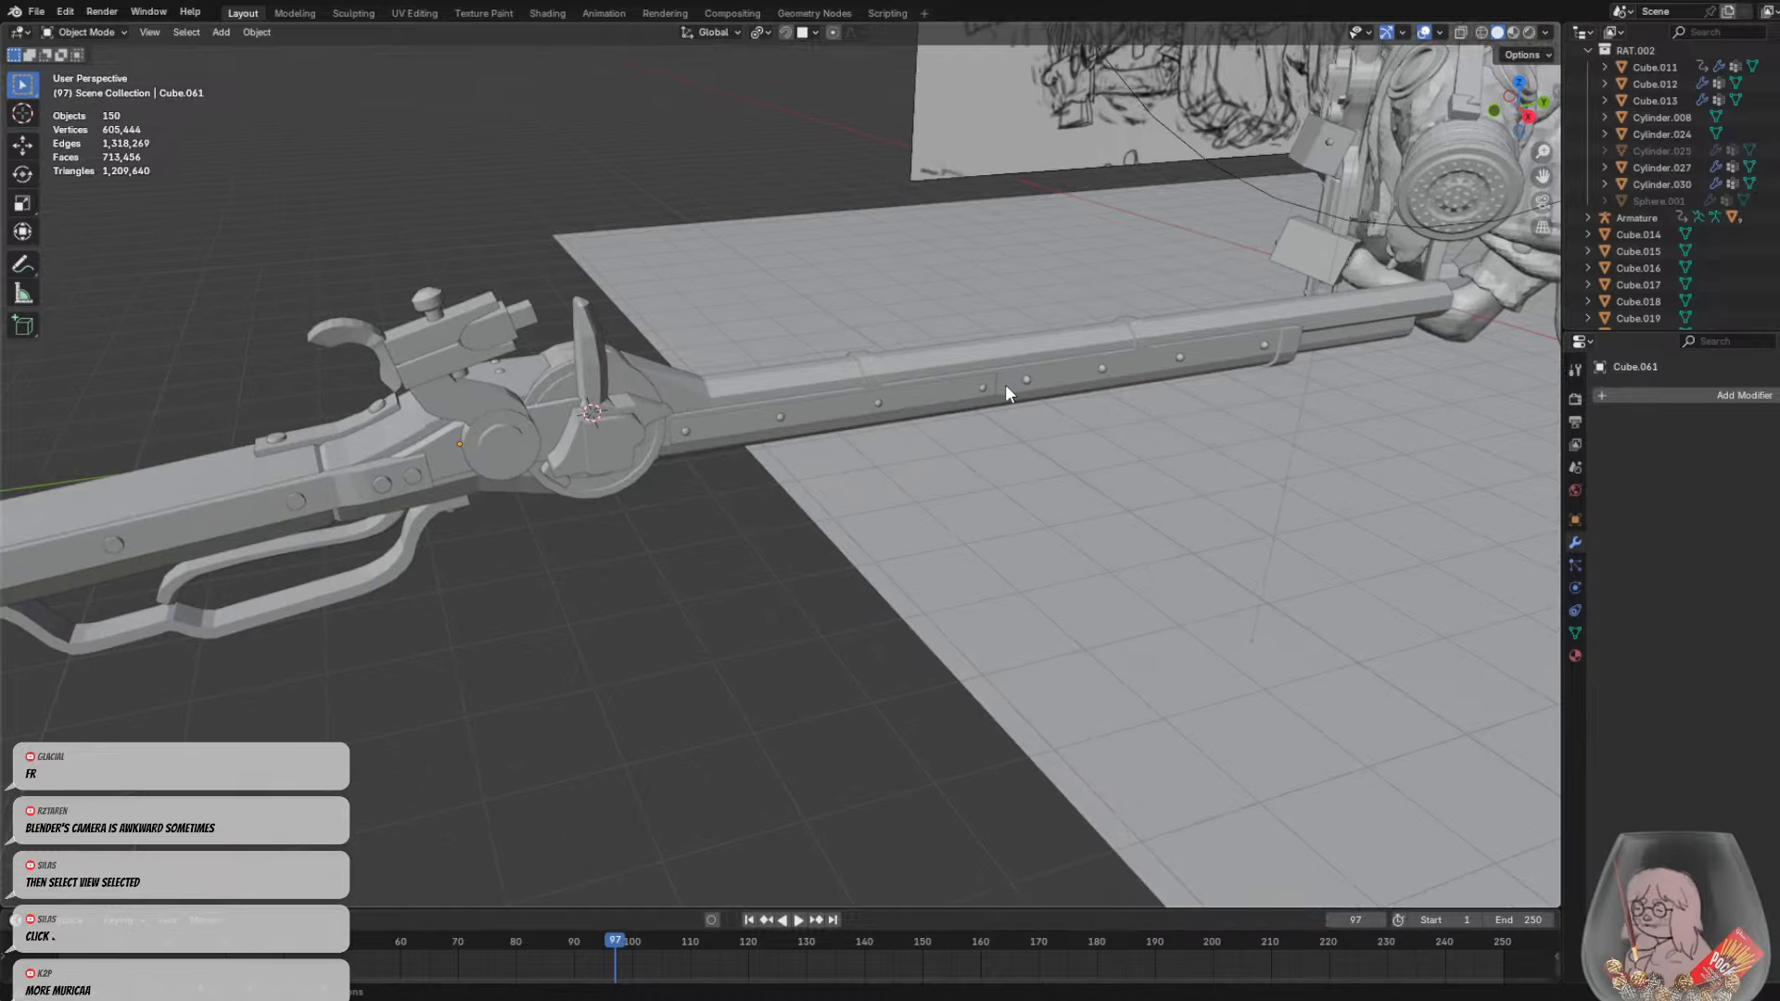
pyautogui.click(1021, 384)
pyautogui.press('KP_Decimal')
pyautogui.moveTo(675, 502); pyautogui.dragTo(856, 467, button='middle')
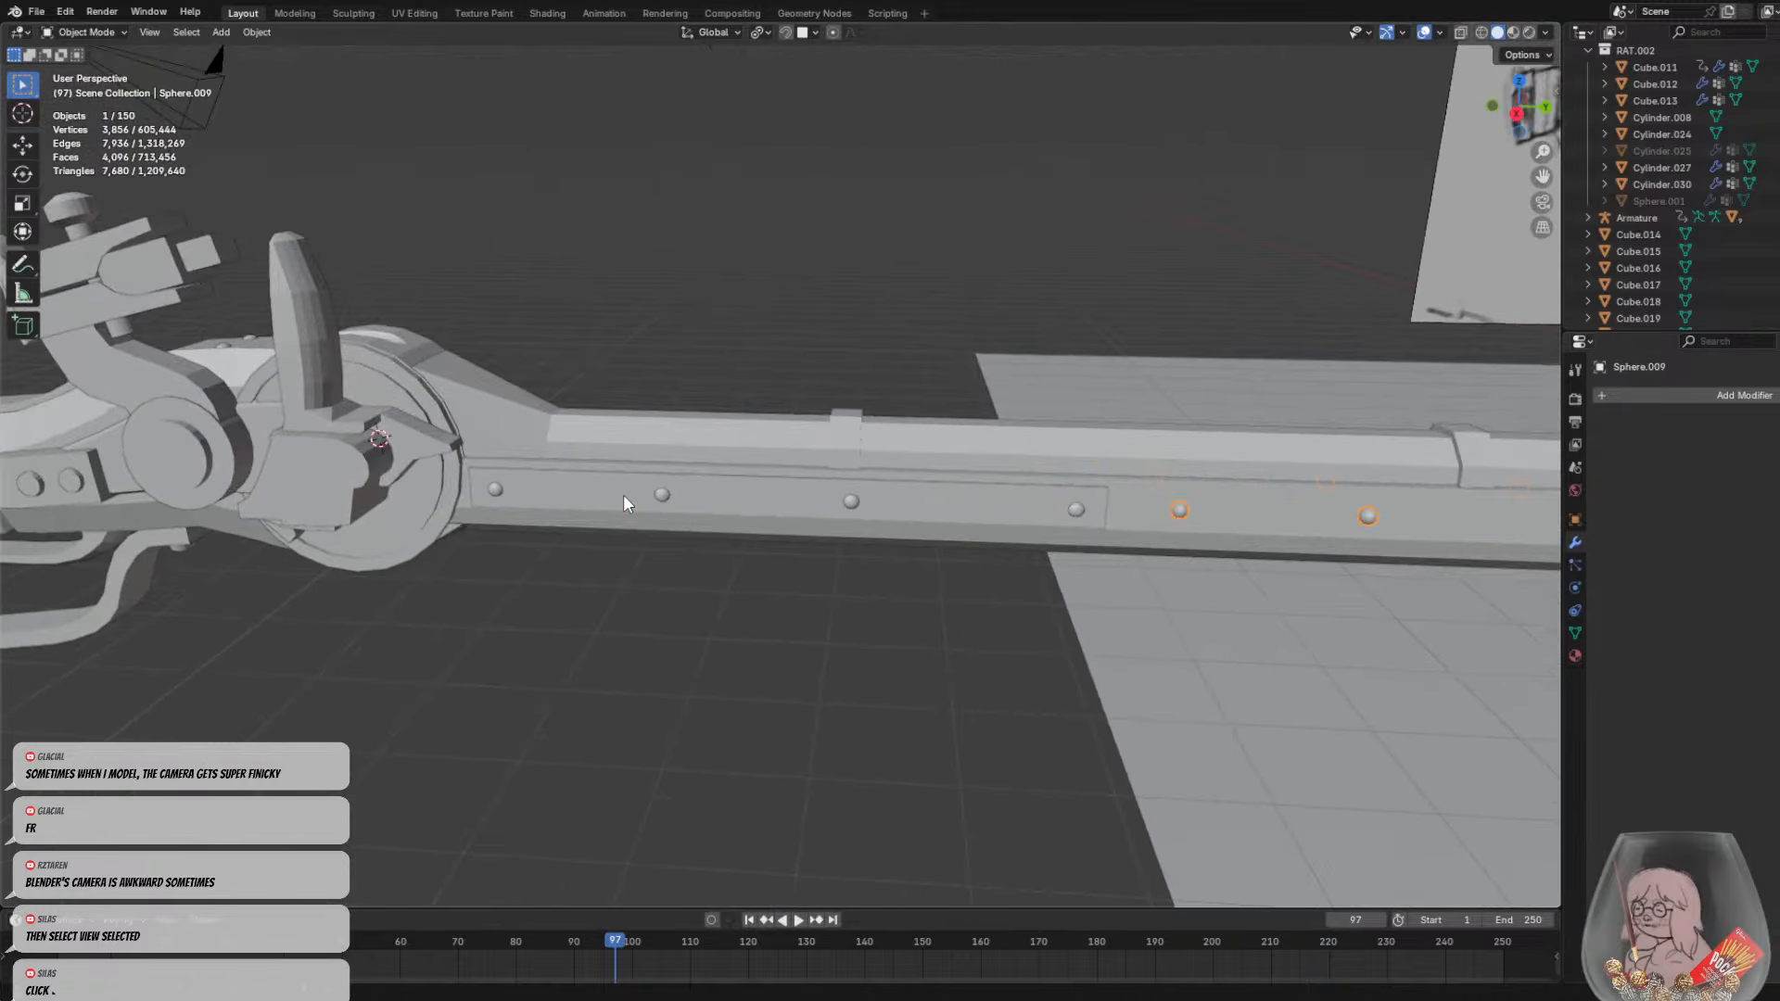
pyautogui.click(849, 458)
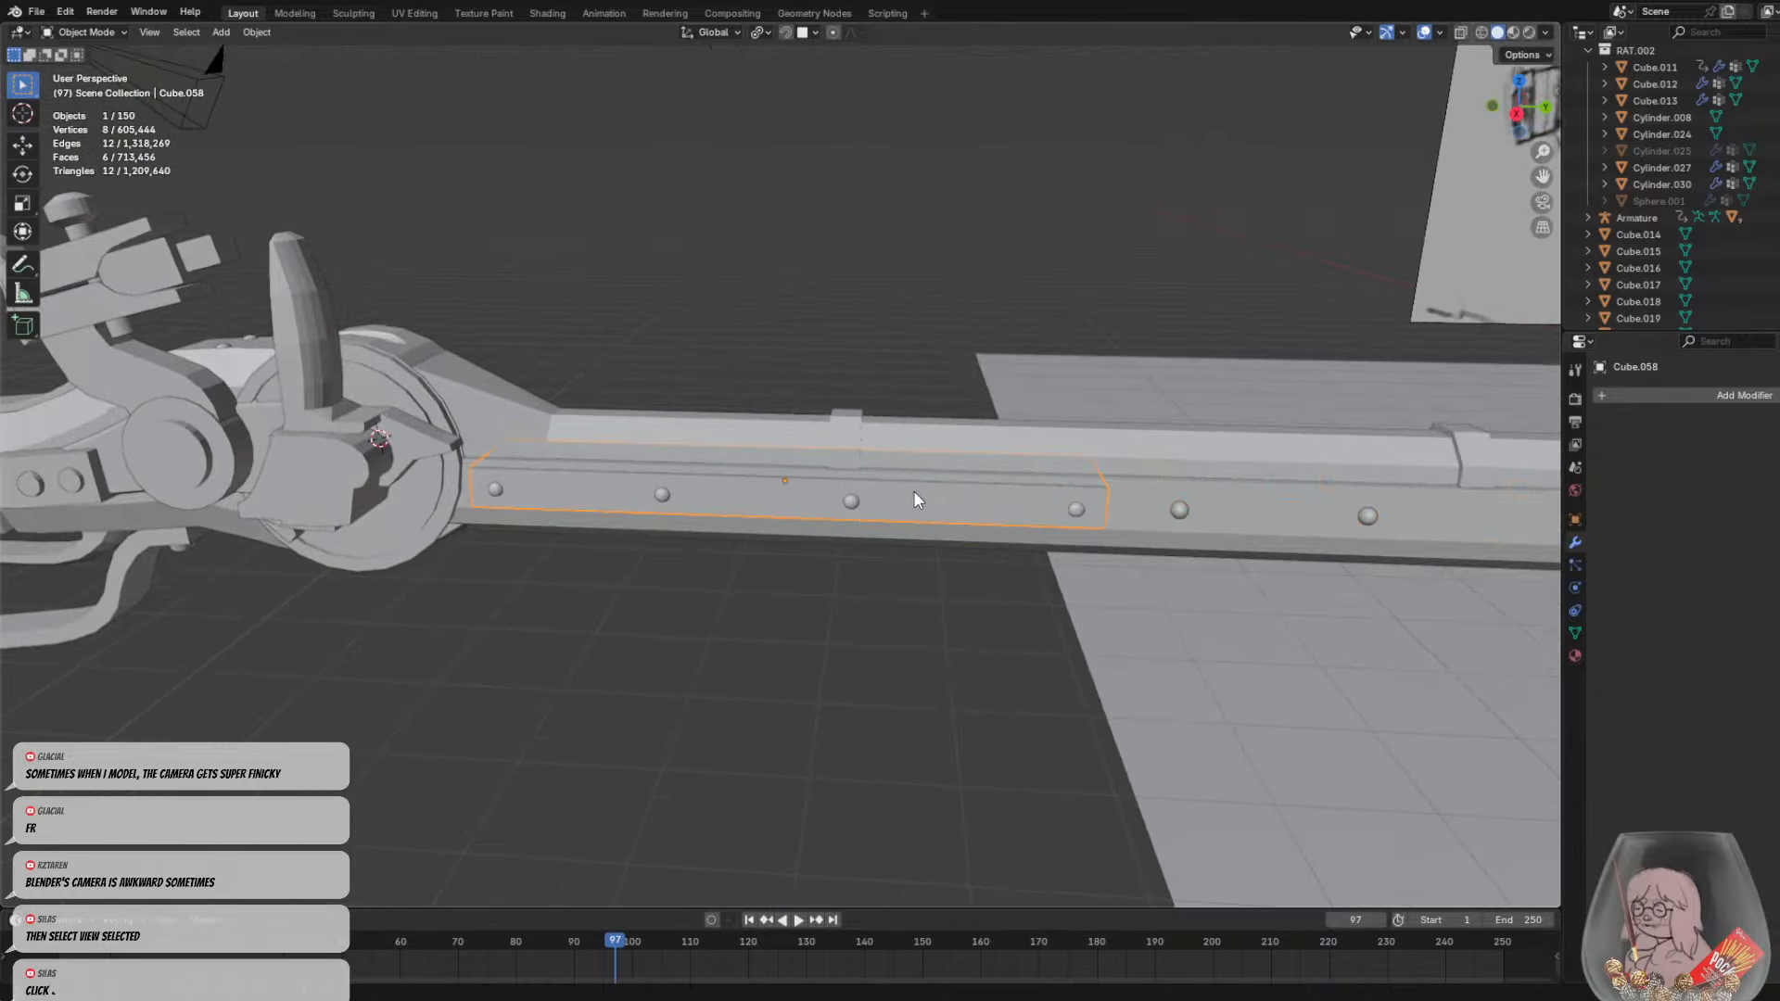
pyautogui.keyDown('shift'); pyautogui.moveTo(1071, 543); pyautogui.dragTo(311, 493, button='middle'); pyautogui.keyUp('shift')
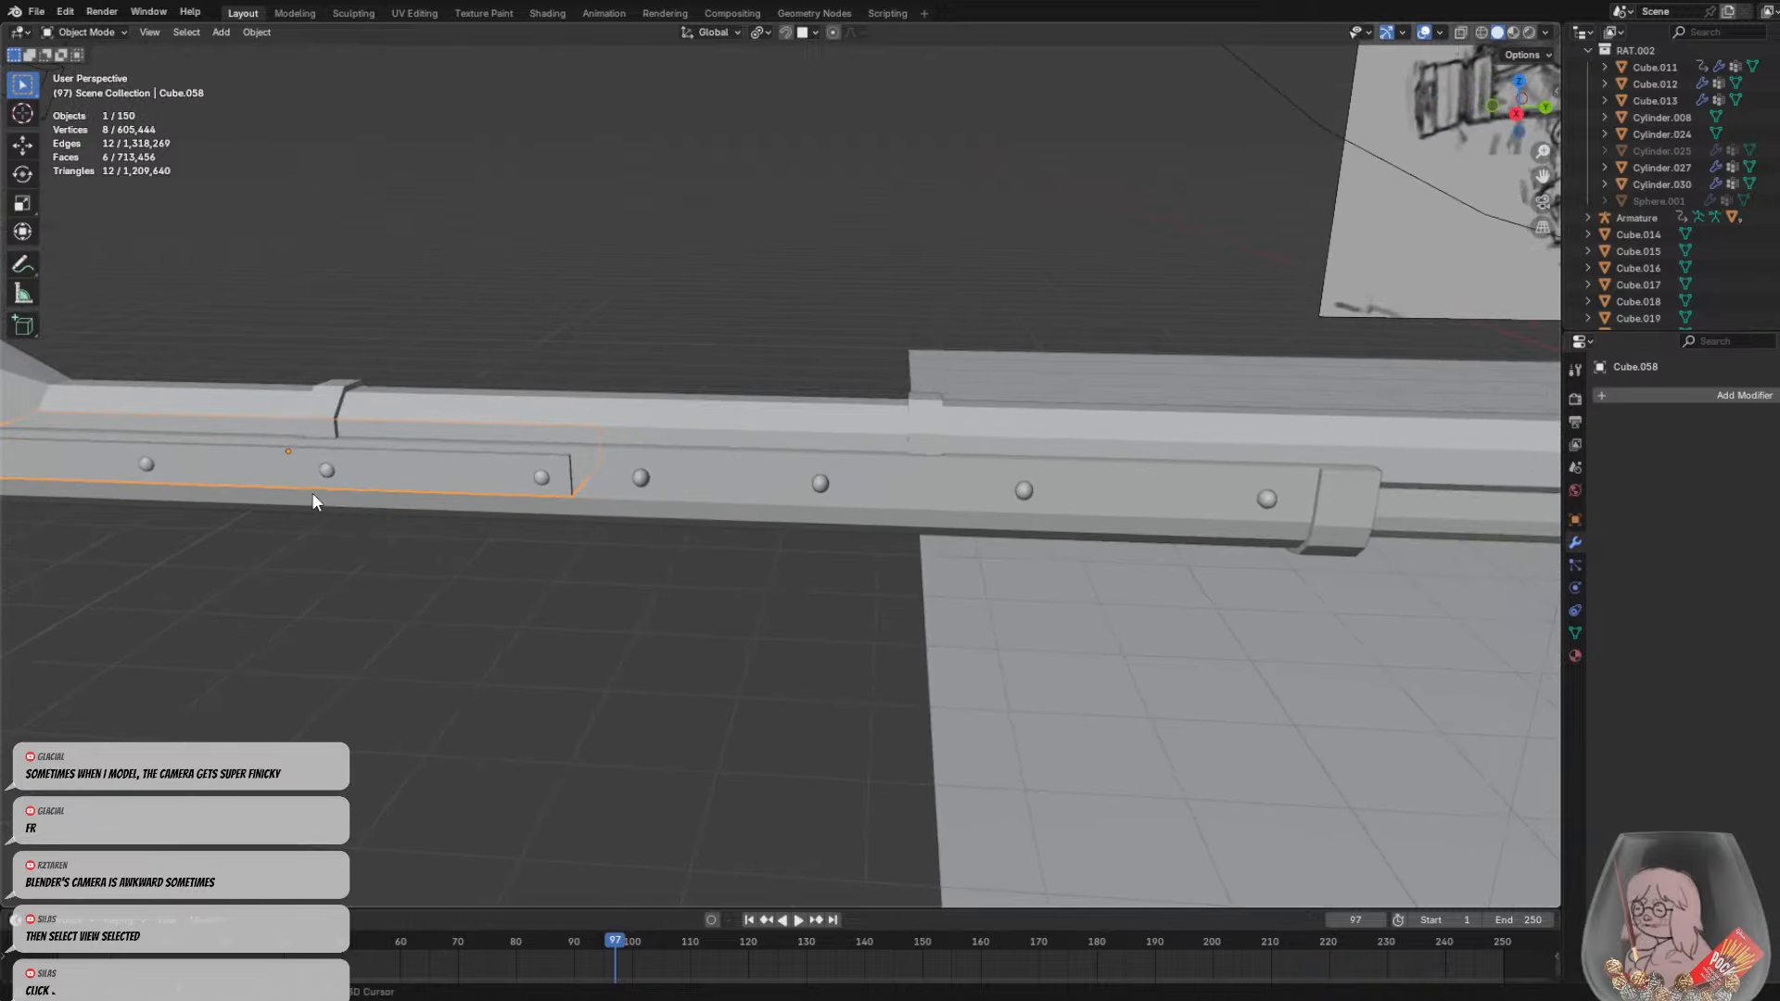
pyautogui.click(650, 483)
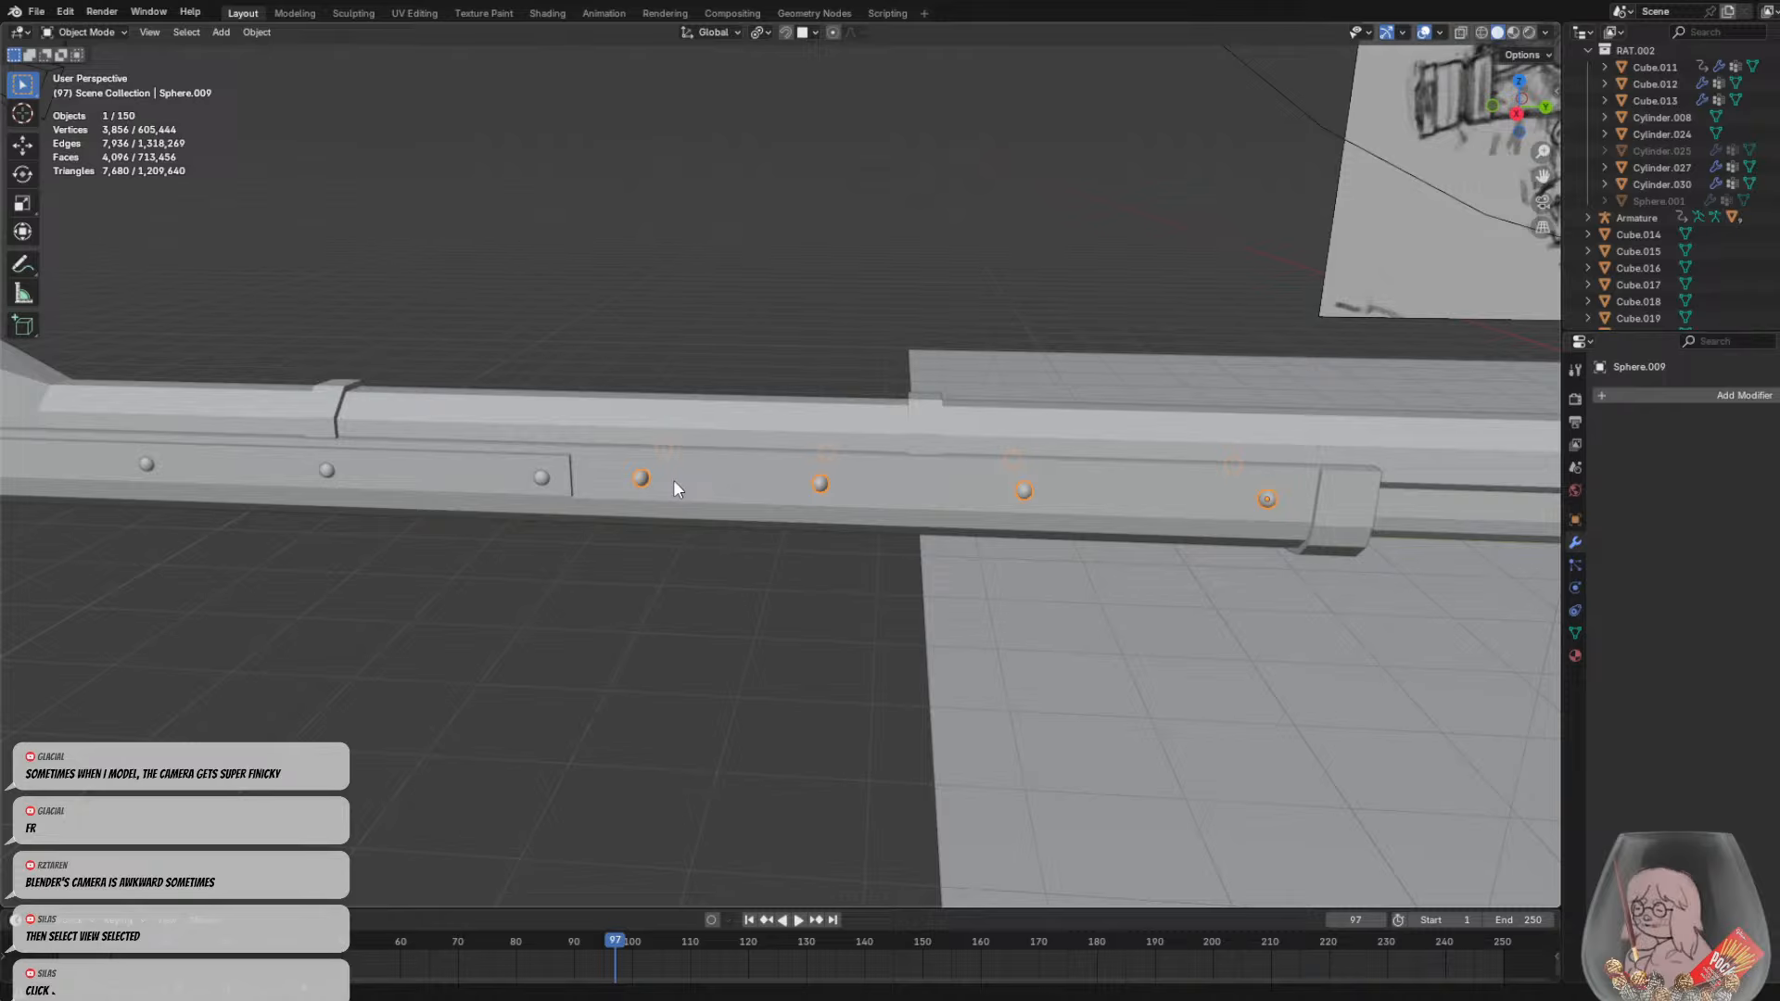
pyautogui.moveTo(688, 497); pyautogui.dragTo(520, 448, button='middle')
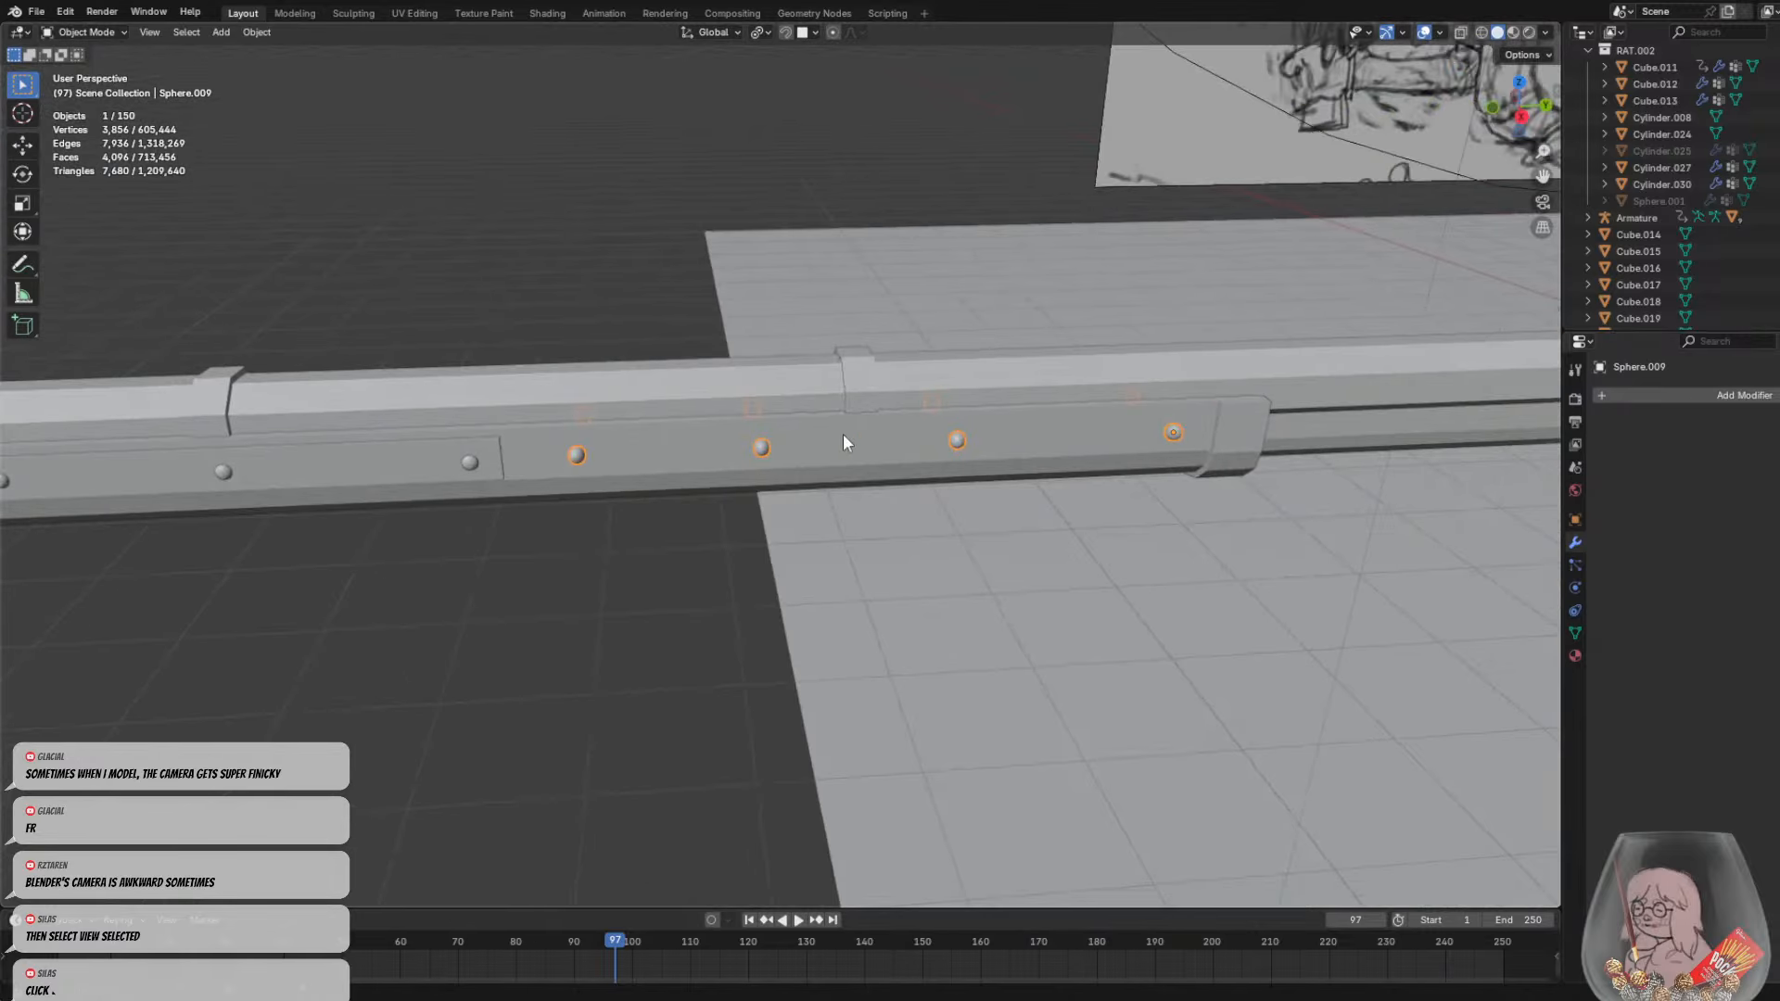
pyautogui.moveTo(842, 442); pyautogui.dragTo(614, 482, button='middle')
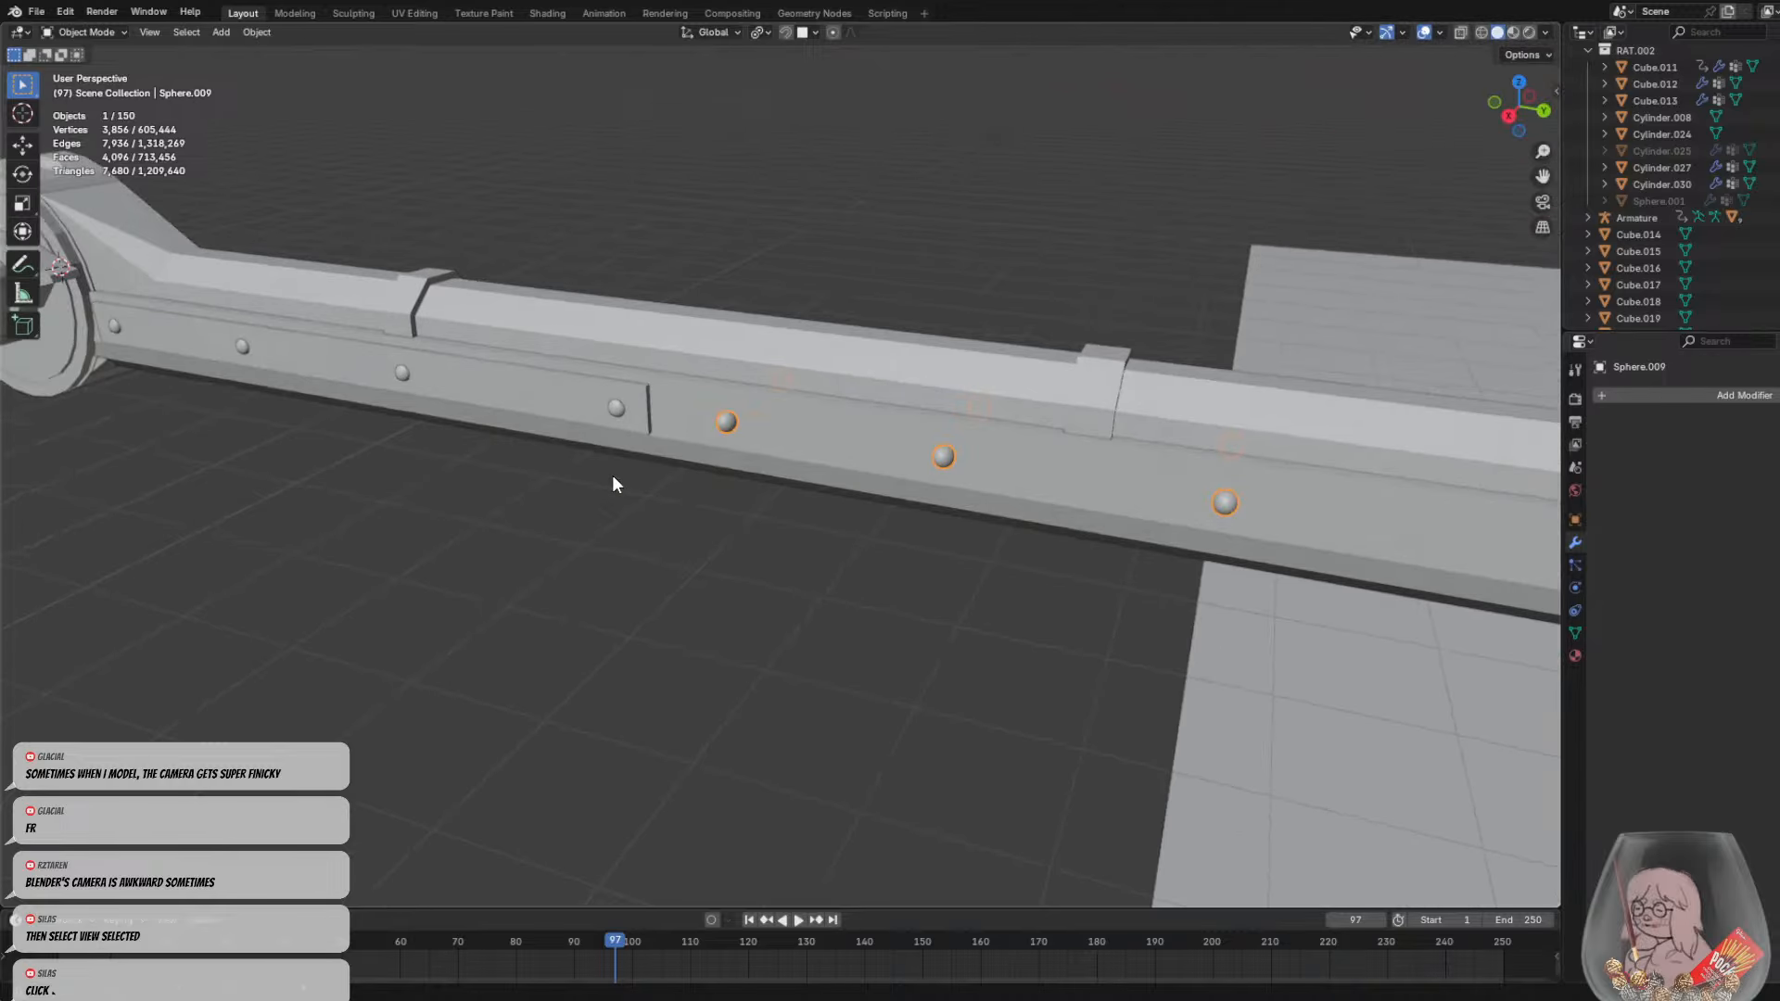
pyautogui.moveTo(631, 350); pyautogui.dragTo(671, 377, button='middle')
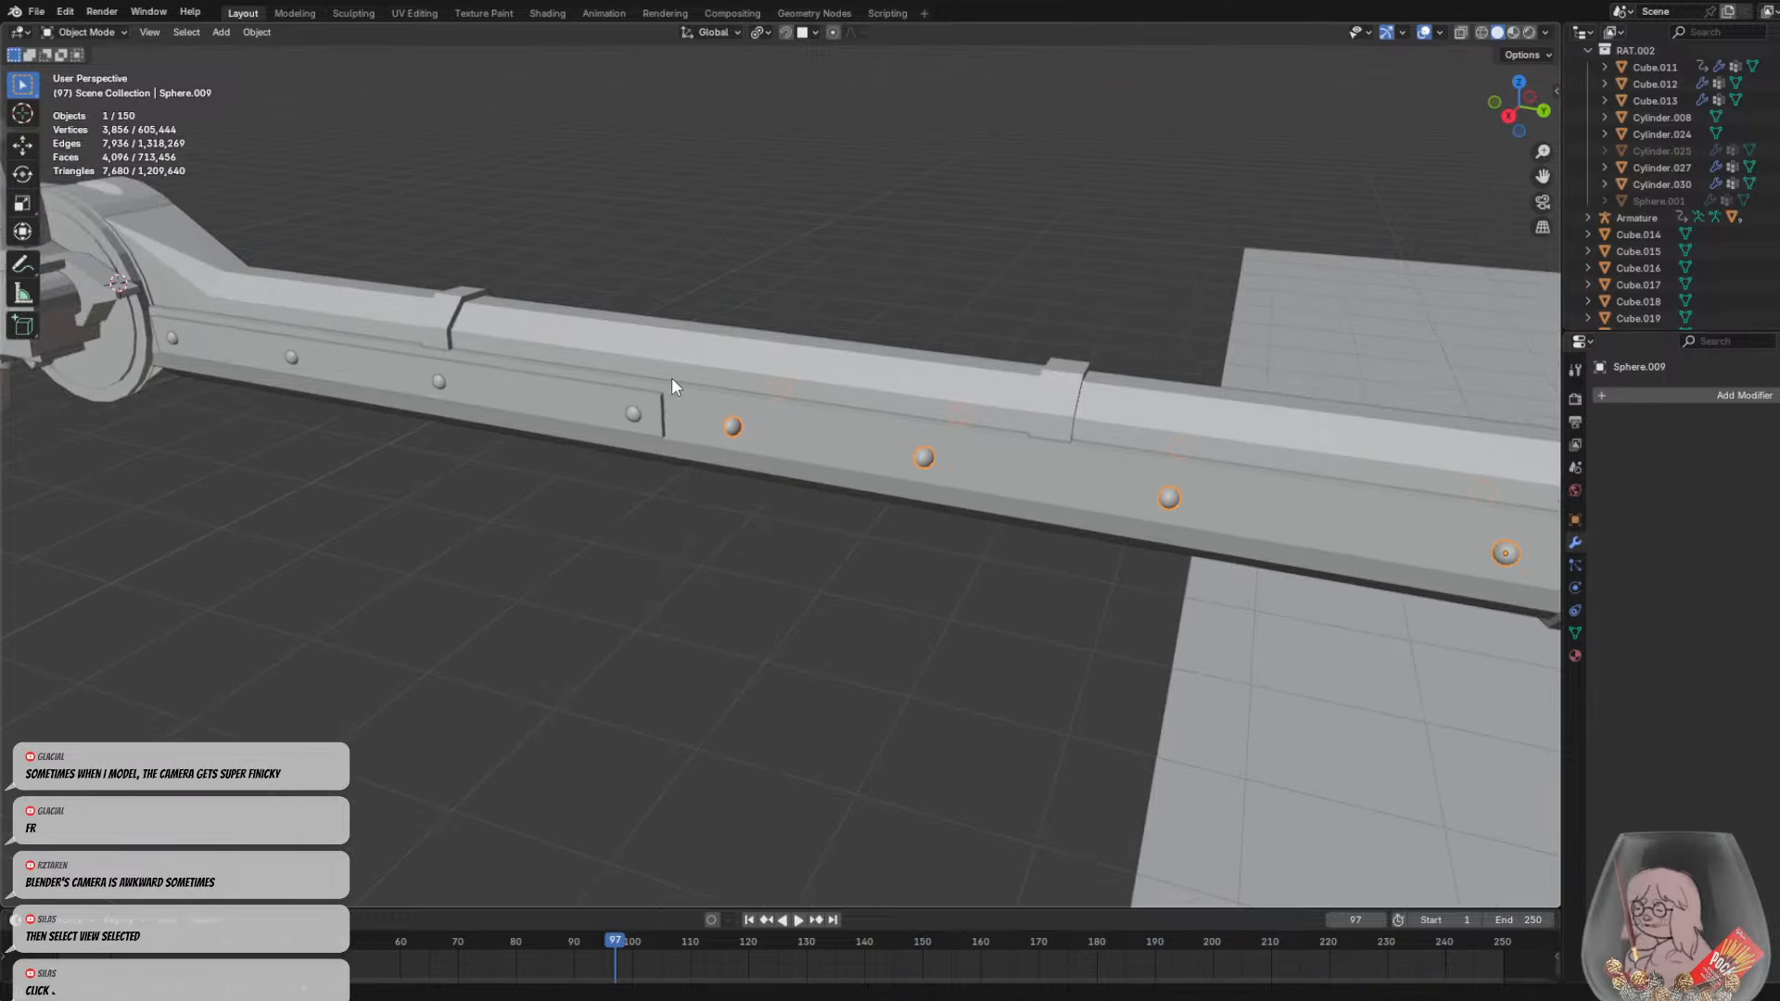
pyautogui.moveTo(786, 537); pyautogui.dragTo(811, 536, button='middle')
pyautogui.scroll(-4, 811, 525)
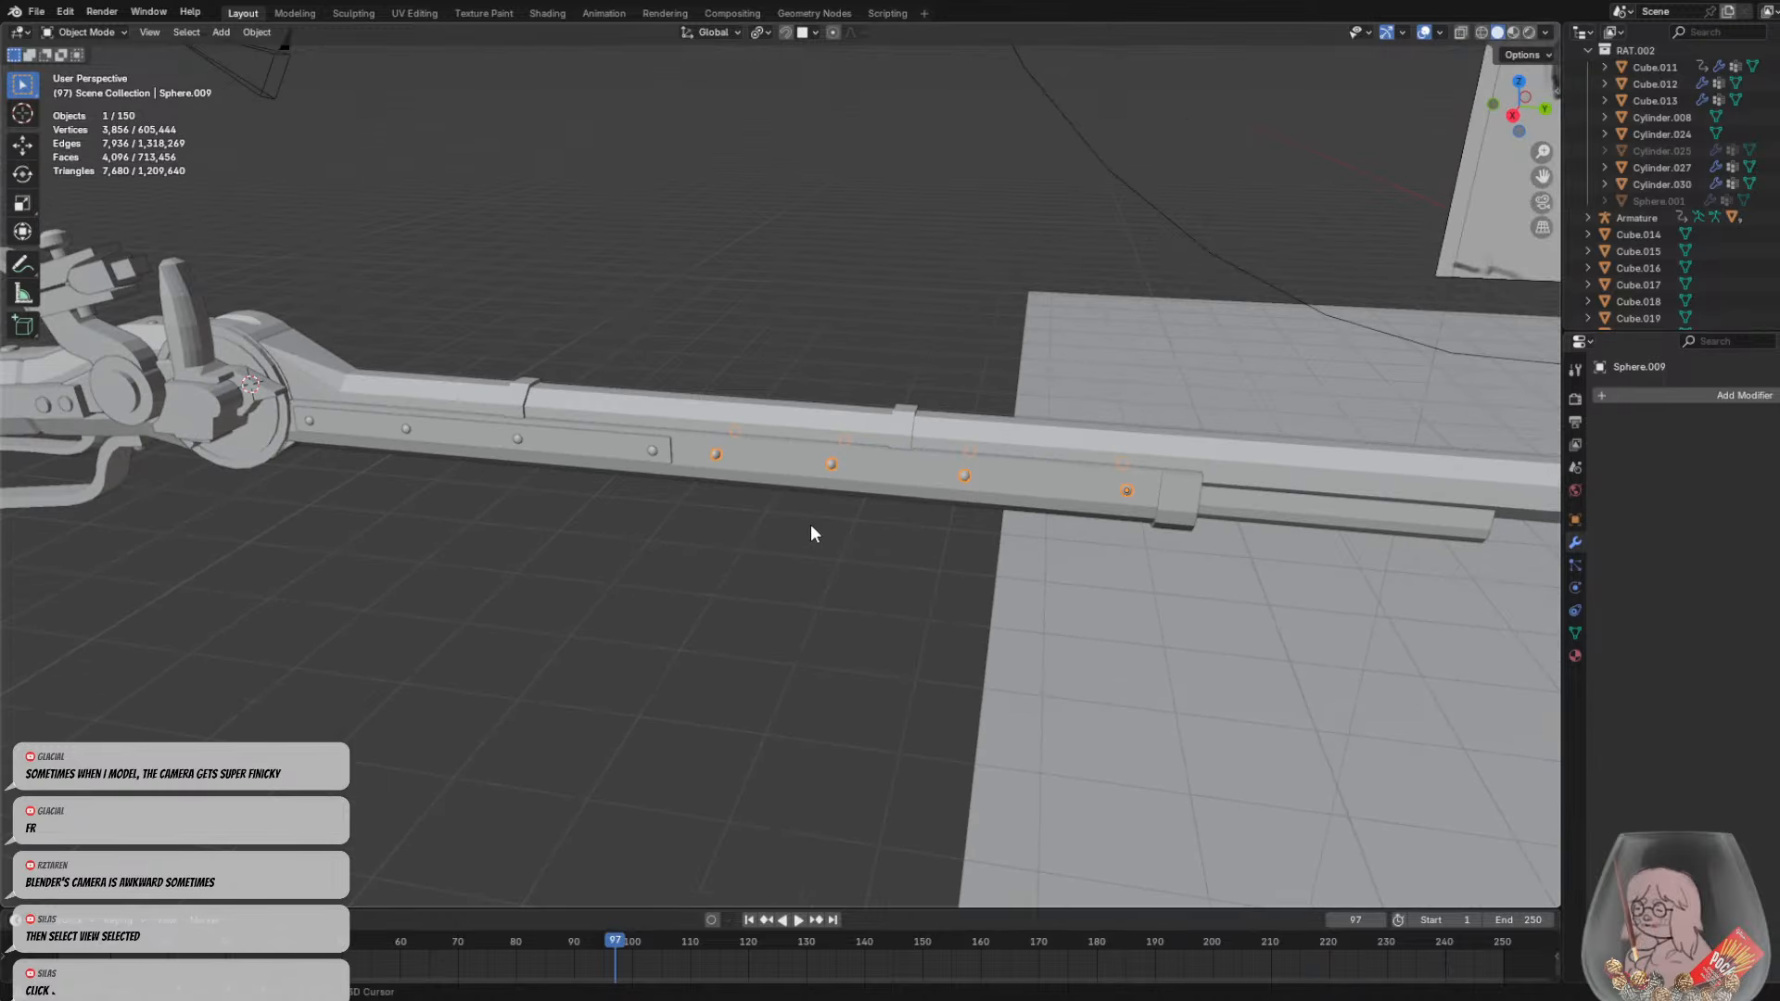
# Add a cylinder mesh and set its vertex count to 22
pyautogui.hotkey('shift', 'a')
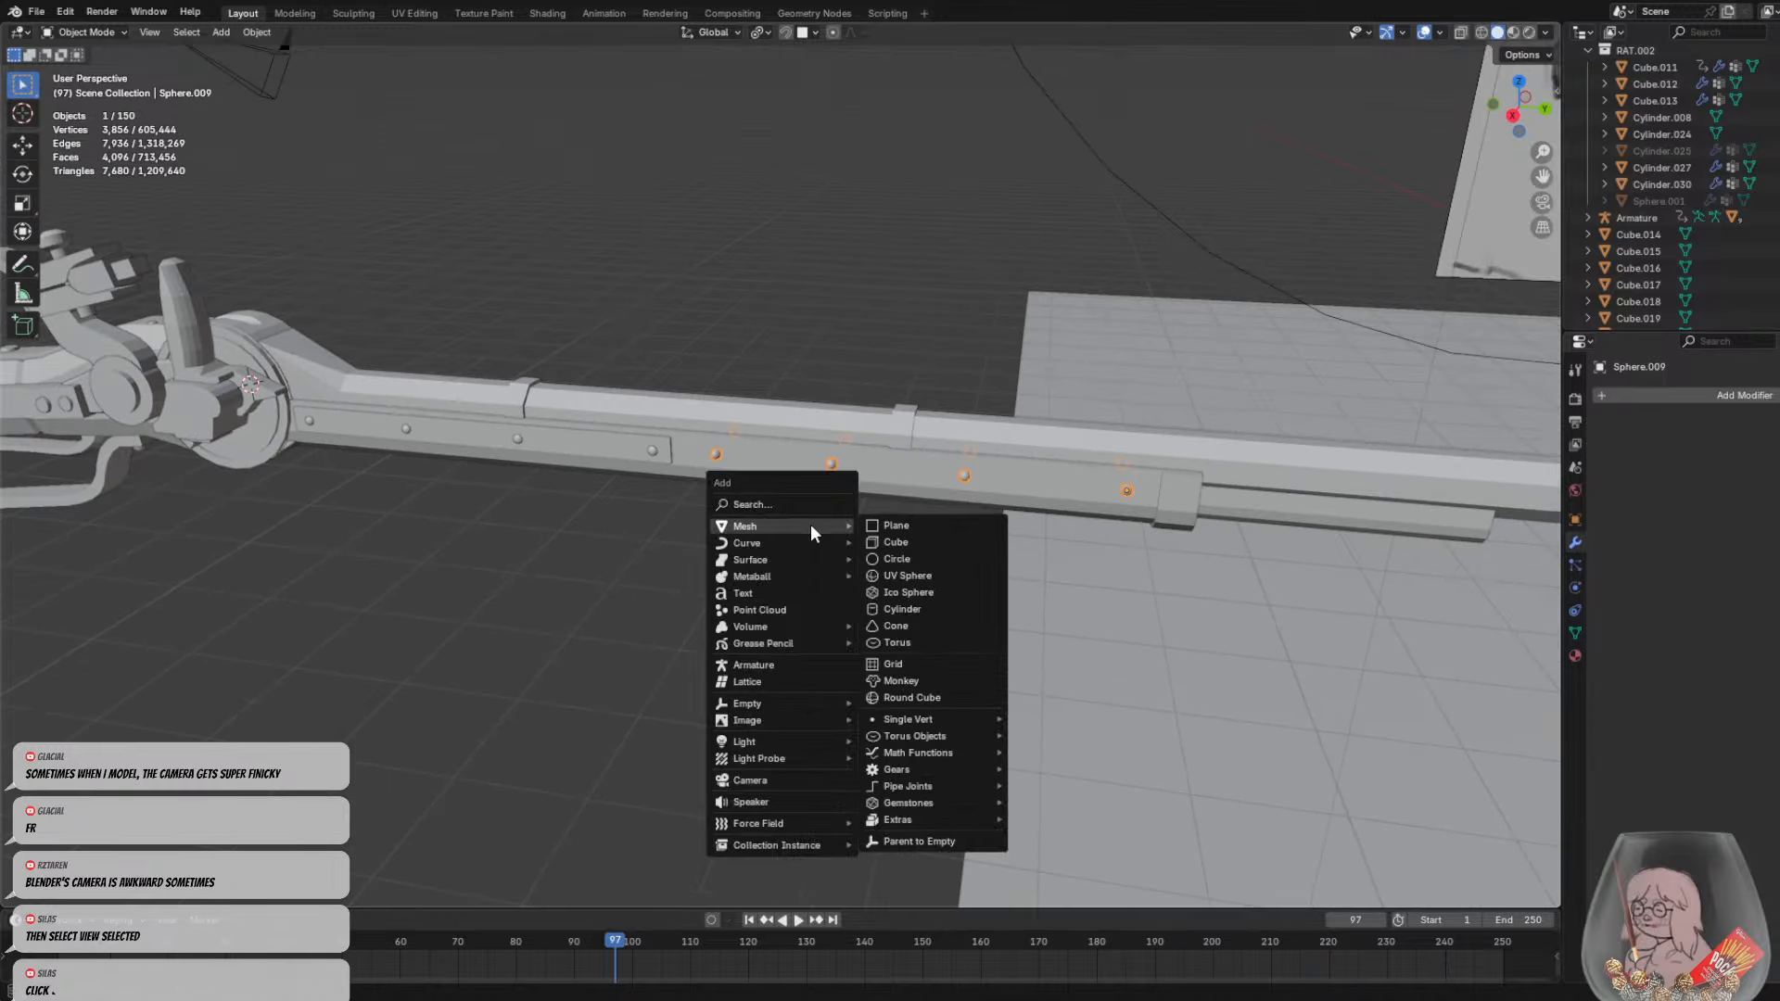
pyautogui.click(905, 608)
pyautogui.press('s')
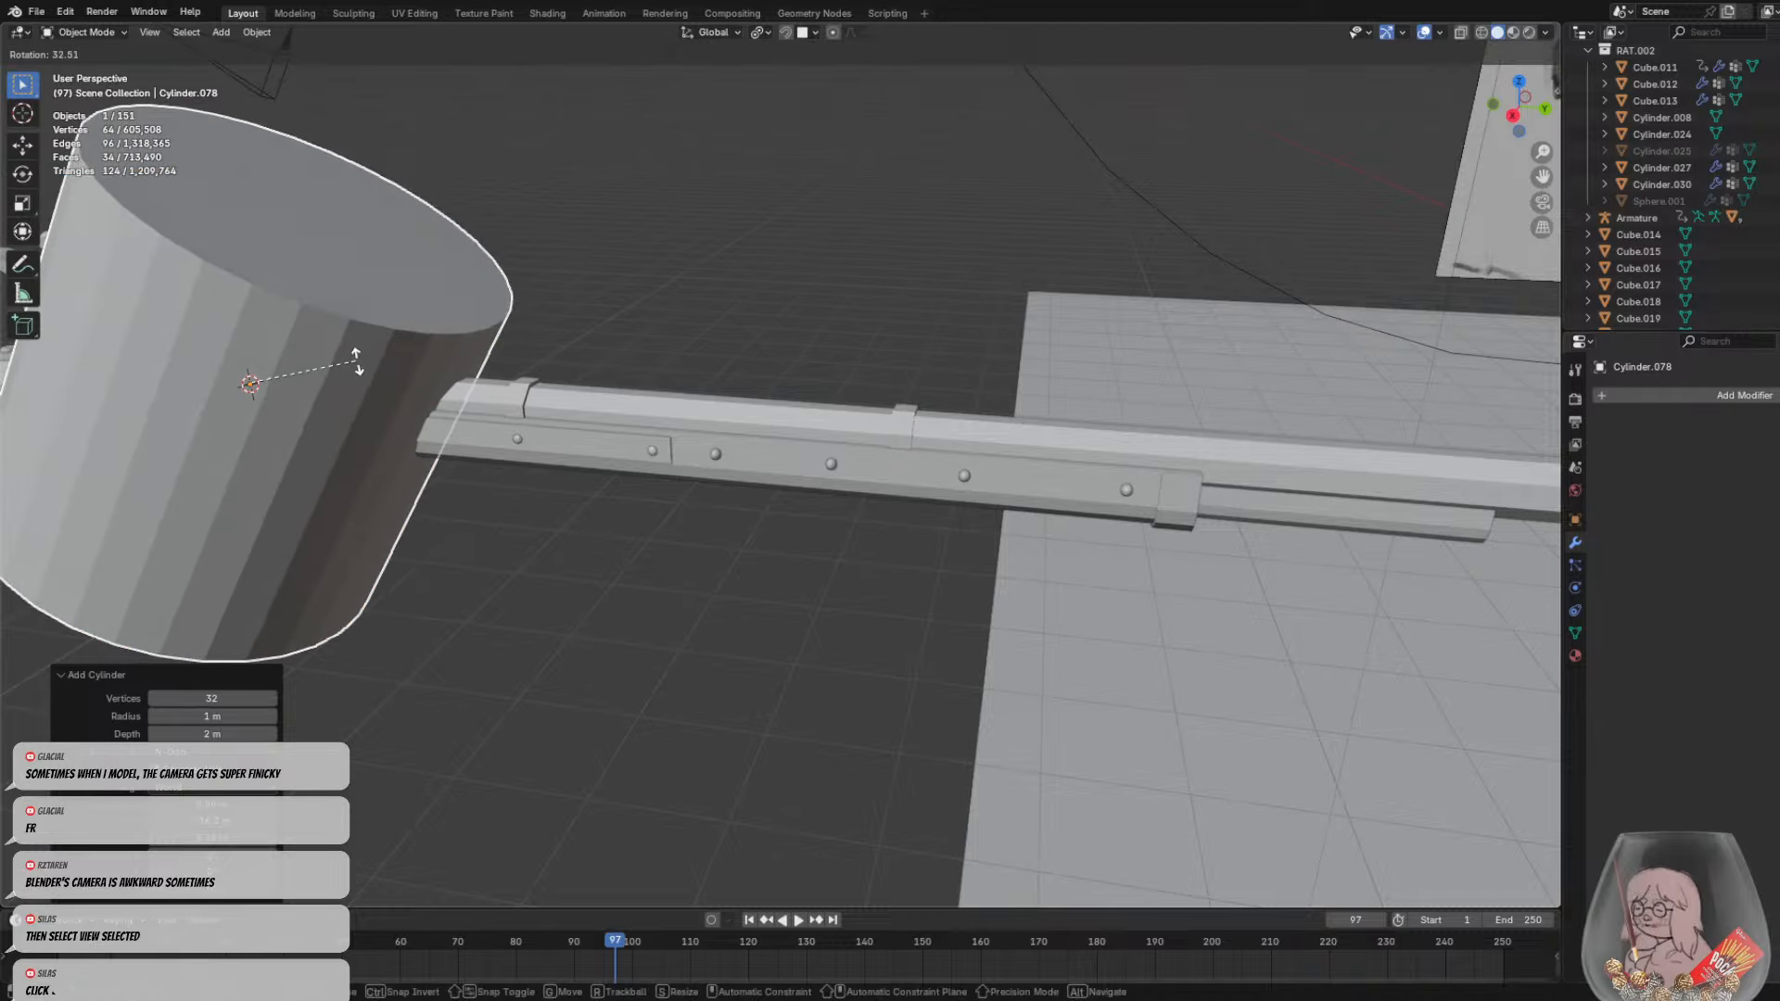
pyautogui.press('Escape')
pyautogui.moveTo(215, 698)
pyautogui.mouseDown()
pyautogui.moveTo(172, 697)
pyautogui.moveTo(232, 698)
pyautogui.mouseUp()
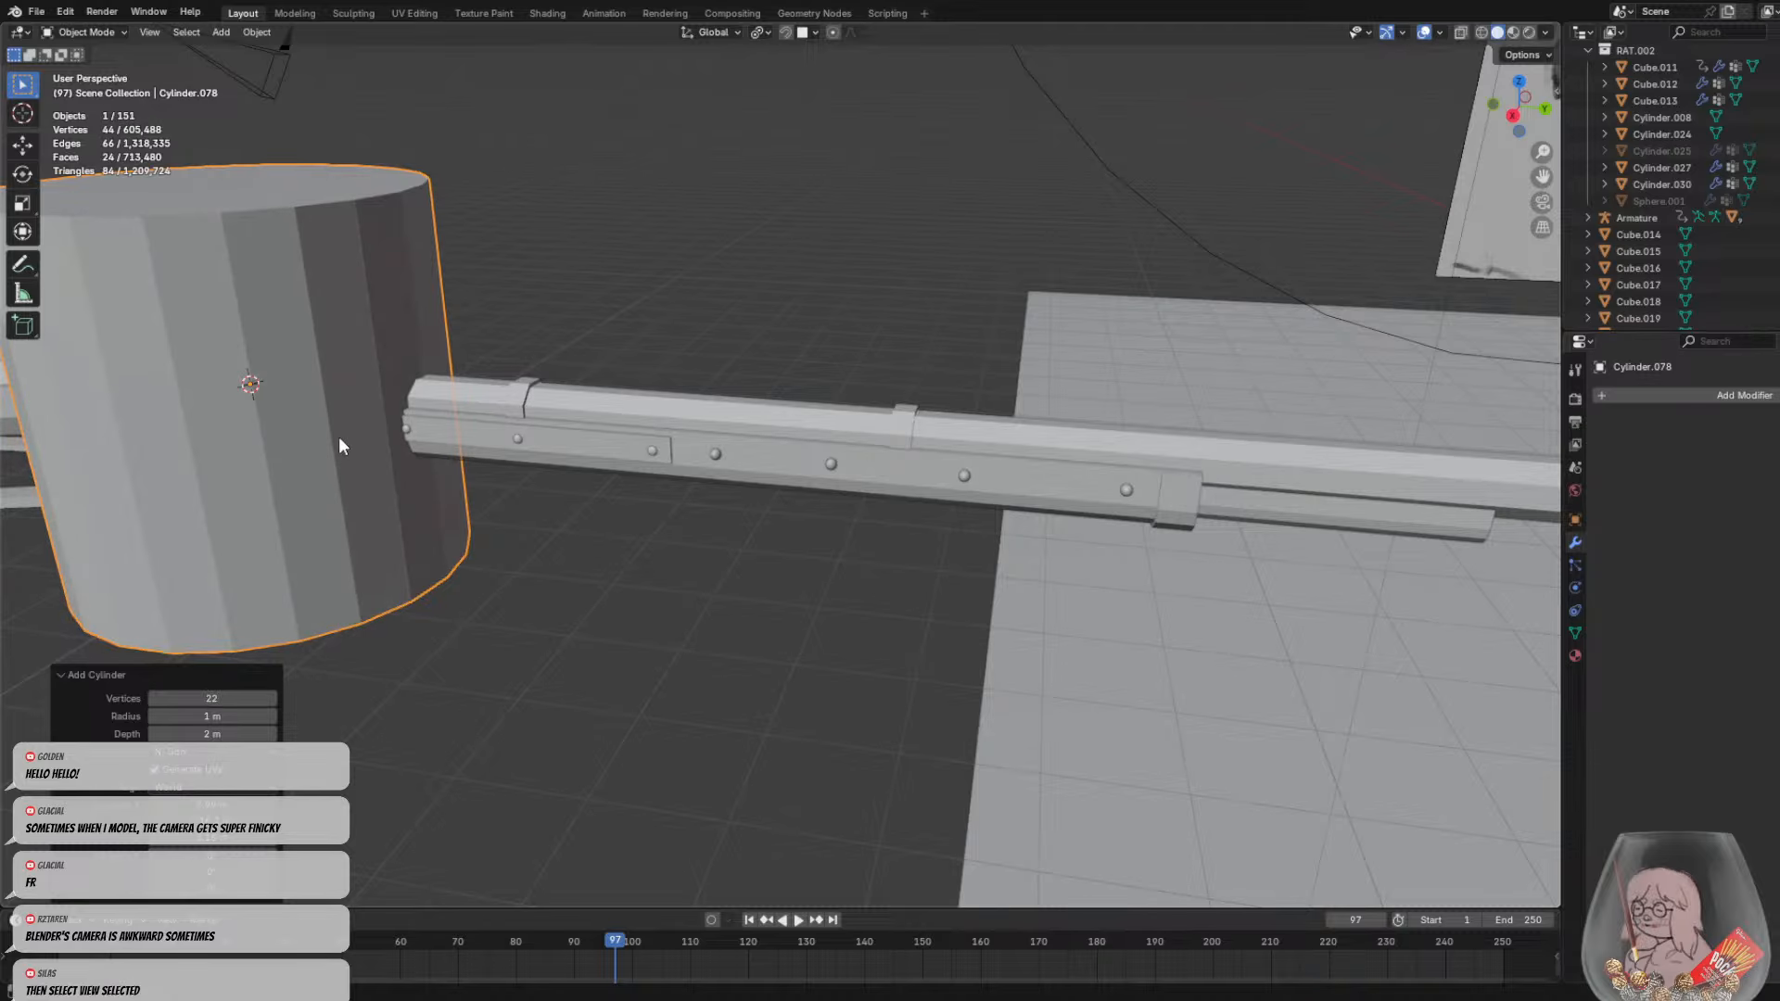
# Rotate the new cylinder -90° about the Y axis so it lies sideways across the barrel
pyautogui.press('r')
pyautogui.press('z')
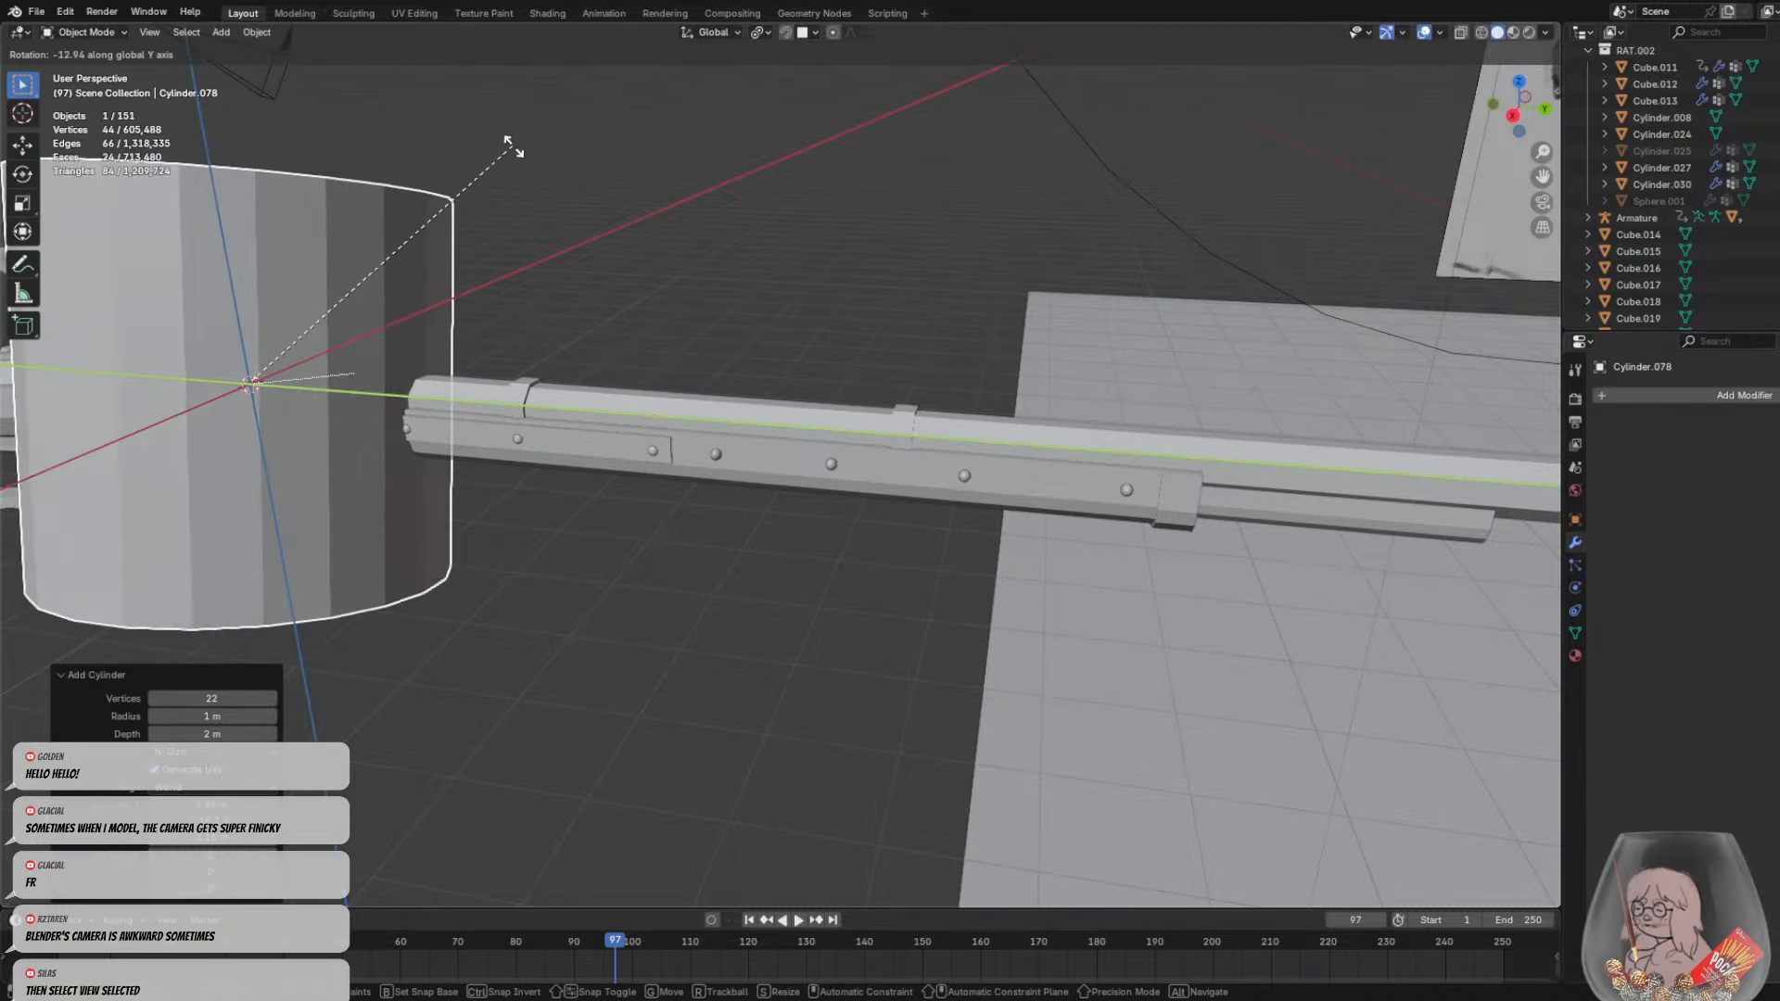
pyautogui.press('y')
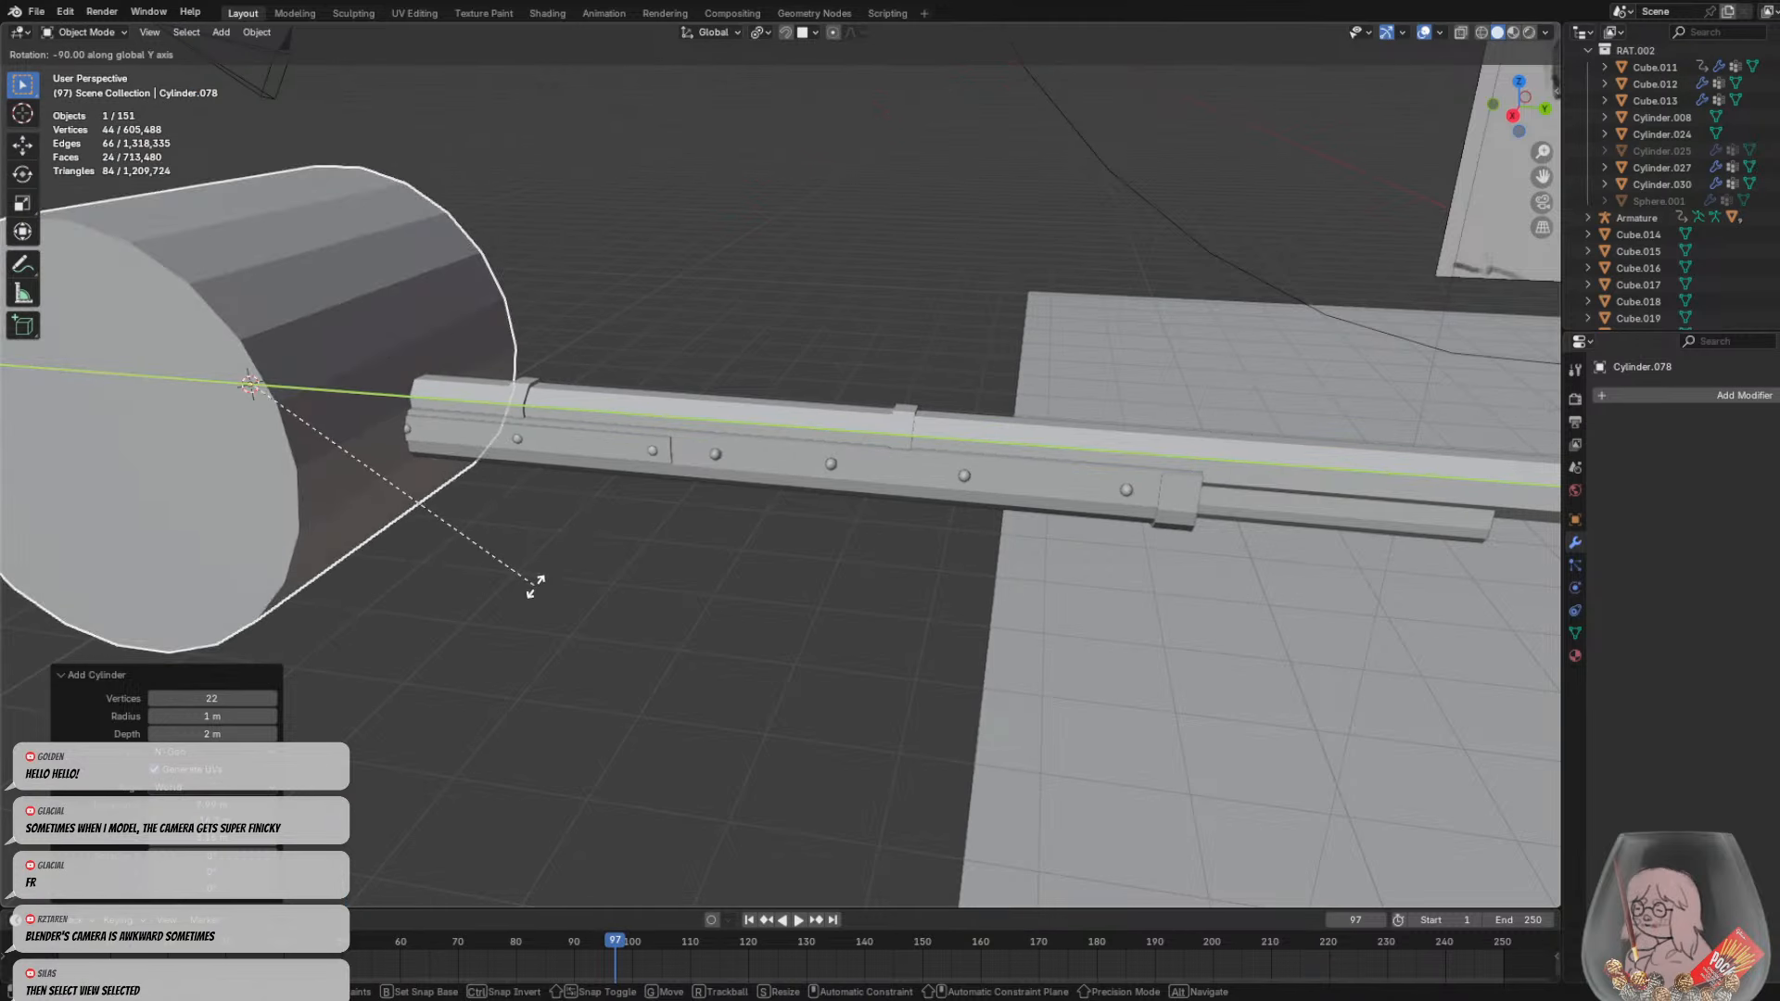
pyautogui.click(532, 588)
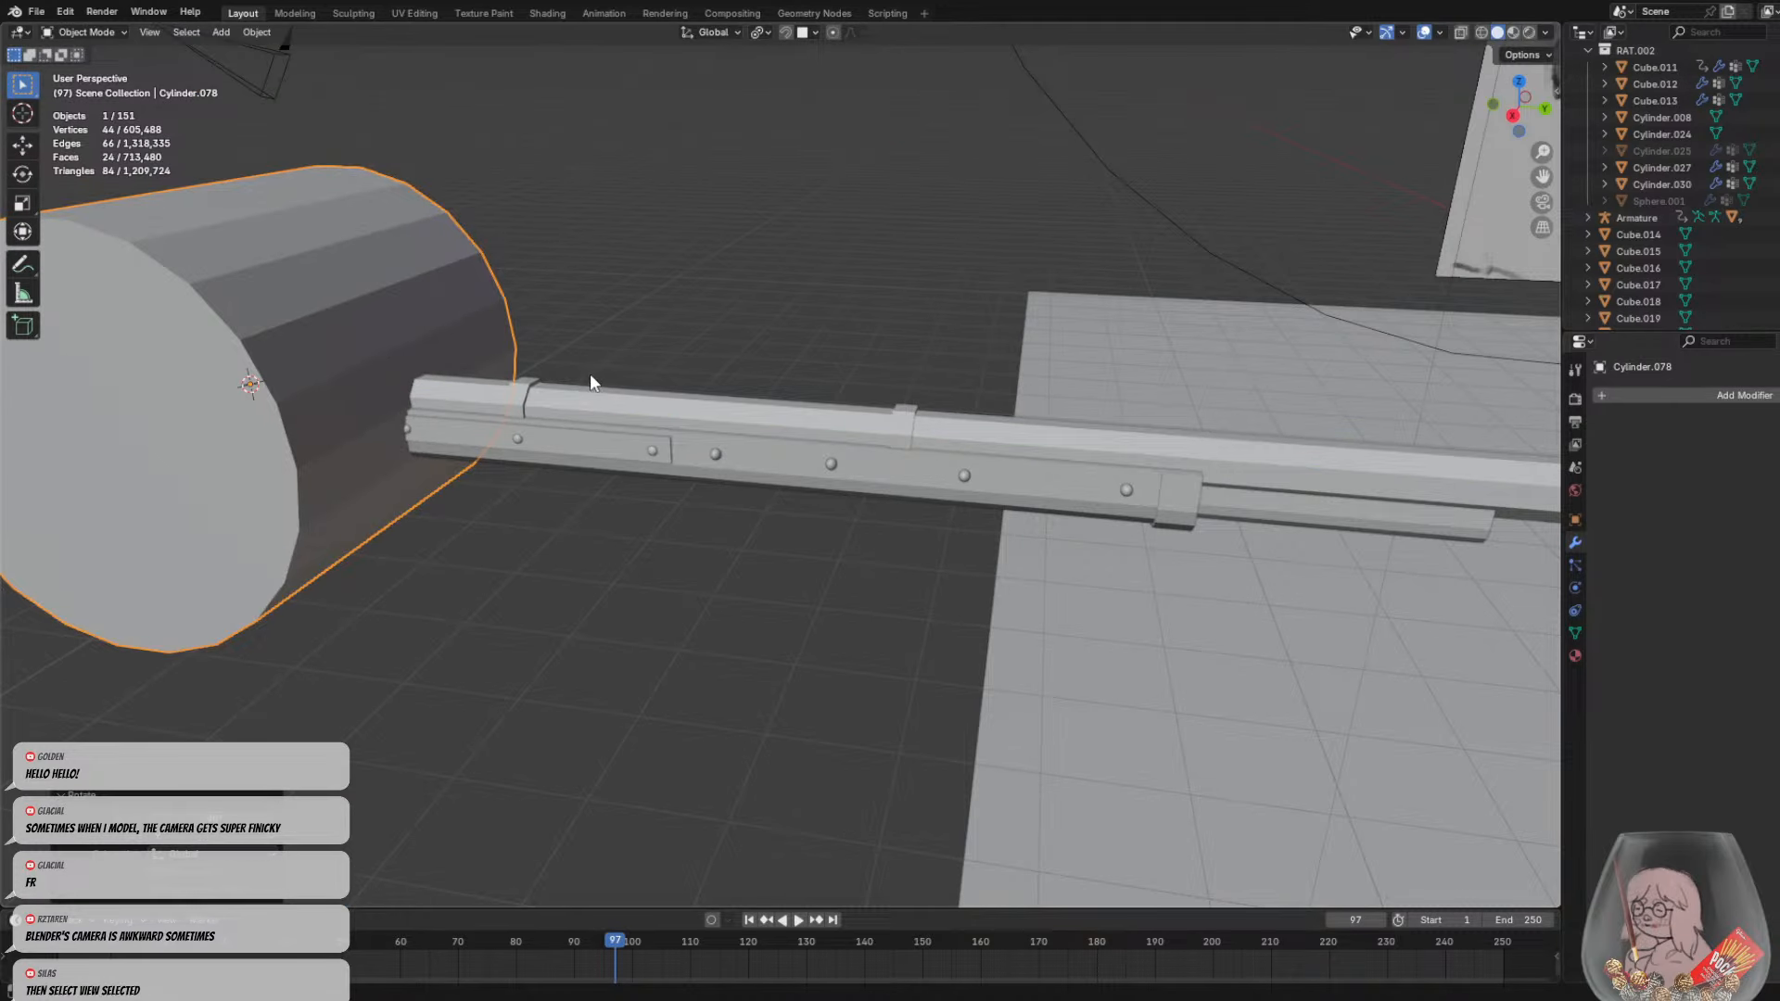
# Move the cylinder along the Y axis over the barrel and scale it down to about 0.08
pyautogui.press('g')
pyautogui.press('y')
pyautogui.click(1055, 390)
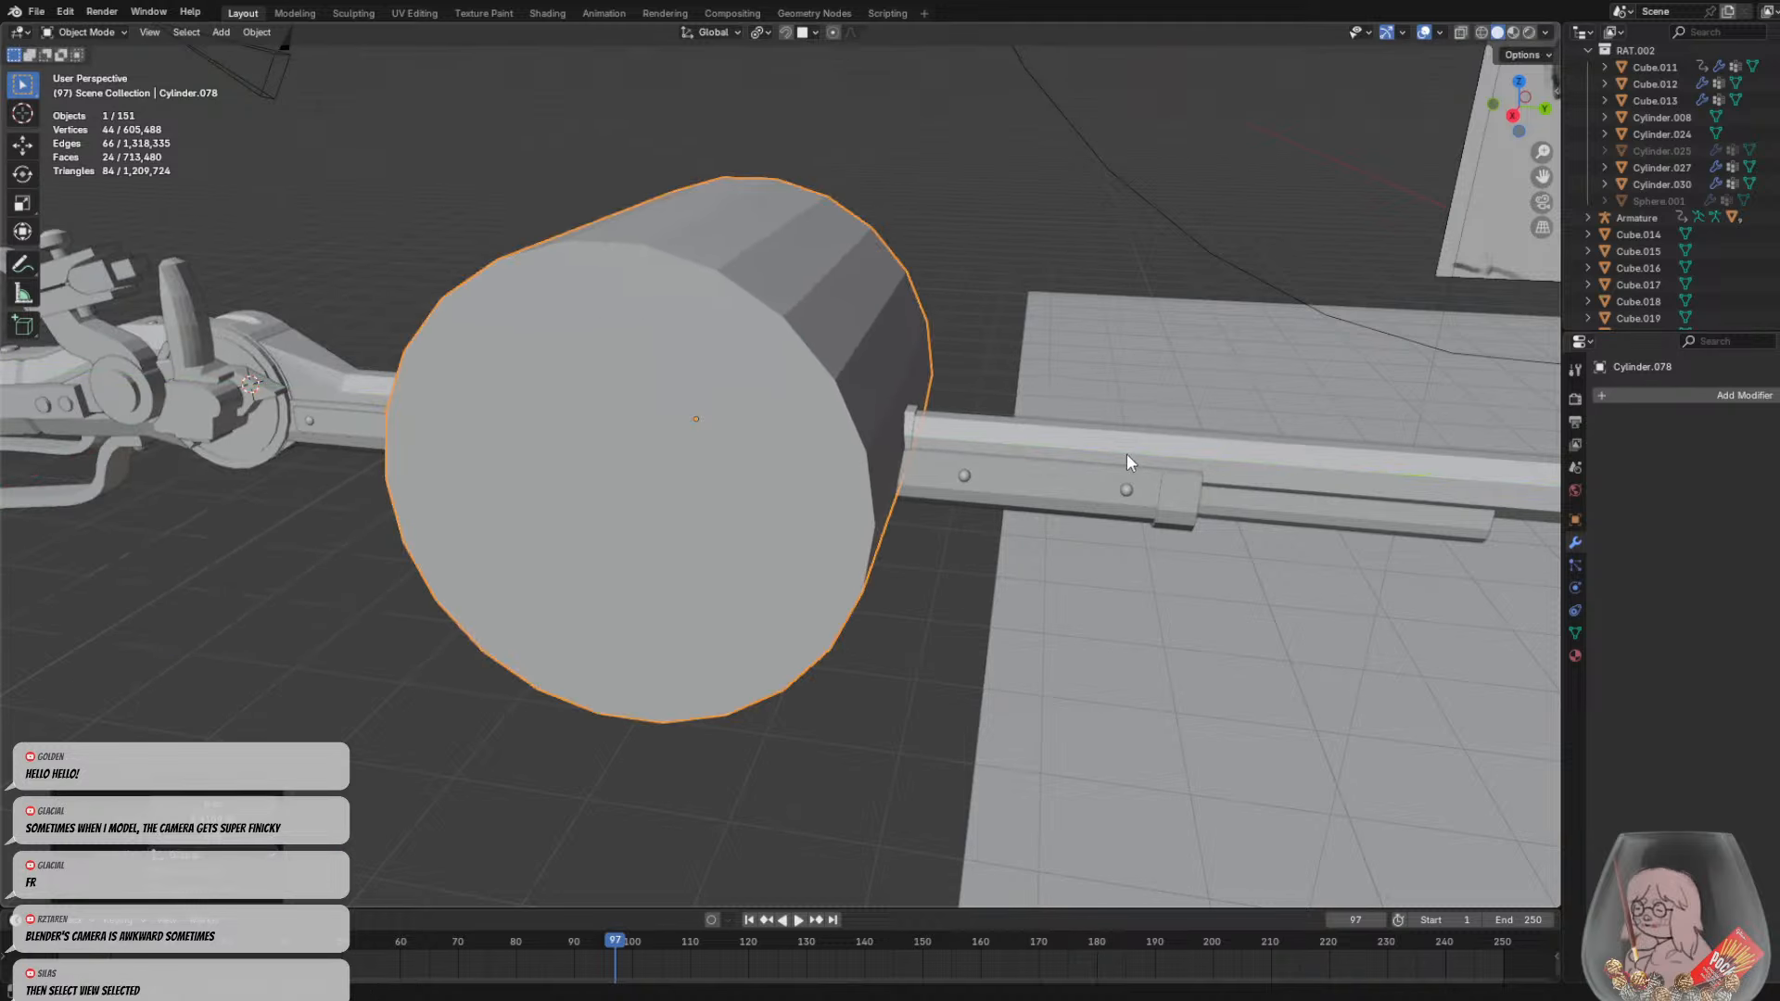
pyautogui.press('s')
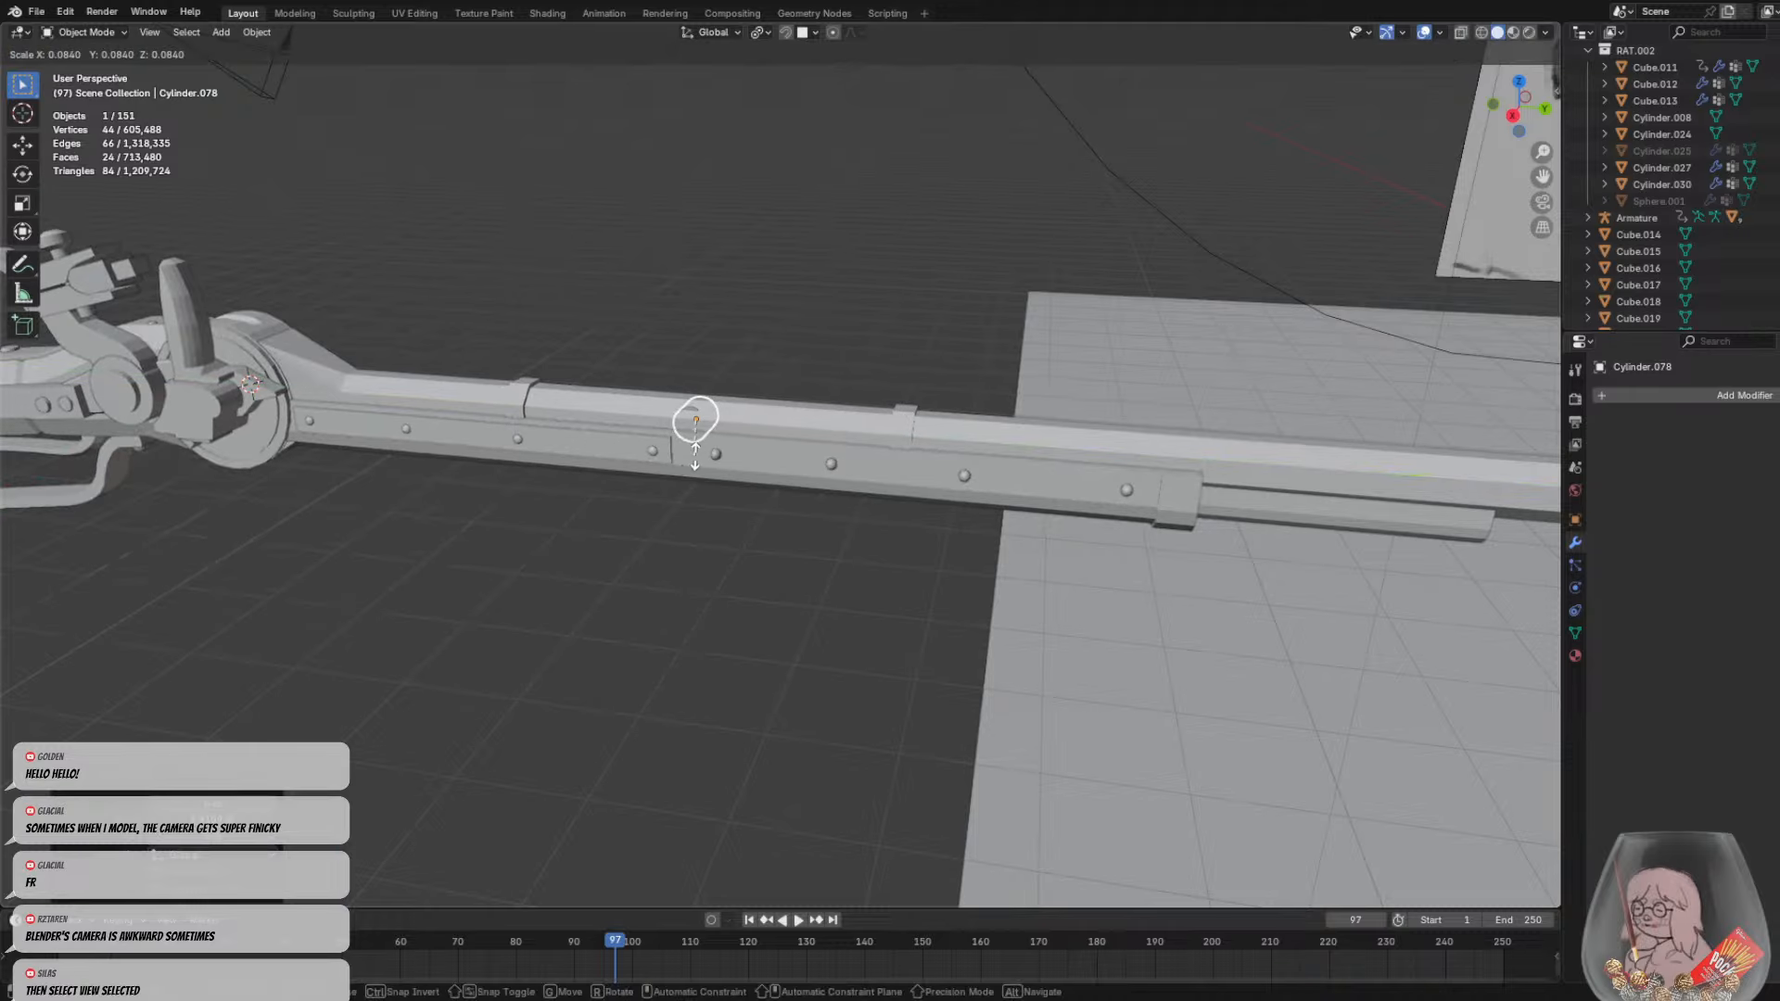
pyautogui.click(701, 437)
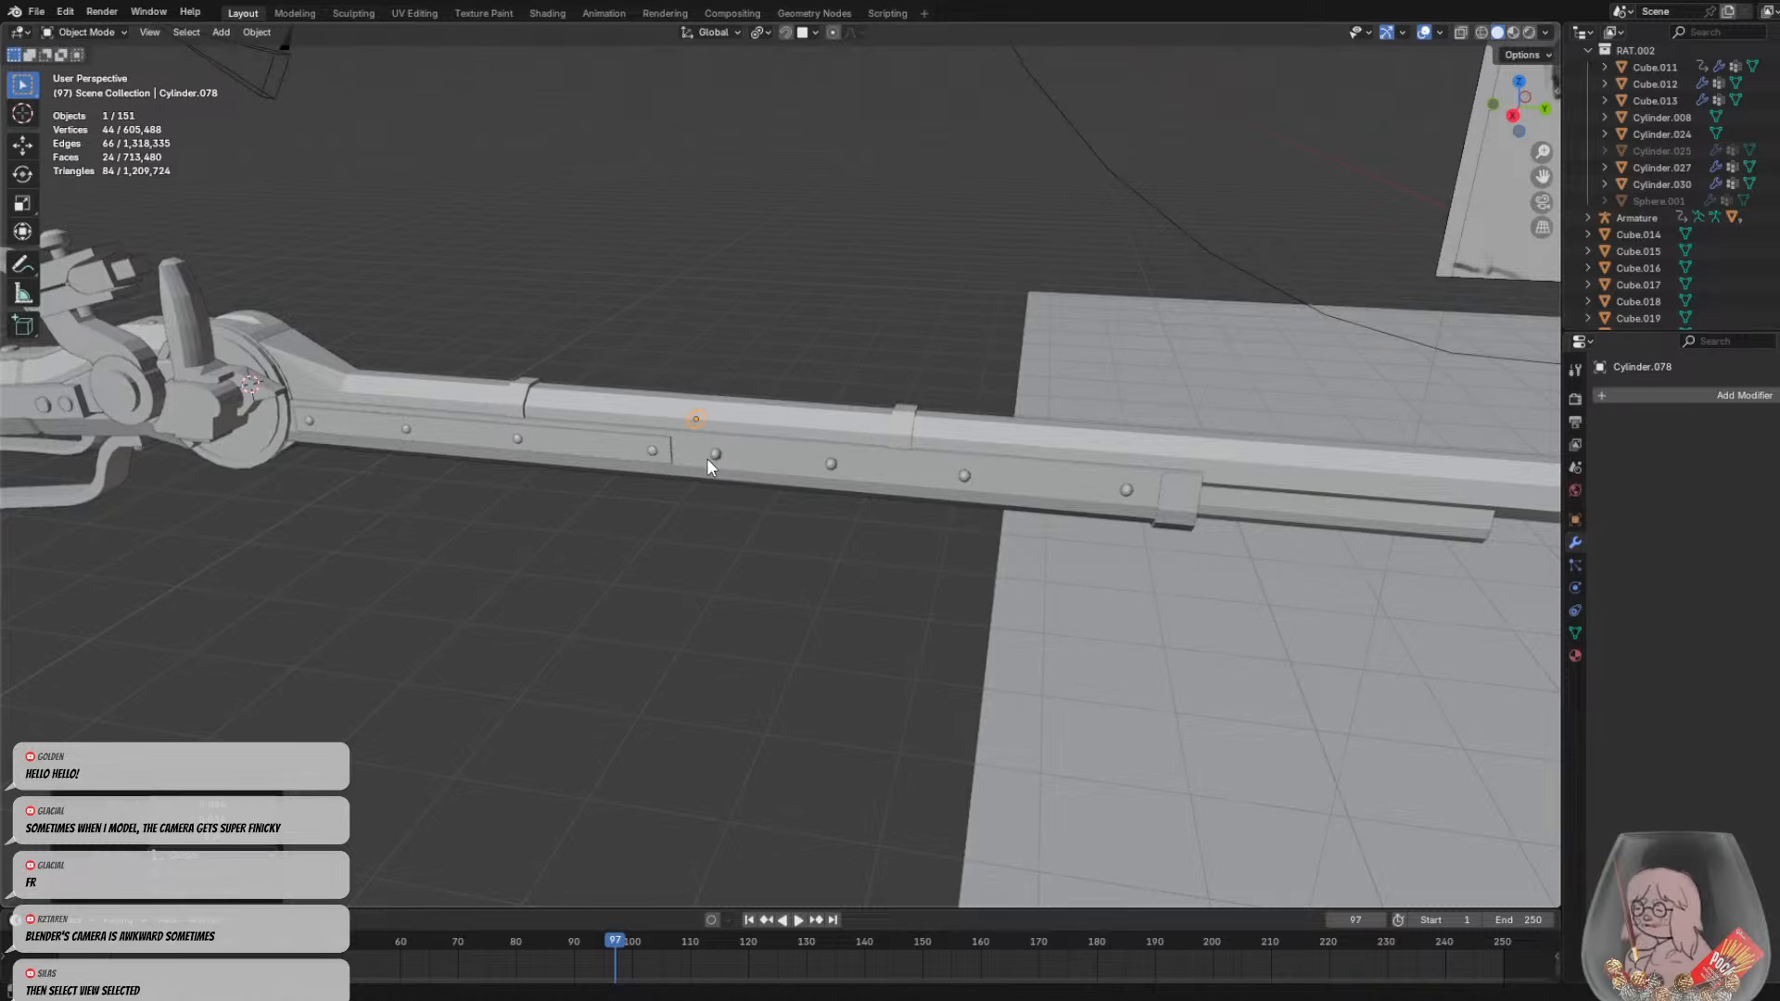
# Position the small cylinder over the first rivet beyond the end of the raised side plate
pyautogui.scroll(4, 707, 458)
pyautogui.press('g')
pyautogui.moveTo(612, 422); pyautogui.dragTo(708, 426, button='middle')
pyautogui.click(683, 426)
pyautogui.press('g')
pyautogui.click(682, 477)
pyautogui.press('g')
pyautogui.click(695, 453)
# Adjust the cylinder's height on the rivet and scale it down uniformly to a thin peg
pyautogui.scroll(2, 688, 436)
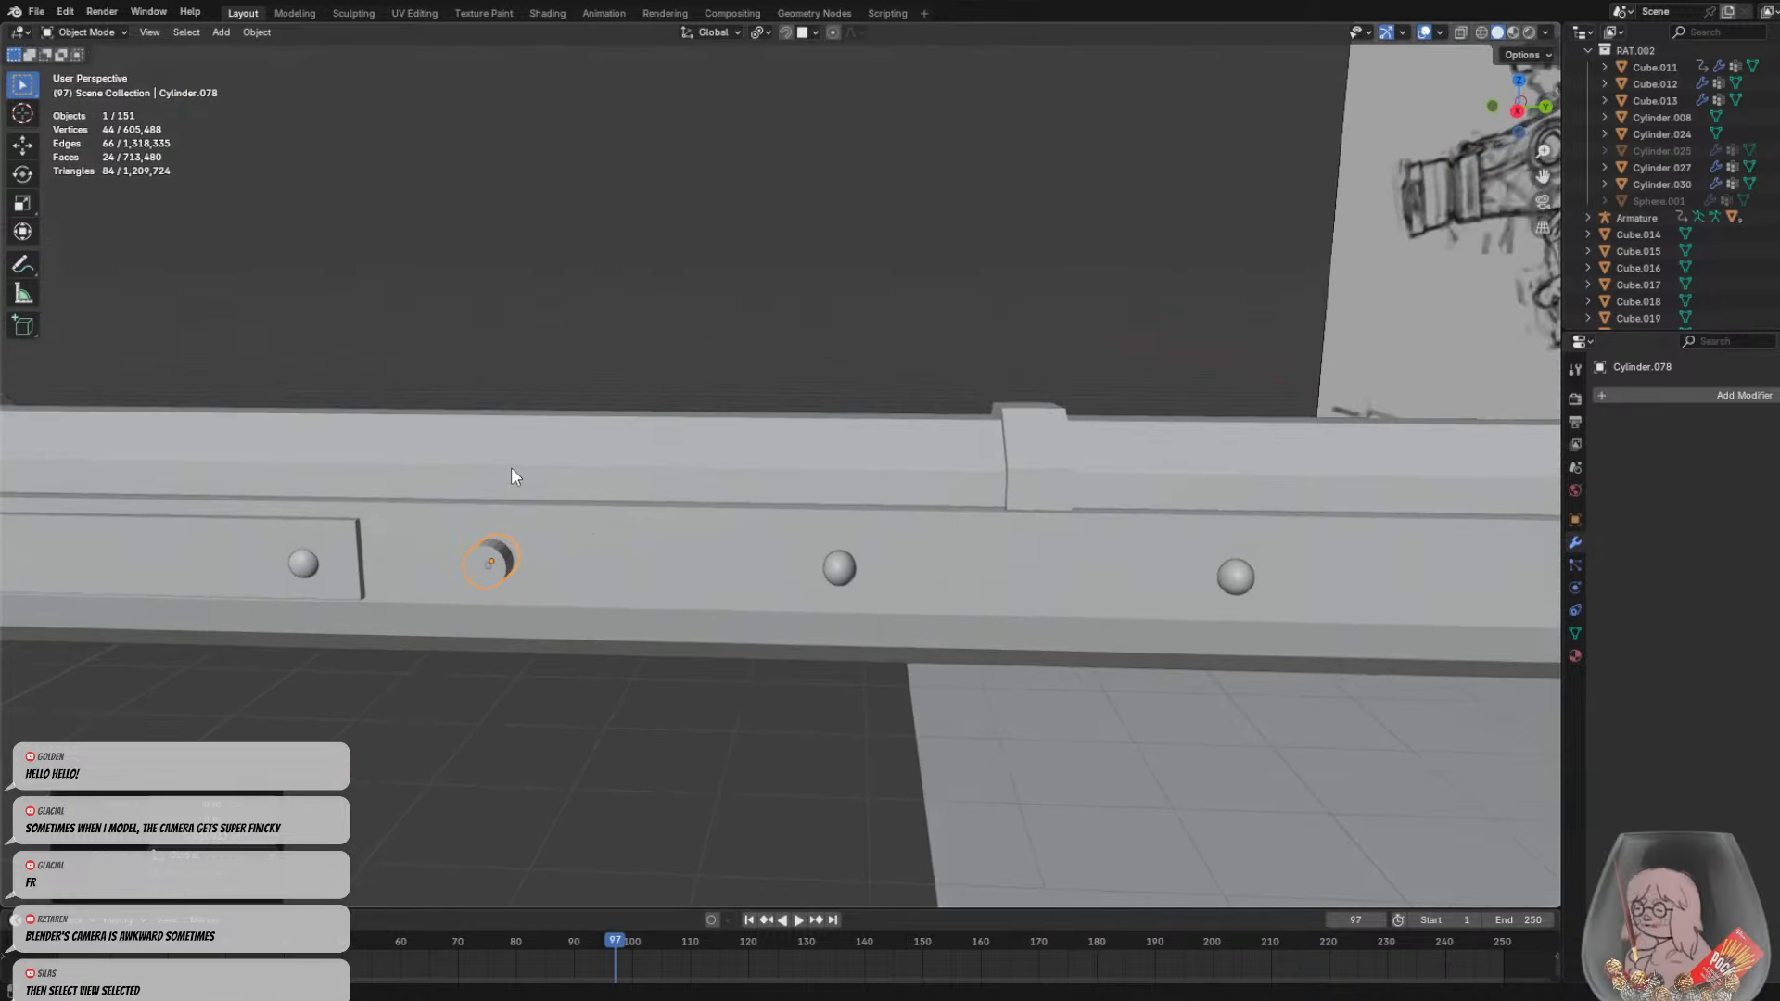
pyautogui.press('g')
pyautogui.press('x')
pyautogui.press('z')
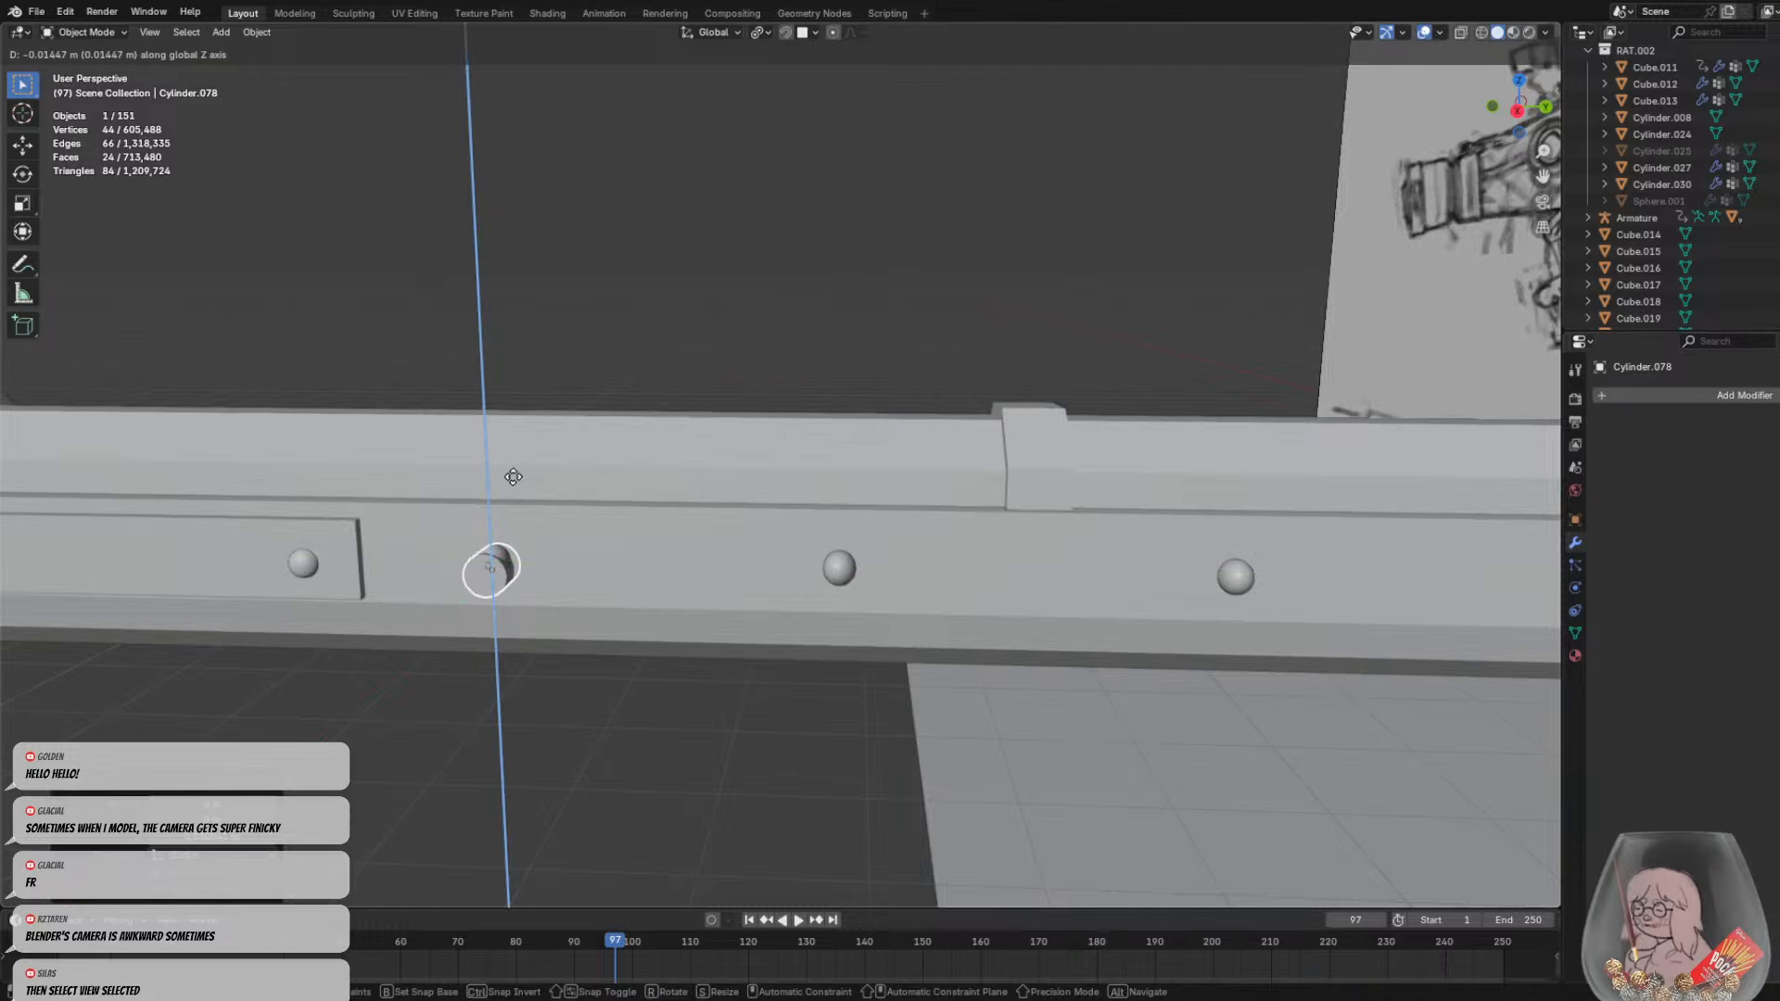
pyautogui.click(510, 467)
pyautogui.press('s')
pyautogui.moveTo(584, 571); pyautogui.dragTo(565, 569, button='middle')
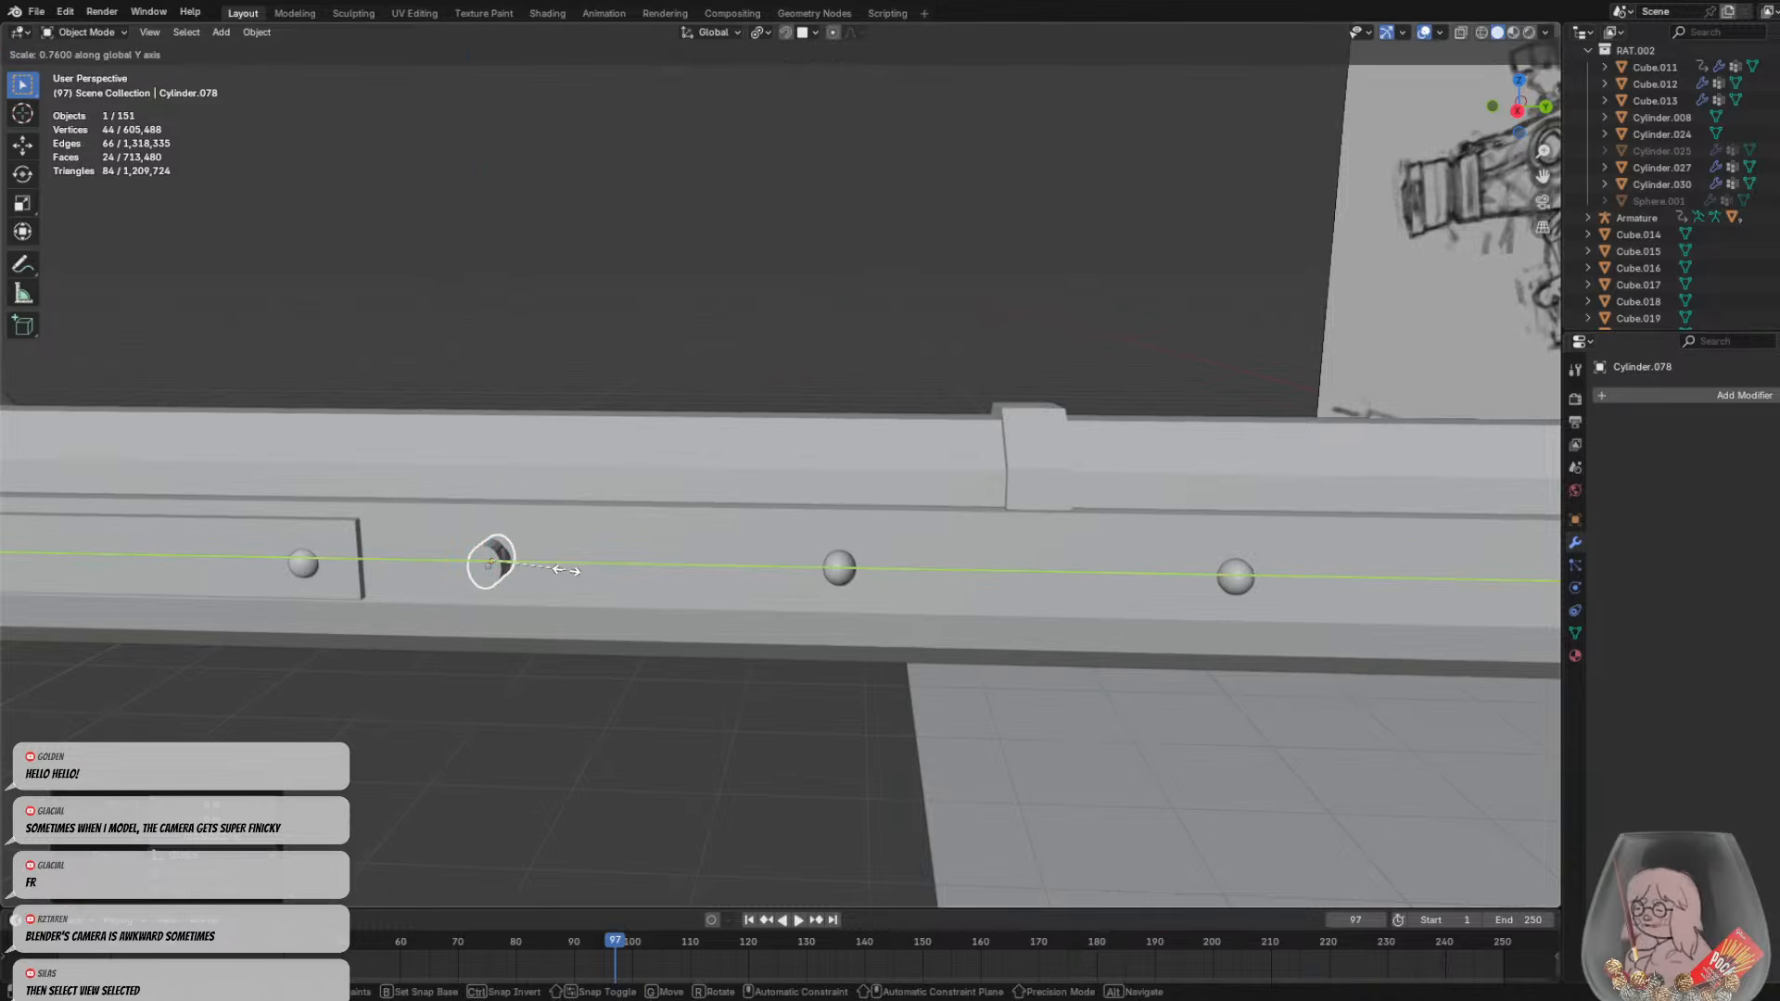
pyautogui.rightClick(564, 570)
pyautogui.press('s')
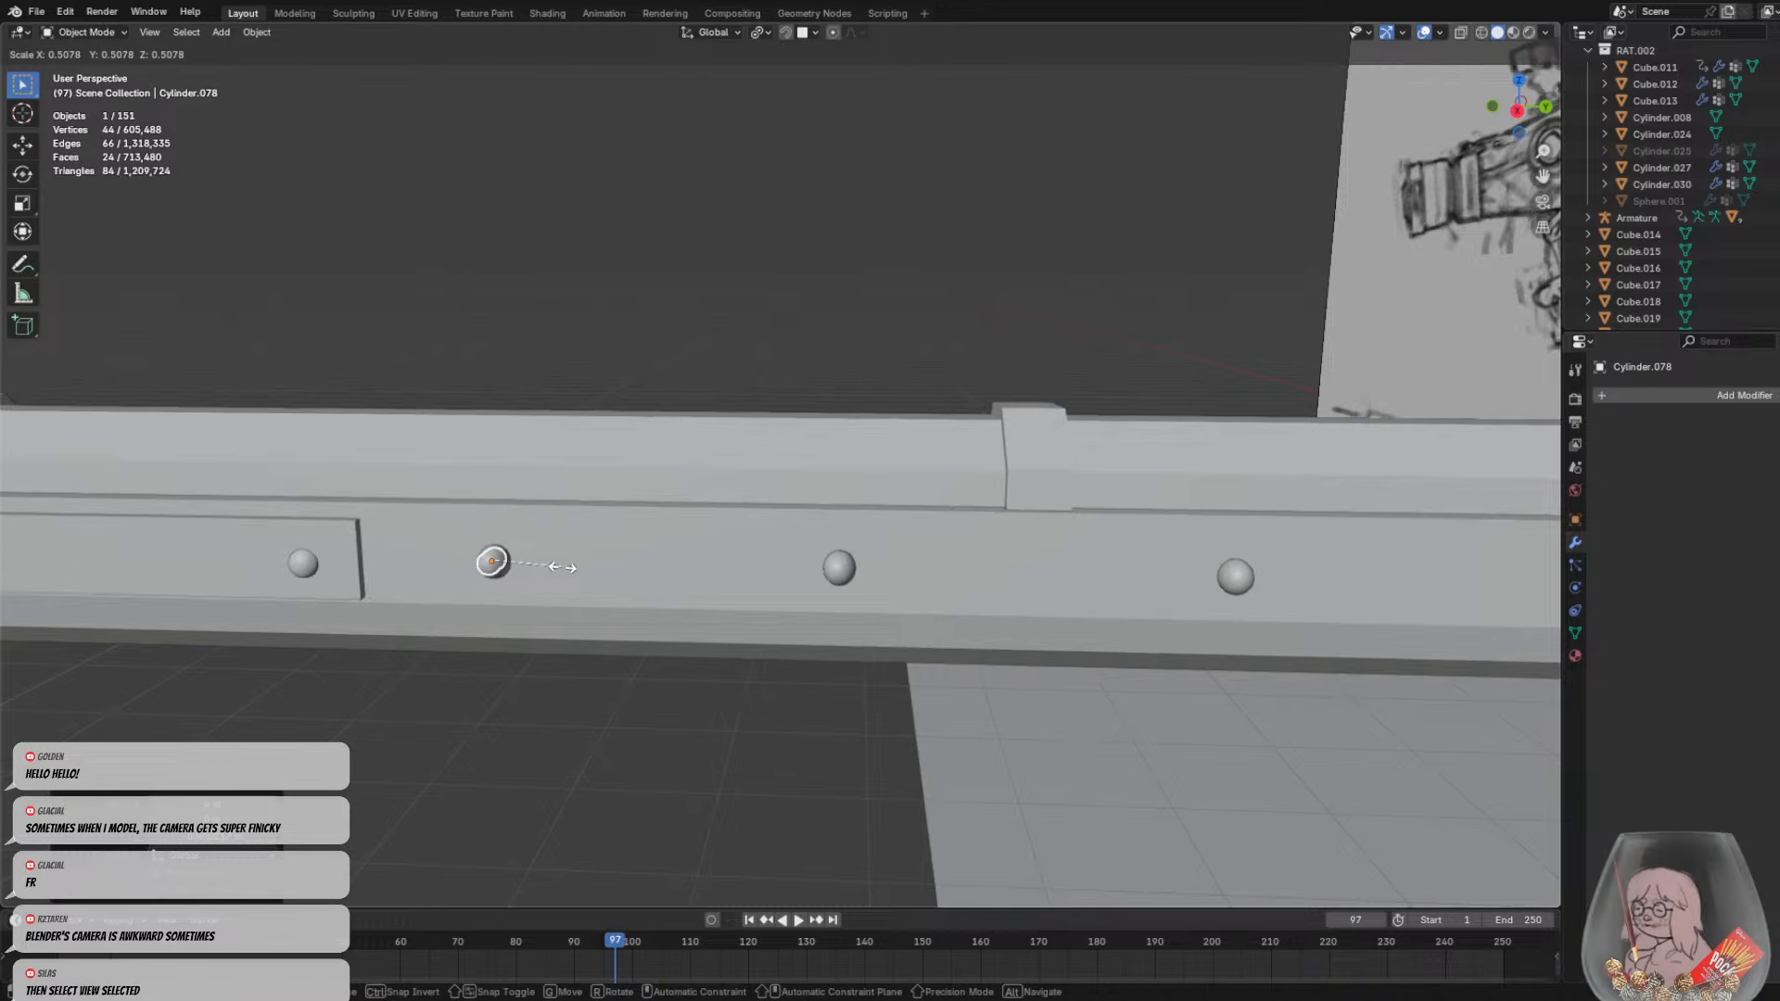
pyautogui.moveTo(562, 566); pyautogui.dragTo(320, 710, button='middle')
pyautogui.click(313, 716)
# Move the peg along the X axis so it pokes out through the rivet on the stock's side
pyautogui.moveTo(445, 663); pyautogui.dragTo(371, 633, button='middle')
pyautogui.moveTo(788, 486); pyautogui.dragTo(630, 515, button='middle')
pyautogui.moveTo(1128, 536); pyautogui.dragTo(1053, 505, button='middle')
pyautogui.press('g')
pyautogui.press('x')
pyautogui.click(1020, 491)
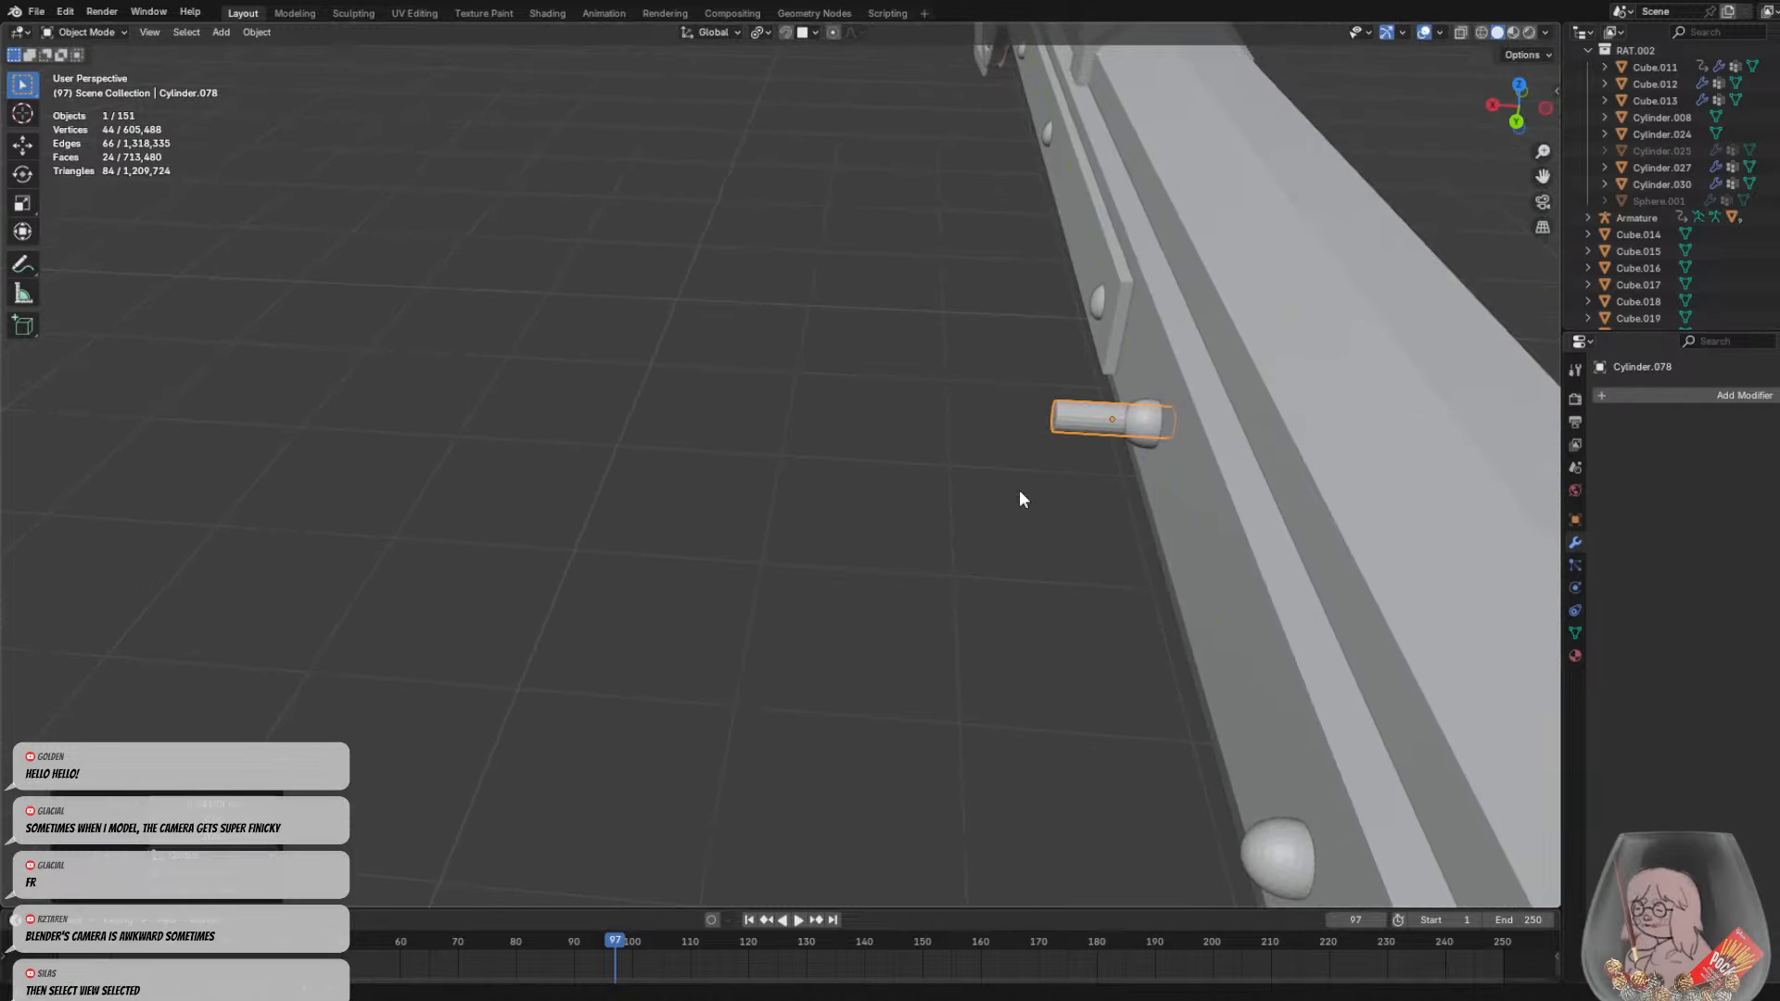
pyautogui.click(1138, 423)
# Shift the peg slightly along the Y axis to center it on the rivet
pyautogui.moveTo(1095, 444); pyautogui.dragTo(1242, 403, button='middle')
pyautogui.moveTo(619, 547); pyautogui.dragTo(519, 594, button='middle')
pyautogui.click(509, 601)
pyautogui.press('g')
pyautogui.press('z')
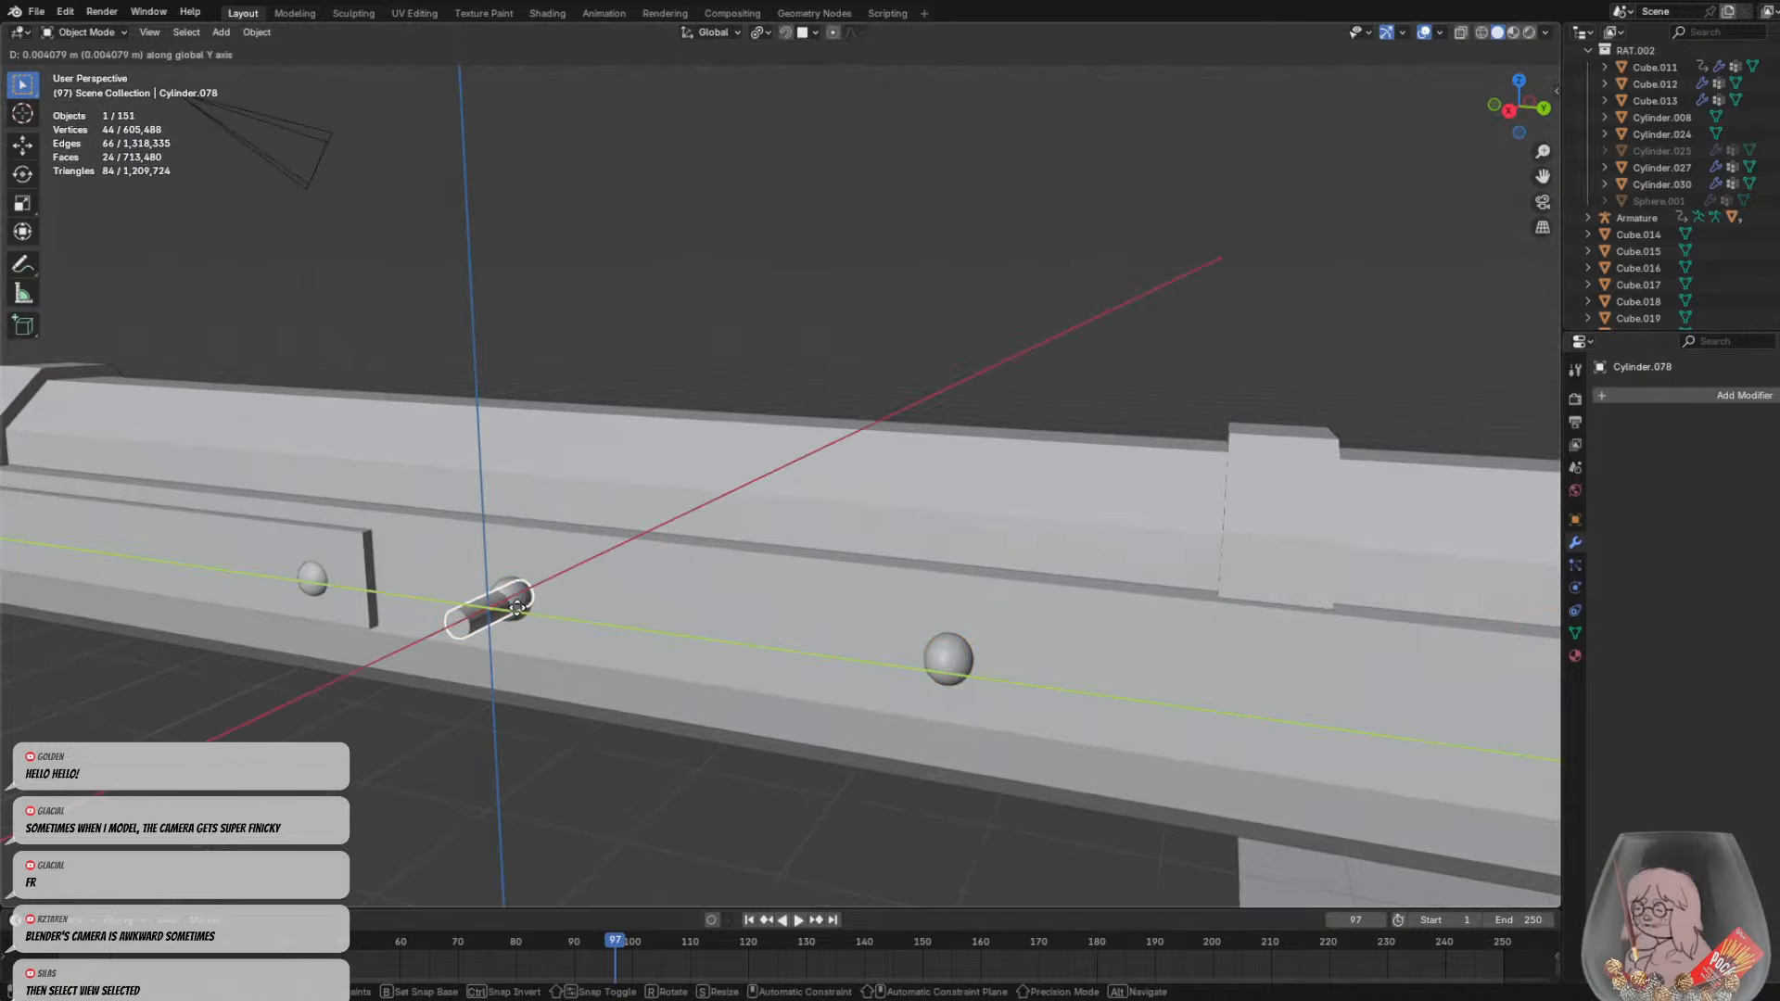
pyautogui.press('y')
pyautogui.click(520, 608)
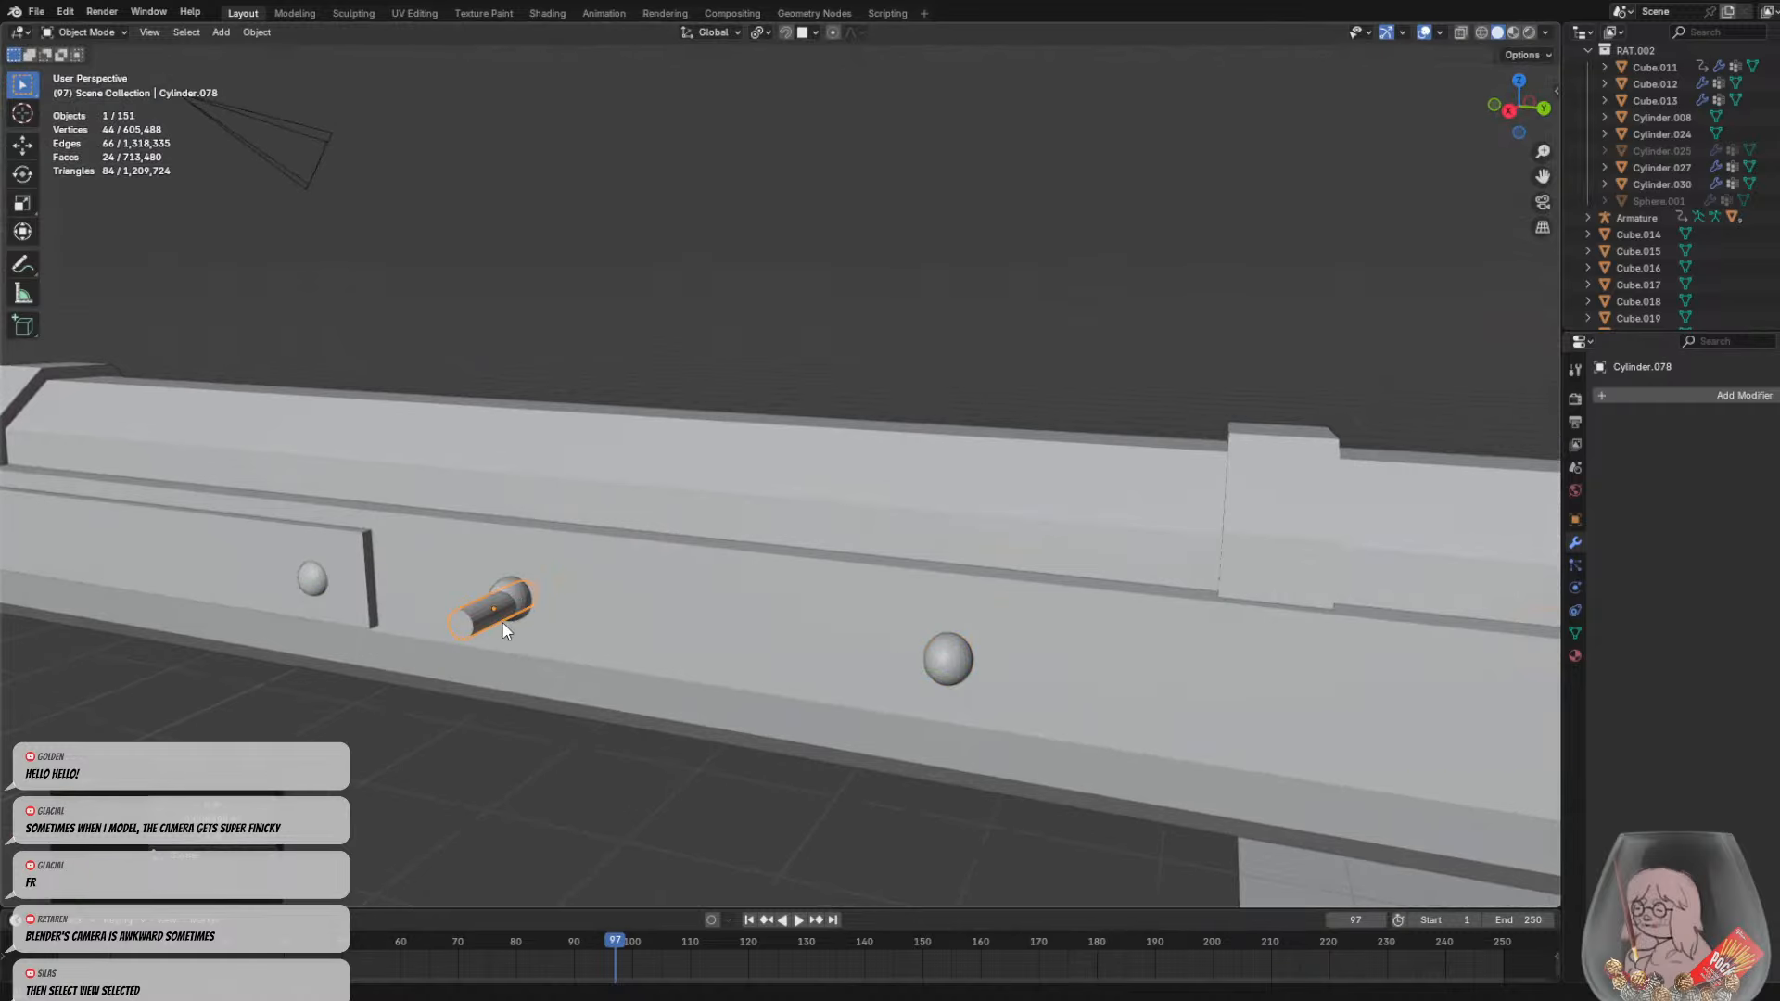
# Add a Mirror modifier to the peg with Cube.022 as the mirror object
pyautogui.moveTo(524, 612); pyautogui.dragTo(1043, 596, button='middle')
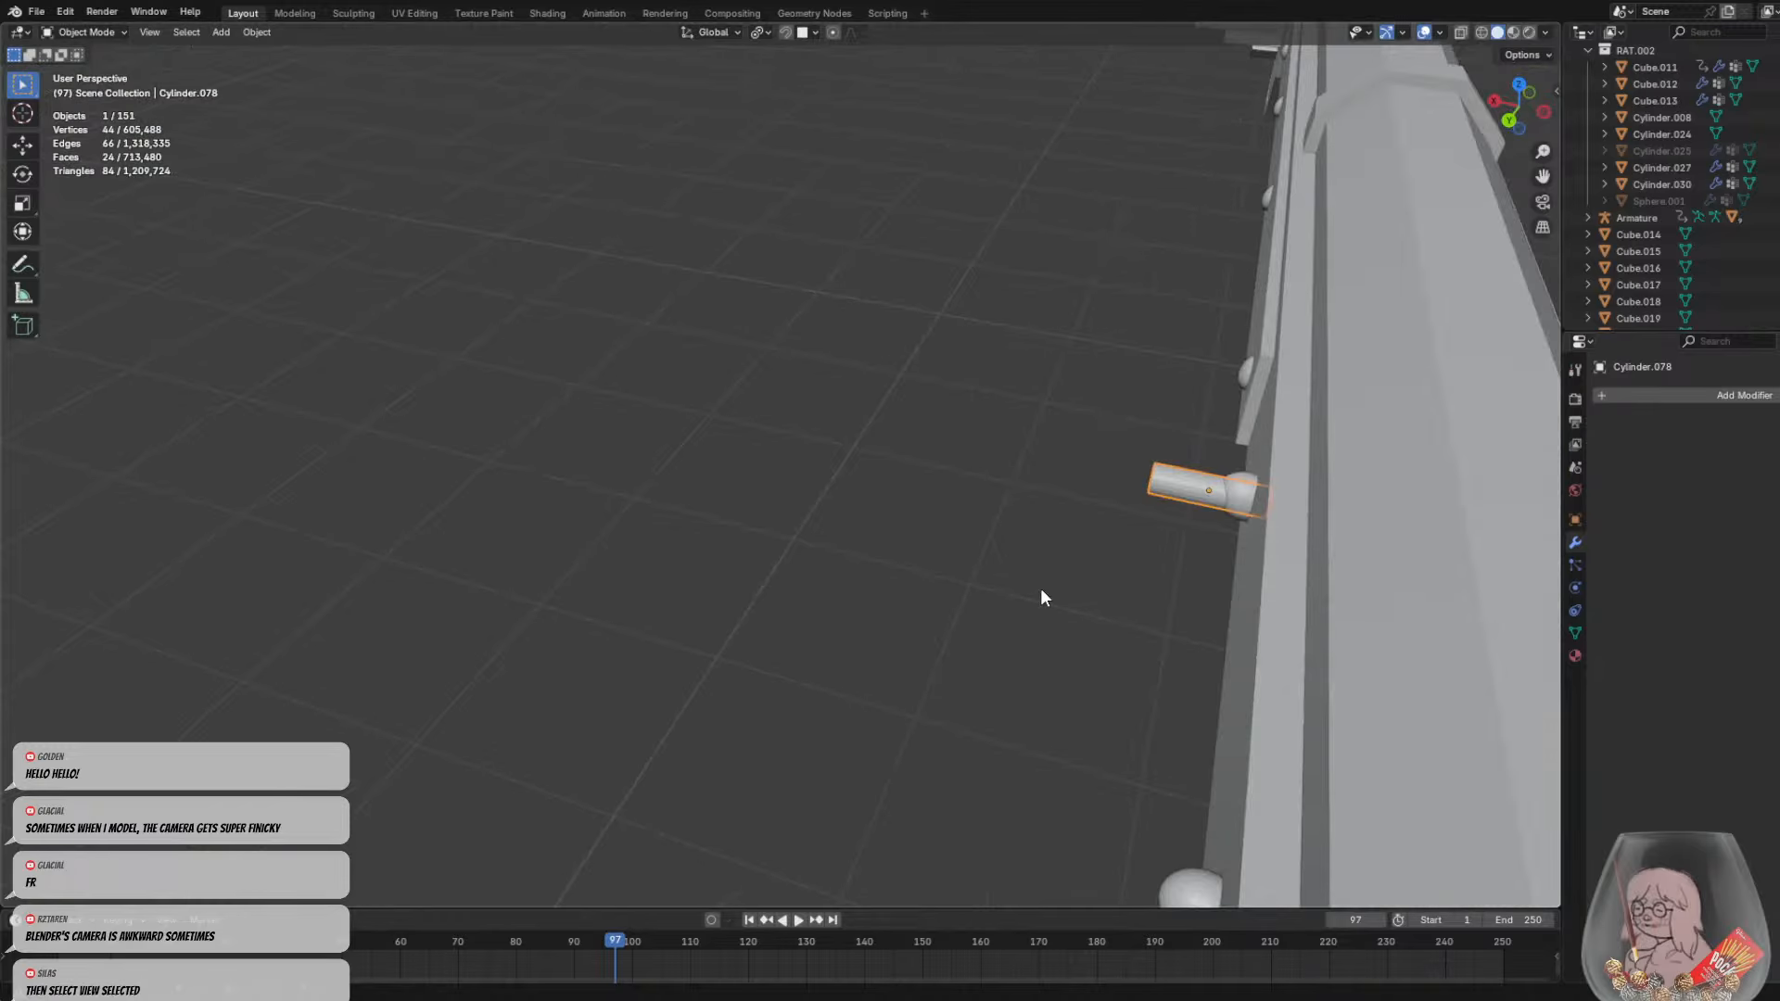
pyautogui.moveTo(1162, 497); pyautogui.dragTo(1461, 516, button='middle')
pyautogui.click(1759, 397)
pyautogui.moveTo(1733, 387)
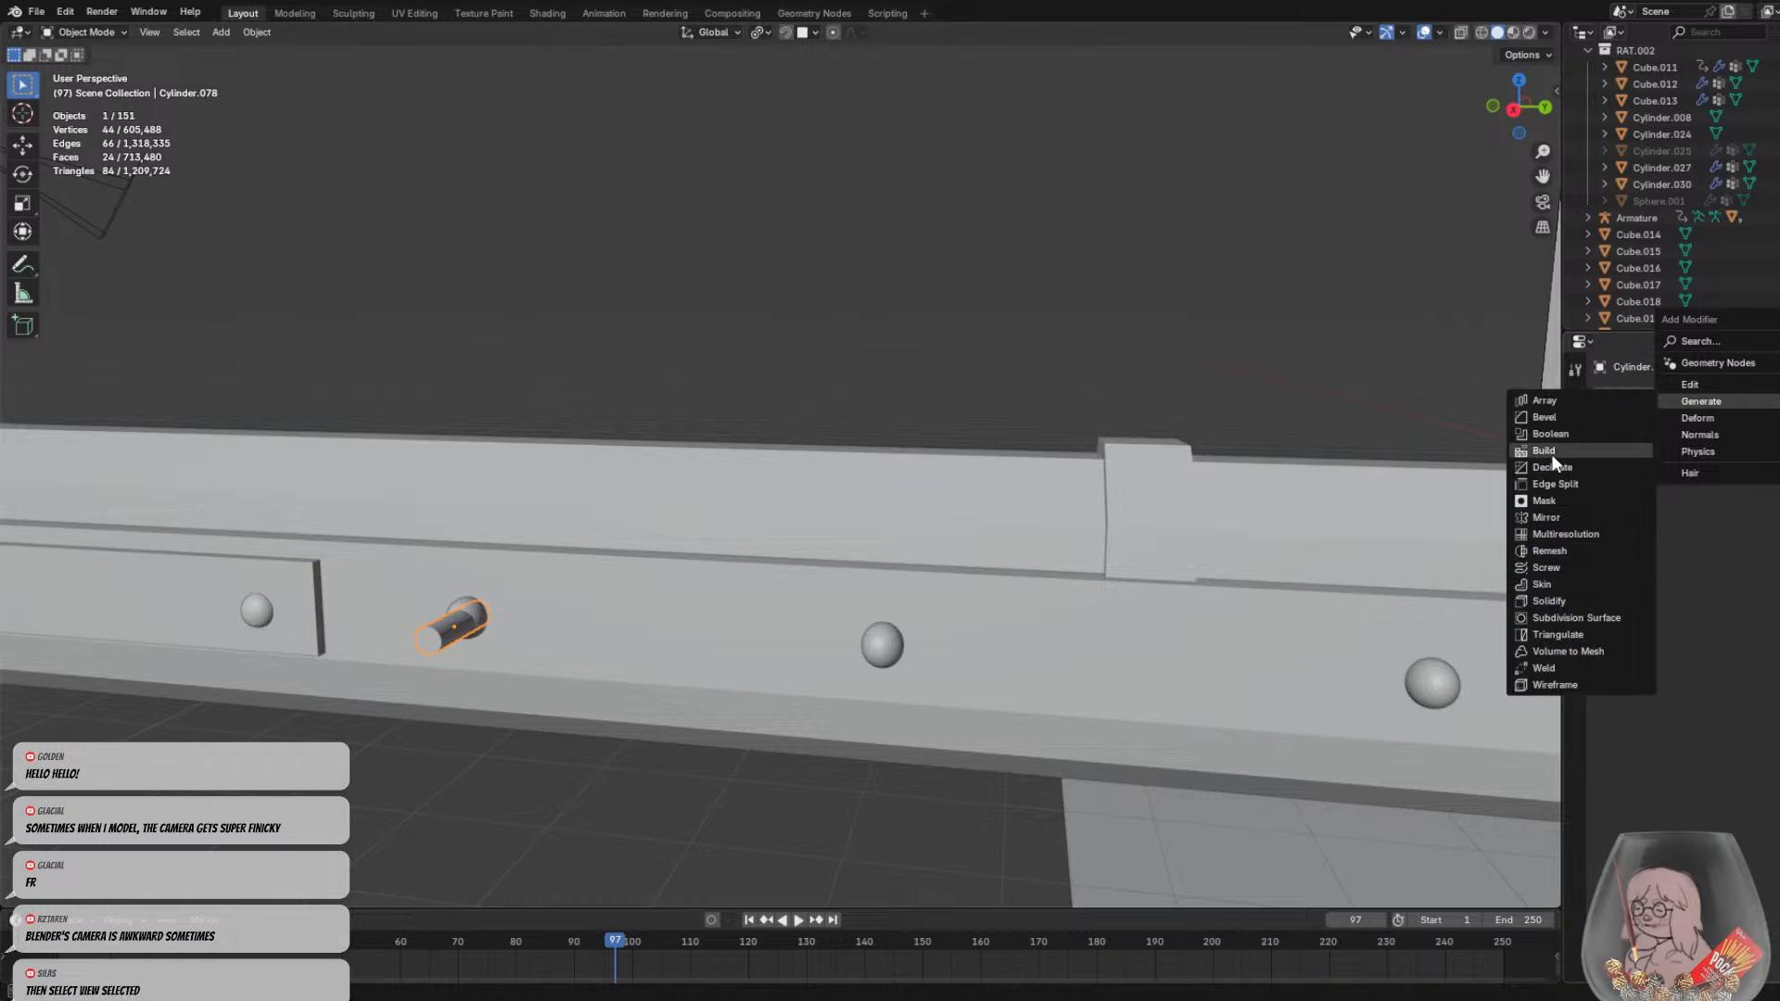
pyautogui.click(1546, 518)
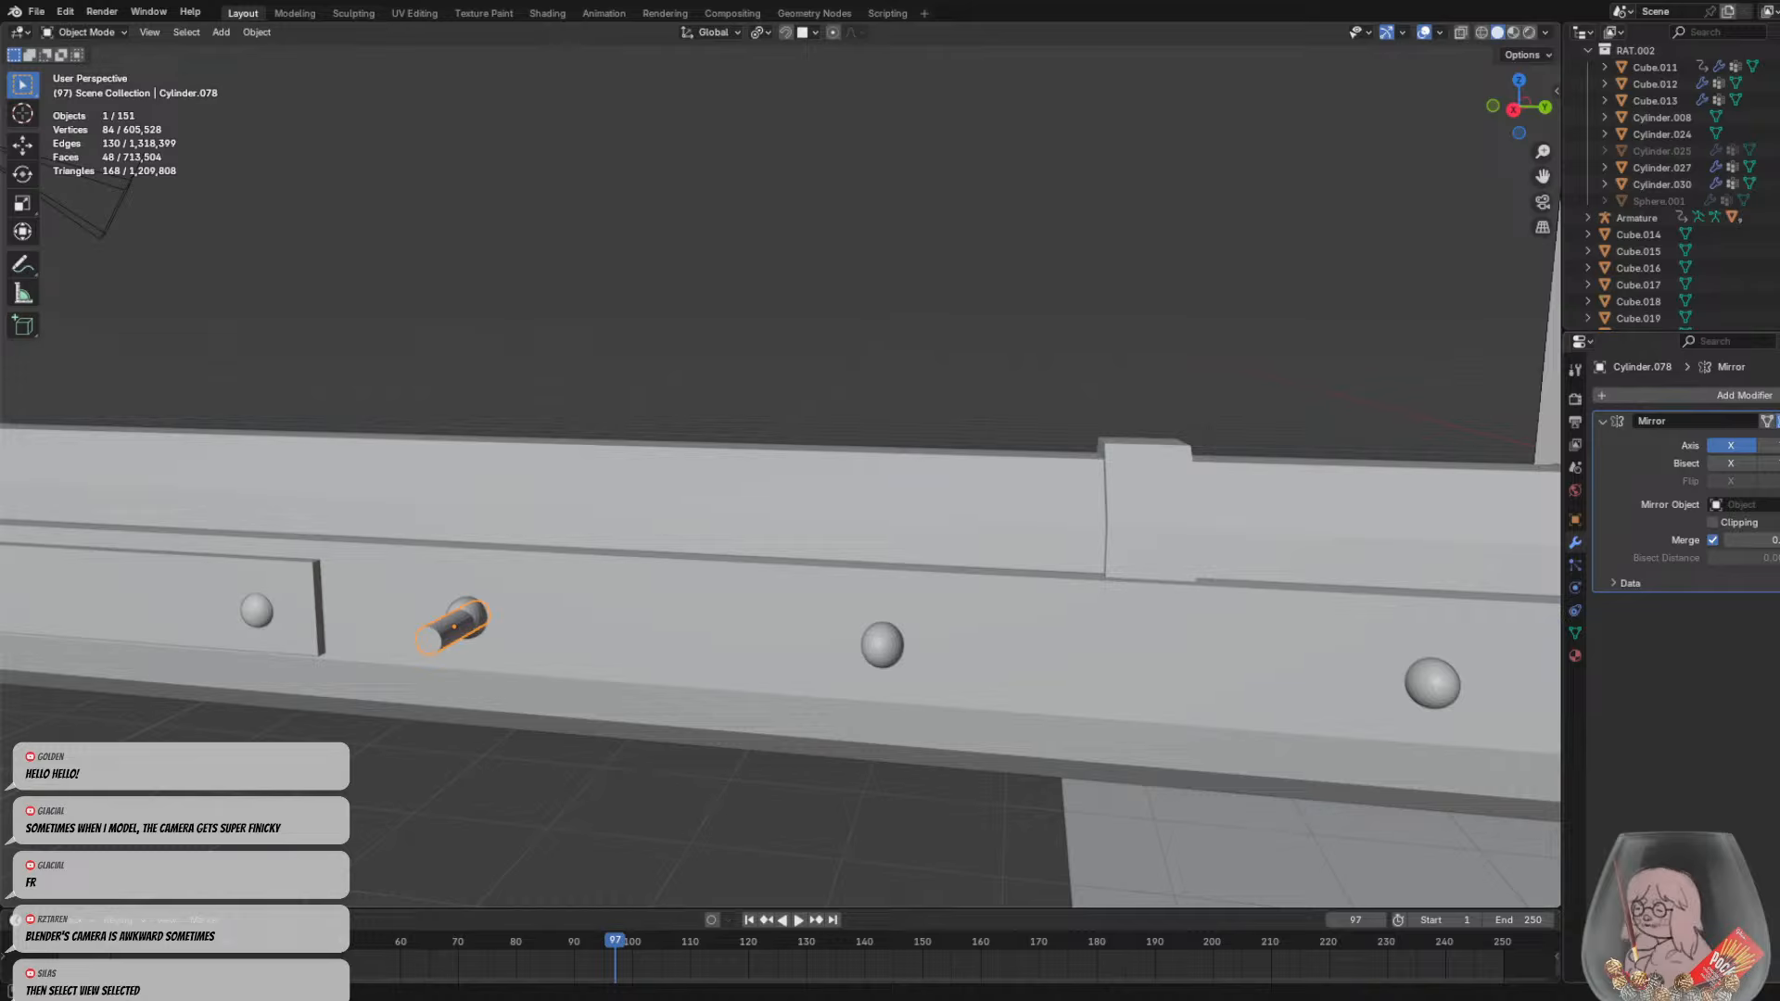
pyautogui.click(1734, 505)
pyautogui.press('Return')
pyautogui.press('e')
pyautogui.click(622, 606)
pyautogui.moveTo(638, 586); pyautogui.dragTo(610, 614, button='middle')
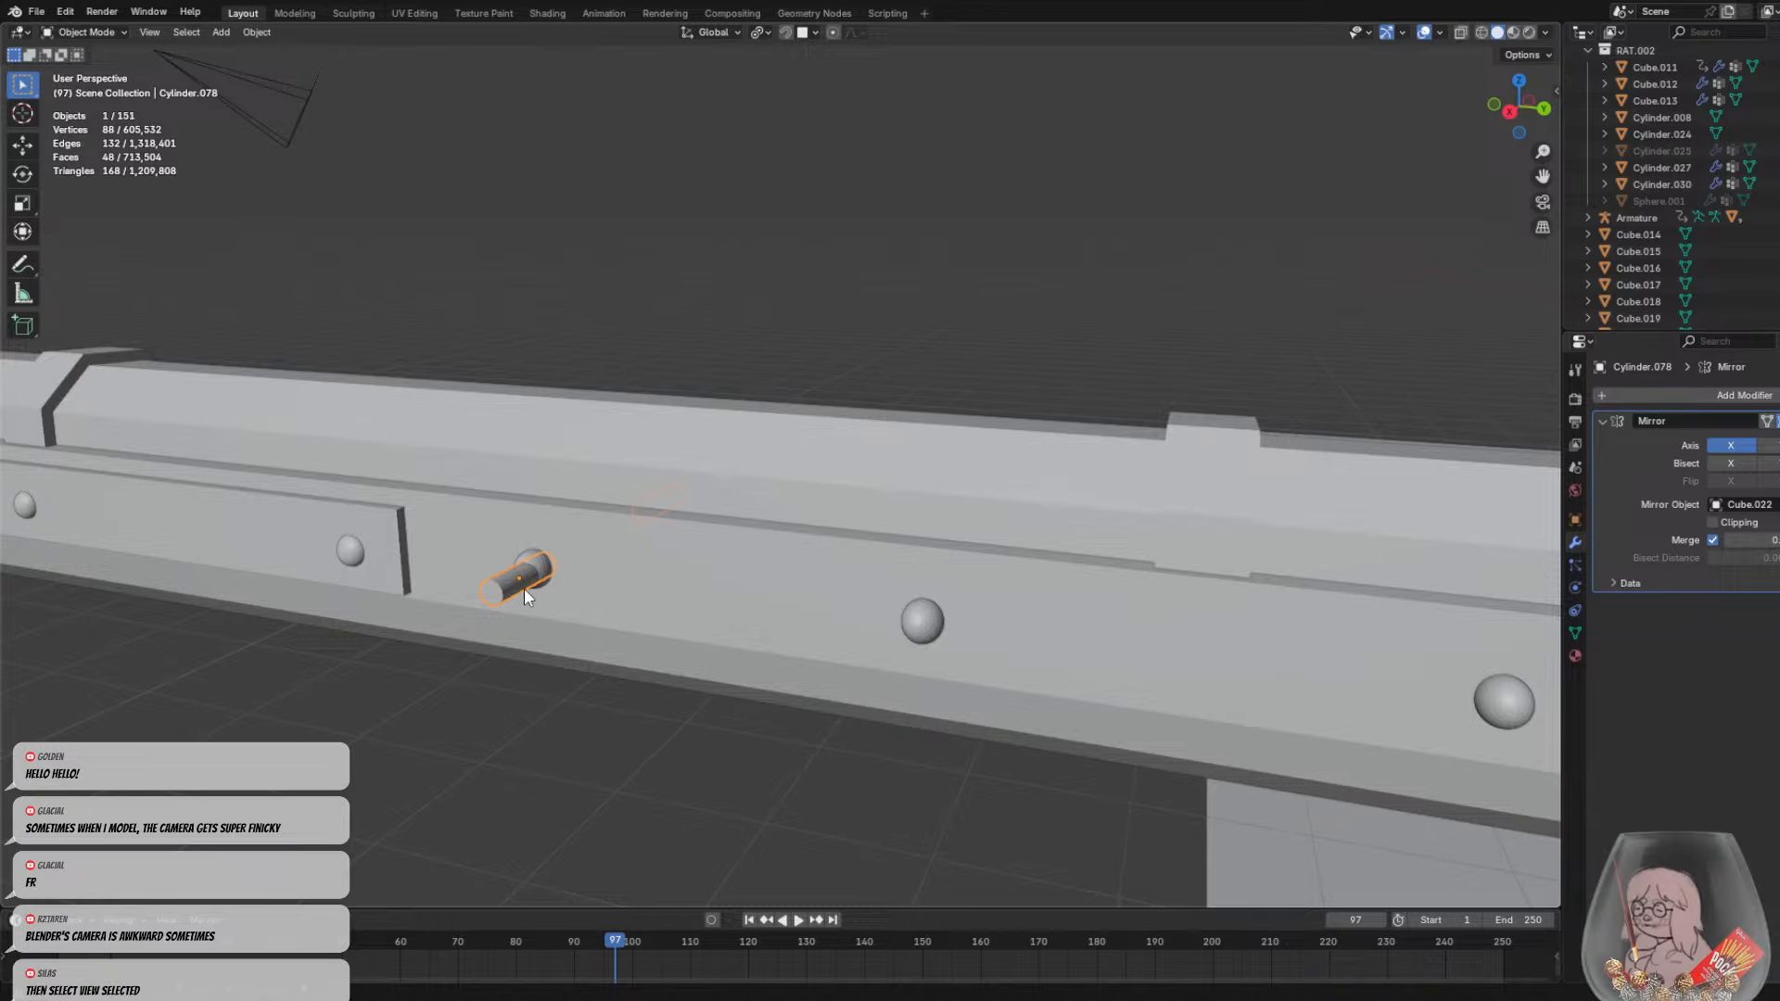
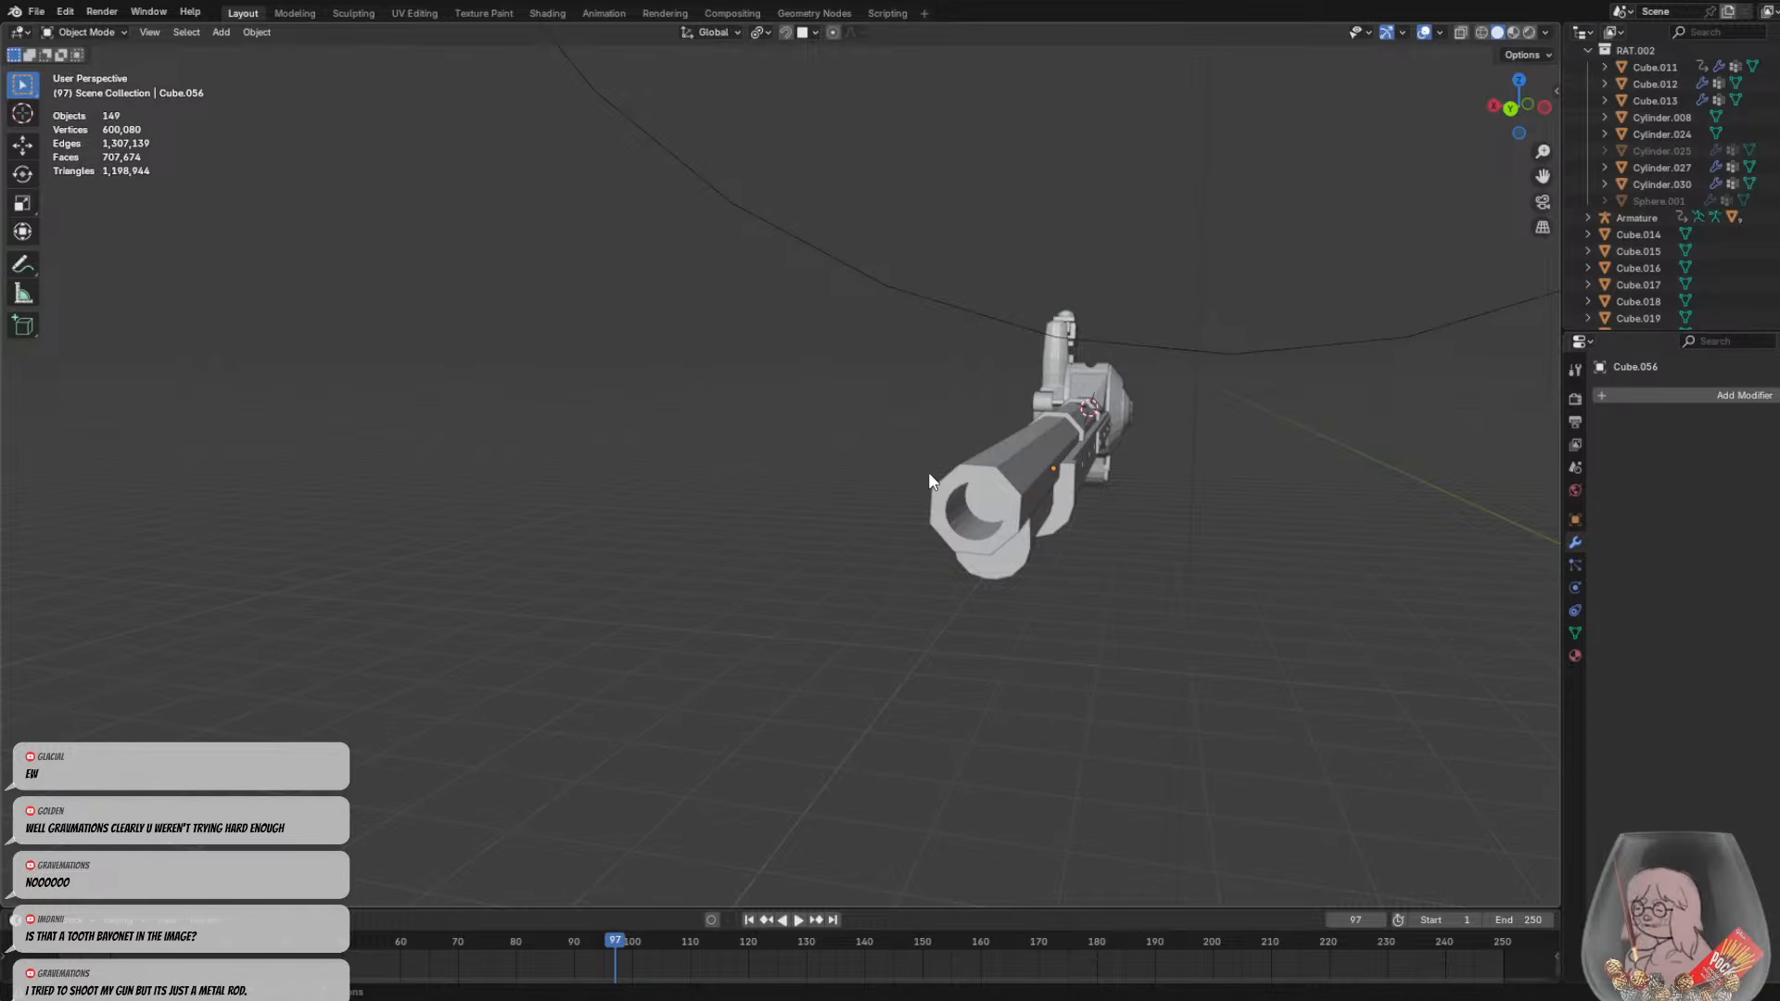
# Add a cube at the lock's round disc and scale it down to about 0.31
pyautogui.moveTo(1226, 460)
pyautogui.mouseDown(button='middle')
pyautogui.moveTo(1347, 477)
pyautogui.moveTo(1196, 473)
pyautogui.mouseUp(button='middle')
pyautogui.moveTo(1042, 549); pyautogui.dragTo(1209, 523, button='middle')
pyautogui.scroll(-3, 796, 489)
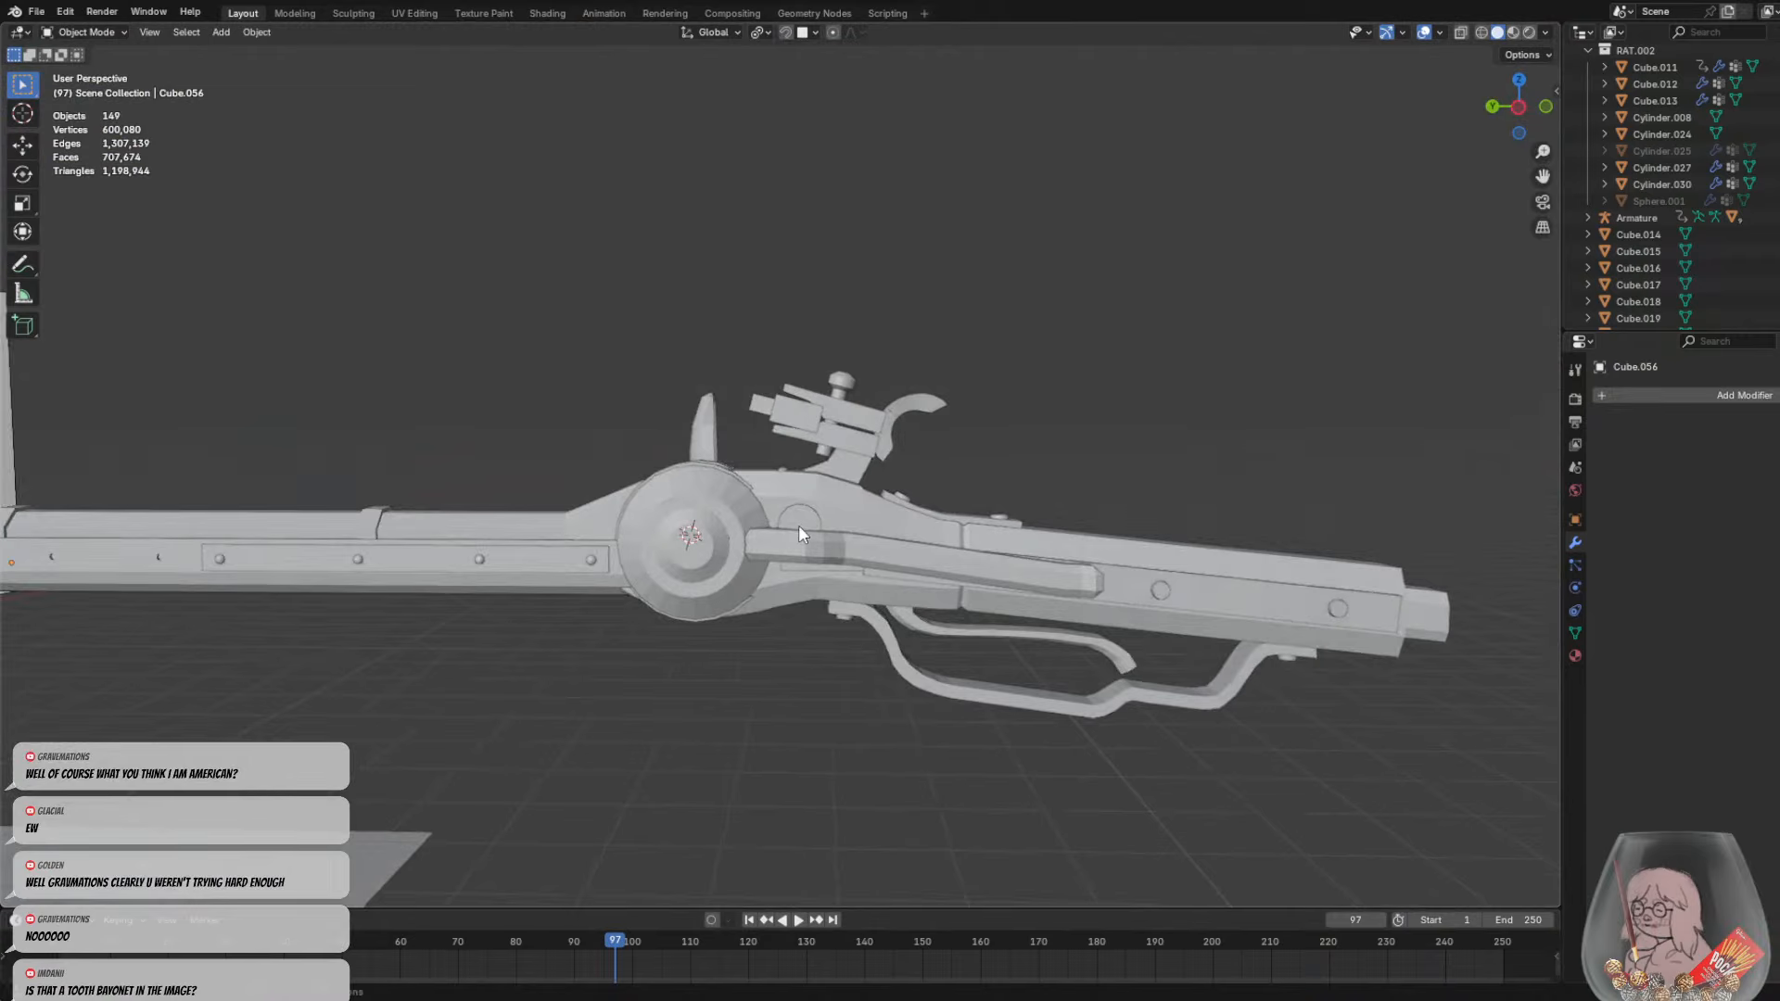
pyautogui.keyDown('shift'); pyautogui.moveTo(798, 525); pyautogui.dragTo(974, 443, button='middle'); pyautogui.keyUp('shift')
pyautogui.scroll(2, 993, 445)
pyautogui.hotkey('shift', 'a')
pyautogui.moveTo(1026, 460)
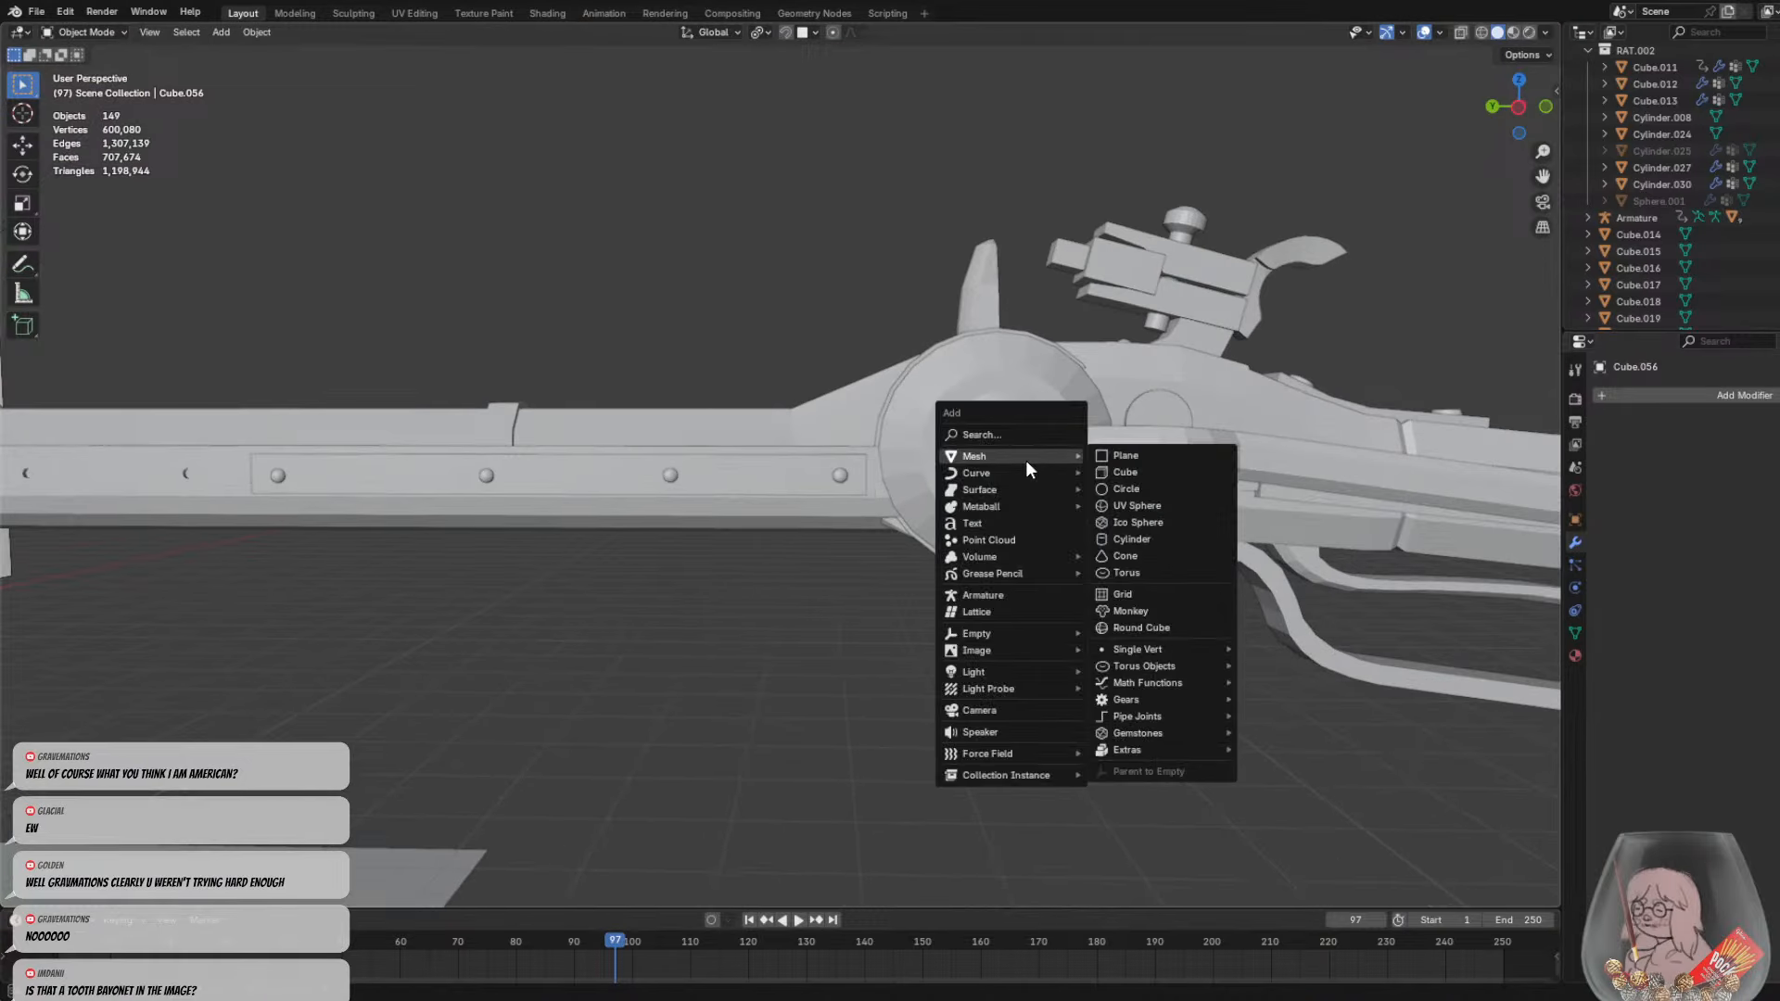
pyautogui.click(1125, 474)
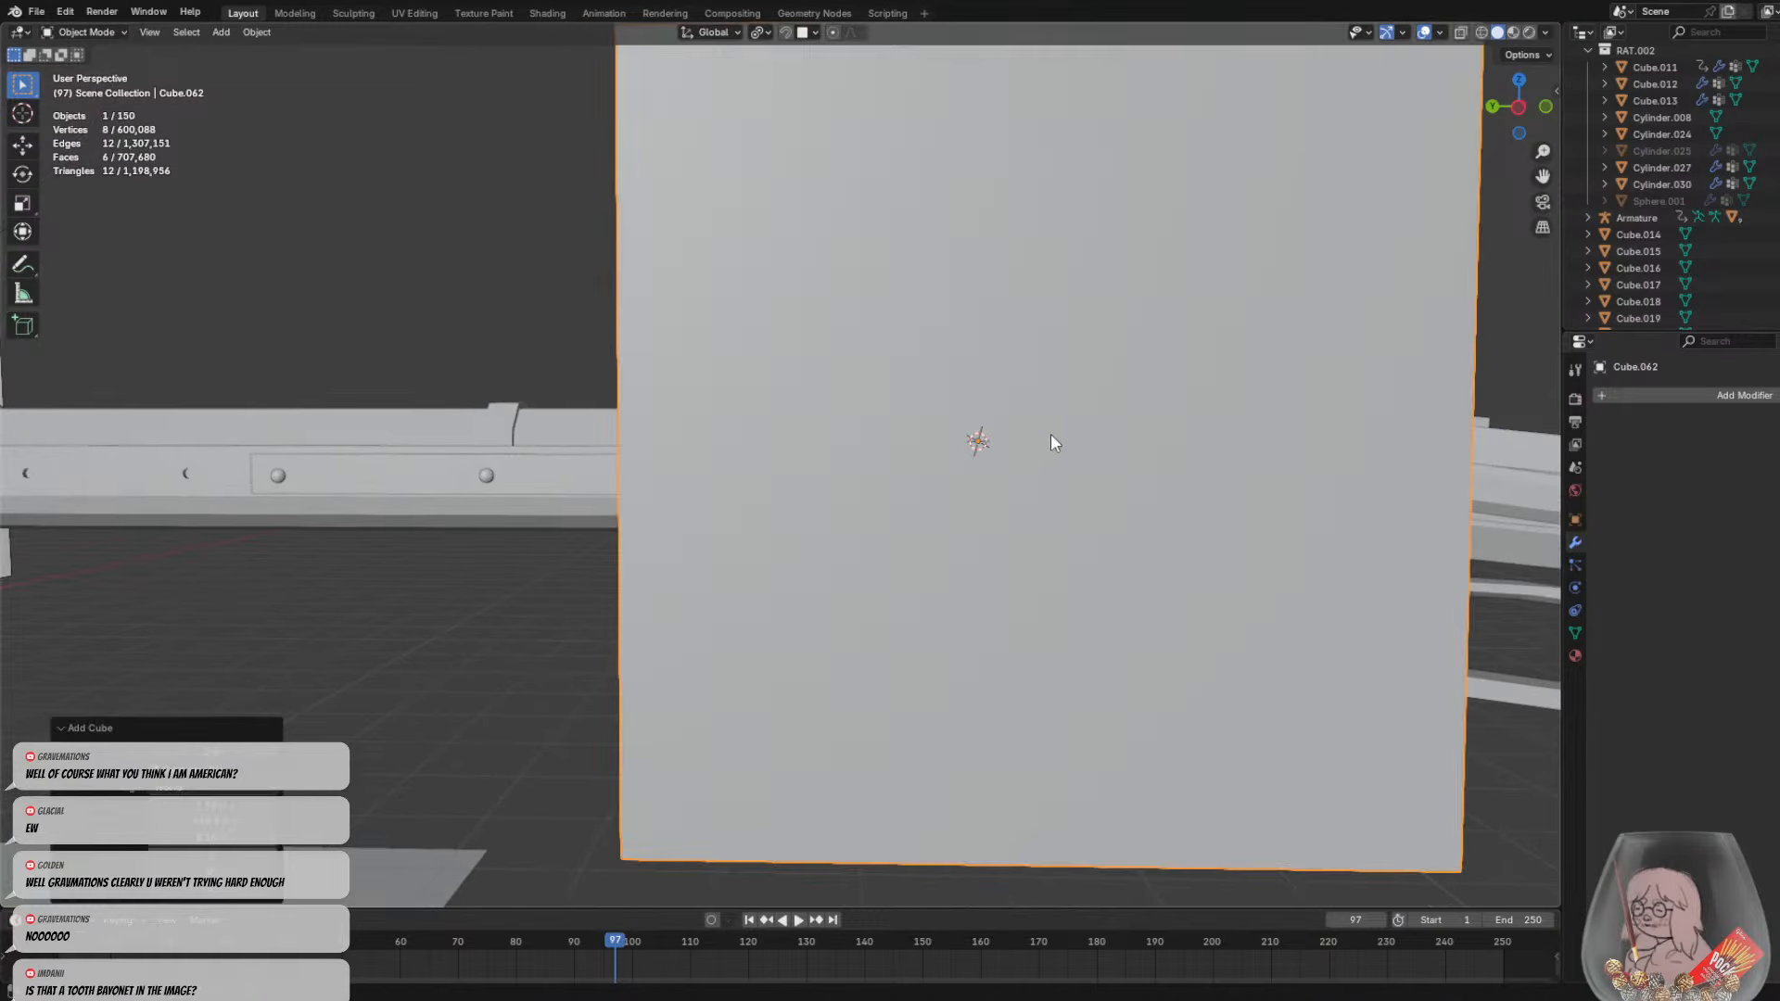
pyautogui.press('s')
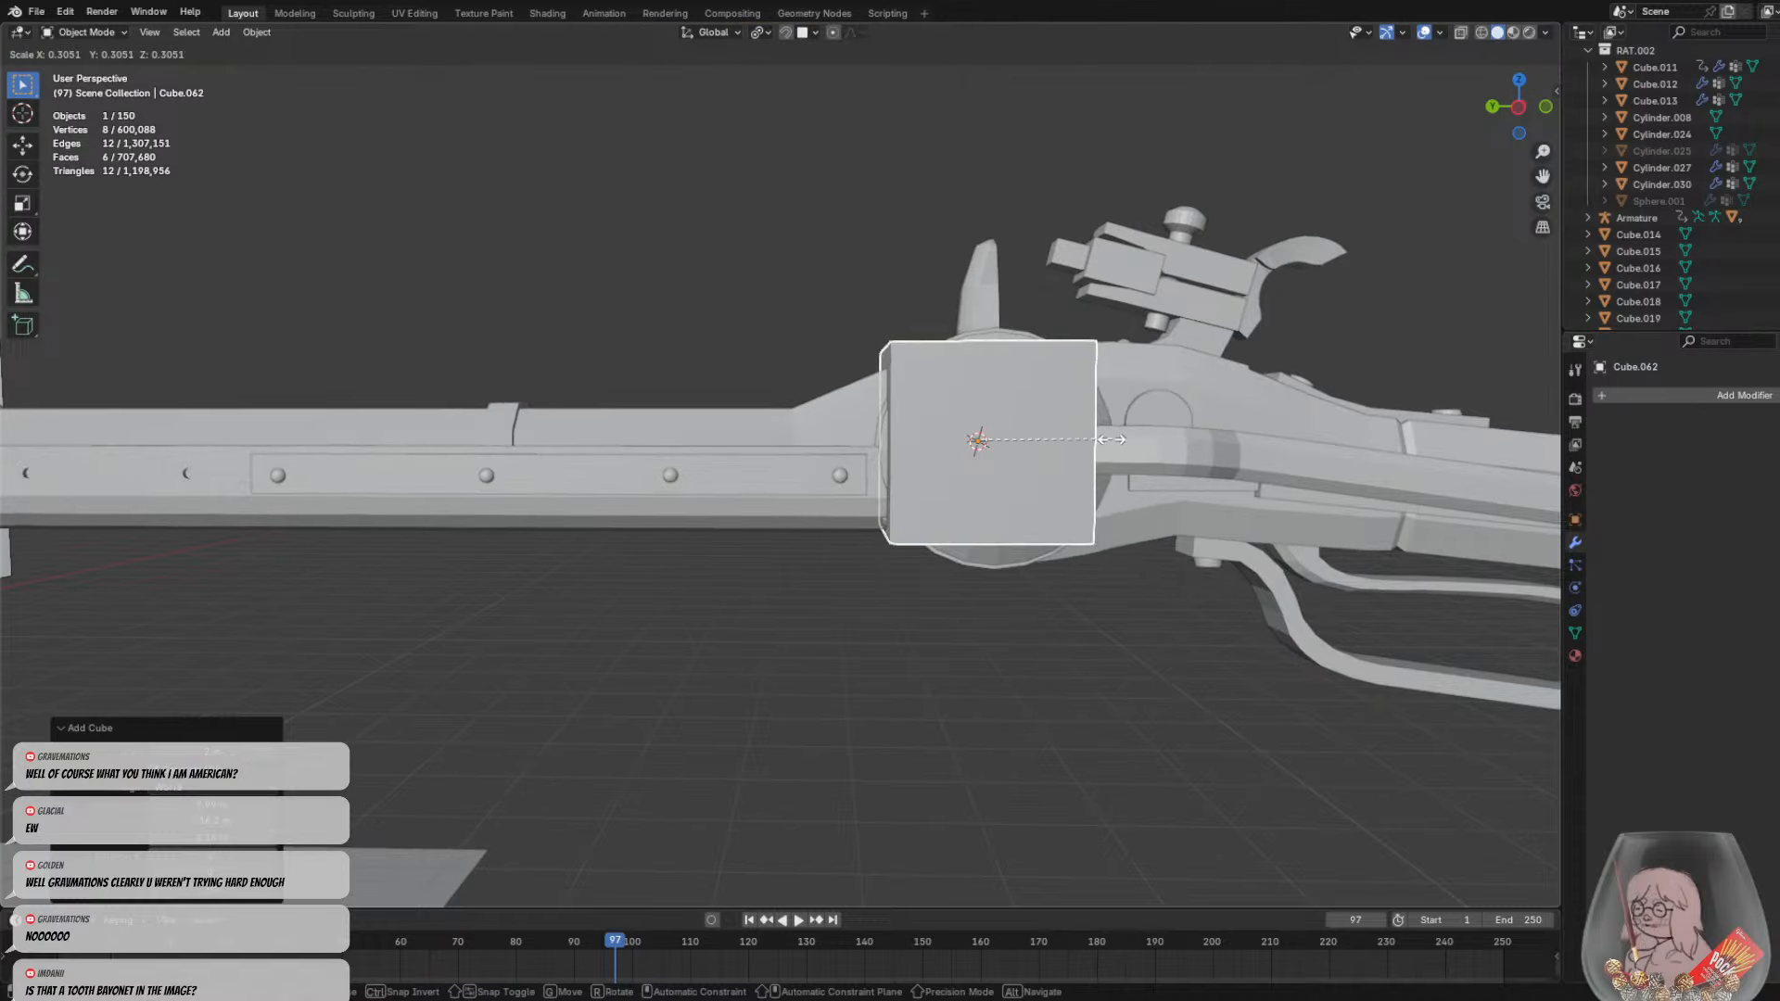
pyautogui.click(1108, 440)
# Flatten the cube along the Y axis to about 0.17 of its width
pyautogui.press('s')
pyautogui.press('z')
pyautogui.press('y')
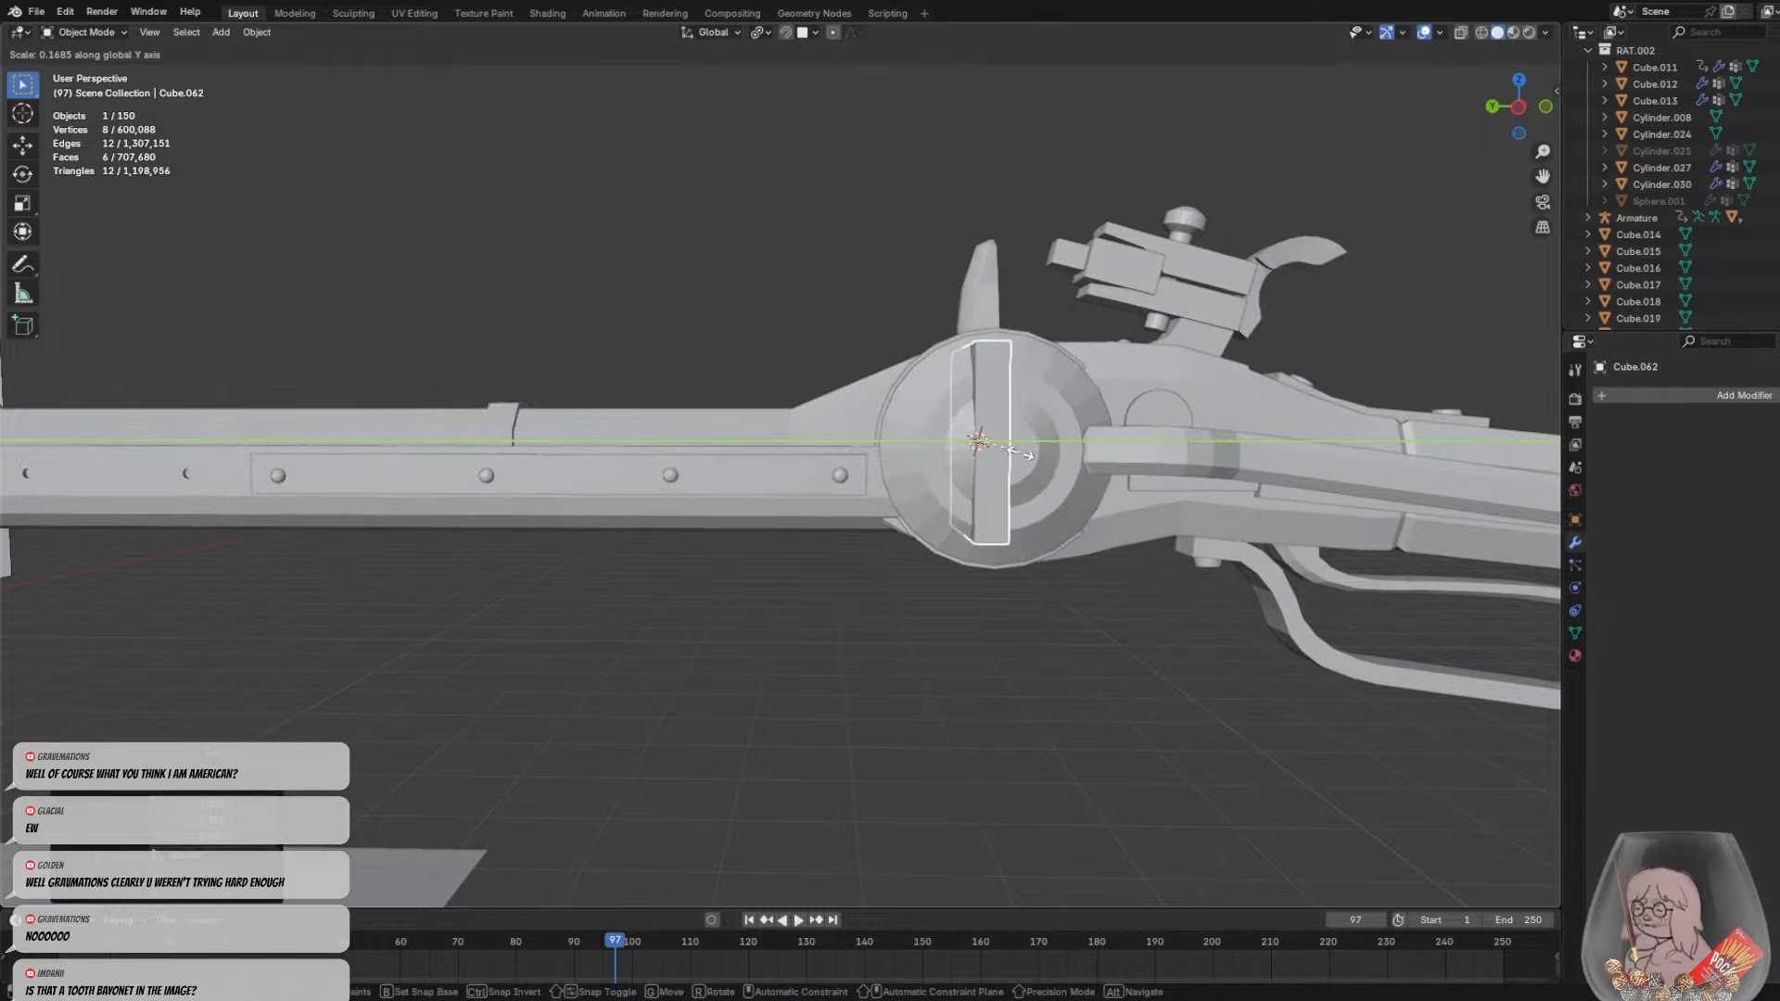
pyautogui.click(1019, 453)
pyautogui.moveTo(1020, 452); pyautogui.dragTo(962, 456, button='middle')
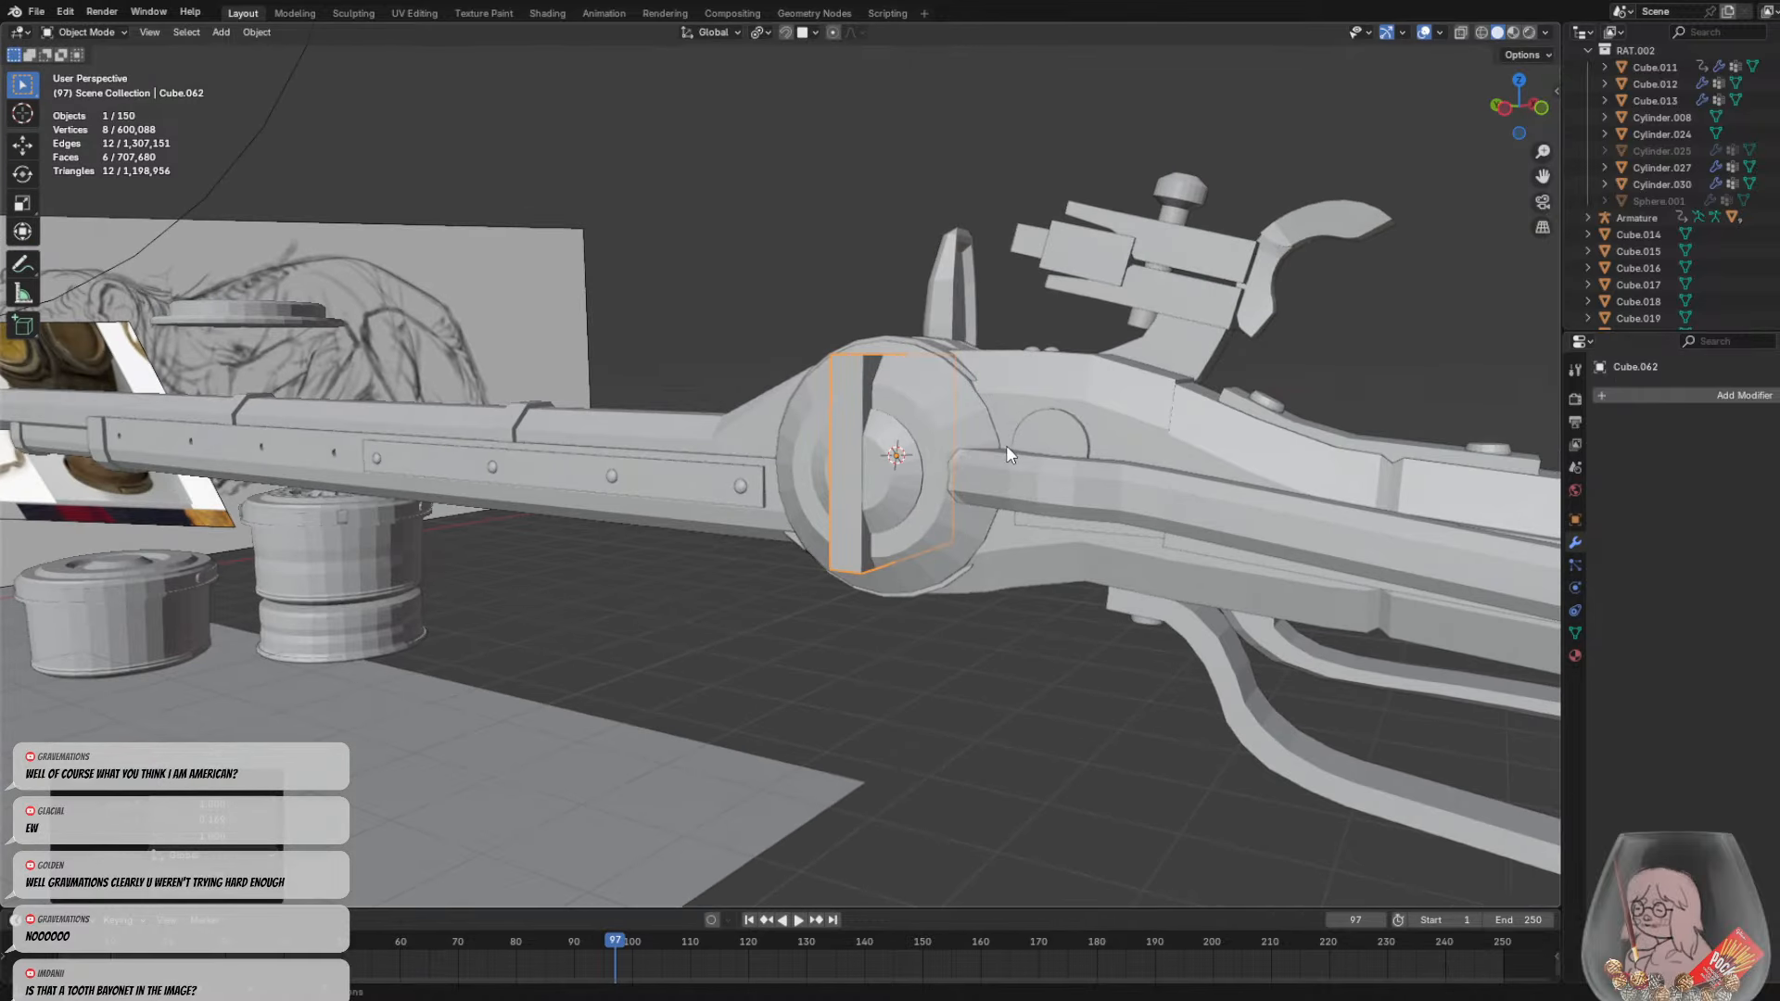
# Move the flattened cube out along the X axis in front of the disc and adjust its position along Y
pyautogui.press('g')
pyautogui.press('x')
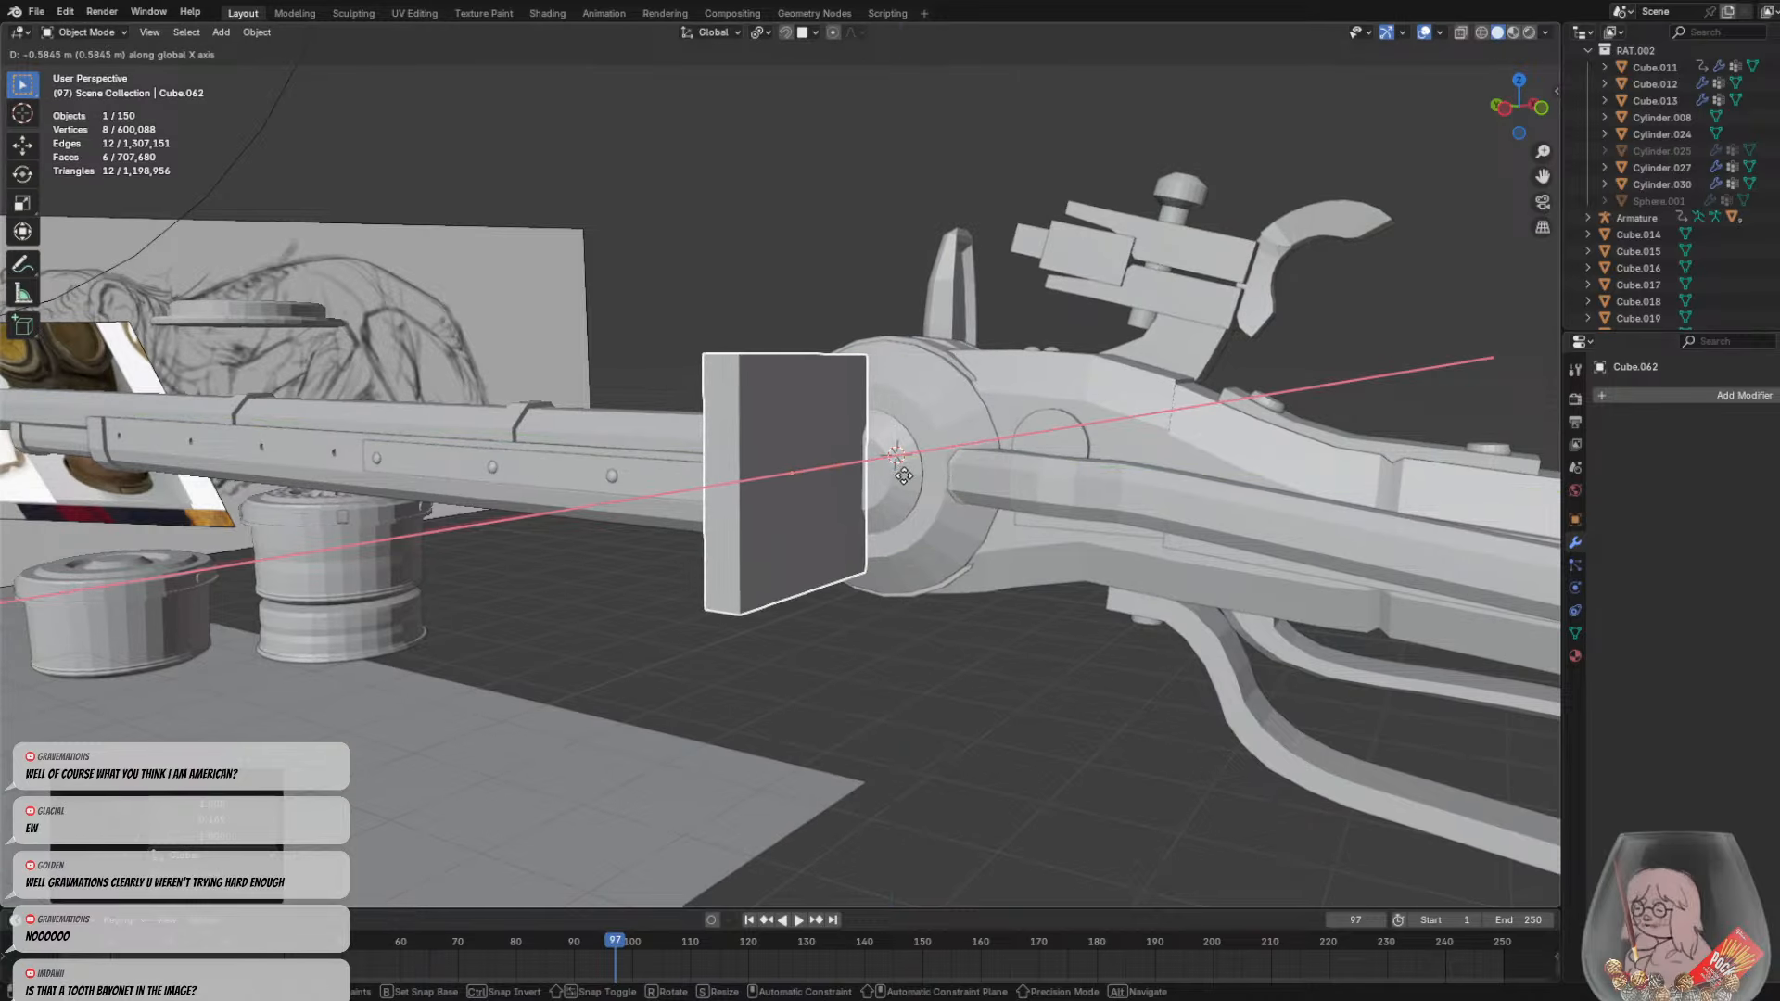
pyautogui.click(922, 473)
pyautogui.moveTo(921, 471); pyautogui.dragTo(1094, 409, button='middle')
pyautogui.press('g')
pyautogui.press('x')
pyautogui.click(942, 234)
pyautogui.press('g')
pyautogui.press('y')
pyautogui.click(1066, 414)
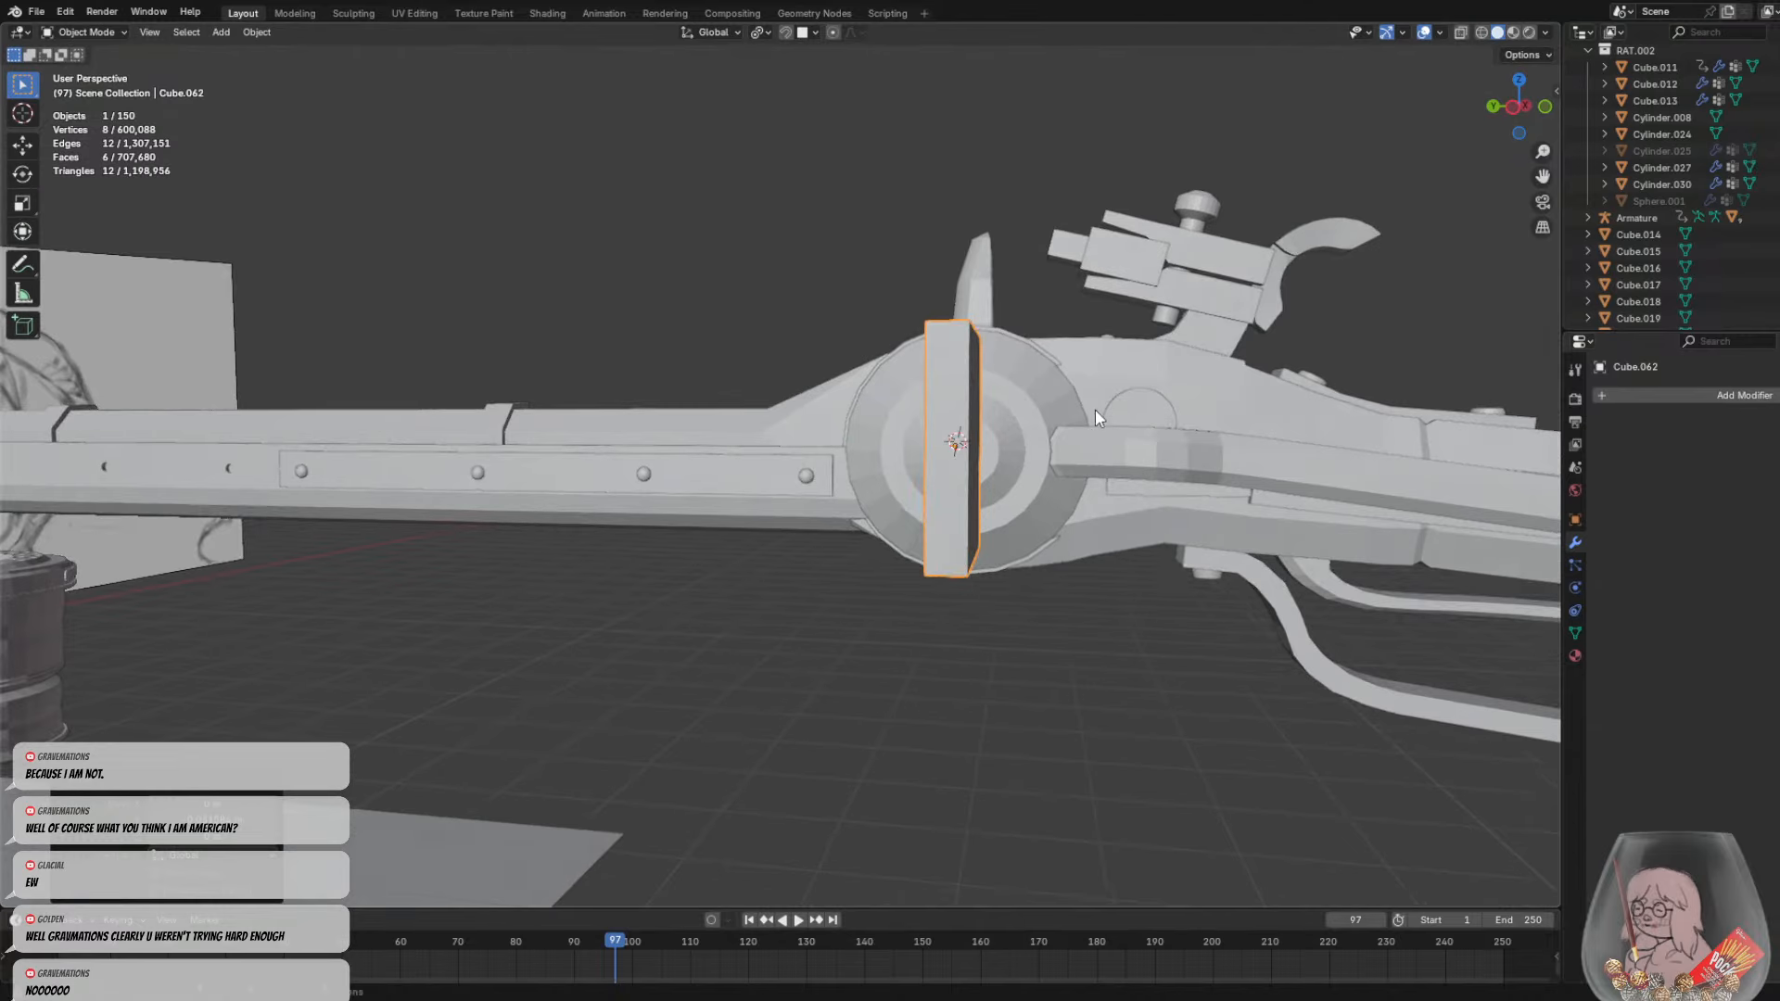
pyautogui.press('r')
pyautogui.press('x')
pyautogui.press('z')
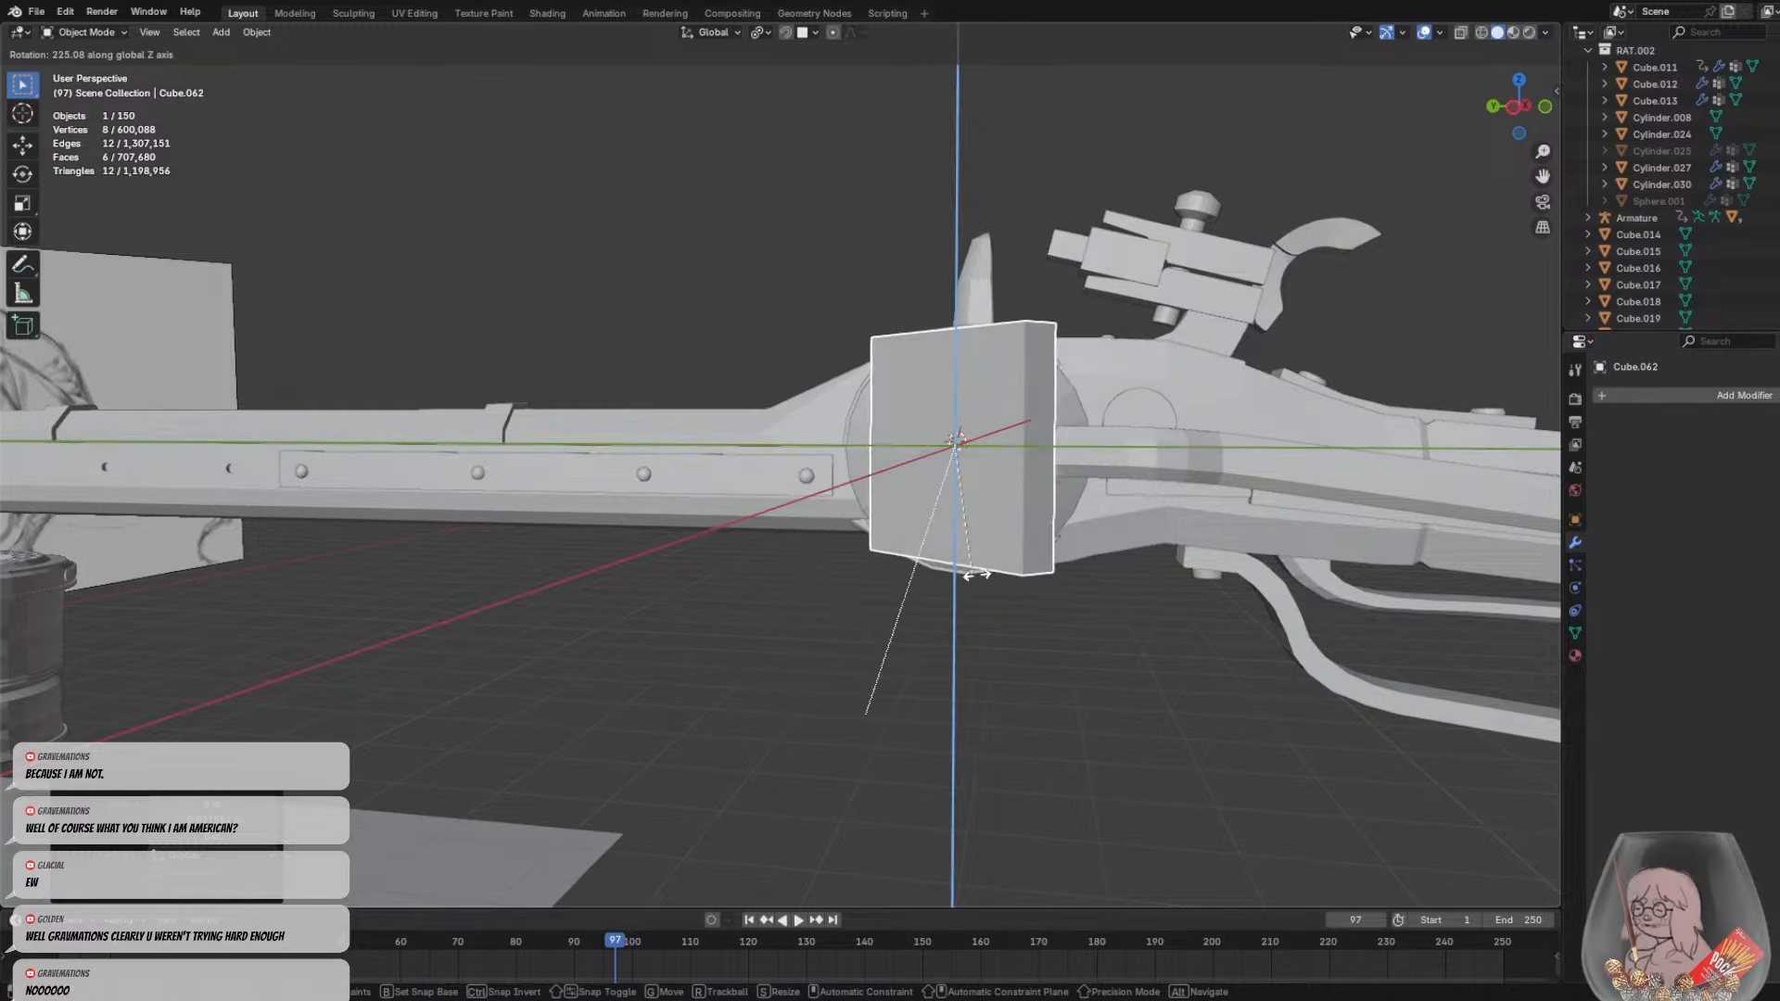
pyautogui.press('y')
pyautogui.press('Escape')
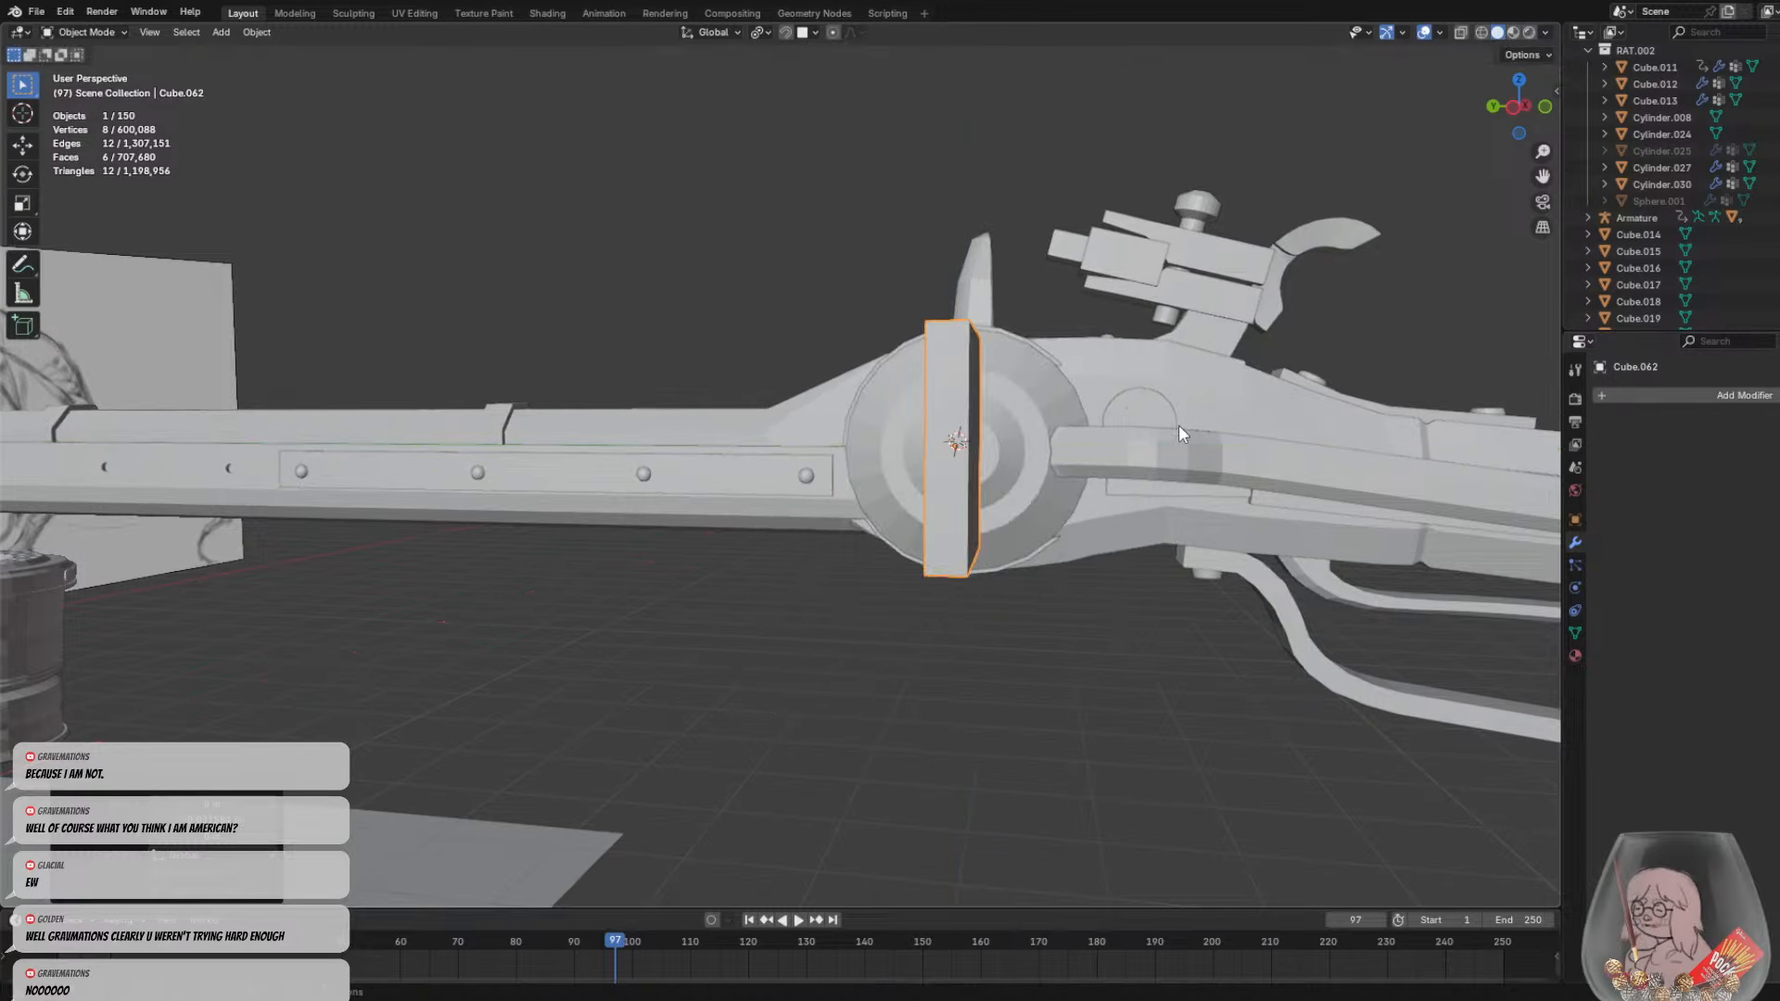
# Narrow the flattened cube further along the Y axis into a slim bar
pyautogui.press('s')
pyautogui.press('y')
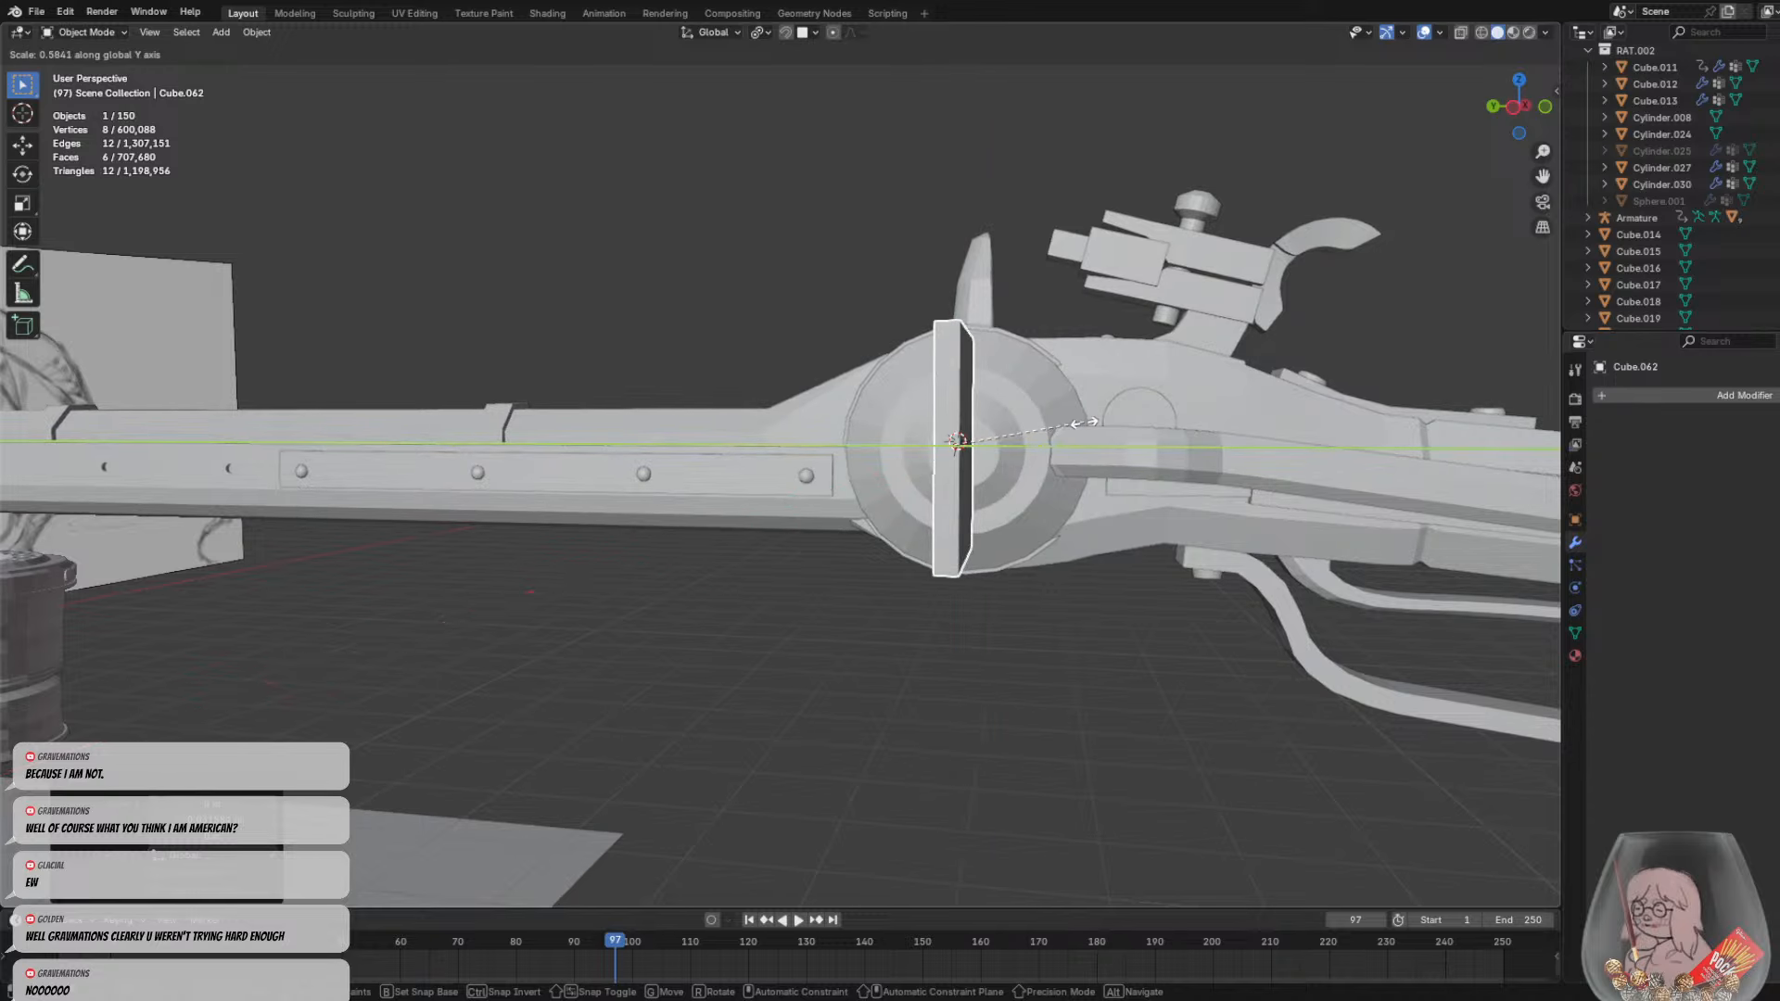
pyautogui.click(1042, 278)
# Rotate the slim bar about the X axis so it lies diagonally across the disc
pyautogui.press('r')
pyautogui.press('y')
pyautogui.press('z')
pyautogui.press('x')
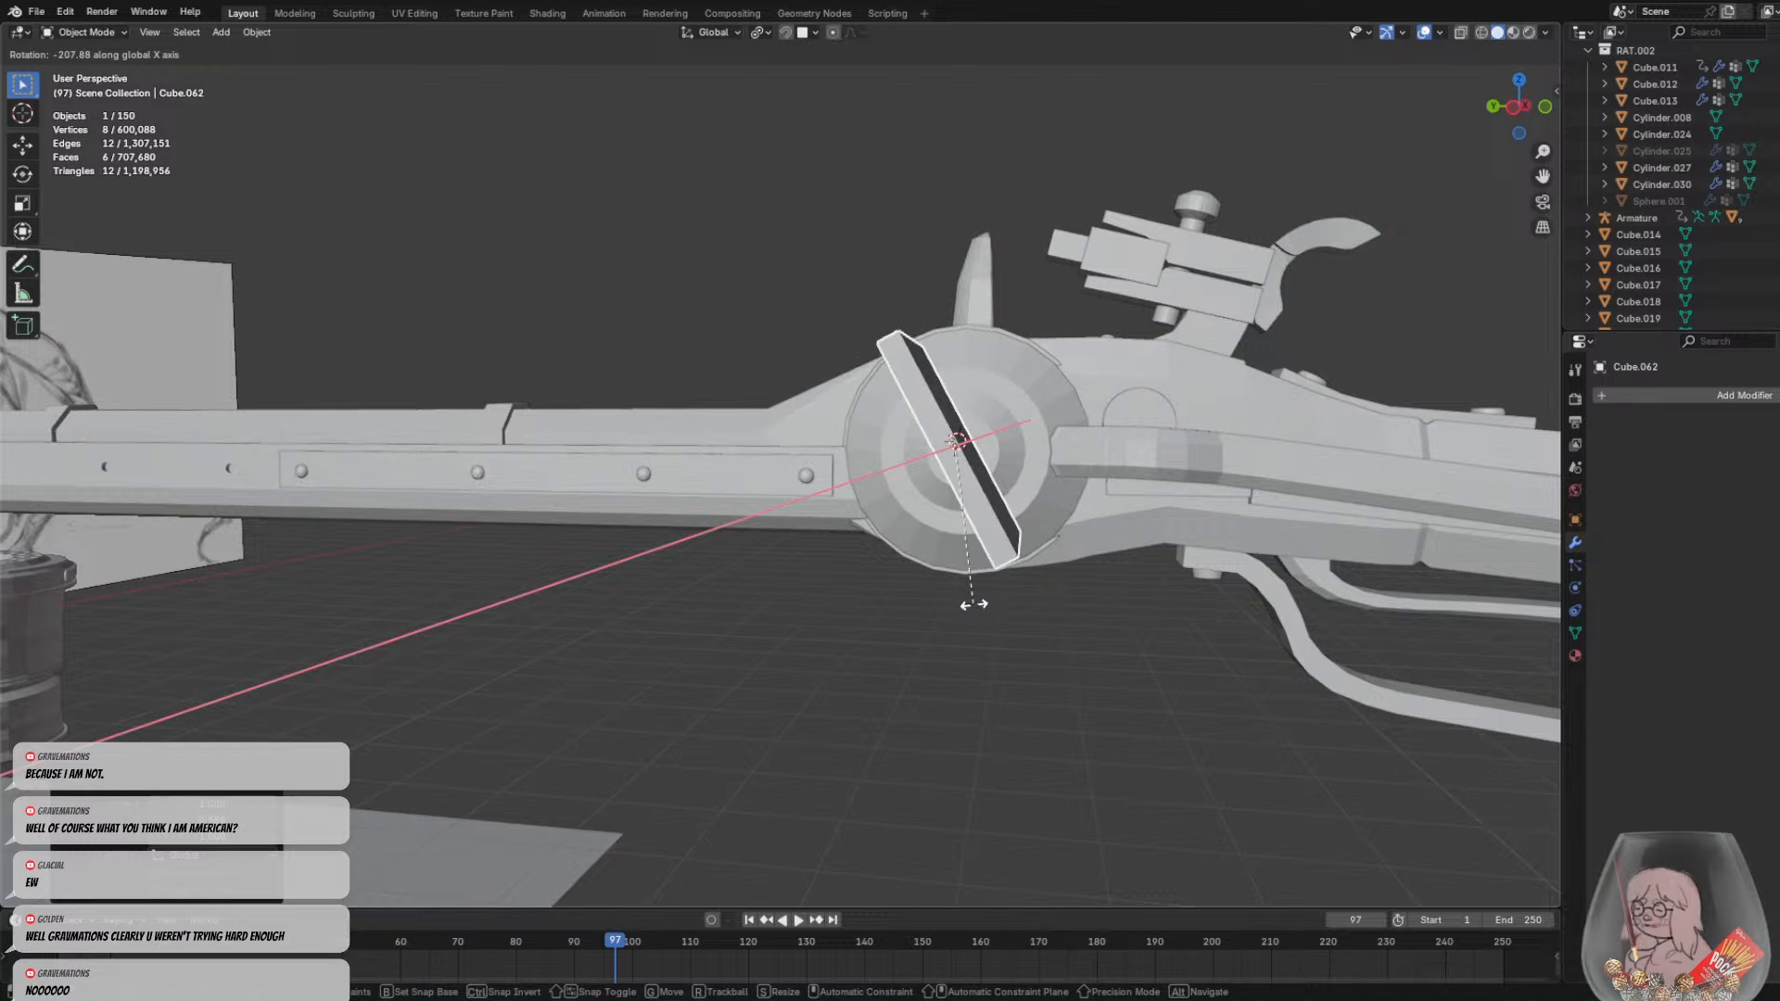
pyautogui.click(1021, 587)
pyautogui.moveTo(1021, 585); pyautogui.dragTo(1082, 515, button='middle')
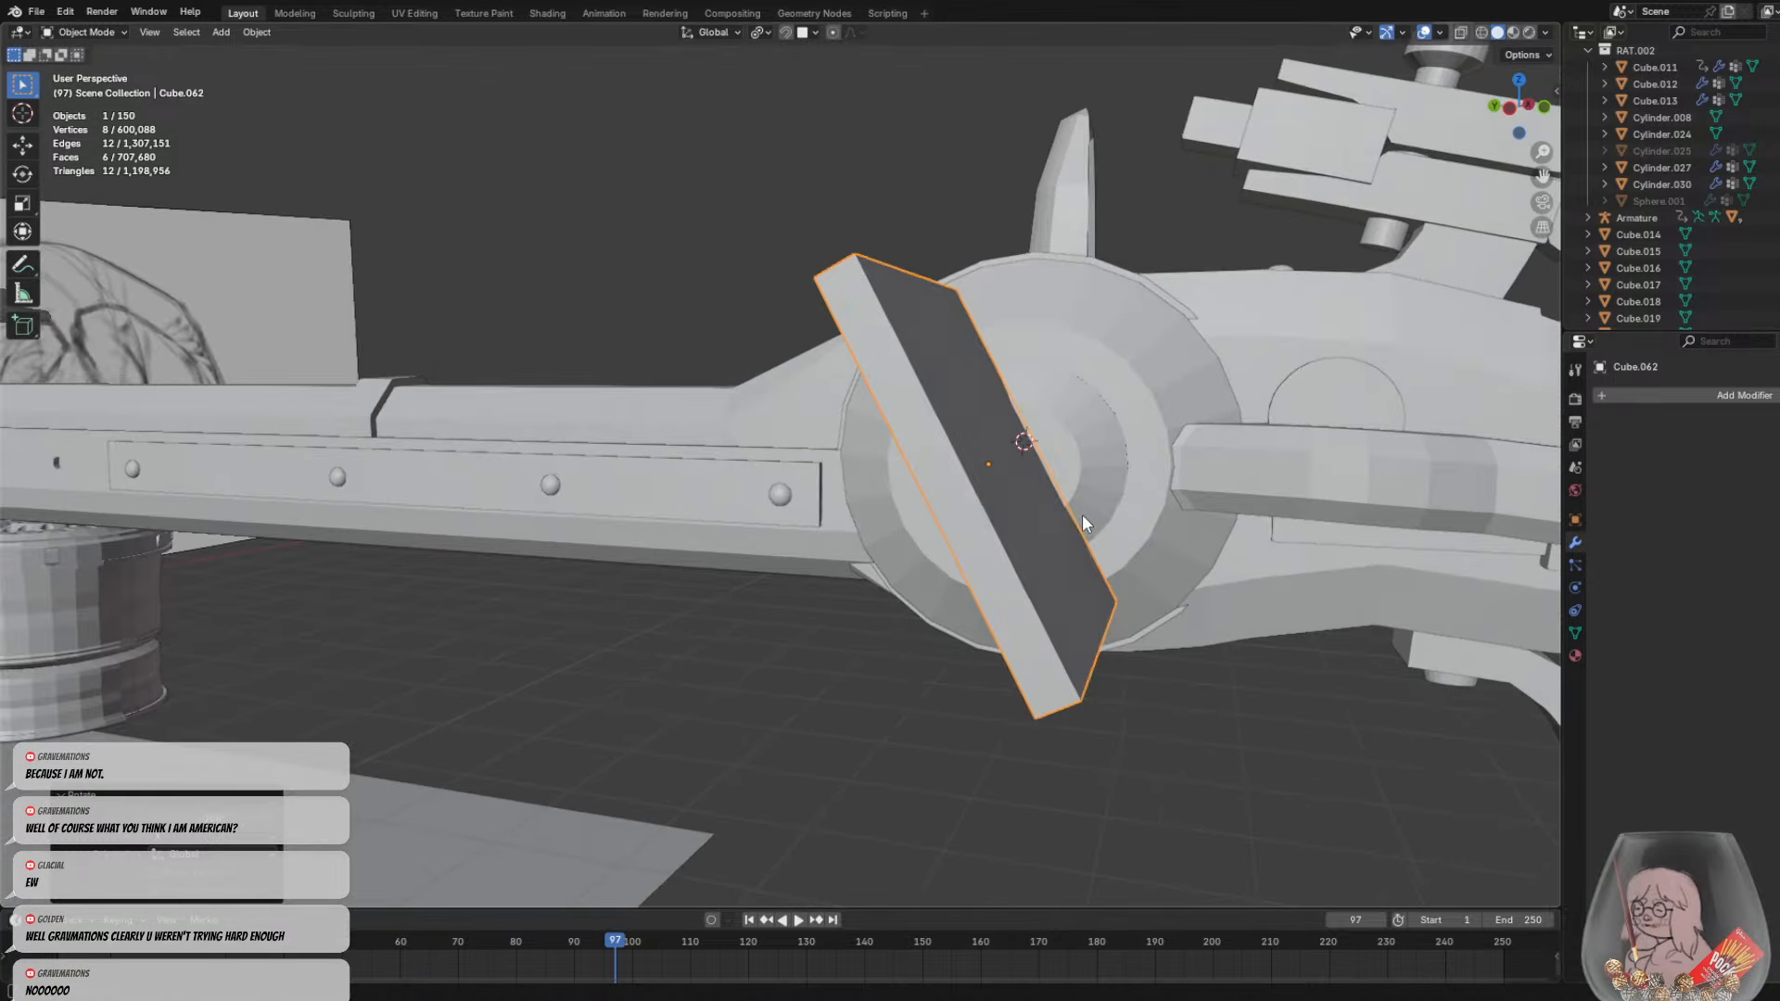
pyautogui.scroll(2, 1089, 511)
pyautogui.click(1072, 479)
pyautogui.click(1120, 471)
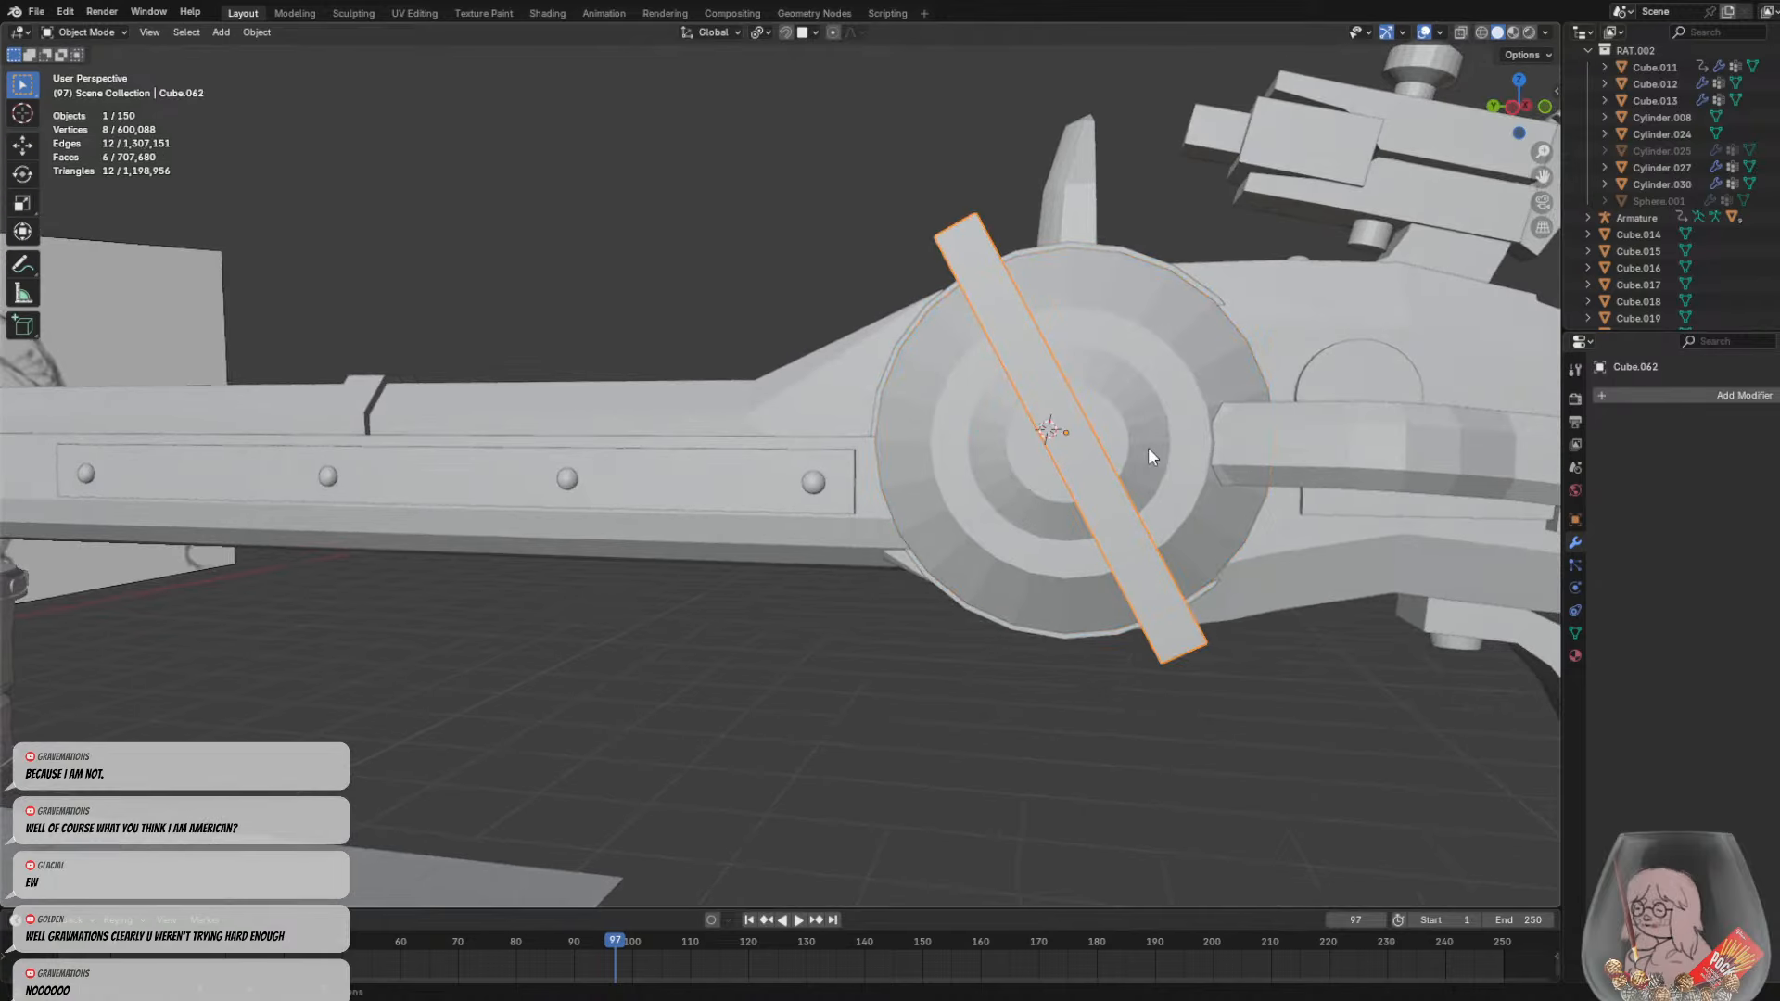
pyautogui.press('g')
pyautogui.moveTo(1148, 448); pyautogui.dragTo(1142, 449, button='middle')
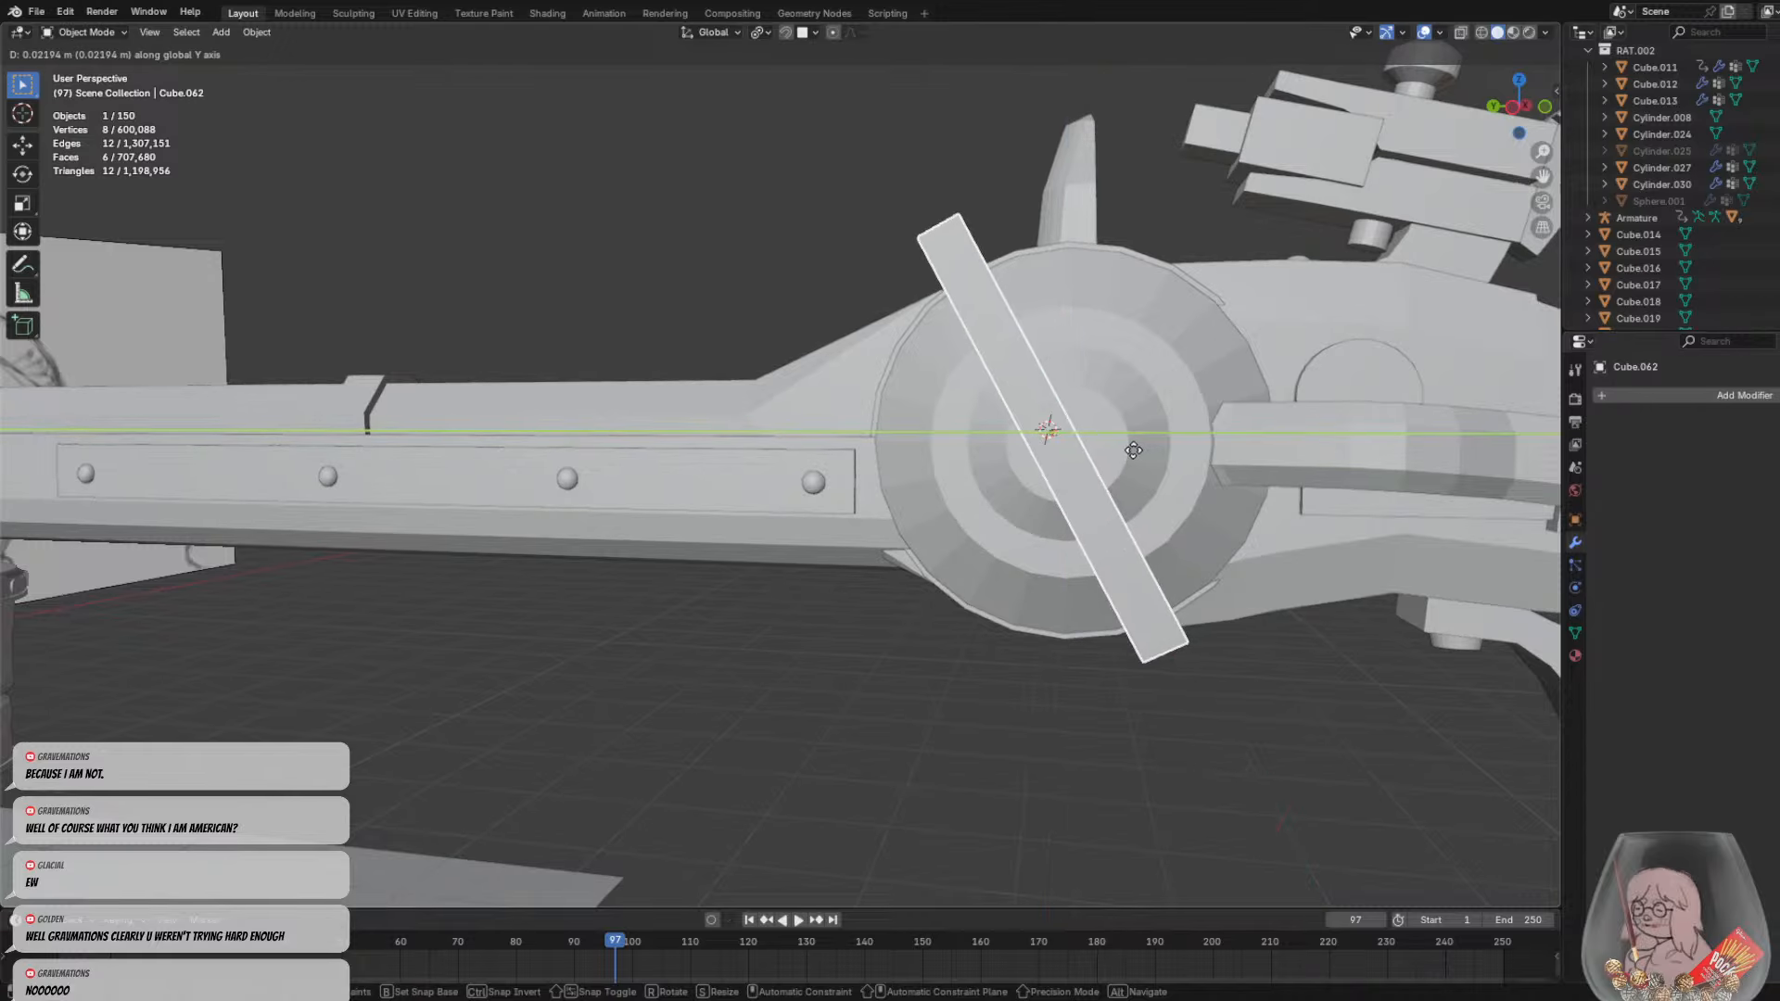
pyautogui.click(1137, 453)
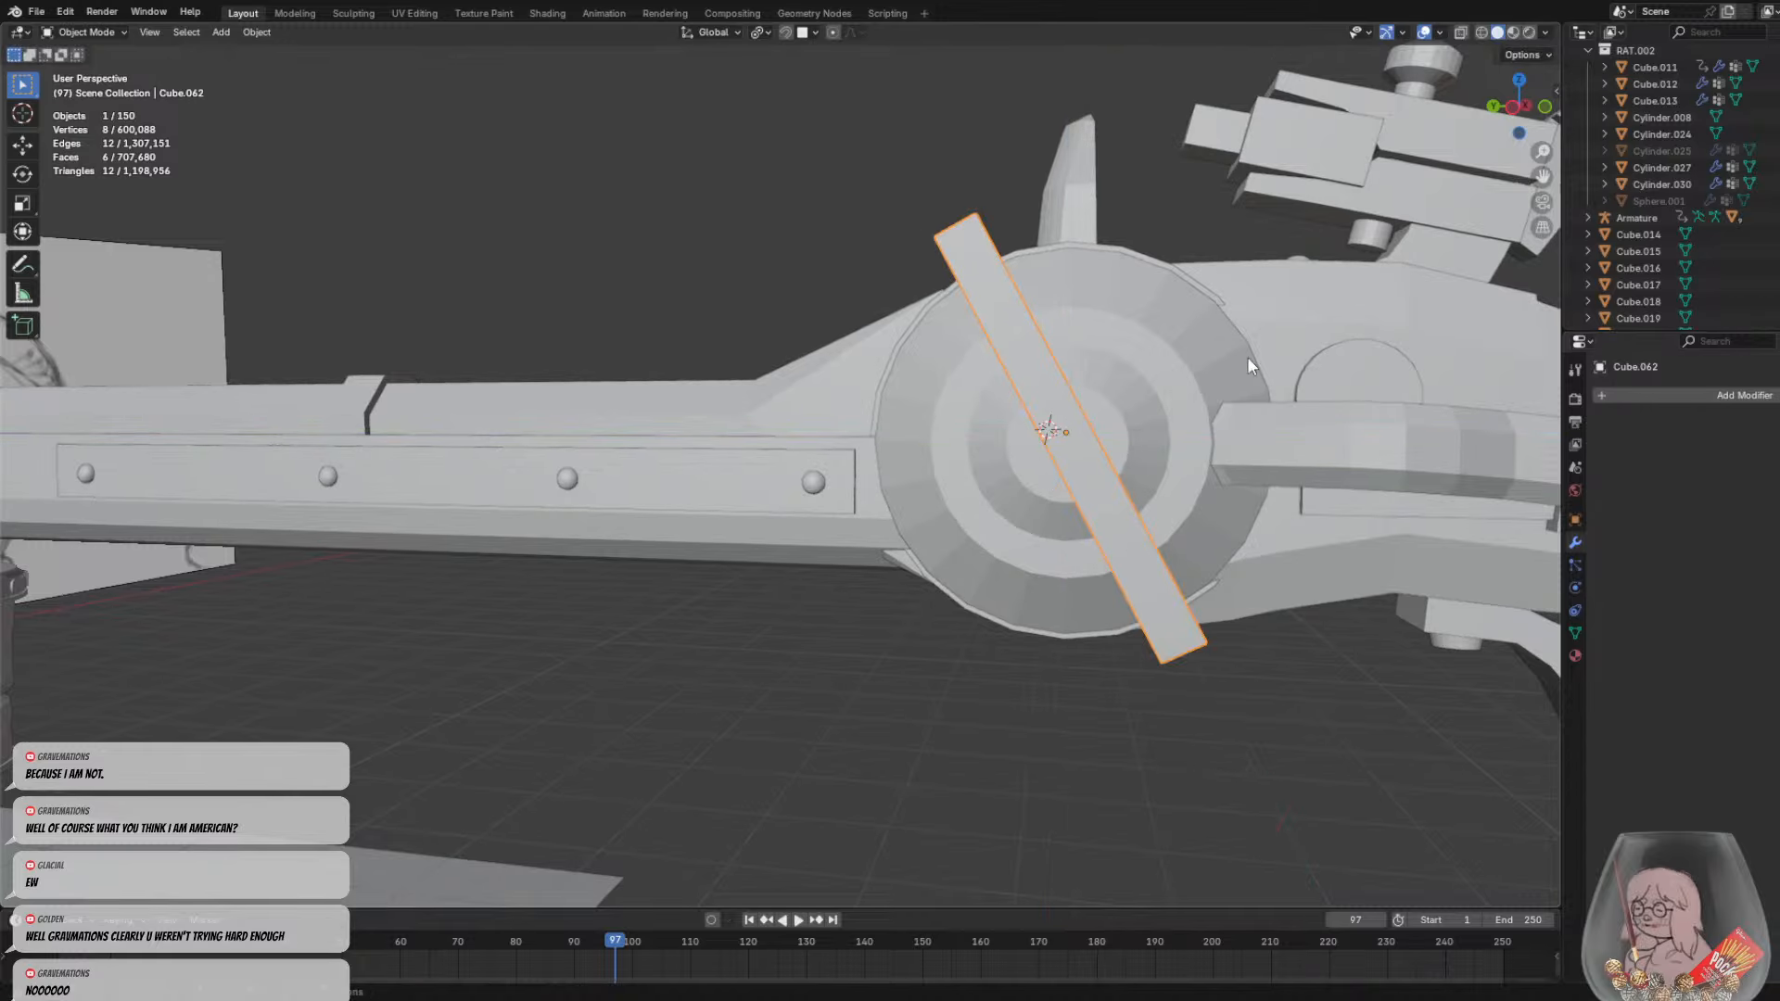
# Move the diagonal bar along the Y axis about 0.01 m so it is centred over the lock disc
pyautogui.click(1514, 108)
pyautogui.press('g')
pyautogui.hotkey('shift', 'x')
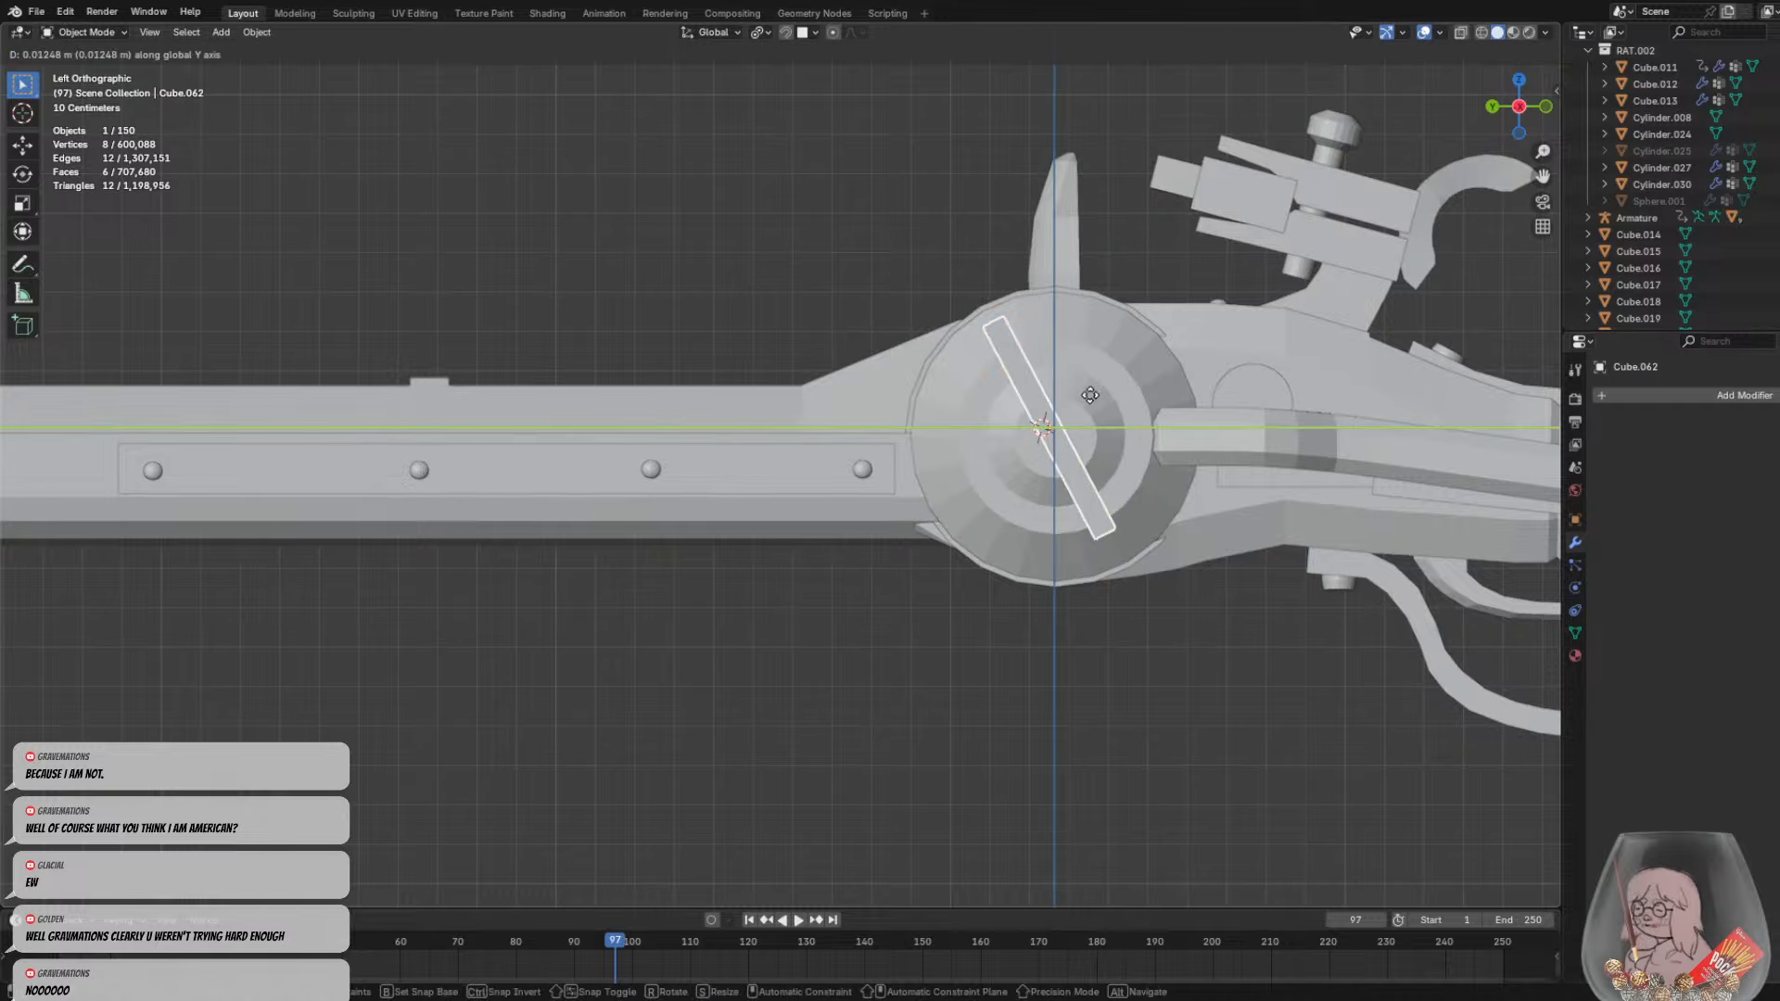
pyautogui.press('y')
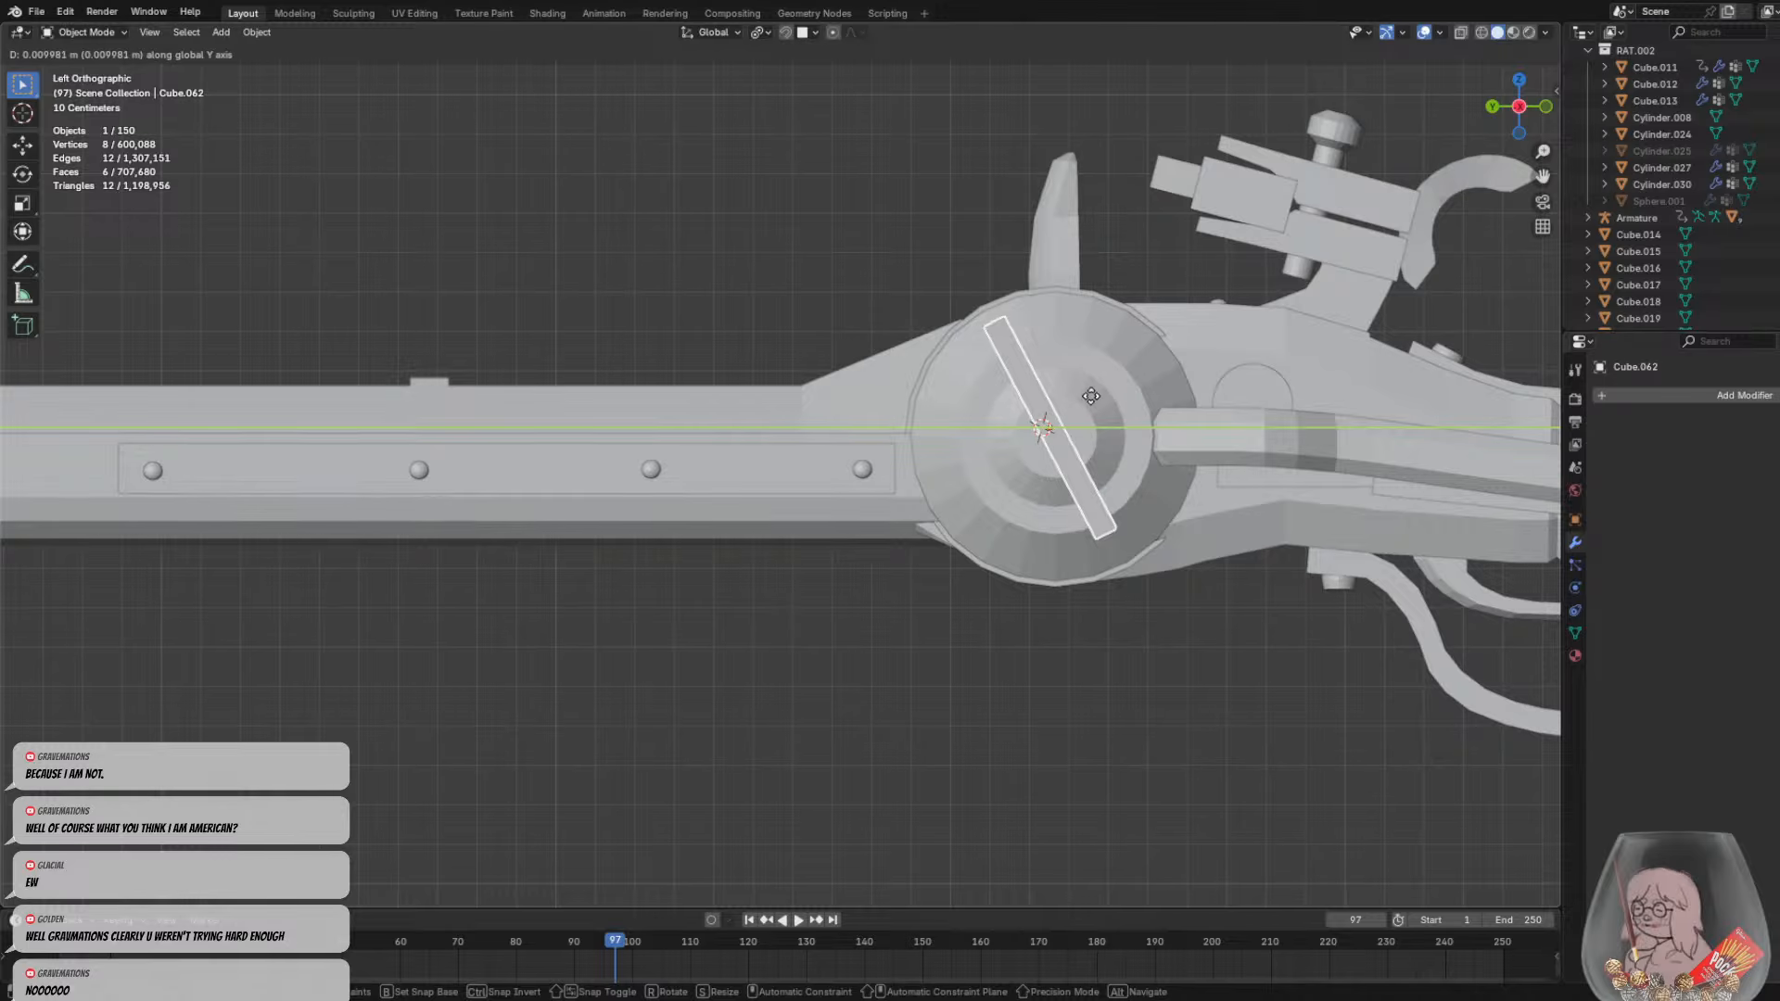
pyautogui.click(1094, 397)
# Cut a diagonal slot into the lock disc with a Boolean modifier using Cube.062 as the cutter, and apply the modifier
pyautogui.click(1123, 417)
pyautogui.moveTo(1149, 453); pyautogui.dragTo(1057, 482, button='middle')
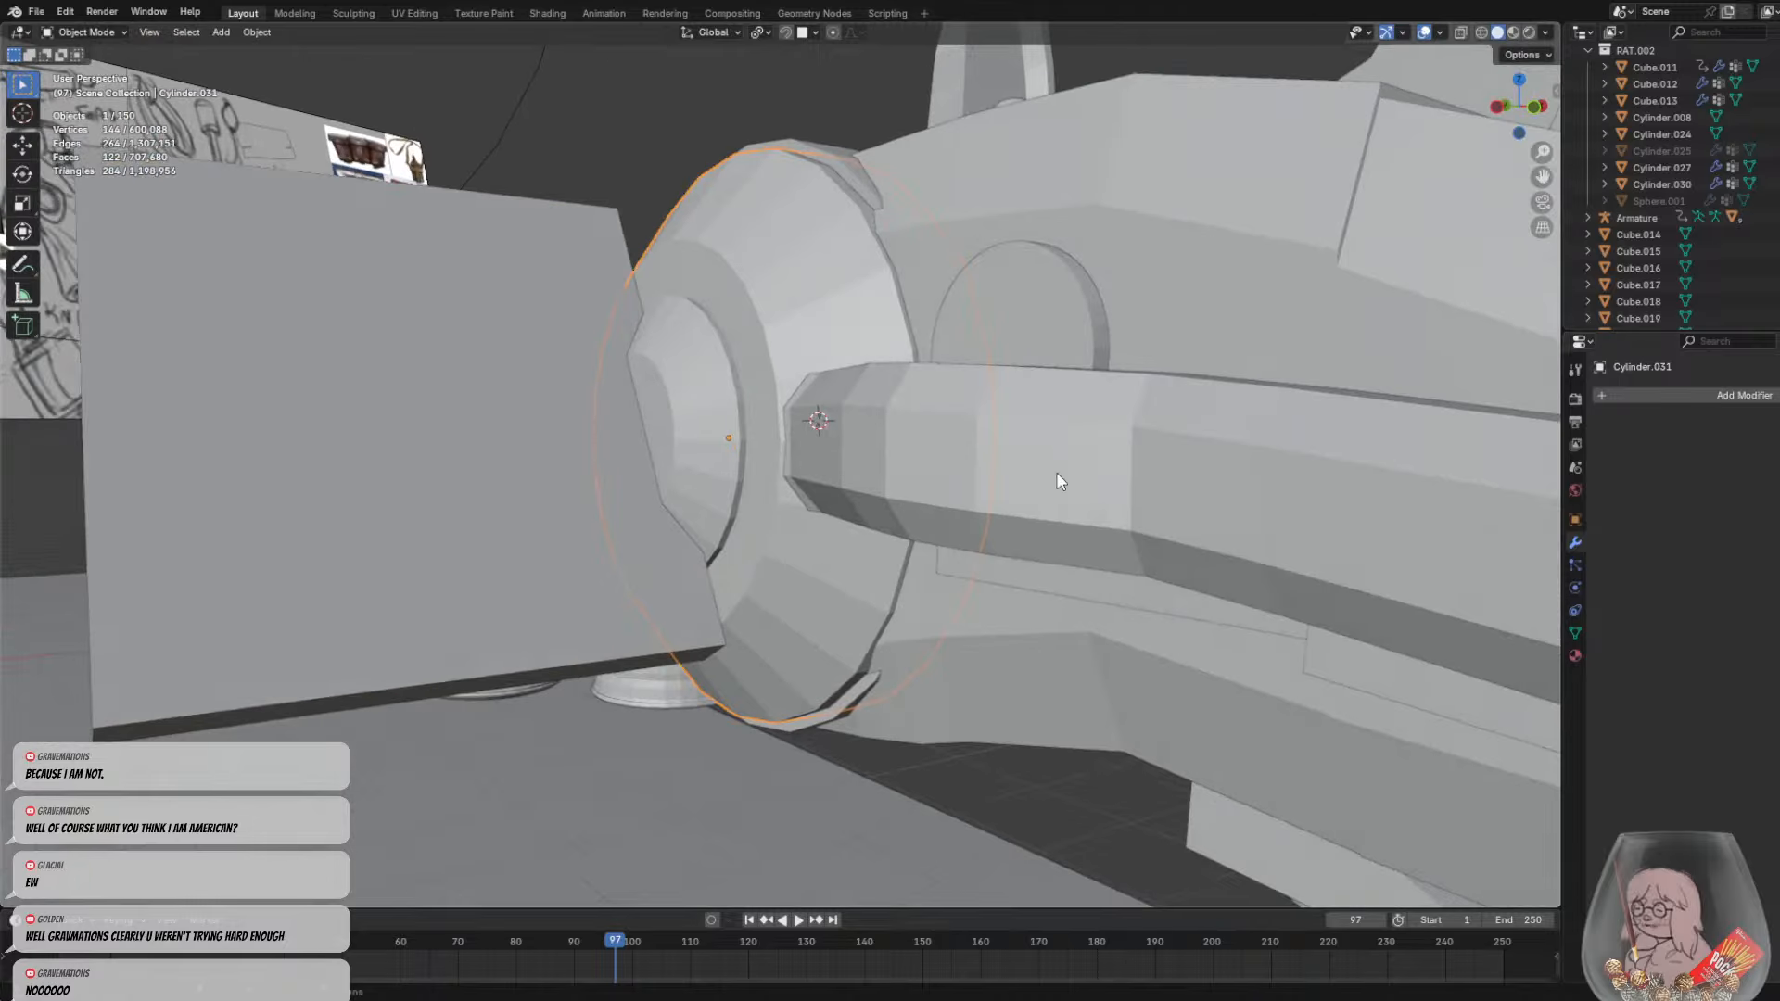
pyautogui.click(1700, 395)
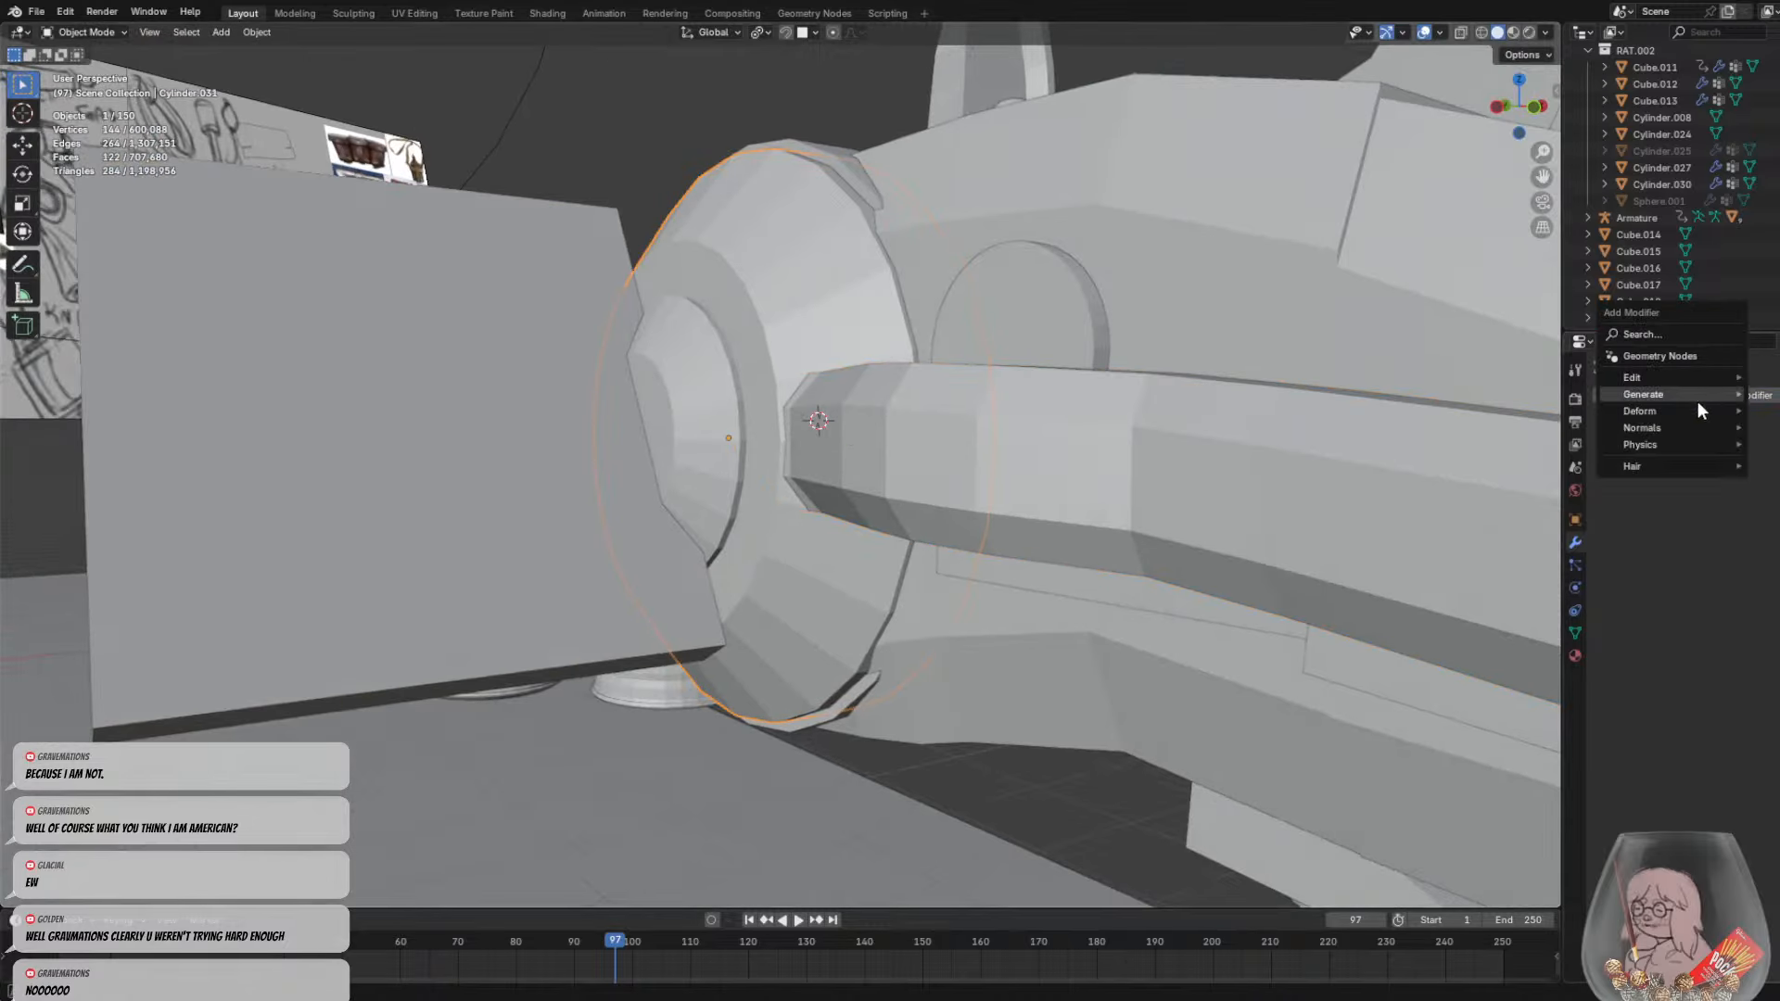
pyautogui.moveTo(1676, 395)
pyautogui.click(1487, 427)
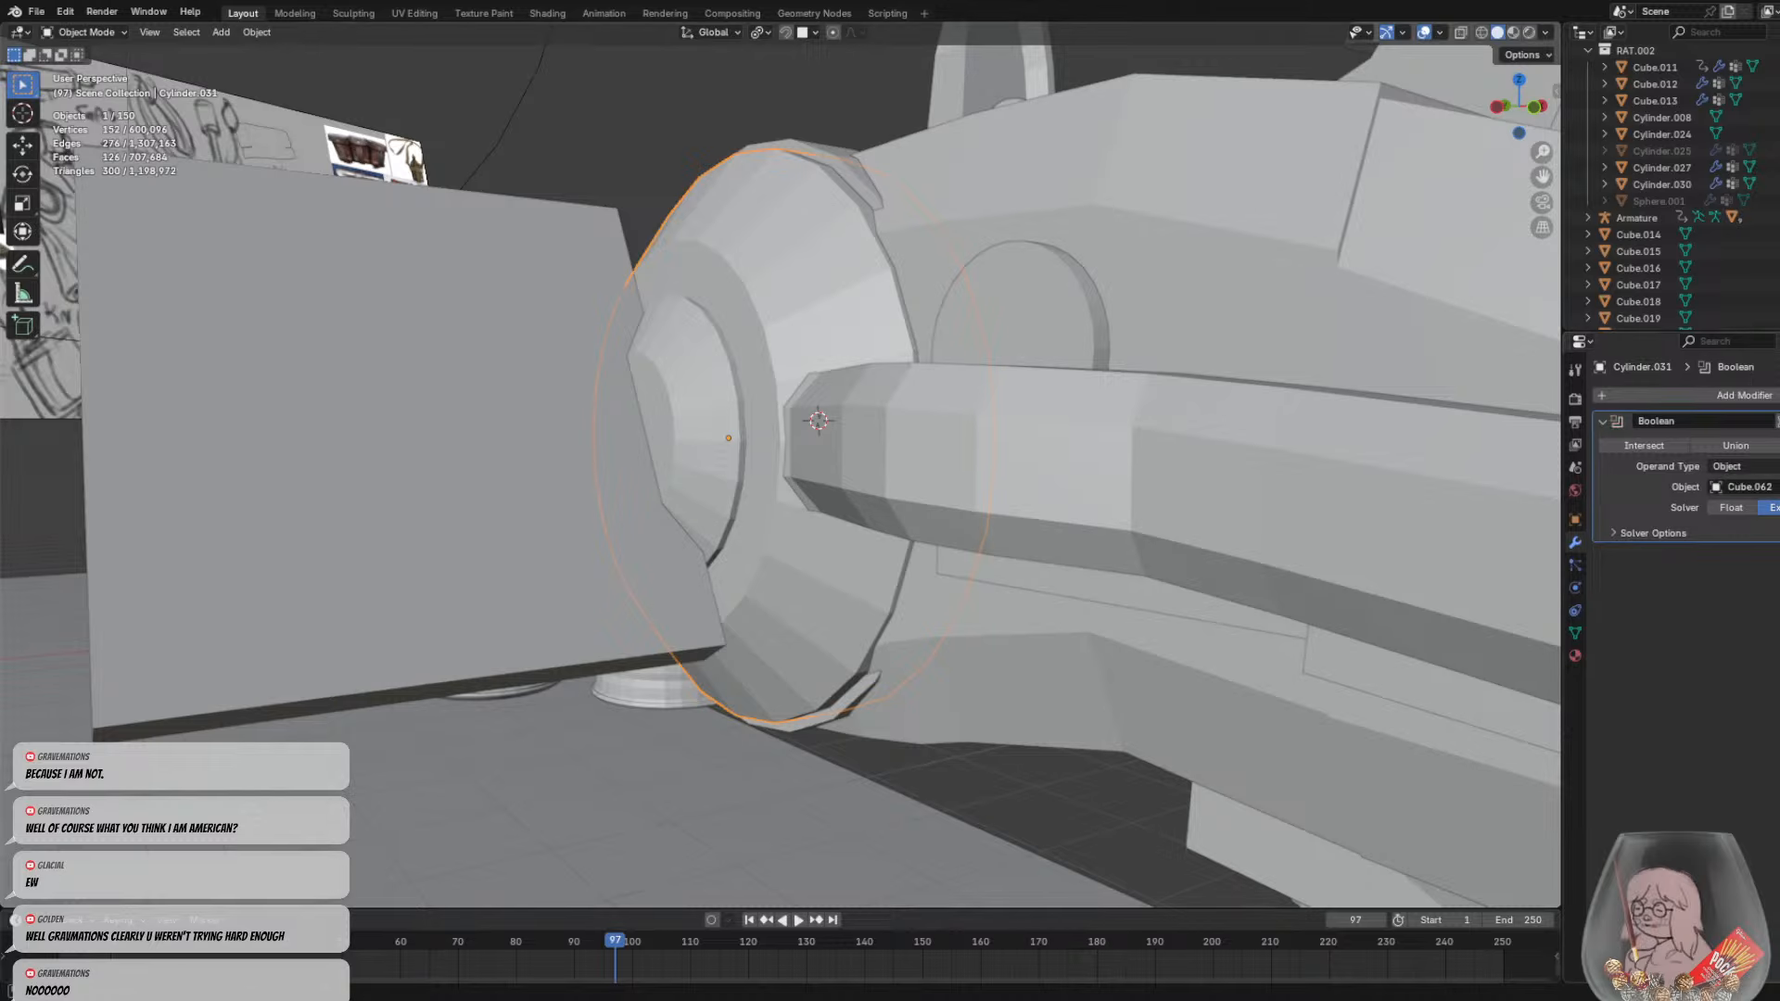
pyautogui.click(1778, 421)
pyautogui.click(1755, 439)
# Delete the diagonal cutter bar in front of the lock disc
pyautogui.moveTo(418, 477); pyautogui.dragTo(577, 454, button='middle')
pyautogui.click(598, 454)
pyautogui.press('Delete')
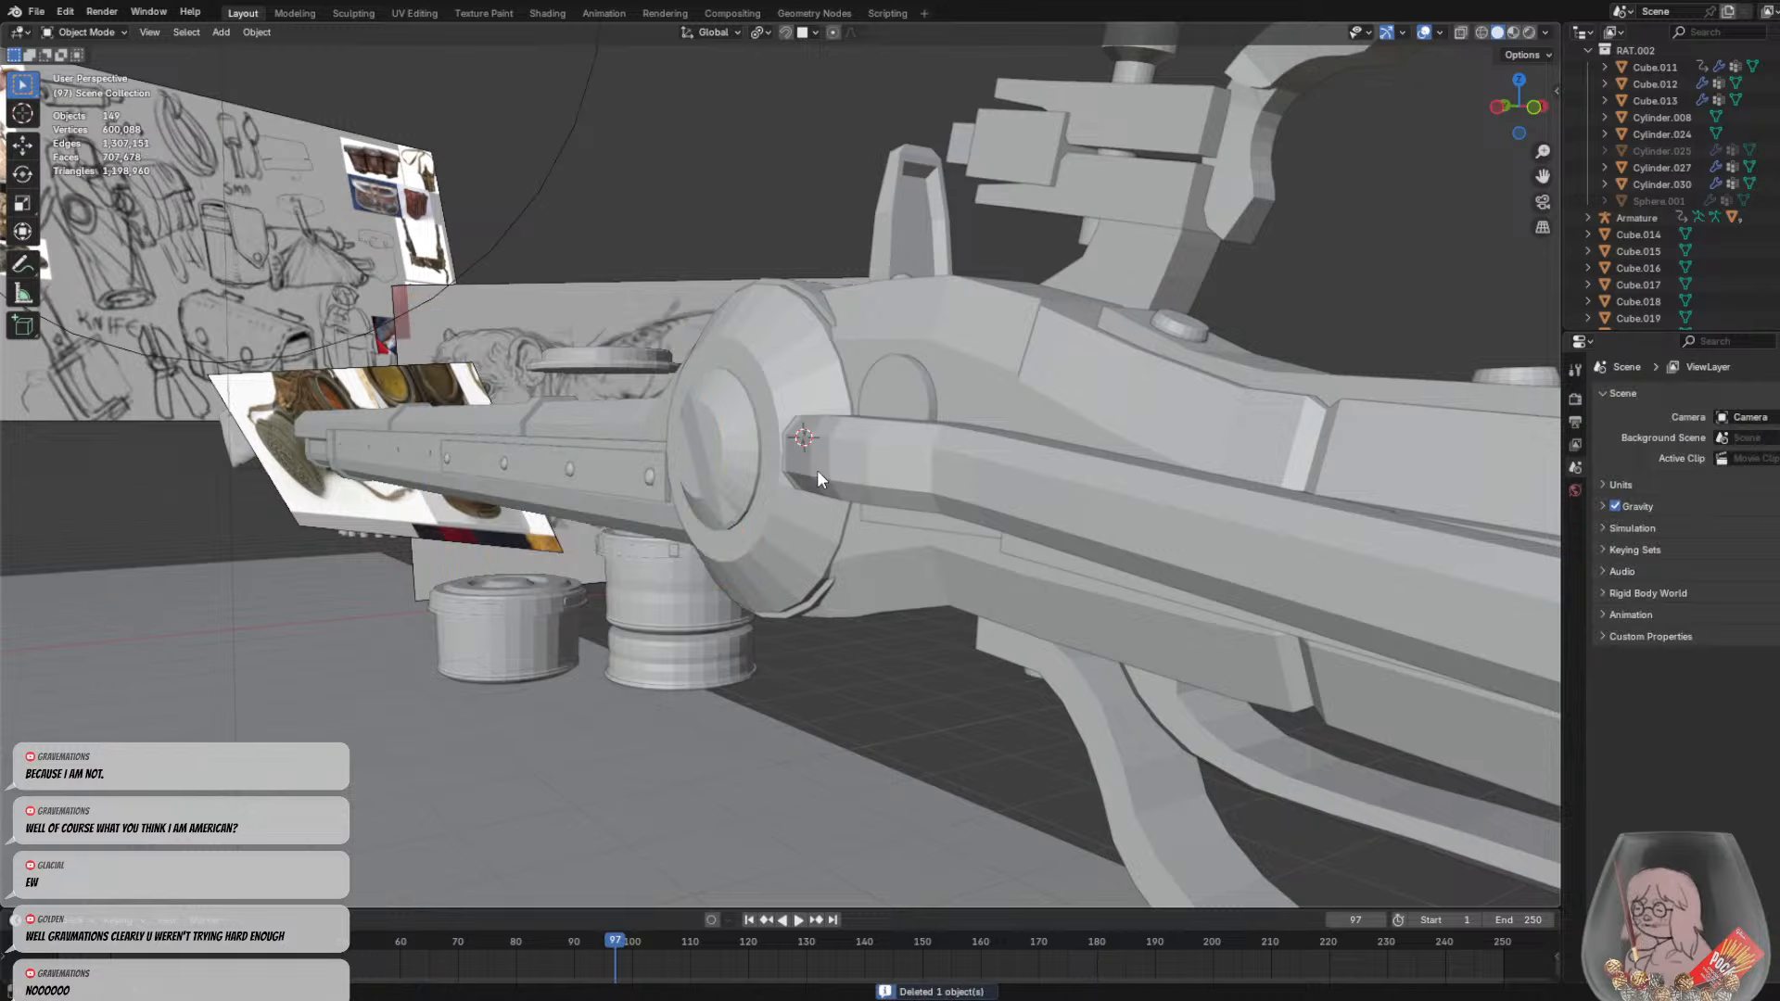
# Examine the lock disc's slot and the faces around both of its ends in Edit Mode
pyautogui.moveTo(816, 470); pyautogui.dragTo(974, 453, button='middle')
pyautogui.click(975, 453)
pyautogui.press('q')
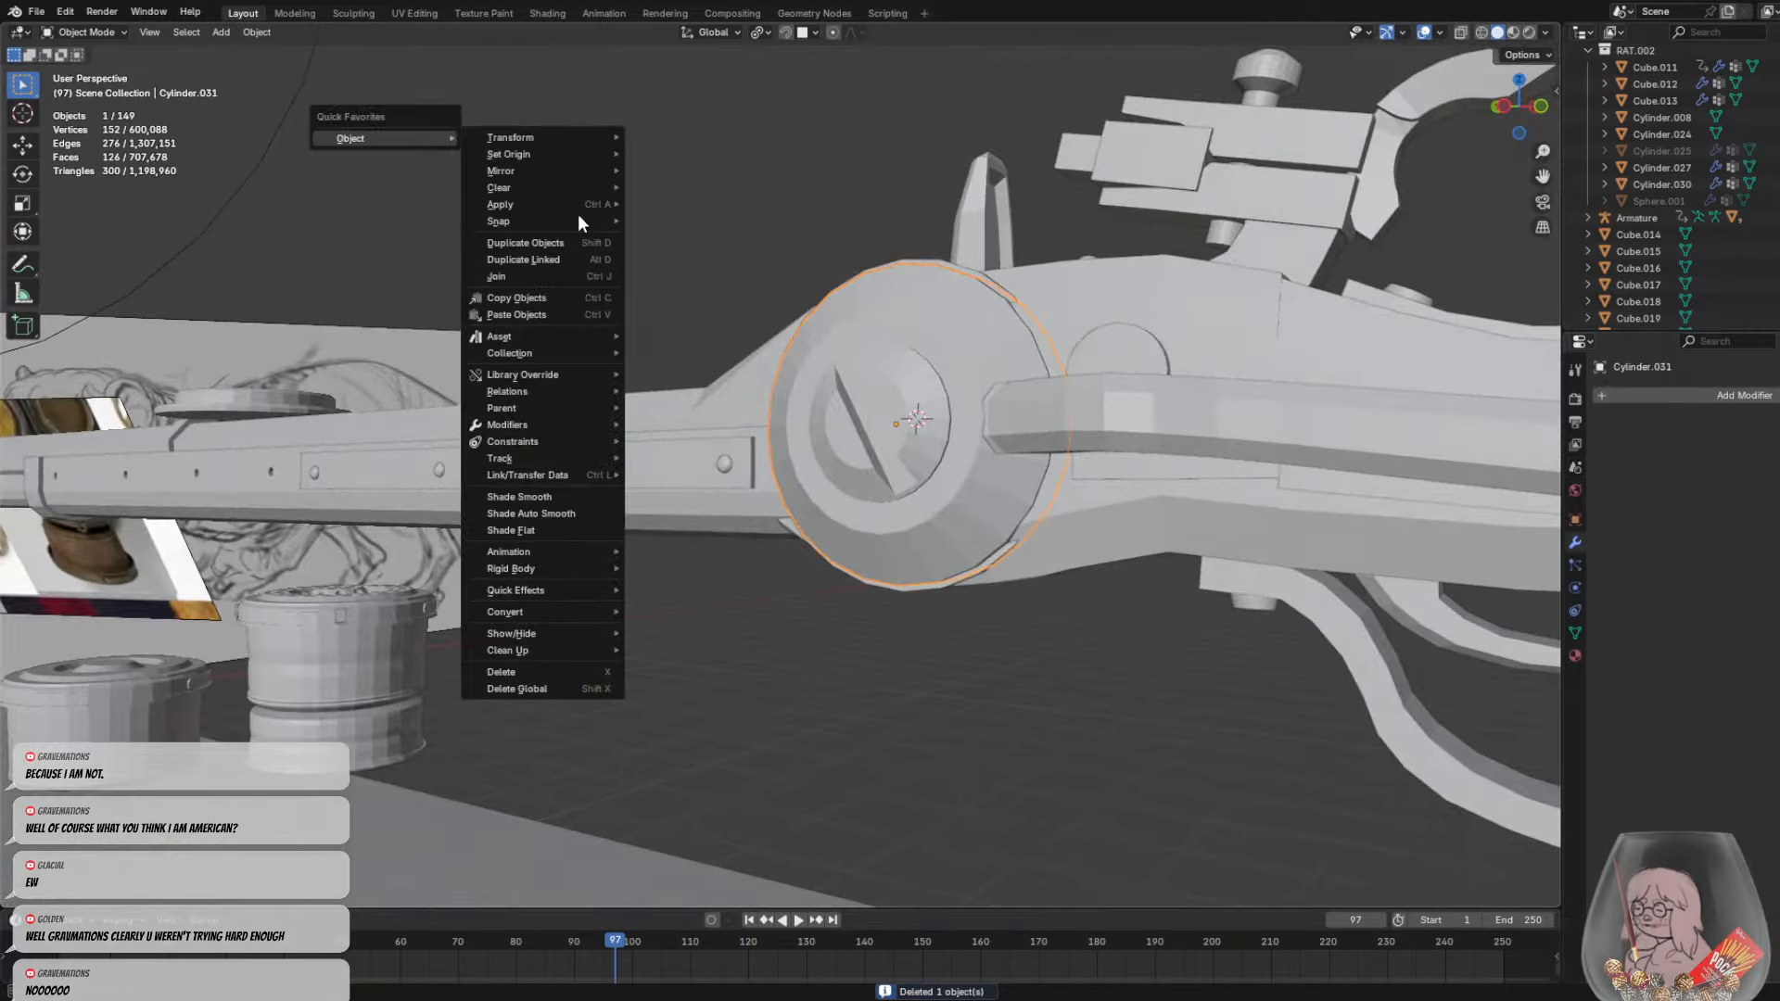
pyautogui.click(122, 33)
pyautogui.click(93, 71)
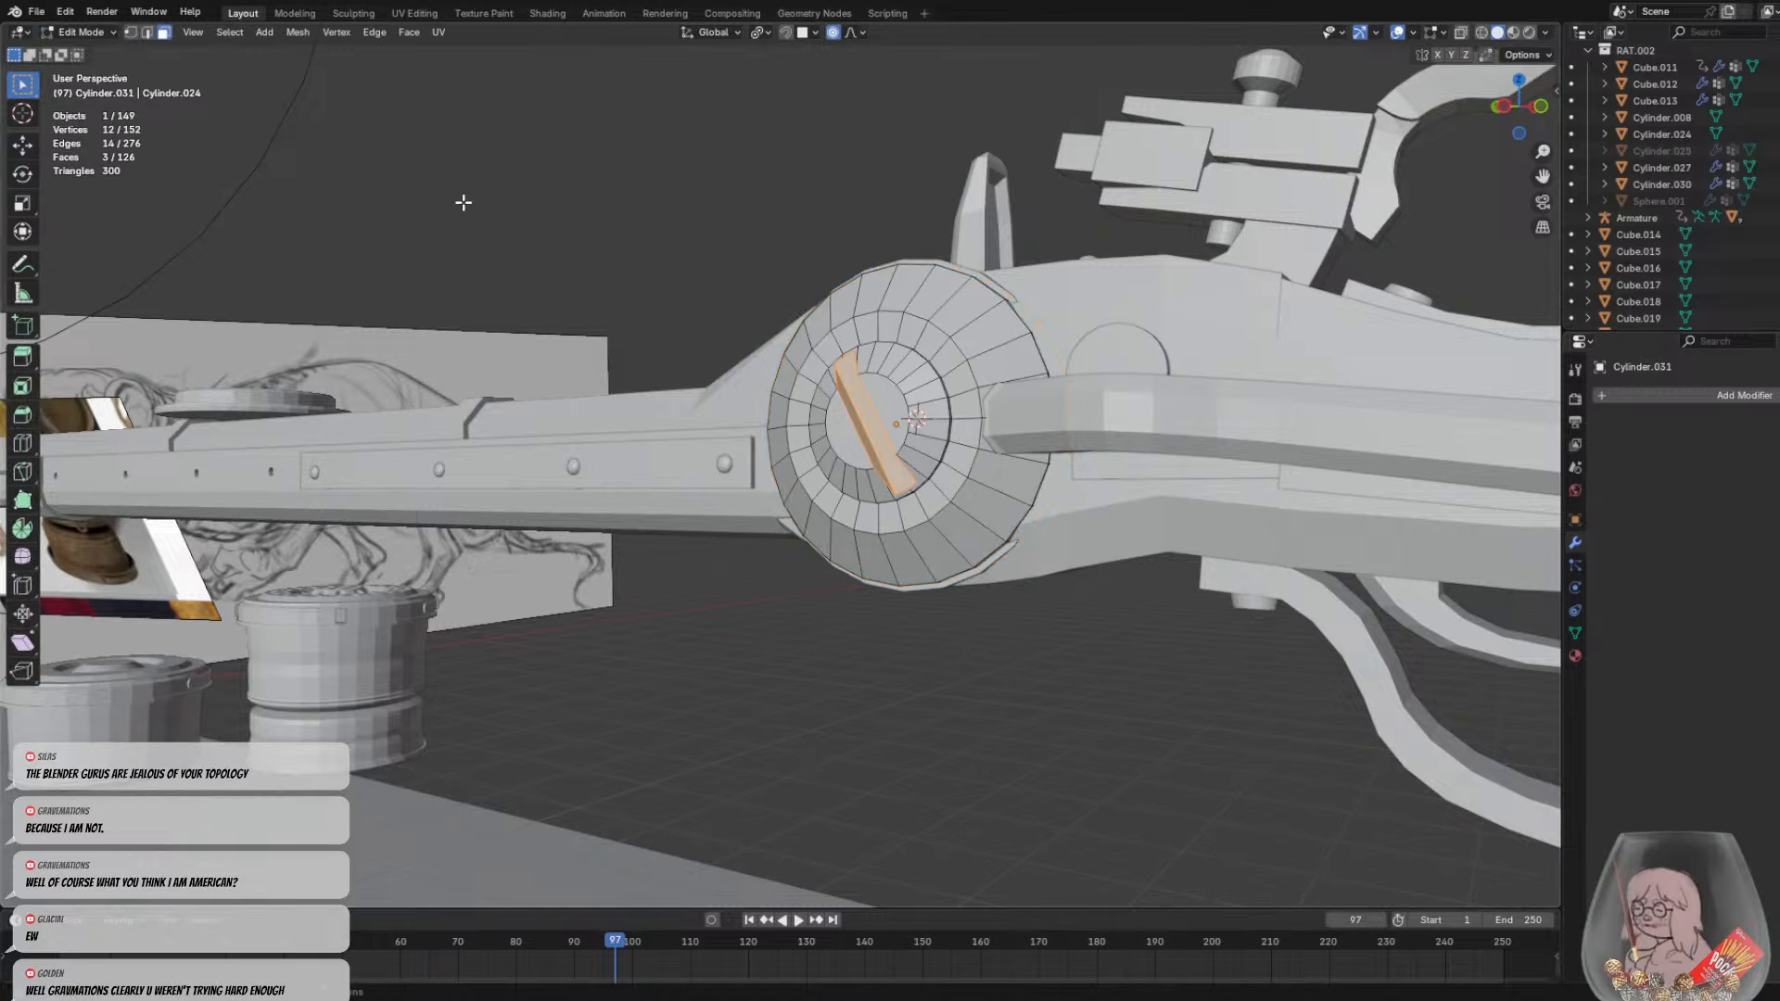
pyautogui.scroll(3, 997, 472)
pyautogui.moveTo(861, 629); pyautogui.dragTo(807, 387, button='middle')
pyautogui.click(770, 565)
pyautogui.scroll(1, 812, 445)
pyautogui.scroll(1, 791, 243)
pyautogui.keyDown('shift'); pyautogui.moveTo(811, 234); pyautogui.dragTo(843, 446, button='middle'); pyautogui.keyUp('shift')
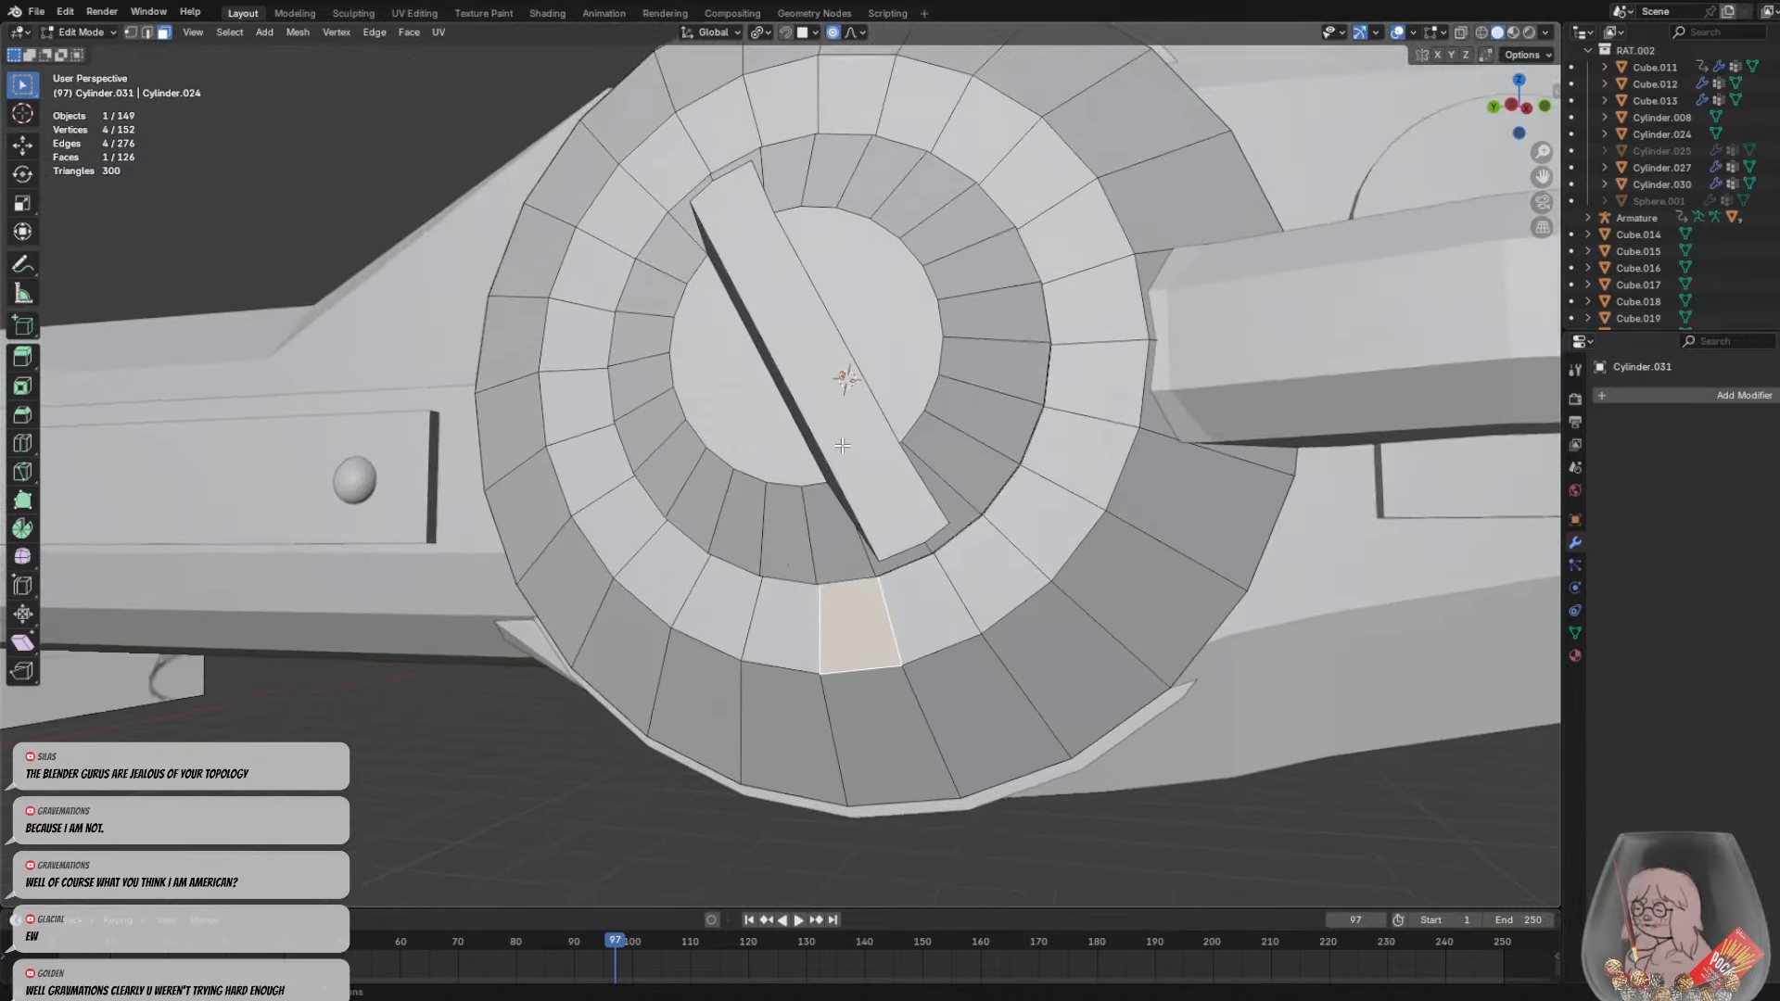
pyautogui.scroll(3, 842, 446)
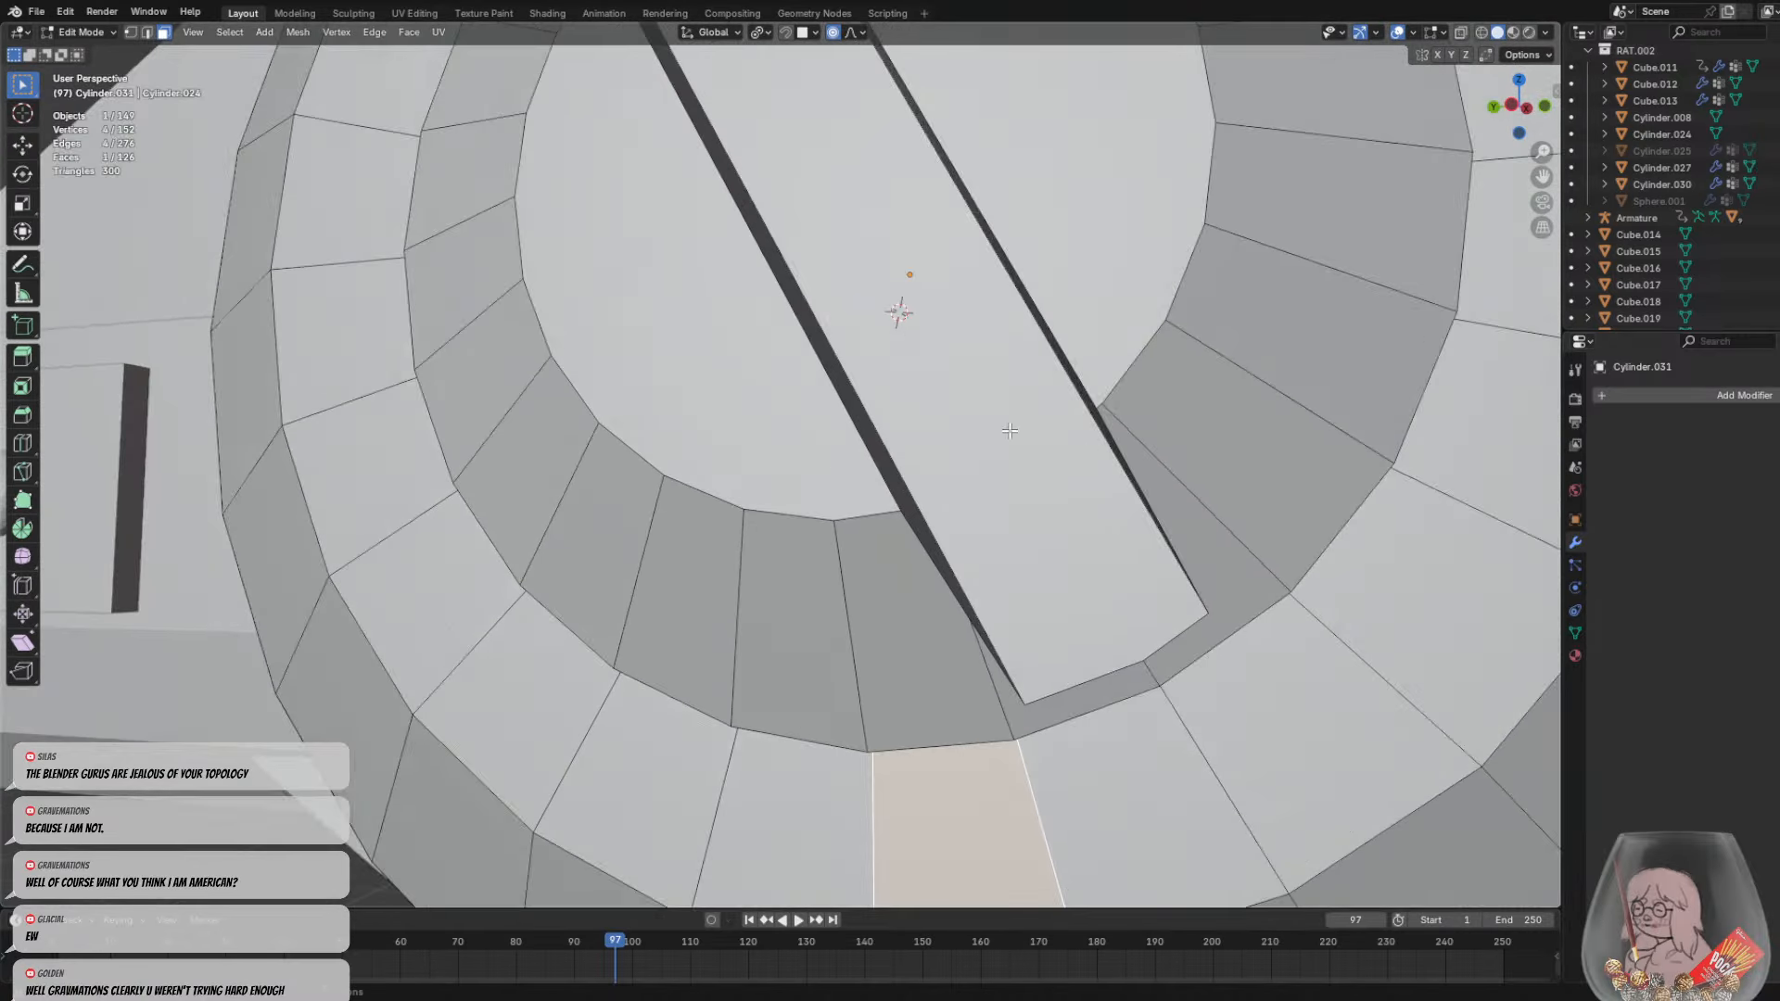
pyautogui.scroll(-5, 1010, 430)
pyautogui.moveTo(1010, 430); pyautogui.dragTo(955, 368, button='middle')
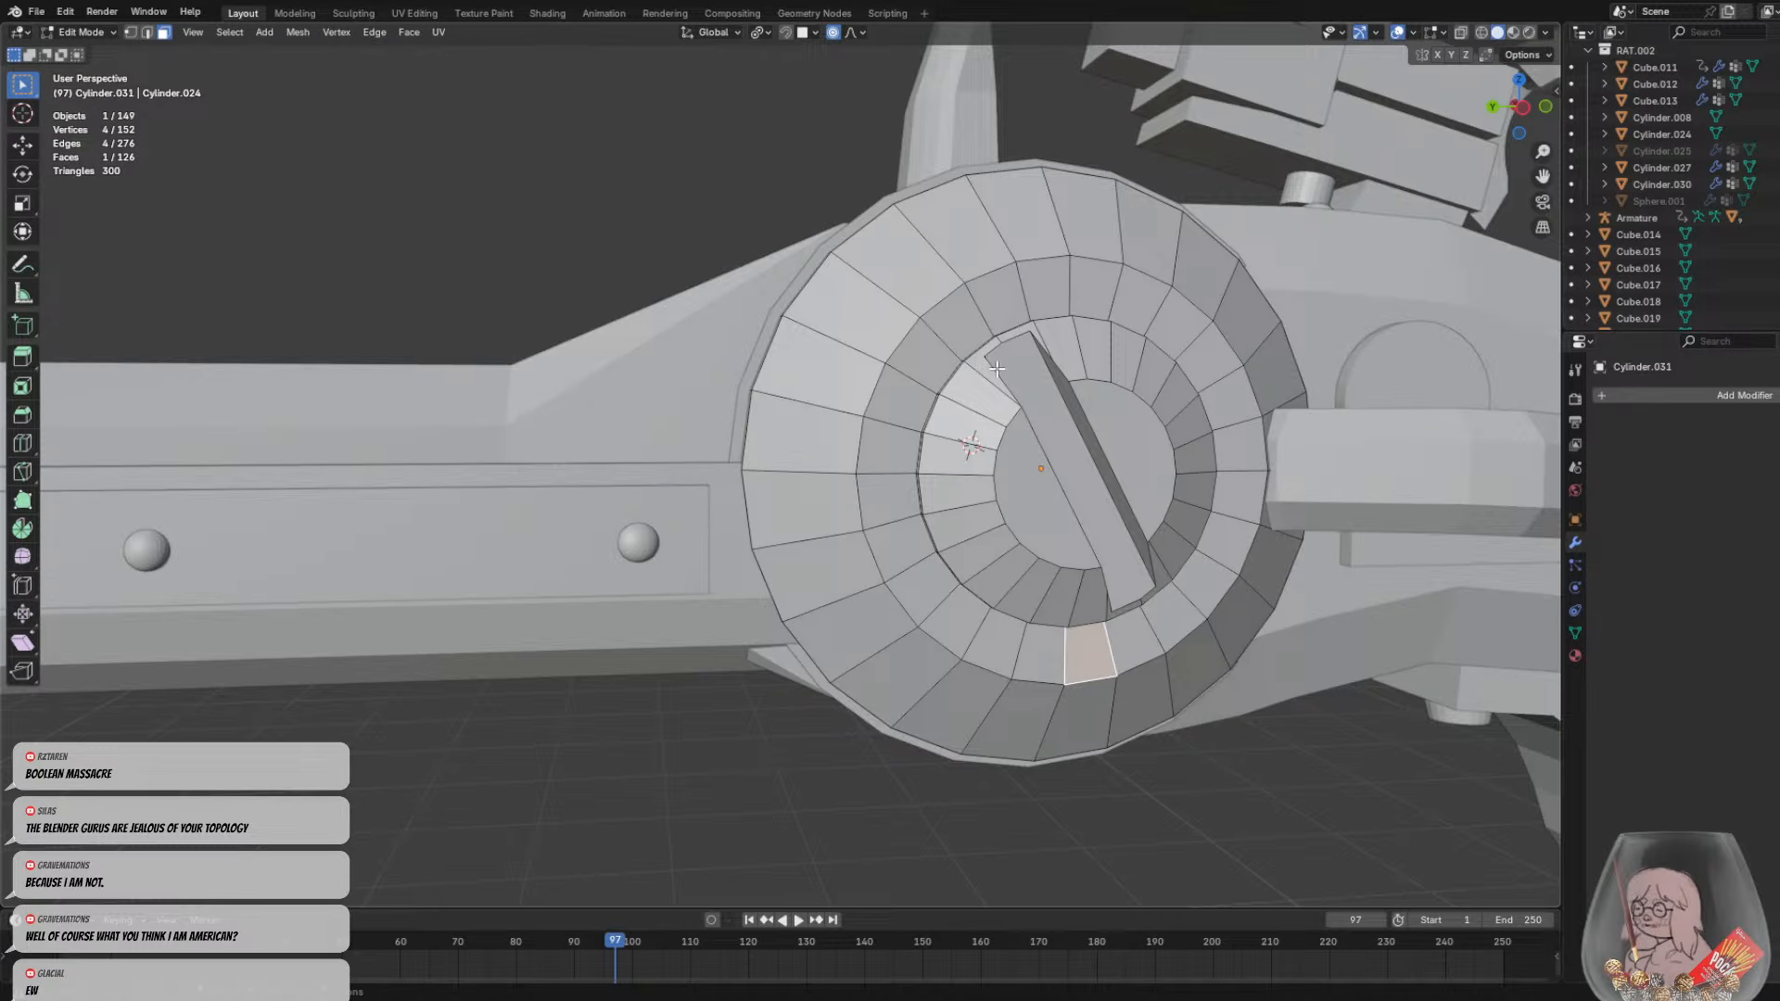
pyautogui.scroll(4, 1012, 365)
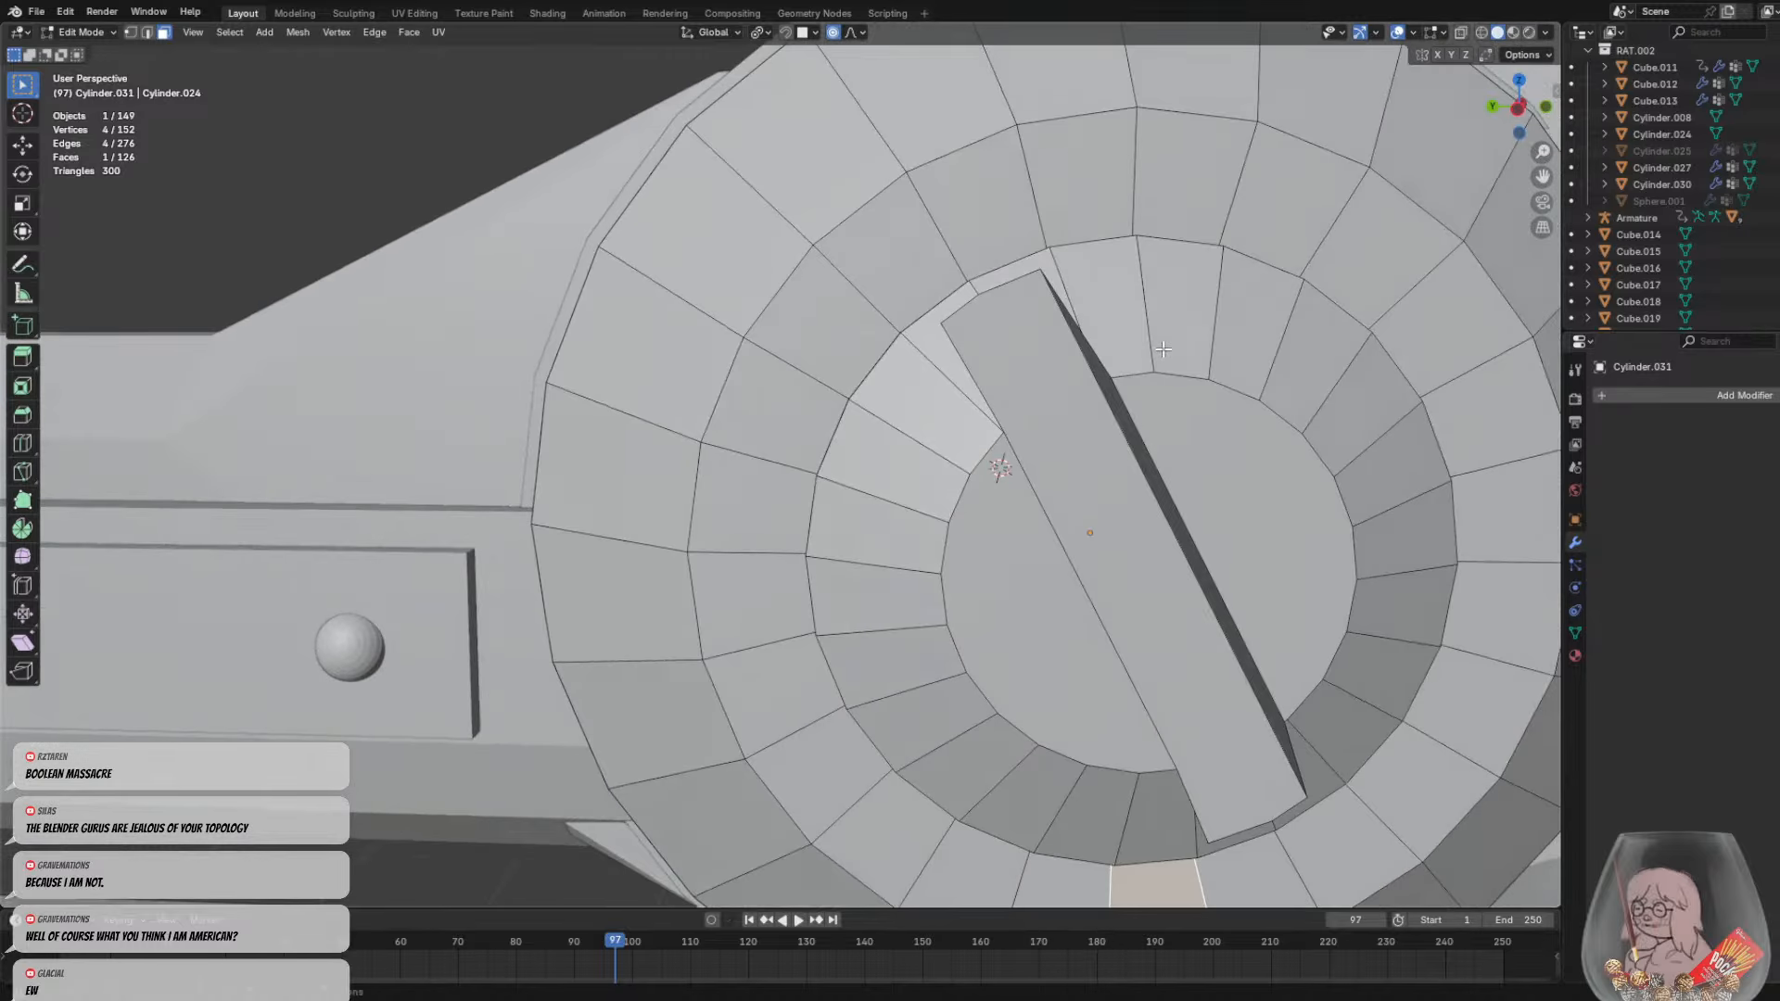
pyautogui.scroll(-5, 1142, 320)
pyautogui.moveTo(1141, 320); pyautogui.dragTo(1432, 345, button='middle')
pyautogui.click(899, 582)
pyautogui.scroll(-2, 898, 582)
pyautogui.press('Tab')
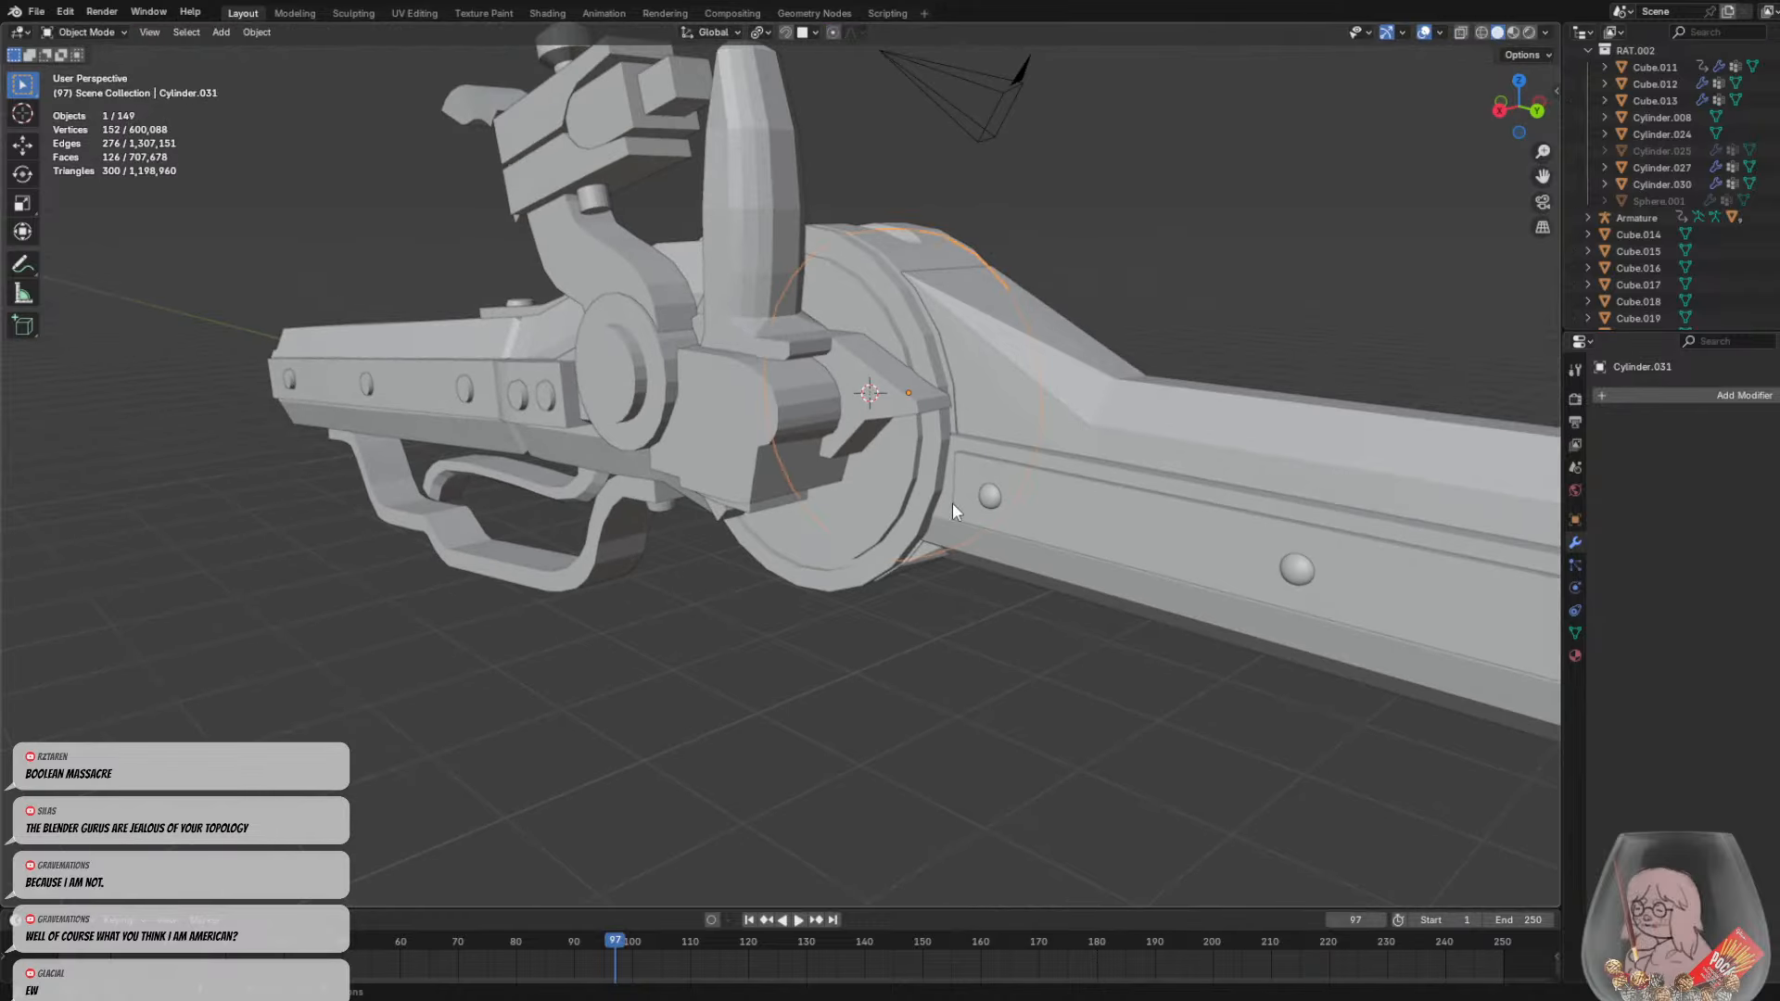
# Examine both sides of the musket's lock, and the rat character with its surrounding reference boards and props
pyautogui.moveTo(839, 508)
pyautogui.mouseDown(button='middle')
pyautogui.moveTo(822, 567)
pyautogui.moveTo(811, 552)
pyautogui.moveTo(522, 660)
pyautogui.moveTo(785, 653)
pyautogui.mouseUp(button='middle')
pyautogui.moveTo(818, 576)
pyautogui.mouseDown(button='middle')
pyautogui.moveTo(918, 609)
pyautogui.moveTo(1124, 603)
pyautogui.moveTo(957, 550)
pyautogui.moveTo(713, 533)
pyautogui.mouseUp(button='middle')
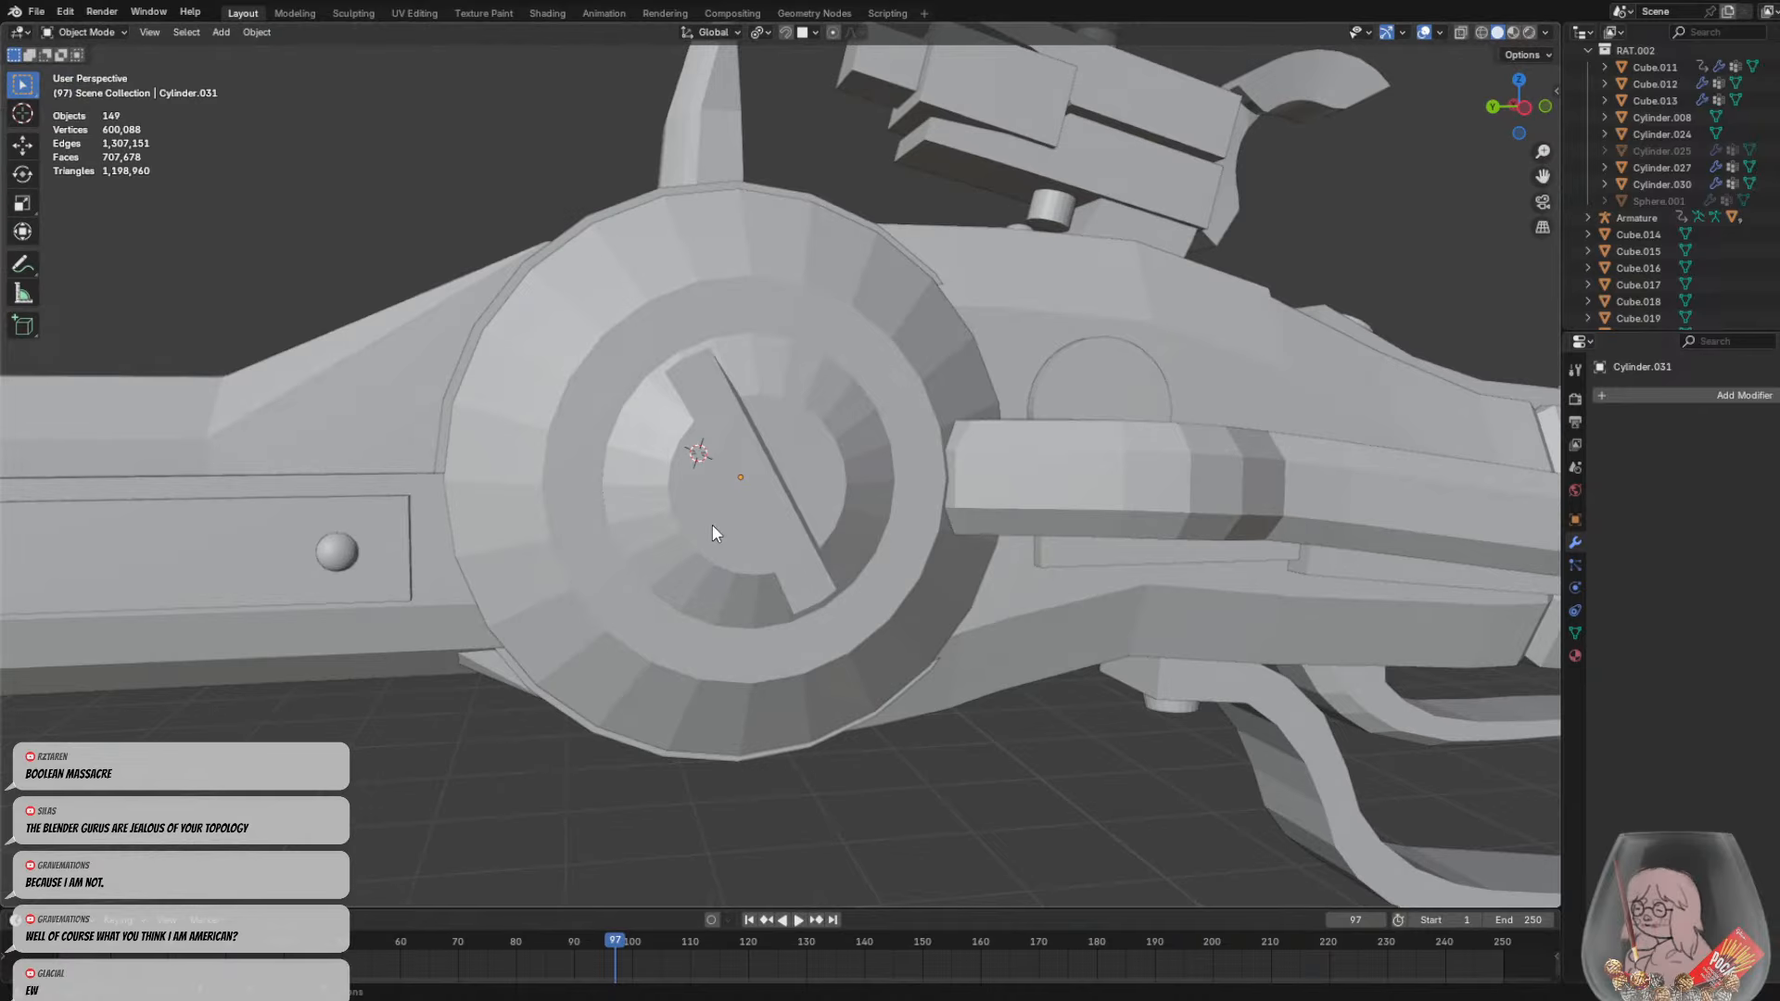
pyautogui.moveTo(713, 533); pyautogui.dragTo(1182, 448, button='middle')
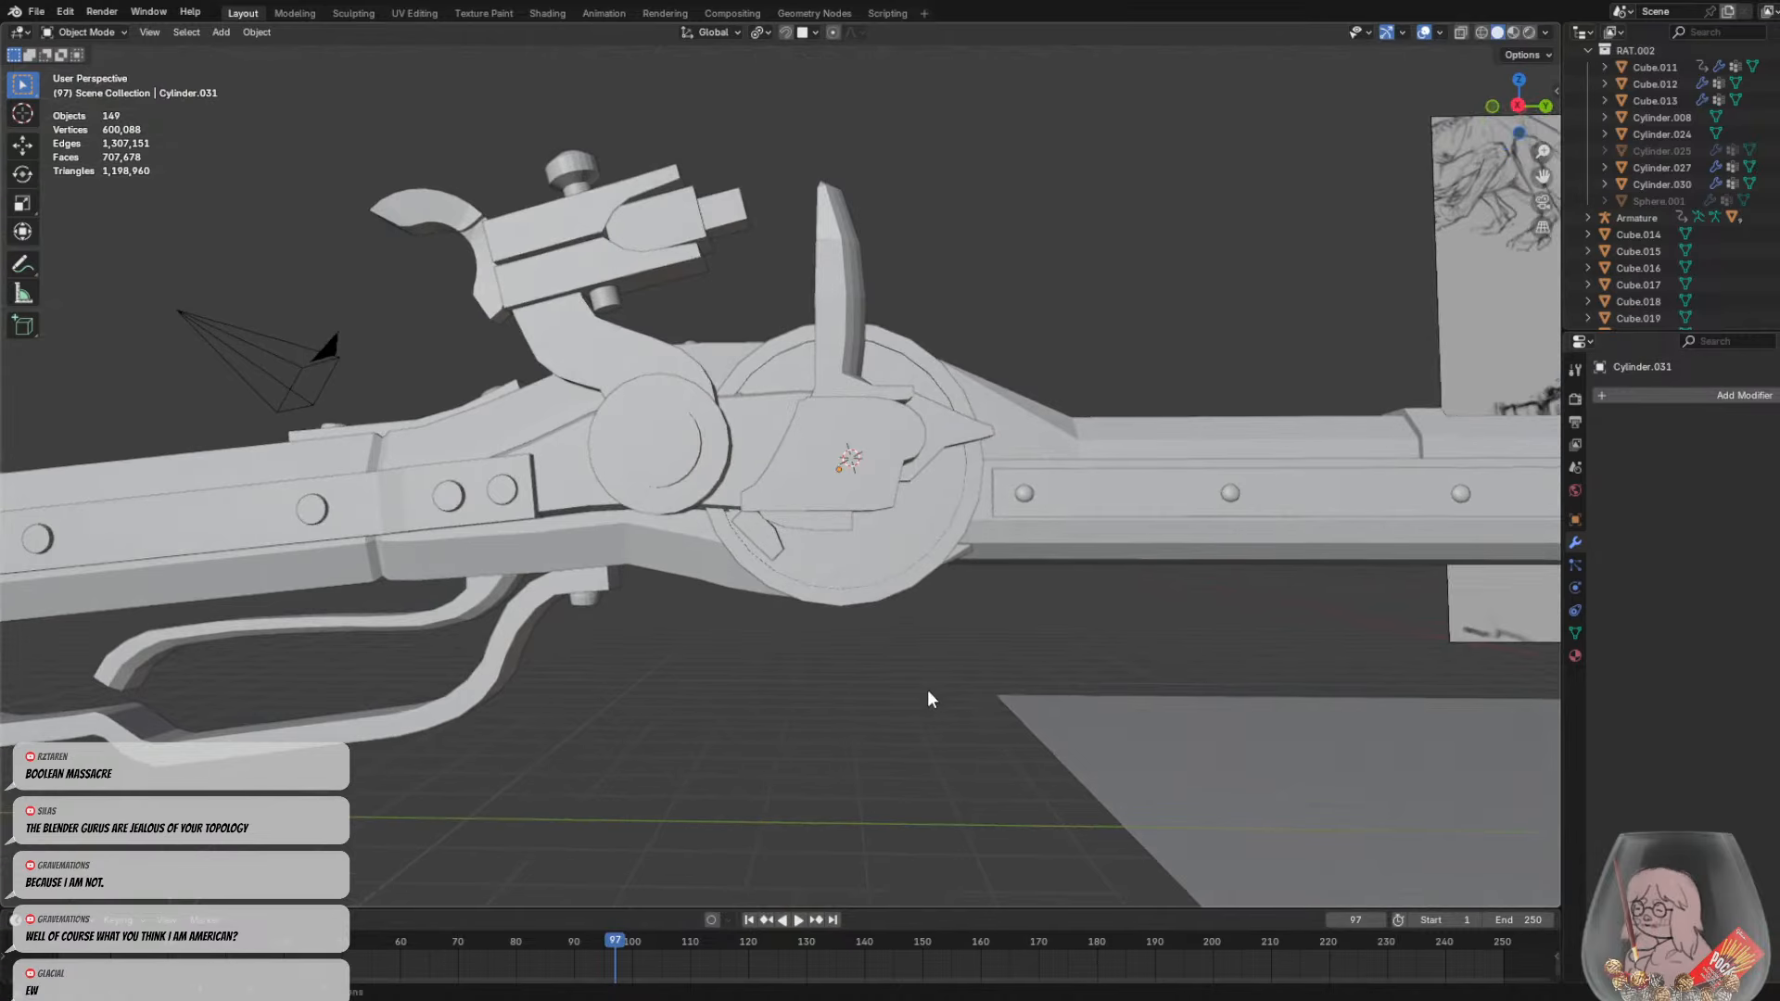
pyautogui.moveTo(935, 631)
pyautogui.mouseDown(button='middle')
pyautogui.moveTo(1066, 676)
pyautogui.moveTo(889, 293)
pyautogui.moveTo(1170, 680)
pyautogui.moveTo(939, 477)
pyautogui.moveTo(803, 543)
pyautogui.moveTo(765, 503)
pyautogui.moveTo(846, 480)
pyautogui.moveTo(887, 498)
pyautogui.moveTo(563, 497)
pyautogui.moveTo(1193, 513)
pyautogui.moveTo(419, 518)
pyautogui.moveTo(943, 395)
pyautogui.moveTo(1000, 447)
pyautogui.mouseUp(button='middle')
pyautogui.click(993, 443)
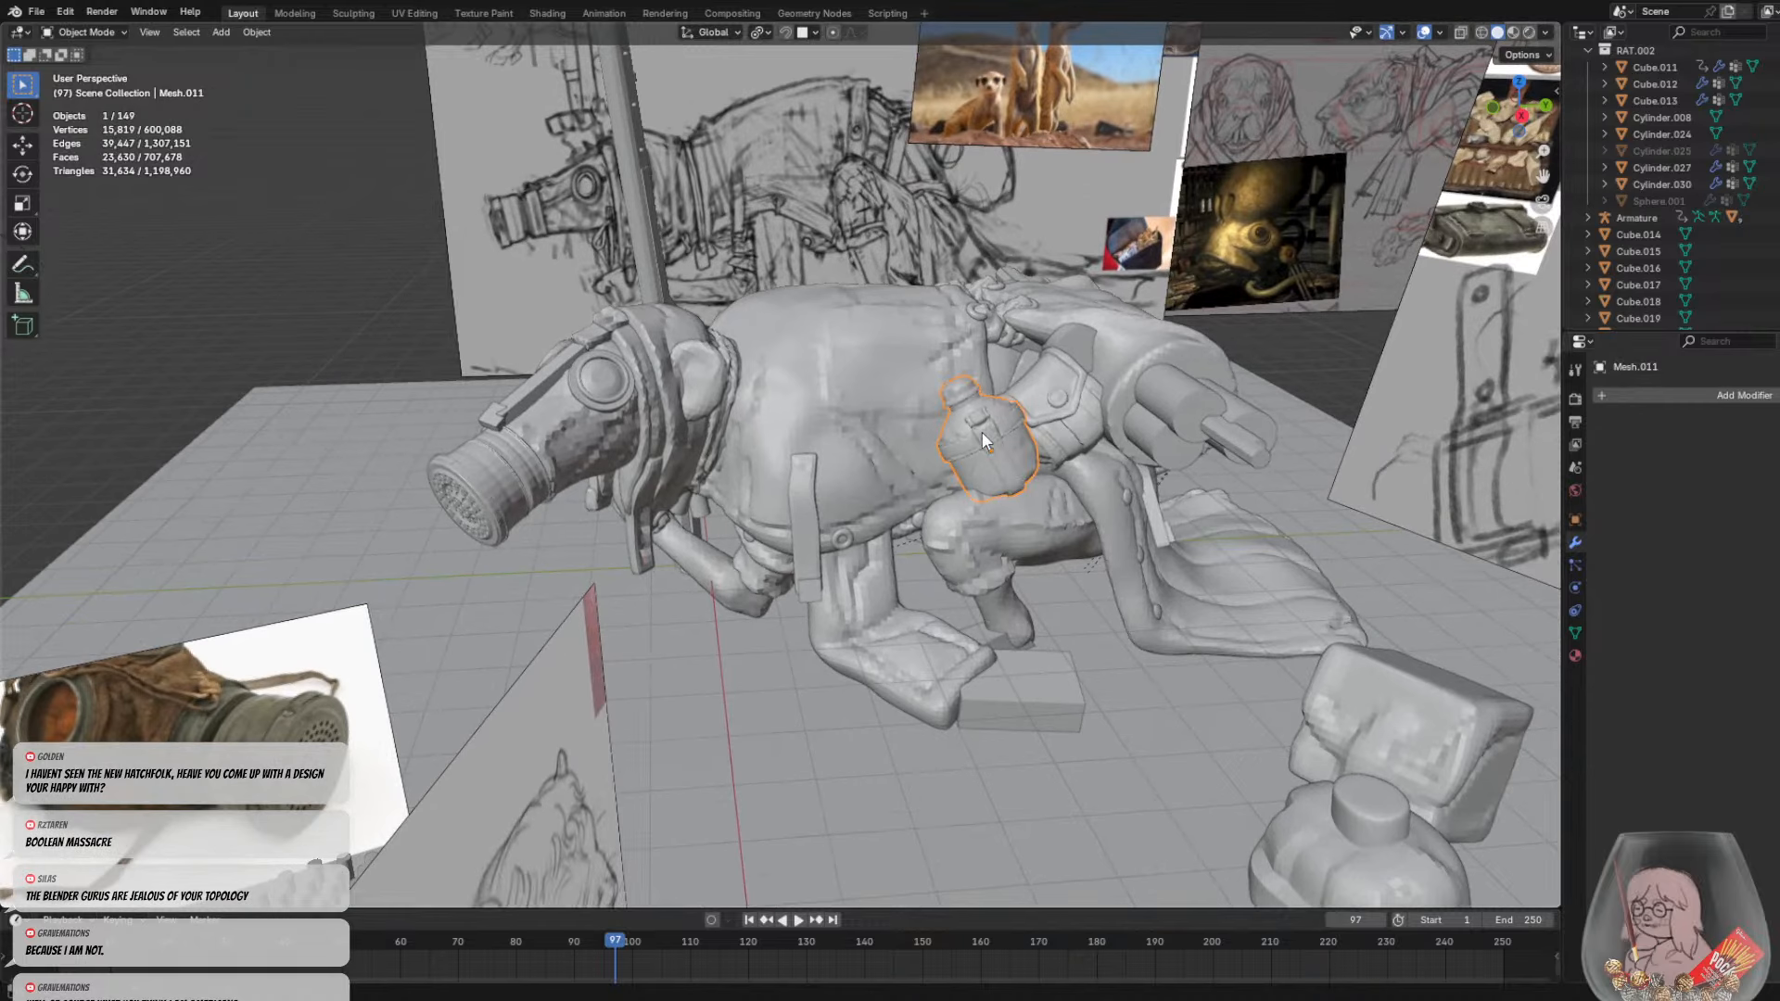
pyautogui.scroll(-4, 981, 432)
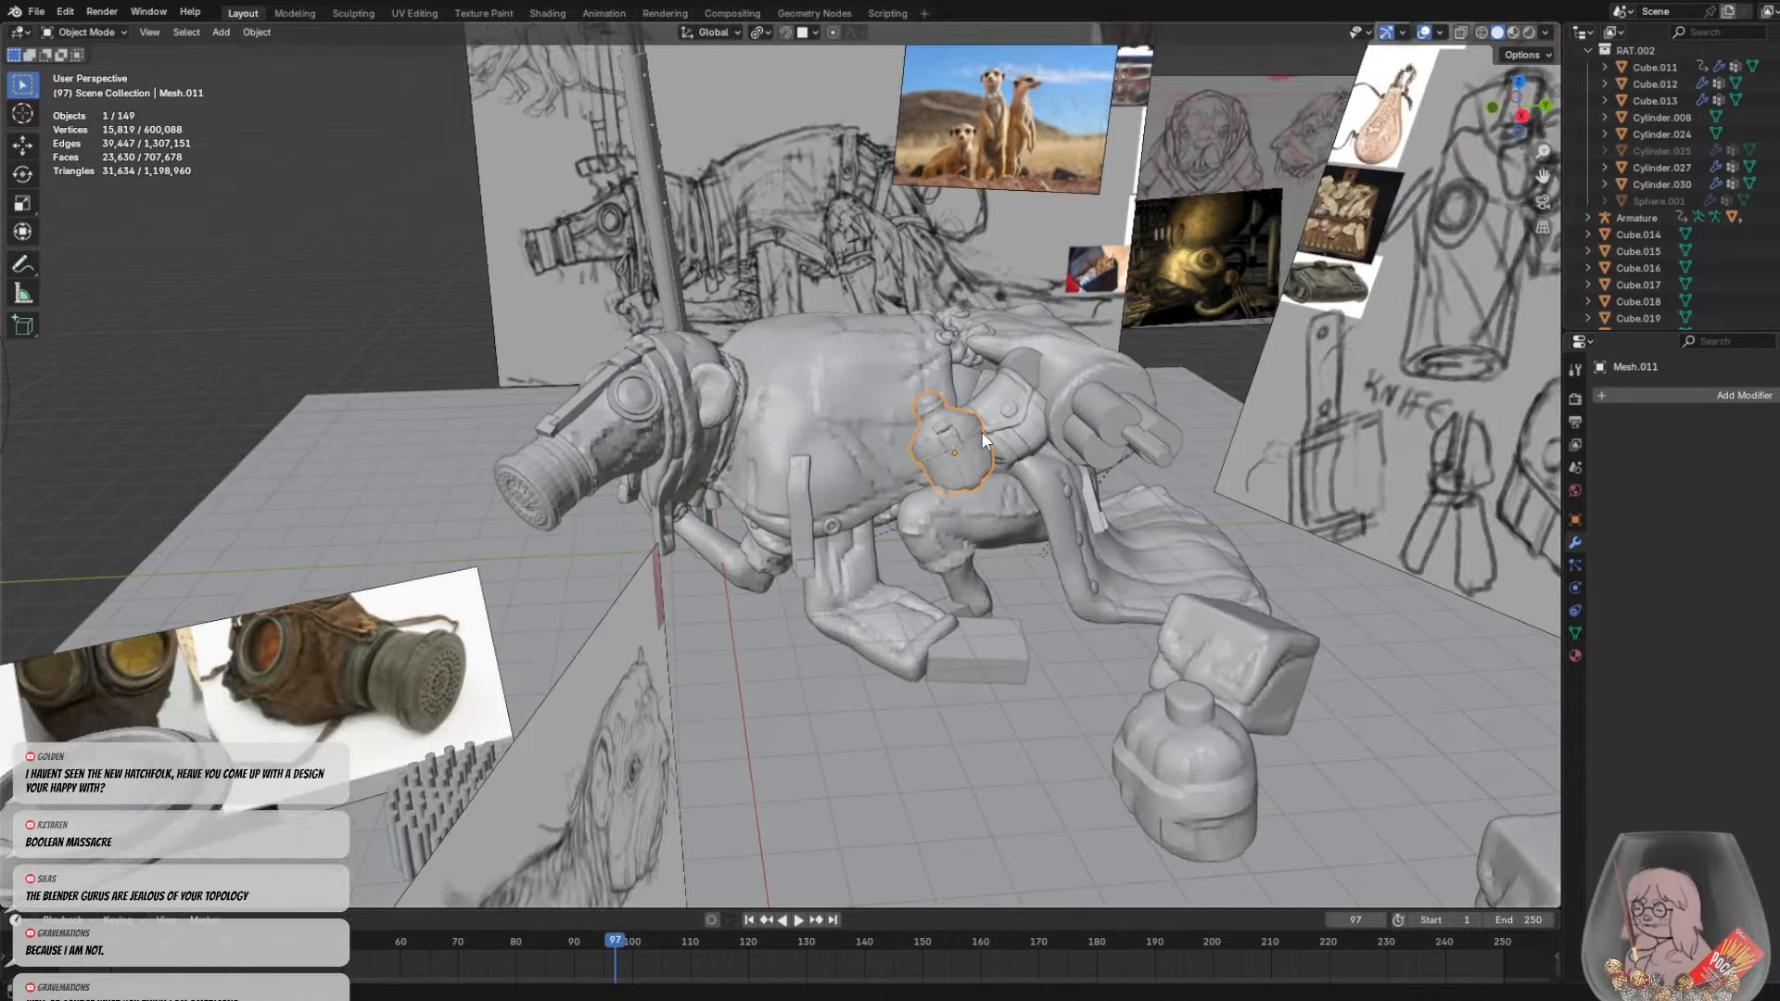
pyautogui.scroll(2, 1066, 516)
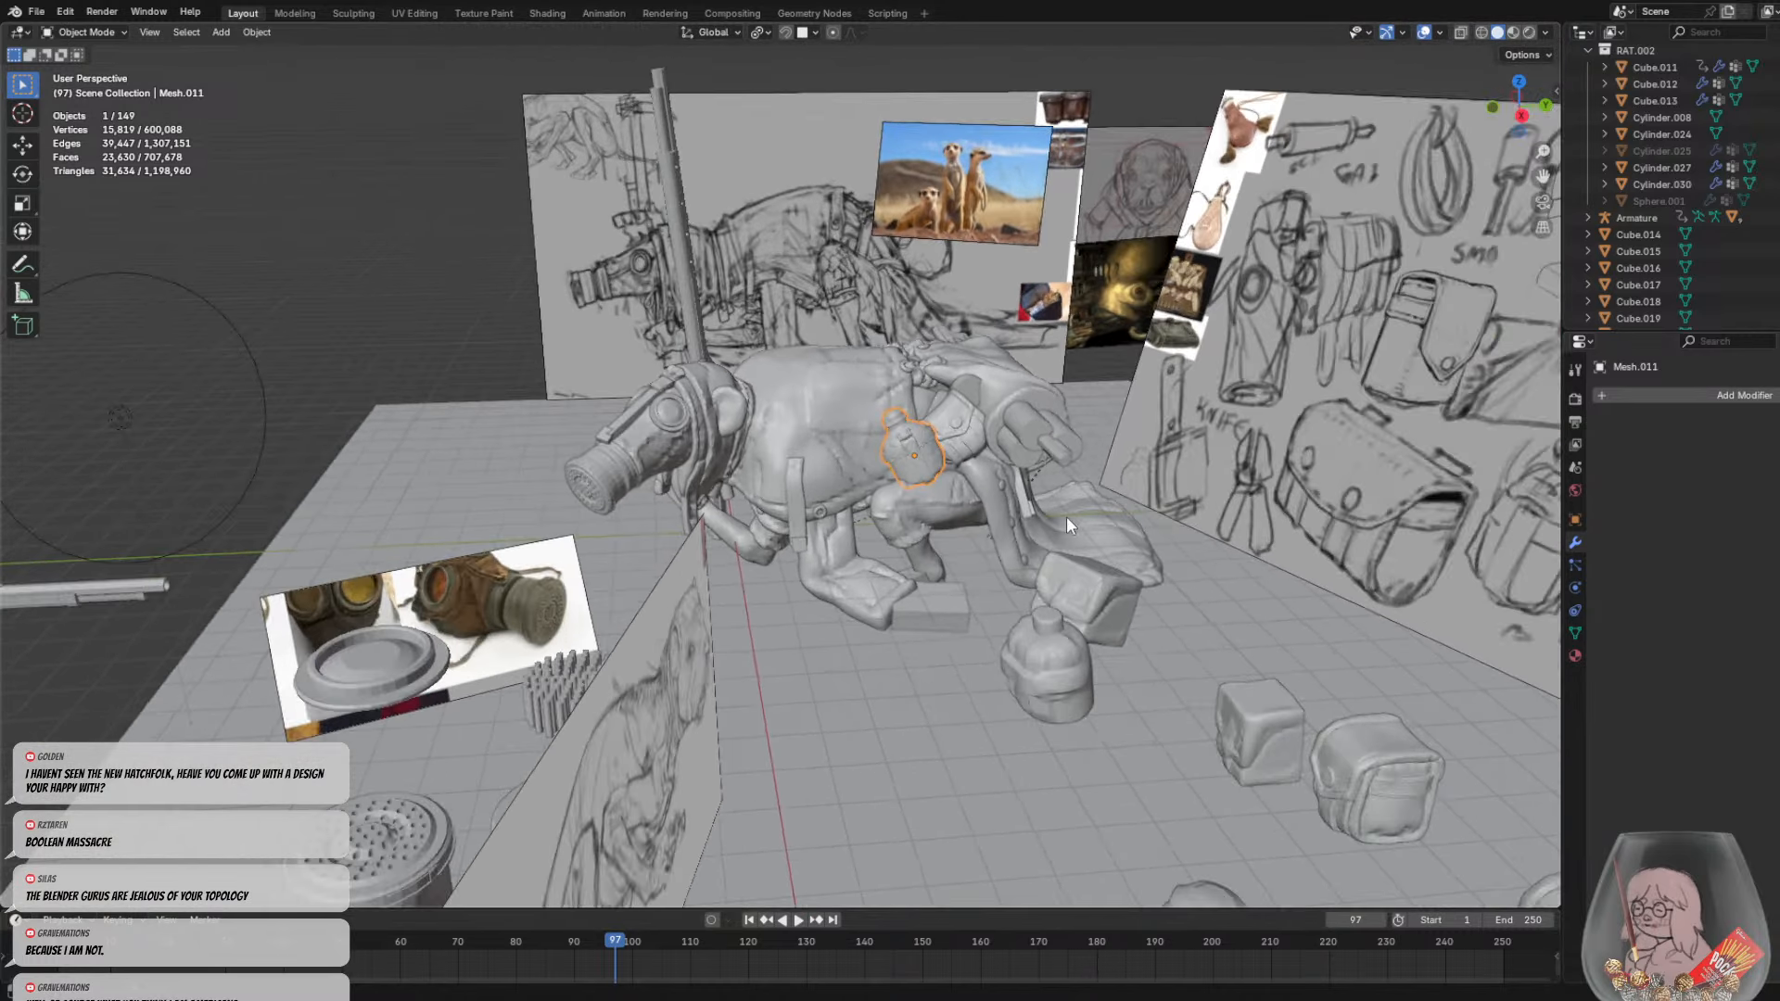
pyautogui.scroll(-3, 1067, 516)
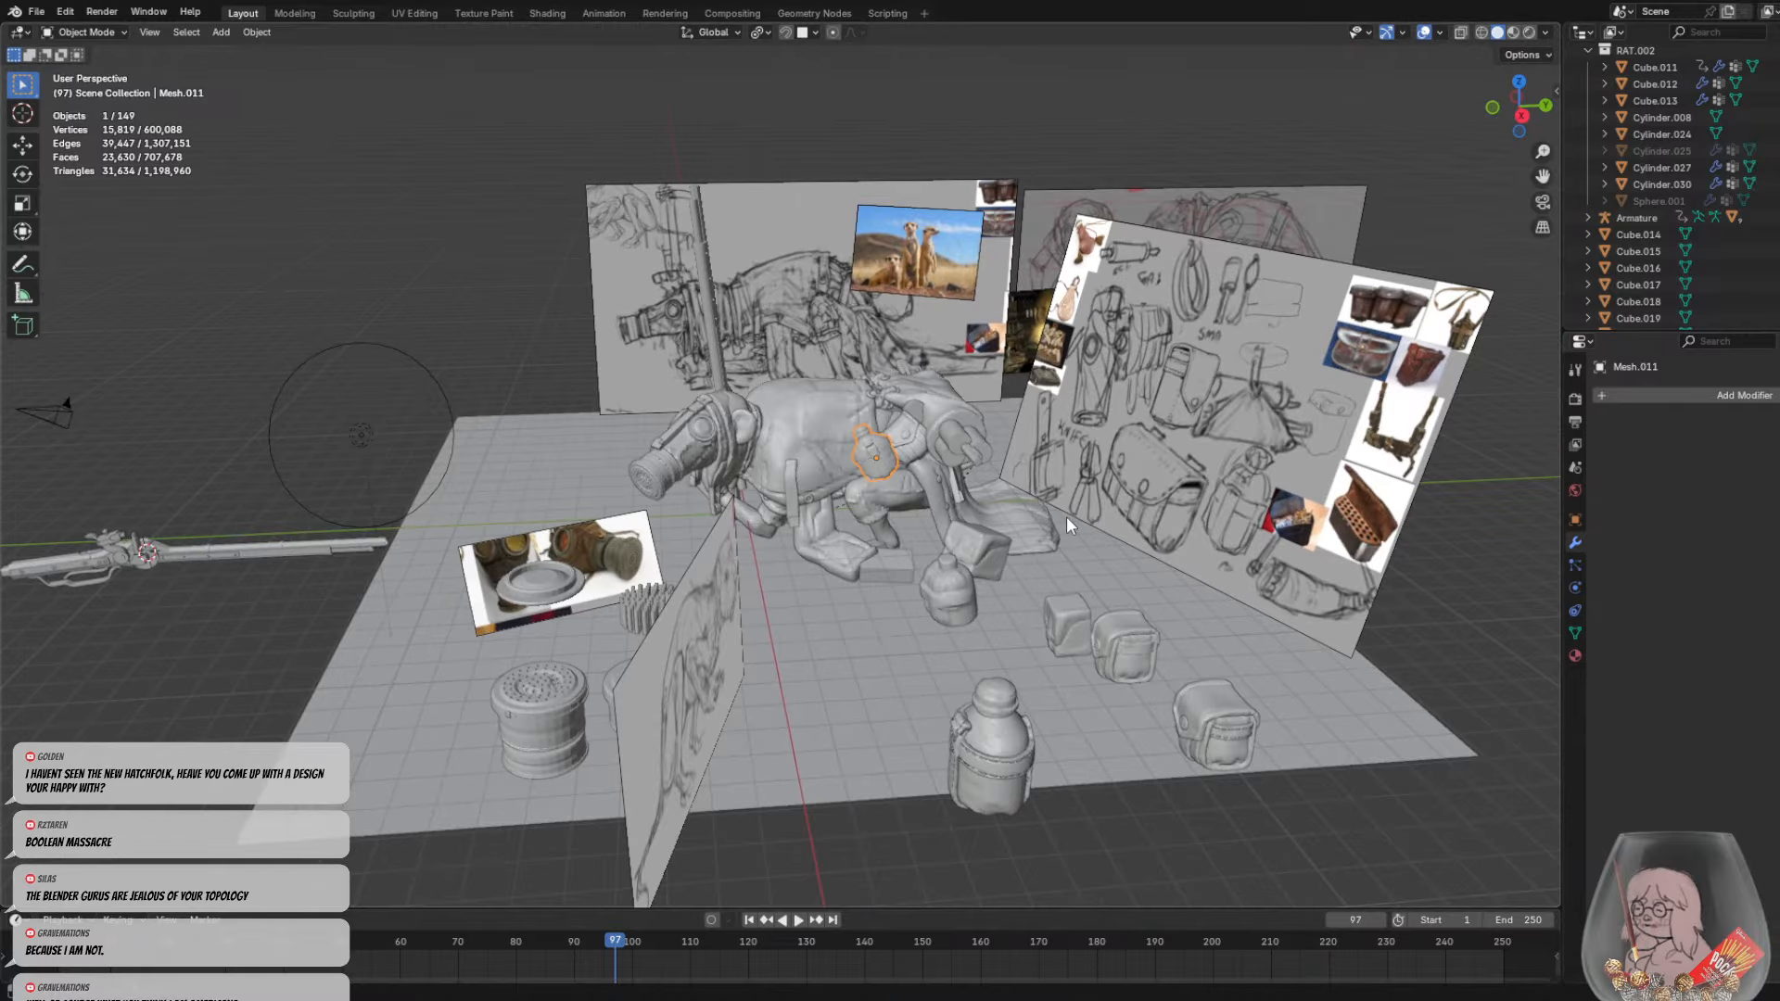
# Examine the gas-mask rat creature, its canteen and leg straps against the surrounding reference sketches
pyautogui.scroll(3, 1066, 518)
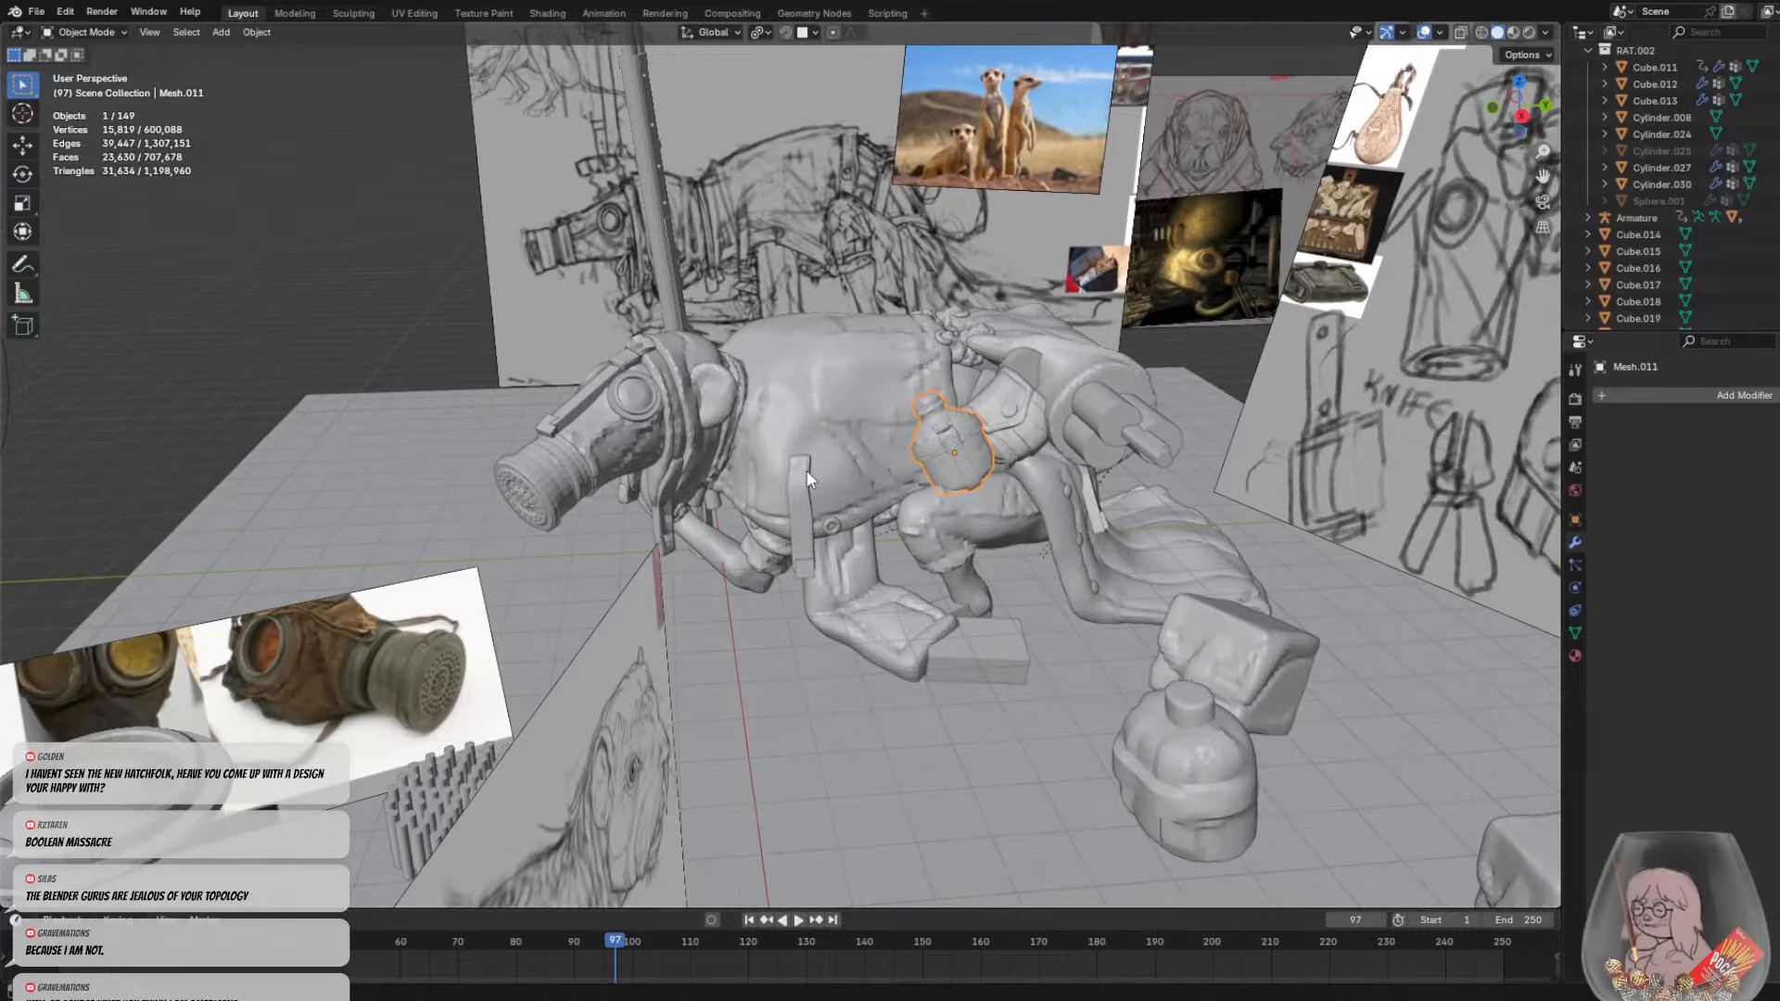
pyautogui.scroll(-1, 807, 470)
pyautogui.scroll(2, 729, 345)
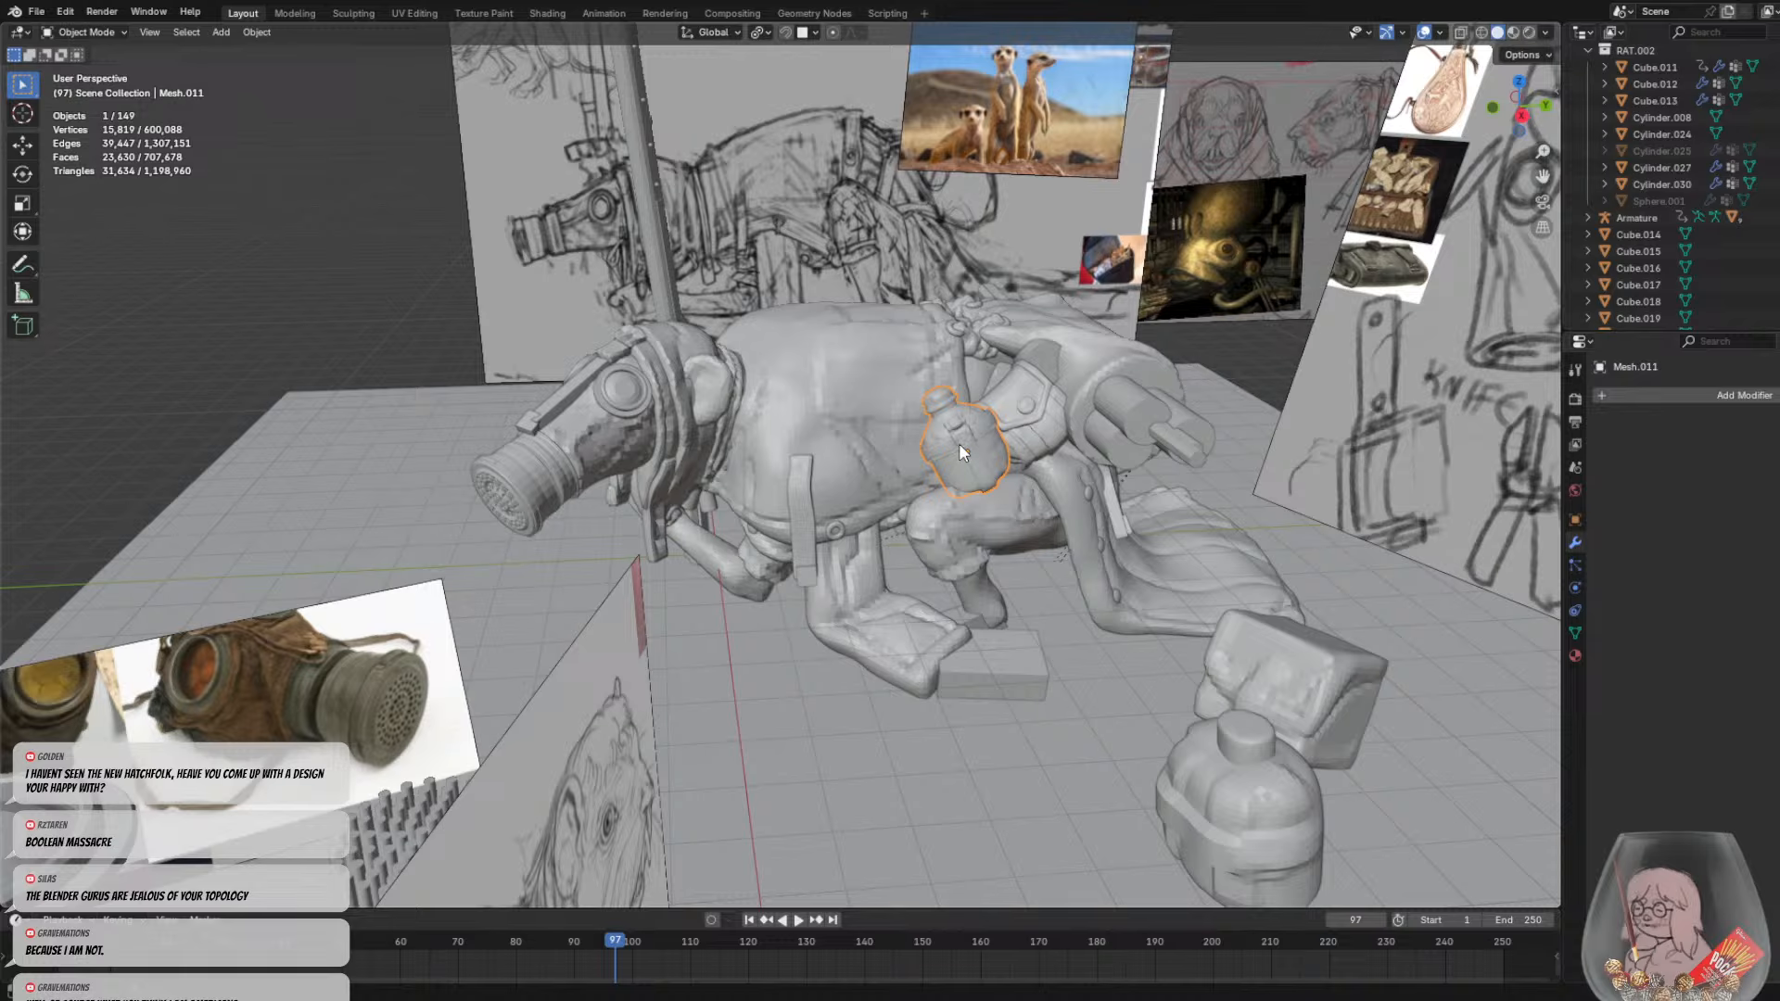
pyautogui.scroll(-2, 827, 484)
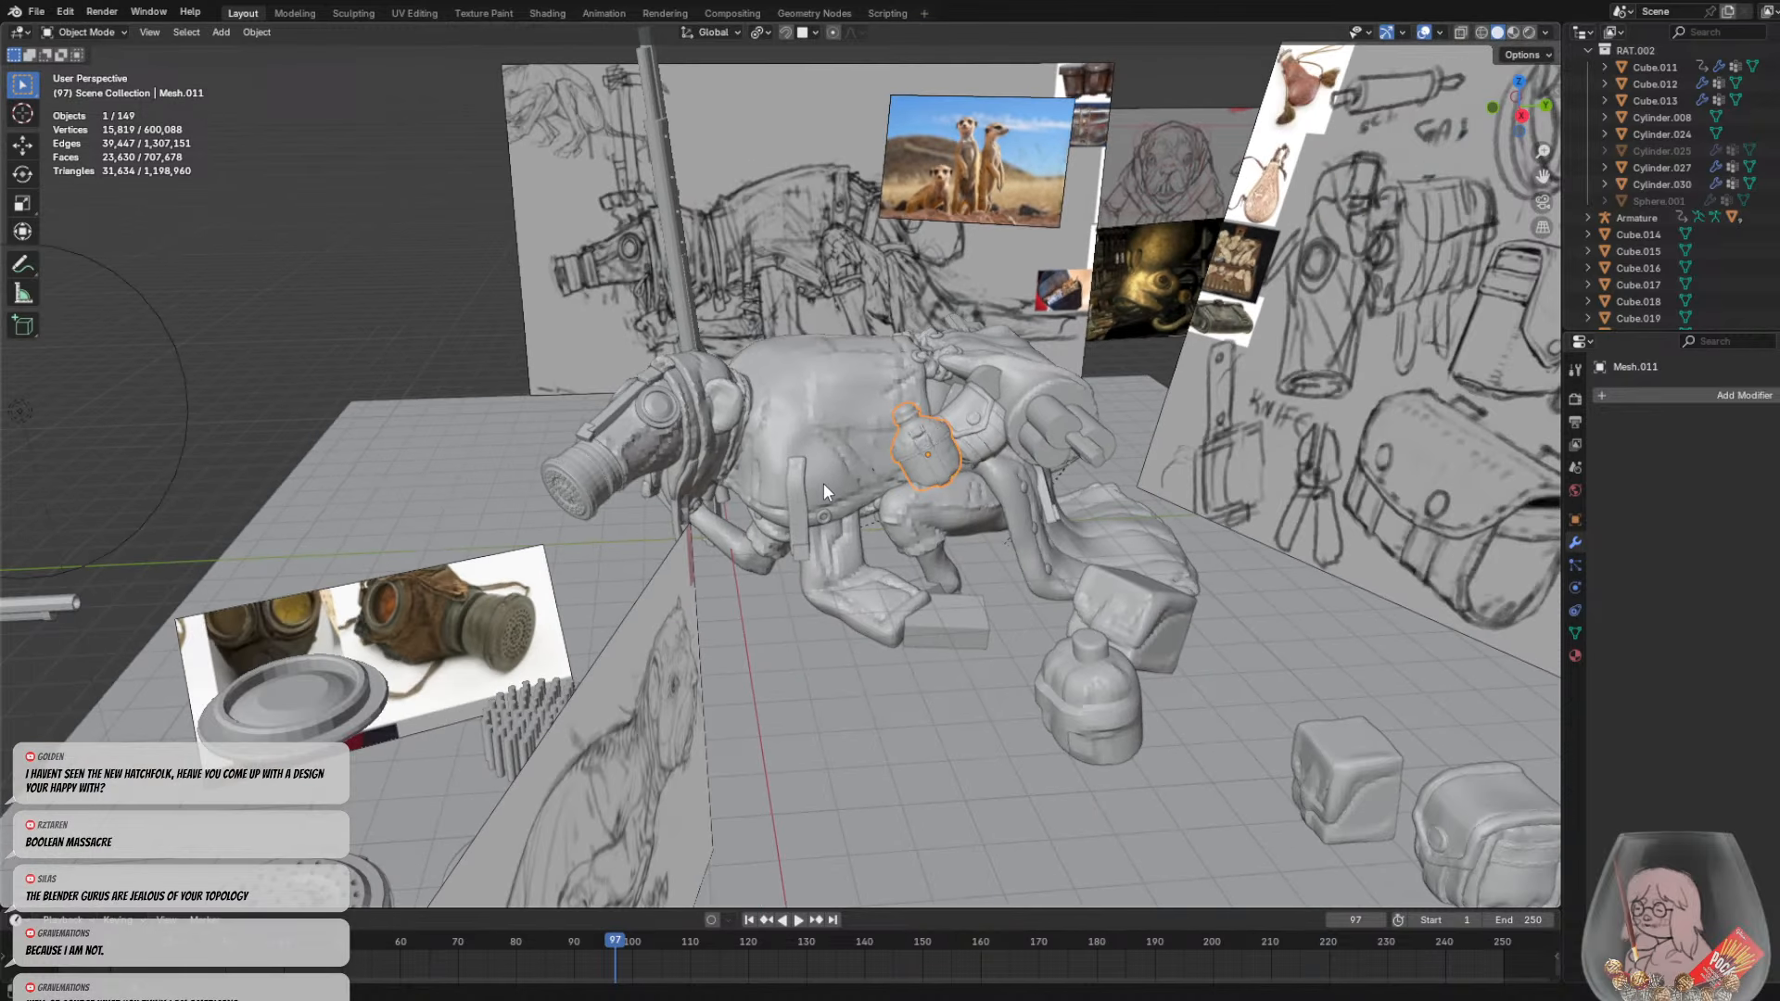
pyautogui.moveTo(824, 482); pyautogui.dragTo(789, 390, button='middle')
pyautogui.keyDown('shift'); pyautogui.moveTo(675, 295); pyautogui.dragTo(1049, 535, button='middle'); pyautogui.keyUp('shift')
pyautogui.scroll(2, 825, 494)
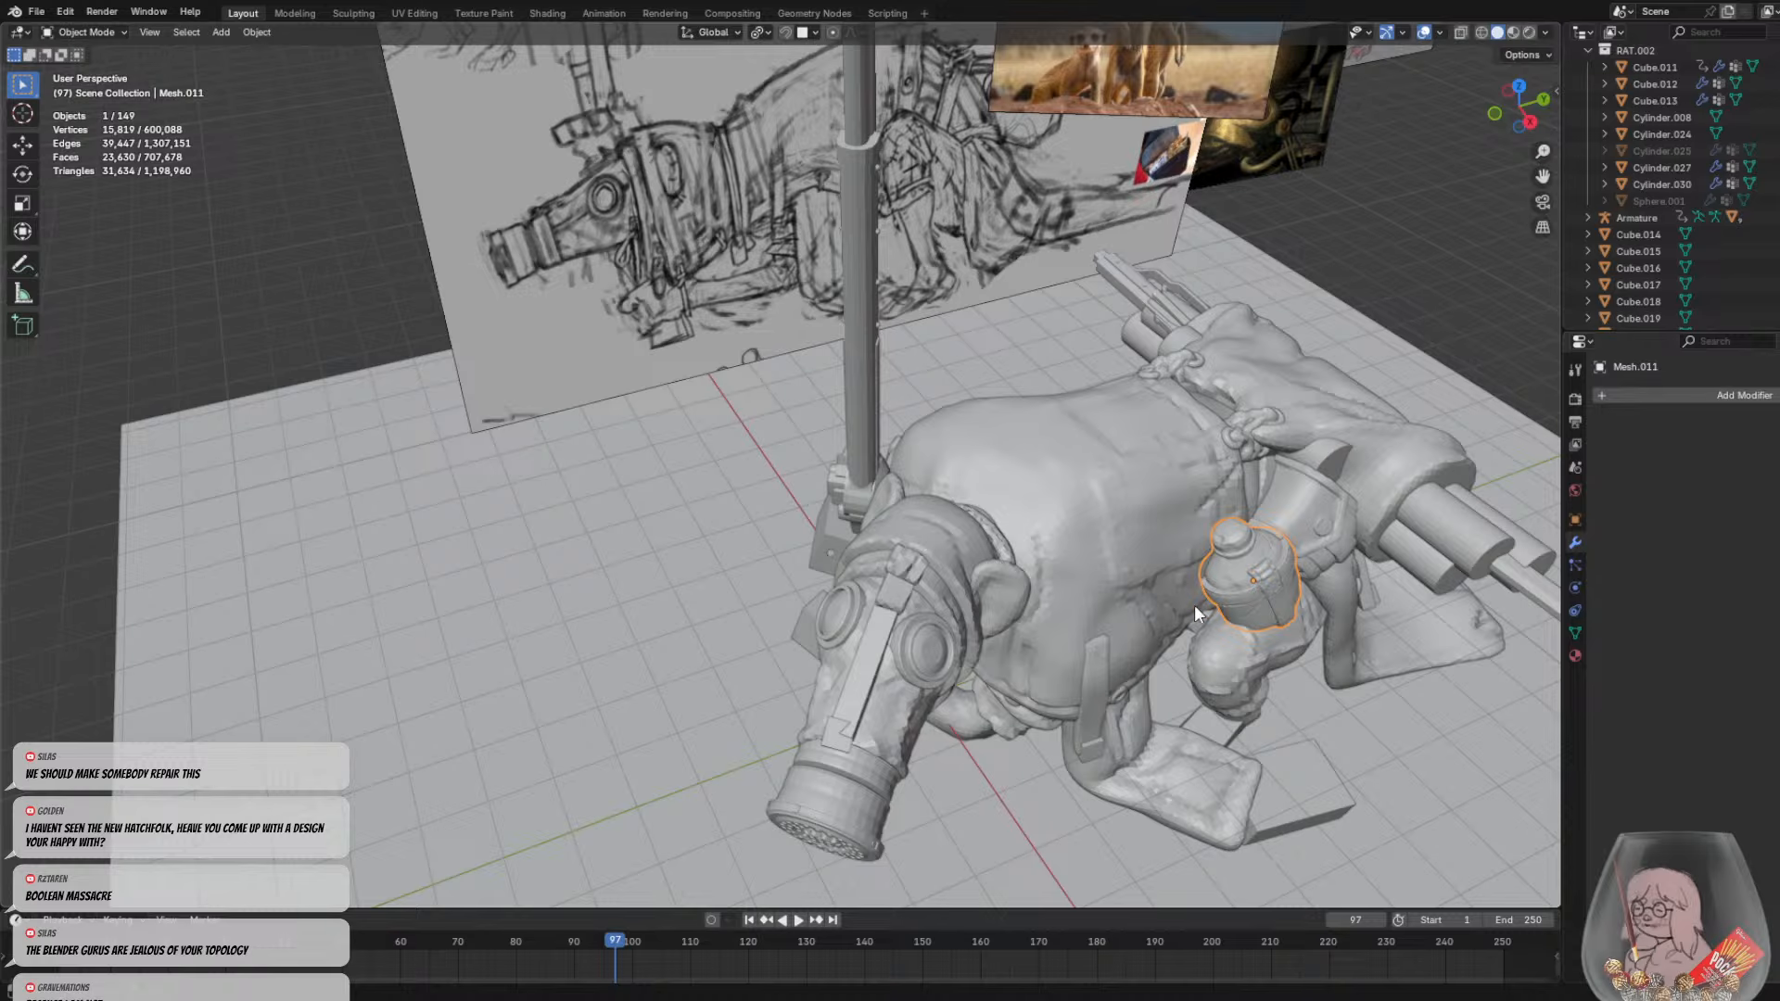
pyautogui.moveTo(1195, 612)
pyautogui.mouseDown(button='middle')
pyautogui.moveTo(1122, 512)
pyautogui.moveTo(509, 109)
pyautogui.mouseUp(button='middle')
pyautogui.keyDown('shift'); pyautogui.moveTo(1052, 579); pyautogui.dragTo(723, 296, button='middle'); pyautogui.keyUp('shift')
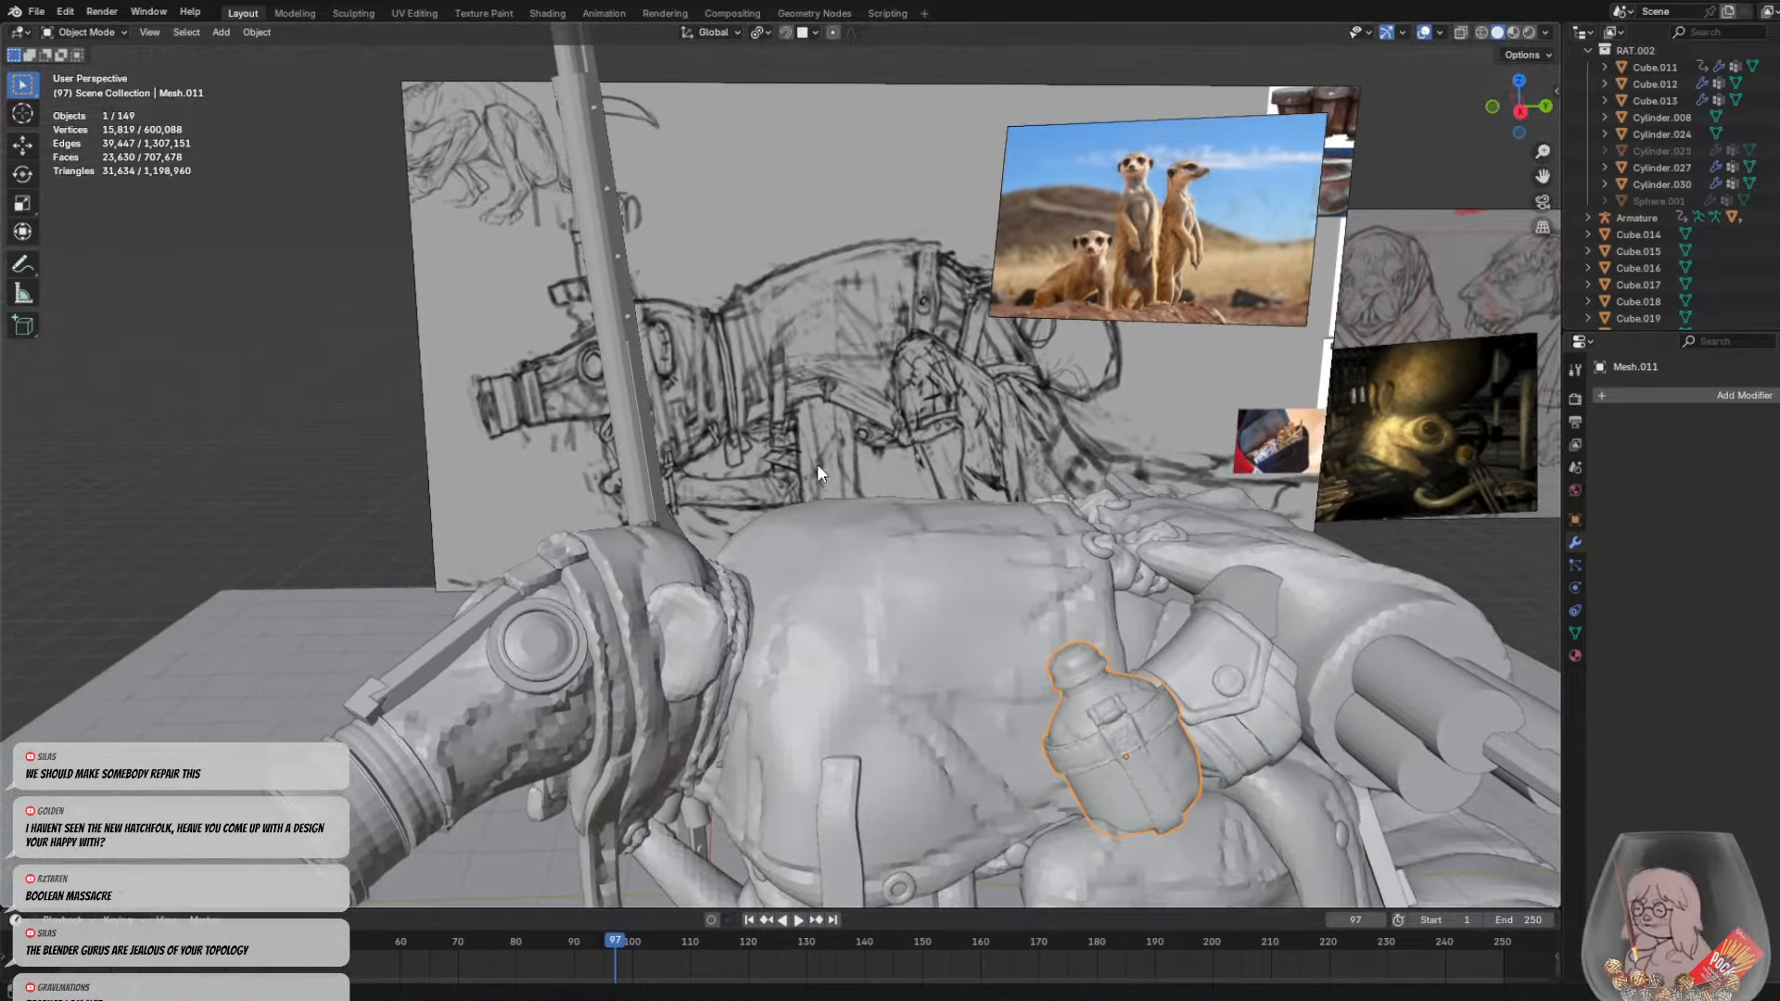
pyautogui.moveTo(877, 325); pyautogui.dragTo(681, 263, button='middle')
pyautogui.click(827, 575)
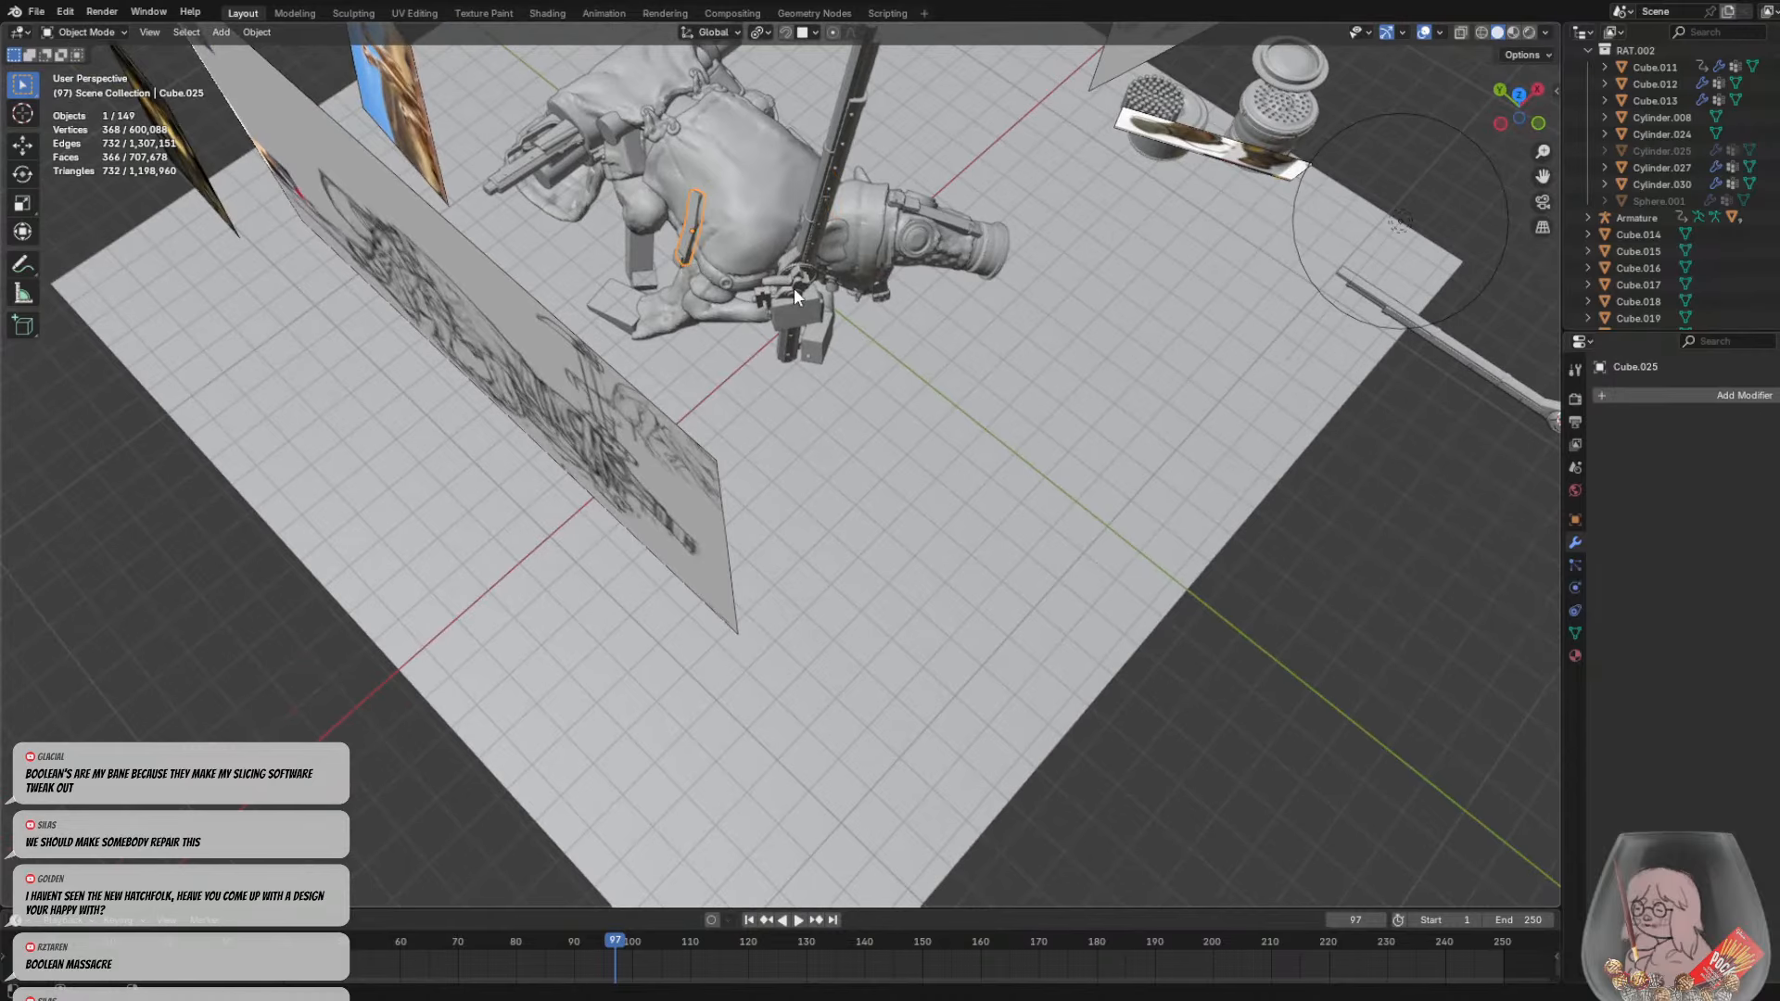
pyautogui.moveTo(794, 287); pyautogui.dragTo(1085, 536, button='middle')
pyautogui.click(915, 691)
# Inspect the rifle model beside the scene, from its lock mechanism to the end of the barrel
pyautogui.scroll(-4, 1085, 536)
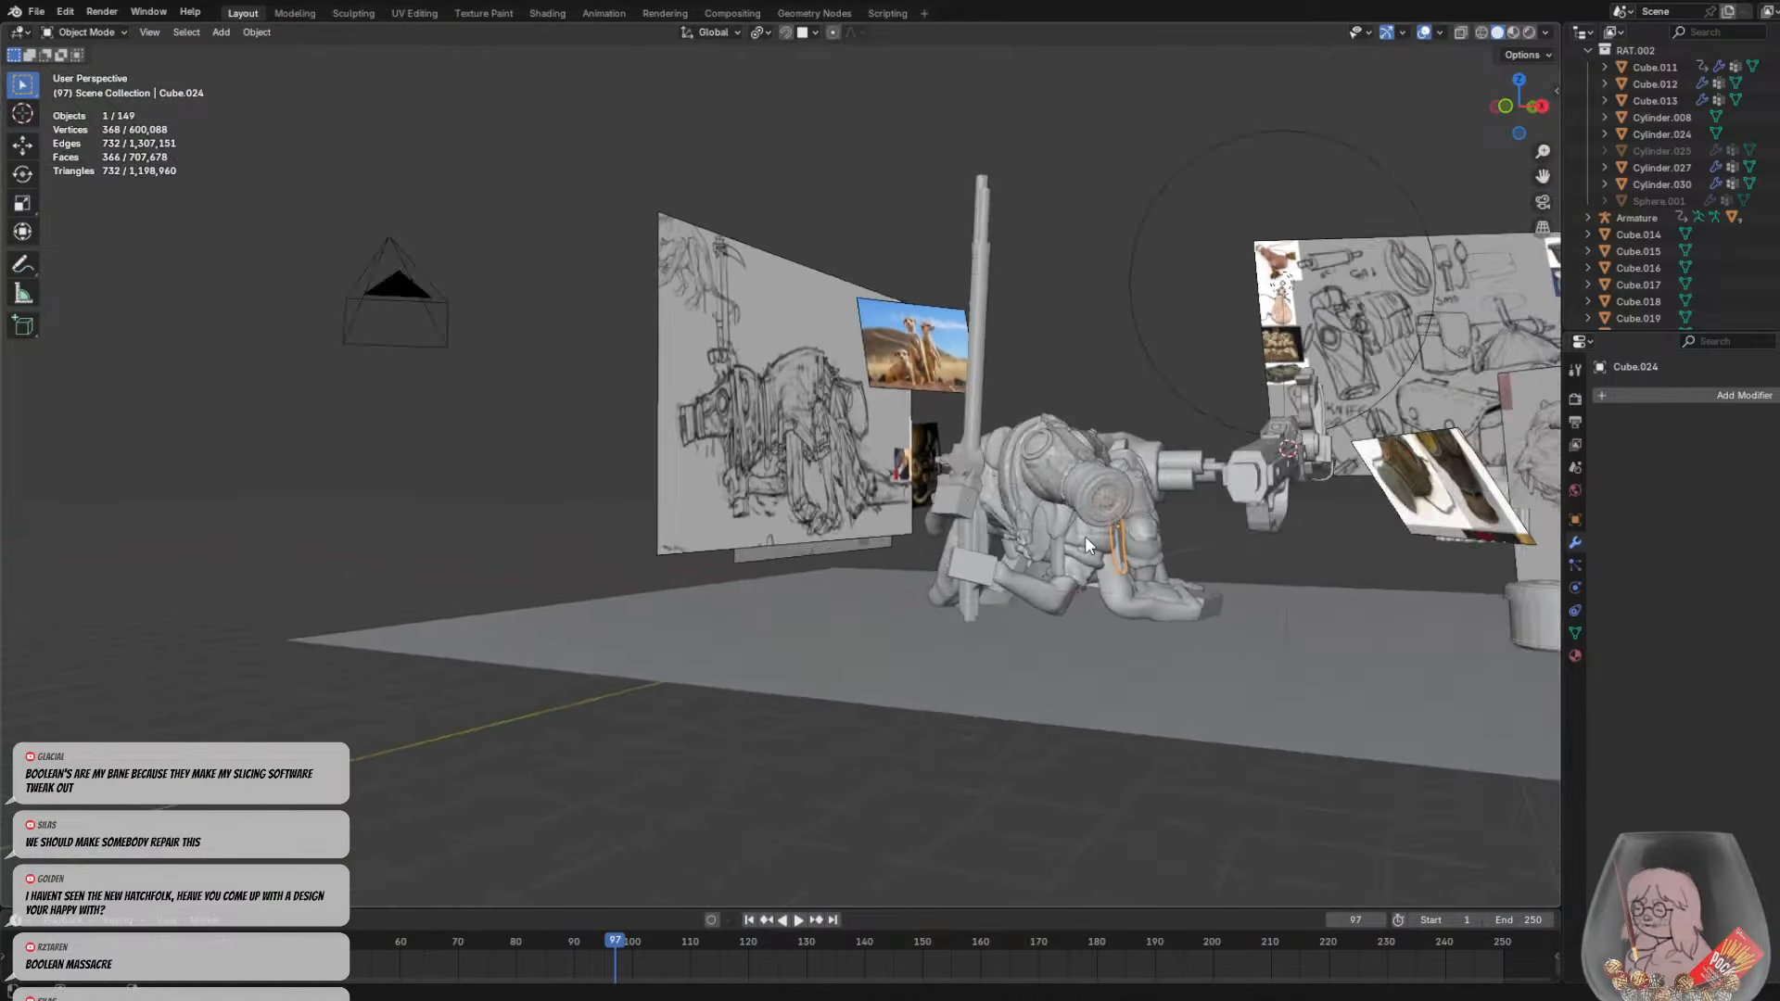
pyautogui.moveTo(907, 540); pyautogui.dragTo(1034, 535, button='middle')
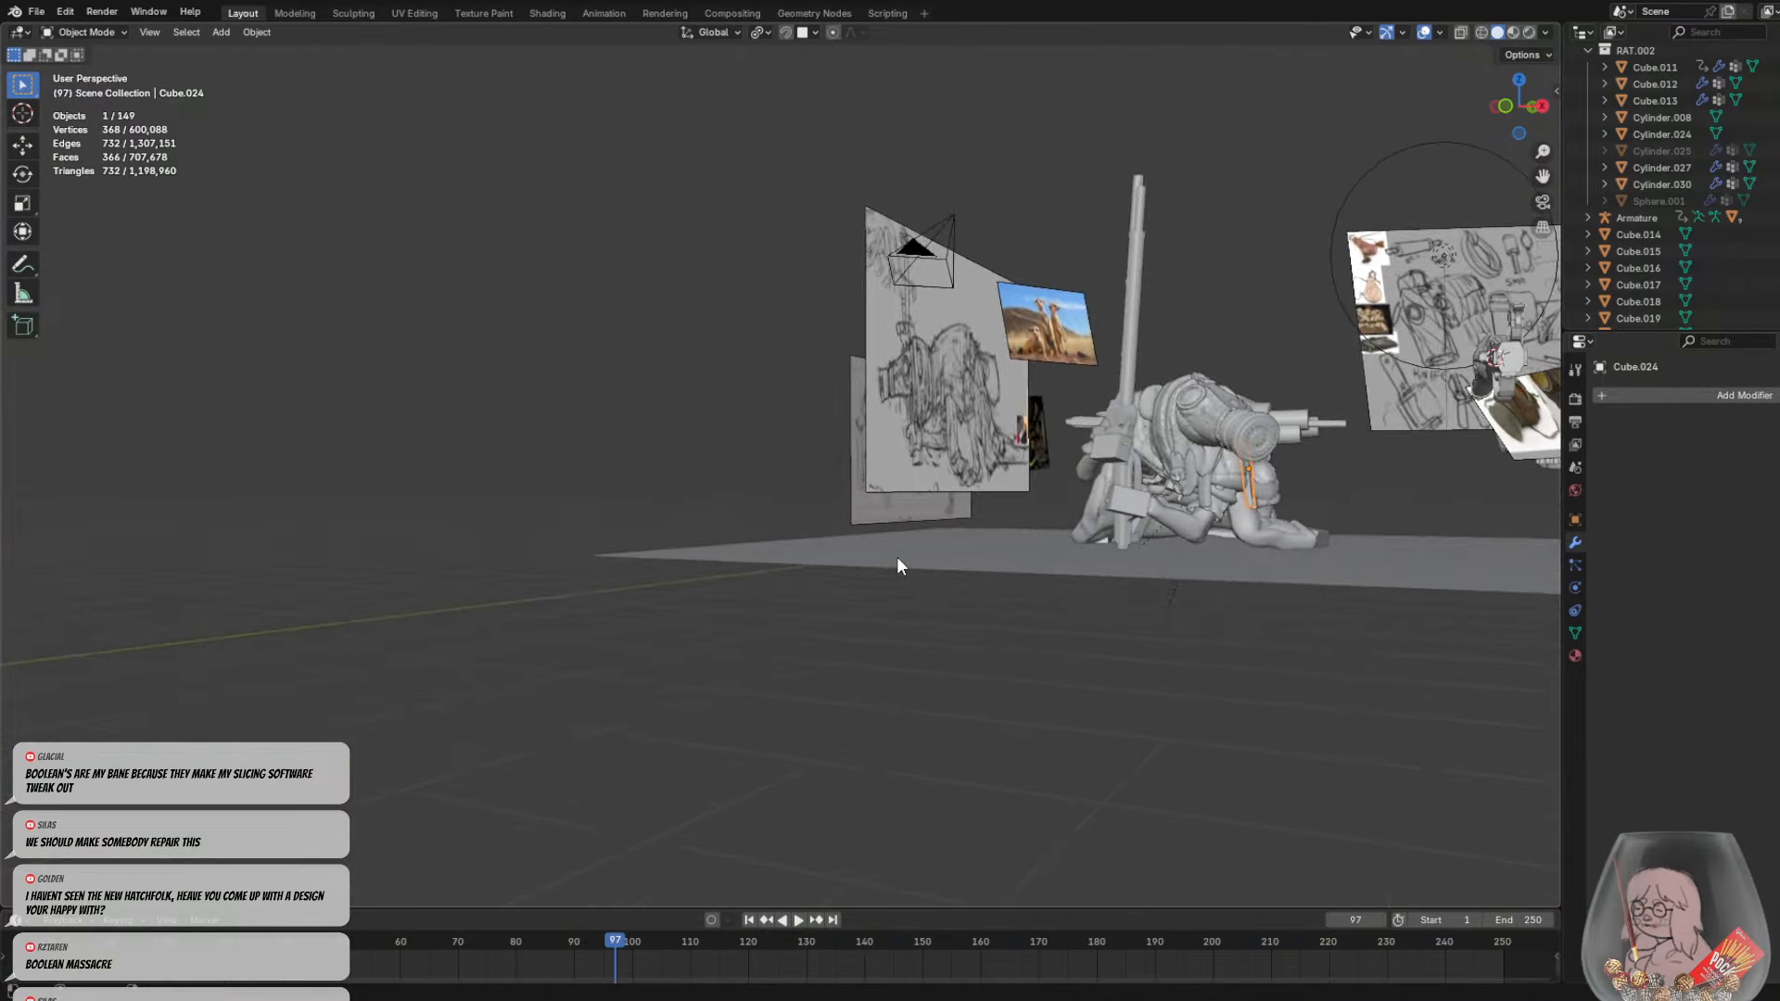
pyautogui.moveTo(1022, 560); pyautogui.dragTo(890, 520, button='middle')
pyautogui.scroll(5, 868, 497)
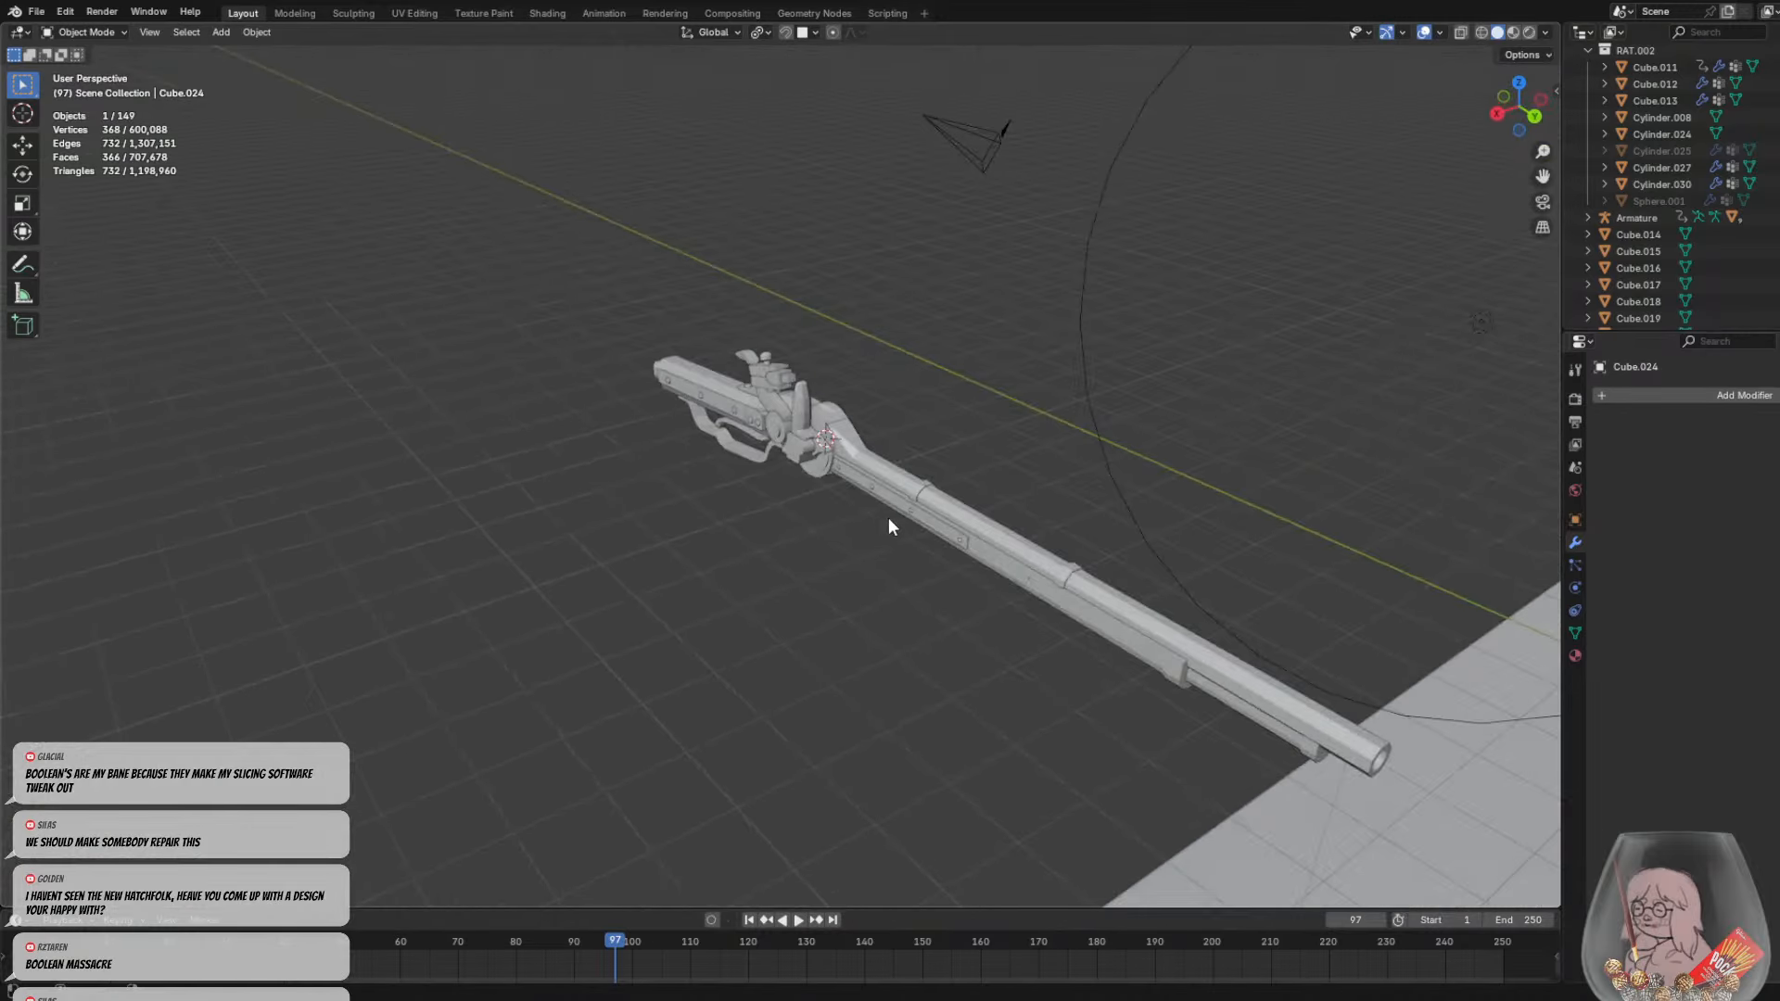
pyautogui.scroll(4, 869, 500)
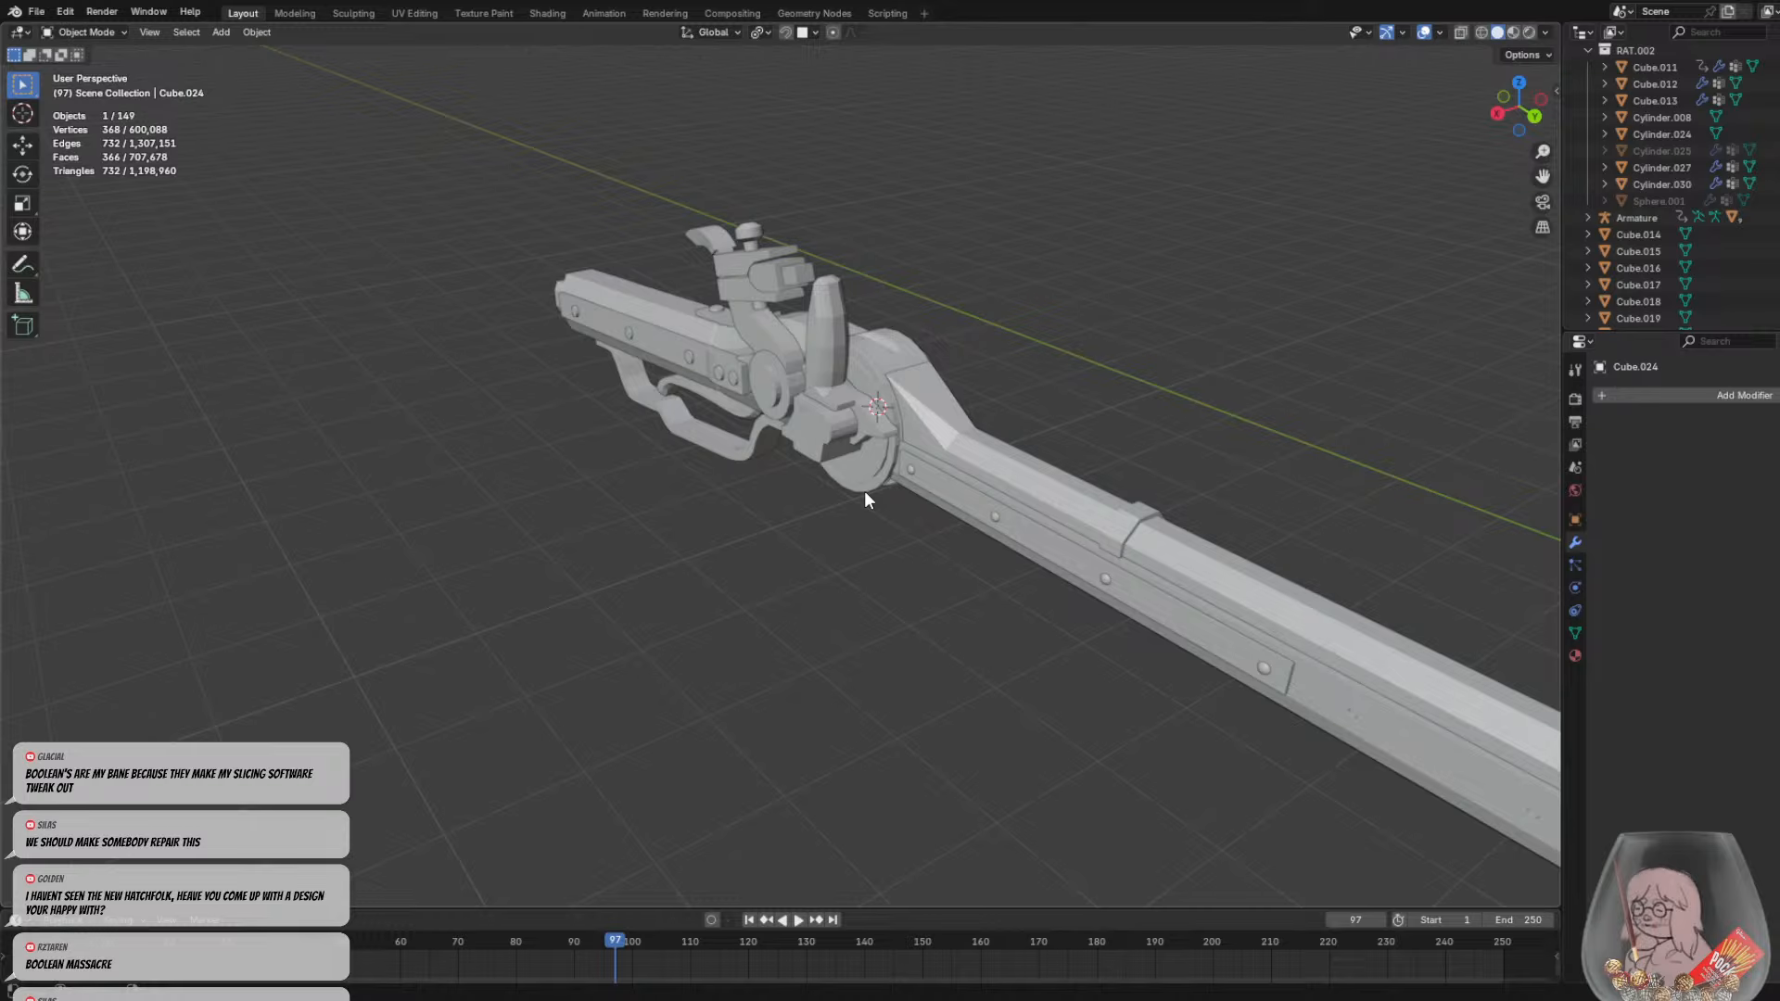
pyautogui.scroll(-4, 933, 421)
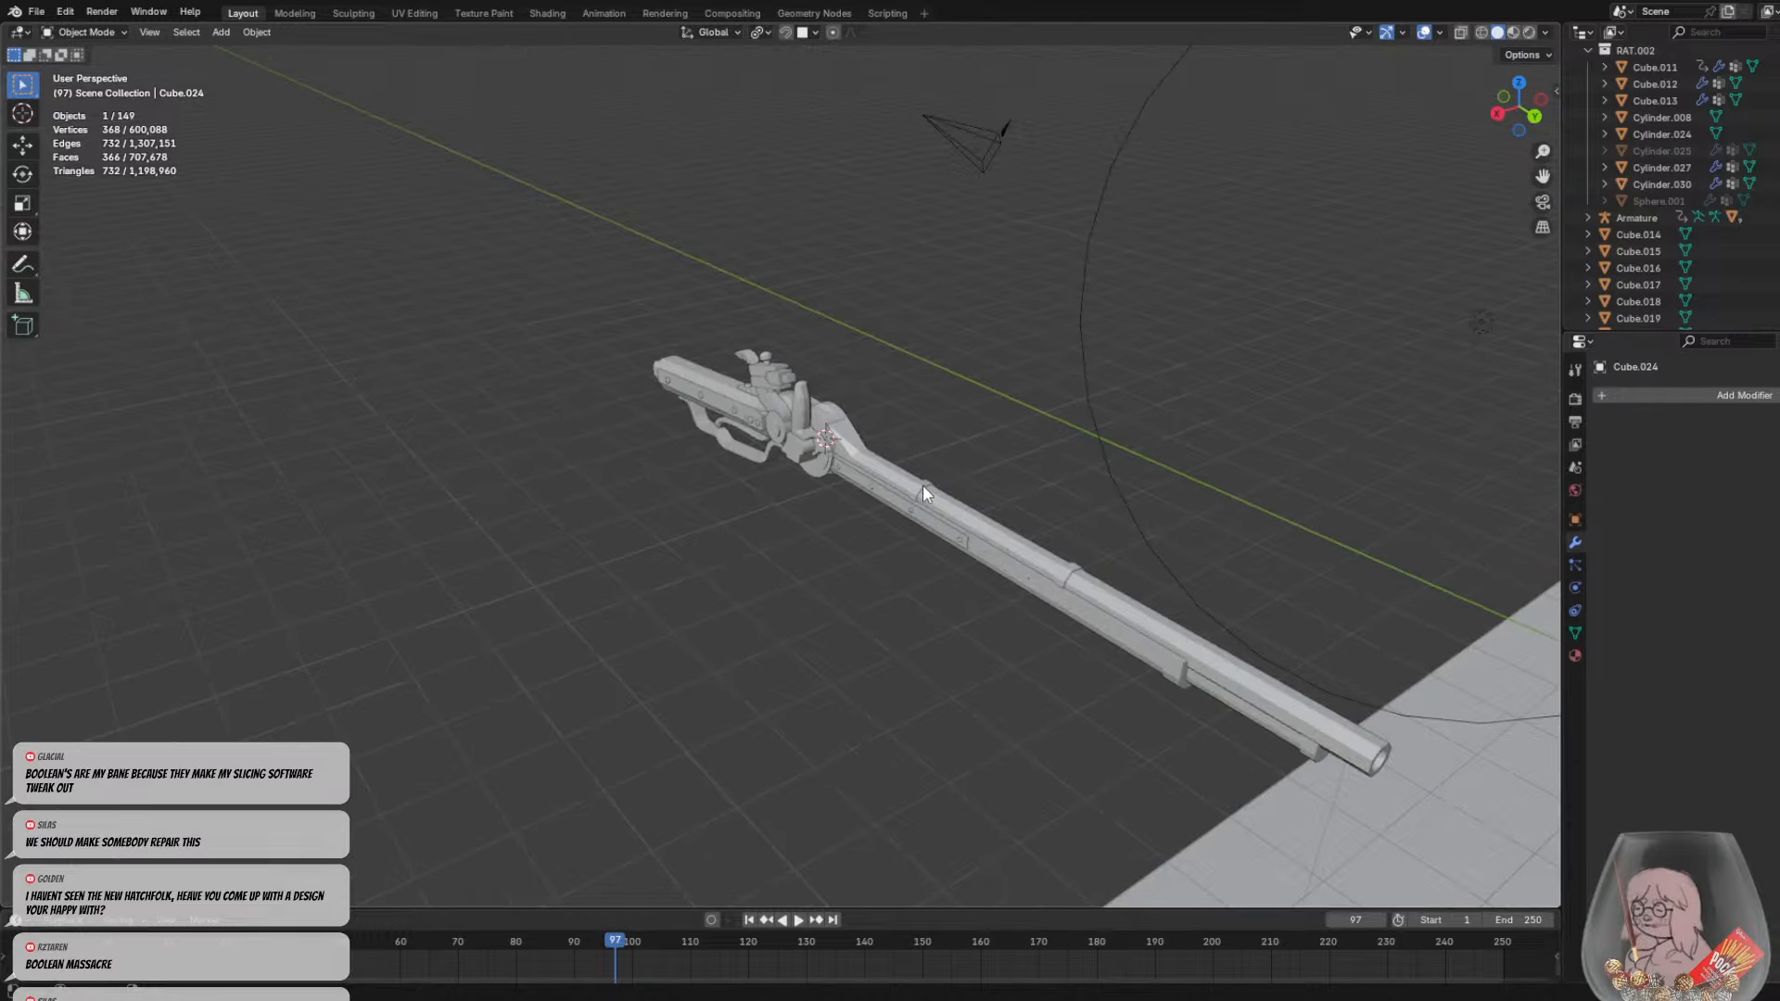
pyautogui.click(838, 436)
pyautogui.click(582, 297)
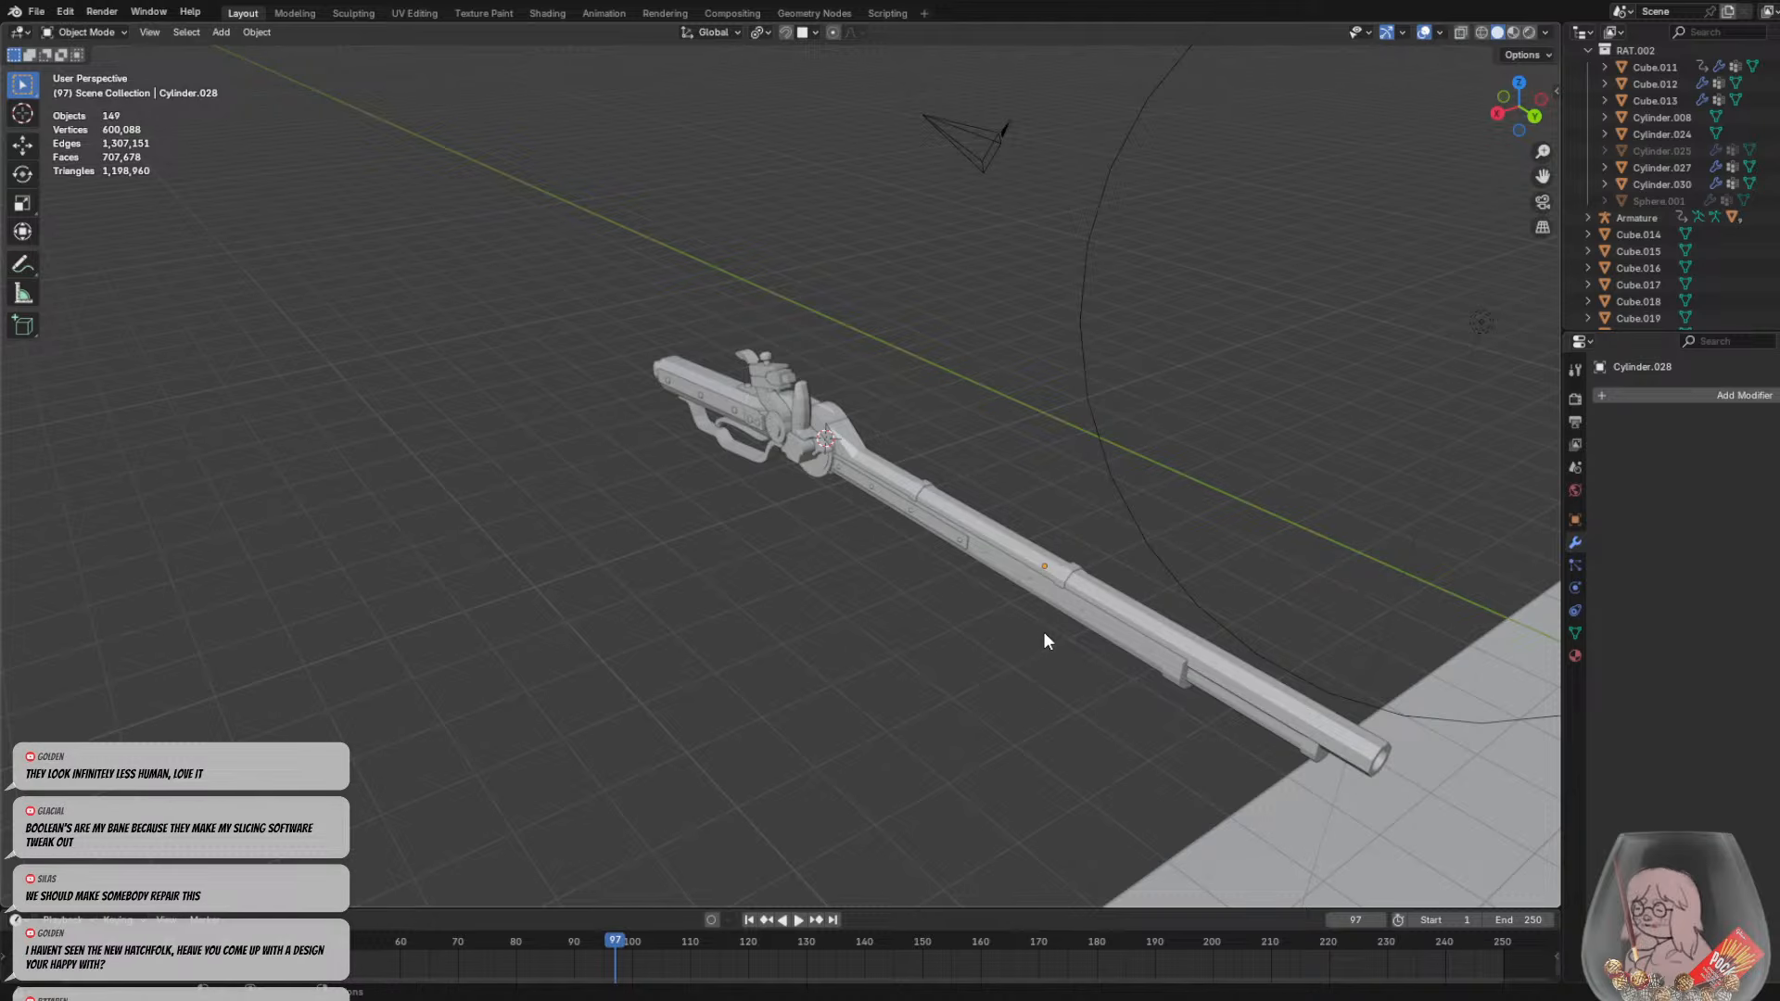
# Add a cube at the rifle lock, scale it down and move it along Y to the round hammer pivot
pyautogui.scroll(5, 982, 610)
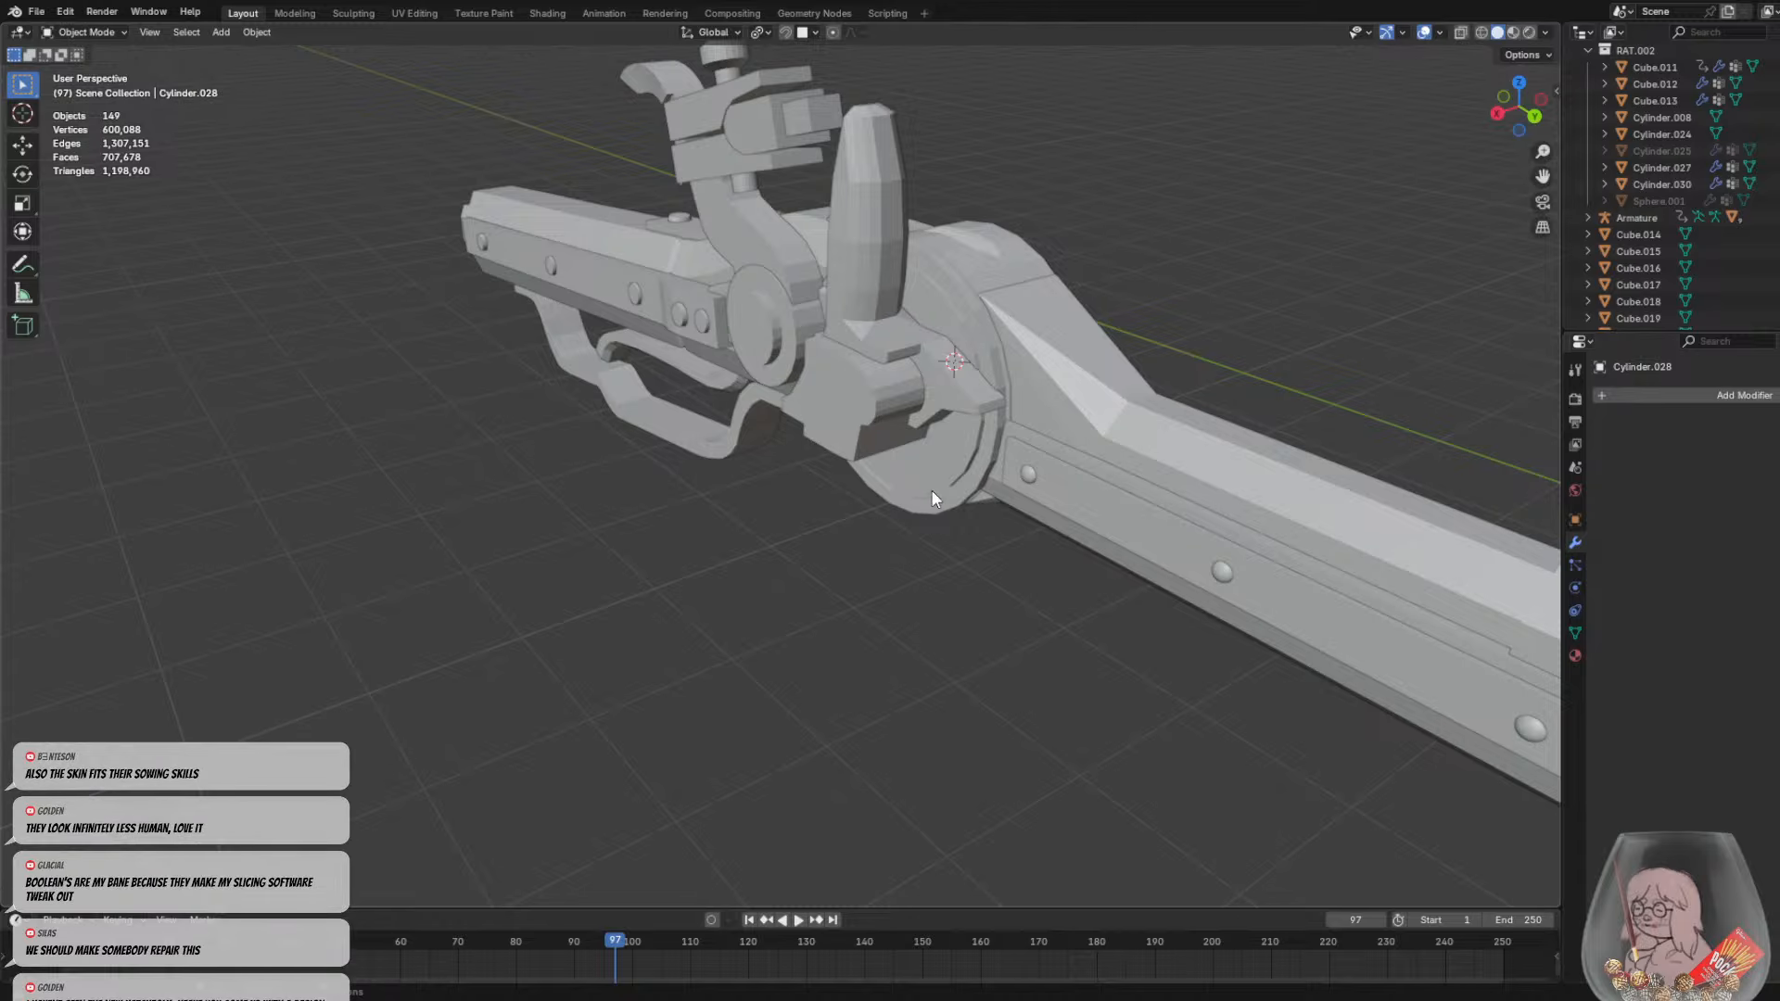
pyautogui.moveTo(783, 453); pyautogui.dragTo(983, 434, button='middle')
pyautogui.hotkey('shift', 'a')
pyautogui.moveTo(981, 427)
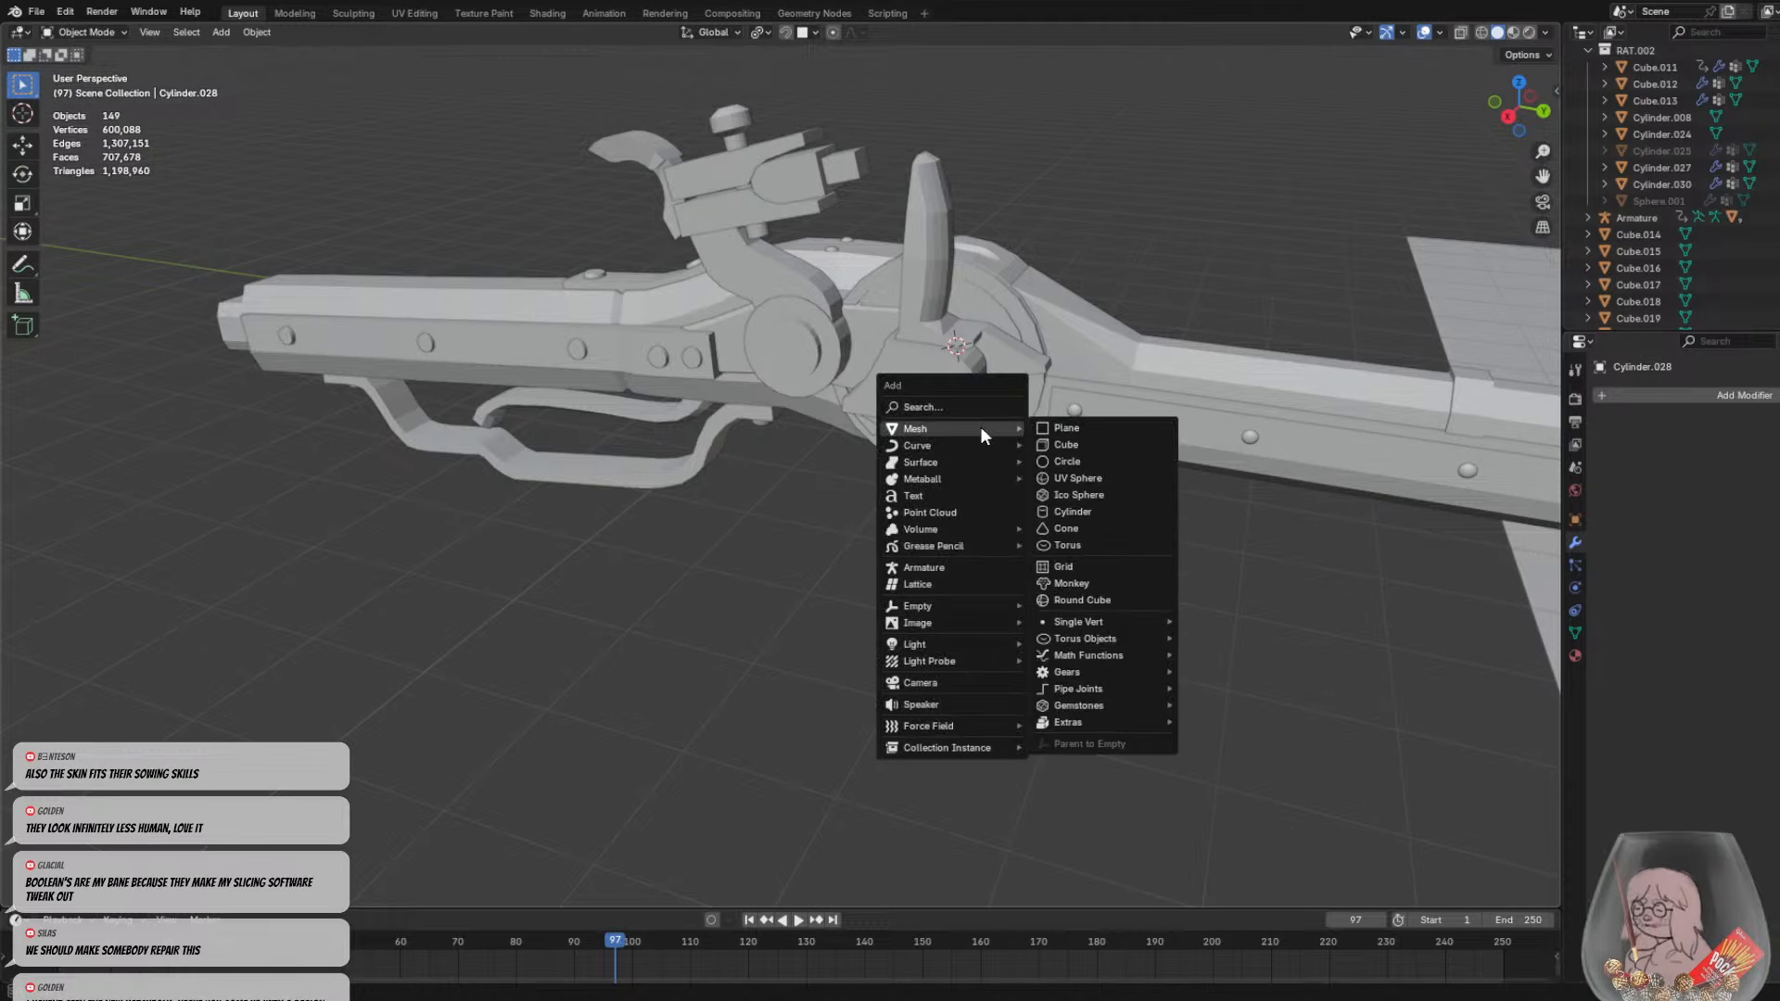
pyautogui.click(1072, 447)
pyautogui.press('s')
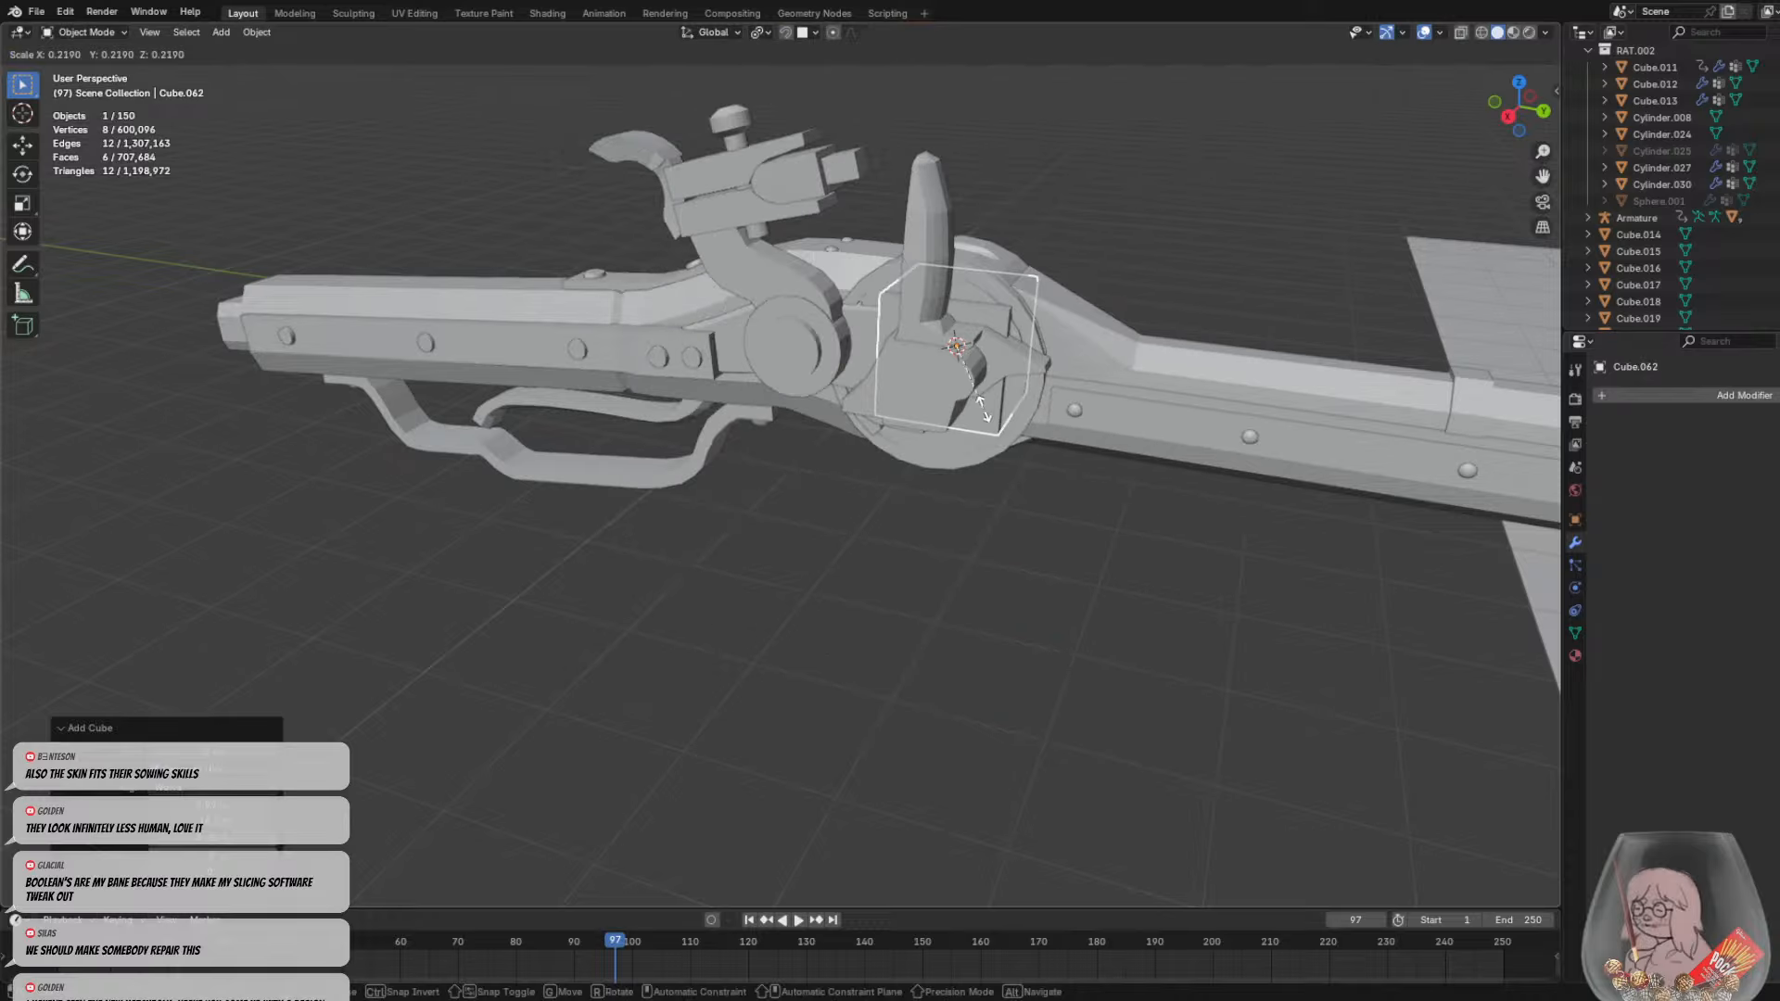
pyautogui.click(939, 398)
pyautogui.press('g')
pyautogui.press('y')
pyautogui.click(895, 358)
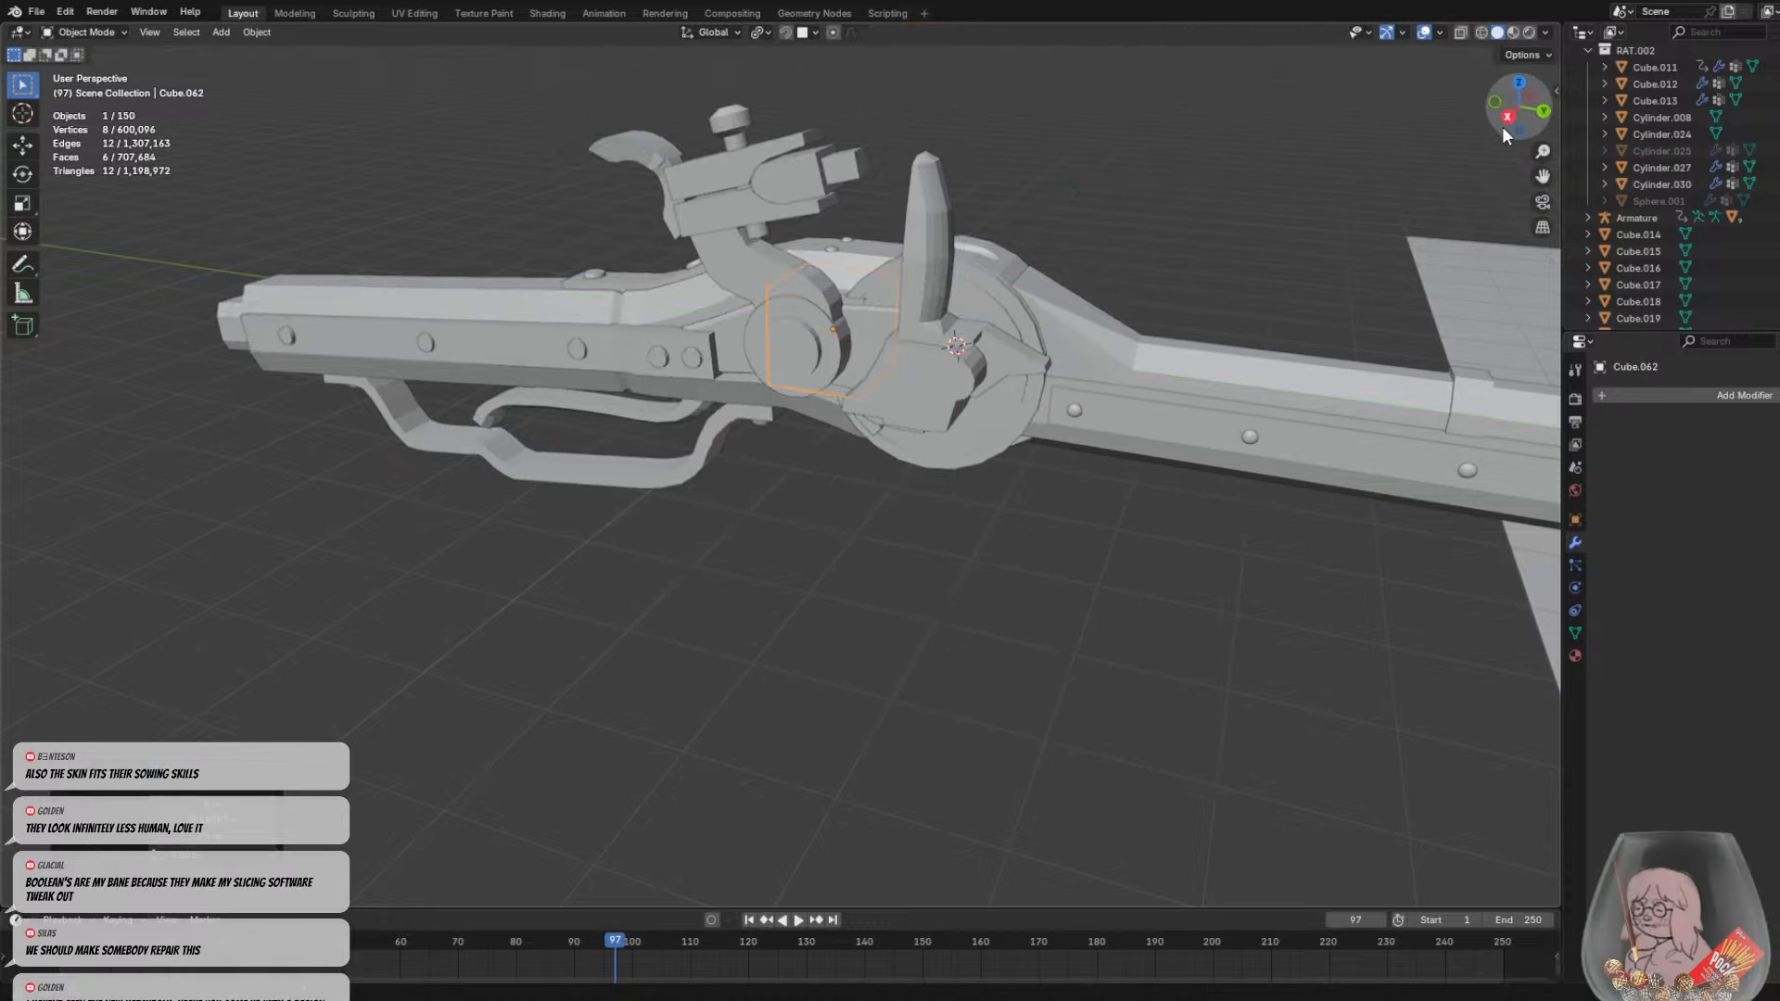
# Move the cube along X out to the rifle's side so it slightly overlaps the hammer pivot's outer face
pyautogui.press('g')
pyautogui.press('x')
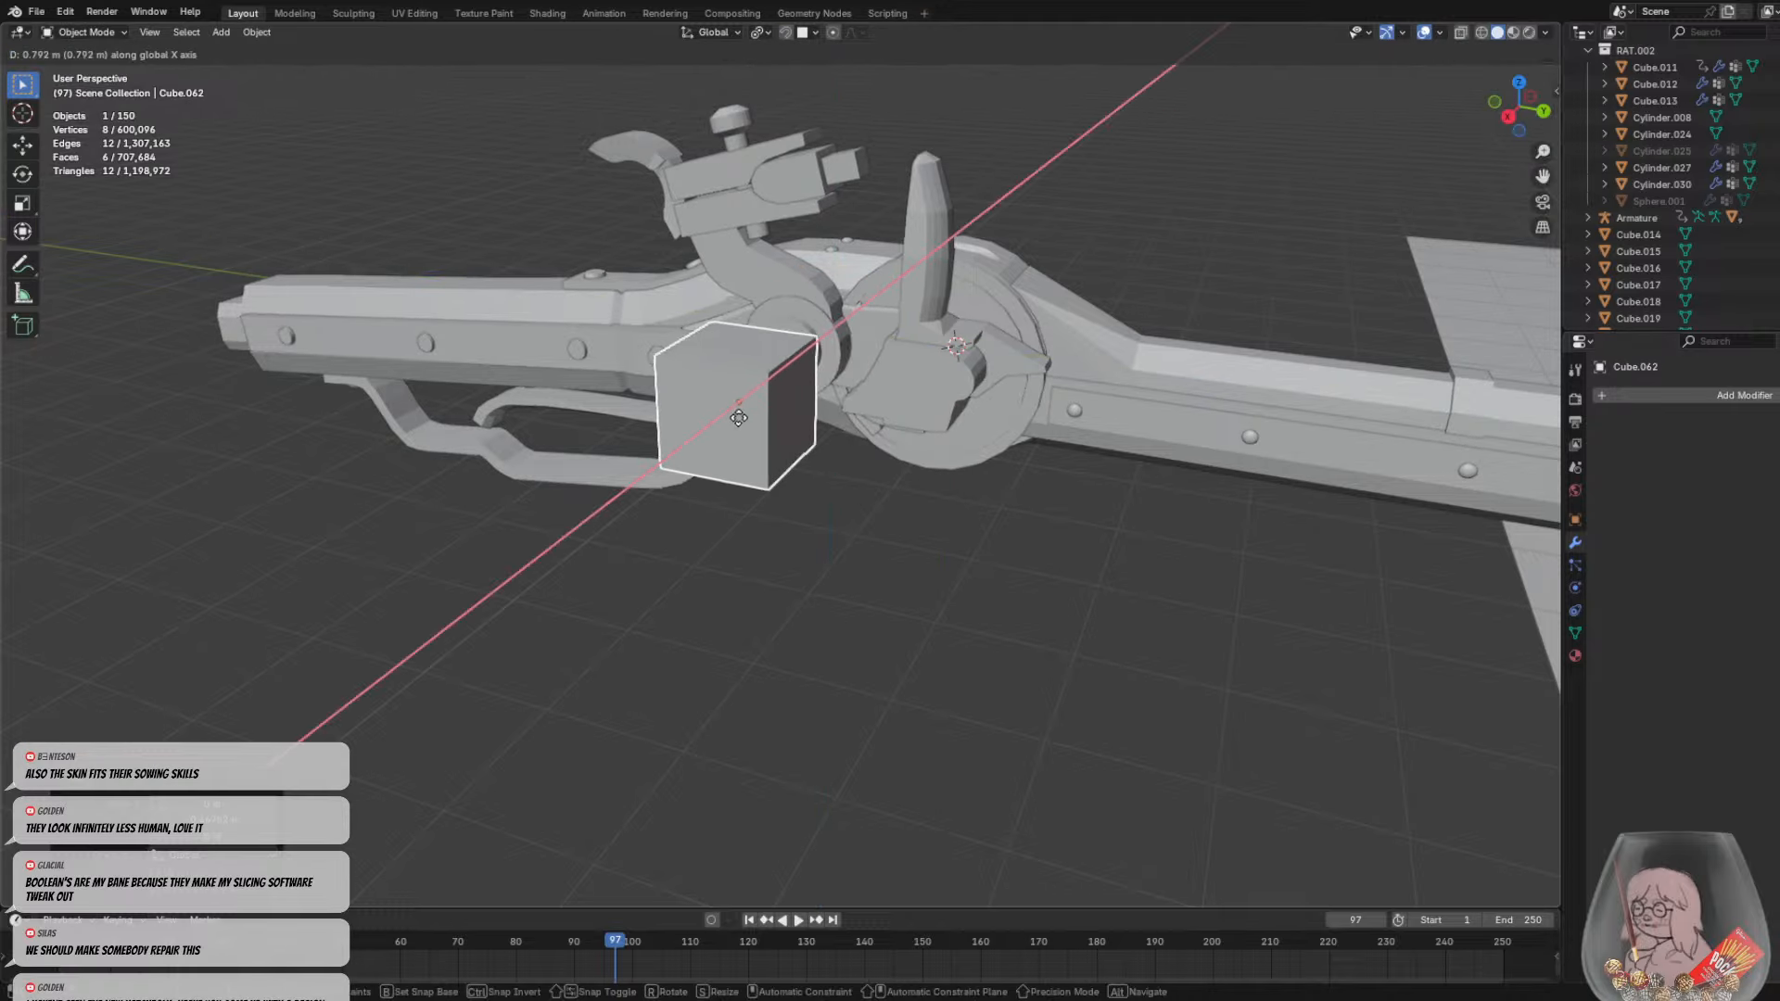
pyautogui.click(770, 417)
pyautogui.moveTo(779, 422)
pyautogui.mouseDown(button='middle')
pyautogui.moveTo(816, 449)
pyautogui.moveTo(577, 378)
pyautogui.moveTo(532, 436)
pyautogui.moveTo(358, 448)
pyautogui.moveTo(236, 408)
pyautogui.moveTo(857, 443)
pyautogui.moveTo(759, 442)
pyautogui.mouseUp(button='middle')
pyautogui.scroll(-2, 857, 443)
pyautogui.scroll(6, 742, 419)
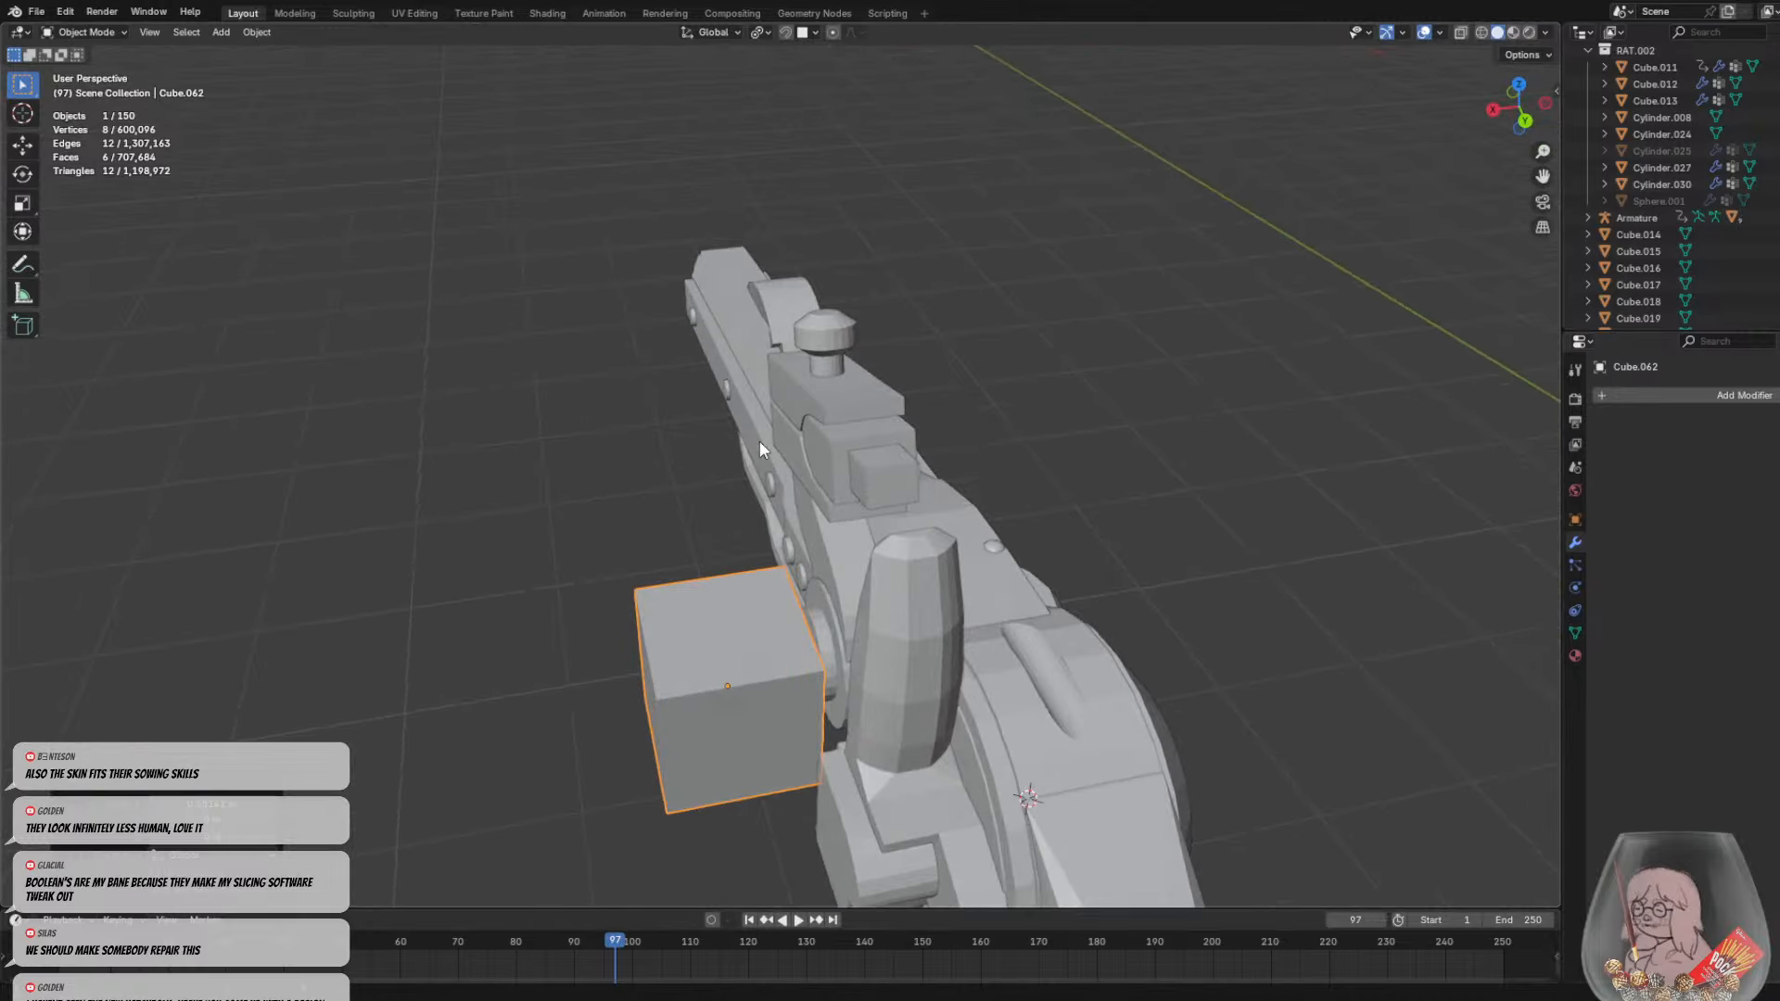
pyautogui.press('g')
pyautogui.press('x')
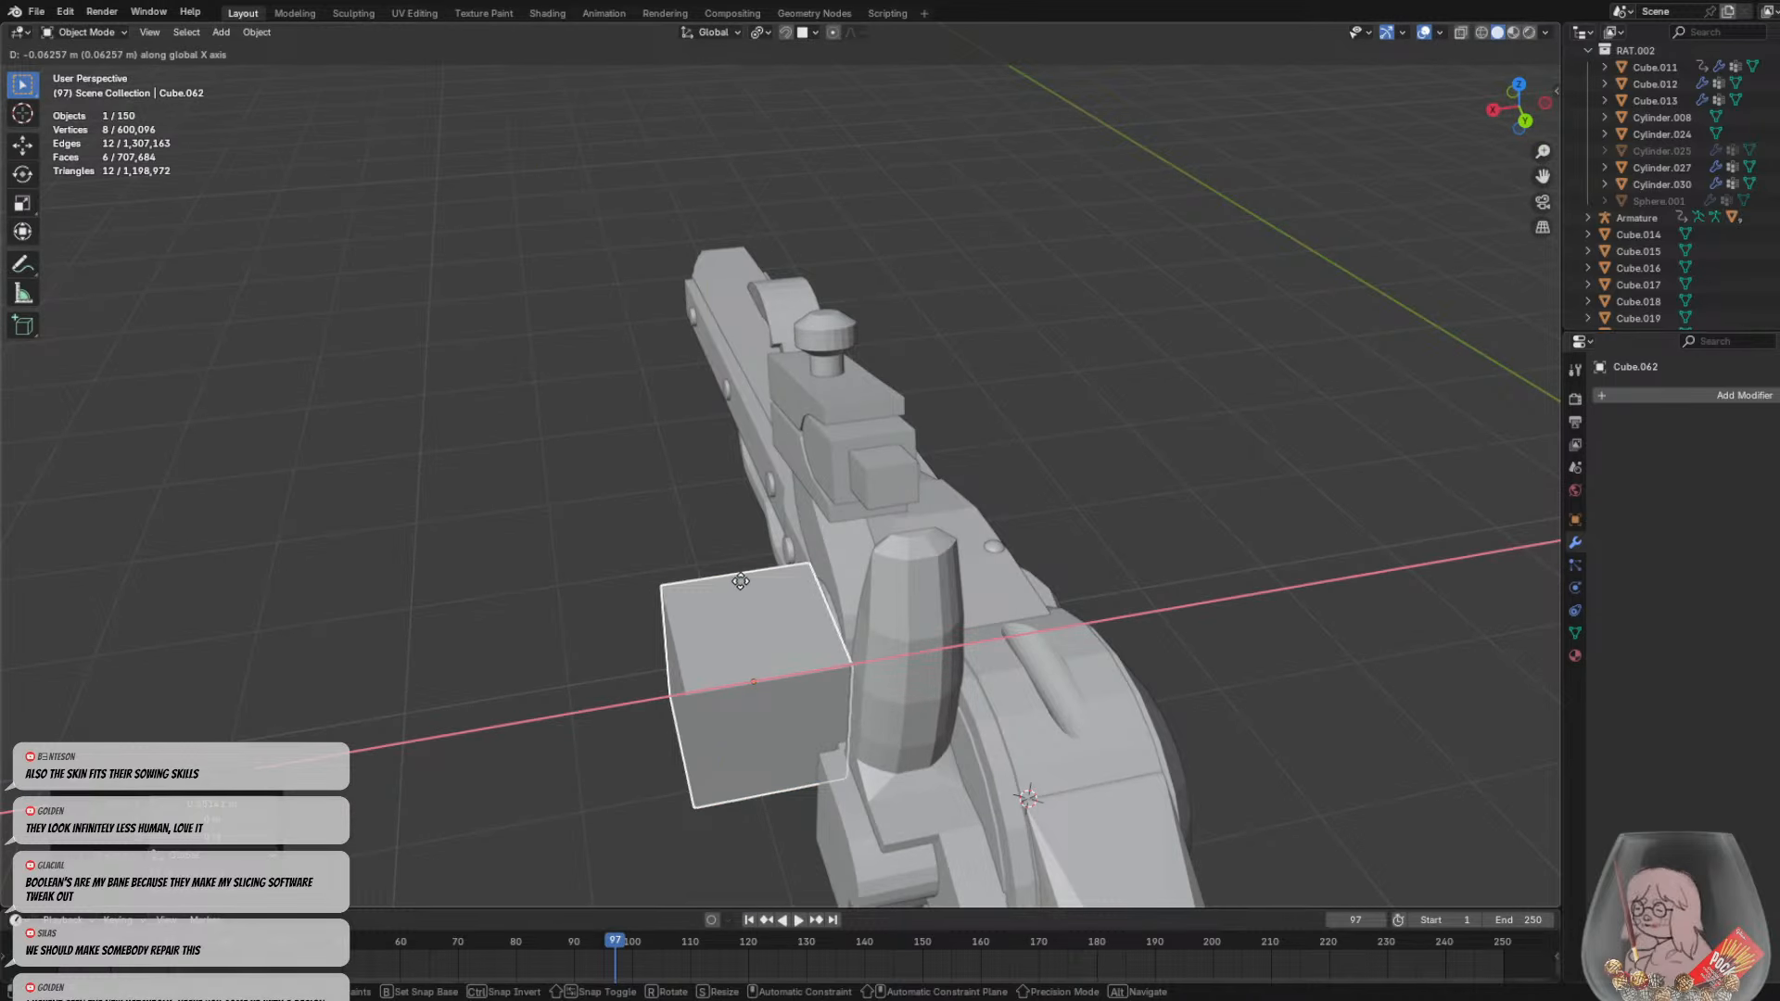
pyautogui.click(740, 584)
# Flatten the cube along Y to about 0.15 of its width and center the thin slab on the hammer pivot disc
pyautogui.moveTo(789, 598); pyautogui.dragTo(911, 499, button='middle')
pyautogui.keyDown('shift'); pyautogui.moveTo(909, 389); pyautogui.dragTo(945, 482, button='middle'); pyautogui.keyUp('shift')
pyautogui.press('s')
pyautogui.press('y')
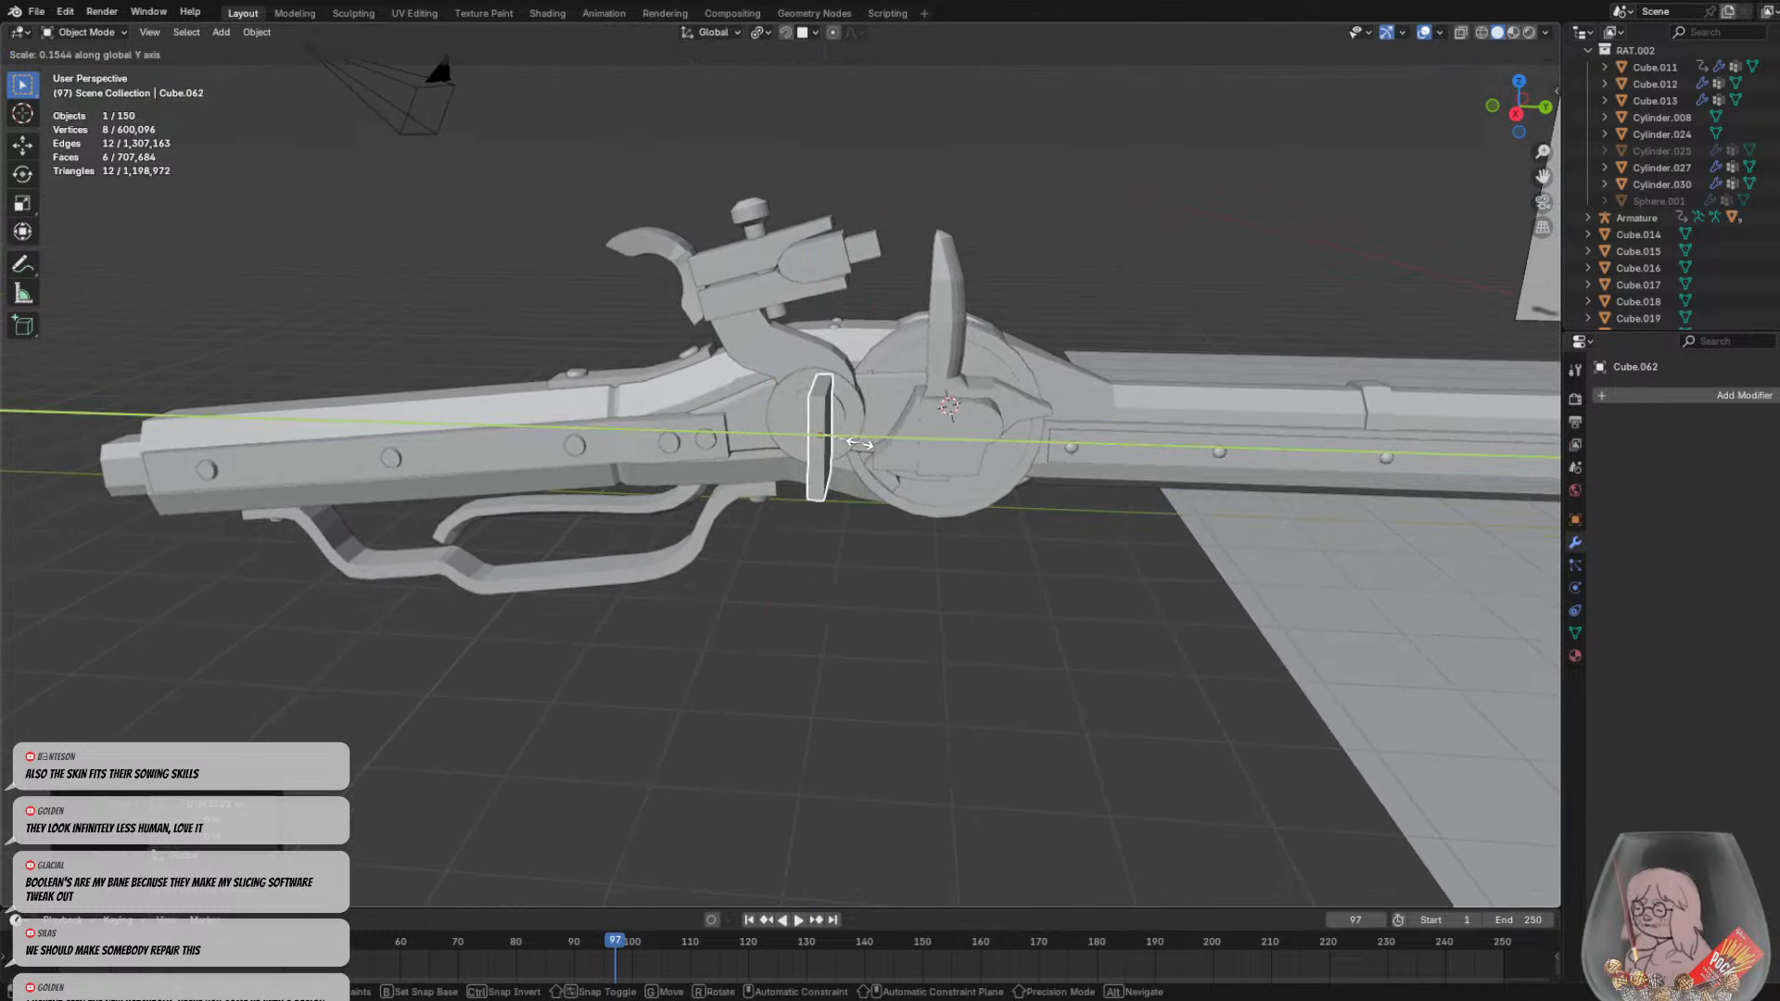
pyautogui.click(851, 443)
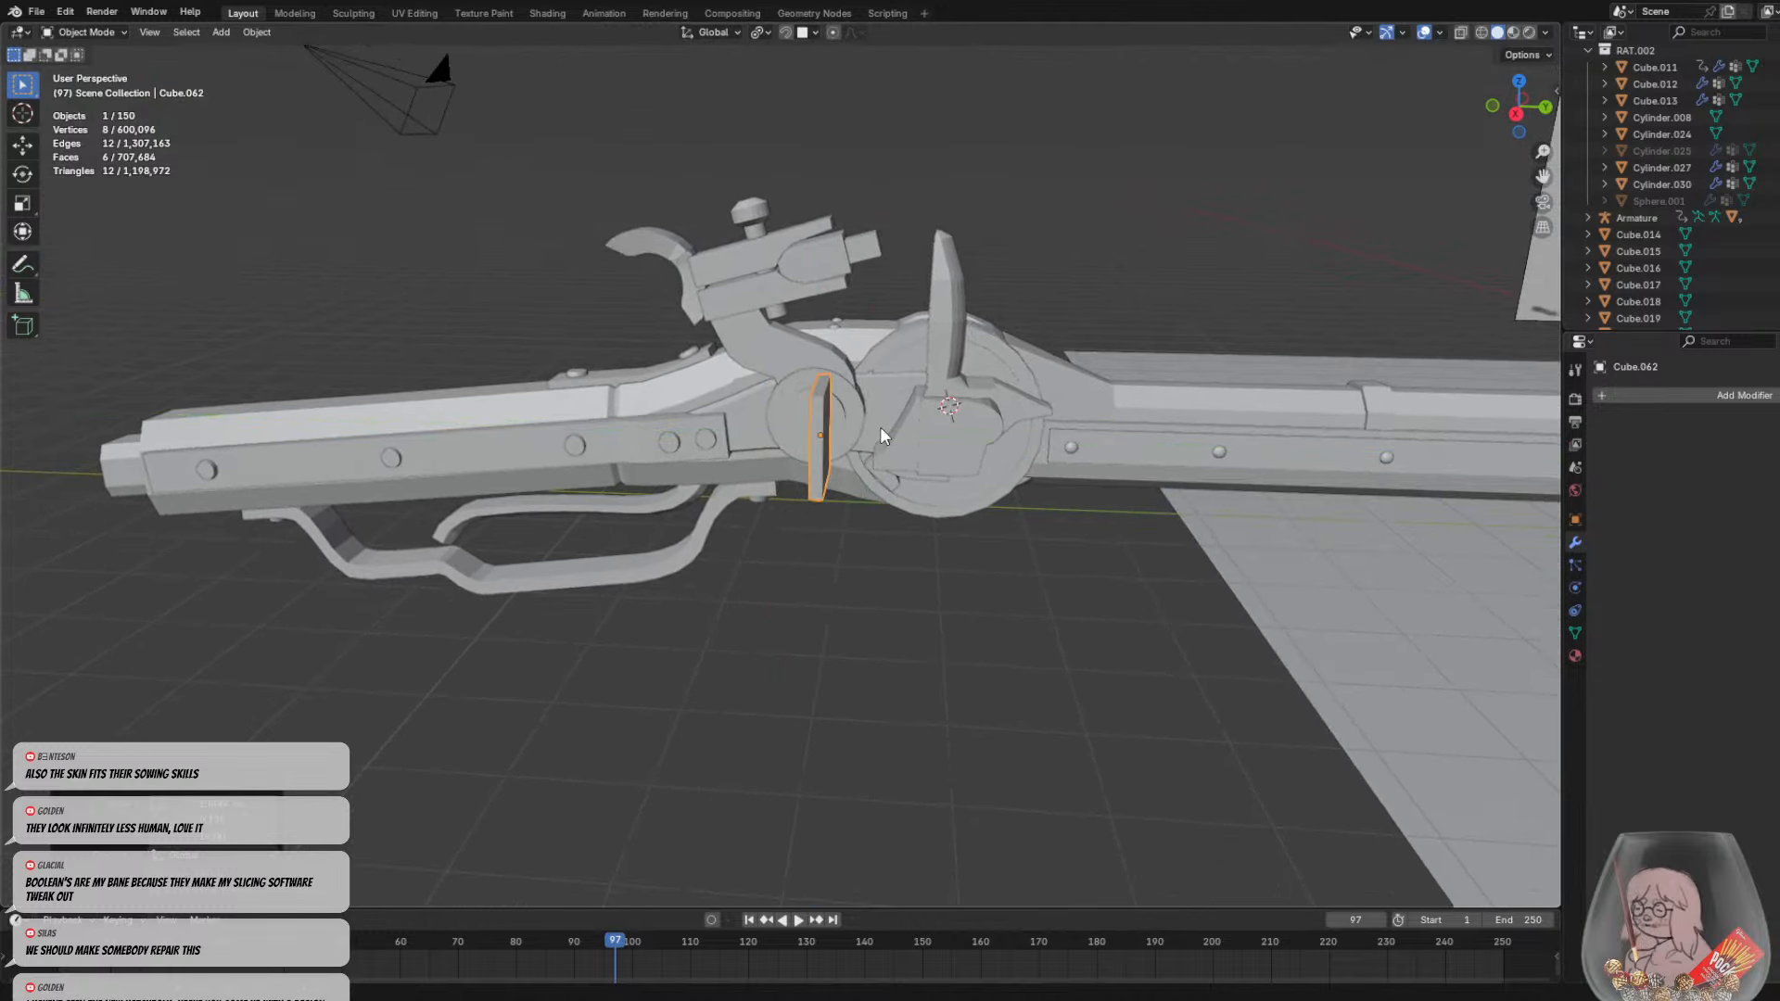
pyautogui.moveTo(851, 443); pyautogui.dragTo(887, 405, button='middle')
pyautogui.click(1518, 107)
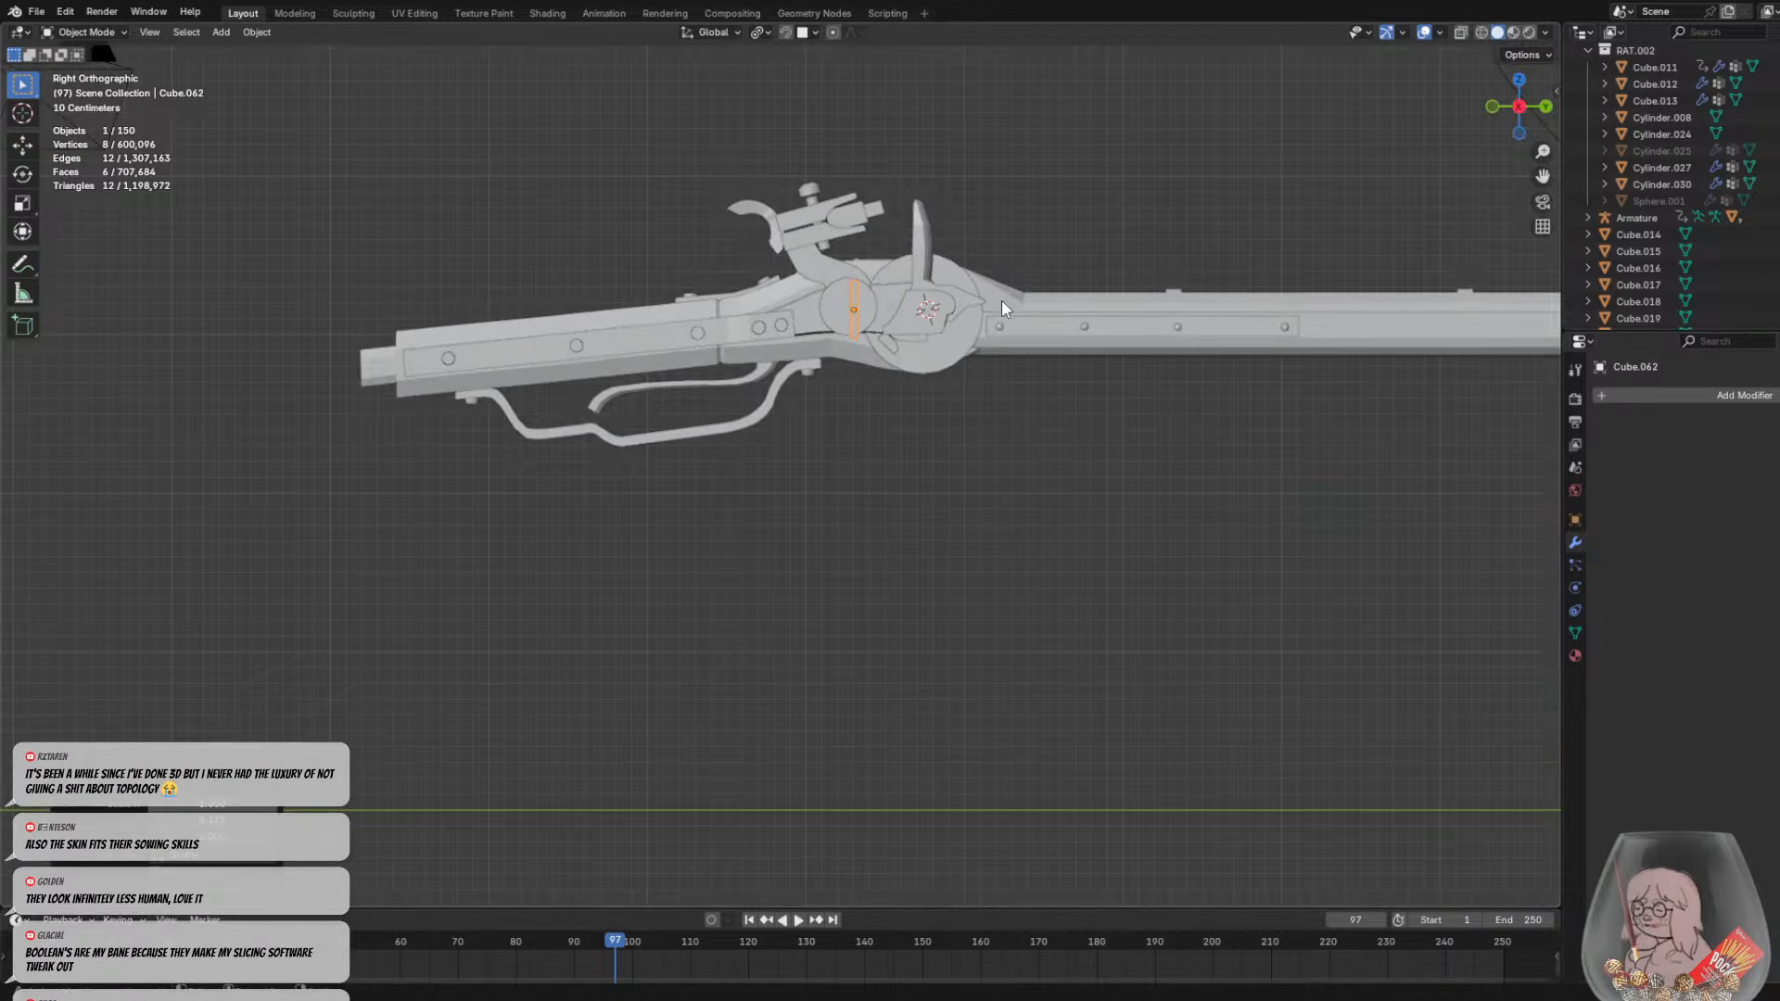
pyautogui.press('g')
pyautogui.press('y')
pyautogui.click(993, 303)
# Cut a screw slot into the hammer pivot cylinder with a Boolean modifier using the thin slab, and apply it
pyautogui.scroll(3, 993, 303)
pyautogui.click(923, 206)
pyautogui.click(1669, 396)
pyautogui.moveTo(1667, 401)
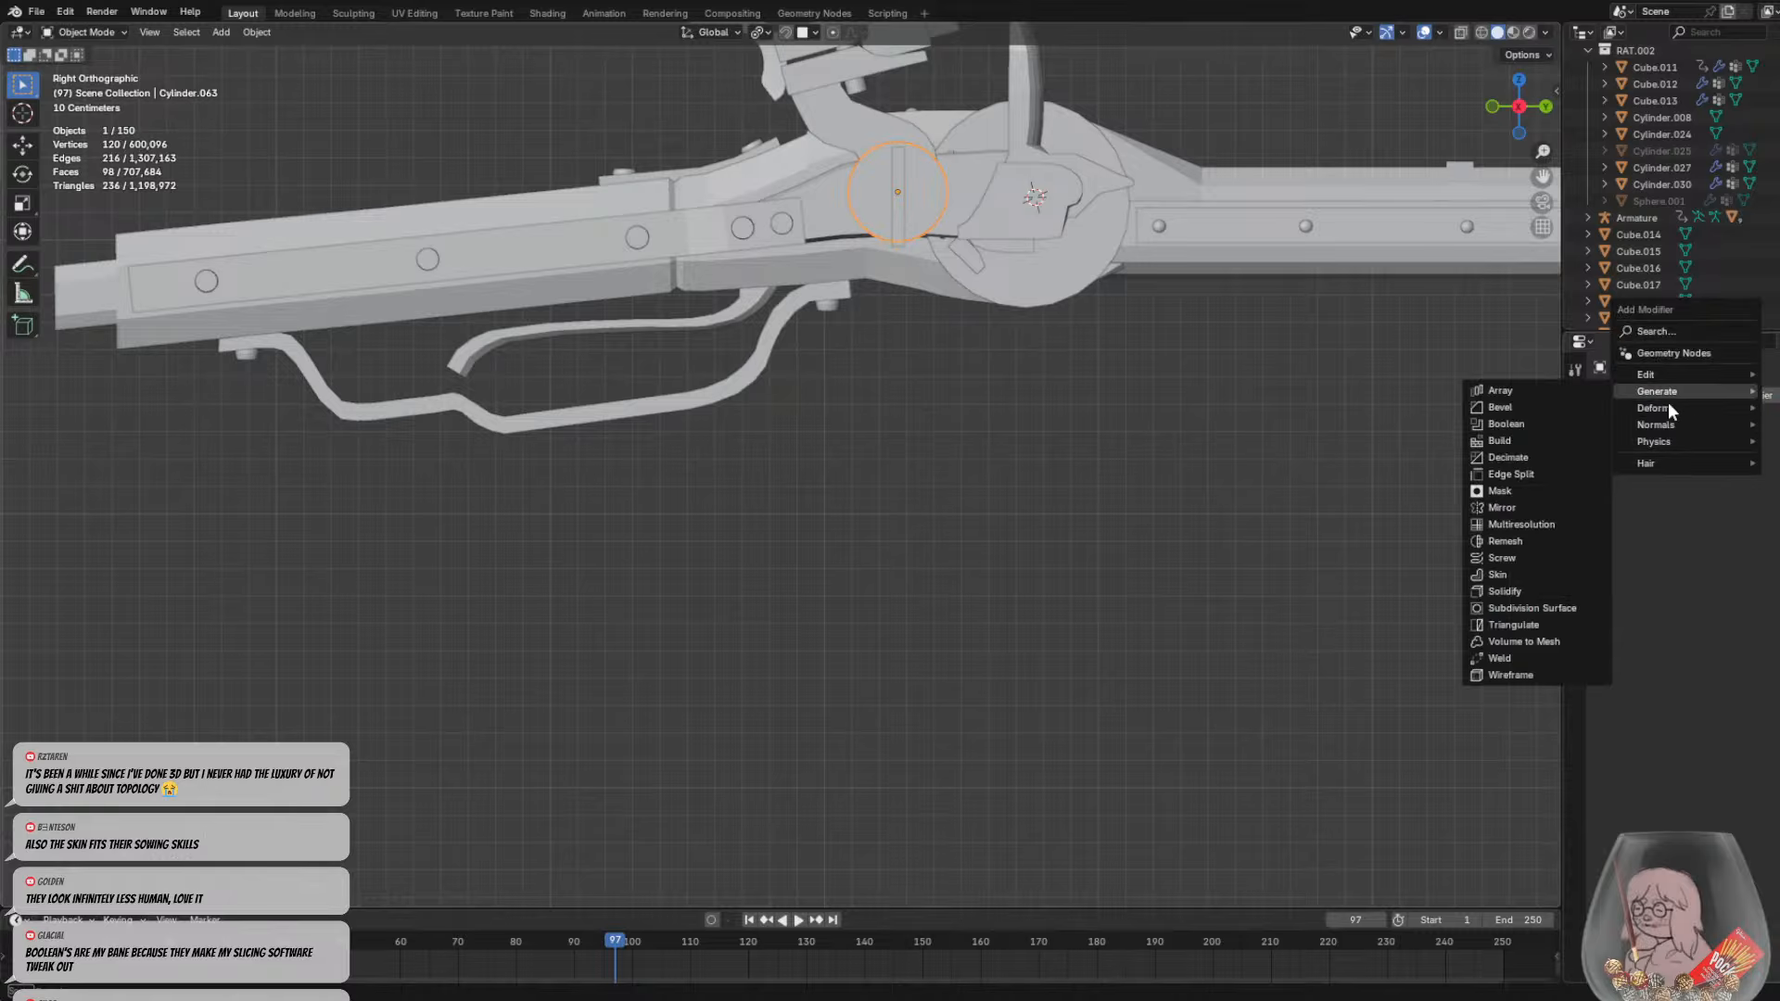
pyautogui.click(1506, 424)
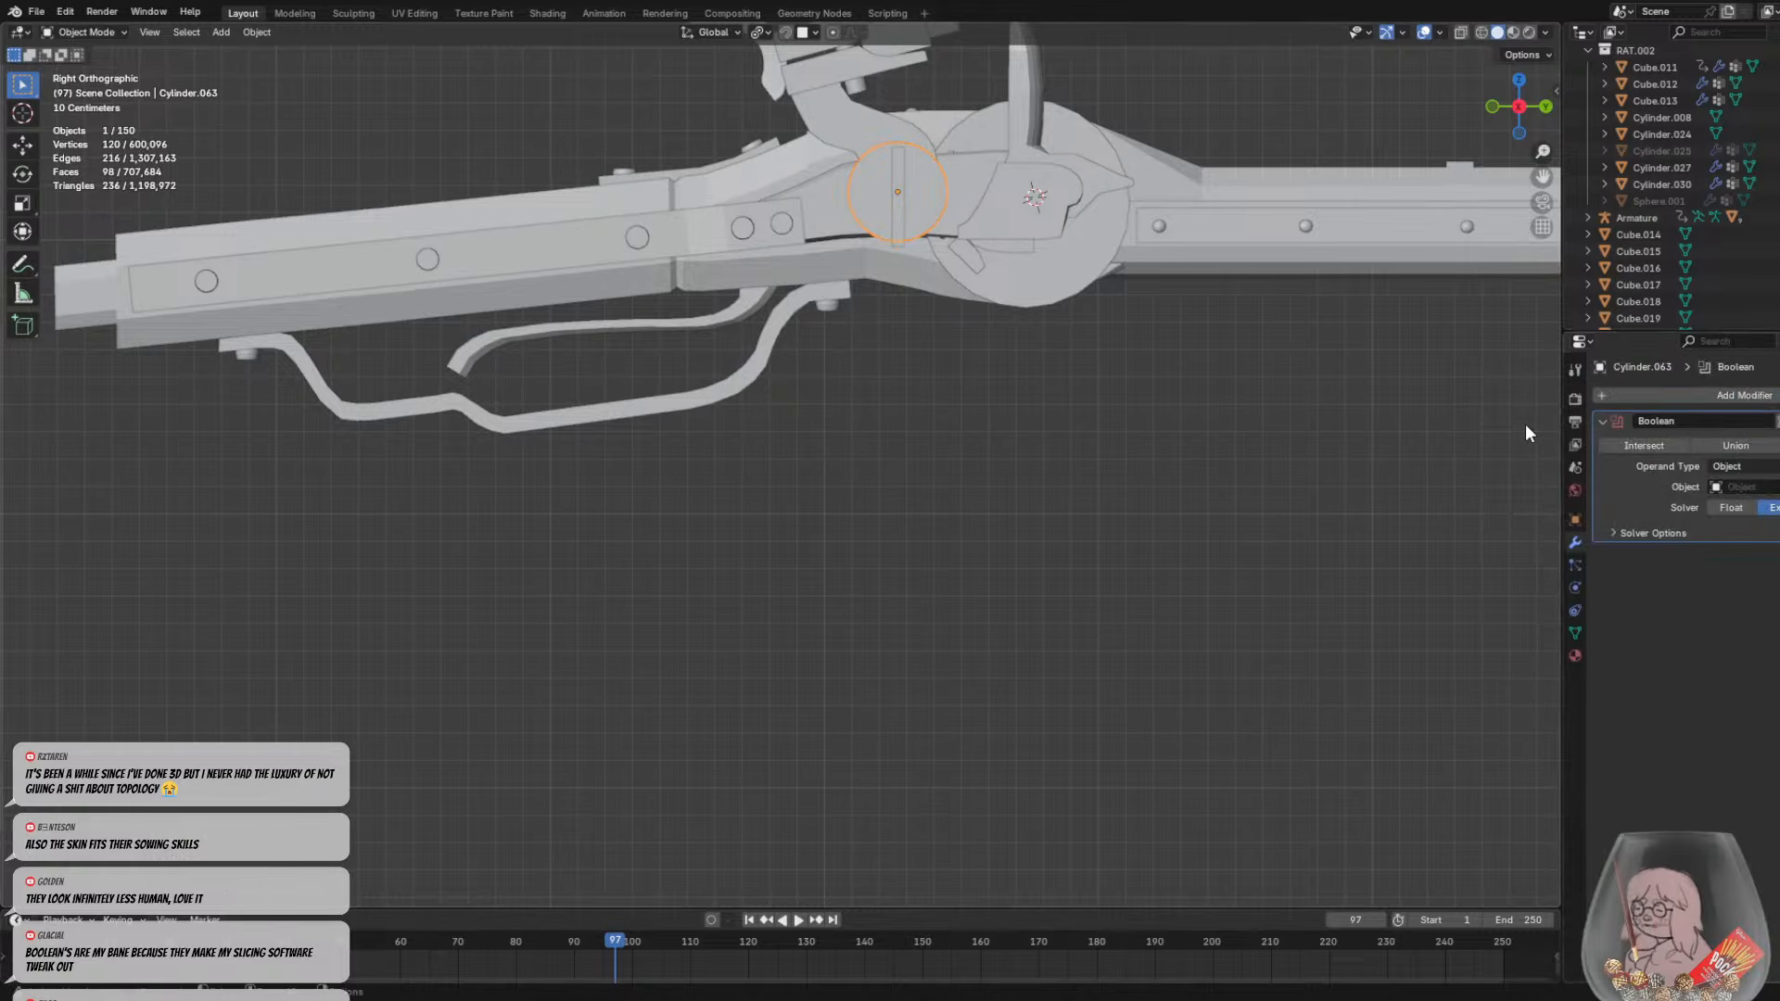
pyautogui.click(897, 185)
pyautogui.click(1777, 421)
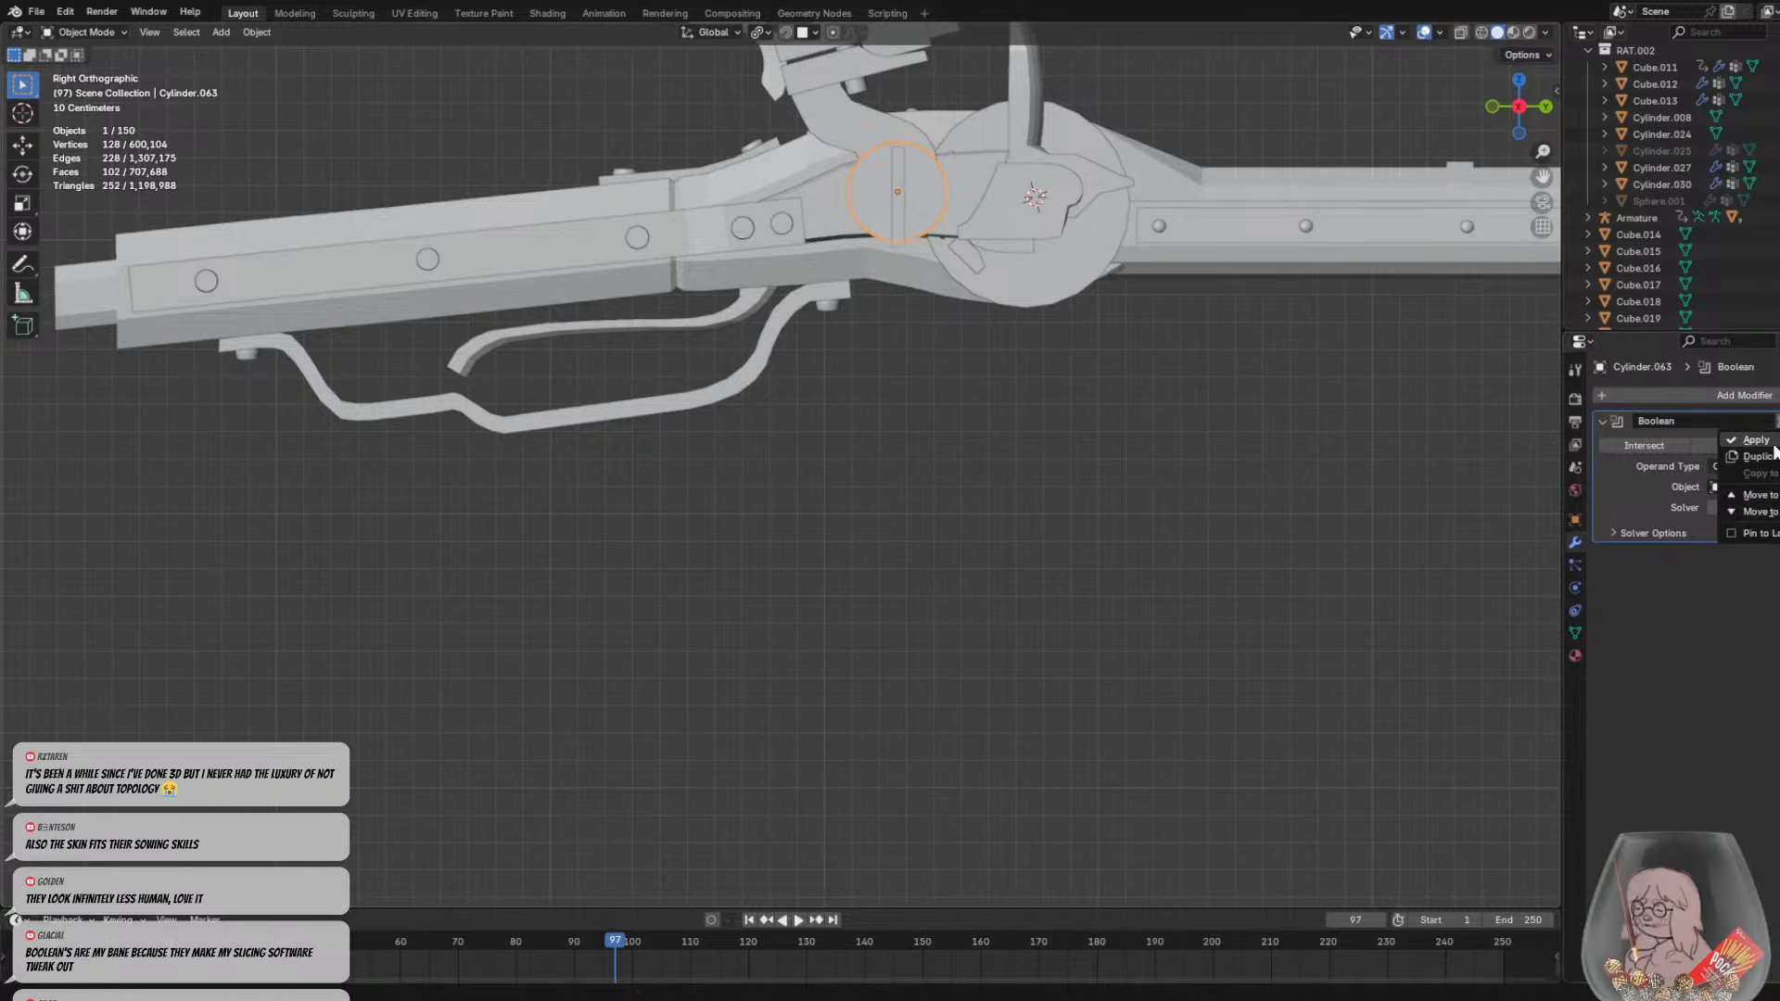
pyautogui.click(1766, 440)
# Delete the thin slab used as the cutter for the screw slot
pyautogui.click(907, 224)
pyautogui.click(903, 225)
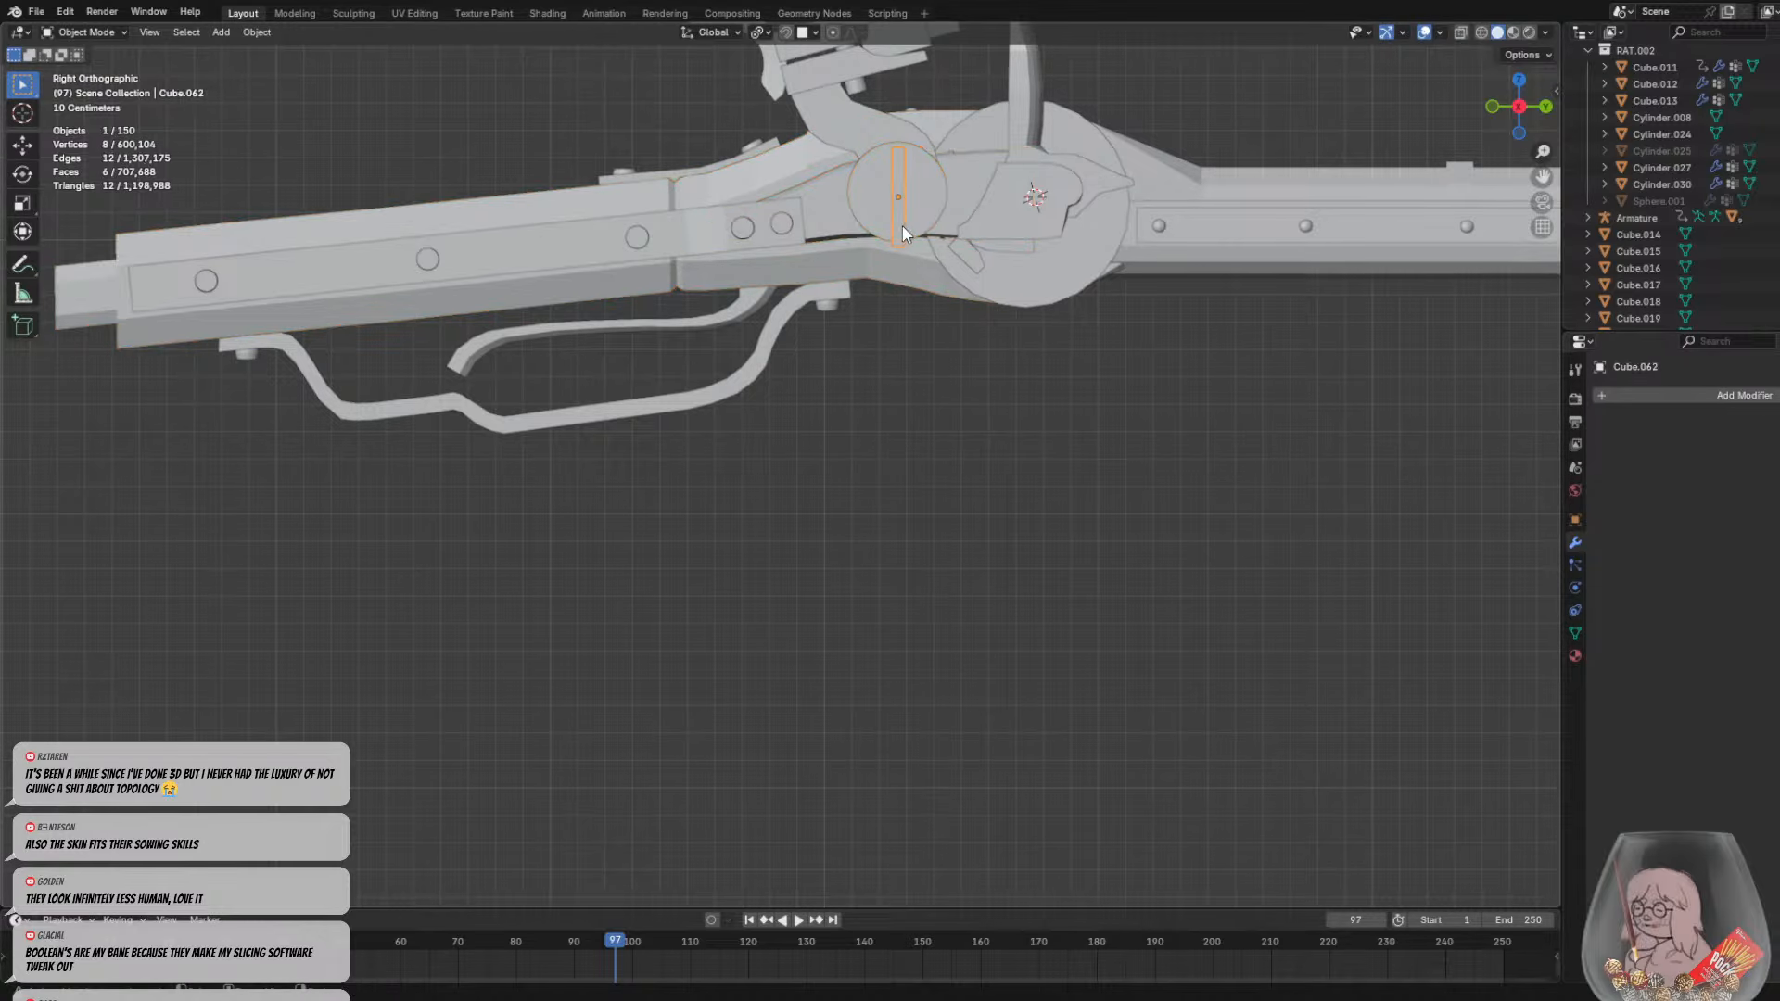
pyautogui.press('Delete')
# Add a 24-vertex cylinder at the rifle lock and rotate it about Y so its flat cap faces sideways
pyautogui.moveTo(971, 311); pyautogui.dragTo(806, 397, button='middle')
pyautogui.scroll(-1, 927, 376)
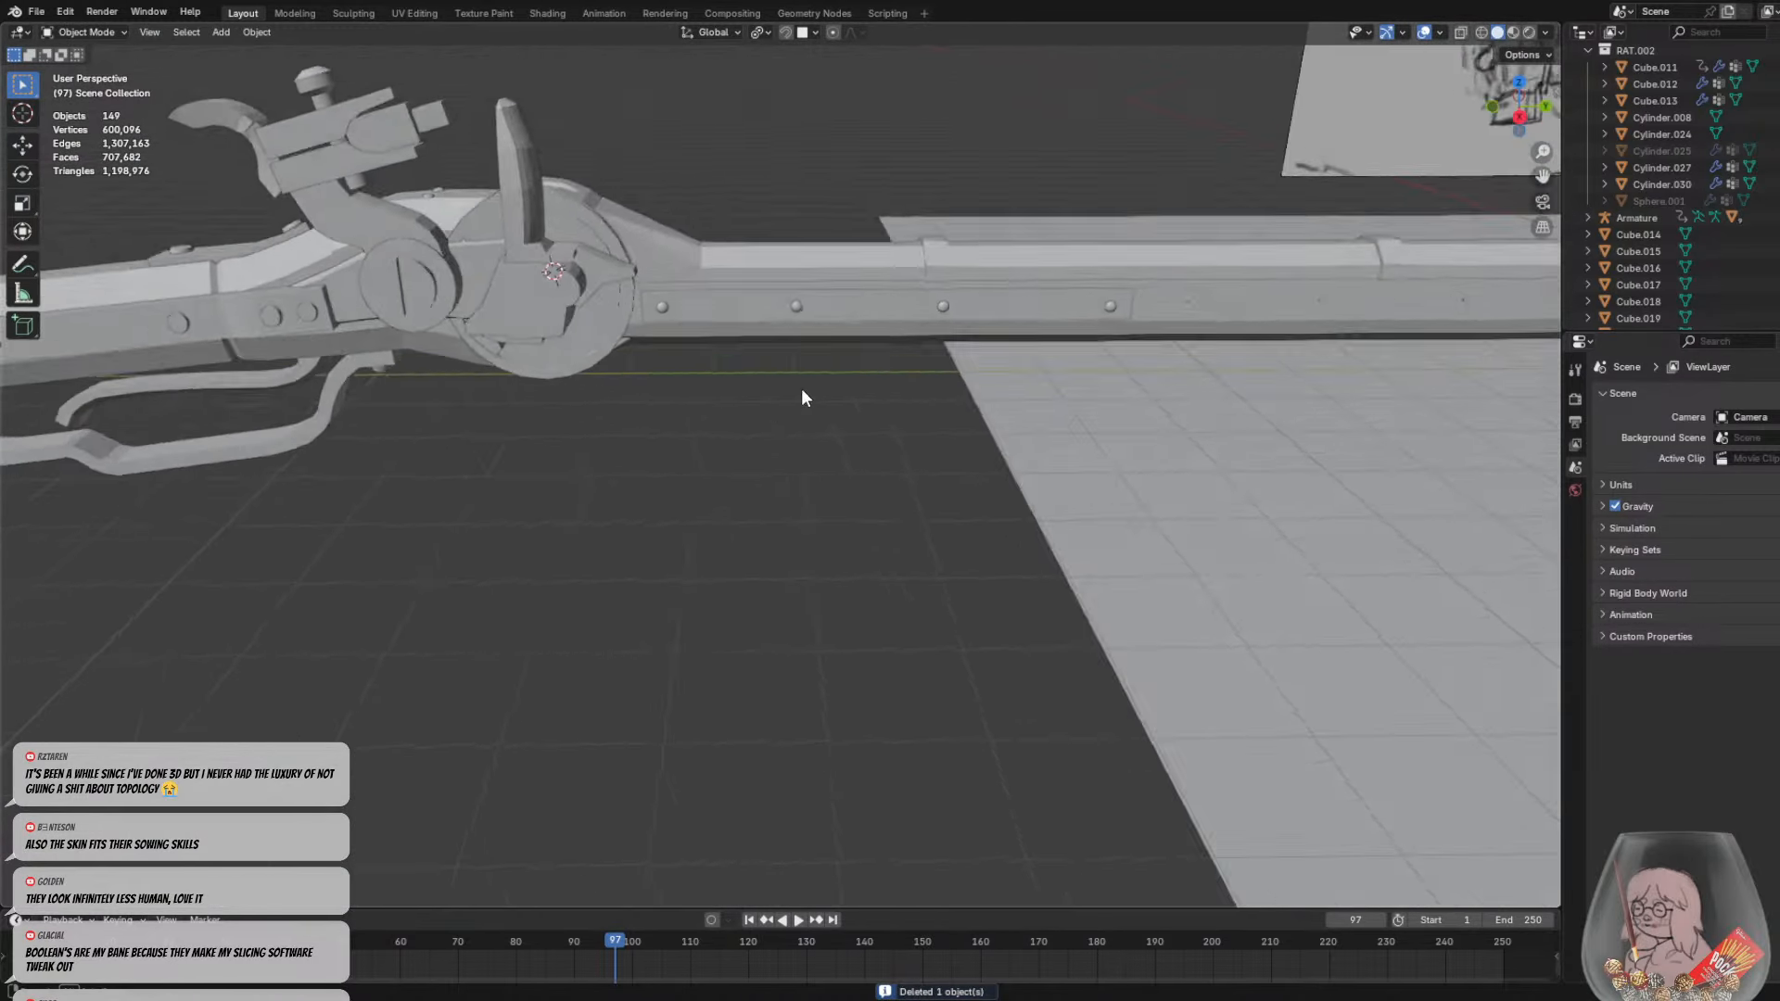
pyautogui.scroll(4, 782, 358)
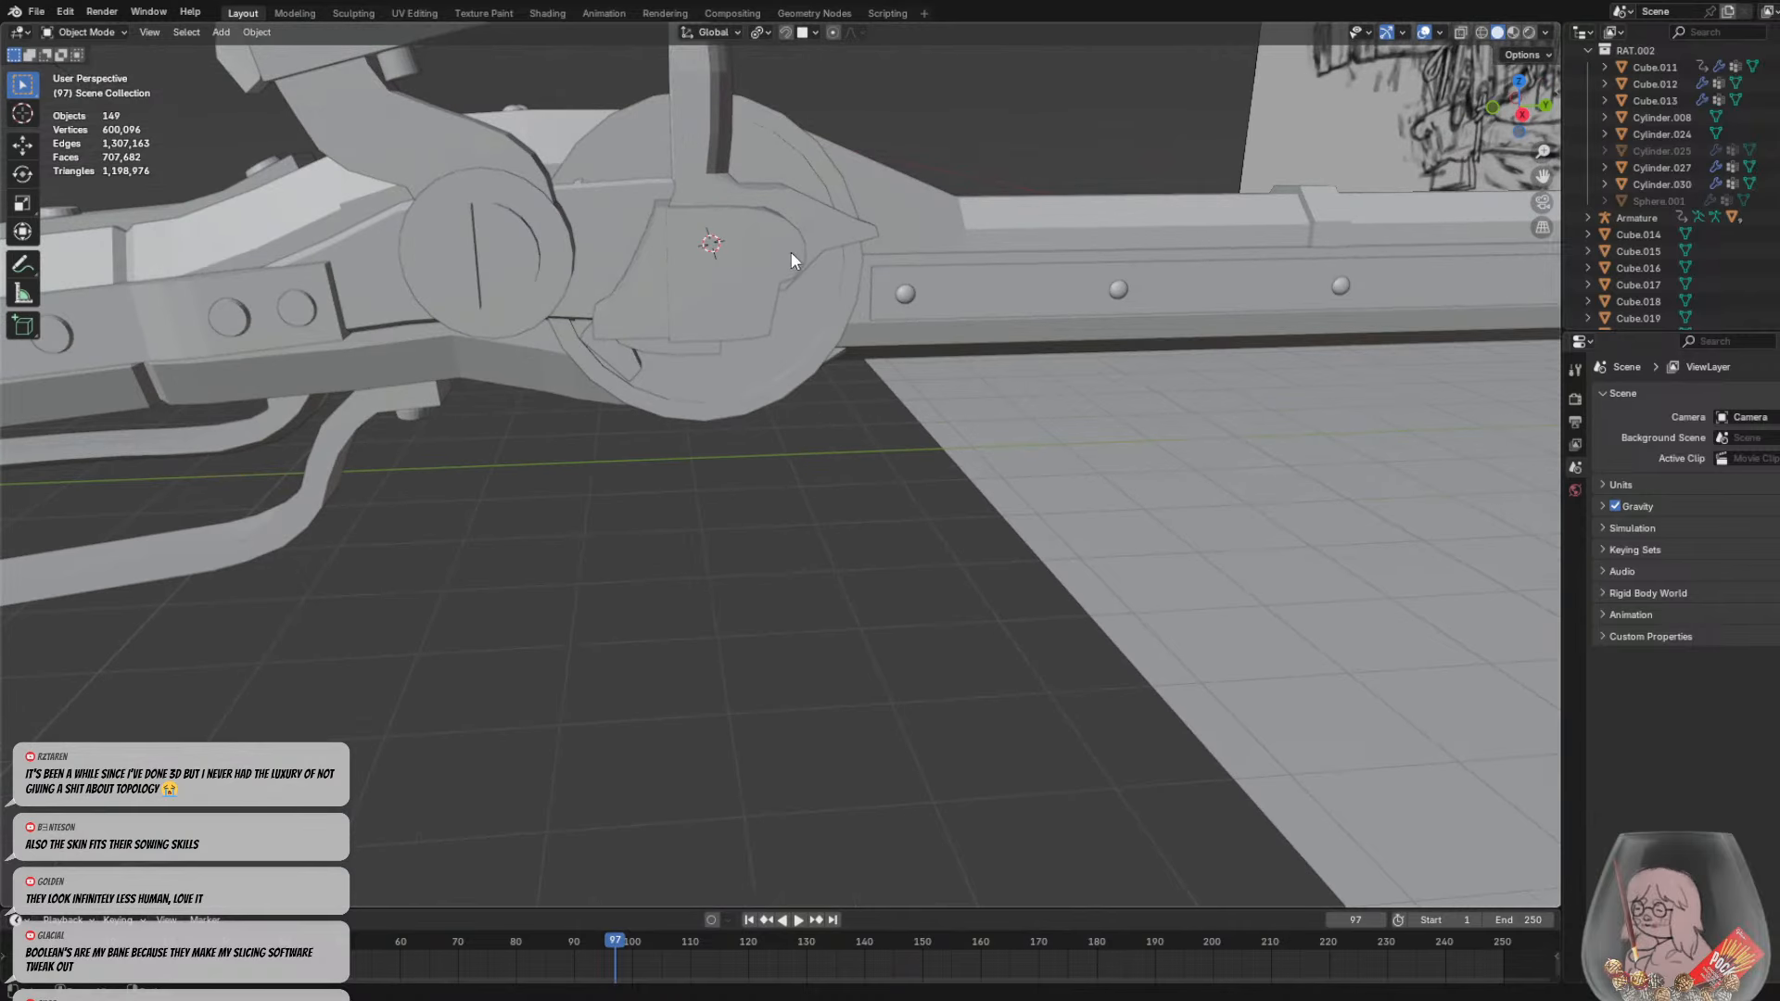
pyautogui.moveTo(675, 287); pyautogui.dragTo(808, 296, button='middle')
pyautogui.scroll(-3, 780, 265)
pyautogui.hotkey('shift', 'a')
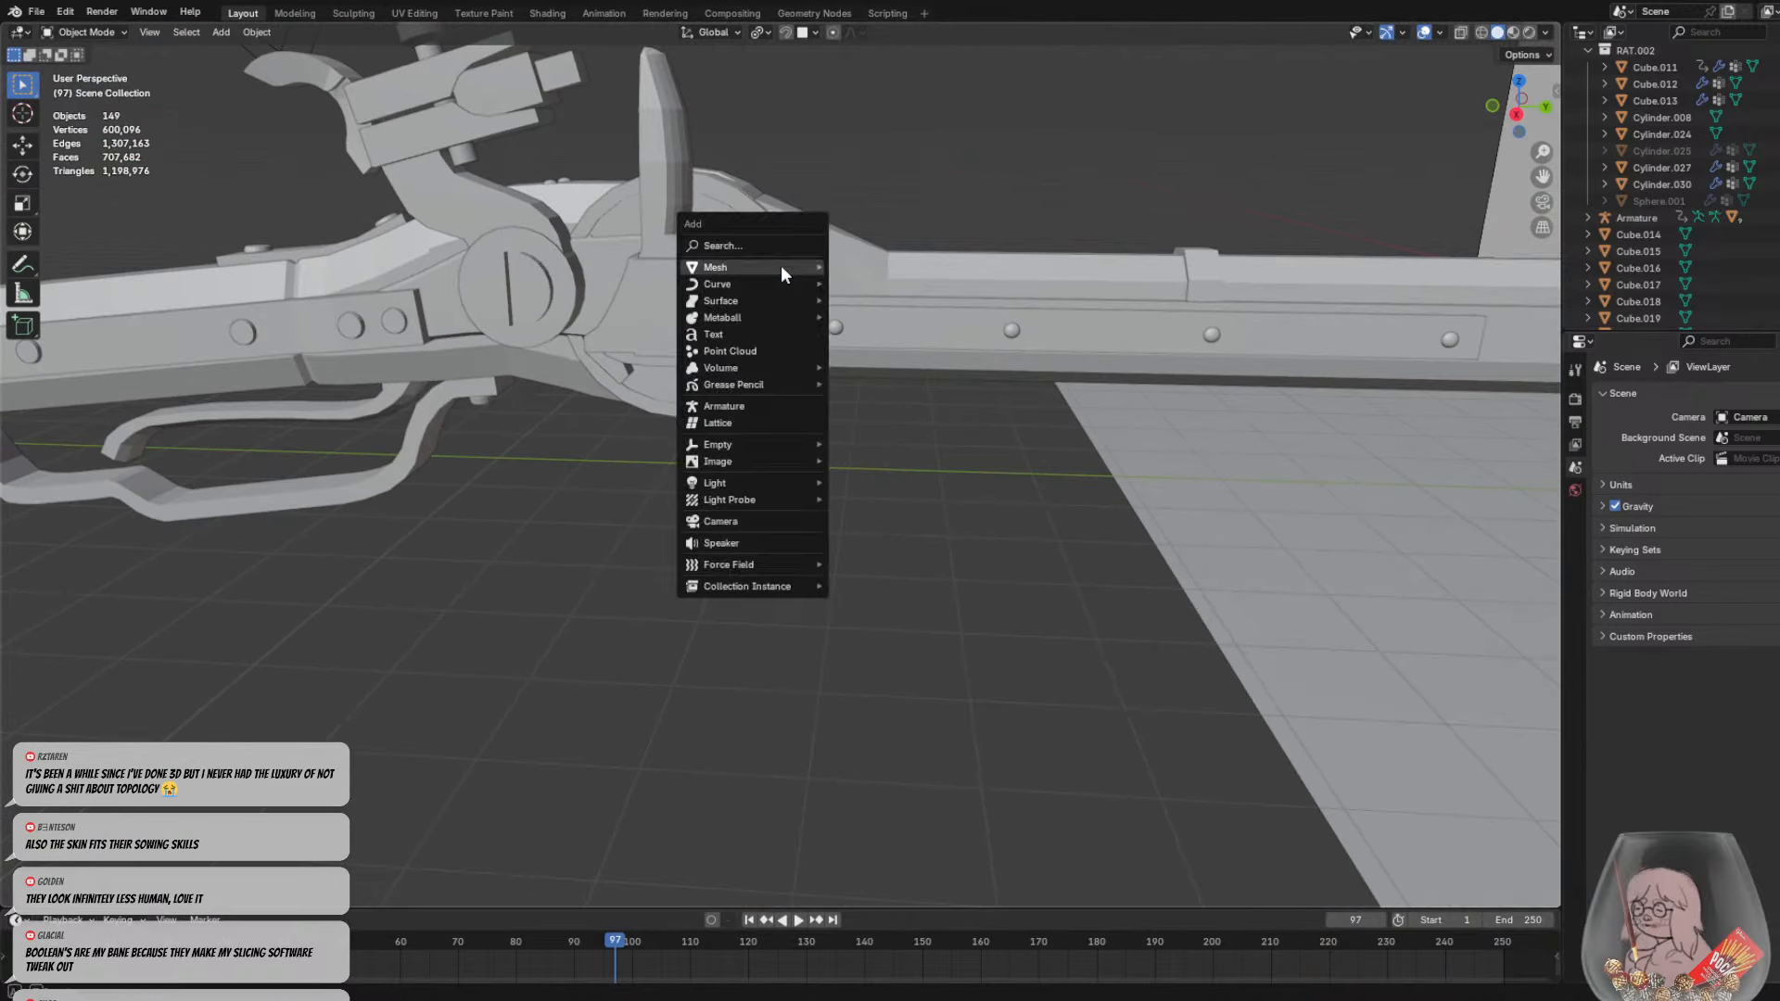
pyautogui.moveTo(790, 267)
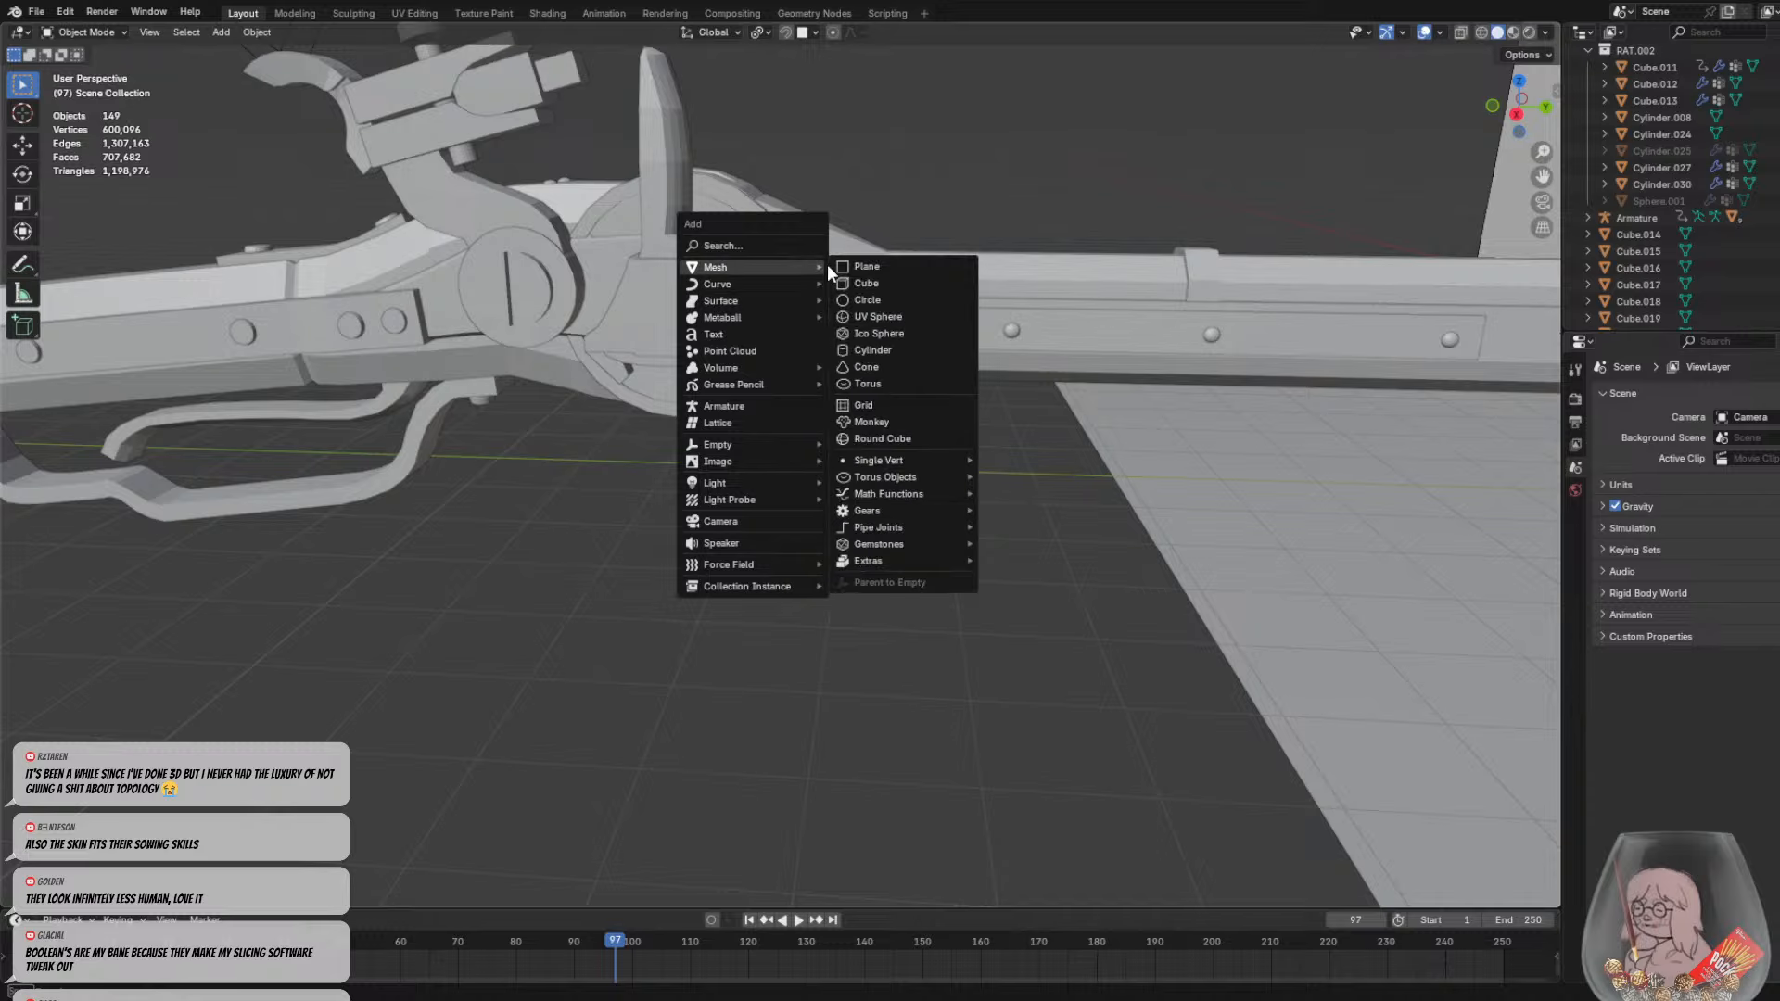
pyautogui.click(877, 349)
pyautogui.press('r')
pyautogui.press('z')
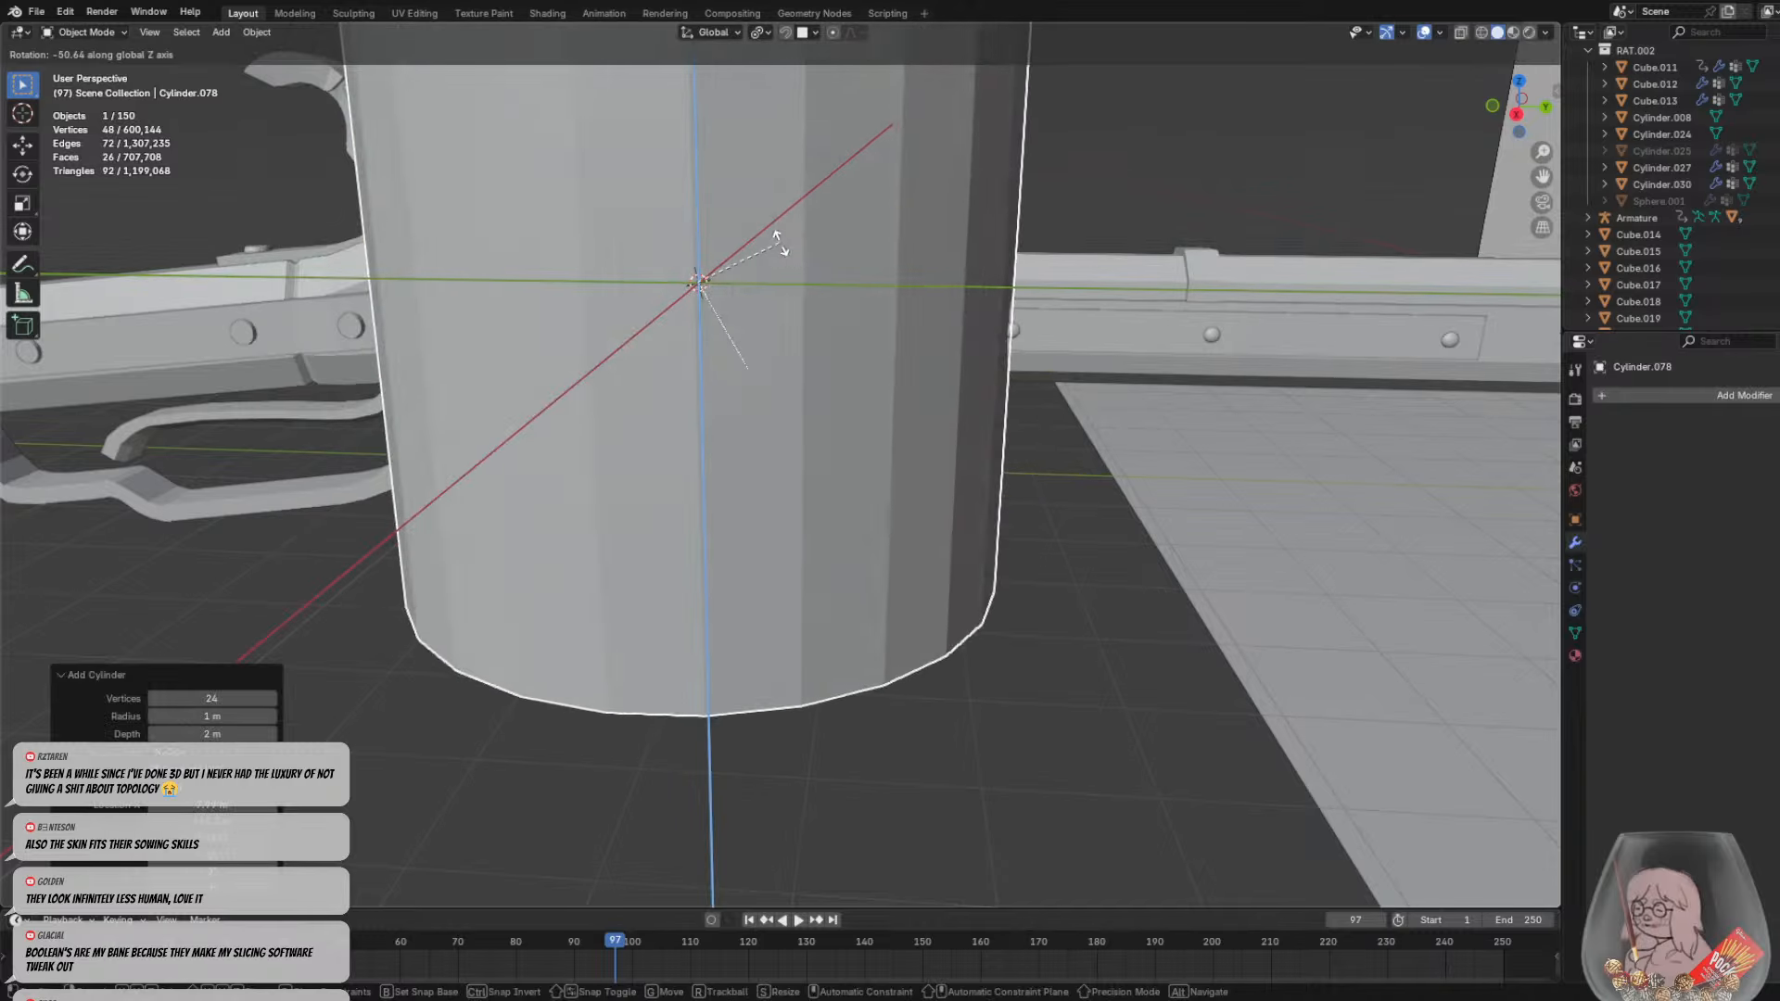
pyautogui.press('y')
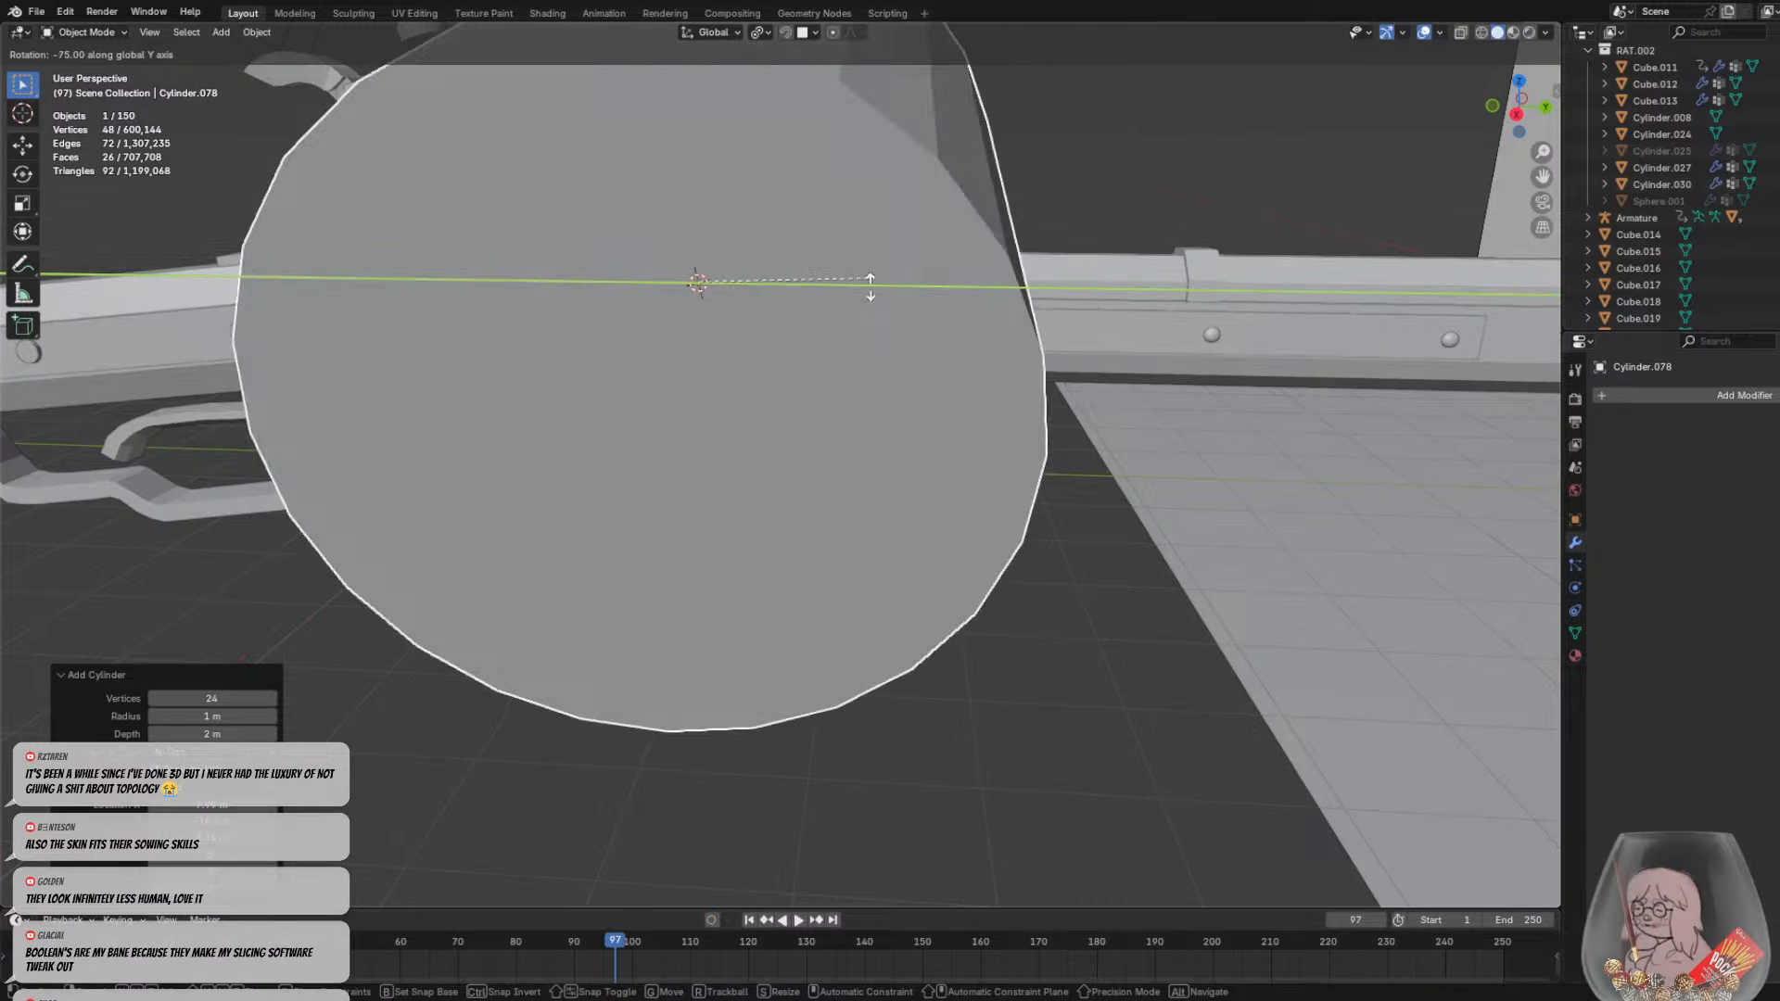
pyautogui.click(880, 327)
# Scale the cylinder down to about 0.11 and move it along X to the outer face of the round lock plate
pyautogui.moveTo(936, 347); pyautogui.dragTo(881, 346, button='middle')
pyautogui.scroll(-3, 876, 353)
pyautogui.press('s')
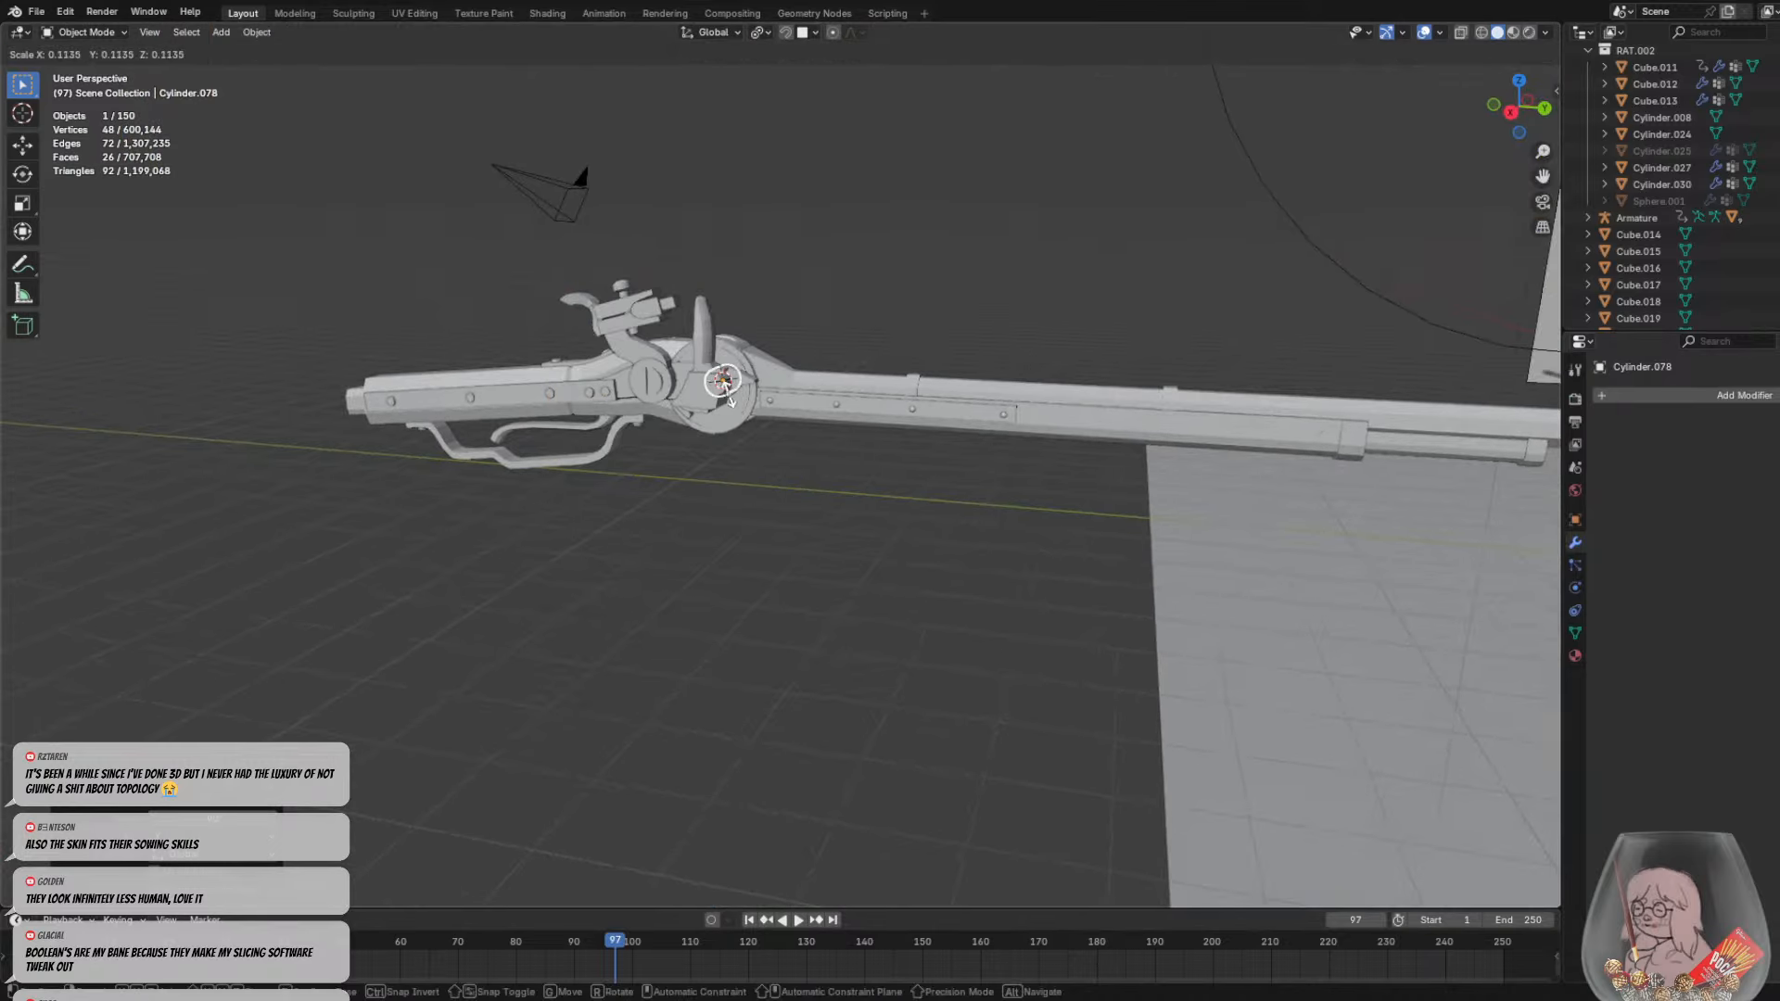
pyautogui.click(728, 399)
pyautogui.moveTo(730, 399); pyautogui.dragTo(762, 302, button='middle')
pyautogui.scroll(5, 753, 334)
pyautogui.press('g')
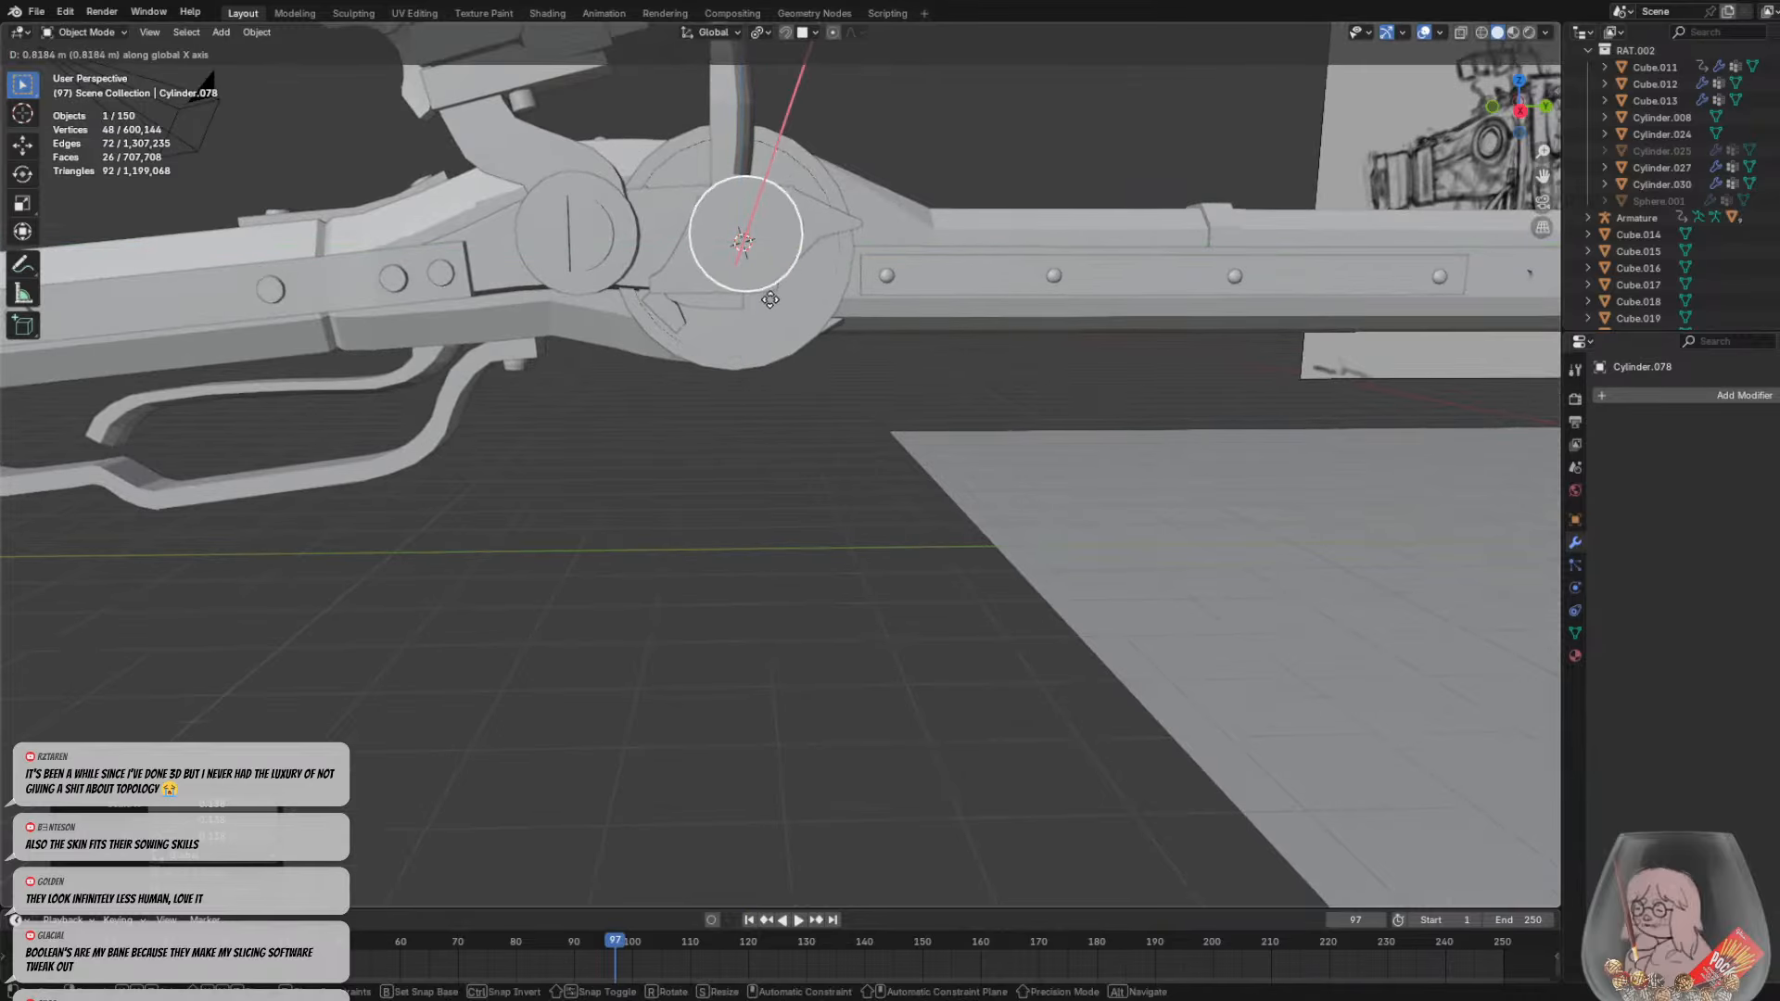
pyautogui.click(761, 300)
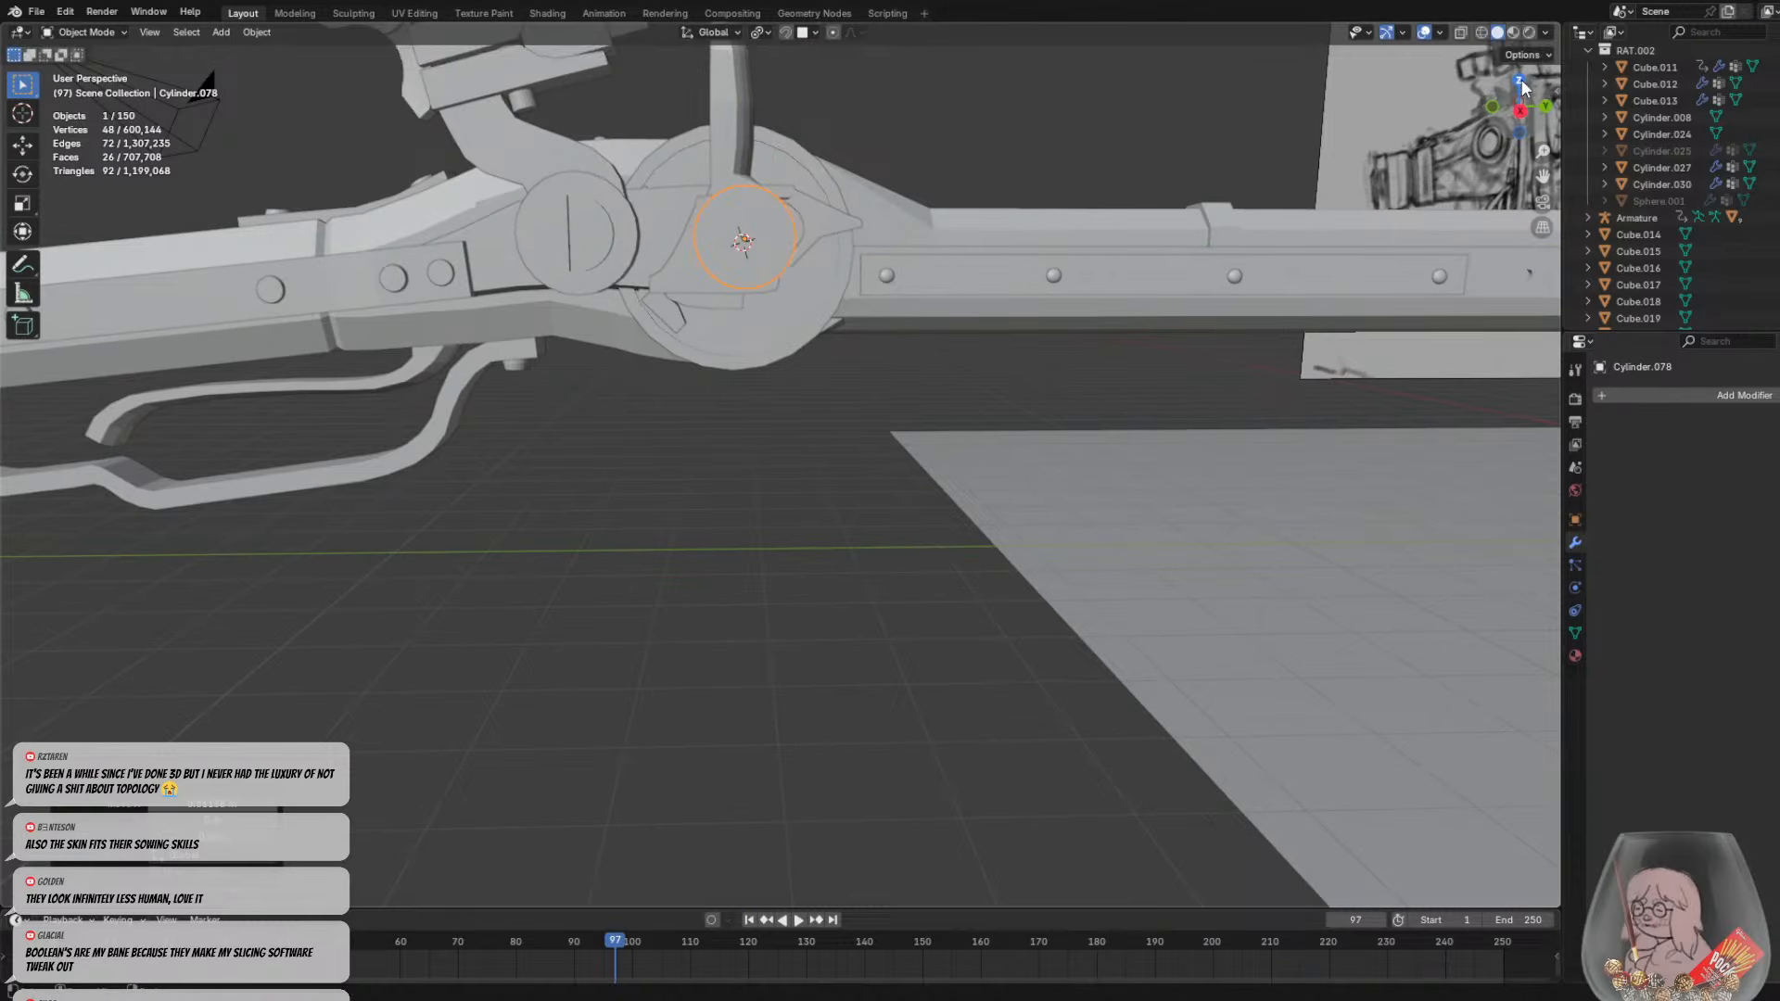
# Reposition the new cylinder on the lock plate in the YZ plane from the side view and adjust its overall scale
pyautogui.click(1520, 109)
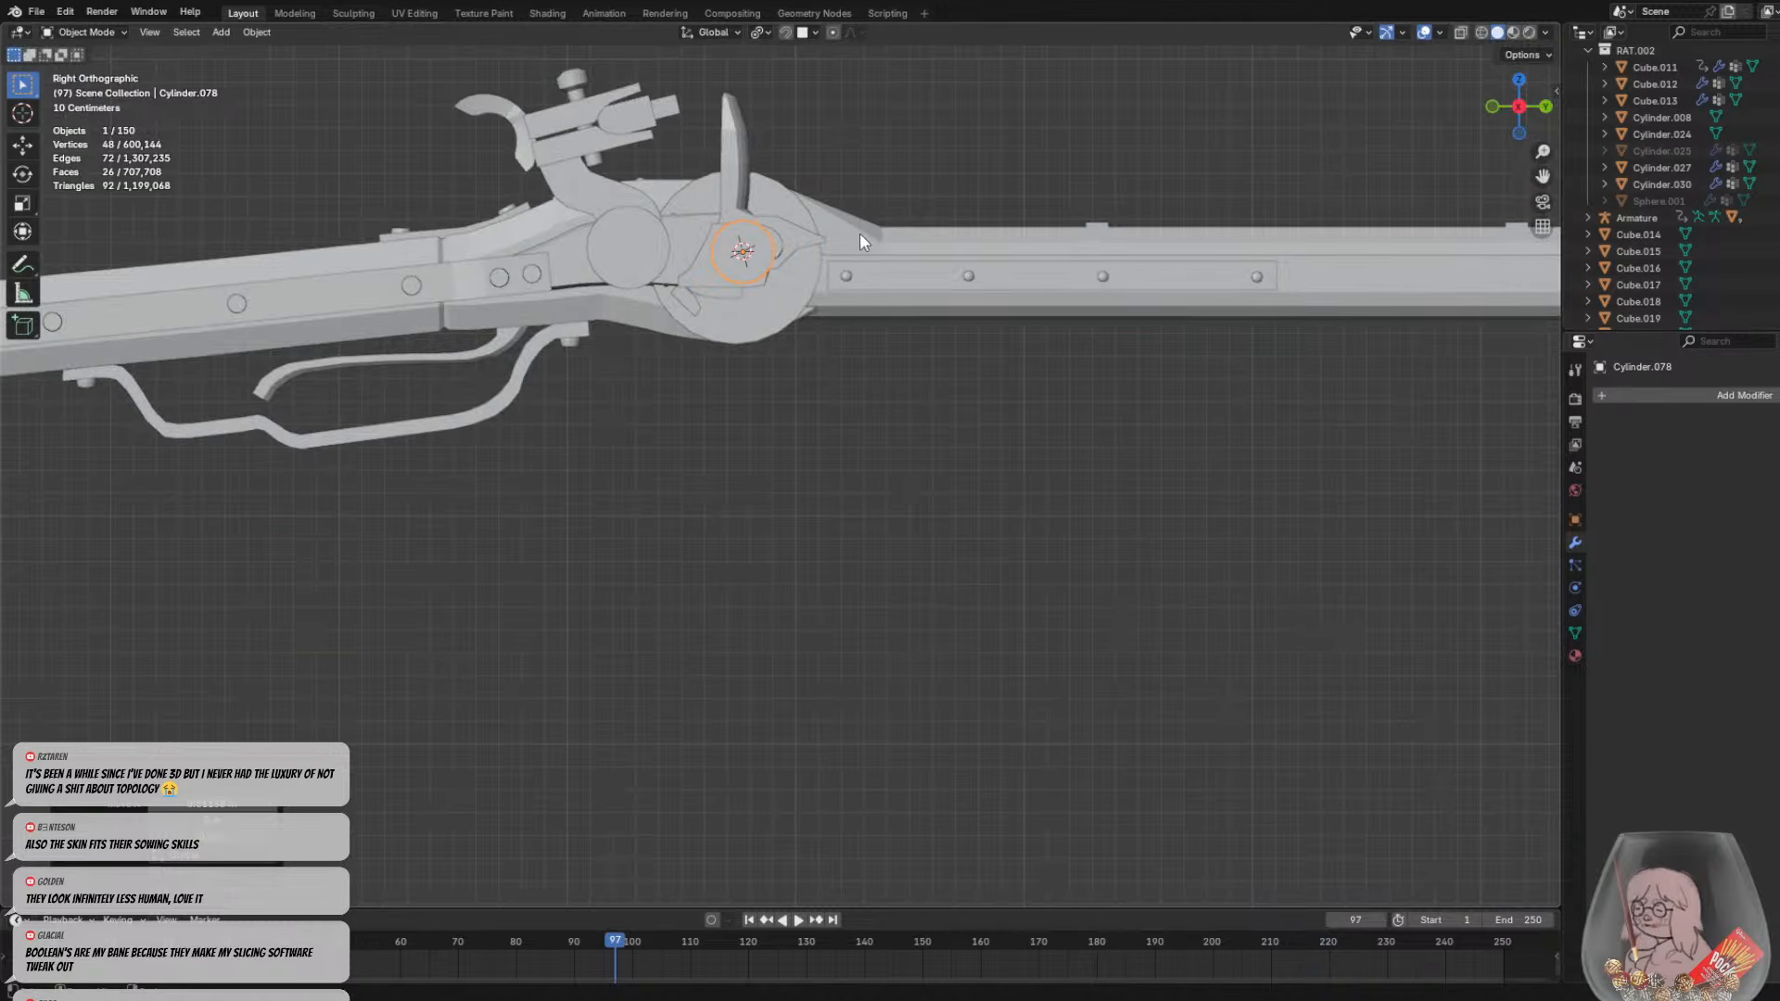
pyautogui.keyDown('shift'); pyautogui.moveTo(862, 226); pyautogui.dragTo(950, 364, button='middle'); pyautogui.keyUp('shift')
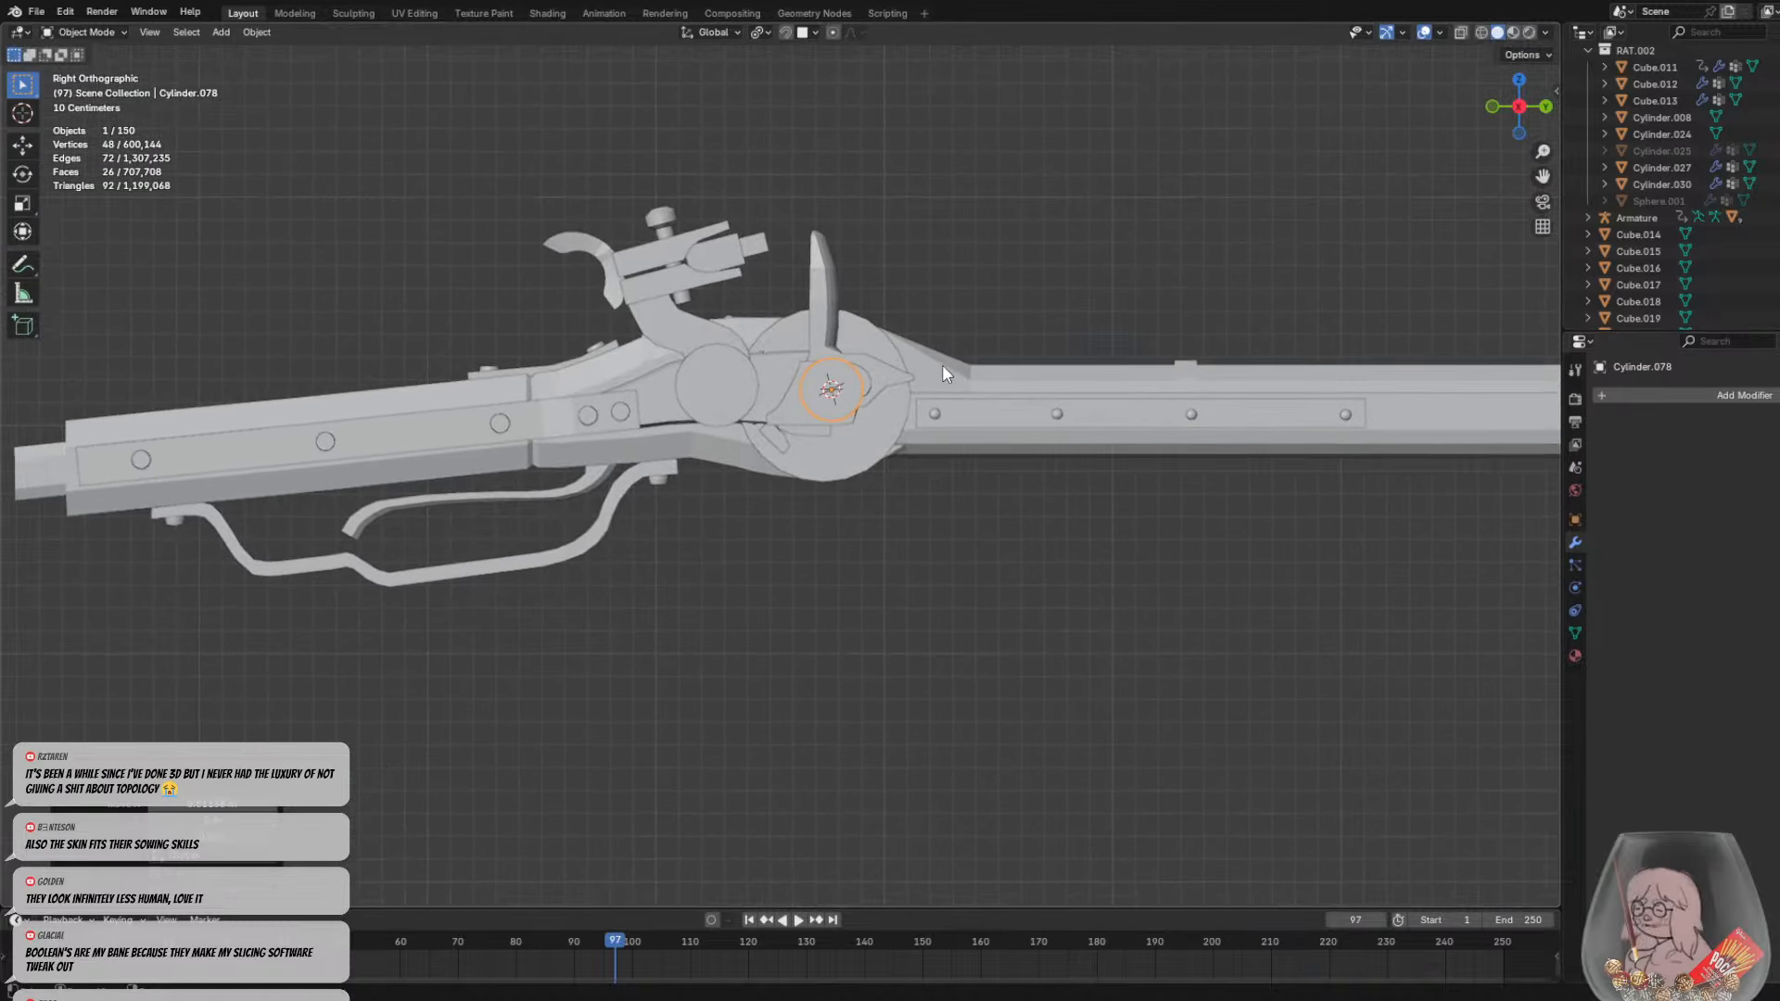
pyautogui.scroll(1, 939, 363)
pyautogui.keyDown('shift'); pyautogui.moveTo(959, 275); pyautogui.dragTo(897, 332, button='middle'); pyautogui.keyUp('shift')
pyautogui.scroll(1, 898, 332)
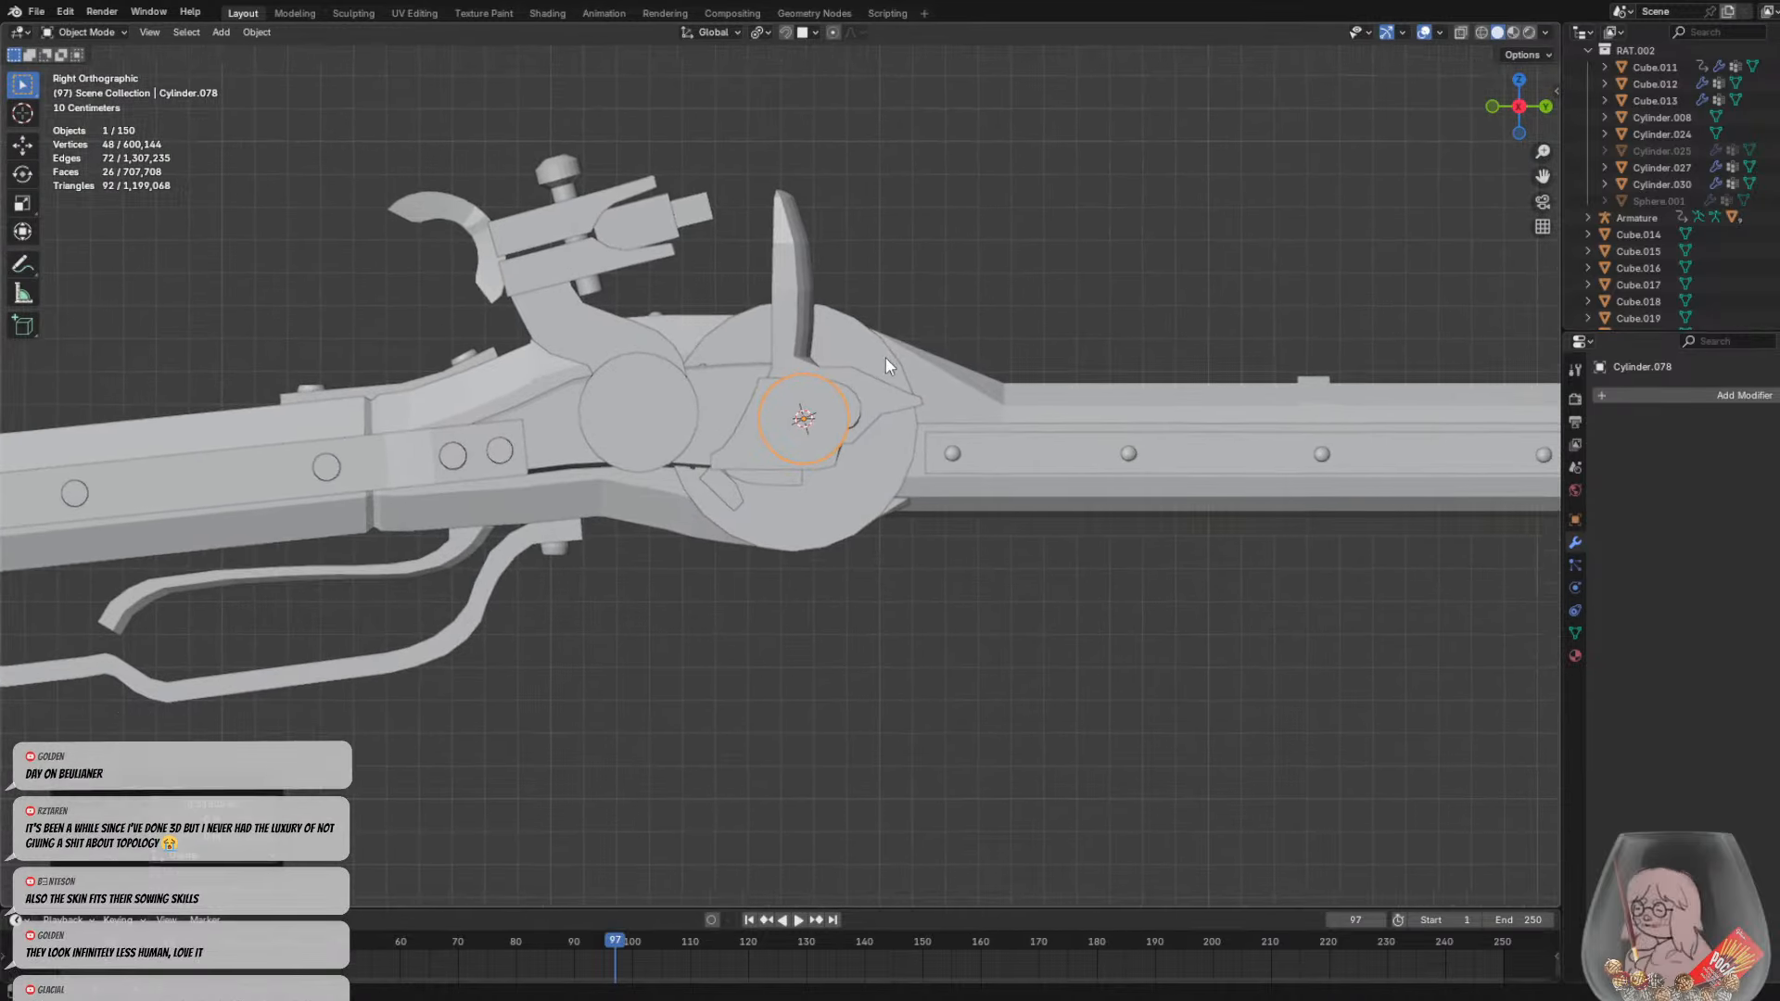
pyautogui.press('g')
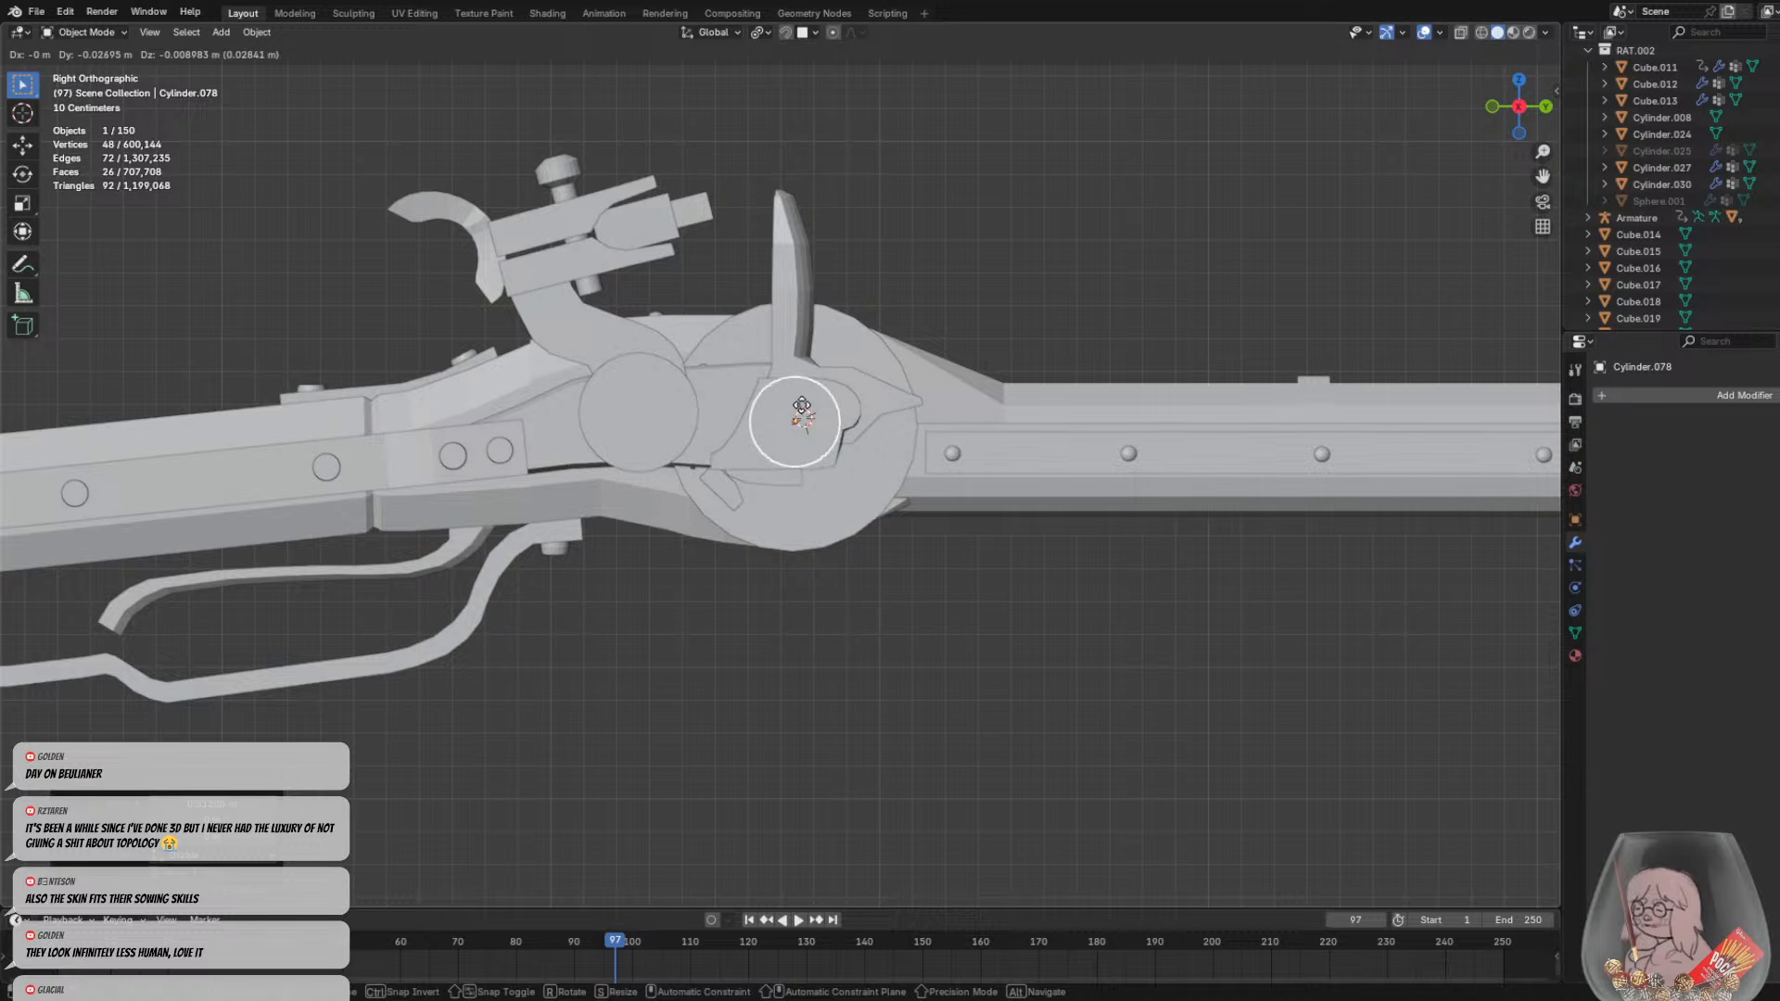
pyautogui.click(801, 405)
pyautogui.press('s')
pyautogui.click(870, 443)
# Stretch the cylinder along X by about 2.24 and centre it on the round dome on the lock's opposite side
pyautogui.moveTo(950, 432); pyautogui.dragTo(782, 504, button='middle')
pyautogui.press('s')
pyautogui.press('x')
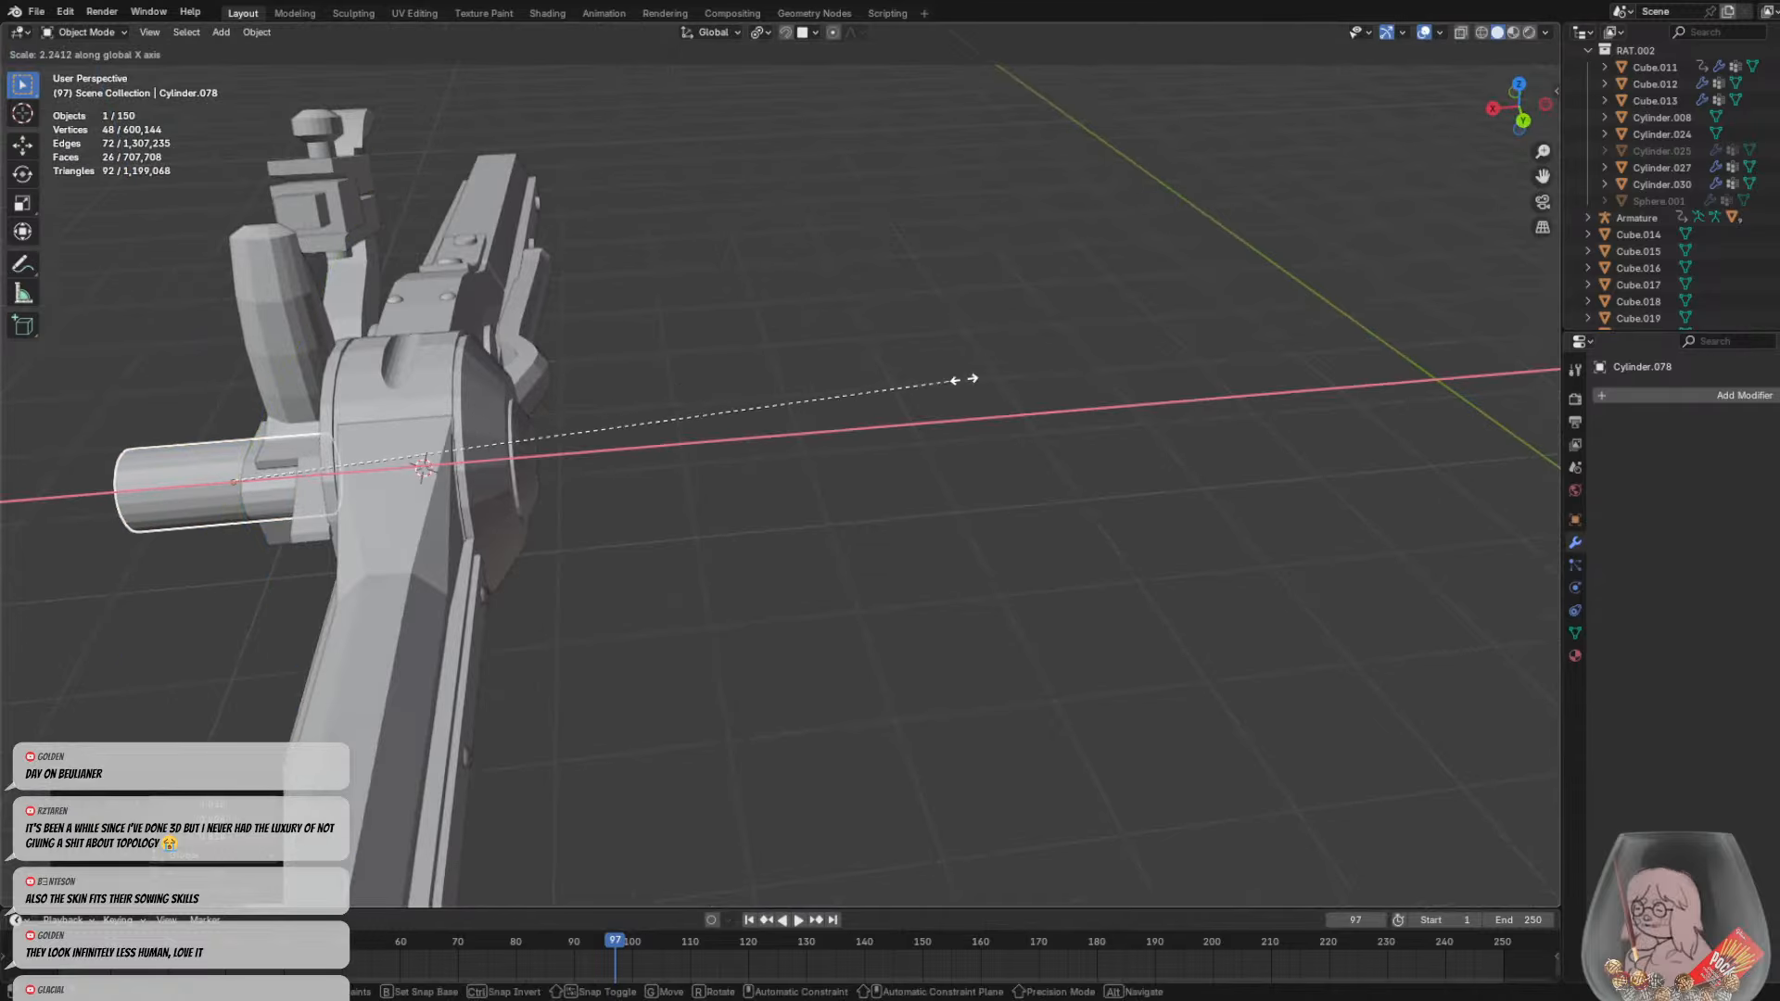
pyautogui.click(970, 369)
pyautogui.moveTo(970, 370); pyautogui.dragTo(723, 304, button='middle')
pyautogui.scroll(4, 718, 301)
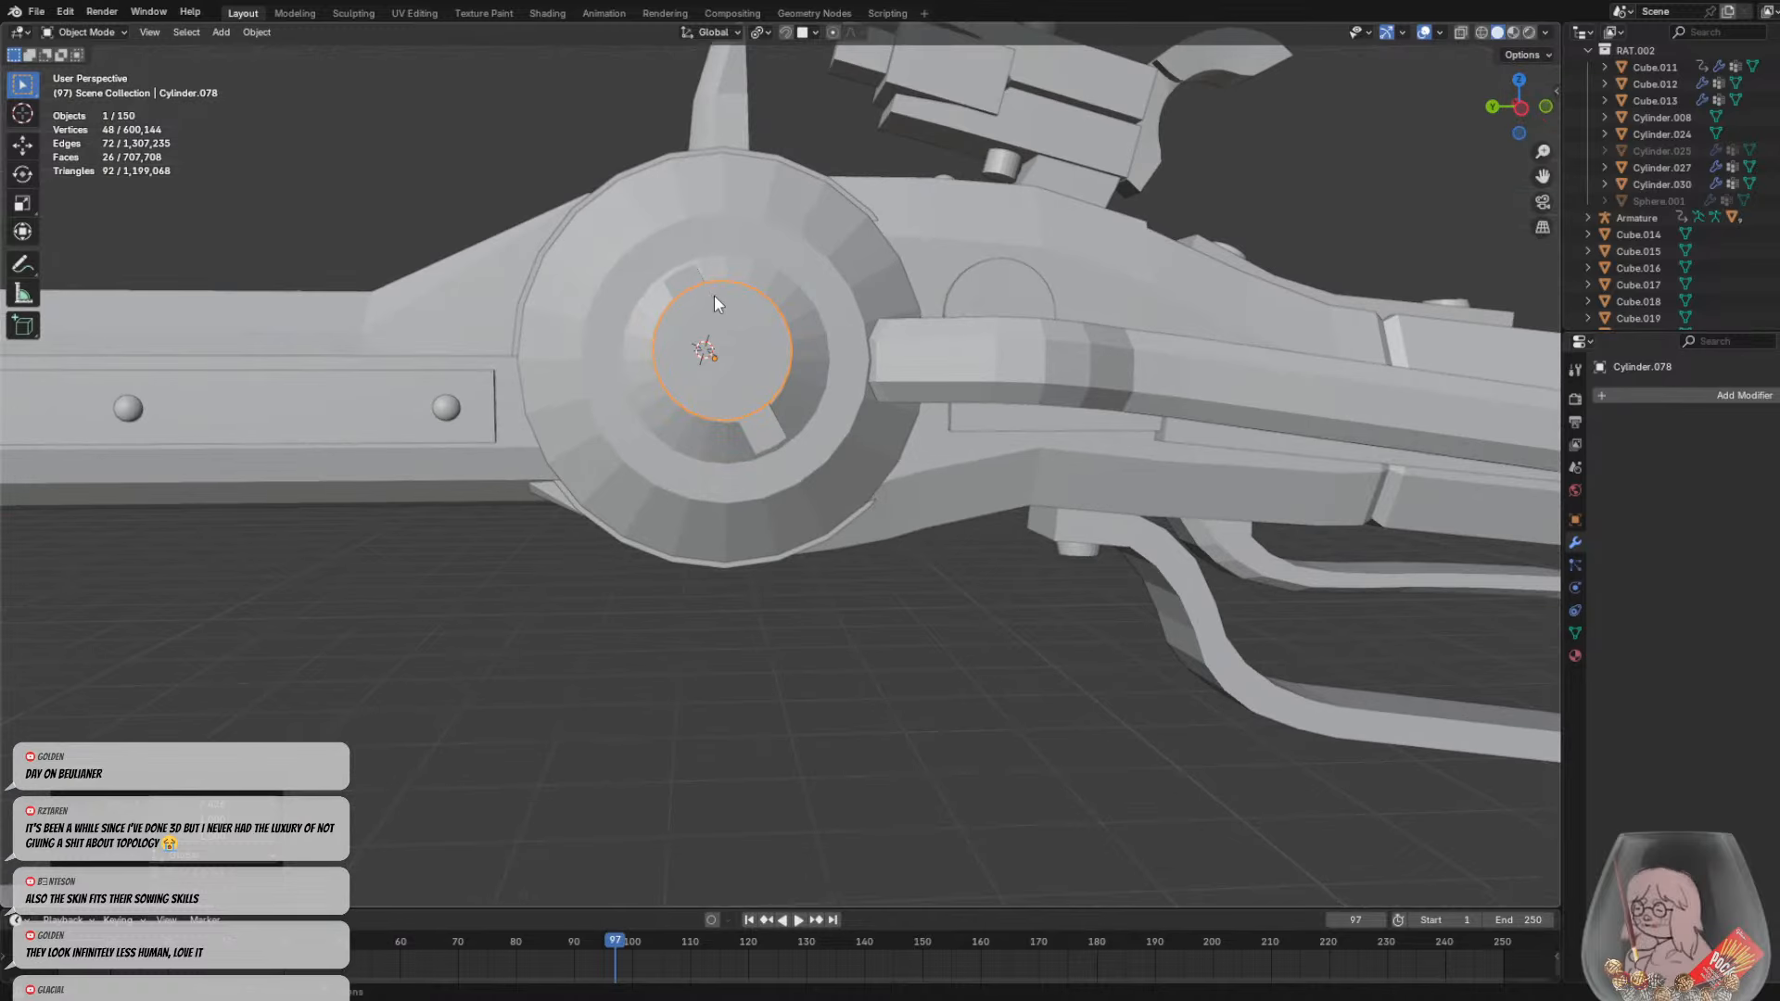
pyautogui.click(1521, 108)
pyautogui.press('g')
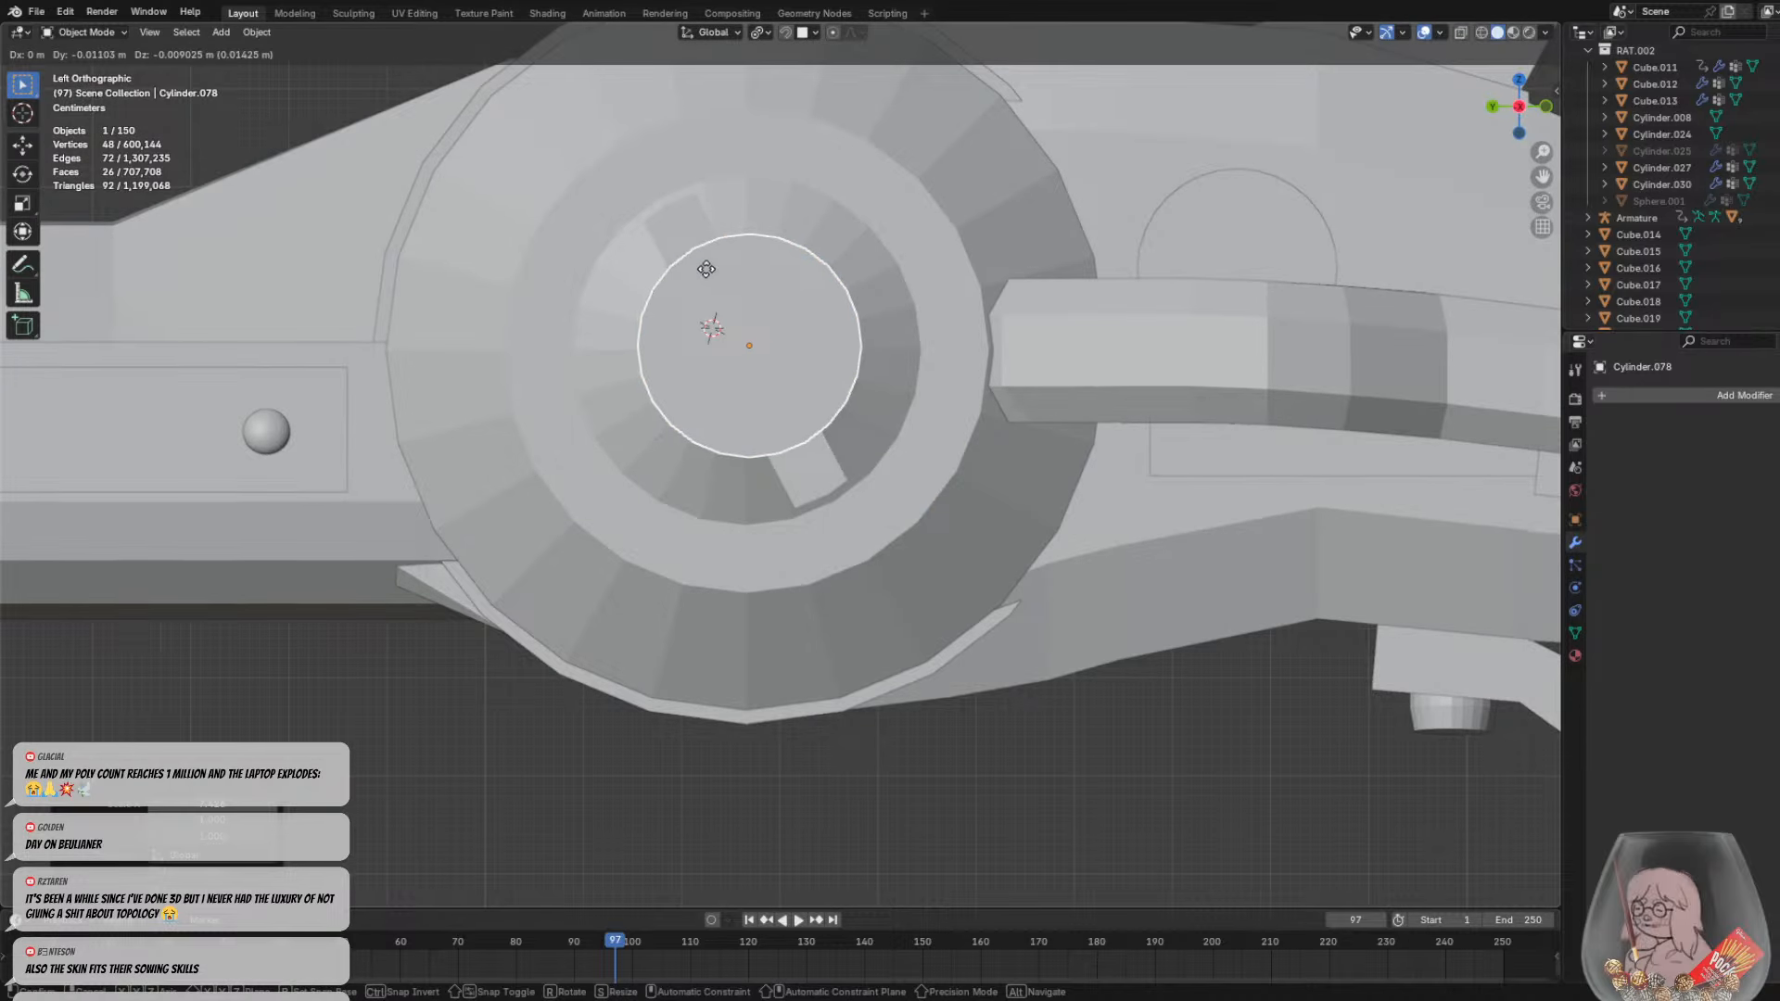
pyautogui.click(710, 269)
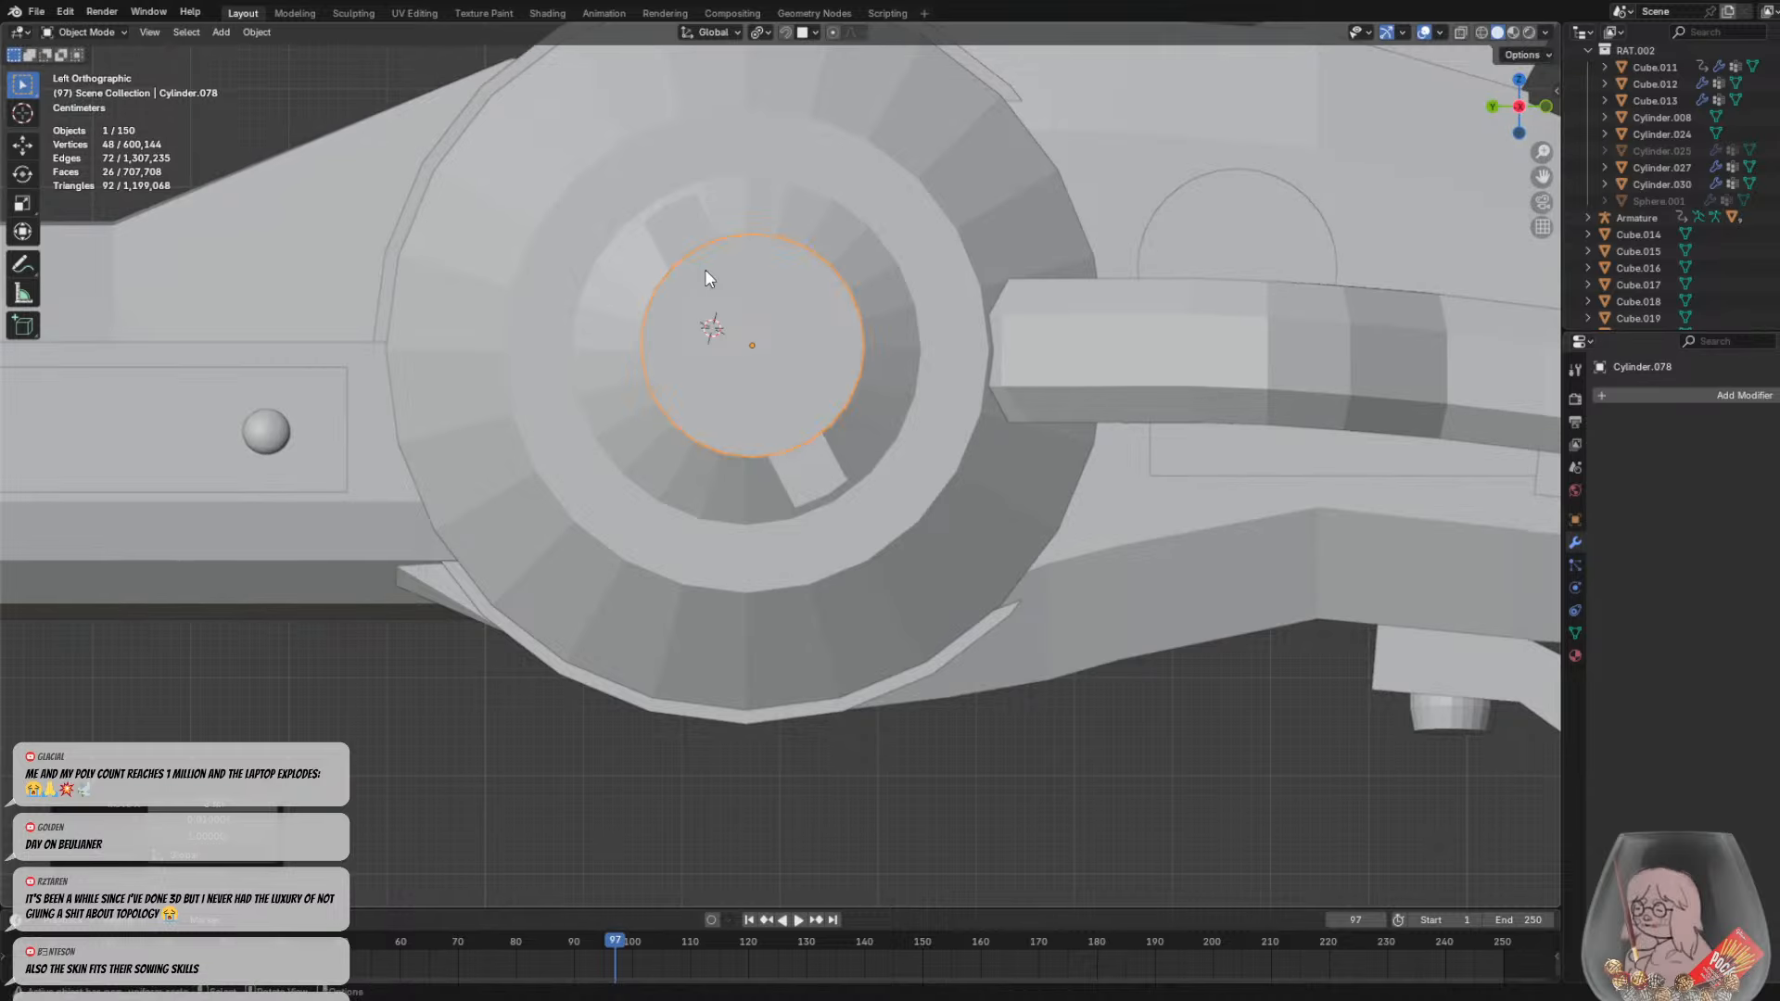
pyautogui.click(547, 283)
pyautogui.moveTo(547, 284); pyautogui.dragTo(959, 296, button='middle')
pyautogui.scroll(-6, 959, 295)
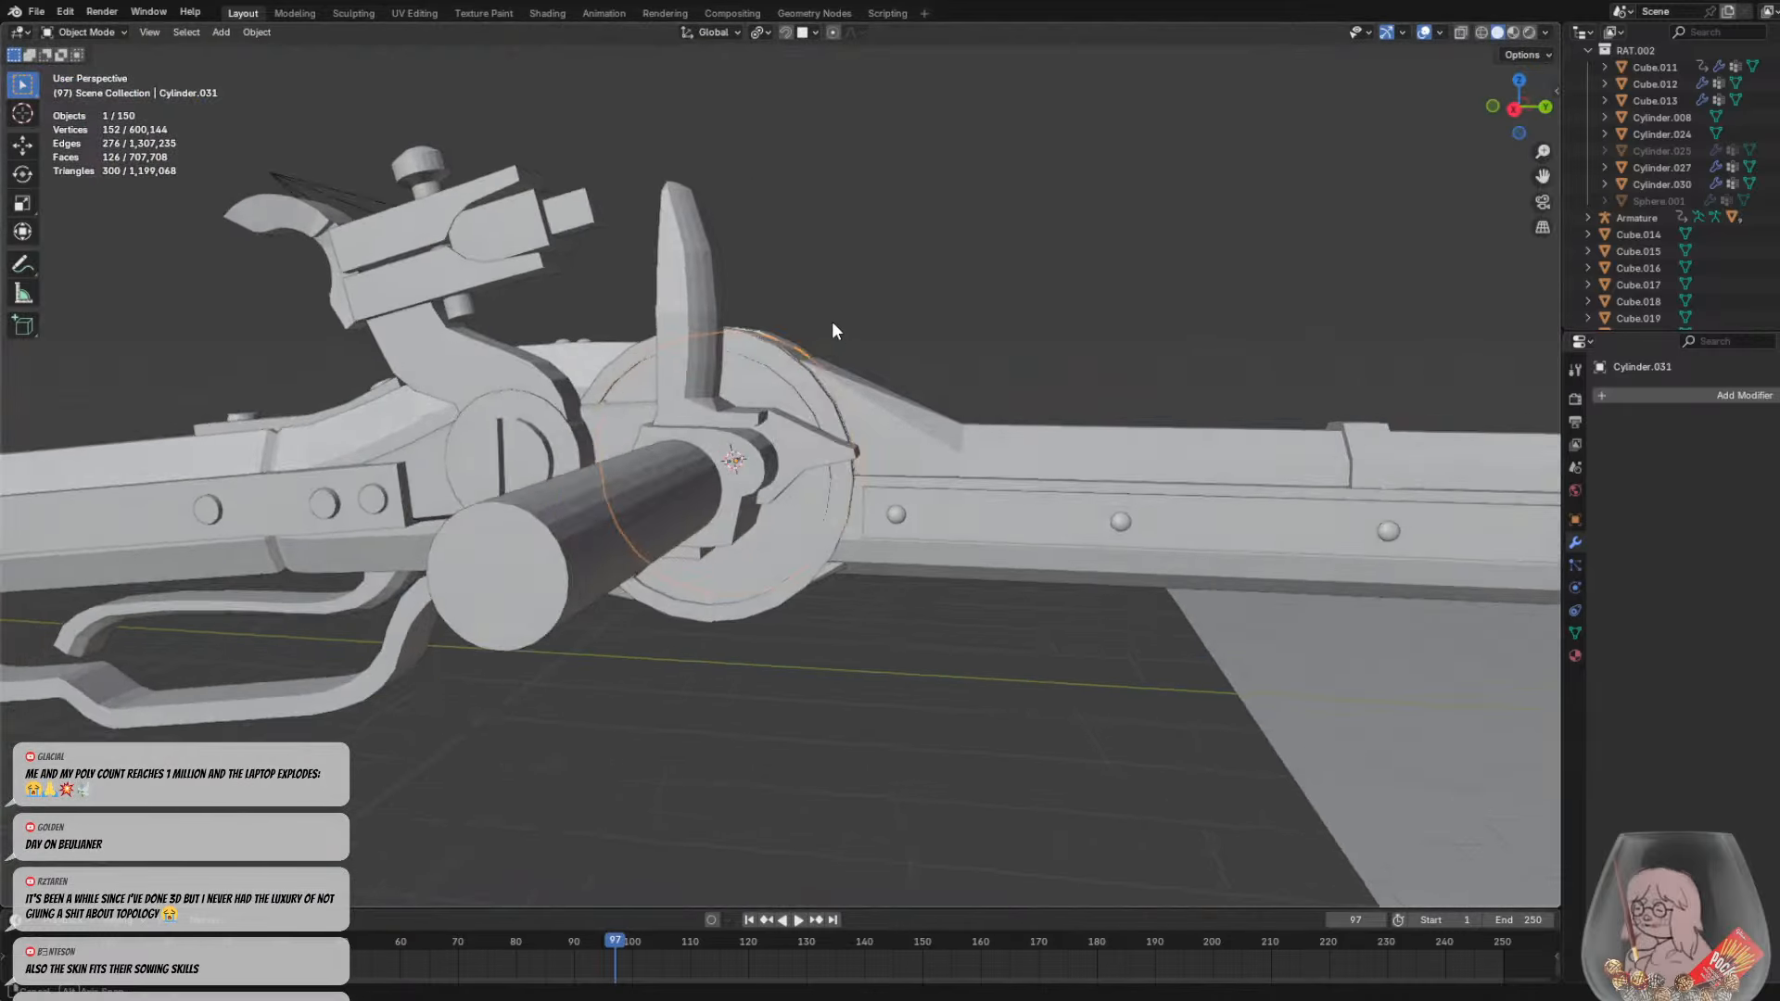
pyautogui.moveTo(832, 321); pyautogui.dragTo(881, 343, button='middle')
pyautogui.press('s')
pyautogui.rightClick(881, 343)
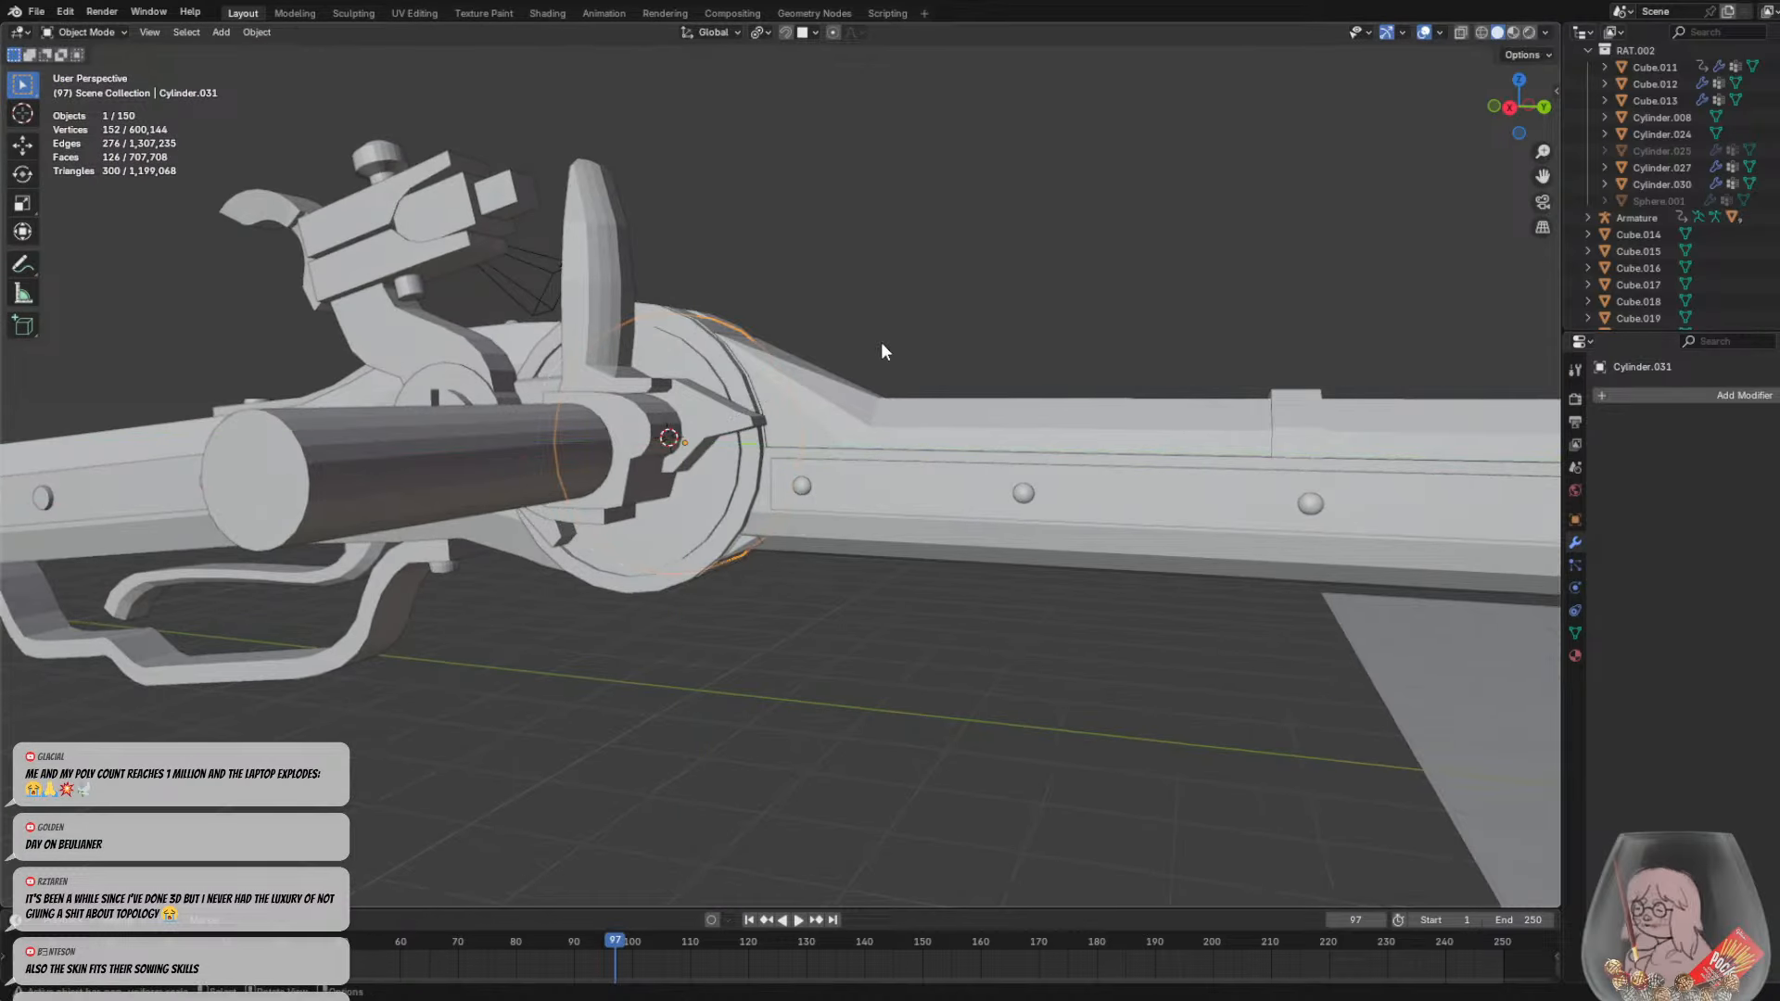
# Shorten the long cylinder along X to about 0.22 of its length
pyautogui.click(381, 448)
pyautogui.press('s')
pyautogui.press('x')
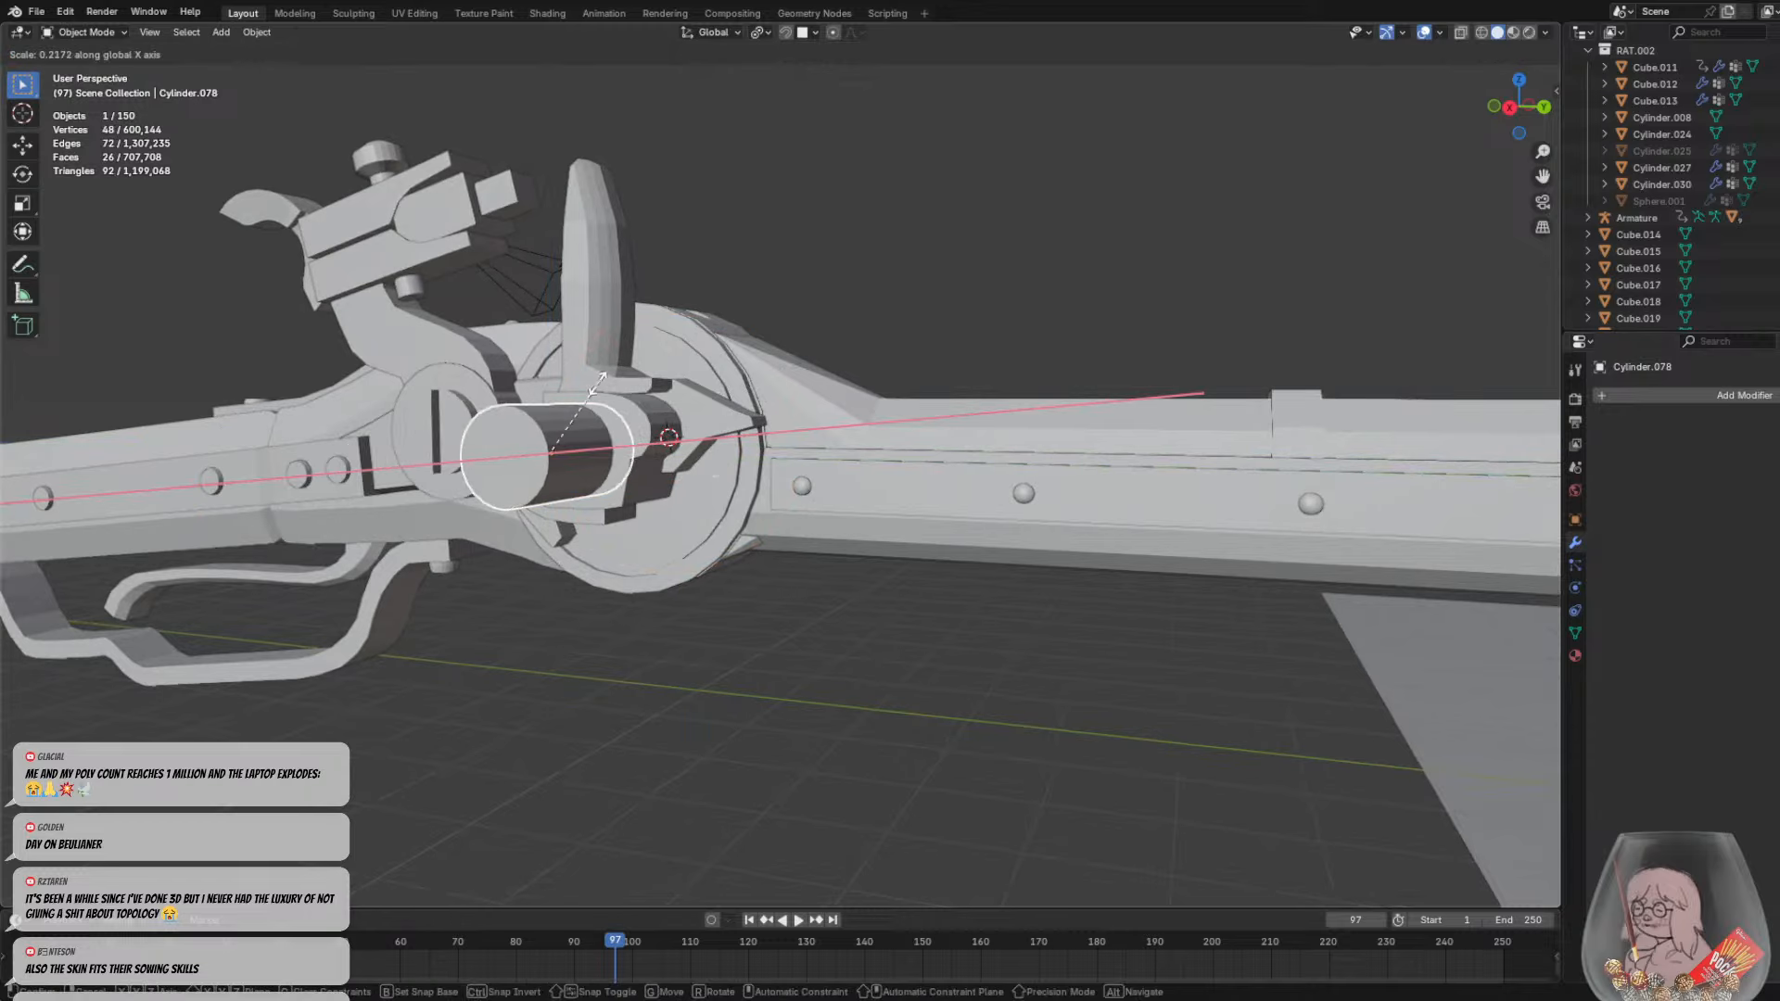
pyautogui.click(619, 381)
pyautogui.moveTo(619, 381); pyautogui.dragTo(365, 380, button='middle')
pyautogui.scroll(6, 670, 352)
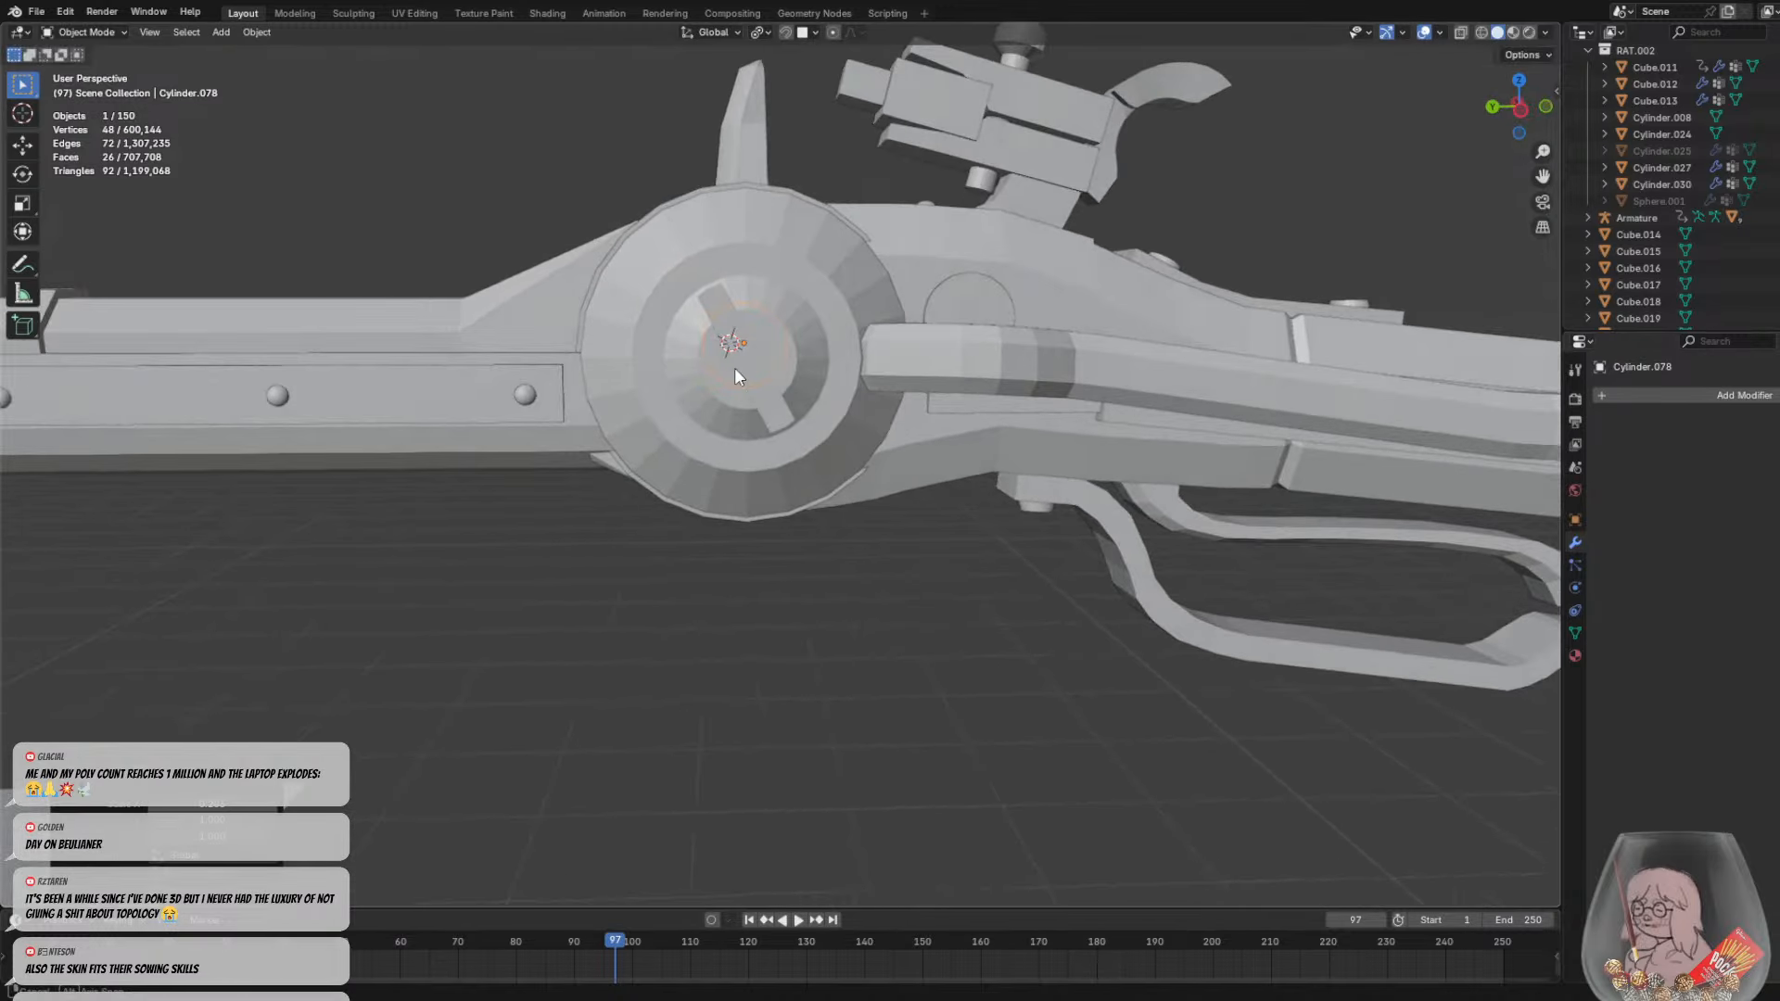
# Shorten the cylinder further along X and slide it inward along X into the lock plate
pyautogui.moveTo(734, 367); pyautogui.dragTo(620, 425, button='middle')
pyautogui.press('s')
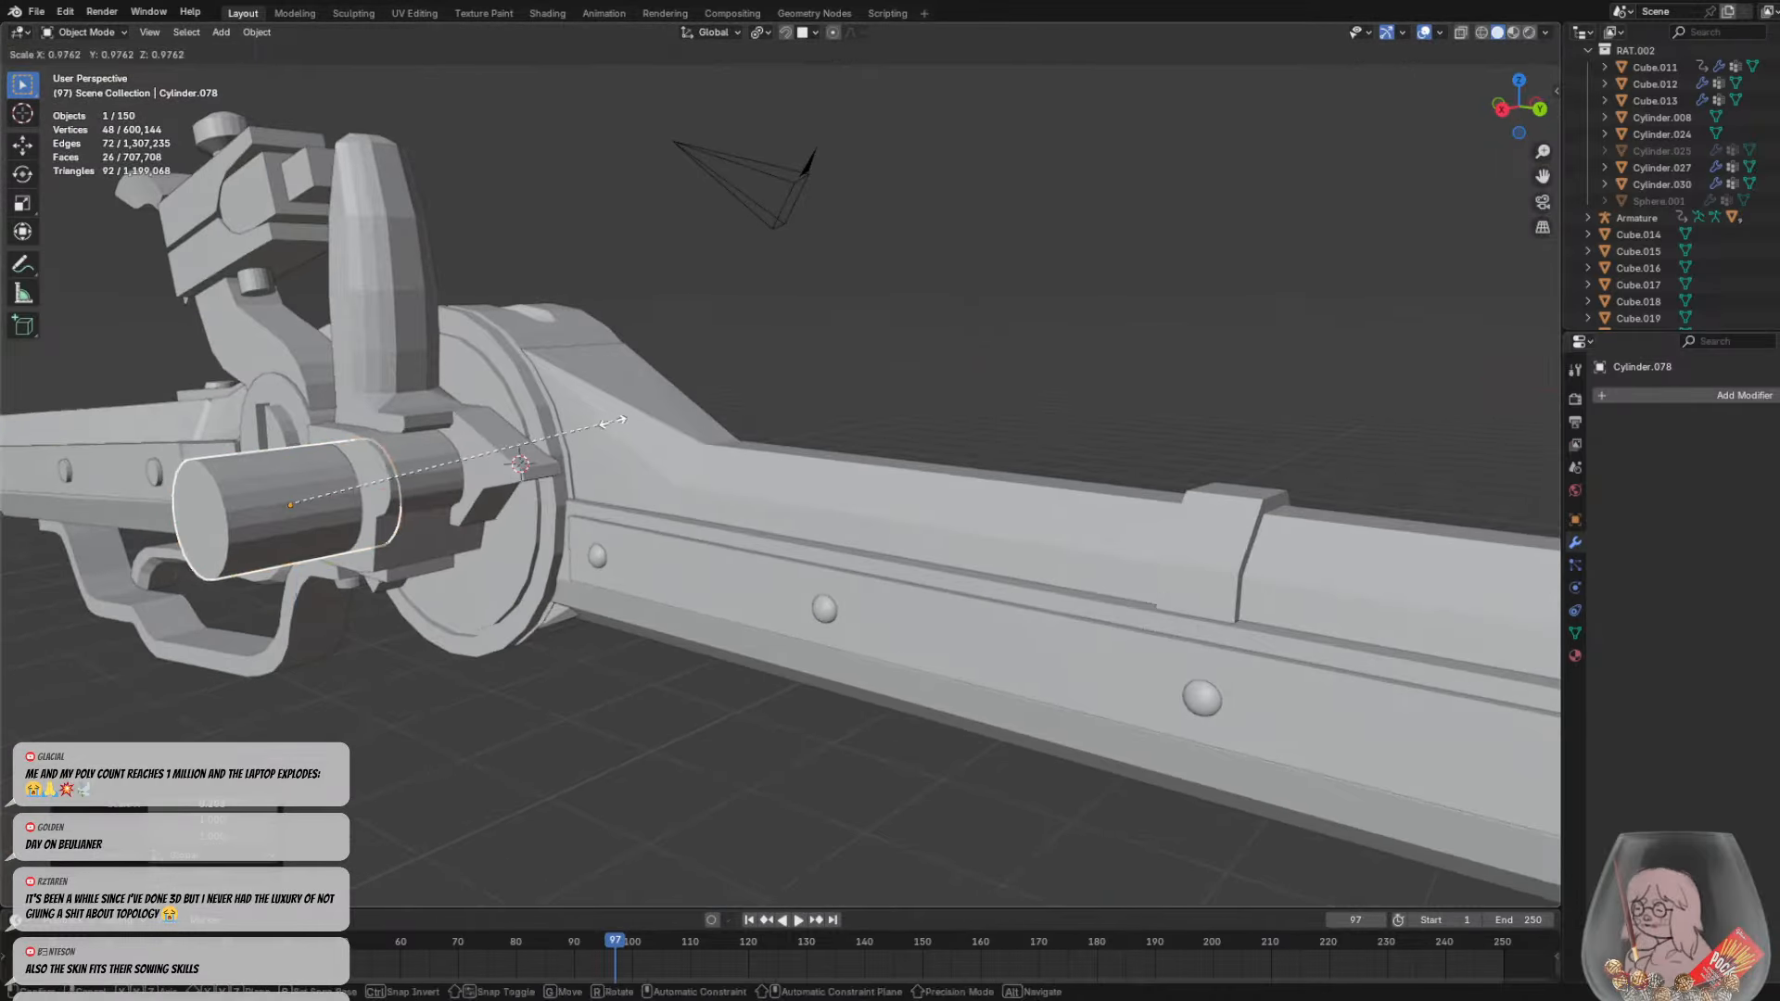
pyautogui.press('x')
pyautogui.click(426, 454)
pyautogui.press('g')
pyautogui.press('x')
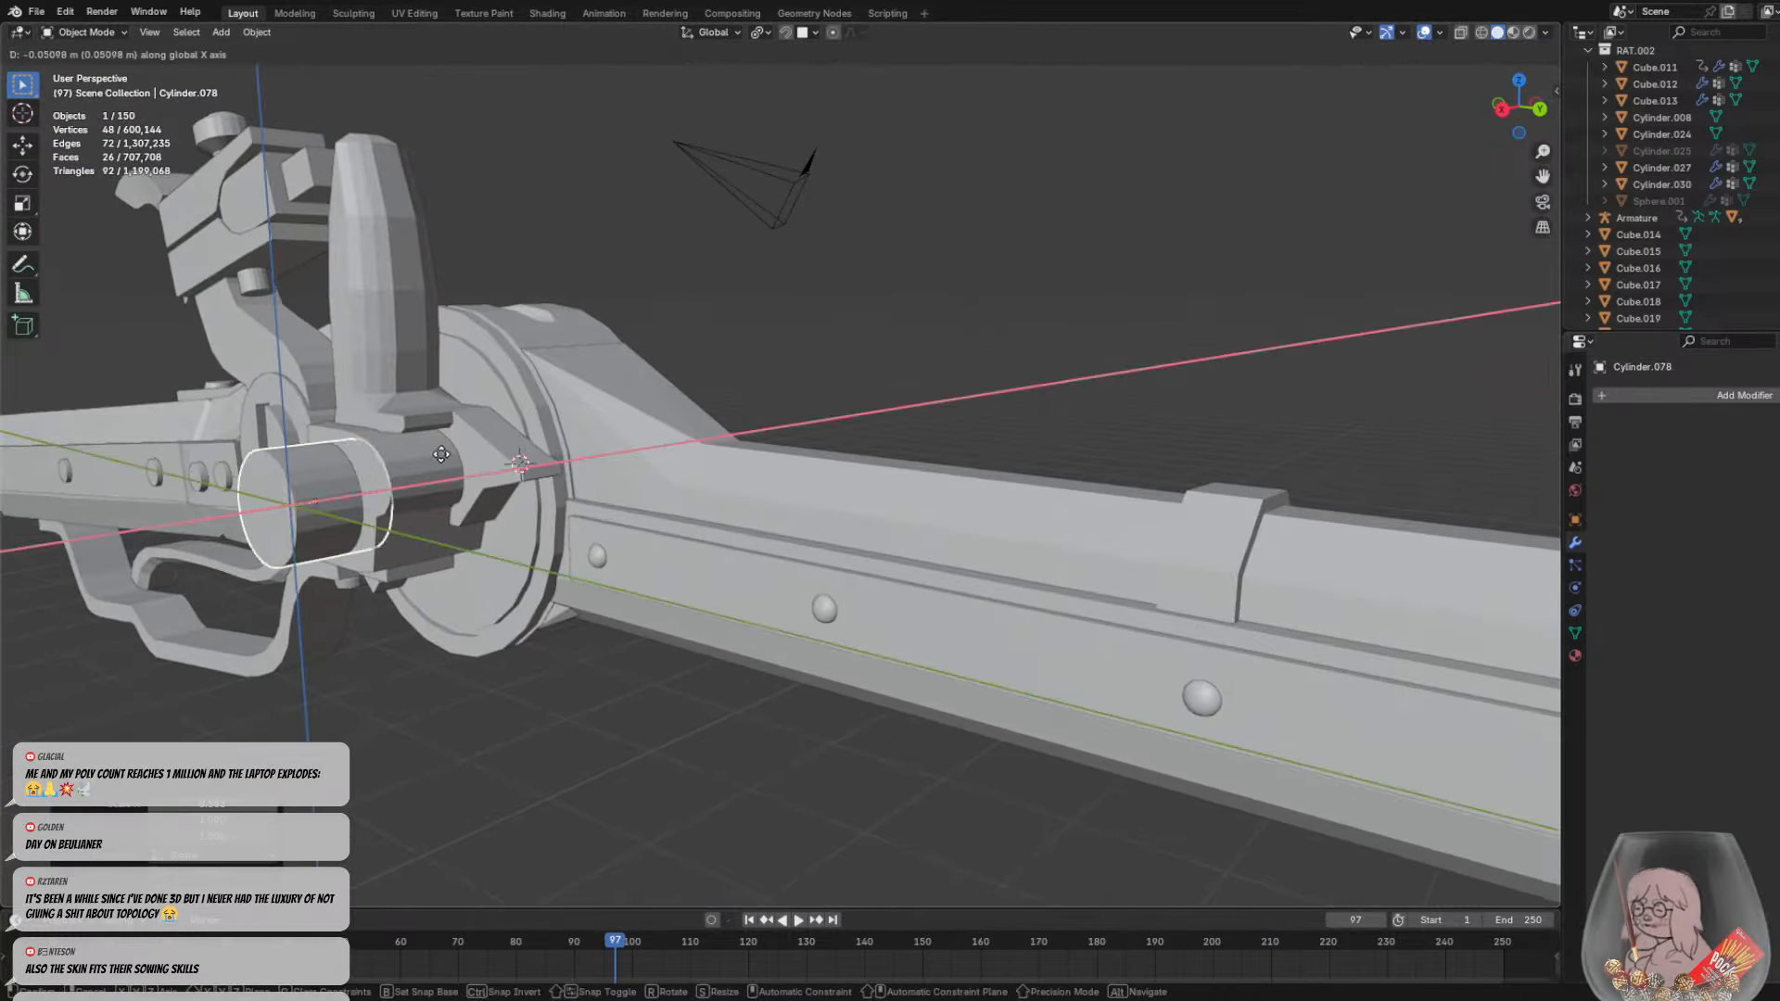
pyautogui.click(506, 449)
pyautogui.moveTo(510, 447); pyautogui.dragTo(549, 442)
# Scale the cylinder on the lock plate down uniformly to about 0.76
pyautogui.moveTo(555, 440); pyautogui.dragTo(811, 408, button='middle')
pyautogui.click(642, 436)
pyautogui.press('s')
pyautogui.press('y')
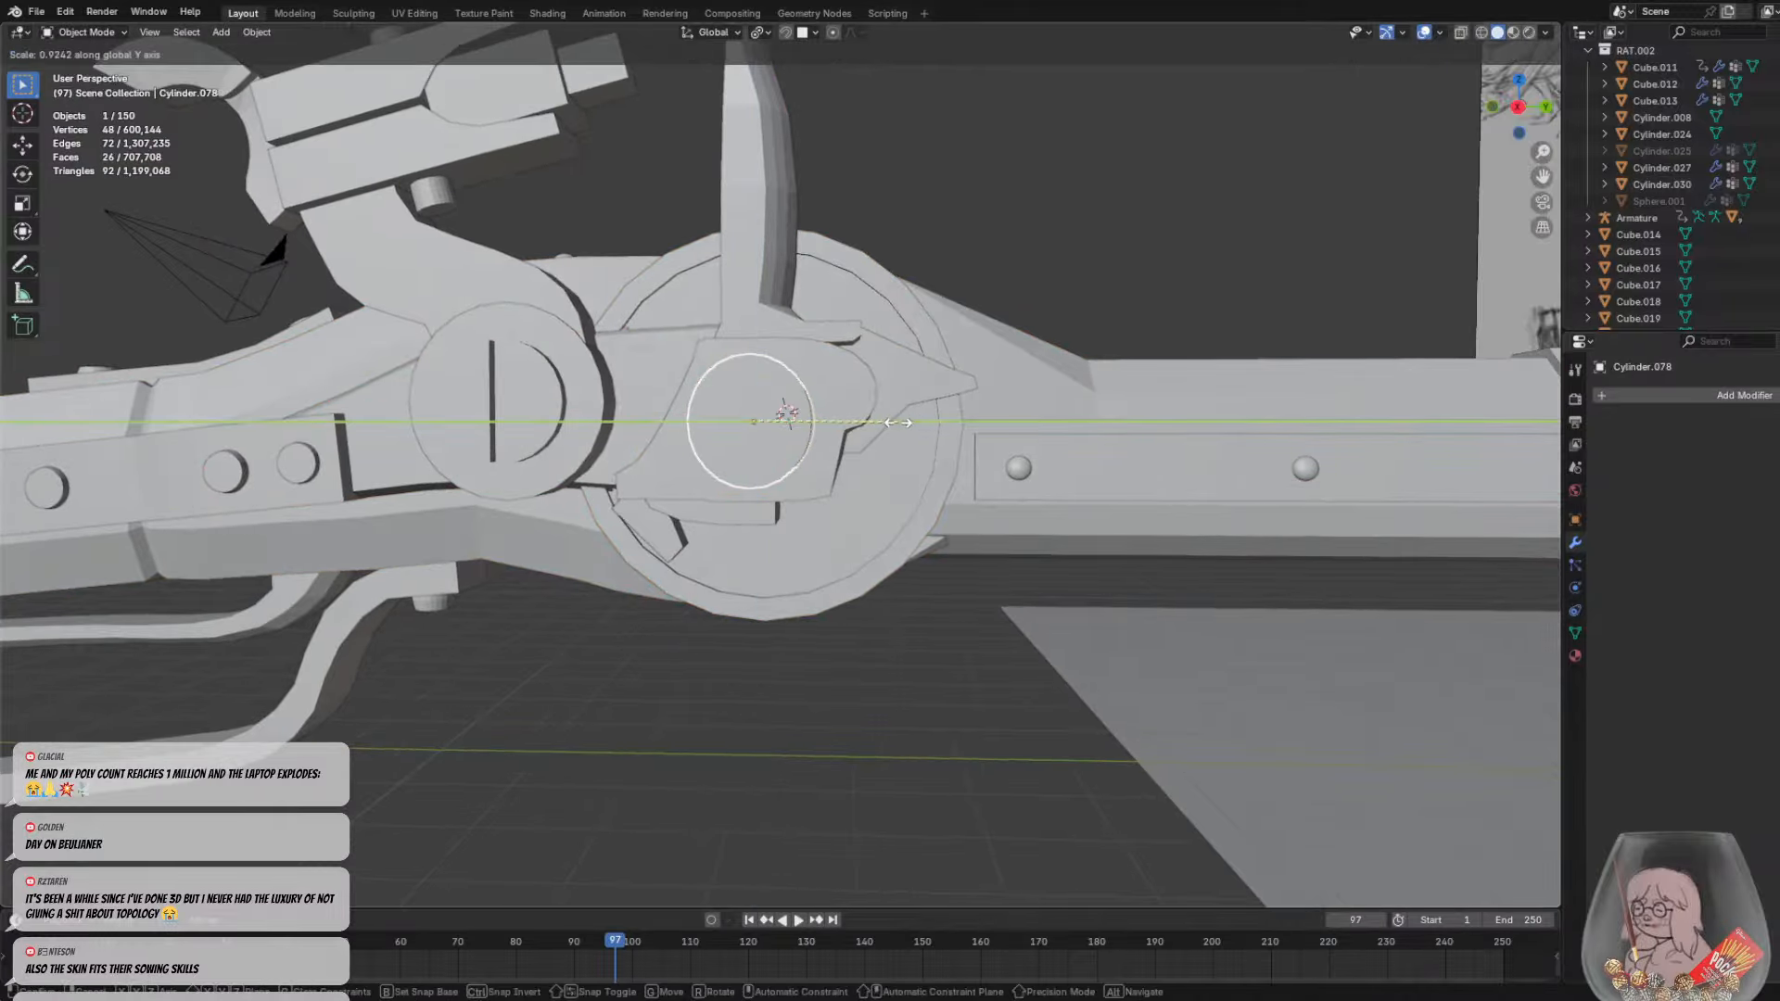
pyautogui.press('y')
pyautogui.press('y')
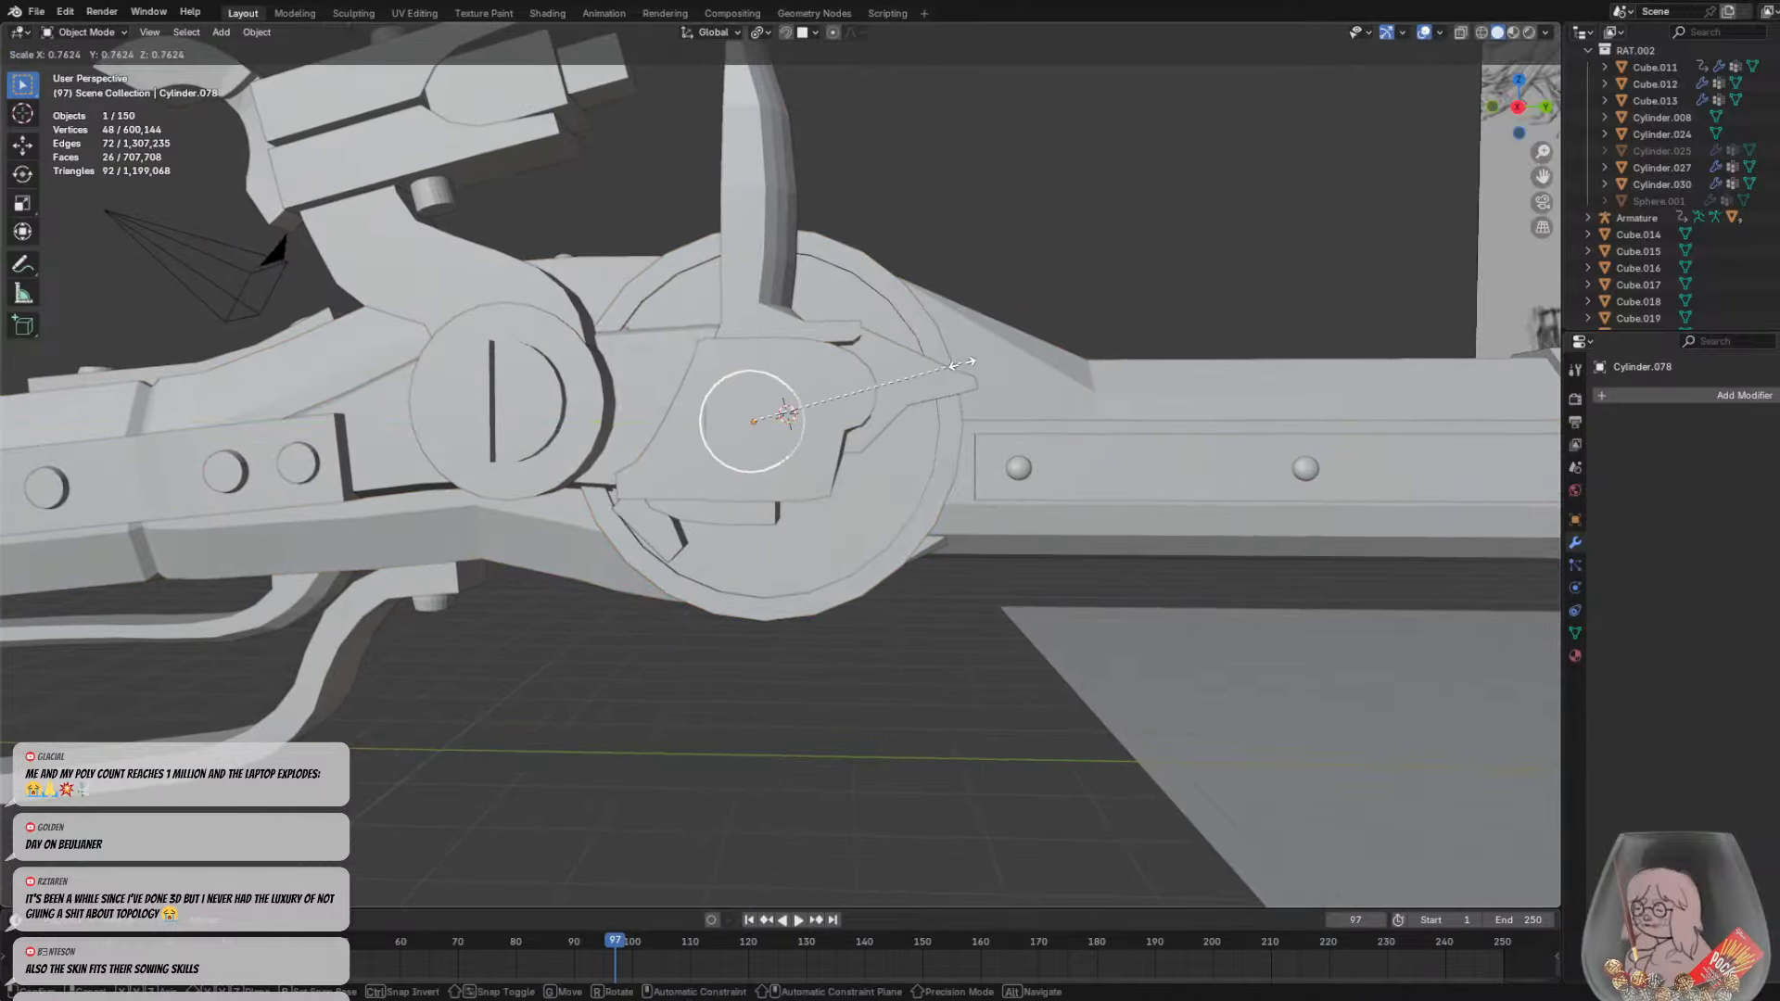
pyautogui.click(967, 363)
# Shorten the cylinder along X to about 0.87 and move it about 0.03 m outward along X, proud of the plate
pyautogui.moveTo(966, 363); pyautogui.dragTo(799, 404, button='middle')
pyautogui.press('s')
pyautogui.press('x')
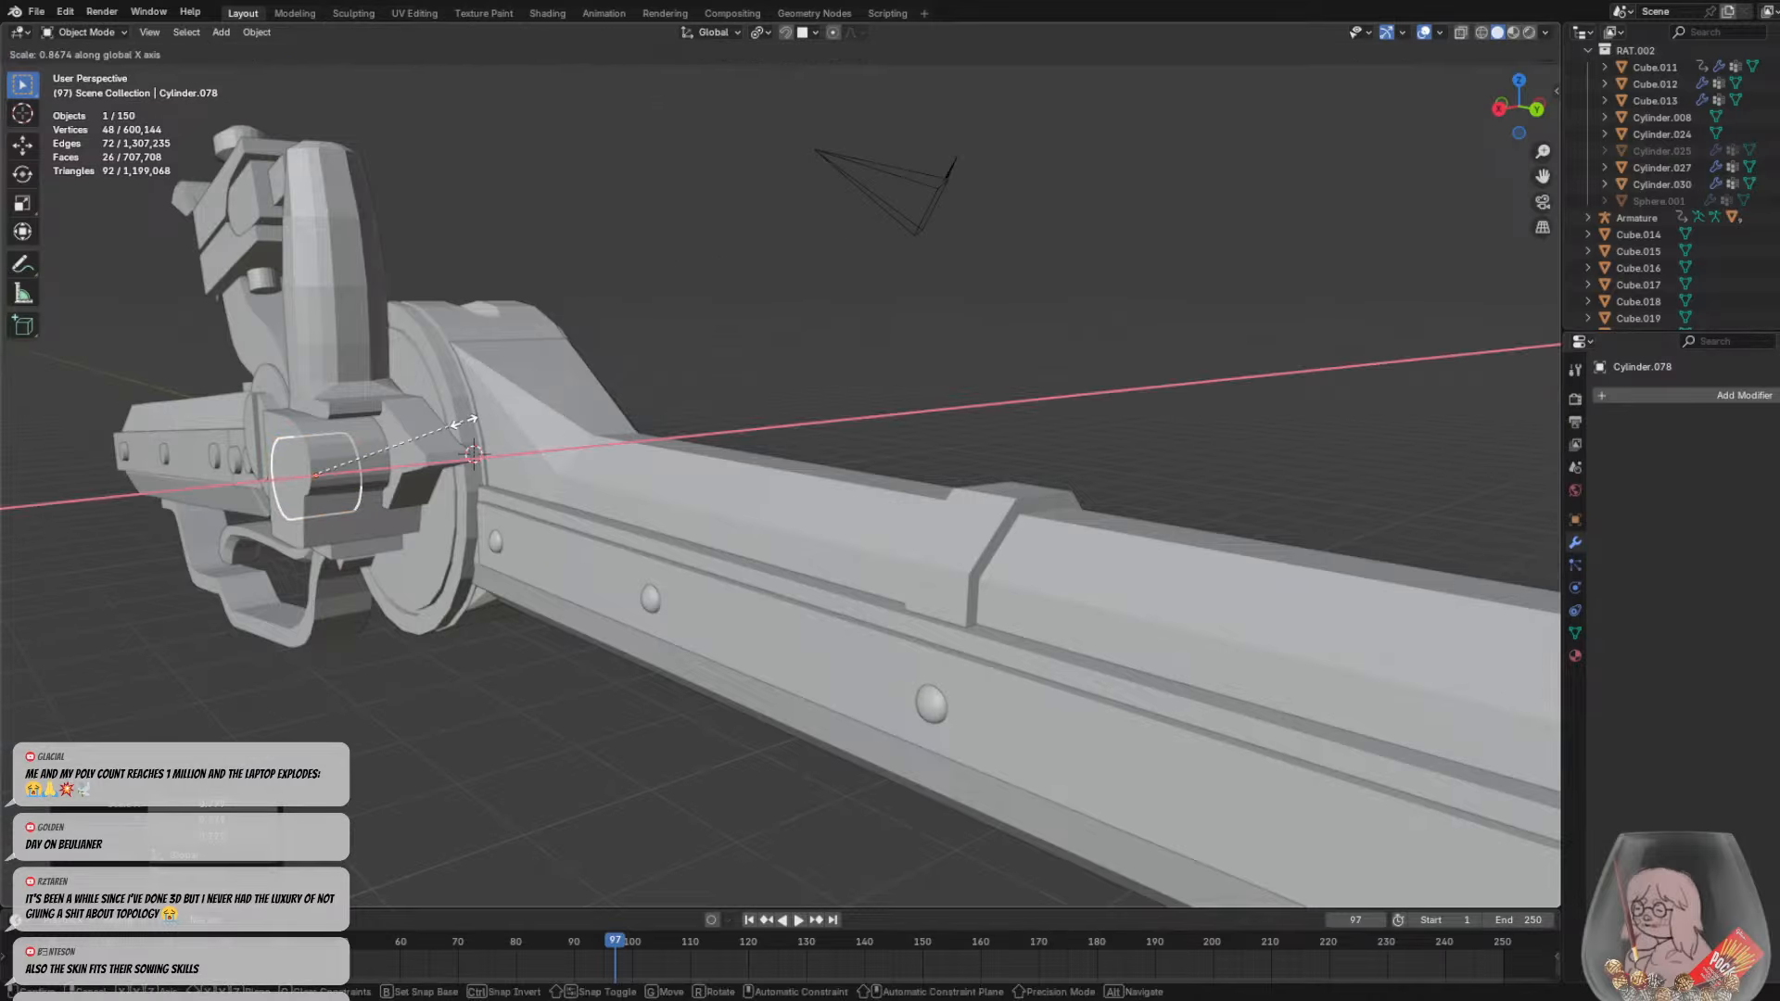
pyautogui.click(473, 453)
pyautogui.press('s')
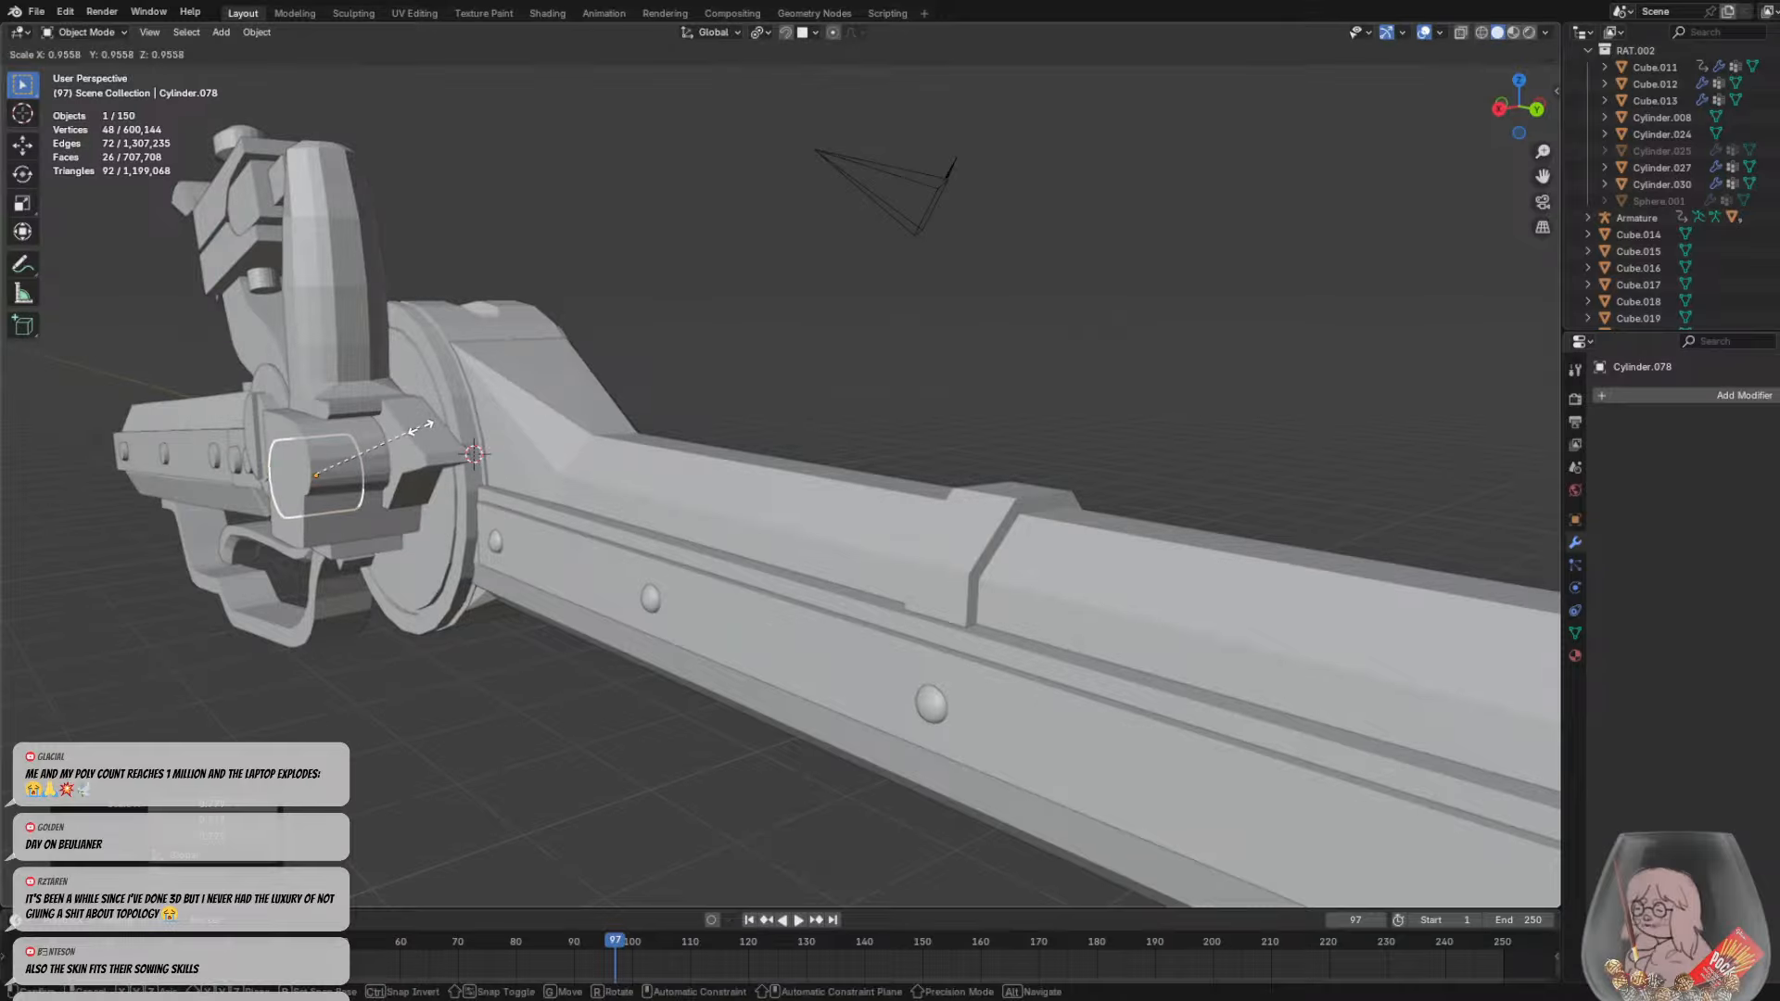
pyautogui.rightClick(449, 421)
pyautogui.press('g')
pyautogui.press('x')
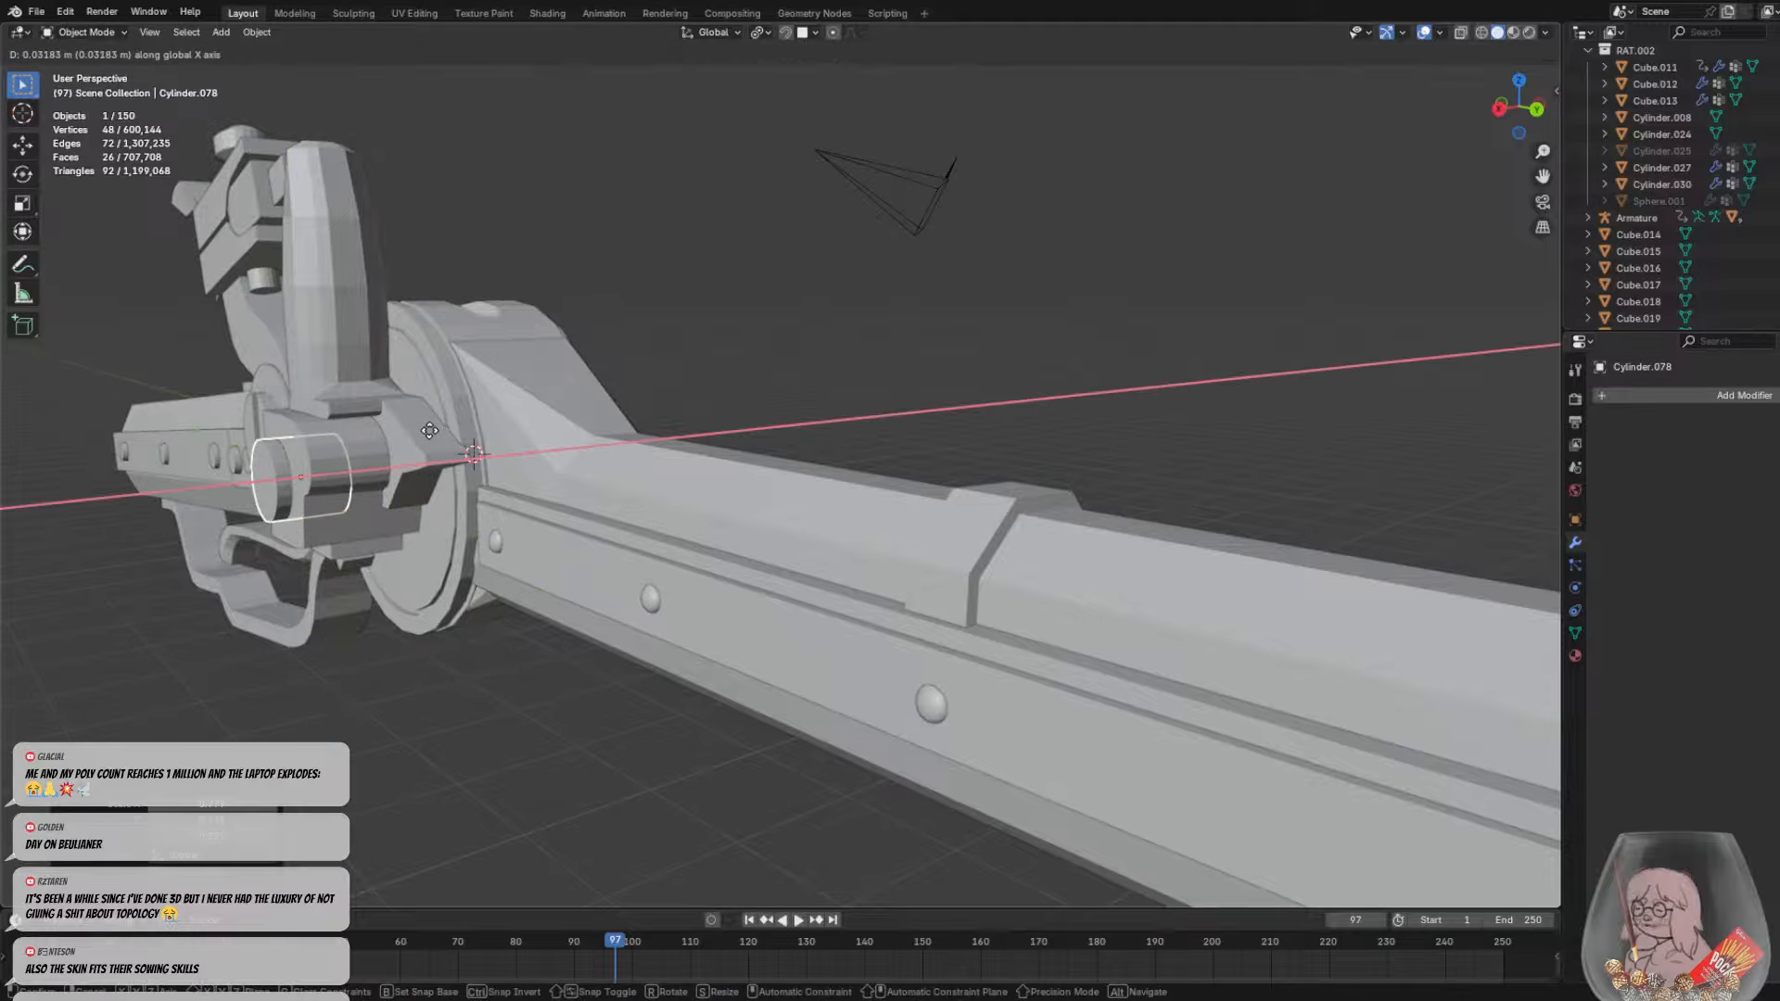
pyautogui.click(432, 431)
pyautogui.click(110, 517)
pyautogui.moveTo(245, 493); pyautogui.dragTo(380, 441, button='middle')
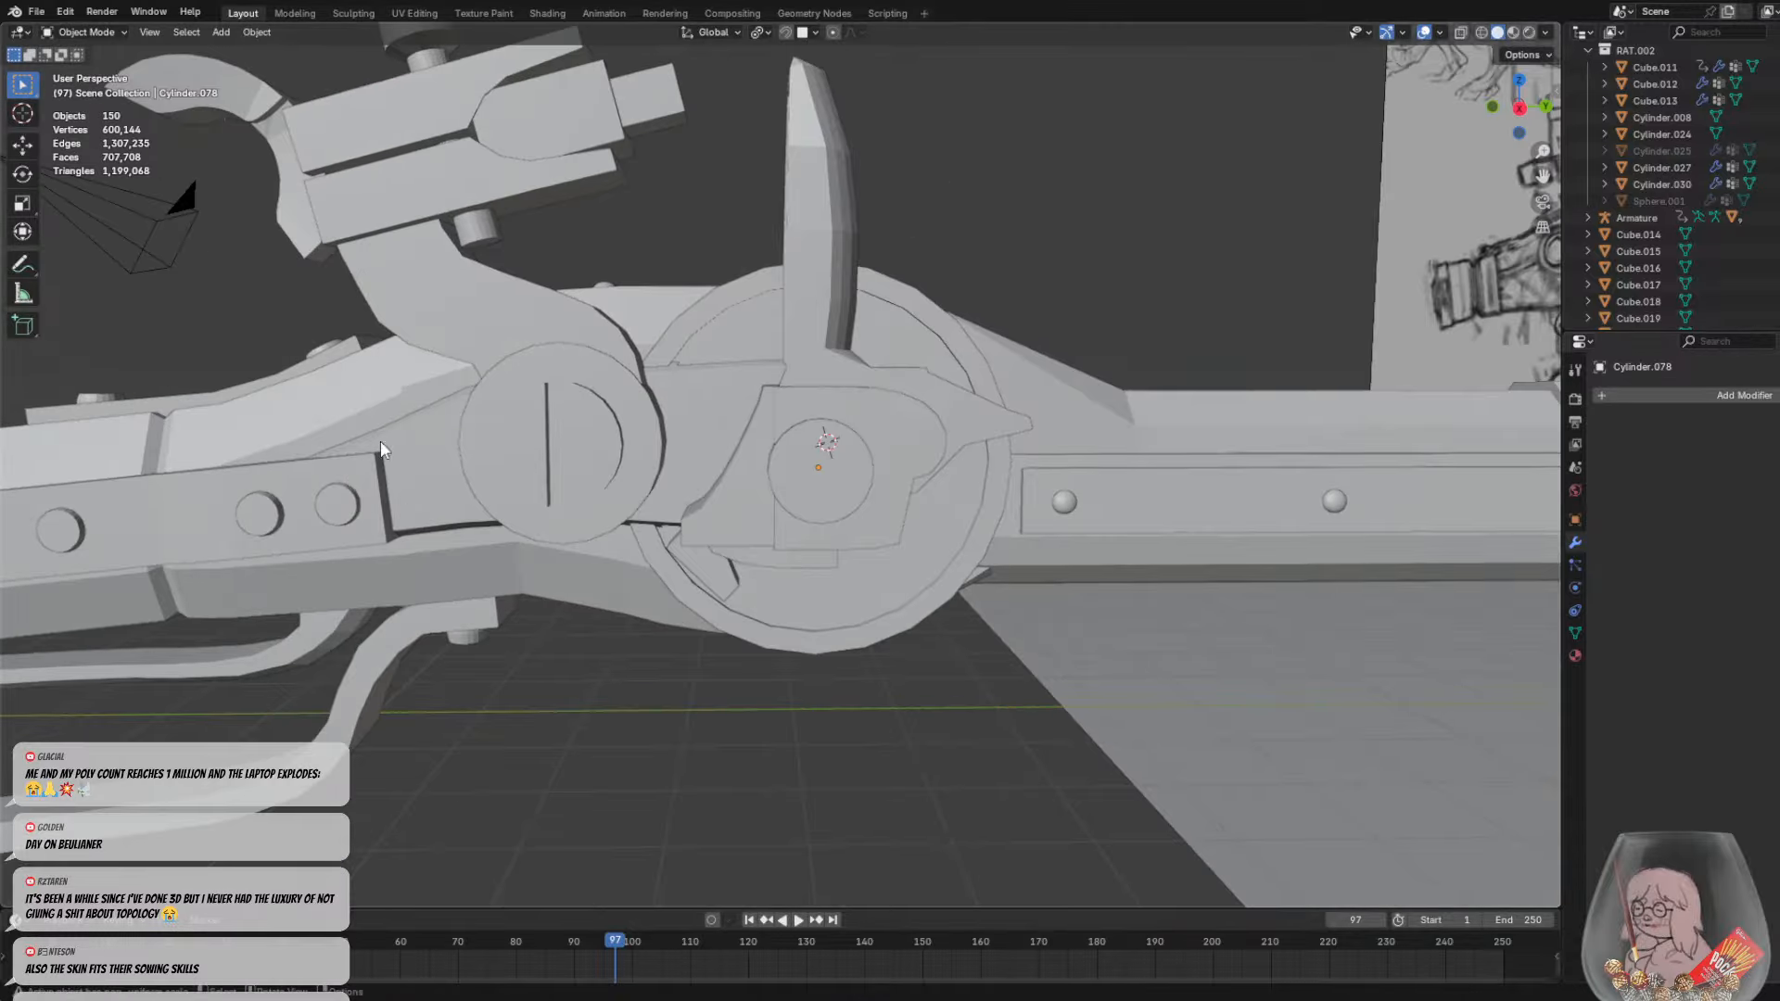
# Unhide all hidden objects to bring back the rifle's reference sketches and photos
pyautogui.scroll(-5, 519, 357)
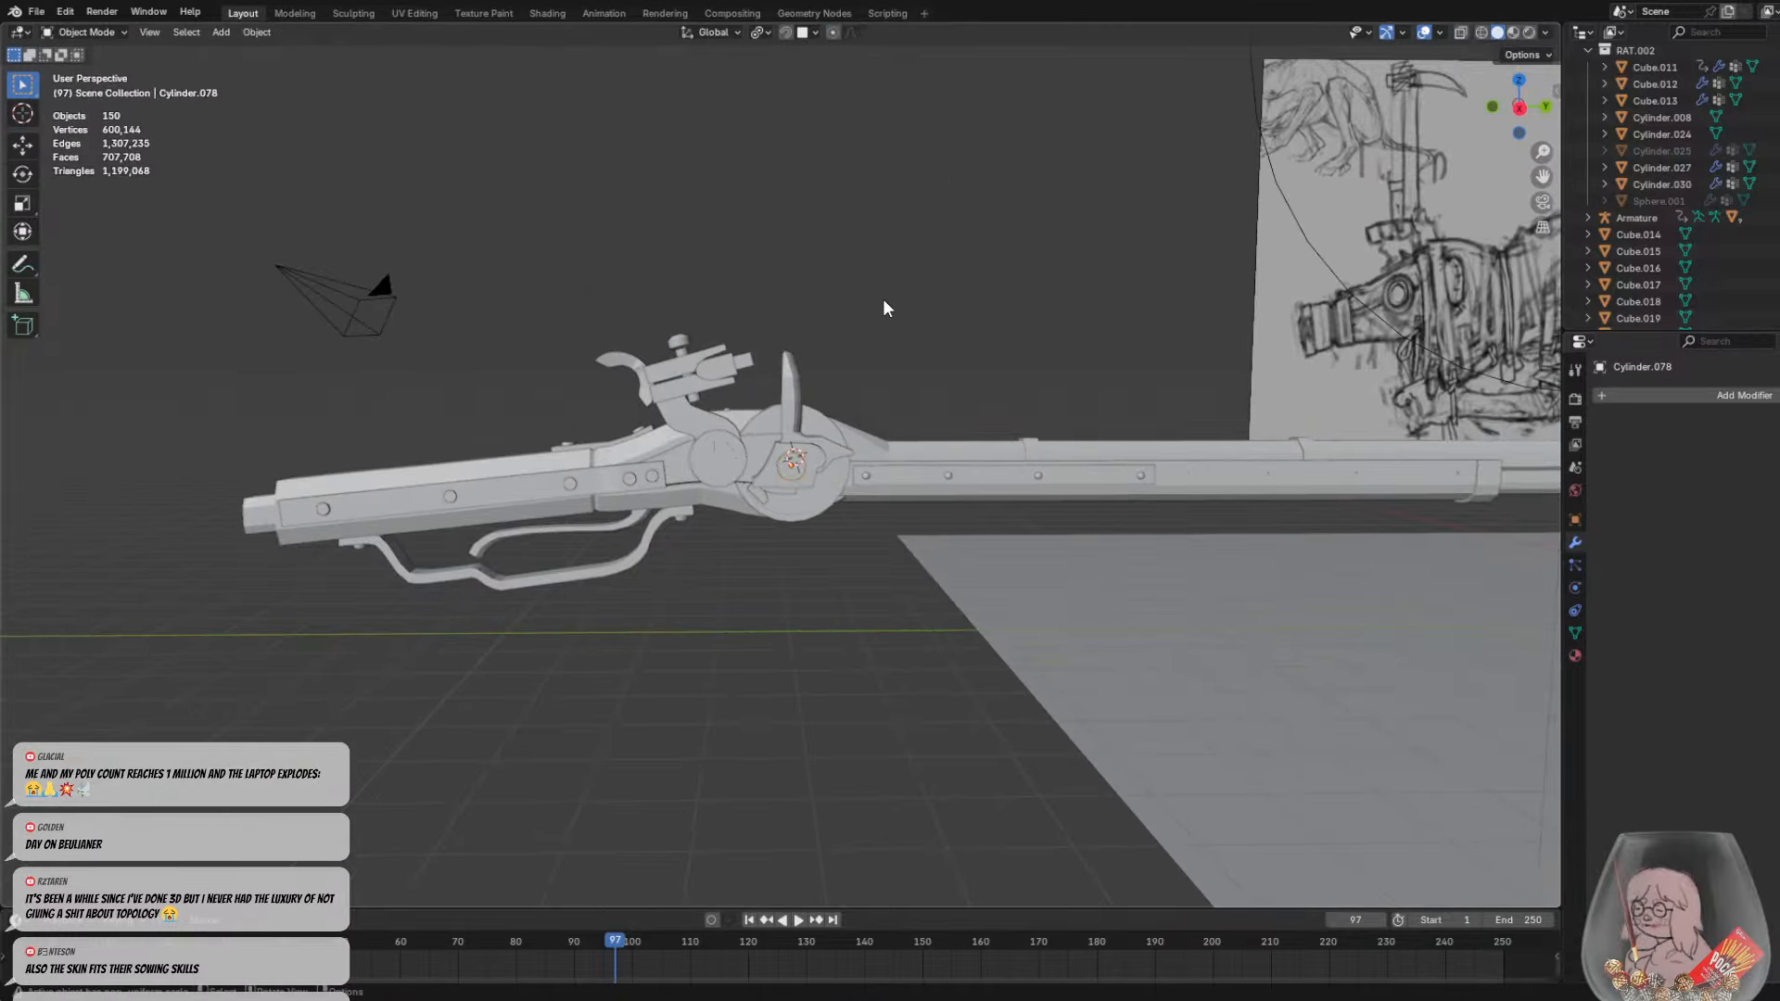
pyautogui.hotkey('alt', 'h')
pyautogui.moveTo(883, 316); pyautogui.dragTo(835, 348, button='middle')
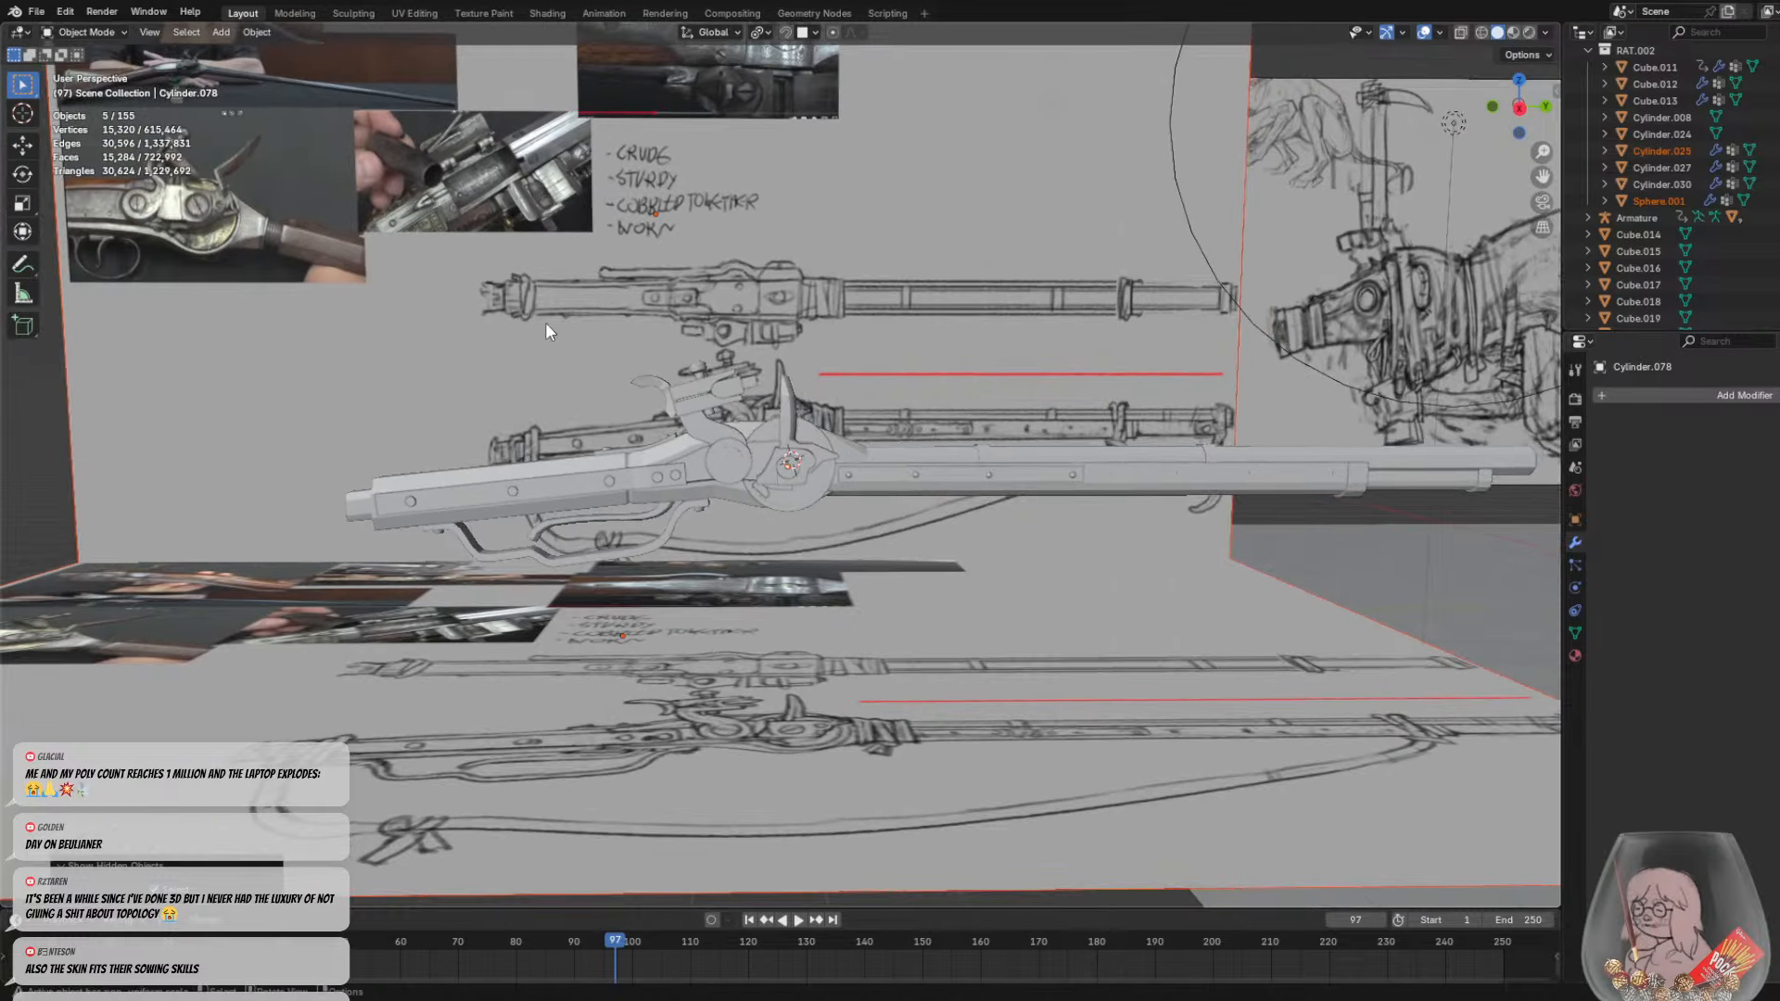
# Duplicate the round boss beside the original on the lock plate and scale the copy down to a smaller pin
pyautogui.scroll(4, 703, 459)
pyautogui.moveTo(753, 453); pyautogui.dragTo(864, 495, button='middle')
pyautogui.scroll(3, 864, 495)
pyautogui.click(720, 546)
pyautogui.moveTo(748, 538); pyautogui.dragTo(916, 498, button='middle')
pyautogui.hotkey('shift', 'd')
pyautogui.press('y')
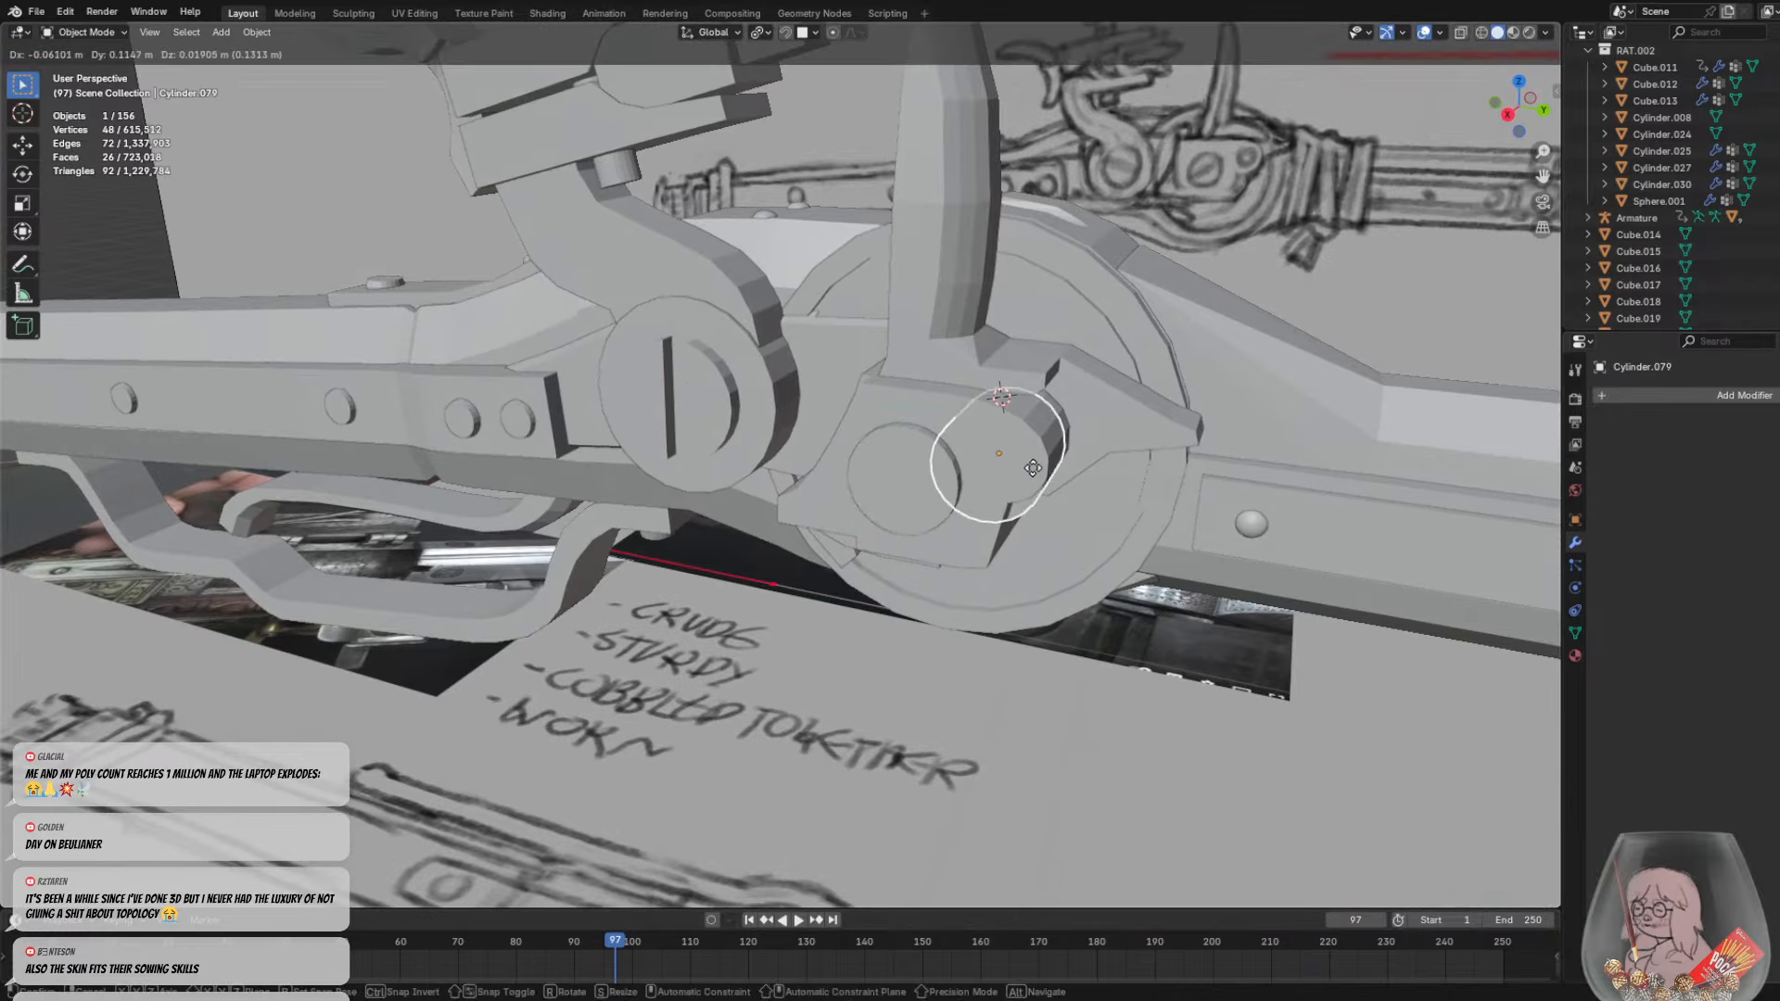
pyautogui.click(1022, 450)
pyautogui.press('s')
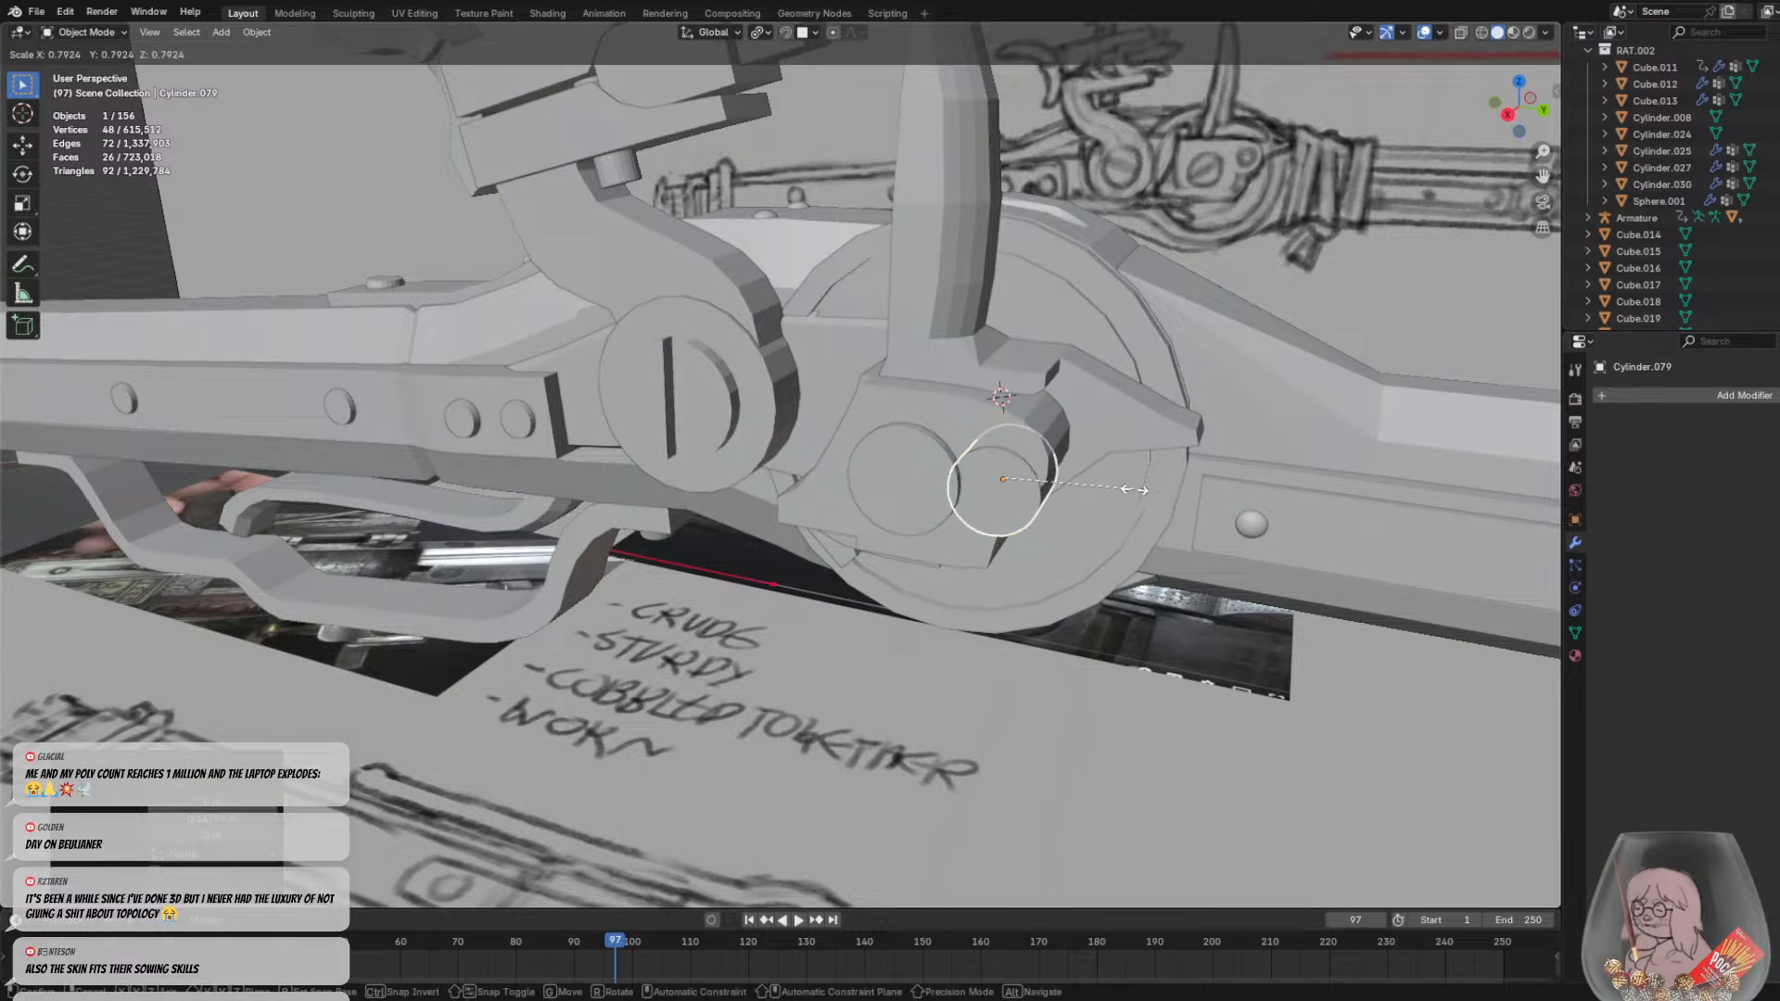
pyautogui.click(1066, 483)
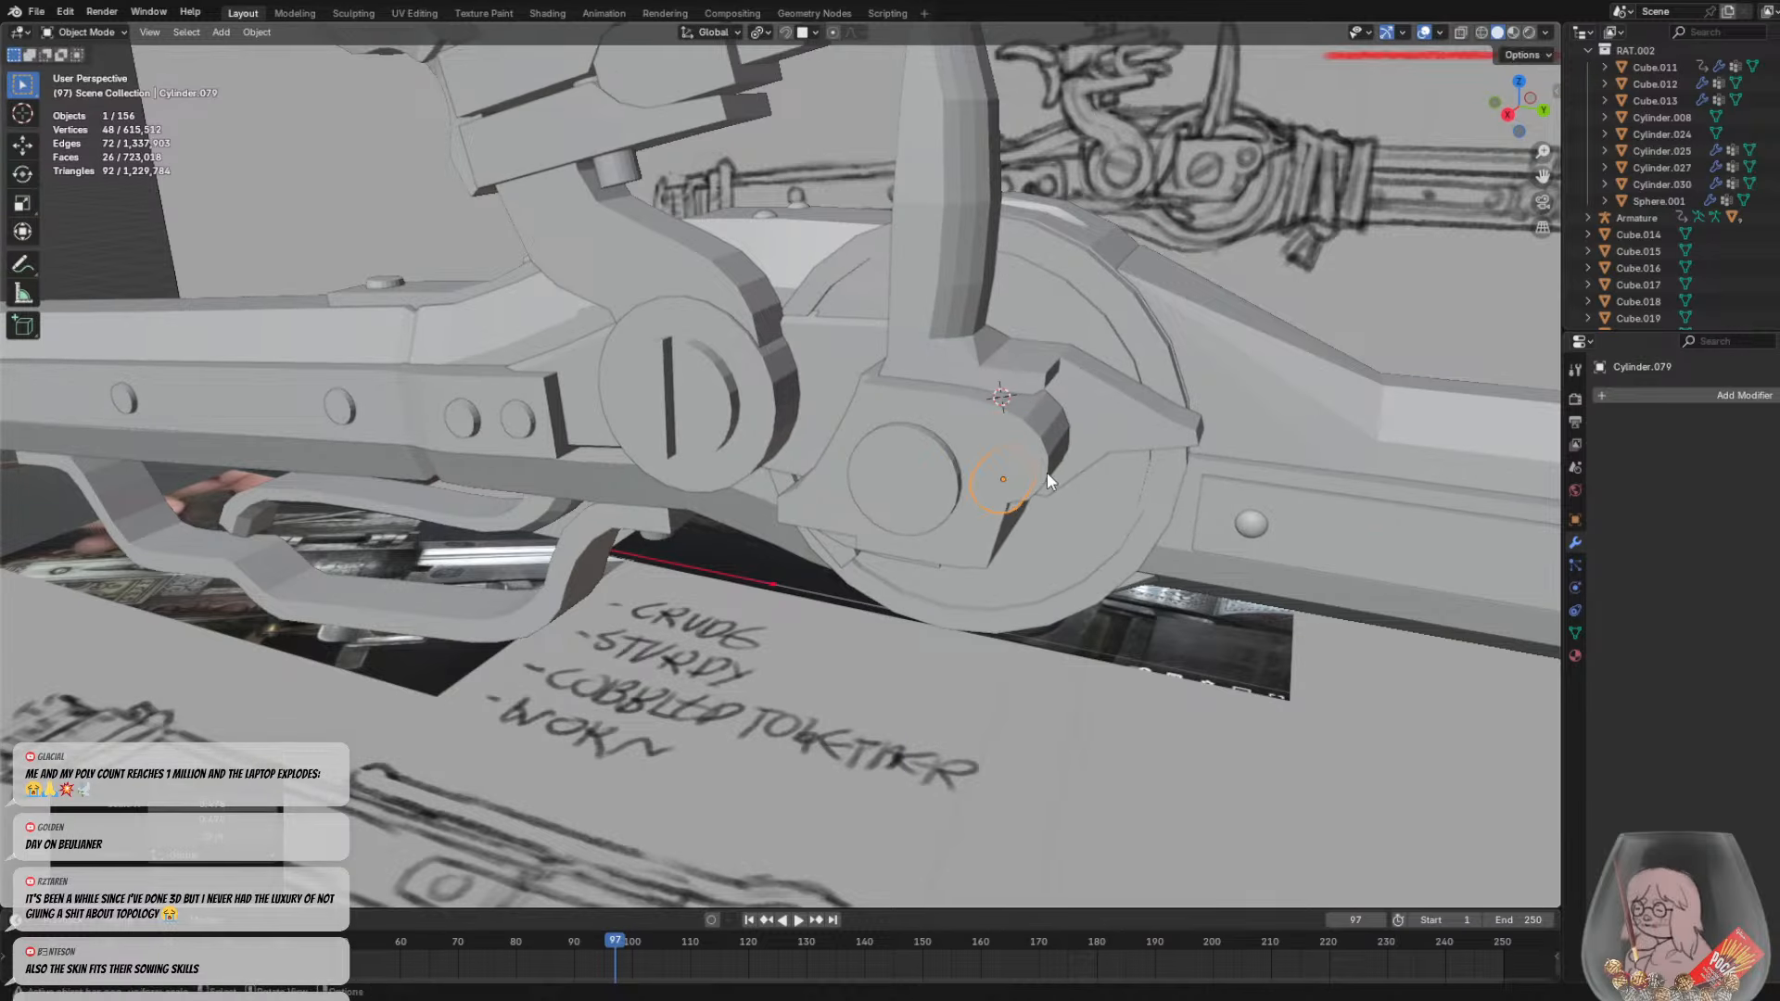
# Move the small pin in the YZ plane to the plate's rounded corner and slide it about 0.03 m outward along X
pyautogui.press('g')
pyautogui.hotkey('shift', 'x')
pyautogui.click(1006, 440)
pyautogui.moveTo(1067, 436); pyautogui.dragTo(1061, 302, button='middle')
pyautogui.press('g')
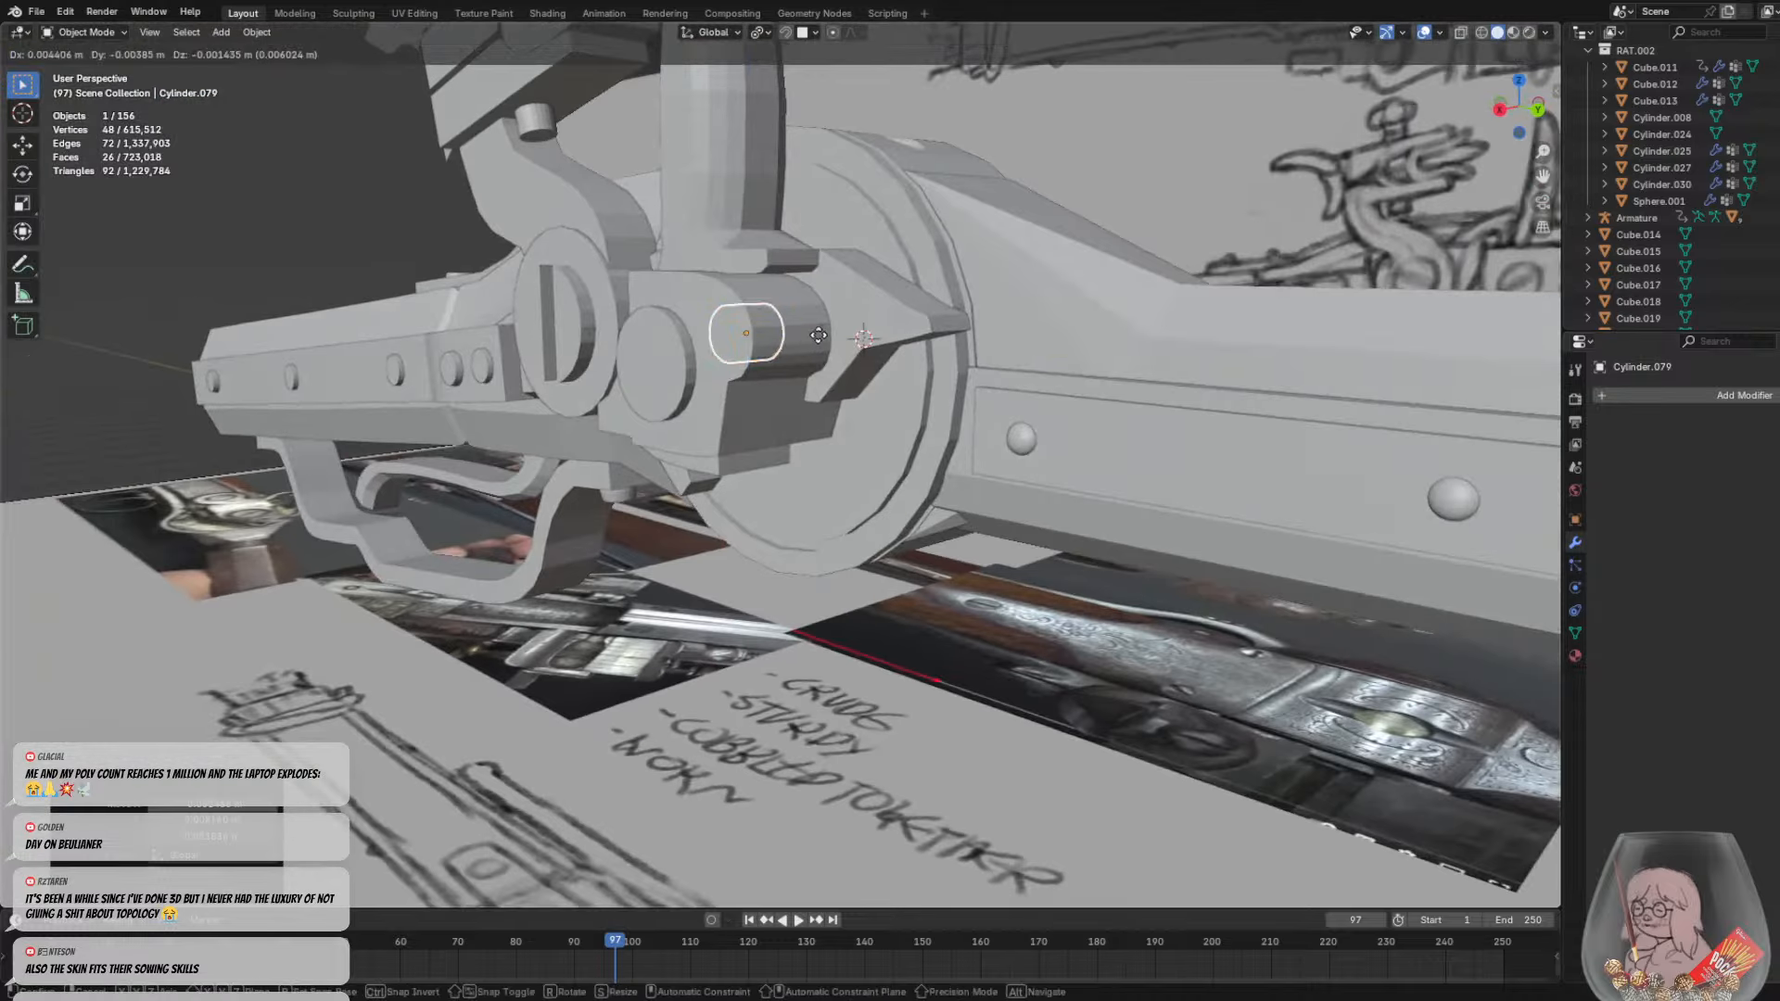
pyautogui.press('x')
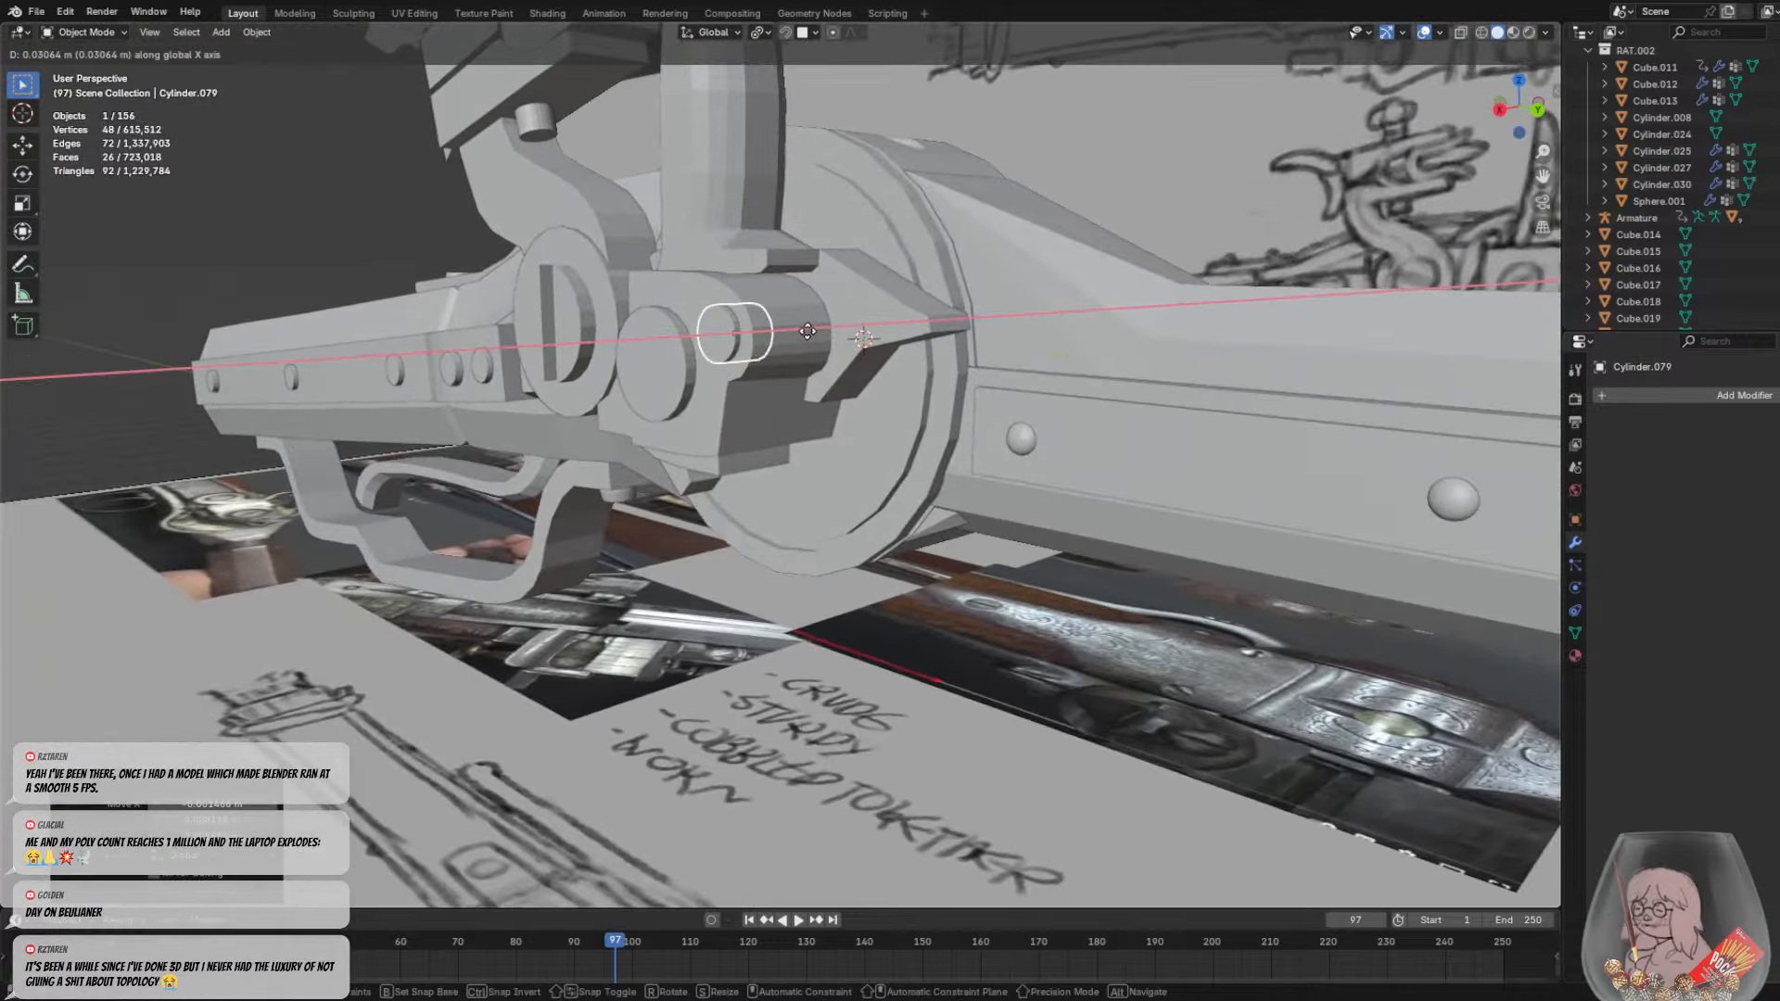
pyautogui.click(804, 333)
# Nudge the larger boss on the lock plate slightly outward along X
pyautogui.click(675, 366)
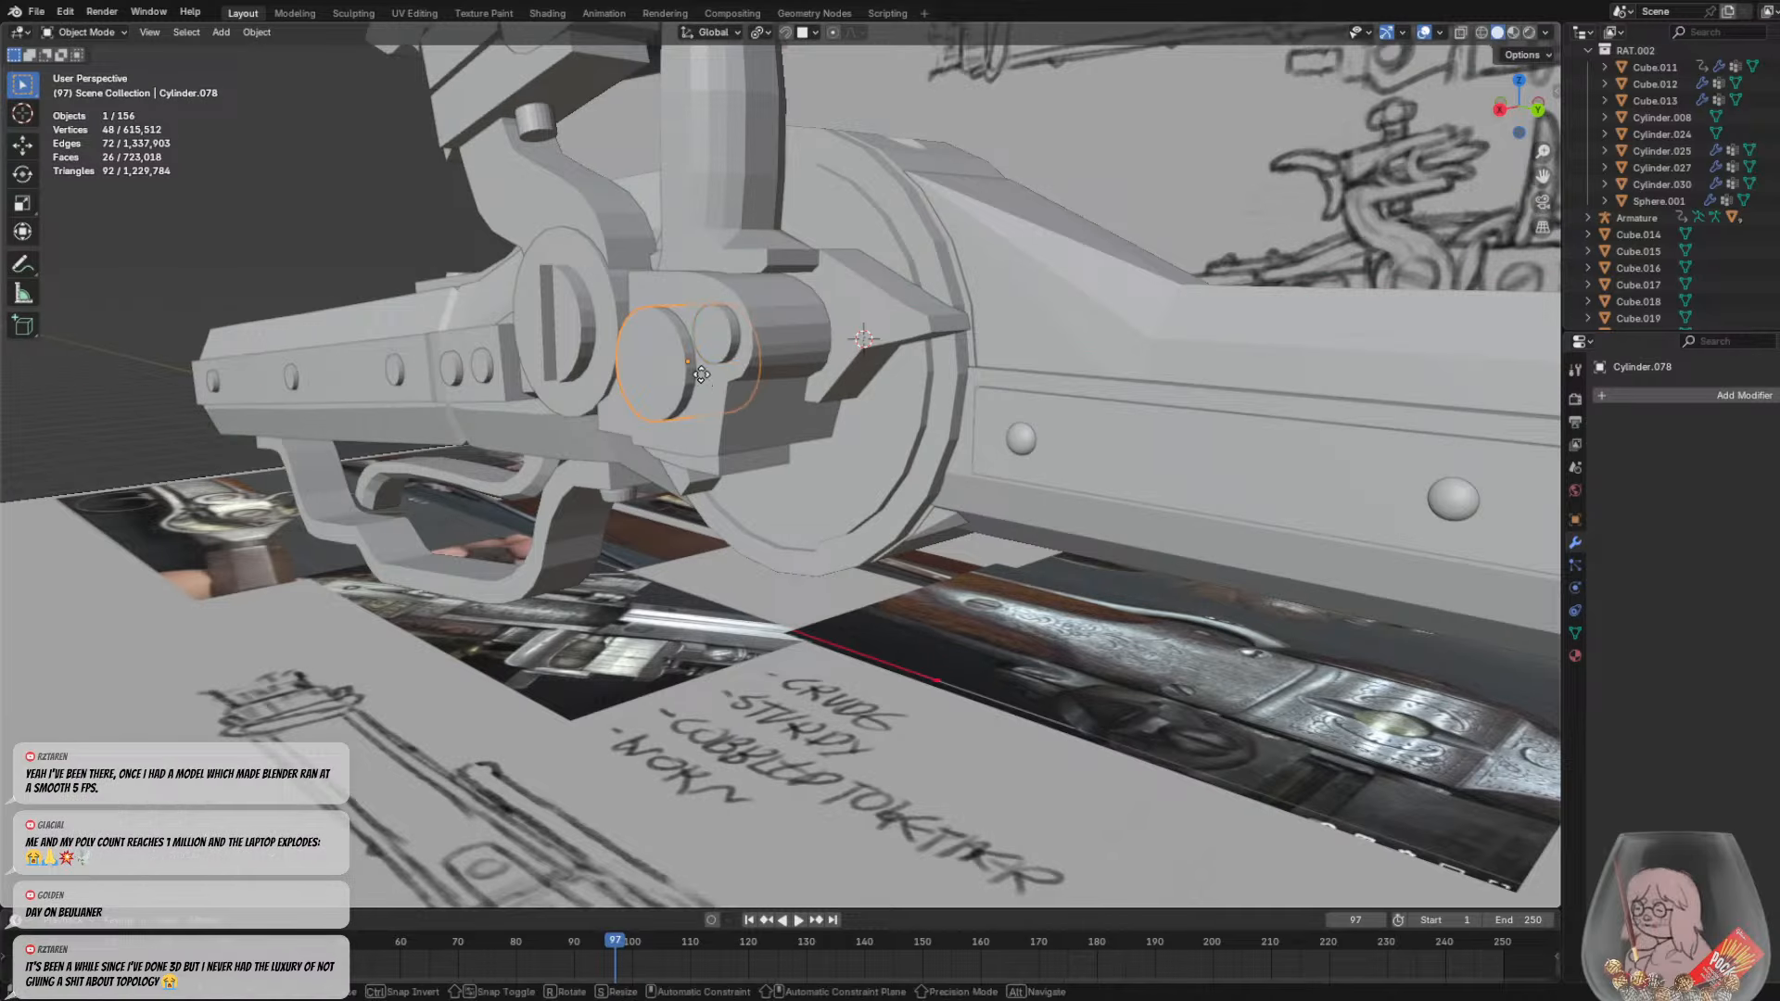
pyautogui.press('g')
pyautogui.press('x')
pyautogui.click(690, 376)
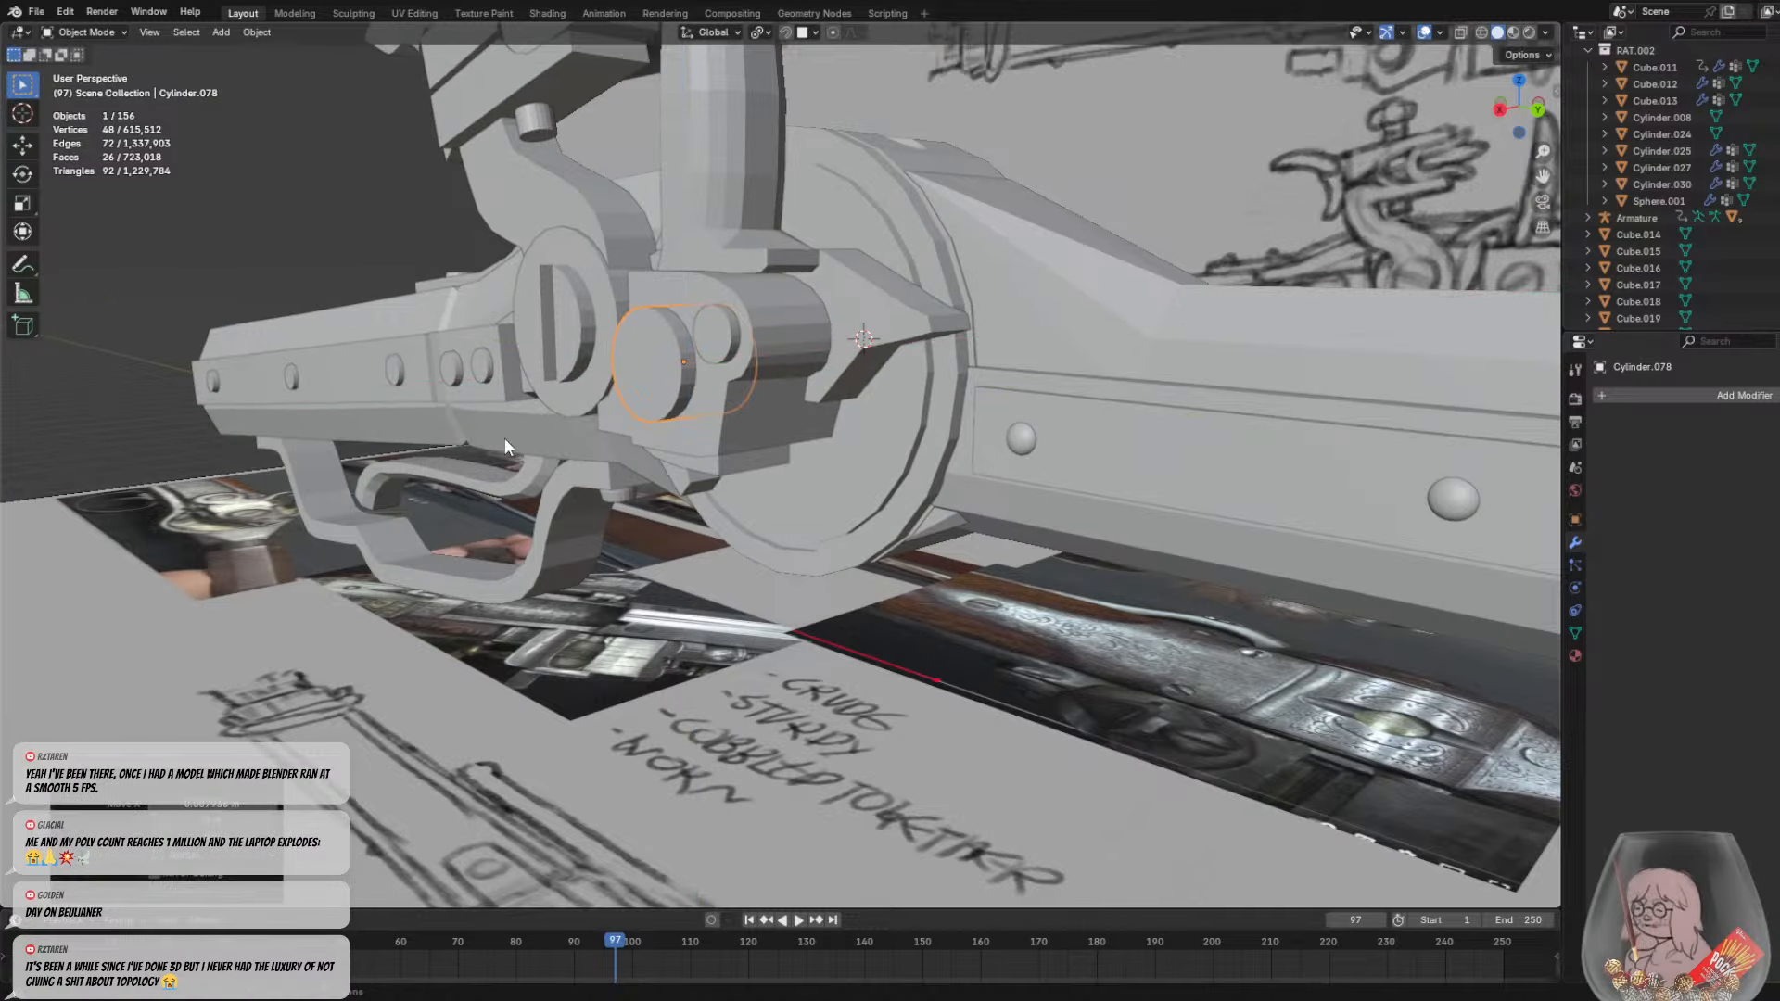
pyautogui.moveTo(504, 438); pyautogui.dragTo(519, 451)
# Scale the larger boss on the lock plate down uniformly to about 0.74
pyautogui.moveTo(525, 451); pyautogui.dragTo(719, 480, button='middle')
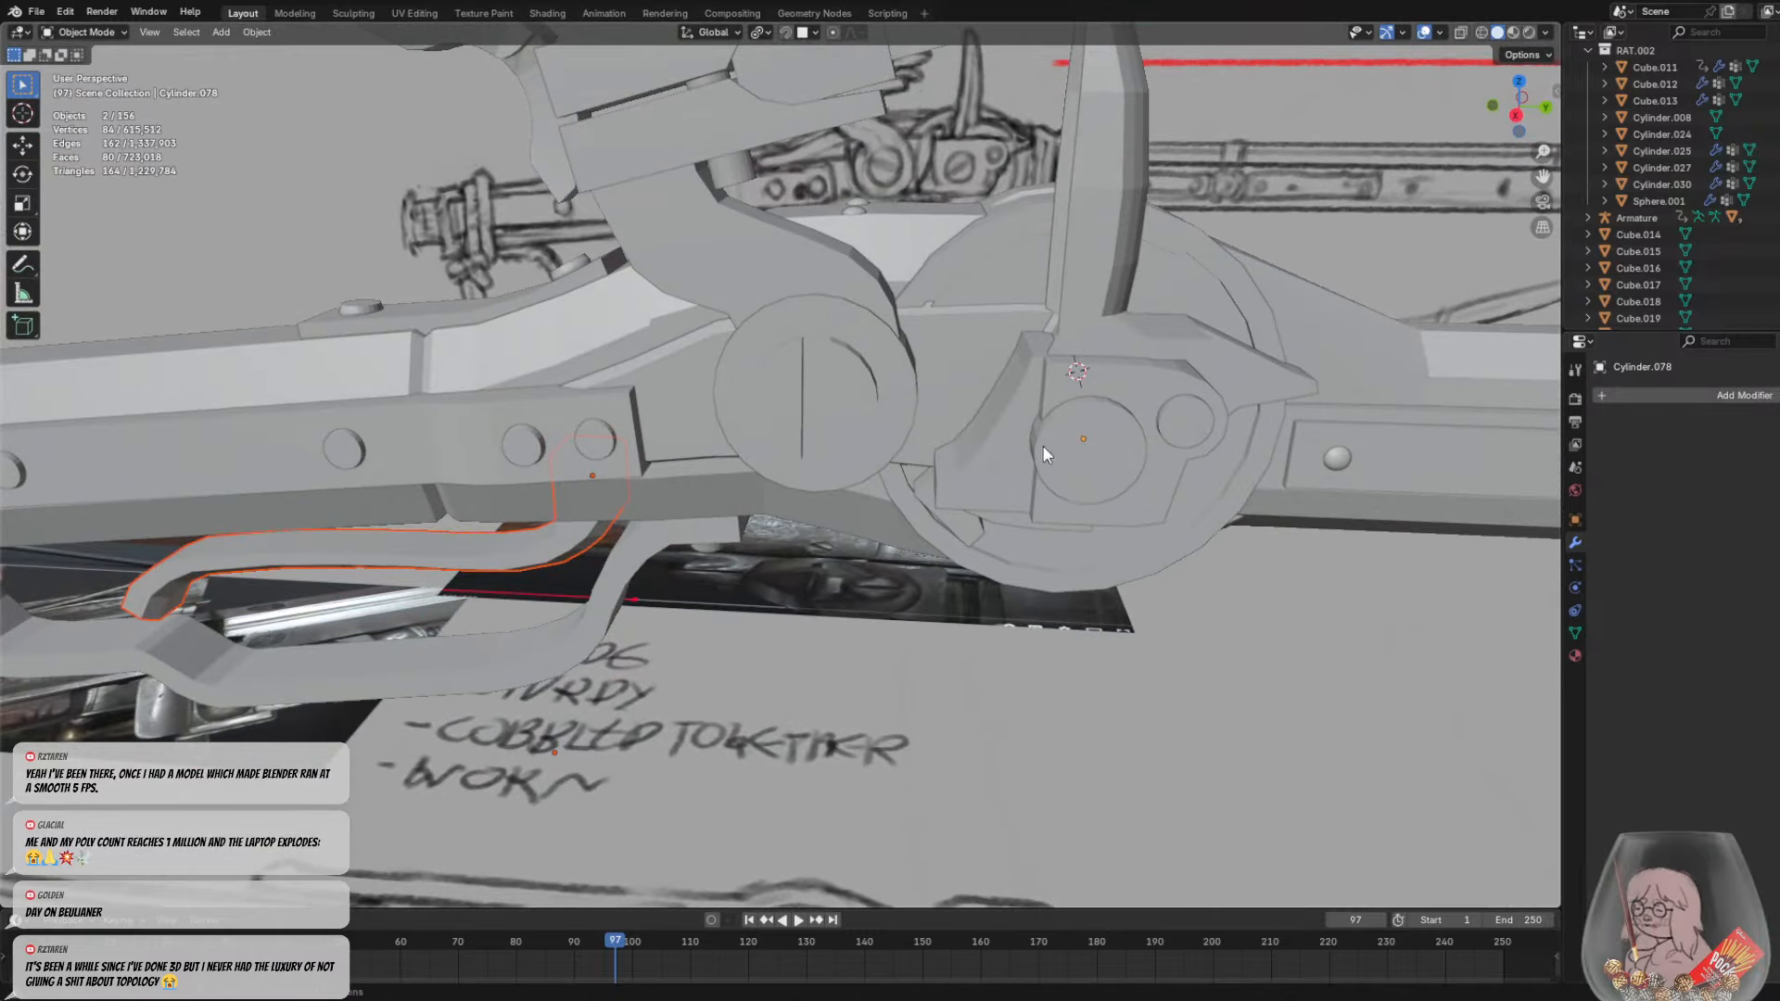
pyautogui.click(1044, 446)
pyautogui.scroll(2, 1074, 464)
pyautogui.moveTo(1075, 464); pyautogui.dragTo(1062, 455, button='middle')
pyautogui.press('s')
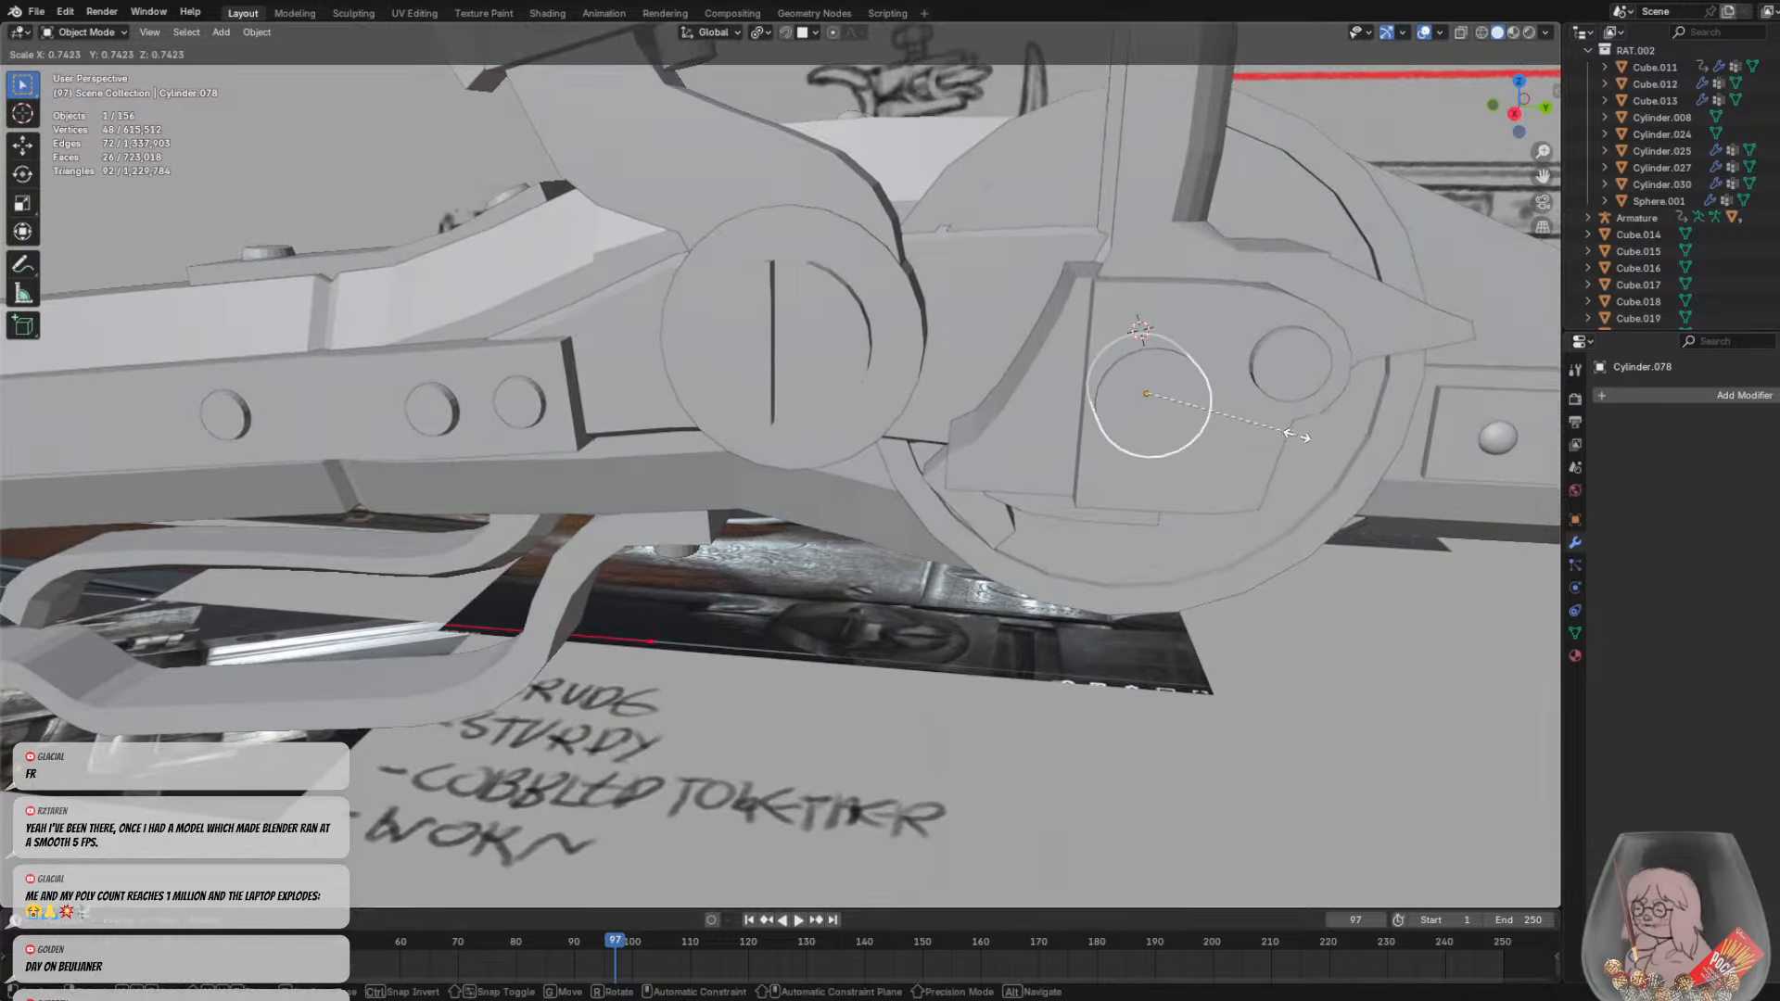
pyautogui.click(1300, 430)
# Compare the lock's bosses and plate with the rifle sketches and flintlock reference photos
pyautogui.scroll(-3, 1181, 594)
pyautogui.moveTo(1146, 508); pyautogui.dragTo(1132, 486)
pyautogui.scroll(-4, 1131, 486)
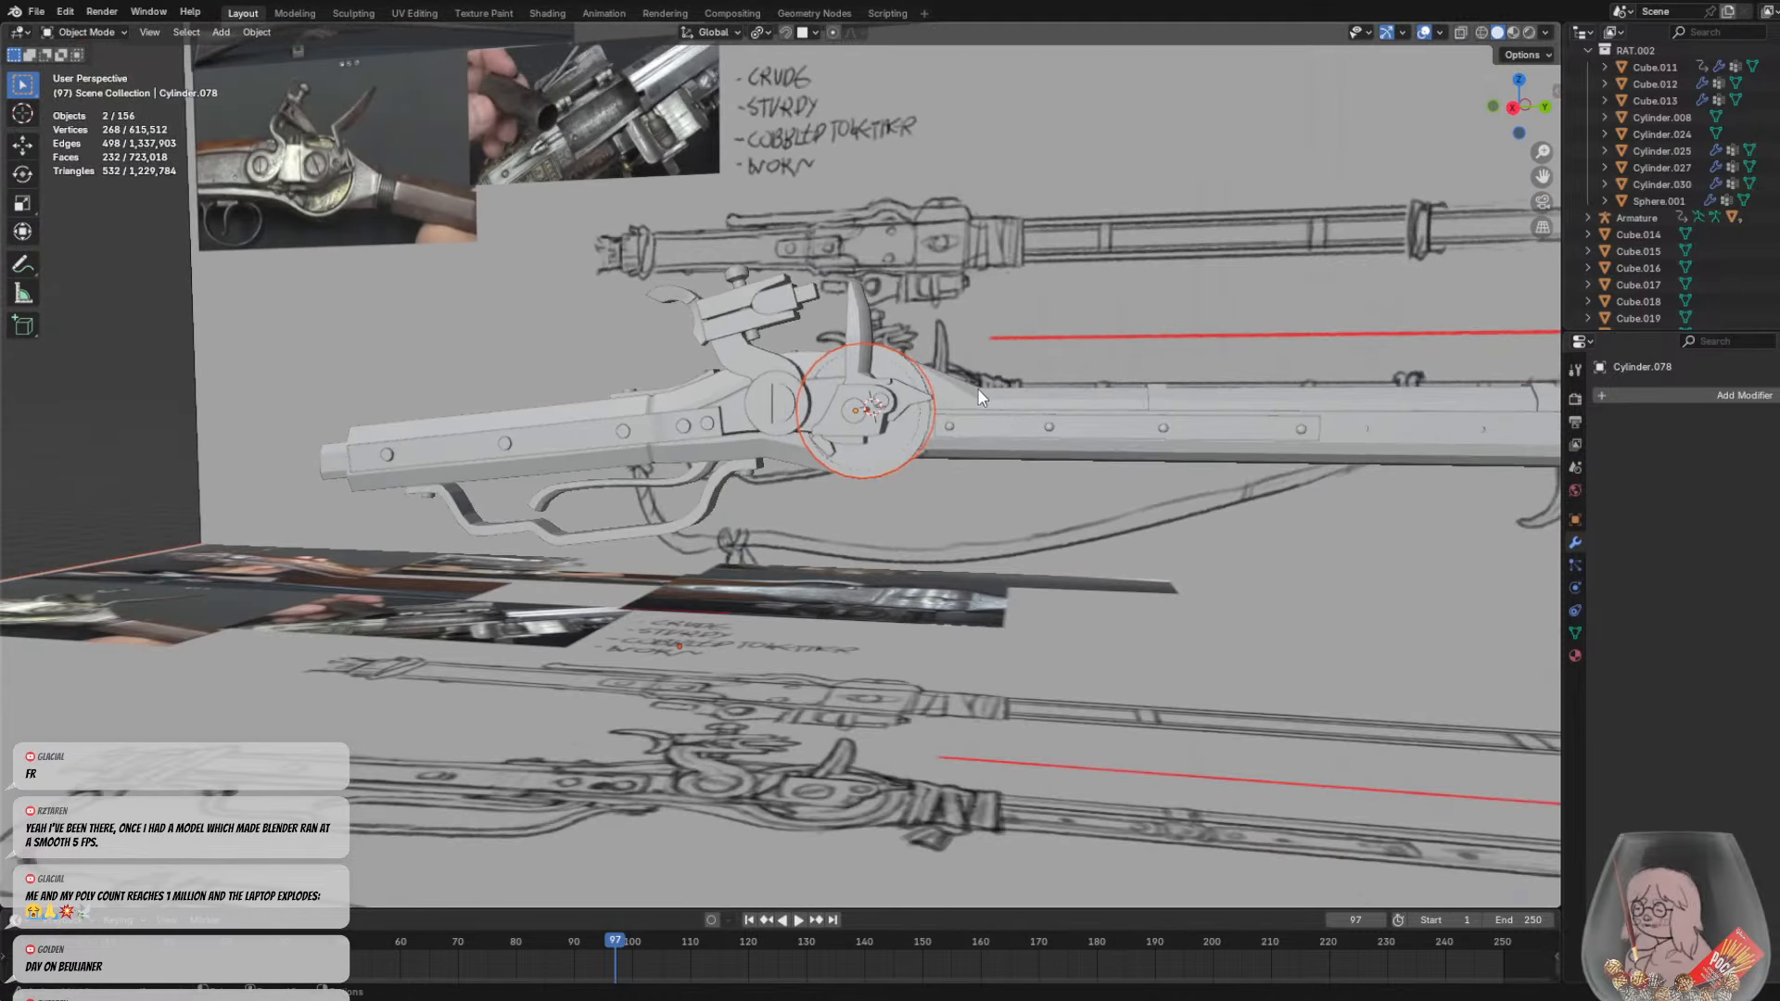
pyautogui.scroll(6, 966, 386)
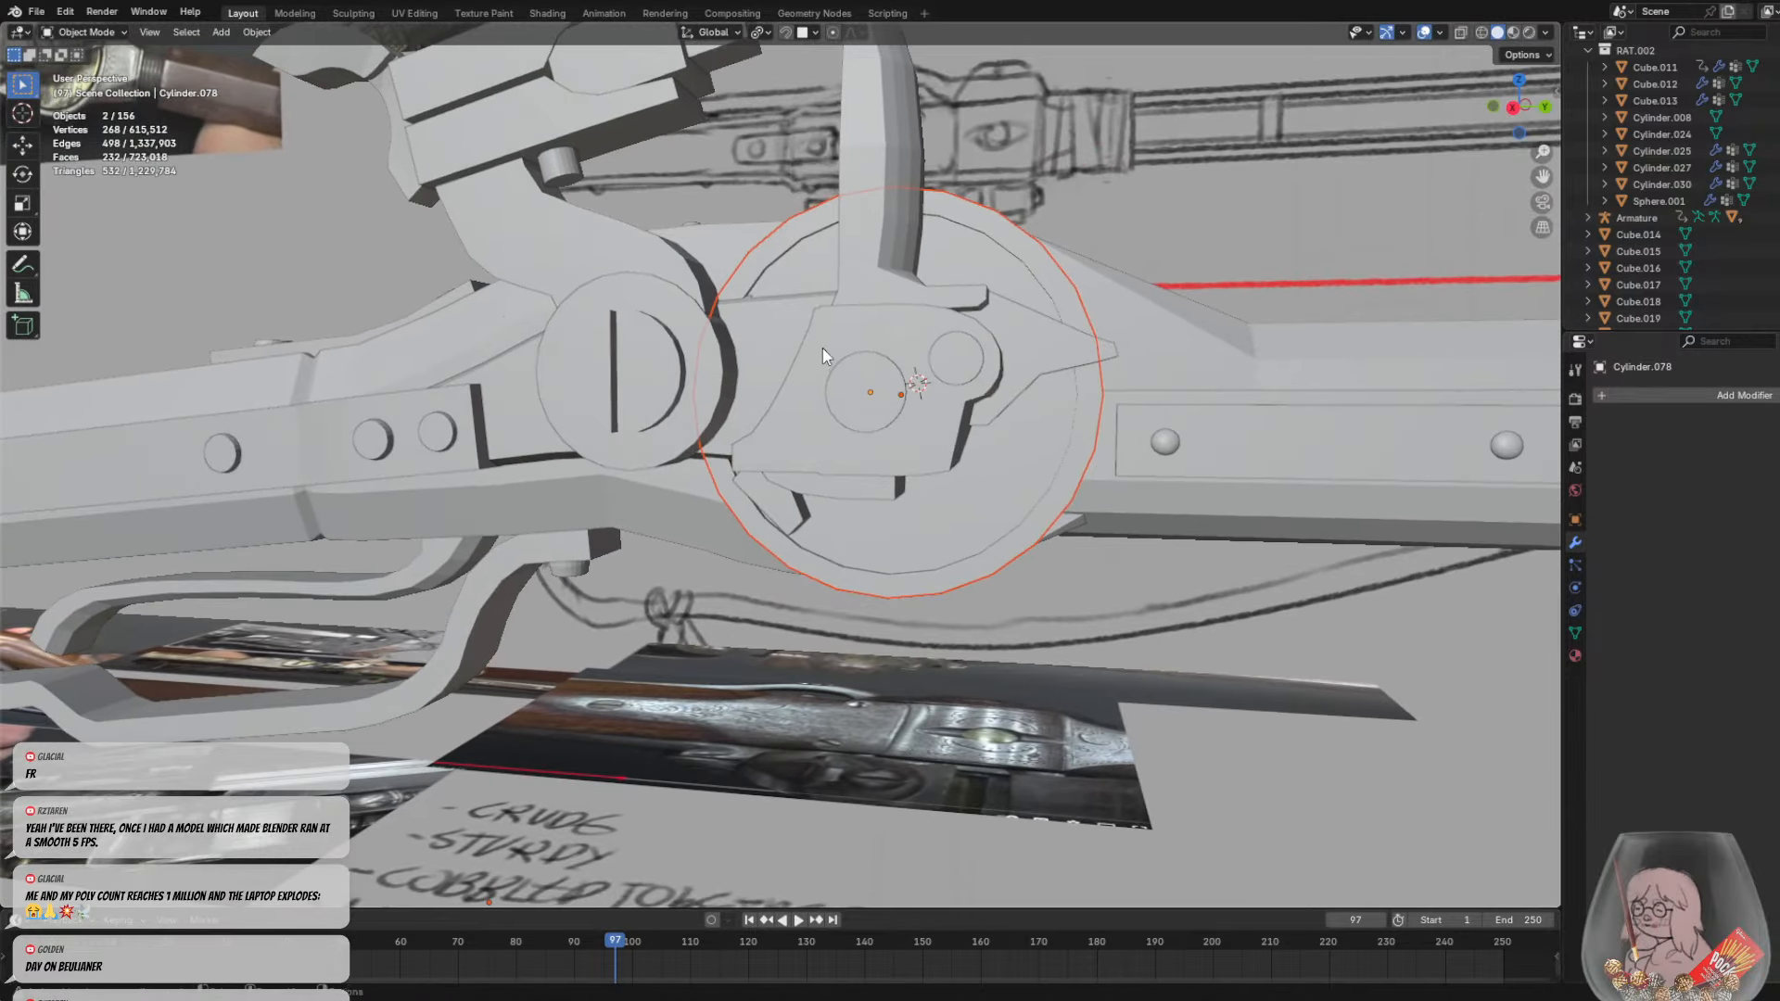
pyautogui.scroll(-4, 866, 431)
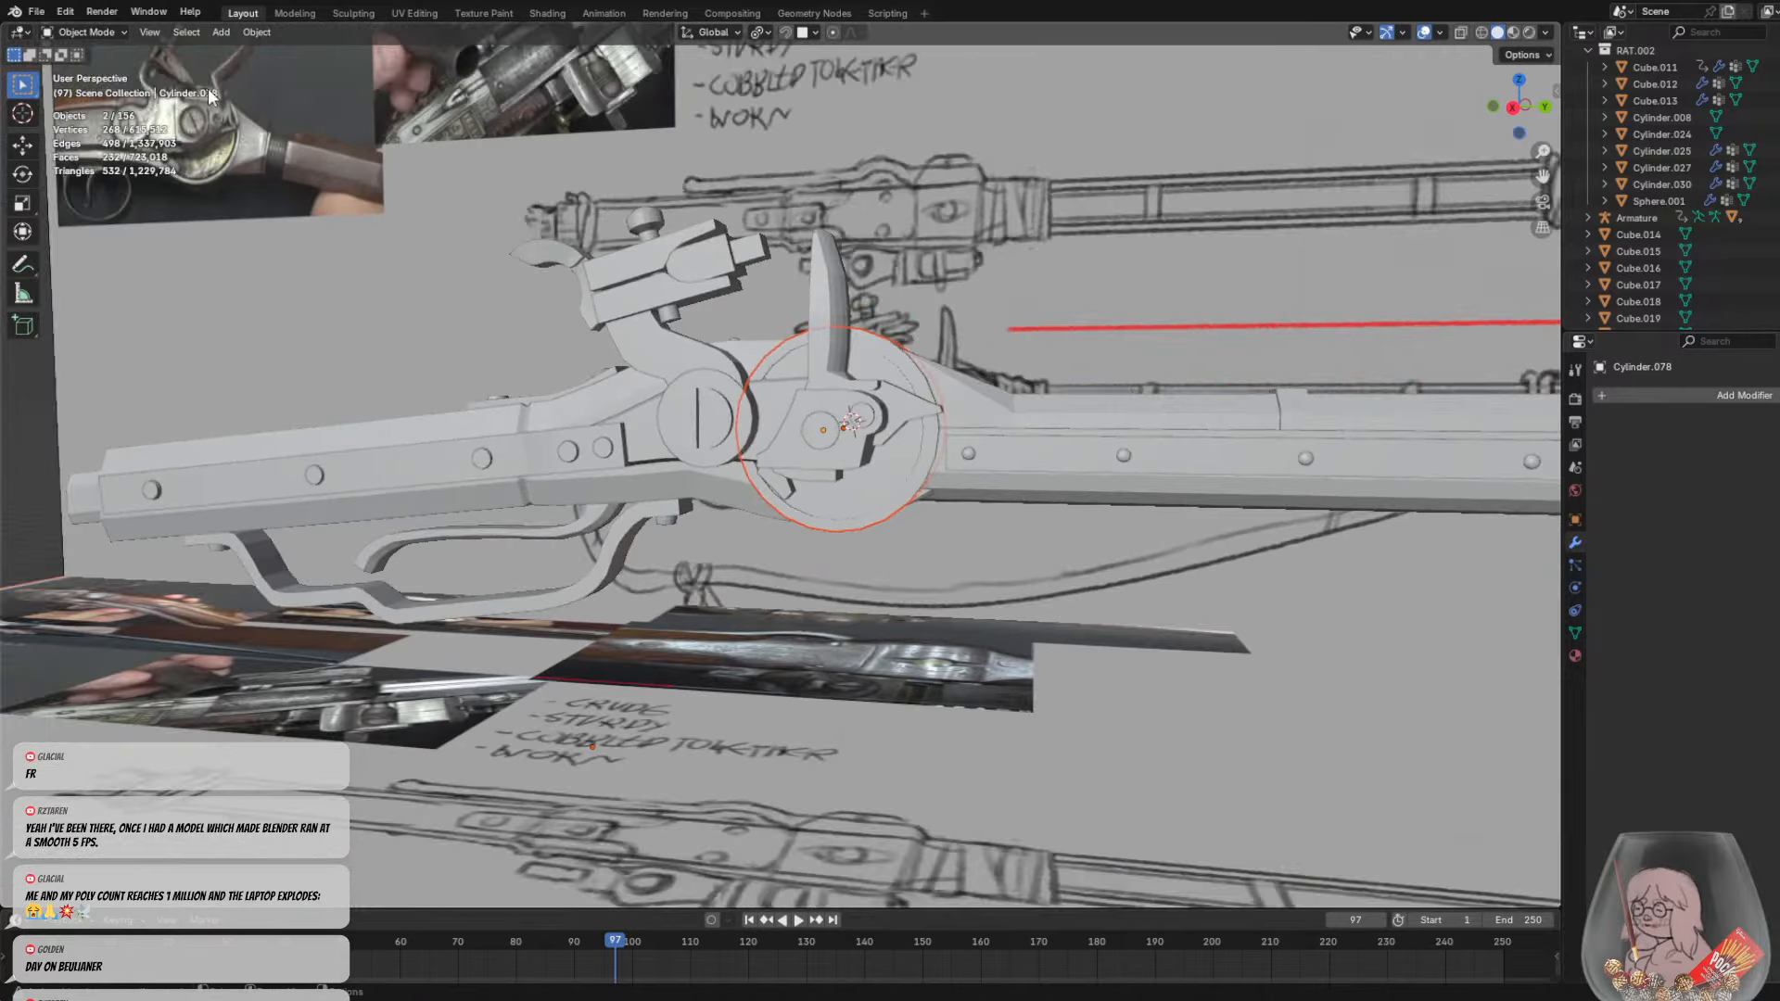
pyautogui.scroll(5, 964, 418)
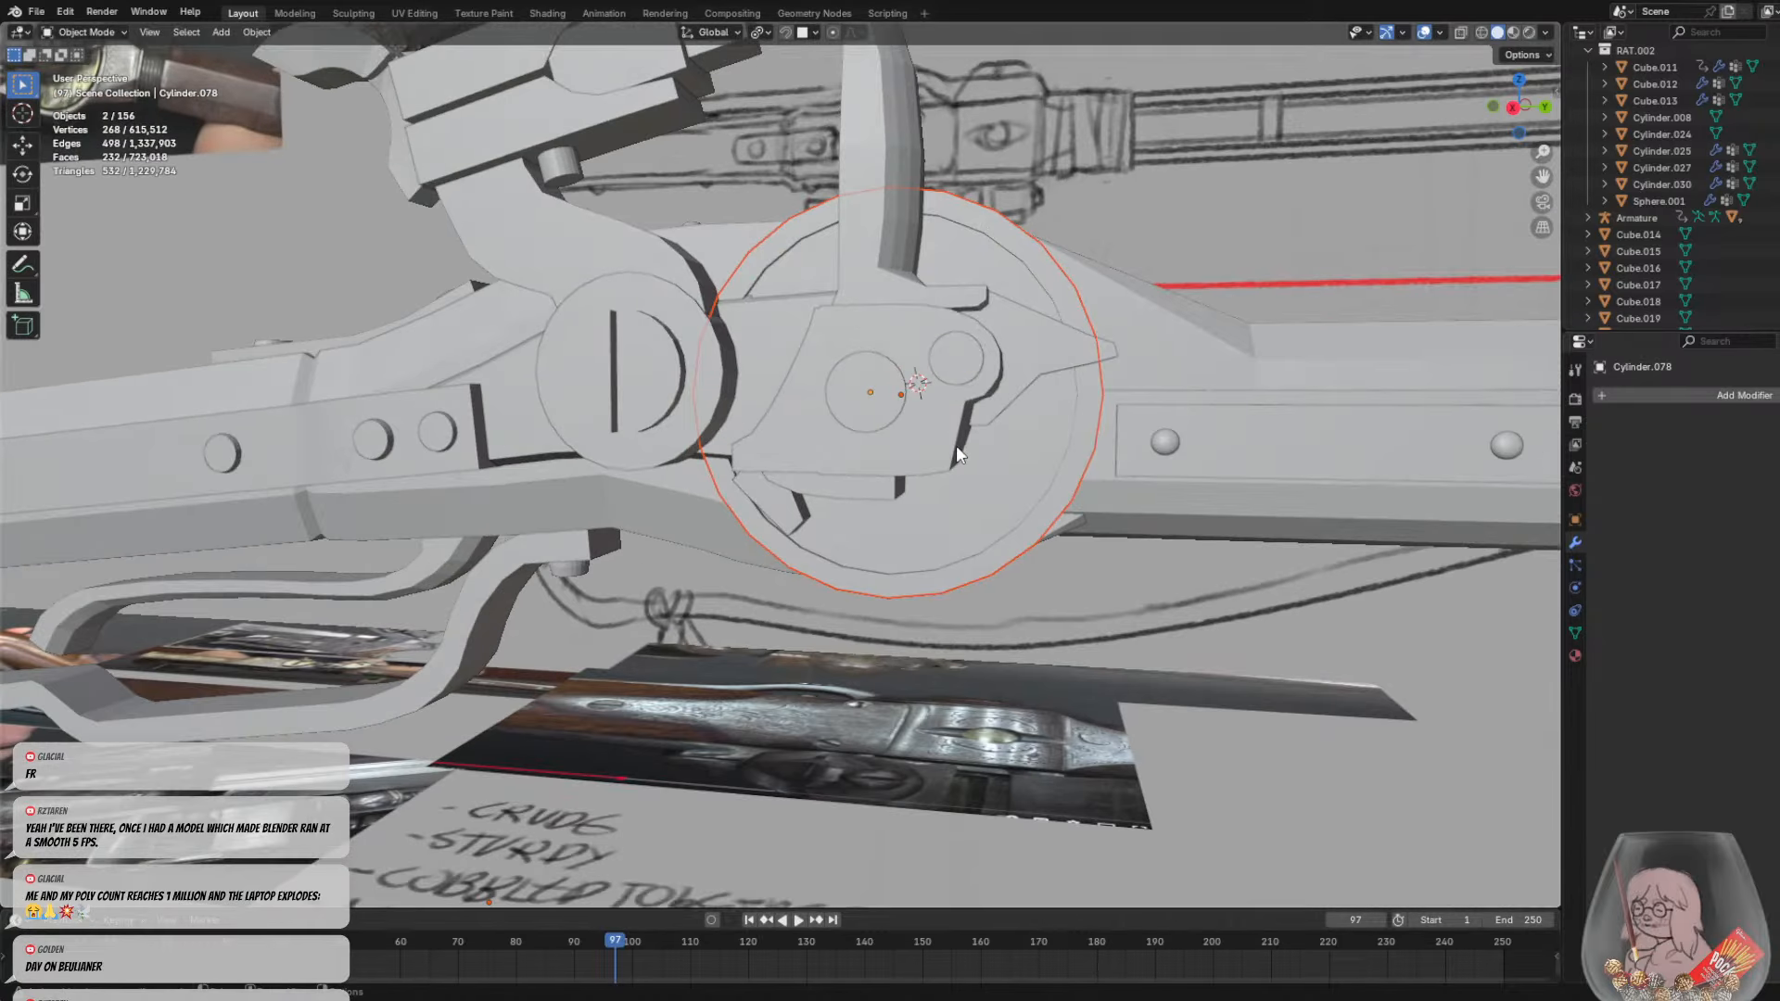
# Try to move the vertices at the lock plate's lower corner along Y, with X-ray on to select them through the mesh
pyautogui.click(956, 447)
pyautogui.press('Tab')
pyautogui.click(936, 464)
pyautogui.moveTo(936, 464); pyautogui.dragTo(964, 432, button='middle')
pyautogui.scroll(2, 938, 435)
pyautogui.click(929, 433)
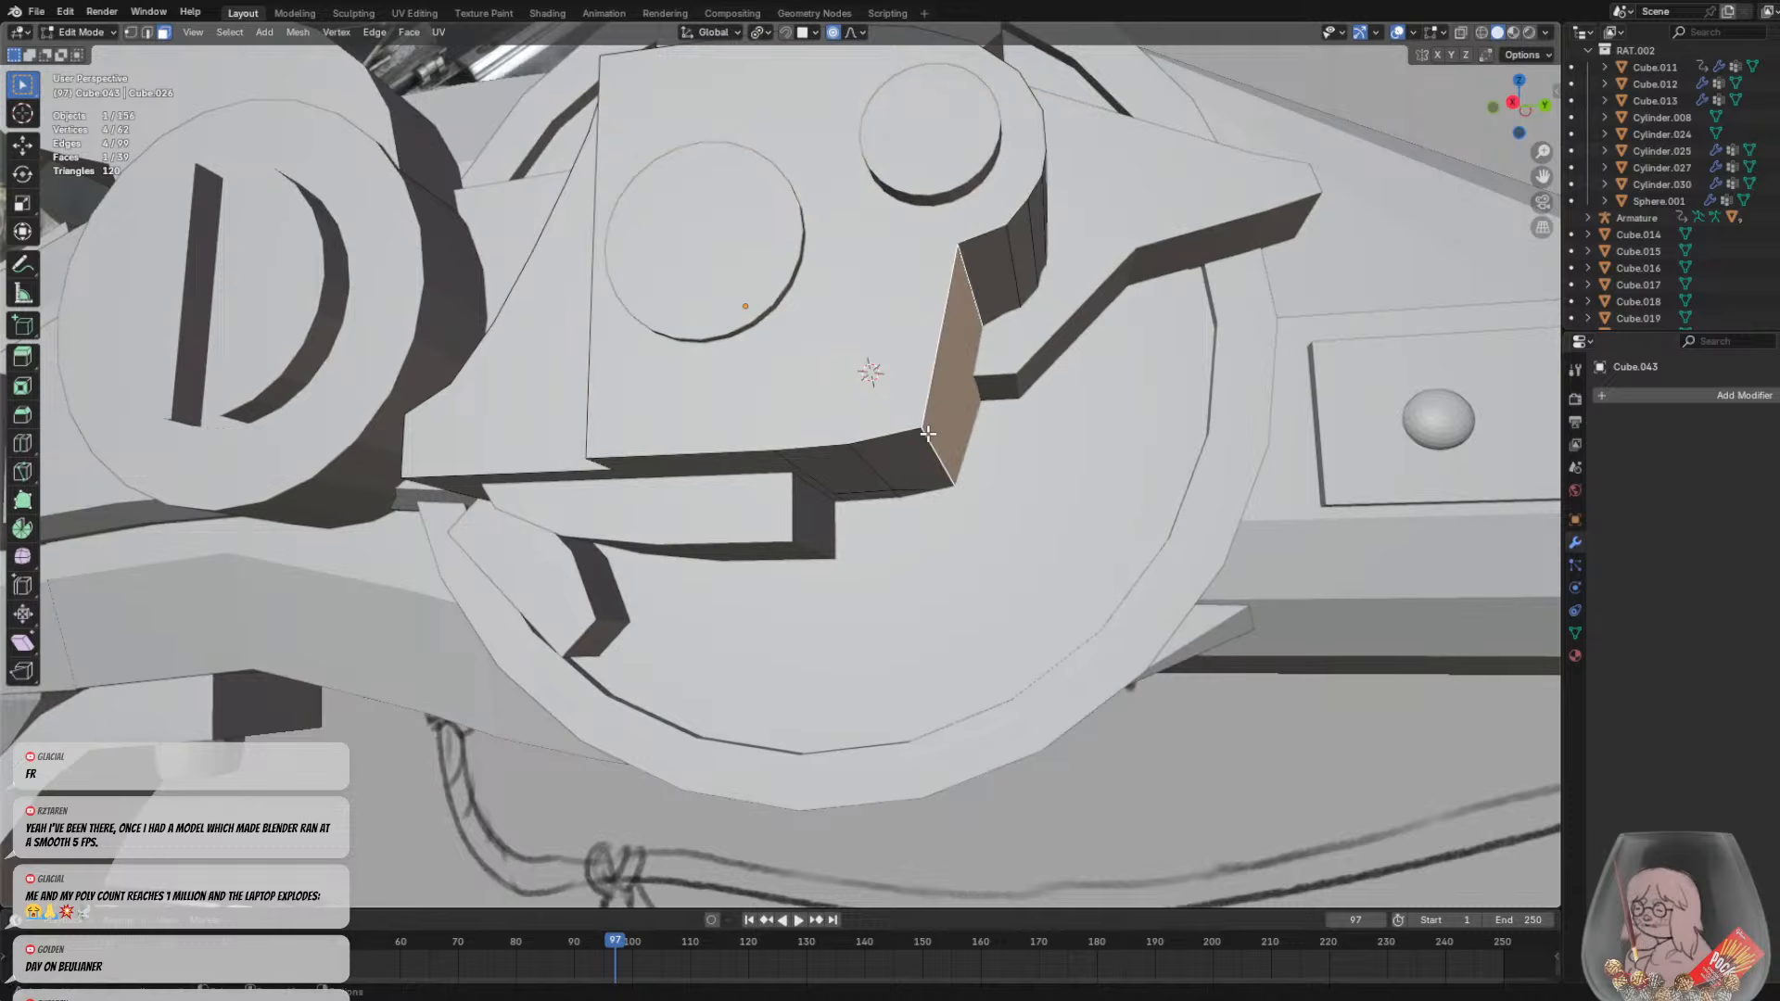
pyautogui.click(131, 32)
pyautogui.click(837, 492)
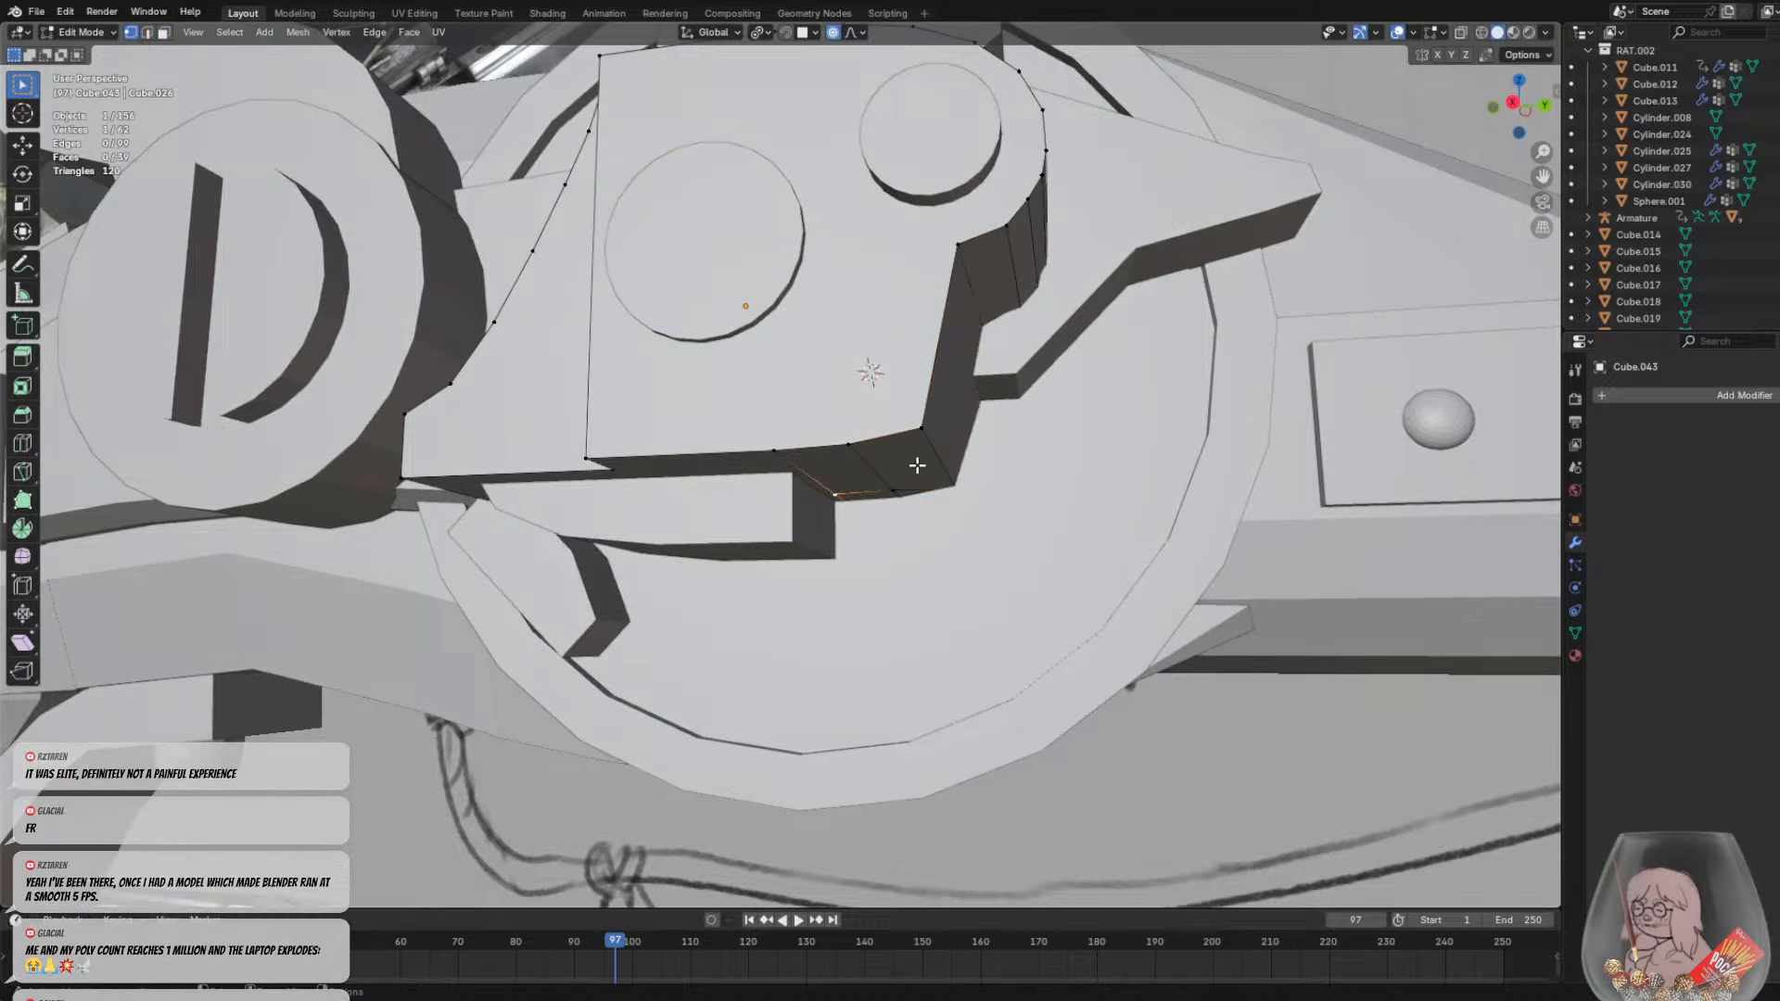
pyautogui.moveTo(944, 460); pyautogui.dragTo(936, 436, button='middle')
pyautogui.scroll(2, 937, 436)
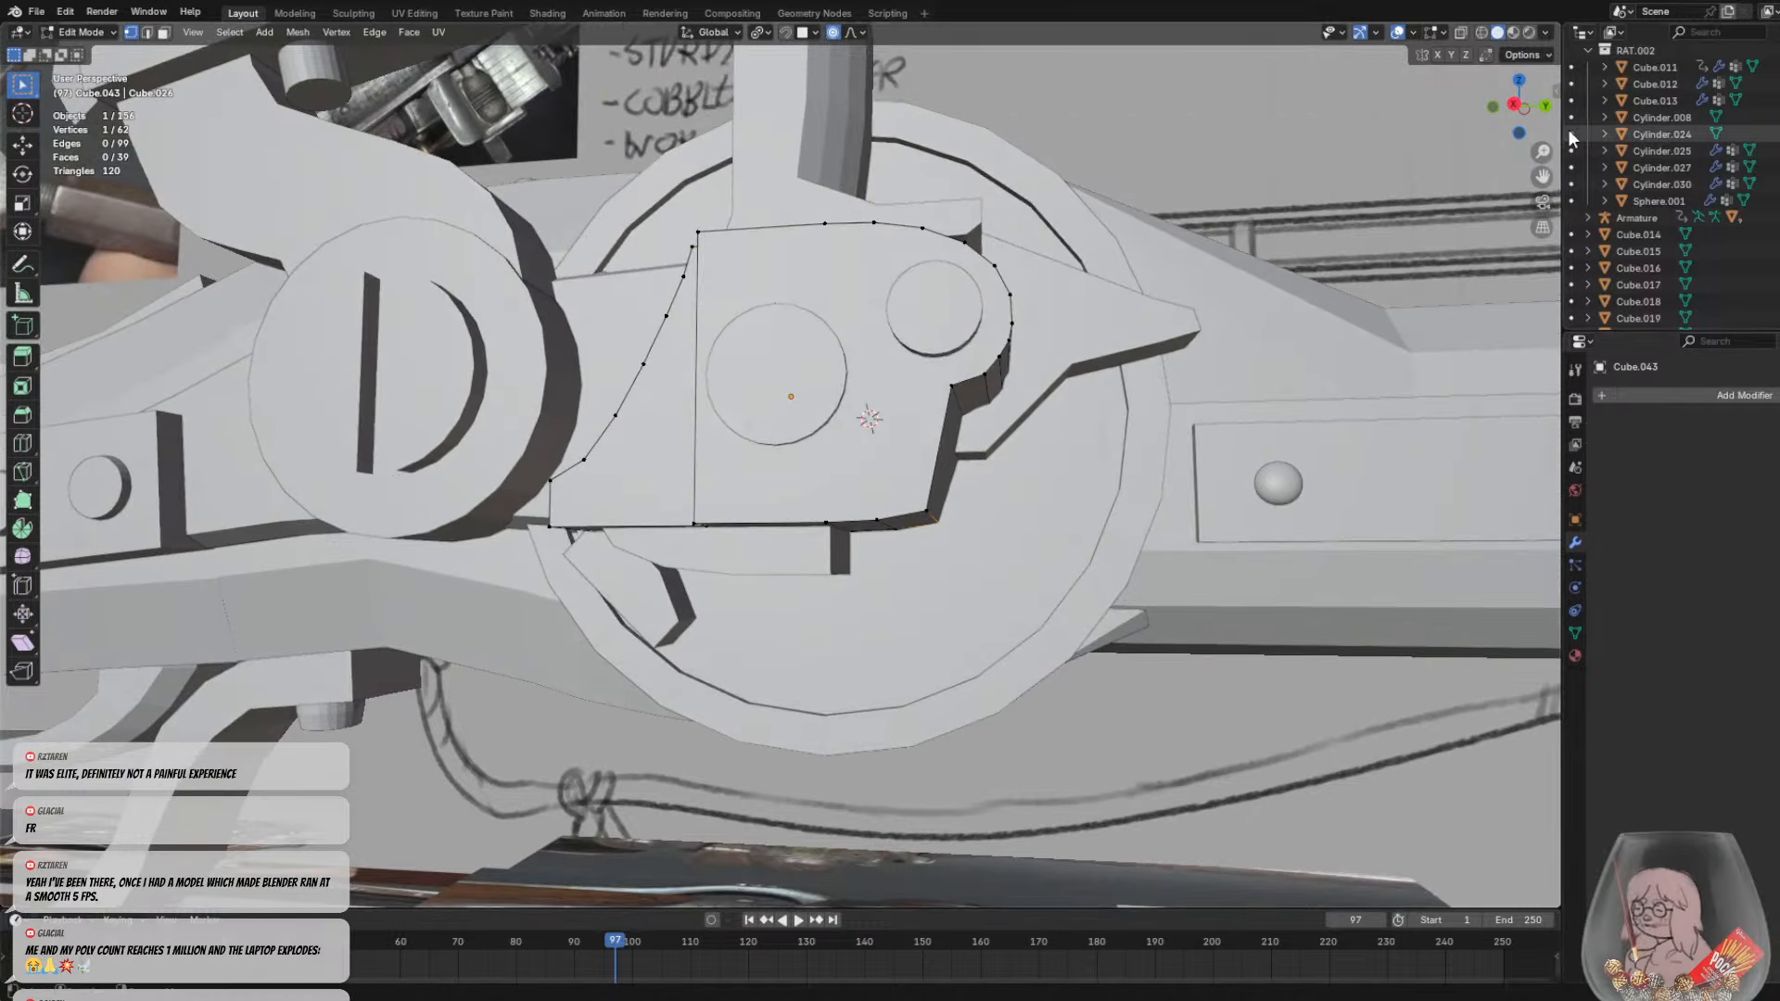
pyautogui.click(1461, 33)
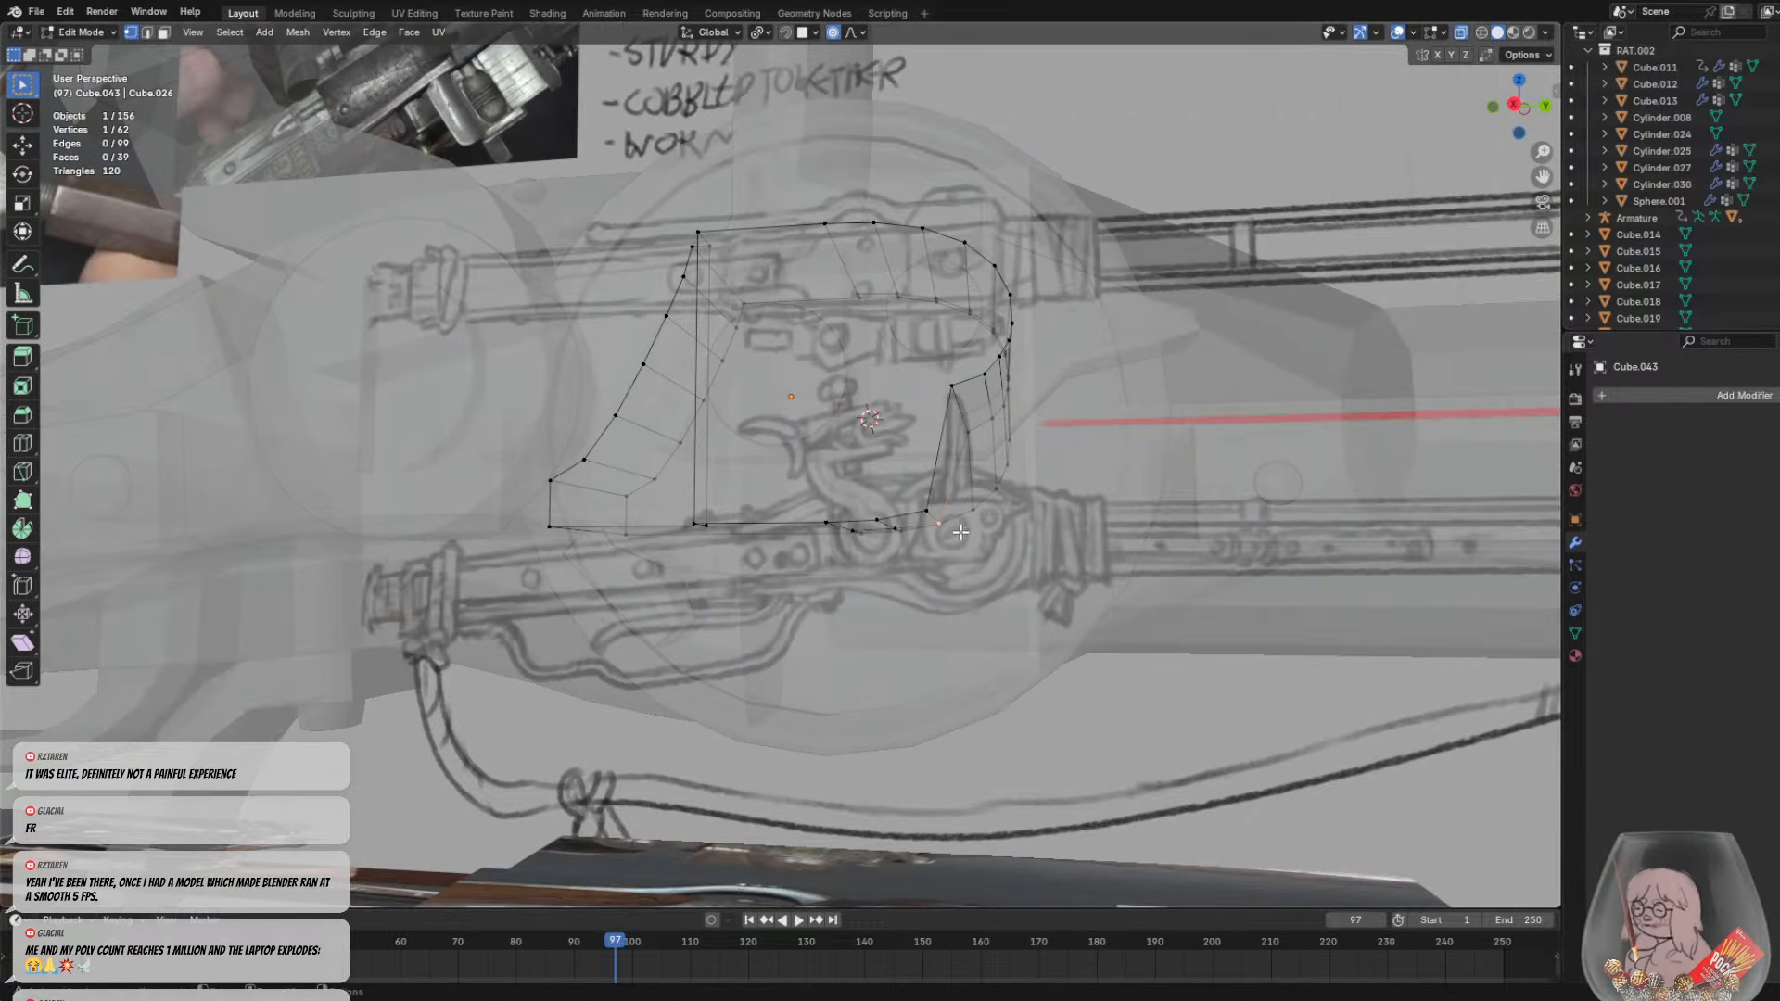
pyautogui.moveTo(961, 532); pyautogui.dragTo(981, 539, button='middle')
pyautogui.click(1482, 34)
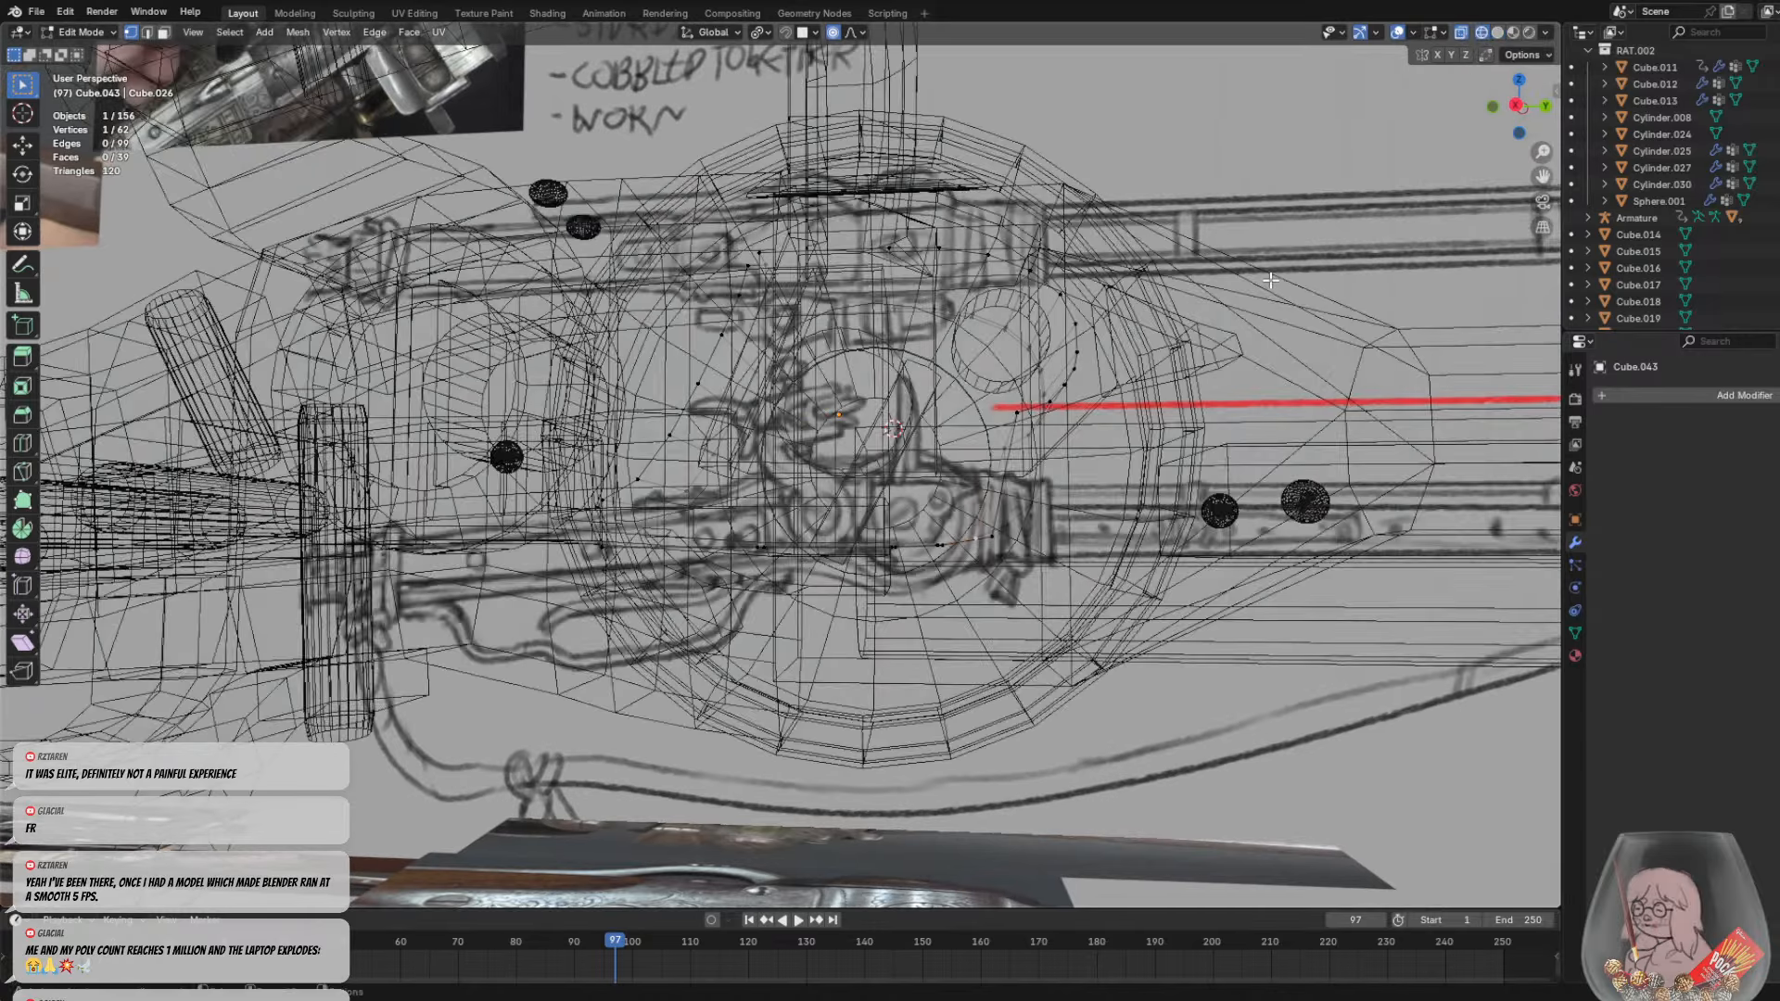
pyautogui.click(1498, 32)
pyautogui.moveTo(1050, 443); pyautogui.dragTo(1022, 420, button='middle')
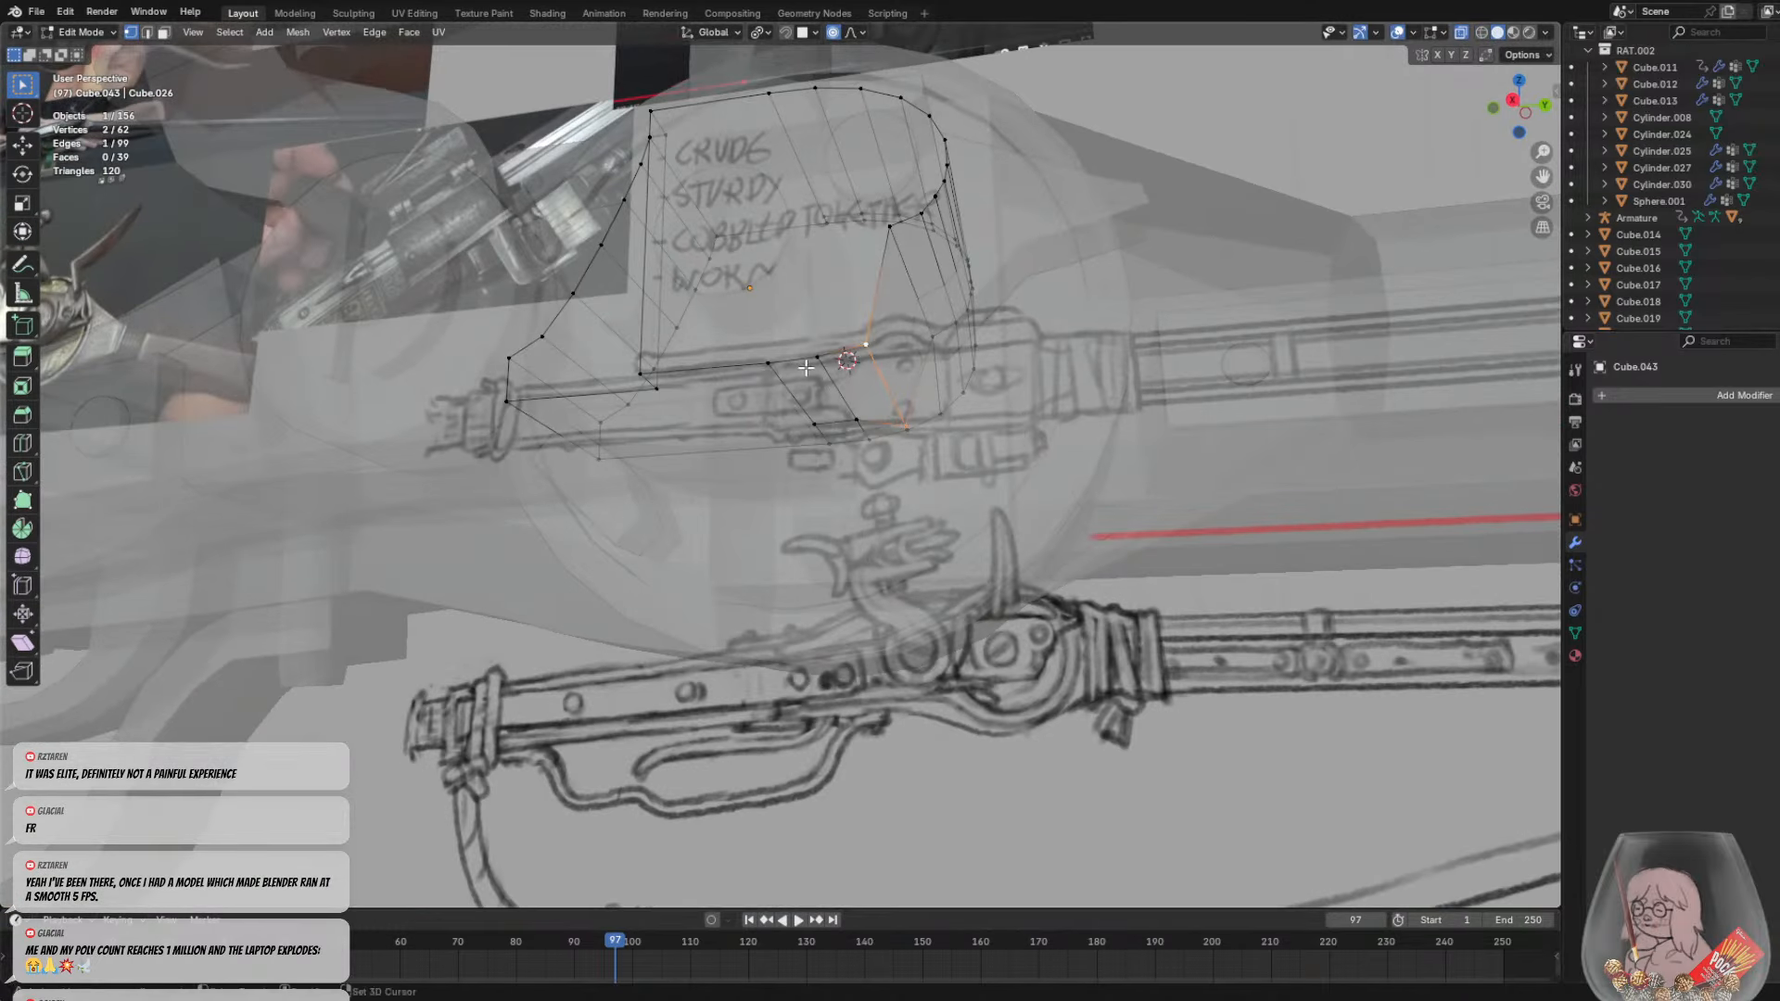
pyautogui.moveTo(872, 397); pyautogui.dragTo(943, 465, button='middle')
pyautogui.press('g')
pyautogui.press('y')
pyautogui.press('Escape')
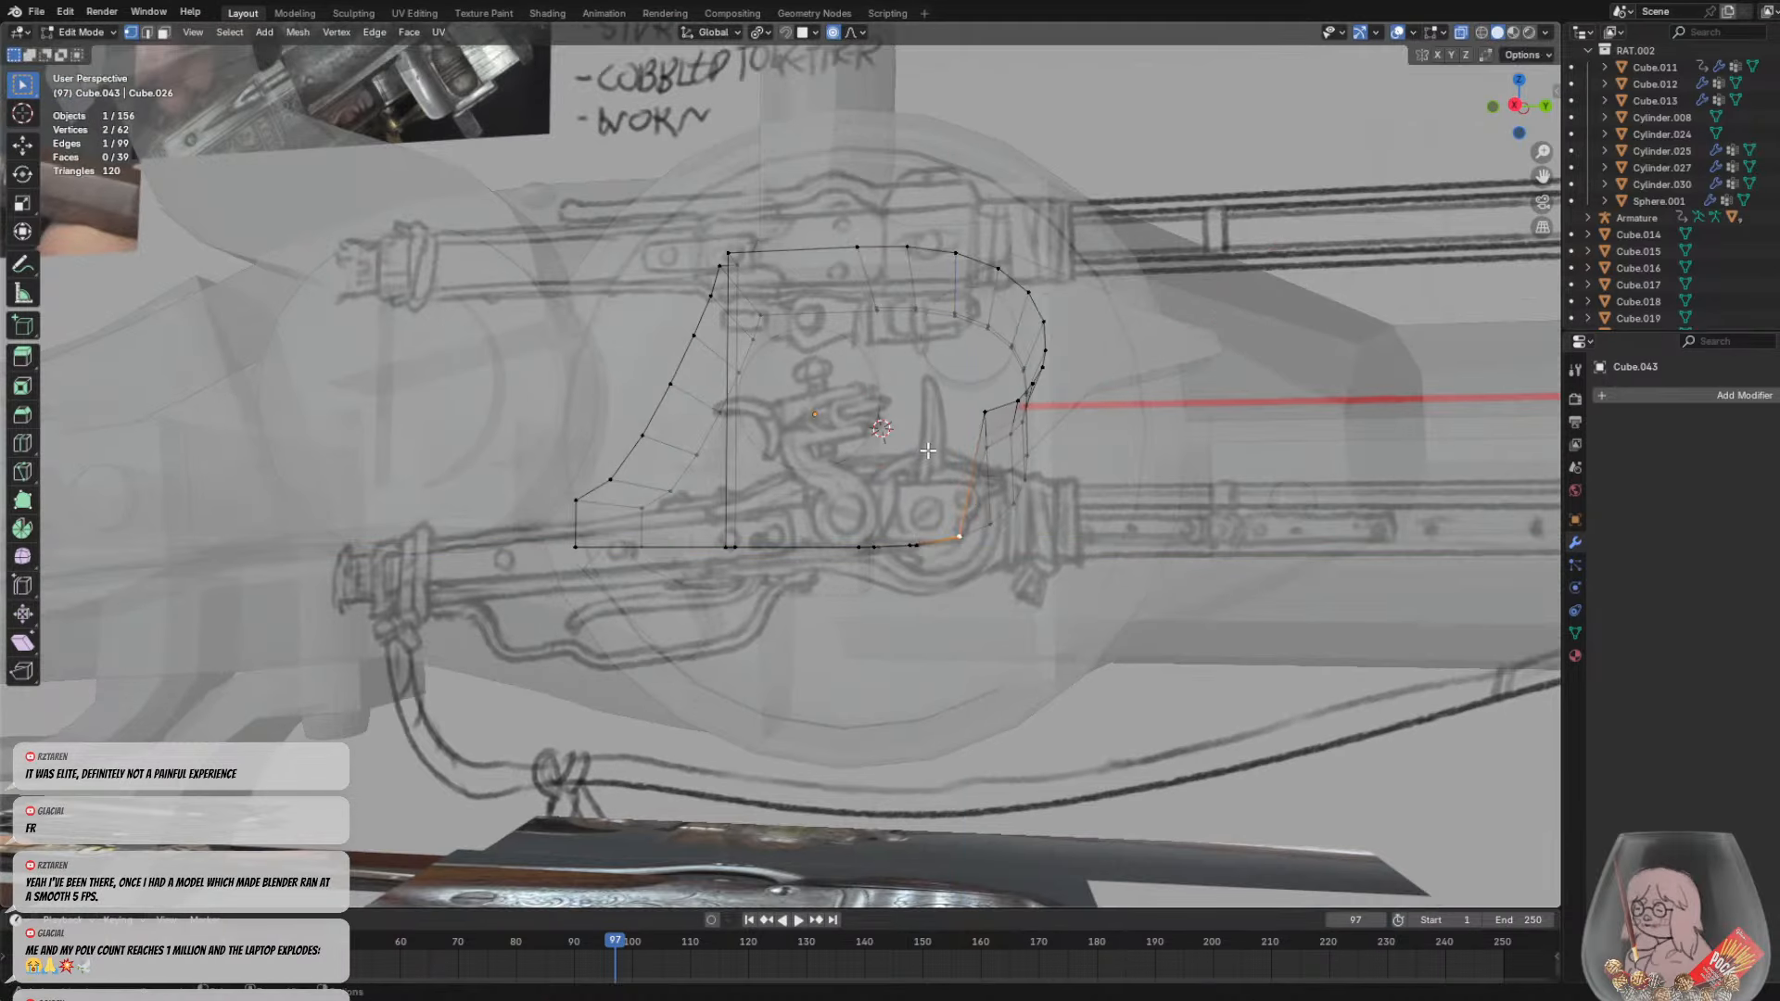
# Deselect the plate's vertices, turn off X-ray and return to Object Mode
pyautogui.press('Tab')
pyautogui.click(113, 25)
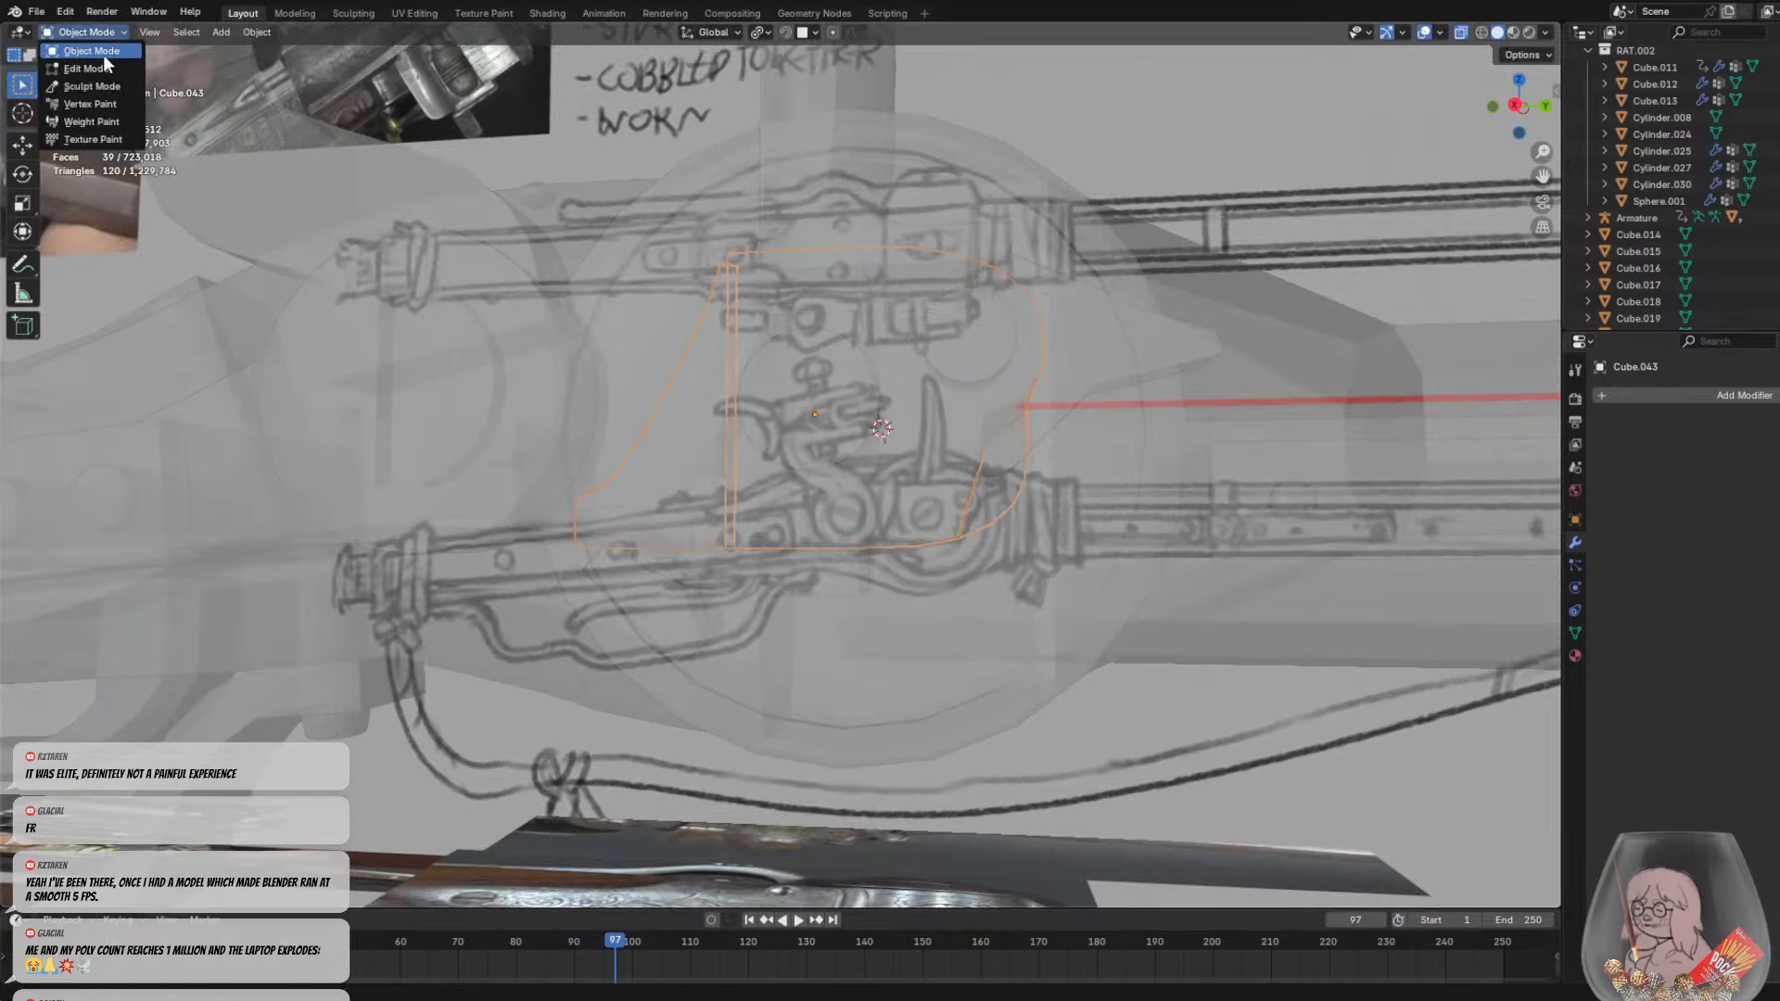
pyautogui.click(98, 65)
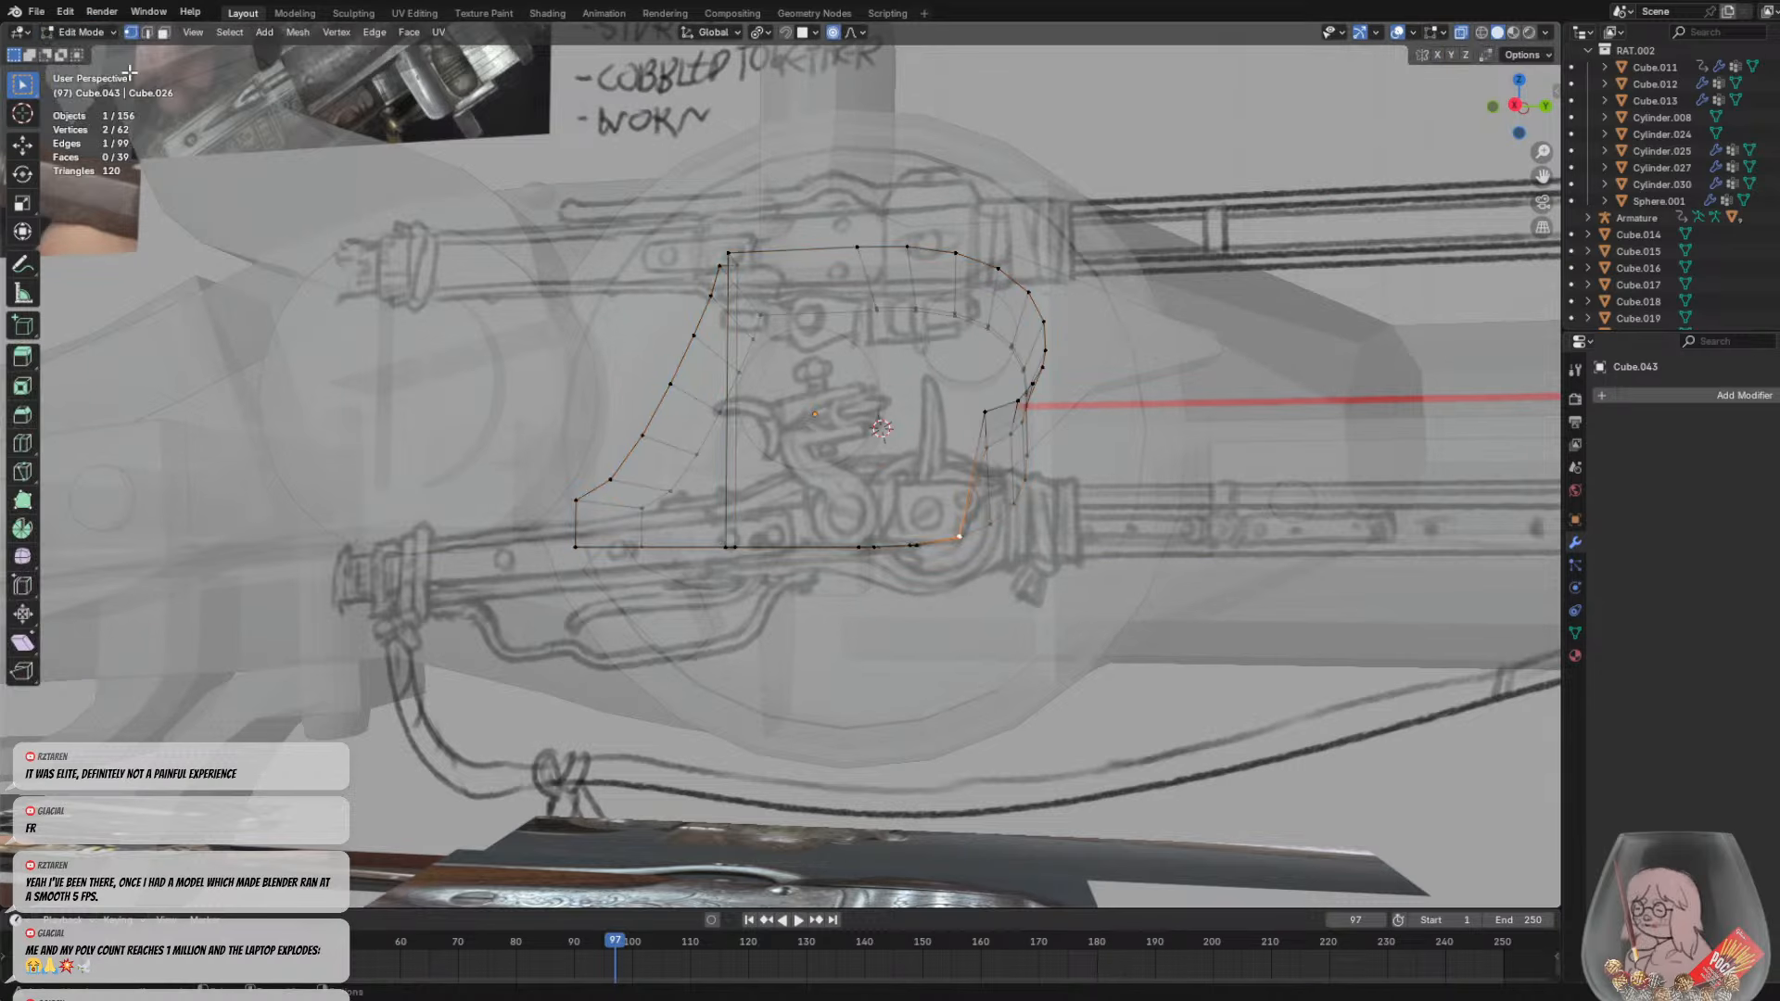
pyautogui.click(1521, 57)
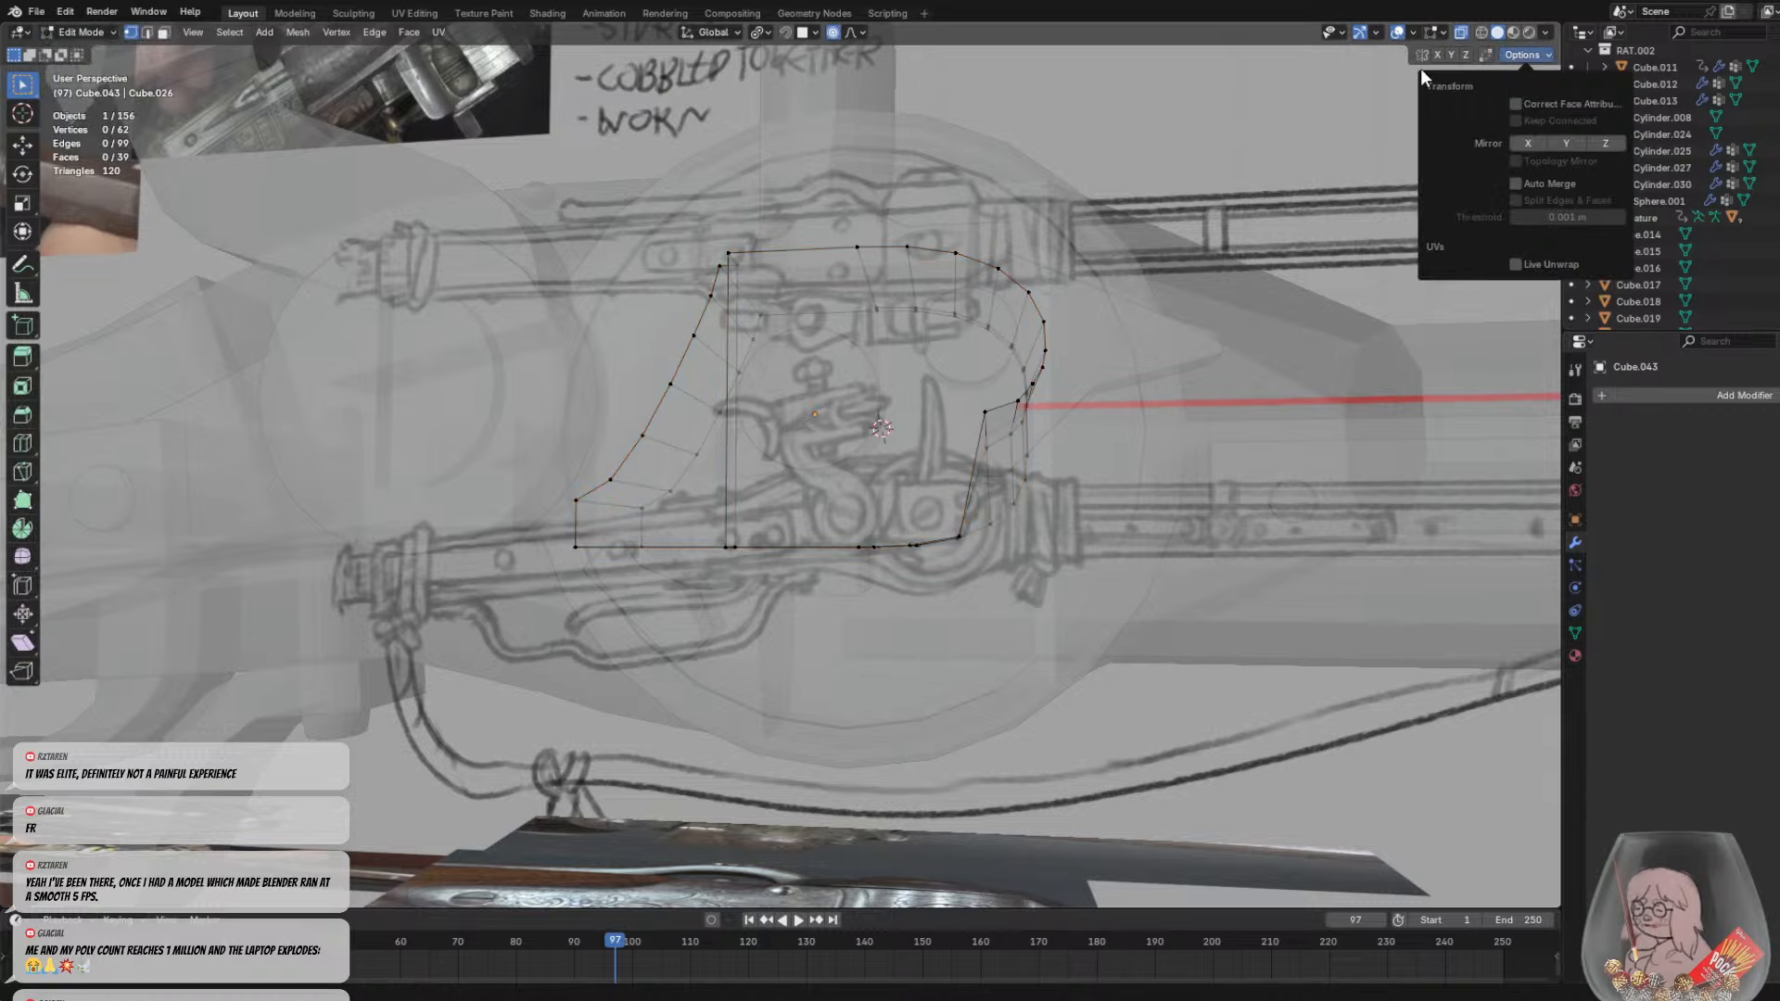
pyautogui.click(1461, 33)
pyautogui.scroll(2, 990, 486)
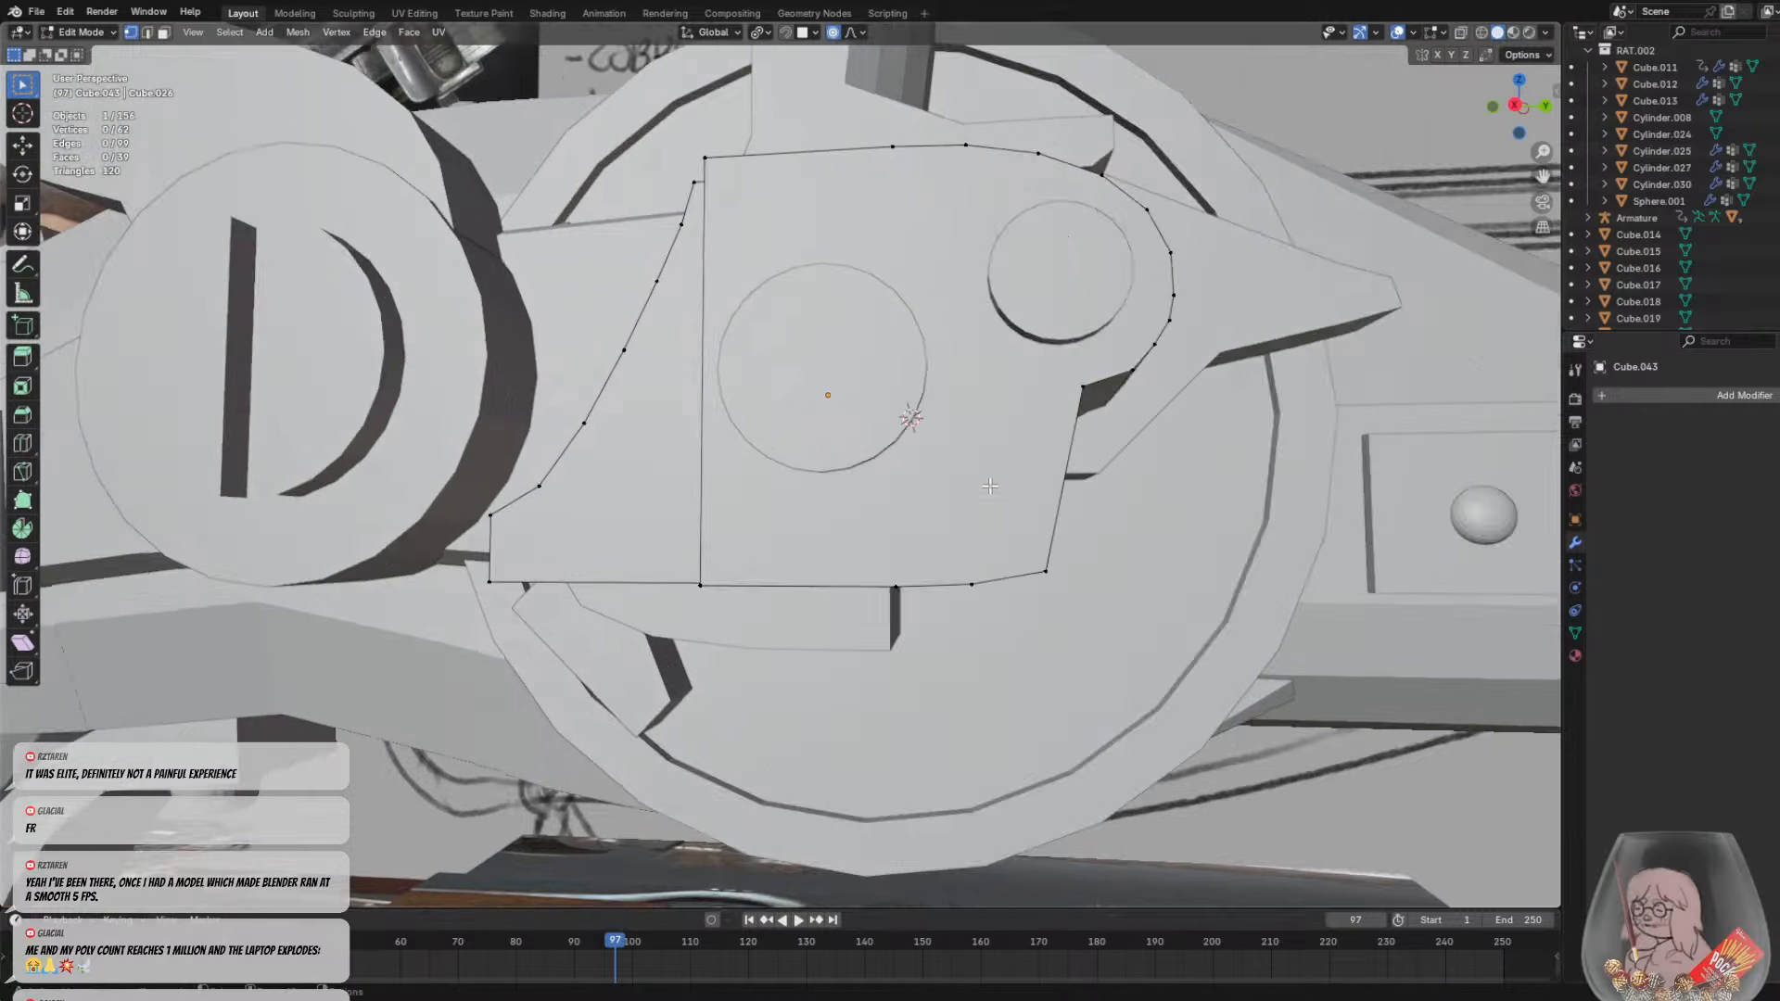
pyautogui.moveTo(991, 486); pyautogui.dragTo(647, 445, button='middle')
pyautogui.scroll(-10, 628, 366)
pyautogui.press('Tab')
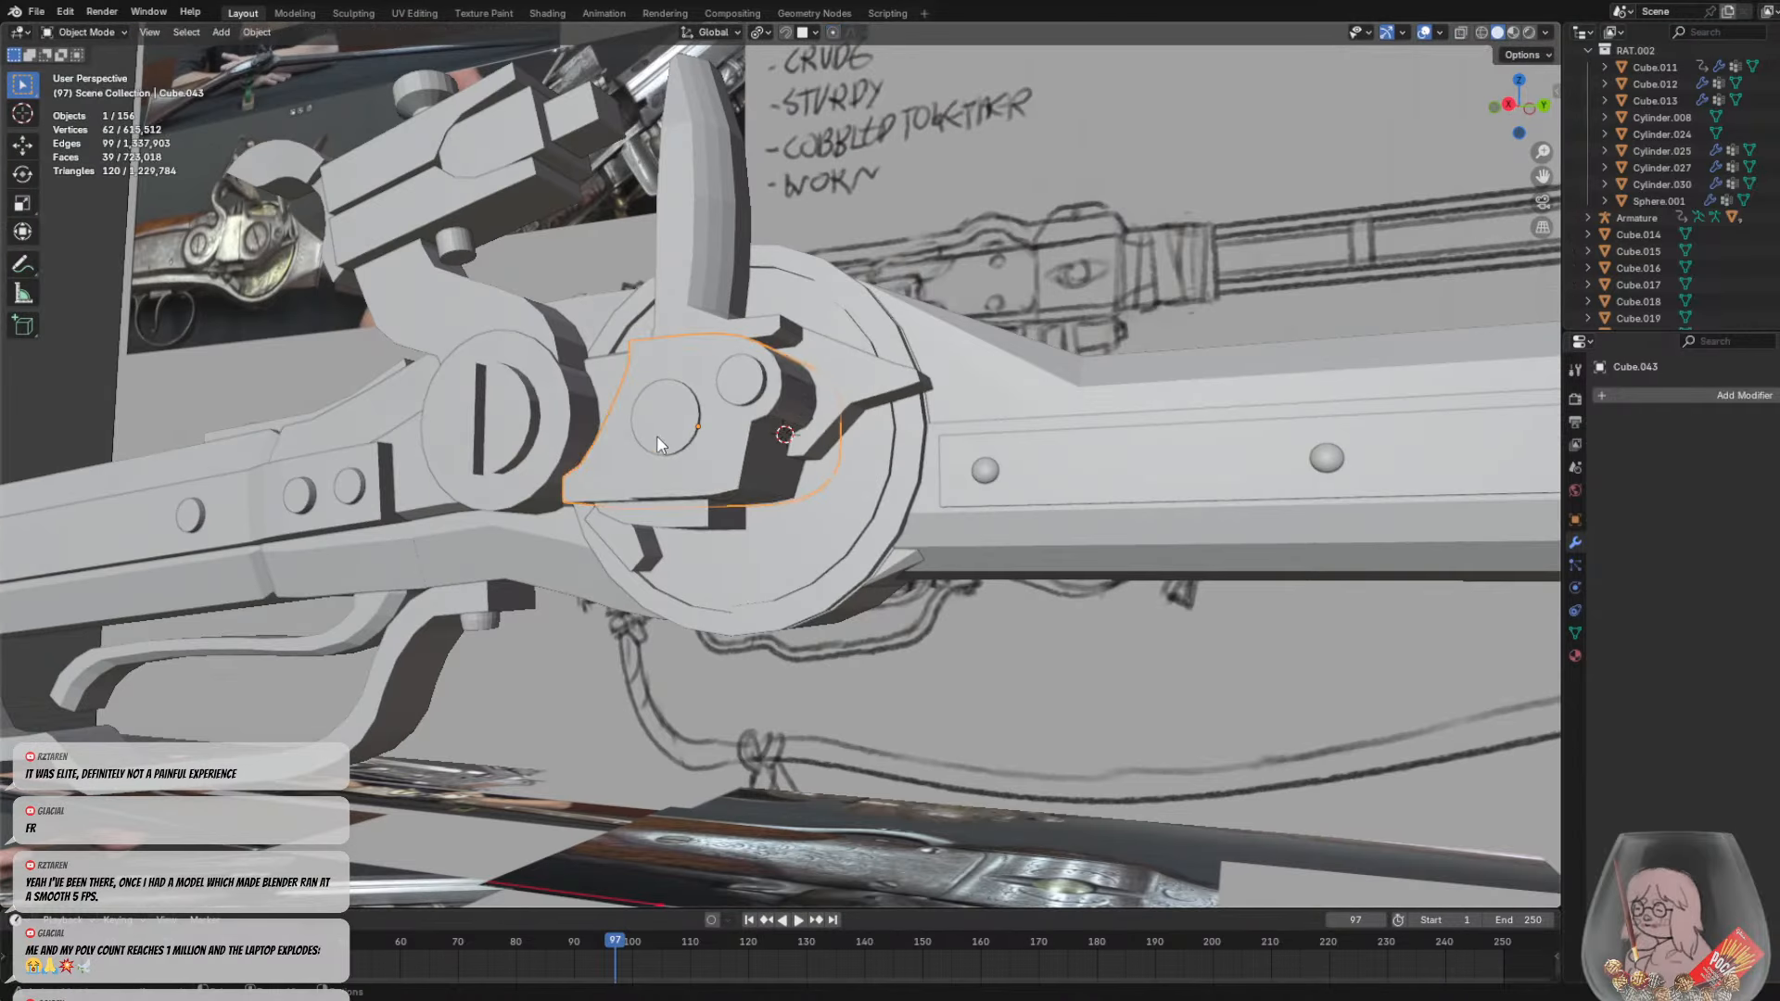
# Add a cube at the 3D cursor and scale it down along Y into a thin upright slab
pyautogui.click(723, 423)
pyautogui.scroll(5, 733, 424)
pyautogui.hotkey('shift', 'a')
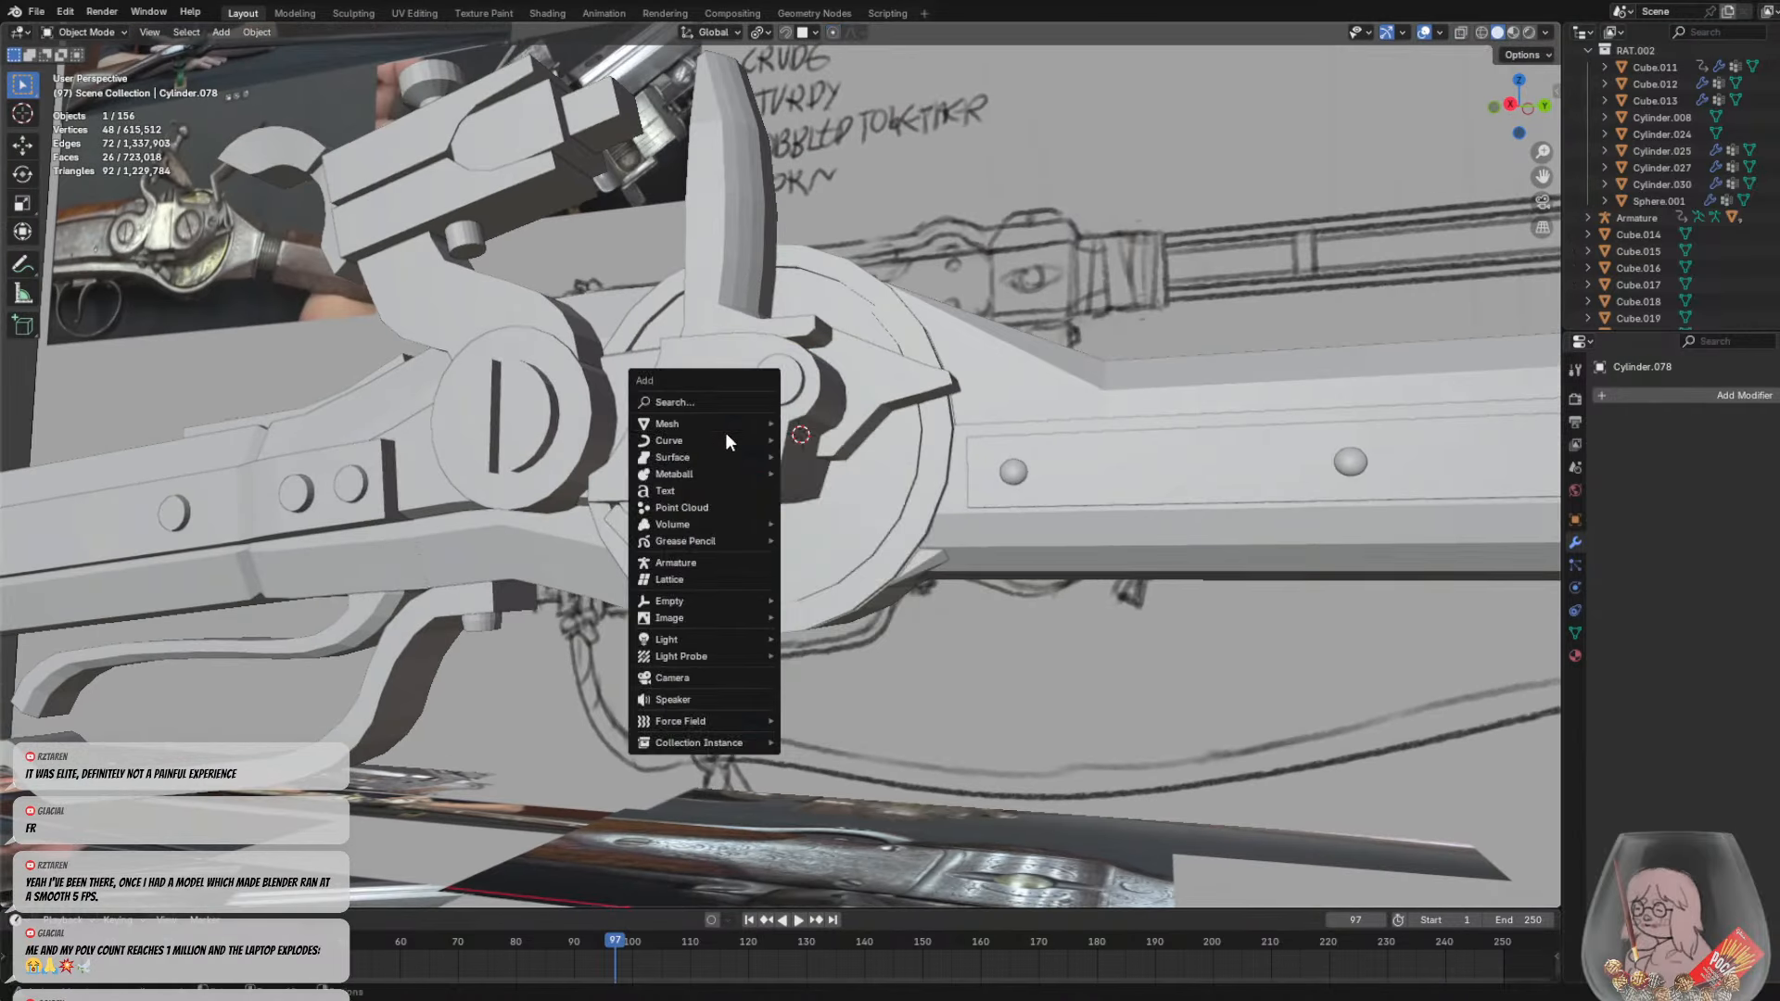
pyautogui.moveTo(707, 428)
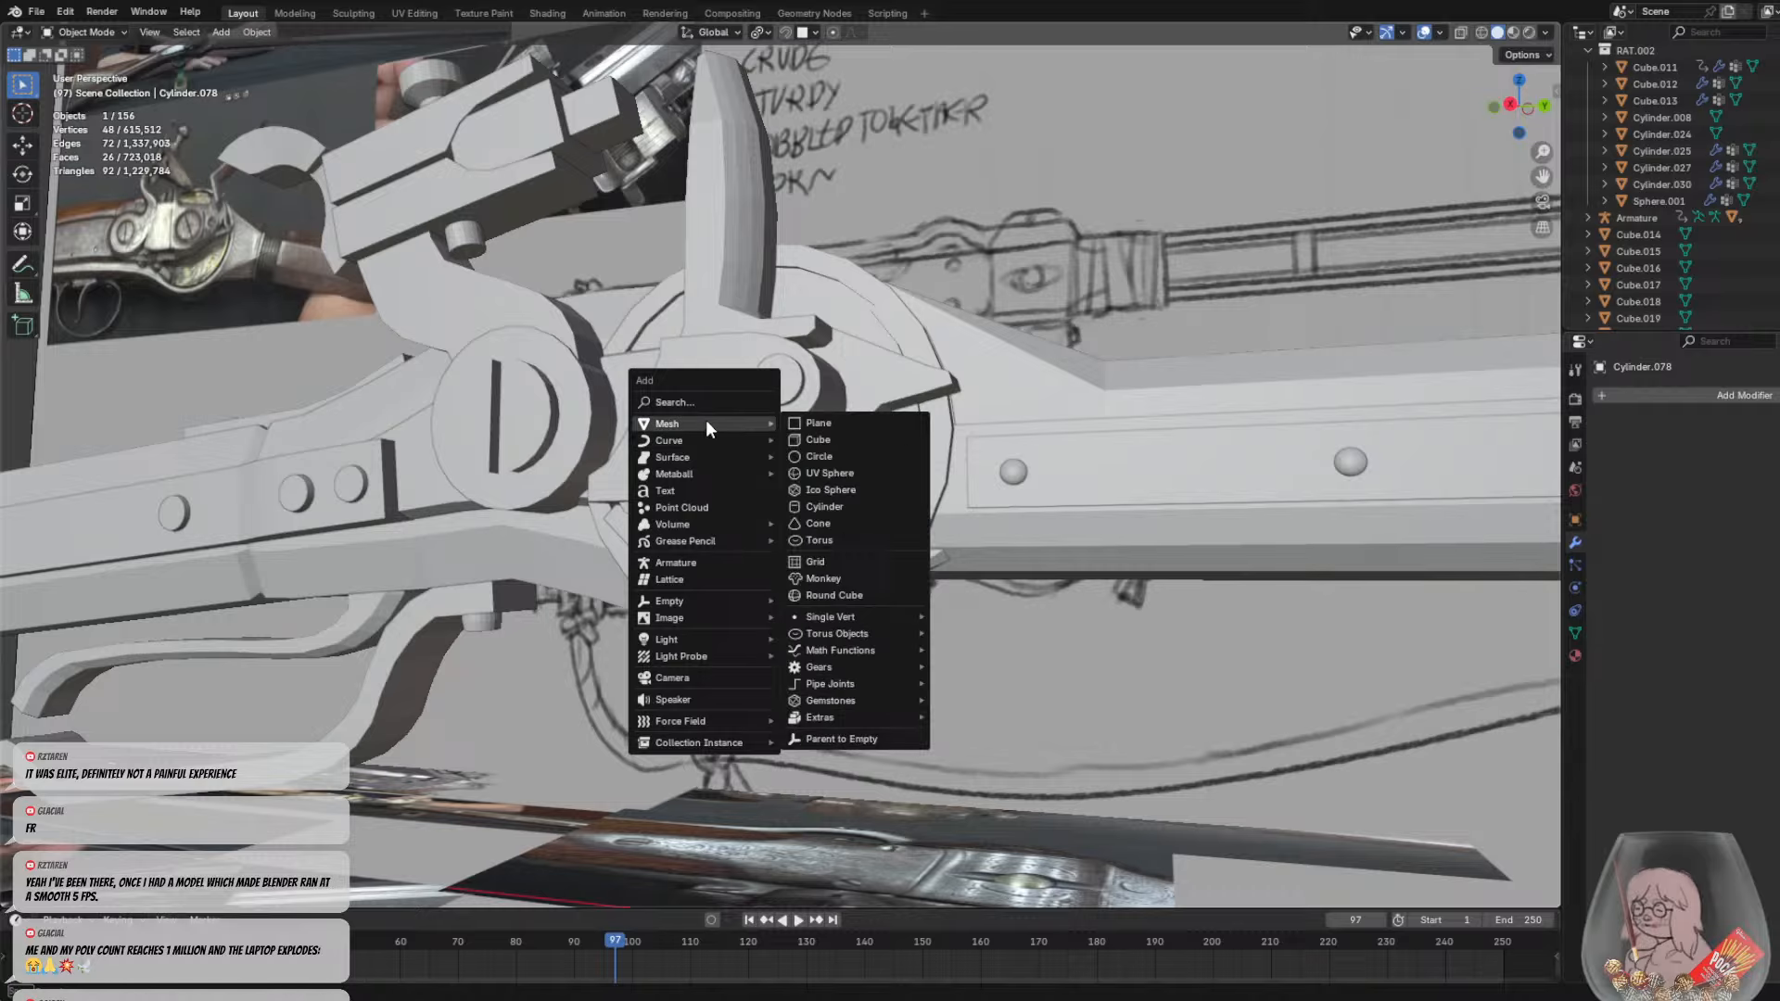
pyautogui.click(819, 440)
pyautogui.scroll(-3, 969, 390)
pyautogui.press('s')
pyautogui.press('y')
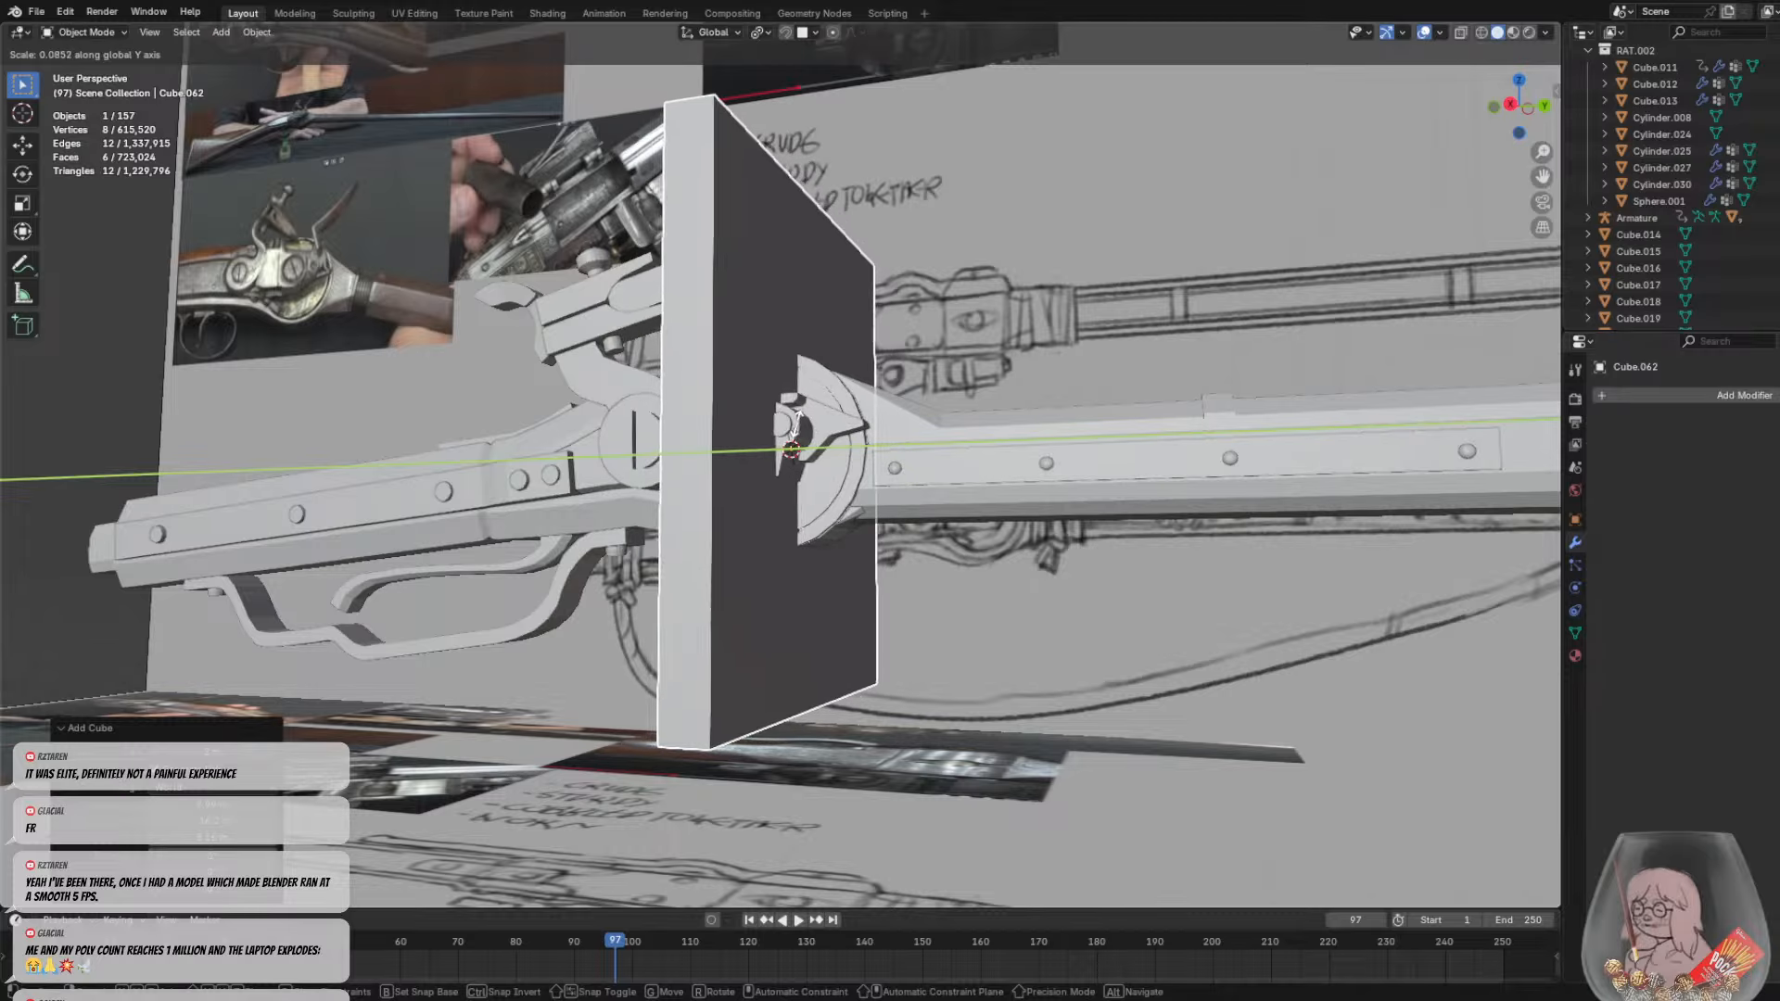
pyautogui.click(777, 425)
pyautogui.press('s')
pyautogui.press('y')
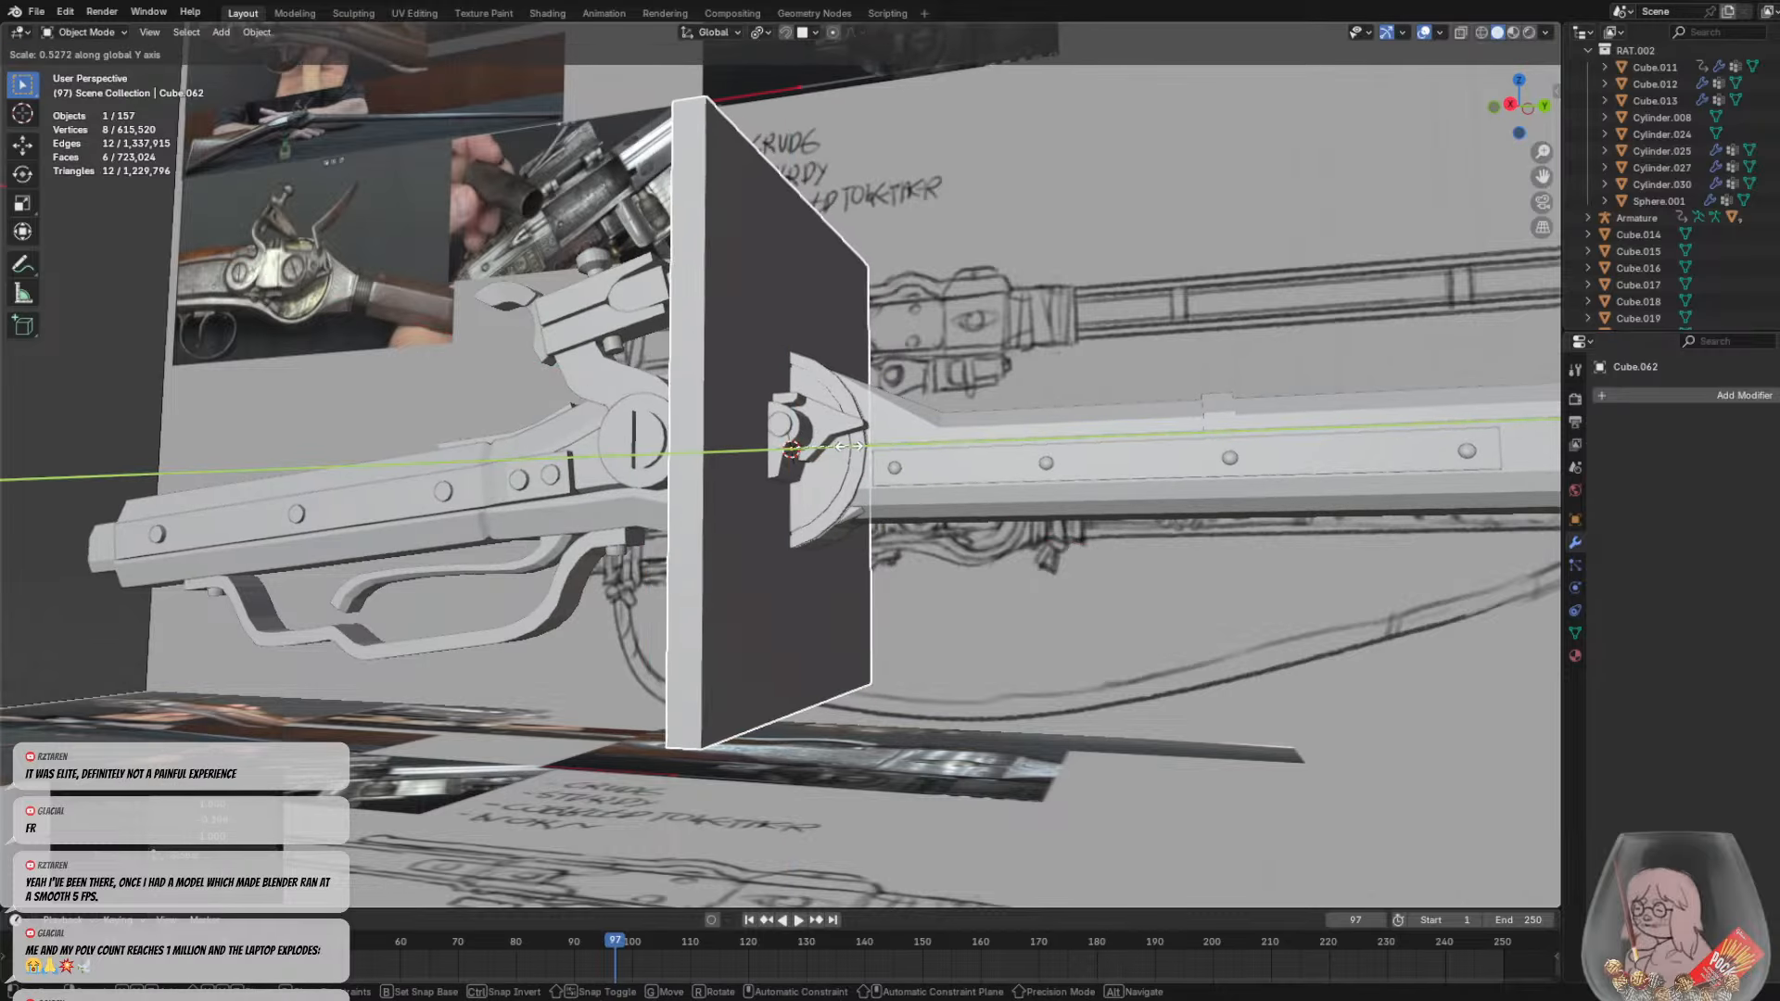
pyautogui.click(819, 443)
# Shrink the slab uniformly, narrow it along Y to about 0.83 and move it about 0.2 m outward along X
pyautogui.press('s')
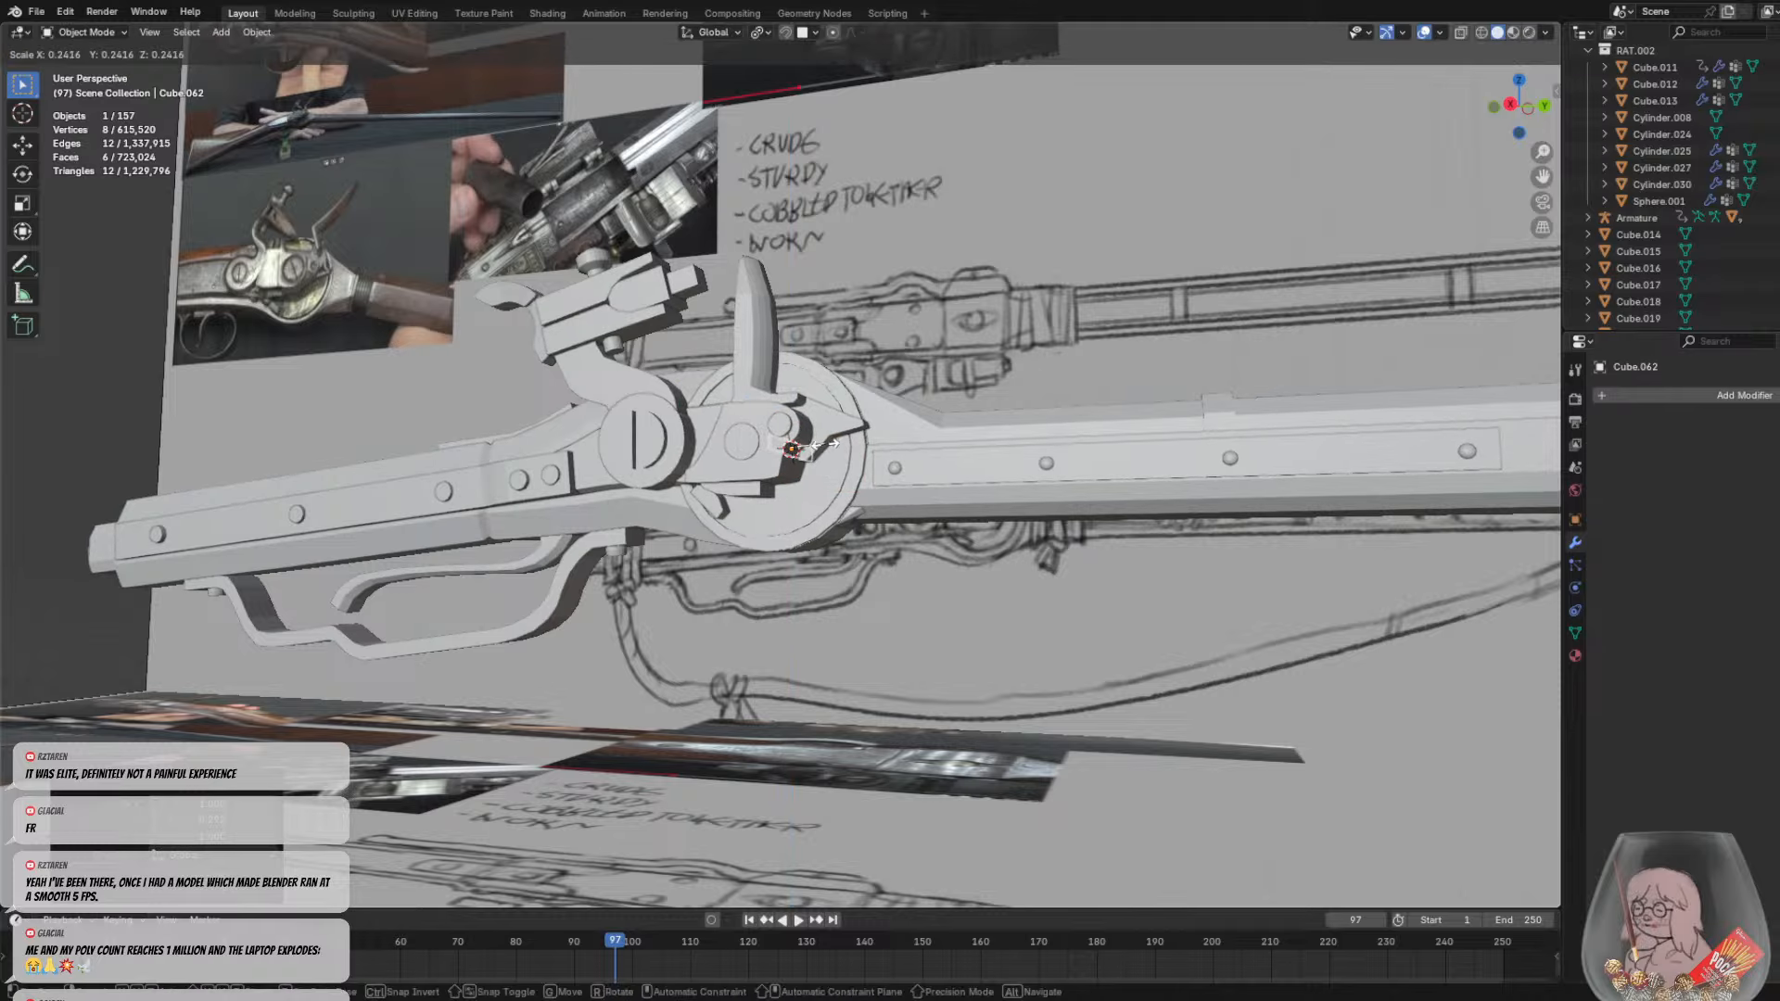
pyautogui.press('z')
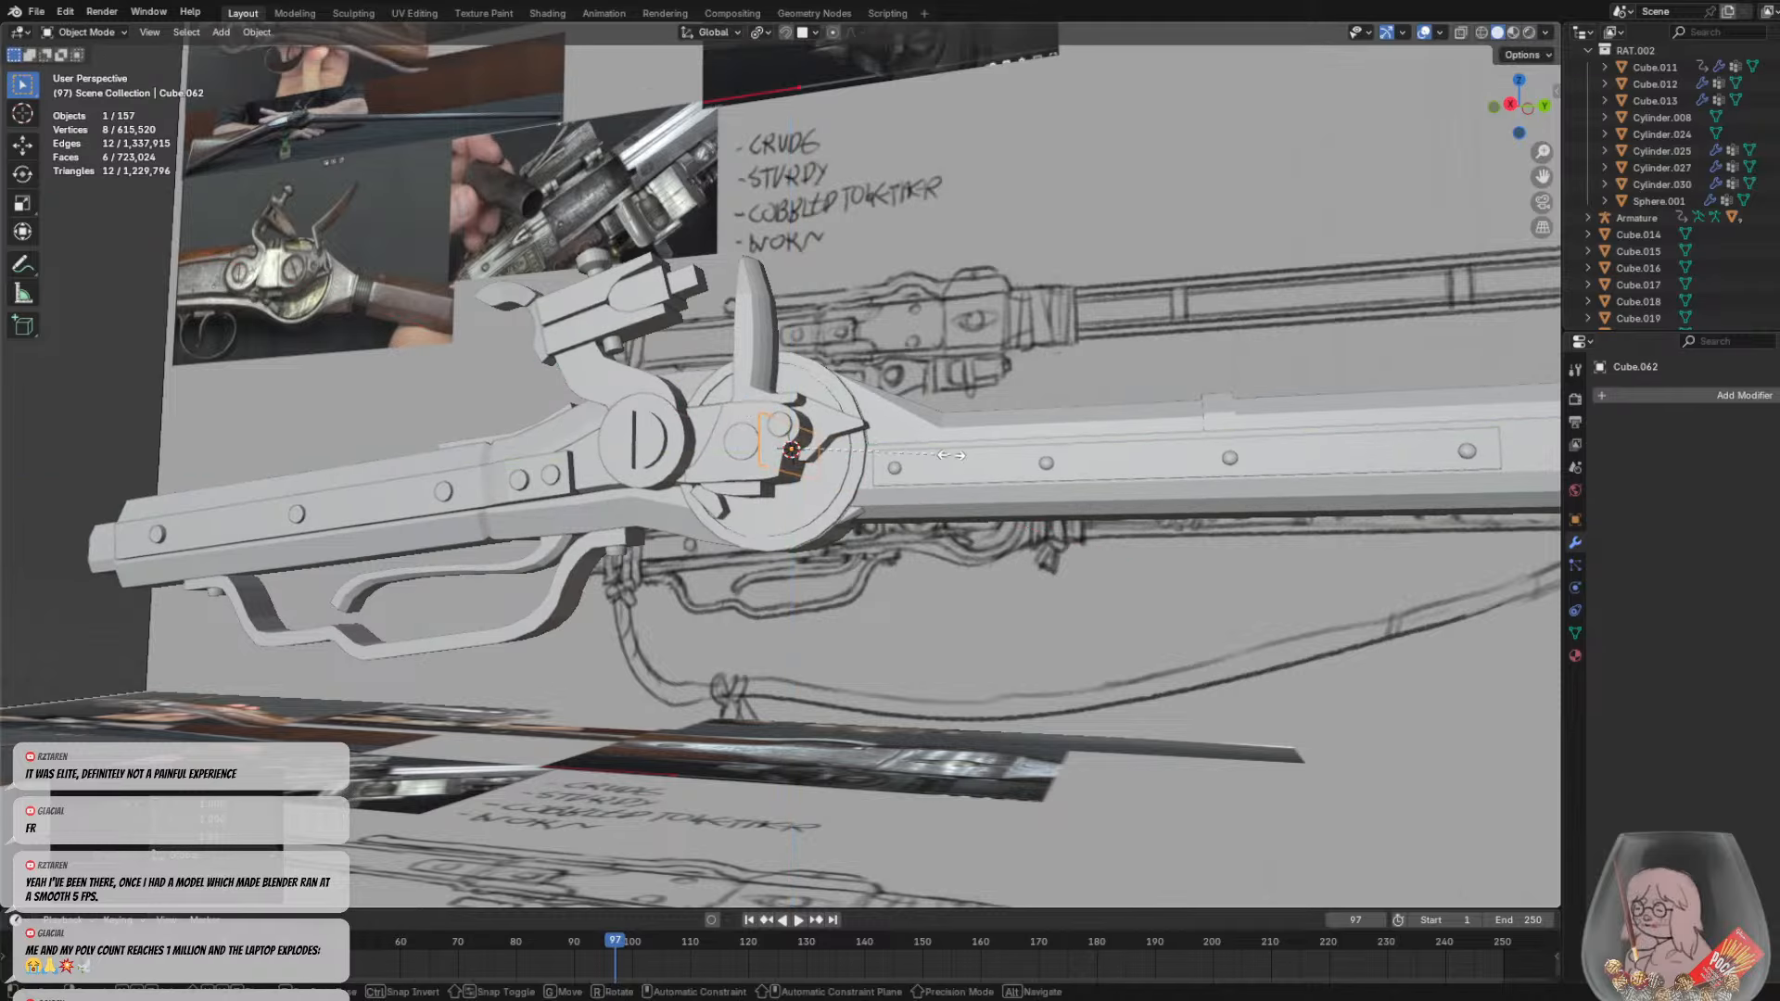
pyautogui.press('y')
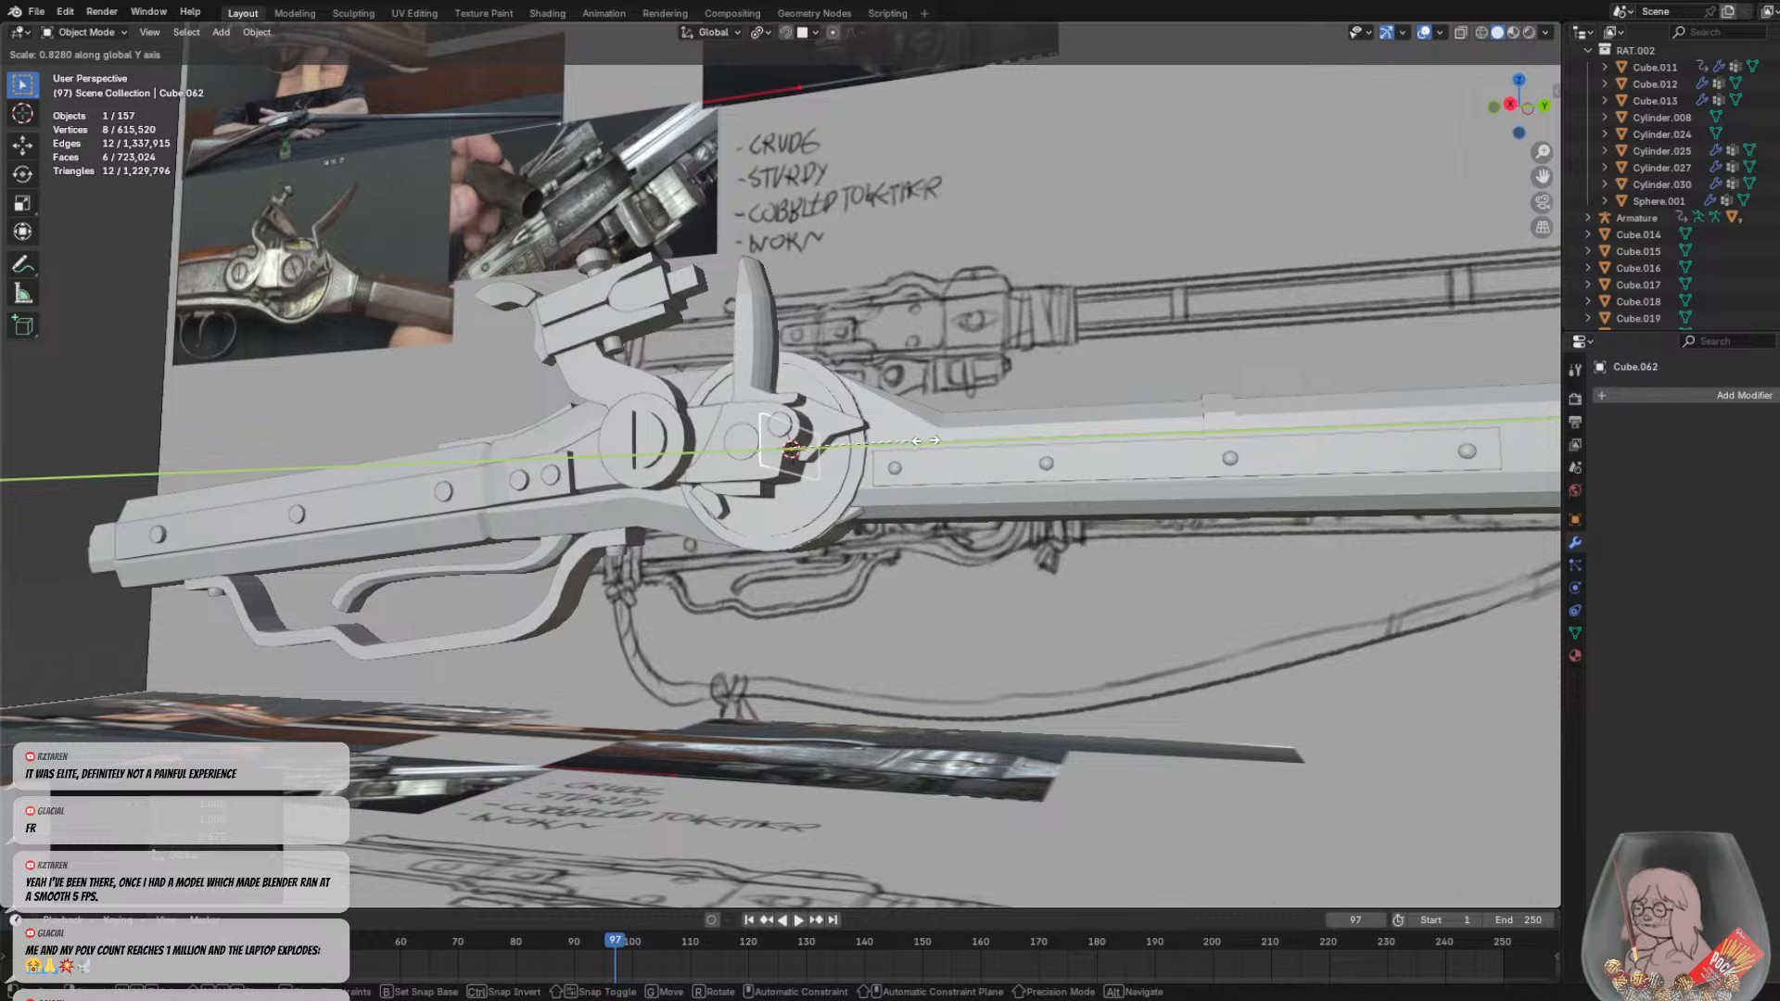
pyautogui.press('g')
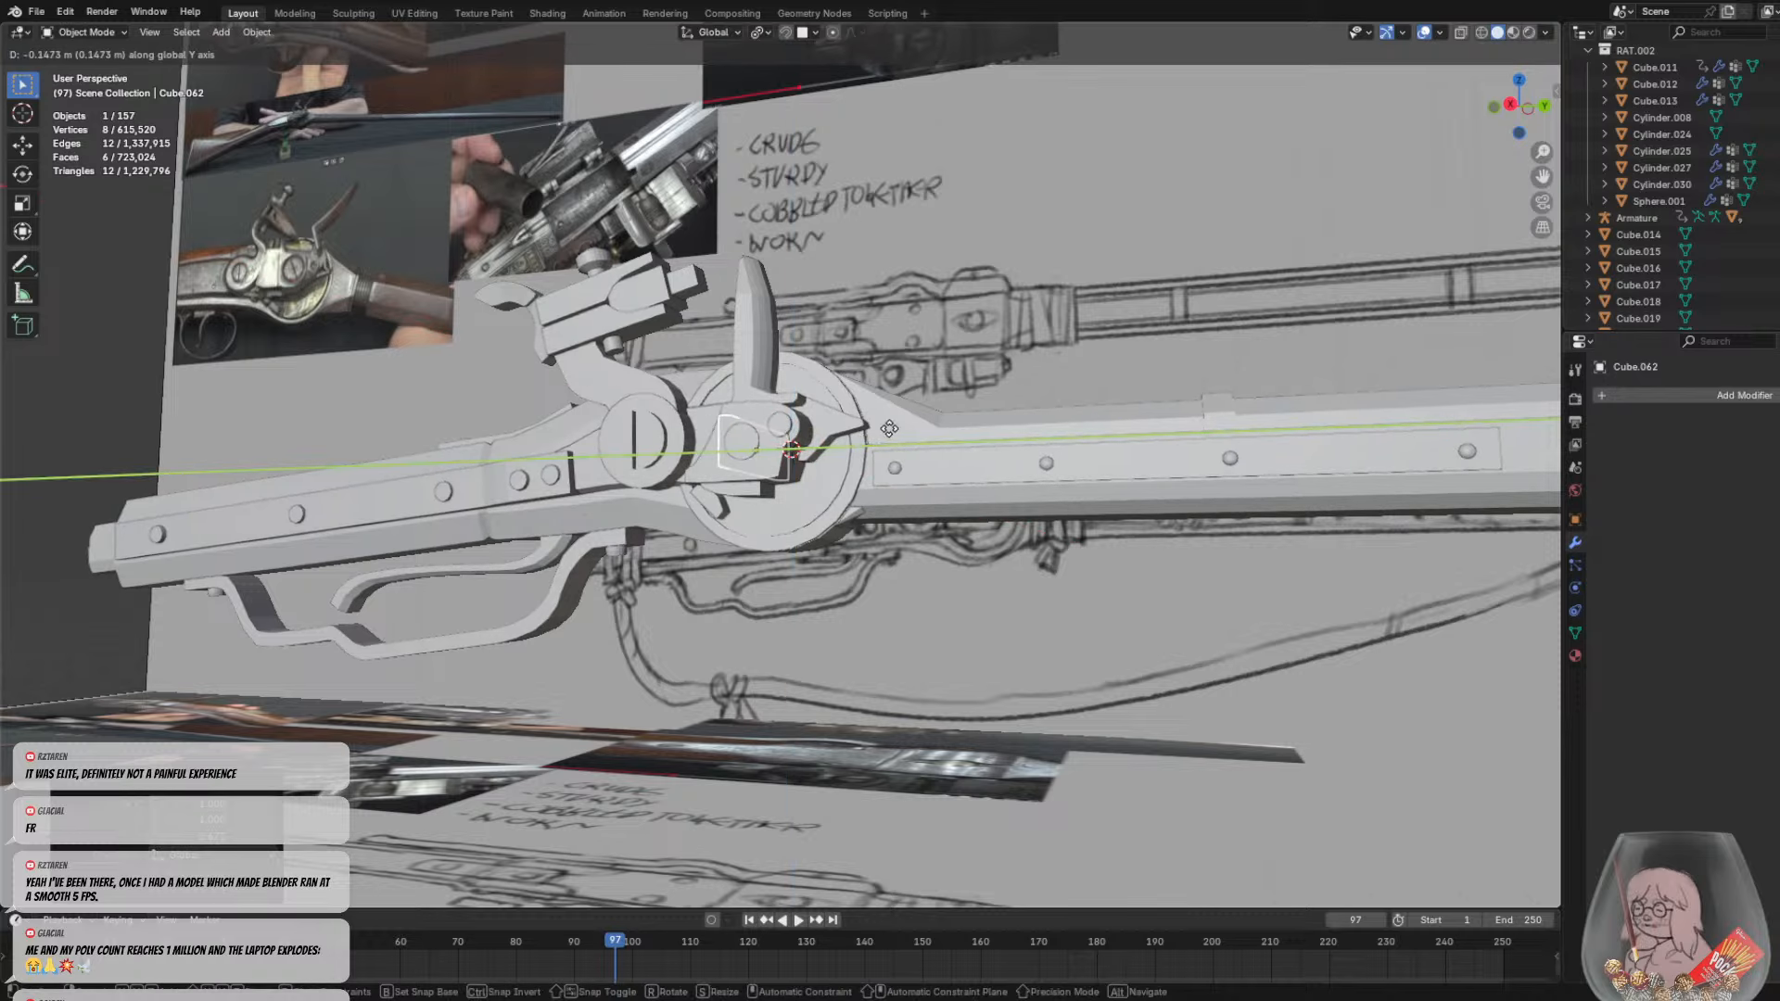
pyautogui.press('x')
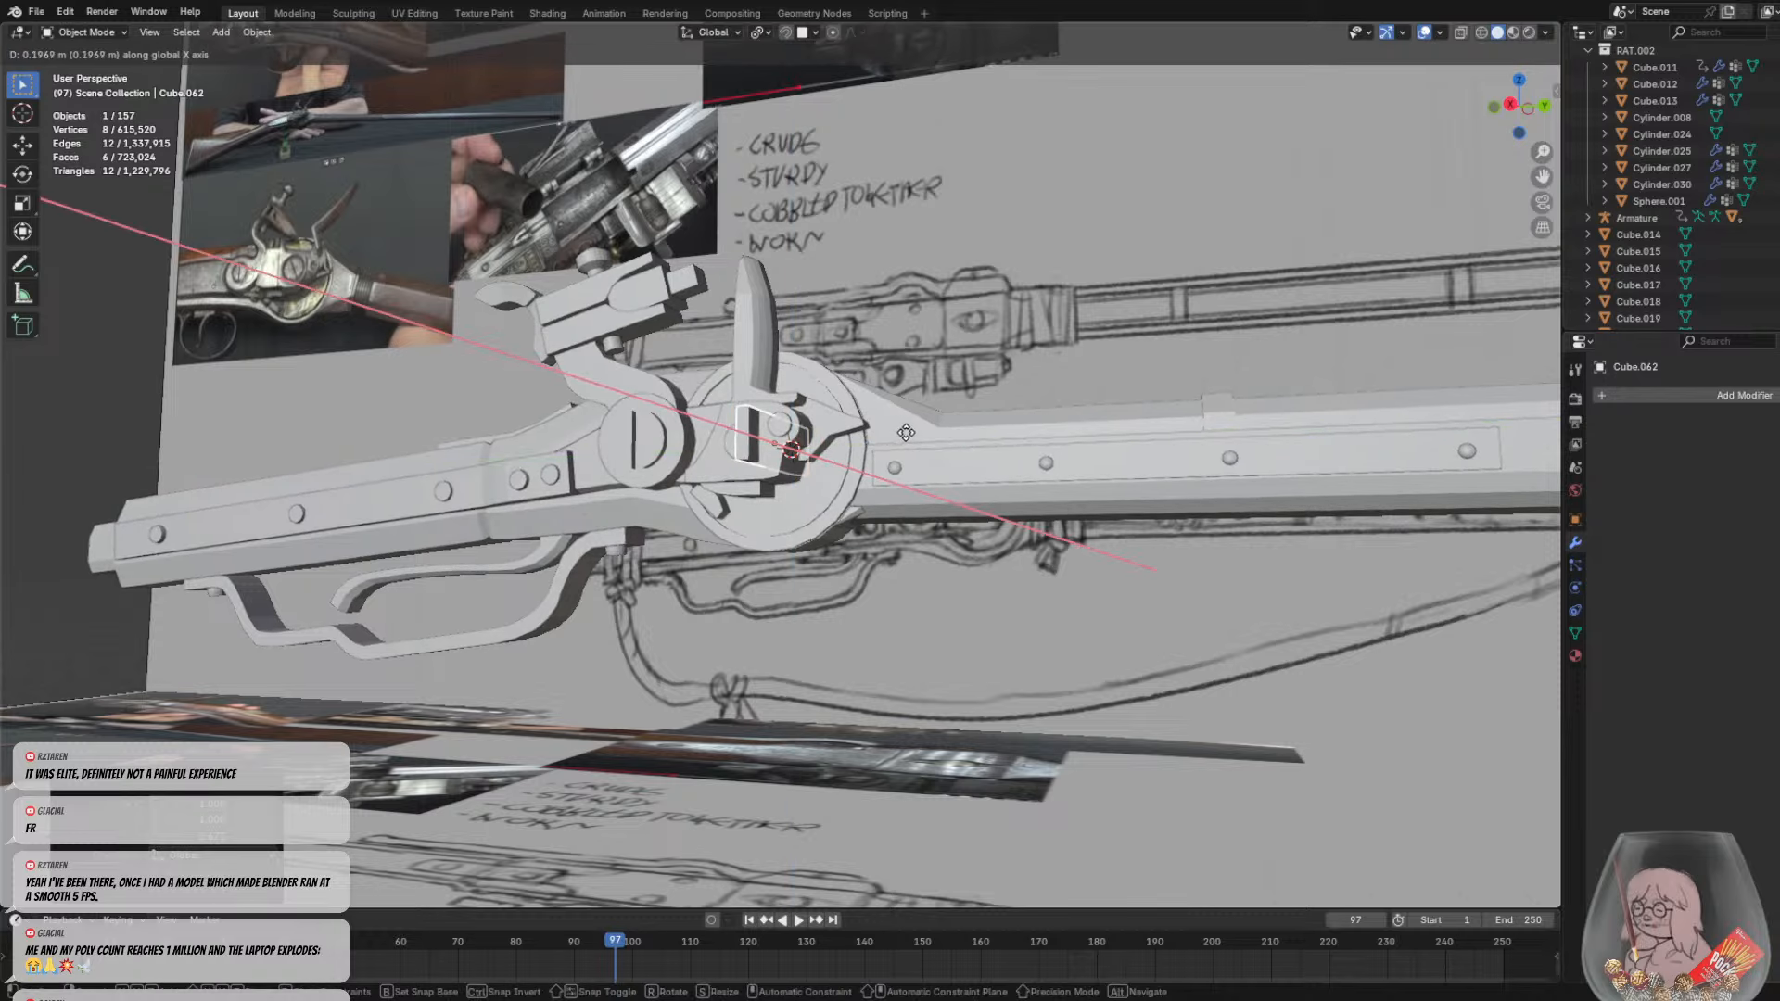
pyautogui.click(905, 432)
# Shorten the slab along X and move it about 0.29 m outward along X so it sits at the lock bosses' front faces
pyautogui.moveTo(755, 432); pyautogui.dragTo(820, 436, button='middle')
pyautogui.scroll(5, 819, 436)
pyautogui.press('s')
pyautogui.press('y')
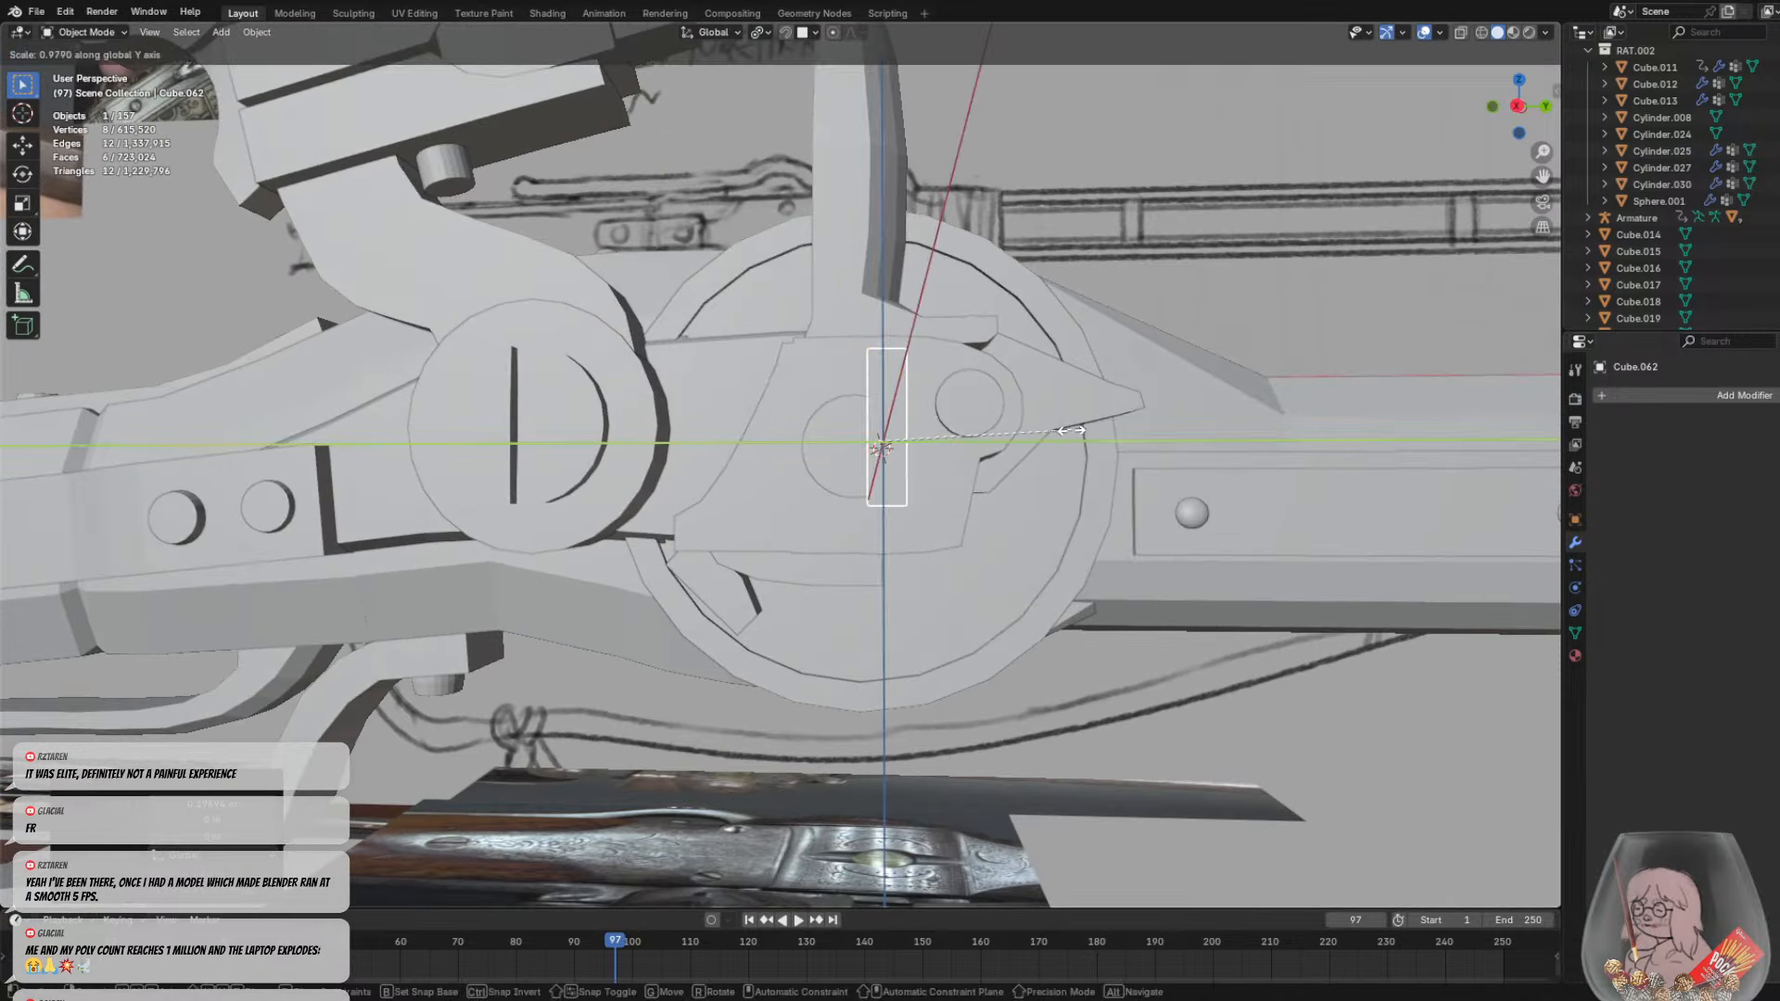
pyautogui.press('x')
pyautogui.moveTo(1014, 436); pyautogui.dragTo(855, 444, button='middle')
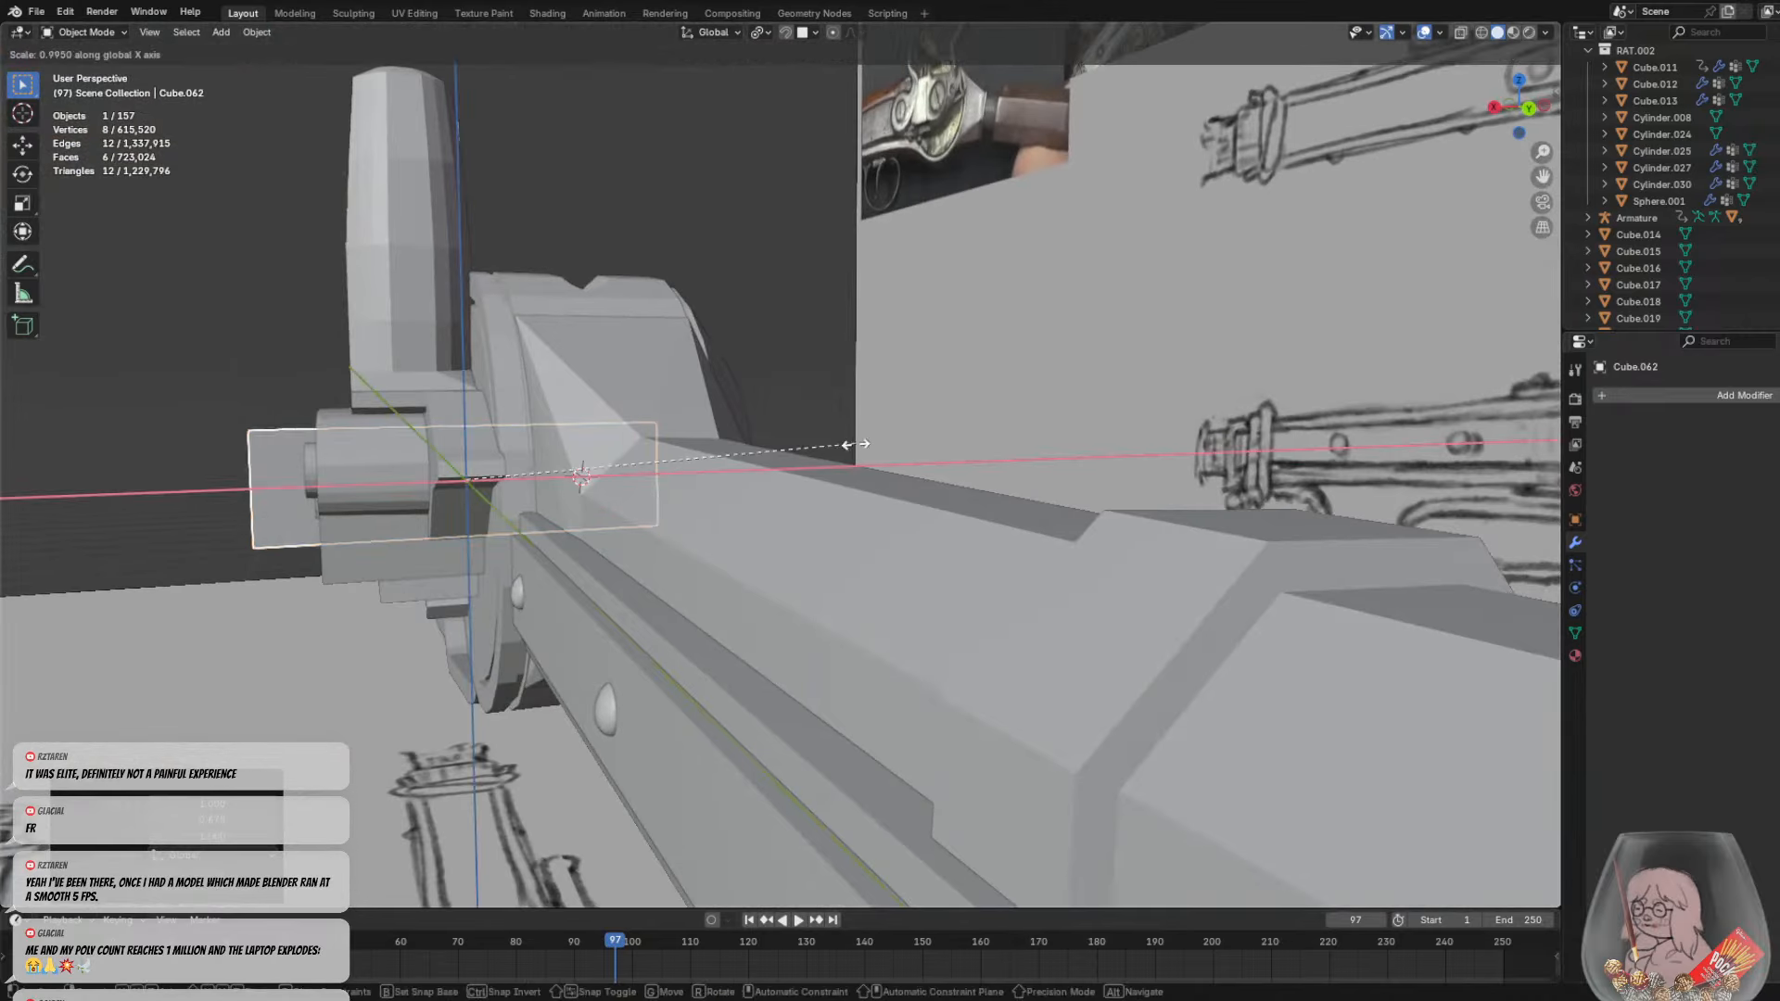
pyautogui.click(528, 468)
pyautogui.press('g')
pyautogui.press('x')
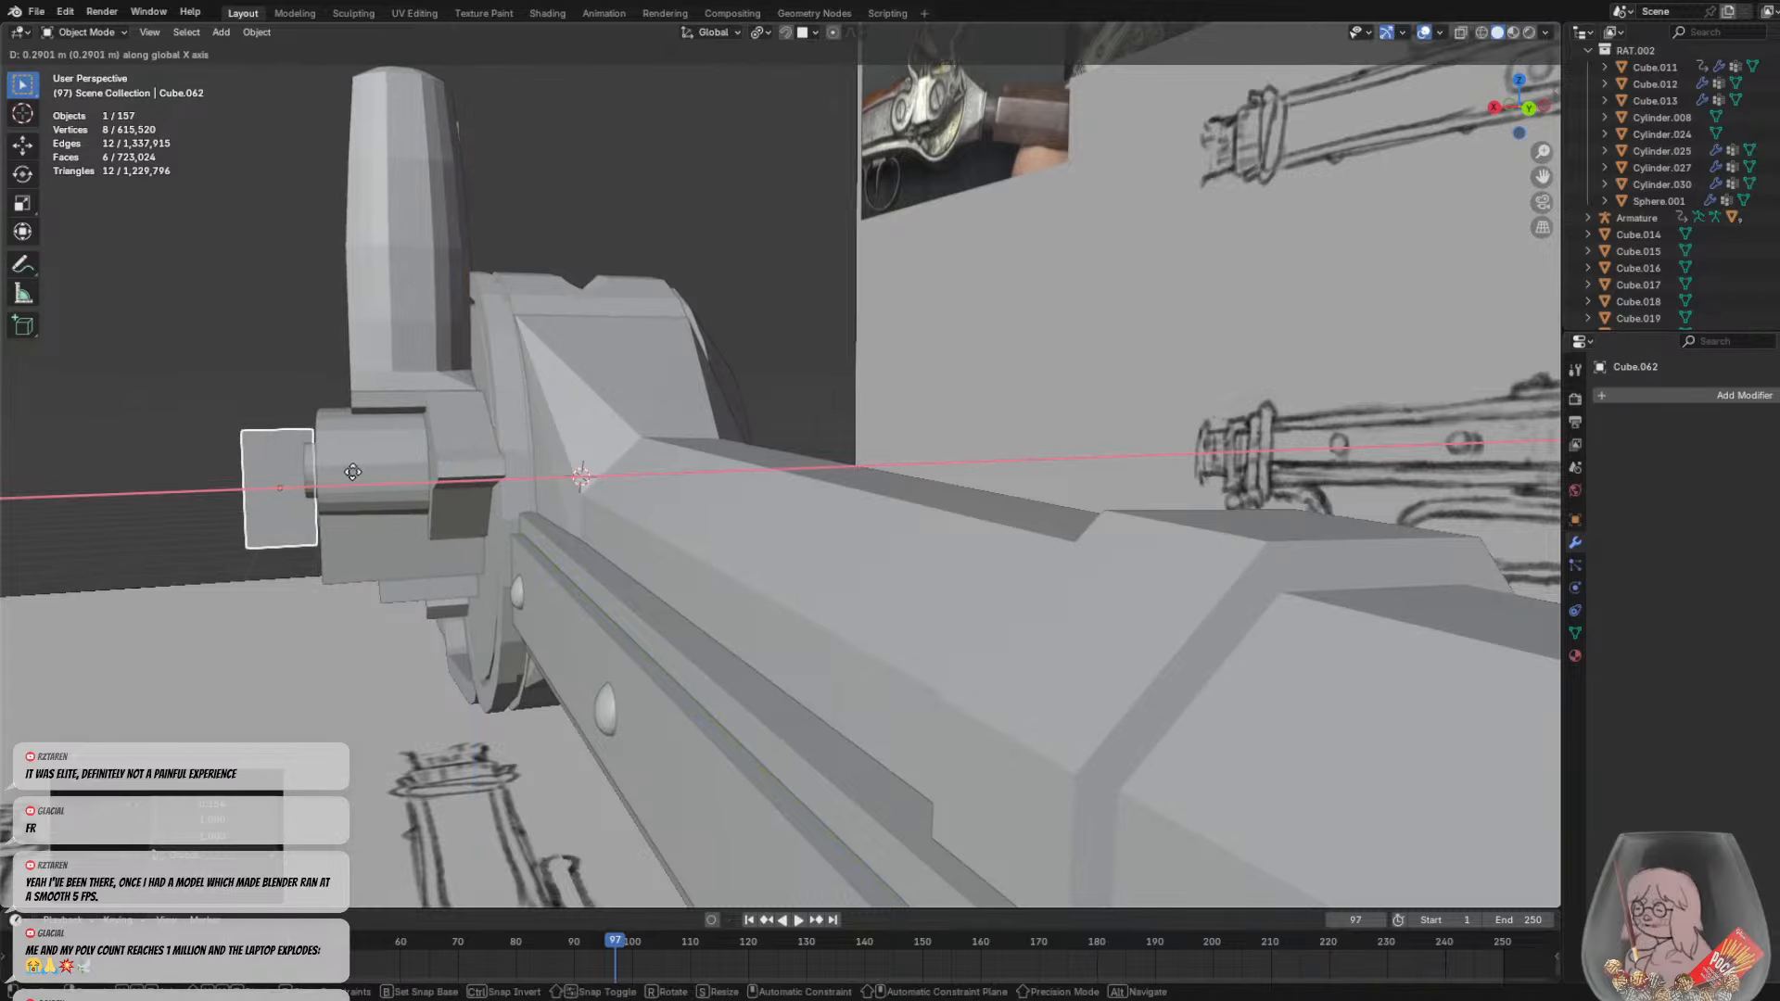
pyautogui.click(356, 472)
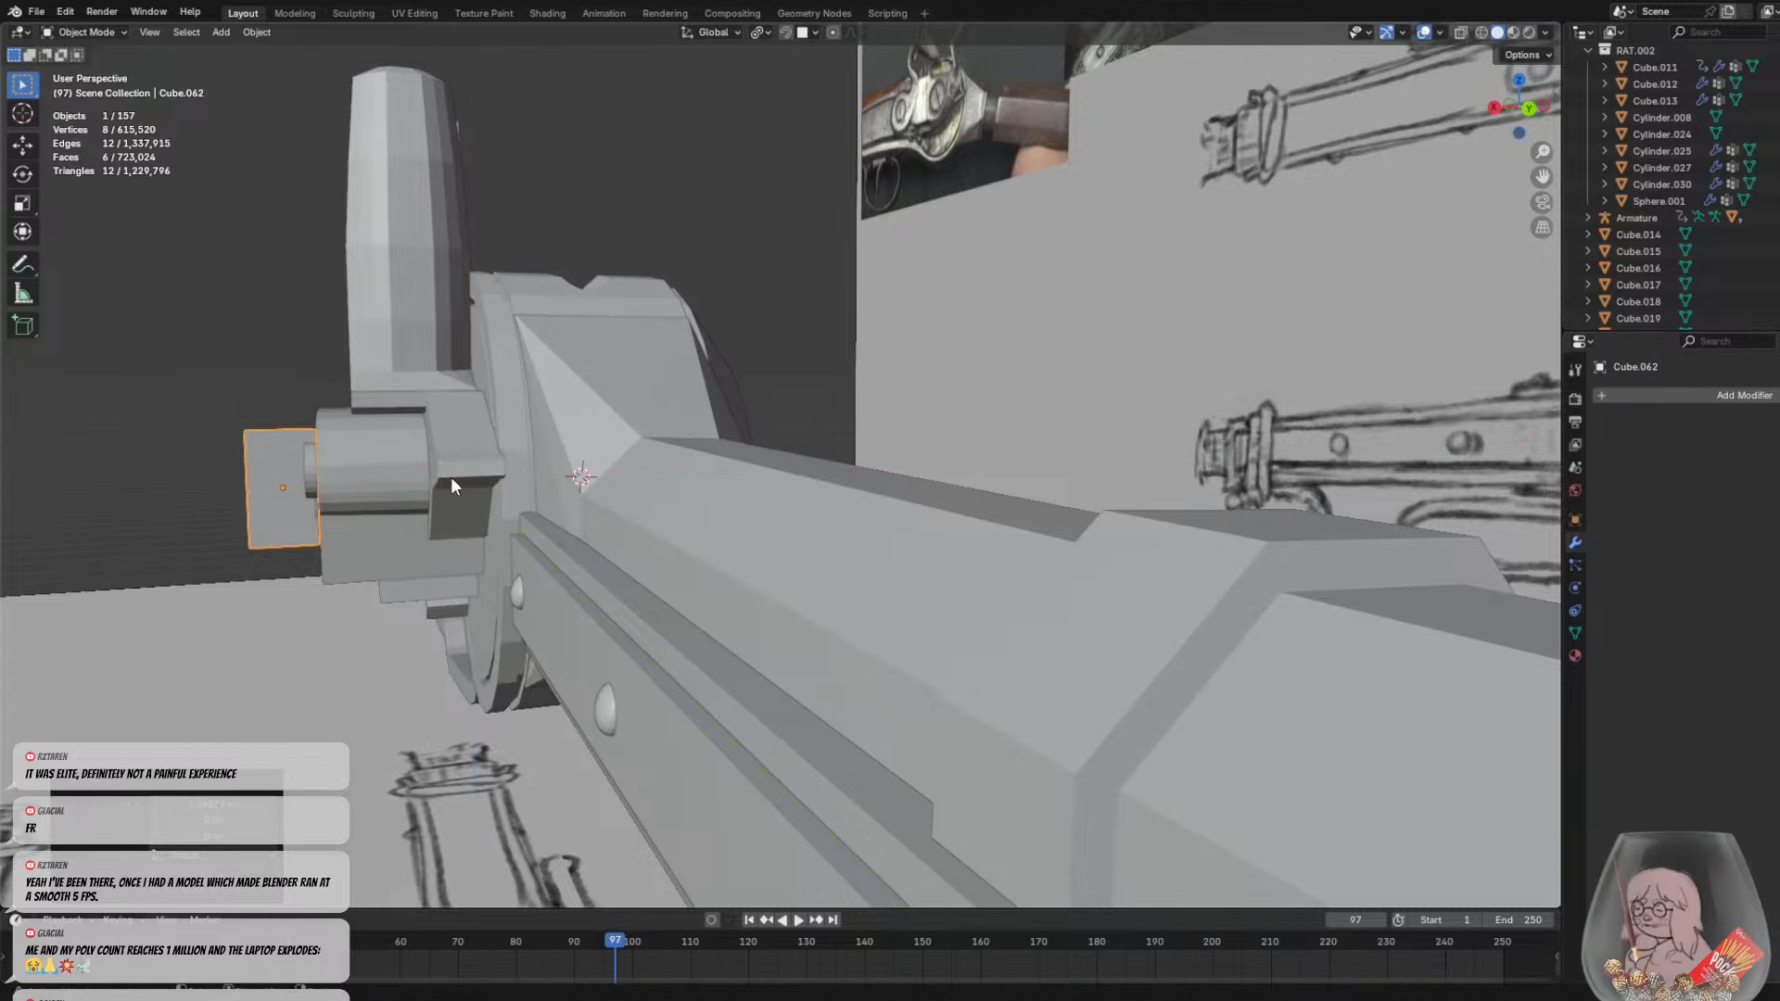
# Center the slab over the larger boss on the lock plate and rotate it about -257° around X
pyautogui.moveTo(452, 481); pyautogui.dragTo(887, 440, button='middle')
pyautogui.press('g')
pyautogui.click(852, 442)
pyautogui.press('r')
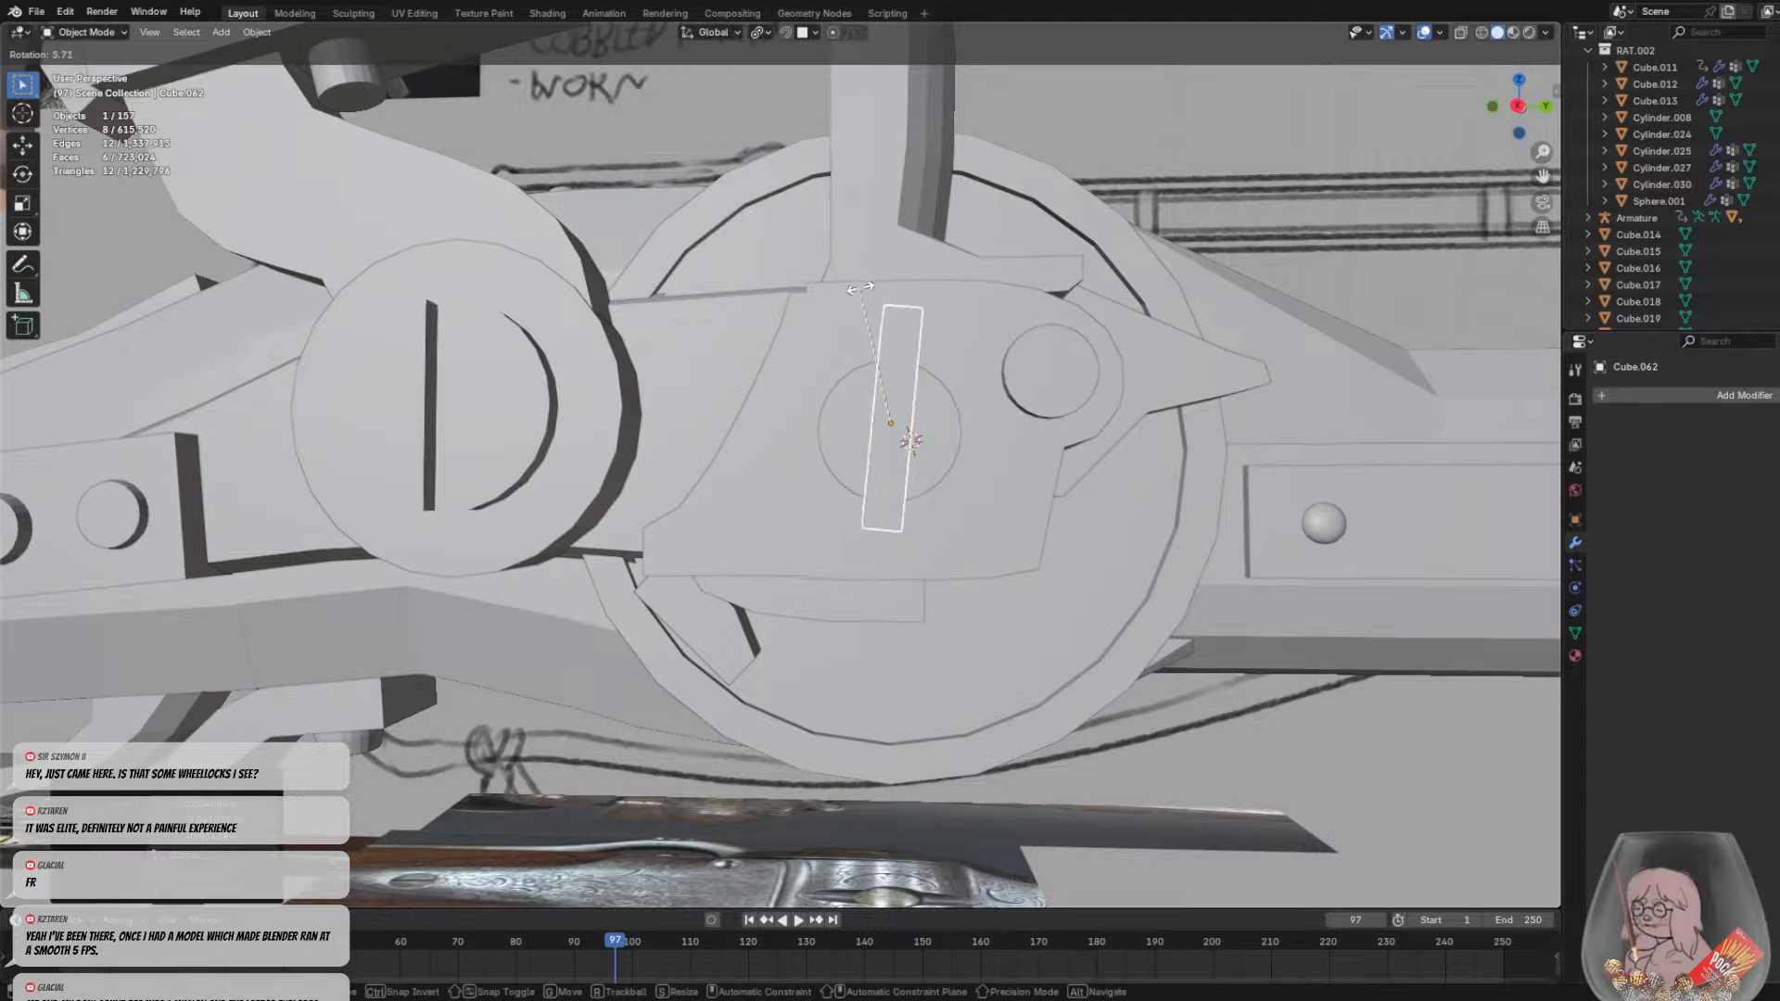
pyautogui.press('y')
pyautogui.press('x')
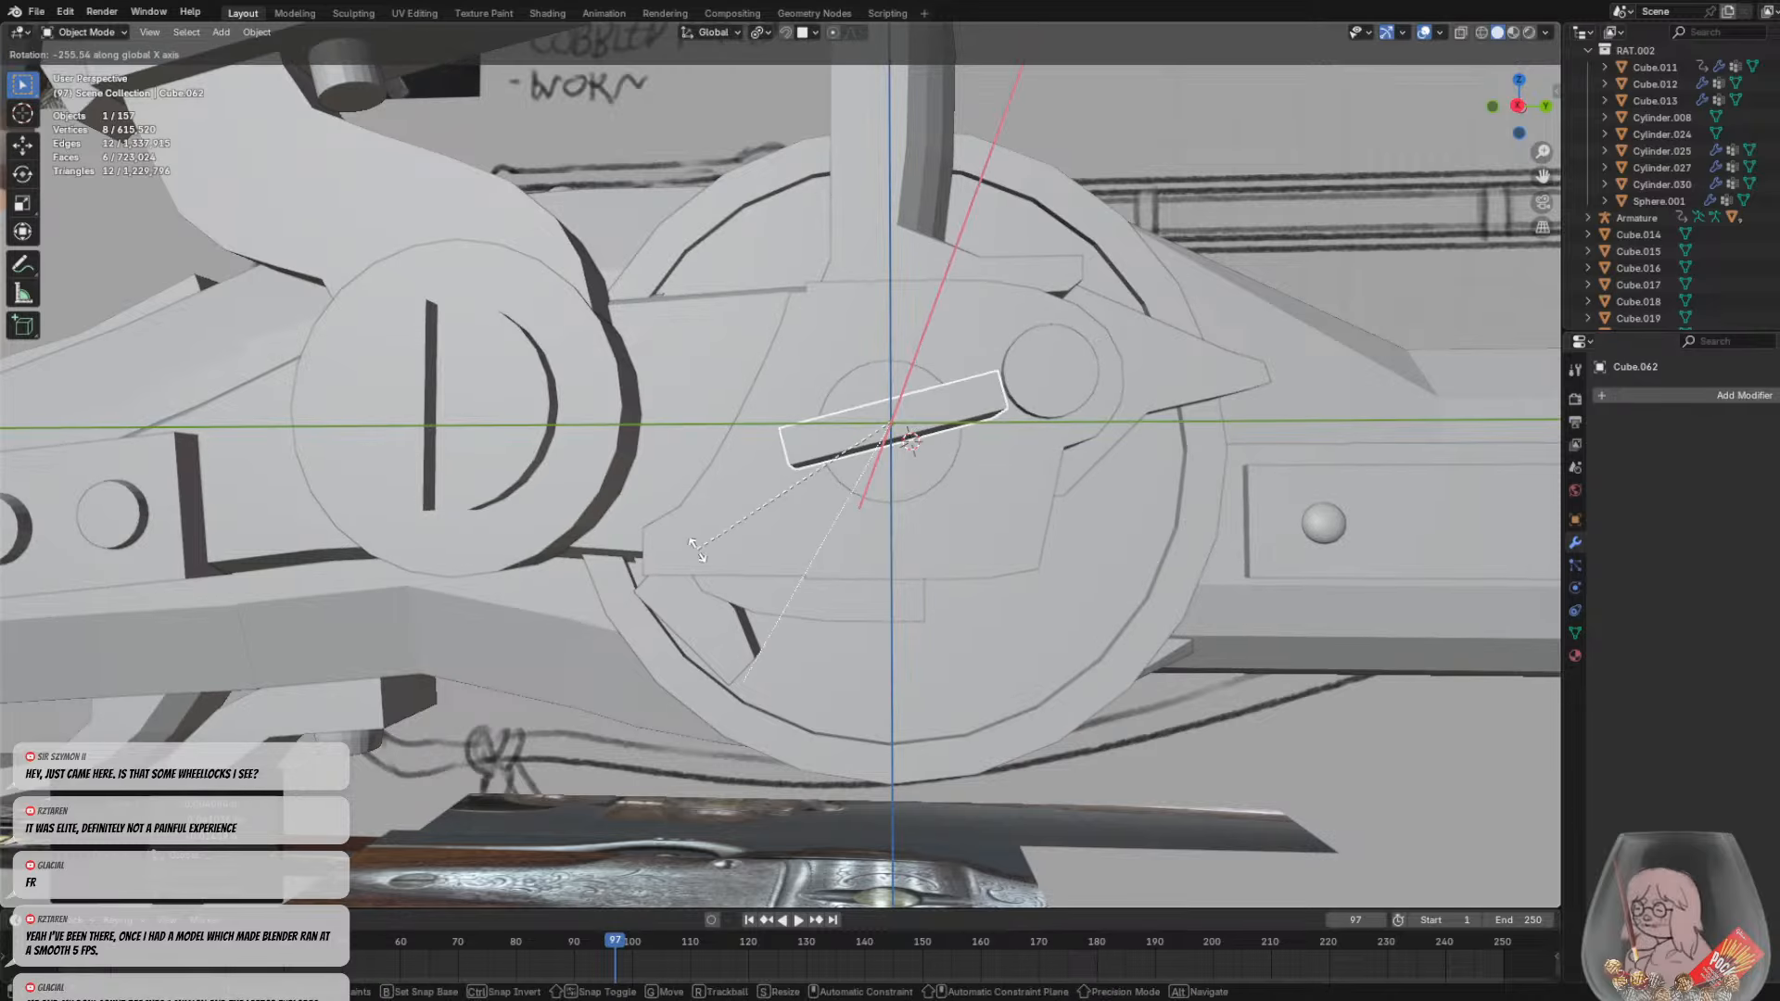
pyautogui.press('y')
pyautogui.press('x')
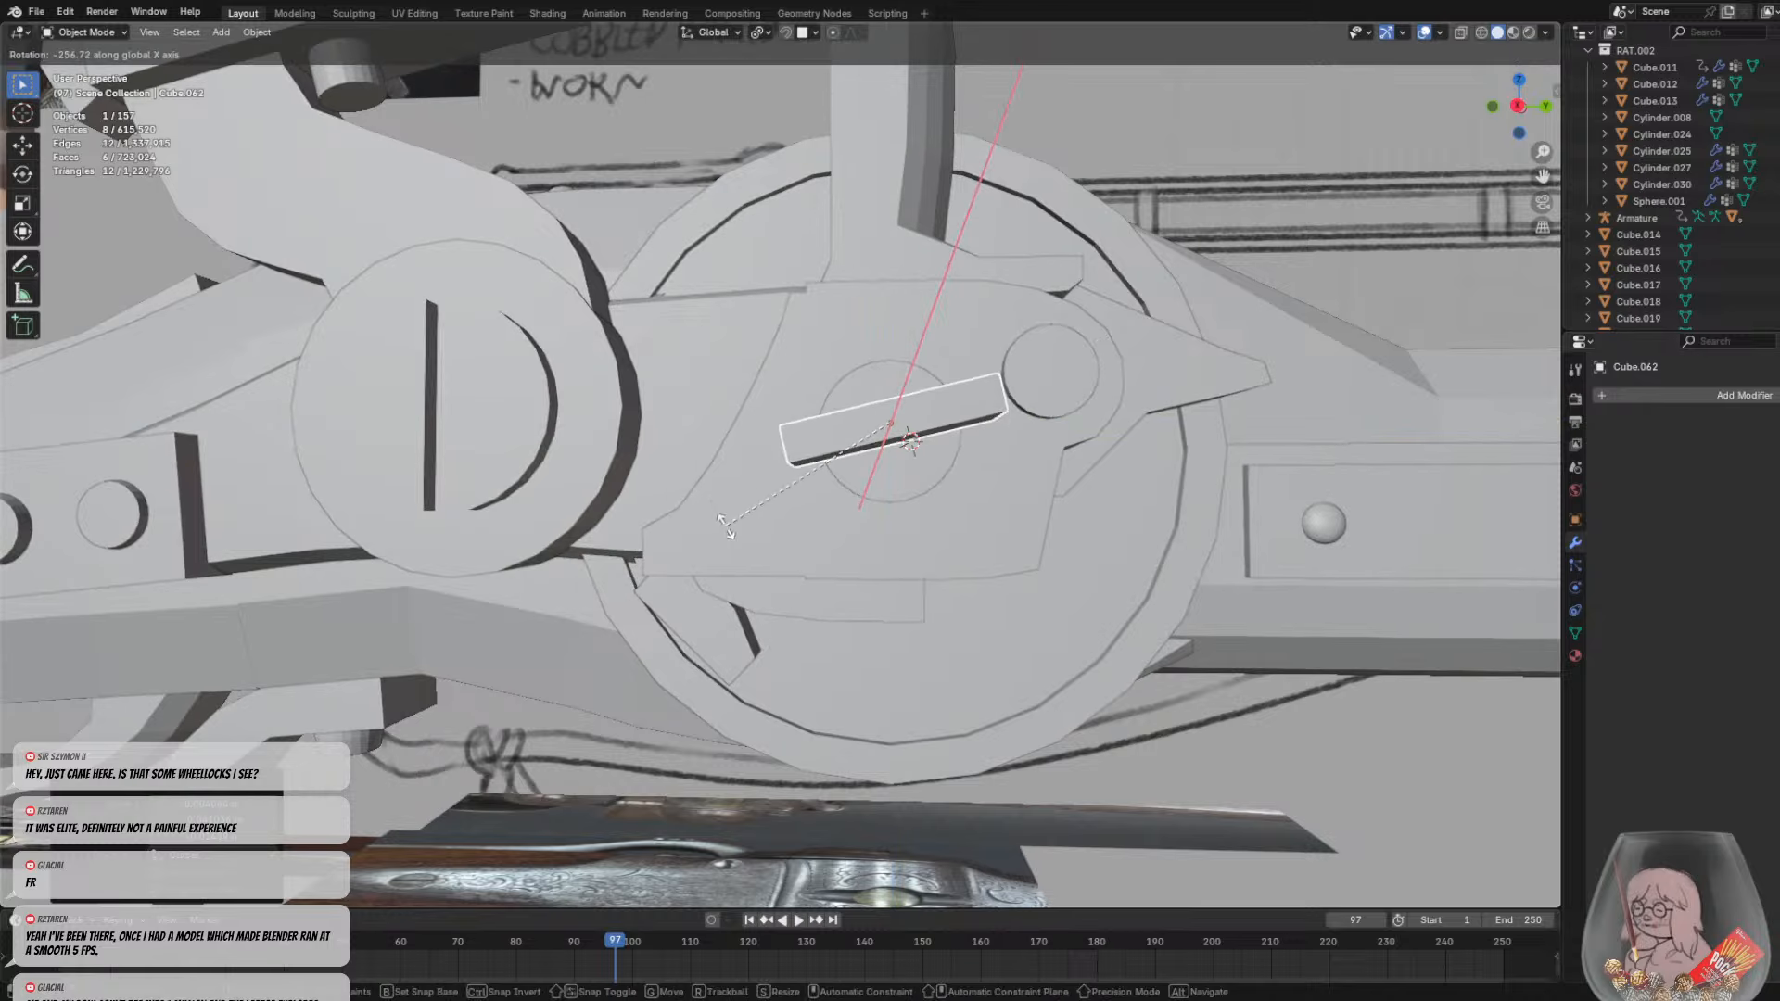
pyautogui.click(744, 519)
# Nudge the slab about 0.004 m inward along X so it cuts into the larger boss's face
pyautogui.moveTo(744, 519); pyautogui.dragTo(803, 329, button='middle')
pyautogui.scroll(-3, 806, 278)
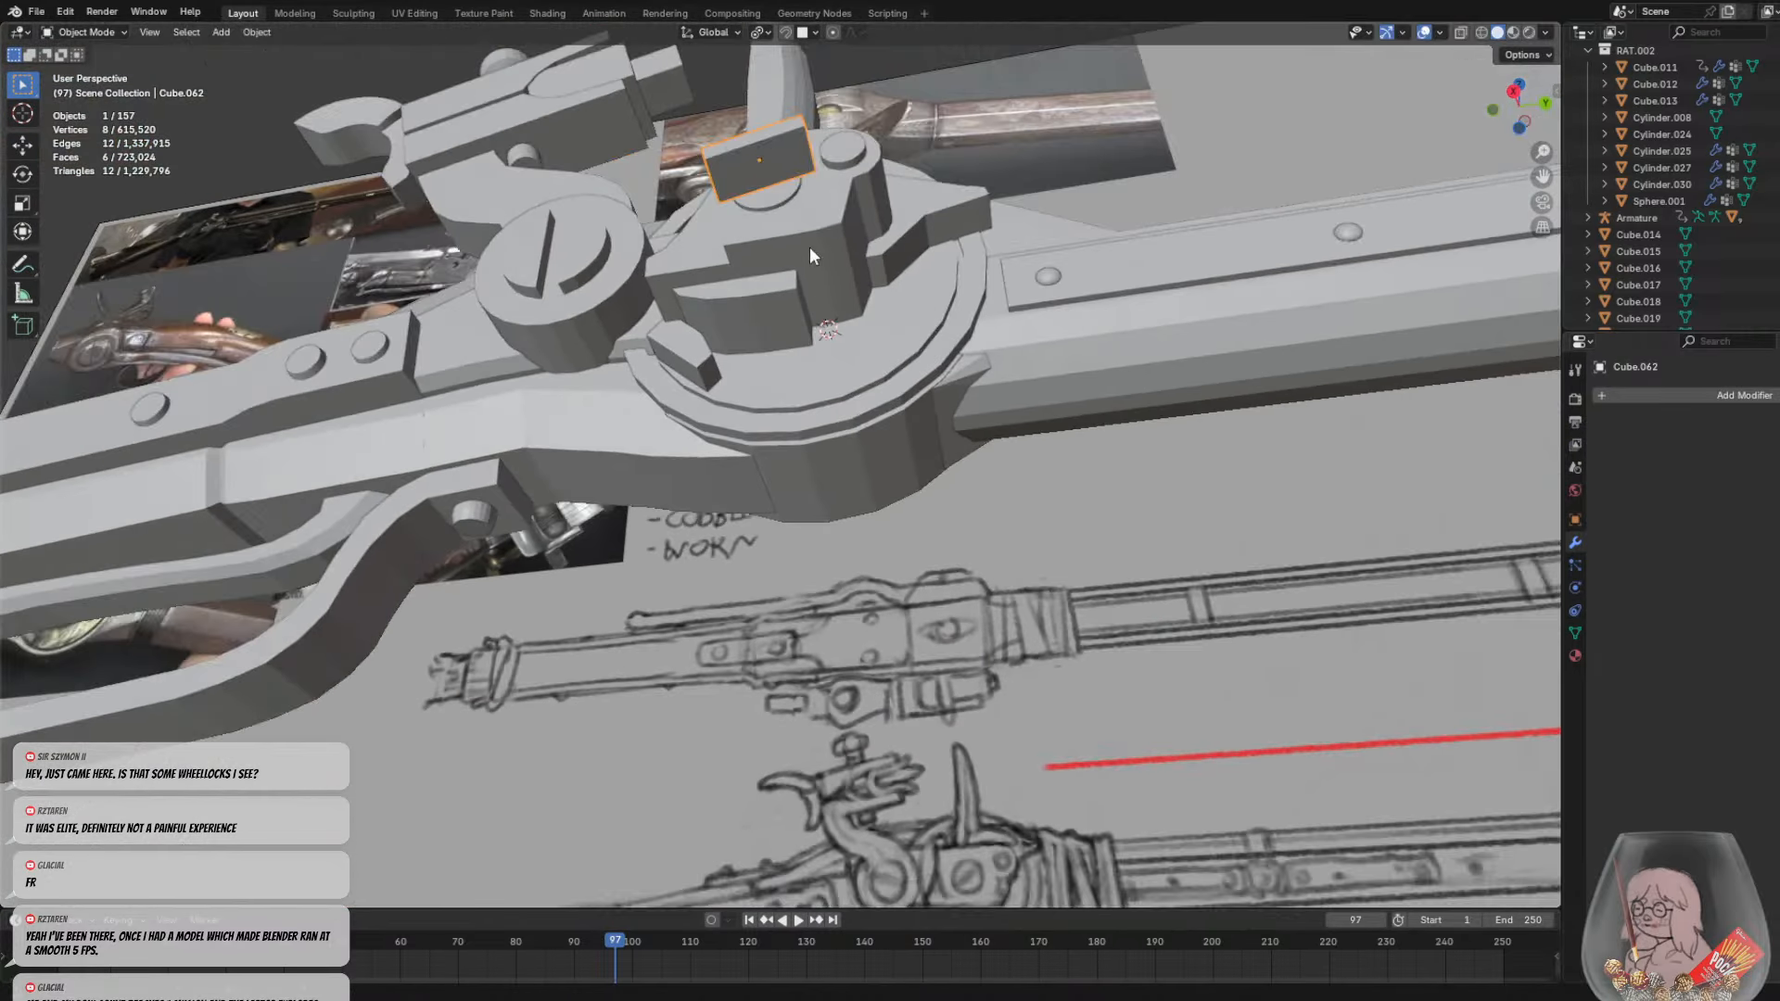
pyautogui.keyDown('shift'); pyautogui.moveTo(771, 176); pyautogui.dragTo(756, 297, button='middle'); pyautogui.keyUp('shift')
pyautogui.scroll(6, 749, 269)
pyautogui.press('g')
pyautogui.press('z')
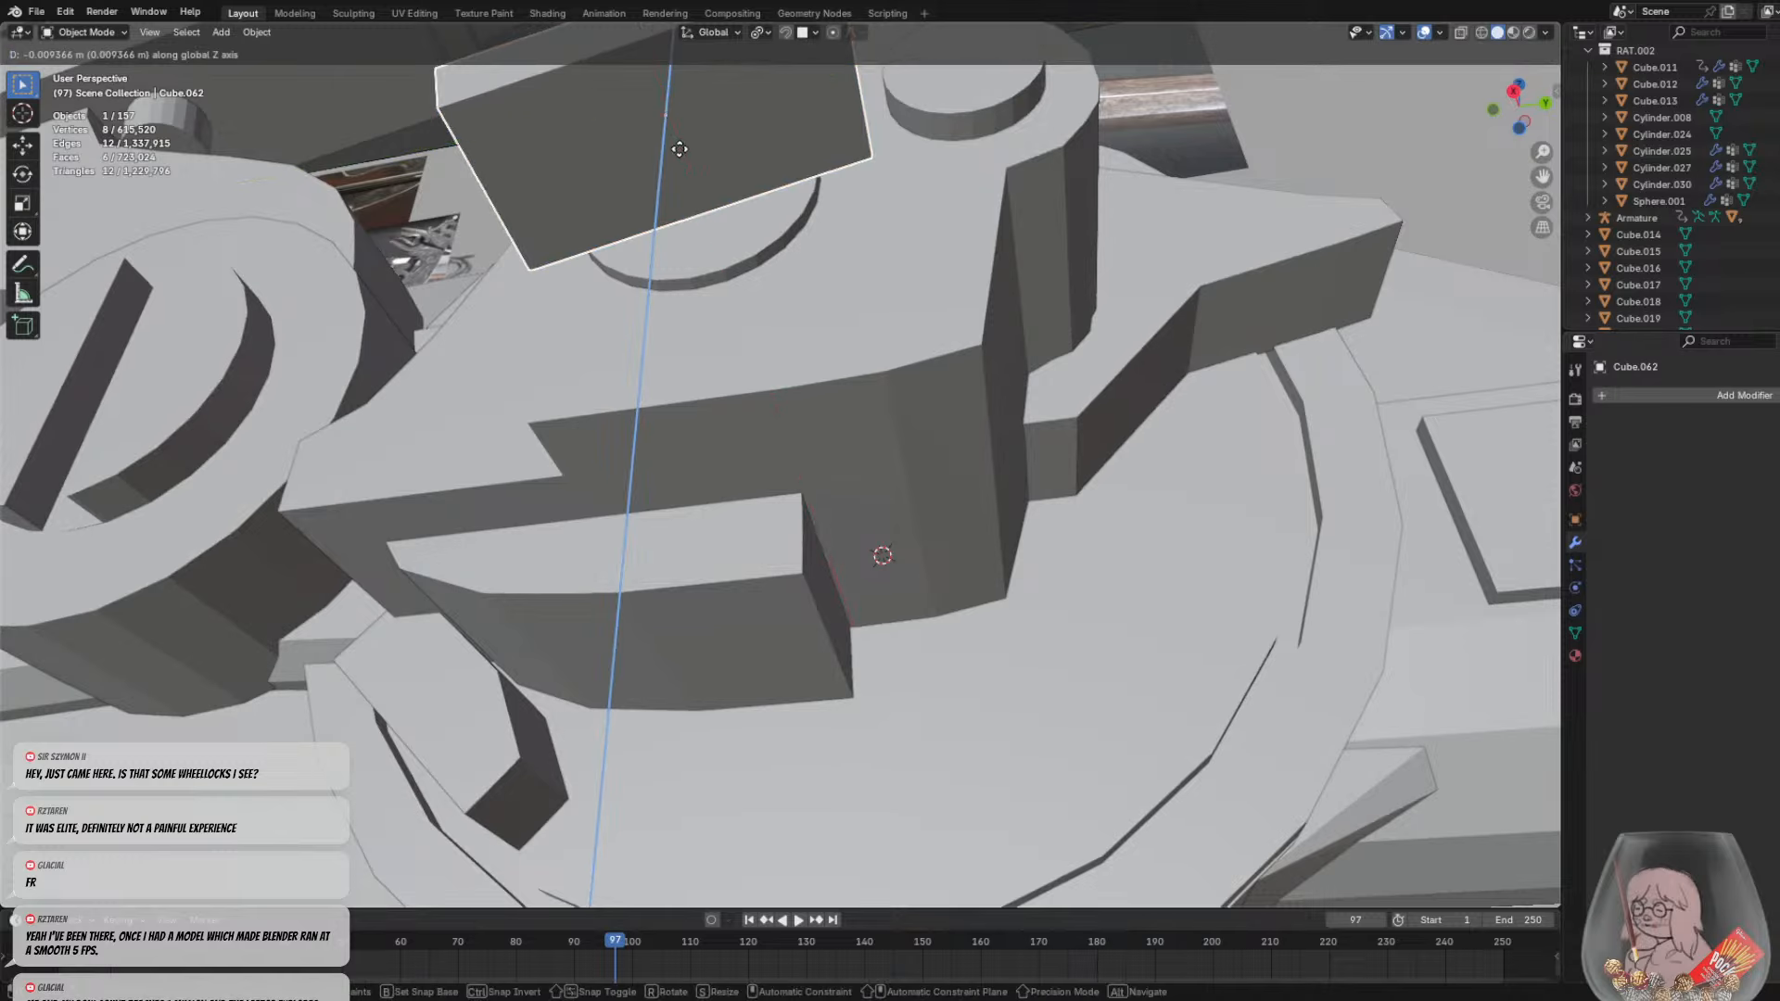
pyautogui.press('x')
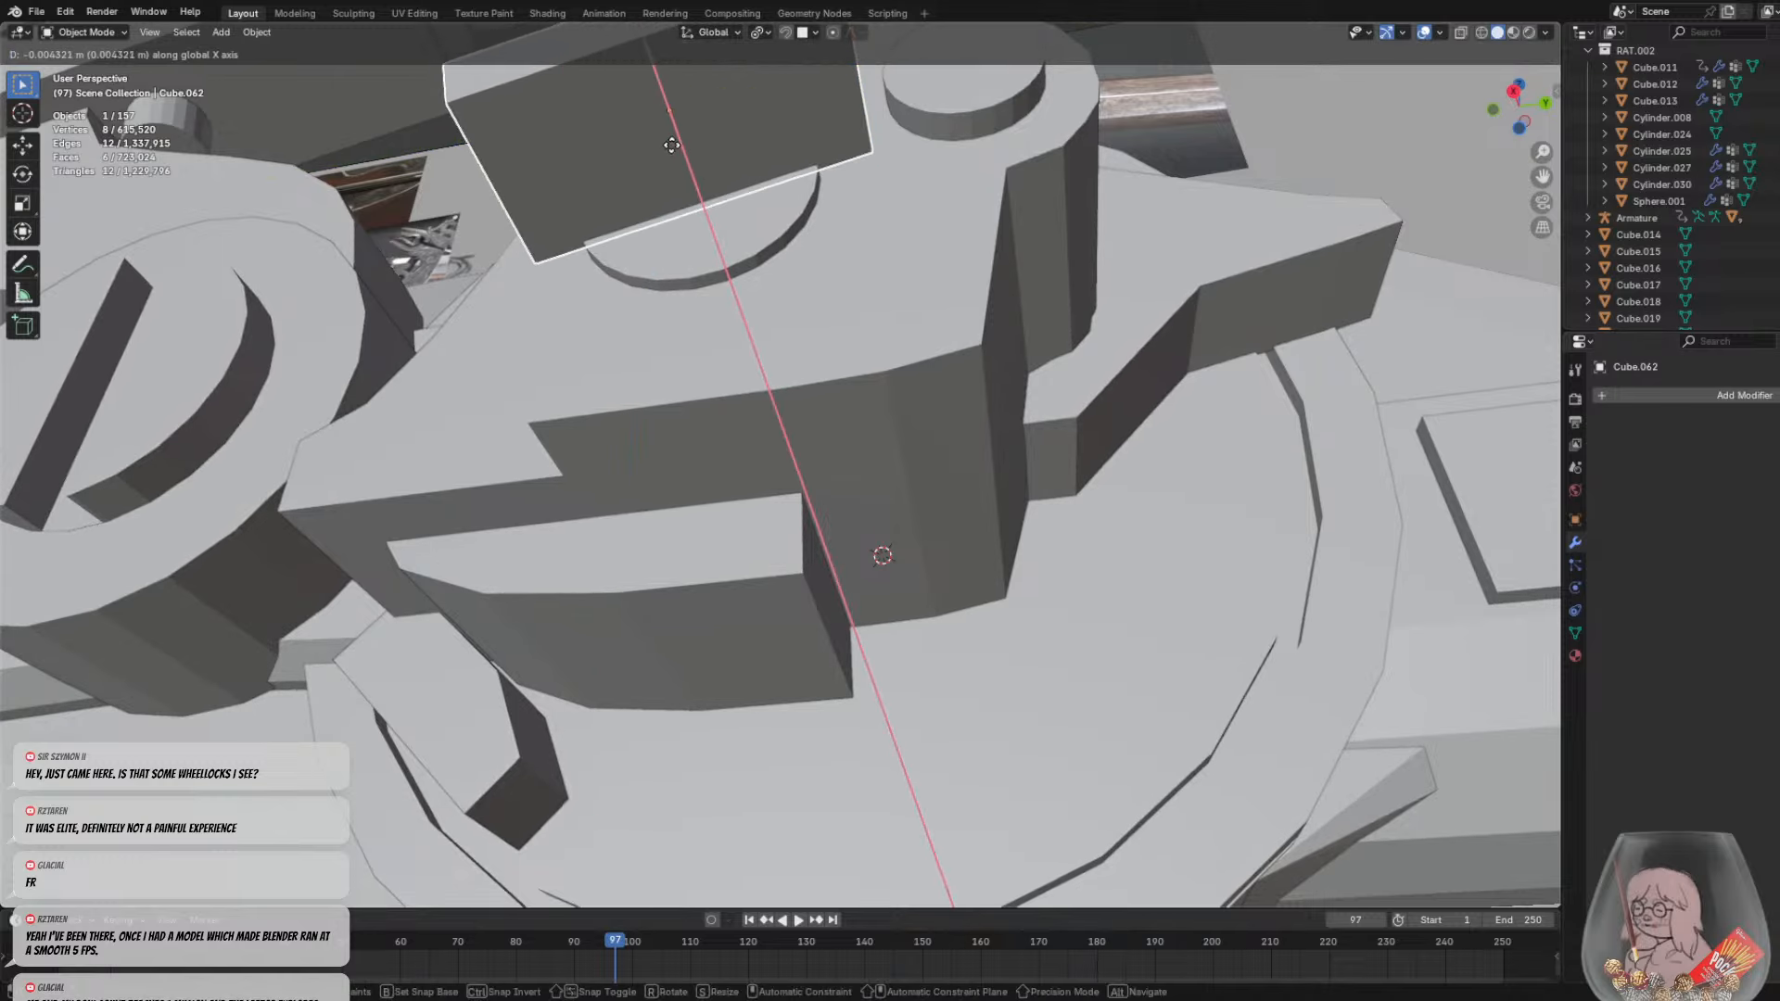
pyautogui.click(672, 142)
pyautogui.moveTo(672, 143); pyautogui.dragTo(764, 248, button='middle')
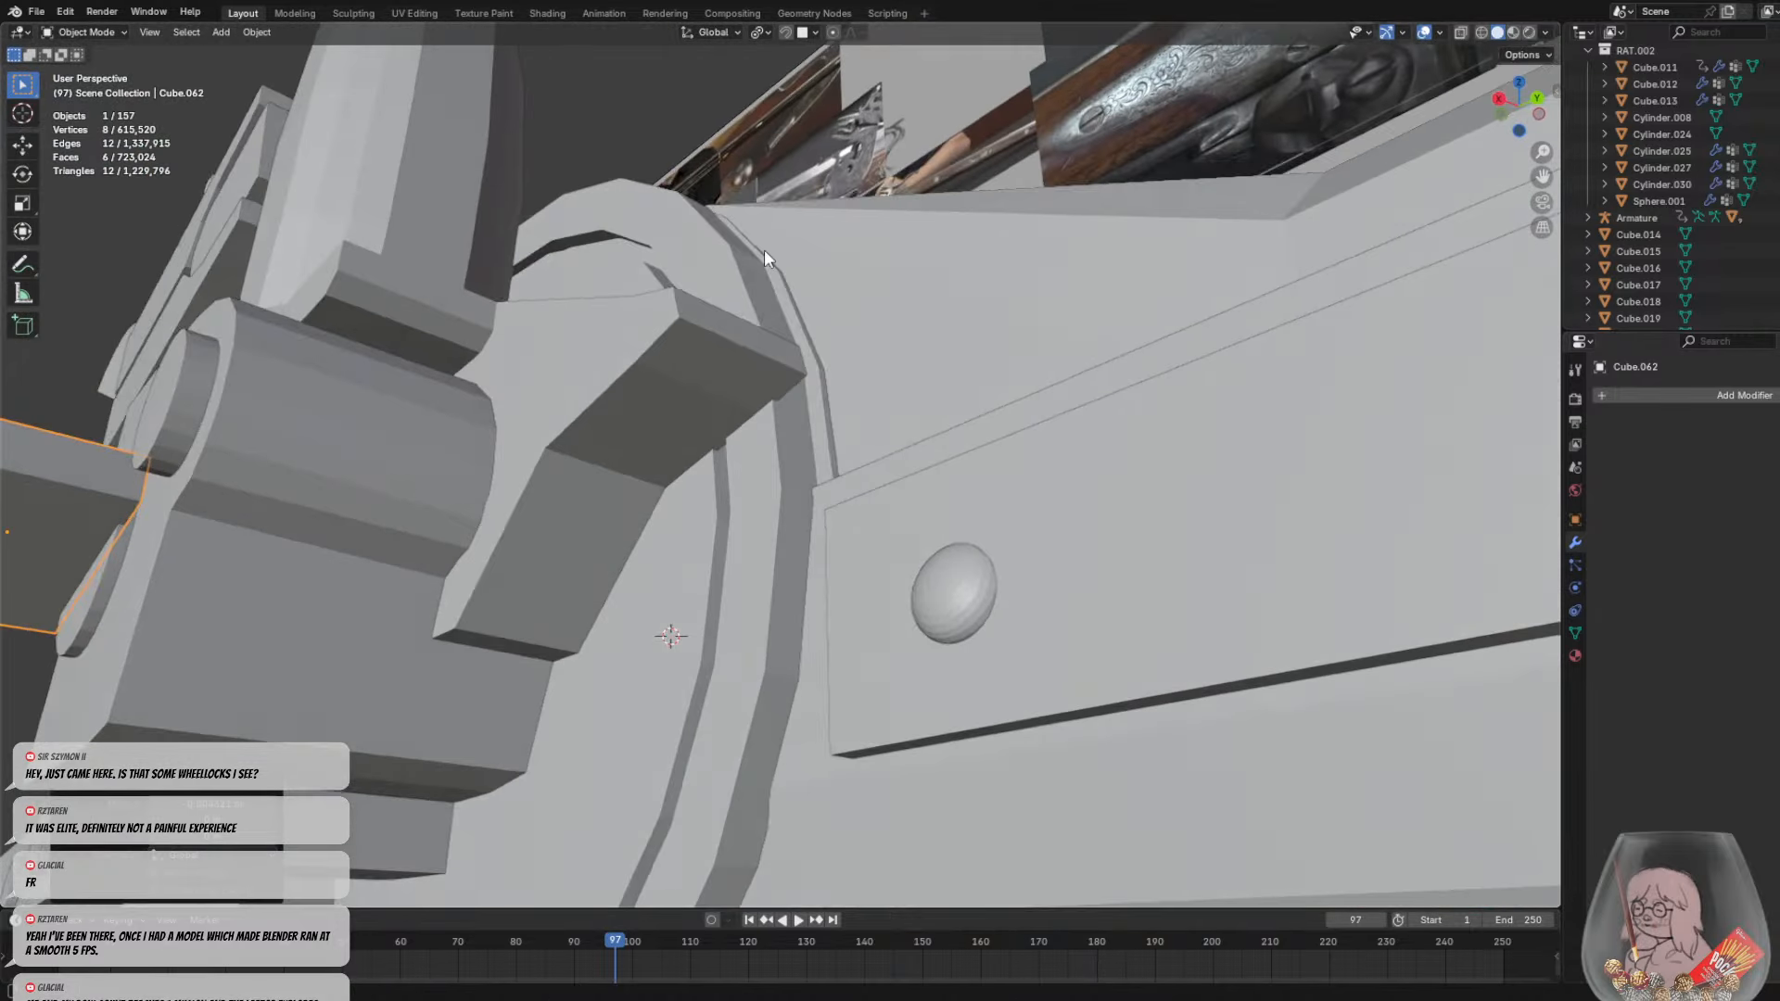
pyautogui.moveTo(233, 416); pyautogui.dragTo(842, 413, button='middle')
# Duplicate the slab and place the copy over the small pin beside the larger boss
pyautogui.hotkey('shift', 'd')
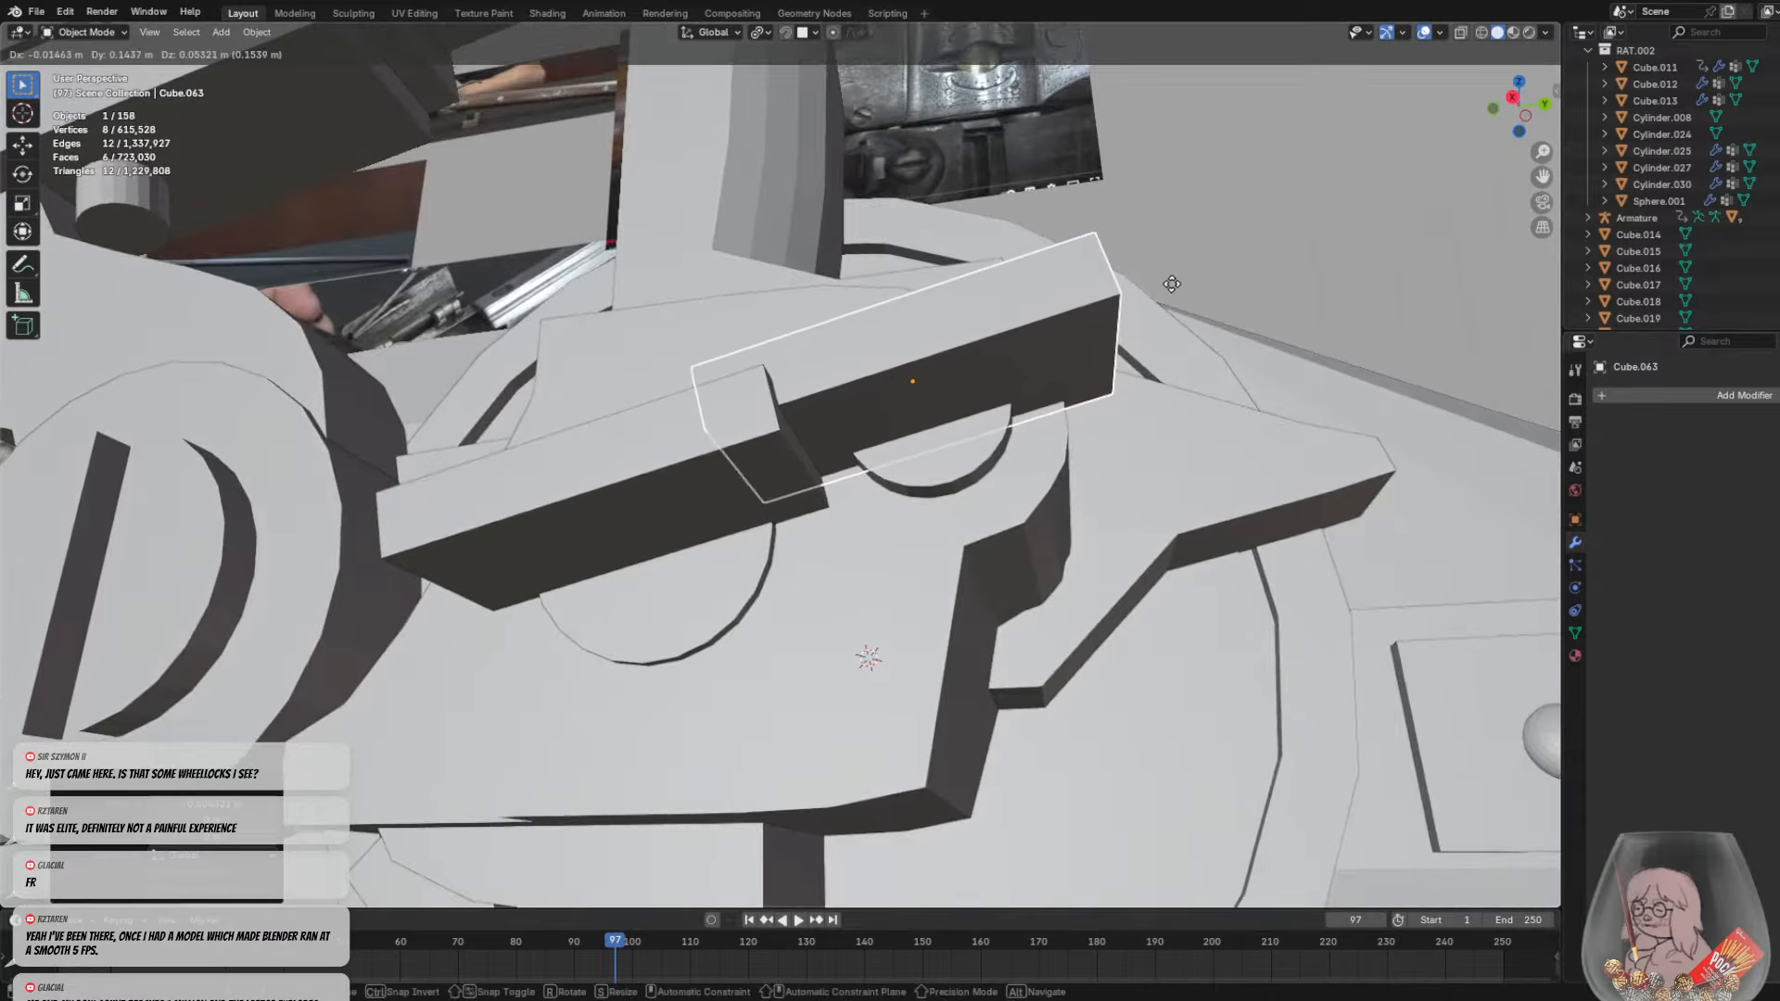
pyautogui.click(1174, 297)
pyautogui.moveTo(1185, 269)
pyautogui.mouseDown(button='middle')
pyautogui.moveTo(1193, 318)
pyautogui.moveTo(1193, 286)
pyautogui.mouseUp(button='middle')
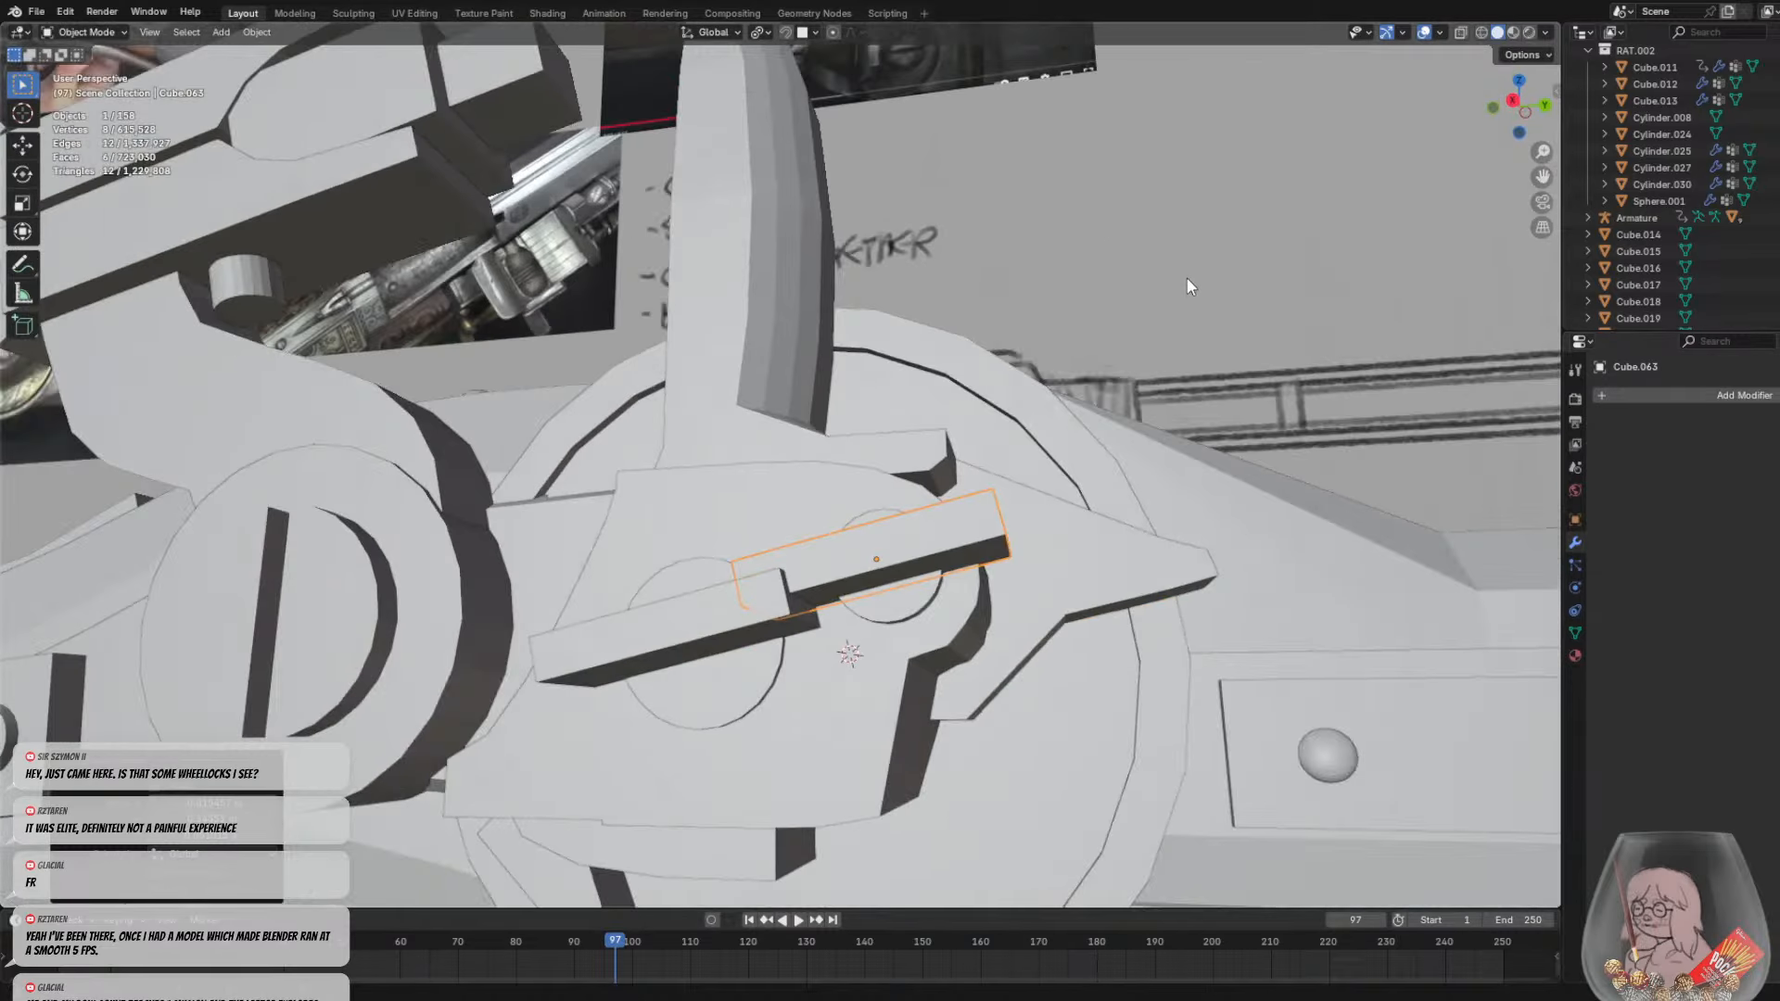
# Rotate the copied slab around X so it slants the opposite way across the pin, and shrink it uniformly to about 0.71
pyautogui.press('r')
pyautogui.press('y')
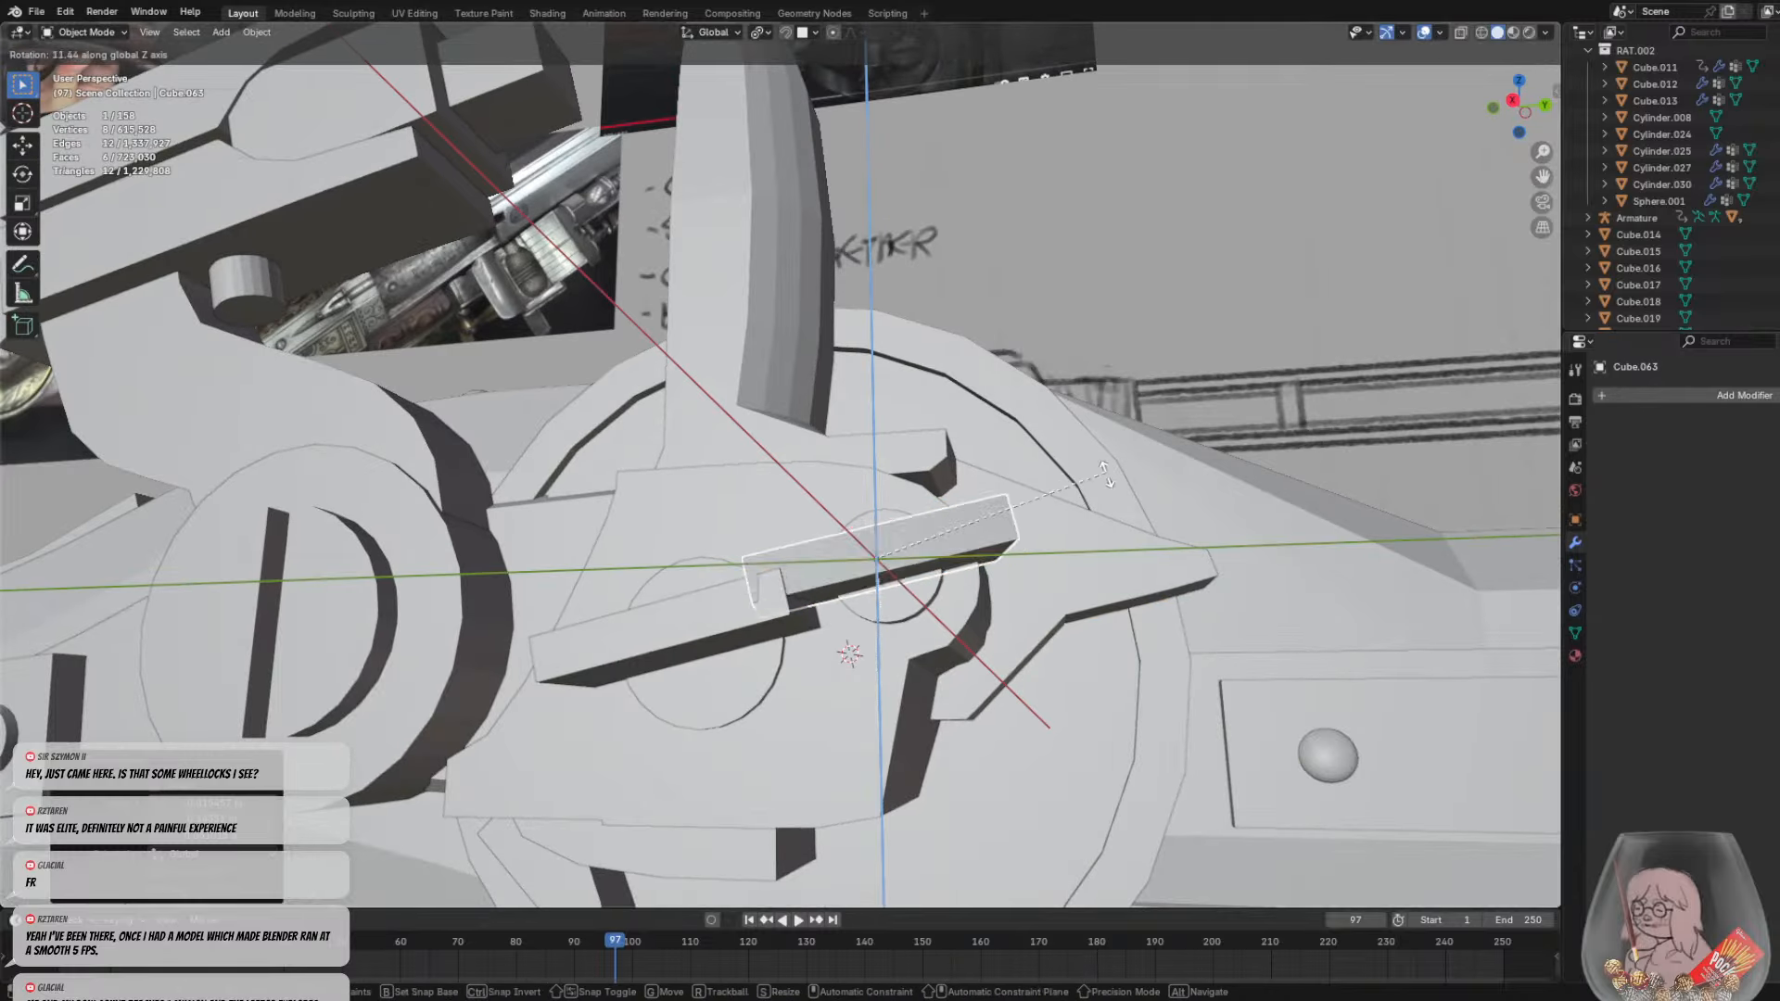
pyautogui.press('x')
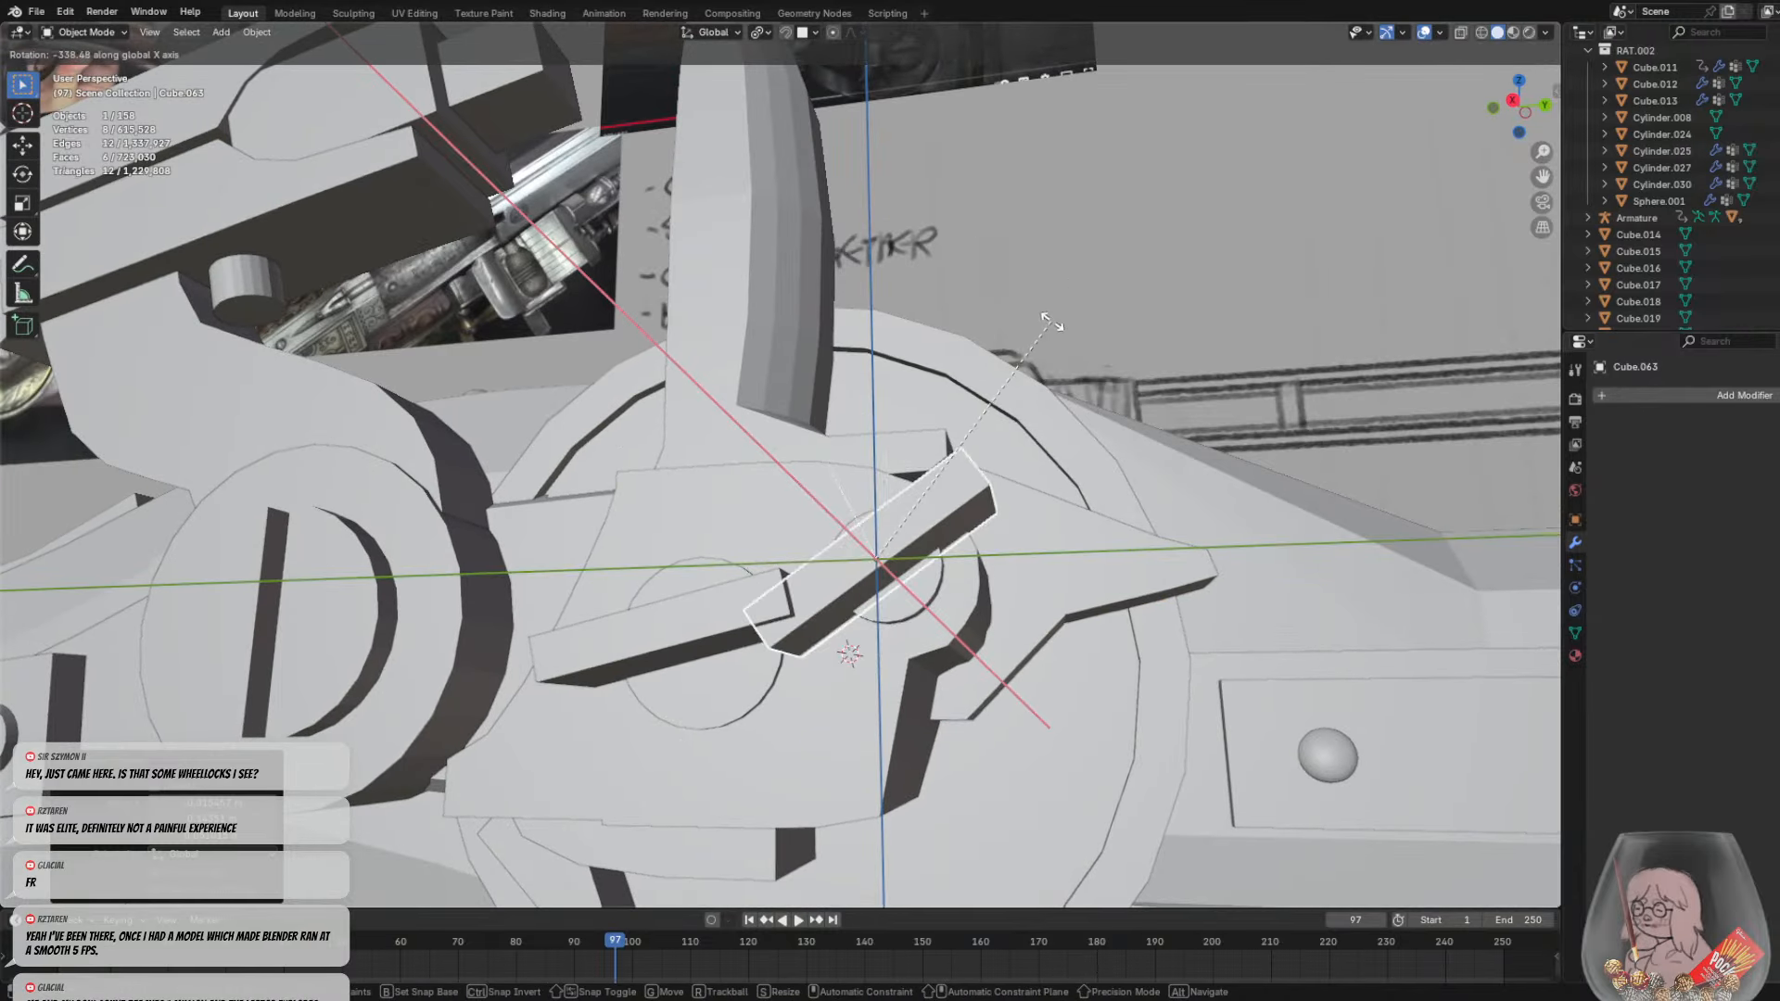
pyautogui.click(1071, 633)
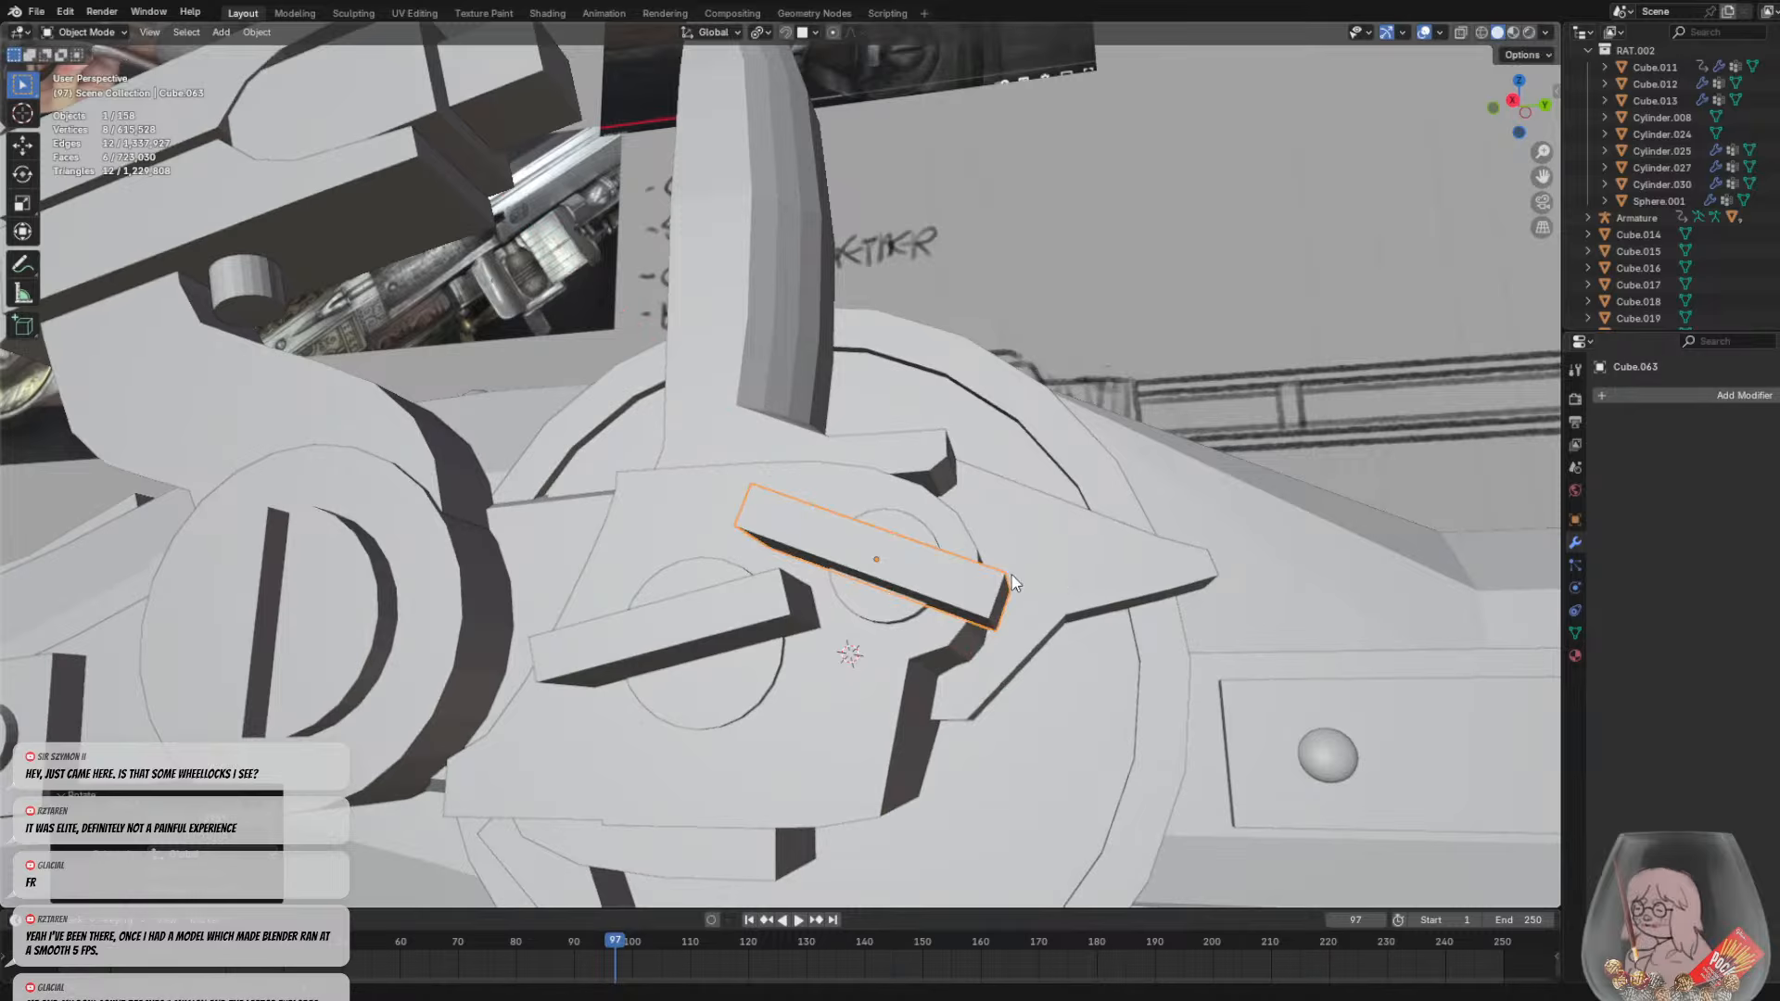
pyautogui.moveTo(1066, 631); pyautogui.dragTo(903, 593, button='middle')
pyautogui.press('s')
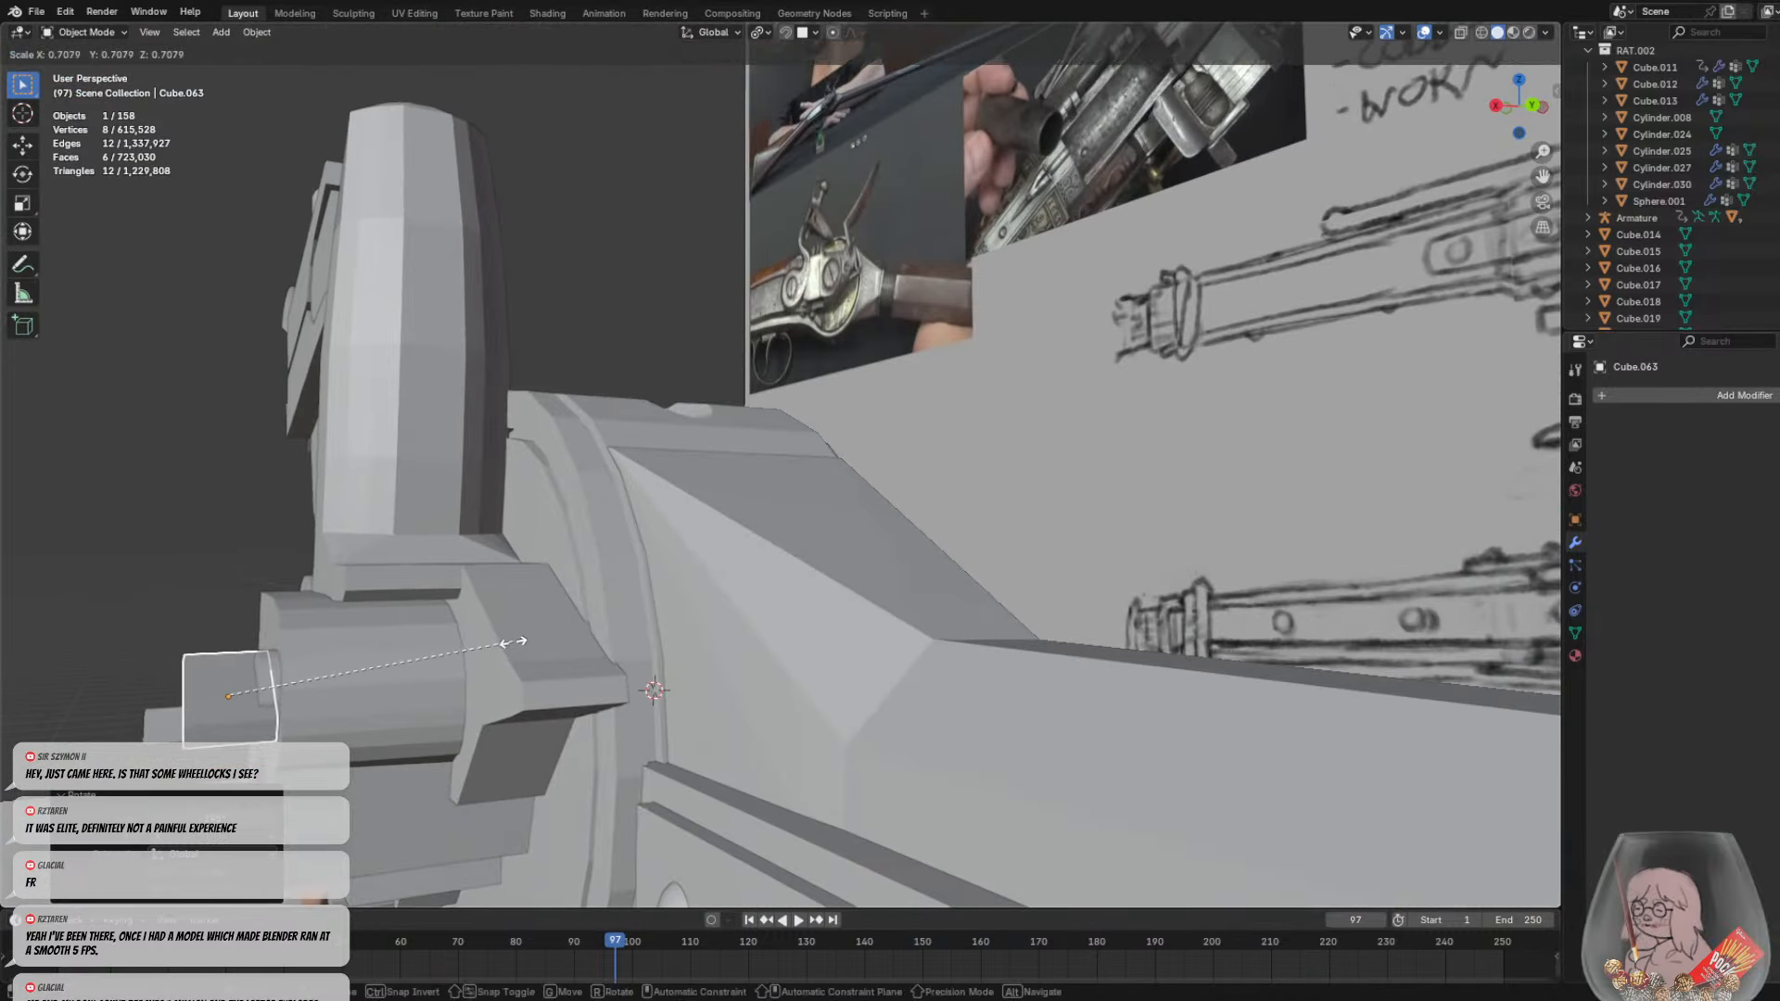
pyautogui.click(507, 643)
# Bevel the front rim of the larger boss on the lock plate by about 0.05 m with one segment
pyautogui.moveTo(443, 670); pyautogui.dragTo(723, 381, button='middle')
pyautogui.click(687, 573)
pyautogui.press('Tab')
pyautogui.click(753, 591)
pyautogui.scroll(2, 723, 381)
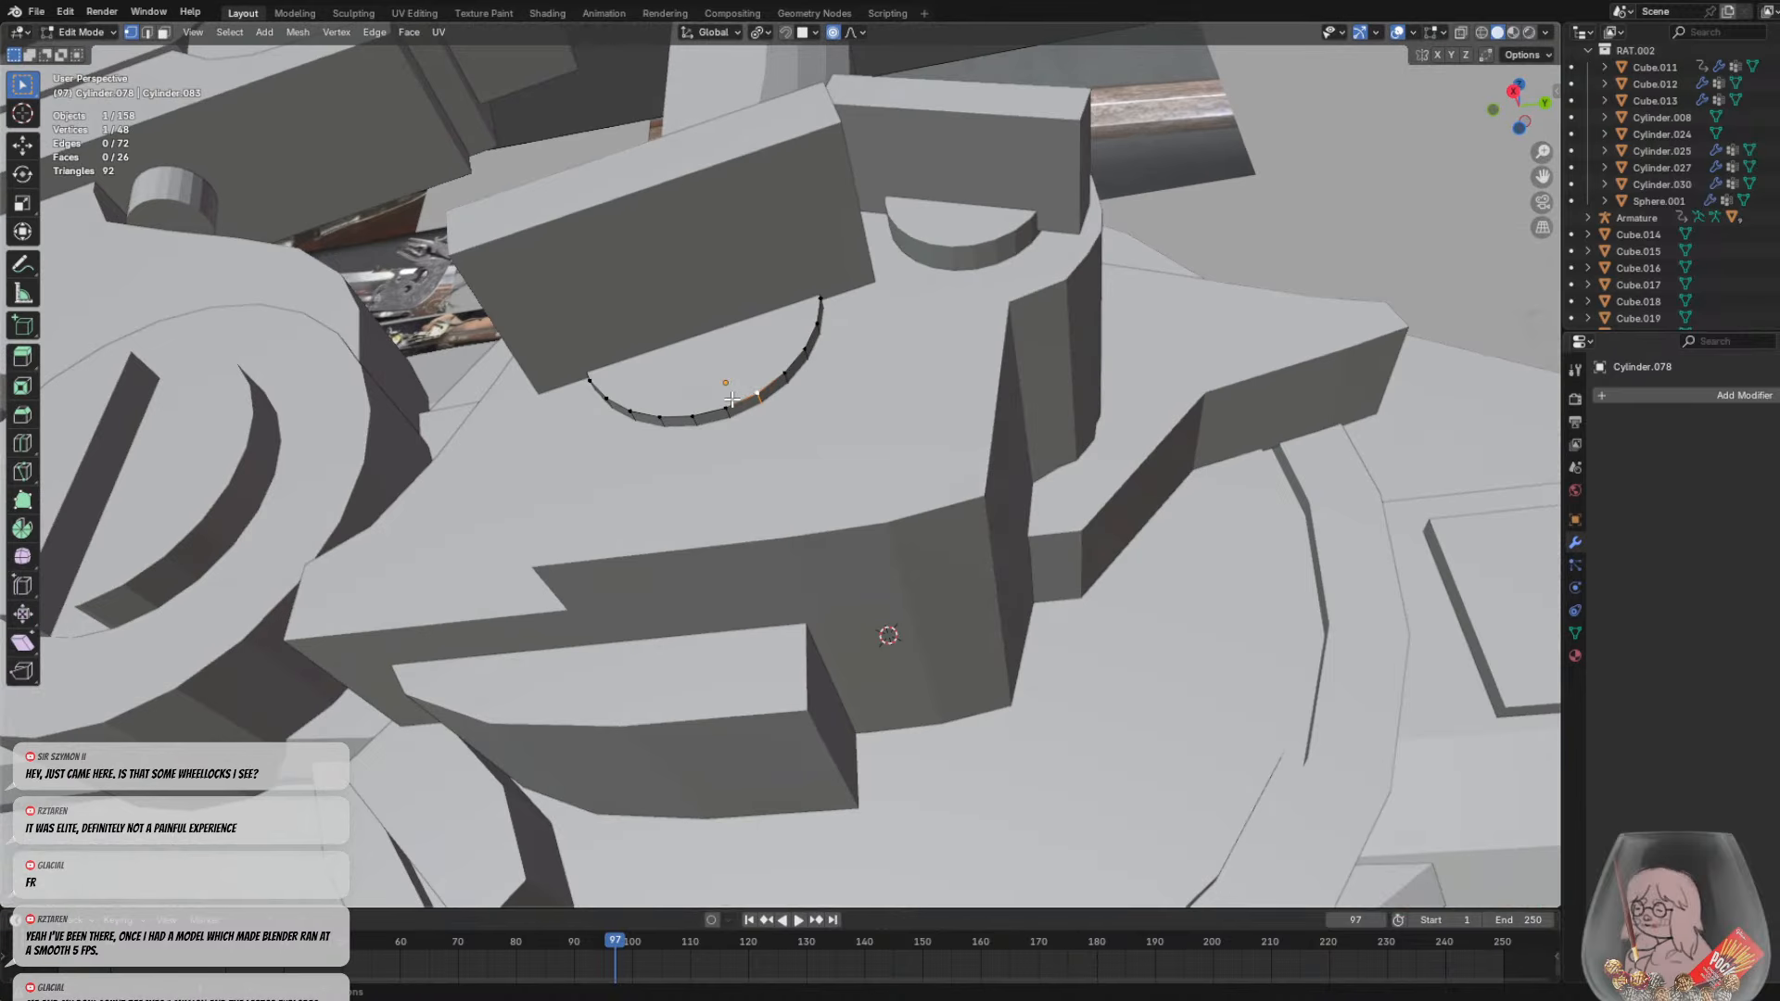
pyautogui.keyDown('alt'); pyautogui.click(783, 380); pyautogui.keyUp('alt')
pyautogui.hotkey('ctrl', 'b')
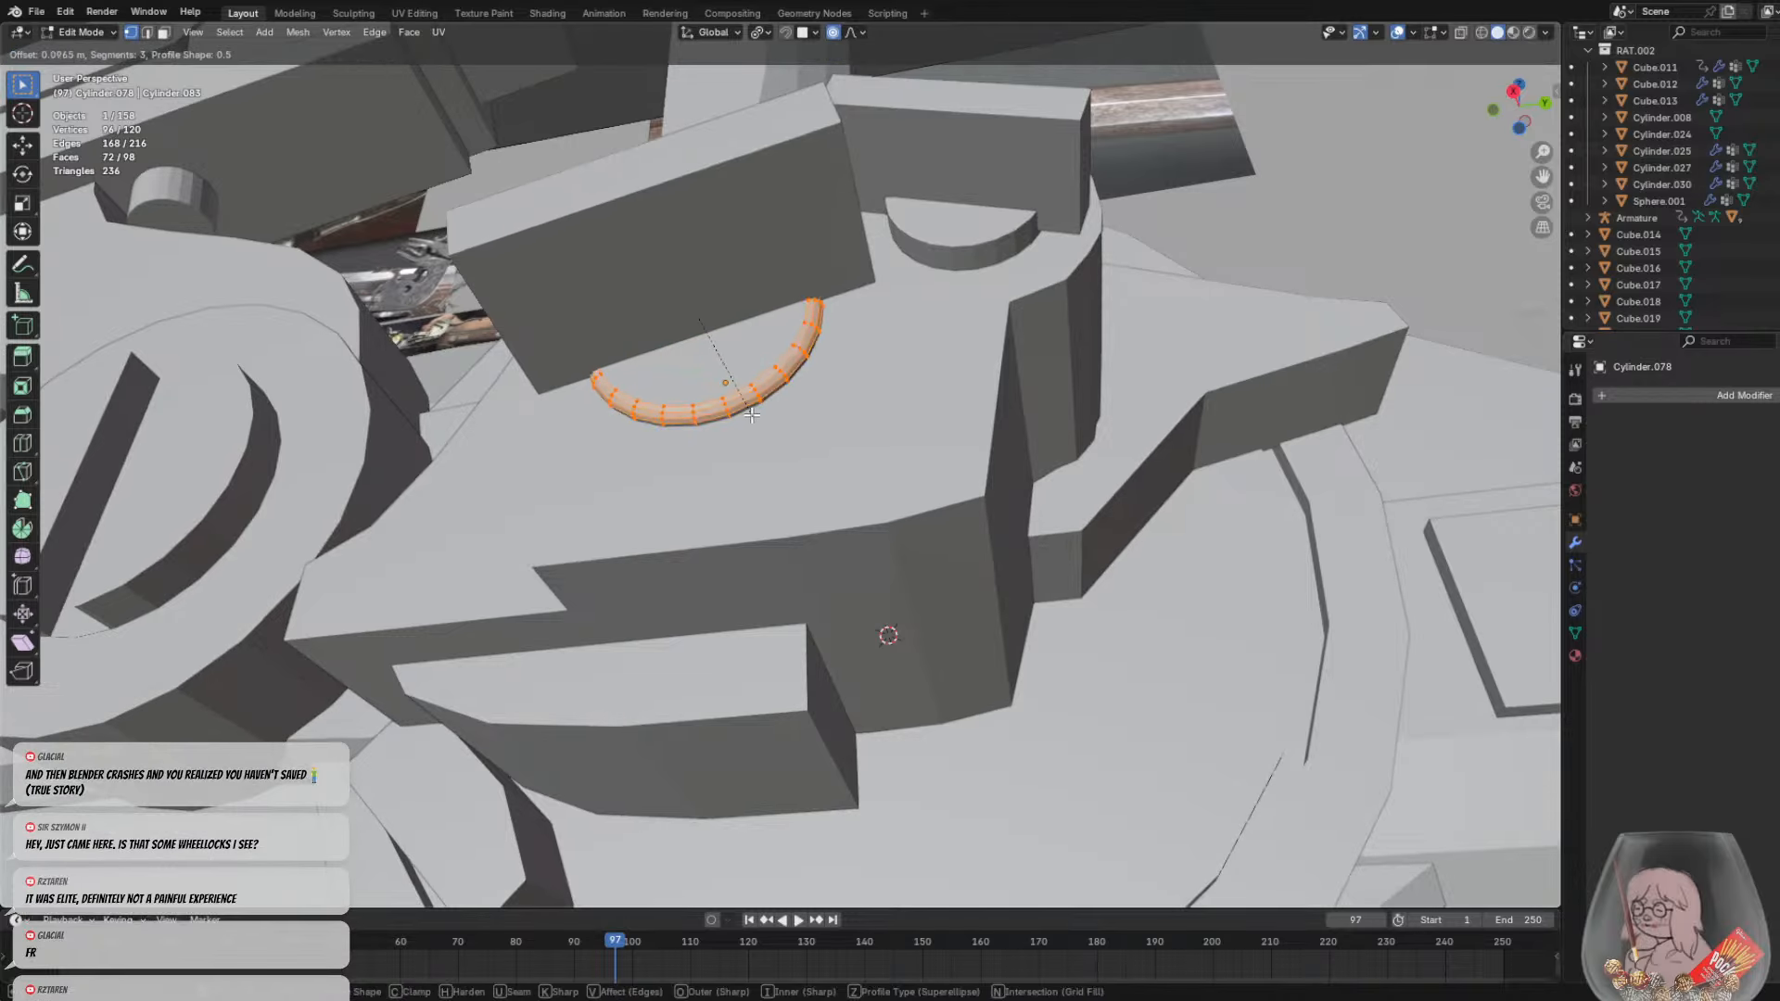
pyautogui.scroll(-1, 750, 413)
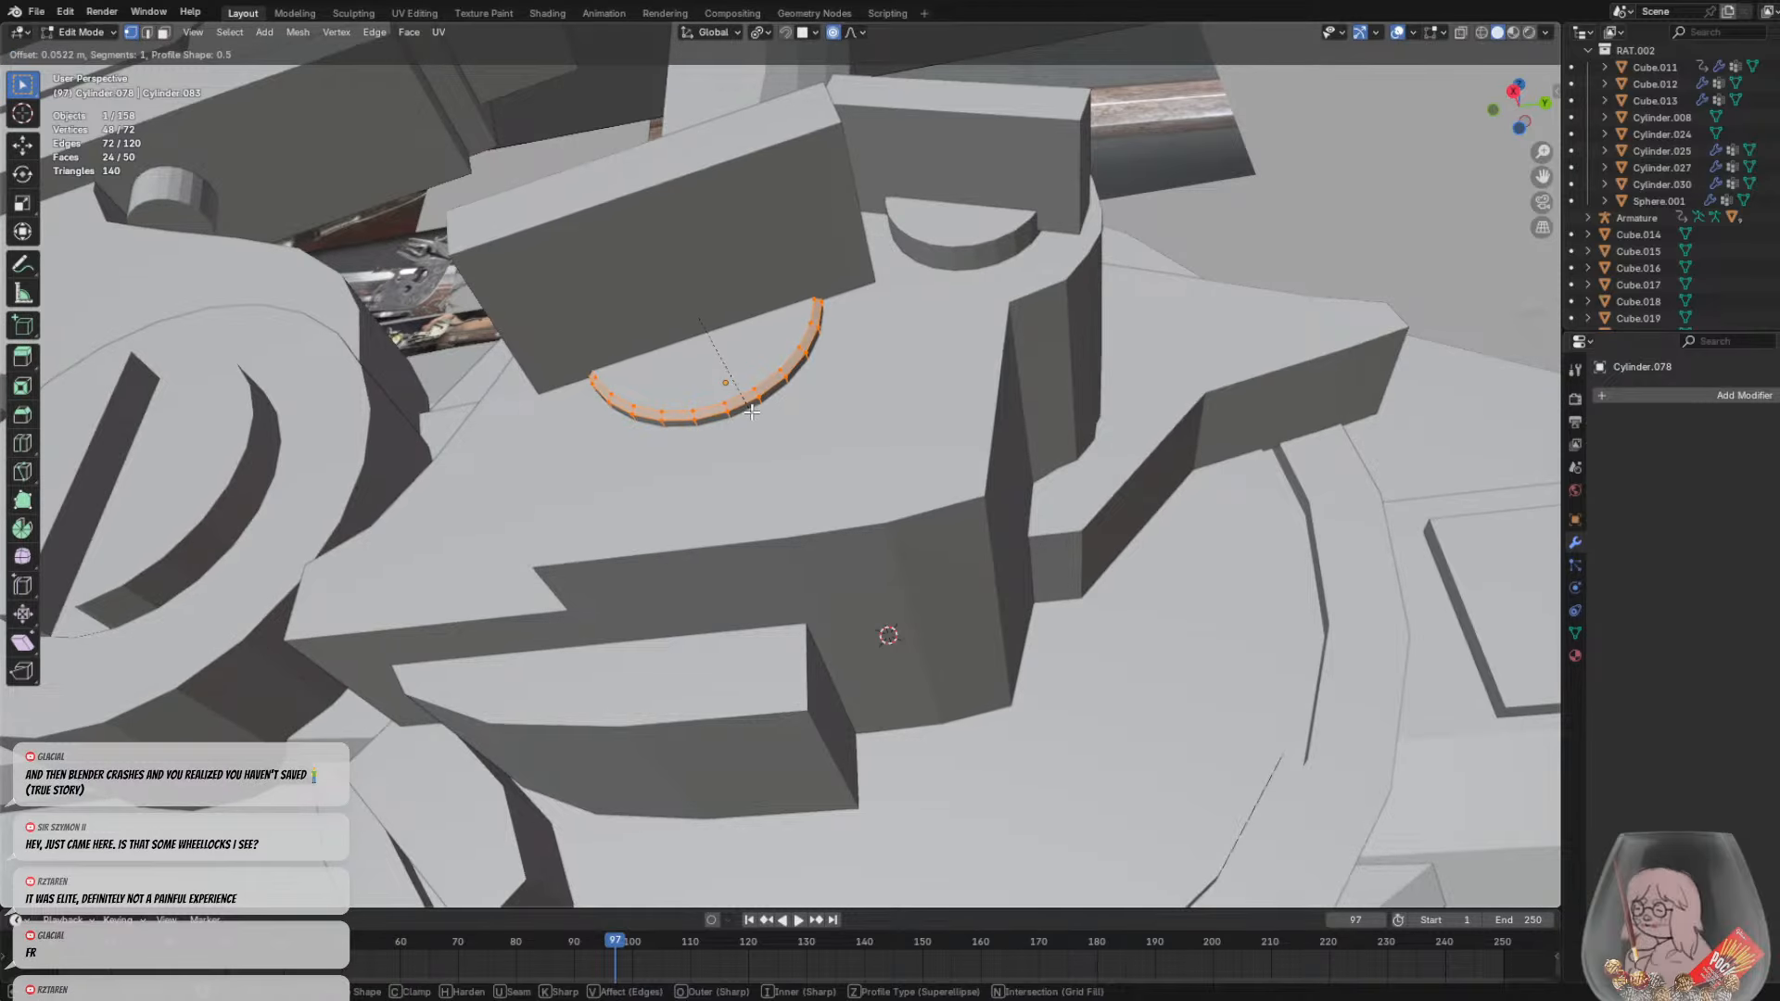
pyautogui.click(755, 413)
pyautogui.click(936, 239)
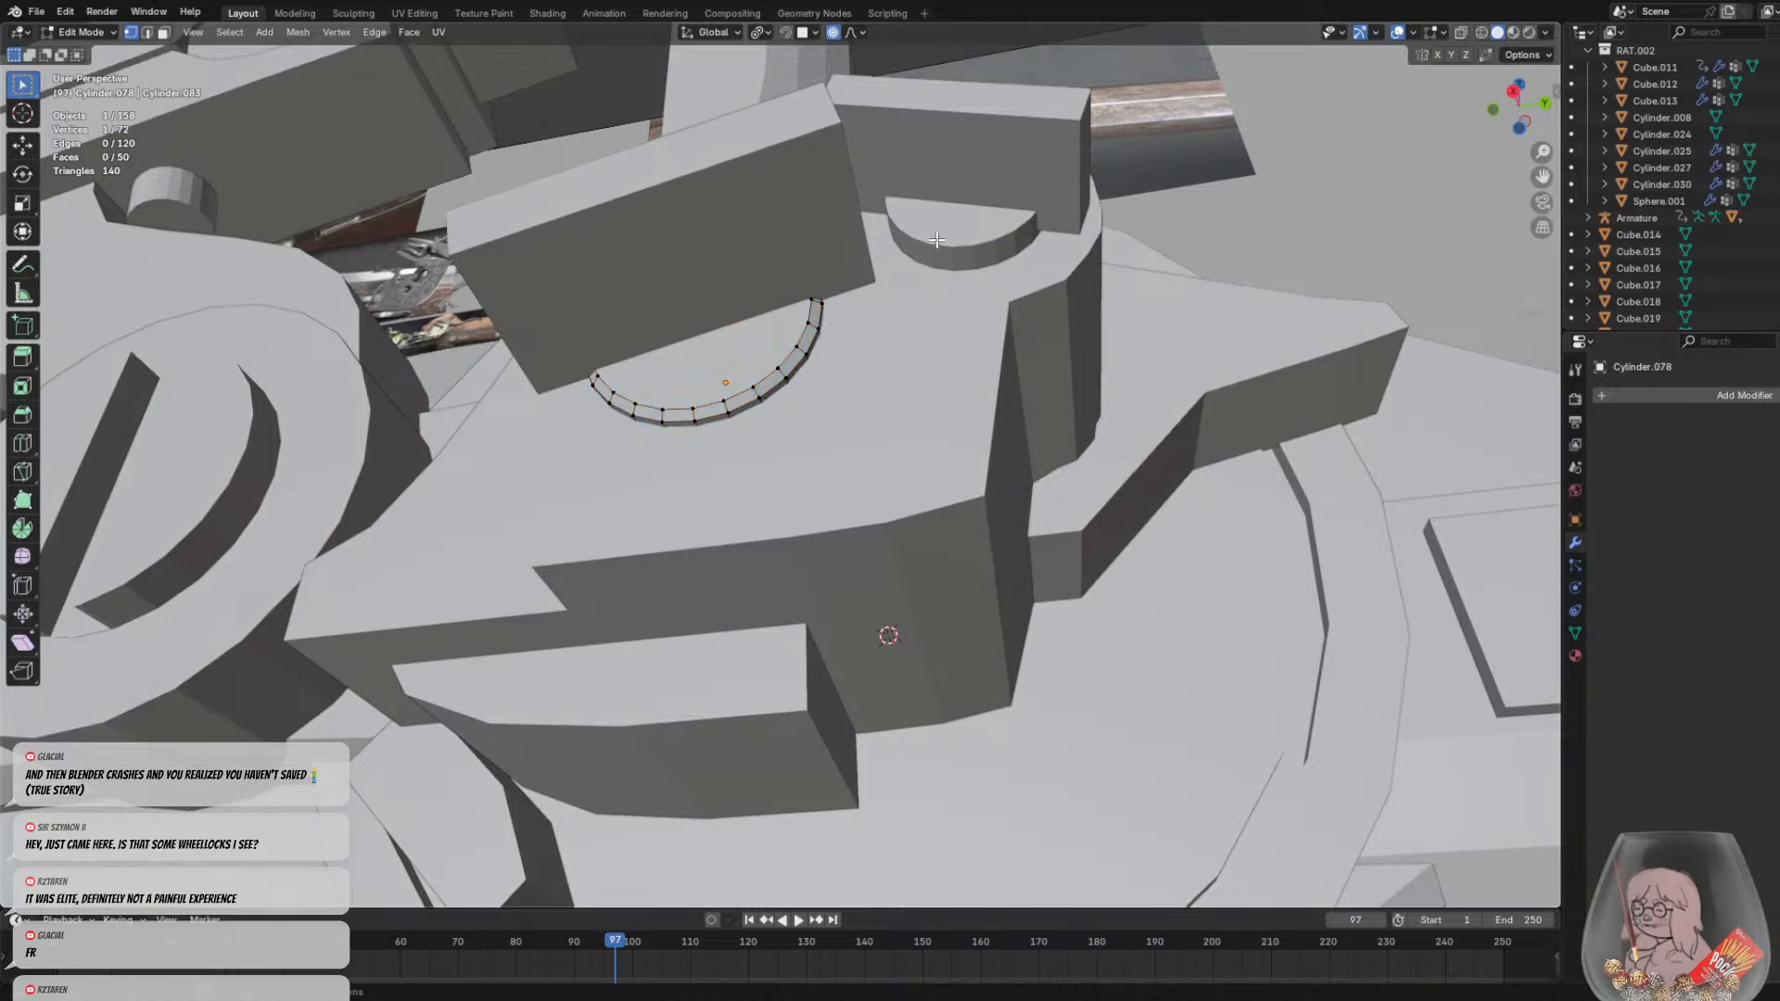
pyautogui.press('Tab')
# Bevel the front rim loop of the small pin by about 0.19 m with one segment
pyautogui.click(941, 243)
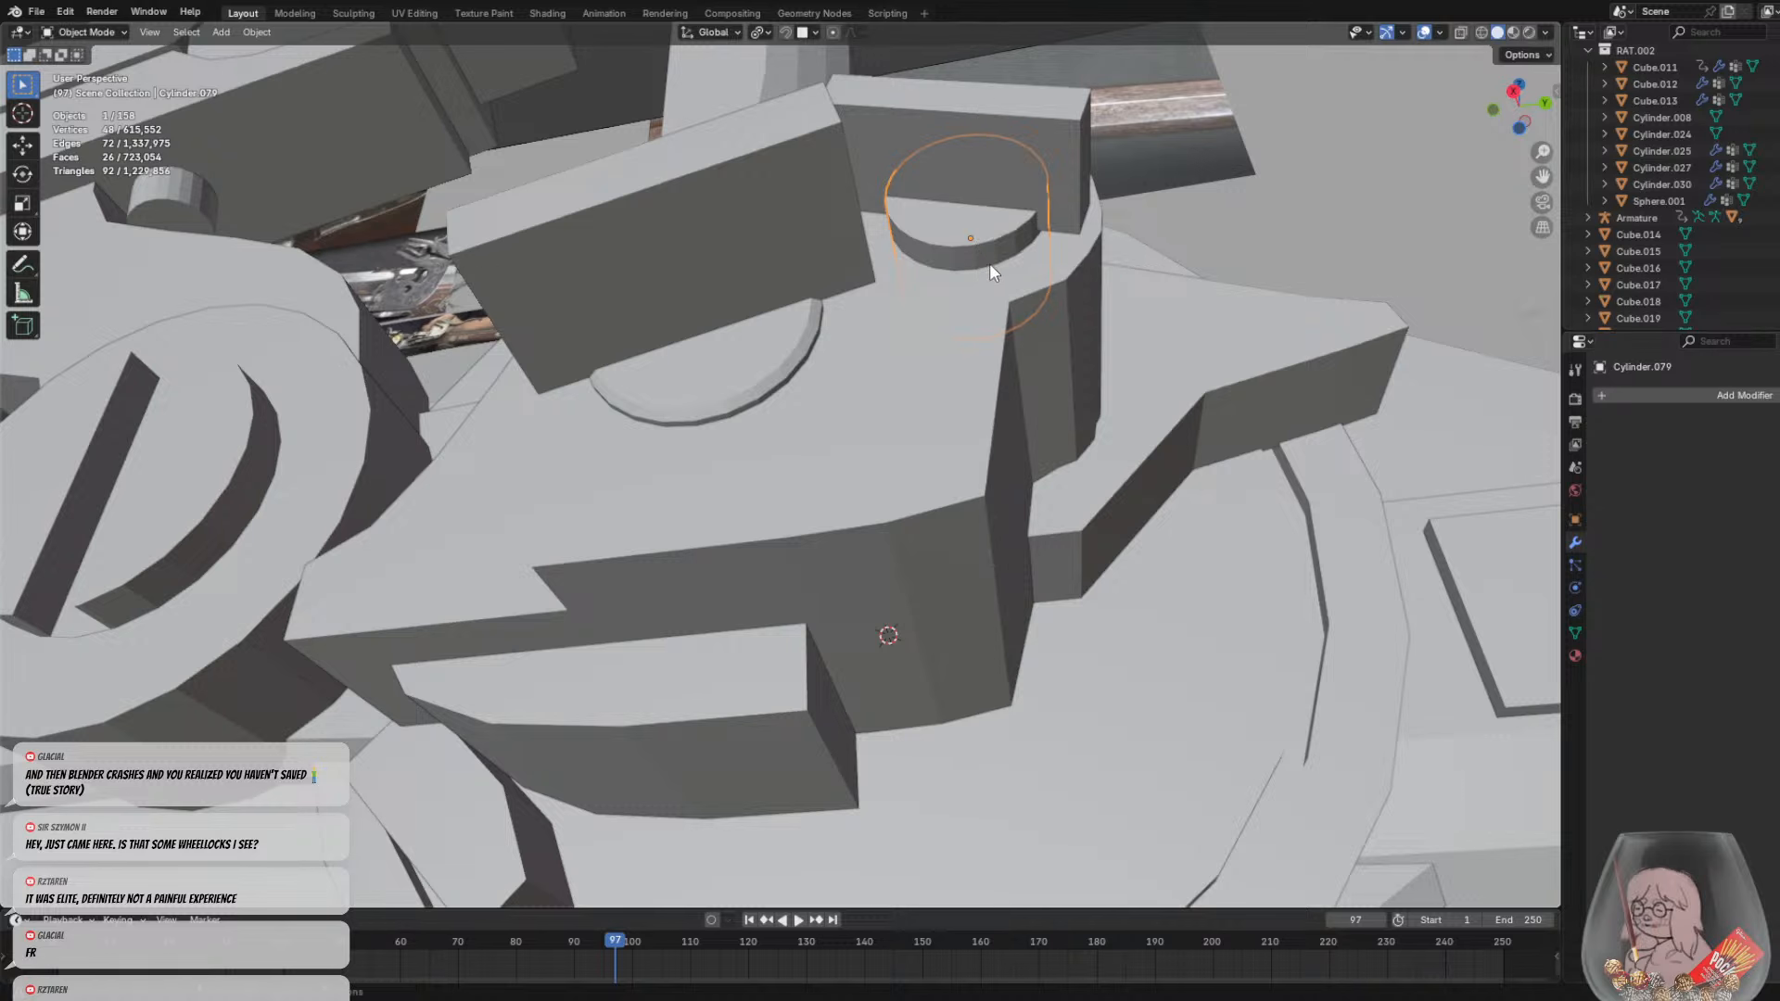
pyautogui.press('b')
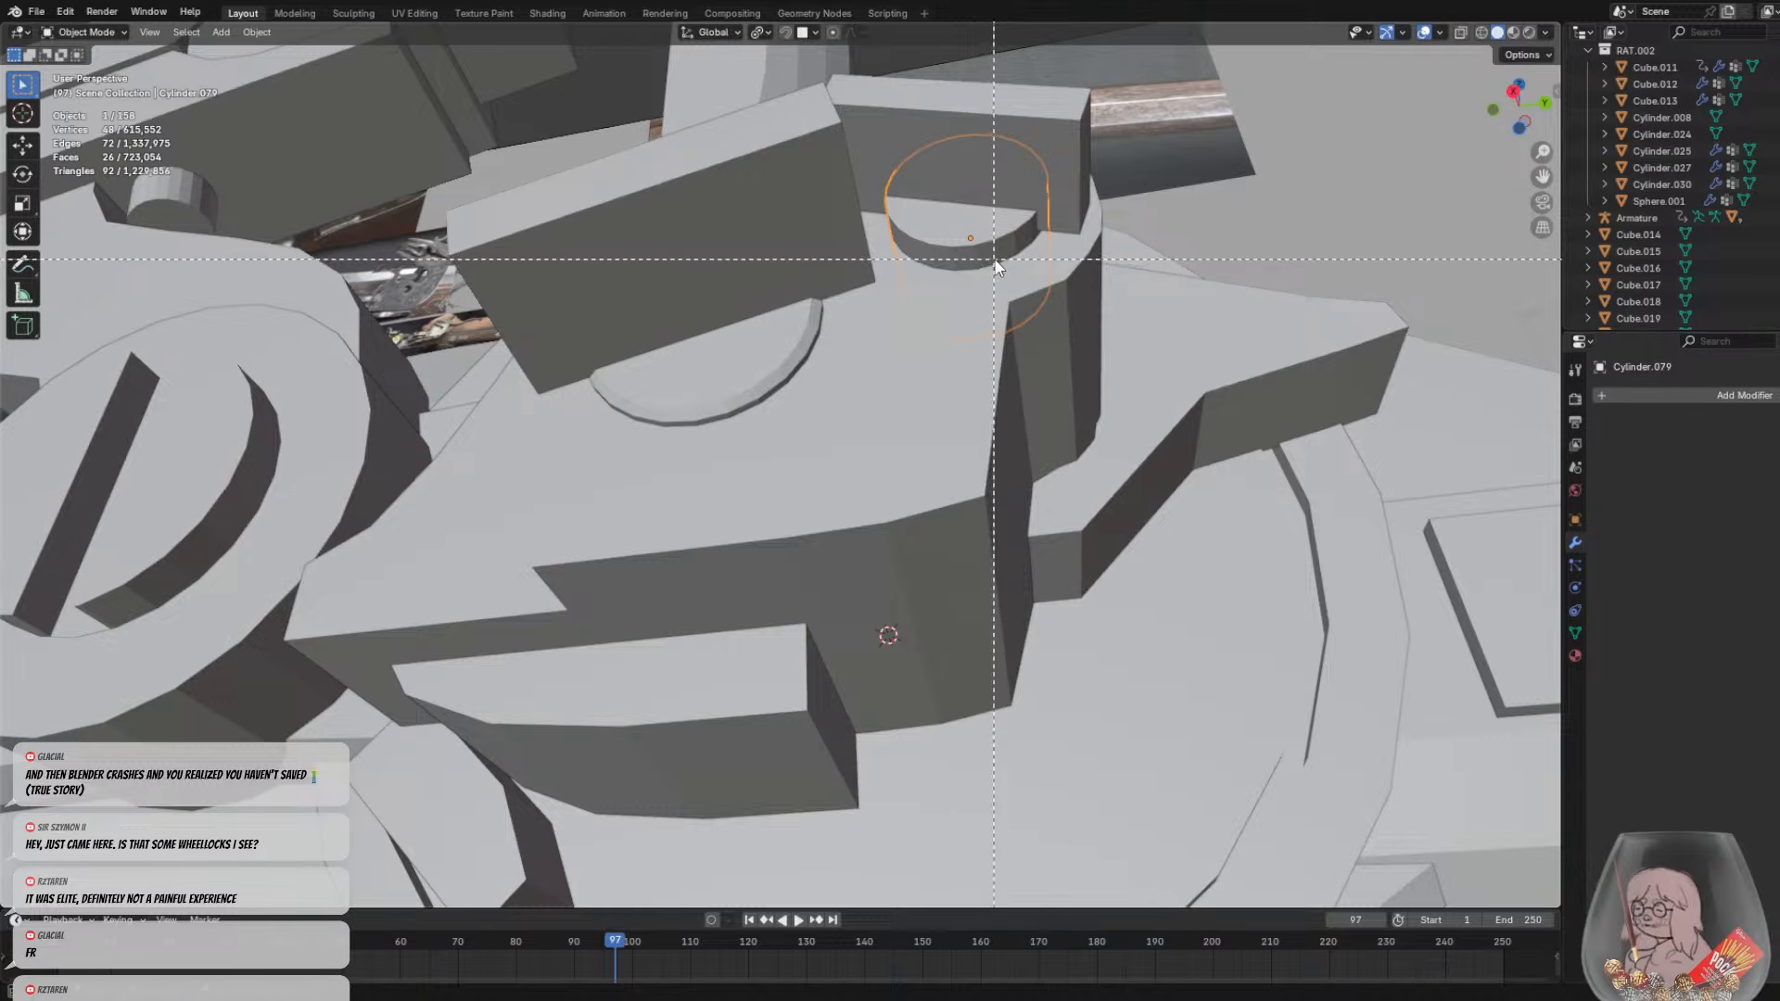
pyautogui.press('Escape')
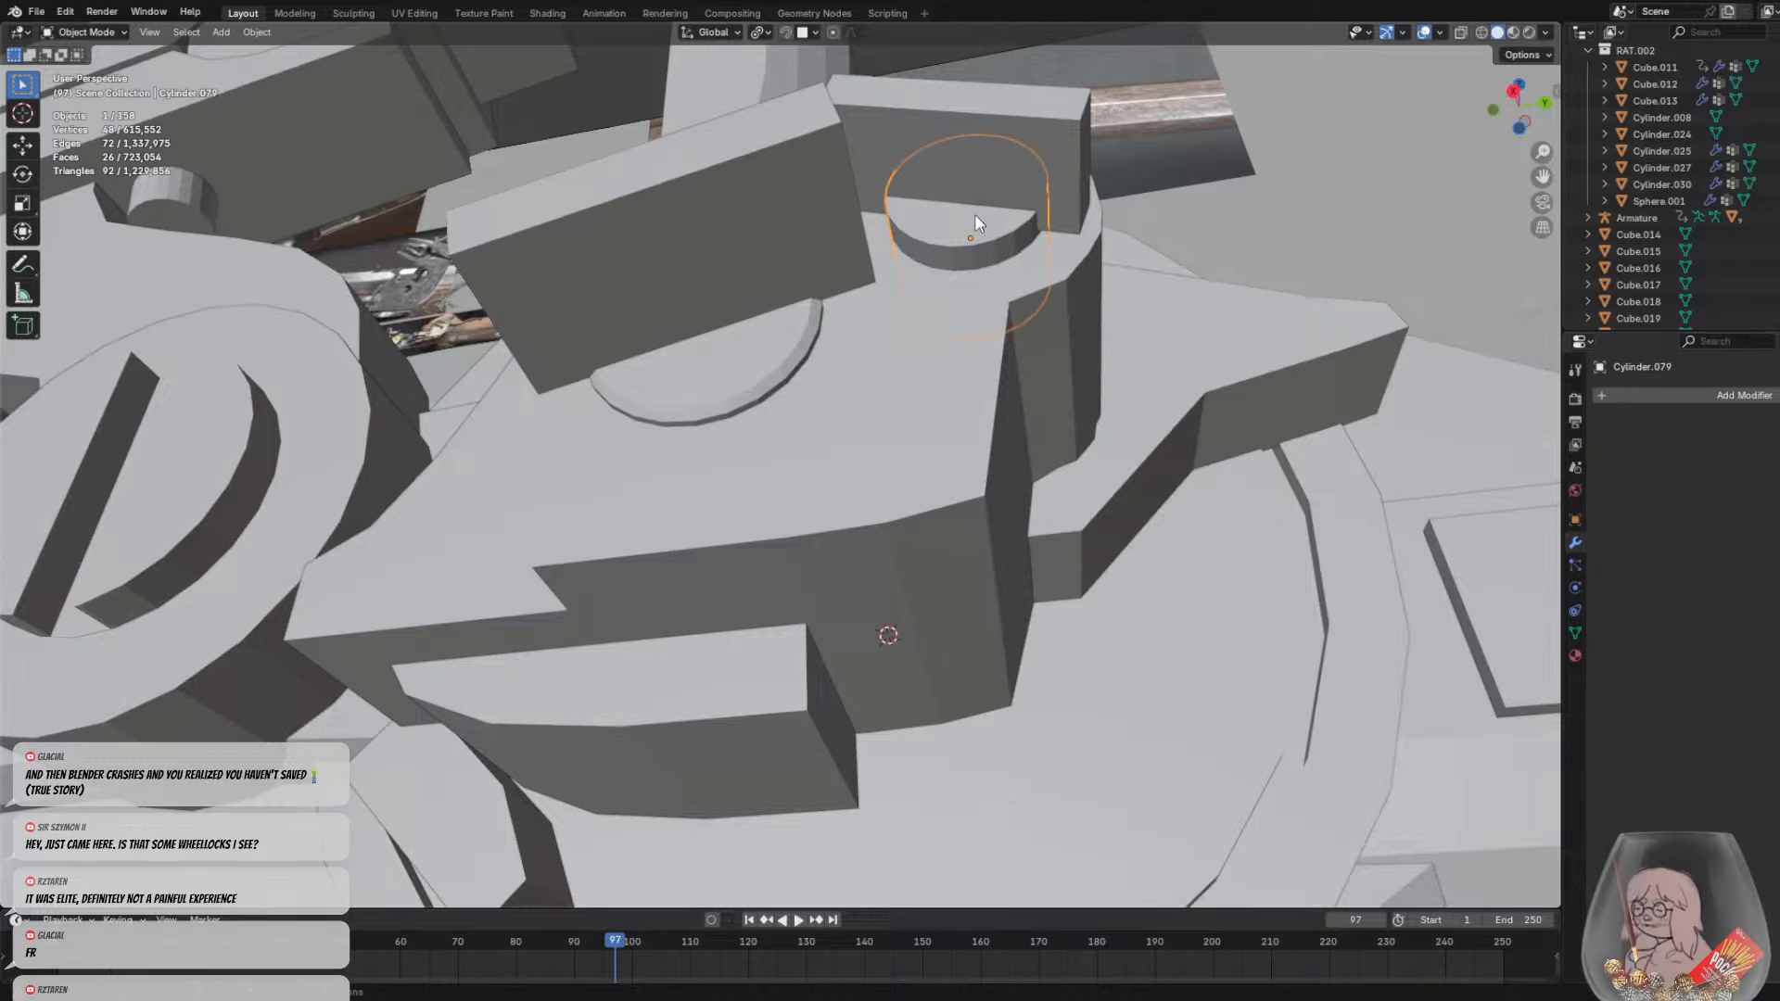
pyautogui.press('Tab')
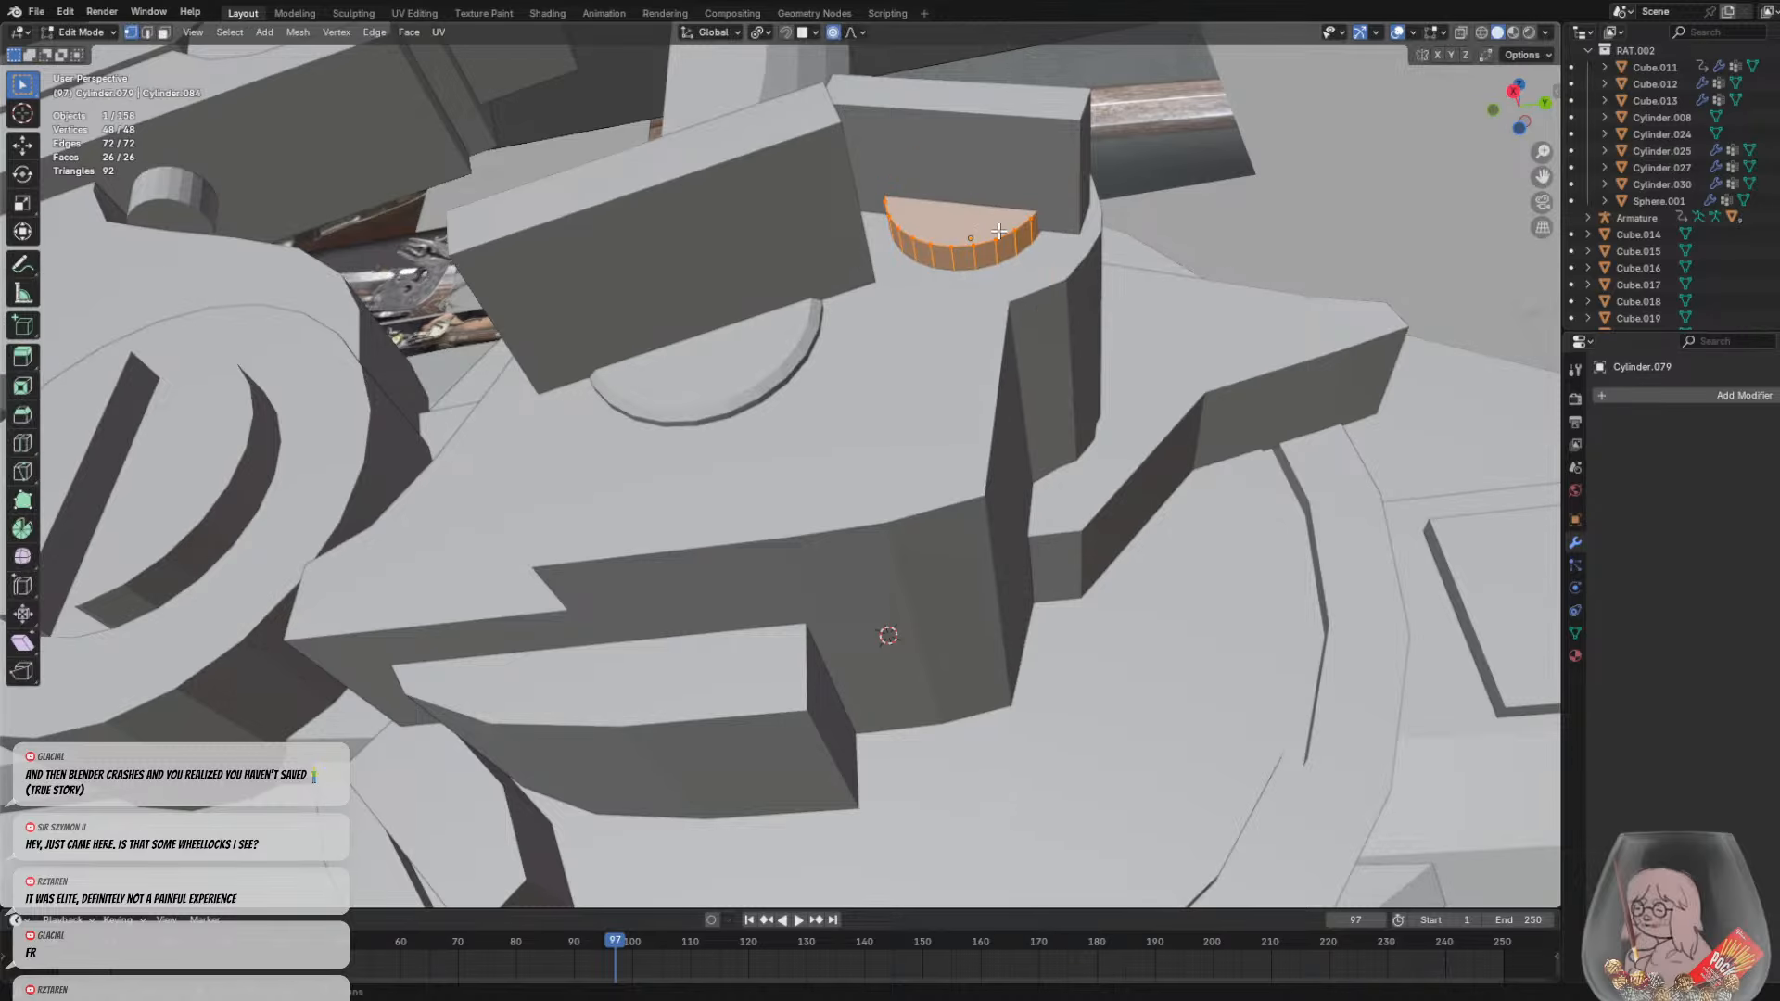
pyautogui.hotkey('ctrl', 'b')
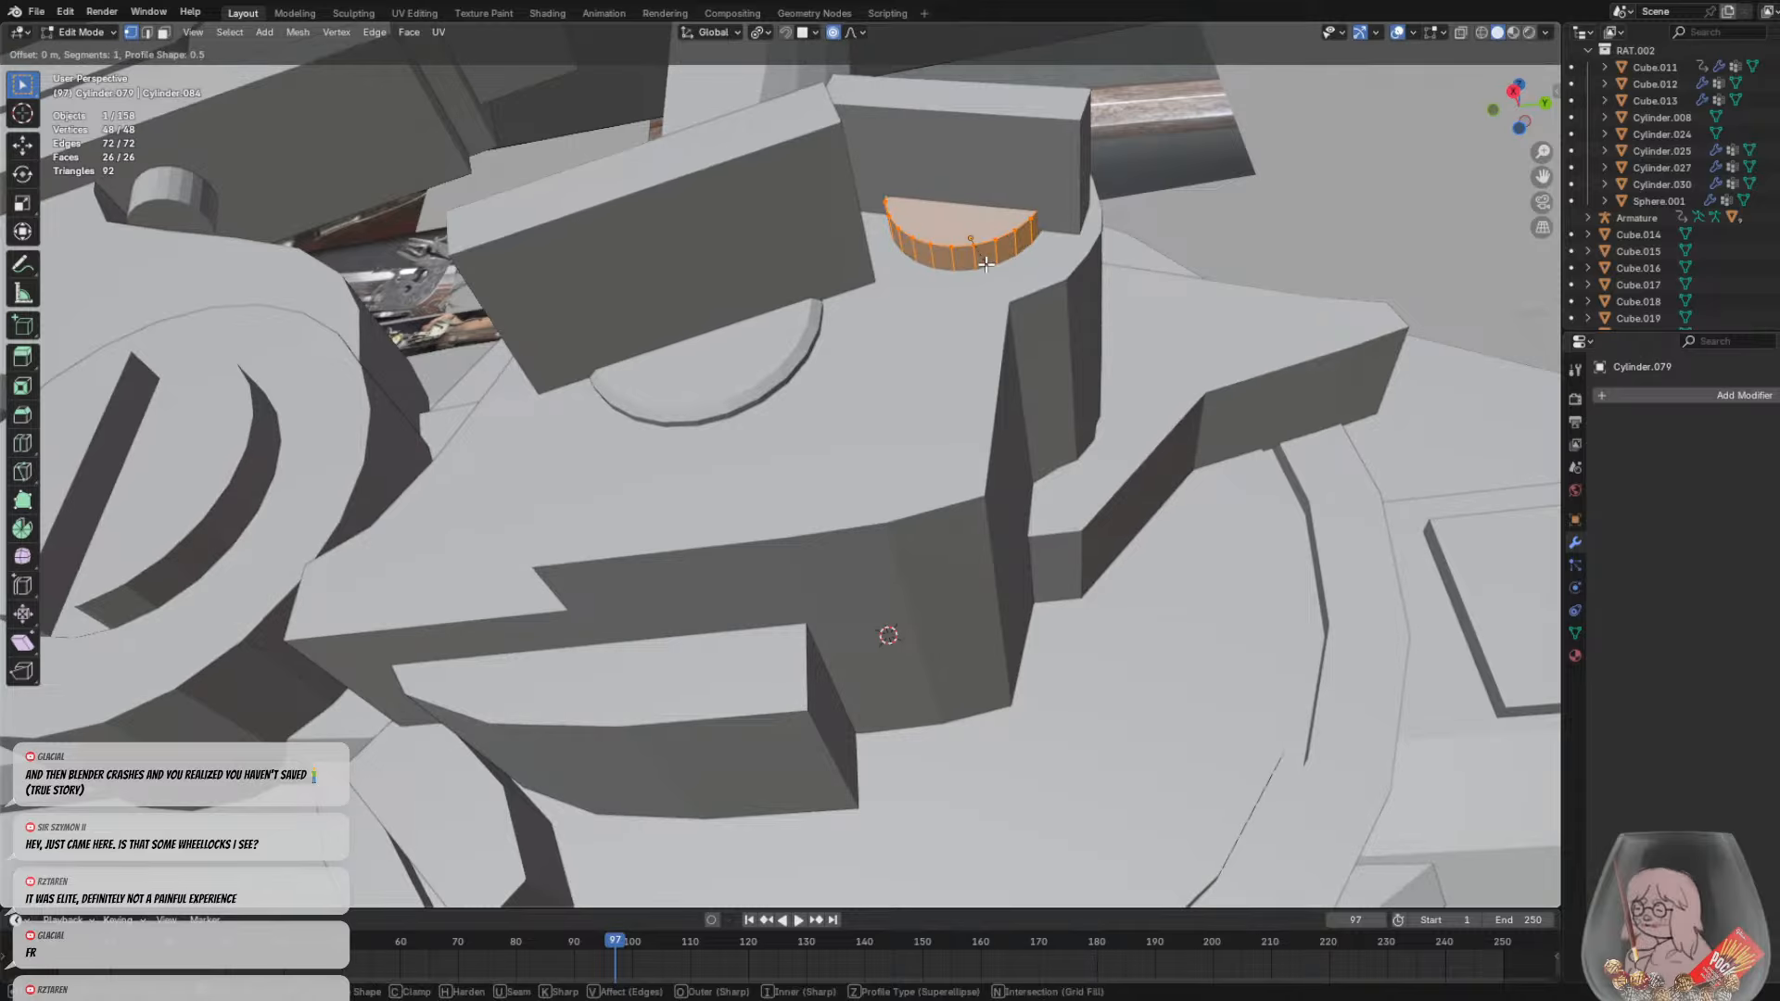
pyautogui.rightClick(978, 271)
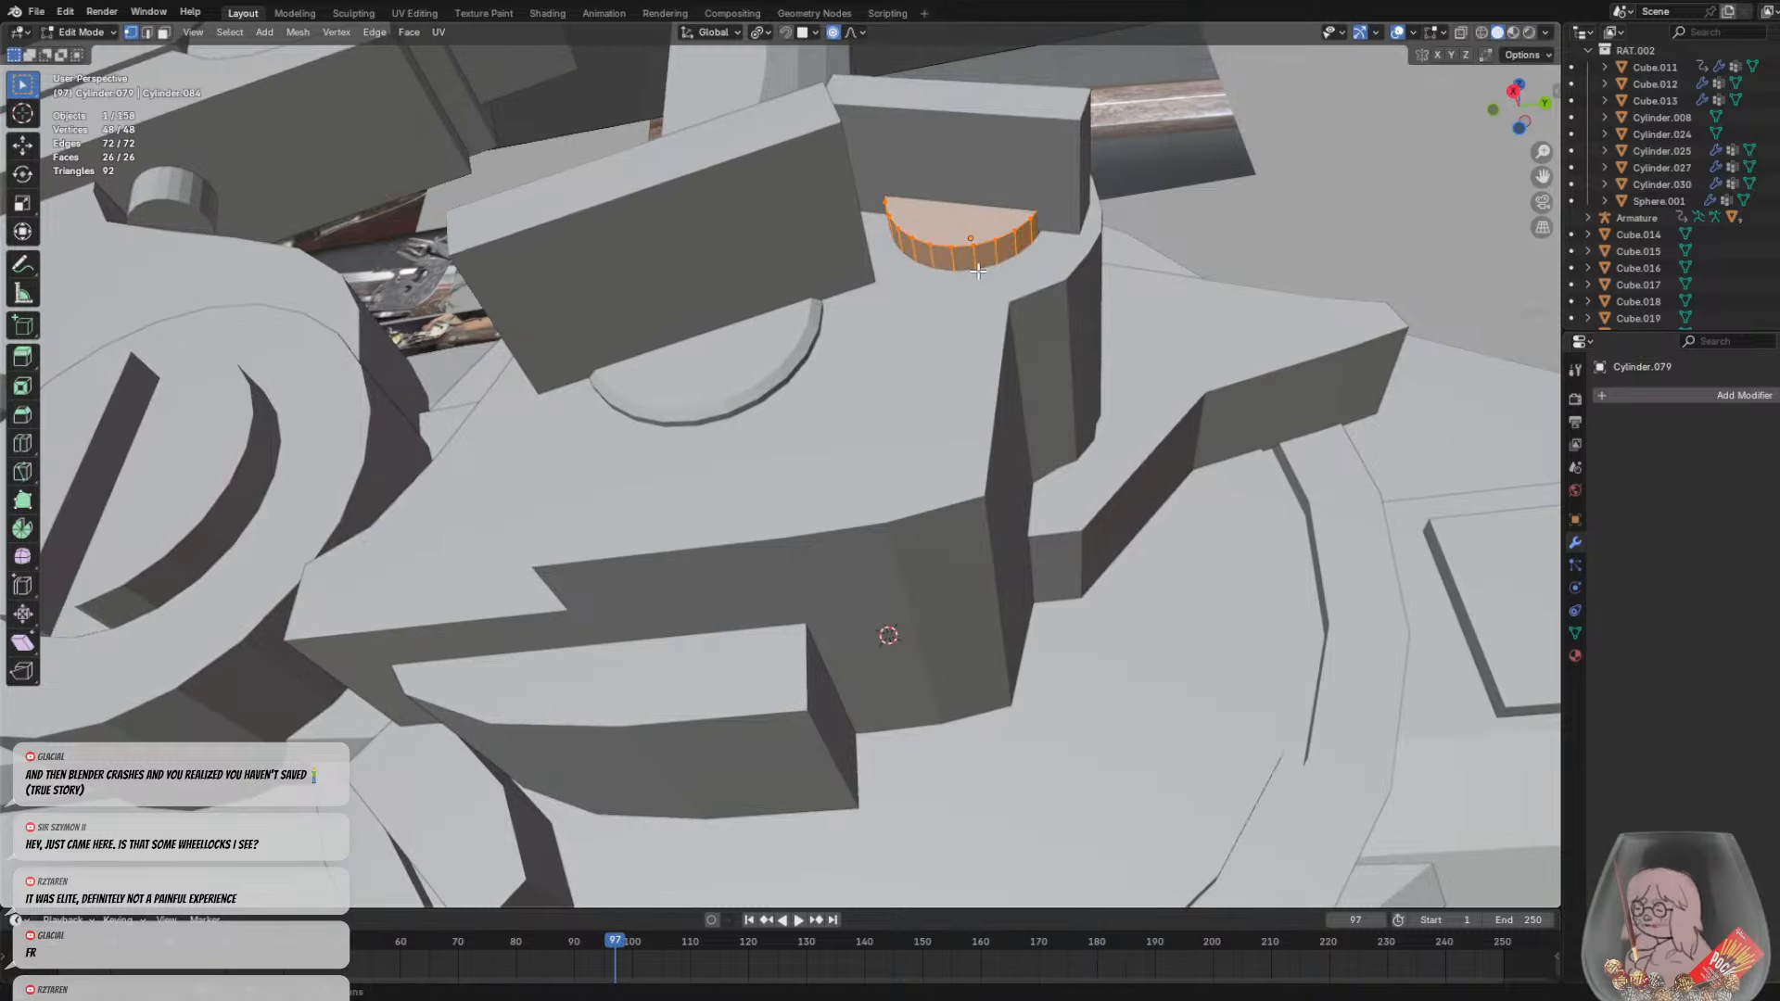
pyautogui.click(149, 34)
pyautogui.click(989, 242)
pyautogui.keyDown('alt'); pyautogui.click(991, 240); pyautogui.keyUp('alt')
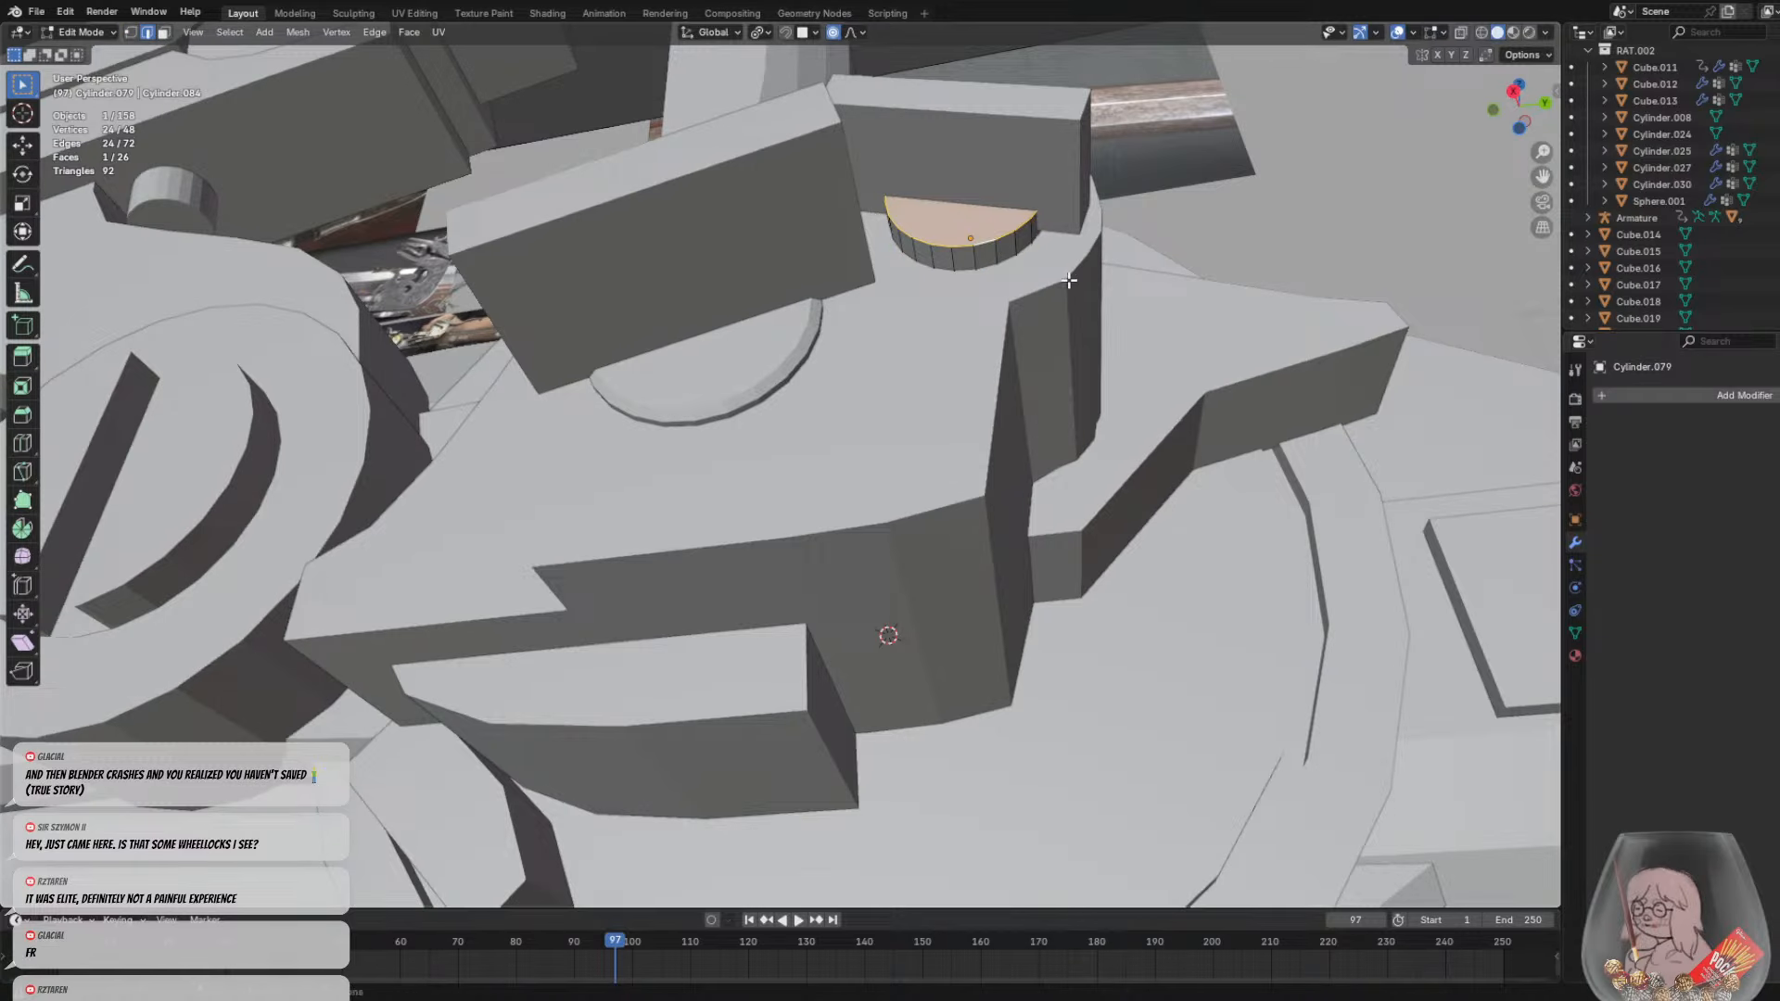
pyautogui.hotkey('ctrl', 'b')
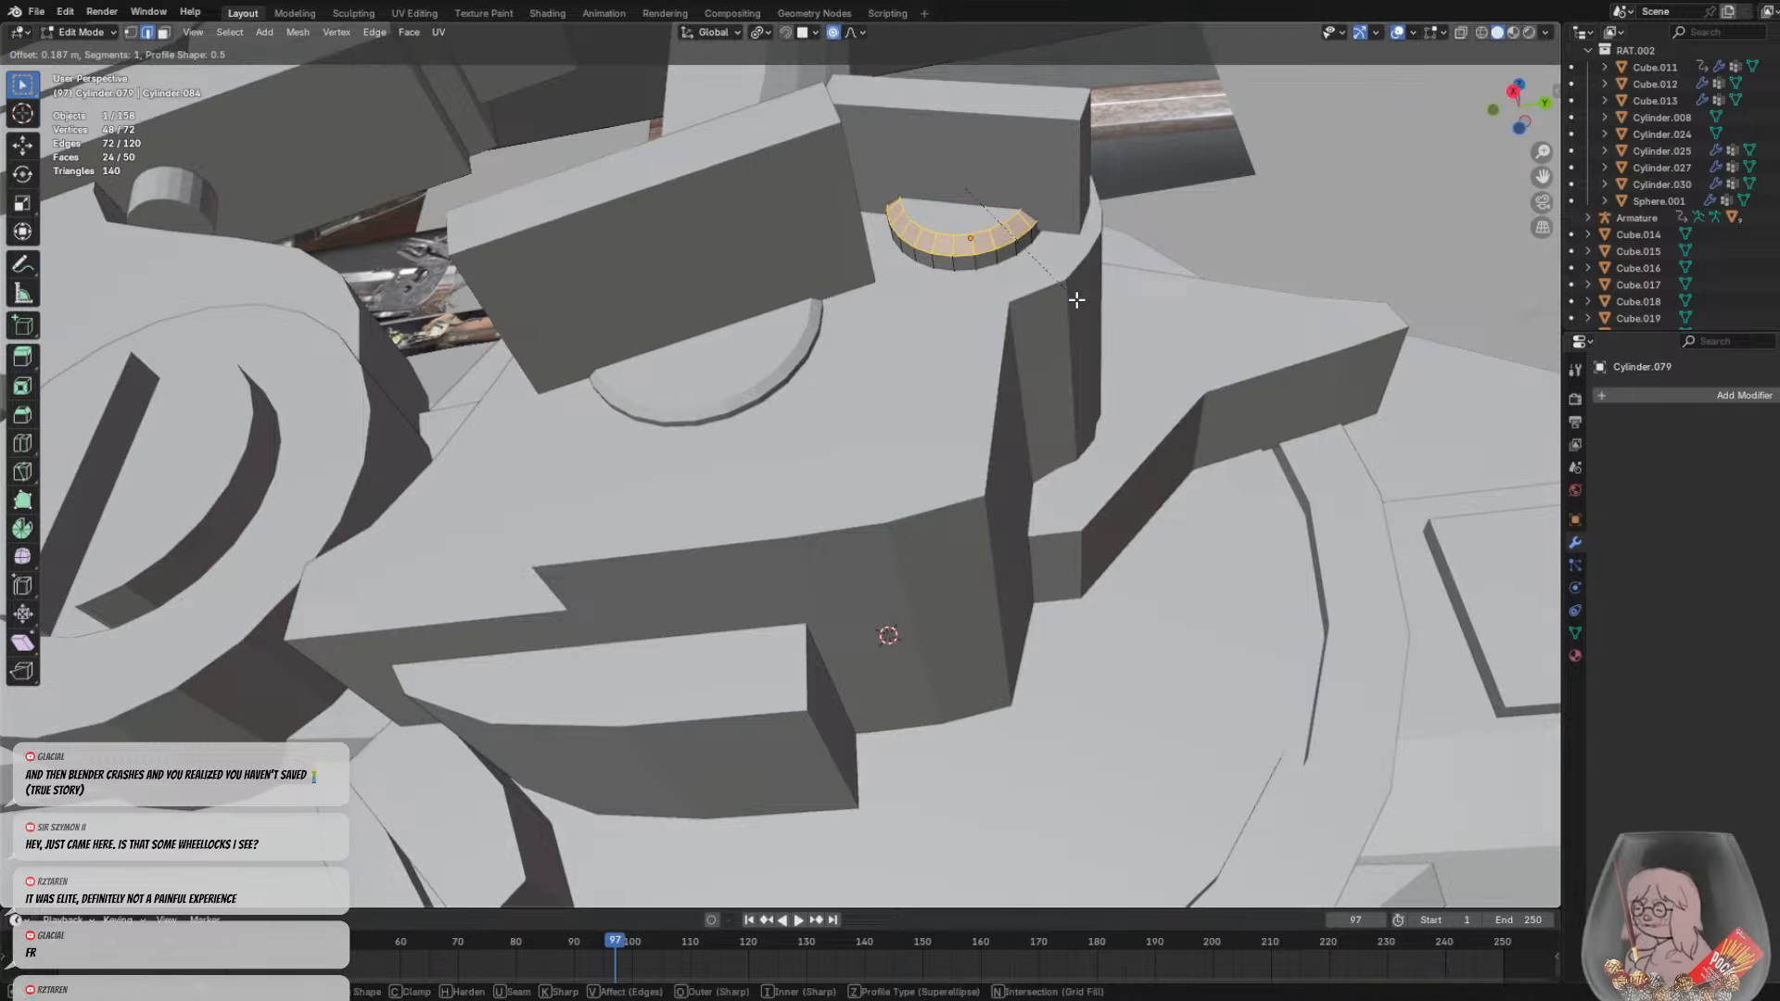
pyautogui.click(1077, 299)
pyautogui.click(973, 252)
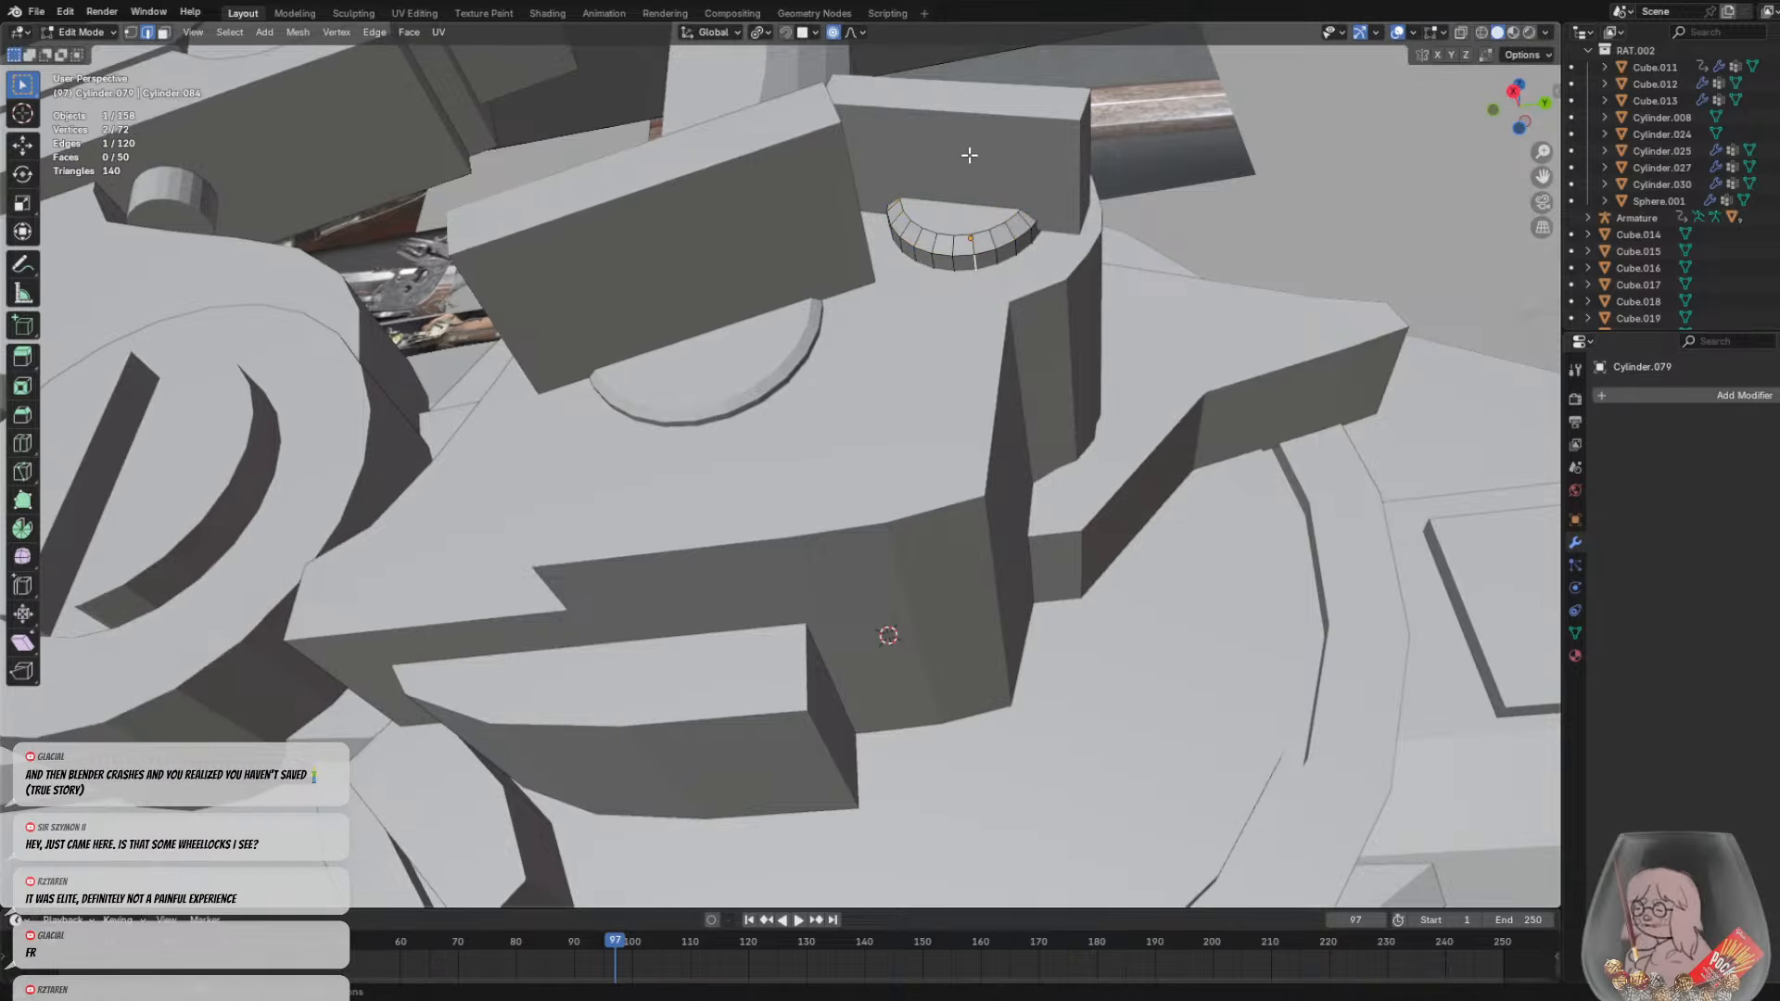
pyautogui.press('Tab')
# Cut a screw slot into the larger boss with an applied Boolean modifier using its slab, and delete the slab
pyautogui.click(728, 283)
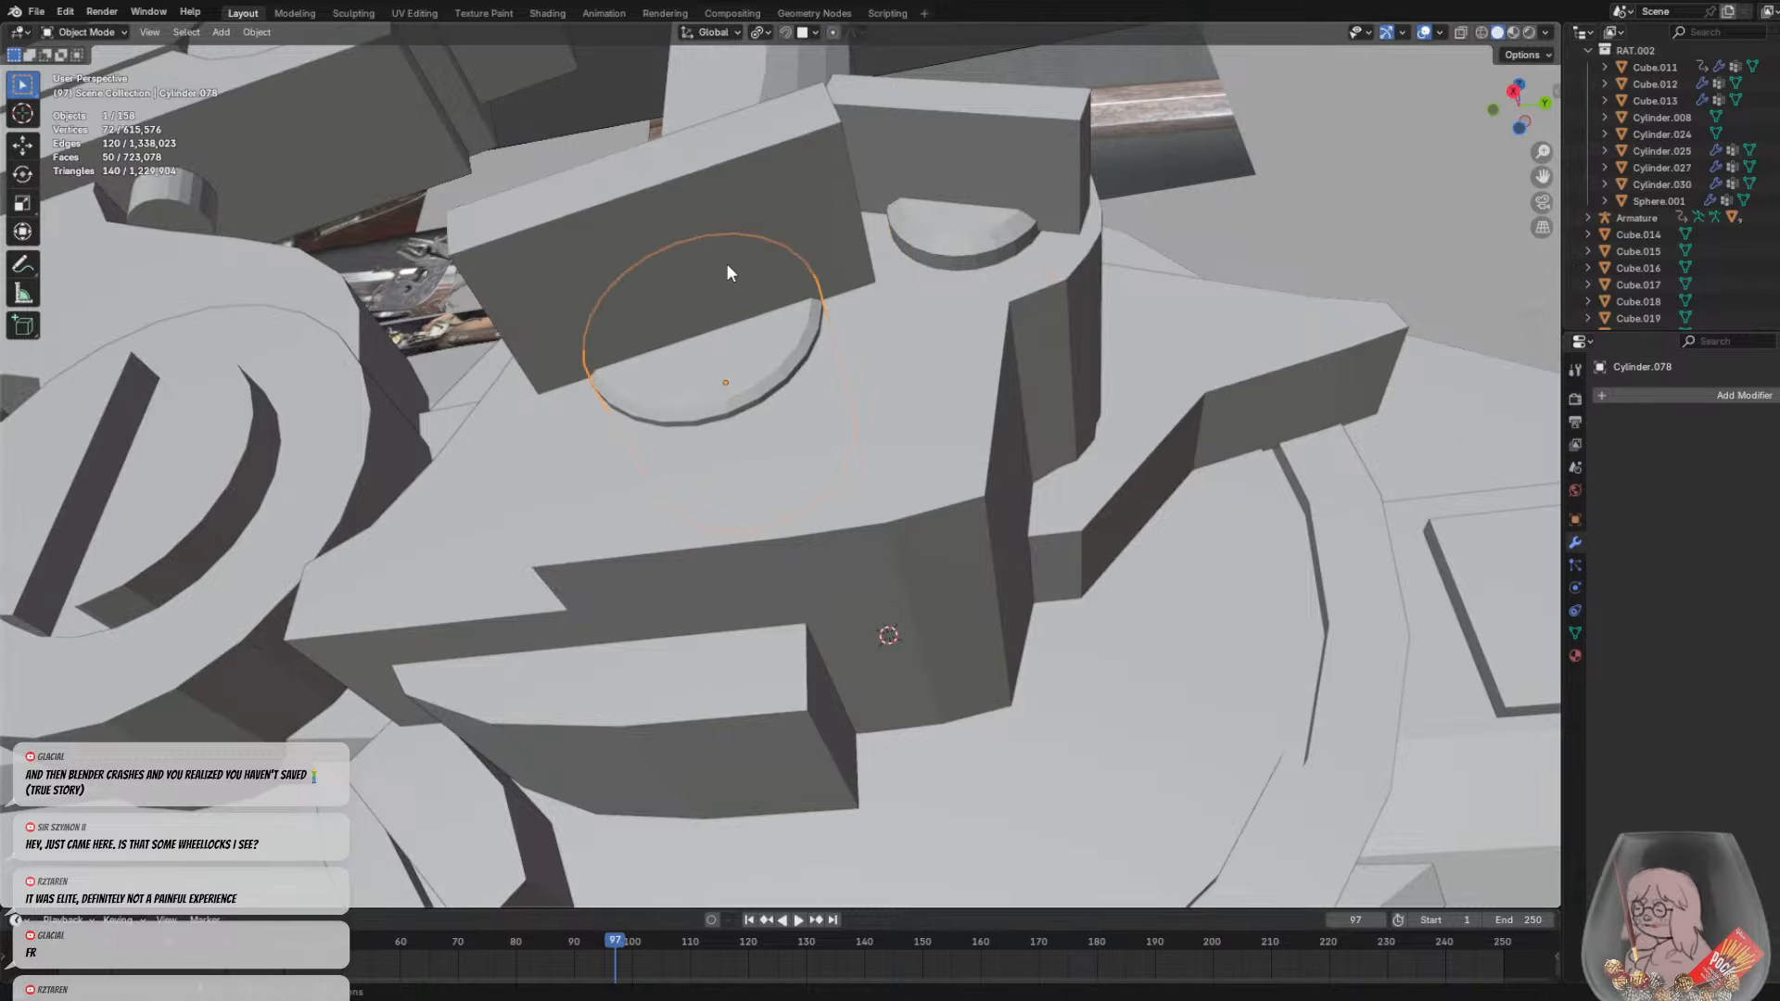
pyautogui.click(1715, 397)
pyautogui.moveTo(1712, 399)
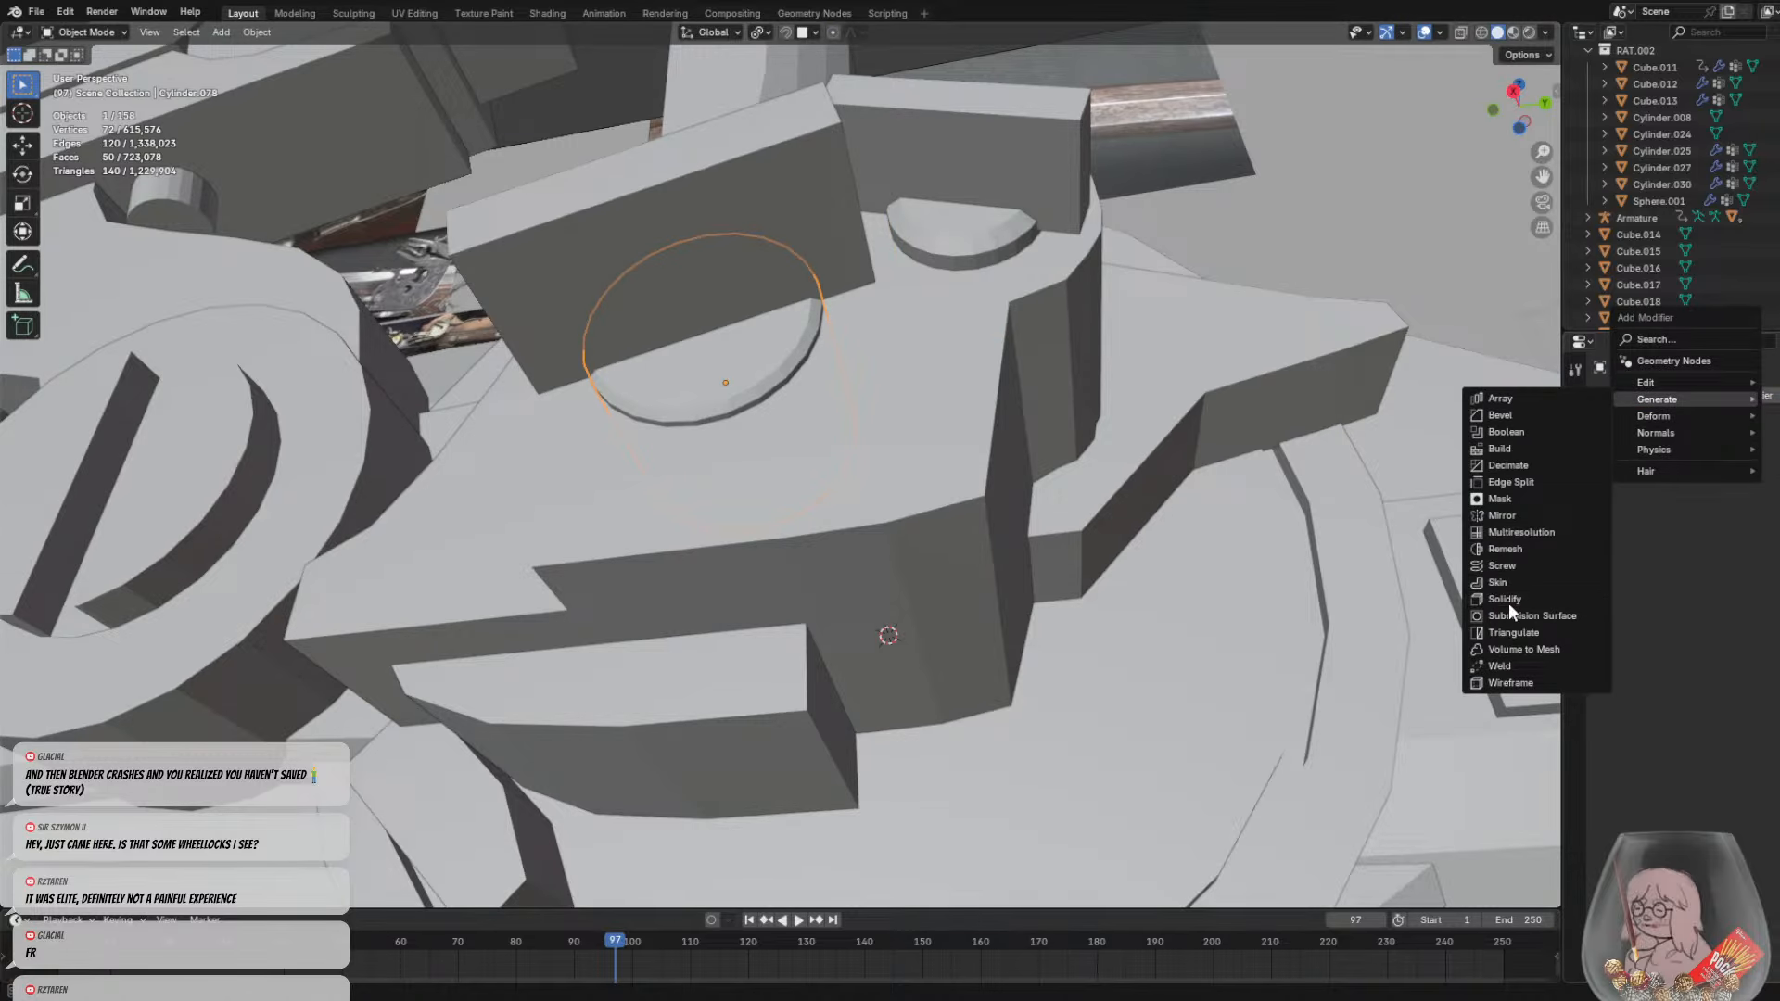
pyautogui.click(1508, 432)
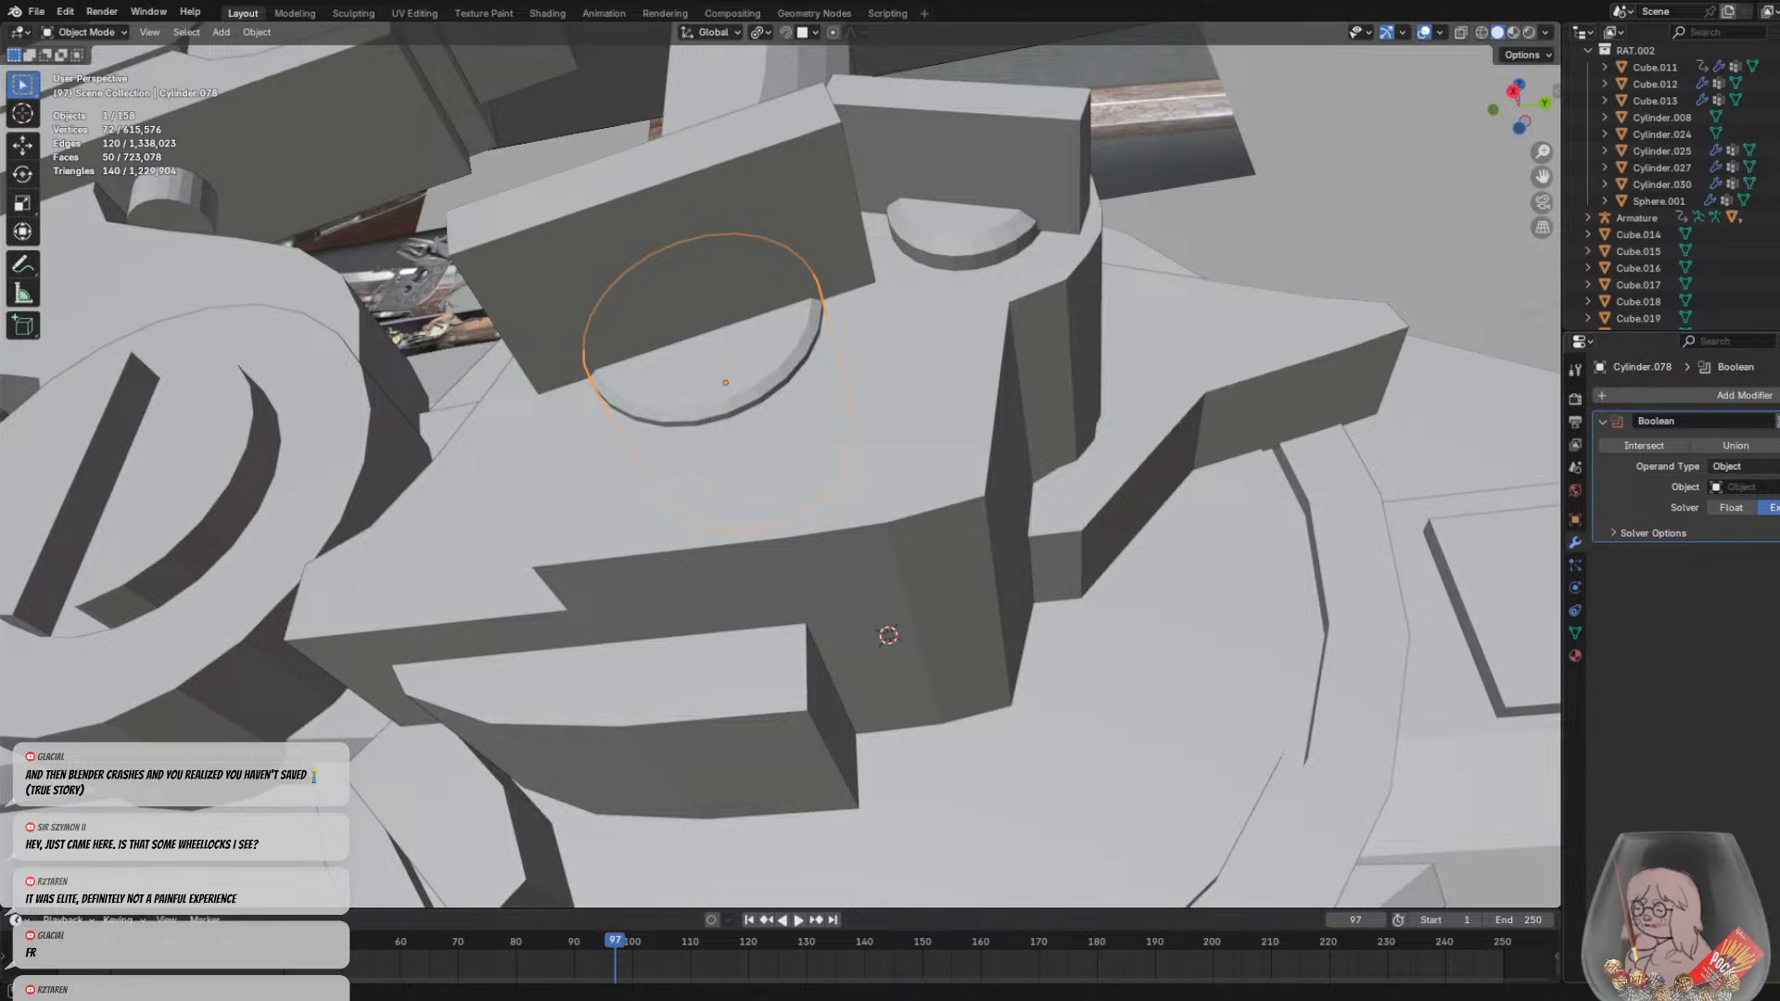
pyautogui.click(587, 187)
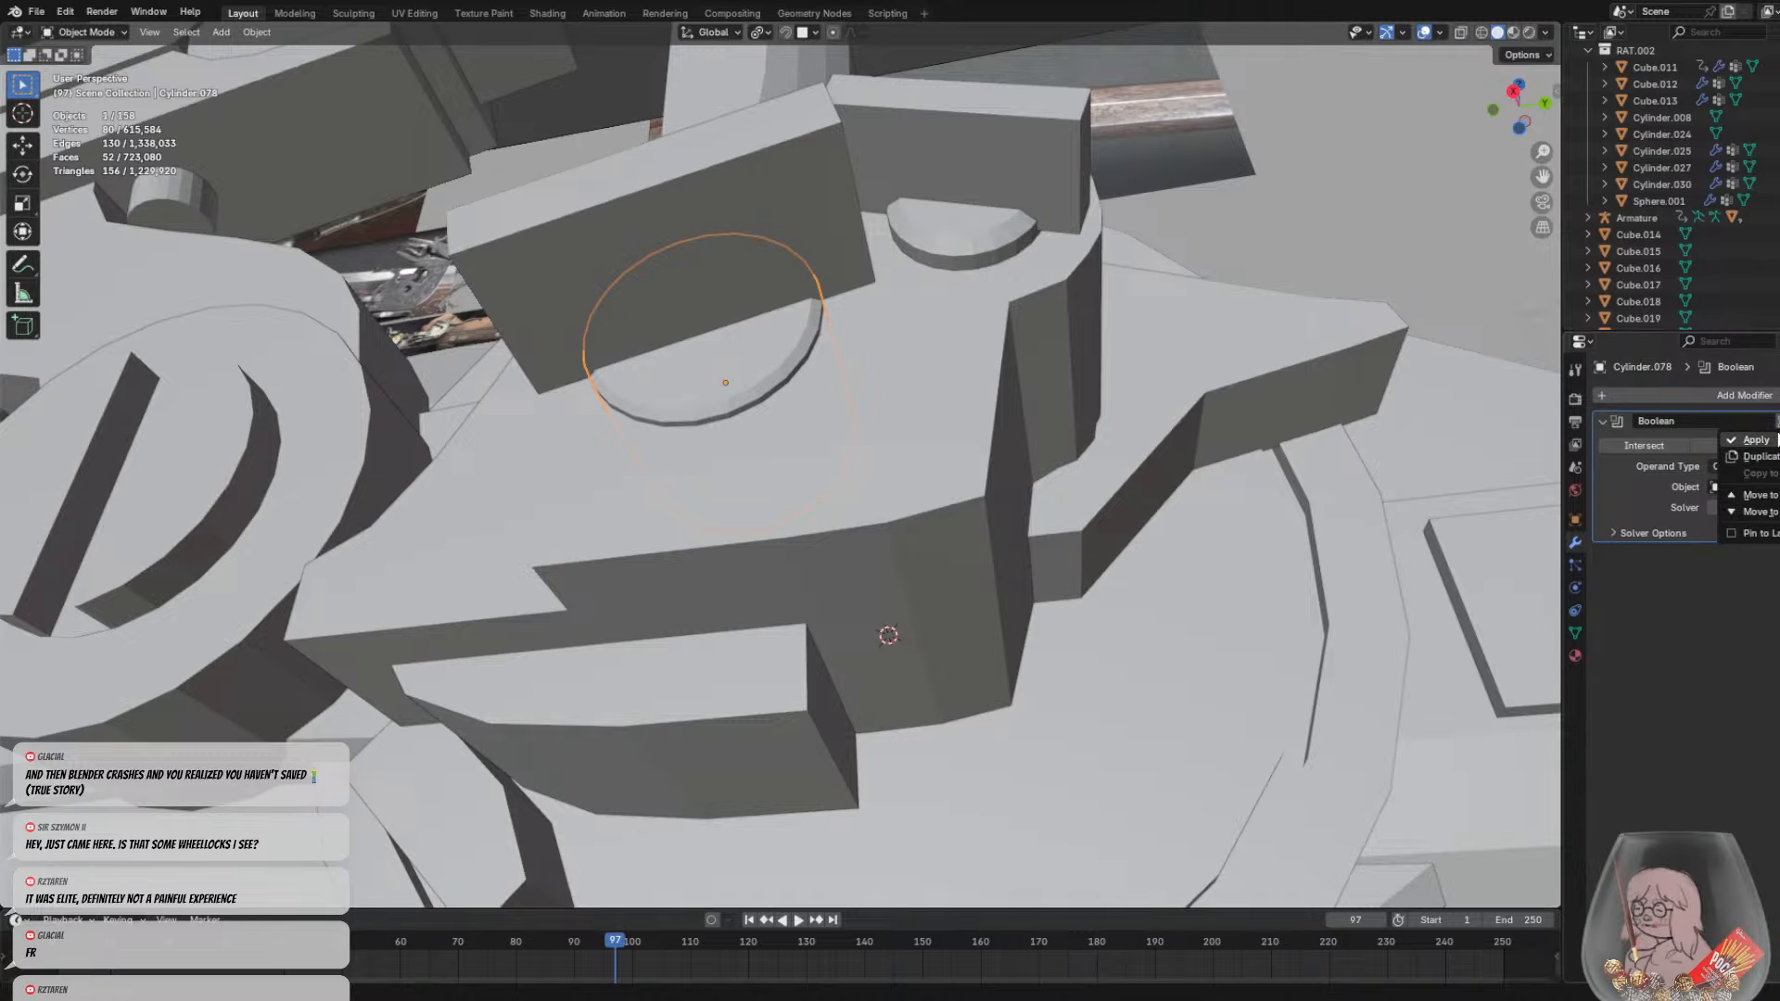
pyautogui.click(738, 231)
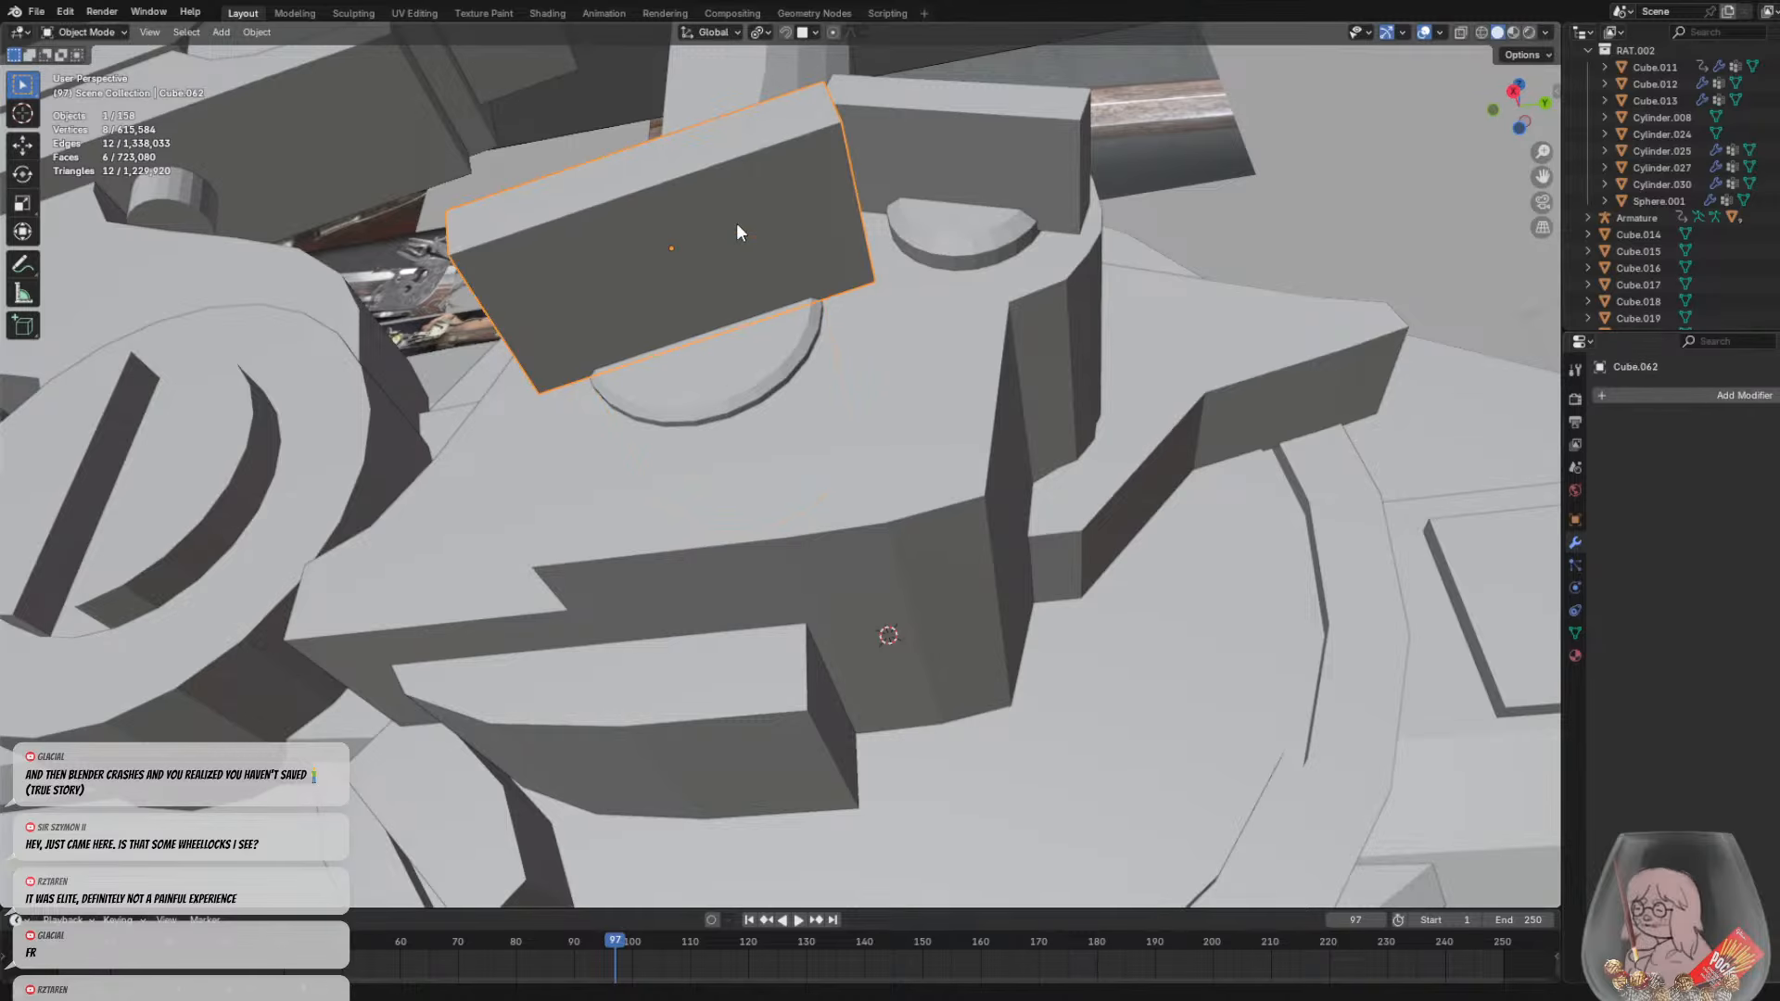
pyautogui.press('Delete')
# Cut a screw slot into the small pin with an applied Boolean modifier using Cube.063, and delete that slab
pyautogui.click(984, 184)
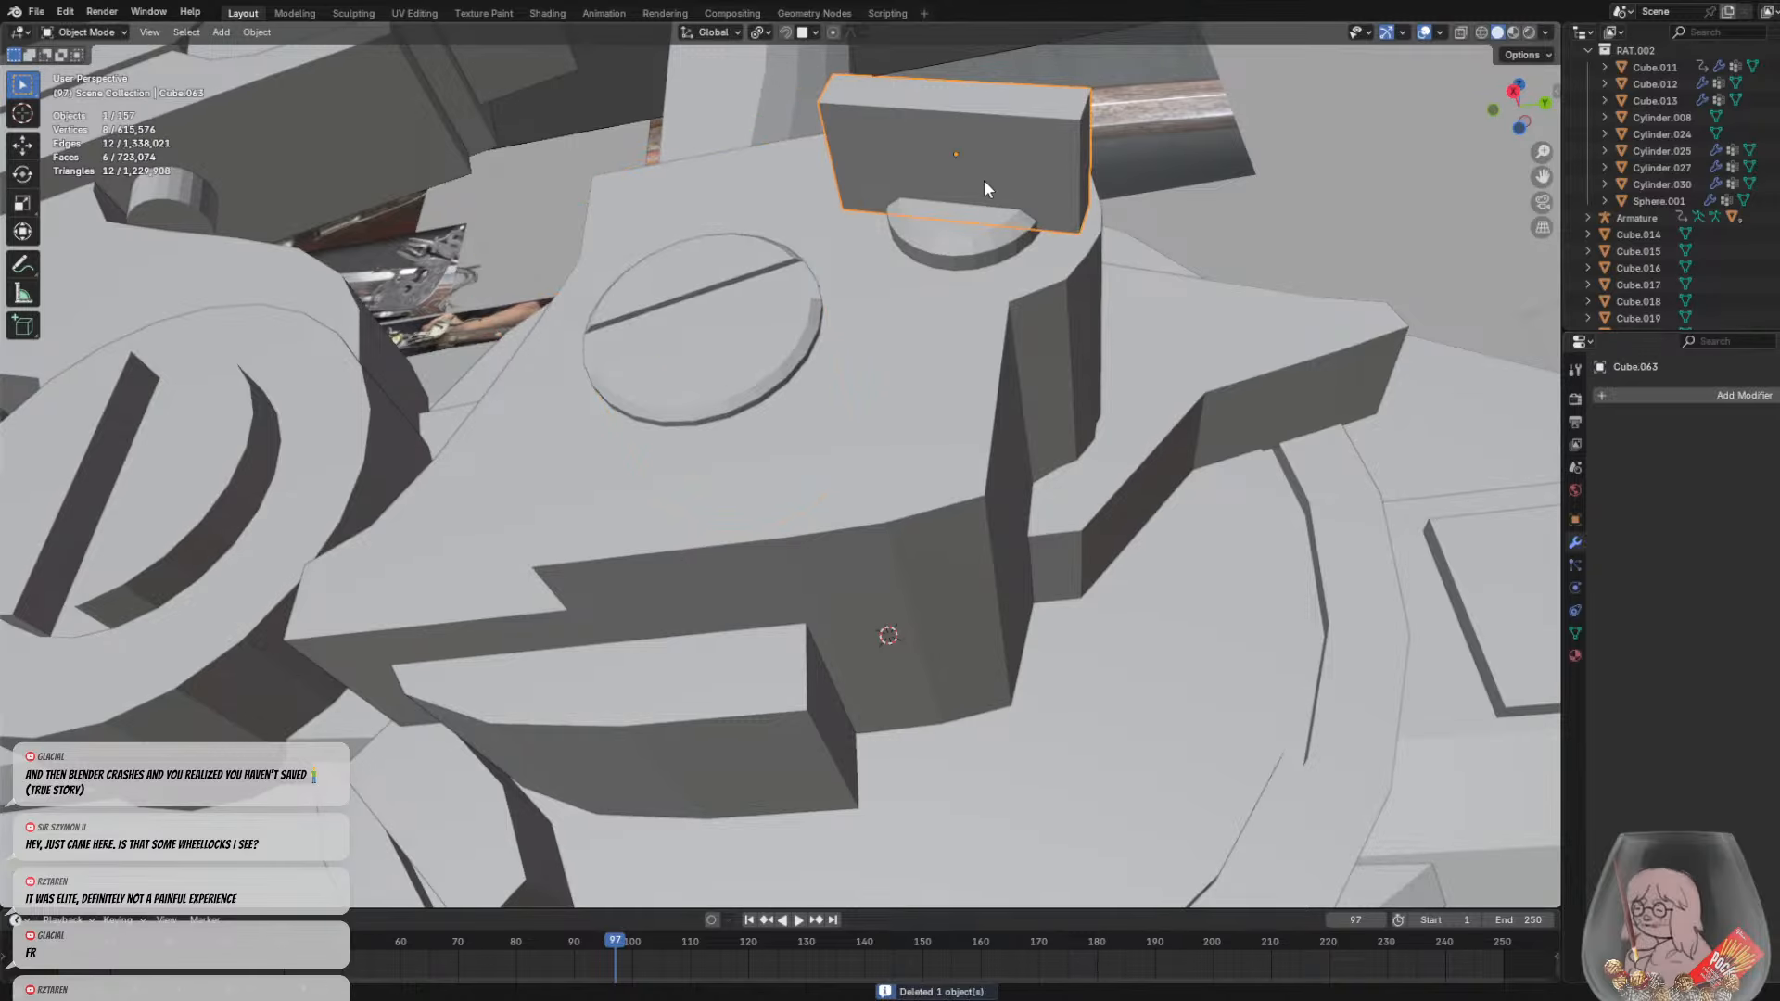
pyautogui.click(1003, 237)
pyautogui.moveTo(1043, 246); pyautogui.dragTo(1066, 282, button='middle')
pyautogui.click(1673, 395)
pyautogui.moveTo(1660, 393)
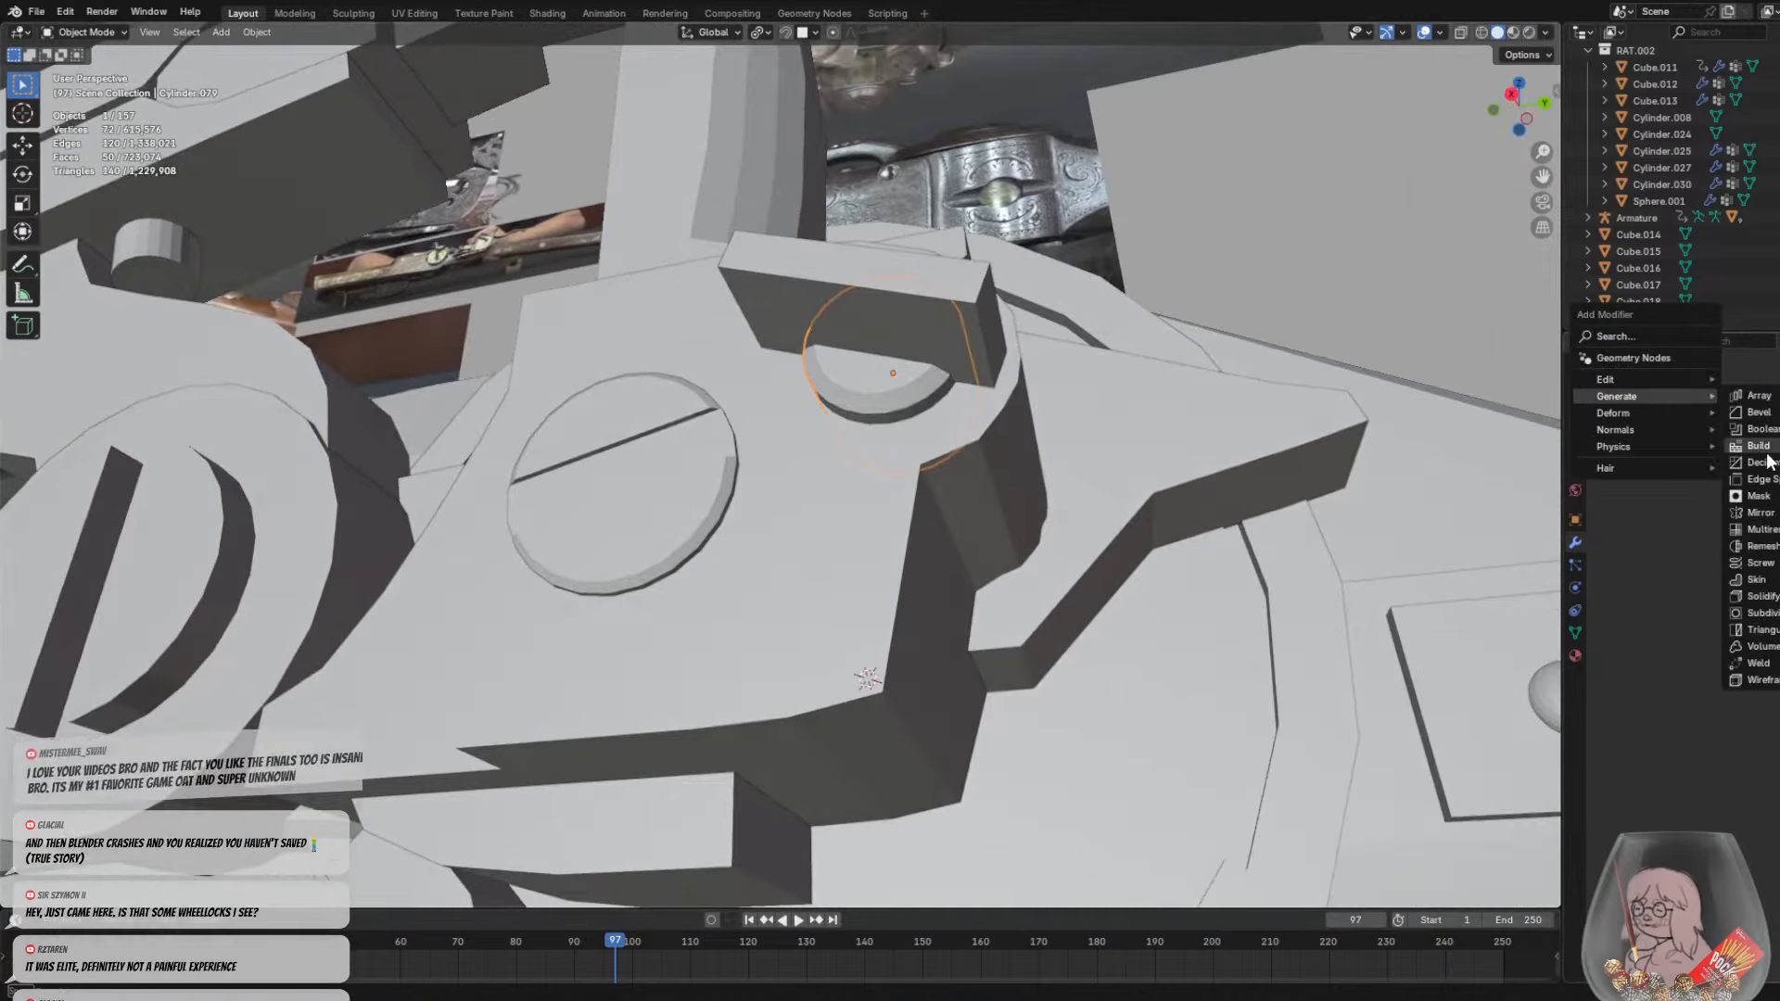
pyautogui.click(1759, 428)
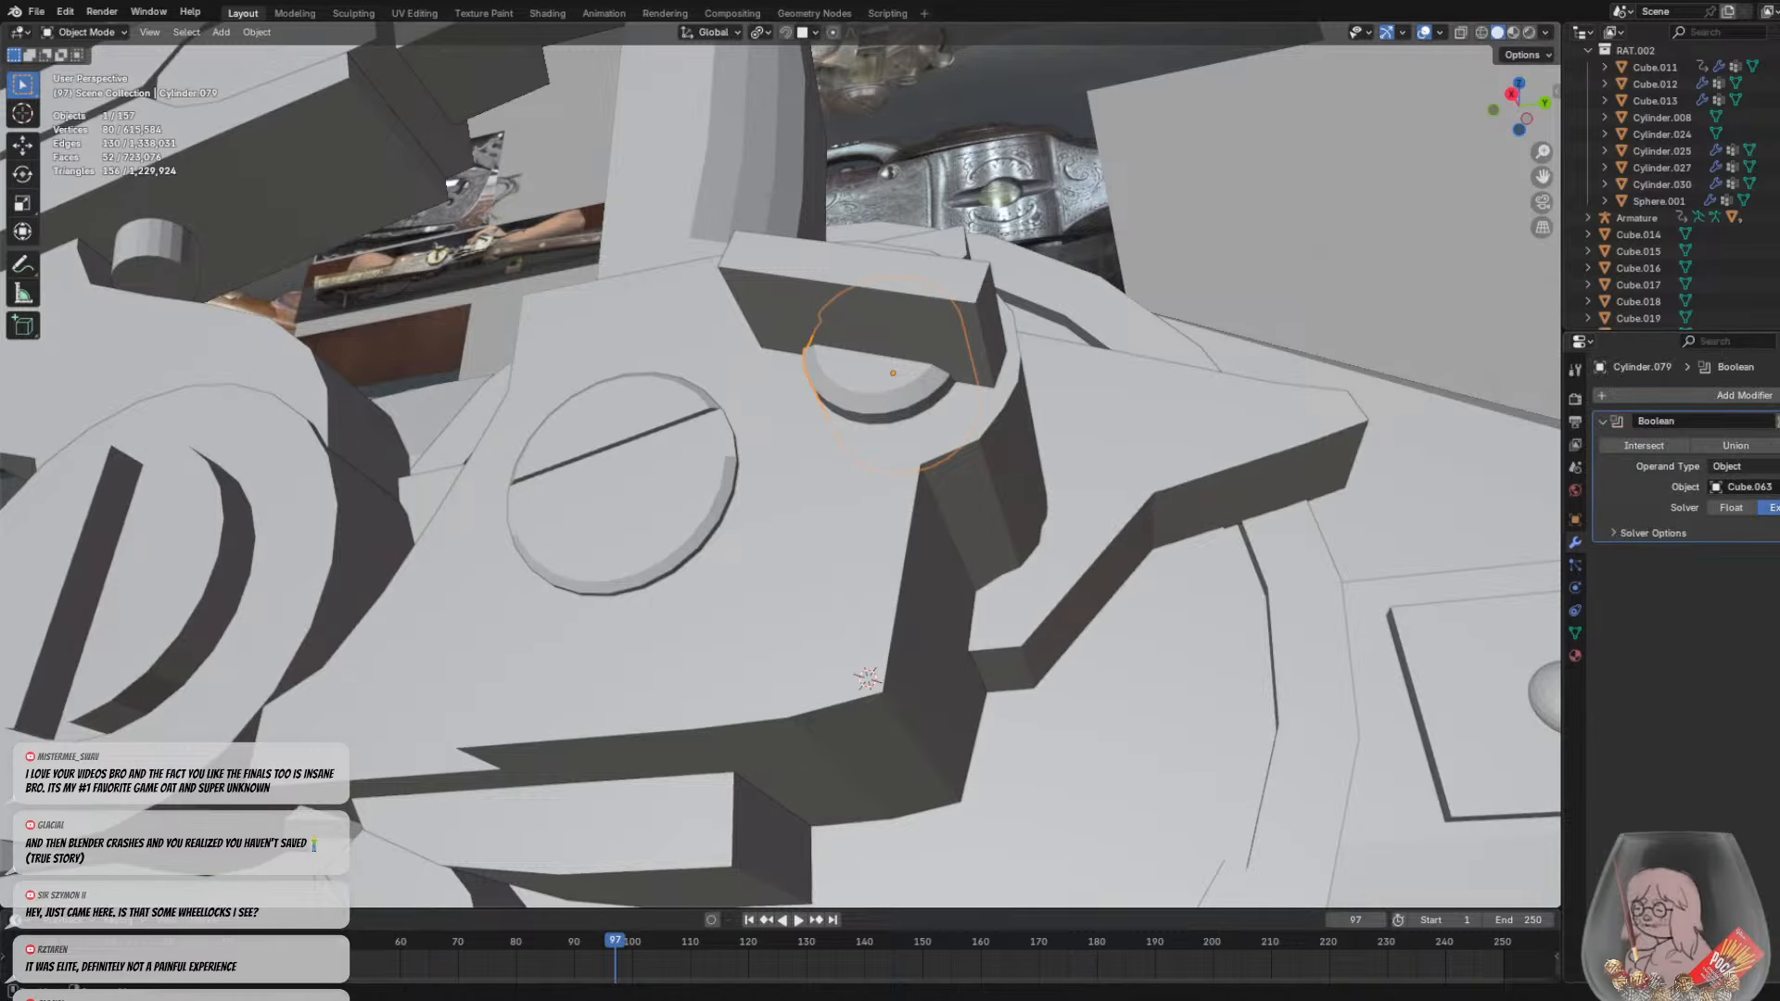
pyautogui.click(1774, 421)
pyautogui.click(1753, 441)
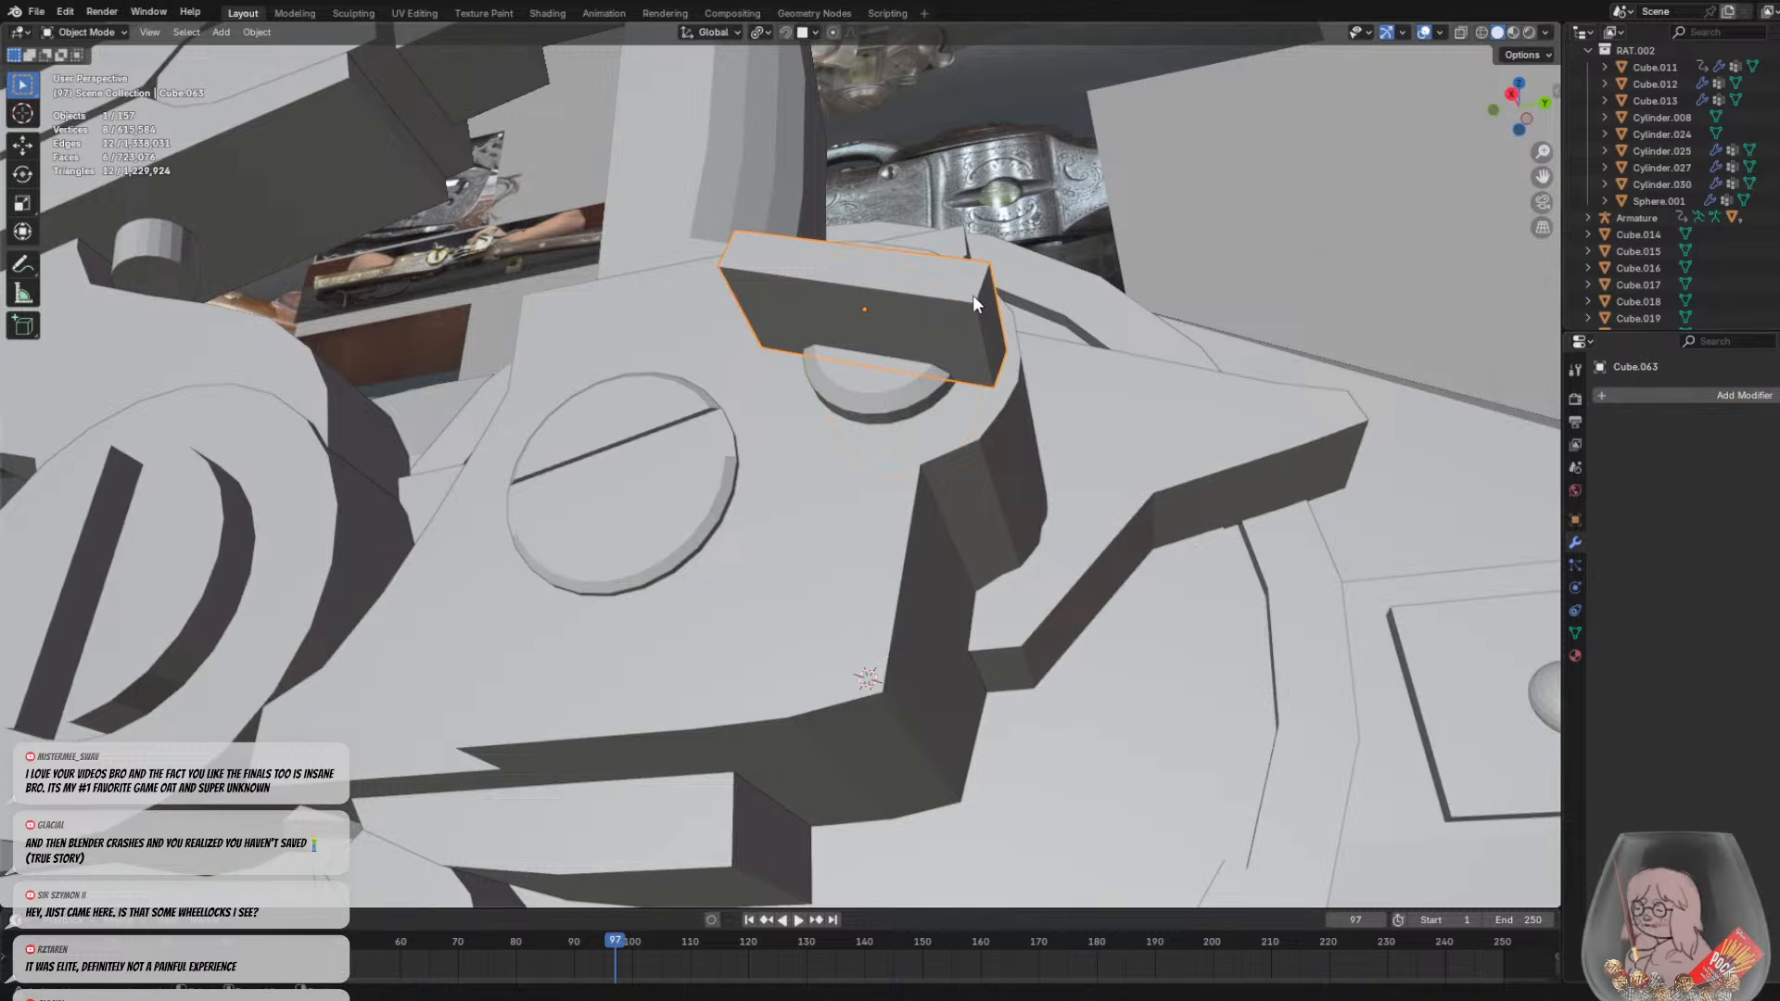
pyautogui.press('Delete')
# Examine the whole rifle and its muzzle end against the reference sketches
pyautogui.moveTo(1055, 235); pyautogui.dragTo(1114, 369, button='middle')
pyautogui.click(1072, 252)
pyautogui.scroll(-3, 1114, 369)
pyautogui.scroll(-3, 970, 302)
pyautogui.moveTo(970, 303); pyautogui.dragTo(887, 324, button='middle')
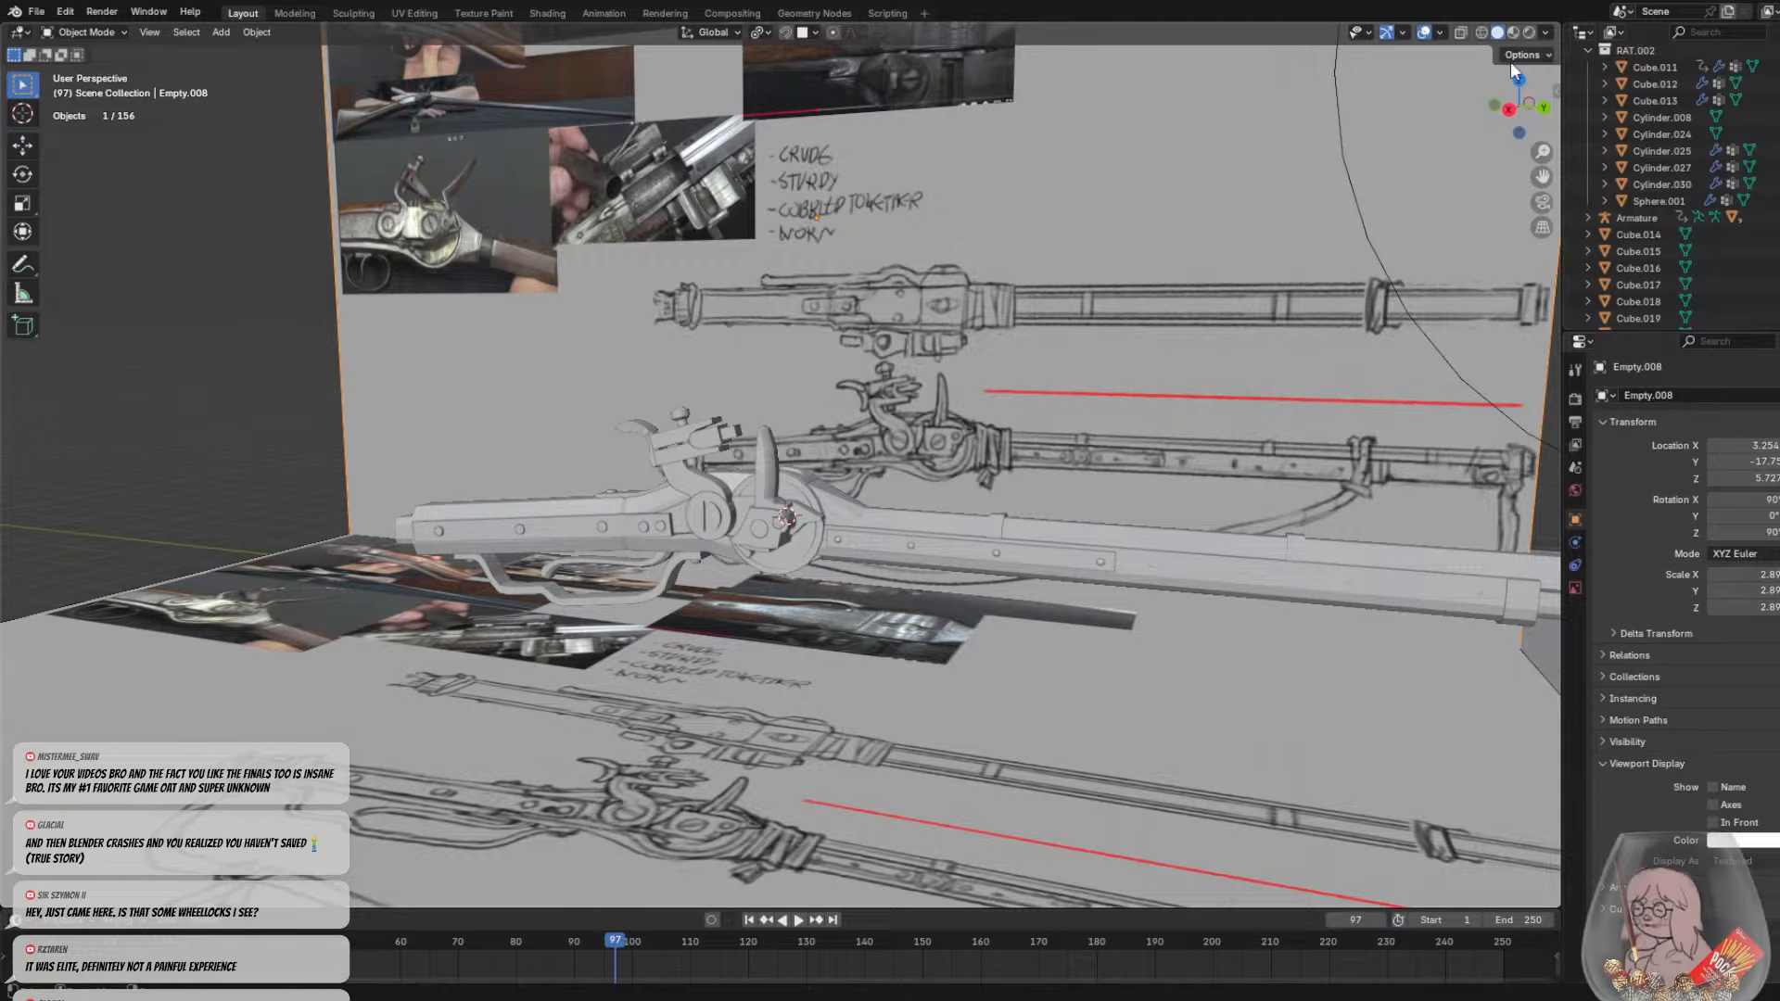
pyautogui.keyDown('shift'); pyautogui.moveTo(976, 339); pyautogui.dragTo(514, 66, button='middle'); pyautogui.keyUp('shift')
pyautogui.scroll(1, 1076, 167)
pyautogui.moveTo(1076, 166)
pyautogui.mouseDown(button='middle')
pyautogui.moveTo(1046, 215)
pyautogui.moveTo(983, 187)
pyautogui.moveTo(1084, 204)
pyautogui.moveTo(1064, 198)
pyautogui.mouseUp(button='middle')
pyautogui.scroll(-2, 931, 146)
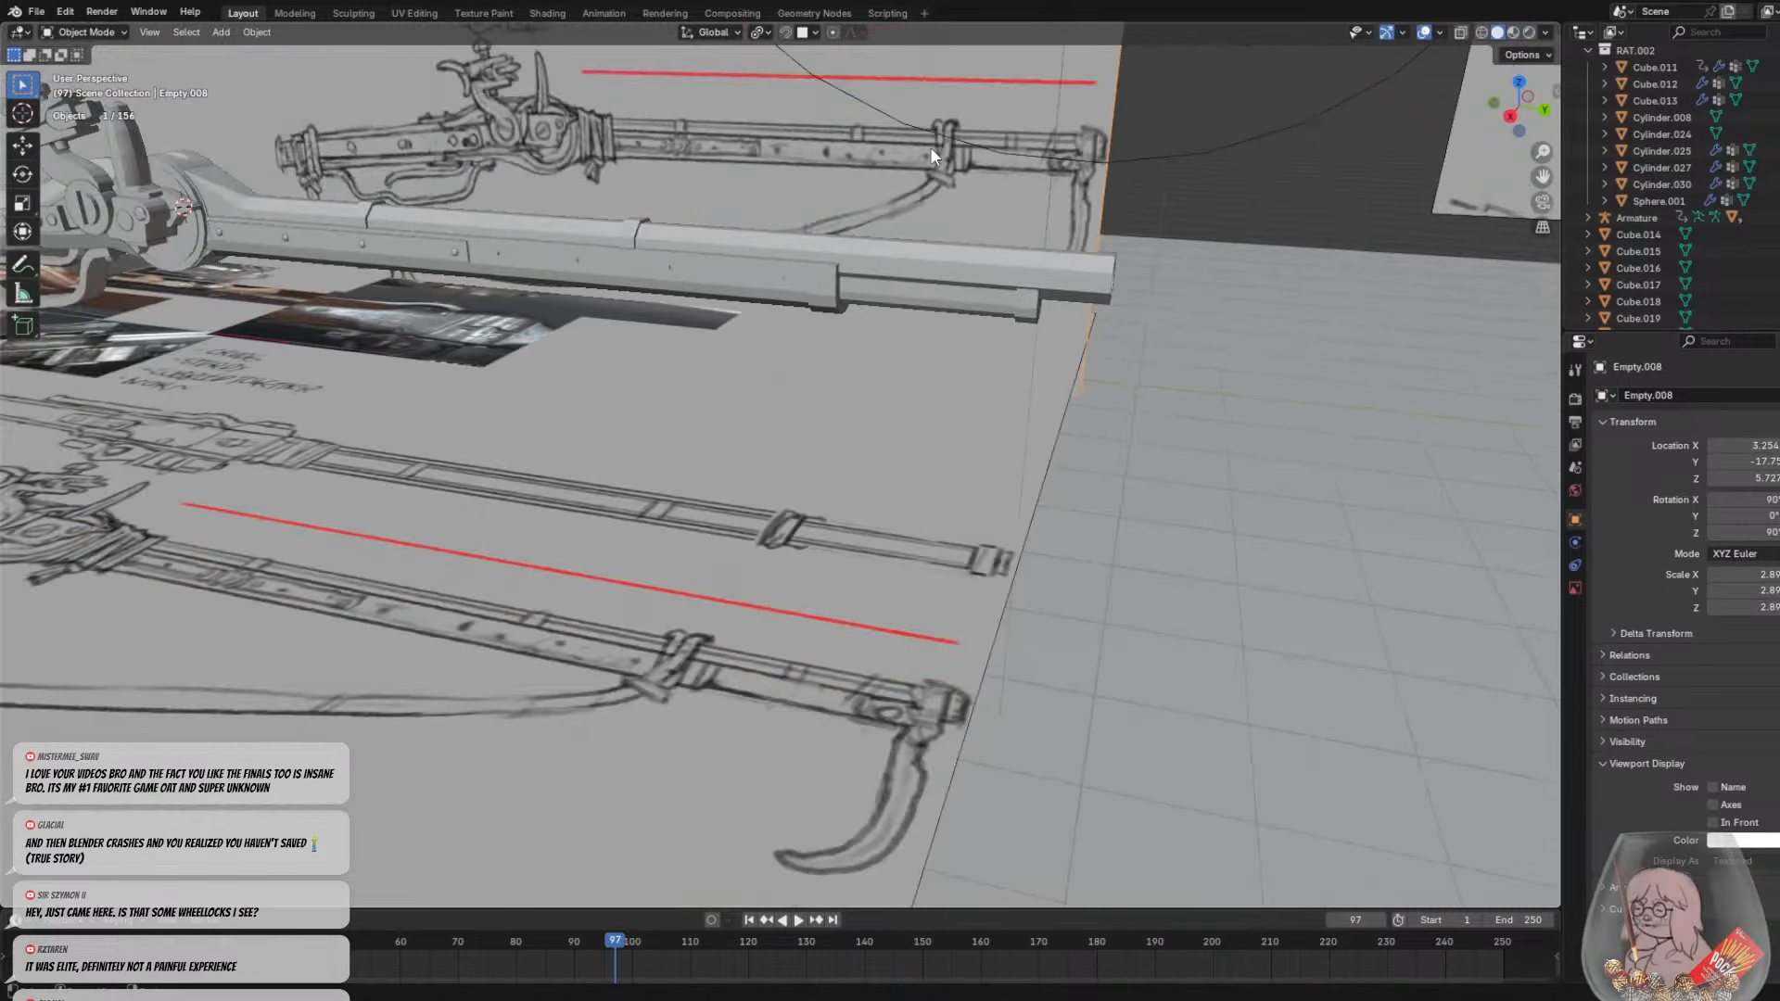
pyautogui.moveTo(887, 153); pyautogui.dragTo(953, 234, button='middle')
# Add a cube and move it along Y to the muzzle end of the barrel
pyautogui.hotkey('shift', 'a')
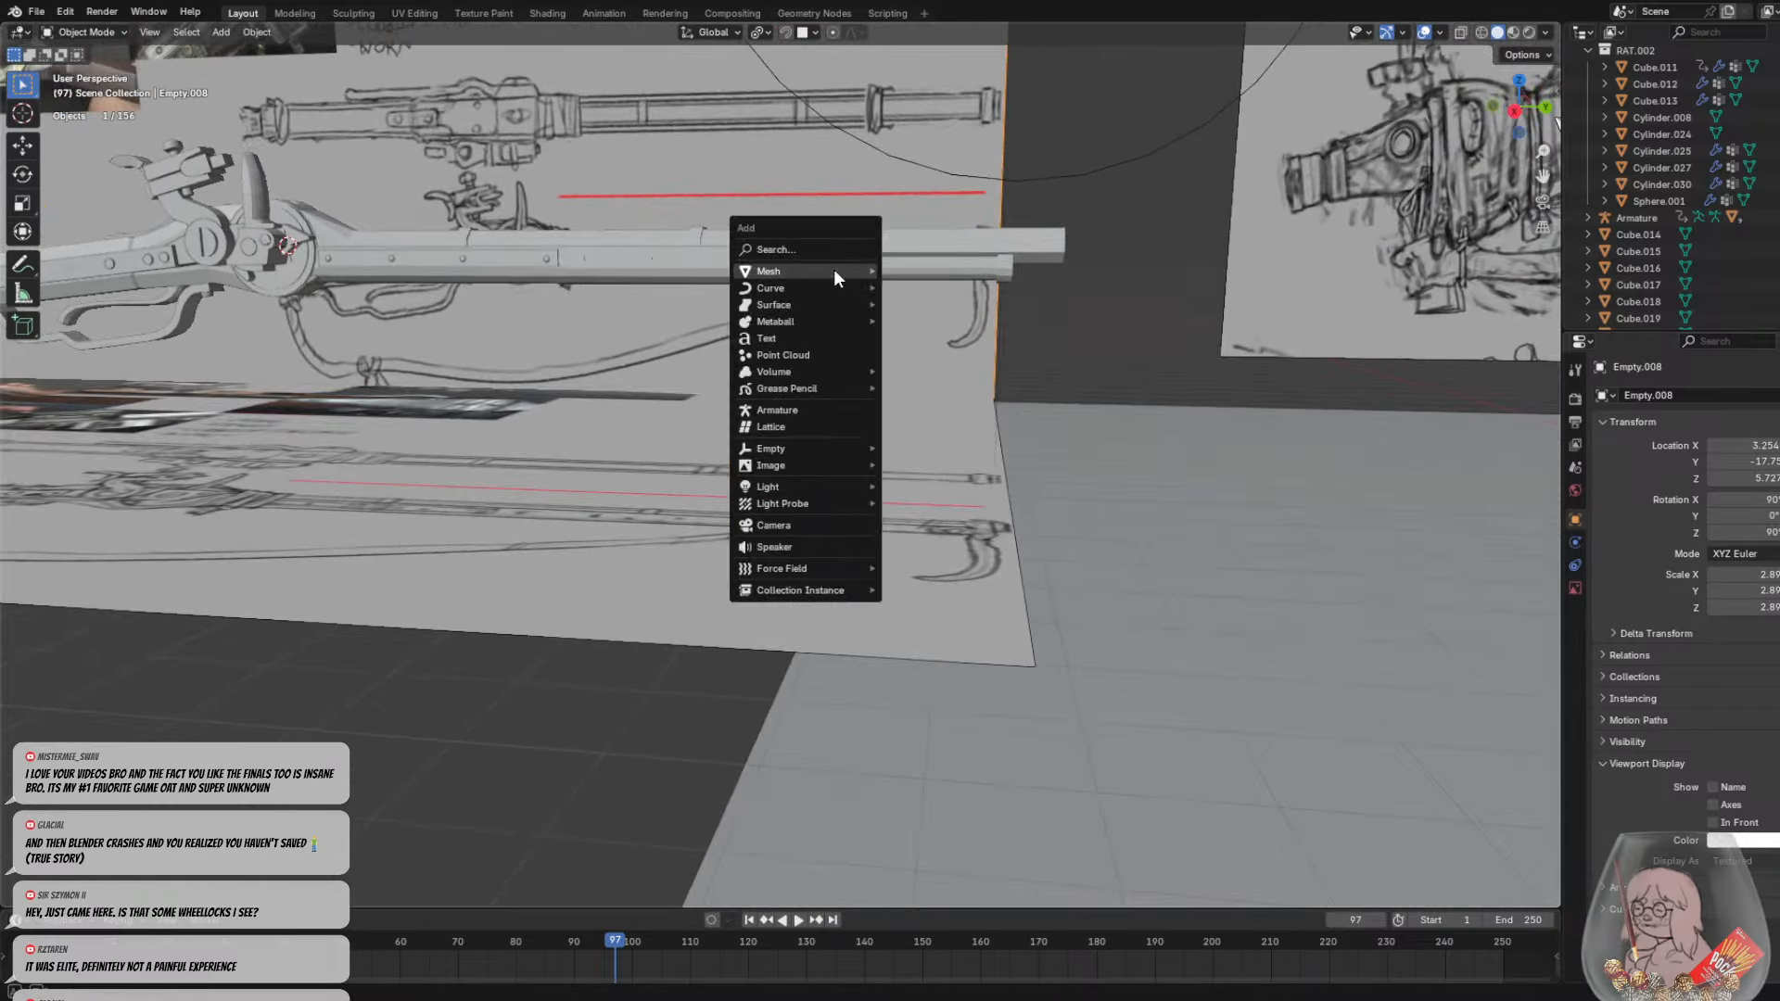
pyautogui.moveTo(820, 271)
pyautogui.click(918, 288)
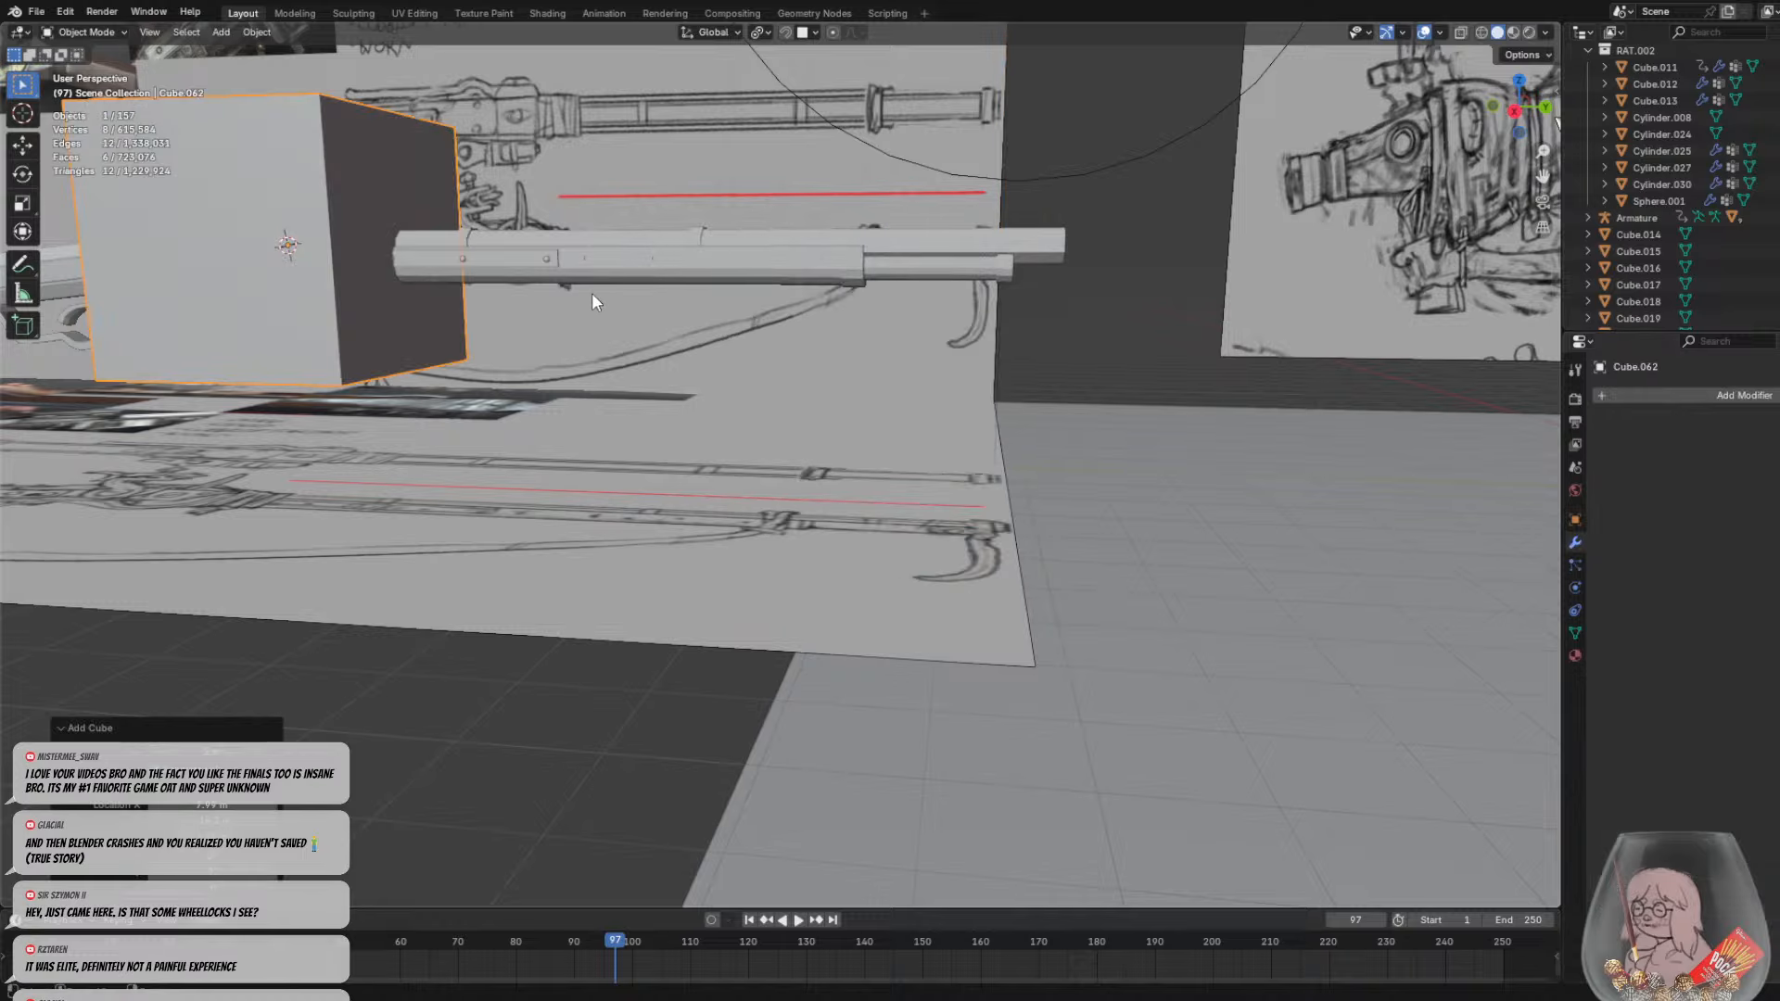
pyautogui.press('g')
pyautogui.press('x')
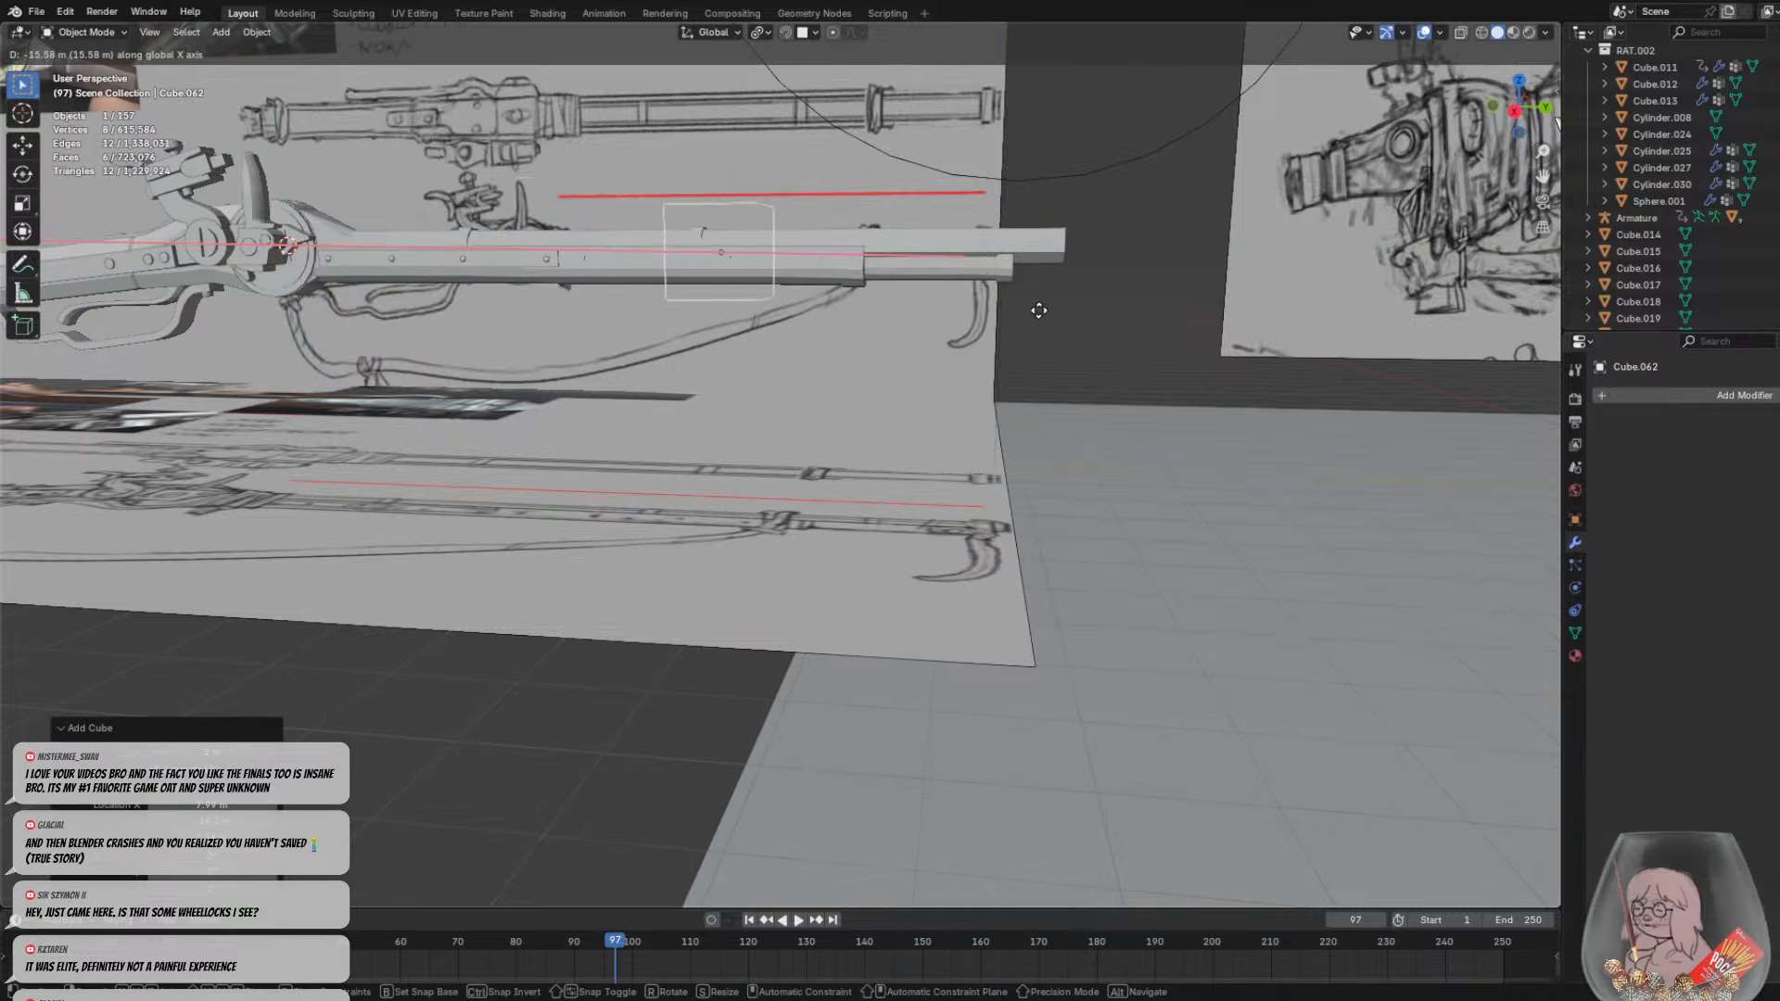
pyautogui.press('y')
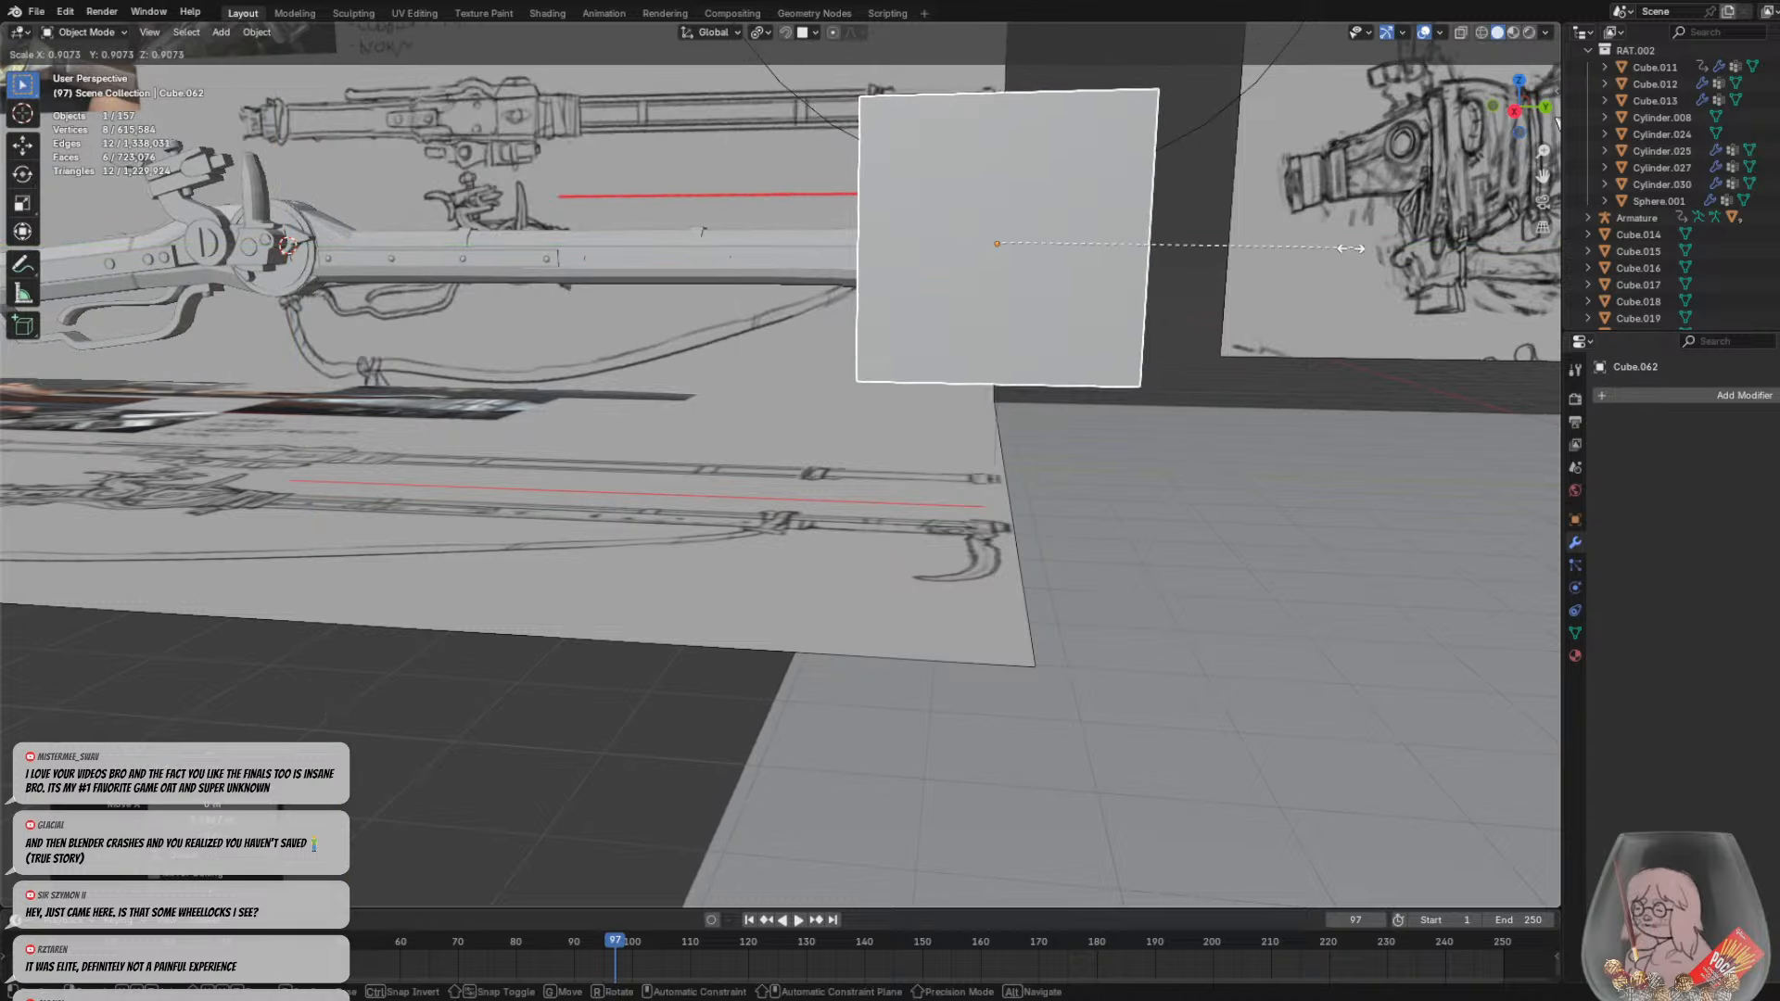
# Scale the new cube down to a small block and lower it along Z to sit just beneath the barrel's muzzle
pyautogui.click(1053, 239)
pyautogui.moveTo(1053, 240)
pyautogui.mouseDown(button='middle')
pyautogui.moveTo(1087, 247)
pyautogui.moveTo(1077, 222)
pyautogui.mouseUp(button='middle')
pyautogui.click(1093, 259)
pyautogui.press('g')
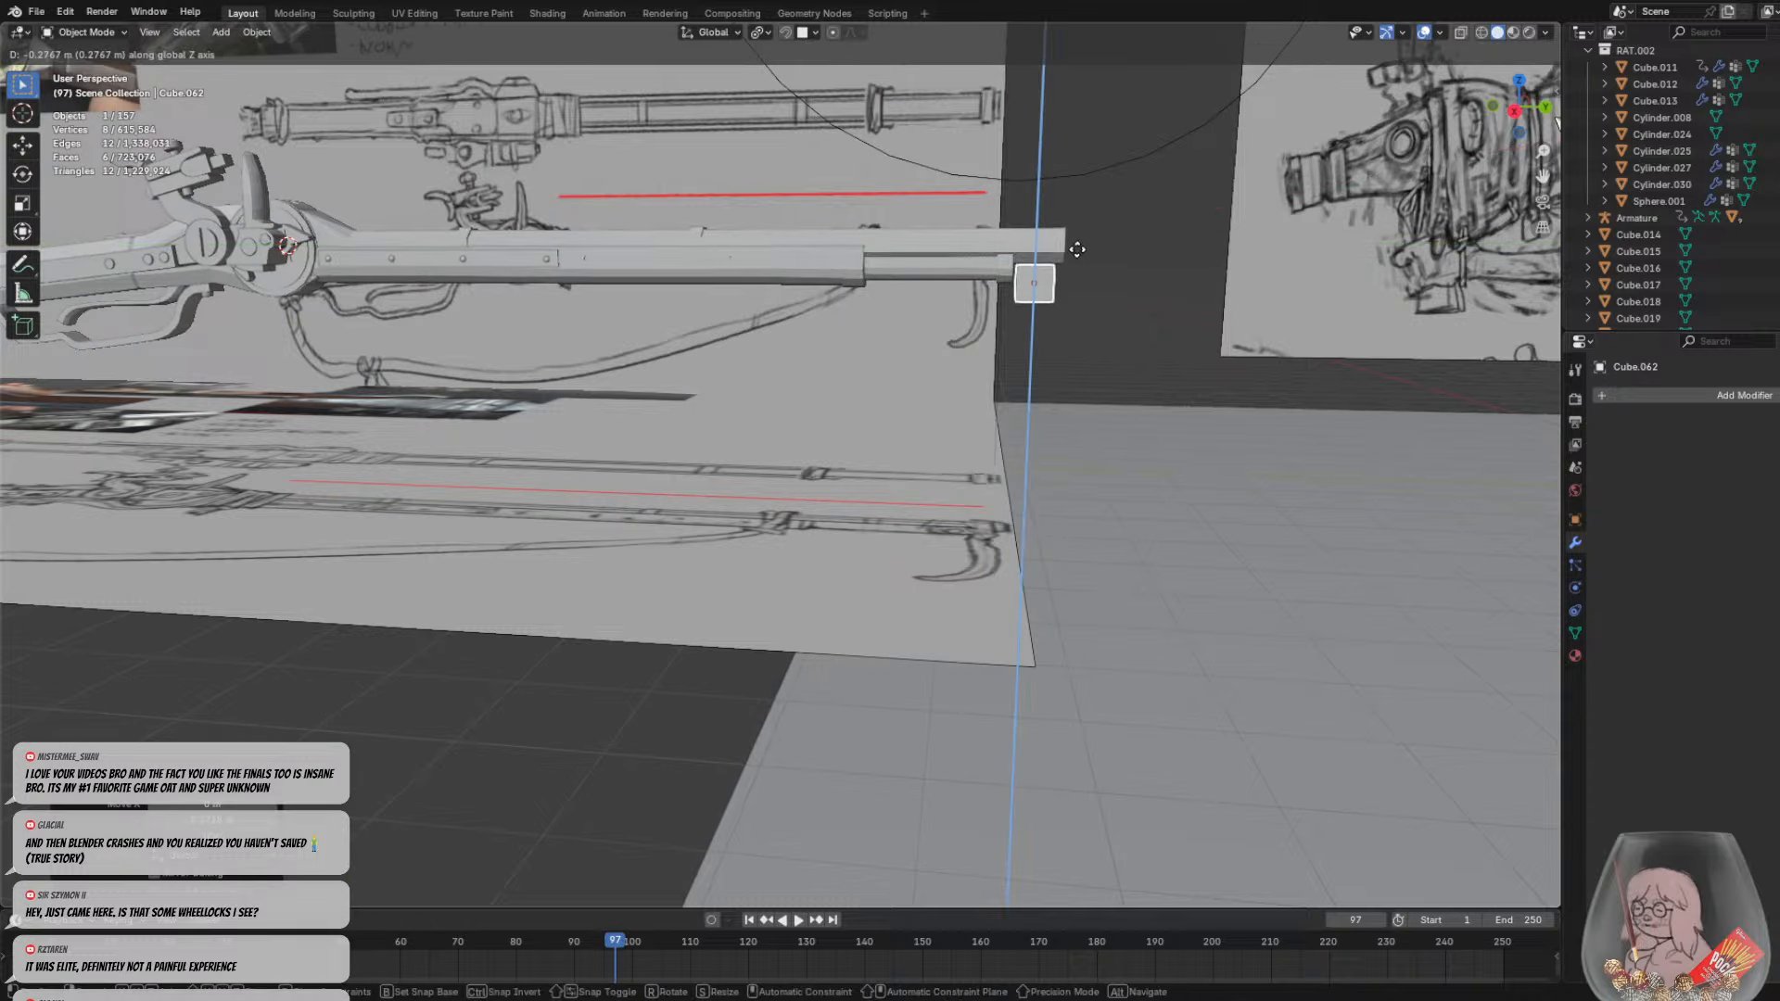
pyautogui.click(1083, 250)
pyautogui.click(1519, 112)
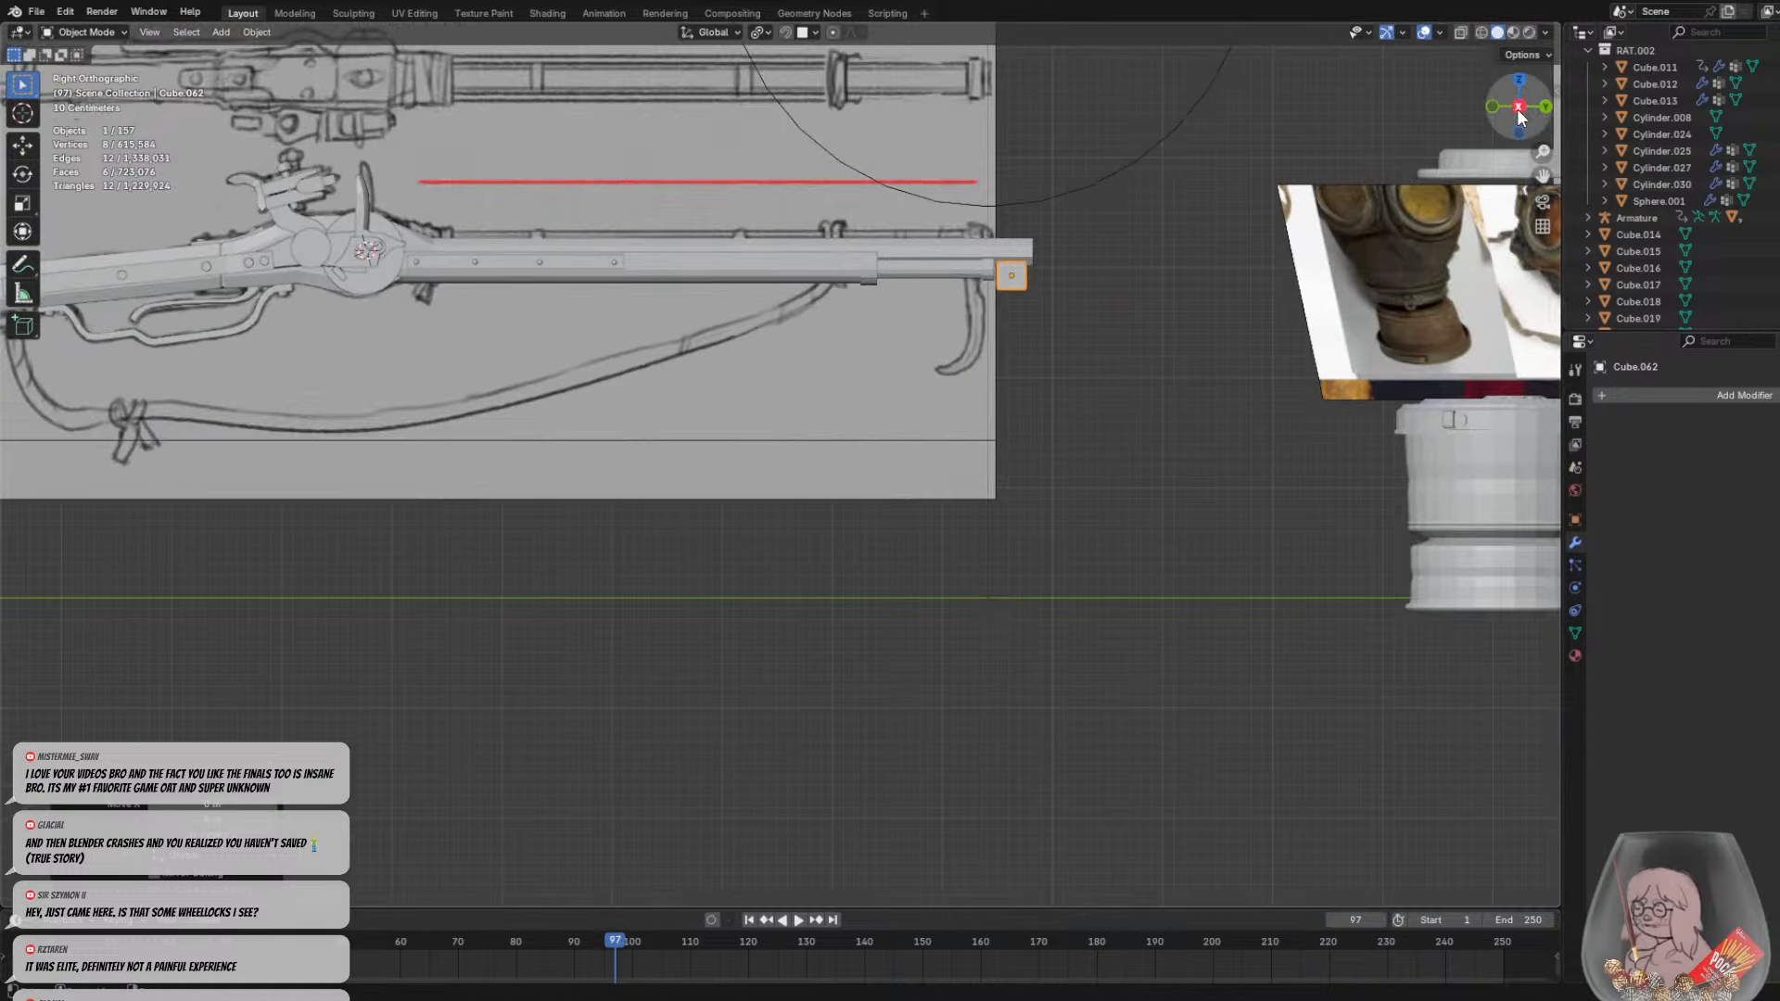
pyautogui.scroll(-2, 1053, 259)
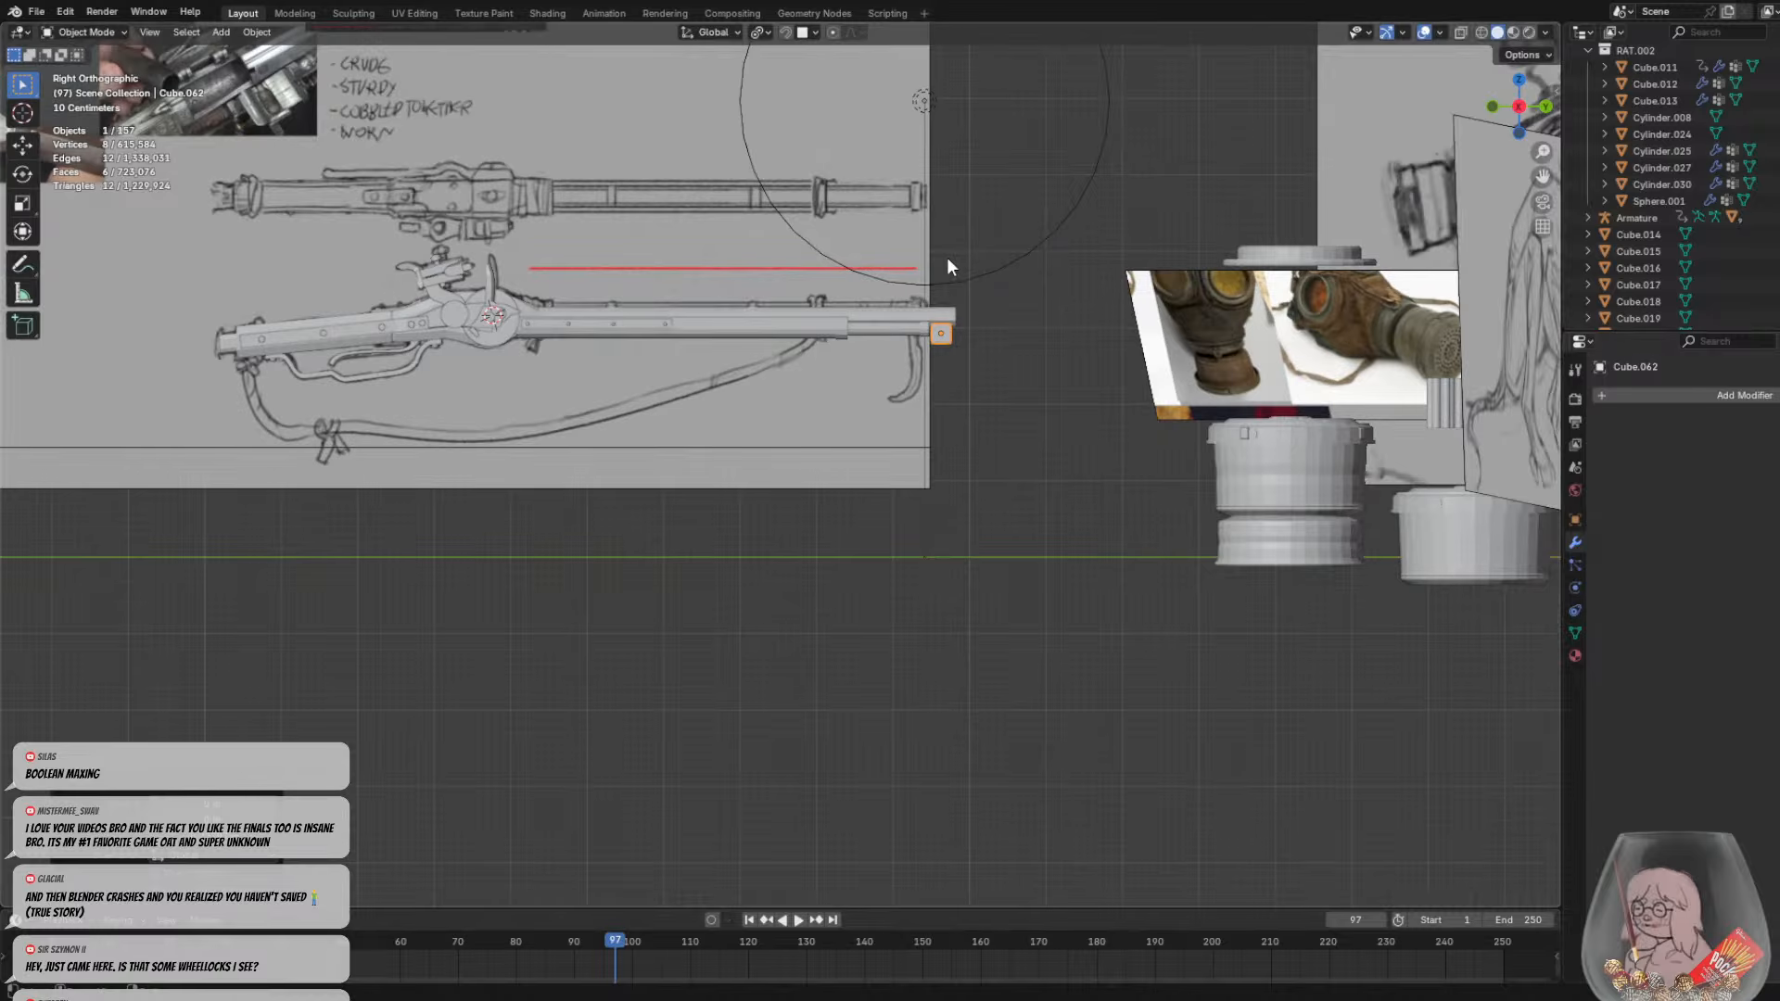
pyautogui.moveTo(948, 267); pyautogui.dragTo(837, 269, button='middle')
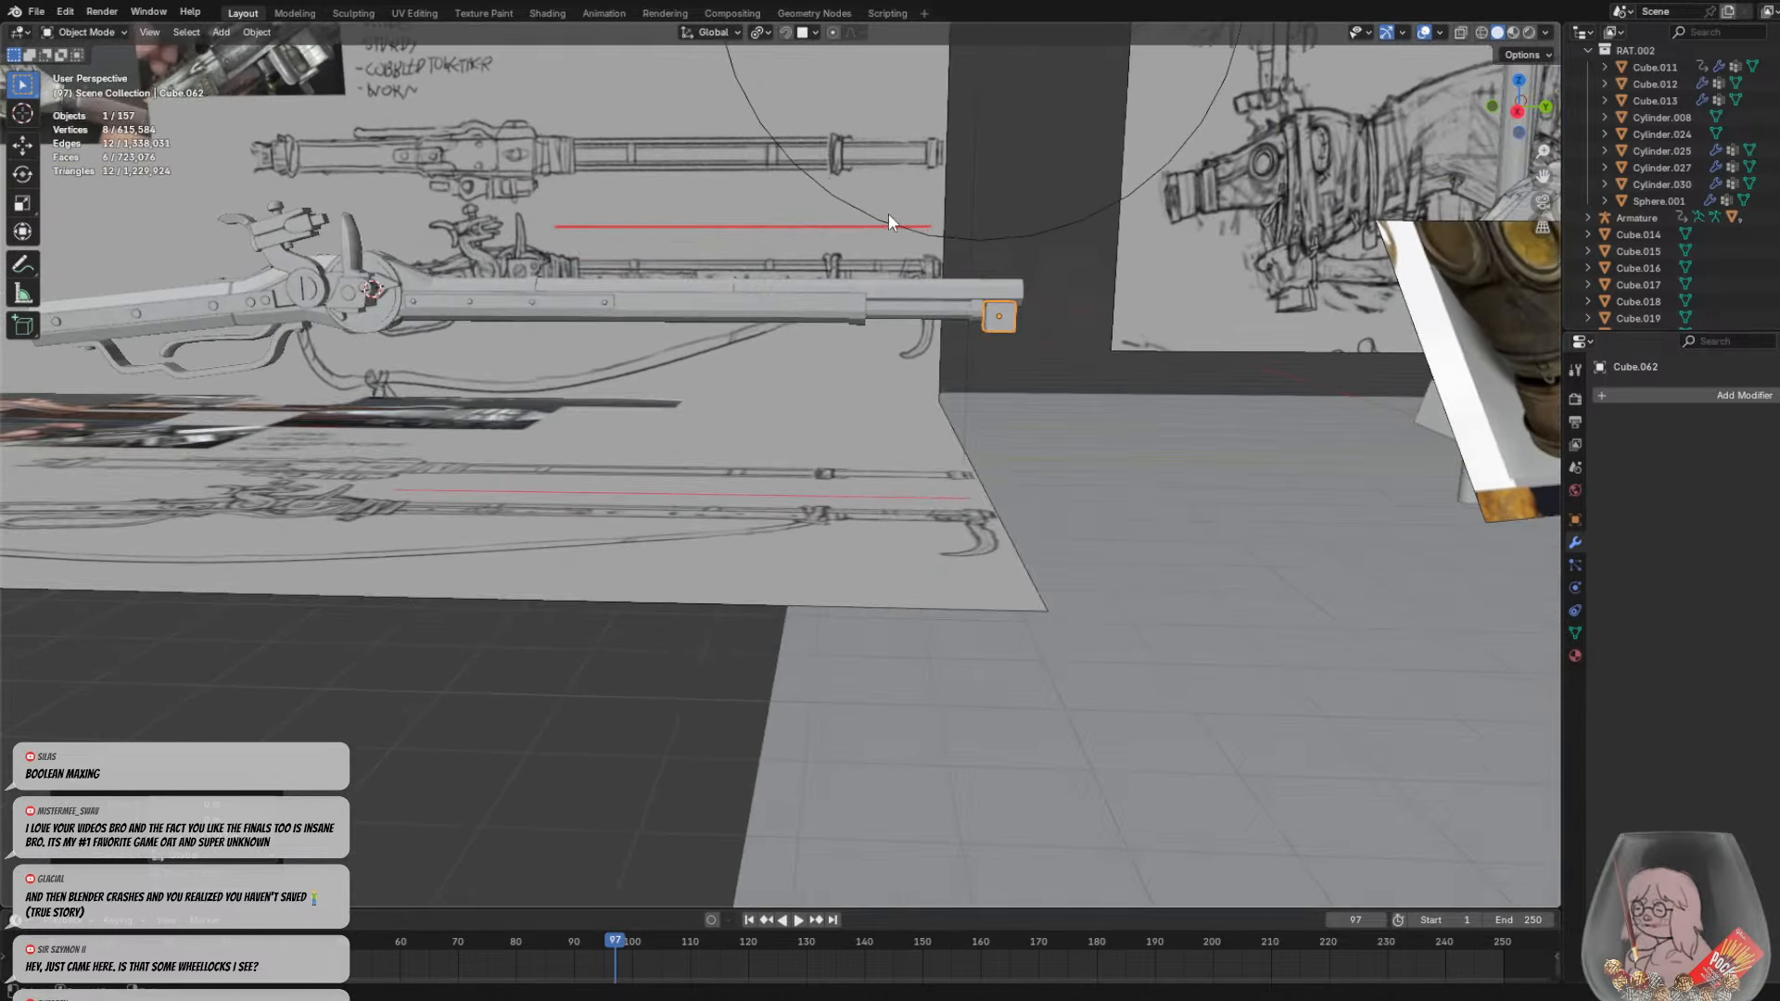
pyautogui.moveTo(888, 213); pyautogui.dragTo(1028, 331)
pyautogui.moveTo(1018, 321)
pyautogui.mouseDown(button='middle')
pyautogui.moveTo(1017, 342)
pyautogui.moveTo(1064, 324)
pyautogui.mouseUp(button='middle')
pyautogui.click(1511, 111)
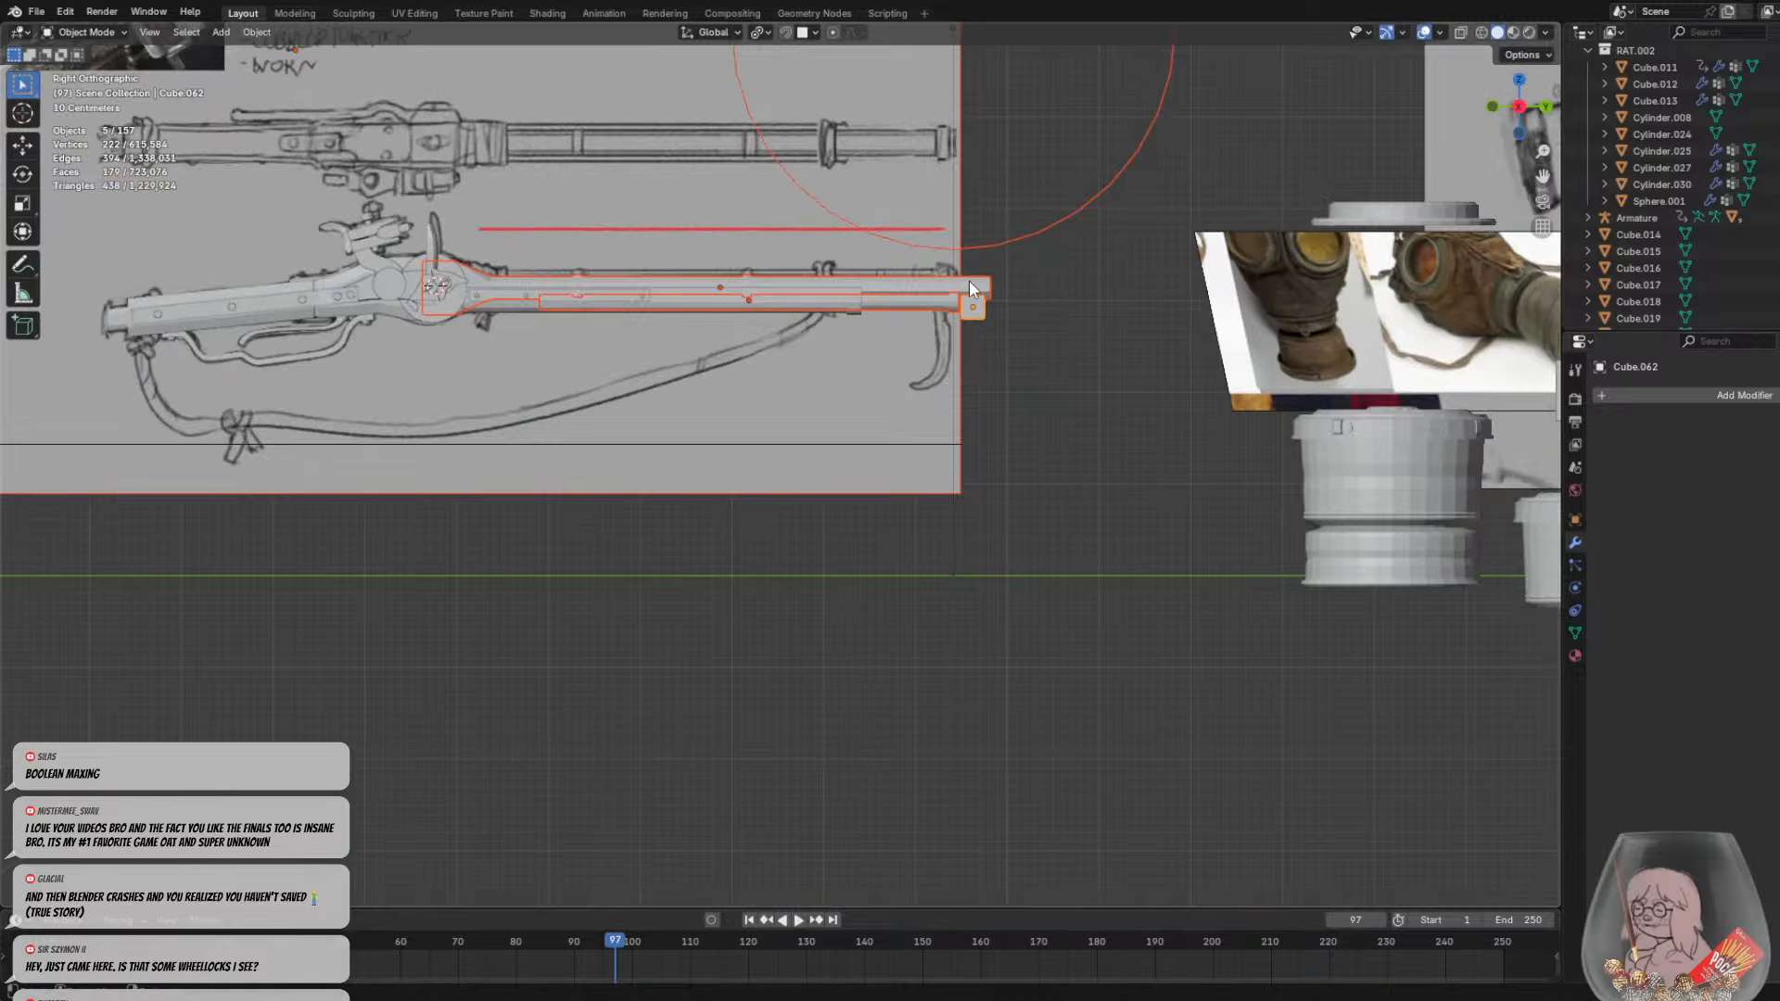
pyautogui.scroll(1, 1020, 275)
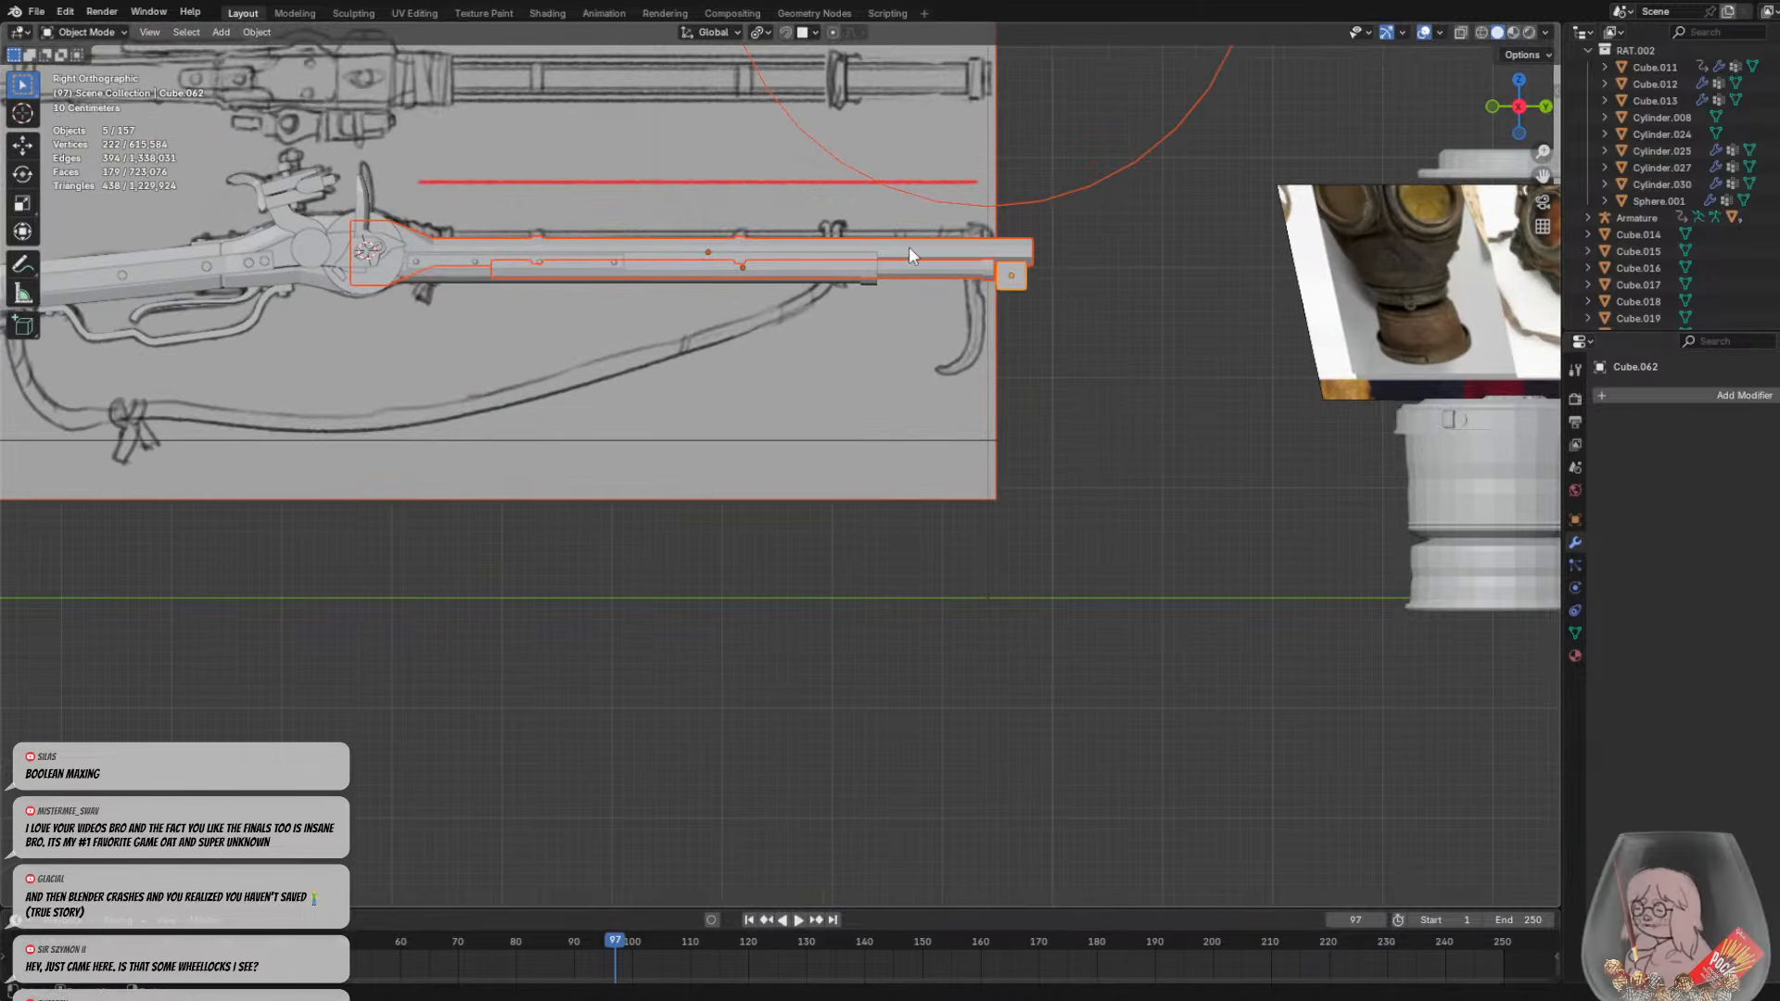
pyautogui.moveTo(918, 250)
pyautogui.mouseDown(button='middle')
pyautogui.moveTo(1078, 262)
pyautogui.moveTo(1133, 290)
pyautogui.moveTo(1099, 306)
pyautogui.mouseUp(button='middle')
pyautogui.click(1100, 306)
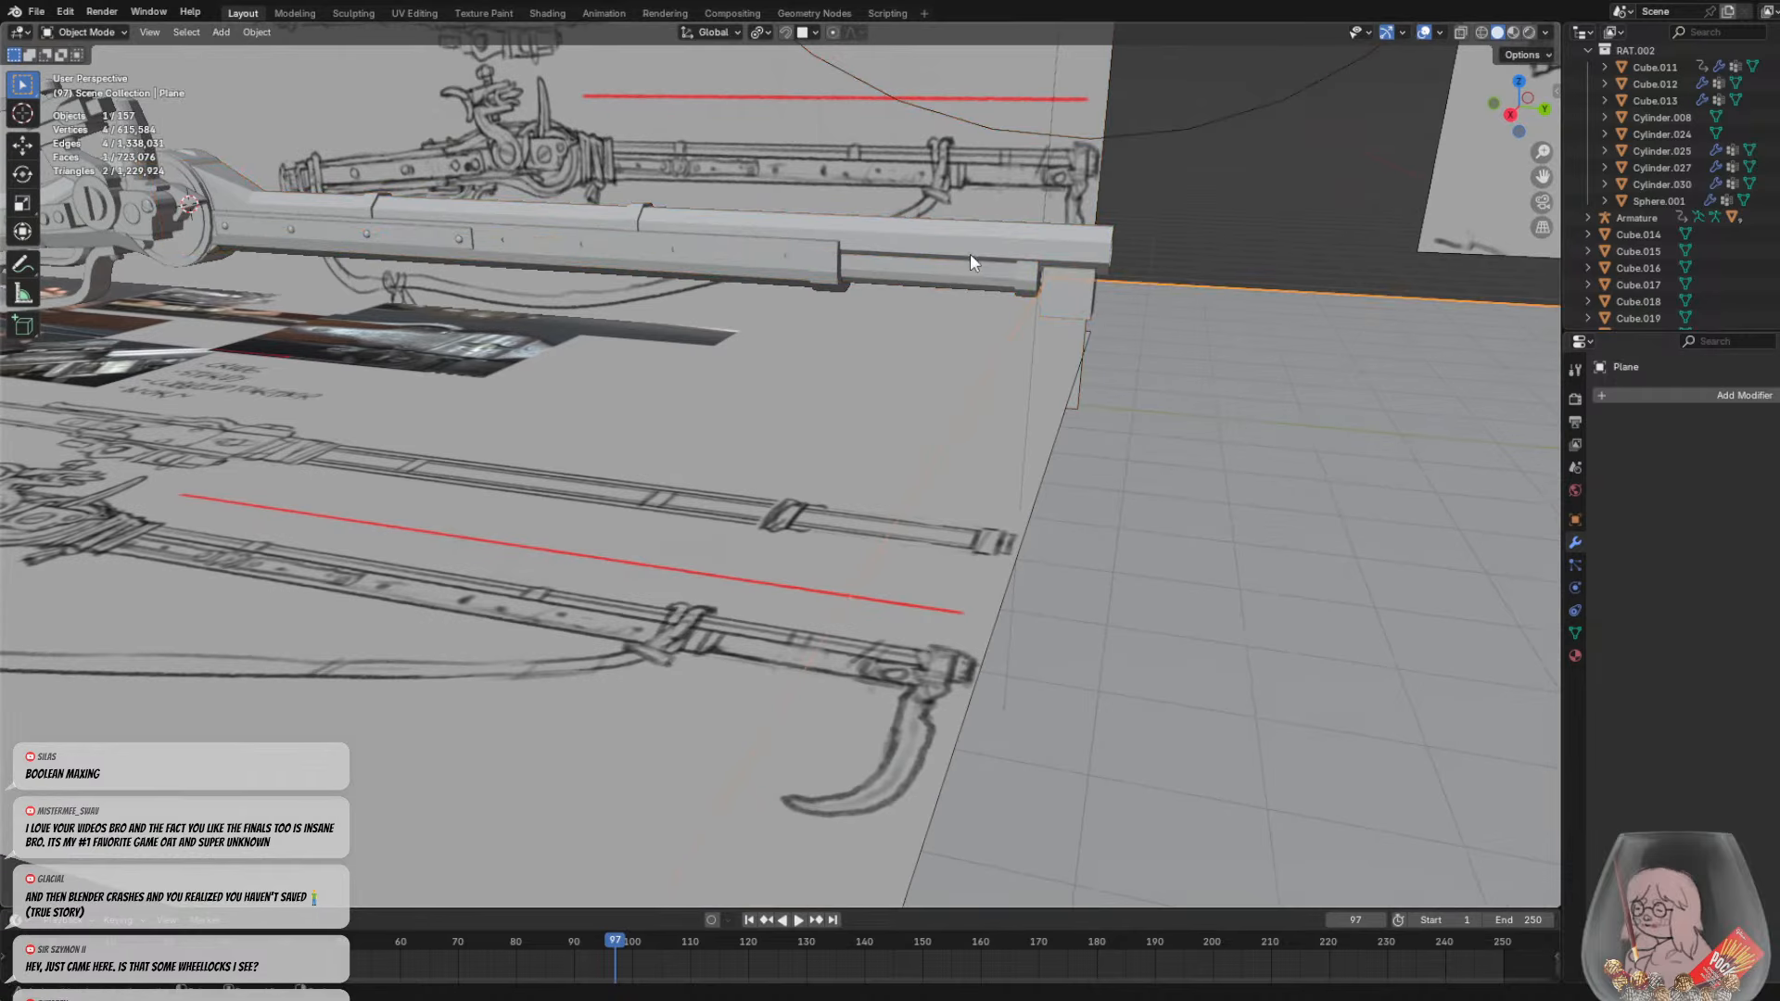
# Open the barrel and the part beneath it together for vertex editing with X-ray display on
pyautogui.click(981, 279)
pyautogui.keyDown('shift'); pyautogui.click(1008, 246); pyautogui.keyUp('shift')
pyautogui.press('Tab')
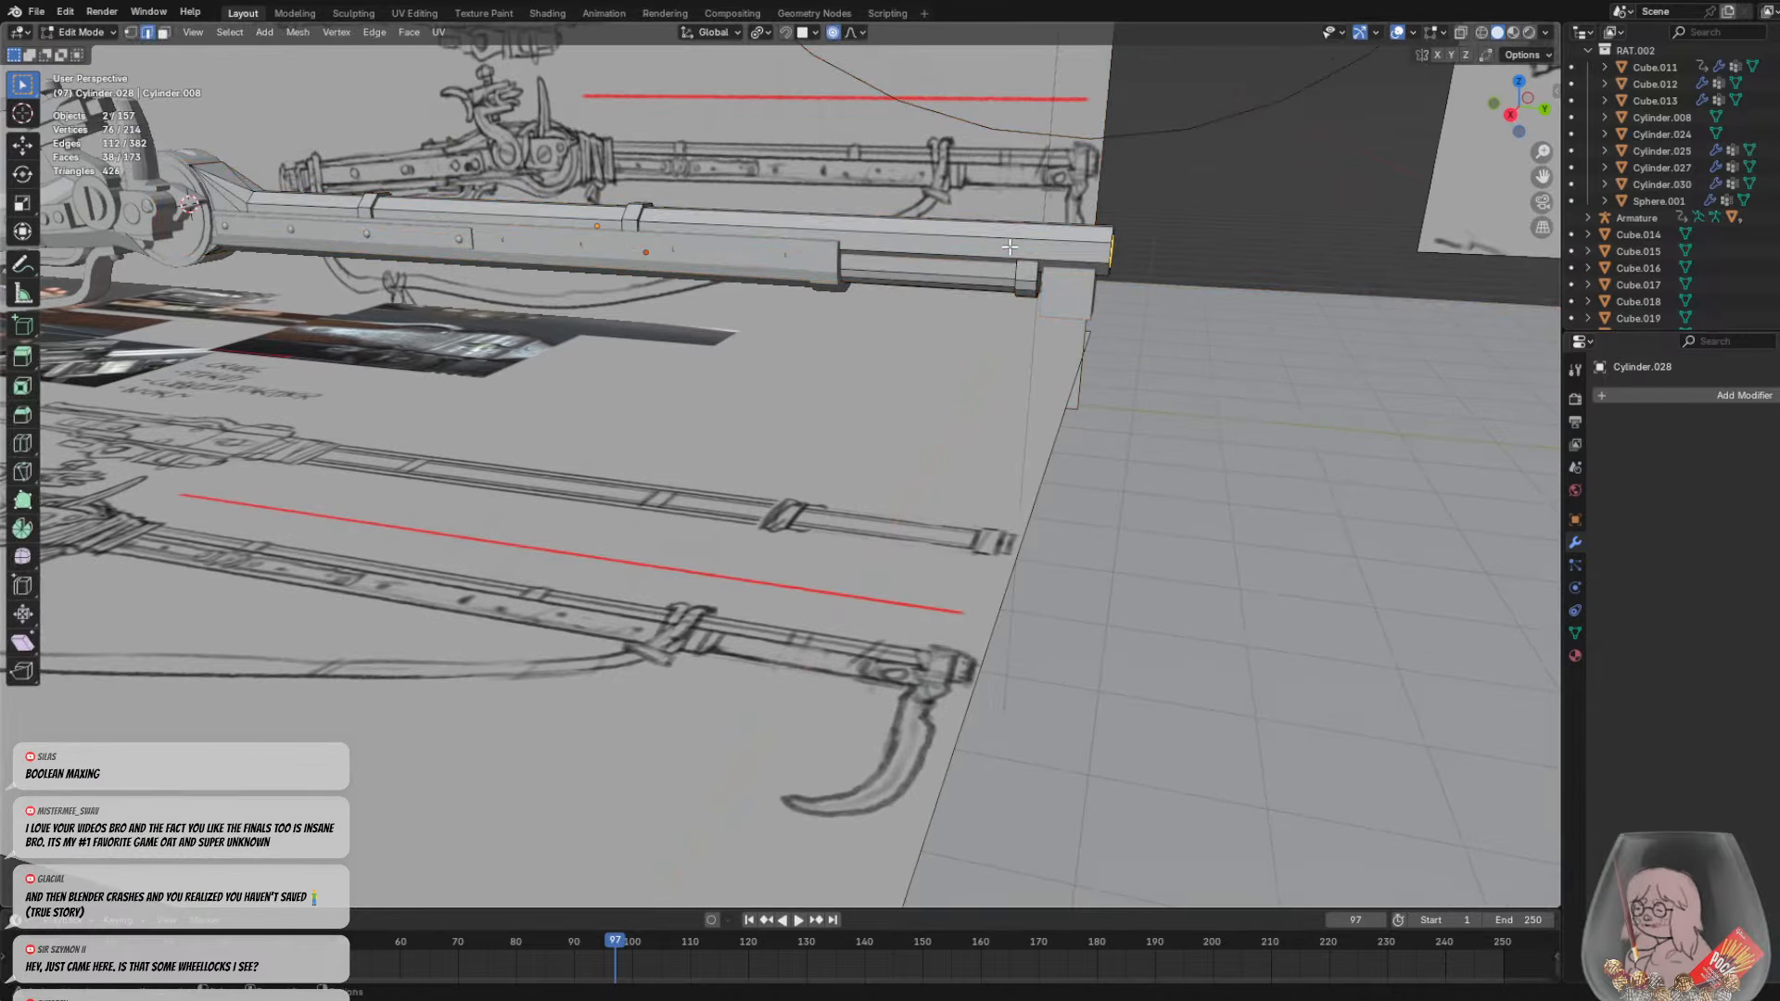
pyautogui.moveTo(1175, 246)
pyautogui.mouseDown(button='middle')
pyautogui.moveTo(1105, 263)
pyautogui.moveTo(1173, 236)
pyautogui.mouseUp(button='middle')
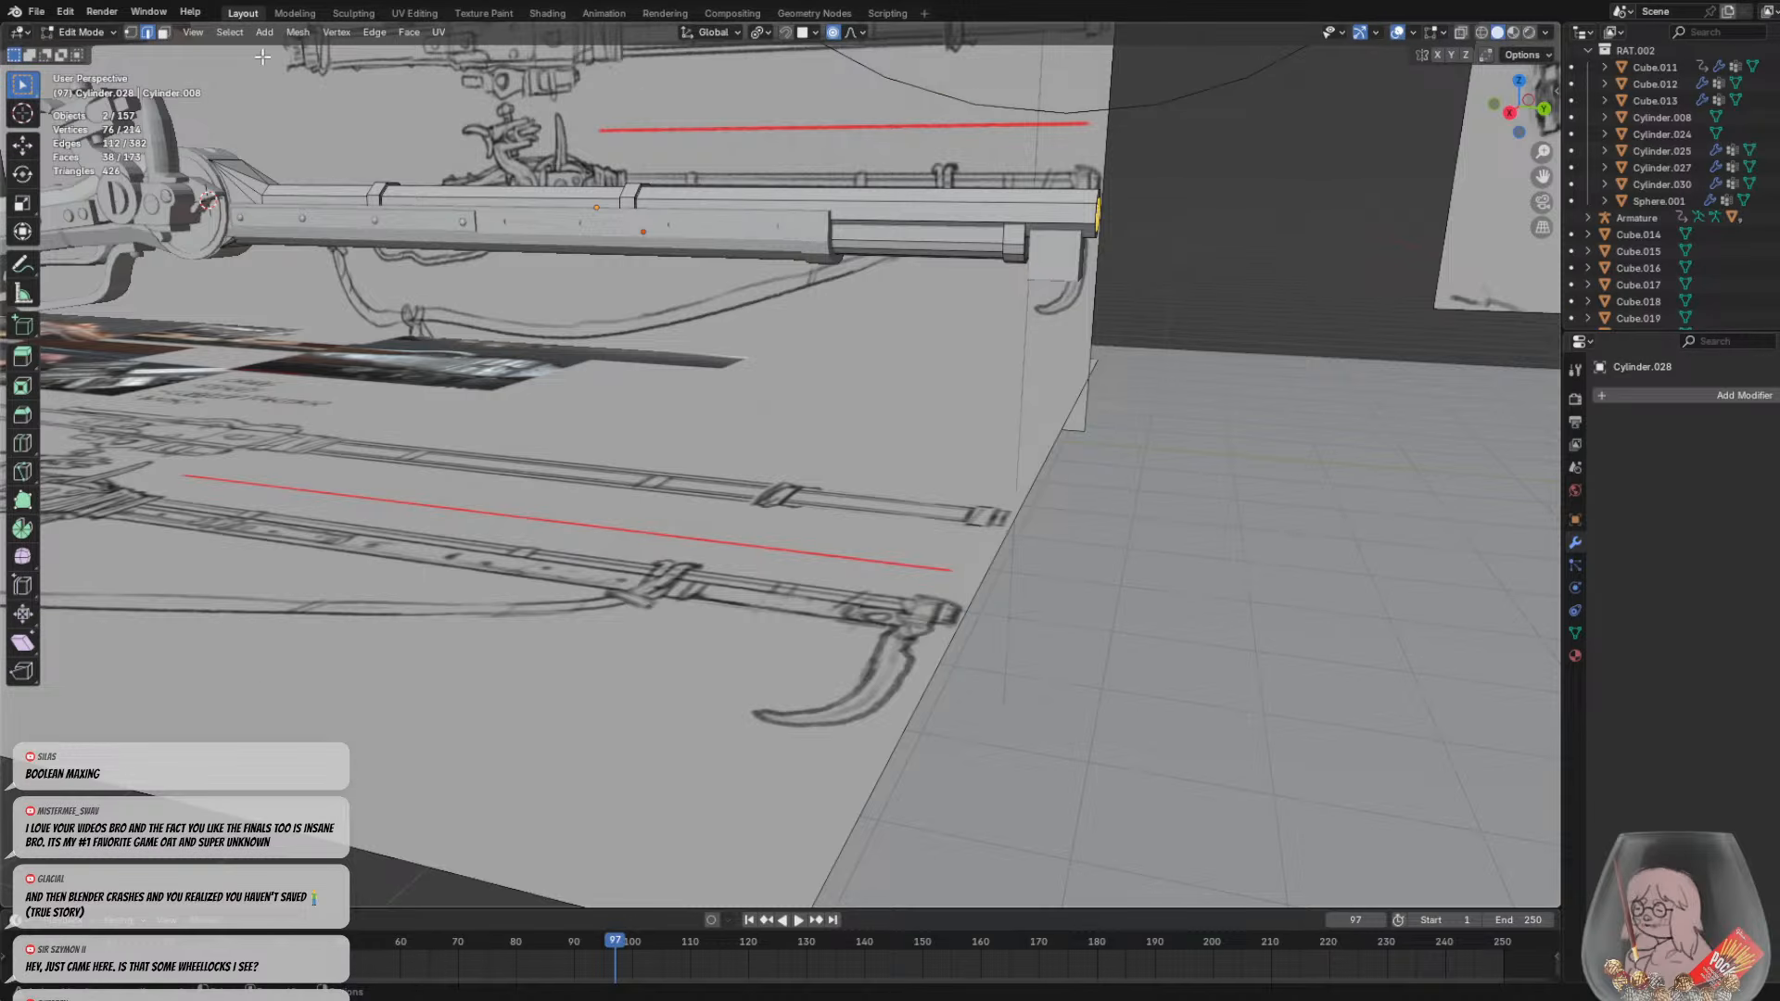
pyautogui.click(85, 31)
pyautogui.press('1')
pyautogui.moveTo(949, 149); pyautogui.dragTo(1197, 163, button='middle')
pyautogui.click(1462, 31)
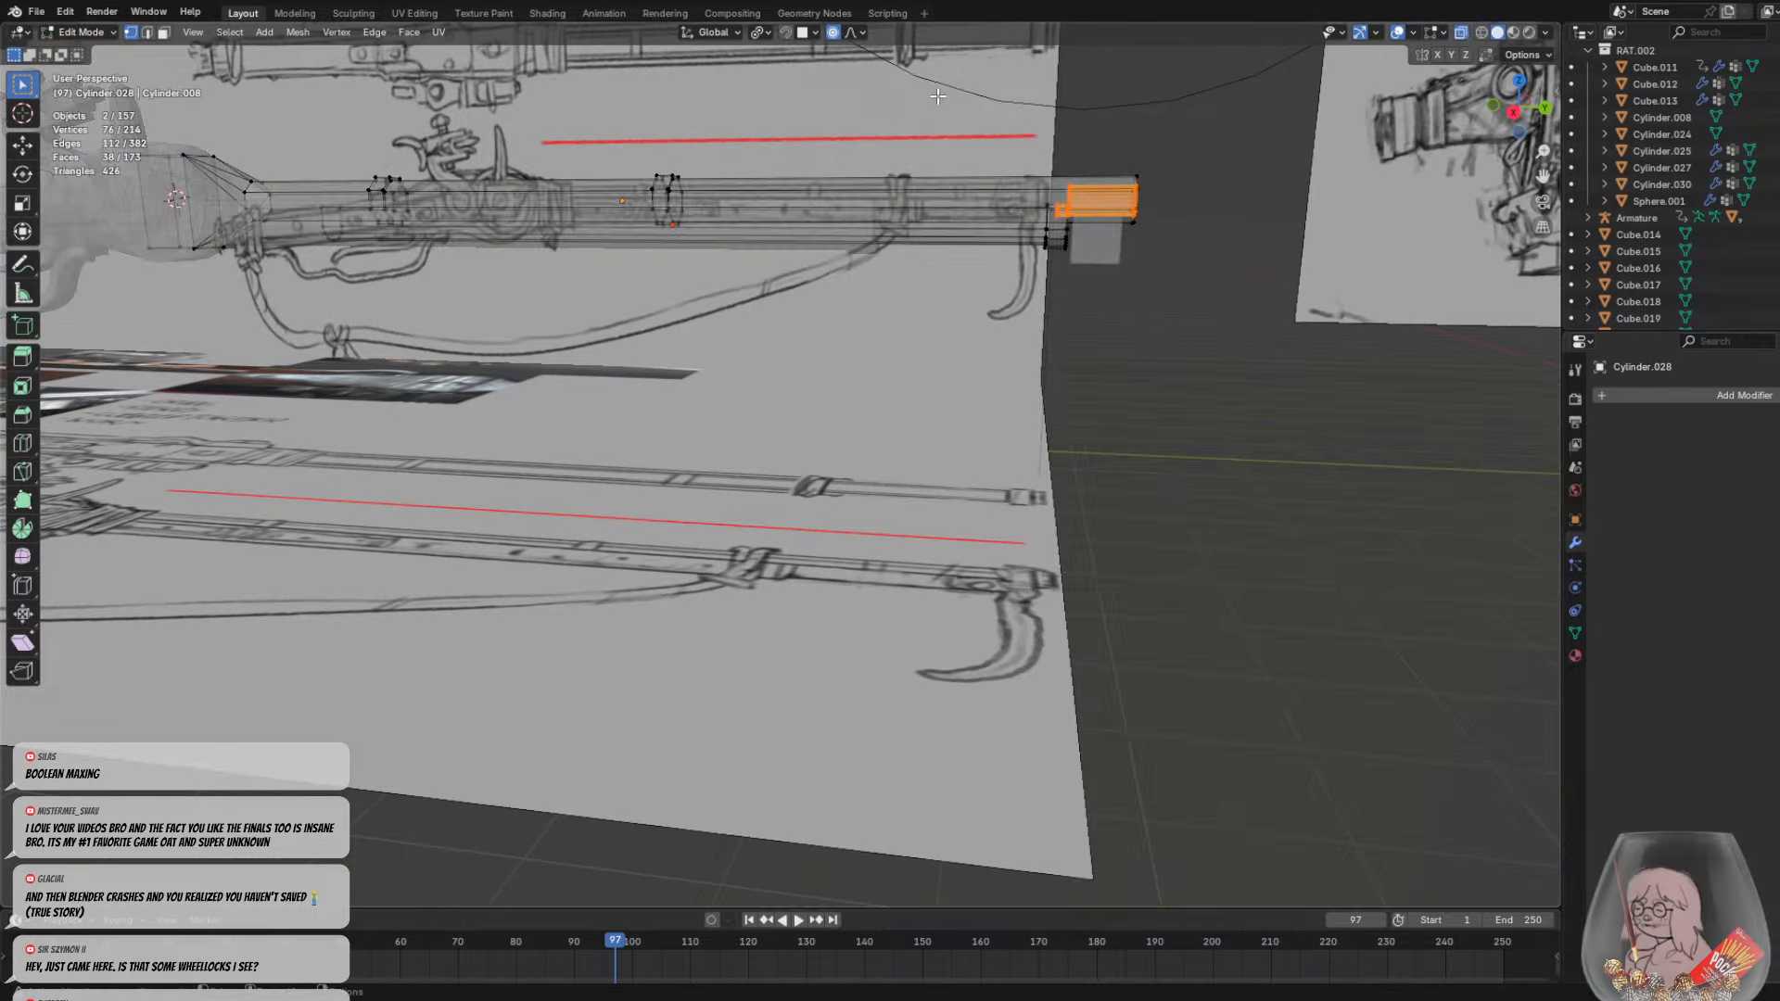
# Shorten both barrel parts by moving their muzzle-end vertices back along Y to match the side-view sketch
pyautogui.moveTo(1037, 96); pyautogui.dragTo(1248, 335)
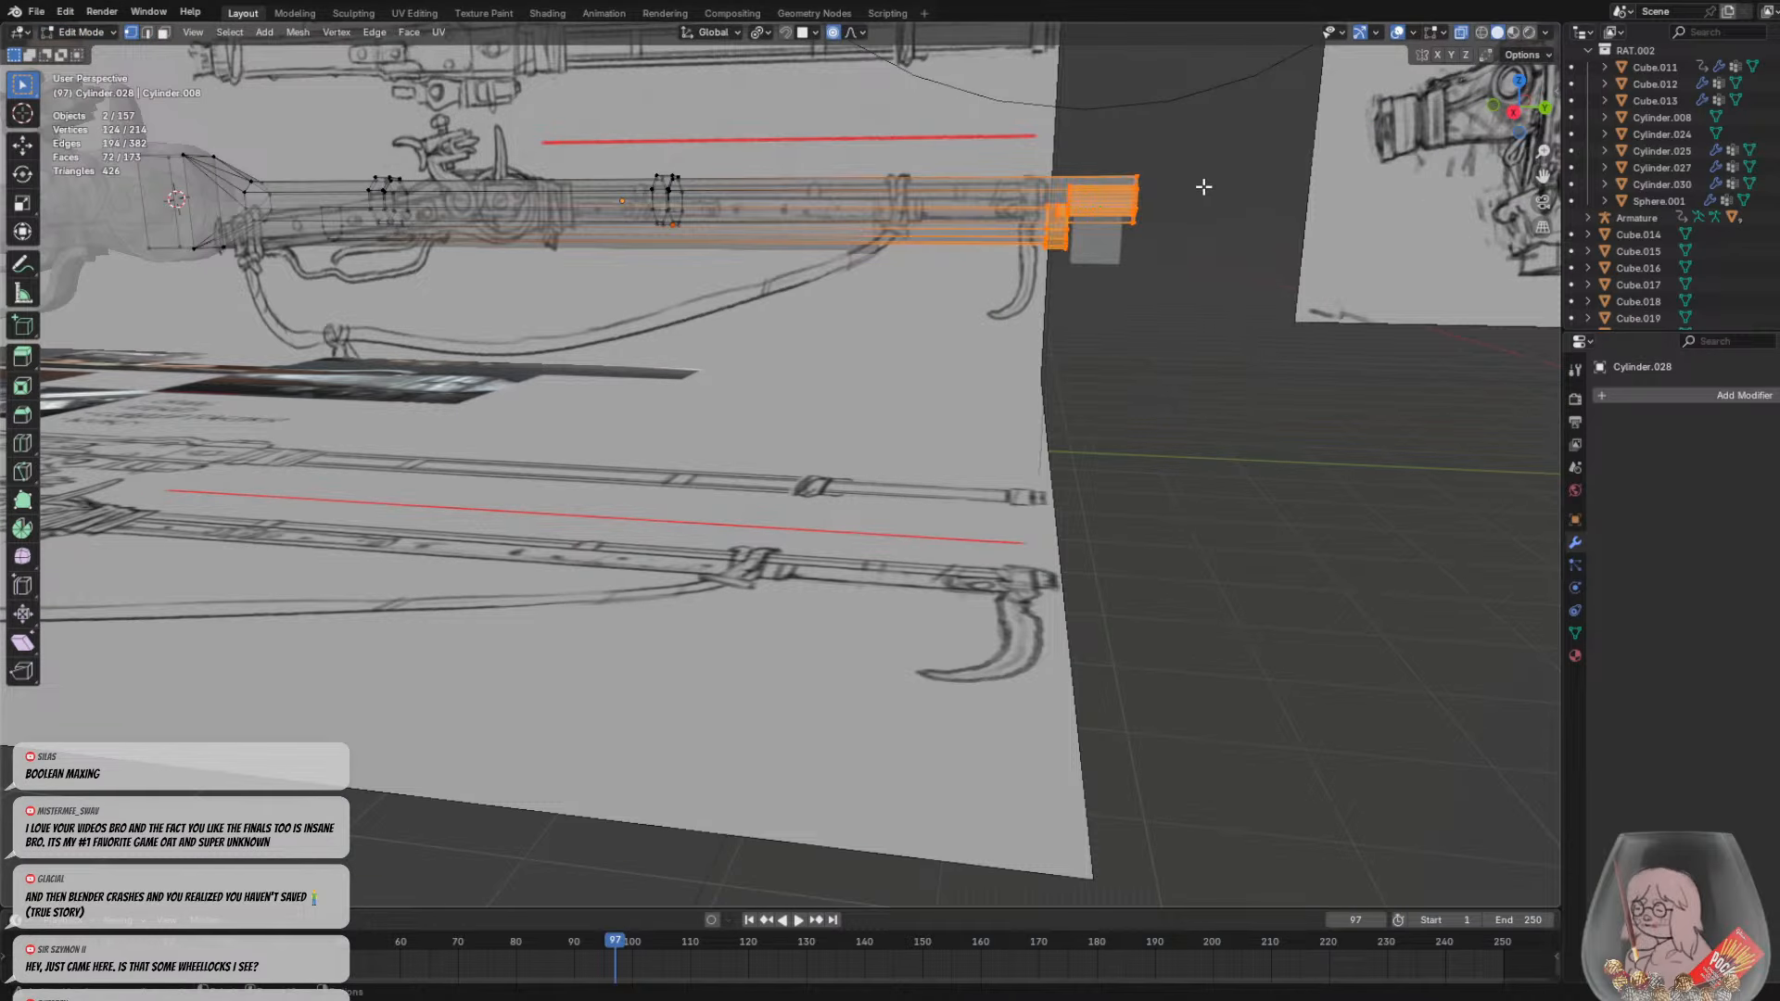
pyautogui.press('g')
pyautogui.press('y')
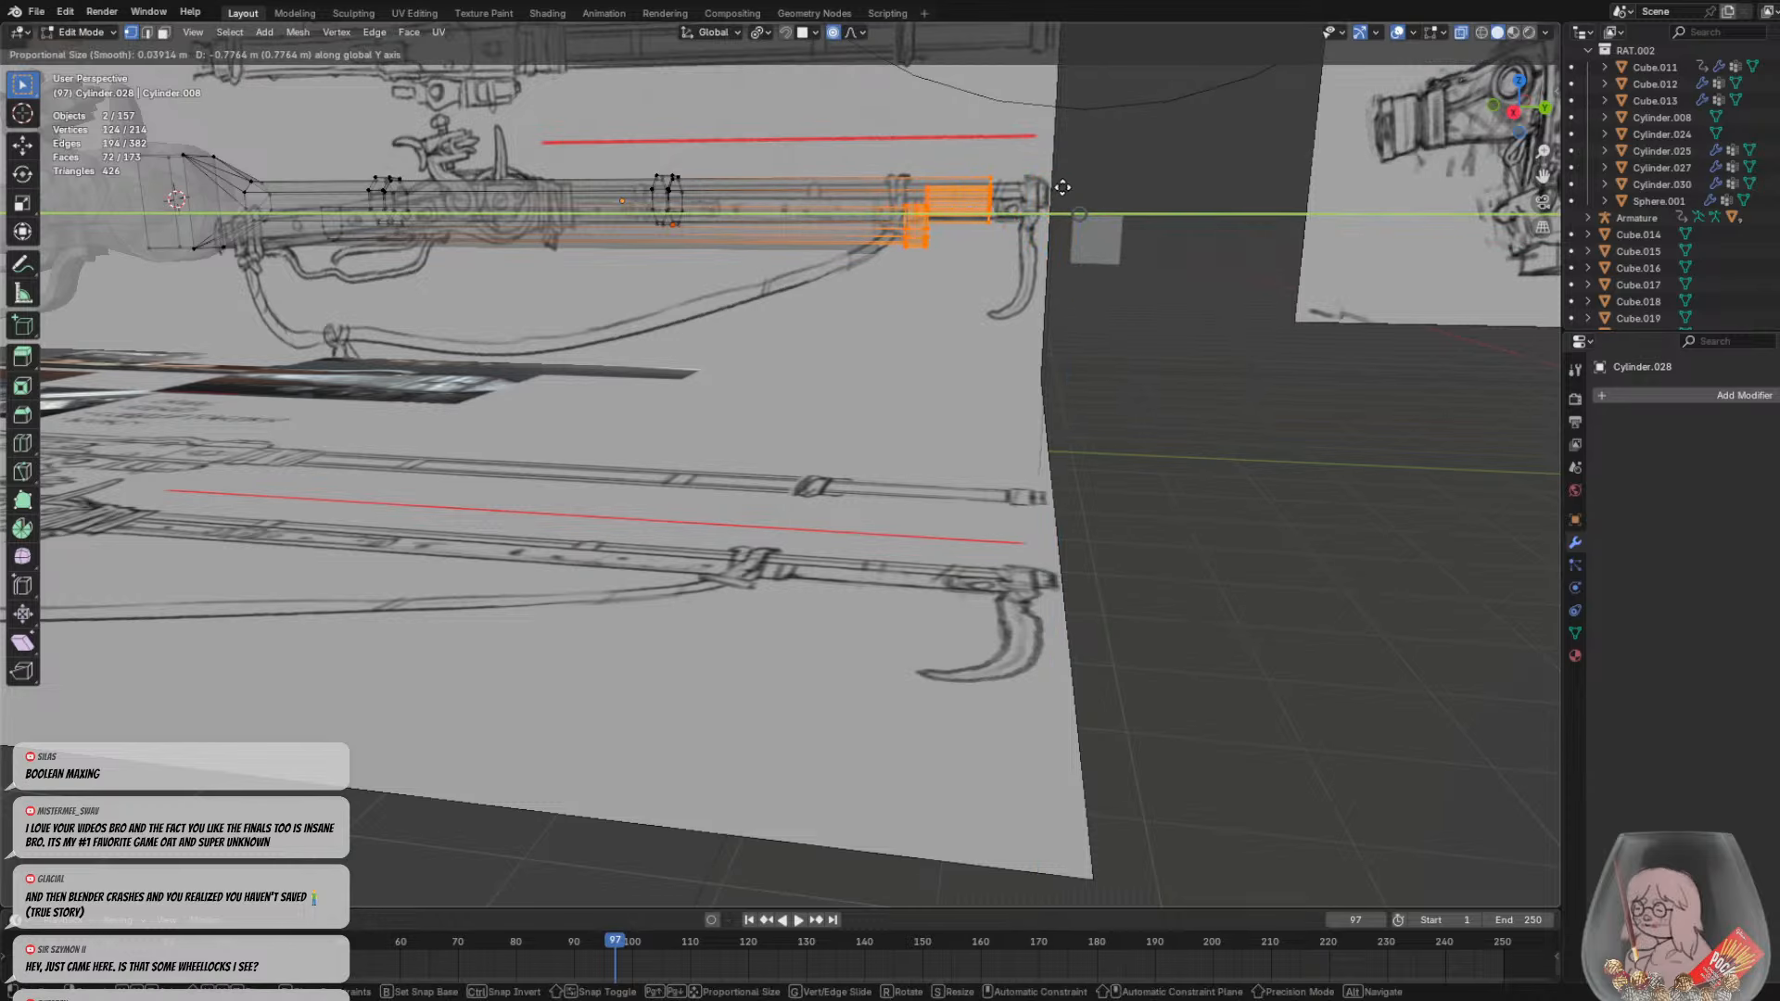
pyautogui.click(1121, 178)
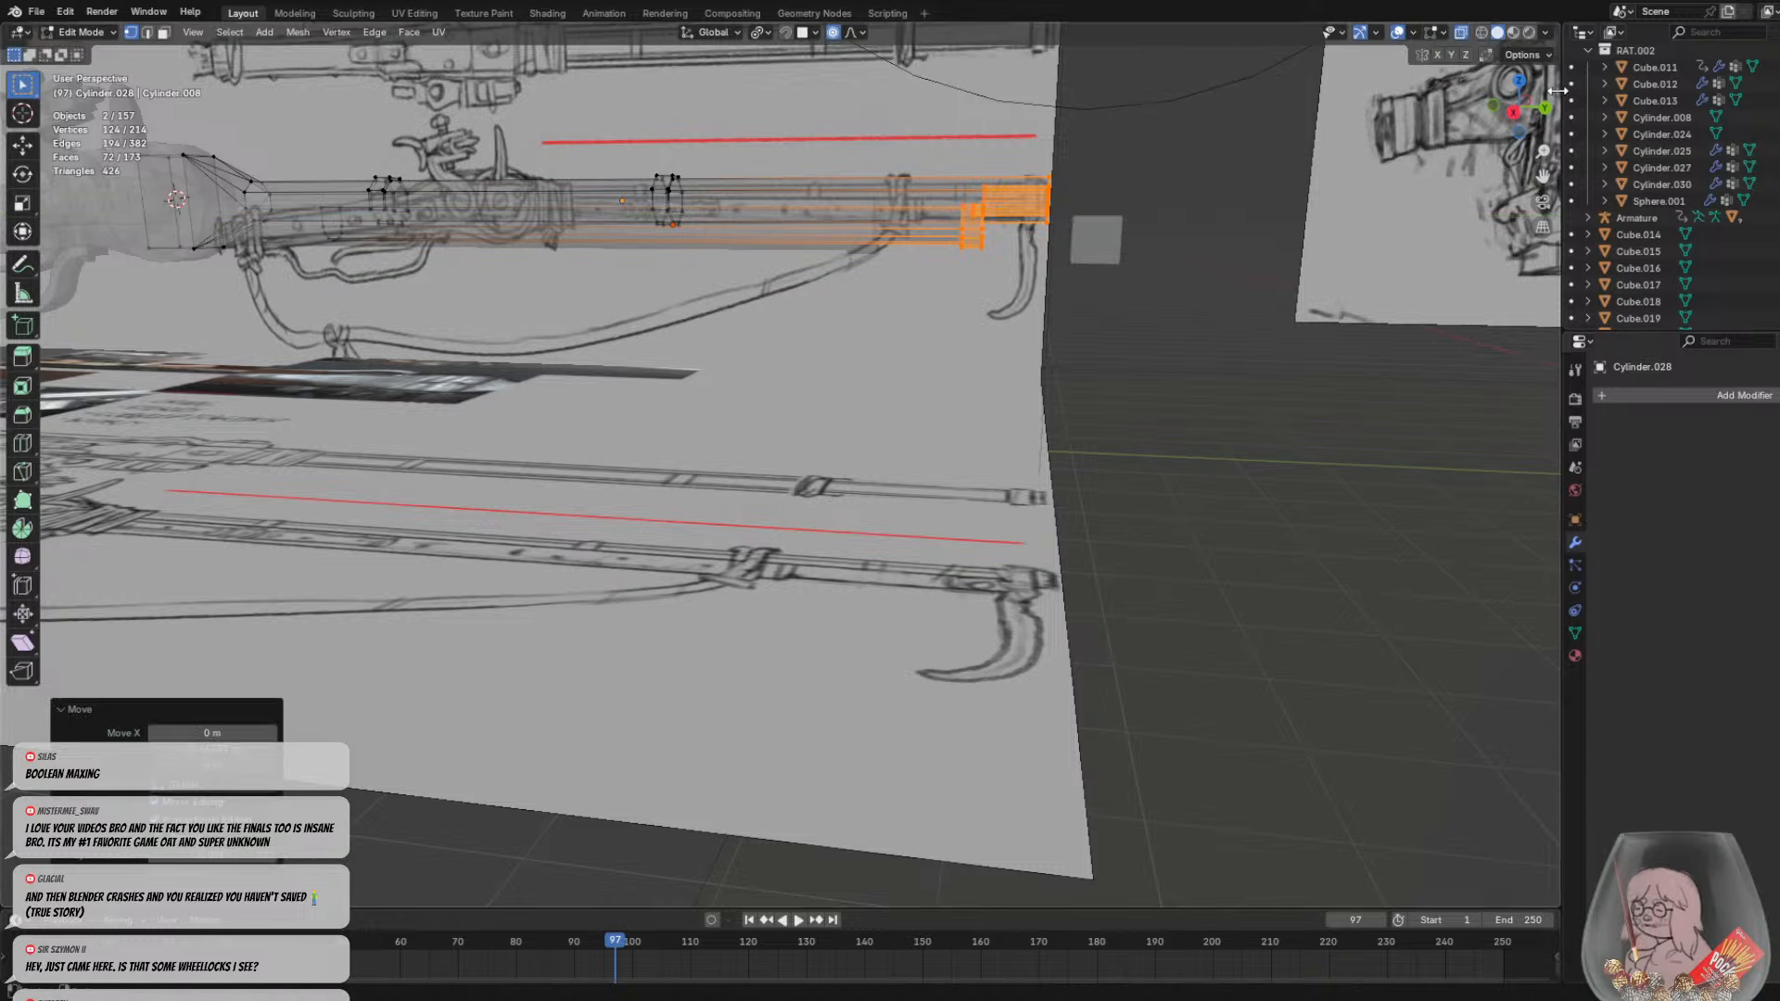
pyautogui.click(1513, 112)
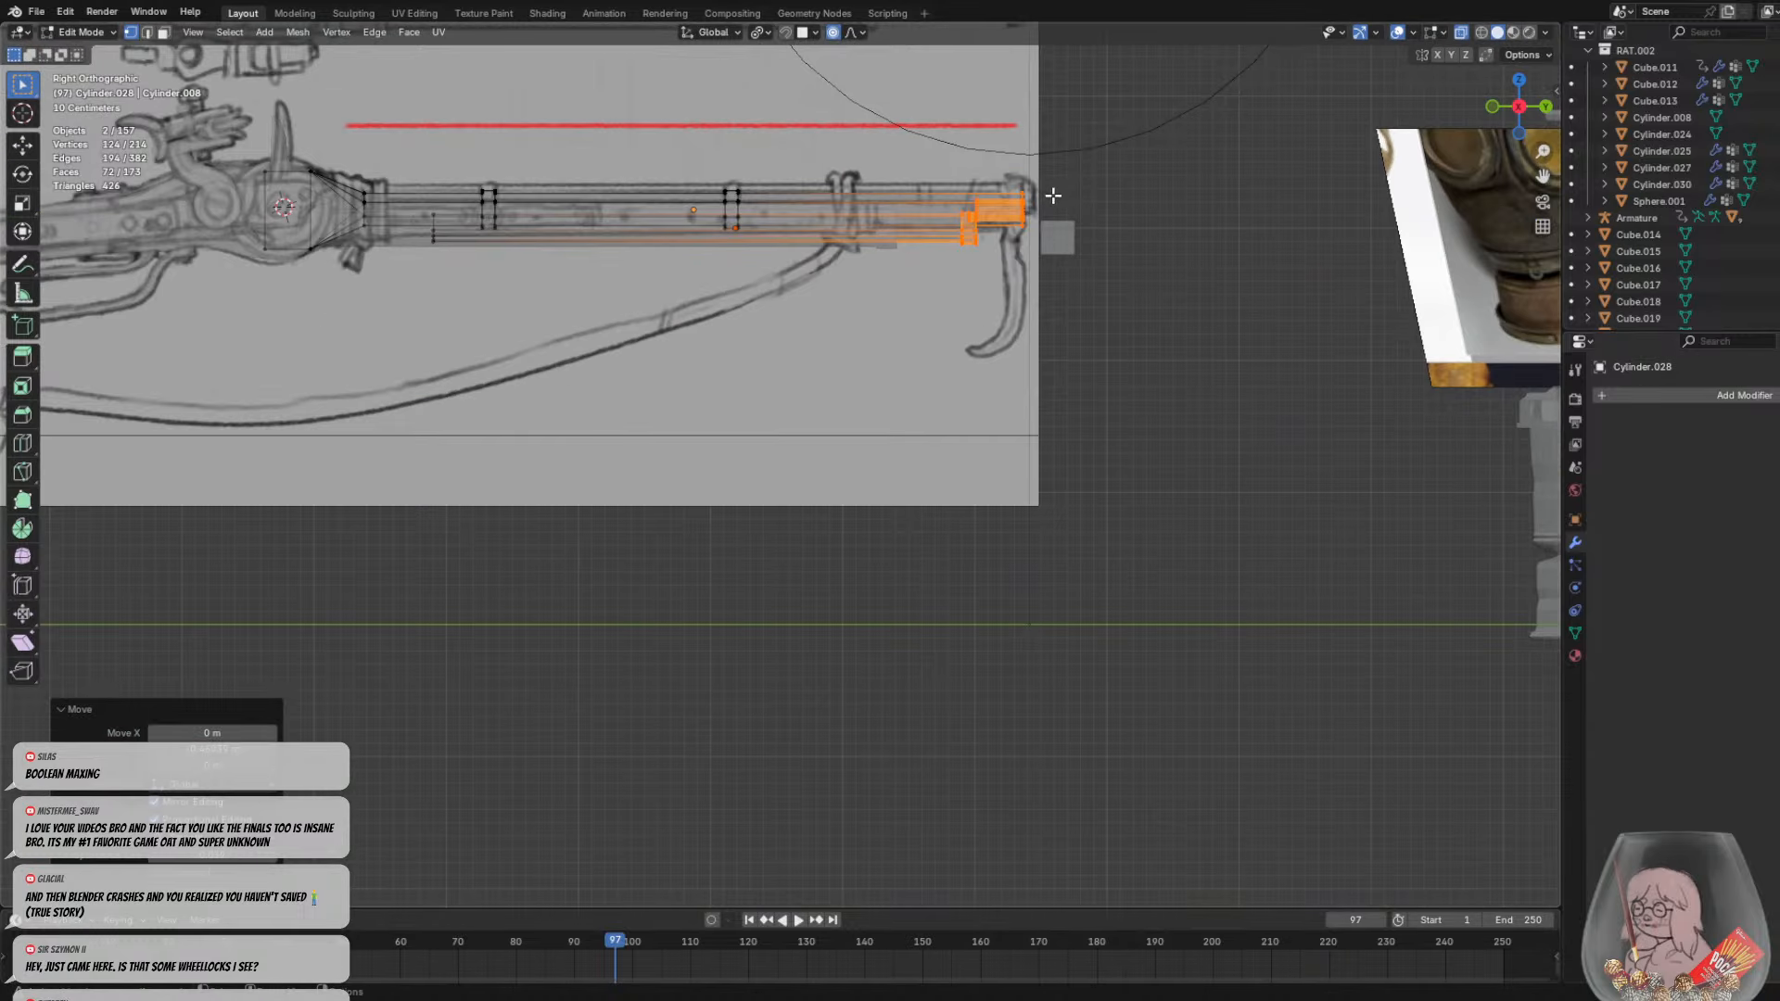
pyautogui.press('g')
pyautogui.press('y')
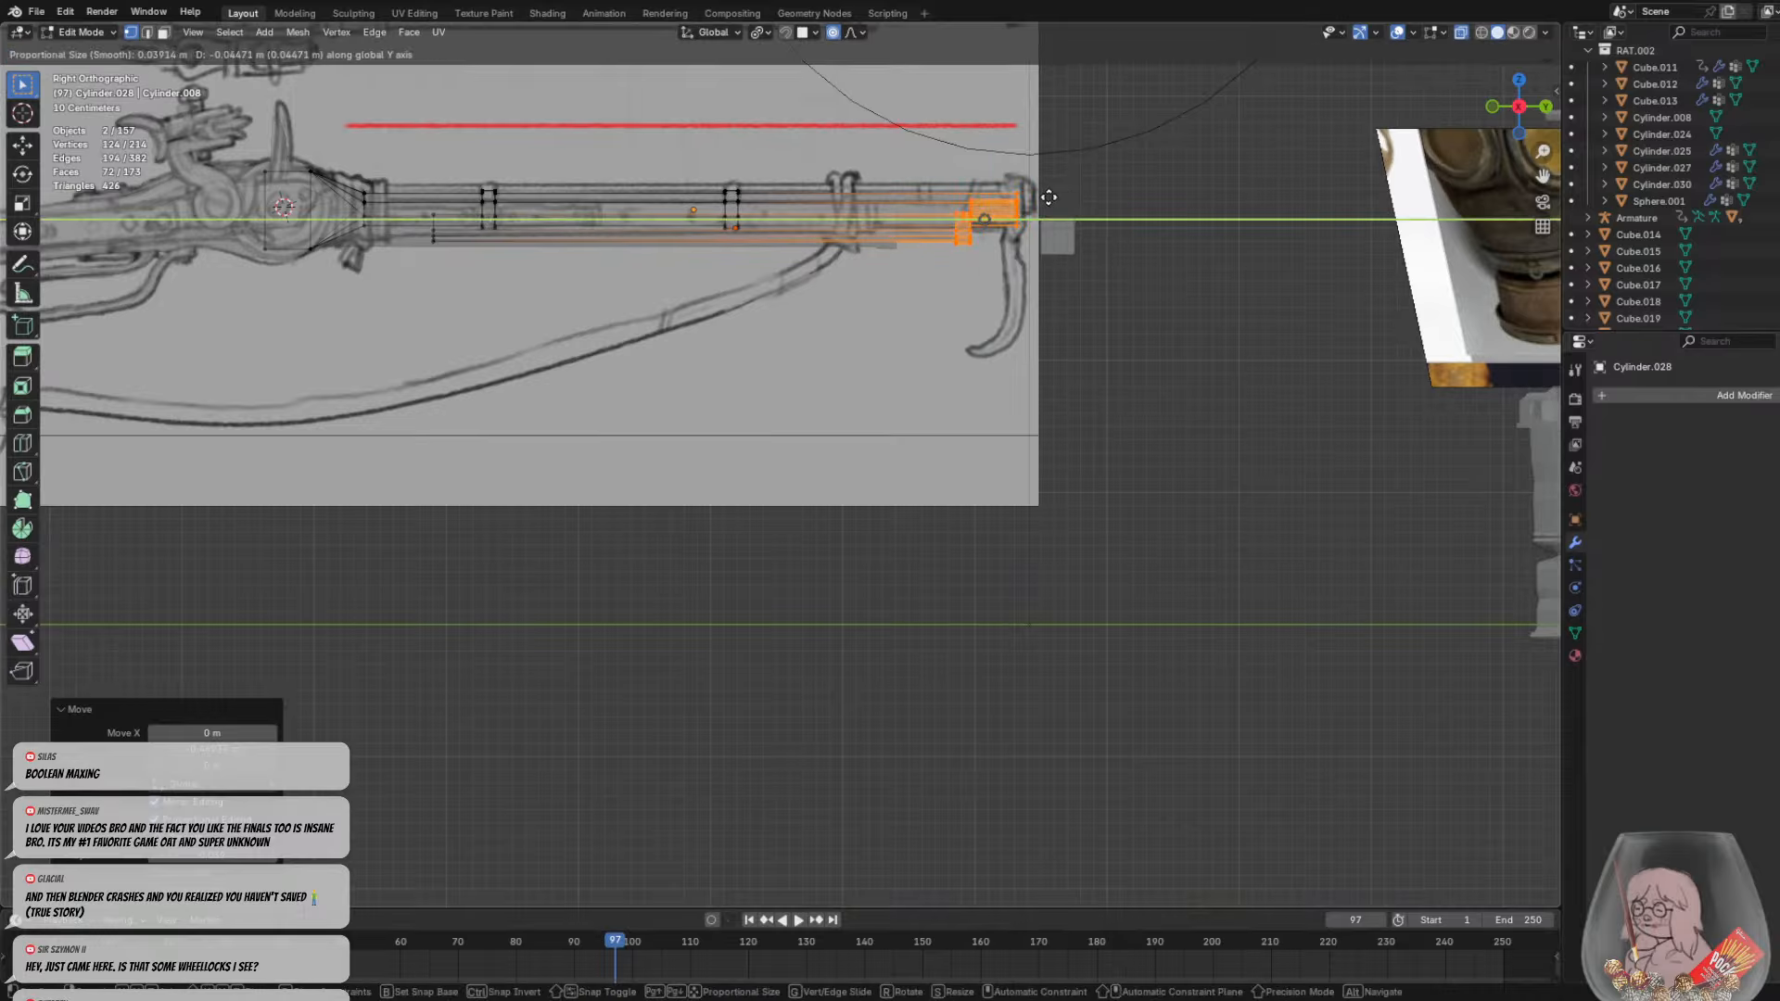
pyautogui.click(1055, 197)
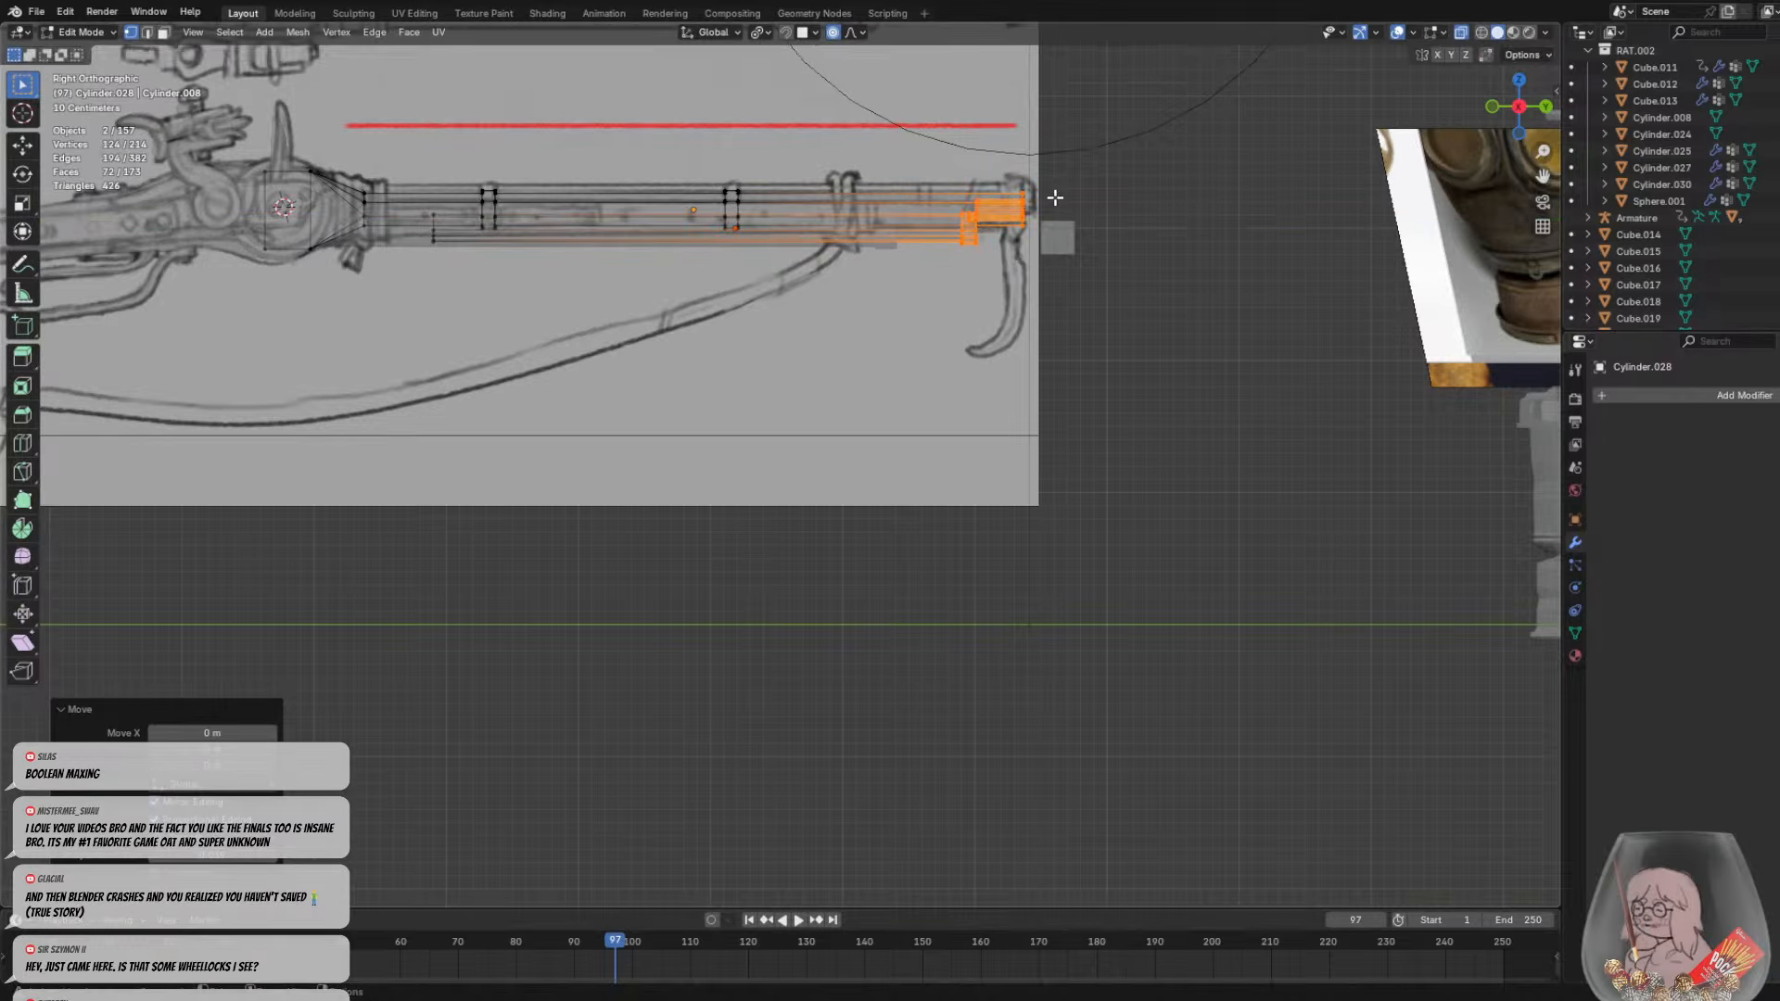
# Leave mesh editing, turn off X-ray, and move the small cube back beneath the shortened barrel's muzzle
pyautogui.click(1206, 226)
pyautogui.press('Tab')
pyautogui.press('Tab')
pyautogui.moveTo(1195, 226); pyautogui.dragTo(1109, 295, button='middle')
pyautogui.click(82, 32)
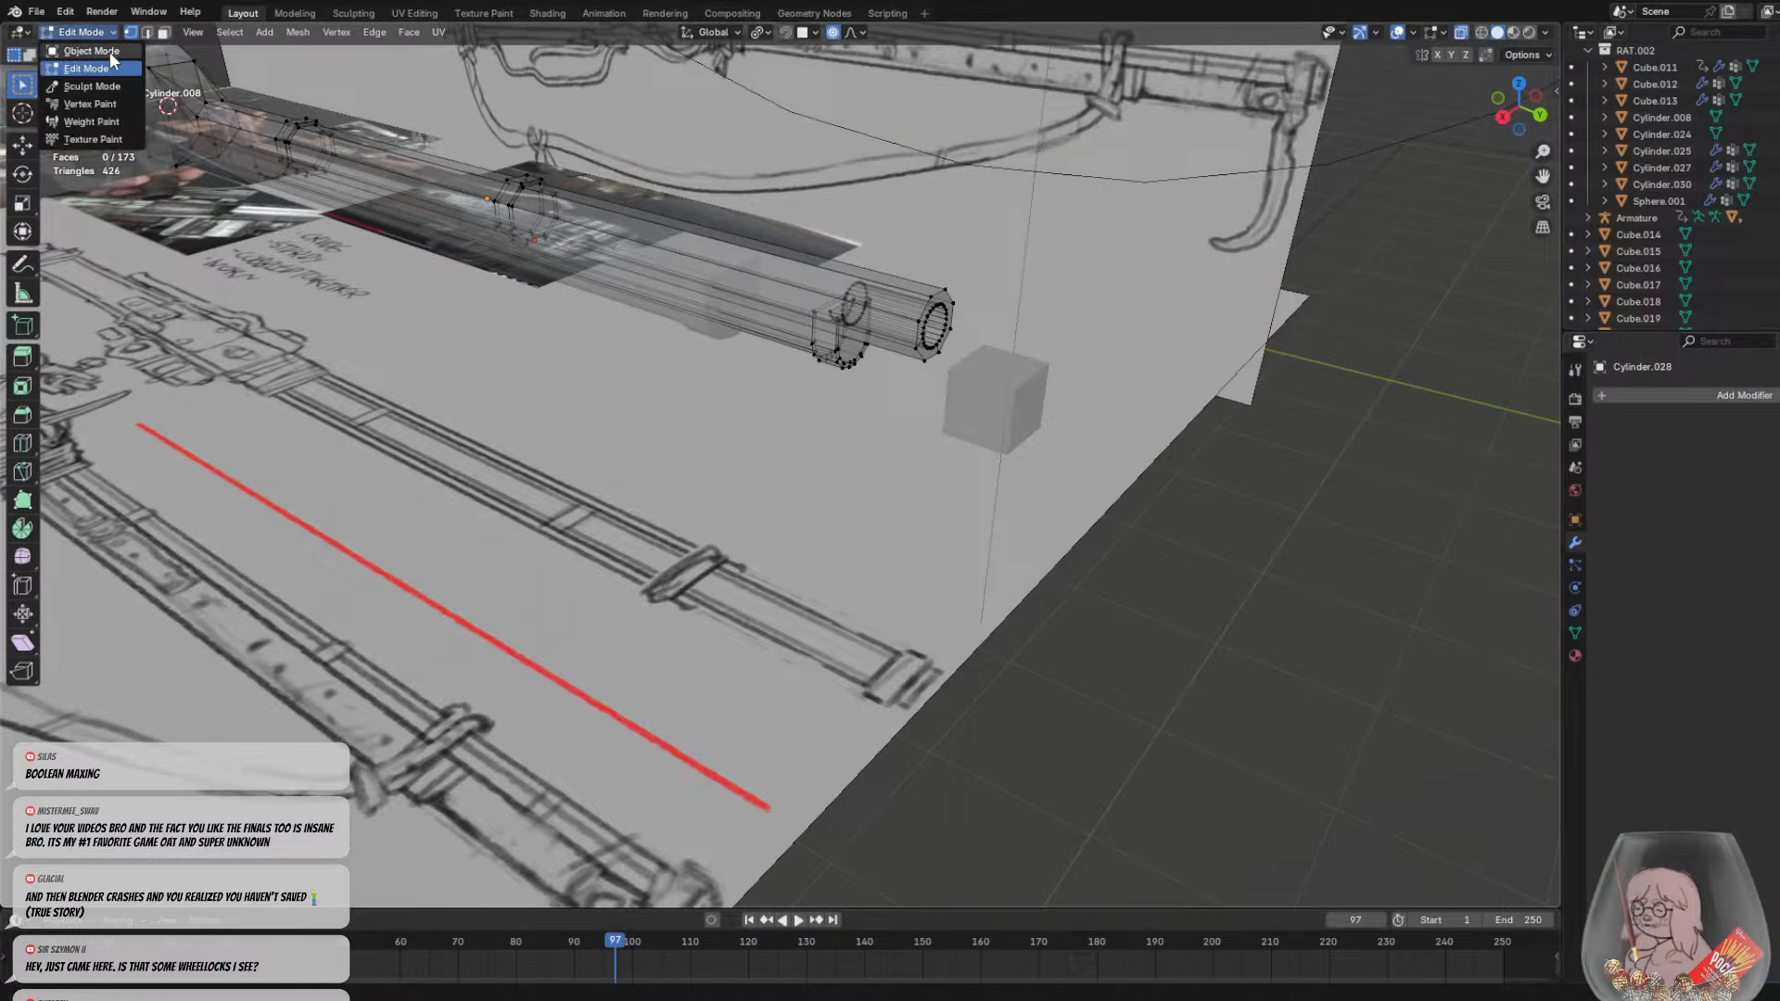
pyautogui.click(76, 54)
pyautogui.click(994, 399)
pyautogui.click(1461, 33)
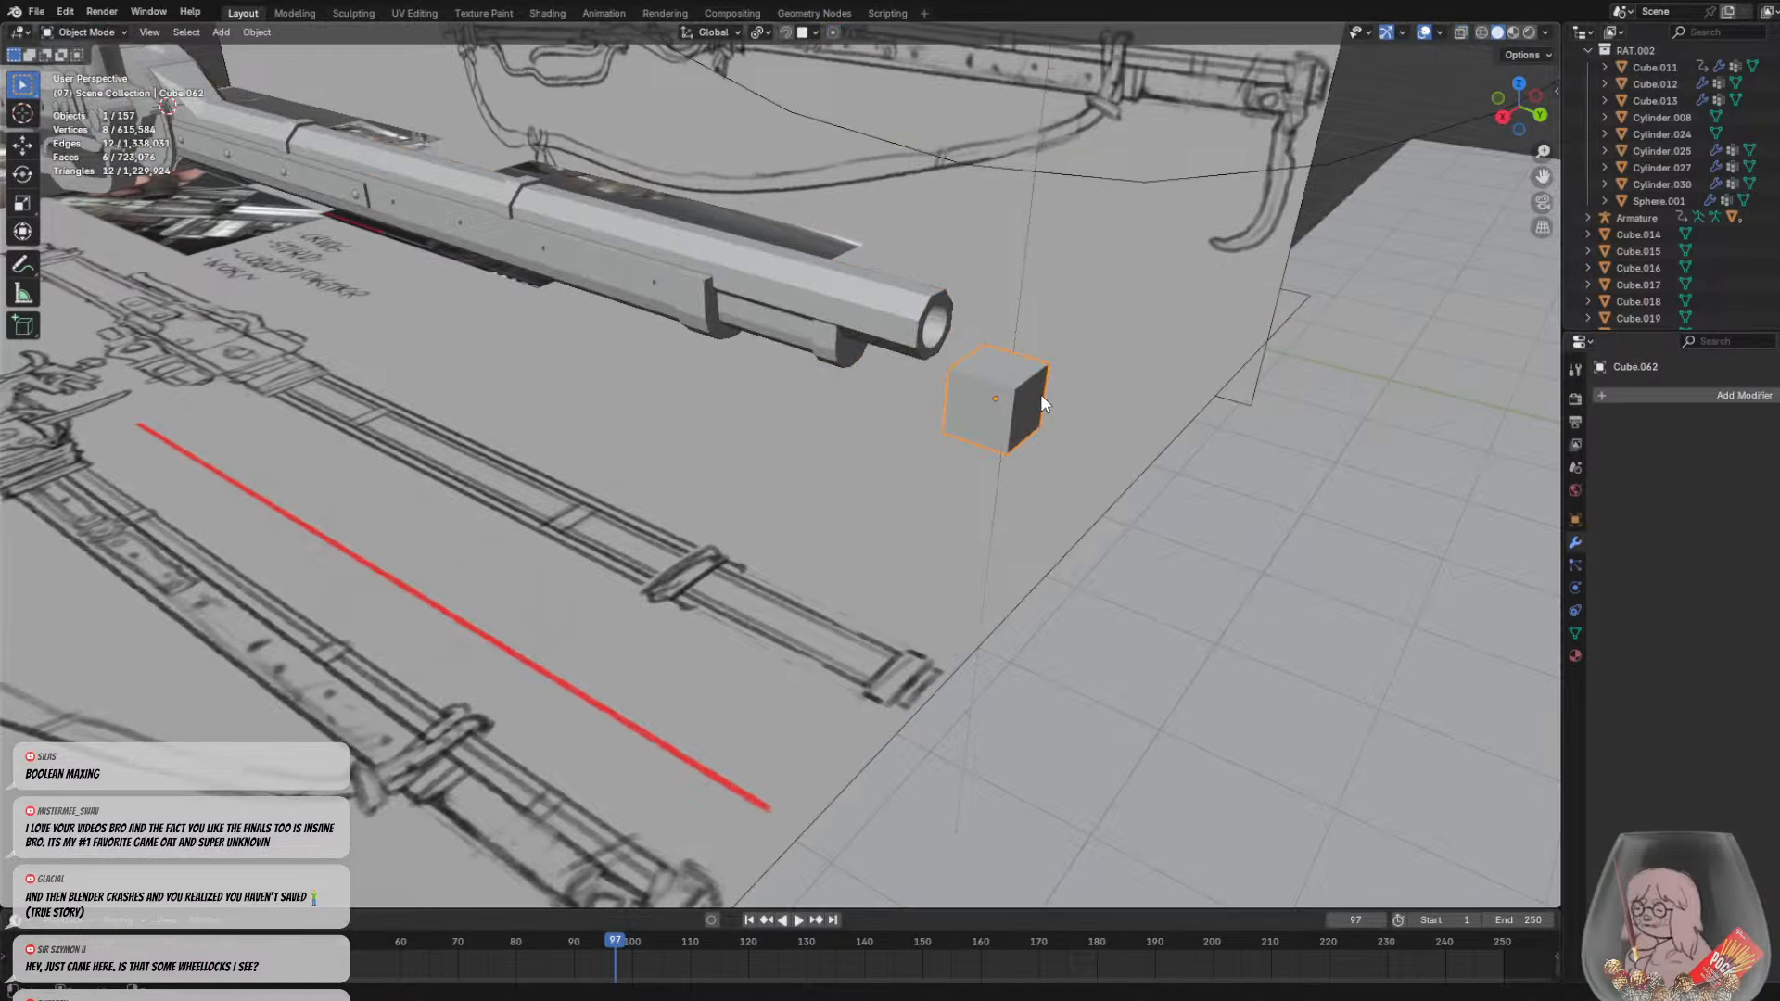
pyautogui.moveTo(1040, 395); pyautogui.dragTo(1116, 389, button='middle')
pyautogui.press('g')
pyautogui.moveTo(1231, 352); pyautogui.dragTo(1181, 303, button='middle')
pyautogui.click(1127, 349)
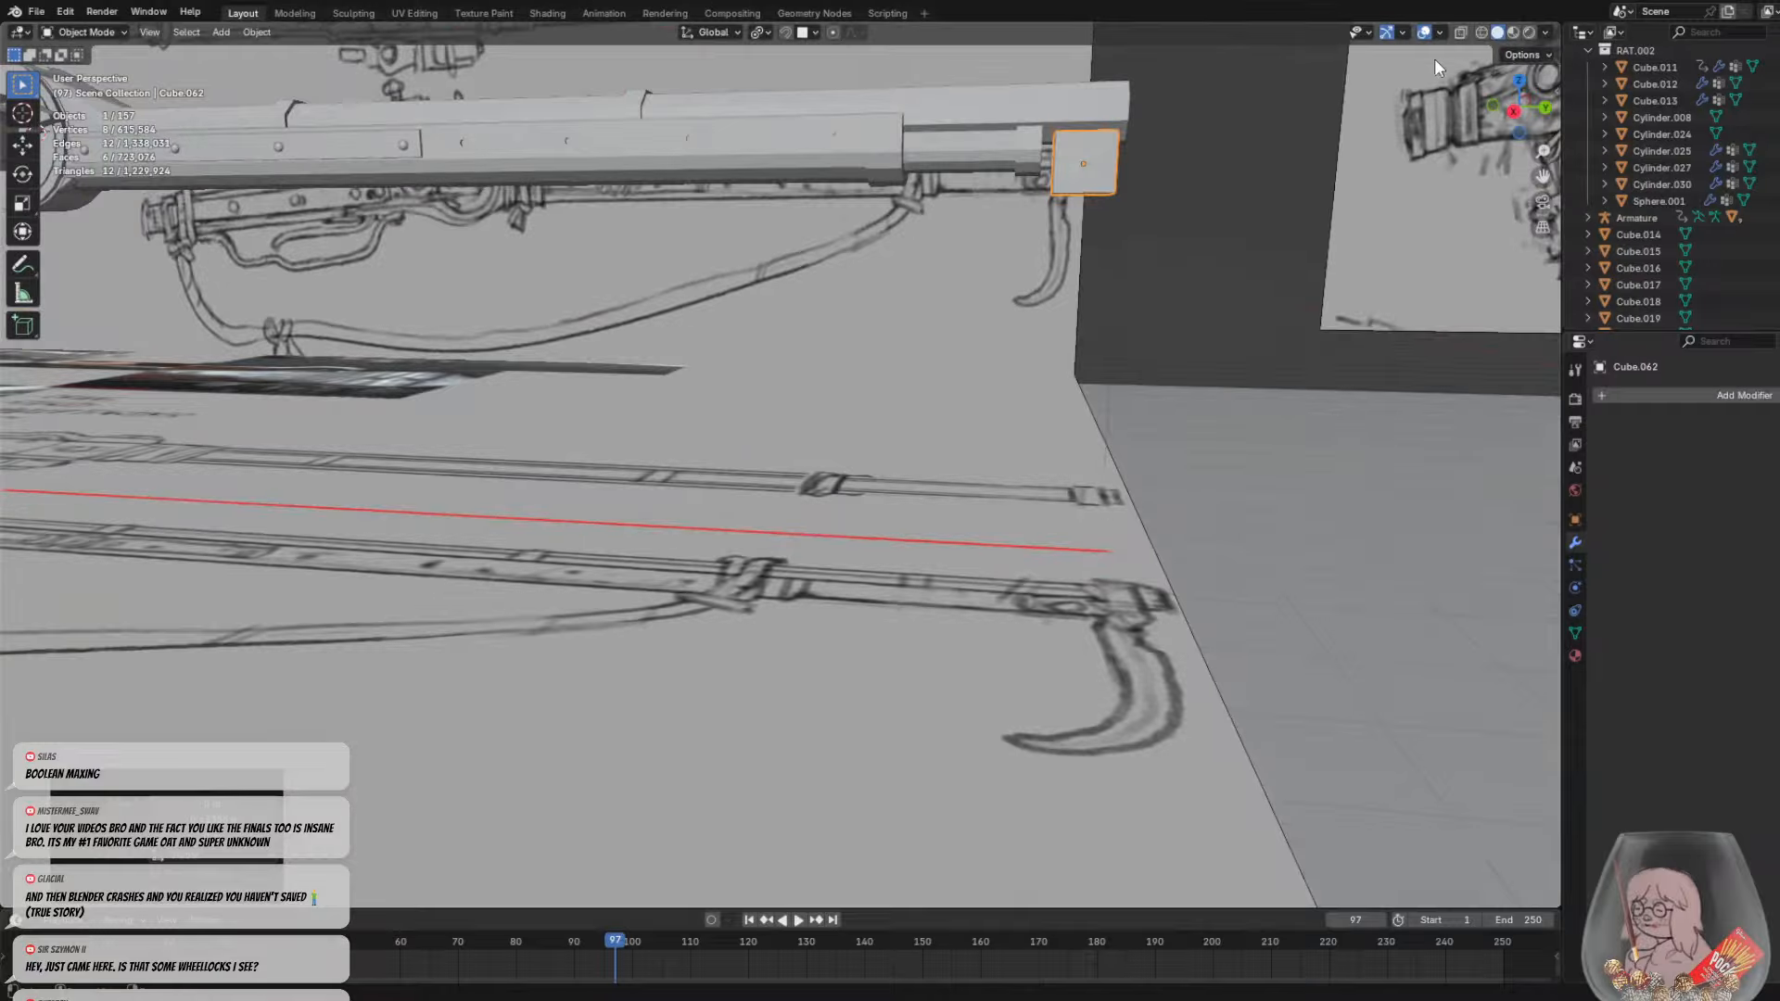
# Open the small cube for editing in the right side view, with X-ray showing the hook sketch behind it
pyautogui.click(1511, 111)
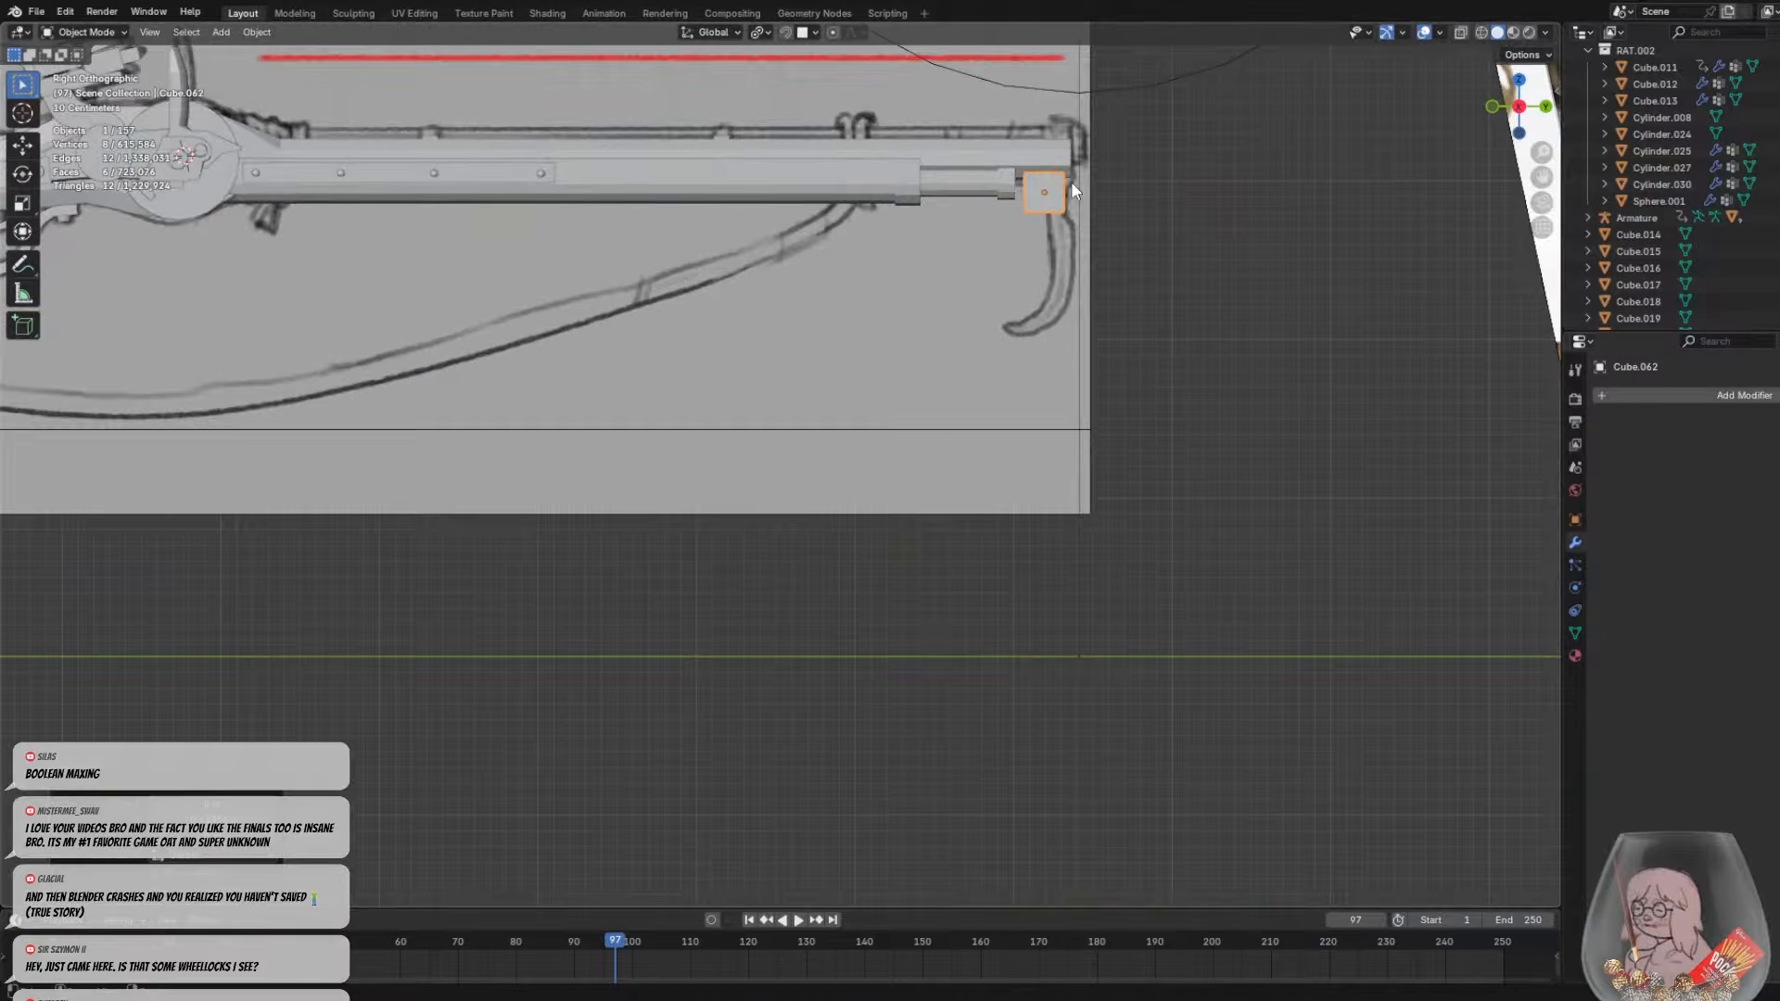
pyautogui.scroll(1, 1130, 144)
pyautogui.keyDown('shift'); pyautogui.moveTo(1148, 140); pyautogui.dragTo(1027, 303, button='middle'); pyautogui.keyUp('shift')
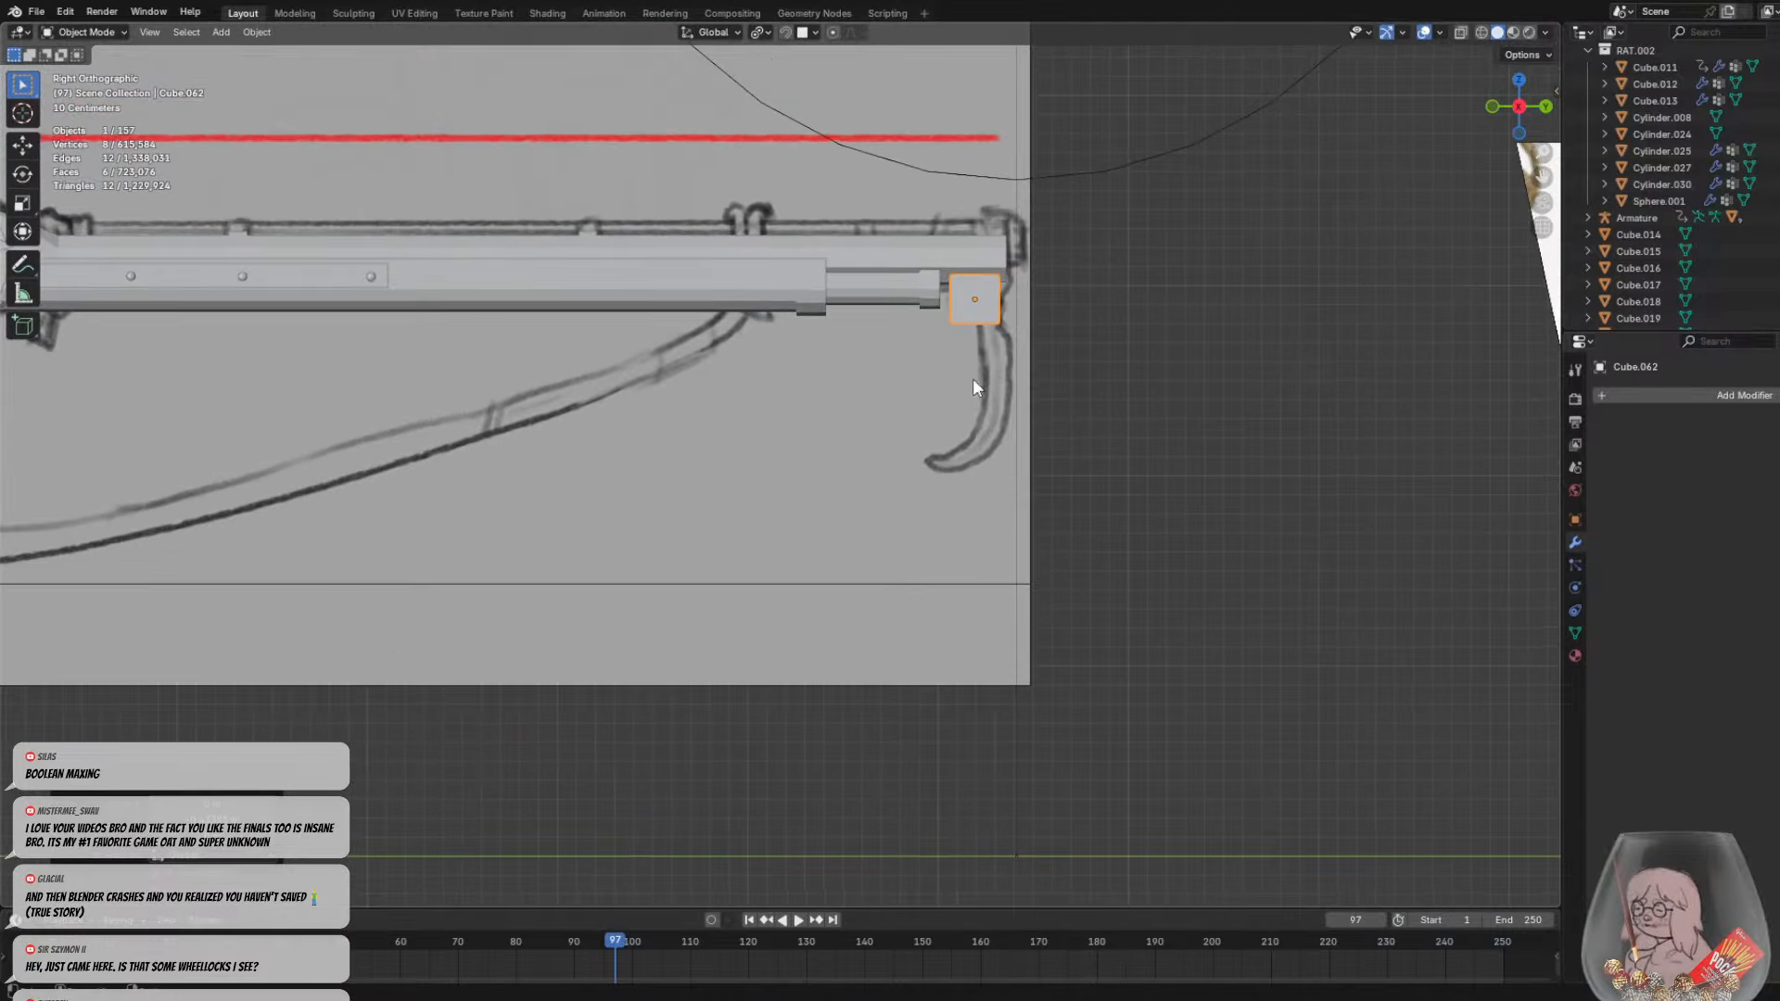
pyautogui.click(1462, 33)
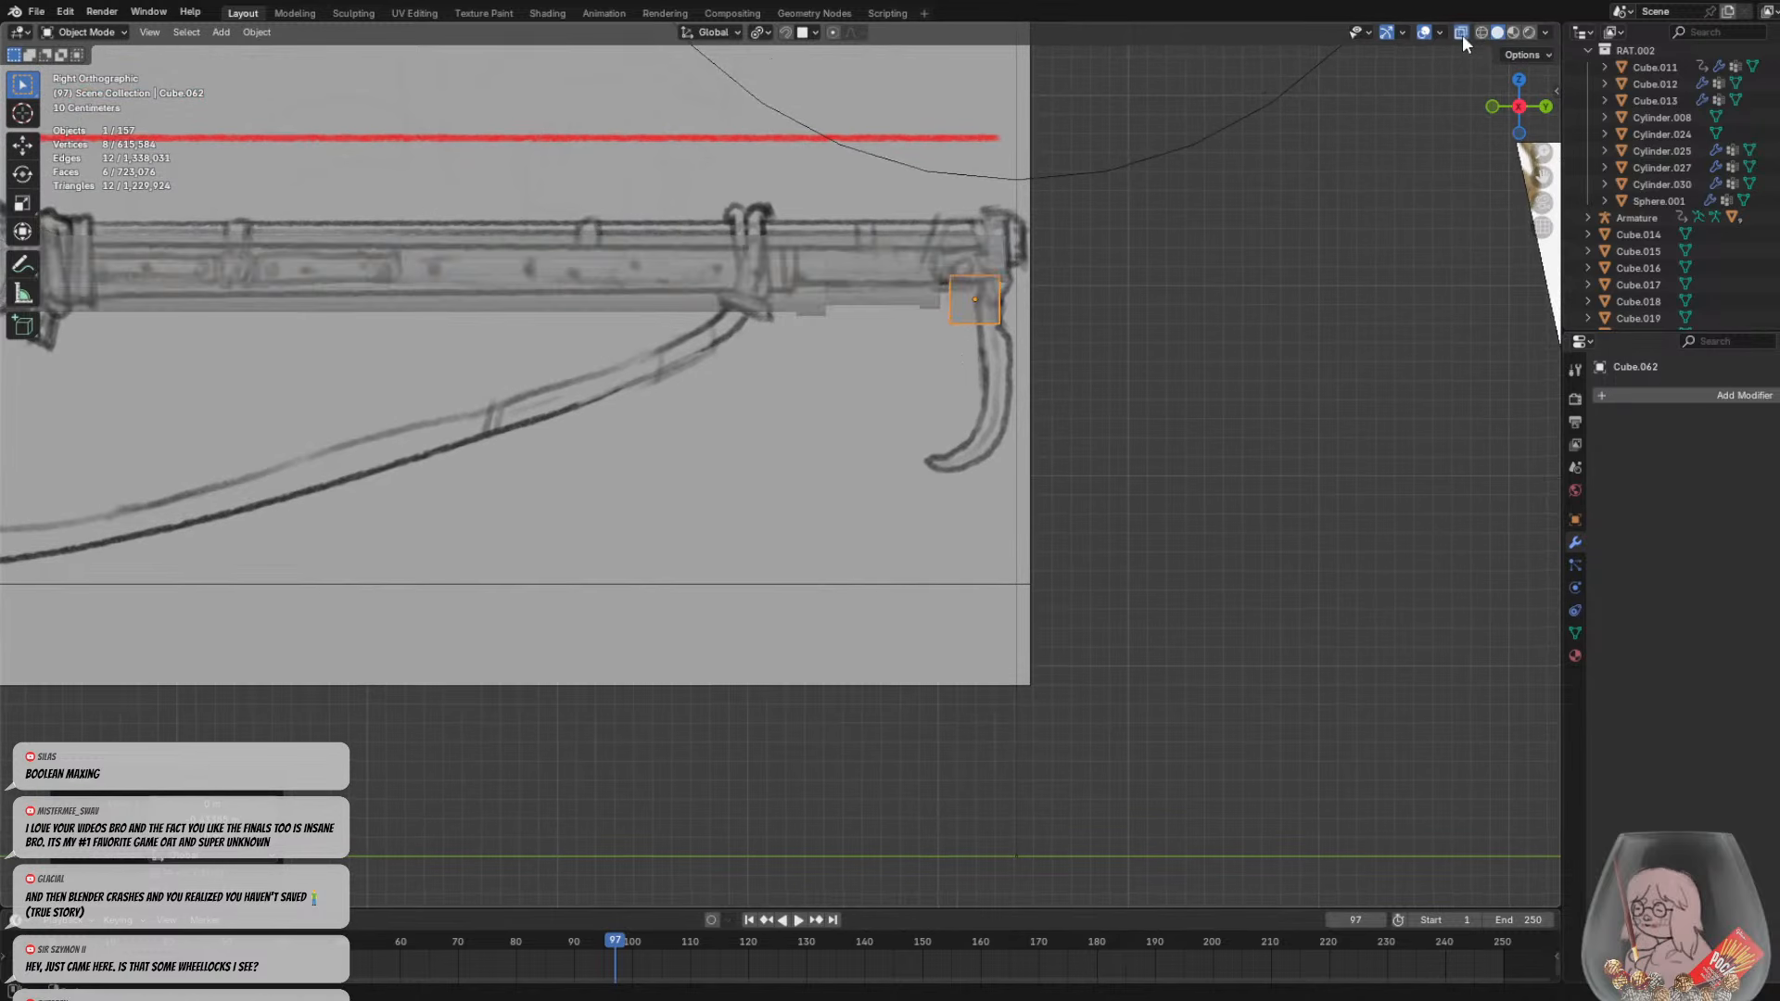
pyautogui.click(104, 32)
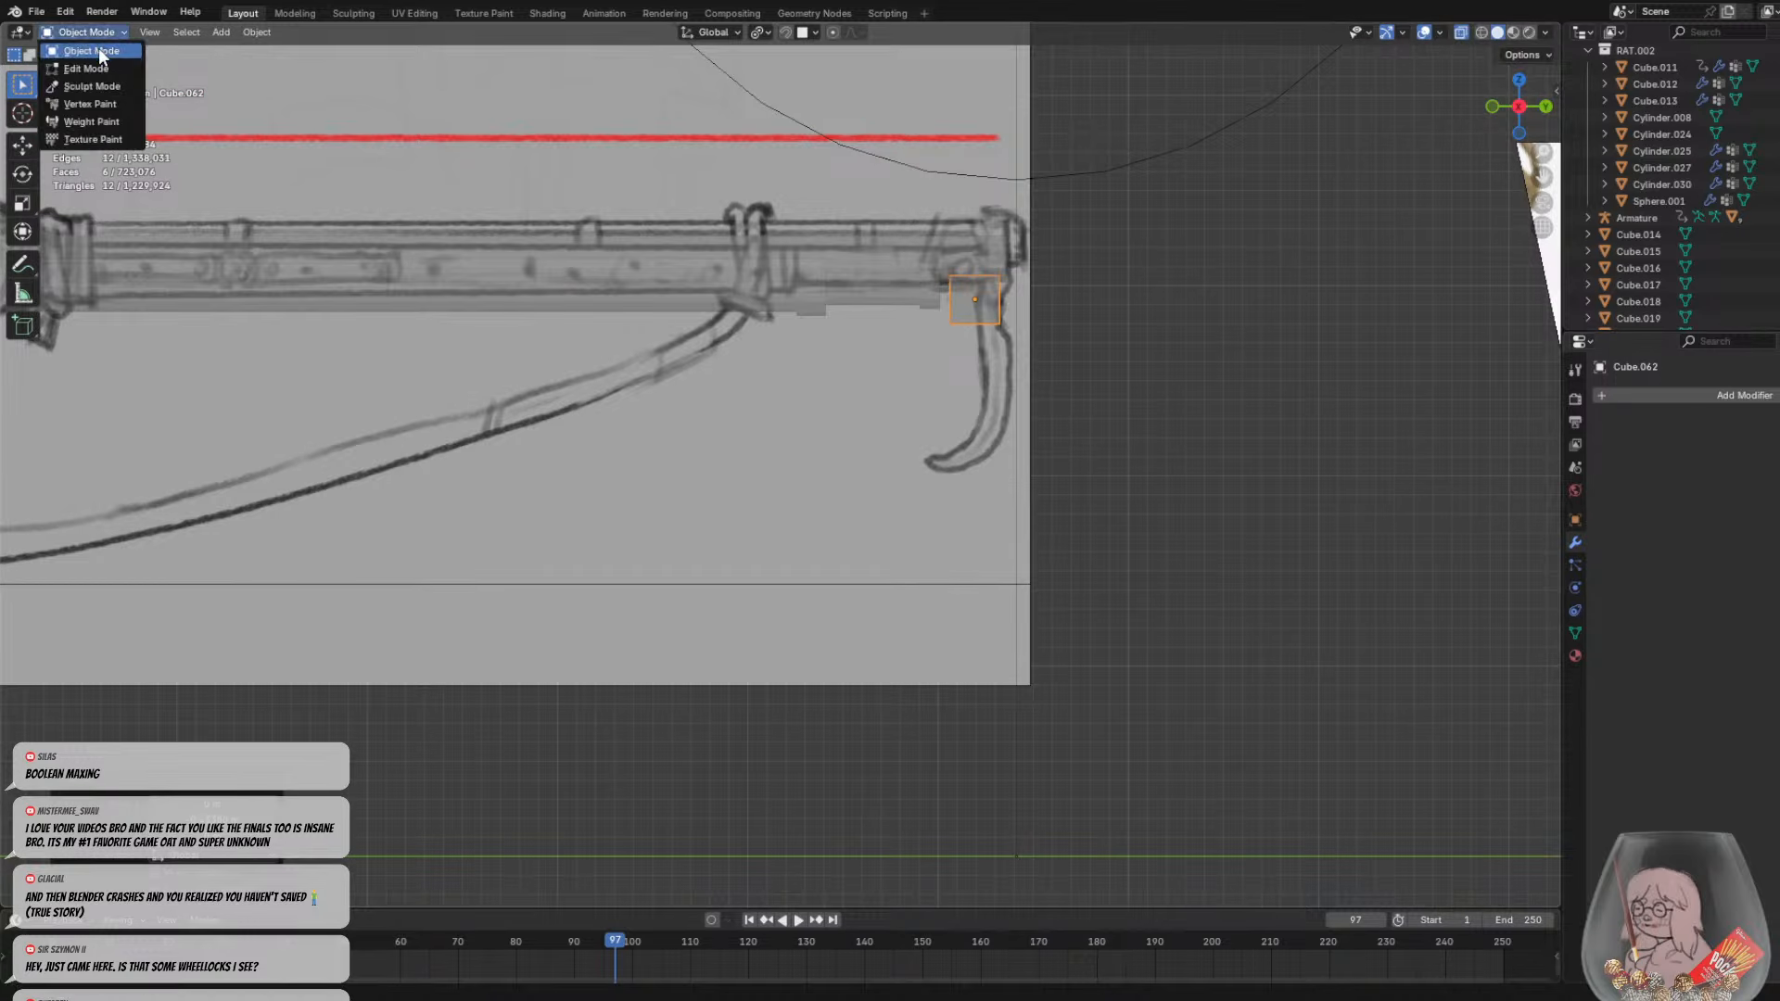
pyautogui.click(86, 68)
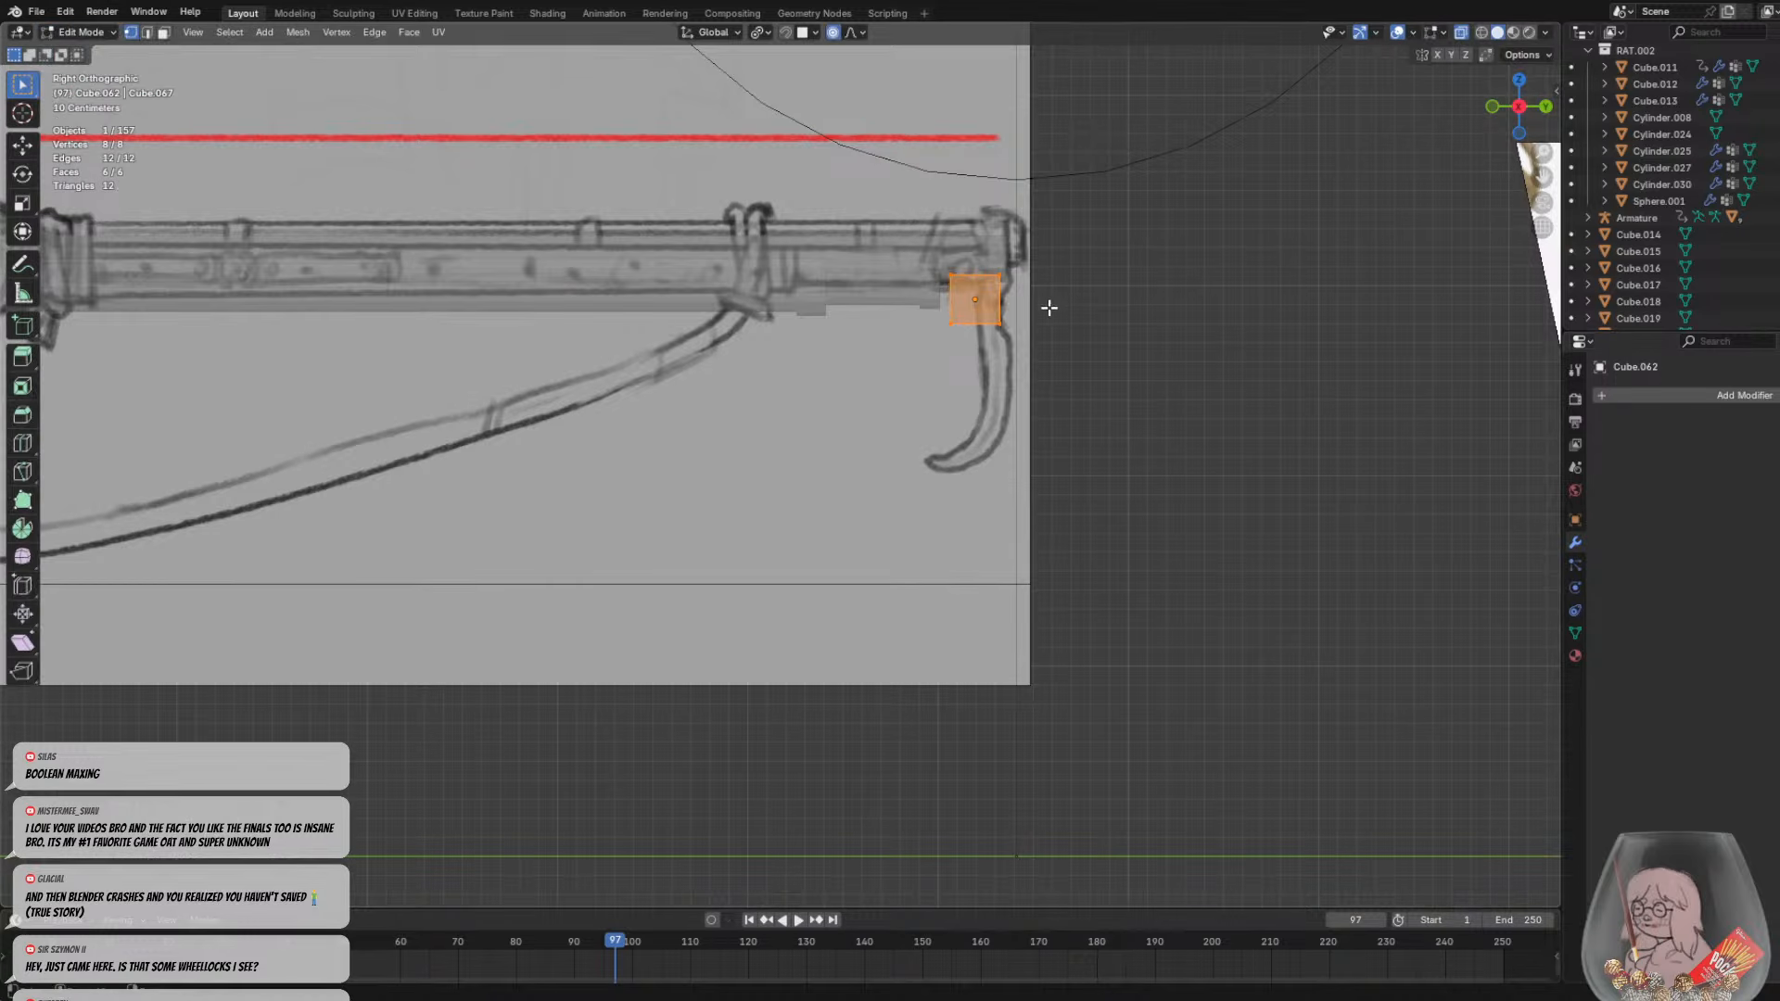
# Extrude the cube's bottom face downward seven times to form a segmented column reaching past the sketched hook's tip
pyautogui.click(984, 296)
pyautogui.press('e')
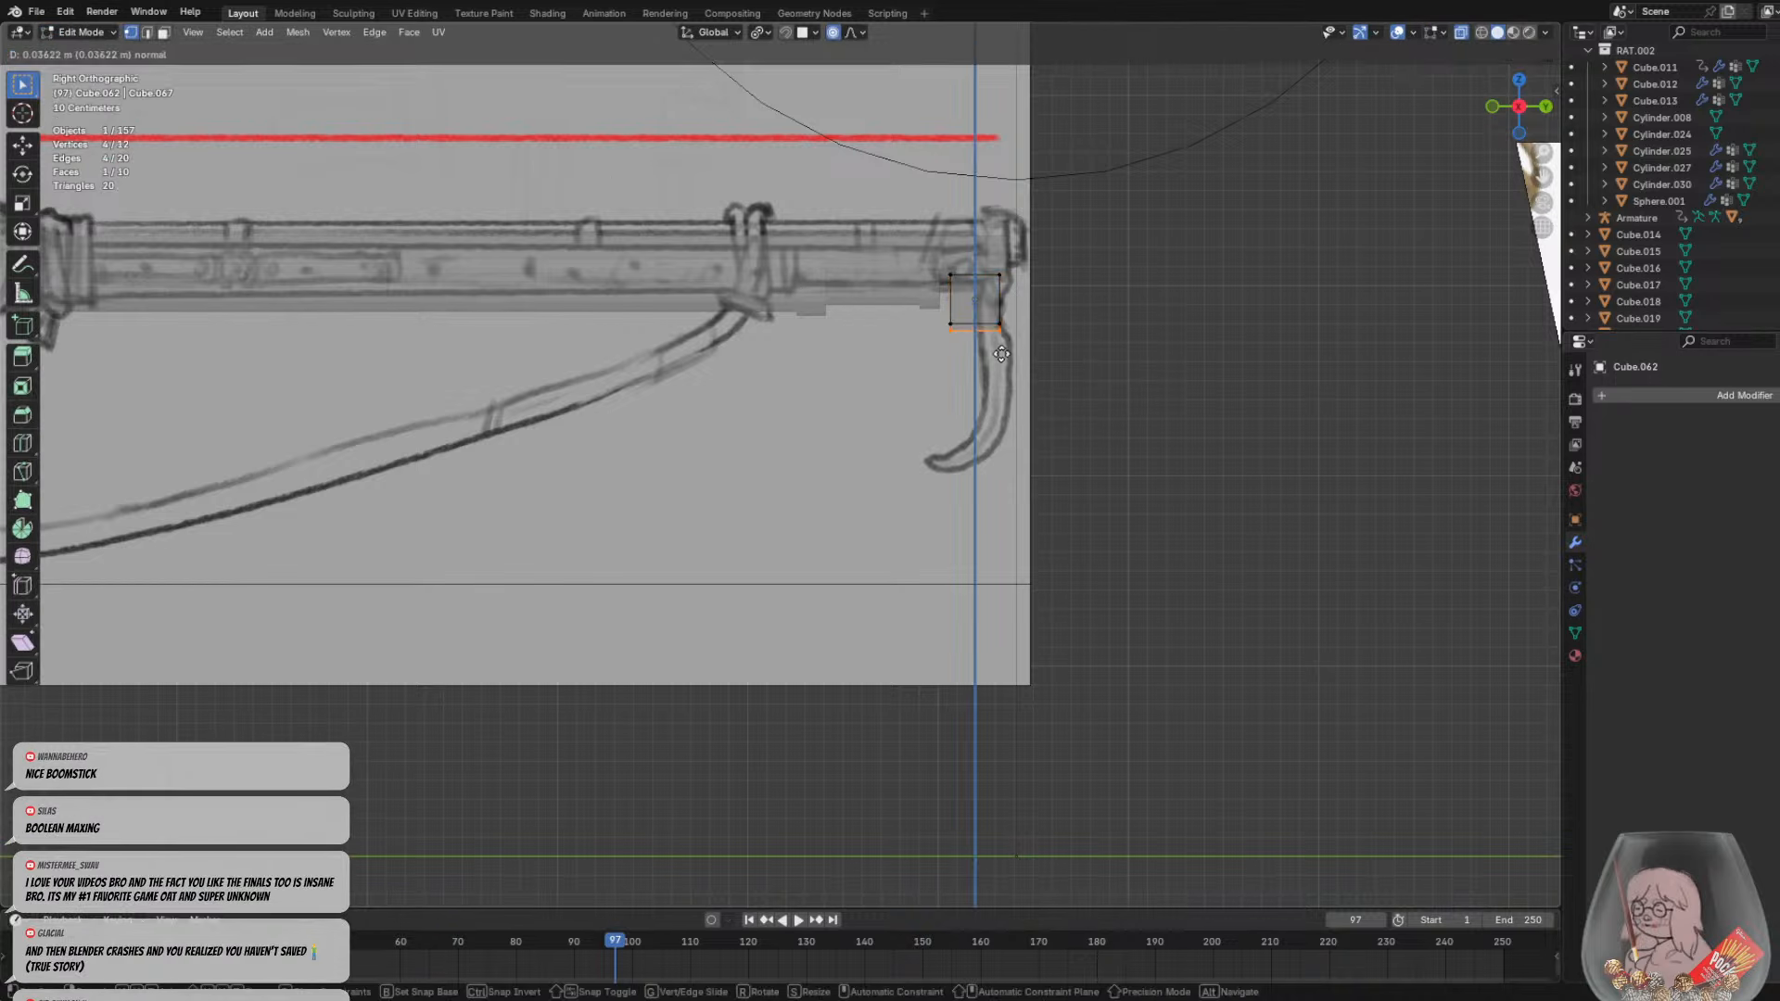
pyautogui.click(1006, 372)
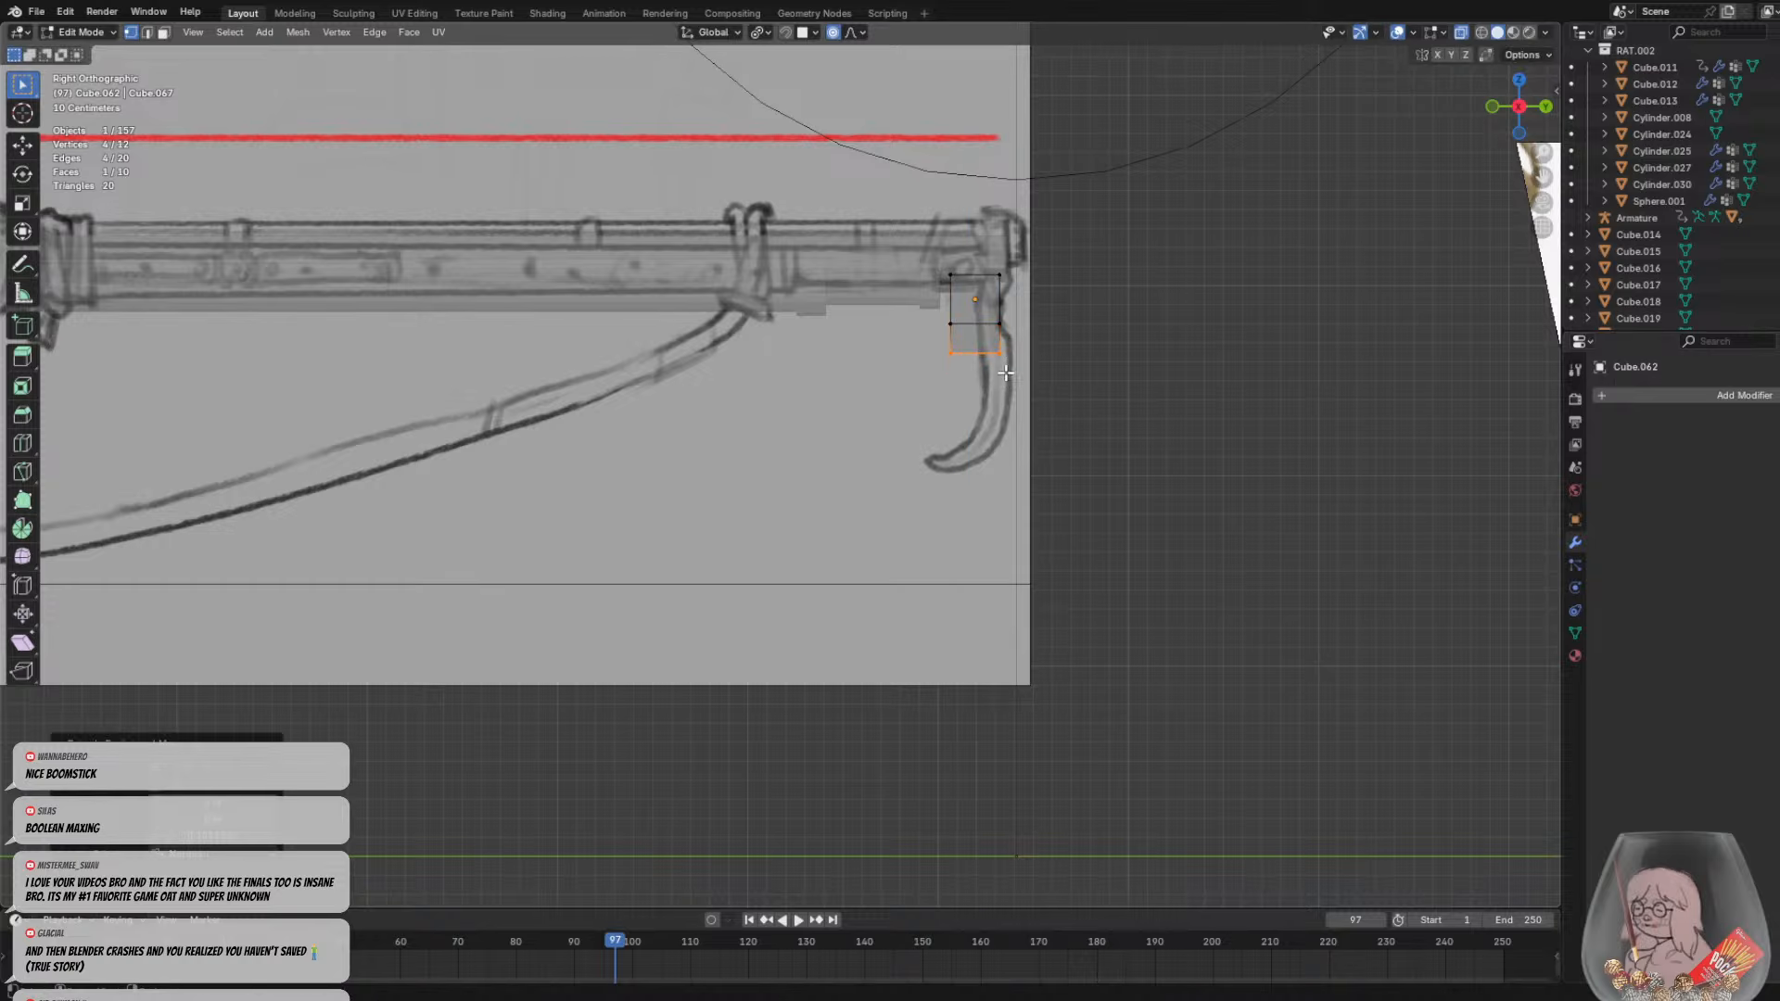
pyautogui.press('e')
pyautogui.click(1006, 398)
pyautogui.press('e')
pyautogui.click(1006, 422)
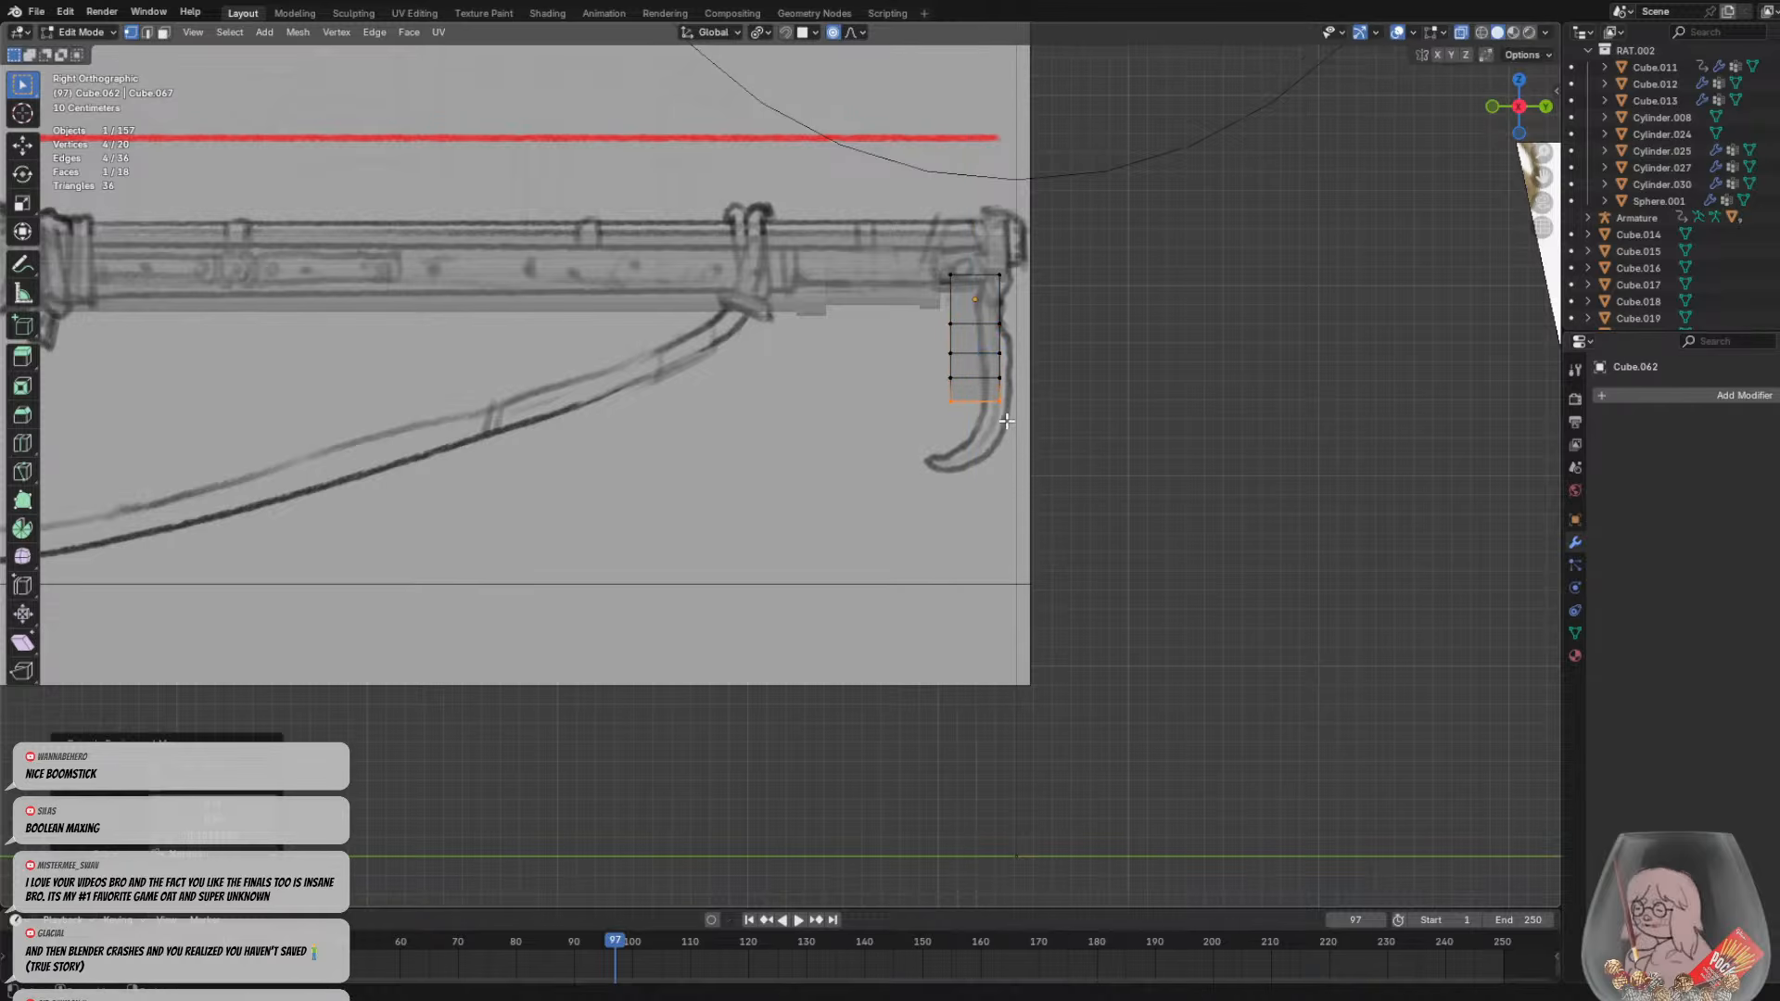
pyautogui.press('e')
pyautogui.click(1007, 451)
pyautogui.press('e')
pyautogui.click(1009, 488)
pyautogui.press('e')
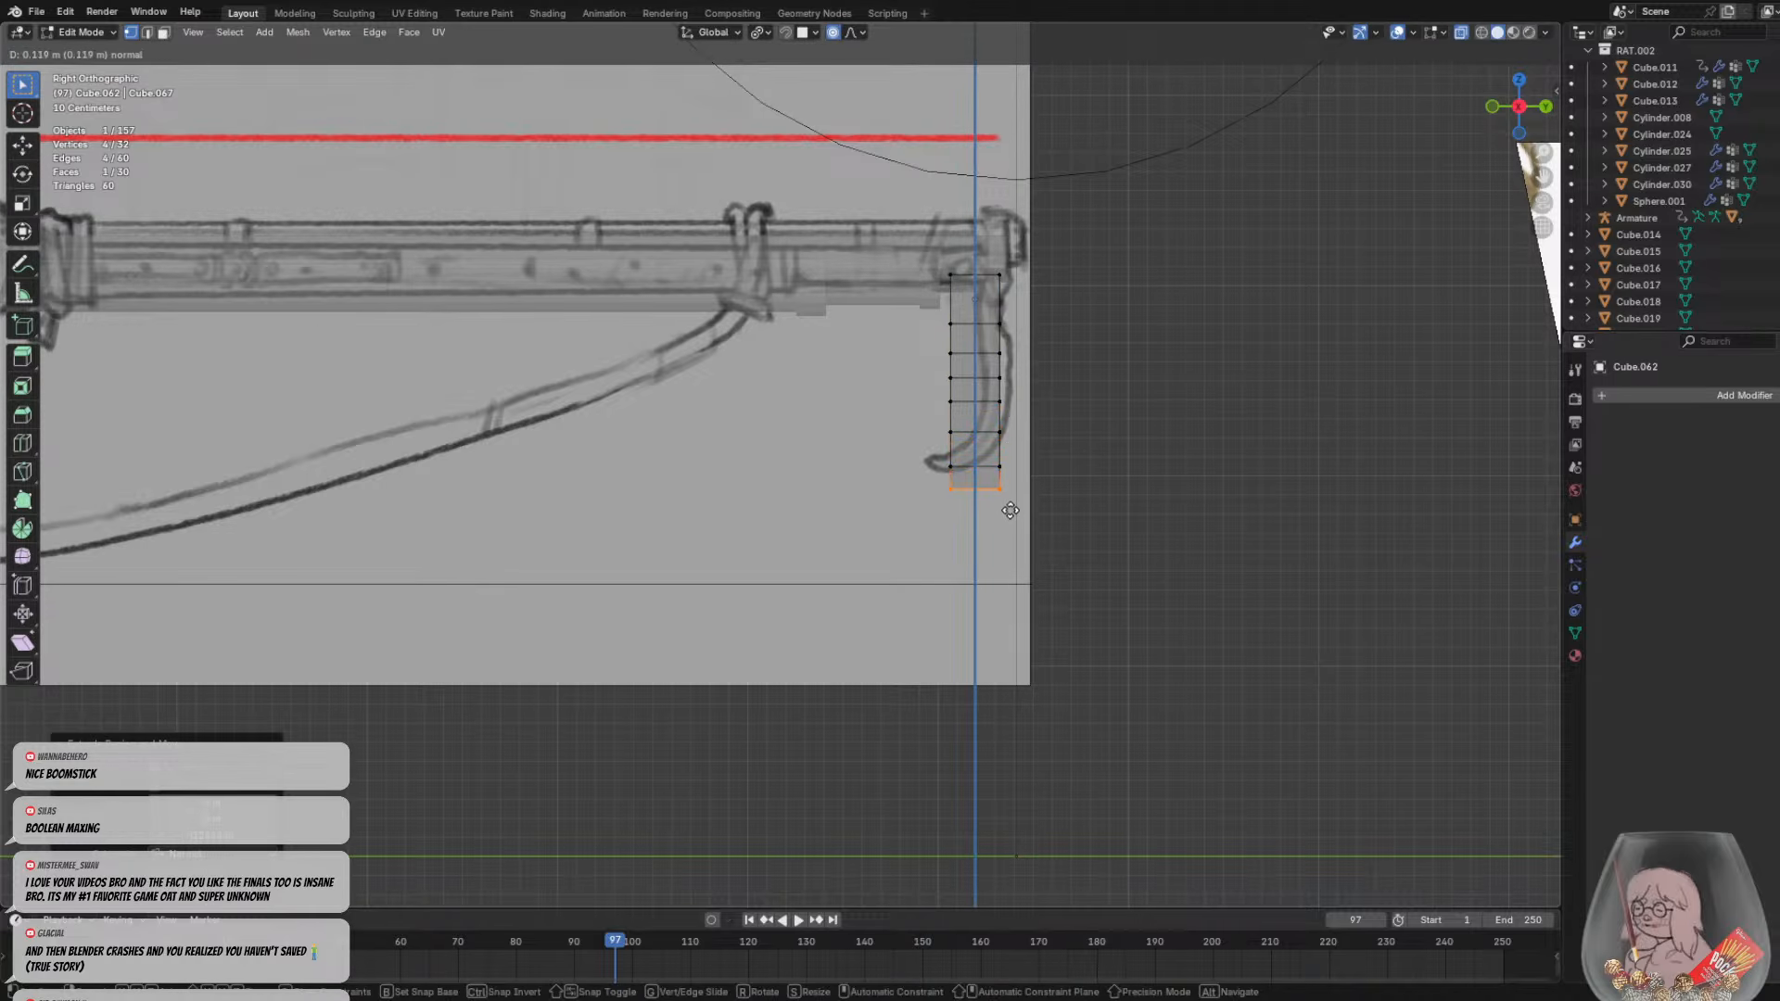
pyautogui.click(1010, 514)
pyautogui.press('e')
pyautogui.click(1005, 551)
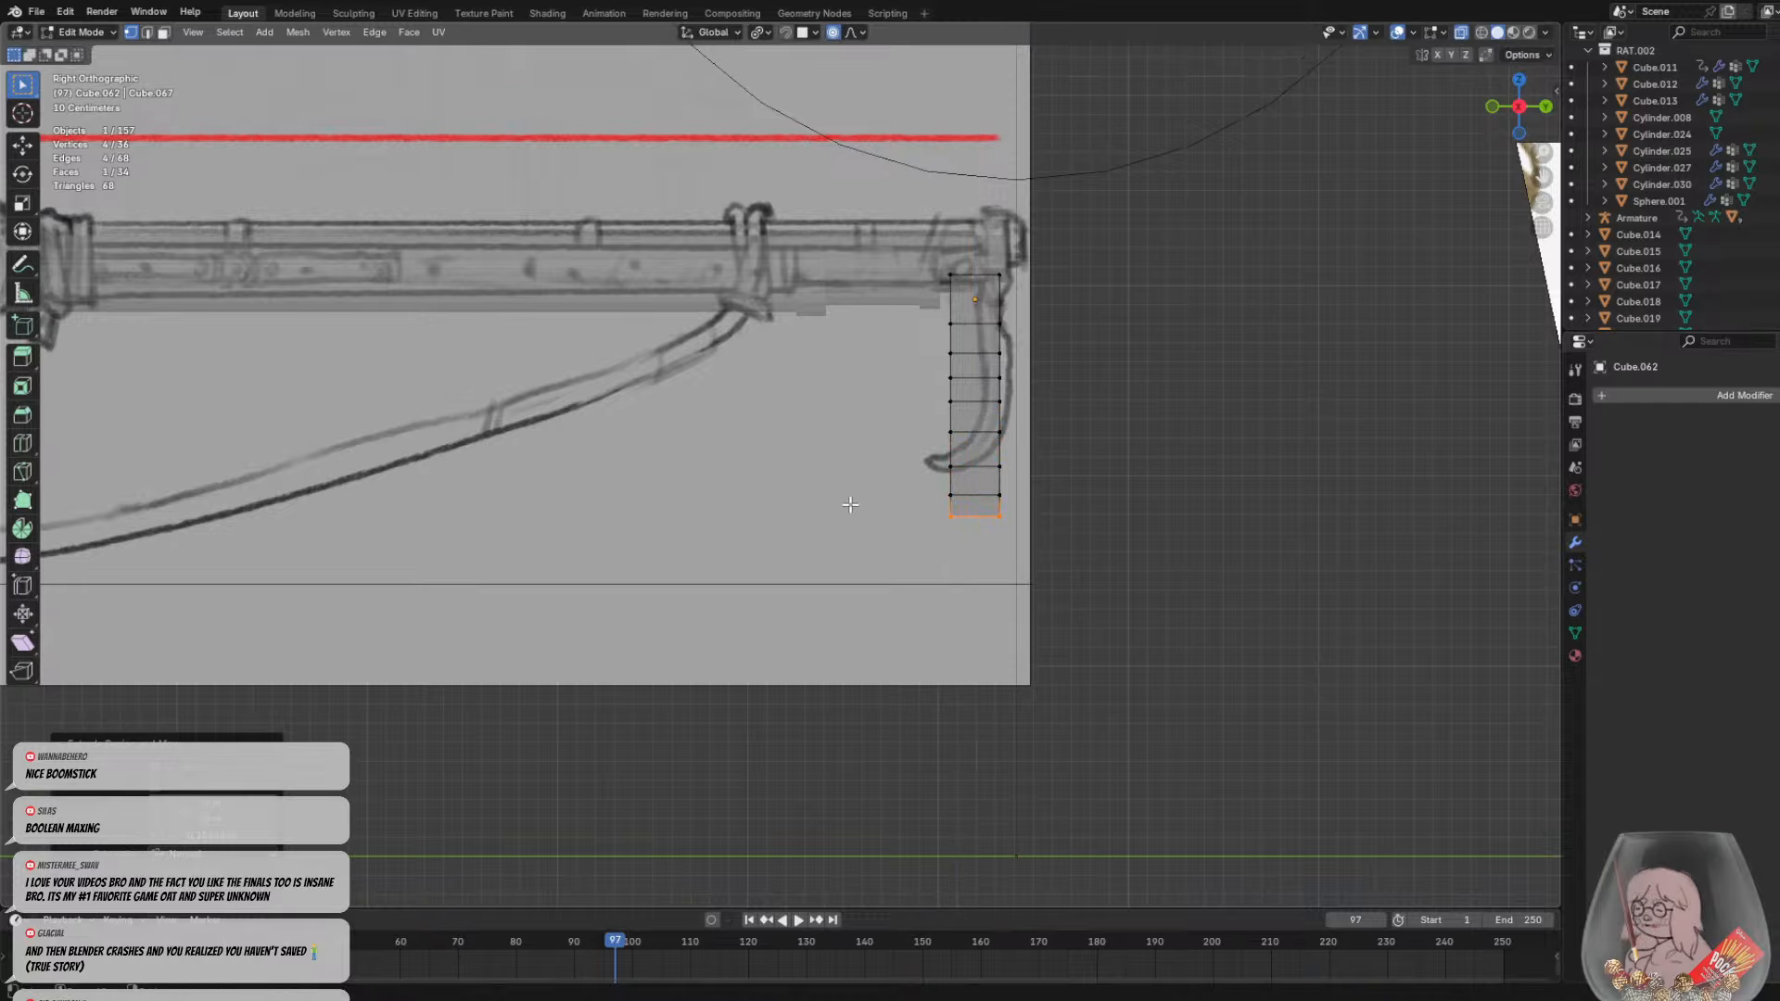
# Bend the column's lower segments back toward the hook's tip by moving its end vertices with an enlarged proportional editing radius
pyautogui.moveTo(930, 509); pyautogui.dragTo(1062, 545)
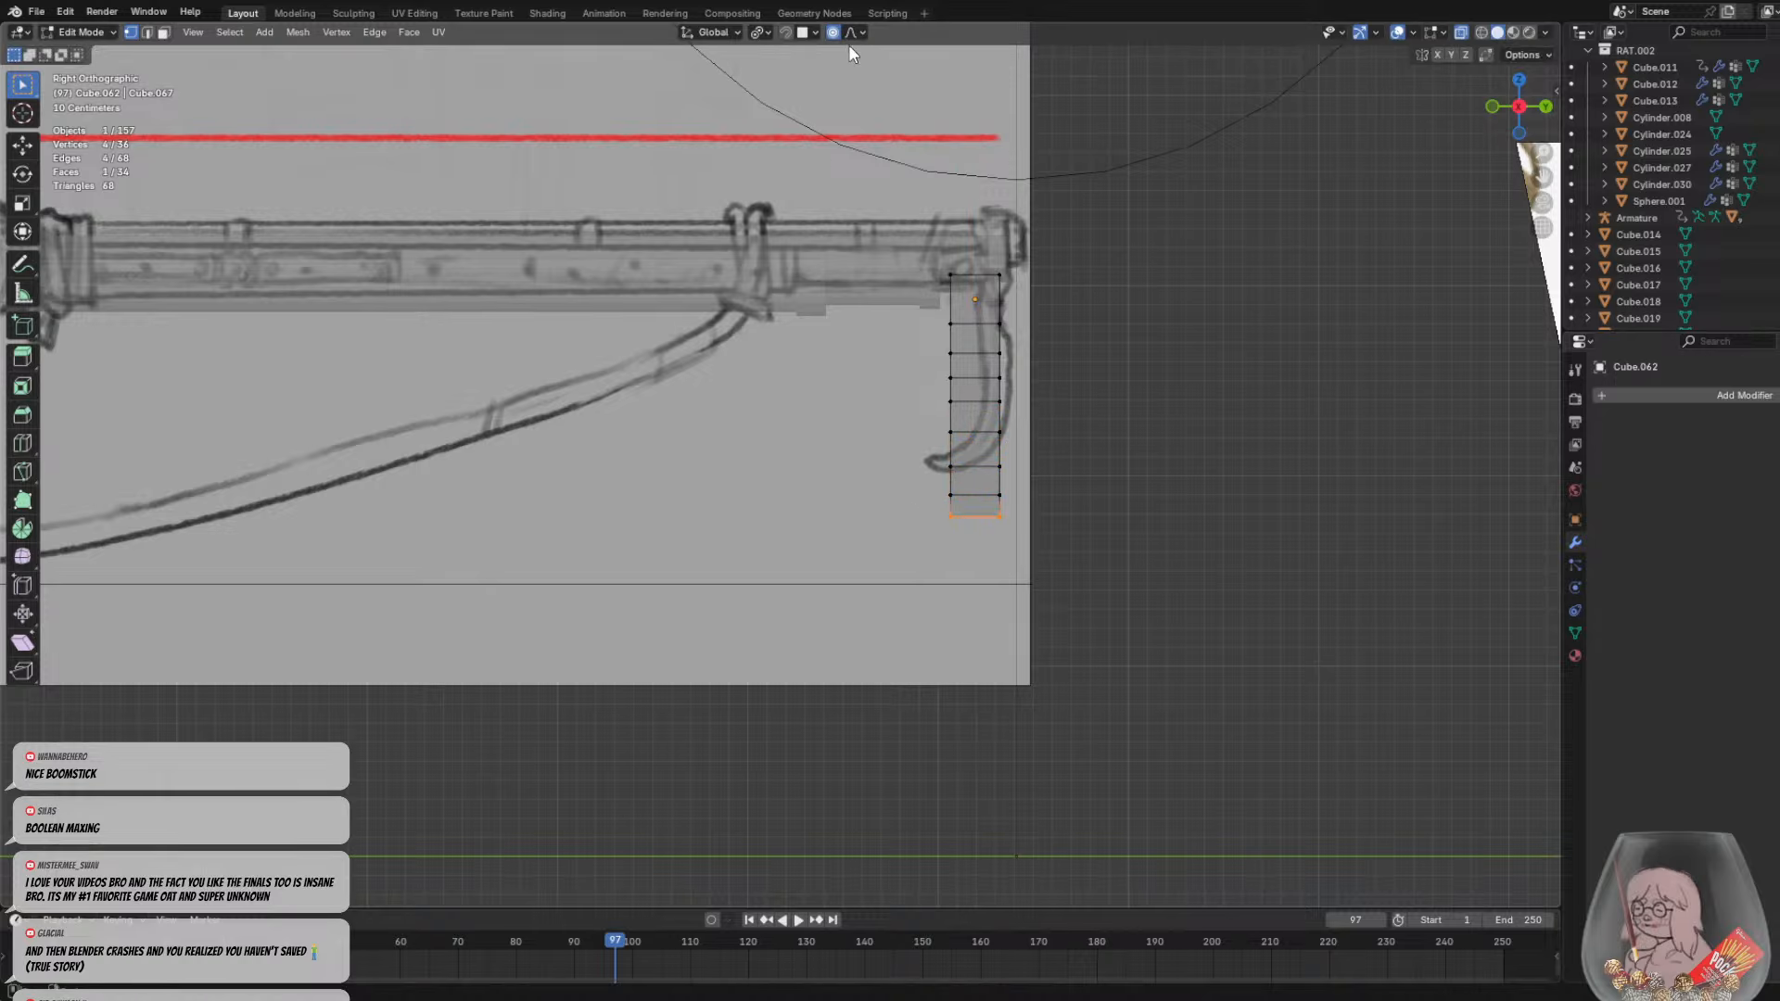
pyautogui.press('g')
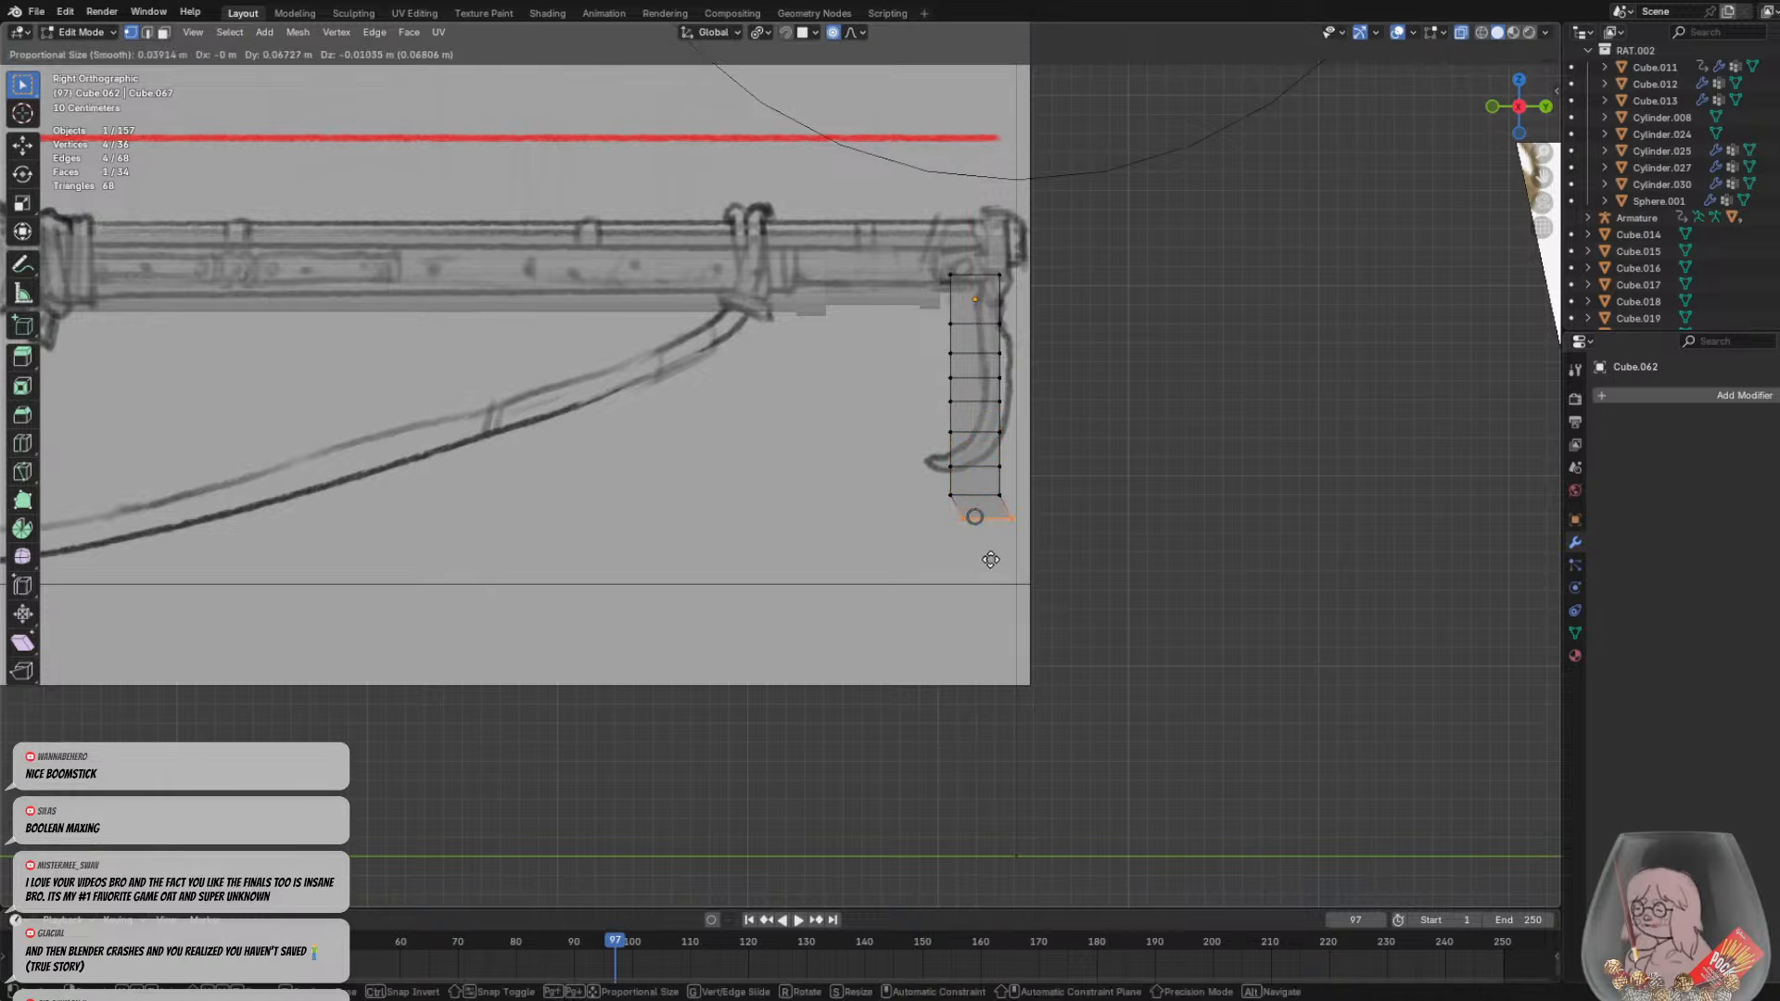
pyautogui.rightClick(991, 560)
pyautogui.click(832, 34)
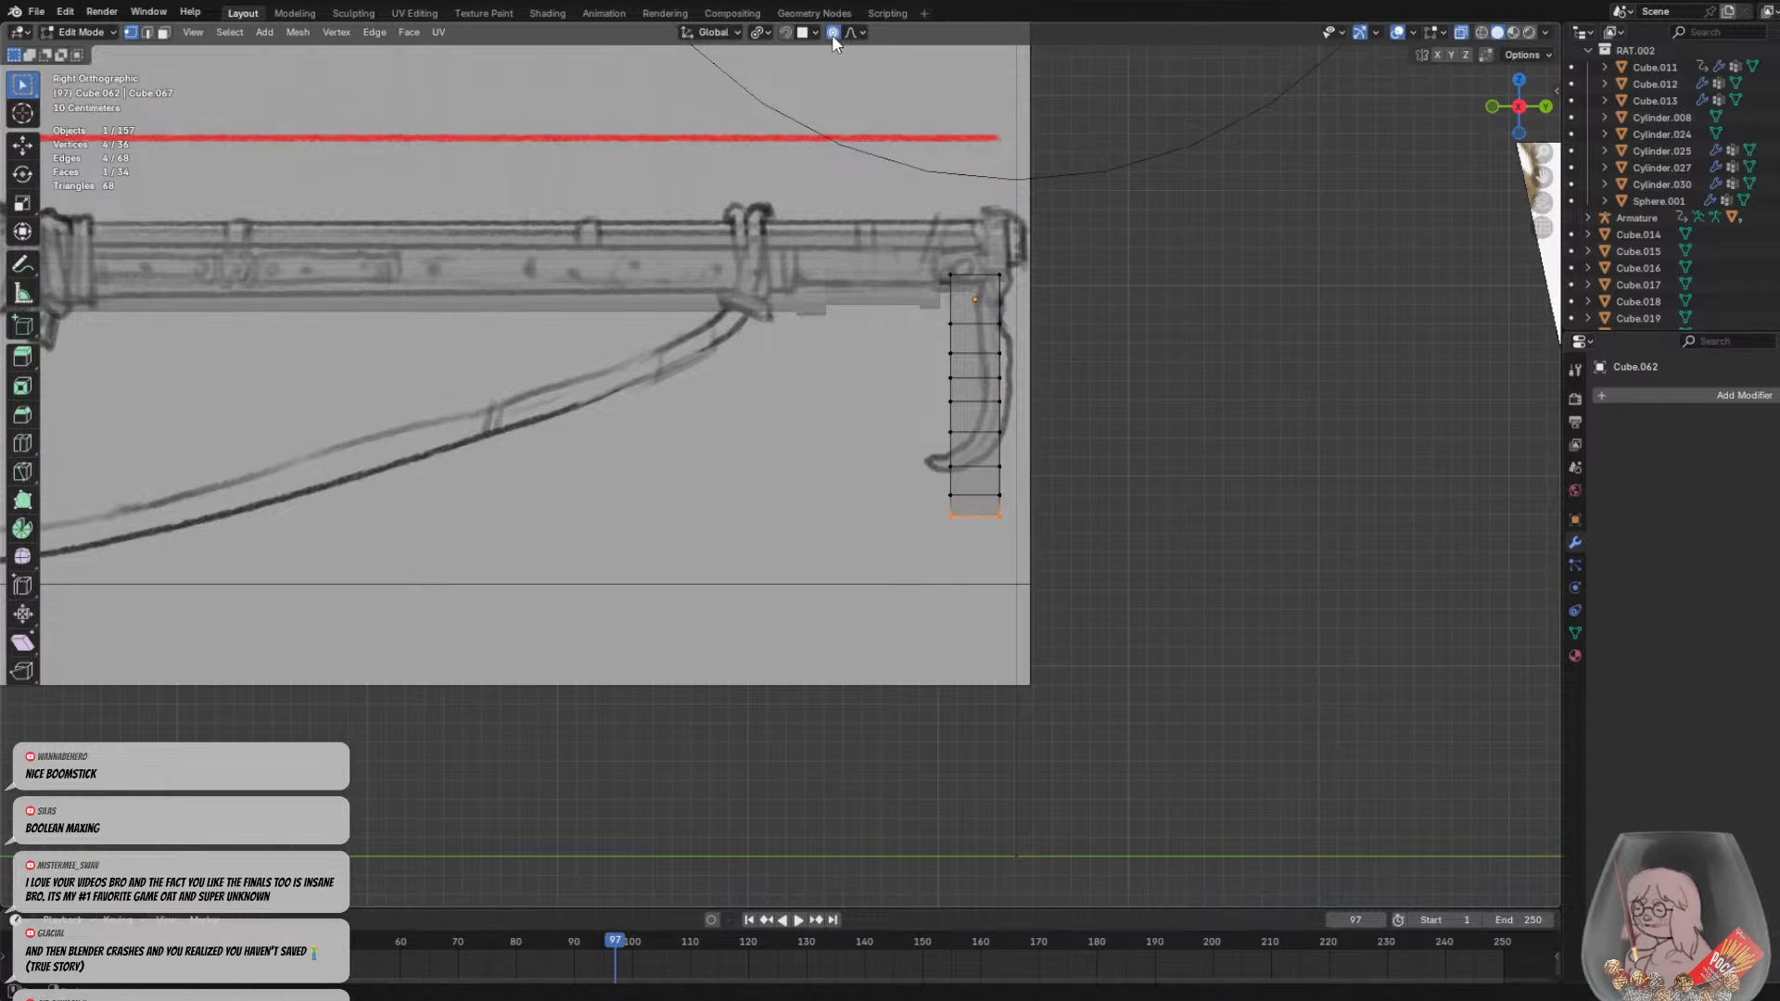
pyautogui.press('g')
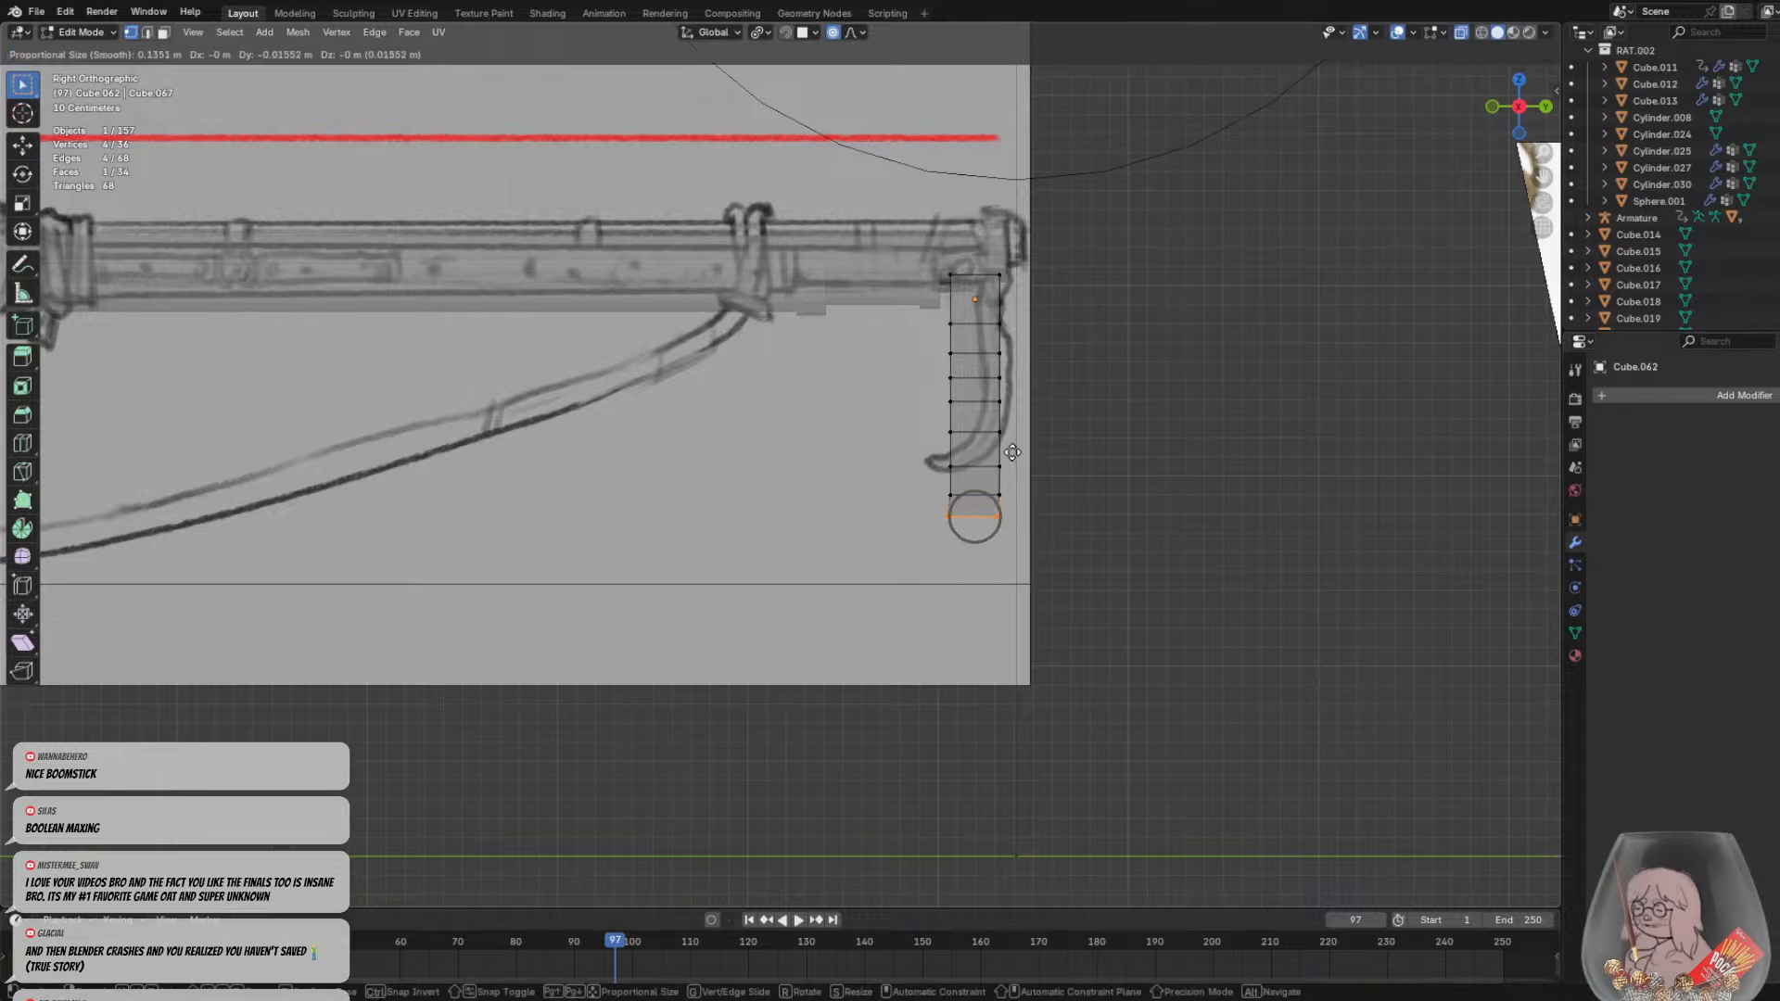
pyautogui.scroll(-5, 1006, 454)
pyautogui.scroll(-5, 1005, 453)
pyautogui.scroll(10, 982, 448)
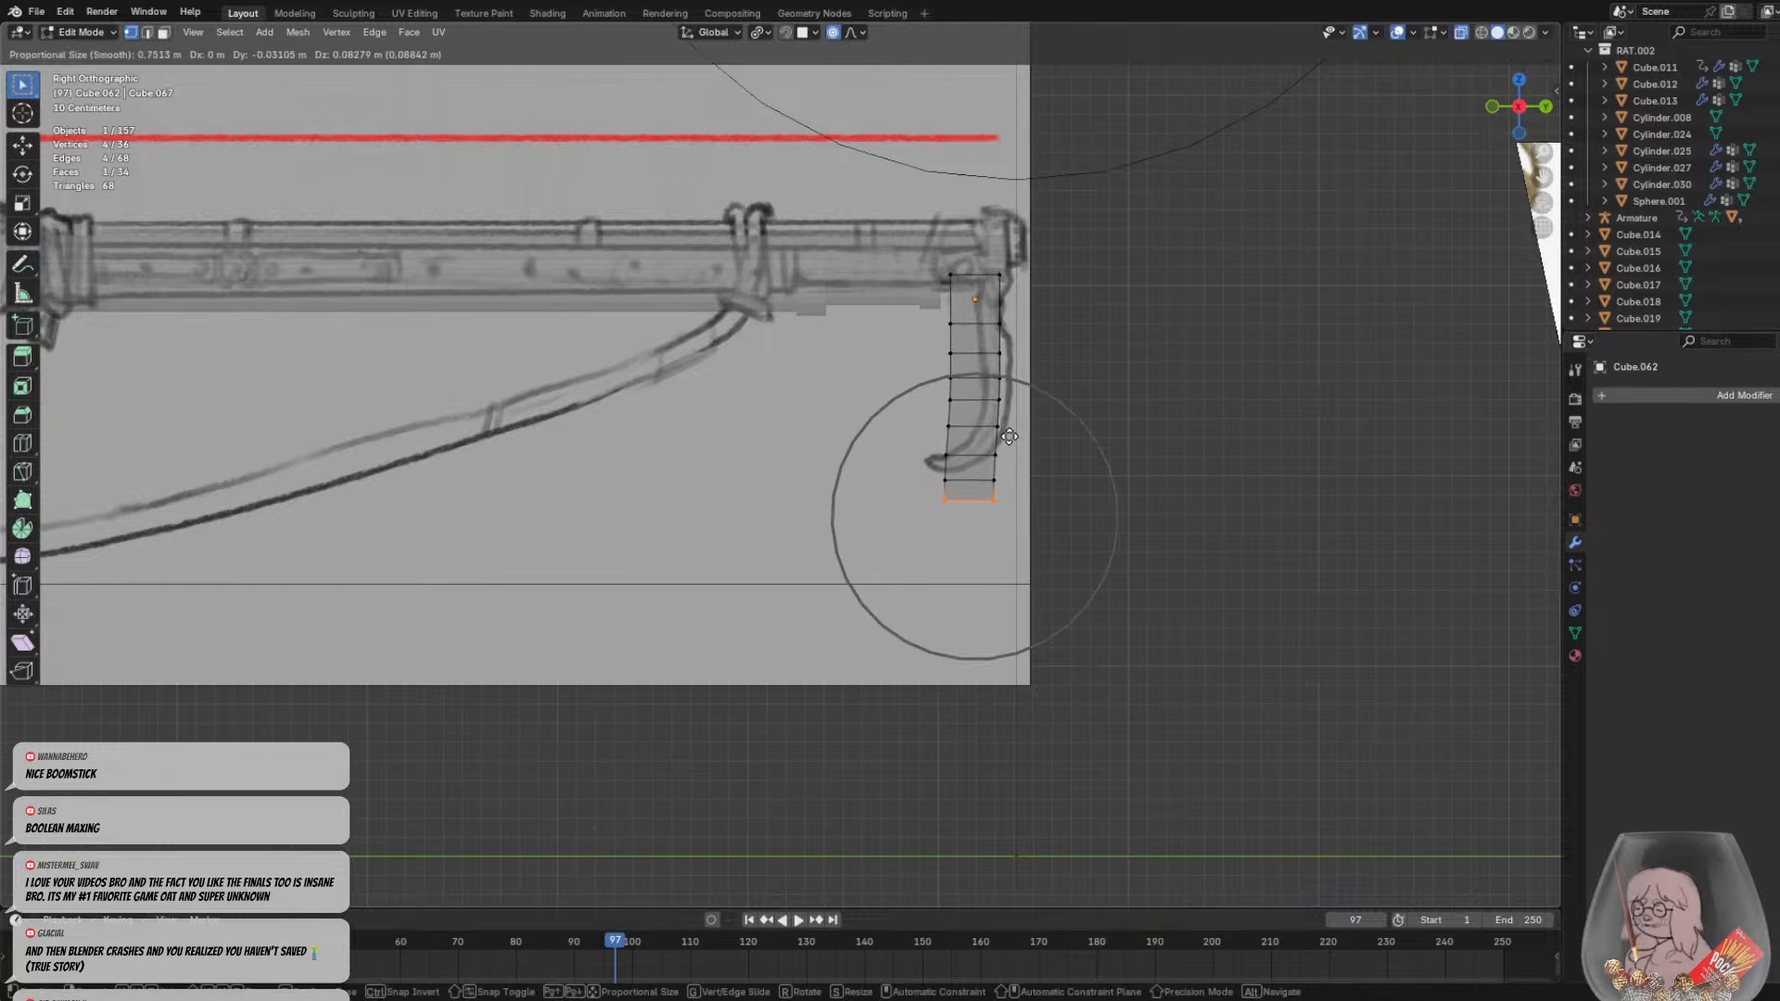
pyautogui.click(969, 412)
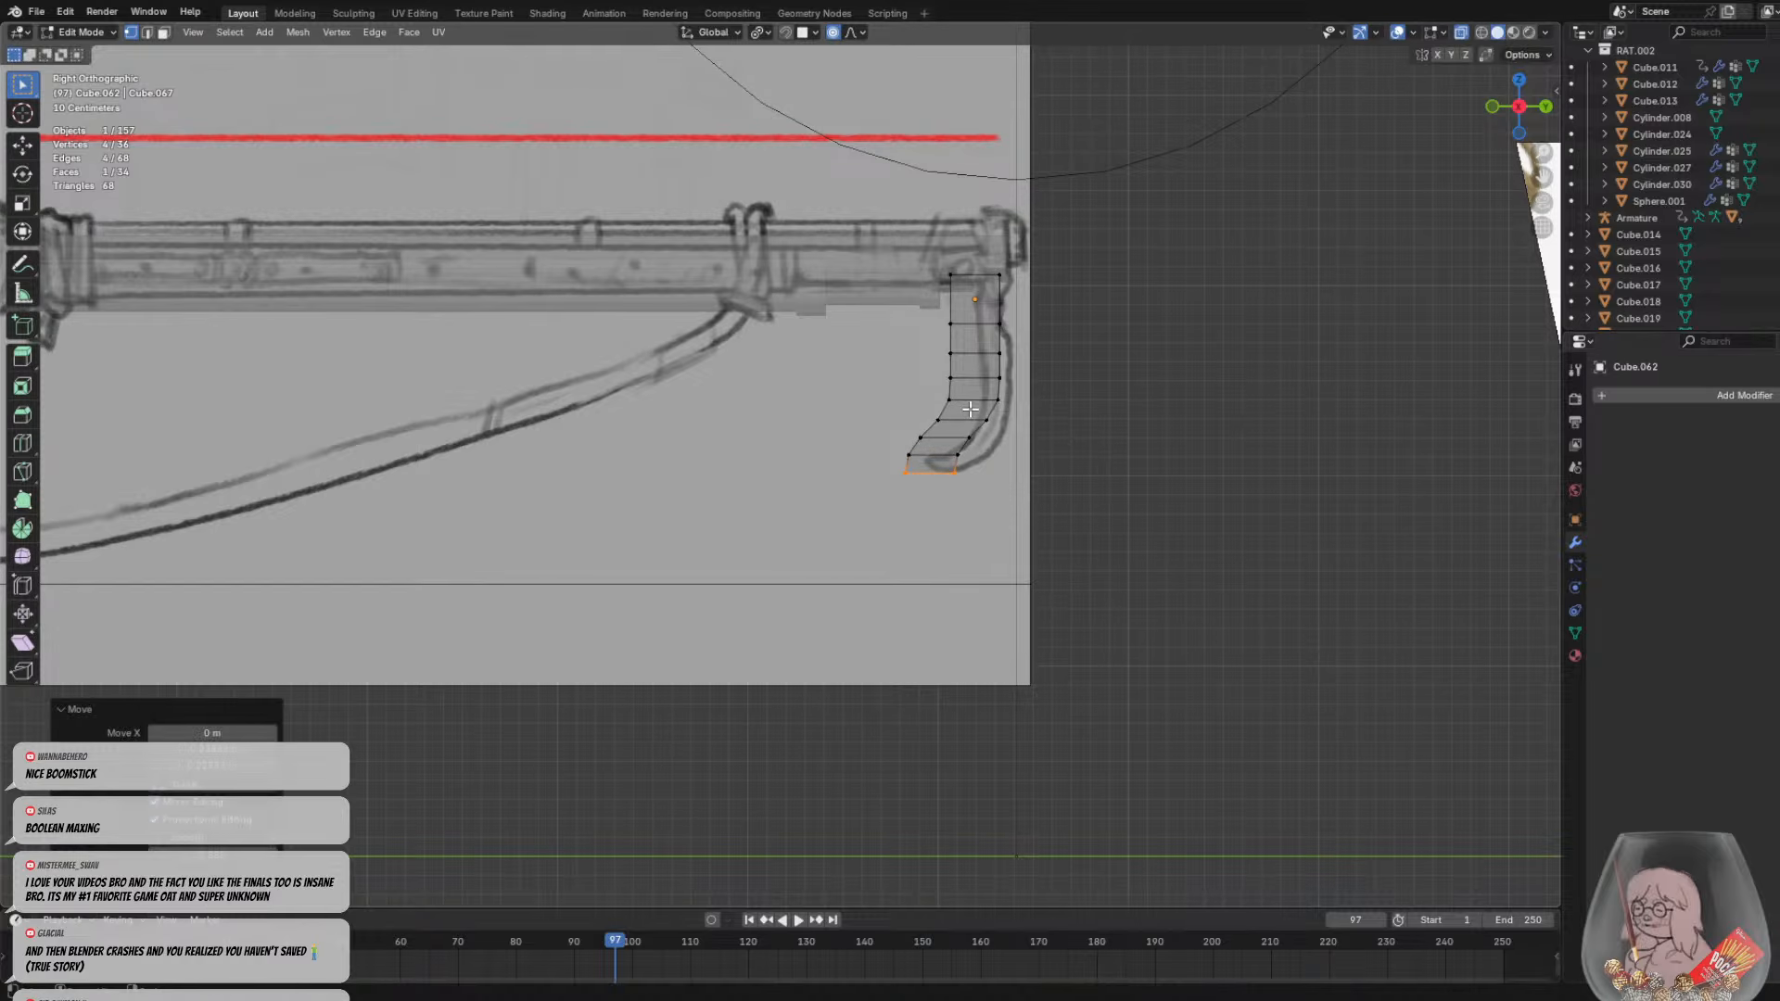
# Rotate the column's end vertices with proportional editing so the lower segments curl along the sketched hook
pyautogui.press('r')
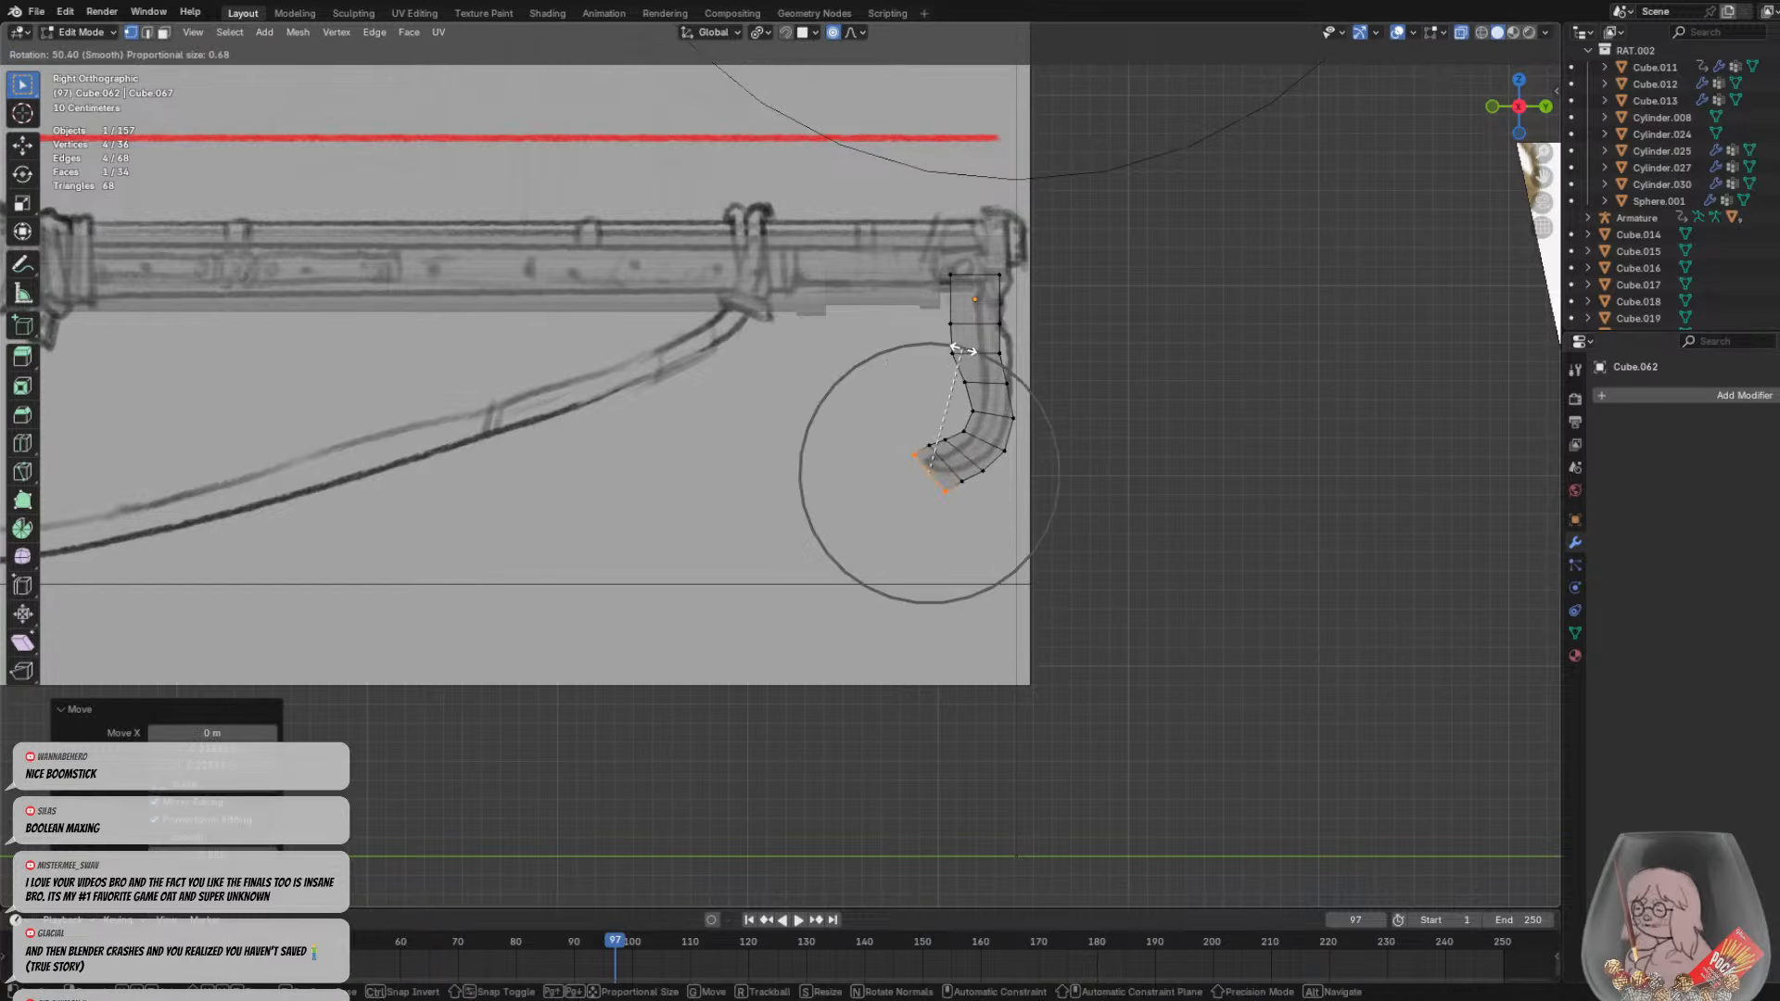
pyautogui.click(974, 355)
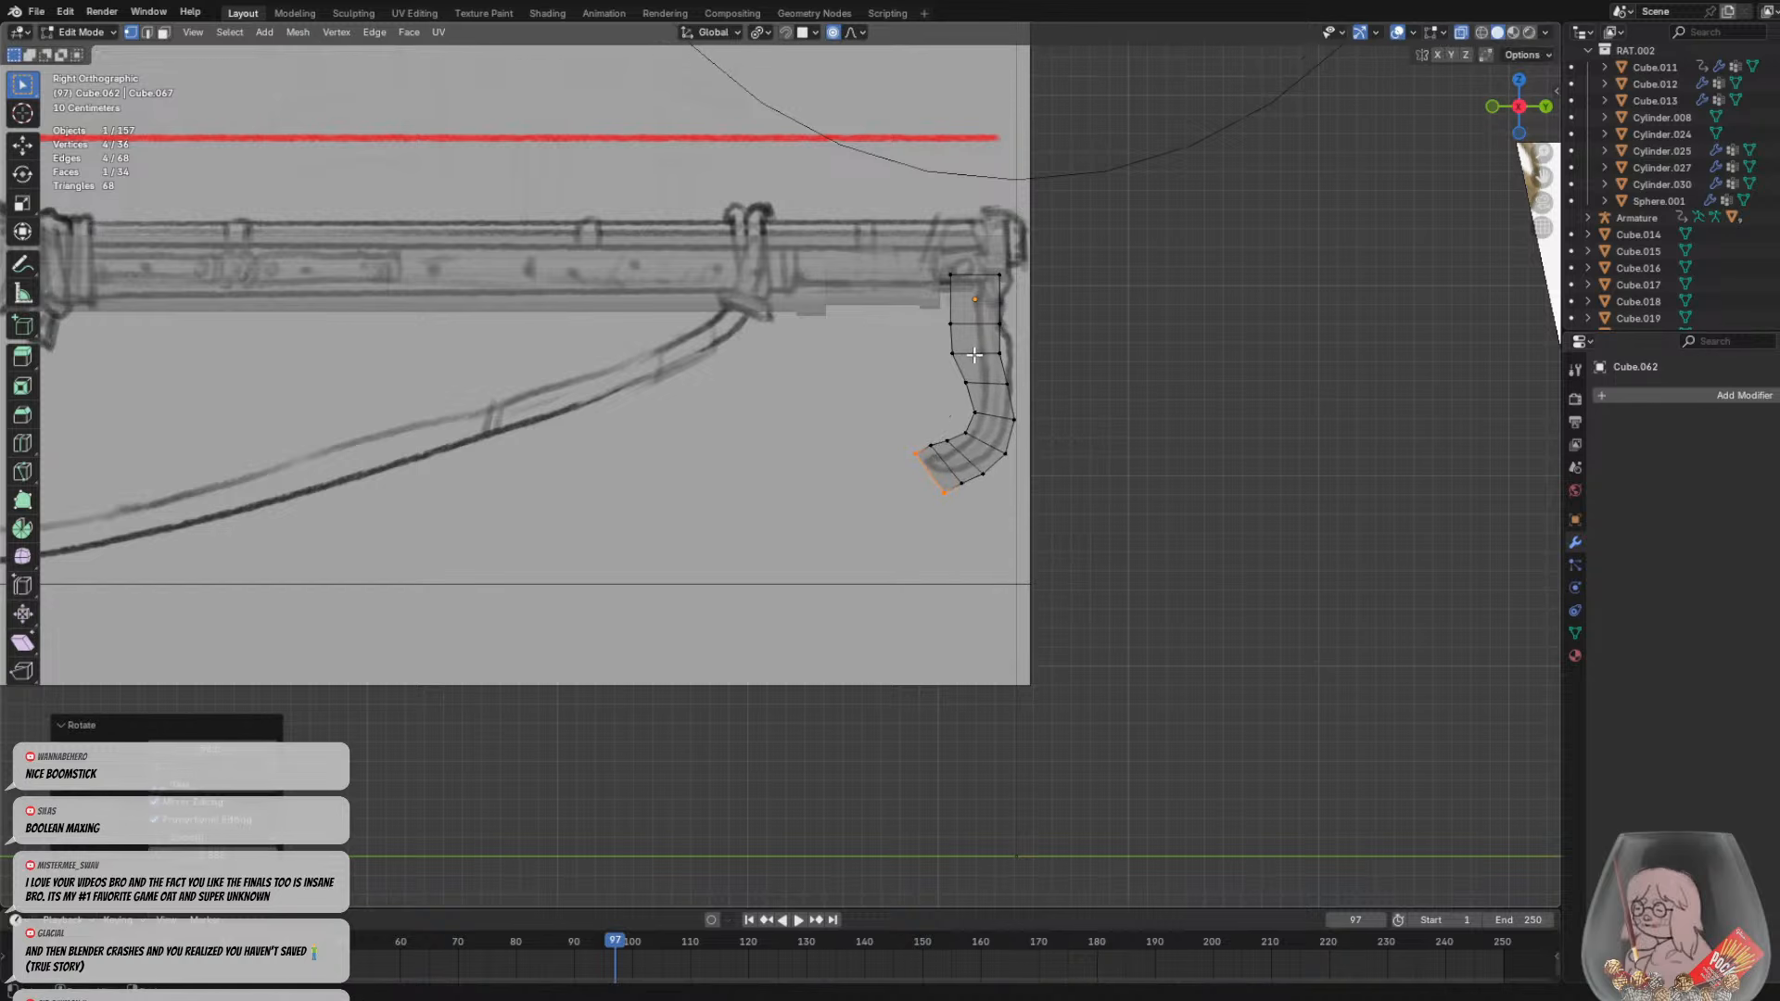
# Try to move the hook's middle front and back vertices forward with proportional editing, and undo those moves
pyautogui.click(997, 353)
pyautogui.press('g')
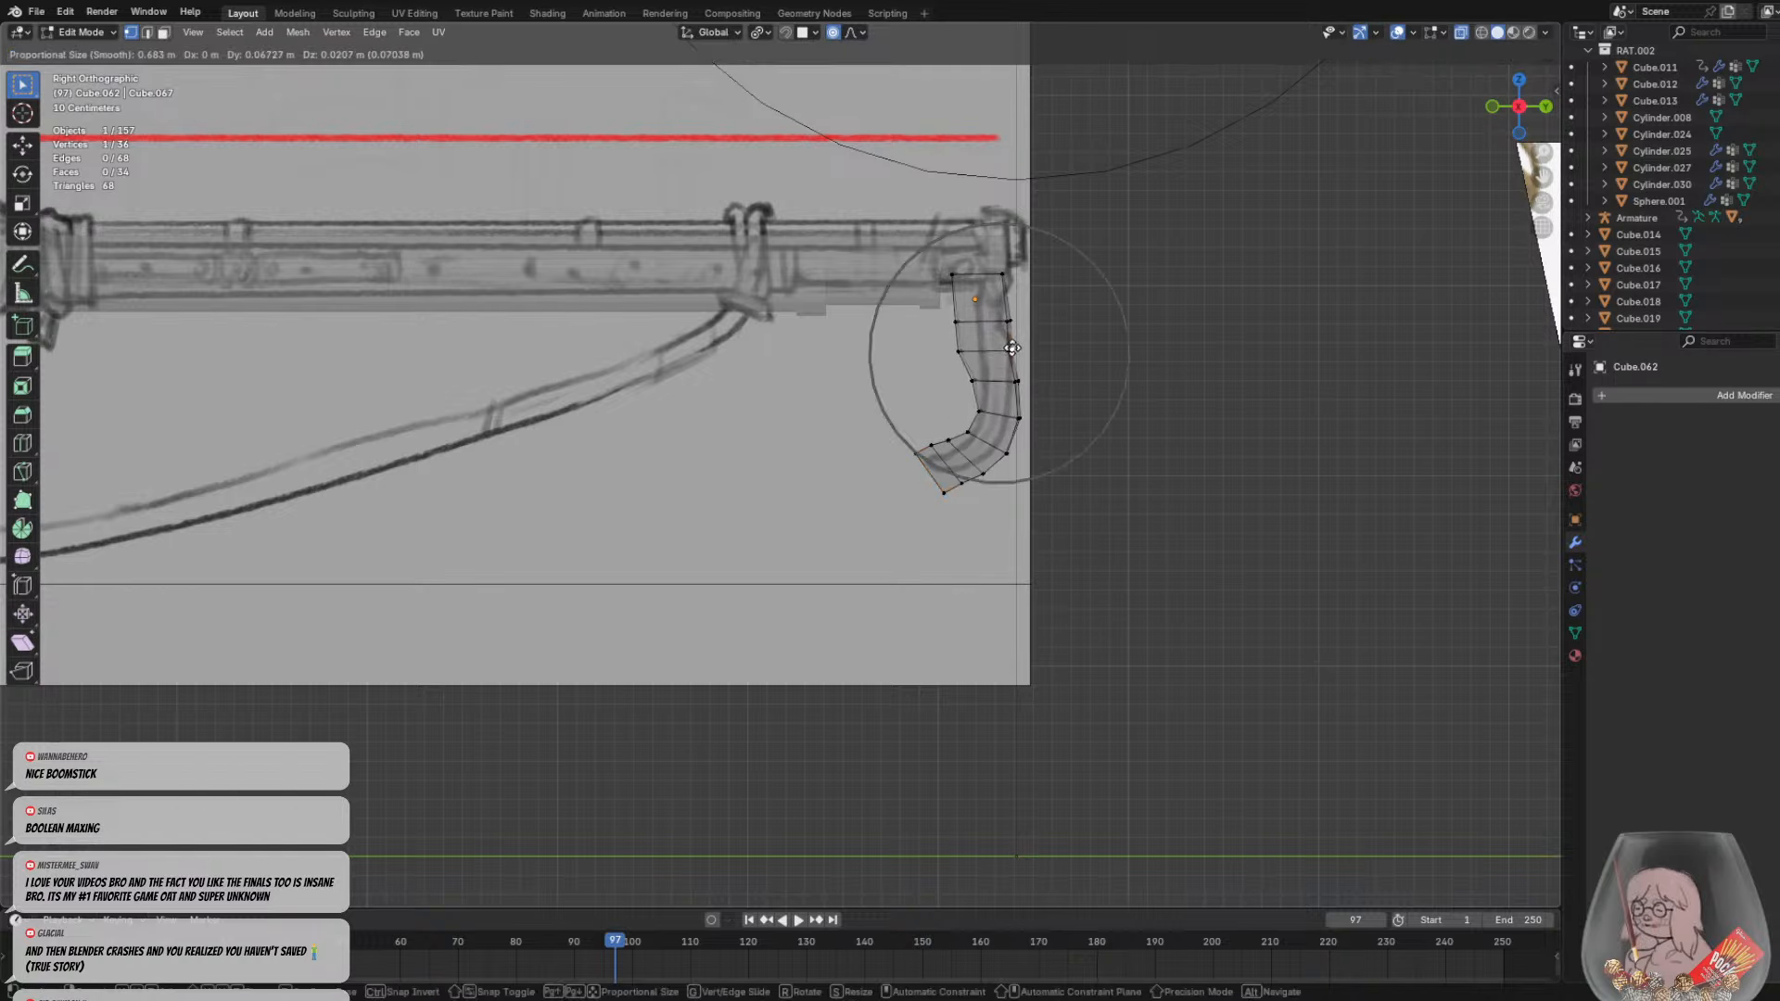
pyautogui.click(1010, 349)
pyautogui.click(956, 349)
pyautogui.press('g')
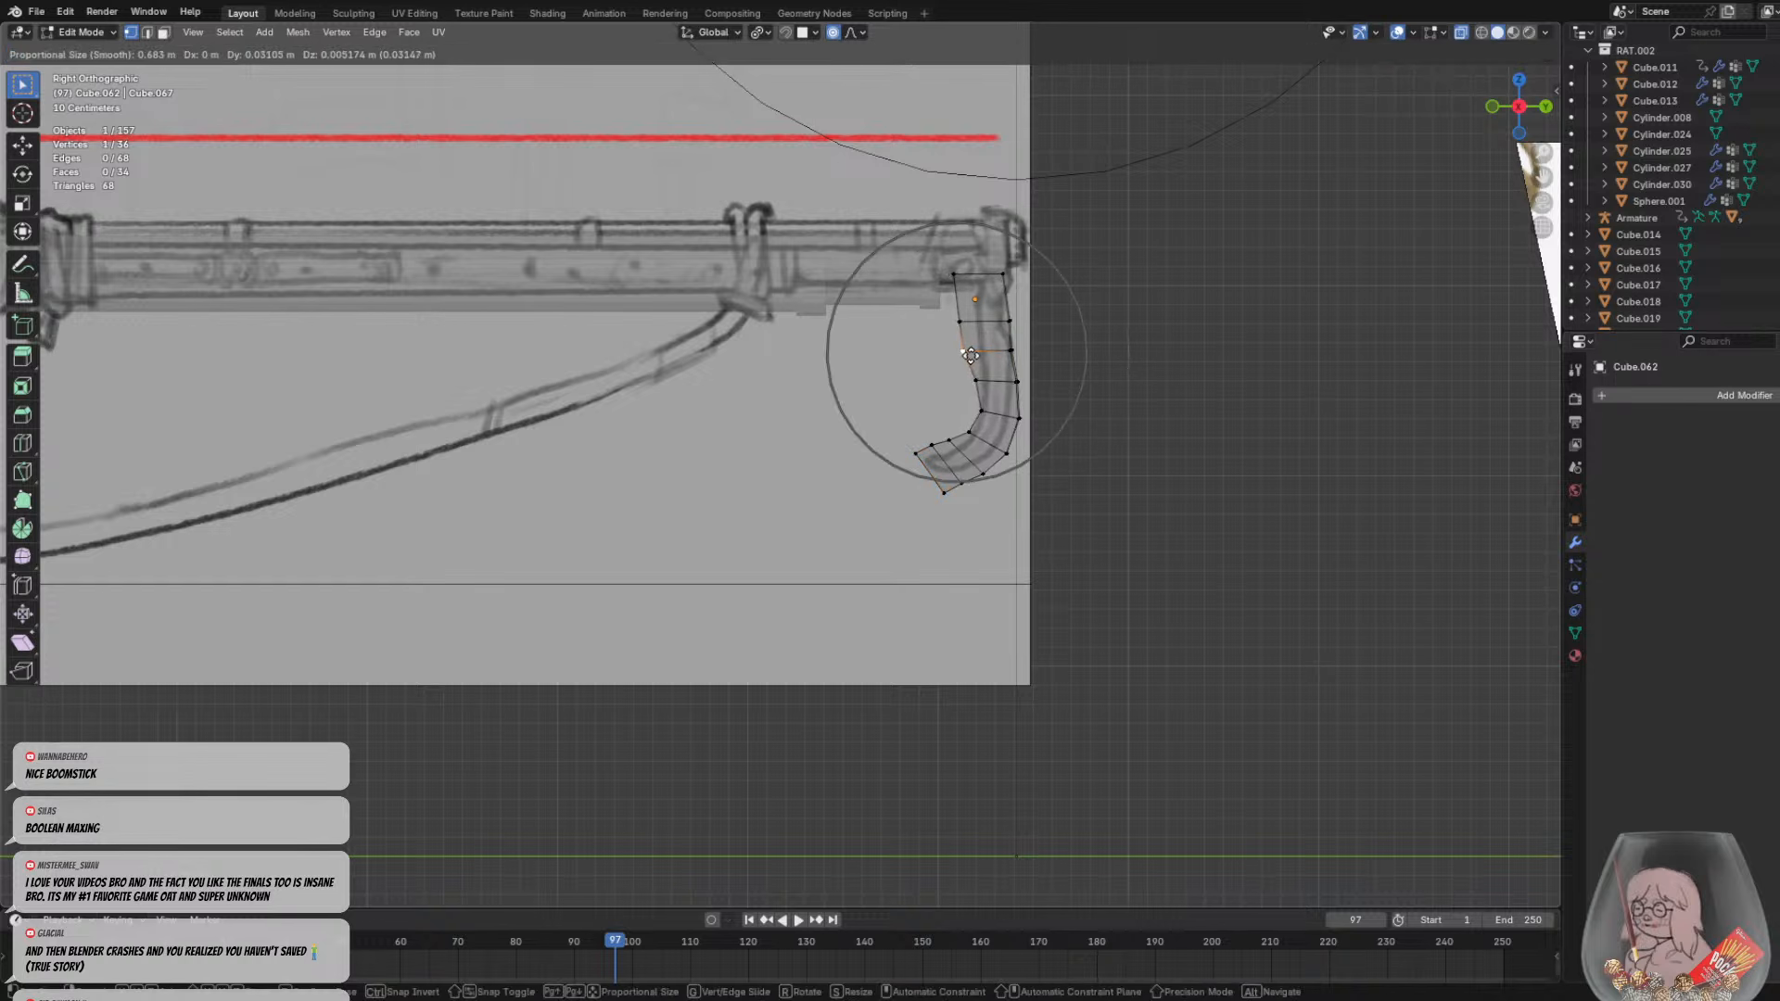
pyautogui.click(989, 343)
pyautogui.press('g')
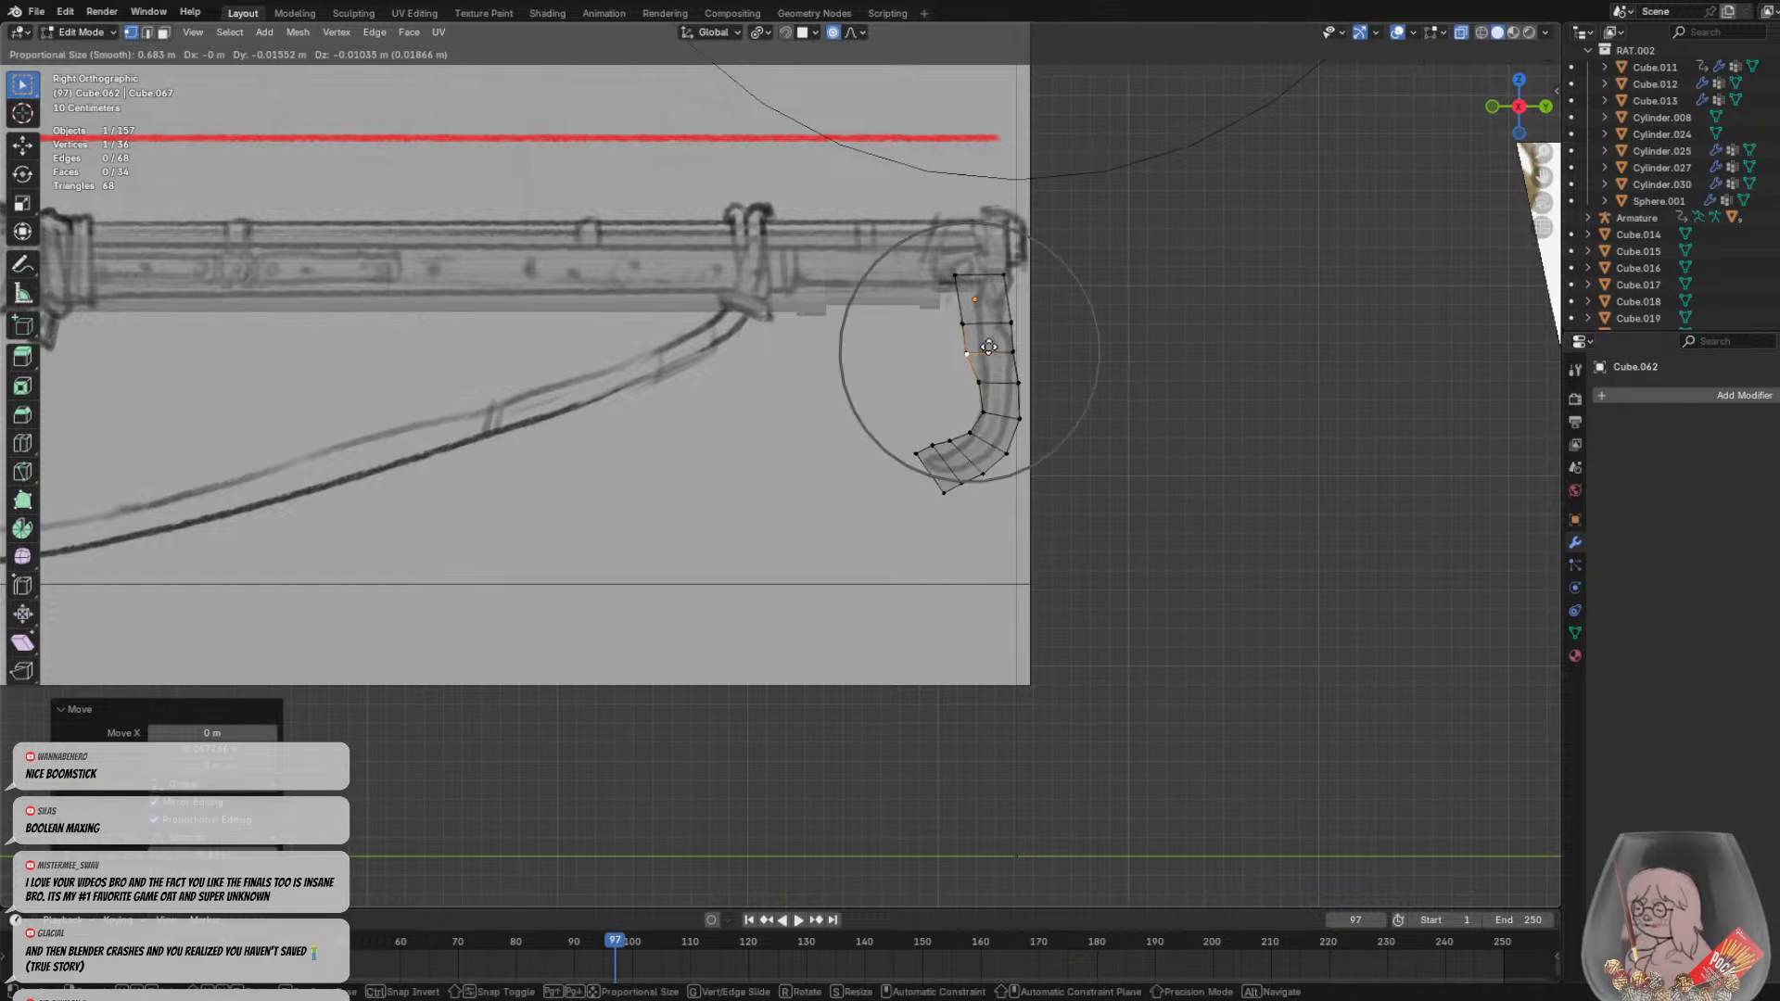
pyautogui.scroll(15, 988, 347)
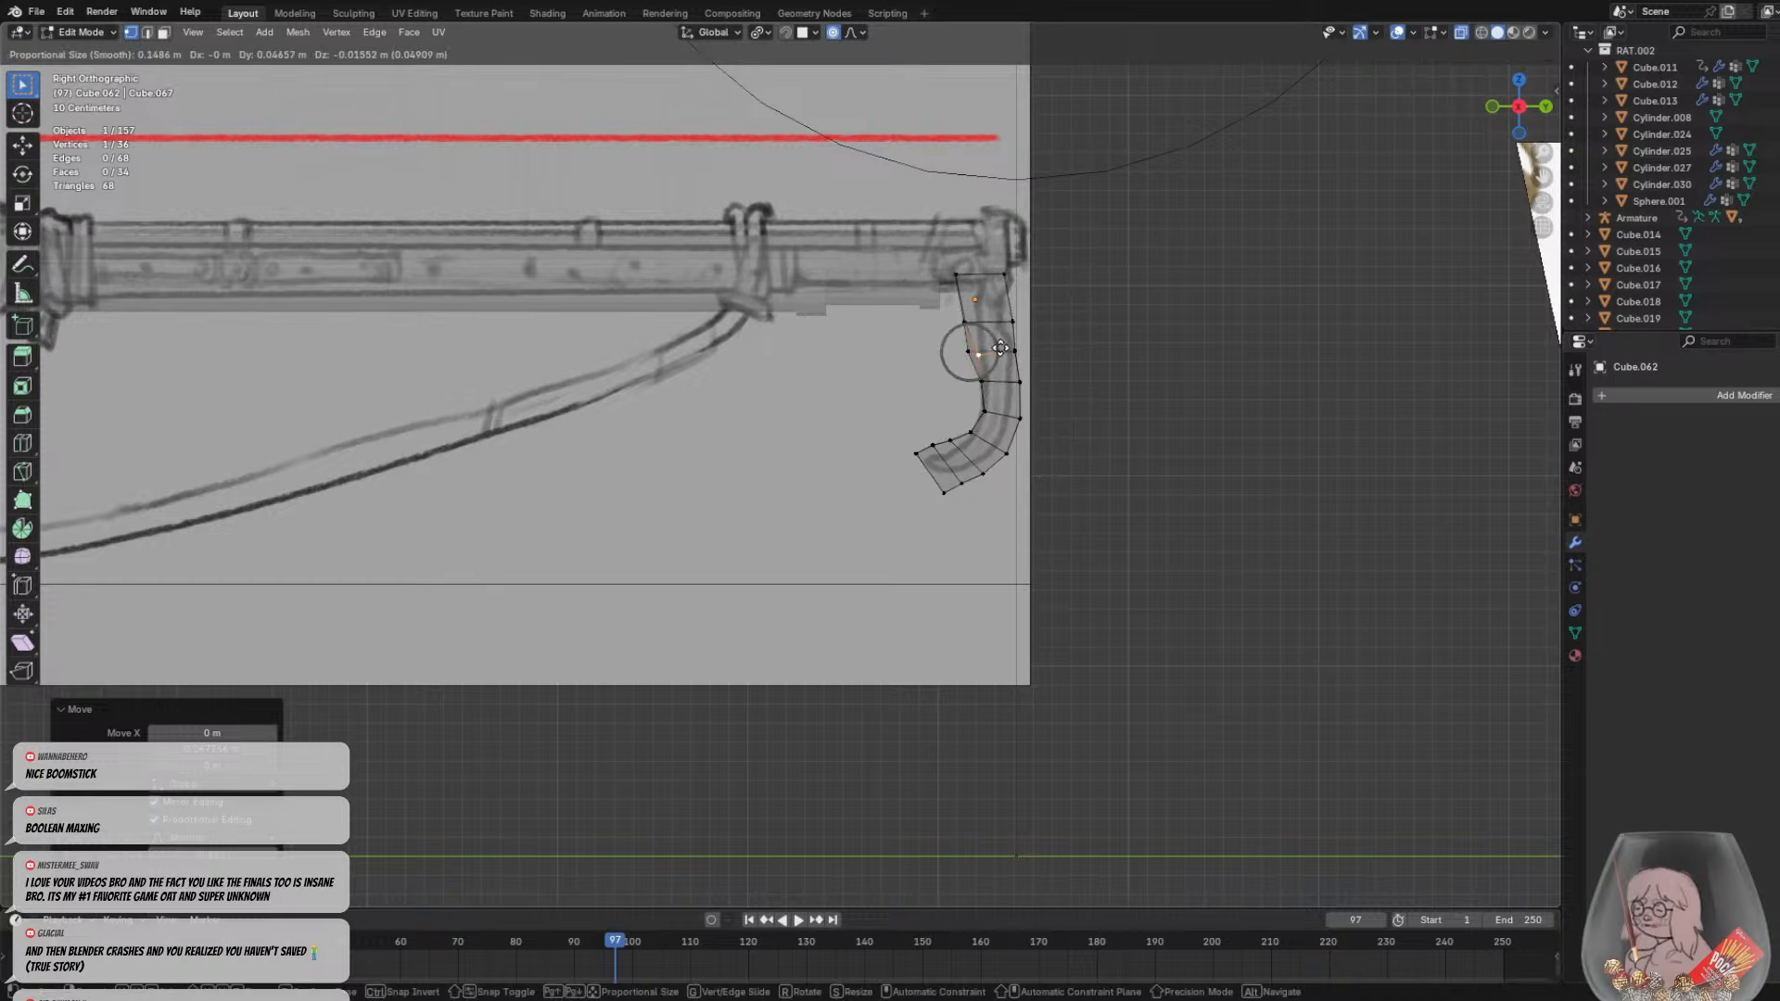
pyautogui.rightClick(998, 347)
pyautogui.hotkey('ctrl', 'z')
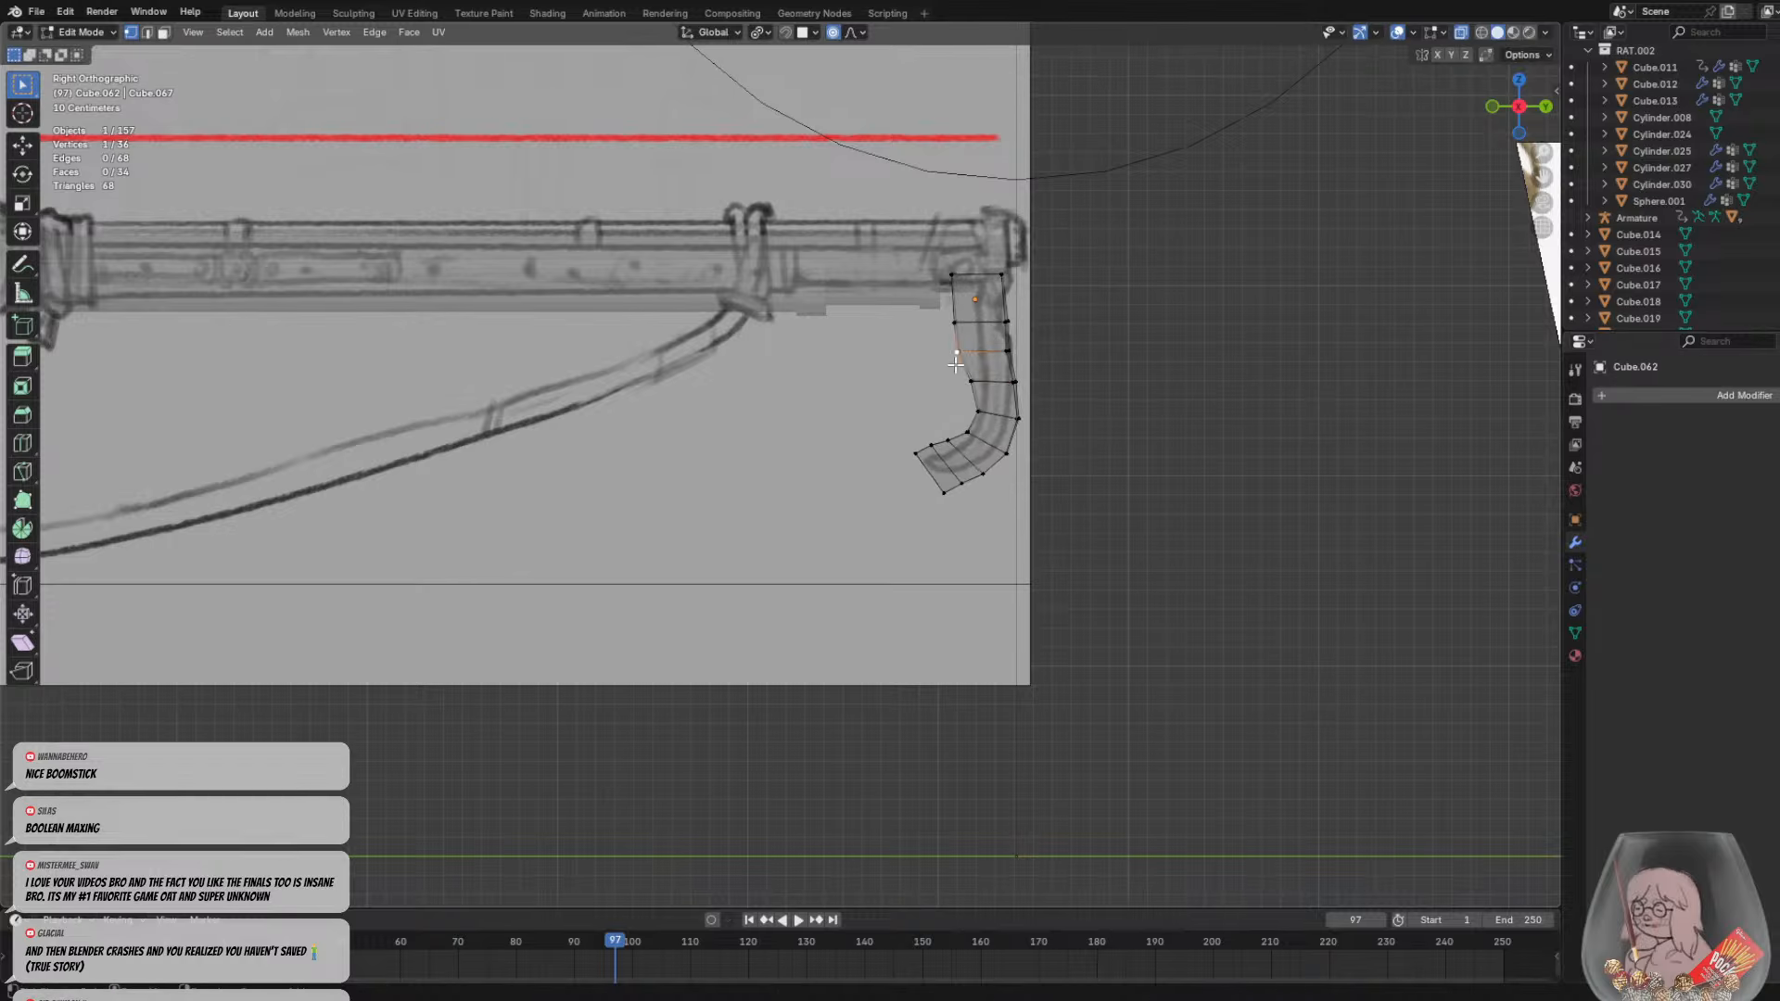
pyautogui.hotkey('ctrl', 'z')
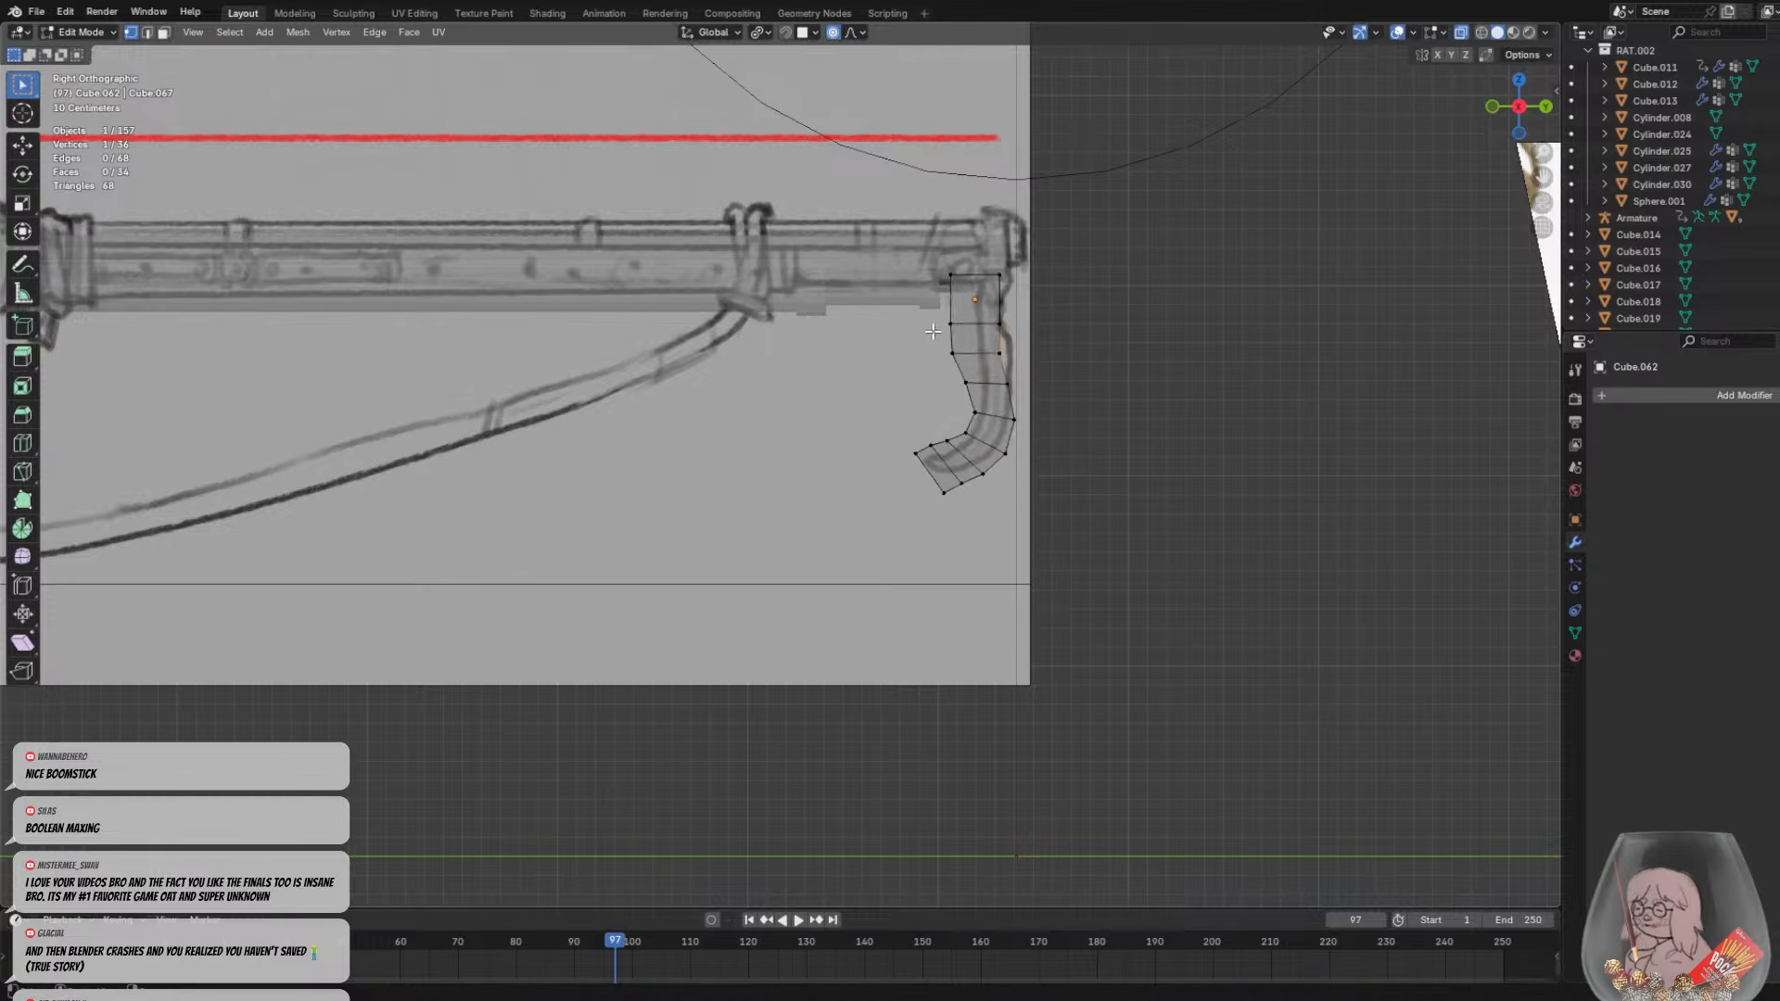
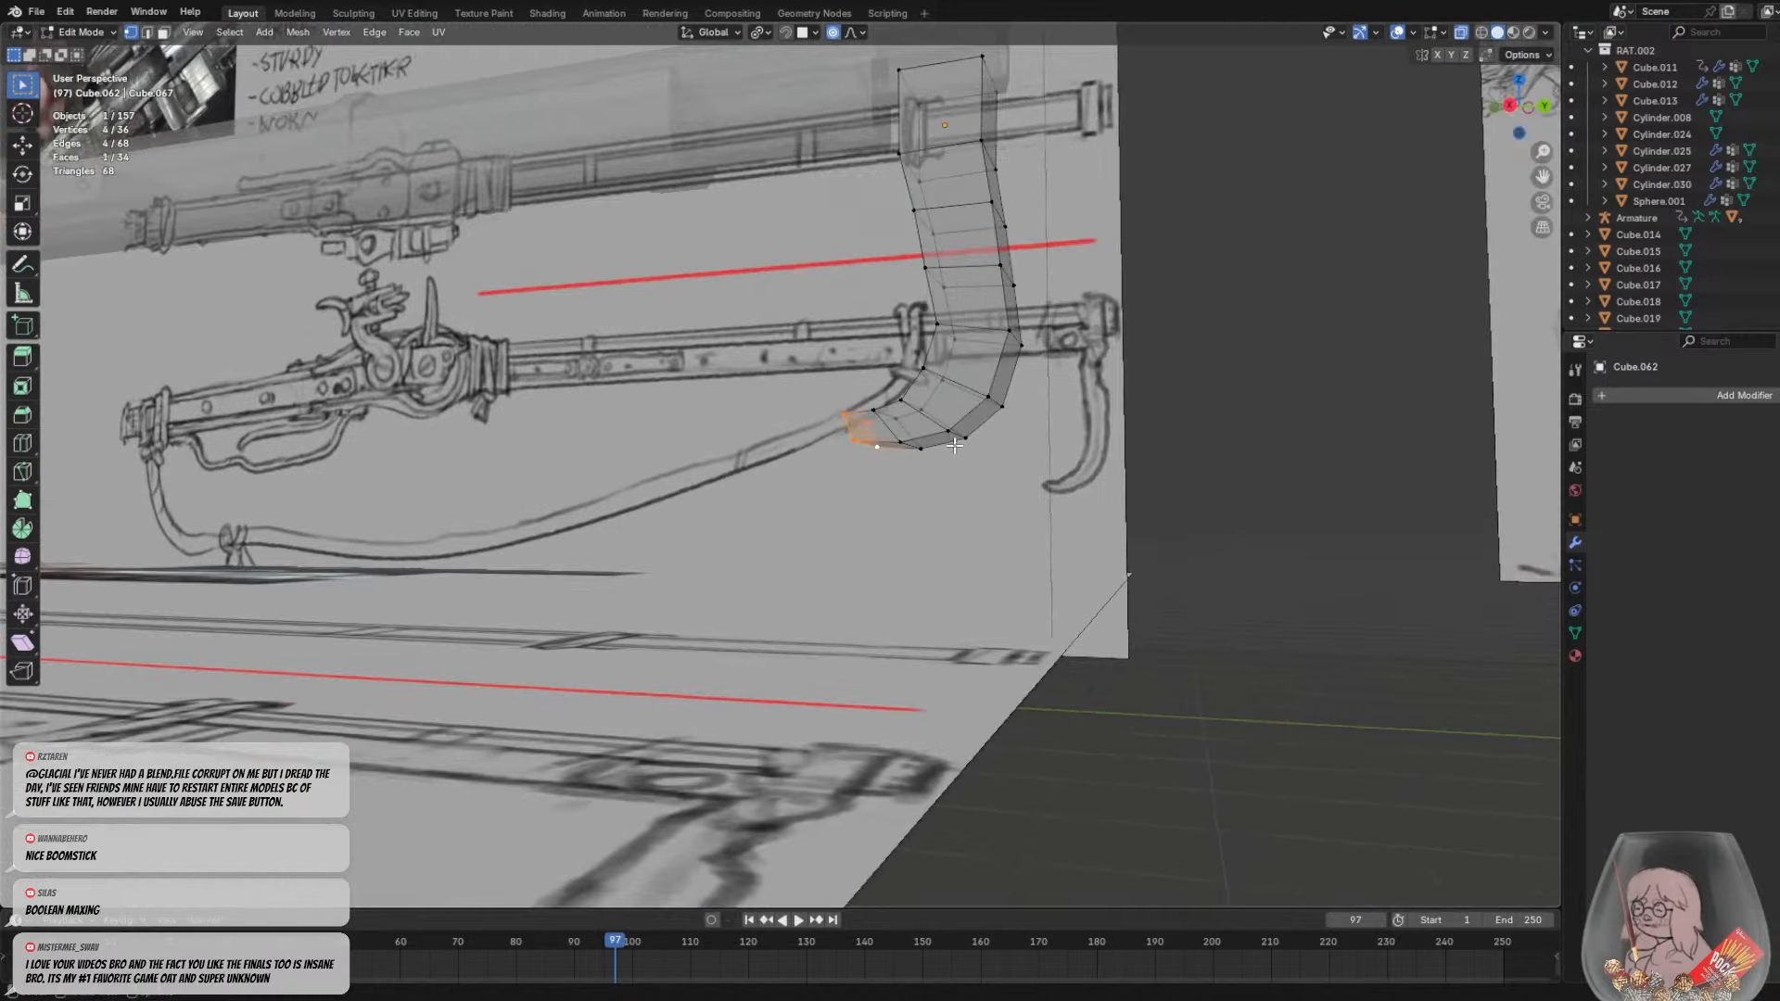
# Taper the hook toward its tip by scaling the end face along X to about 0.56 with a larger proportional radius
pyautogui.moveTo(954, 445); pyautogui.dragTo(896, 461, button='middle')
pyautogui.press('s')
pyautogui.press('x')
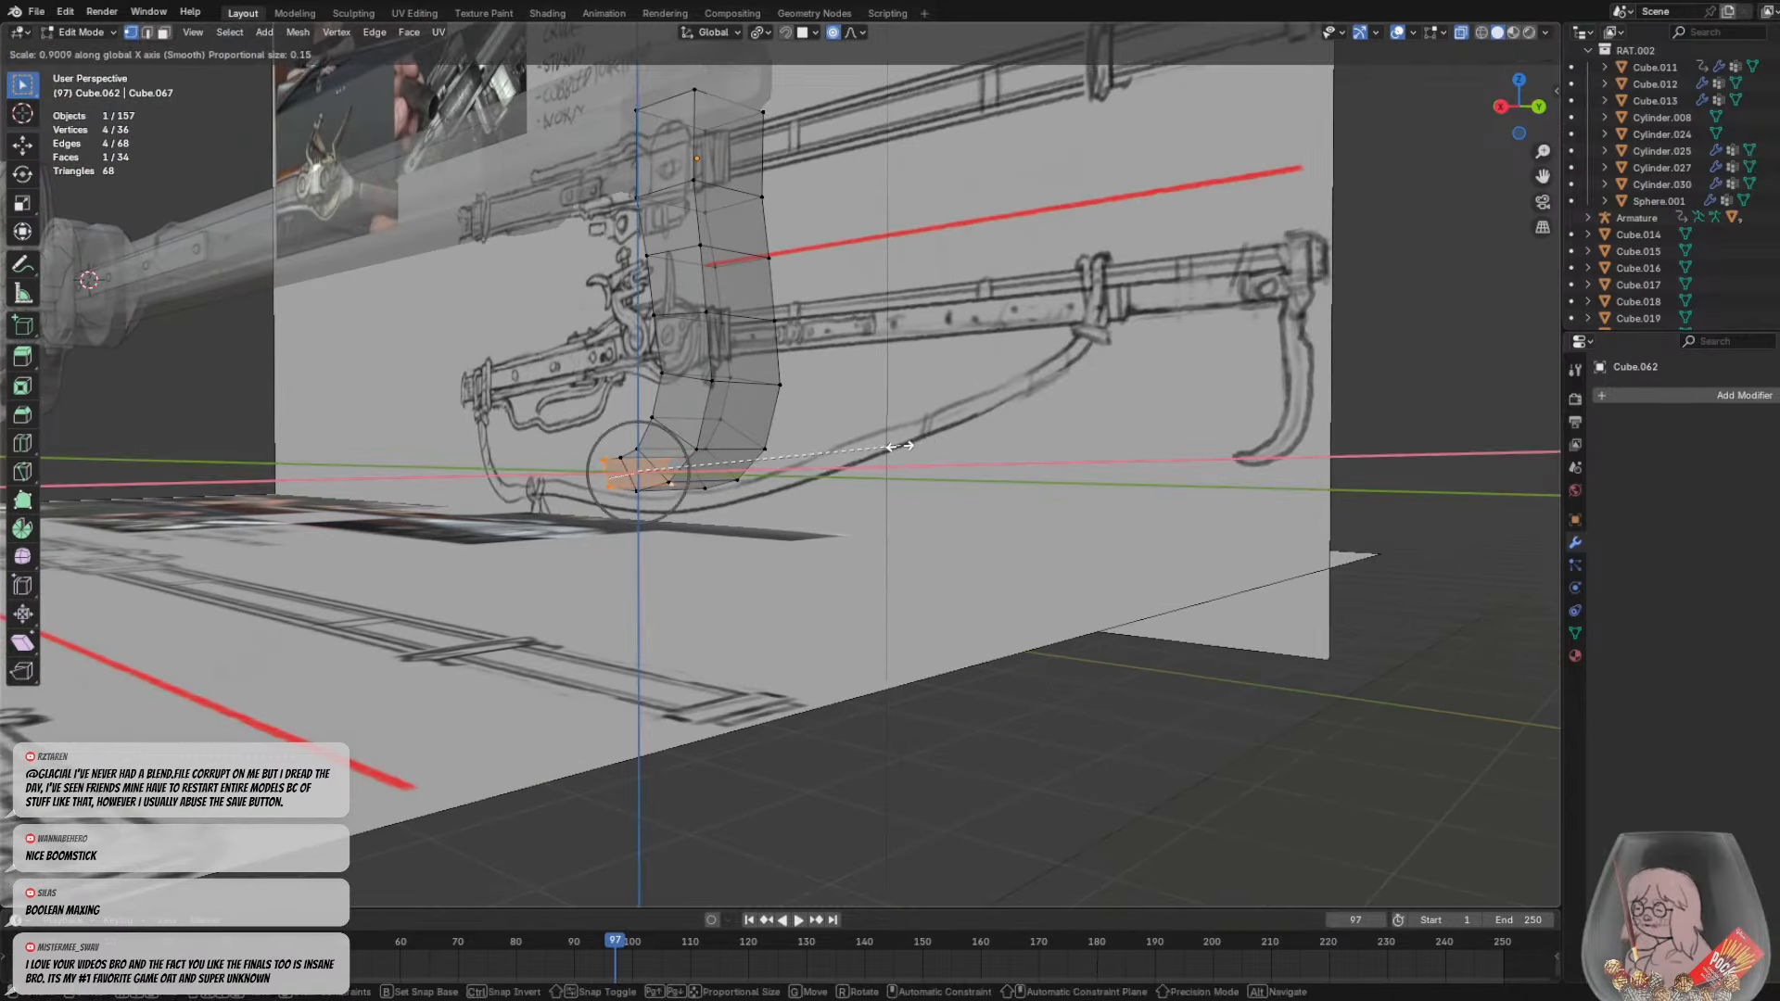
pyautogui.scroll(-20, 870, 446)
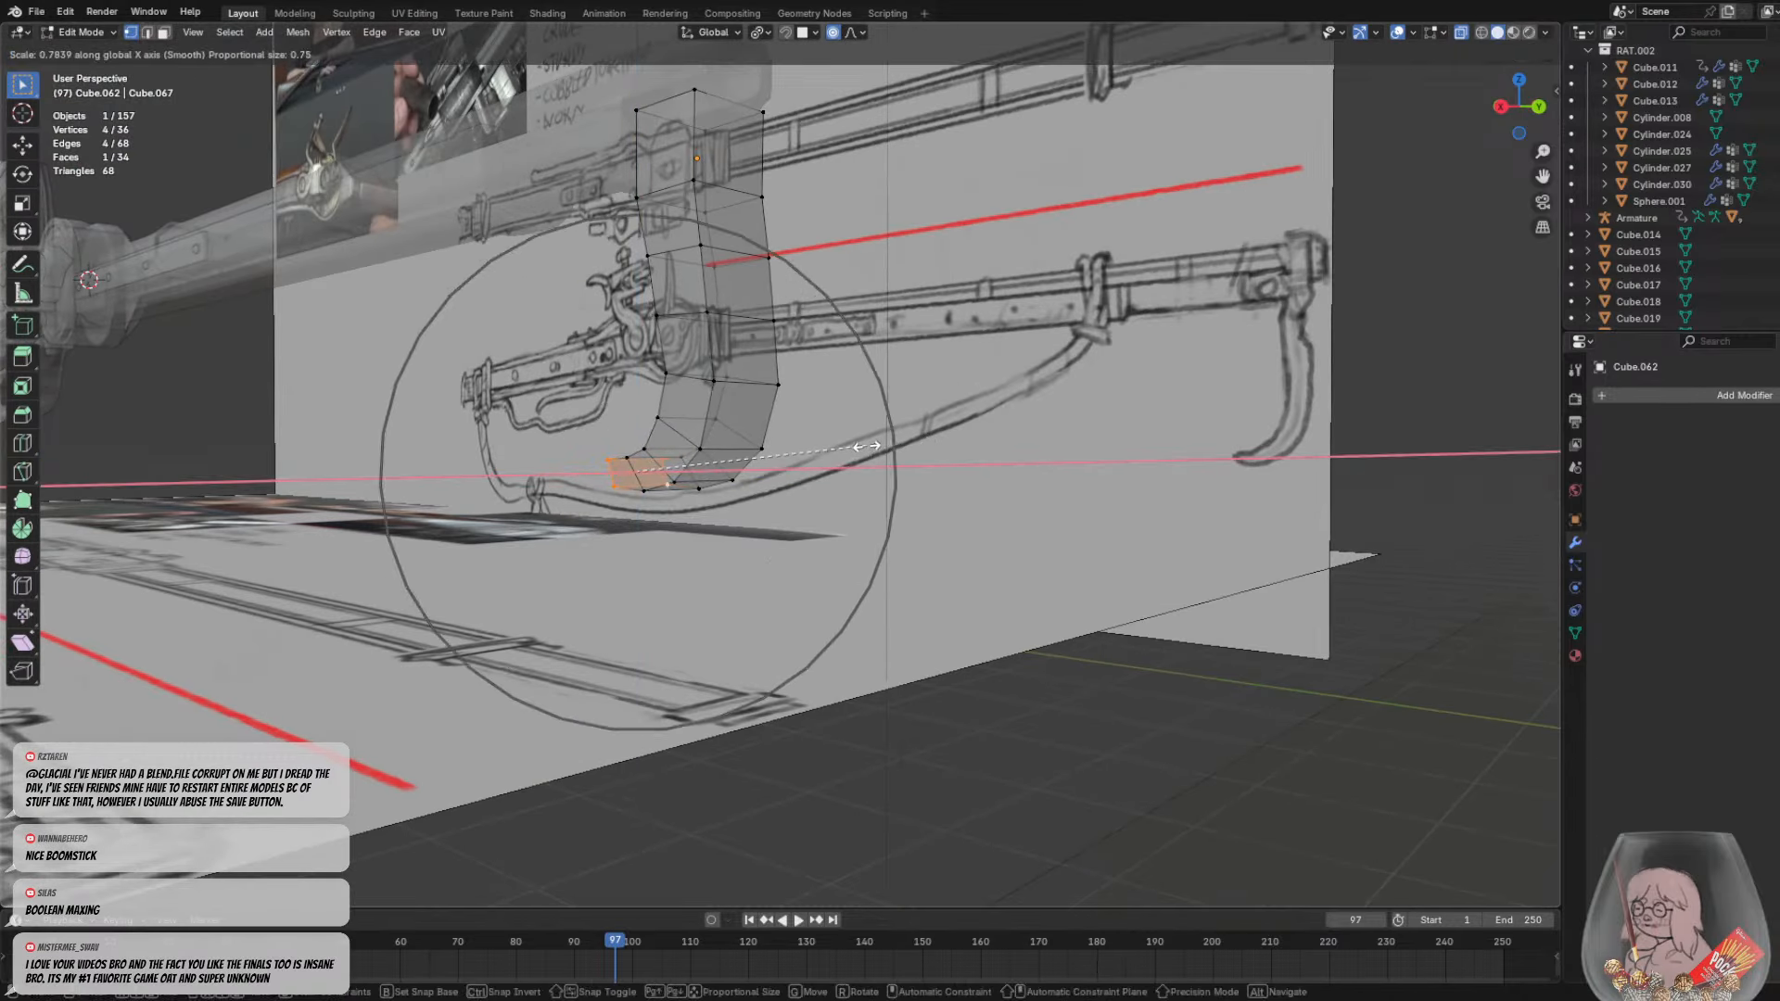
pyautogui.click(802, 450)
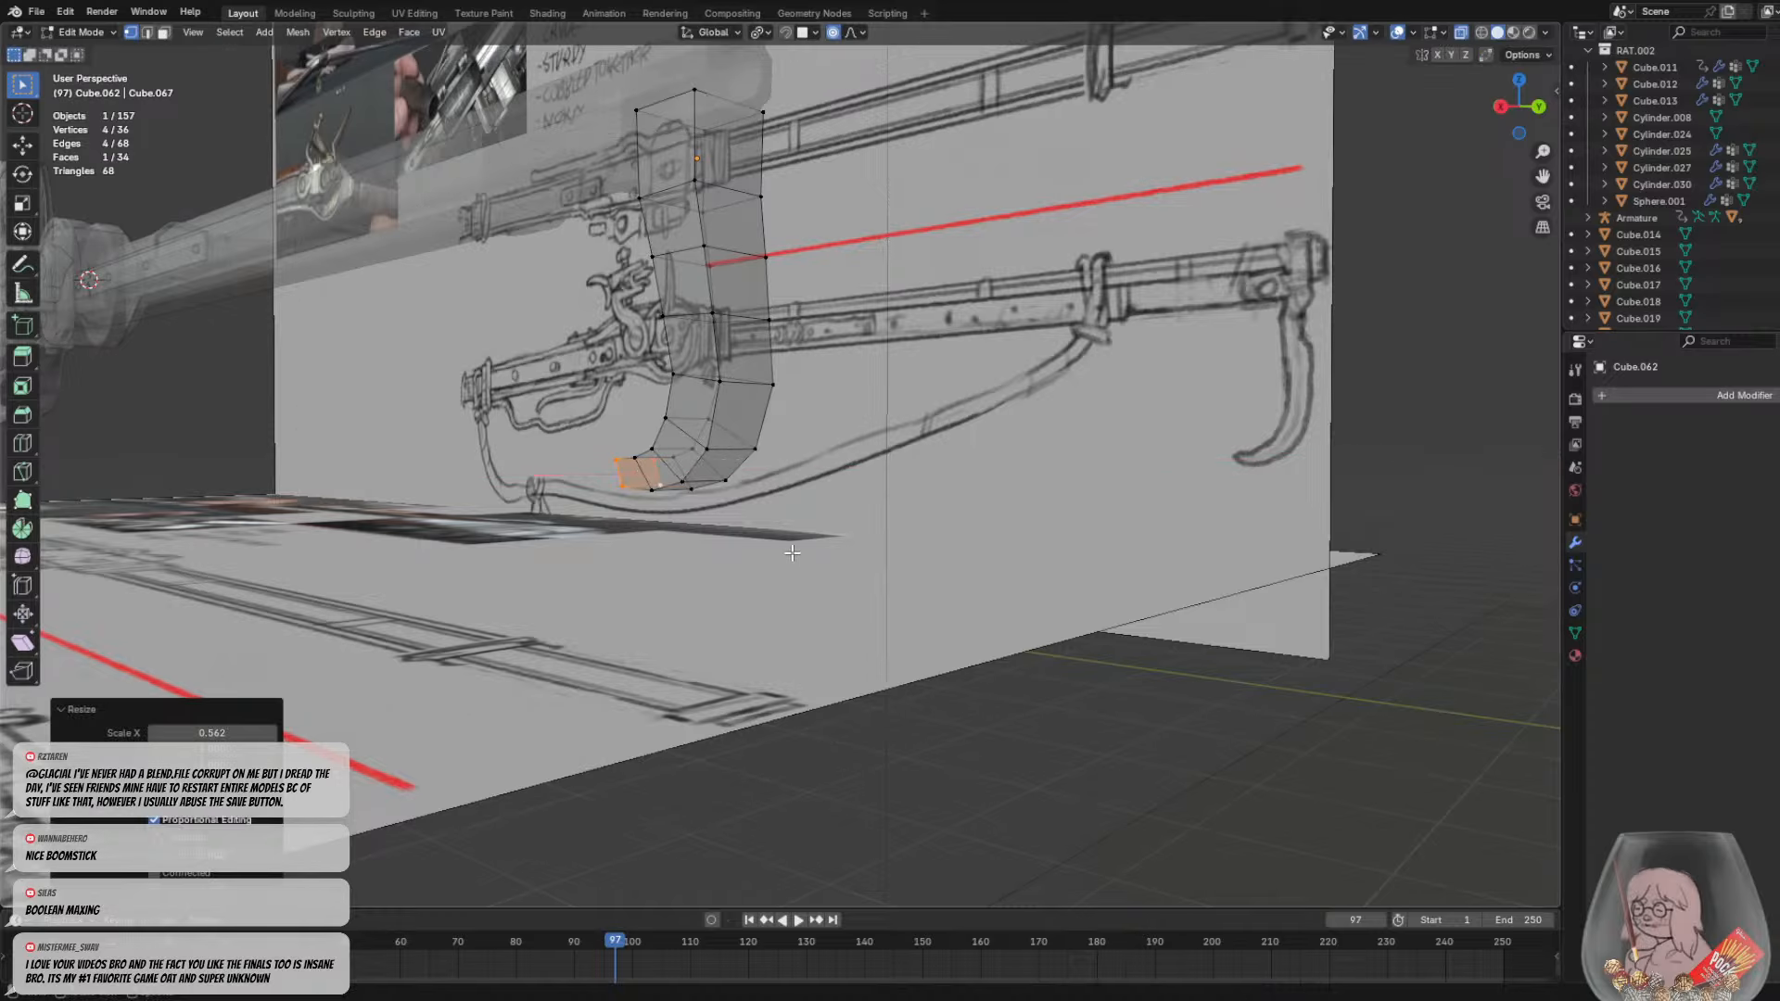
# Bevel the two long edges along the hook's outer curve by about 0.49 m with a single segment
pyautogui.hotkey('alt', 'a')
pyautogui.moveTo(803, 451); pyautogui.dragTo(635, 373, button='middle')
pyautogui.click(743, 501)
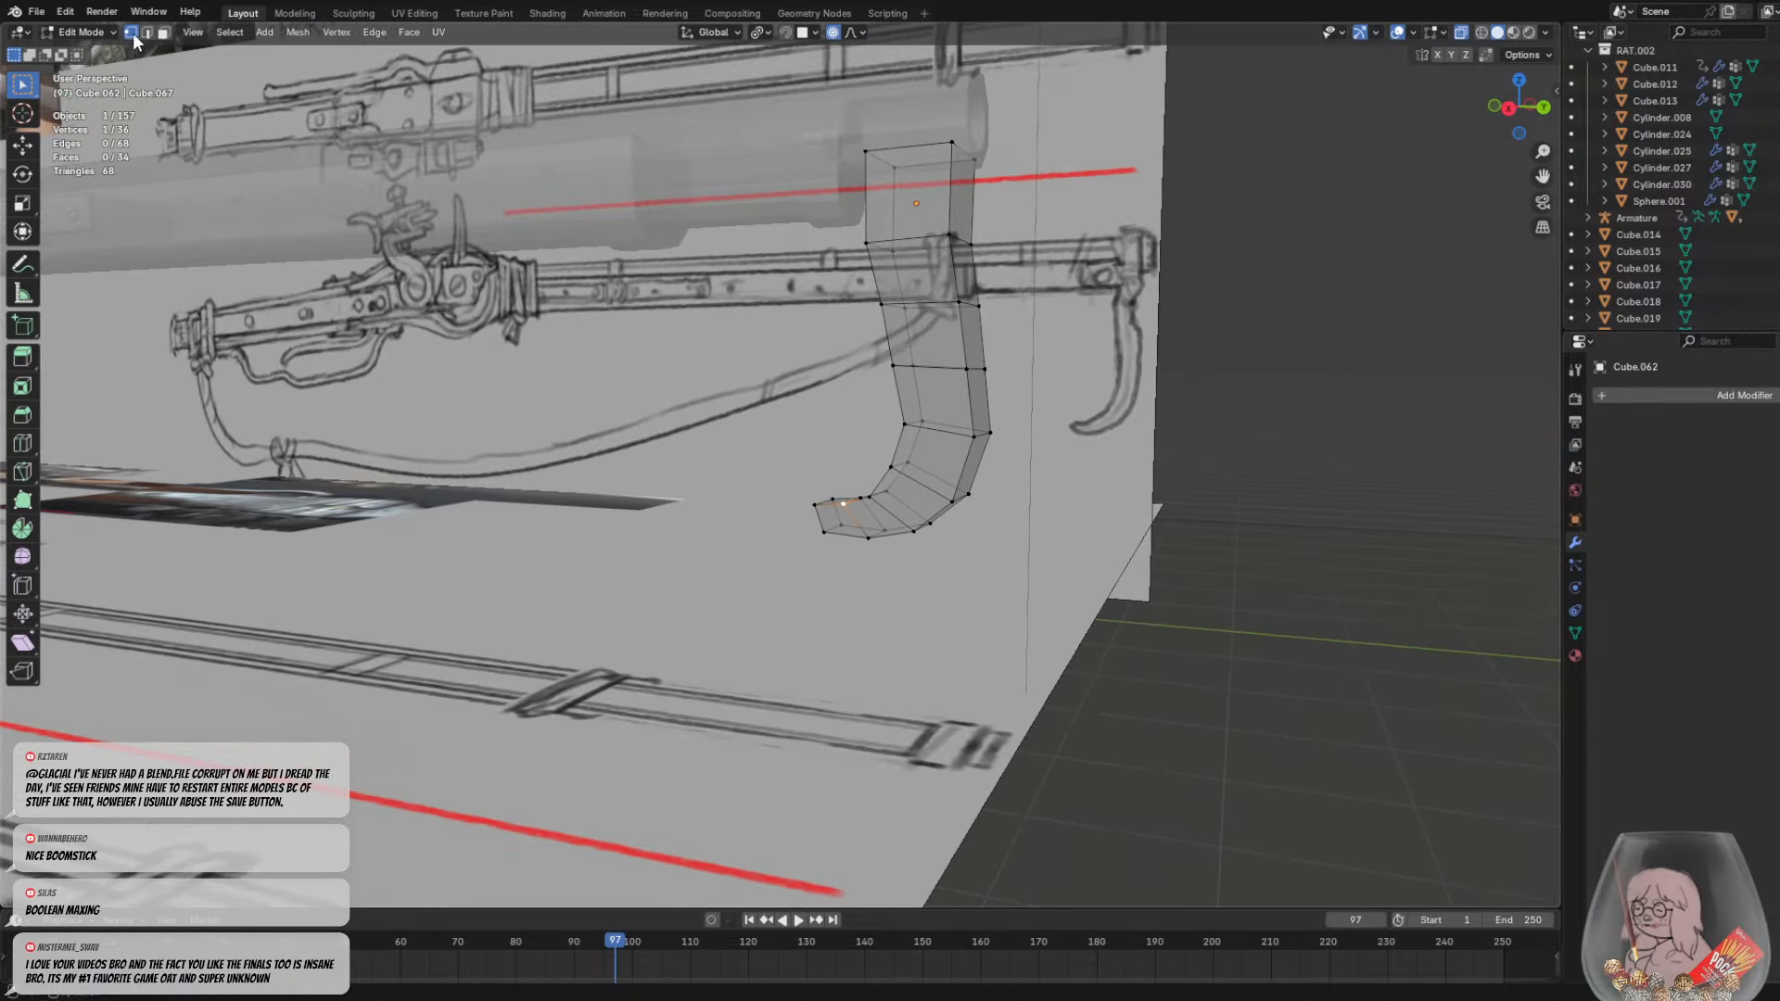
pyautogui.click(146, 32)
pyautogui.click(842, 533)
pyautogui.keyDown('alt'); pyautogui.click(932, 523); pyautogui.keyUp('alt')
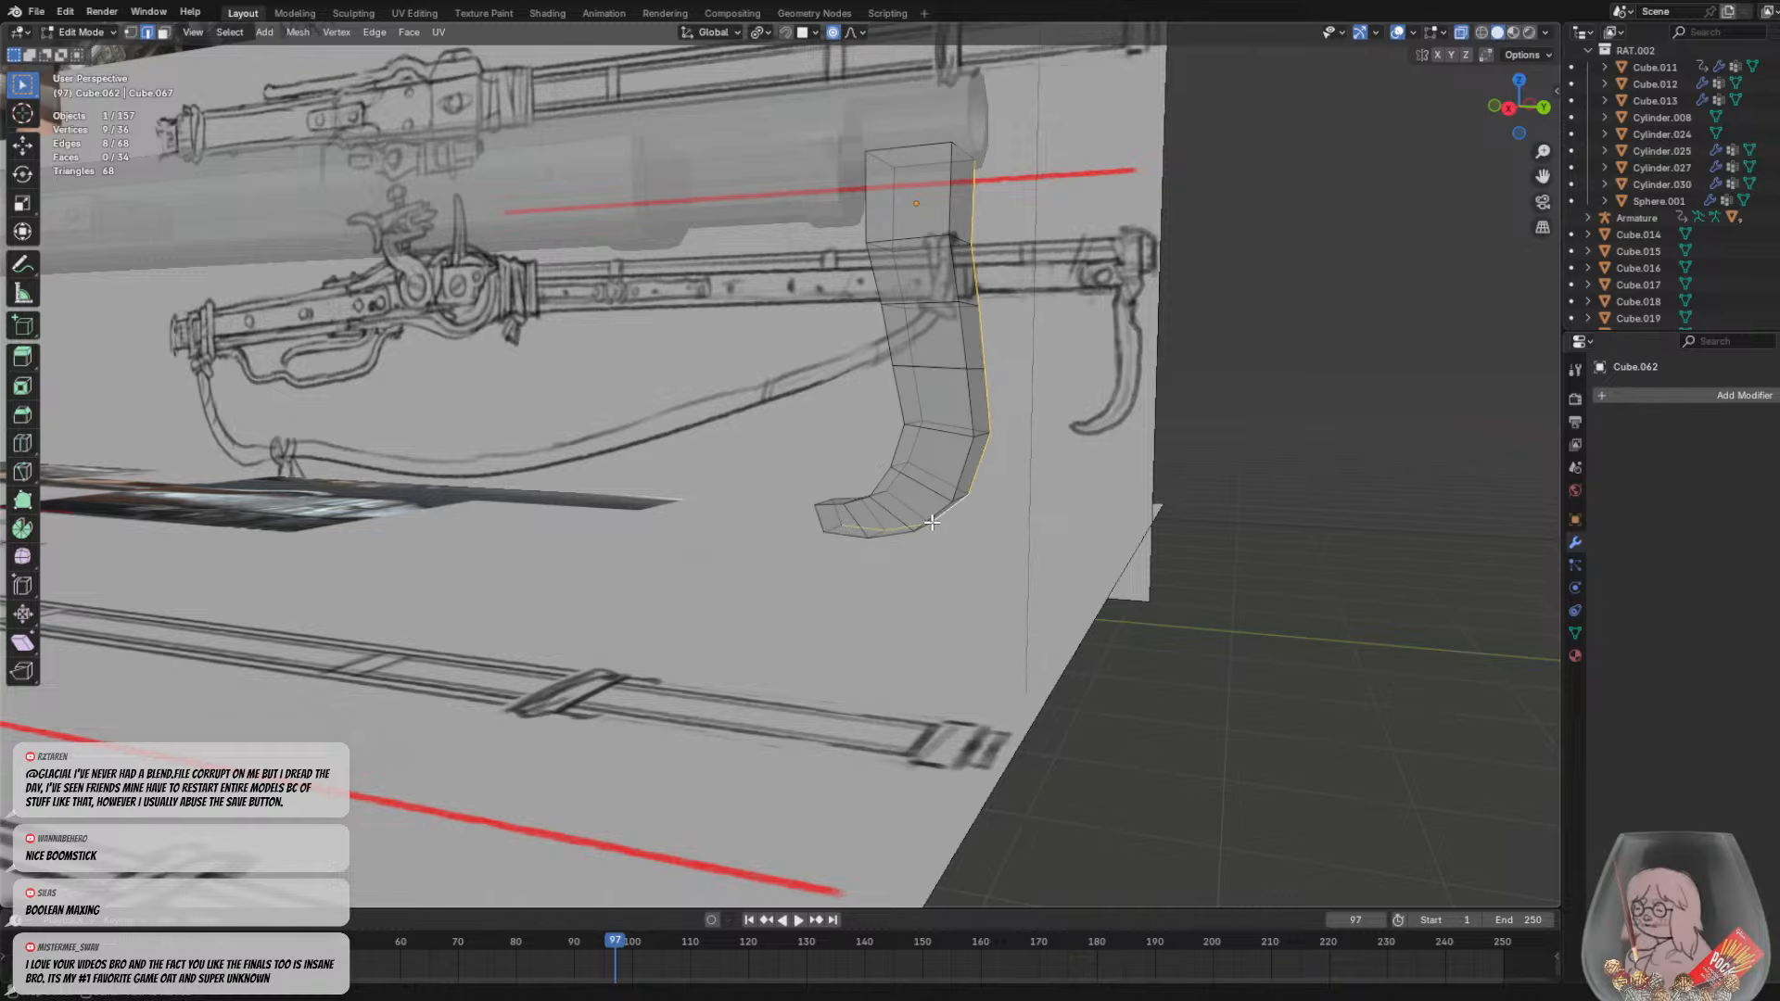
pyautogui.keyDown('alt'); pyautogui.keyDown('shift'); pyautogui.click(849, 534); pyautogui.keyUp('shift'); pyautogui.keyUp('alt')
pyautogui.moveTo(937, 487); pyautogui.dragTo(934, 487, button='middle')
pyautogui.hotkey('ctrl', 'b')
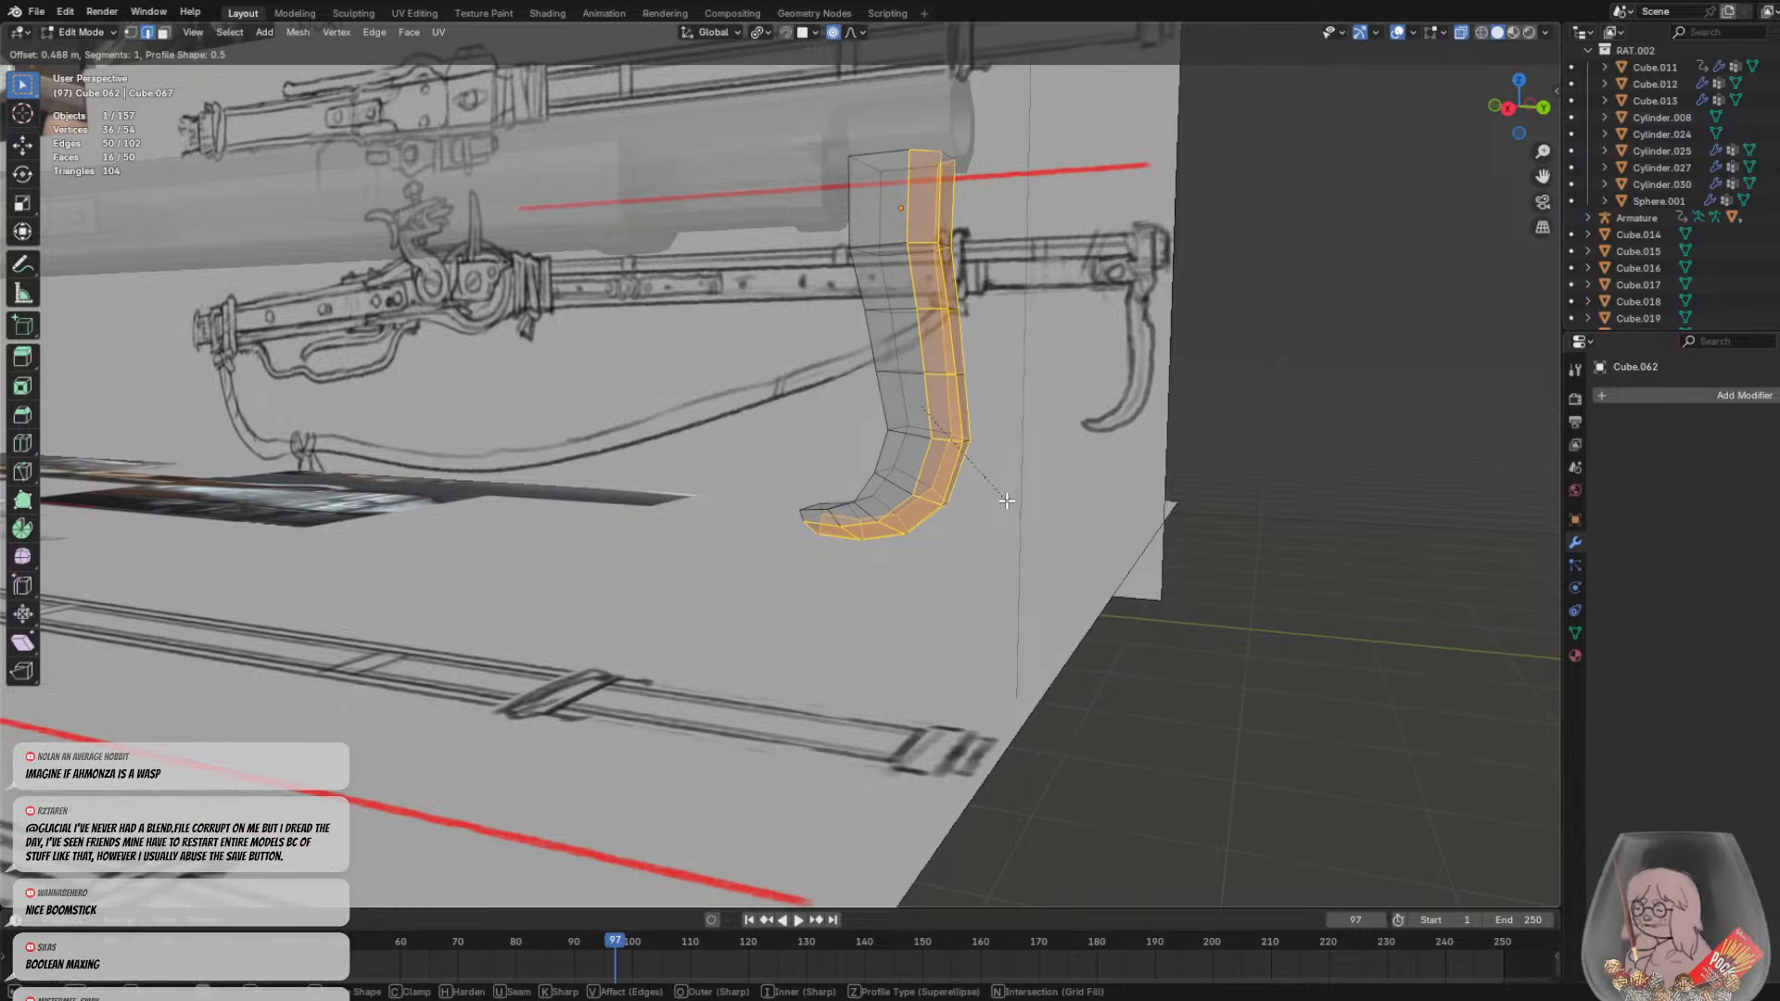
pyautogui.click(1009, 503)
pyautogui.moveTo(1009, 504); pyautogui.dragTo(1057, 554, button='middle')
pyautogui.click(1172, 575)
pyautogui.moveTo(1172, 575)
pyautogui.mouseDown(button='middle')
pyautogui.moveTo(1292, 576)
pyautogui.moveTo(1078, 576)
pyautogui.mouseUp(button='middle')
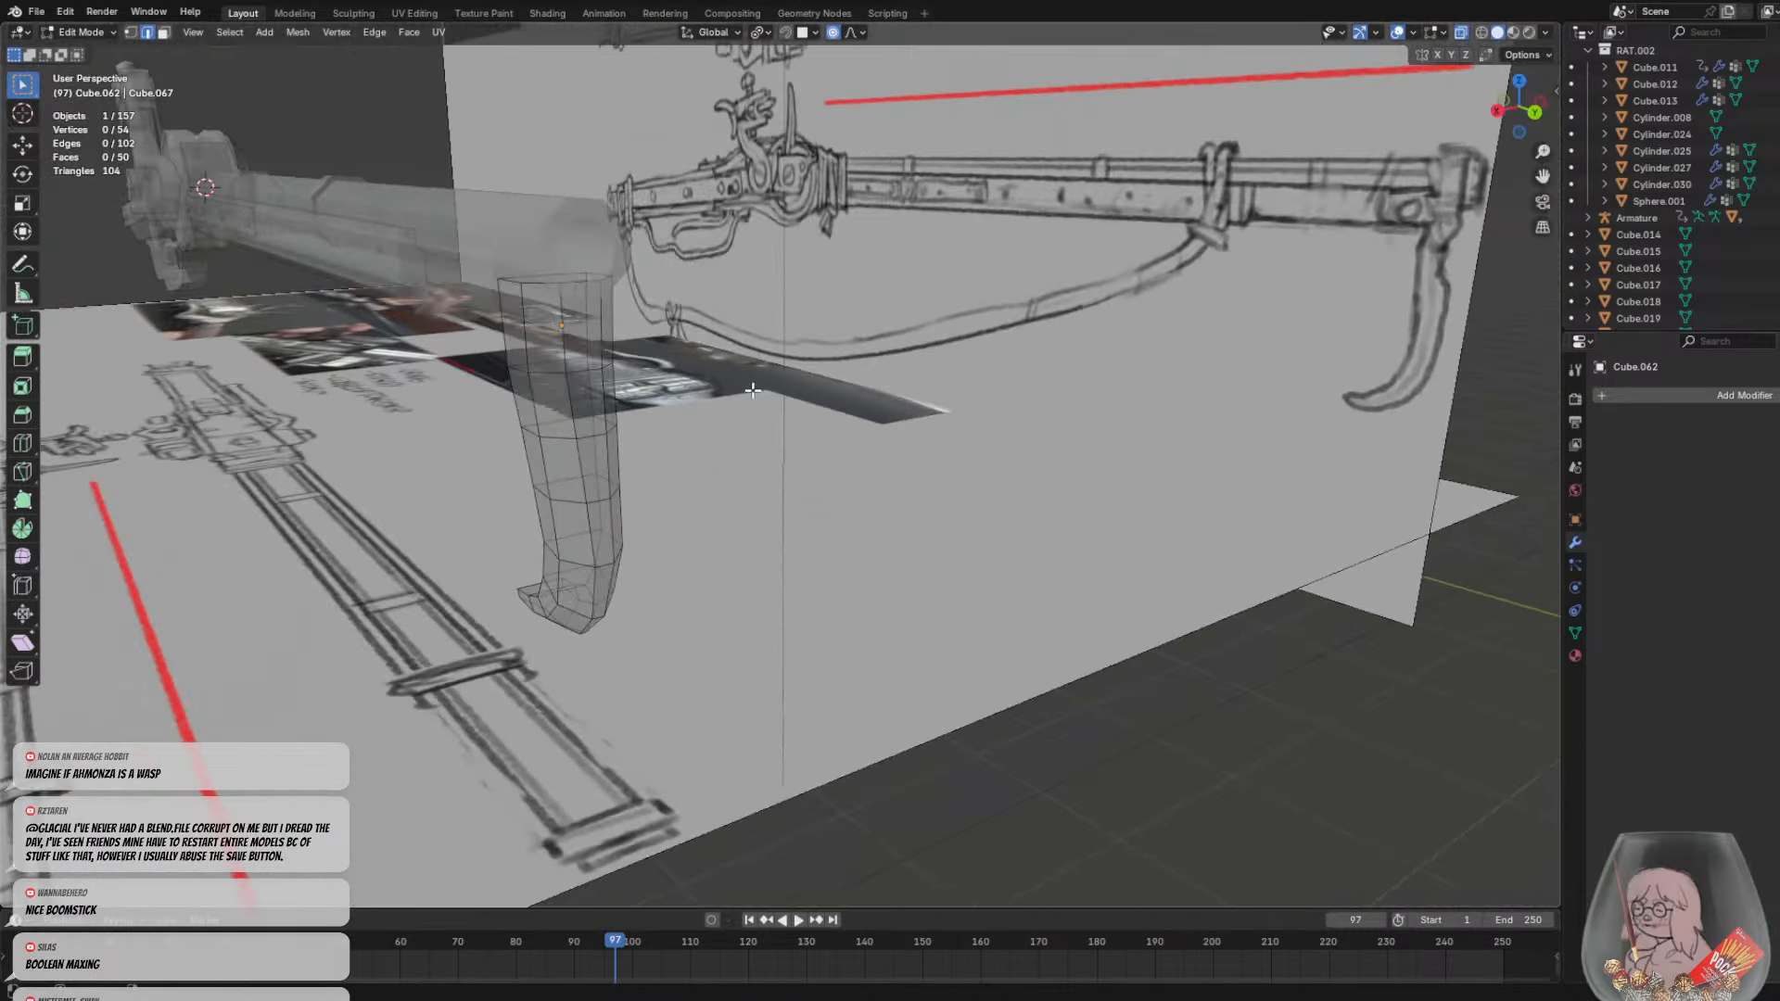
# Leave mesh editing and narrow the whole hook along the X axis
pyautogui.press('Tab')
pyautogui.click(85, 32)
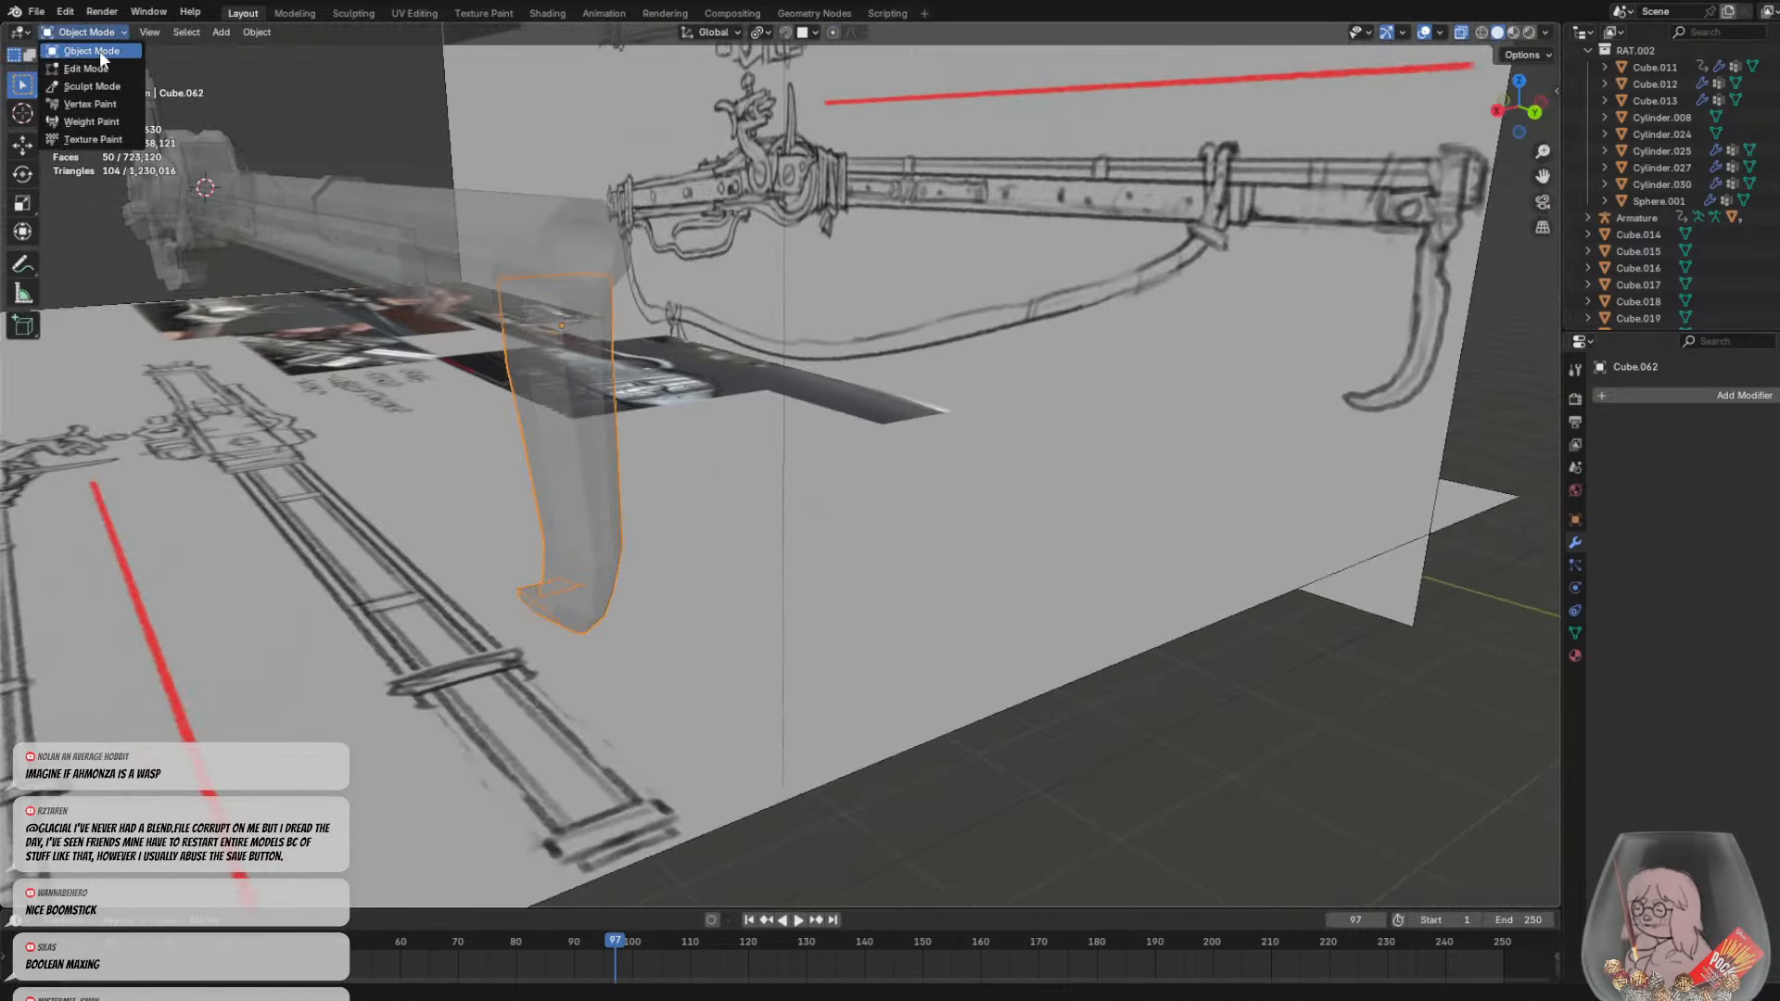
pyautogui.click(93, 52)
pyautogui.press('s')
pyautogui.press('x')
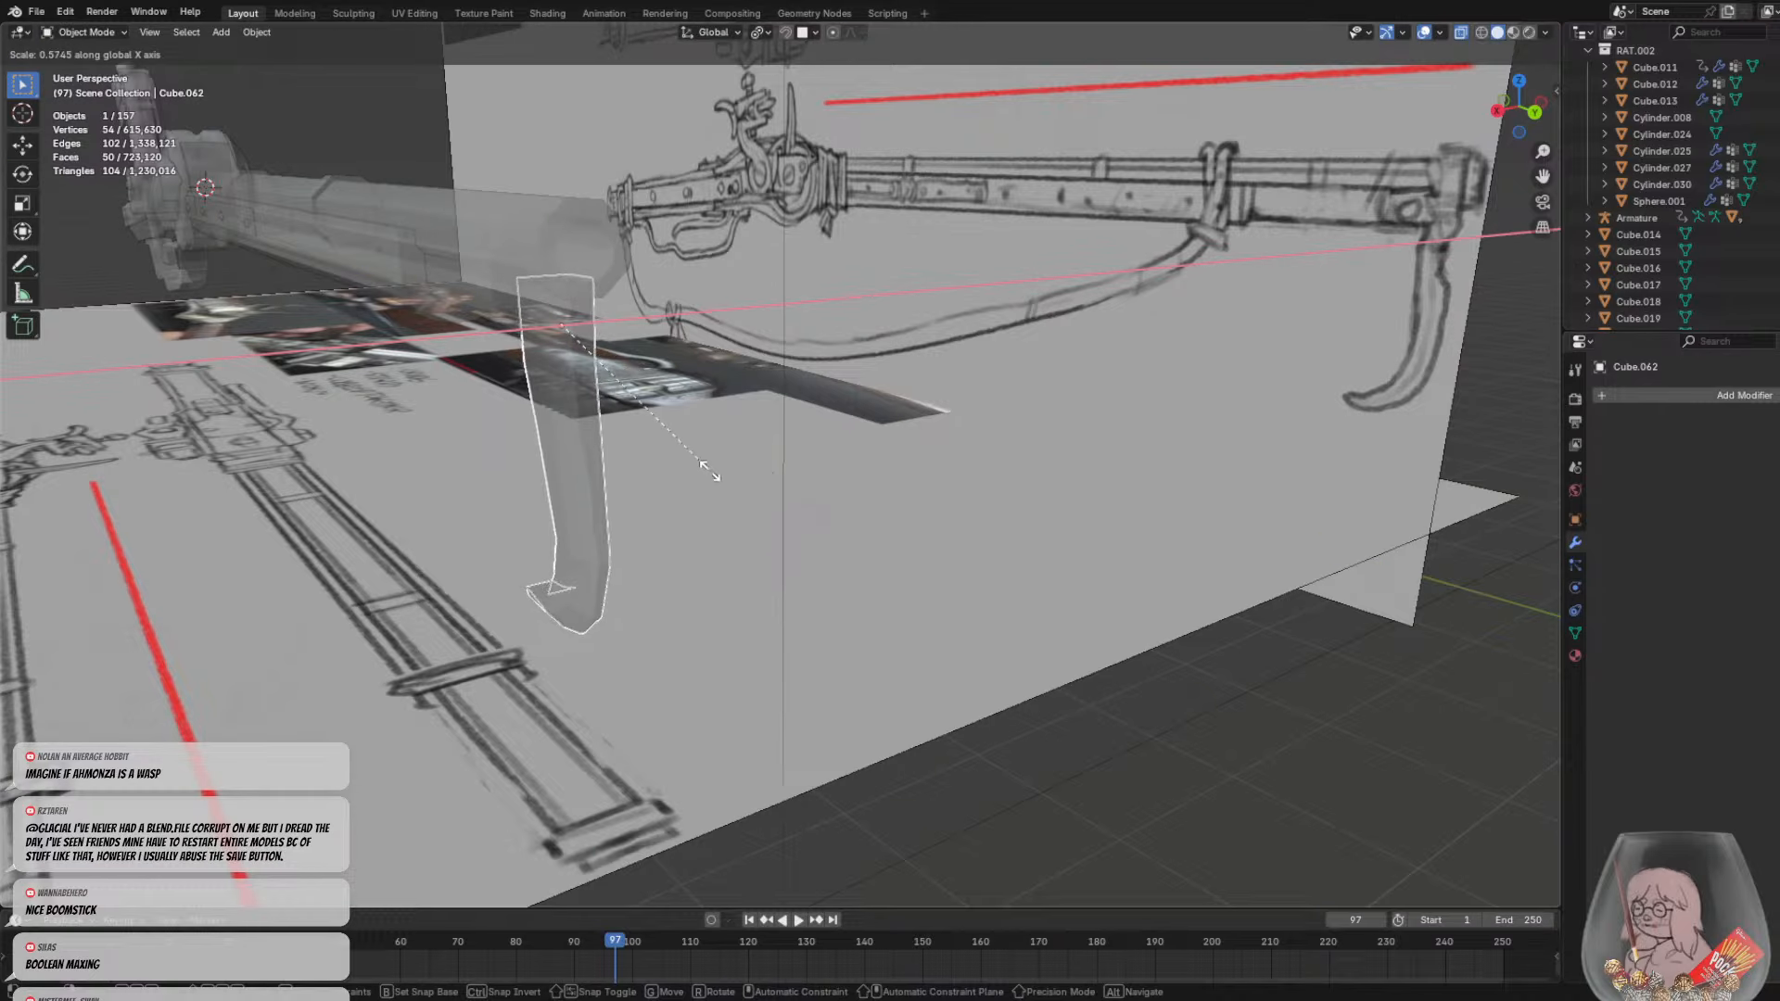
pyautogui.click(734, 475)
pyautogui.moveTo(738, 482); pyautogui.dragTo(947, 515, button='middle')
pyautogui.click(1217, 537)
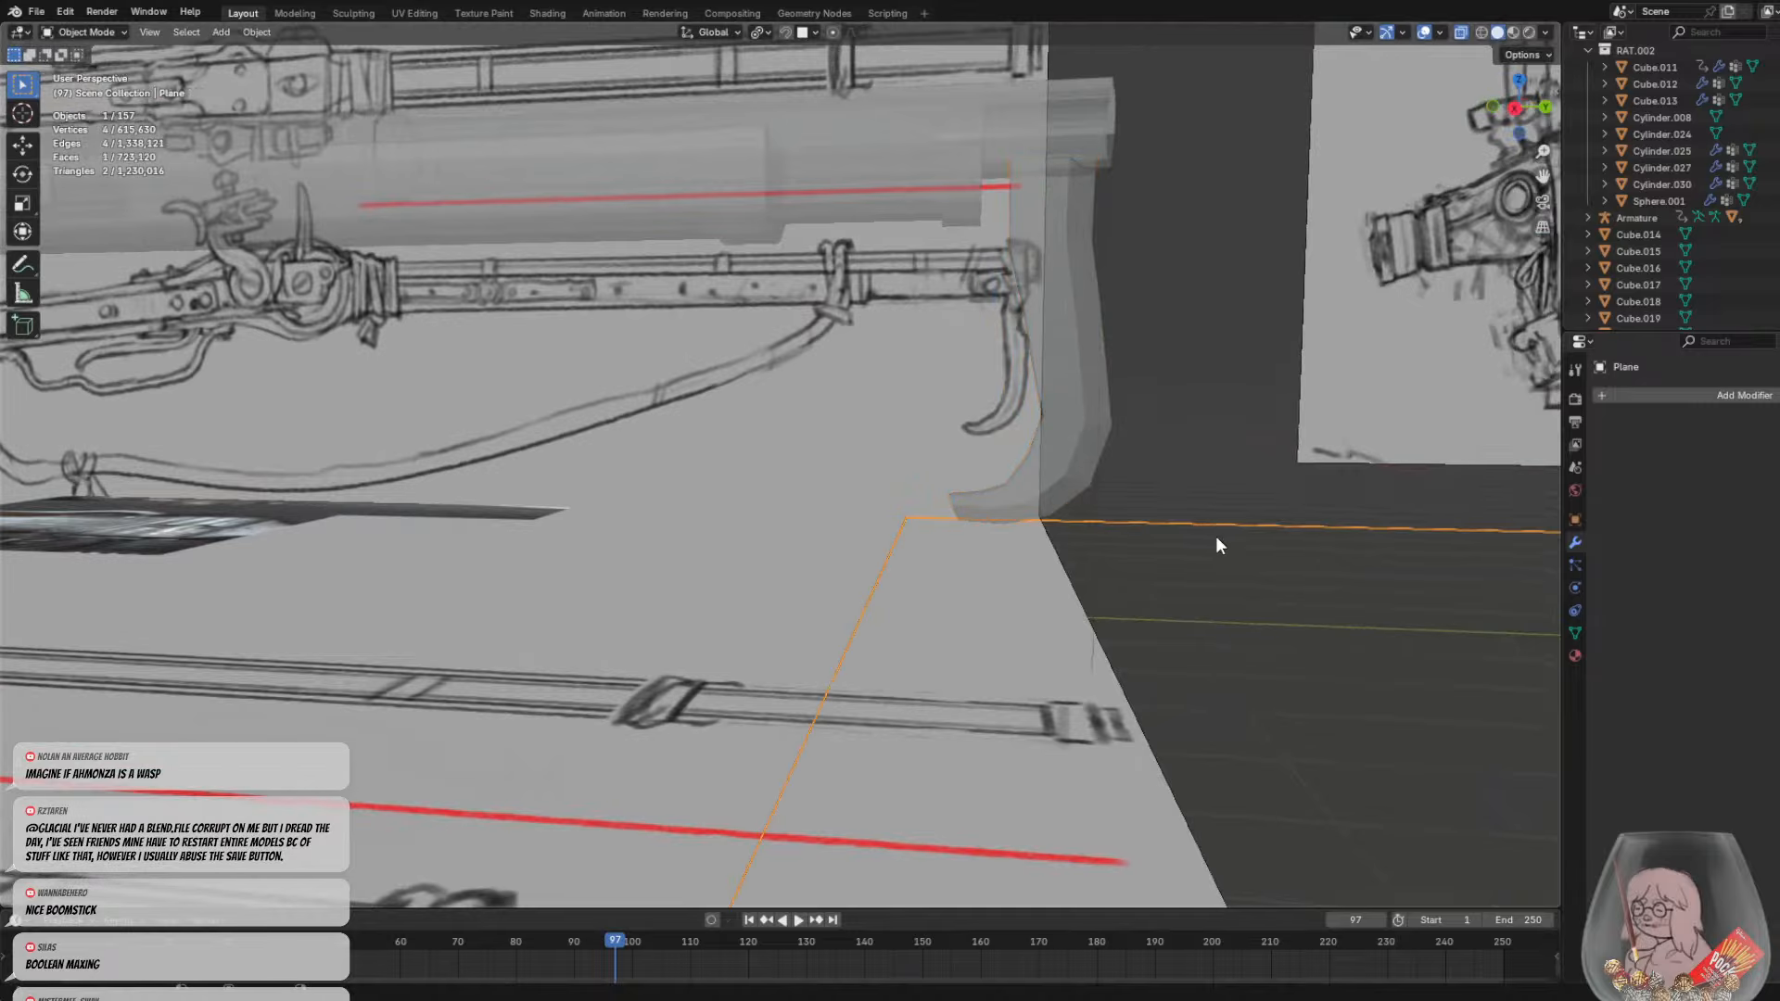
pyautogui.moveTo(1217, 538)
pyautogui.mouseDown(button='middle')
pyautogui.moveTo(1237, 540)
pyautogui.moveTo(962, 557)
pyautogui.moveTo(833, 541)
pyautogui.moveTo(1199, 542)
pyautogui.moveTo(1224, 569)
pyautogui.moveTo(1148, 516)
pyautogui.moveTo(1038, 365)
pyautogui.mouseUp(button='middle')
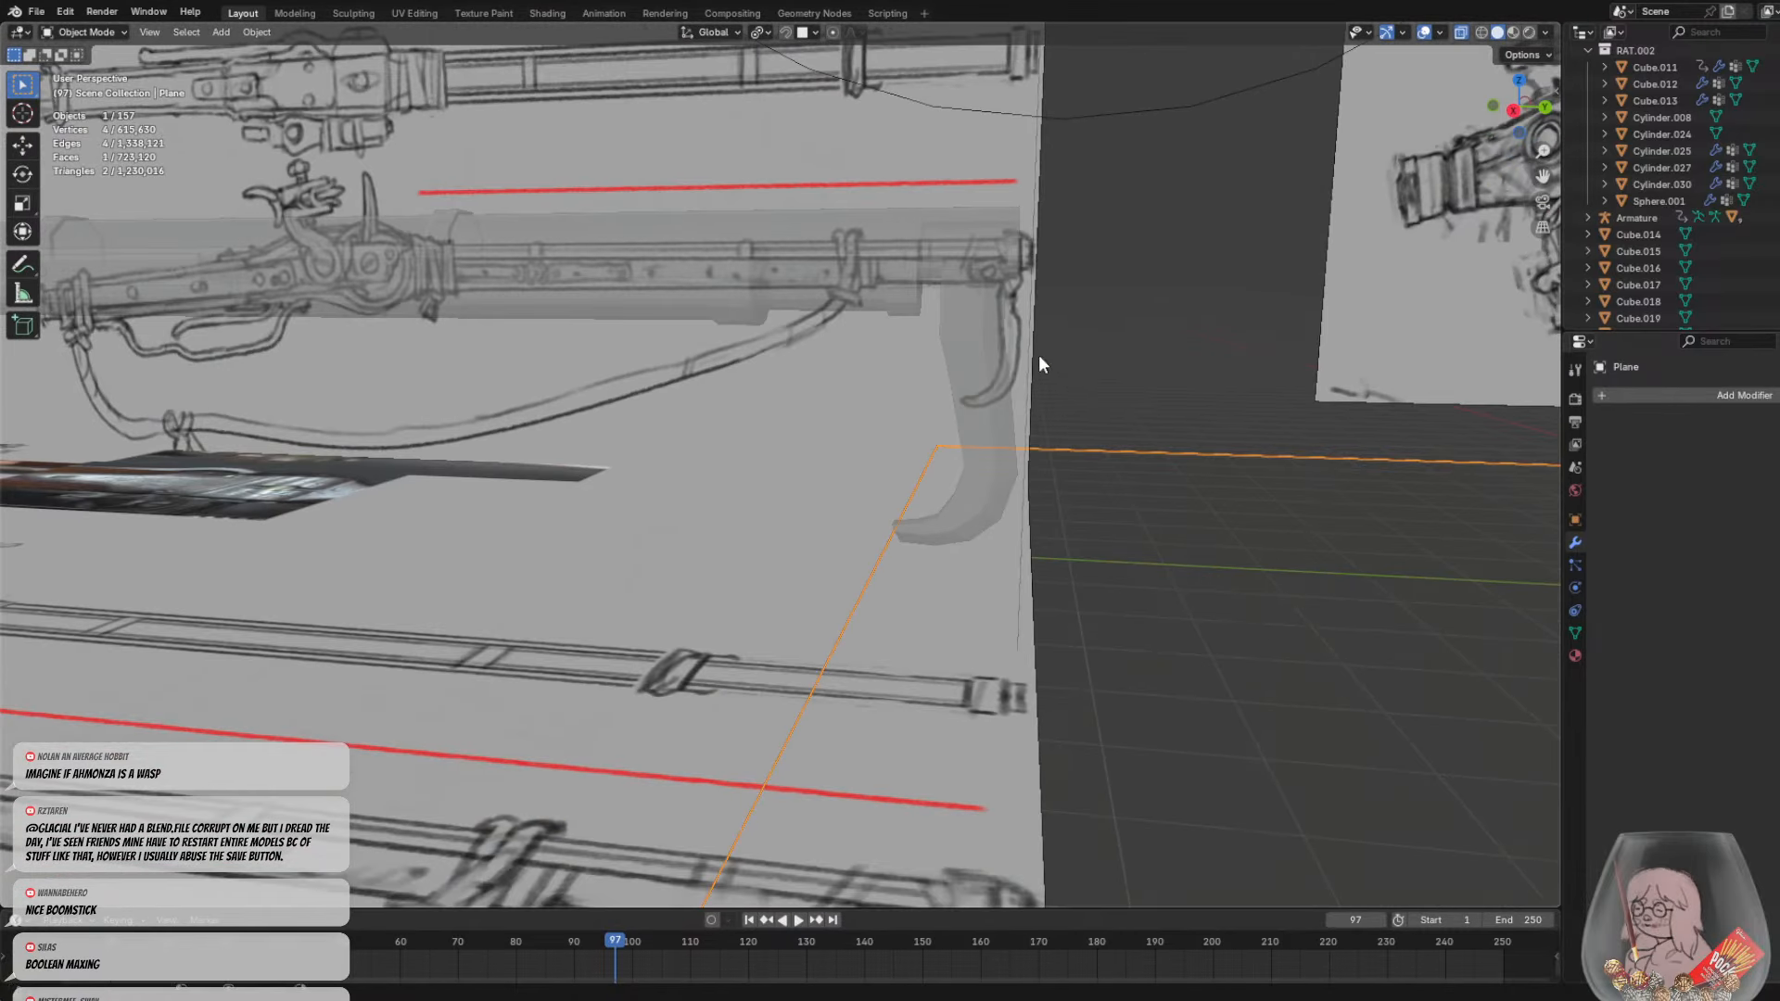
pyautogui.click(975, 321)
pyautogui.press('Tab')
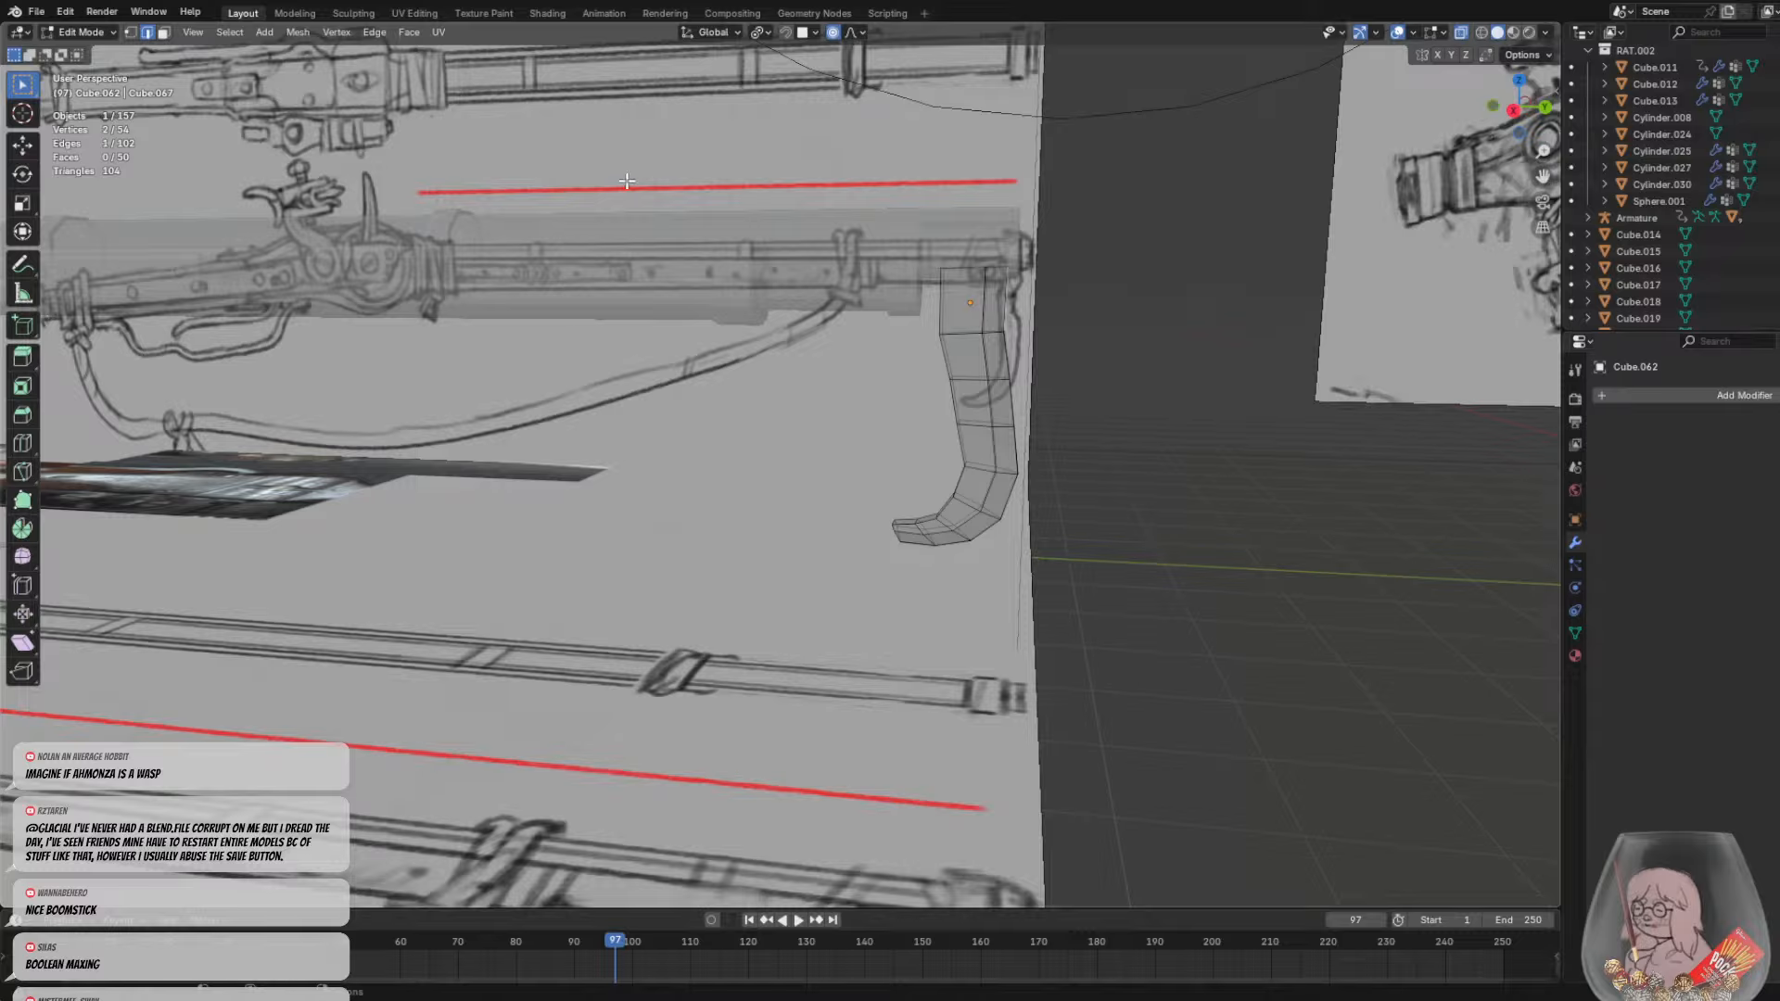
pyautogui.click(98, 34)
pyautogui.click(126, 32)
pyautogui.click(129, 32)
pyautogui.scroll(2, 1028, 360)
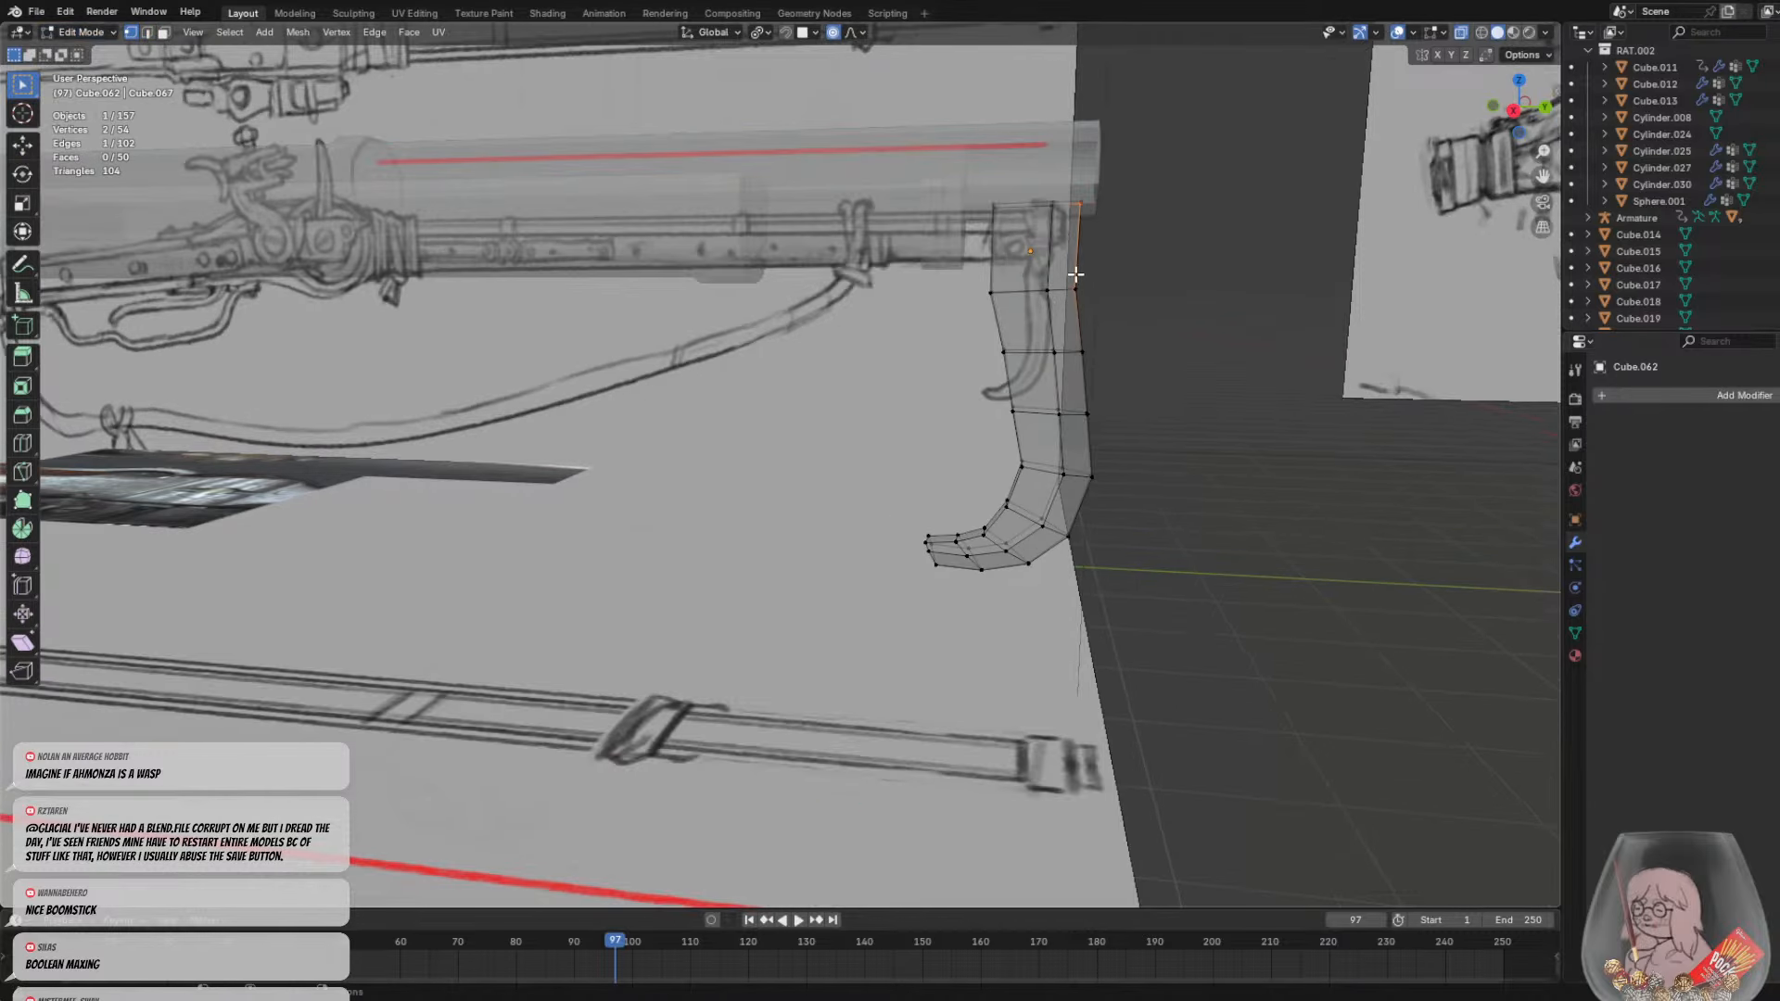
pyautogui.scroll(-2, 1104, 271)
pyautogui.moveTo(1104, 272); pyautogui.dragTo(1095, 273, button='middle')
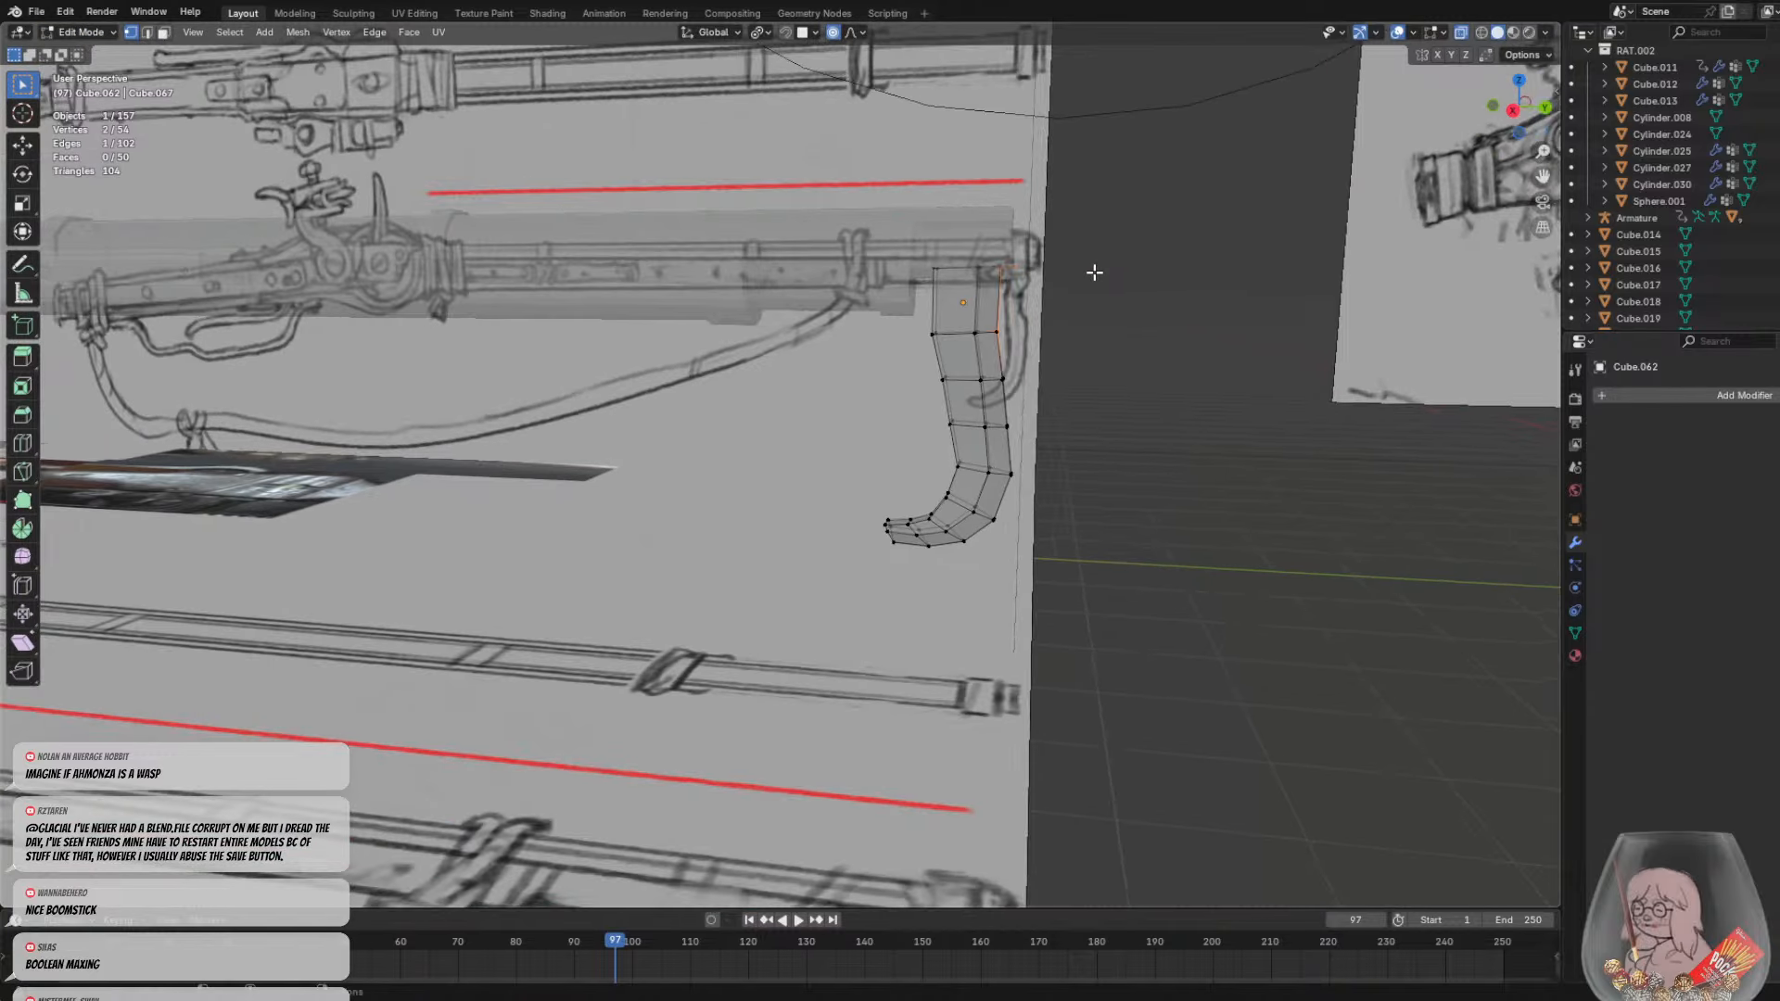
pyautogui.click(65, 30)
pyautogui.click(100, 53)
pyautogui.moveTo(974, 426); pyautogui.dragTo(938, 458, button='middle')
pyautogui.click(1044, 486)
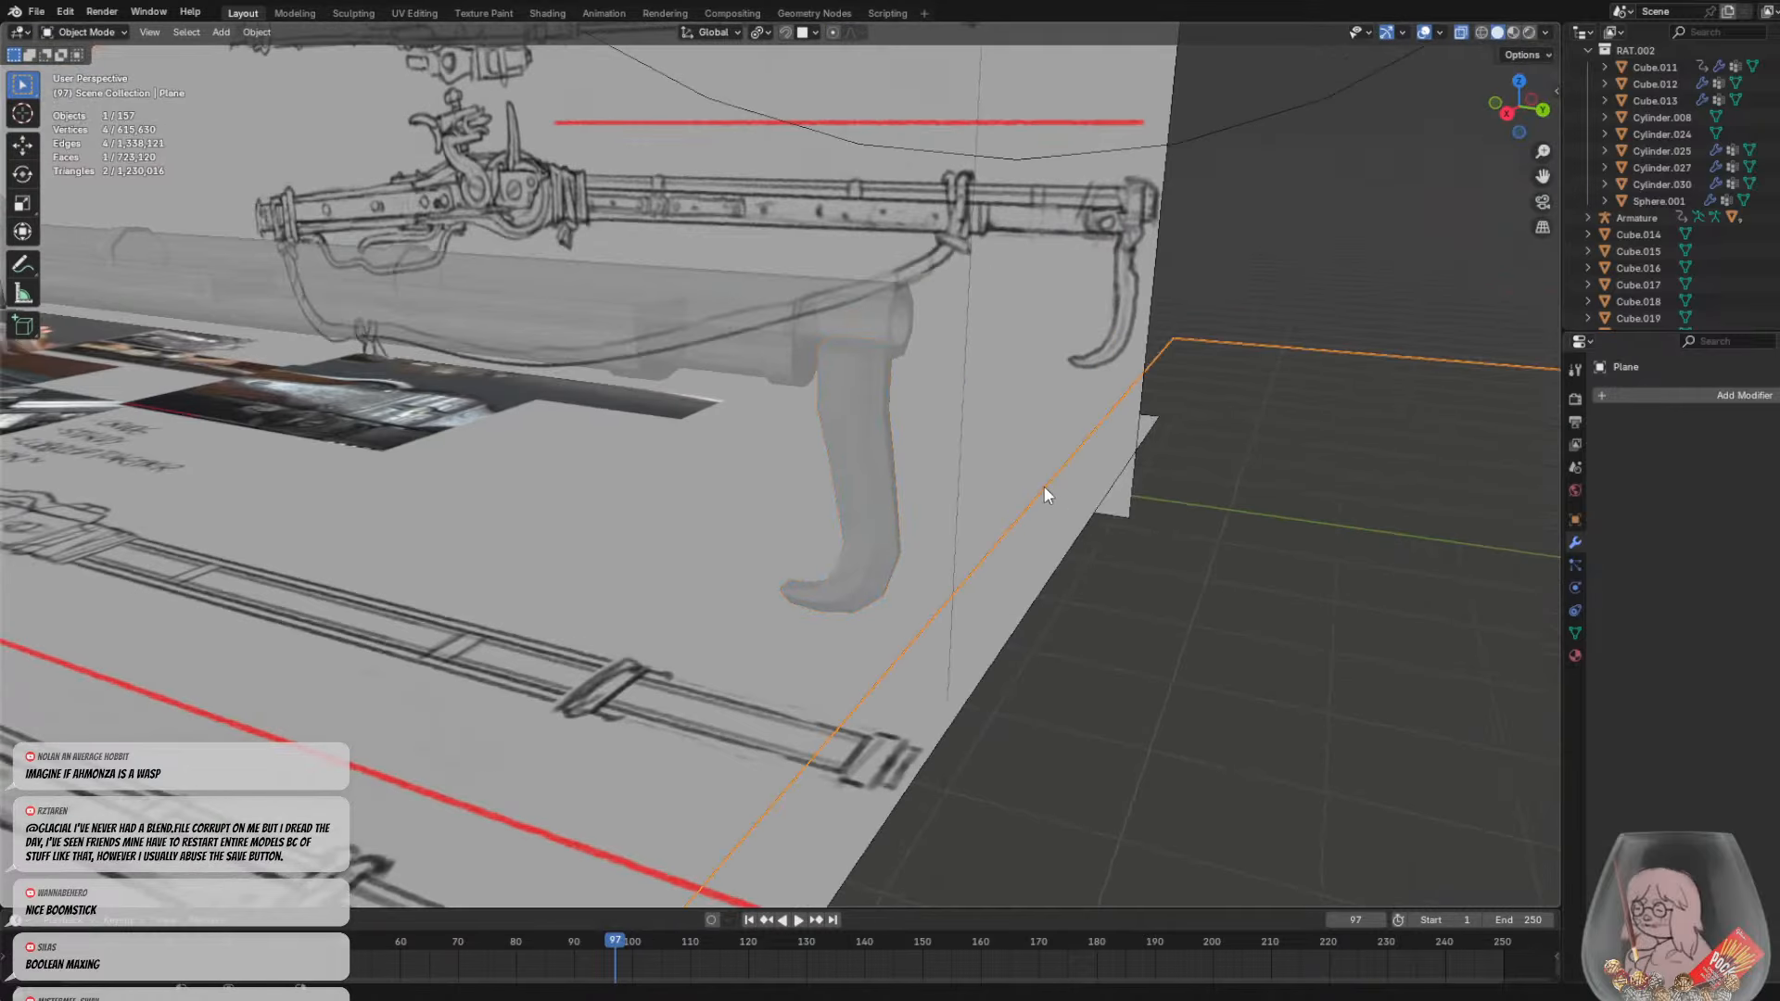
pyautogui.scroll(-1, 1044, 486)
# Open the barrel cylinder above the hook for editing and turn off X-ray
pyautogui.click(839, 366)
pyautogui.moveTo(941, 381); pyautogui.dragTo(922, 356, button='middle')
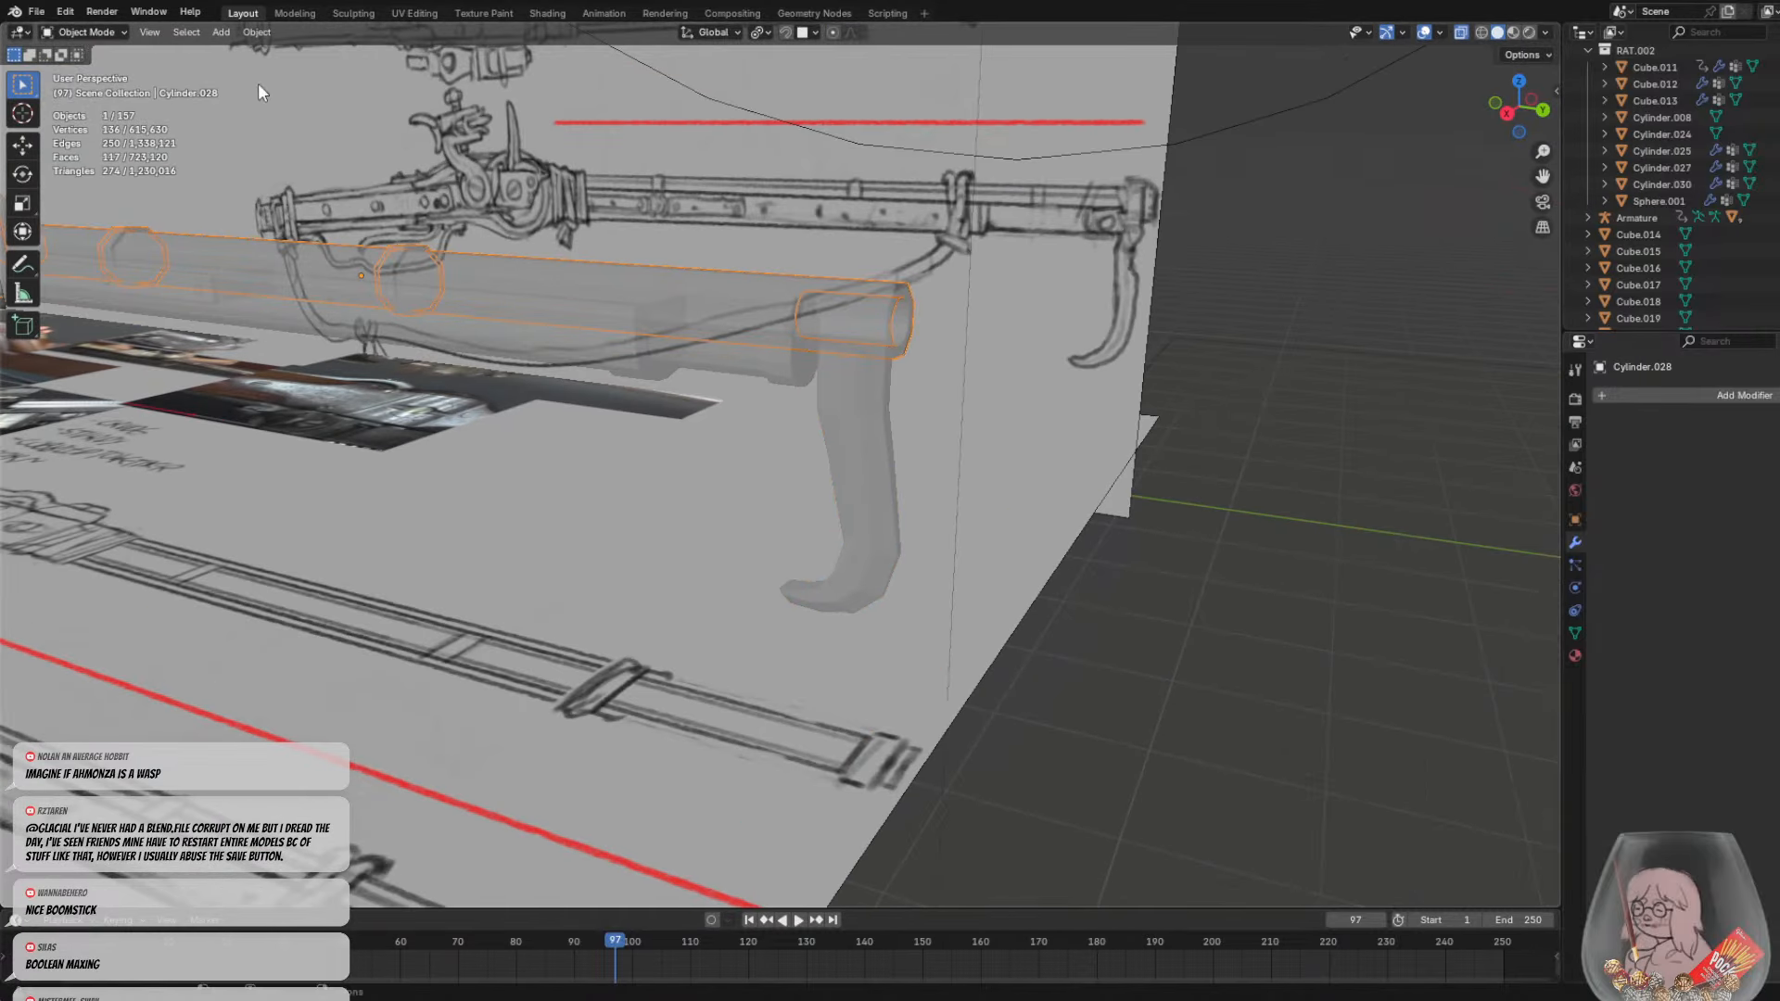
pyautogui.click(95, 31)
pyautogui.click(87, 68)
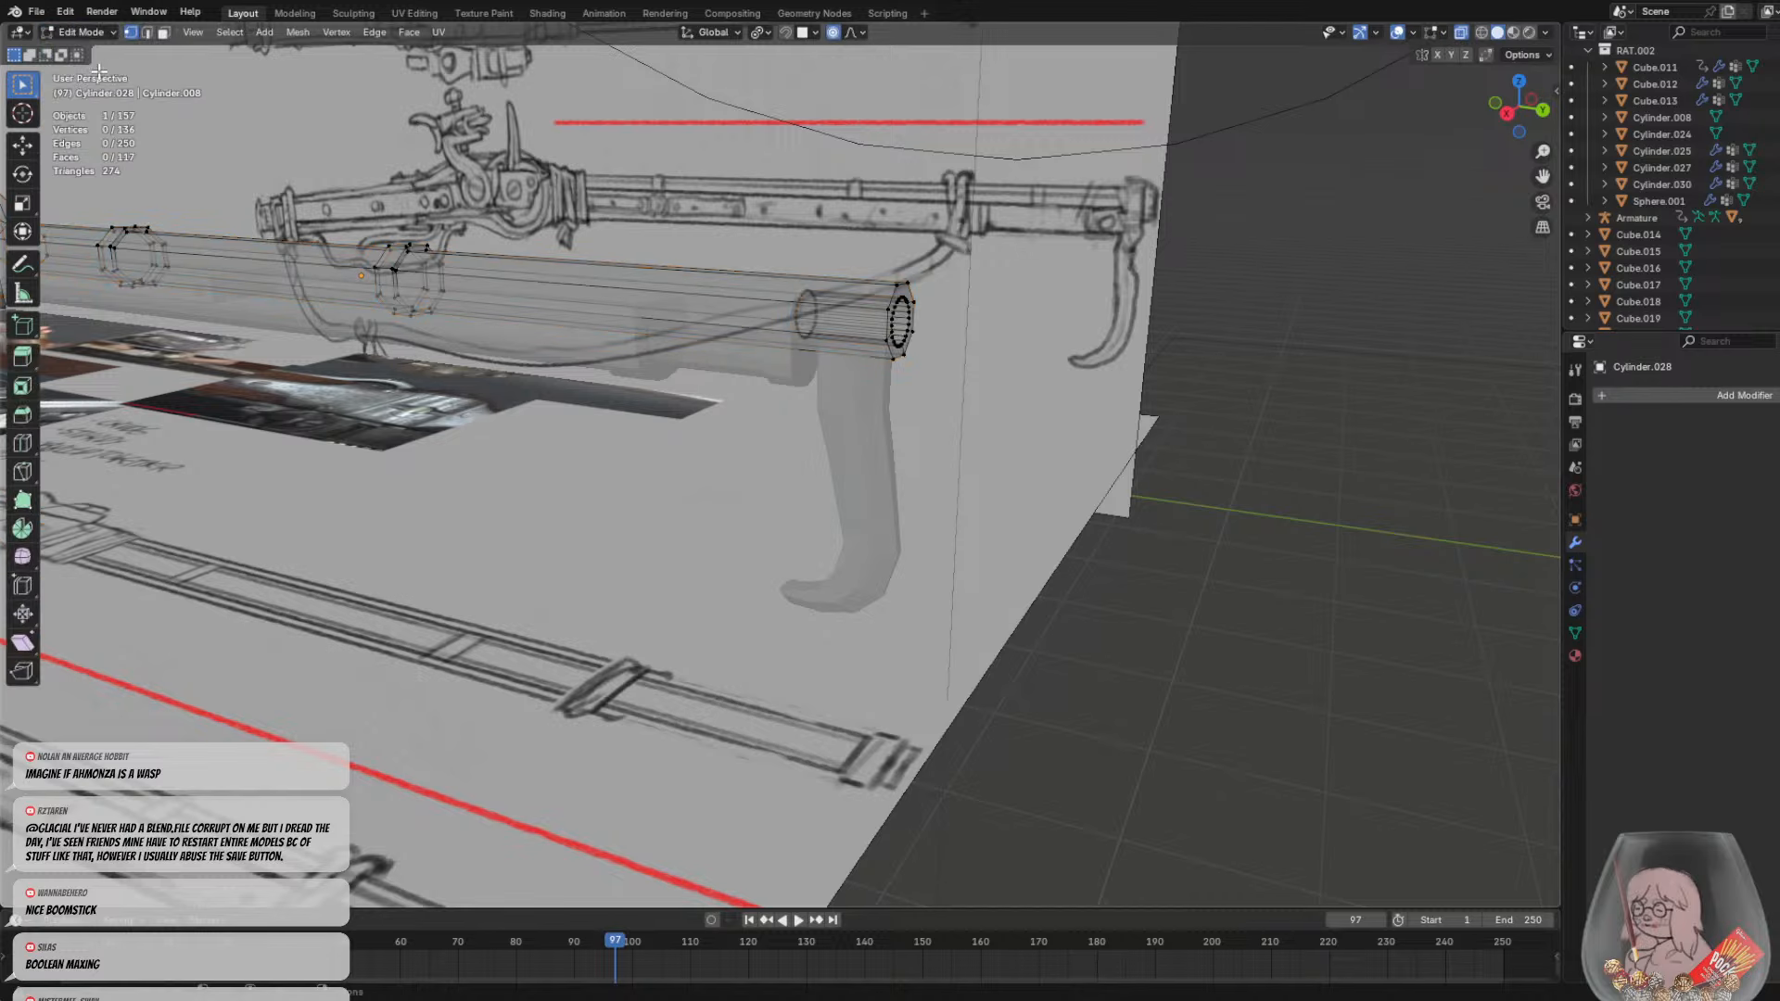
pyautogui.moveTo(936, 306); pyautogui.dragTo(966, 316, button='middle')
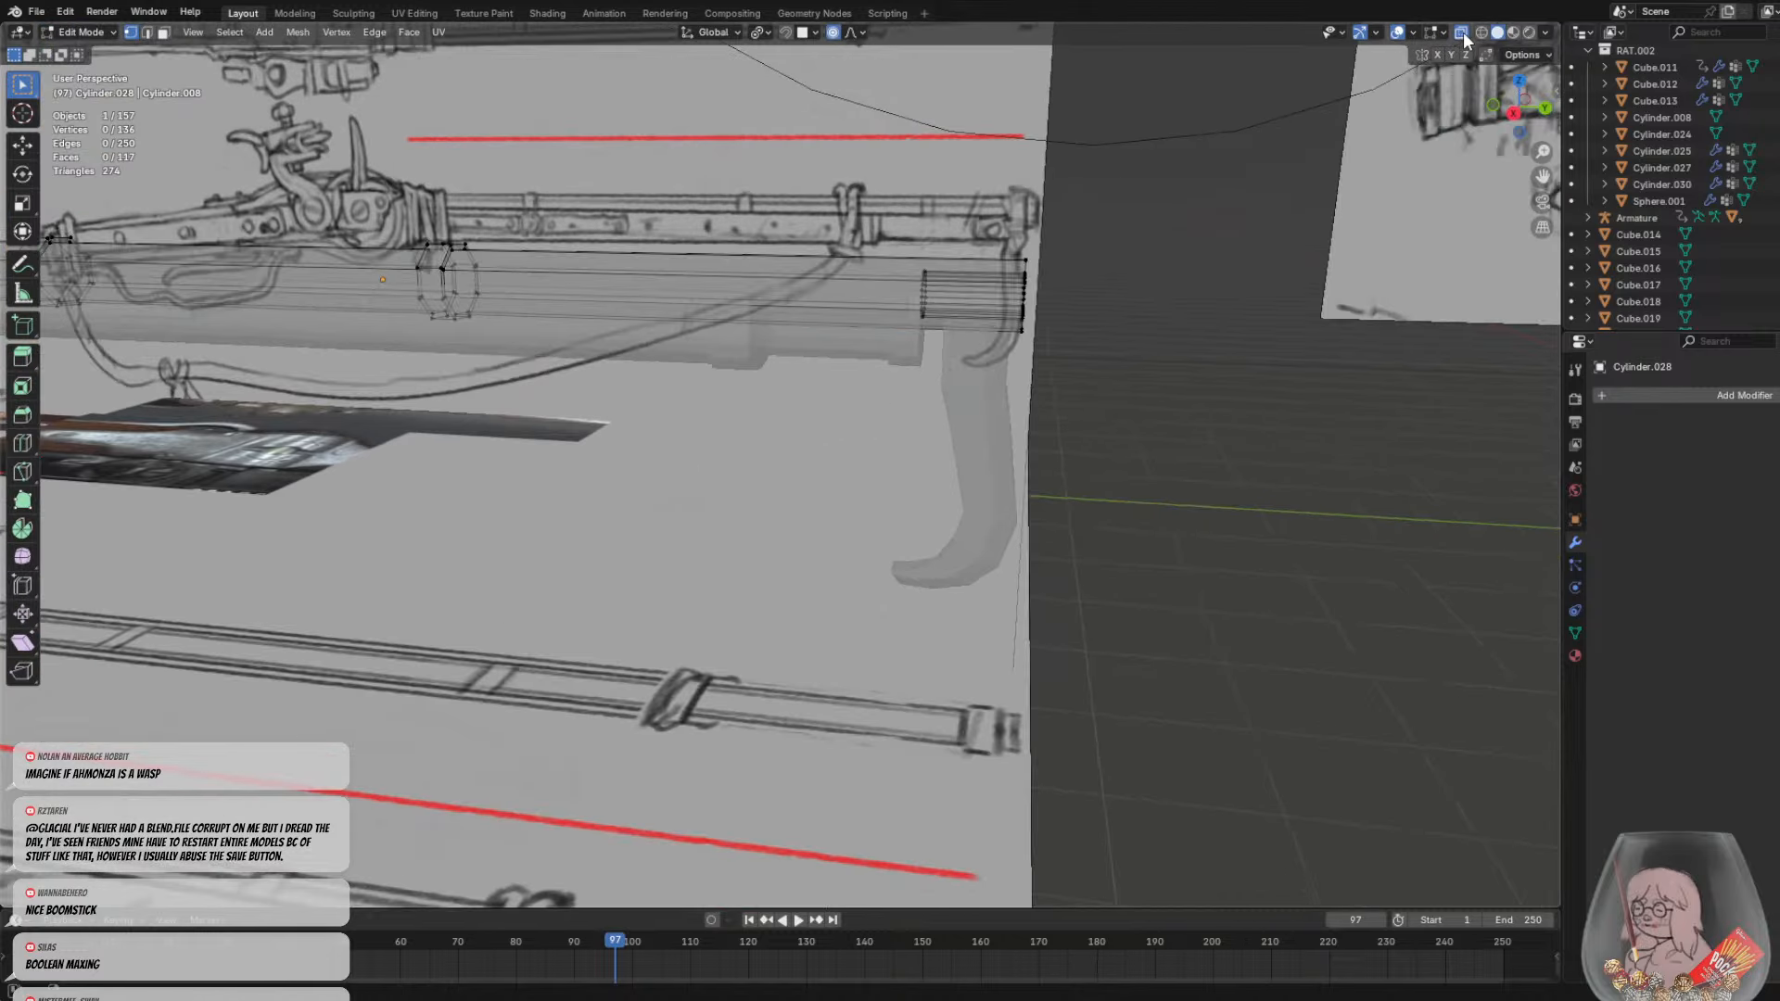
pyautogui.hotkey('alt', 'z')
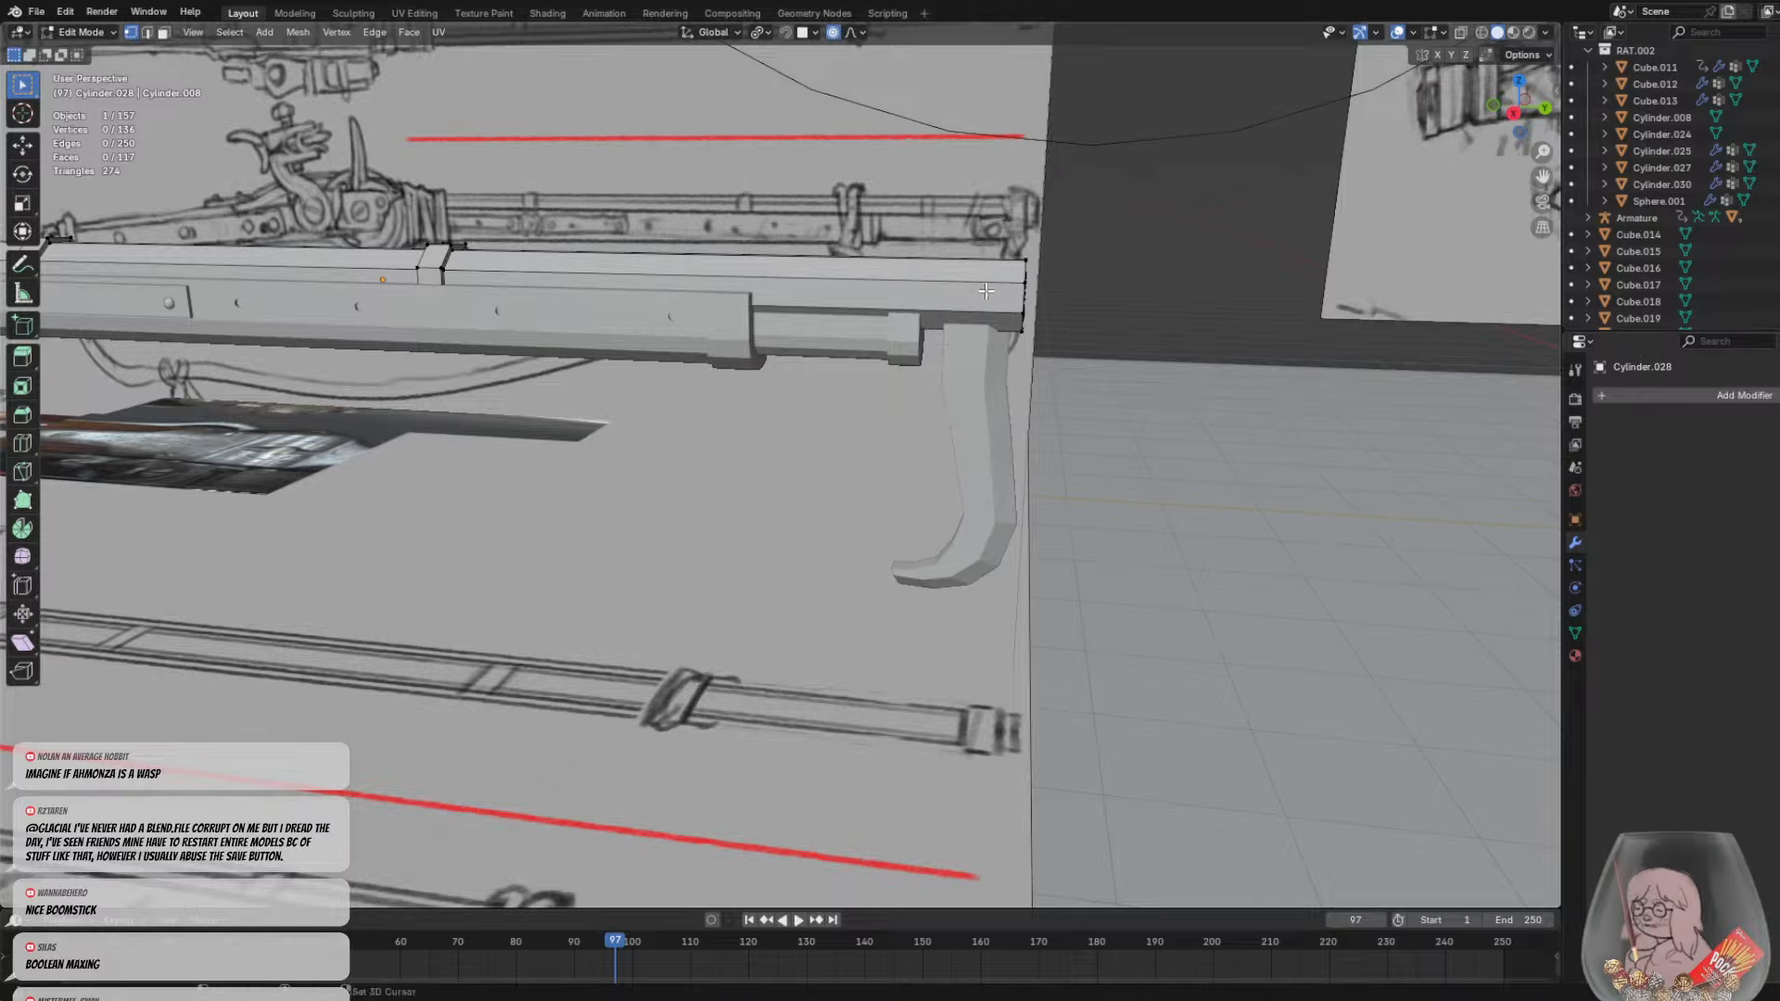
# Add two loop cuts around the barrel near the muzzle, marking out a band directly above the hook
pyautogui.hotkey('ctrl', 'r')
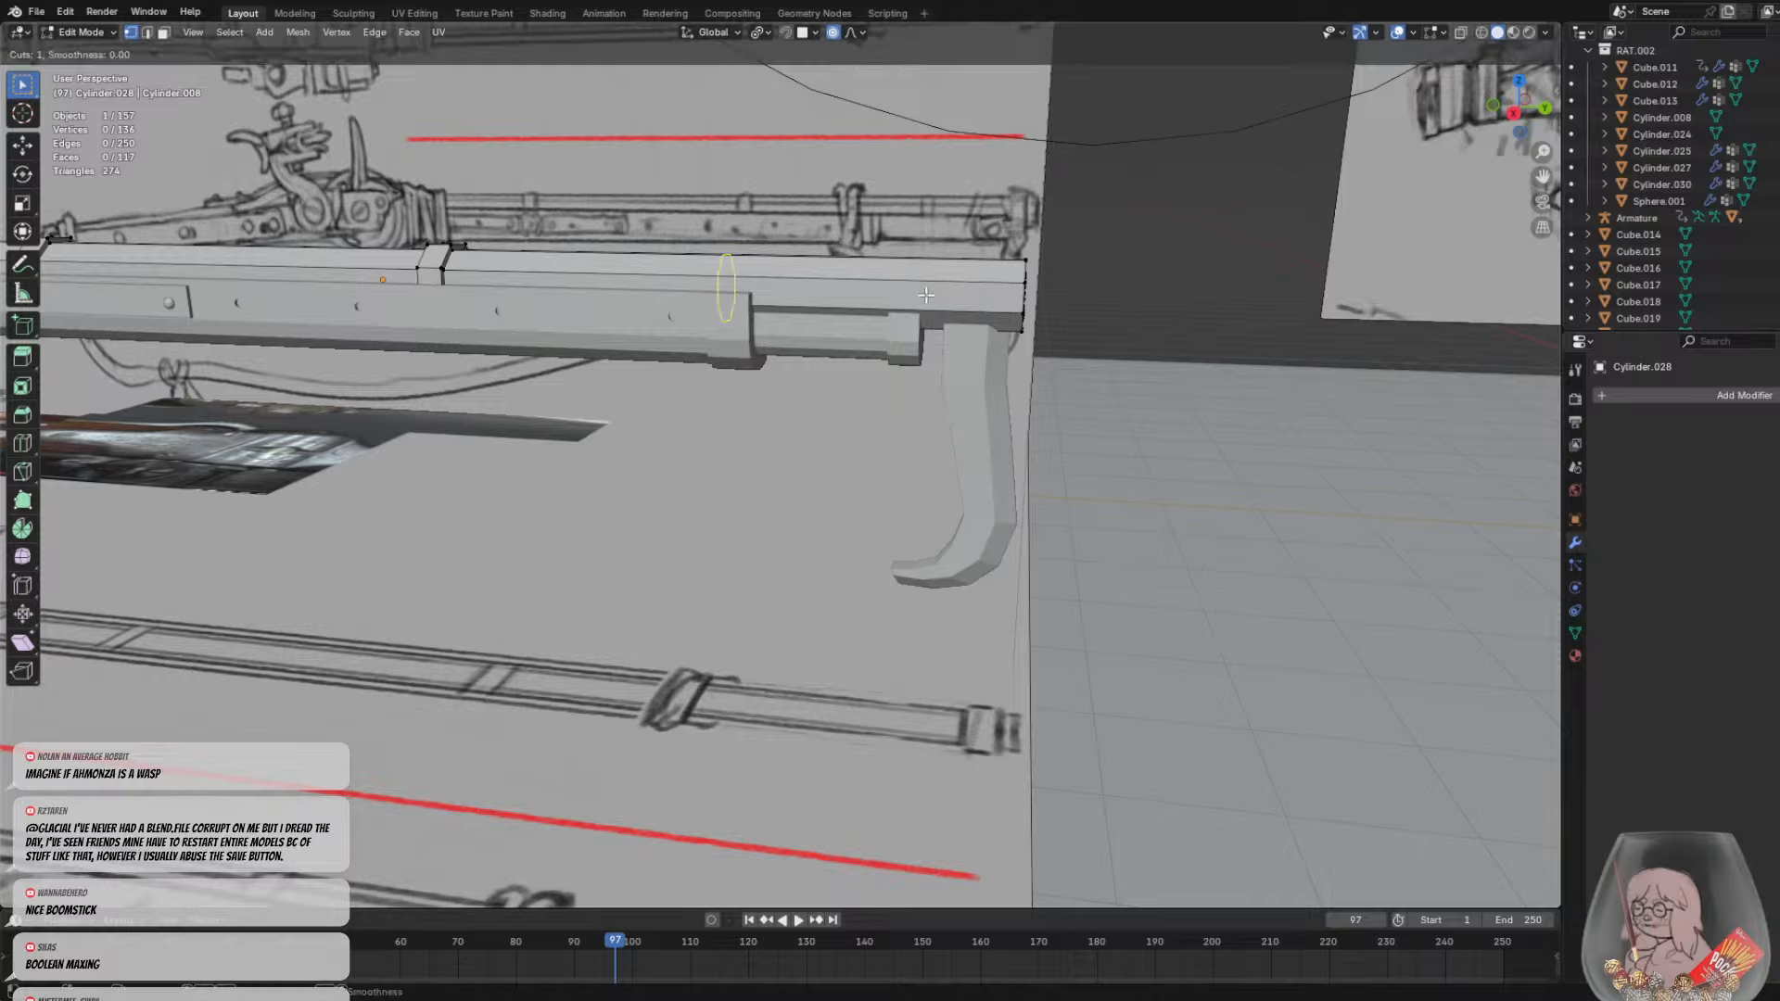
pyautogui.click(875, 287)
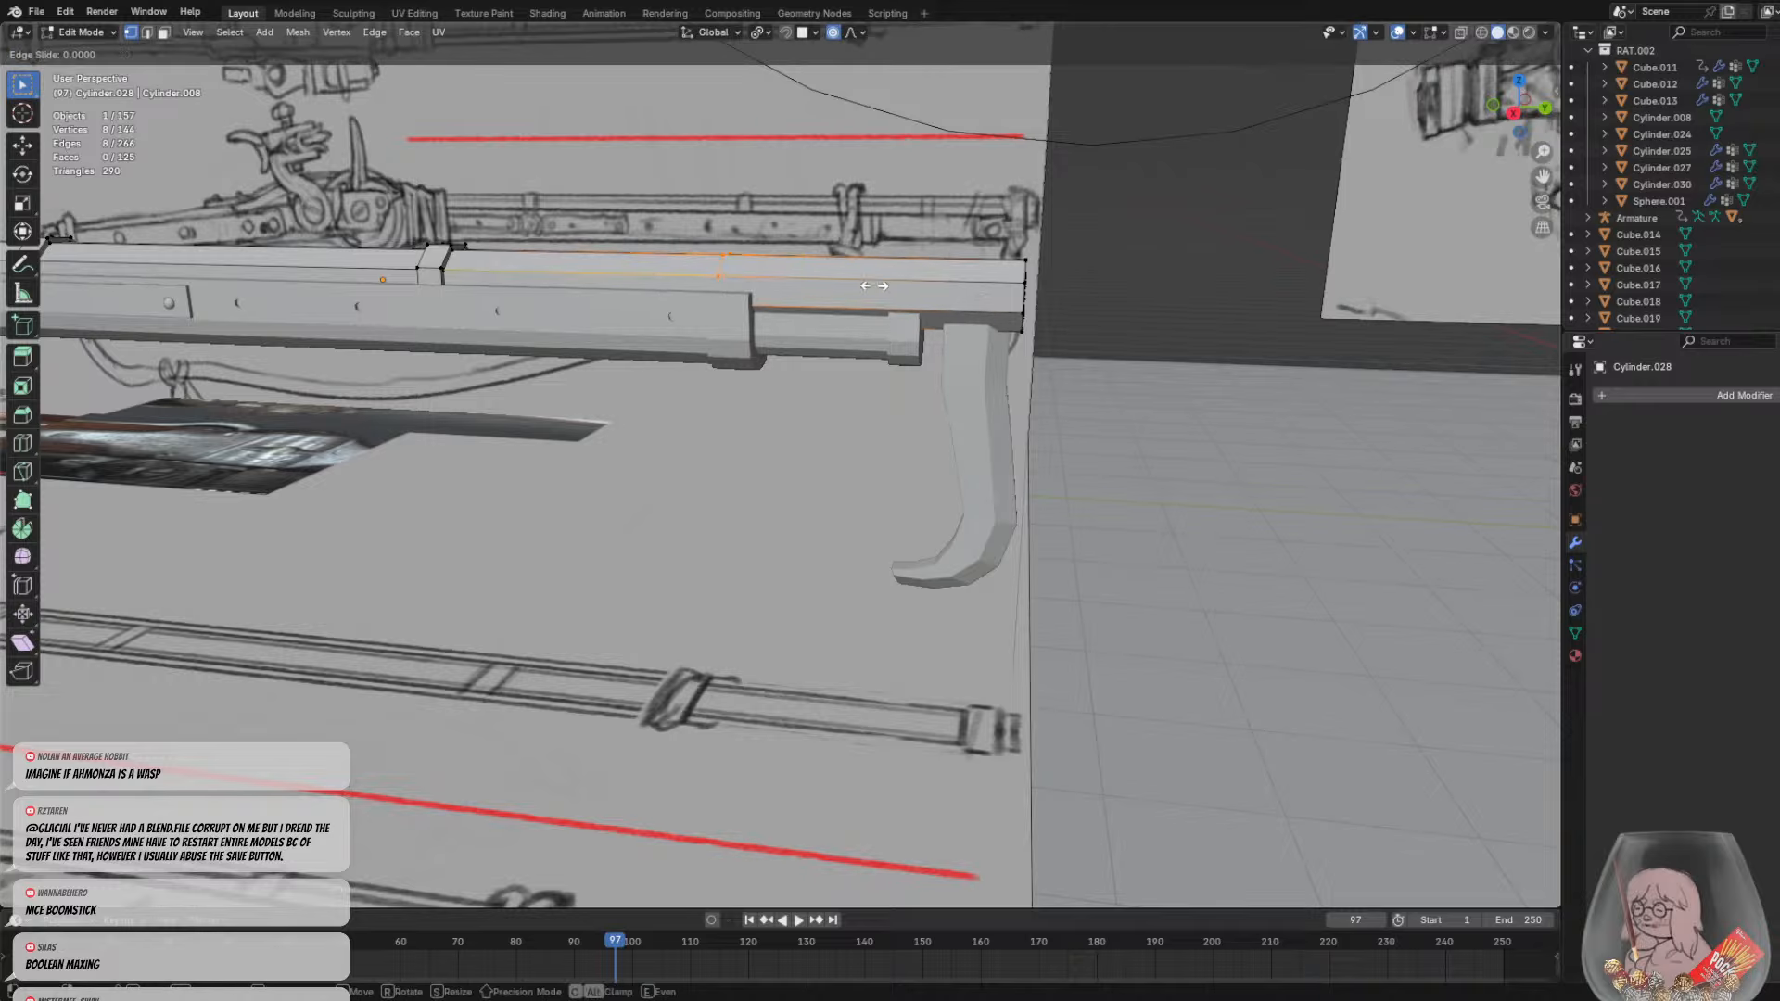
pyautogui.click(1091, 293)
pyautogui.hotkey('ctrl', 'r')
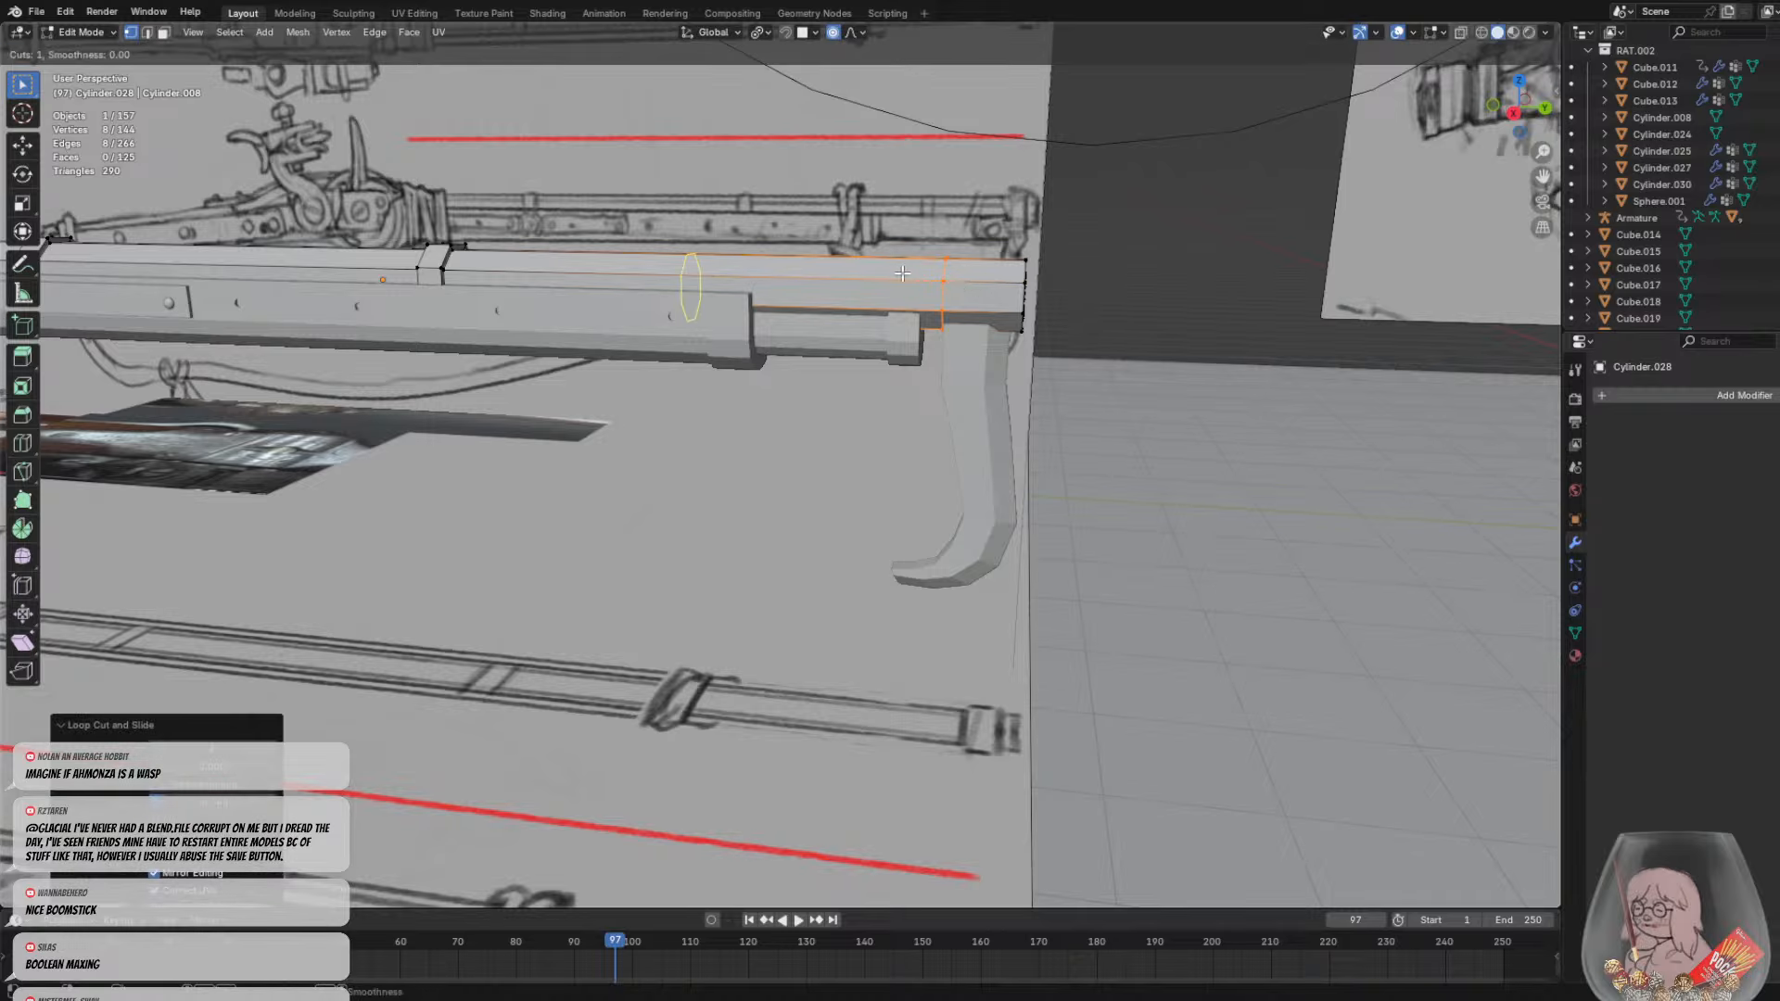
pyautogui.click(996, 288)
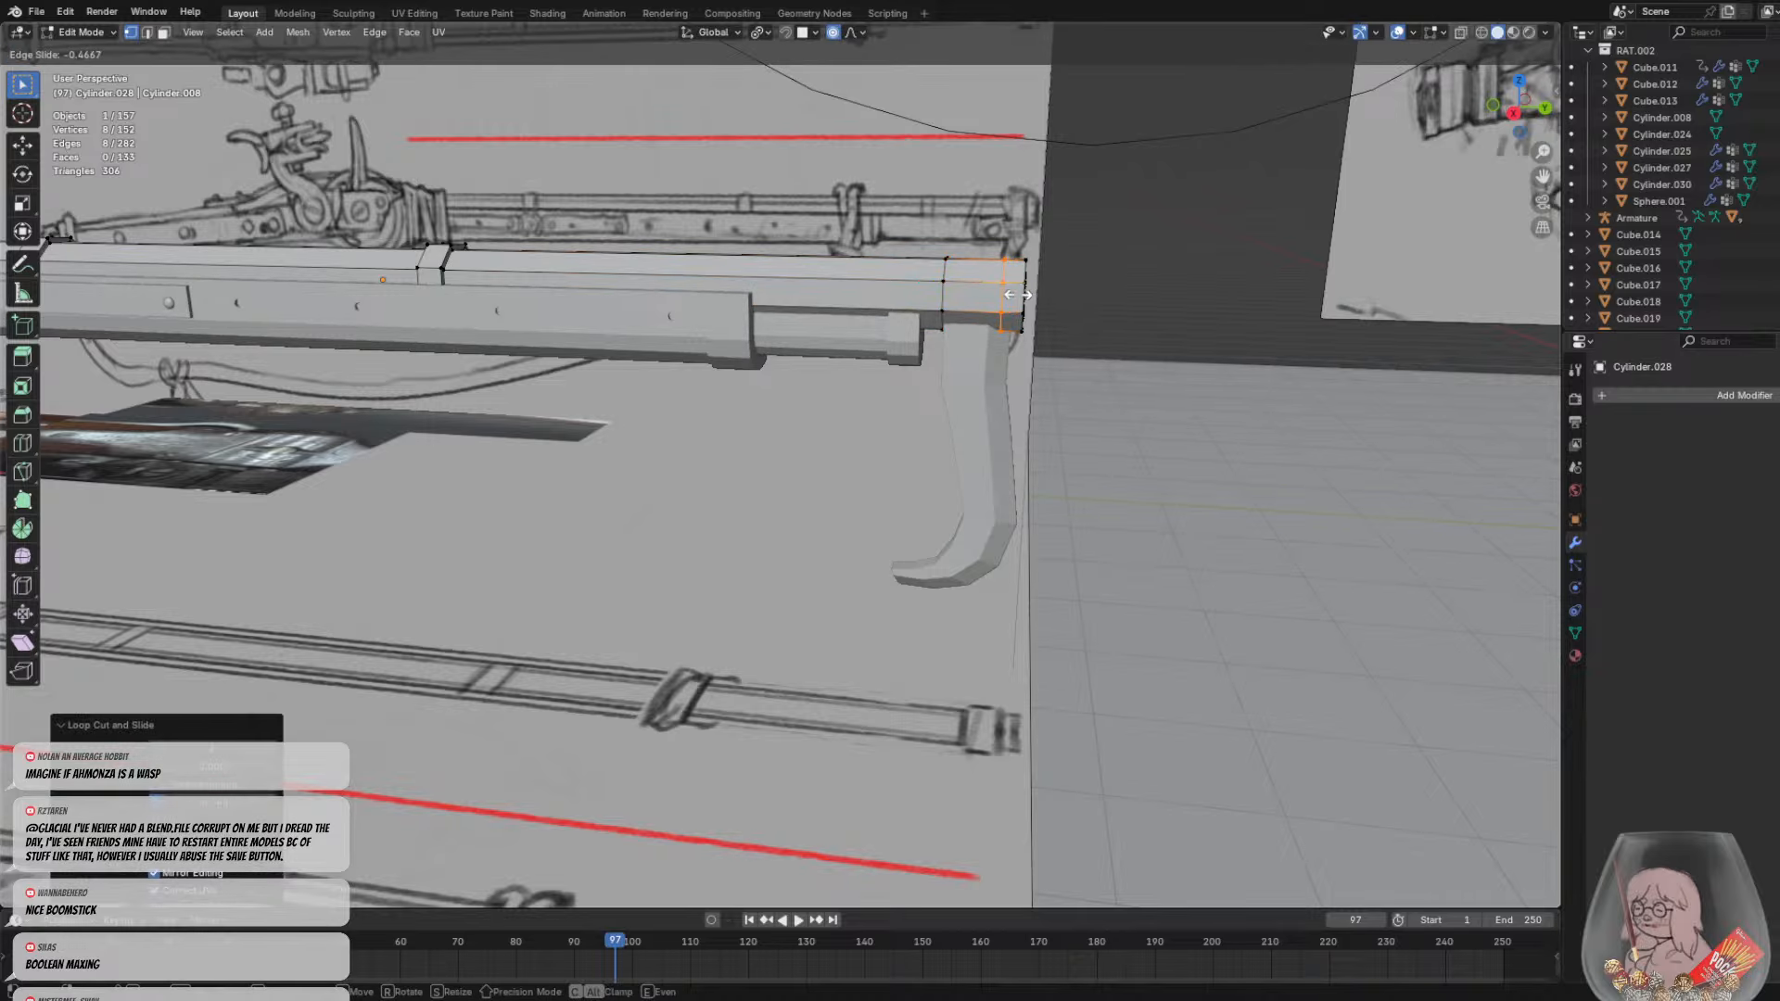
pyautogui.click(1013, 293)
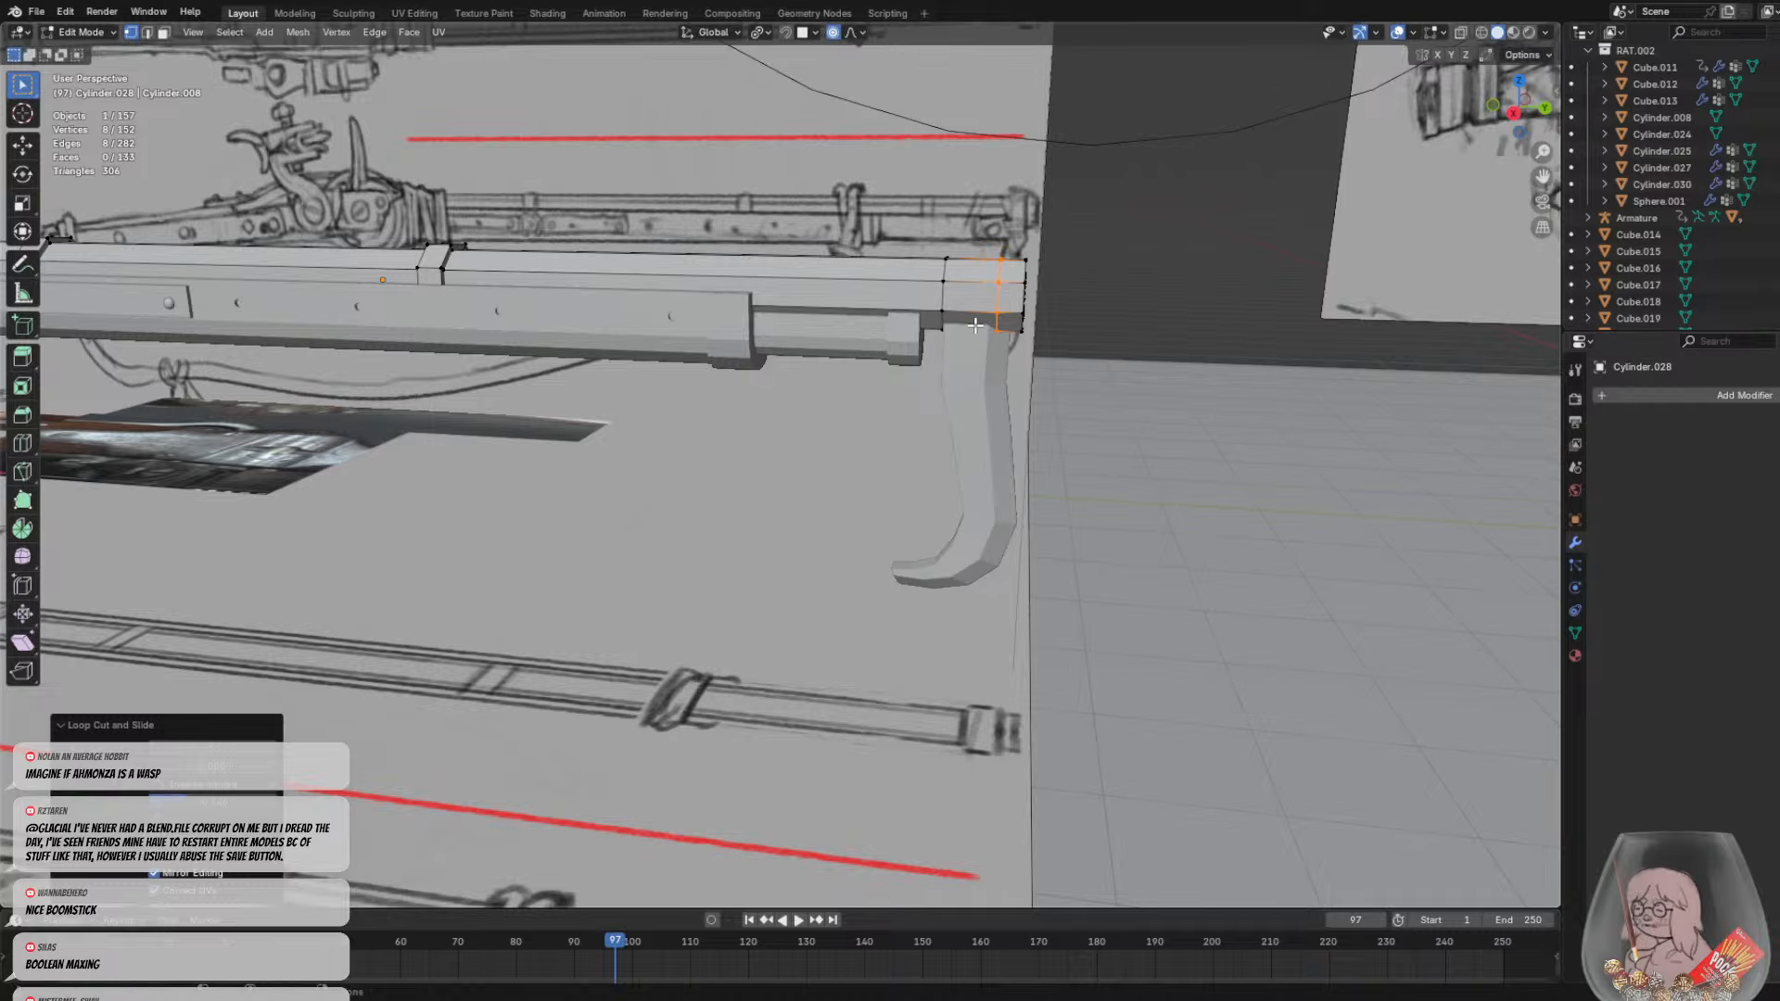
# Extrude the ring of faces directly above the hook outward along their normals to form a raised barrel band, and leave mesh editing
pyautogui.click(973, 320)
pyautogui.click(165, 31)
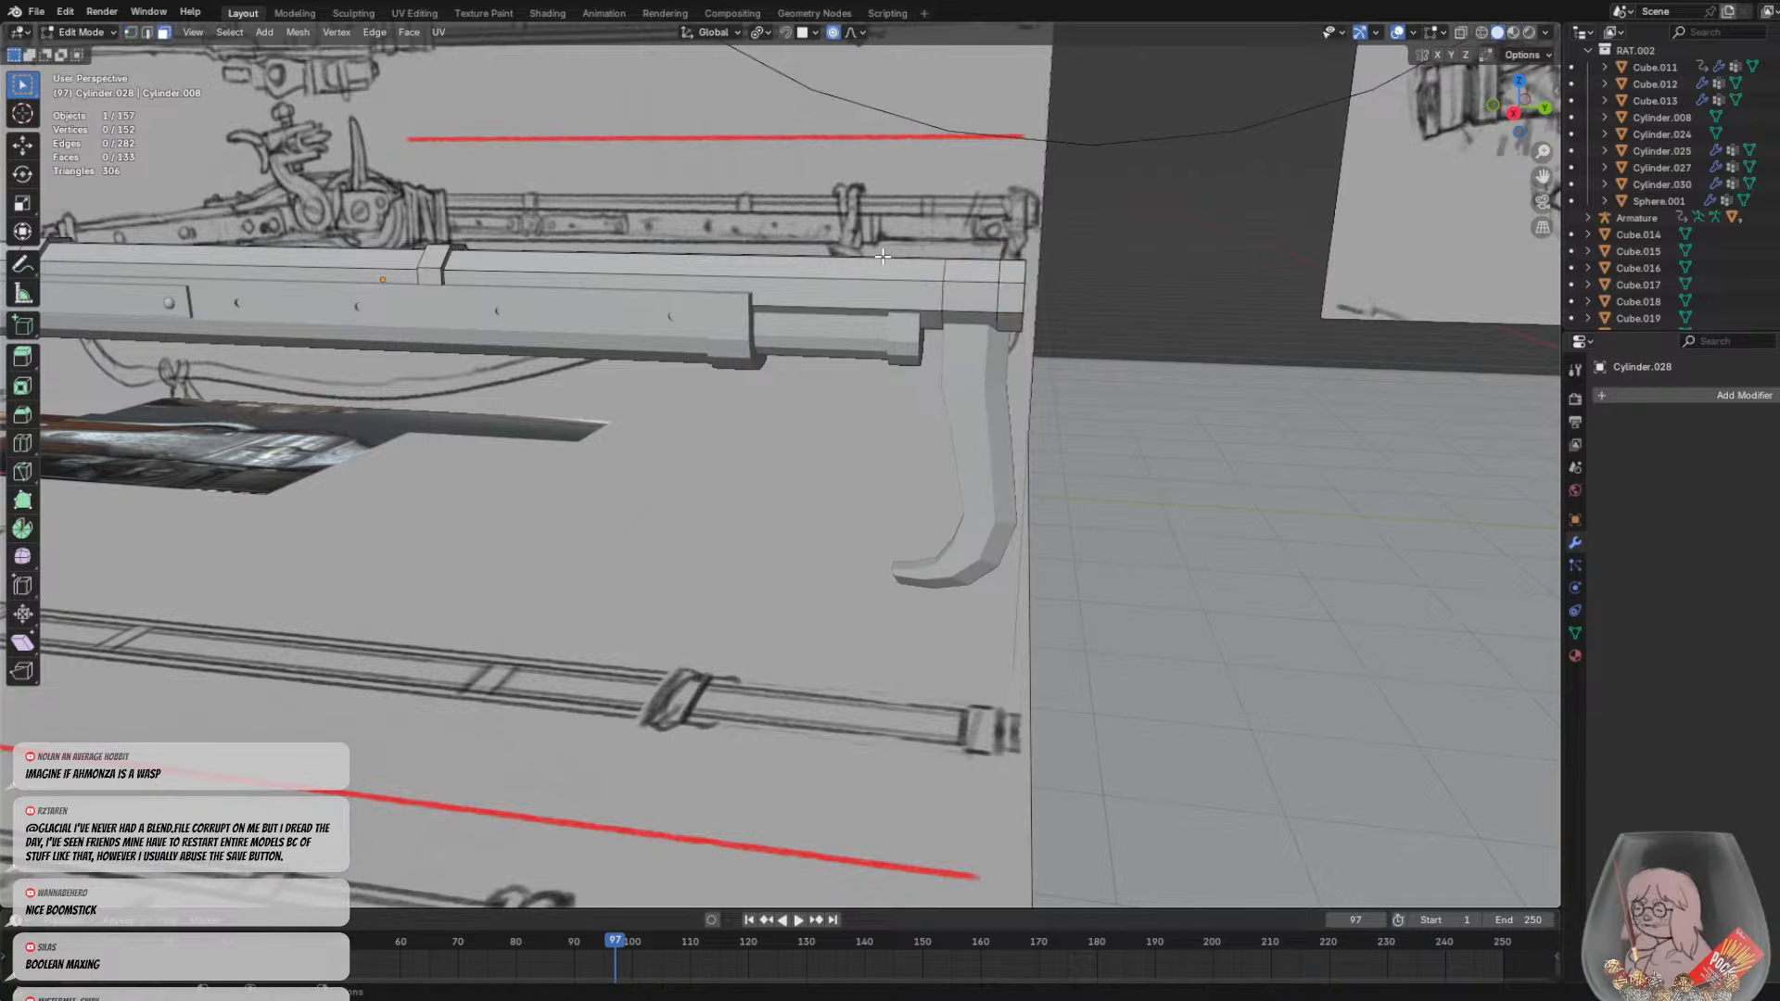
pyautogui.keyDown('alt'); pyautogui.click(967, 291); pyautogui.keyUp('alt')
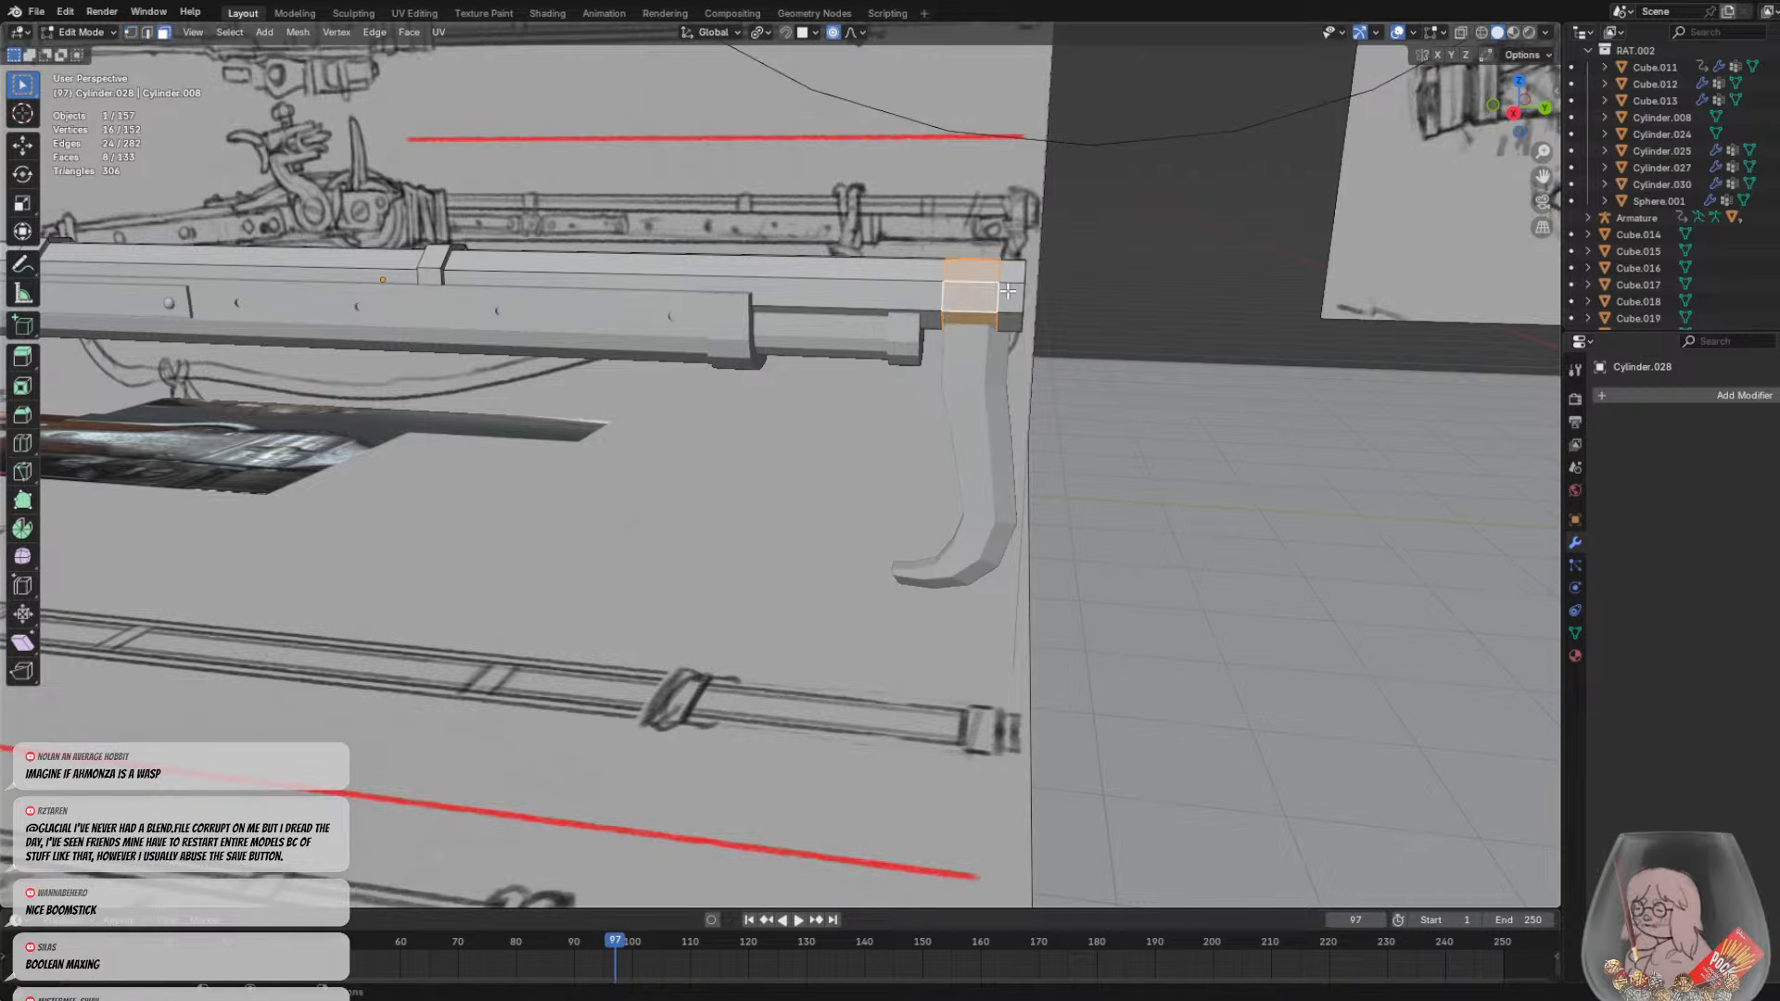
pyautogui.hotkey('alt', 'e')
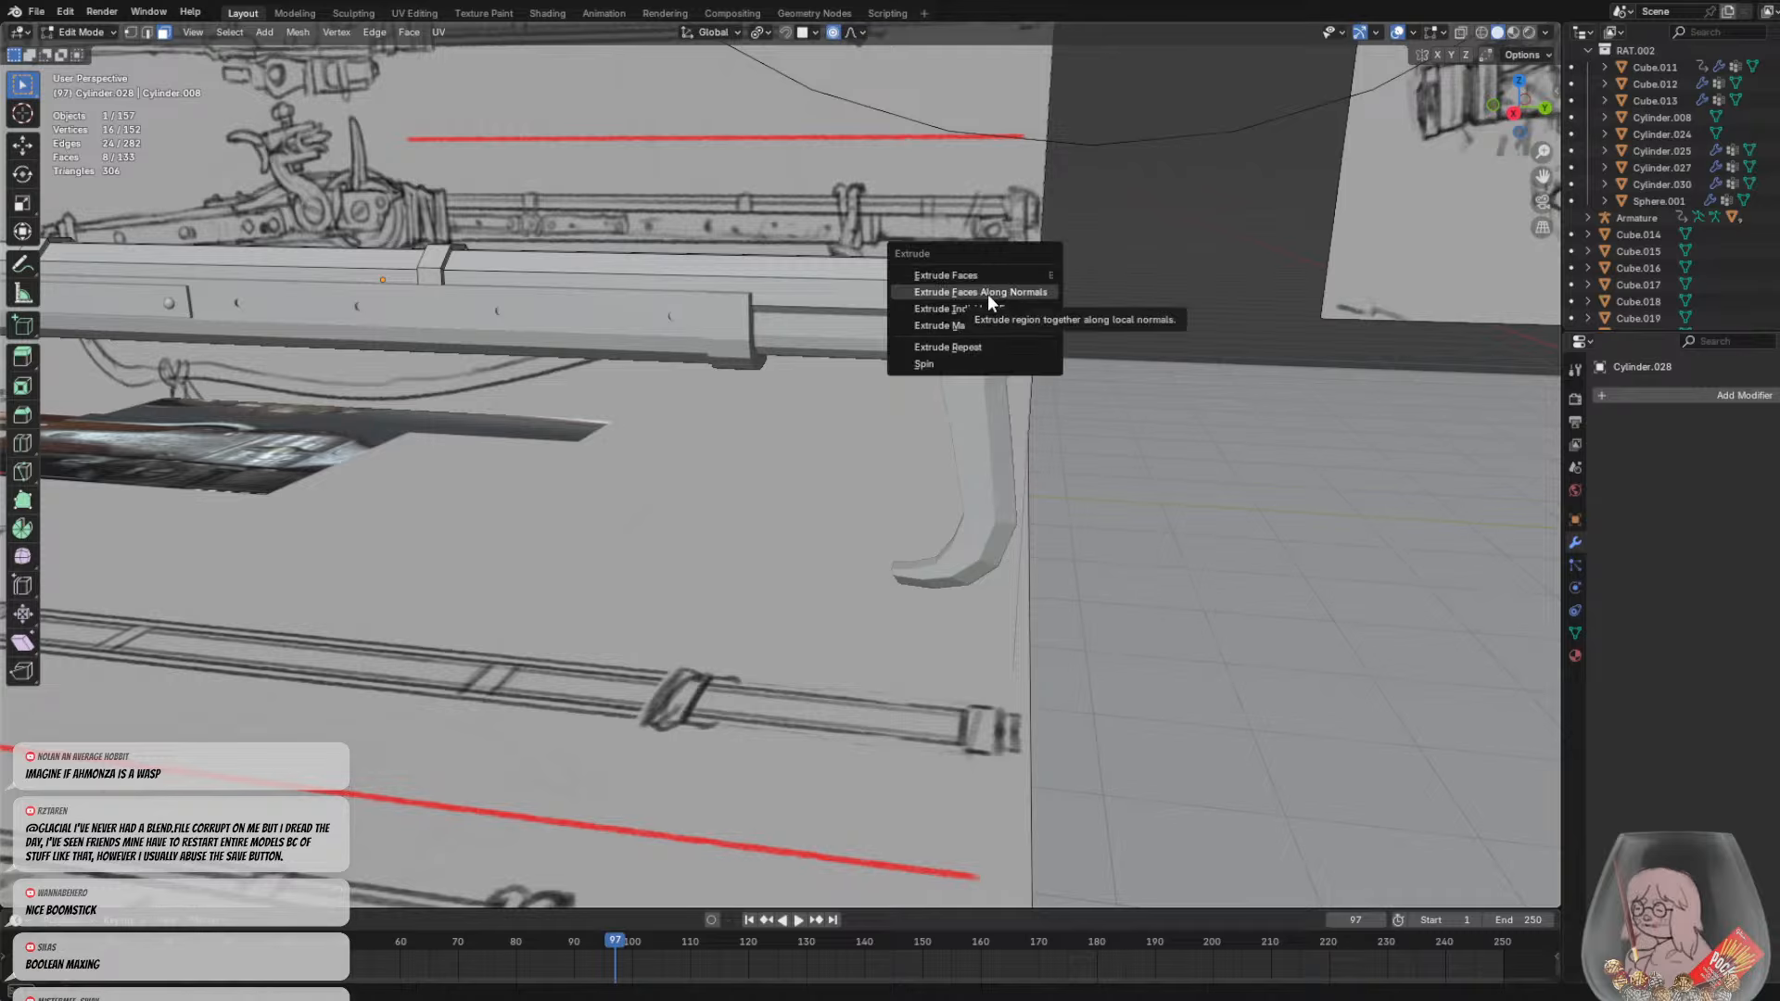
pyautogui.click(988, 293)
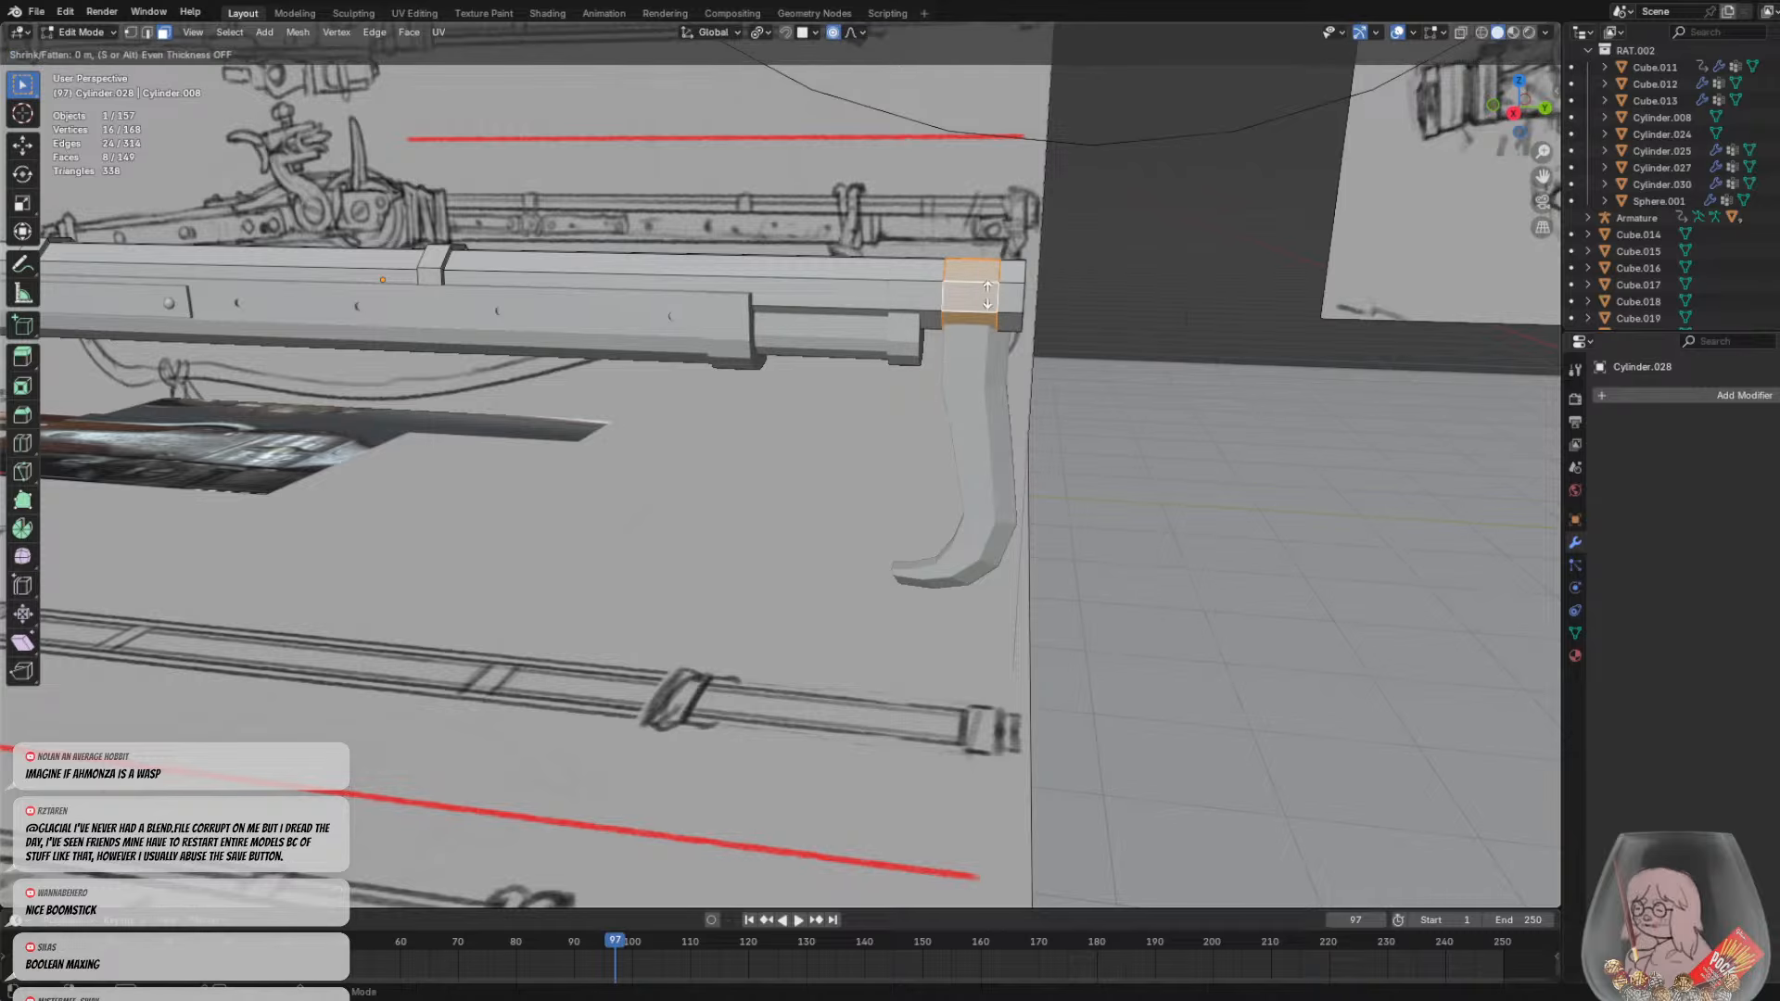
pyautogui.click(912, 235)
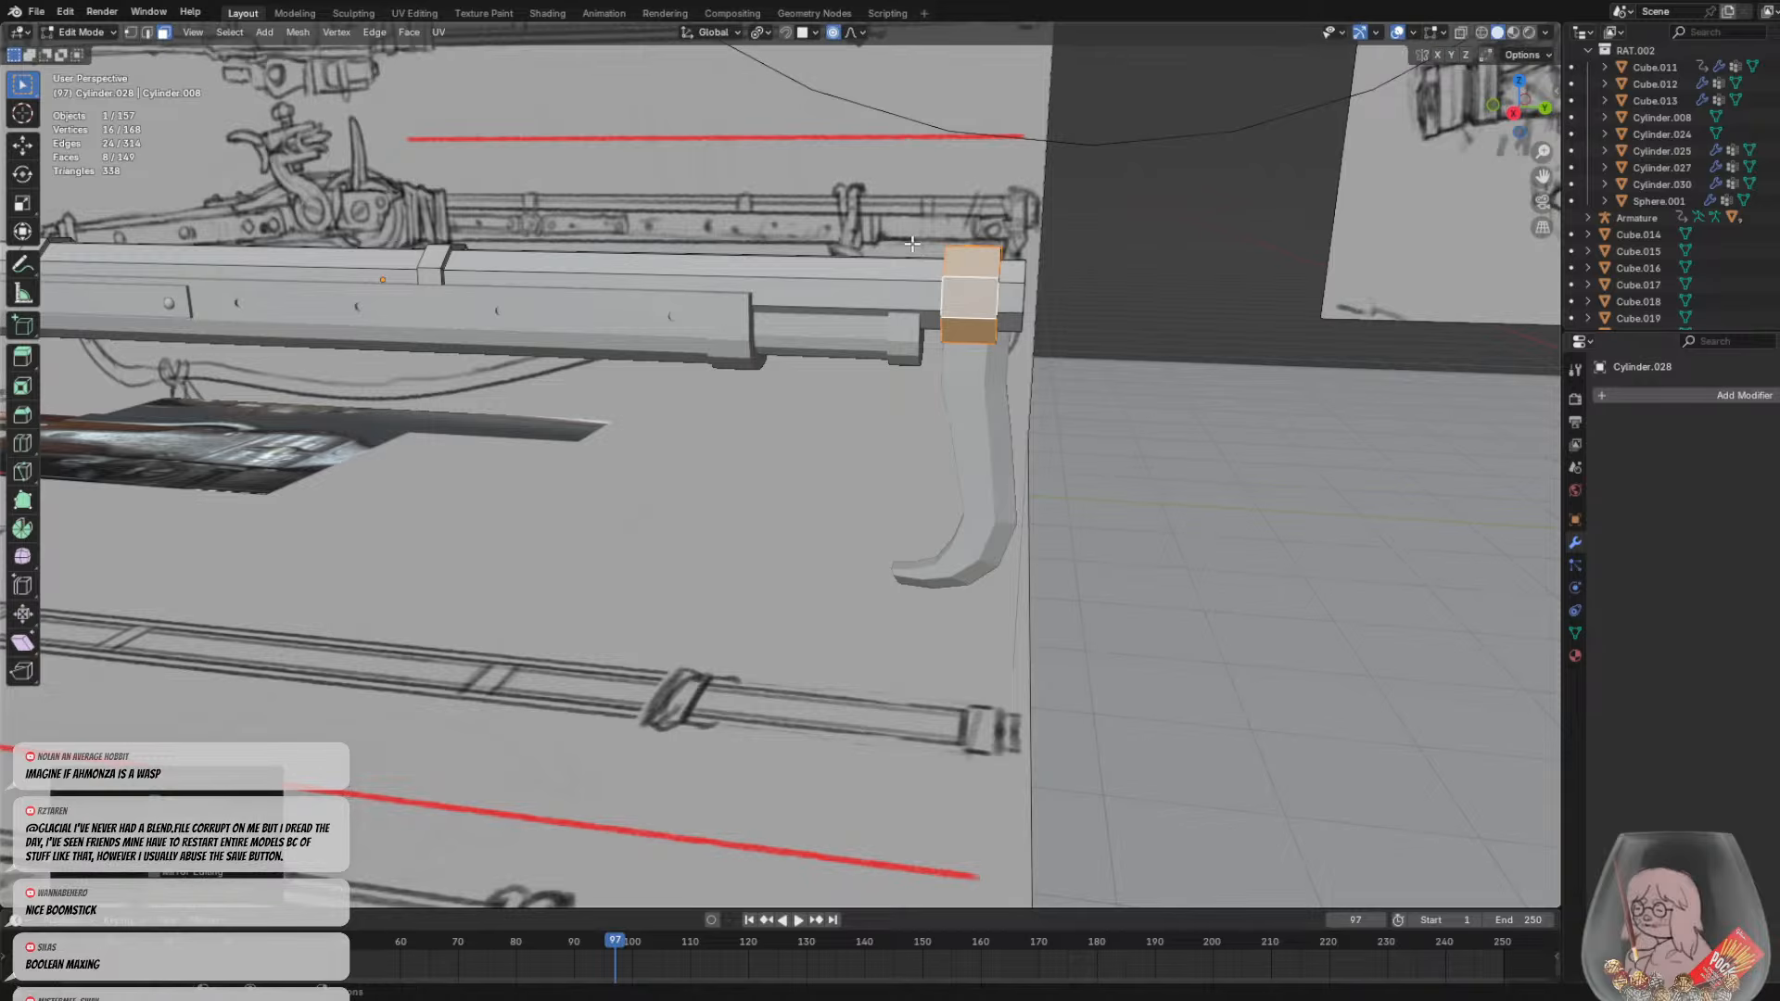
pyautogui.click(1196, 320)
pyautogui.moveTo(1196, 320); pyautogui.dragTo(1112, 347, button='middle')
pyautogui.press('Tab')
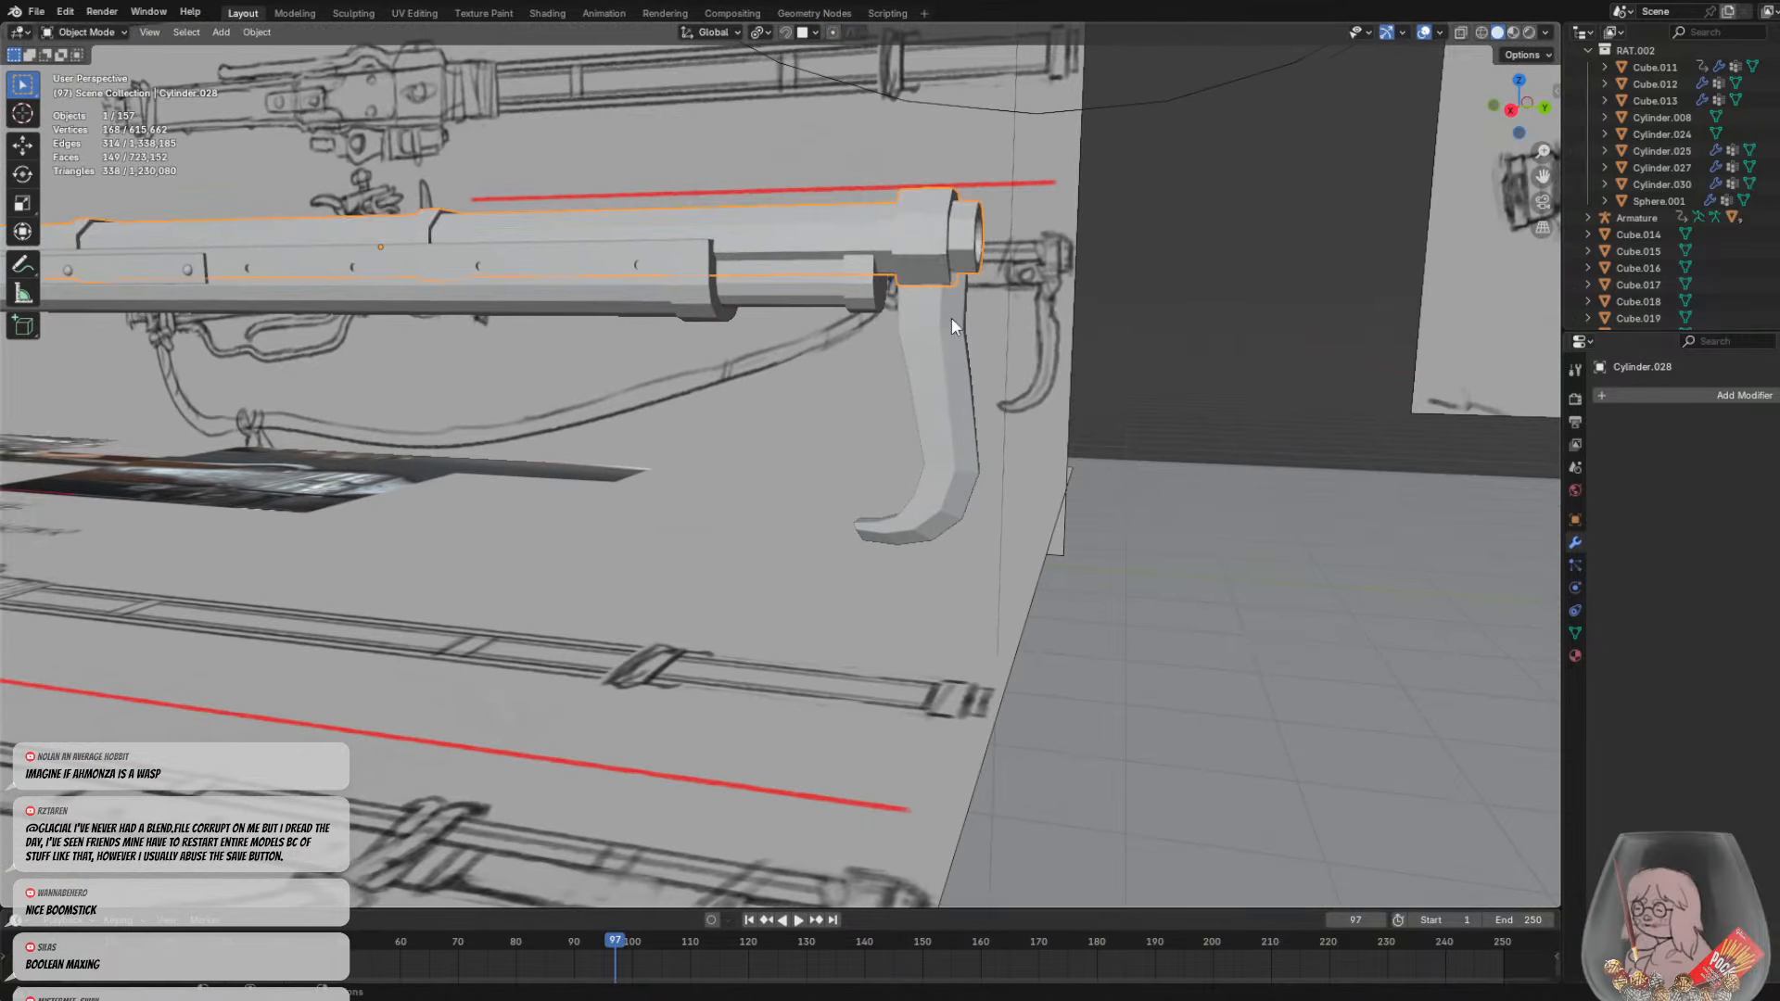
# Slide the hook back along the Y axis toward the stock, keeping its top directly beneath the barrel
pyautogui.click(938, 345)
pyautogui.press('g')
pyautogui.press('x')
pyautogui.press('y')
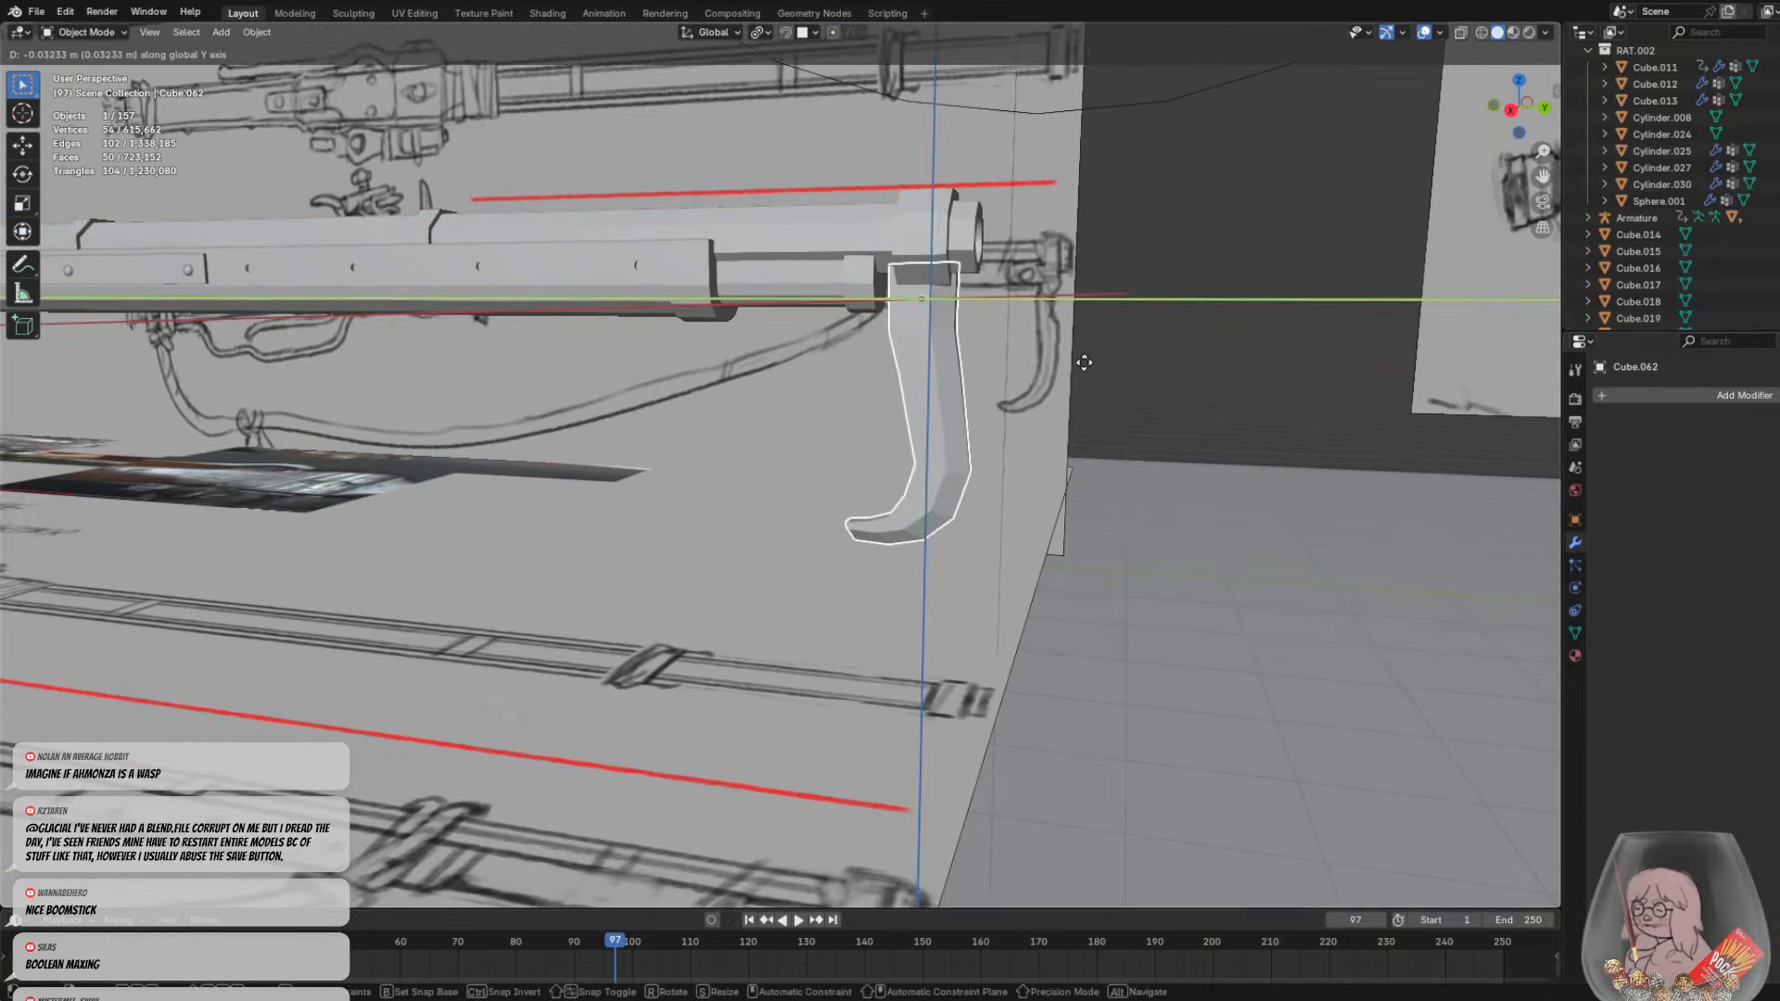
pyautogui.click(1090, 363)
pyautogui.click(1115, 306)
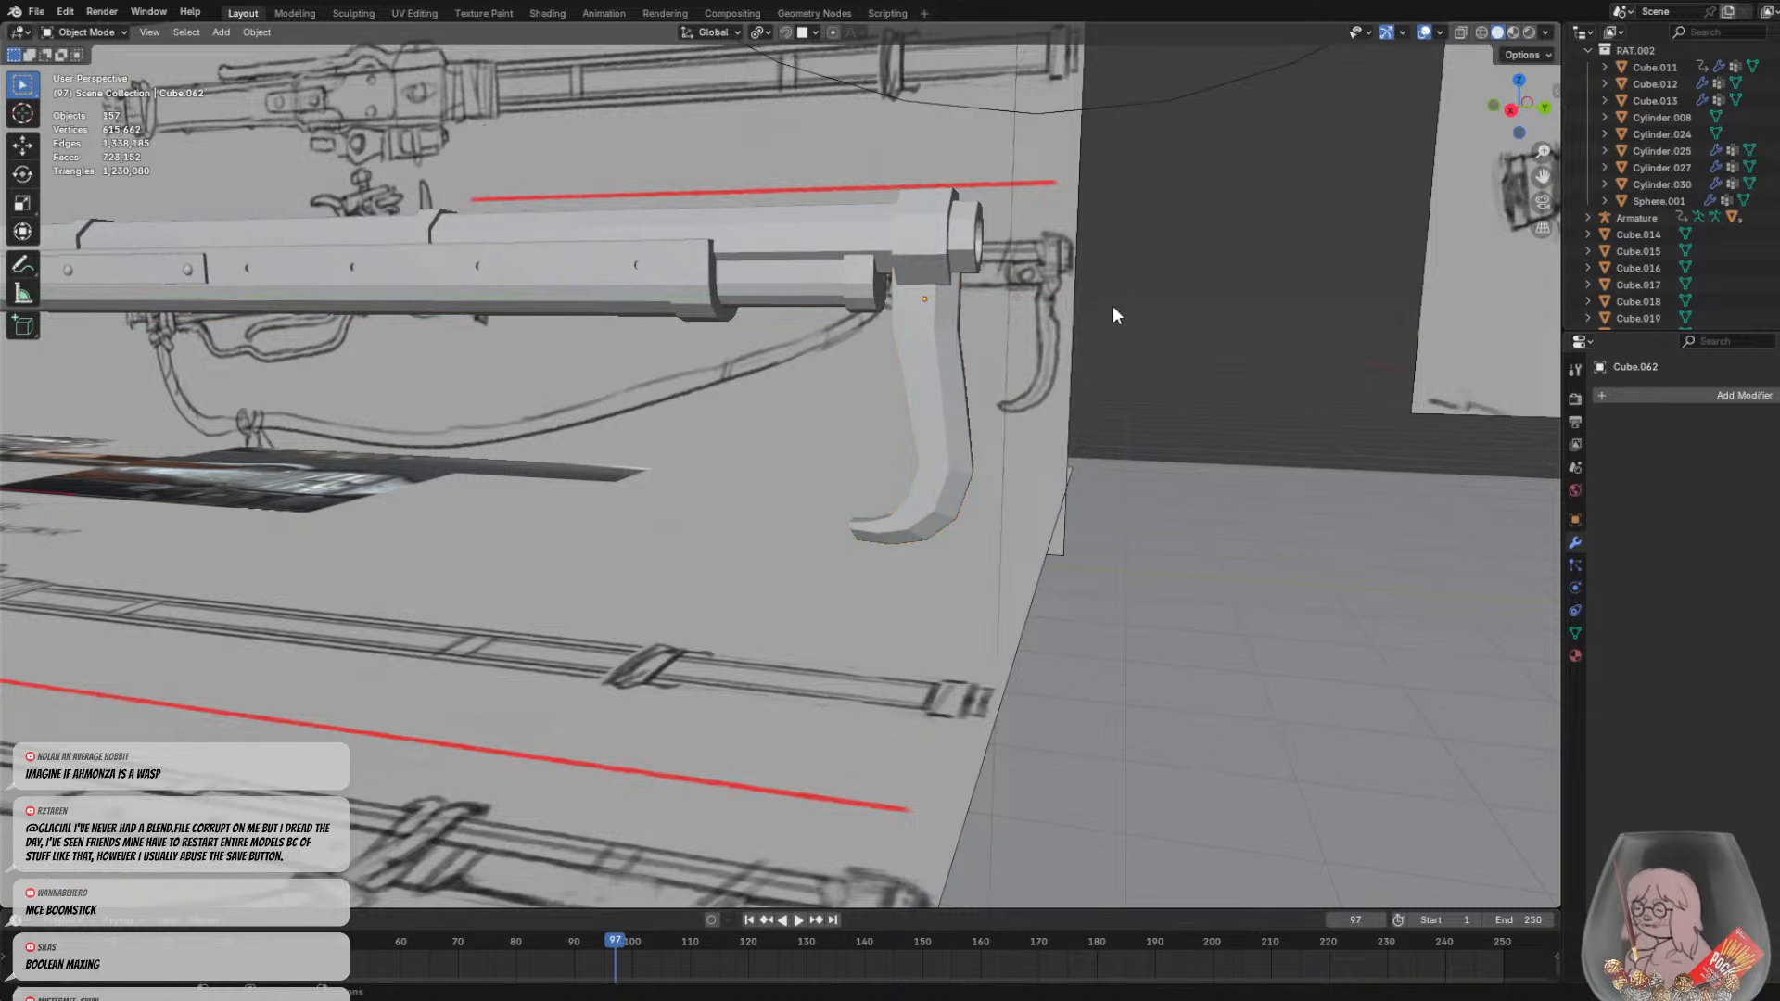
pyautogui.moveTo(1114, 306); pyautogui.dragTo(1031, 279, button='middle')
pyautogui.scroll(4, 1081, 303)
pyautogui.click(1038, 282)
pyautogui.press('g')
pyautogui.press('y')
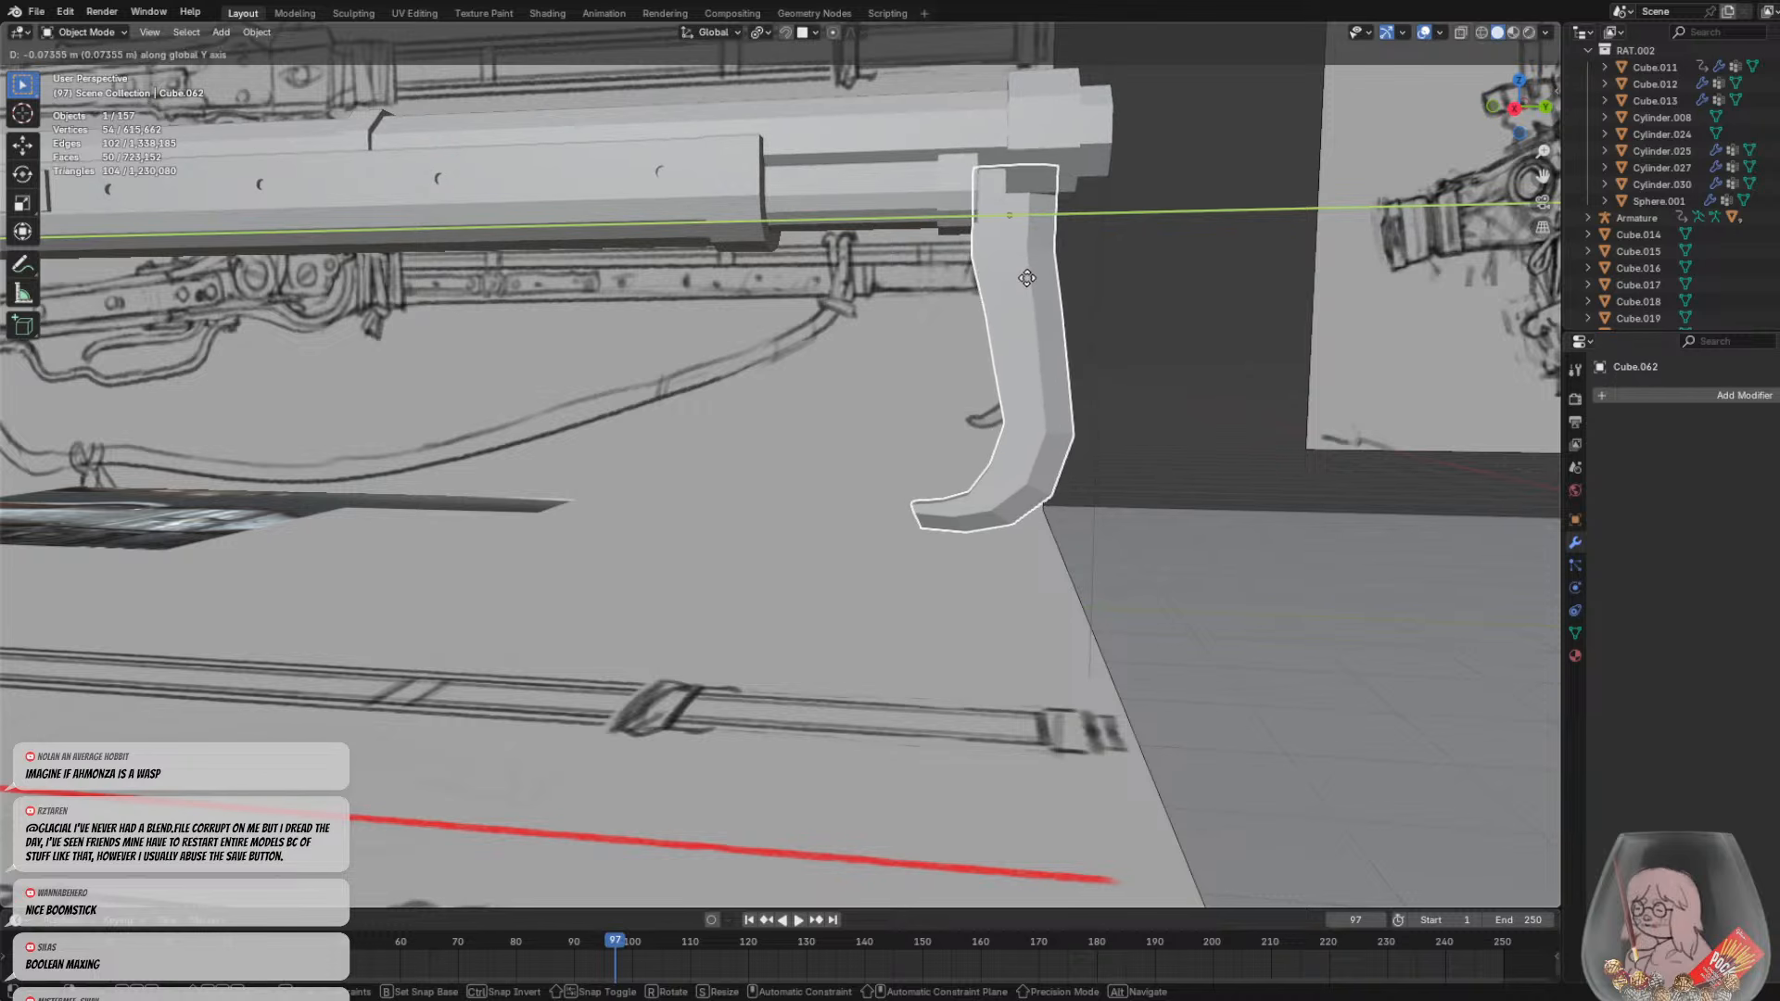
pyautogui.click(1053, 192)
# Reopen the barrel cylinder for editing with X-ray on and select all vertices of the raised band near the muzzle
pyautogui.click(1082, 176)
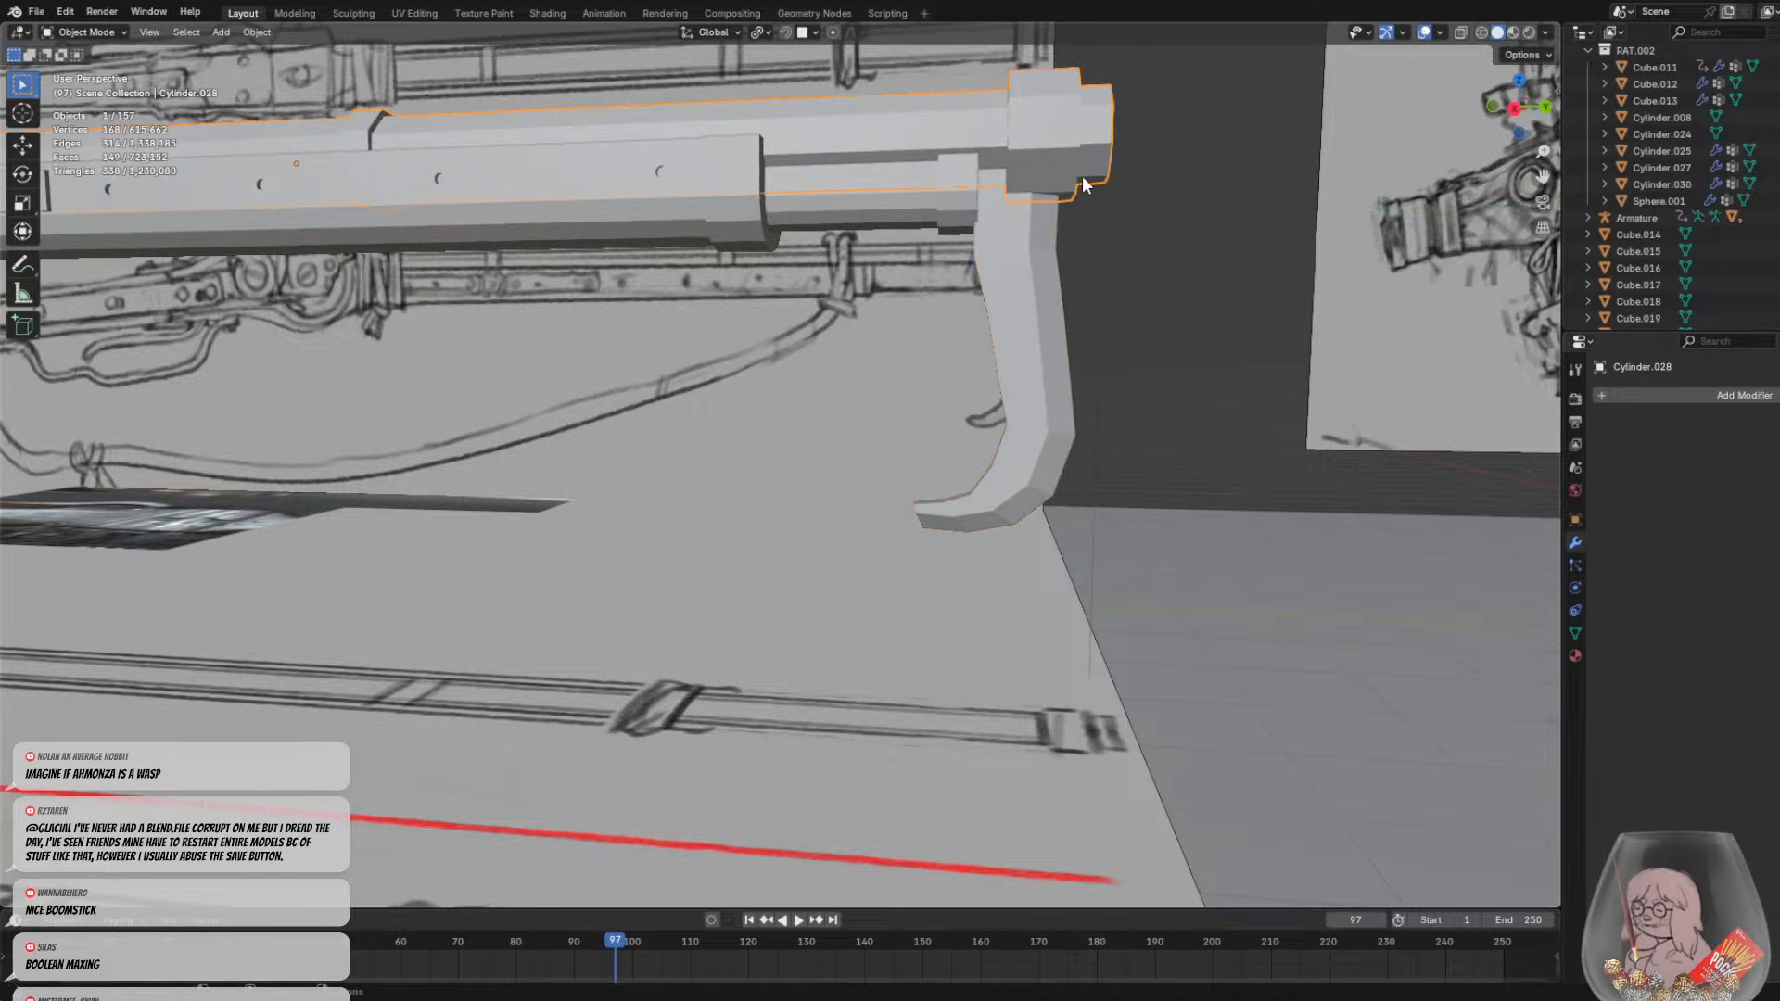
pyautogui.moveTo(1081, 188); pyautogui.dragTo(1078, 206, button='middle')
pyautogui.press('Tab')
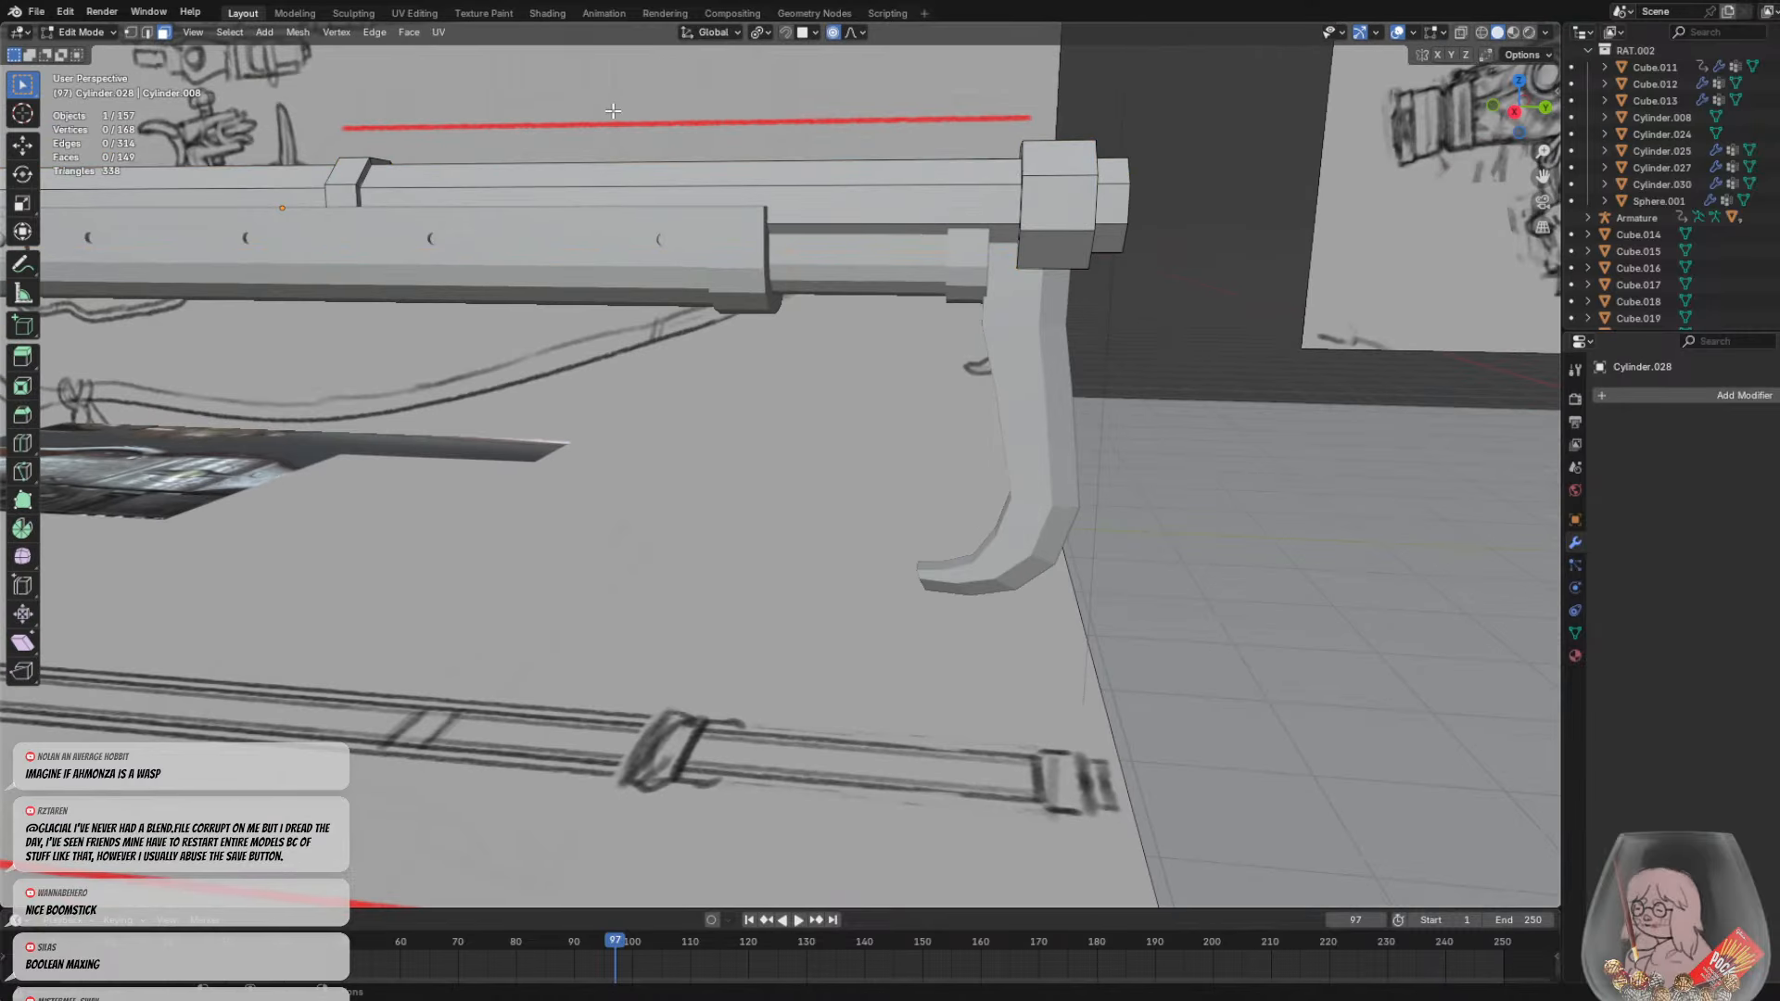
pyautogui.click(82, 33)
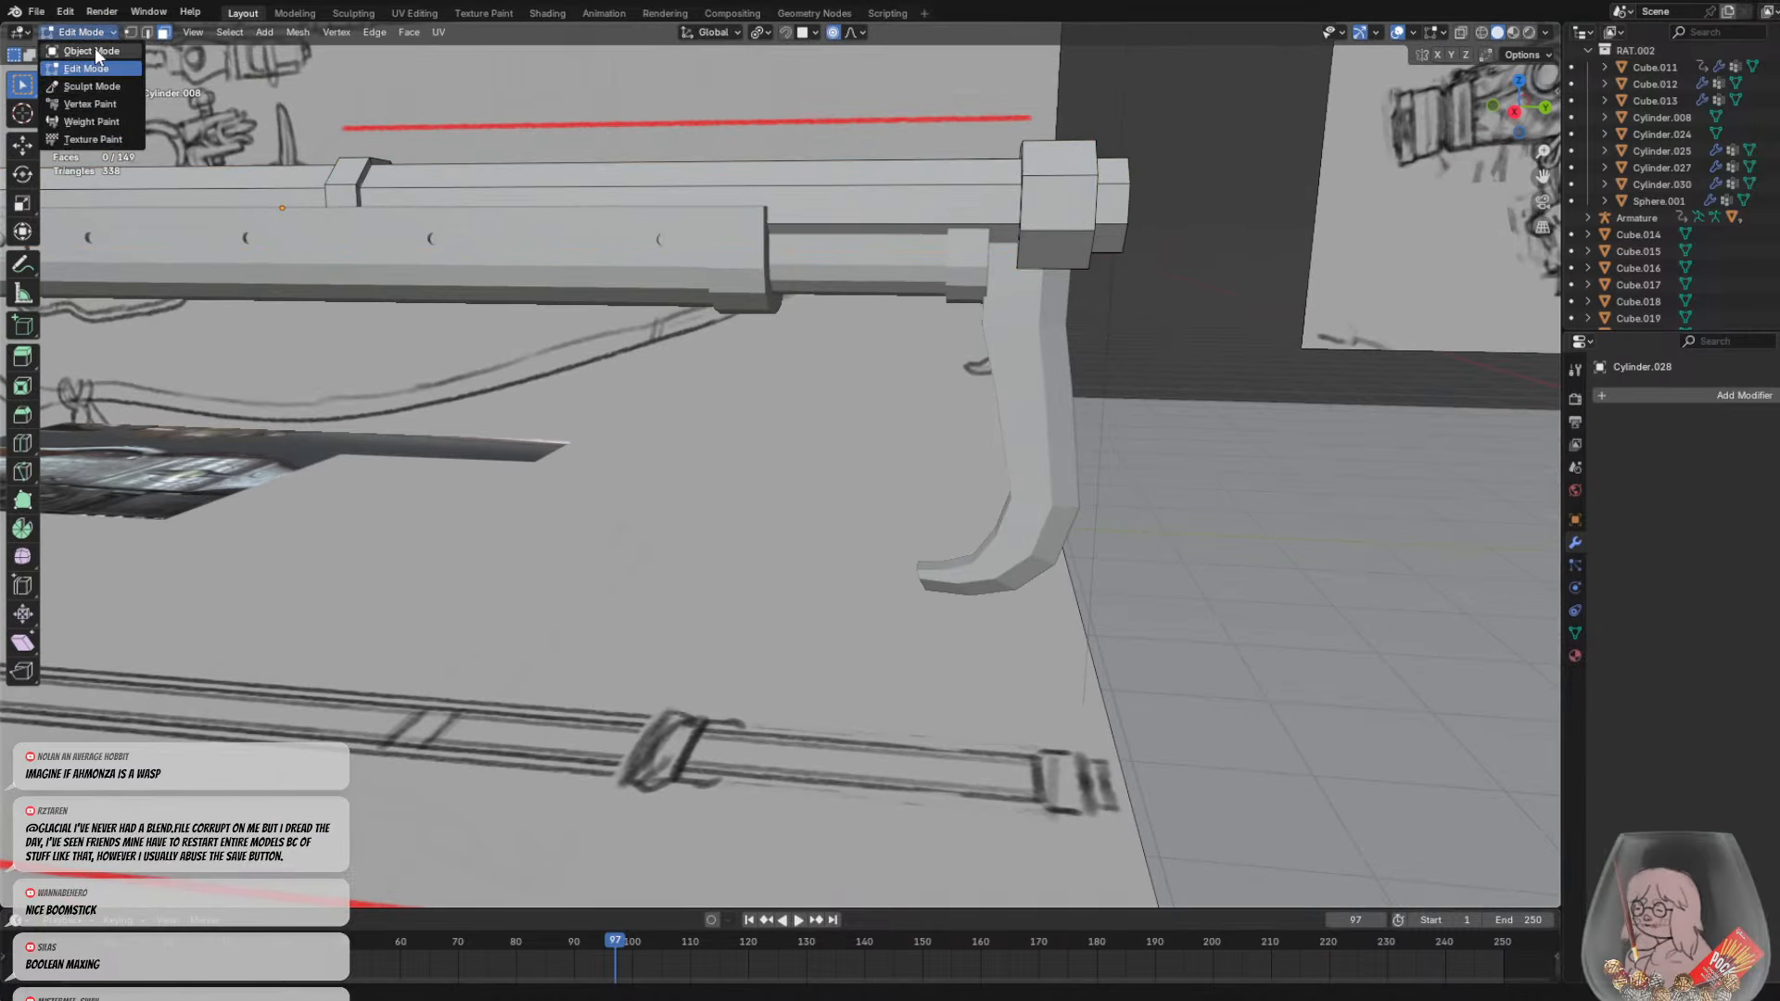
pyautogui.click(95, 50)
pyautogui.moveTo(1085, 234); pyautogui.dragTo(1077, 230, button='middle')
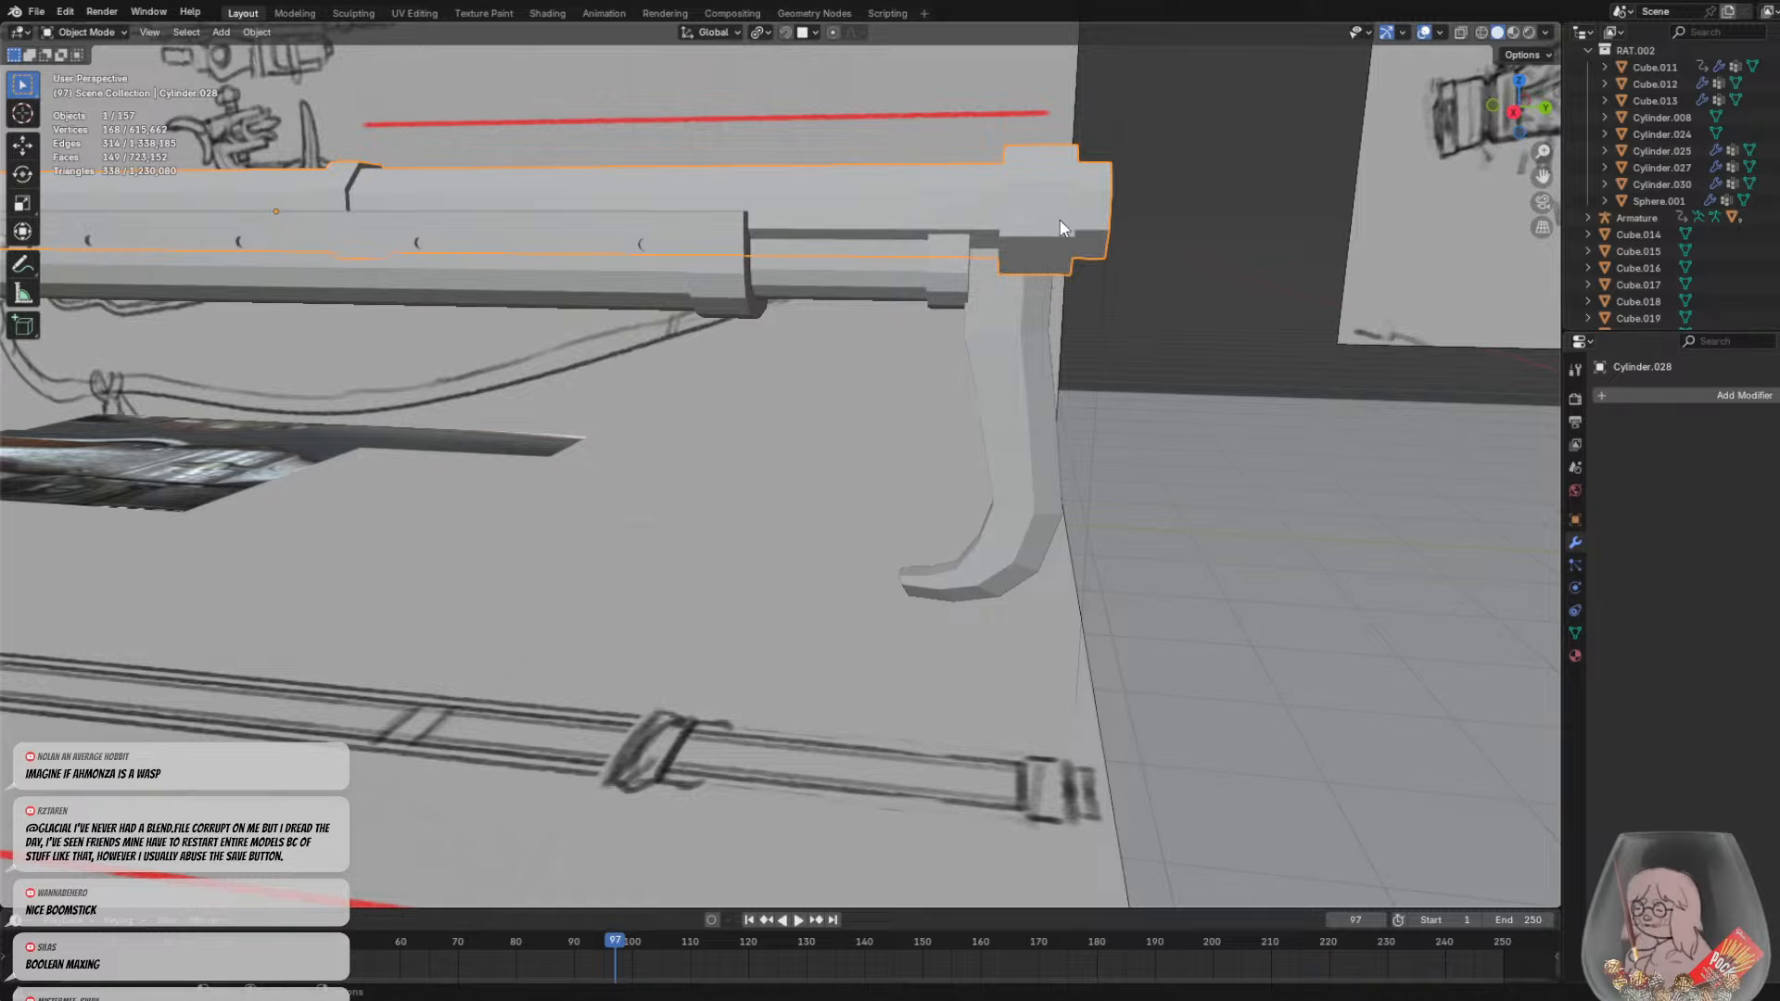
pyautogui.click(82, 31)
pyautogui.click(95, 71)
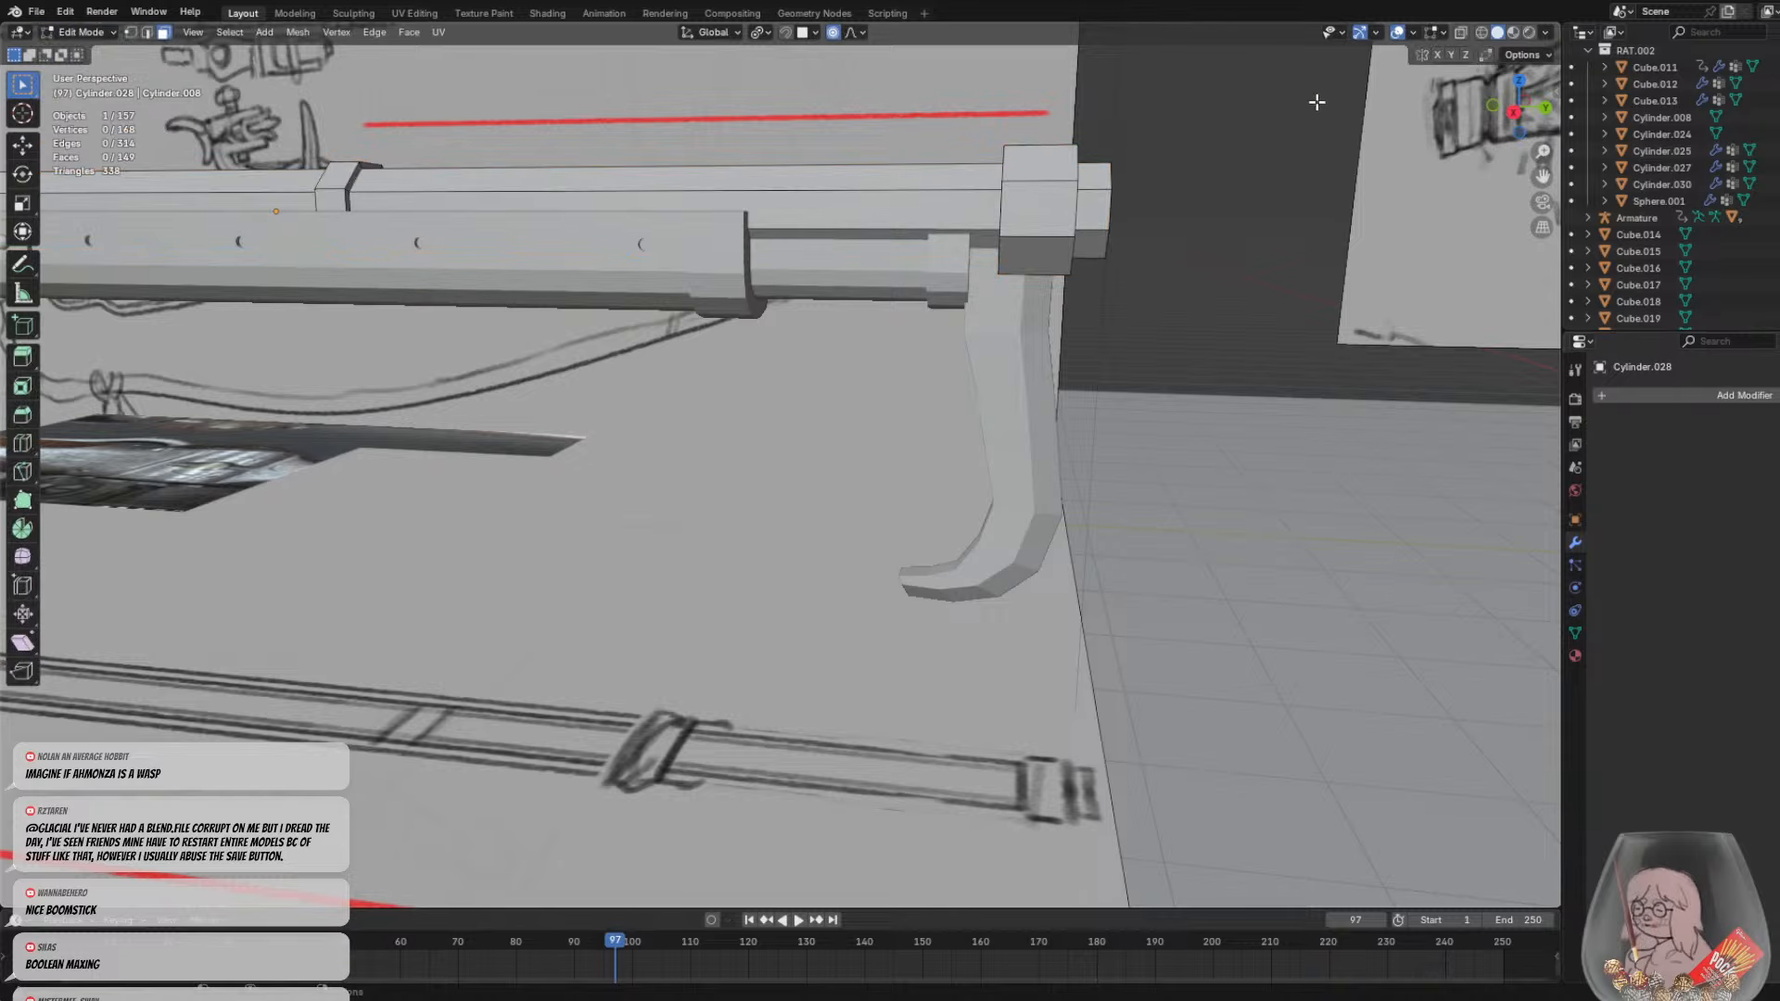
pyautogui.click(1461, 32)
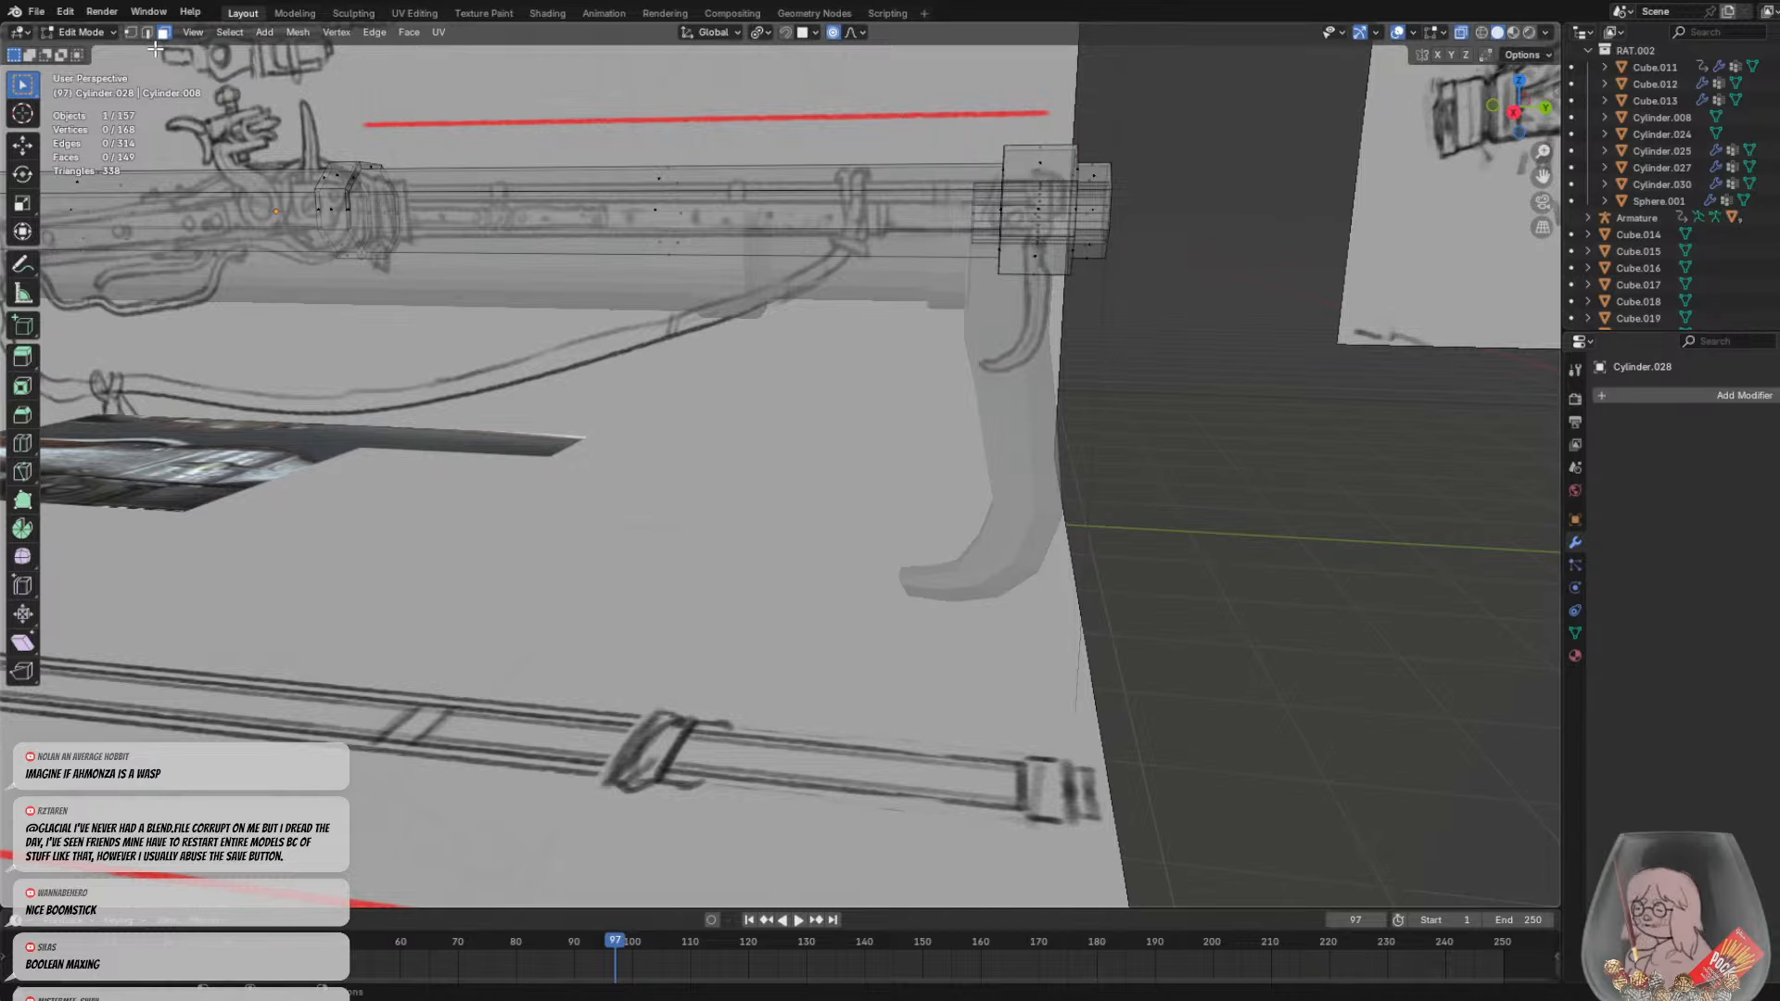
pyautogui.click(129, 33)
pyautogui.moveTo(933, 98); pyautogui.dragTo(1089, 295)
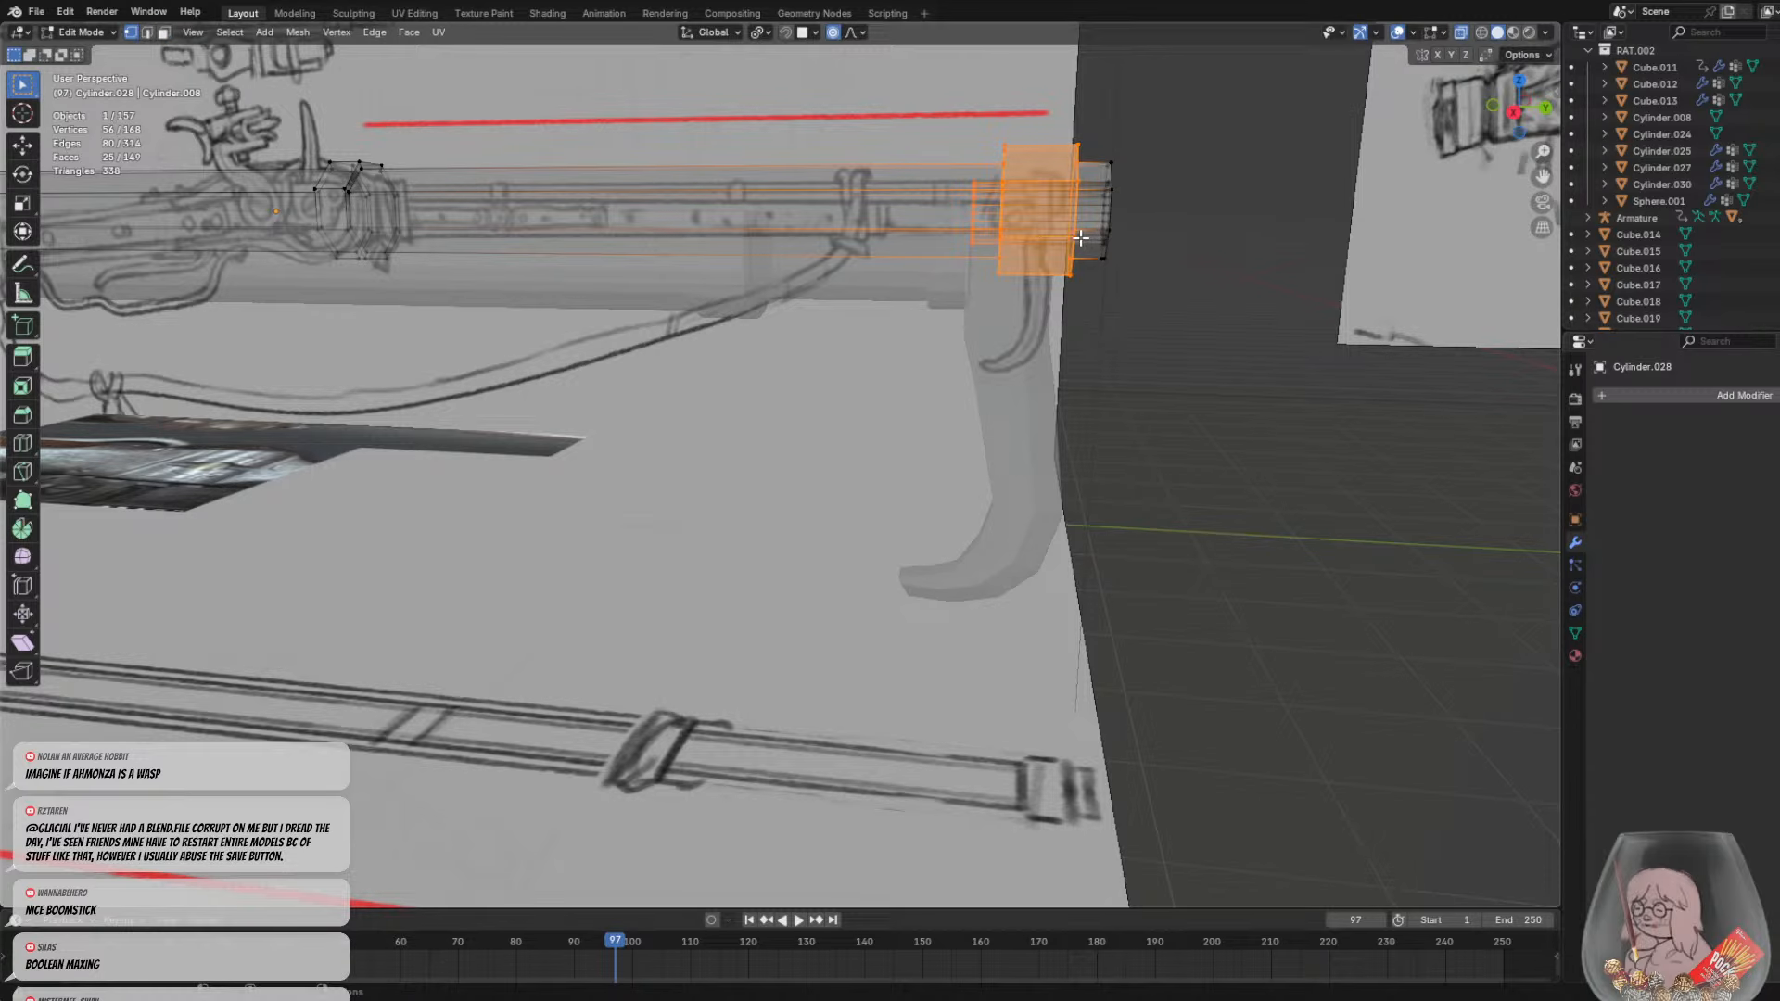
pyautogui.press('g')
pyautogui.press('y')
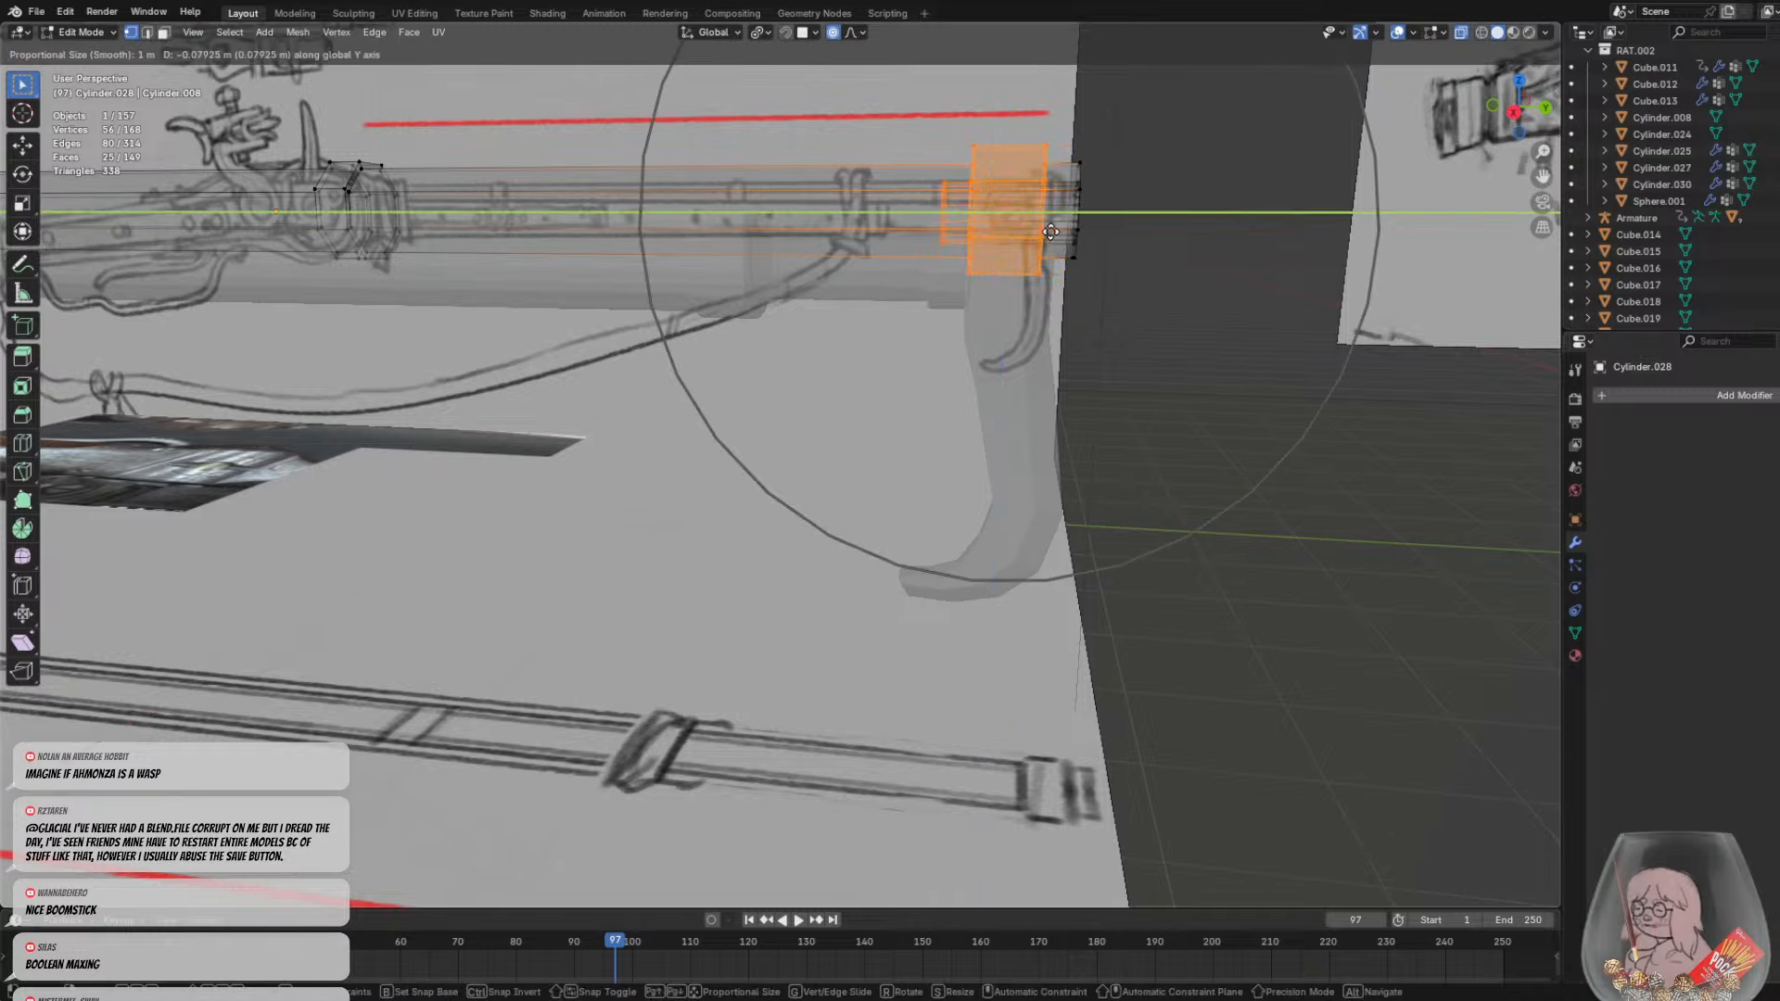
pyautogui.rightClick(1050, 232)
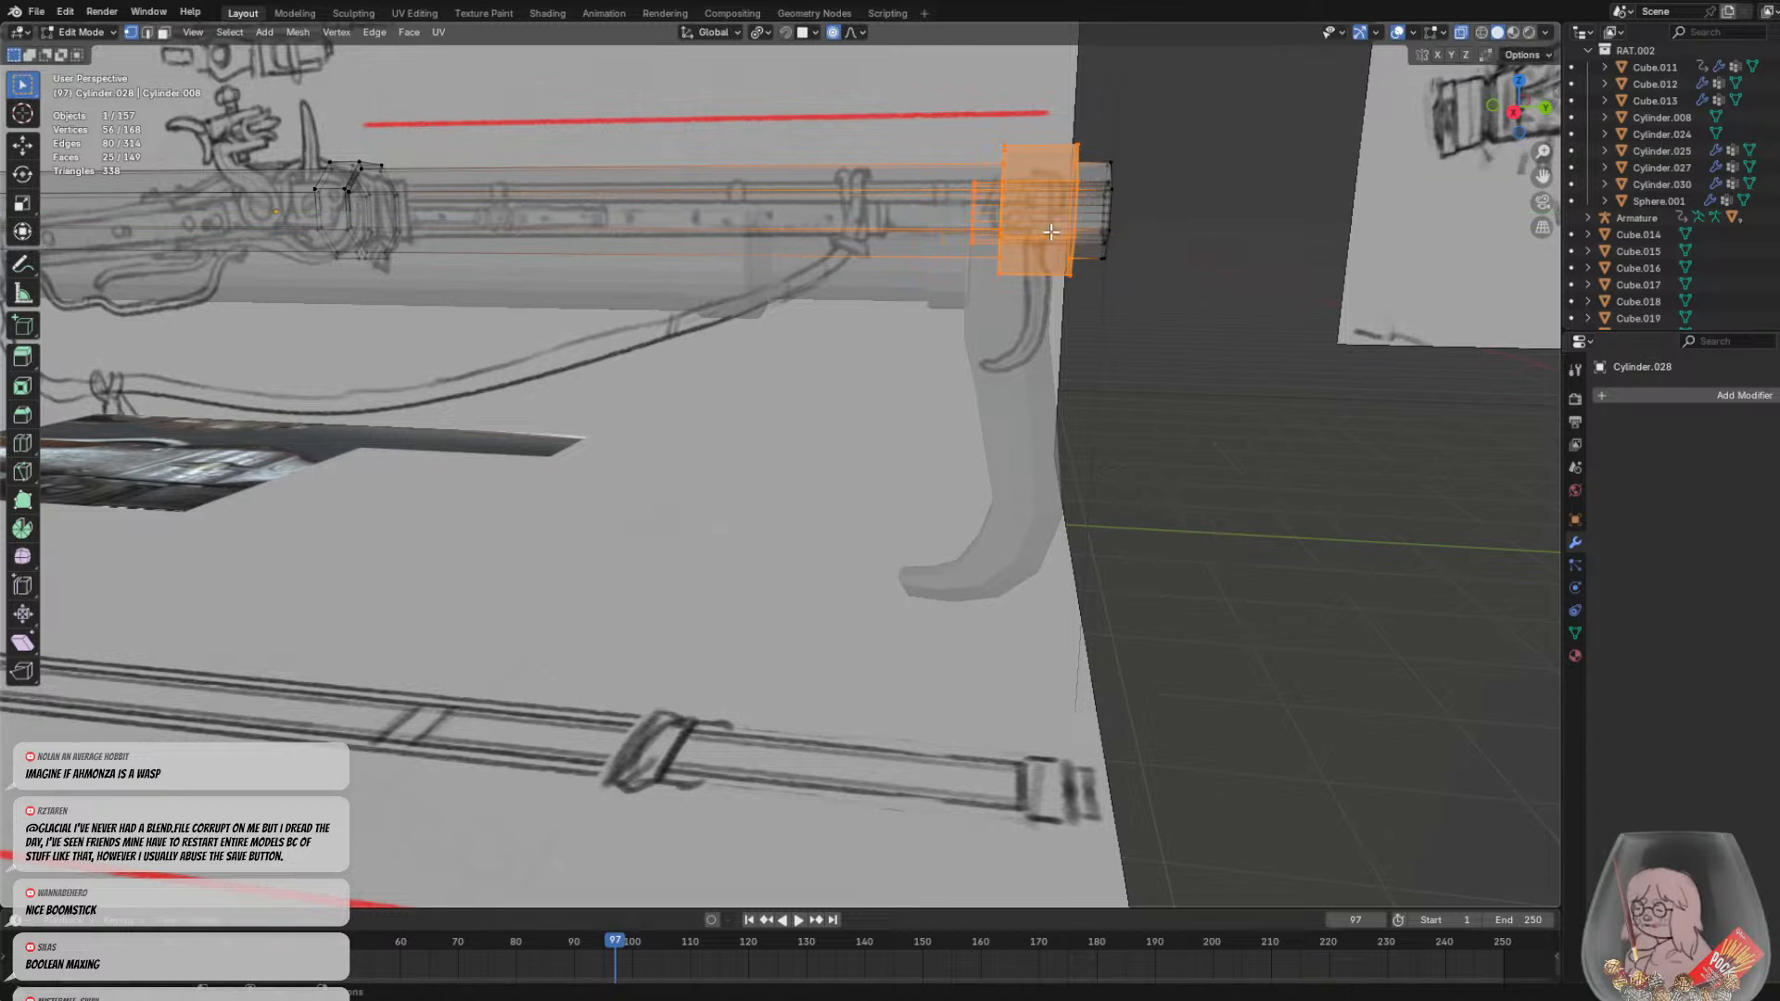
# Turn off proportional editing and slide the selected band about 0.06 m along the Y axis toward the stock, over the hook
pyautogui.click(832, 32)
pyautogui.press('g')
pyautogui.press('y')
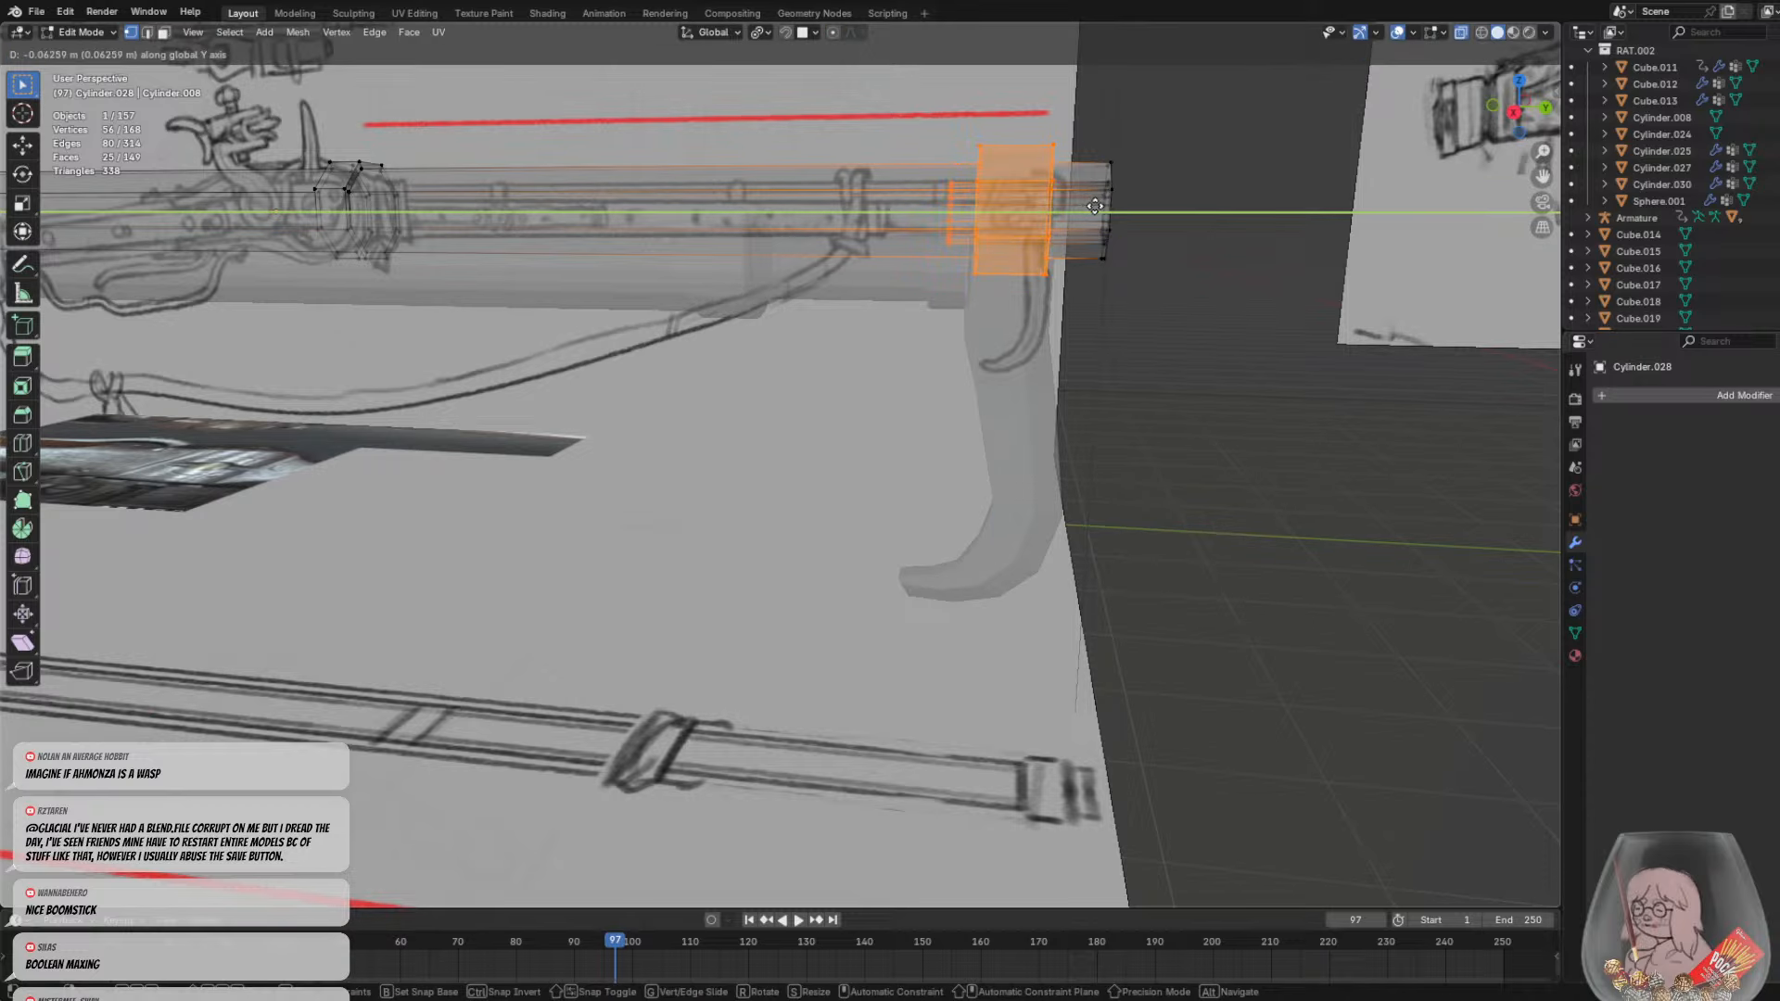
pyautogui.click(1091, 206)
pyautogui.click(1205, 343)
# Leave mesh editing, turn off X-ray and save the file
pyautogui.scroll(-4, 1183, 315)
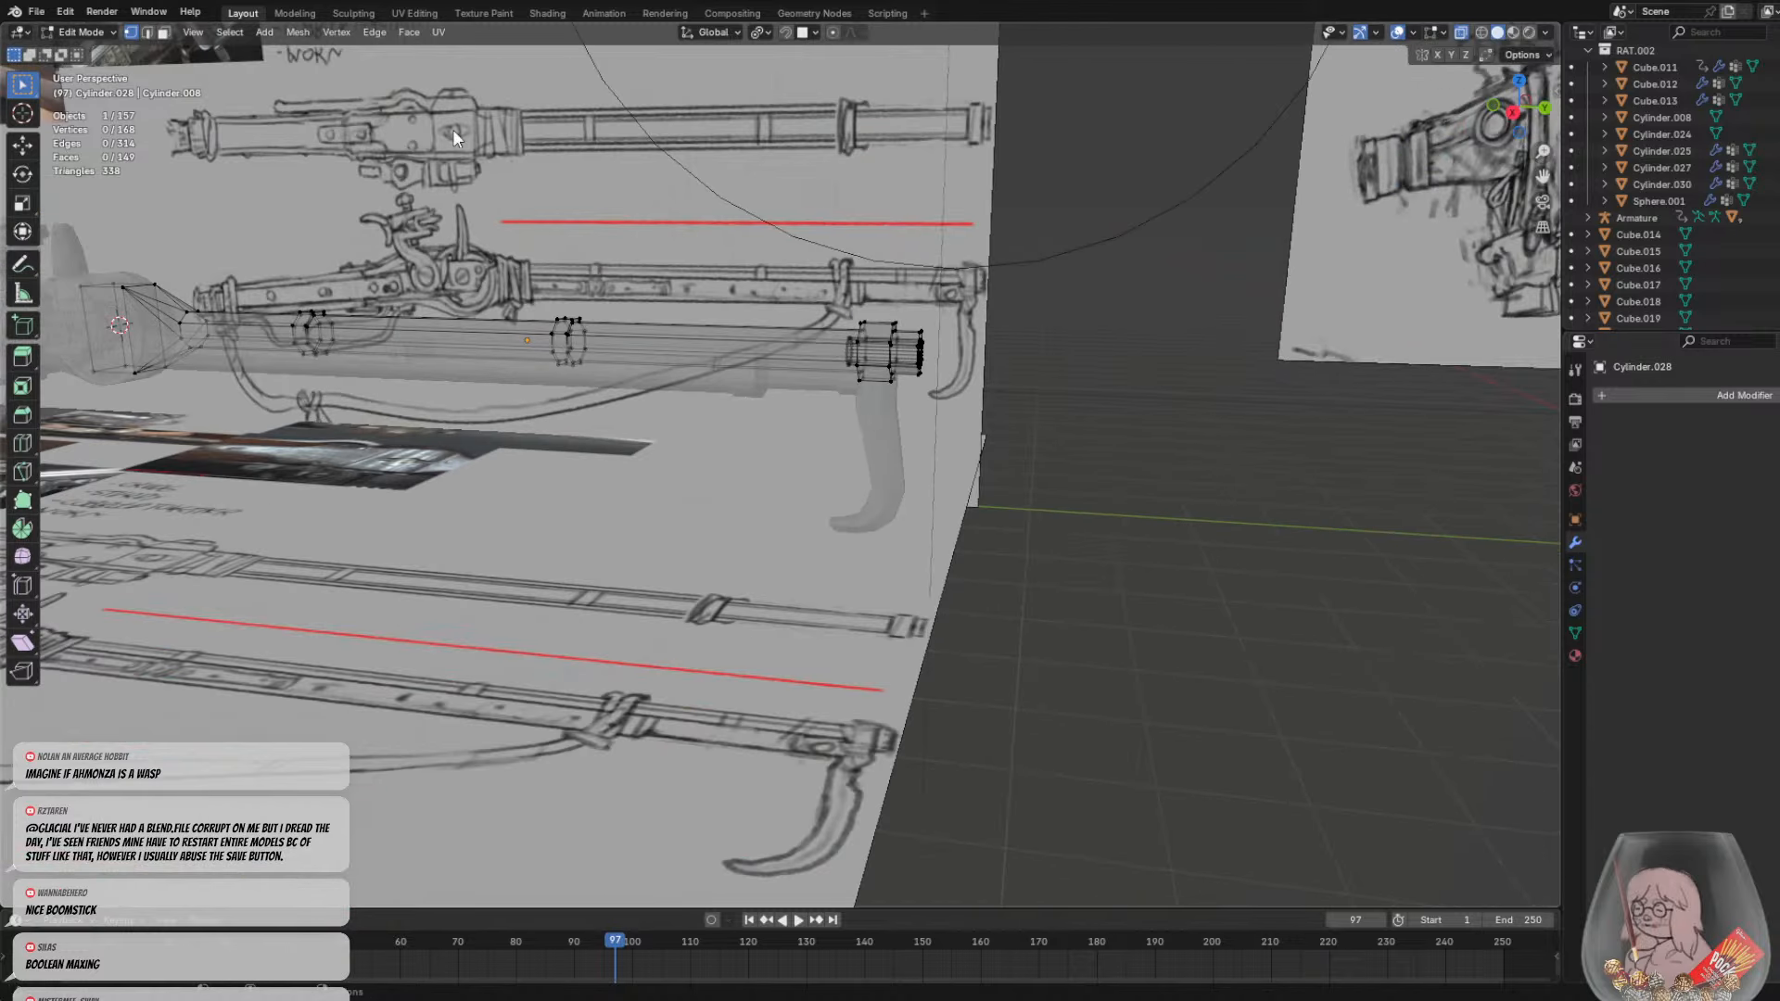
pyautogui.press('Tab')
pyautogui.click(108, 35)
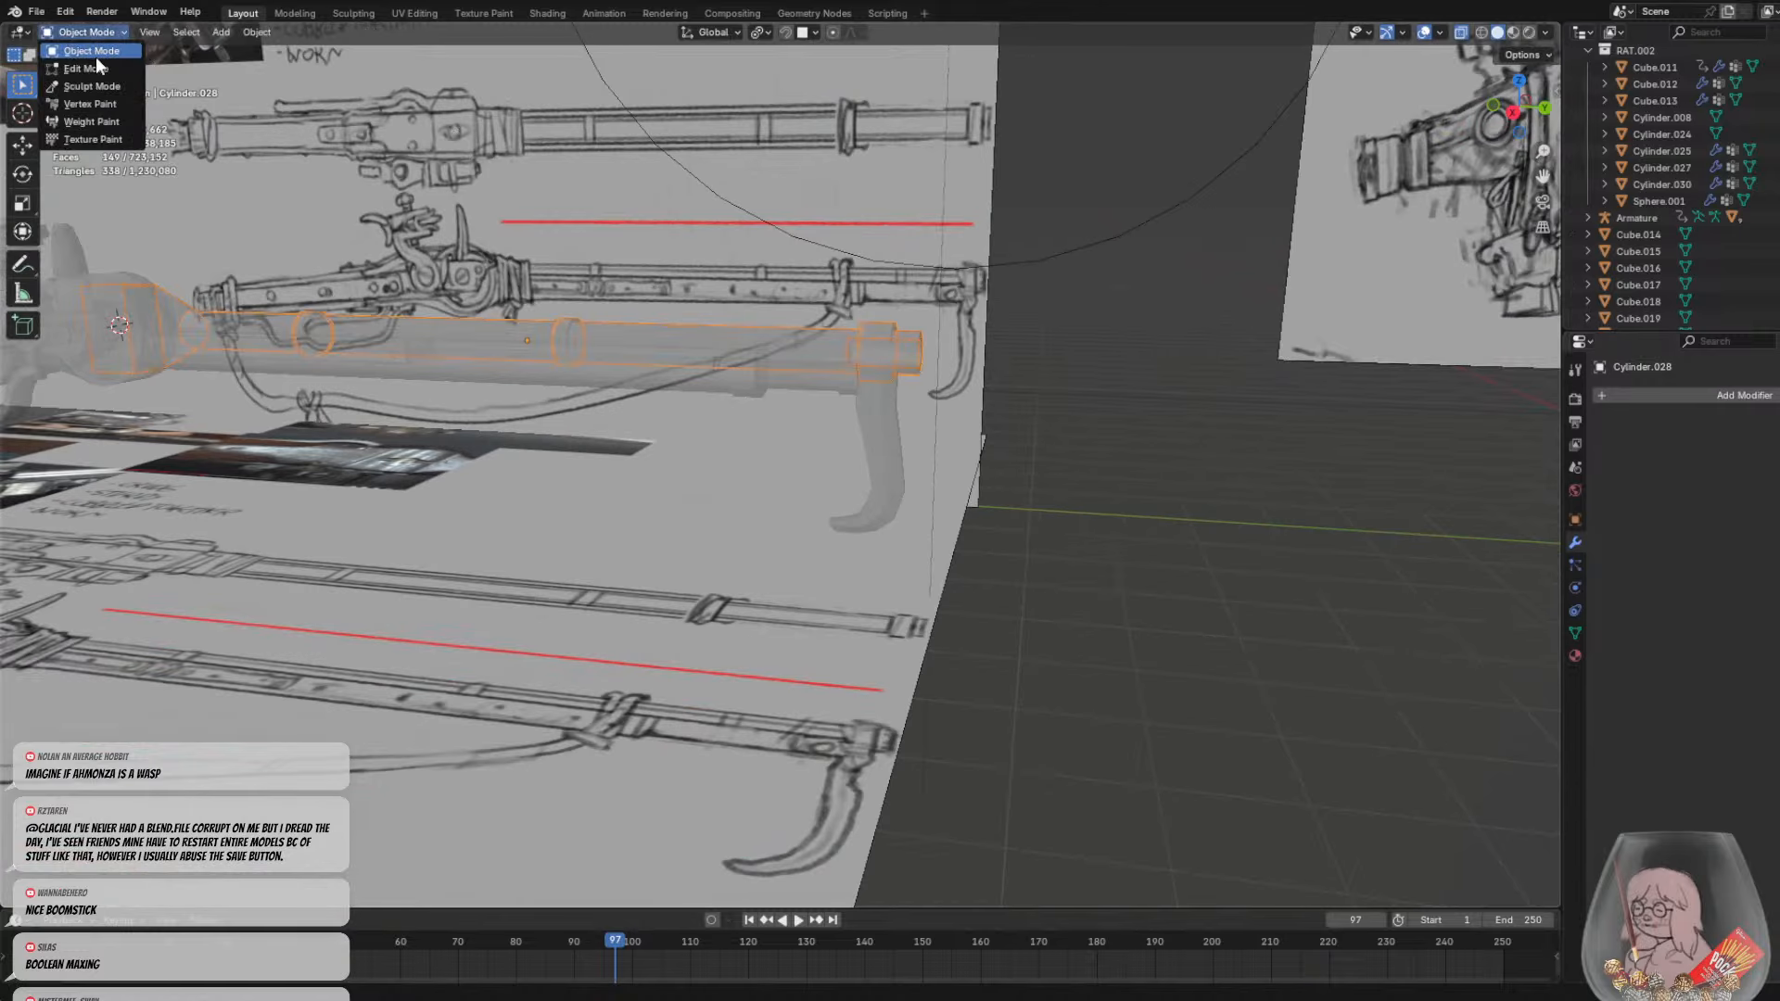
pyautogui.click(97, 56)
pyautogui.click(1462, 33)
pyautogui.scroll(-5, 912, 185)
pyautogui.click(954, 233)
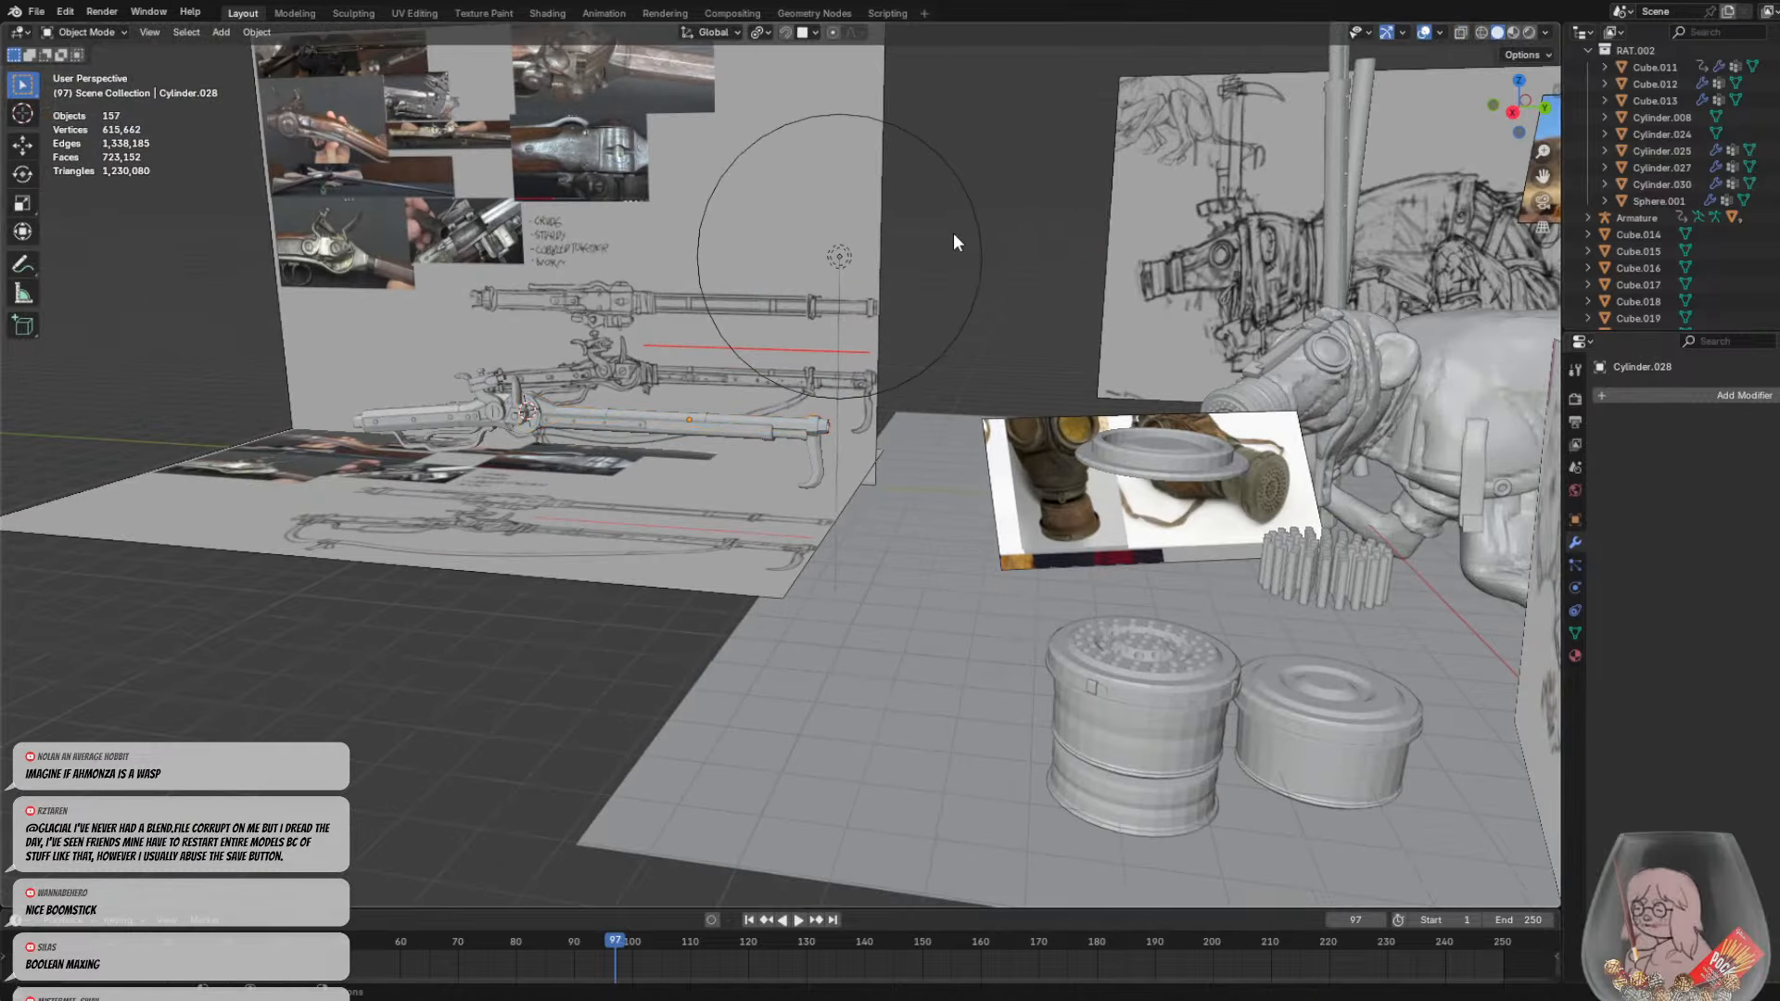
pyautogui.moveTo(953, 232)
pyautogui.mouseDown(button='middle')
pyautogui.moveTo(1042, 255)
pyautogui.moveTo(960, 256)
pyautogui.moveTo(1037, 241)
pyautogui.mouseUp(button='middle')
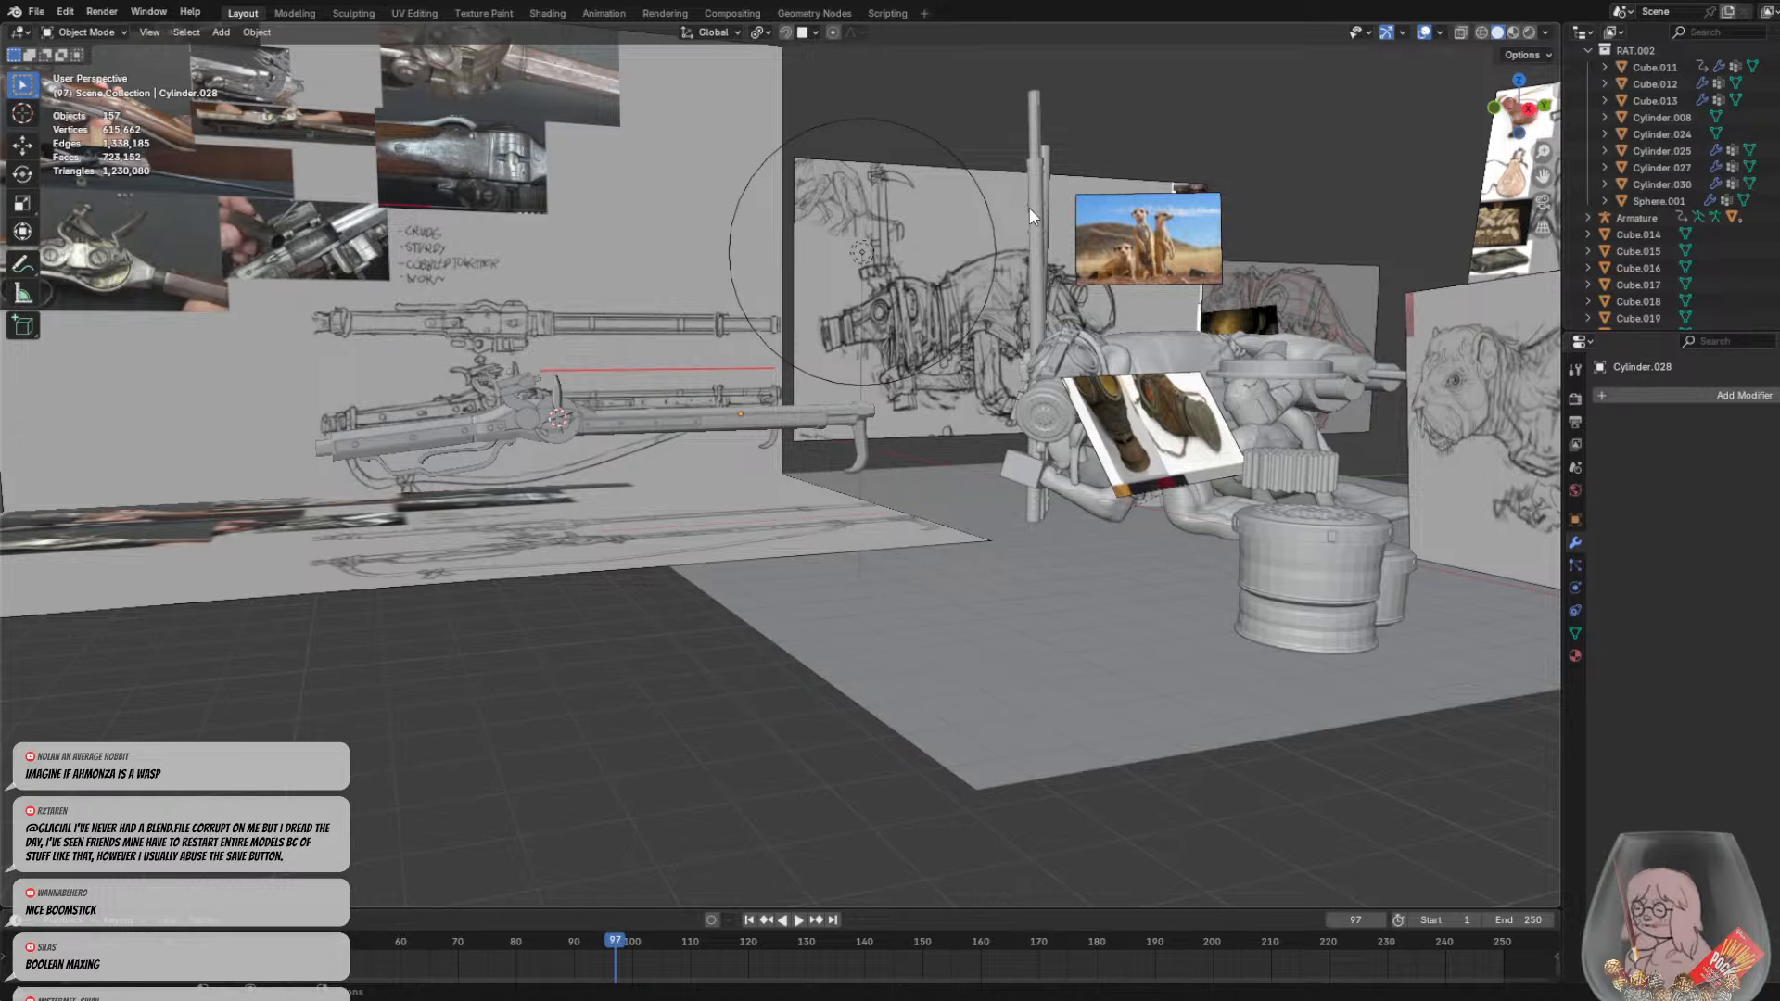
pyautogui.click(36, 11)
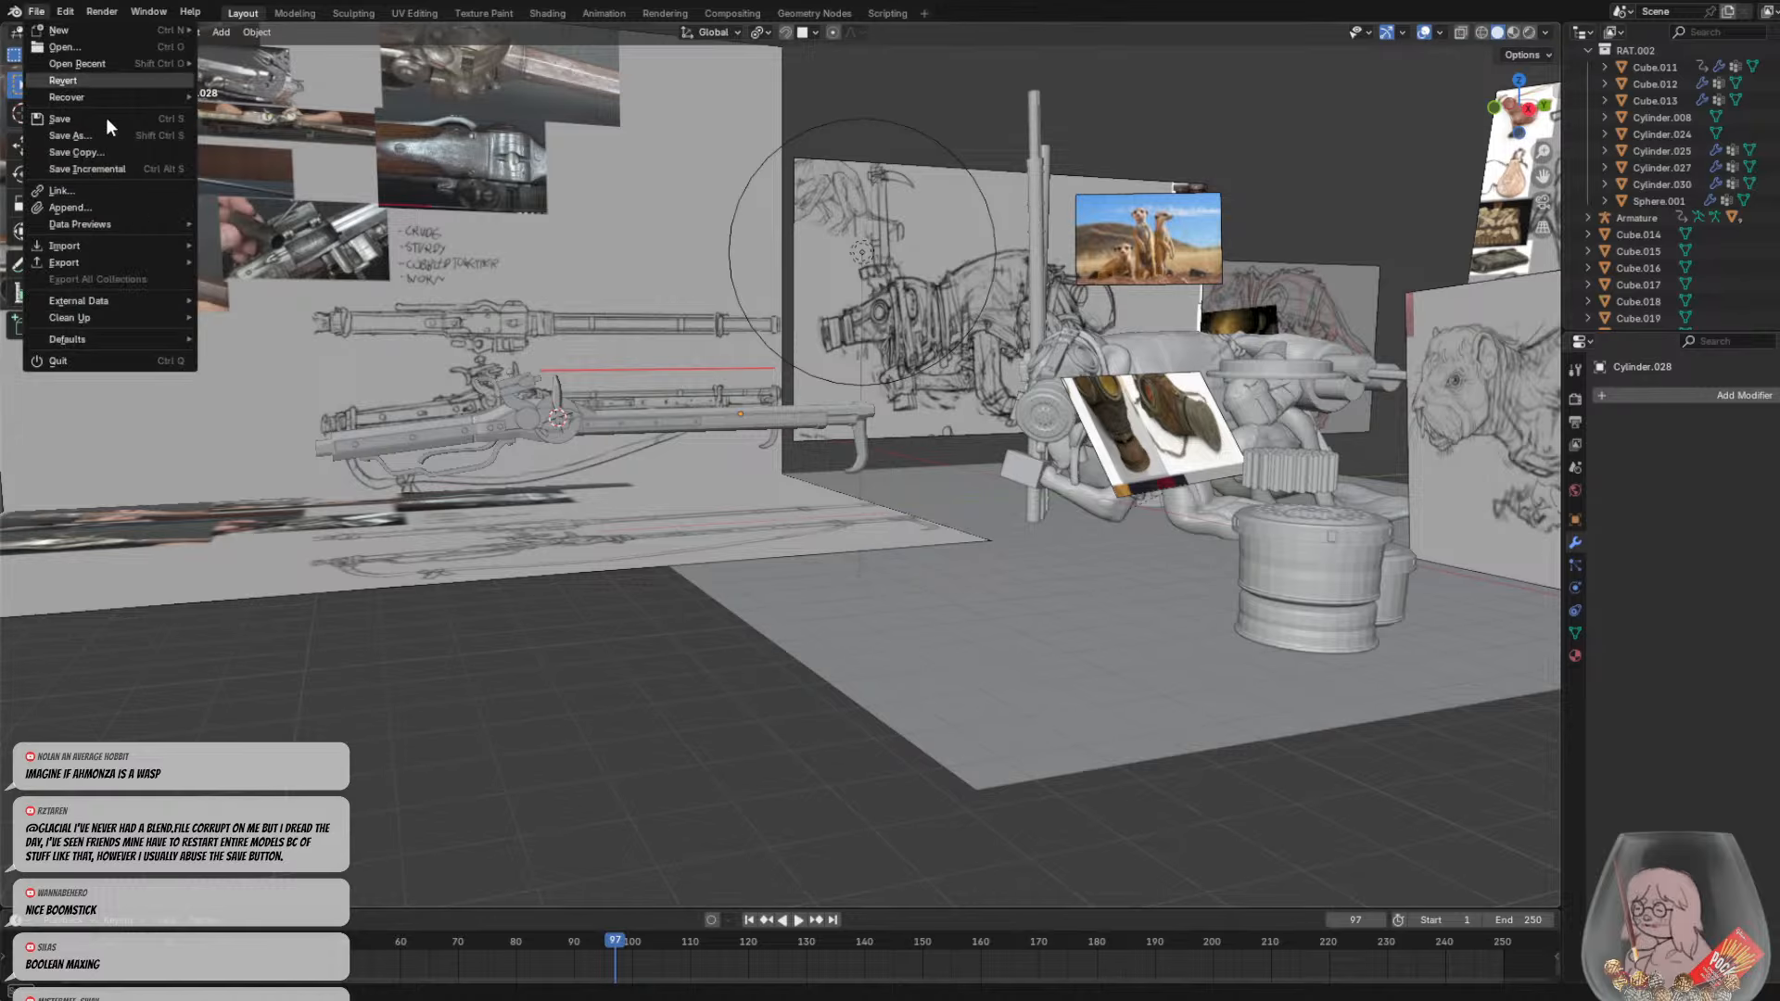
pyautogui.click(73, 115)
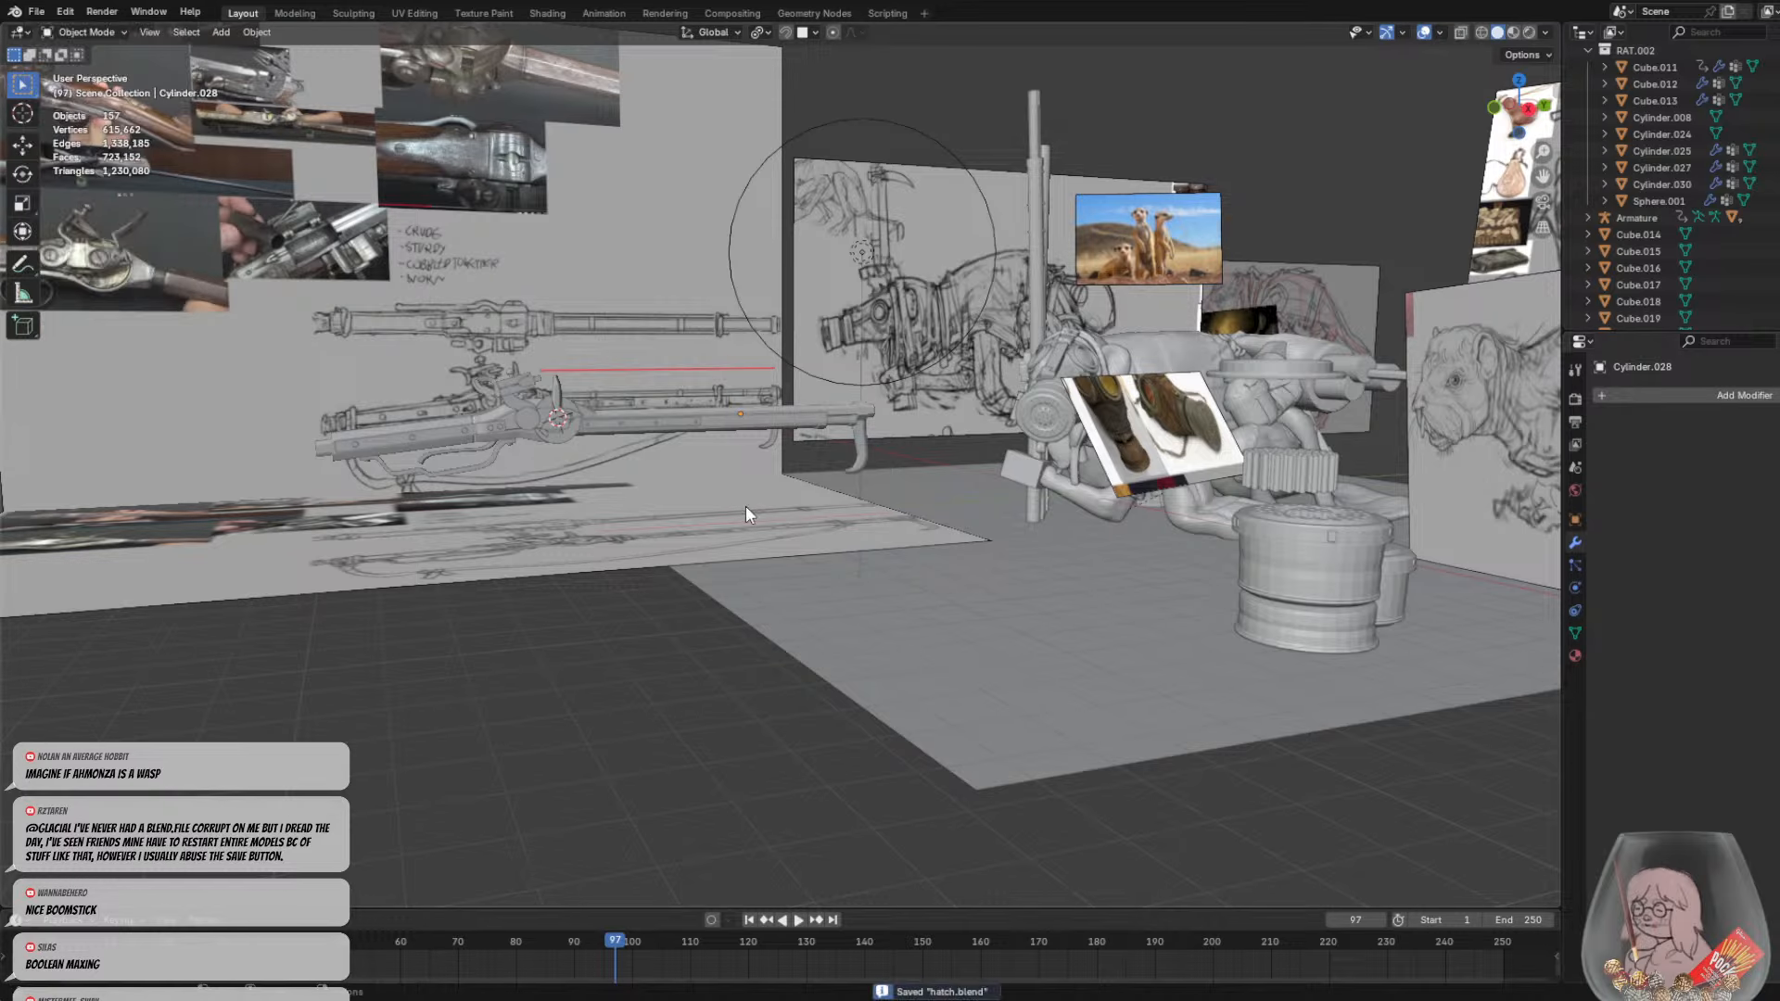
# Examine the rifle model from stock to muzzle against the reference sketches to find which details are still missing
pyautogui.moveTo(746, 505); pyautogui.dragTo(781, 480, button='middle')
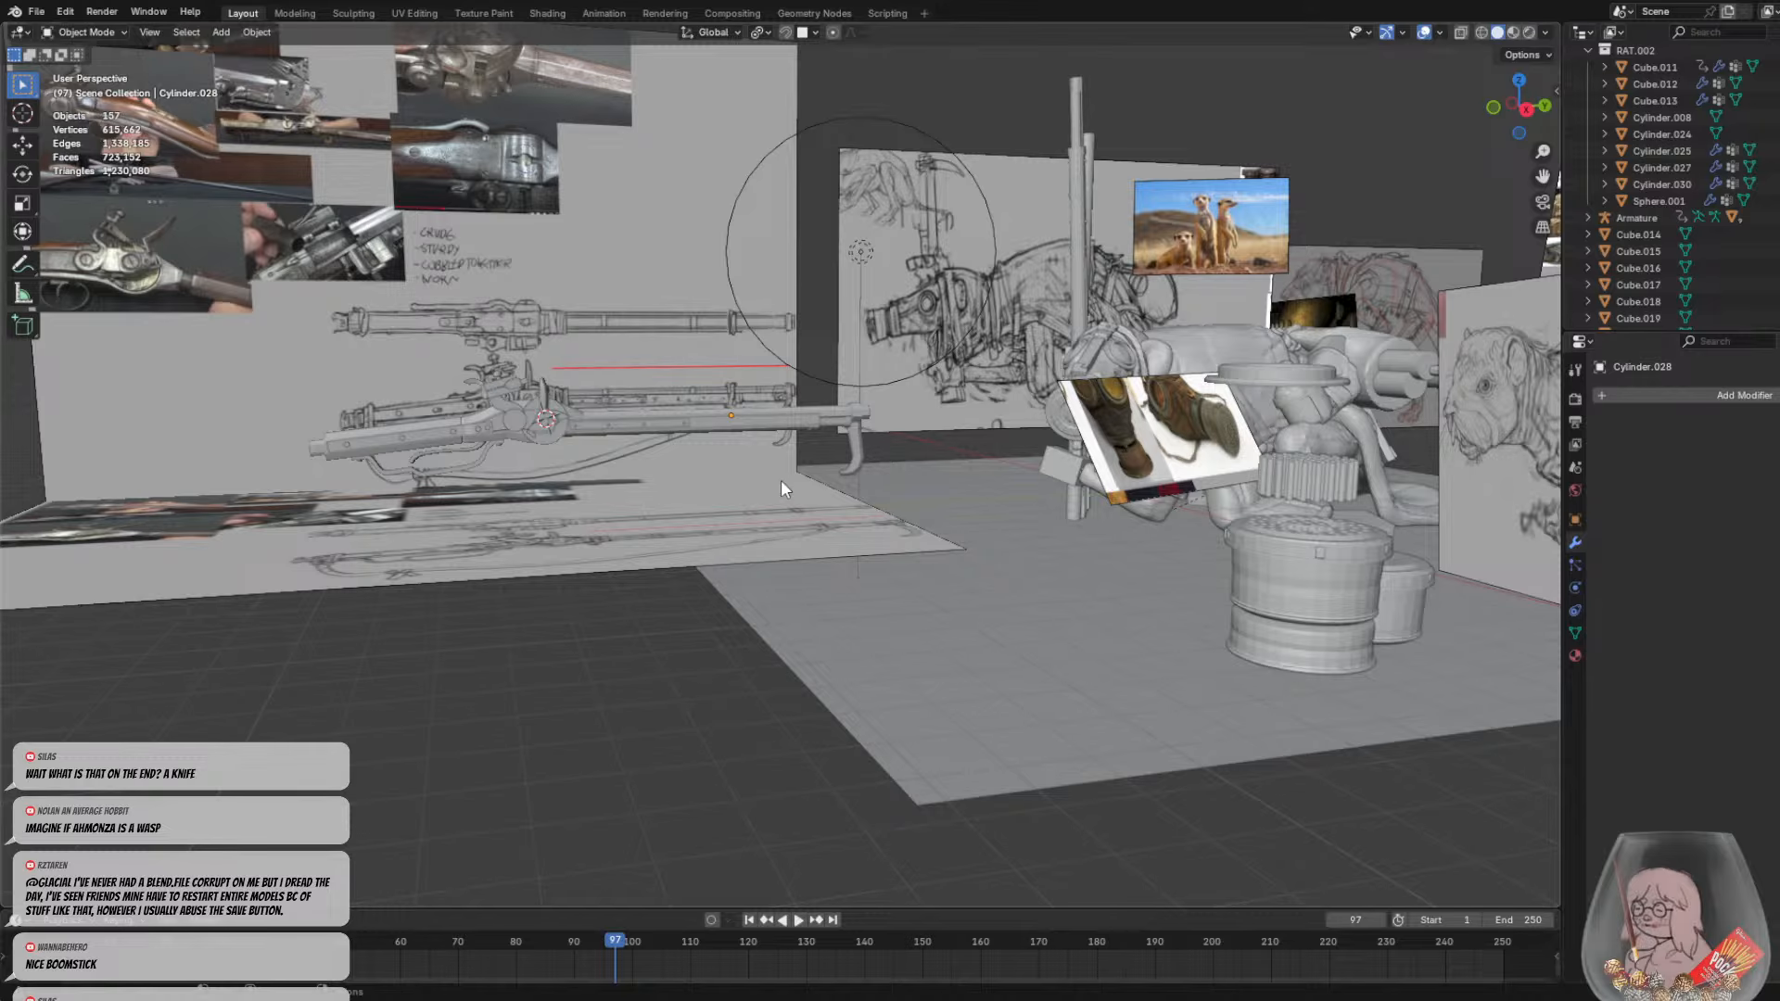
pyautogui.scroll(3, 767, 185)
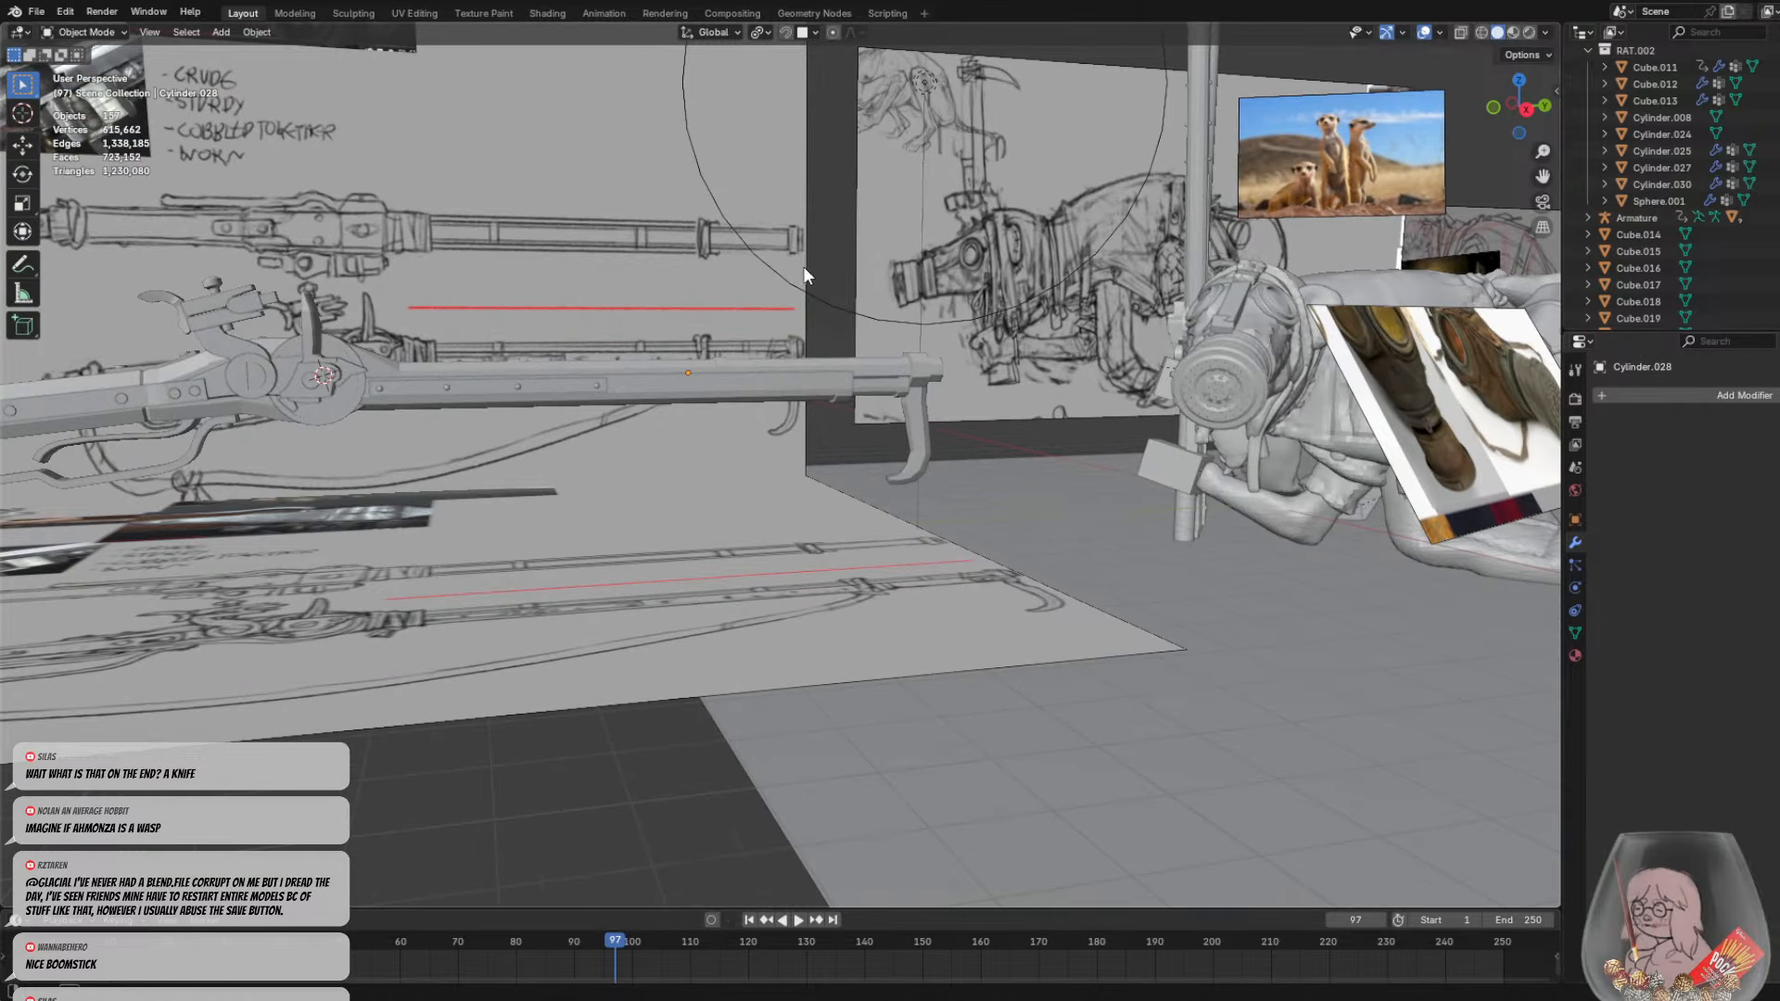
pyautogui.moveTo(803, 265); pyautogui.dragTo(1034, 299, button='middle')
pyautogui.scroll(3, 996, 306)
pyautogui.keyDown('shift'); pyautogui.moveTo(593, 291); pyautogui.dragTo(821, 350, button='middle'); pyautogui.keyUp('shift')
pyautogui.scroll(2, 842, 349)
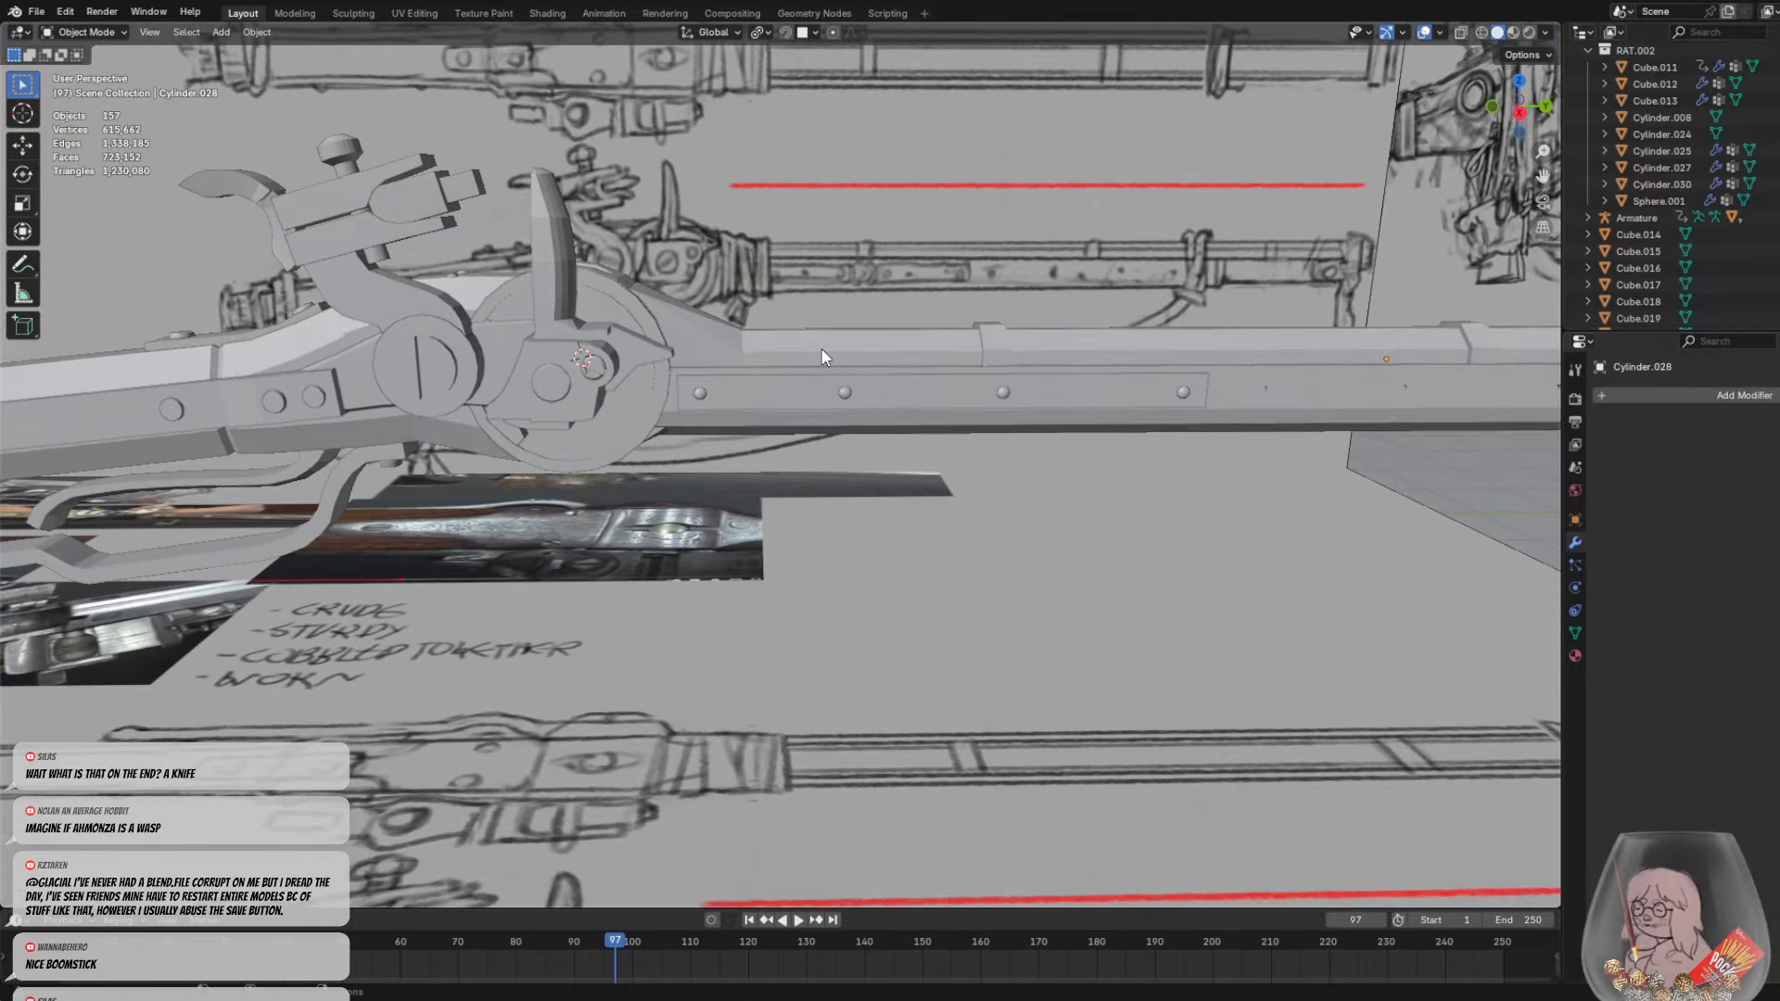
pyautogui.scroll(-3, 820, 284)
pyautogui.moveTo(819, 288)
pyautogui.mouseDown(button='middle')
pyautogui.moveTo(775, 307)
pyautogui.moveTo(799, 363)
pyautogui.mouseUp(button='middle')
pyautogui.scroll(-2, 747, 374)
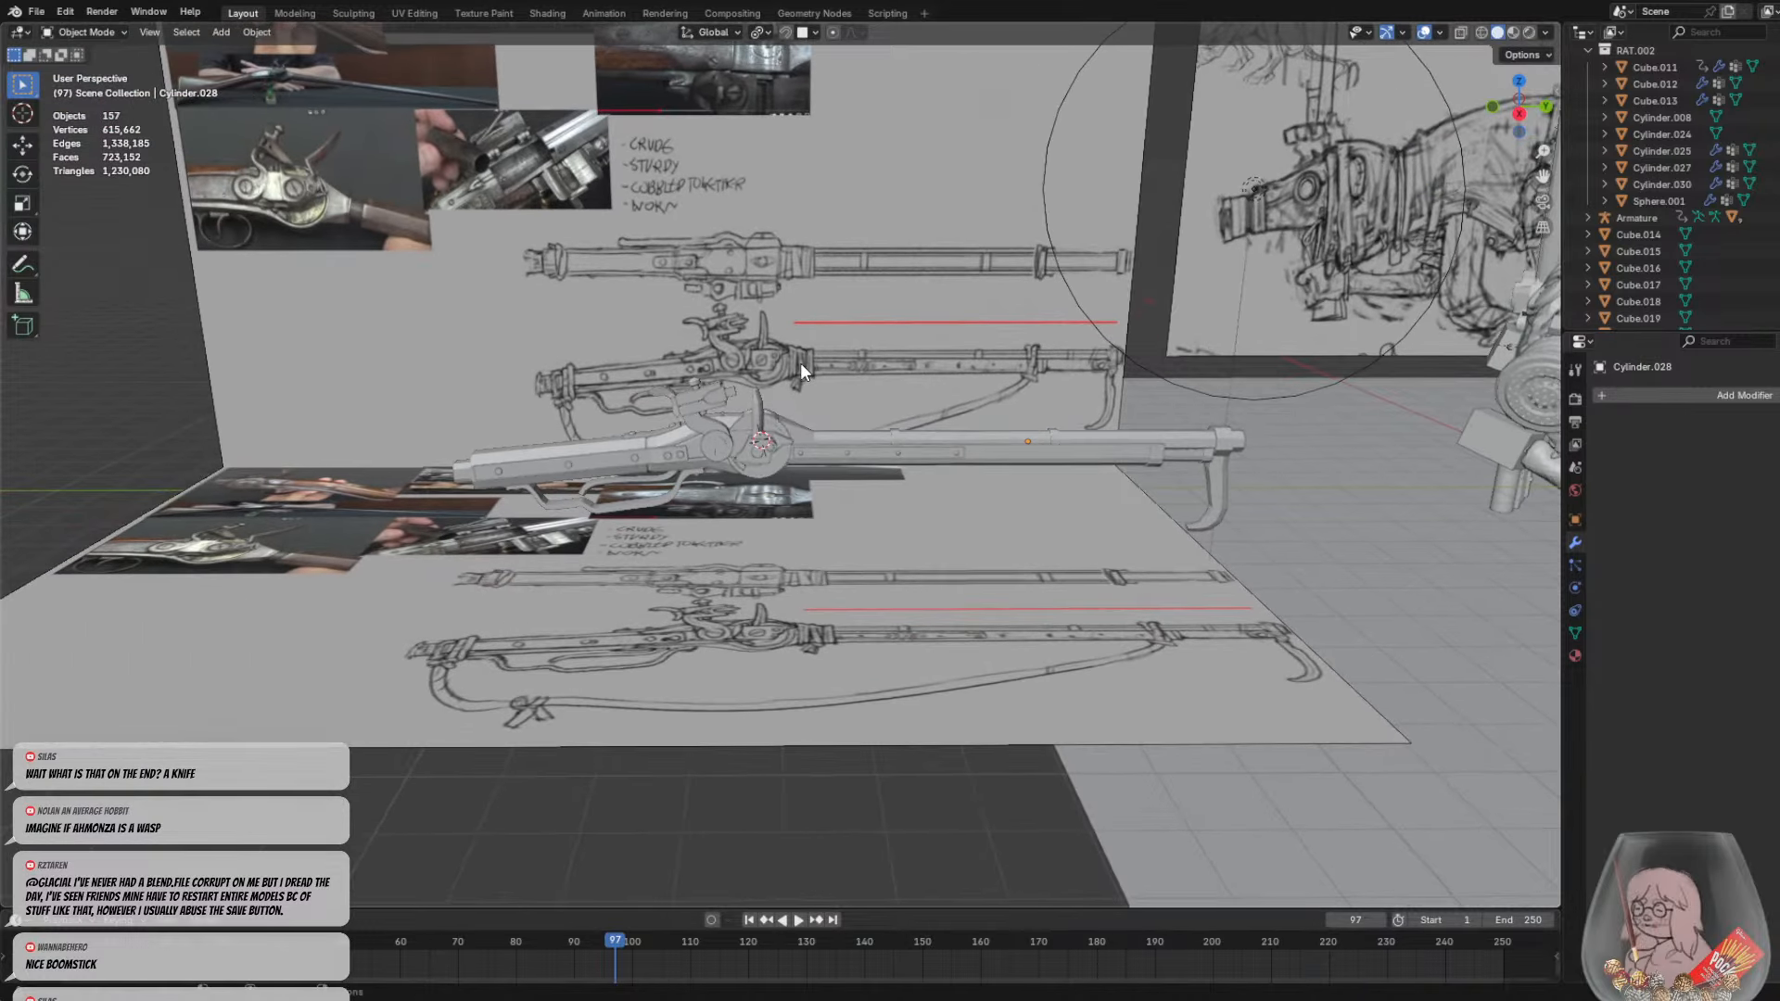
pyautogui.scroll(1, 807, 366)
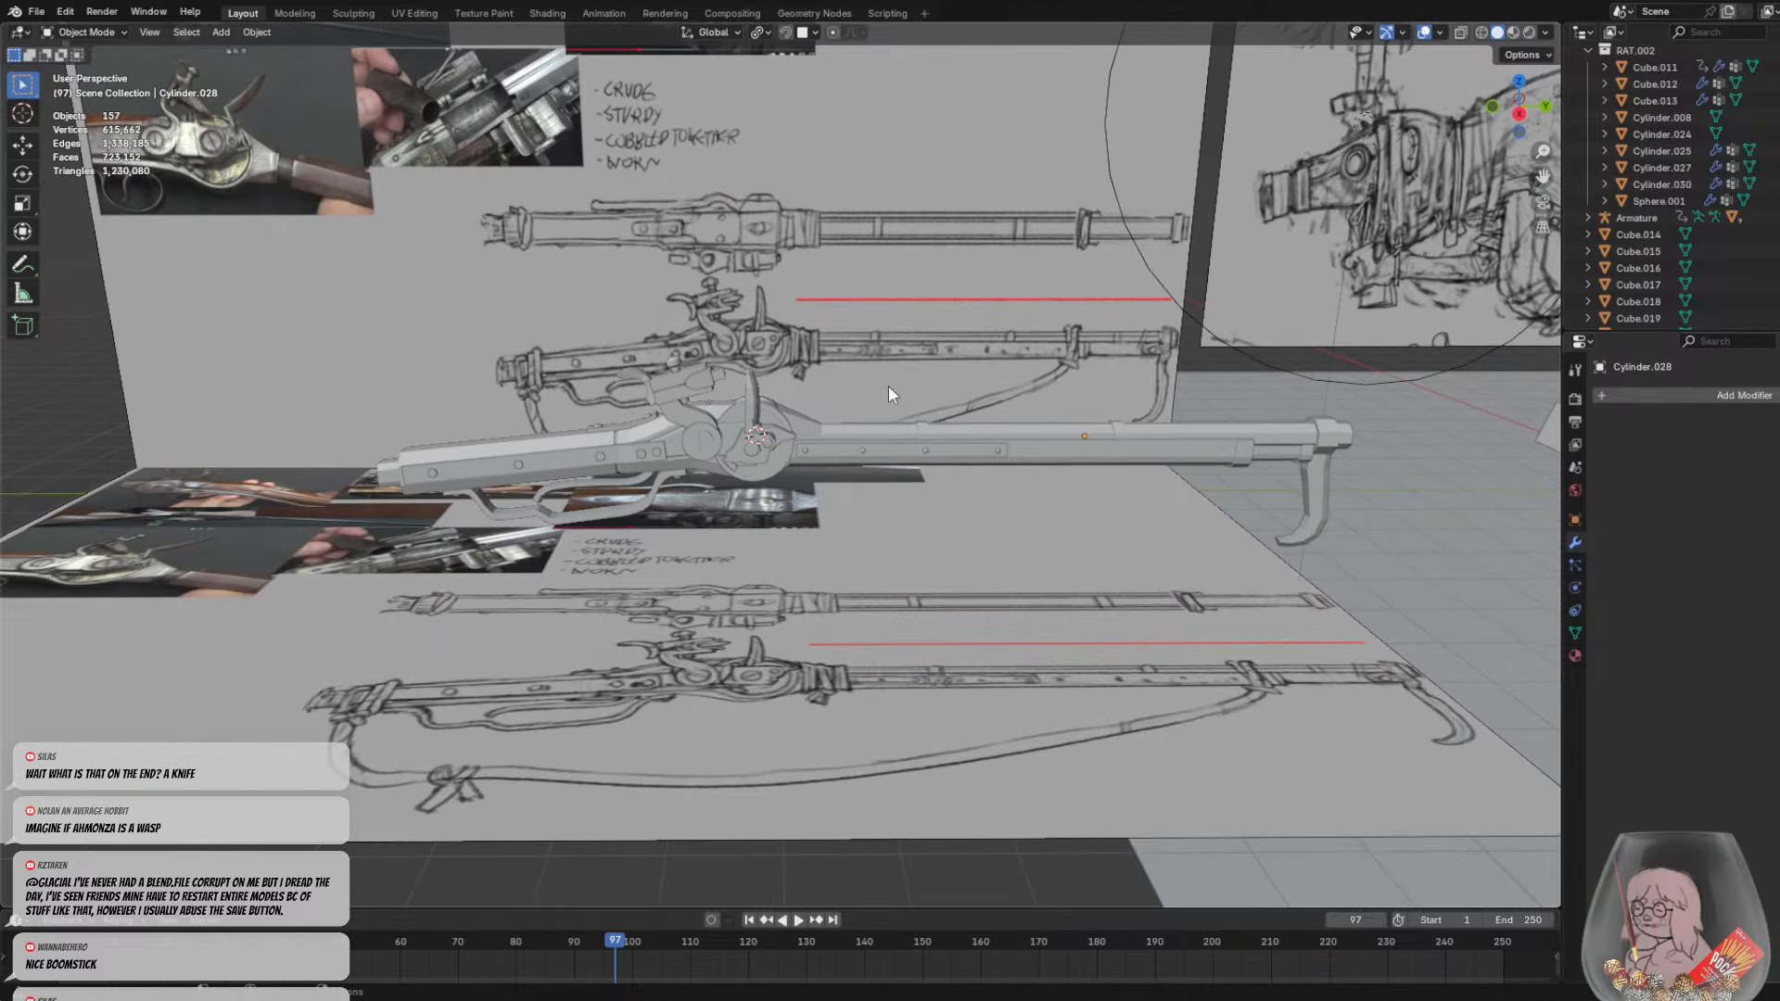
# Add a mesh cylinder with 24 vertices at the lock and rotate it around the X axis to lie along the barrel
pyautogui.scroll(4, 803, 429)
pyautogui.hotkey('shift', 'a')
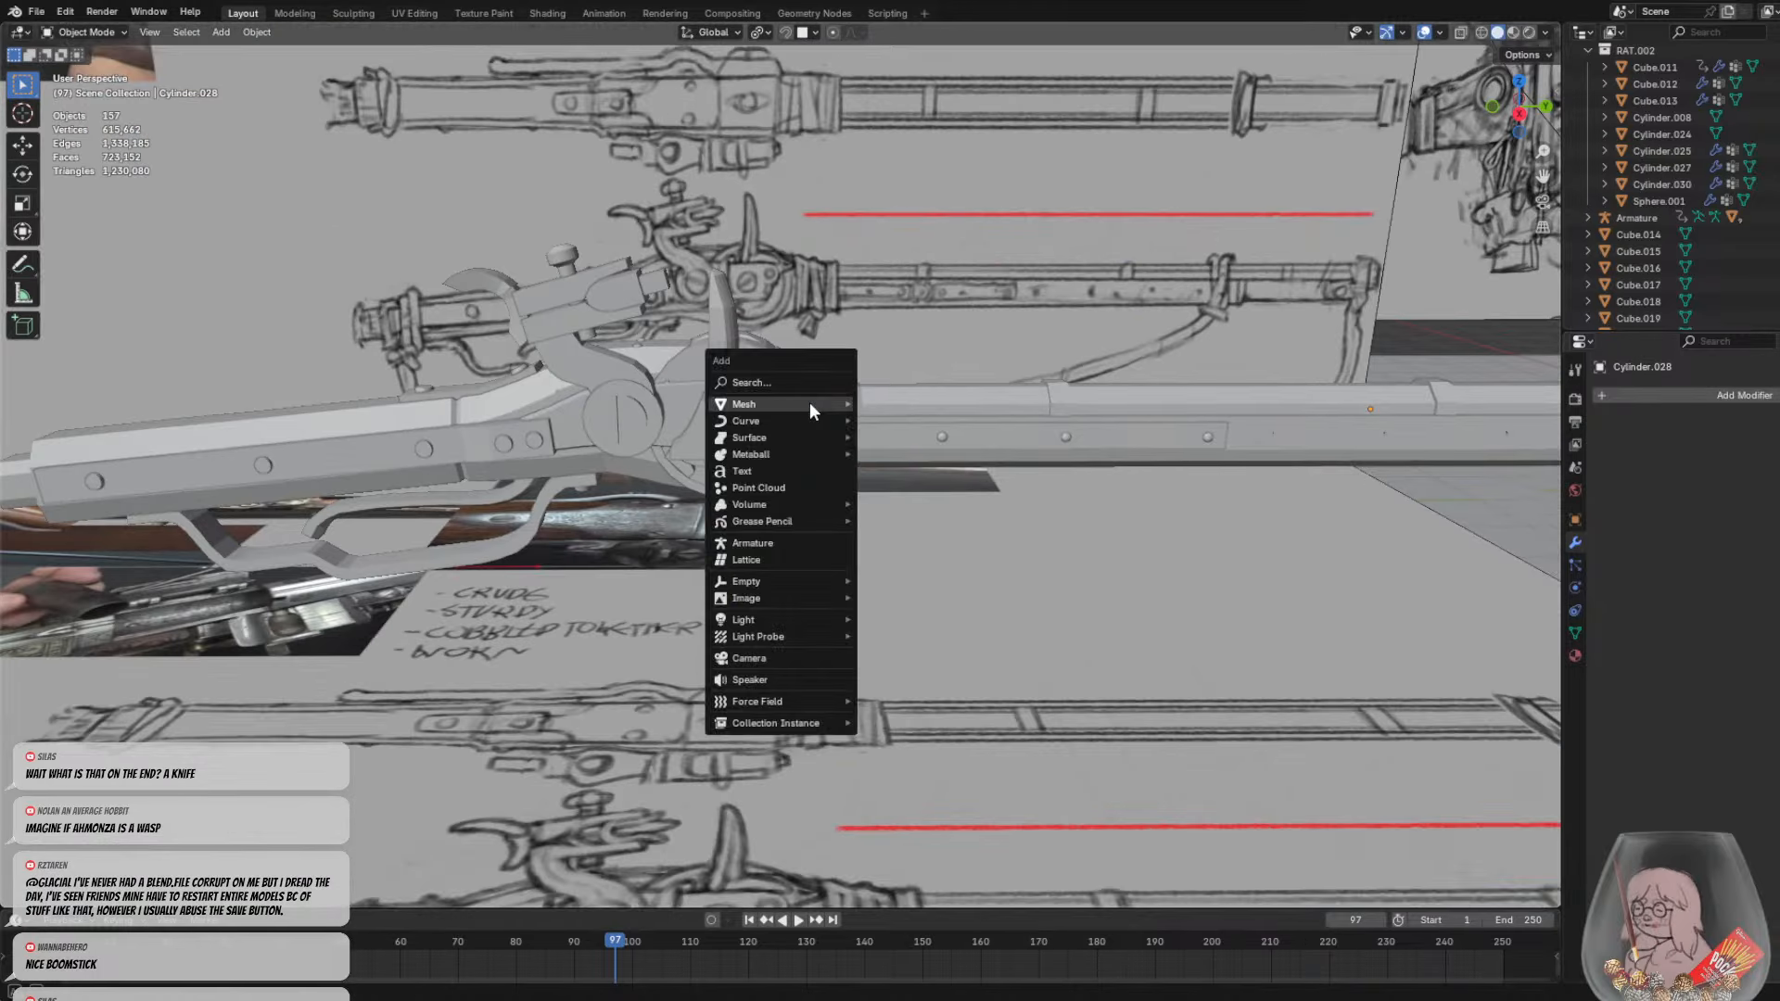
pyautogui.moveTo(806, 404)
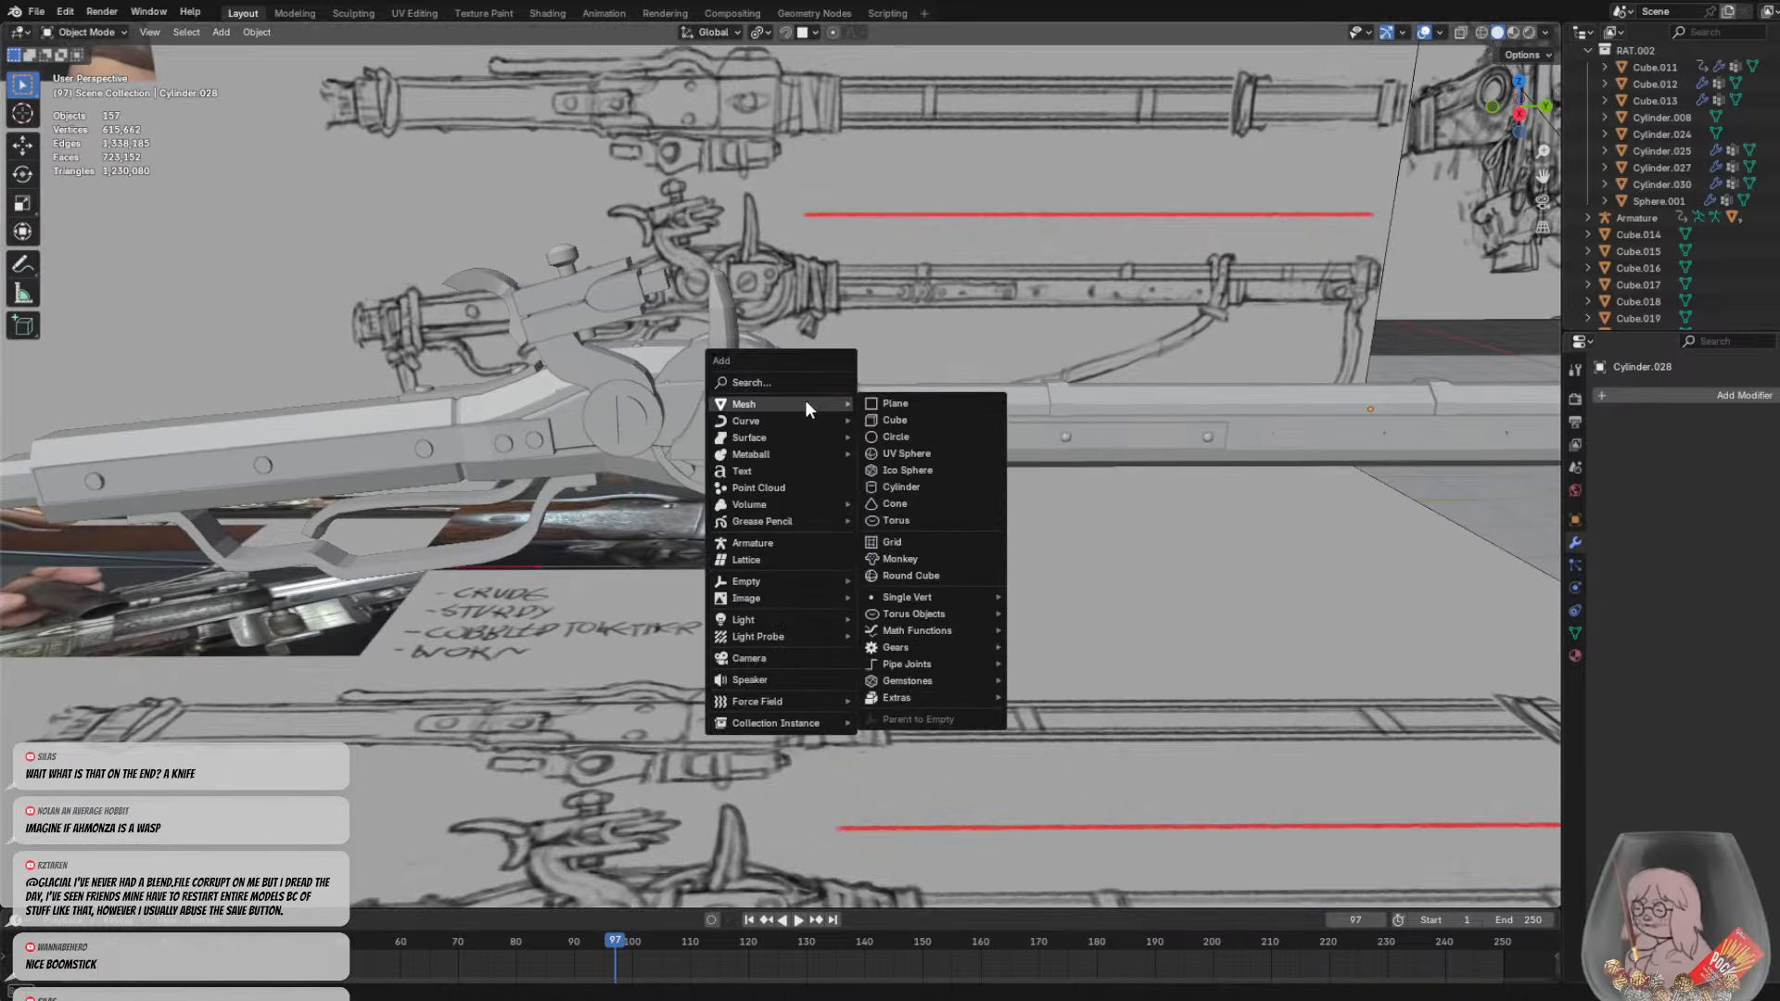
pyautogui.click(886, 485)
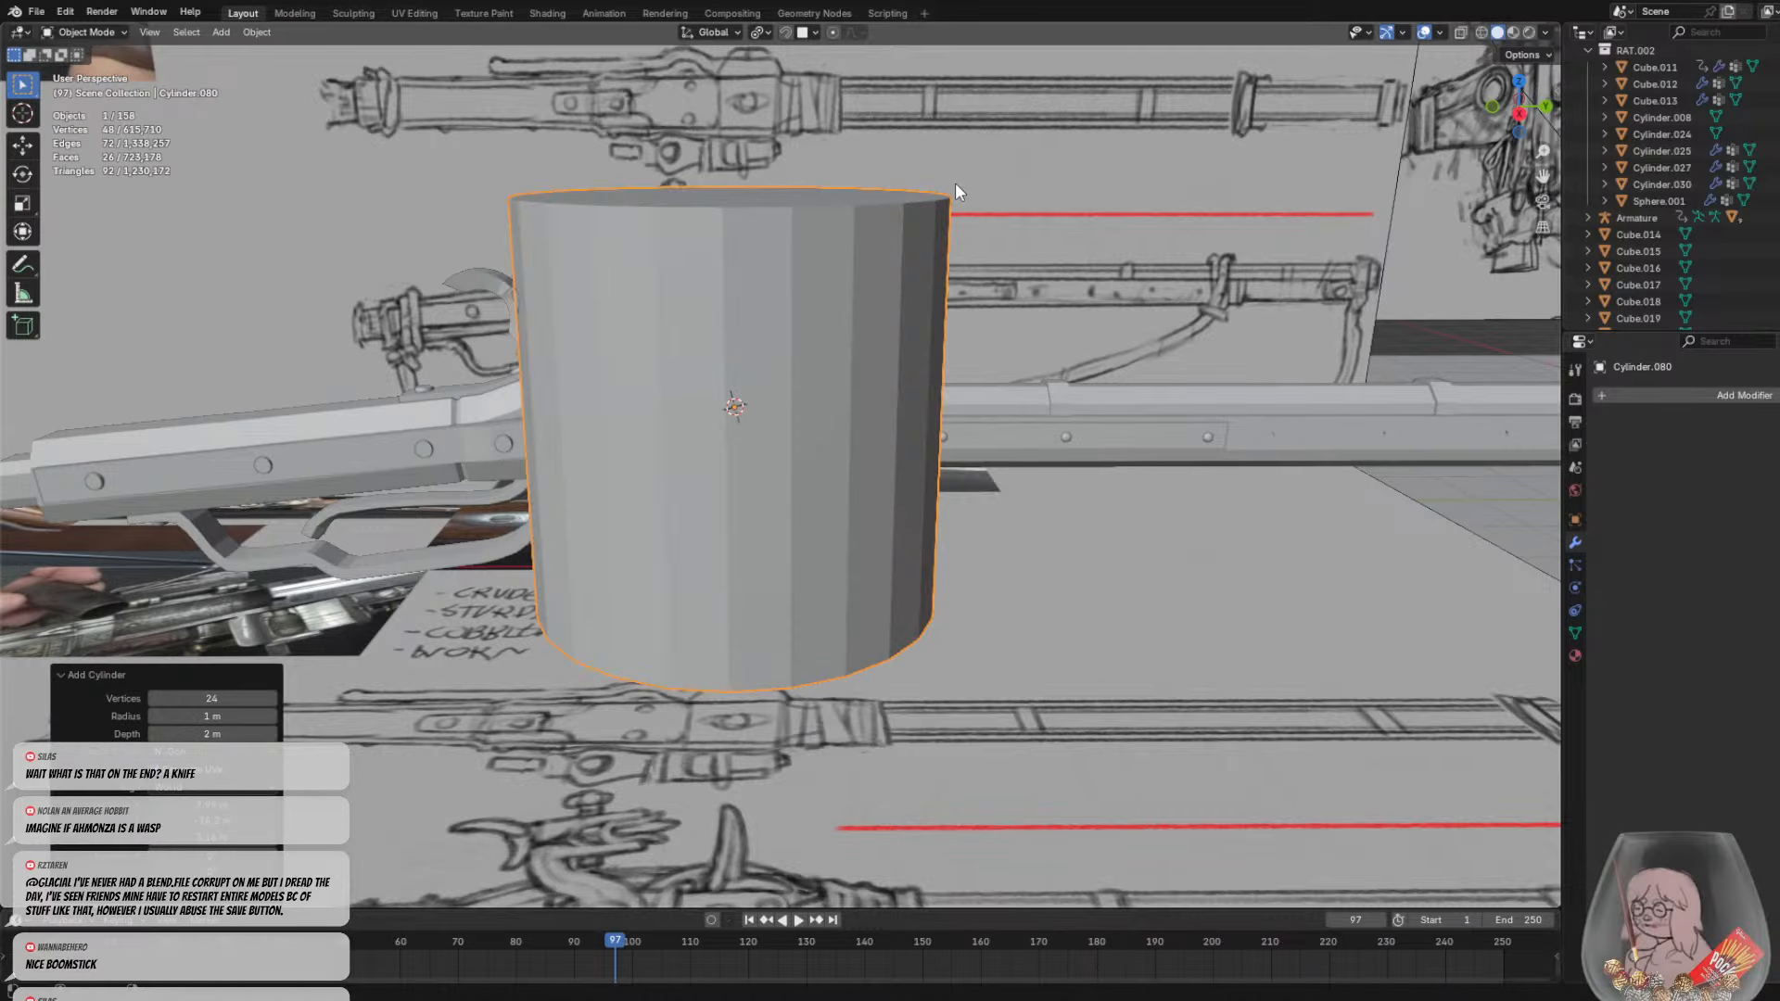
pyautogui.press('r')
pyautogui.press('x')
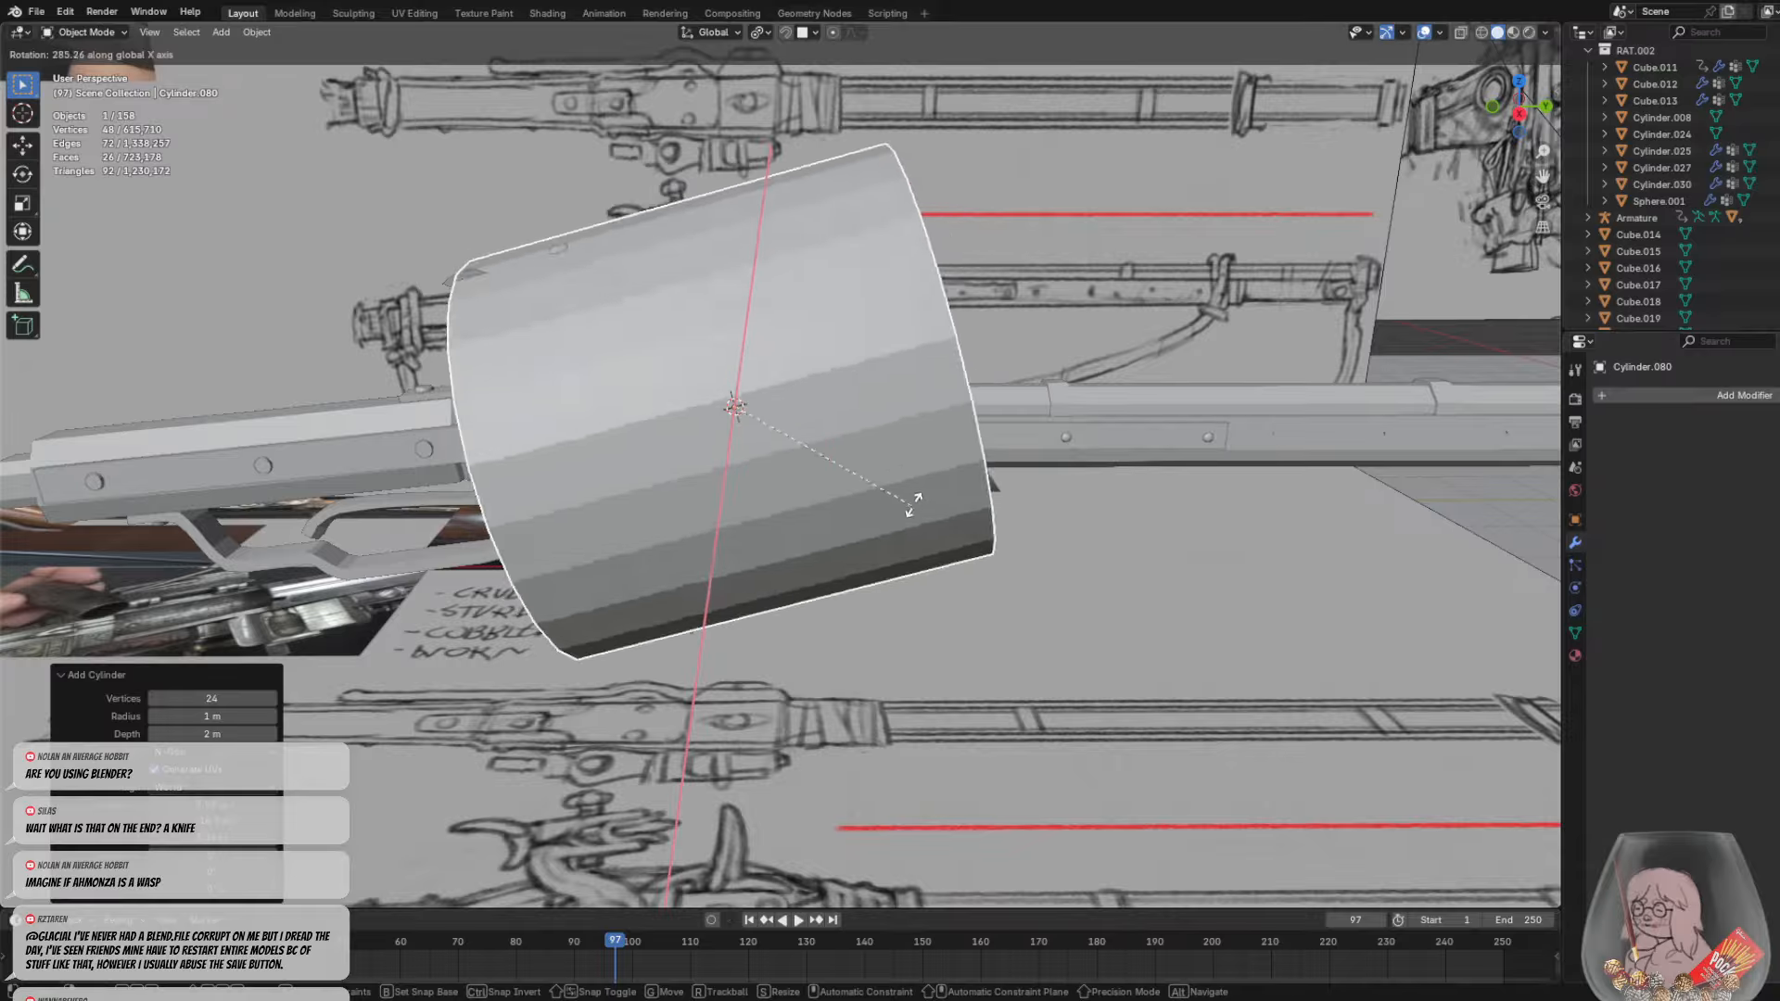
pyautogui.moveTo(876, 554); pyautogui.dragTo(836, 554, button='middle')
# Scale the cylinder down to a short sleeve and slide it about 0.05 m along the Y axis onto the barrel ahead of the lock
pyautogui.moveTo(896, 407); pyautogui.dragTo(931, 420, button='middle')
pyautogui.press('g')
pyautogui.click(937, 398)
pyautogui.press('s')
pyautogui.click(934, 384)
pyautogui.press('g')
pyautogui.press('y')
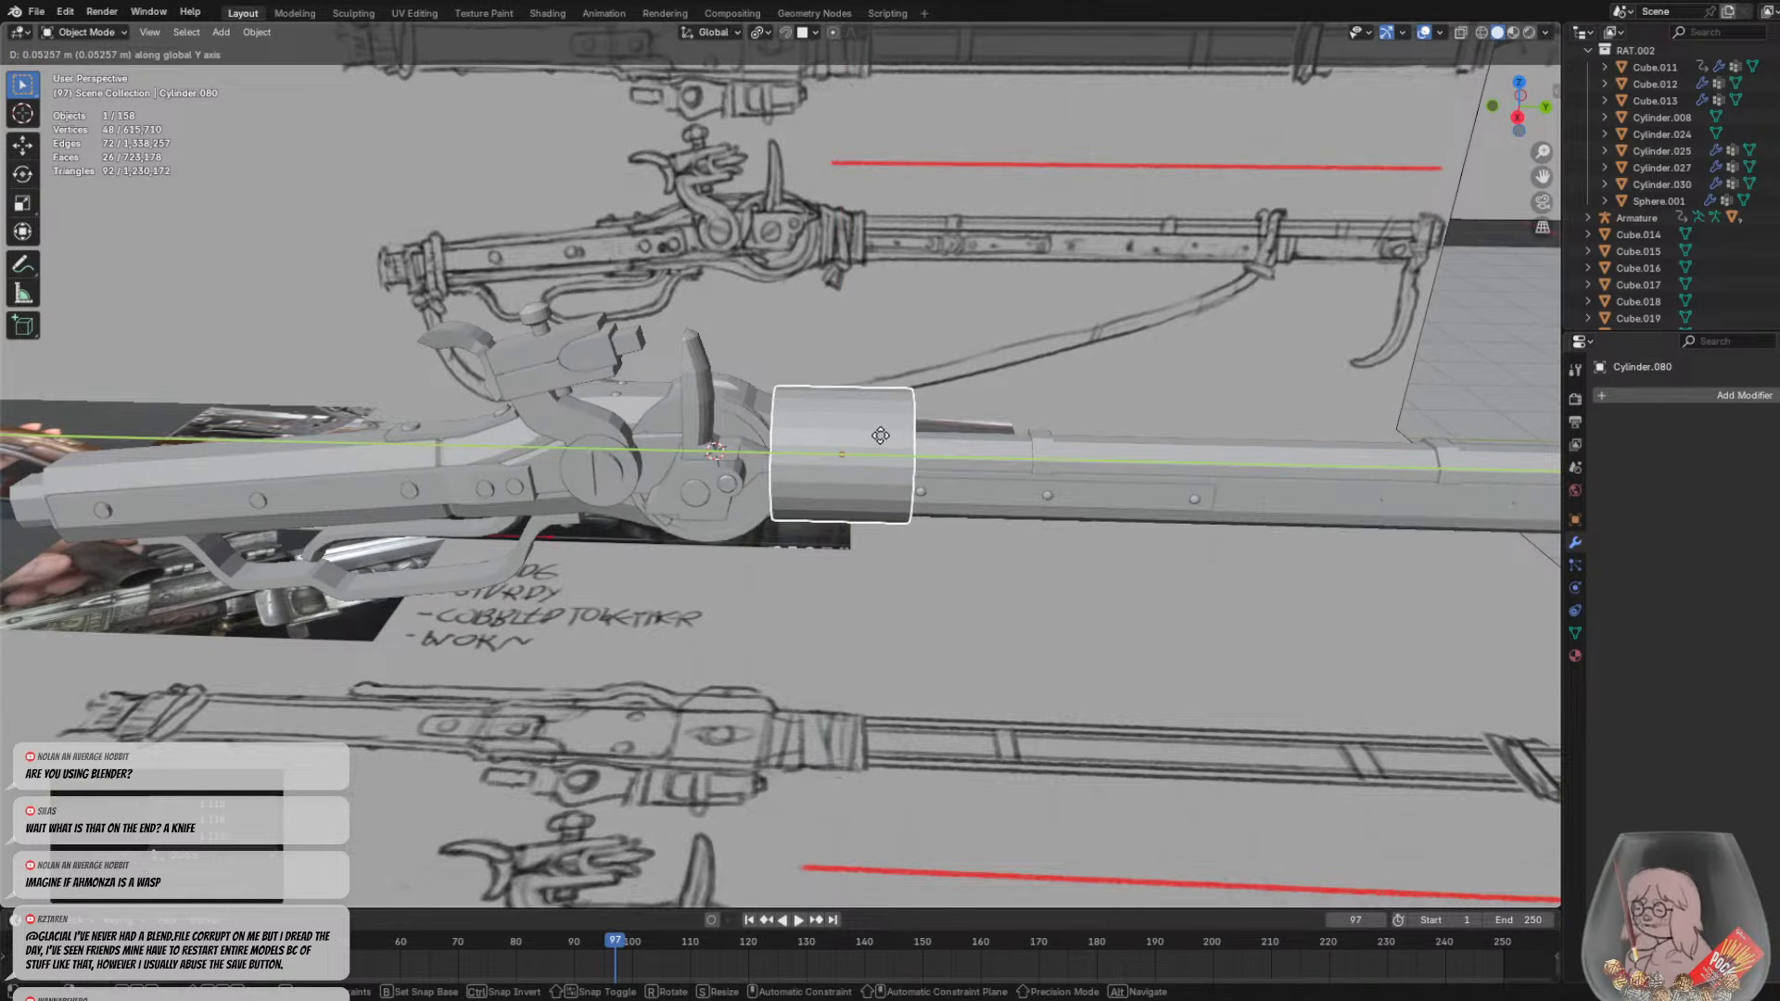
pyautogui.click(881, 436)
pyautogui.moveTo(881, 436); pyautogui.dragTo(663, 393, button='middle')
pyautogui.click(881, 447)
# Switch the sleeve to Sculpt Mode, remesh it into denser geometry and choose the Grab brush
pyautogui.click(547, 432)
pyautogui.click(121, 37)
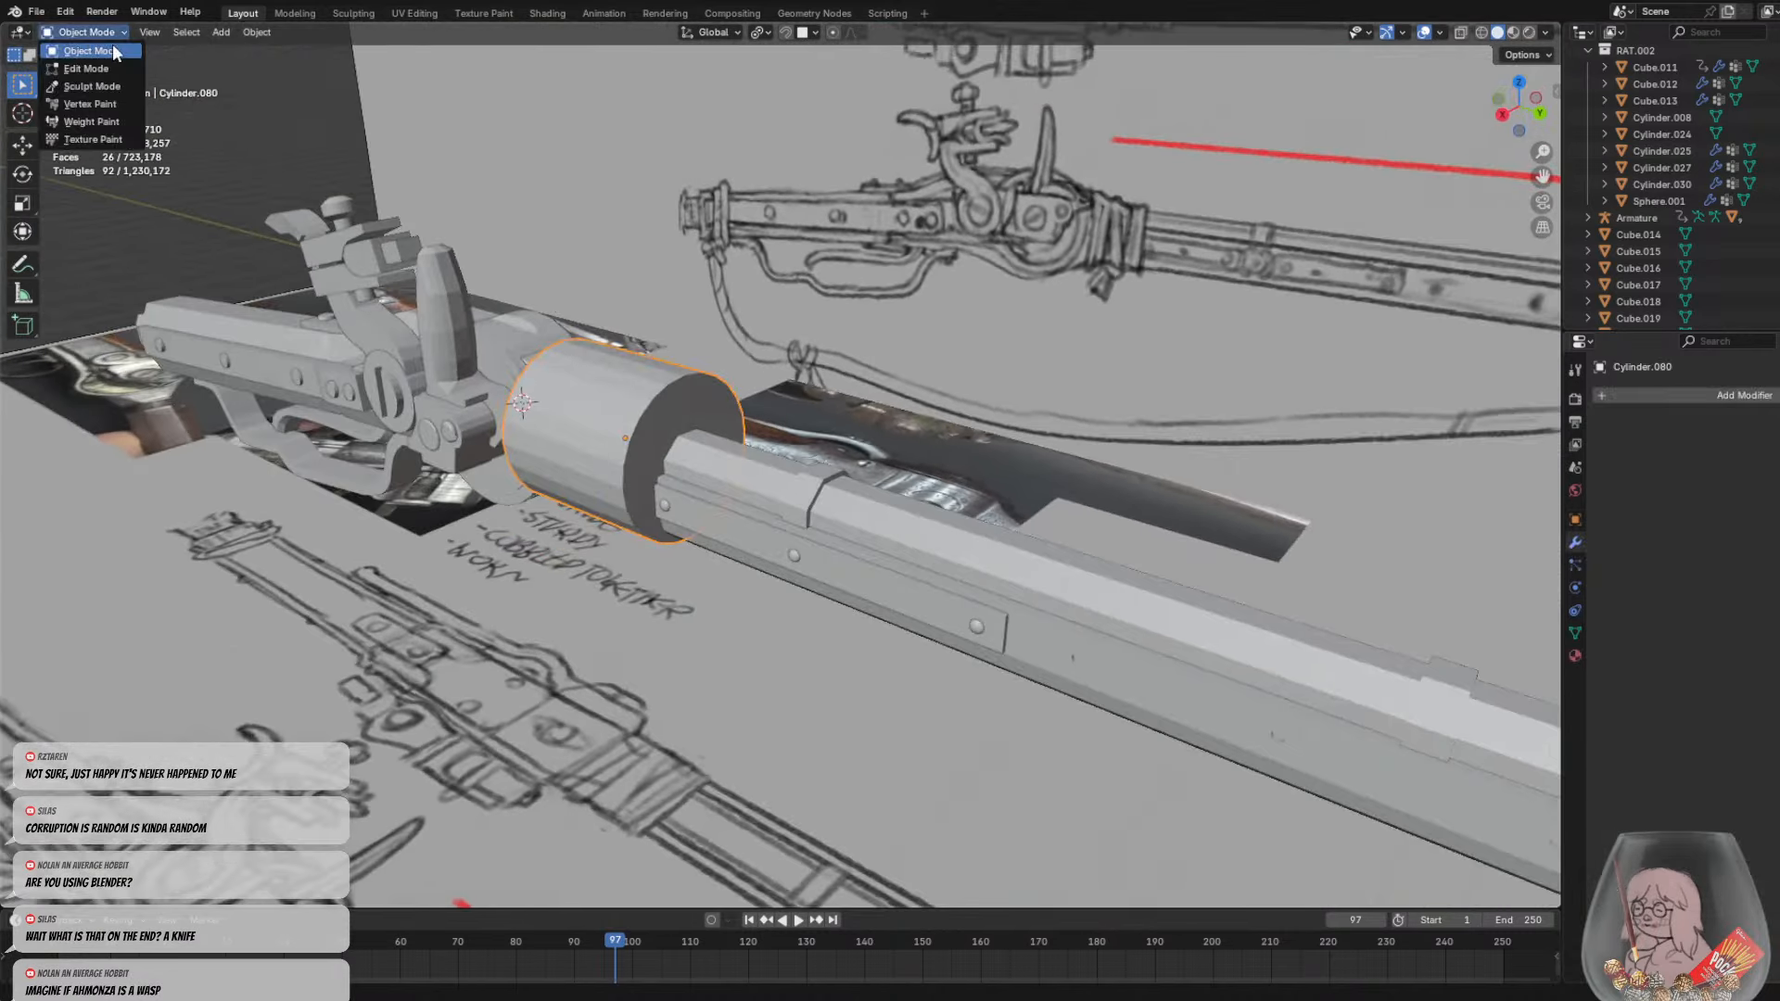
pyautogui.click(115, 91)
pyautogui.moveTo(705, 241)
pyautogui.mouseDown(button='middle')
pyautogui.moveTo(646, 265)
pyautogui.moveTo(883, 322)
pyautogui.moveTo(857, 415)
pyautogui.mouseUp(button='middle')
pyautogui.press('g')
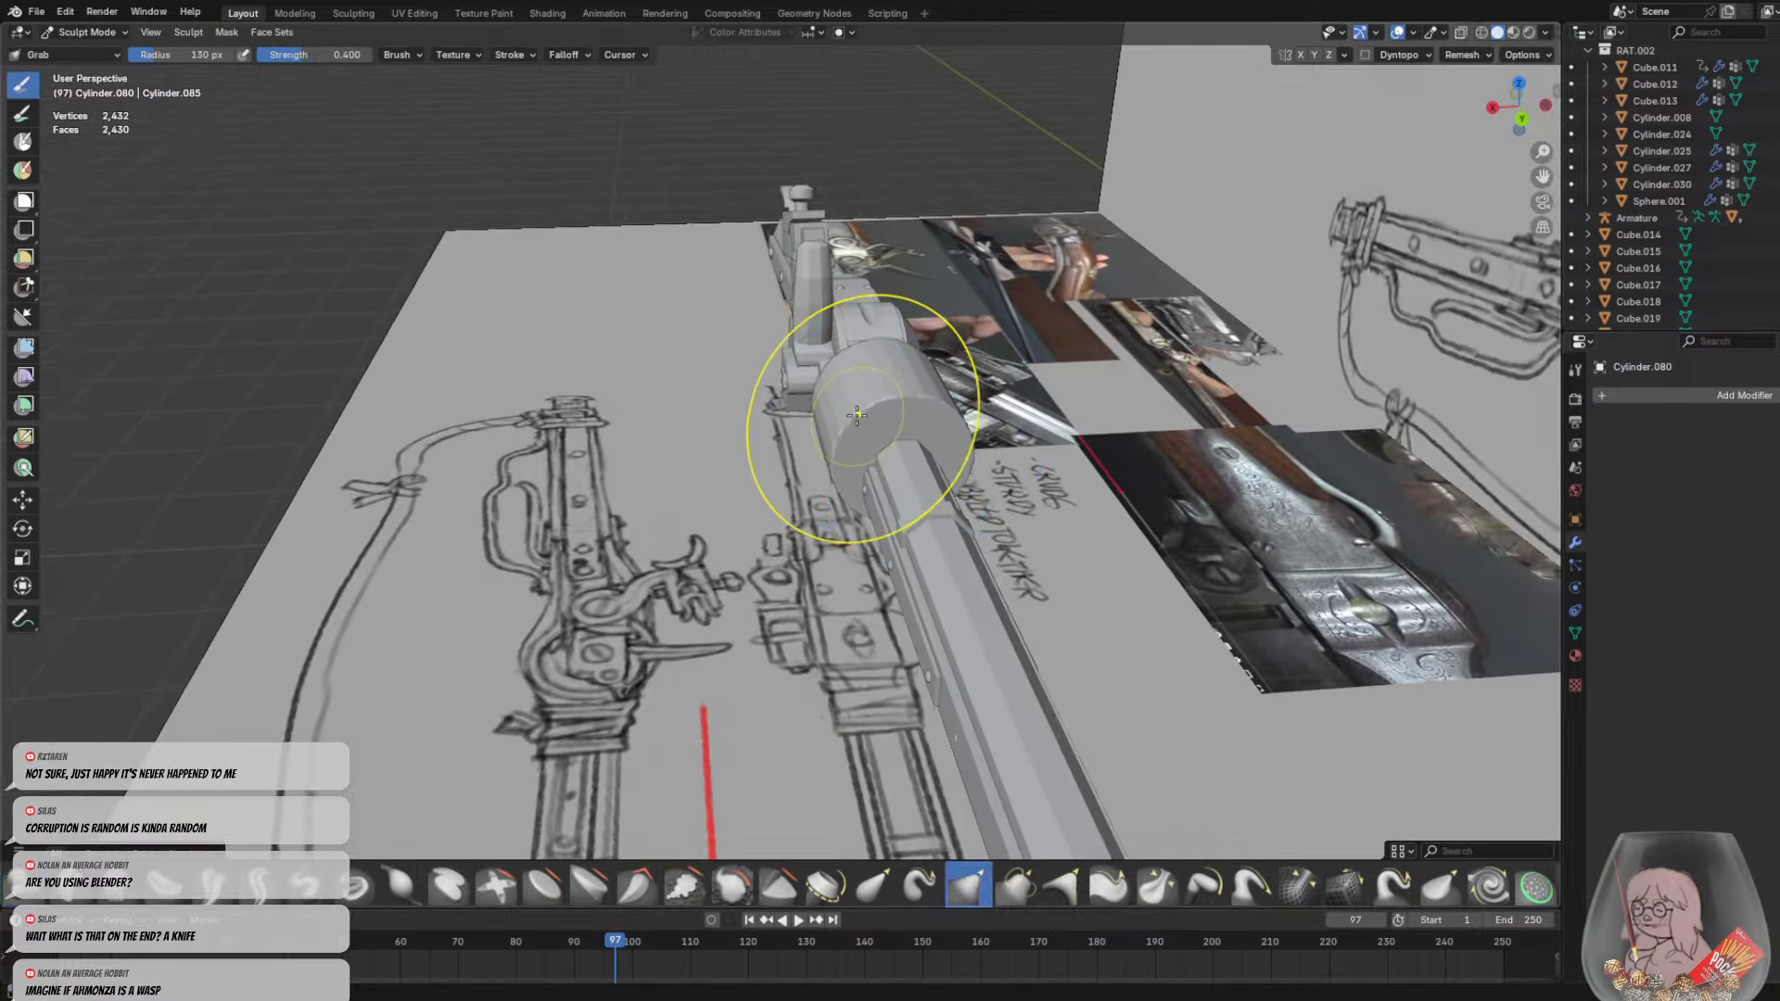
# Pull the sleeve's front end in toward the barrel and fit its rear edge against the lock with the Grab brush
pyautogui.moveTo(861, 414)
pyautogui.mouseDown()
pyautogui.moveTo(888, 451)
pyautogui.moveTo(926, 436)
pyautogui.mouseUp()
pyautogui.moveTo(957, 426); pyautogui.dragTo(954, 446)
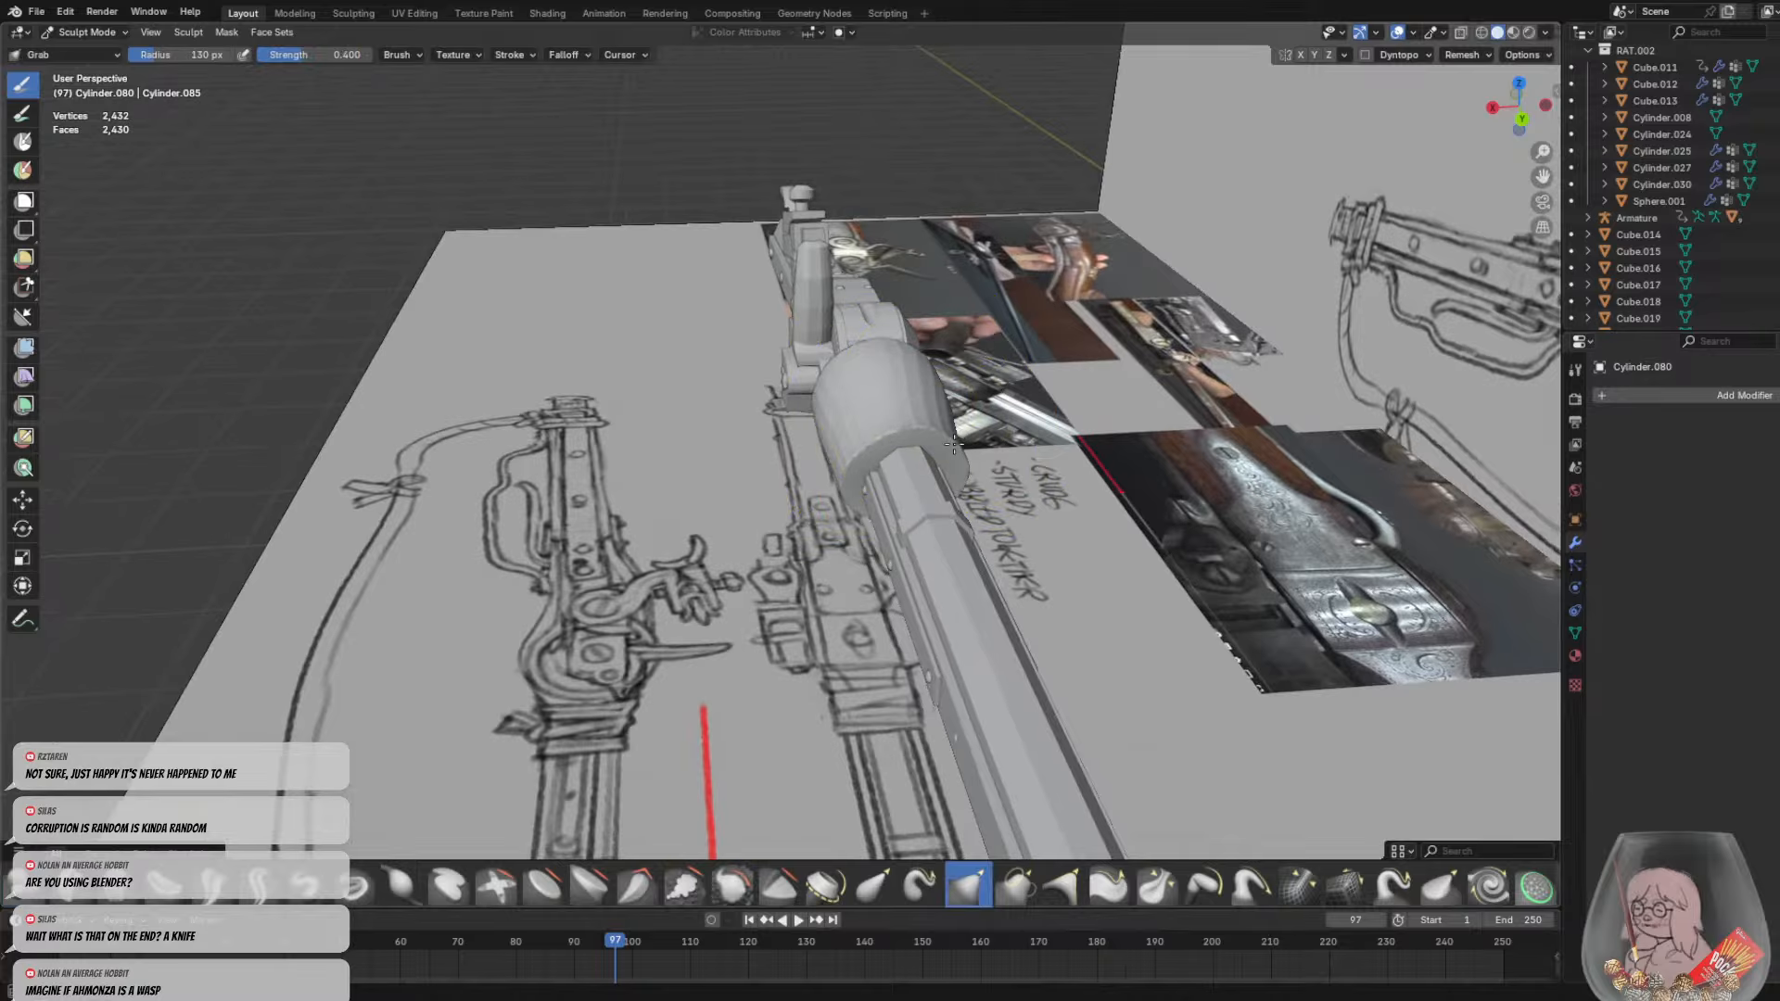
pyautogui.moveTo(954, 445); pyautogui.dragTo(715, 417, button='middle')
pyautogui.moveTo(715, 417); pyautogui.dragTo(728, 461)
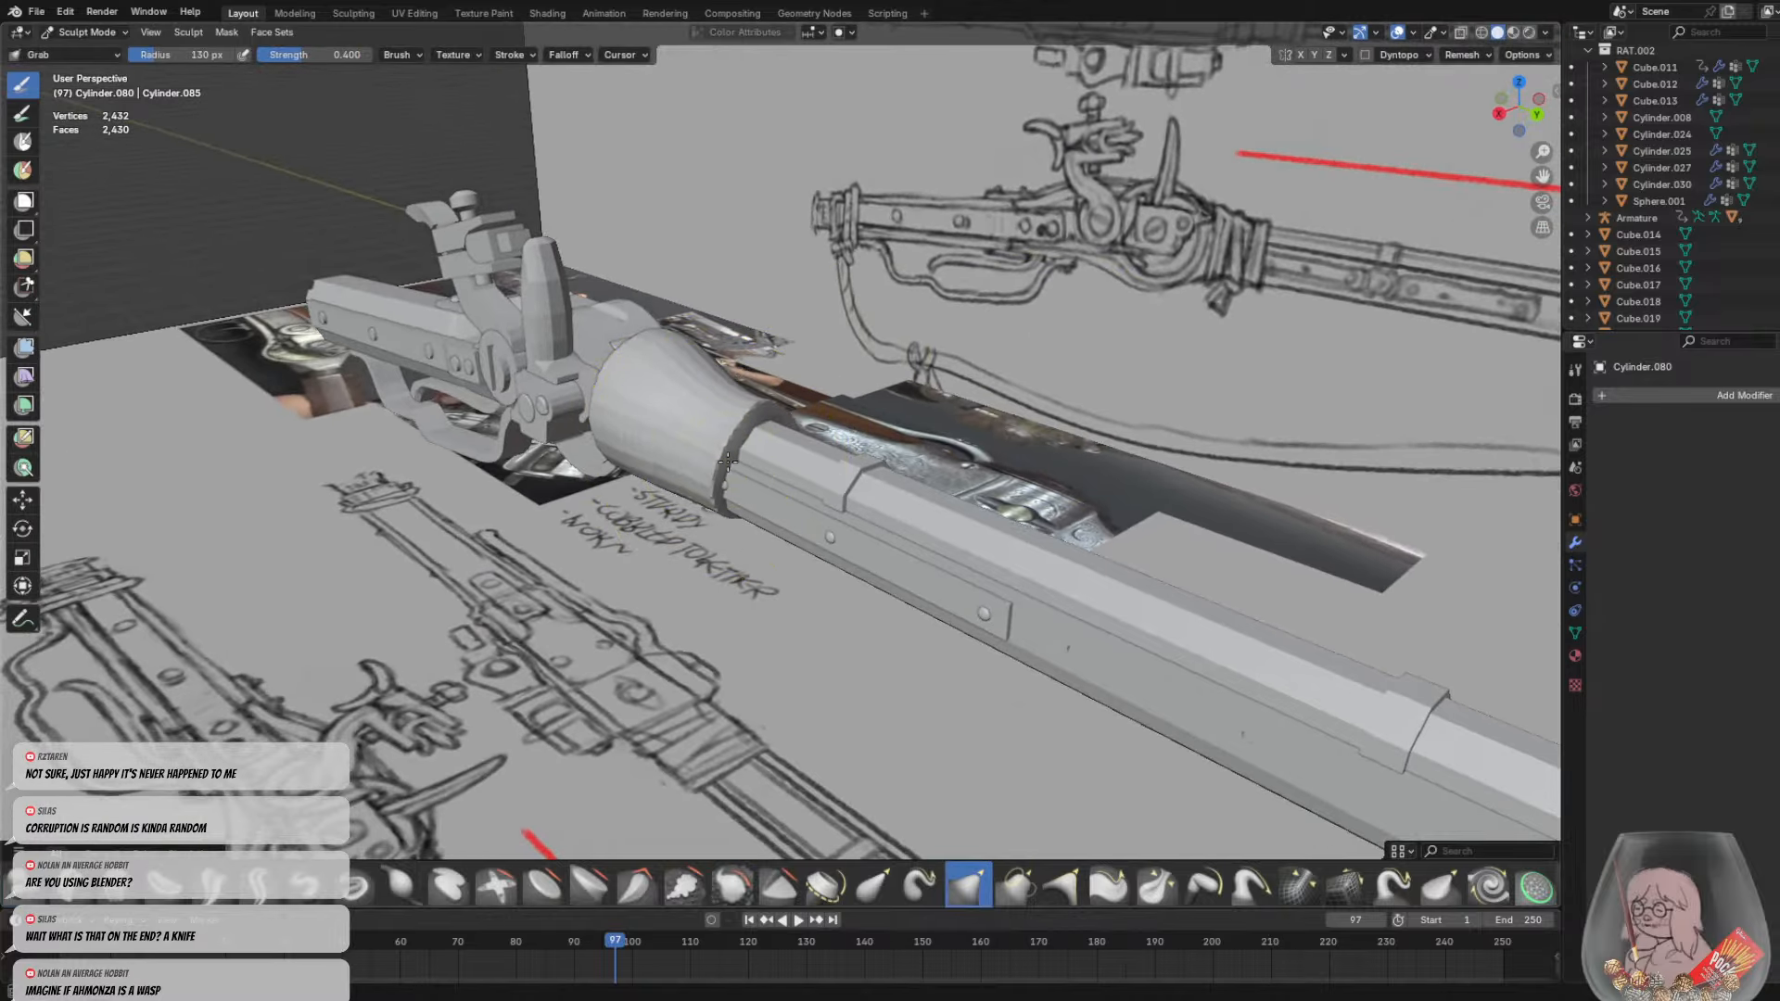
pyautogui.moveTo(690, 389)
pyautogui.mouseDown()
pyautogui.moveTo(669, 343)
pyautogui.moveTo(624, 397)
pyautogui.mouseUp()
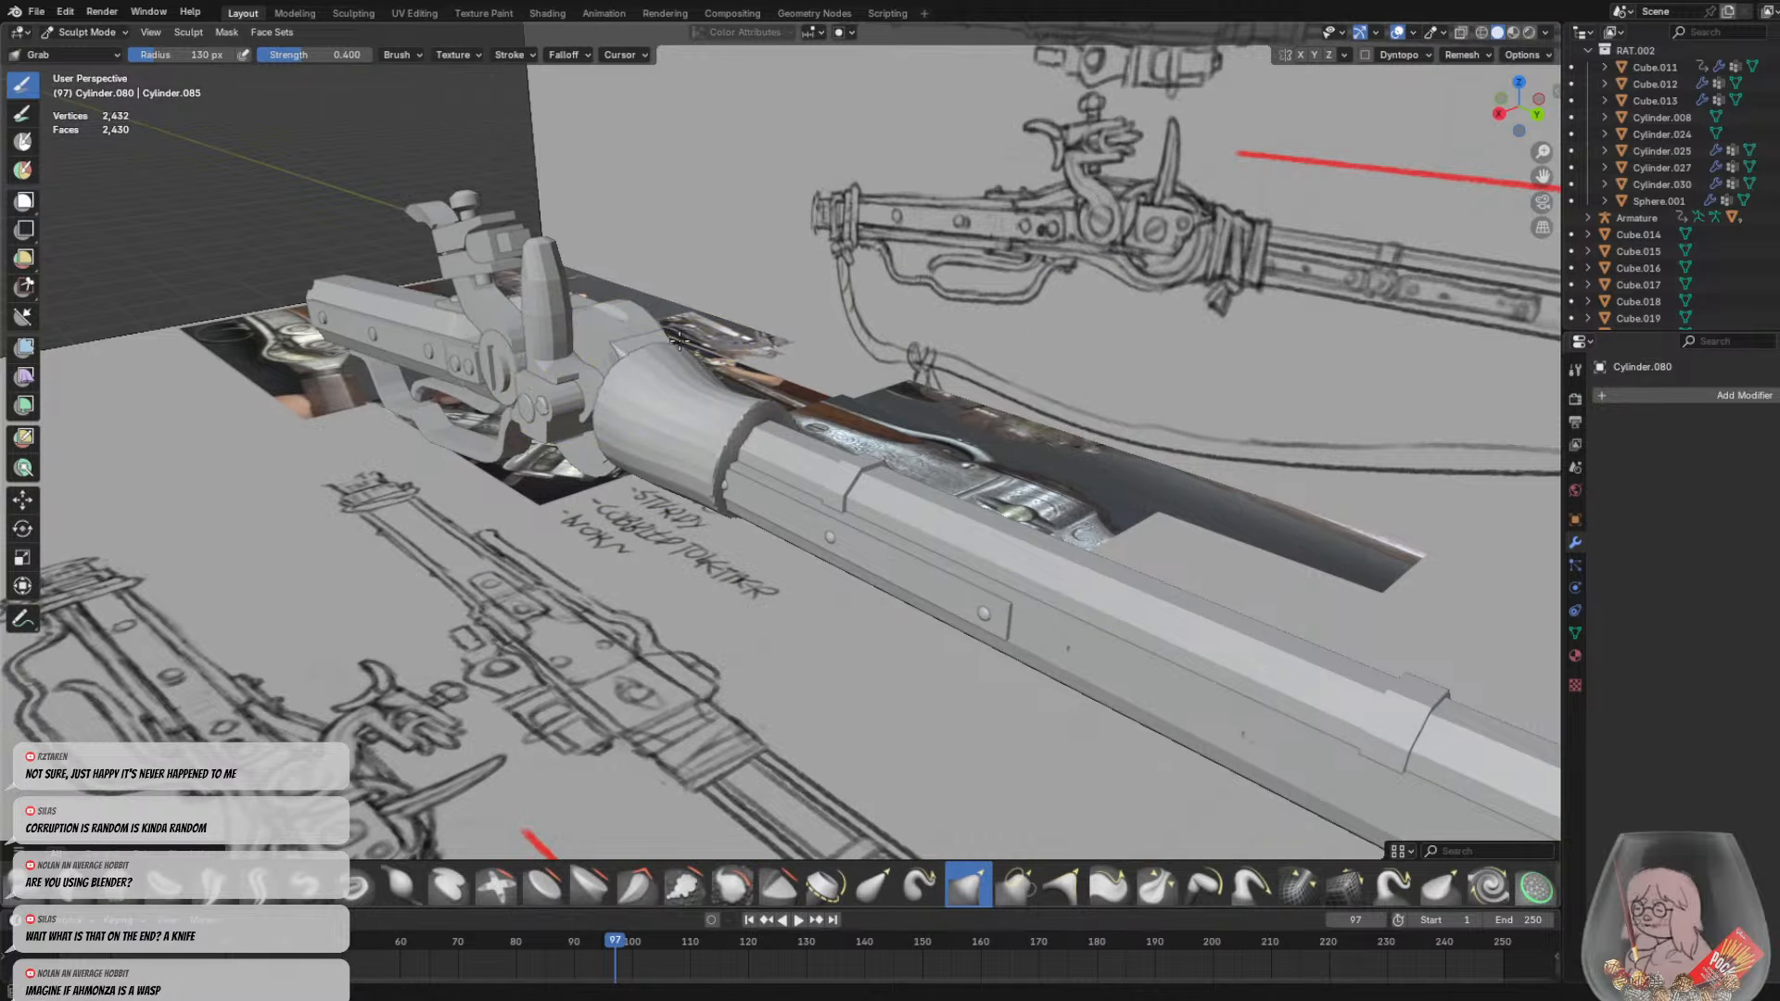
# Draw in both sides of the sleeve with the Grab brush to follow the barrel and meet the lock housing
pyautogui.moveTo(652, 484); pyautogui.dragTo(1117, 551, button='middle')
pyautogui.moveTo(1117, 550); pyautogui.dragTo(1130, 564)
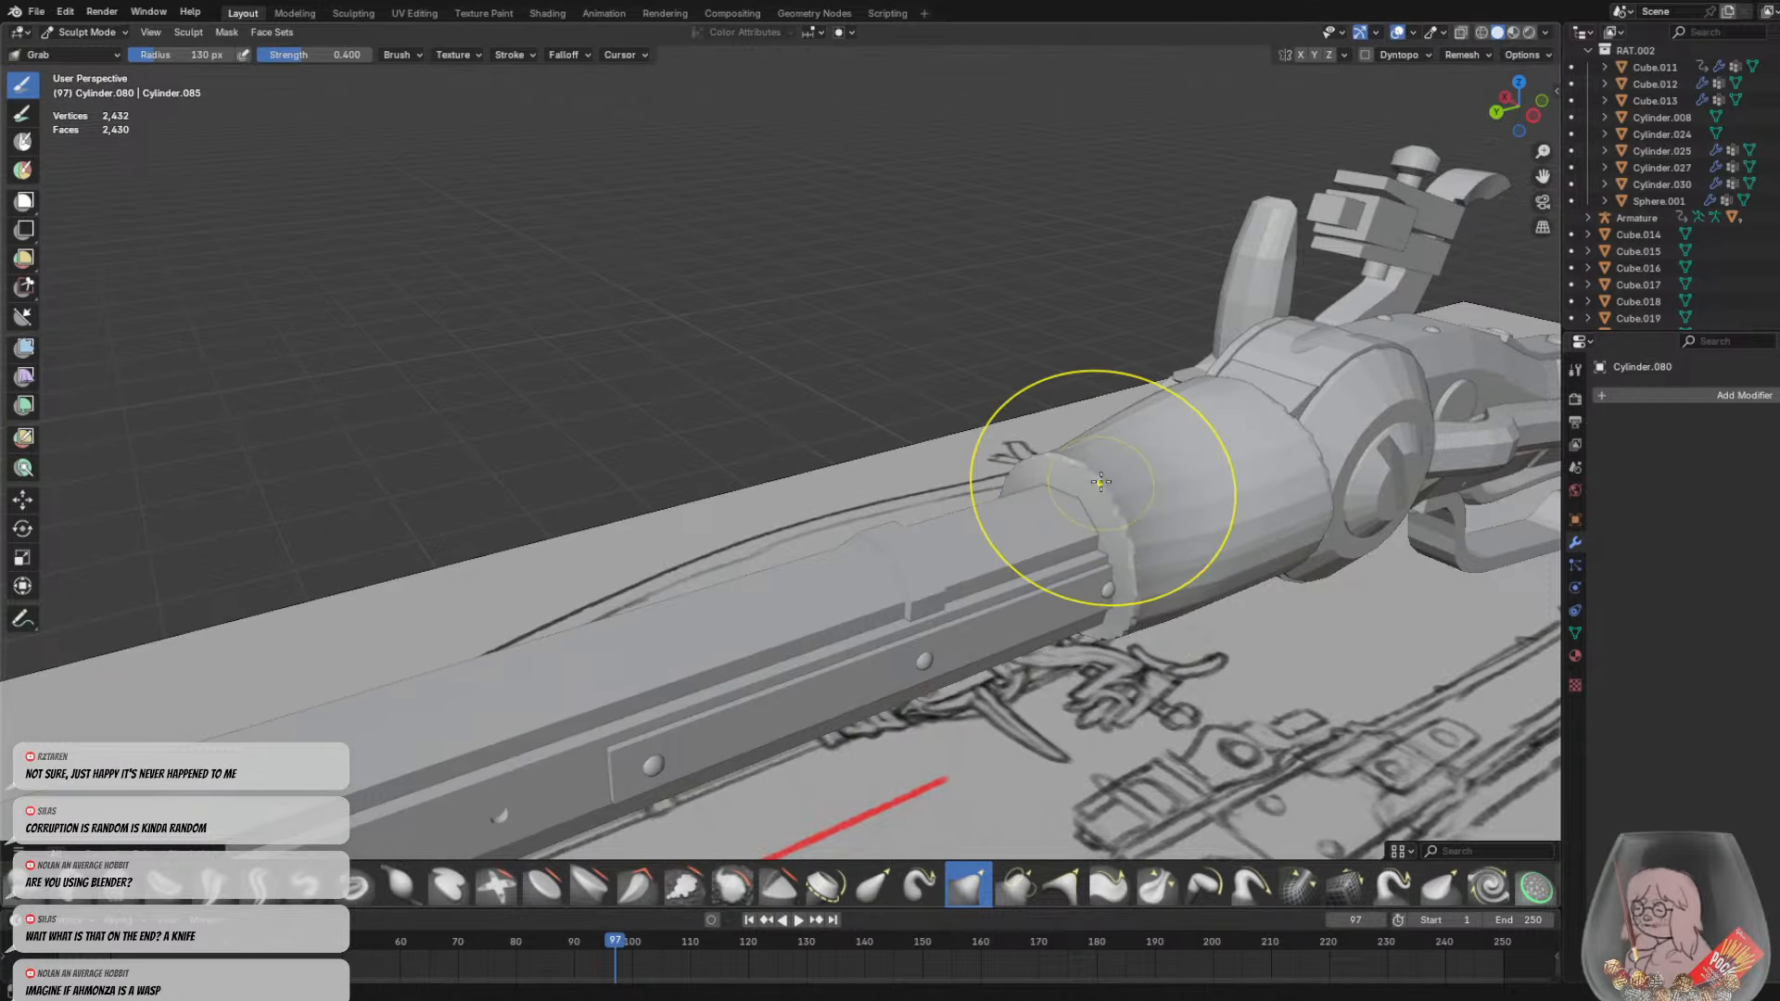
pyautogui.moveTo(954, 469); pyautogui.dragTo(516, 457, button='middle')
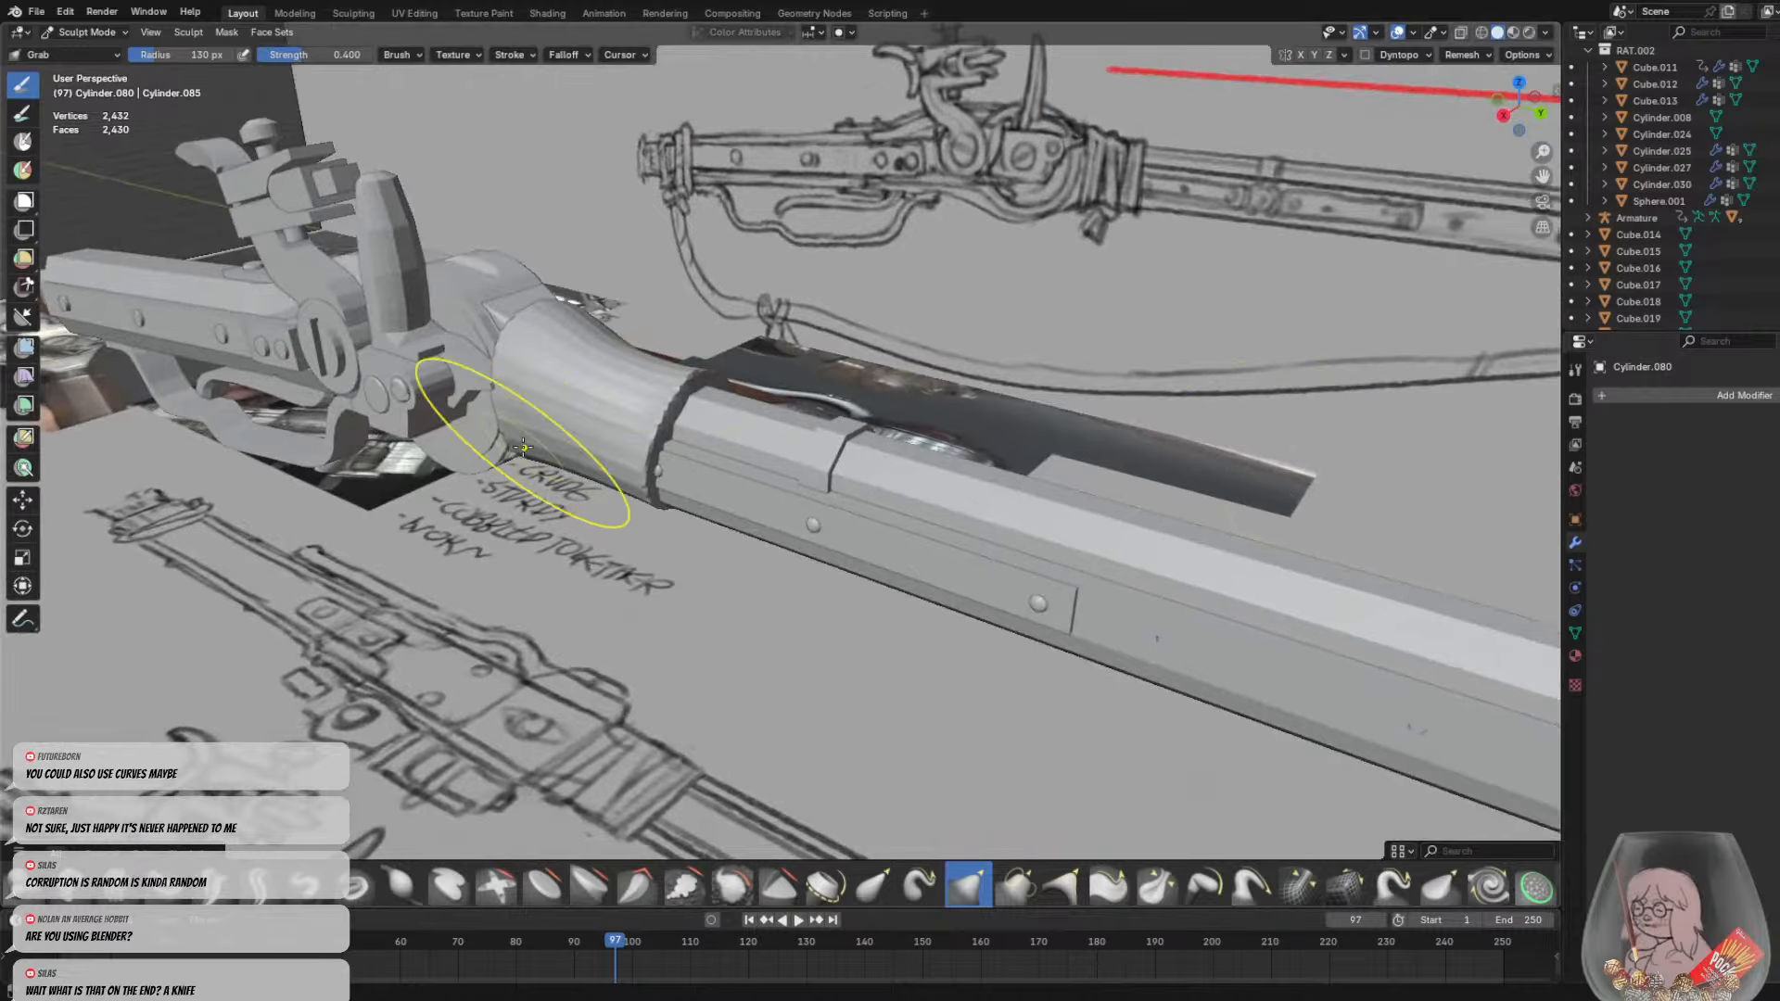
pyautogui.moveTo(628, 474); pyautogui.dragTo(548, 508)
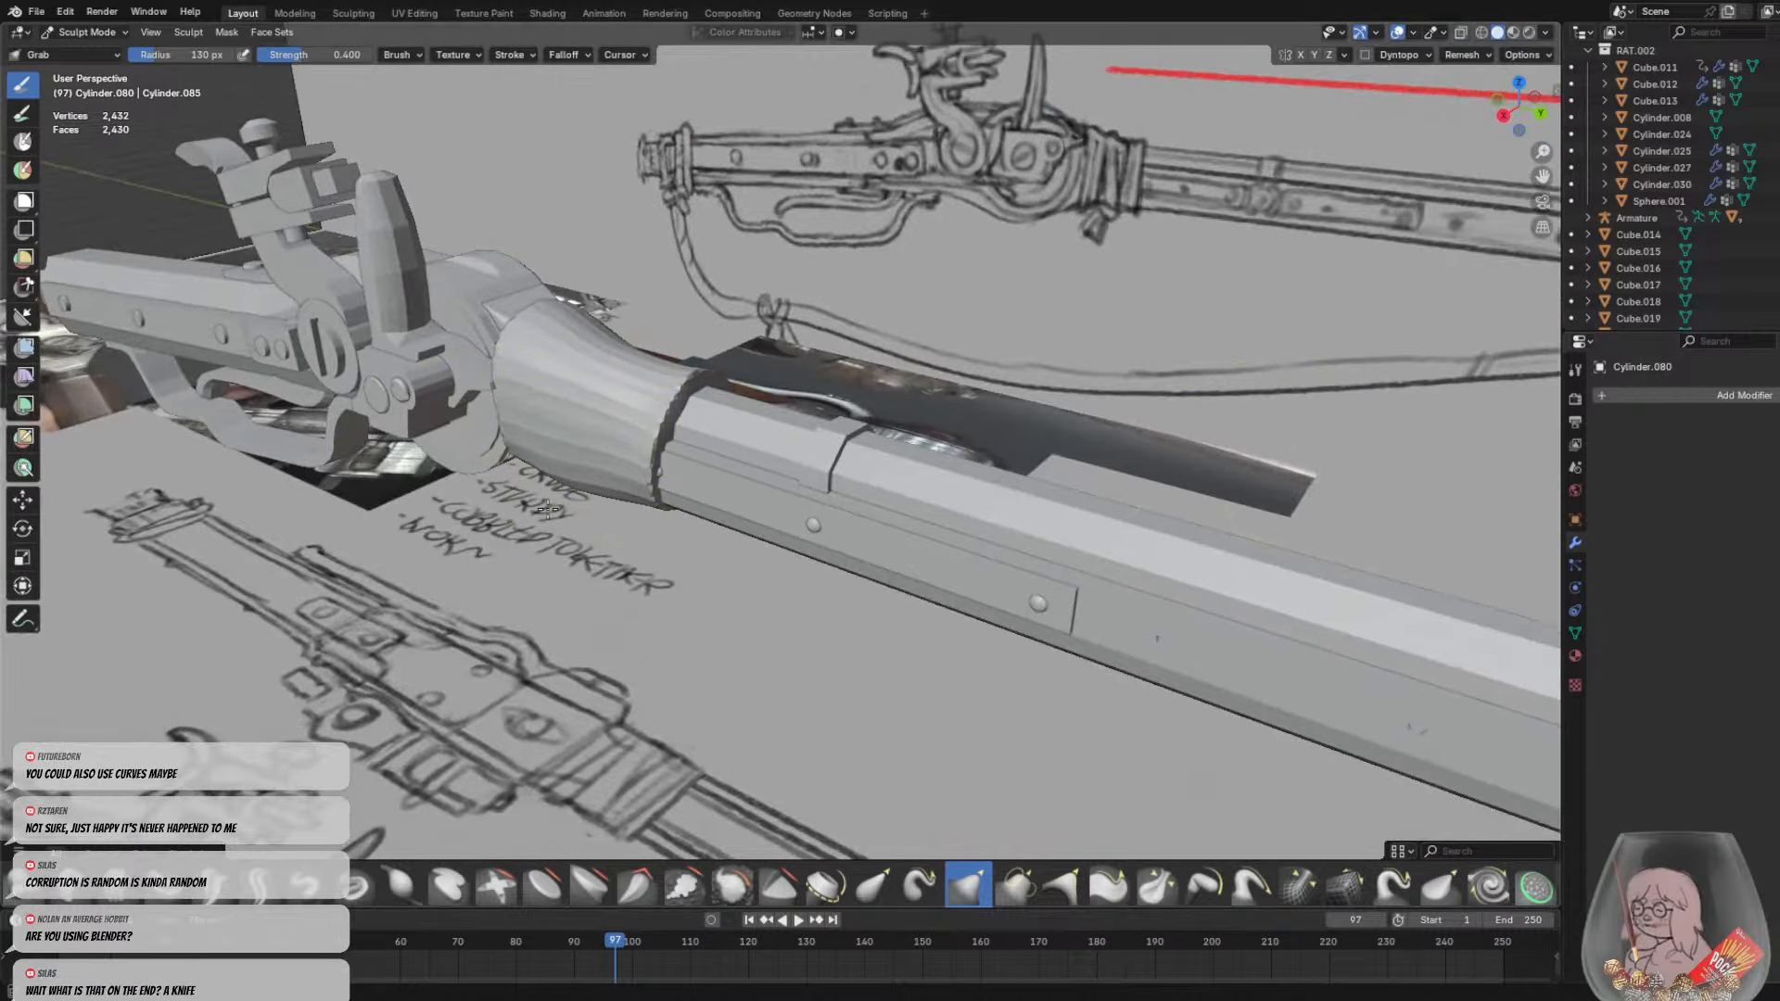
# Shape the sleeve's underside and far rear edge with the Grab brush so they hug the barrel and round lock plate
pyautogui.moveTo(569, 498); pyautogui.dragTo(941, 397, button='middle')
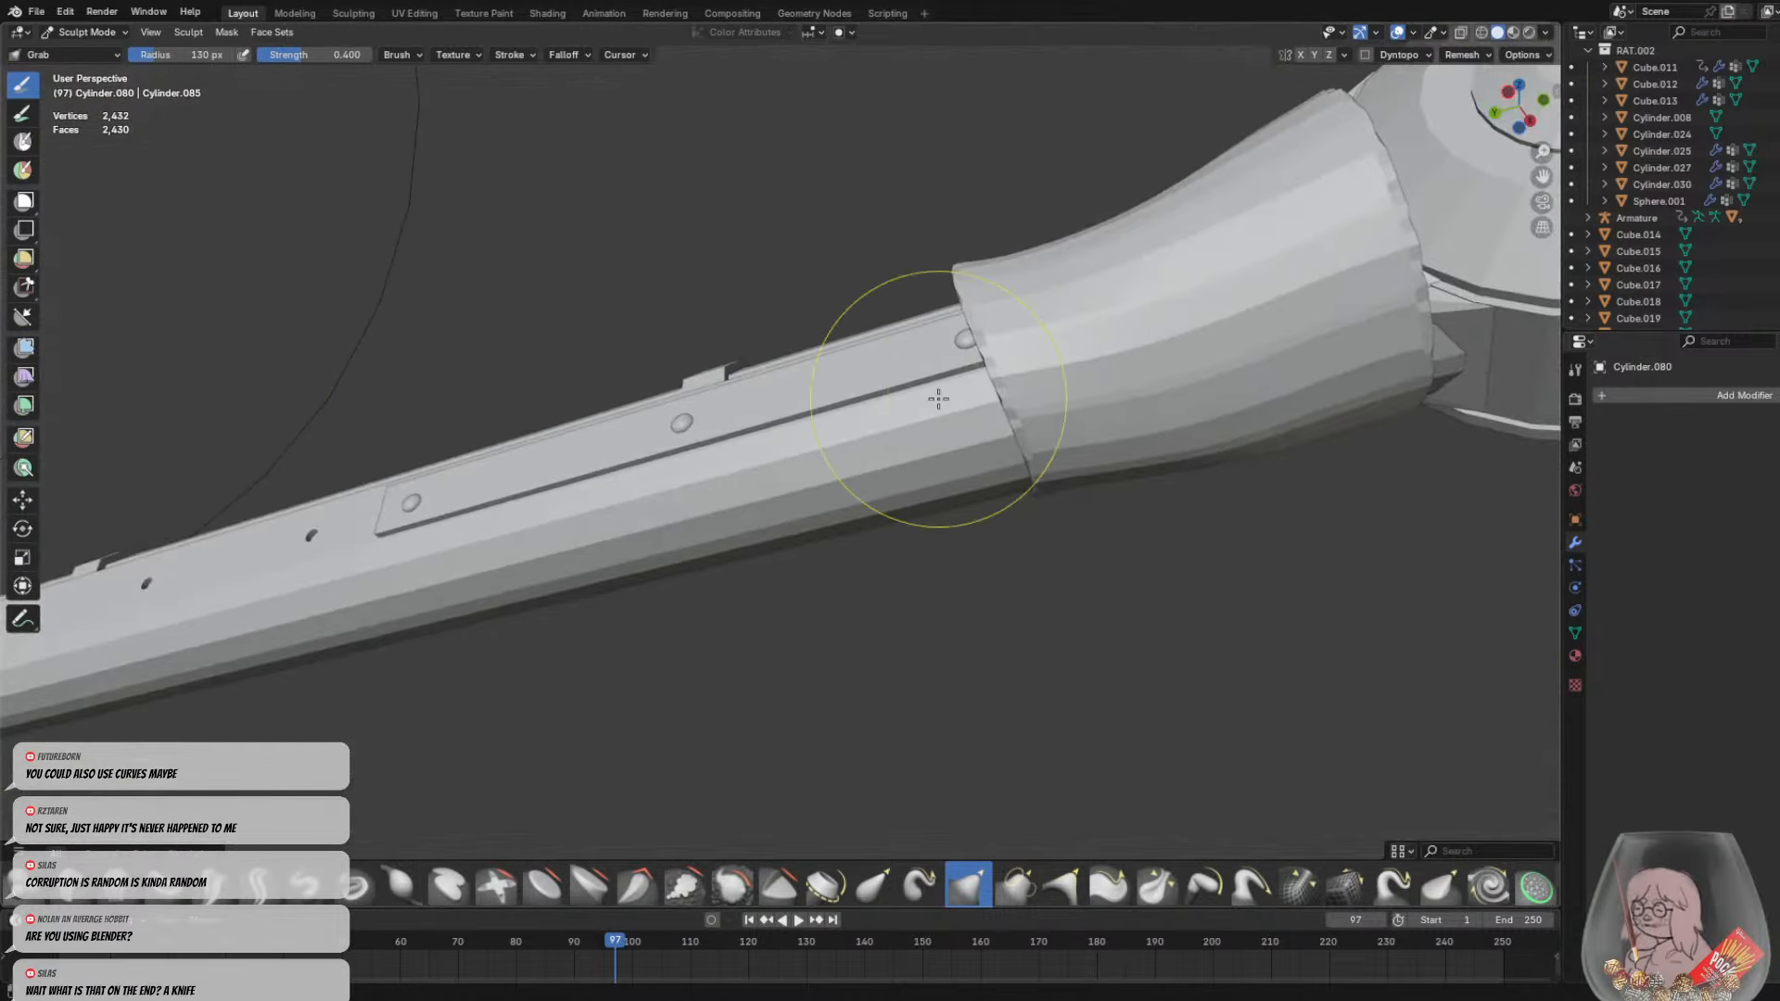
pyautogui.moveTo(1211, 447); pyautogui.dragTo(1205, 401)
pyautogui.moveTo(1205, 376); pyautogui.dragTo(1269, 443, button='middle')
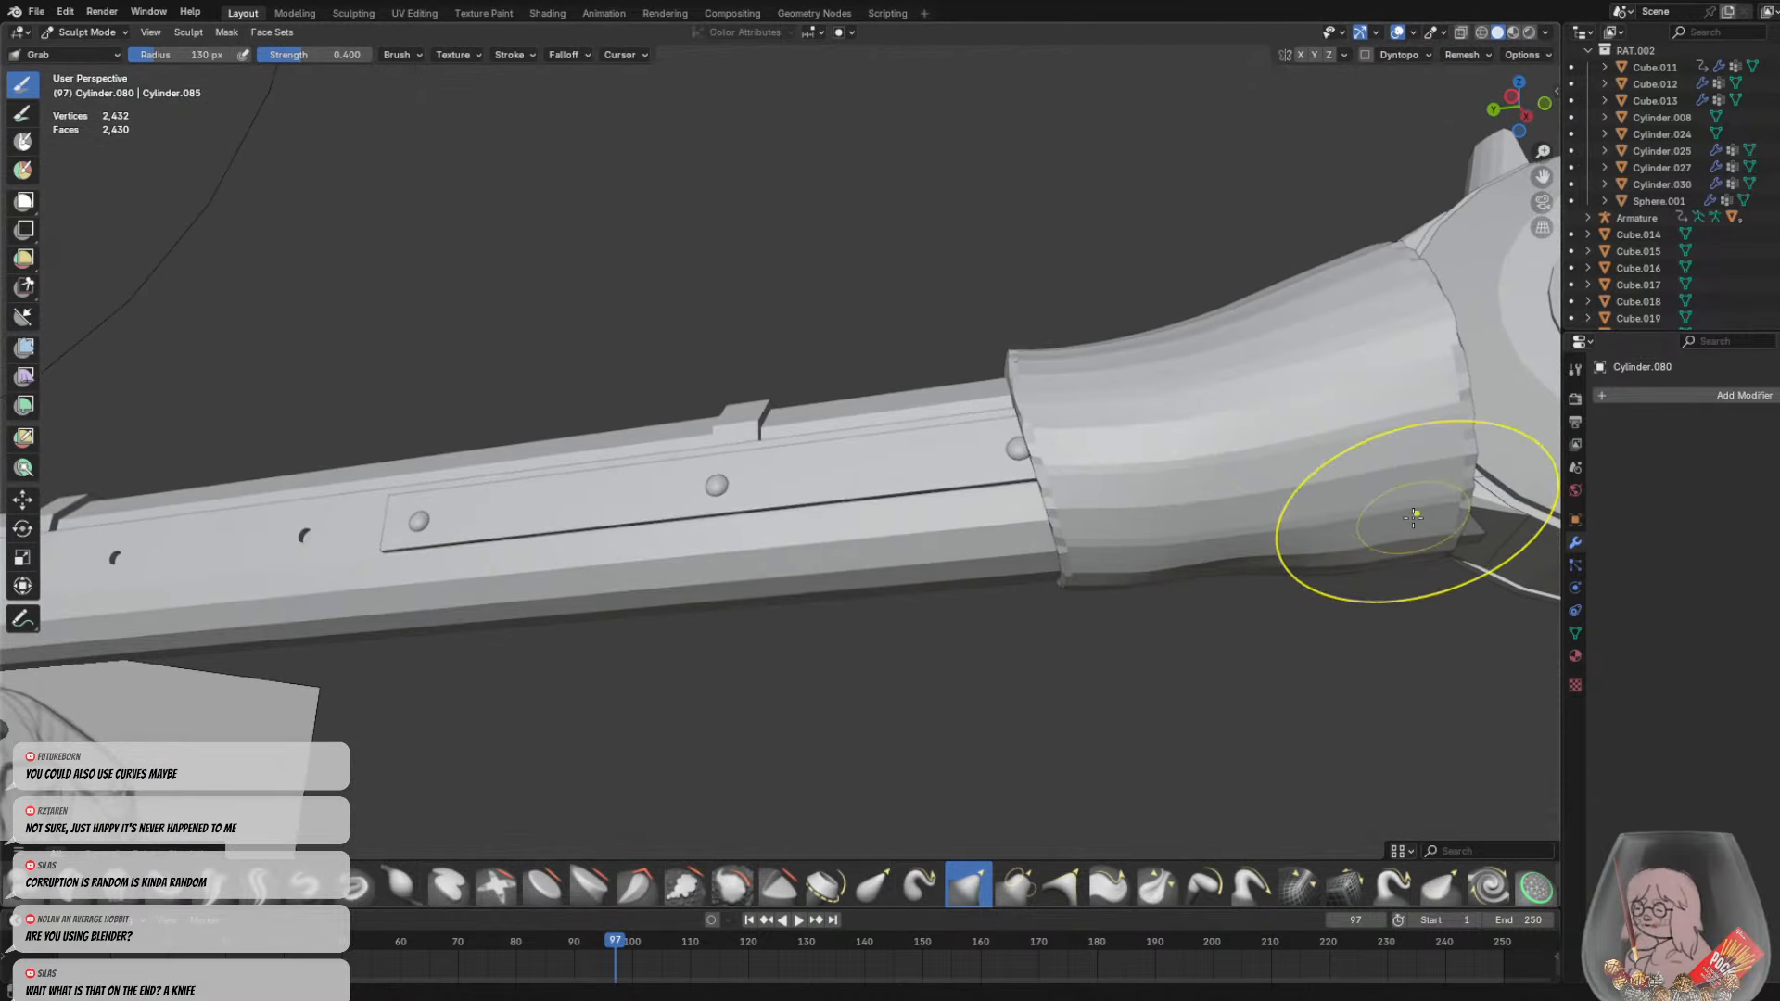
pyautogui.moveTo(1462, 545); pyautogui.dragTo(1452, 556)
pyautogui.moveTo(1457, 563); pyautogui.dragTo(1370, 581, button='middle')
pyautogui.scroll(-4, 861, 401)
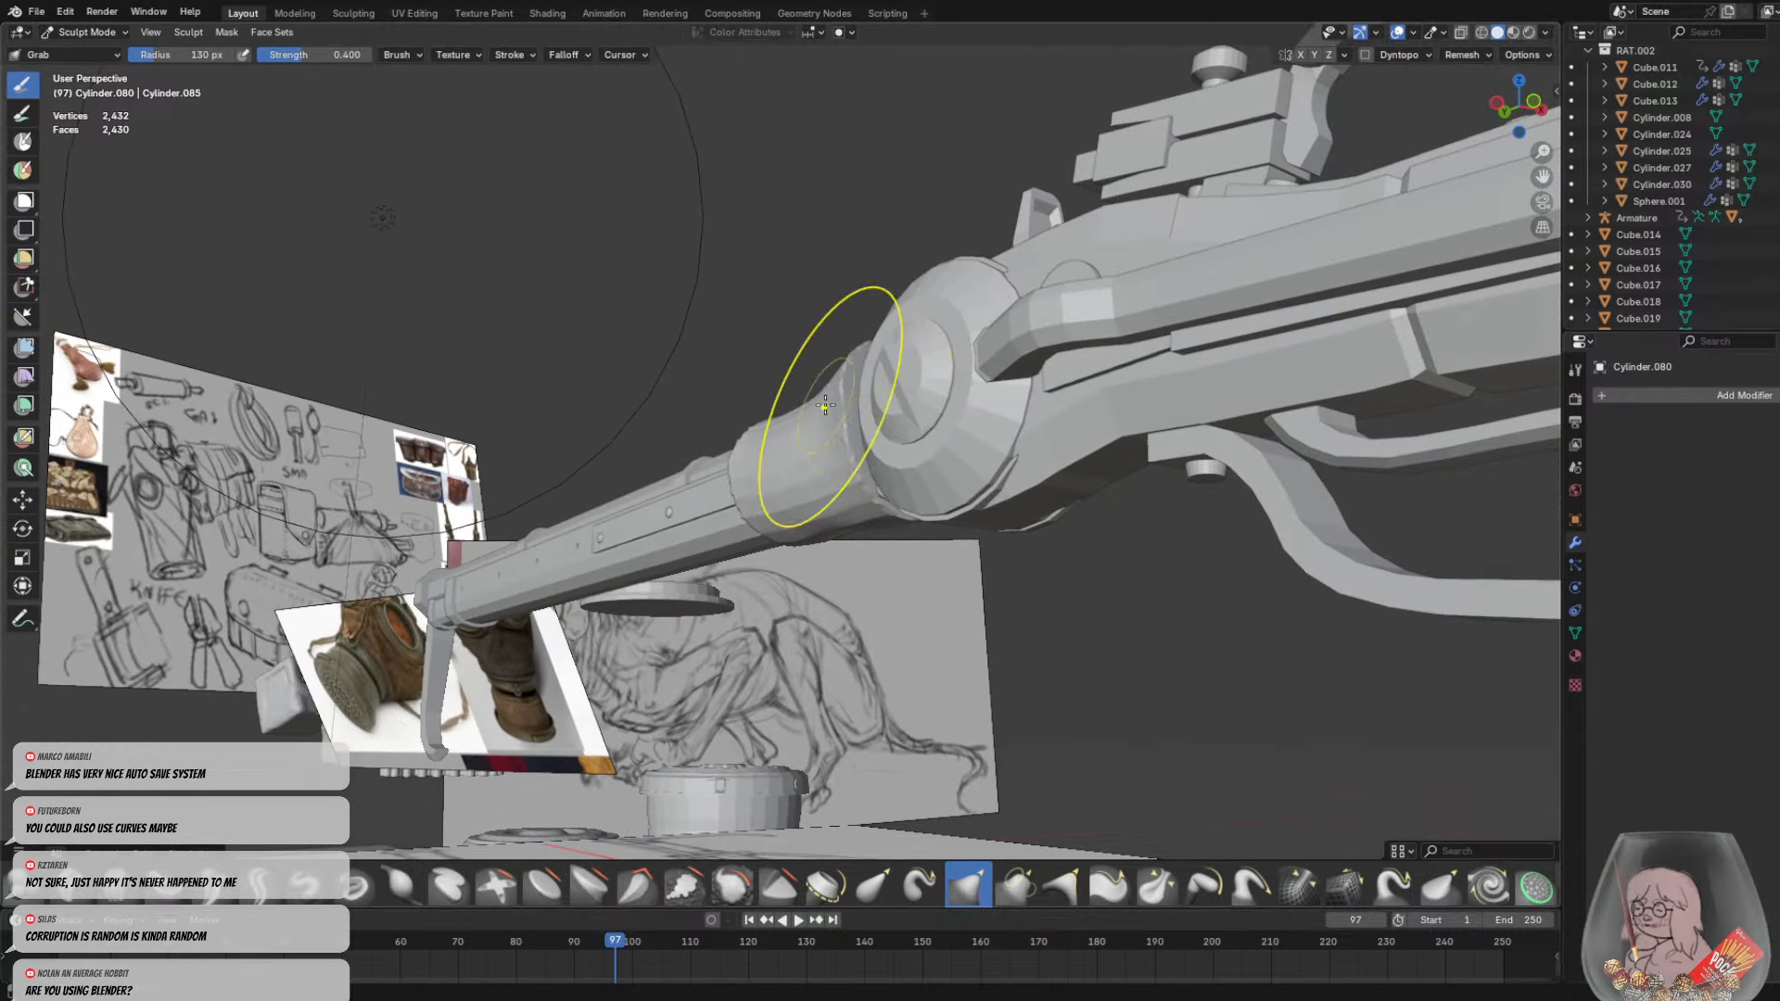
pyautogui.moveTo(896, 462); pyautogui.dragTo(928, 517, button='middle')
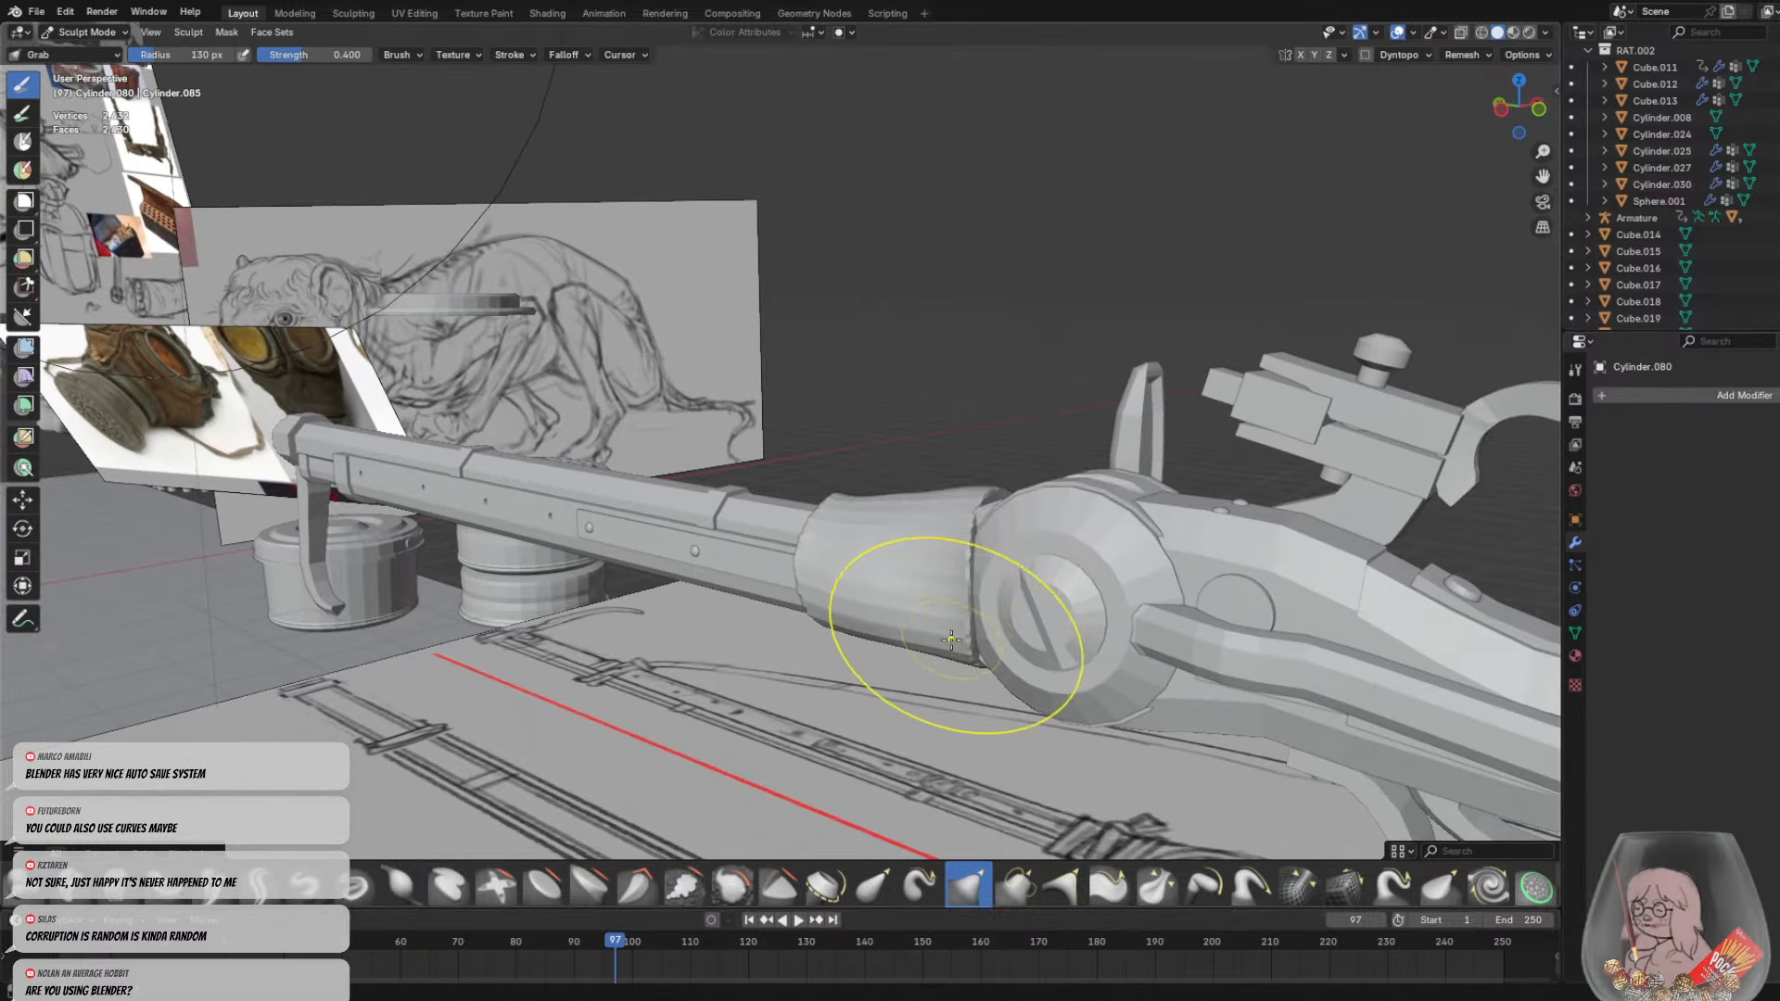
pyautogui.moveTo(974, 636); pyautogui.dragTo(971, 520)
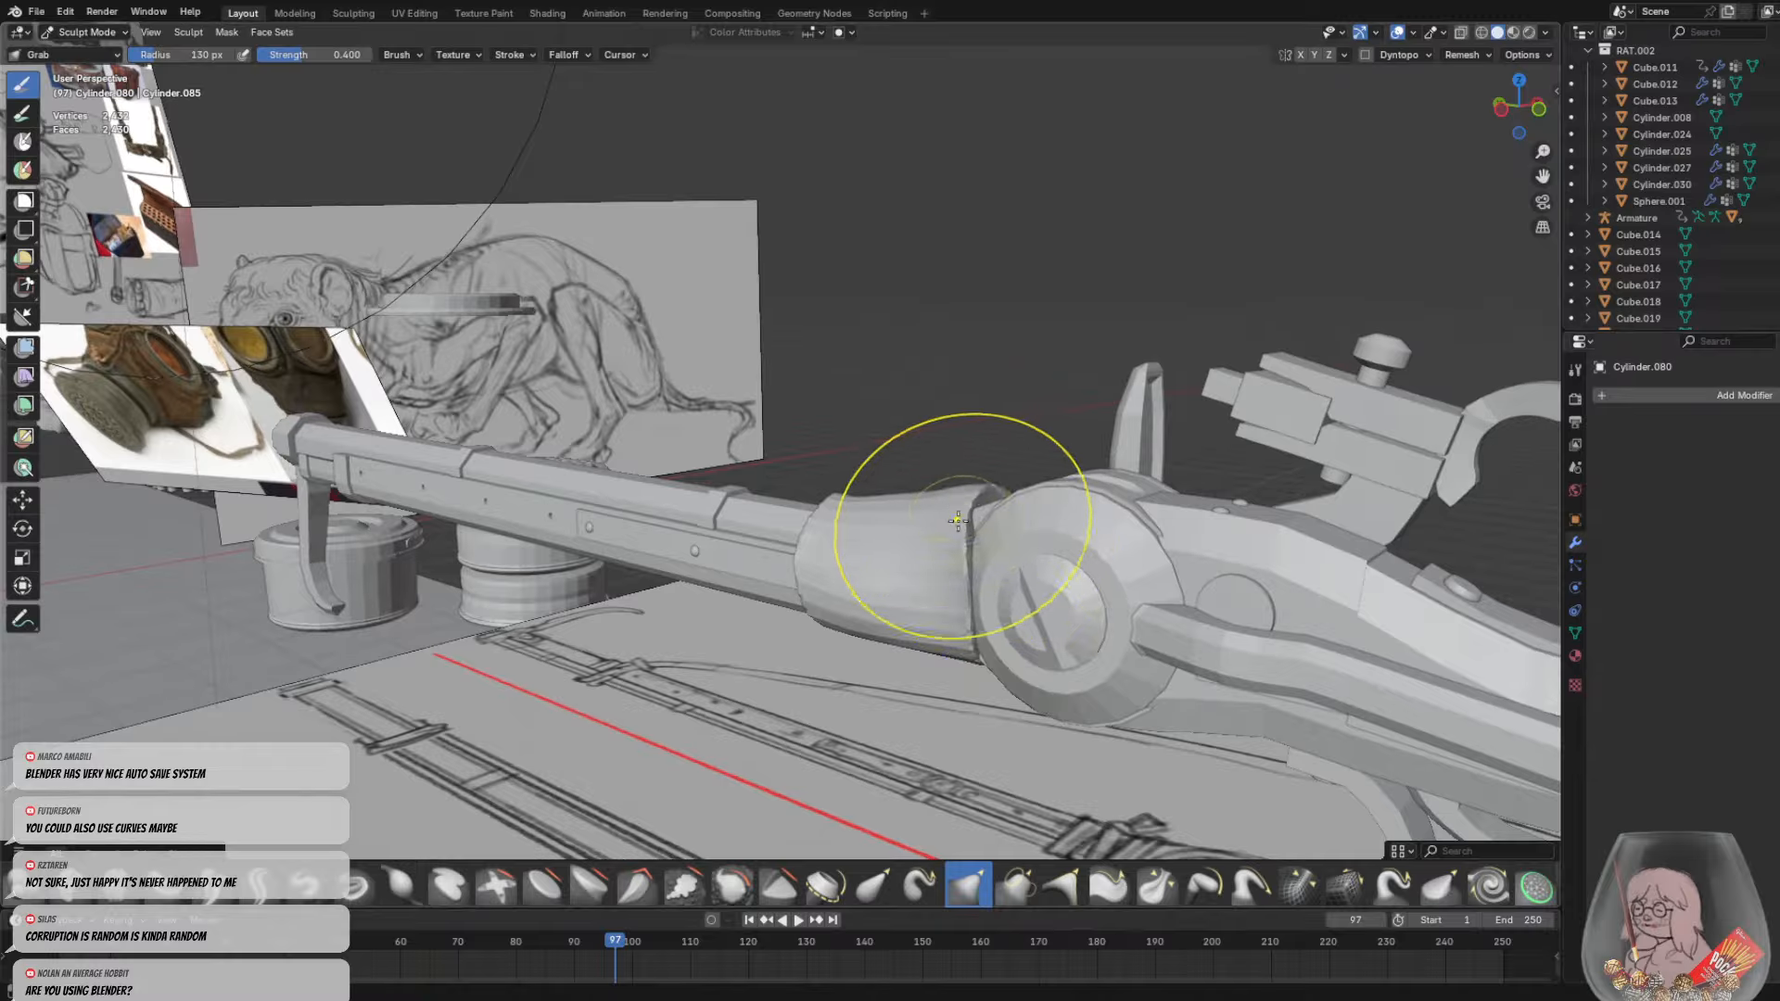
# Tighten the sleeve's front rim around the barrel with the Grab brush and remesh the sleeve to even out its surface
pyautogui.moveTo(942, 537); pyautogui.dragTo(1213, 554, button='middle')
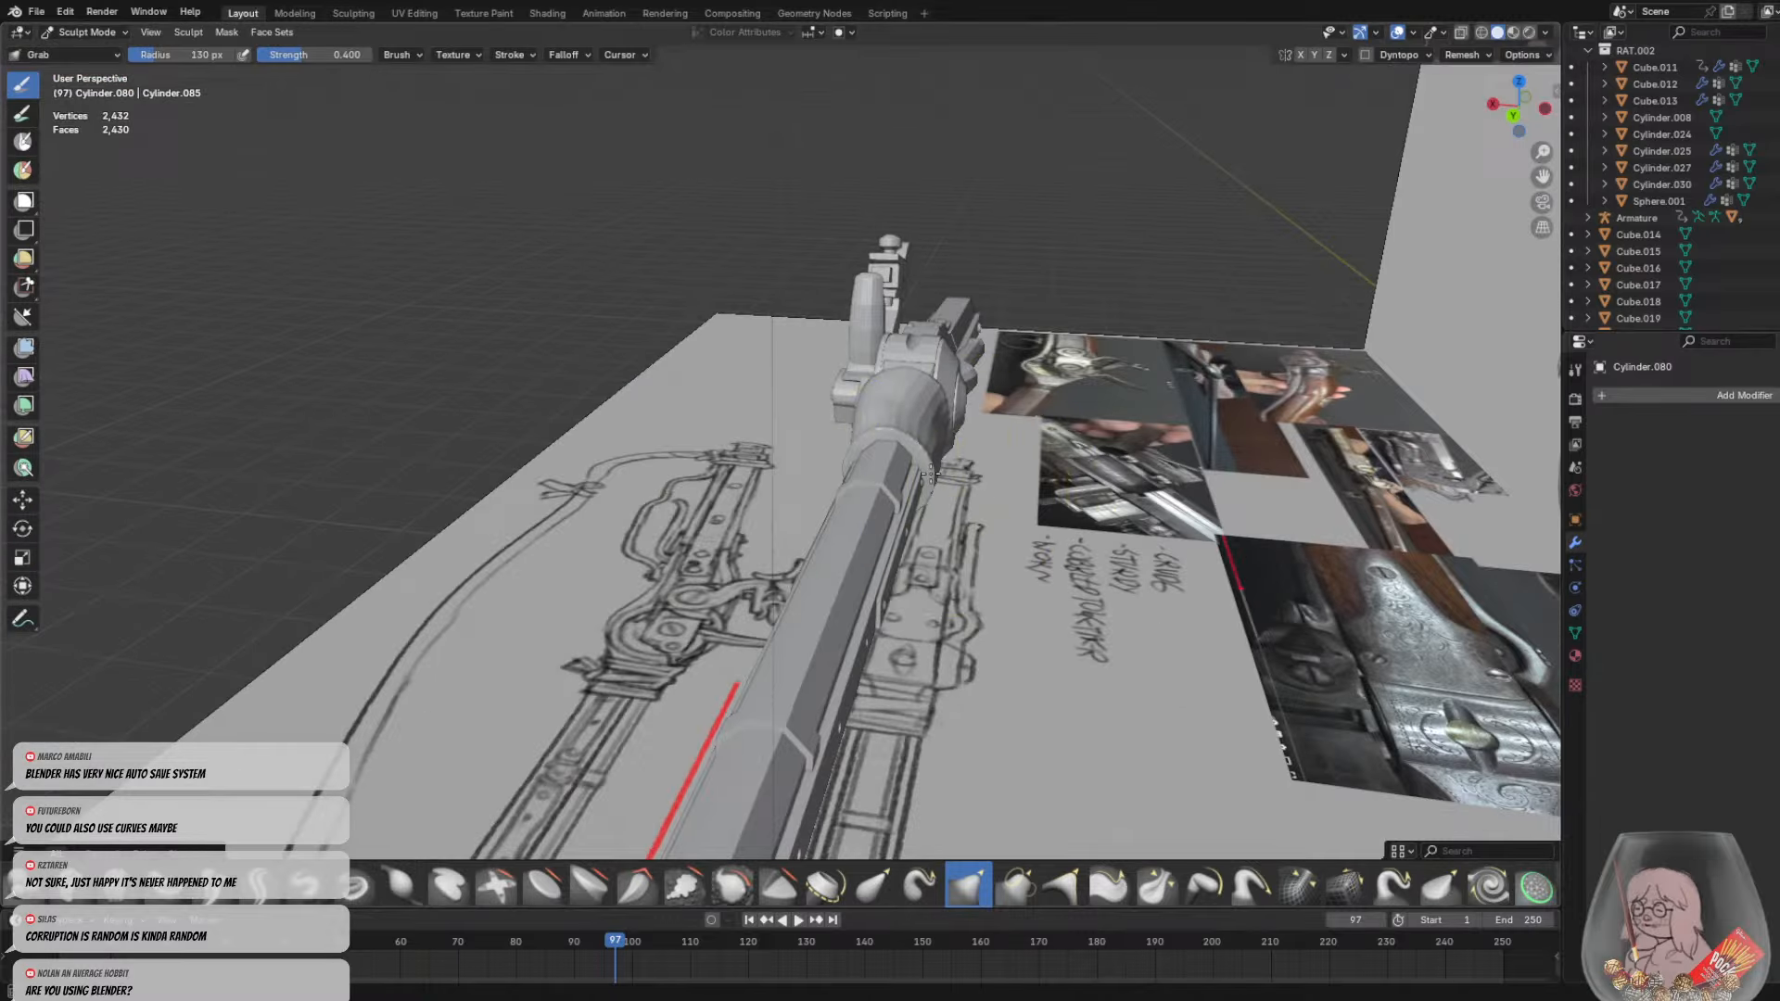
pyautogui.moveTo(922, 473)
pyautogui.mouseDown(button='middle')
pyautogui.moveTo(974, 457)
pyautogui.moveTo(890, 461)
pyautogui.mouseUp(button='middle')
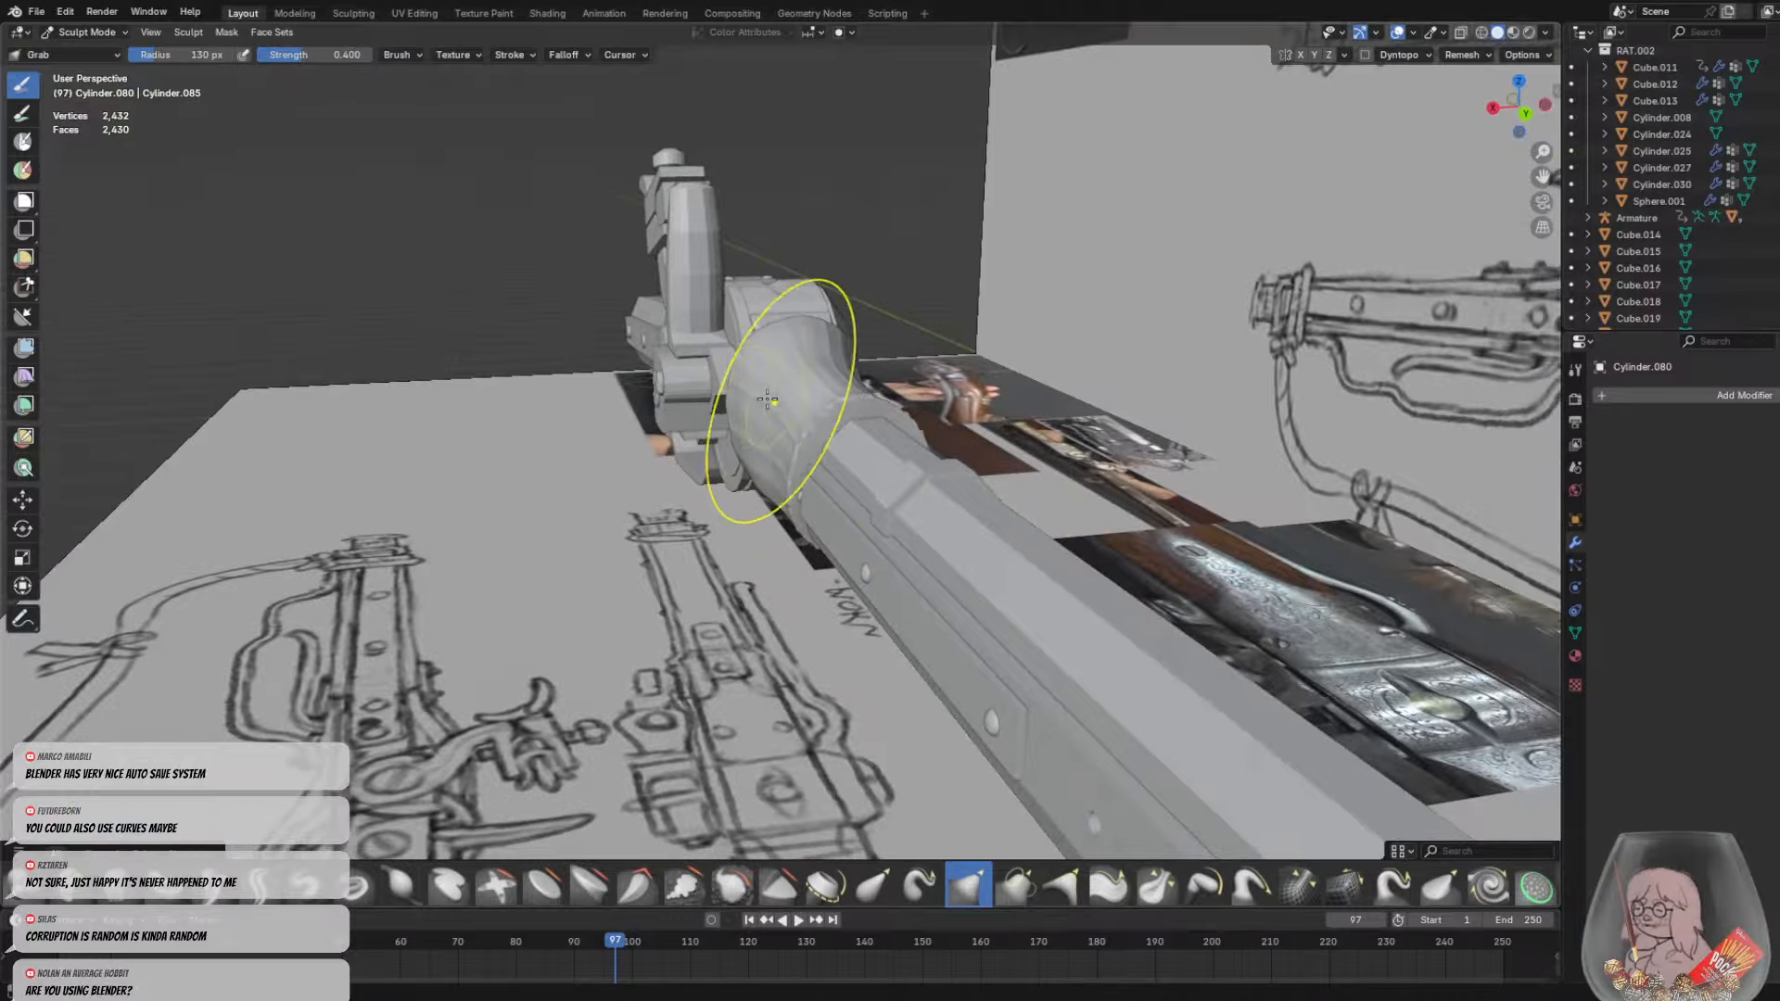
pyautogui.moveTo(784, 406)
pyautogui.mouseDown(button='middle')
pyautogui.moveTo(707, 414)
pyautogui.moveTo(576, 696)
pyautogui.moveTo(569, 563)
pyautogui.moveTo(475, 511)
pyautogui.mouseUp(button='middle')
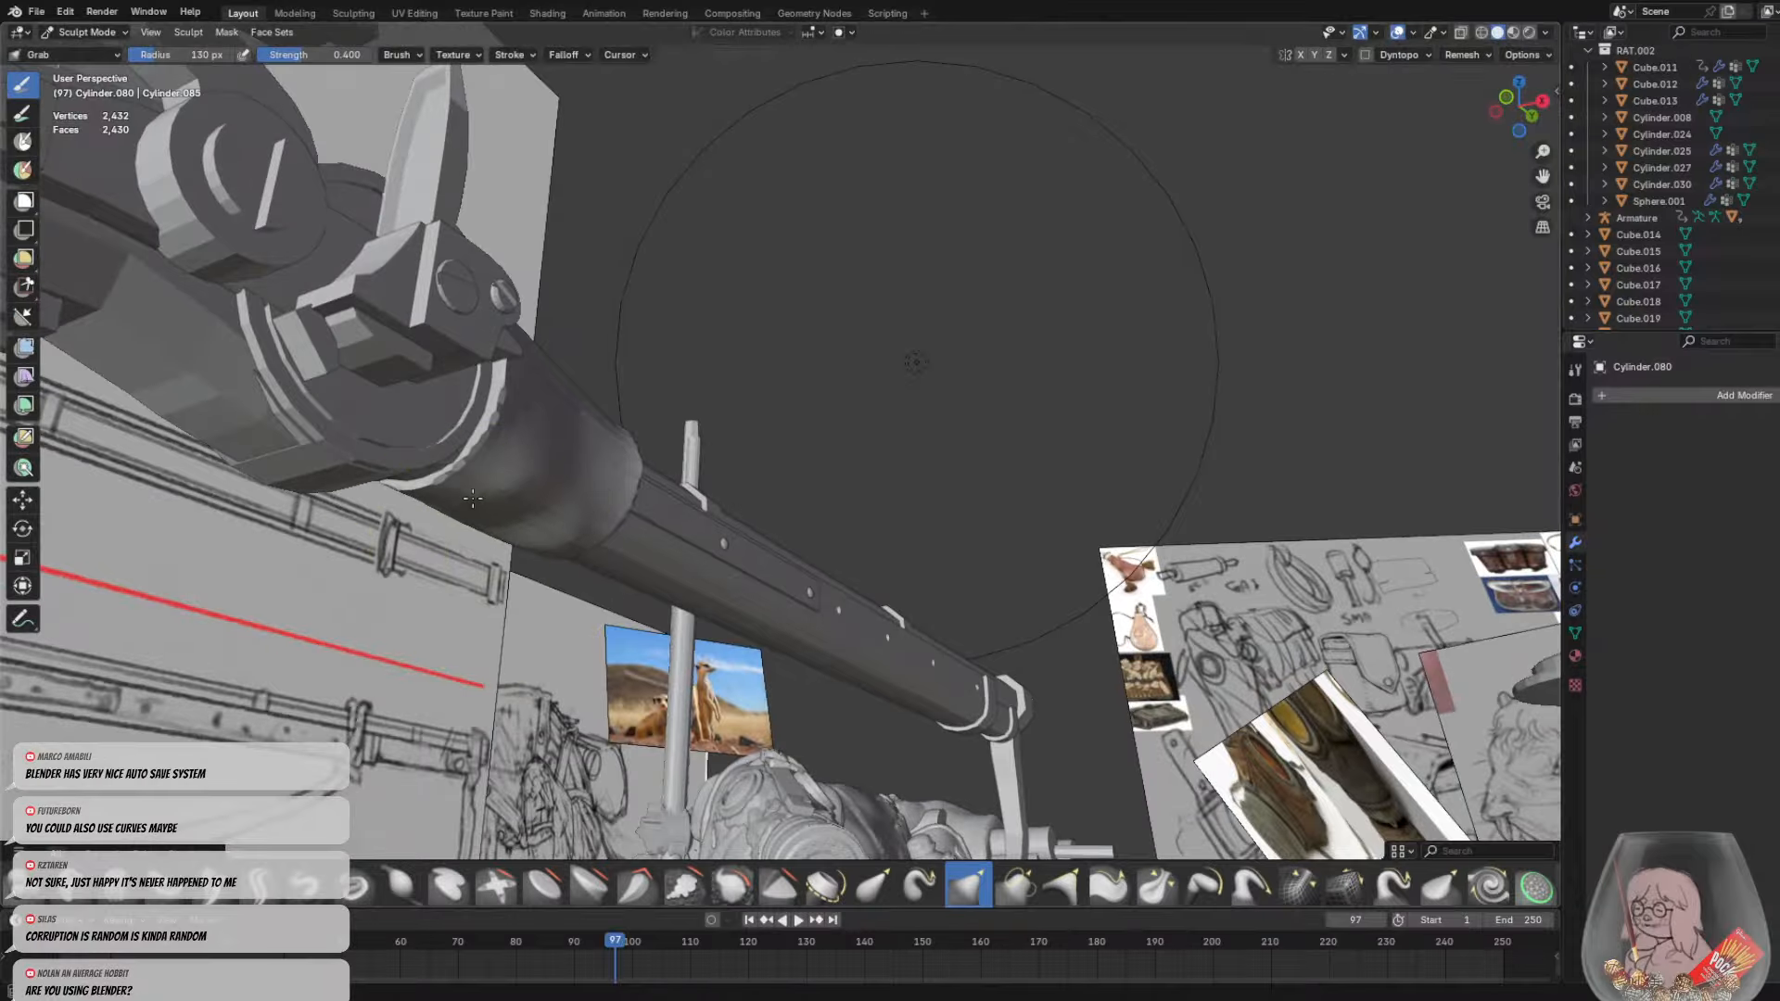
pyautogui.moveTo(473, 498)
pyautogui.mouseDown(button='middle')
pyautogui.moveTo(575, 557)
pyautogui.moveTo(834, 516)
pyautogui.moveTo(1046, 543)
pyautogui.mouseUp(button='middle')
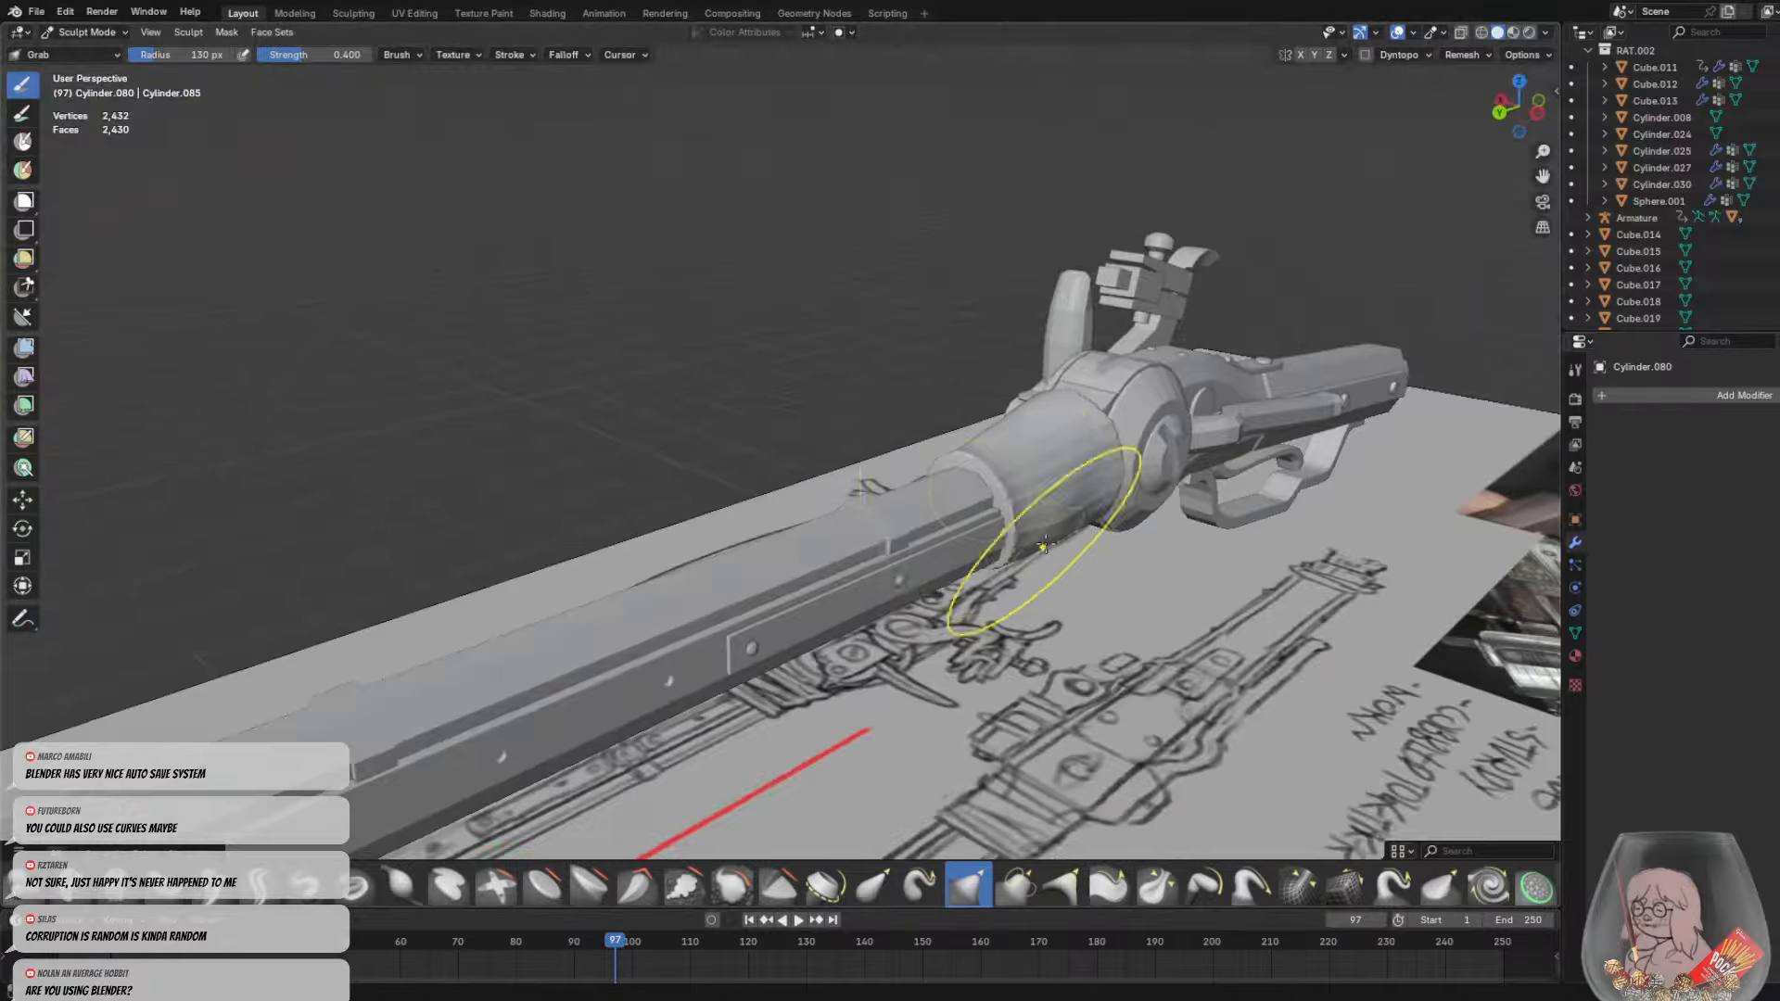
pyautogui.moveTo(965, 429); pyautogui.dragTo(949, 415, button='middle')
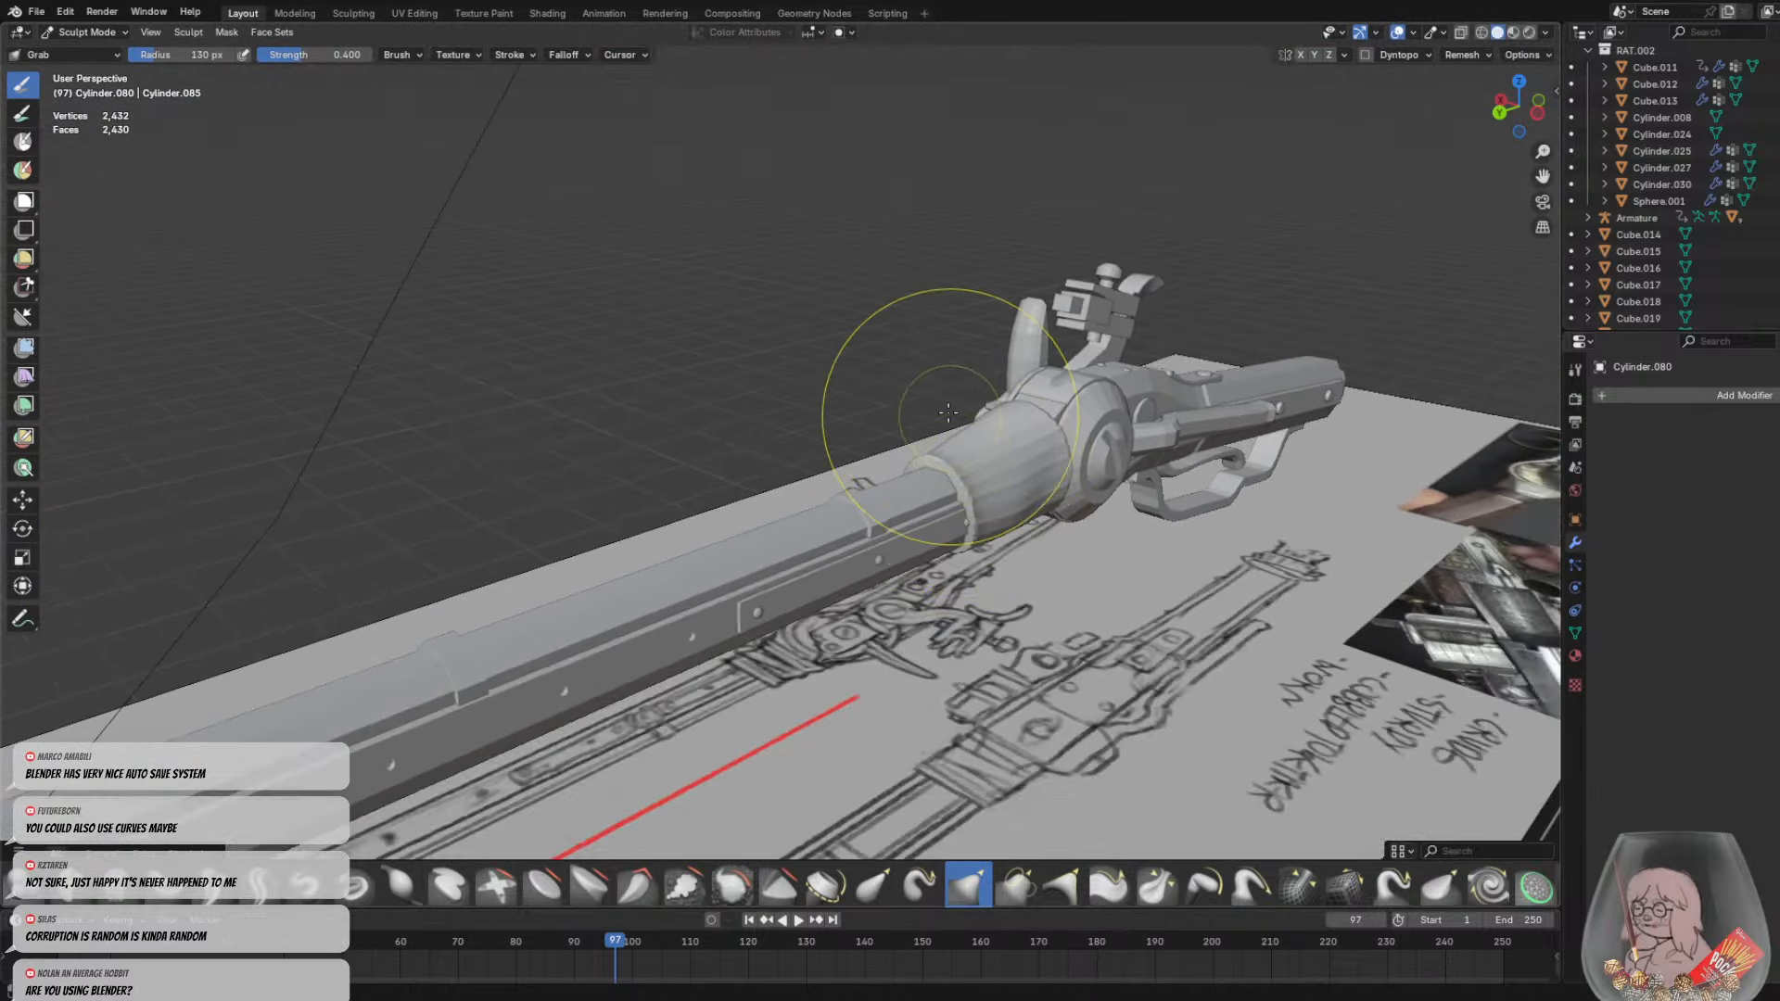
pyautogui.moveTo(934, 353)
pyautogui.mouseDown(button='middle')
pyautogui.moveTo(993, 458)
pyautogui.moveTo(989, 580)
pyautogui.moveTo(815, 656)
pyautogui.moveTo(632, 642)
pyautogui.mouseUp(button='middle')
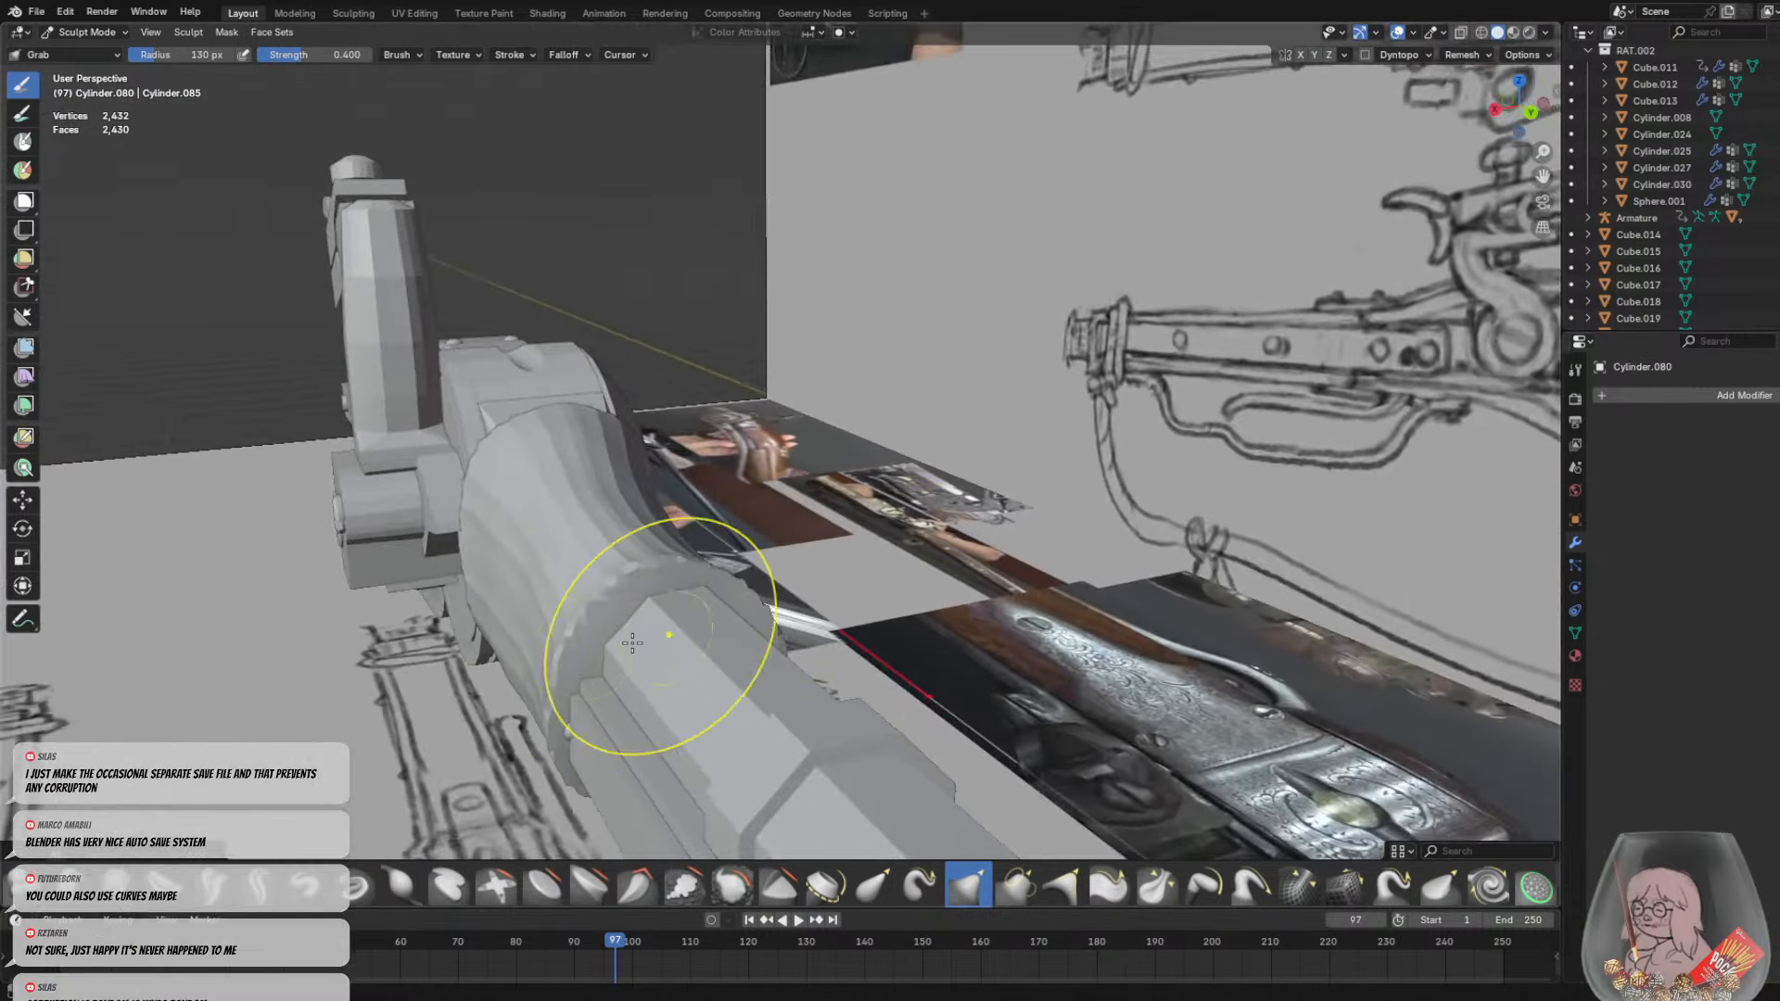
pyautogui.moveTo(633, 643); pyautogui.dragTo(596, 641)
pyautogui.moveTo(761, 600)
pyautogui.mouseDown()
pyautogui.moveTo(723, 621)
pyautogui.moveTo(649, 600)
pyautogui.mouseUp()
pyautogui.moveTo(699, 606); pyautogui.dragTo(804, 607, button='middle')
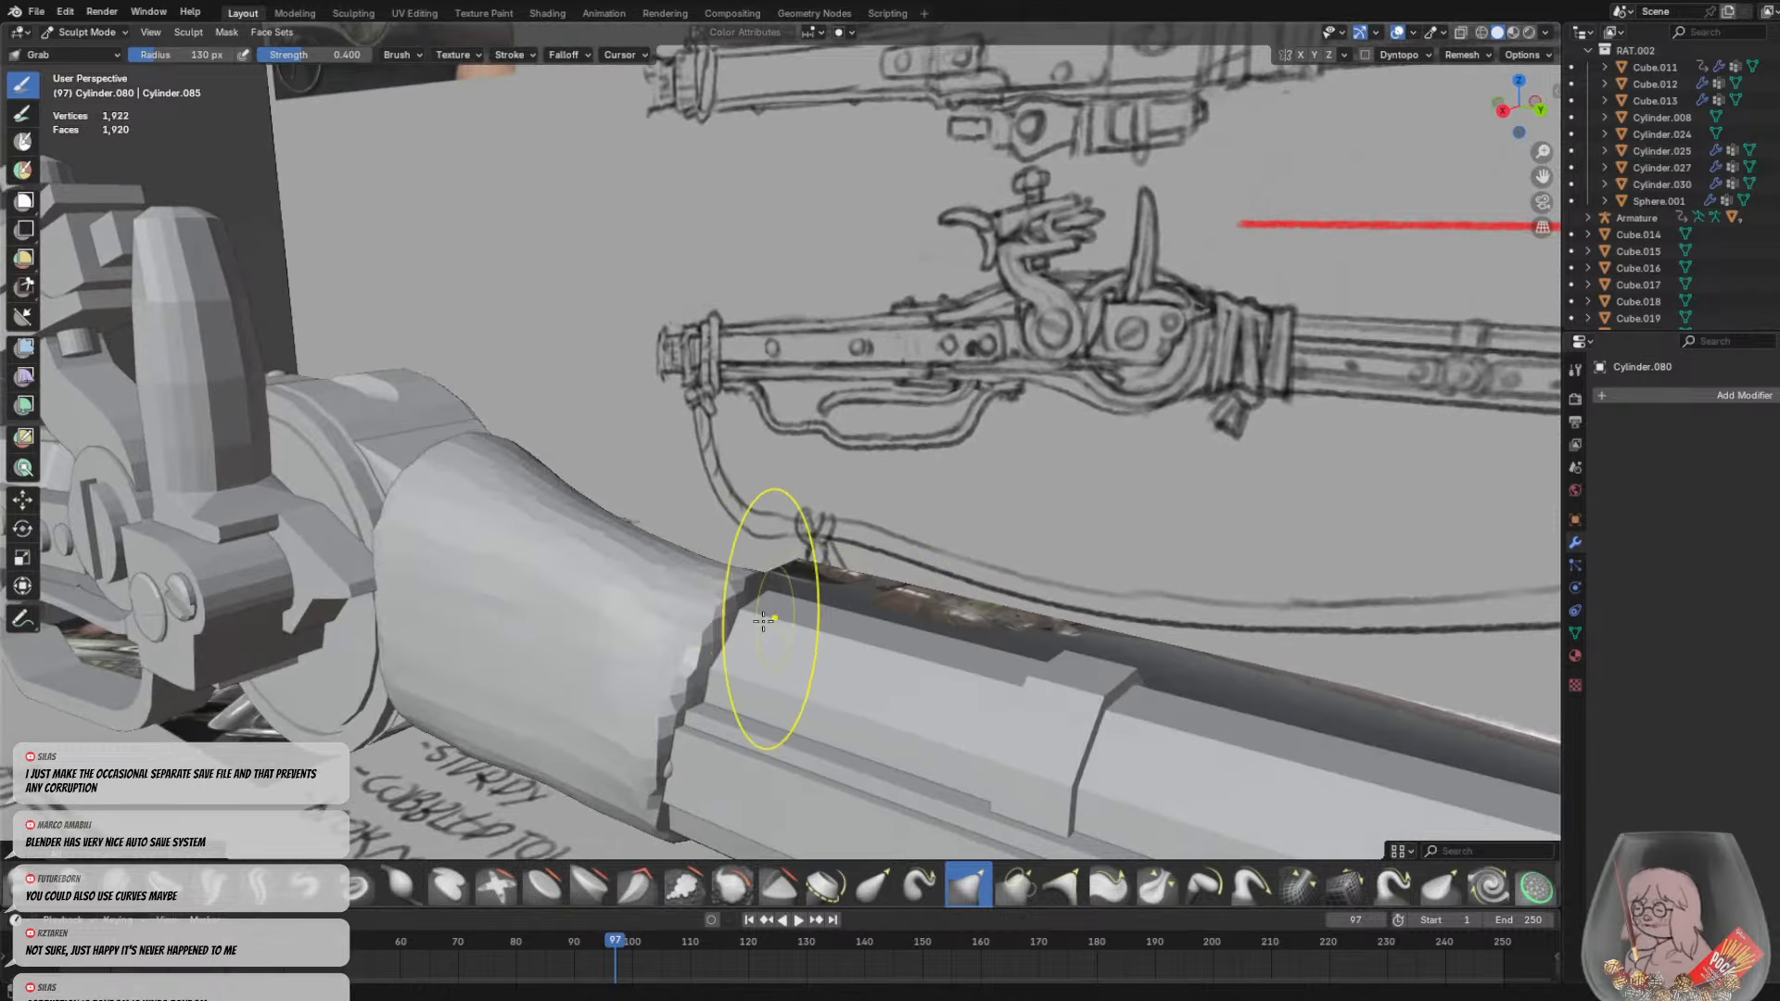
pyautogui.moveTo(644, 721); pyautogui.dragTo(612, 664, button='middle')
pyautogui.moveTo(596, 678); pyautogui.dragTo(557, 725)
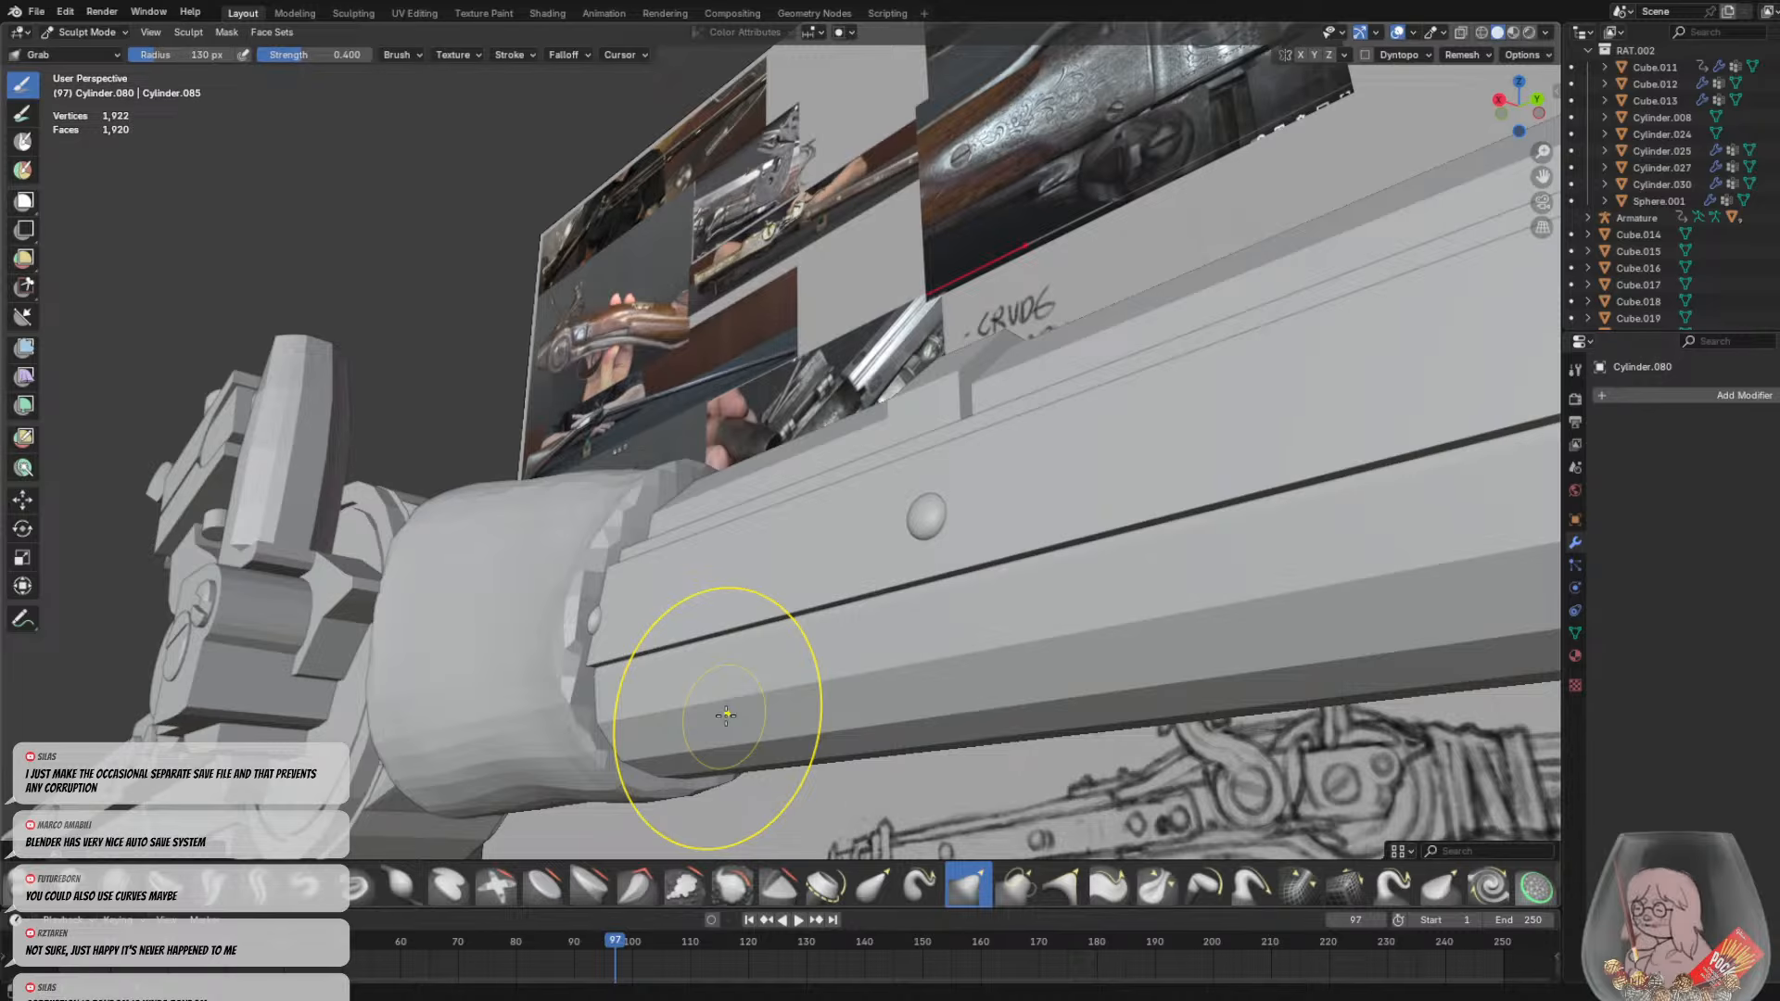
# Adjust the sleeve's upper contour with the Grab brush so it slopes unevenly from the lock down to the barrel
pyautogui.moveTo(696, 637)
pyautogui.mouseDown(button='middle')
pyautogui.moveTo(776, 615)
pyautogui.moveTo(842, 694)
pyautogui.moveTo(715, 775)
pyautogui.moveTo(833, 697)
pyautogui.mouseUp(button='middle')
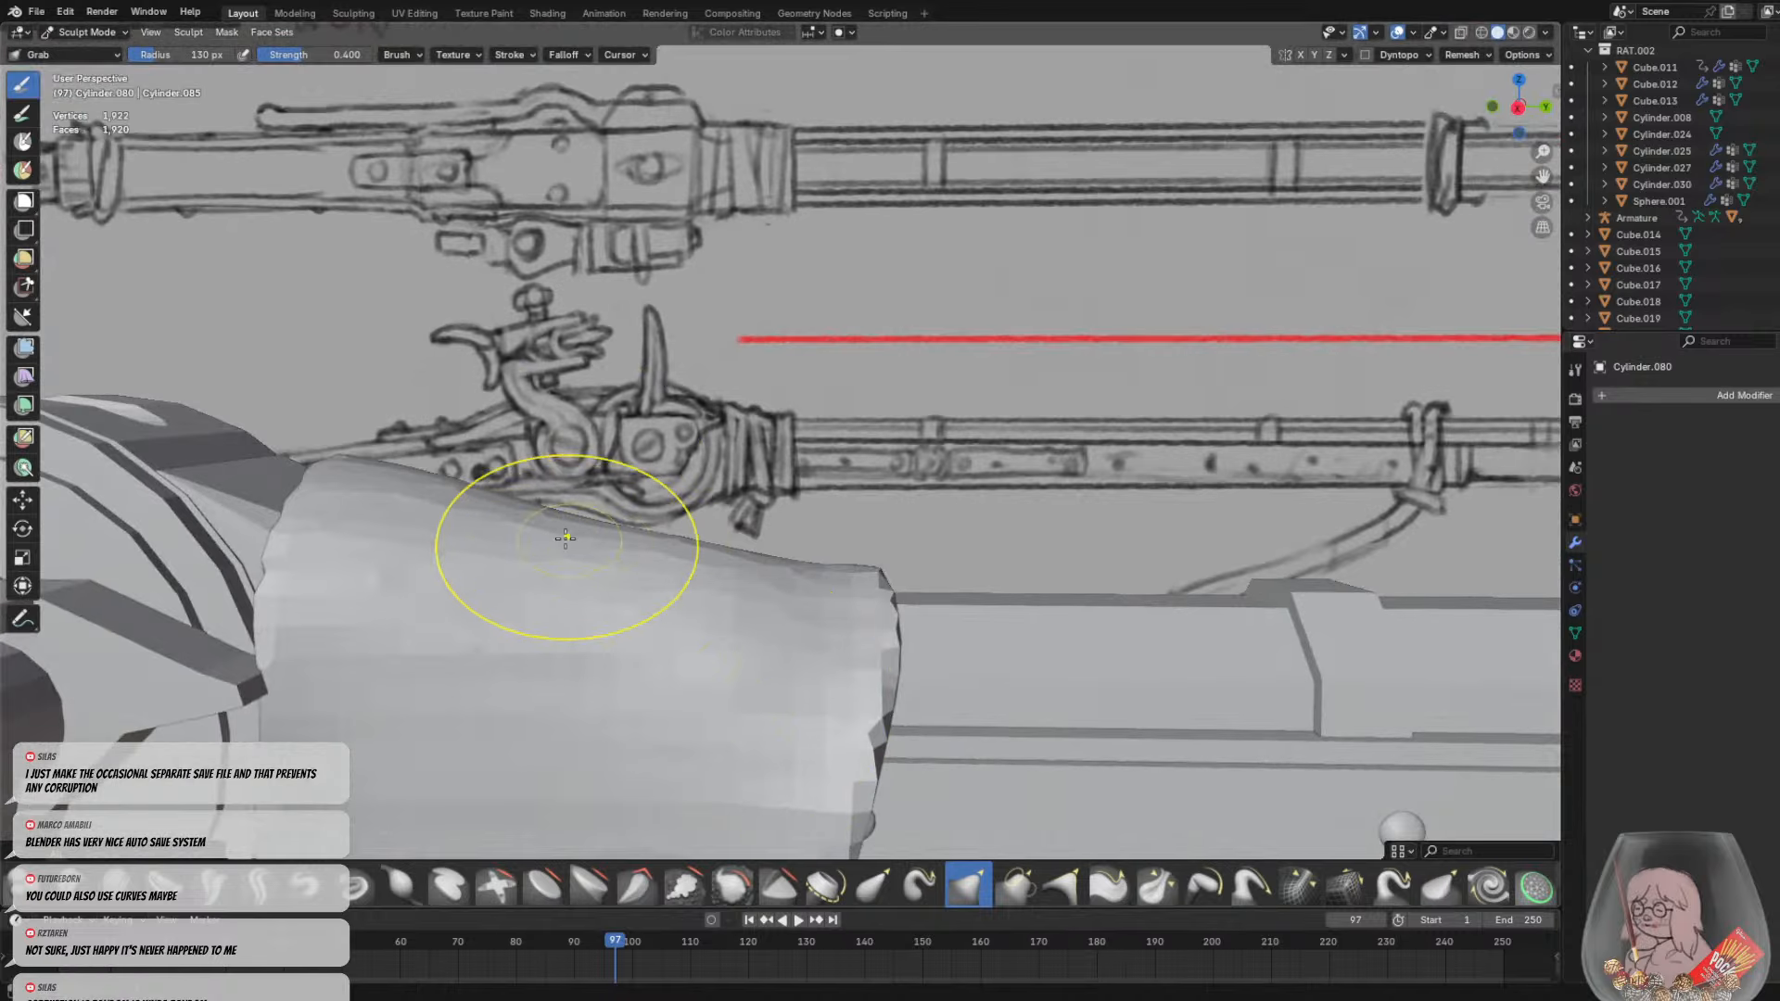
pyautogui.moveTo(502, 521); pyautogui.dragTo(494, 536)
pyautogui.moveTo(594, 564)
pyautogui.mouseDown()
pyautogui.moveTo(599, 582)
pyautogui.moveTo(700, 573)
pyautogui.mouseUp()
pyautogui.moveTo(707, 572)
pyautogui.mouseDown(button='middle')
pyautogui.moveTo(426, 647)
pyautogui.moveTo(319, 563)
pyautogui.mouseUp(button='middle')
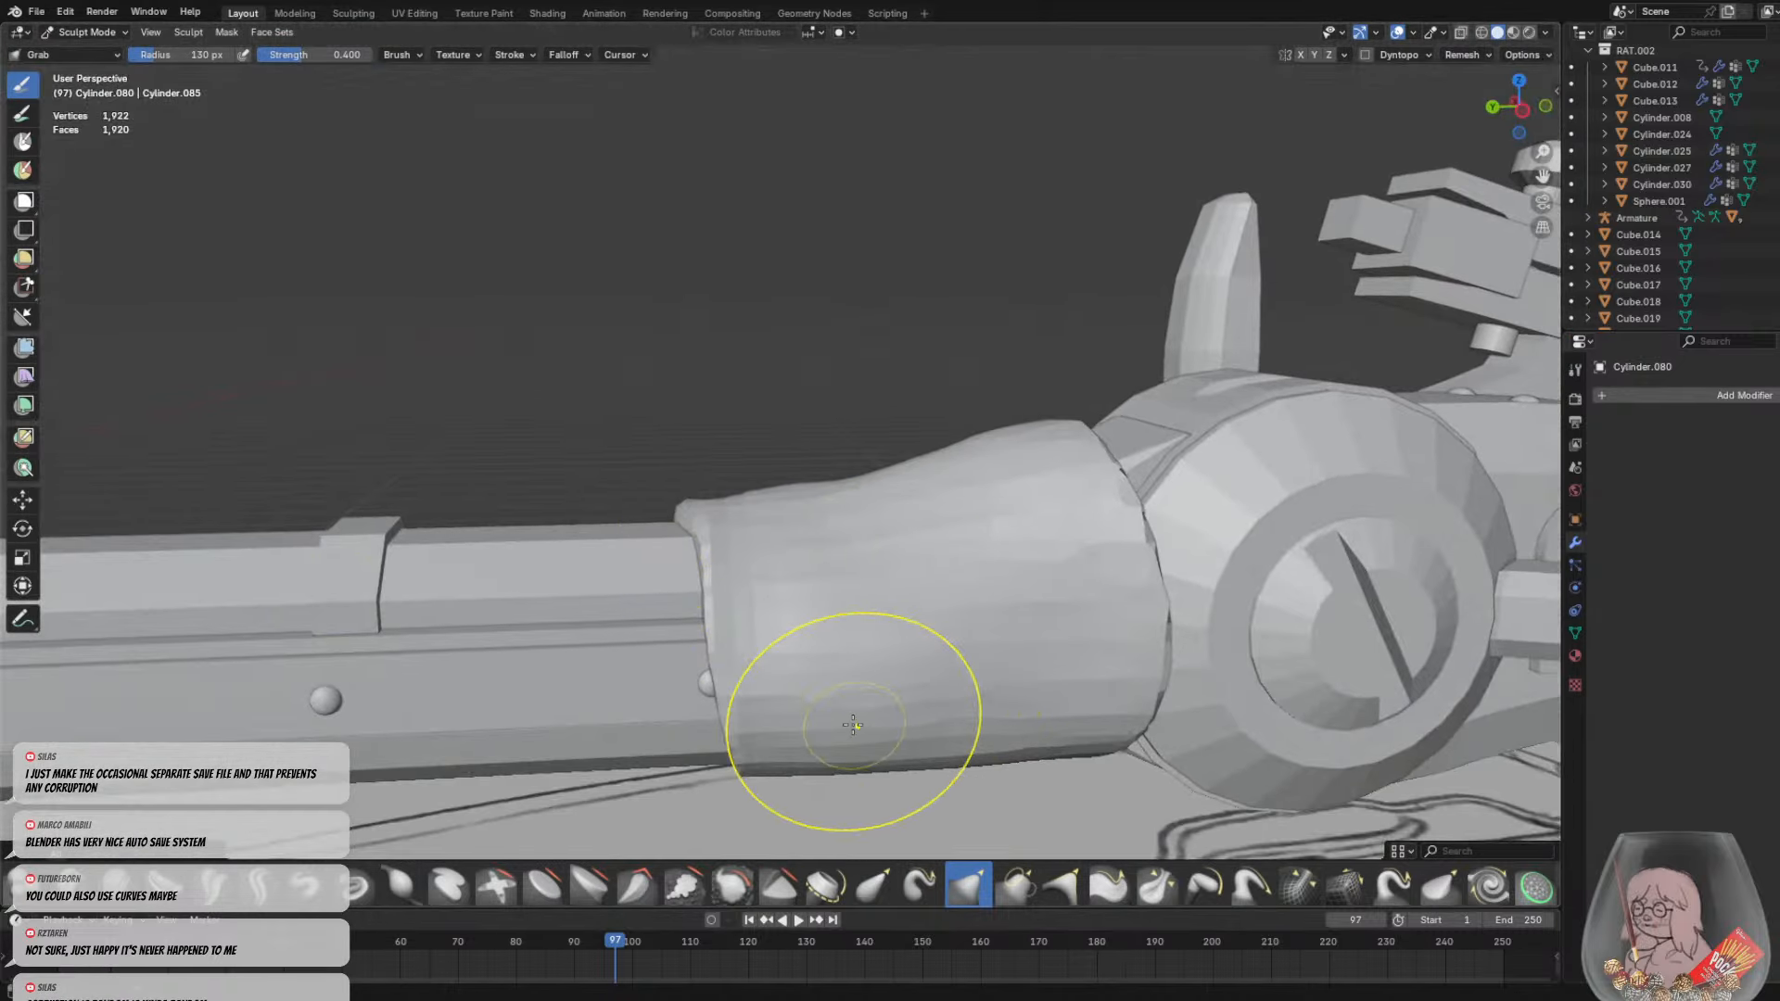
pyautogui.moveTo(843, 688)
pyautogui.mouseDown(button='middle')
pyautogui.moveTo(935, 733)
pyautogui.moveTo(815, 624)
pyautogui.moveTo(973, 605)
pyautogui.moveTo(937, 628)
pyautogui.moveTo(926, 523)
pyautogui.mouseUp(button='middle')
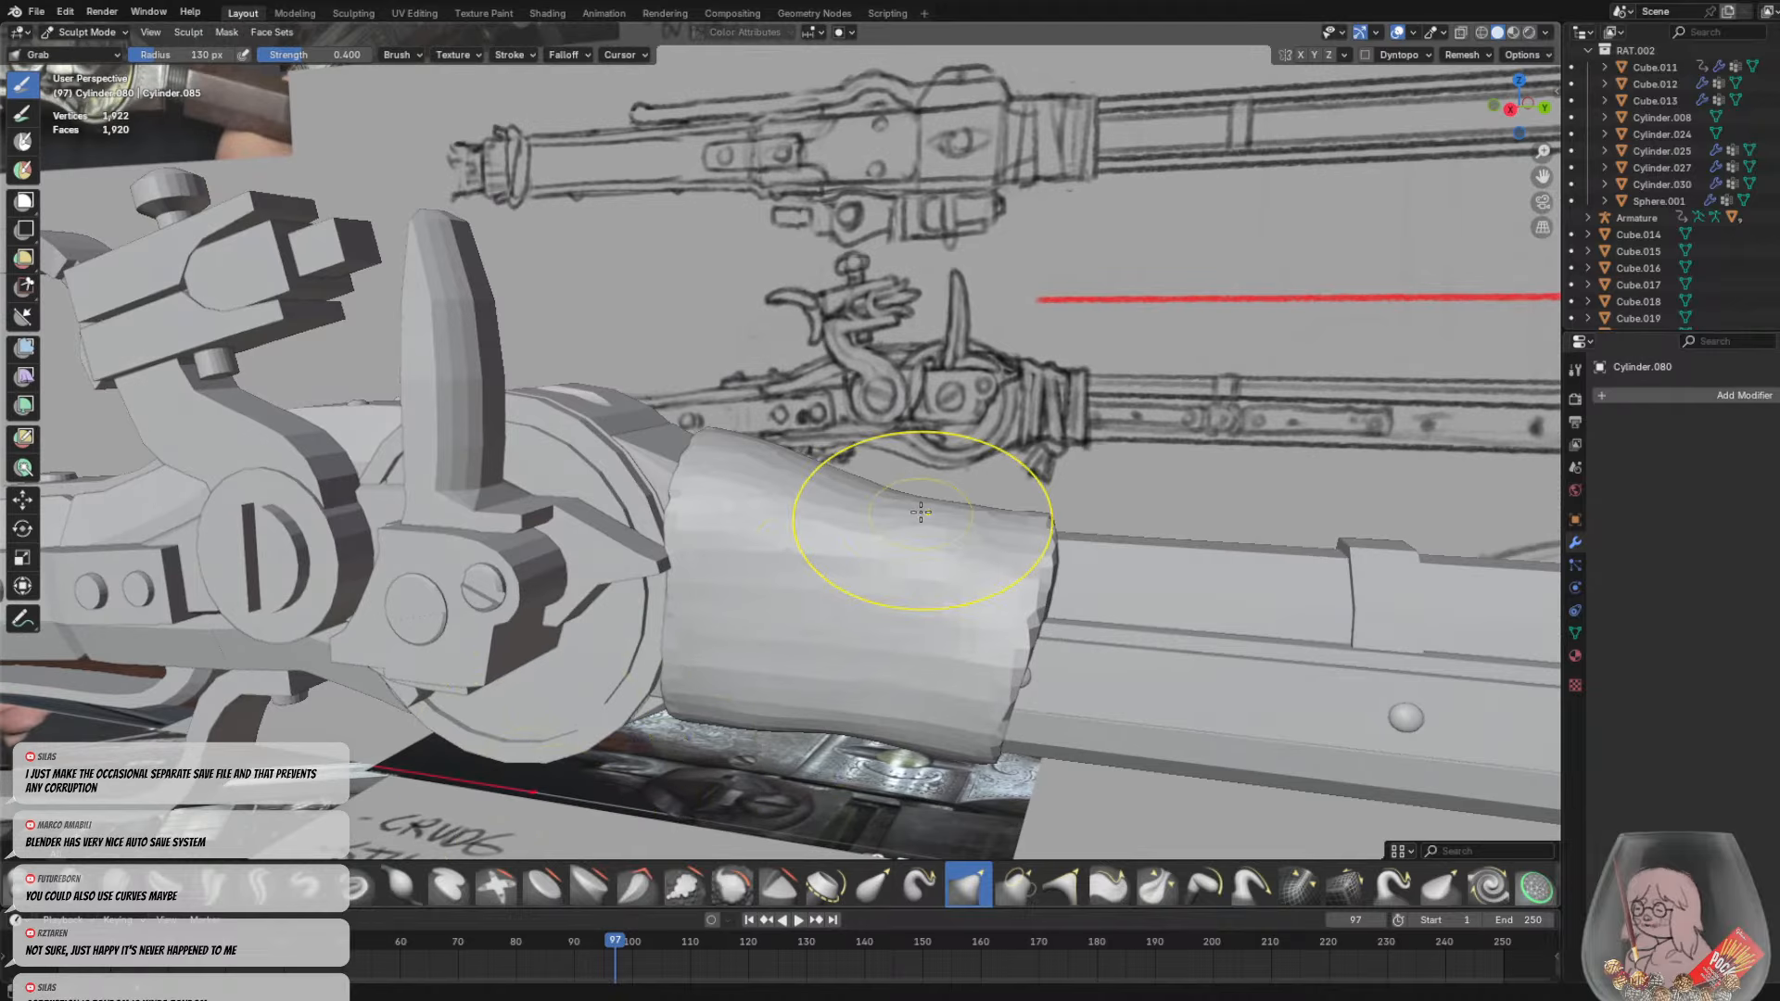
# Remesh the sleeve with a voxel size finer than 0.06 m for sculpting detail
pyautogui.press('r')
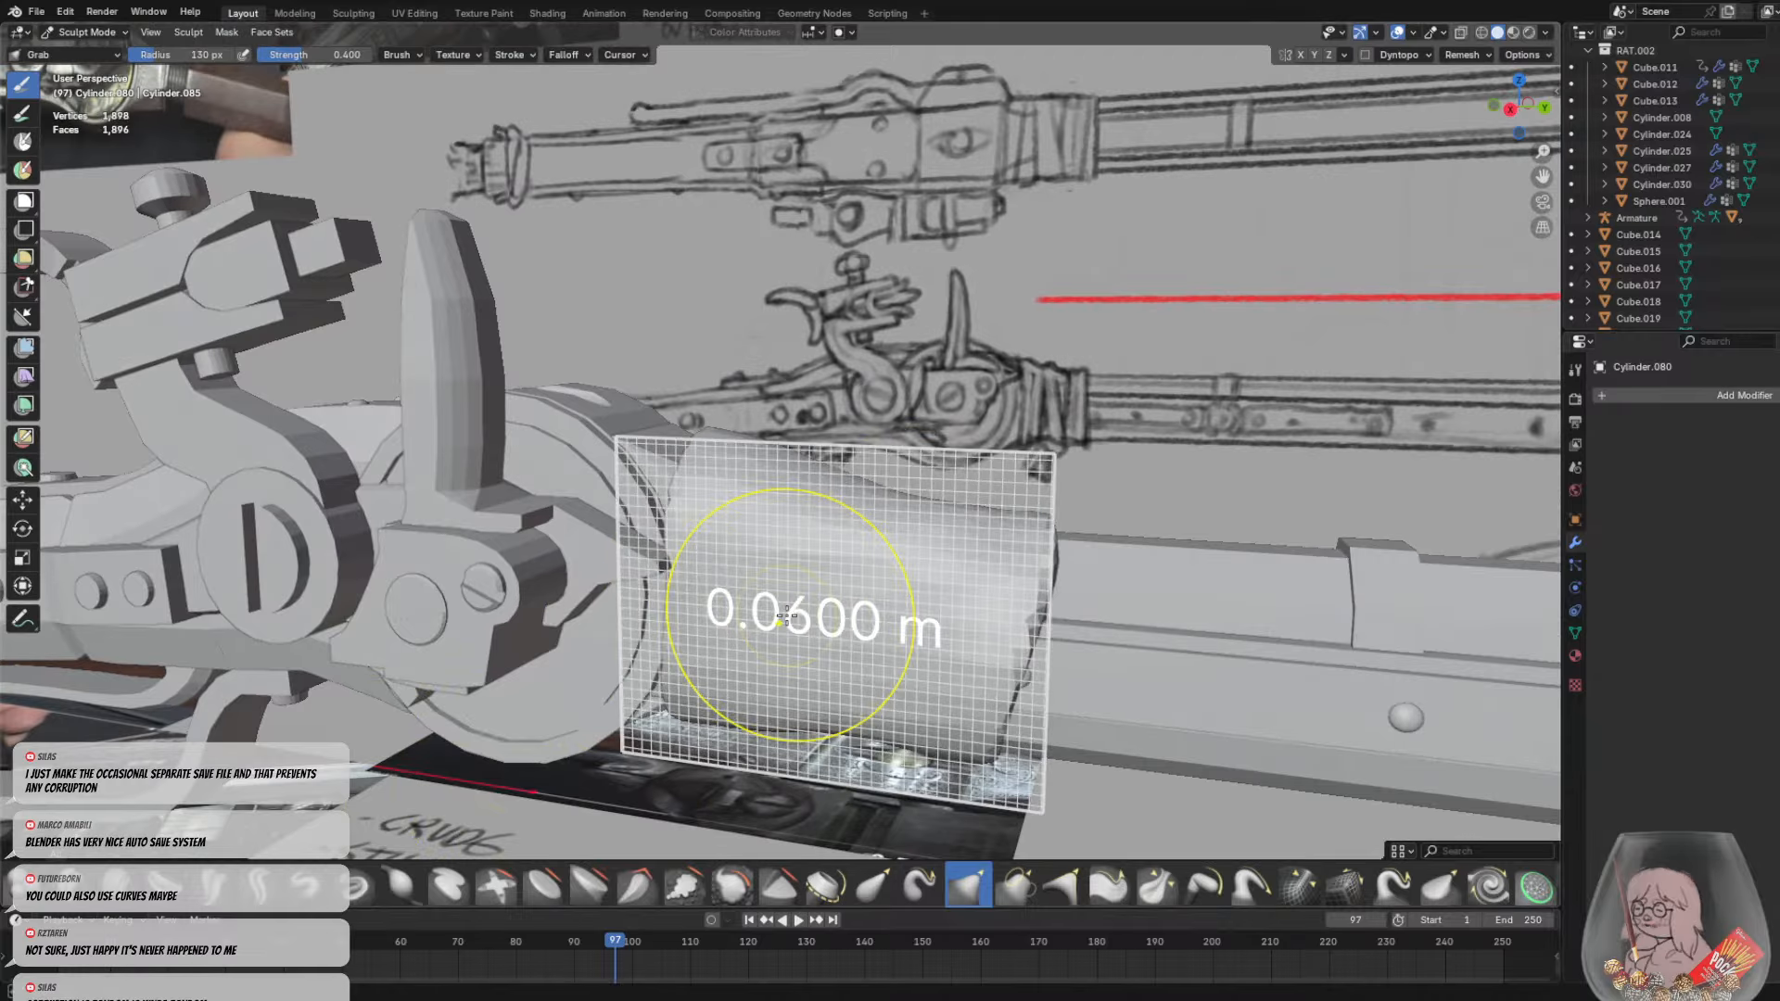
pyautogui.click(812, 612)
pyautogui.moveTo(813, 612); pyautogui.dragTo(436, 909, button='middle')
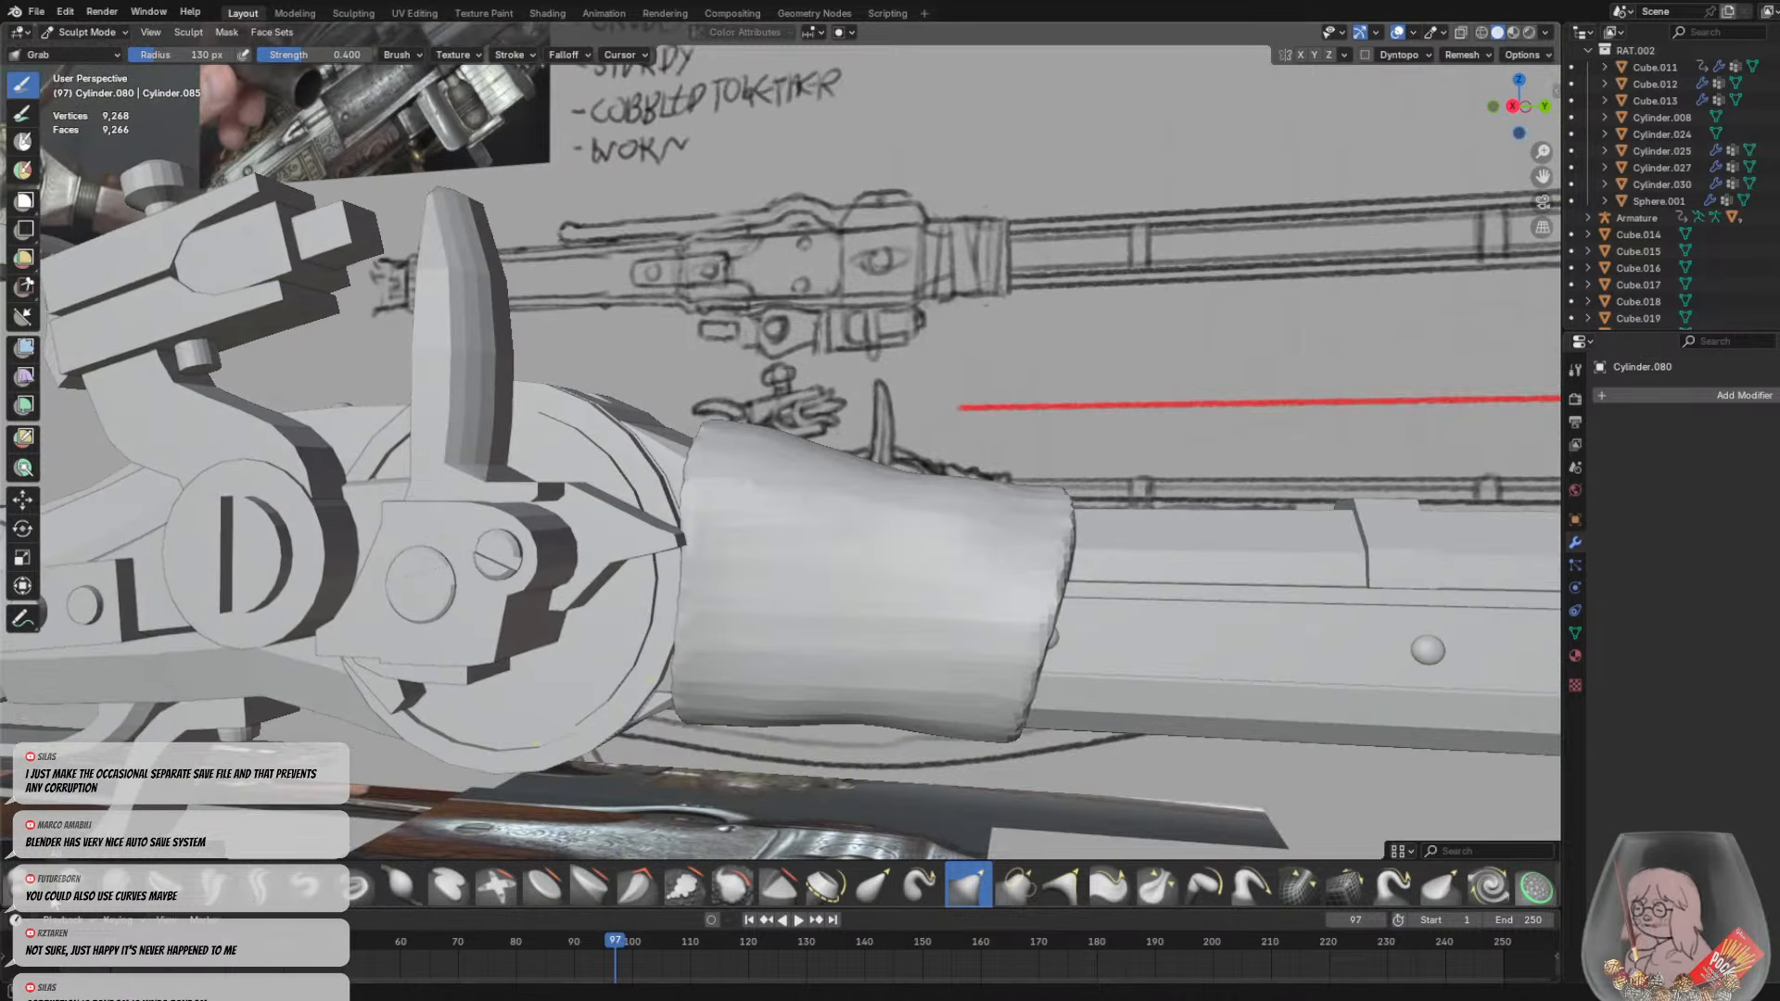
# Carve a crease around the sleeve's near side and underside close to the lock, using Crease Sharp at 43 px radius
pyautogui.click(247, 896)
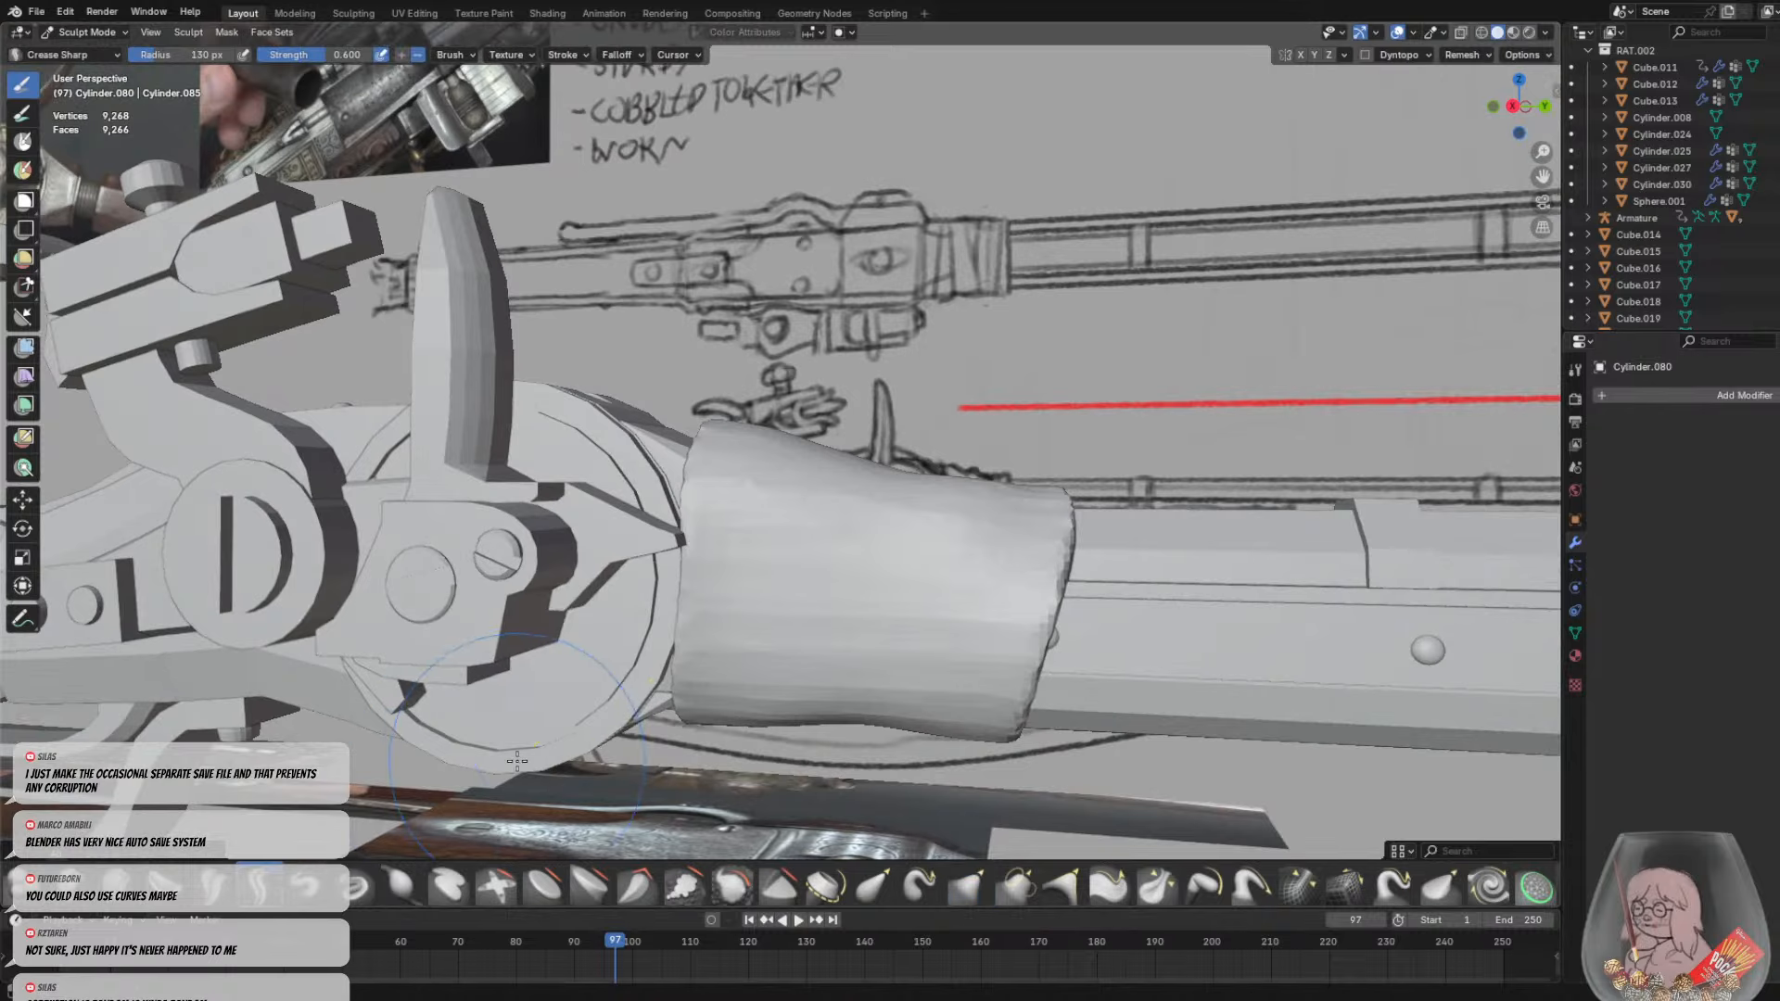
pyautogui.moveTo(912, 558); pyautogui.dragTo(923, 522, button='middle')
pyautogui.press('f')
pyautogui.click(810, 522)
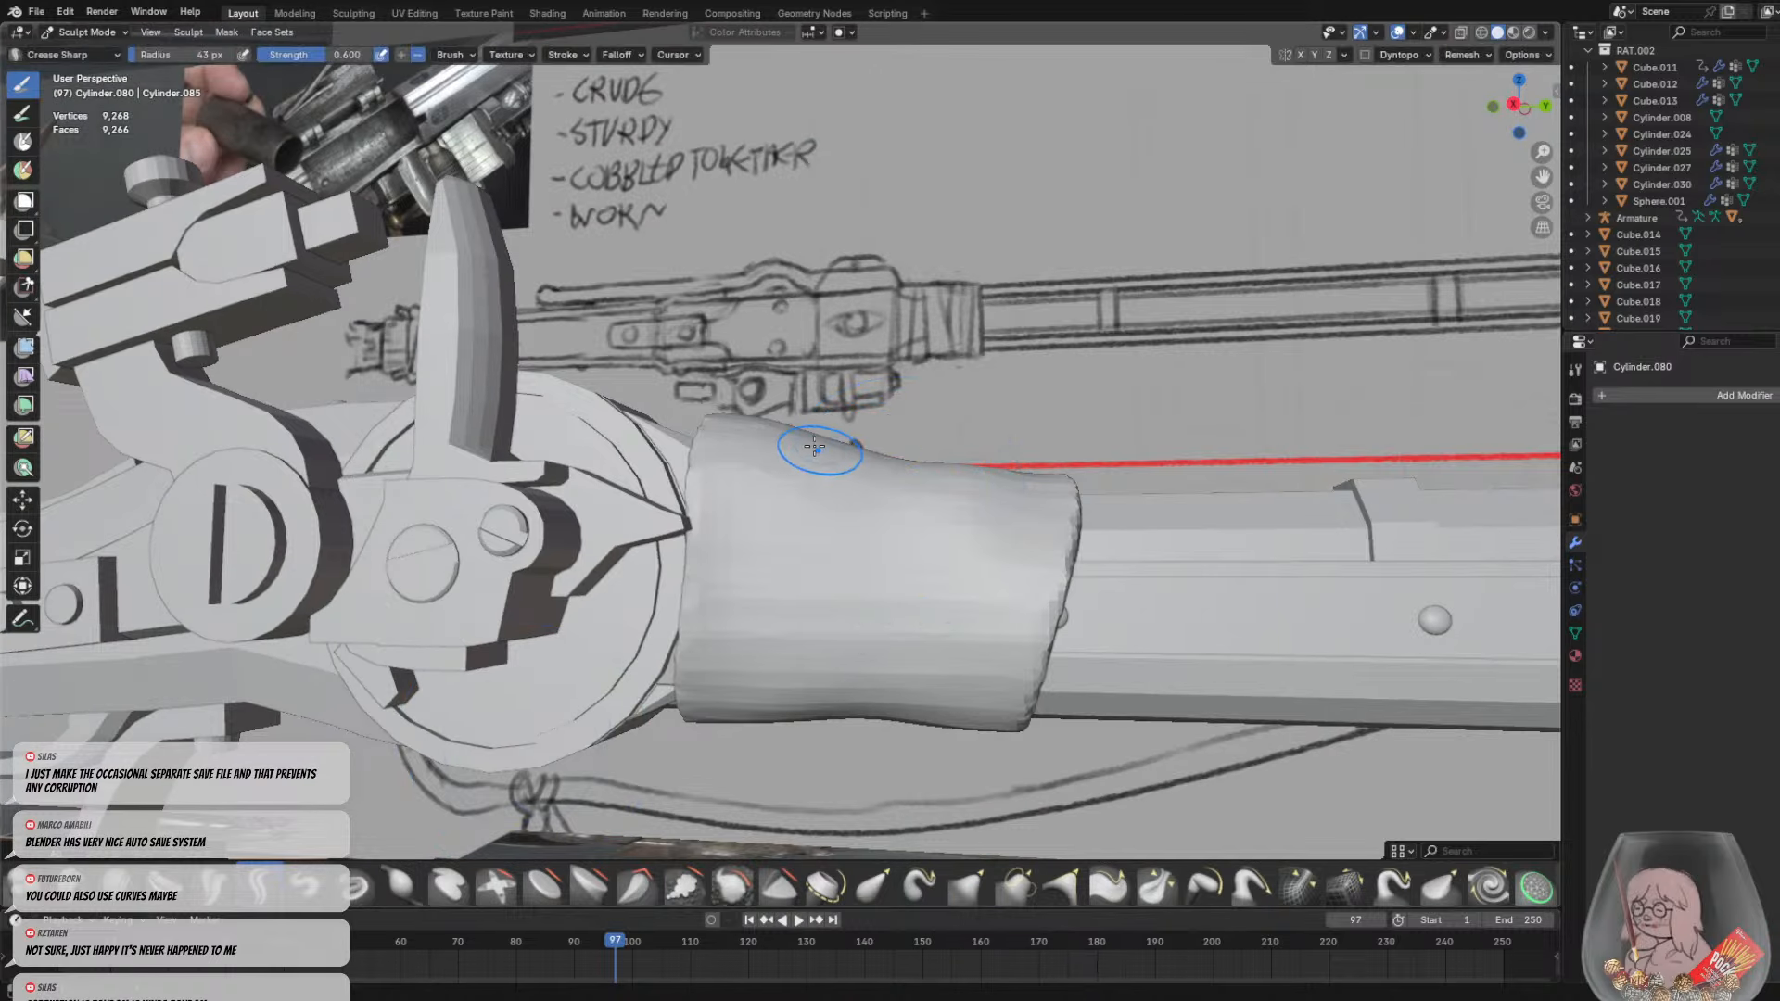
pyautogui.moveTo(753, 422); pyautogui.dragTo(793, 710)
pyautogui.moveTo(830, 660)
pyautogui.mouseDown(button='middle')
pyautogui.moveTo(822, 540)
pyautogui.moveTo(743, 514)
pyautogui.moveTo(716, 549)
pyautogui.mouseUp(button='middle')
pyautogui.moveTo(640, 592); pyautogui.dragTo(830, 607)
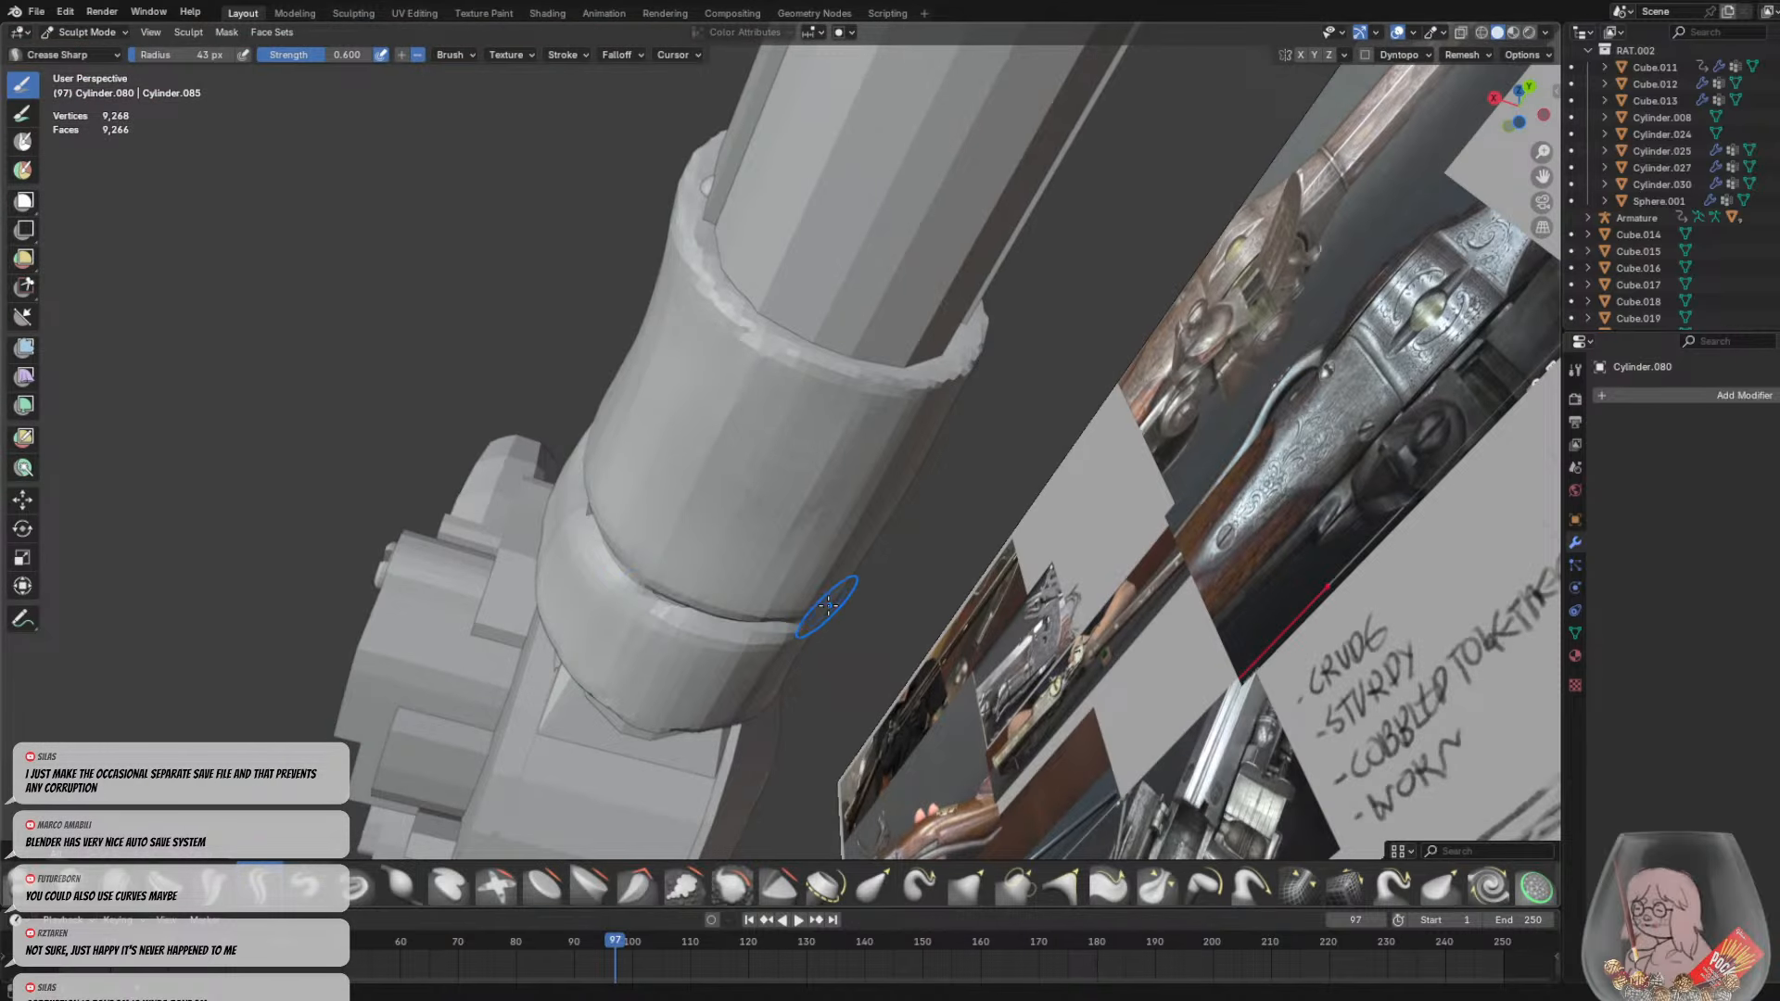
pyautogui.moveTo(830, 601)
pyautogui.mouseDown(button='middle')
pyautogui.moveTo(648, 618)
pyautogui.moveTo(582, 696)
pyautogui.mouseUp(button='middle')
# Undo the stray crease stroke and carve short parallel creases low on the far side of the sleeve beside the lock
pyautogui.moveTo(739, 736)
pyautogui.mouseDown()
pyautogui.moveTo(711, 485)
pyautogui.moveTo(747, 839)
pyautogui.mouseUp()
pyautogui.scroll(1, 722, 492)
pyautogui.hotkey('ctrl', 'z')
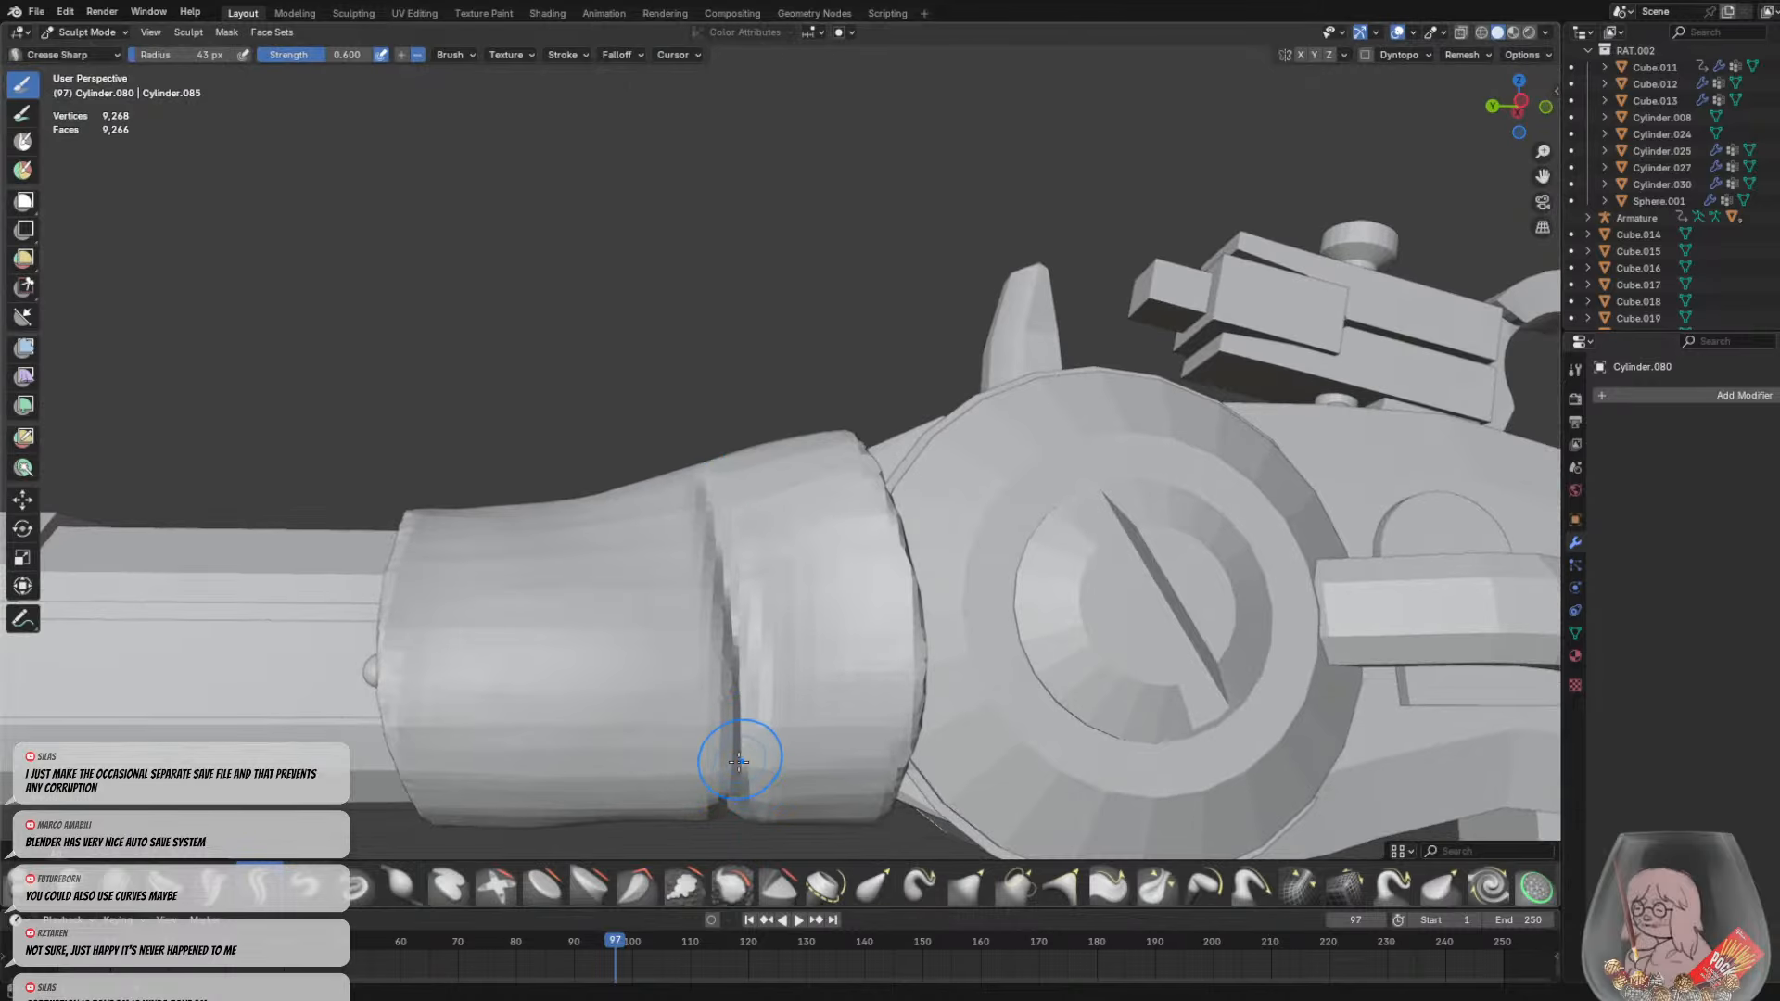
pyautogui.moveTo(793, 764); pyautogui.dragTo(785, 656)
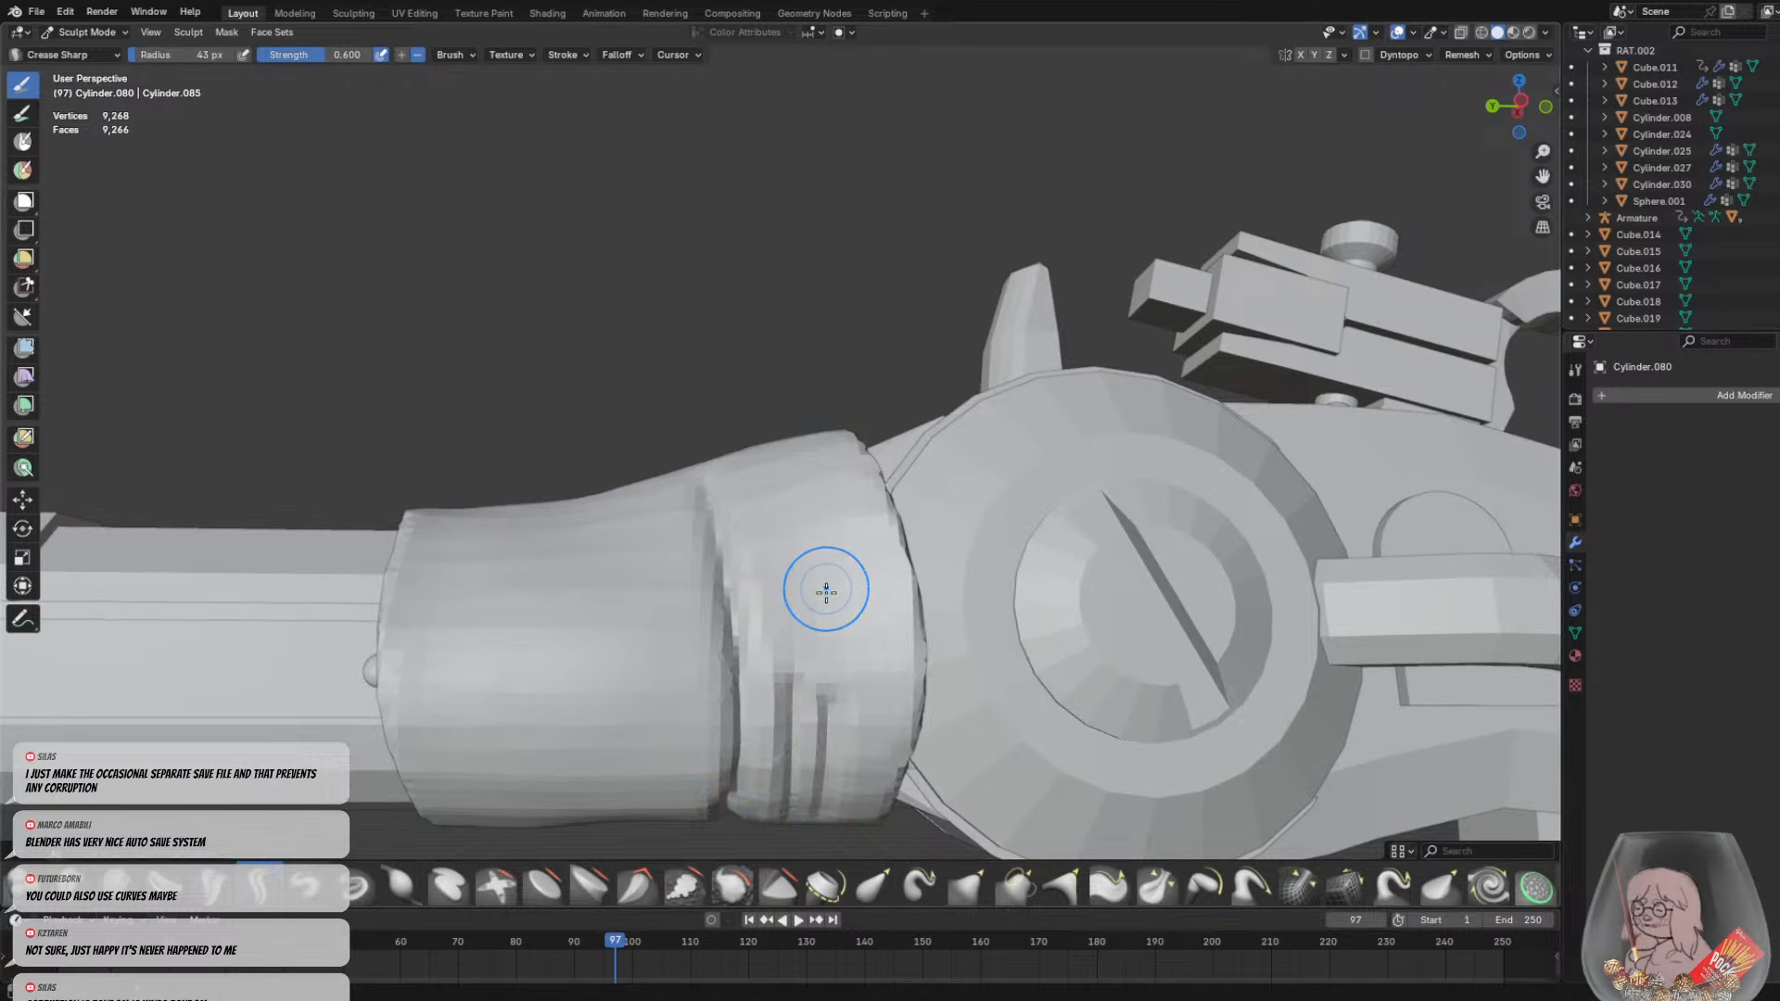
pyautogui.moveTo(826, 591); pyautogui.dragTo(1153, 758, button='middle')
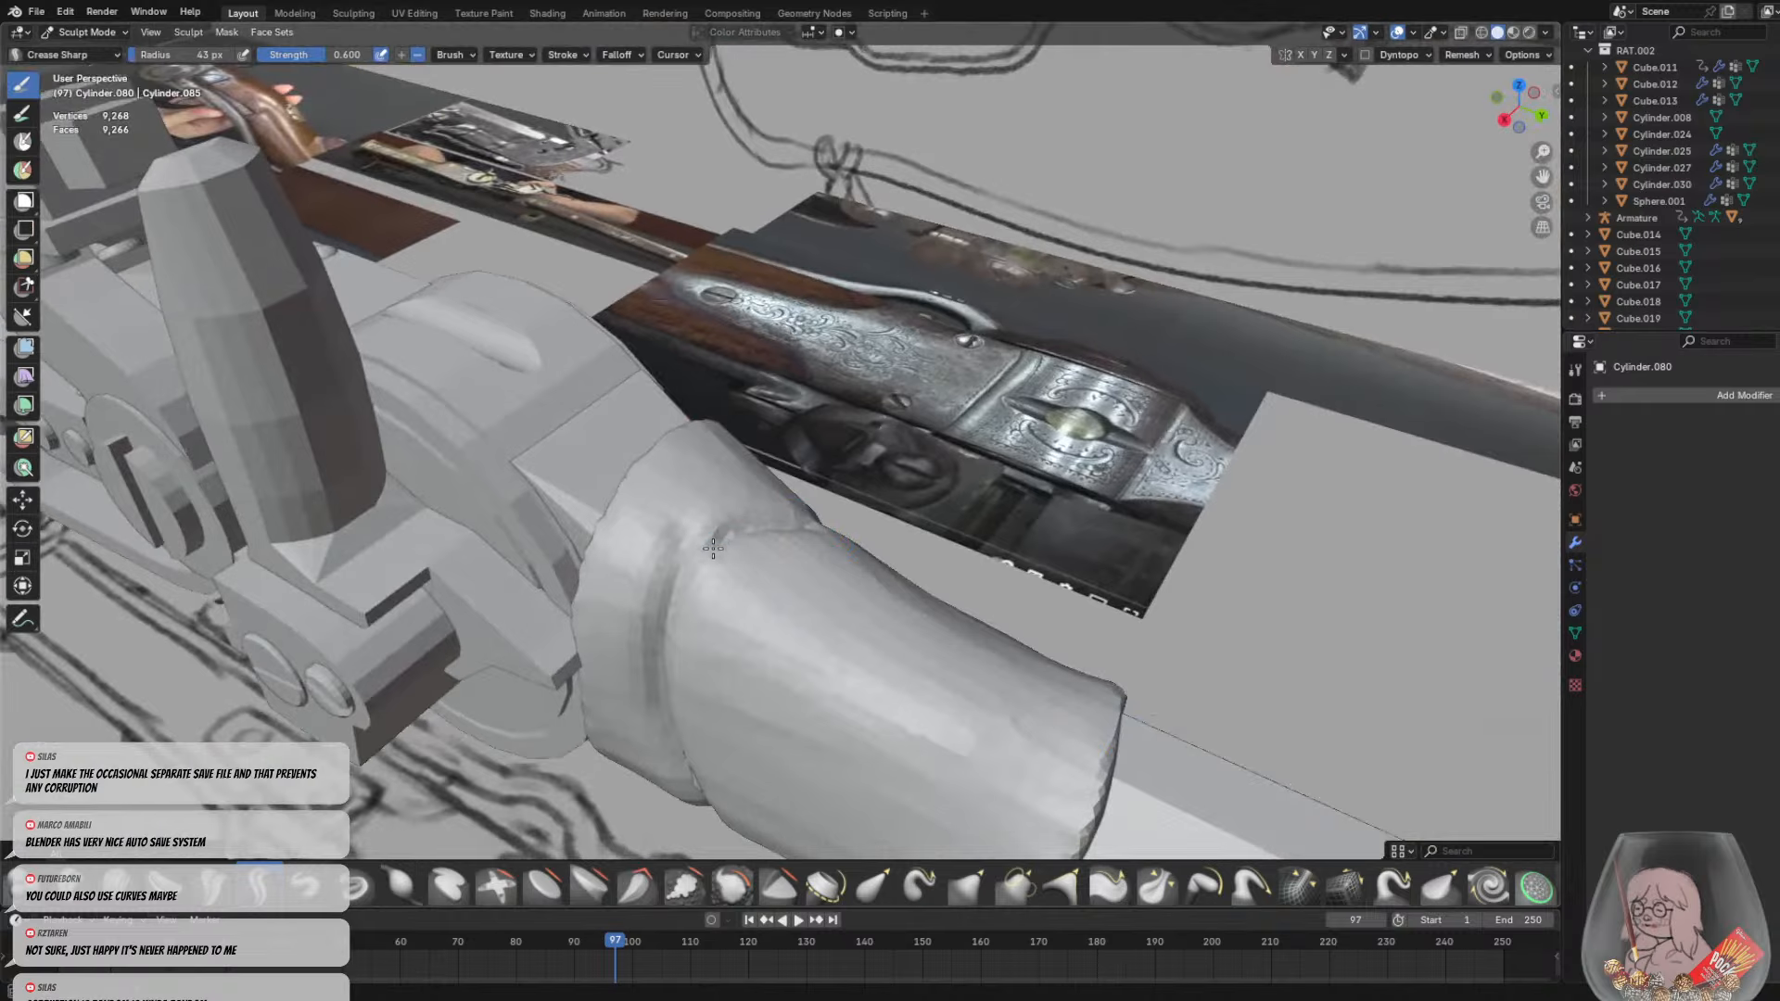
# Carve a second wrap crease around the middle of the sleeve, continuing it across the near side and underside
pyautogui.moveTo(743, 548)
pyautogui.mouseDown(button='middle')
pyautogui.moveTo(770, 482)
pyautogui.moveTo(754, 417)
pyautogui.mouseUp(button='middle')
pyautogui.moveTo(755, 417); pyautogui.dragTo(857, 816)
pyautogui.moveTo(869, 741); pyautogui.dragTo(437, 398, button='middle')
pyautogui.moveTo(807, 321); pyautogui.dragTo(638, 608, button='middle')
pyautogui.moveTo(607, 742); pyautogui.dragTo(586, 445)
pyautogui.moveTo(661, 598)
pyautogui.mouseDown(button='middle')
pyautogui.moveTo(781, 637)
pyautogui.moveTo(821, 584)
pyautogui.moveTo(799, 530)
pyautogui.mouseUp(button='middle')
# Carve a third wrap crease around the sleeve just behind its front rim
pyautogui.moveTo(958, 473); pyautogui.dragTo(921, 818)
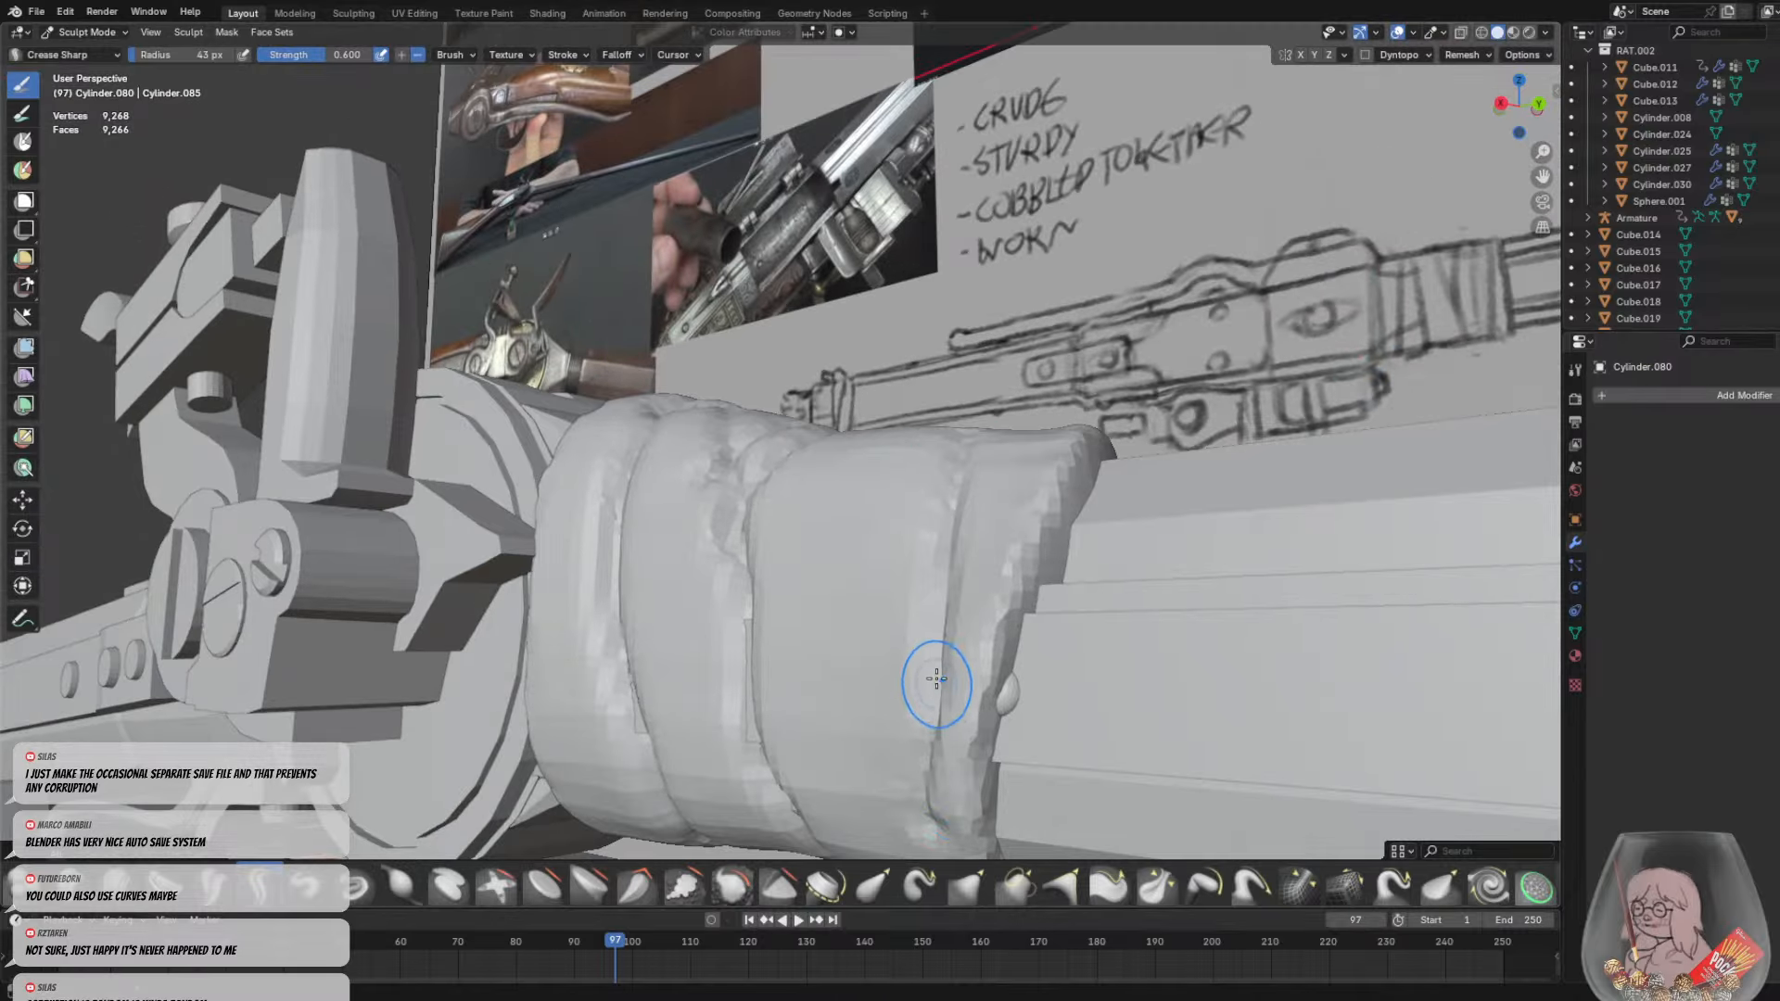
pyautogui.moveTo(927, 750); pyautogui.dragTo(835, 814, button='middle')
pyautogui.moveTo(510, 802); pyautogui.dragTo(445, 507)
pyautogui.moveTo(445, 506); pyautogui.dragTo(755, 650, button='middle')
pyautogui.moveTo(941, 725); pyautogui.dragTo(970, 665, button='middle')
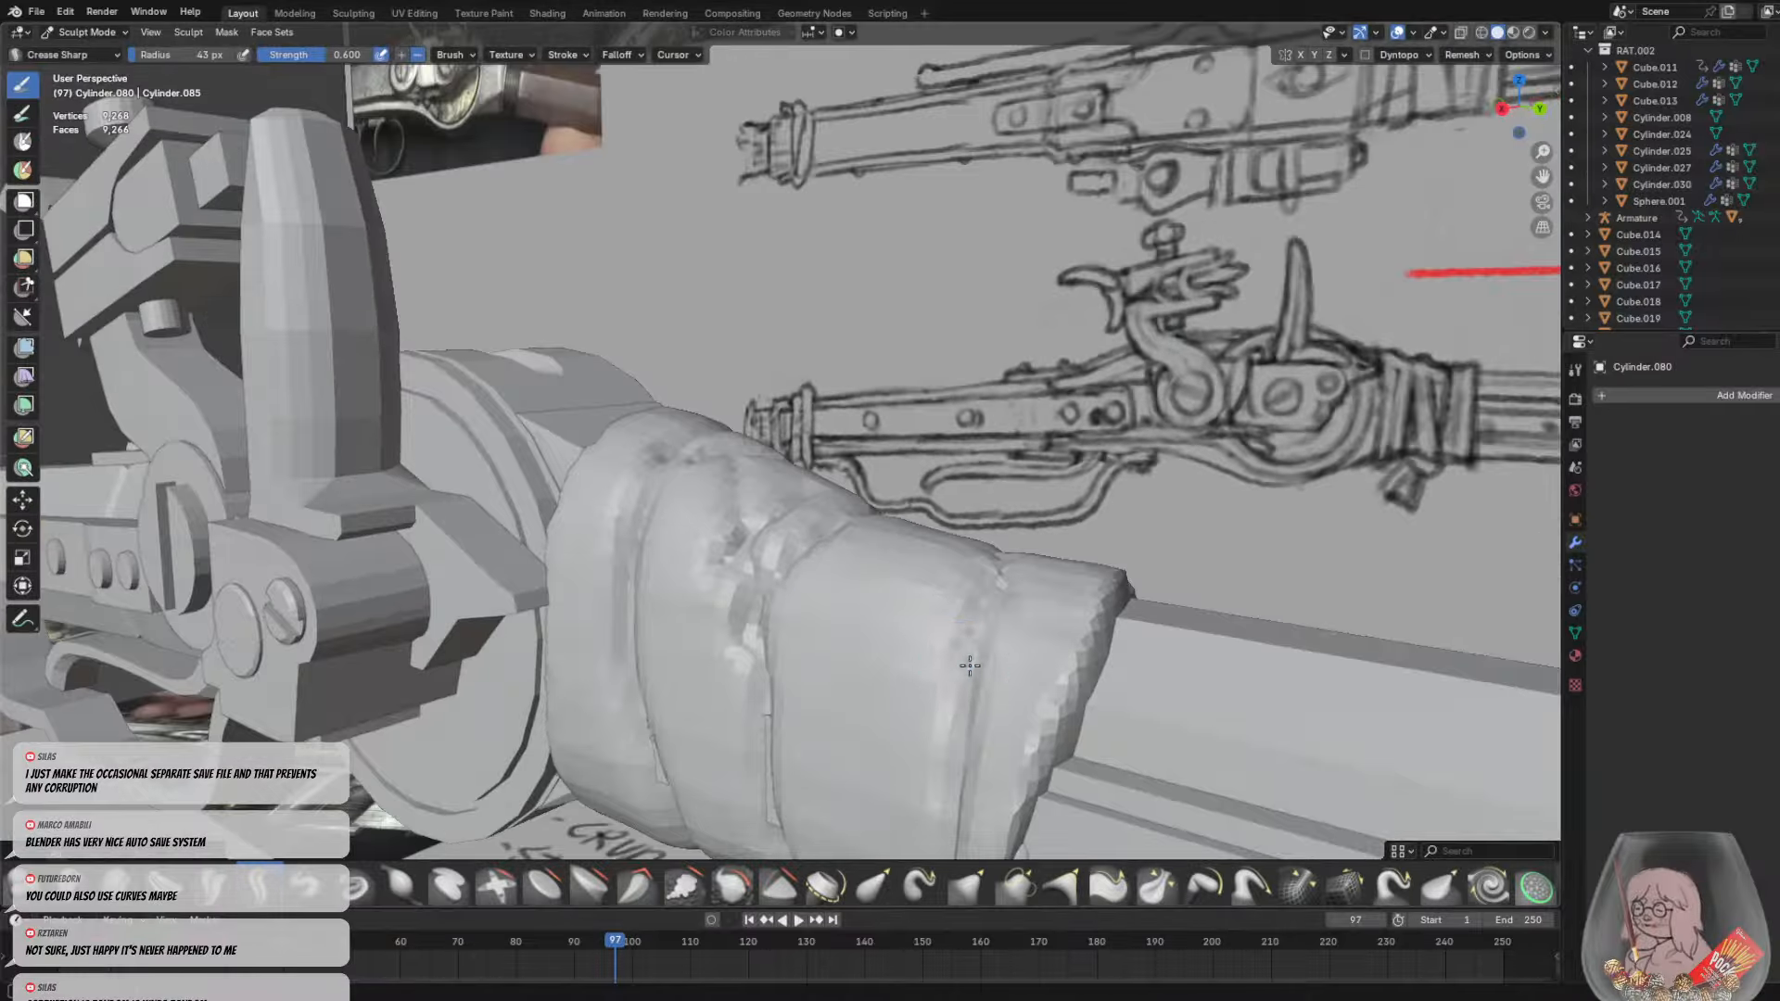
# Build up raised cloth bands between the creases on the sleeve's far side, using Clay Strips at 49 px radius
pyautogui.moveTo(754, 590); pyautogui.dragTo(842, 704, button='middle')
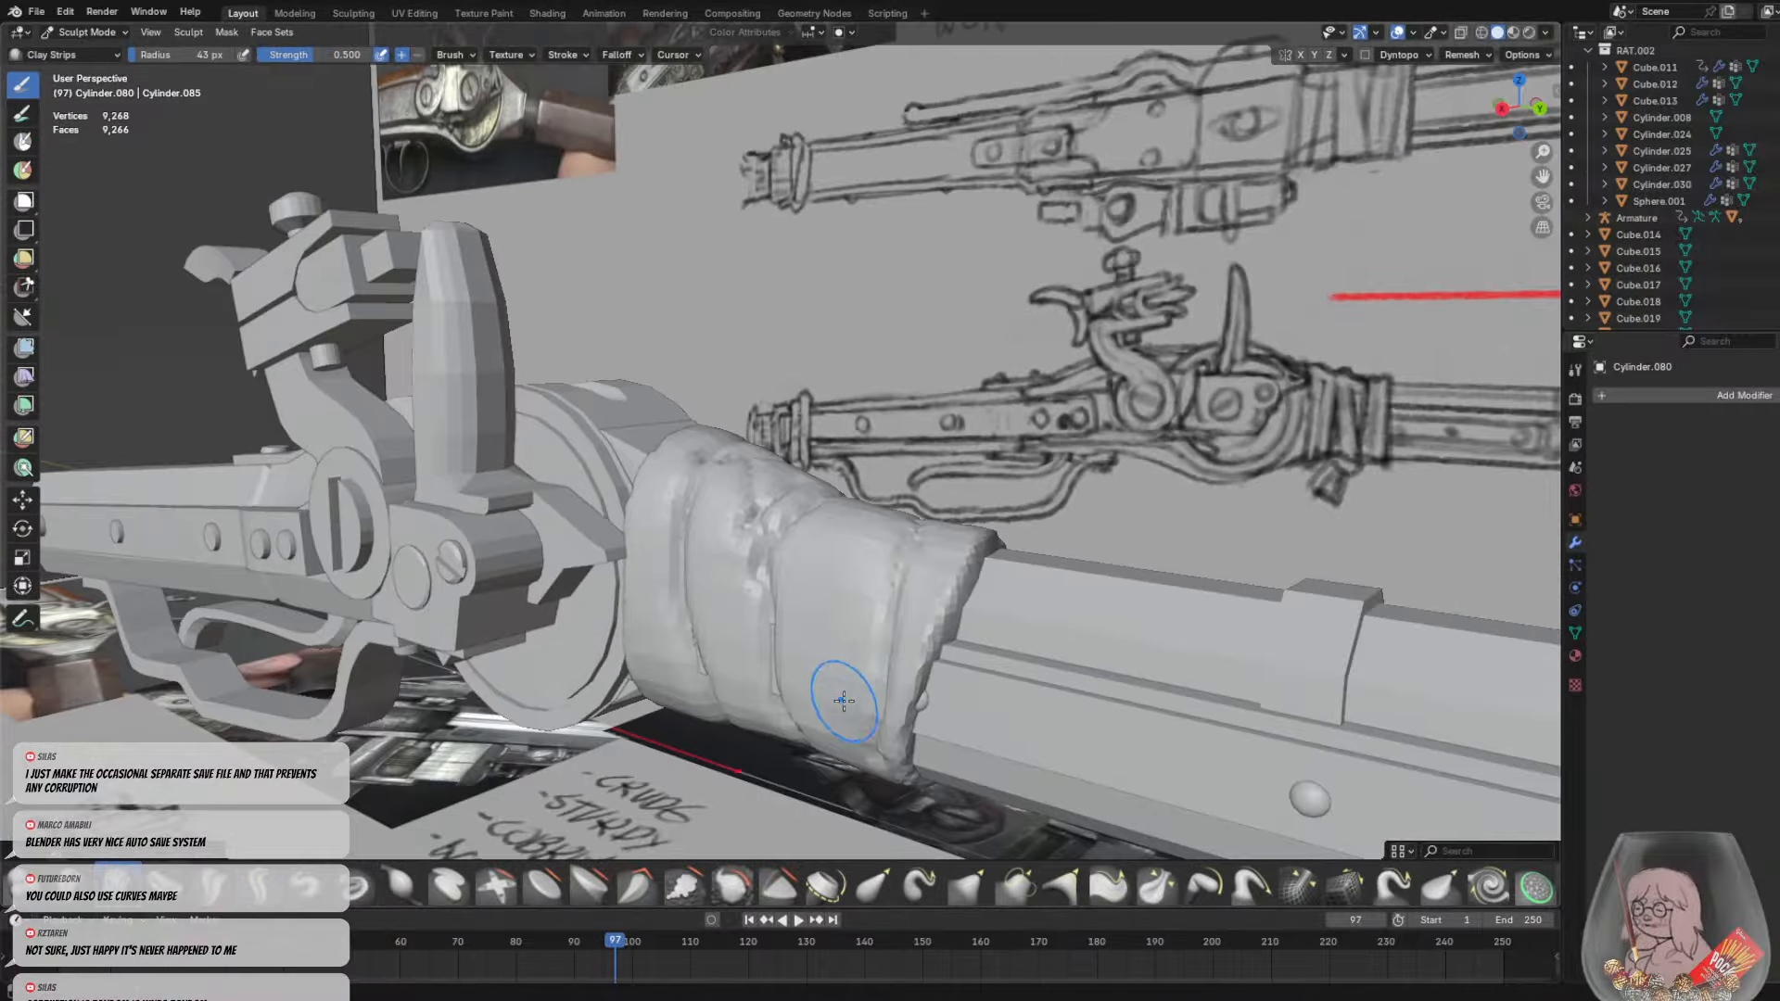
pyautogui.moveTo(890, 566); pyautogui.dragTo(874, 601, button='middle')
pyautogui.press('f')
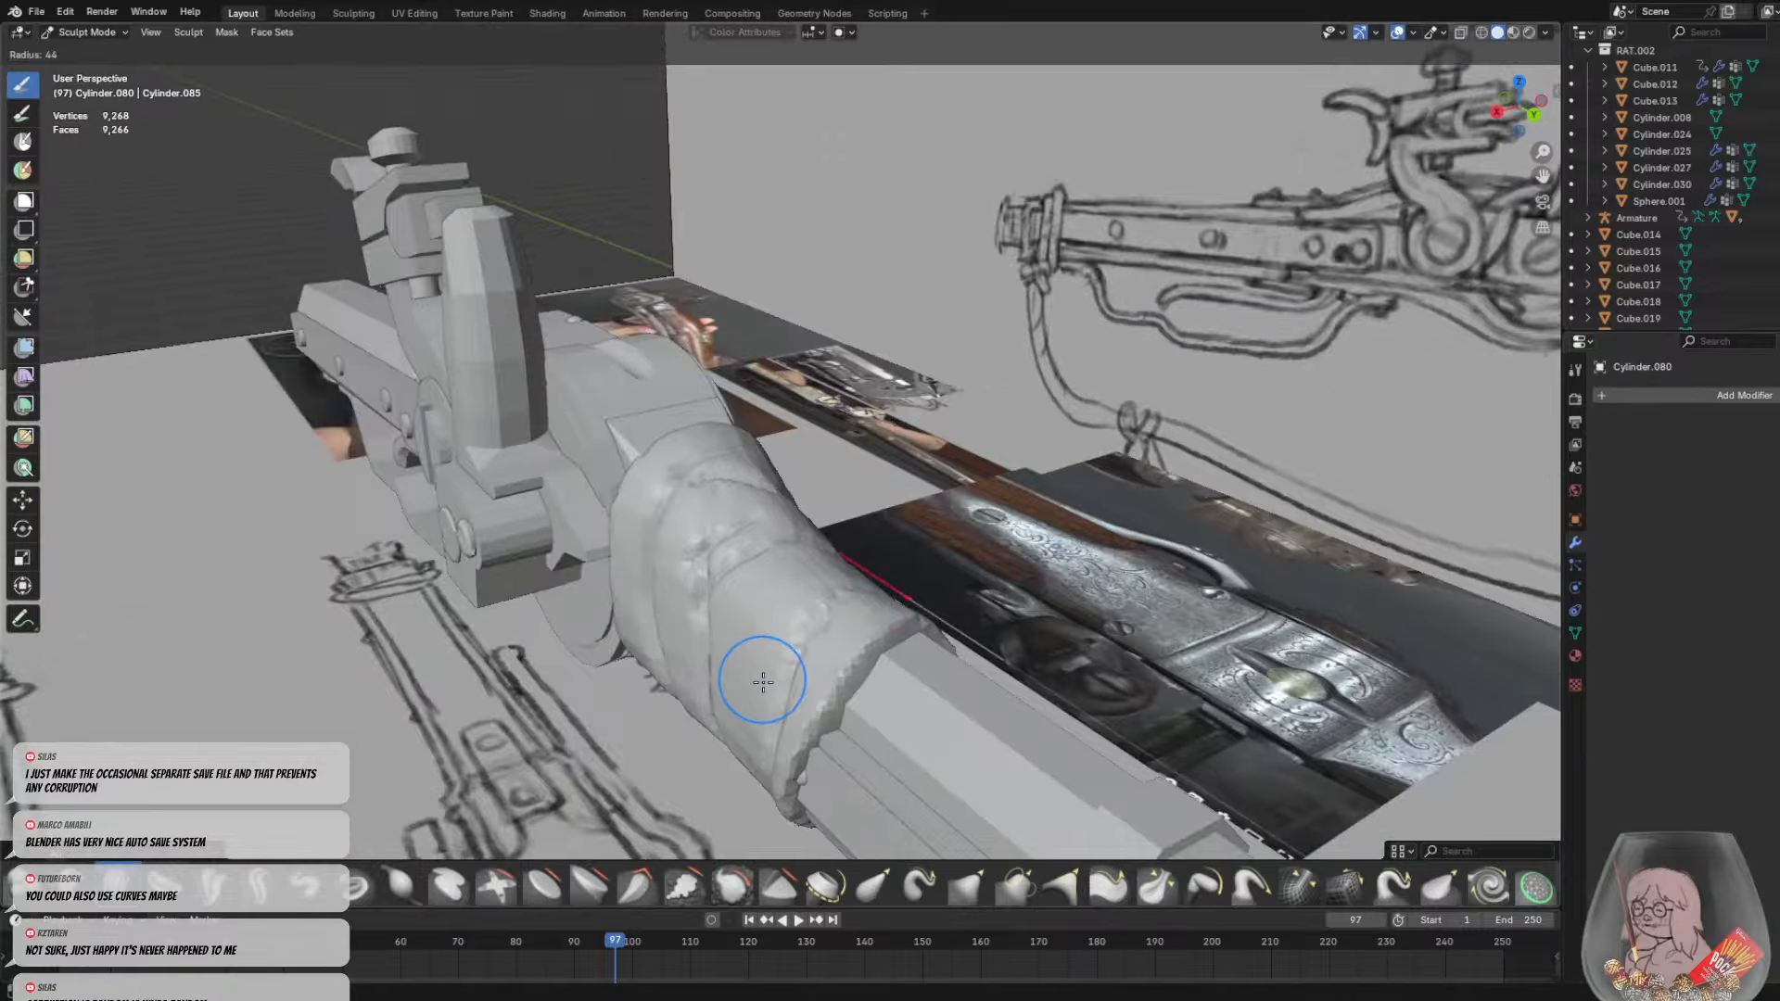
pyautogui.click(768, 681)
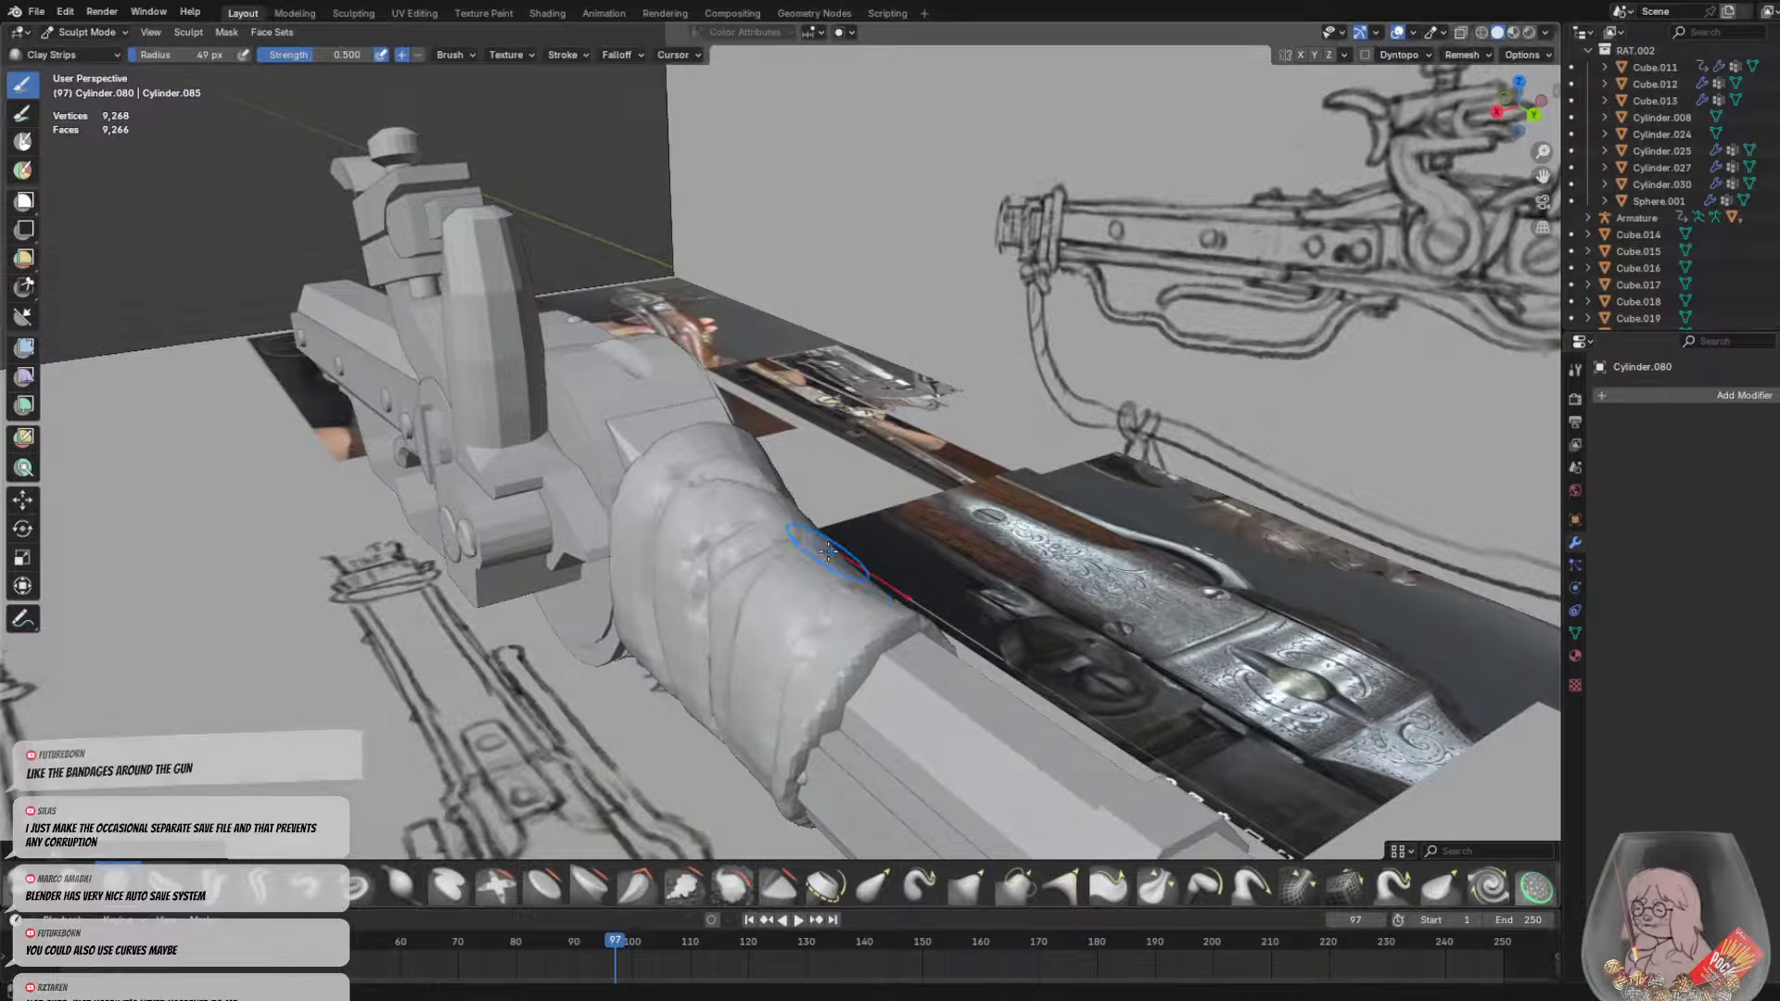
pyautogui.moveTo(767, 681); pyautogui.dragTo(593, 527, button='middle')
pyautogui.moveTo(593, 530); pyautogui.dragTo(646, 686)
pyautogui.moveTo(656, 688); pyautogui.dragTo(616, 551, button='middle')
pyautogui.moveTo(615, 550); pyautogui.dragTo(525, 742)
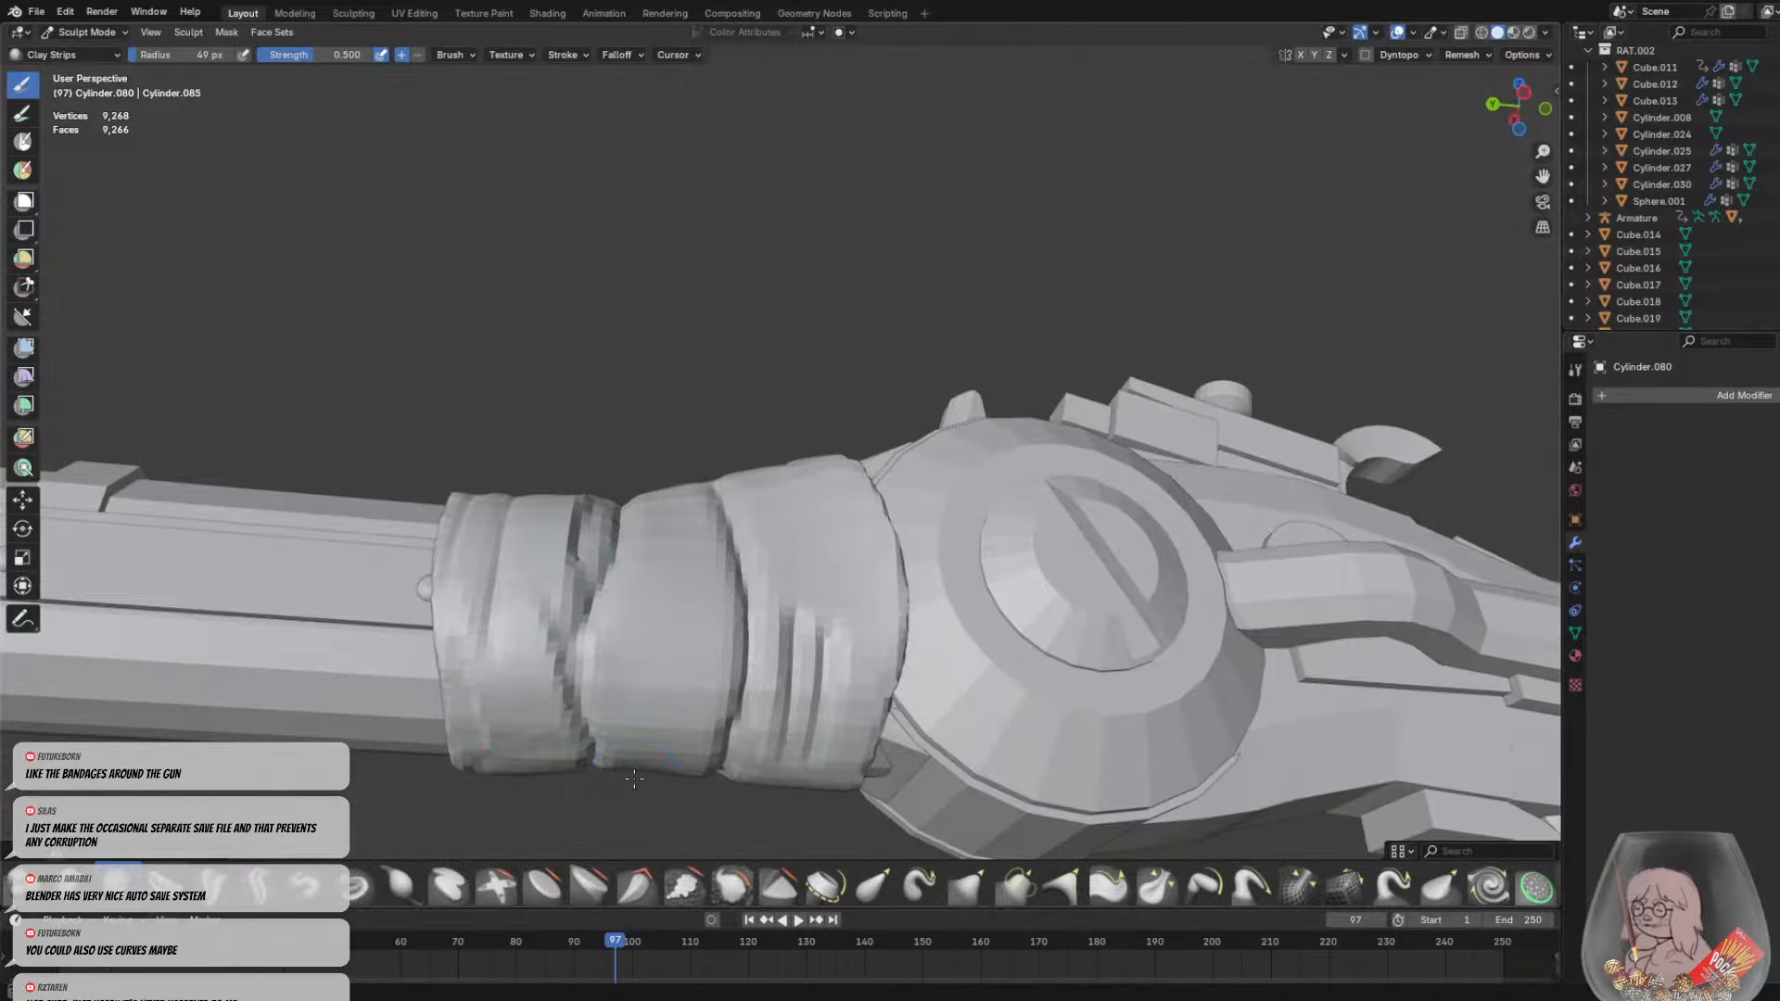
pyautogui.moveTo(634, 778); pyautogui.dragTo(624, 419)
pyautogui.moveTo(624, 419); pyautogui.dragTo(643, 500, button='middle')
pyautogui.moveTo(680, 624)
pyautogui.mouseDown()
pyautogui.moveTo(670, 788)
pyautogui.moveTo(645, 380)
pyautogui.mouseUp()
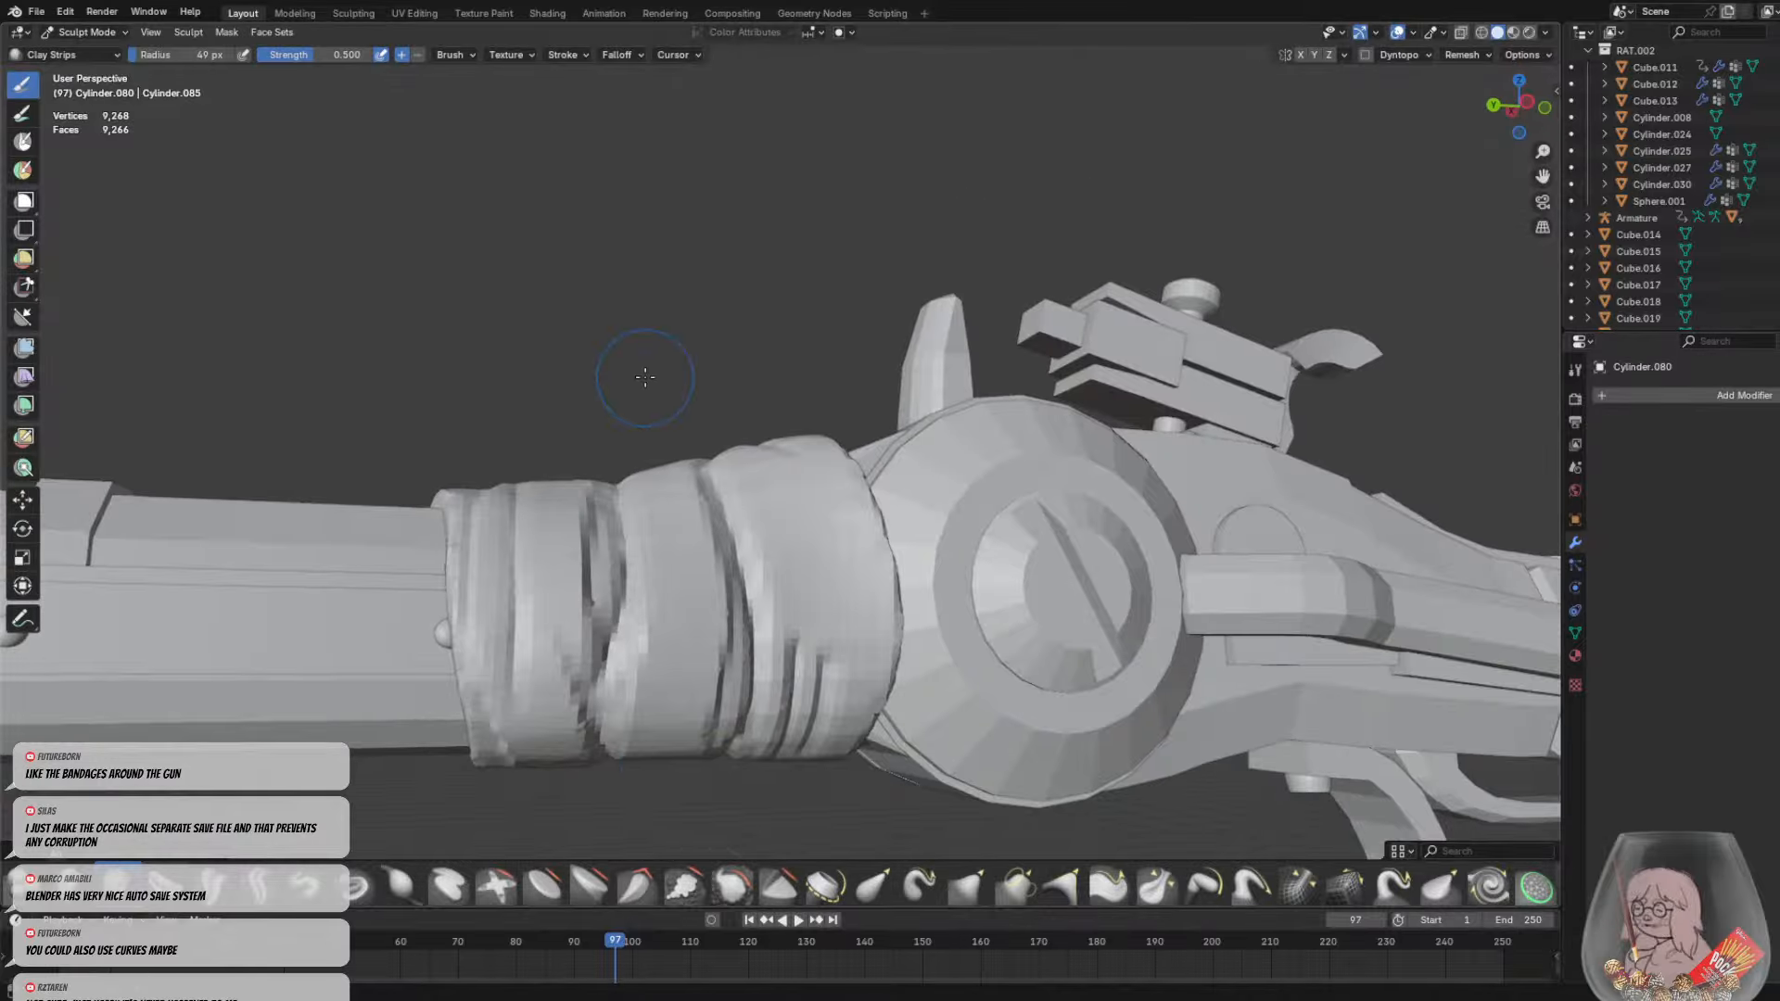
pyautogui.moveTo(646, 377); pyautogui.dragTo(854, 504, button='middle')
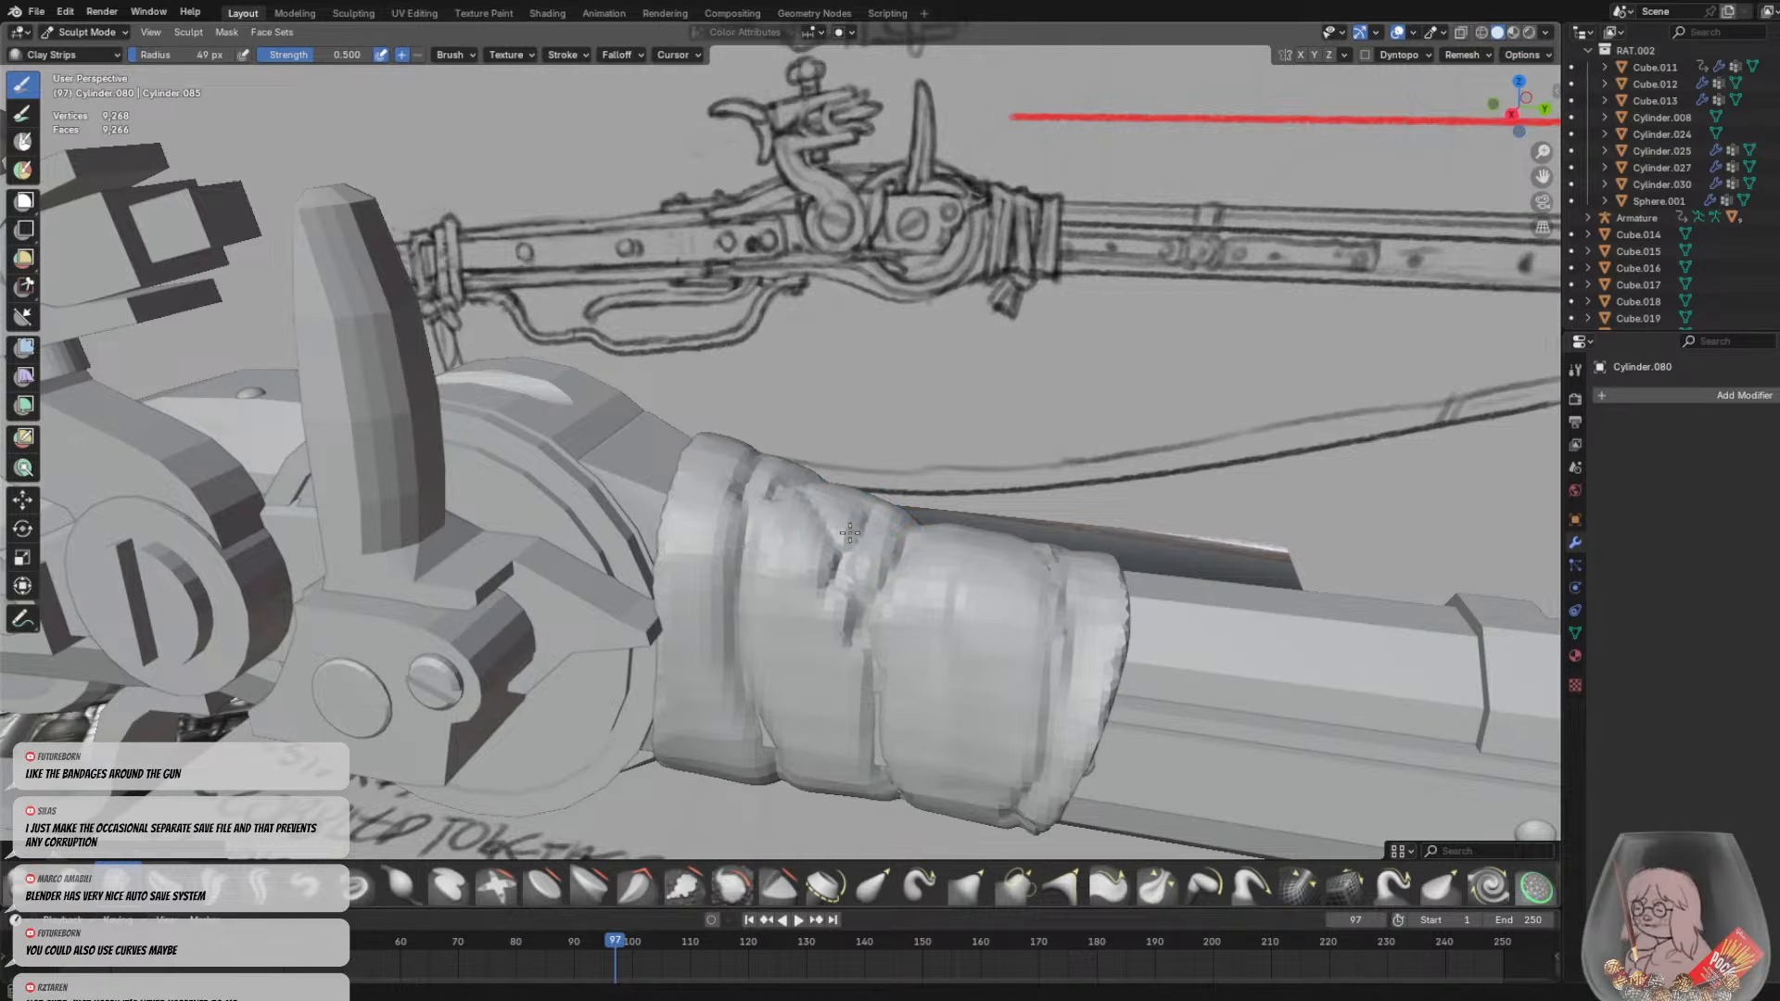
# Undo the stray near-side strip and lay raised strips along the middle wrap band across the near side and underside
pyautogui.moveTo(756, 521); pyautogui.dragTo(813, 746)
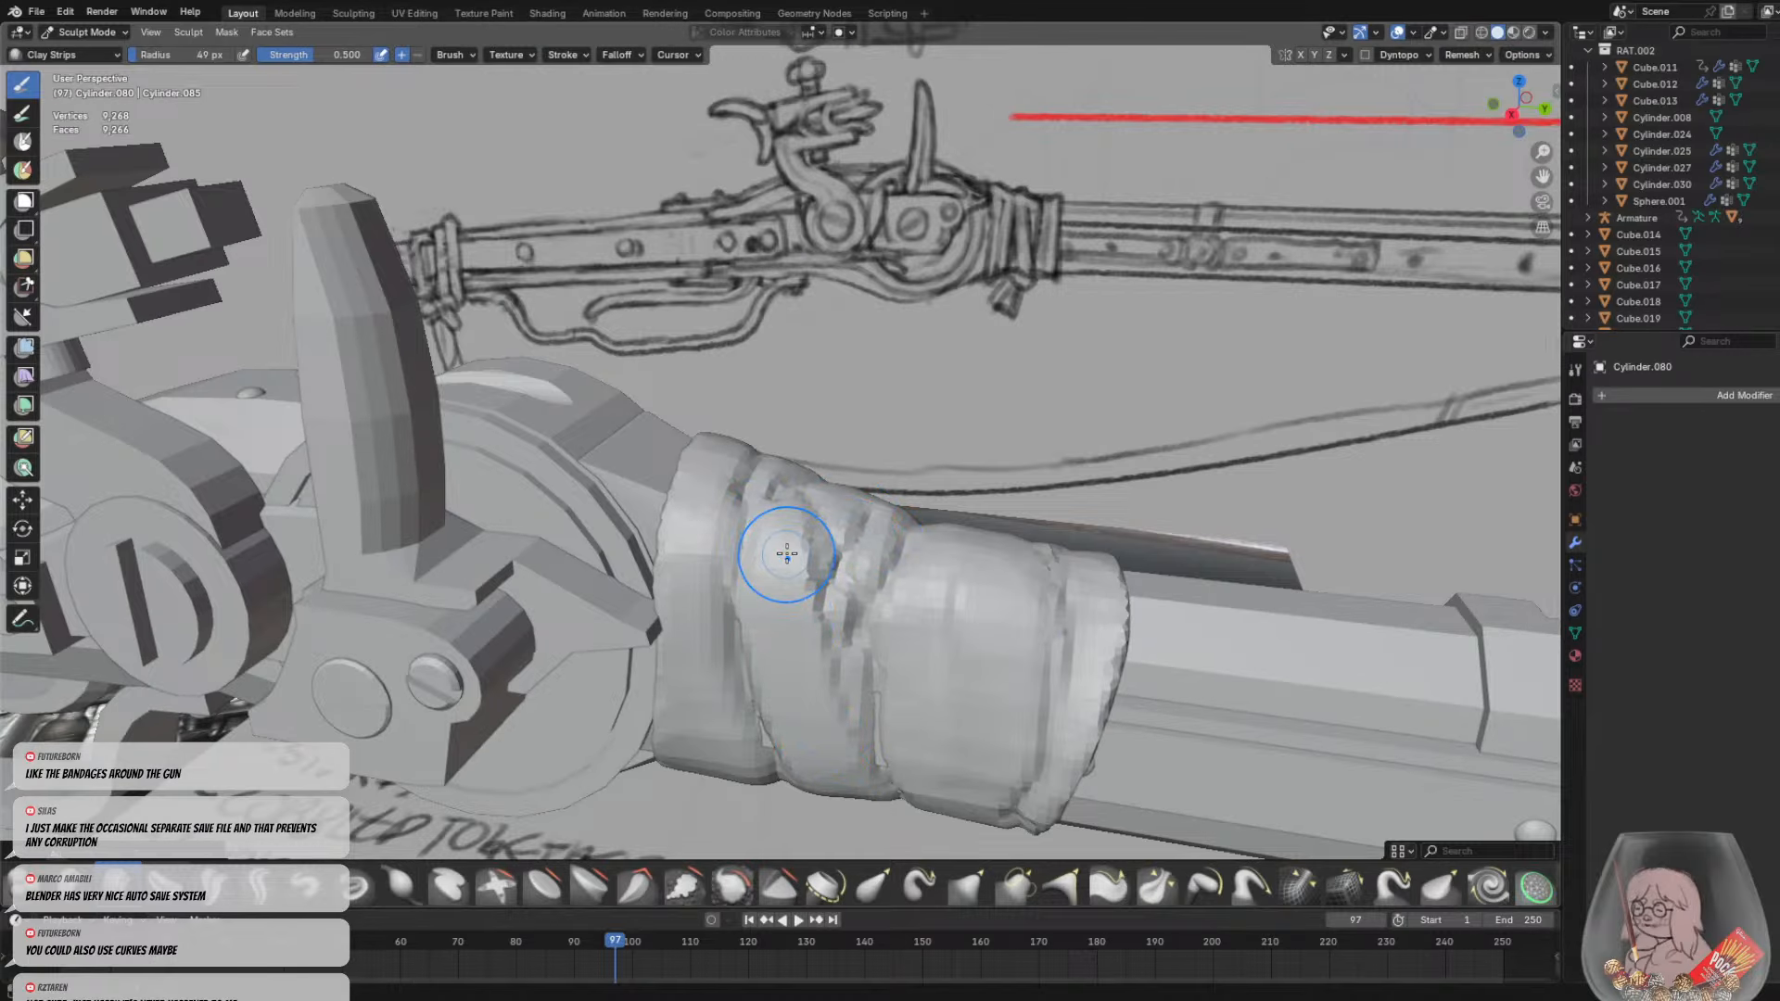
pyautogui.hotkey('ctrl', 'z')
pyautogui.moveTo(793, 533); pyautogui.dragTo(863, 741)
pyautogui.moveTo(863, 741); pyautogui.dragTo(802, 433, button='middle')
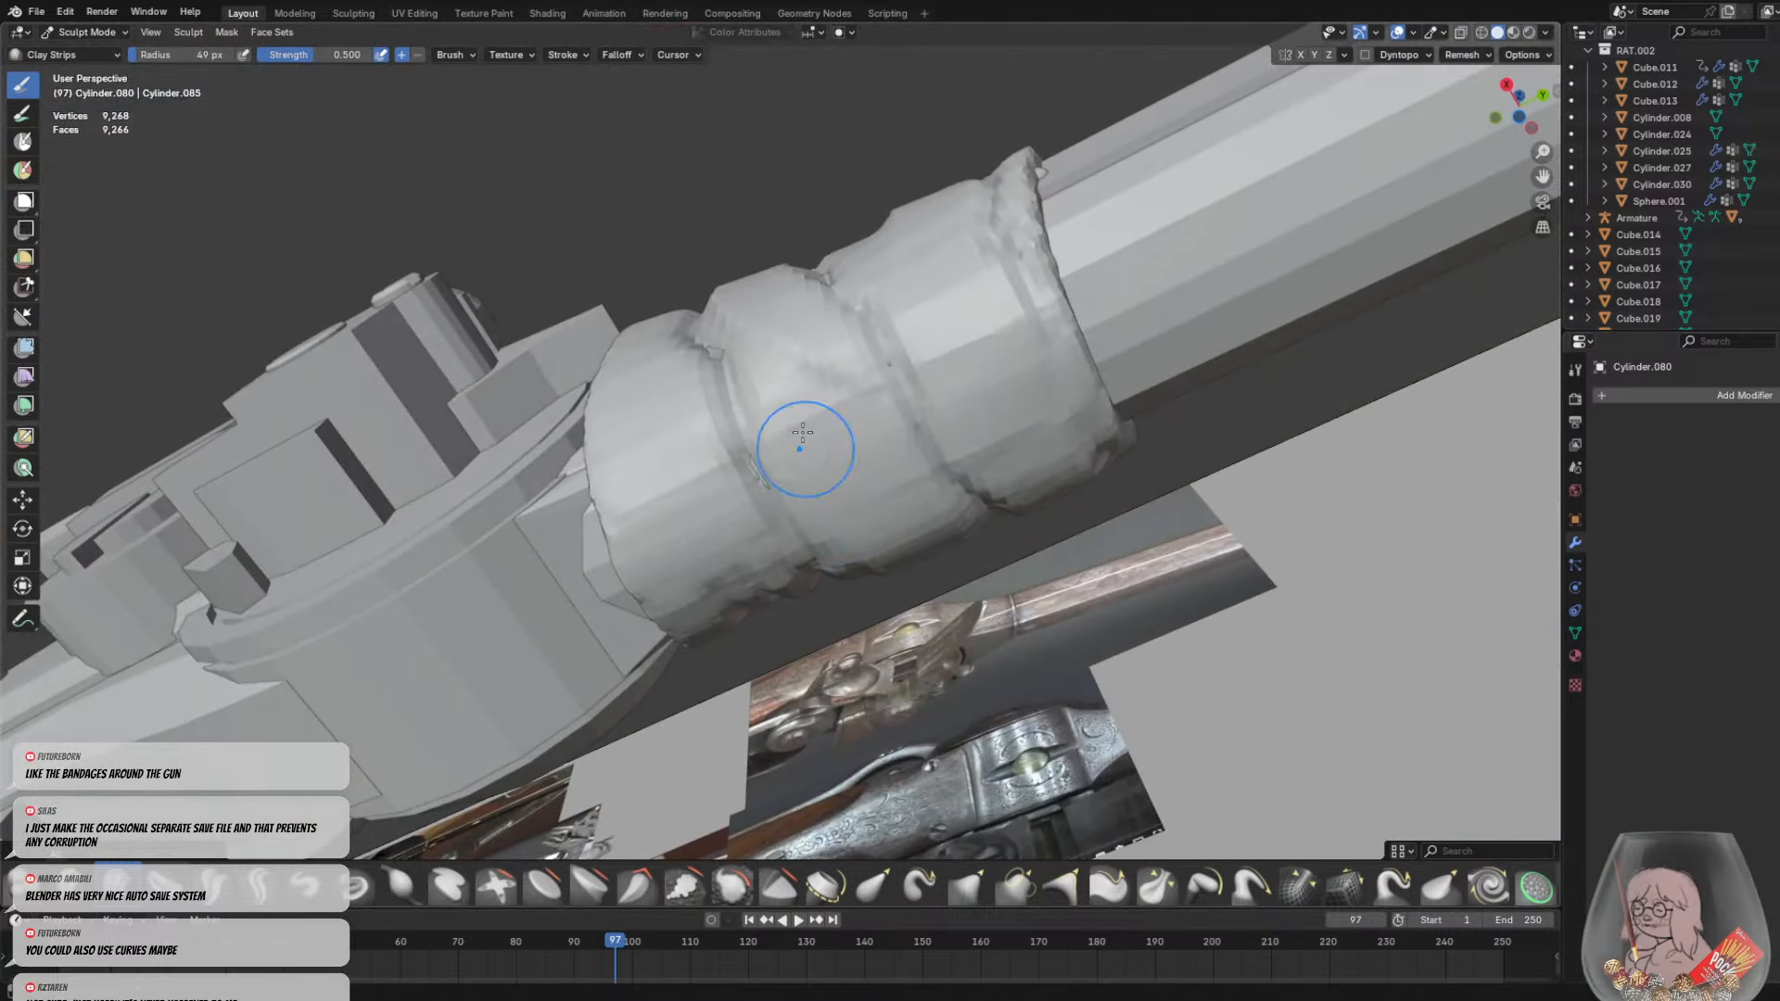
pyautogui.moveTo(774, 343); pyautogui.dragTo(869, 521)
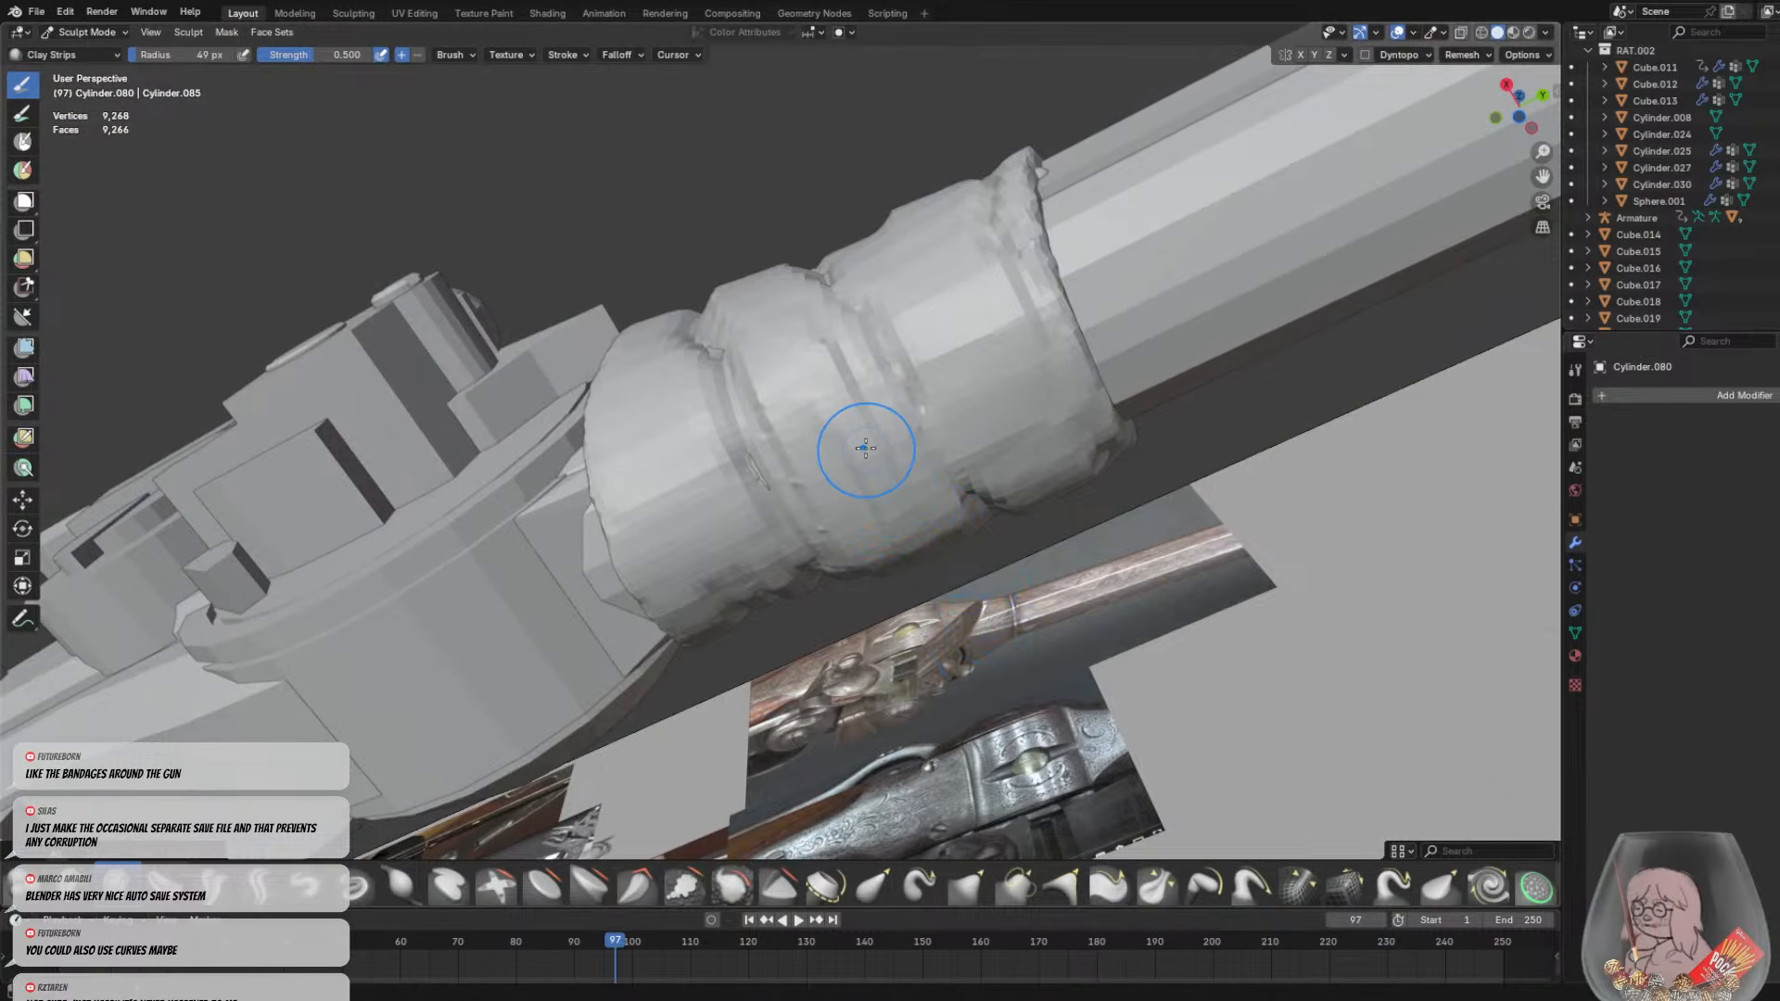
pyautogui.moveTo(865, 449); pyautogui.dragTo(844, 405)
pyautogui.moveTo(874, 397); pyautogui.dragTo(783, 779, button='middle')
pyautogui.moveTo(798, 763); pyautogui.dragTo(782, 428)
pyautogui.moveTo(781, 427); pyautogui.dragTo(760, 664, button='middle')
pyautogui.moveTo(760, 660); pyautogui.dragTo(755, 515)
# Reduce the Clay Strips radius to 21 px and voxel-remesh the sleeve
pyautogui.scroll(-3, 862, 533)
pyautogui.moveTo(874, 536); pyautogui.dragTo(715, 353, button='middle')
pyautogui.scroll(4, 709, 356)
pyautogui.press('f')
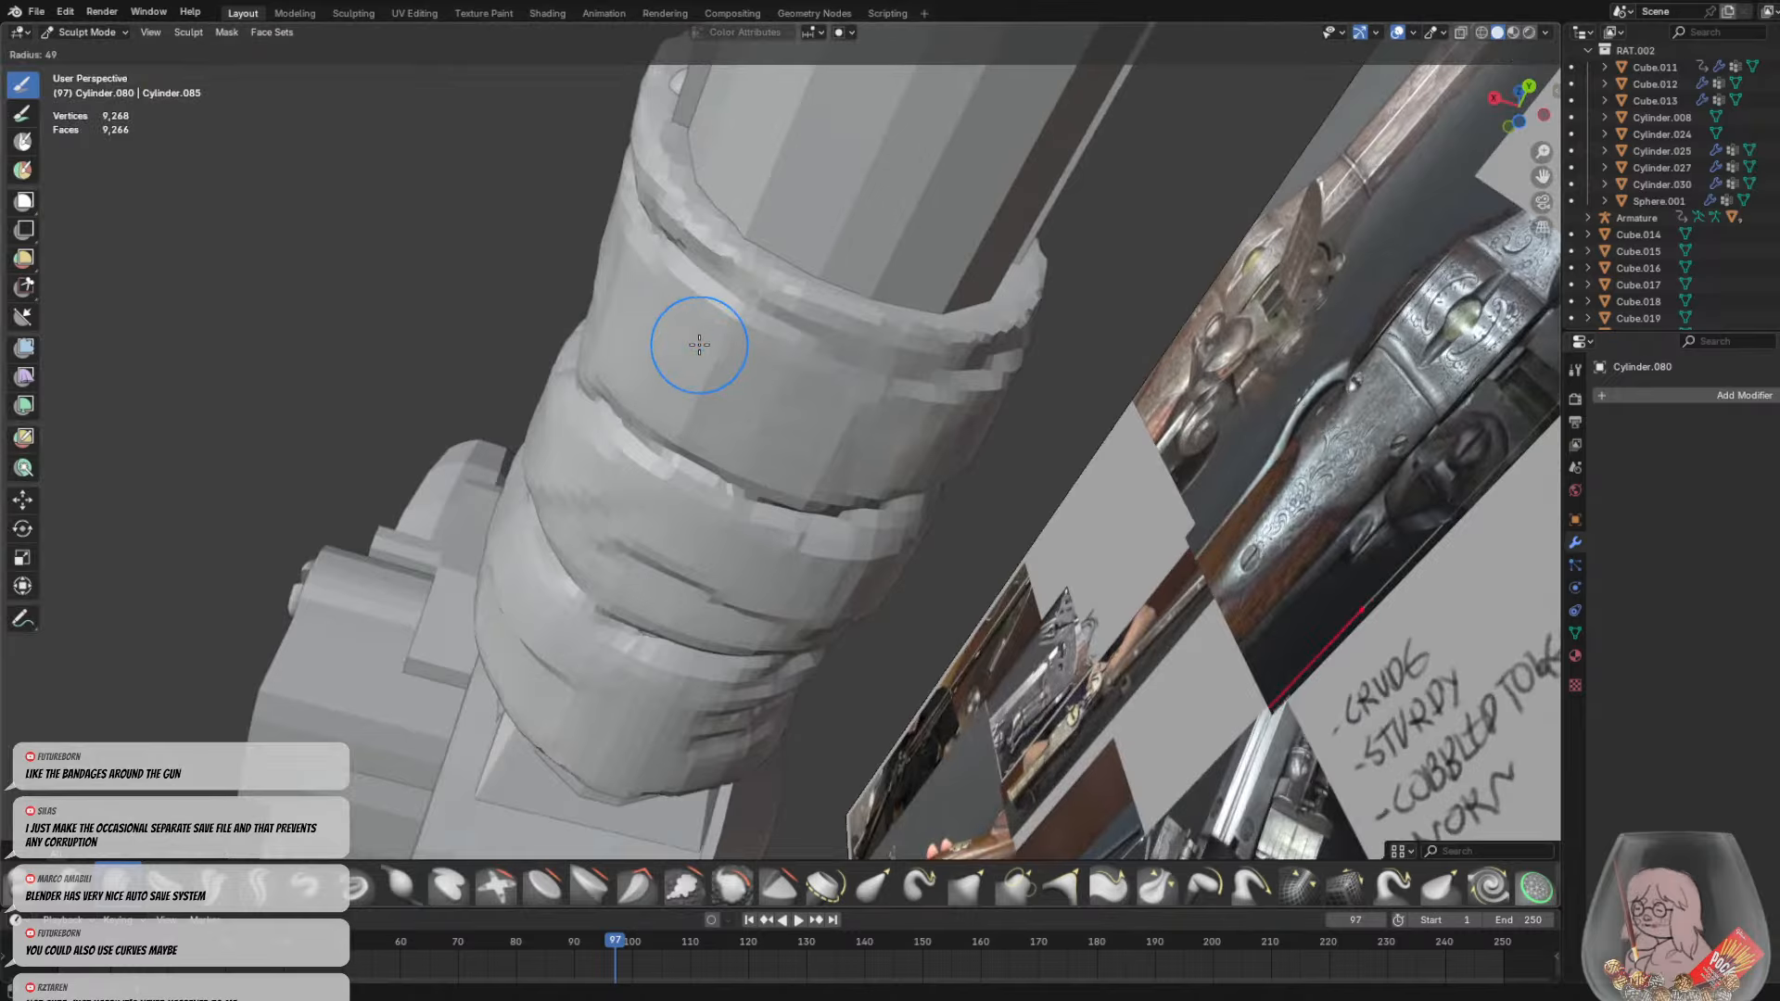
pyautogui.click(671, 358)
pyautogui.hotkey('ctrl', 'r')
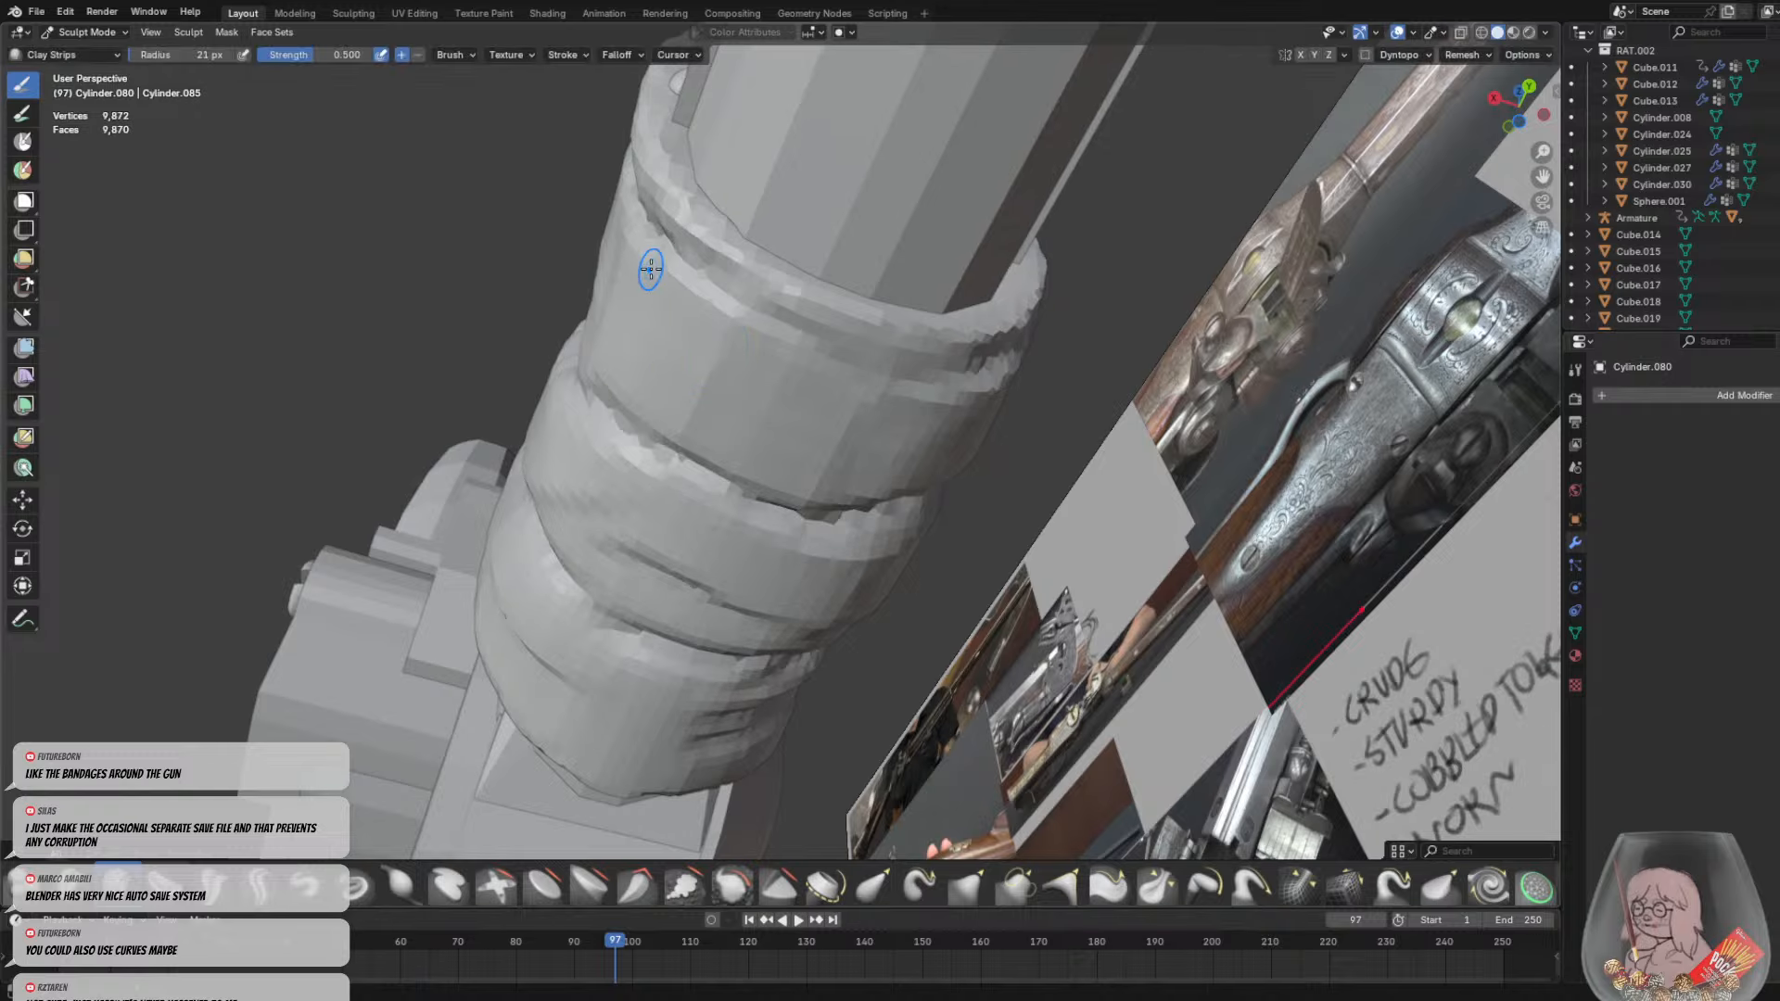
# Layer thin cloth folds along the creases on the sleeve's far side and underside with Clay Strips at 21 px radius
pyautogui.moveTo(945, 398); pyautogui.dragTo(422, 777, button='middle')
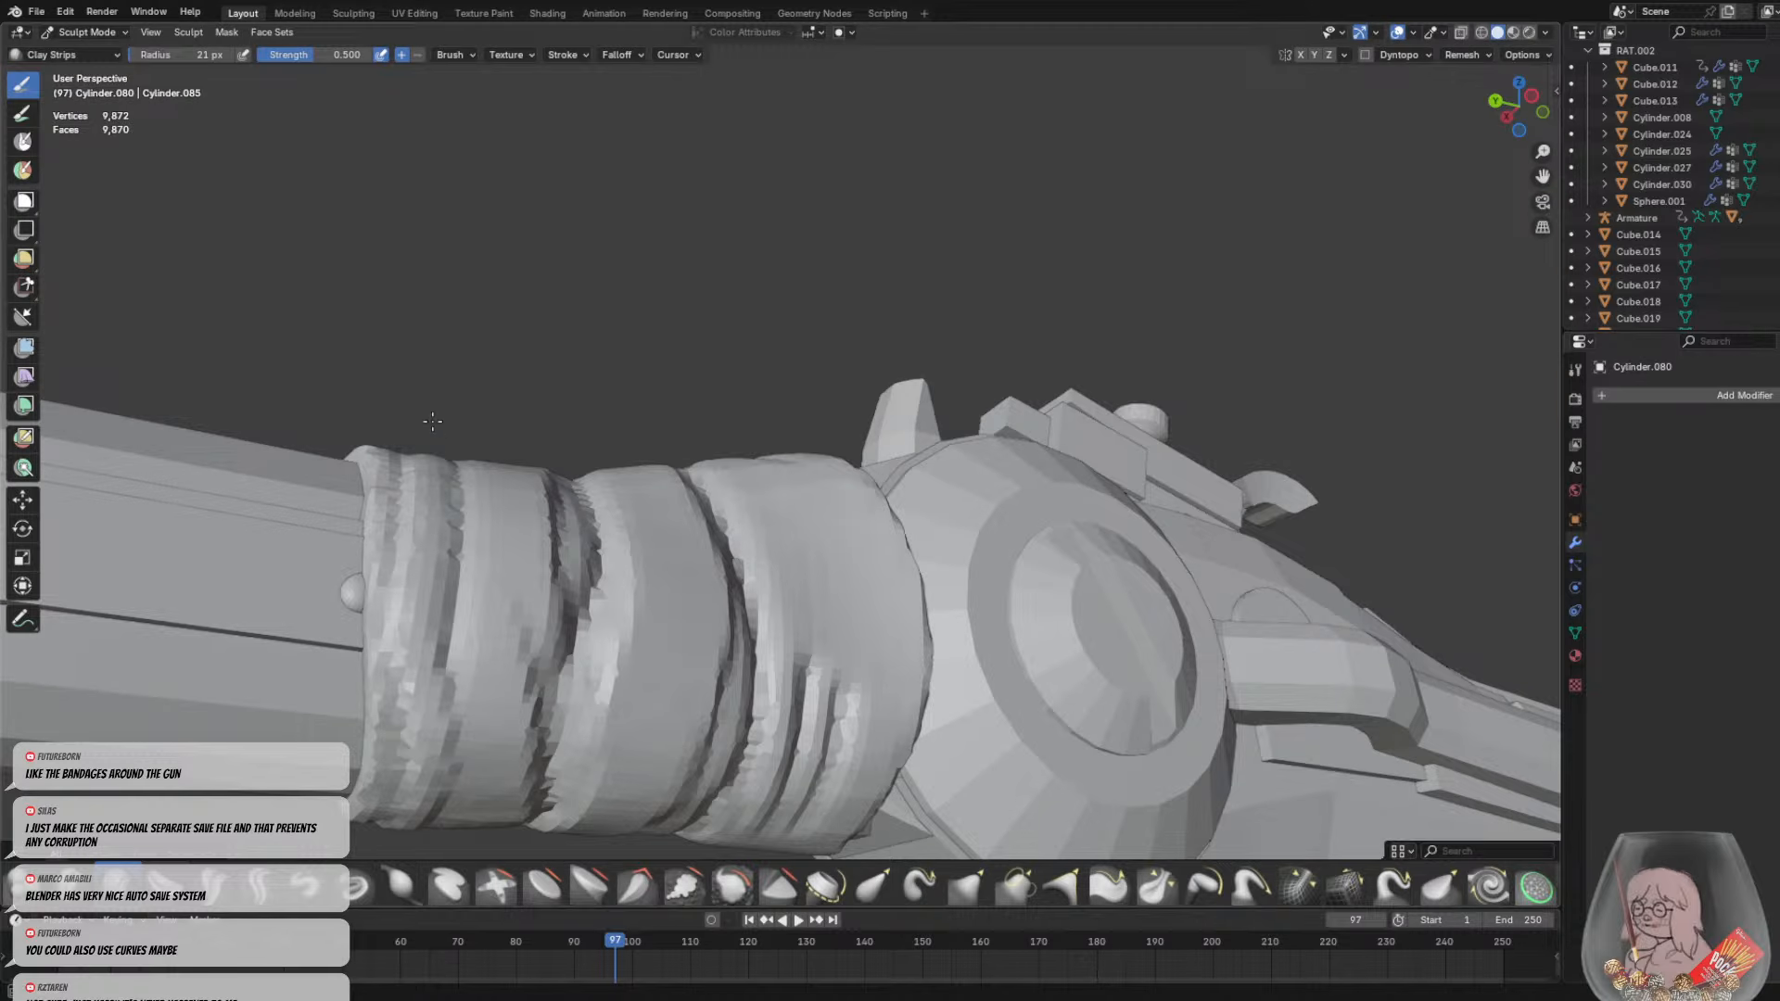
pyautogui.moveTo(433, 422); pyautogui.dragTo(550, 754, button='middle')
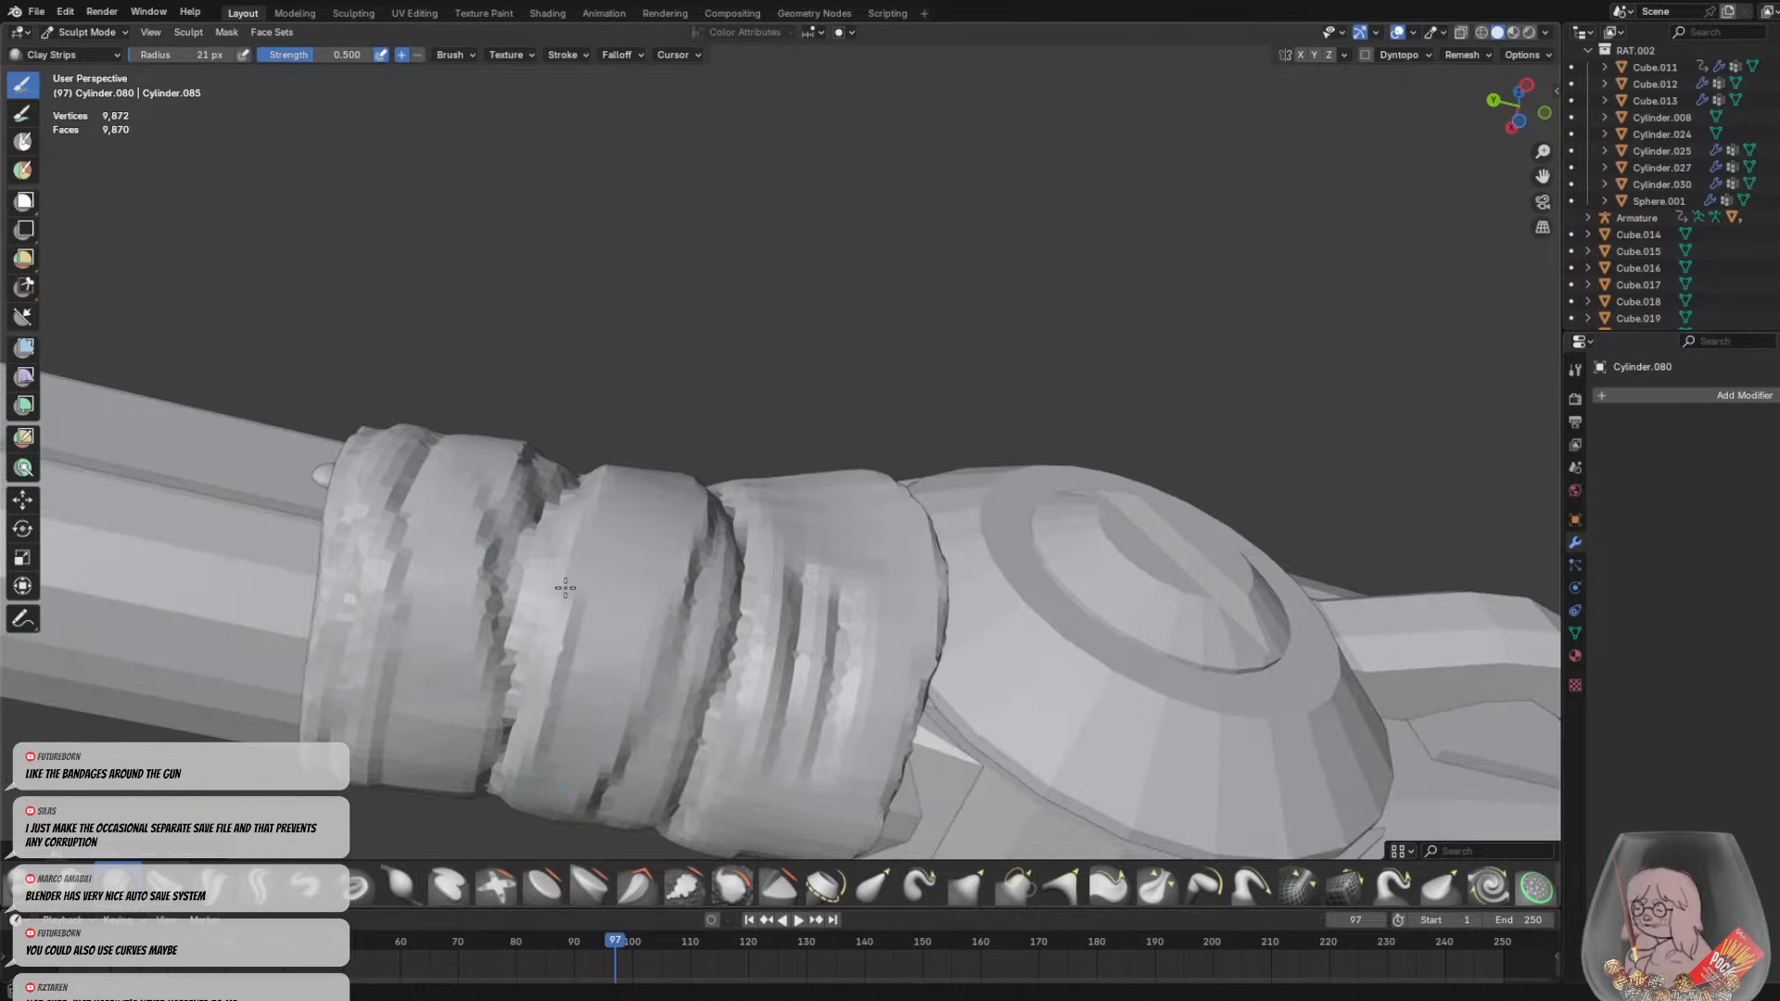
pyautogui.moveTo(602, 471); pyautogui.dragTo(649, 693, button='middle')
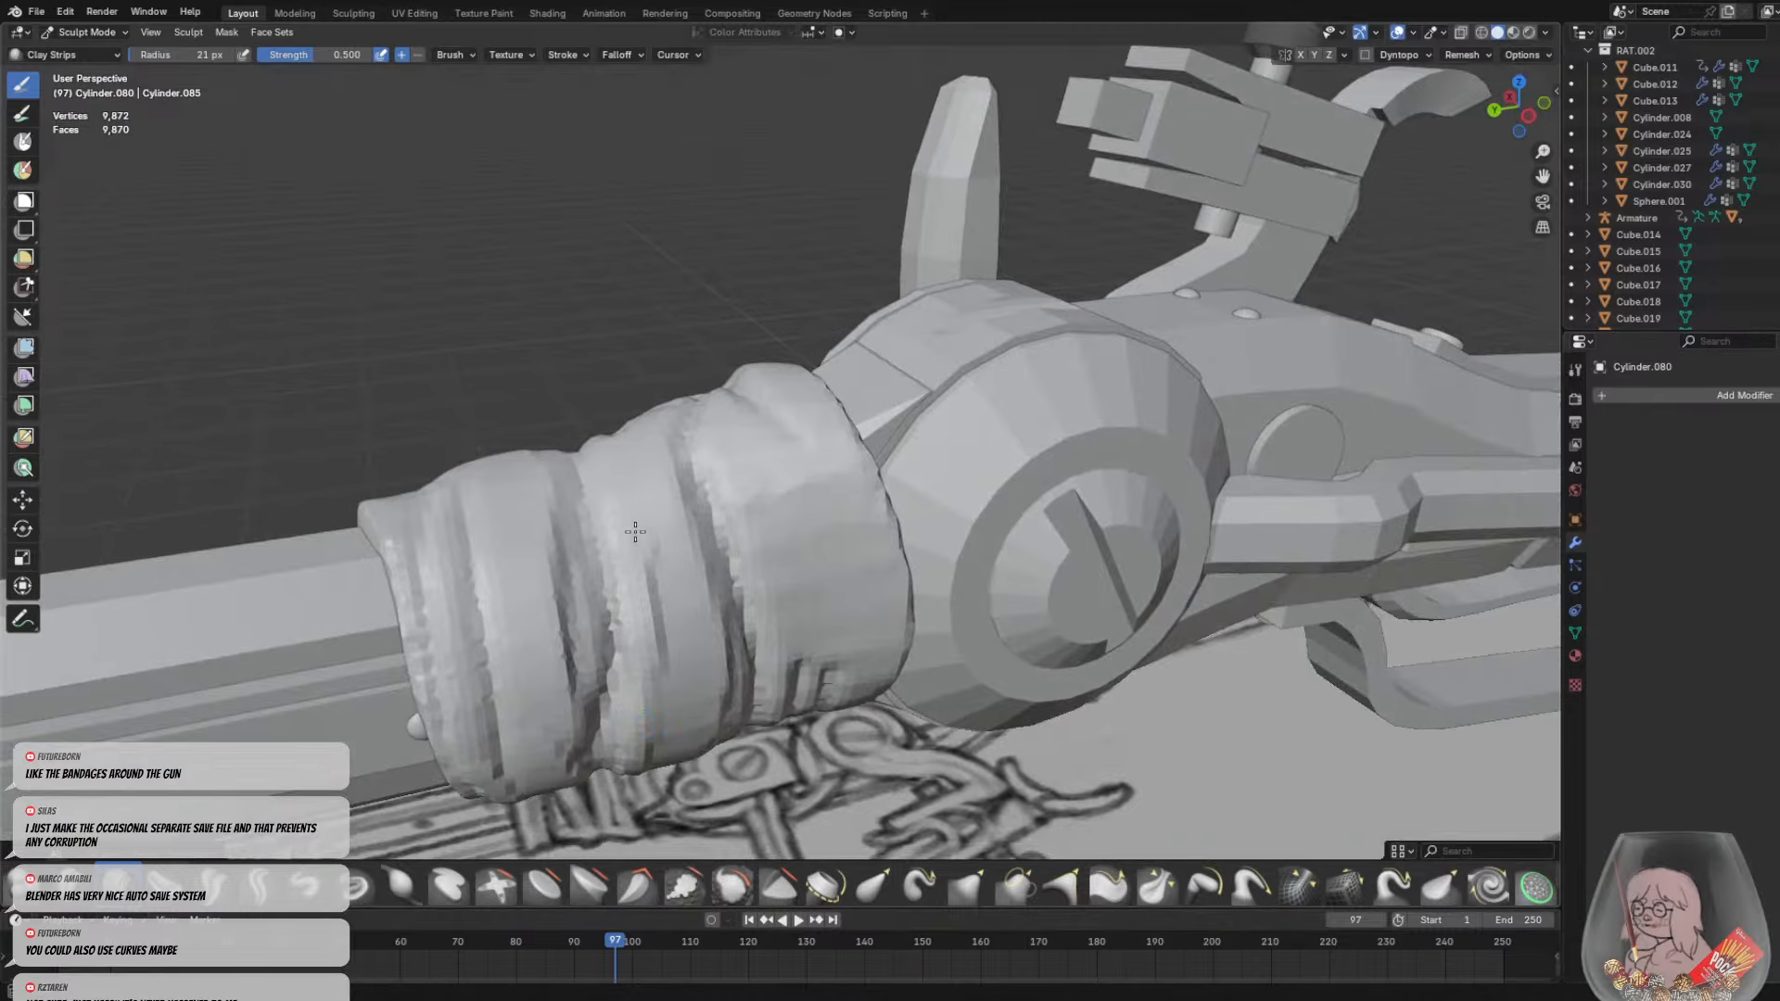
pyautogui.moveTo(634, 463); pyautogui.dragTo(845, 557, button='middle')
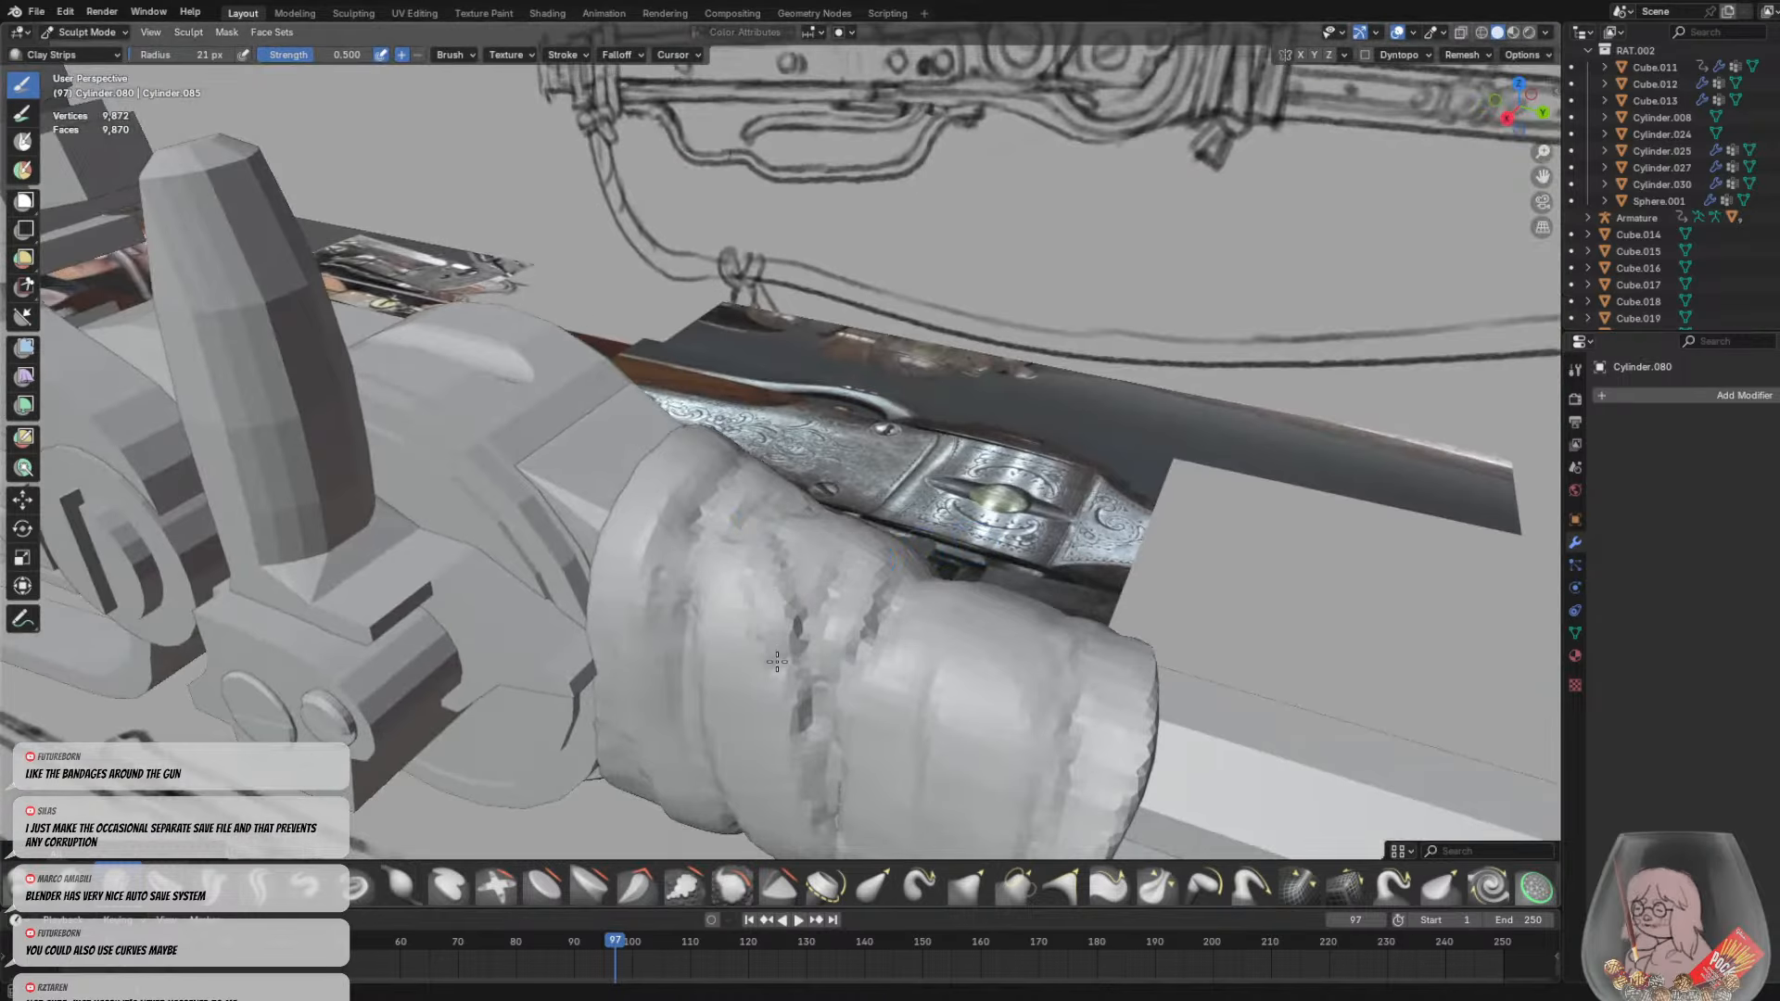
# Continue the thin raised folds over the sleeve's near side and underside, including the creased area beside the lock
pyautogui.moveTo(803, 806); pyautogui.dragTo(778, 500, button='middle')
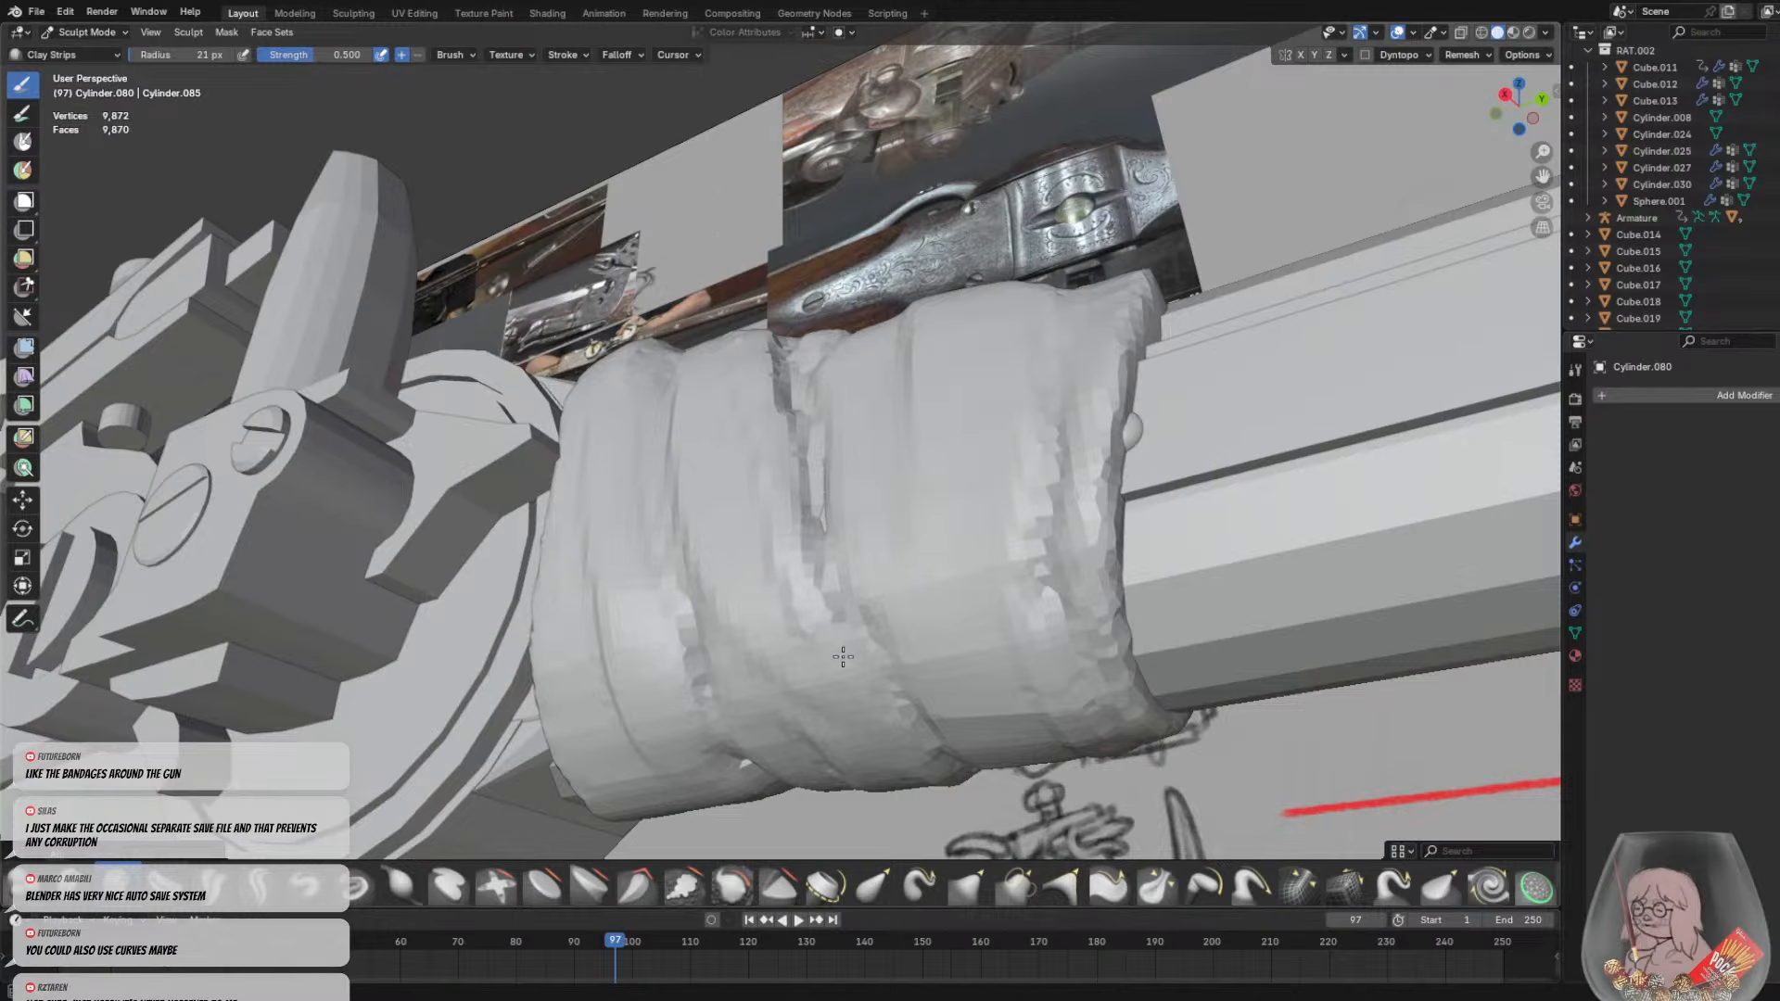
pyautogui.moveTo(919, 731); pyautogui.dragTo(859, 607, button='middle')
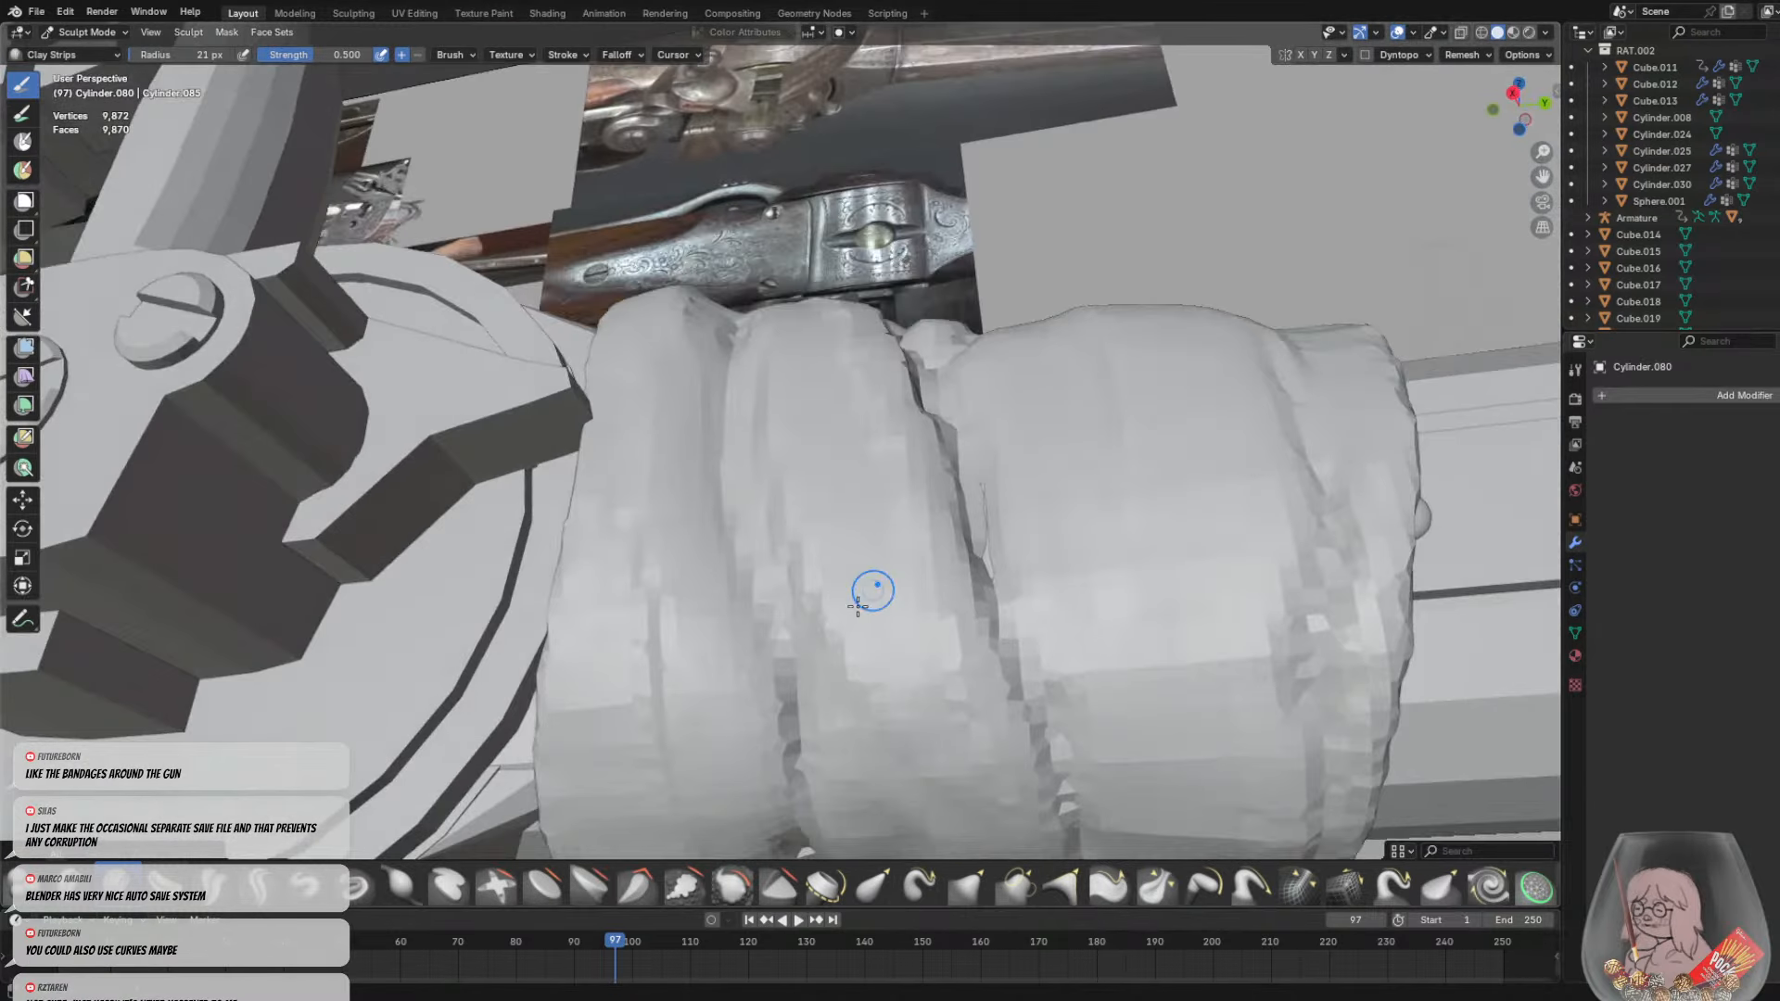
pyautogui.moveTo(707, 304); pyautogui.dragTo(713, 594, button='middle')
pyautogui.moveTo(742, 516); pyautogui.dragTo(581, 489, button='middle')
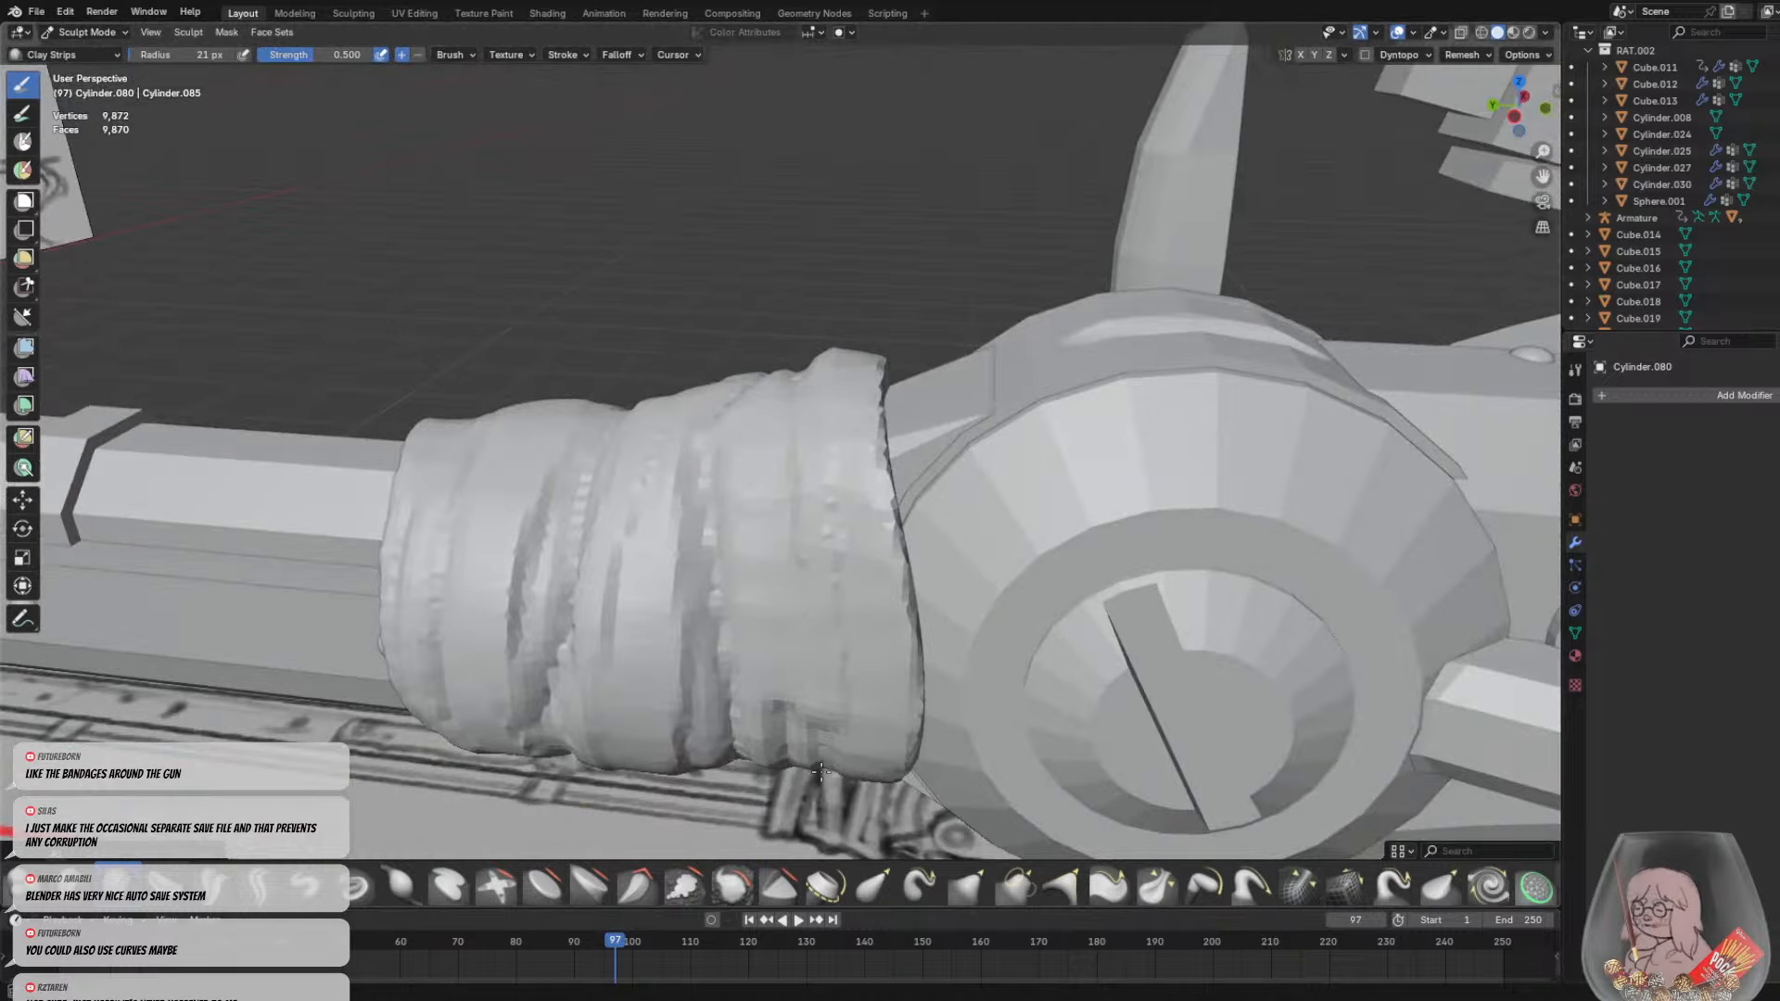
pyautogui.moveTo(826, 590); pyautogui.dragTo(823, 532, button='middle')
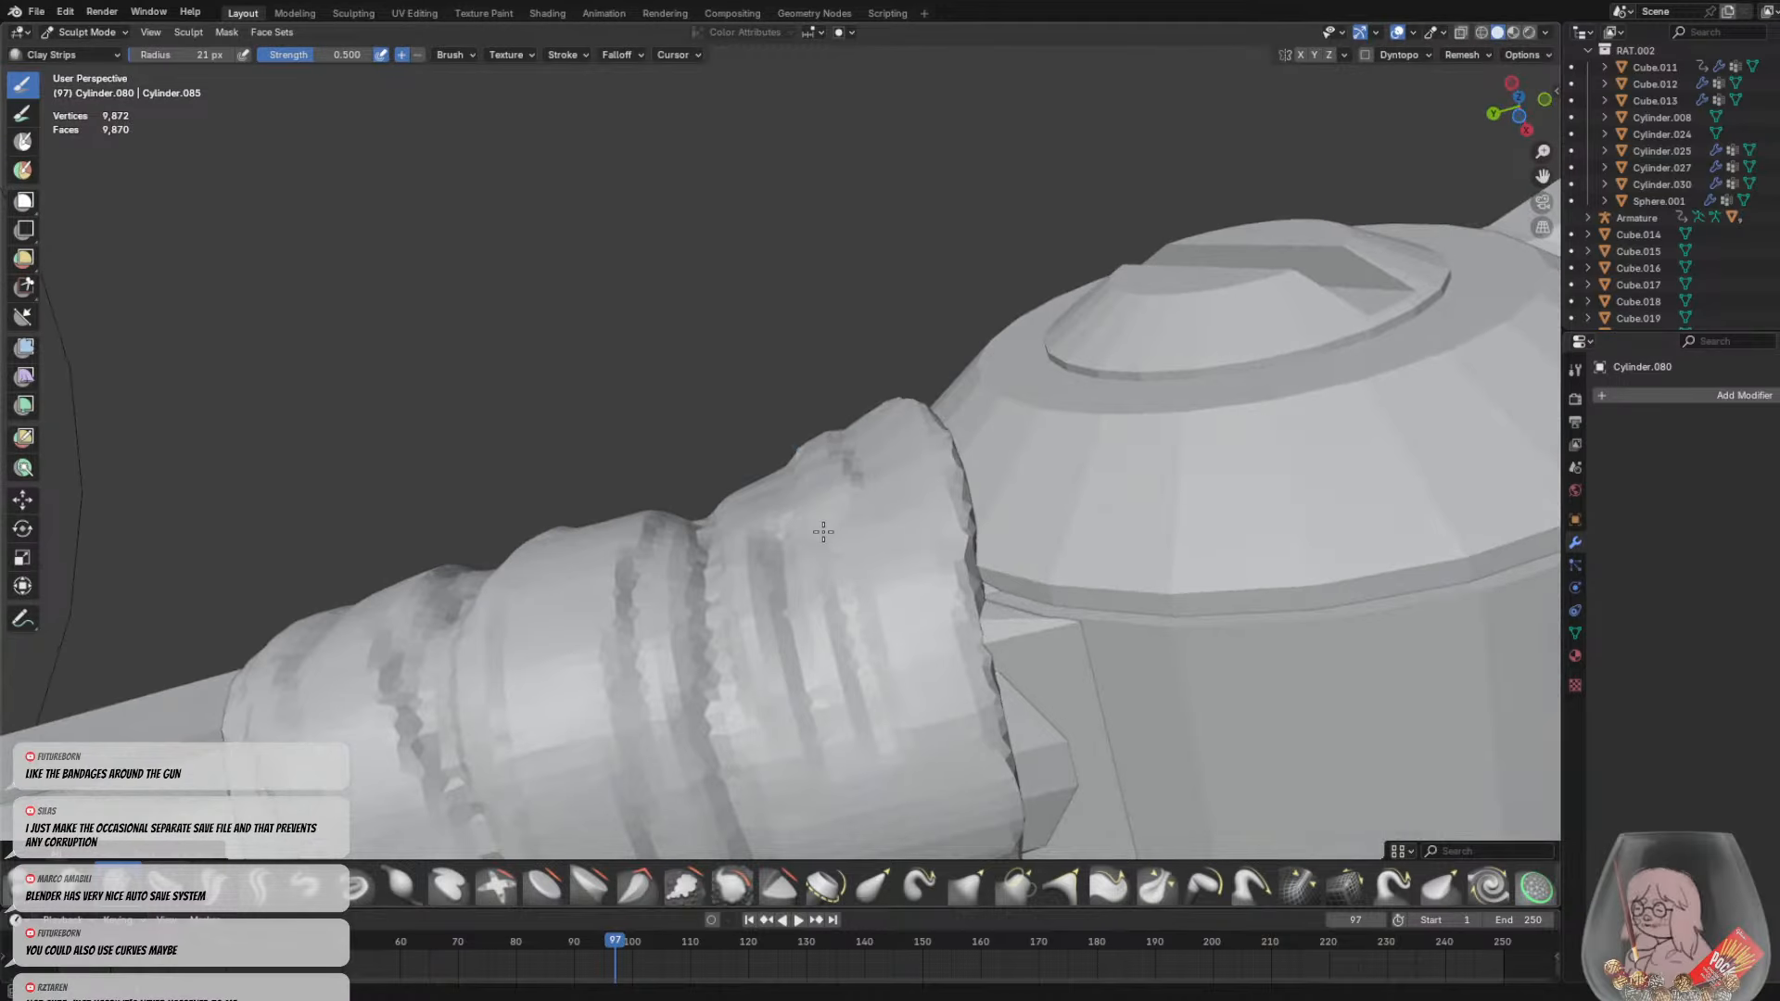
pyautogui.moveTo(847, 664)
pyautogui.mouseDown(button='middle')
pyautogui.moveTo(915, 648)
pyautogui.moveTo(898, 548)
pyautogui.mouseUp(button='middle')
pyautogui.scroll(-2, 898, 548)
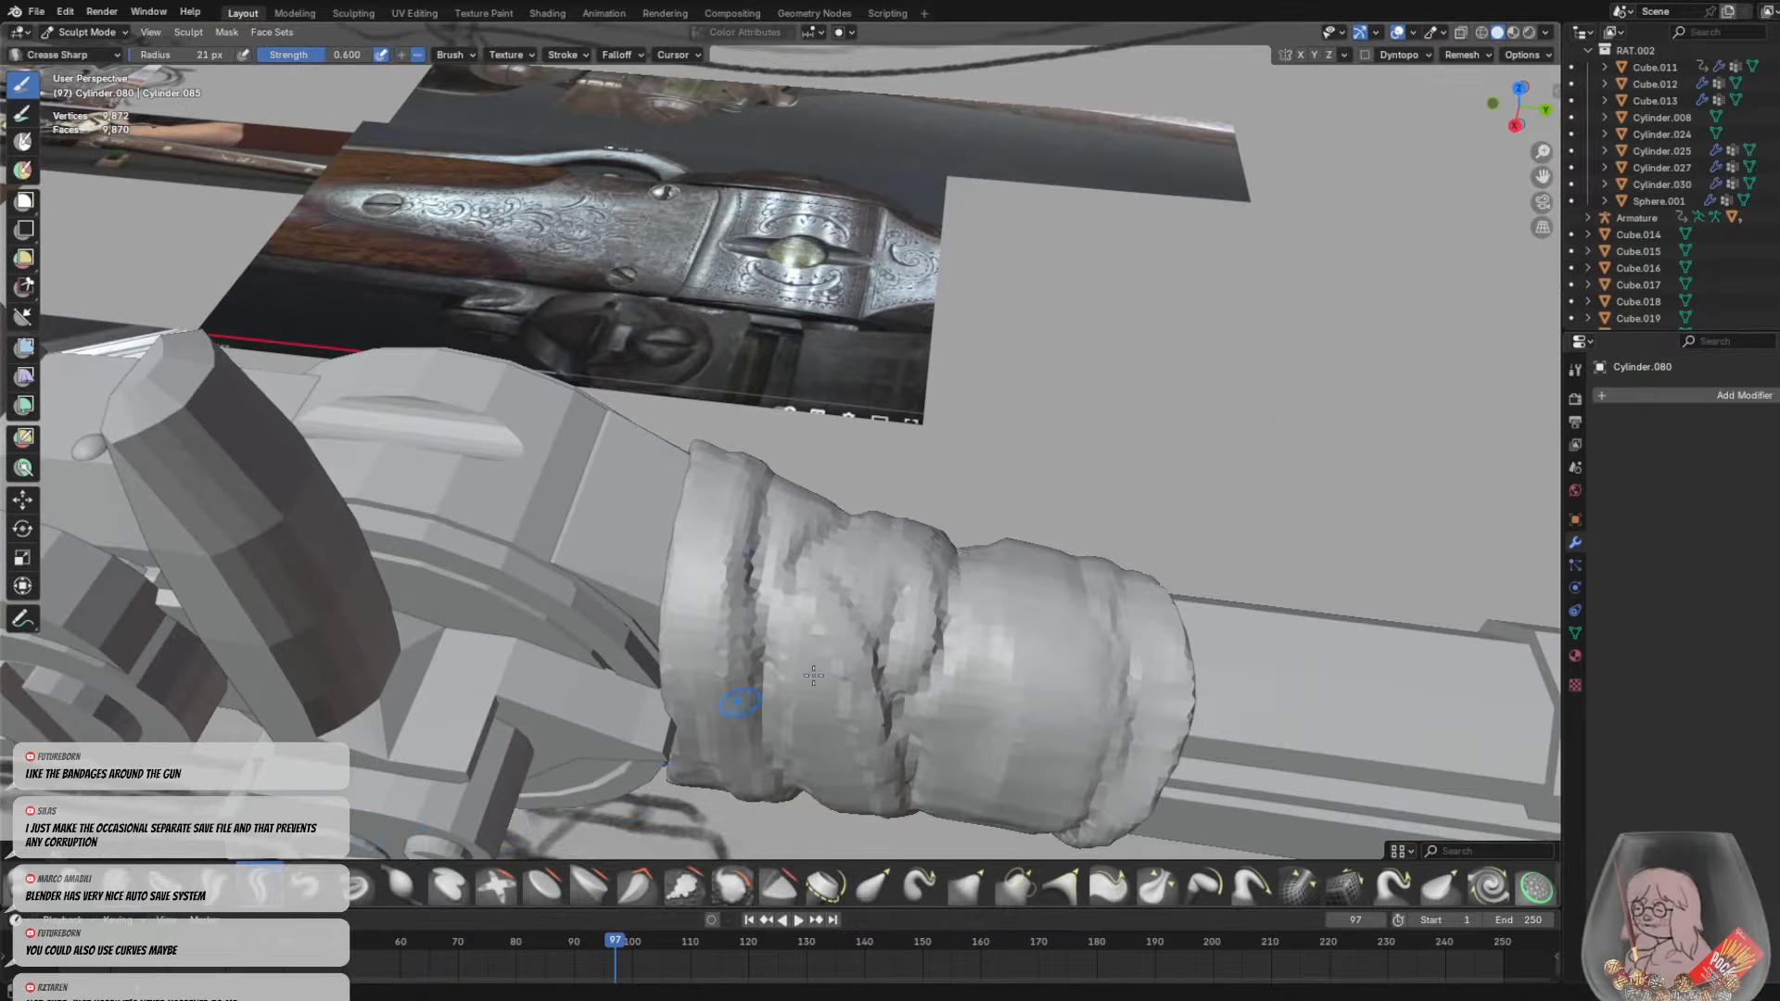
# Remesh the sleeve at a finer voxel size for denser sculpting detail
pyautogui.hotkey('shift', 'r')
pyautogui.click(964, 616)
pyautogui.hotkey('ctrl', 'r')
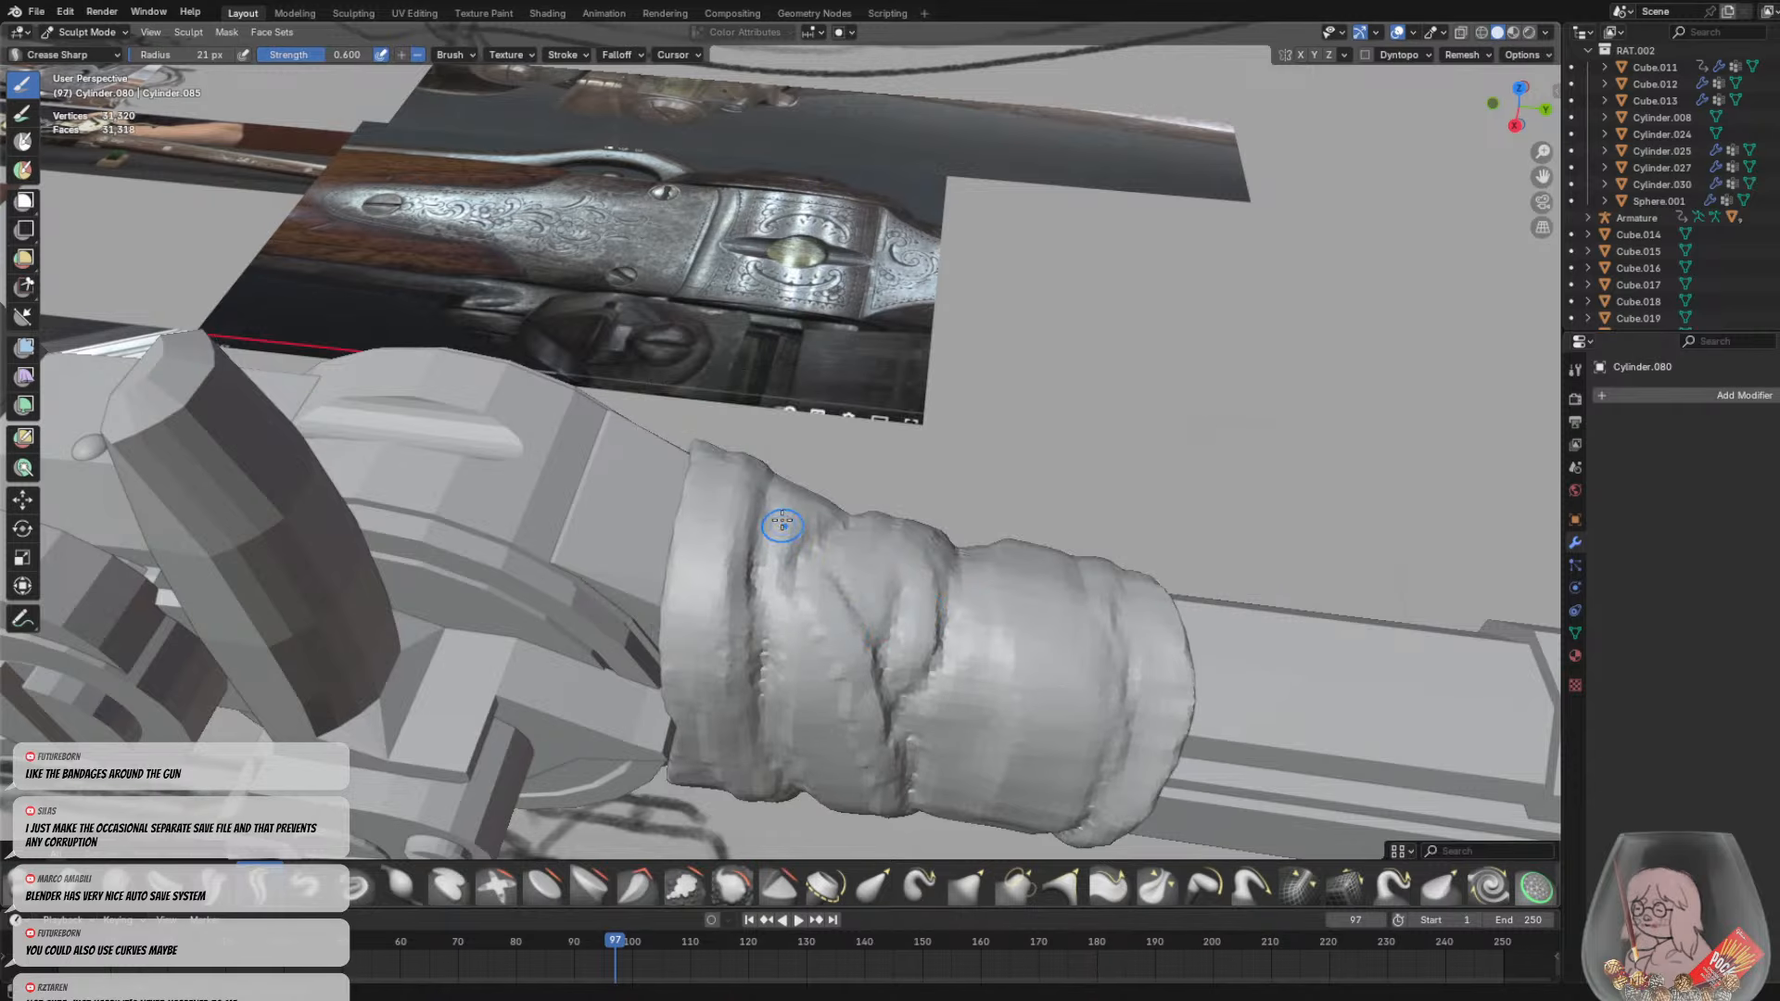
# Deepen the gaps between the wrap bands along the near side and underside, using Crease Sharp at 21 px radius
pyautogui.moveTo(769, 726); pyautogui.dragTo(750, 560, button='middle')
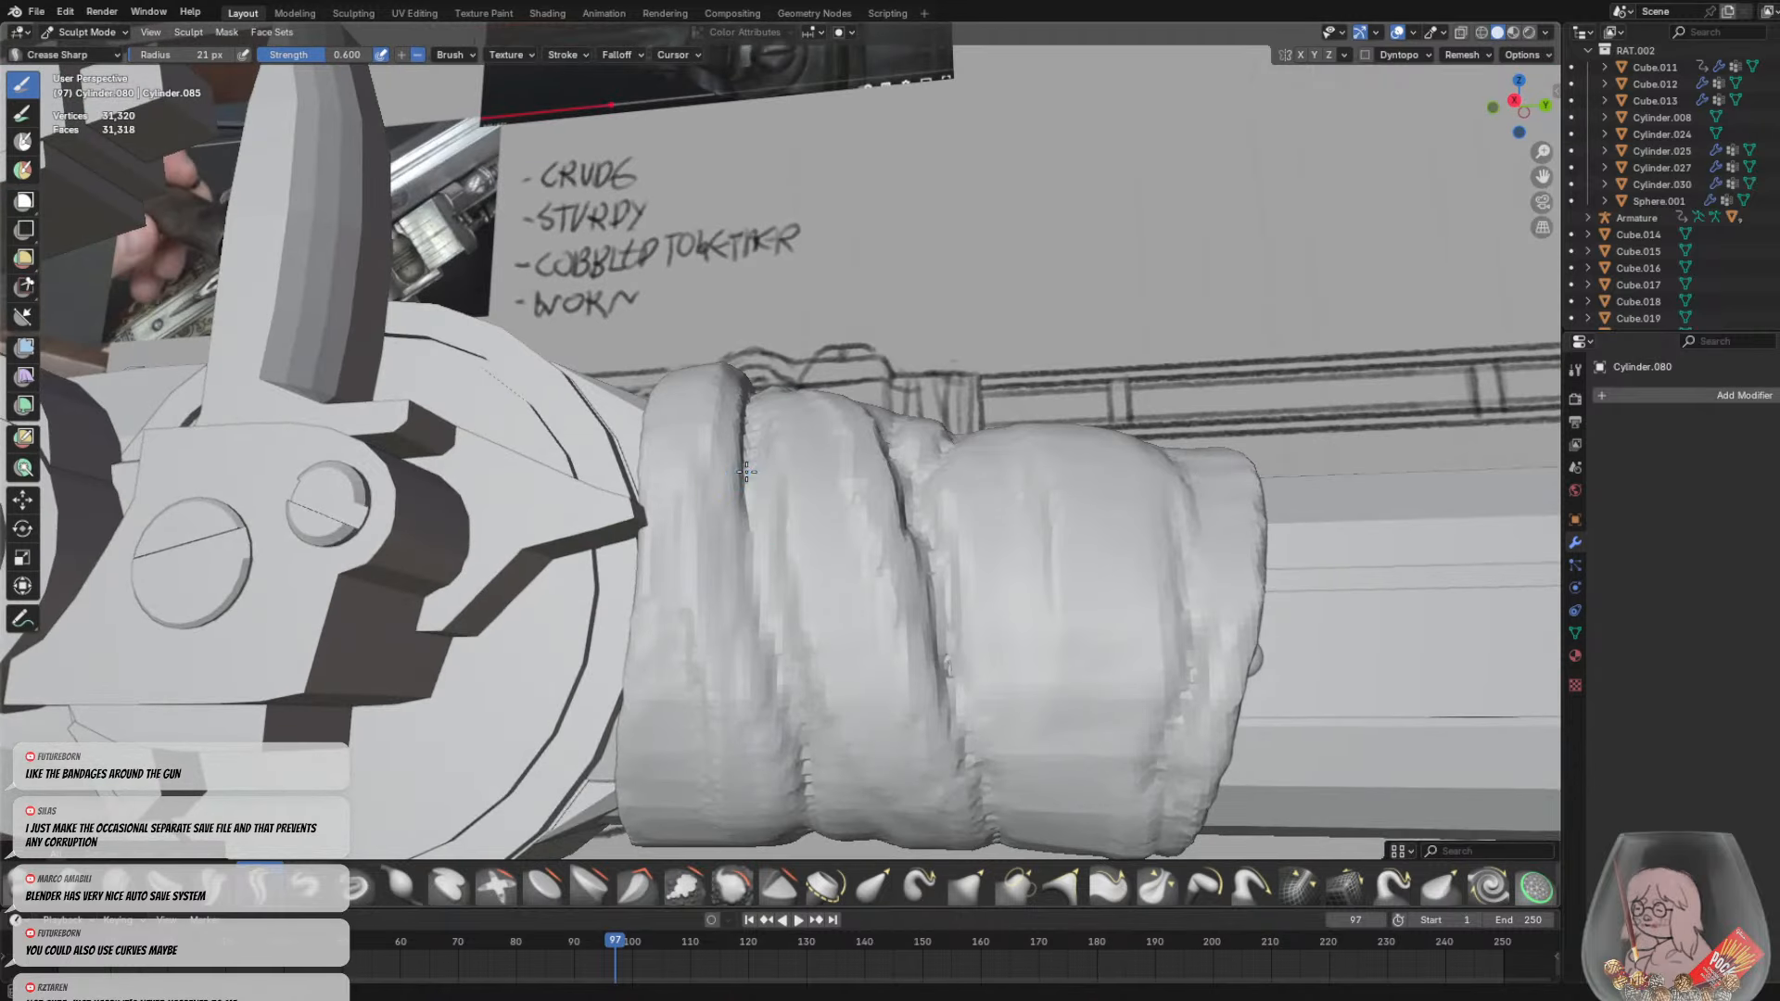
pyautogui.moveTo(797, 756); pyautogui.dragTo(751, 446, button='middle')
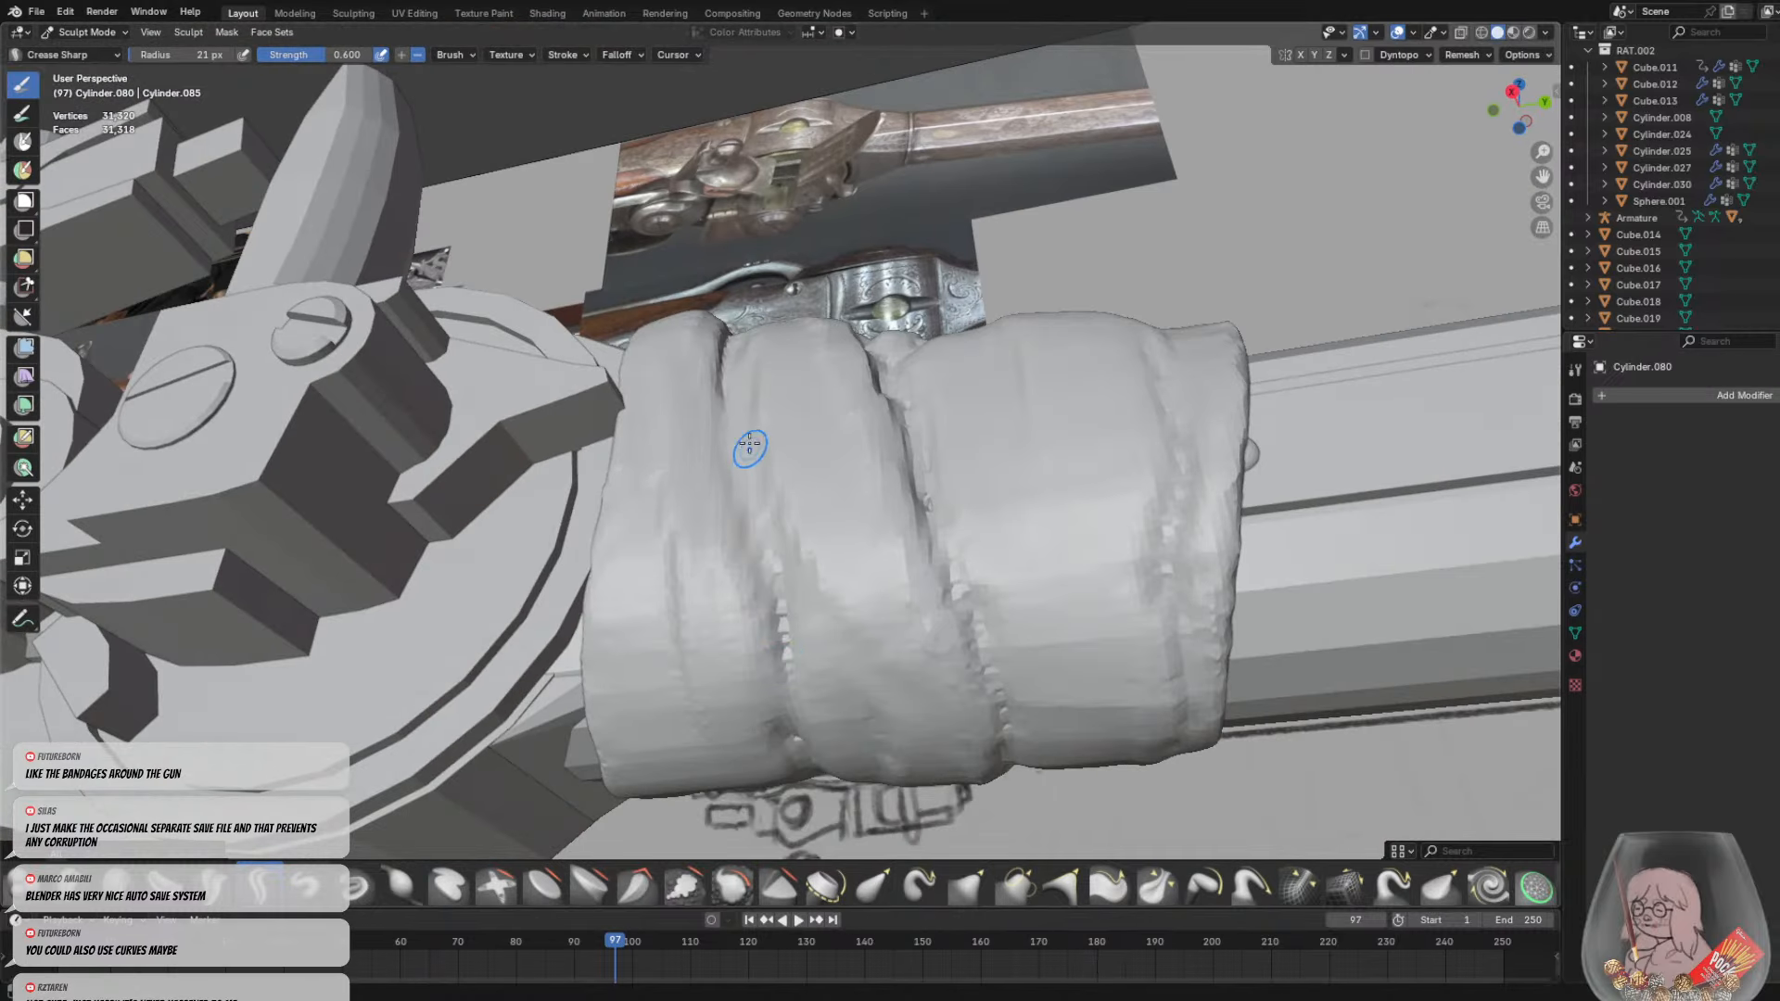
pyautogui.moveTo(794, 714); pyautogui.dragTo(731, 365, button='middle')
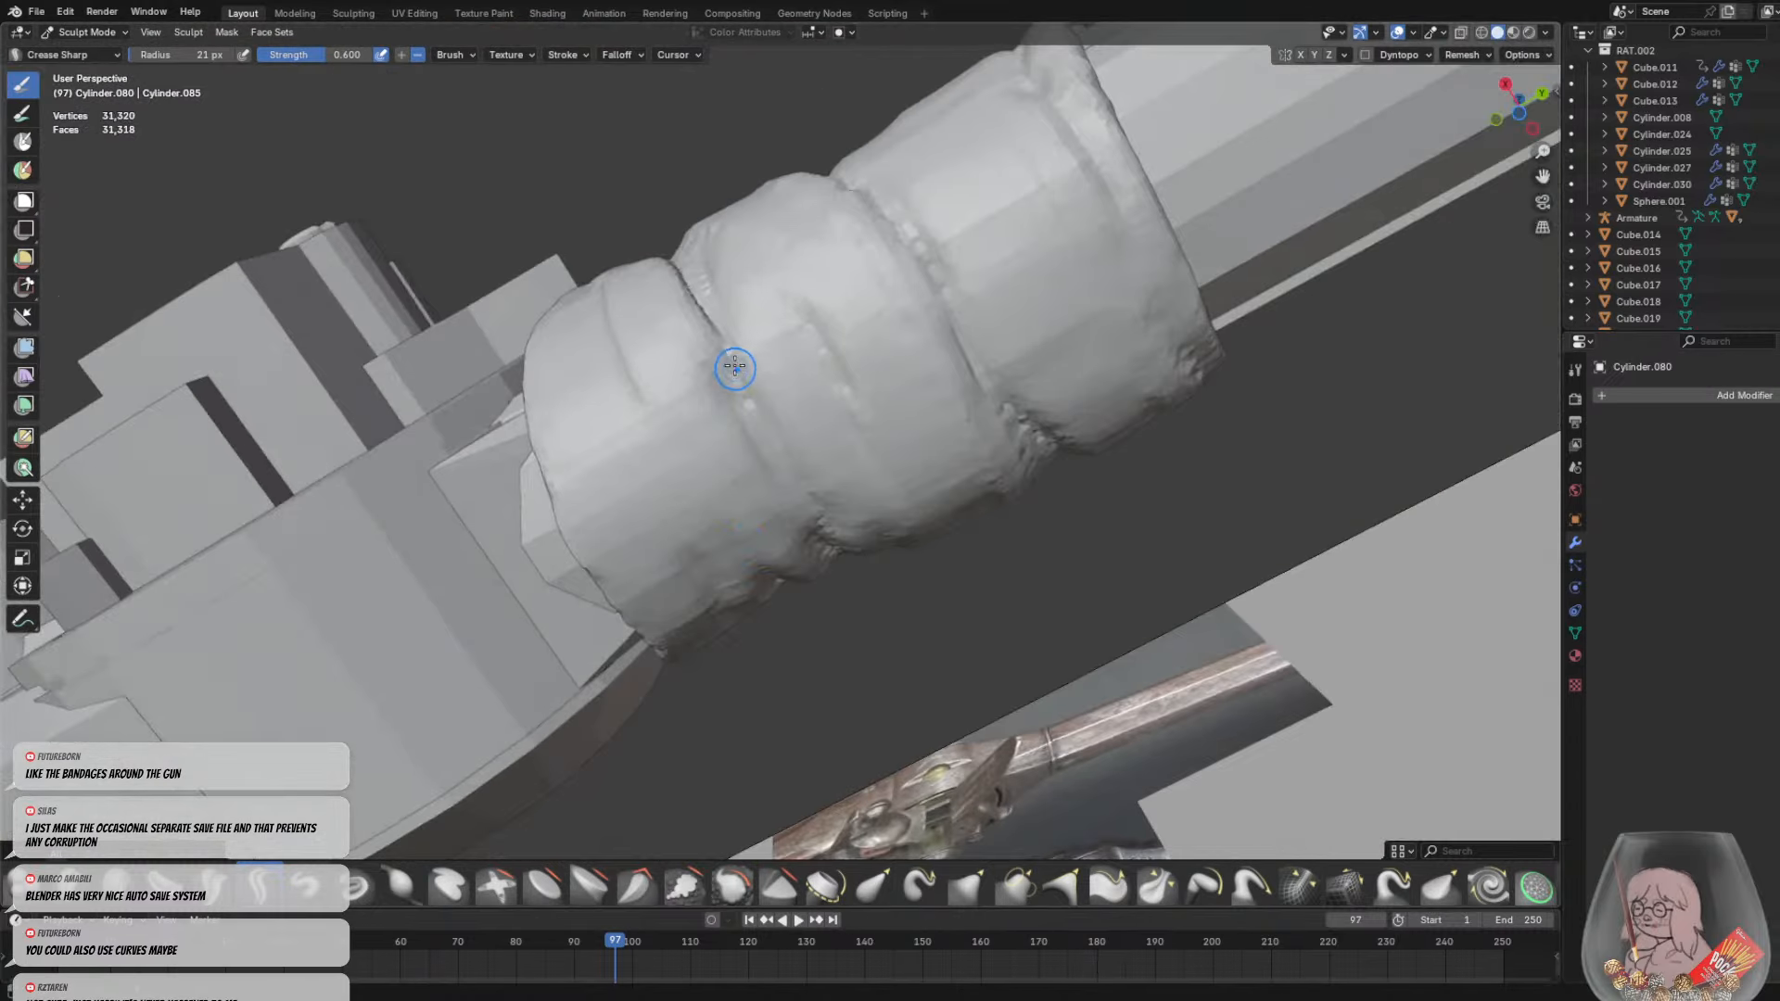
pyautogui.moveTo(805, 423)
pyautogui.mouseDown(button='middle')
pyautogui.moveTo(834, 517)
pyautogui.moveTo(827, 581)
pyautogui.mouseUp(button='middle')
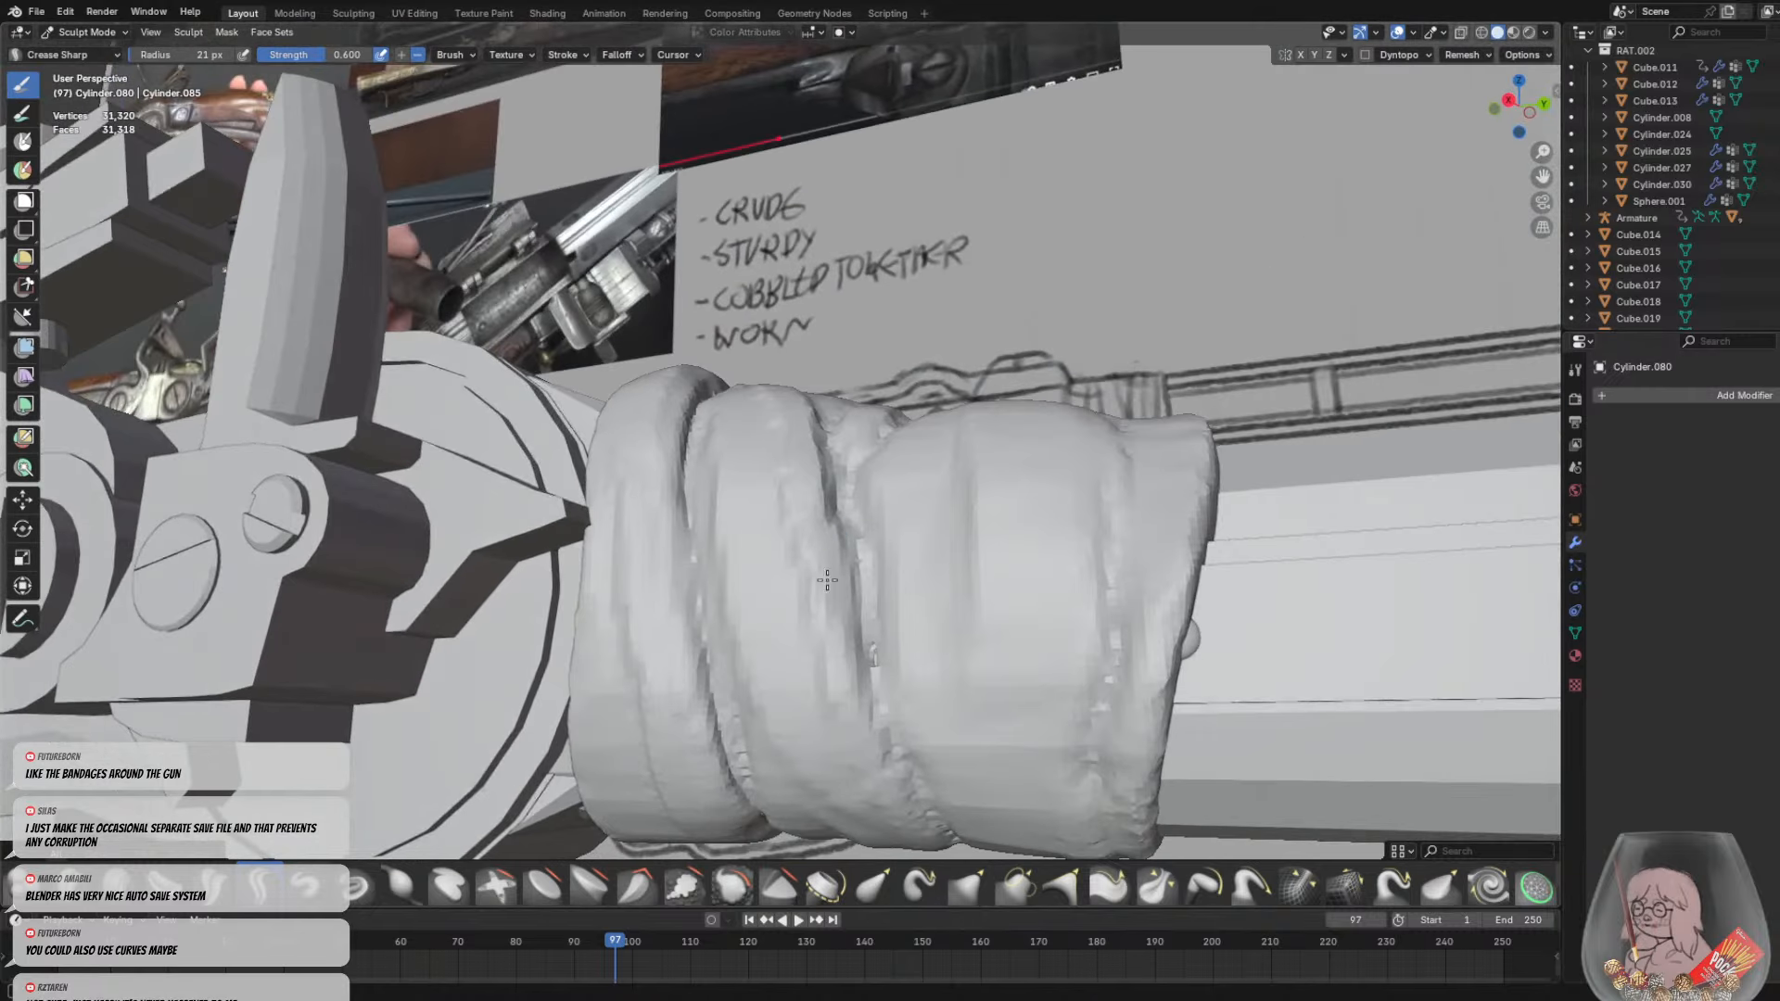
pyautogui.moveTo(831, 481); pyautogui.dragTo(902, 781)
# Sharpen the creases between the wrap bands over the sleeve's upper surface and down its far side
pyautogui.moveTo(866, 595)
pyautogui.mouseDown(button='middle')
pyautogui.moveTo(846, 680)
pyautogui.moveTo(765, 725)
pyautogui.mouseUp(button='middle')
pyautogui.moveTo(974, 579); pyautogui.dragTo(633, 760, button='middle')
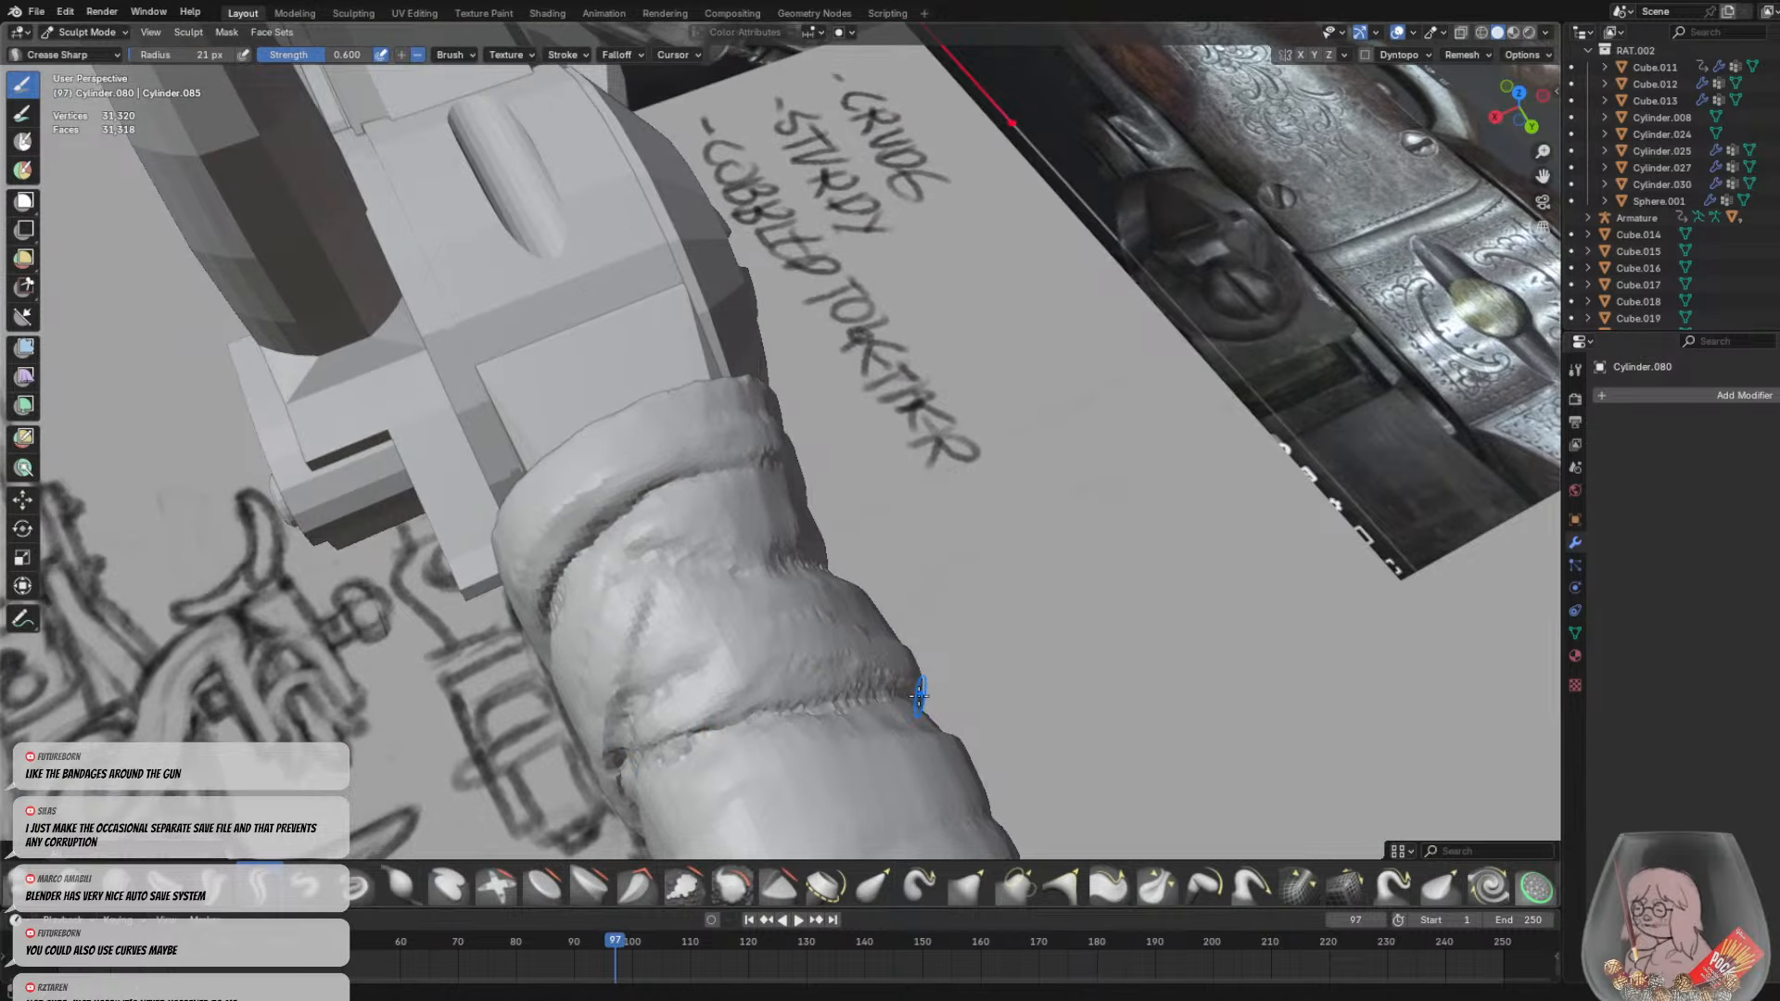
pyautogui.moveTo(919, 696); pyautogui.dragTo(594, 598, button='middle')
pyautogui.moveTo(535, 579); pyautogui.dragTo(531, 809)
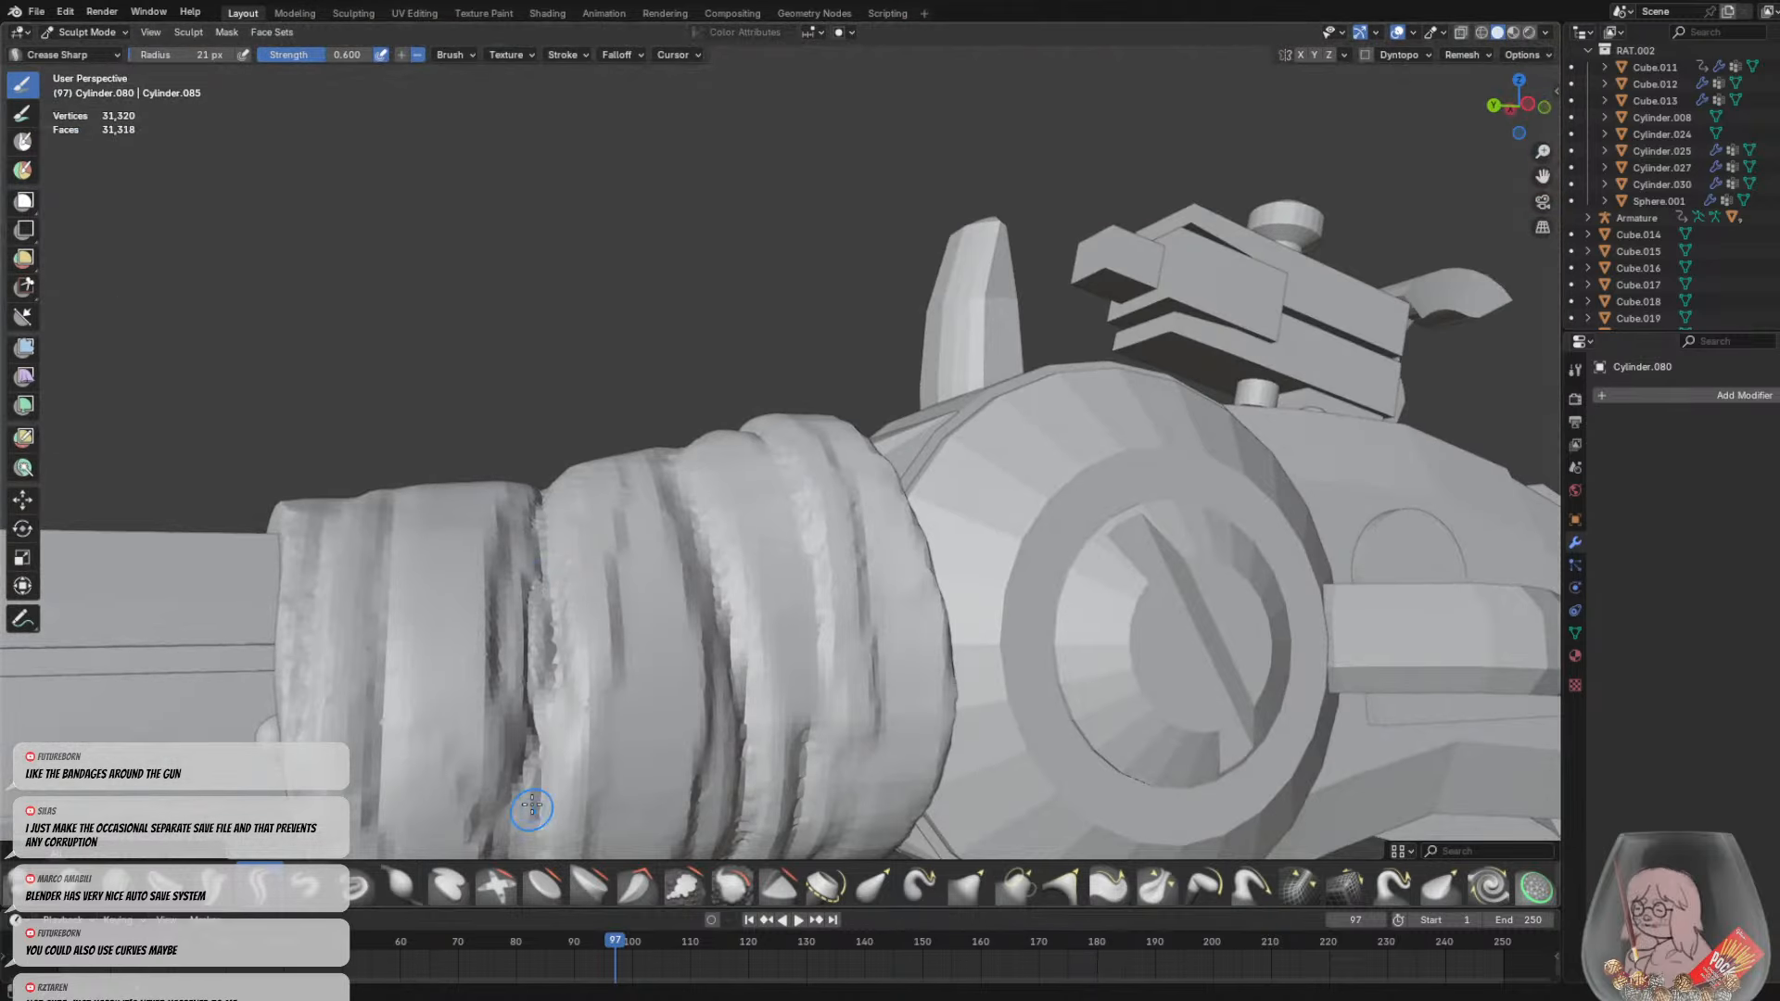
pyautogui.scroll(-2, 531, 809)
pyautogui.moveTo(607, 691); pyautogui.dragTo(621, 555)
pyautogui.moveTo(609, 781); pyautogui.dragTo(607, 594, button='middle')
pyautogui.moveTo(577, 740); pyautogui.dragTo(587, 670, button='middle')
pyautogui.moveTo(587, 670)
pyautogui.mouseDown()
pyautogui.moveTo(592, 560)
pyautogui.moveTo(568, 718)
pyautogui.mouseUp()
# Add small raised folds to the sleeve's near side and upper surface with Clay Strips at 21 px radius
pyautogui.moveTo(571, 716)
pyautogui.mouseDown(button='middle')
pyautogui.moveTo(795, 708)
pyautogui.moveTo(767, 588)
pyautogui.mouseUp(button='middle')
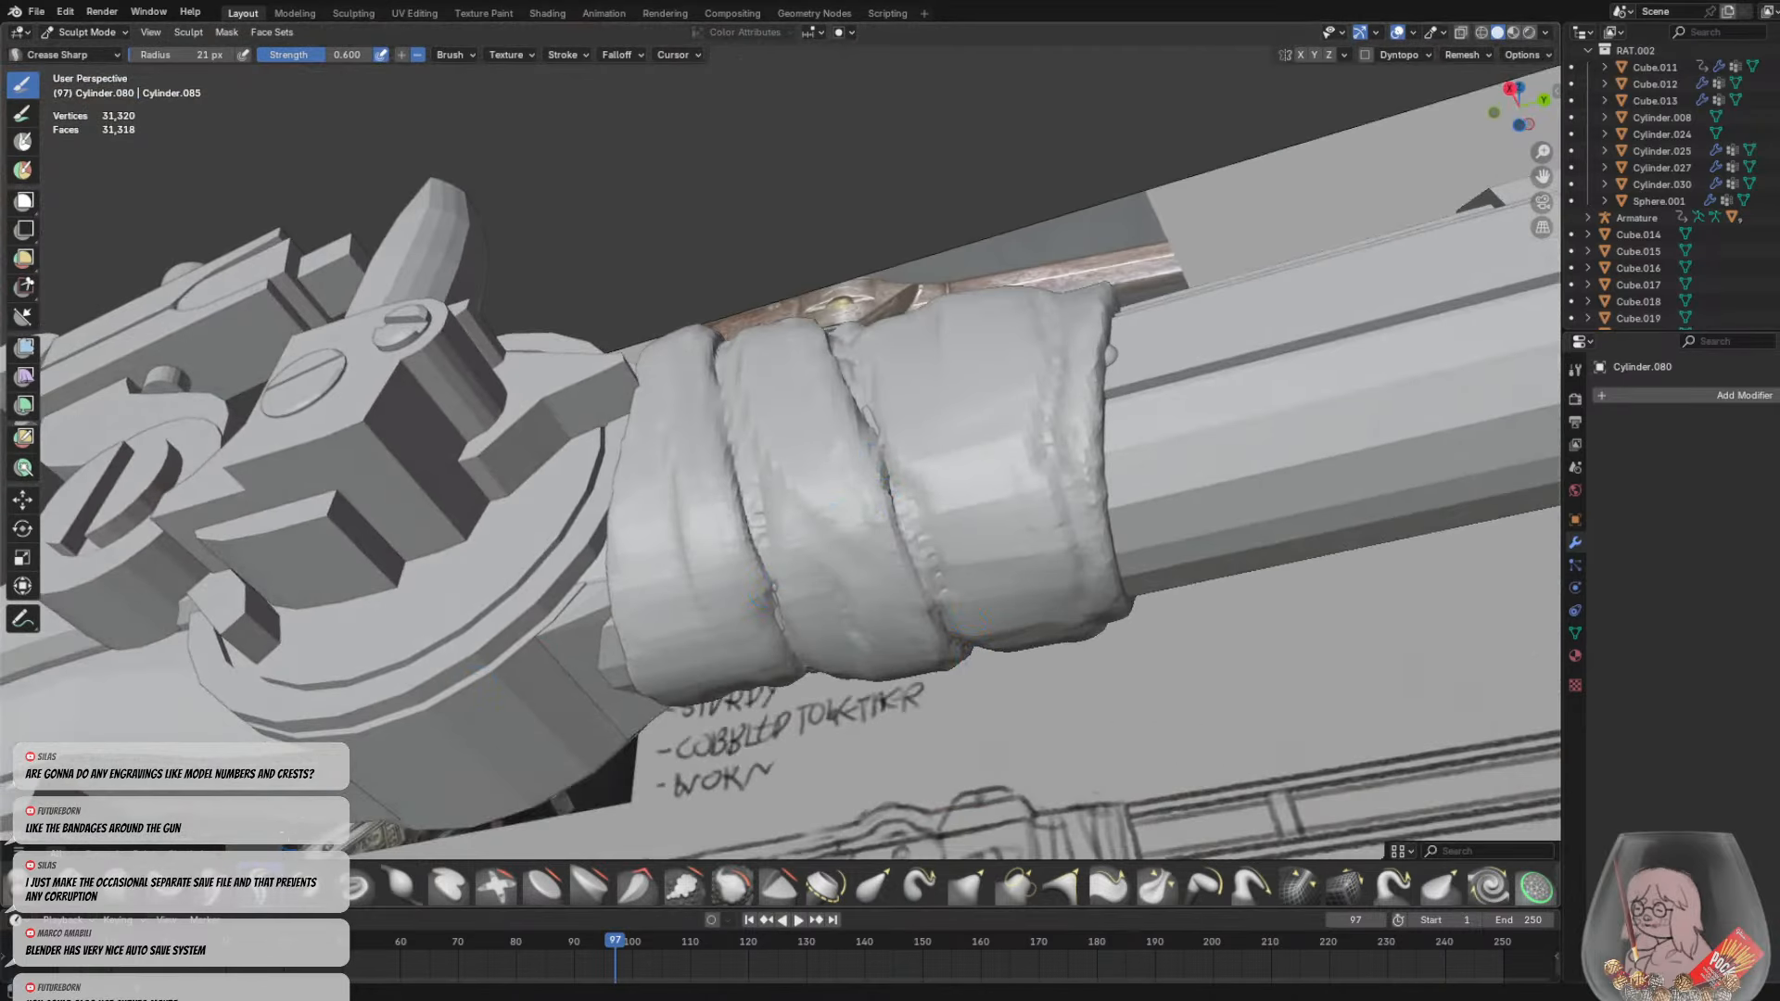
pyautogui.moveTo(588, 710); pyautogui.dragTo(554, 779, button='middle')
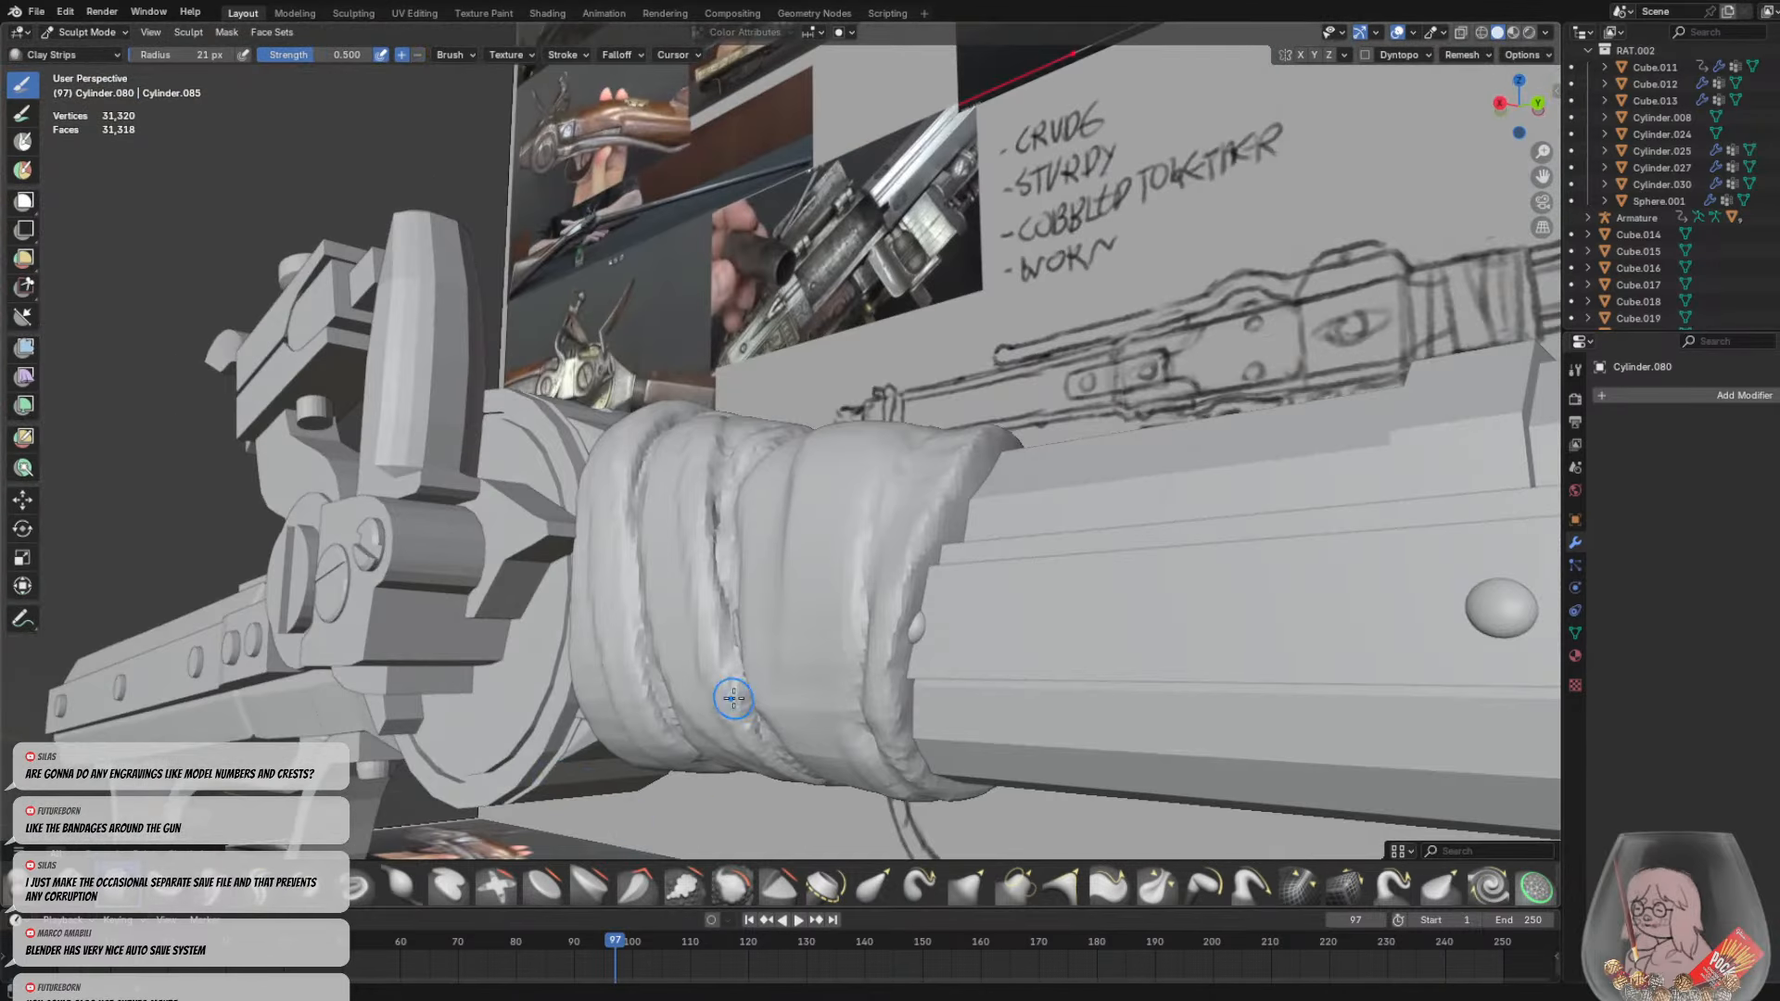
pyautogui.moveTo(696, 474); pyautogui.dragTo(704, 618, button='middle')
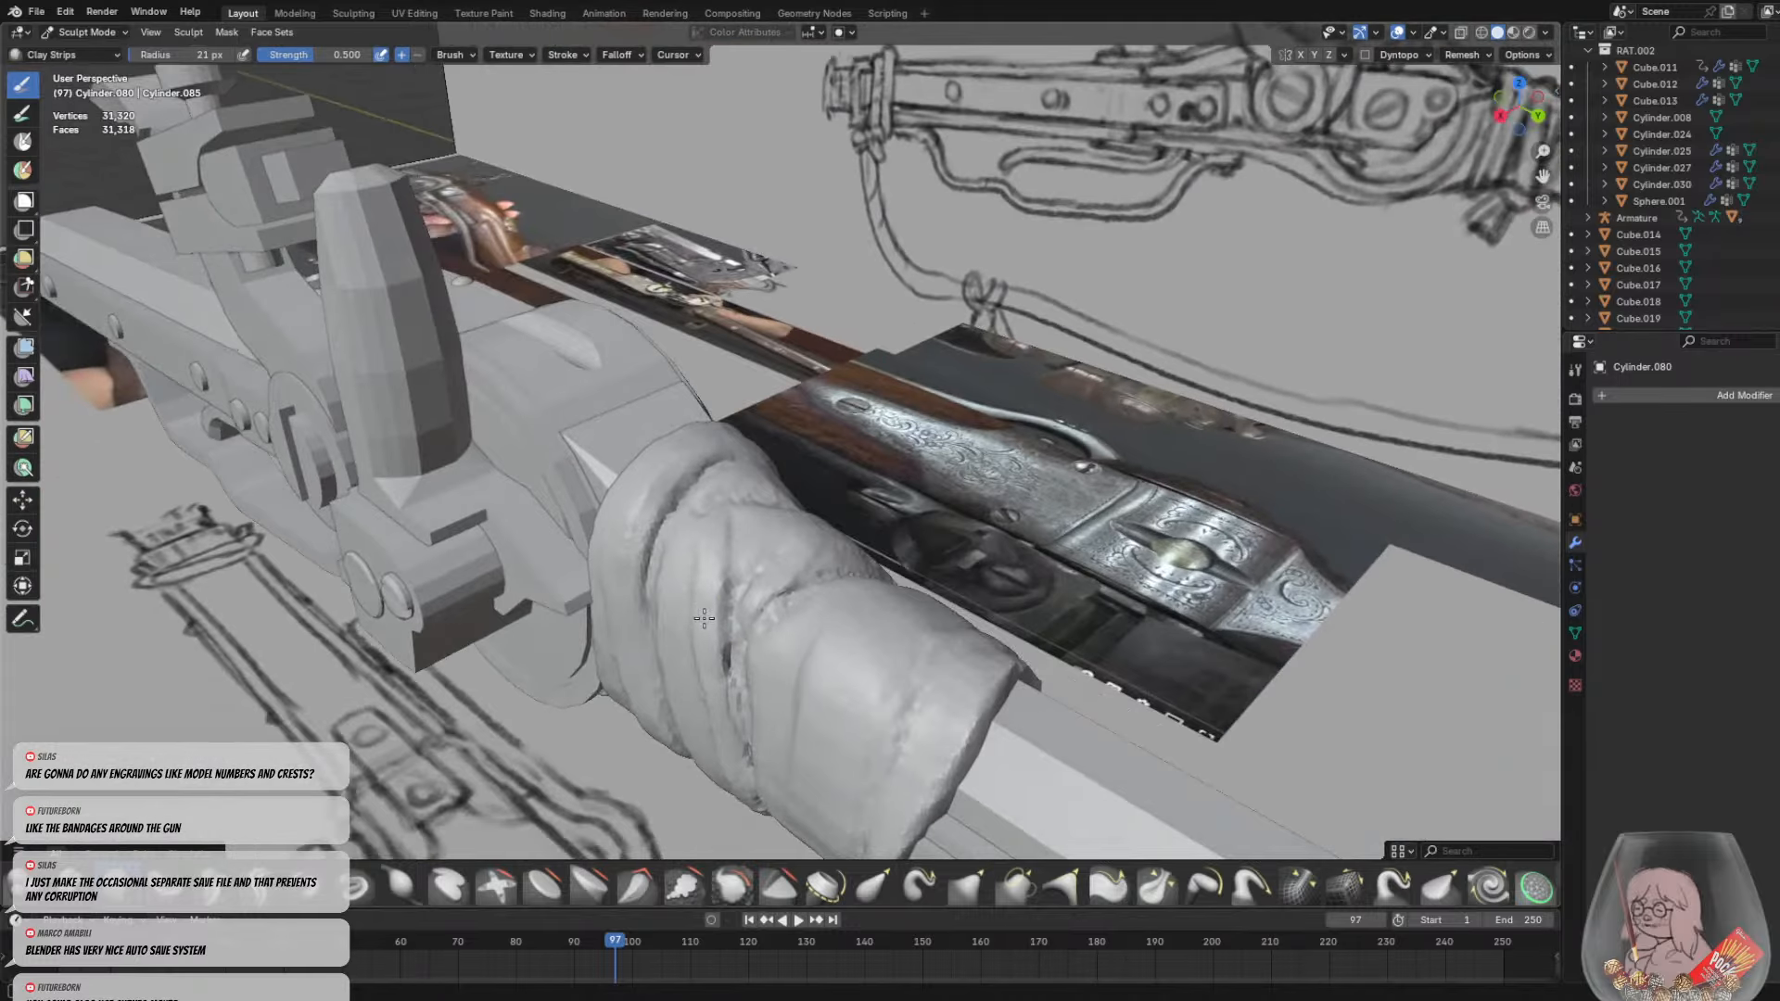
pyautogui.moveTo(730, 526); pyautogui.dragTo(727, 568, button='middle')
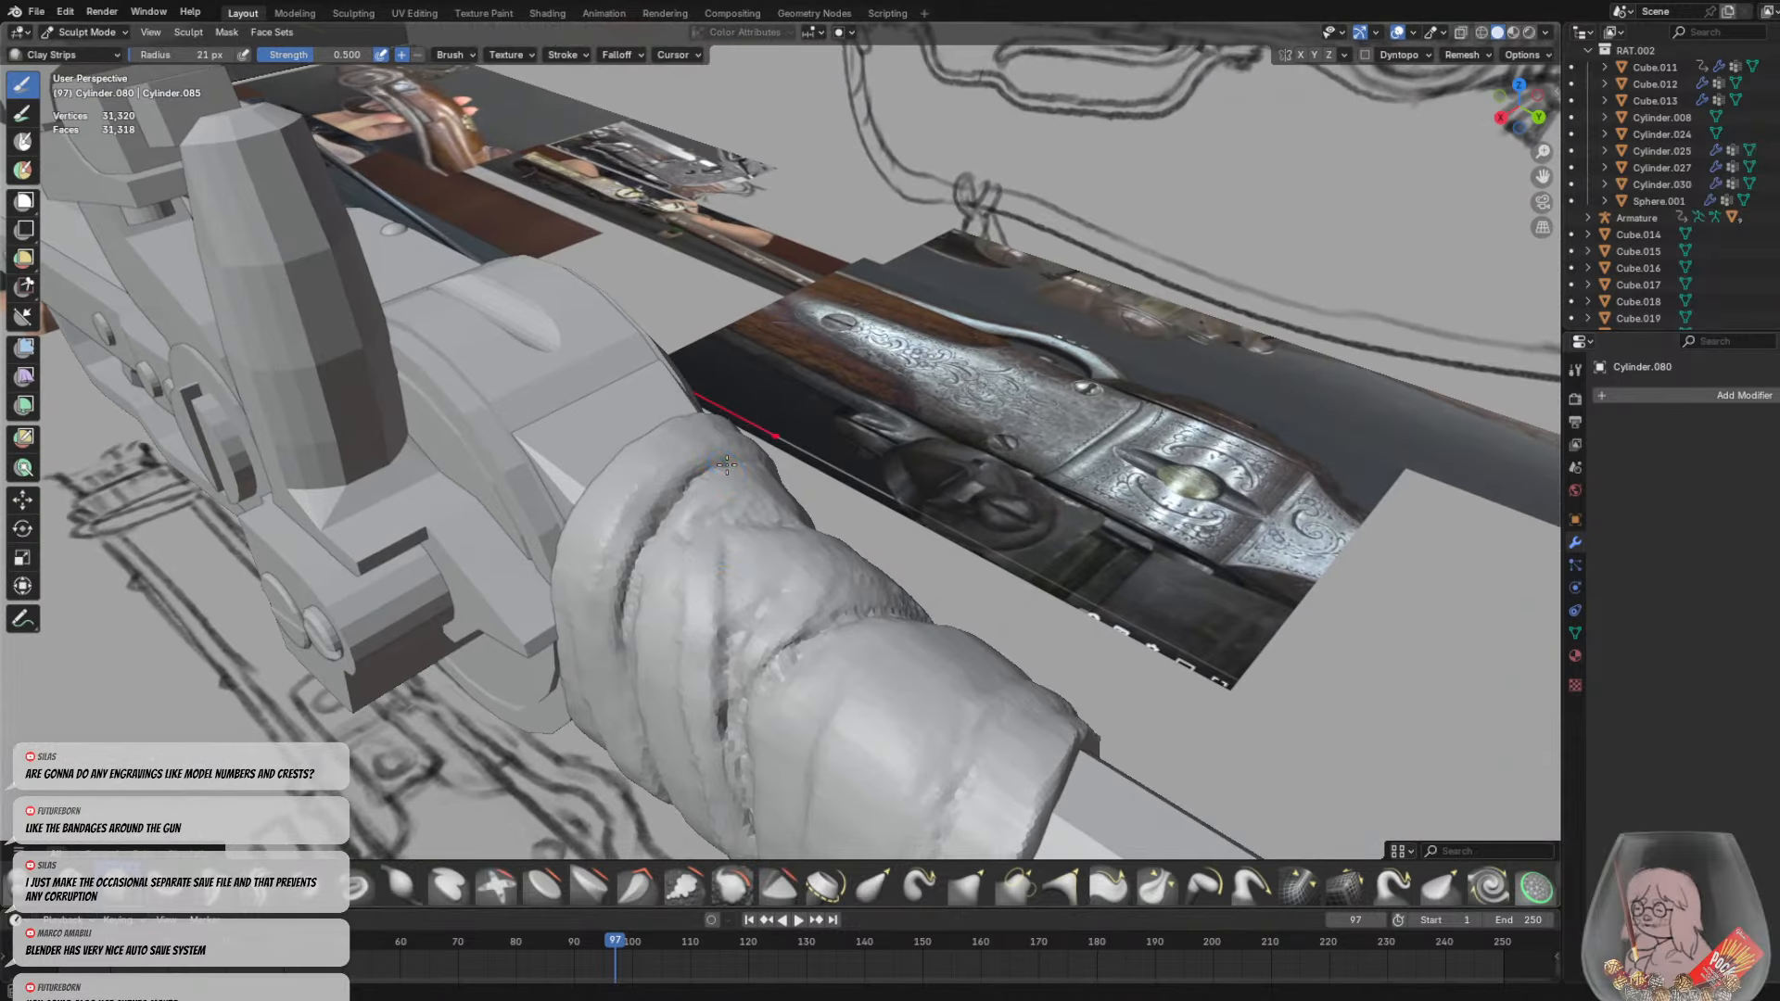
pyautogui.moveTo(719, 656)
pyautogui.mouseDown(button='middle')
pyautogui.moveTo(574, 653)
pyautogui.moveTo(518, 619)
pyautogui.mouseUp(button='middle')
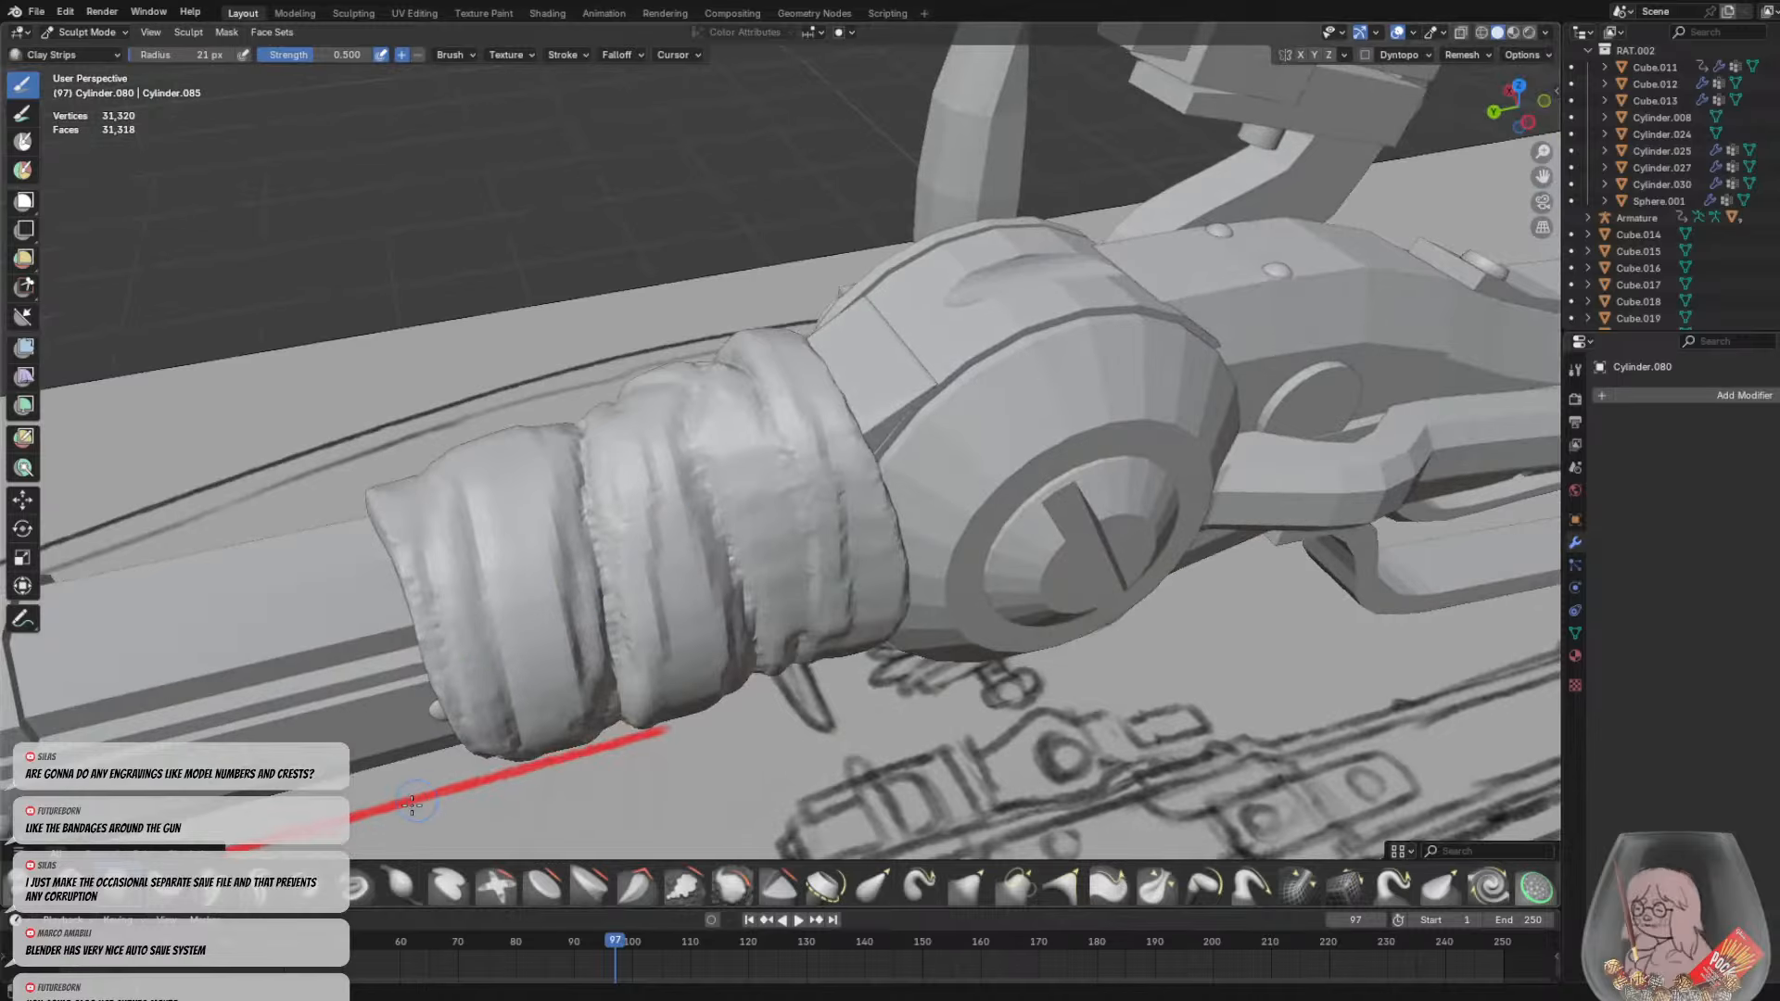
# Carve a crease across the upper far side of the wrap near the lock with Crease Sharp
pyautogui.hotkey('shift', 'c')
pyautogui.moveTo(247, 904); pyautogui.dragTo(613, 399, button='middle')
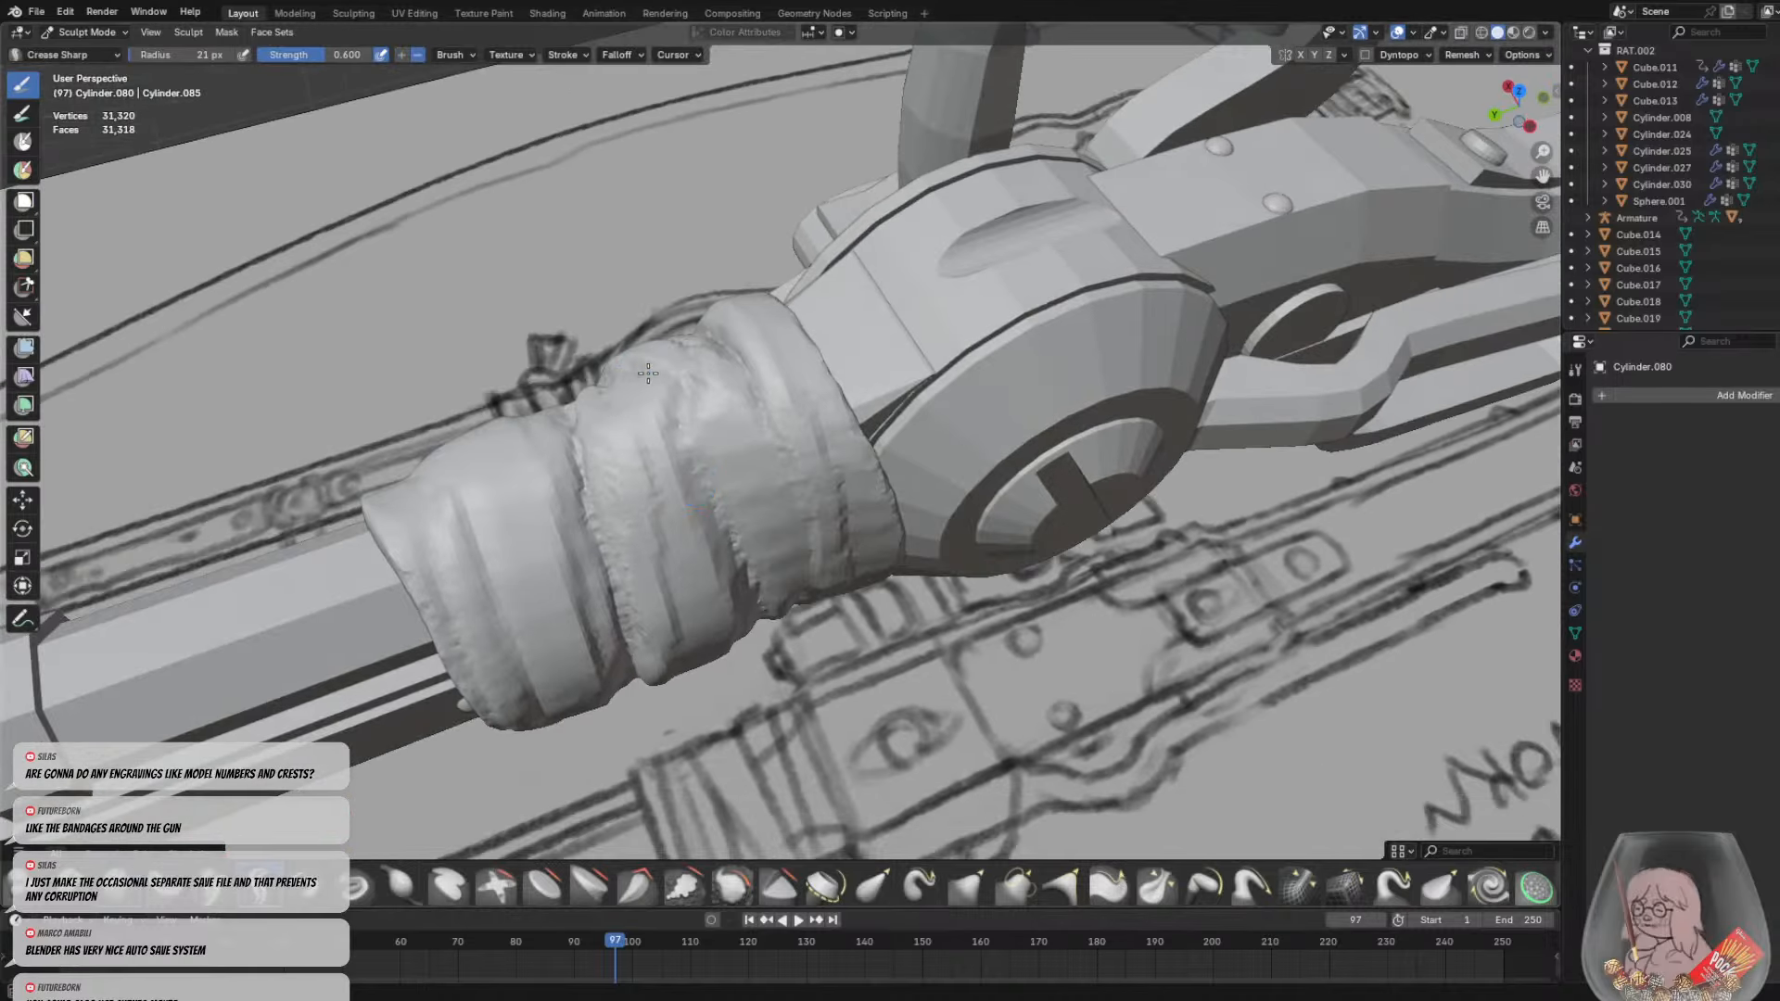
pyautogui.moveTo(648, 374); pyautogui.dragTo(727, 397)
pyautogui.moveTo(727, 397)
pyautogui.mouseDown(button='middle')
pyautogui.moveTo(755, 385)
pyautogui.moveTo(710, 417)
pyautogui.moveTo(662, 550)
pyautogui.moveTo(484, 774)
pyautogui.mouseUp(button='middle')
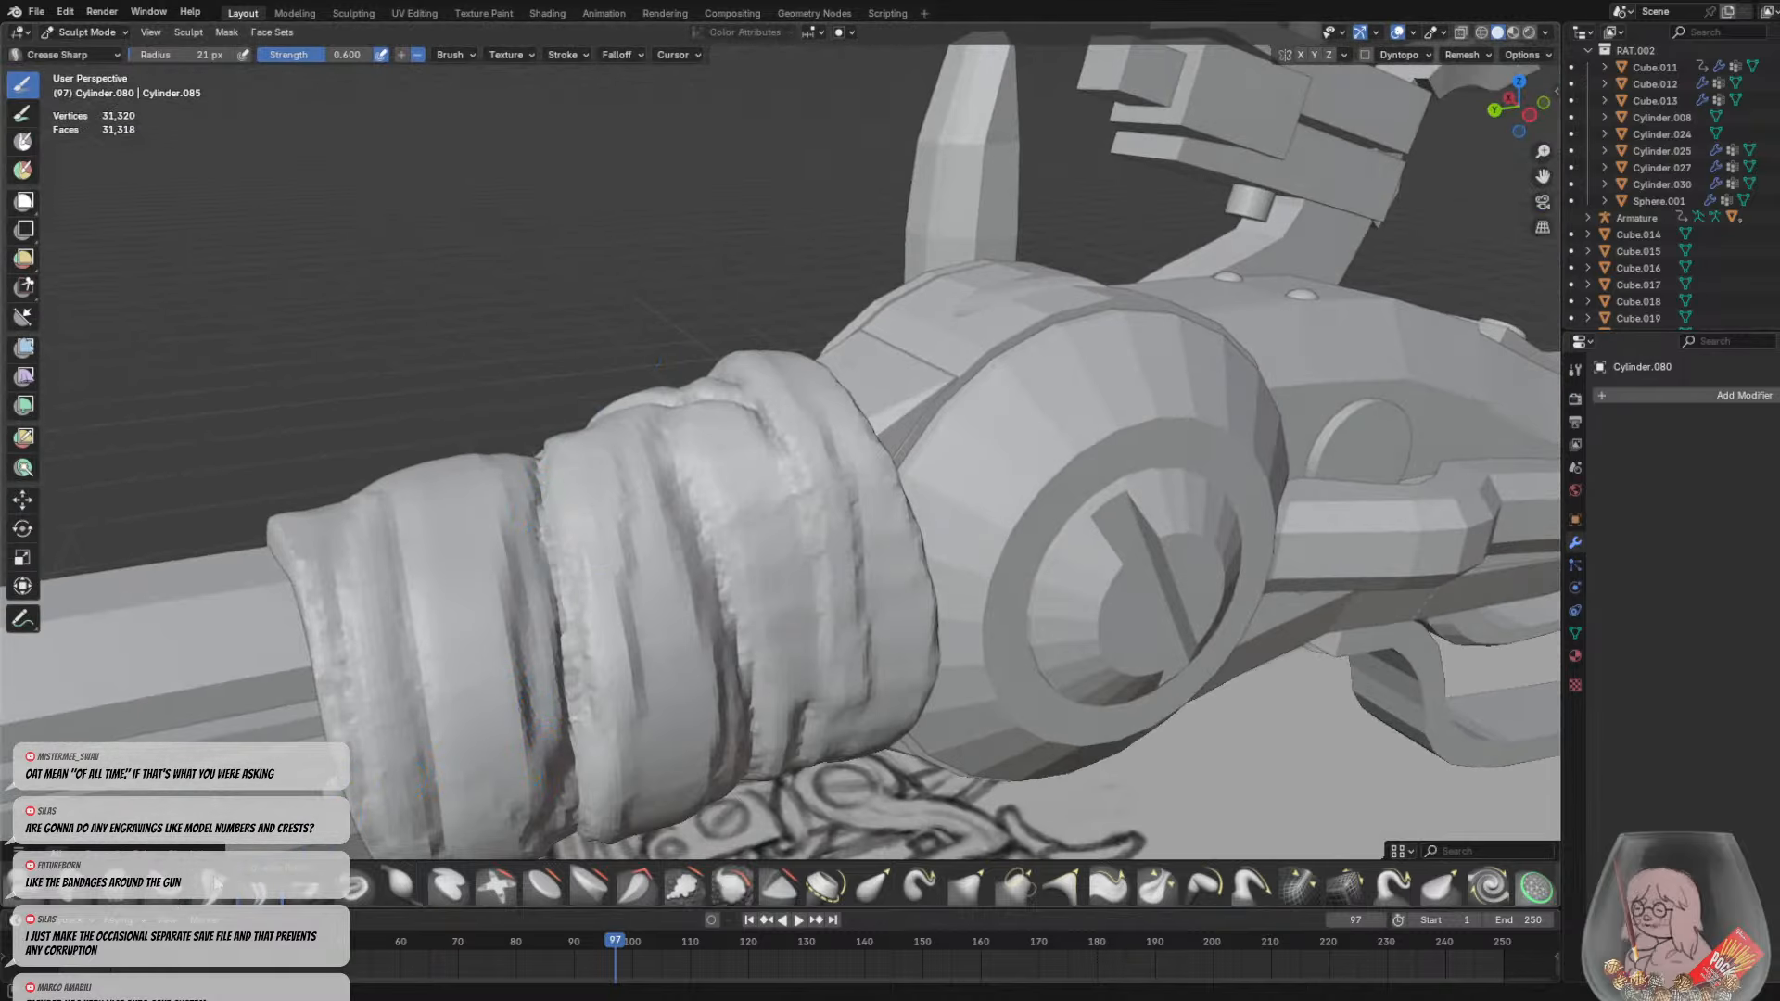
# Build up raised folds along the bands on the wrap's near side and upper surface with Clay Strips at 21 px radius
pyautogui.press('c')
pyautogui.moveTo(385, 712); pyautogui.dragTo(537, 522, button='middle')
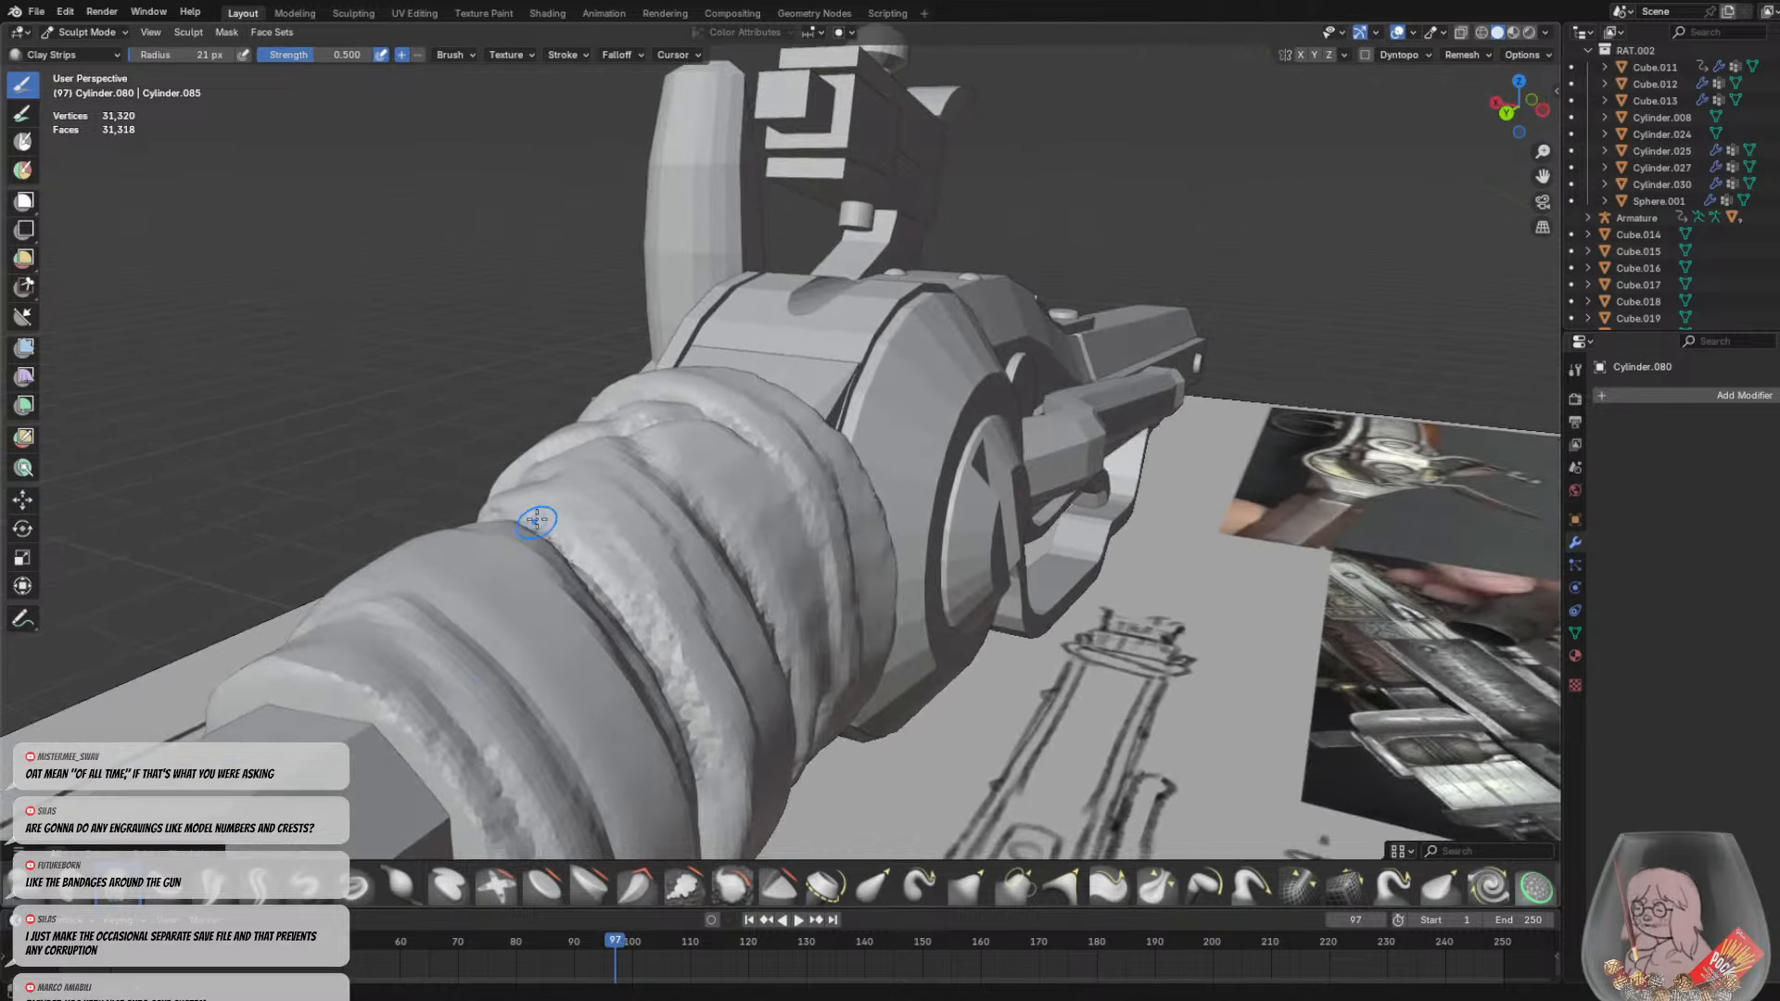
pyautogui.moveTo(566, 531); pyautogui.dragTo(718, 735)
pyautogui.moveTo(695, 735); pyautogui.dragTo(598, 624, button='middle')
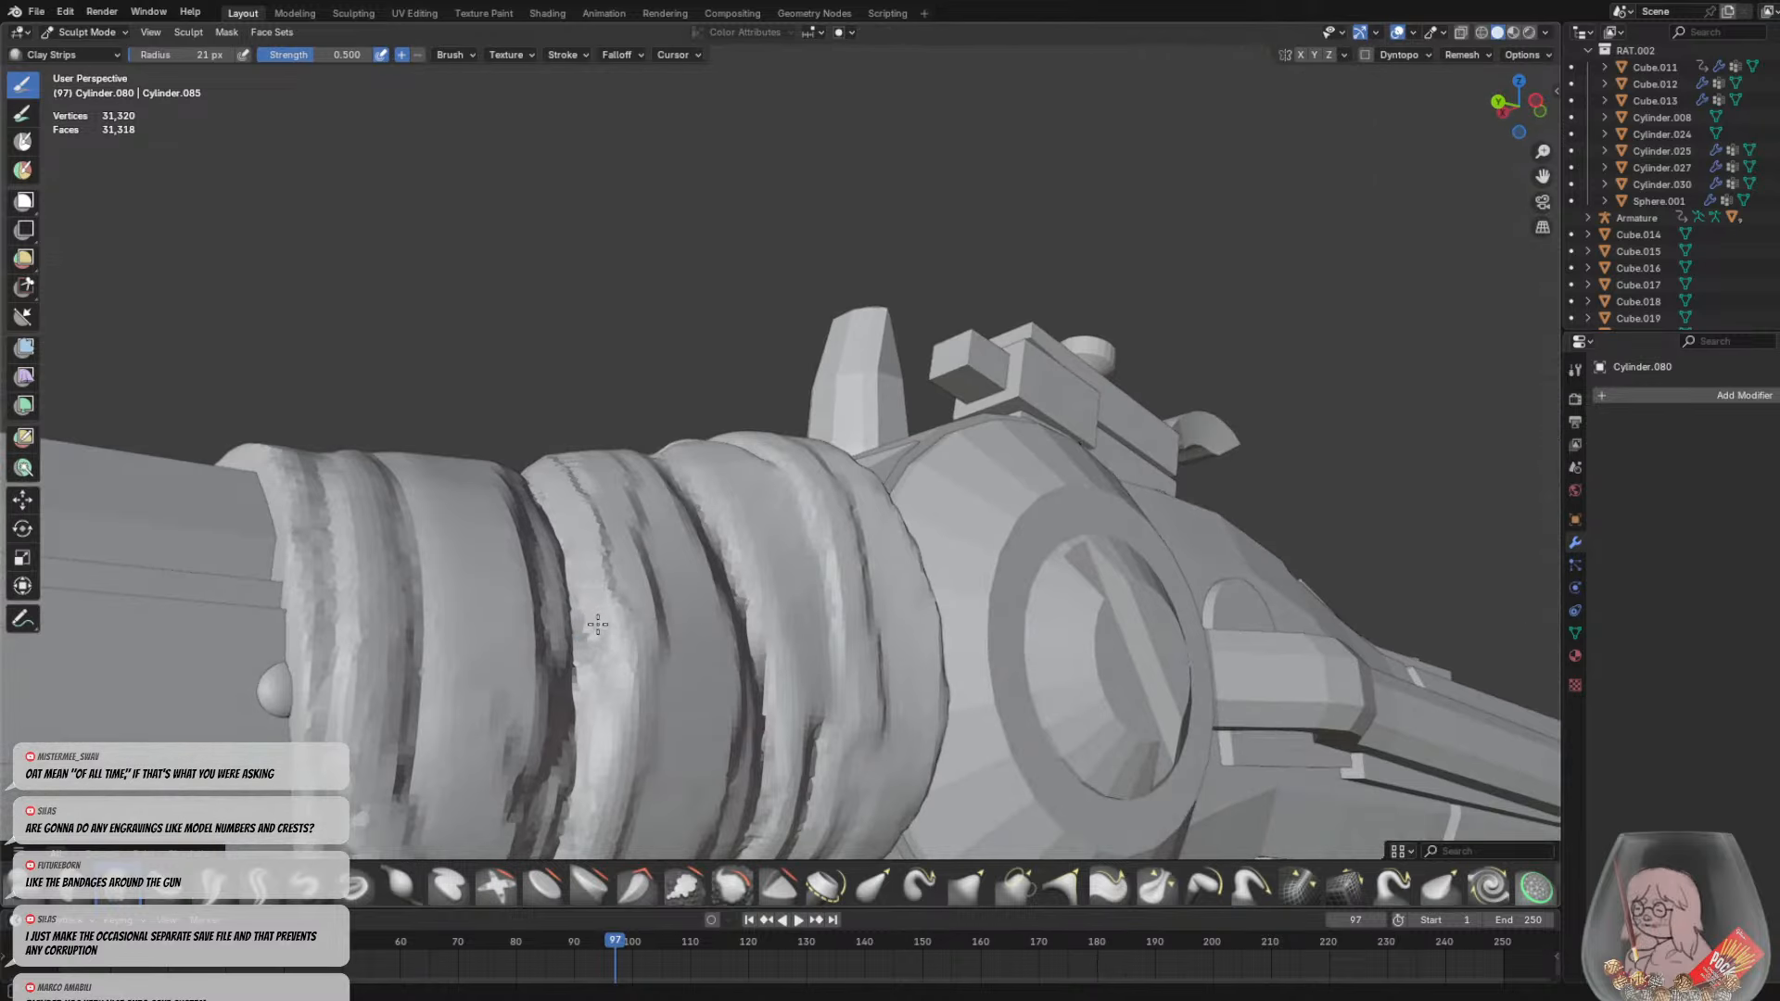
pyautogui.moveTo(601, 630); pyautogui.dragTo(627, 817)
pyautogui.moveTo(632, 729); pyautogui.dragTo(568, 799, button='middle')
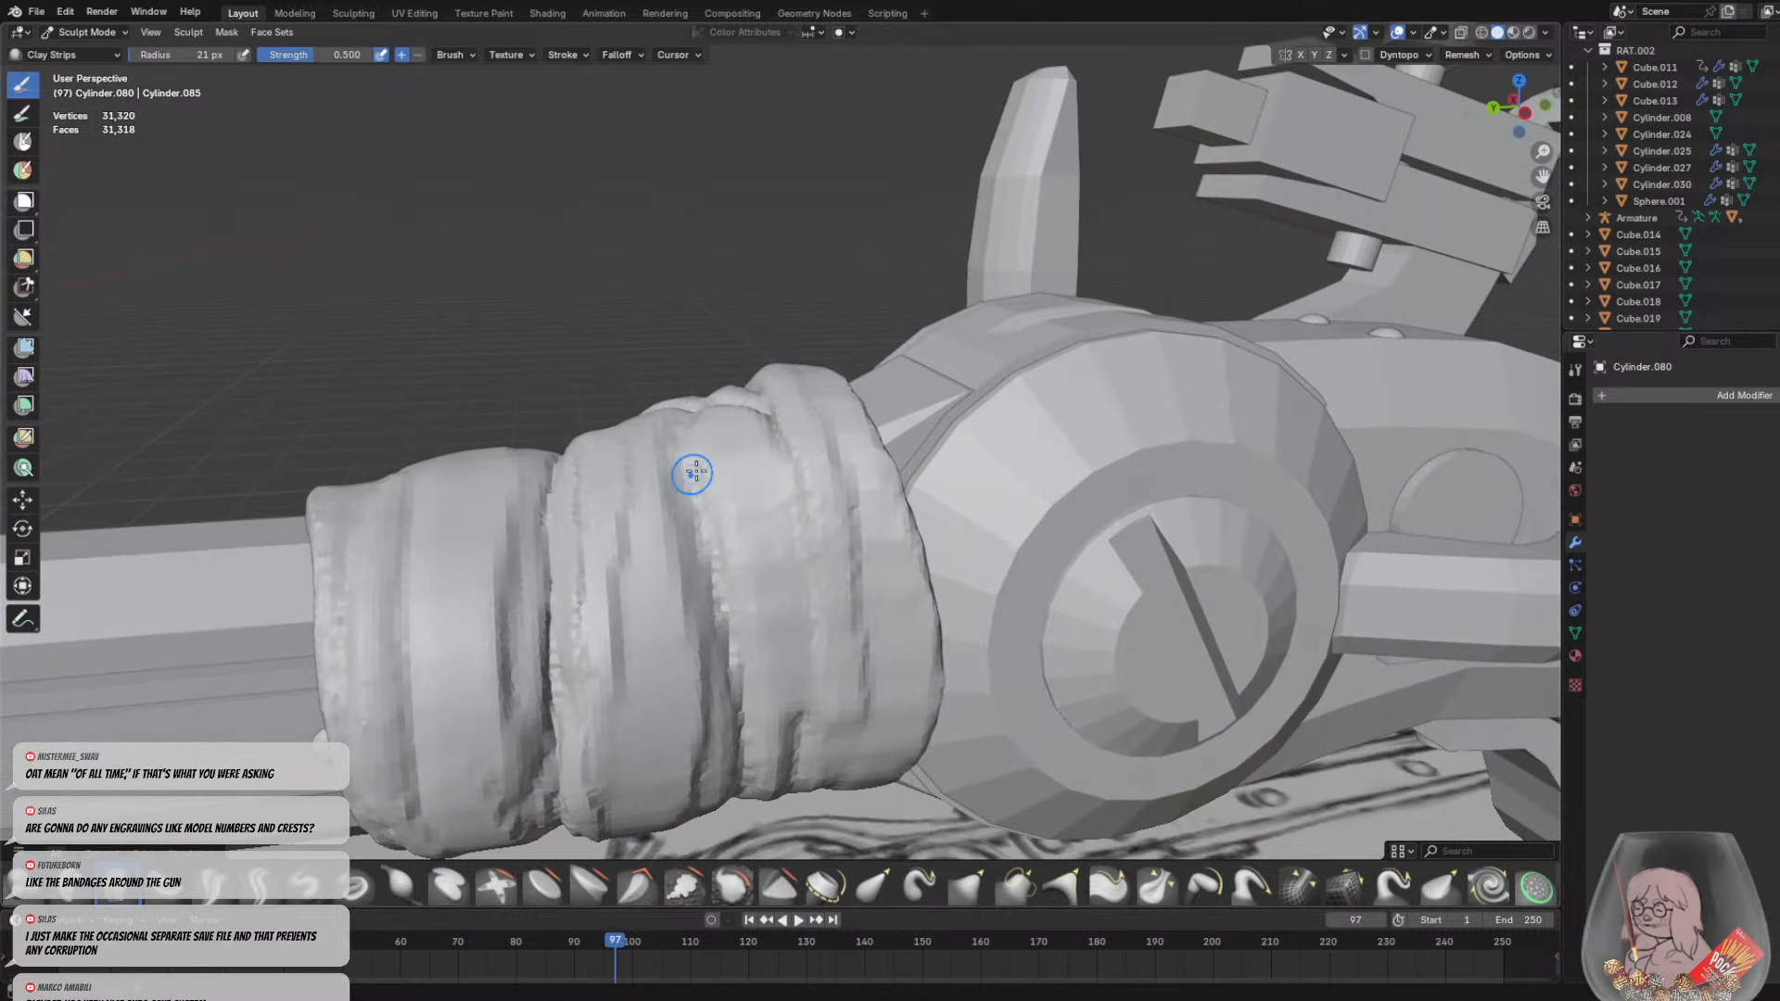
pyautogui.moveTo(762, 725); pyautogui.dragTo(760, 545, button='middle')
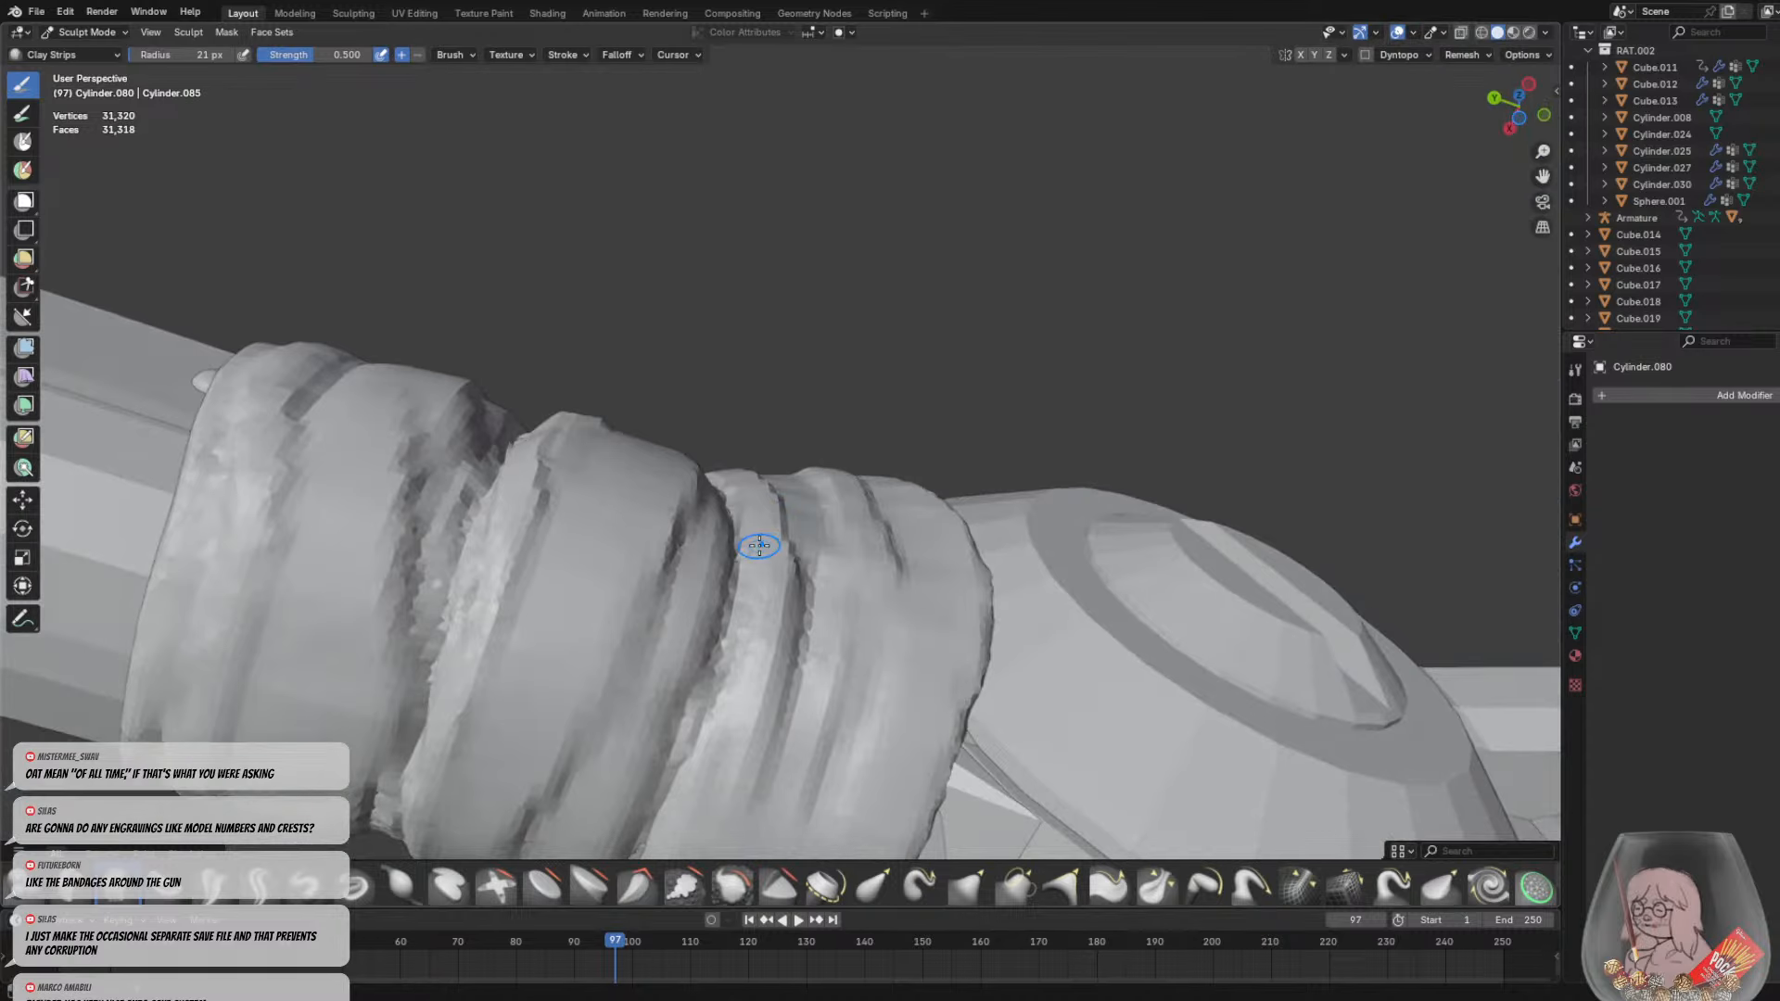
pyautogui.moveTo(747, 688); pyautogui.dragTo(845, 677, button='middle')
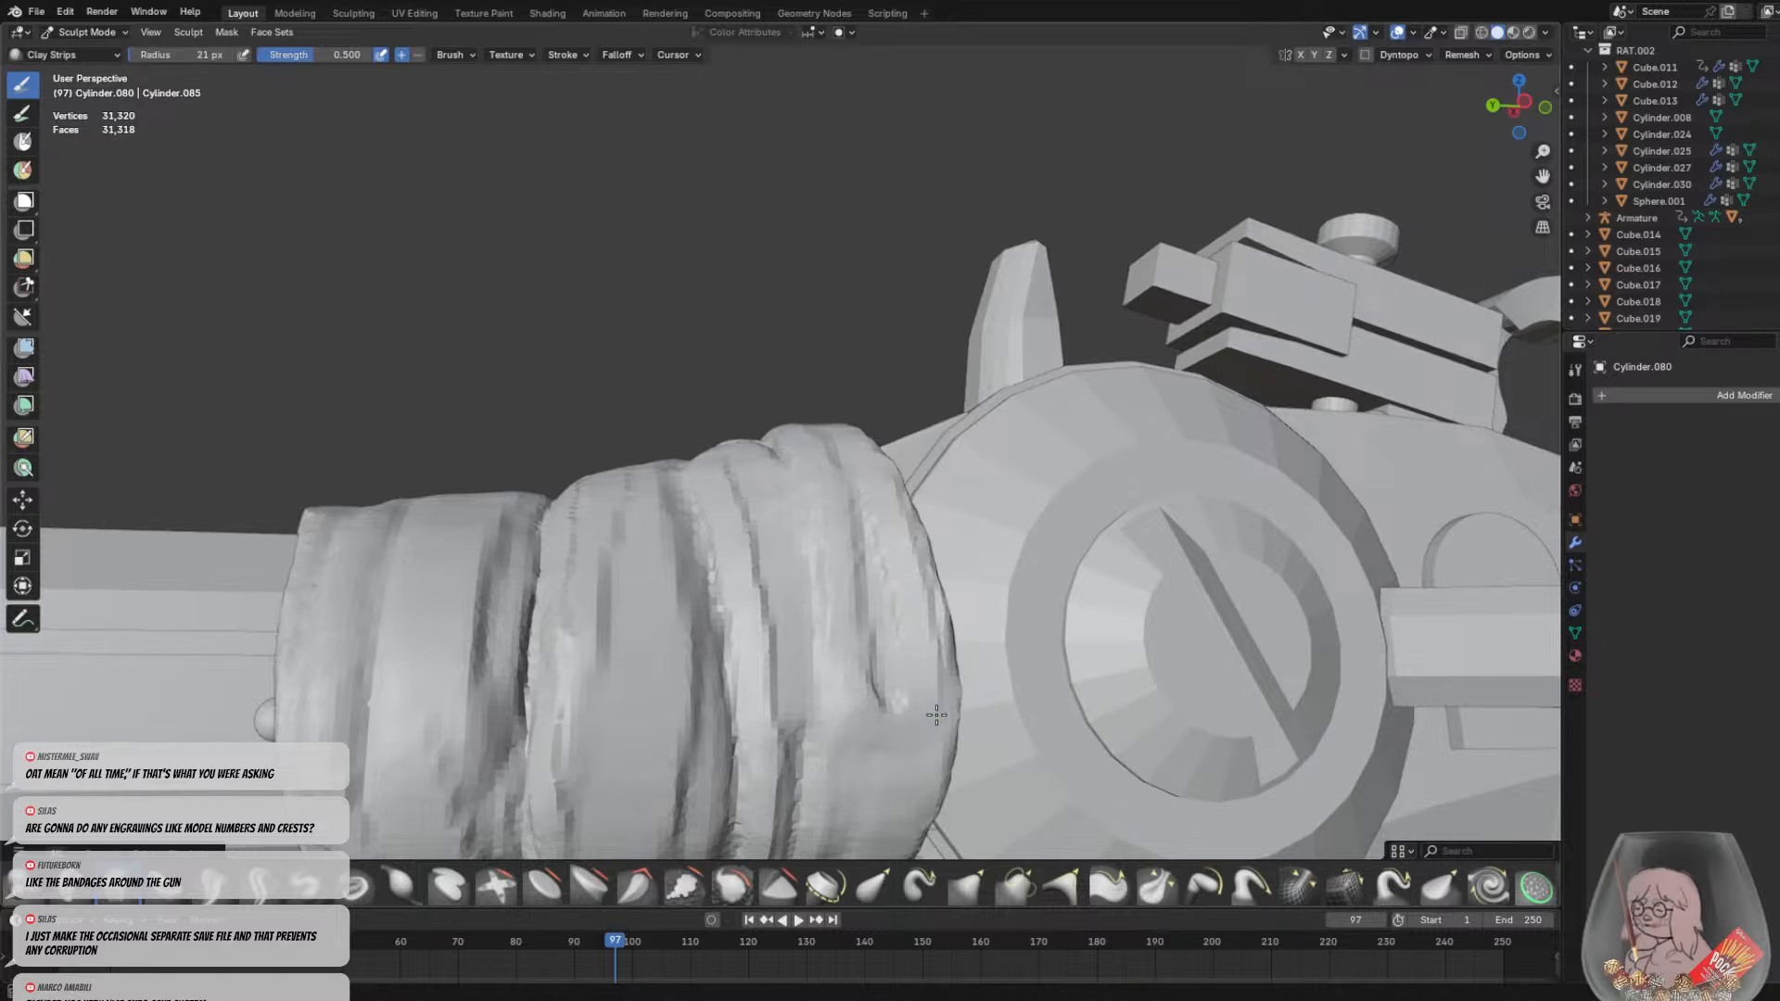
pyautogui.moveTo(820, 633); pyautogui.dragTo(676, 390, button='middle')
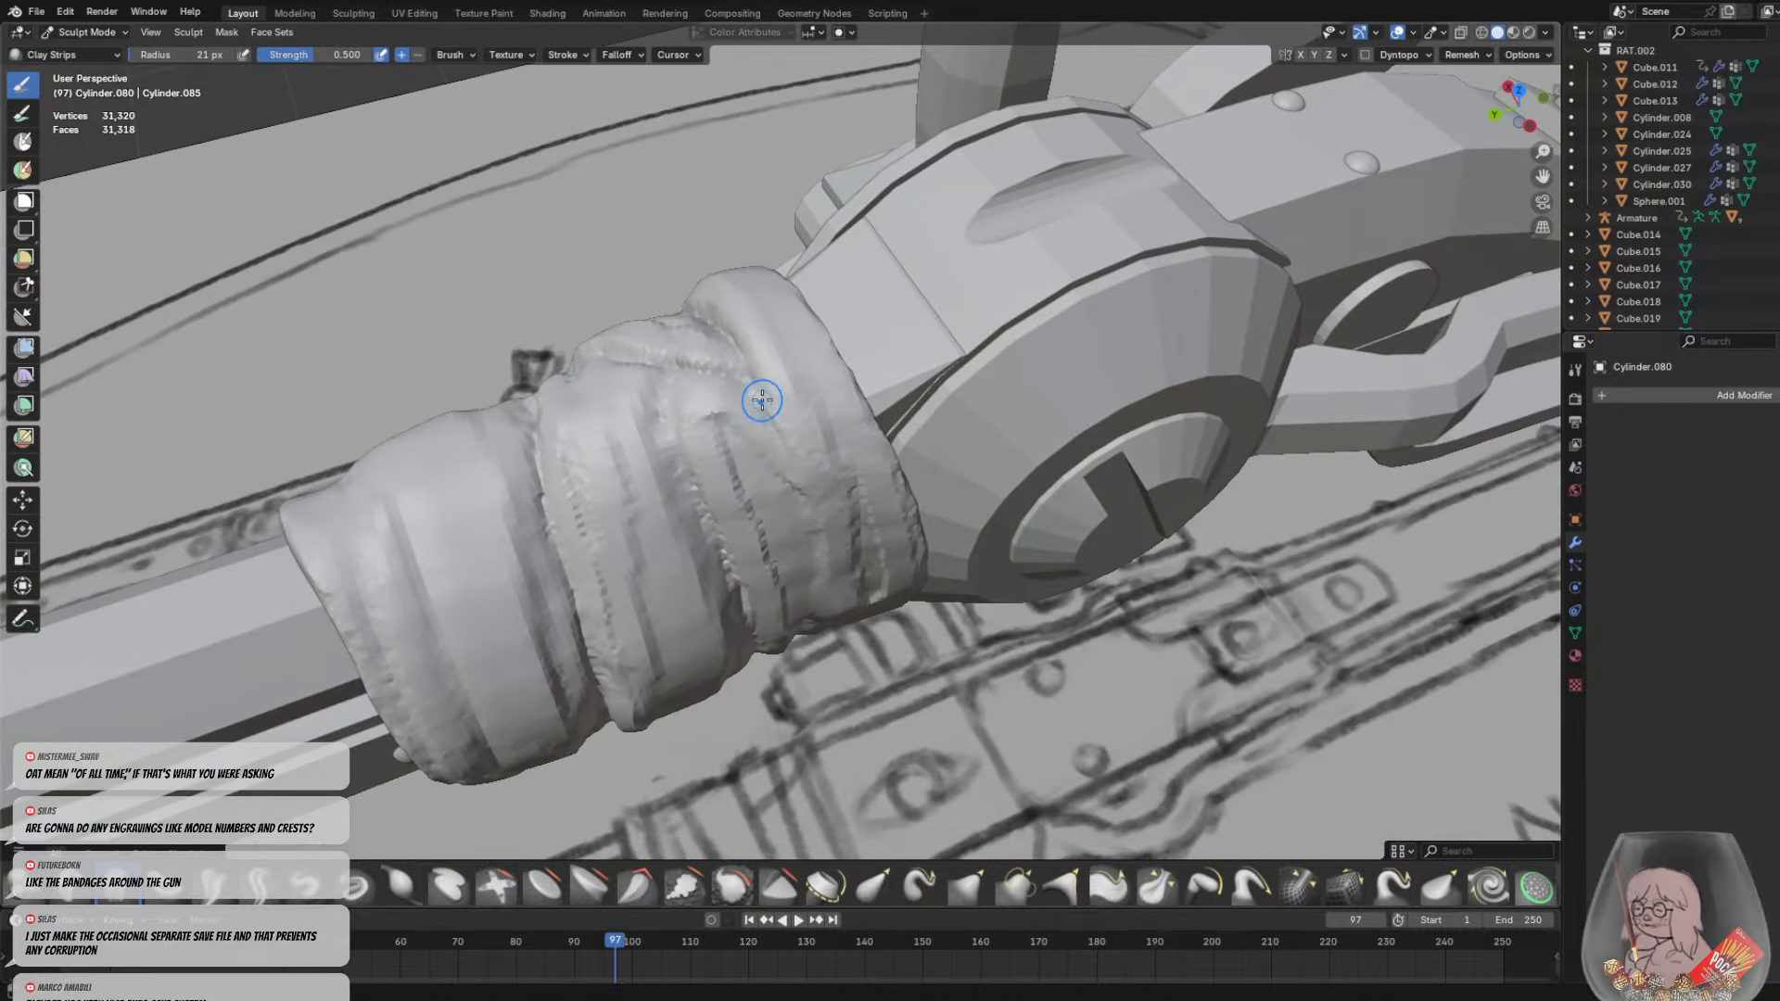
# Add raised folds over the wrap's top and far side, including the wide barrel-end band, with Clay Strips at 21 px radius
pyautogui.moveTo(803, 487); pyautogui.dragTo(847, 474, button='middle')
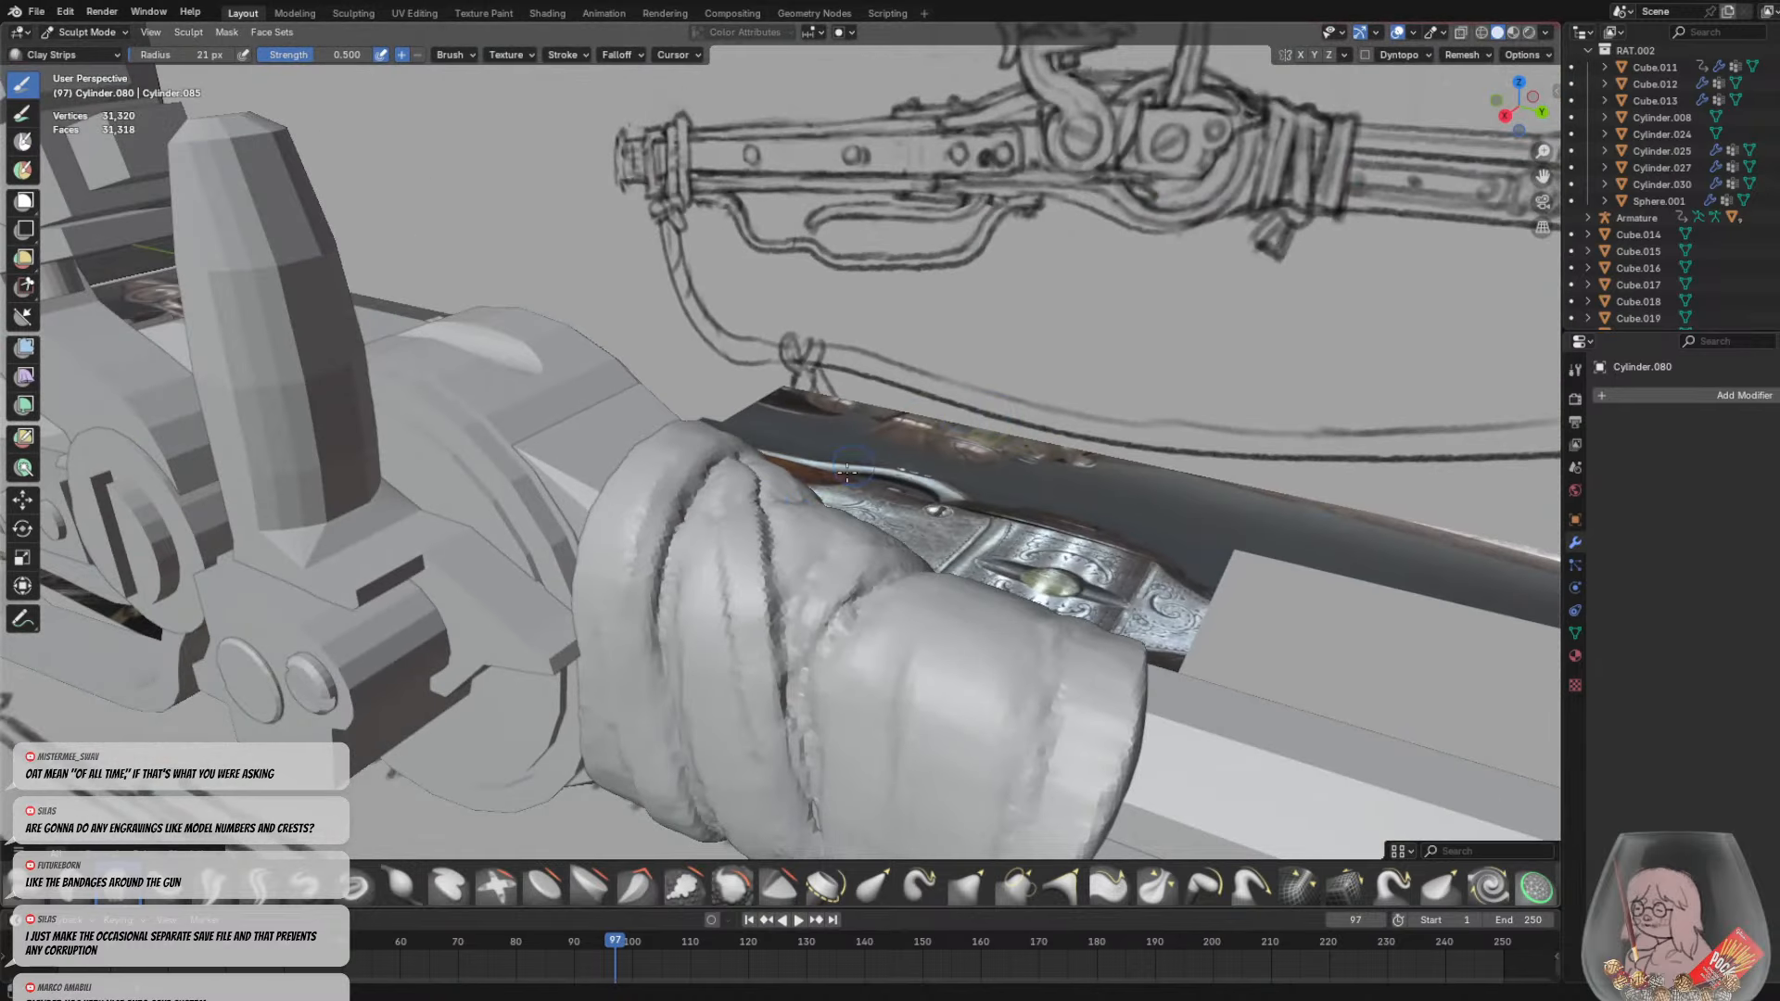
pyautogui.moveTo(777, 586); pyautogui.dragTo(742, 597, button='middle')
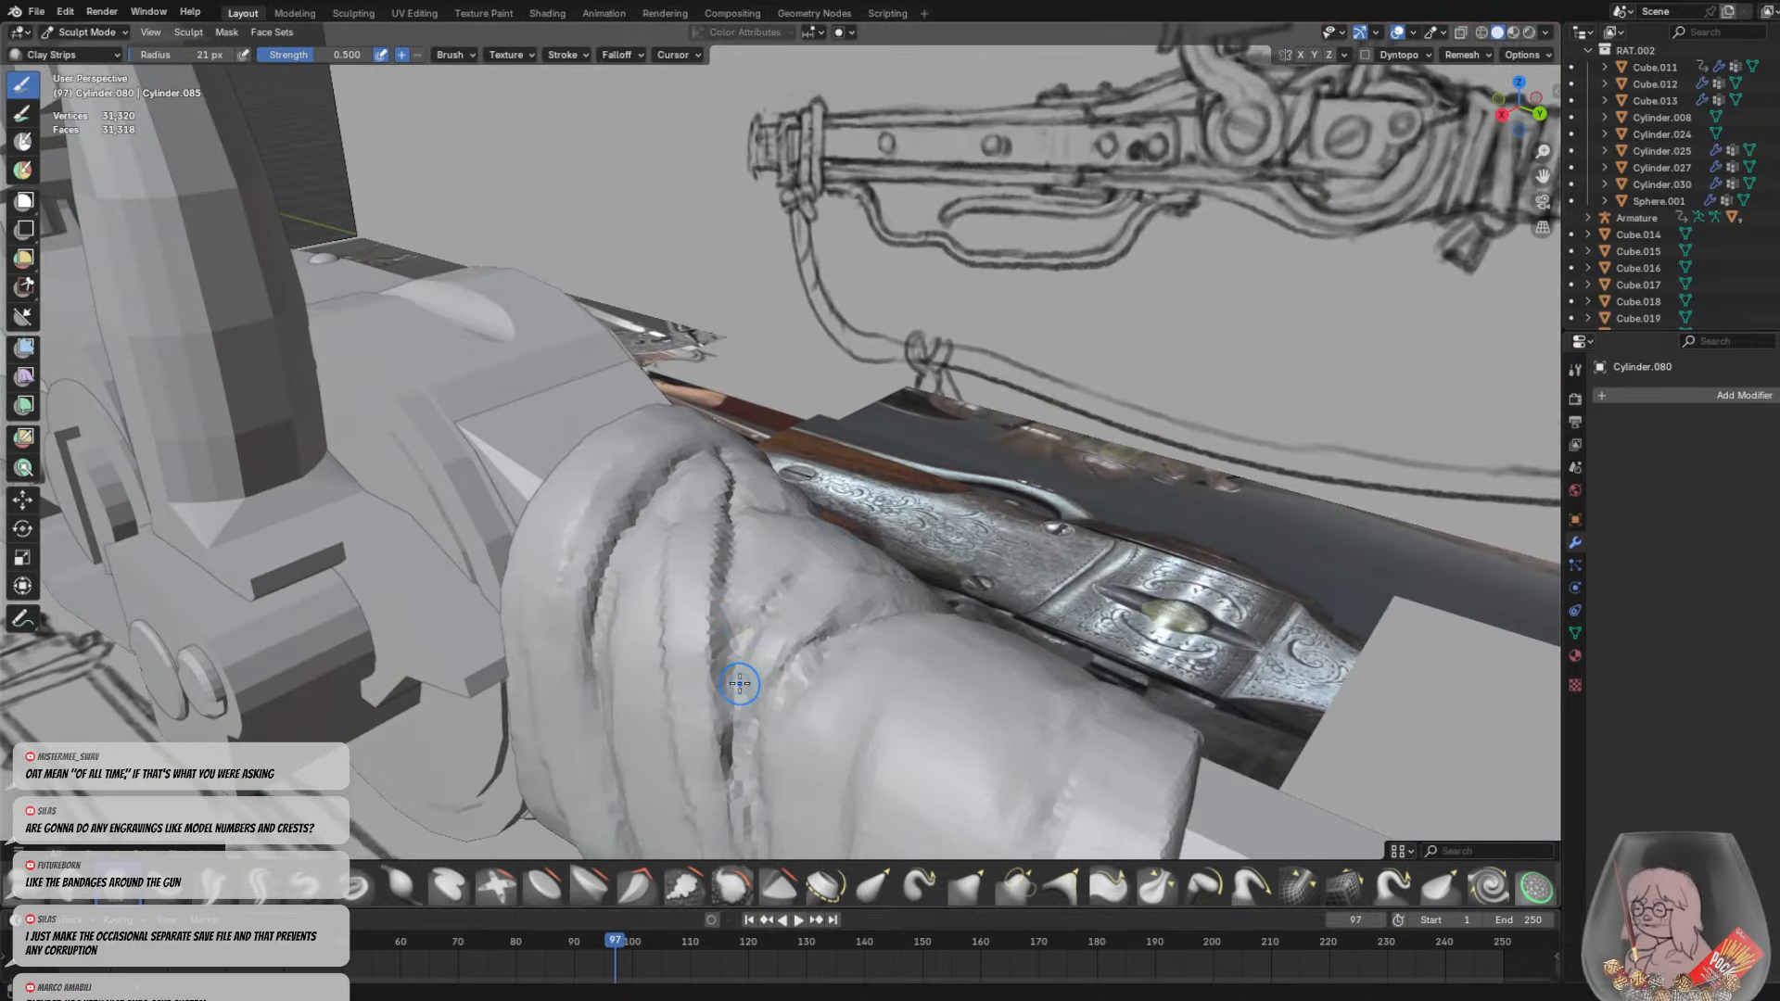
pyautogui.moveTo(895, 531); pyautogui.dragTo(636, 666, button='middle')
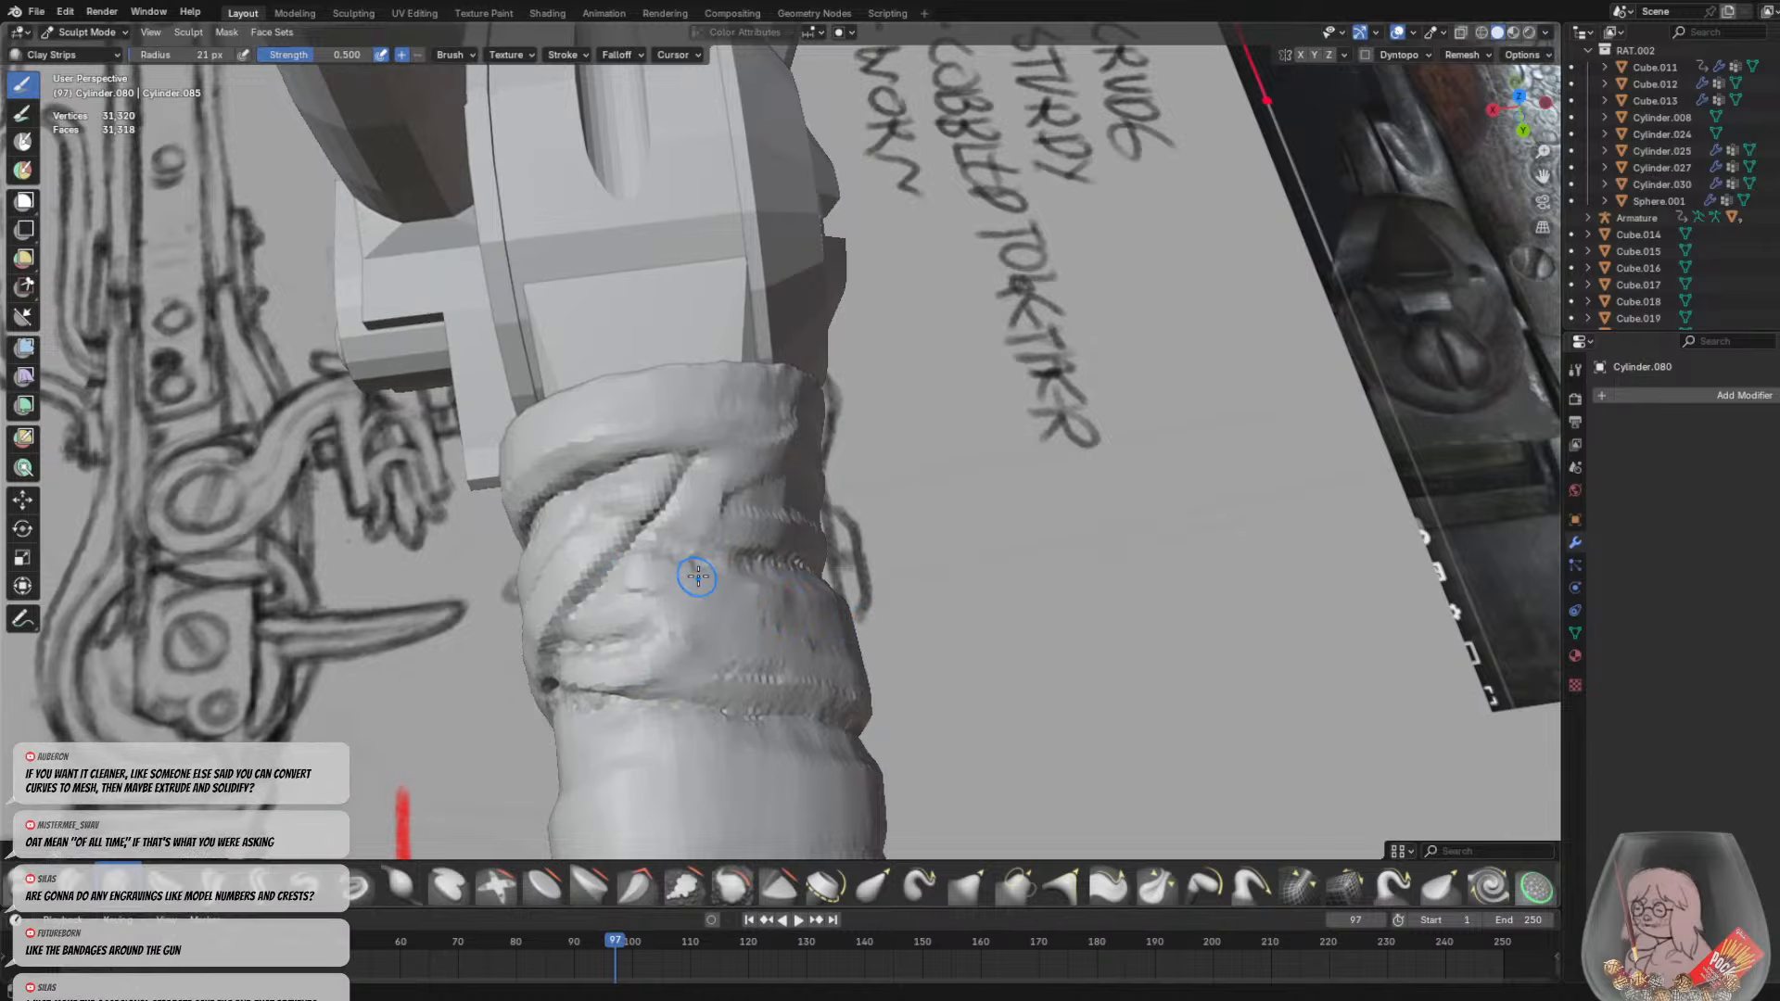
pyautogui.moveTo(698, 577)
pyautogui.mouseDown(button='middle')
pyautogui.moveTo(761, 585)
pyautogui.moveTo(862, 556)
pyautogui.moveTo(942, 506)
pyautogui.moveTo(943, 593)
pyautogui.moveTo(930, 515)
pyautogui.mouseUp(button='middle')
pyautogui.moveTo(1071, 443); pyautogui.dragTo(1027, 683)
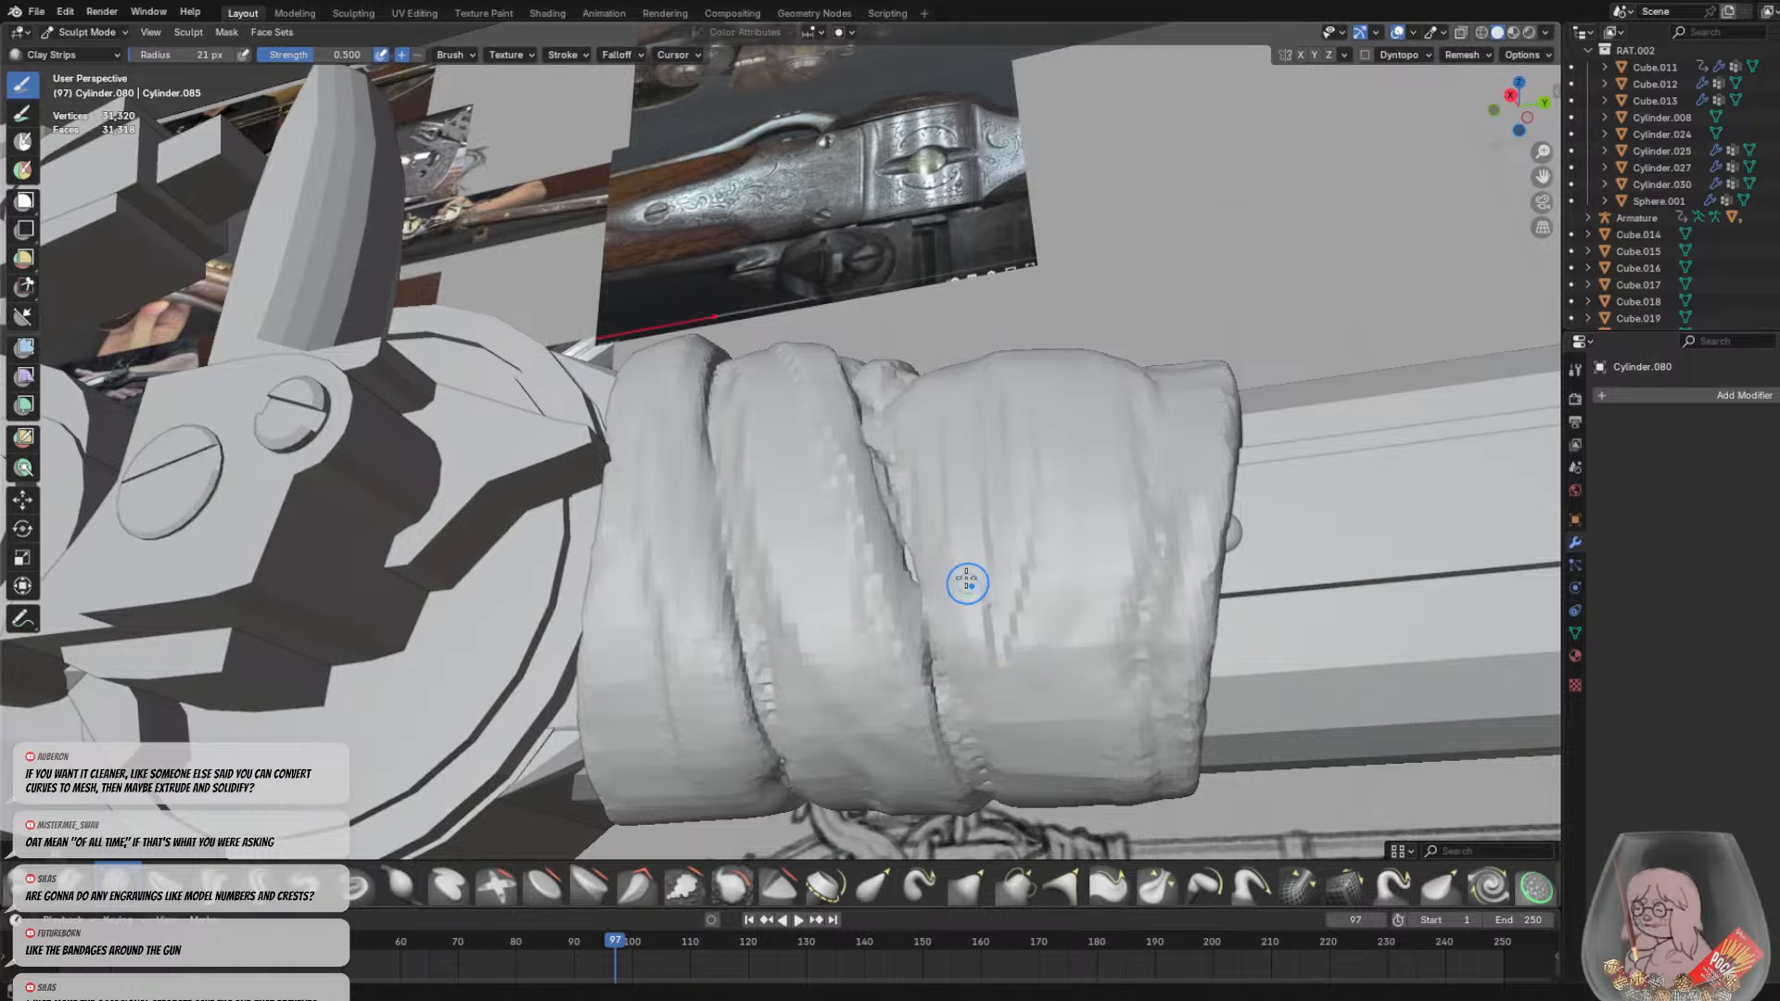
pyautogui.moveTo(957, 538); pyautogui.dragTo(901, 436, button='middle')
pyautogui.moveTo(779, 230); pyautogui.dragTo(941, 400)
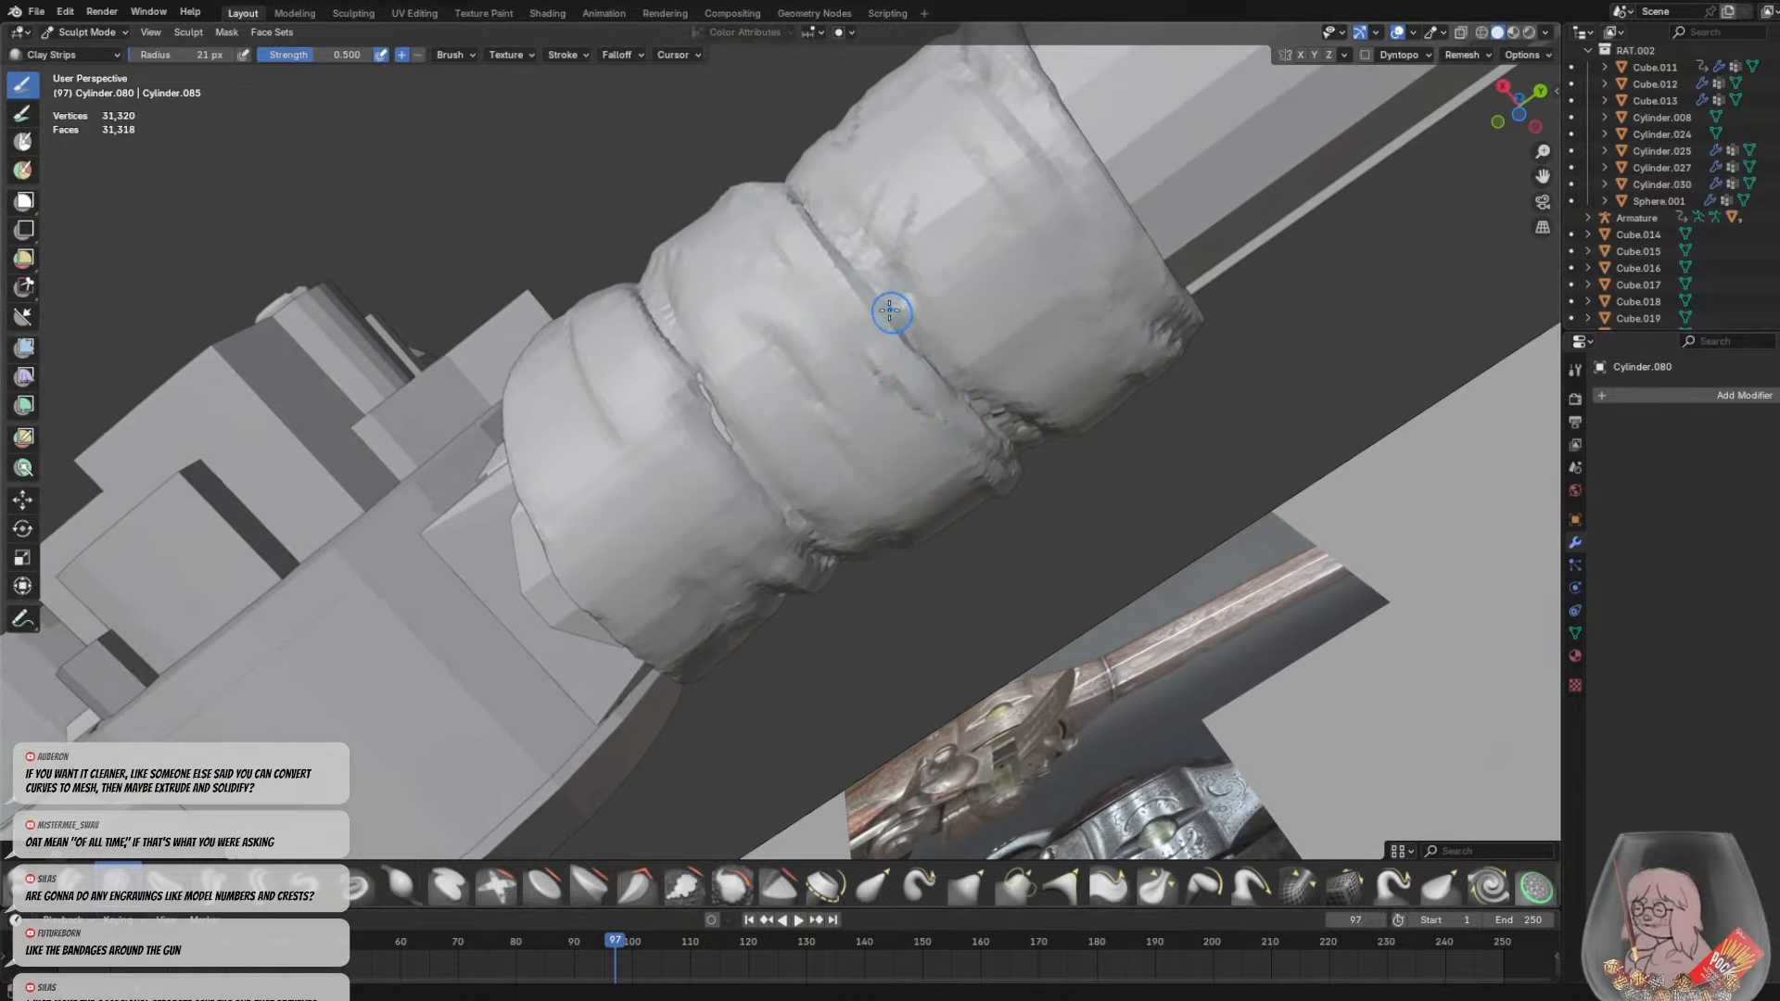
pyautogui.moveTo(899, 275); pyautogui.dragTo(1004, 210)
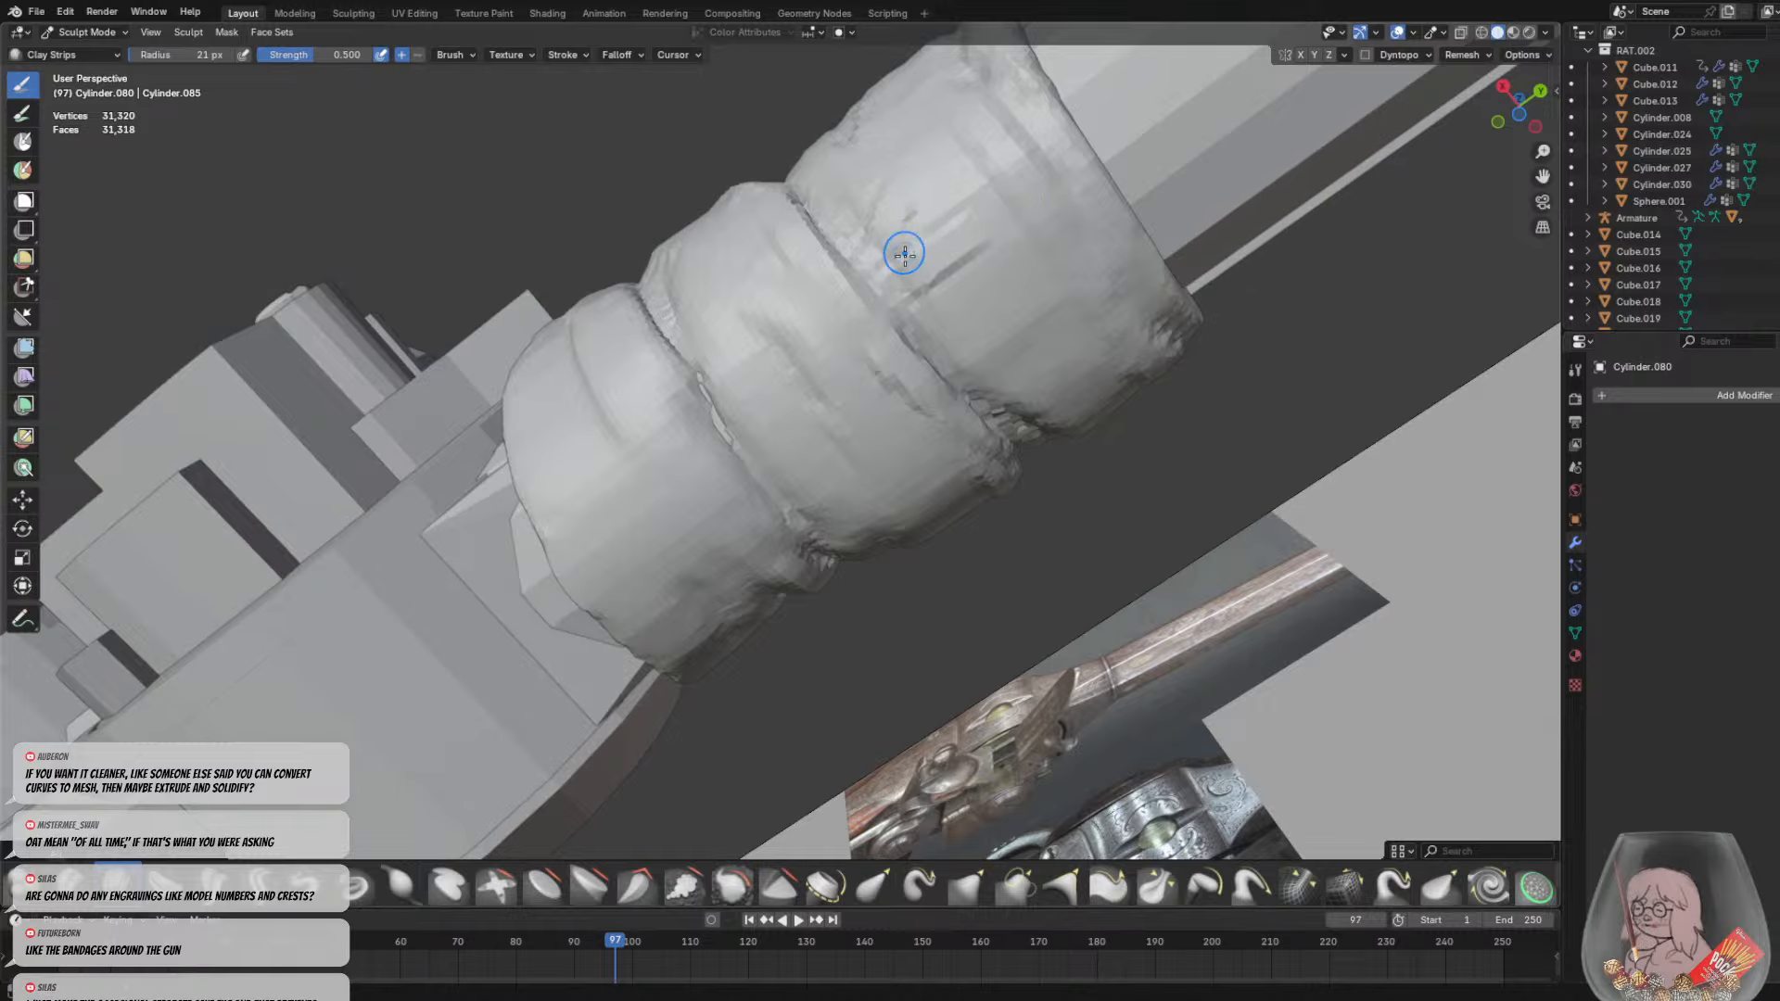
# Reshape the outline of the wrap's bands and barrel-end rim on the far side with Grab at 135 px radius
pyautogui.moveTo(971, 249)
pyautogui.mouseDown(button='middle')
pyautogui.moveTo(1029, 334)
pyautogui.moveTo(1019, 505)
pyautogui.moveTo(715, 480)
pyautogui.moveTo(1006, 566)
pyautogui.moveTo(974, 472)
pyautogui.mouseUp(button='middle')
pyautogui.scroll(-5, 1036, 326)
pyautogui.scroll(4, 1006, 566)
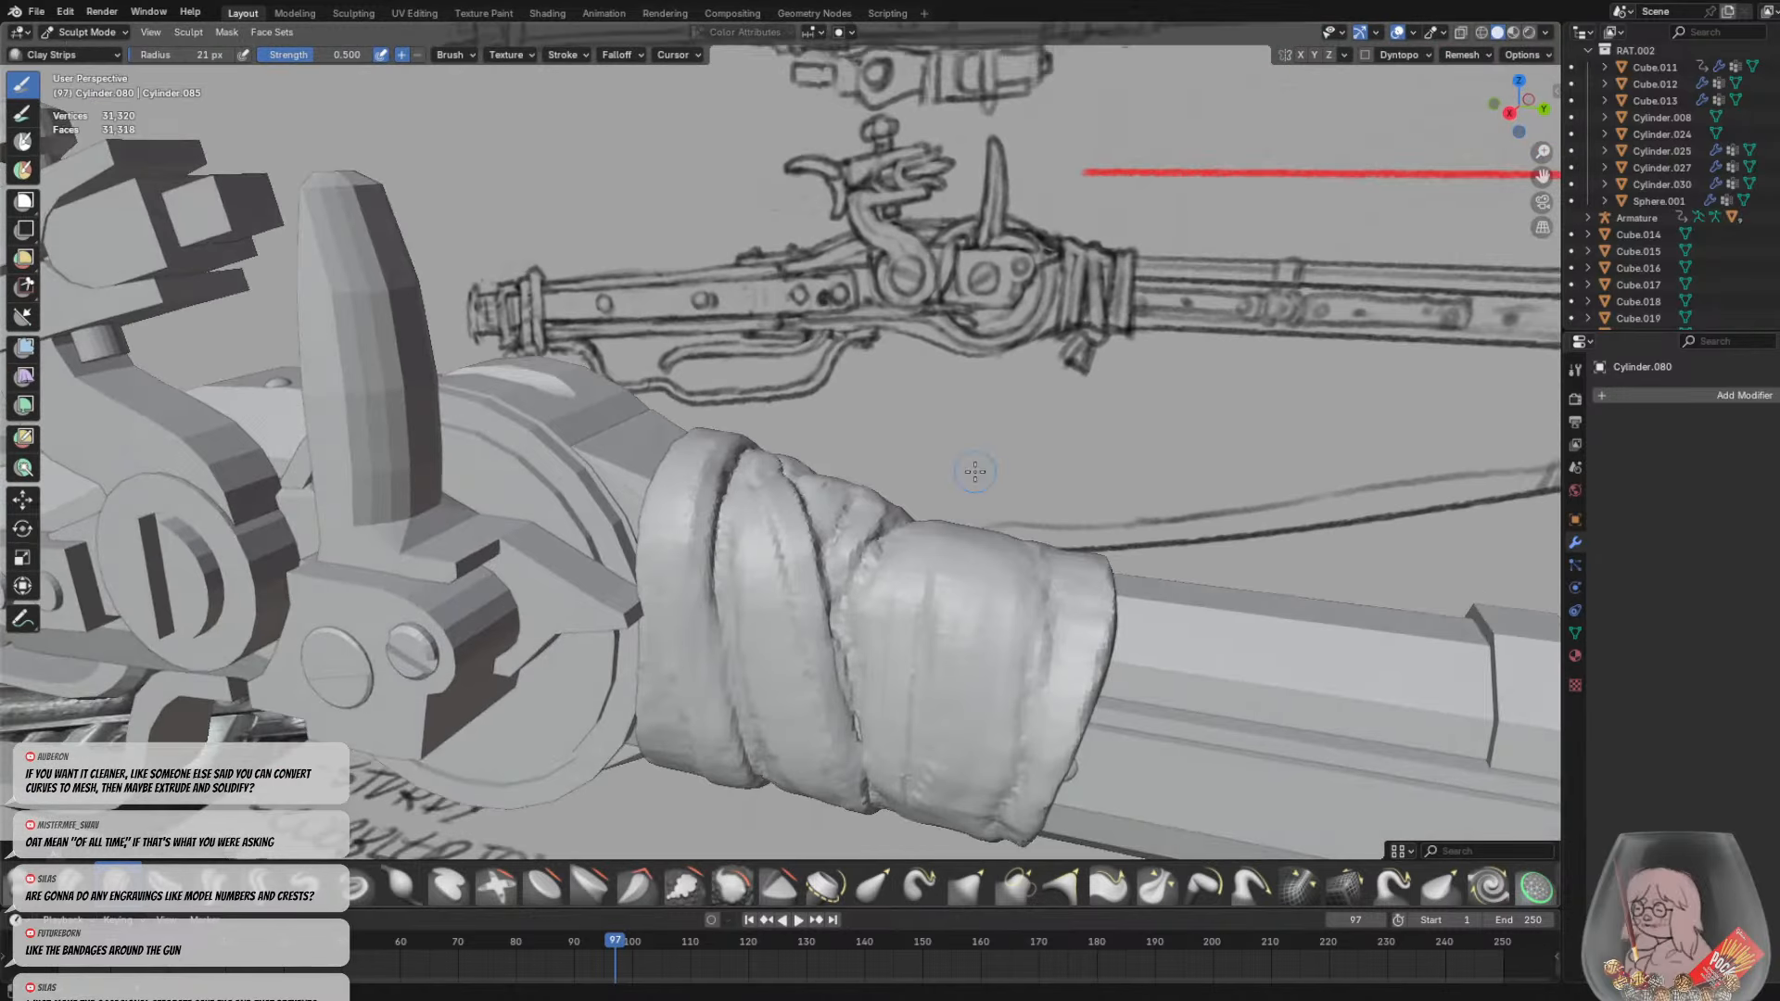
pyautogui.press('g')
pyautogui.press('f')
pyautogui.click(1096, 499)
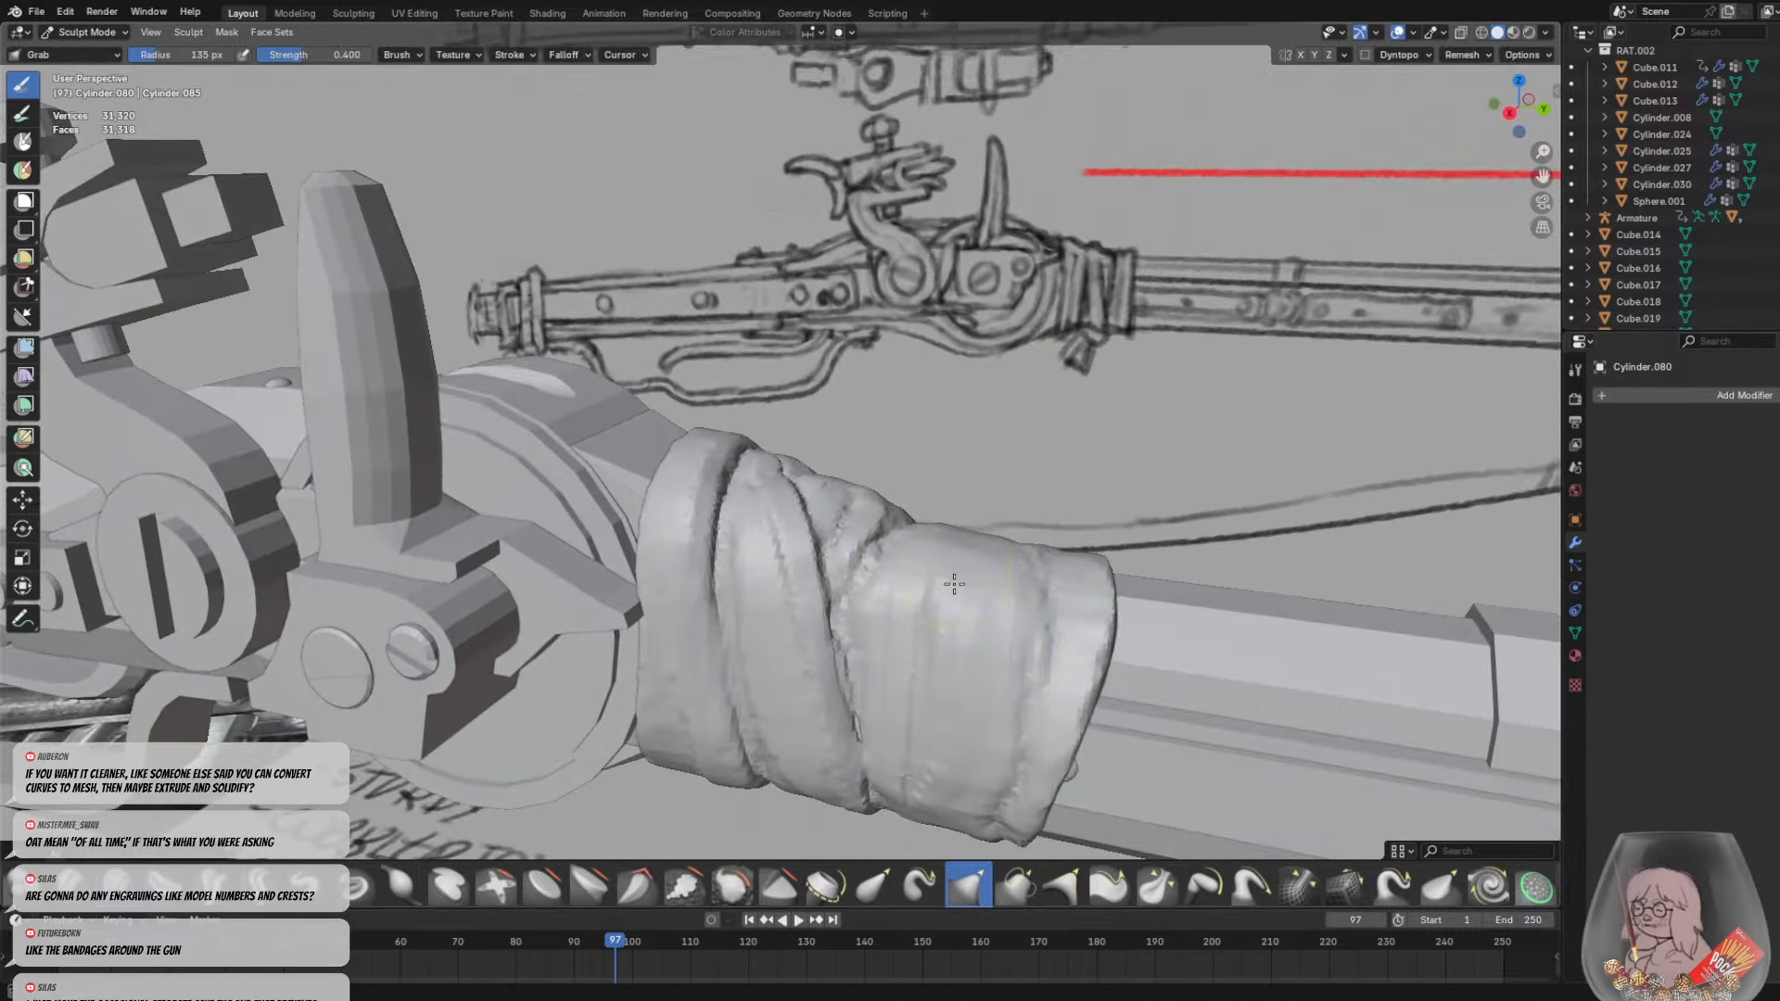
pyautogui.moveTo(954, 583); pyautogui.dragTo(978, 488, button='middle')
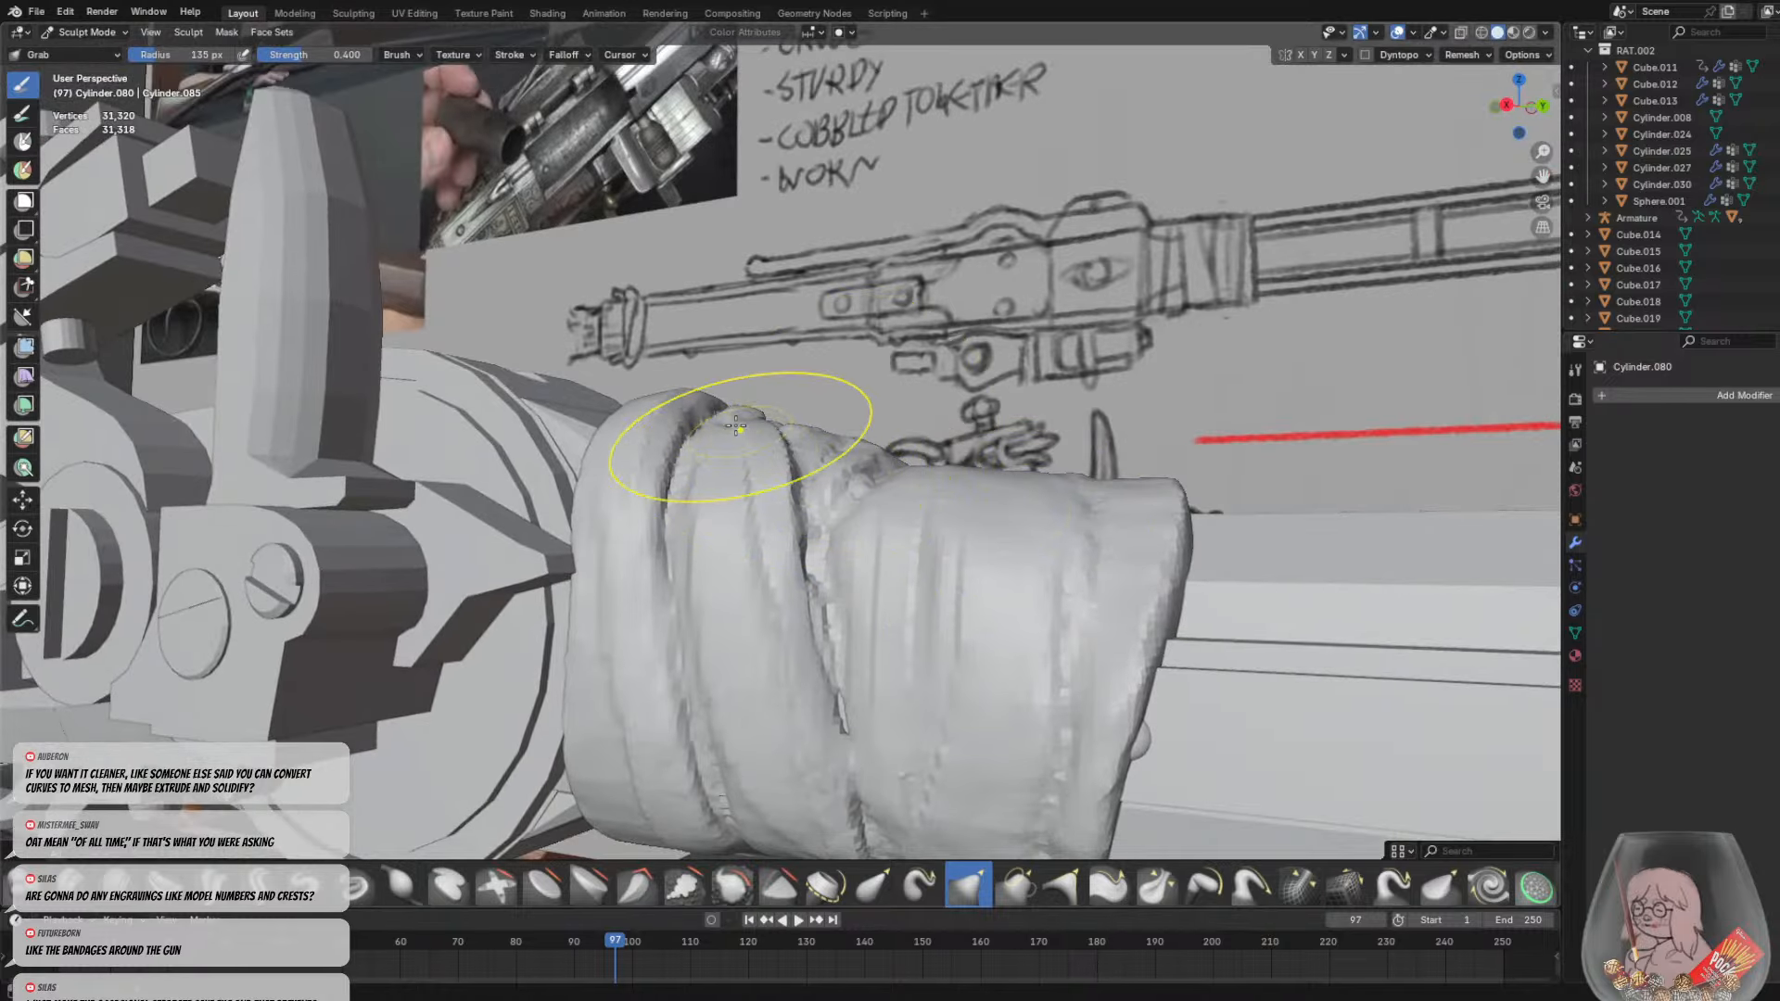
pyautogui.moveTo(693, 408); pyautogui.dragTo(738, 436, button='middle')
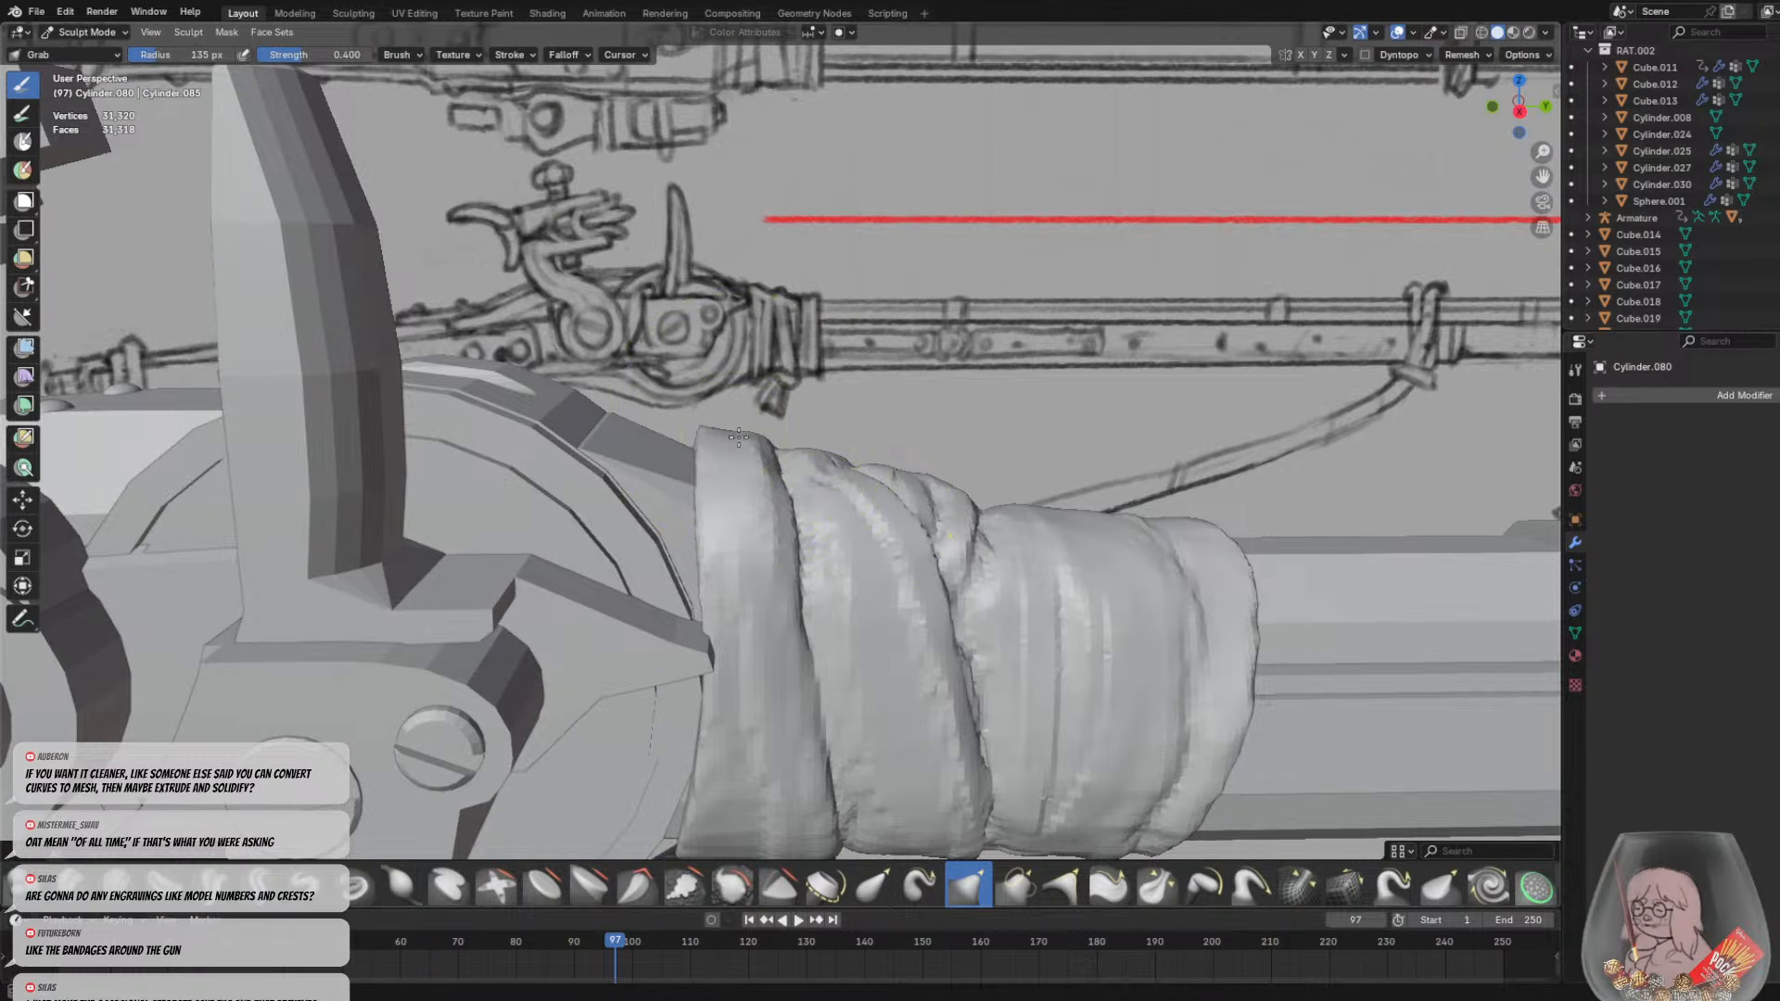
# Swell a rounded bulge on the lower far side of the barrel-end band with Blob at 104 px radius
pyautogui.moveTo(759, 542); pyautogui.dragTo(875, 454, button='middle')
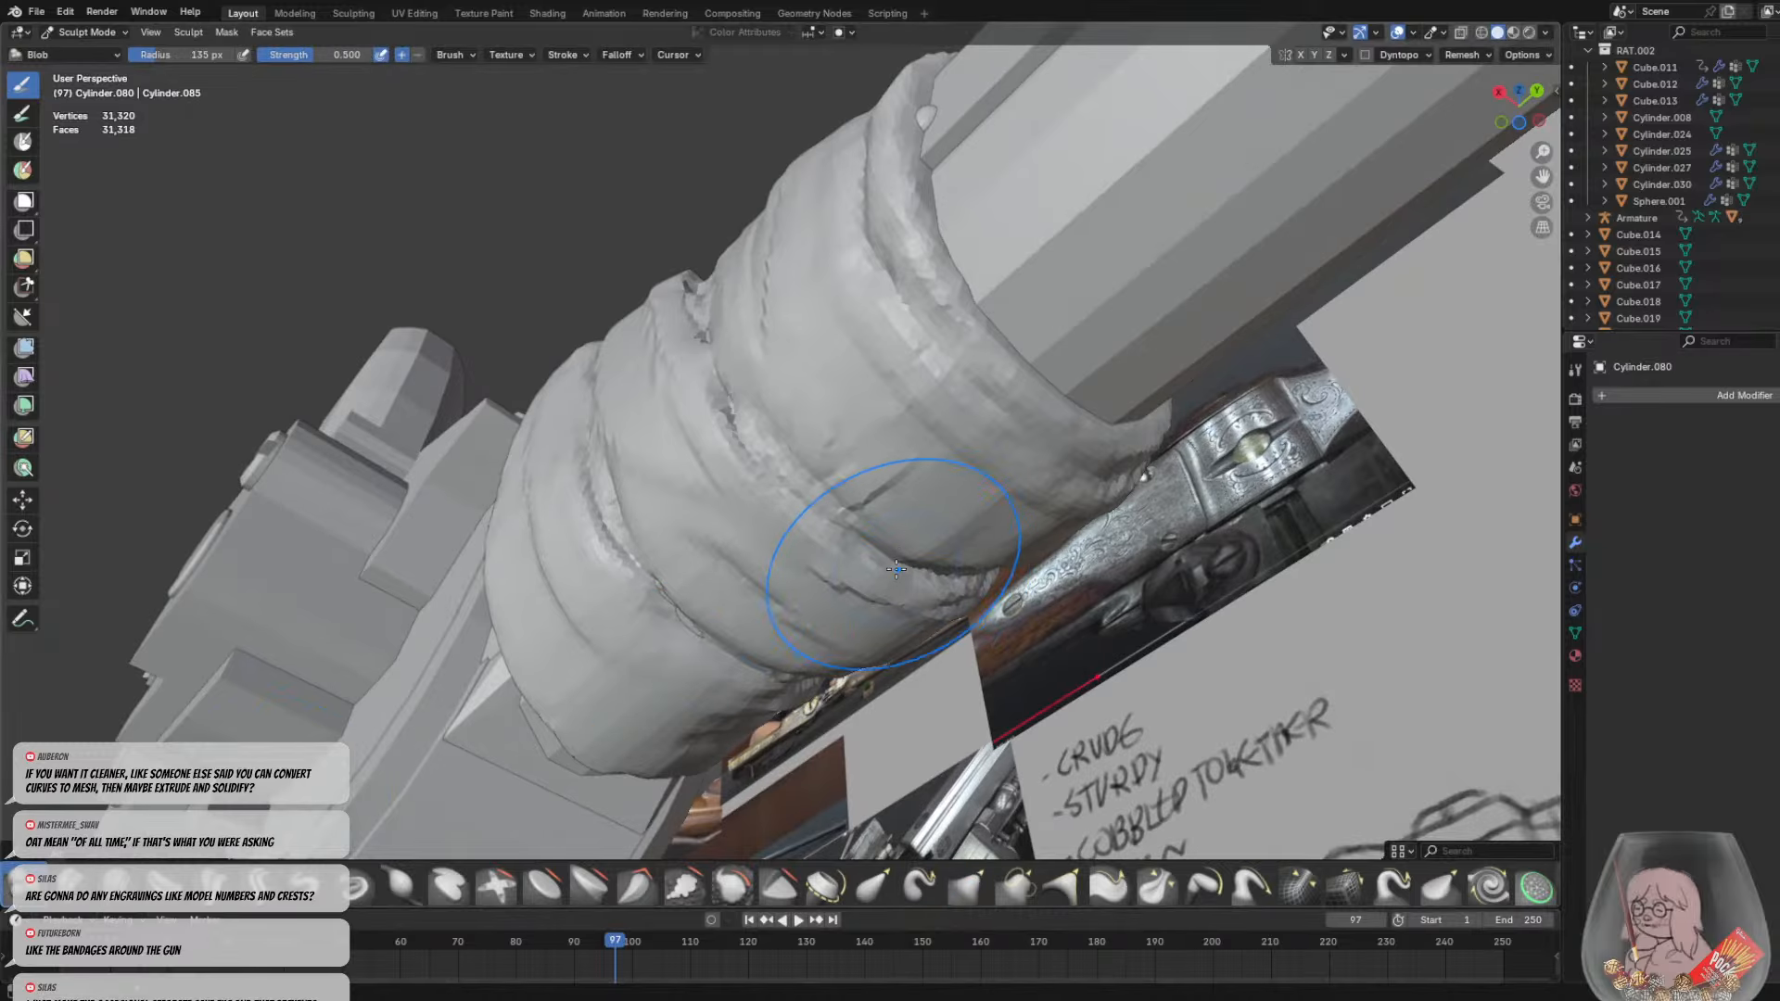
pyautogui.moveTo(854, 556); pyautogui.dragTo(854, 427, button='middle')
pyautogui.press('f')
pyautogui.click(822, 471)
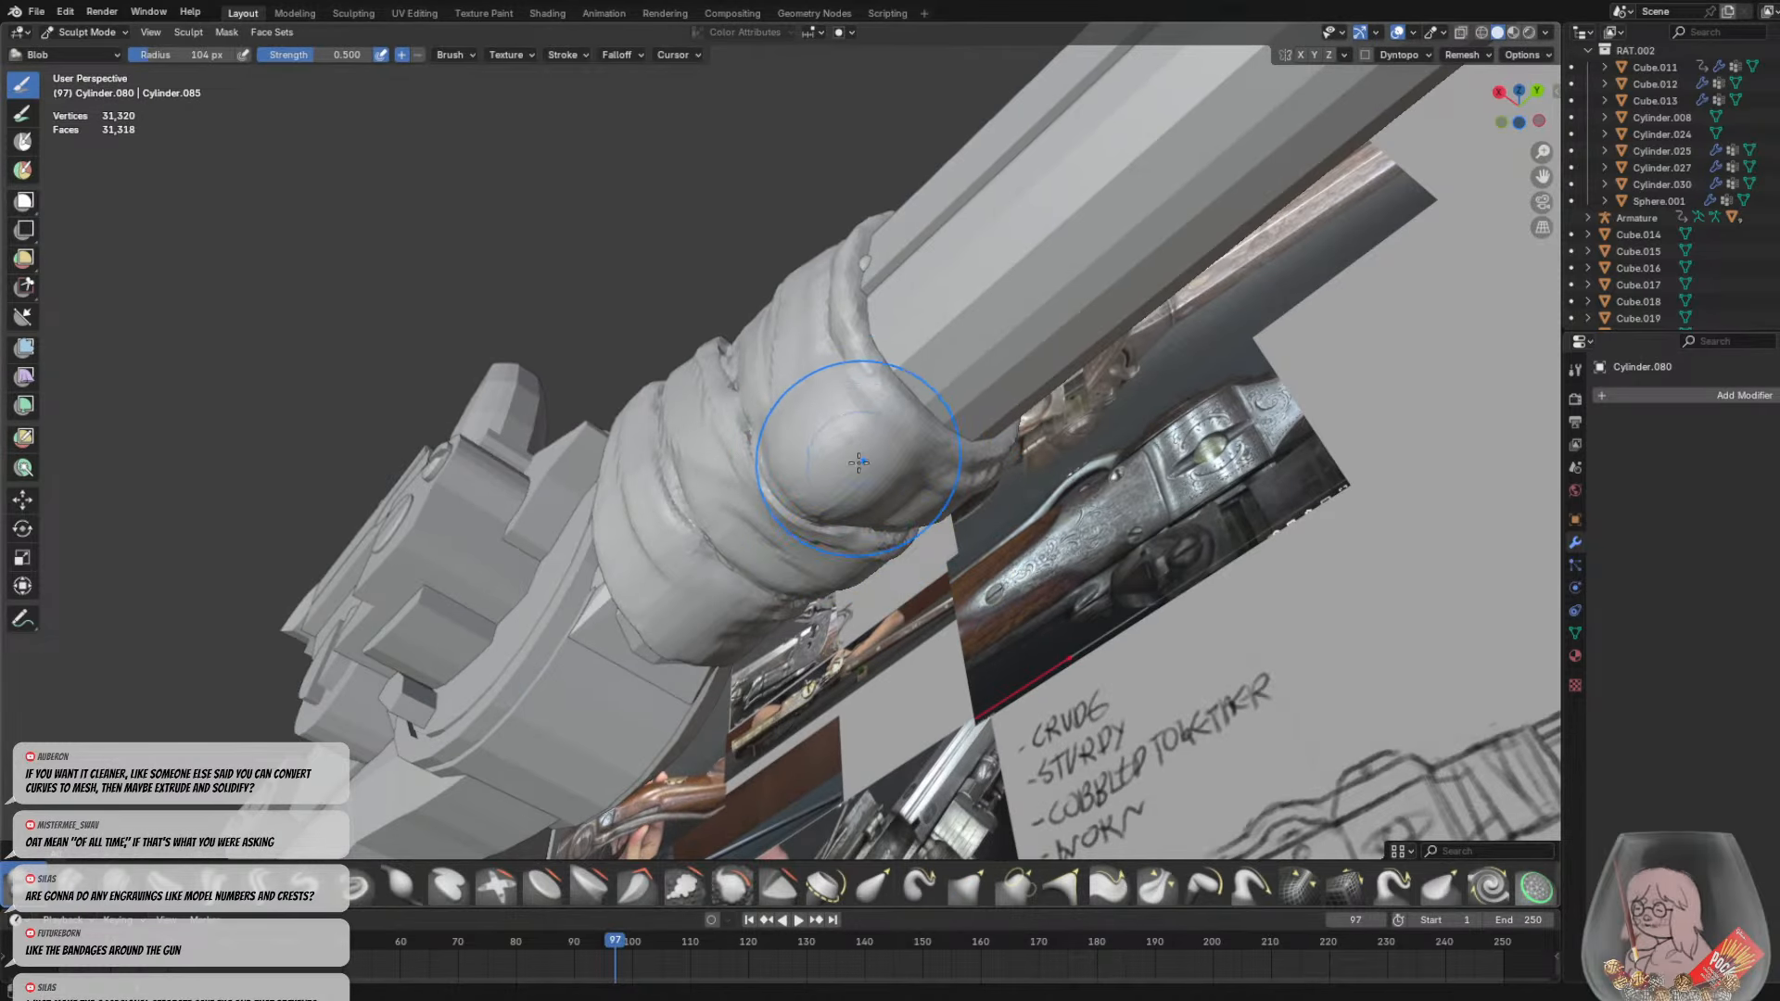
pyautogui.moveTo(858, 462)
pyautogui.mouseDown(button='middle')
pyautogui.moveTo(863, 522)
pyautogui.moveTo(861, 493)
pyautogui.mouseUp(button='middle')
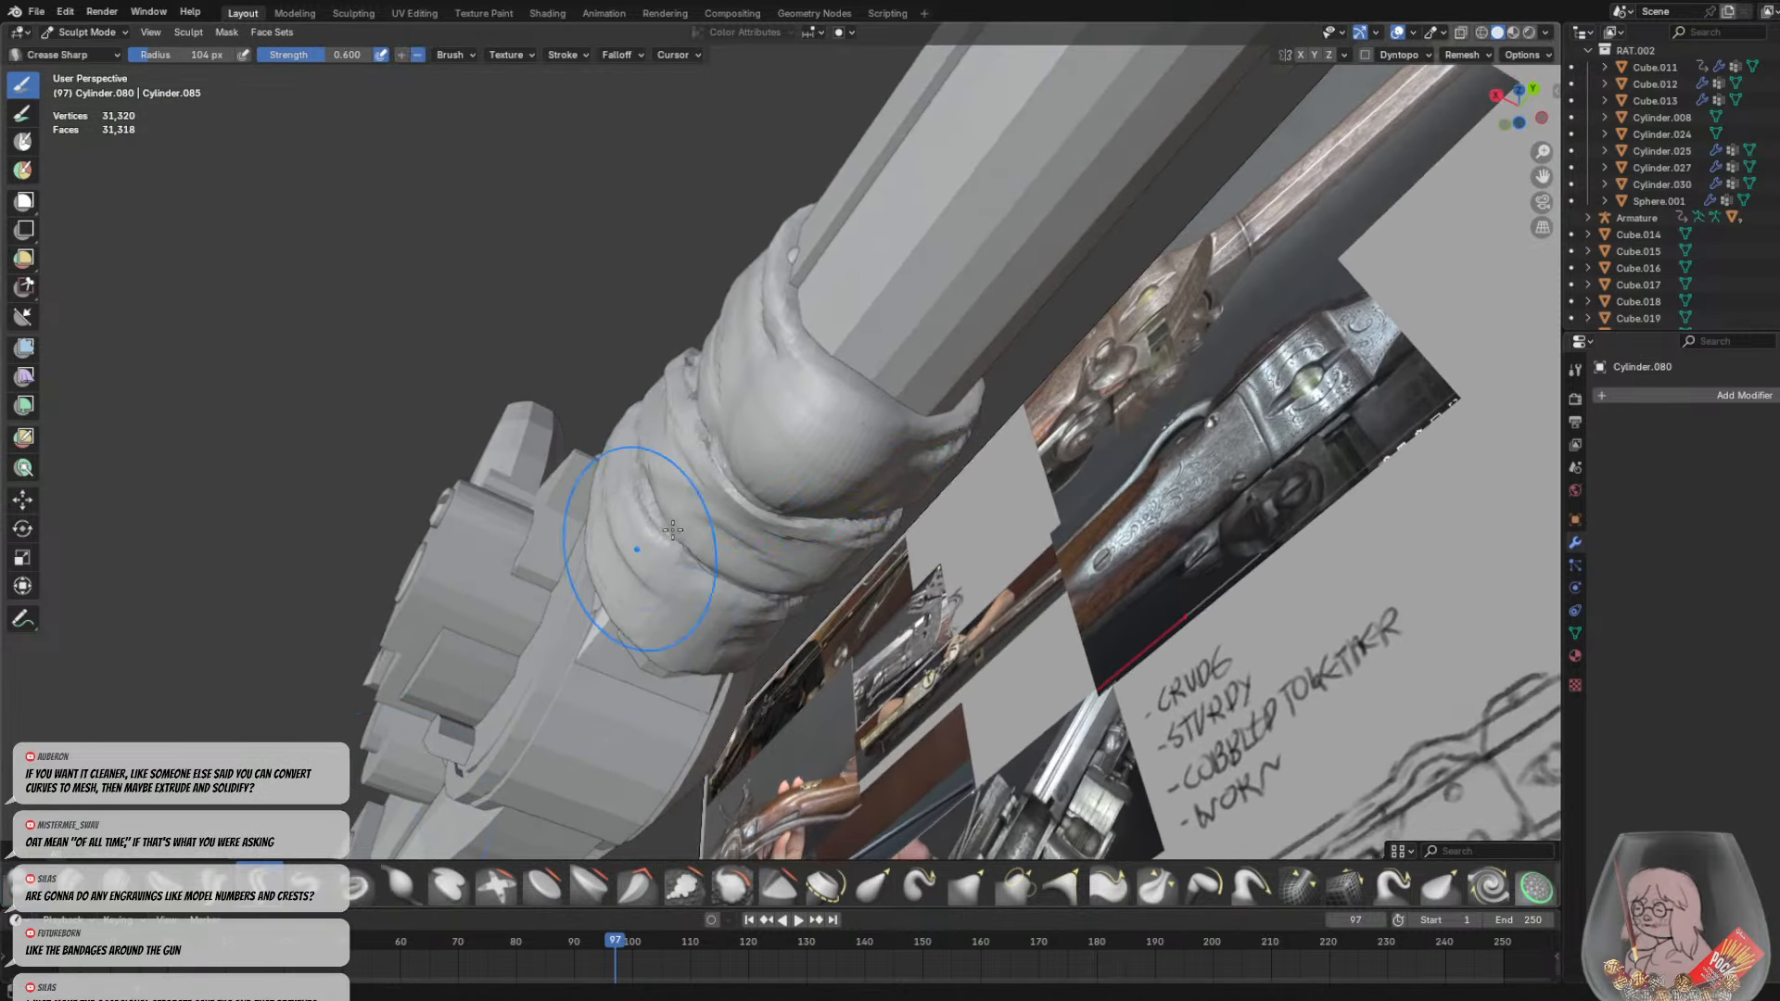
pyautogui.scroll(3, 820, 436)
pyautogui.press('f')
pyautogui.click(783, 440)
pyautogui.scroll(-2, 937, 426)
pyautogui.moveTo(937, 425); pyautogui.dragTo(1020, 427, button='middle')
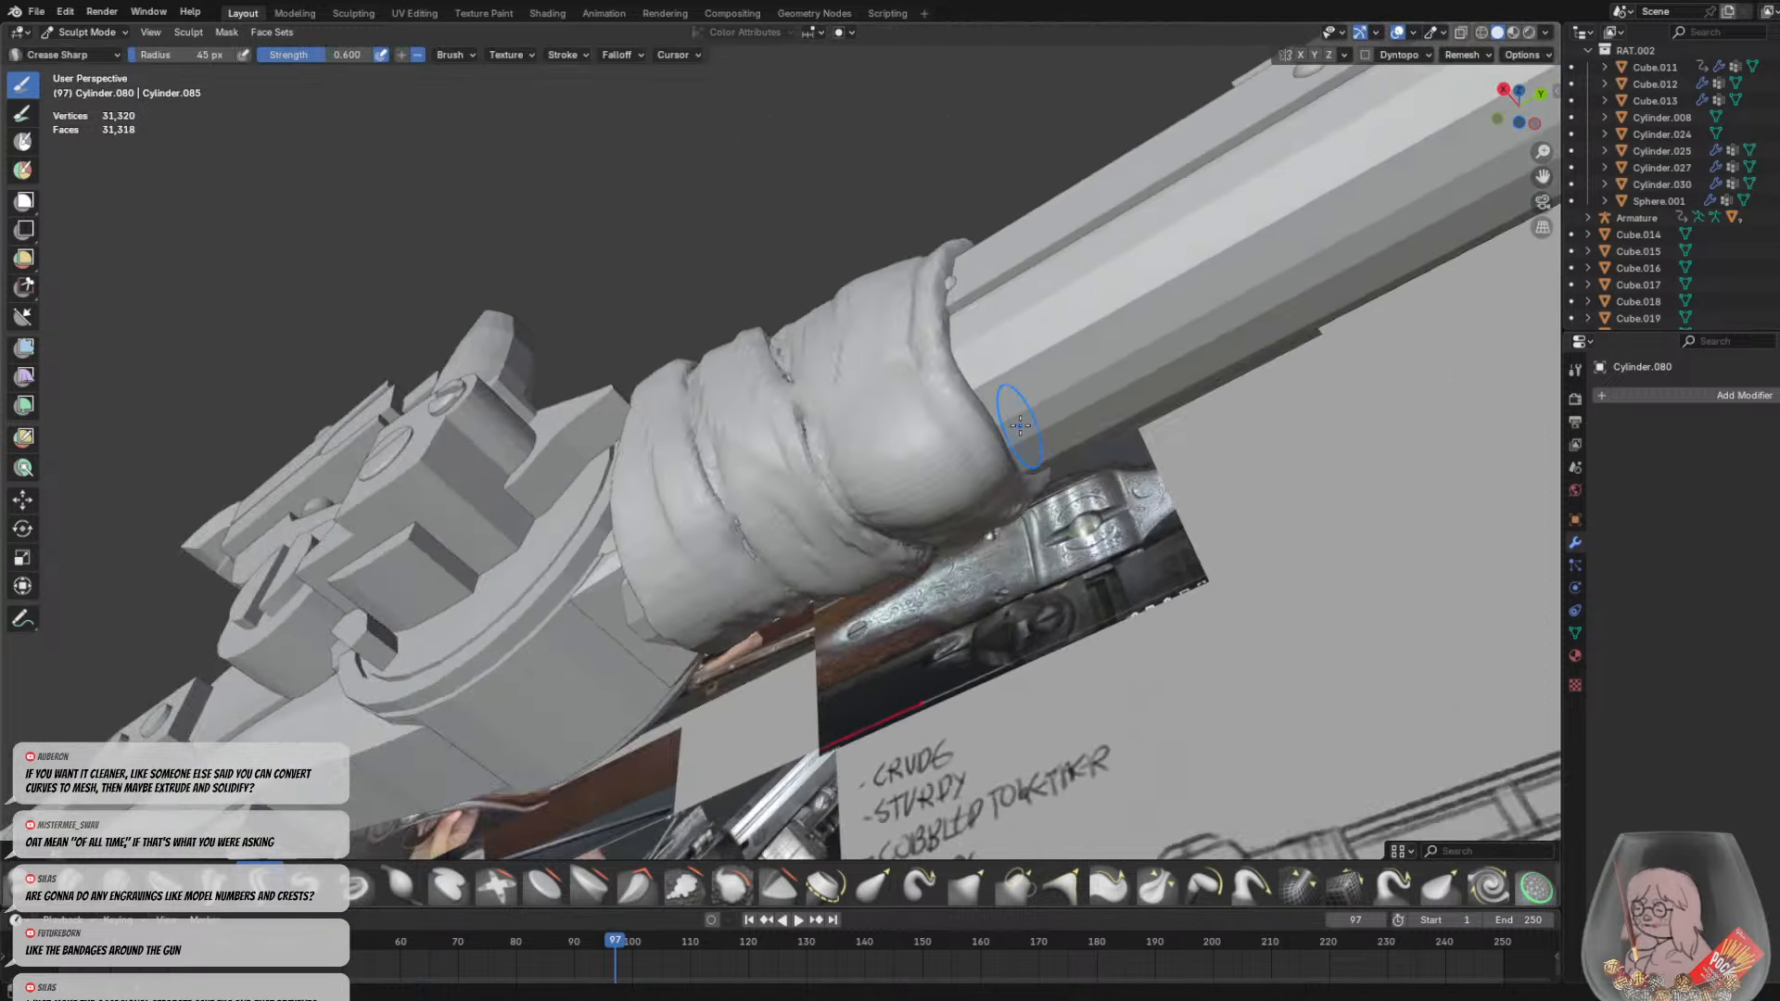
# Pull the wrap's barrel-end rim back toward the lock around the bulge with Grab at 227 px radius
pyautogui.scroll(3, 981, 456)
pyautogui.press('g')
pyautogui.press('f')
pyautogui.click(1293, 445)
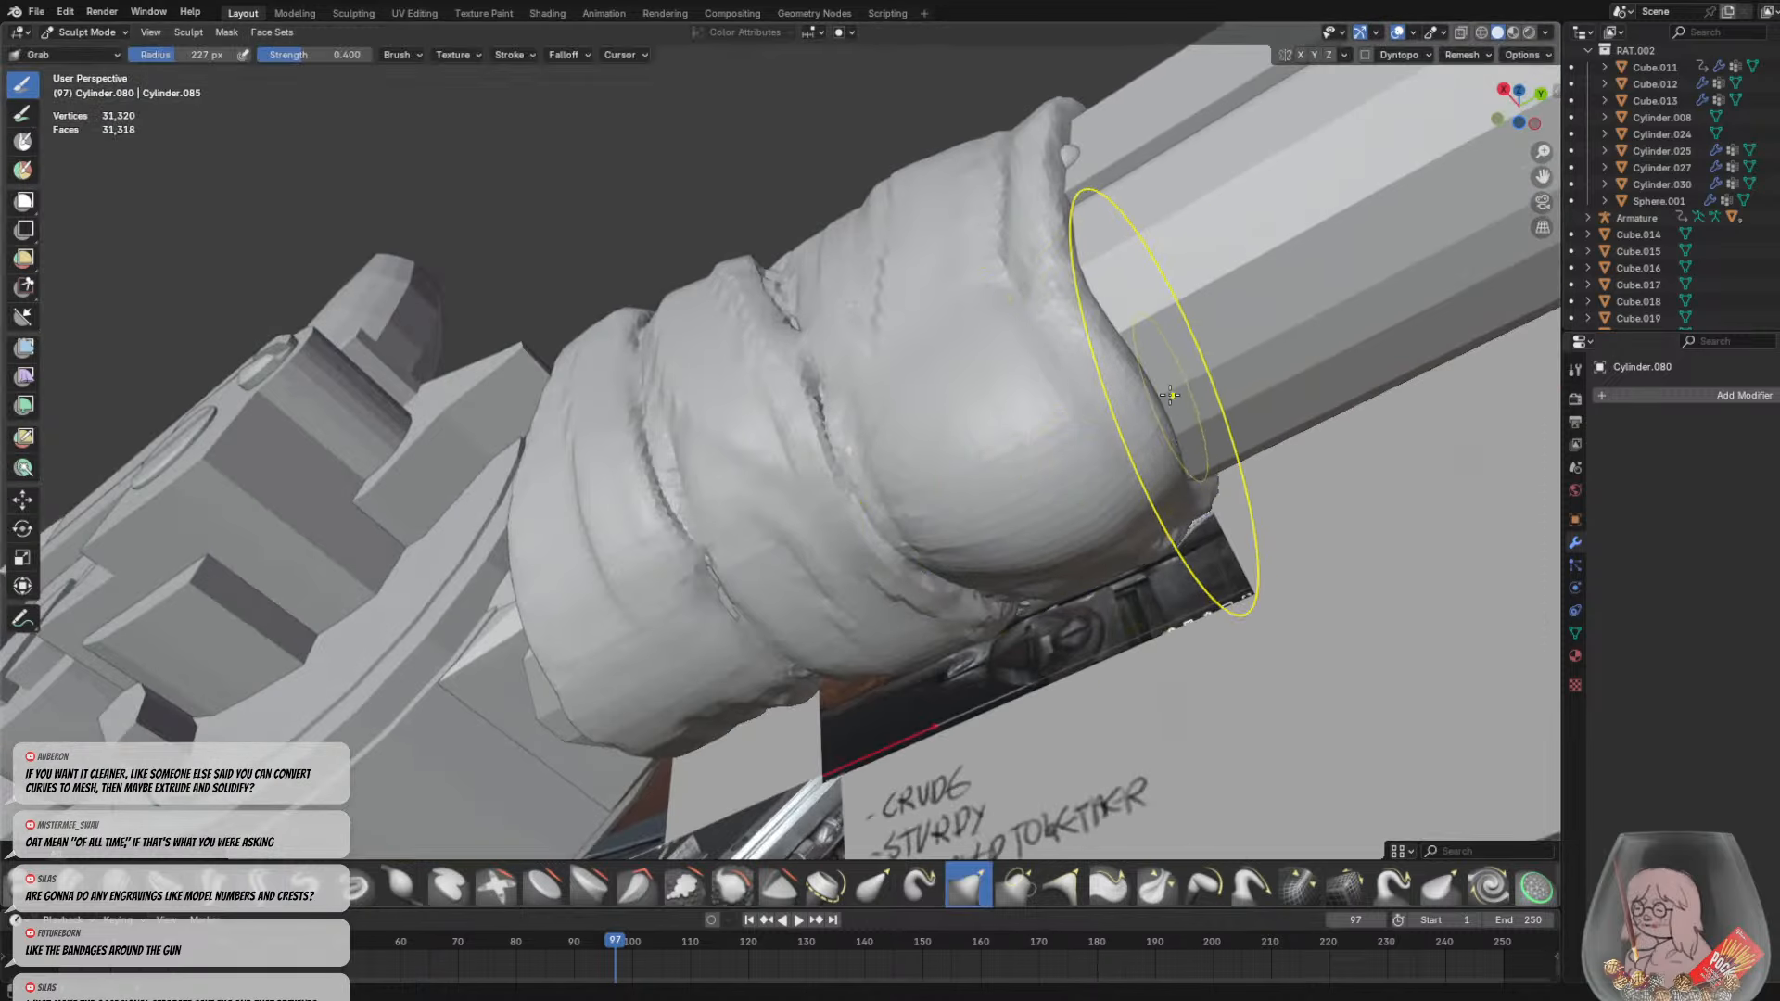
pyautogui.moveTo(1170, 395); pyautogui.dragTo(921, 466)
pyautogui.moveTo(1109, 435); pyautogui.dragTo(1025, 466)
pyautogui.moveTo(1018, 380); pyautogui.dragTo(1072, 389)
pyautogui.moveTo(1055, 467)
pyautogui.mouseDown(button='middle')
pyautogui.moveTo(1140, 545)
pyautogui.moveTo(1036, 521)
pyautogui.mouseUp(button='middle')
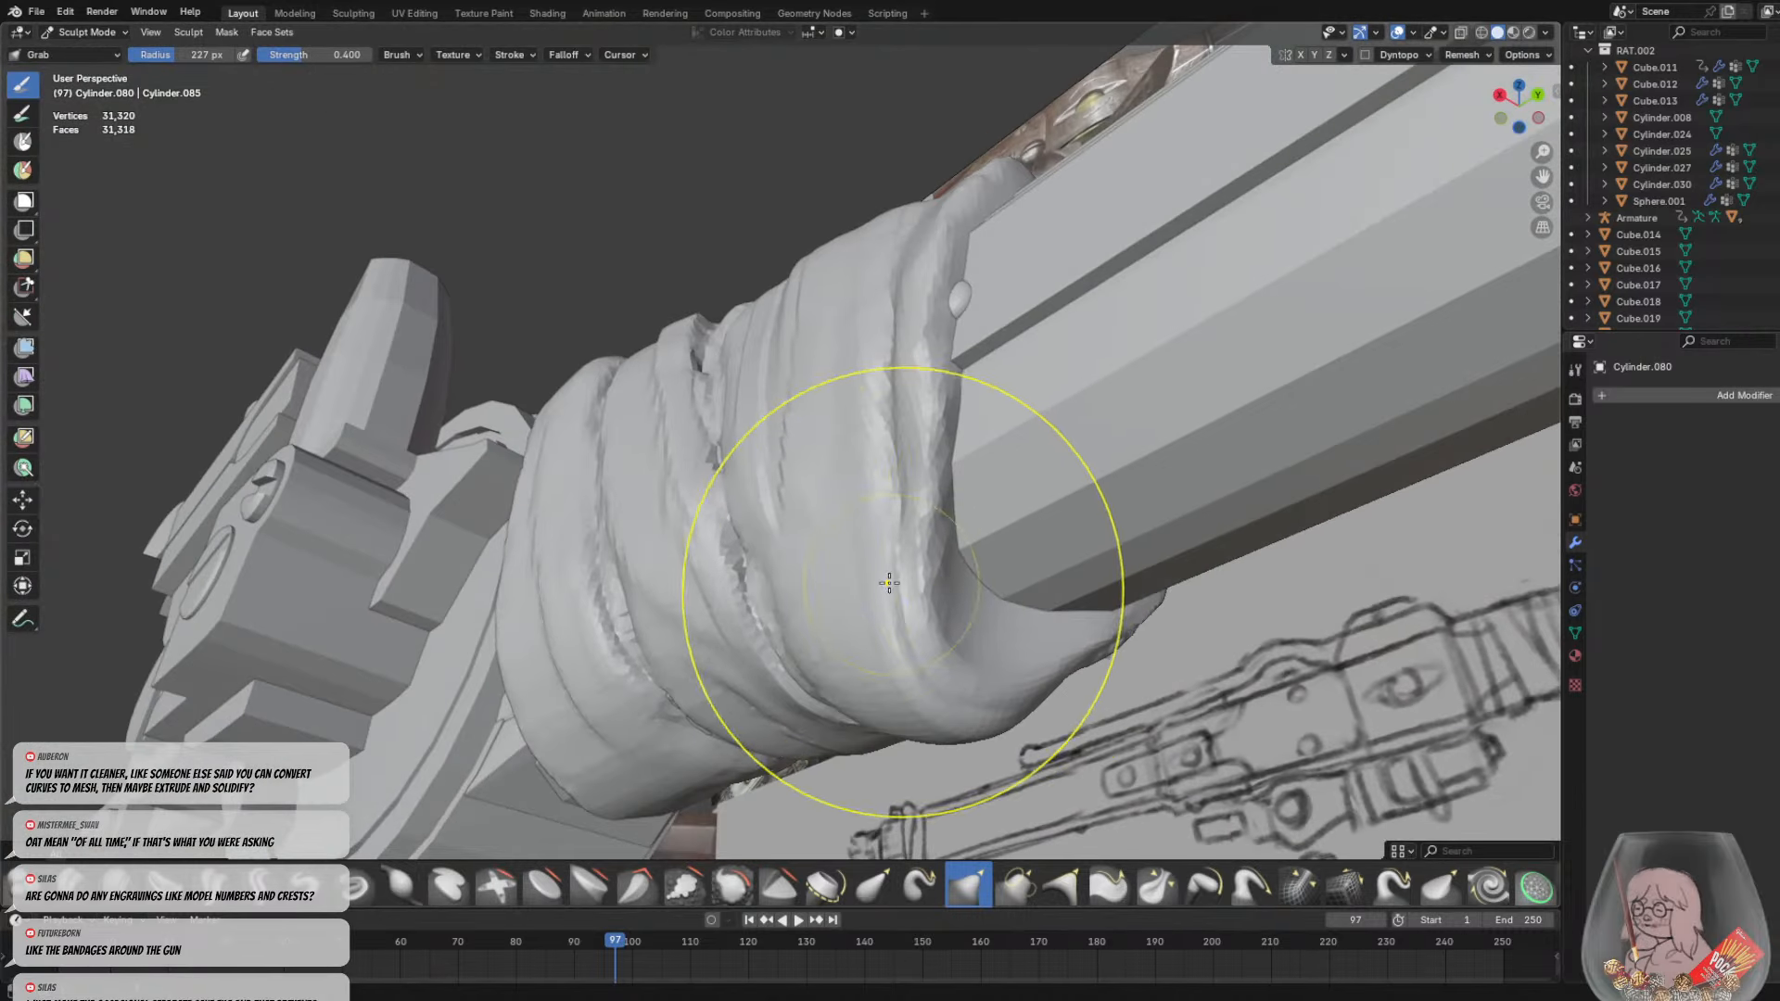
pyautogui.moveTo(889, 583); pyautogui.dragTo(926, 575)
pyautogui.moveTo(1053, 689); pyautogui.dragTo(1029, 668)
pyautogui.moveTo(931, 638); pyautogui.dragTo(964, 584)
pyautogui.moveTo(973, 556)
pyautogui.mouseDown(button='middle')
pyautogui.moveTo(1172, 547)
pyautogui.moveTo(1002, 594)
pyautogui.mouseUp(button='middle')
# Carve a diagonal crease across the bulged barrel-end band with Crease Sharp at 35 px radius
pyautogui.click(278, 880)
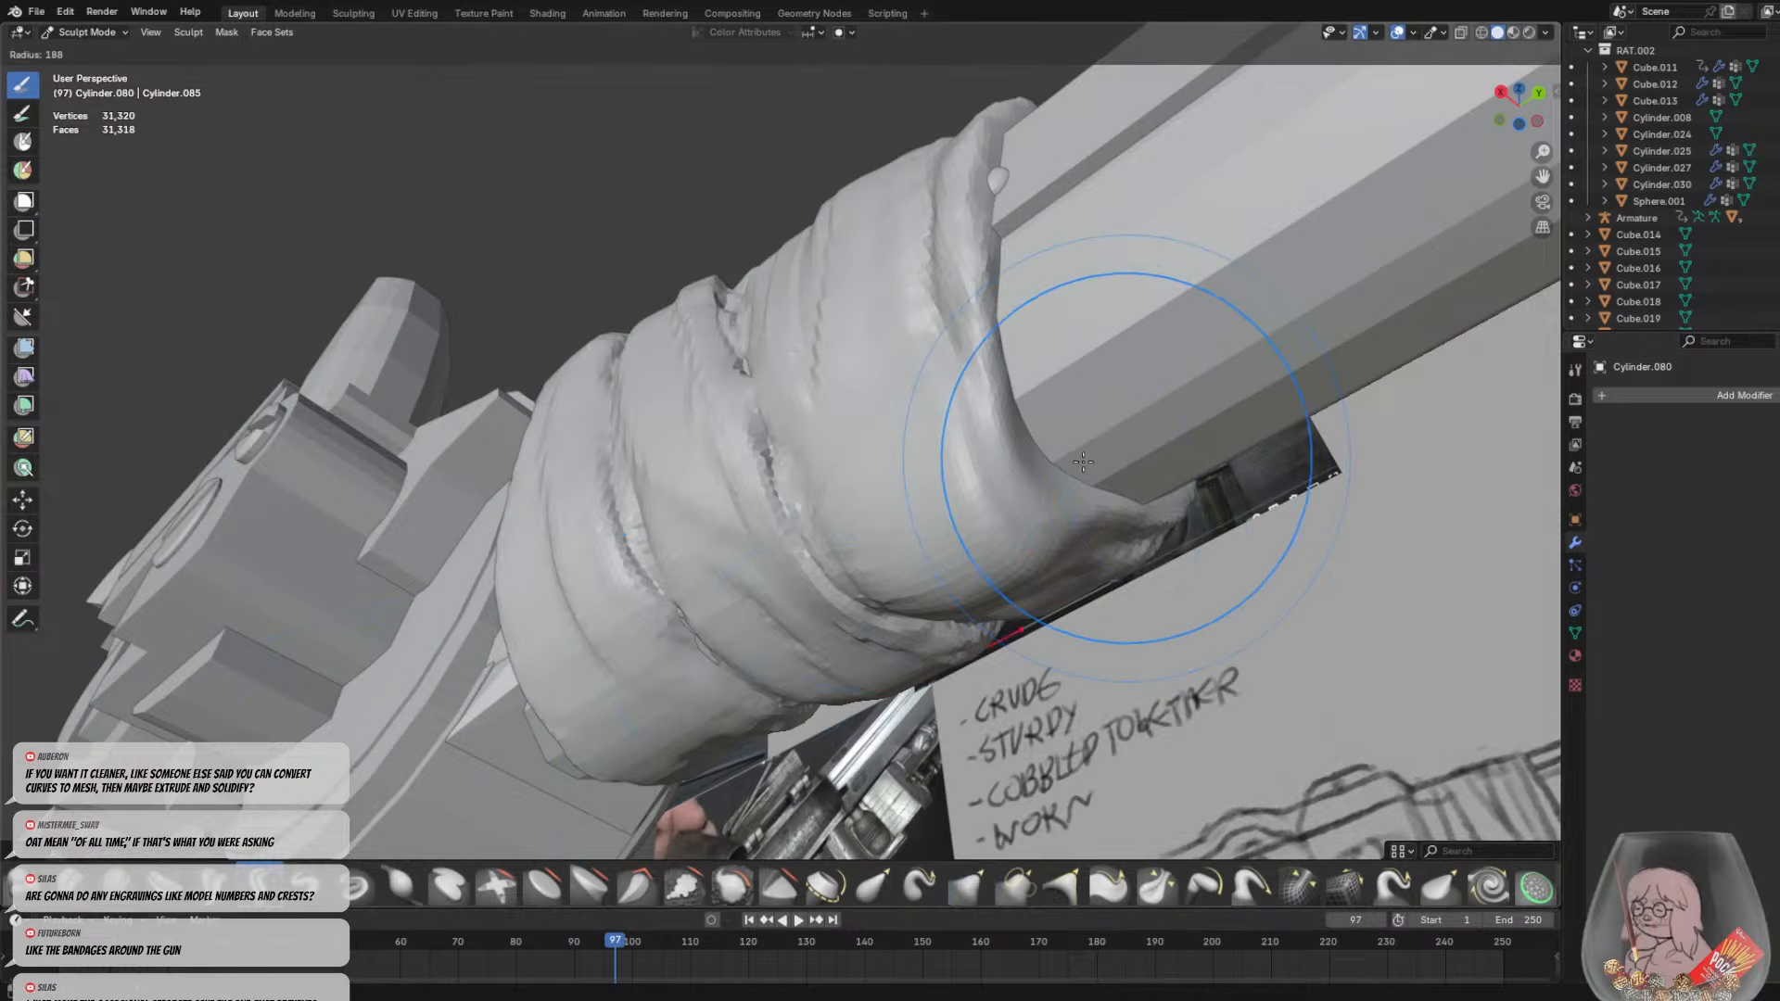
pyautogui.press('f')
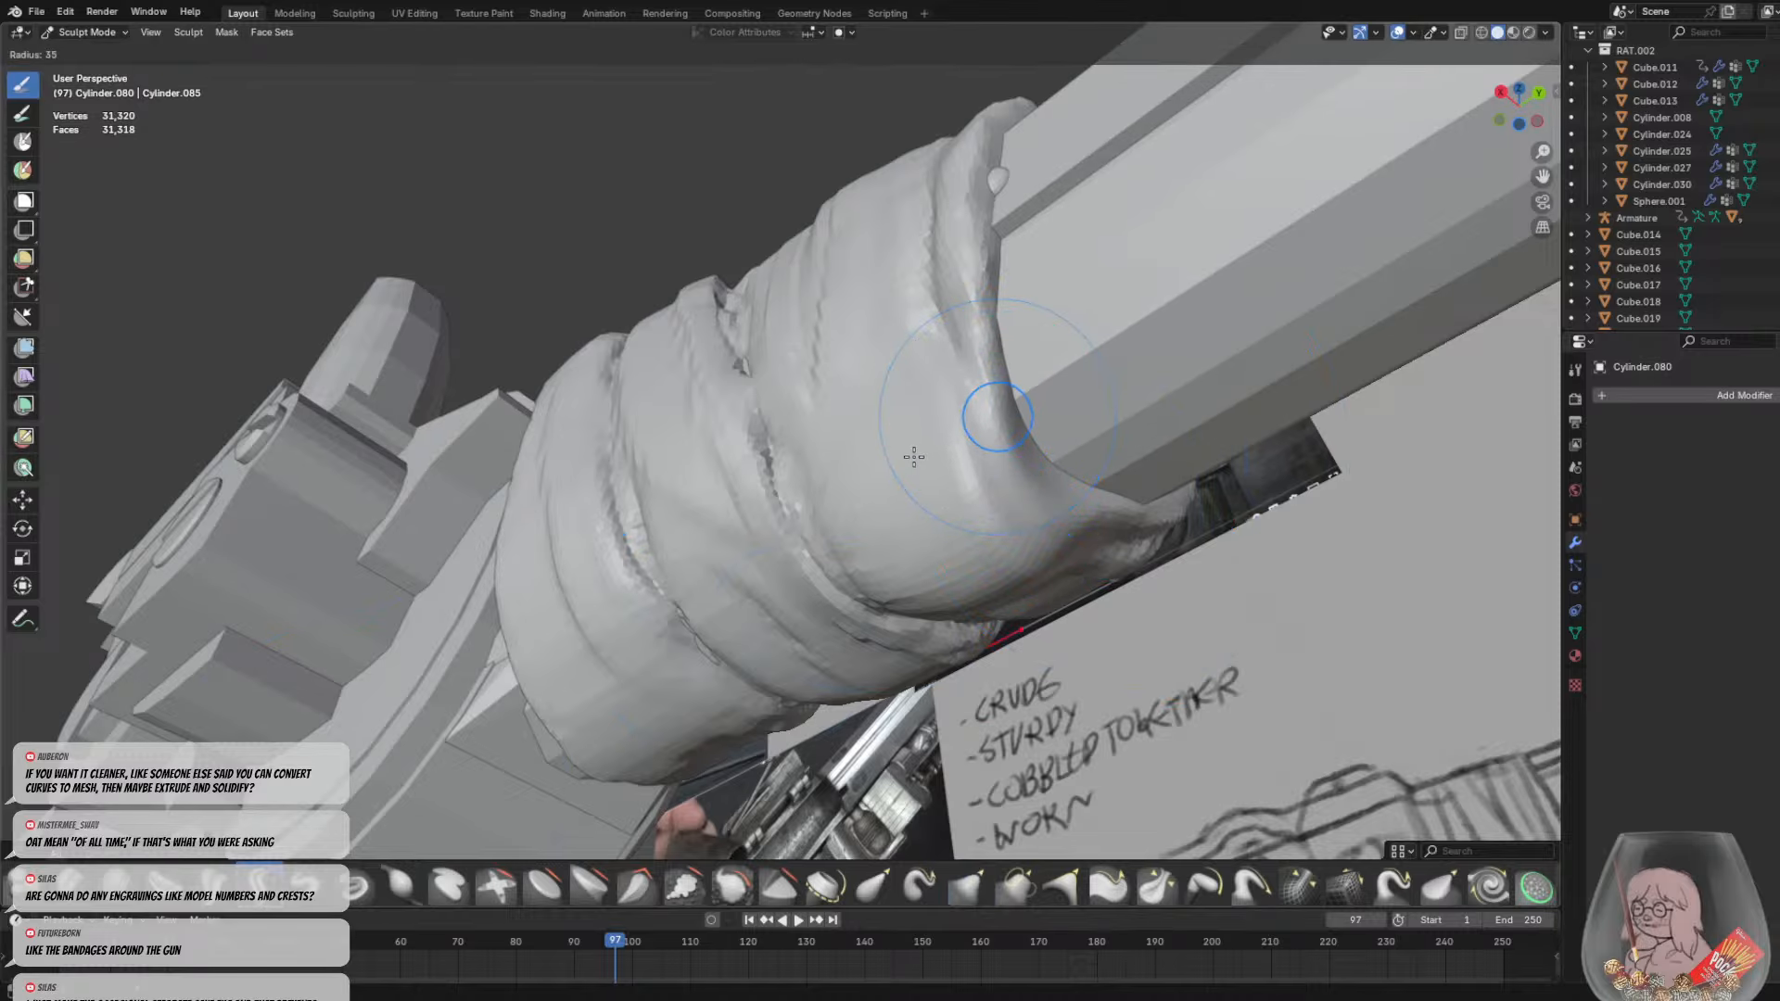
pyautogui.click(913, 456)
pyautogui.scroll(3, 988, 467)
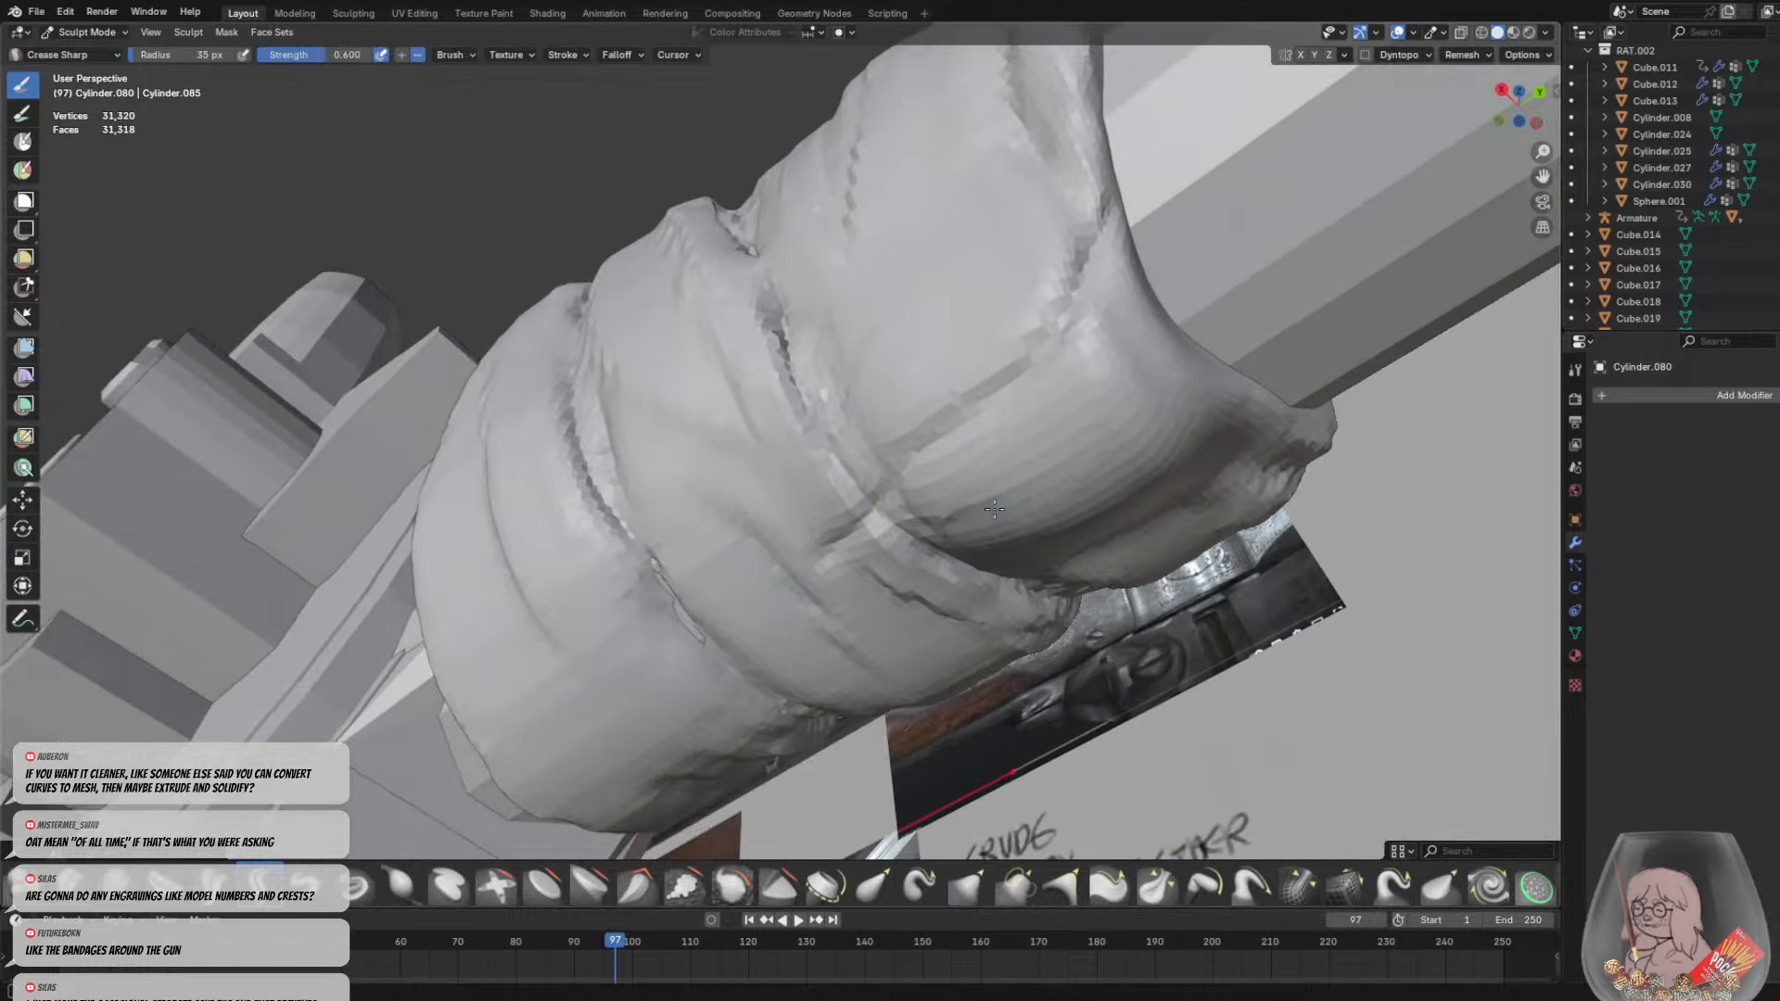
pyautogui.scroll(-1, 987, 467)
# Cut wider creases running from the rim into the band gap around the bulge with Crease Sharp at 52 px radius
pyautogui.press('f')
pyautogui.click(1010, 462)
pyautogui.moveTo(1008, 276)
pyautogui.mouseDown()
pyautogui.moveTo(923, 446)
pyautogui.moveTo(919, 535)
pyautogui.moveTo(1059, 508)
pyautogui.moveTo(1124, 409)
pyautogui.mouseUp()
pyautogui.moveTo(1097, 396); pyautogui.dragTo(920, 357, button='middle')
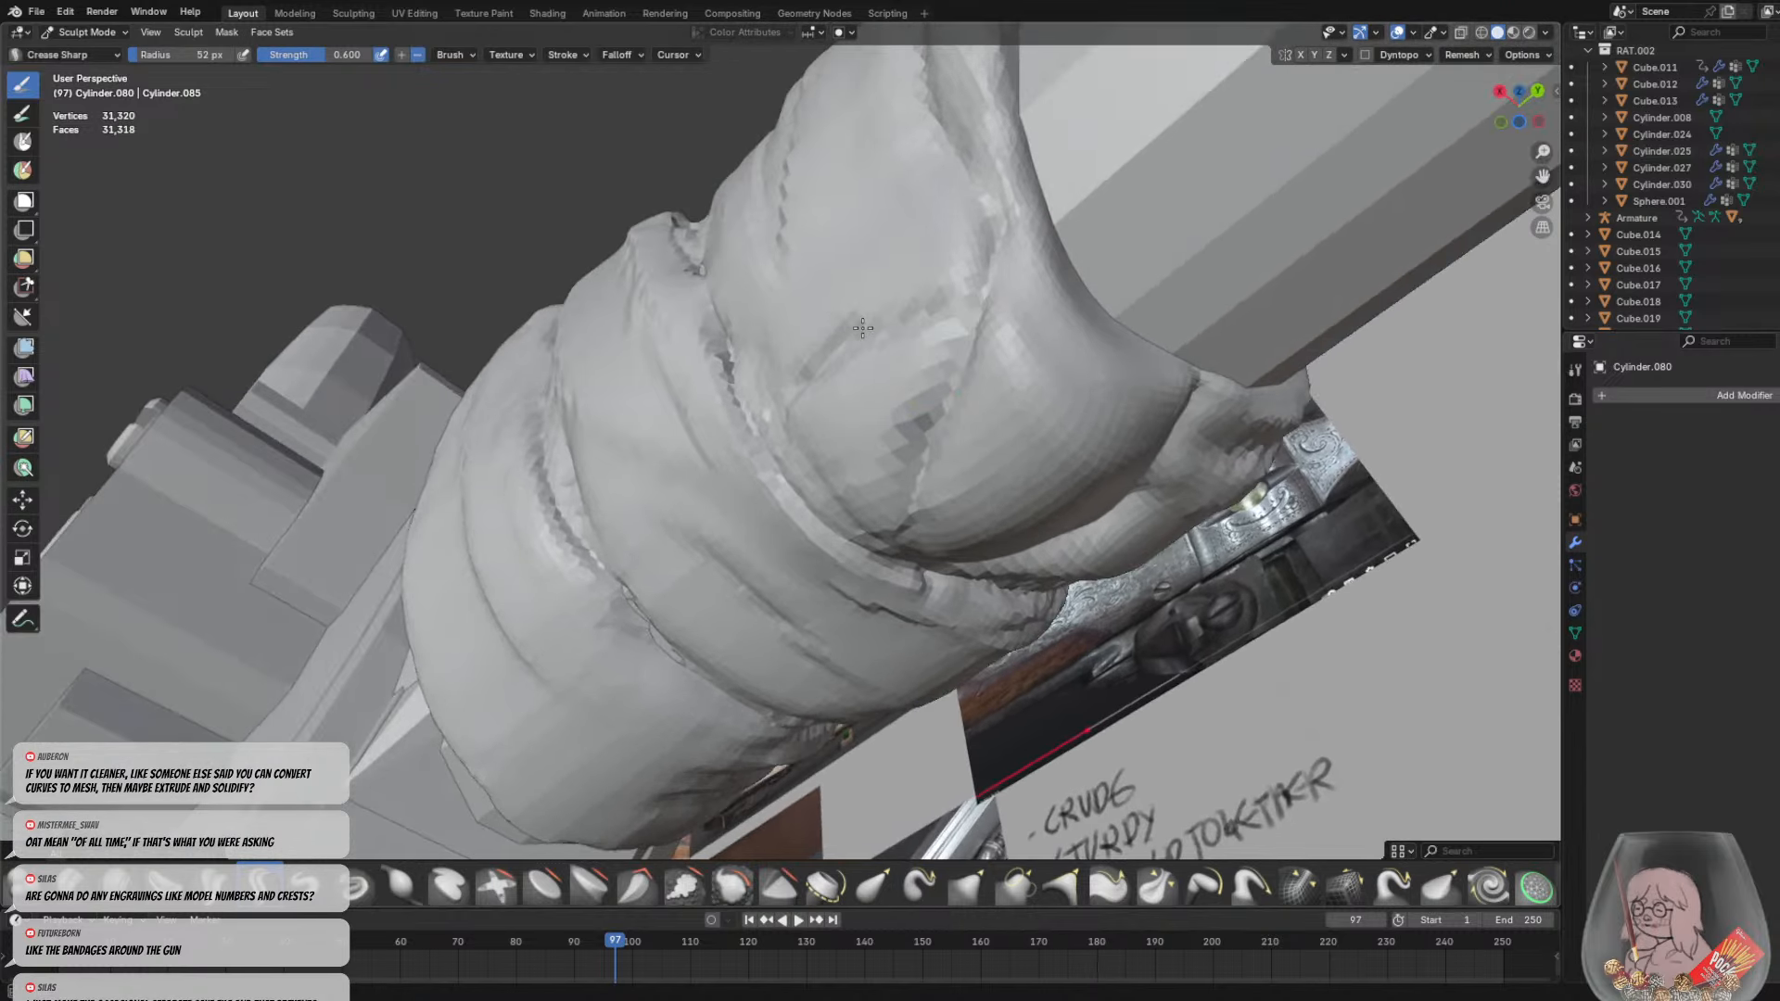
pyautogui.moveTo(863, 328)
pyautogui.mouseDown()
pyautogui.moveTo(930, 337)
pyautogui.moveTo(899, 399)
pyautogui.mouseUp()
pyautogui.moveTo(899, 399)
pyautogui.mouseDown(button='middle')
pyautogui.moveTo(917, 375)
pyautogui.moveTo(883, 401)
pyautogui.mouseUp(button='middle')
pyautogui.moveTo(795, 392)
pyautogui.mouseDown()
pyautogui.moveTo(796, 278)
pyautogui.moveTo(885, 278)
pyautogui.mouseUp()
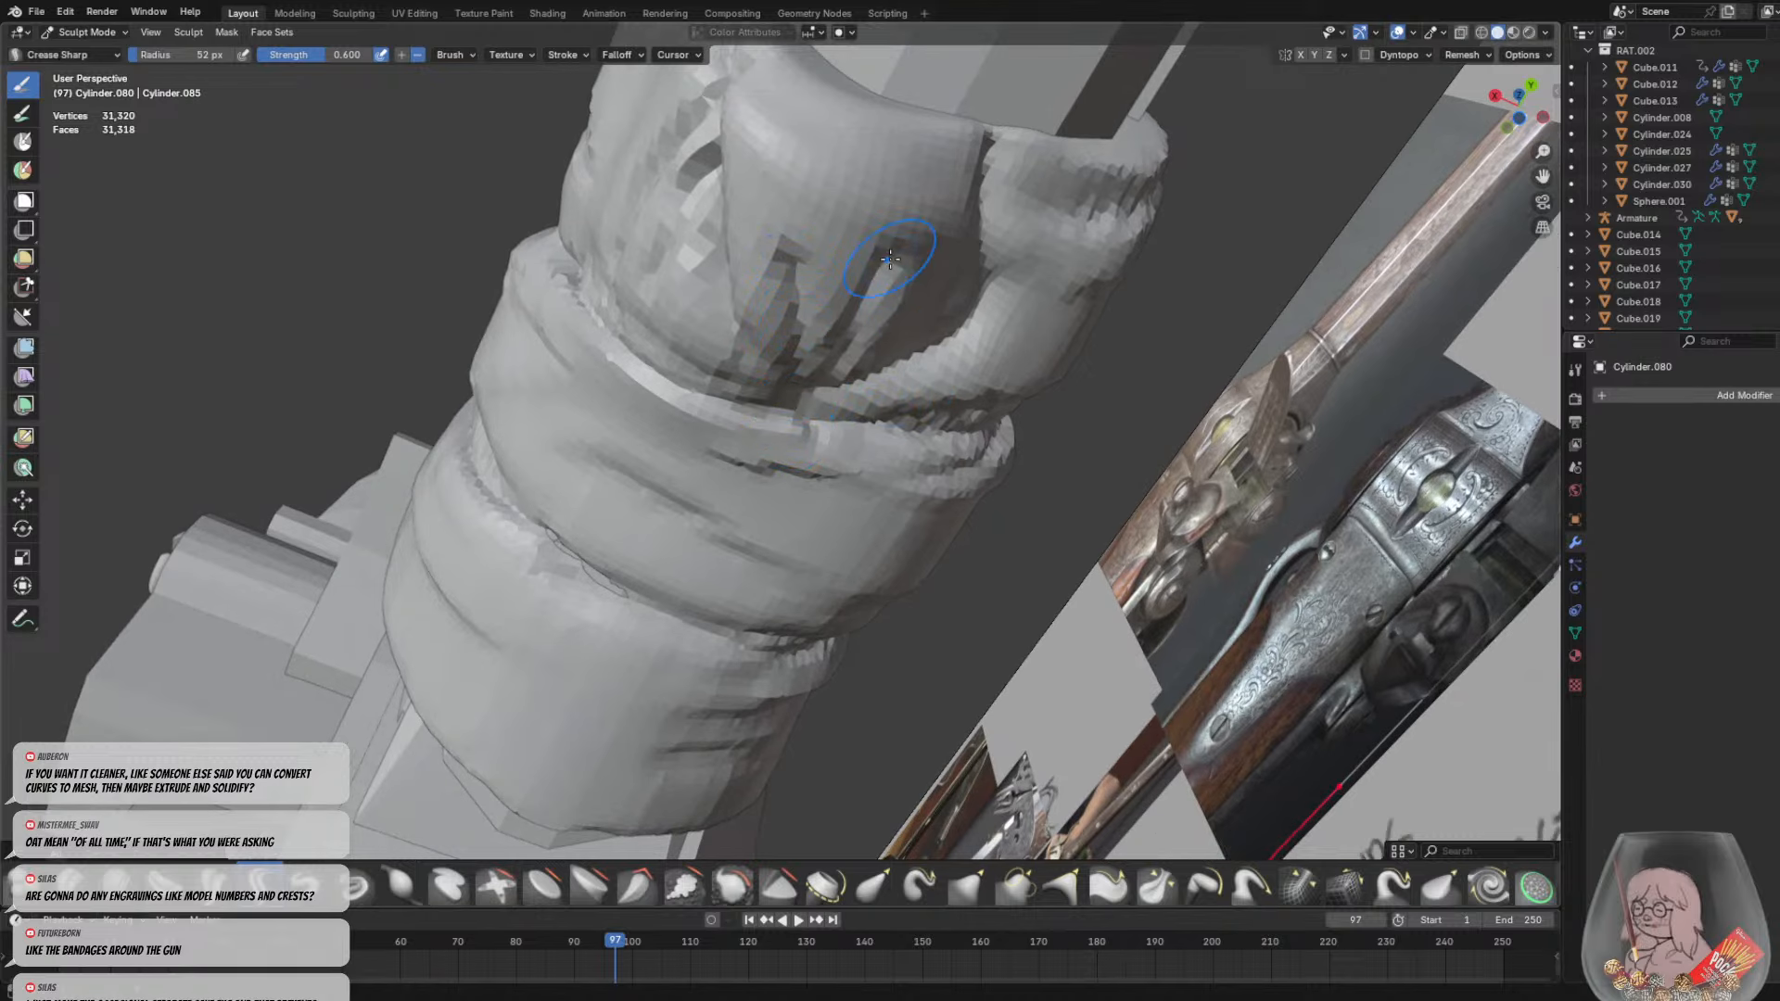
# Extend the gathered creases around the underside and side of the barrel-end band with Crease Sharp at 52 px radius
pyautogui.moveTo(916, 342); pyautogui.dragTo(872, 479, button='middle')
pyautogui.moveTo(872, 479); pyautogui.dragTo(1005, 469)
pyautogui.moveTo(1005, 471); pyautogui.dragTo(854, 473, button='middle')
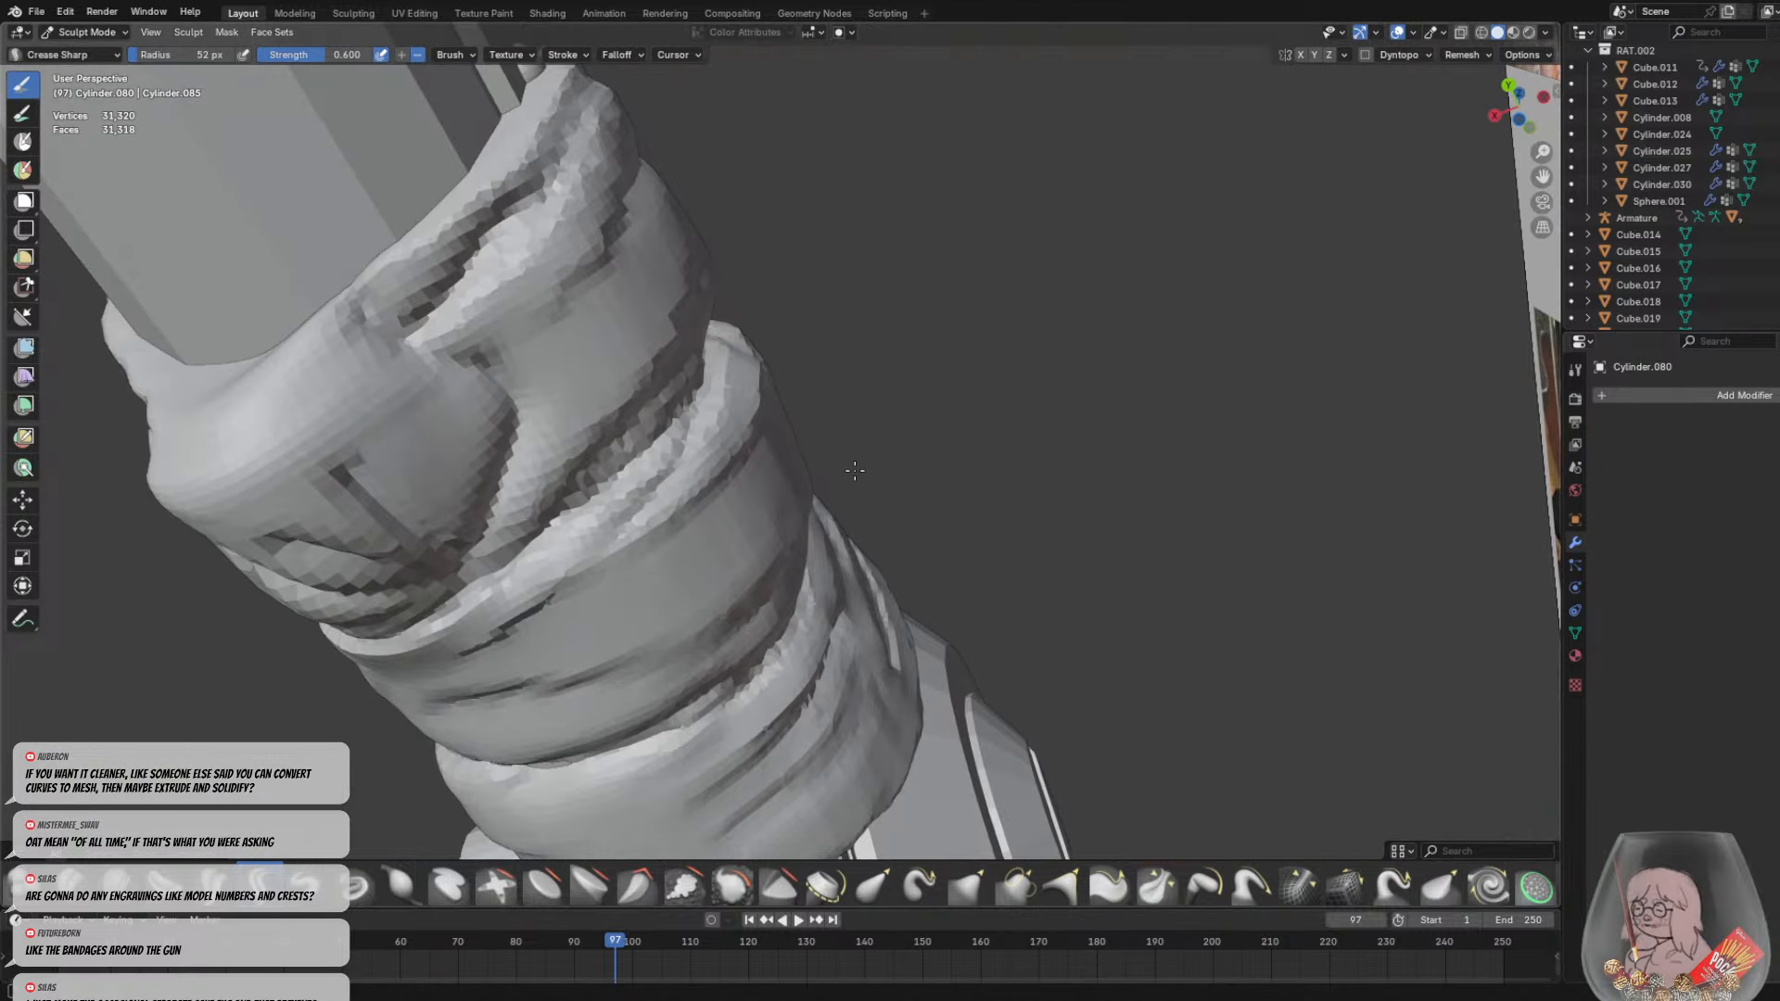
pyautogui.moveTo(684, 273)
pyautogui.mouseDown()
pyautogui.moveTo(540, 417)
pyautogui.moveTo(641, 419)
pyautogui.moveTo(682, 387)
pyautogui.mouseUp()
pyautogui.moveTo(641, 404); pyautogui.dragTo(847, 470, button='middle')
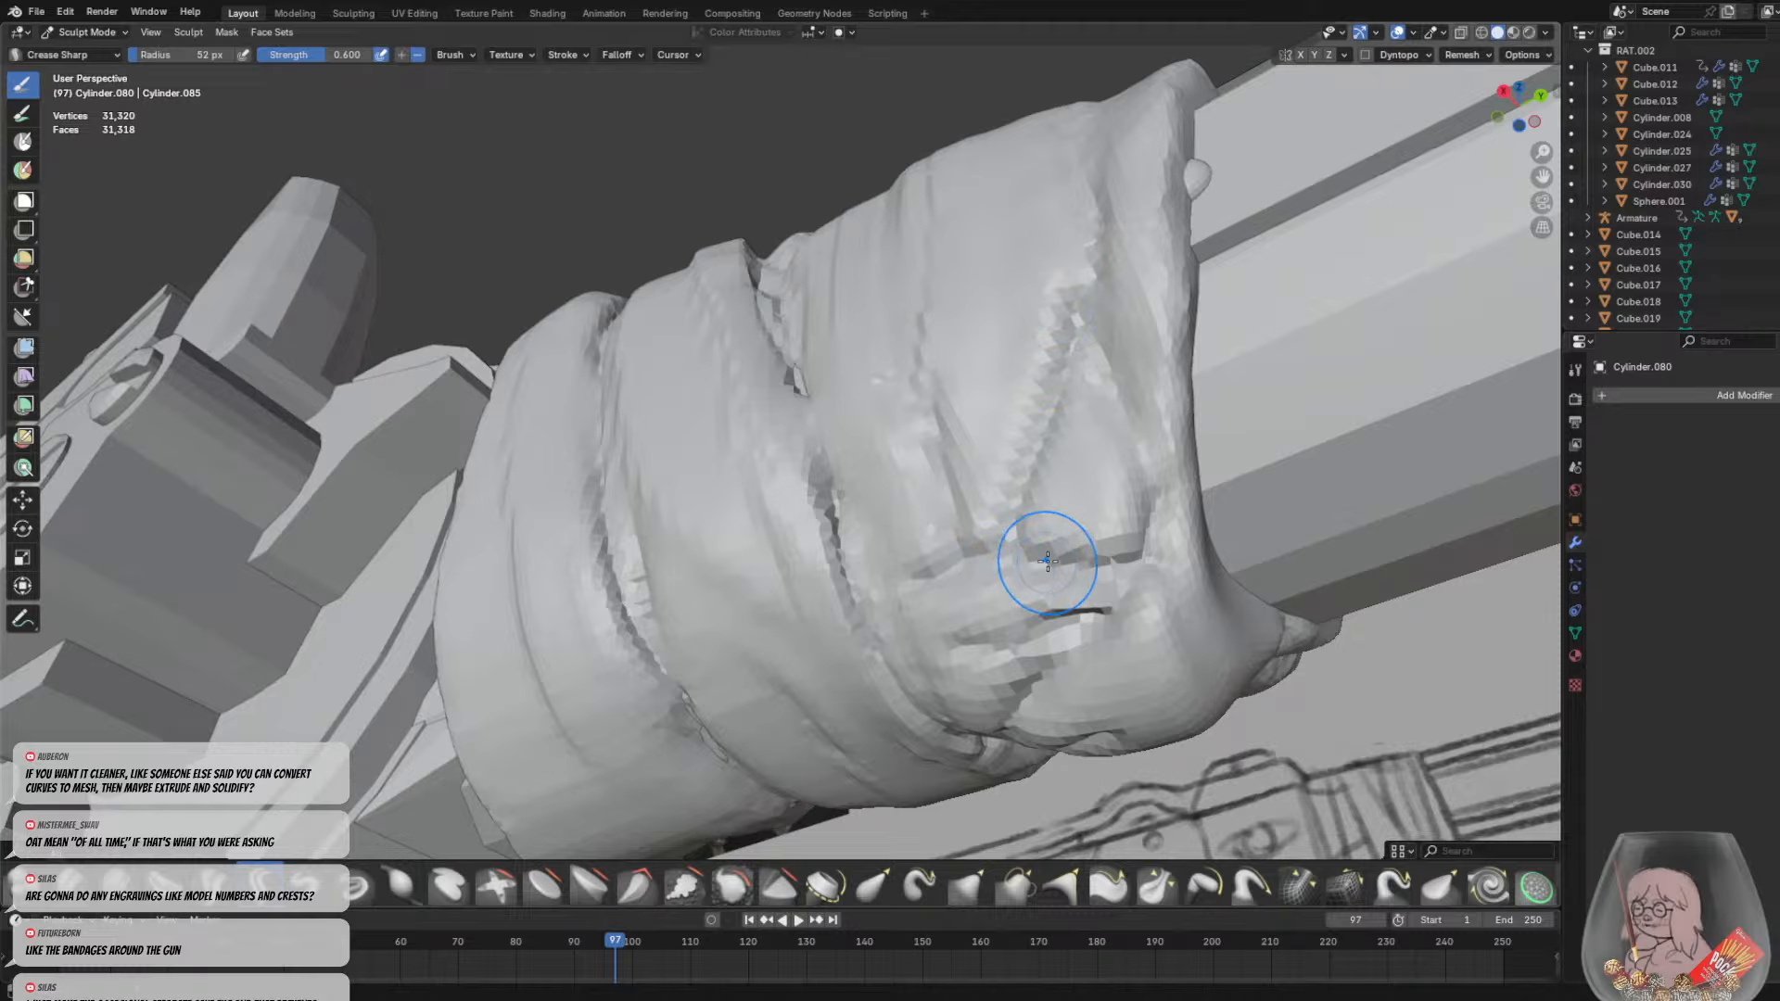
# Push the rim above the bulge inward against the barrel with Grab at 173 px radius
pyautogui.moveTo(1184, 349); pyautogui.dragTo(1180, 463, button='middle')
pyautogui.scroll(2, 1181, 464)
pyautogui.press('g')
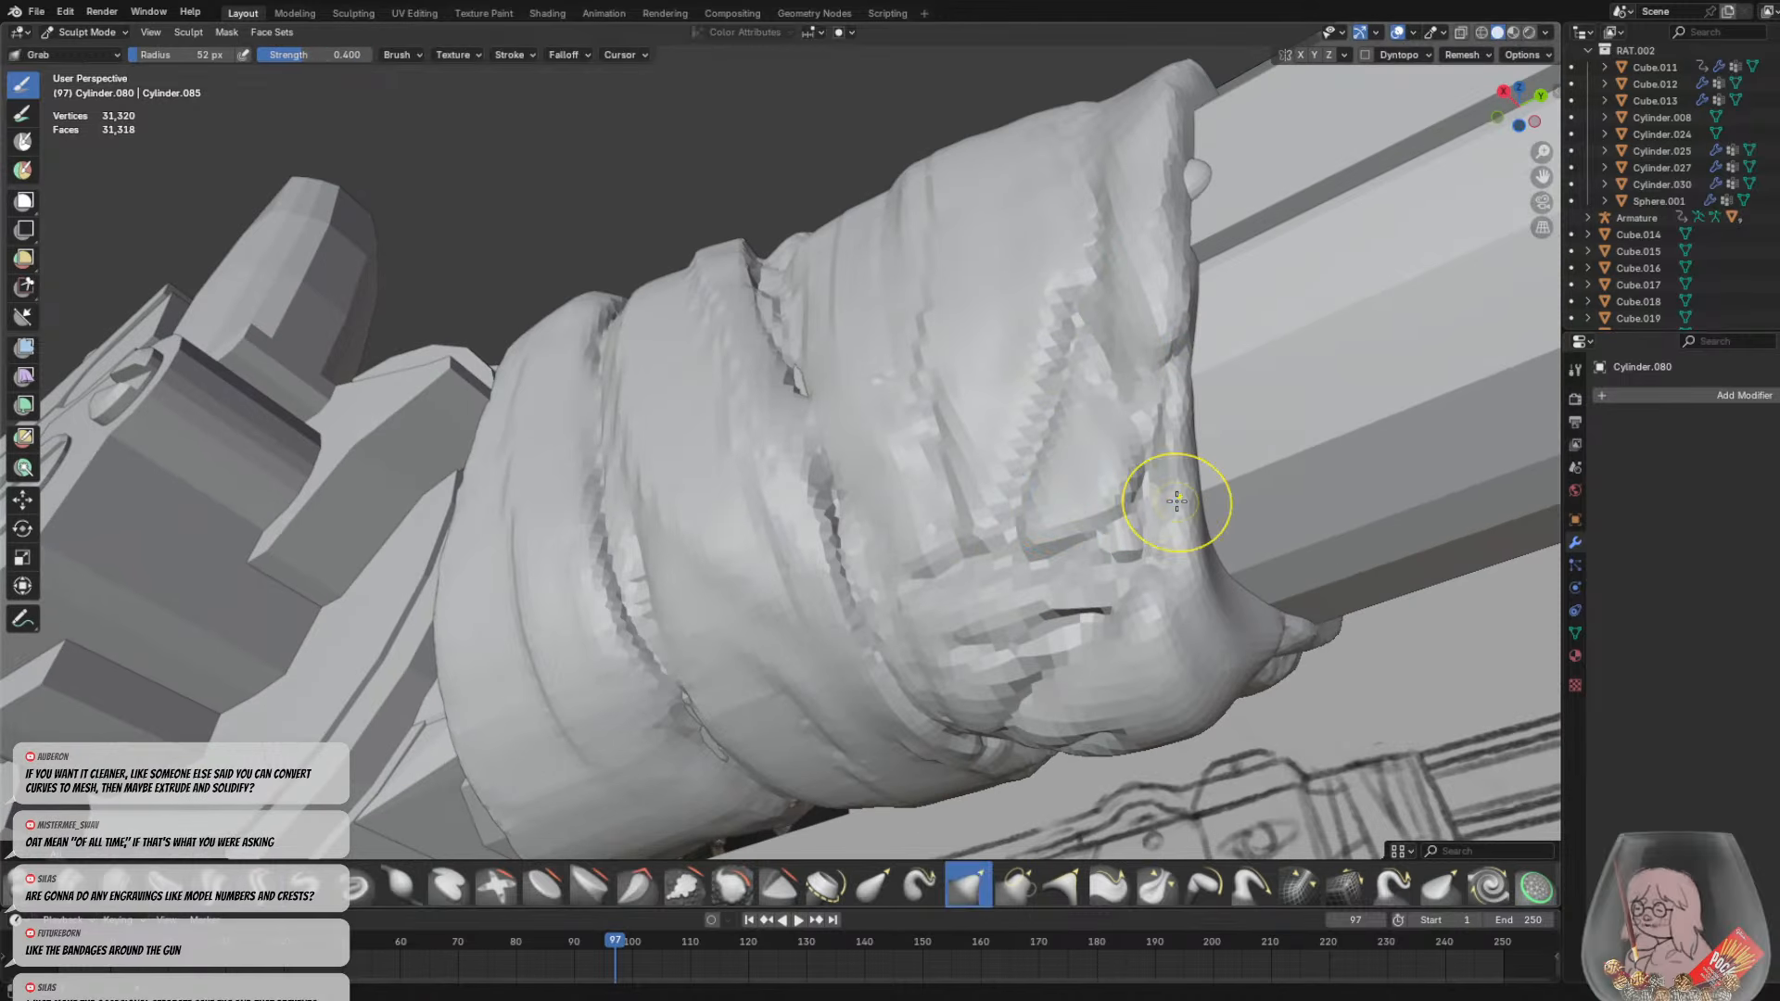
pyautogui.press('f')
pyautogui.click(1293, 489)
pyautogui.moveTo(1176, 484); pyautogui.dragTo(1131, 512)
pyautogui.moveTo(1131, 511)
pyautogui.mouseDown(button='middle')
pyautogui.moveTo(596, 656)
pyautogui.moveTo(696, 617)
pyautogui.mouseUp(button='middle')
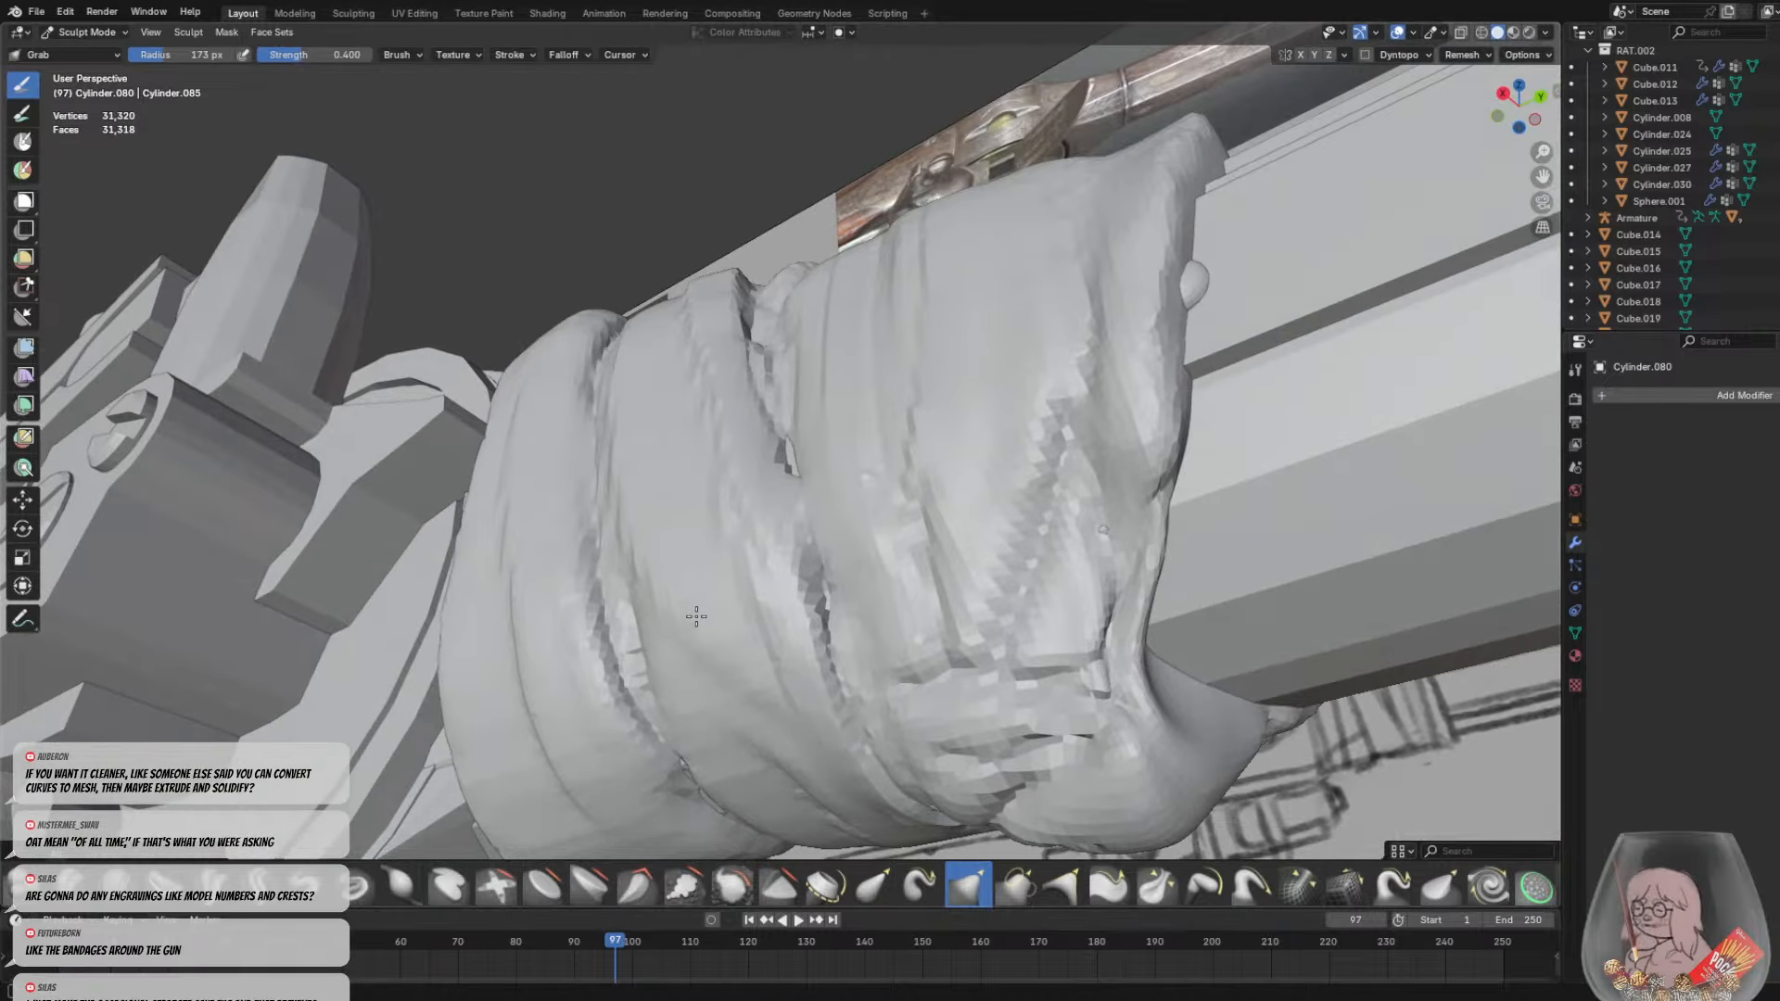
pyautogui.moveTo(1139, 538); pyautogui.dragTo(1082, 551)
pyautogui.moveTo(1089, 573); pyautogui.dragTo(1149, 557, button='middle')
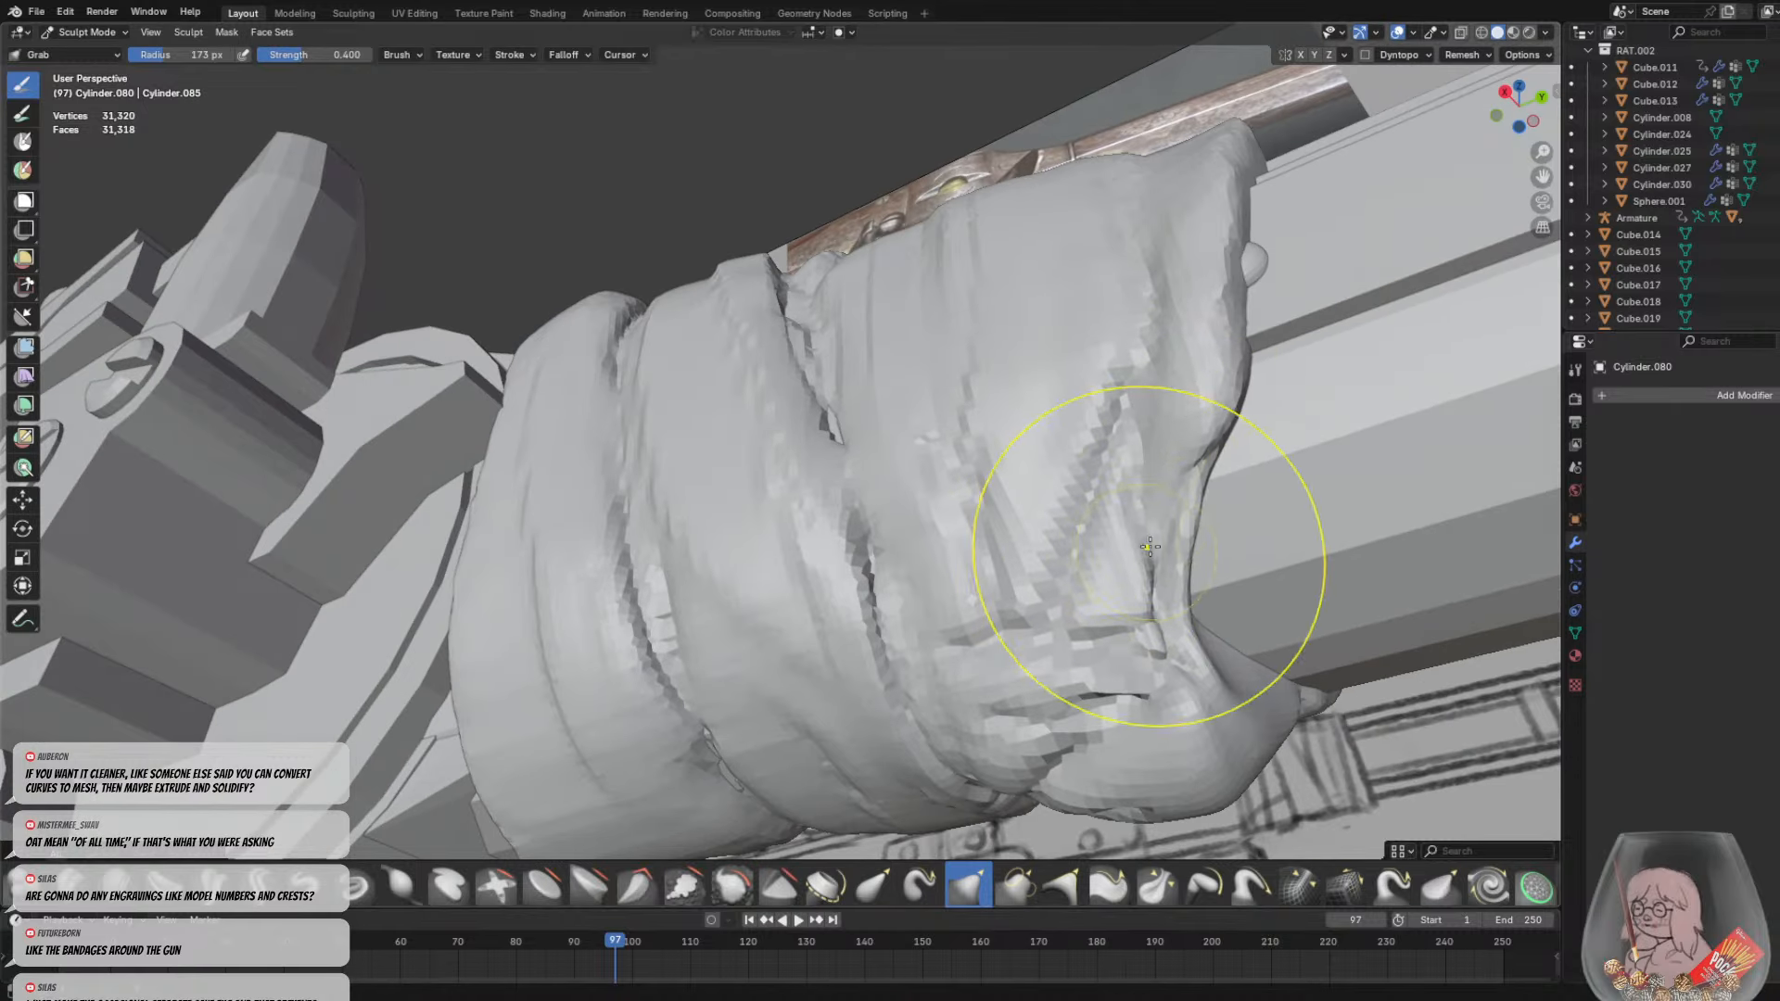
pyautogui.moveTo(1211, 443)
pyautogui.mouseDown()
pyautogui.moveTo(1171, 448)
pyautogui.moveTo(1105, 501)
pyautogui.moveTo(1101, 601)
pyautogui.mouseUp()
# Swell the cloth at the base of the rim dip on the underside with the Blob brush
pyautogui.scroll(2, 1099, 603)
pyautogui.moveTo(1098, 603)
pyautogui.mouseDown(button='middle')
pyautogui.moveTo(1124, 603)
pyautogui.moveTo(1083, 599)
pyautogui.mouseUp(button='middle')
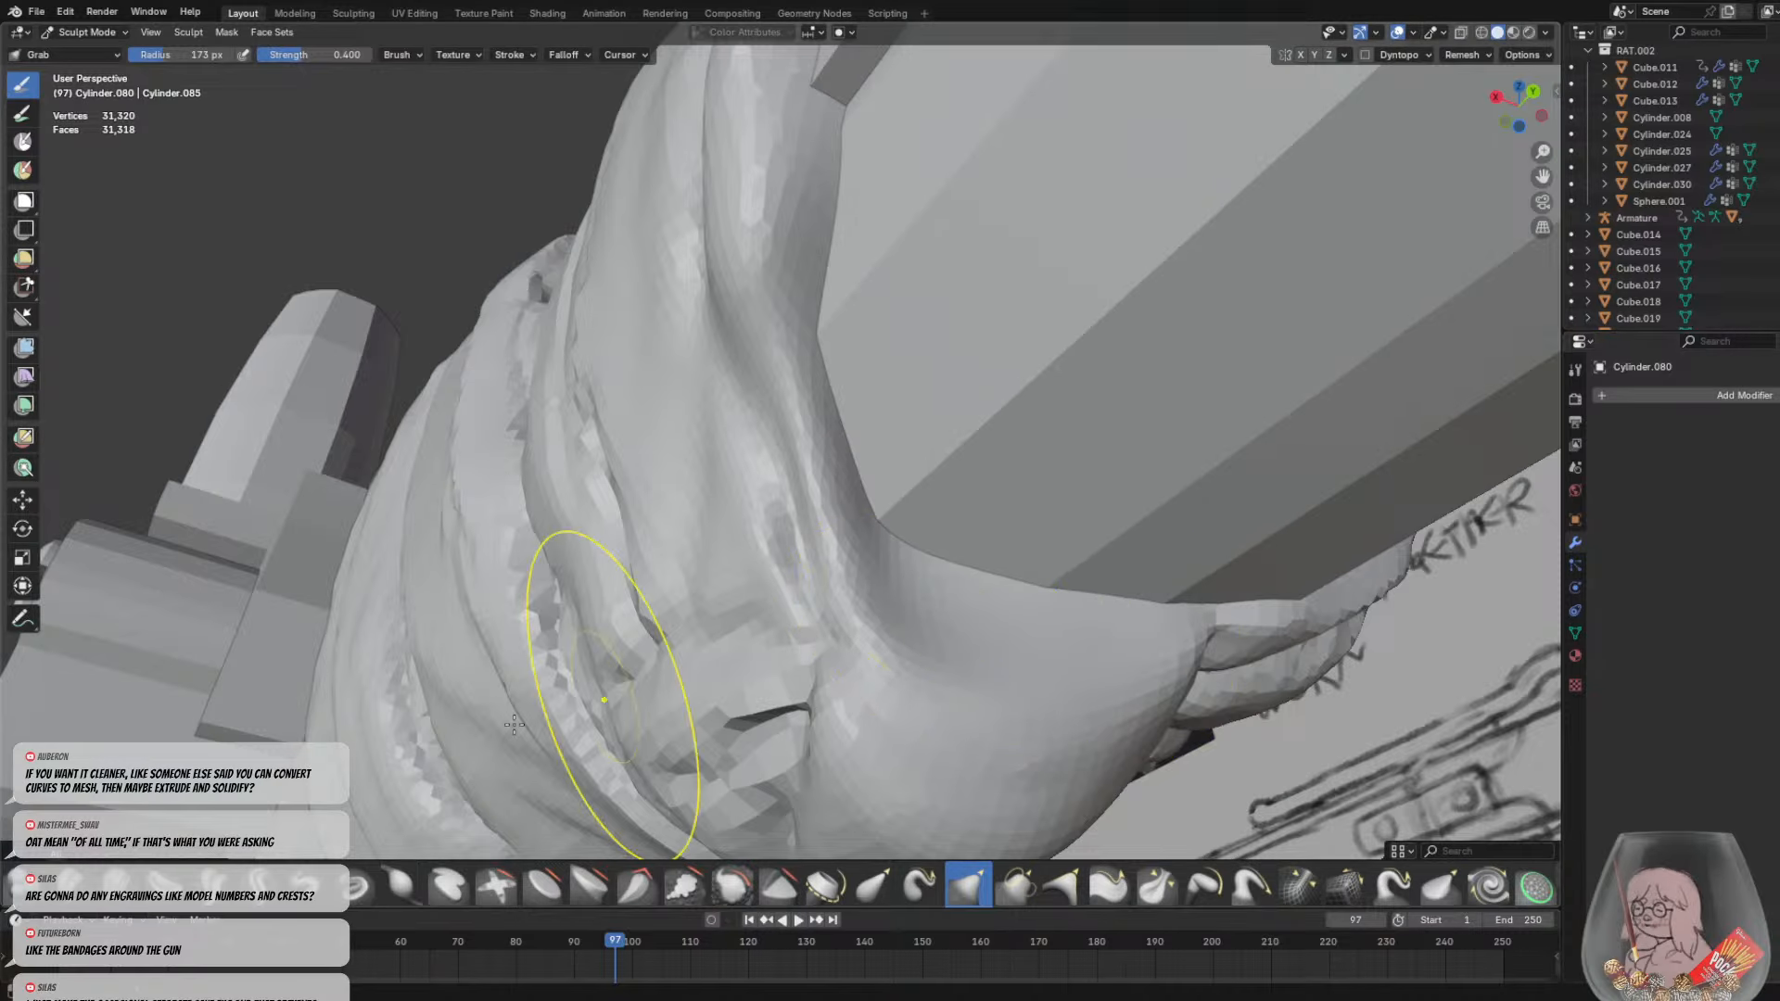
pyautogui.click(22, 885)
pyautogui.moveTo(1066, 629)
pyautogui.mouseDown()
pyautogui.moveTo(993, 596)
pyautogui.moveTo(1094, 619)
pyautogui.mouseUp()
pyautogui.moveTo(1094, 618); pyautogui.dragTo(941, 516, button='middle')
# Carve a groove across the bulge on the wrap's underside with Crease Sharp at 56 px radius
pyautogui.click(260, 890)
pyautogui.press('f')
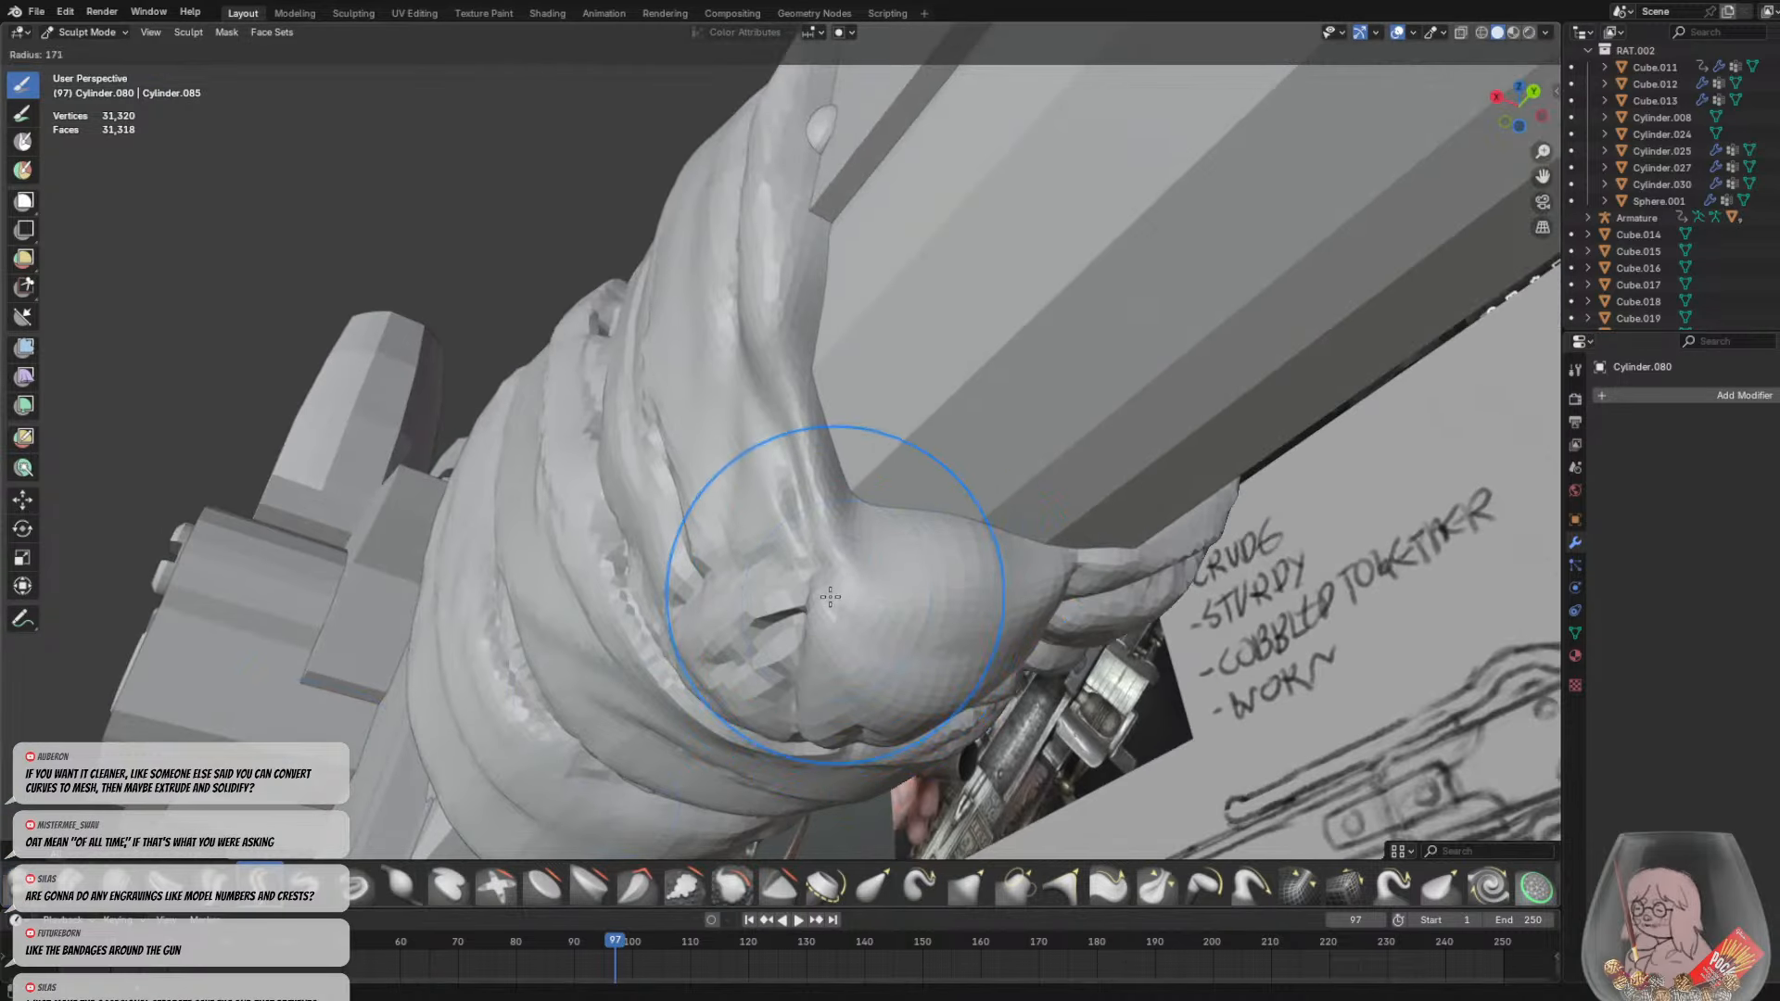
pyautogui.click(887, 594)
pyautogui.moveTo(881, 433); pyautogui.dragTo(775, 492, button='middle')
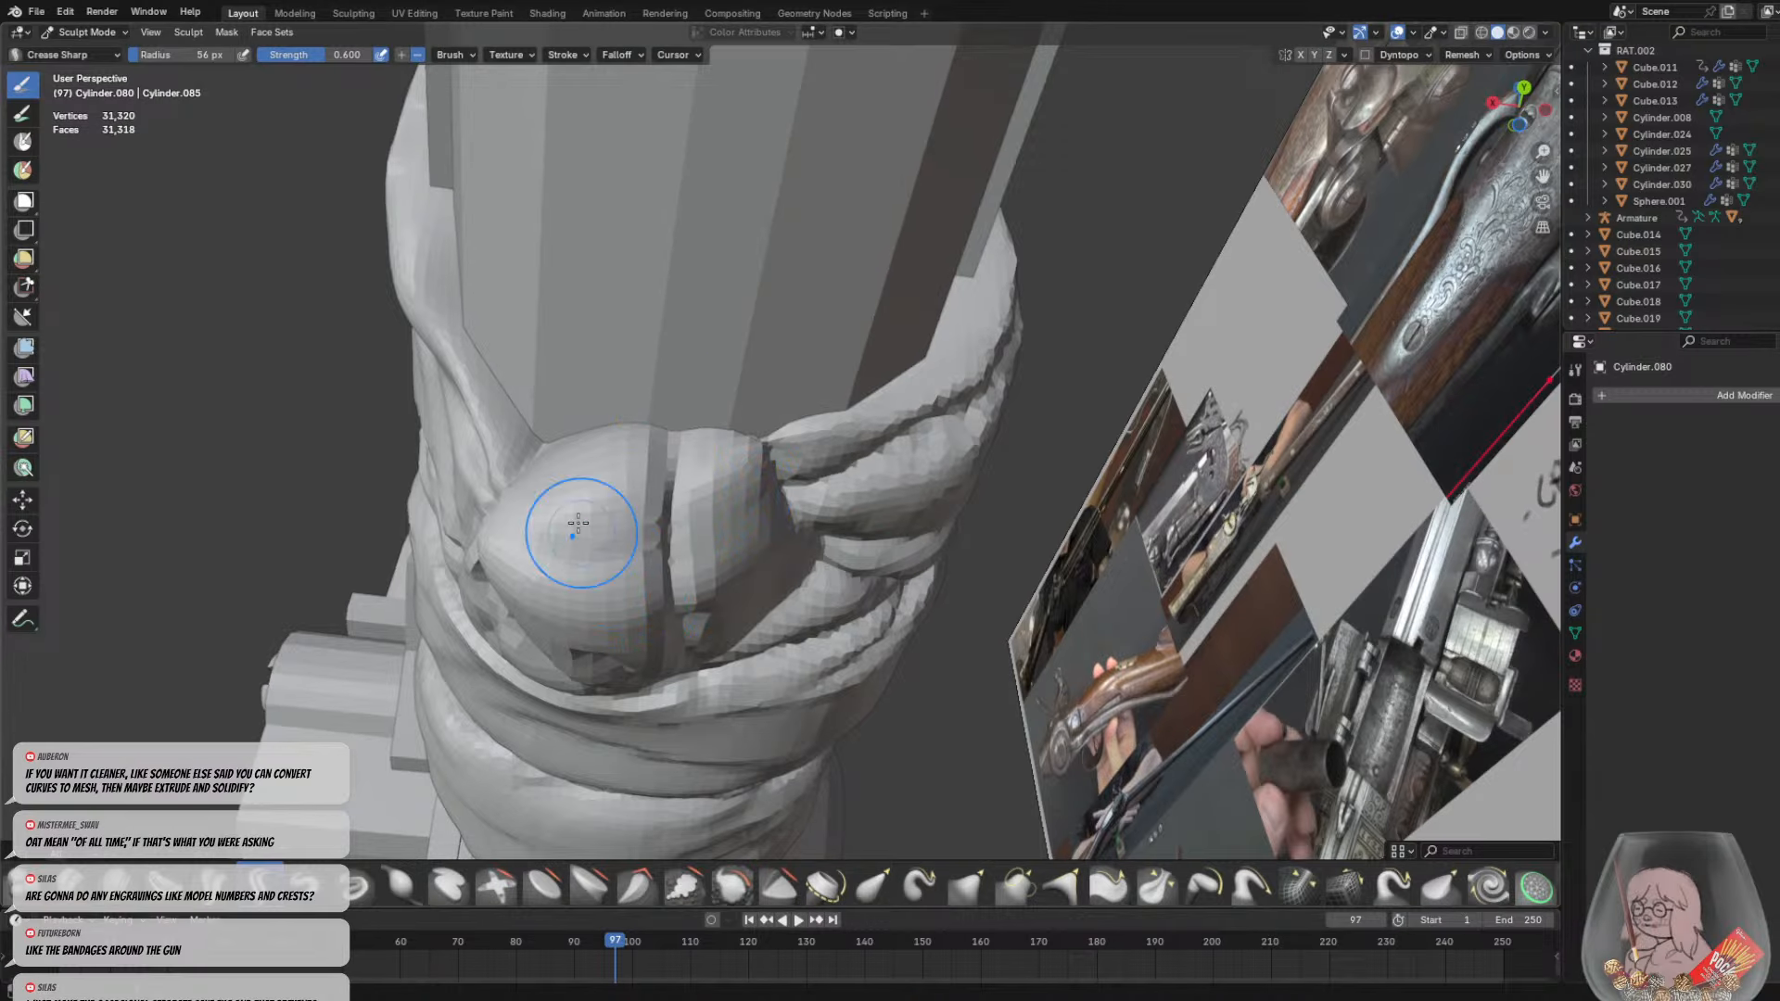
# Carve creases along the wrap's side where the cloth gathers into the bulge with Crease Sharp at 56 px radius
pyautogui.moveTo(596, 746)
pyautogui.mouseDown(button='middle')
pyautogui.moveTo(954, 397)
pyautogui.moveTo(1081, 515)
pyautogui.mouseUp(button='middle')
pyautogui.moveTo(863, 770); pyautogui.dragTo(1109, 792)
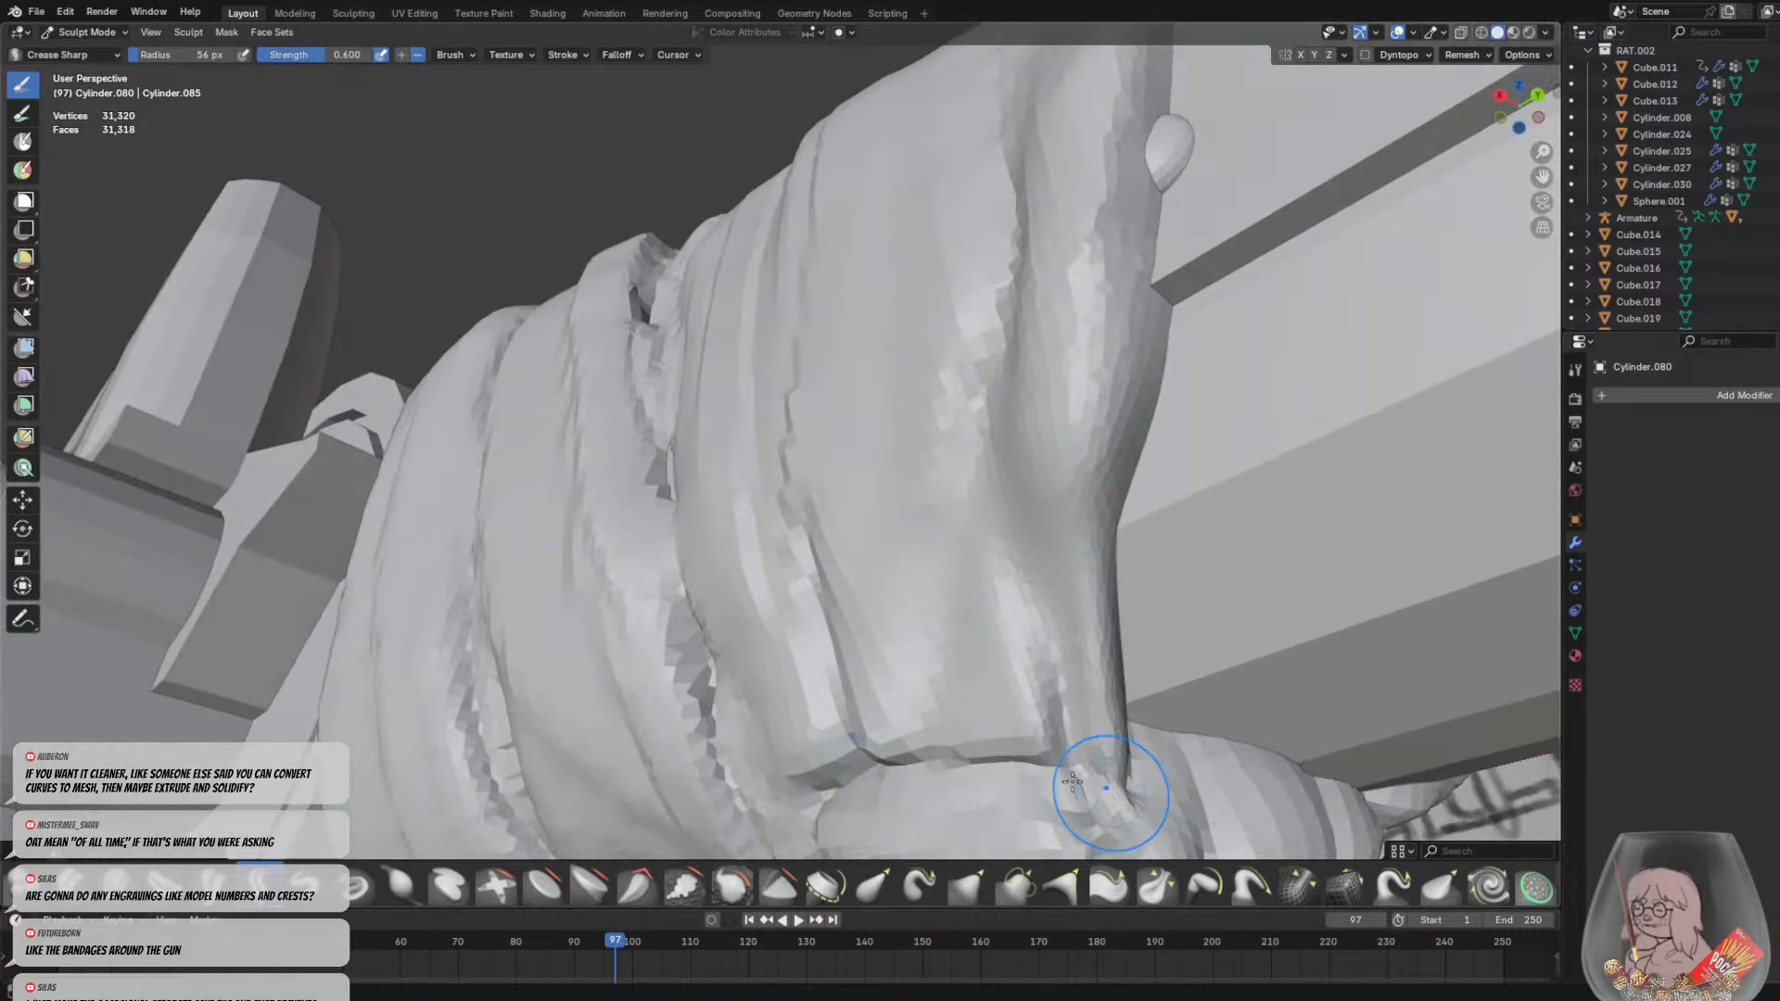
pyautogui.moveTo(955, 799); pyautogui.dragTo(926, 386)
pyautogui.scroll(-5, 1038, 479)
pyautogui.moveTo(1057, 560)
pyautogui.mouseDown(button='middle')
pyautogui.moveTo(980, 627)
pyautogui.moveTo(794, 531)
pyautogui.mouseUp(button='middle')
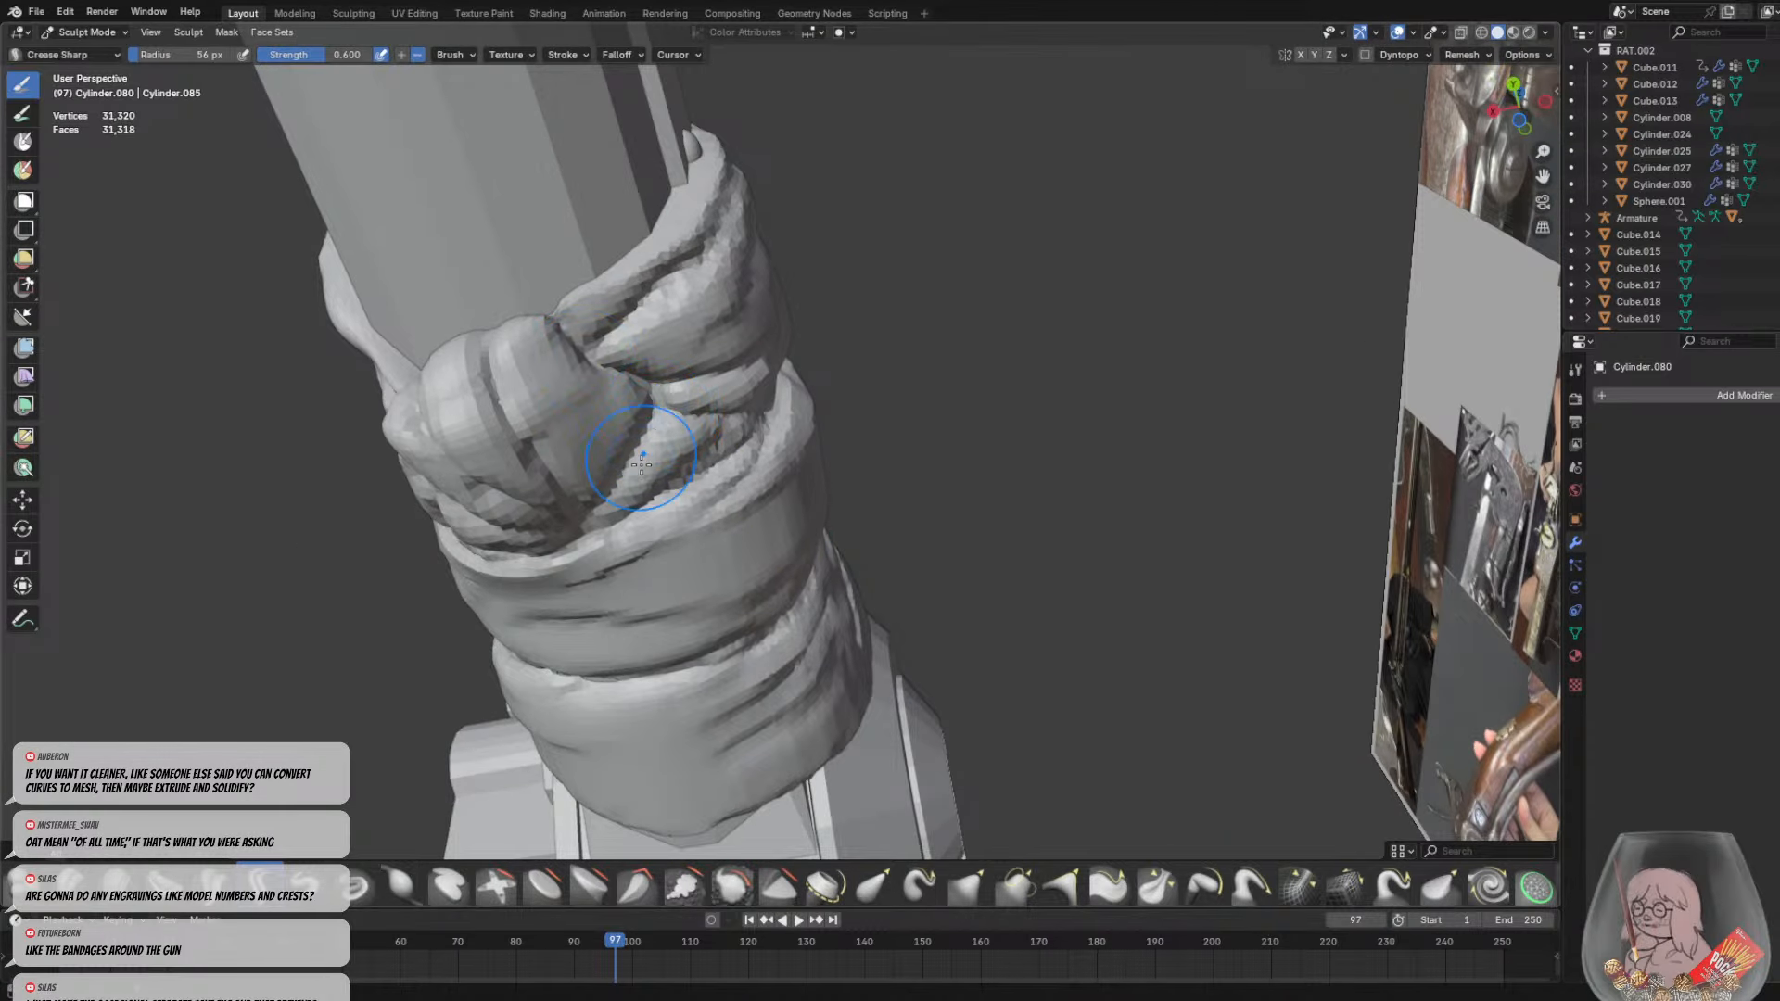
pyautogui.moveTo(552, 383); pyautogui.dragTo(997, 510, button='middle')
pyautogui.moveTo(988, 413); pyautogui.dragTo(983, 500)
pyautogui.hotkey('ctrl', 'z')
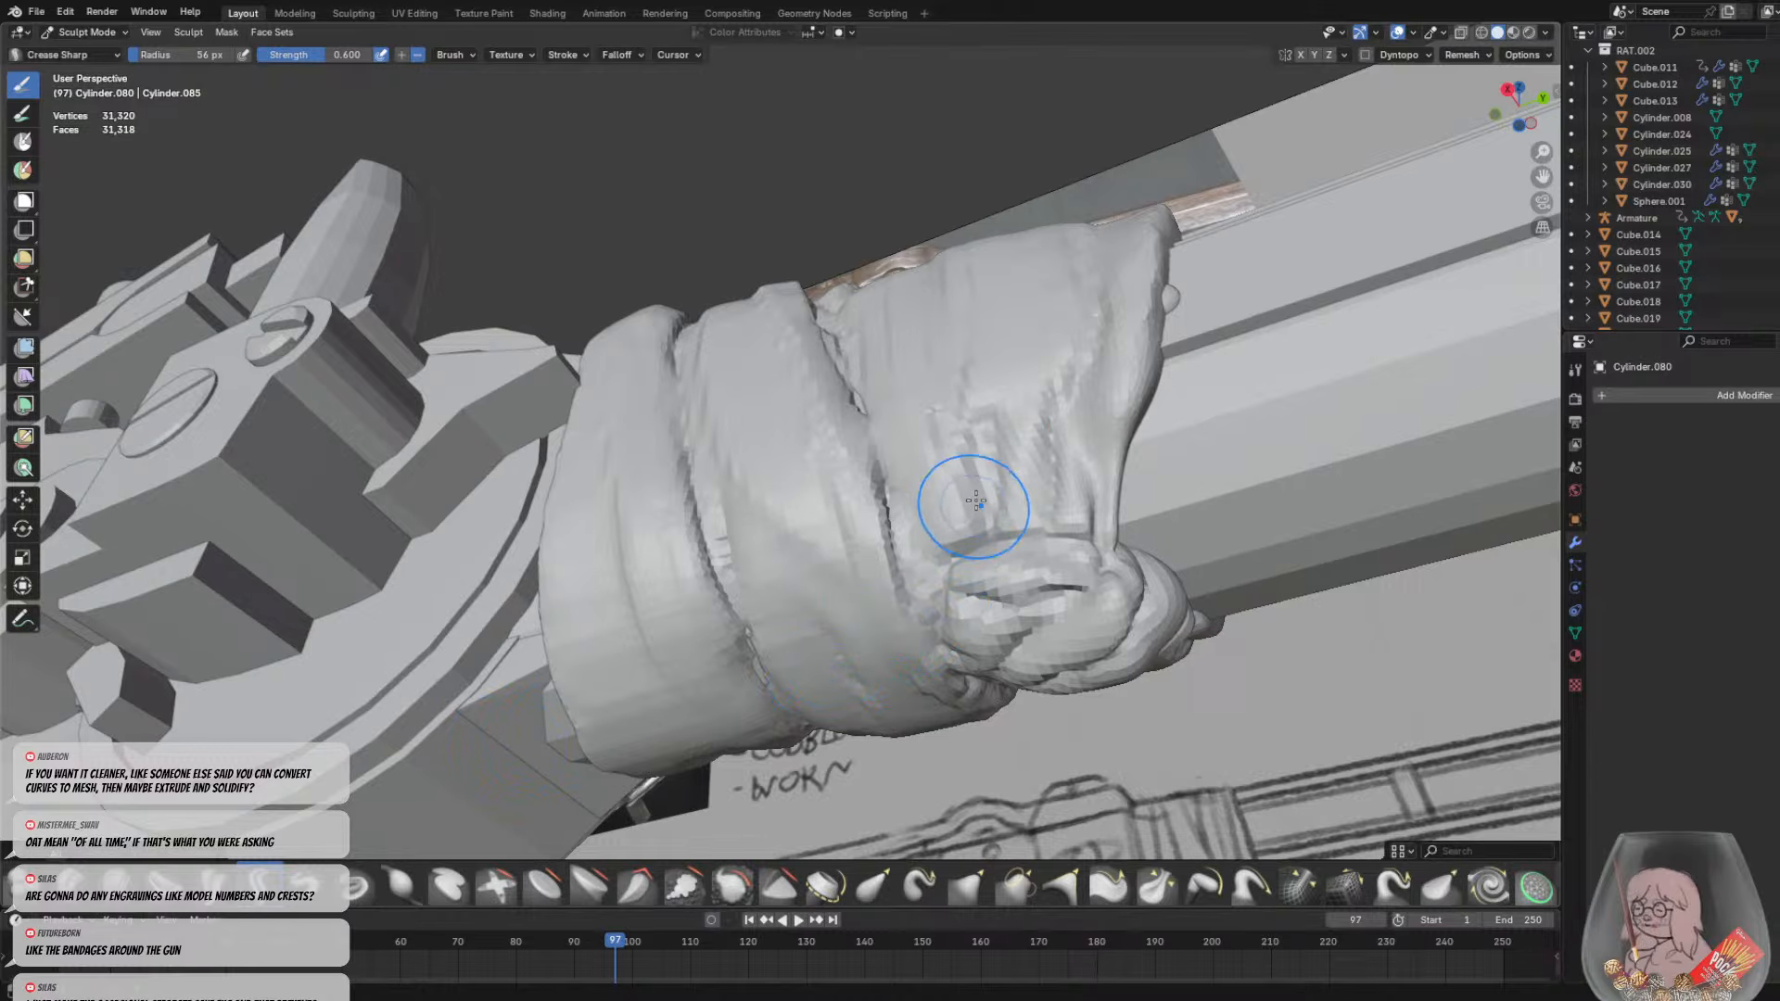
# Build up gathered folds running into the bulge on the wrap's side with Clay Strips at 17 px radius
pyautogui.click(118, 883)
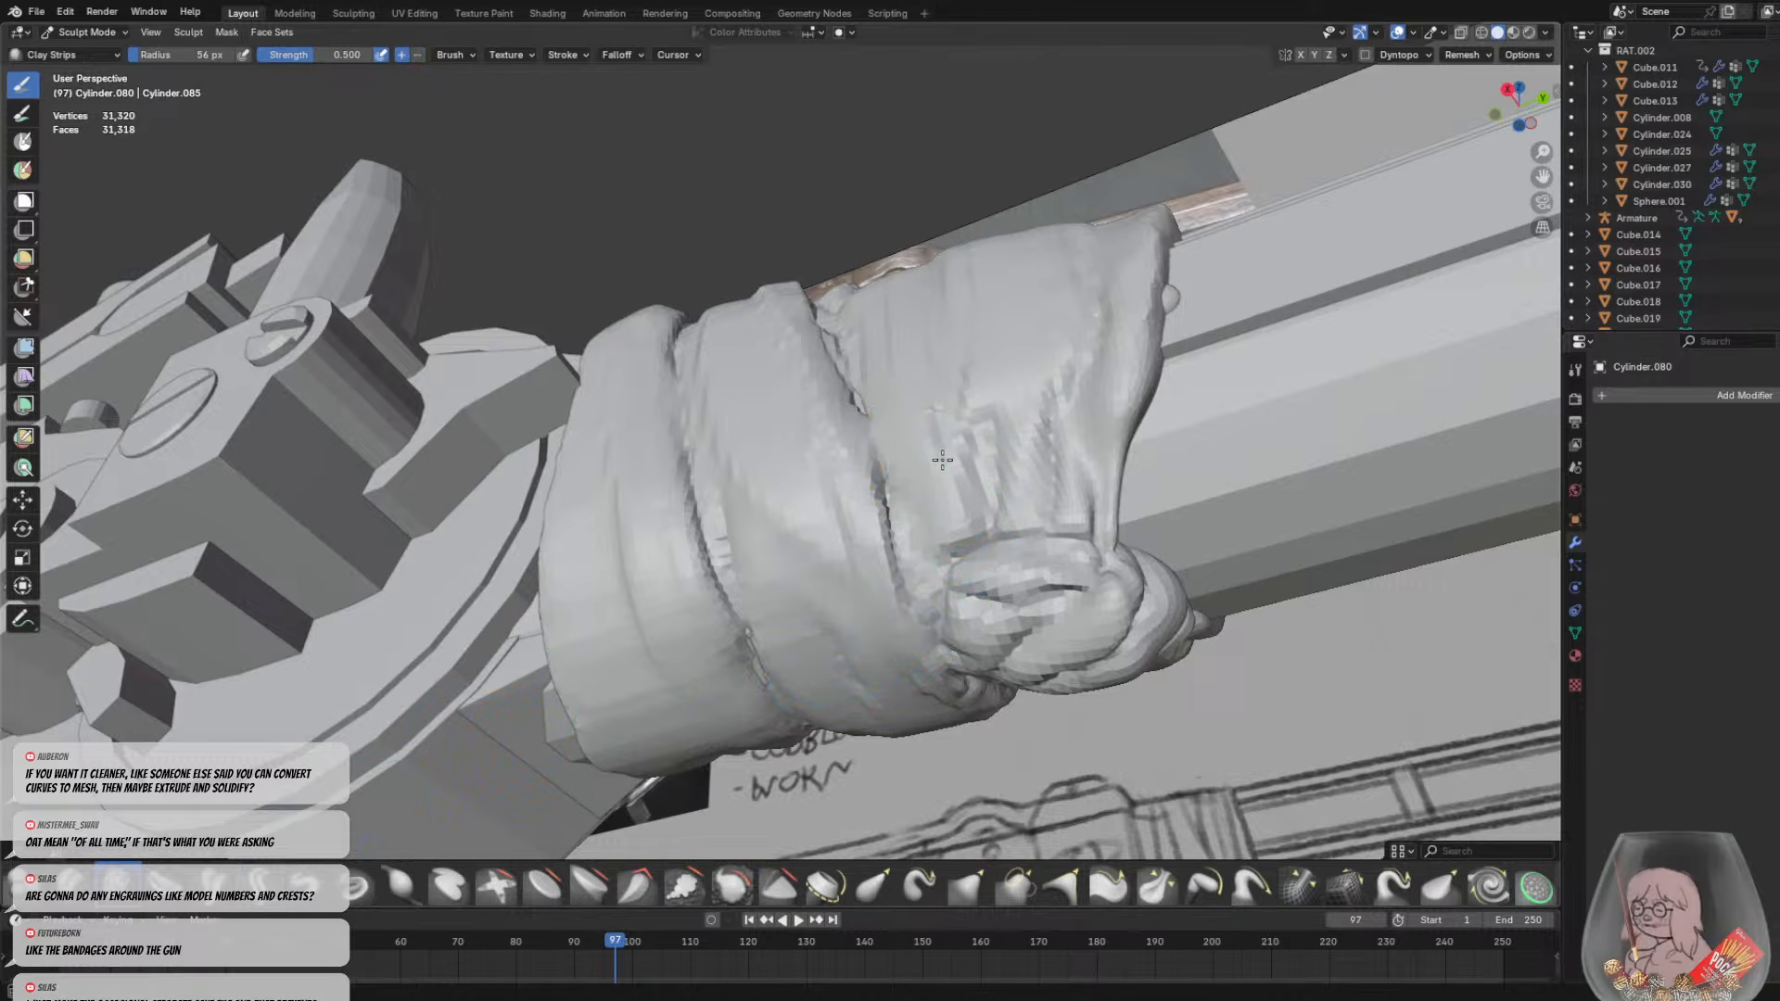
pyautogui.press('f')
pyautogui.click(946, 423)
pyautogui.moveTo(1008, 406); pyautogui.dragTo(1009, 548)
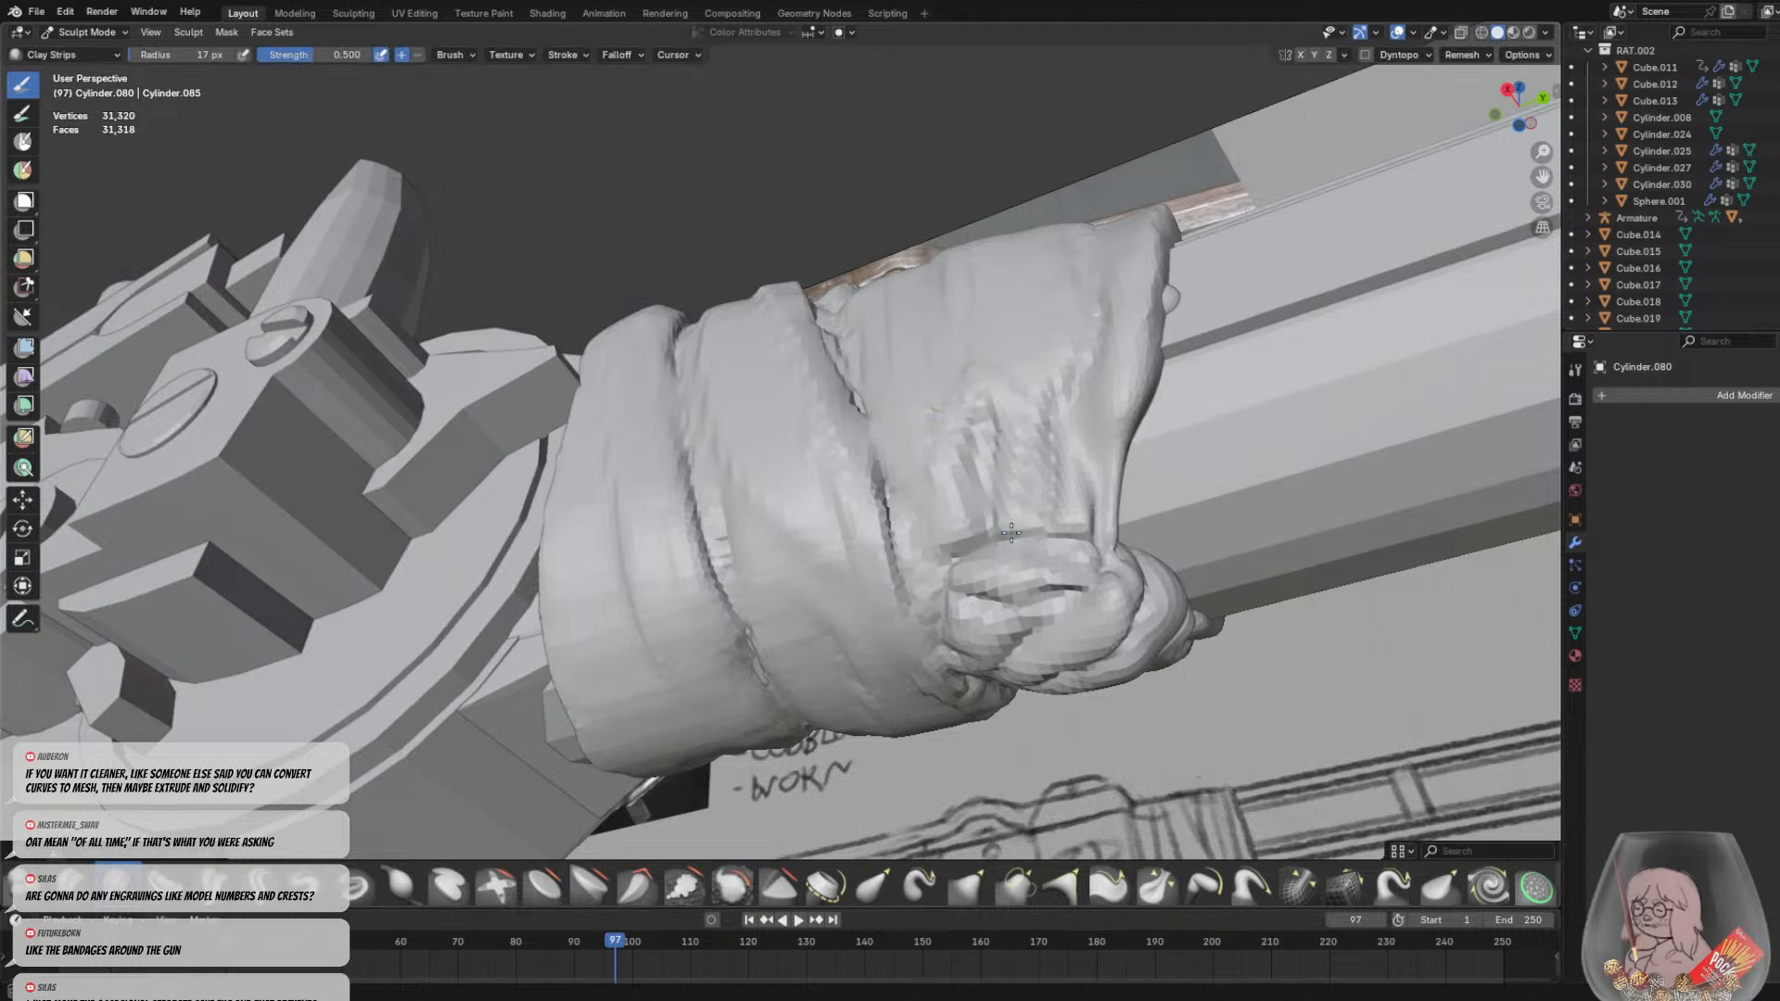
pyautogui.moveTo(989, 558); pyautogui.dragTo(974, 512, button='middle')
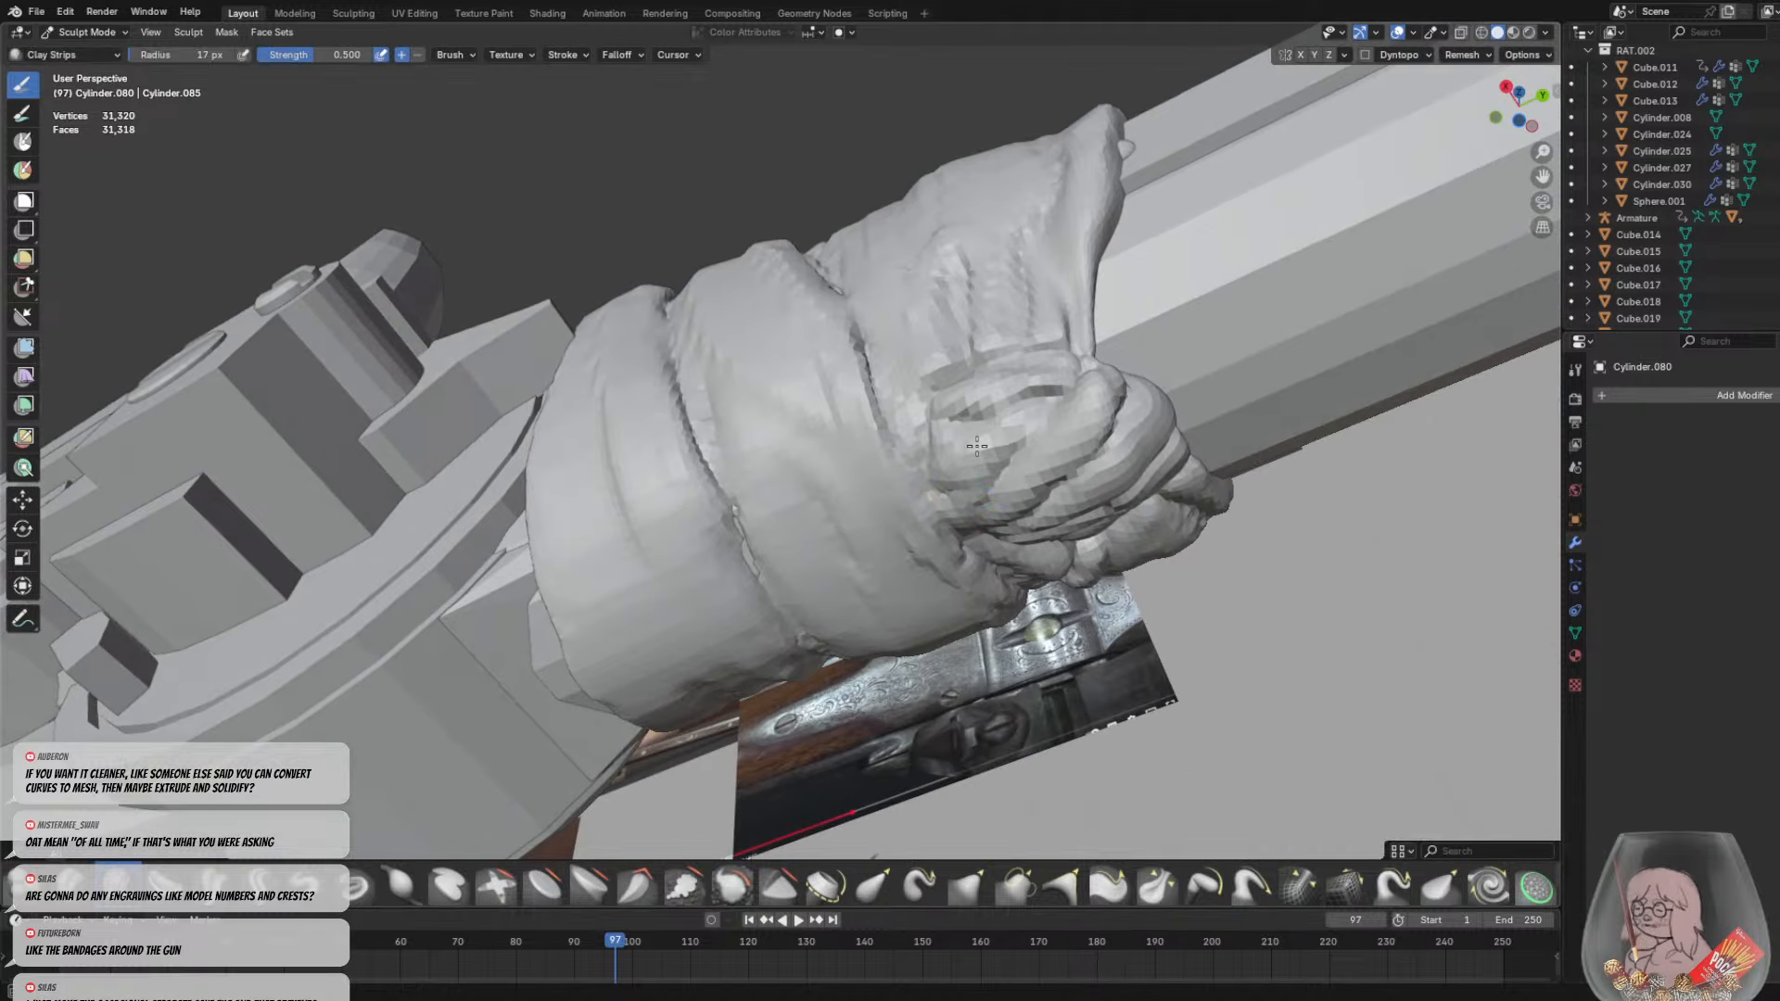
pyautogui.moveTo(953, 406); pyautogui.dragTo(953, 463, button='middle')
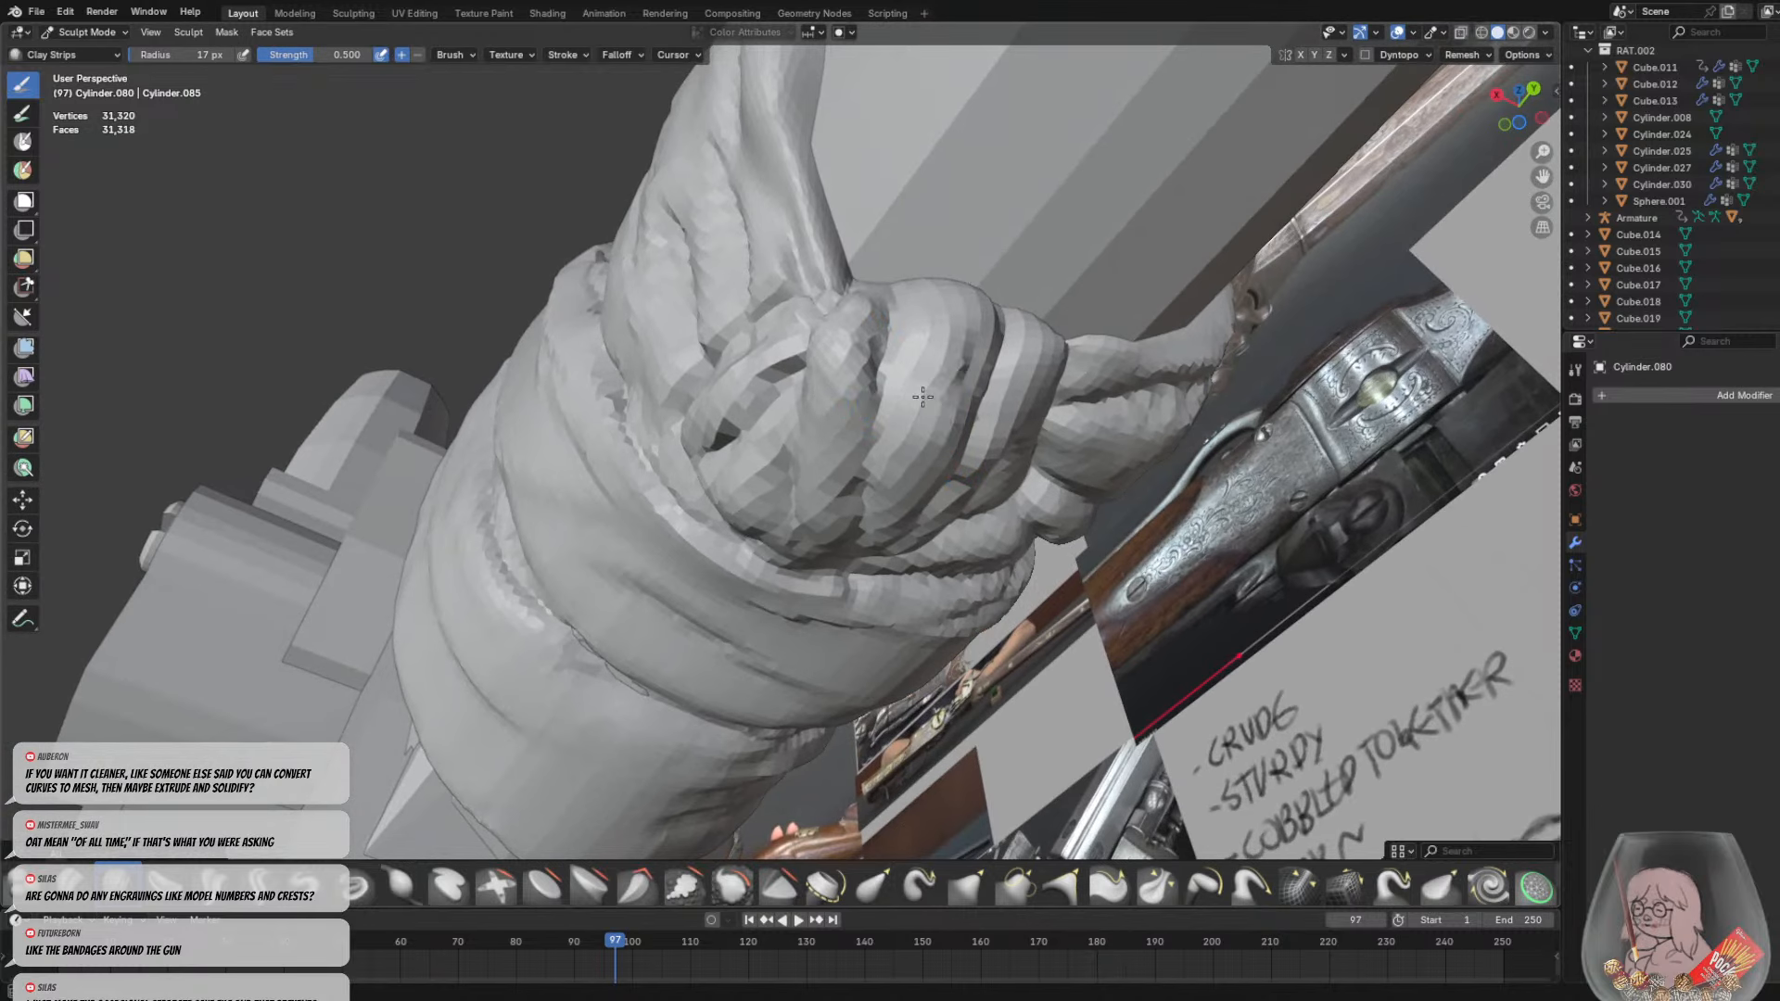
pyautogui.moveTo(1029, 361); pyautogui.dragTo(1081, 569, button='middle')
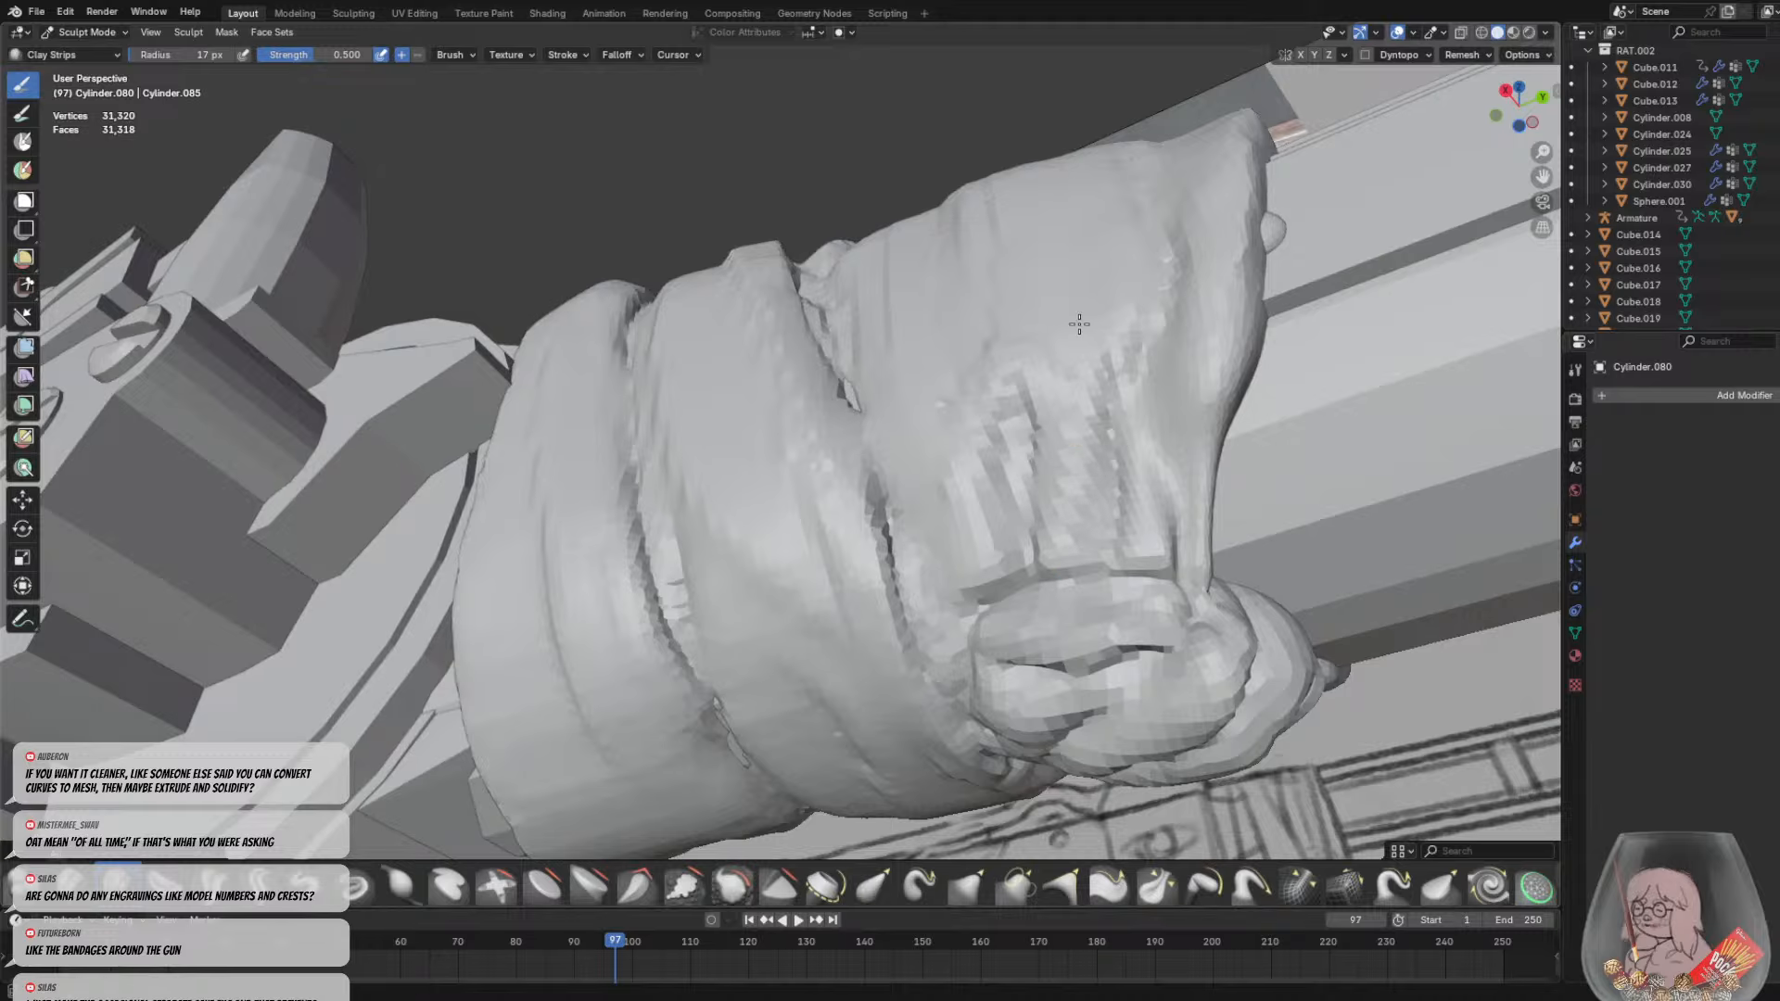
pyautogui.moveTo(1153, 349); pyautogui.dragTo(1197, 554)
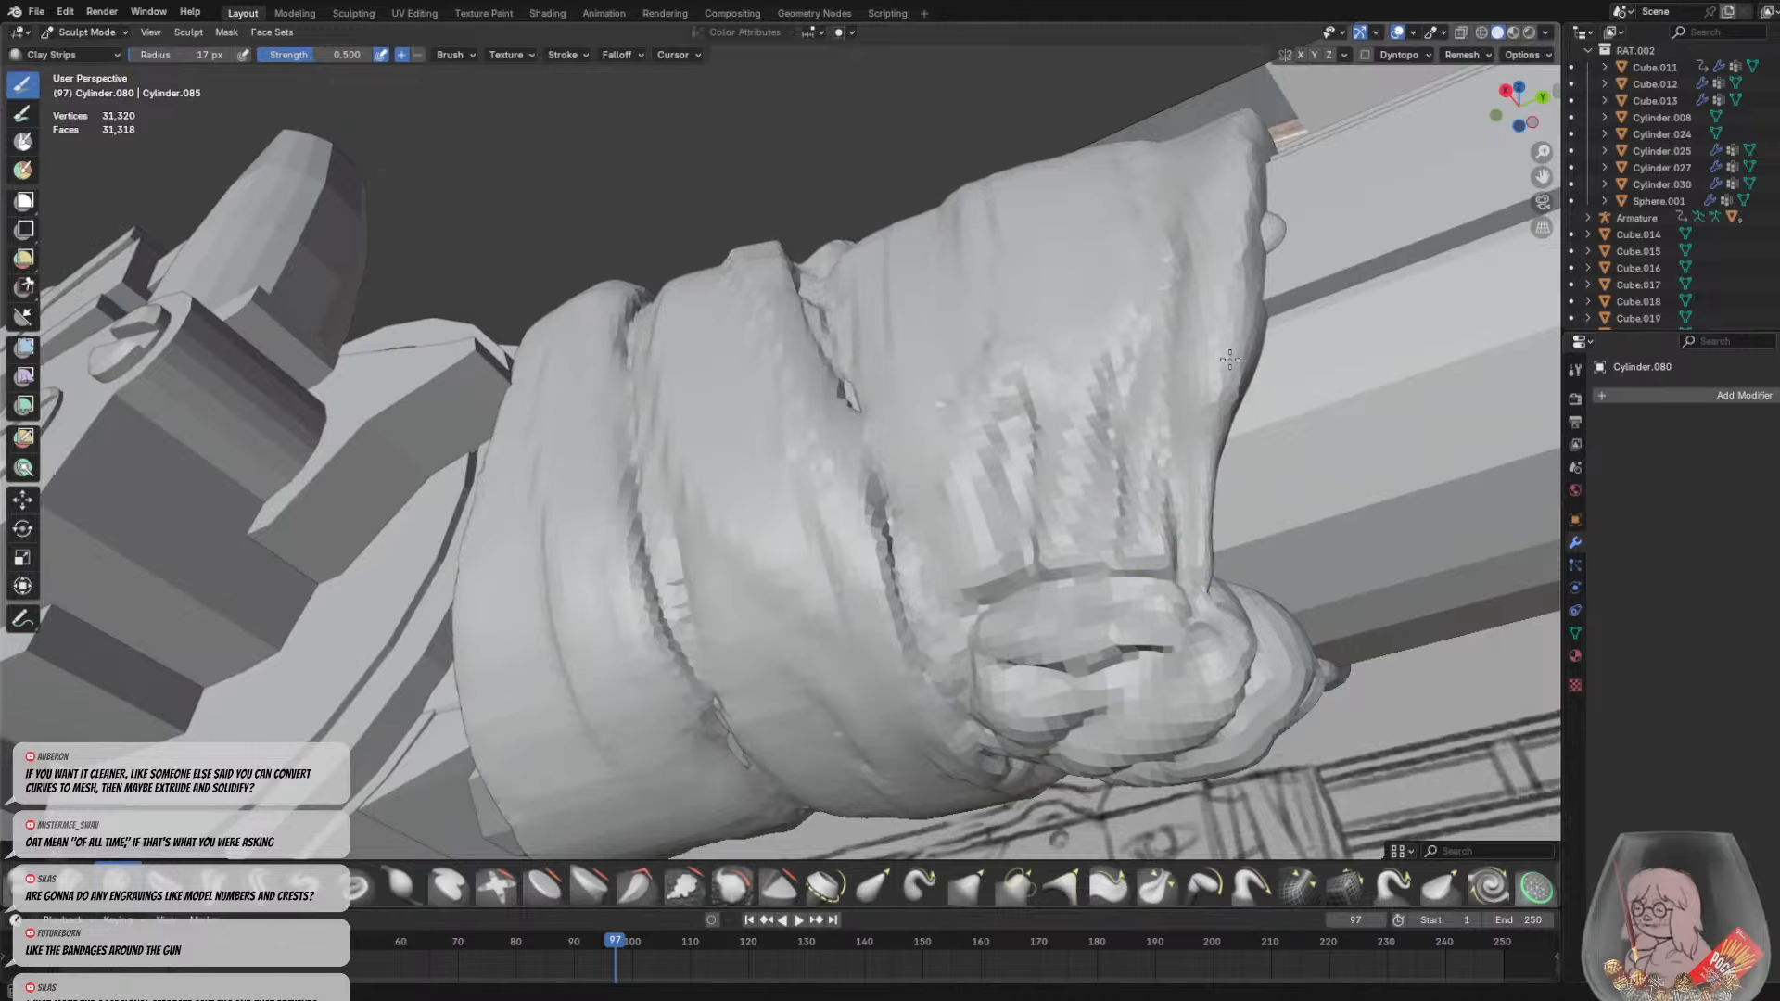
# Thicken the wrap's barrel-end rim from the bulge up around the side with Clay Strips strokes at 17 px radius
pyautogui.moveTo(1230, 360)
pyautogui.mouseDown()
pyautogui.moveTo(1209, 573)
pyautogui.moveTo(1251, 196)
pyautogui.mouseUp()
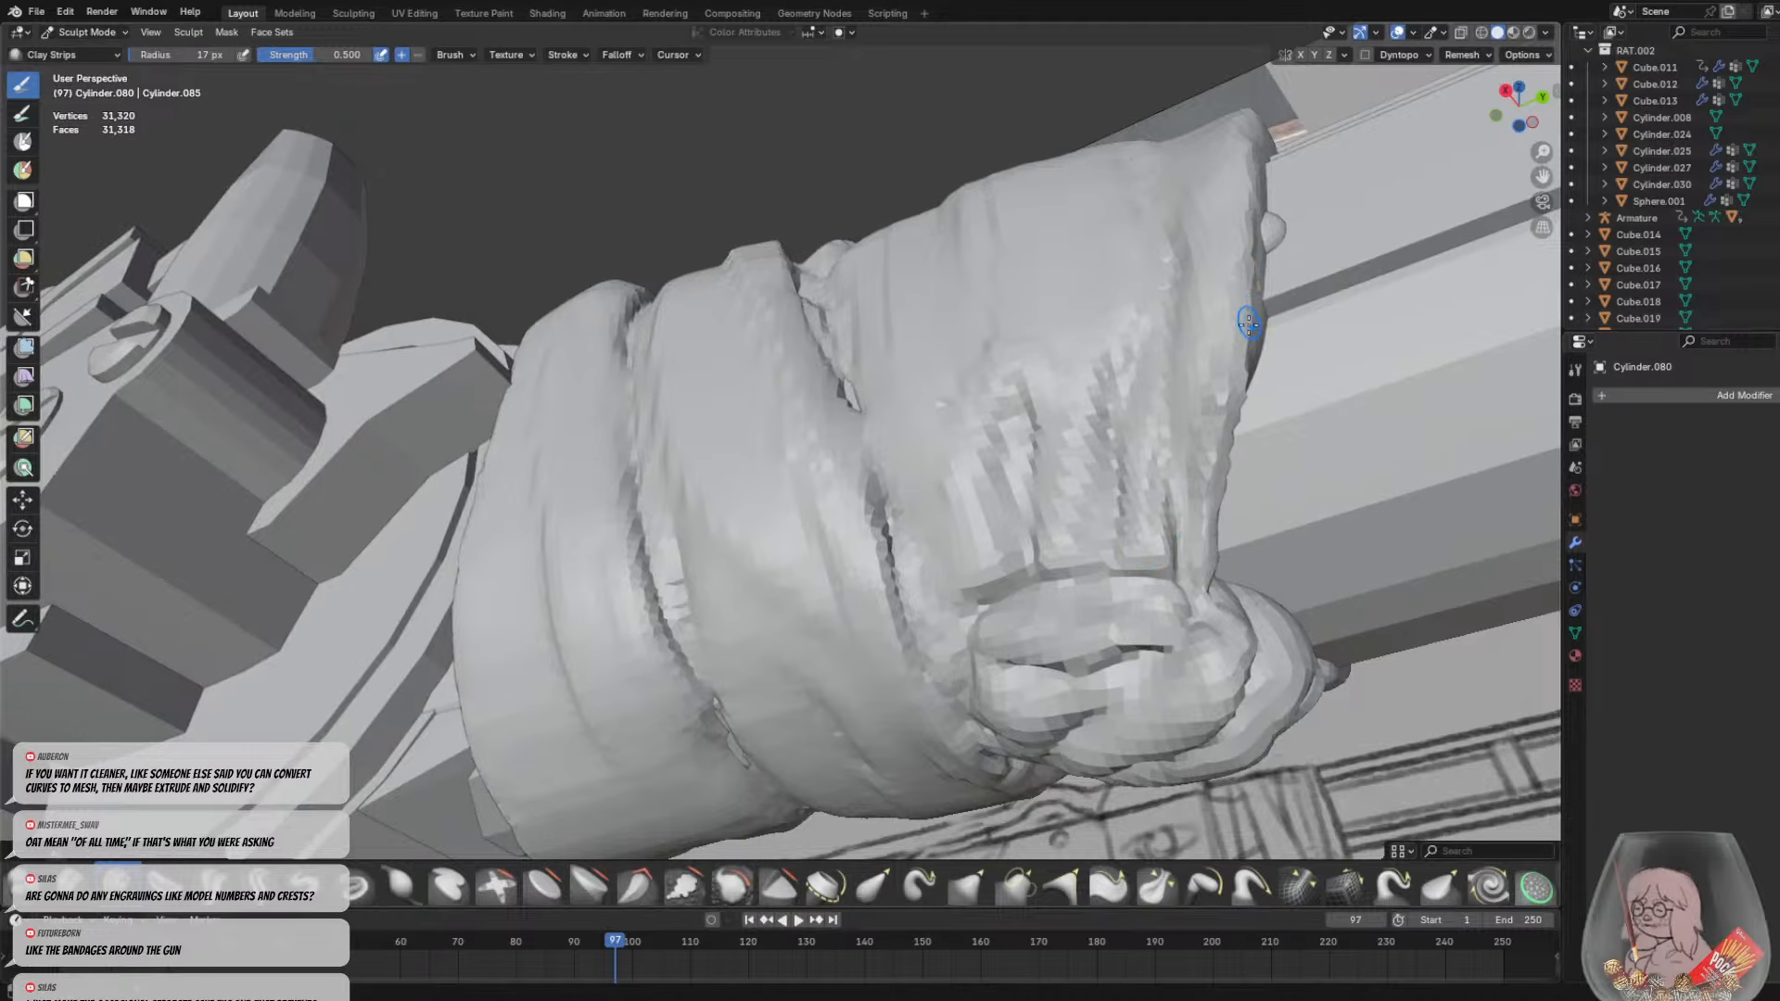
pyautogui.moveTo(1248, 322); pyautogui.dragTo(1213, 419, button='middle')
pyautogui.moveTo(1114, 745); pyautogui.dragTo(1190, 366)
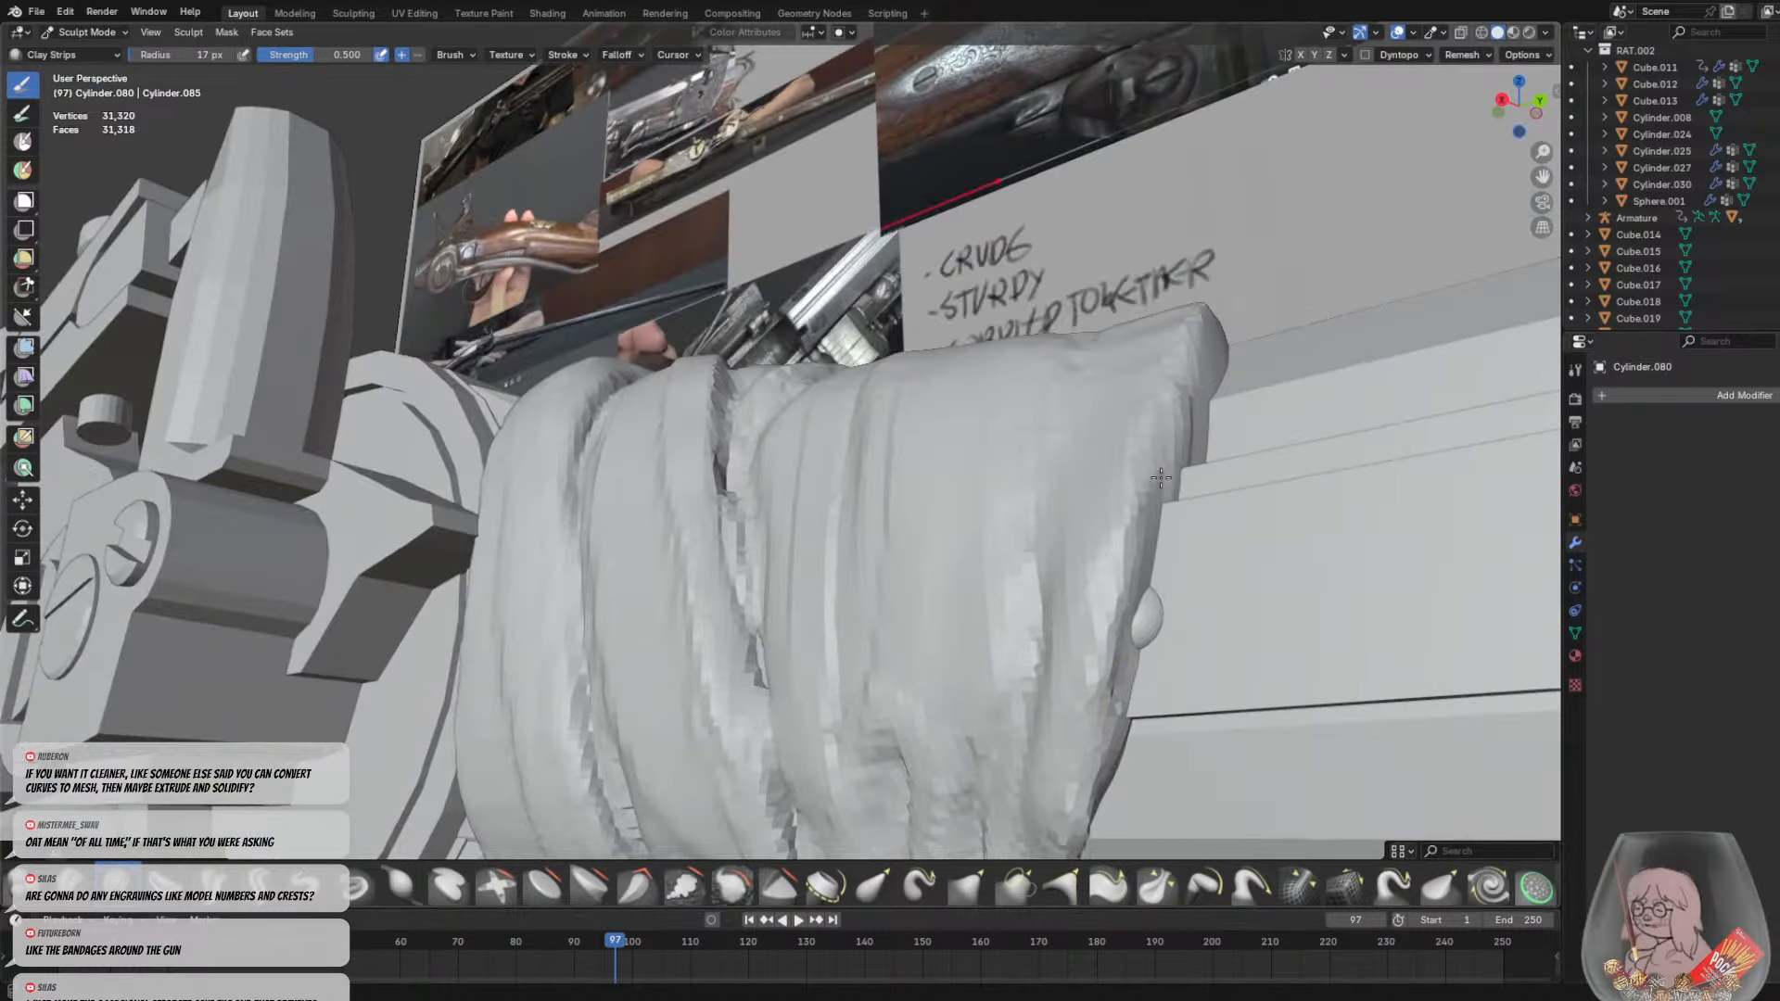
pyautogui.moveTo(1161, 477); pyautogui.dragTo(1165, 604)
pyautogui.moveTo(1165, 603)
pyautogui.mouseDown(button='middle')
pyautogui.moveTo(1097, 627)
pyautogui.moveTo(668, 581)
pyautogui.mouseUp(button='middle')
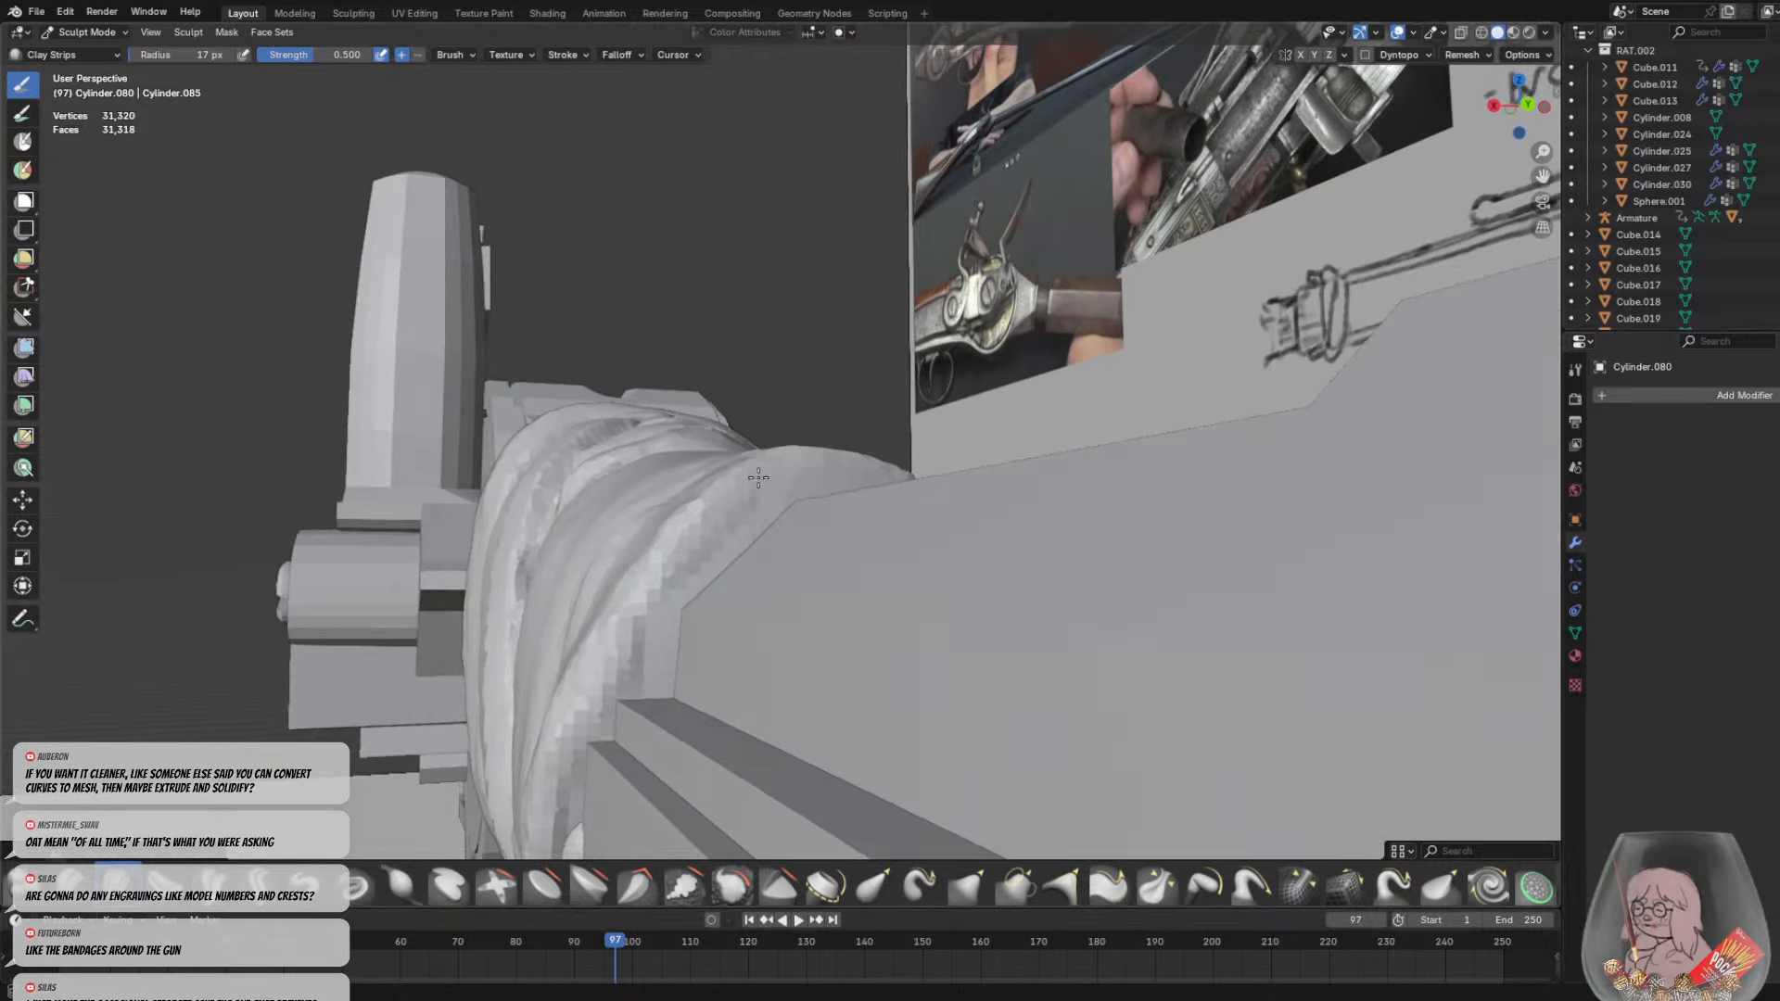
pyautogui.moveTo(867, 474); pyautogui.dragTo(377, 624, button='middle')
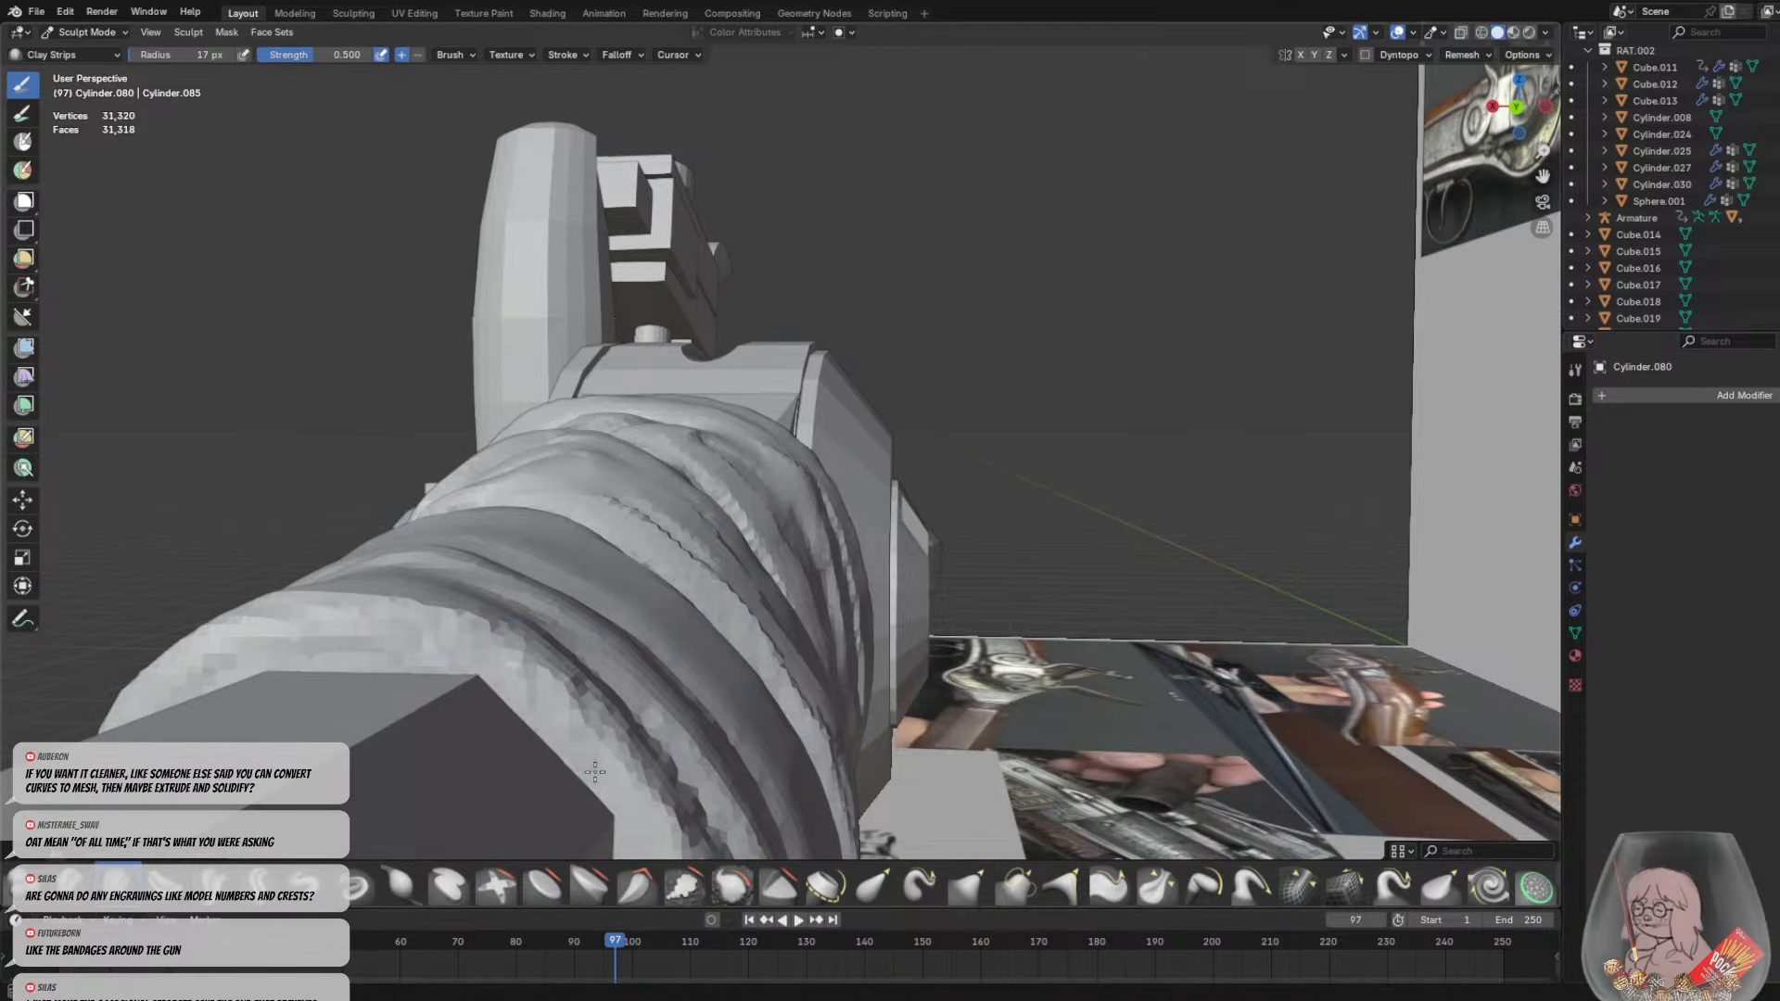
# Layer fold strands over the bulge and the gathered cloth on the opposite side with Clay Strips at 17 px radius
pyautogui.moveTo(647, 798)
pyautogui.mouseDown(button='middle')
pyautogui.moveTo(591, 570)
pyautogui.moveTo(760, 436)
pyautogui.moveTo(806, 491)
pyautogui.moveTo(815, 391)
pyautogui.moveTo(667, 399)
pyautogui.moveTo(588, 429)
pyautogui.mouseUp(button='middle')
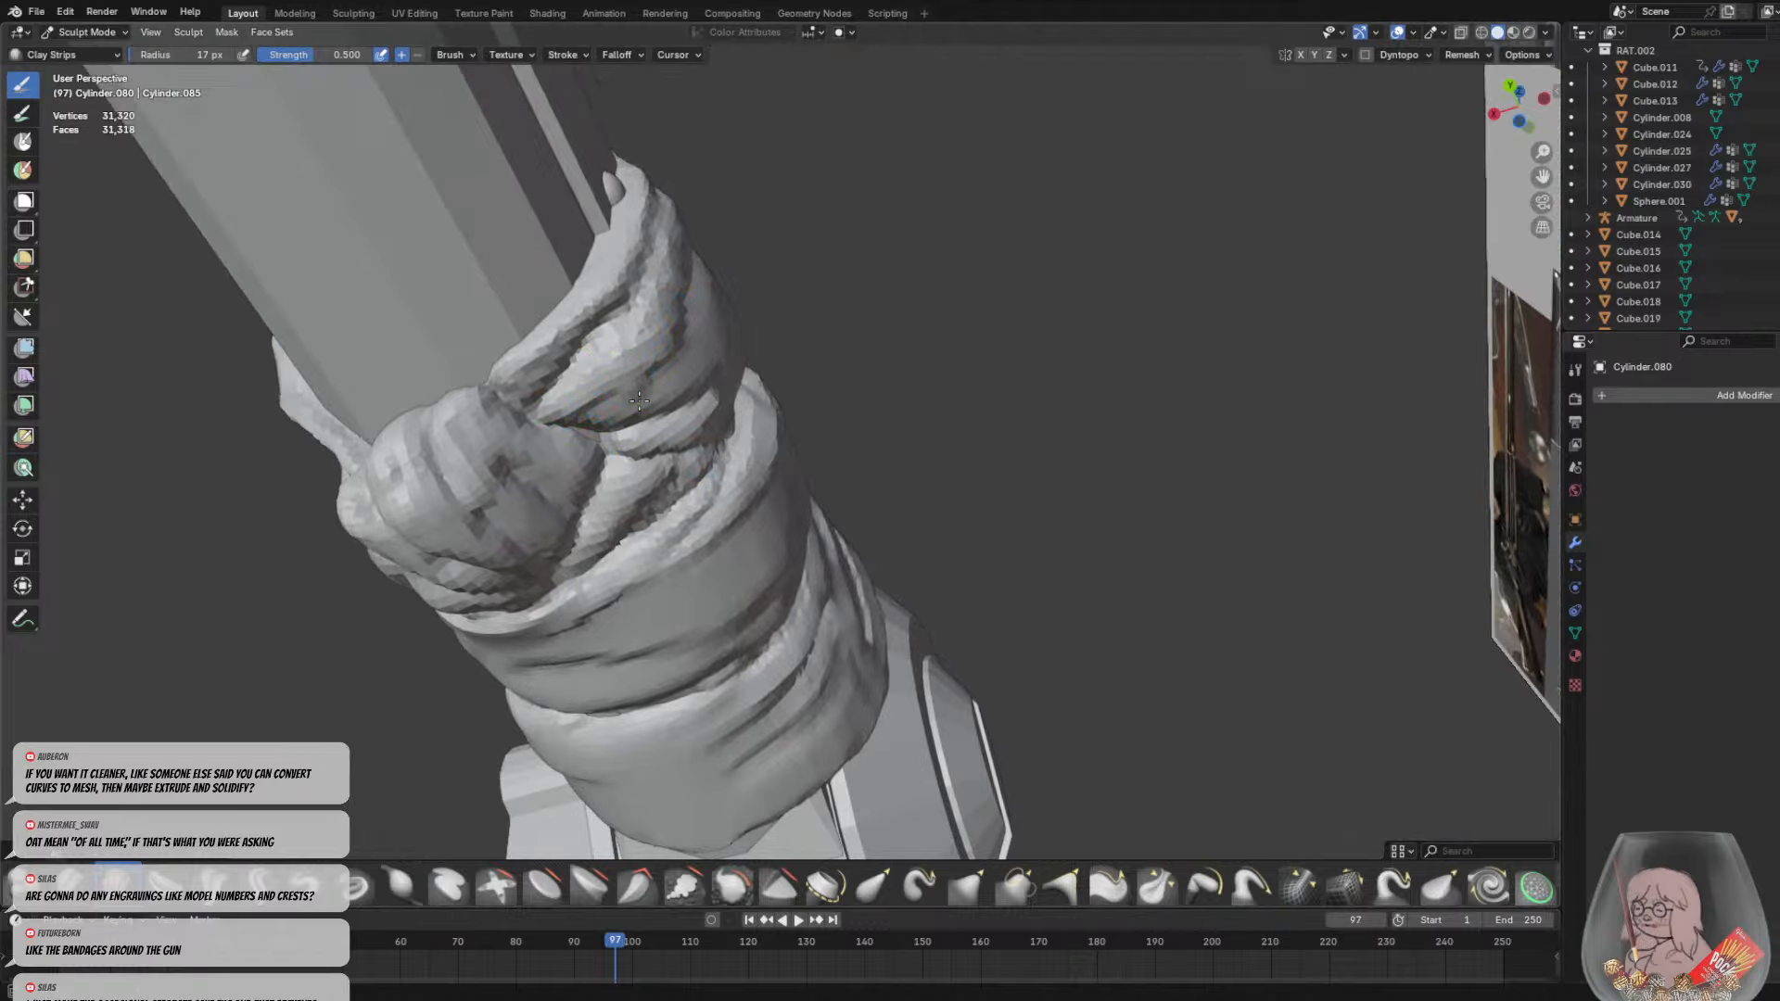
pyautogui.moveTo(677, 390); pyautogui.dragTo(443, 451, button='middle')
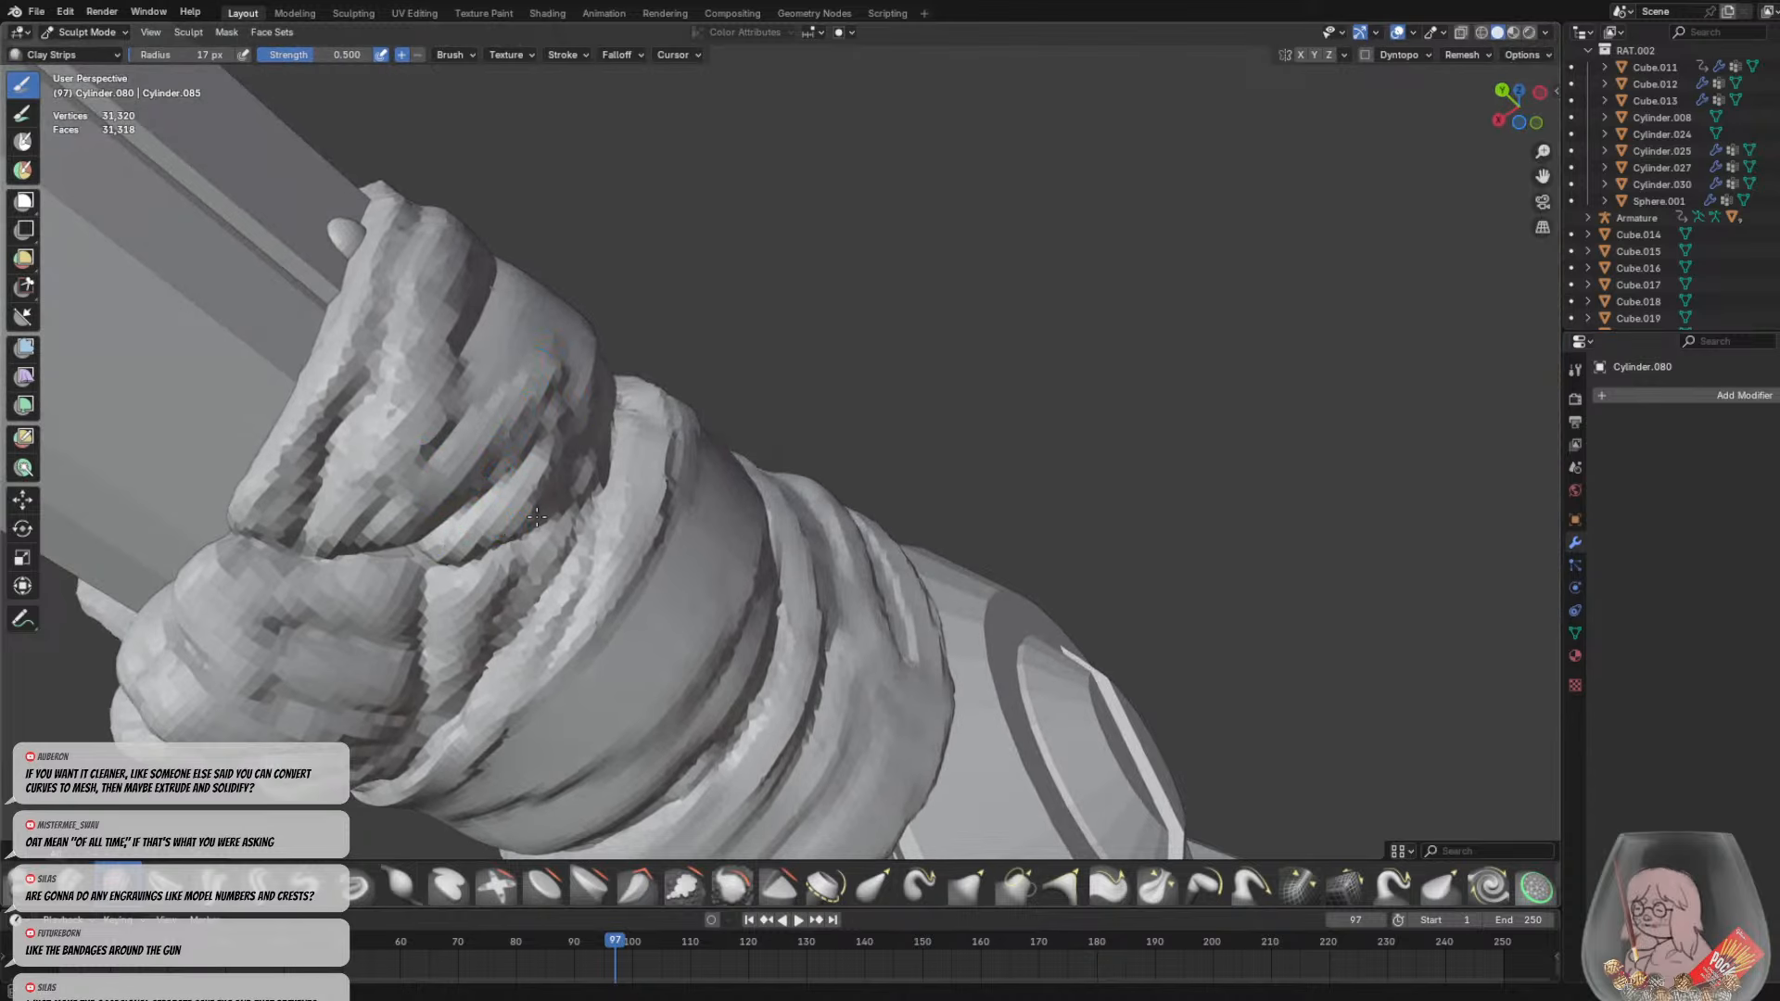
pyautogui.moveTo(536, 516); pyautogui.dragTo(436, 399, button='middle')
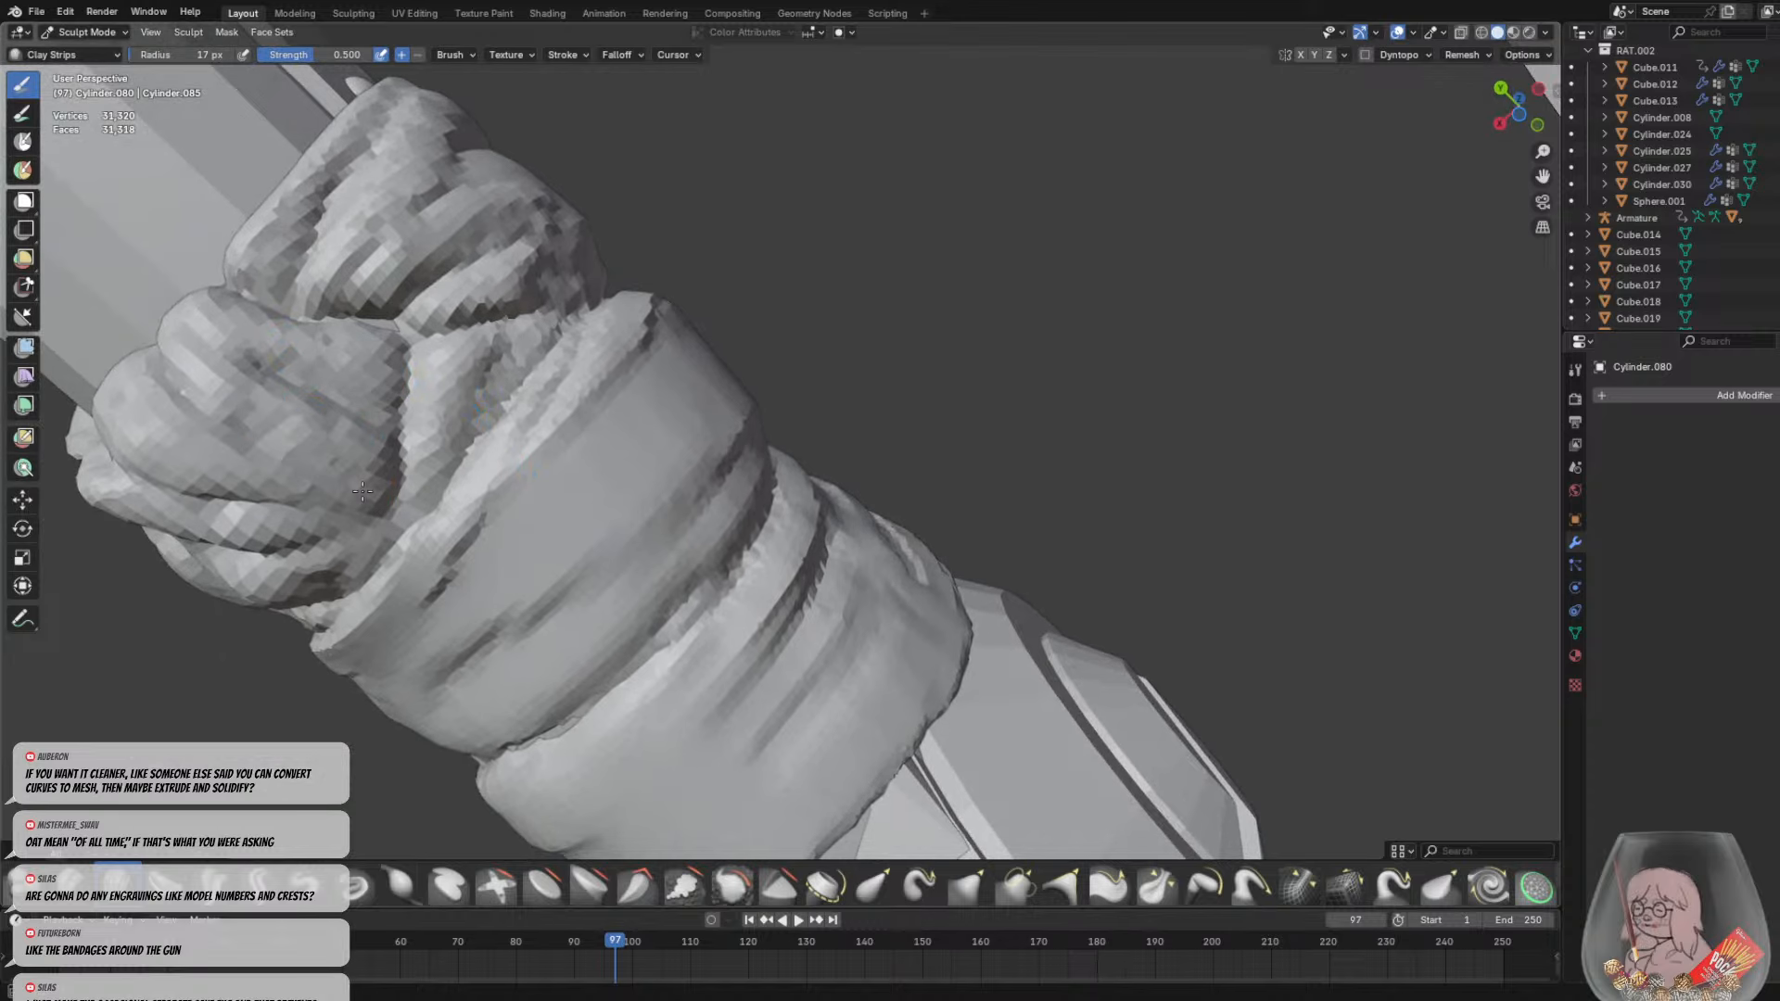
# Refine the base of the side folds where they meet the bulge with a short Clay Strips stroke
pyautogui.moveTo(306, 473); pyautogui.dragTo(542, 528, button='middle')
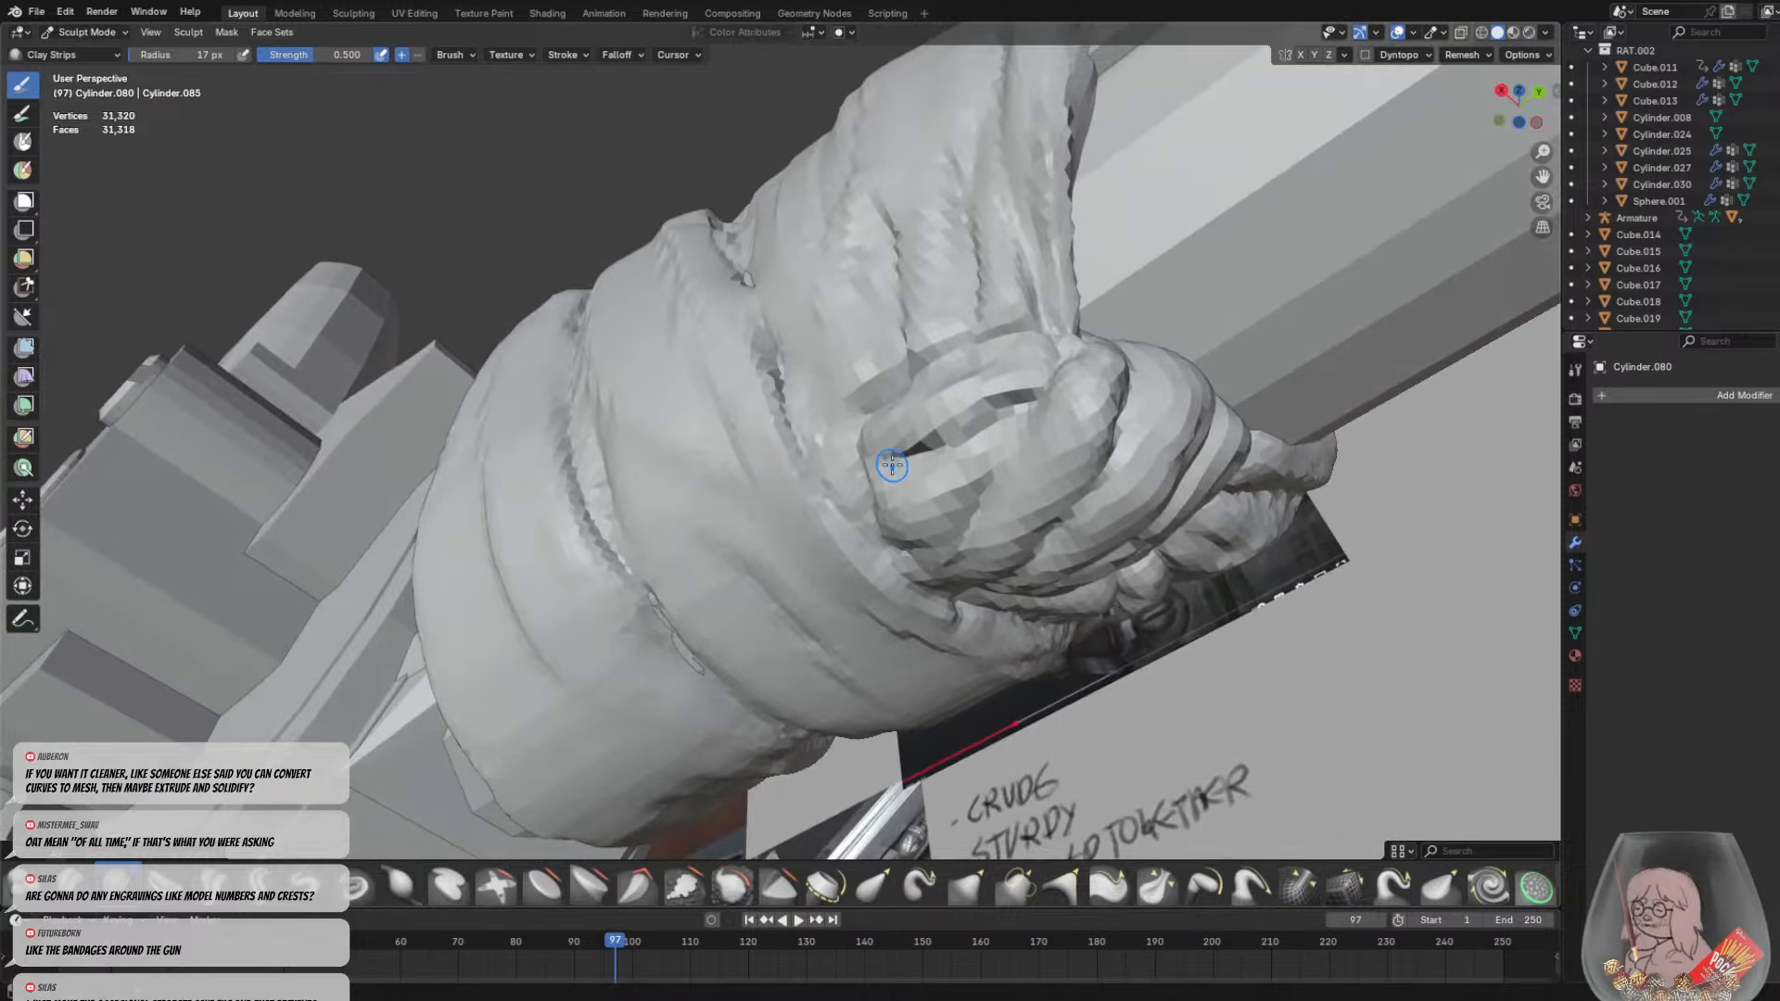
pyautogui.scroll(5, 955, 437)
pyautogui.scroll(-8, 762, 373)
pyautogui.moveTo(762, 373)
pyautogui.mouseDown(button='middle')
pyautogui.moveTo(866, 452)
pyautogui.moveTo(809, 458)
pyautogui.mouseUp(button='middle')
pyautogui.scroll(4, 850, 524)
pyautogui.moveTo(840, 641); pyautogui.dragTo(890, 573, button='middle')
pyautogui.scroll(3, 919, 568)
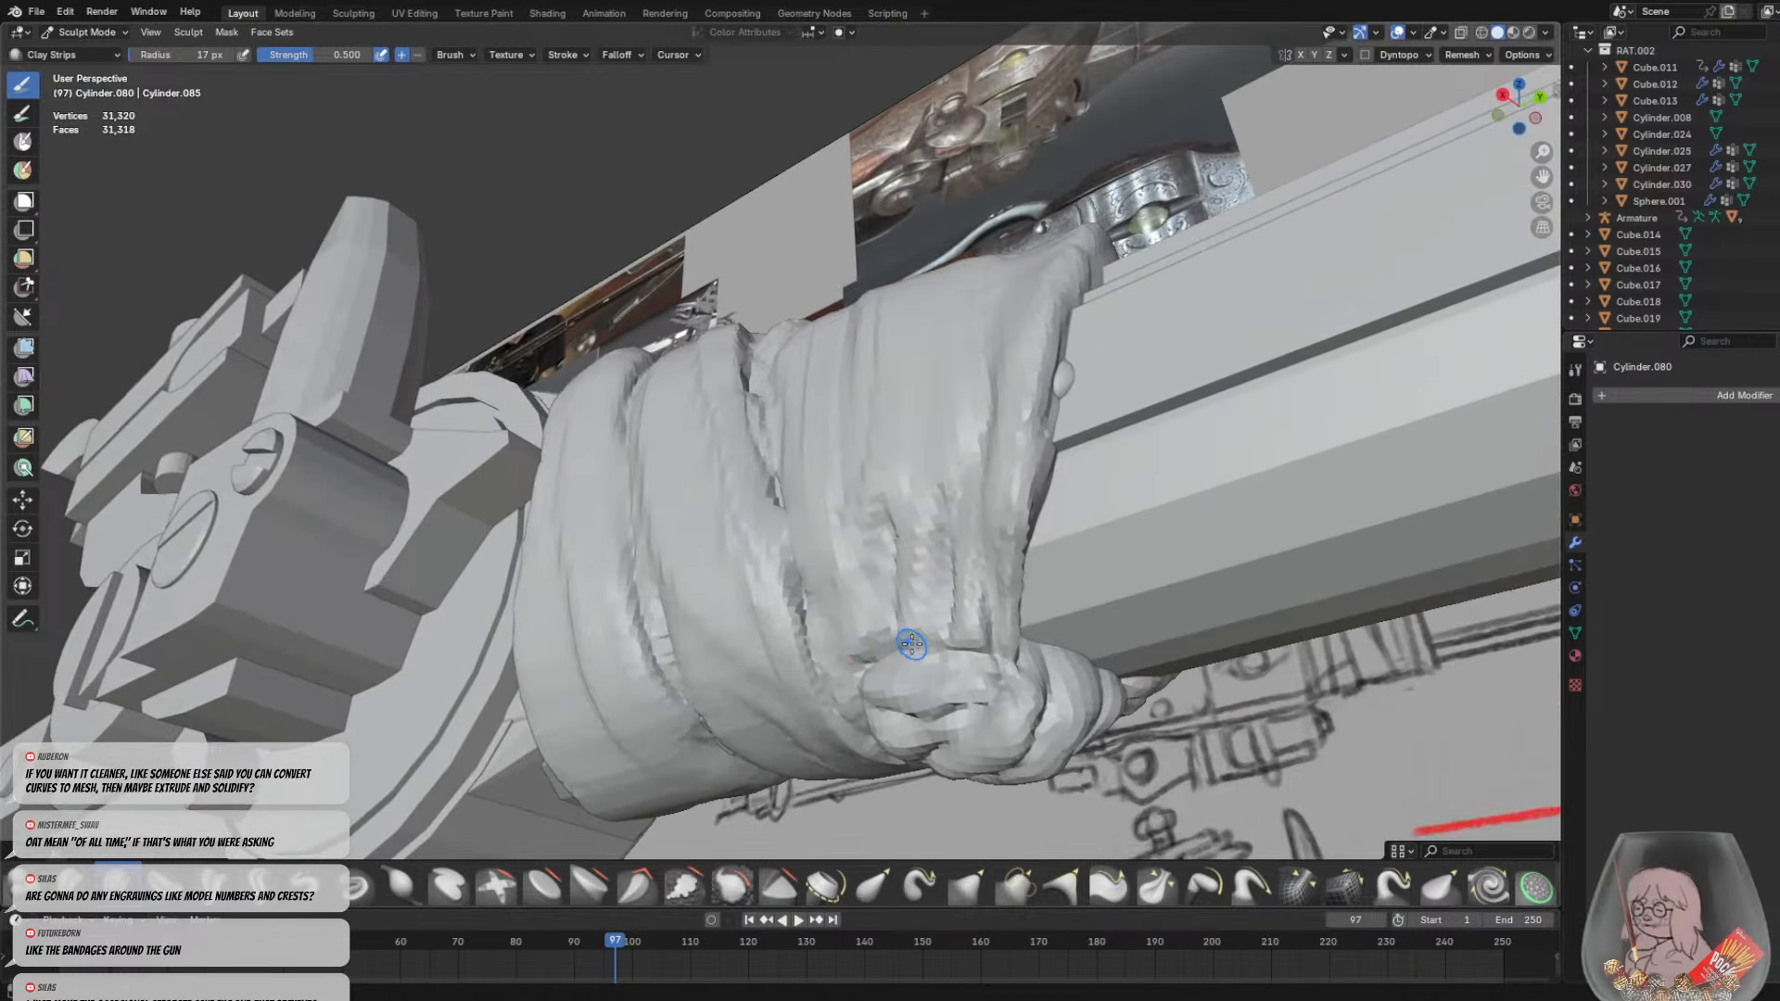
pyautogui.moveTo(927, 646); pyautogui.dragTo(956, 628, button='middle')
pyautogui.moveTo(976, 607); pyautogui.dragTo(950, 589)
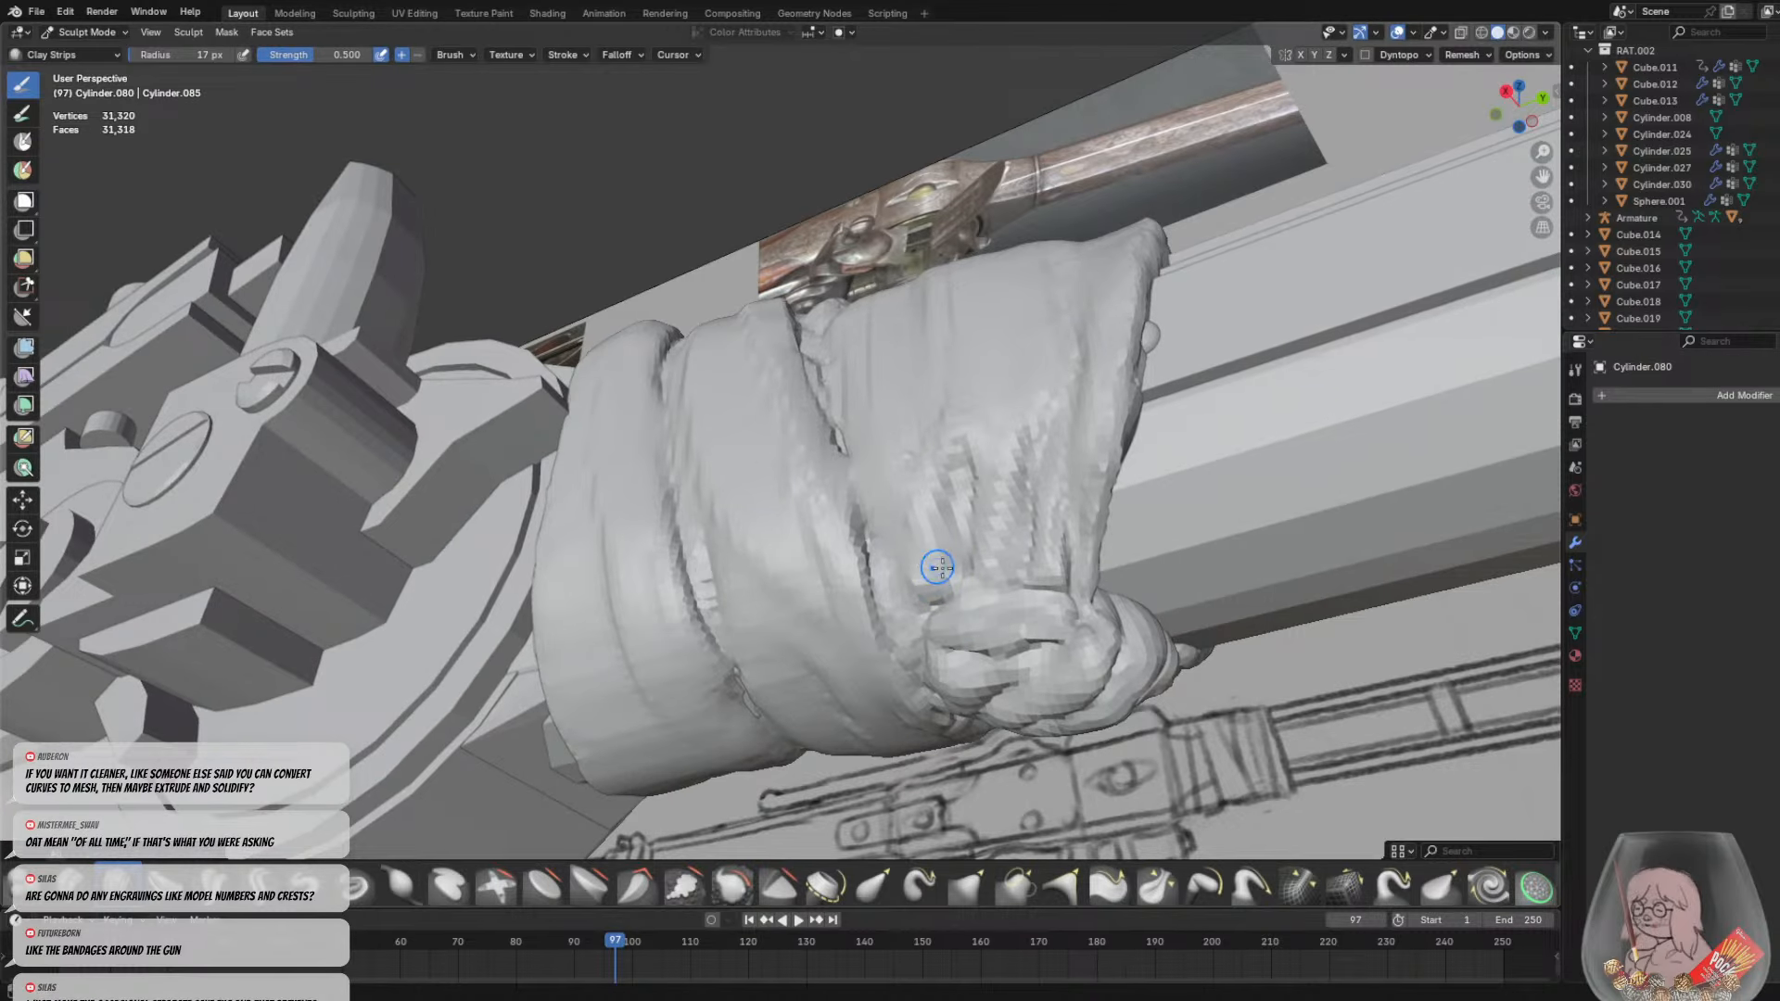
# Remesh the wrap and reshape the folds above the bulge with Grab at 59 px and 100 px radius
pyautogui.moveTo(930, 572)
pyautogui.mouseDown(button='middle')
pyautogui.moveTo(960, 598)
pyautogui.moveTo(847, 603)
pyautogui.mouseUp(button='middle')
pyautogui.press('g')
pyautogui.moveTo(842, 550); pyautogui.dragTo(974, 516)
pyautogui.moveTo(973, 516)
pyautogui.mouseDown(button='middle')
pyautogui.moveTo(984, 575)
pyautogui.moveTo(733, 621)
pyautogui.moveTo(757, 635)
pyautogui.mouseUp(button='middle')
pyautogui.press('f')
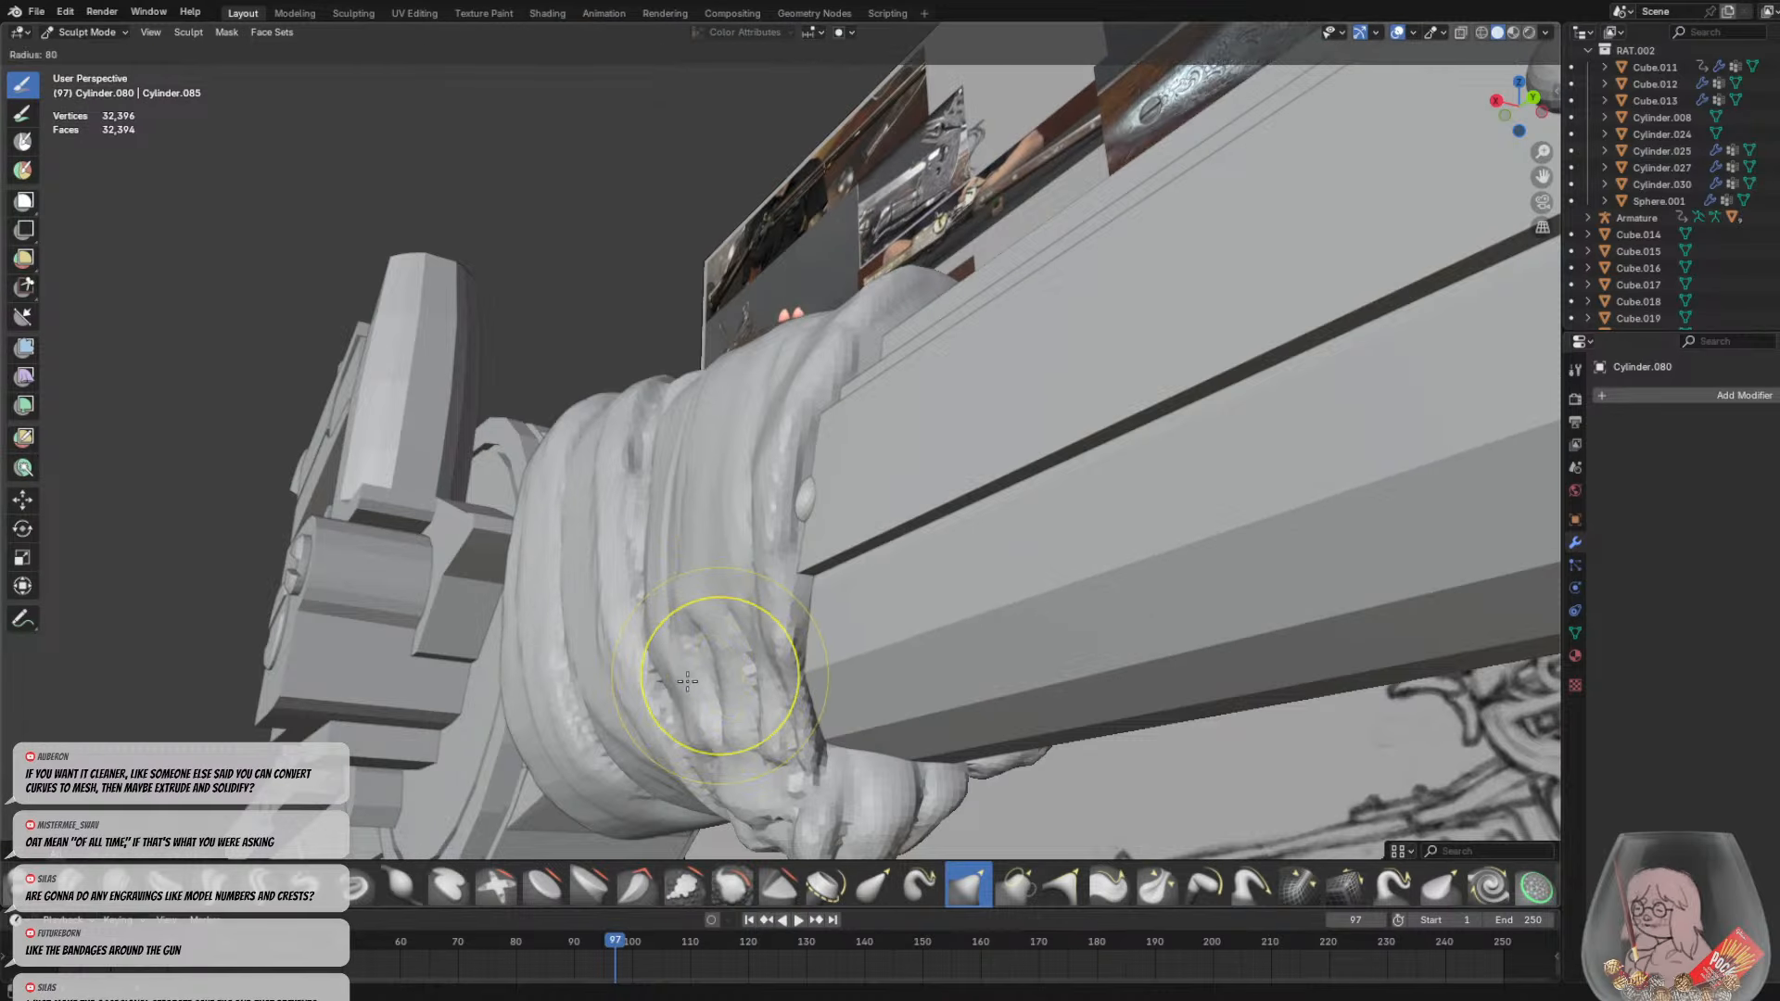
pyautogui.click(744, 684)
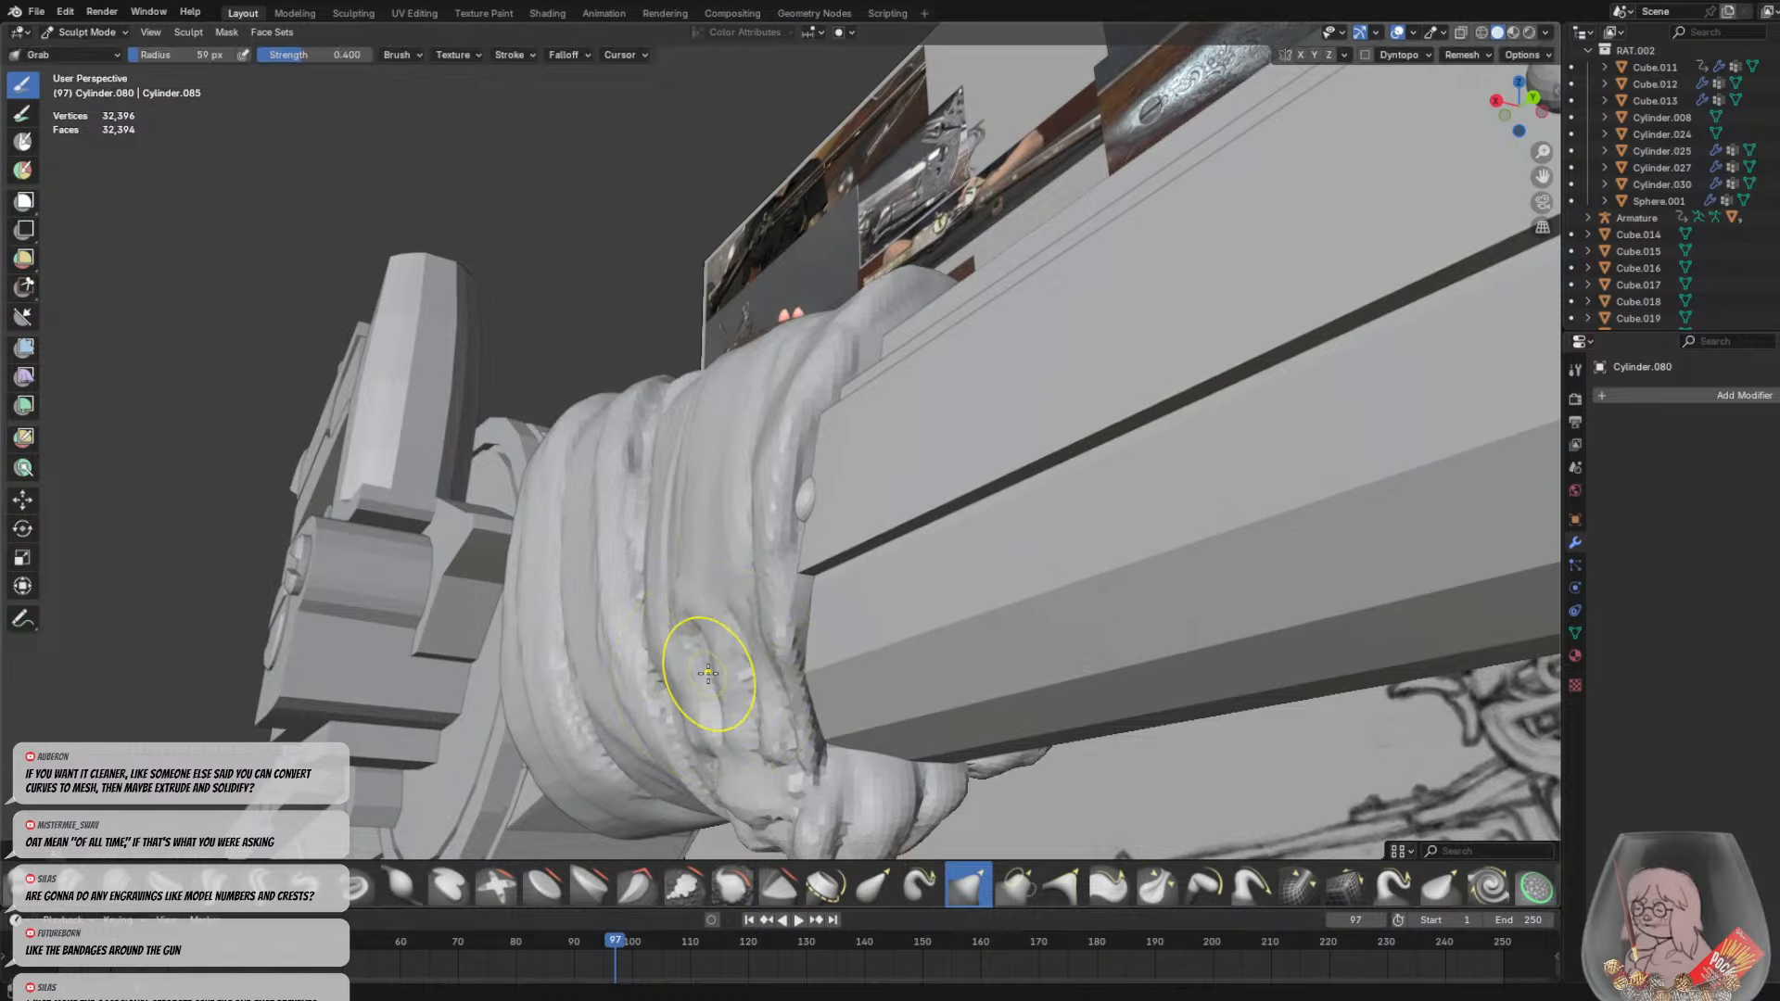
pyautogui.press('f')
pyautogui.click(715, 675)
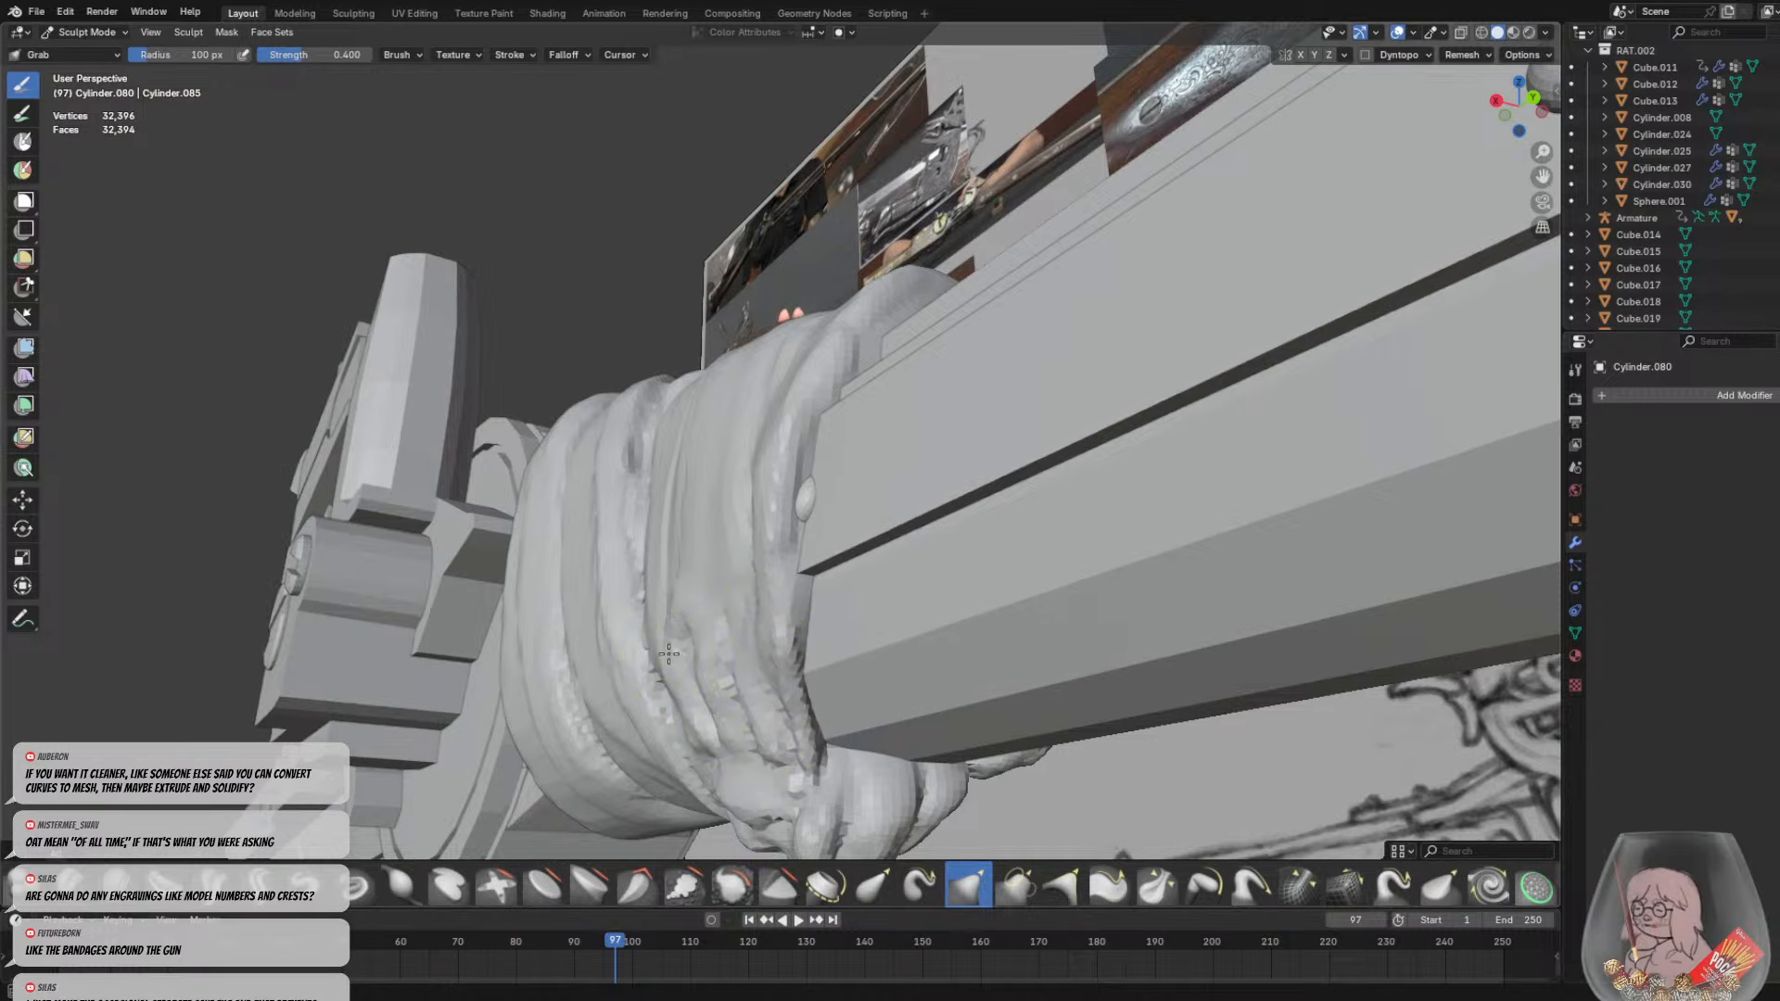
# Push the wrap's rim just above the bulge back from the barrel end with Grab at 100 px radius
pyautogui.moveTo(676, 656); pyautogui.dragTo(993, 451, button='middle')
pyautogui.scroll(-8, 993, 451)
pyautogui.moveTo(993, 573); pyautogui.dragTo(918, 557, button='middle')
pyautogui.scroll(8, 854, 525)
pyautogui.moveTo(975, 665); pyautogui.dragTo(965, 648, button='middle')
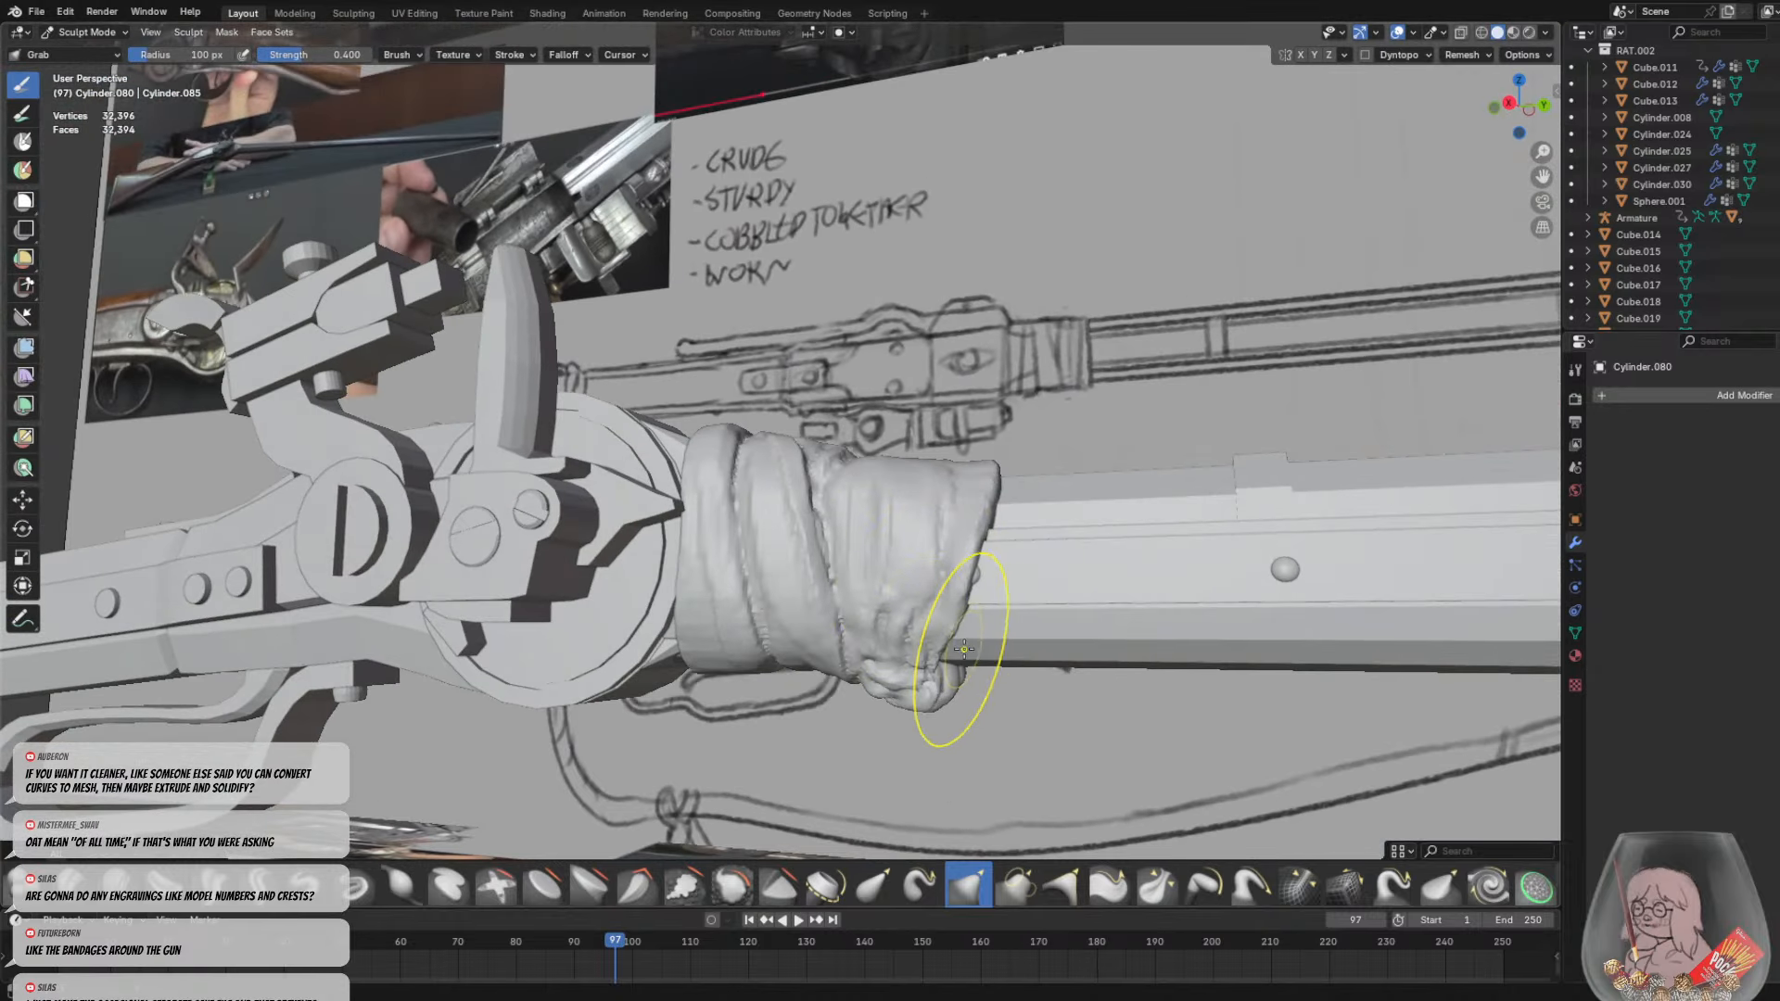
pyautogui.moveTo(950, 632); pyautogui.dragTo(946, 608)
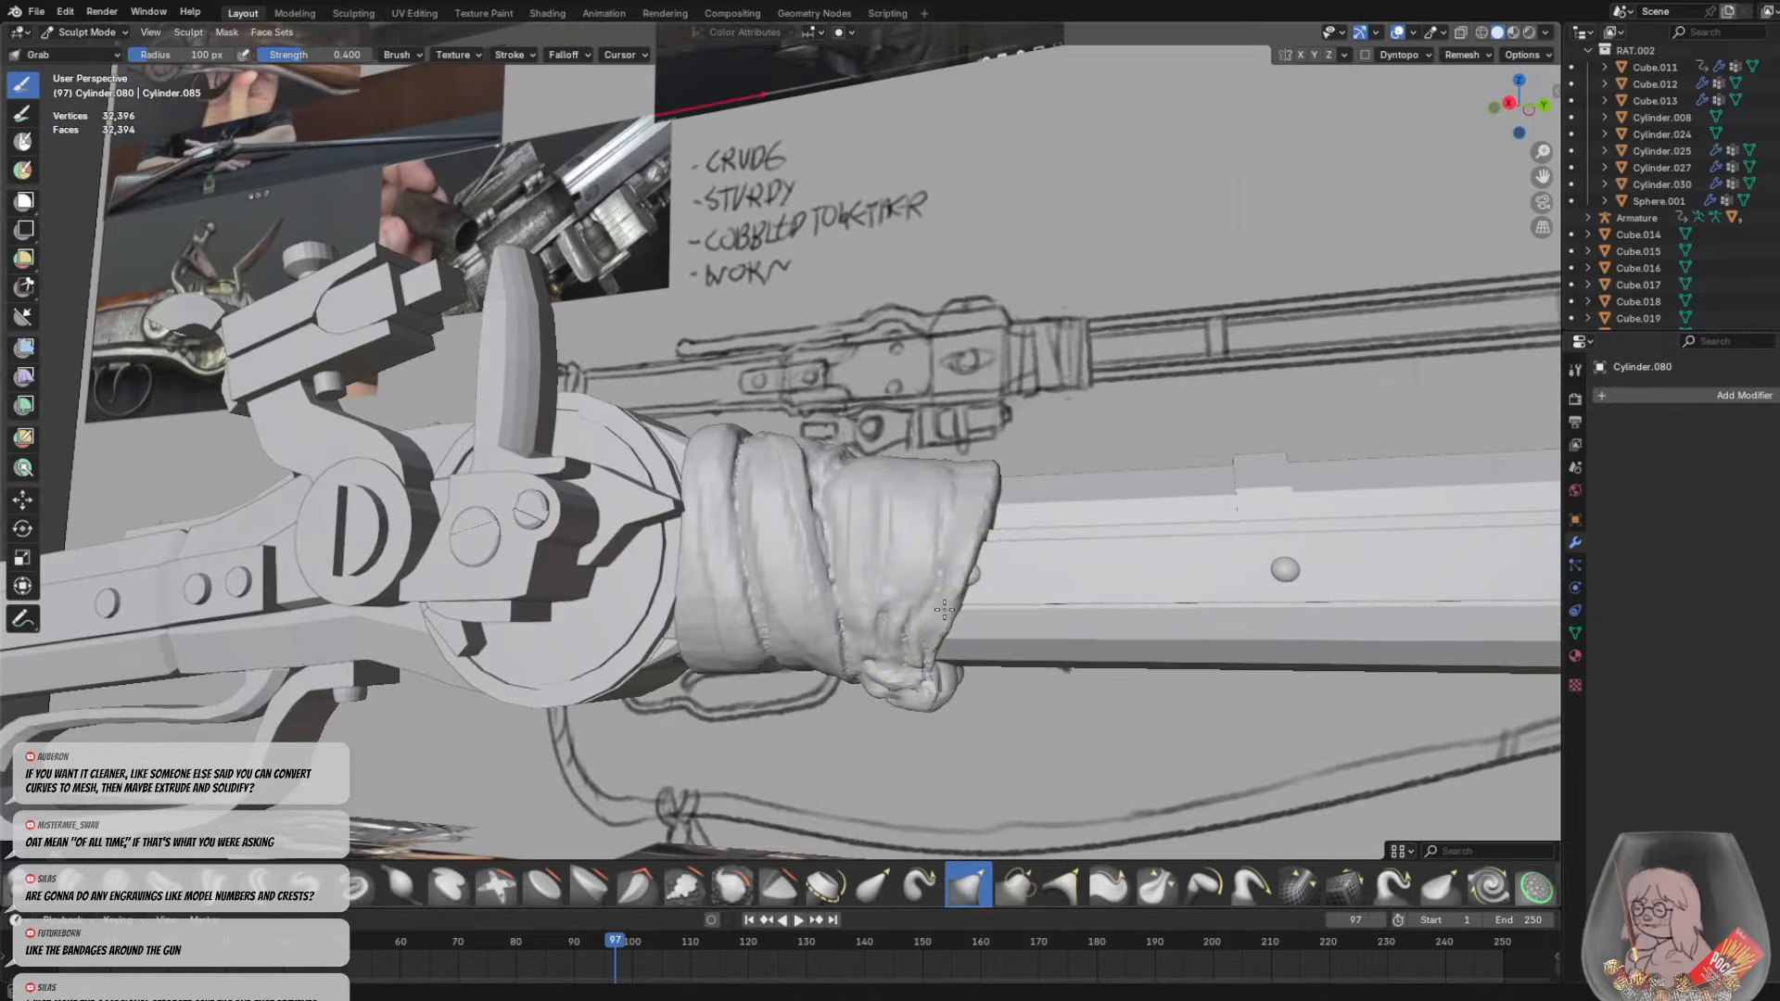
# Pull the side folds down into the bulge with Grab at 55 px radius
pyautogui.moveTo(944, 609); pyautogui.dragTo(942, 556, button='middle')
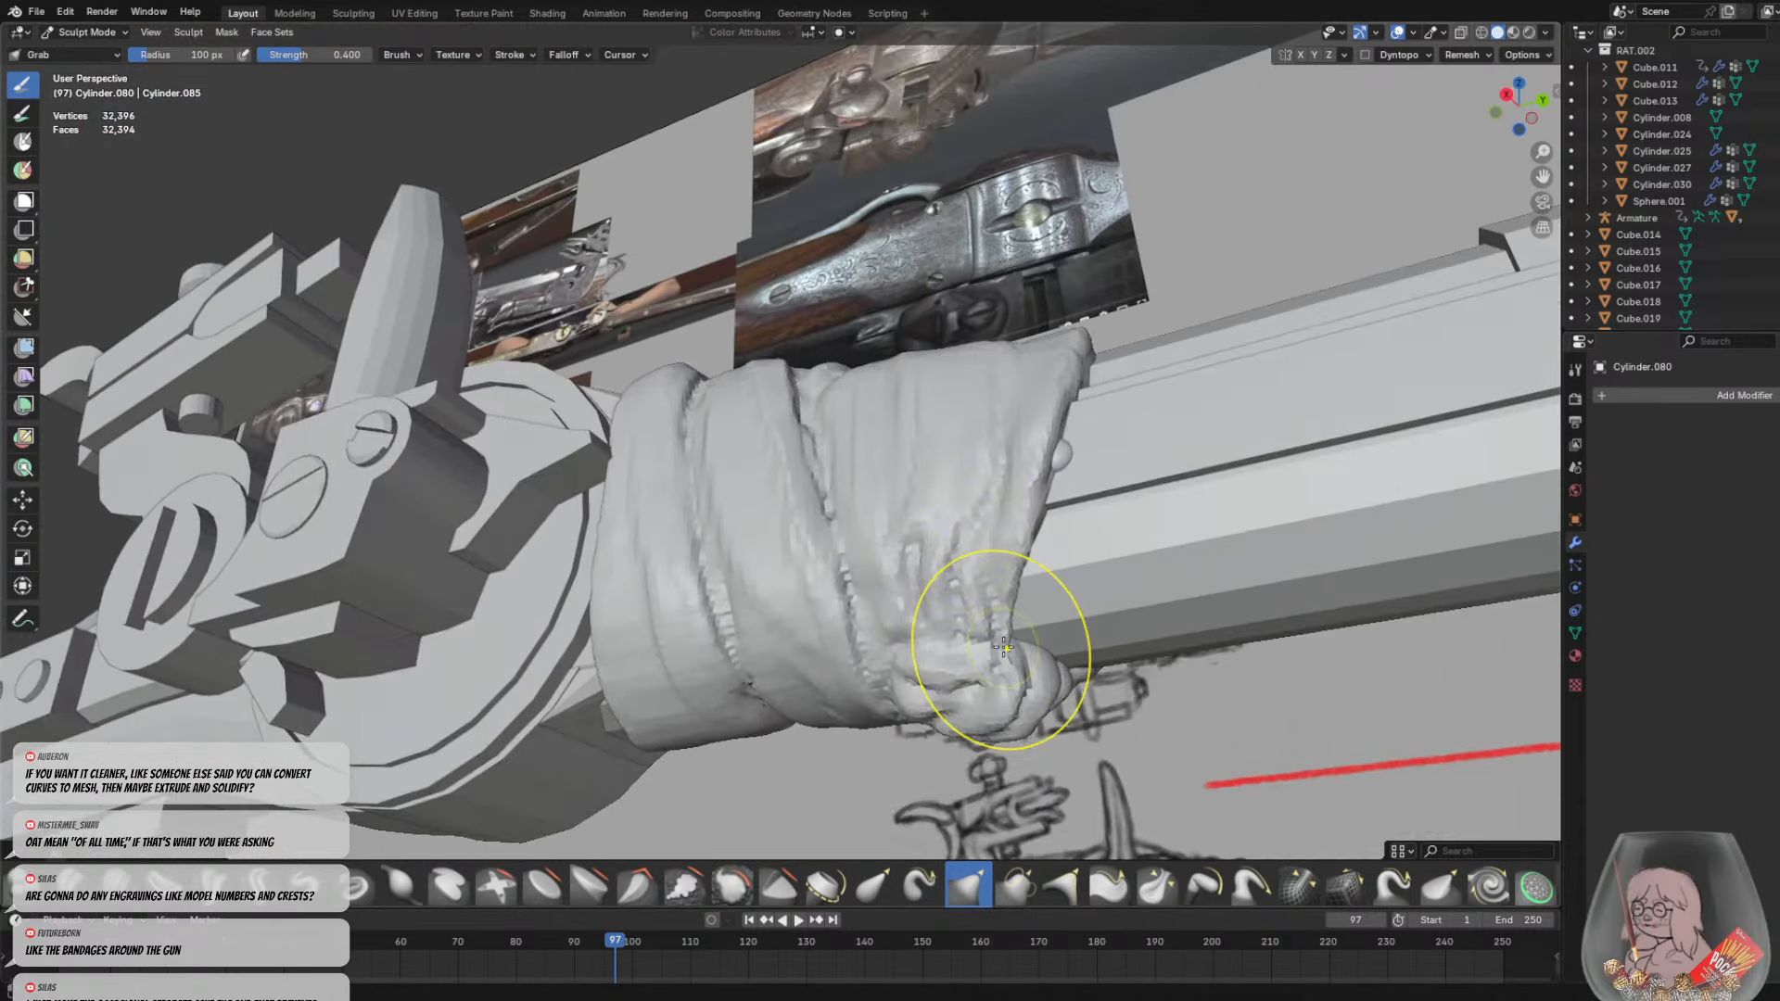
pyautogui.scroll(1, 1004, 647)
pyautogui.press('f')
pyautogui.click(1083, 683)
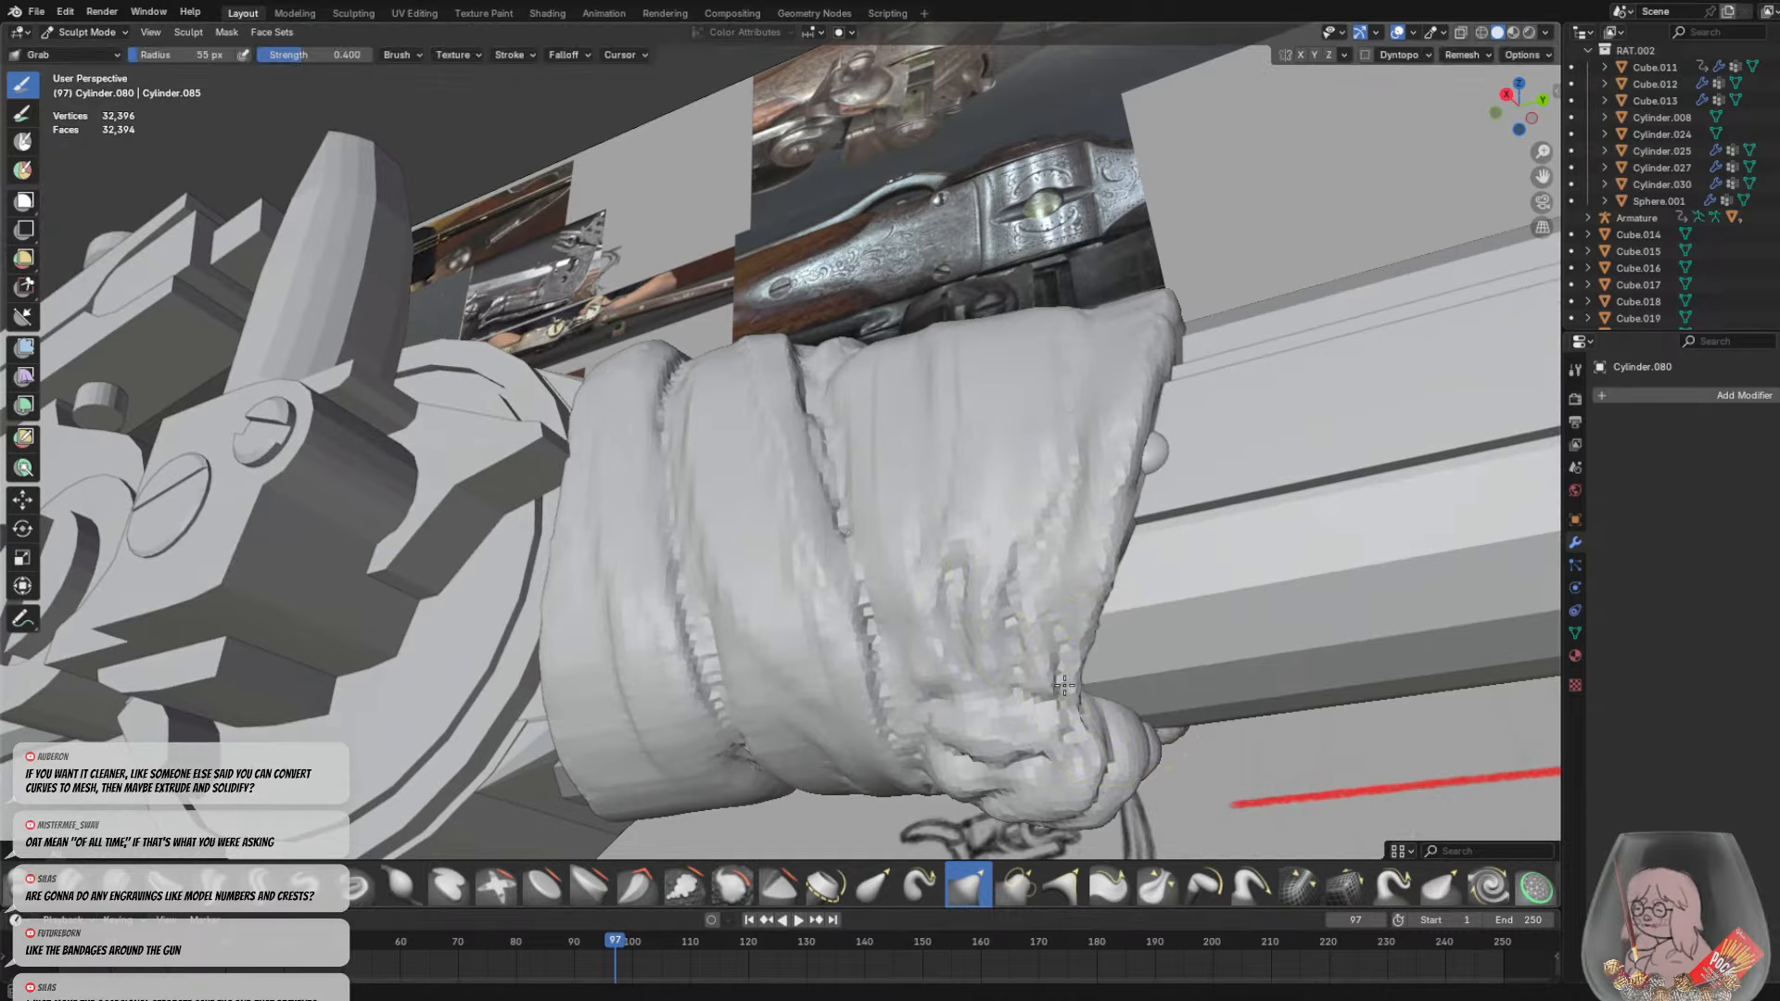
pyautogui.moveTo(1045, 693); pyautogui.dragTo(1031, 735)
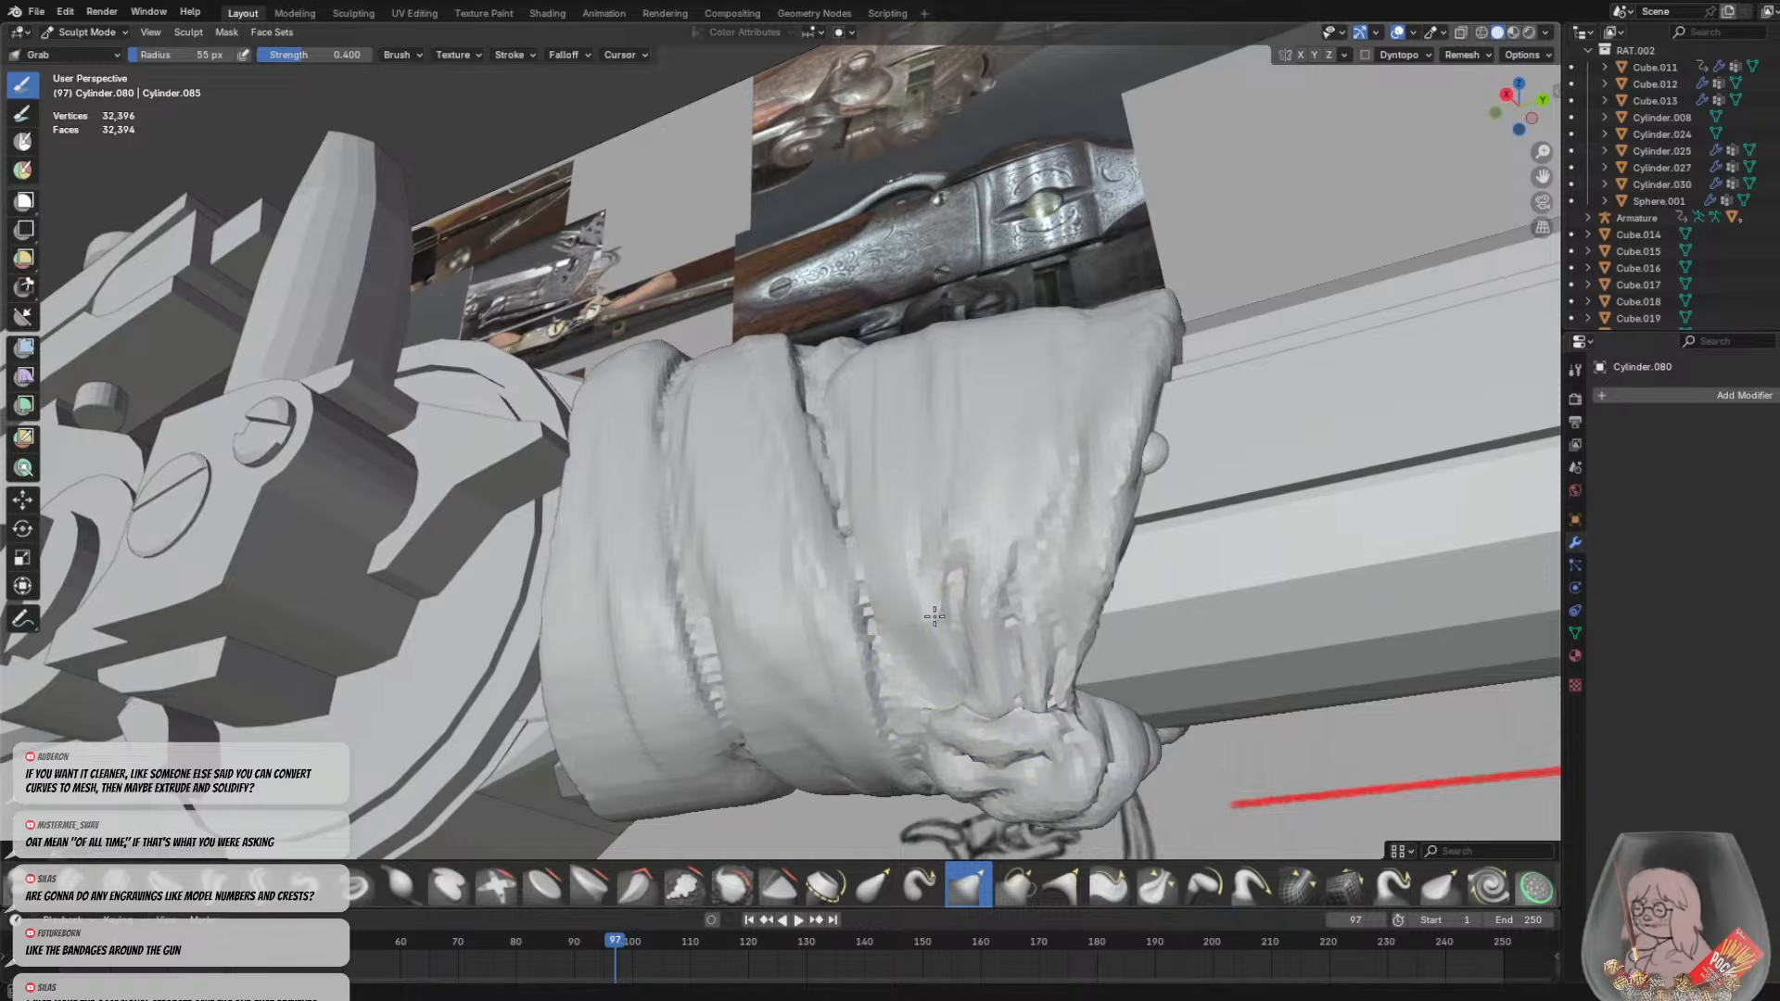
pyautogui.moveTo(935, 616); pyautogui.dragTo(934, 653)
# Remesh the wrap and adjust the bulge and gathered folds on the opposite side with Grab at 55 px radius
pyautogui.moveTo(978, 737)
pyautogui.mouseDown(button='middle')
pyautogui.moveTo(709, 707)
pyautogui.moveTo(1045, 807)
pyautogui.moveTo(945, 787)
pyautogui.moveTo(557, 593)
pyautogui.moveTo(613, 649)
pyautogui.moveTo(585, 680)
pyautogui.moveTo(635, 700)
pyautogui.moveTo(562, 658)
pyautogui.moveTo(670, 688)
pyautogui.mouseUp(button='middle')
pyautogui.scroll(-3, 584, 679)
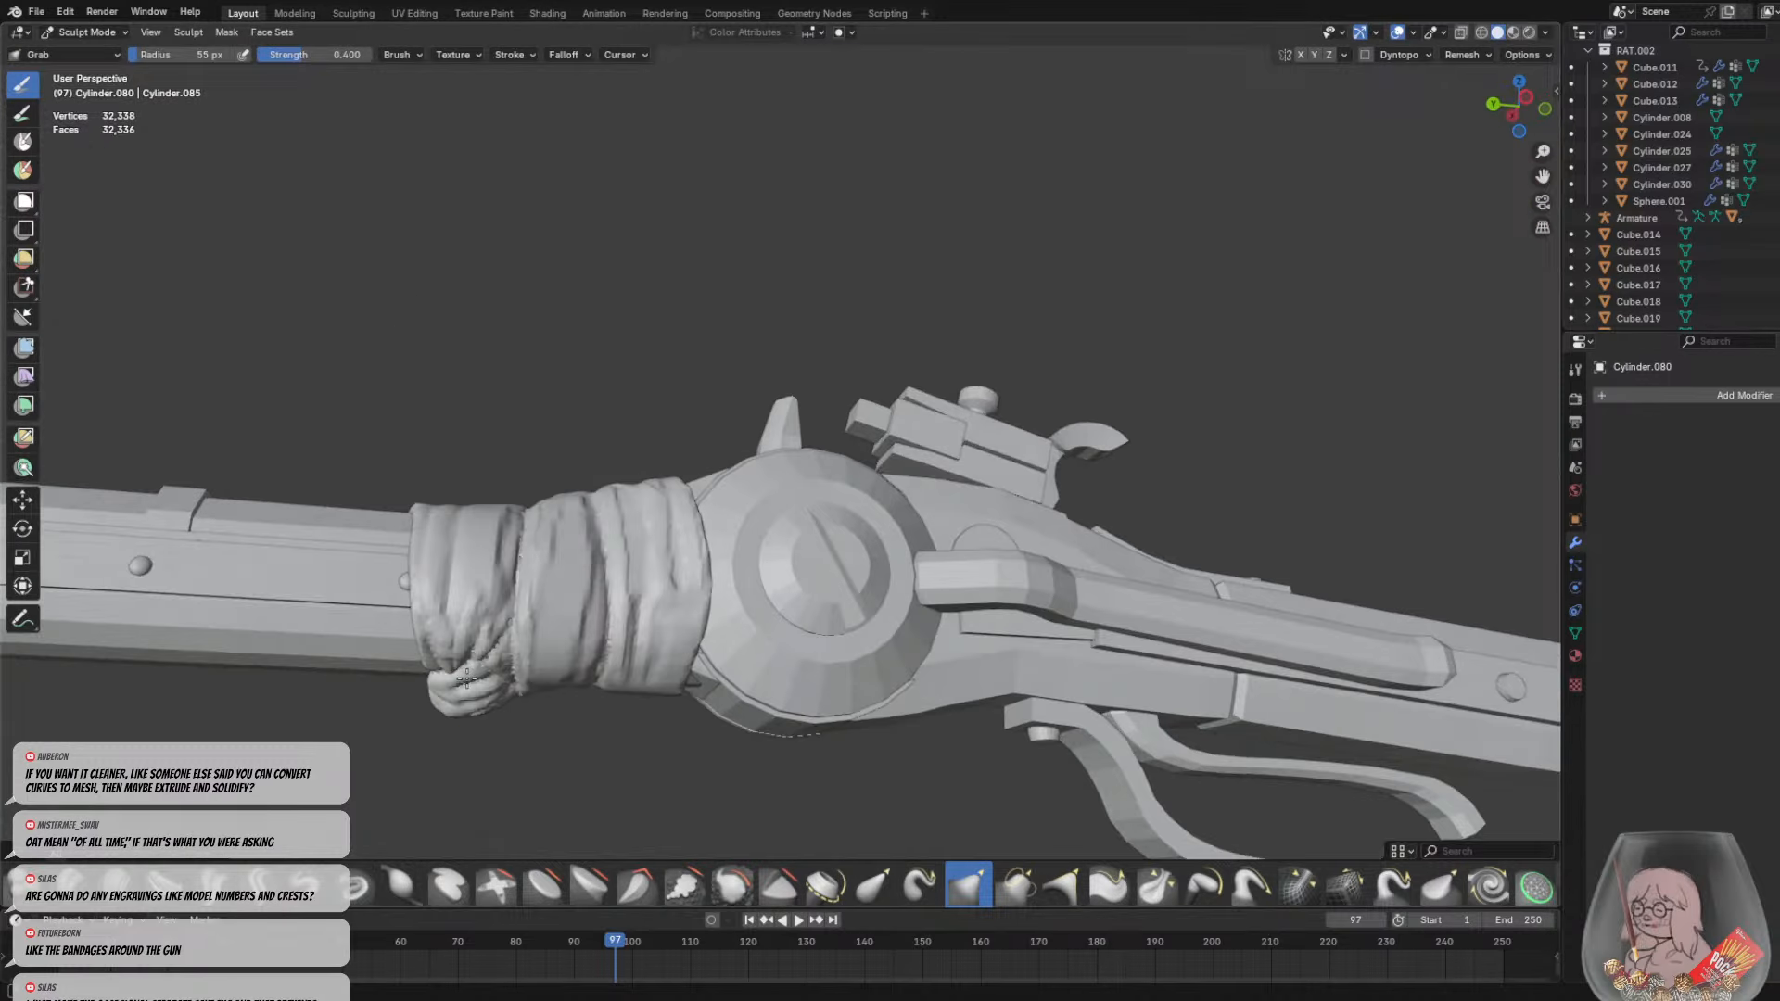
pyautogui.keyDown('shift'); pyautogui.moveTo(542, 666); pyautogui.dragTo(825, 558, button='middle'); pyautogui.keyUp('shift')
pyautogui.scroll(4, 774, 570)
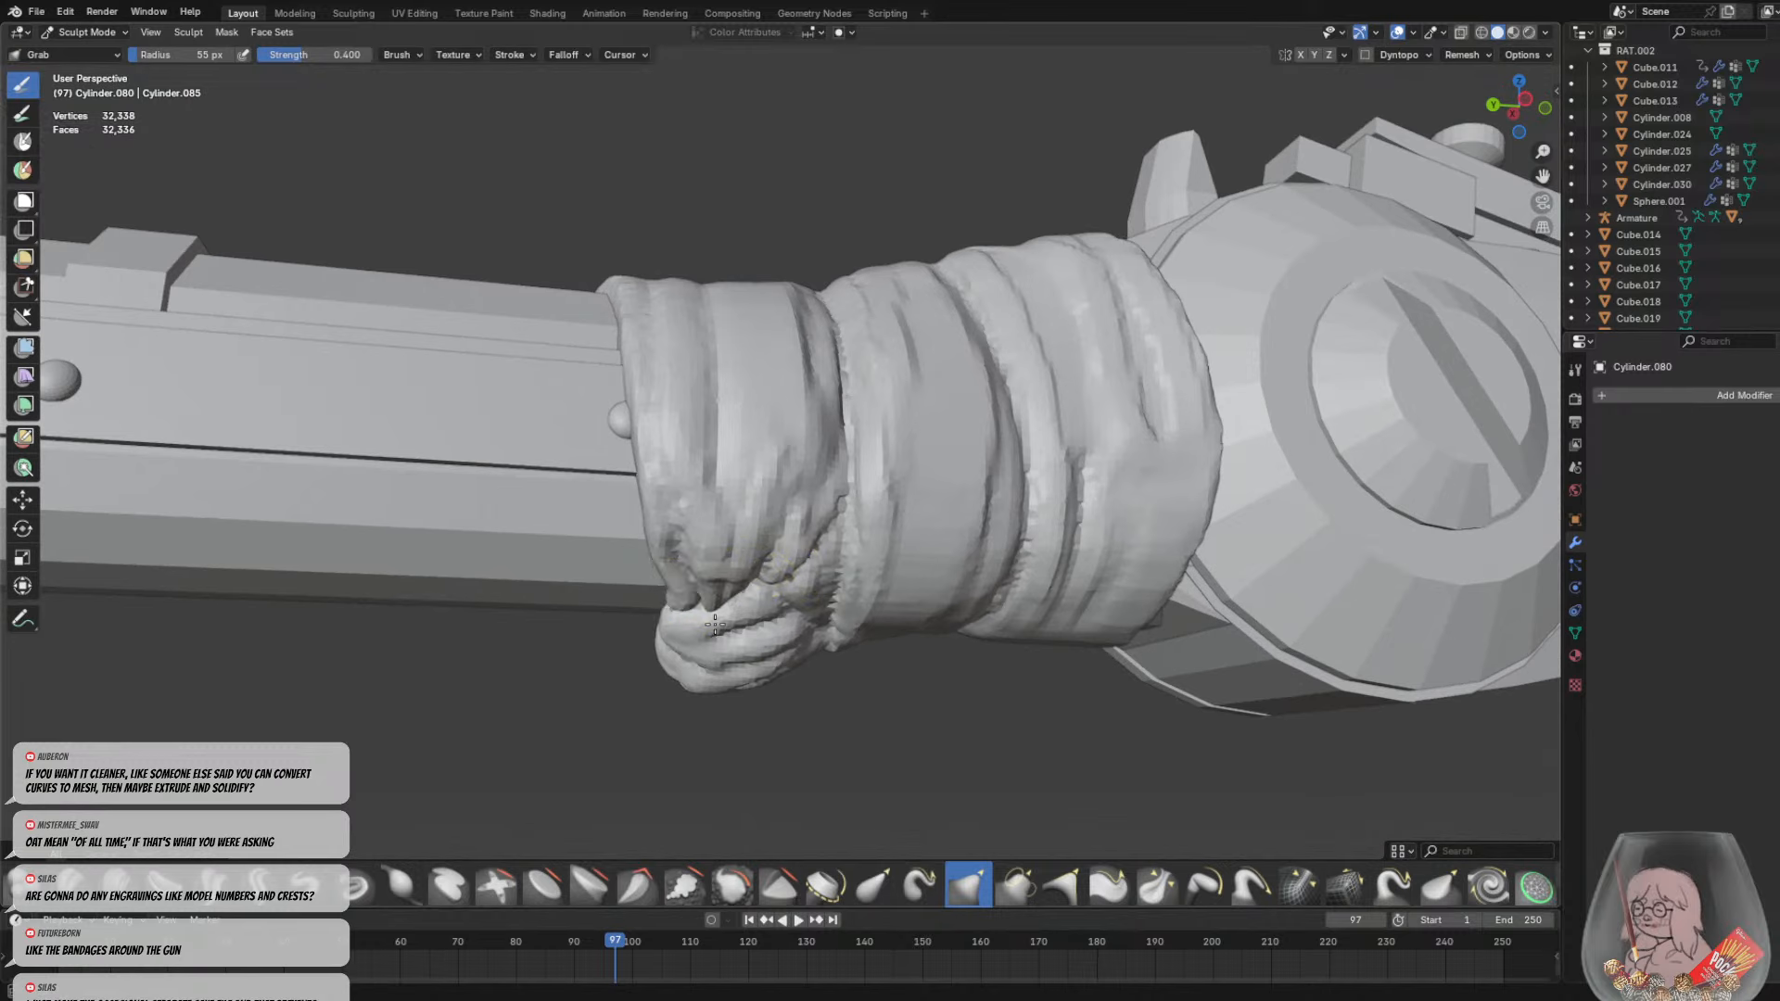
pyautogui.moveTo(716, 622); pyautogui.dragTo(707, 417, button='middle')
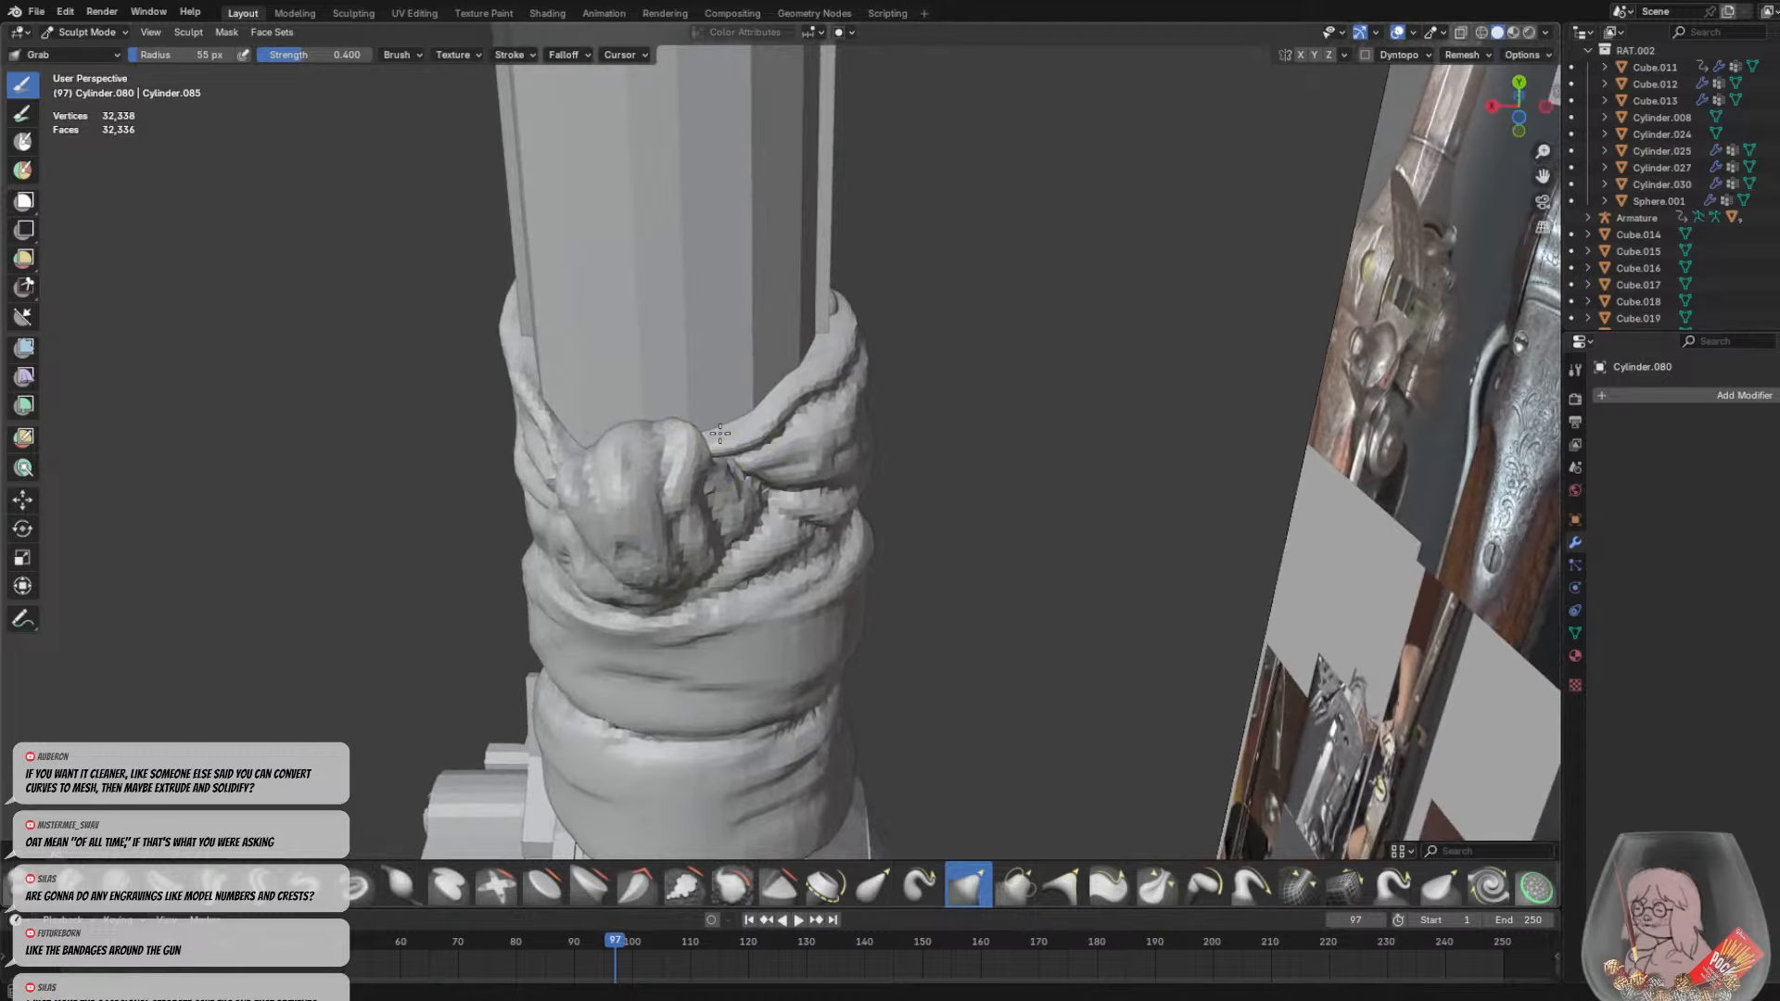
pyautogui.moveTo(709, 458); pyautogui.dragTo(687, 627, button='middle')
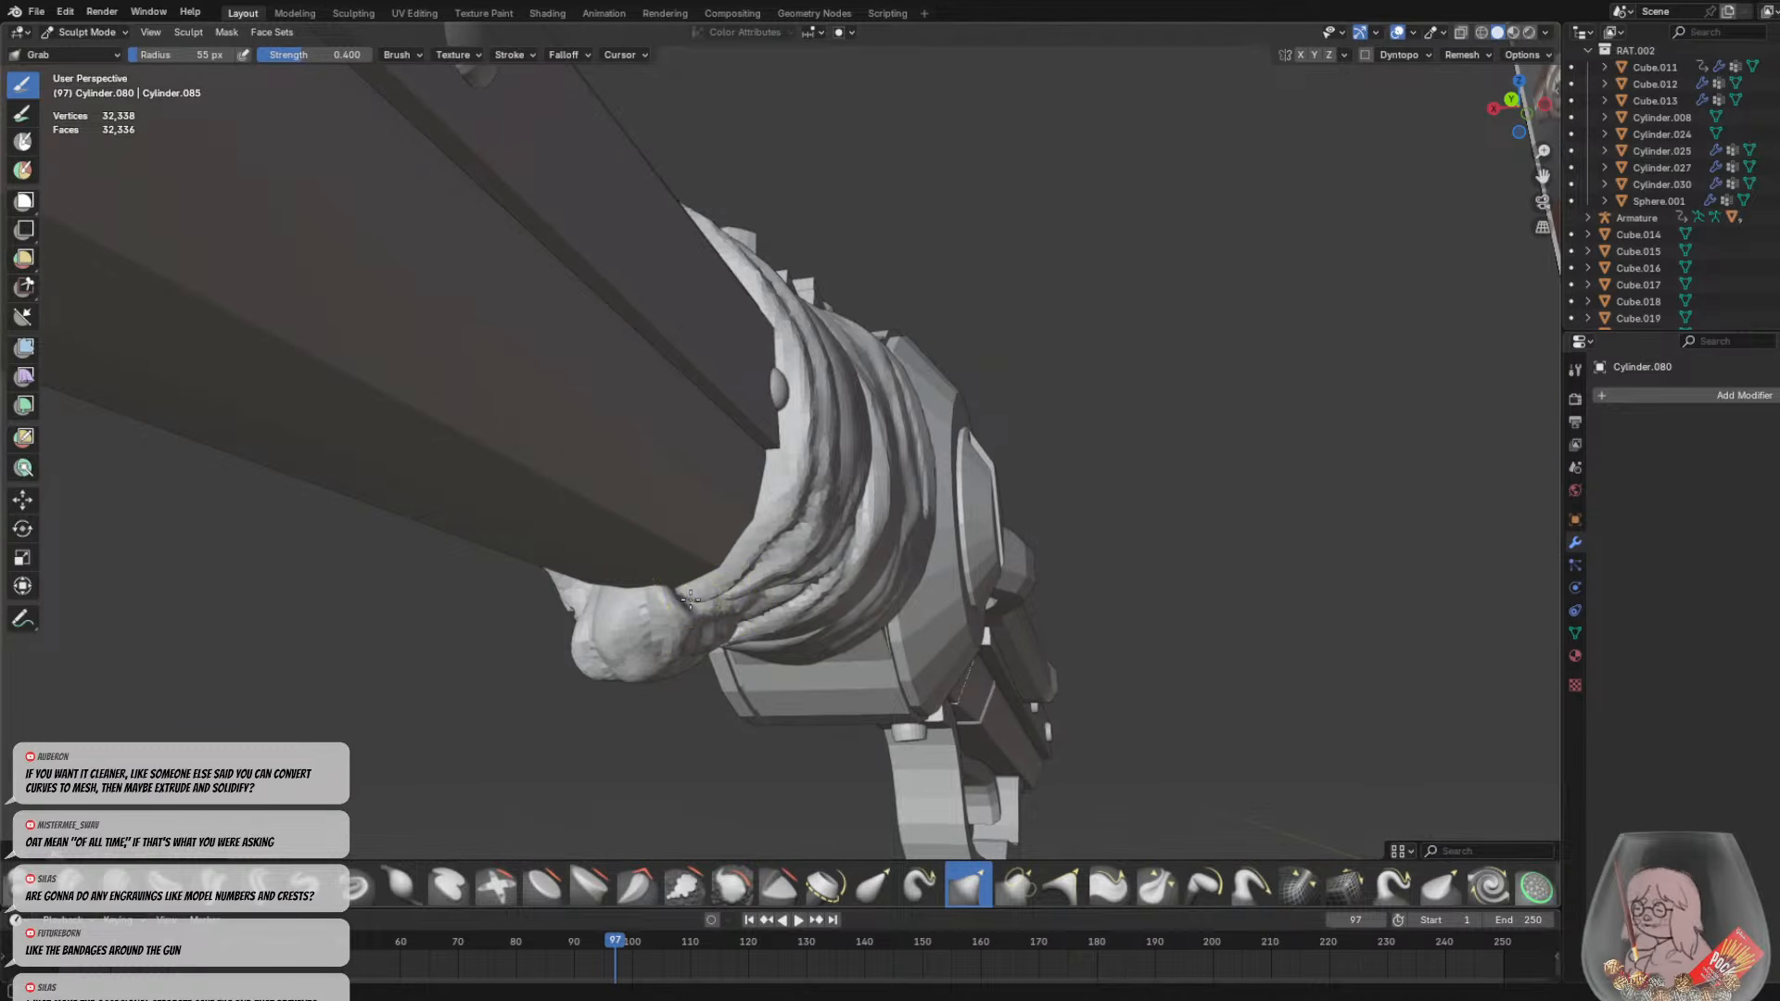
pyautogui.moveTo(690, 599); pyautogui.dragTo(709, 580, button='middle')
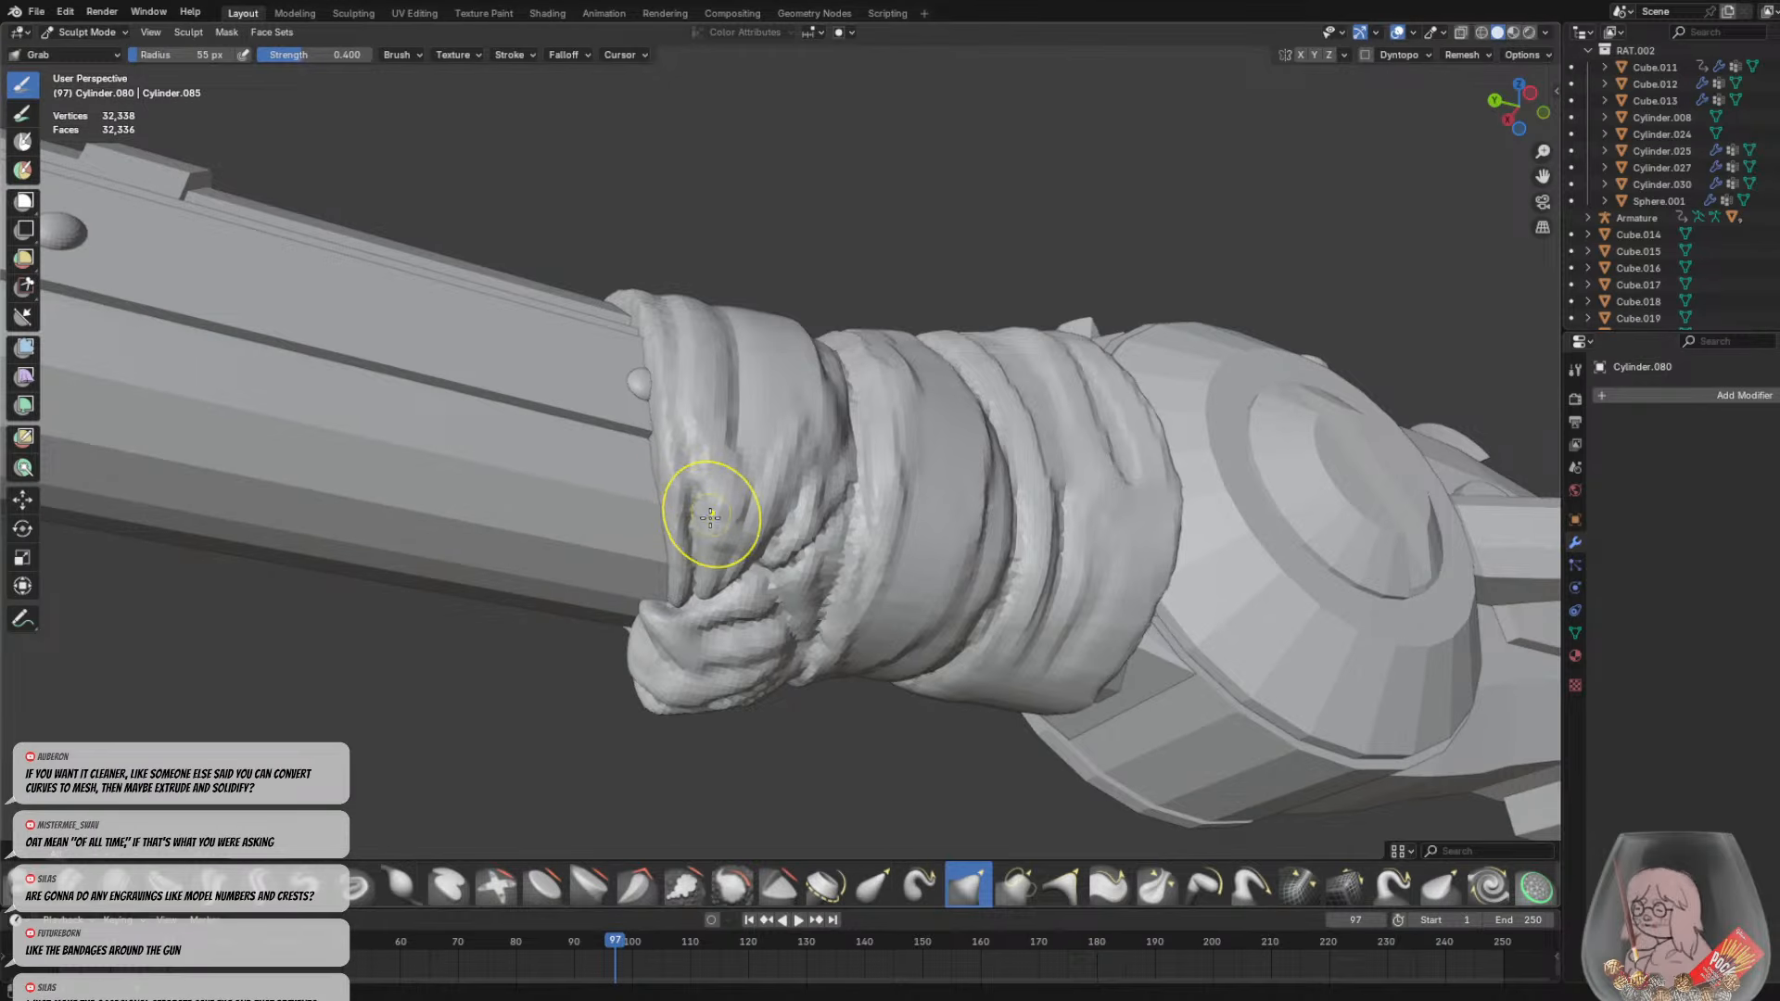
pyautogui.moveTo(710, 517)
pyautogui.mouseDown(button='middle')
pyautogui.moveTo(706, 587)
pyautogui.moveTo(764, 533)
pyautogui.moveTo(759, 490)
pyautogui.mouseUp(button='middle')
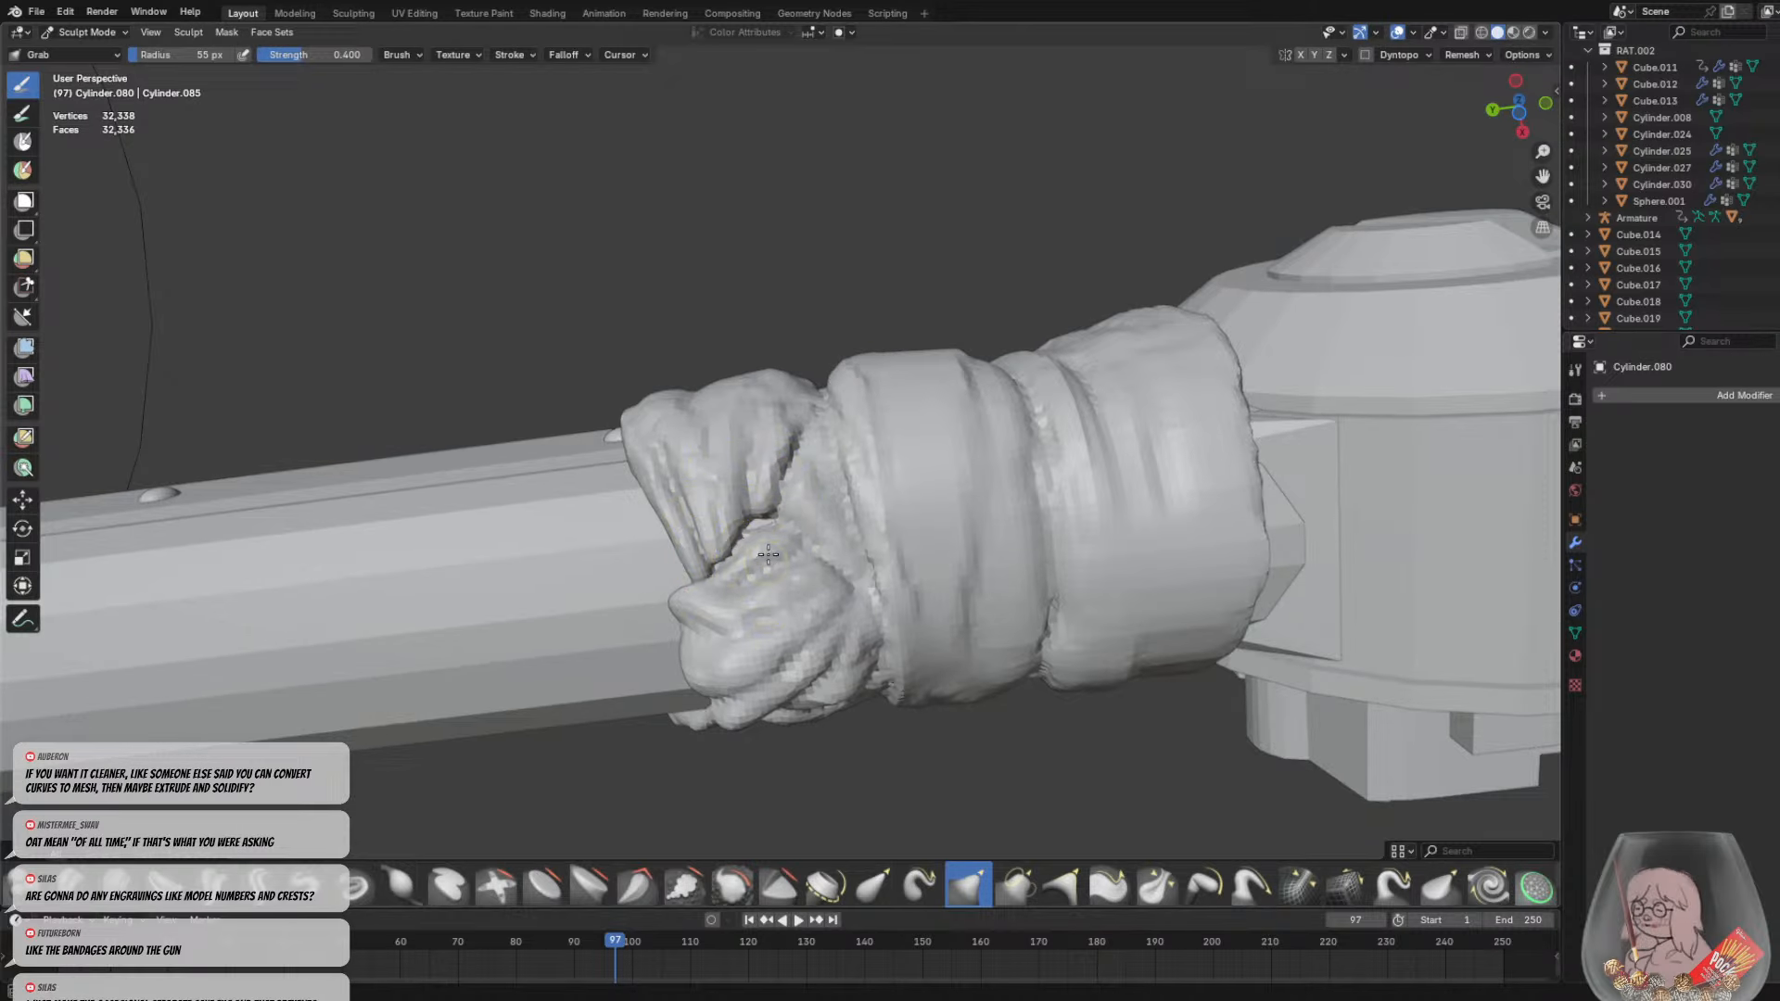
pyautogui.moveTo(707, 545)
pyautogui.mouseDown(button='middle')
pyautogui.moveTo(717, 505)
pyautogui.moveTo(738, 652)
pyautogui.moveTo(750, 636)
pyautogui.moveTo(866, 676)
pyautogui.mouseUp(button='middle')
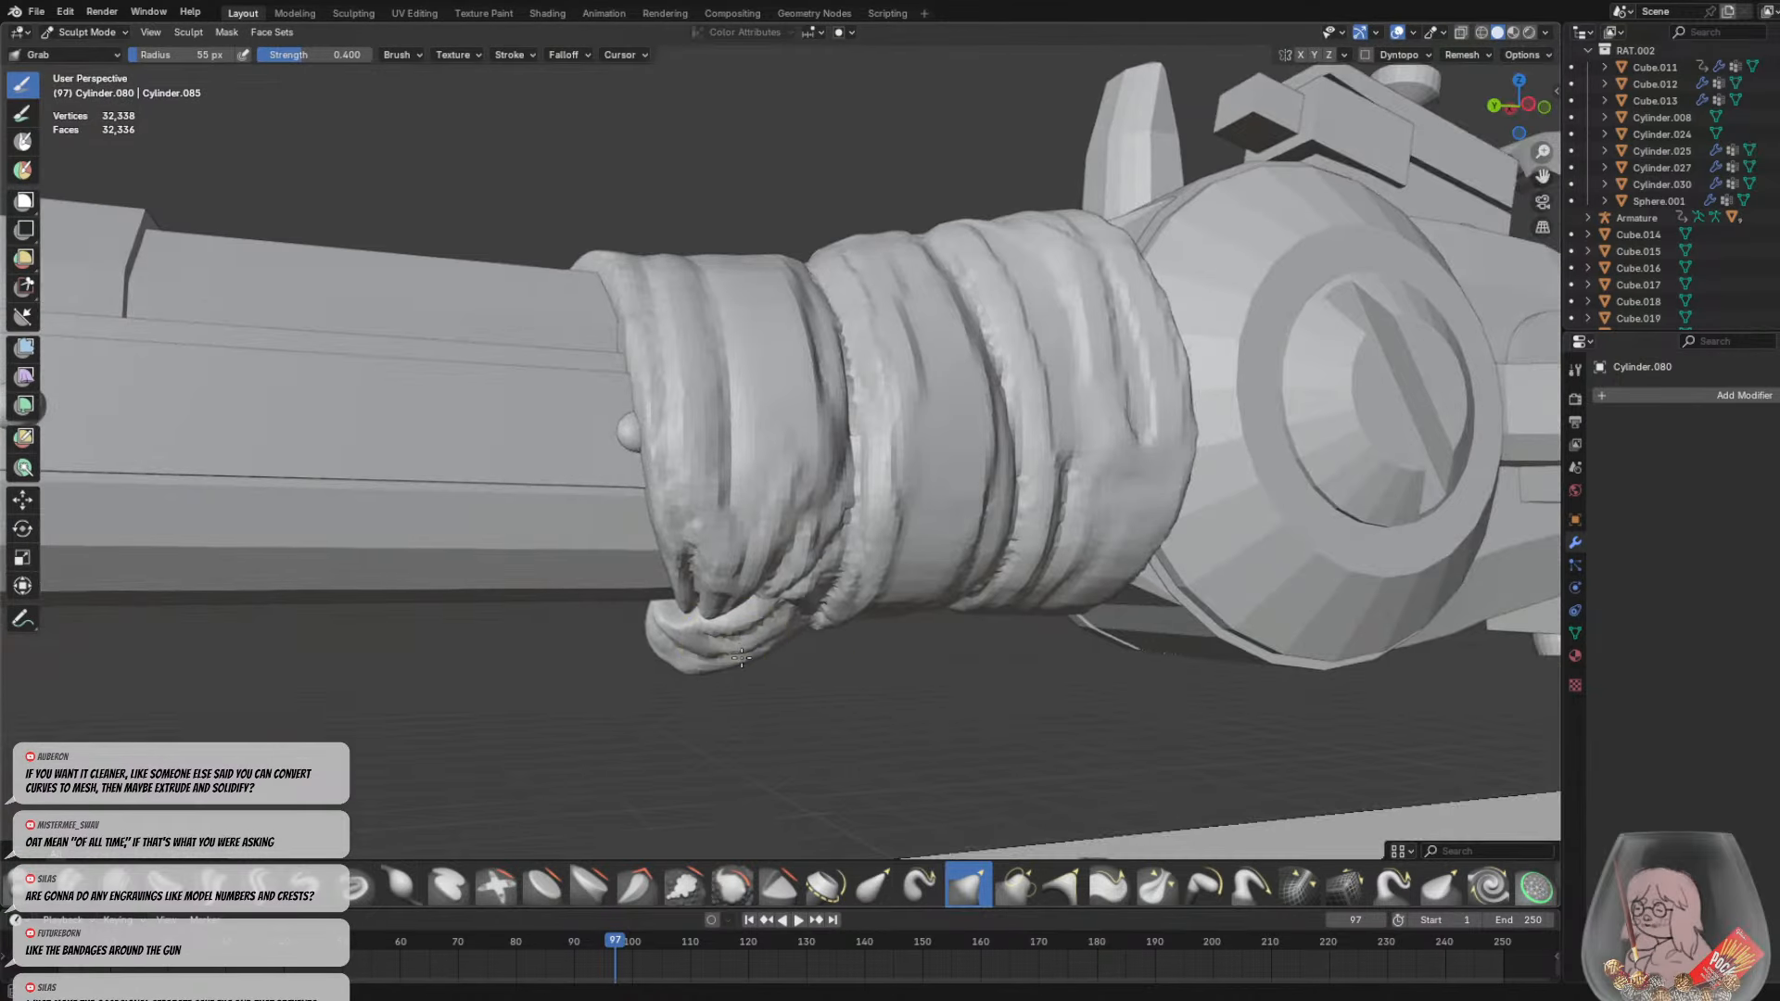
pyautogui.moveTo(693, 654)
pyautogui.mouseDown(button='middle')
pyautogui.moveTo(727, 529)
pyautogui.moveTo(712, 538)
pyautogui.moveTo(694, 495)
pyautogui.moveTo(758, 558)
pyautogui.moveTo(649, 617)
pyautogui.moveTo(613, 714)
pyautogui.mouseUp(button='middle')
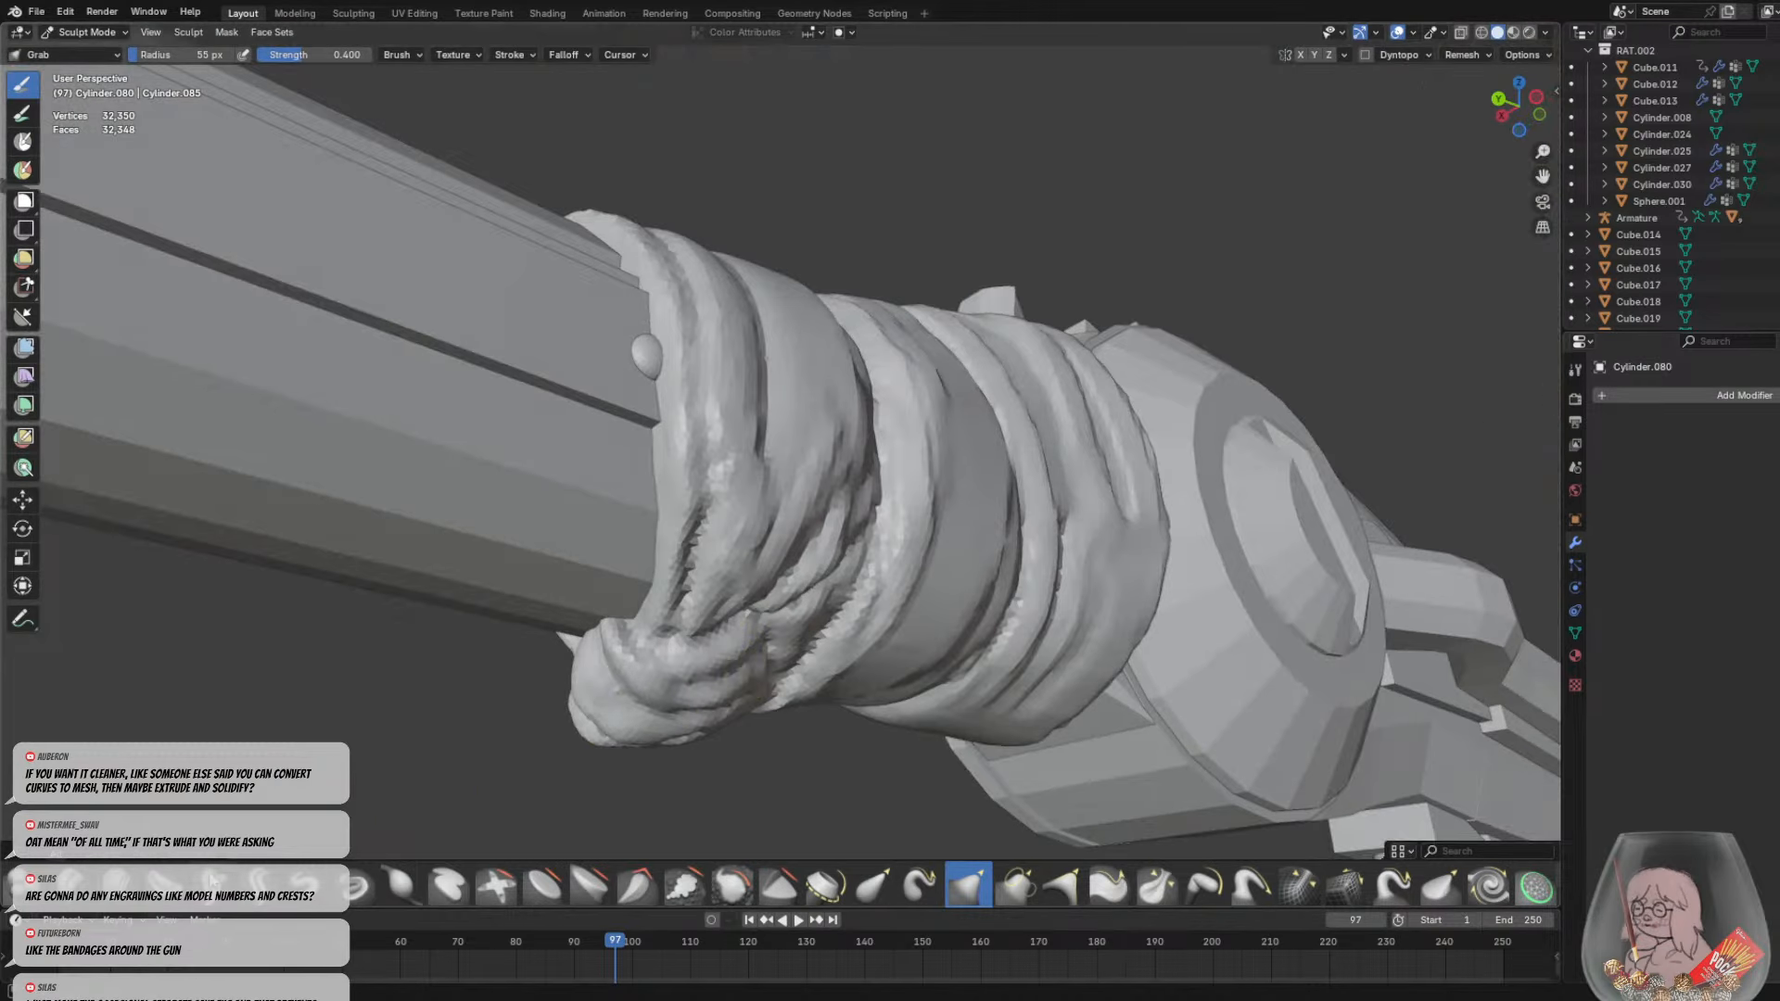
# Carve a sharp crease into the gathered cloth just above the bulge with Crease Sharp at 32 px radius and 0.600 strength
pyautogui.click(260, 884)
pyautogui.scroll(1, 577, 695)
pyautogui.press('g')
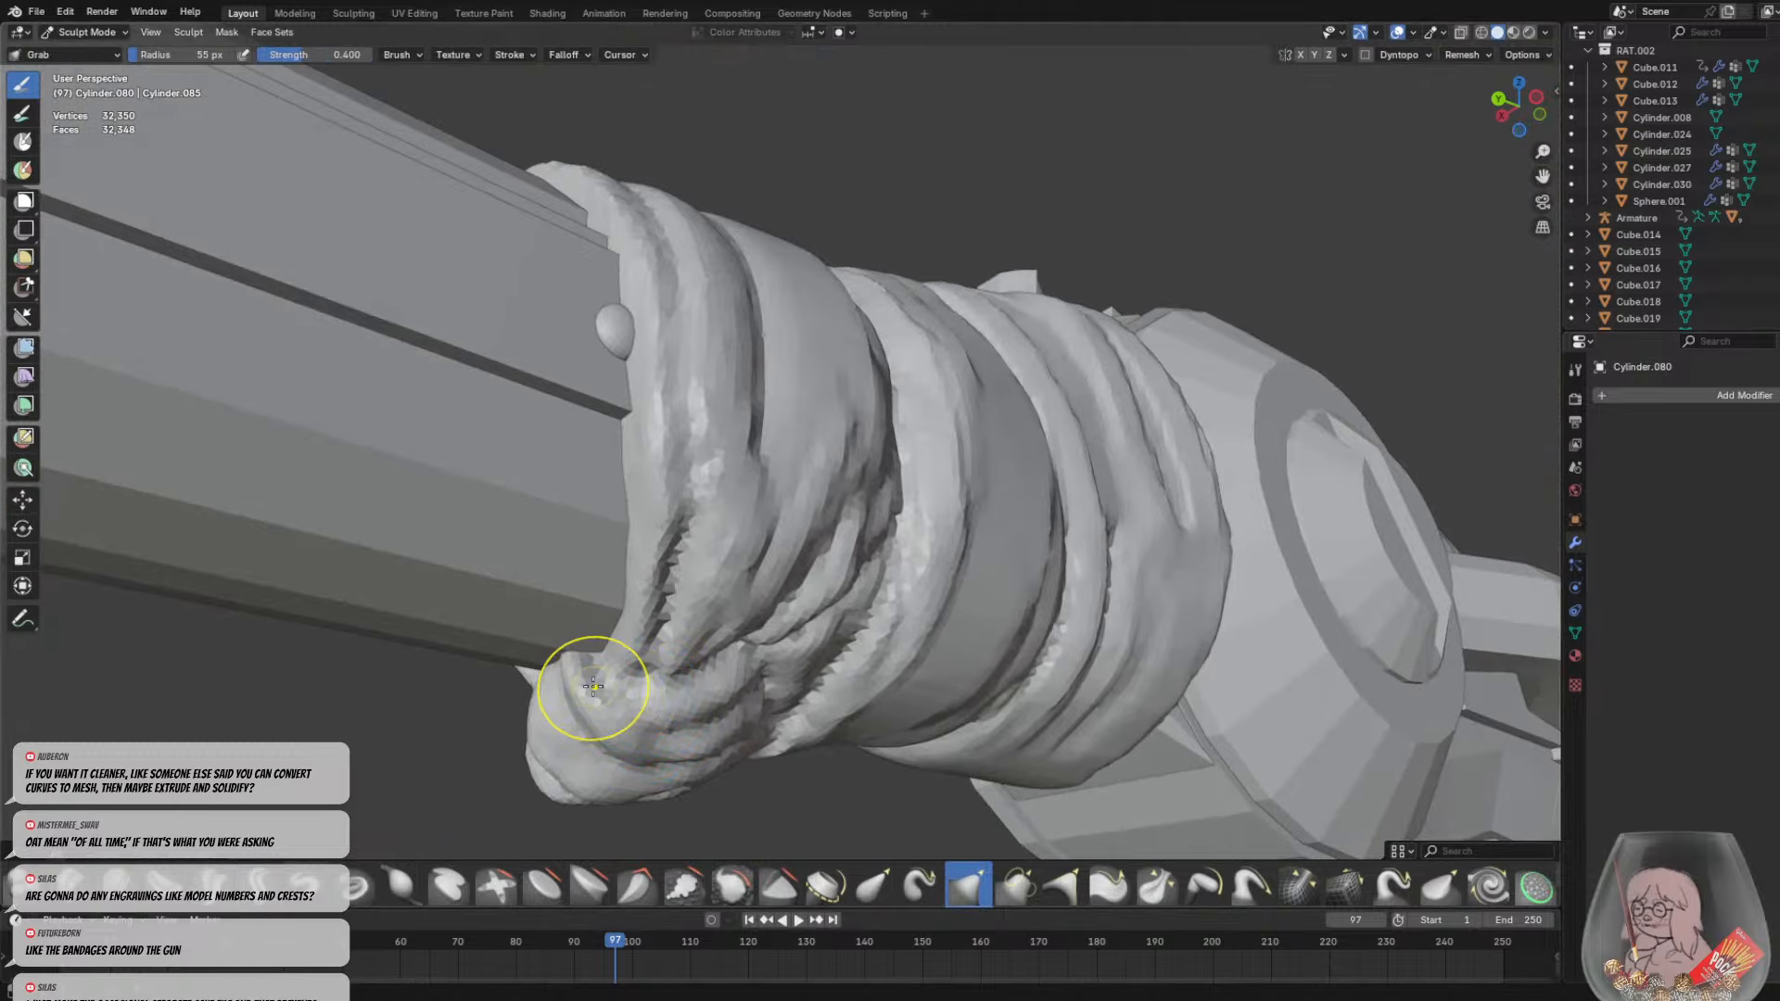
pyautogui.hotkey('shift', 'c')
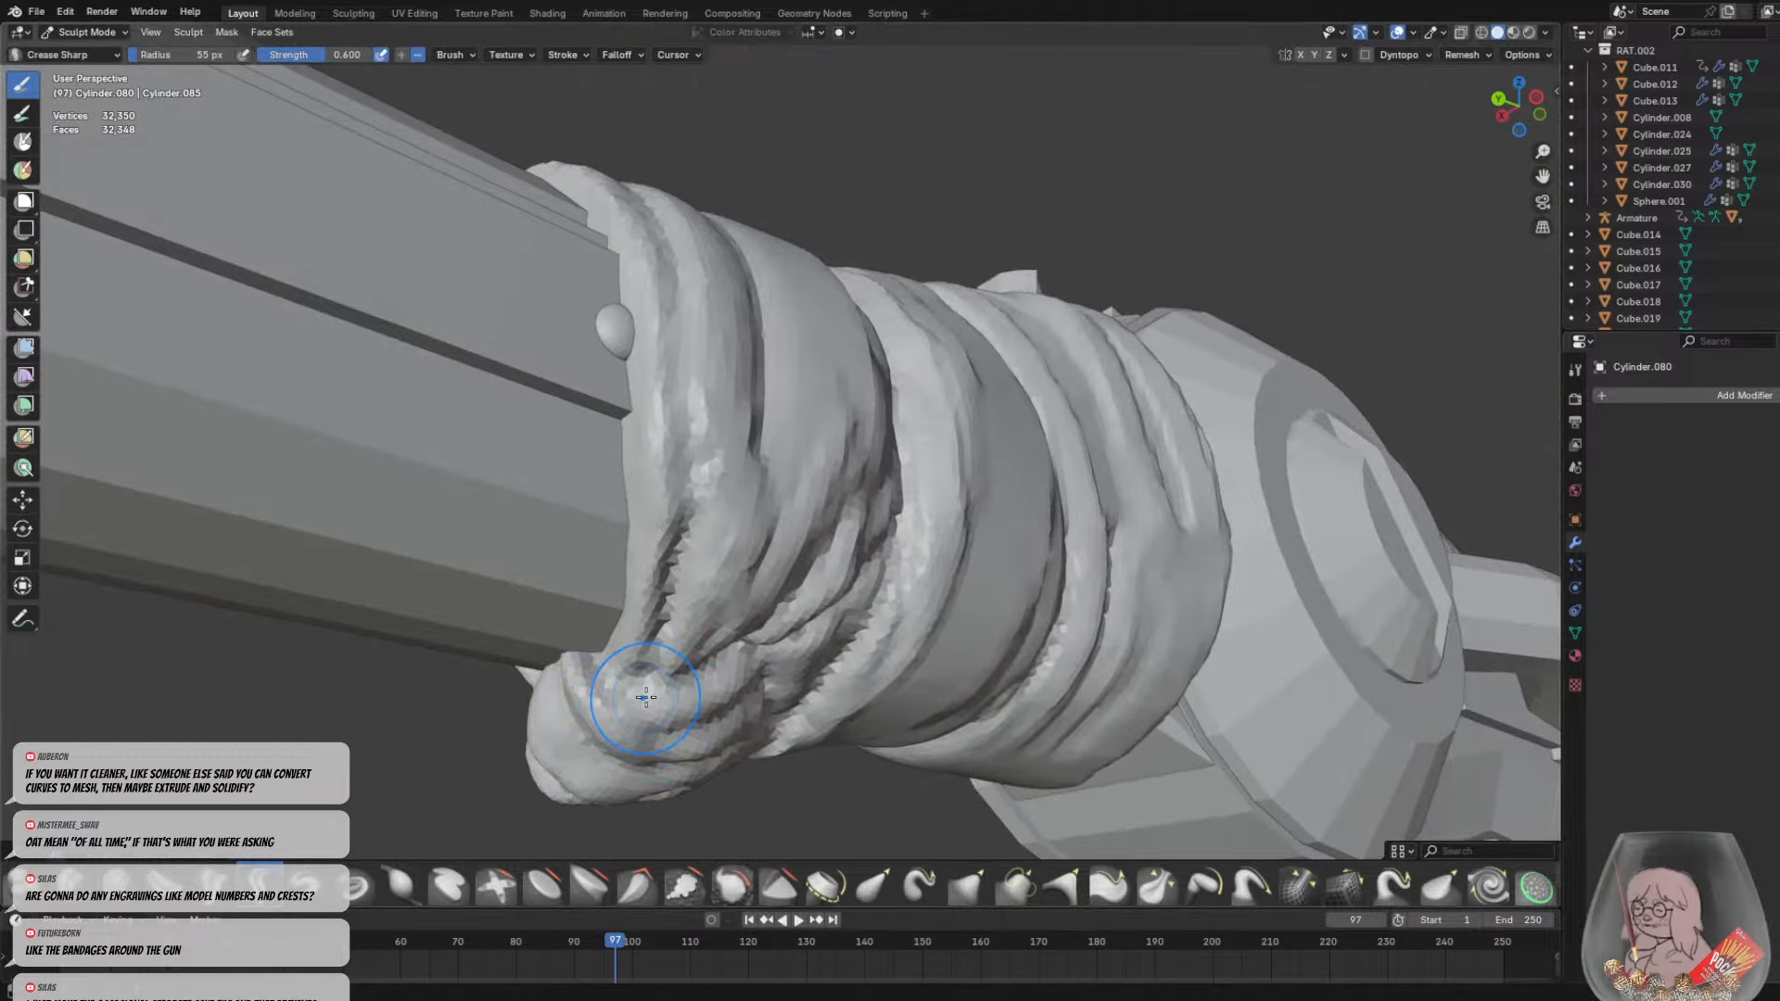
pyautogui.press('f')
pyautogui.click(630, 691)
pyautogui.scroll(2, 723, 657)
pyautogui.moveTo(735, 643); pyautogui.dragTo(775, 707, button='middle')
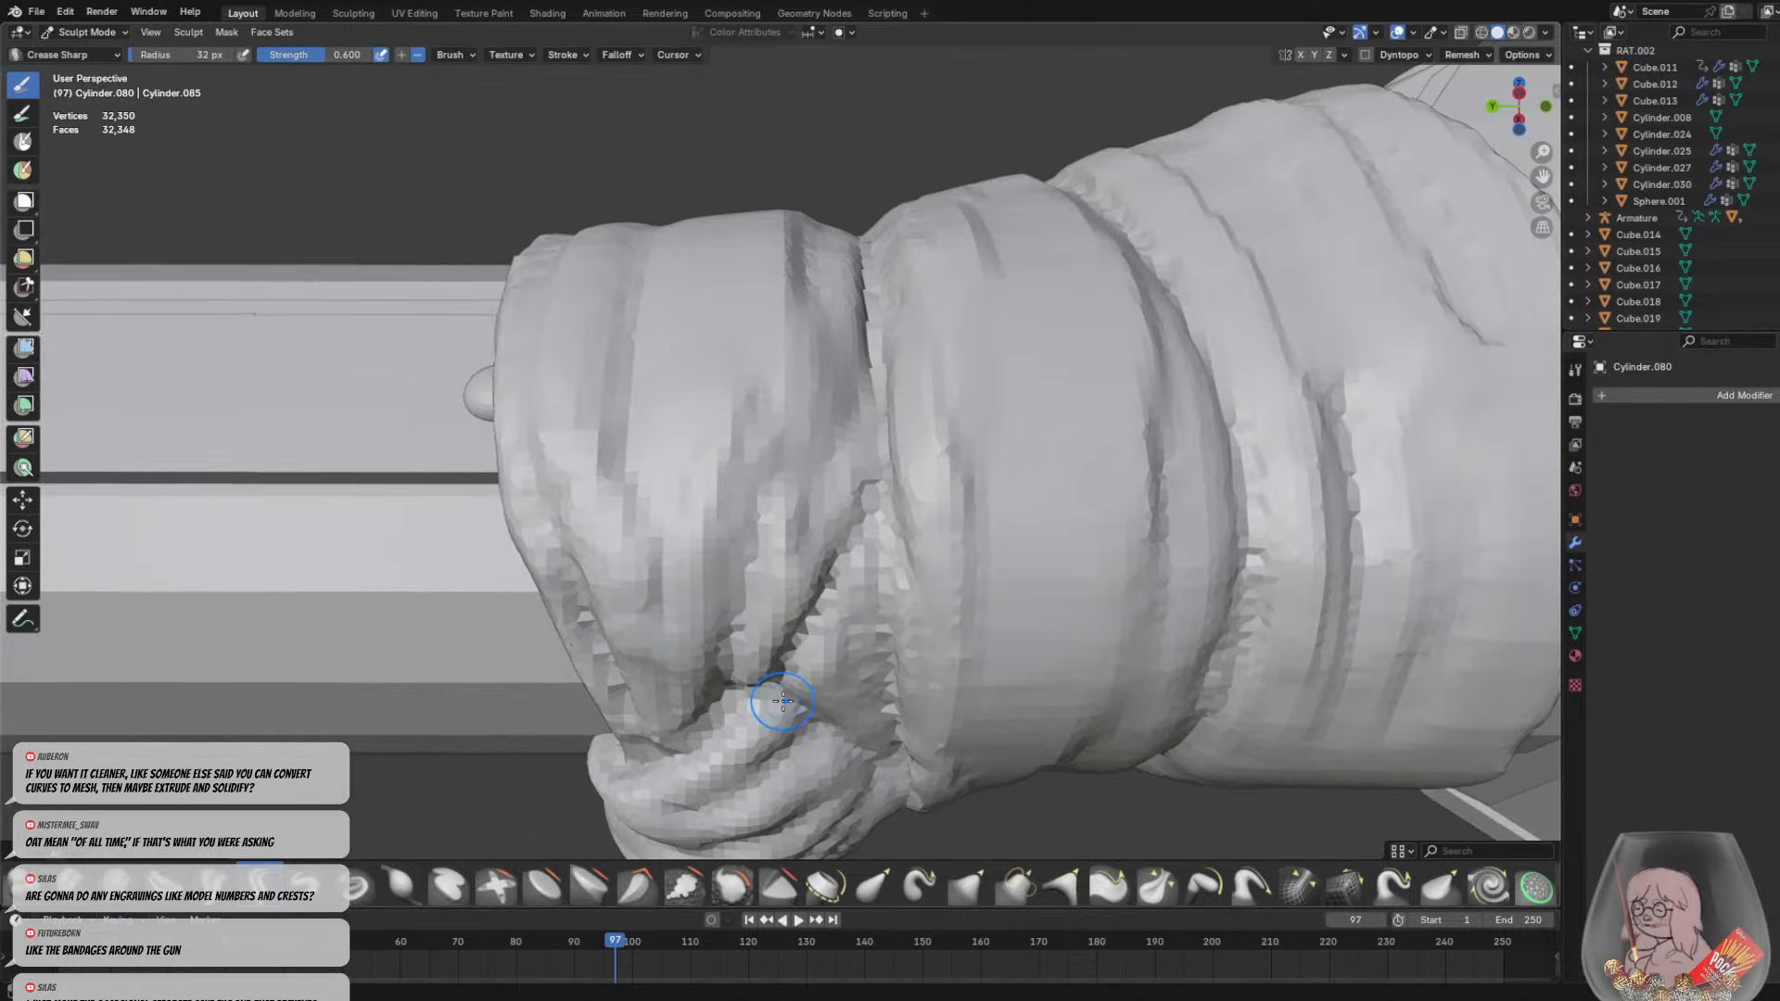
pyautogui.moveTo(865, 749)
pyautogui.mouseDown()
pyautogui.moveTo(808, 555)
pyautogui.moveTo(862, 751)
pyautogui.moveTo(825, 602)
pyautogui.mouseUp()
pyautogui.hotkey('ctrl', 'z')
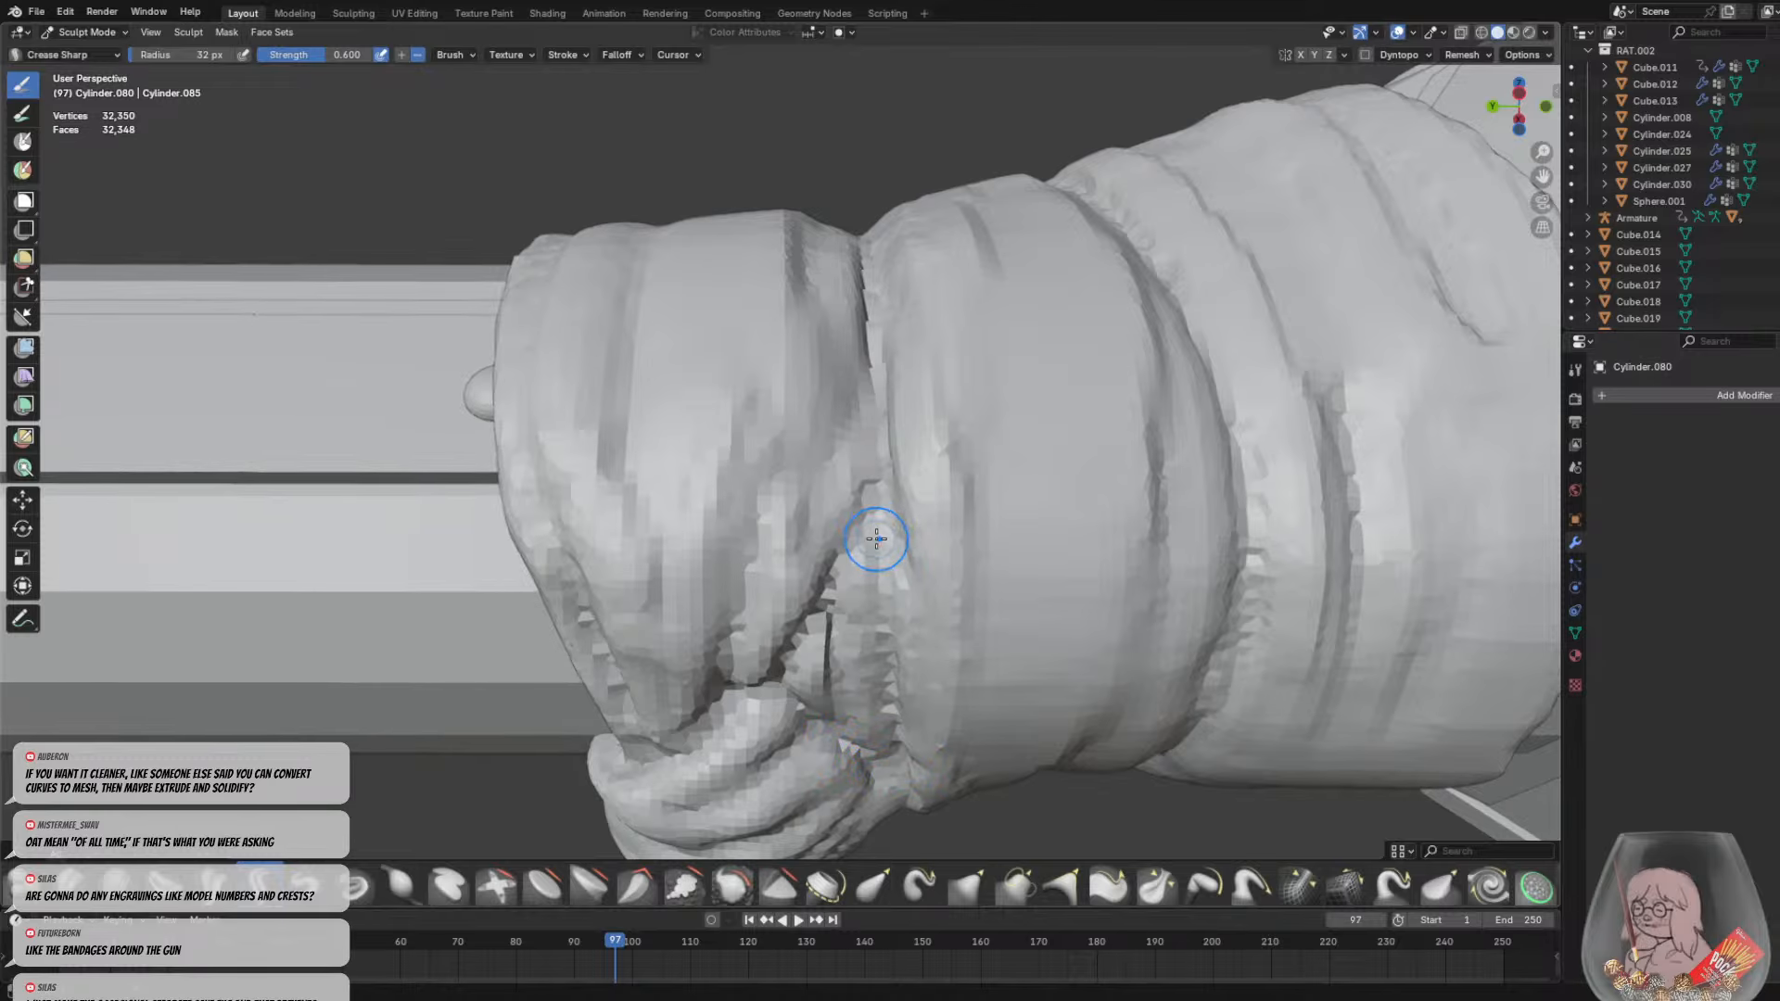
# On the opposite side of the wrap, carve a long crease from above the bulge up along the front fold toward the rim
pyautogui.moveTo(876, 539); pyautogui.dragTo(1080, 579, button='middle')
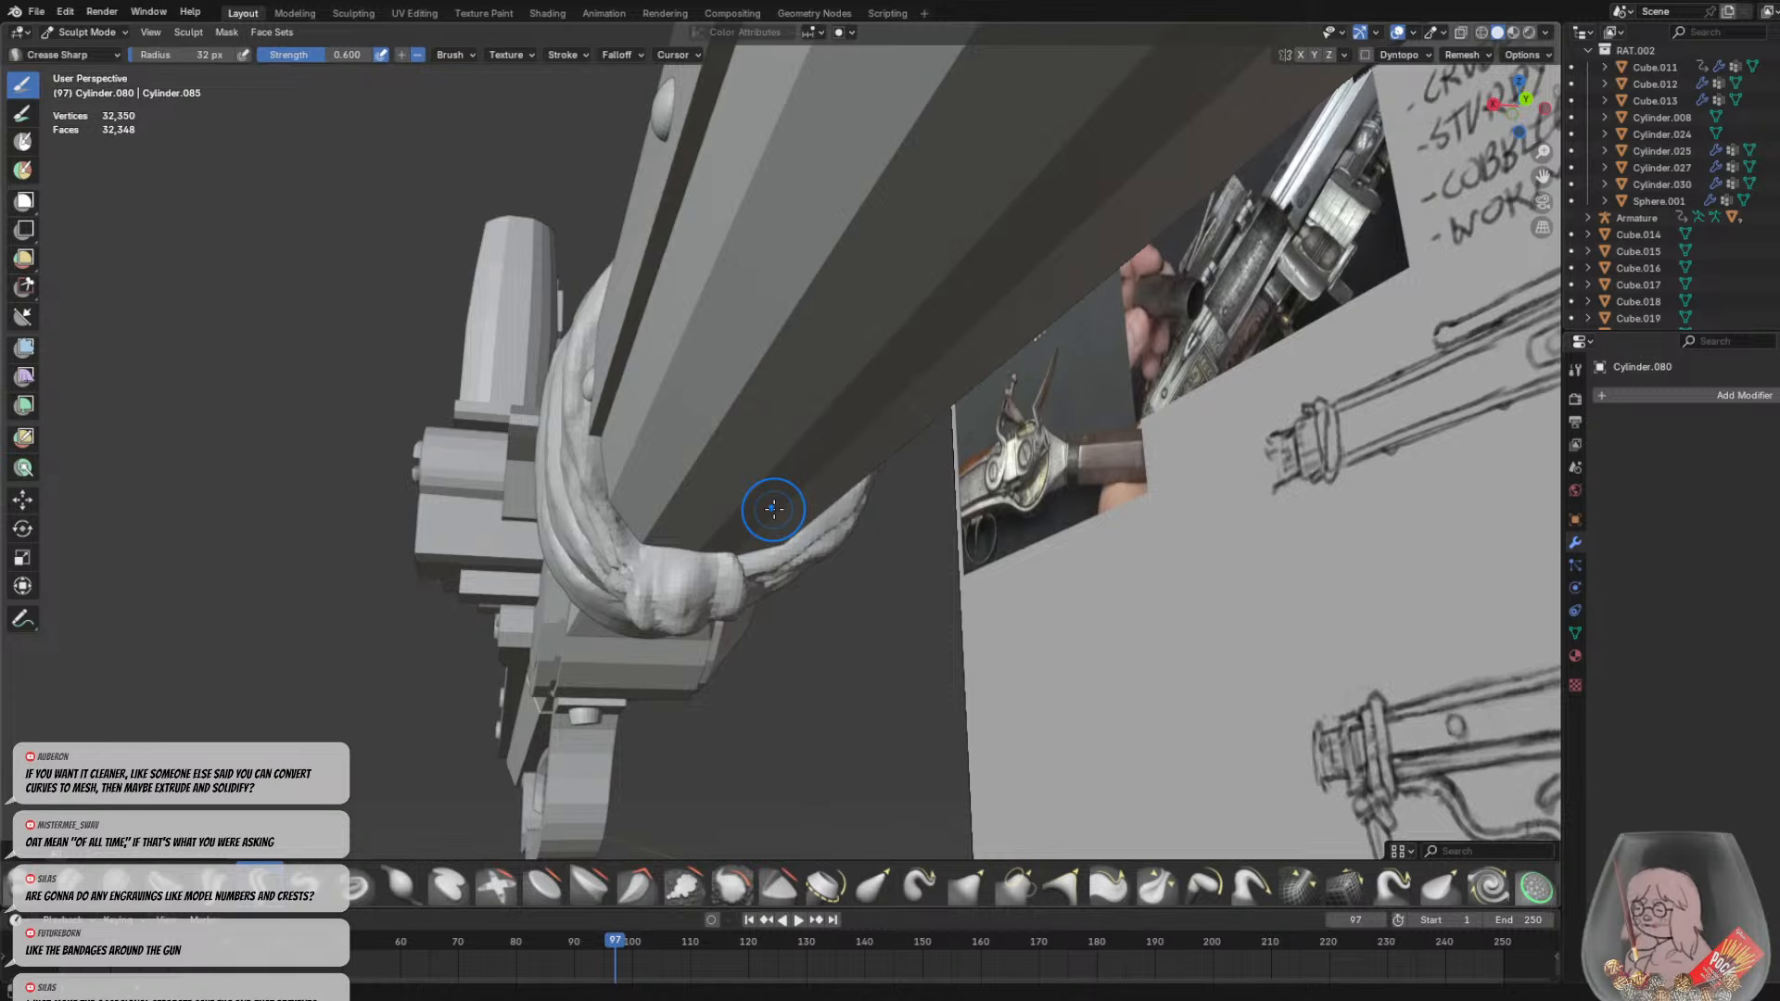
pyautogui.moveTo(773, 509)
pyautogui.mouseDown(button='middle')
pyautogui.moveTo(925, 509)
pyautogui.moveTo(972, 485)
pyautogui.mouseUp(button='middle')
pyautogui.scroll(2, 889, 426)
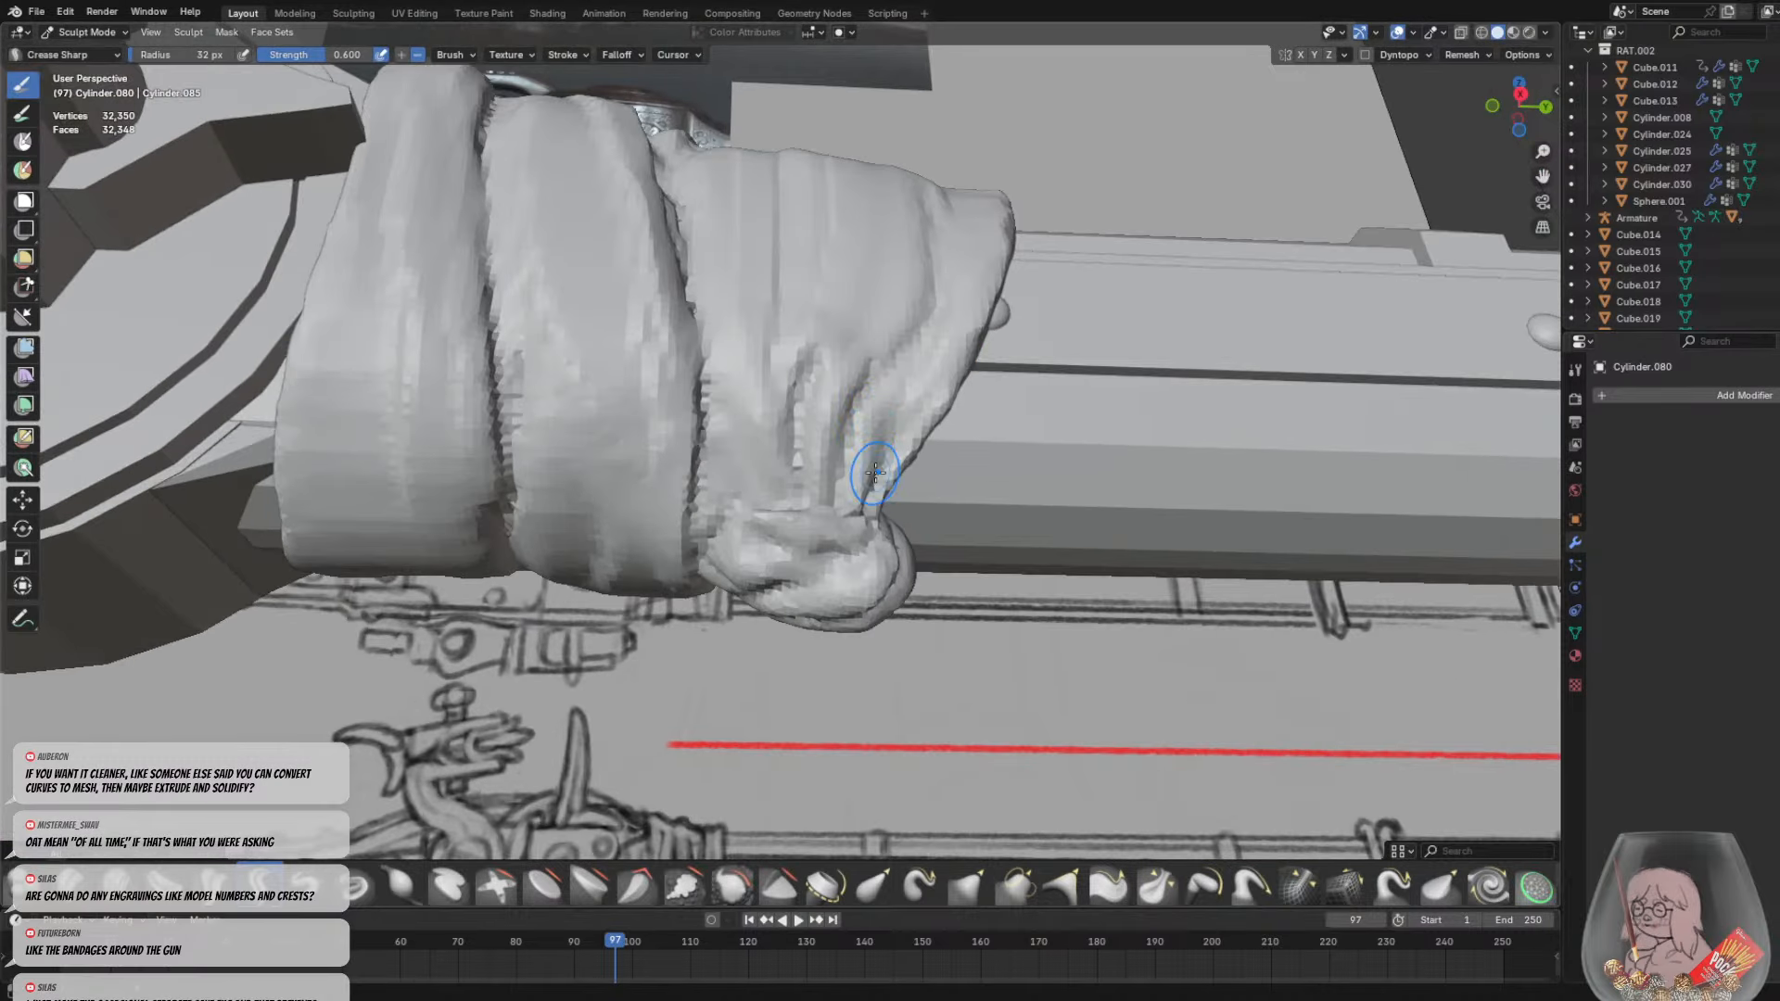
pyautogui.moveTo(869, 471); pyautogui.dragTo(1007, 232)
pyautogui.moveTo(1020, 312); pyautogui.dragTo(925, 386, button='middle')
pyautogui.hotkey('ctrl', 'z')
pyautogui.moveTo(819, 520); pyautogui.dragTo(940, 210)
pyautogui.moveTo(887, 385); pyautogui.dragTo(908, 391, button='middle')
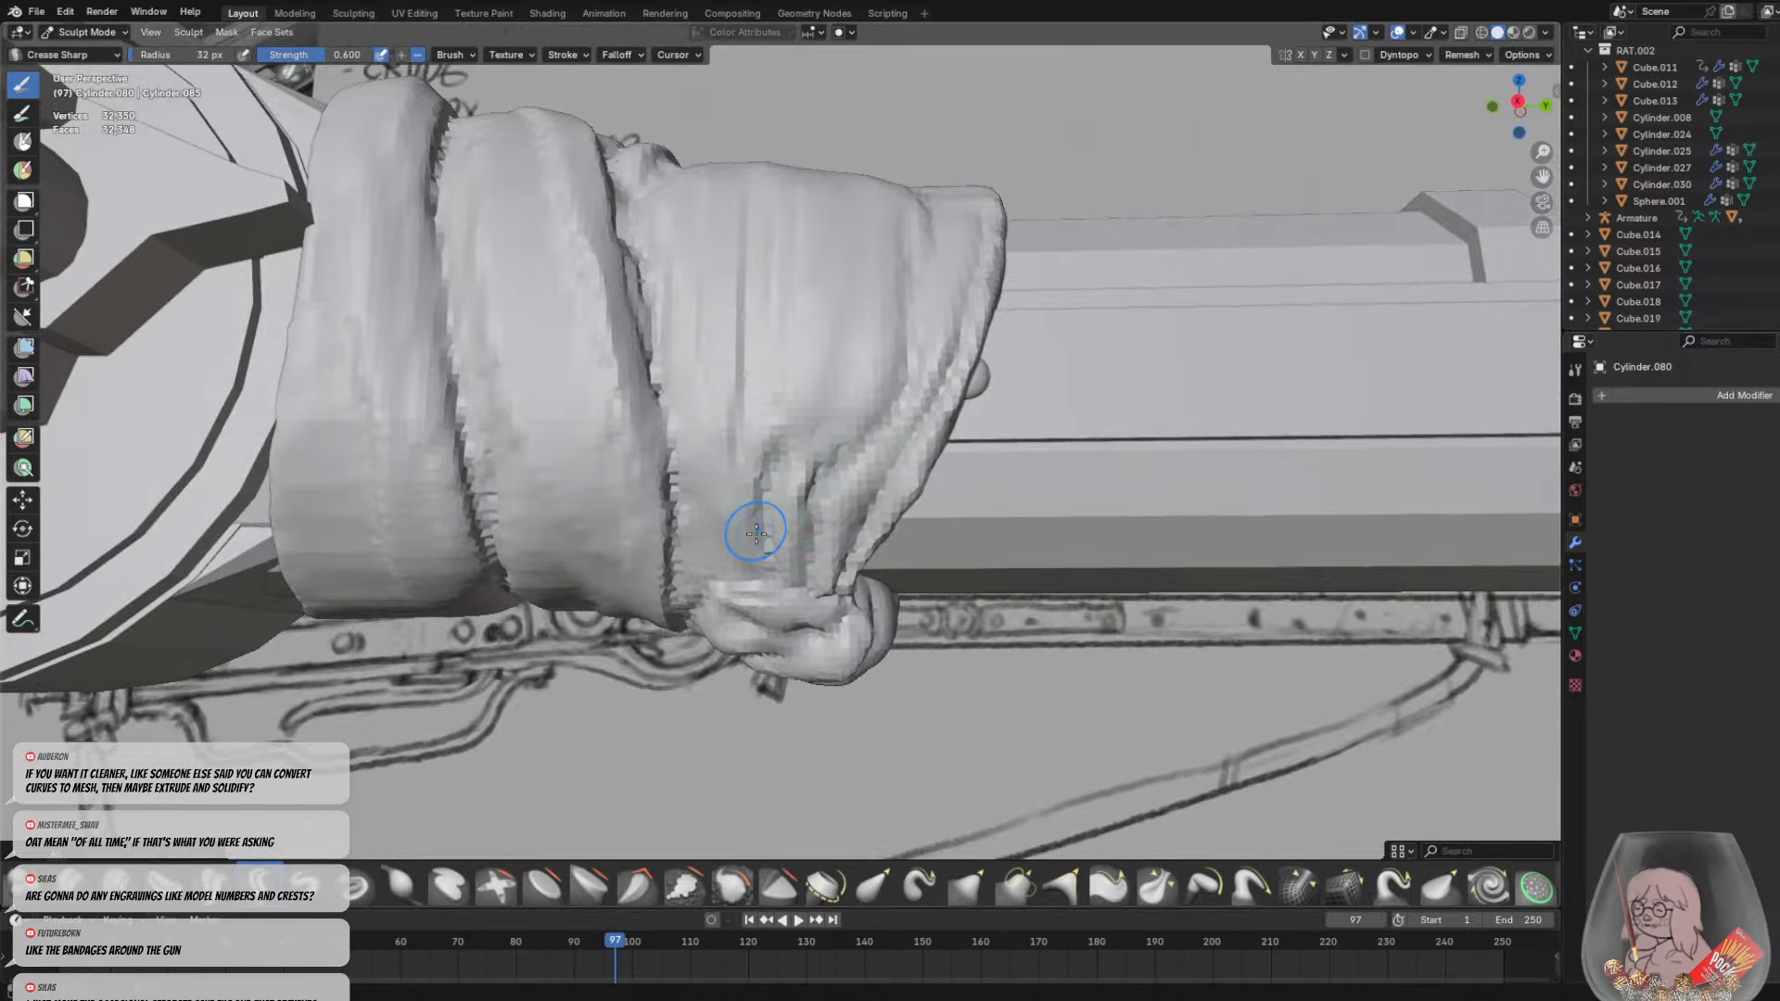
# Carve short creases between the gathered folds directly above the bulge with Crease Sharp at 32 px radius
pyautogui.moveTo(761, 548); pyautogui.dragTo(767, 479)
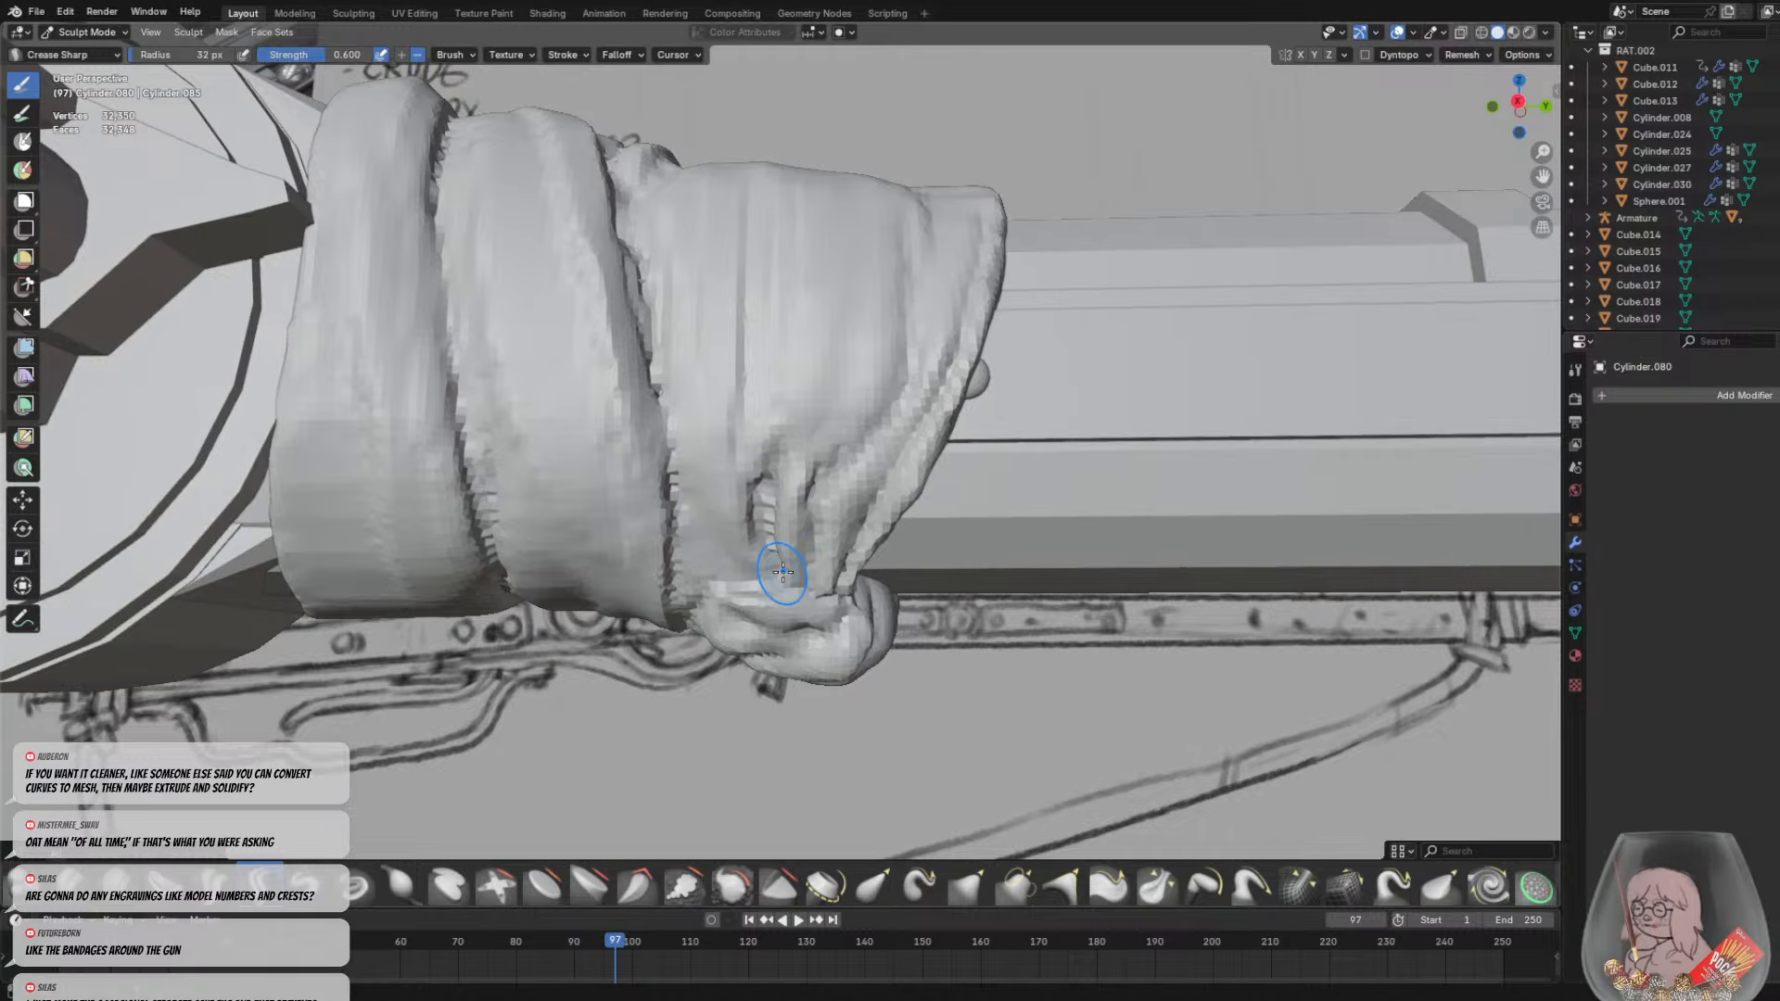
pyautogui.moveTo(783, 567); pyautogui.dragTo(826, 558, button='middle')
pyautogui.moveTo(781, 566)
pyautogui.mouseDown()
pyautogui.moveTo(720, 551)
pyautogui.moveTo(701, 442)
pyautogui.mouseUp()
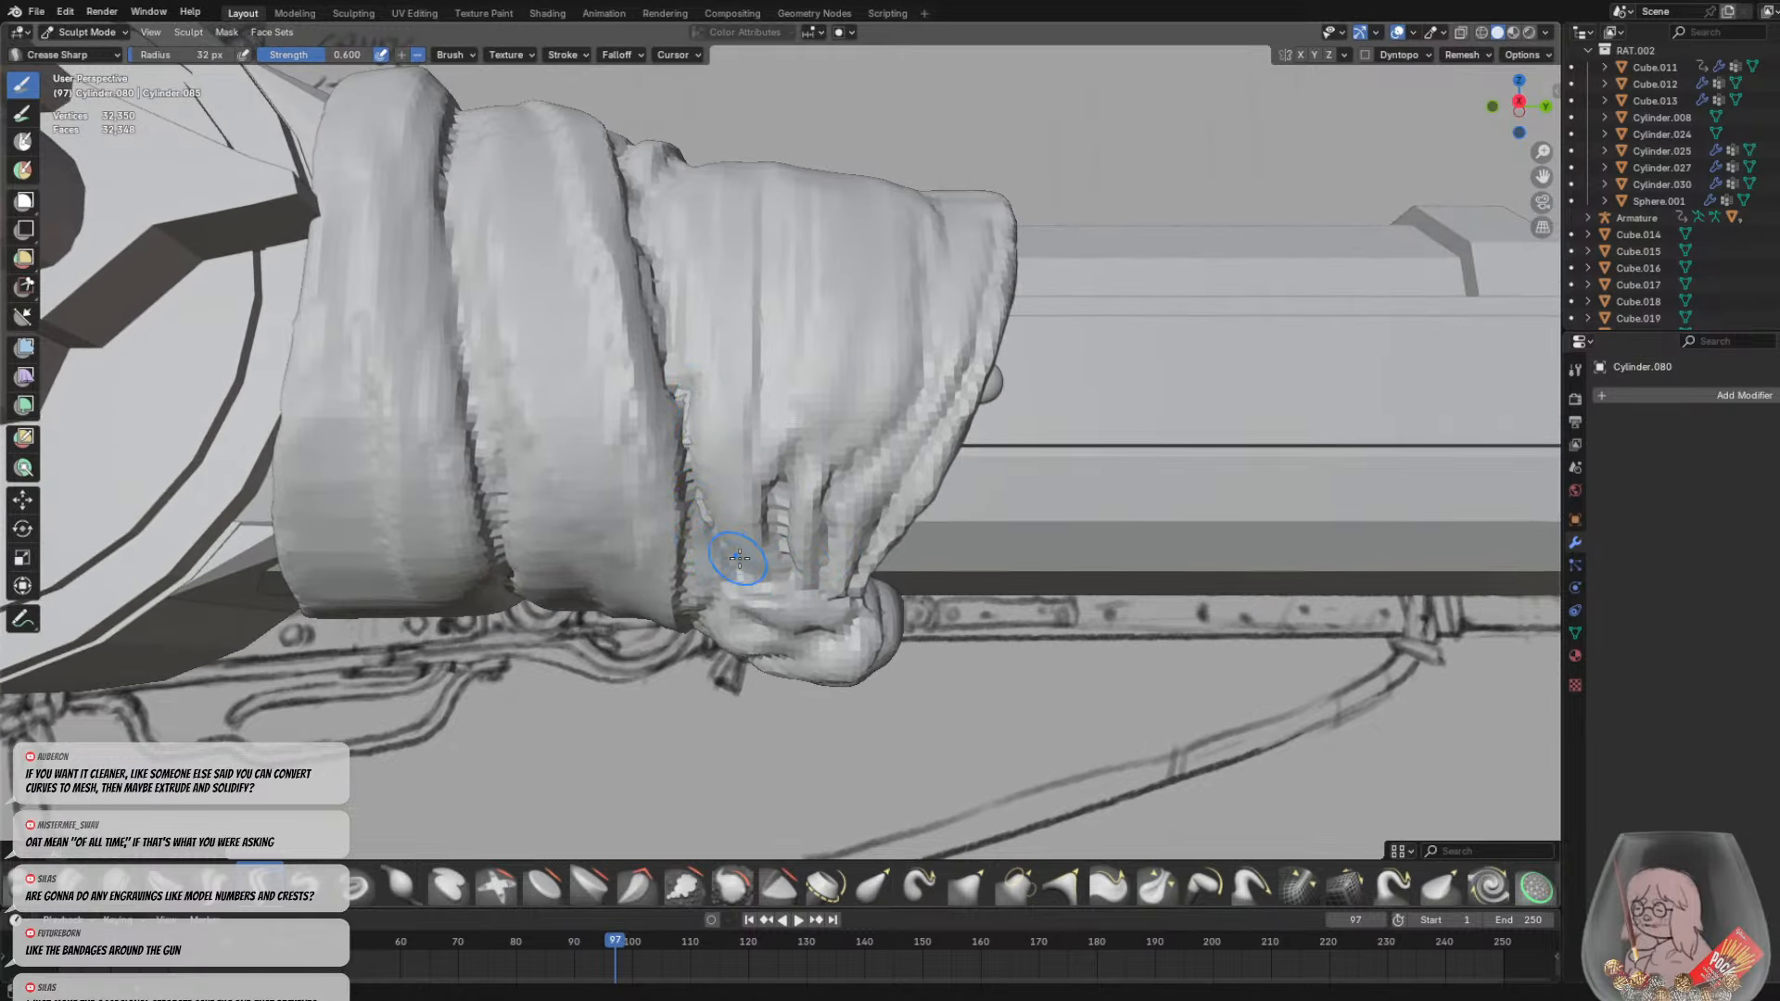
pyautogui.moveTo(775, 598); pyautogui.dragTo(819, 604, button='middle')
# Redo the crease running from the seam with the neighbouring band diagonally down to the bulge, undoing unwanted strokes
pyautogui.moveTo(736, 566); pyautogui.dragTo(735, 287)
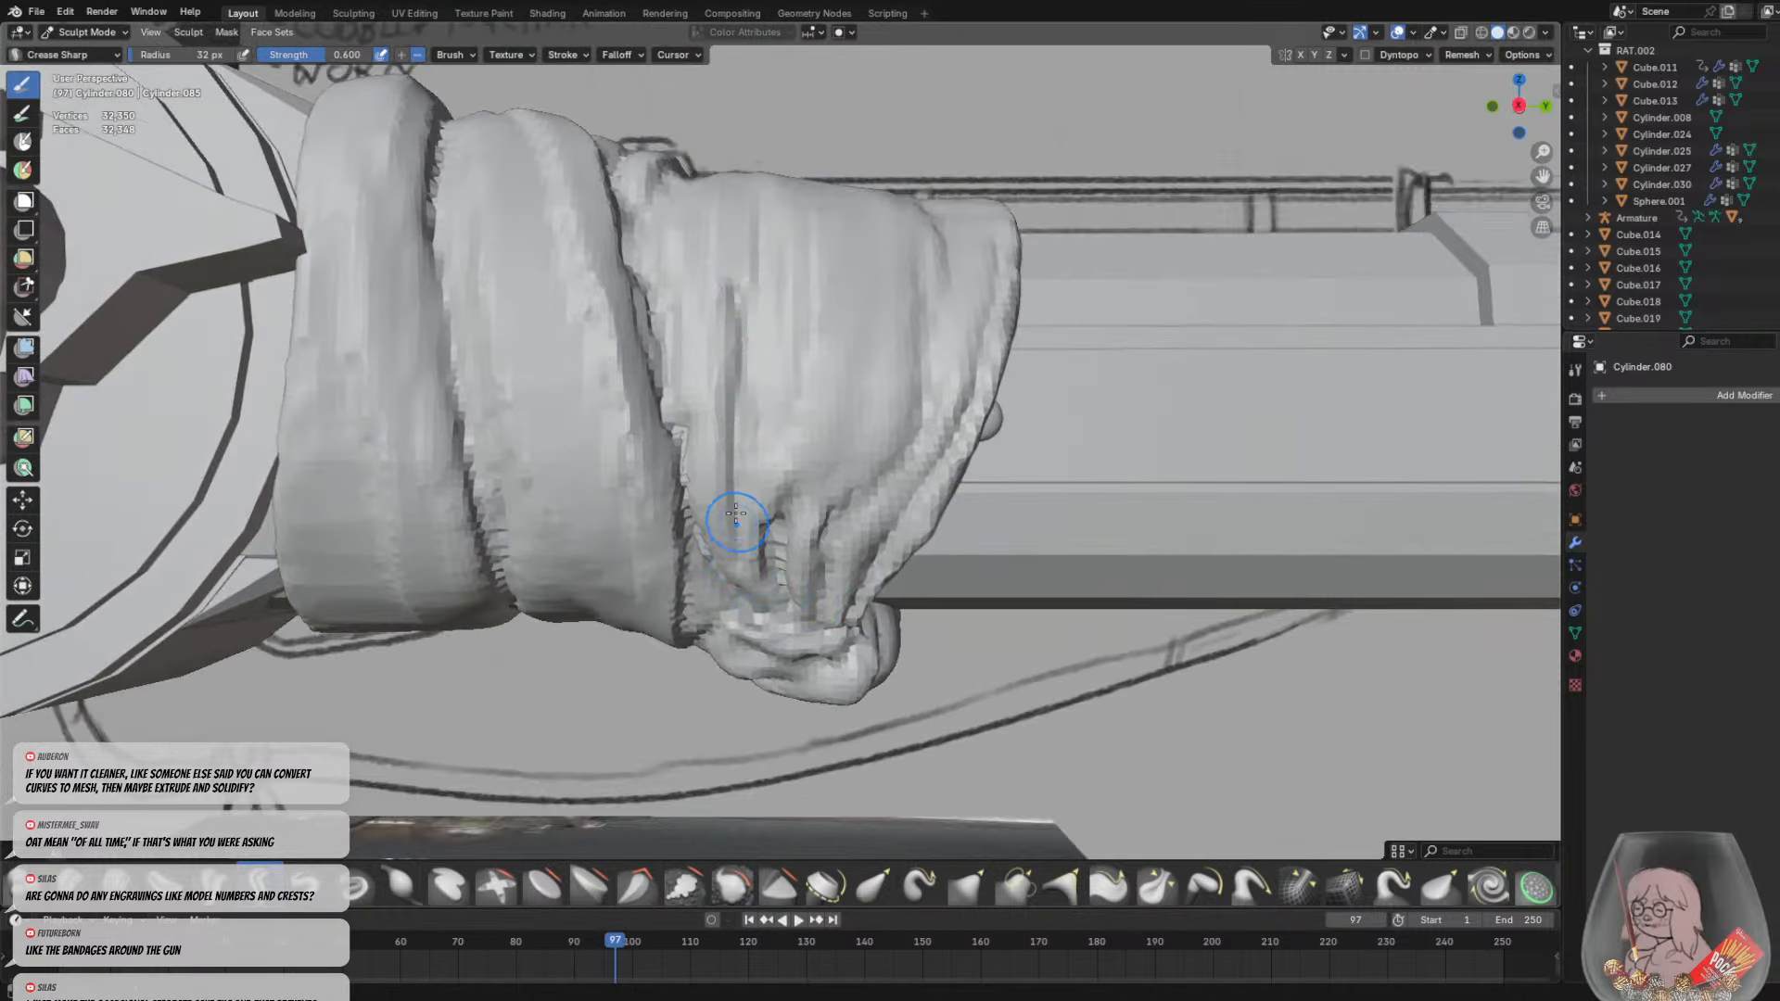
pyautogui.hotkey('ctrl', 'z')
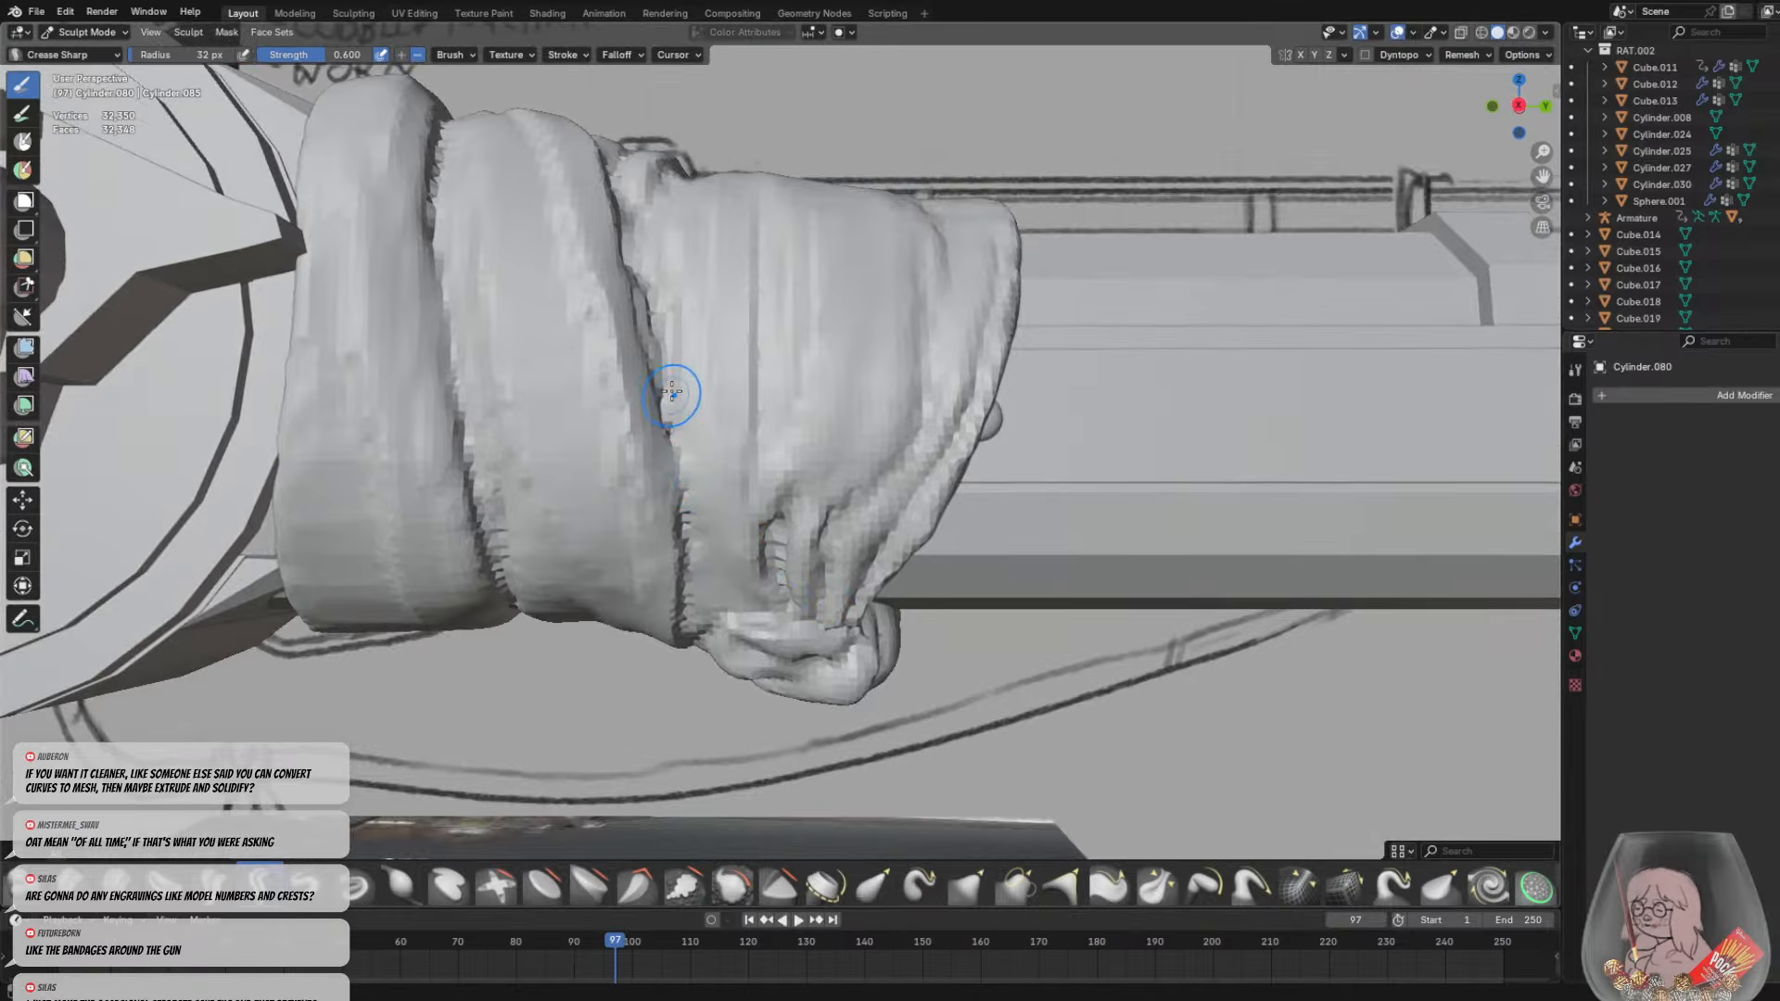
pyautogui.hotkey('ctrl', 'z')
pyautogui.moveTo(682, 394)
pyautogui.mouseDown()
pyautogui.moveTo(730, 638)
pyautogui.moveTo(748, 634)
pyautogui.mouseUp()
pyautogui.hotkey('ctrl', 'z')
pyautogui.hotkey('ctrl', 'z')
pyautogui.moveTo(687, 417); pyautogui.dragTo(759, 596)
pyautogui.hotkey('ctrl', 'z')
pyautogui.moveTo(683, 394); pyautogui.dragTo(737, 603)
pyautogui.hotkey('ctrl', 'z')
pyautogui.hotkey('ctrl', 'z')
pyautogui.moveTo(672, 414); pyautogui.dragTo(744, 603)
pyautogui.moveTo(779, 448); pyautogui.dragTo(835, 477, button='middle')
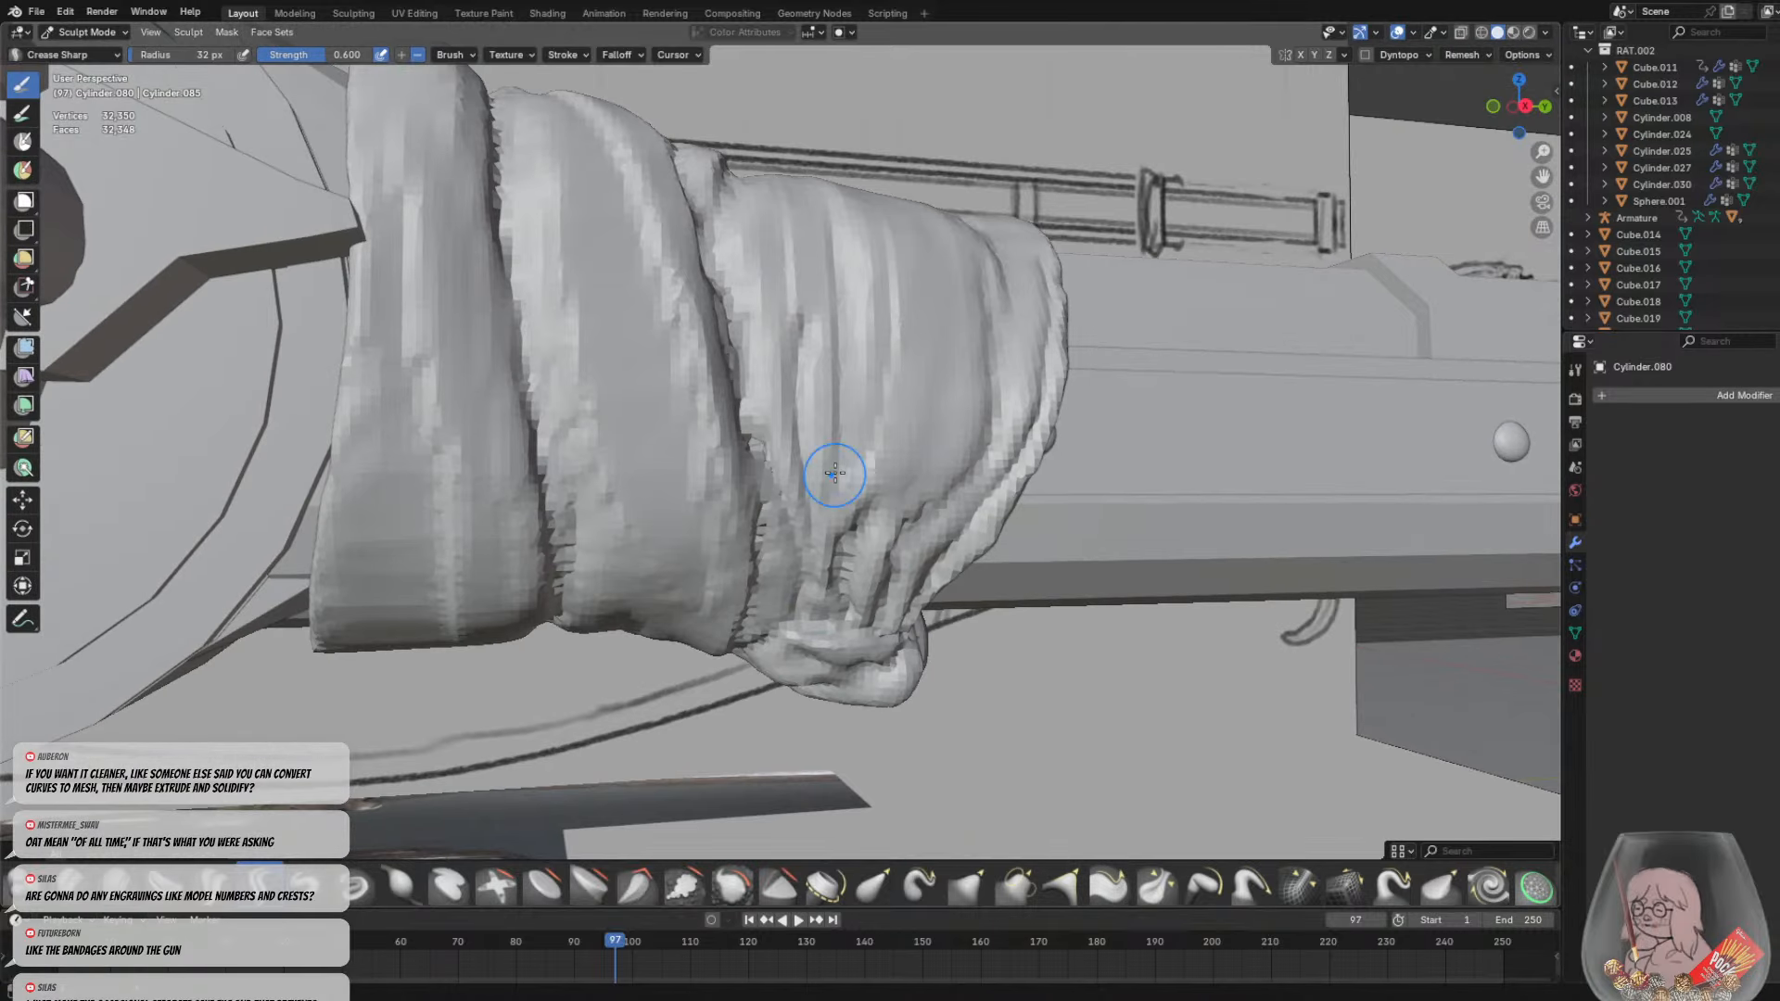
# Carve short creases into the lower part of the wrap band next to the bulge with Crease Sharp at 32 px radius
pyautogui.moveTo(828, 614); pyautogui.dragTo(742, 467, button='middle')
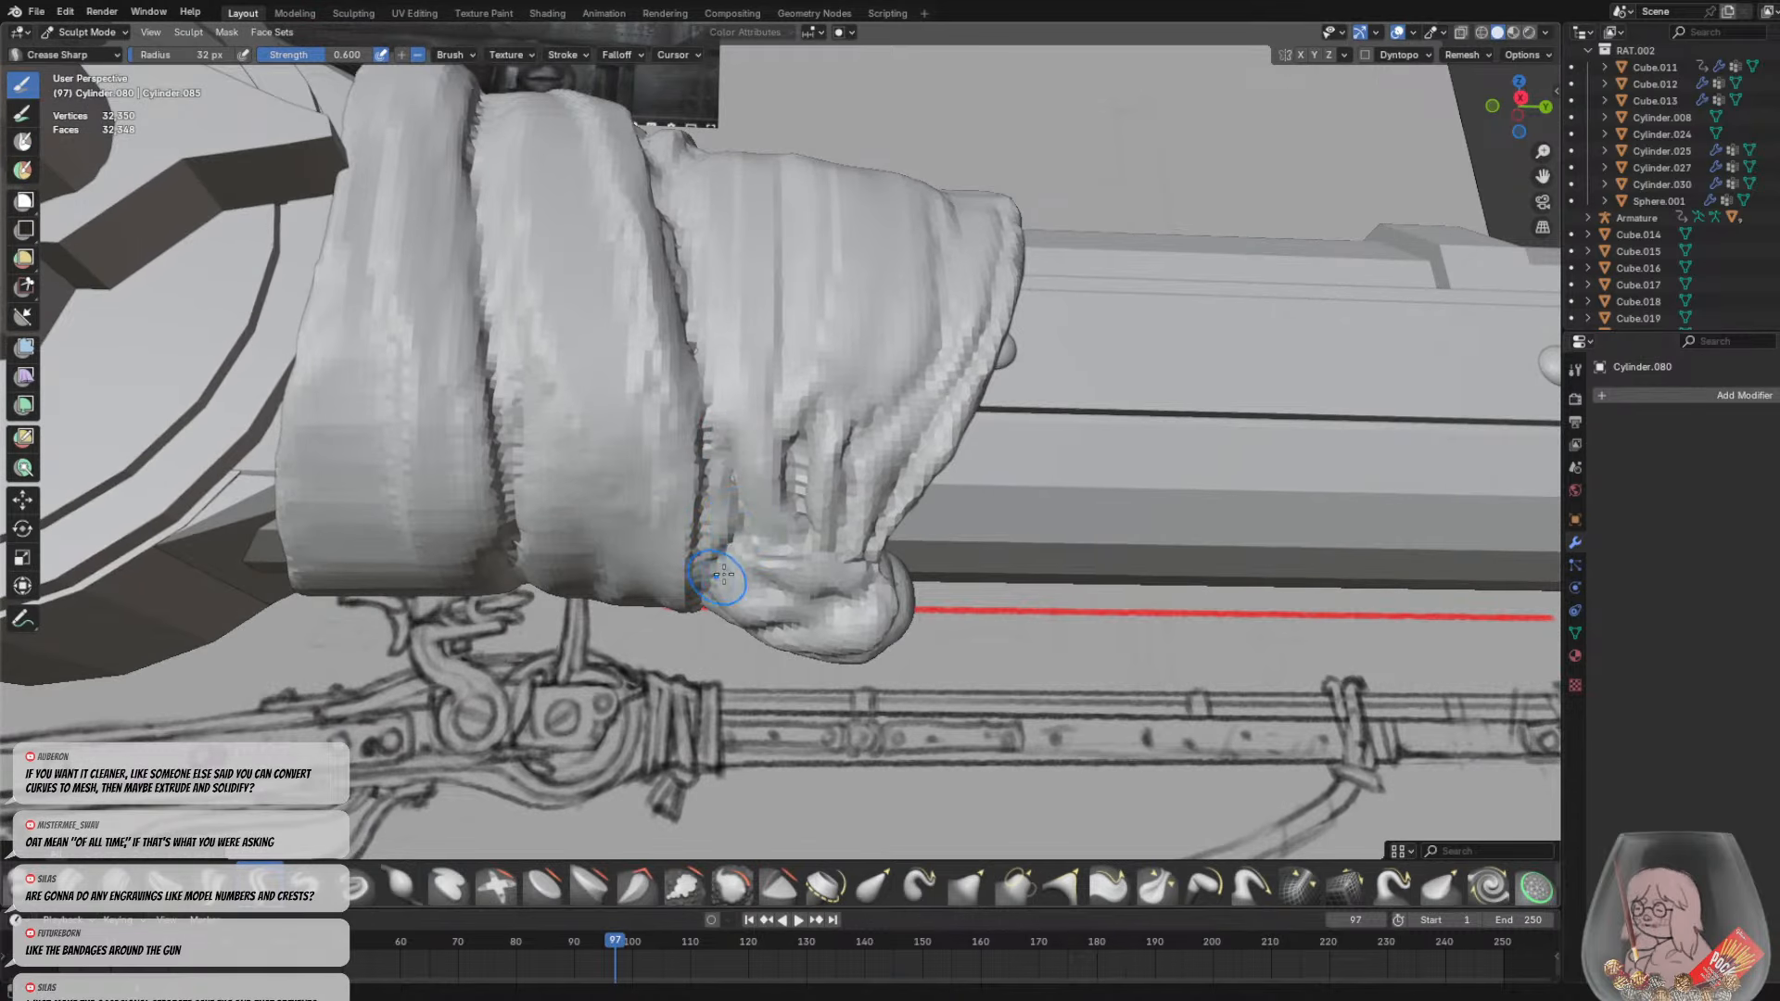
pyautogui.moveTo(723, 565); pyautogui.dragTo(762, 607, button='middle')
pyautogui.moveTo(616, 297); pyautogui.dragTo(637, 377, button='middle')
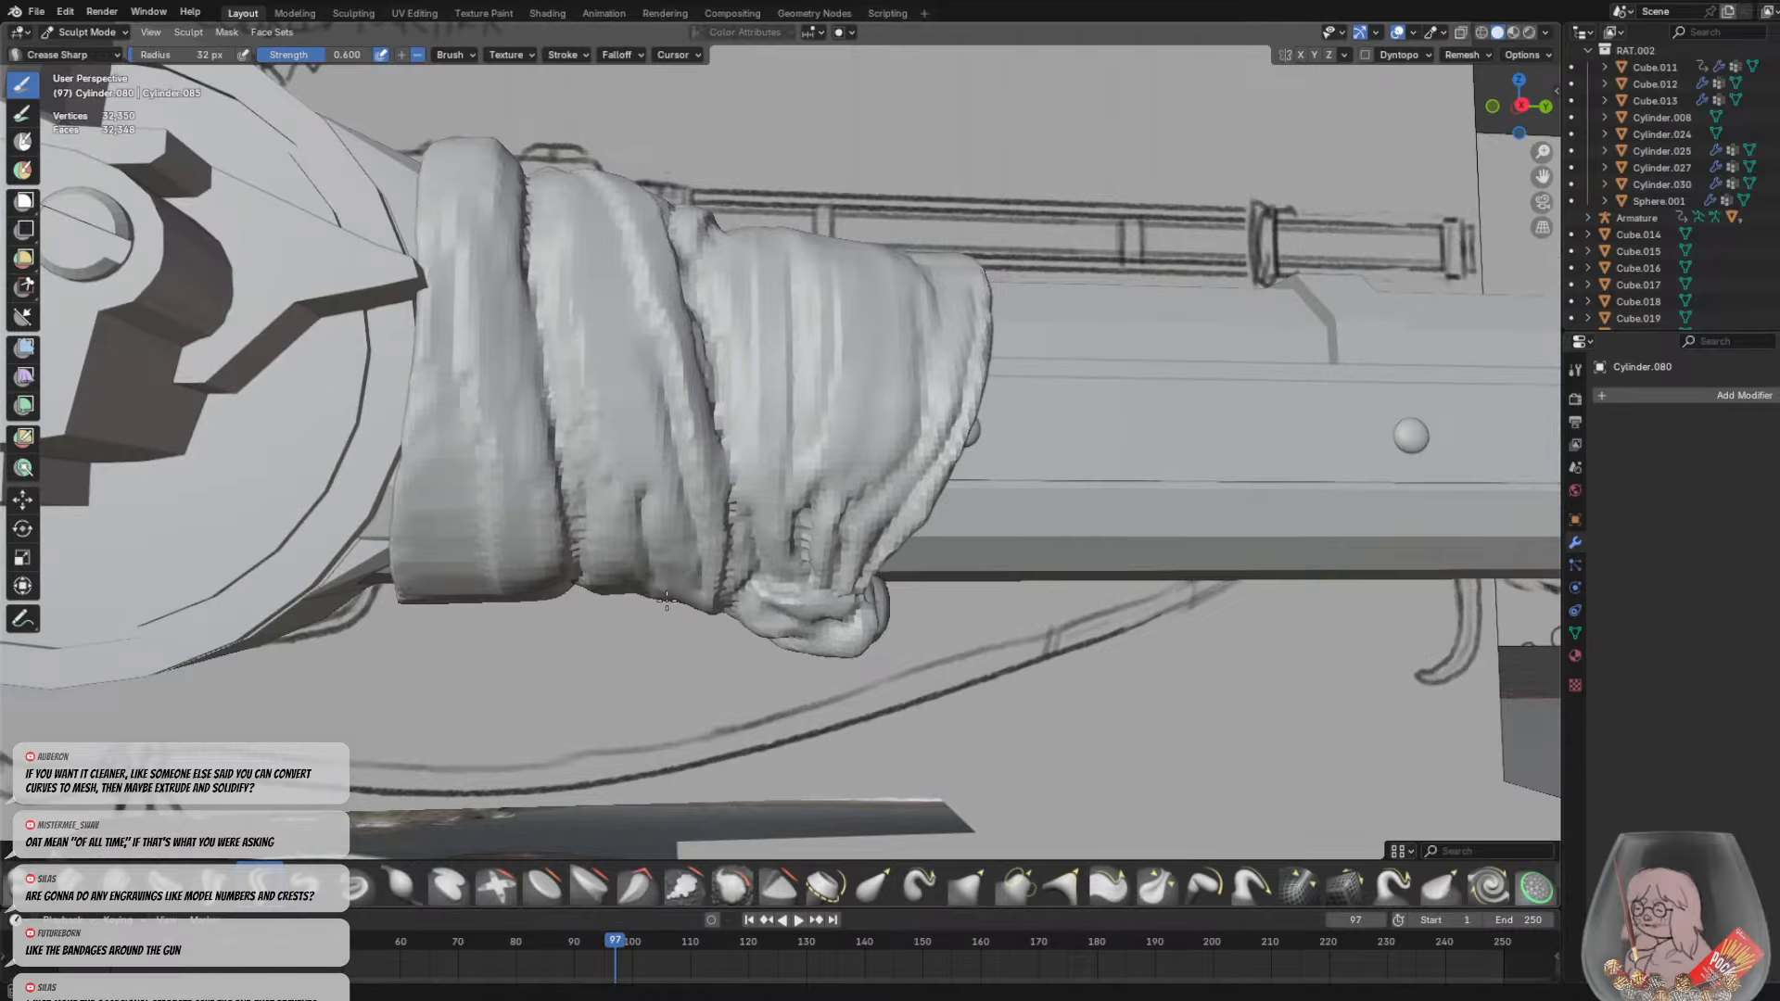
# Examine the sculpted cloth wrap and its knot from both sides, above and below the barrel
pyautogui.moveTo(656, 587); pyautogui.dragTo(635, 278, button='middle')
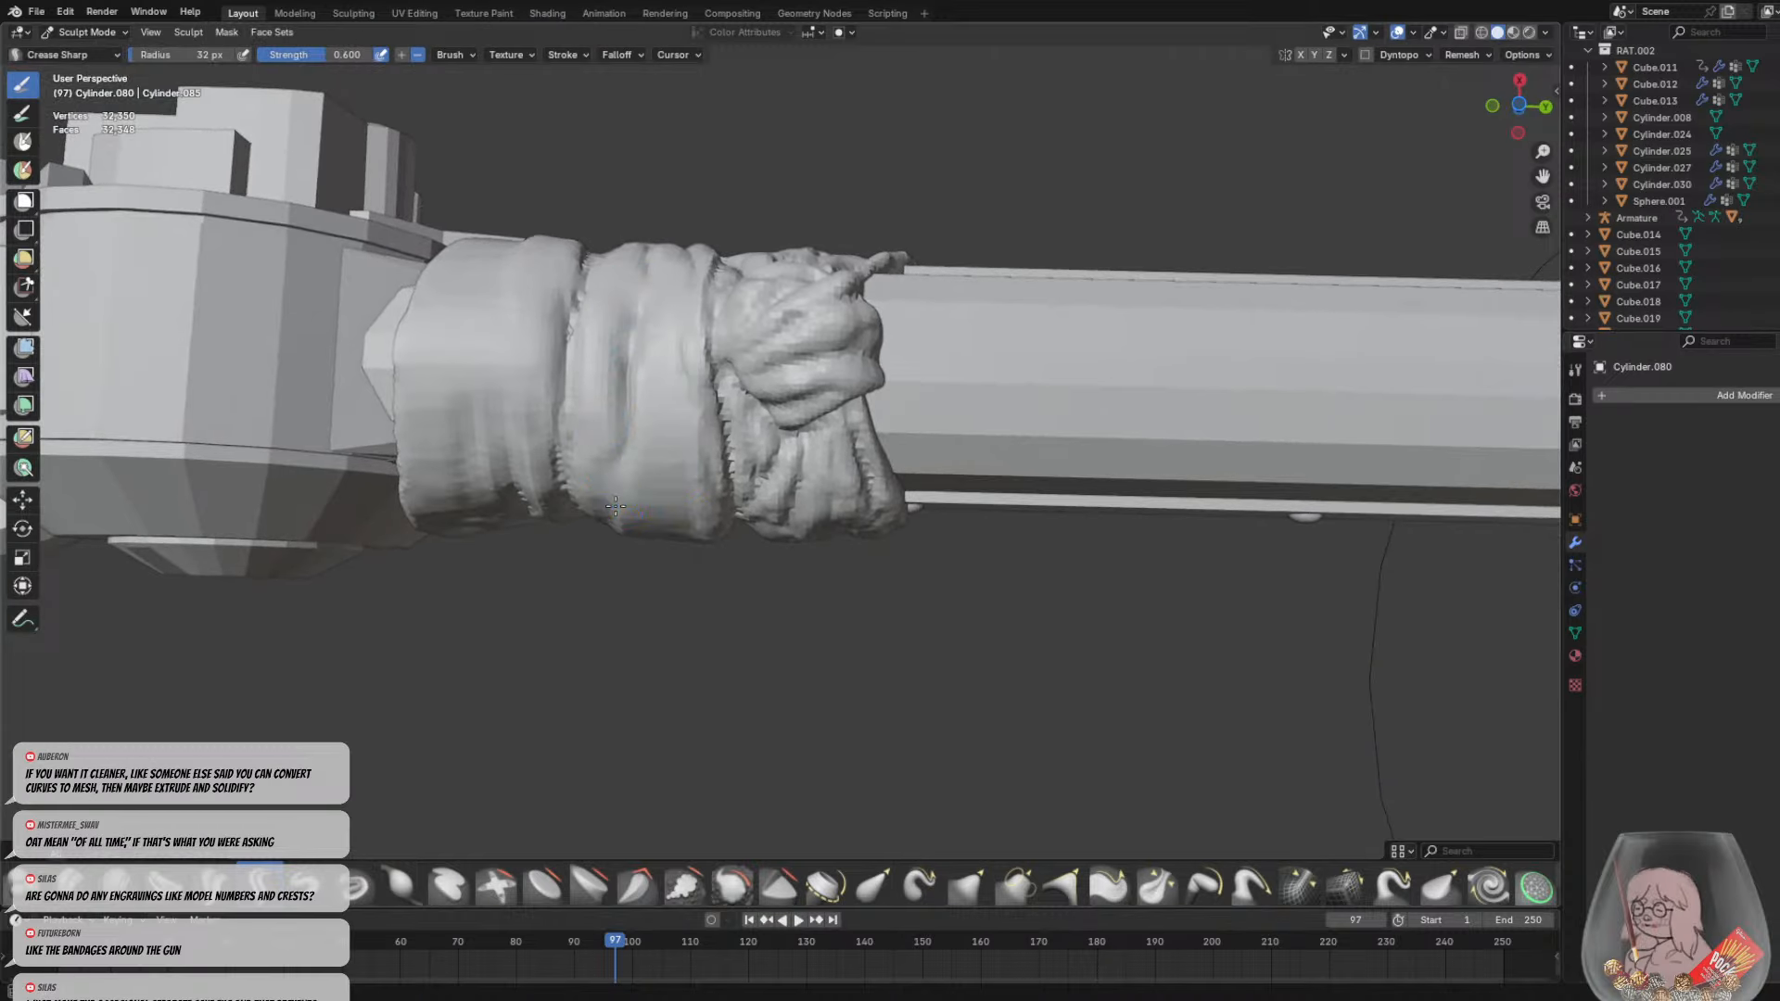
pyautogui.moveTo(616, 506)
pyautogui.mouseDown(button='middle')
pyautogui.moveTo(665, 511)
pyautogui.moveTo(653, 531)
pyautogui.mouseUp(button='middle')
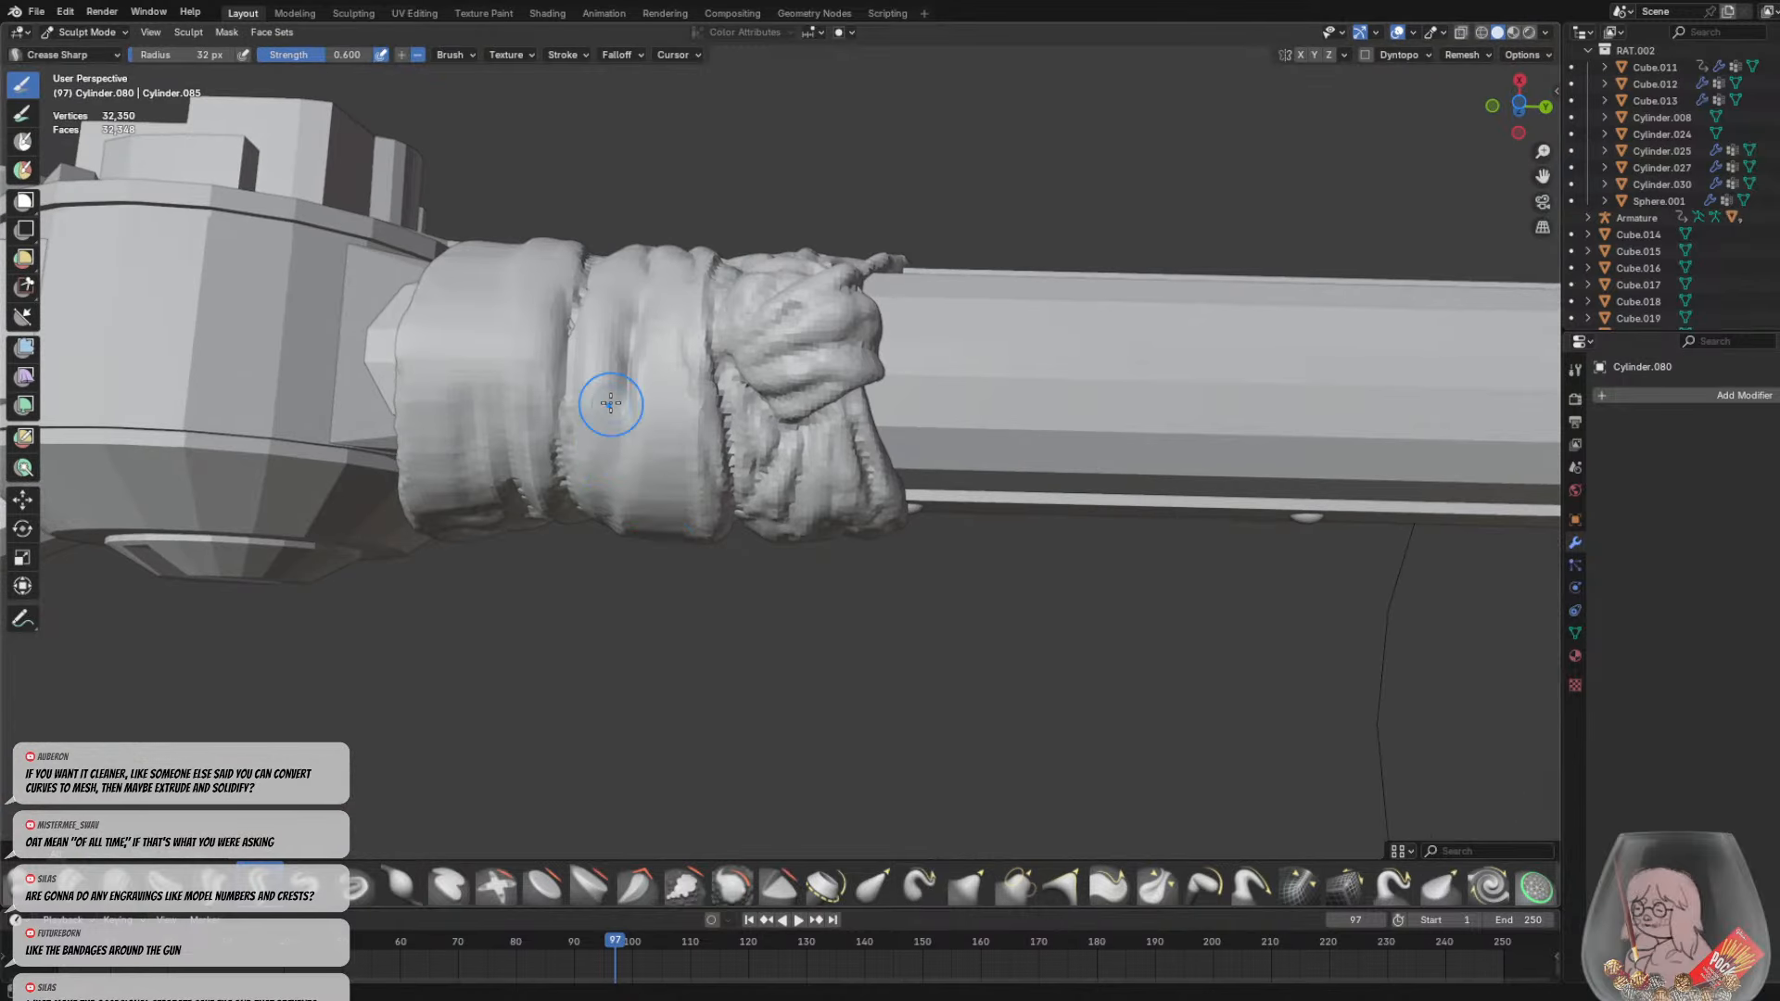
pyautogui.moveTo(627, 339)
pyautogui.mouseDown(button='middle')
pyautogui.moveTo(577, 656)
pyautogui.moveTo(653, 681)
pyautogui.moveTo(735, 596)
pyautogui.moveTo(862, 395)
pyautogui.moveTo(1240, 516)
pyautogui.moveTo(1272, 629)
pyautogui.moveTo(712, 472)
pyautogui.moveTo(876, 424)
pyautogui.mouseUp(button='middle')
pyautogui.scroll(-8, 735, 596)
pyautogui.press('g')
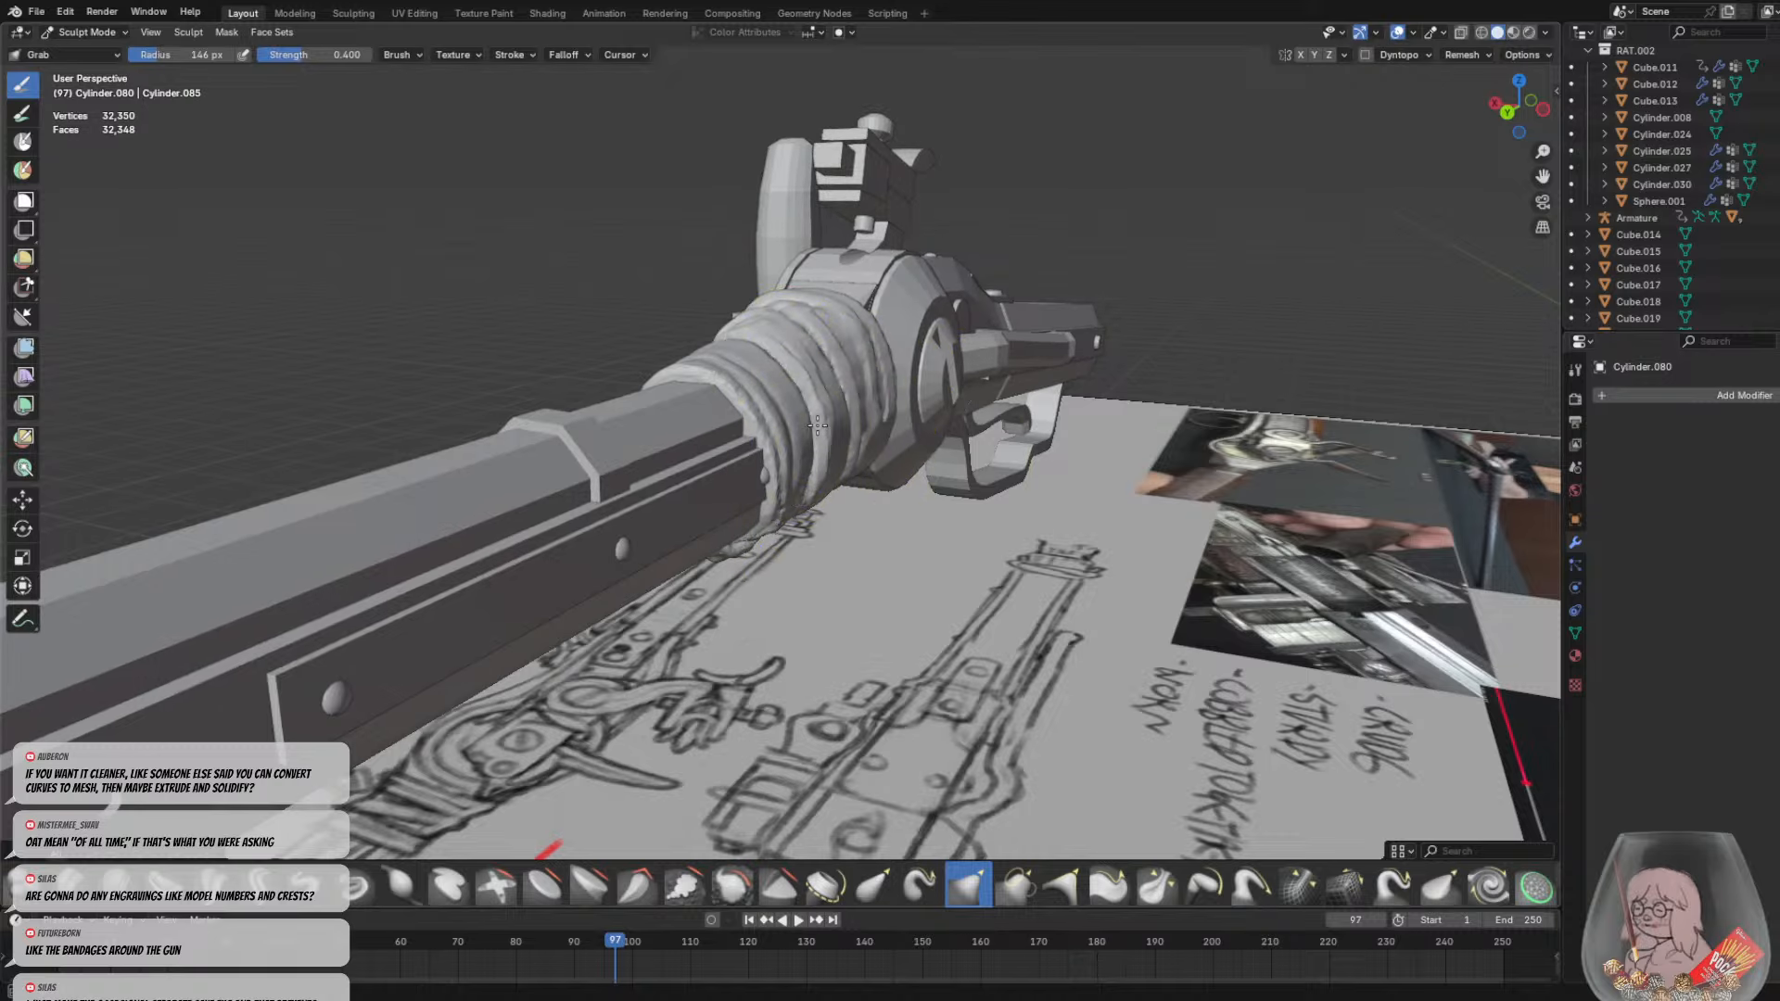
pyautogui.moveTo(817, 425); pyautogui.dragTo(794, 535, button='middle')
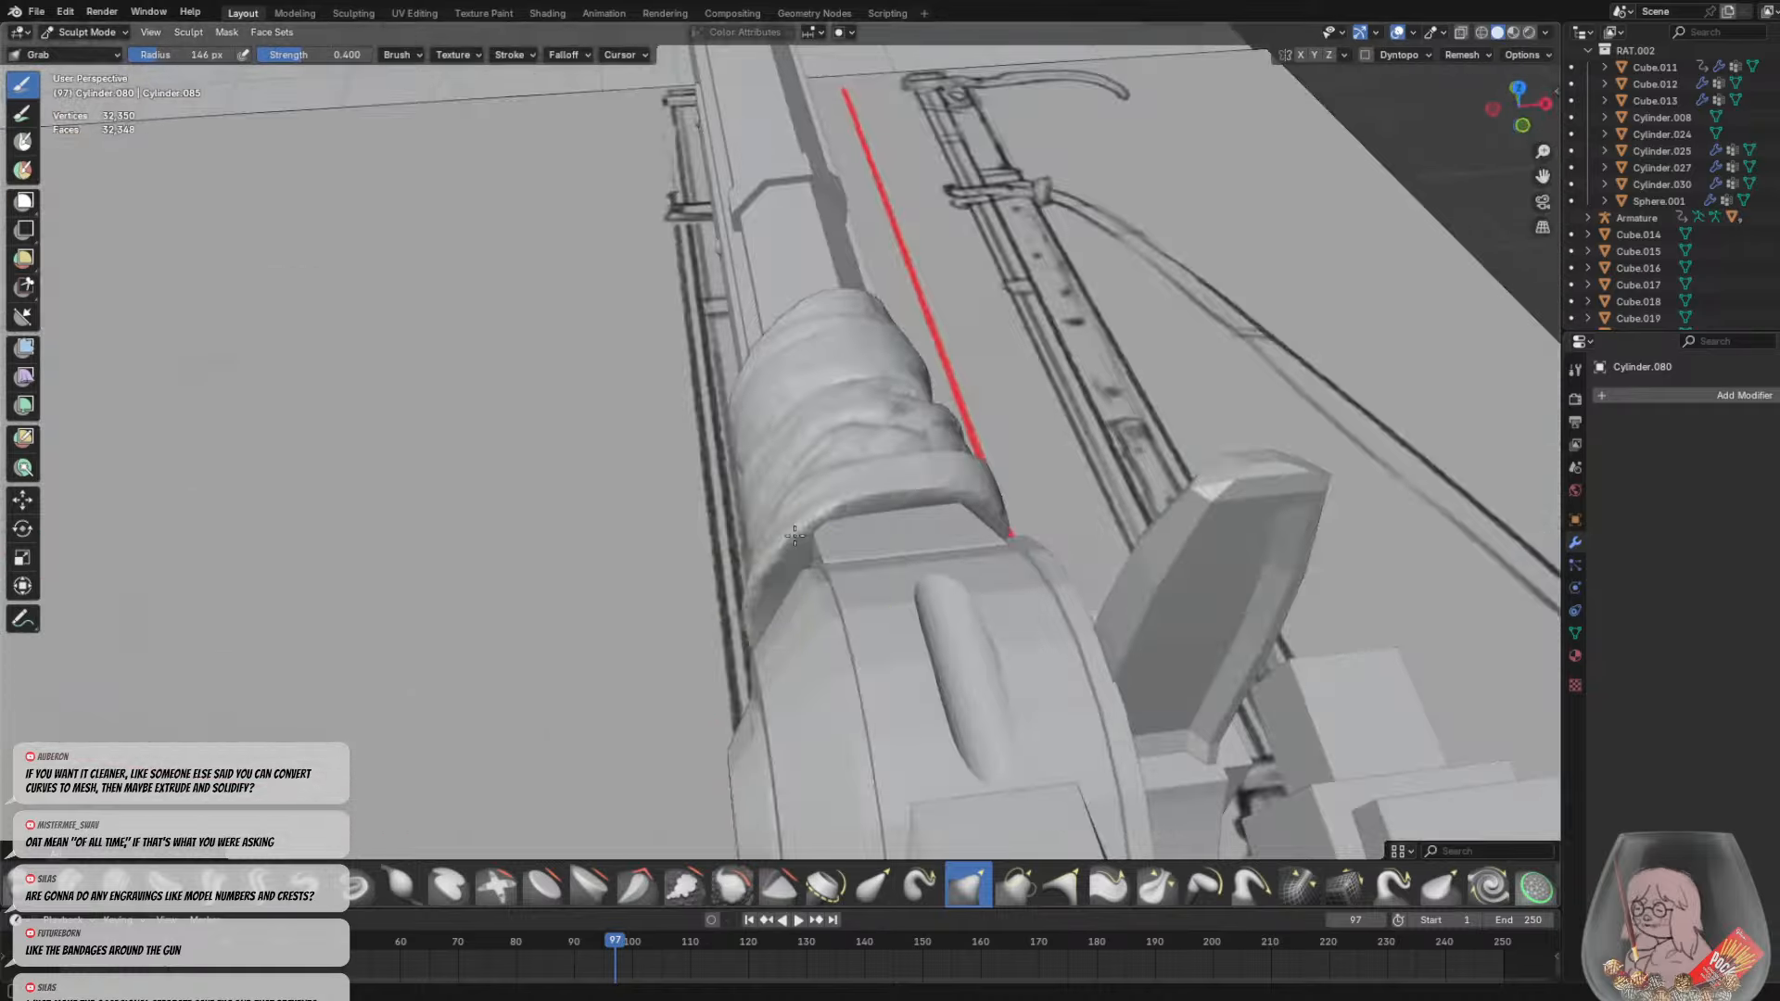
pyautogui.moveTo(817, 598); pyautogui.dragTo(883, 604, button='middle')
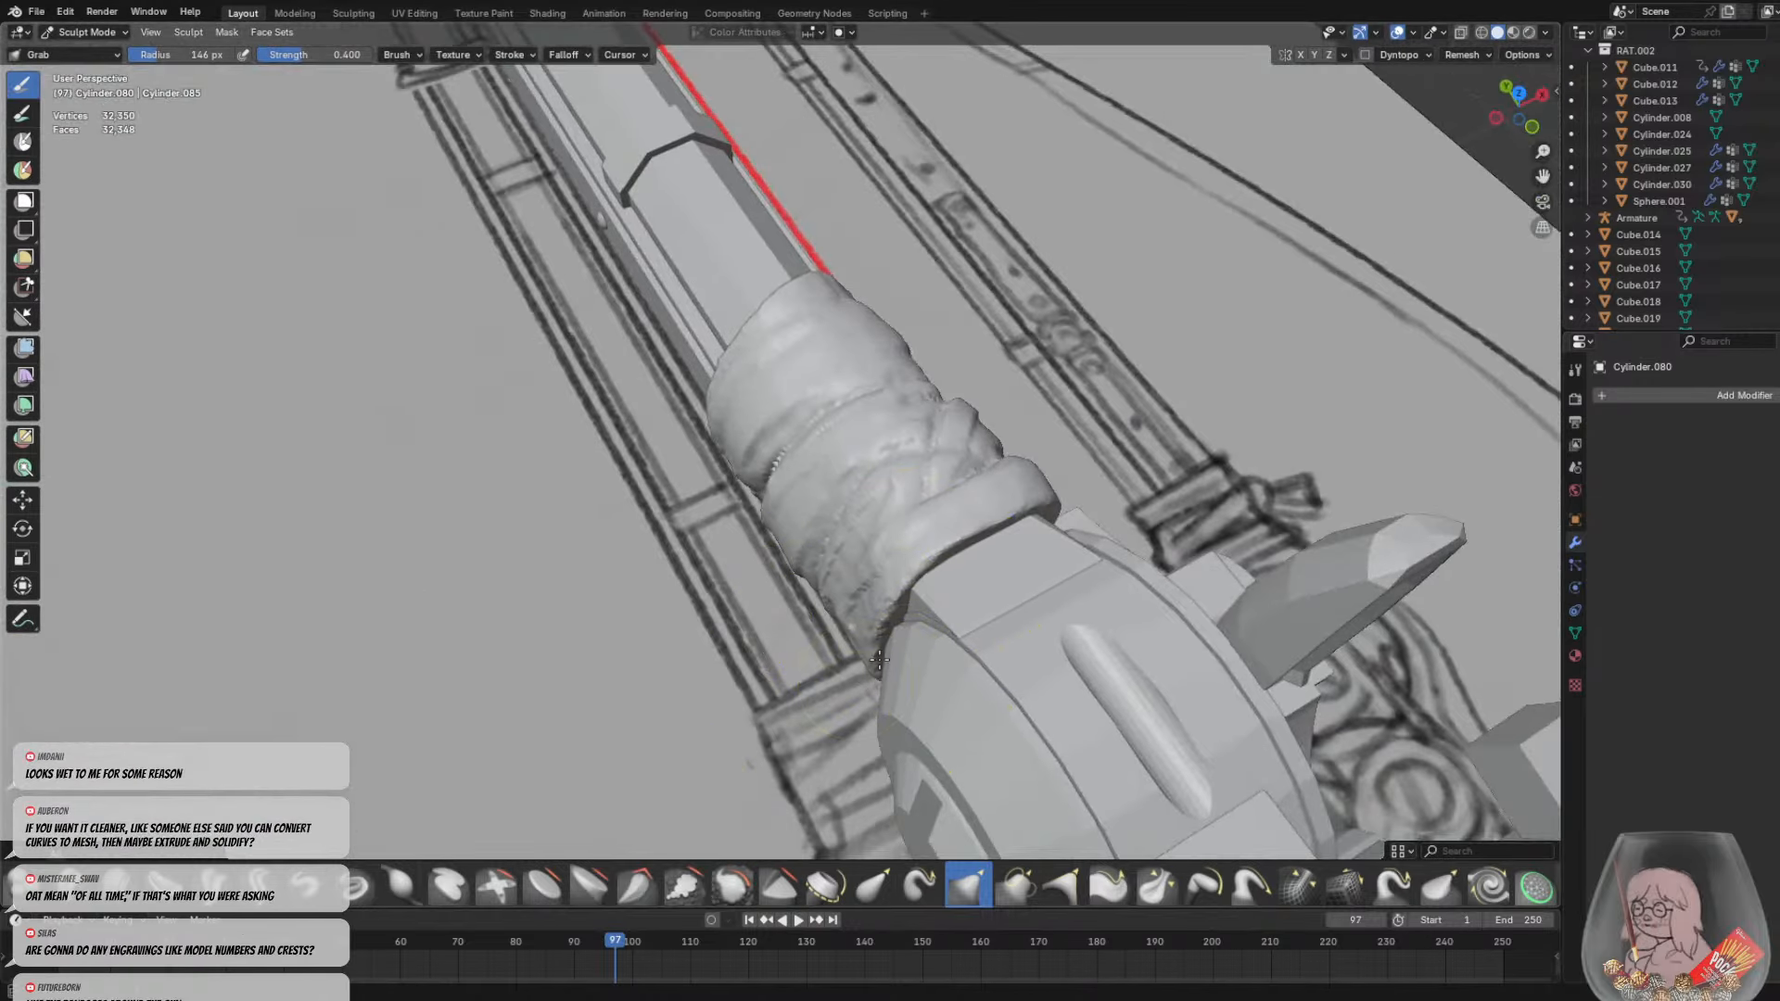
pyautogui.moveTo(879, 660); pyautogui.dragTo(975, 478, button='middle')
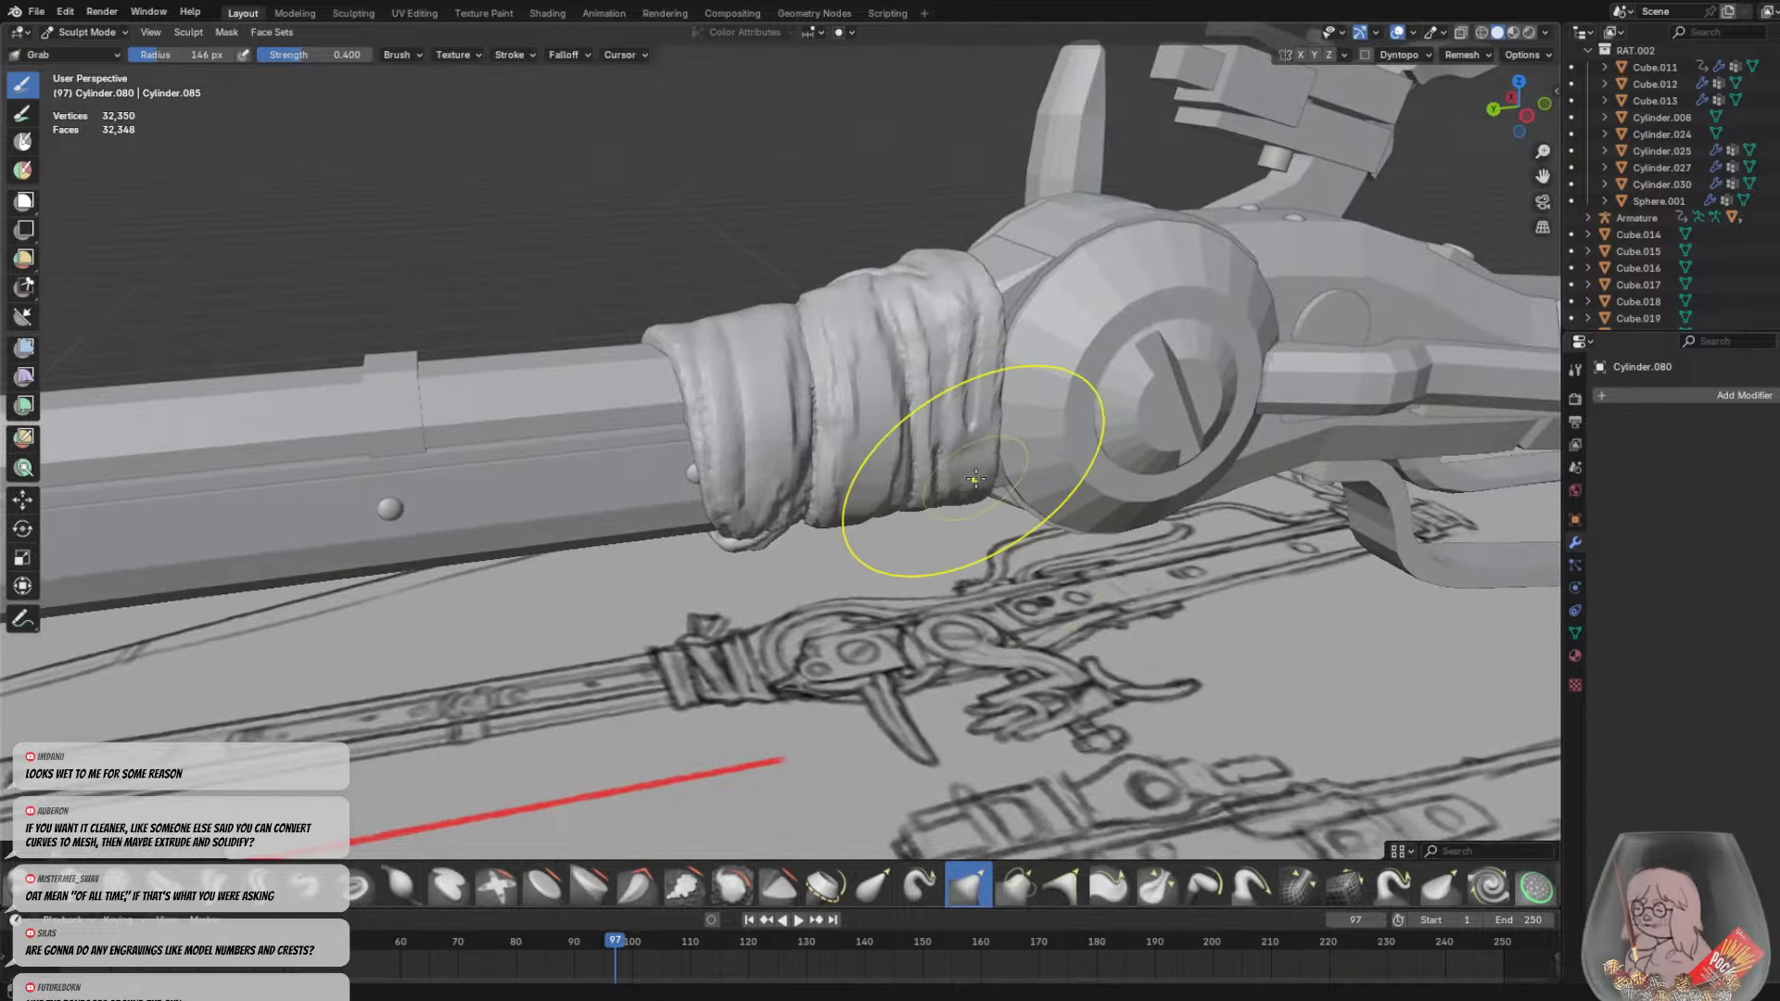
pyautogui.moveTo(974, 402)
pyautogui.mouseDown(button='middle')
pyautogui.moveTo(568, 467)
pyautogui.moveTo(706, 424)
pyautogui.moveTo(640, 608)
pyautogui.moveTo(872, 568)
pyautogui.moveTo(696, 457)
pyautogui.moveTo(788, 714)
pyautogui.moveTo(898, 686)
pyautogui.mouseUp(button='middle')
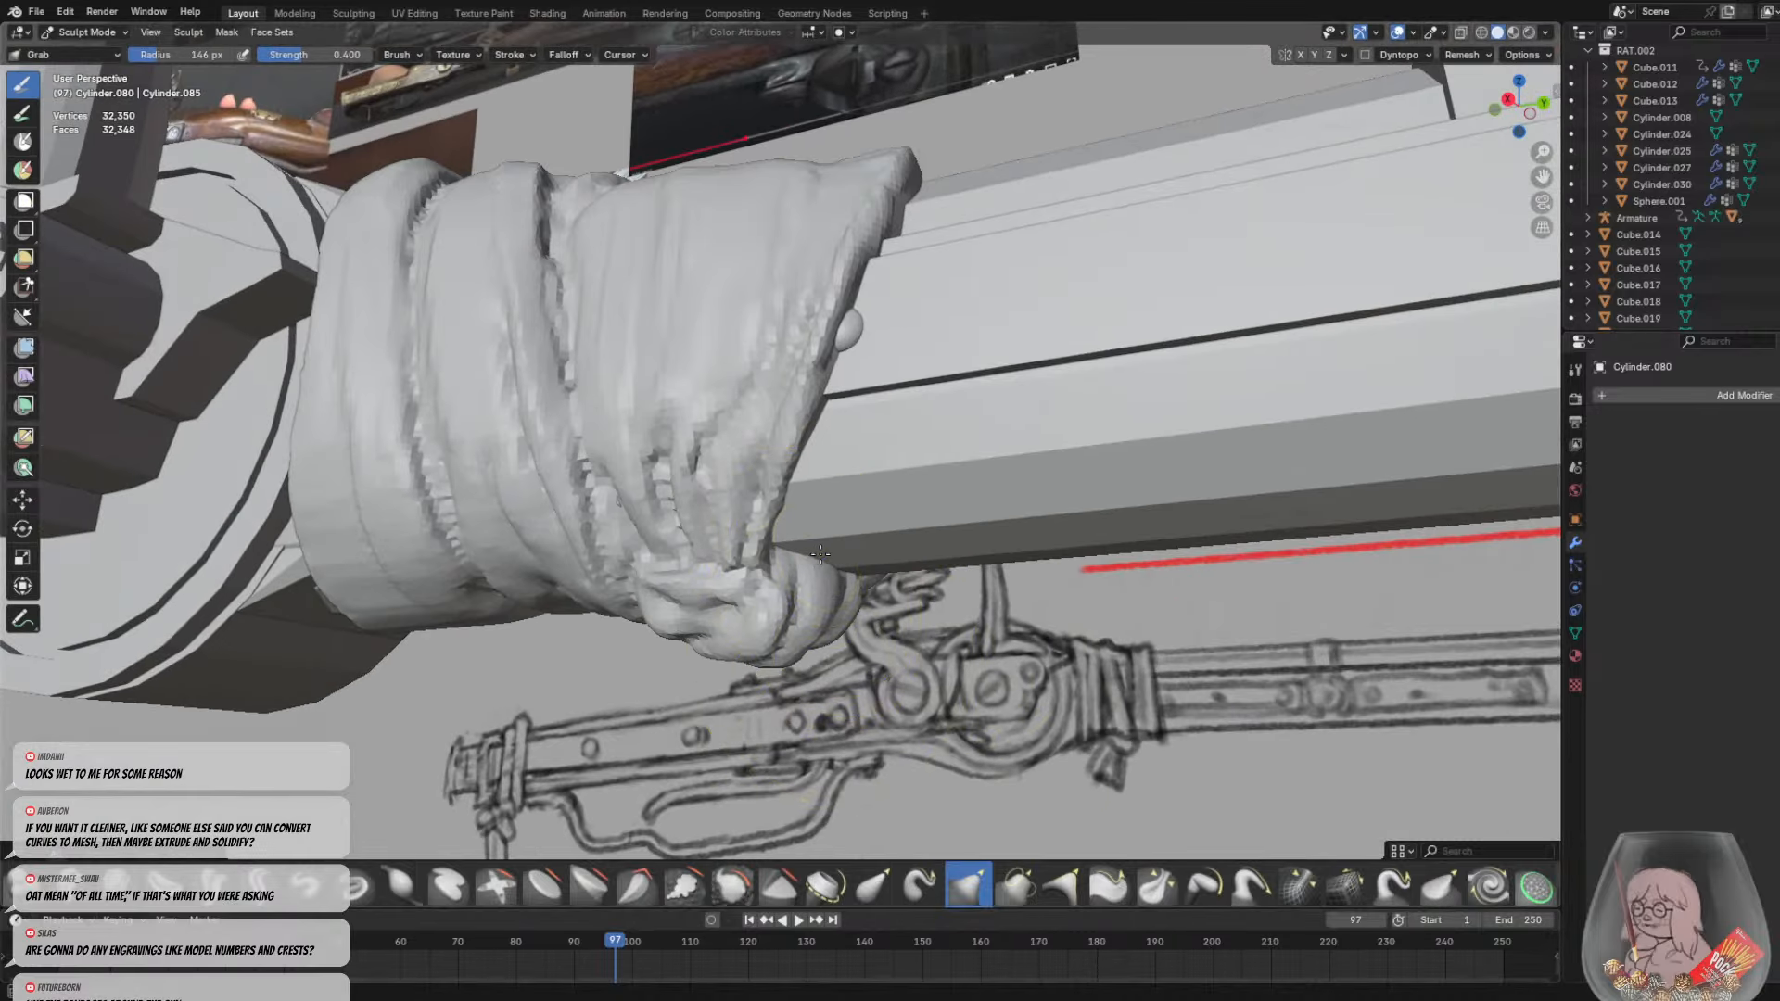
# Try to stretch a loose cloth end out of the knot with the Grab brush and a 57 px Pull brush
pyautogui.moveTo(818, 564); pyautogui.dragTo(1011, 599)
pyautogui.hotkey('ctrl', 'z')
pyautogui.click(1247, 885)
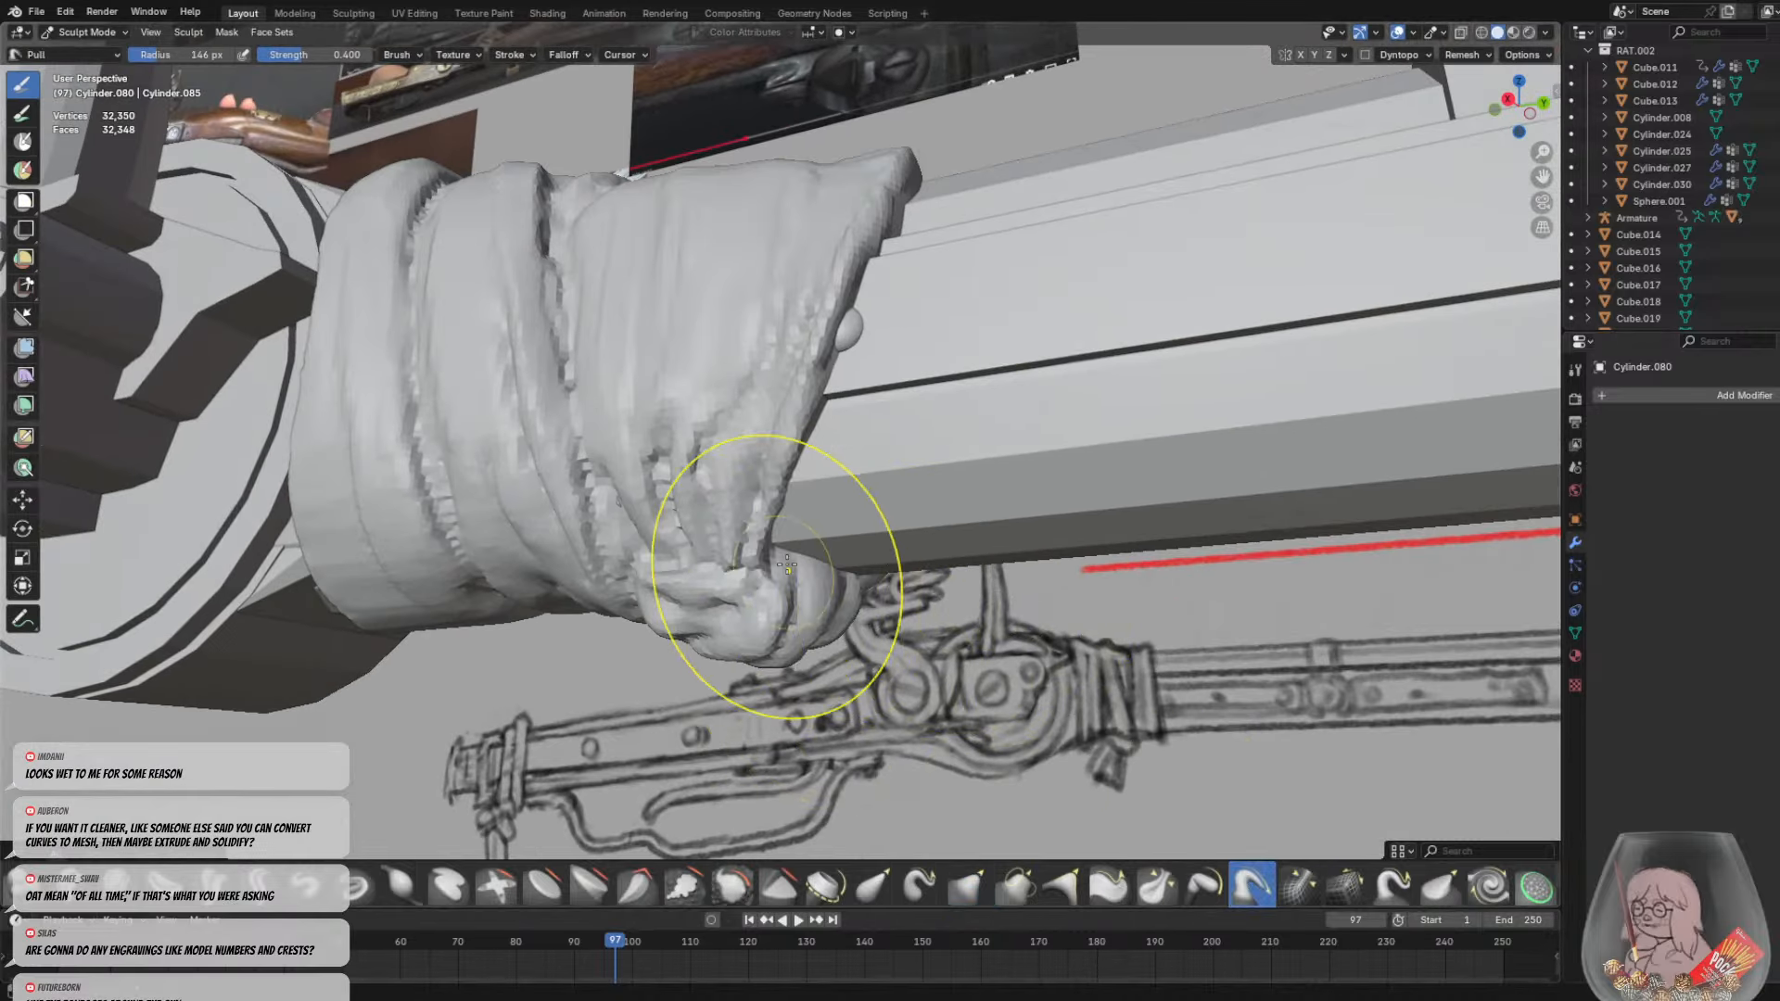
pyautogui.press('f')
pyautogui.click(868, 566)
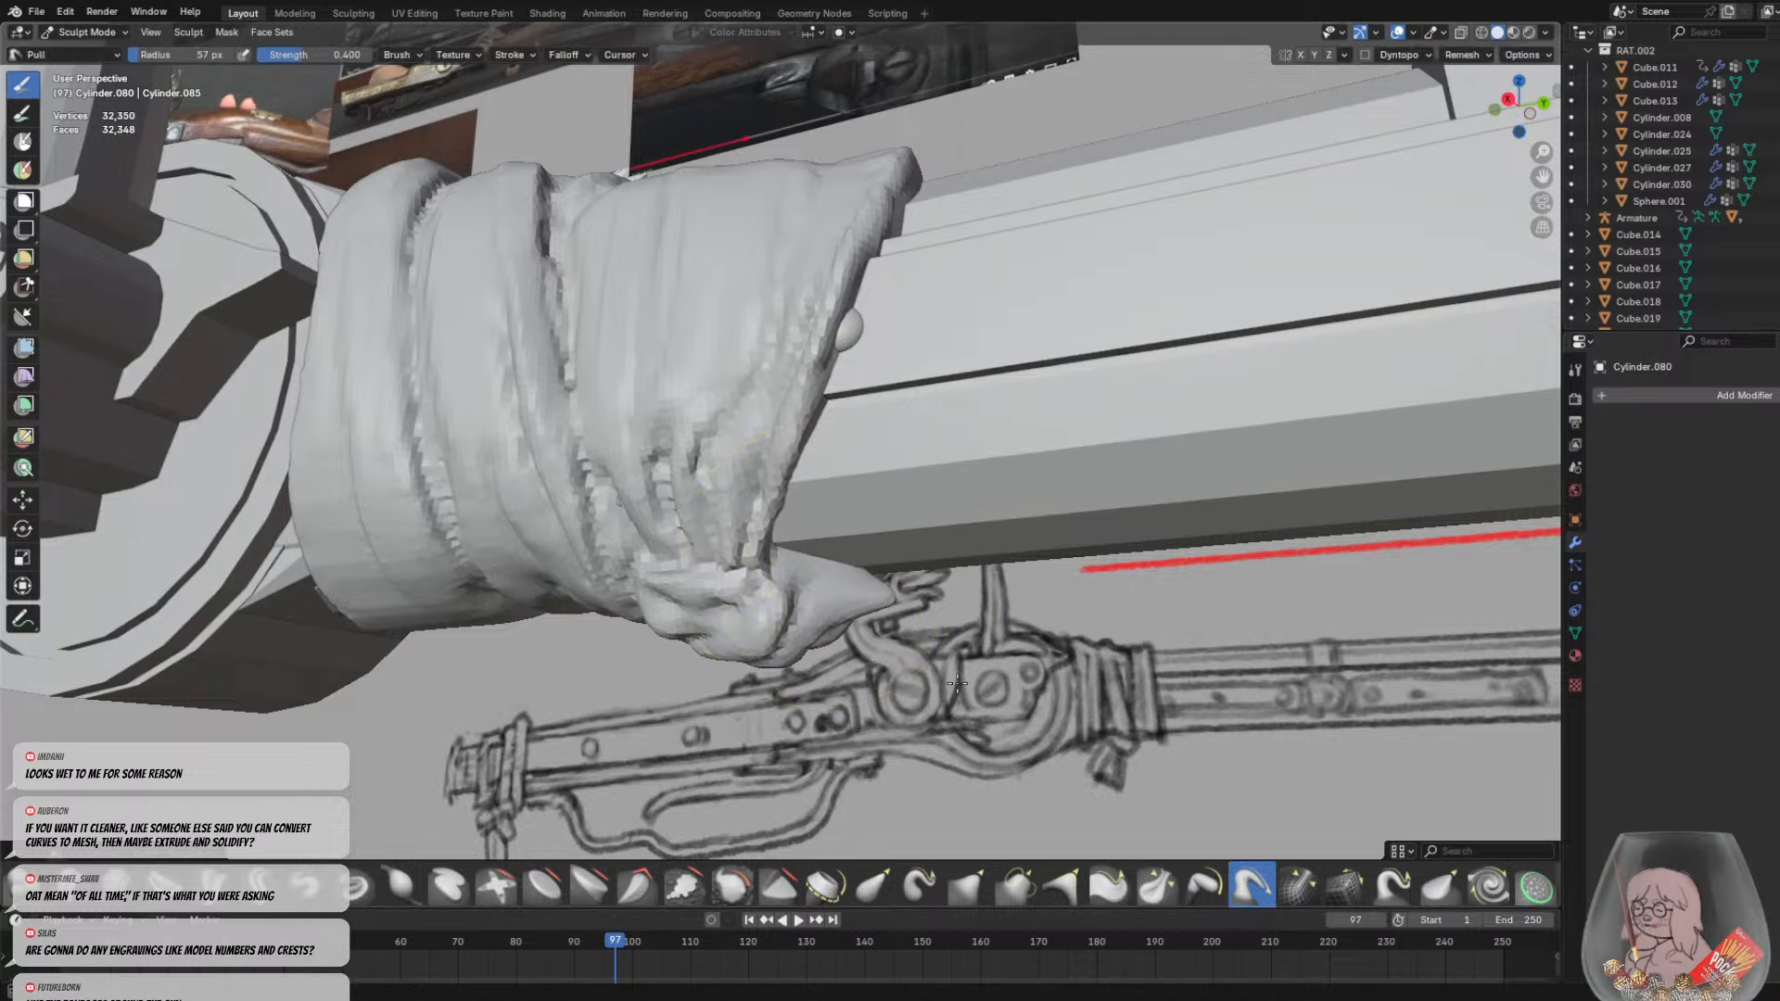
pyautogui.moveTo(813, 563); pyautogui.dragTo(833, 632)
pyautogui.hotkey('ctrl', 'z')
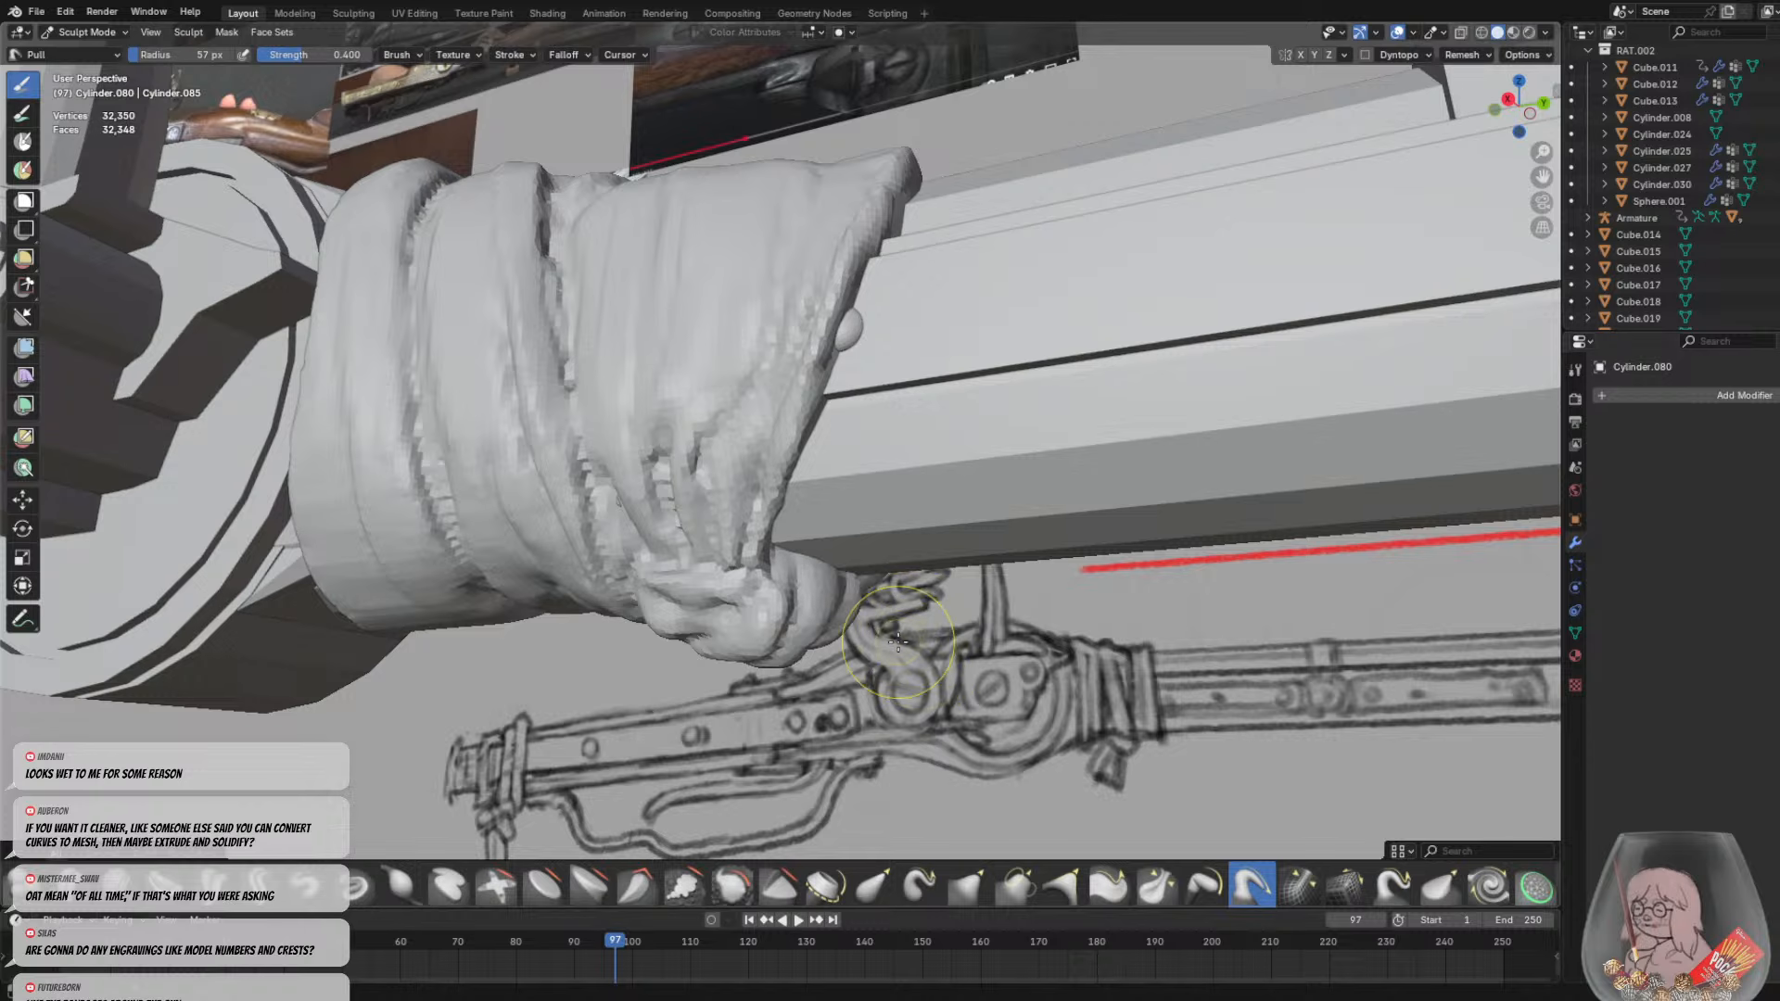
# Switch from Sculpt Mode to Object Mode and add a cylinder mesh with 24 vertices
pyautogui.scroll(-4, 885, 603)
pyautogui.click(91, 35)
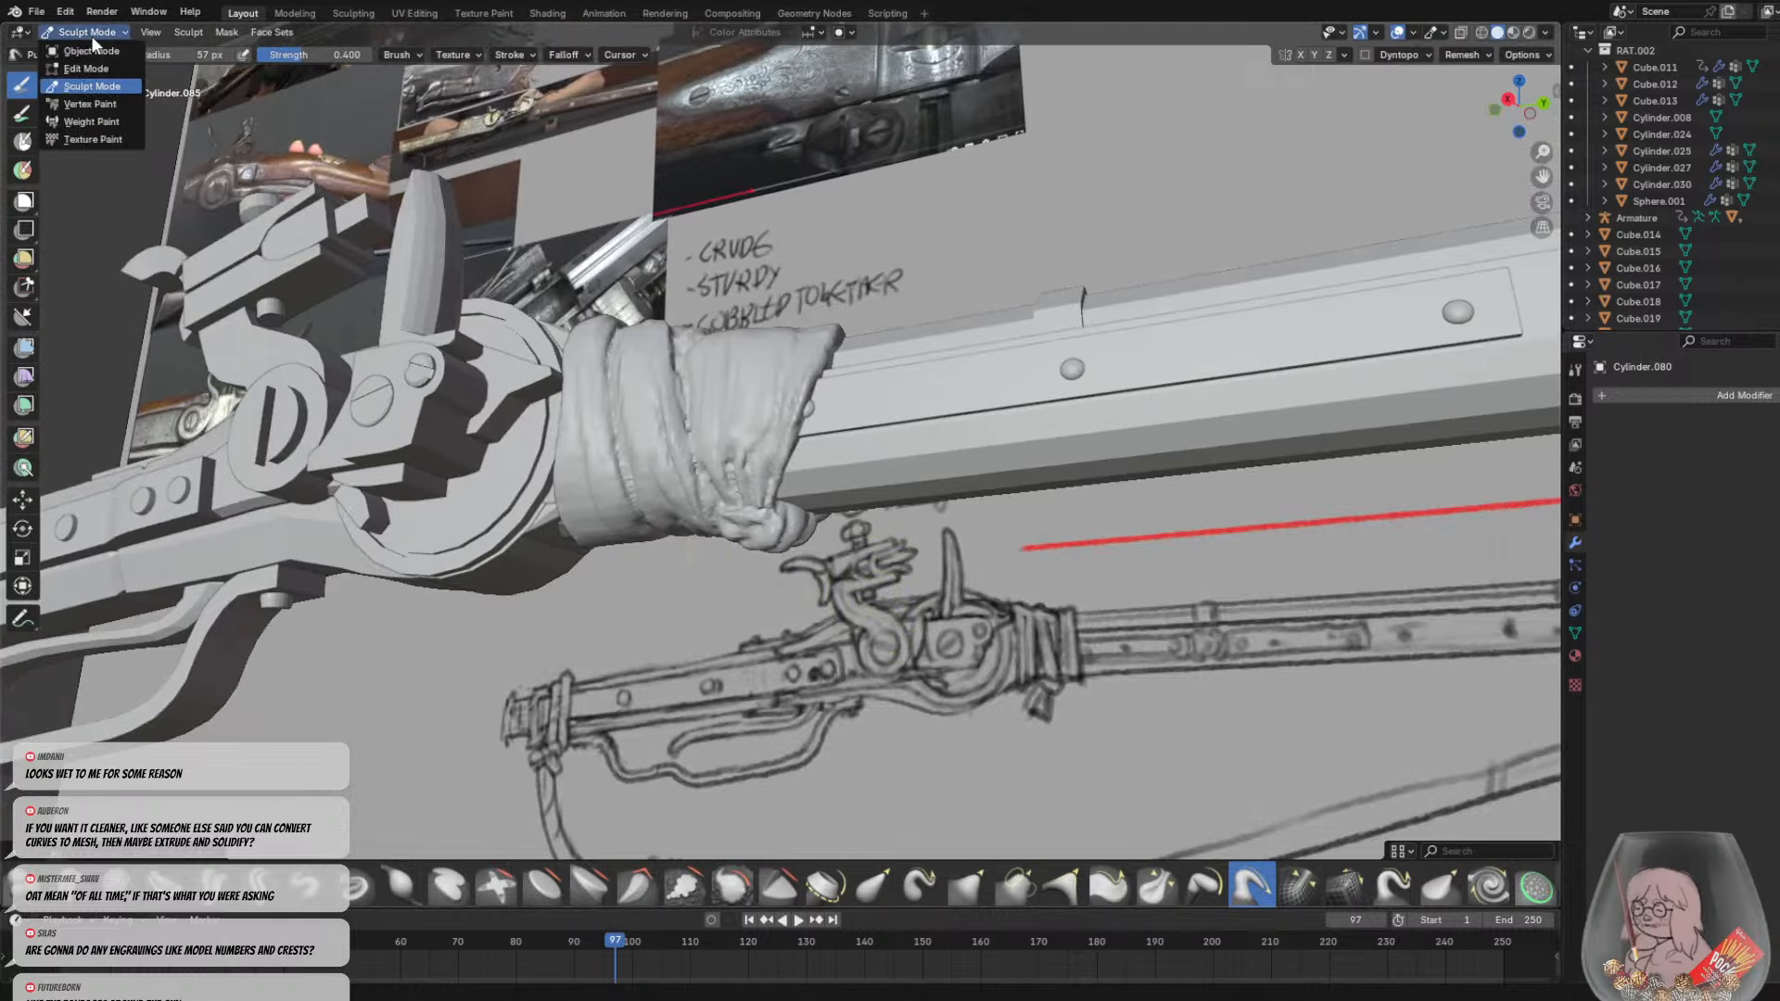
pyautogui.click(89, 46)
pyautogui.click(744, 606)
pyautogui.moveTo(743, 607); pyautogui.dragTo(838, 591, button='middle')
pyautogui.hotkey('shift', 'a')
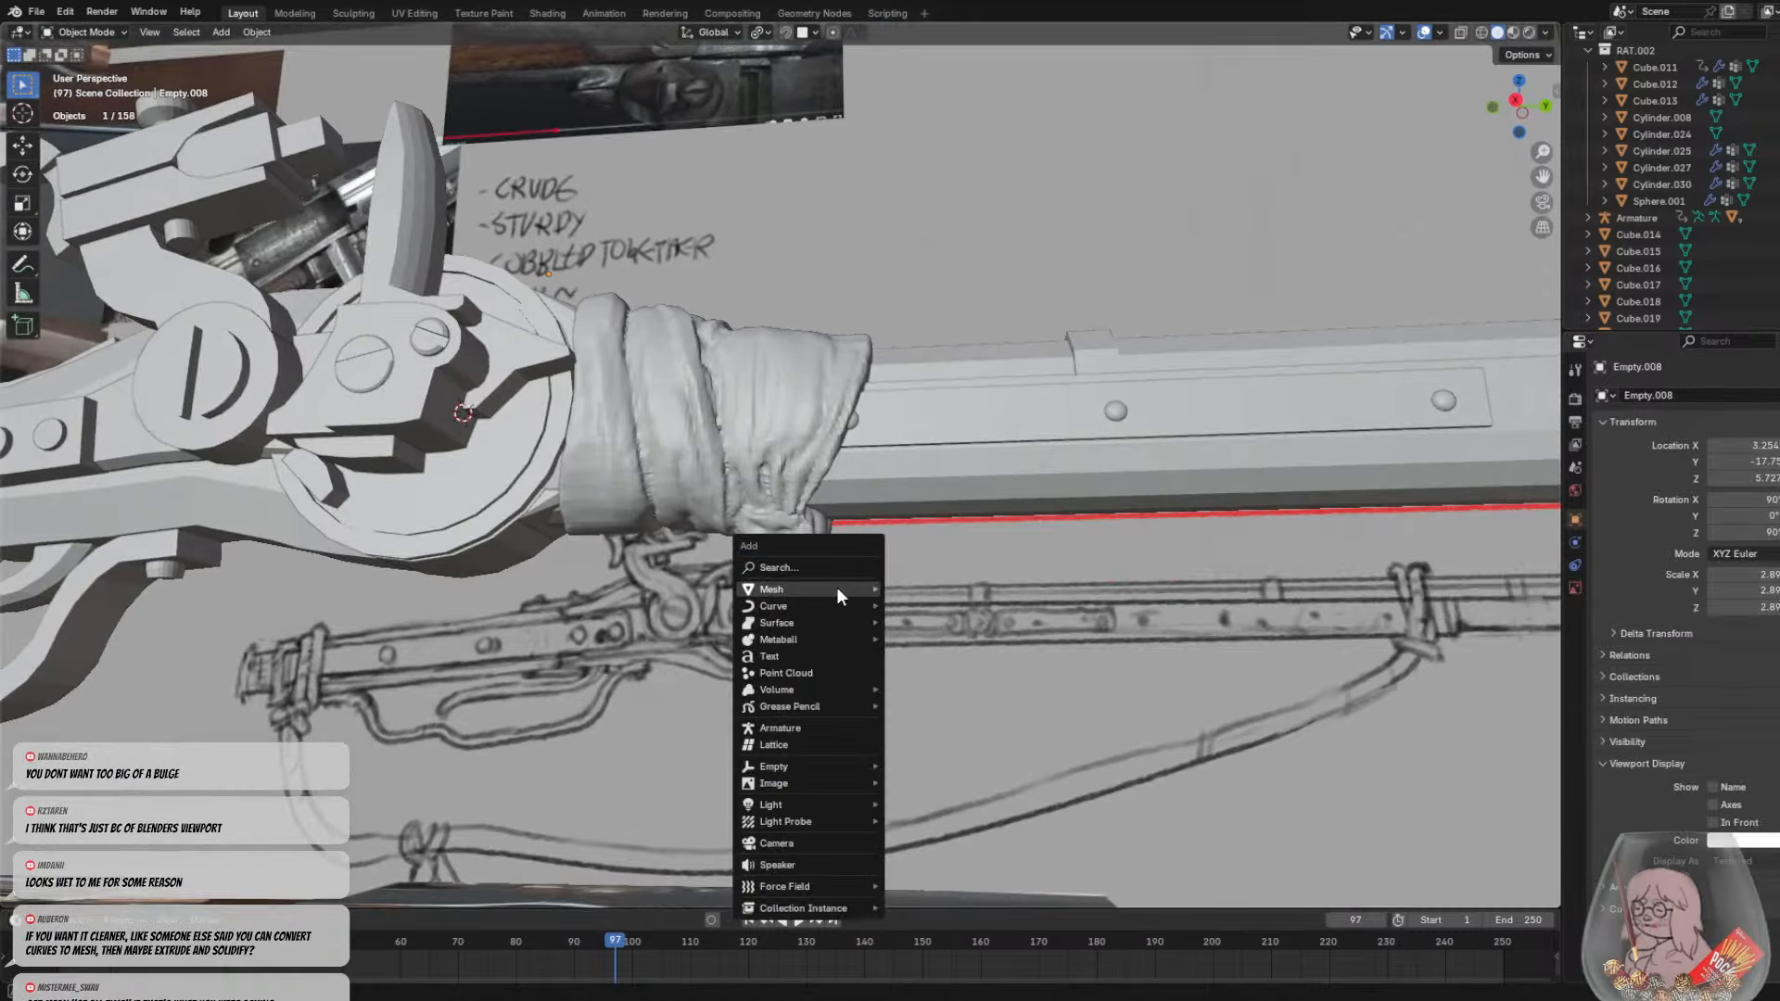
pyautogui.moveTo(814, 583)
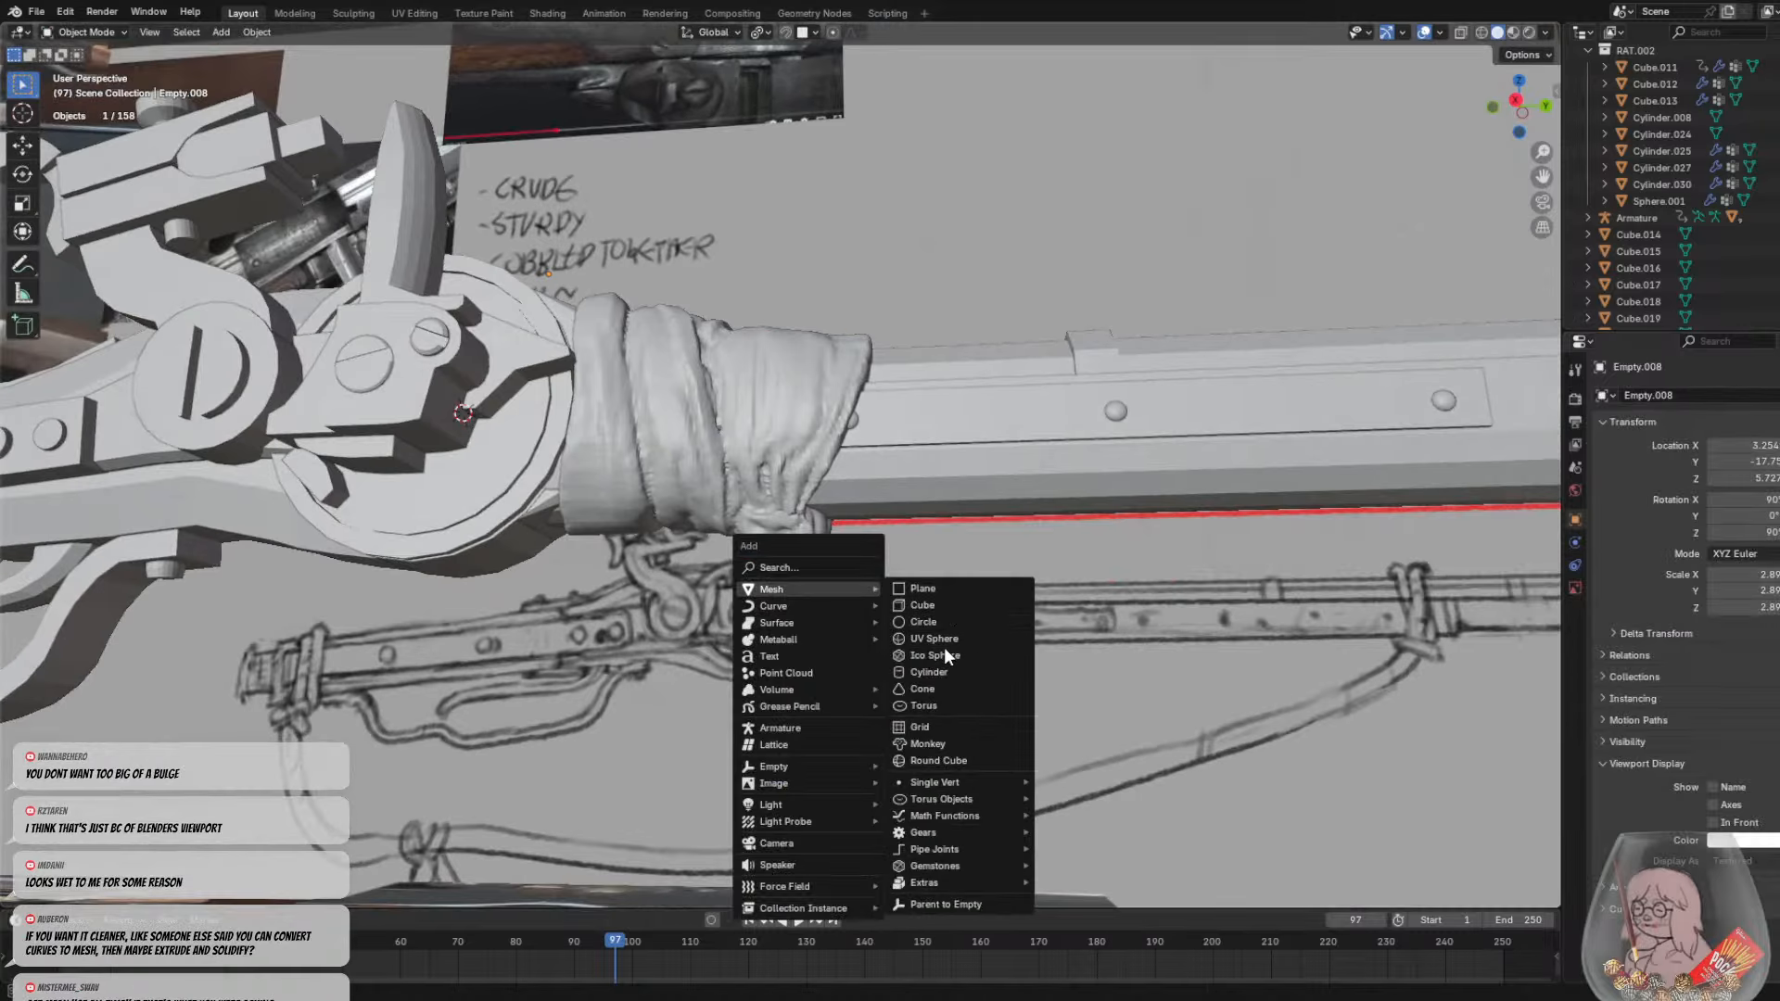
pyautogui.click(930, 673)
pyautogui.scroll(-5, 918, 468)
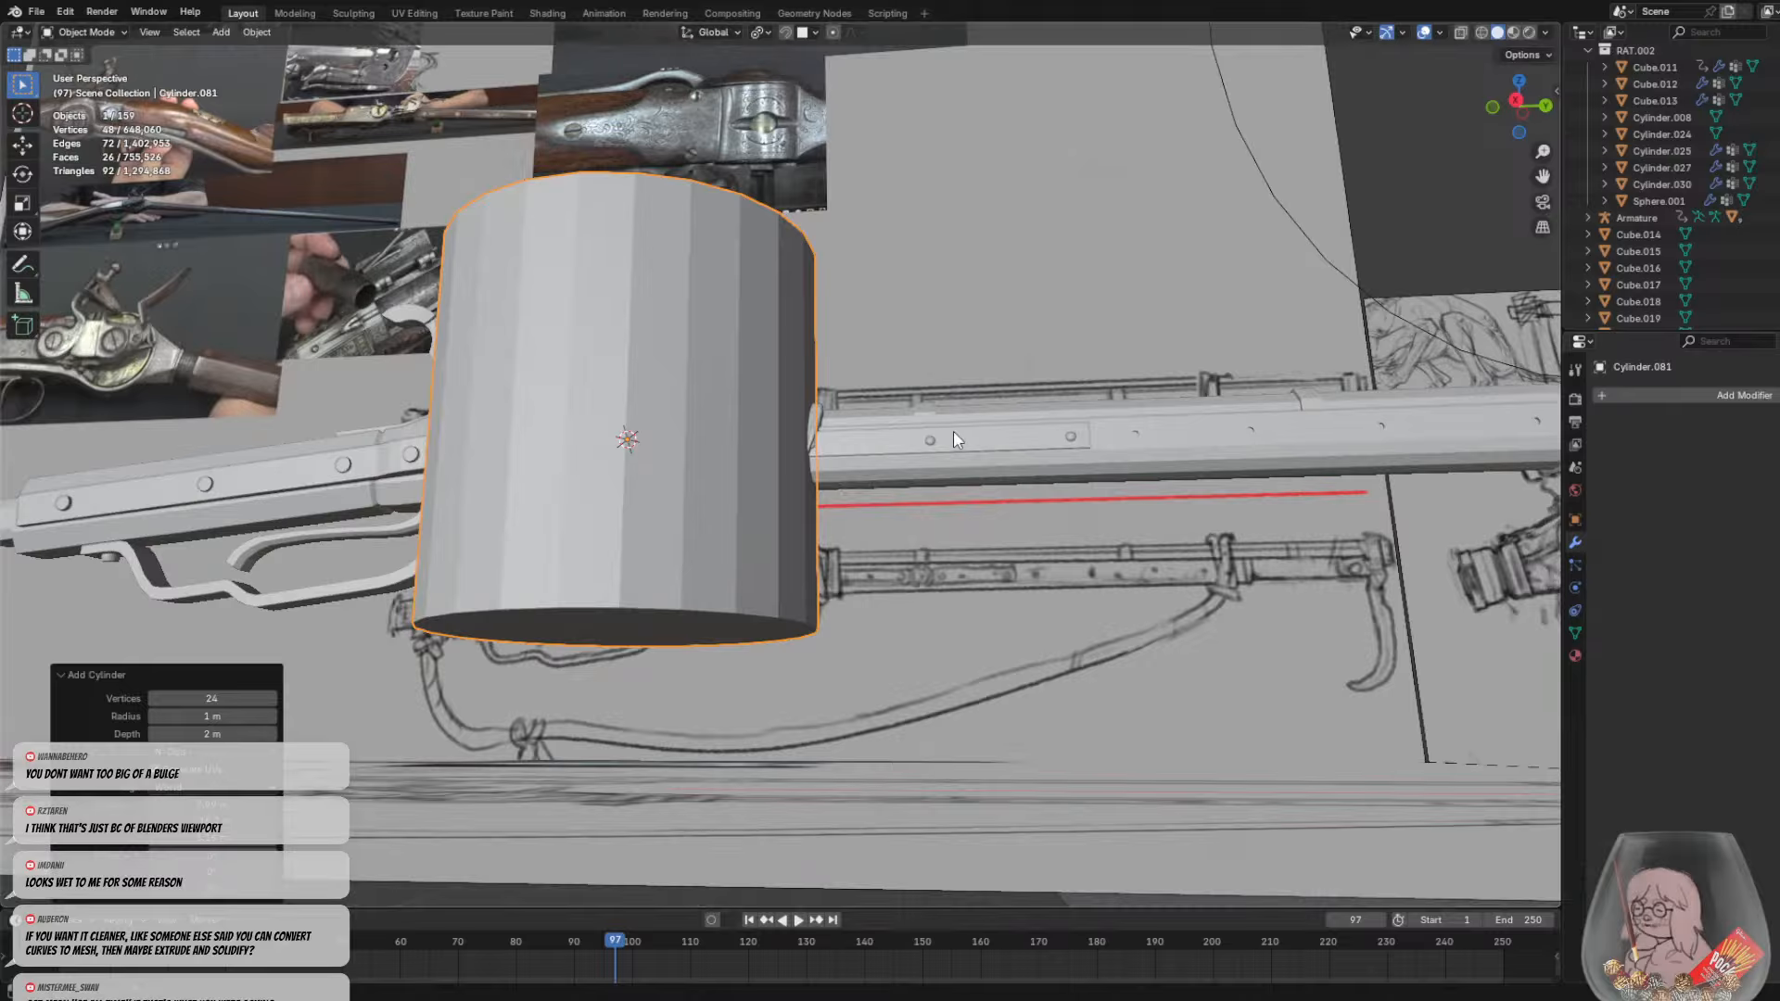
# Move the new cylinder under the barrel beside the cloth wrap and scale it down to roughly the knot's size
pyautogui.press('g')
pyautogui.click(1166, 508)
pyautogui.press('s')
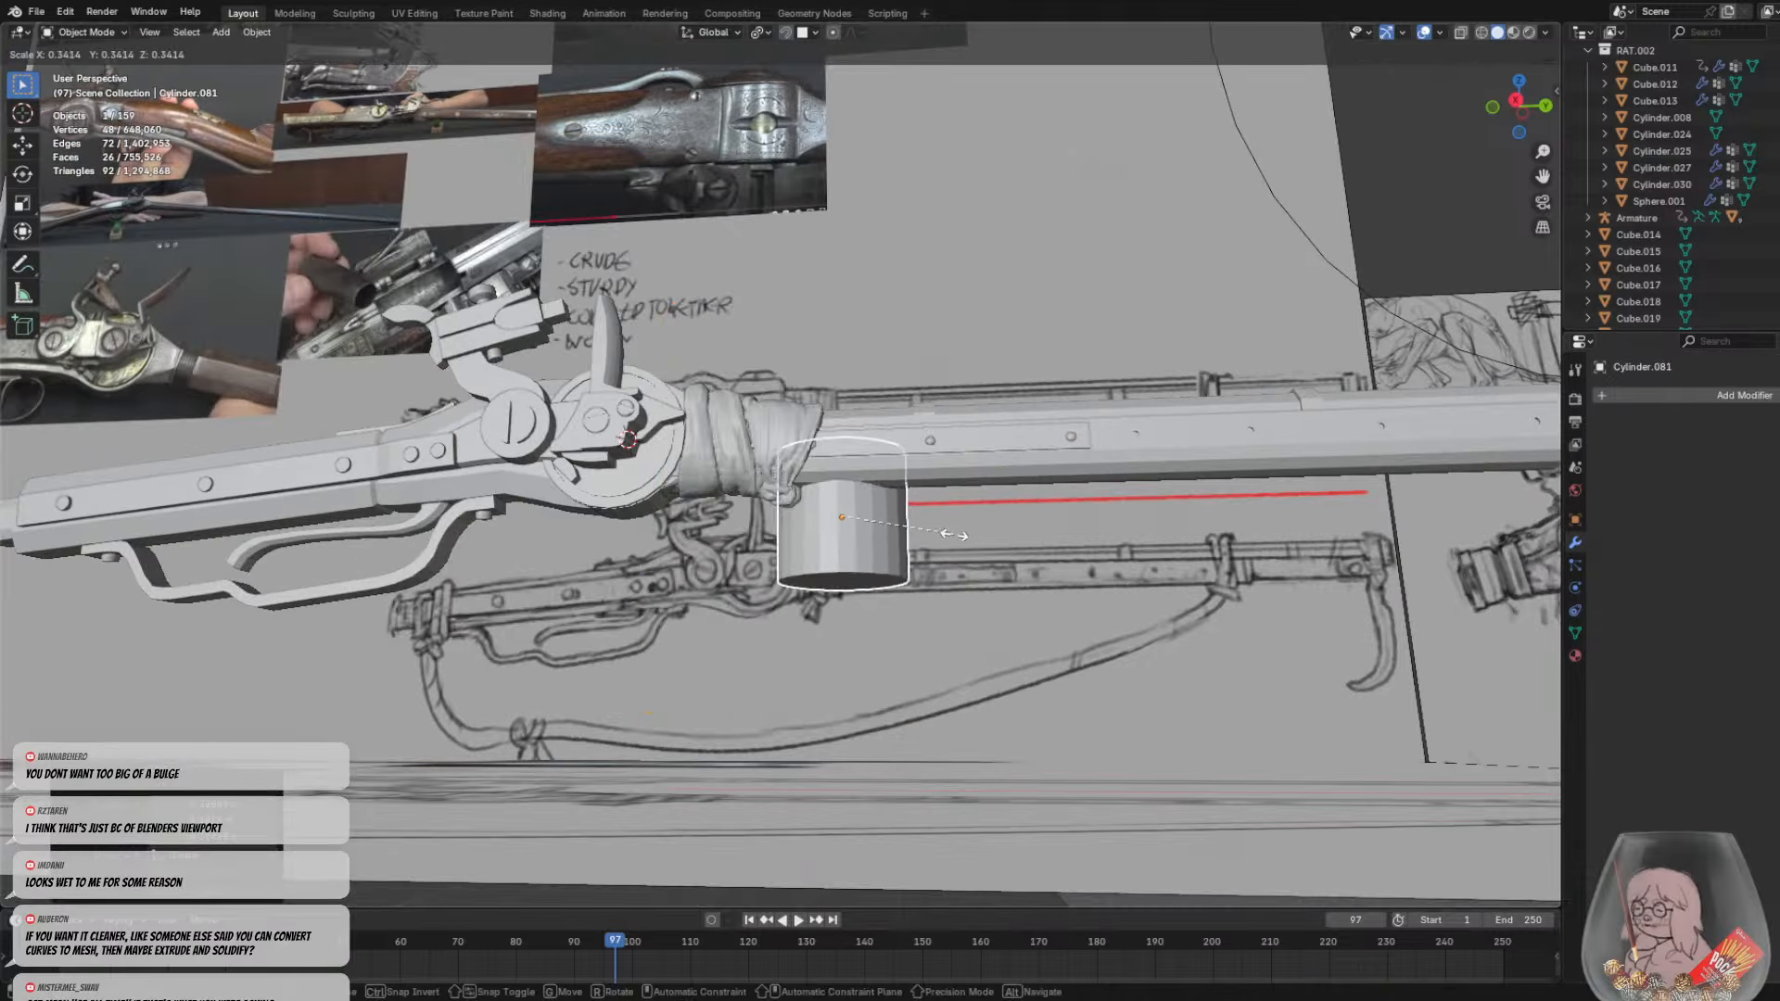
pyautogui.click(868, 521)
# Position the small cylinder against the front of the knot on the underside of the barrel
pyautogui.moveTo(869, 521)
pyautogui.mouseDown(button='middle')
pyautogui.moveTo(816, 492)
pyautogui.moveTo(810, 511)
pyautogui.moveTo(932, 551)
pyautogui.moveTo(728, 477)
pyautogui.moveTo(986, 553)
pyautogui.moveTo(894, 583)
pyautogui.moveTo(848, 562)
pyautogui.mouseUp(button='middle')
pyautogui.scroll(5, 810, 512)
pyautogui.press('g')
pyautogui.click(765, 516)
pyautogui.press('g')
pyautogui.click(689, 492)
pyautogui.press('g')
pyautogui.click(1006, 577)
pyautogui.click(946, 573)
pyautogui.click(694, 477)
# Remesh the cylinder in Sculpt Mode and bend it into a curved cloth tail with a 180 px Pull brush
pyautogui.click(98, 36)
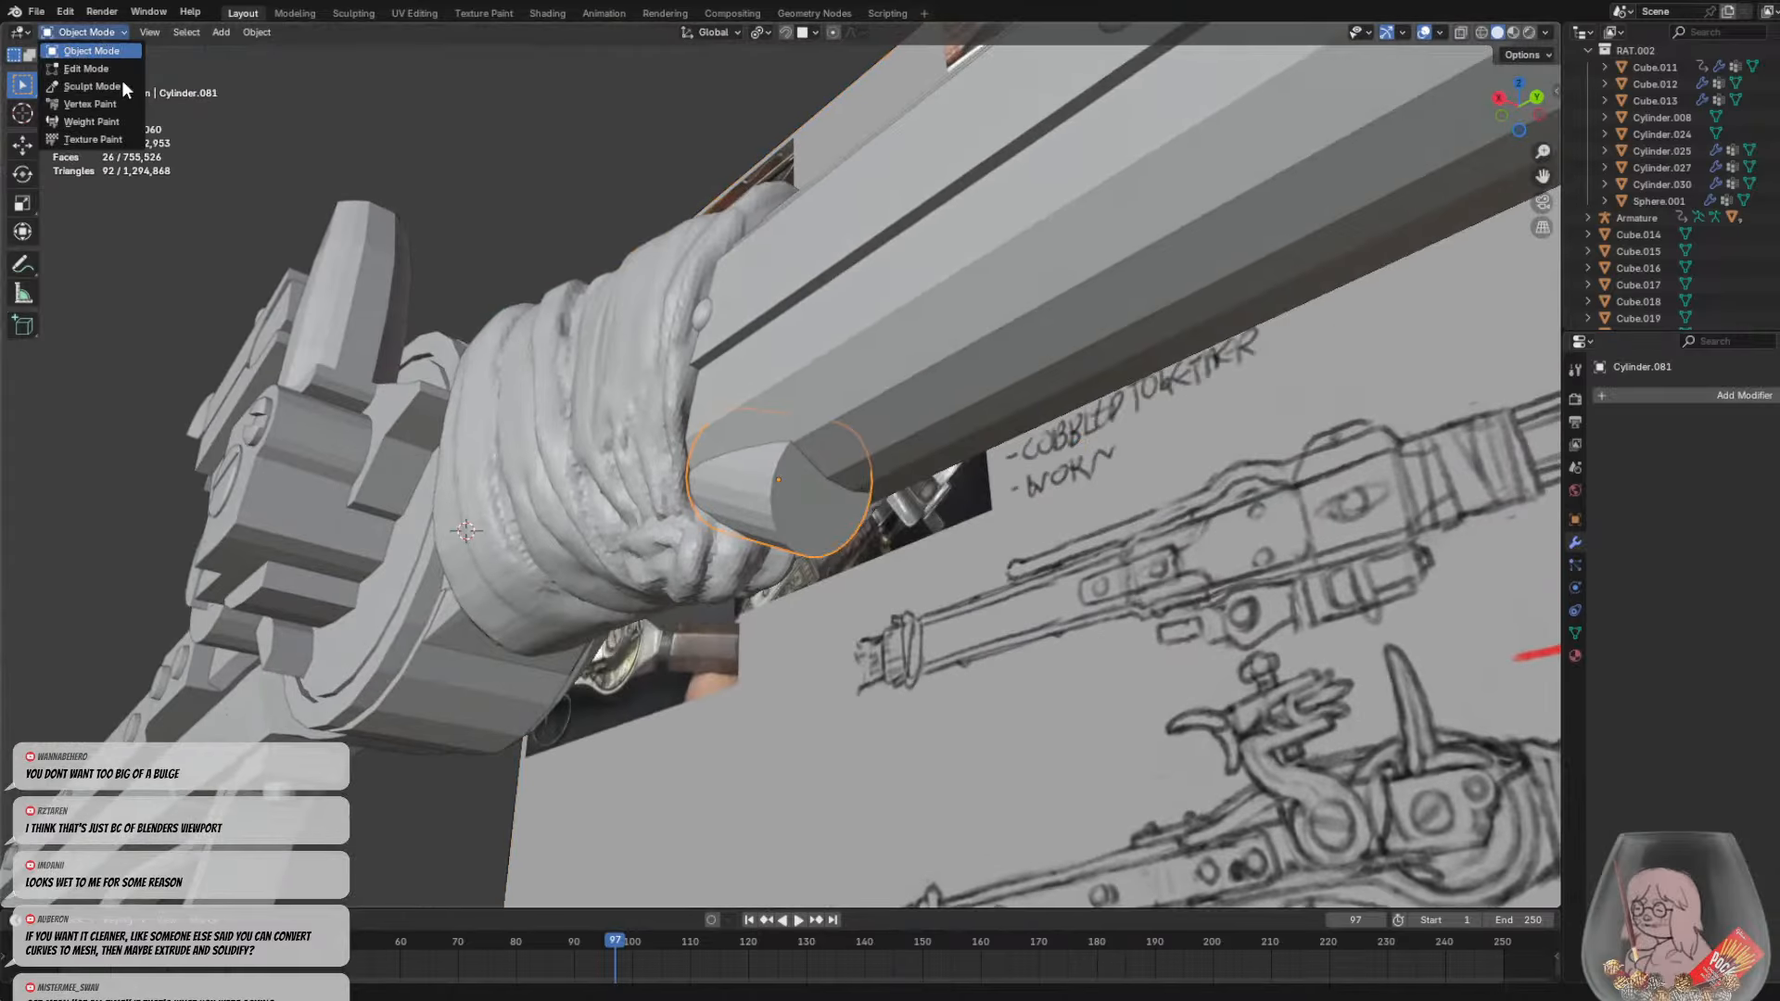
pyautogui.click(92, 87)
pyautogui.moveTo(813, 559); pyautogui.dragTo(880, 547, button='middle')
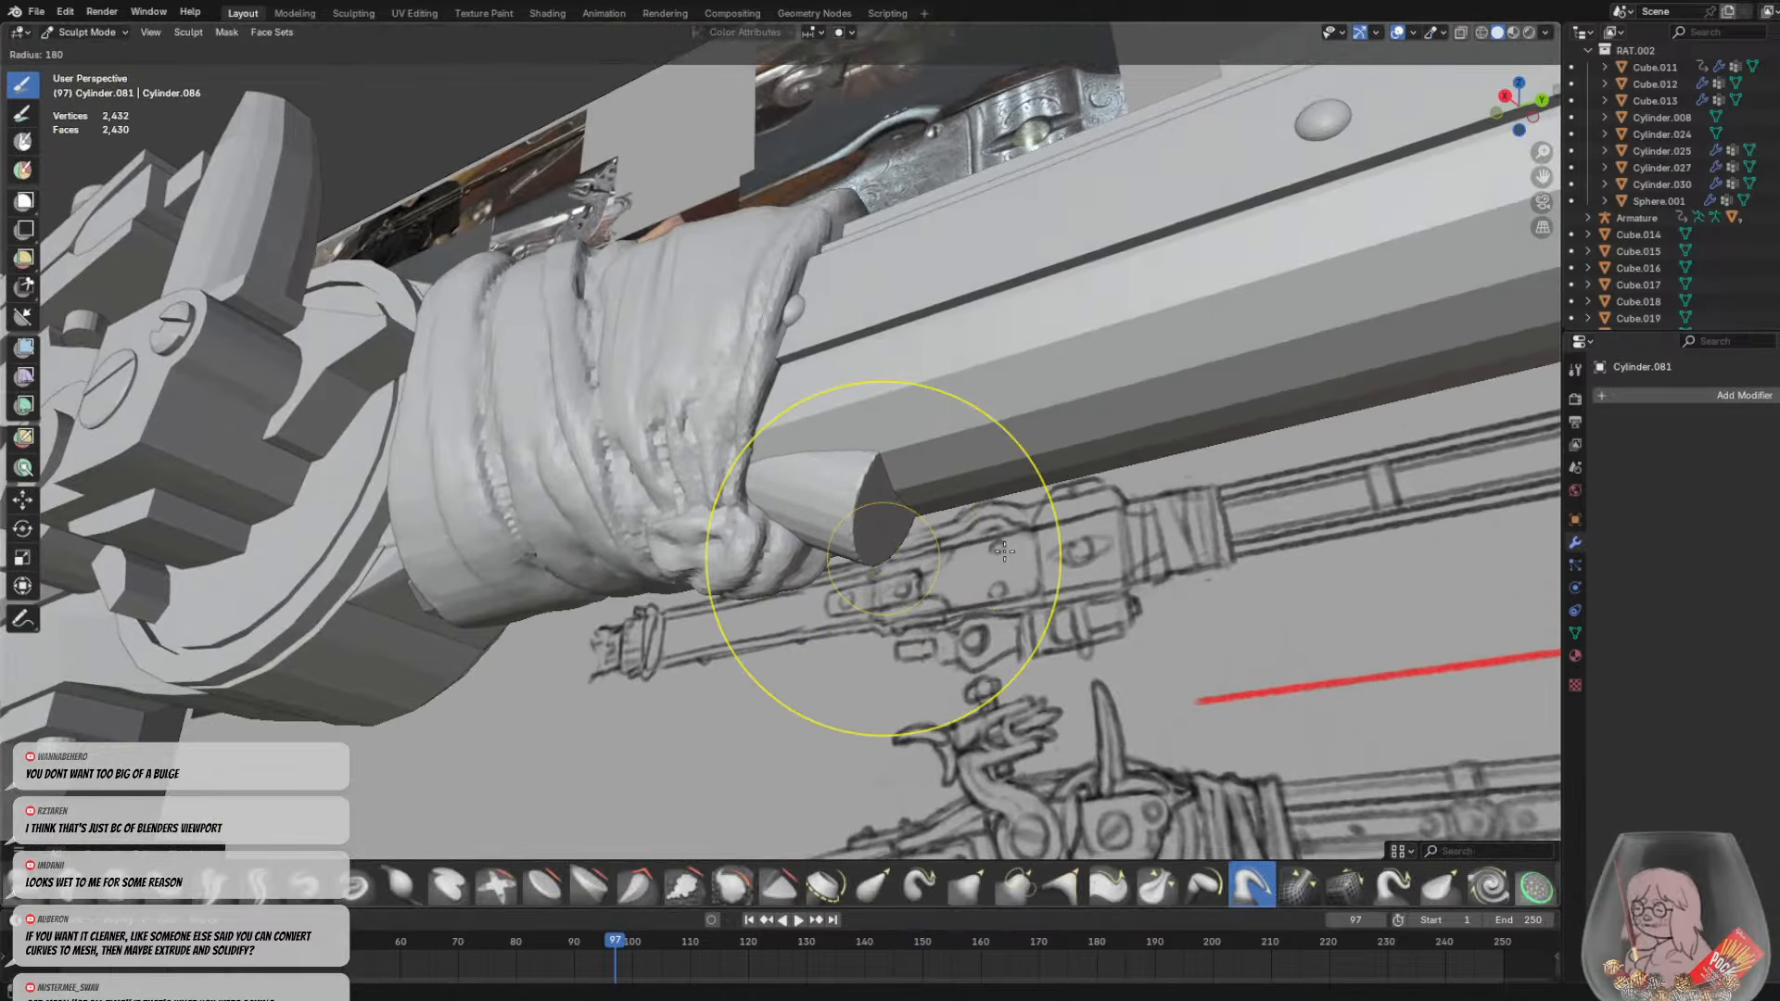
pyautogui.moveTo(853, 554)
pyautogui.mouseDown()
pyautogui.moveTo(822, 457)
pyautogui.moveTo(746, 477)
pyautogui.mouseUp()
pyautogui.moveTo(747, 477); pyautogui.dragTo(743, 504, button='middle')
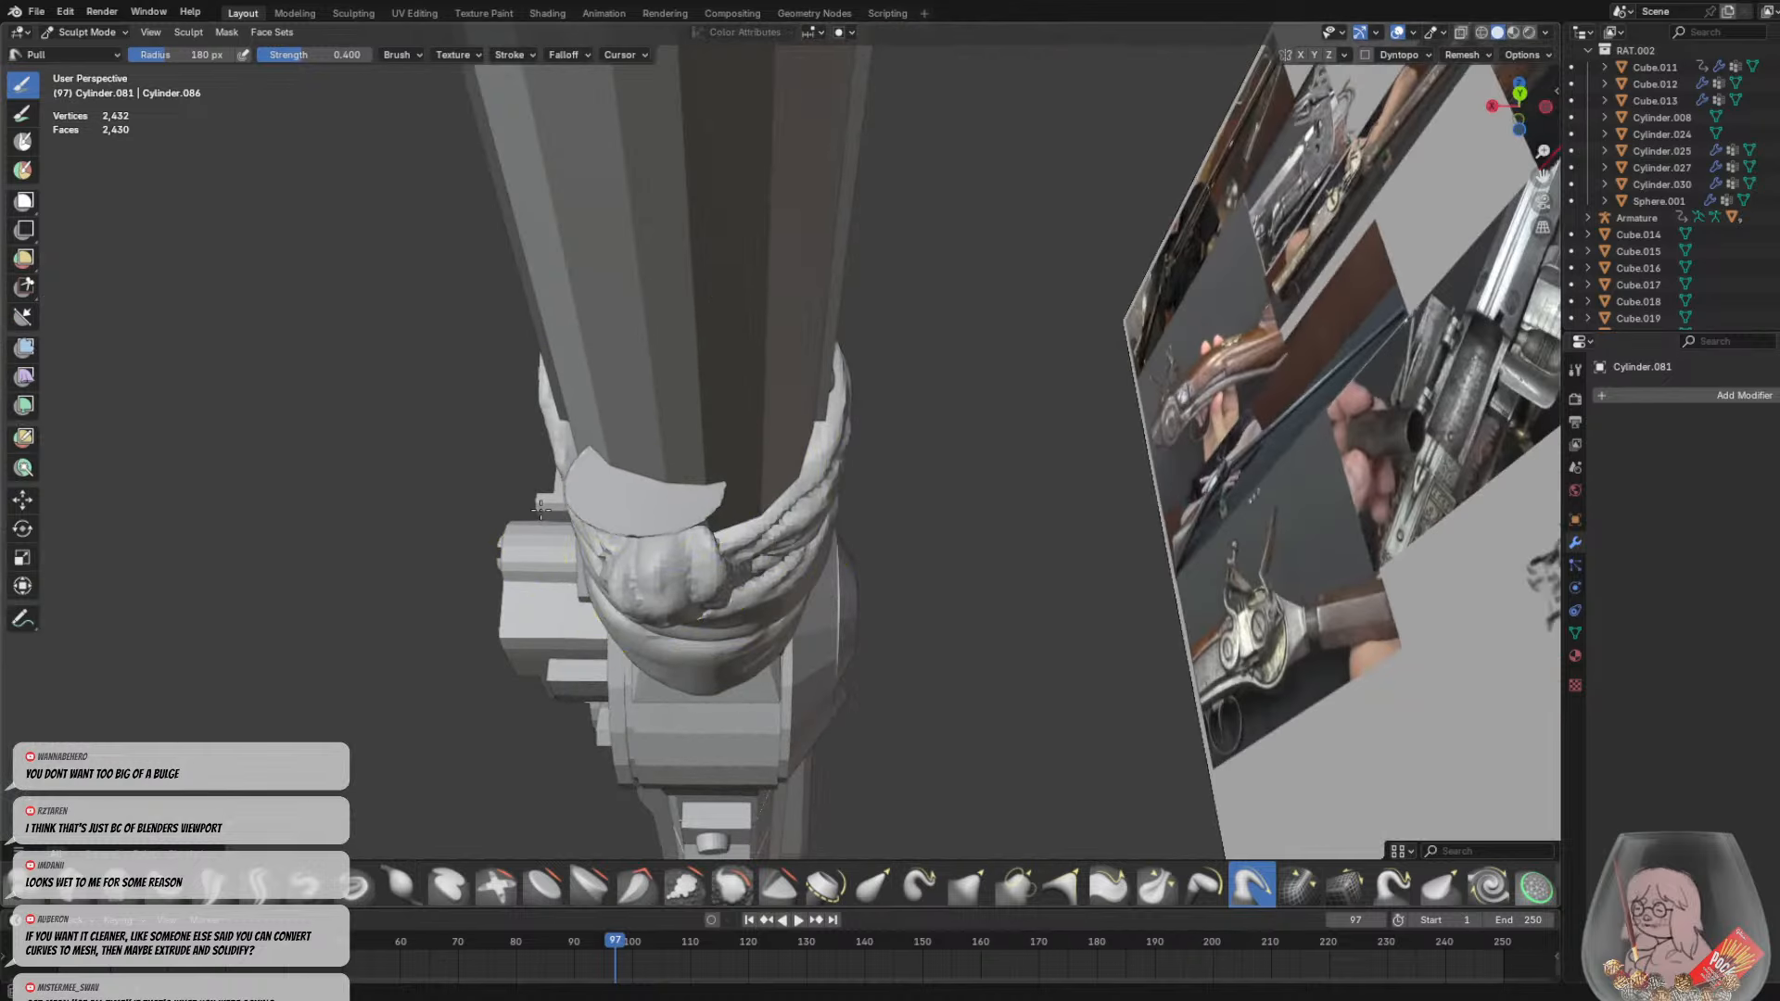
pyautogui.moveTo(691, 511); pyautogui.dragTo(853, 469, button='middle')
pyautogui.scroll(4, 928, 463)
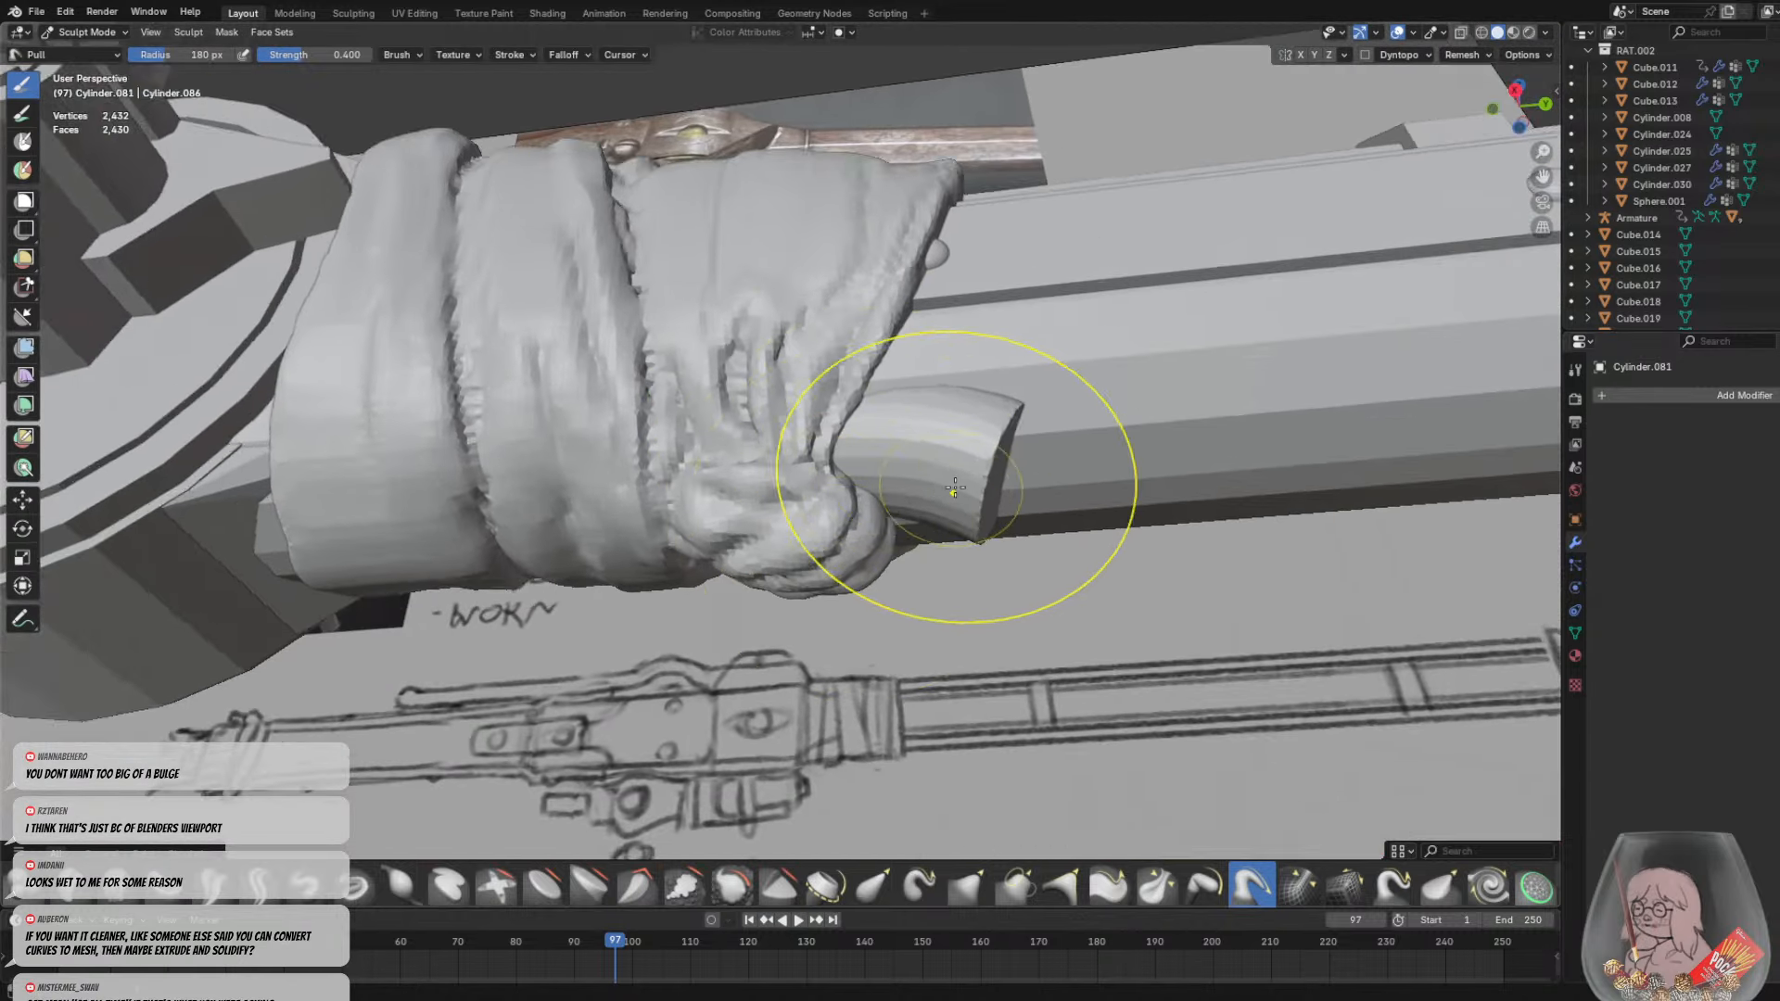
# Carve lengthwise folds into the cloth tail from the knot outward with a 102 px Crease Sharp brush
pyautogui.press('f')
pyautogui.click(815, 620)
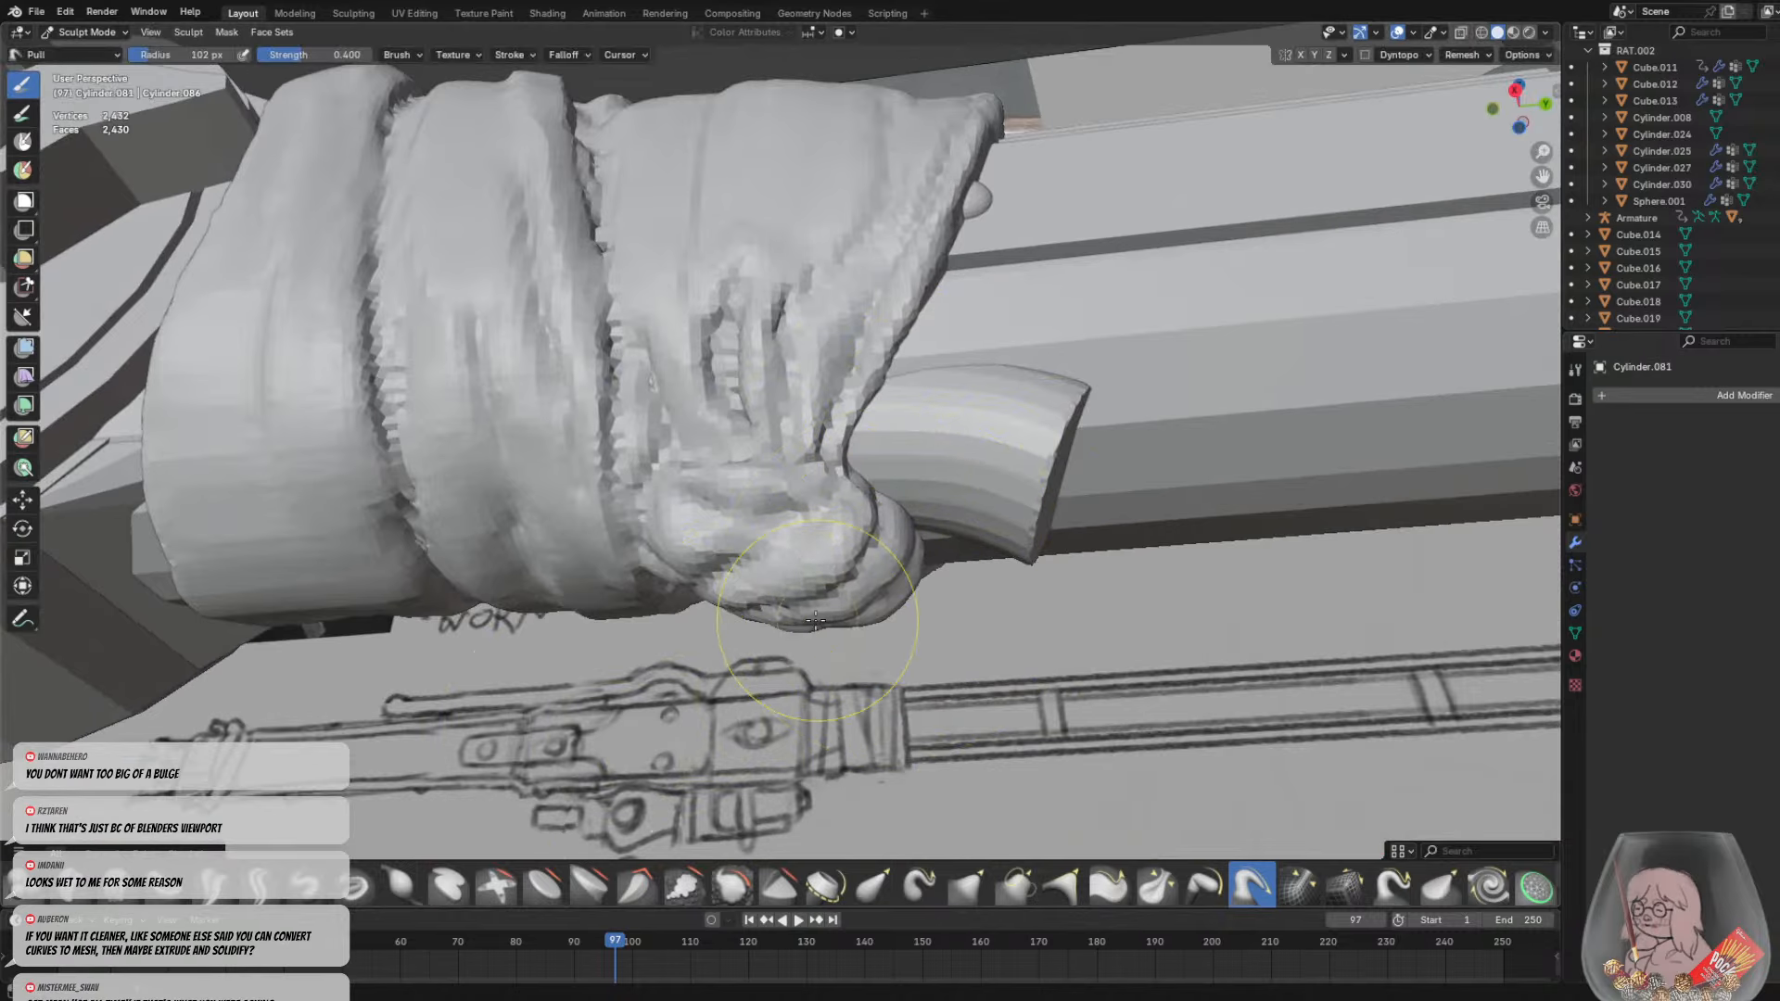
pyautogui.click(260, 892)
pyautogui.moveTo(805, 463); pyautogui.dragTo(825, 515, button='middle')
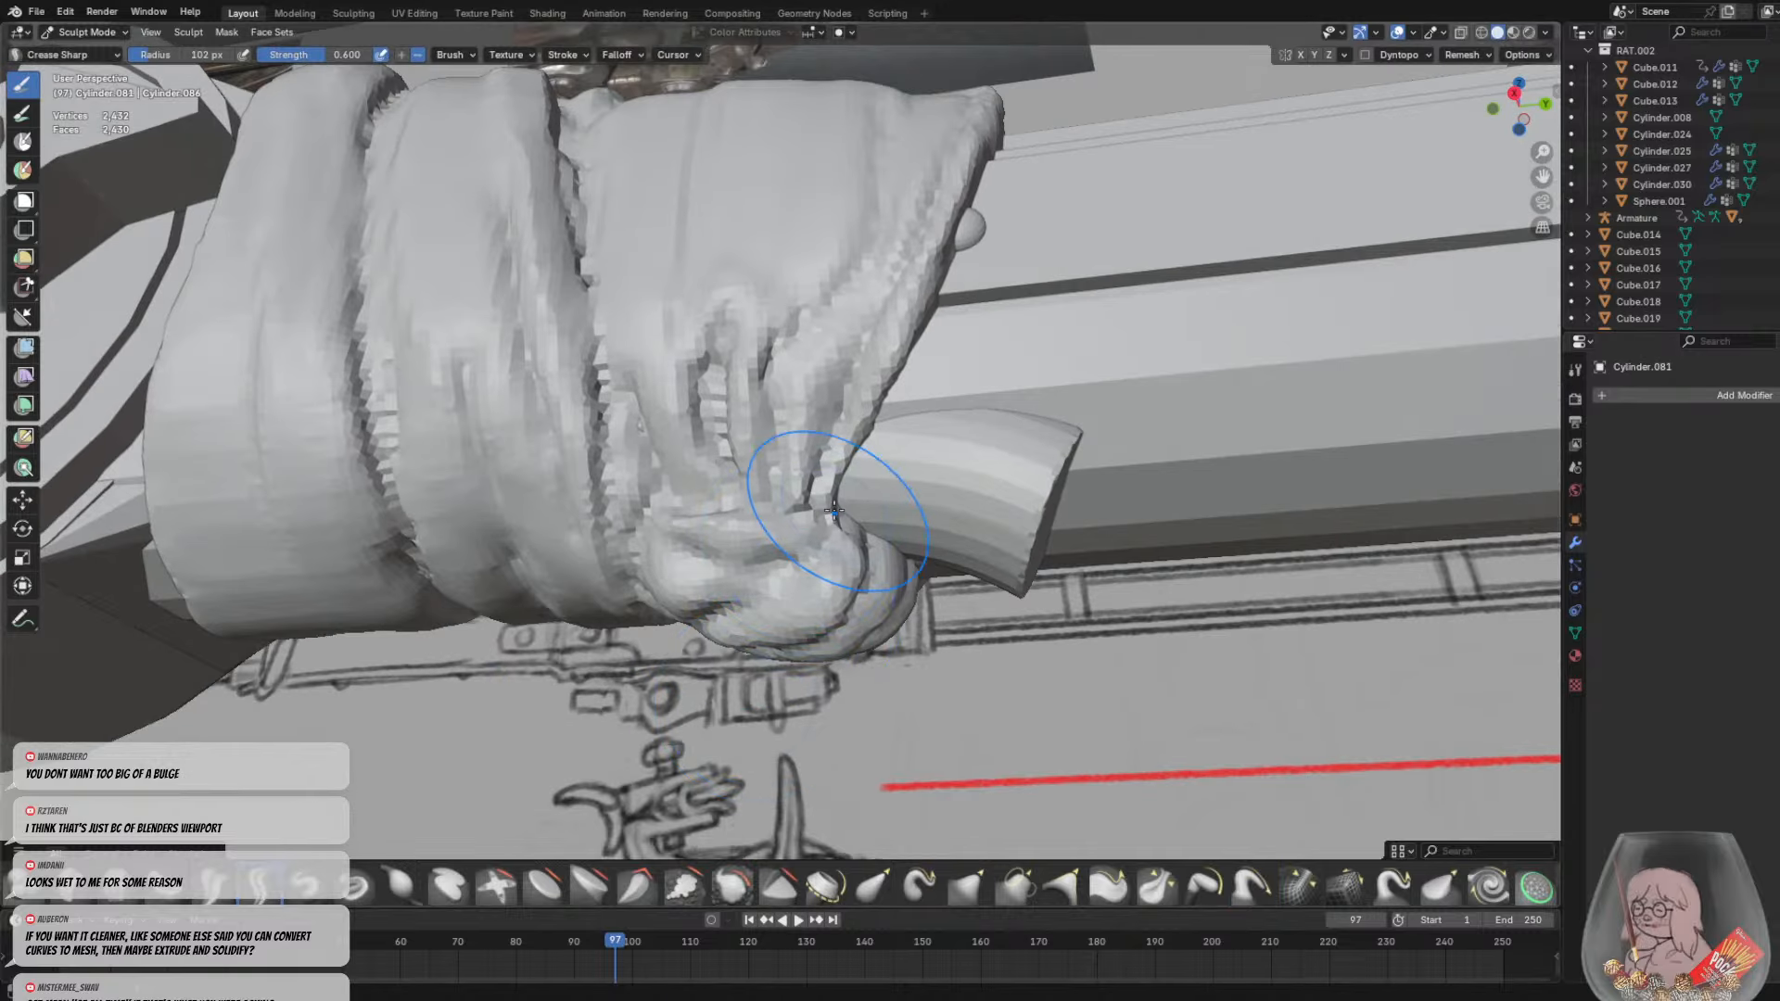
pyautogui.moveTo(842, 502); pyautogui.dragTo(1122, 535)
pyautogui.moveTo(874, 527); pyautogui.dragTo(987, 561)
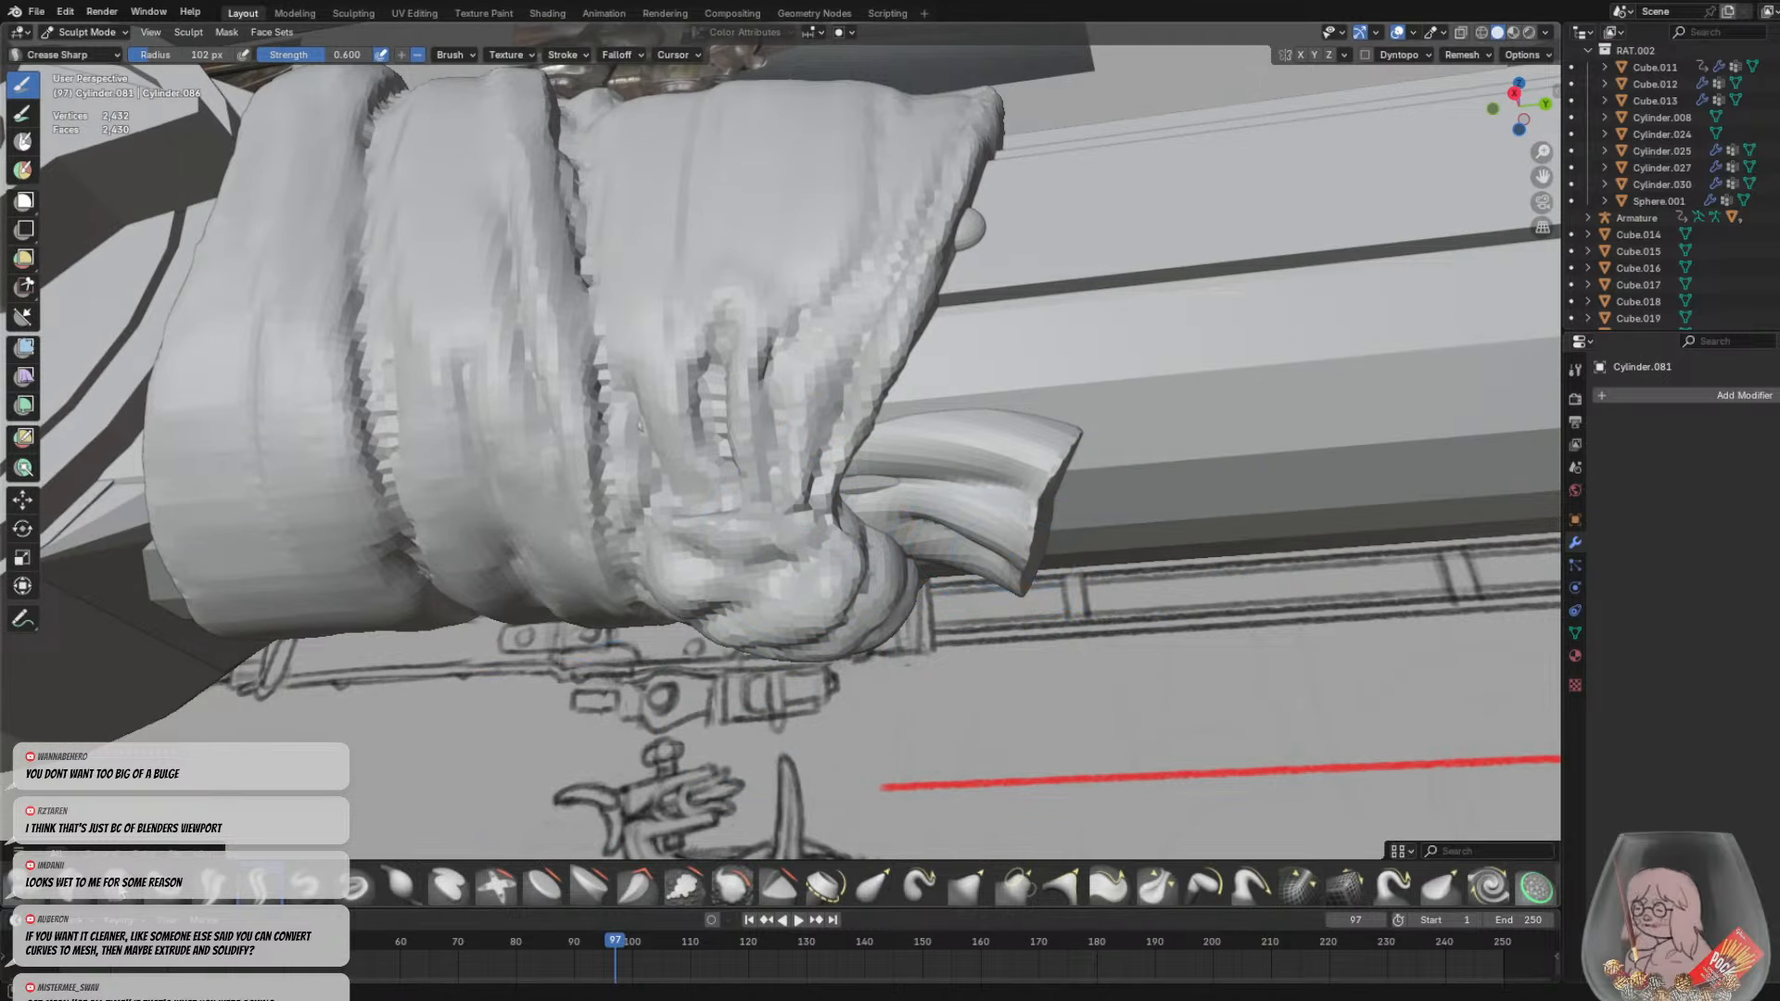
# Build up the ridges between the cloth tail's folds with a 43 px Clay Strips brush
pyautogui.press('f')
pyautogui.click(855, 499)
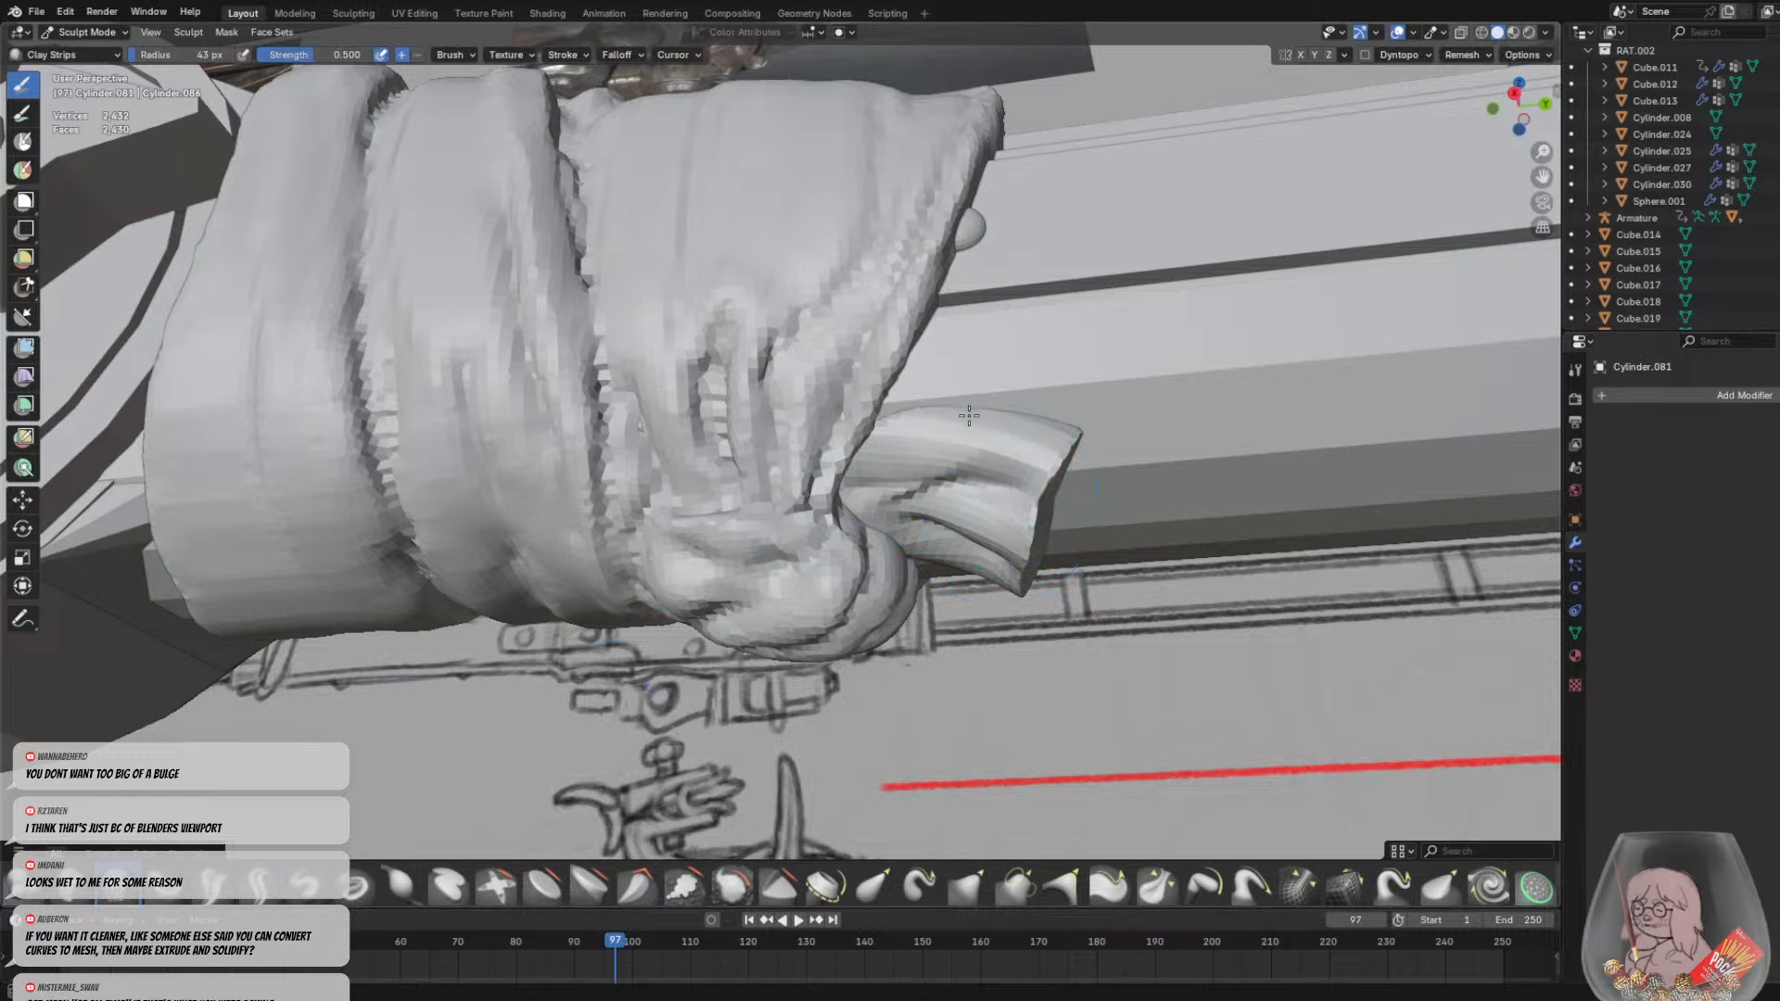
pyautogui.moveTo(1052, 609); pyautogui.dragTo(954, 258, button='middle')
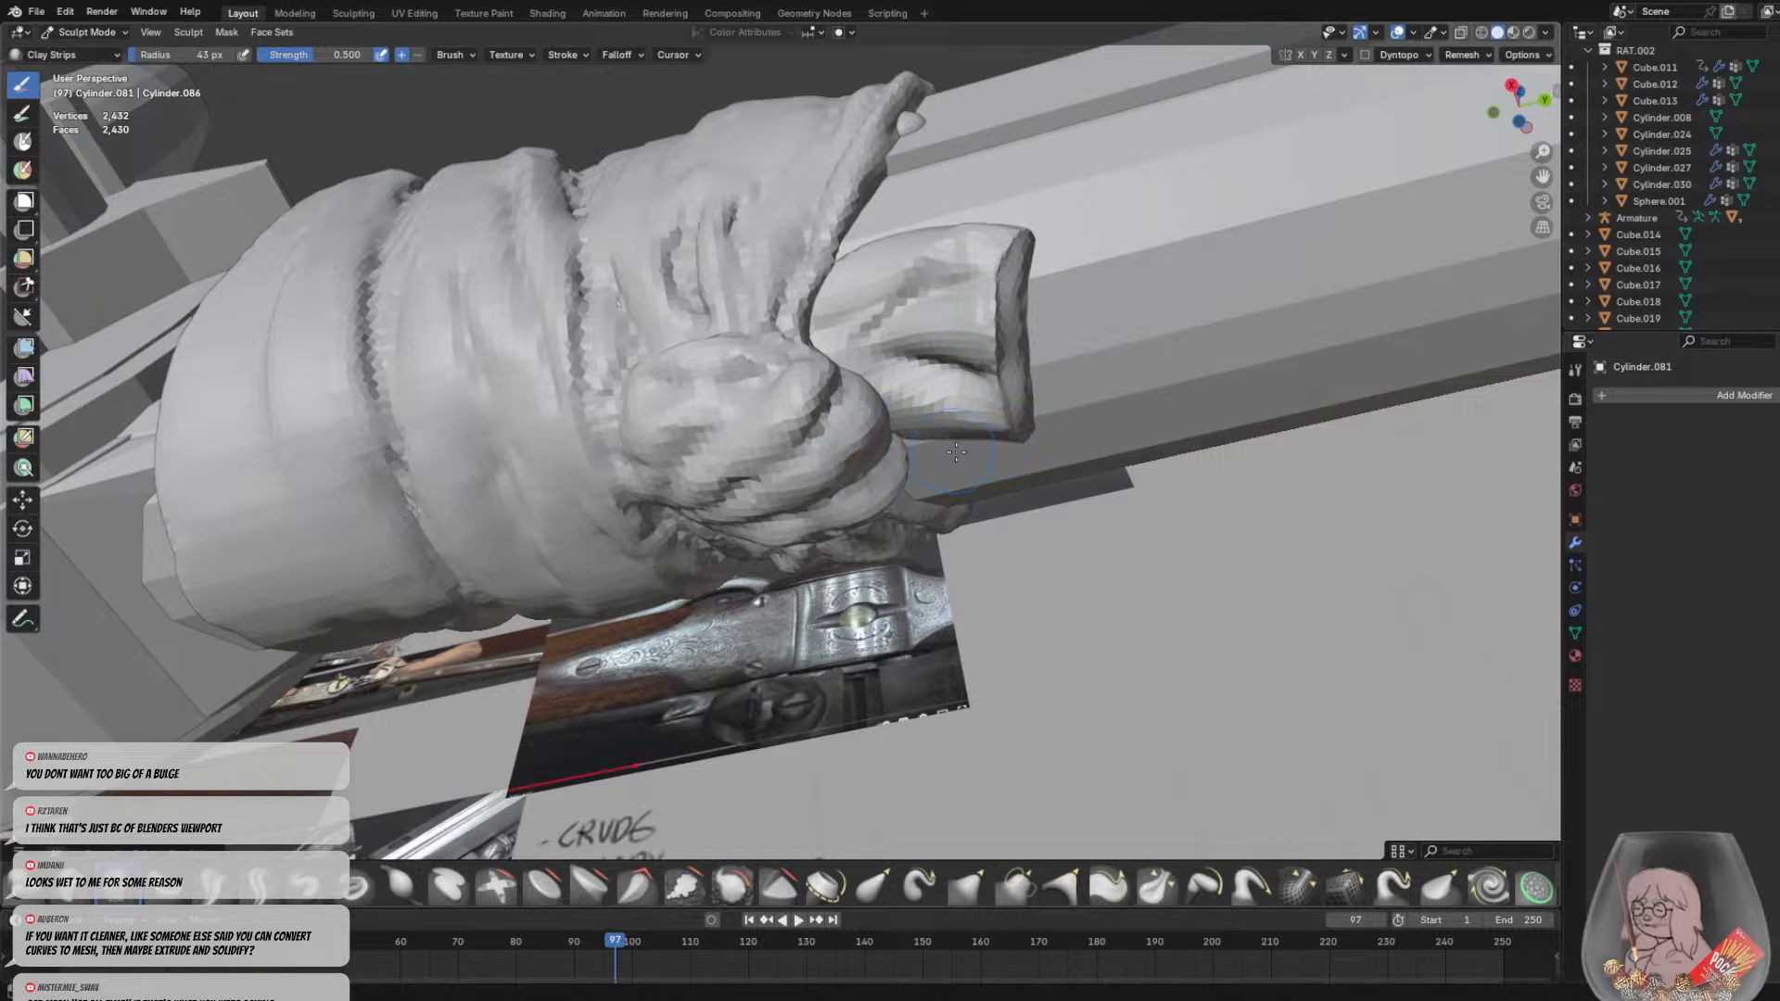
pyautogui.moveTo(956, 452); pyautogui.dragTo(1043, 501, button='middle')
# Set a finer voxel size for the cloth tail and remesh it
pyautogui.press('r')
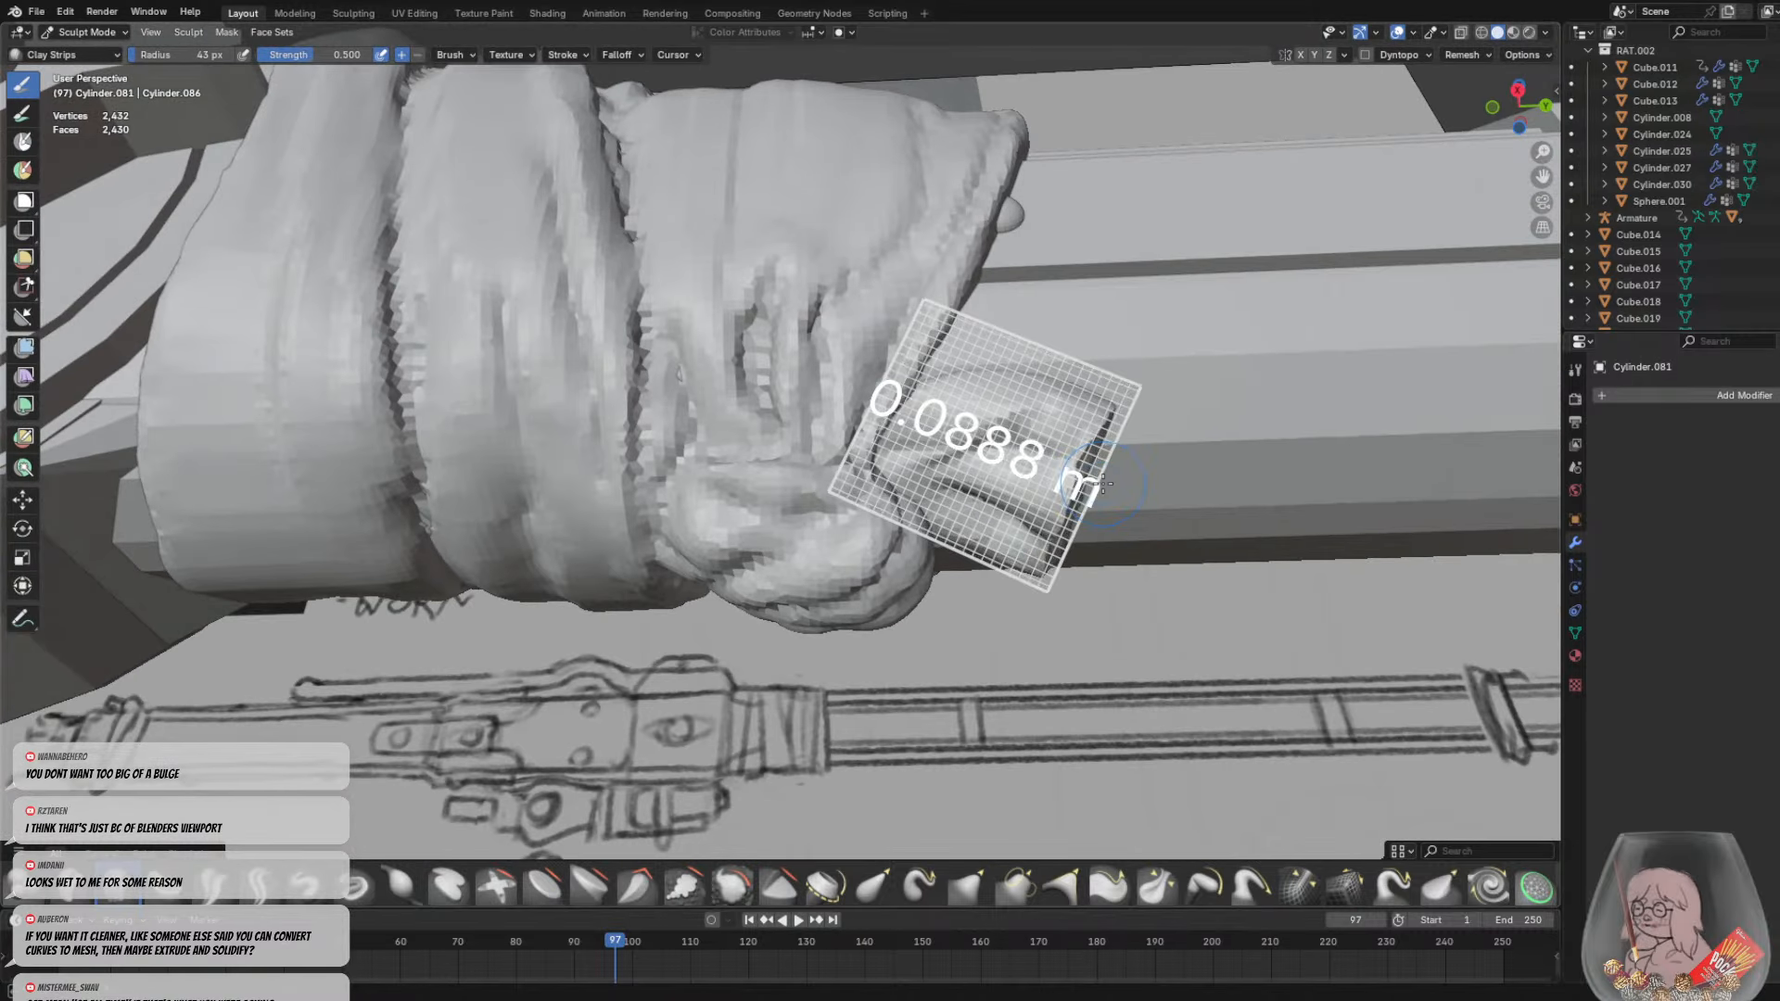
pyautogui.click(1144, 485)
pyautogui.hotkey('ctrl', 'r')
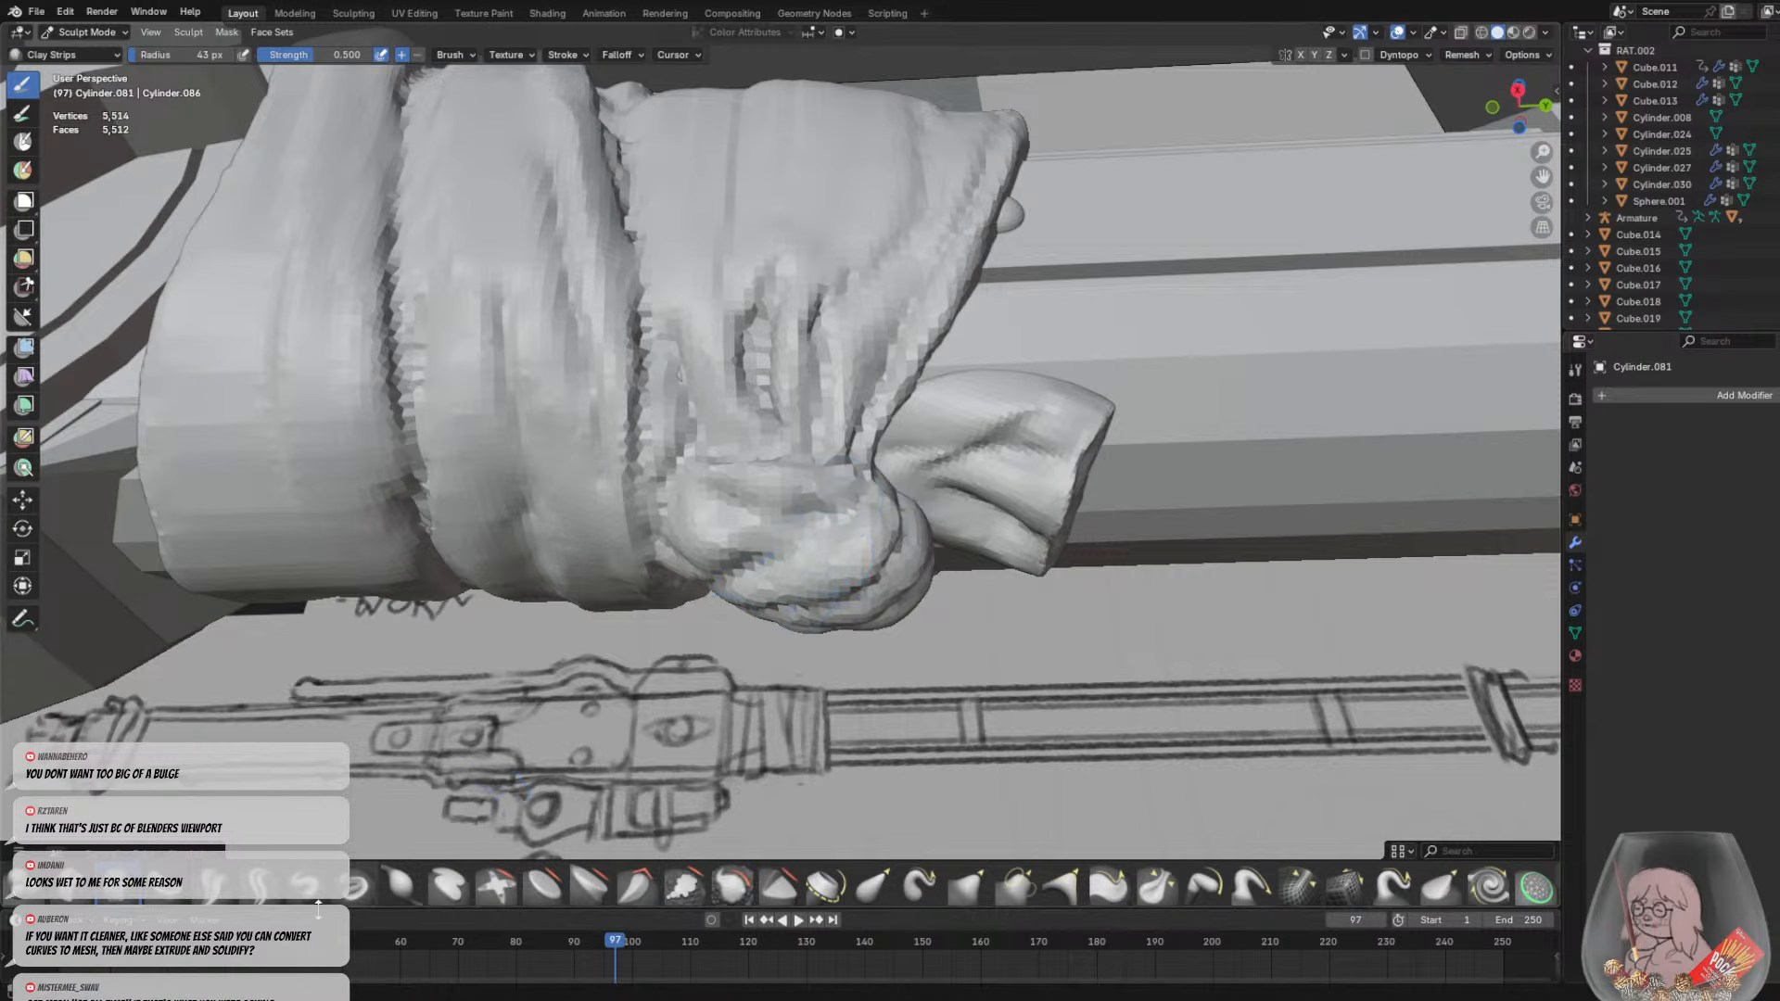
# Rework the folds where the cloth tail meets the knot with 43 px Crease Sharp and Clay Strips brushes
pyautogui.moveTo(883, 470); pyautogui.dragTo(1041, 456)
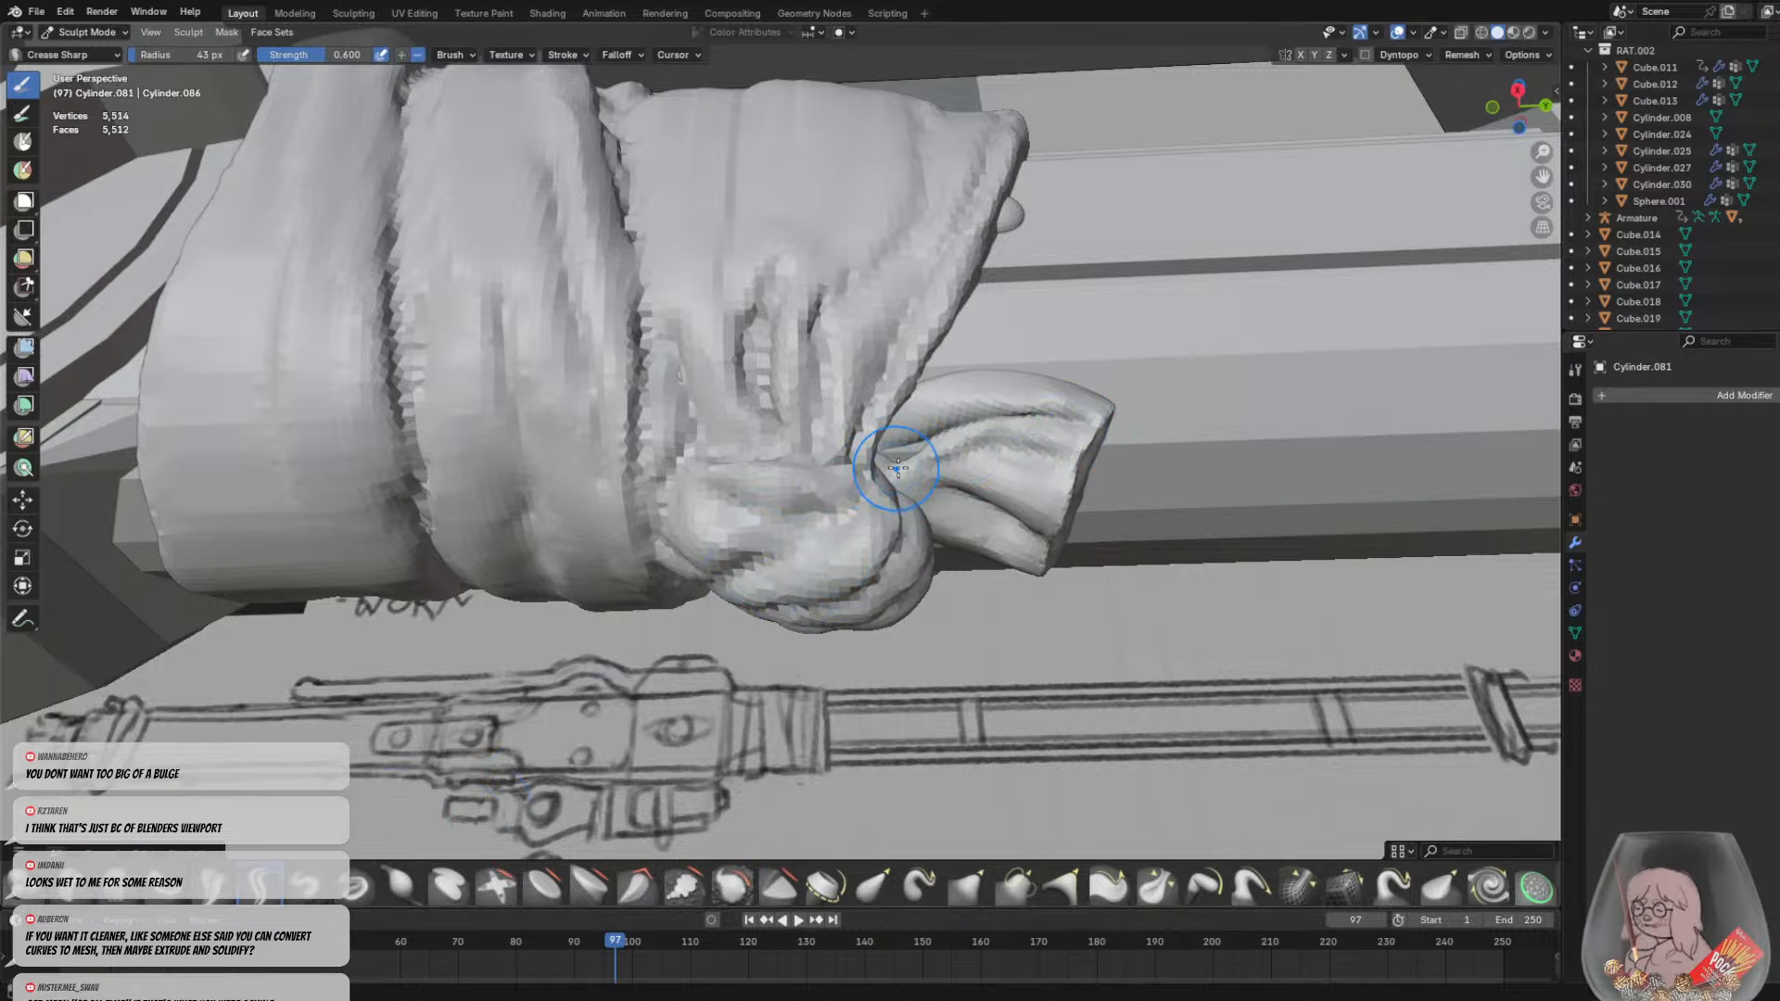
pyautogui.hotkey('ctrl', 'z')
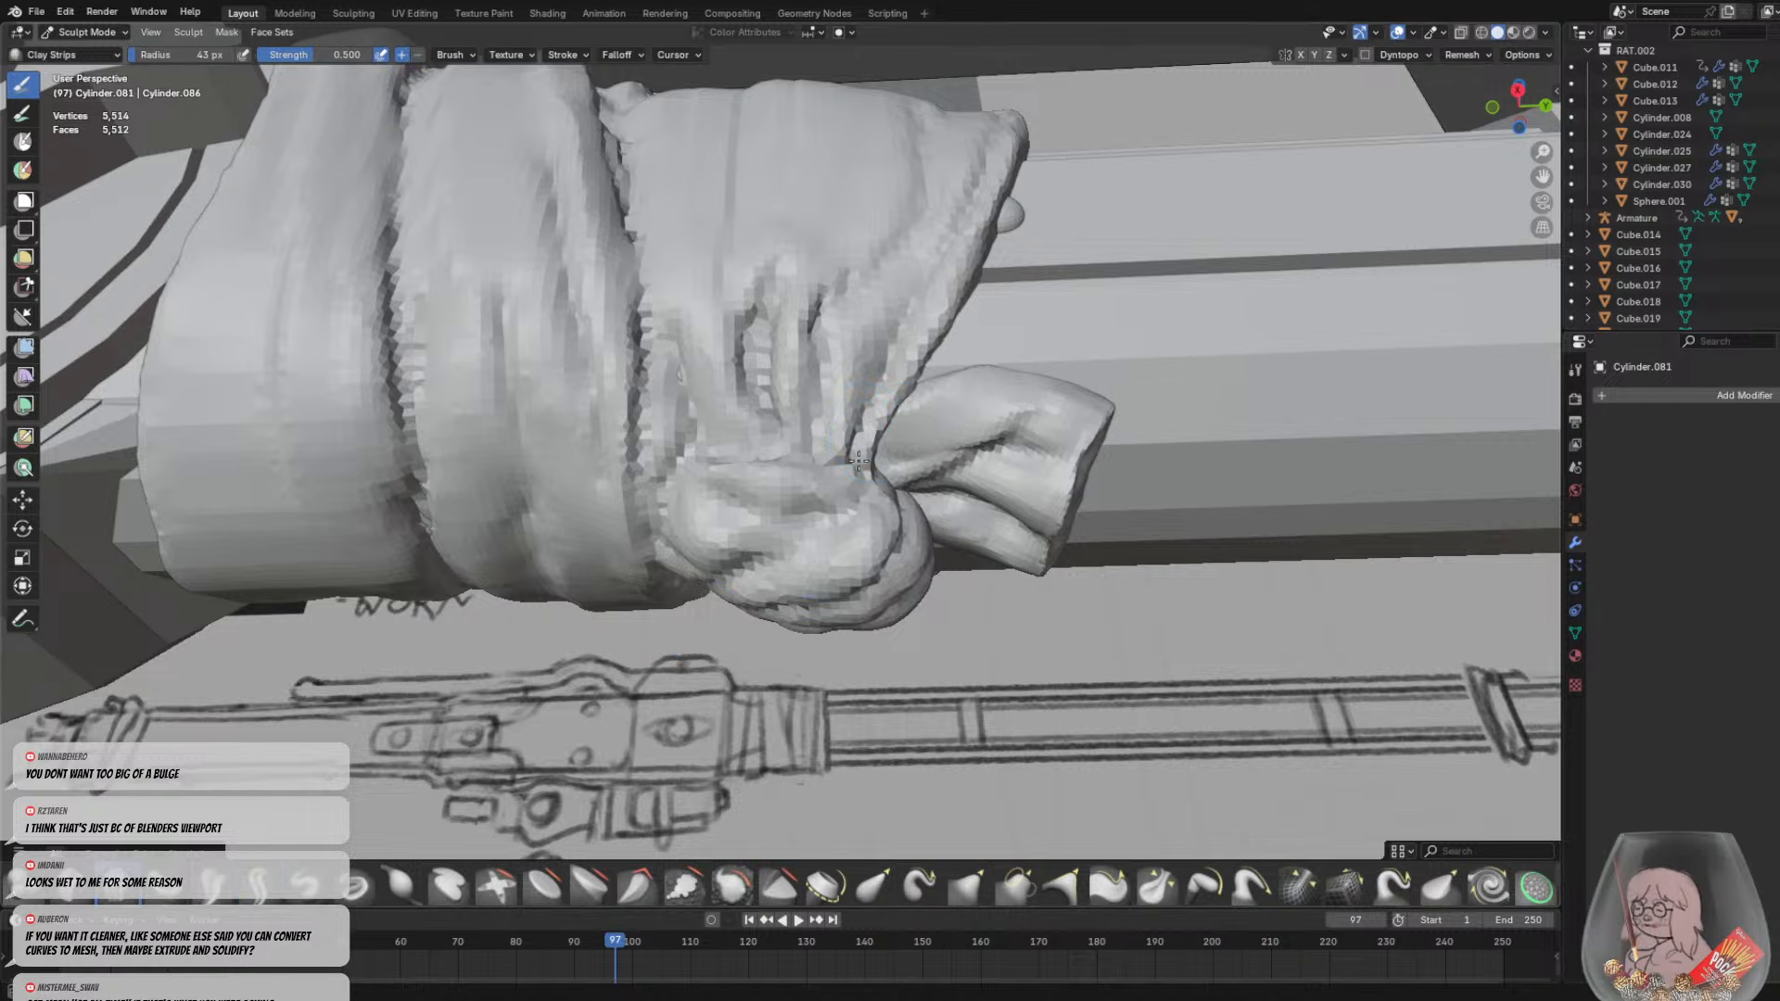
pyautogui.hotkey('ctrl', 'f')
pyautogui.click(961, 423)
pyautogui.moveTo(961, 427); pyautogui.dragTo(914, 437)
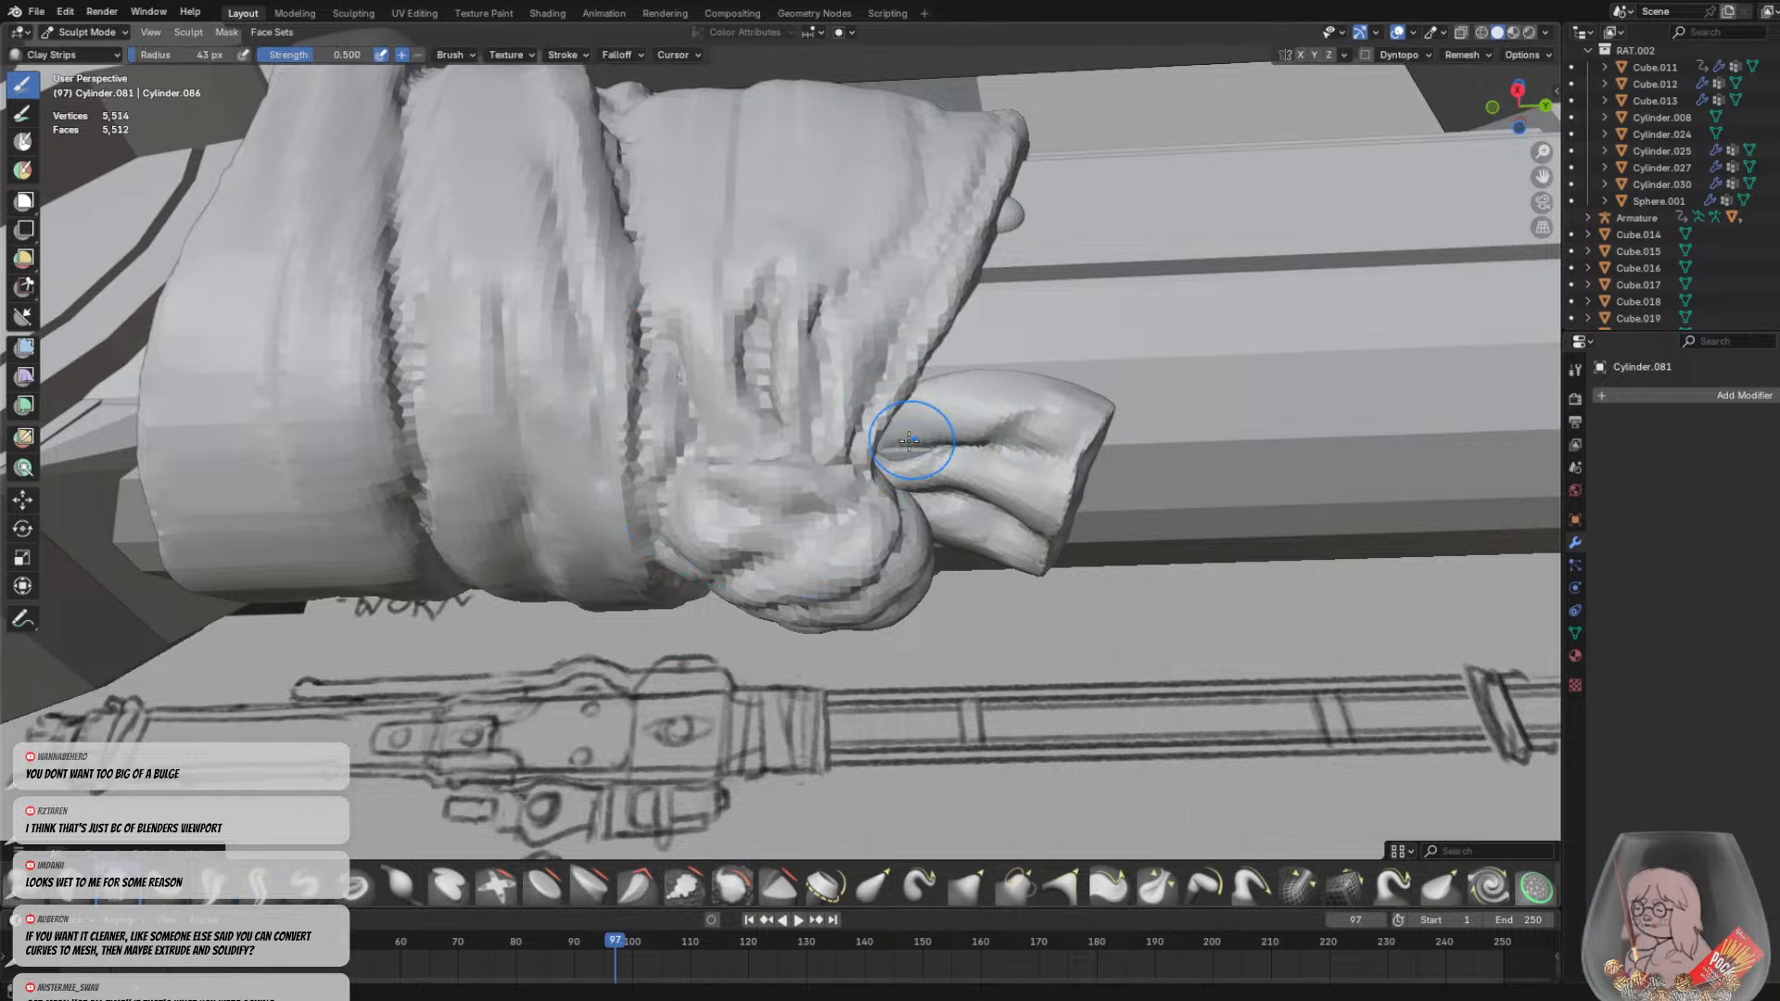
# Refine the folds and outer rim of the cloth tail with a 22 px Clay Strips brush
pyautogui.moveTo(914, 436); pyautogui.dragTo(890, 461, button='middle')
pyautogui.press('f')
pyautogui.click(867, 466)
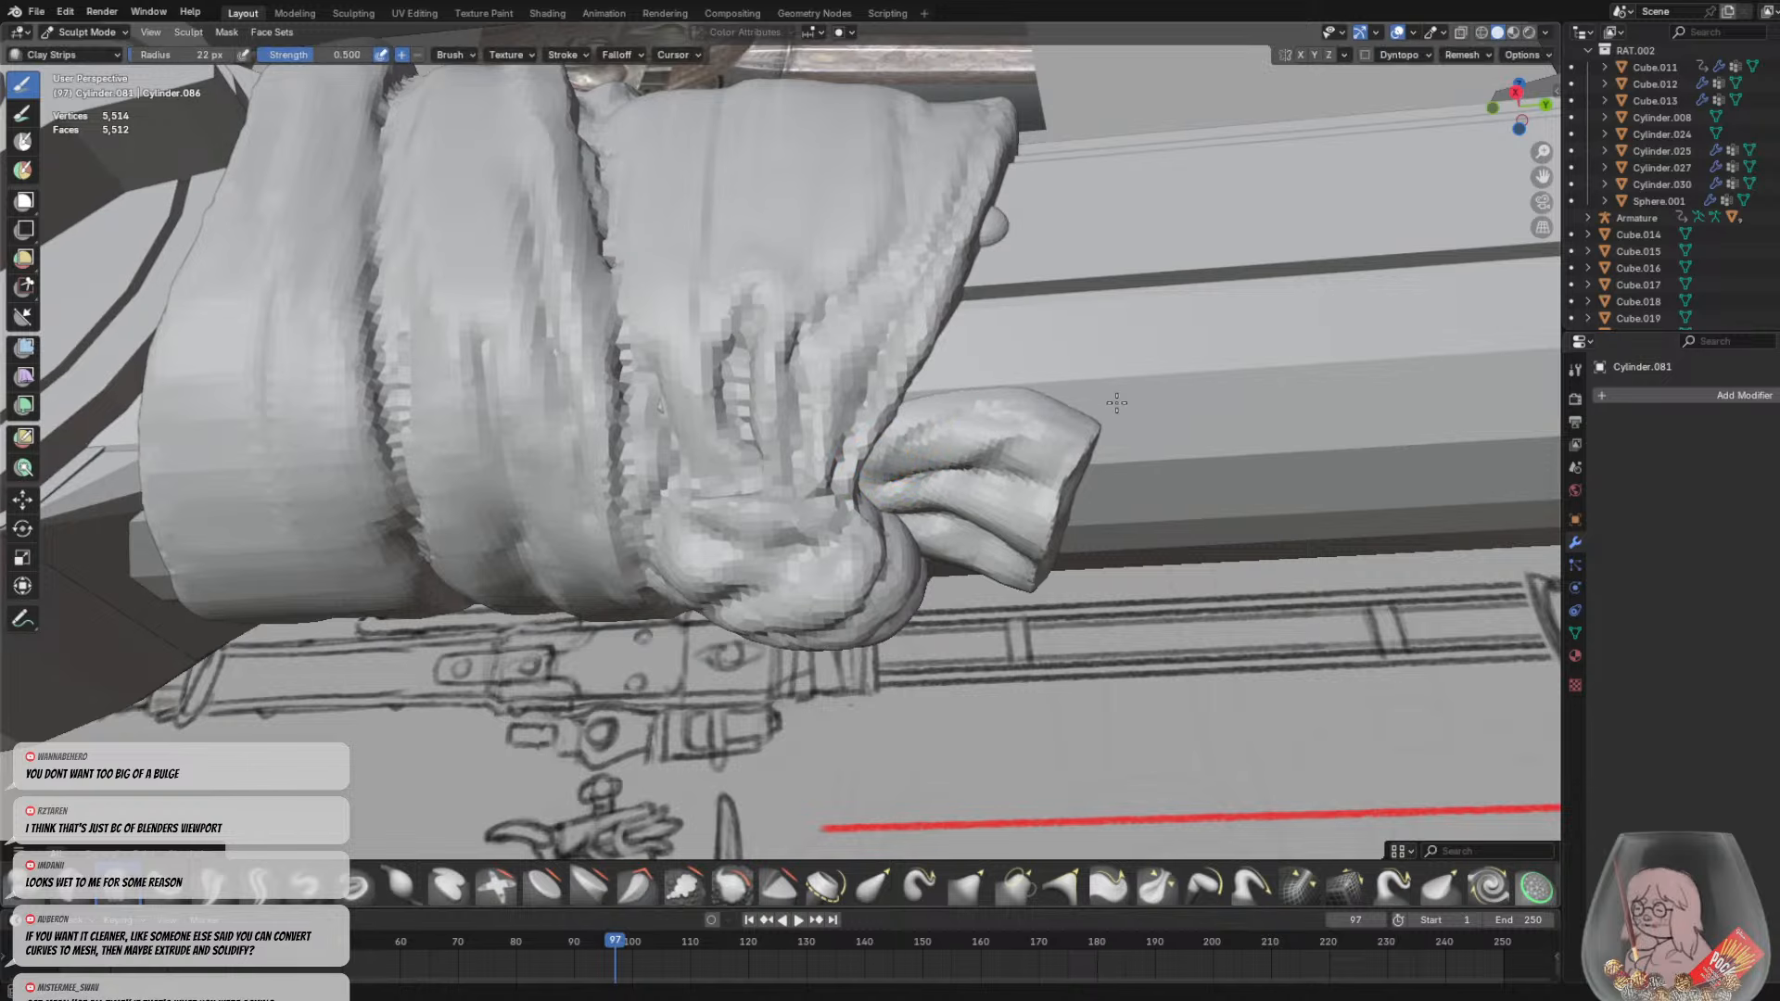
pyautogui.moveTo(1053, 383)
pyautogui.mouseDown(button='middle')
pyautogui.moveTo(829, 303)
pyautogui.moveTo(906, 338)
pyautogui.mouseUp(button='middle')
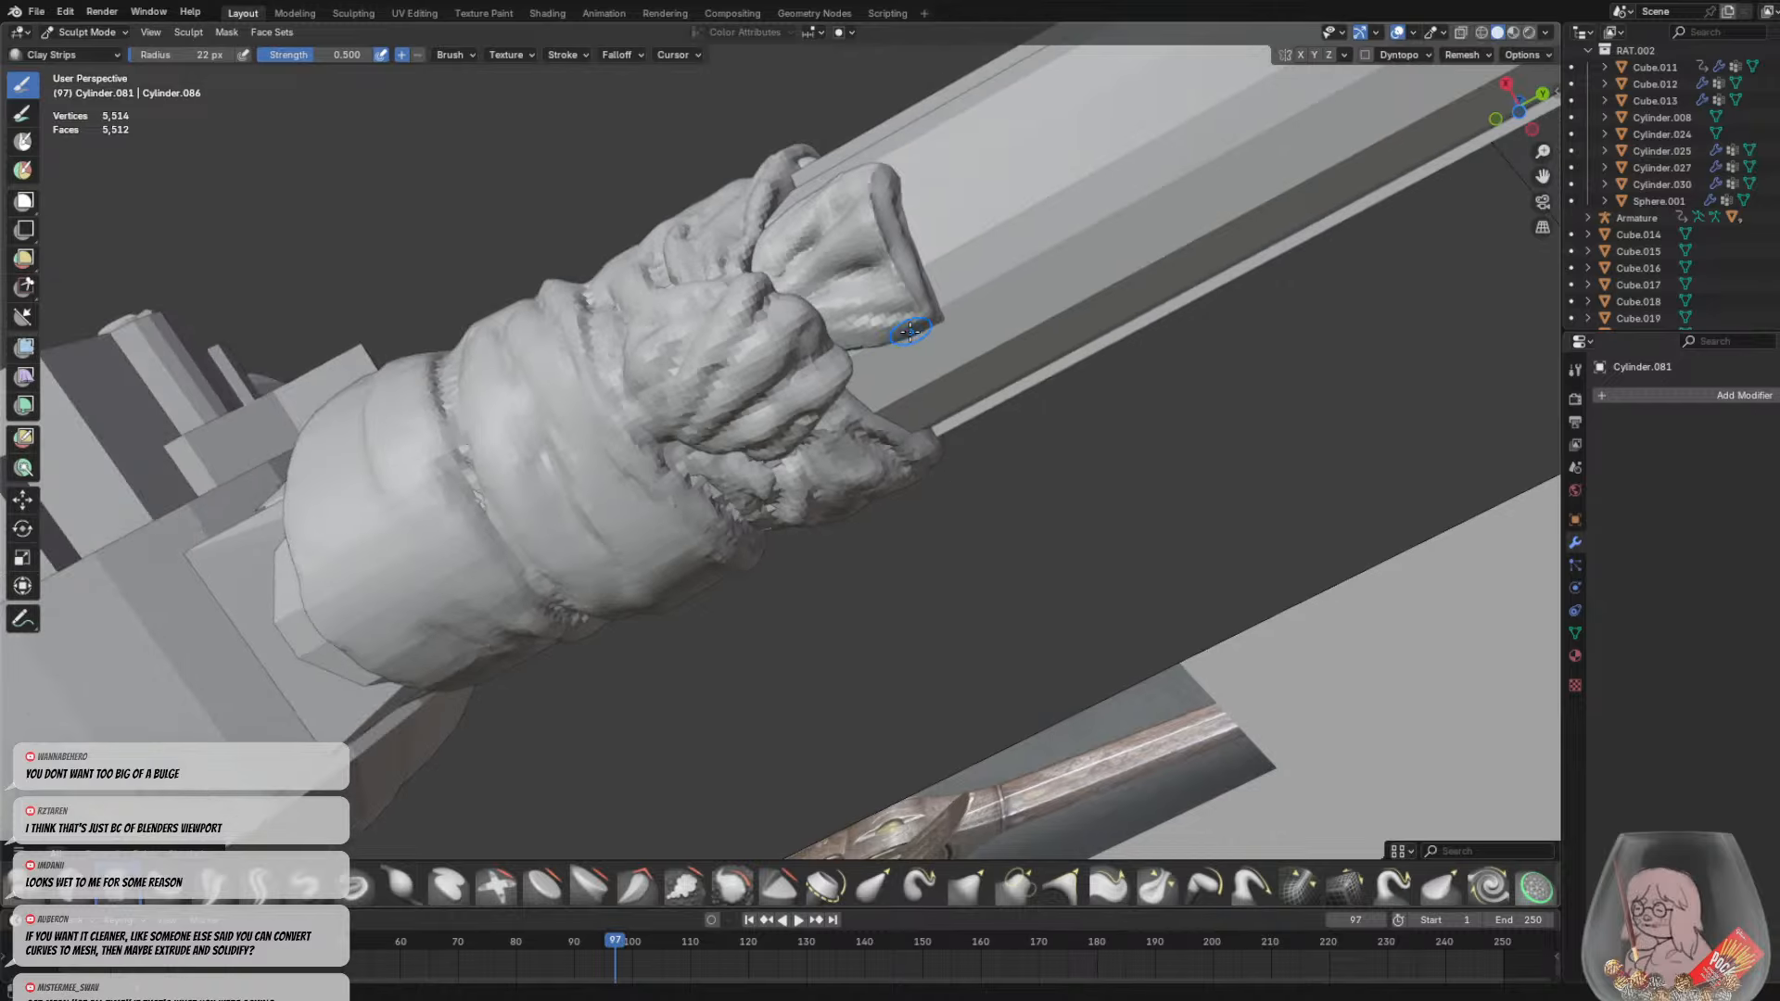
# Reshape the free end of the cloth tail with an 88 px Grab brush
pyautogui.press('g')
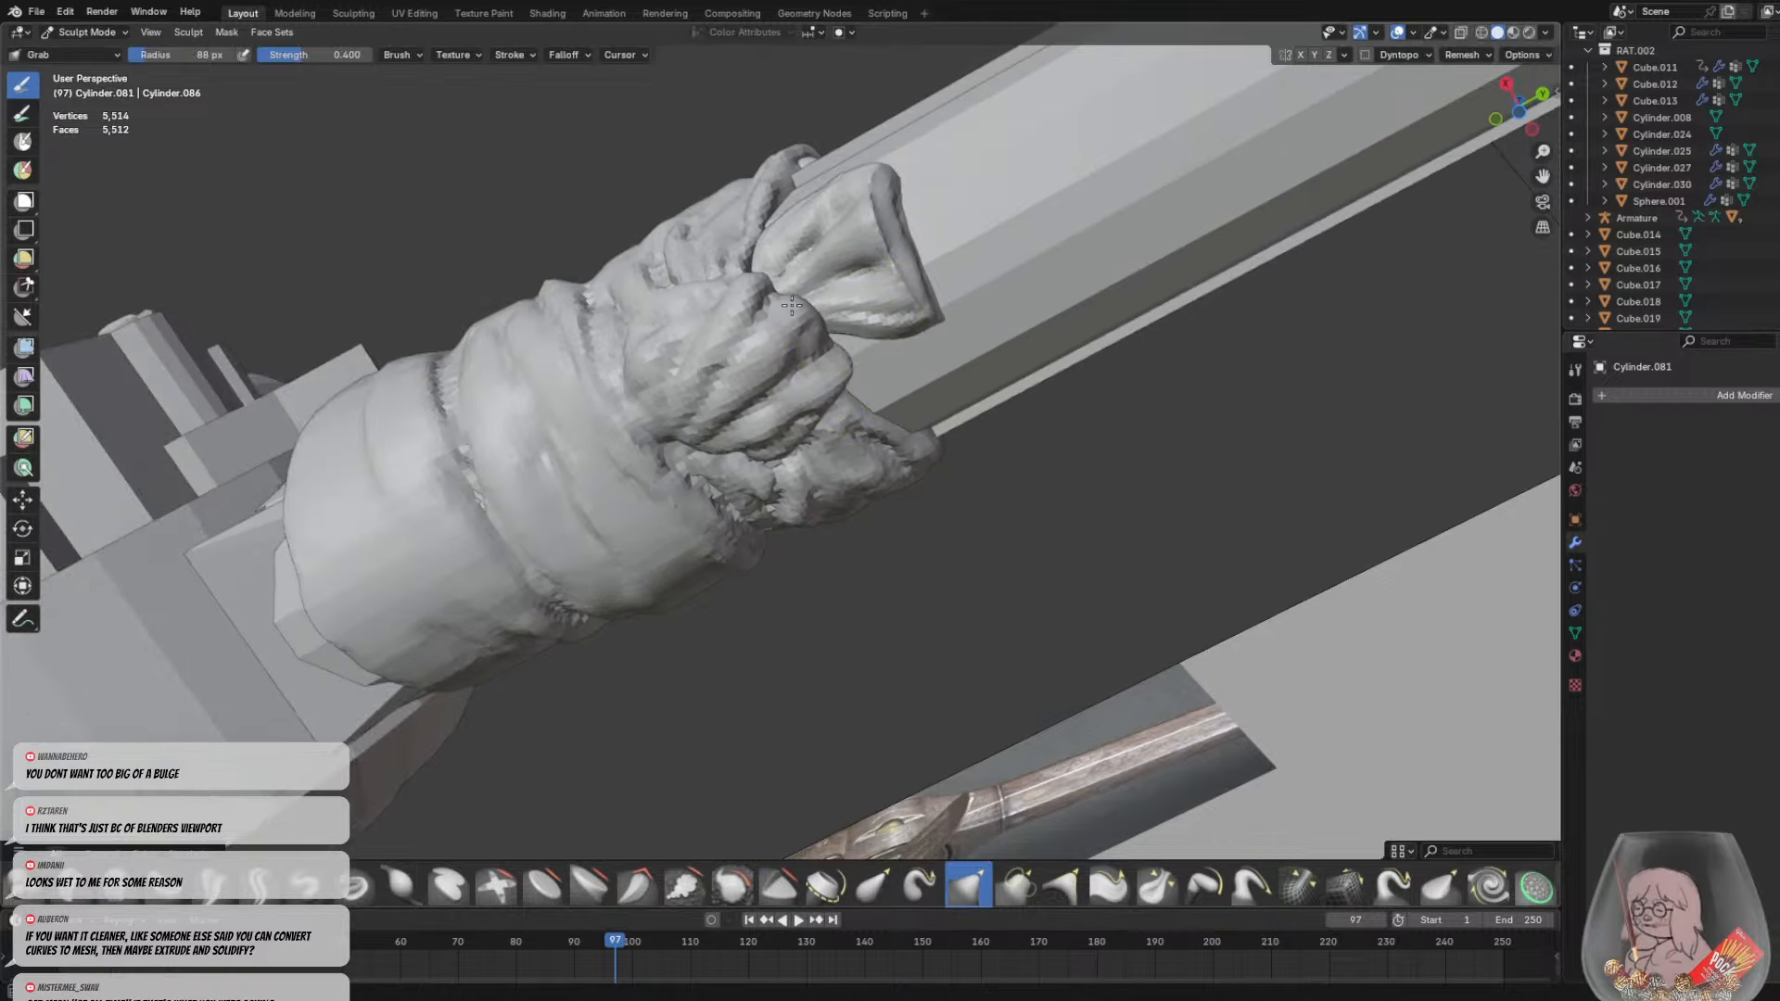
pyautogui.moveTo(767, 259); pyautogui.dragTo(987, 428, button='middle')
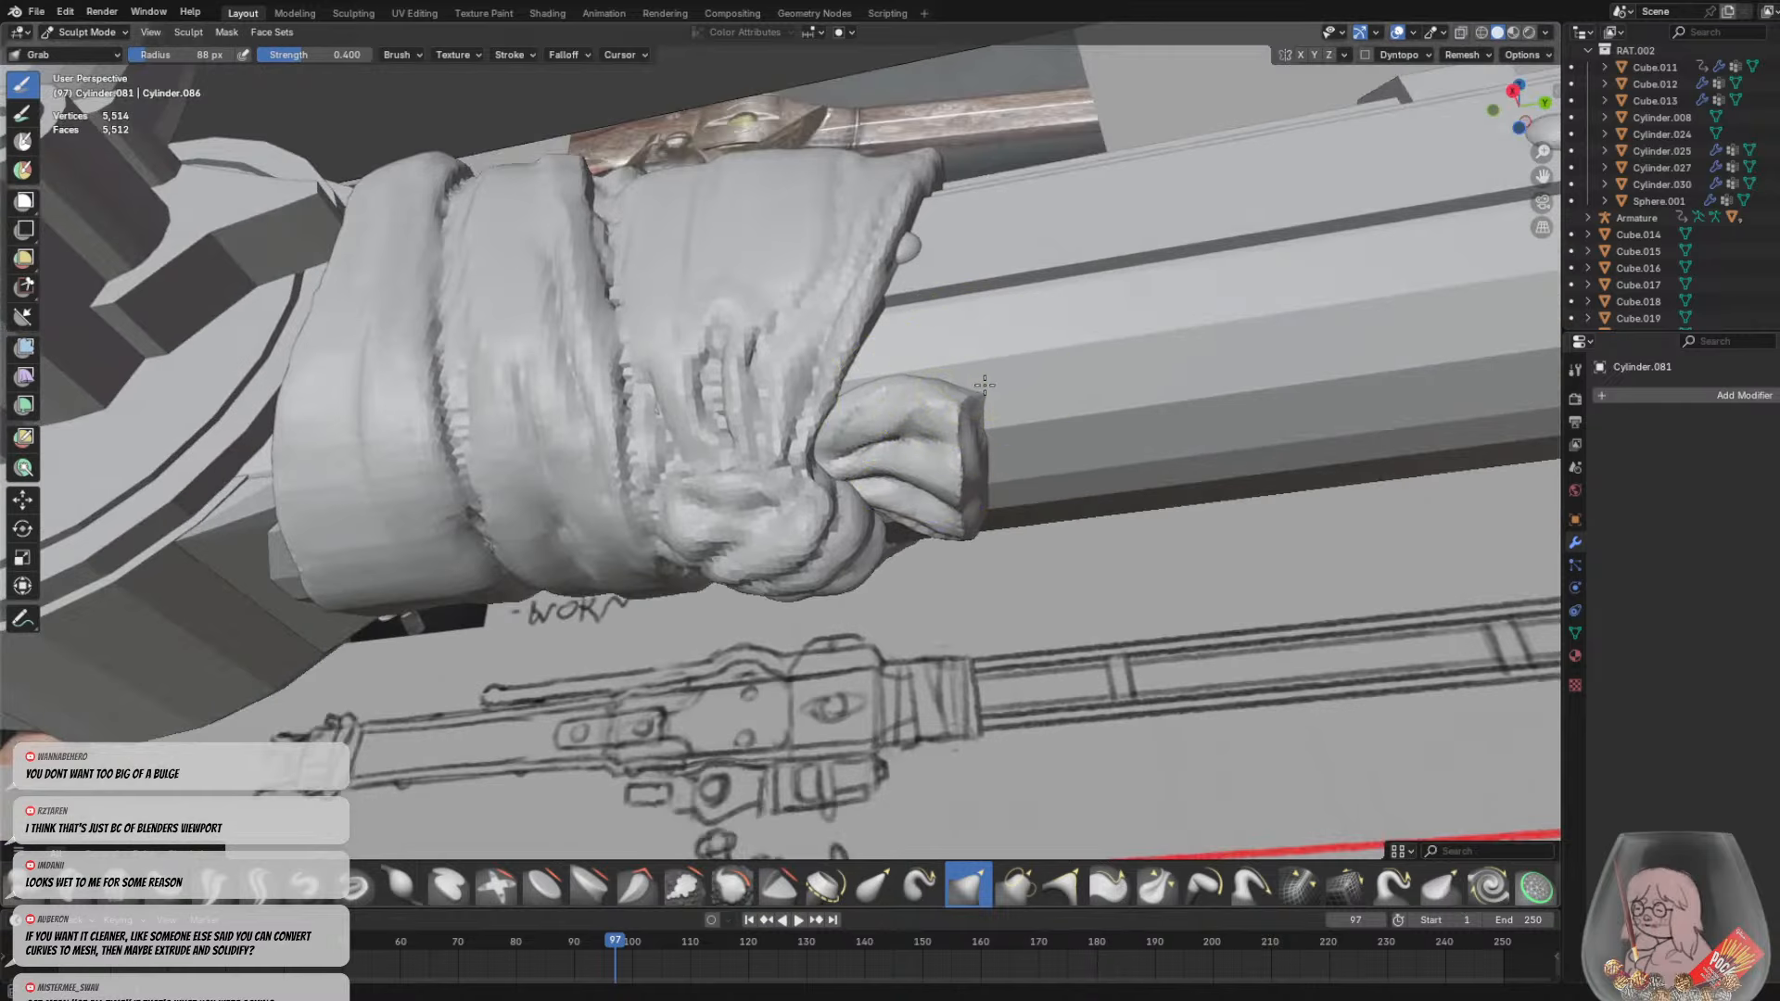
pyautogui.moveTo(972, 400); pyautogui.dragTo(863, 516)
# Reshape the free end and folds of the cloth tail with a 188 px Grab brush
pyautogui.hotkey('shift', 'c')
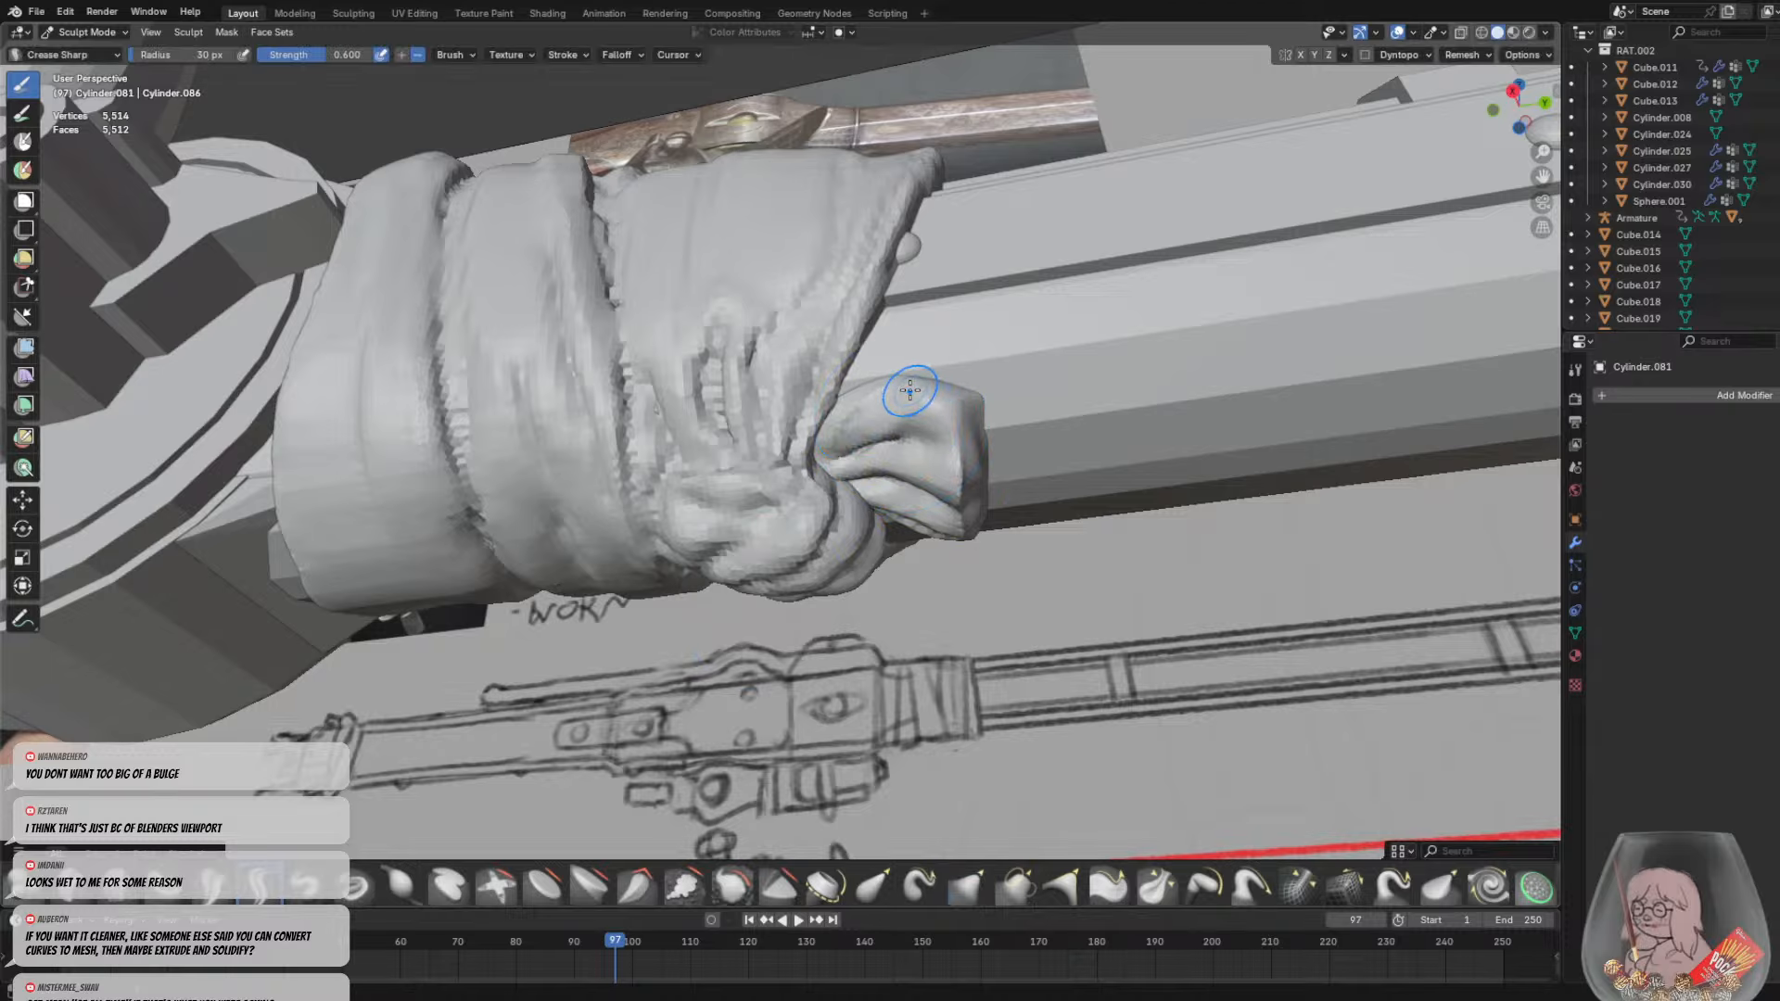
pyautogui.moveTo(976, 438)
pyautogui.mouseDown(button='middle')
pyautogui.moveTo(982, 464)
pyautogui.moveTo(962, 441)
pyautogui.mouseUp(button='middle')
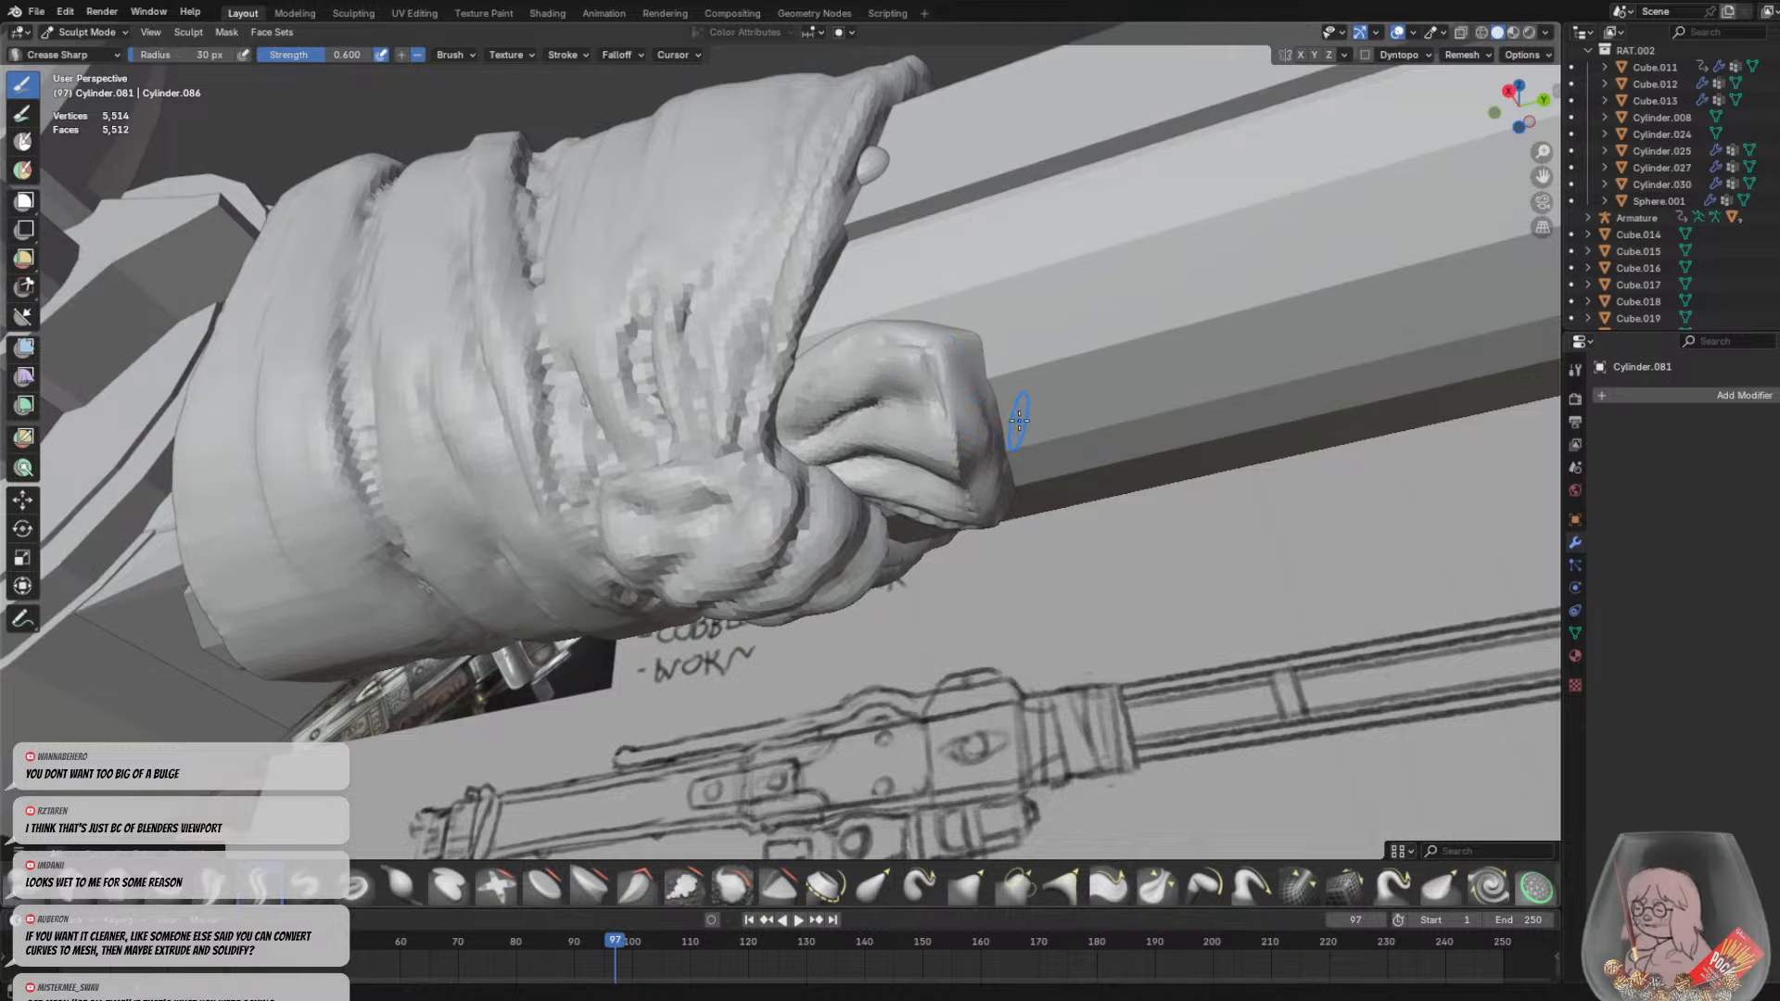
pyautogui.moveTo(971, 426)
pyautogui.mouseDown(button='middle')
pyautogui.moveTo(957, 385)
pyautogui.moveTo(902, 464)
pyautogui.mouseUp(button='middle')
pyautogui.press('g')
pyautogui.press('f')
pyautogui.click(1011, 536)
pyautogui.moveTo(768, 499); pyautogui.dragTo(727, 475)
pyautogui.moveTo(719, 445)
pyautogui.mouseDown(button='middle')
pyautogui.moveTo(957, 419)
pyautogui.moveTo(936, 394)
pyautogui.moveTo(953, 371)
pyautogui.mouseUp(button='middle')
# Duplicate the cloth tail in Object Mode and place the copy beside the original above the knot
pyautogui.click(85, 32)
pyautogui.click(91, 51)
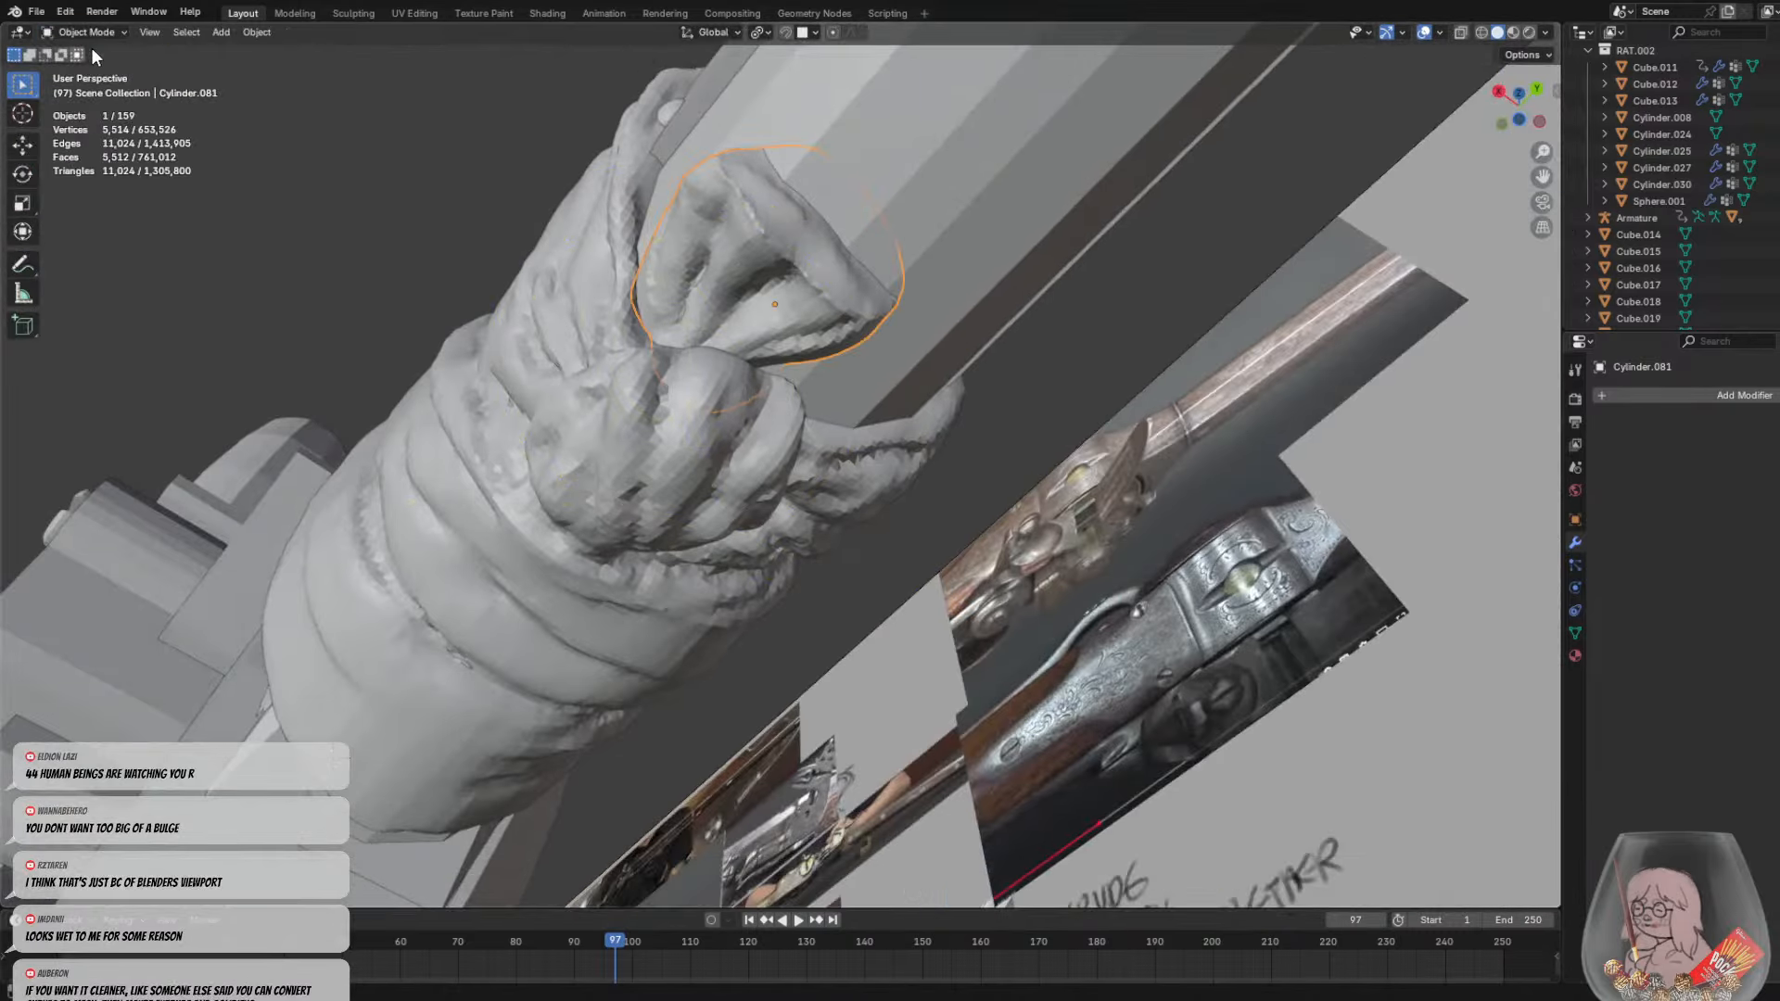
pyautogui.moveTo(832, 321); pyautogui.dragTo(673, 348, button='middle')
pyautogui.hotkey('shift', 'd')
pyautogui.click(894, 349)
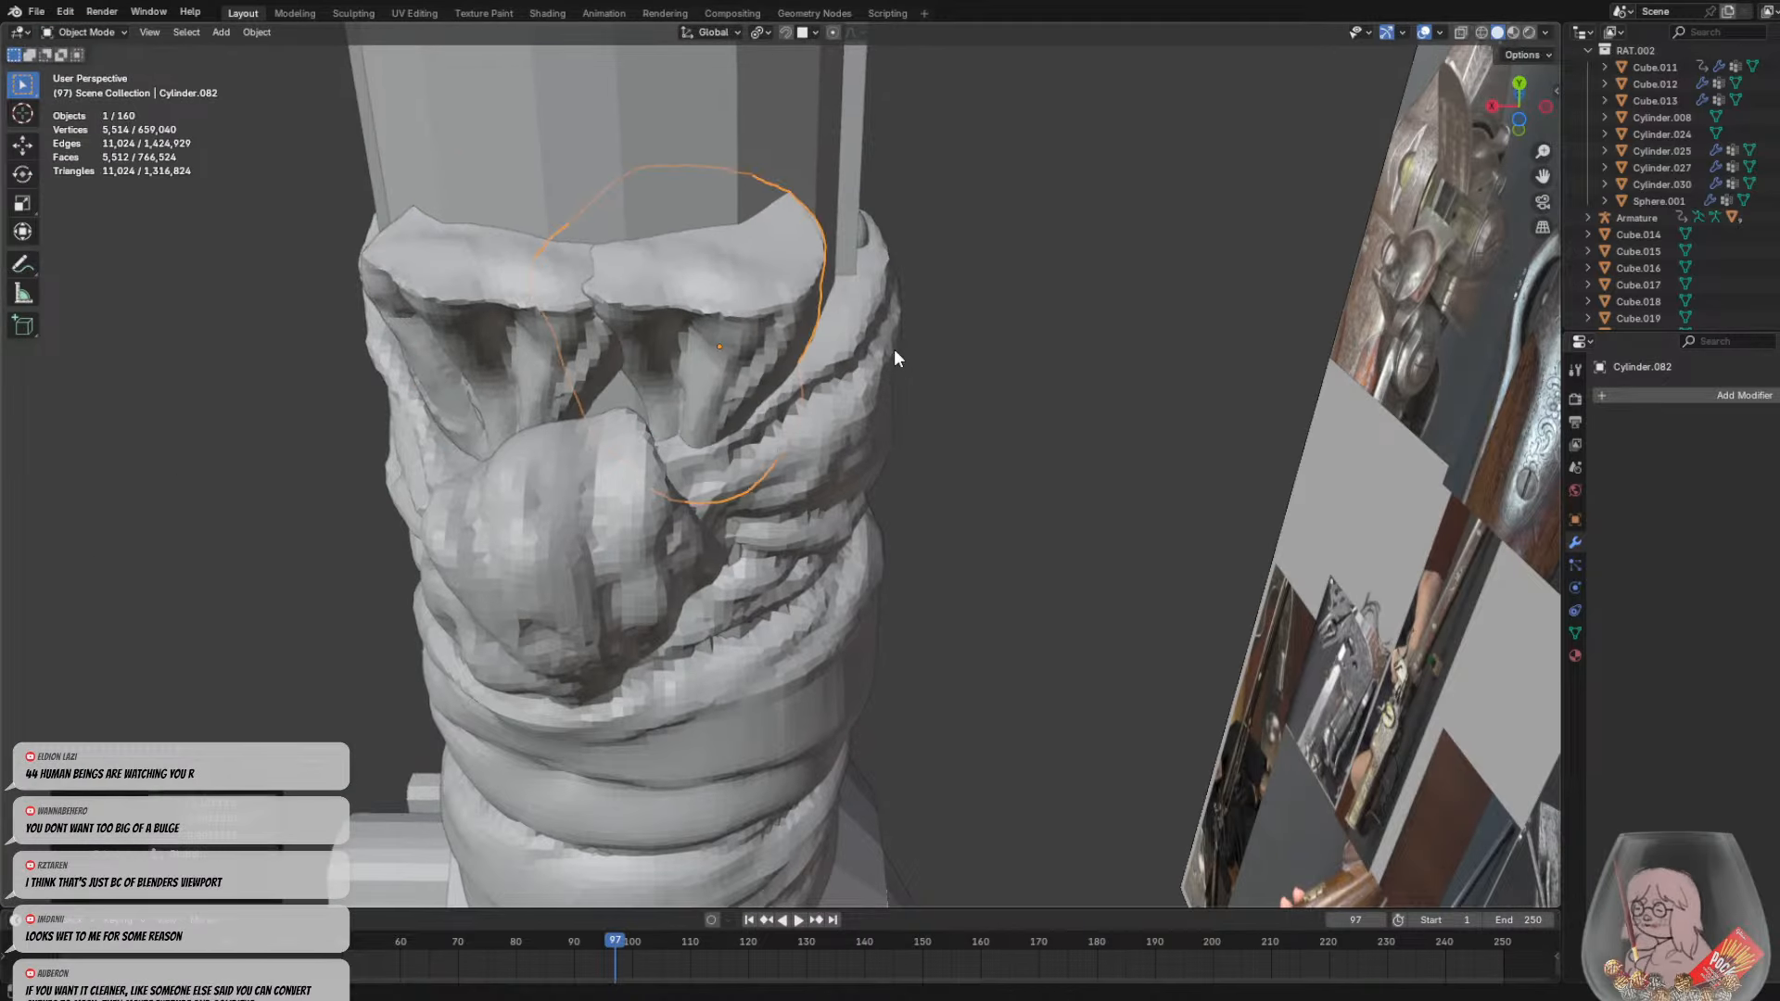
pyautogui.press('g')
pyautogui.moveTo(816, 330); pyautogui.dragTo(598, 514, button='middle')
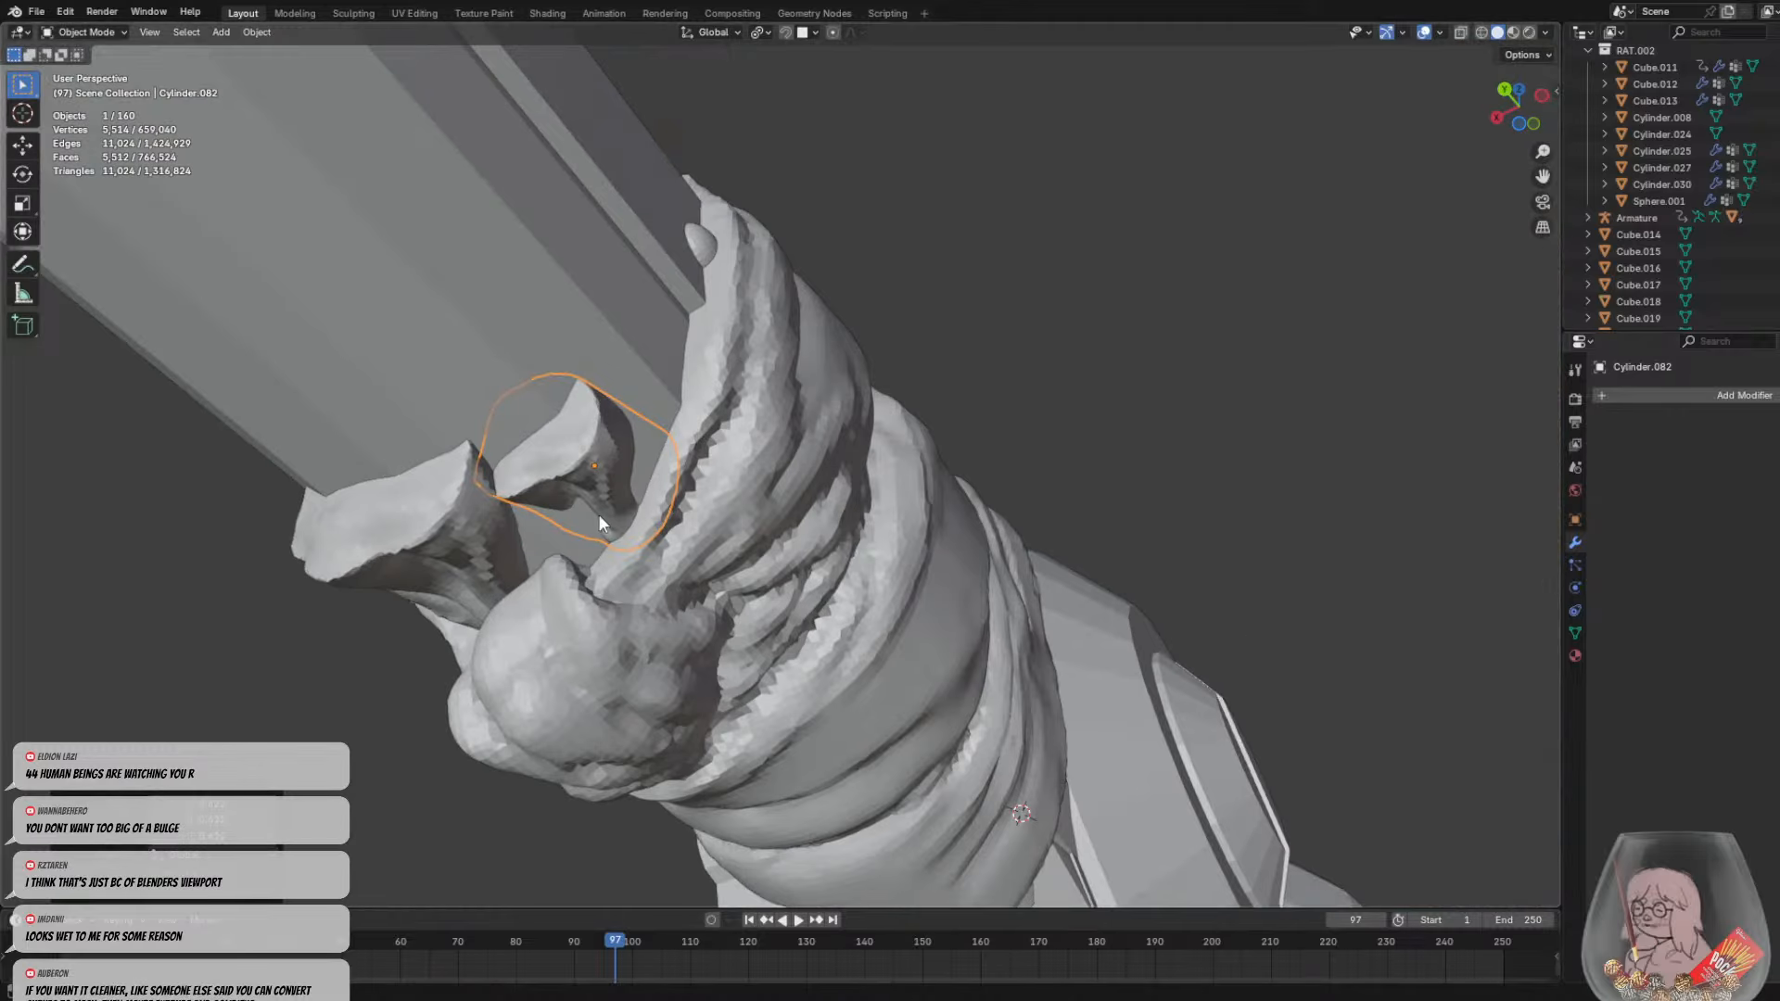
# Rotate the duplicated tail so its narrow end points into the knot
pyautogui.moveTo(549, 579); pyautogui.dragTo(668, 436, button='middle')
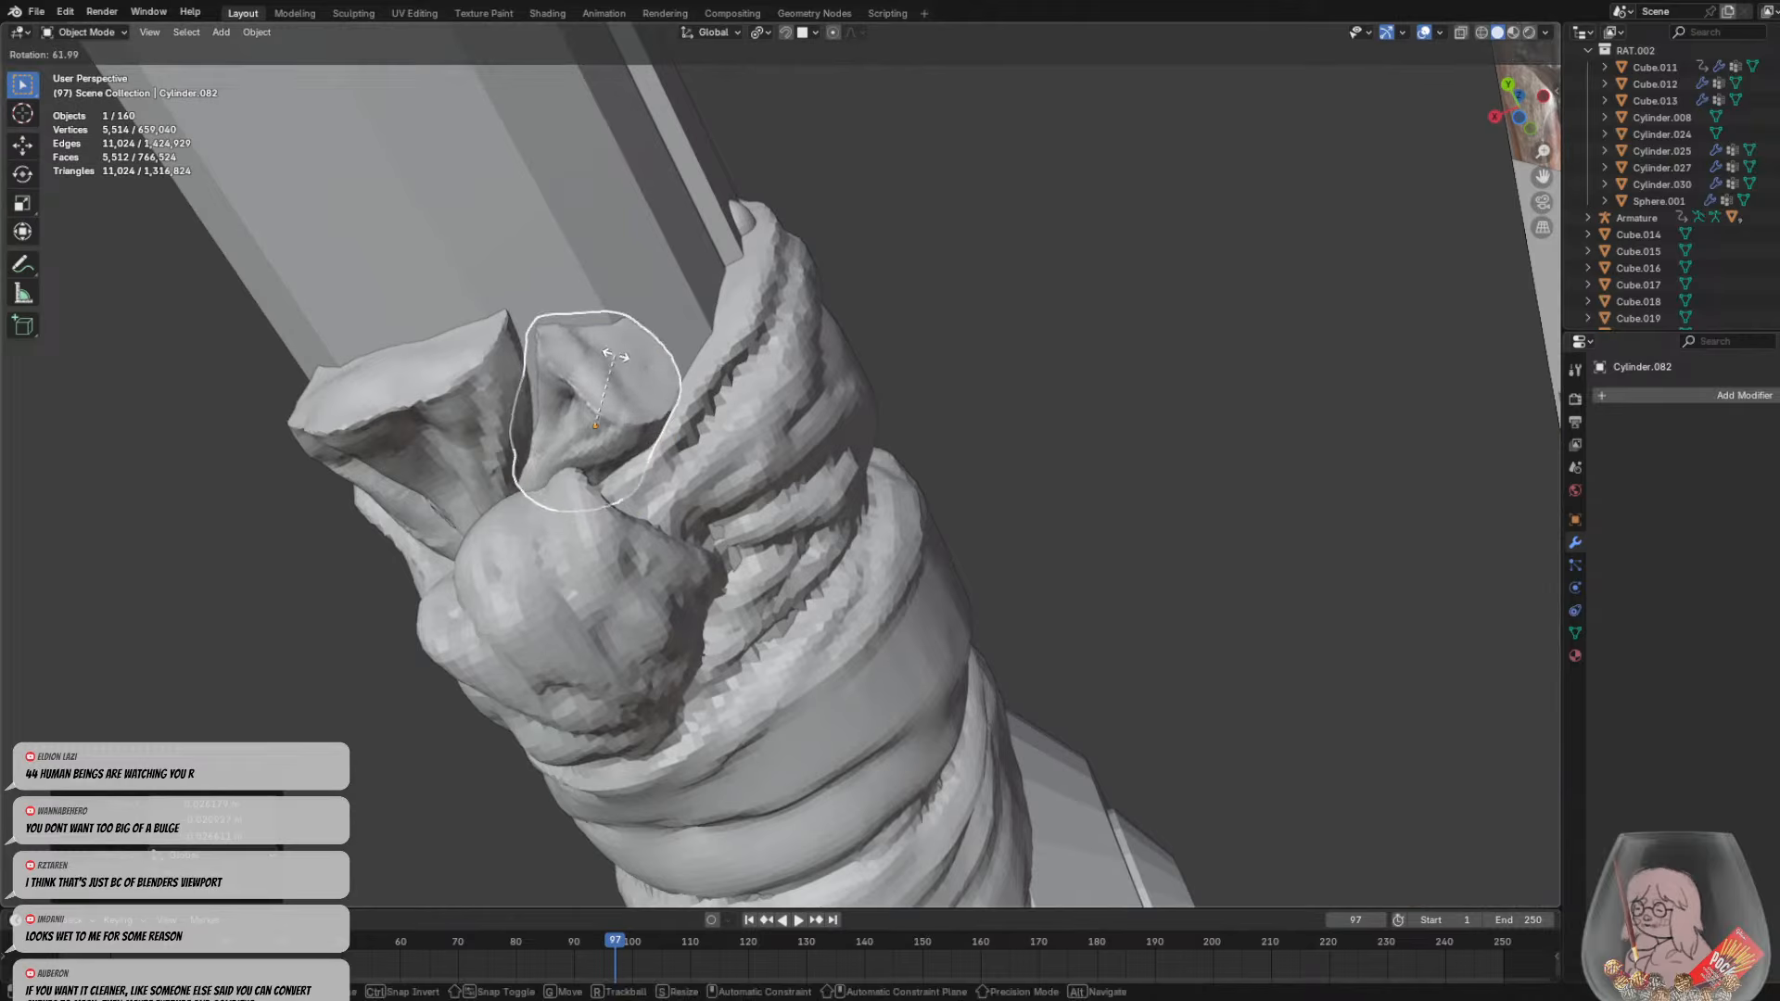
pyautogui.click(734, 337)
pyautogui.press('r')
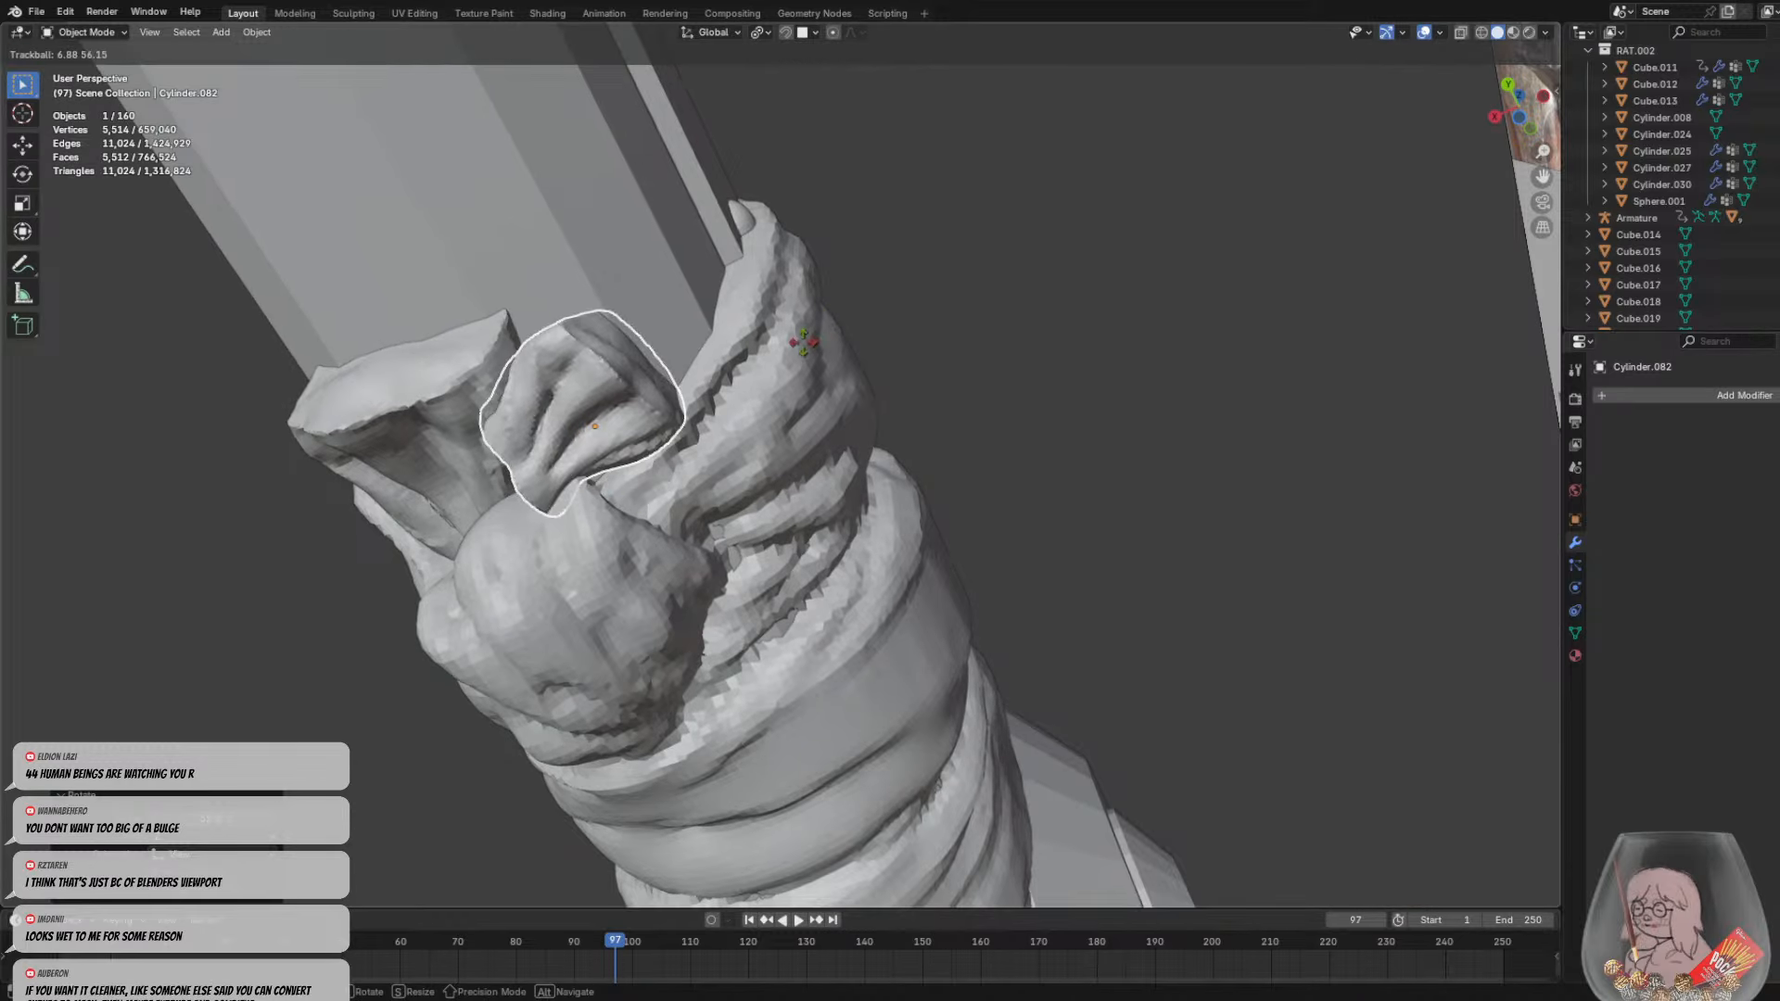
pyautogui.click(852, 319)
pyautogui.press('r')
pyautogui.click(659, 240)
# Move the duplicated tail under the original and rotate it further to nestle it against the knot
pyautogui.moveTo(659, 239); pyautogui.dragTo(837, 493, button='middle')
pyautogui.press('g')
pyautogui.click(990, 517)
pyautogui.press('r')
pyautogui.press('r')
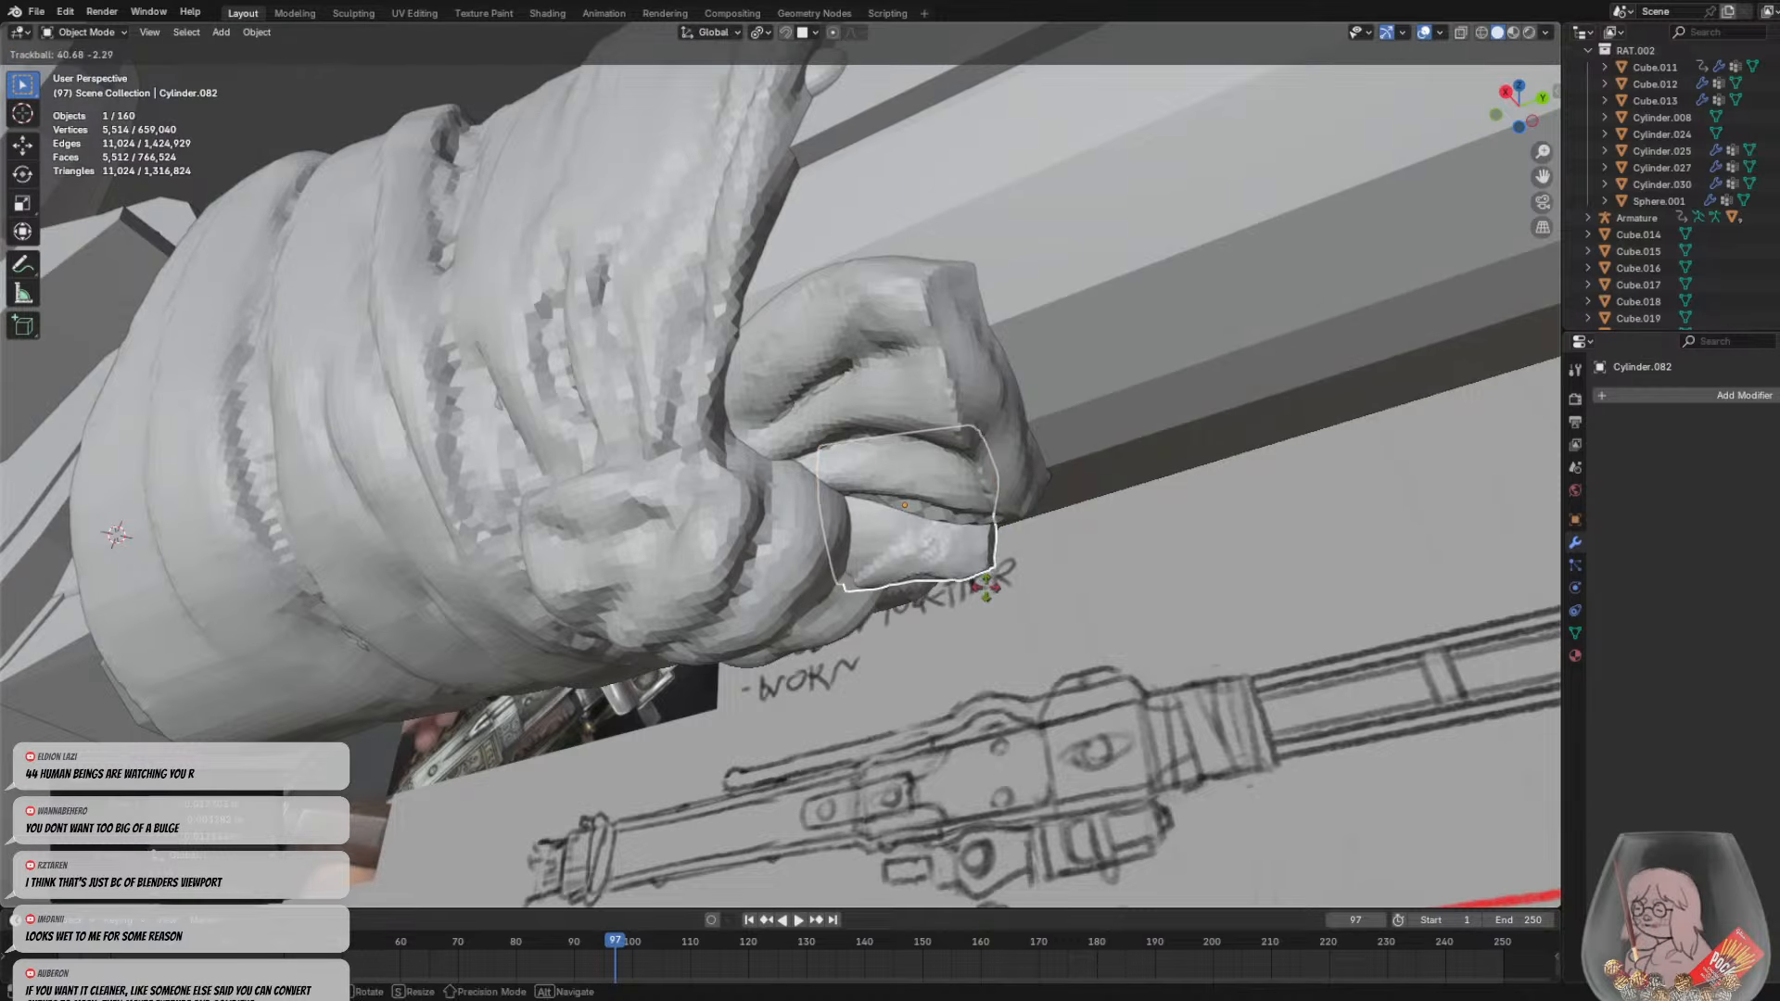
pyautogui.click(983, 494)
pyautogui.press('r')
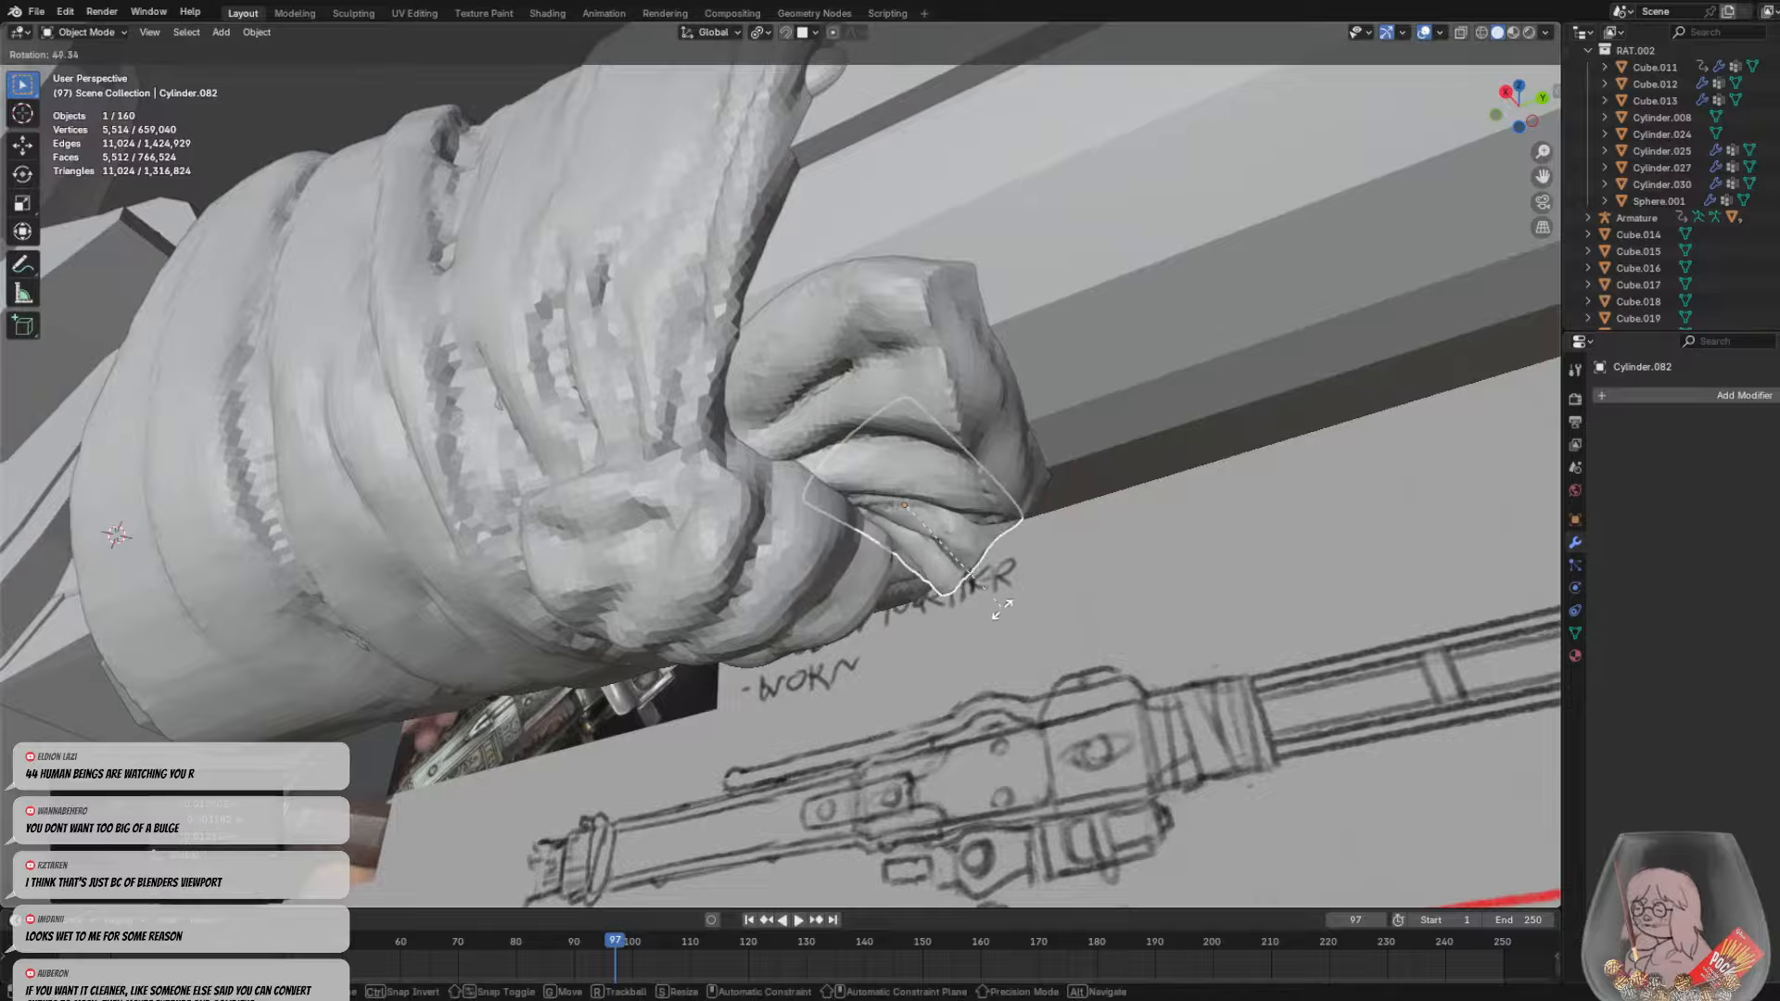
pyautogui.click(998, 581)
pyautogui.moveTo(998, 581); pyautogui.dragTo(873, 532, button='middle')
pyautogui.press('g')
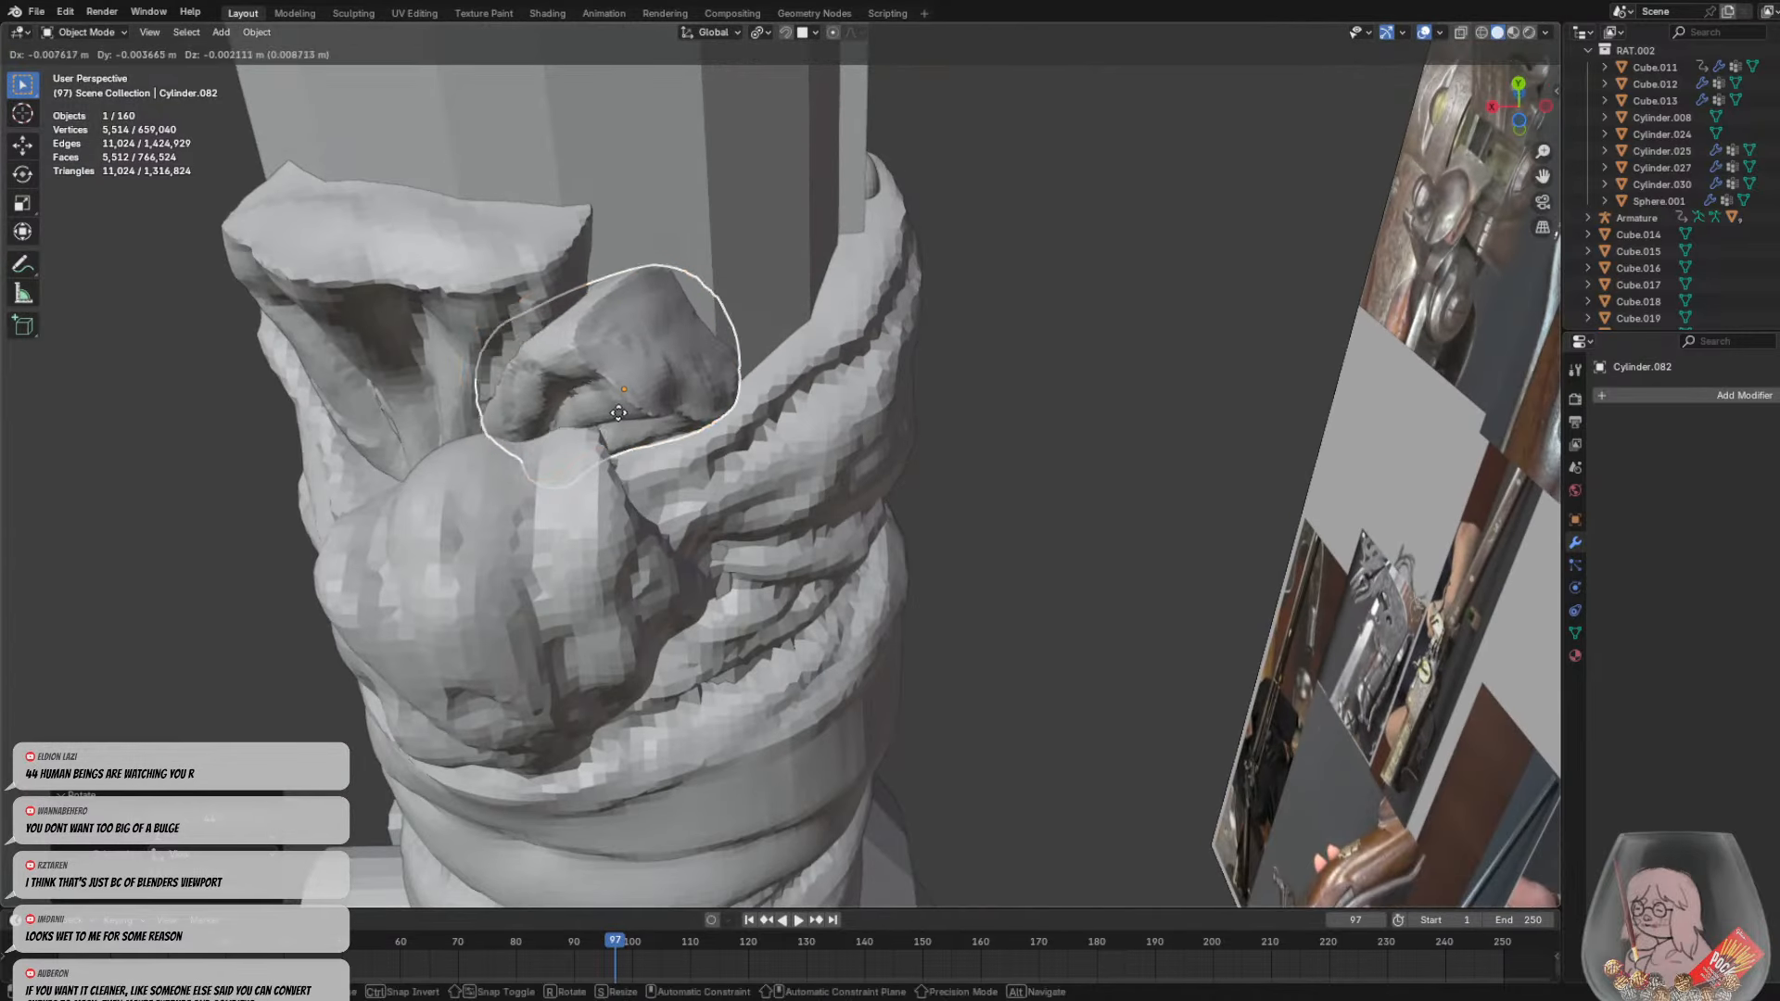
pyautogui.click(630, 411)
# Delete the duplicated cloth tail
pyautogui.hotkey('alt', 'a')
pyautogui.moveTo(402, 488)
pyautogui.mouseDown(button='middle')
pyautogui.moveTo(495, 449)
pyautogui.moveTo(602, 504)
pyautogui.moveTo(758, 440)
pyautogui.moveTo(815, 454)
pyautogui.moveTo(756, 466)
pyautogui.moveTo(966, 438)
pyautogui.moveTo(816, 562)
pyautogui.moveTo(832, 519)
pyautogui.moveTo(560, 558)
pyautogui.moveTo(819, 537)
pyautogui.moveTo(794, 499)
pyautogui.moveTo(962, 514)
pyautogui.moveTo(969, 592)
pyautogui.moveTo(929, 597)
pyautogui.moveTo(960, 552)
pyautogui.moveTo(920, 584)
pyautogui.moveTo(839, 519)
pyautogui.moveTo(894, 487)
pyautogui.moveTo(906, 443)
pyautogui.mouseUp(button='middle')
pyautogui.press('Delete')
# Select the original cloth tail and switch it to Sculpt Mode
pyautogui.click(894, 483)
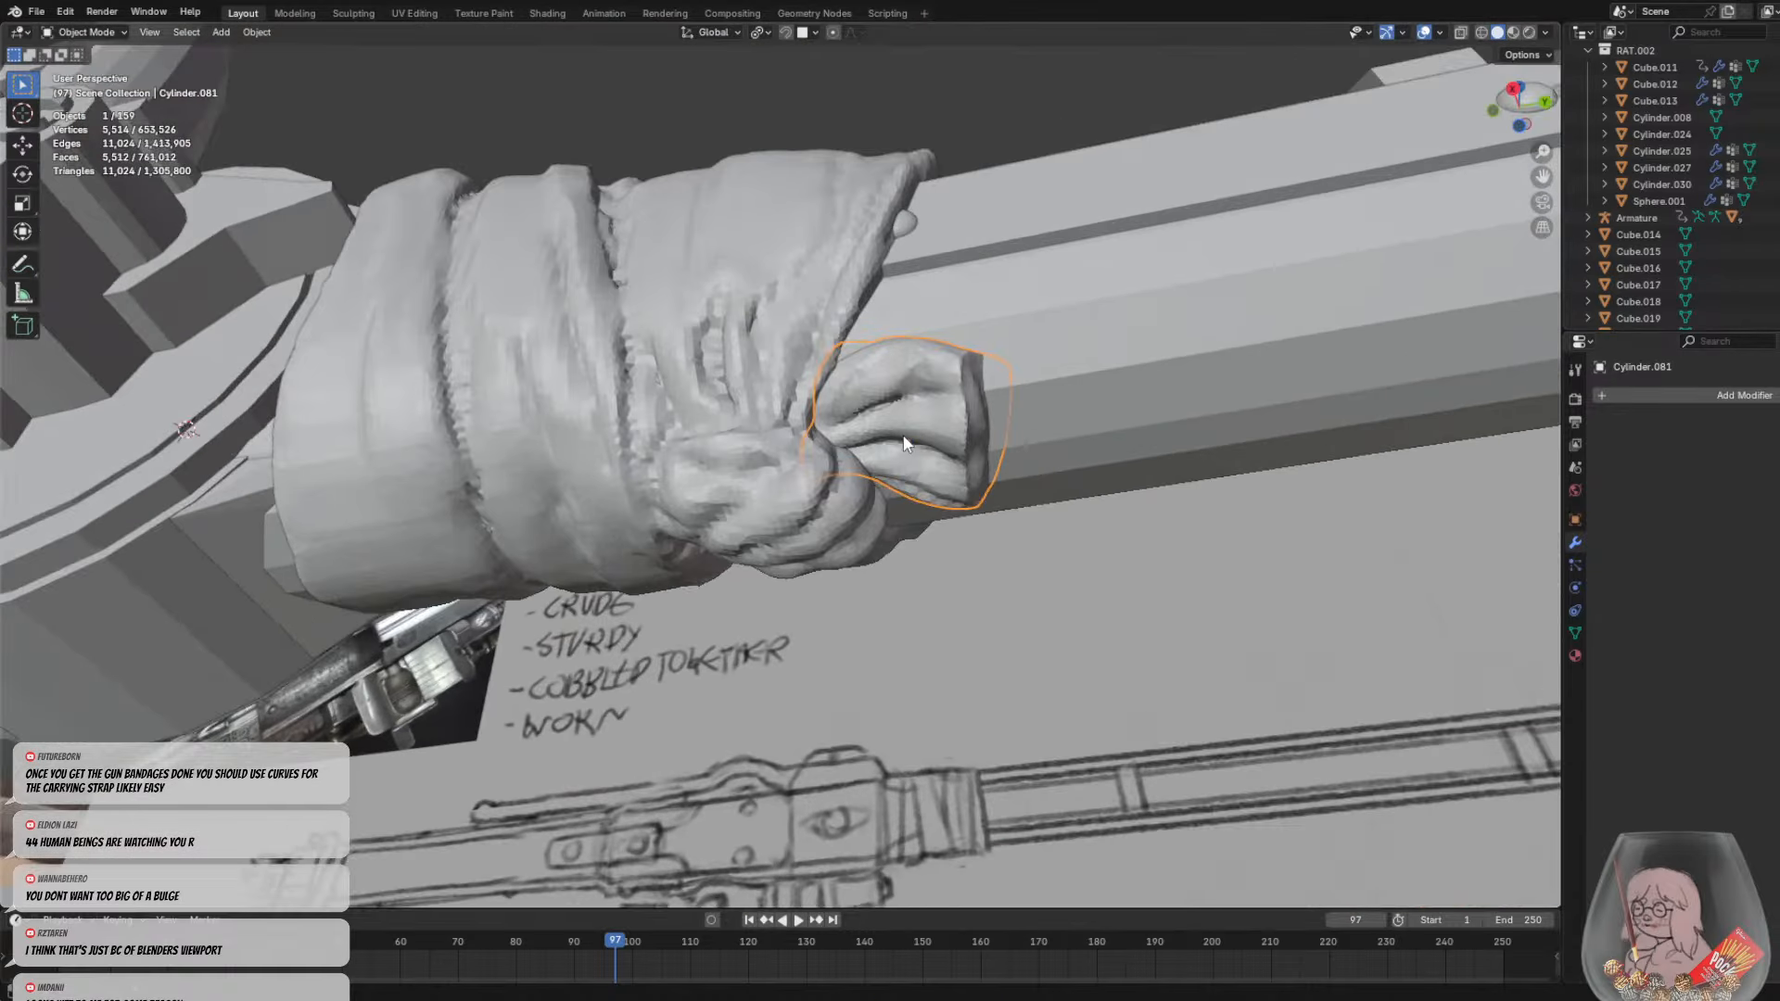
pyautogui.click(84, 32)
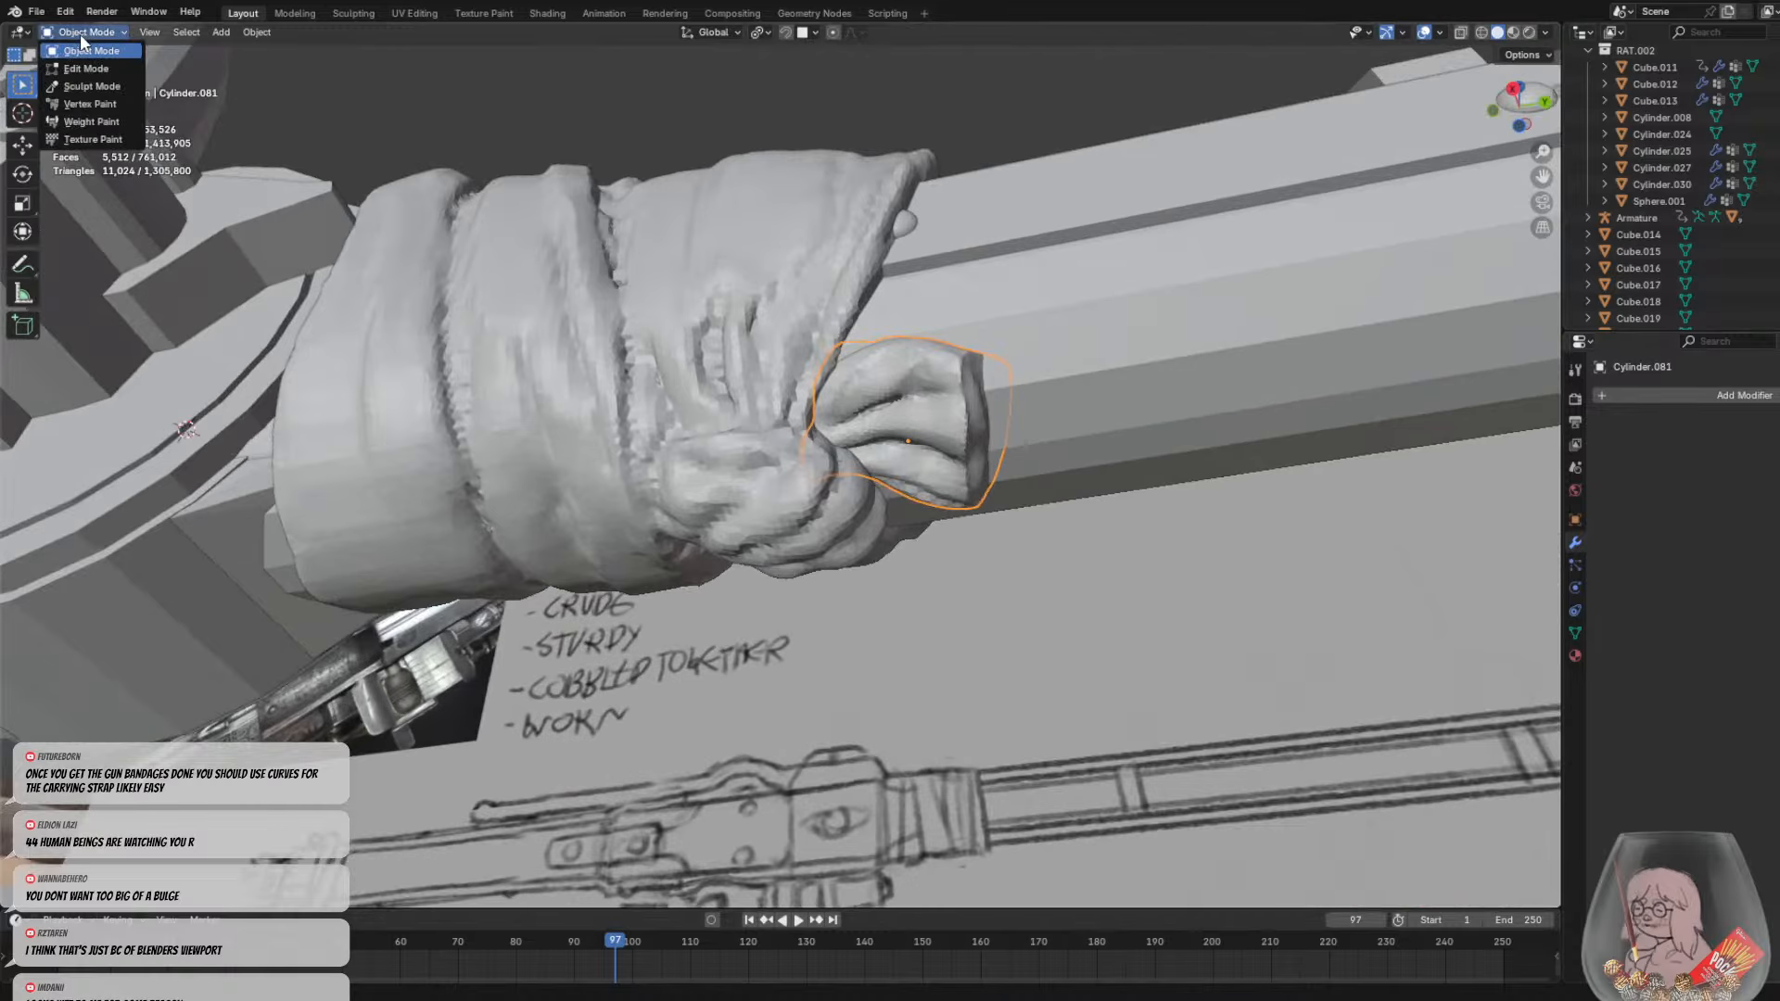
pyautogui.click(92, 88)
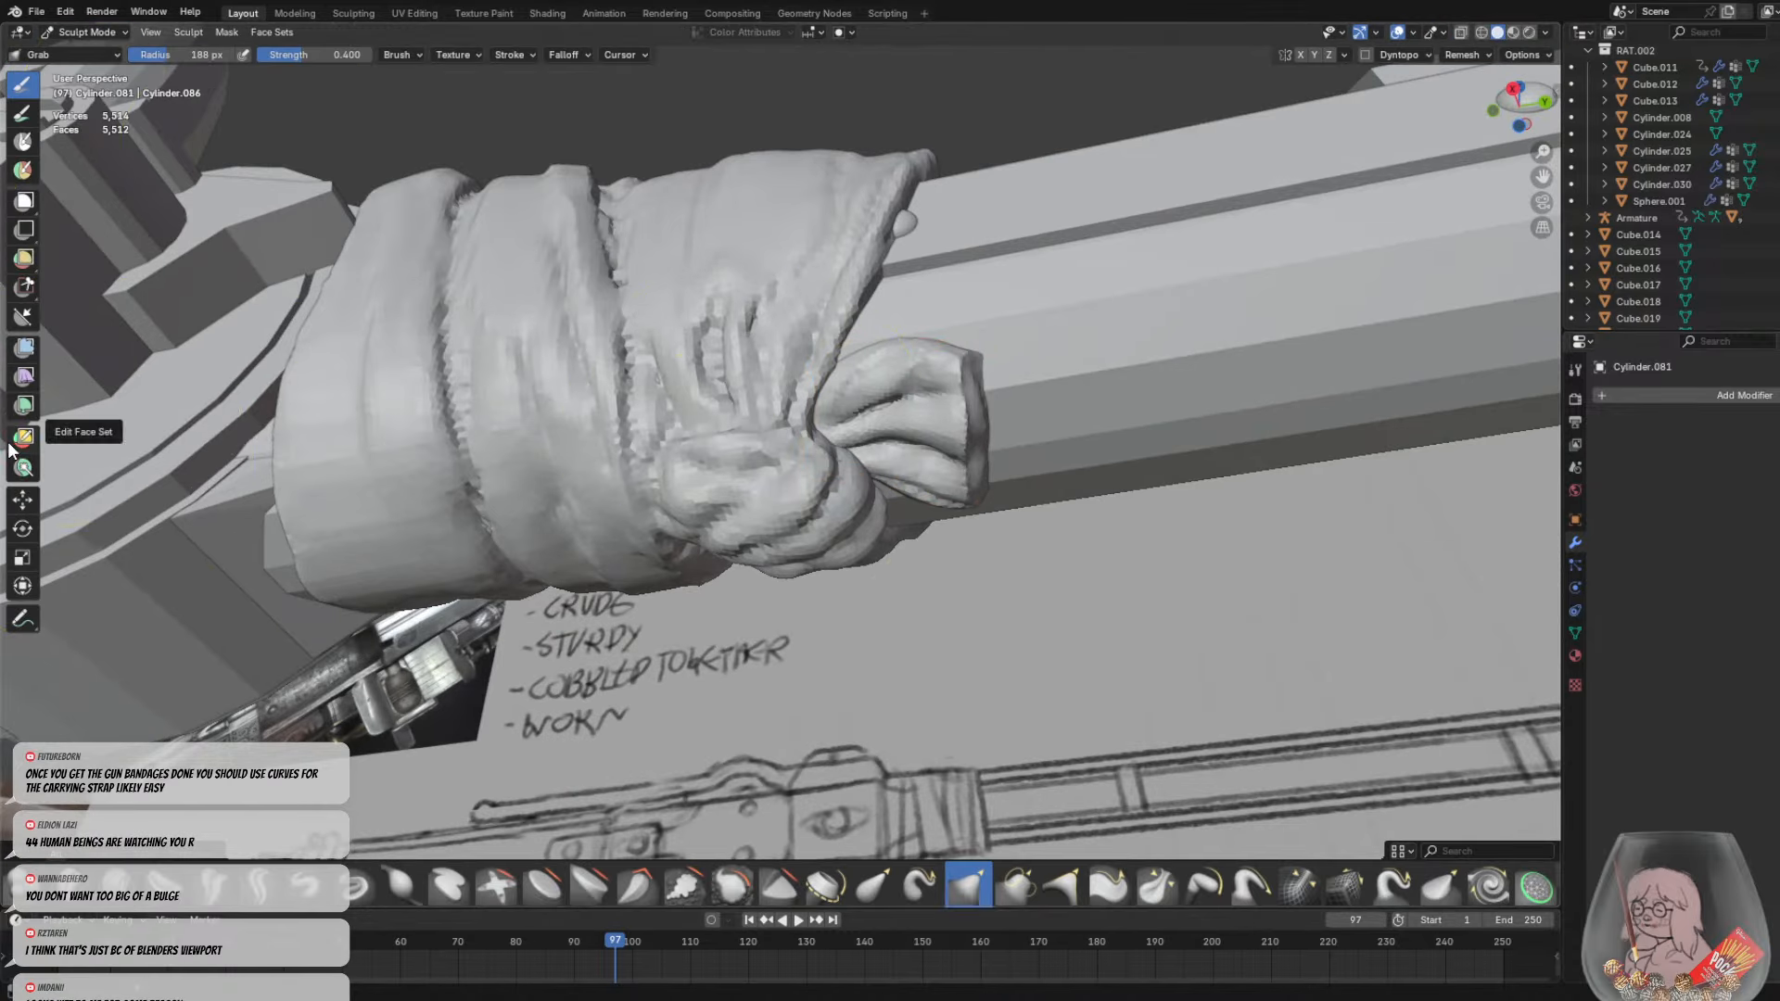
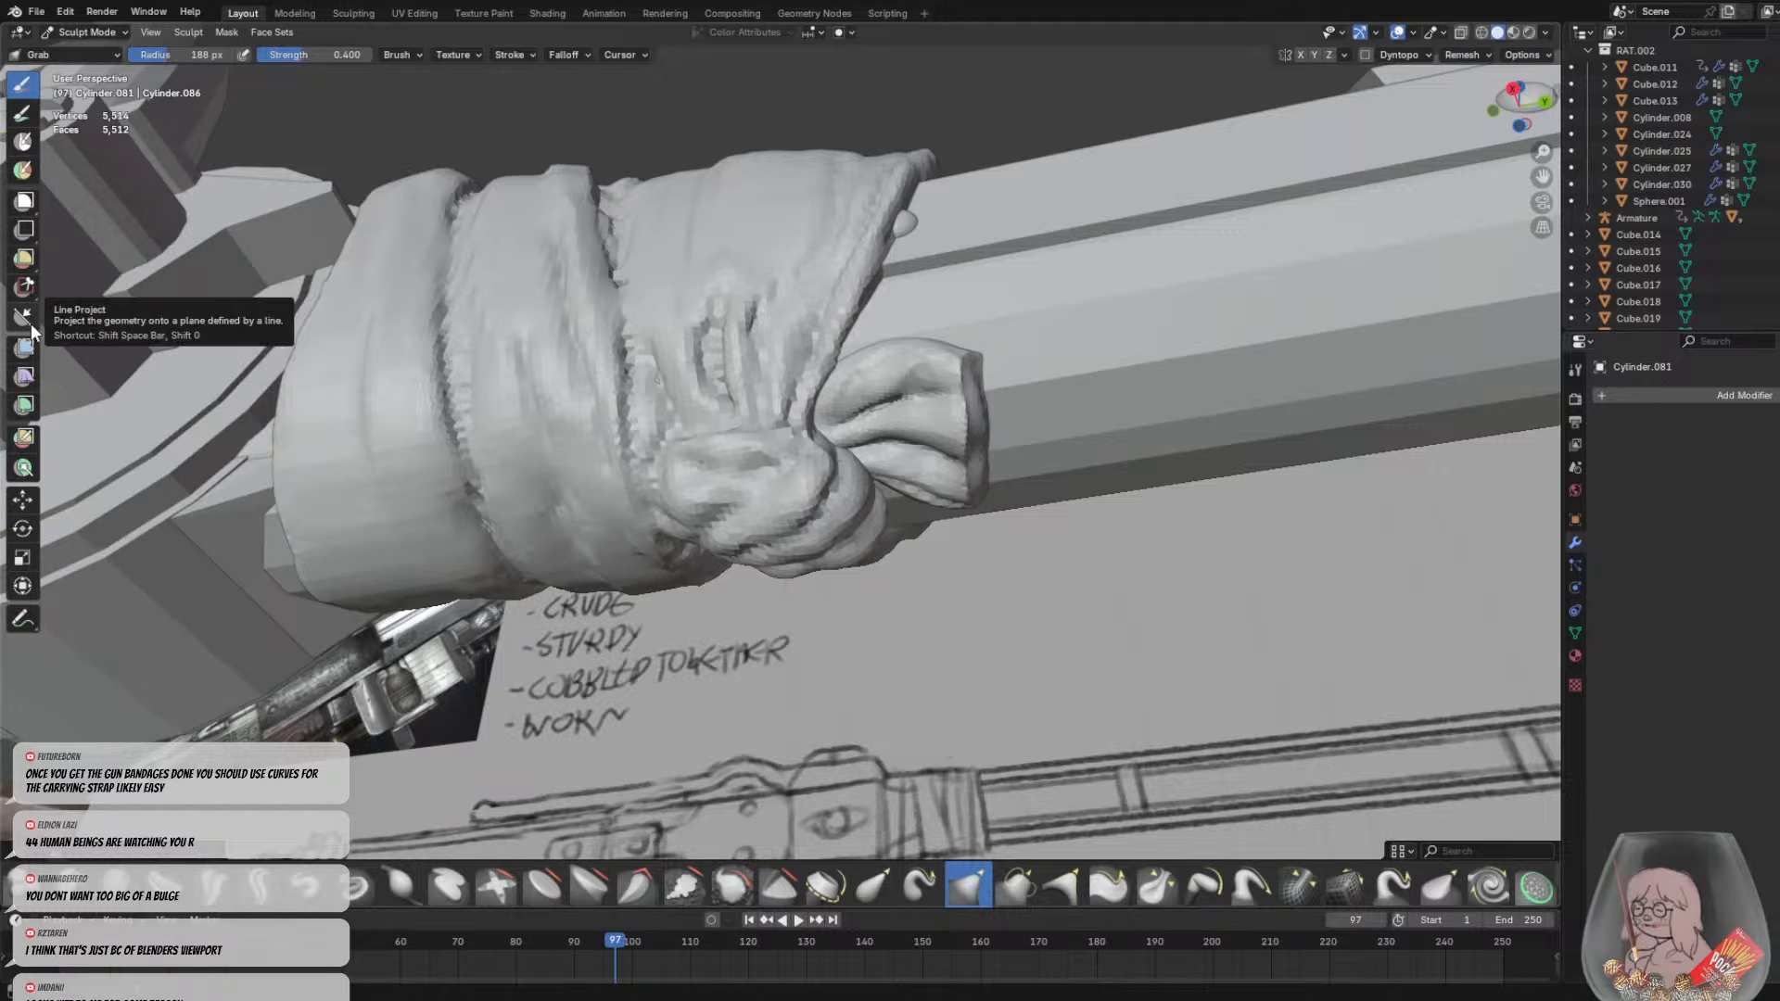
# Try cutting a rectangular opening near the cloth tail's free end with Box Trim
pyautogui.click(23, 287)
pyautogui.scroll(3, 974, 418)
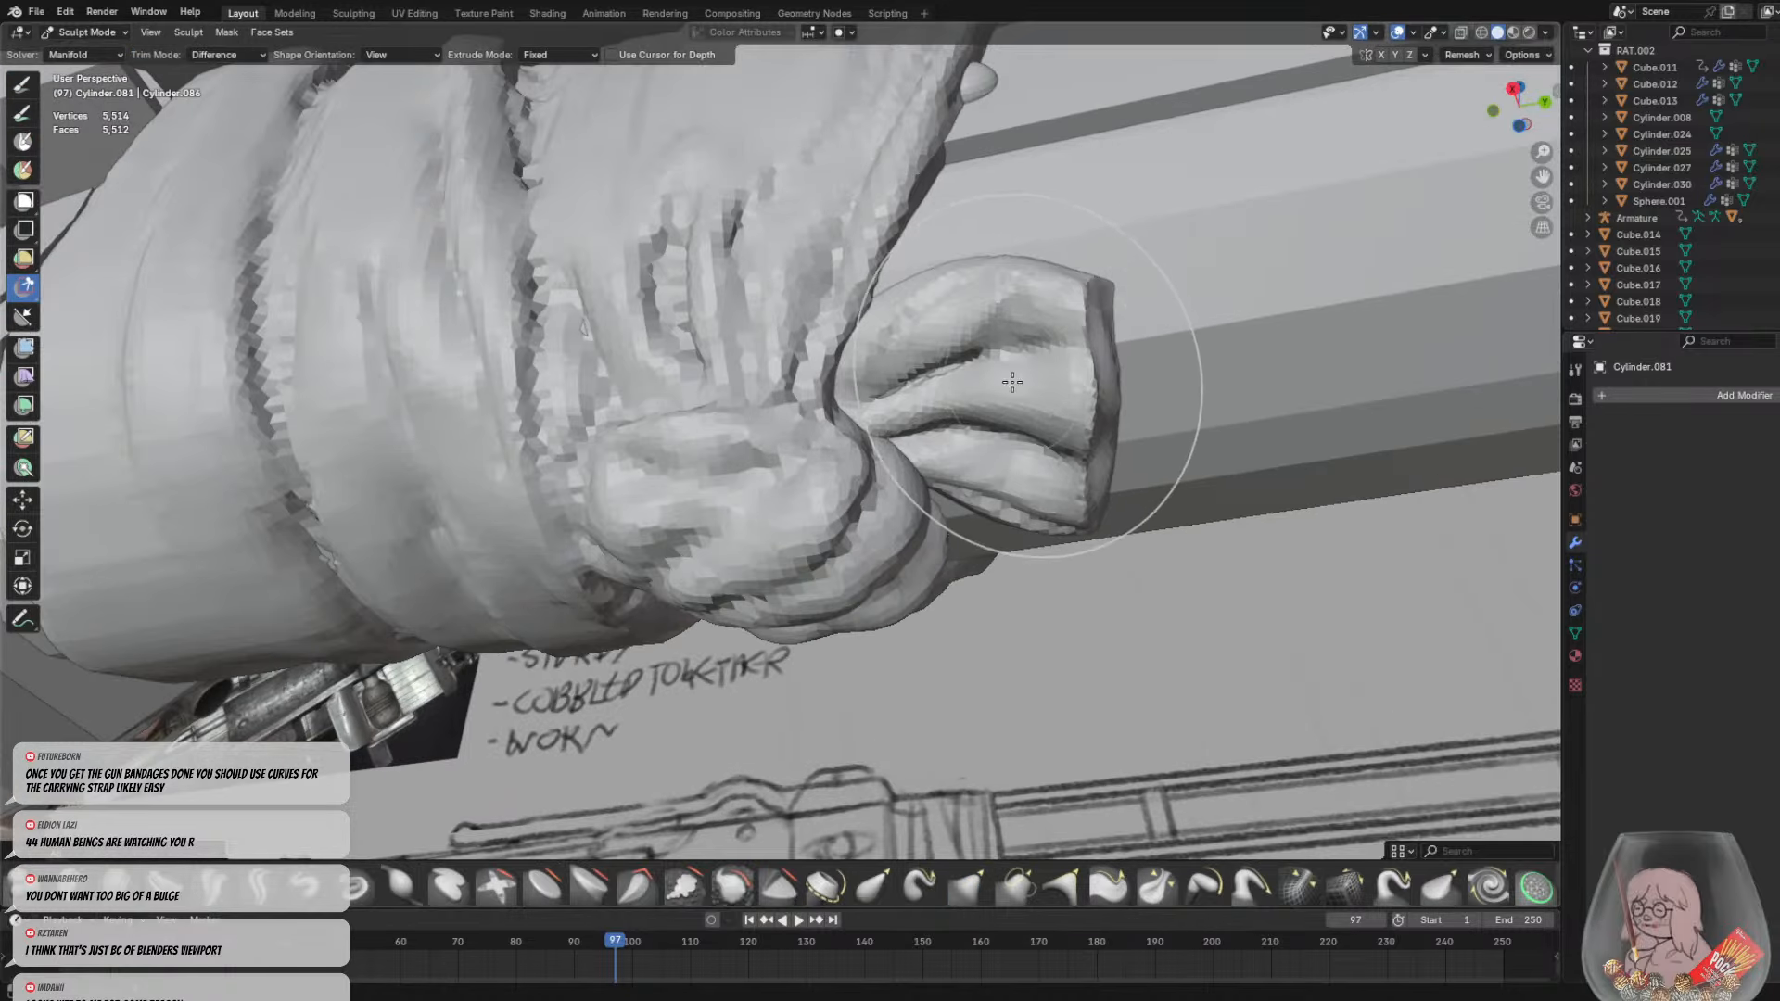
pyautogui.moveTo(1063, 331); pyautogui.dragTo(1075, 309)
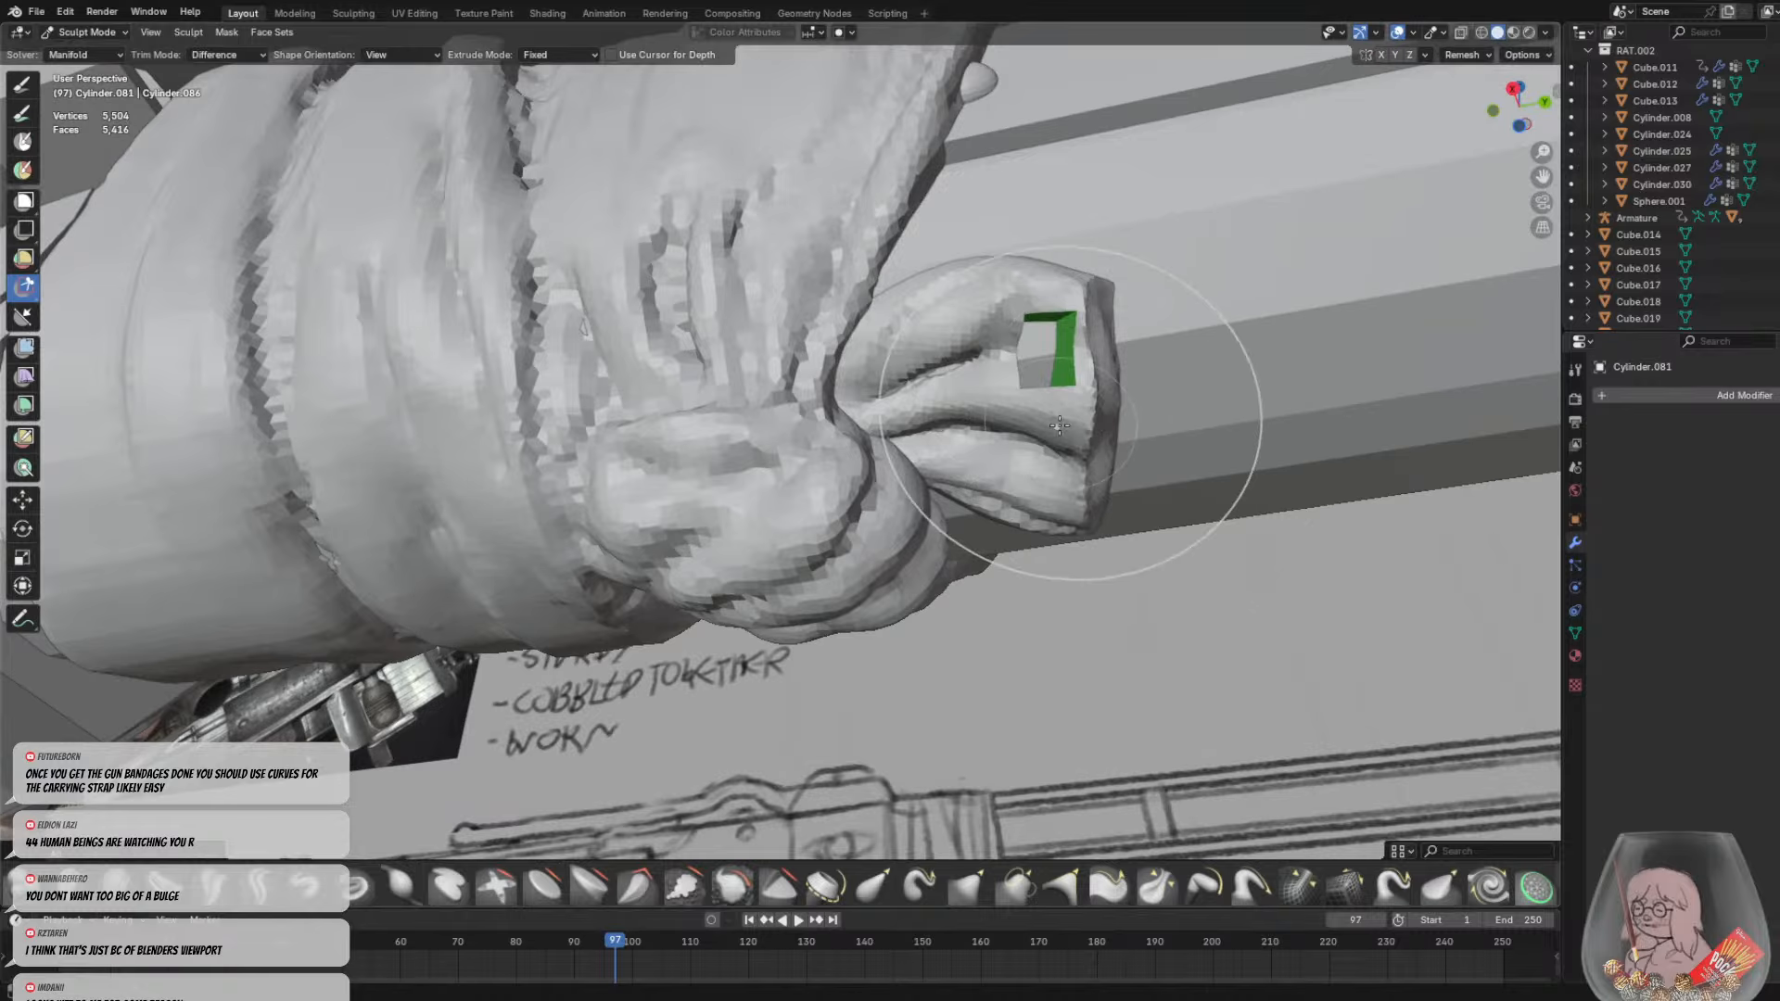
pyautogui.hotkey('ctrl', 'z')
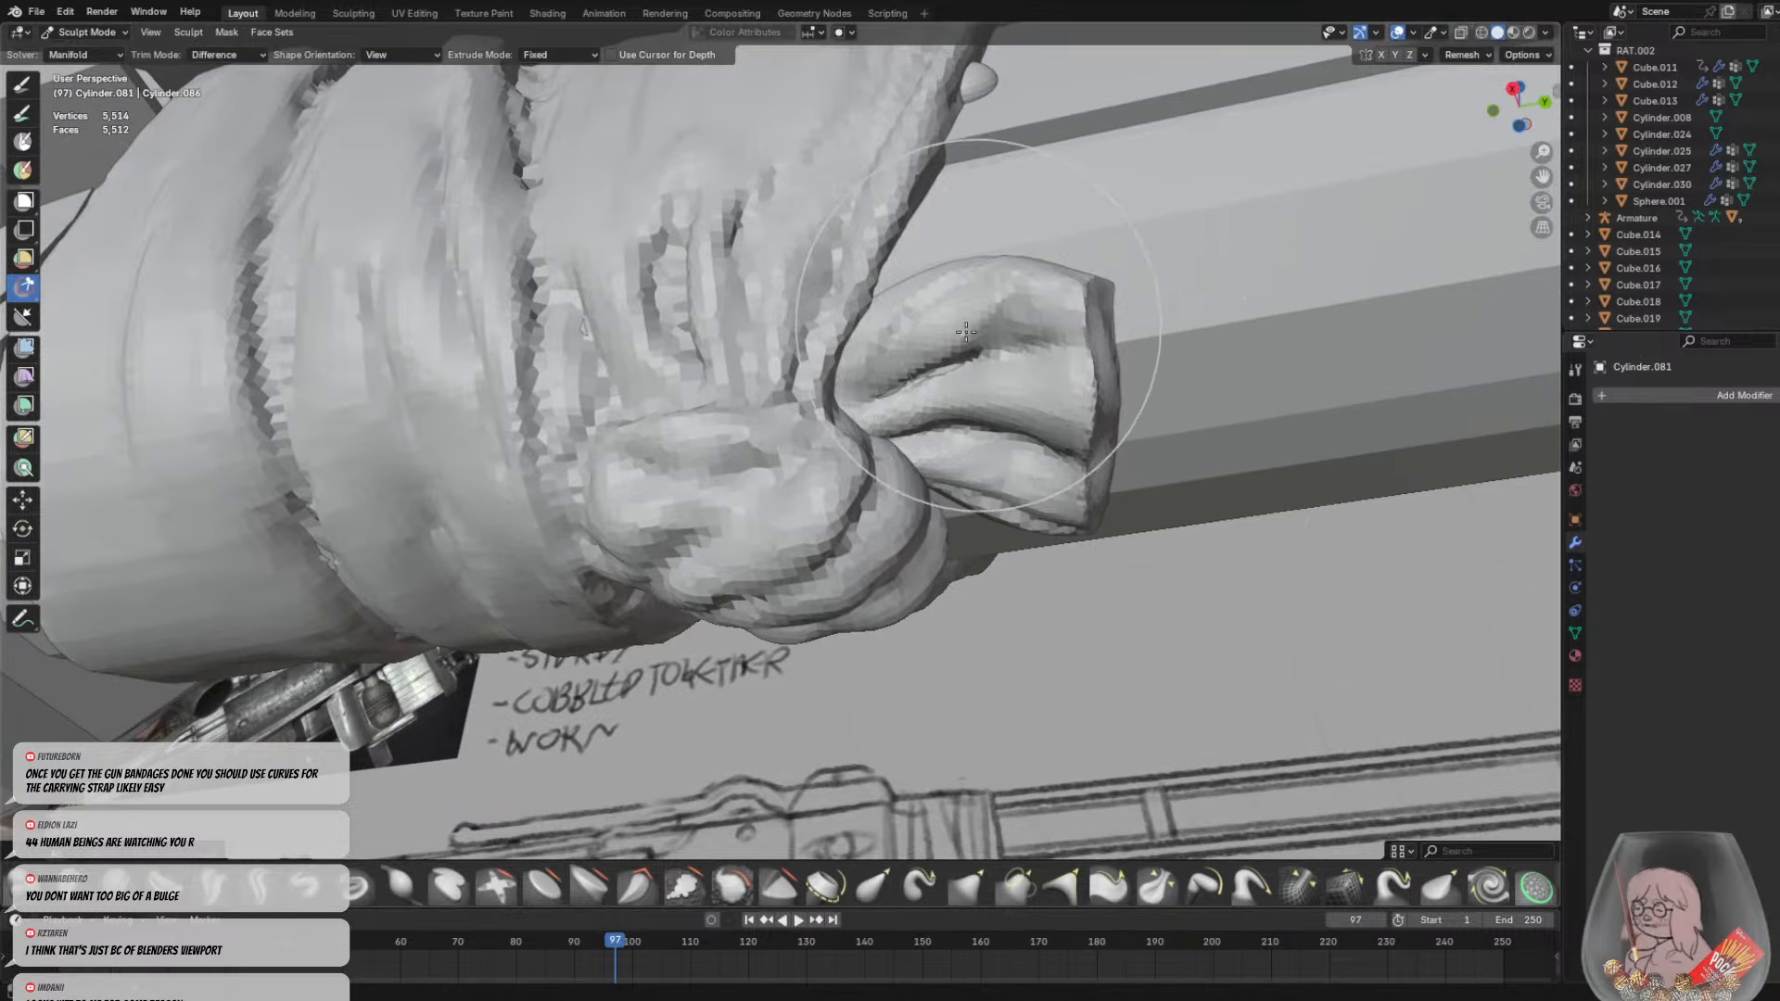
# Cut two small holes near the cloth tail's free end with Lasso Trim, then make one face set from the visible faces
pyautogui.press('f')
pyautogui.click(839, 341)
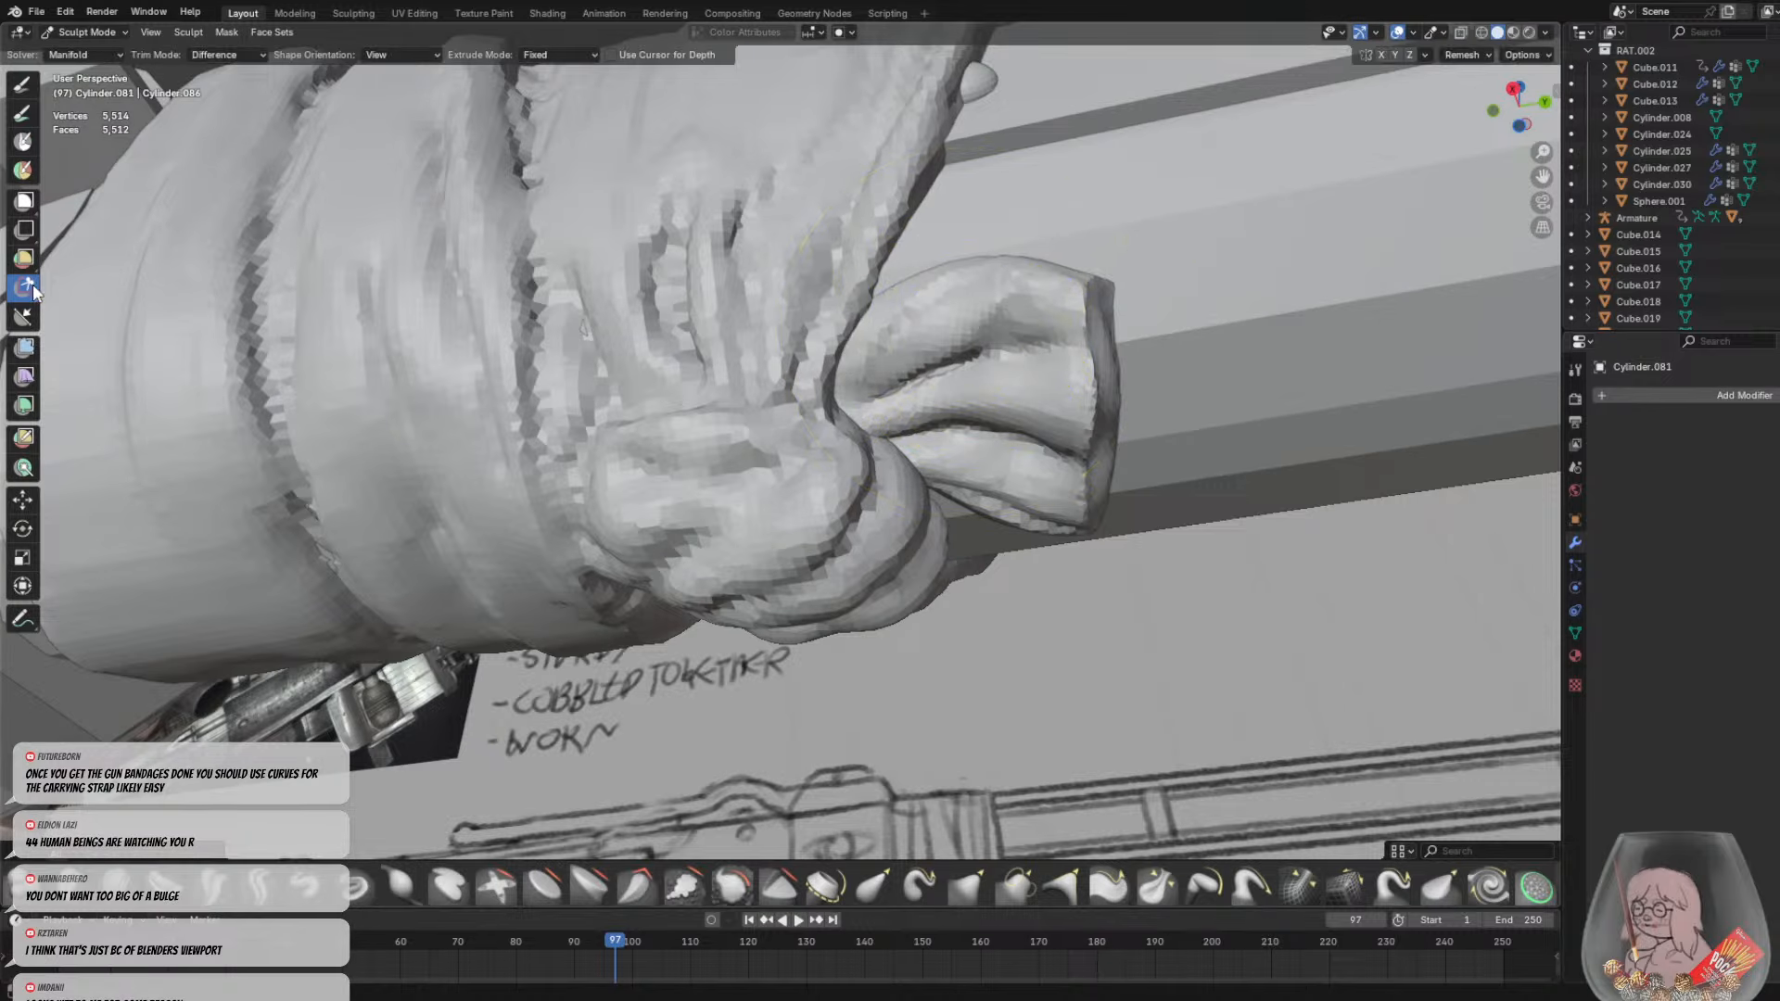
pyautogui.rightClick(32, 284)
pyautogui.click(30, 294)
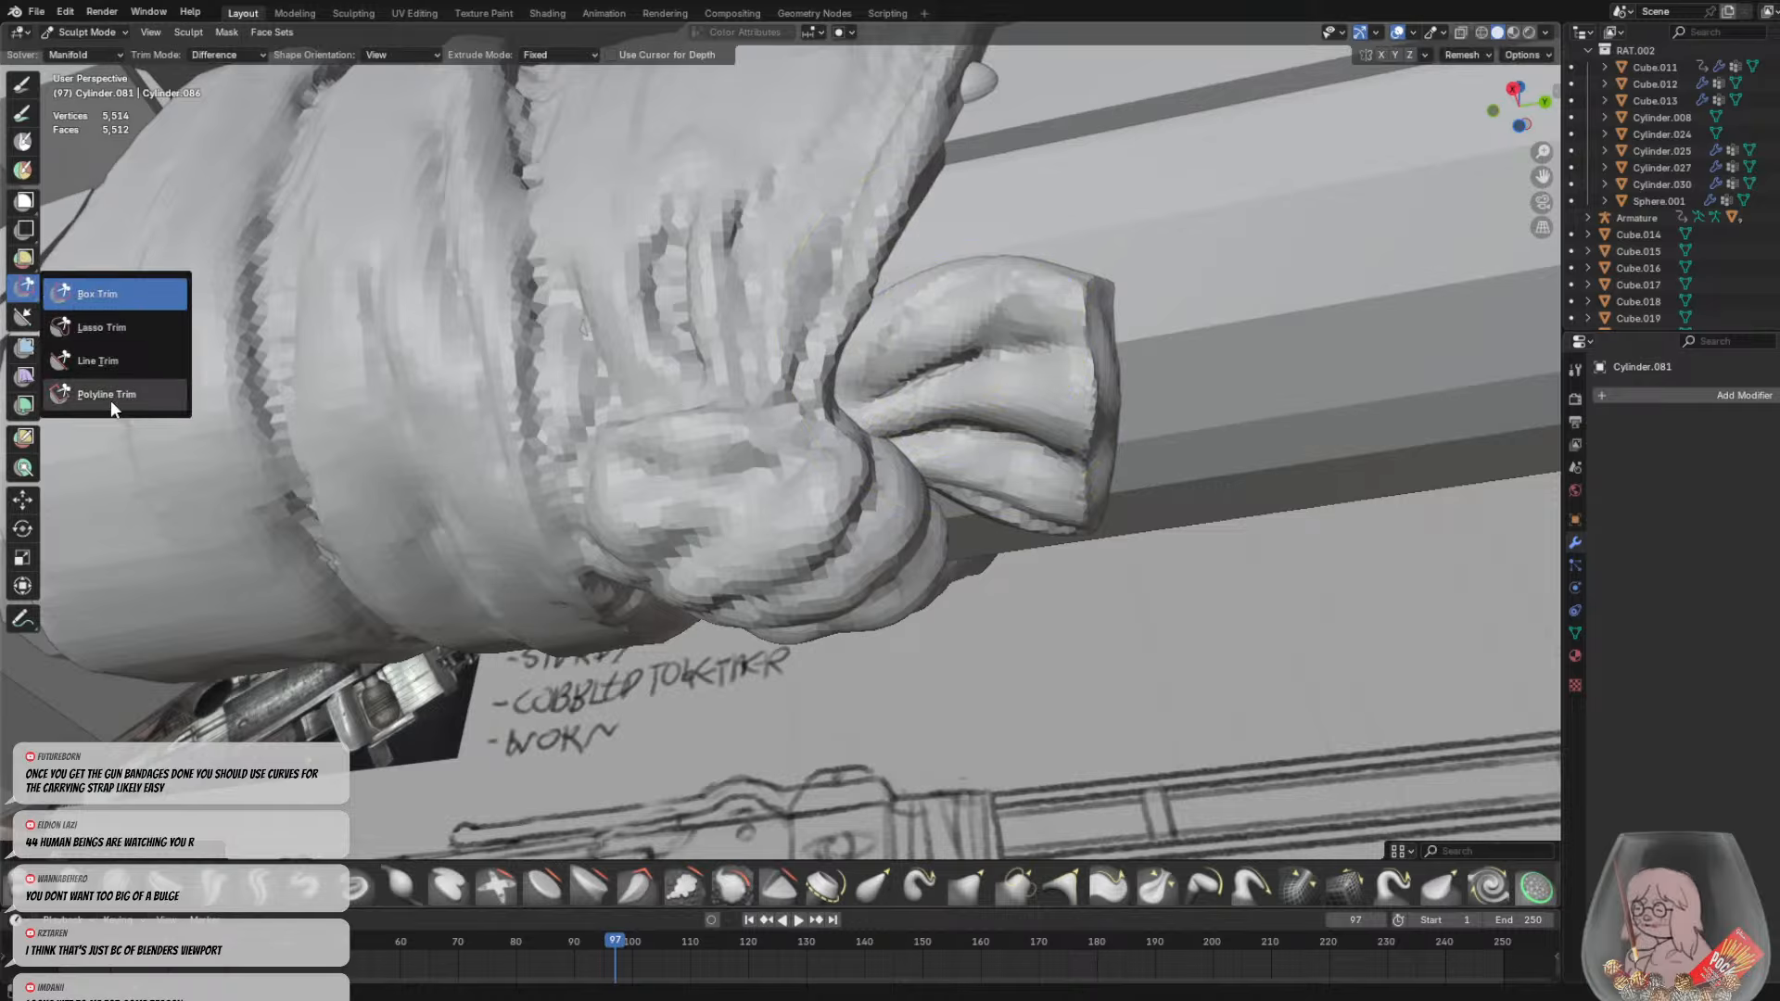
pyautogui.click(121, 339)
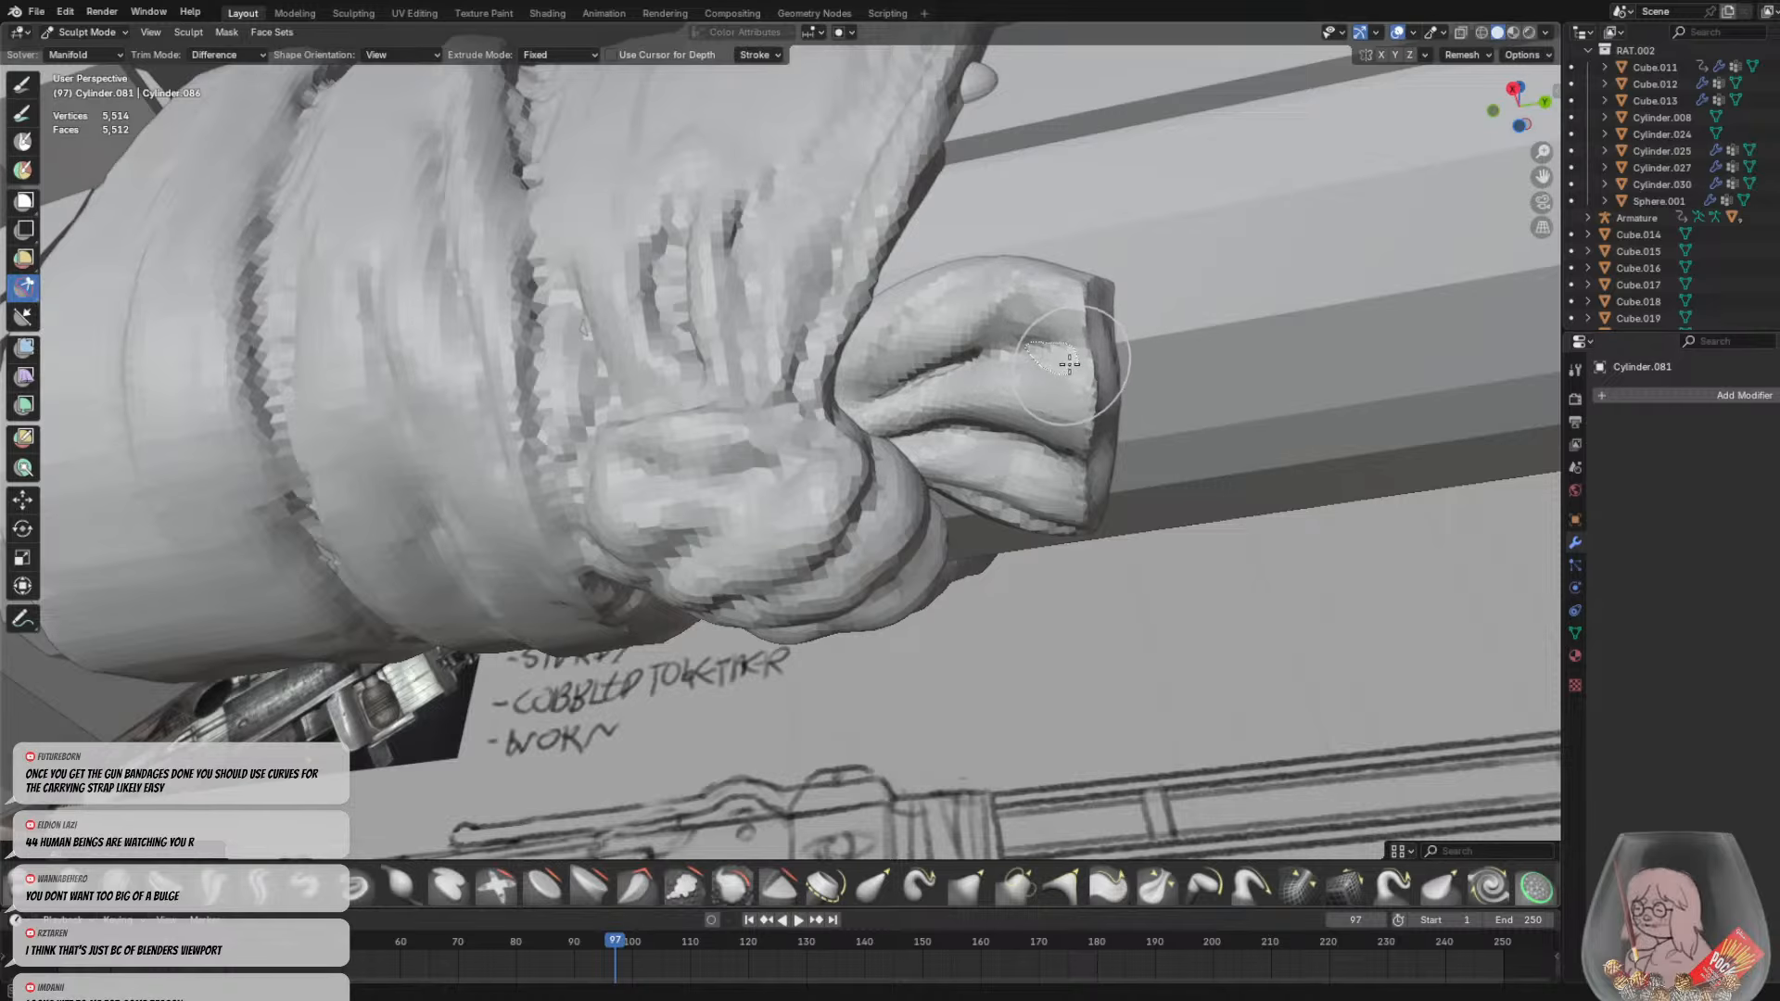
pyautogui.moveTo(1155, 393)
pyautogui.mouseDown(button='middle')
pyautogui.moveTo(1190, 388)
pyautogui.moveTo(1196, 414)
pyautogui.moveTo(1156, 389)
pyautogui.moveTo(1175, 394)
pyautogui.mouseUp(button='middle')
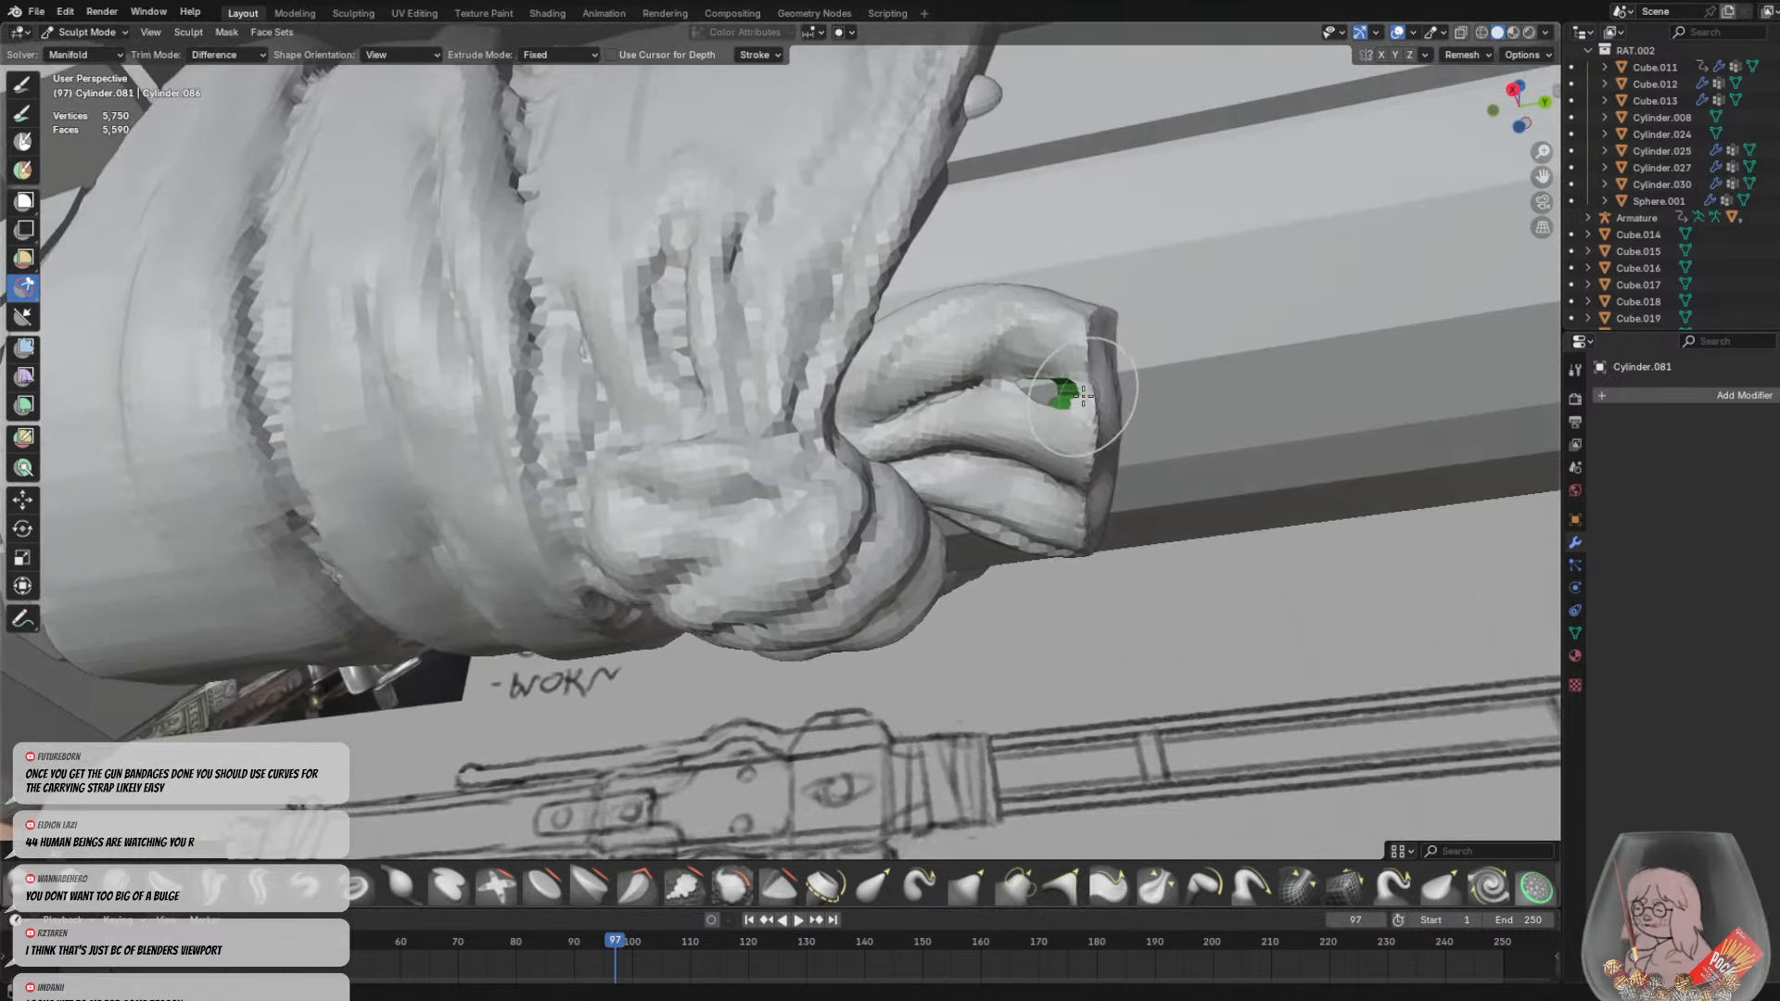
pyautogui.moveTo(1083, 397); pyautogui.dragTo(1085, 396)
pyautogui.moveTo(1085, 397)
pyautogui.mouseDown(button='middle')
pyautogui.moveTo(1172, 477)
pyautogui.moveTo(1137, 500)
pyautogui.moveTo(1084, 381)
pyautogui.moveTo(835, 325)
pyautogui.moveTo(284, 124)
pyautogui.mouseUp(button='middle')
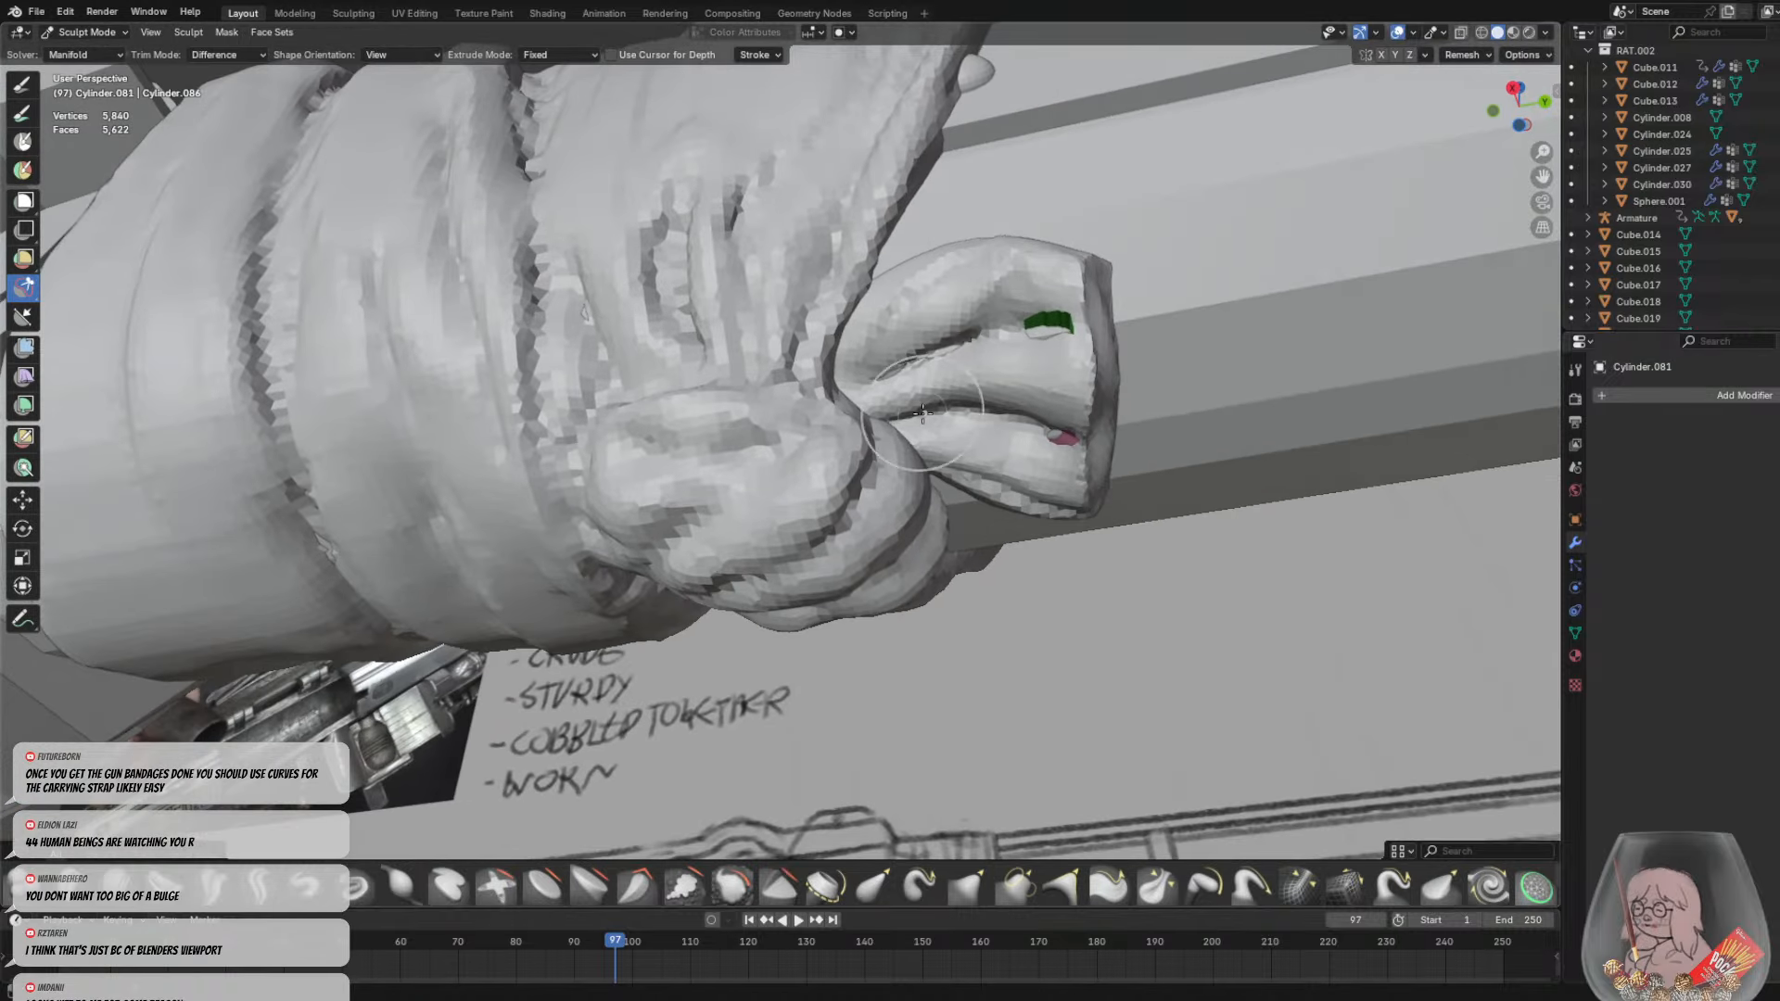
pyautogui.click(278, 36)
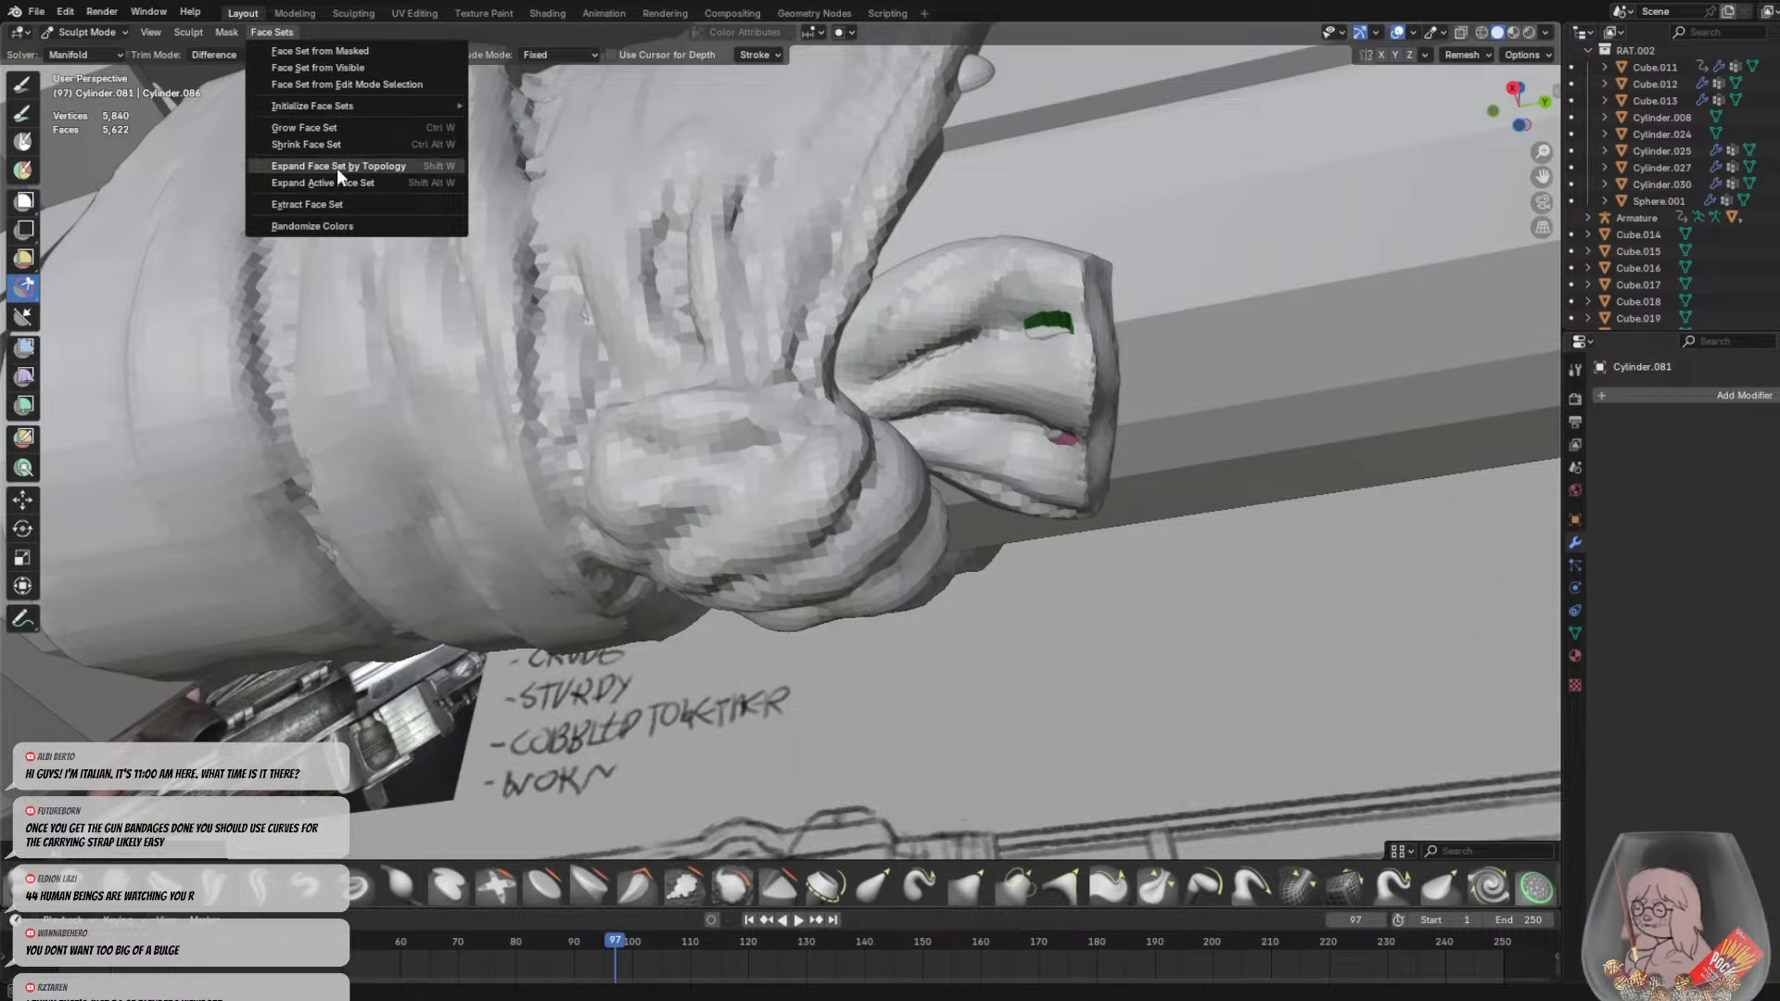
pyautogui.click(353, 67)
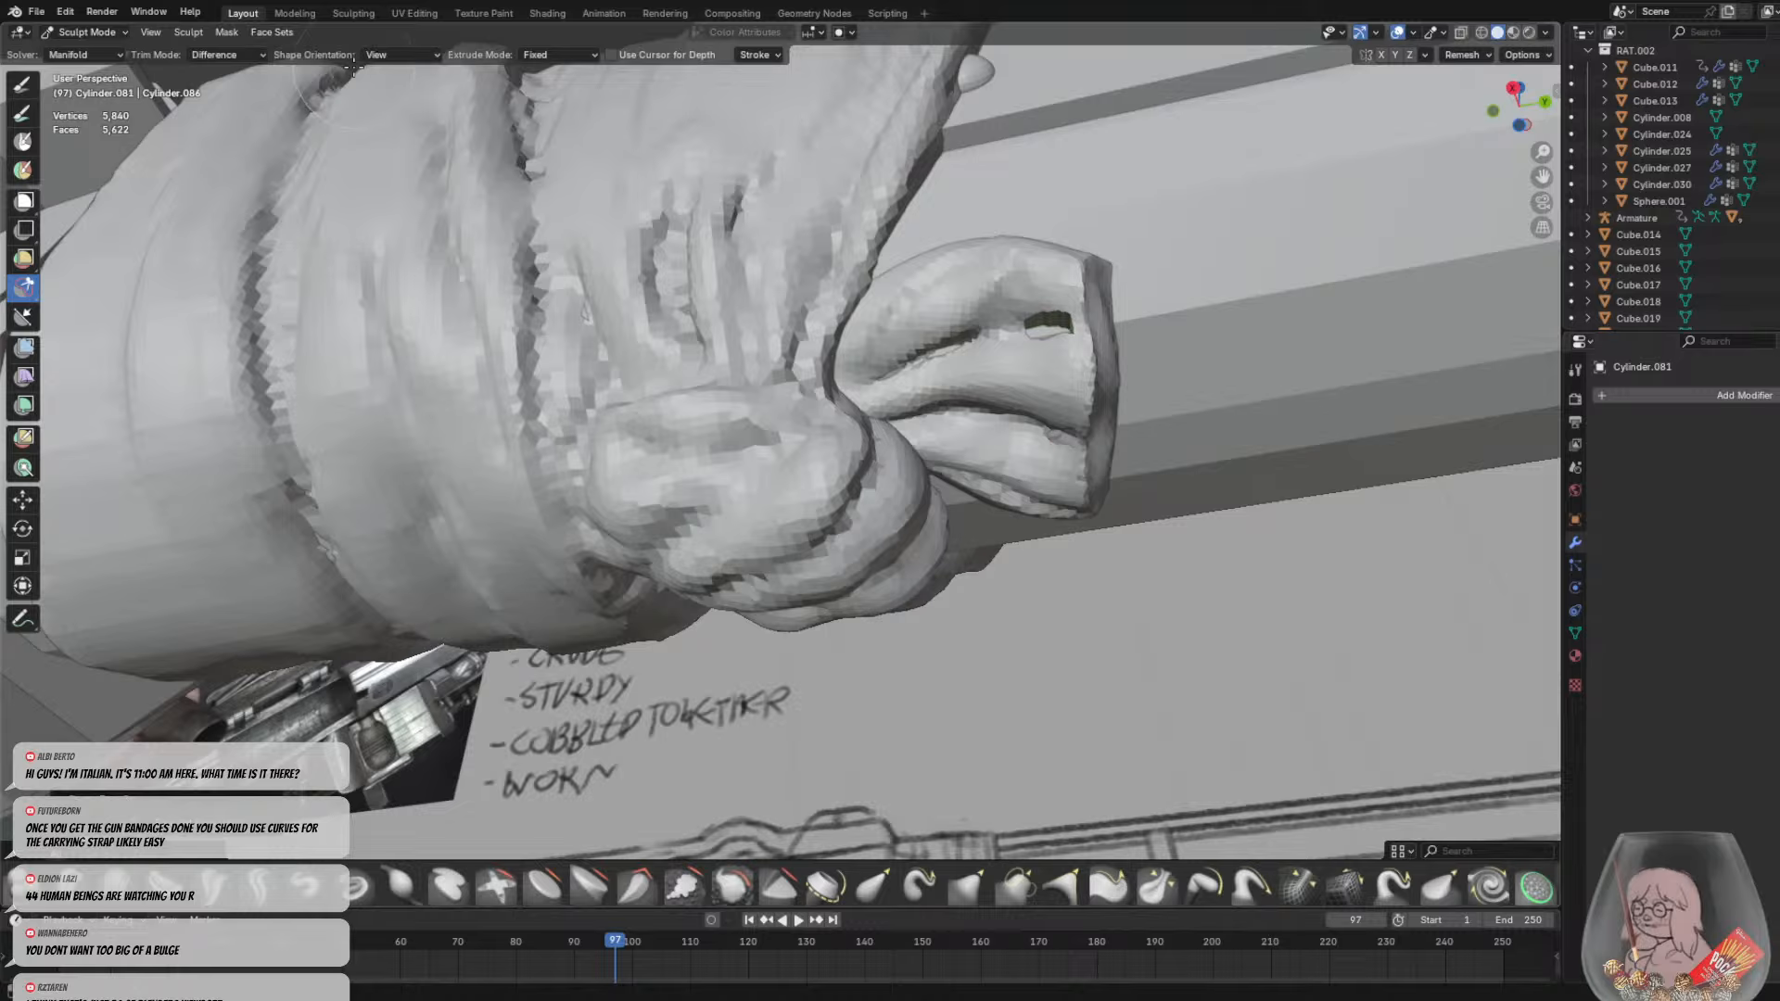
# Reshape the edges of the holes in the cloth tail with the Grab brush at 133 px and 66 px
pyautogui.moveTo(1066, 433)
pyautogui.keyDown('shift'); pyautogui.mouseDown(button='middle')
pyautogui.moveTo(993, 443)
pyautogui.moveTo(1013, 358)
pyautogui.moveTo(1034, 398)
pyautogui.mouseUp(button='middle'); pyautogui.keyUp('shift')
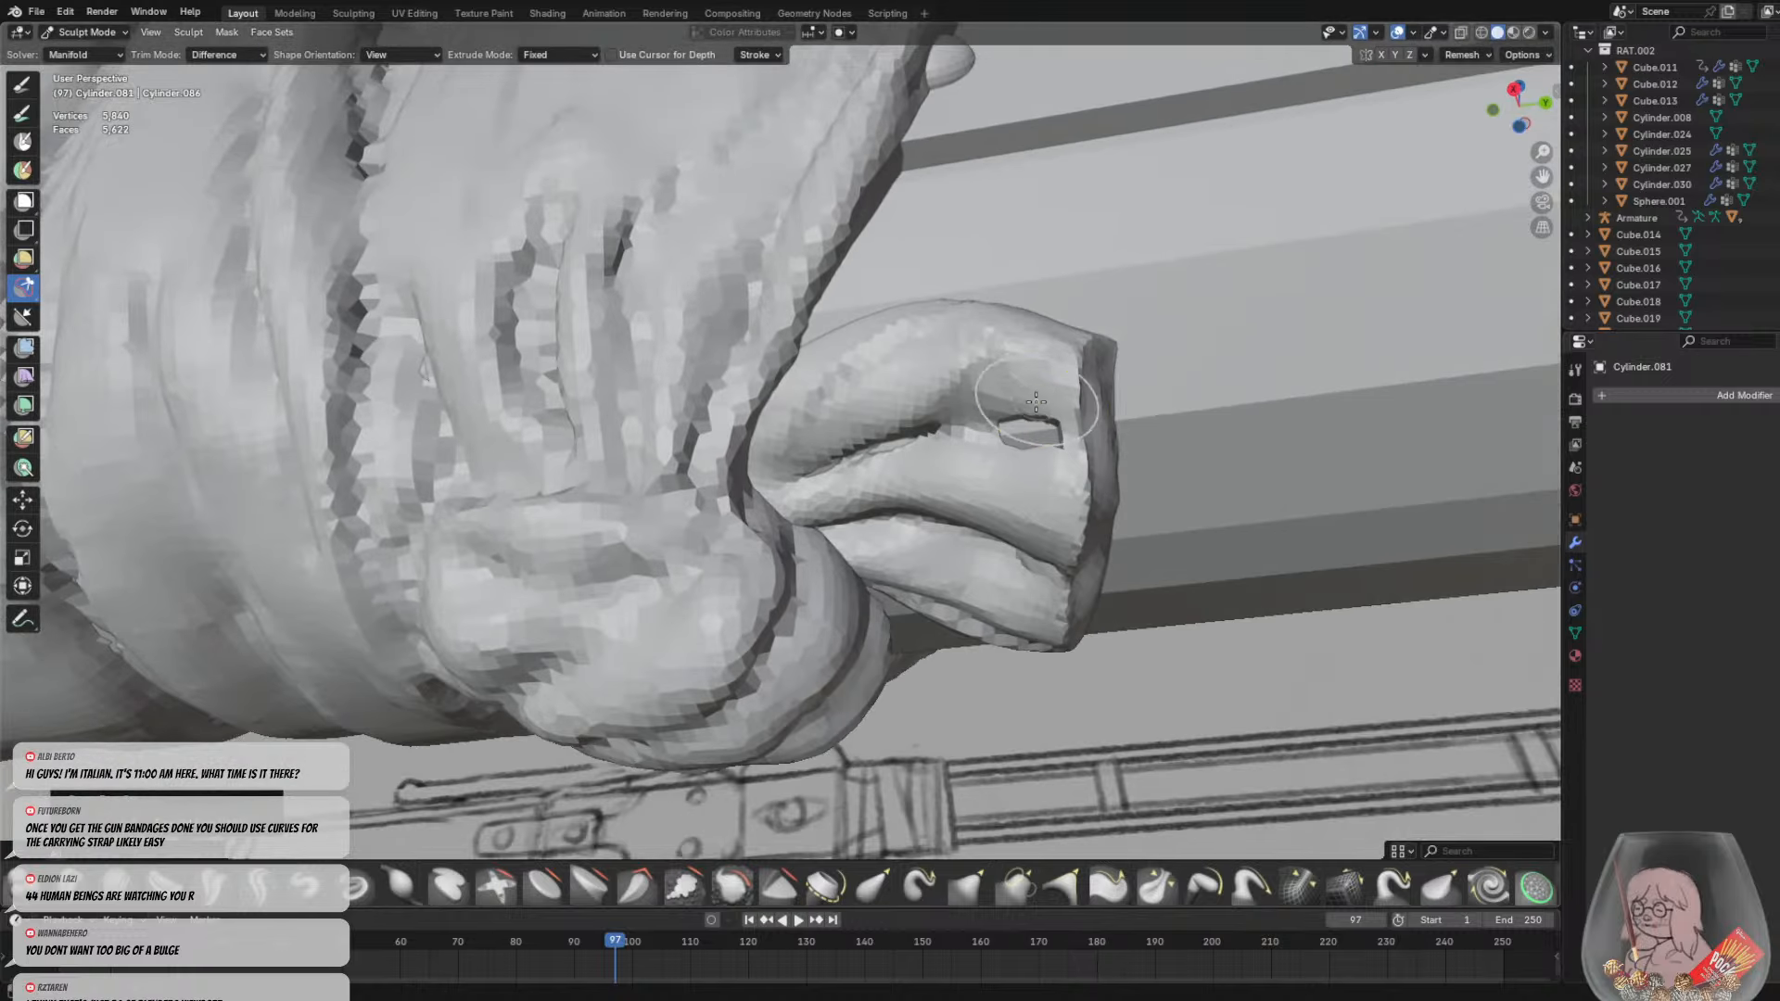
pyautogui.press('g')
pyautogui.press('f')
pyautogui.click(1127, 408)
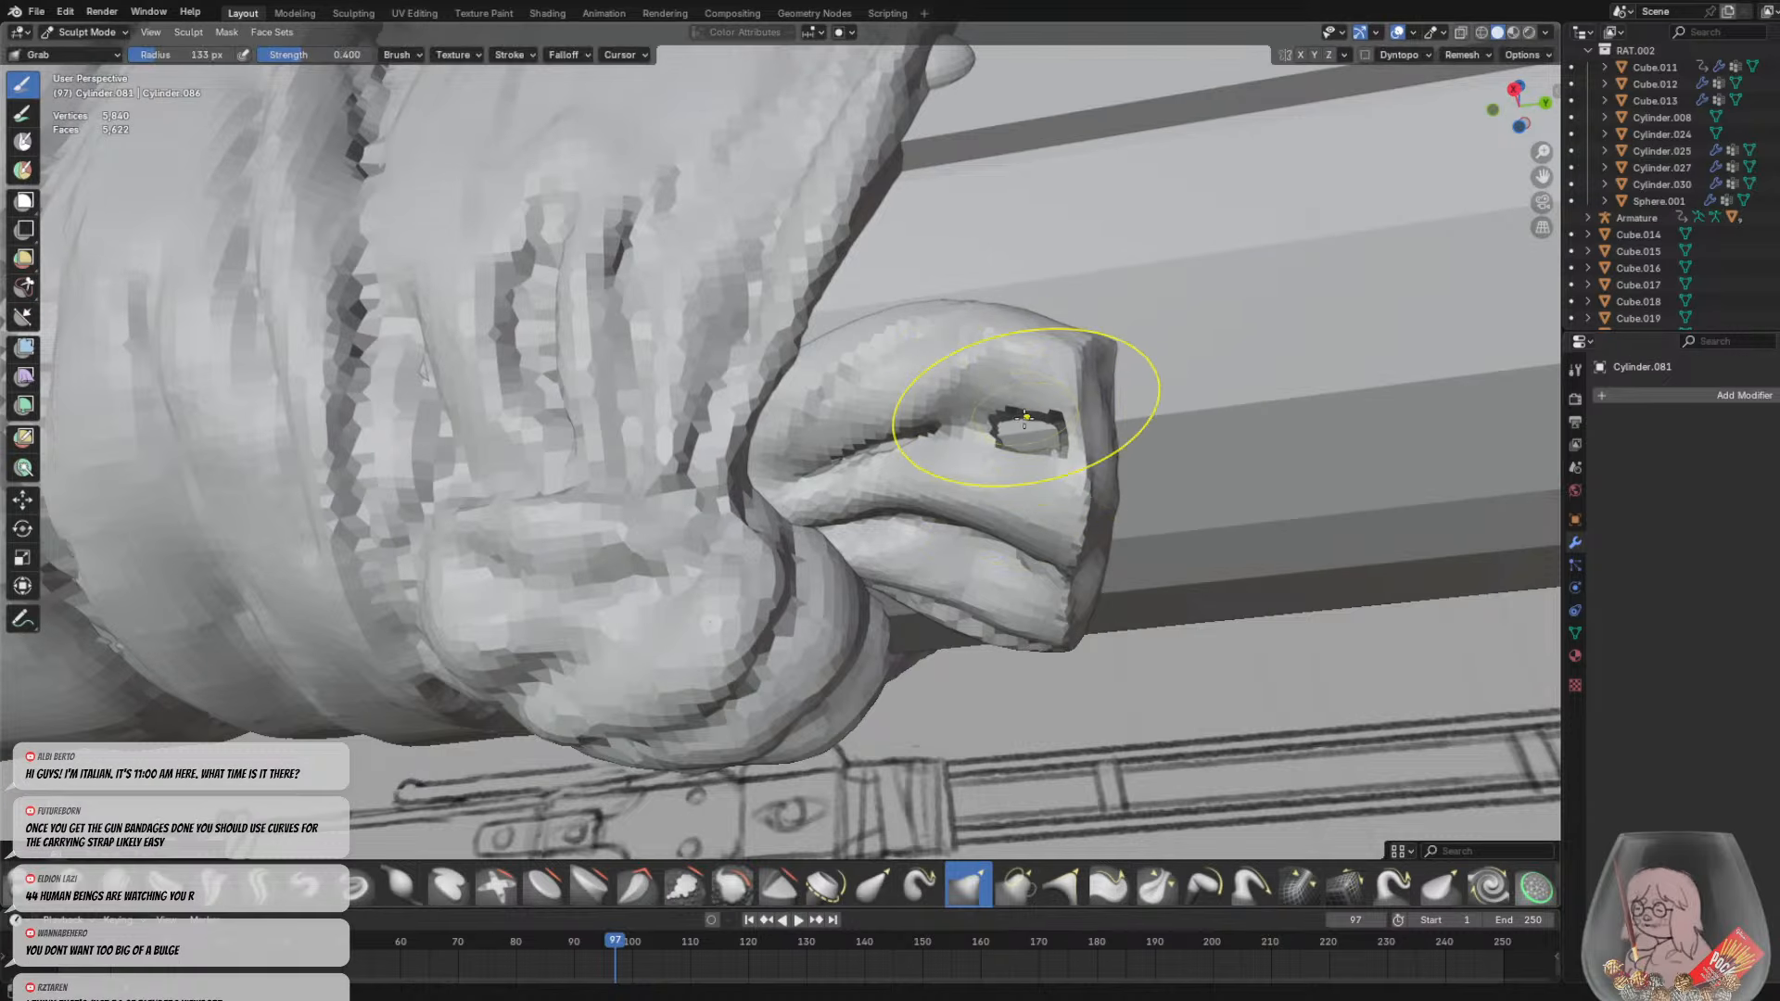
pyautogui.moveTo(1054, 422)
pyautogui.mouseDown(button='middle')
pyautogui.moveTo(1074, 418)
pyautogui.moveTo(1041, 509)
pyautogui.mouseUp(button='middle')
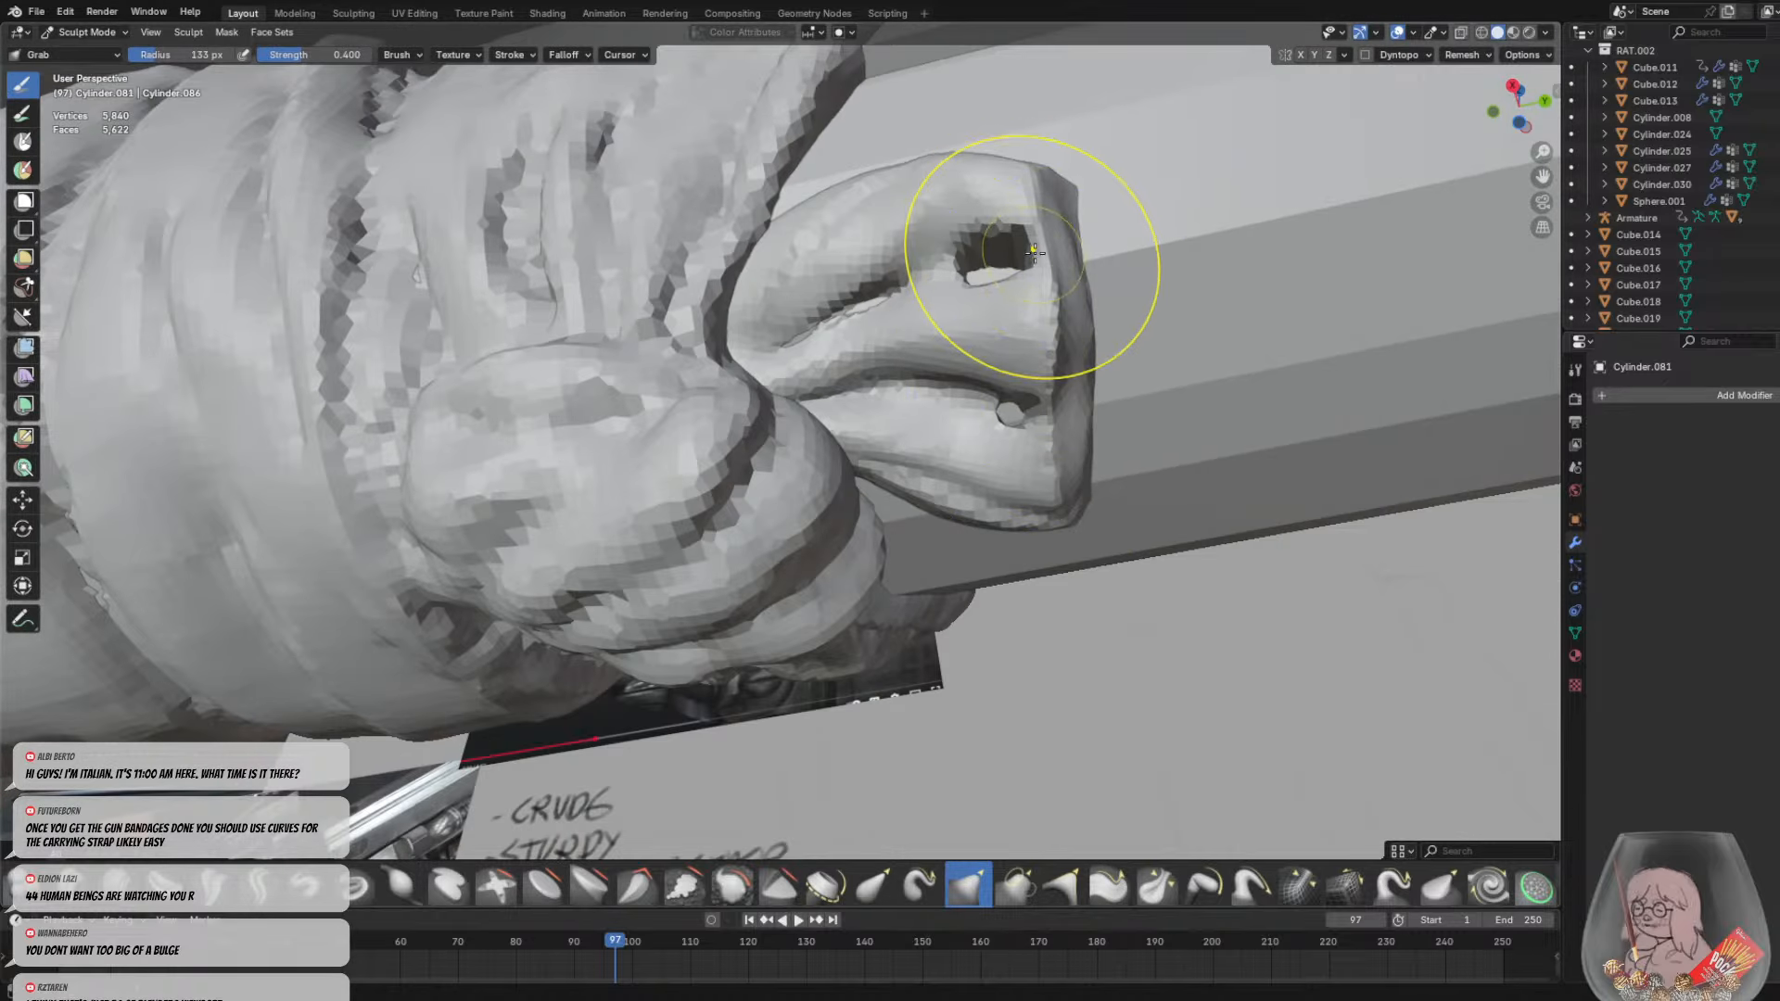
pyautogui.press('f')
pyautogui.click(948, 298)
pyautogui.moveTo(969, 301); pyautogui.dragTo(989, 352, button='middle')
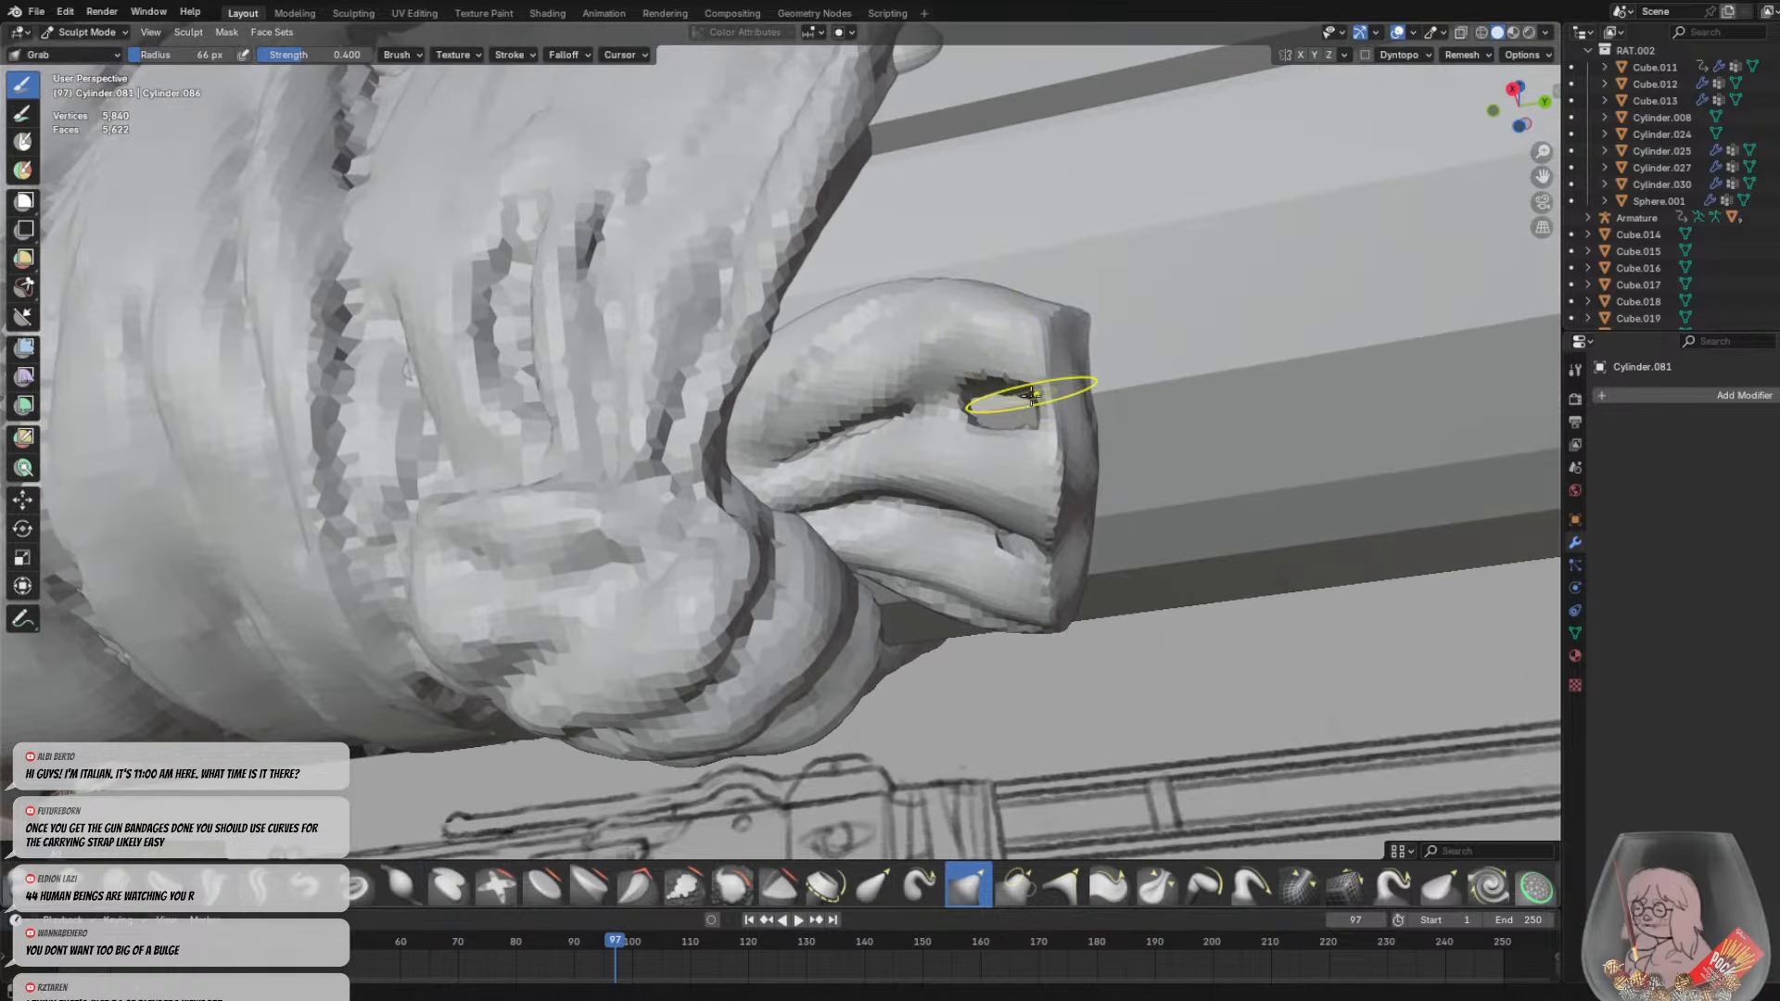
# Adjust the cloth tail's overall shape beside the knot with a 191 px Grab brush
pyautogui.moveTo(1066, 409)
pyautogui.mouseDown(button='middle')
pyautogui.moveTo(640, 598)
pyautogui.moveTo(733, 584)
pyautogui.mouseUp(button='middle')
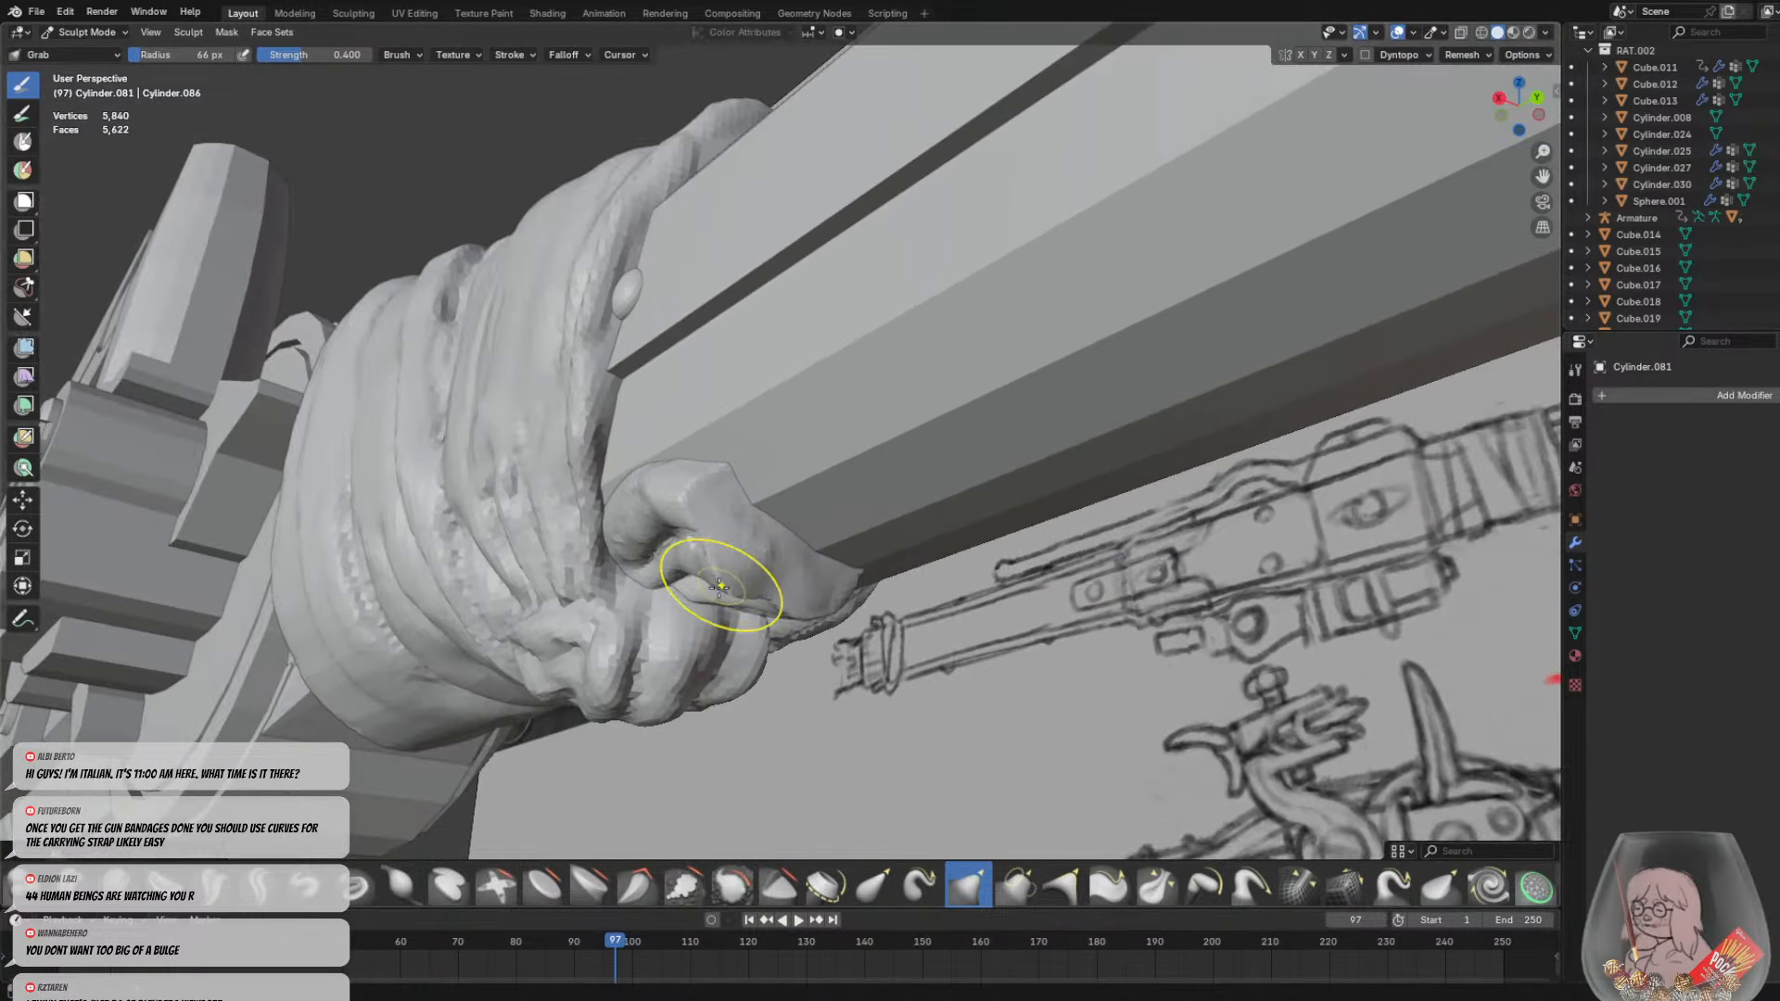
pyautogui.press('f')
pyautogui.click(721, 593)
pyautogui.moveTo(721, 594)
pyautogui.mouseDown()
pyautogui.moveTo(775, 476)
pyautogui.moveTo(830, 576)
pyautogui.mouseUp()
pyautogui.moveTo(831, 576)
pyautogui.mouseDown(button='middle')
pyautogui.moveTo(882, 482)
pyautogui.moveTo(779, 501)
pyautogui.mouseUp(button='middle')
pyautogui.moveTo(779, 501); pyautogui.dragTo(758, 553)
pyautogui.moveTo(758, 554)
pyautogui.mouseDown(button='middle')
pyautogui.moveTo(1014, 478)
pyautogui.moveTo(1084, 497)
pyautogui.moveTo(1053, 596)
pyautogui.moveTo(815, 397)
pyautogui.moveTo(888, 430)
pyautogui.moveTo(795, 375)
pyautogui.mouseUp(button='middle')
# Leave the cloth tail, select the main barrel wrap and switch it to Sculpt Mode
pyautogui.click(81, 33)
pyautogui.click(82, 54)
pyautogui.click(795, 375)
pyautogui.click(82, 32)
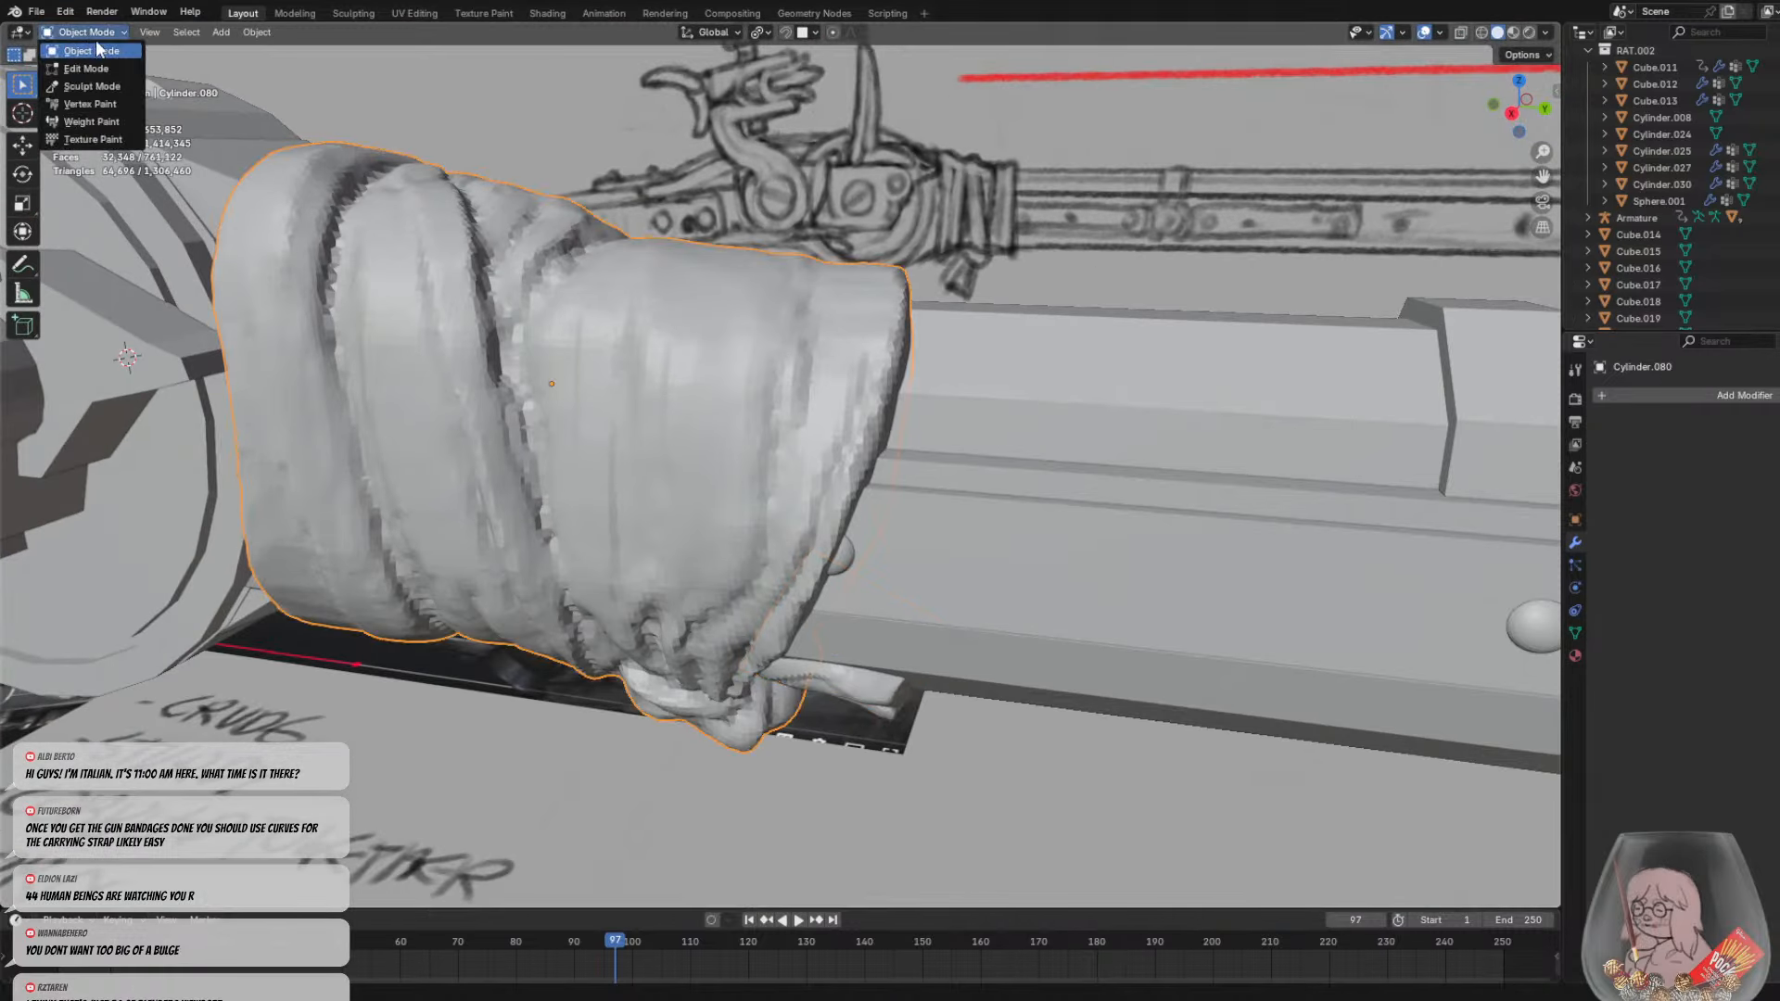
pyautogui.click(99, 89)
# Cut a long narrow tear along the front edge of the barrel wrap with Lasso Trim
pyautogui.moveTo(742, 418)
pyautogui.mouseDown(button='middle')
pyautogui.moveTo(528, 445)
pyautogui.moveTo(427, 408)
pyautogui.moveTo(735, 417)
pyautogui.moveTo(724, 434)
pyautogui.mouseUp(button='middle')
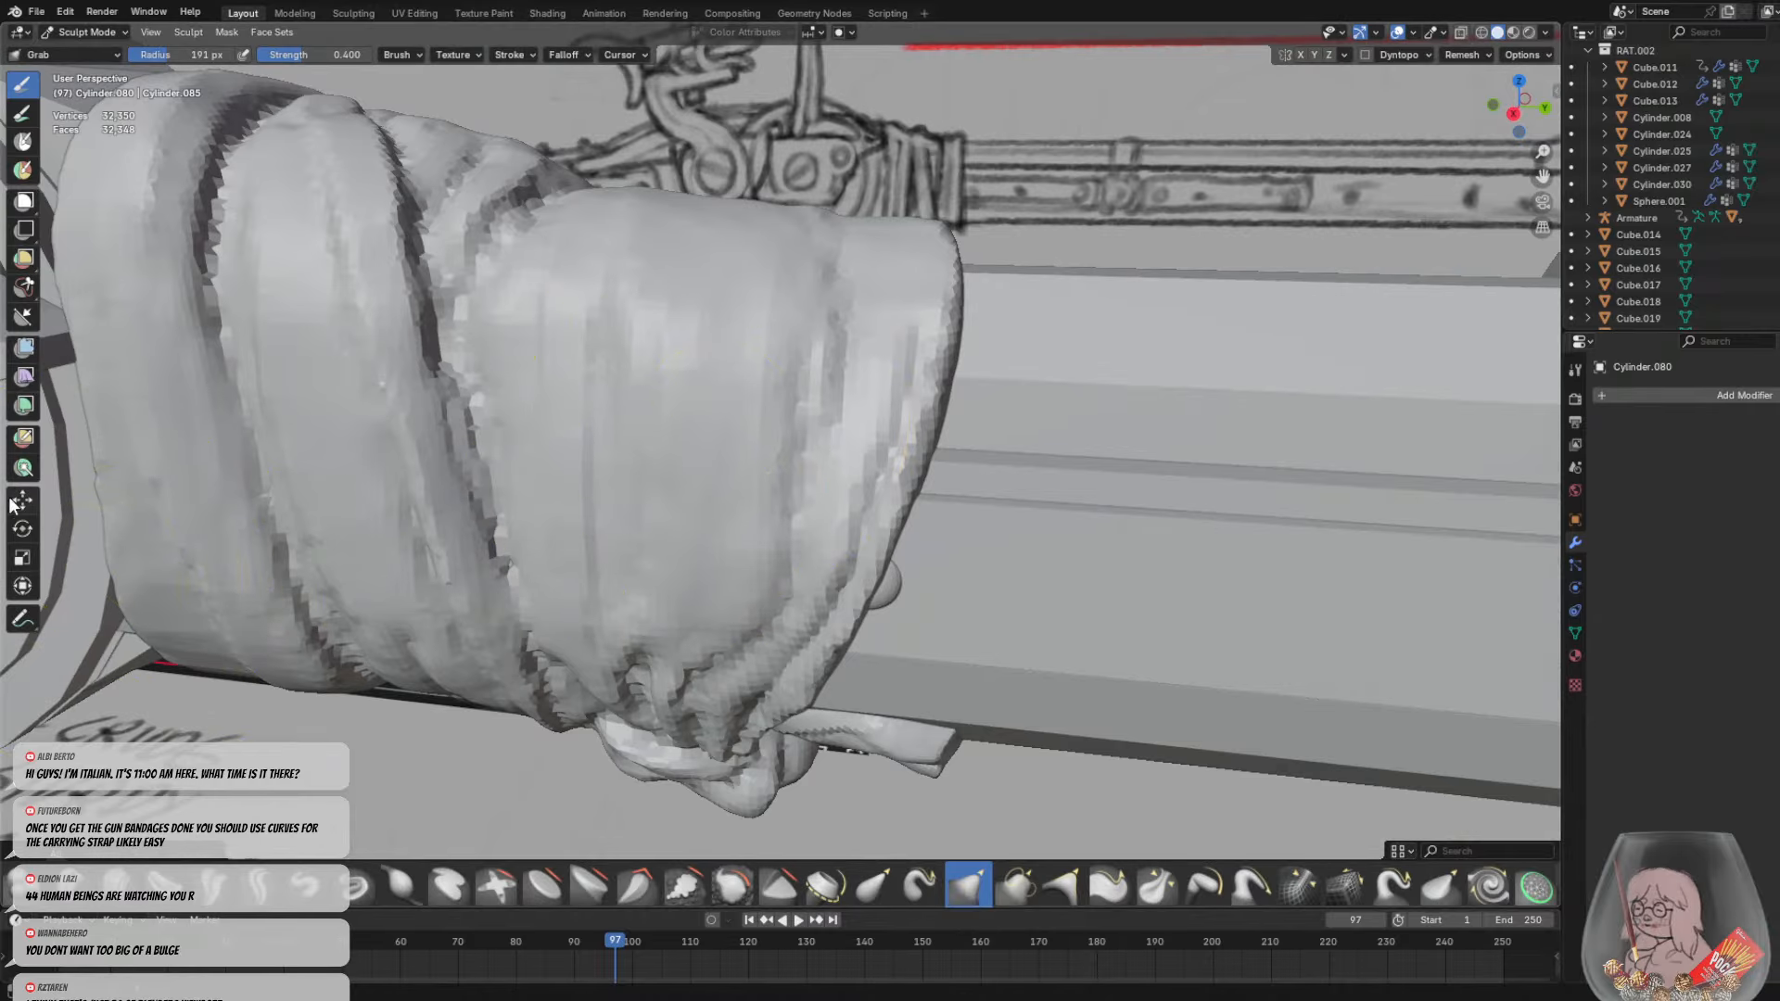
pyautogui.click(25, 293)
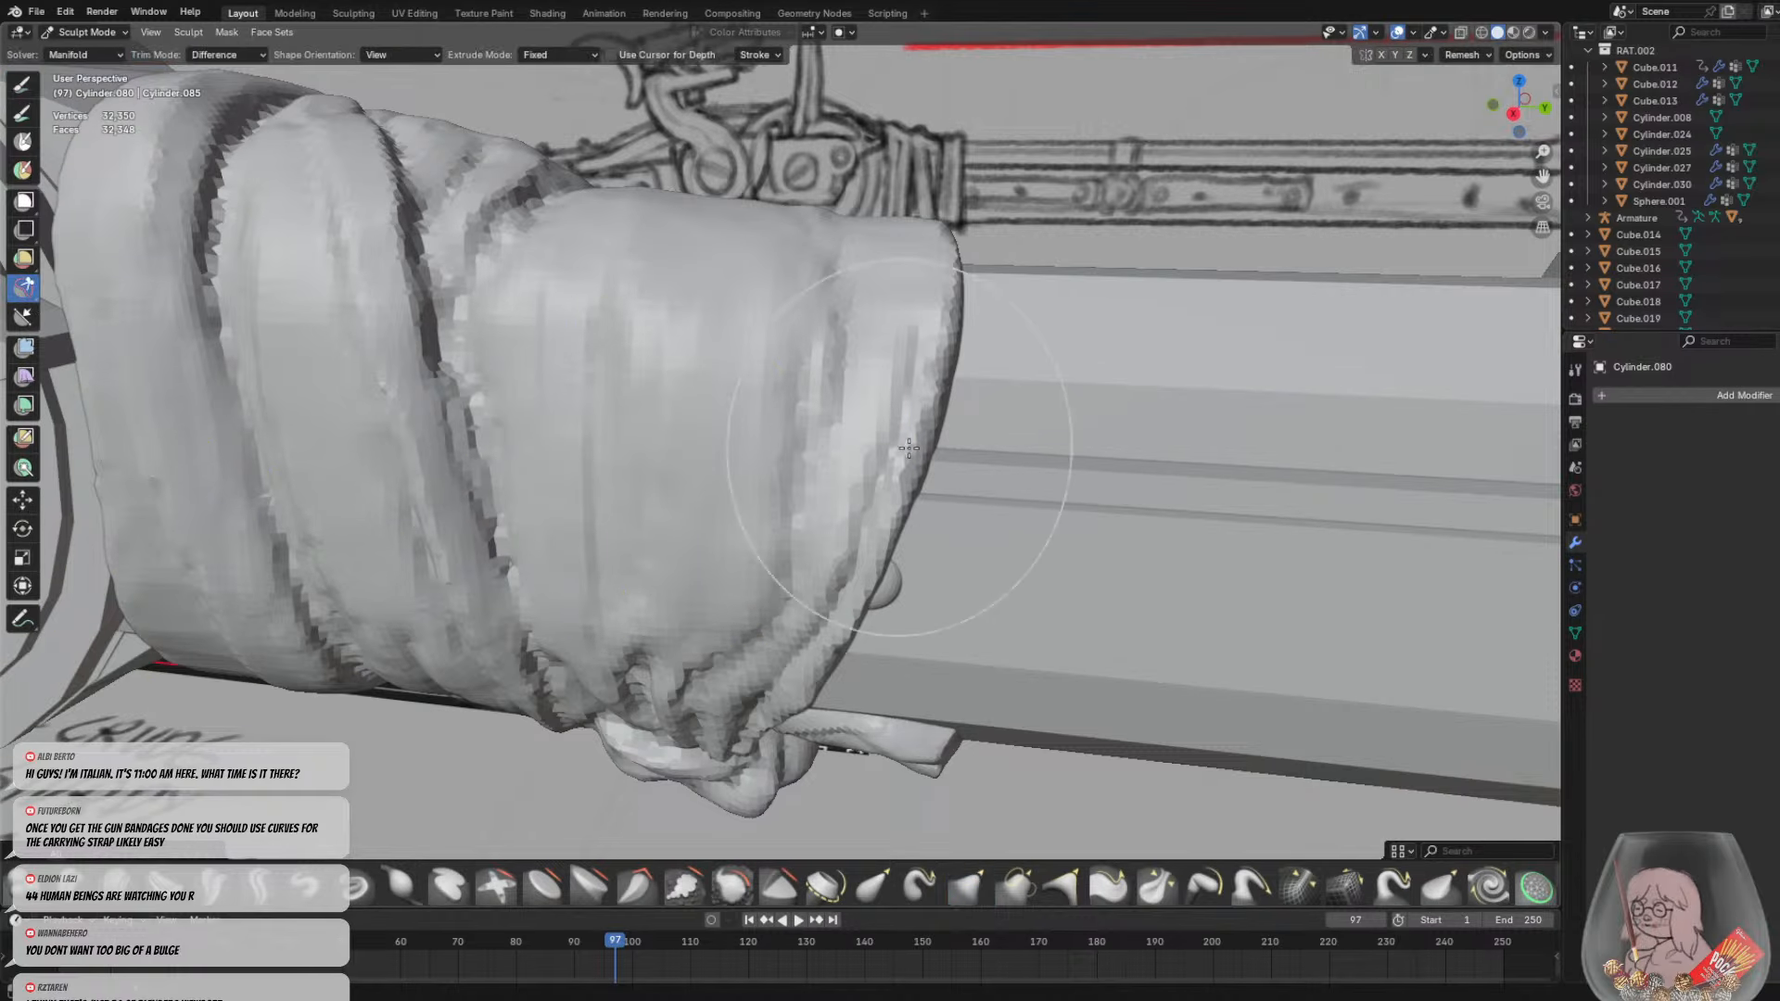
pyautogui.moveTo(864, 428)
pyautogui.mouseDown(button='middle')
pyautogui.moveTo(975, 470)
pyautogui.moveTo(1006, 511)
pyautogui.moveTo(816, 556)
pyautogui.moveTo(666, 430)
pyautogui.moveTo(997, 527)
pyautogui.mouseUp(button='middle')
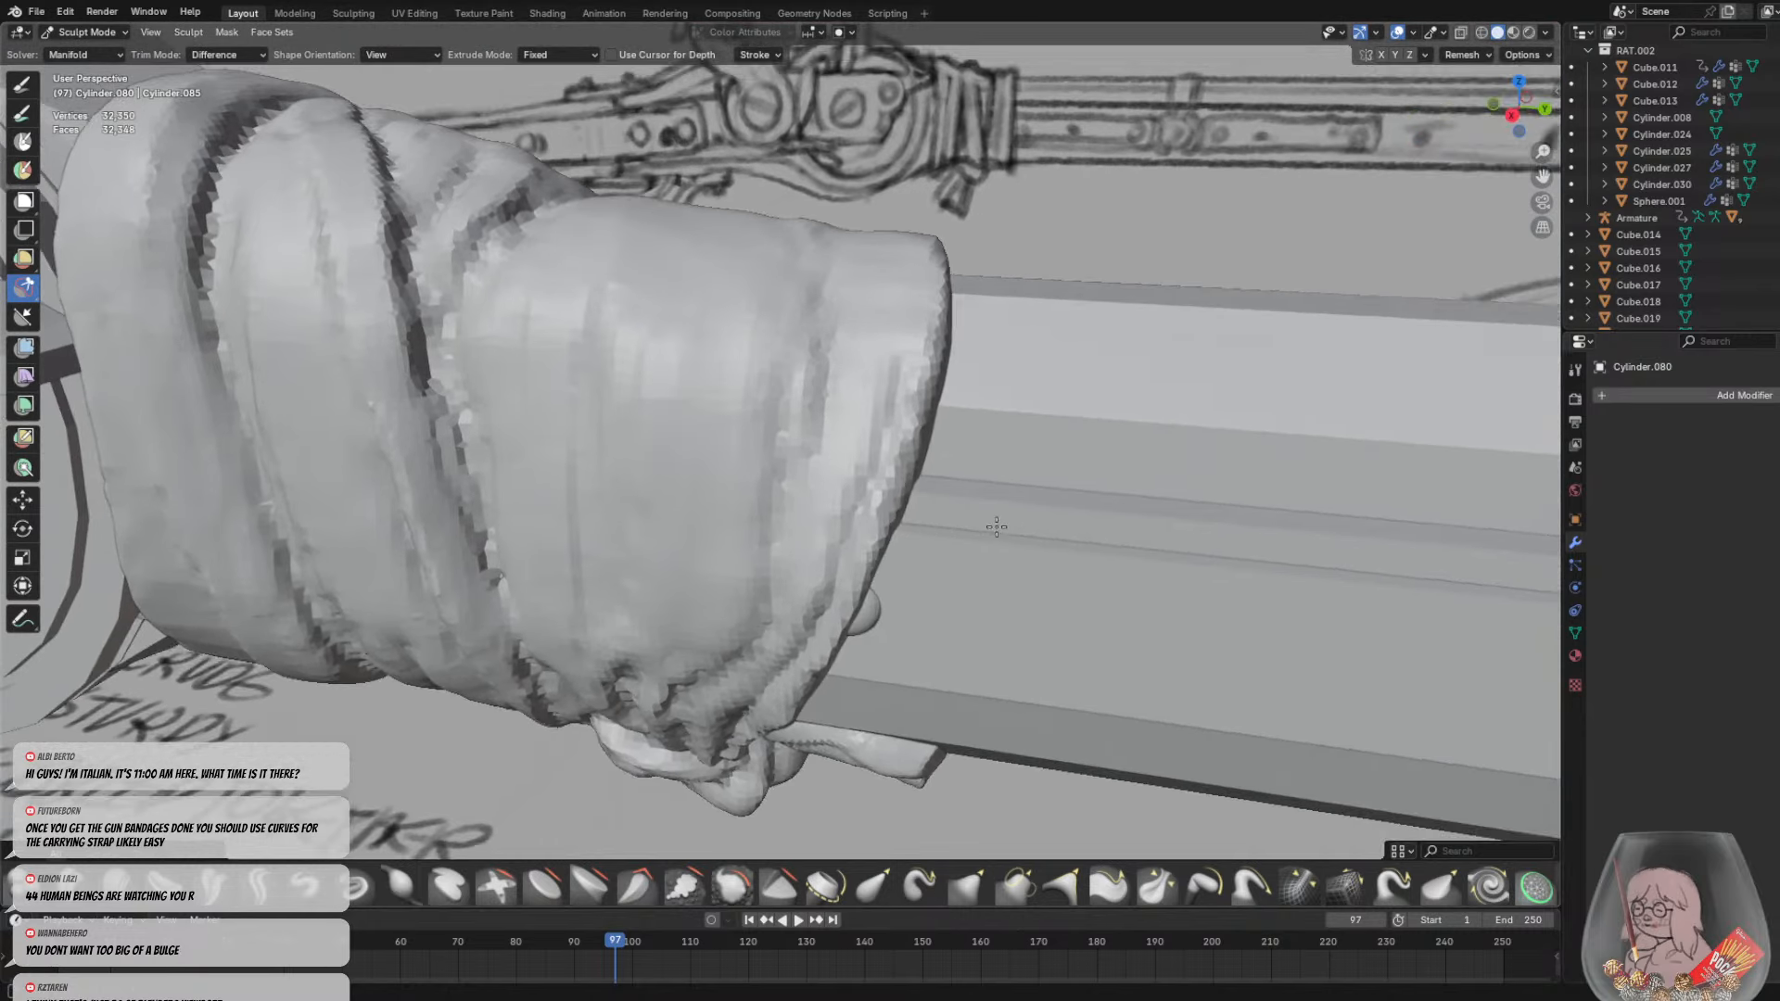
pyautogui.moveTo(883, 500); pyautogui.dragTo(932, 512, button='middle')
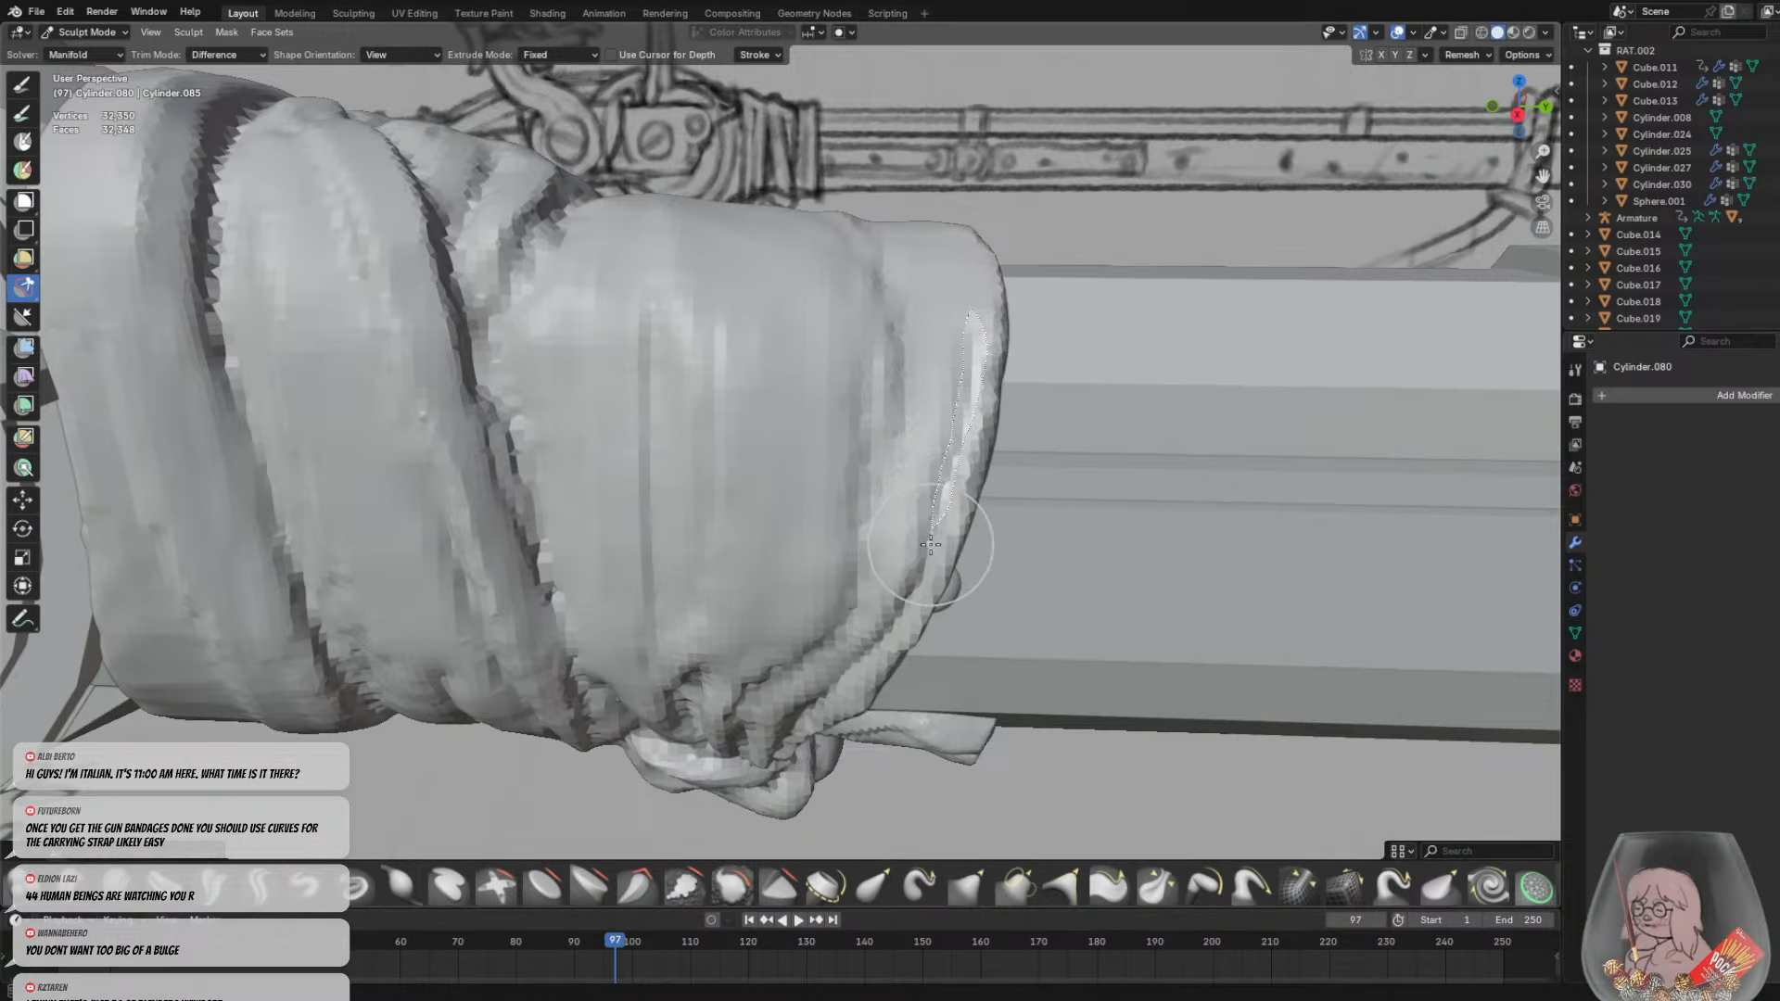
pyautogui.moveTo(931, 545); pyautogui.dragTo(931, 547)
pyautogui.moveTo(931, 547); pyautogui.dragTo(993, 590, button='middle')
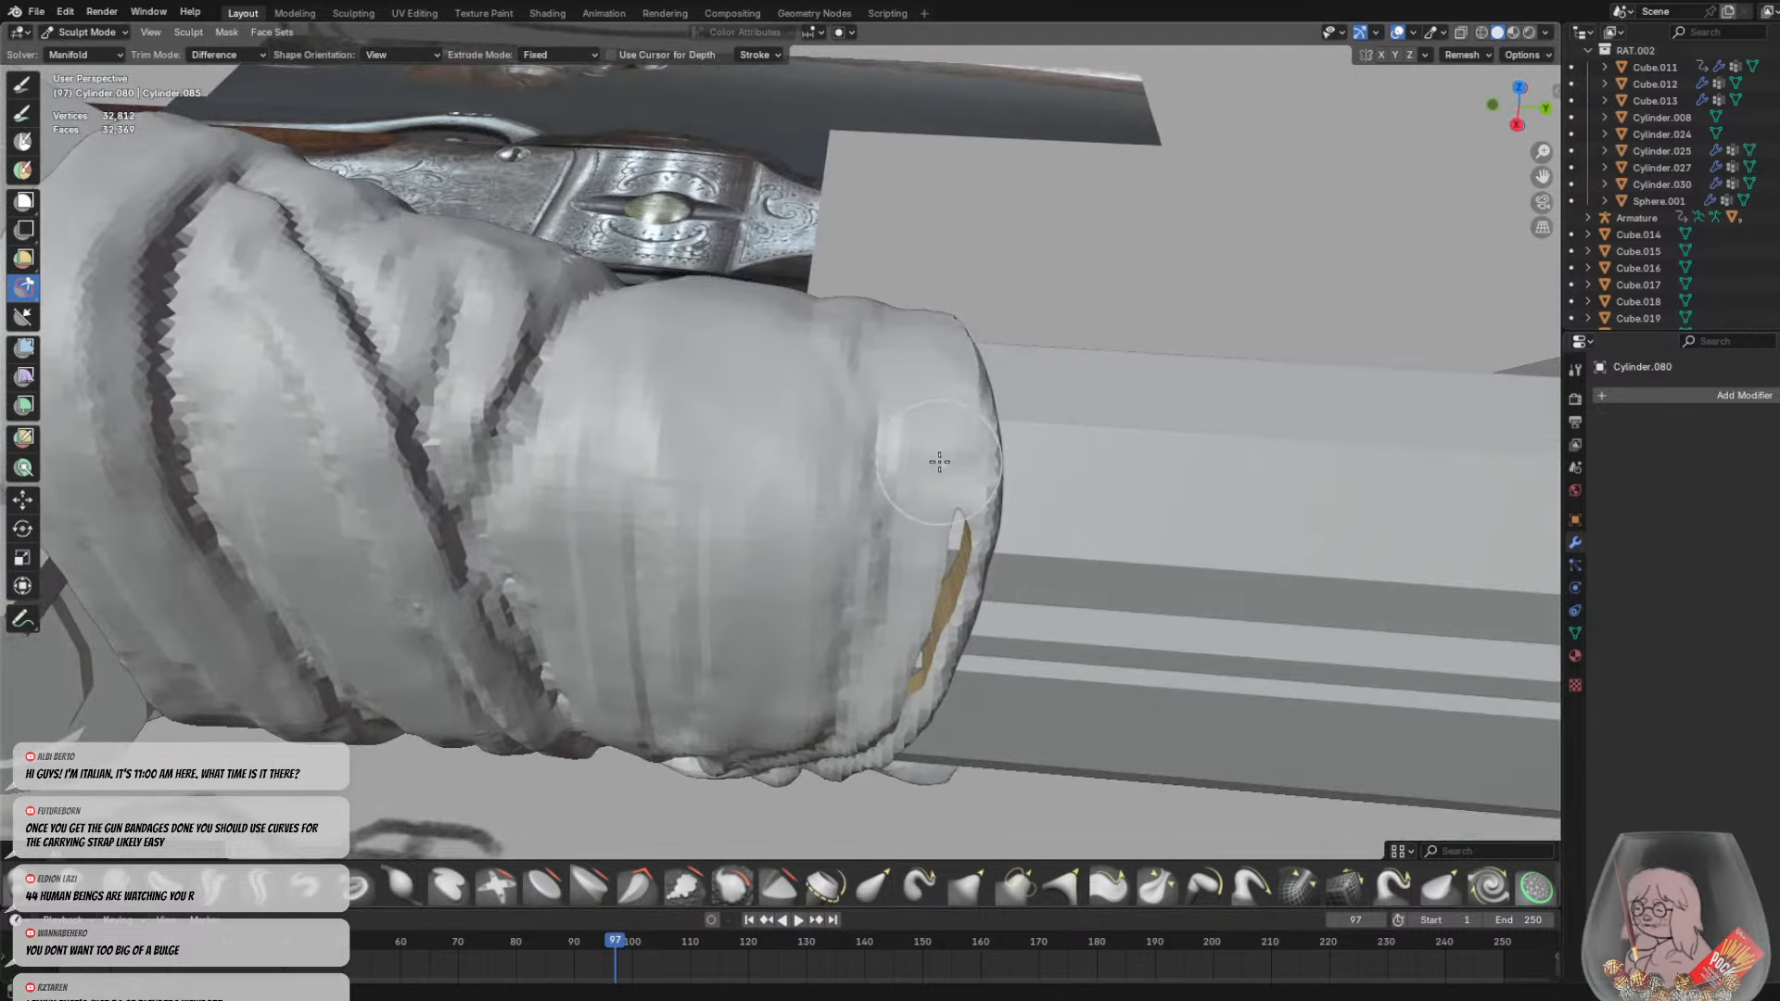
# Replace the tear at the barrel wrap's front edge with a narrow slit and small holes around the edge using Lasso Trim
pyautogui.moveTo(1046, 493)
pyautogui.mouseDown(button='middle')
pyautogui.moveTo(1014, 448)
pyautogui.moveTo(1014, 492)
pyautogui.moveTo(765, 510)
pyautogui.moveTo(741, 416)
pyautogui.moveTo(1057, 464)
pyautogui.mouseUp(button='middle')
pyautogui.hotkey('ctrl', 'z')
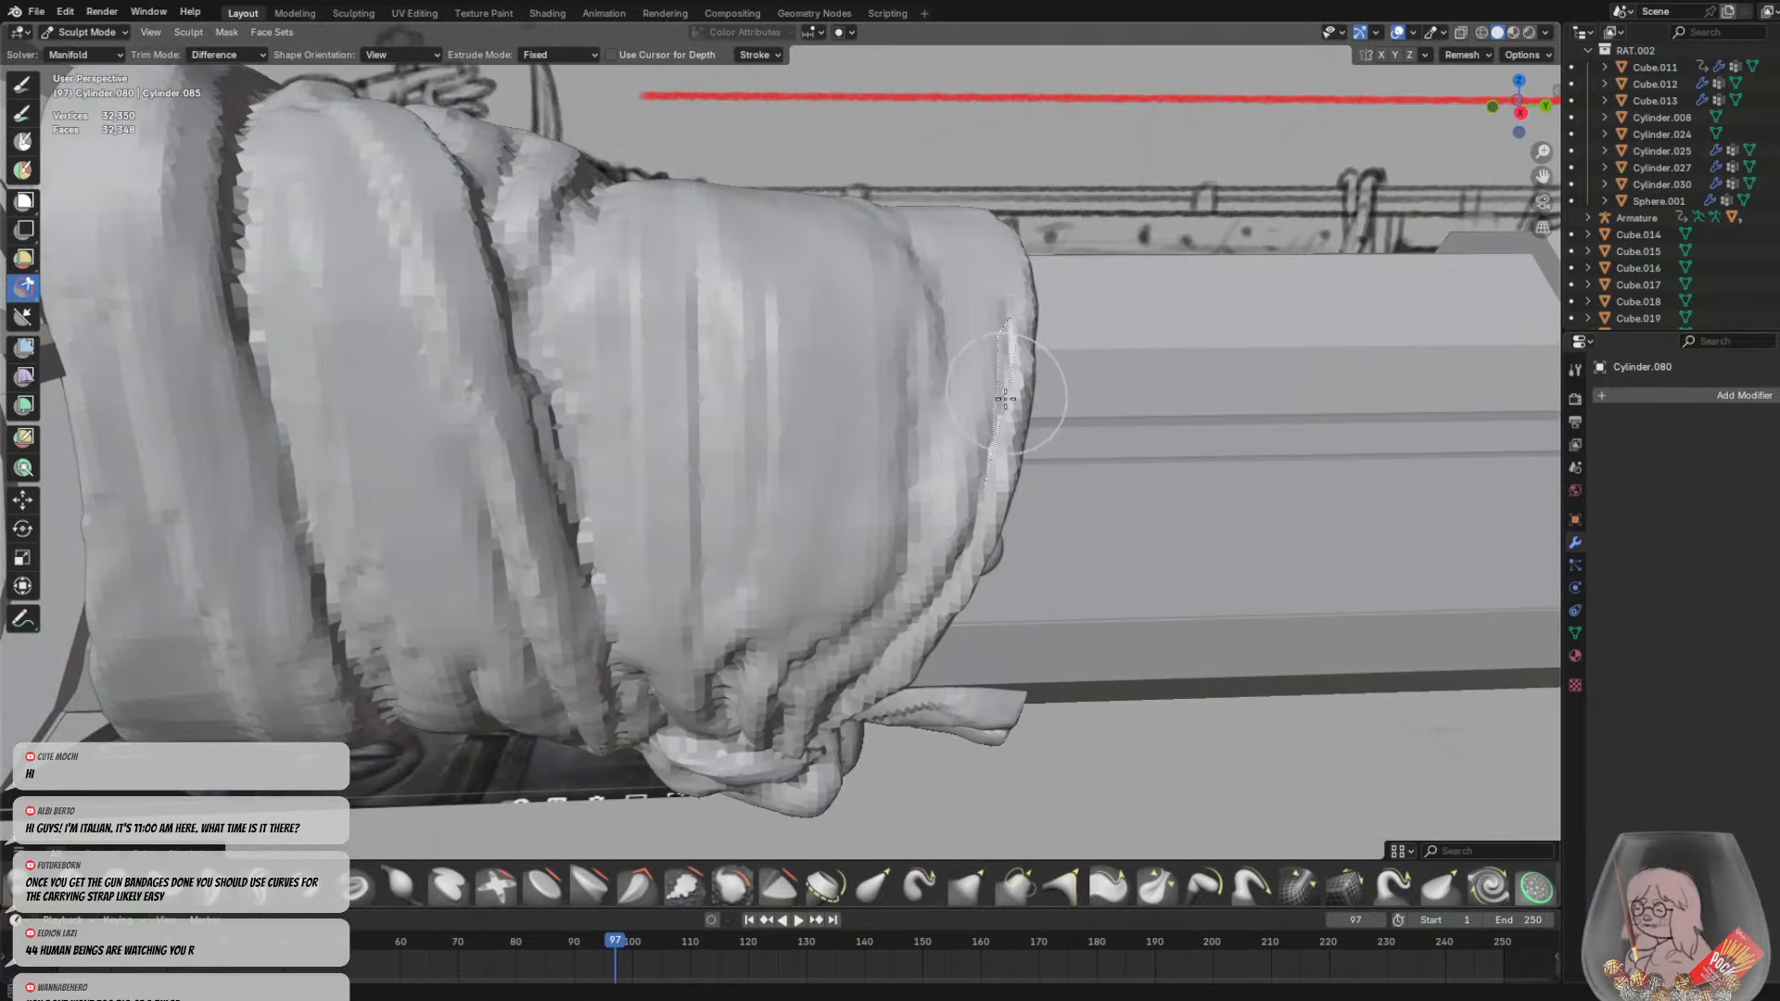
pyautogui.moveTo(1045, 480)
pyautogui.mouseDown(button='middle')
pyautogui.moveTo(604, 481)
pyautogui.moveTo(684, 477)
pyautogui.moveTo(644, 480)
pyautogui.moveTo(608, 439)
pyautogui.moveTo(649, 417)
pyautogui.mouseUp(button='middle')
pyautogui.scroll(1, 684, 478)
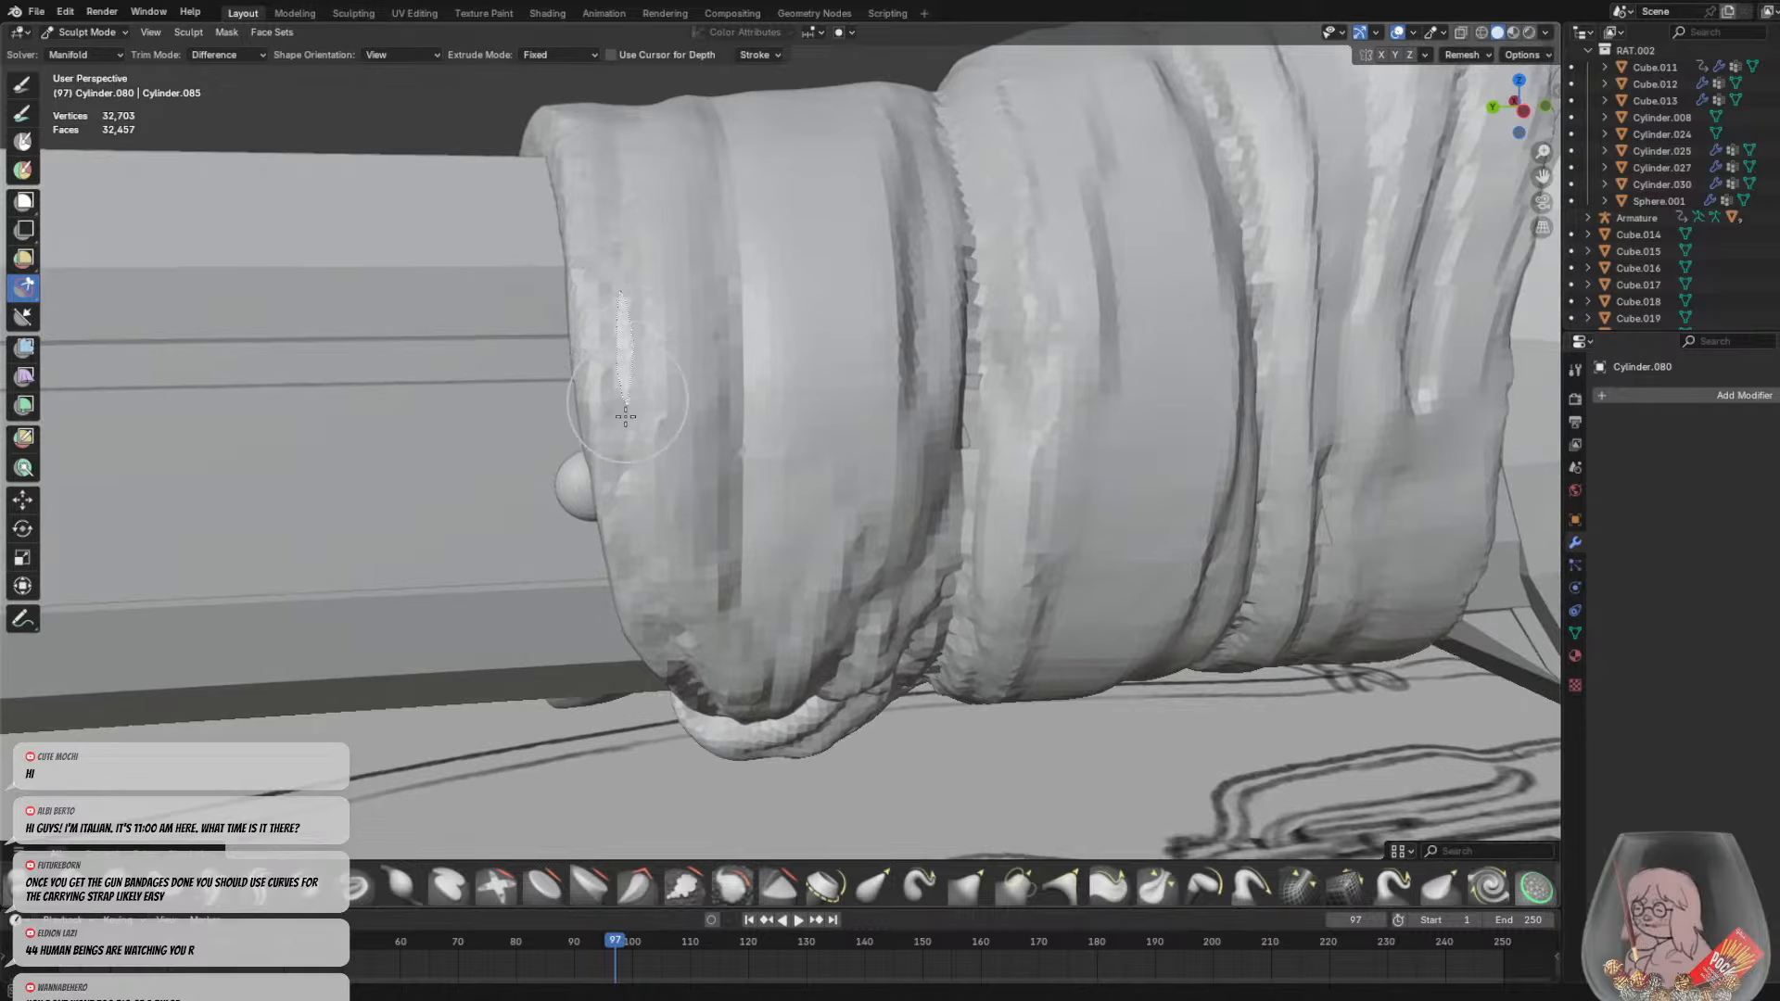
pyautogui.moveTo(626, 417); pyautogui.dragTo(626, 418)
pyautogui.moveTo(626, 417)
pyautogui.mouseDown(button='middle')
pyautogui.moveTo(962, 449)
pyautogui.moveTo(1038, 432)
pyautogui.moveTo(927, 417)
pyautogui.moveTo(993, 465)
pyautogui.moveTo(690, 402)
pyautogui.moveTo(942, 460)
pyautogui.mouseUp(button='middle')
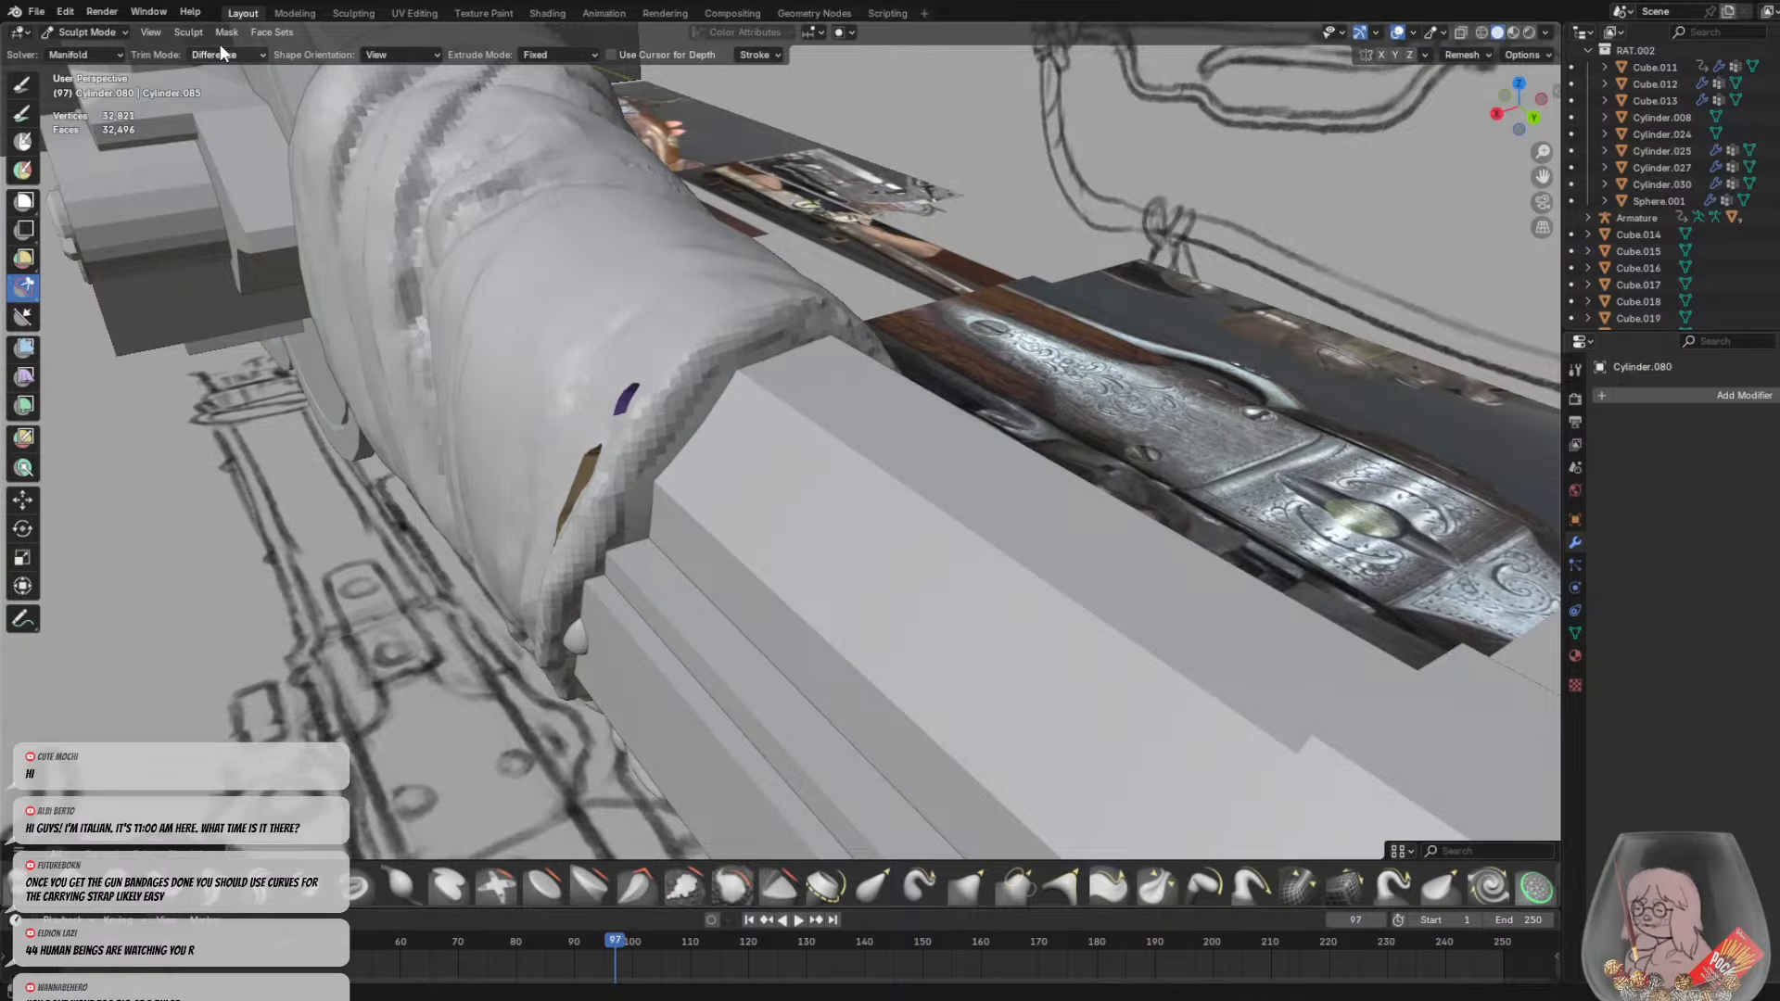
# Create a single face set from the visible faces of the barrel wrap
pyautogui.click(283, 31)
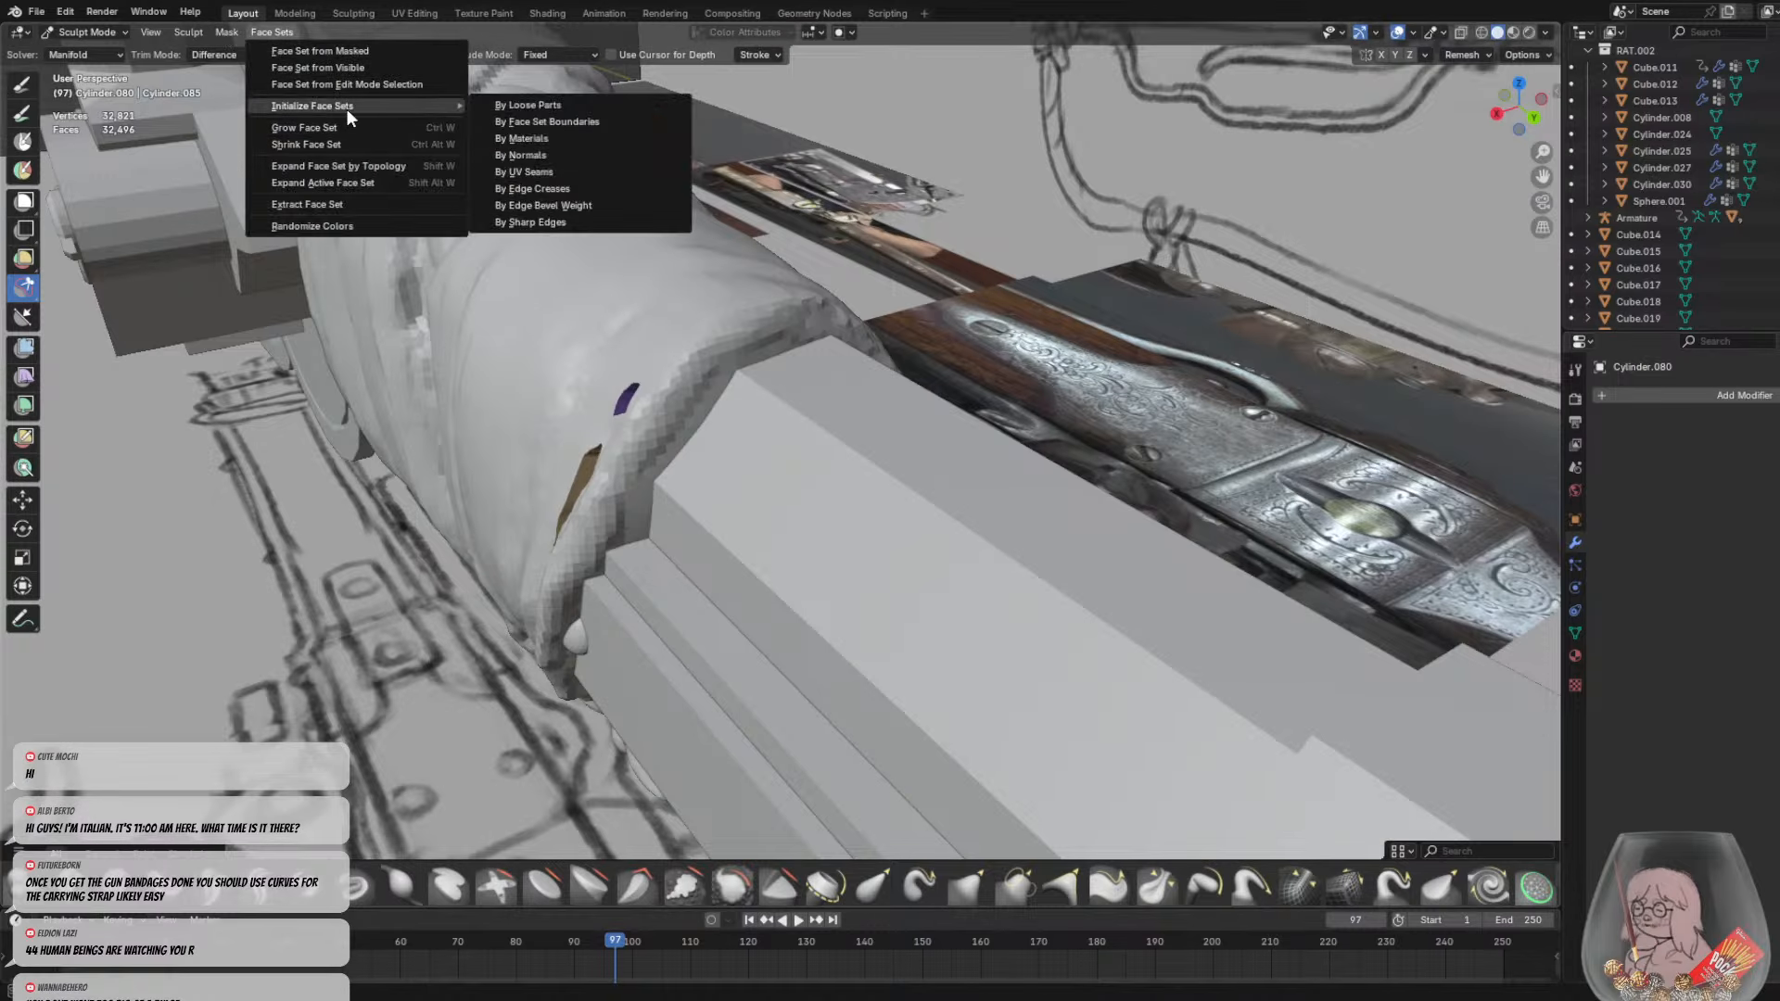
pyautogui.click(347, 67)
pyautogui.moveTo(658, 262); pyautogui.dragTo(815, 409, button='middle')
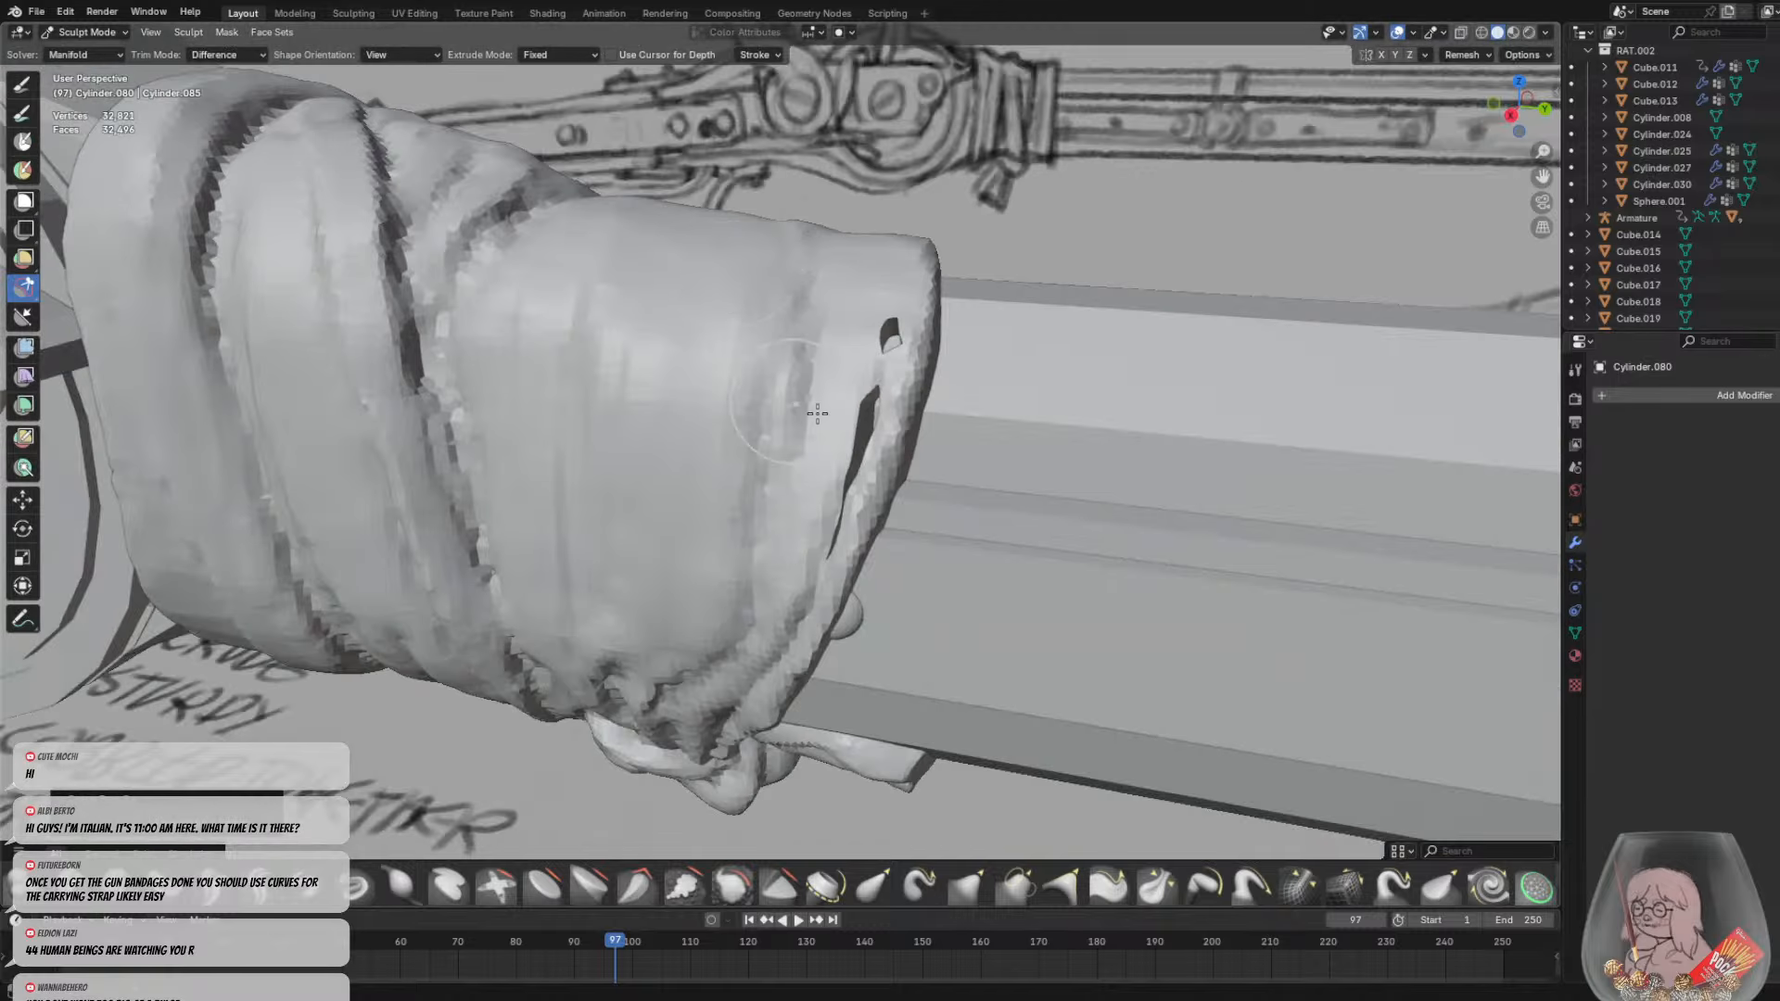
# Try to widen the front-edge slit with a 114 px Grab brush and remesh the wrap
pyautogui.scroll(2, 816, 410)
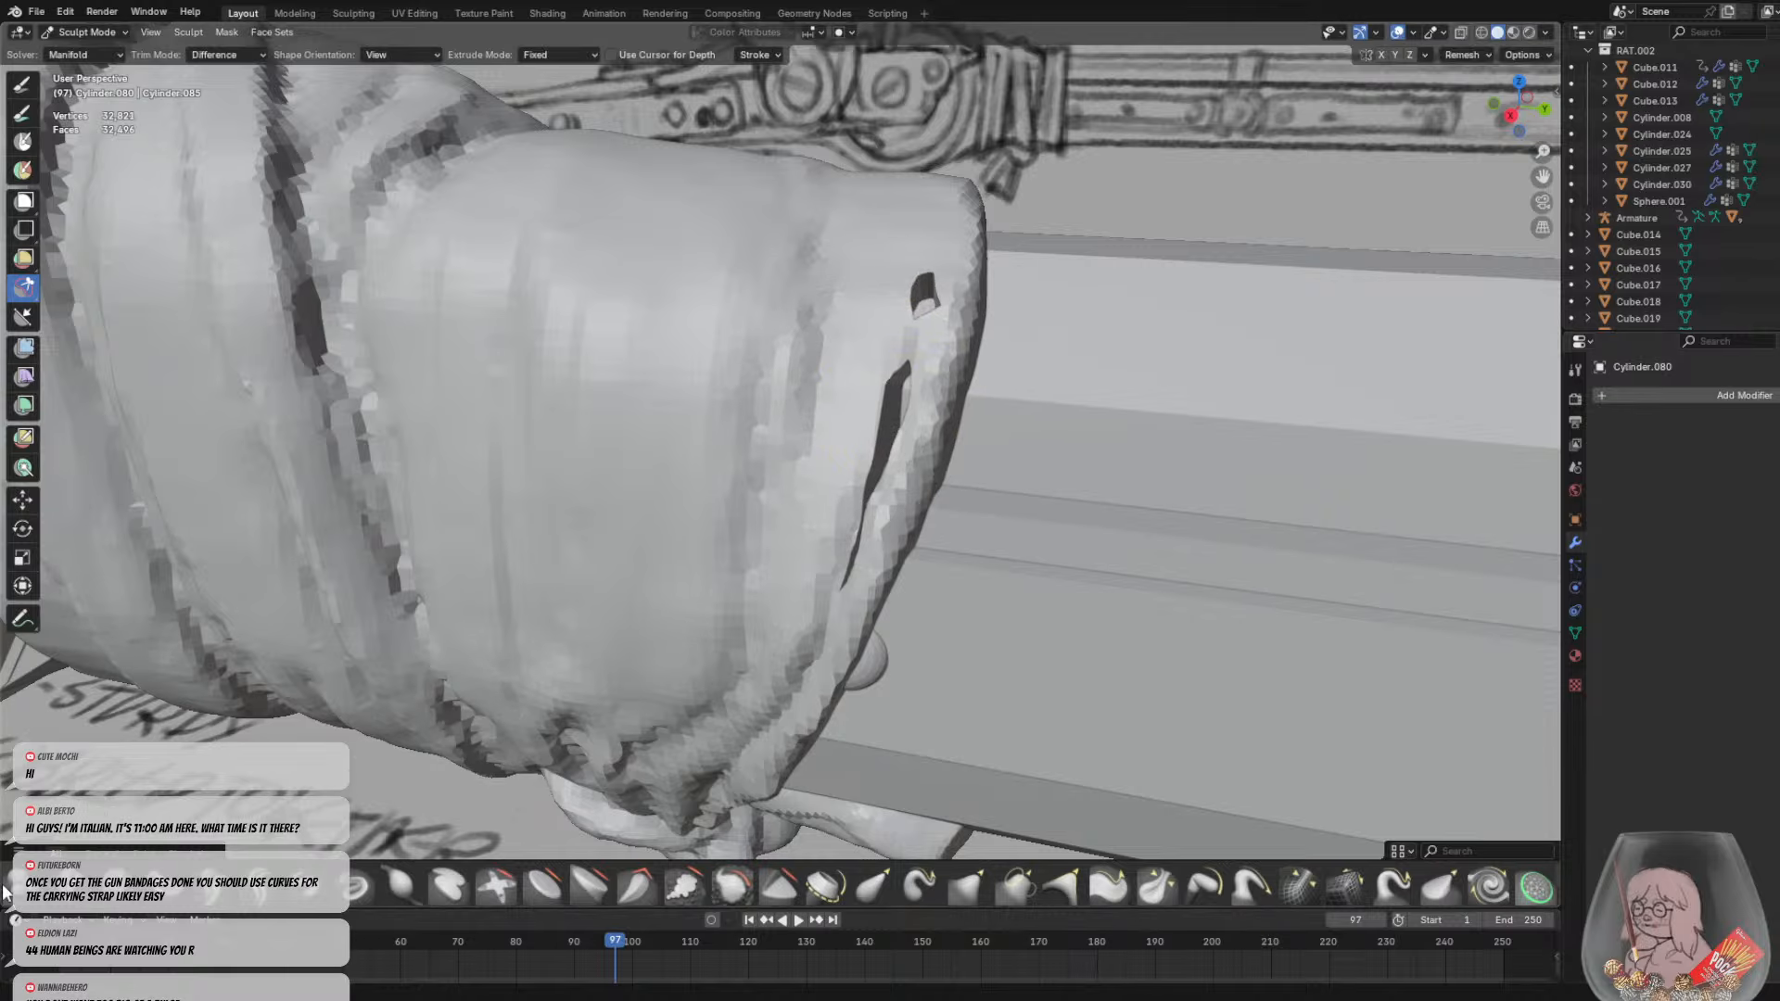
pyautogui.press('g')
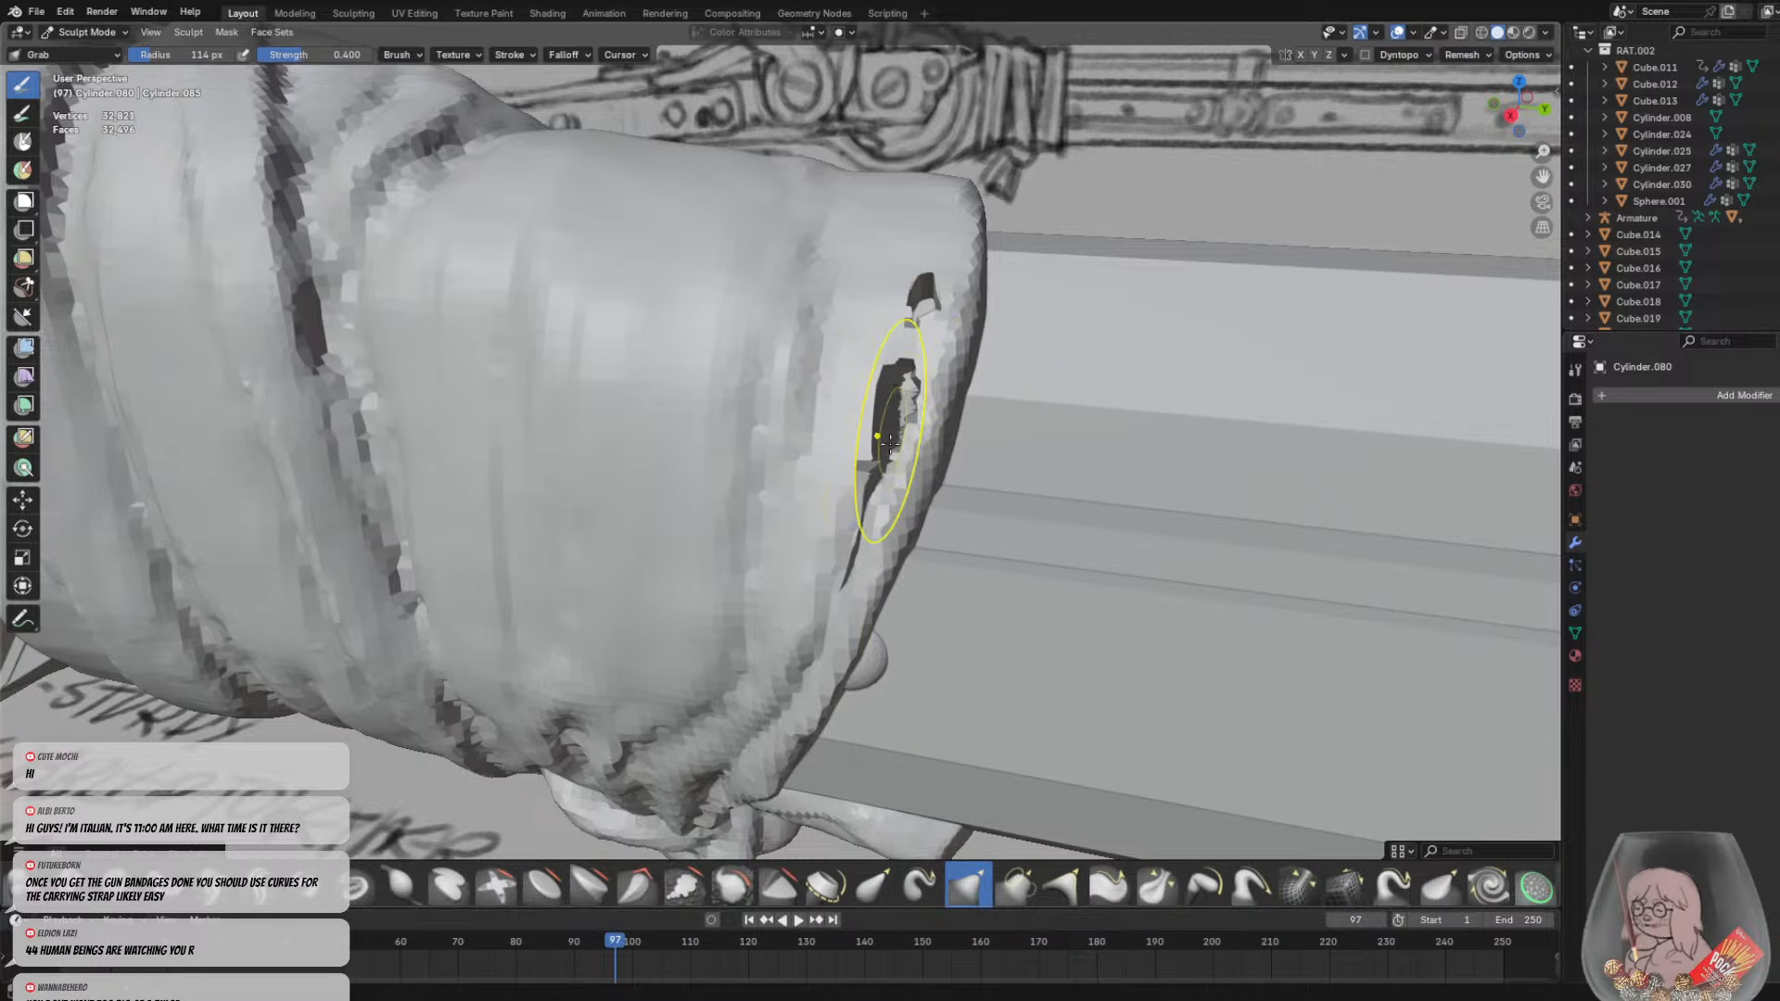
pyautogui.moveTo(867, 477); pyautogui.dragTo(1003, 497, button='middle')
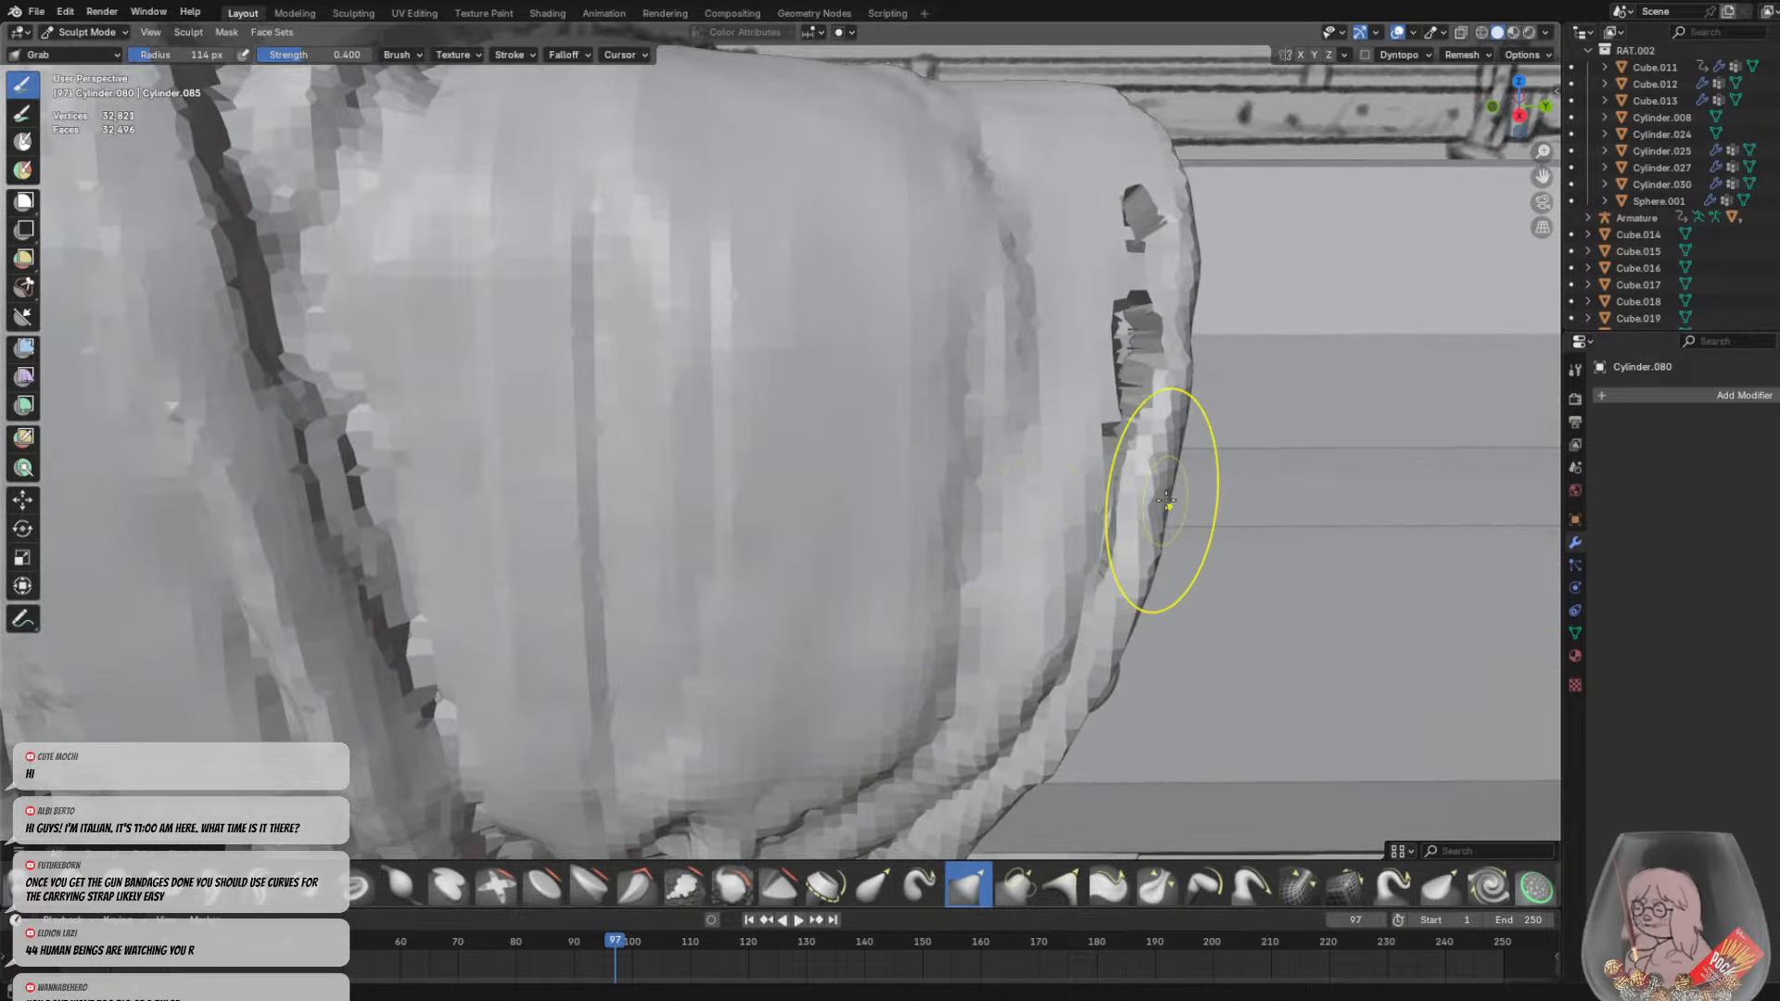
pyautogui.moveTo(1167, 500); pyautogui.dragTo(1176, 502)
pyautogui.hotkey('ctrl', 'r')
pyautogui.moveTo(1174, 502)
pyautogui.mouseDown(button='middle')
pyautogui.moveTo(872, 489)
pyautogui.moveTo(1065, 509)
pyautogui.moveTo(898, 515)
pyautogui.moveTo(873, 408)
pyautogui.mouseUp(button='middle')
pyautogui.scroll(-2, 1101, 504)
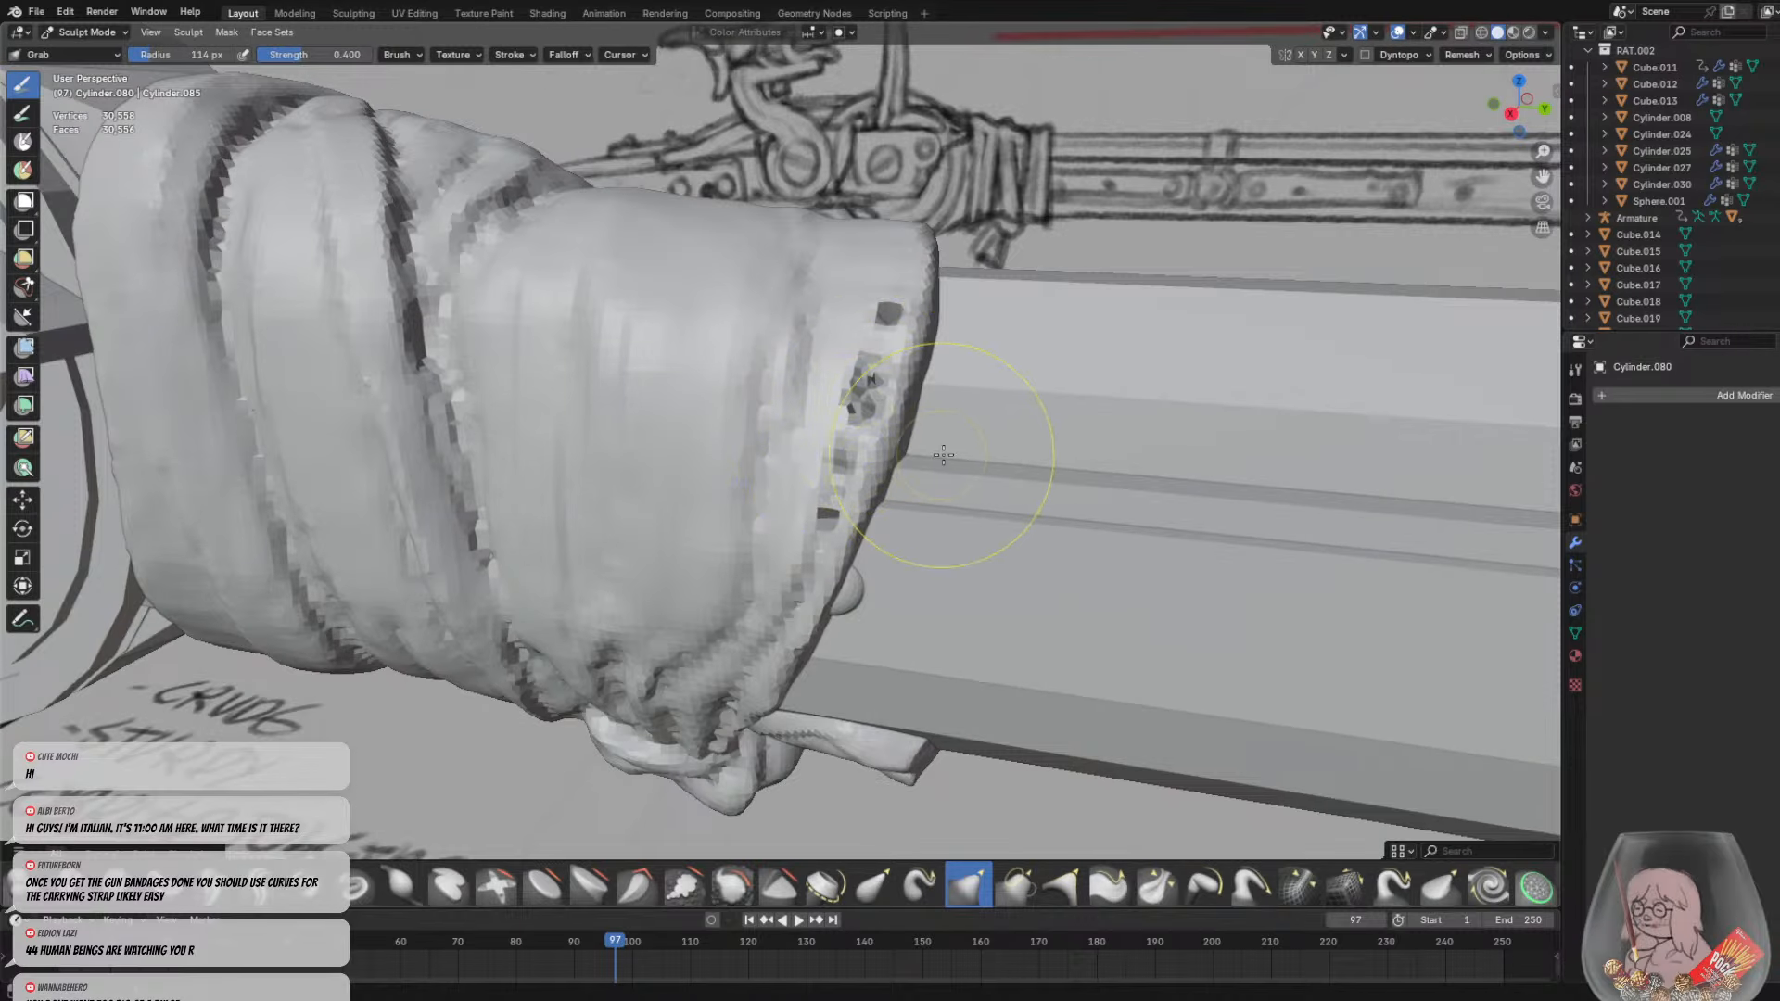
pyautogui.hotkey('ctrl', 'z')
# Pull the edges of the front slit and the small hole above it apart with the 114 px Grab brush
pyautogui.moveTo(946, 457); pyautogui.dragTo(952, 451, button='middle')
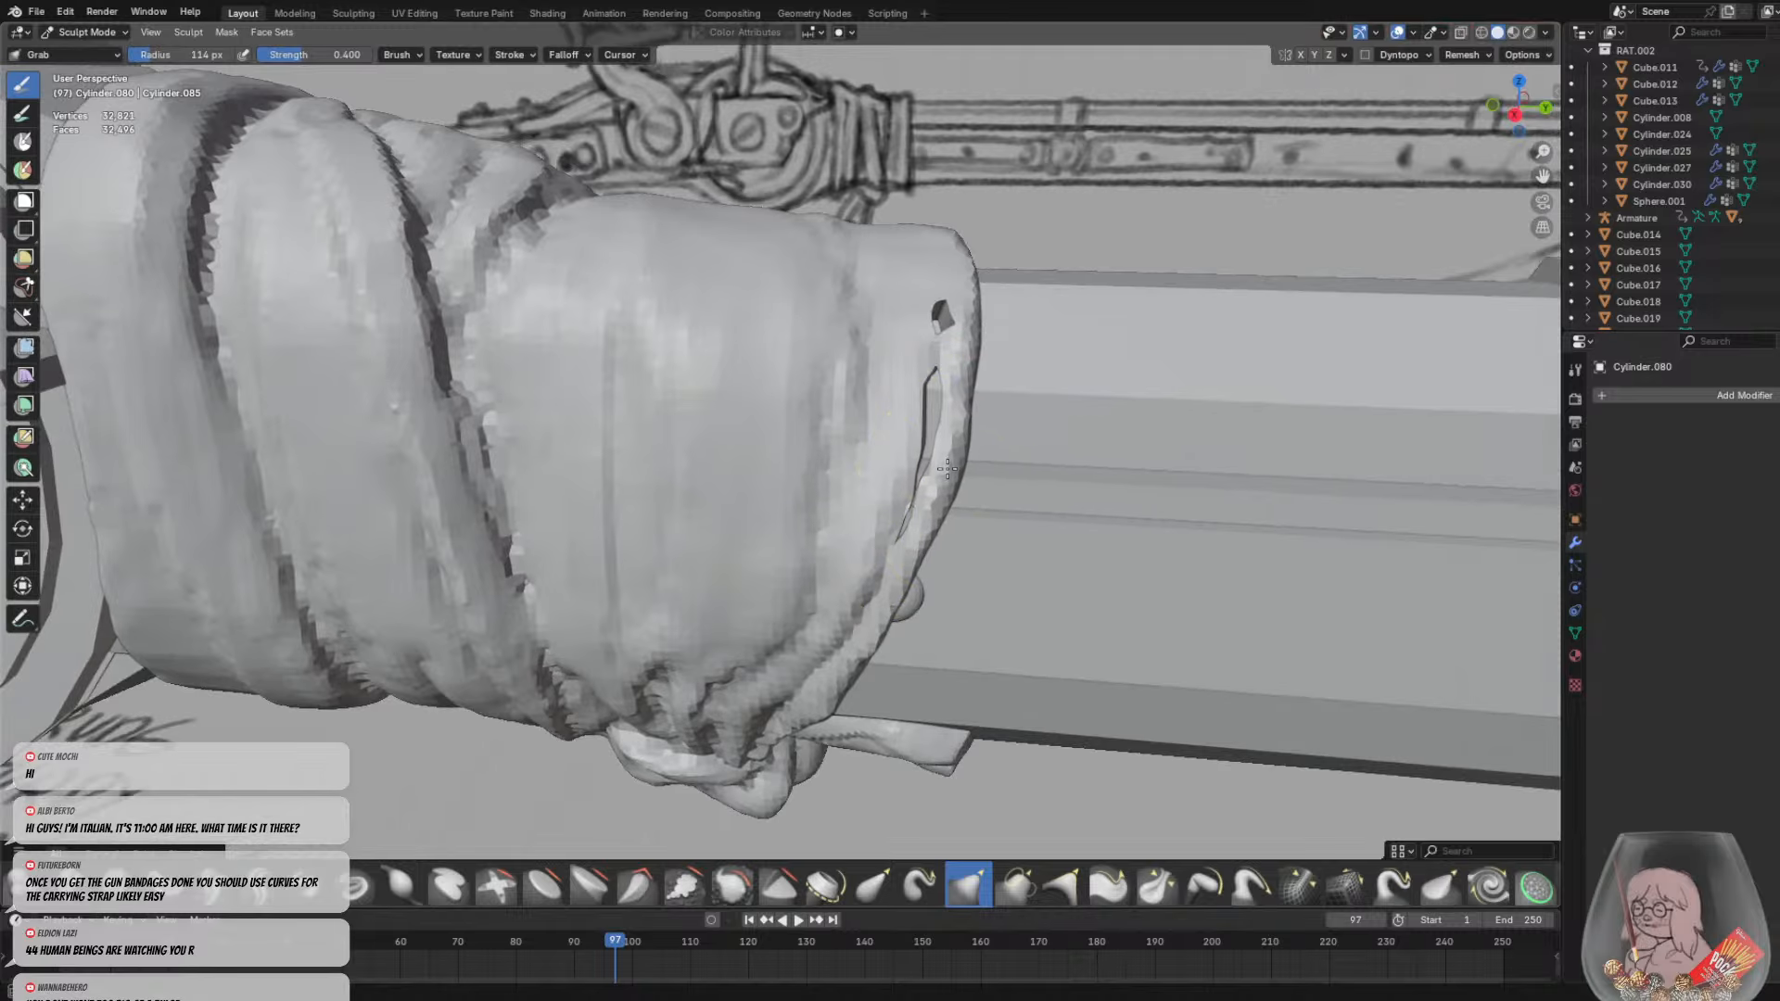
pyautogui.scroll(3, 915, 422)
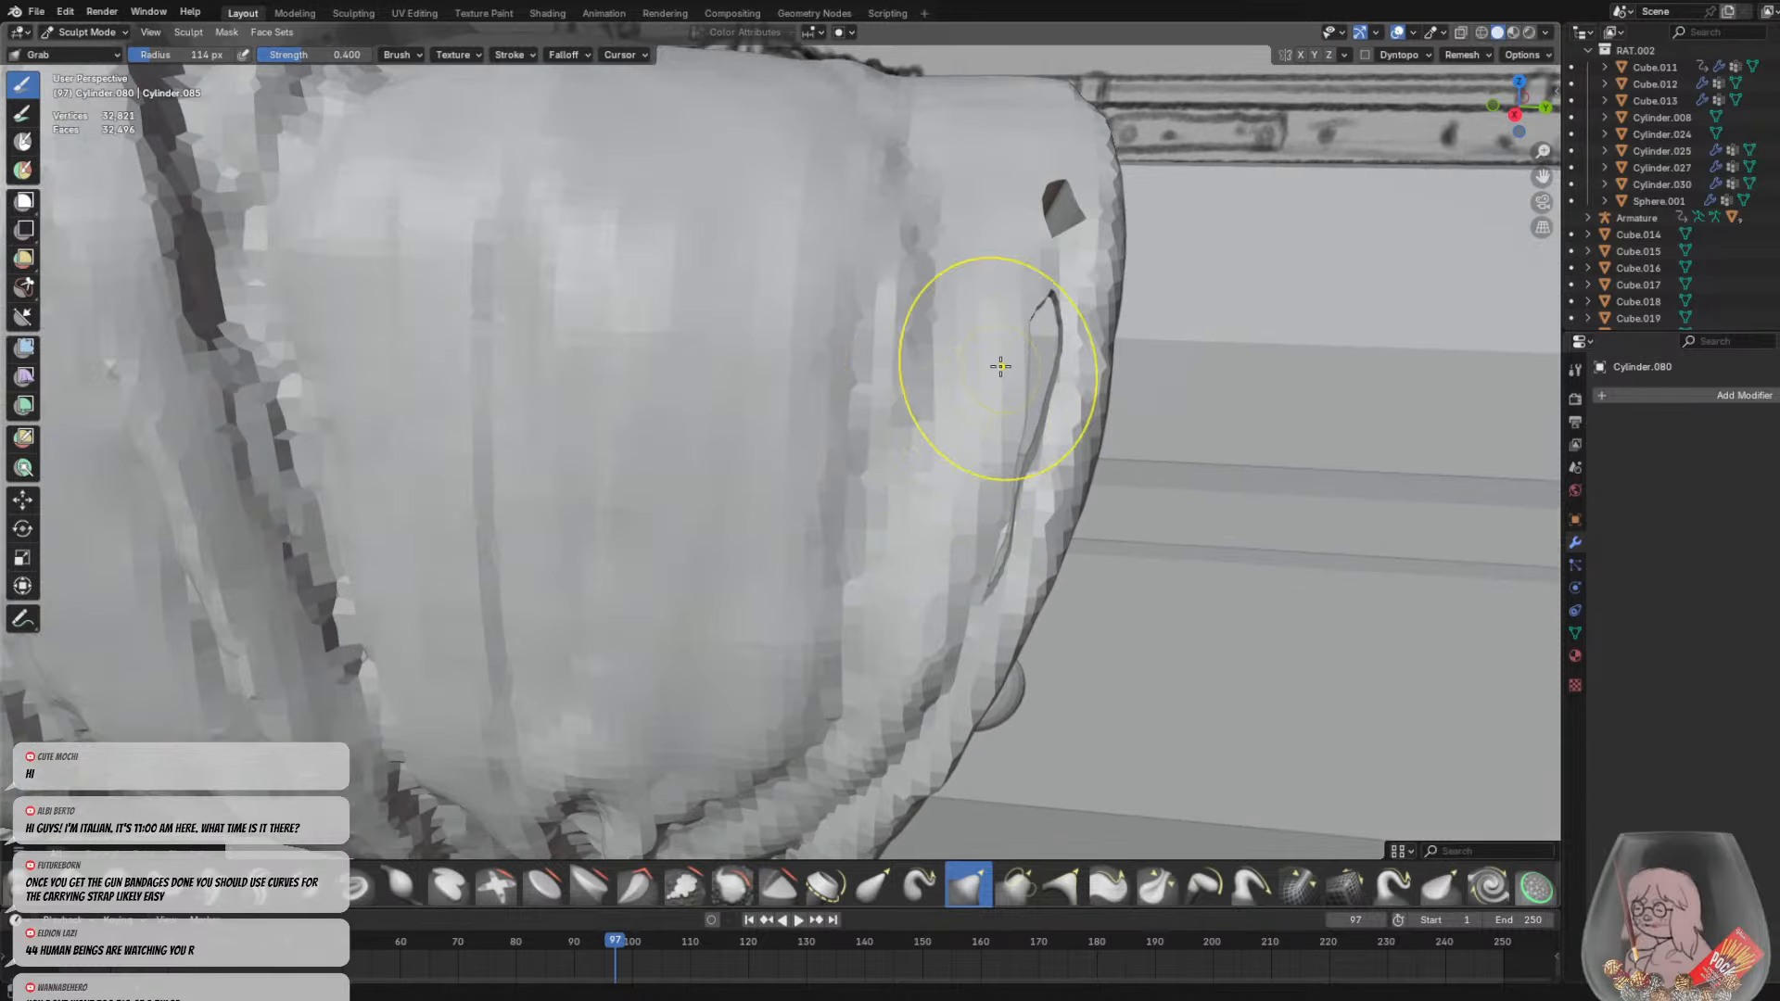
pyautogui.moveTo(998, 365)
pyautogui.mouseDown()
pyautogui.moveTo(1014, 350)
pyautogui.moveTo(1010, 401)
pyautogui.mouseUp()
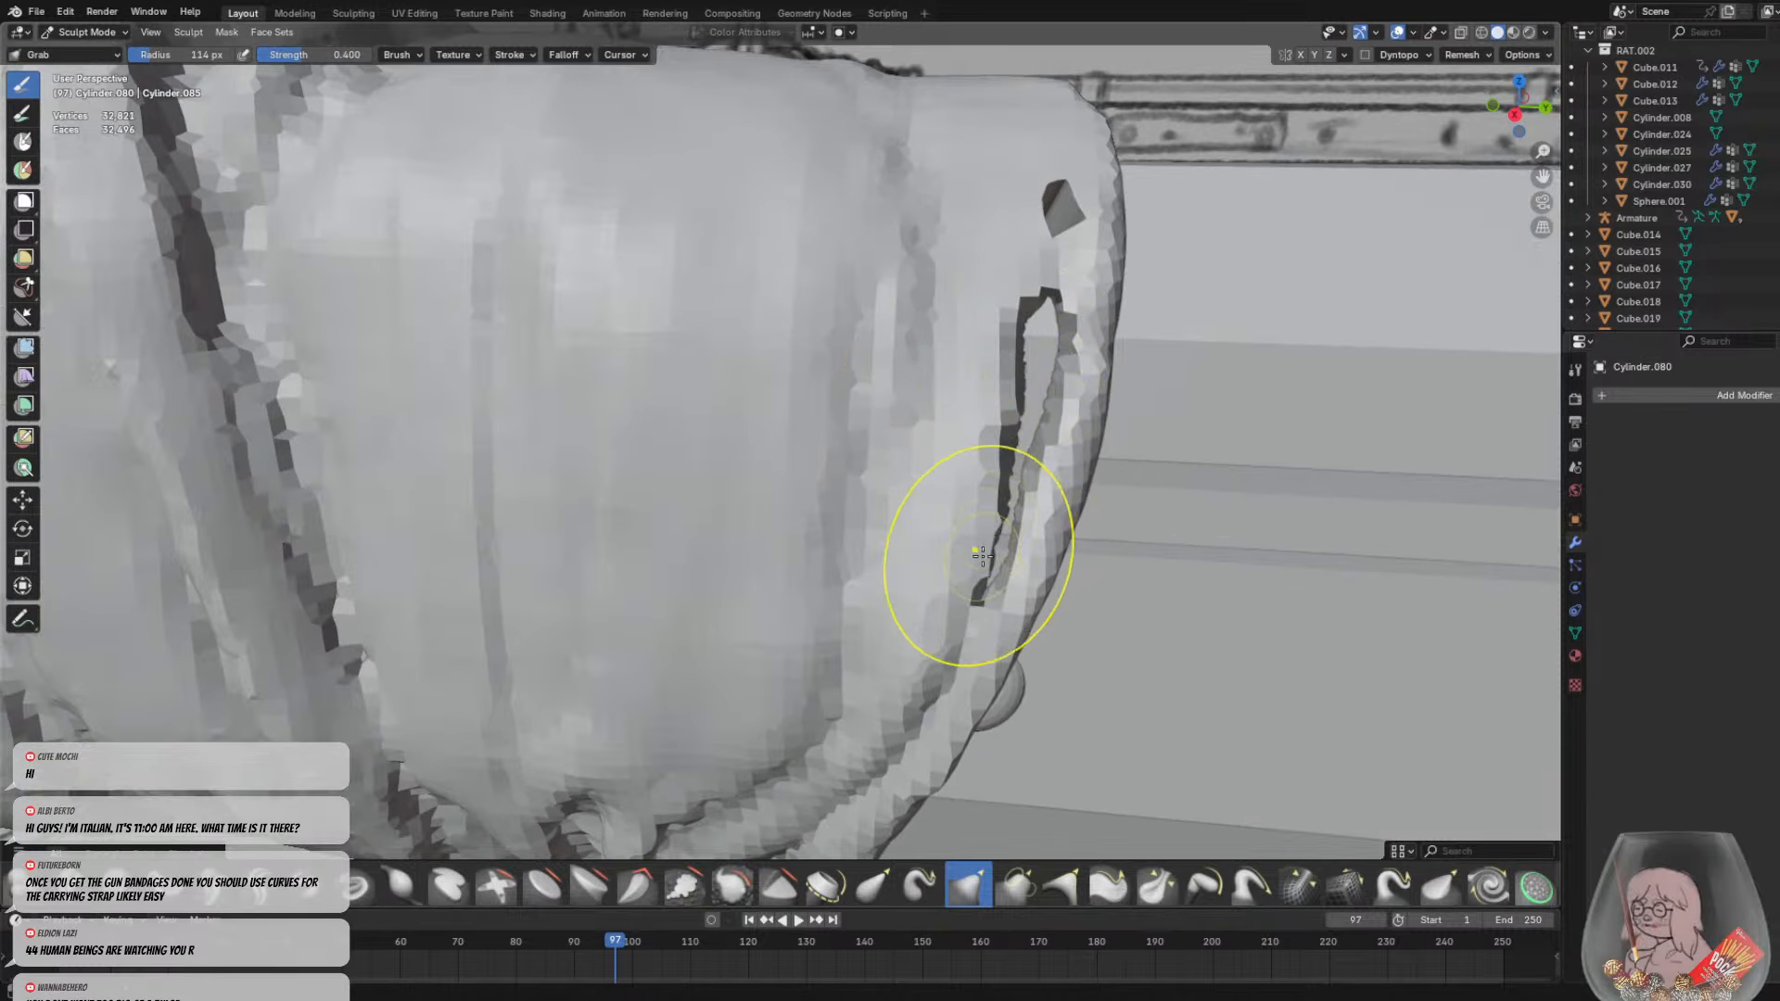
pyautogui.moveTo(982, 557); pyautogui.dragTo(1015, 548)
pyautogui.moveTo(1064, 248)
pyautogui.mouseDown()
pyautogui.moveTo(1057, 212)
pyautogui.moveTo(1037, 213)
pyautogui.moveTo(1064, 209)
pyautogui.mouseUp()
# Remesh the barrel wrap with its opened slit and holes
pyautogui.scroll(-5, 1163, 299)
pyautogui.moveTo(1165, 300)
pyautogui.mouseDown(button='middle')
pyautogui.moveTo(943, 405)
pyautogui.moveTo(715, 378)
pyautogui.mouseUp(button='middle')
pyautogui.scroll(4, 597, 516)
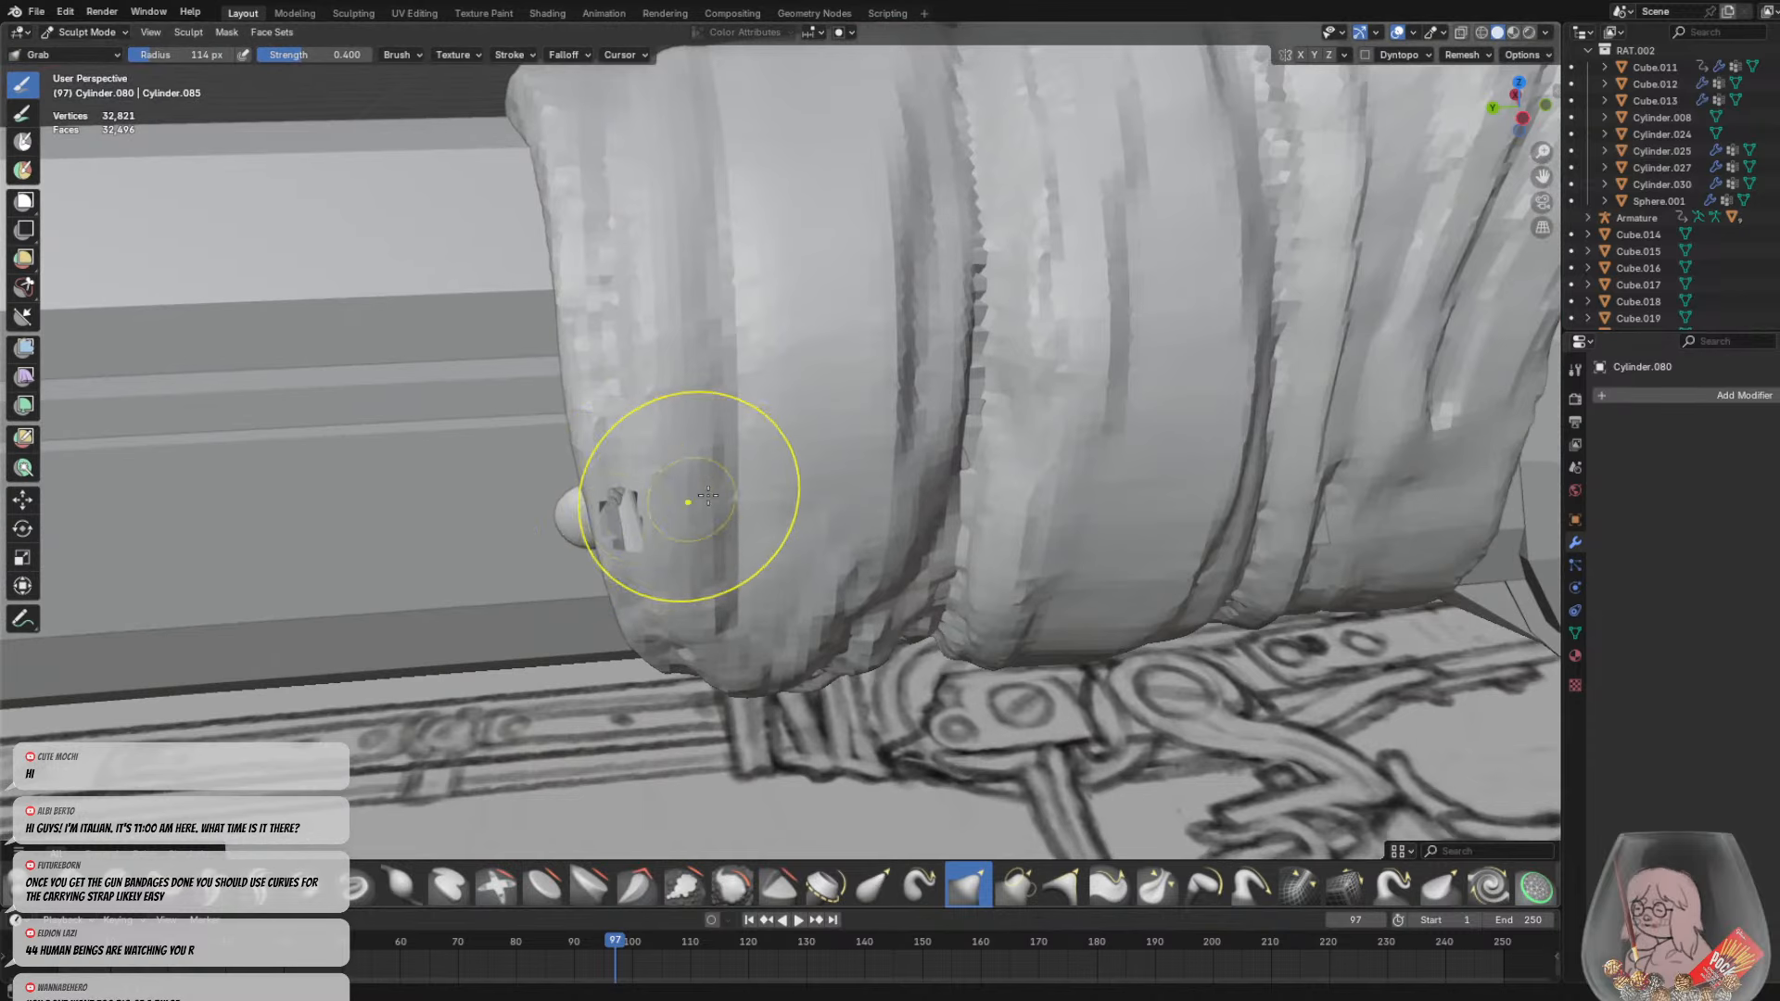
pyautogui.moveTo(708, 495); pyautogui.dragTo(654, 439, button='middle')
pyautogui.hotkey('ctrl', 'r')
# Smooth the hole beside the round stud on the wrap's opposite side and reshape its edges with the Grab brush
pyautogui.scroll(1, 683, 468)
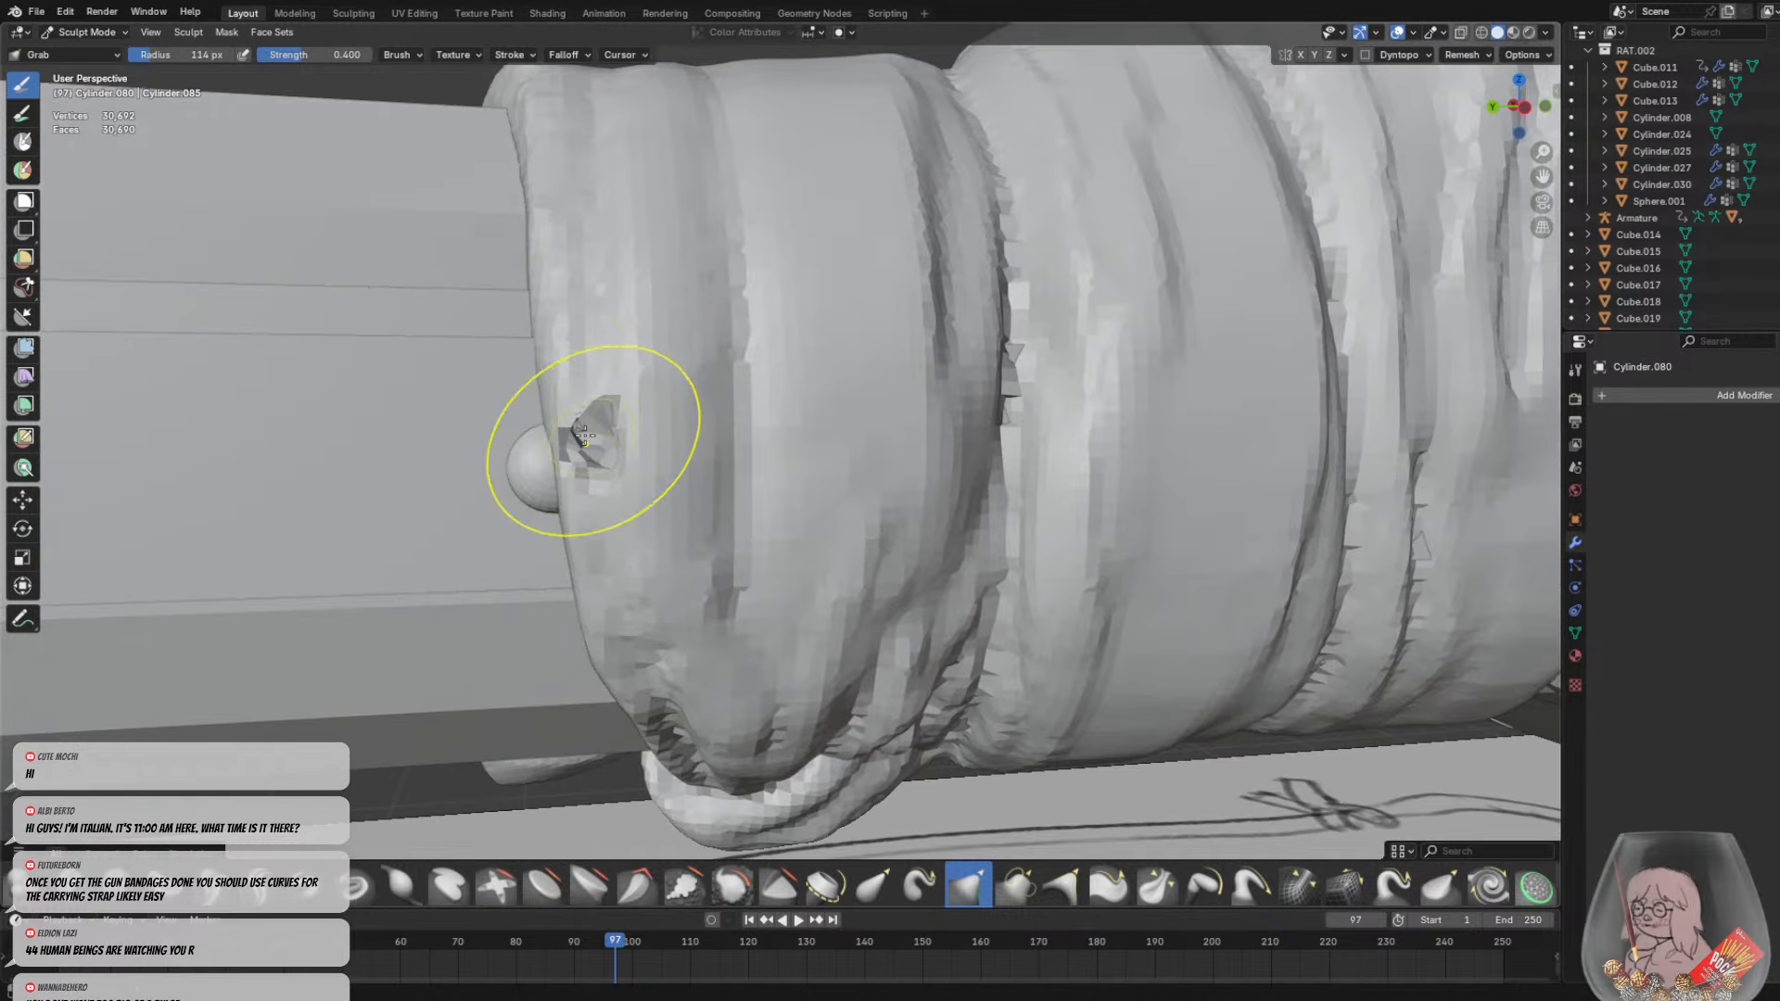
pyautogui.keyDown('shift'); pyautogui.moveTo(586, 434); pyautogui.dragTo(604, 436); pyautogui.keyUp('shift')
pyautogui.moveTo(631, 442); pyautogui.dragTo(669, 435, button='middle')
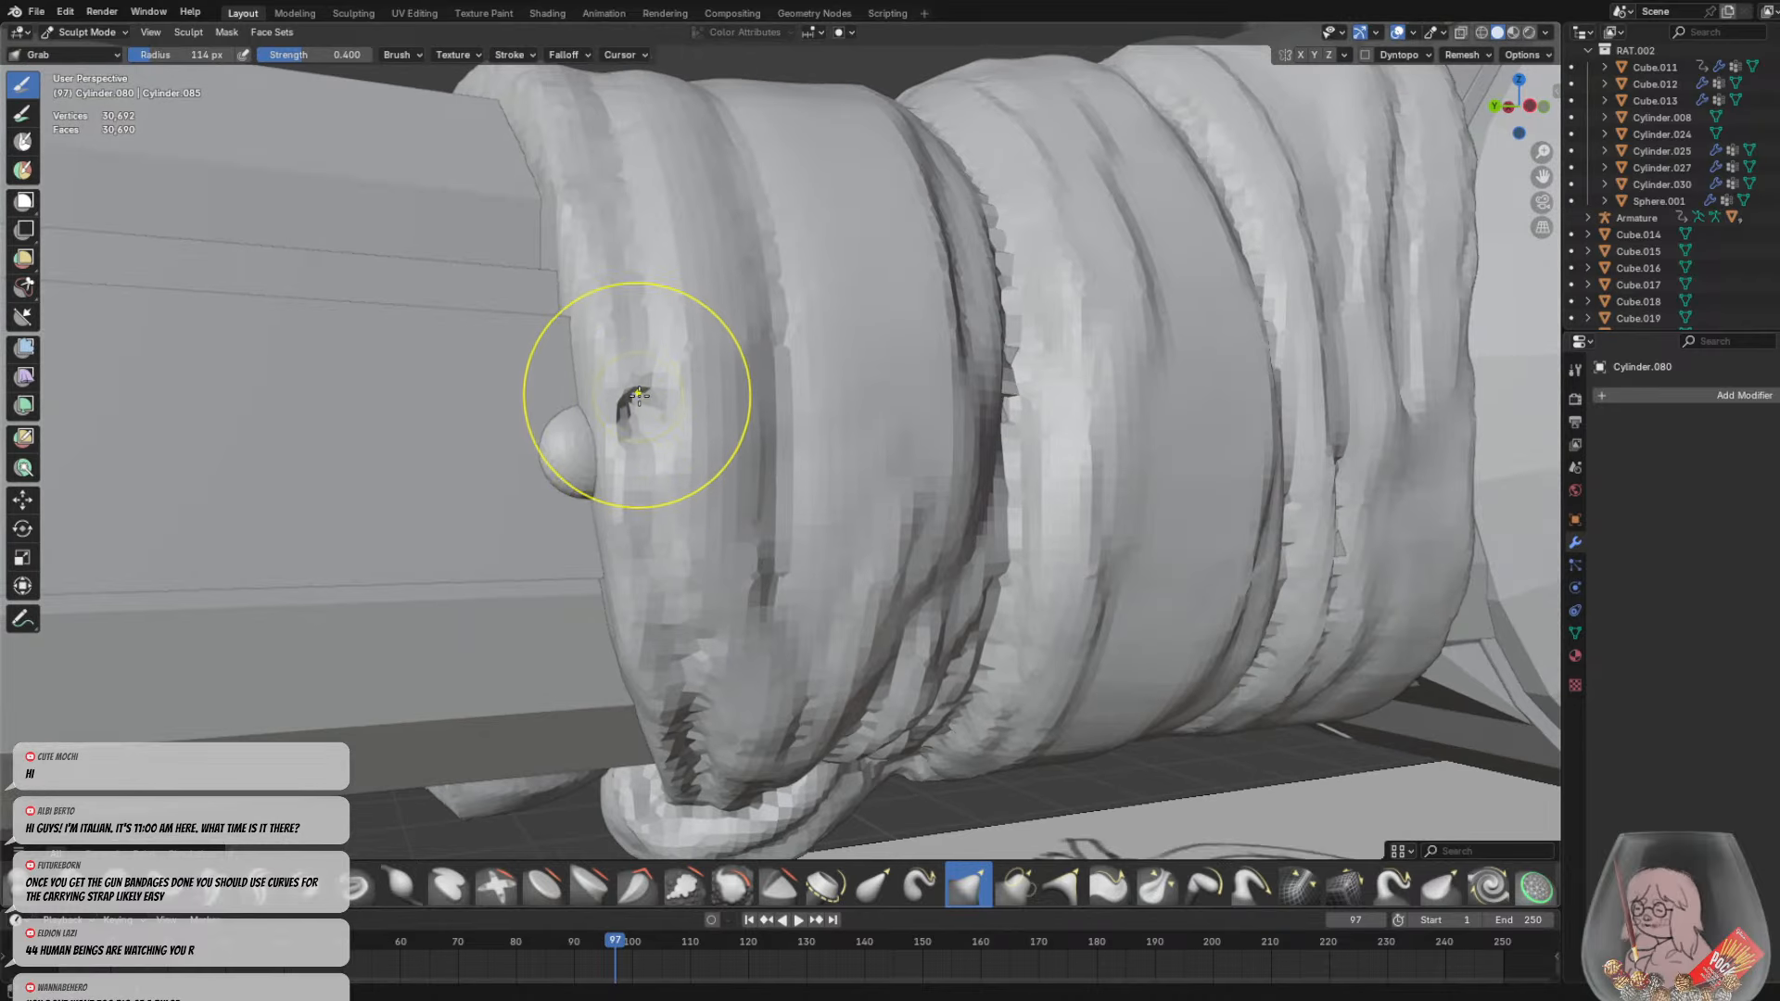
pyautogui.moveTo(639, 396)
pyautogui.mouseDown()
pyautogui.moveTo(614, 315)
pyautogui.moveTo(625, 413)
pyautogui.moveTo(640, 409)
pyautogui.mouseUp()
pyautogui.moveTo(665, 407); pyautogui.dragTo(641, 399)
pyautogui.moveTo(642, 399)
pyautogui.mouseDown(button='middle')
pyautogui.moveTo(950, 470)
pyautogui.moveTo(978, 455)
pyautogui.mouseUp(button='middle')
# Reshape the row of holes along the wrap's front edge with the 114 px Grab brush
pyautogui.moveTo(899, 651)
pyautogui.mouseDown()
pyautogui.moveTo(930, 696)
pyautogui.moveTo(898, 767)
pyautogui.mouseUp()
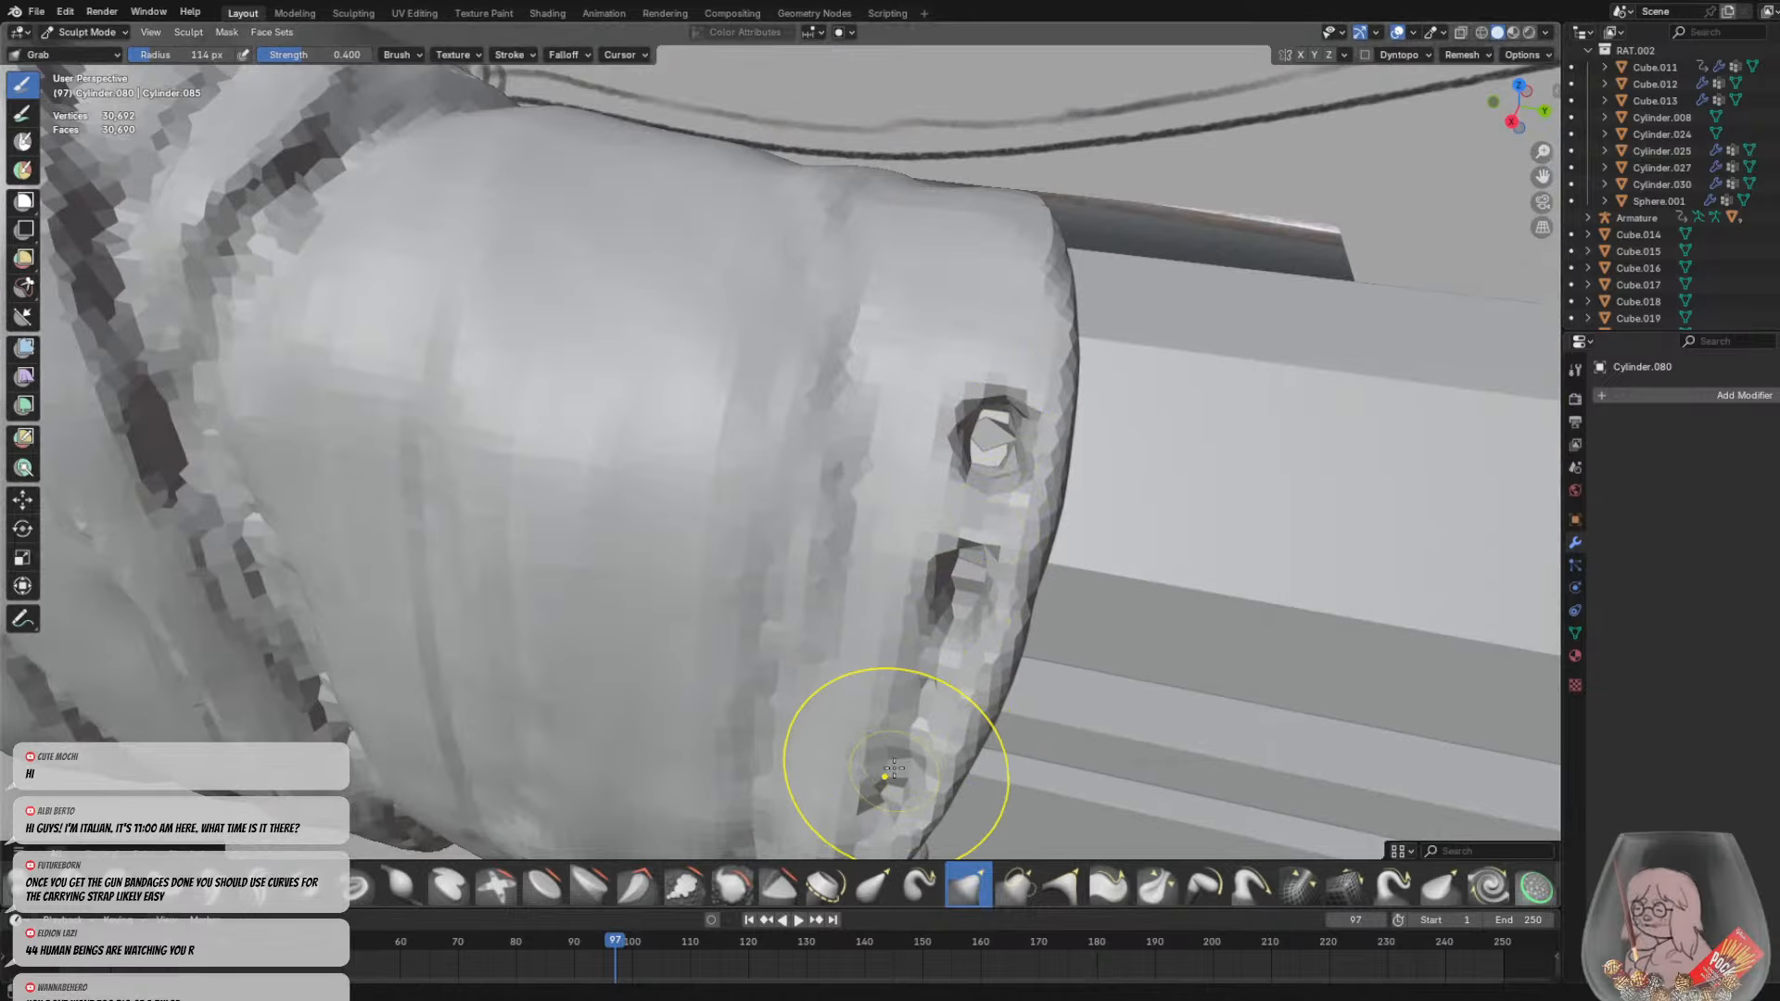
pyautogui.moveTo(938, 603); pyautogui.dragTo(964, 591)
pyautogui.moveTo(988, 456)
pyautogui.mouseDown()
pyautogui.moveTo(993, 431)
pyautogui.moveTo(1012, 446)
pyautogui.mouseUp()
pyautogui.scroll(-4, 1021, 406)
pyautogui.moveTo(1016, 449)
pyautogui.mouseDown(button='middle')
pyautogui.moveTo(1021, 405)
pyautogui.moveTo(979, 476)
pyautogui.moveTo(1020, 455)
pyautogui.moveTo(1048, 529)
pyautogui.moveTo(970, 482)
pyautogui.mouseUp(button='middle')
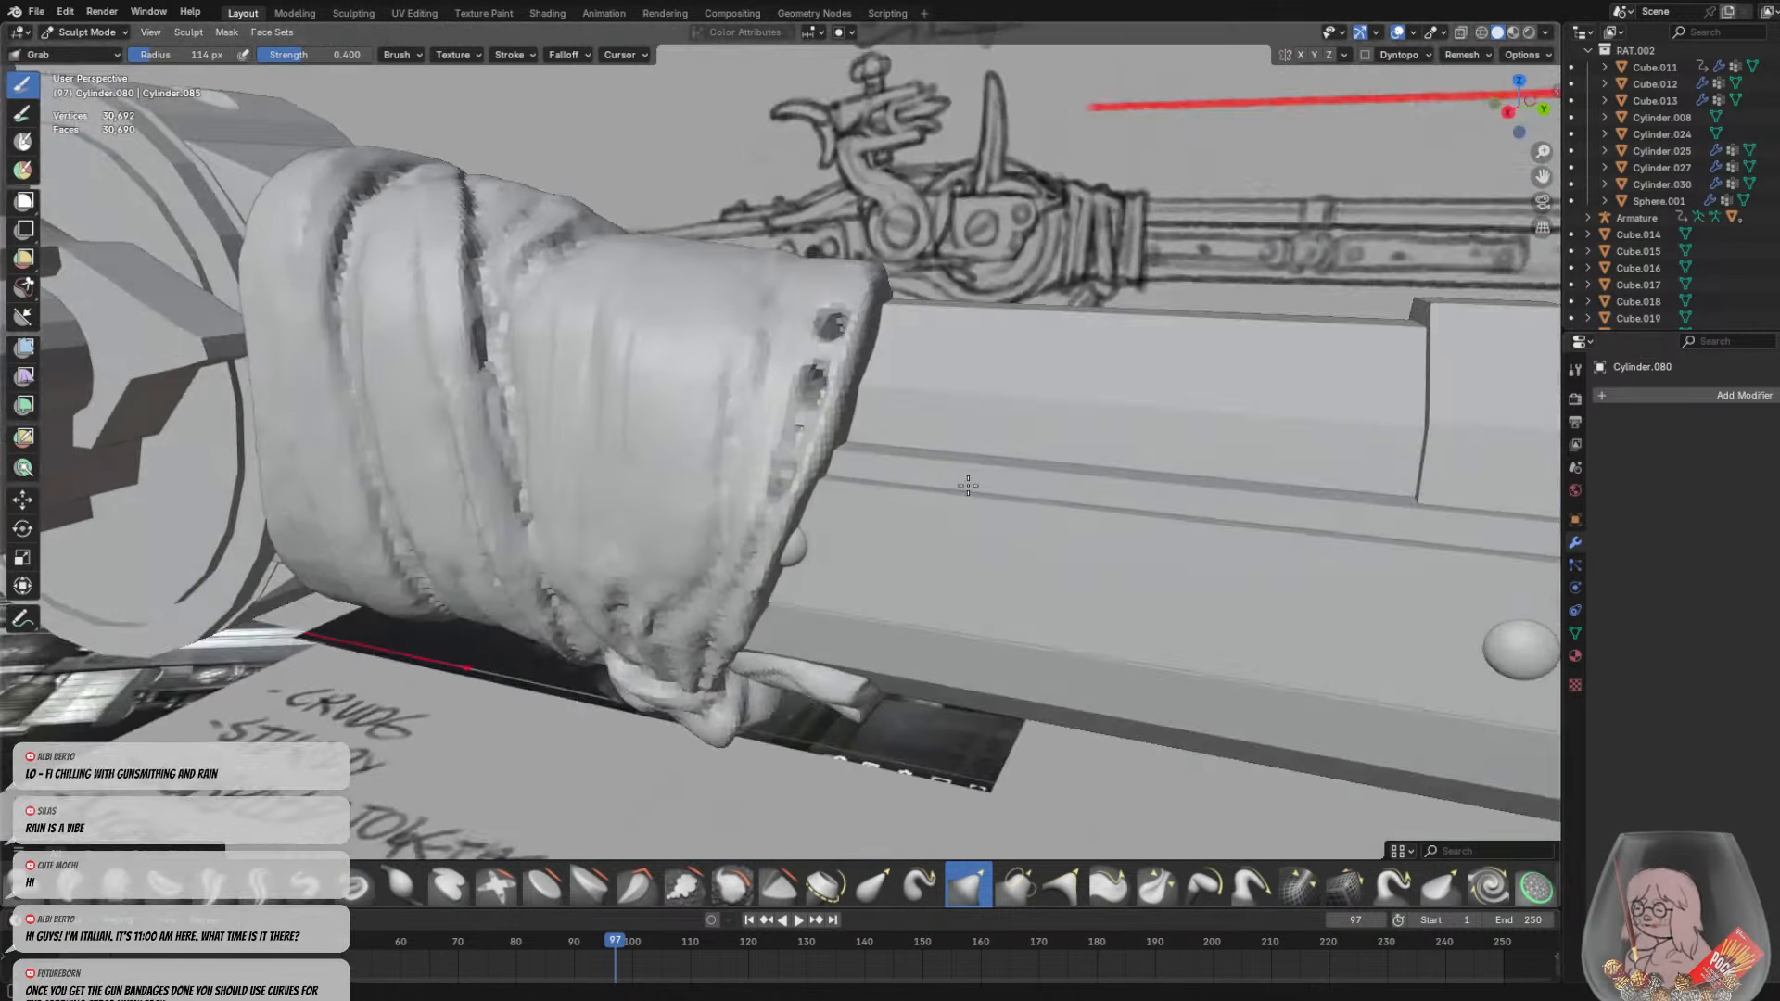
# Carve sharp creases along the wrap's front edge around the holes with a 32 px Crease Sharp brush at strength 0.600
pyautogui.scroll(3, 965, 480)
pyautogui.press('f')
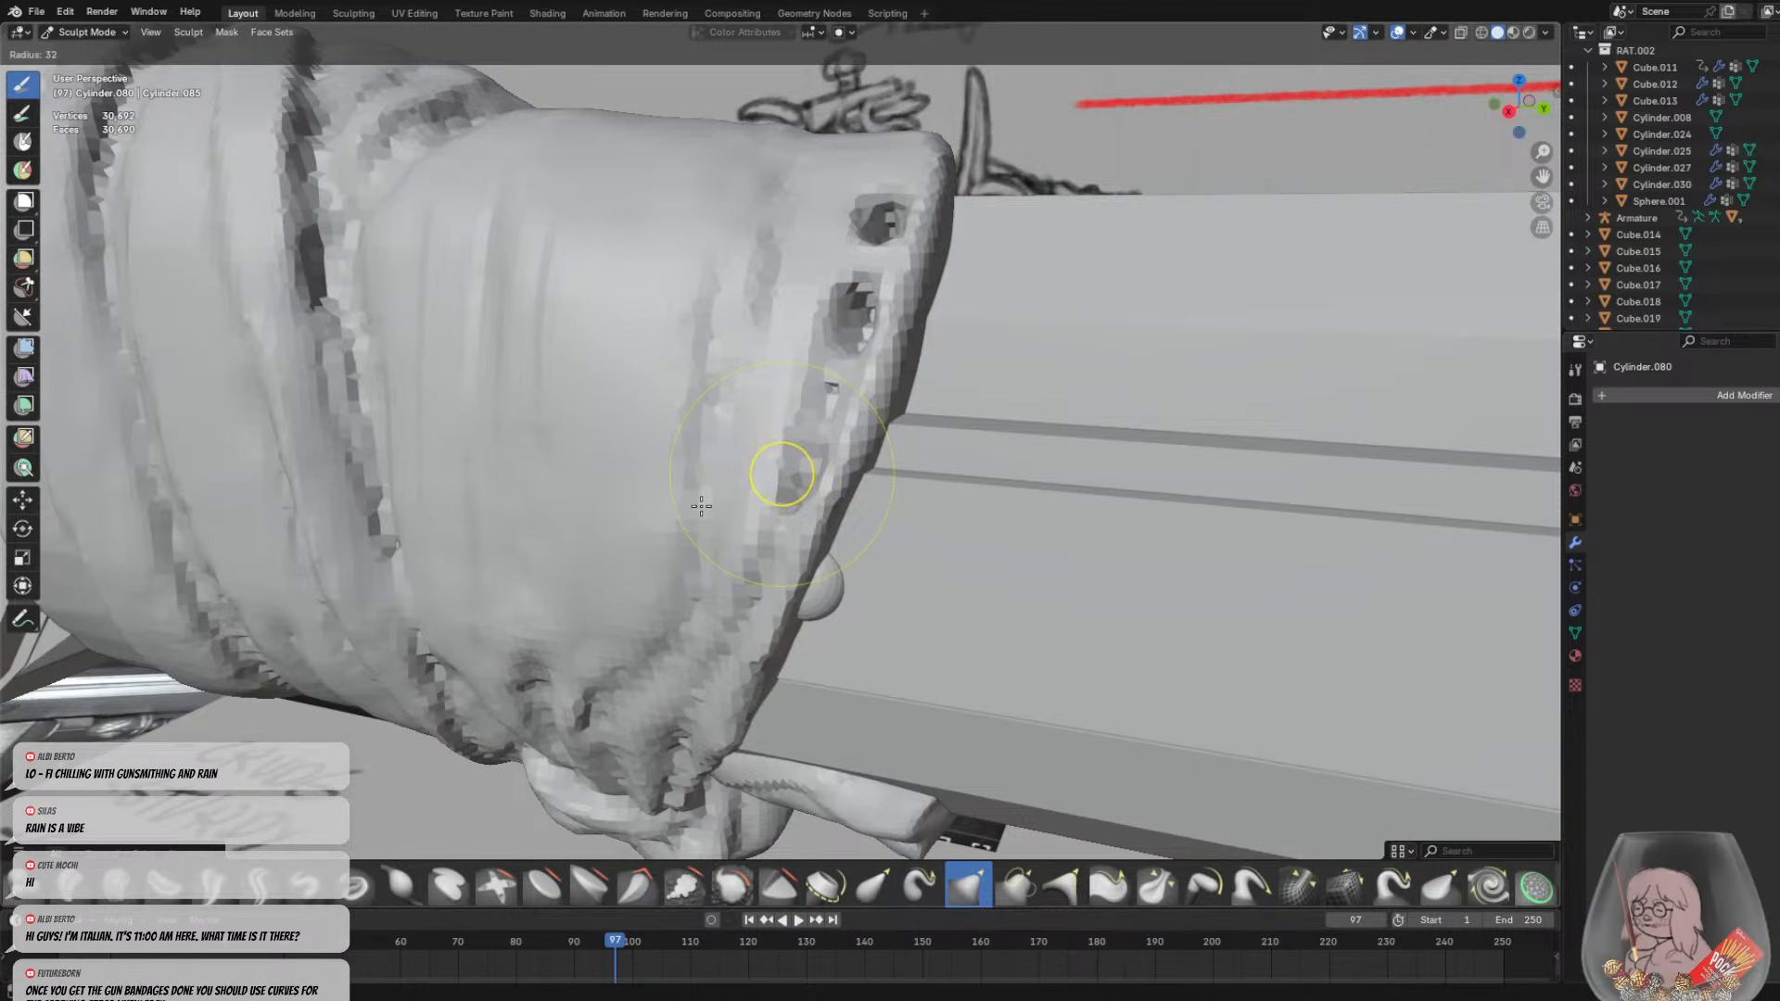
pyautogui.click(701, 506)
pyautogui.hotkey('shift', 'c')
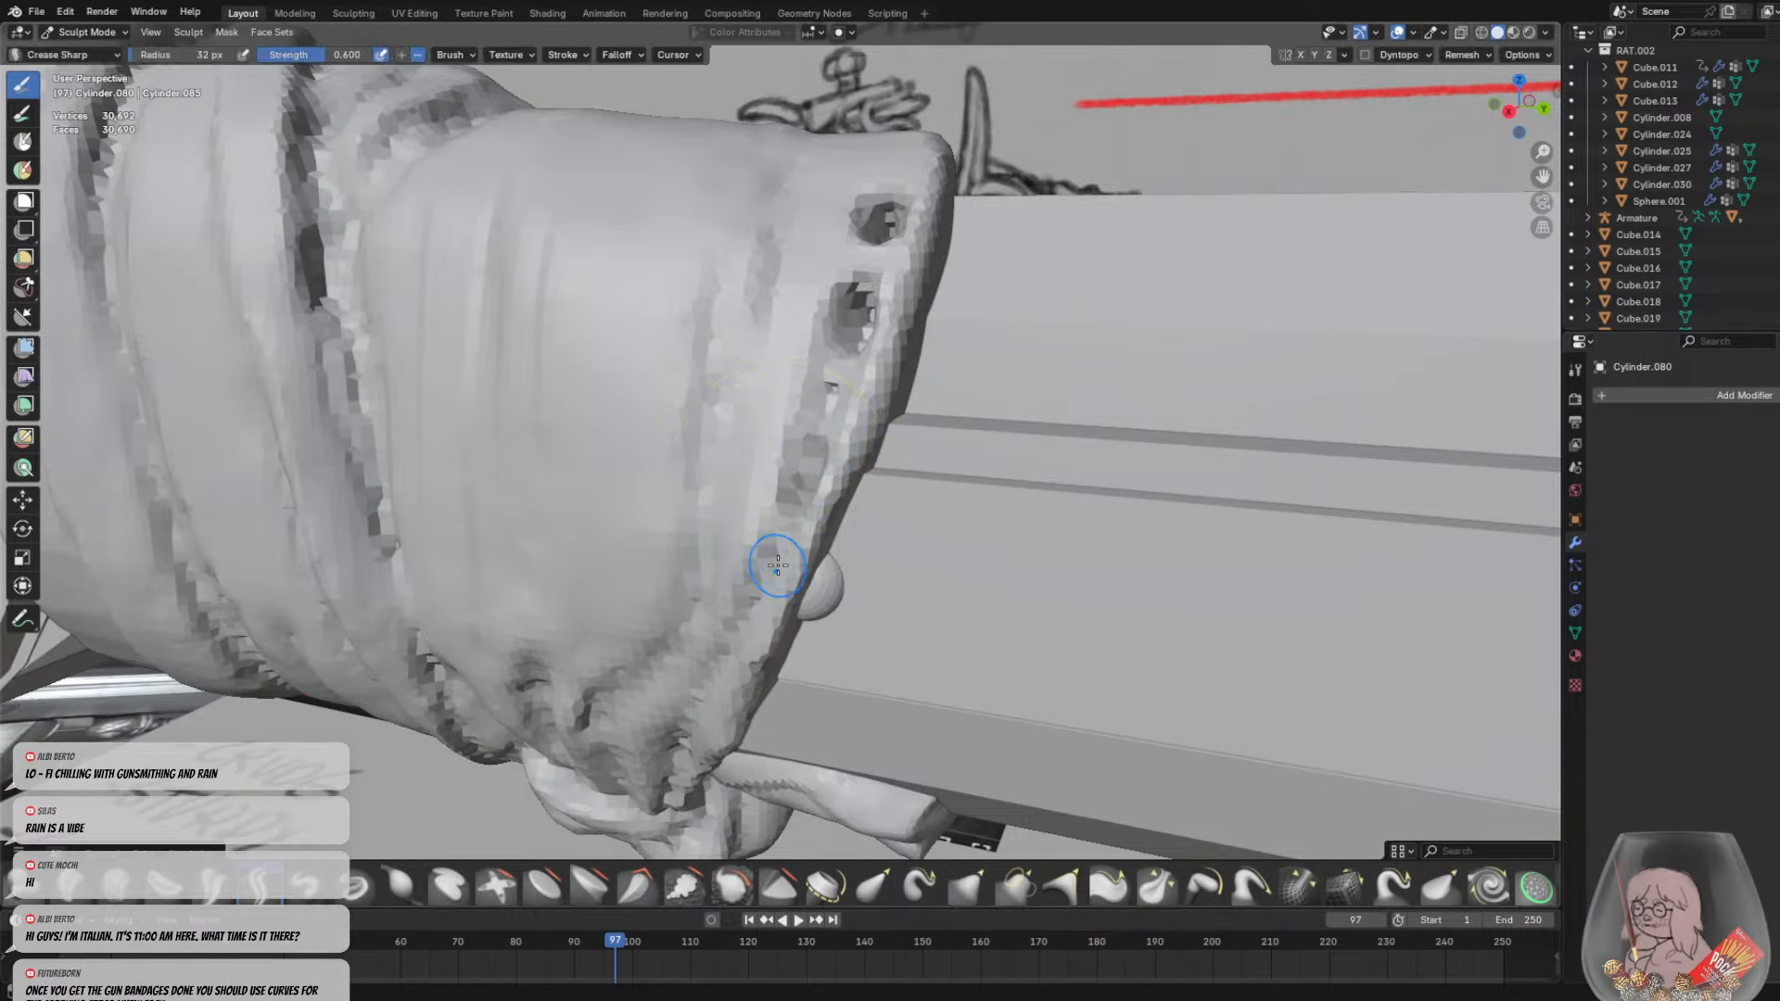
pyautogui.moveTo(778, 564); pyautogui.dragTo(877, 549, button='middle')
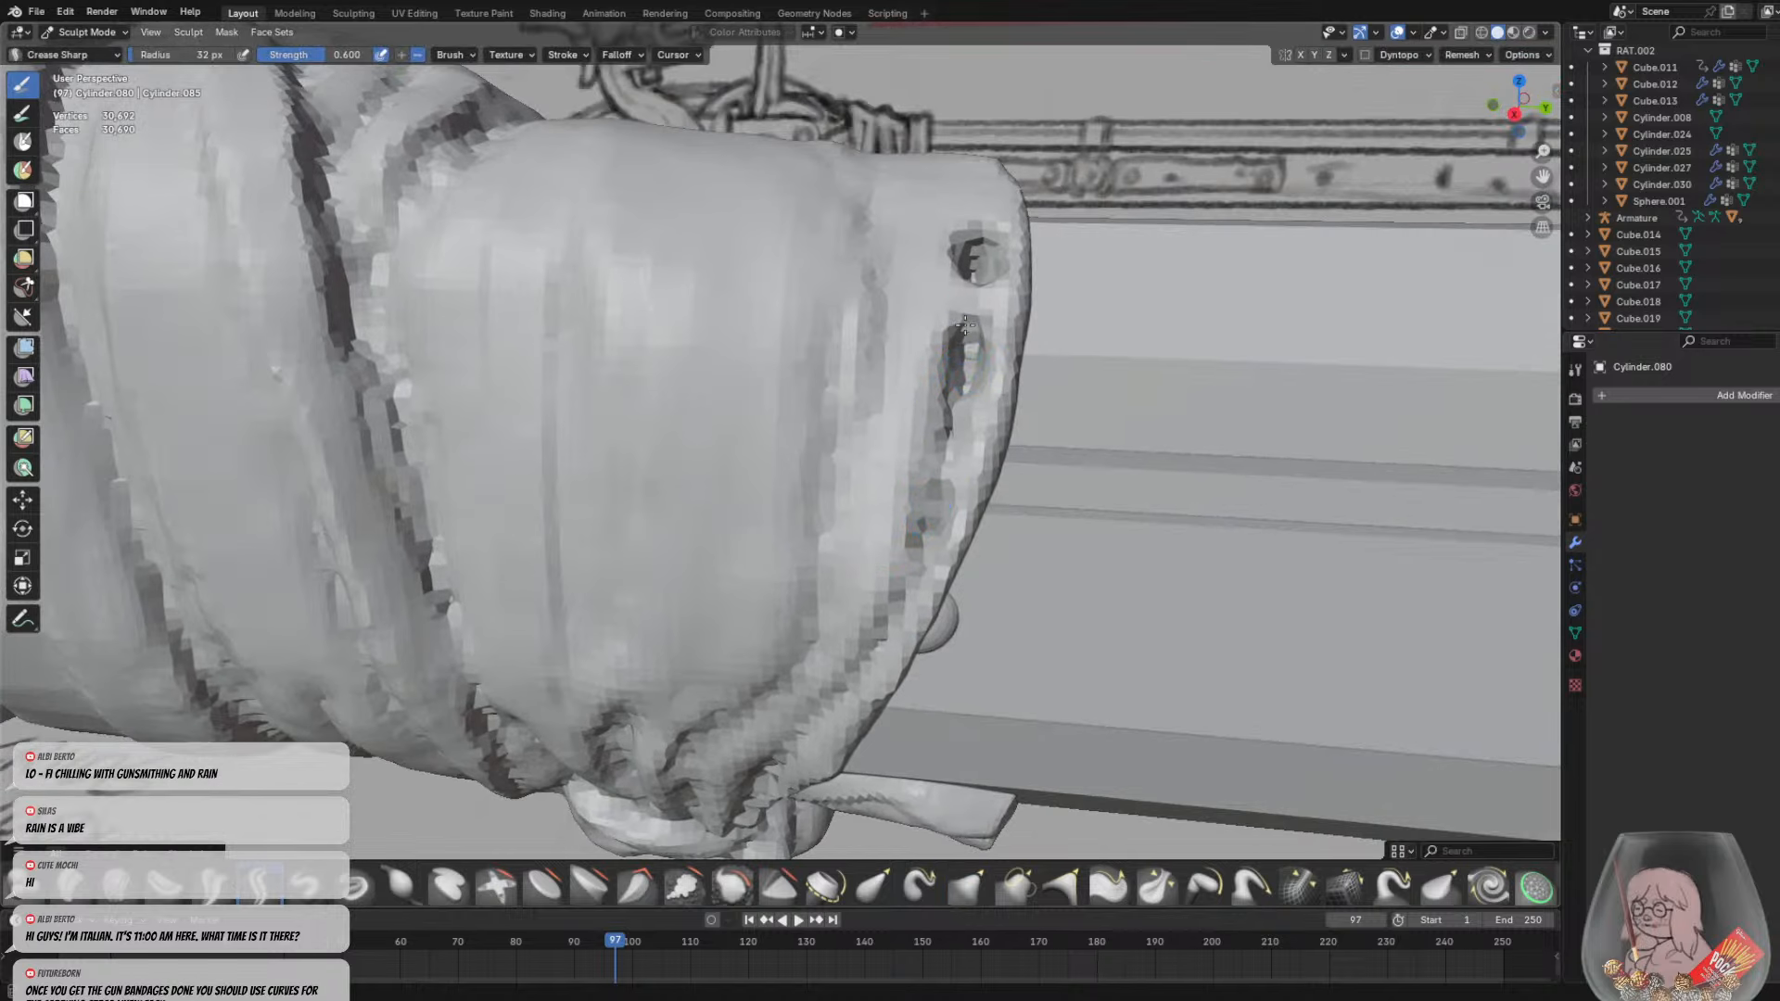
pyautogui.moveTo(965, 326); pyautogui.dragTo(1012, 371, button='middle')
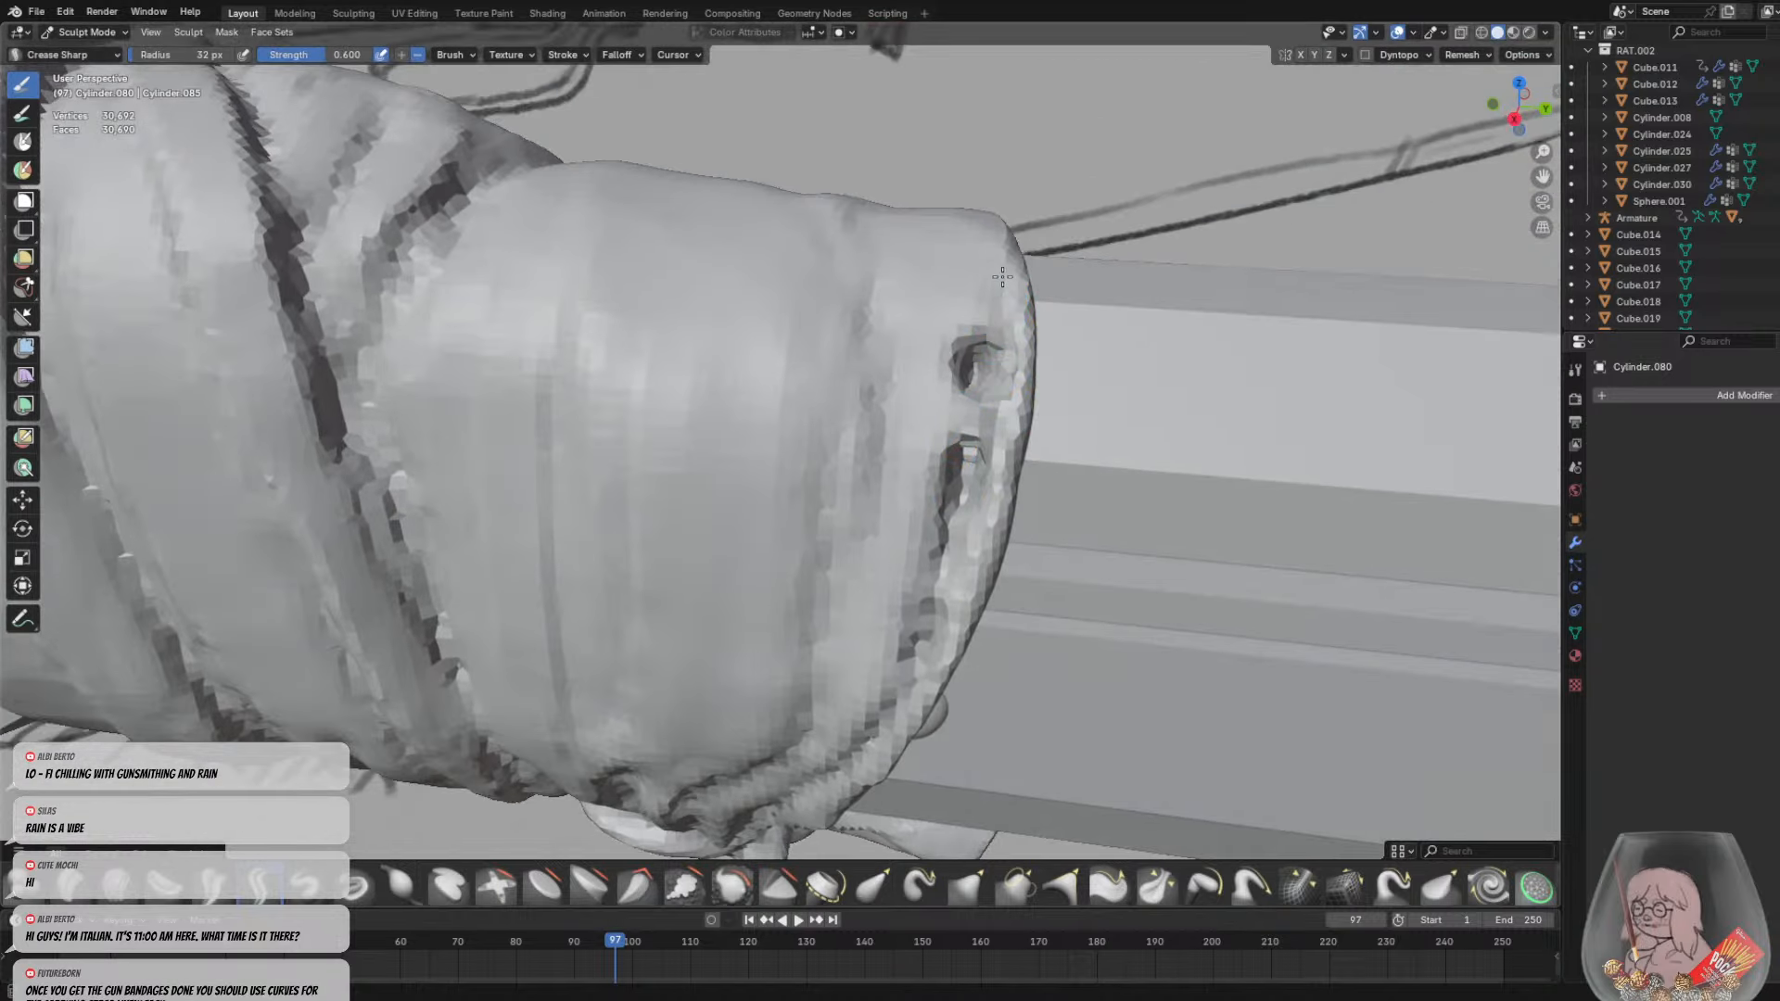
pyautogui.moveTo(1000, 243); pyautogui.dragTo(1025, 500)
pyautogui.moveTo(992, 220); pyautogui.dragTo(982, 462)
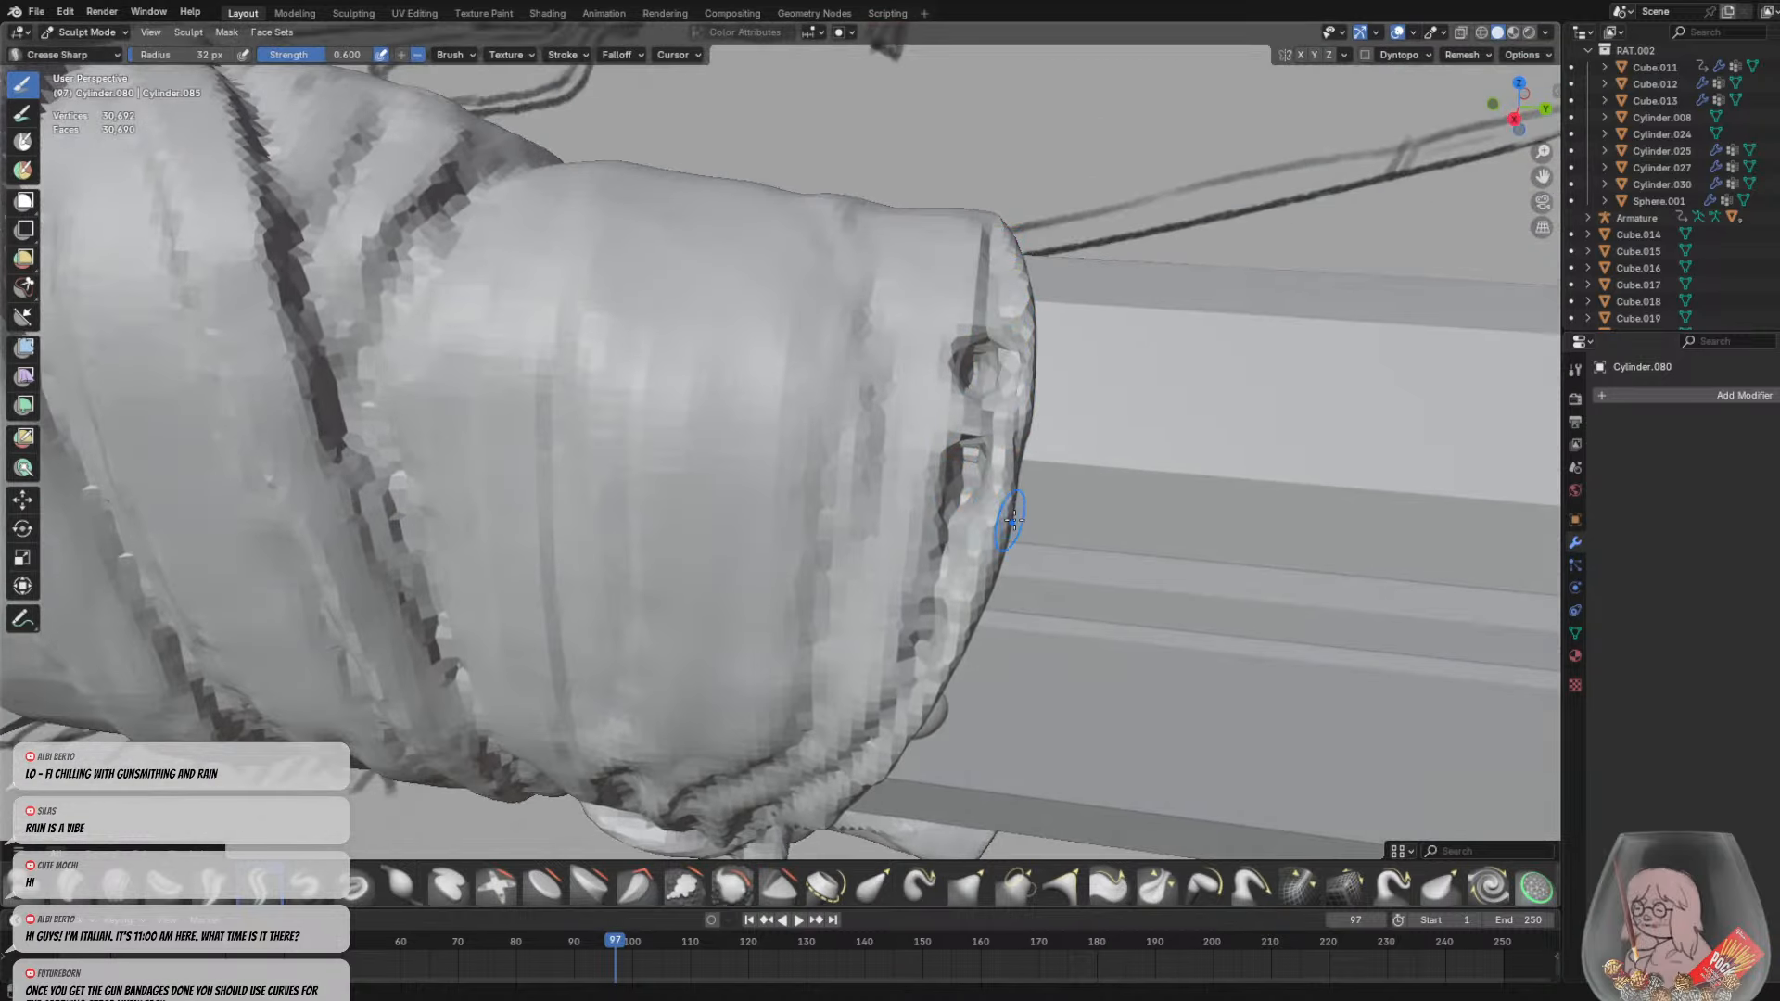
pyautogui.moveTo(971, 513); pyautogui.dragTo(985, 455, button='middle')
pyautogui.moveTo(989, 456); pyautogui.dragTo(919, 574)
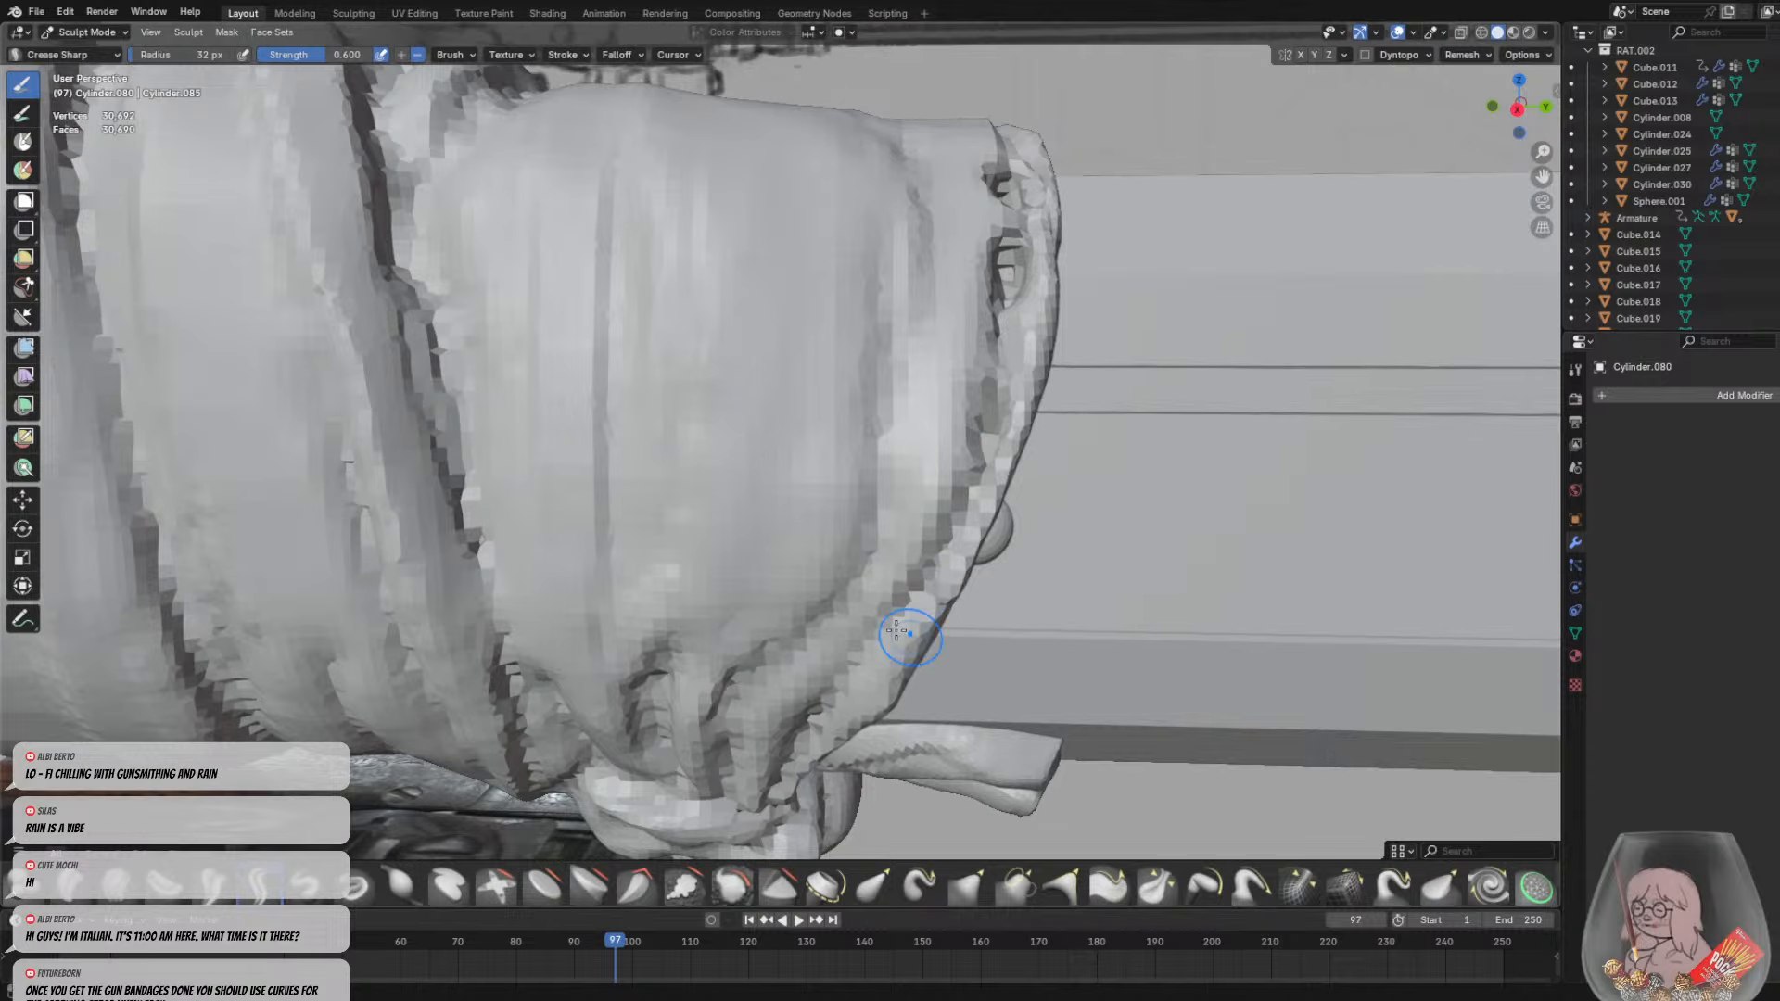
# Continue the sharp creasing along the front edge on the opposite side of the wrap
pyautogui.moveTo(965, 669); pyautogui.dragTo(569, 290, button='middle')
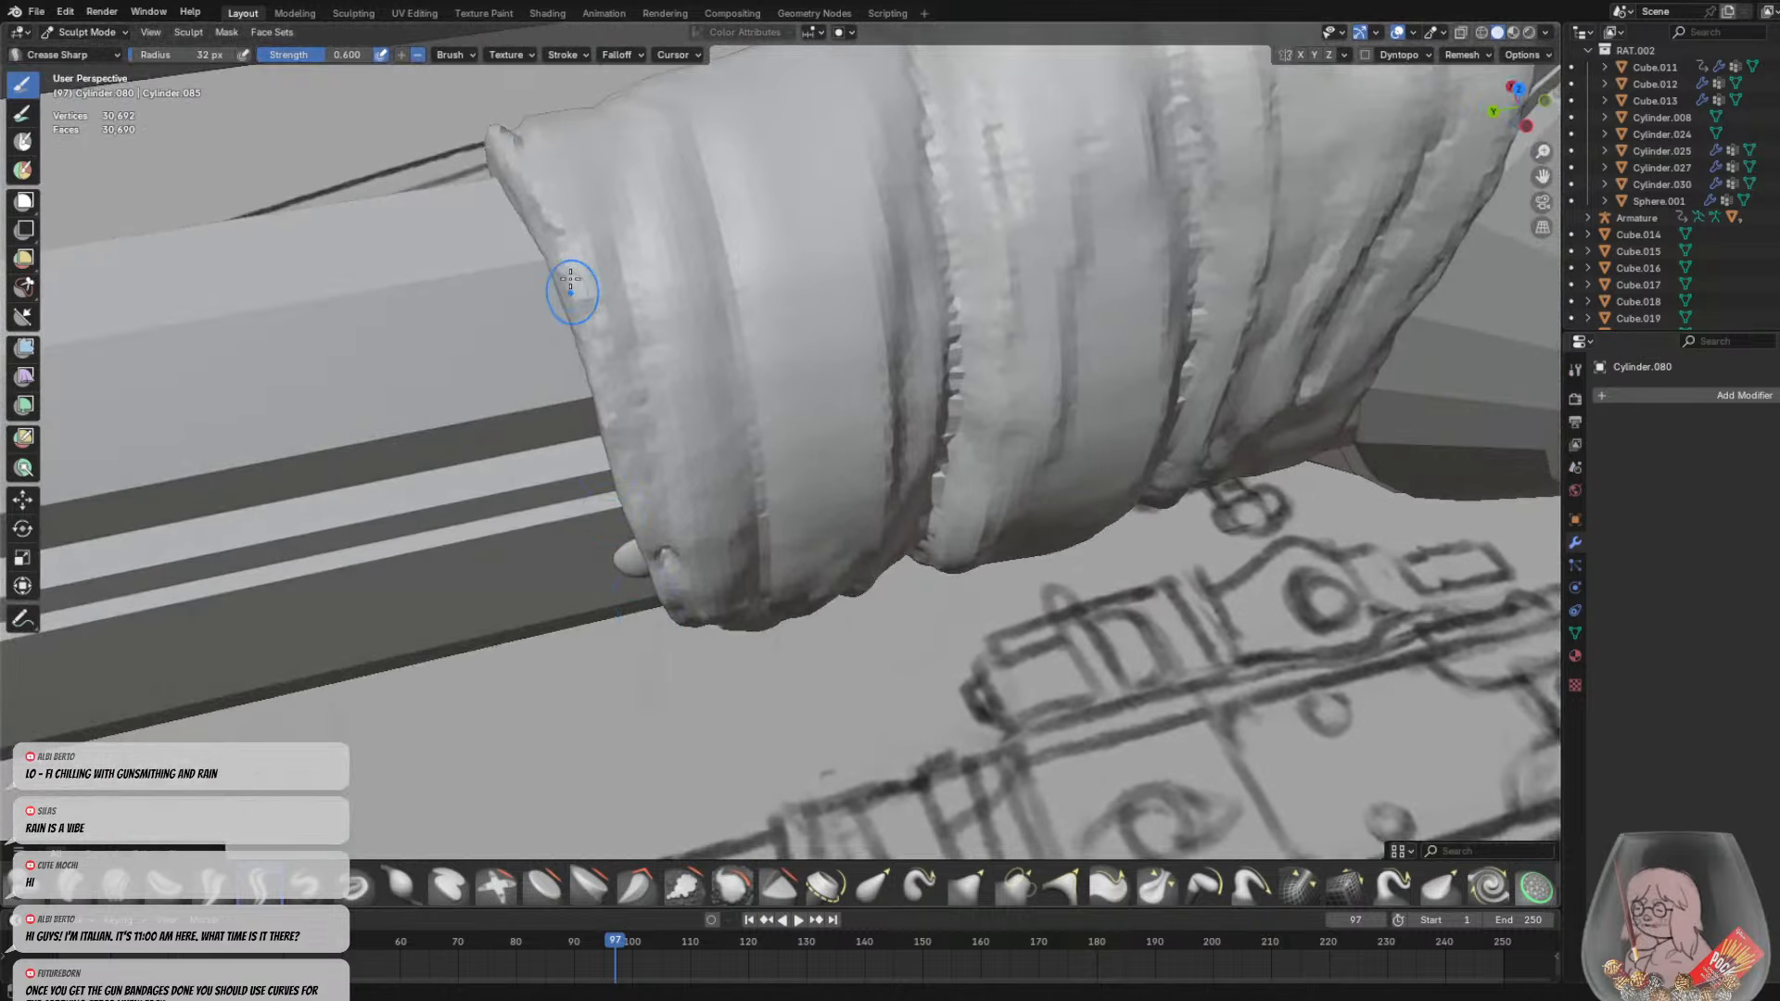
pyautogui.moveTo(680, 551)
pyautogui.mouseDown(button='middle')
pyautogui.moveTo(654, 483)
pyautogui.moveTo(667, 429)
pyautogui.mouseUp(button='middle')
pyautogui.moveTo(667, 430); pyautogui.dragTo(714, 661)
pyautogui.moveTo(714, 660); pyautogui.dragTo(954, 398, button='middle')
# Carve long sharp creases around the wrap beside the fold behind the front band with the Crease Sharp brush
pyautogui.moveTo(964, 315); pyautogui.dragTo(959, 554)
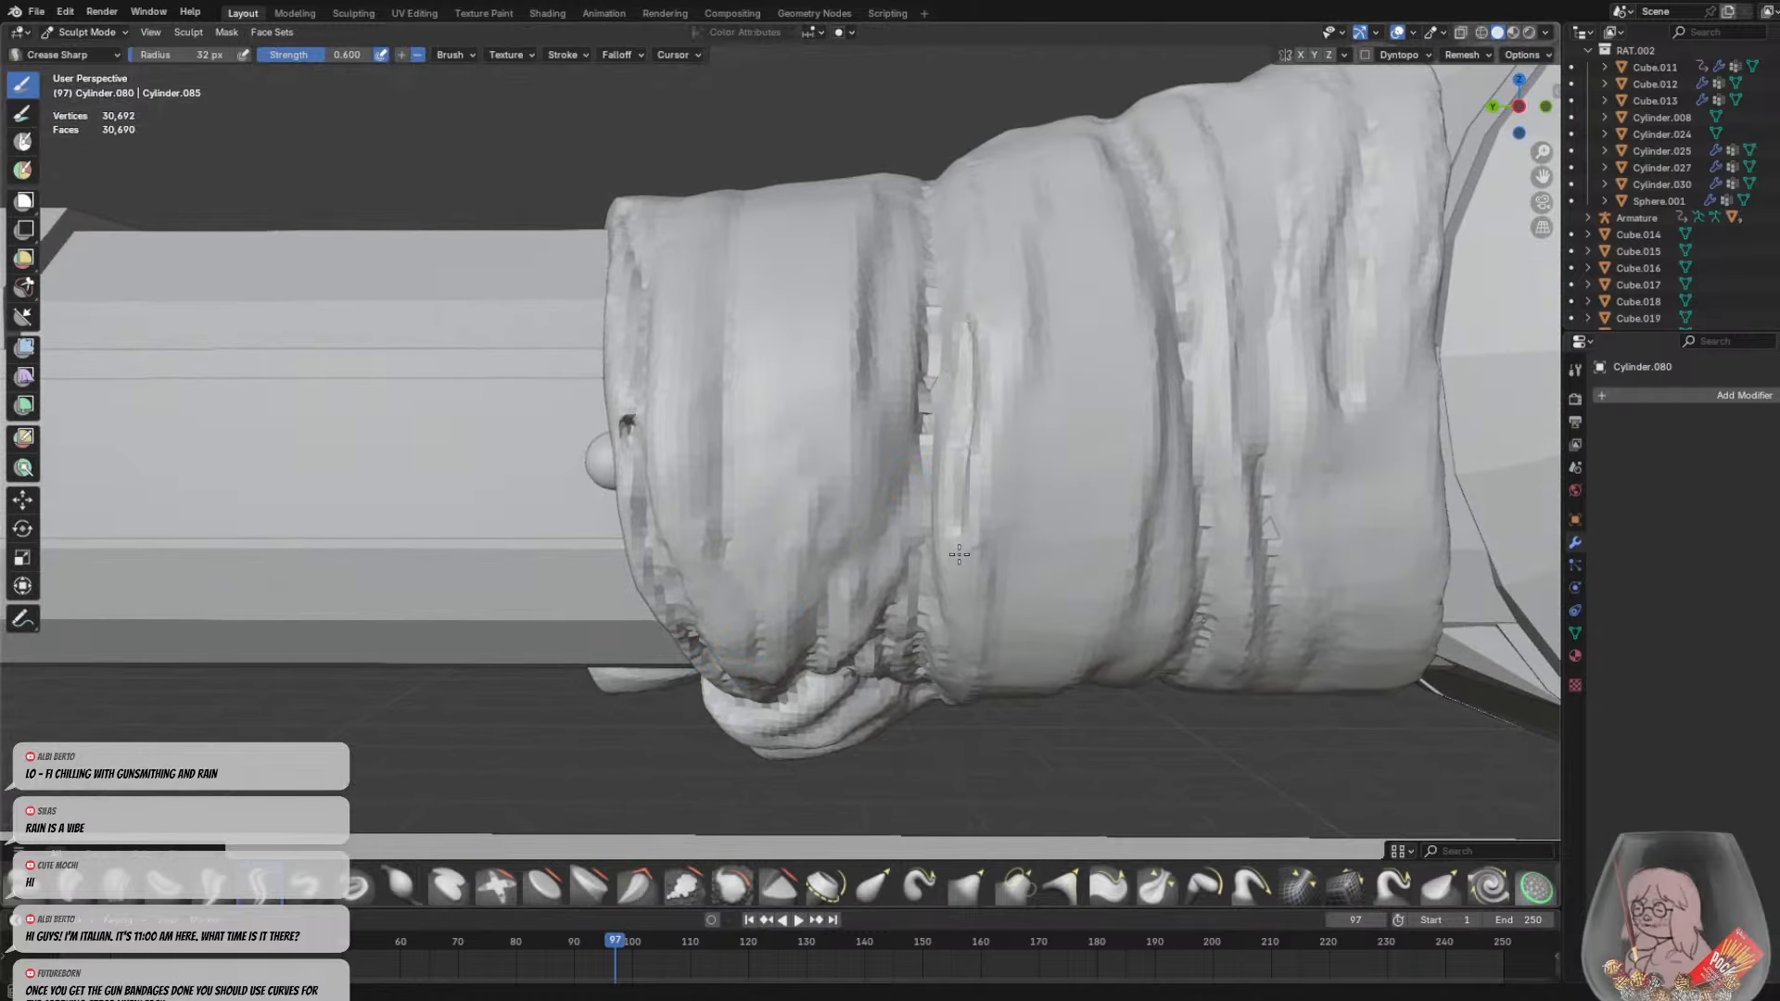
pyautogui.moveTo(973, 515); pyautogui.dragTo(979, 613, button='middle')
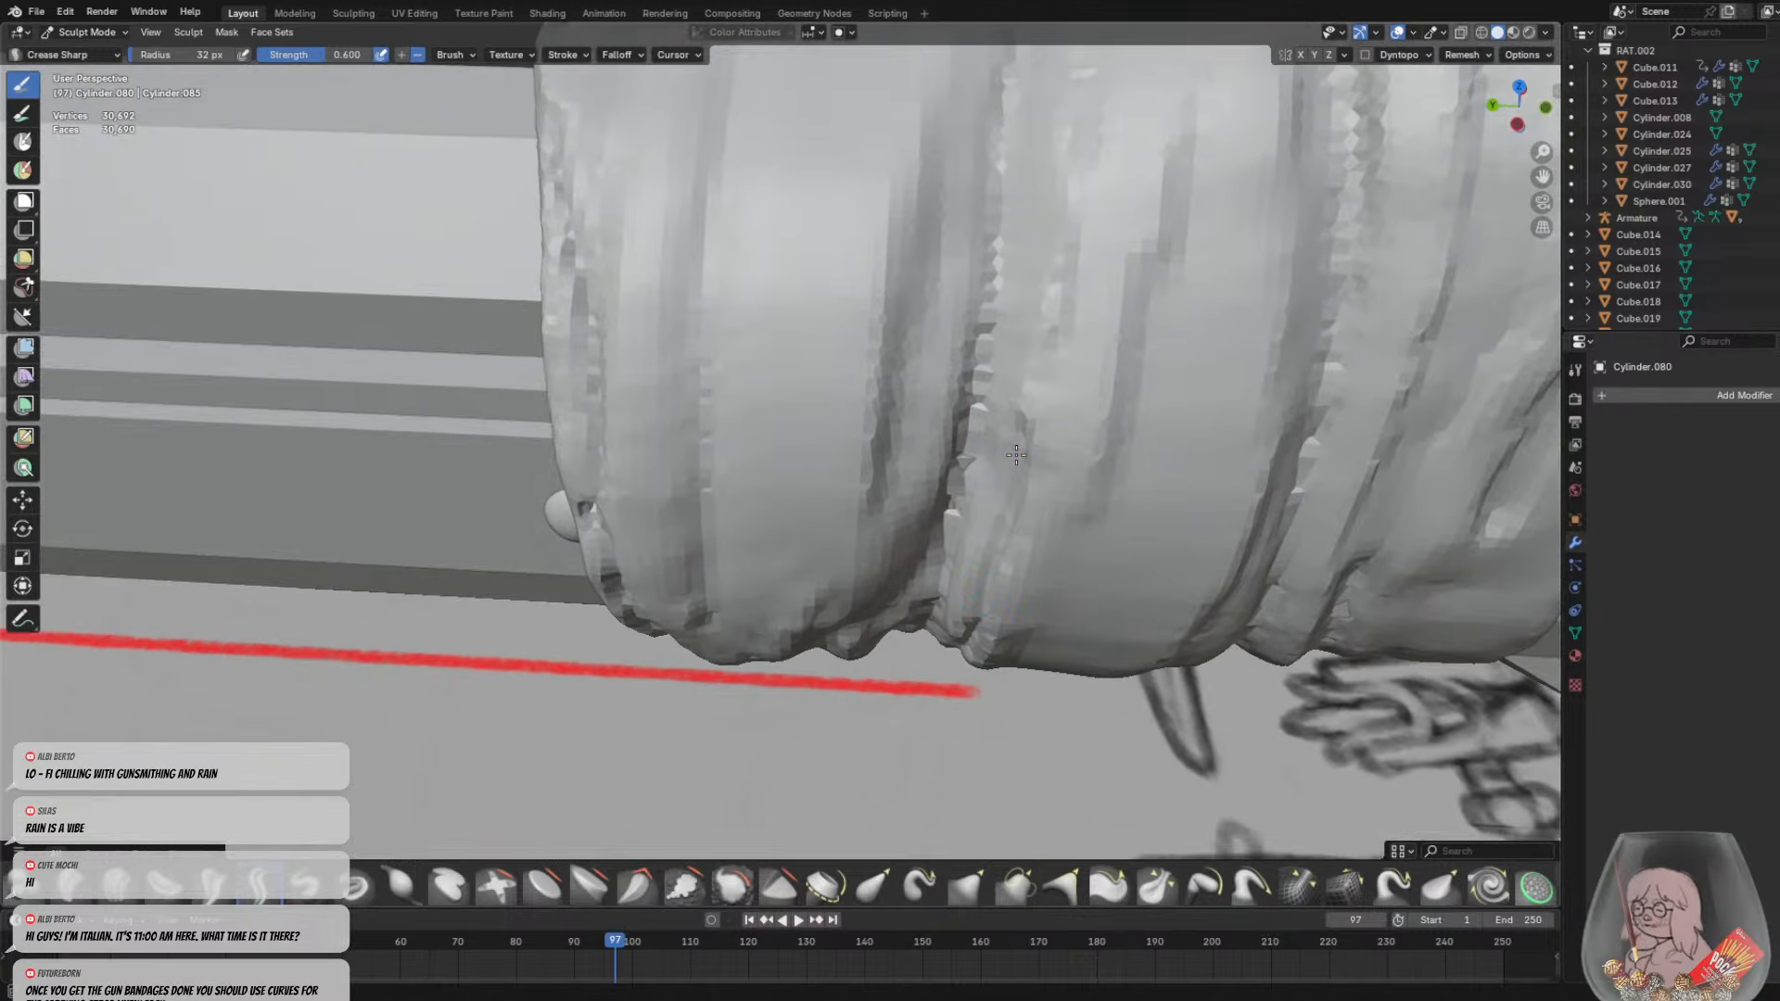
pyautogui.moveTo(1016, 455); pyautogui.dragTo(1082, 95)
pyautogui.scroll(-3, 1077, 259)
pyautogui.moveTo(1057, 273); pyautogui.dragTo(1010, 381, button='middle')
pyautogui.moveTo(1002, 379); pyautogui.dragTo(1039, 139)
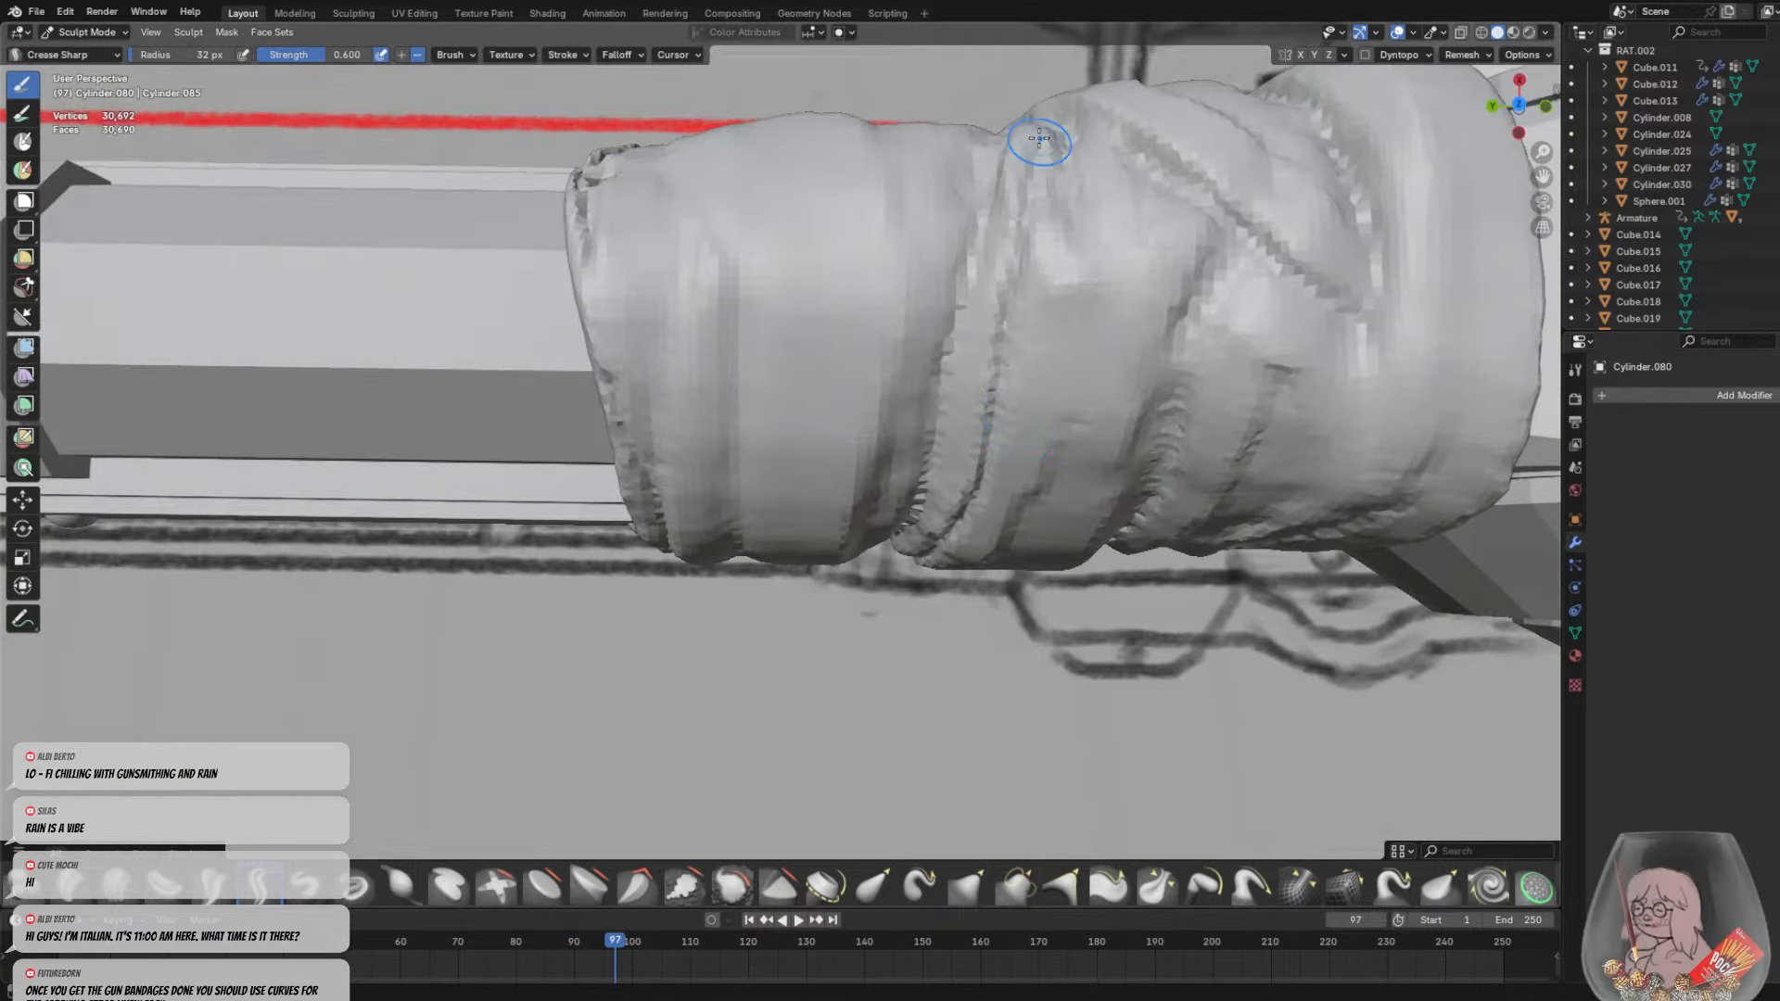
pyautogui.moveTo(1039, 139); pyautogui.dragTo(938, 272, button='middle')
pyautogui.moveTo(921, 186); pyautogui.dragTo(934, 402)
pyautogui.moveTo(928, 207); pyautogui.dragTo(932, 510)
pyautogui.moveTo(932, 510)
pyautogui.mouseDown(button='middle')
pyautogui.moveTo(973, 464)
pyautogui.moveTo(1072, 414)
pyautogui.moveTo(1215, 470)
pyautogui.mouseUp(button='middle')
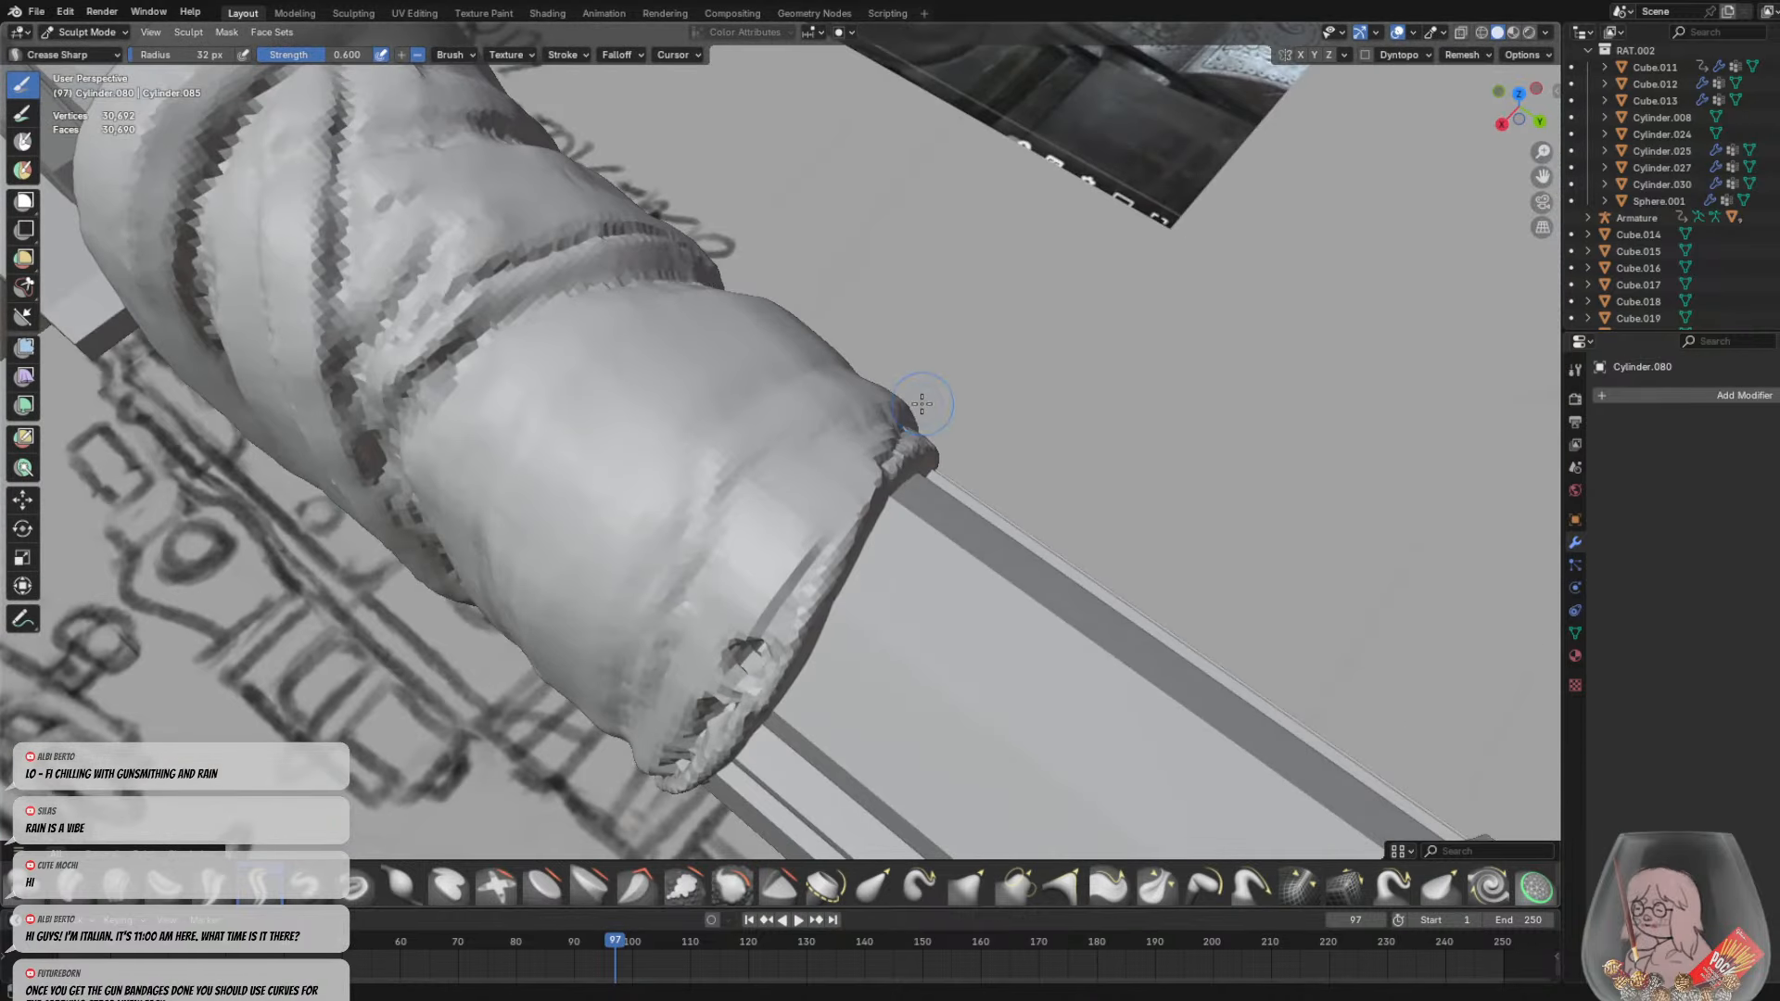
pyautogui.moveTo(826, 385); pyautogui.dragTo(897, 246, button='middle')
# Carve creases down the diagonal fold behind the front band on the knot side
pyautogui.moveTo(457, 131); pyautogui.dragTo(537, 455)
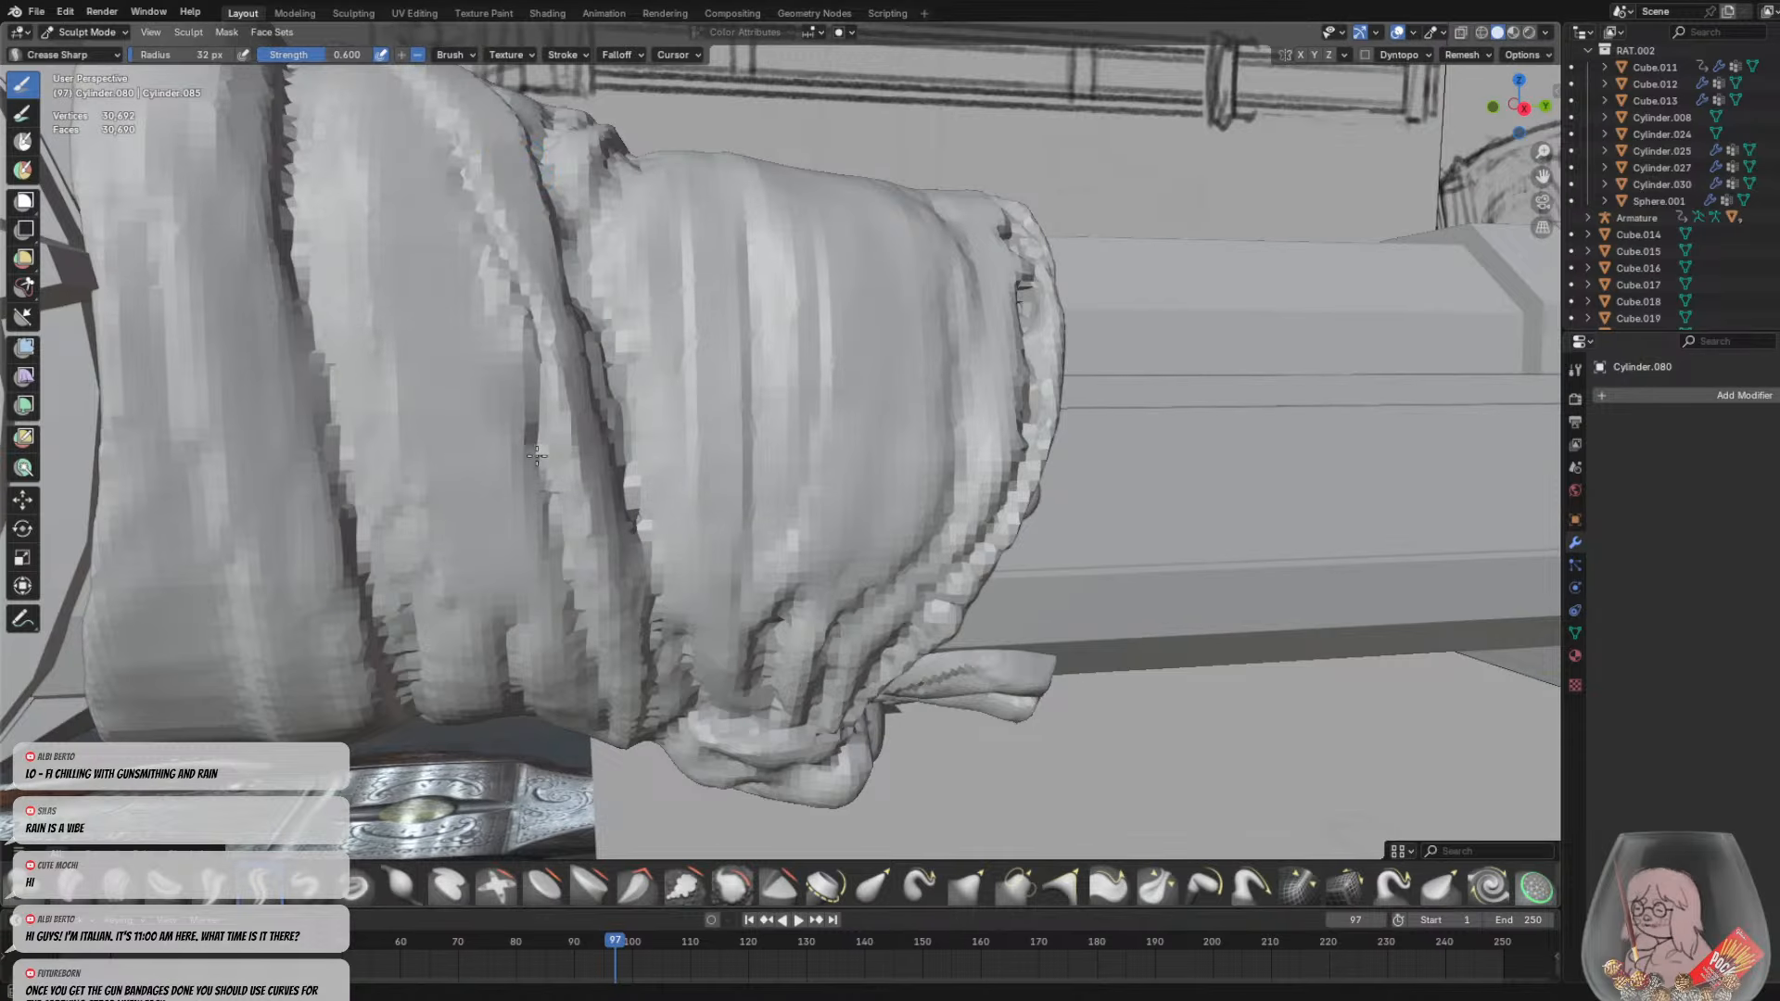
pyautogui.moveTo(491, 252); pyautogui.dragTo(545, 423)
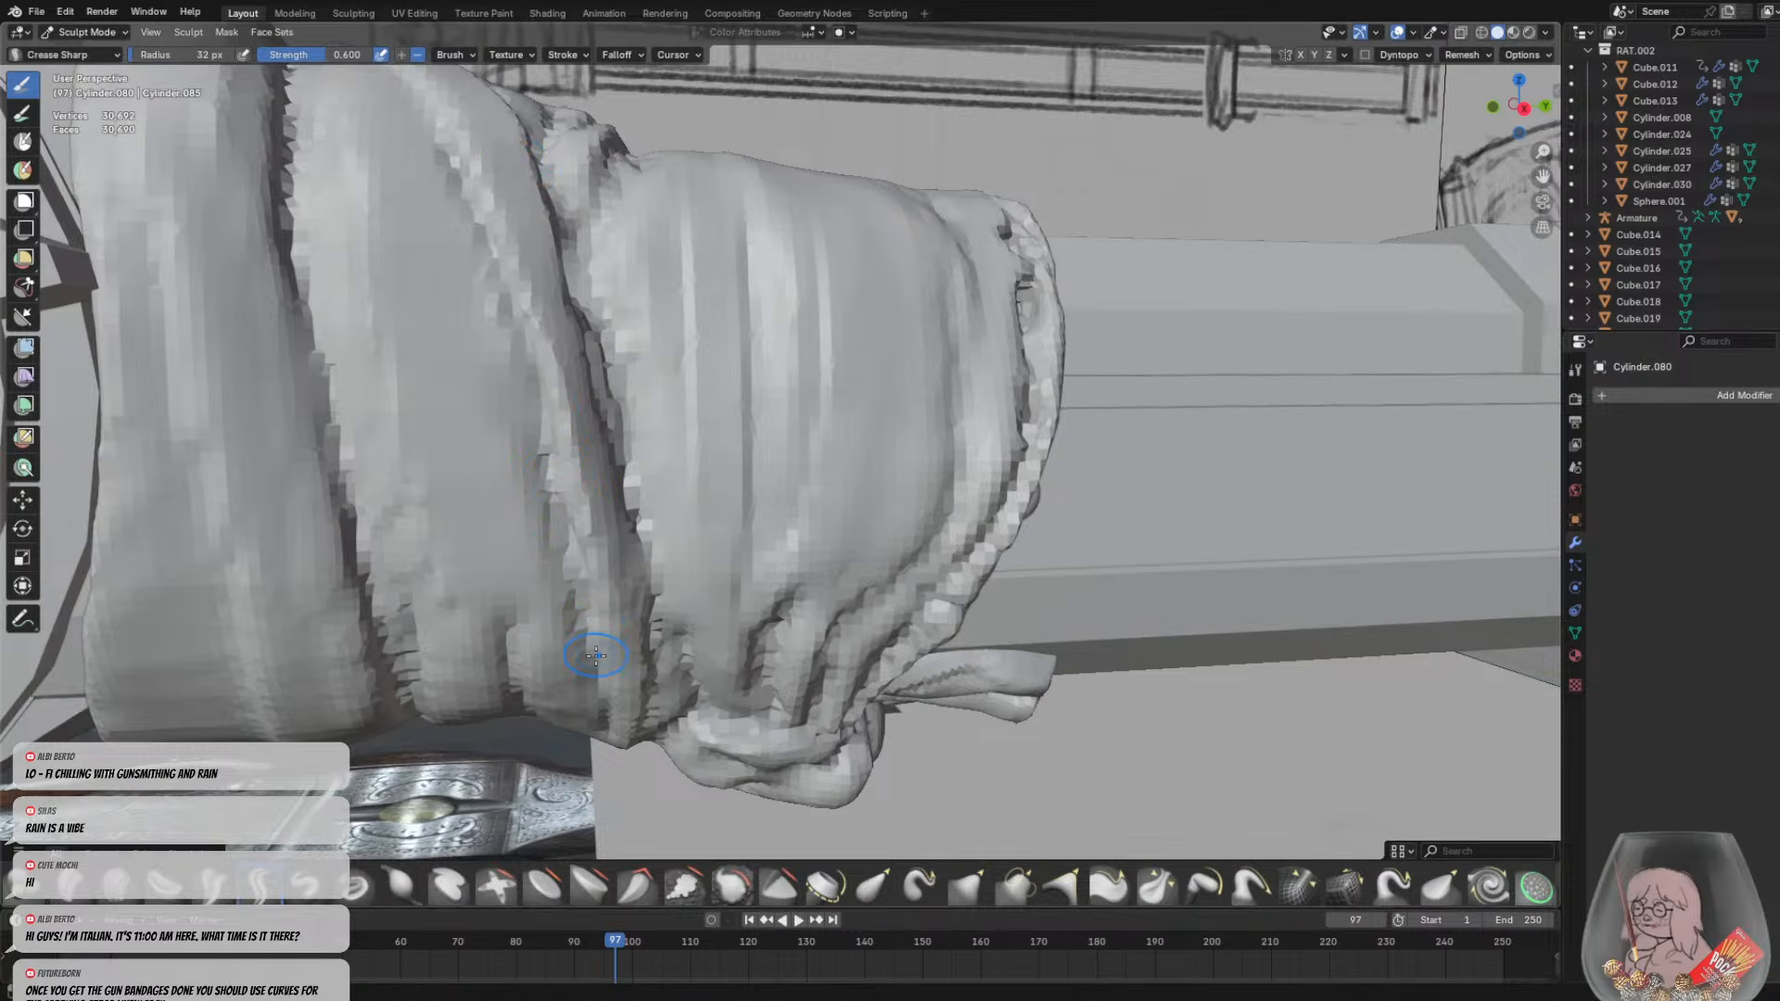
pyautogui.moveTo(596, 656); pyautogui.dragTo(1089, 797, button='middle')
# Pull the edge of the diagonal fold outward with the 32 px Pull brush at strength 0.400
pyautogui.click(1247, 888)
pyautogui.moveTo(1247, 888); pyautogui.dragTo(556, 497, button='middle')
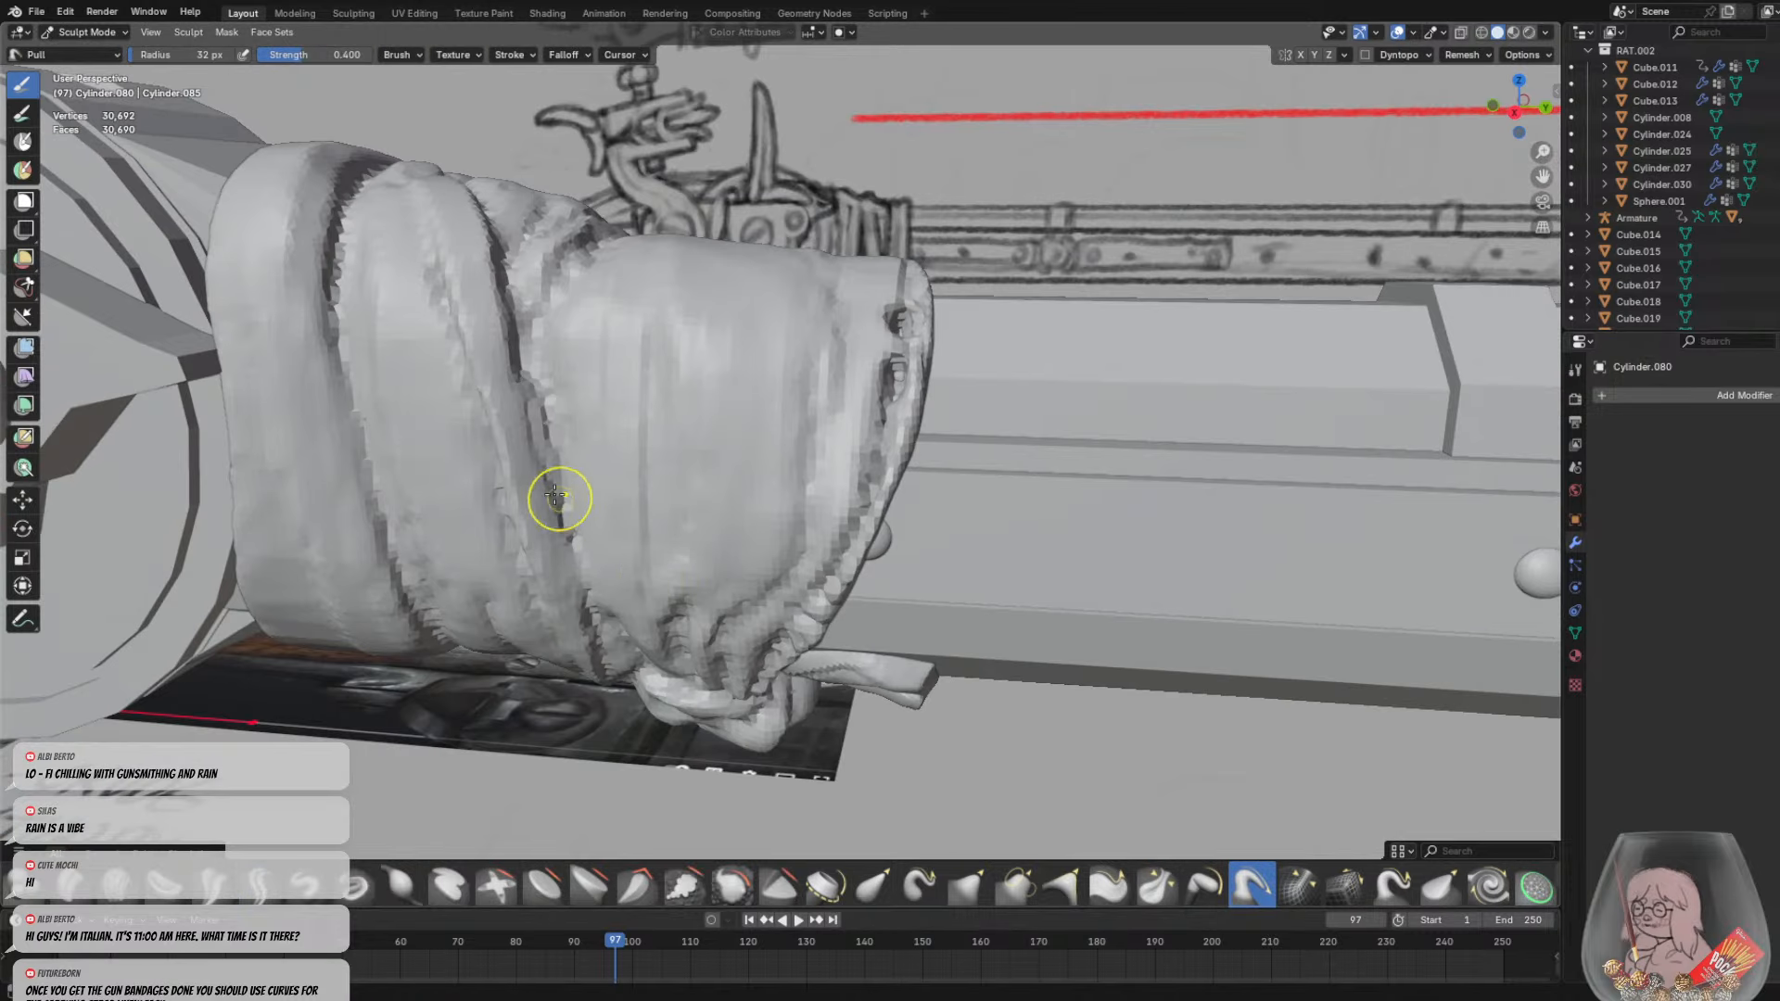
pyautogui.moveTo(530, 462); pyautogui.dragTo(508, 411)
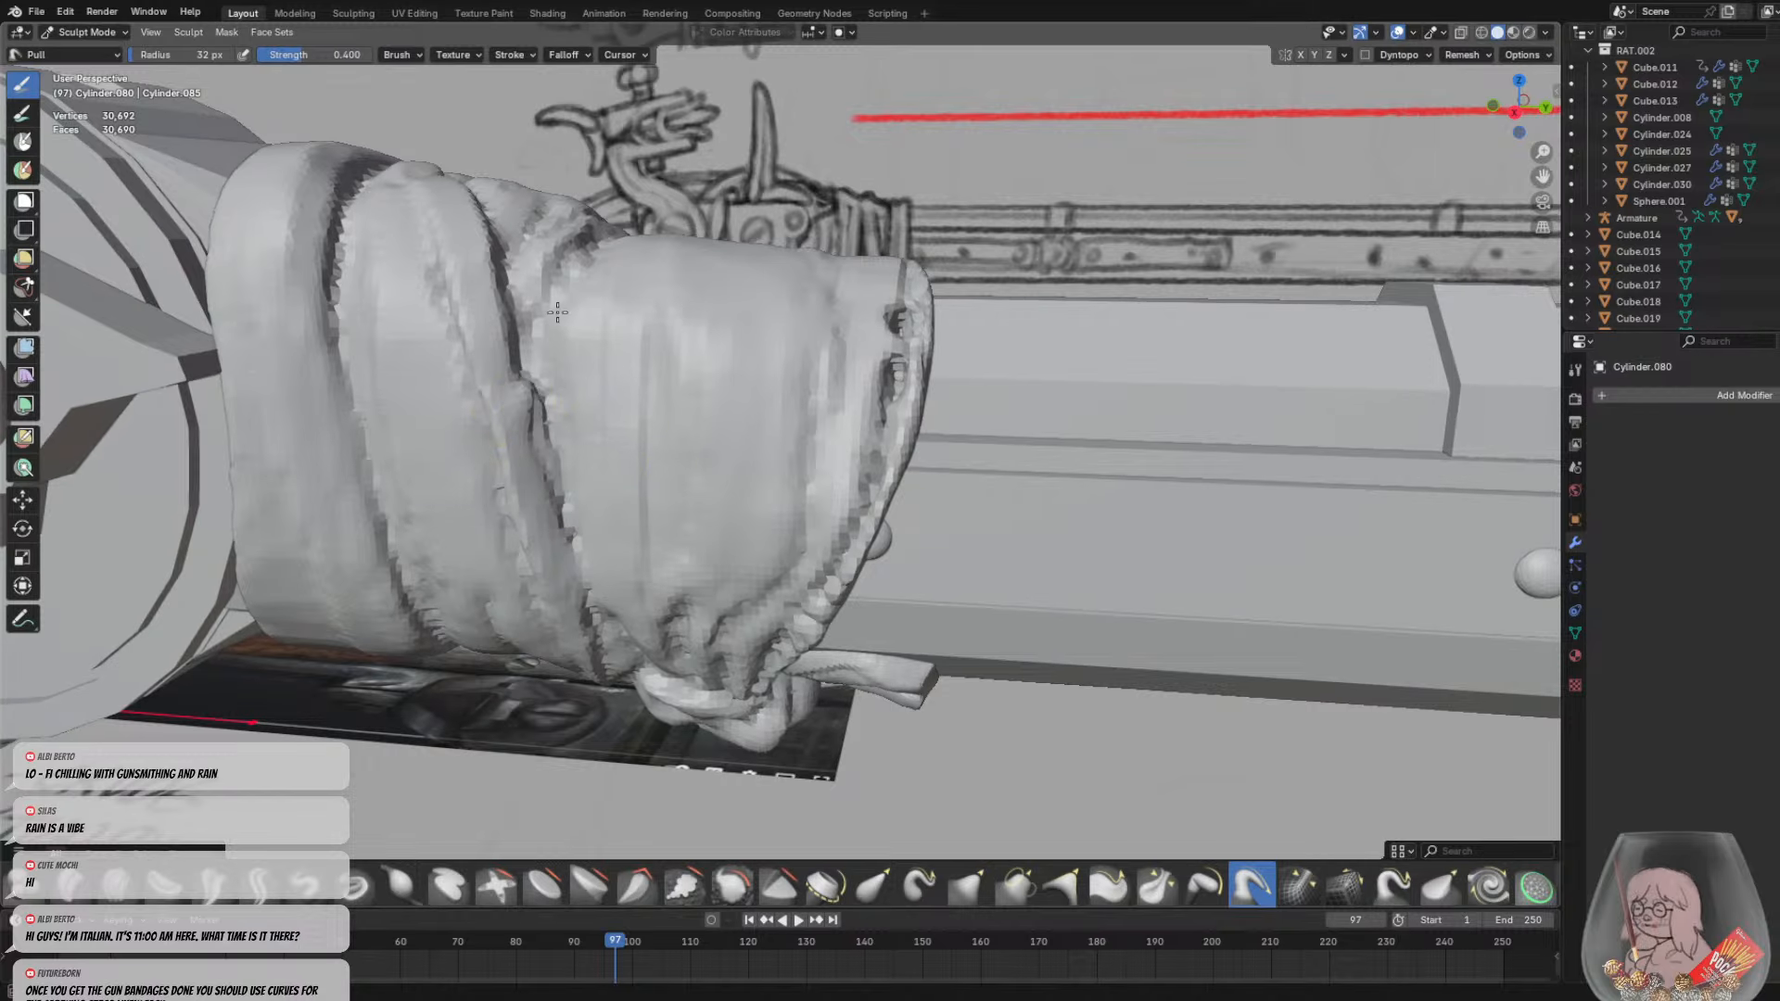
# Pull small frayed bits of cloth out of the wrap's front edge with the 32 px Snake Hook brush at strength 1.000
pyautogui.click(1394, 888)
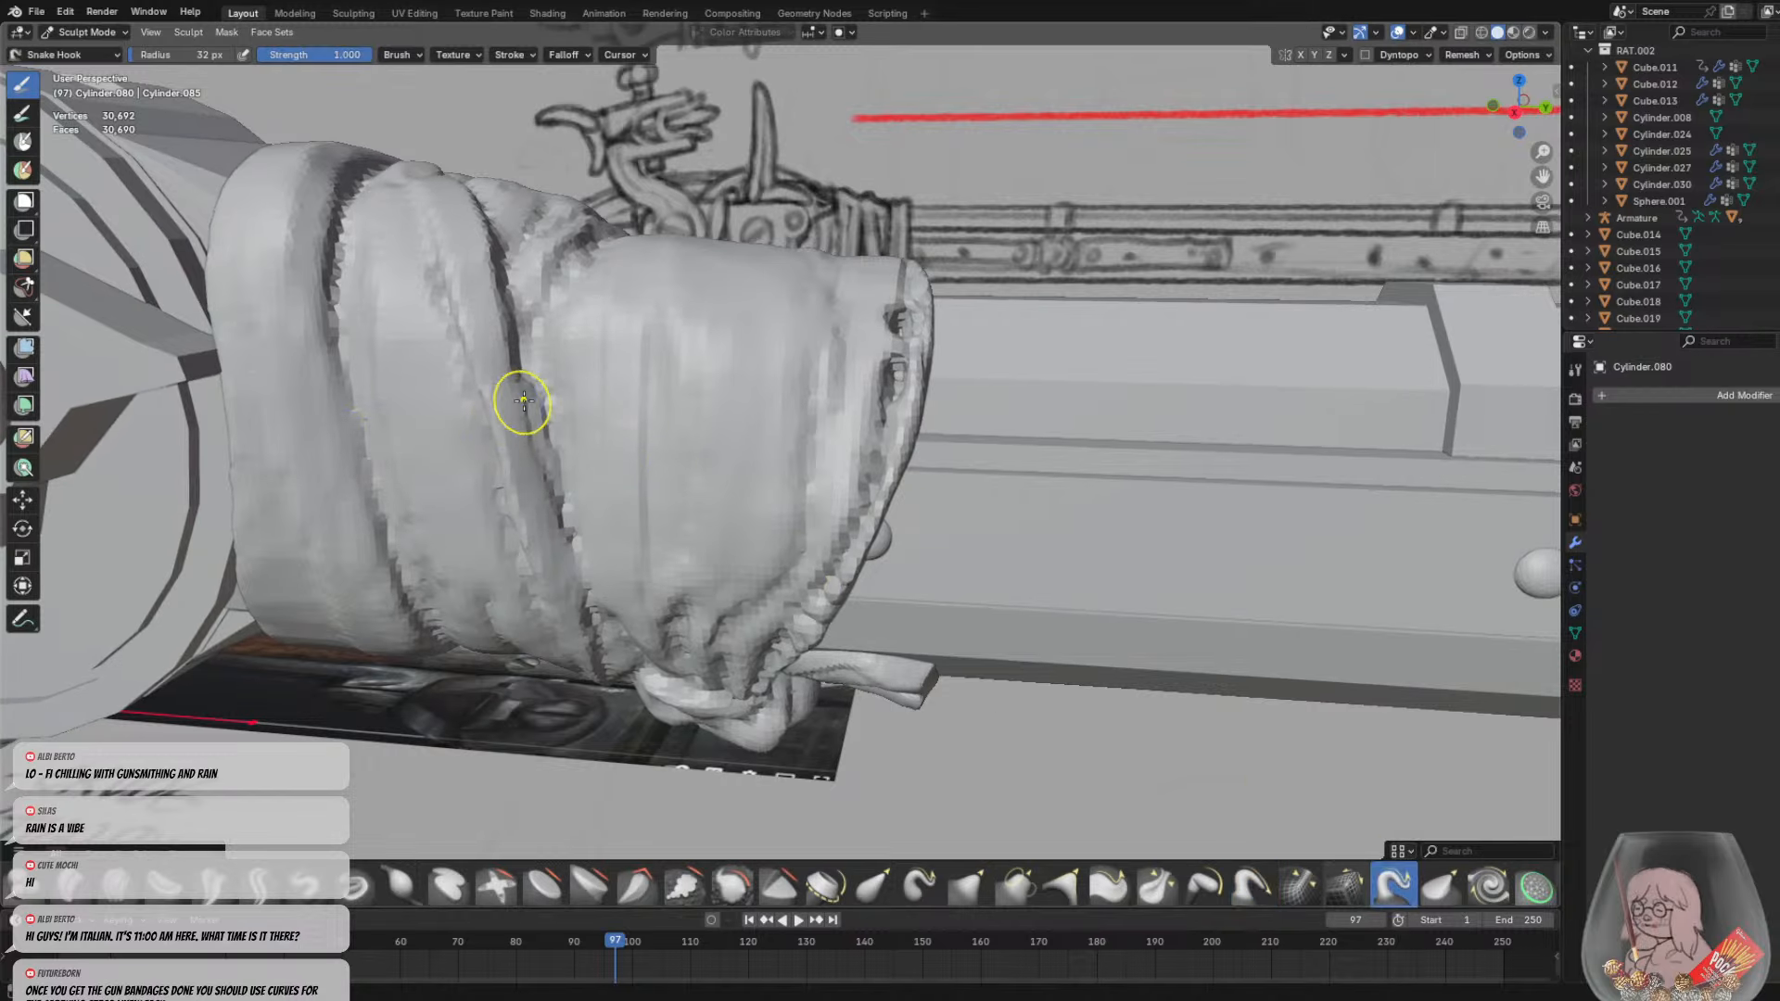
pyautogui.moveTo(524, 401); pyautogui.dragTo(650, 406)
pyautogui.hotkey('ctrl', 'z')
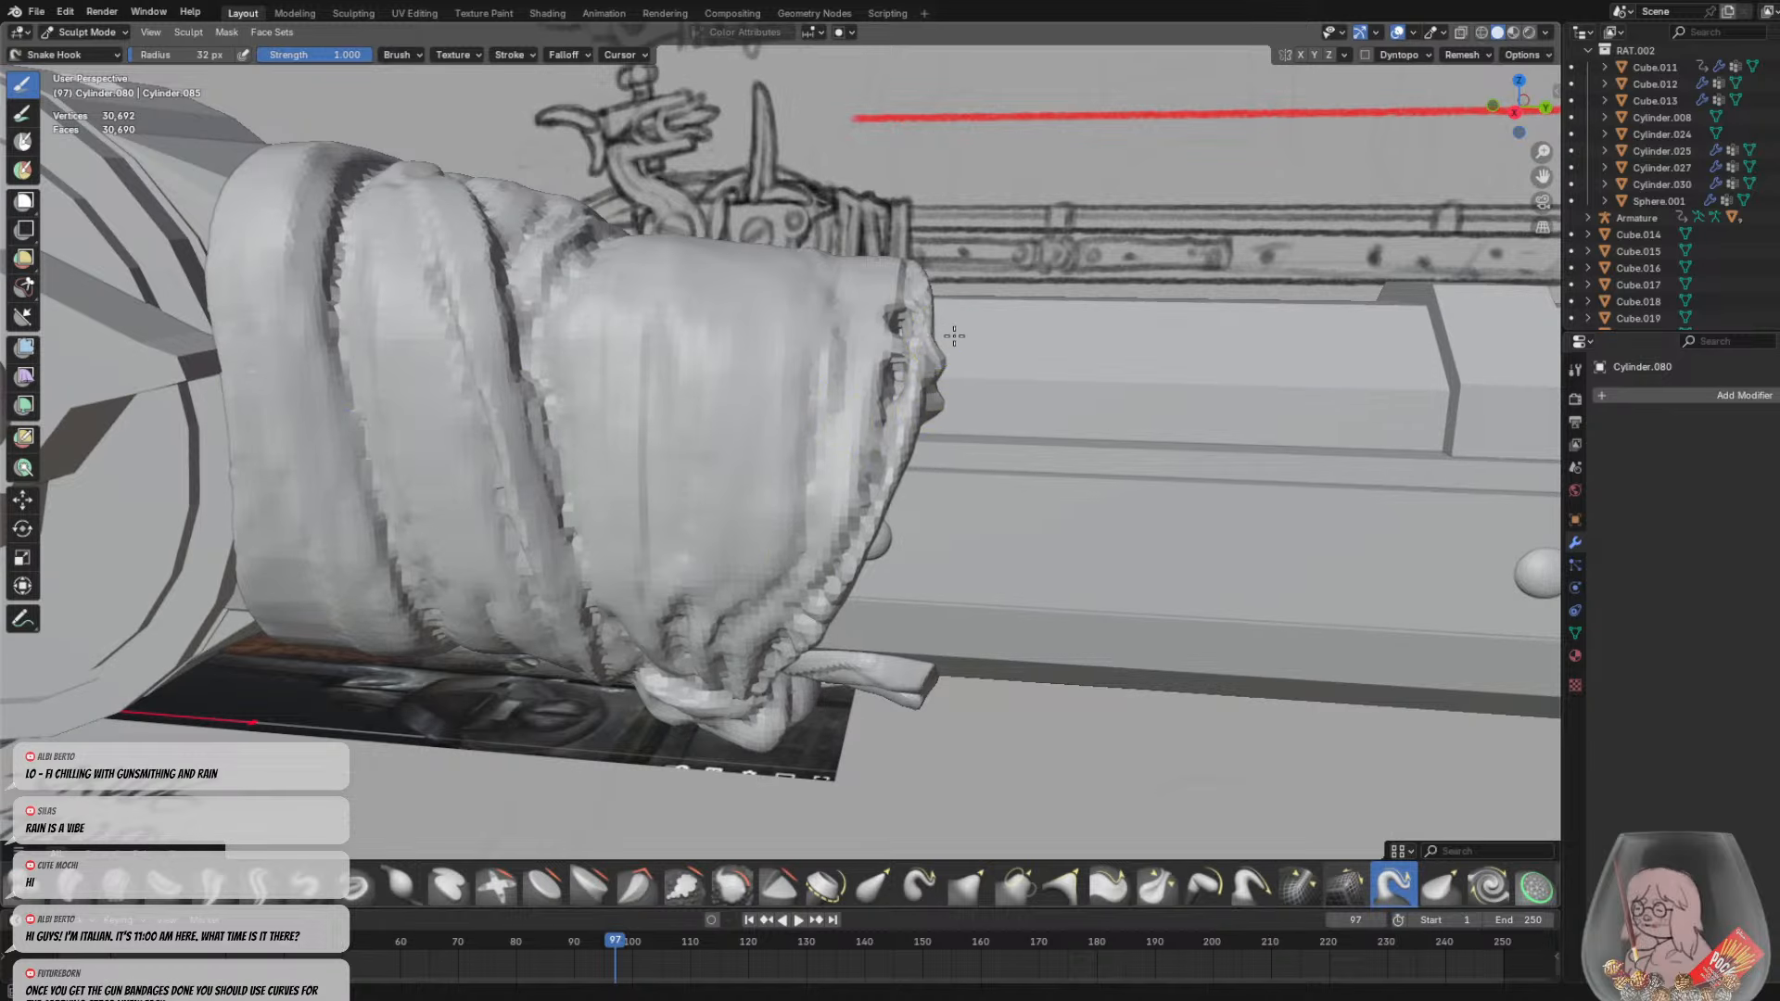
pyautogui.moveTo(946, 325)
pyautogui.mouseDown(button='middle')
pyautogui.moveTo(985, 393)
pyautogui.moveTo(932, 369)
pyautogui.mouseUp(button='middle')
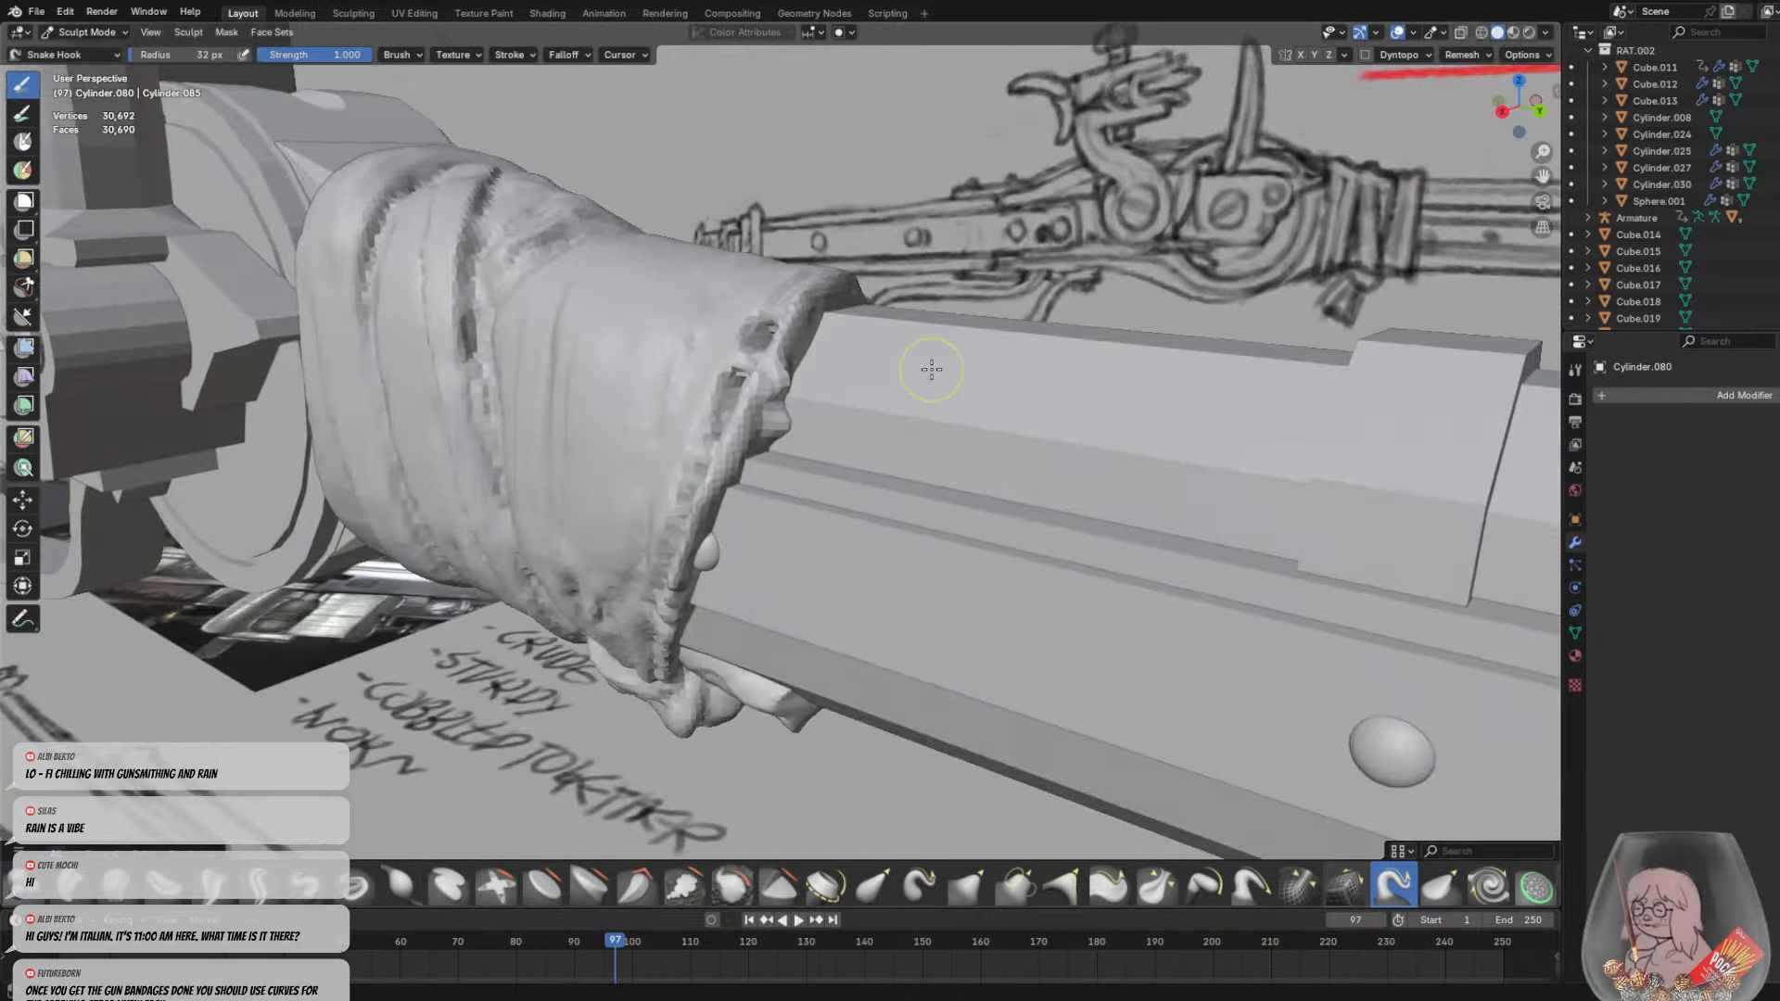
# Try to pull frayed bits out of the wrap's front edge just above the loose tail with the 32 px Snake Hook brush at strength 1.000
pyautogui.hotkey('ctrl', 'z')
pyautogui.moveTo(736, 545); pyautogui.dragTo(771, 530, button='middle')
pyautogui.scroll(1, 773, 559)
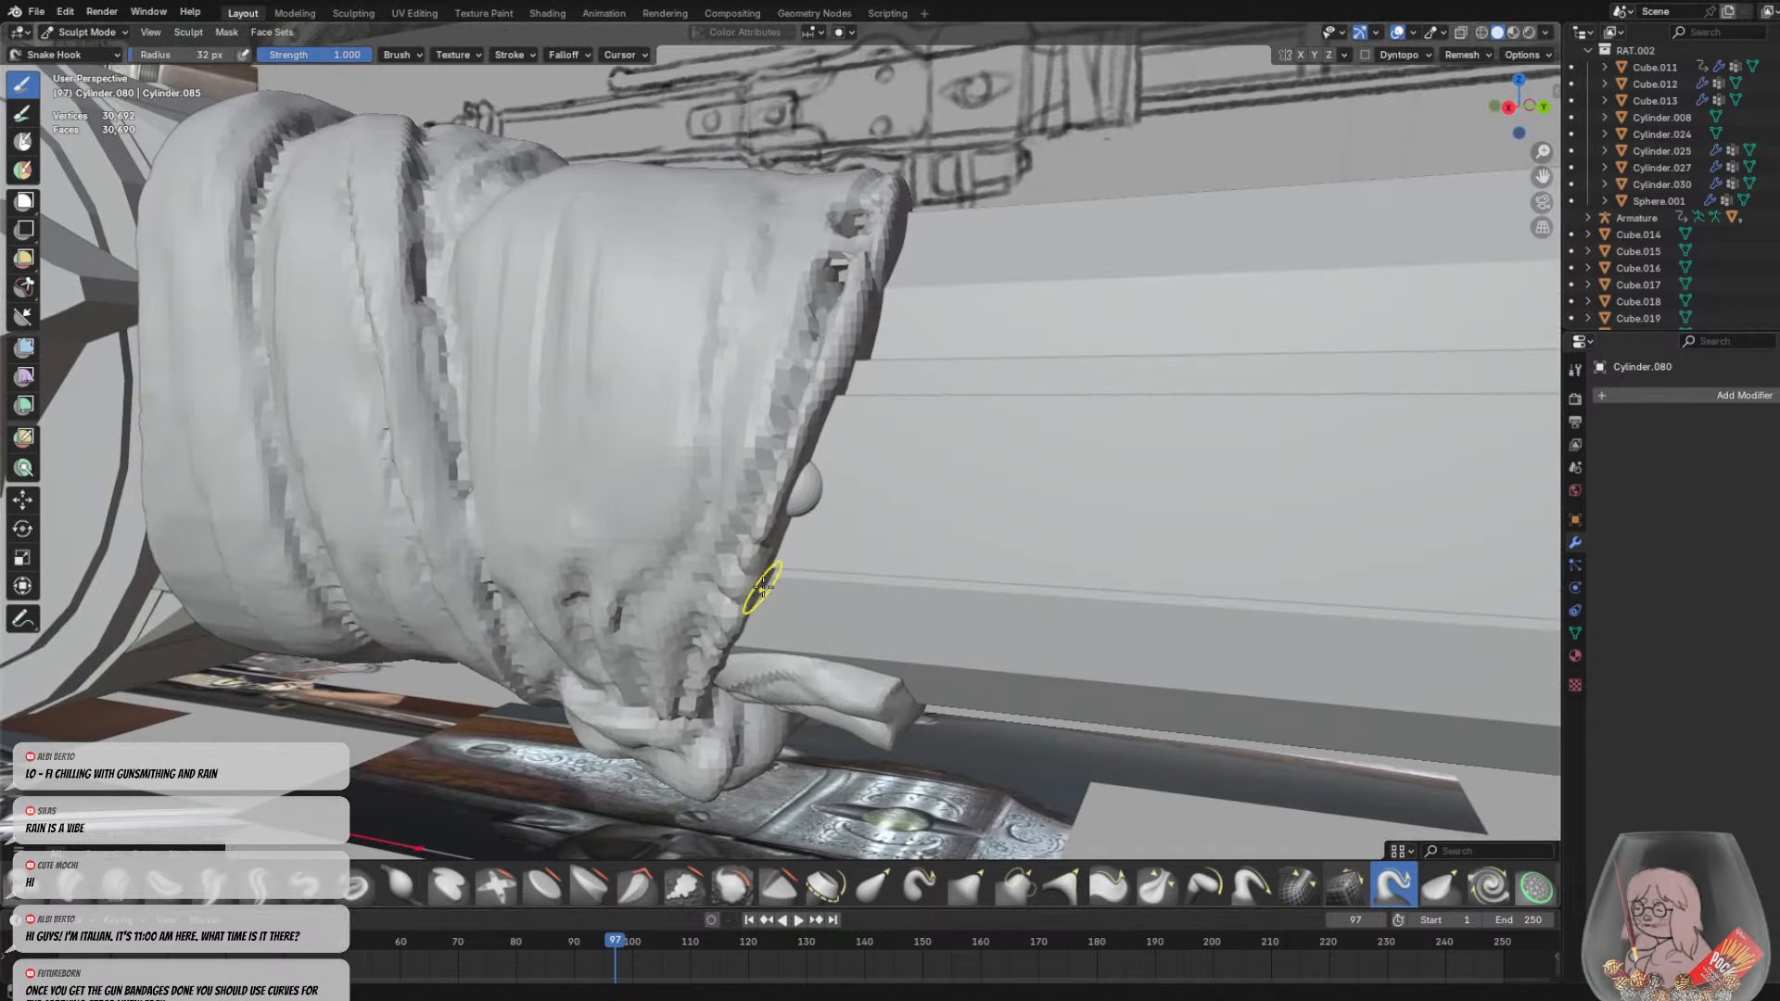
pyautogui.moveTo(755, 591); pyautogui.dragTo(777, 608)
pyautogui.scroll(1, 777, 607)
pyautogui.moveTo(806, 587); pyautogui.dragTo(857, 503, button='middle')
pyautogui.hotkey('ctrl', 'z')
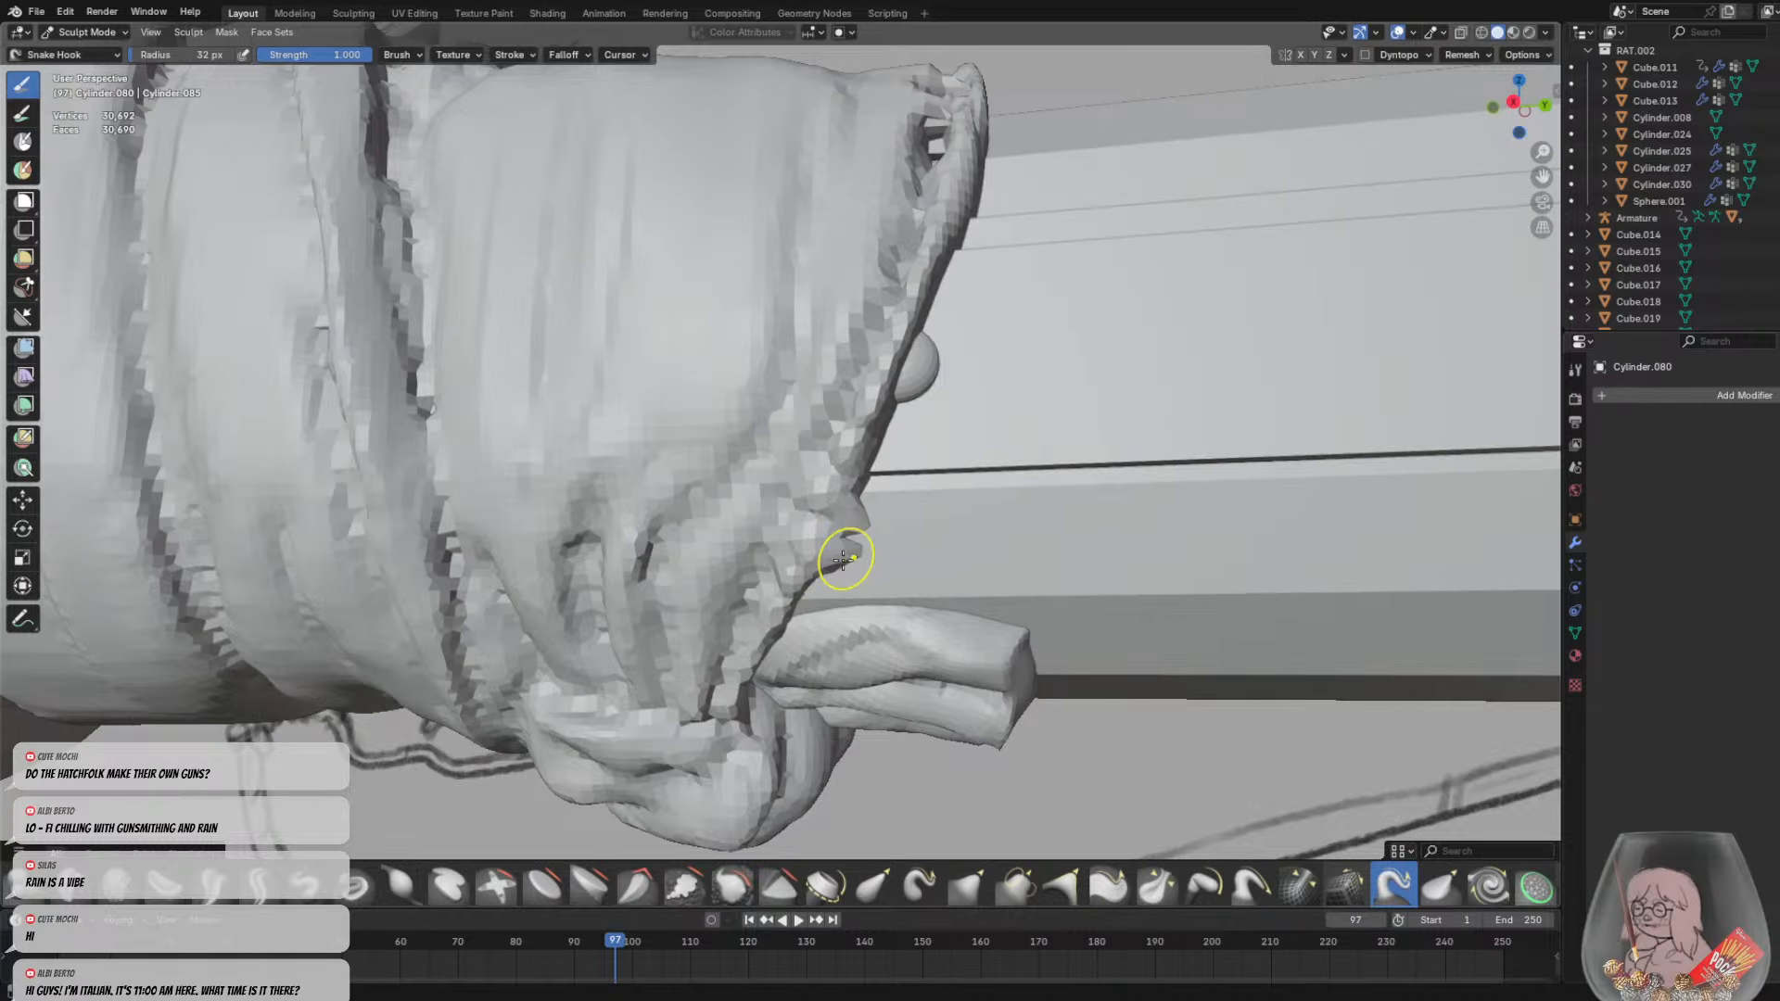
pyautogui.moveTo(967, 484); pyautogui.dragTo(815, 470, button='middle')
pyautogui.scroll(5, 820, 473)
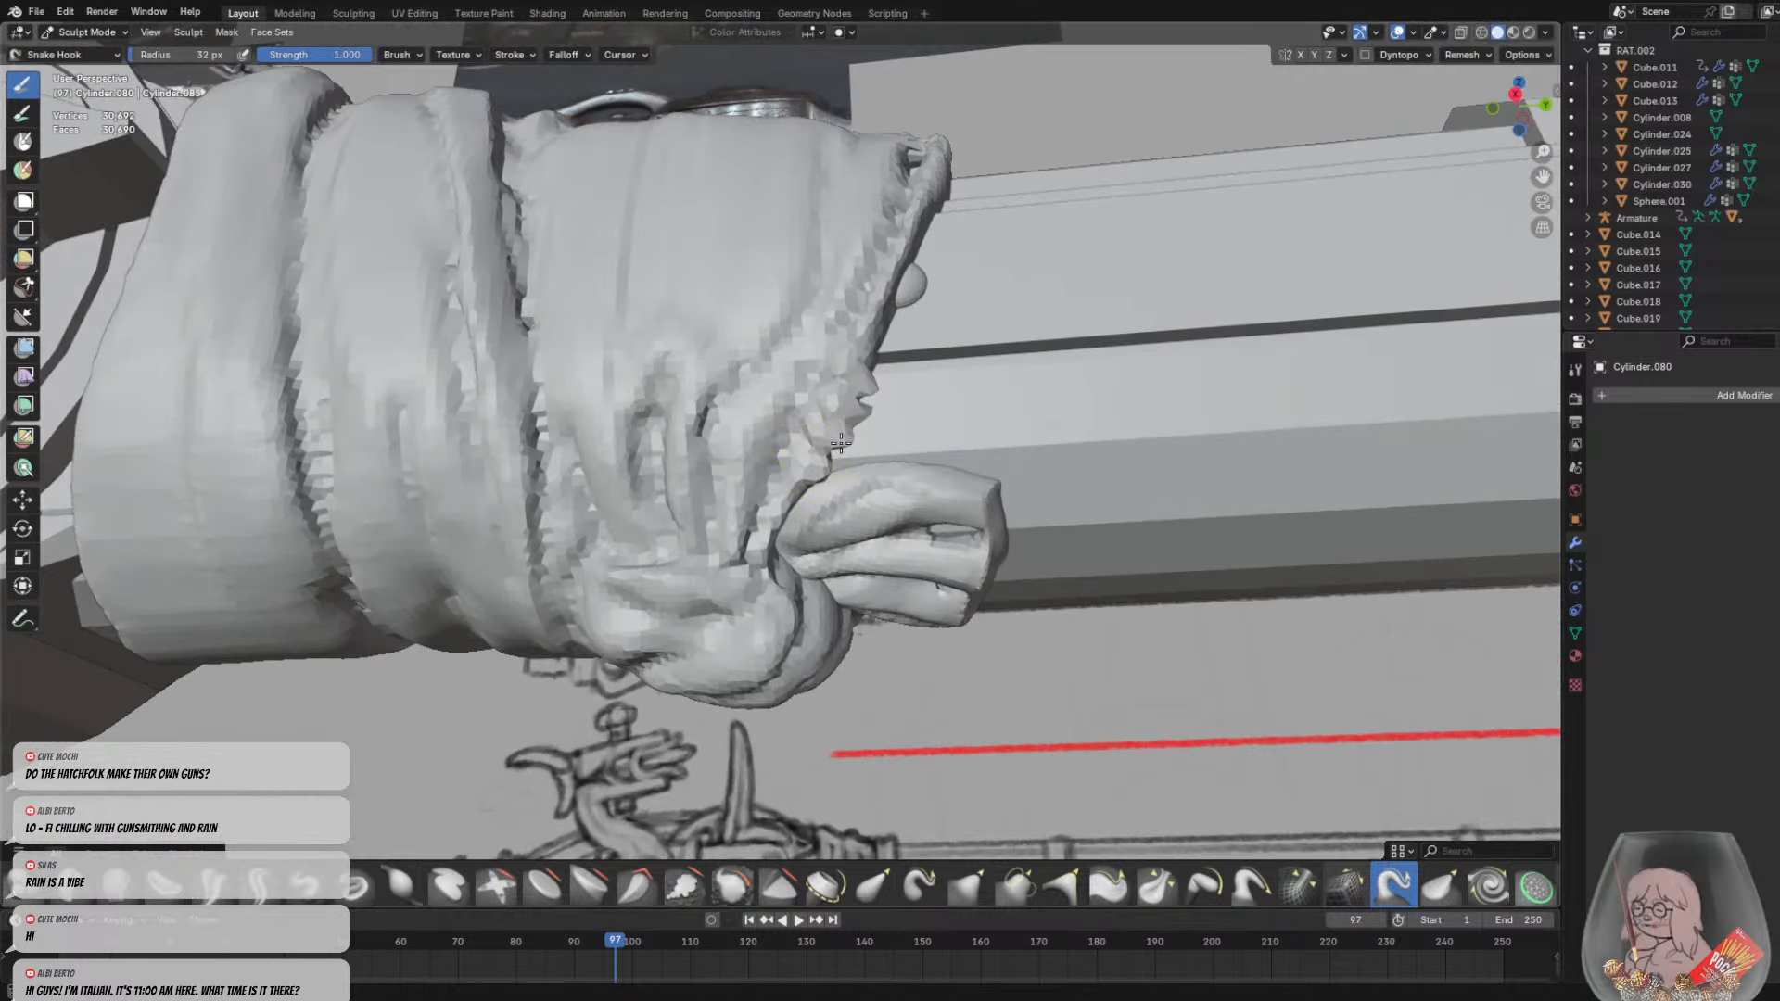
pyautogui.scroll(3, 940, 413)
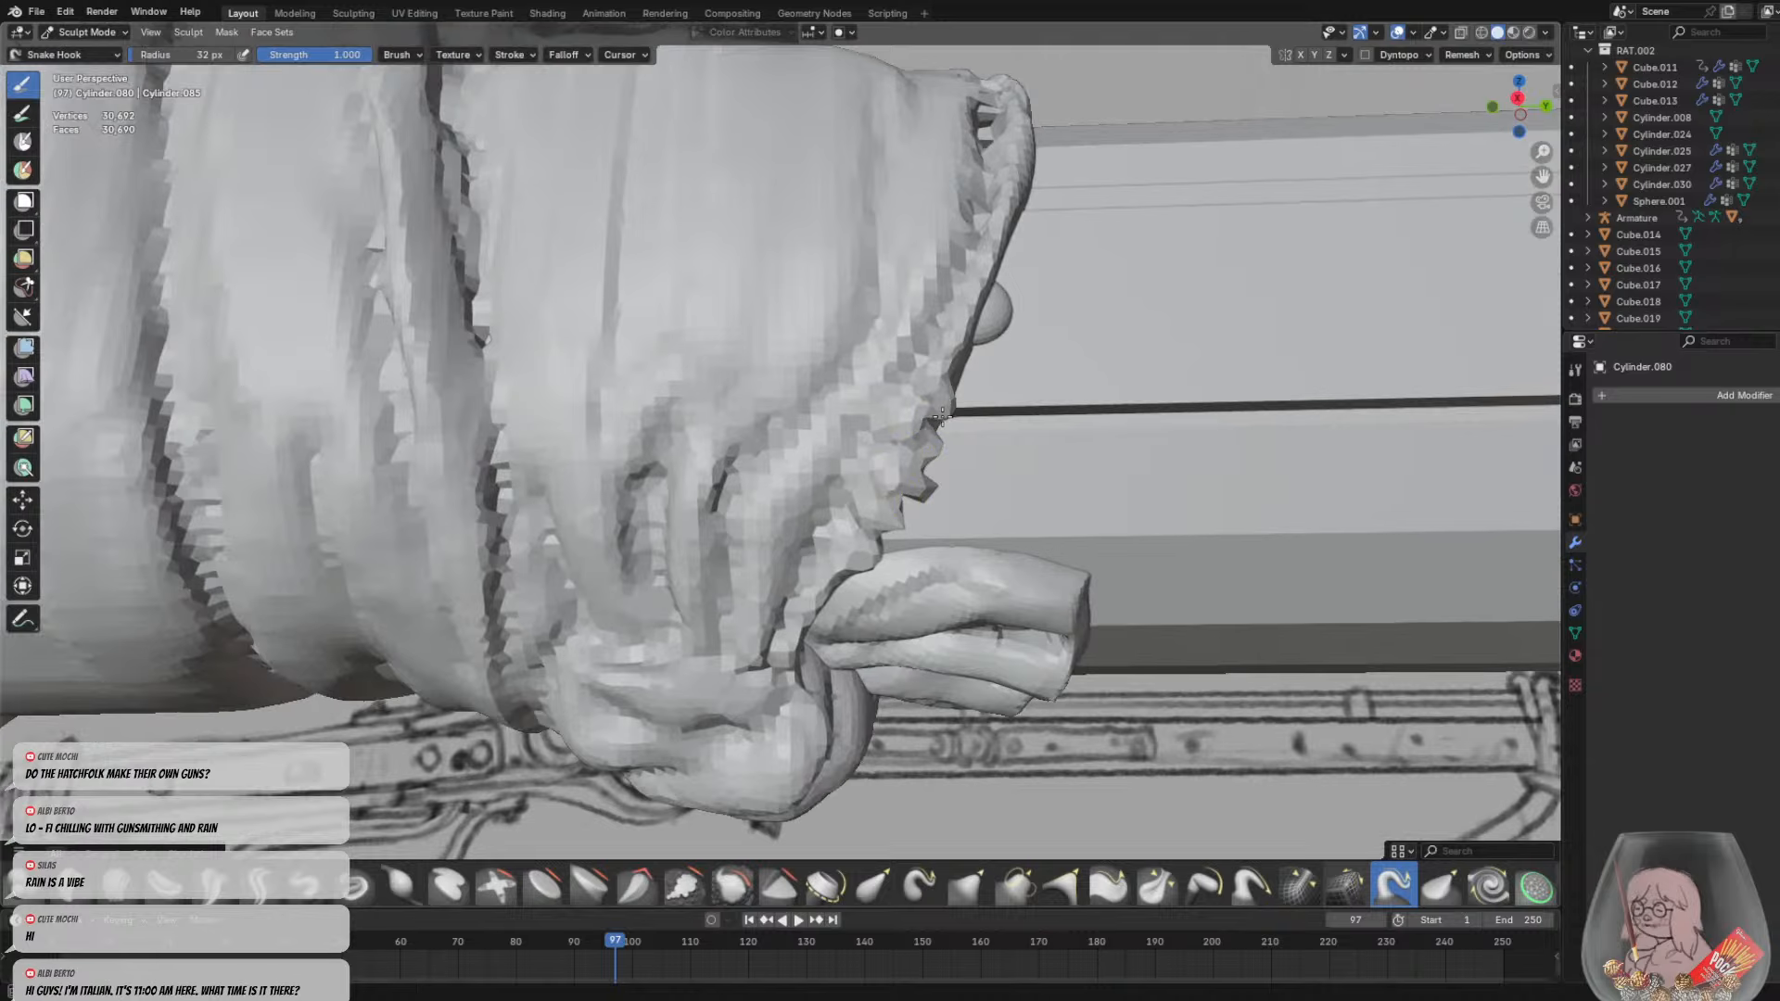
pyautogui.scroll(-5, 957, 374)
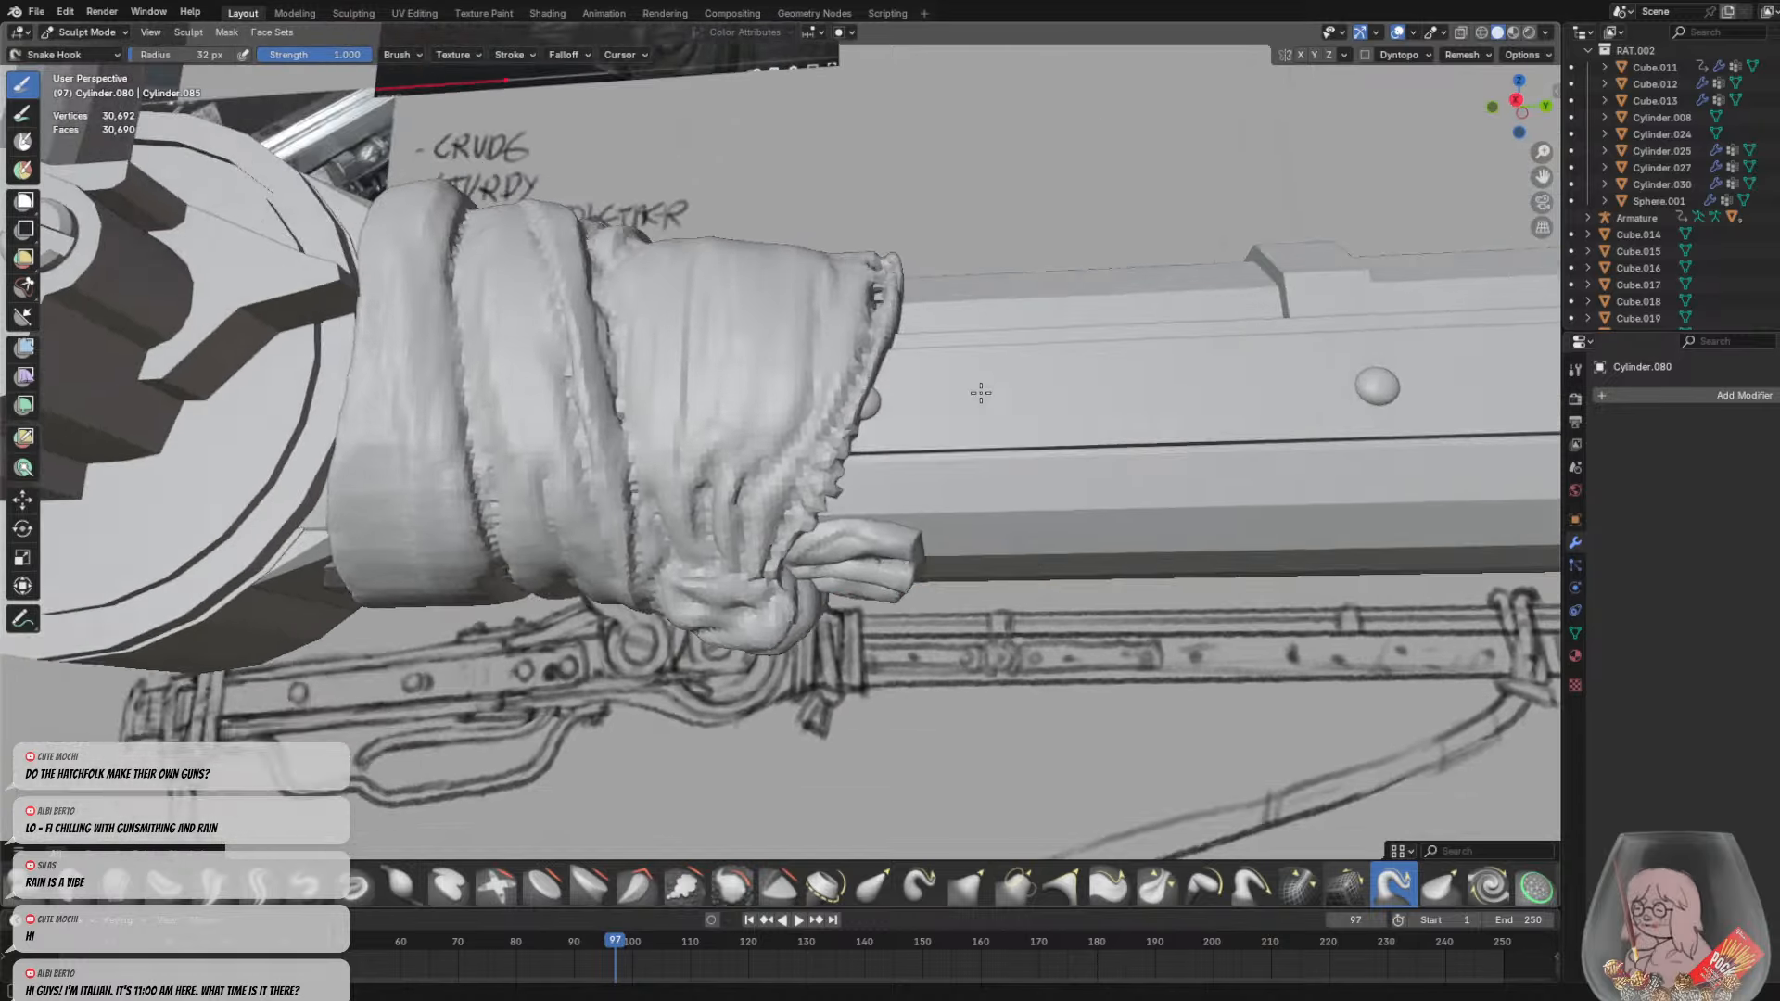
pyautogui.moveTo(958, 373); pyautogui.dragTo(516, 447, button='middle')
pyautogui.moveTo(501, 380); pyautogui.dragTo(512, 465)
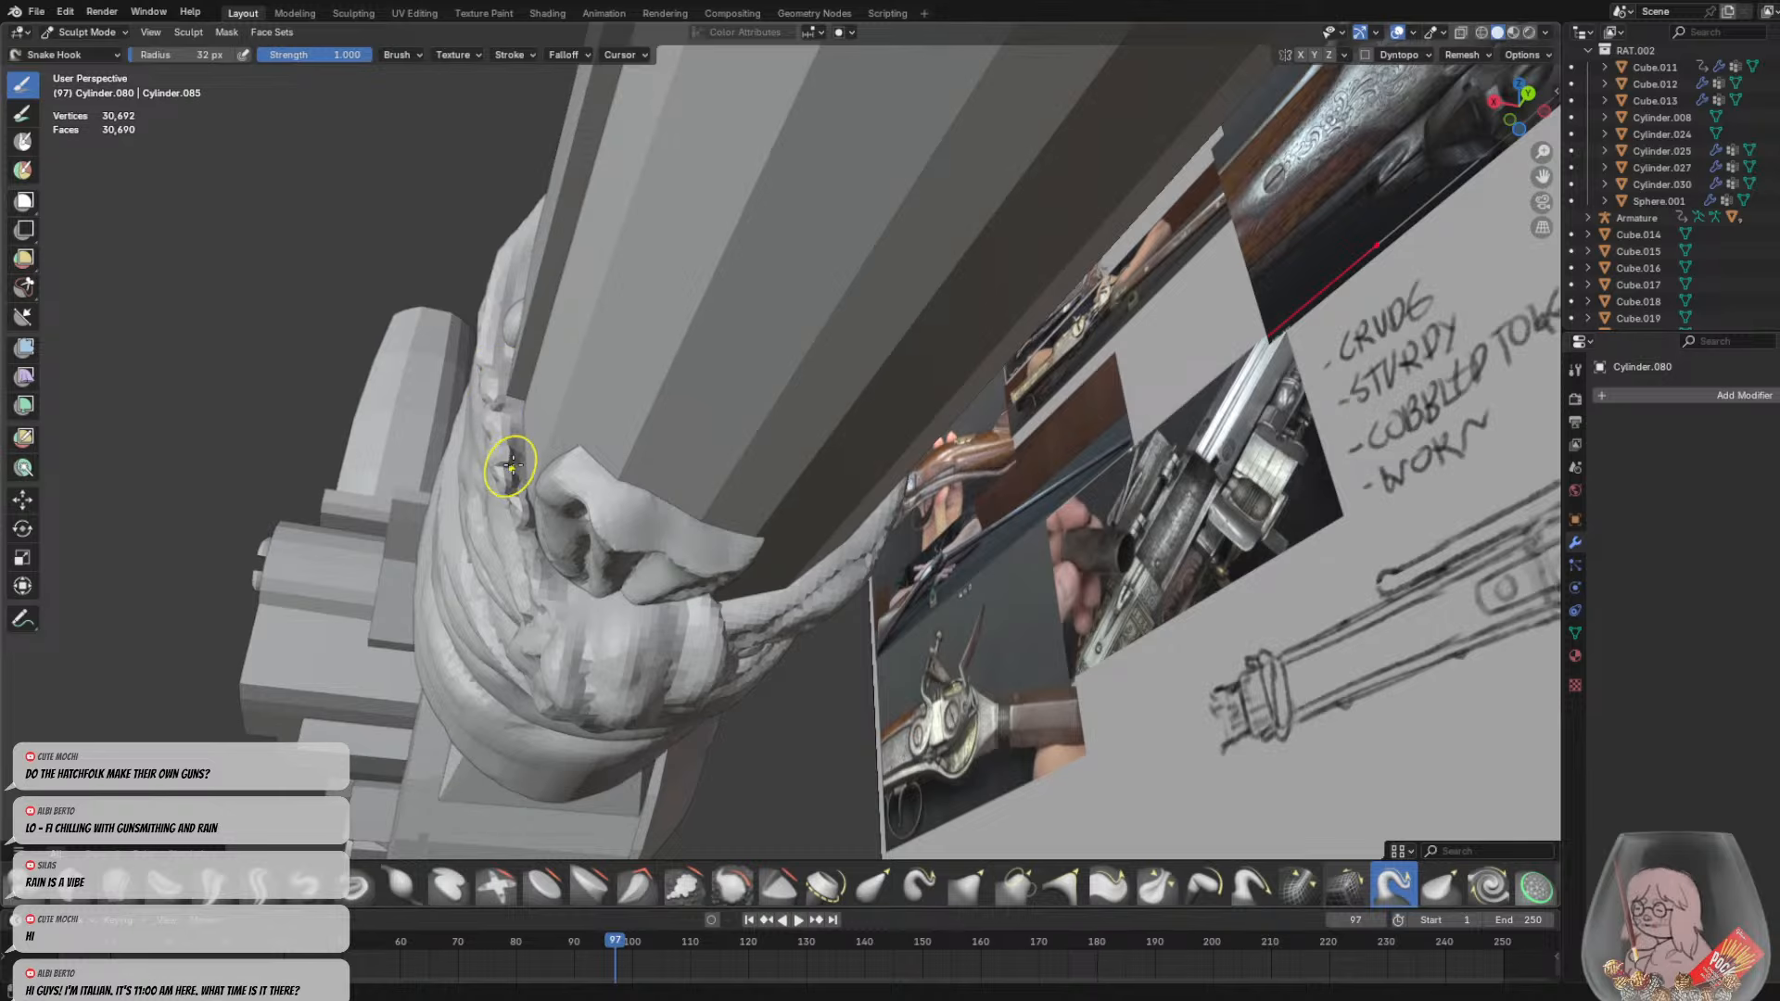
pyautogui.moveTo(515, 486)
pyautogui.mouseDown(button='middle')
pyautogui.moveTo(848, 385)
pyautogui.moveTo(875, 392)
pyautogui.moveTo(872, 427)
pyautogui.mouseUp(button='middle')
pyautogui.scroll(-7, 862, 378)
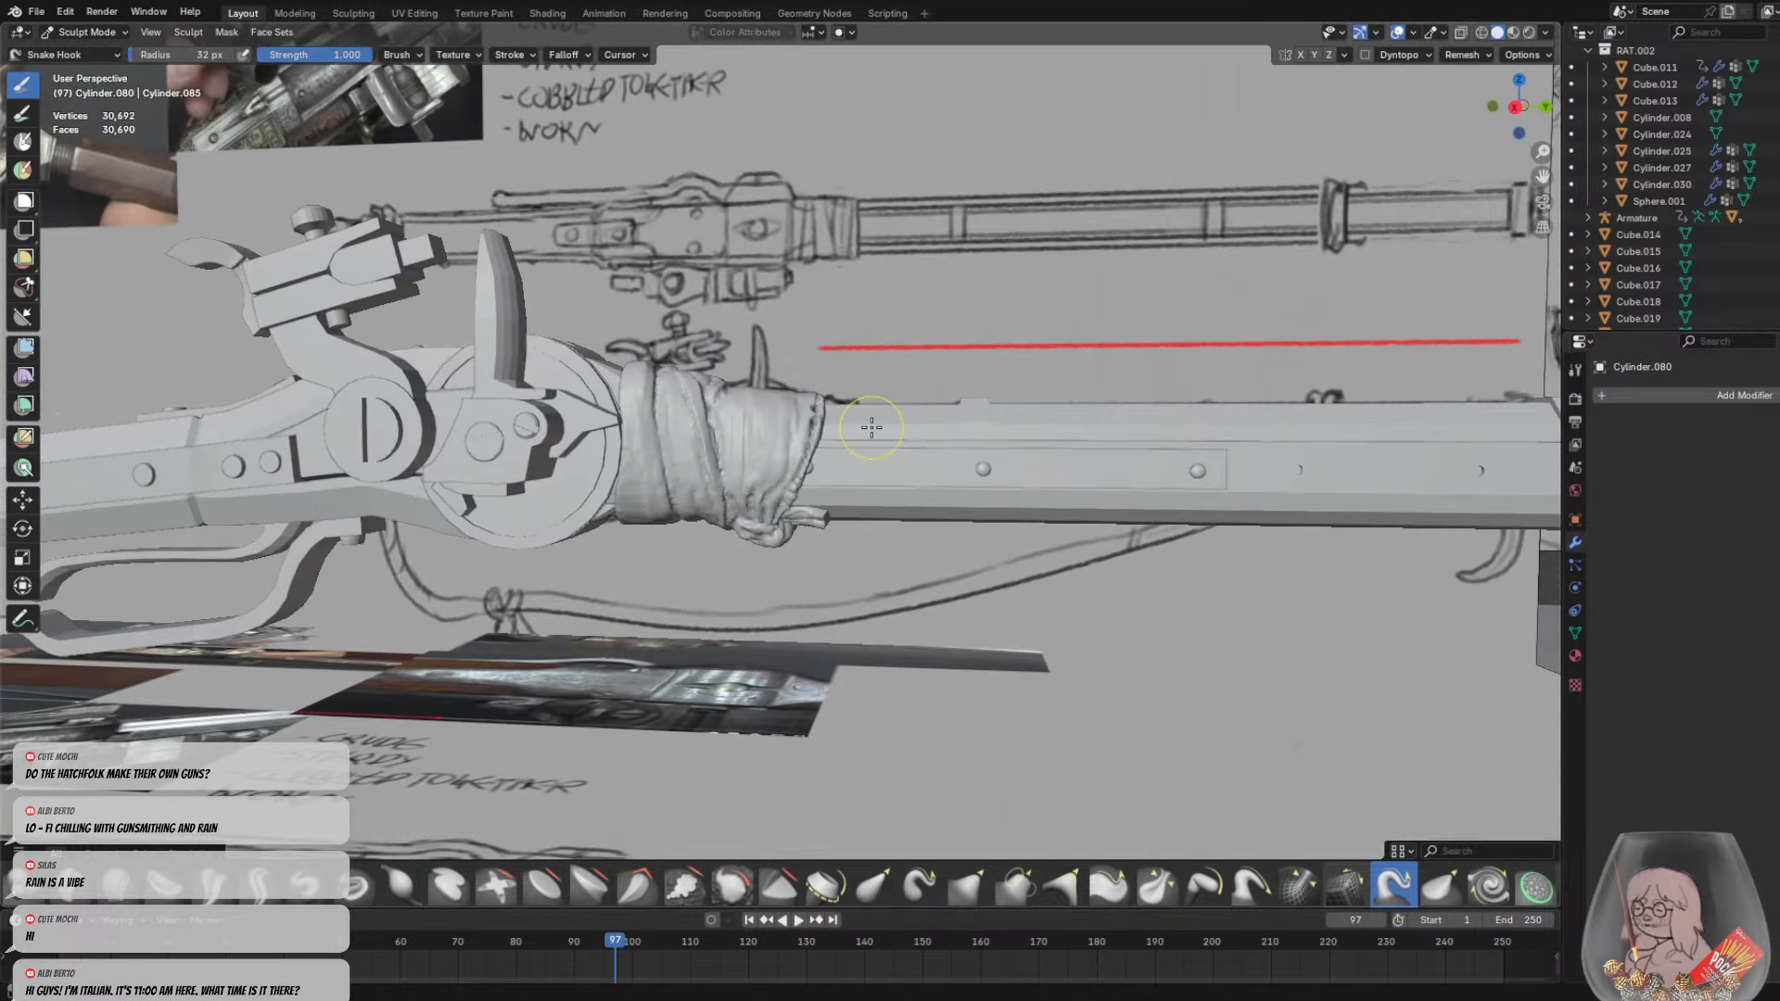
pyautogui.scroll(2, 871, 426)
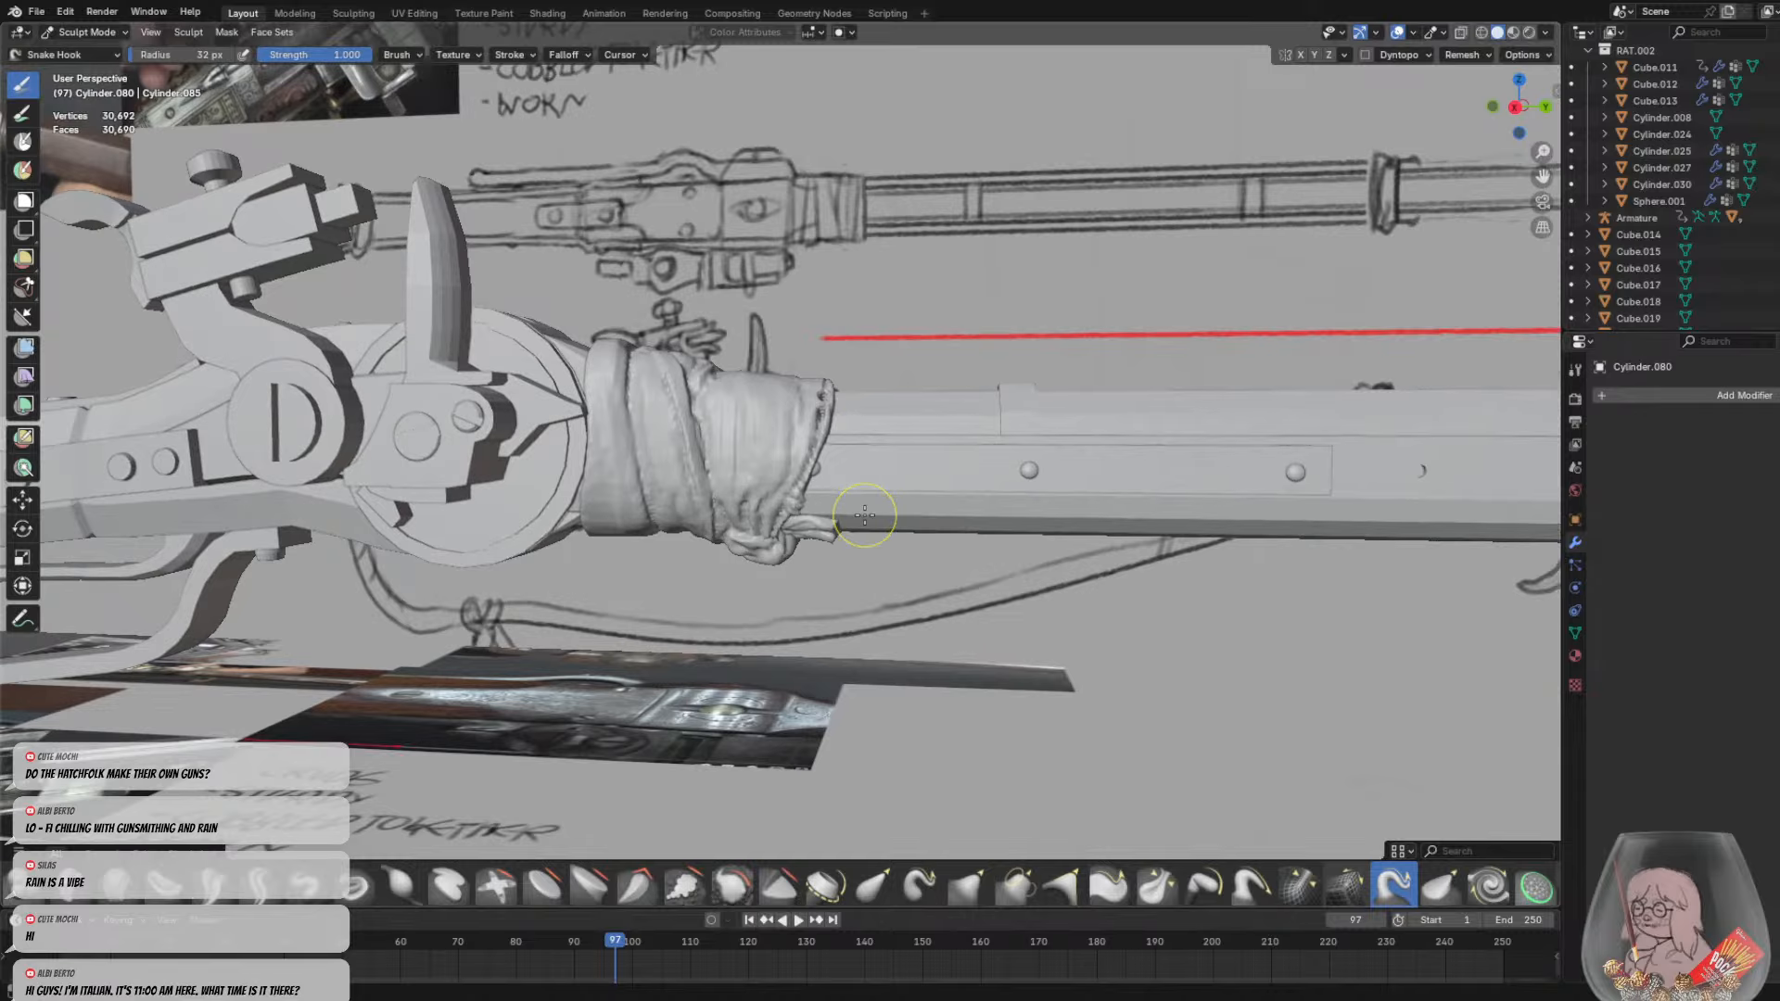
pyautogui.scroll(4, 790, 522)
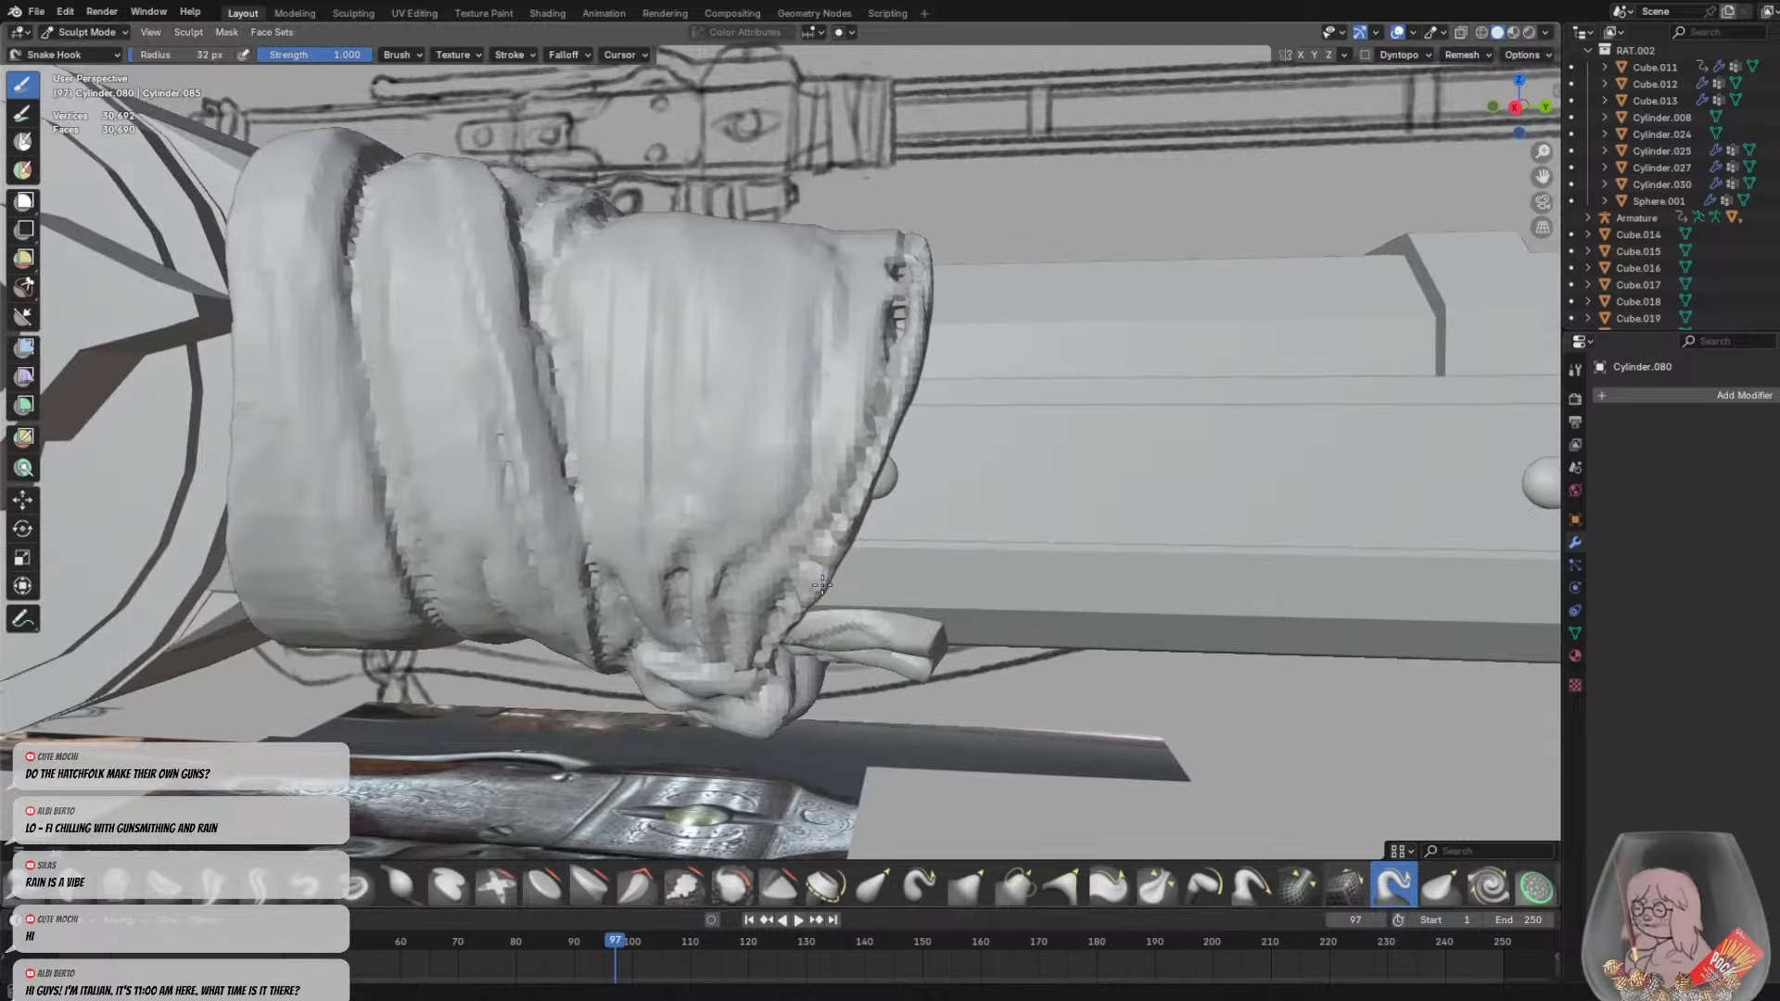
# Try to pull a thin loose thread out of the wrap's front edge above the barrel with the Snake Hook brush at strength 1.000
pyautogui.moveTo(841, 587)
pyautogui.mouseDown(button='middle')
pyautogui.moveTo(862, 624)
pyautogui.moveTo(780, 674)
pyautogui.moveTo(844, 595)
pyautogui.mouseUp(button='middle')
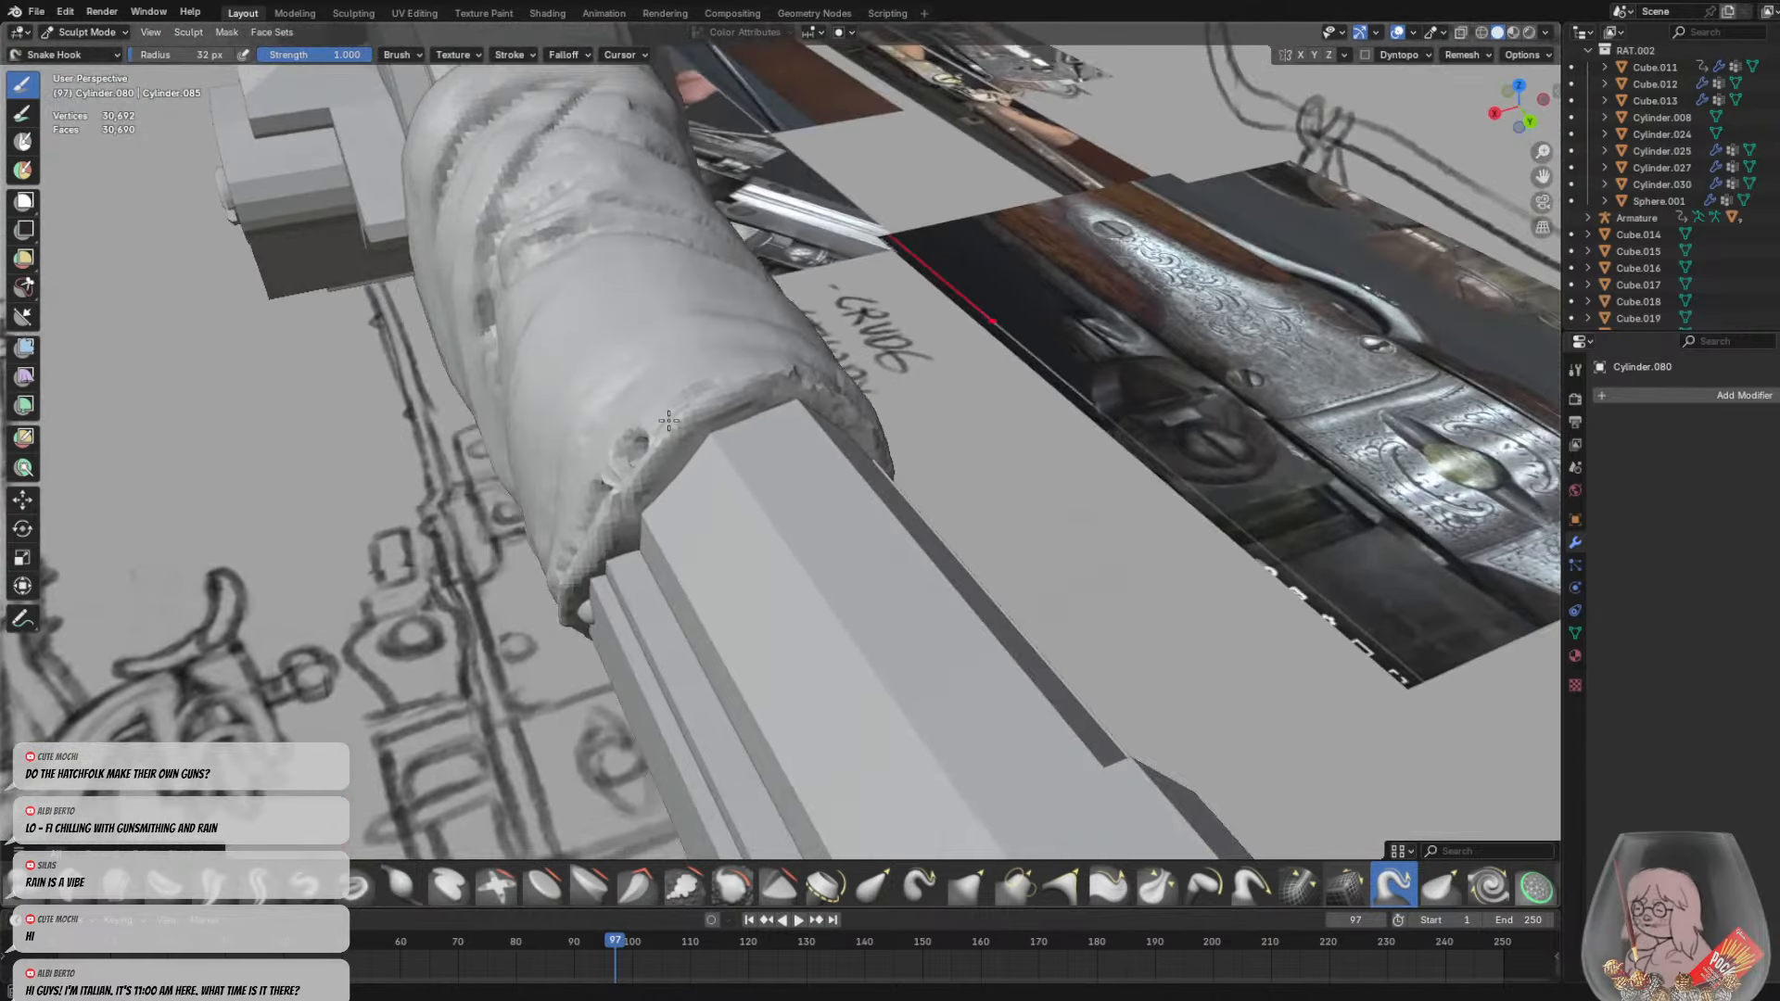
pyautogui.moveTo(659, 449); pyautogui.dragTo(708, 354, button='middle')
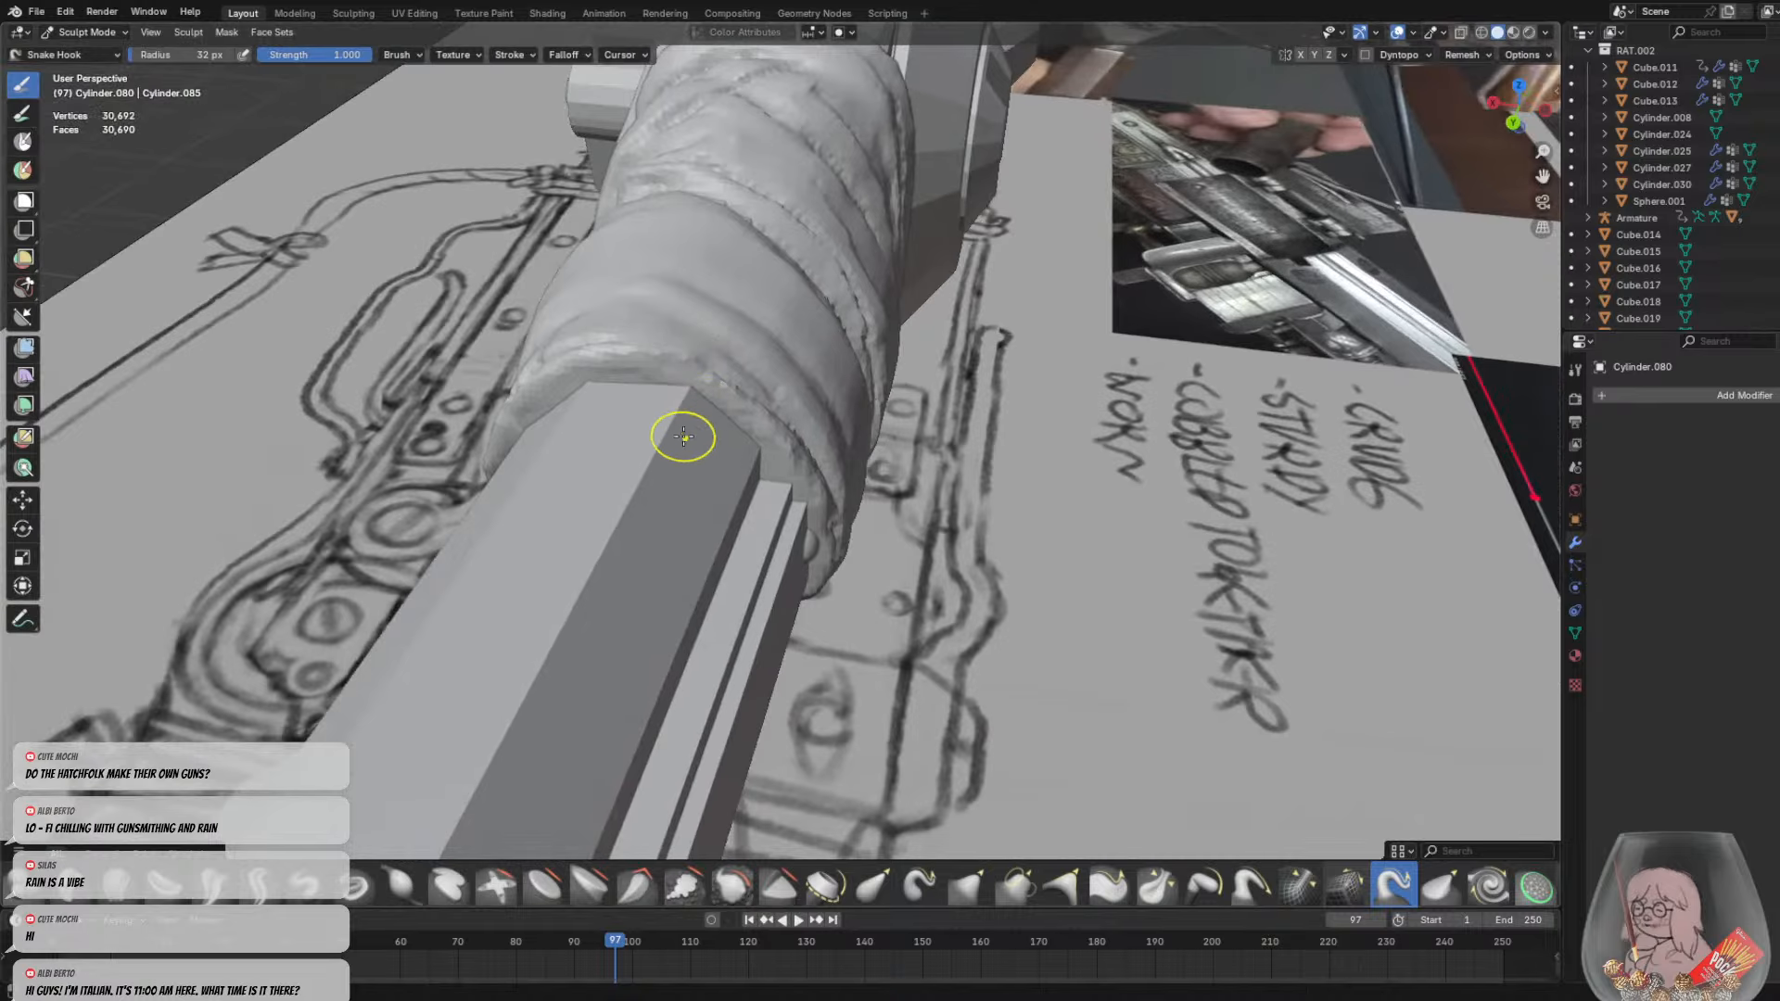
pyautogui.moveTo(738, 480)
pyautogui.mouseDown(button='middle')
pyautogui.moveTo(1030, 453)
pyautogui.moveTo(958, 328)
pyautogui.moveTo(1006, 399)
pyautogui.moveTo(958, 469)
pyautogui.moveTo(958, 429)
pyautogui.moveTo(861, 436)
pyautogui.moveTo(781, 475)
pyautogui.mouseUp(button='middle')
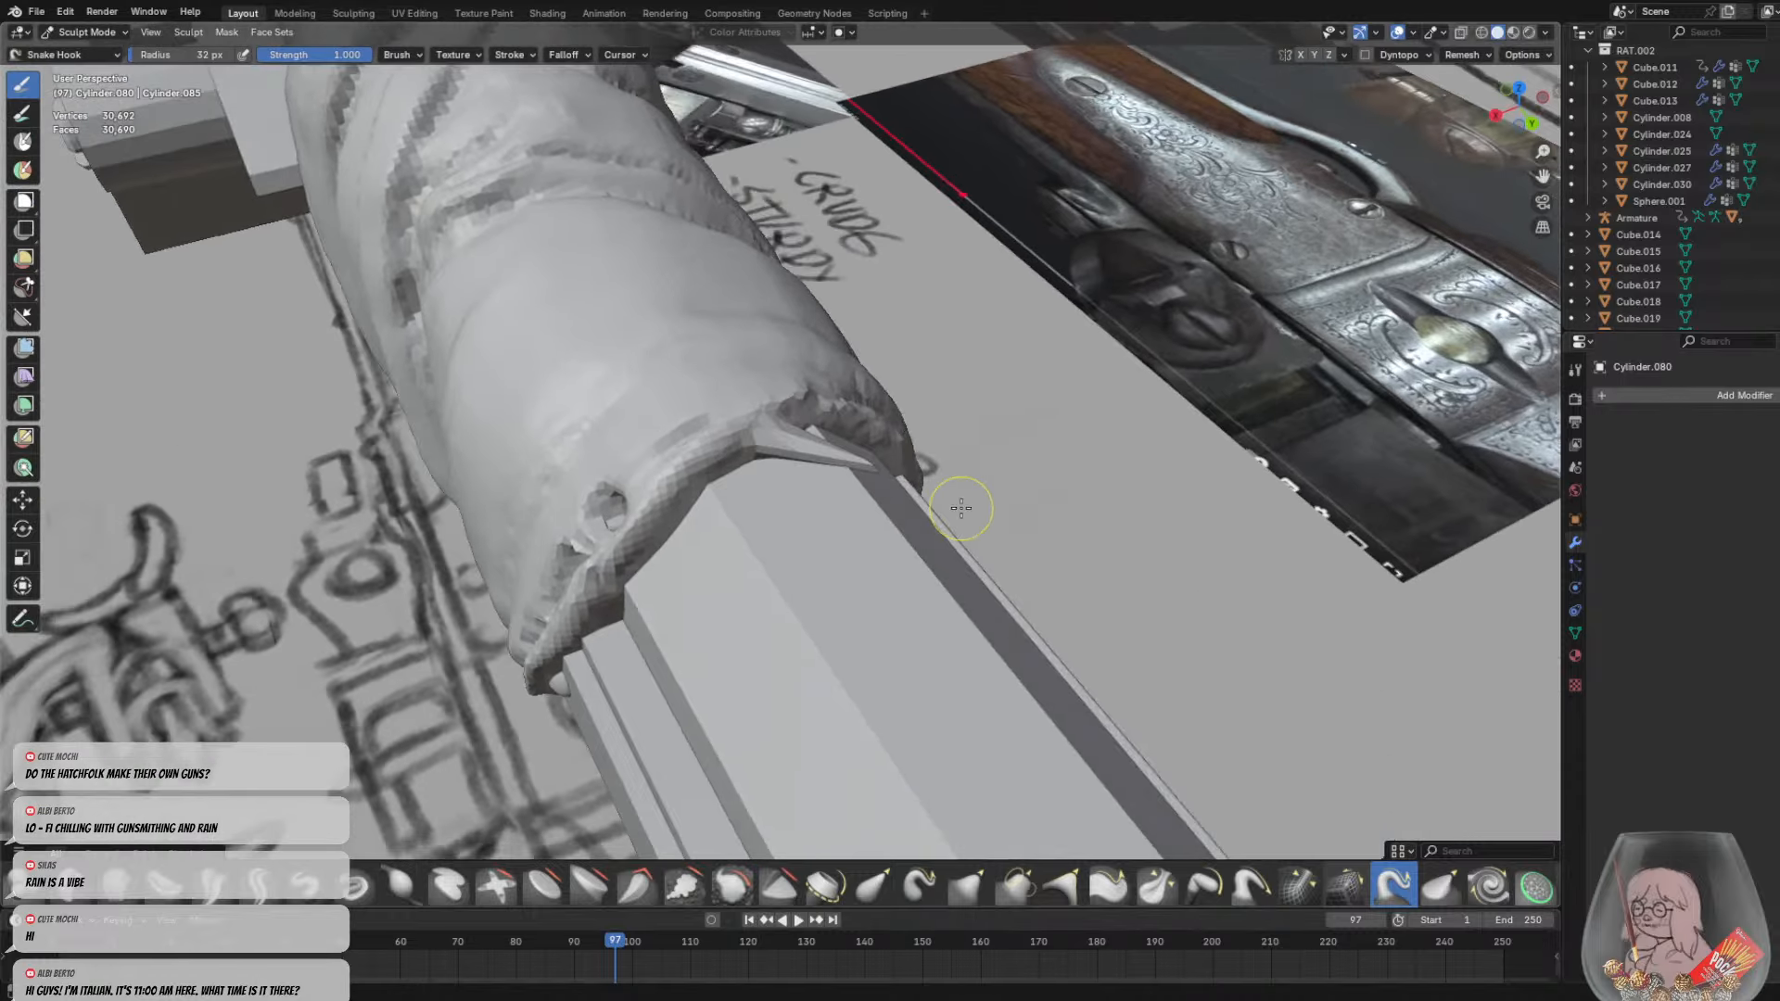
pyautogui.moveTo(962, 508); pyautogui.dragTo(658, 399, button='middle')
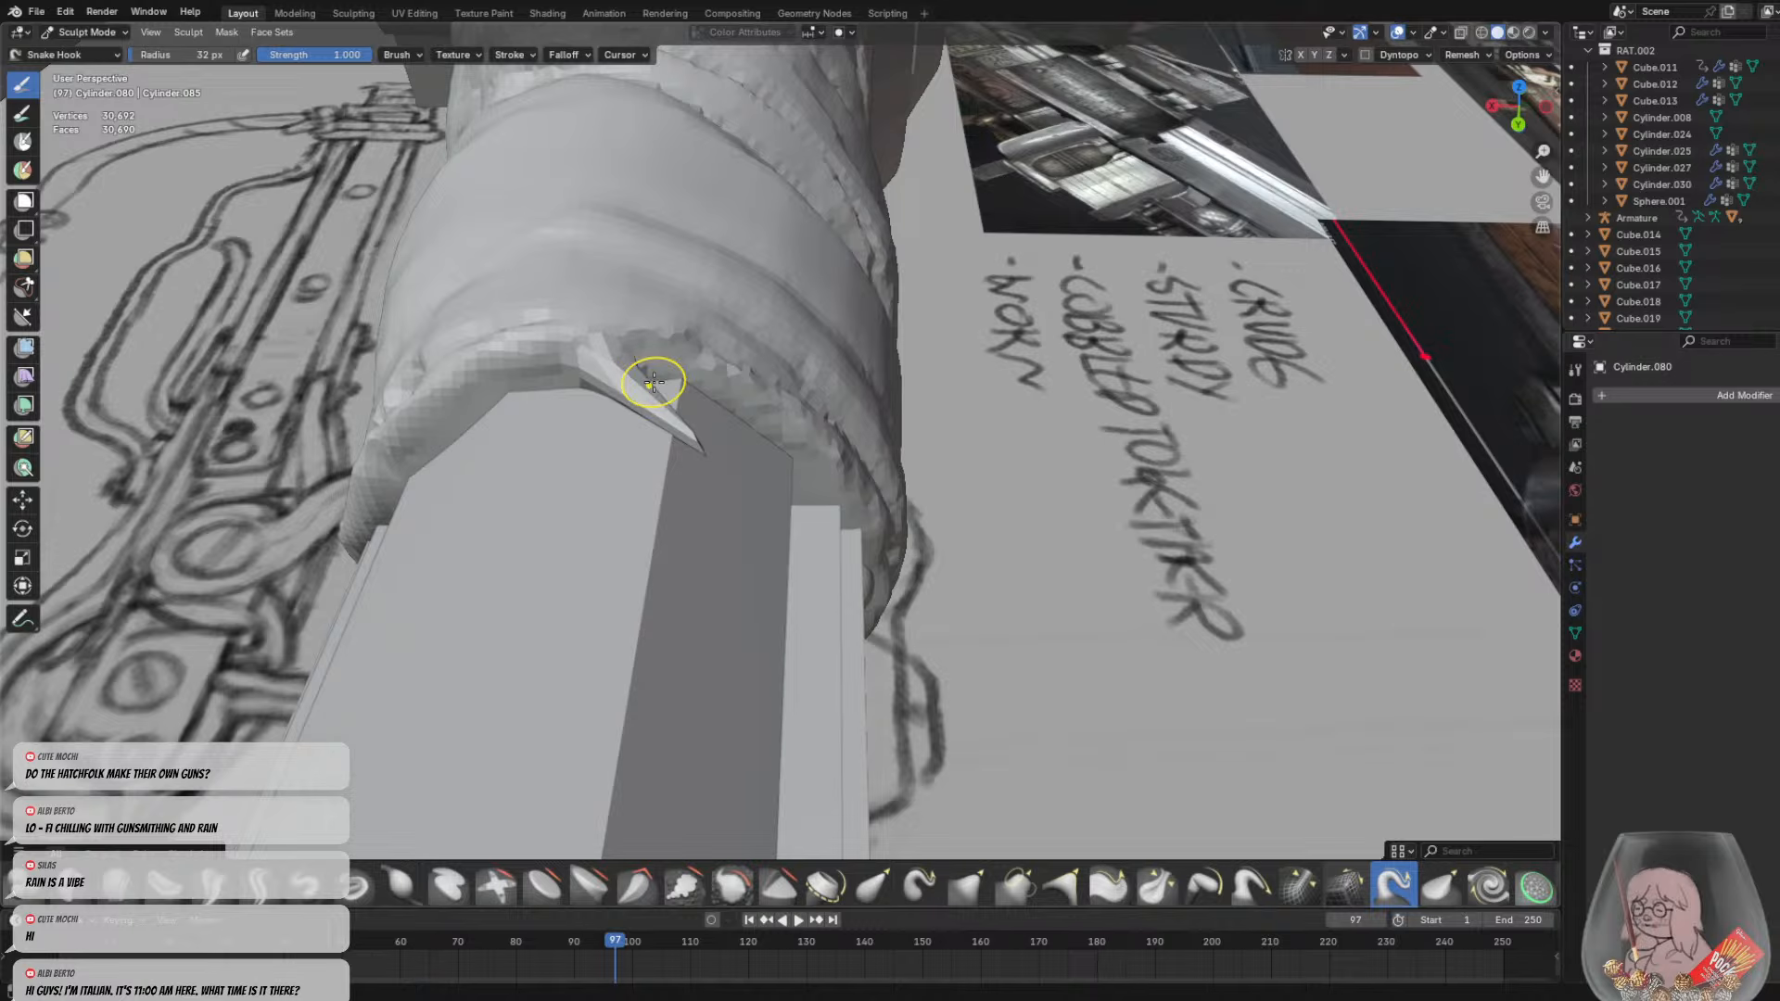
pyautogui.moveTo(887, 498); pyautogui.dragTo(748, 462, button='middle')
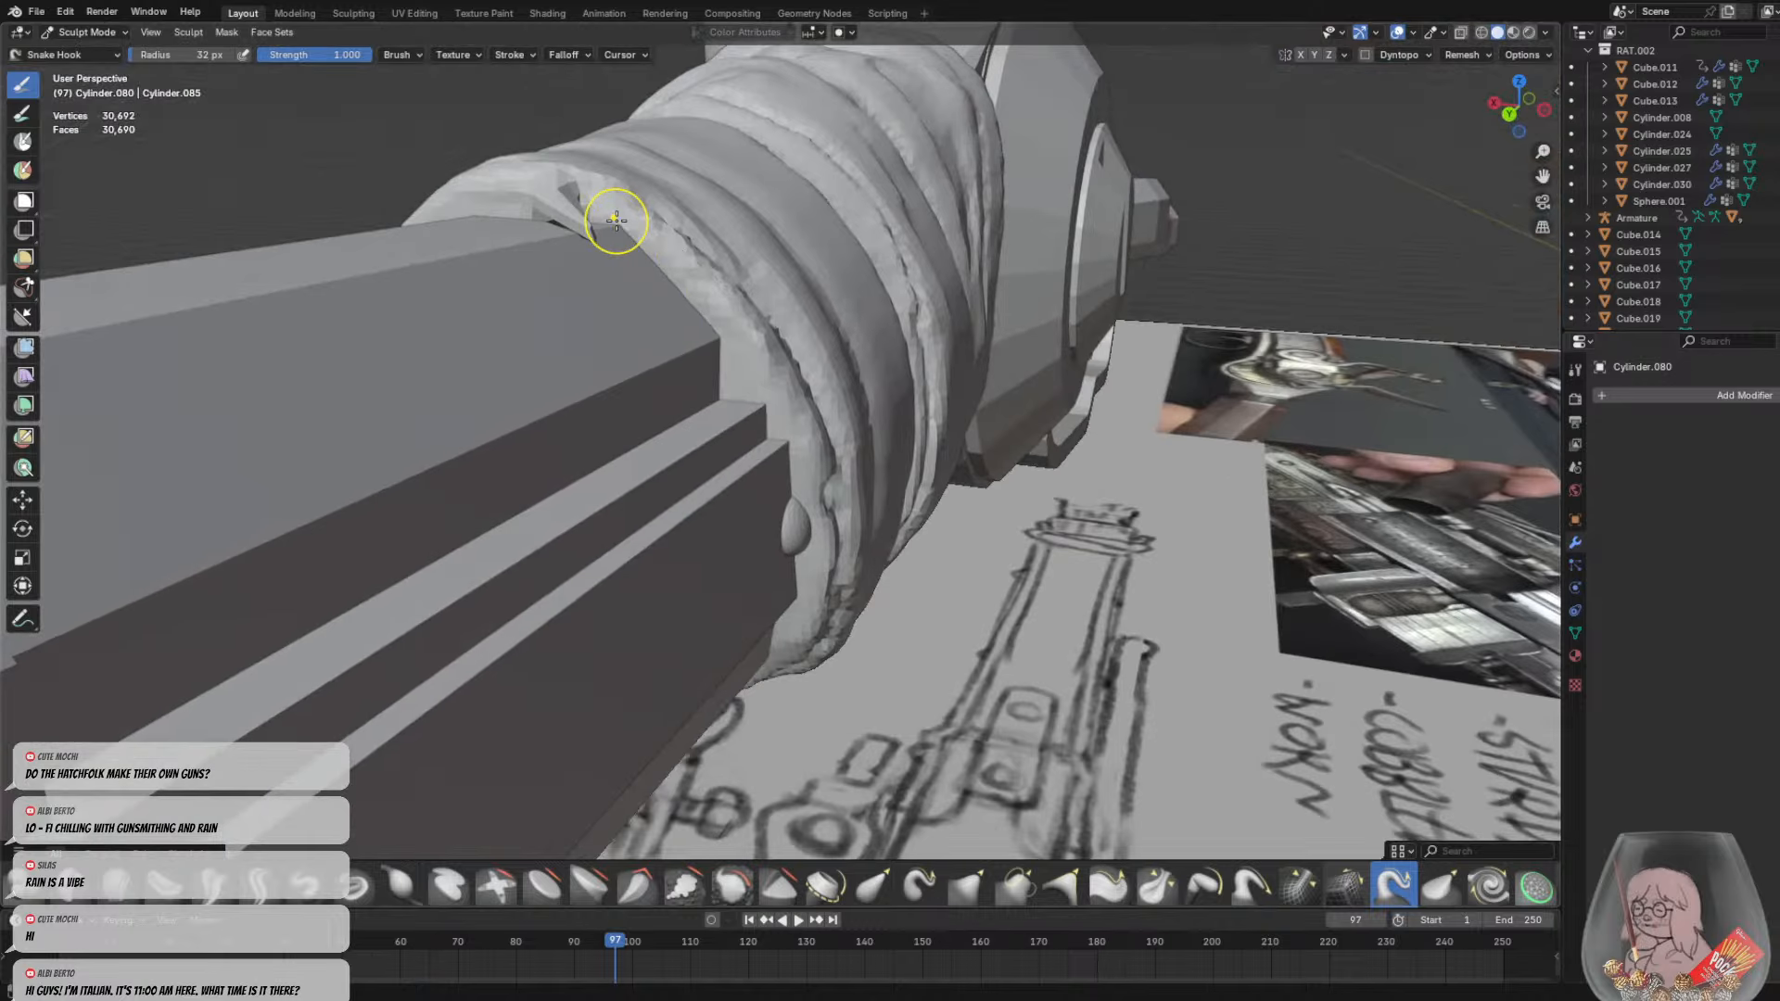
pyautogui.moveTo(617, 220); pyautogui.dragTo(560, 213)
pyautogui.moveTo(743, 480)
pyautogui.mouseDown(button='middle')
pyautogui.moveTo(640, 376)
pyautogui.moveTo(775, 509)
pyautogui.moveTo(683, 445)
pyautogui.moveTo(727, 429)
pyautogui.mouseUp(button='middle')
# Remesh the wrap and bend the loose thread down along the barrel with the 104 px Grab brush at strength 0.400
pyautogui.press('g')
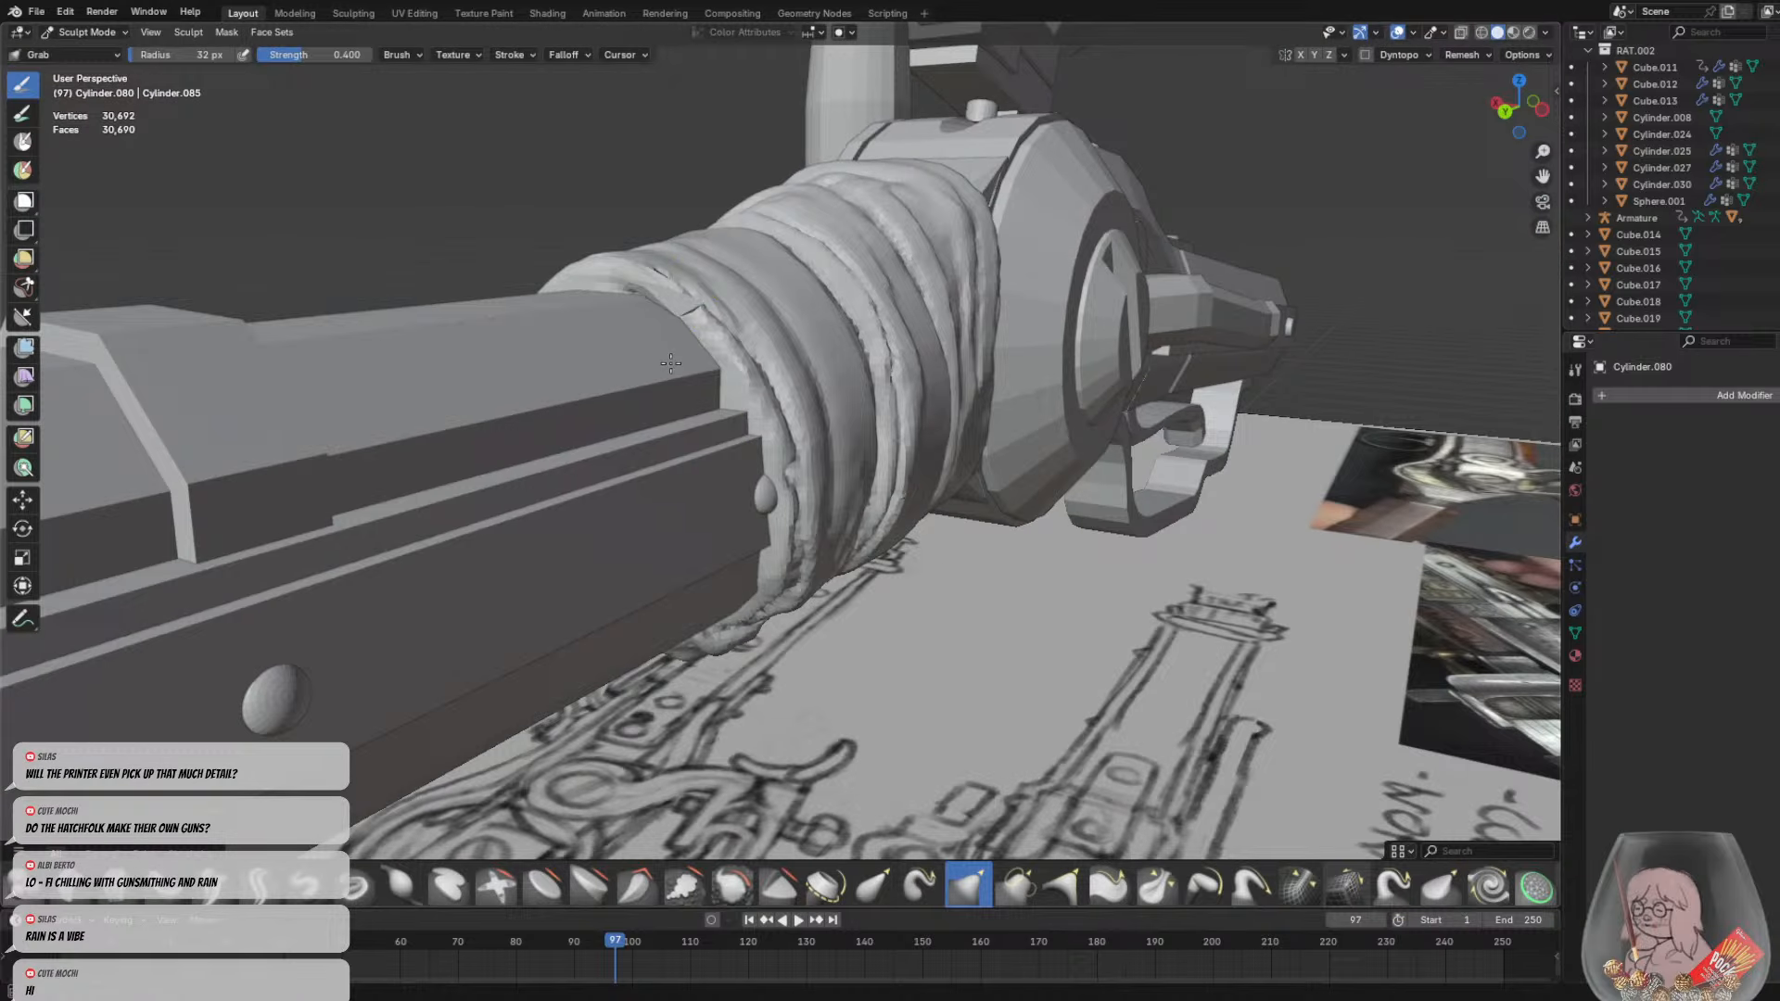
pyautogui.scroll(2, 667, 310)
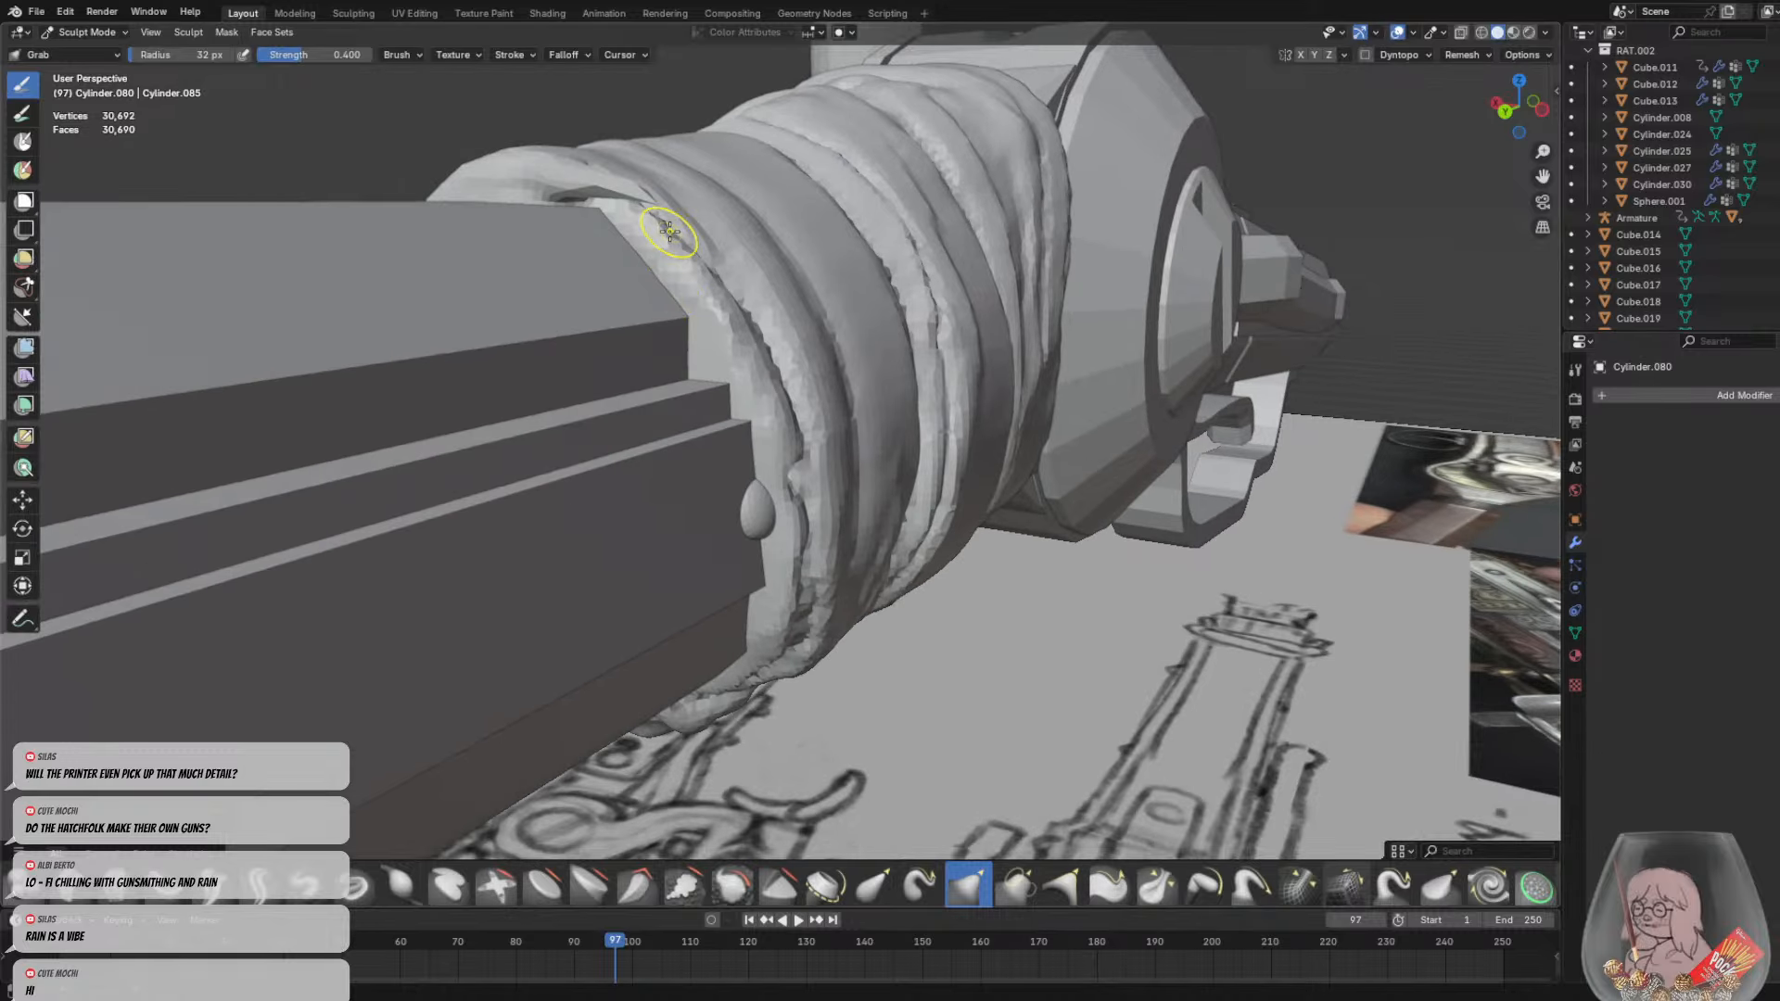
pyautogui.hotkey('ctrl', 'r')
pyautogui.moveTo(679, 243); pyautogui.dragTo(727, 290, button='middle')
pyautogui.press('f')
pyautogui.click(858, 371)
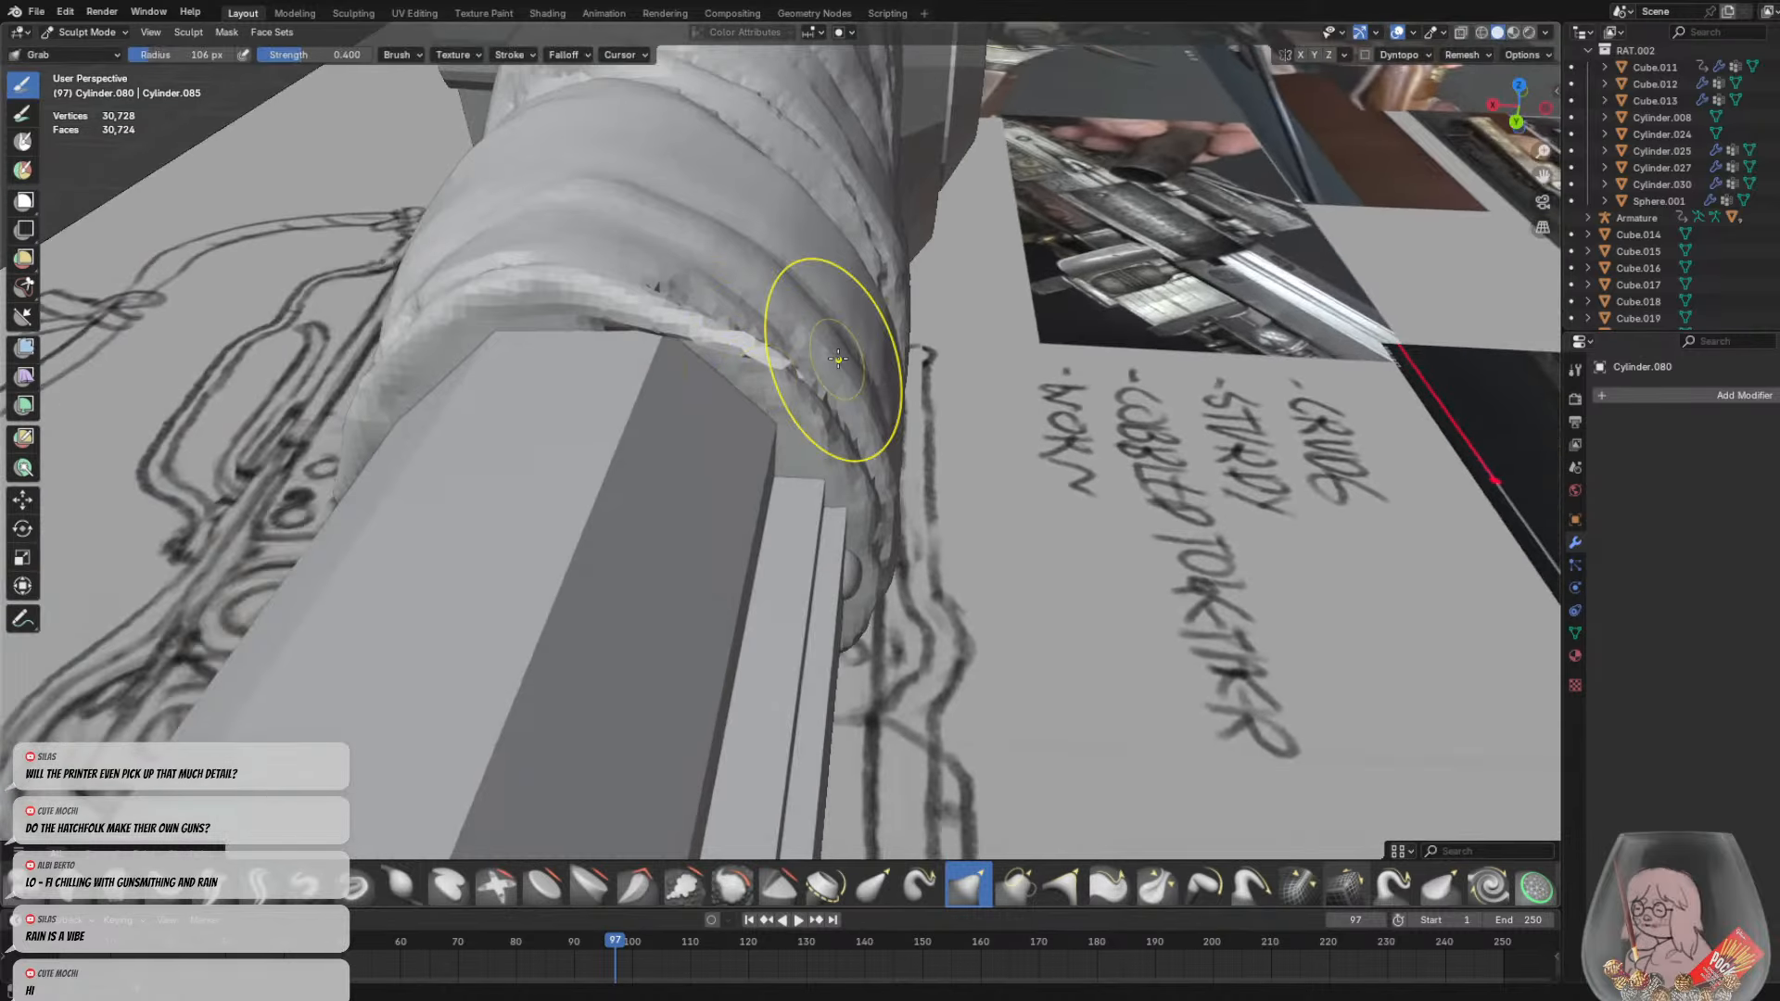
pyautogui.moveTo(839, 359)
pyautogui.mouseDown()
pyautogui.moveTo(754, 353)
pyautogui.moveTo(726, 389)
pyautogui.mouseUp()
pyautogui.moveTo(726, 390); pyautogui.dragTo(563, 420, button='middle')
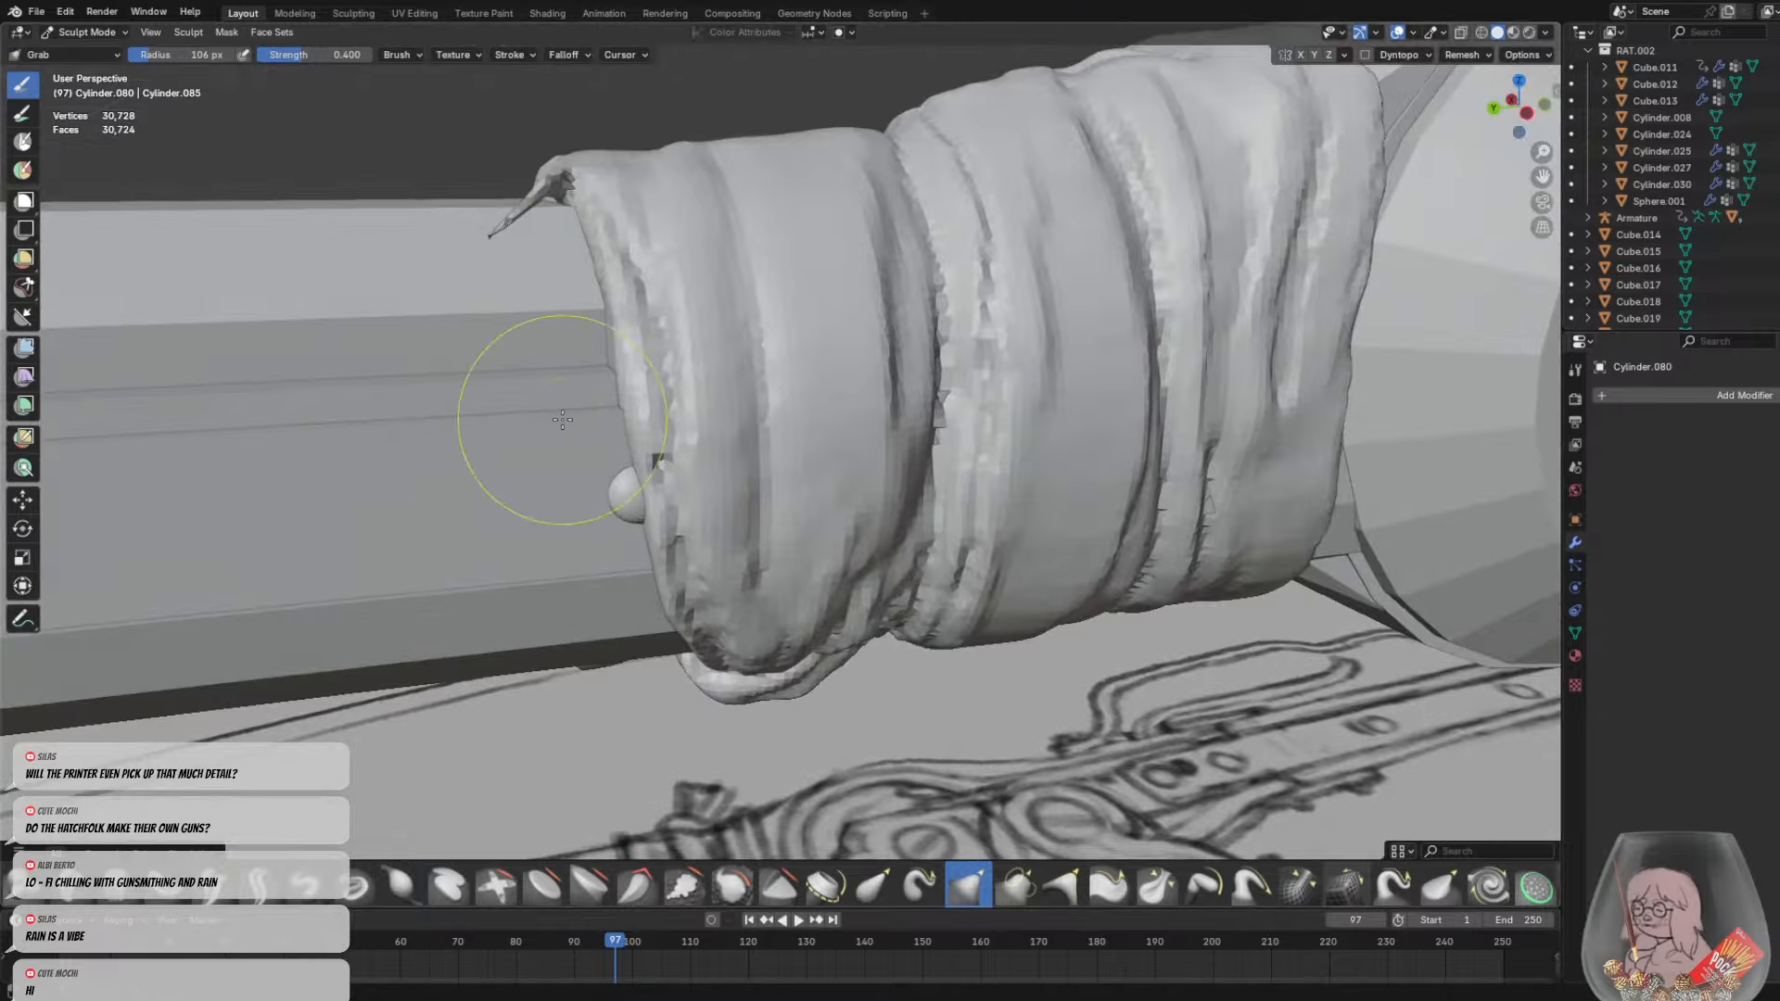
pyautogui.moveTo(493, 235); pyautogui.dragTo(511, 276)
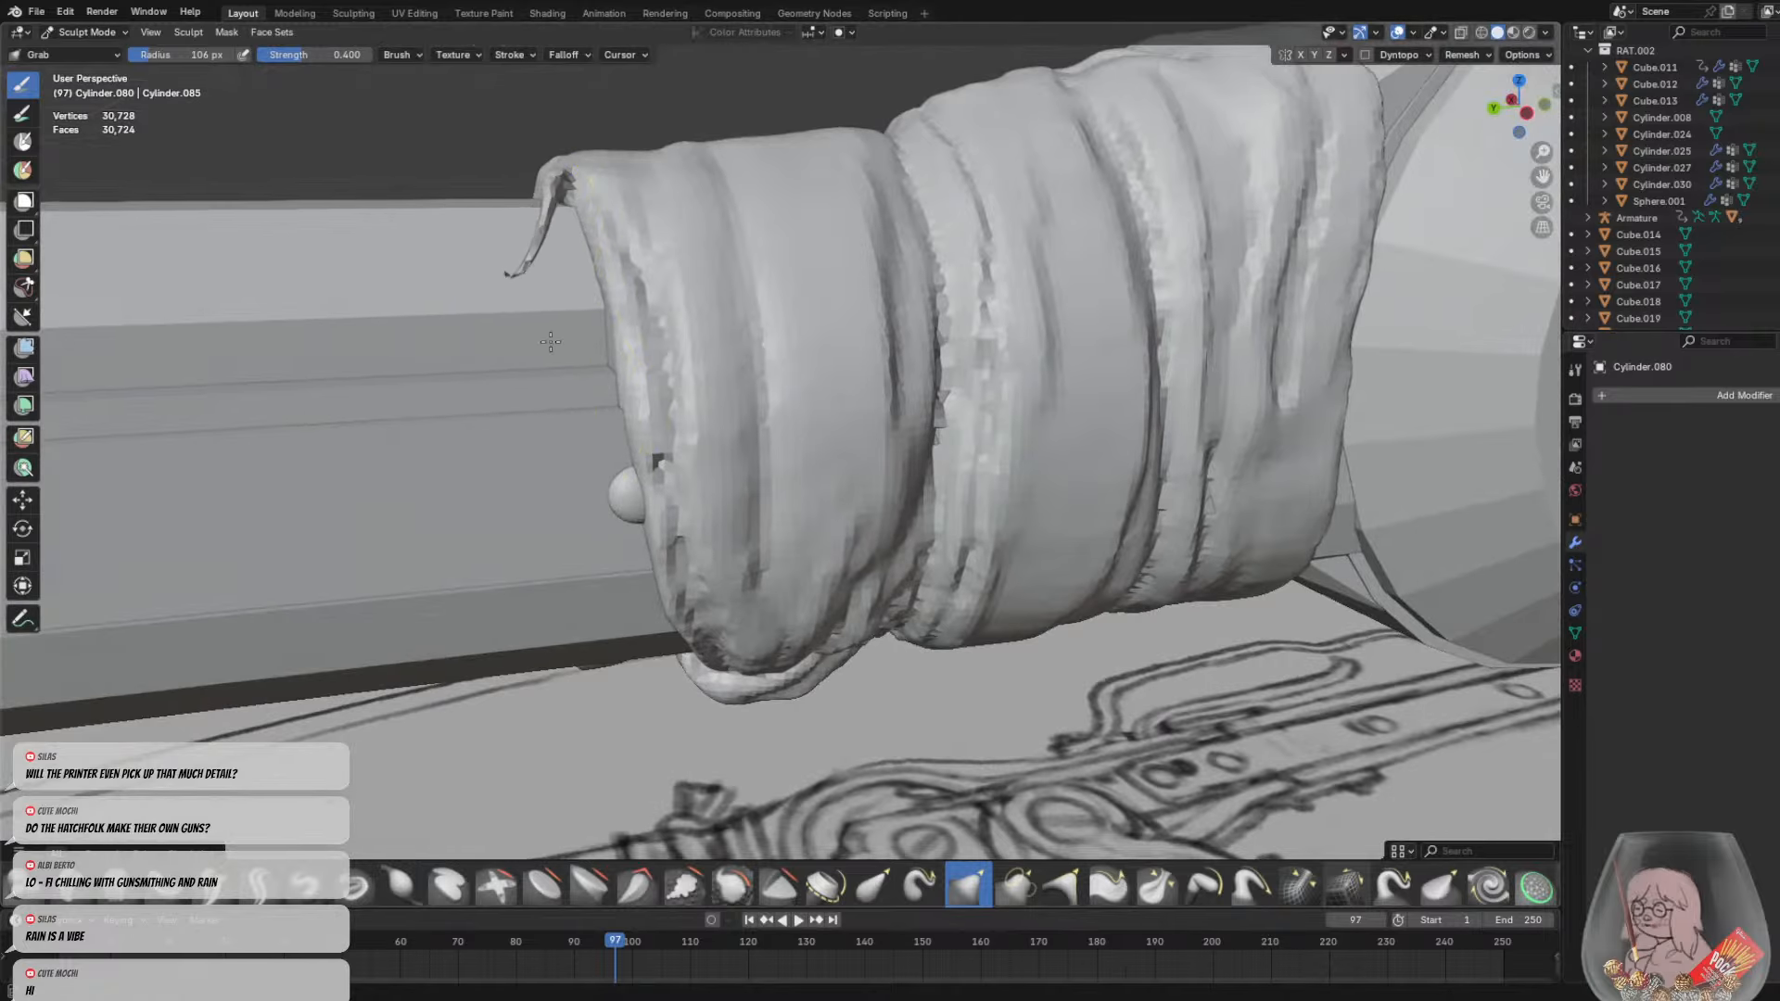
pyautogui.moveTo(596, 357); pyautogui.dragTo(497, 271, button='middle')
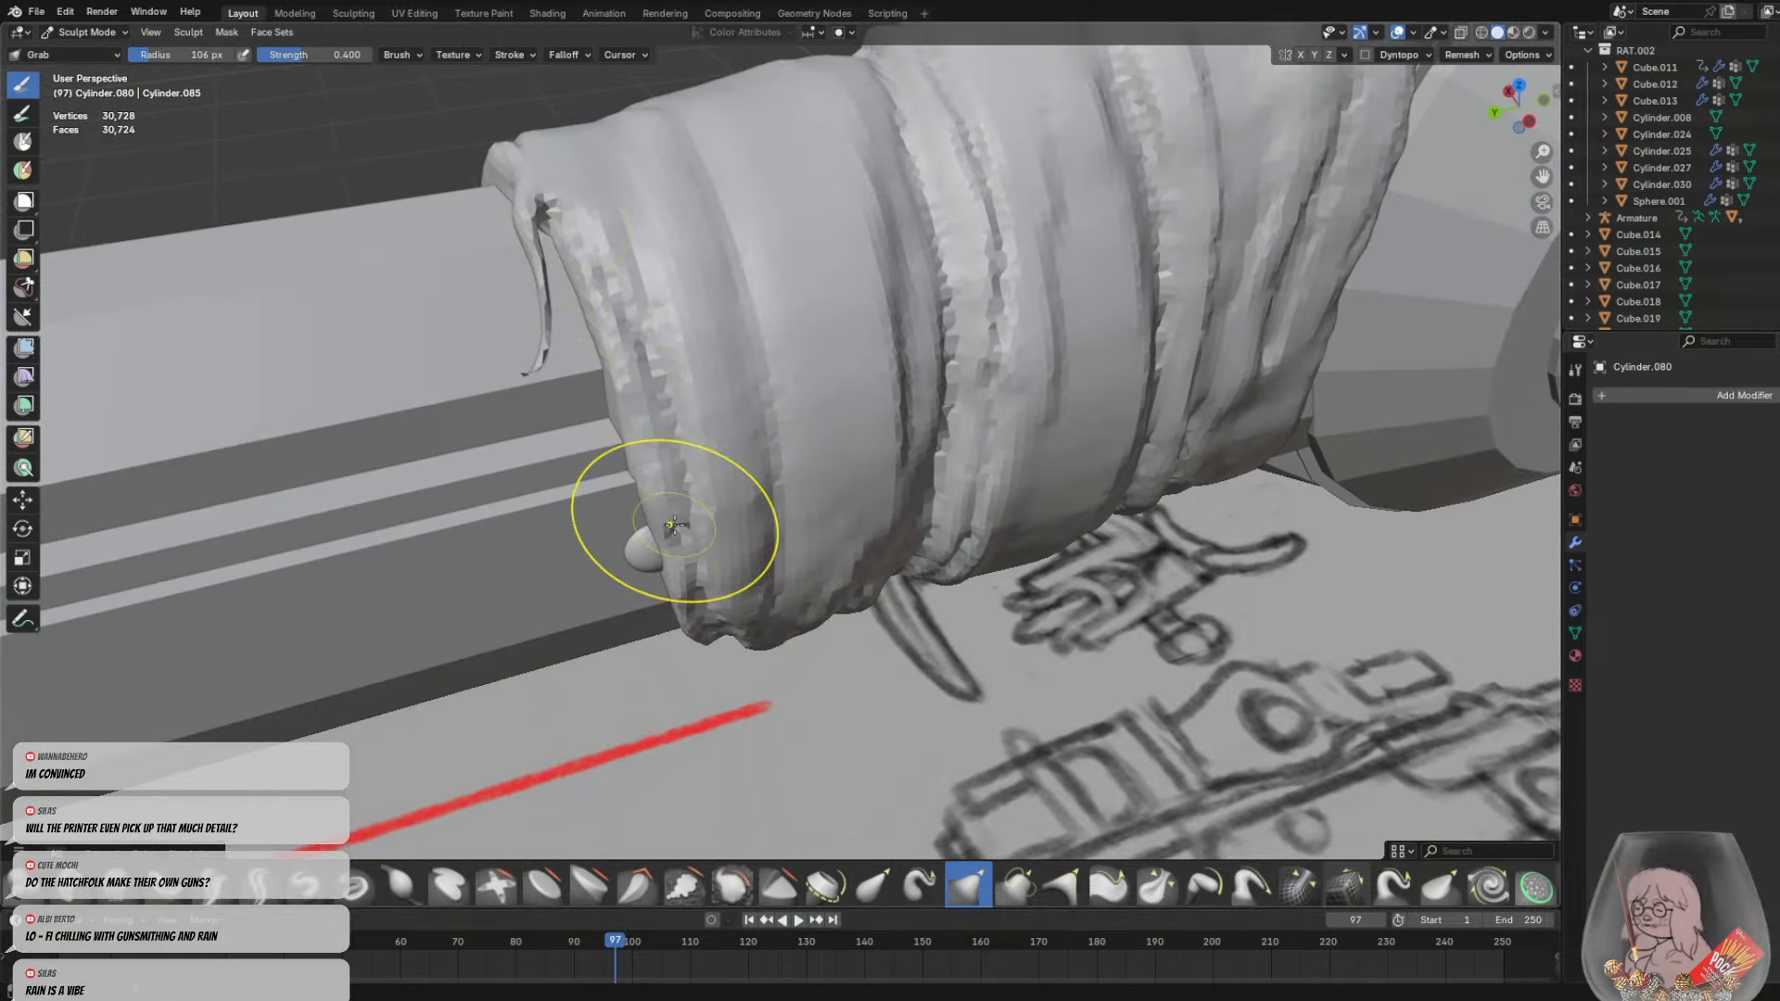
# Undo the bent loose thread on the front edge together with the remesh
pyautogui.hotkey('ctrl', 'z')
pyautogui.hotkey('ctrl', 'z')
pyautogui.hotkey('ctrl', 'z')
pyautogui.hotkey('ctrl', 'z')
pyautogui.hotkey('ctrl', 'z')
# Switch to the Pull brush and set its radius to 41 px for the wrap's front edge
pyautogui.moveTo(585, 431); pyautogui.dragTo(624, 421, button='middle')
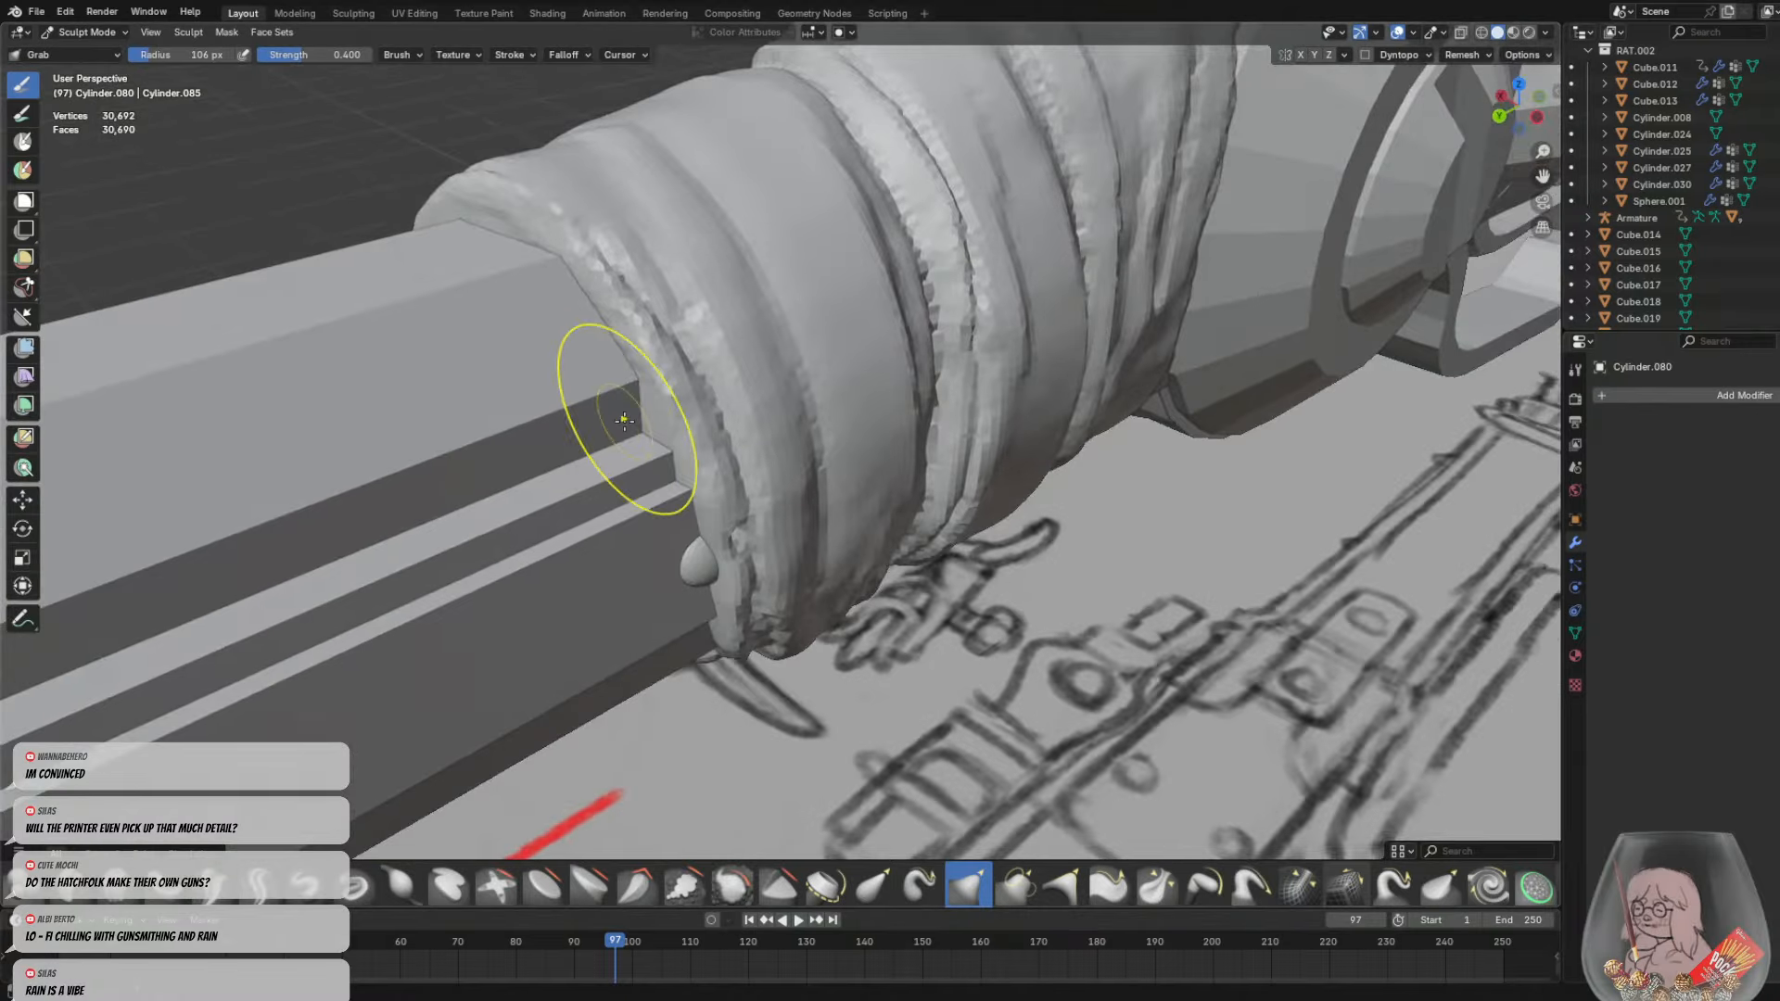
pyautogui.scroll(2, 624, 421)
pyautogui.click(1252, 885)
pyautogui.scroll(2, 854, 596)
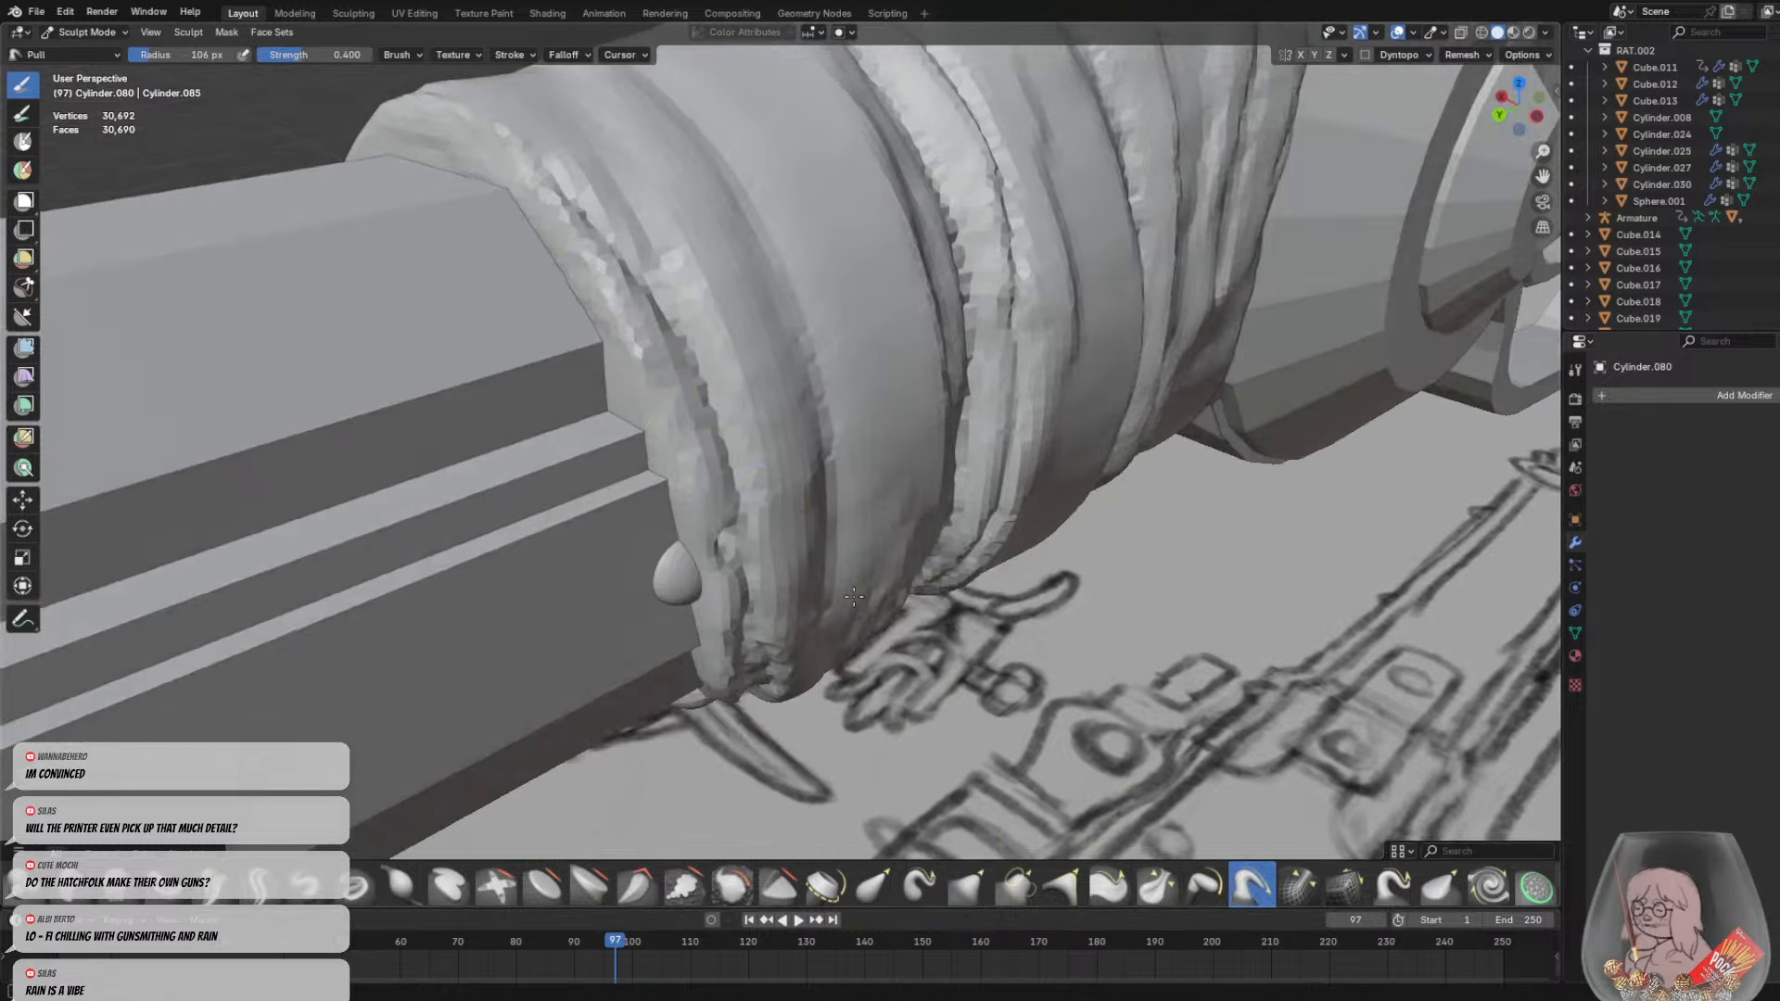
pyautogui.moveTo(854, 596); pyautogui.dragTo(851, 562, button='middle')
pyautogui.press('f')
pyautogui.click(563, 256)
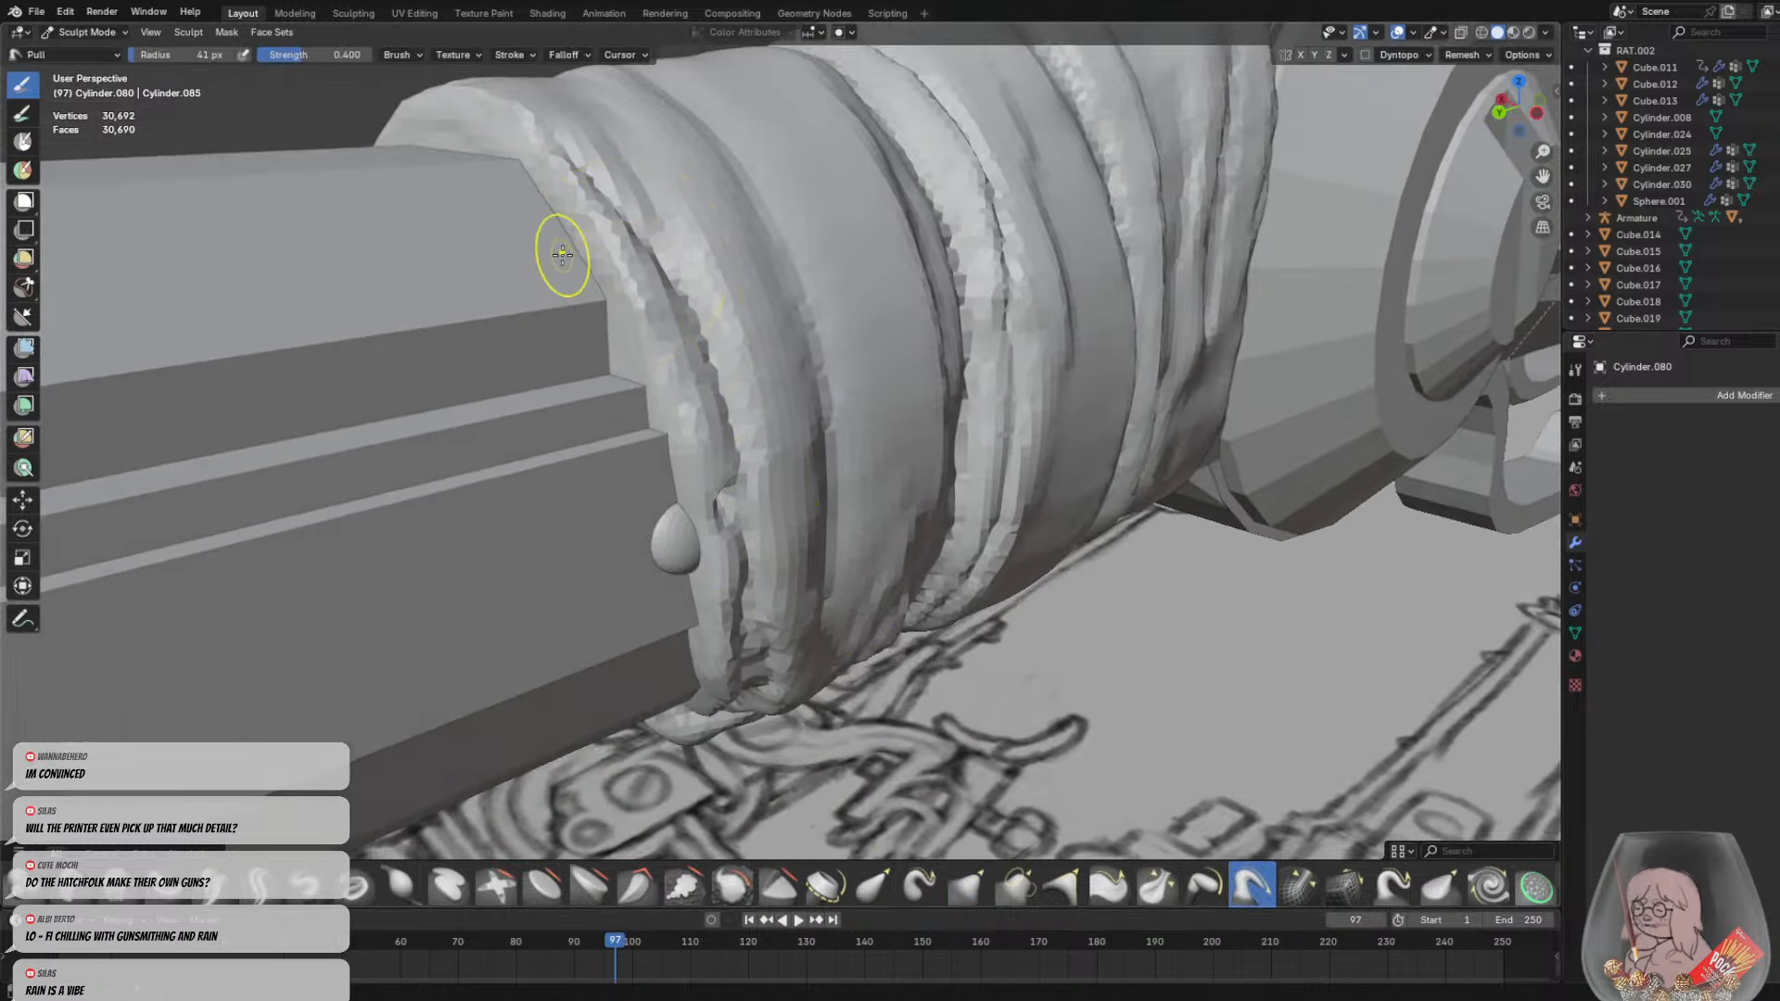
# Set the Pull brush's Deformation to Elastic and try it at strength 0.400 on the wrap's front edge
pyautogui.click(810, 31)
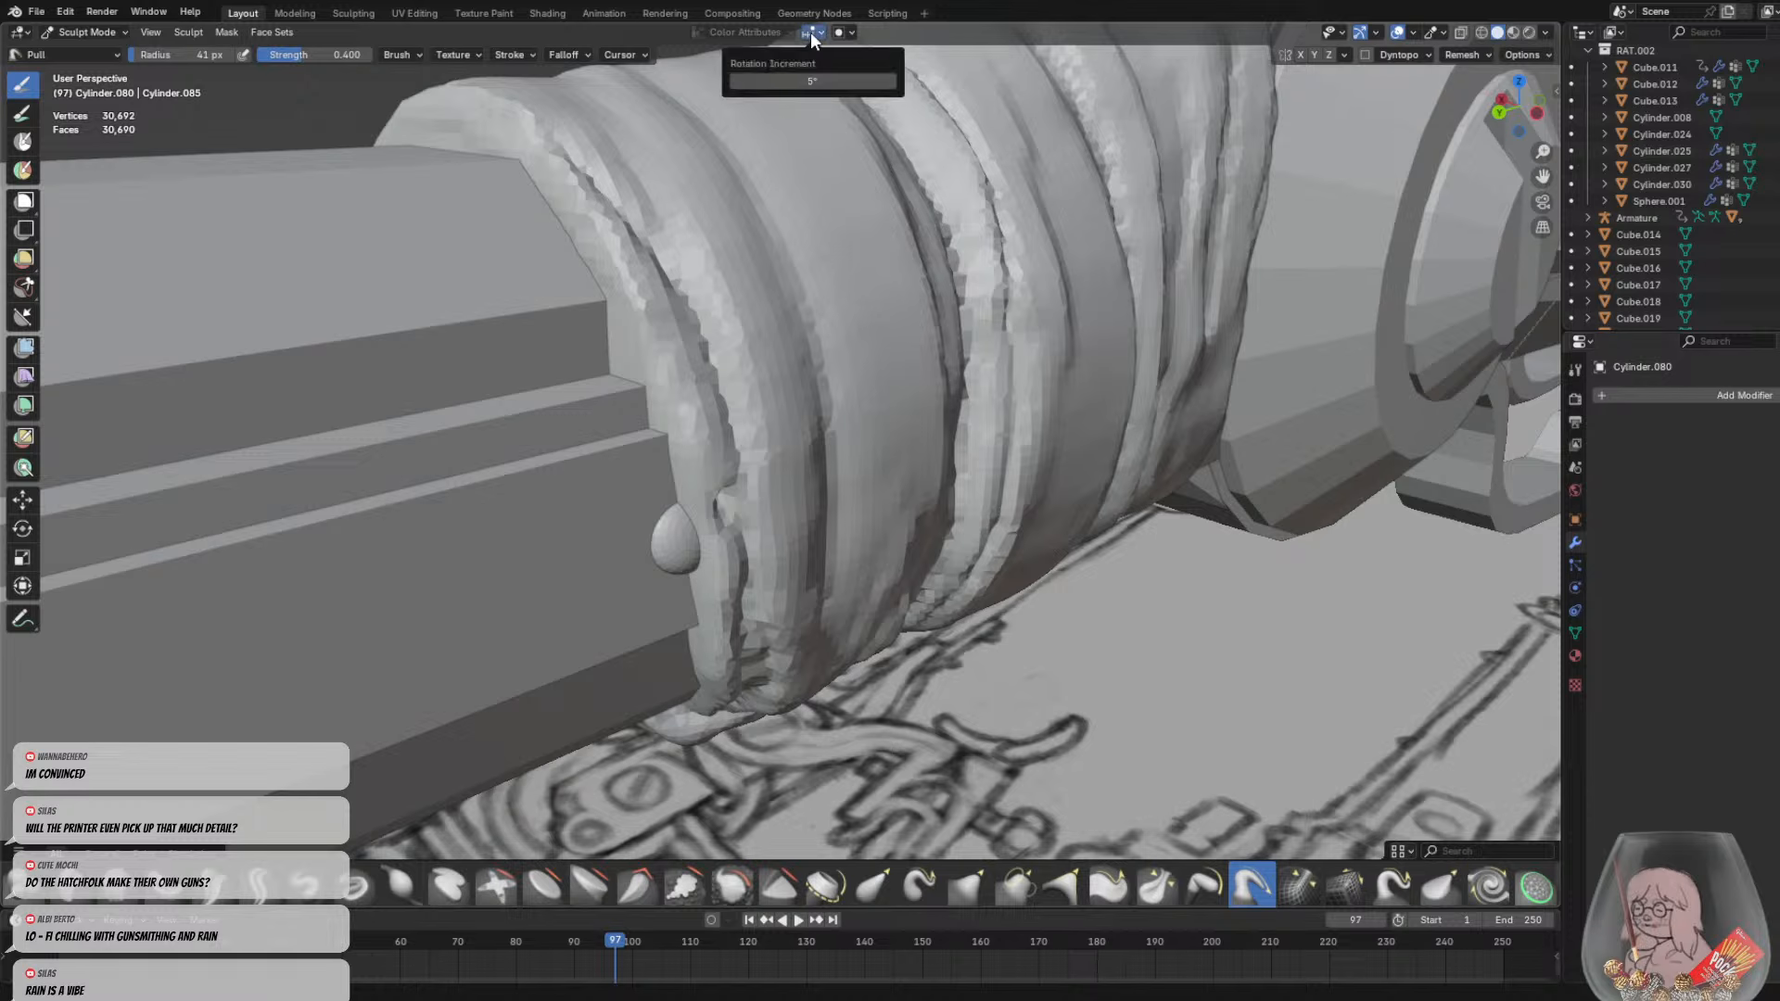
pyautogui.click(847, 33)
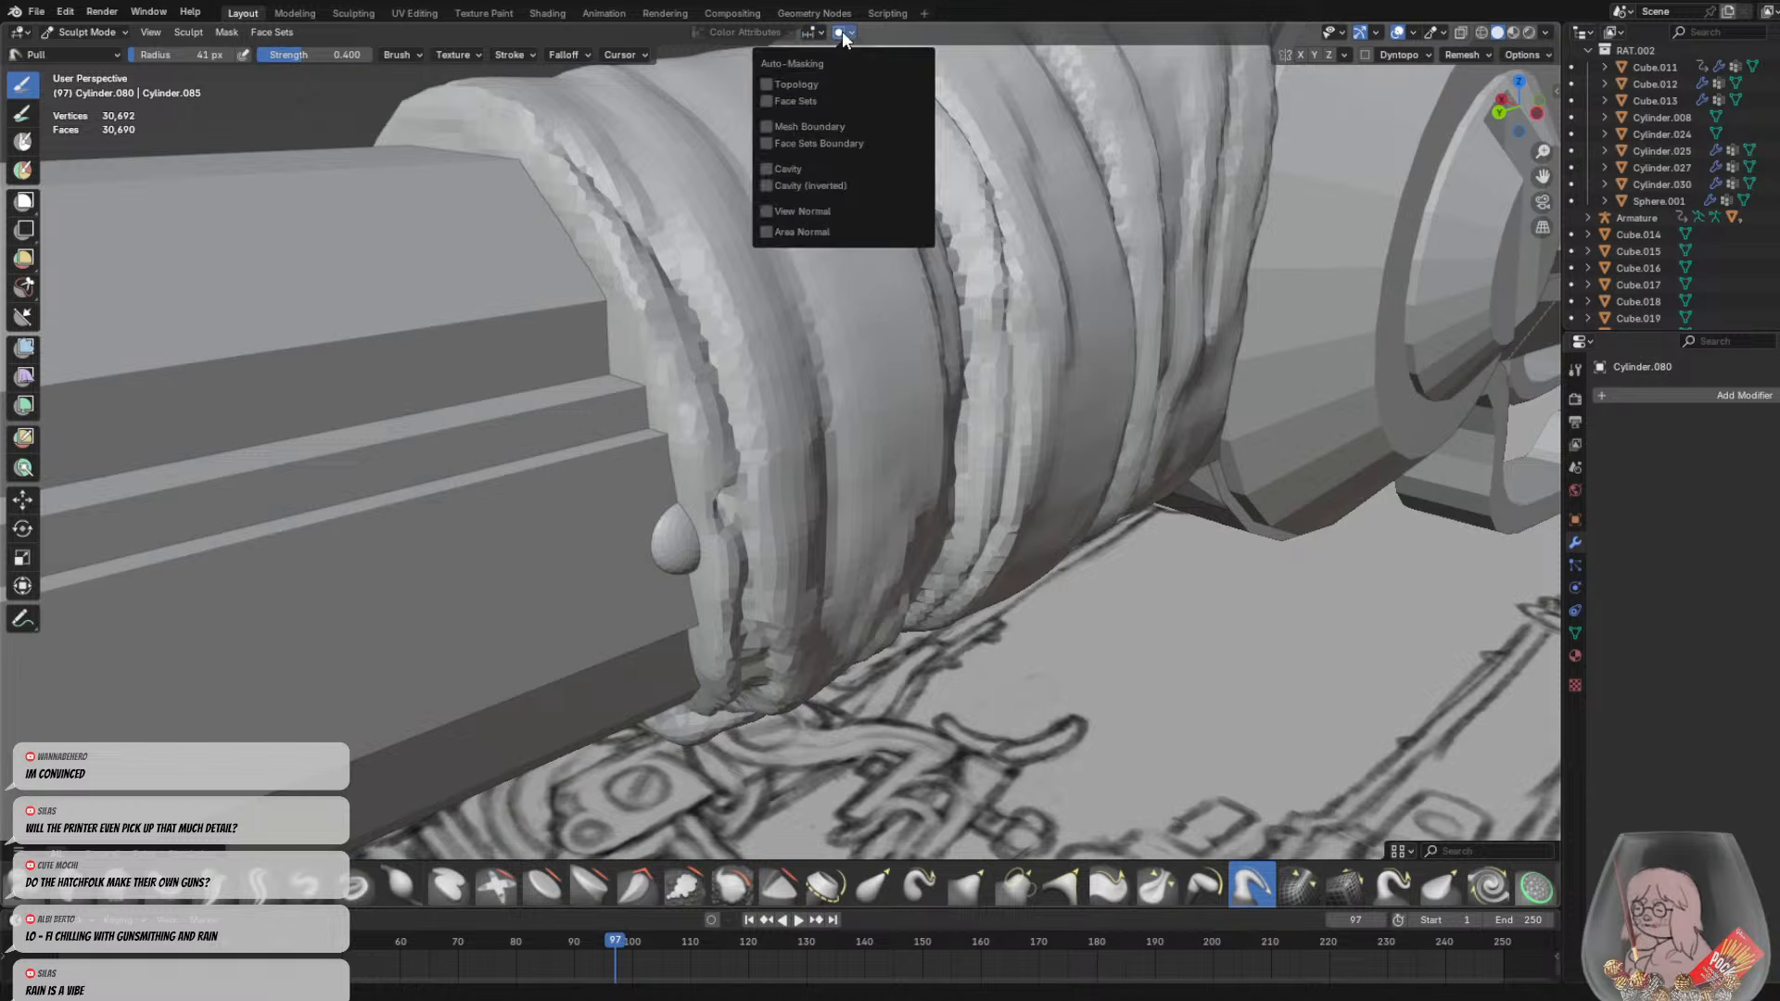
pyautogui.click(842, 31)
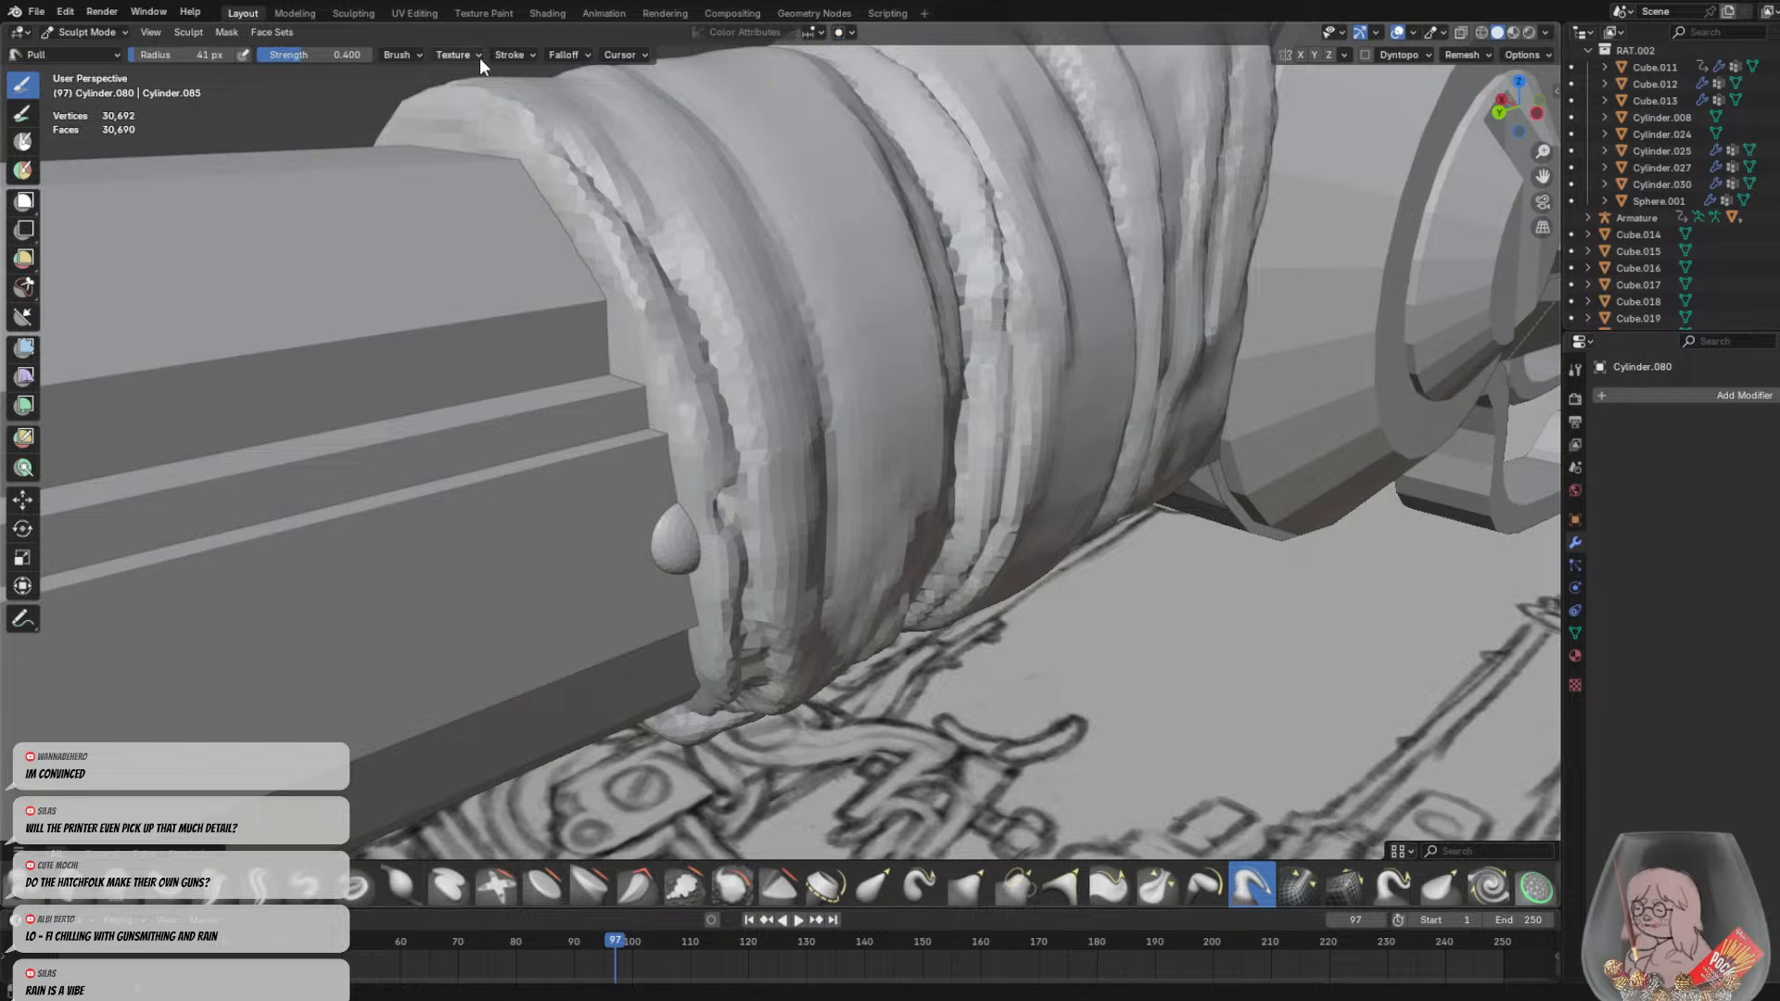
pyautogui.click(417, 55)
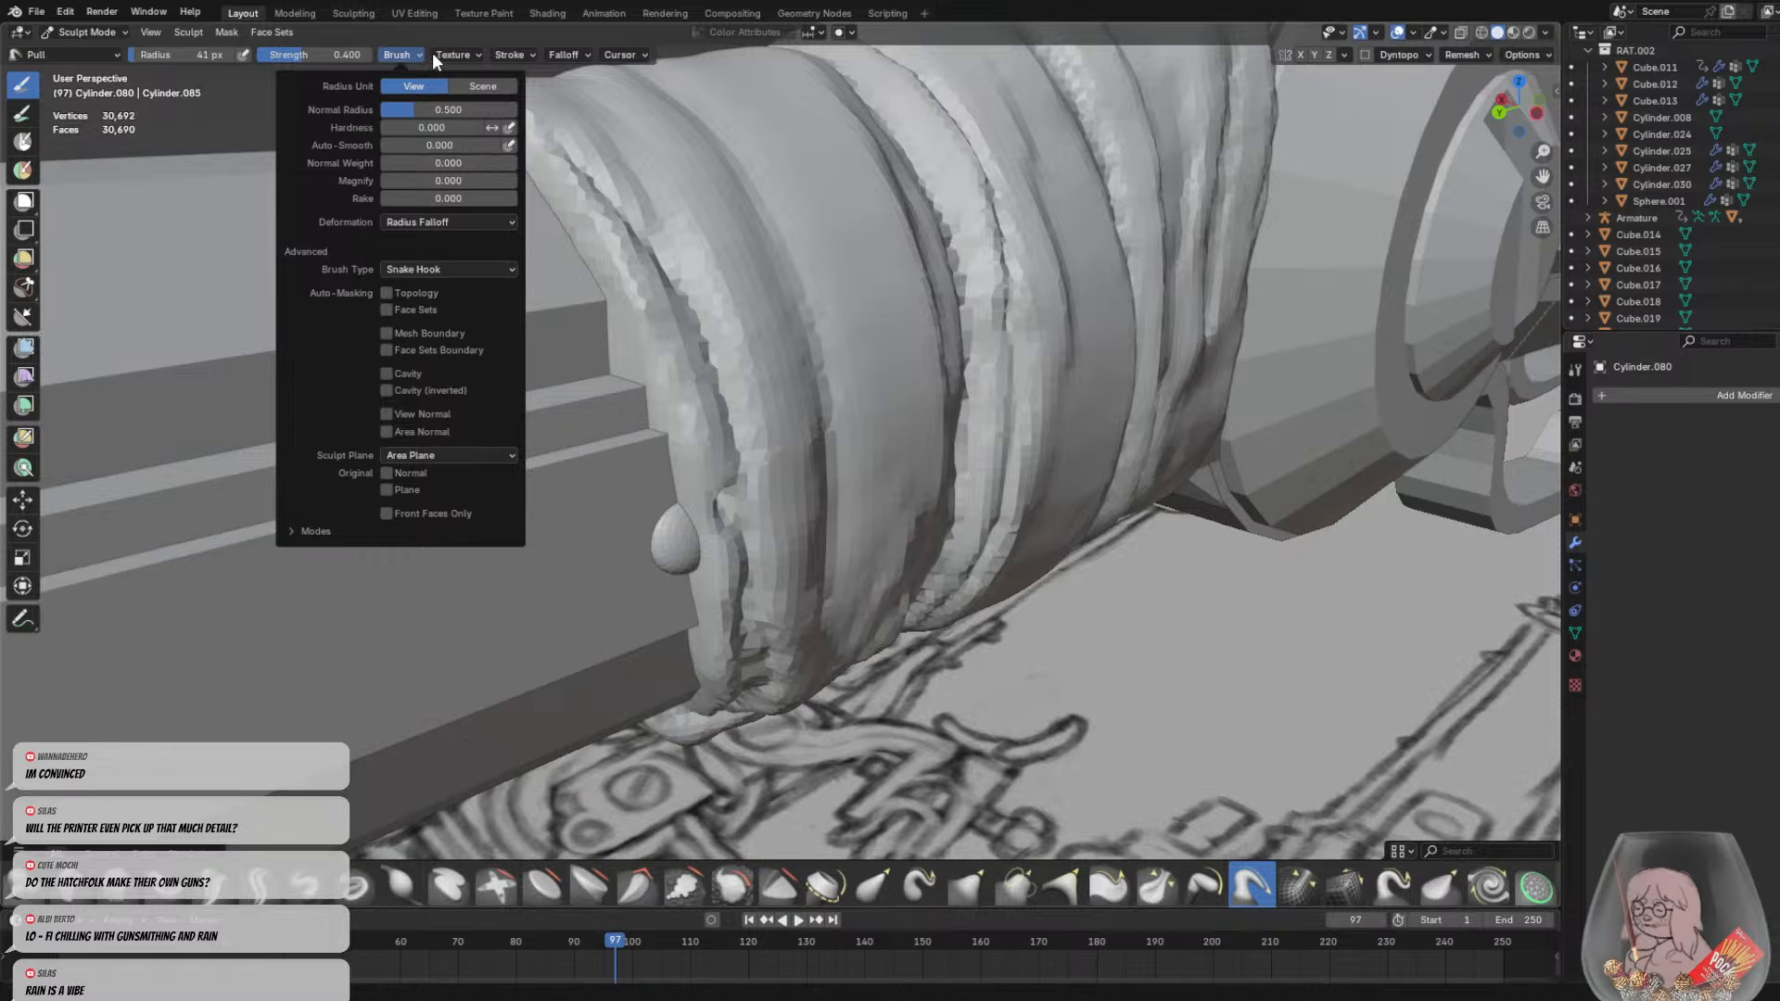
pyautogui.click(451, 267)
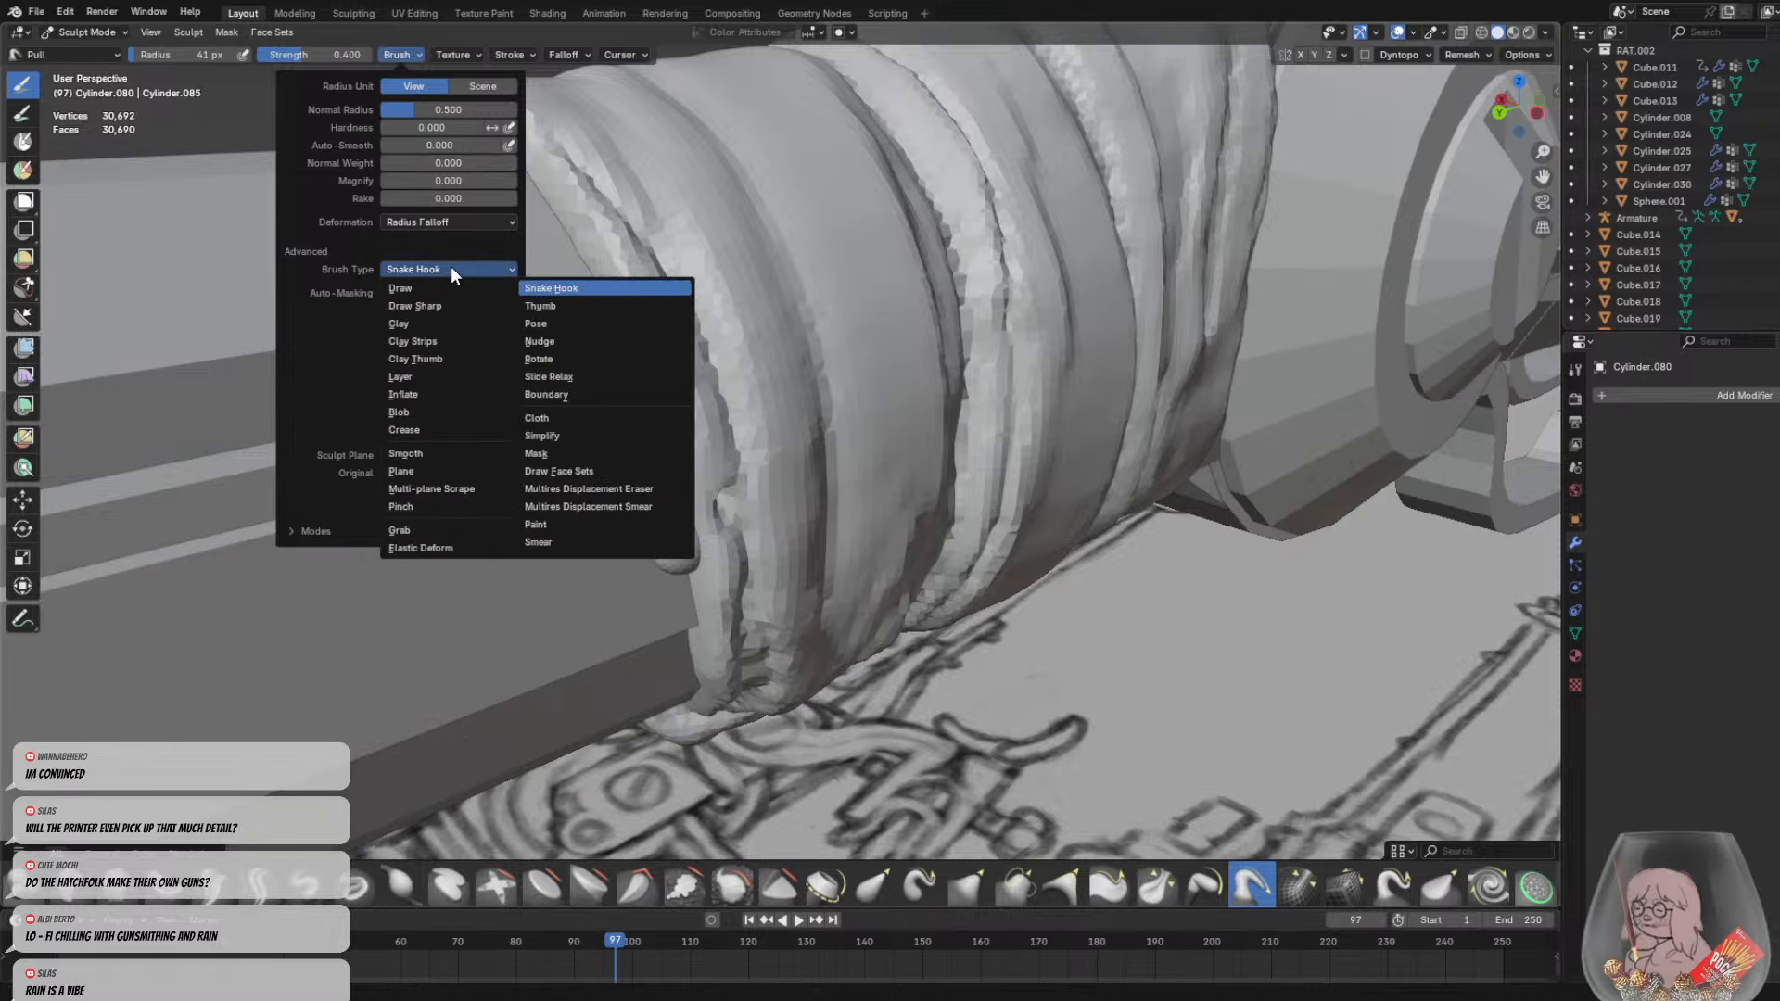
pyautogui.click(419, 221)
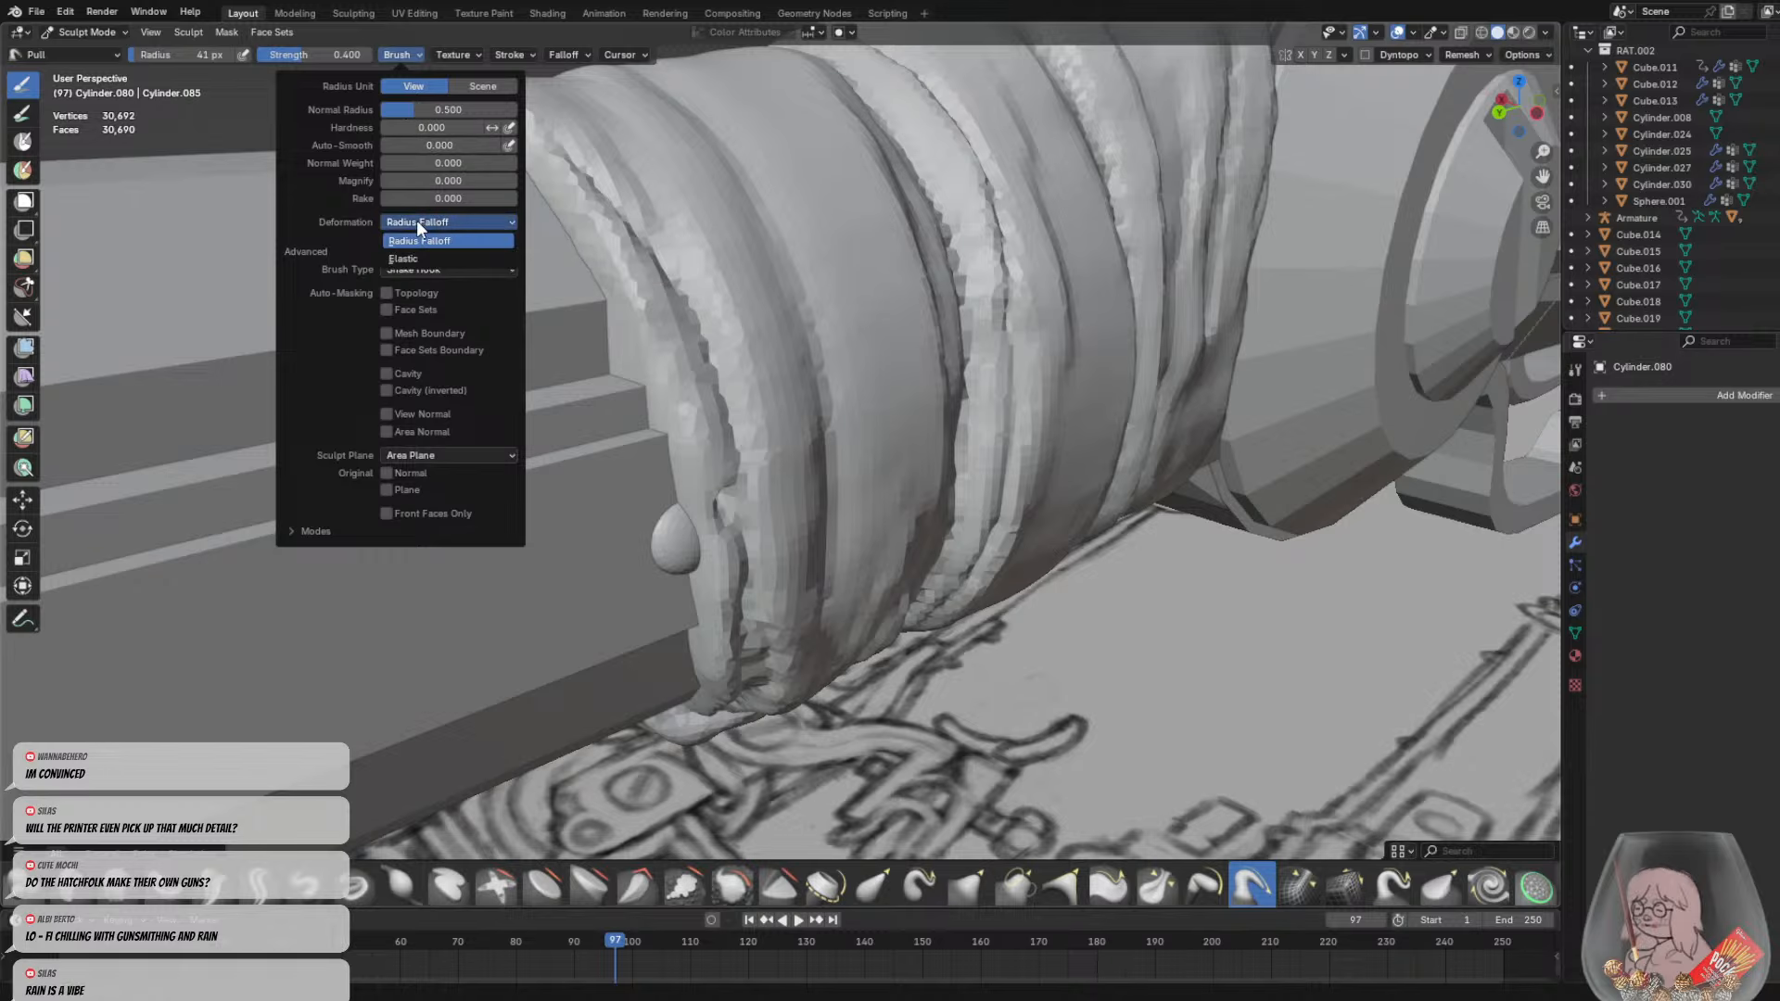
pyautogui.click(393, 257)
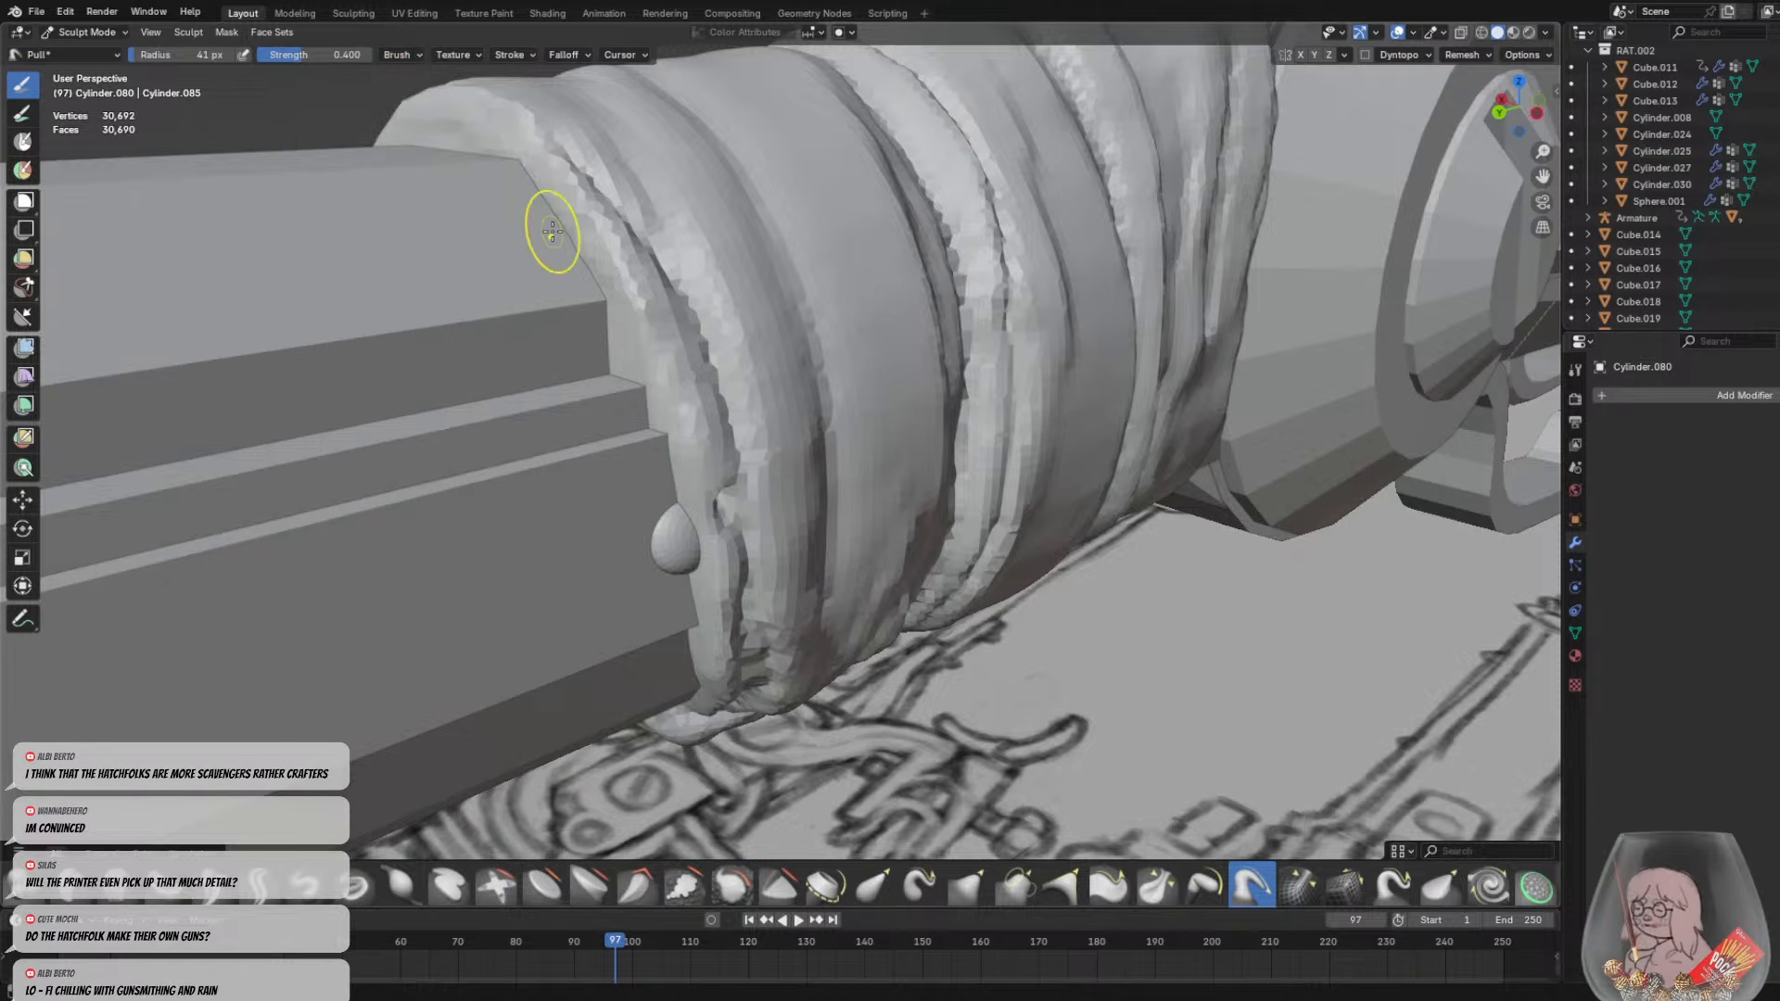
pyautogui.moveTo(589, 218); pyautogui.dragTo(670, 303)
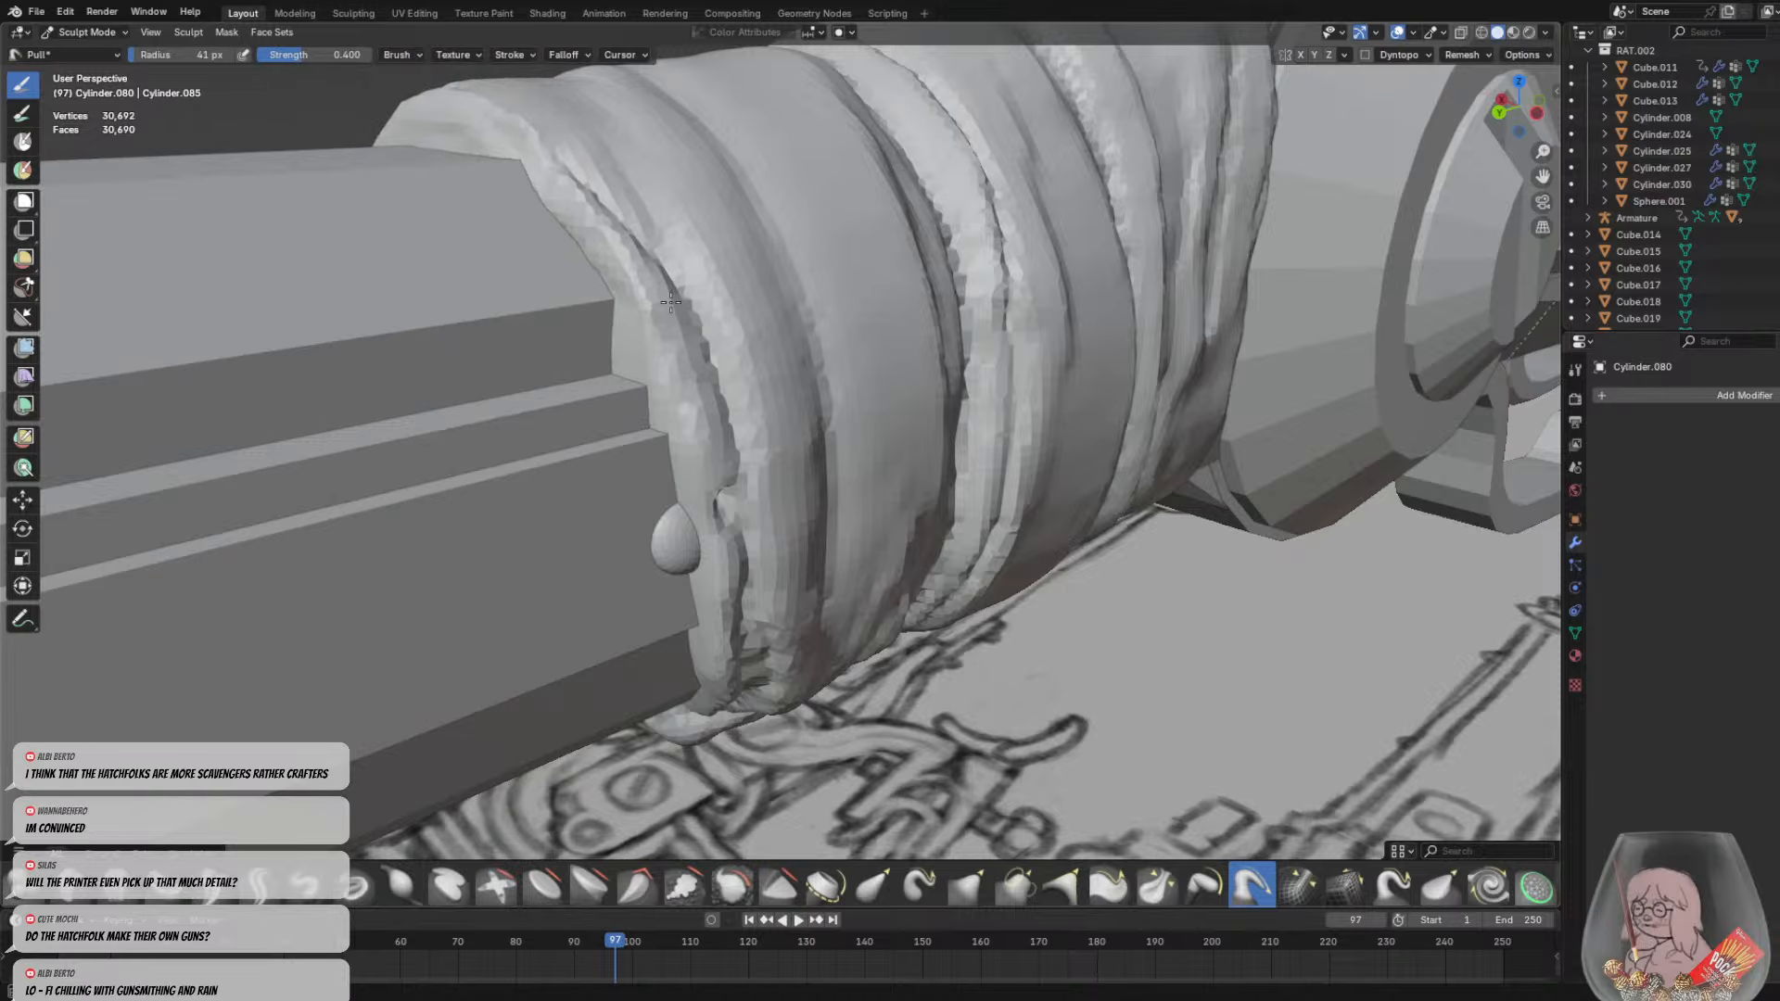
pyautogui.hotkey('ctrl', 'z')
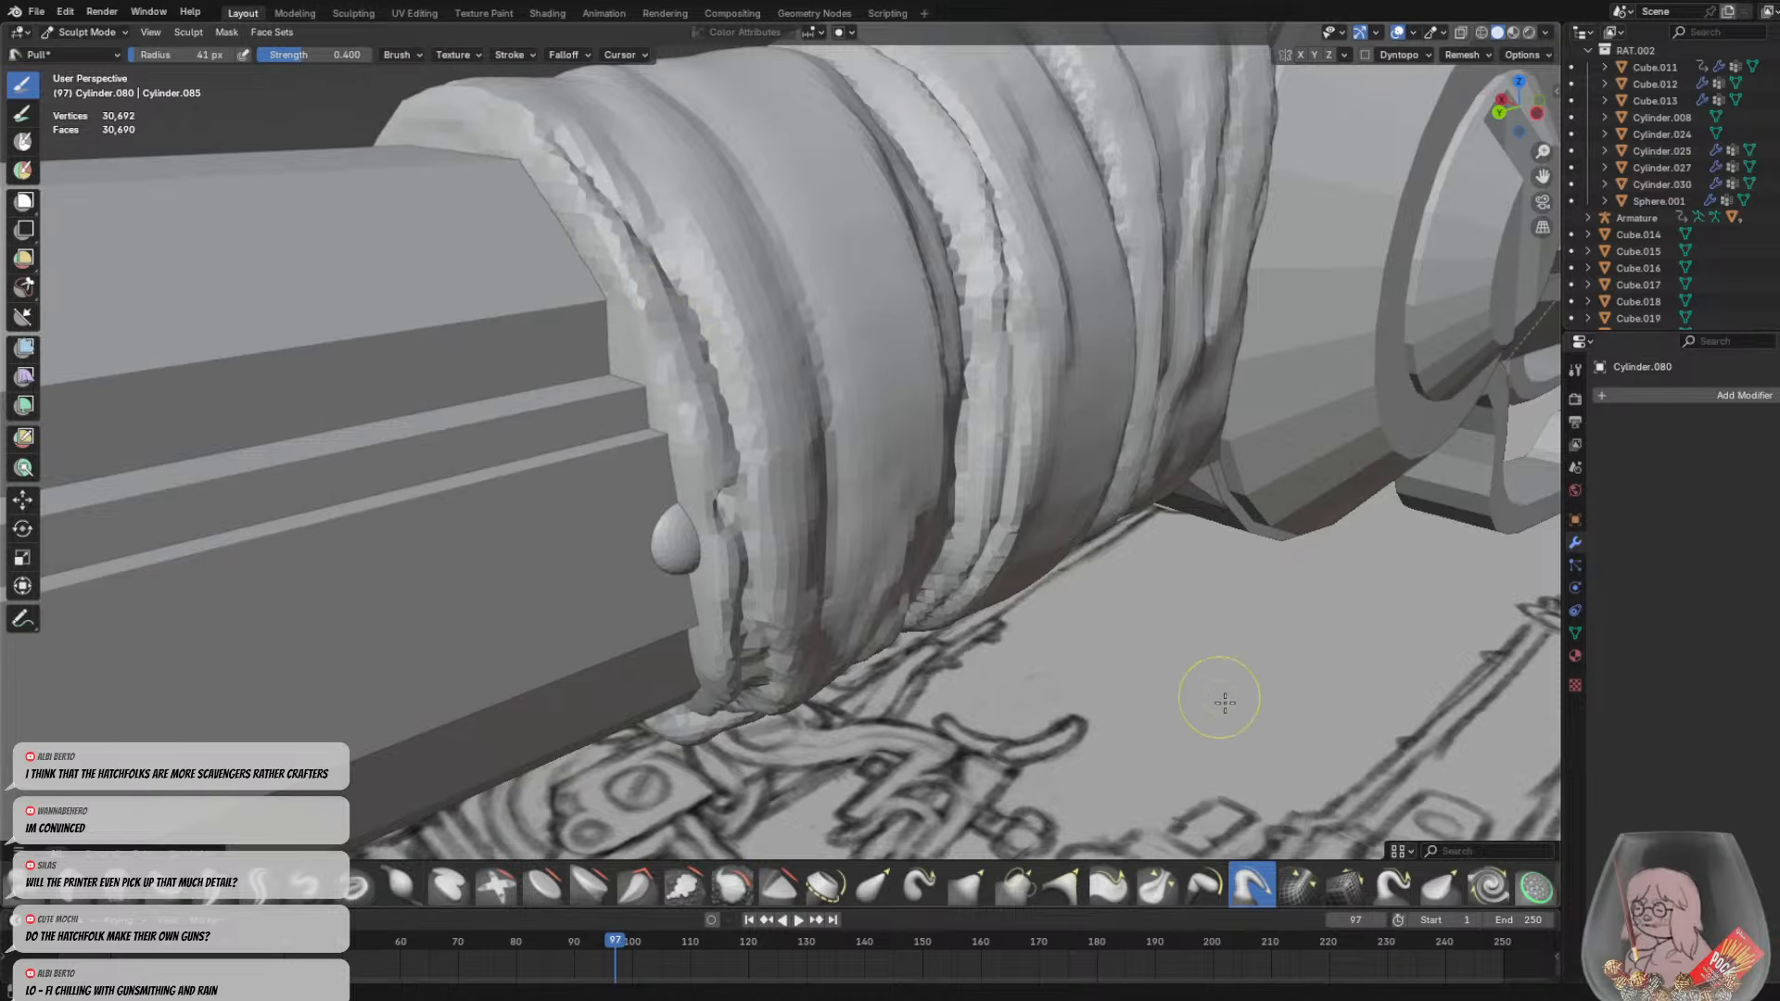
# Test the 41 px Snake Hook brush at strength 1.000 on the wrap's front edge and set its Deformation to Elastic
pyautogui.click(1394, 890)
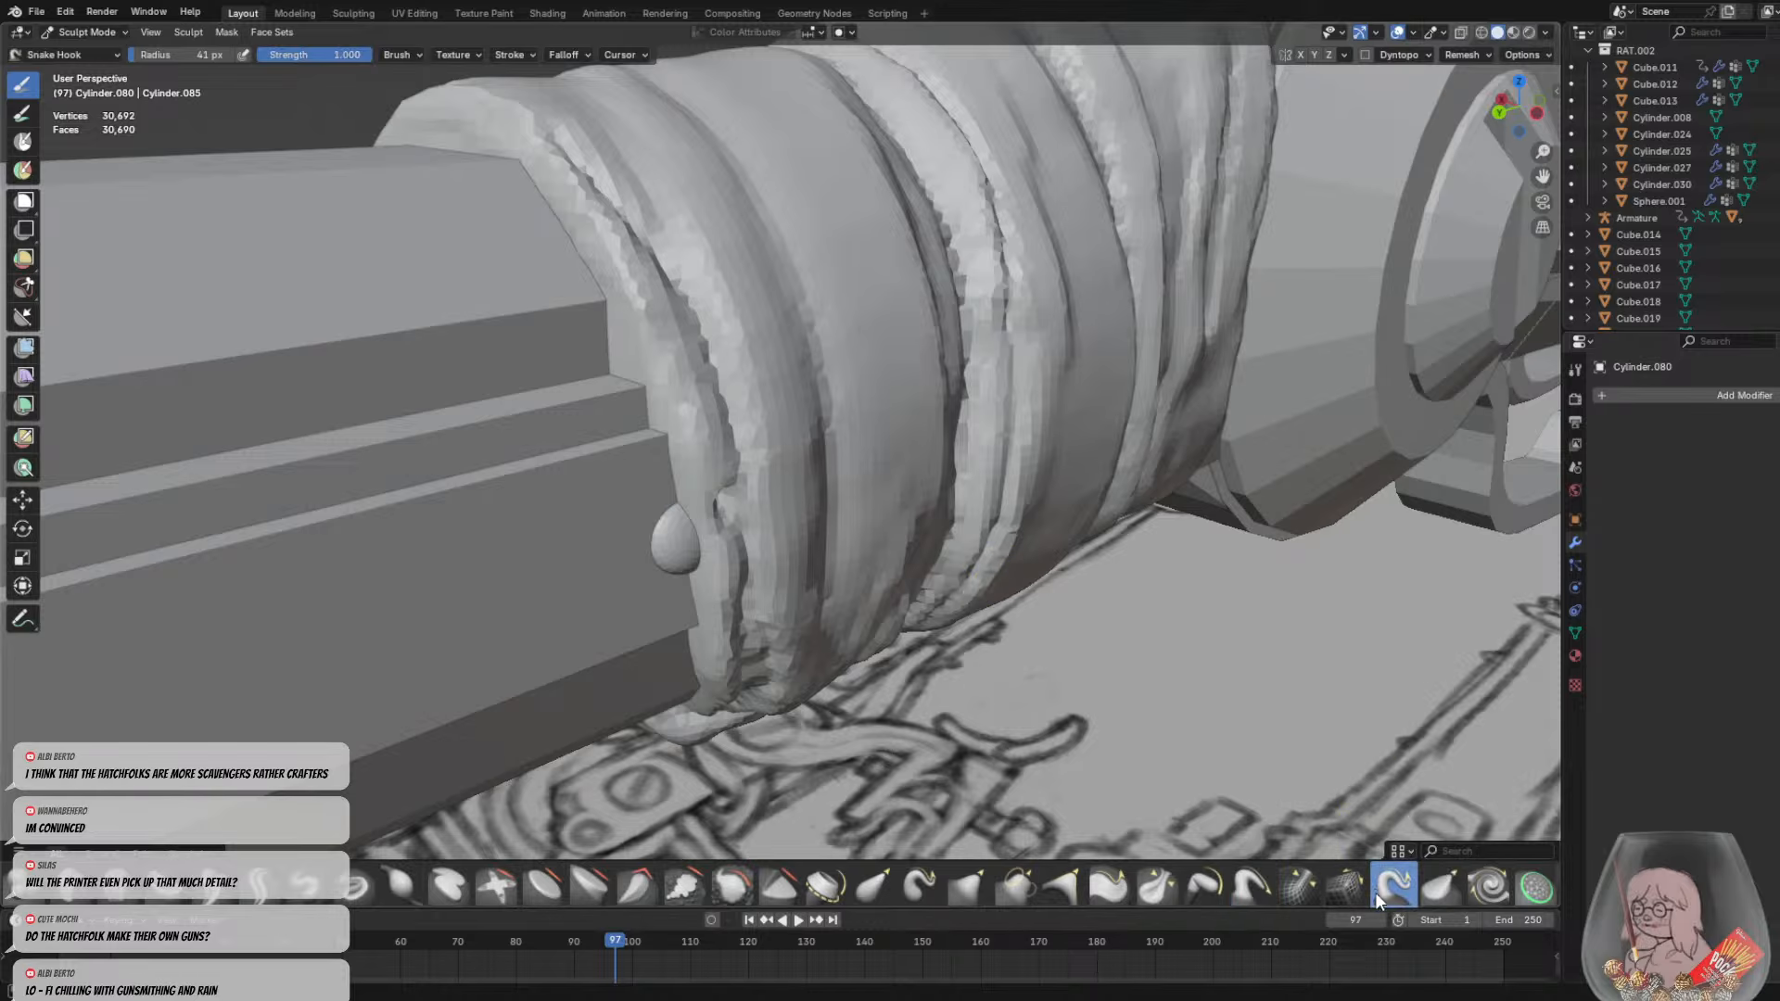
pyautogui.moveTo(516, 127); pyautogui.dragTo(199, 129)
pyautogui.moveTo(539, 274)
pyautogui.mouseDown(button='middle')
pyautogui.moveTo(537, 357)
pyautogui.moveTo(516, 350)
pyautogui.moveTo(516, 298)
pyautogui.mouseUp(button='middle')
pyautogui.click(415, 55)
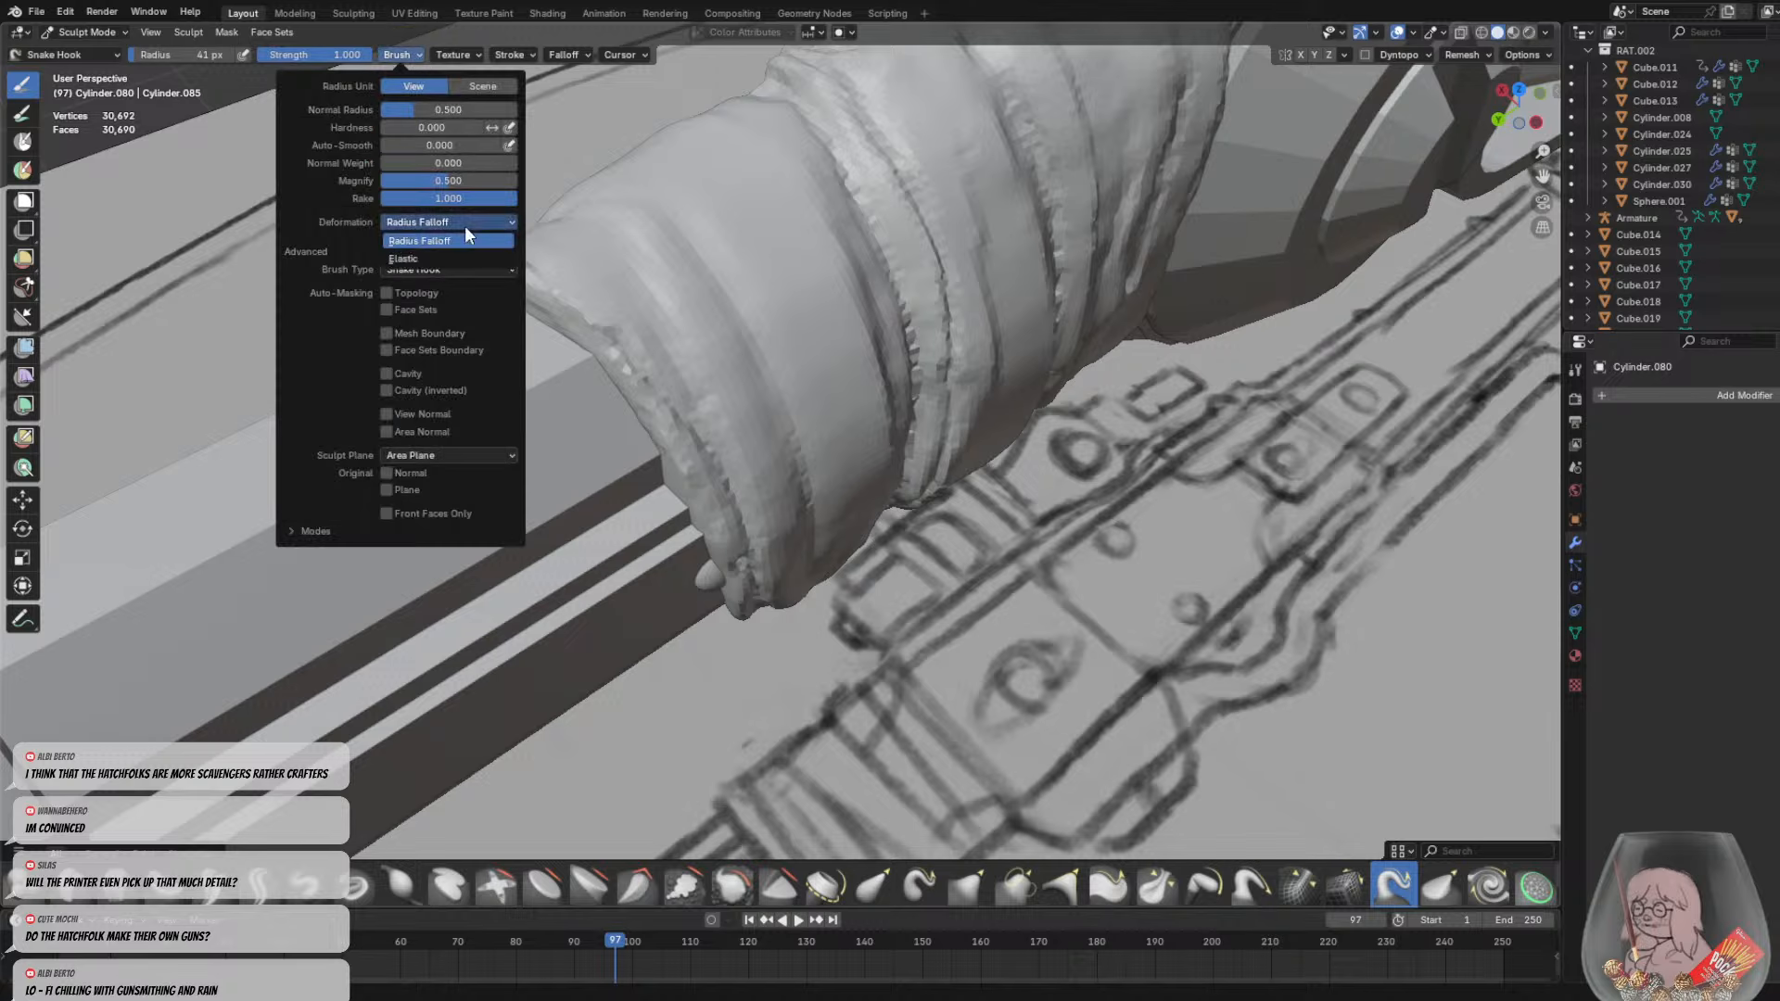
pyautogui.click(438, 258)
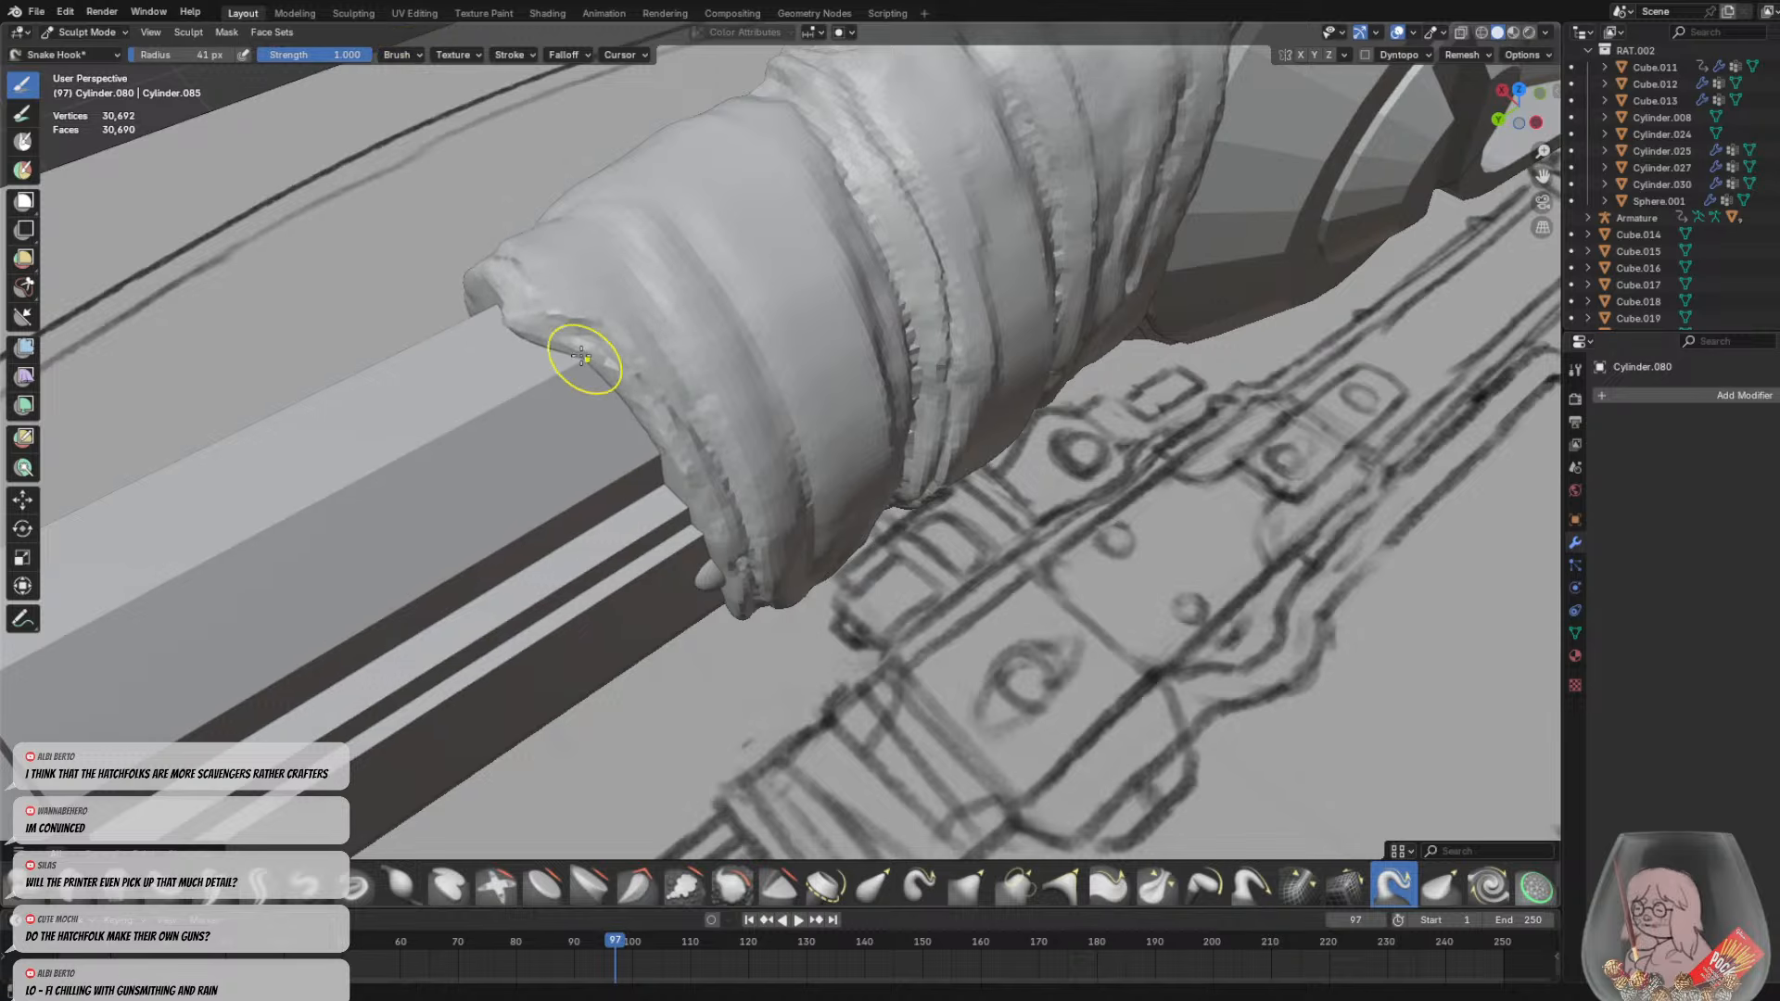
# Undo the Elastic Snake Hook test pull on the wrap's front edge and change the brush's Deformation mode
pyautogui.moveTo(581, 357); pyautogui.dragTo(425, 434)
pyautogui.hotkey('ctrl', 'z')
pyautogui.hotkey('ctrl', 'z')
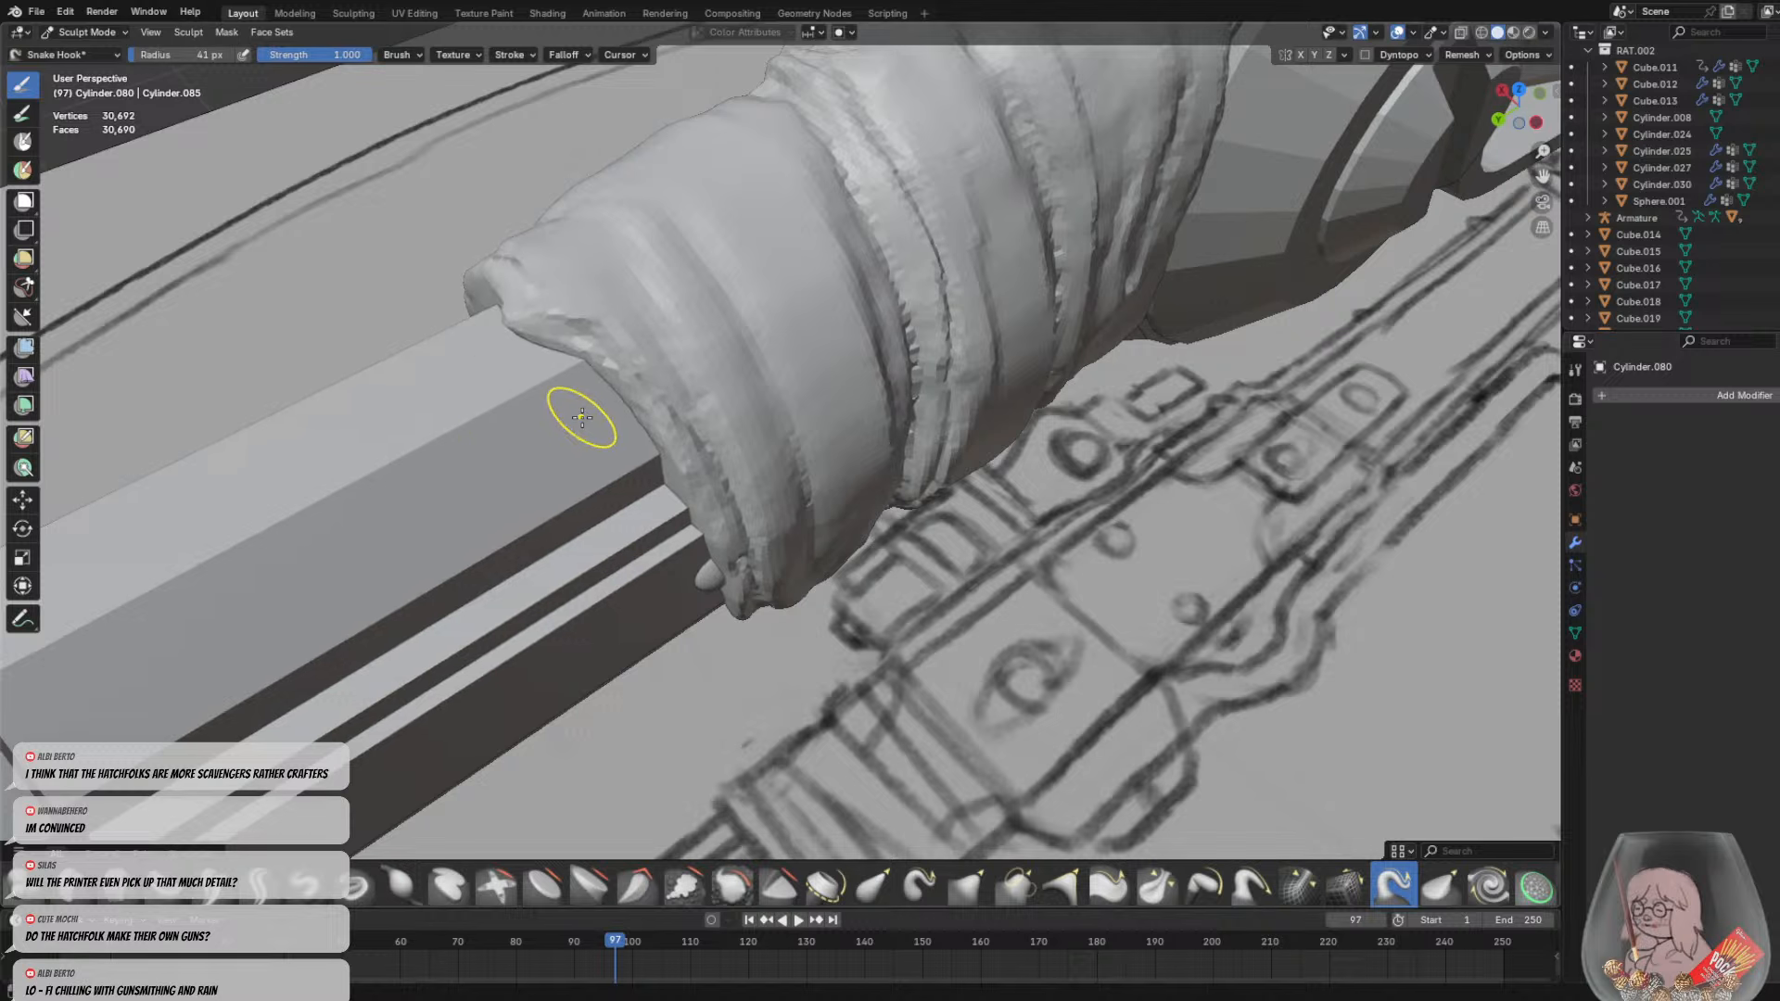
pyautogui.click(402, 54)
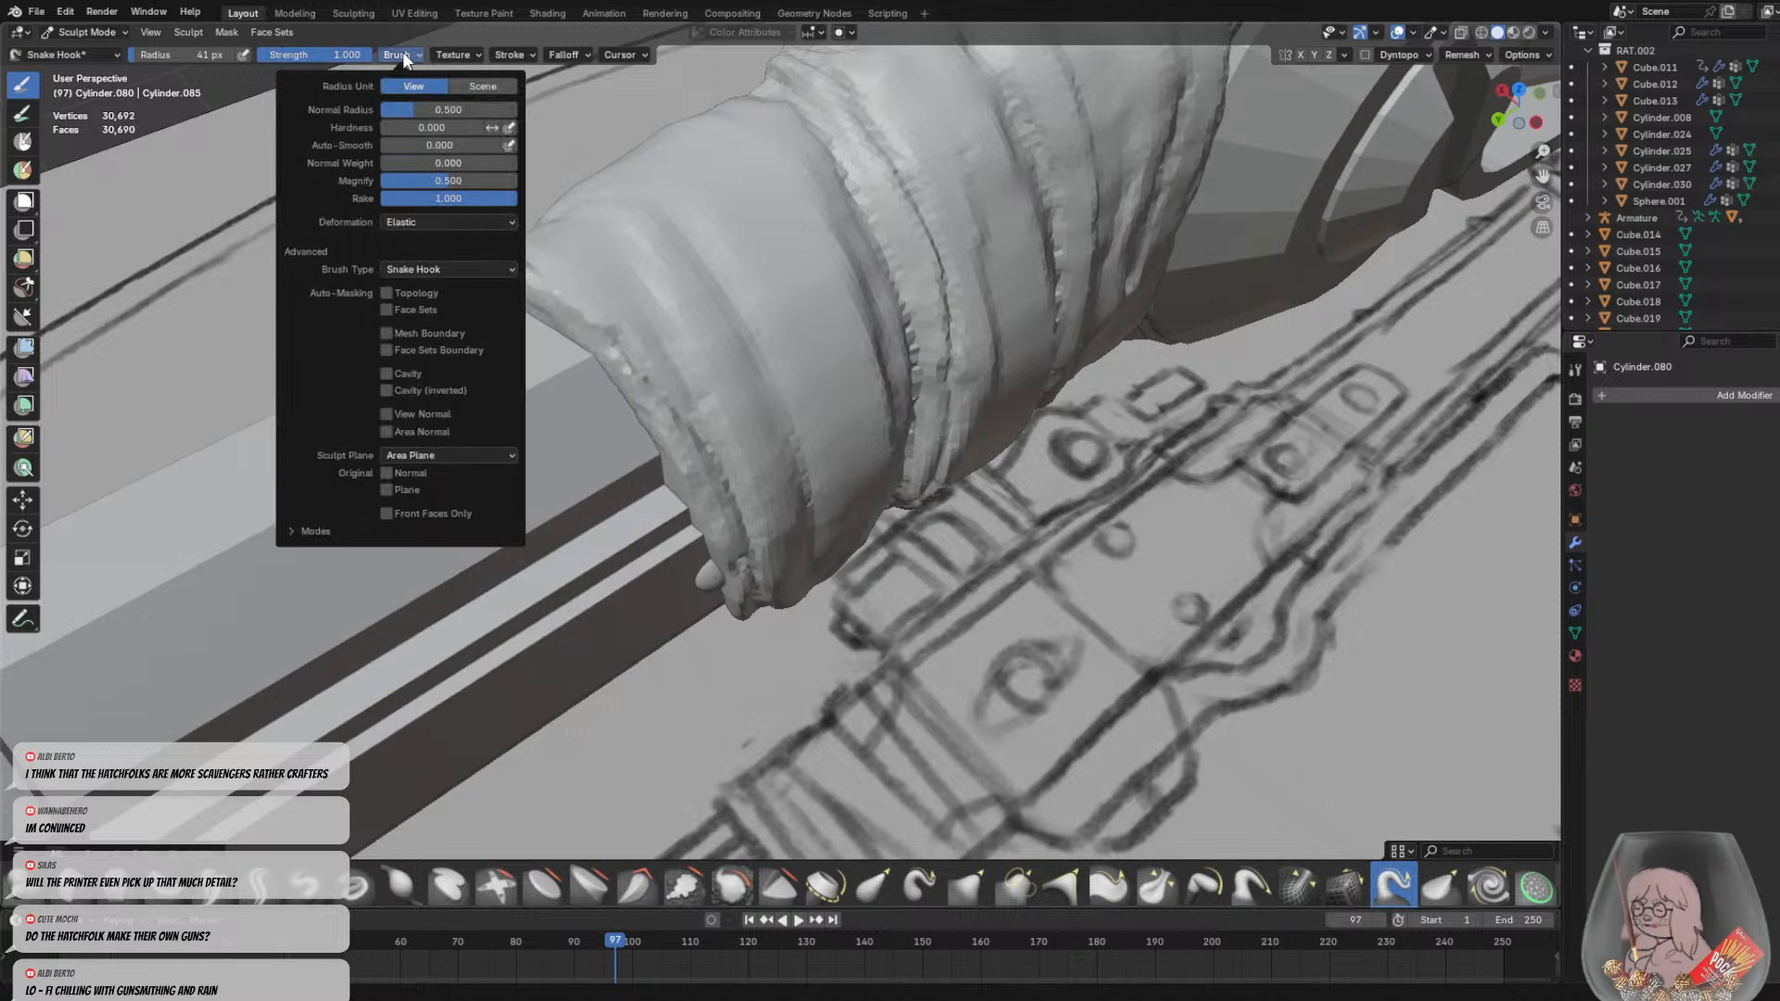
pyautogui.click(415, 223)
pyautogui.click(413, 239)
# Try pulling a short loose thread from the upper part of the wrap's front edge with Snake Hook
pyautogui.moveTo(631, 441); pyautogui.dragTo(609, 401, button='middle')
pyautogui.moveTo(614, 355); pyautogui.dragTo(594, 370)
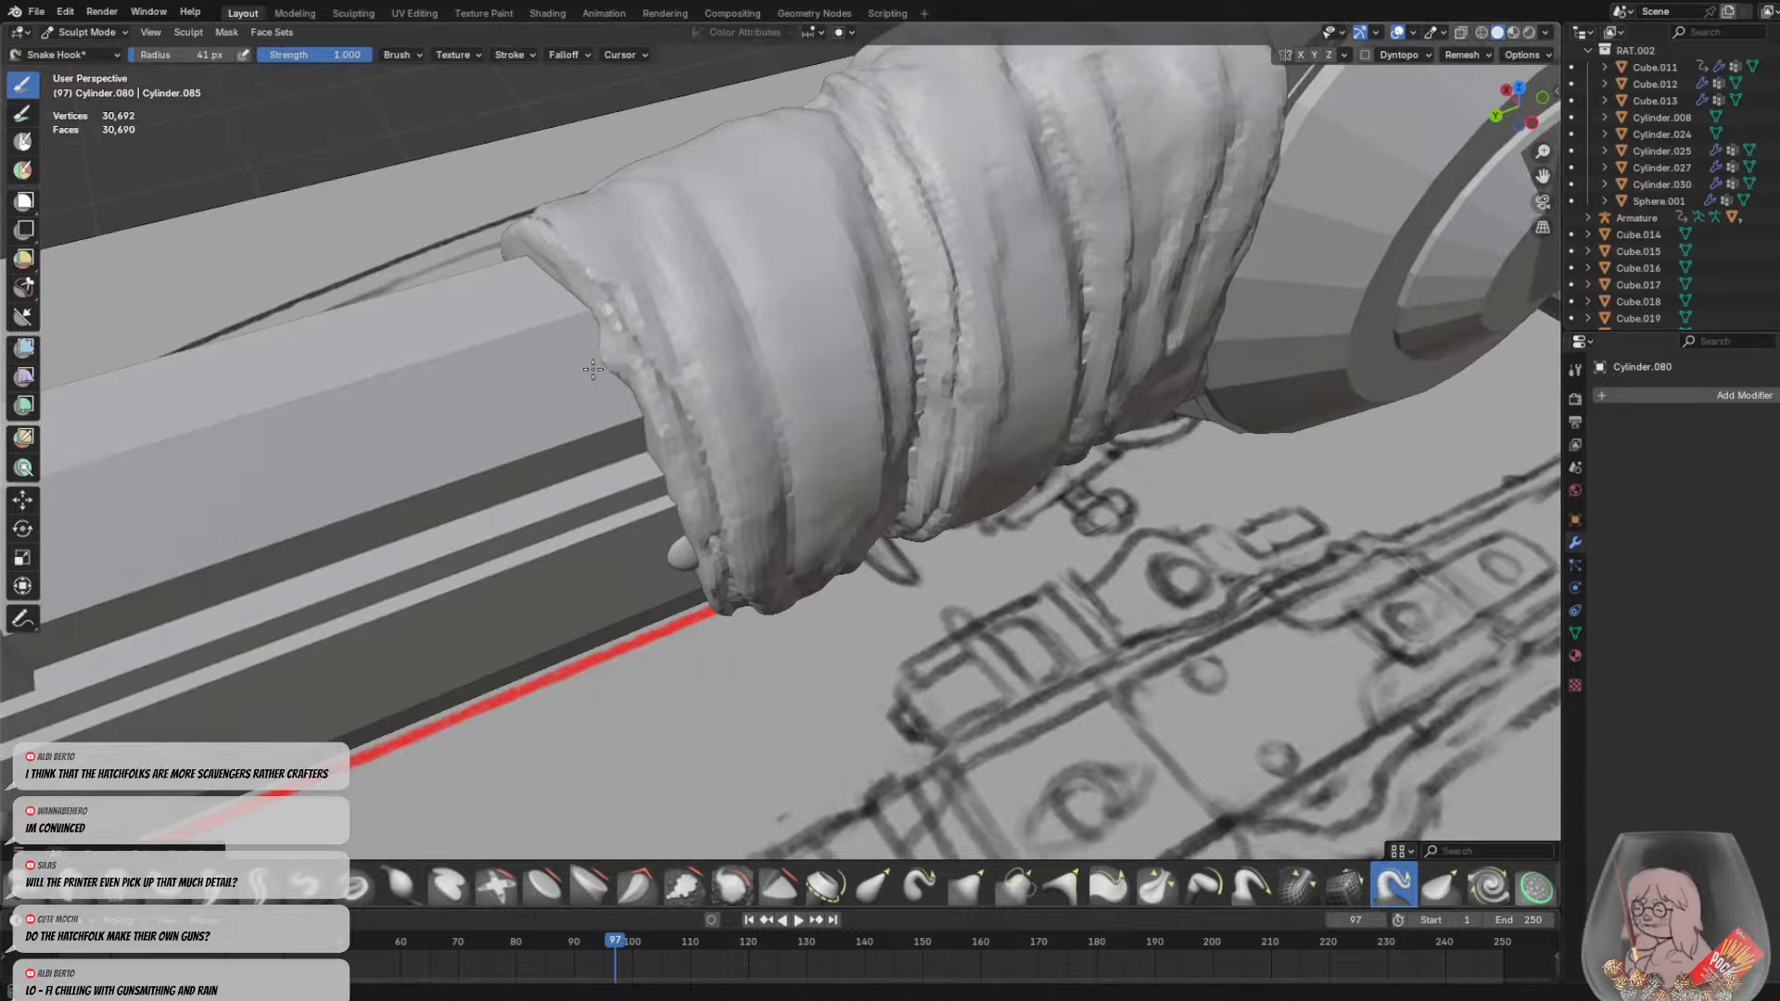
pyautogui.moveTo(570, 320); pyautogui.dragTo(596, 270, button='middle')
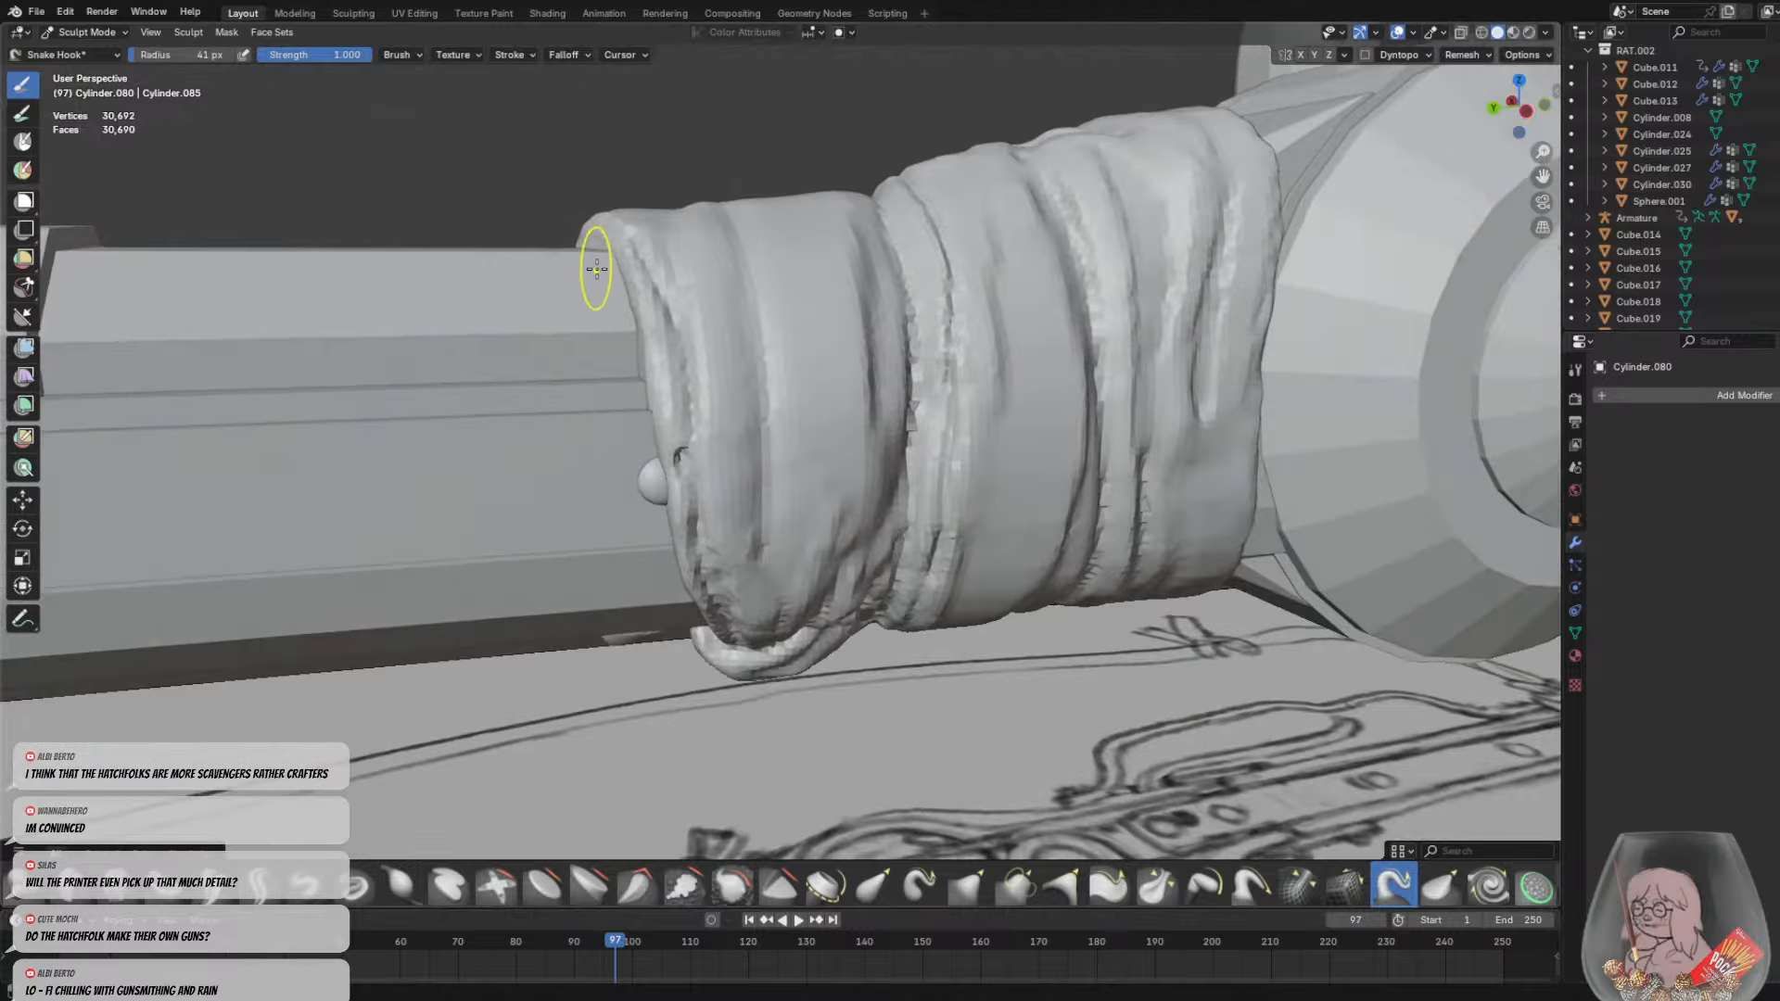
pyautogui.moveTo(636, 306); pyautogui.dragTo(539, 293)
pyautogui.hotkey('ctrl', 'z')
# Try pulling several pointed threads from the front edge around the rivet, and undo them
pyautogui.moveTo(468, 343); pyautogui.dragTo(670, 400, button='middle')
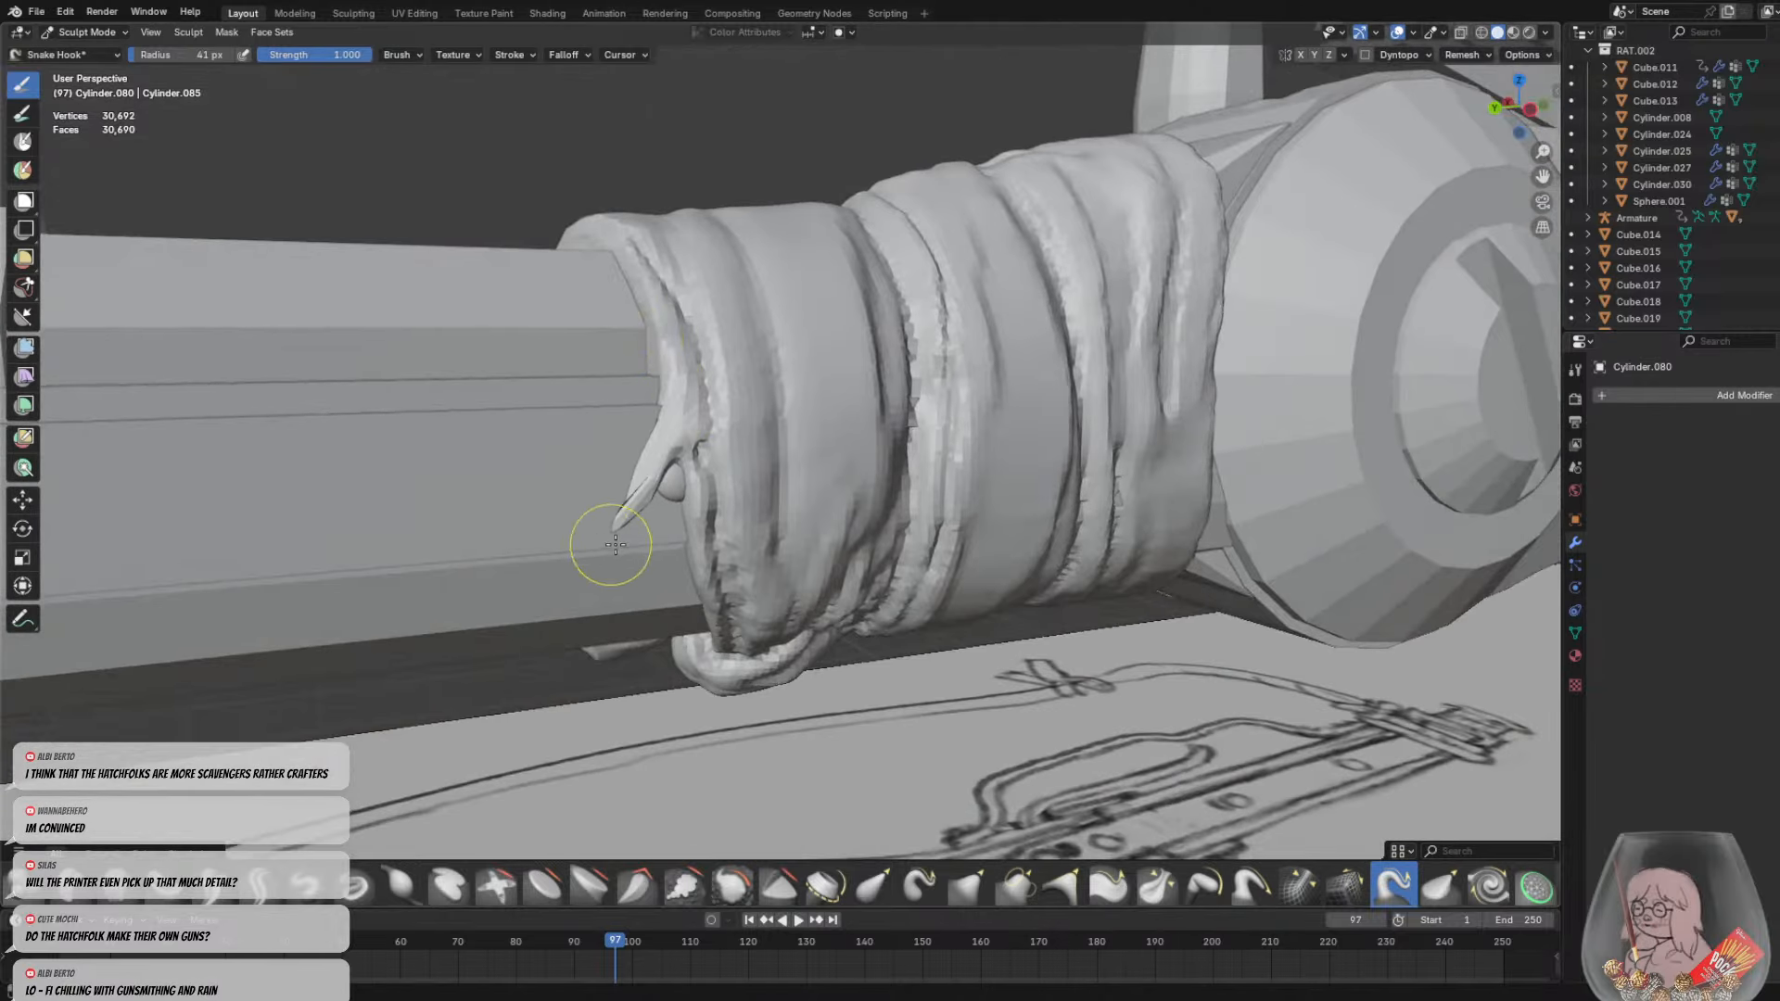
pyautogui.moveTo(603, 537); pyautogui.dragTo(639, 468, button='middle')
pyautogui.moveTo(663, 494); pyautogui.dragTo(573, 527)
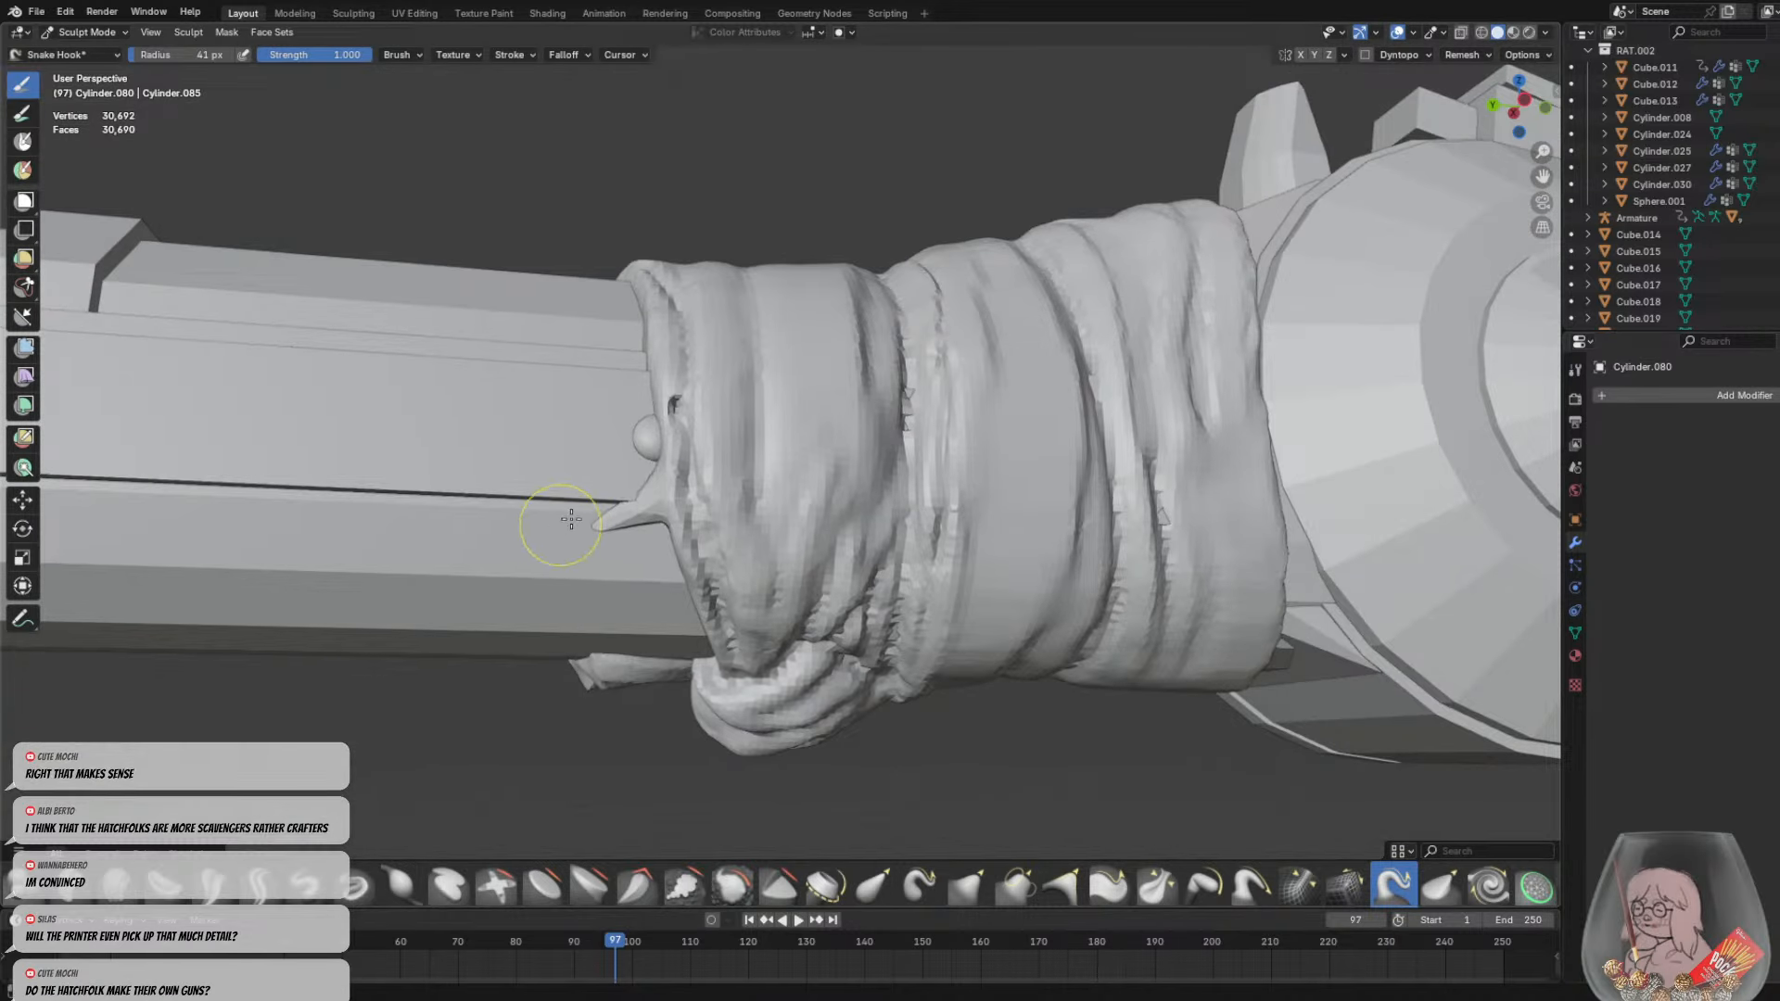
pyautogui.moveTo(658, 459); pyautogui.dragTo(573, 478)
pyautogui.moveTo(604, 490)
pyautogui.mouseDown(button='middle')
pyautogui.moveTo(719, 482)
pyautogui.moveTo(630, 485)
pyautogui.mouseUp(button='middle')
pyautogui.moveTo(630, 485)
pyautogui.mouseDown()
pyautogui.moveTo(674, 490)
pyautogui.moveTo(652, 496)
pyautogui.mouseUp()
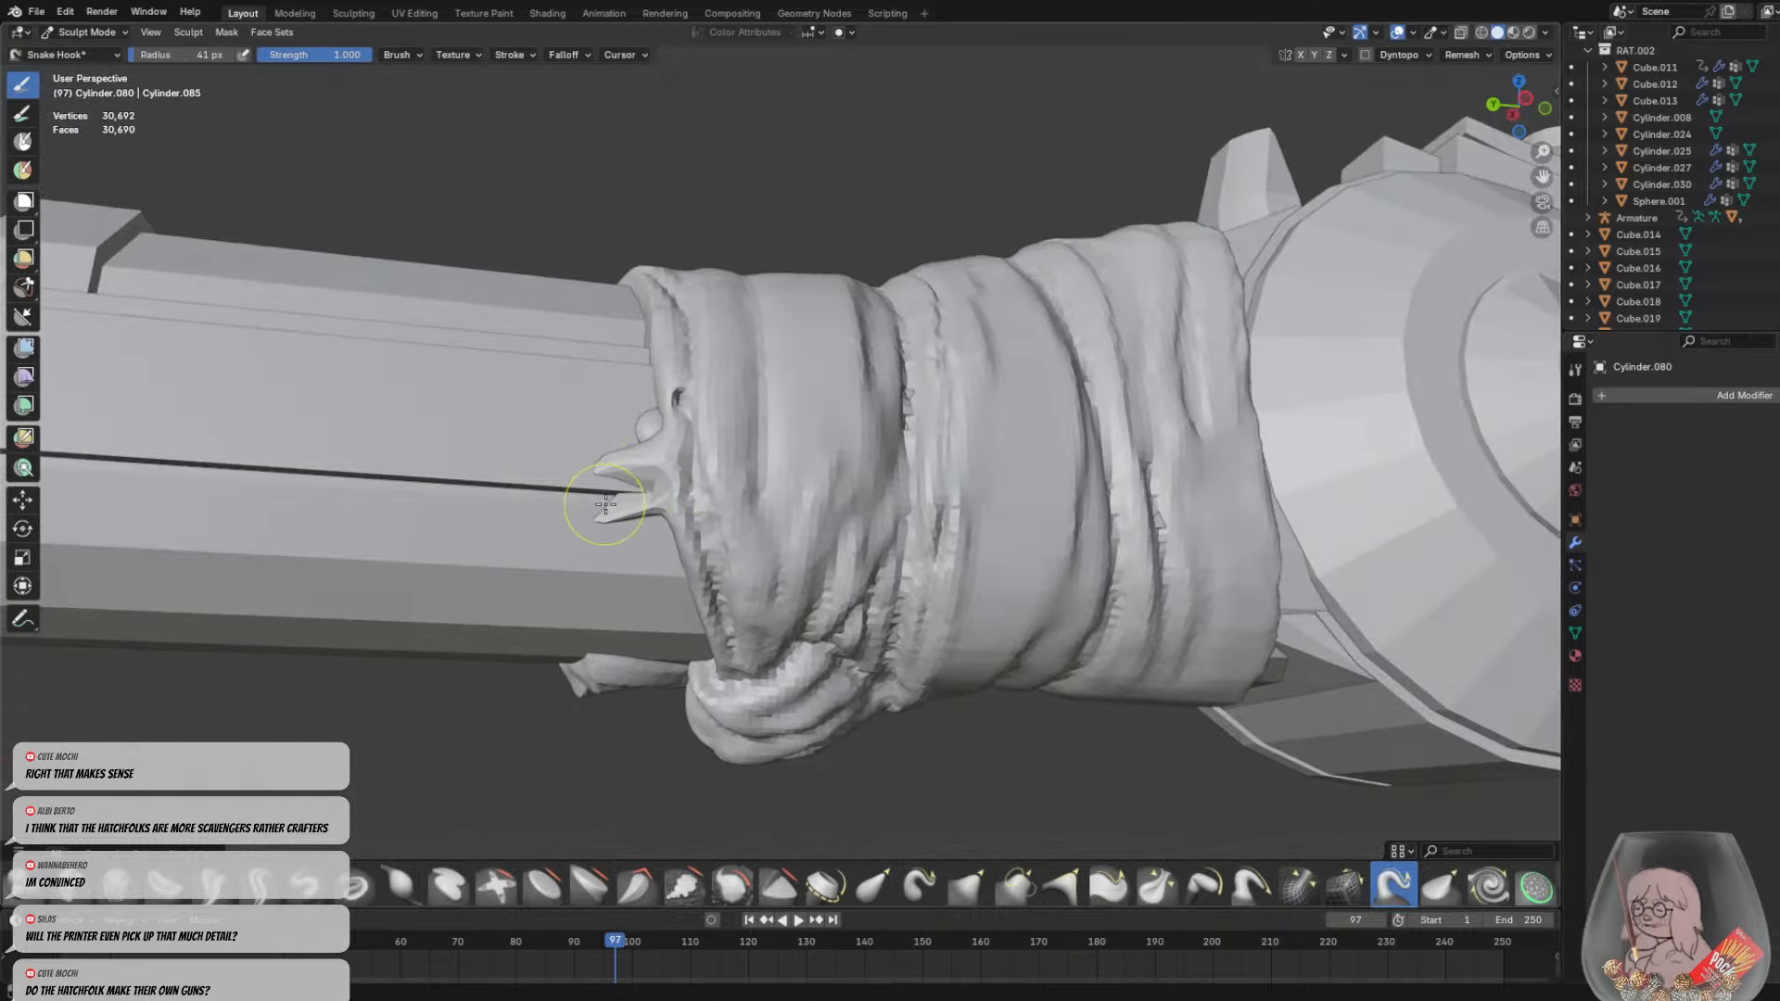
pyautogui.hotkey('ctrl', 'z')
pyautogui.hotkey('ctrl', 'z')
pyautogui.hotkey('ctrl', 'z')
pyautogui.hotkey('ctrl', 'z')
# Pull thin pointed threads out of the wrap's front edge just above the knot with Snake Hook and remesh the wrap
pyautogui.moveTo(658, 565); pyautogui.dragTo(659, 515, button='middle')
pyautogui.moveTo(658, 516)
pyautogui.mouseDown()
pyautogui.moveTo(696, 576)
pyautogui.moveTo(674, 621)
pyautogui.mouseUp()
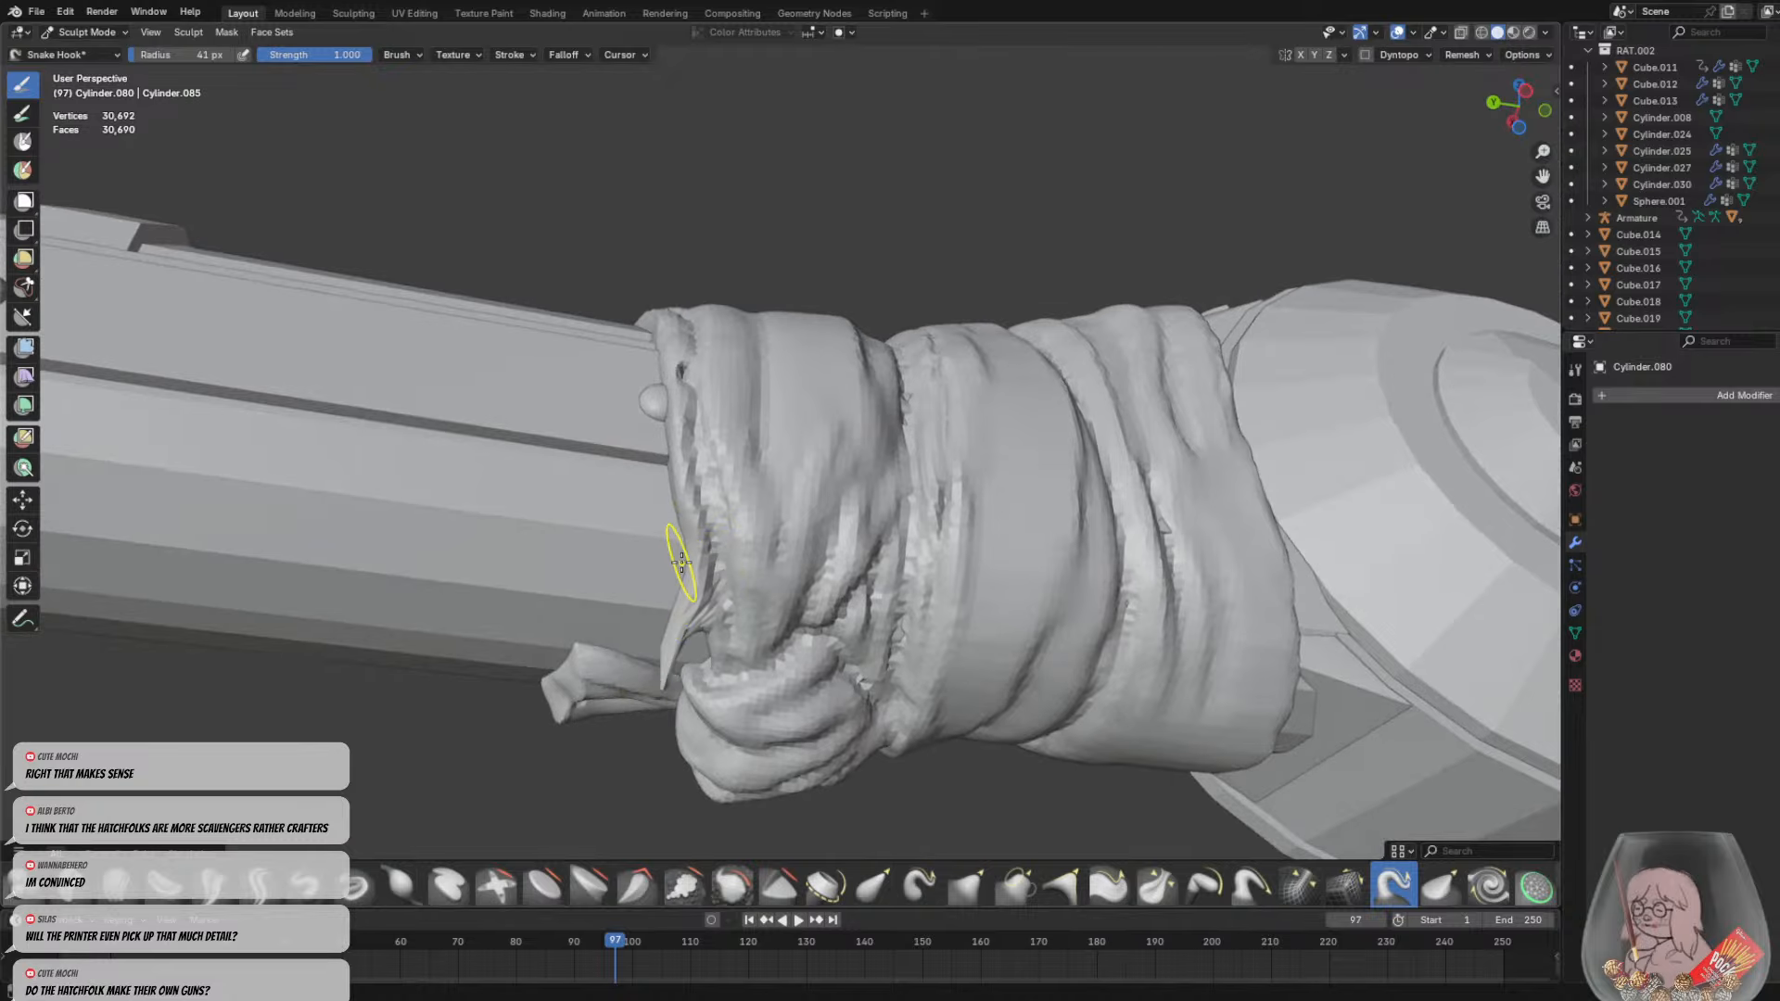
pyautogui.moveTo(696, 556); pyautogui.dragTo(715, 537, button='middle')
pyautogui.moveTo(678, 532); pyautogui.dragTo(660, 551)
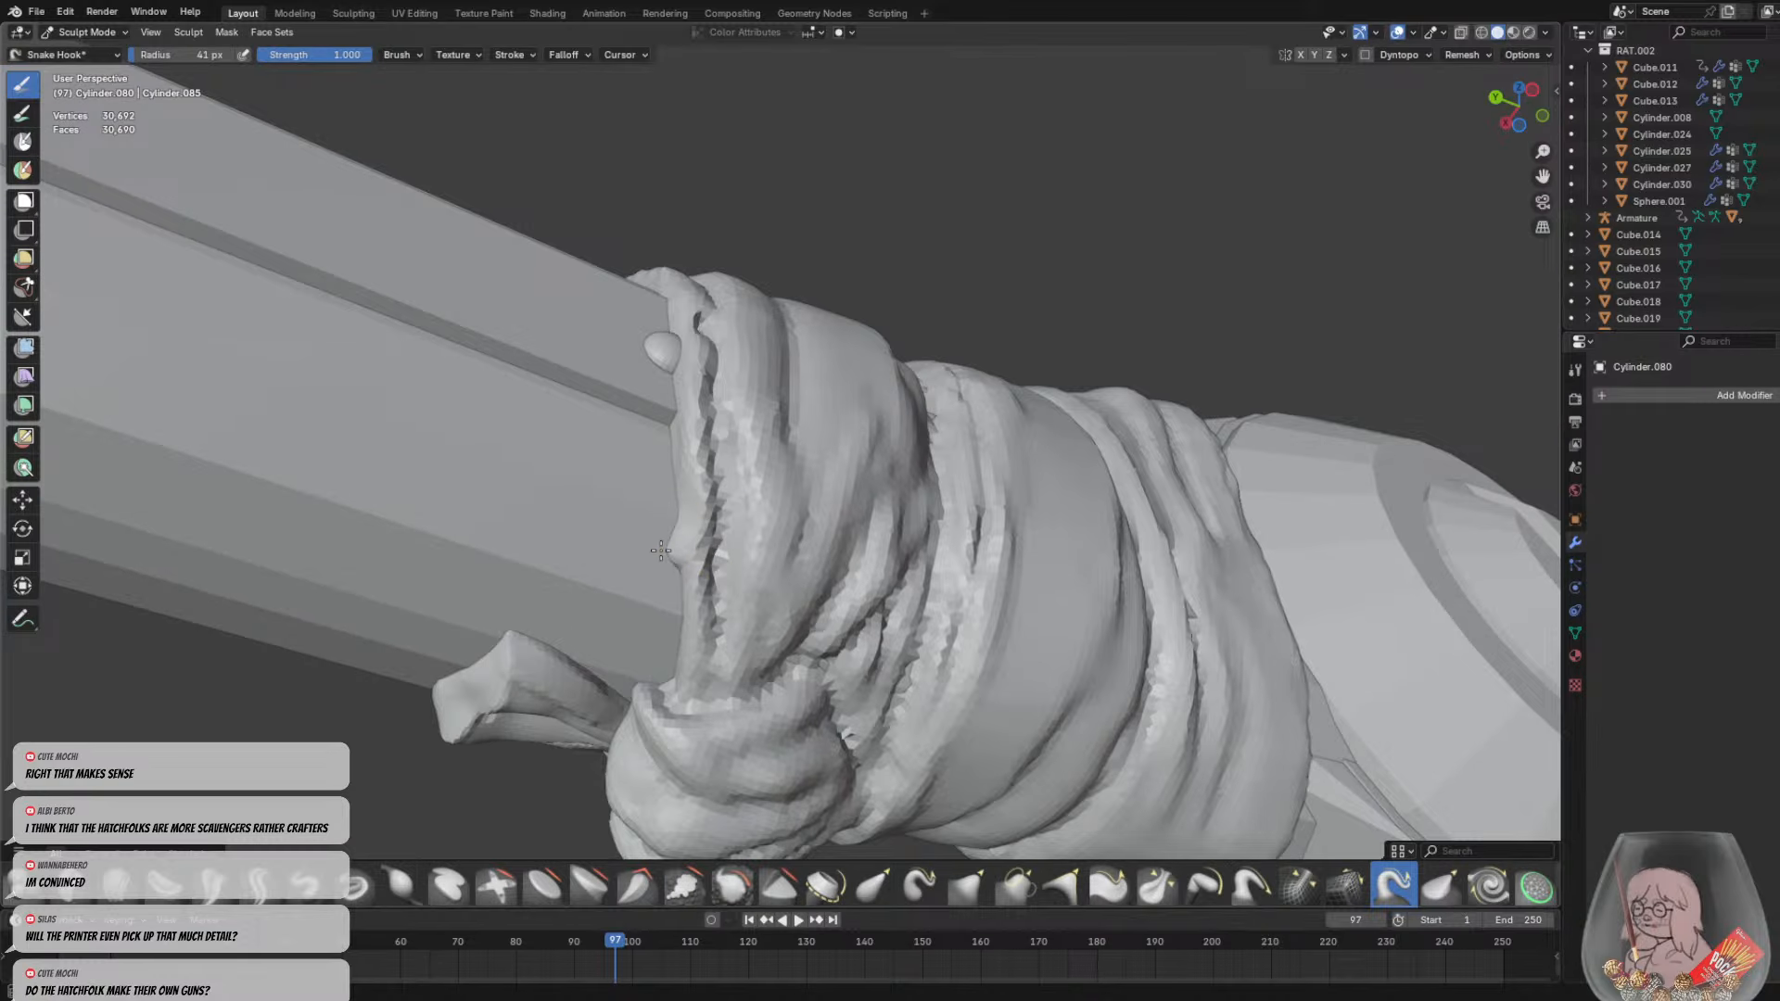
pyautogui.moveTo(600, 604); pyautogui.dragTo(687, 596, button='middle')
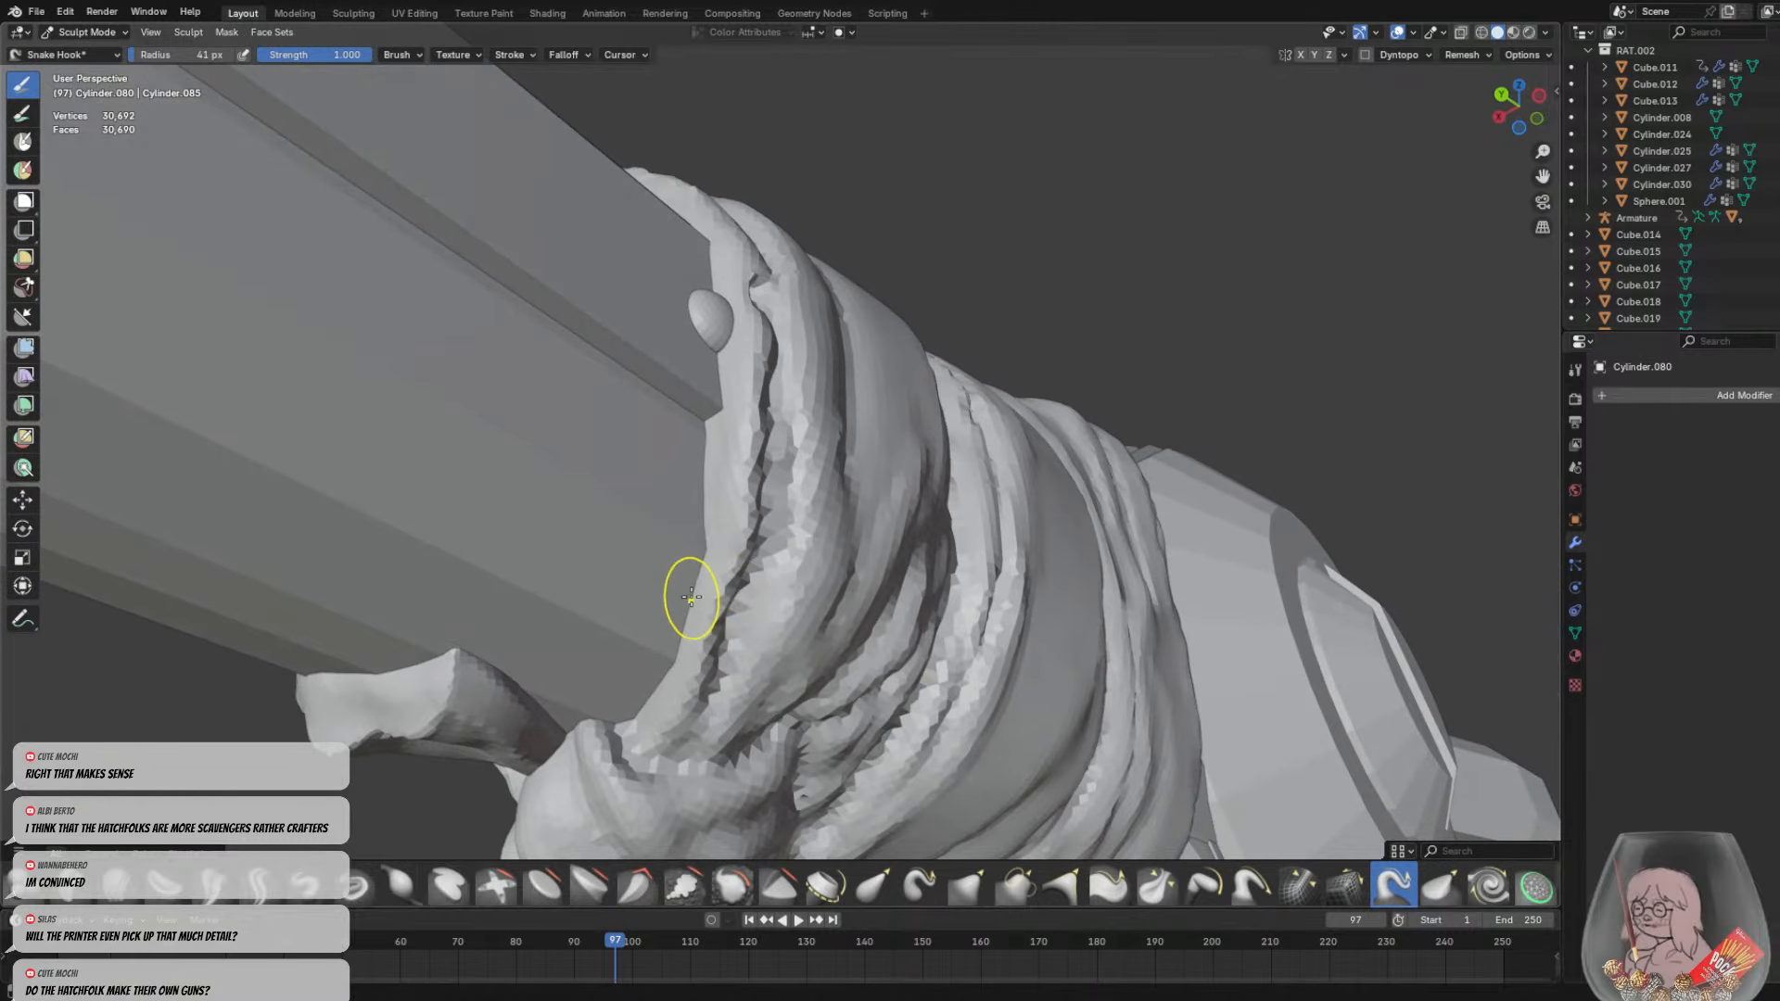
pyautogui.moveTo(687, 596); pyautogui.dragTo(607, 670)
pyautogui.moveTo(616, 628); pyautogui.dragTo(616, 588, button='middle')
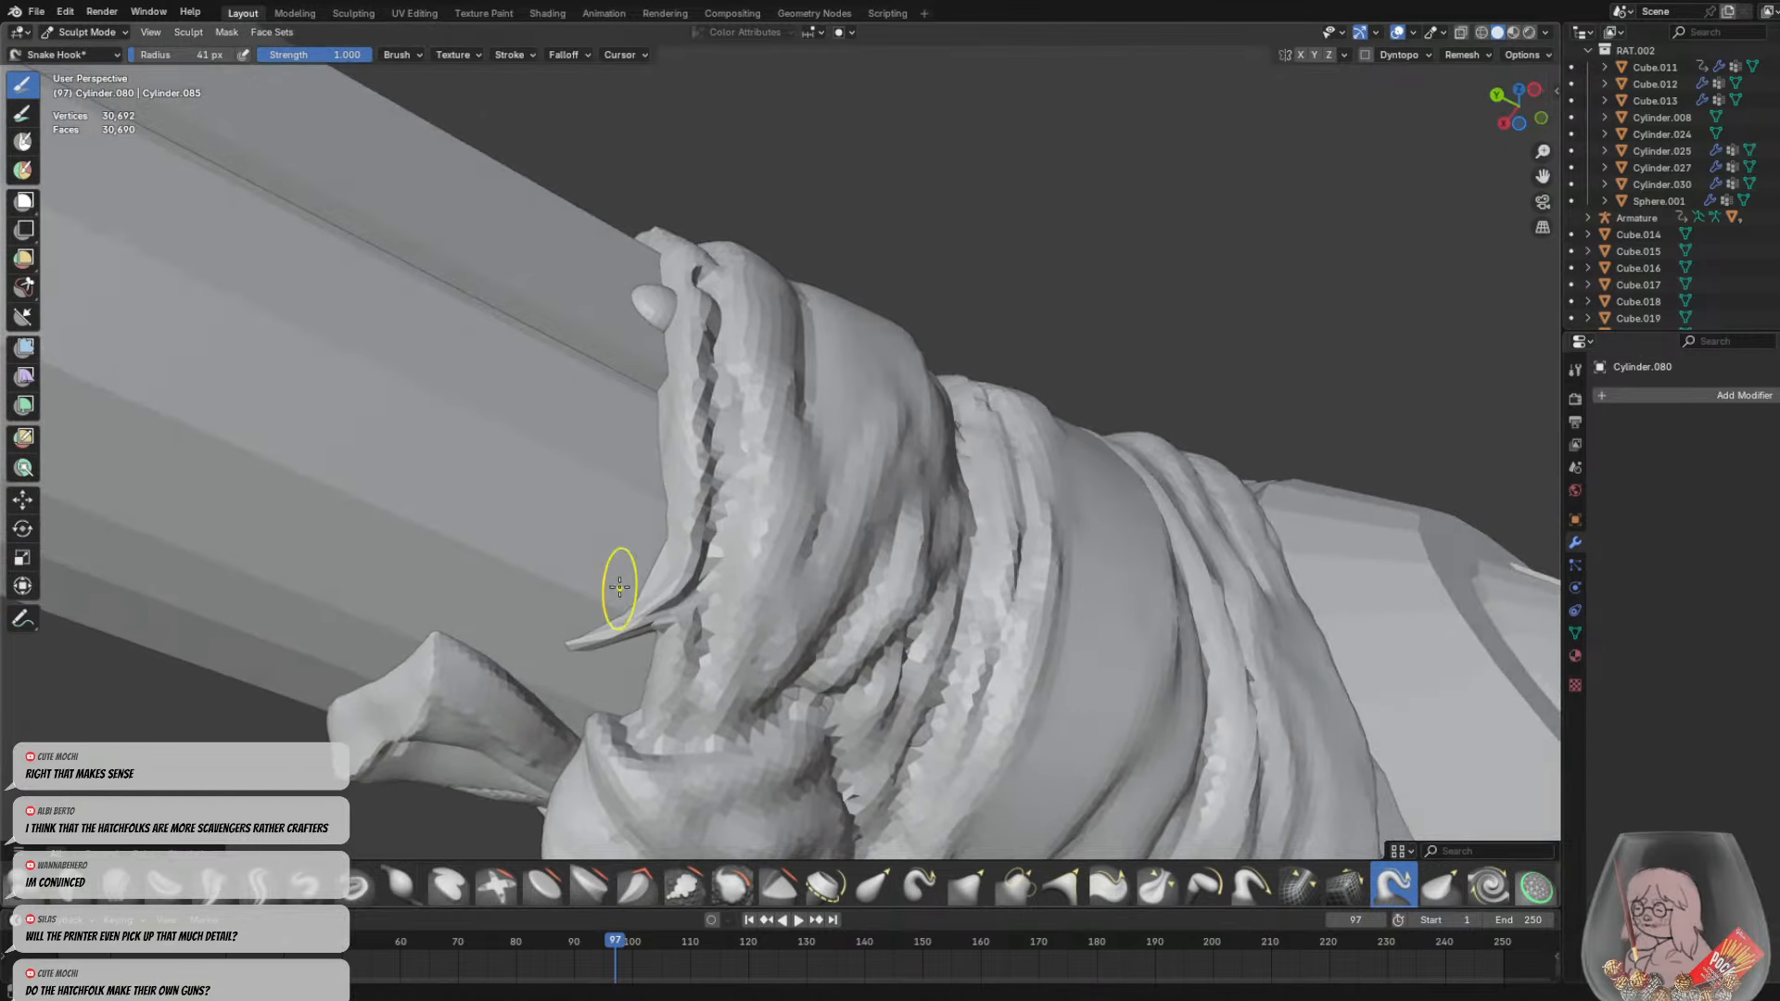
pyautogui.moveTo(616, 588); pyautogui.dragTo(640, 533)
pyautogui.moveTo(640, 532)
pyautogui.mouseDown(button='middle')
pyautogui.moveTo(683, 557)
pyautogui.moveTo(639, 605)
pyautogui.mouseUp(button='middle')
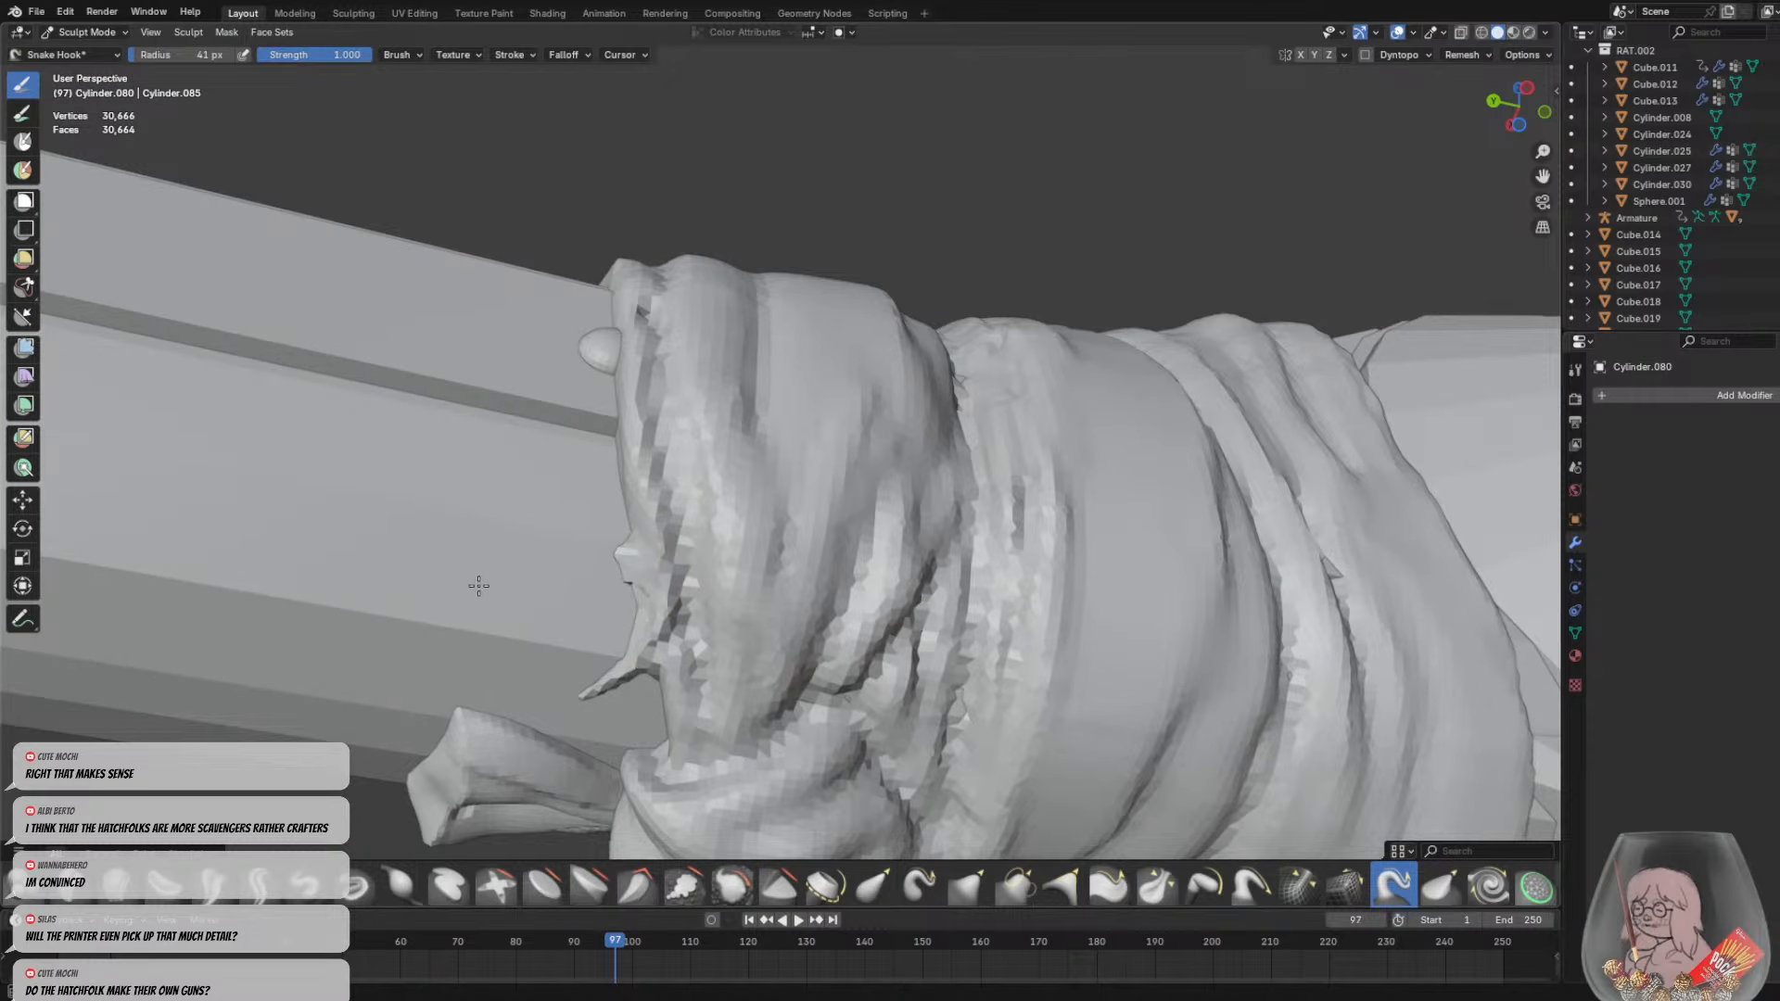
# Undo the overlong thread and pull shorter frayed points from the front edge above the knot
pyautogui.moveTo(637, 556)
pyautogui.mouseDown()
pyautogui.moveTo(515, 520)
pyautogui.moveTo(494, 454)
pyautogui.mouseUp()
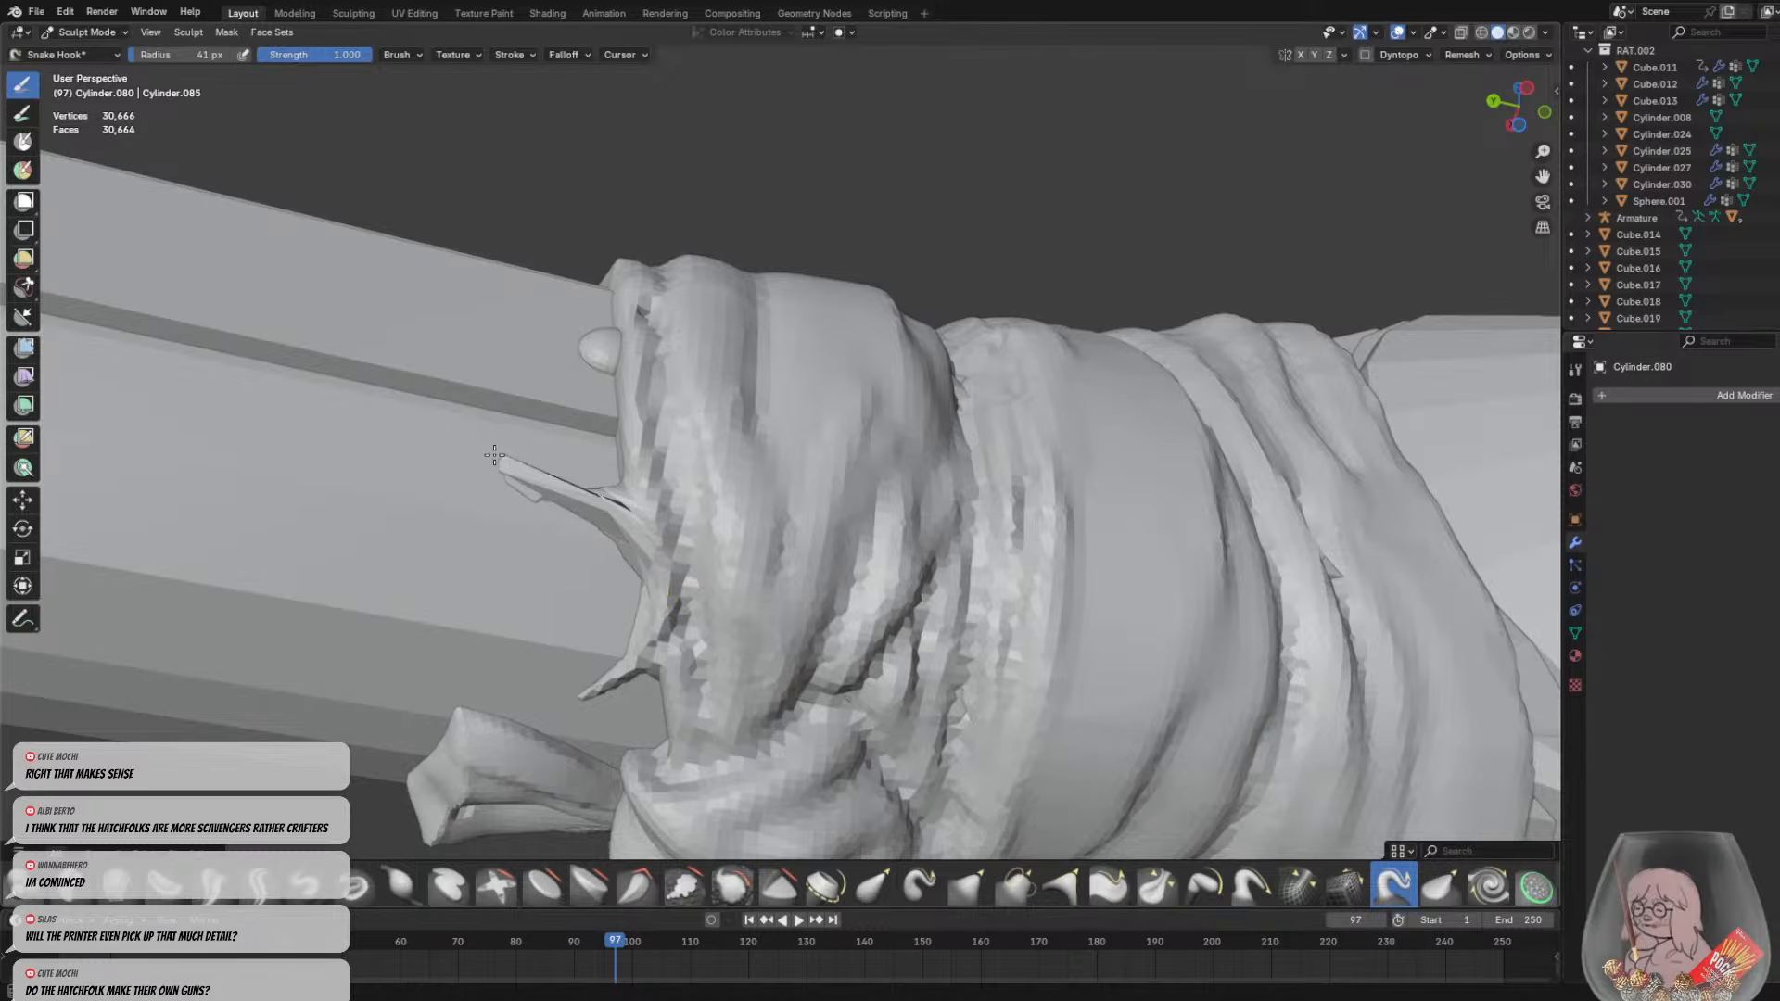
pyautogui.hotkey('ctrl', 'z')
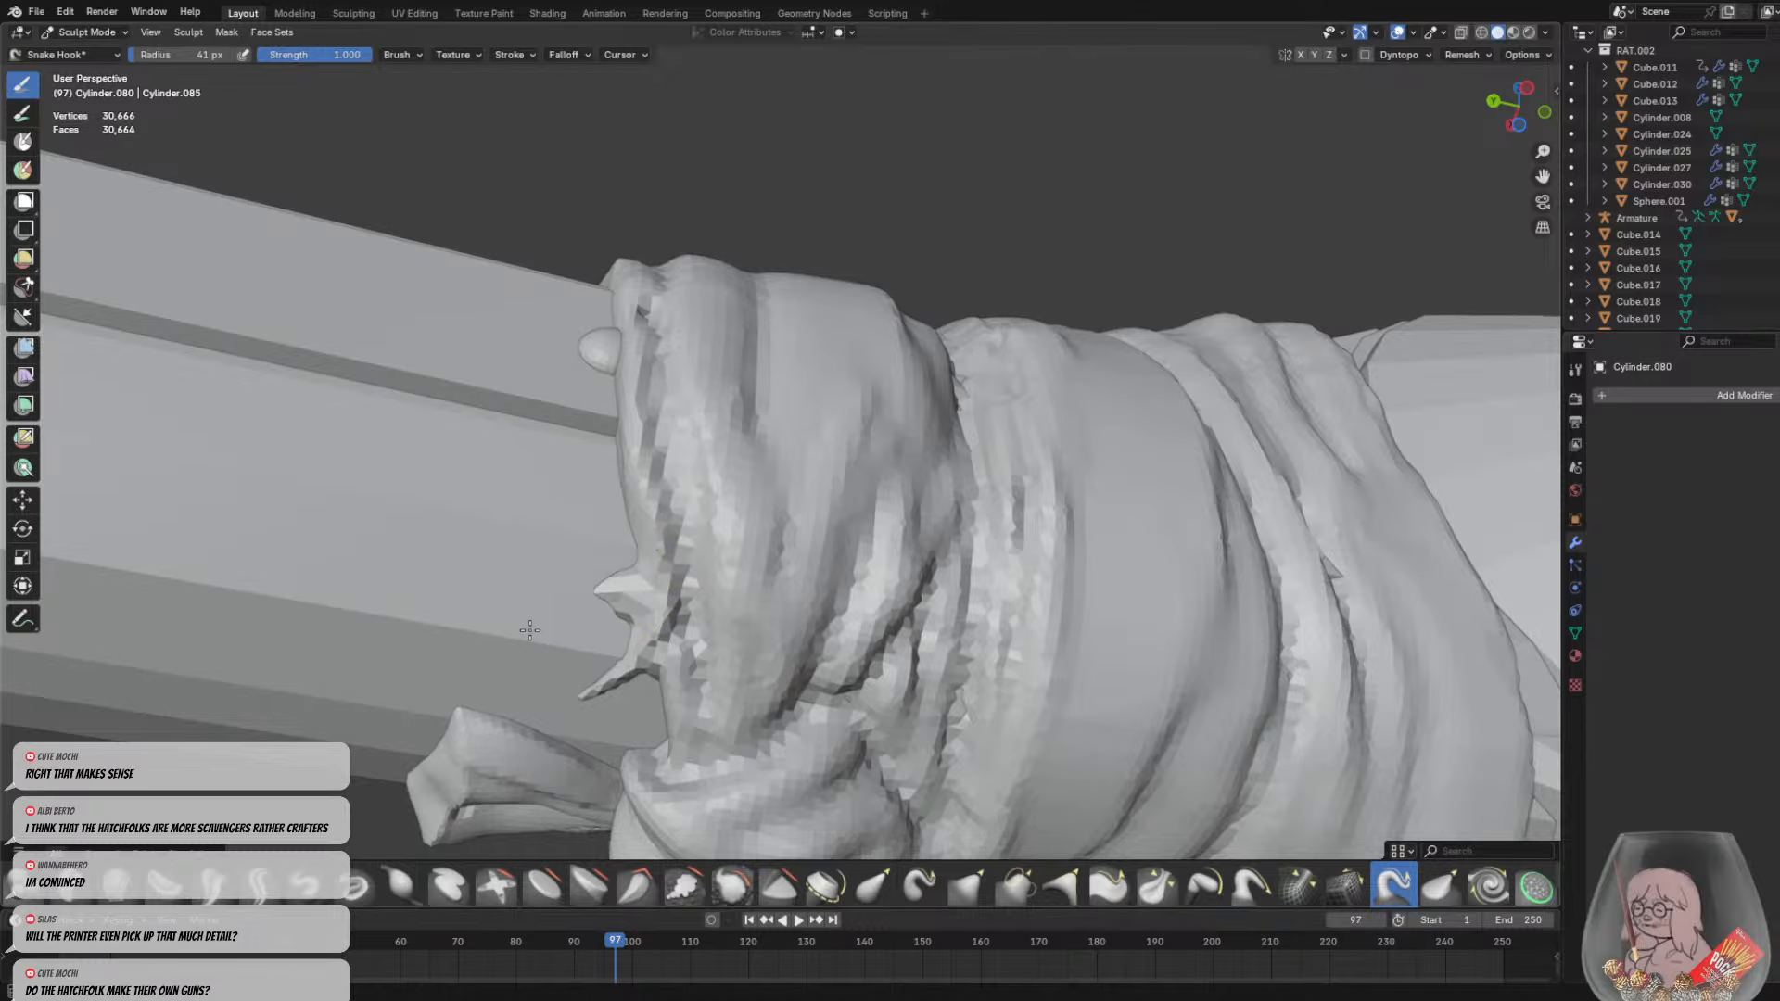
pyautogui.moveTo(530, 630); pyautogui.dragTo(660, 554, button='middle')
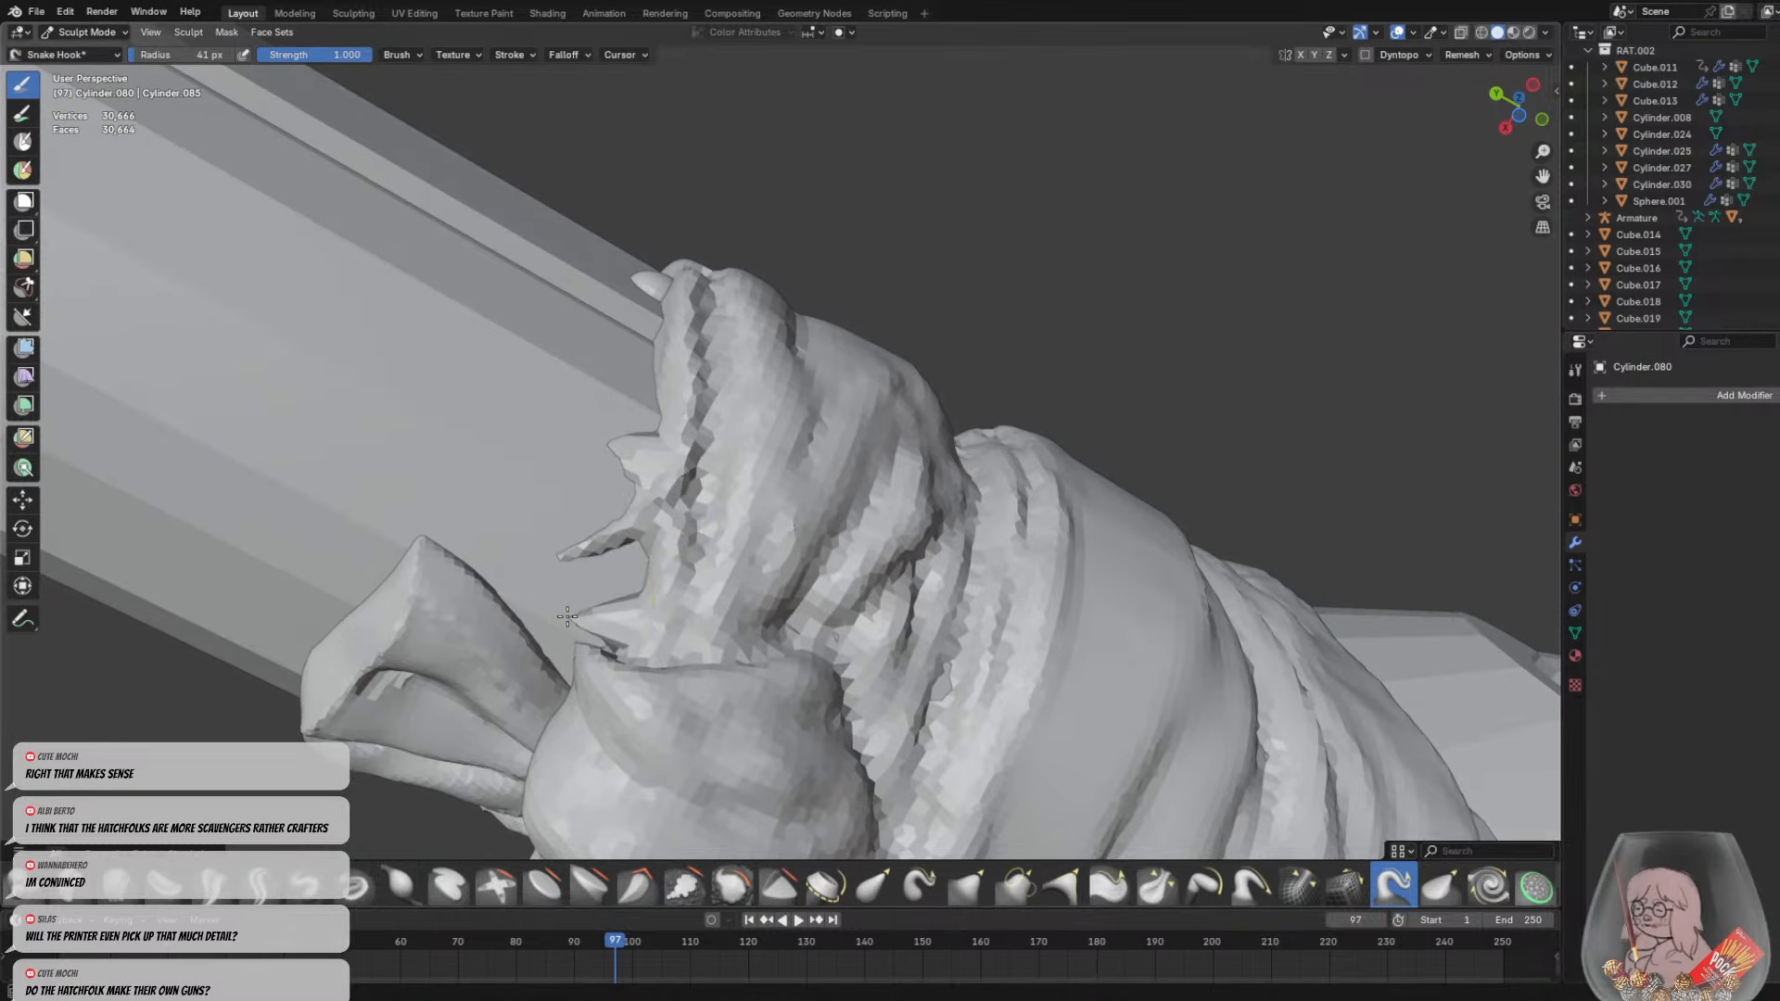
# Pull a frayed strand from the front edge beside the holes on the wrap's other side and remesh the wrap
pyautogui.moveTo(594, 617)
pyautogui.mouseDown(button='middle')
pyautogui.moveTo(707, 476)
pyautogui.moveTo(693, 599)
pyautogui.moveTo(656, 409)
pyautogui.mouseUp(button='middle')
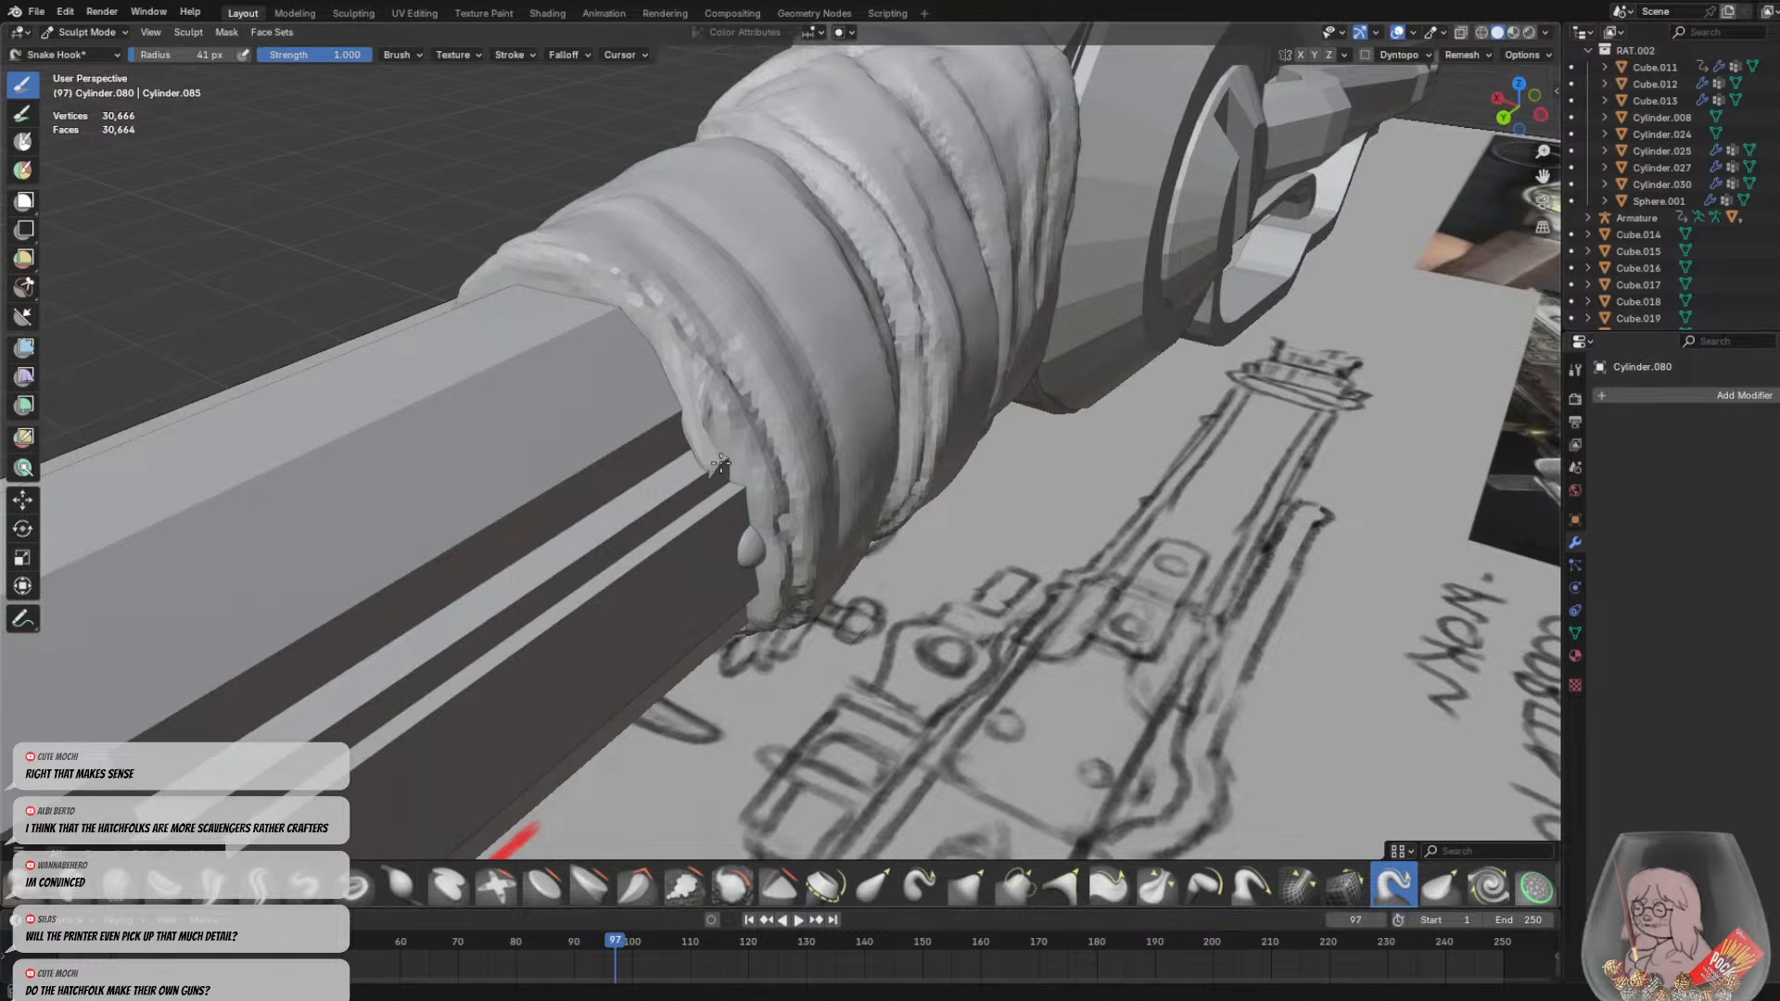
pyautogui.moveTo(720, 485)
pyautogui.mouseDown(button='middle')
pyautogui.moveTo(634, 461)
pyautogui.moveTo(875, 470)
pyautogui.moveTo(799, 349)
pyautogui.mouseUp(button='middle')
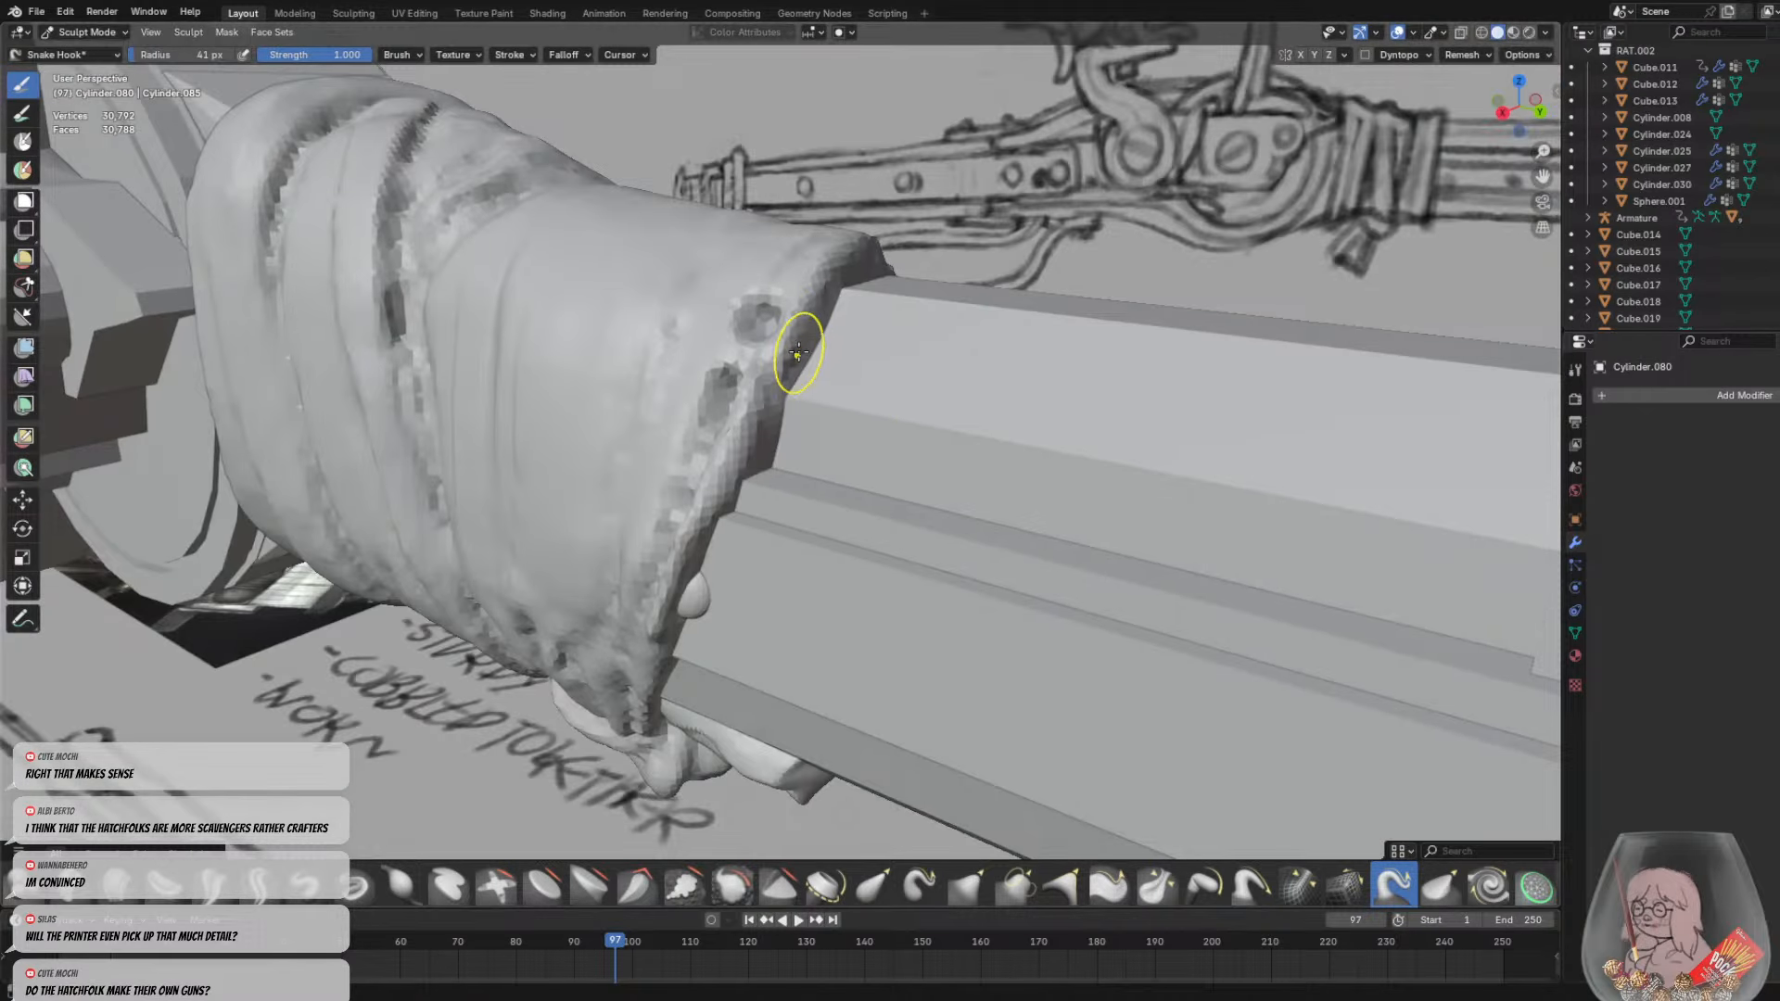
pyautogui.moveTo(779, 491)
pyautogui.mouseDown(button='middle')
pyautogui.moveTo(879, 448)
pyautogui.moveTo(796, 429)
pyautogui.moveTo(867, 422)
pyautogui.moveTo(912, 378)
pyautogui.mouseUp(button='middle')
pyautogui.hotkey('ctrl', 'r')
pyautogui.scroll(-1, 967, 431)
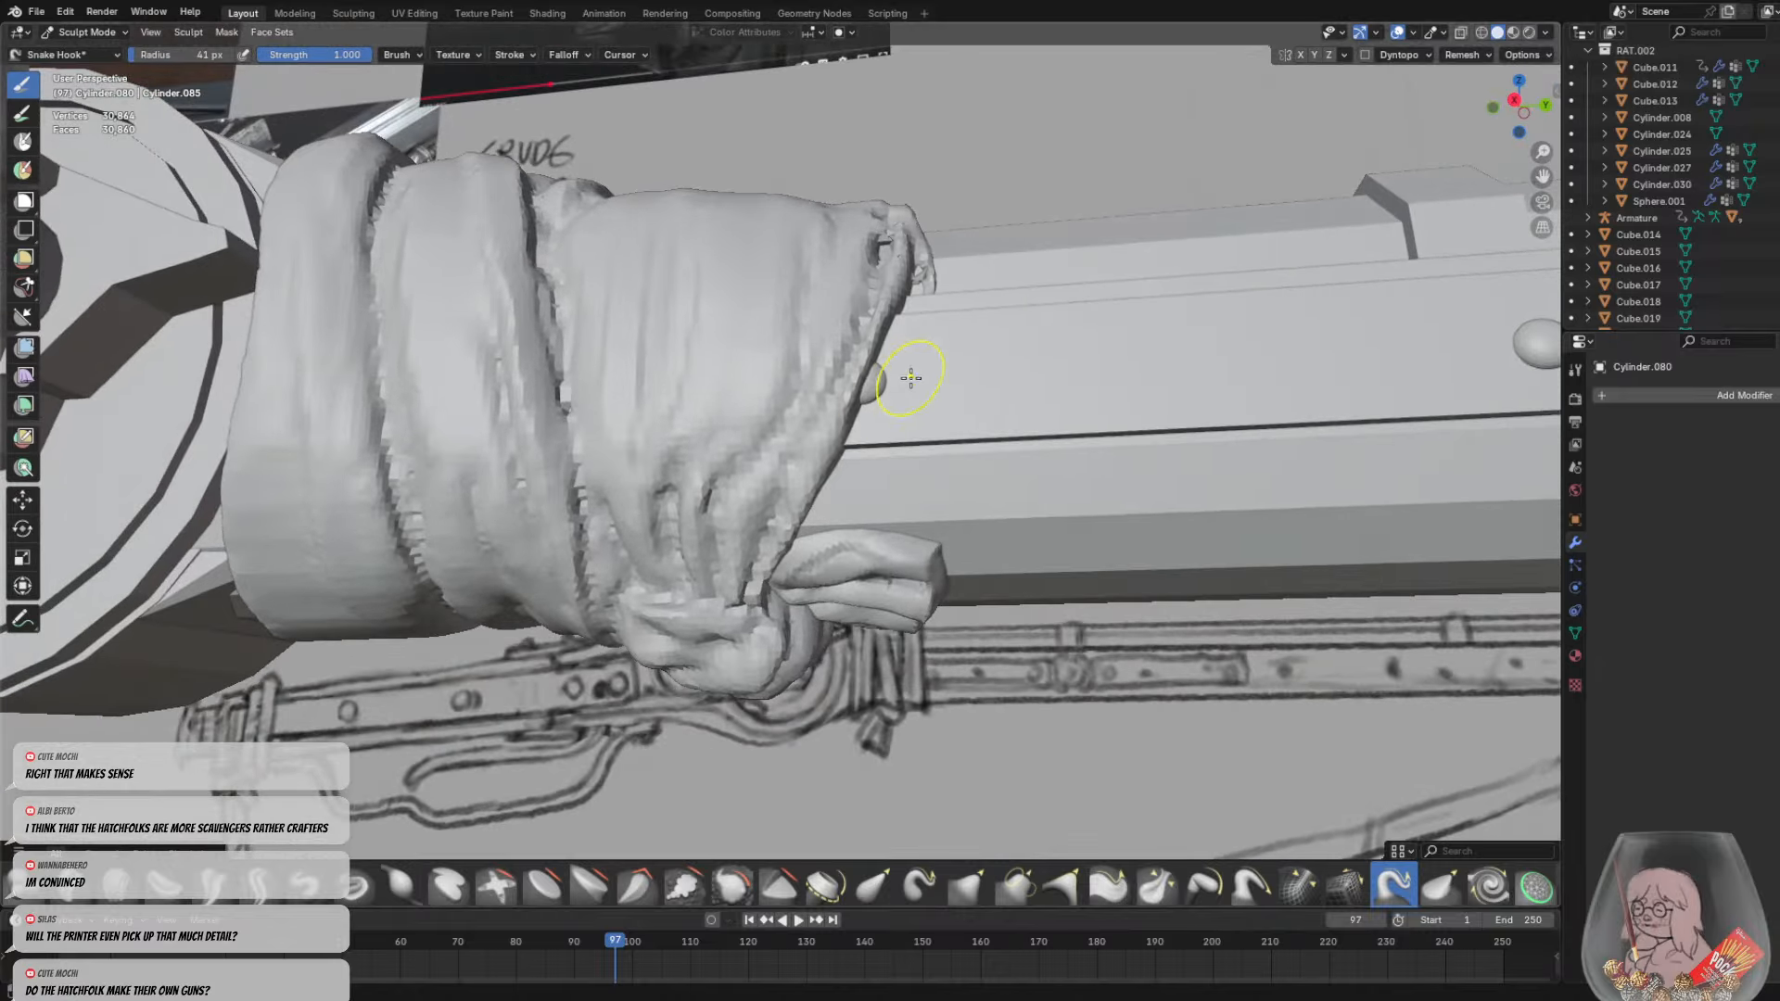
# Pull a loose, torn strand out of the front edge next to the folded tail with the 41 px Snake Hook brush
pyautogui.scroll(1, 911, 377)
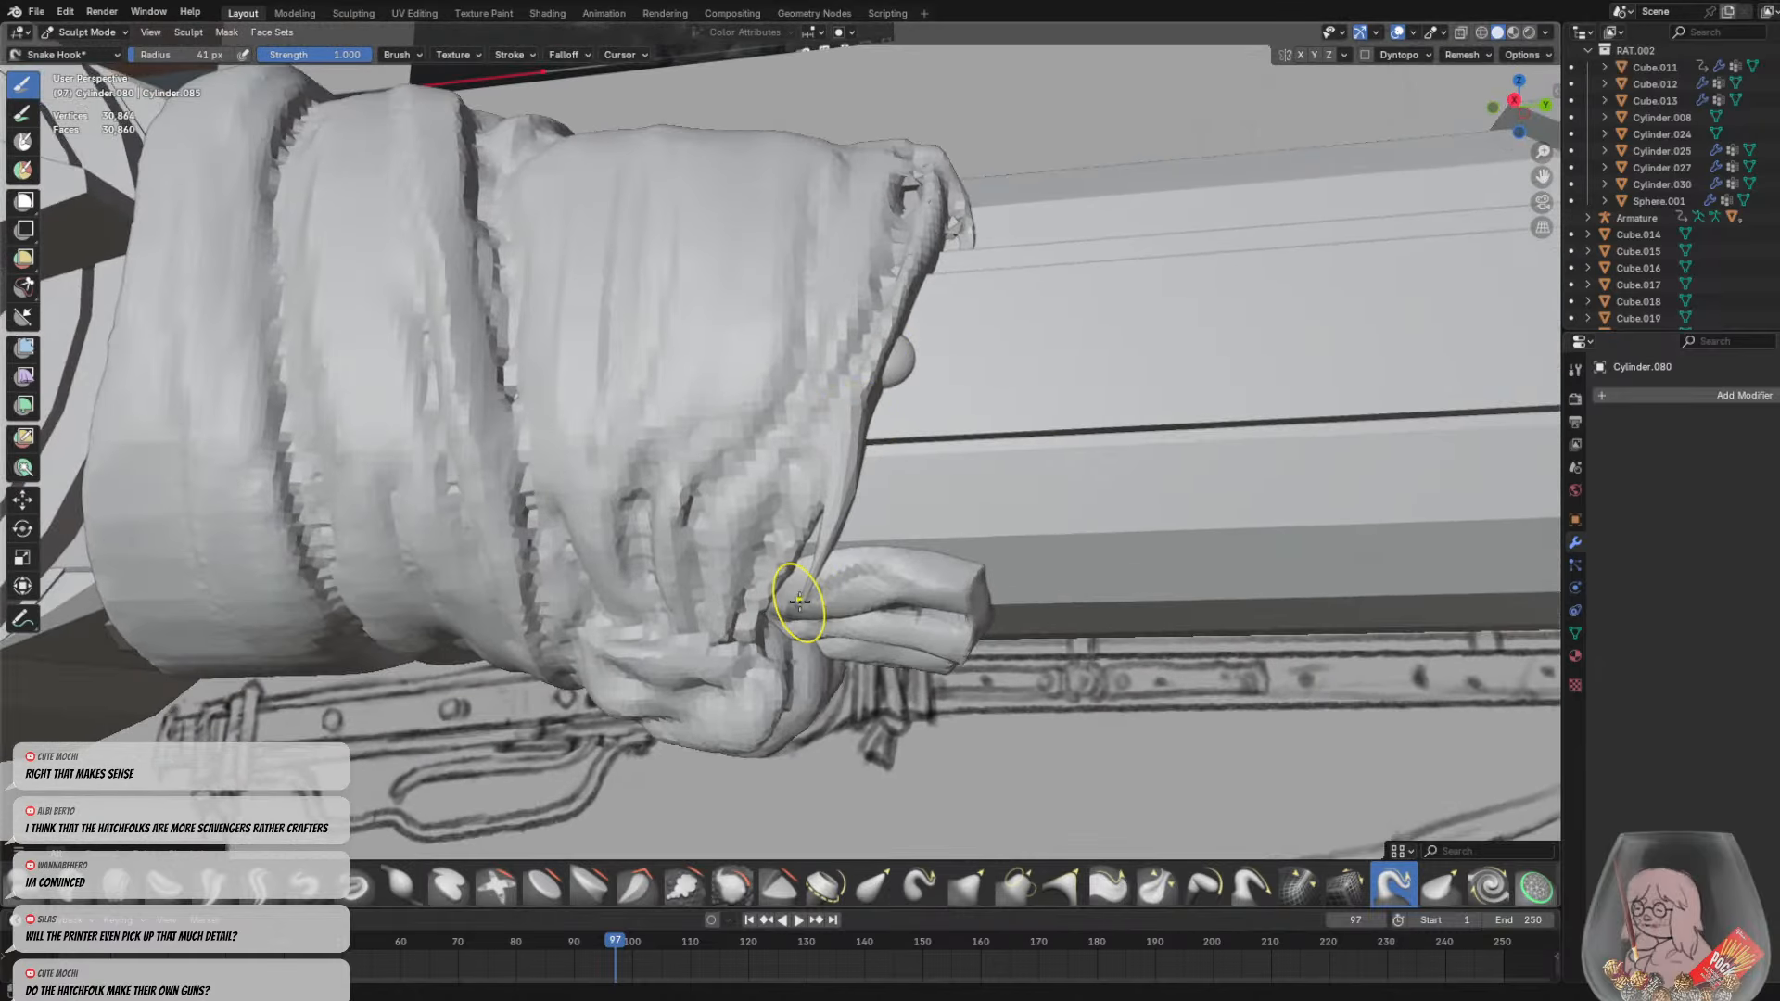
pyautogui.moveTo(800, 601); pyautogui.dragTo(755, 516, button='middle')
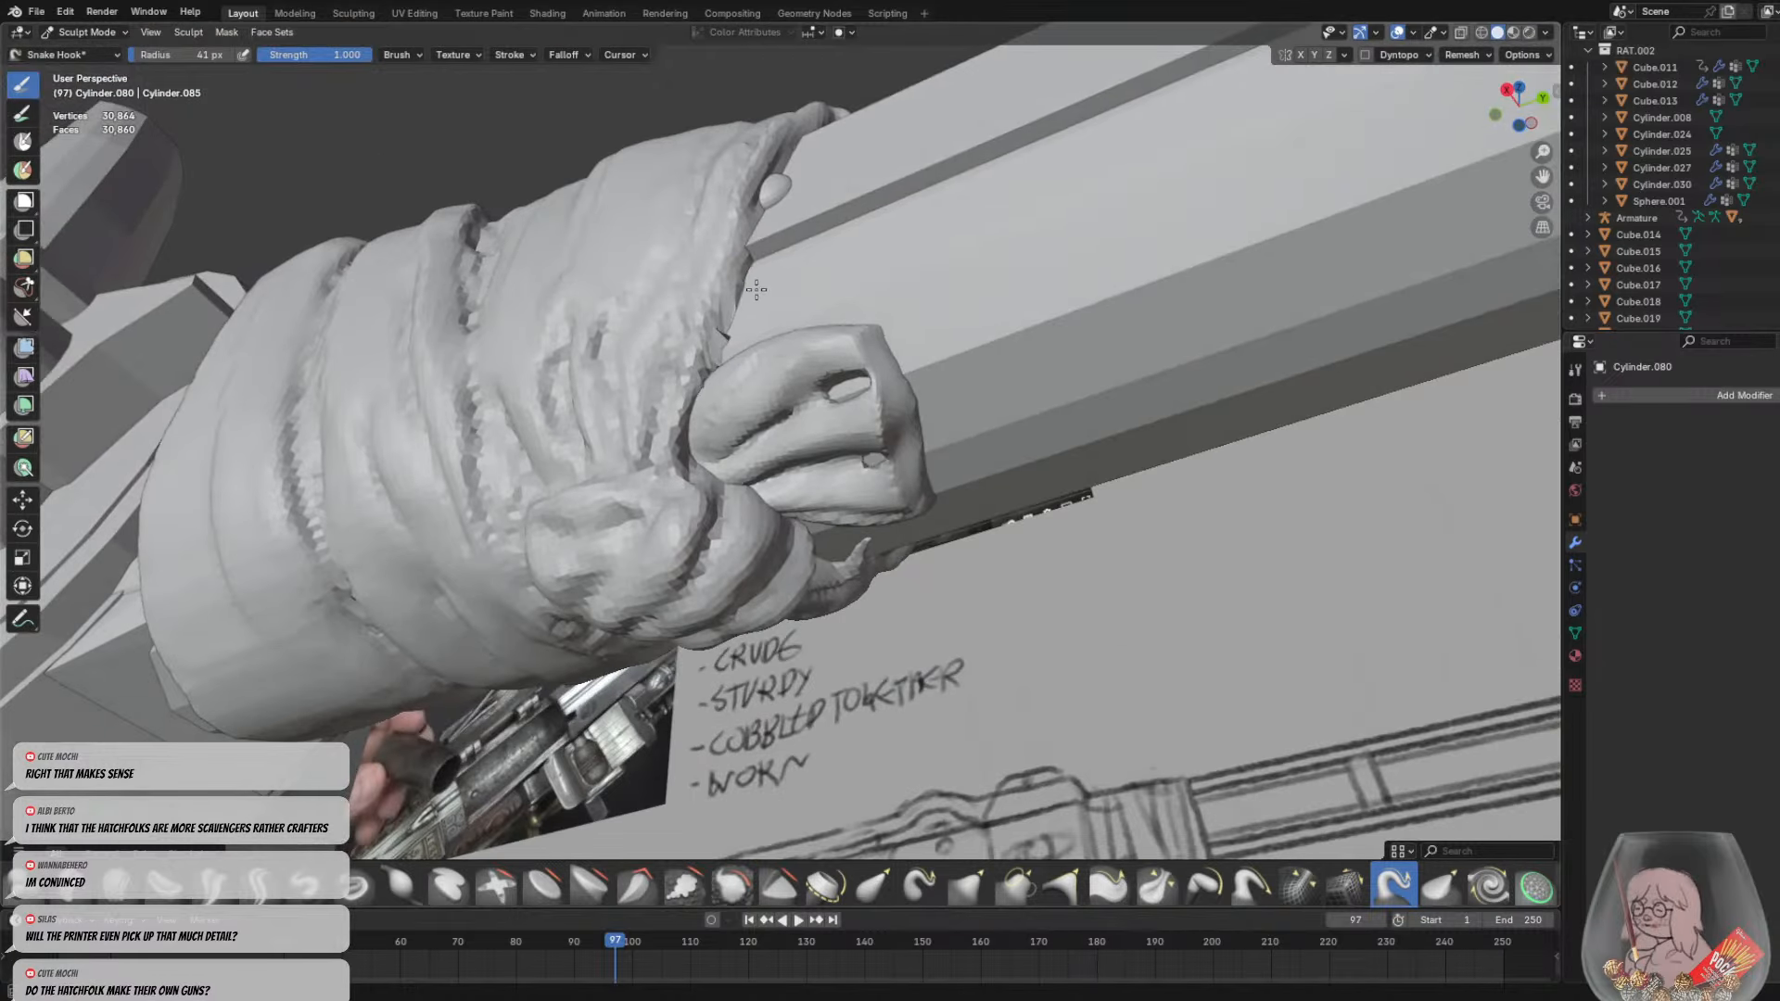
pyautogui.moveTo(773, 330)
pyautogui.mouseDown()
pyautogui.moveTo(759, 295)
pyautogui.moveTo(752, 312)
pyautogui.mouseUp()
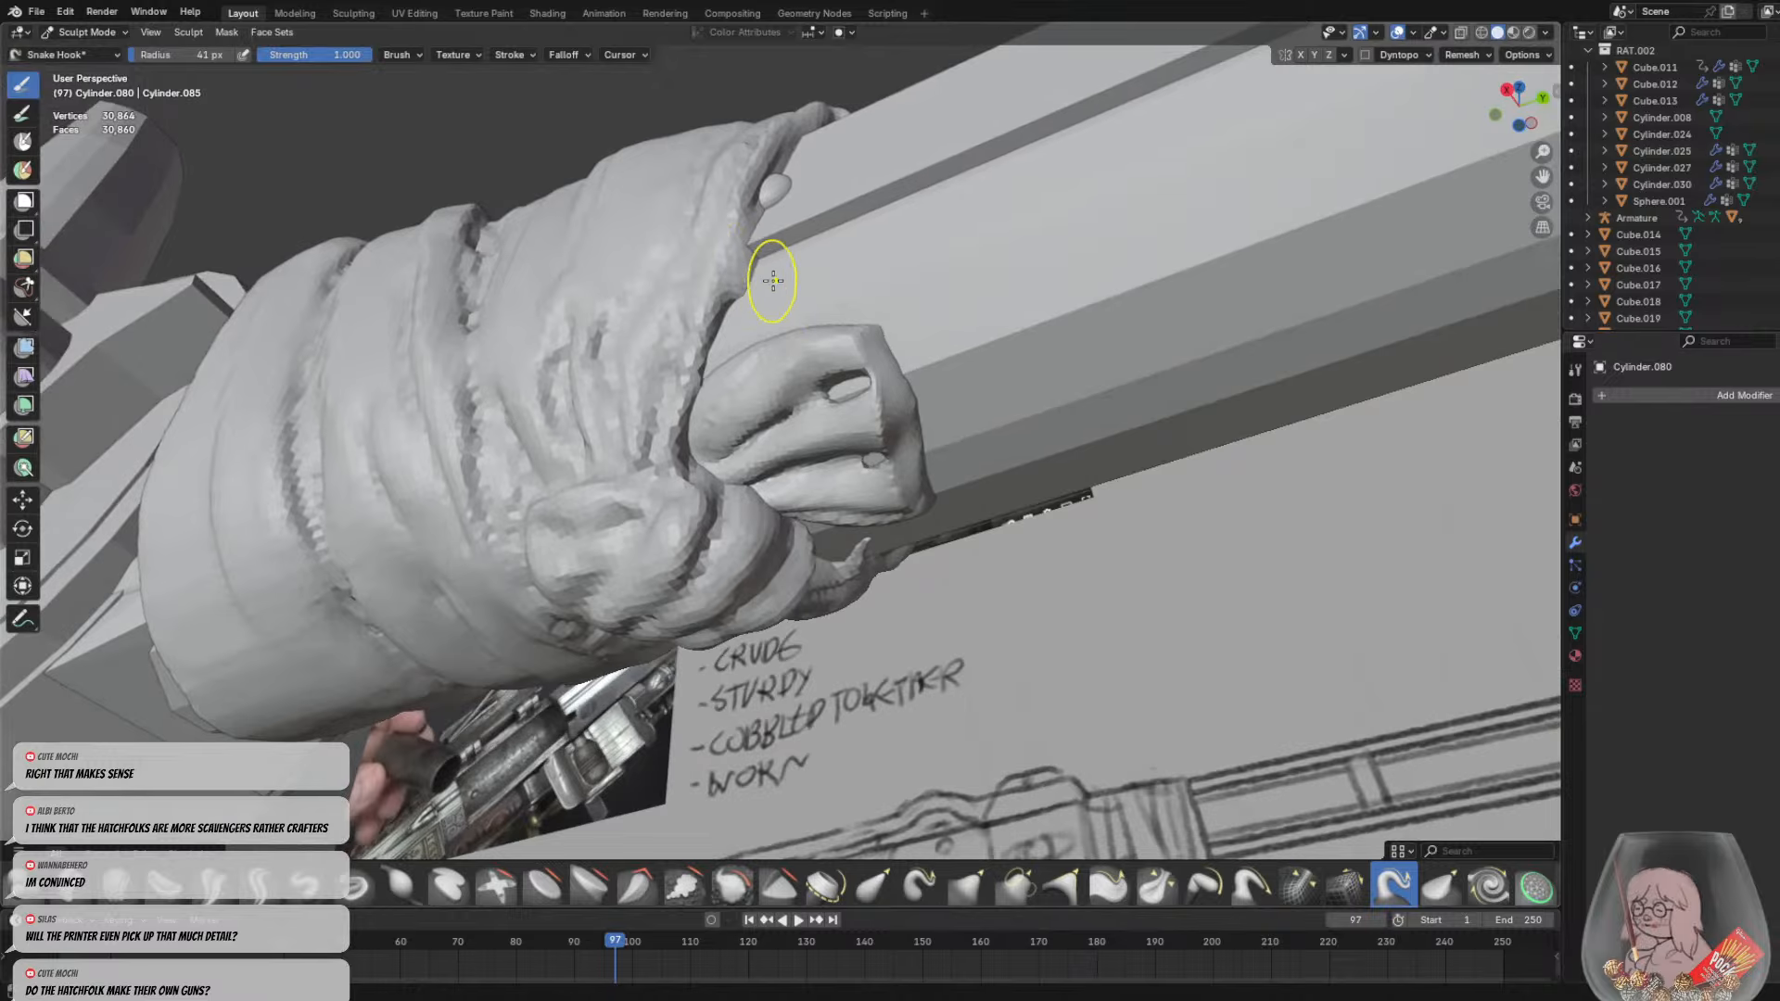
pyautogui.moveTo(772, 280); pyautogui.dragTo(826, 353, button='middle')
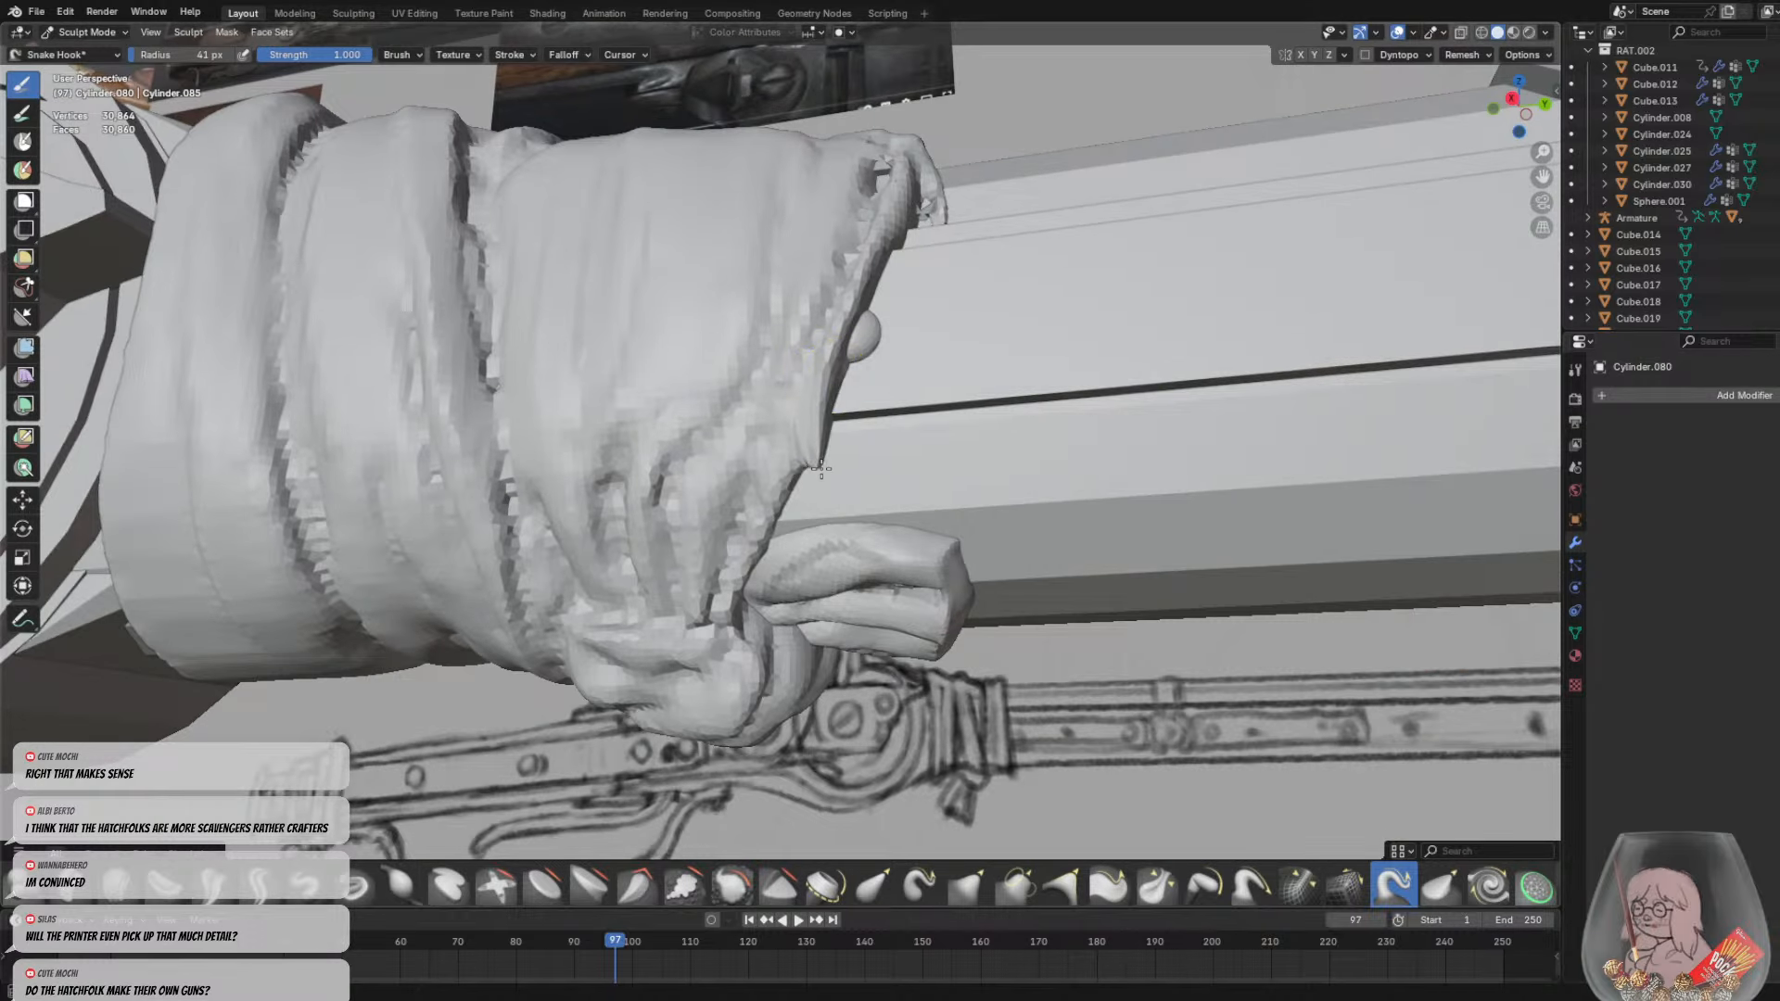
pyautogui.moveTo(816, 520); pyautogui.dragTo(758, 406, button='middle')
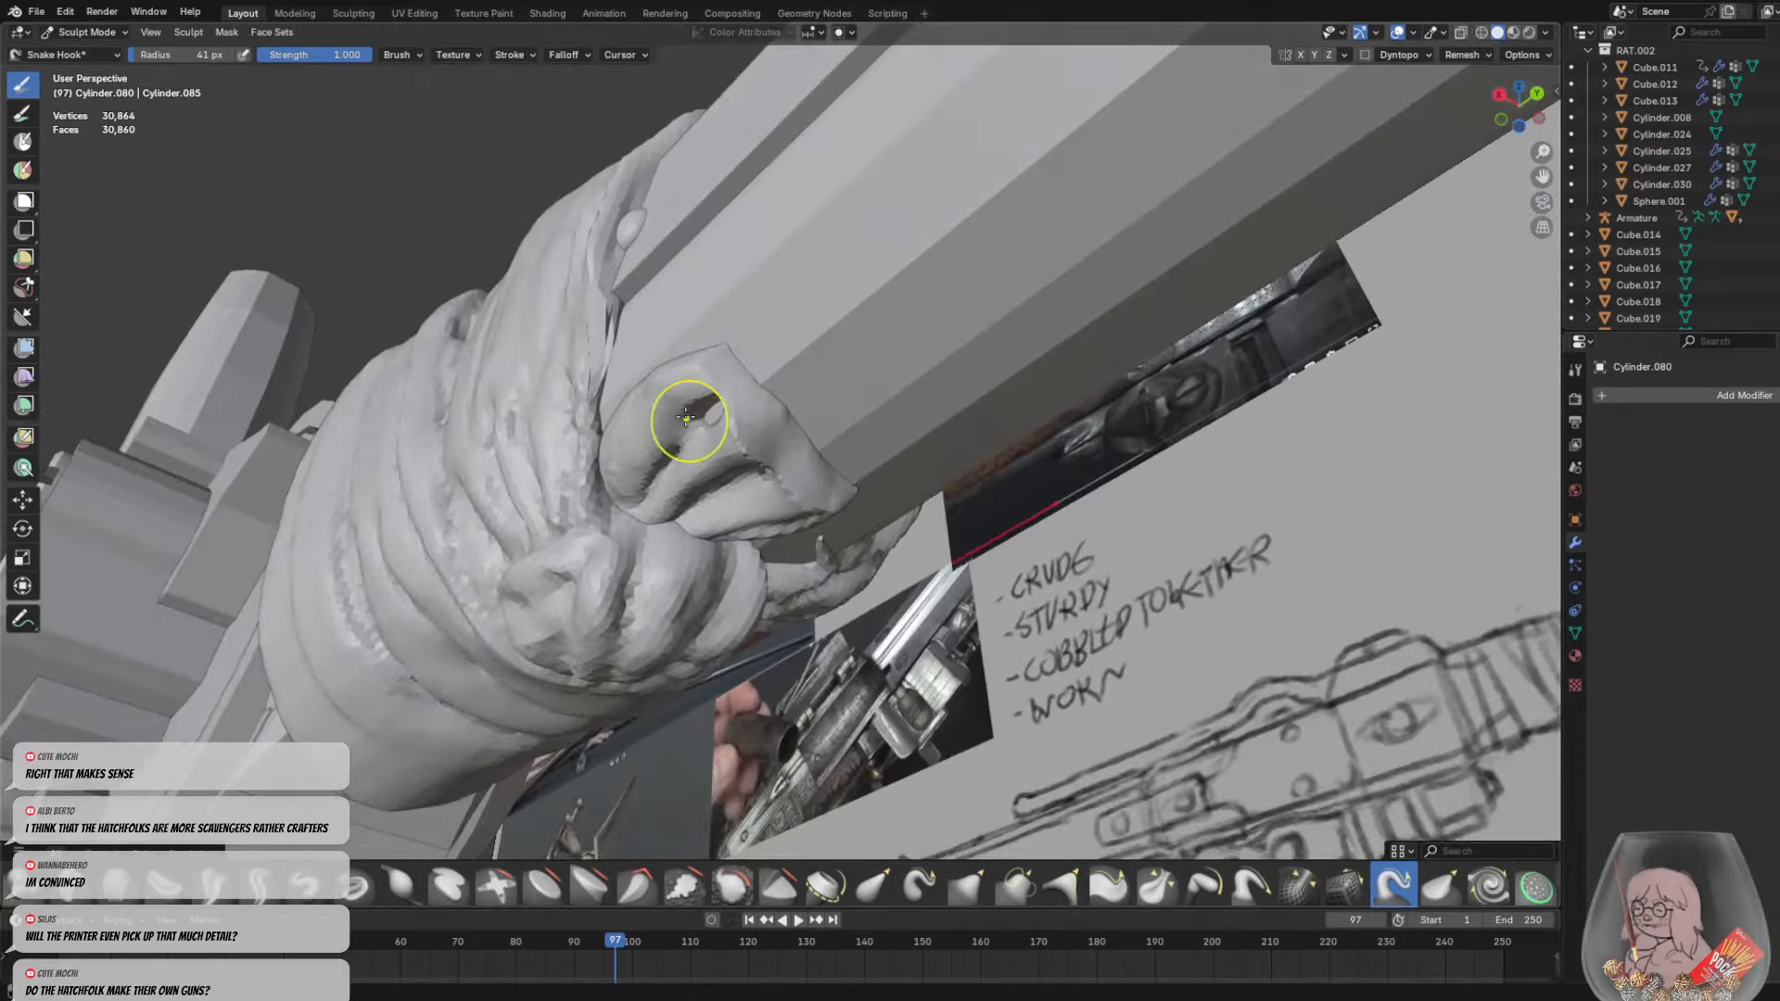
pyautogui.moveTo(602, 345); pyautogui.dragTo(636, 425)
pyautogui.moveTo(681, 422)
pyautogui.mouseDown(button='middle')
pyautogui.moveTo(747, 426)
pyautogui.moveTo(795, 297)
pyautogui.mouseUp(button='middle')
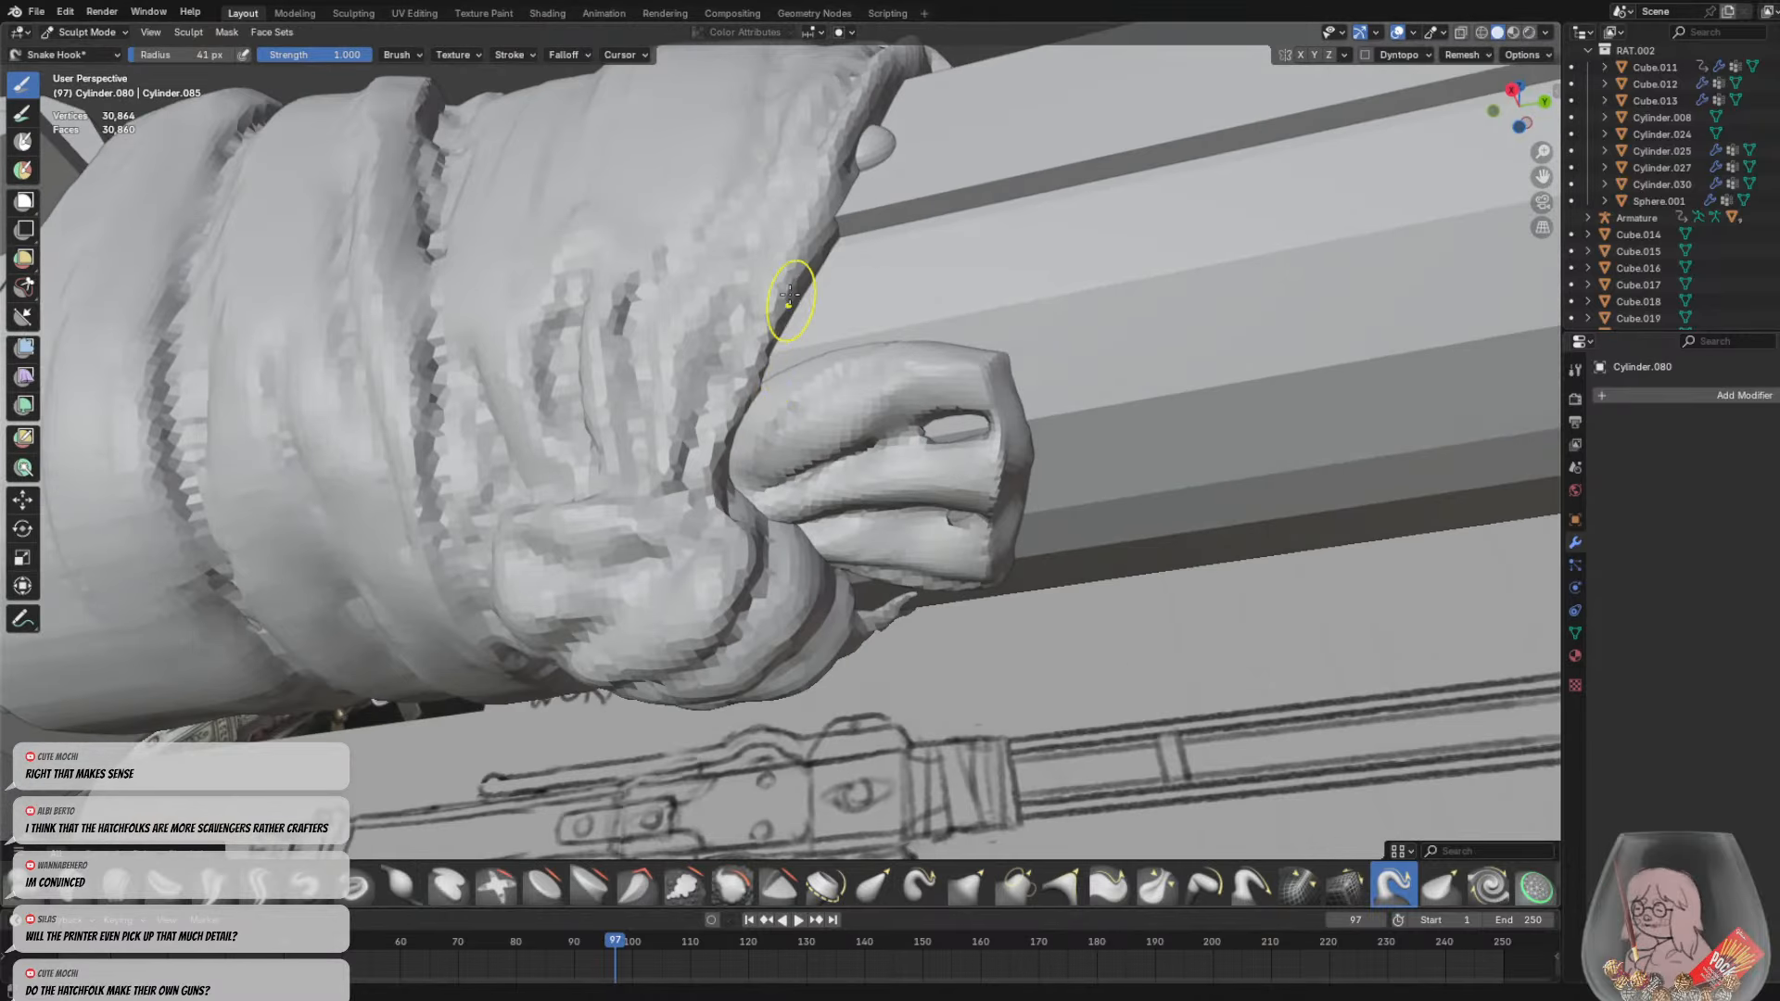
pyautogui.moveTo(831, 396); pyautogui.dragTo(876, 396, button='middle')
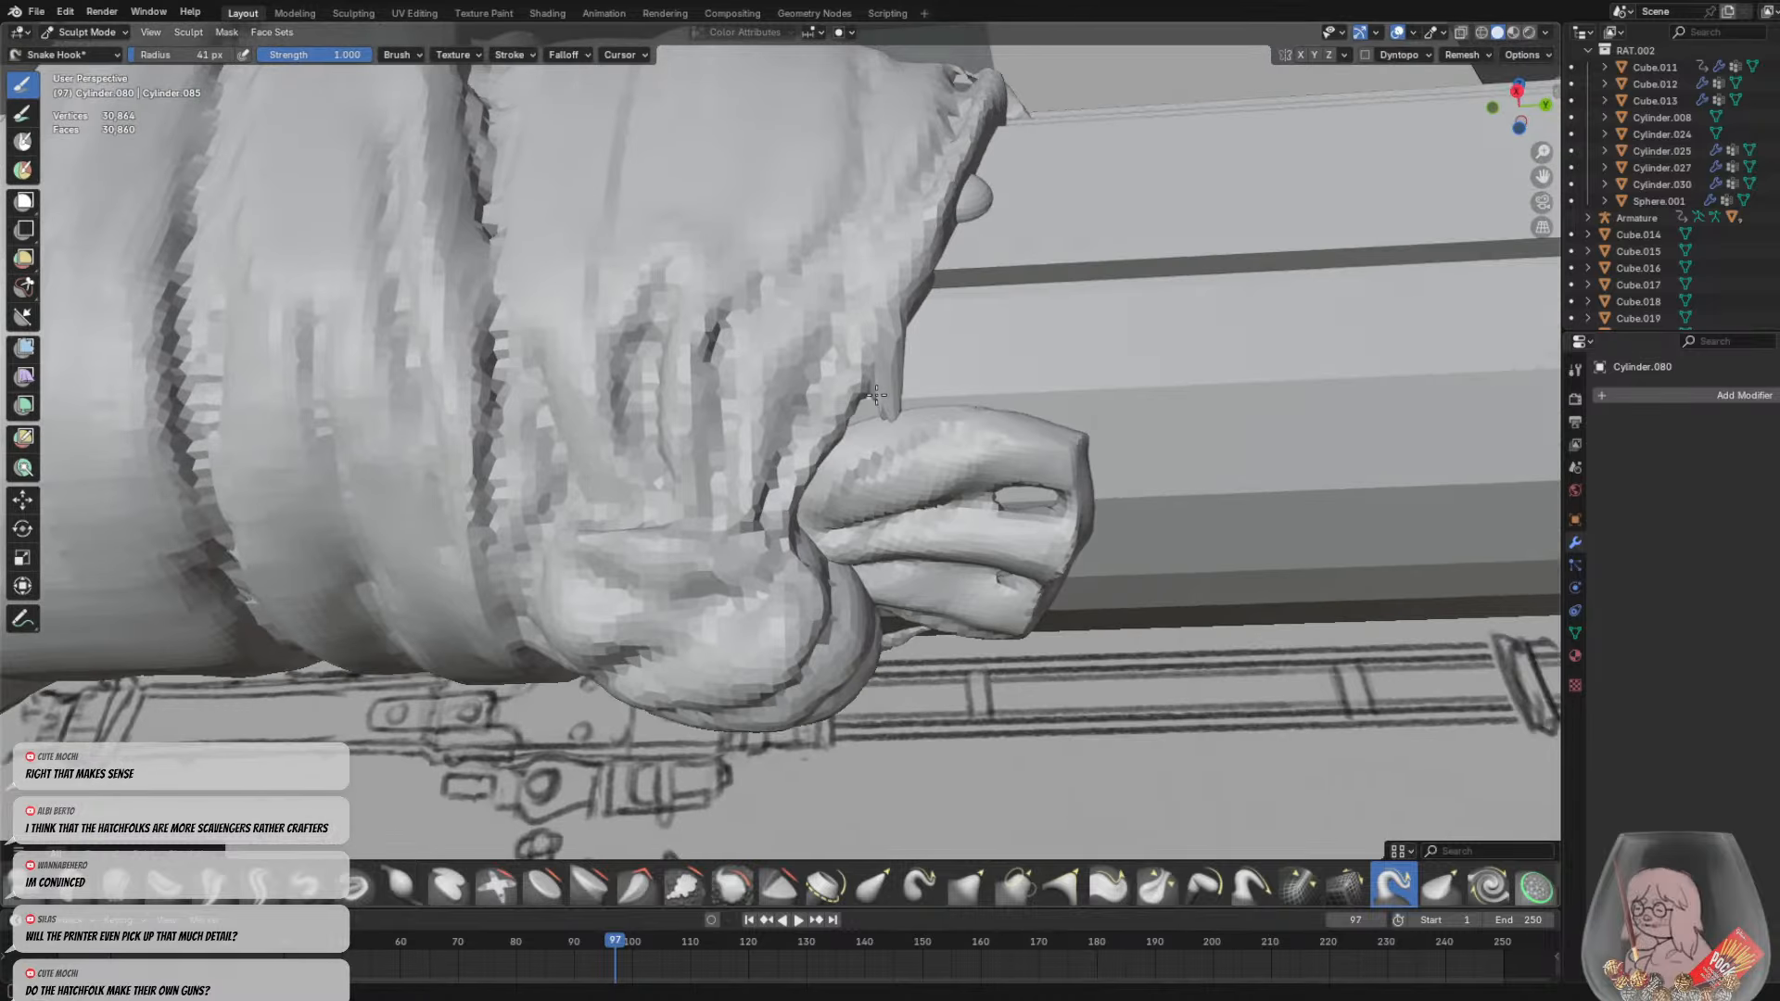
# Try pulling a loose strand from the overlapping seam in the middle of the wrap, and undo it
pyautogui.moveTo(964, 362)
pyautogui.mouseDown(button='middle')
pyautogui.moveTo(695, 352)
pyautogui.moveTo(683, 528)
pyautogui.mouseUp(button='middle')
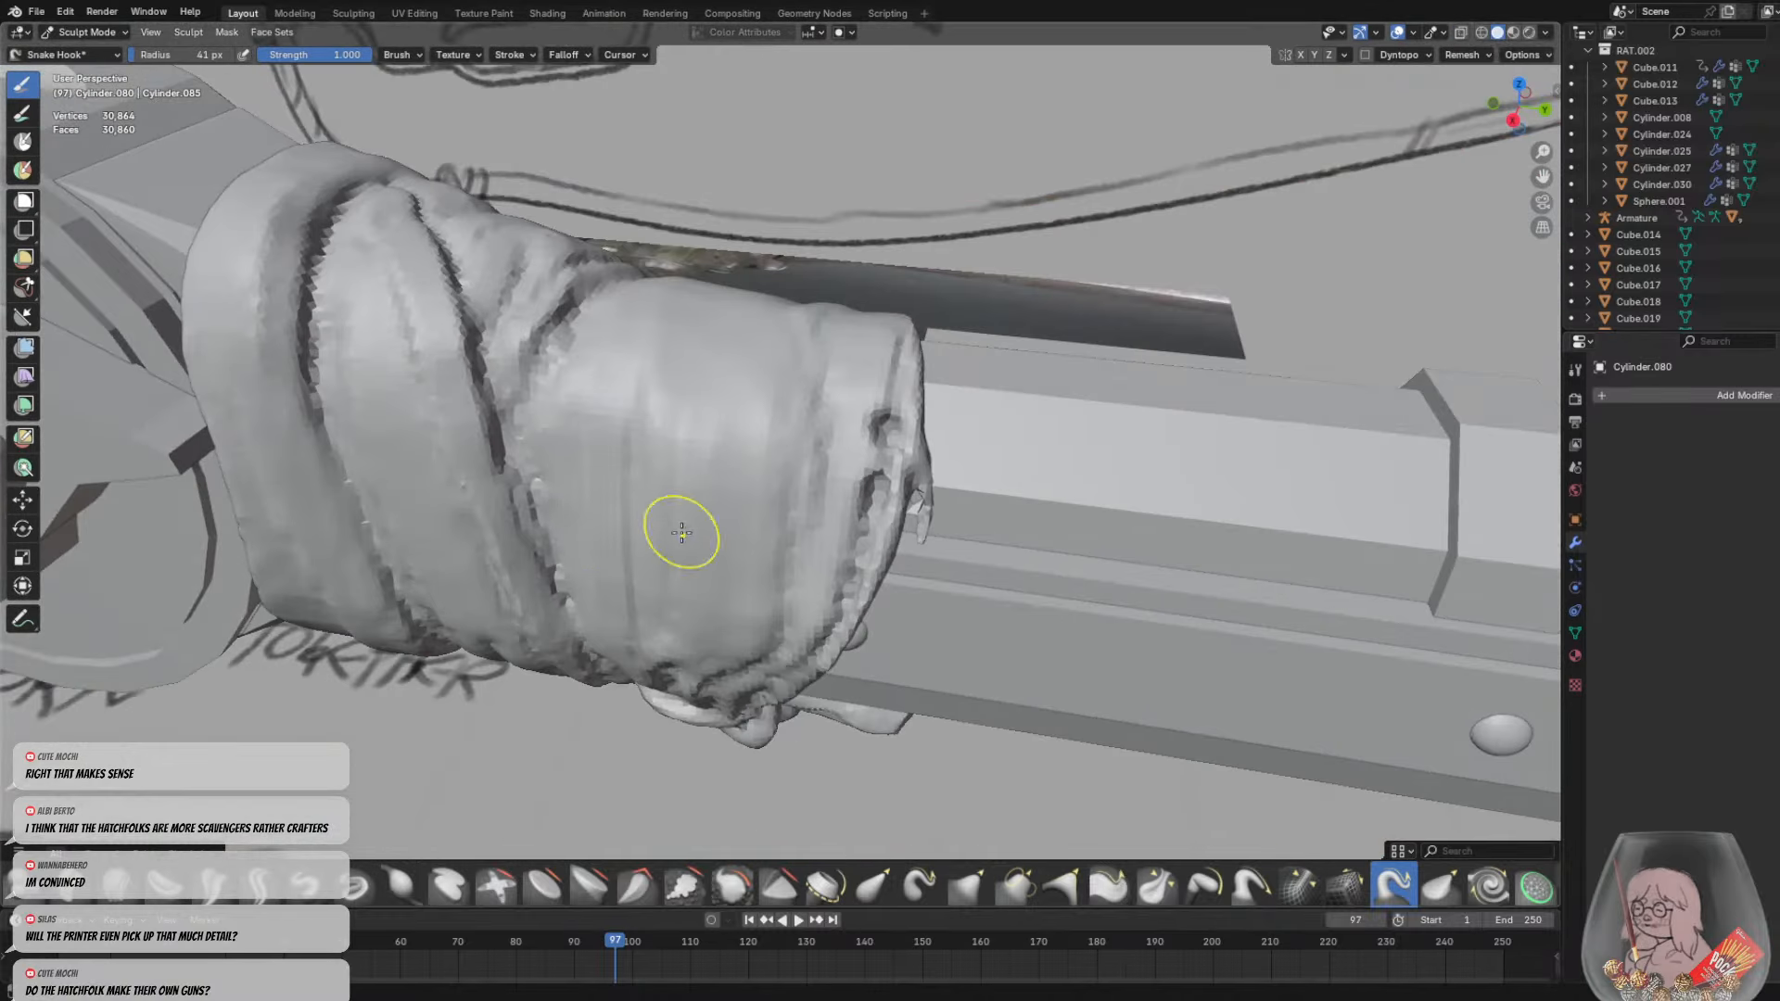
pyautogui.moveTo(473, 364); pyautogui.dragTo(510, 500)
pyautogui.moveTo(510, 500)
pyautogui.mouseDown(button='middle')
pyautogui.moveTo(556, 431)
pyautogui.moveTo(658, 411)
pyautogui.mouseUp(button='middle')
pyautogui.scroll(1, 717, 332)
pyautogui.moveTo(717, 332)
pyautogui.mouseDown(button='middle')
pyautogui.moveTo(625, 356)
pyautogui.moveTo(864, 462)
pyautogui.mouseUp(button='middle')
pyautogui.moveTo(869, 441); pyautogui.dragTo(643, 409, button='middle')
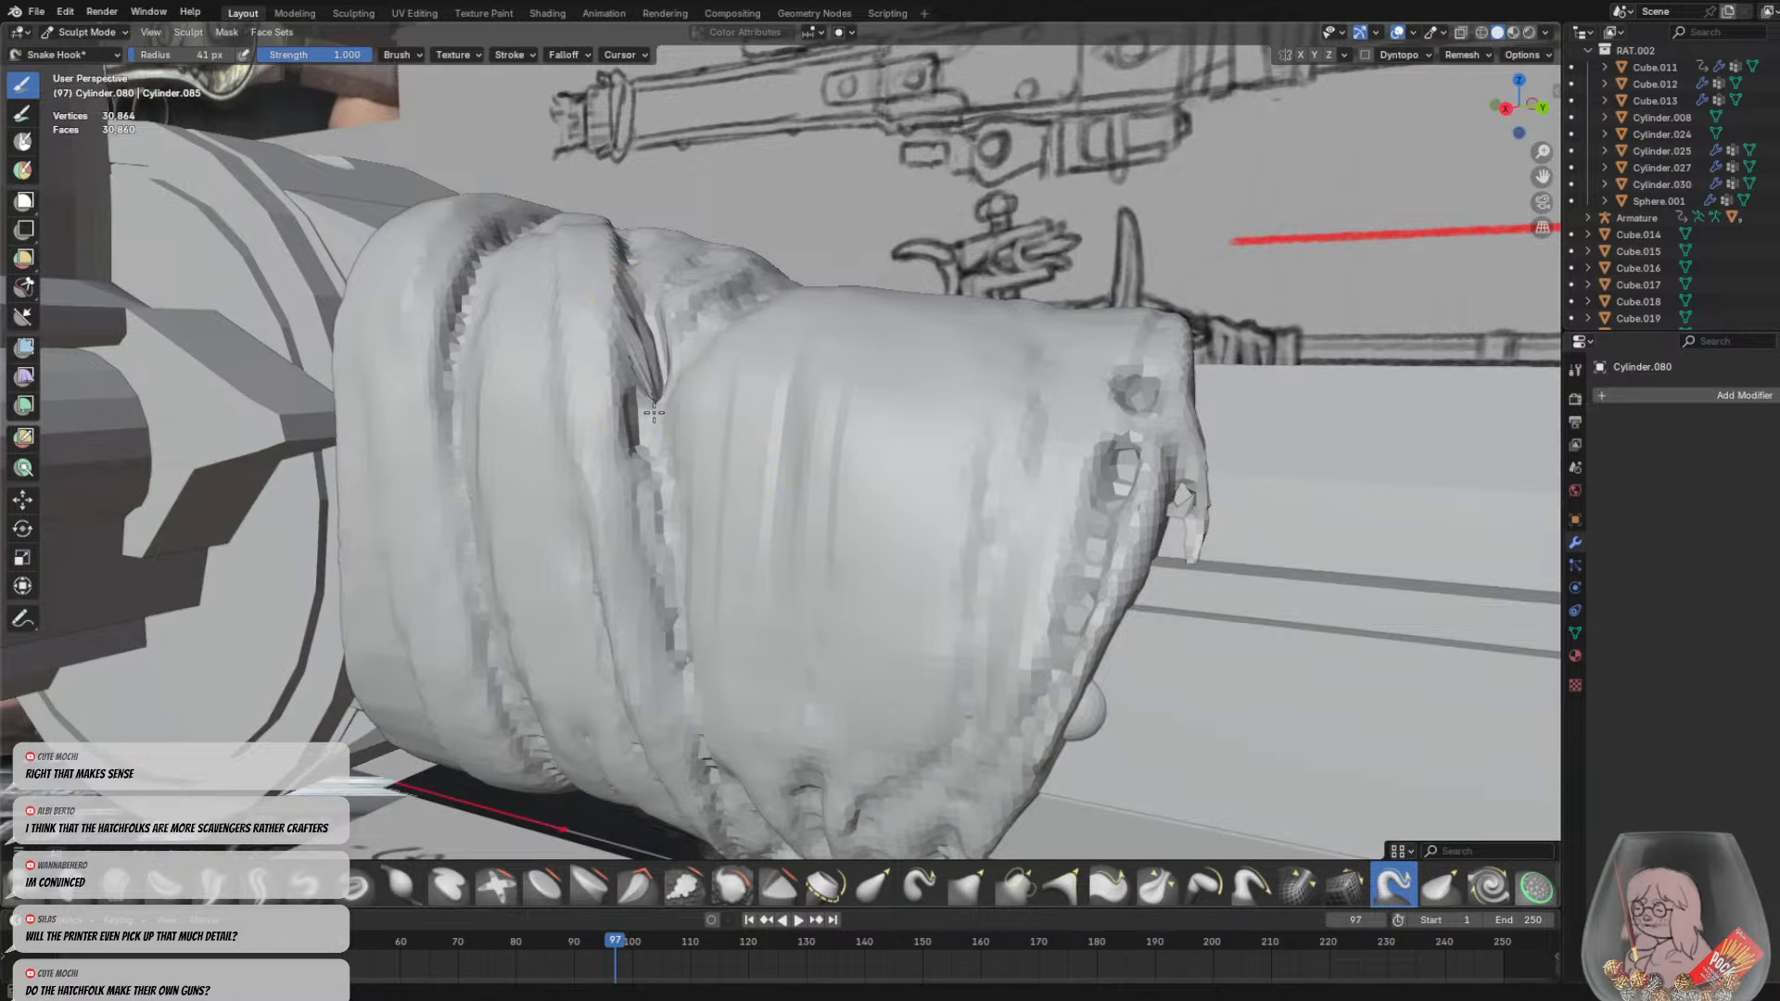
pyautogui.moveTo(638, 323)
pyautogui.mouseDown()
pyautogui.moveTo(639, 278)
pyautogui.moveTo(686, 260)
pyautogui.moveTo(668, 306)
pyautogui.moveTo(872, 271)
pyautogui.mouseUp()
pyautogui.hotkey('ctrl', 'z')
pyautogui.hotkey('ctrl', 'z')
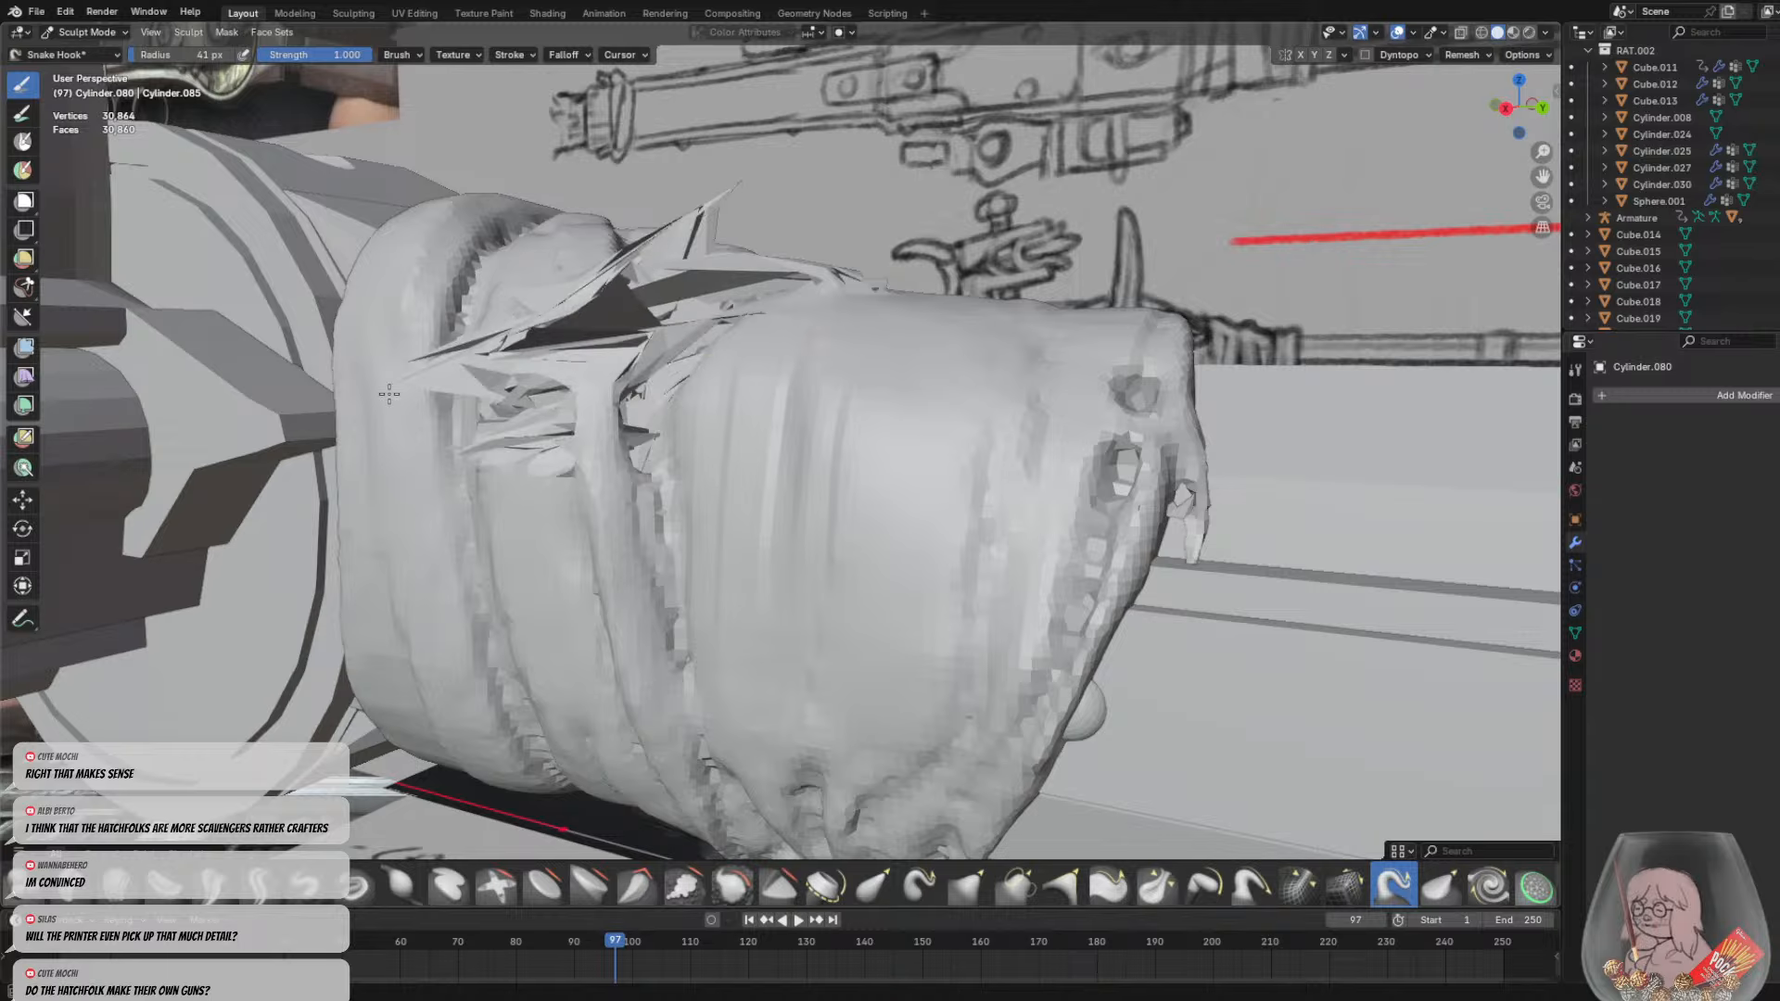
# Draw the frayed strand beside the front edge's holes farther down over the barrel with Snake Hook
pyautogui.moveTo(854, 369); pyautogui.dragTo(912, 408, button='middle')
pyautogui.moveTo(912, 408)
pyautogui.mouseDown()
pyautogui.moveTo(882, 509)
pyautogui.moveTo(903, 588)
pyautogui.mouseUp()
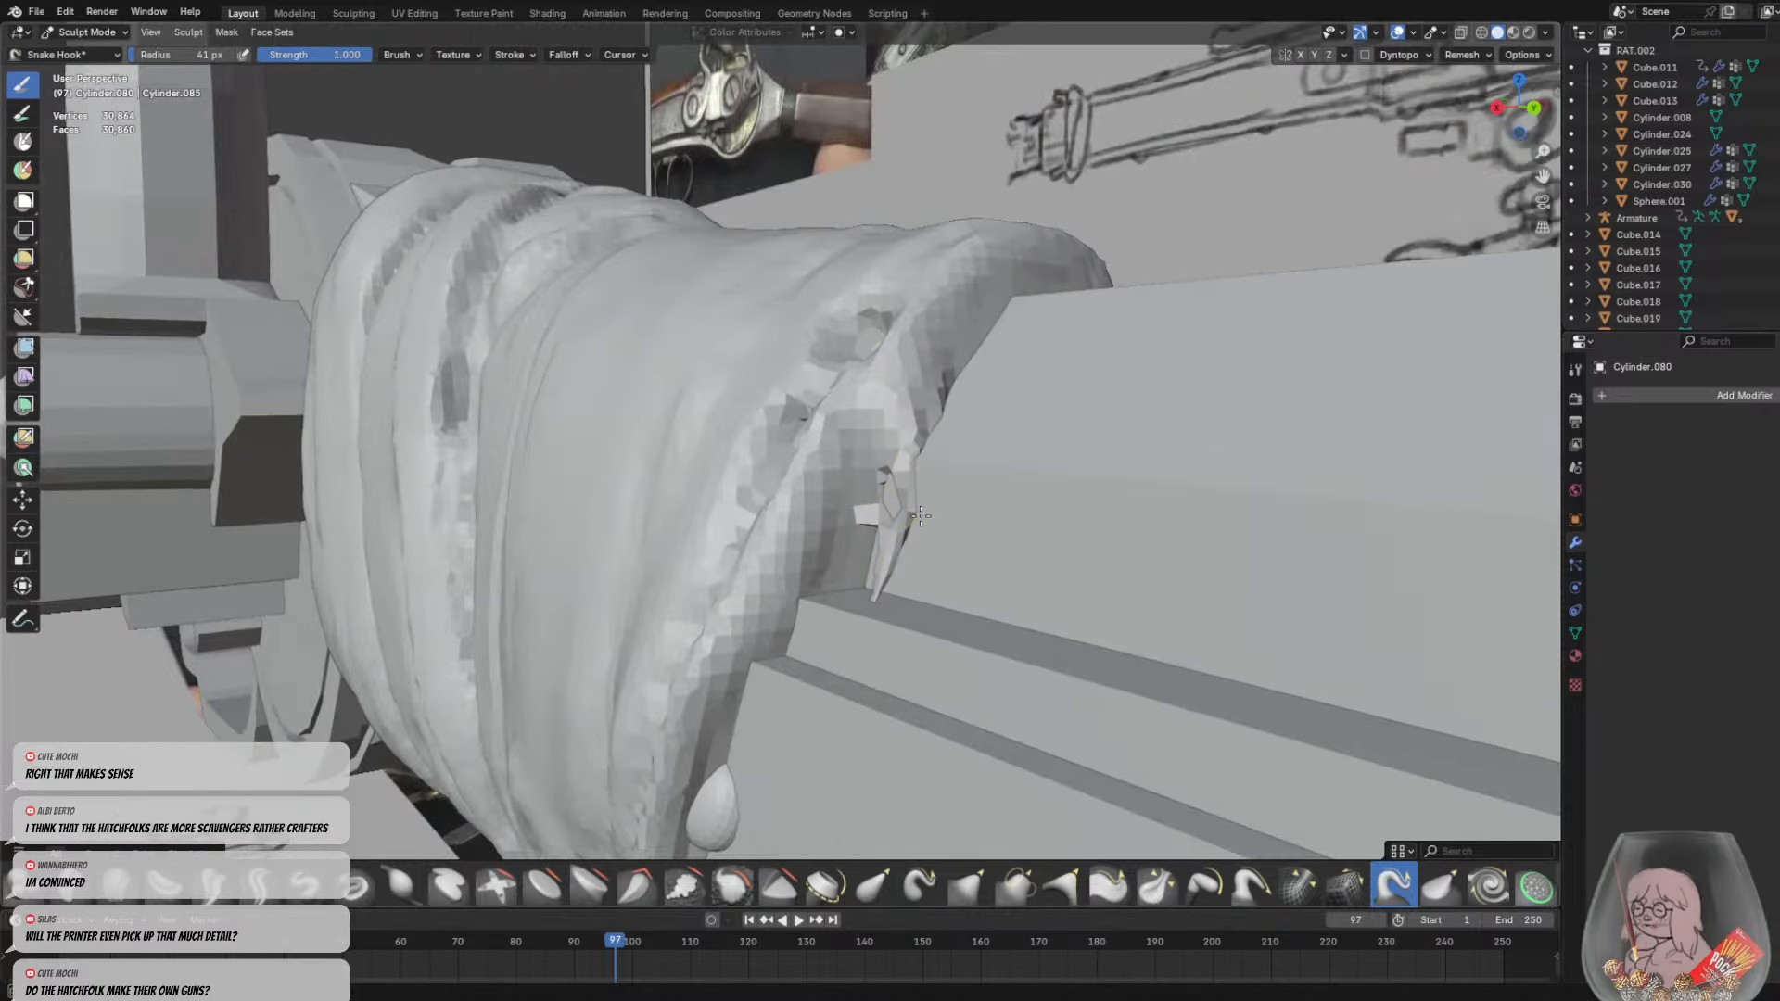
pyautogui.moveTo(881, 584)
pyautogui.mouseDown(button='middle')
pyautogui.moveTo(1100, 569)
pyautogui.moveTo(1087, 557)
pyautogui.mouseUp(button='middle')
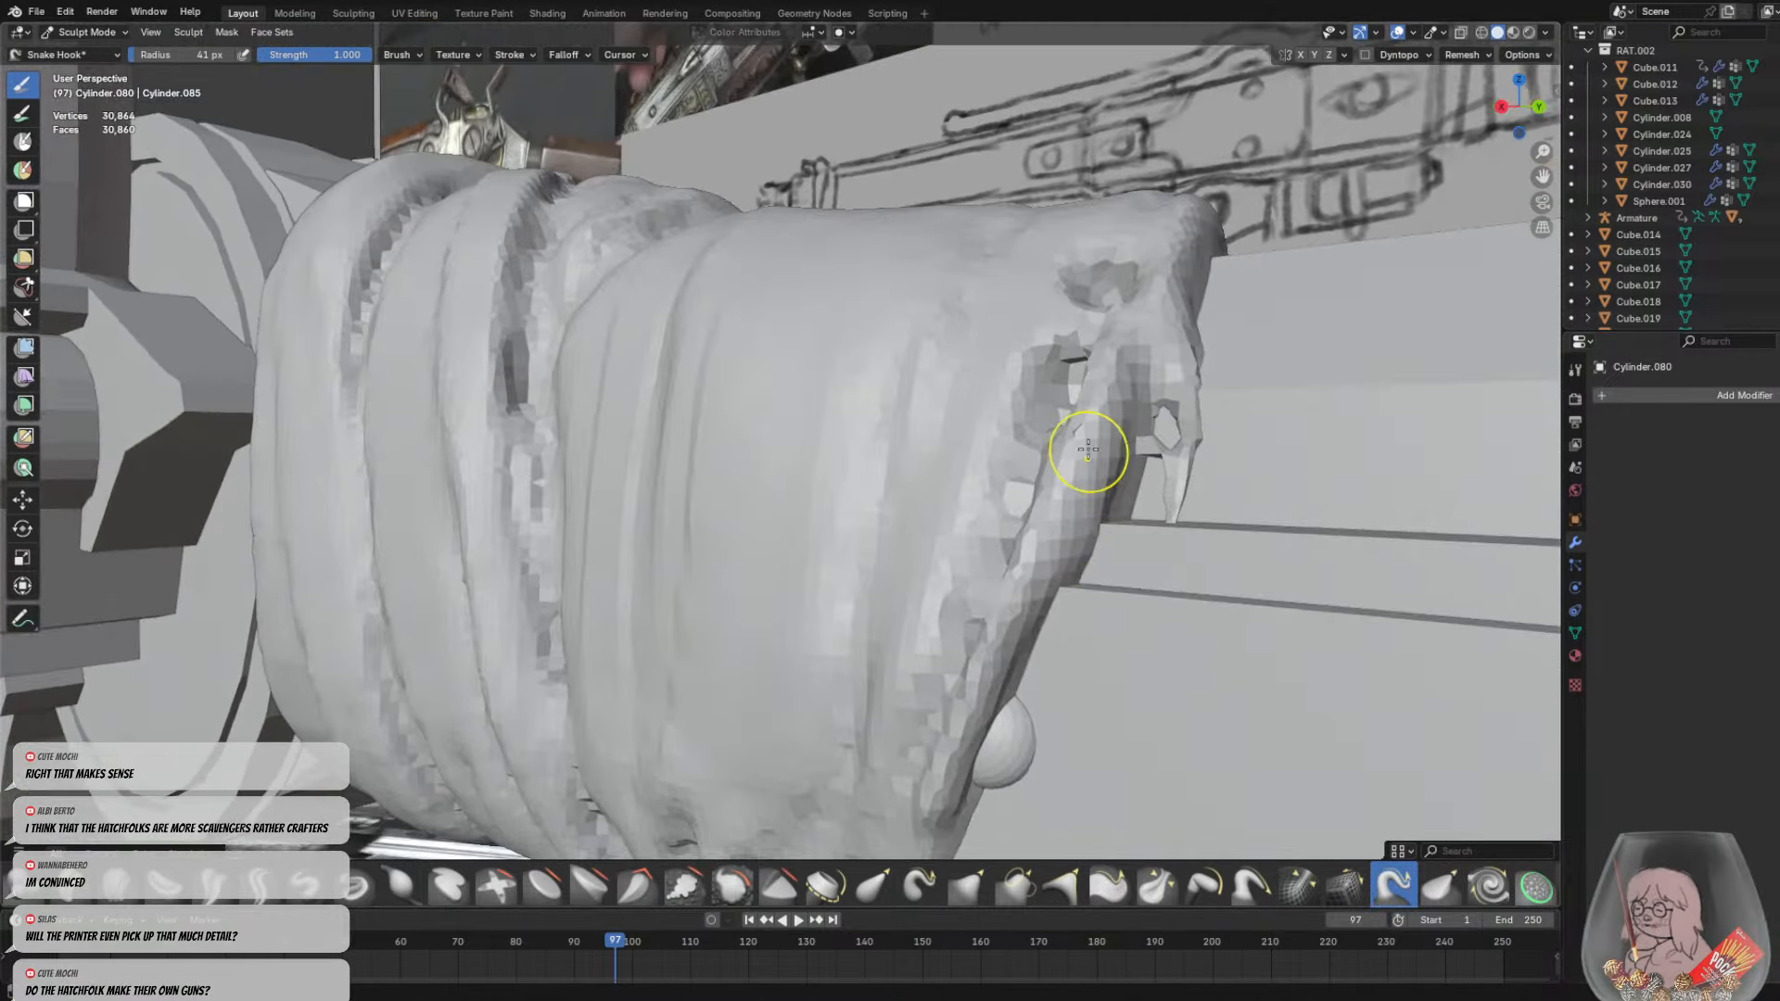
pyautogui.moveTo(1073, 426); pyautogui.dragTo(997, 470, button='middle')
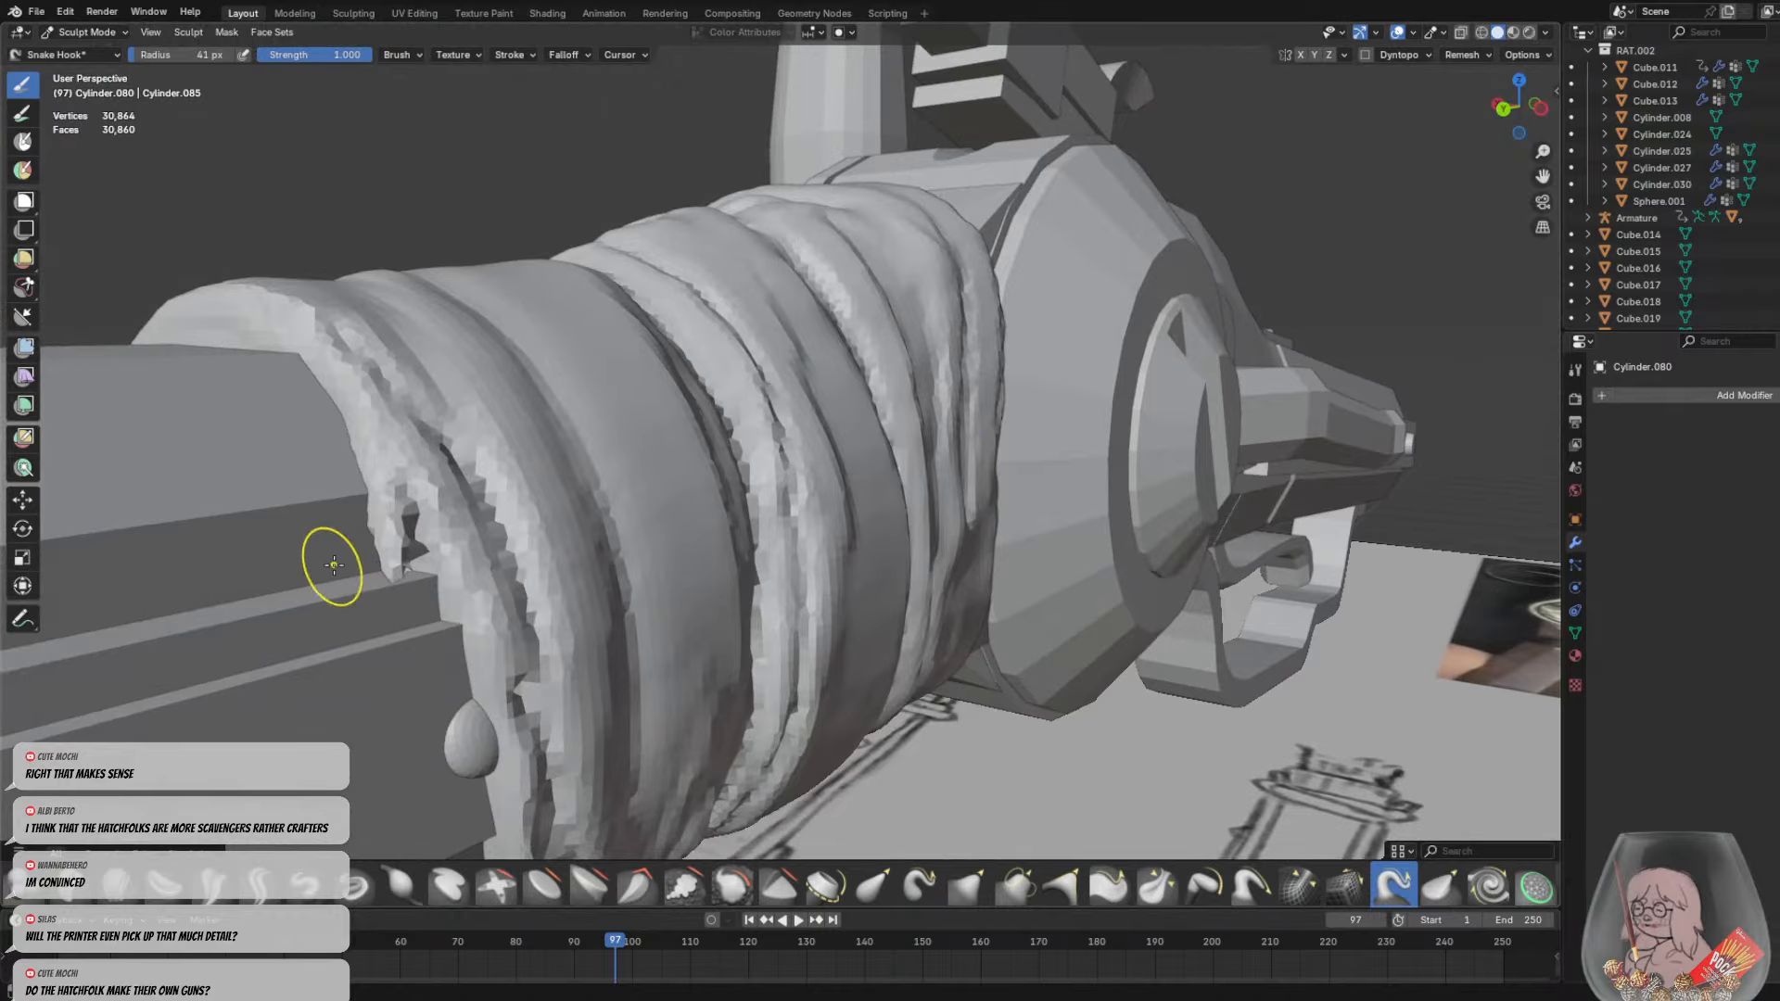
# Reshape the pointed loose thread above the knot into a thin curved strand with Snake Hook
pyautogui.moveTo(402, 558)
pyautogui.mouseDown(button='middle')
pyautogui.moveTo(366, 469)
pyautogui.moveTo(298, 497)
pyautogui.mouseUp(button='middle')
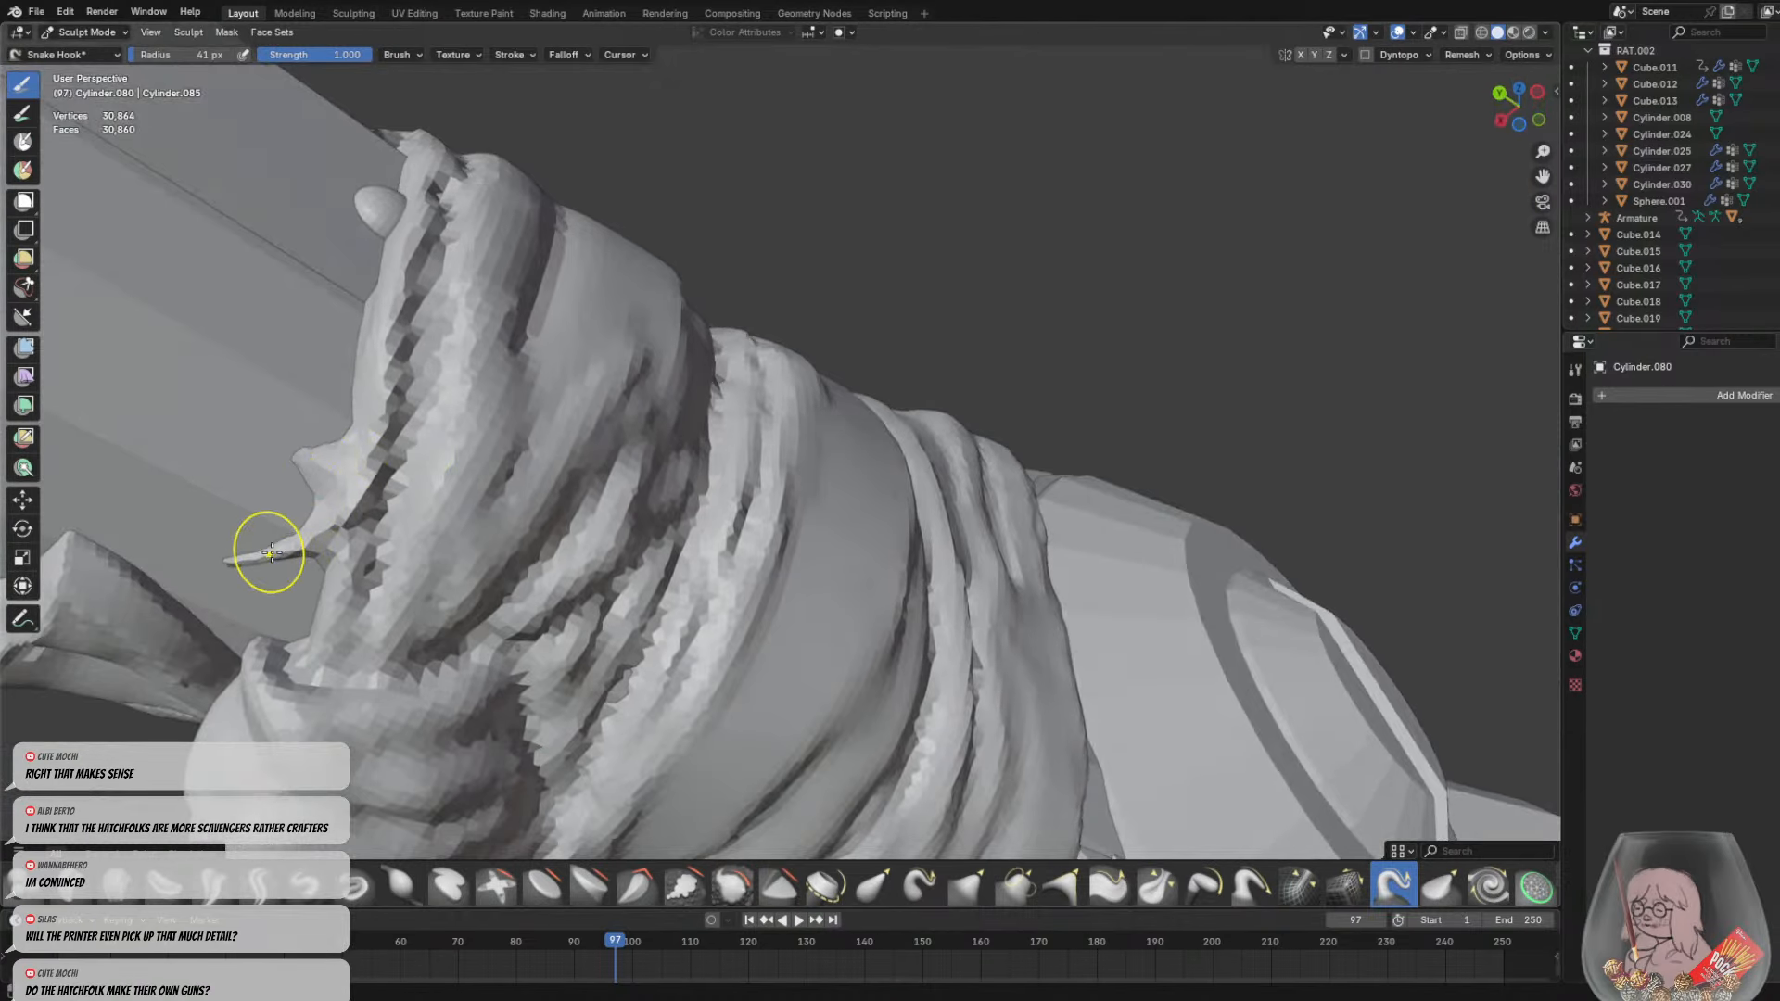
pyautogui.moveTo(327, 551); pyautogui.dragTo(261, 498)
pyautogui.moveTo(255, 482); pyautogui.dragTo(638, 481, button='middle')
pyautogui.scroll(3, 638, 481)
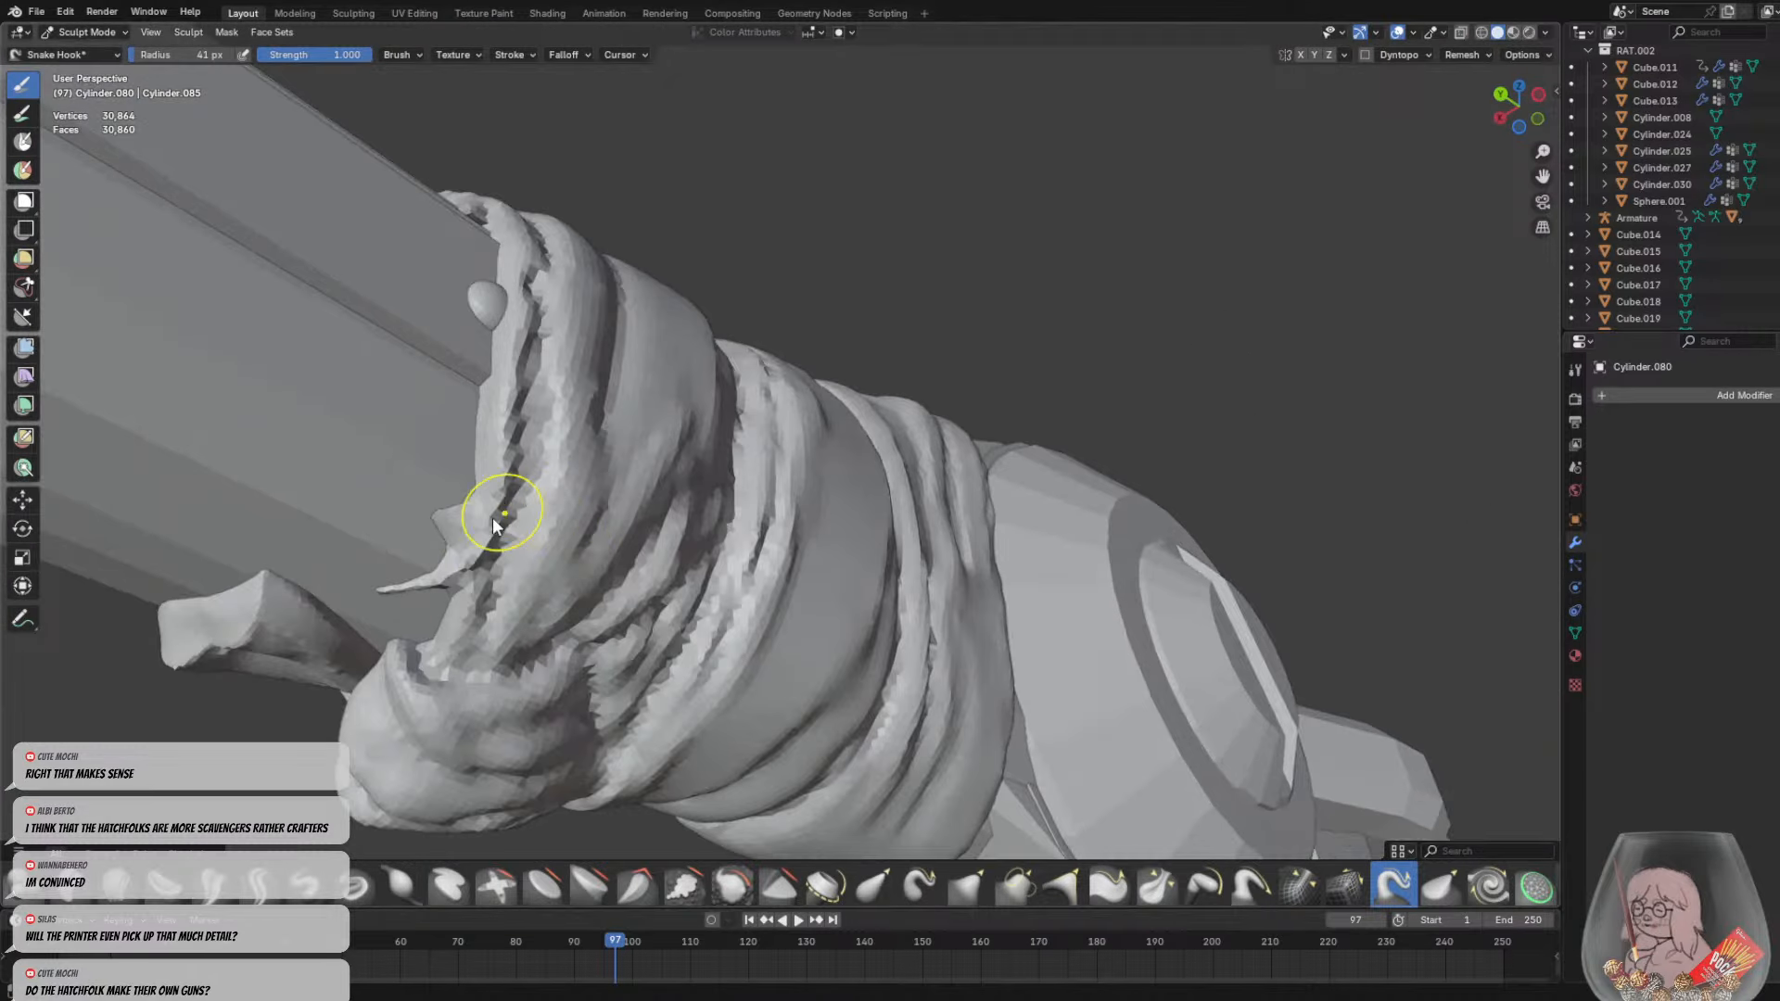
# Remesh the wrap and switch to the Crease Sharp brush with a 21 px radius for the edge above the knot
pyautogui.press('g')
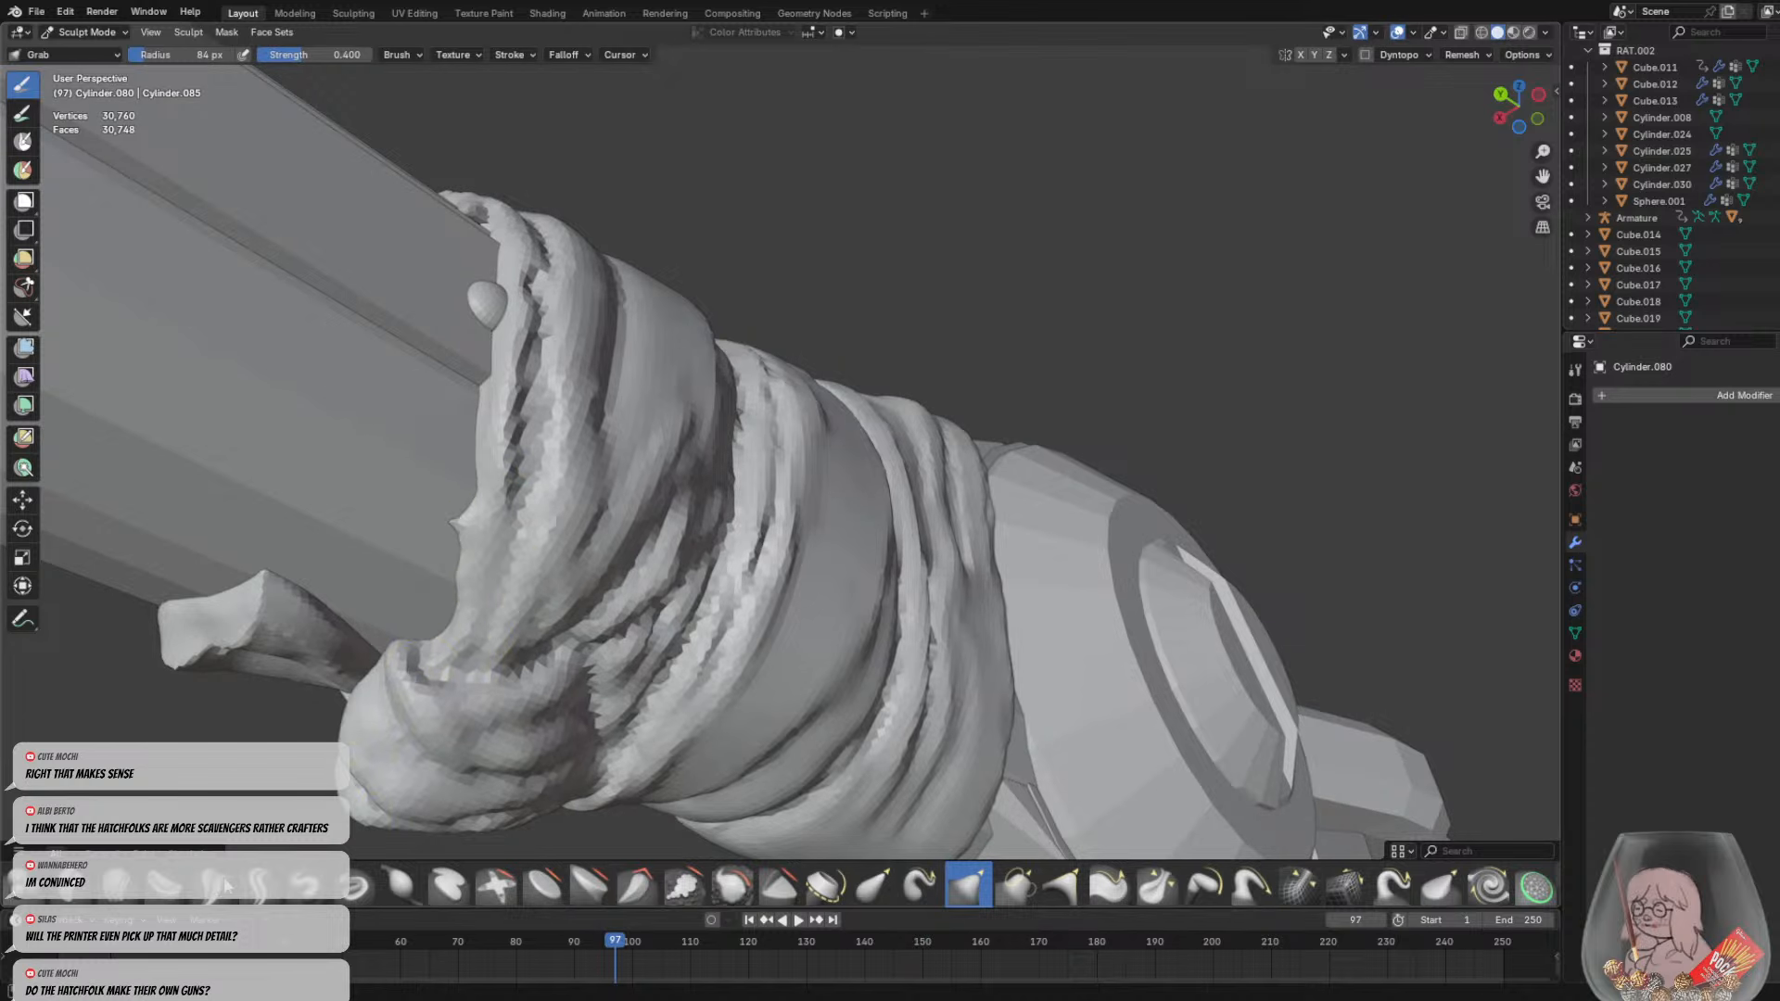
pyautogui.press('f')
pyautogui.click(399, 585)
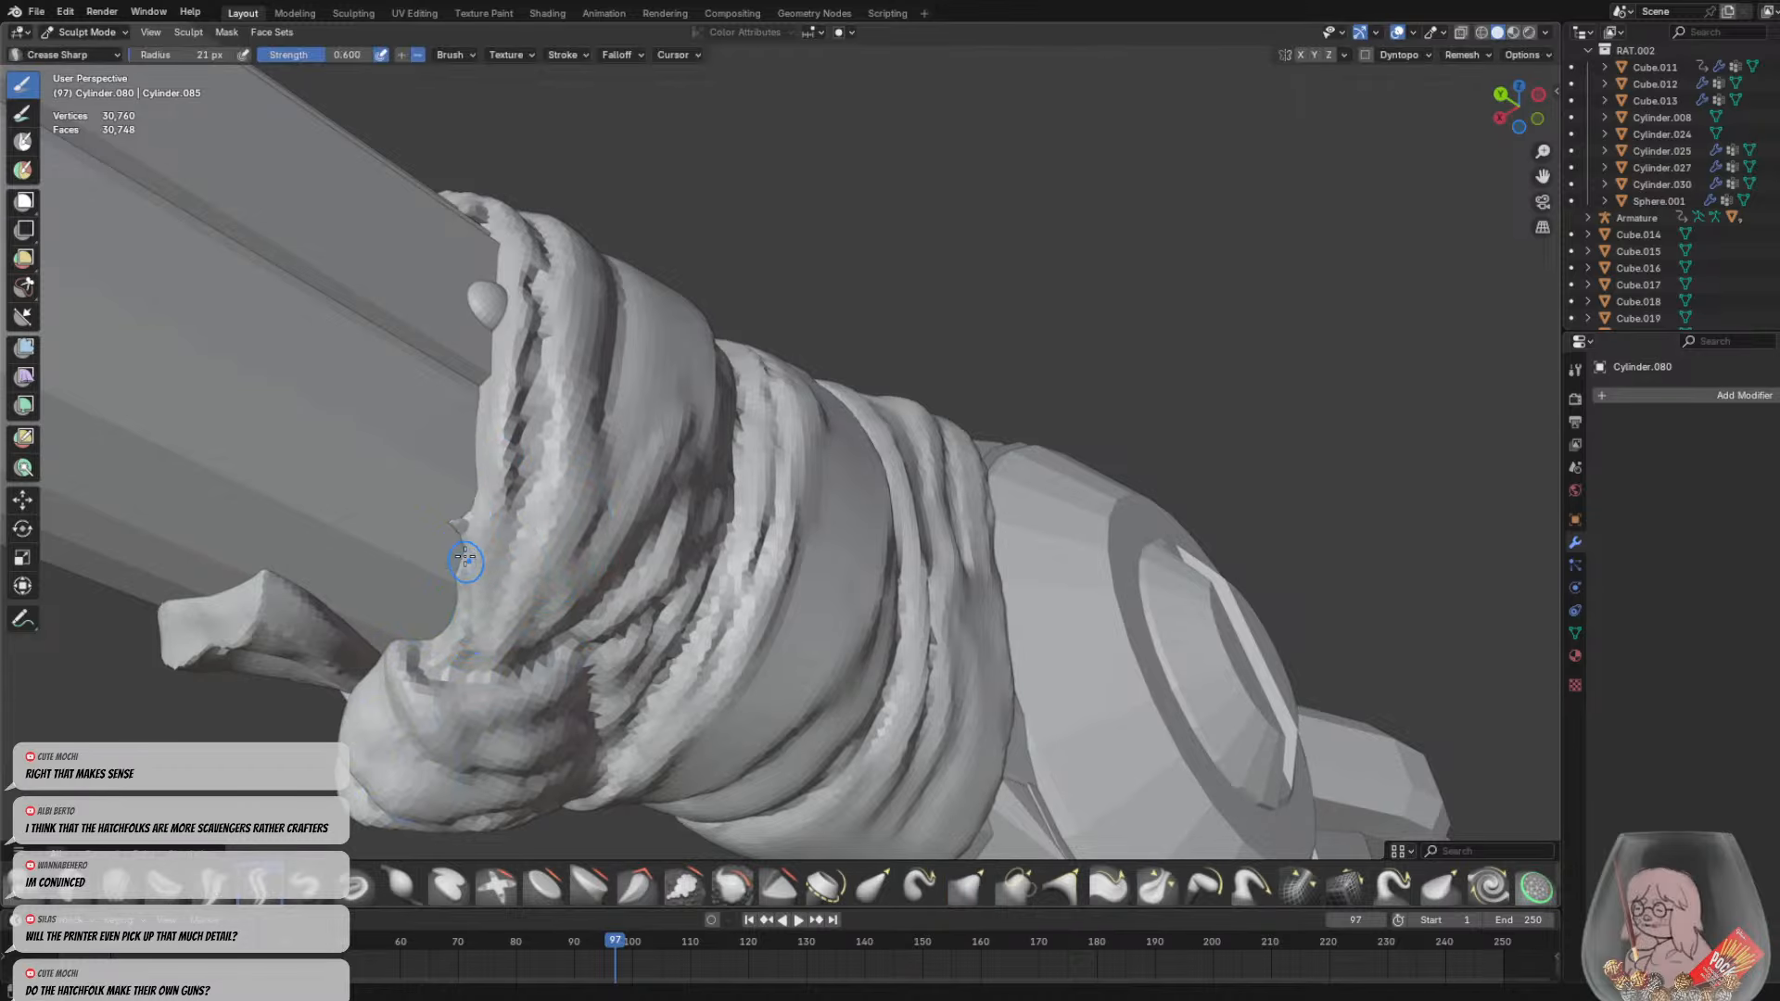
# Build up the wrap's front edge above the knot with Clay Strips at a 21 px radius
pyautogui.click(124, 896)
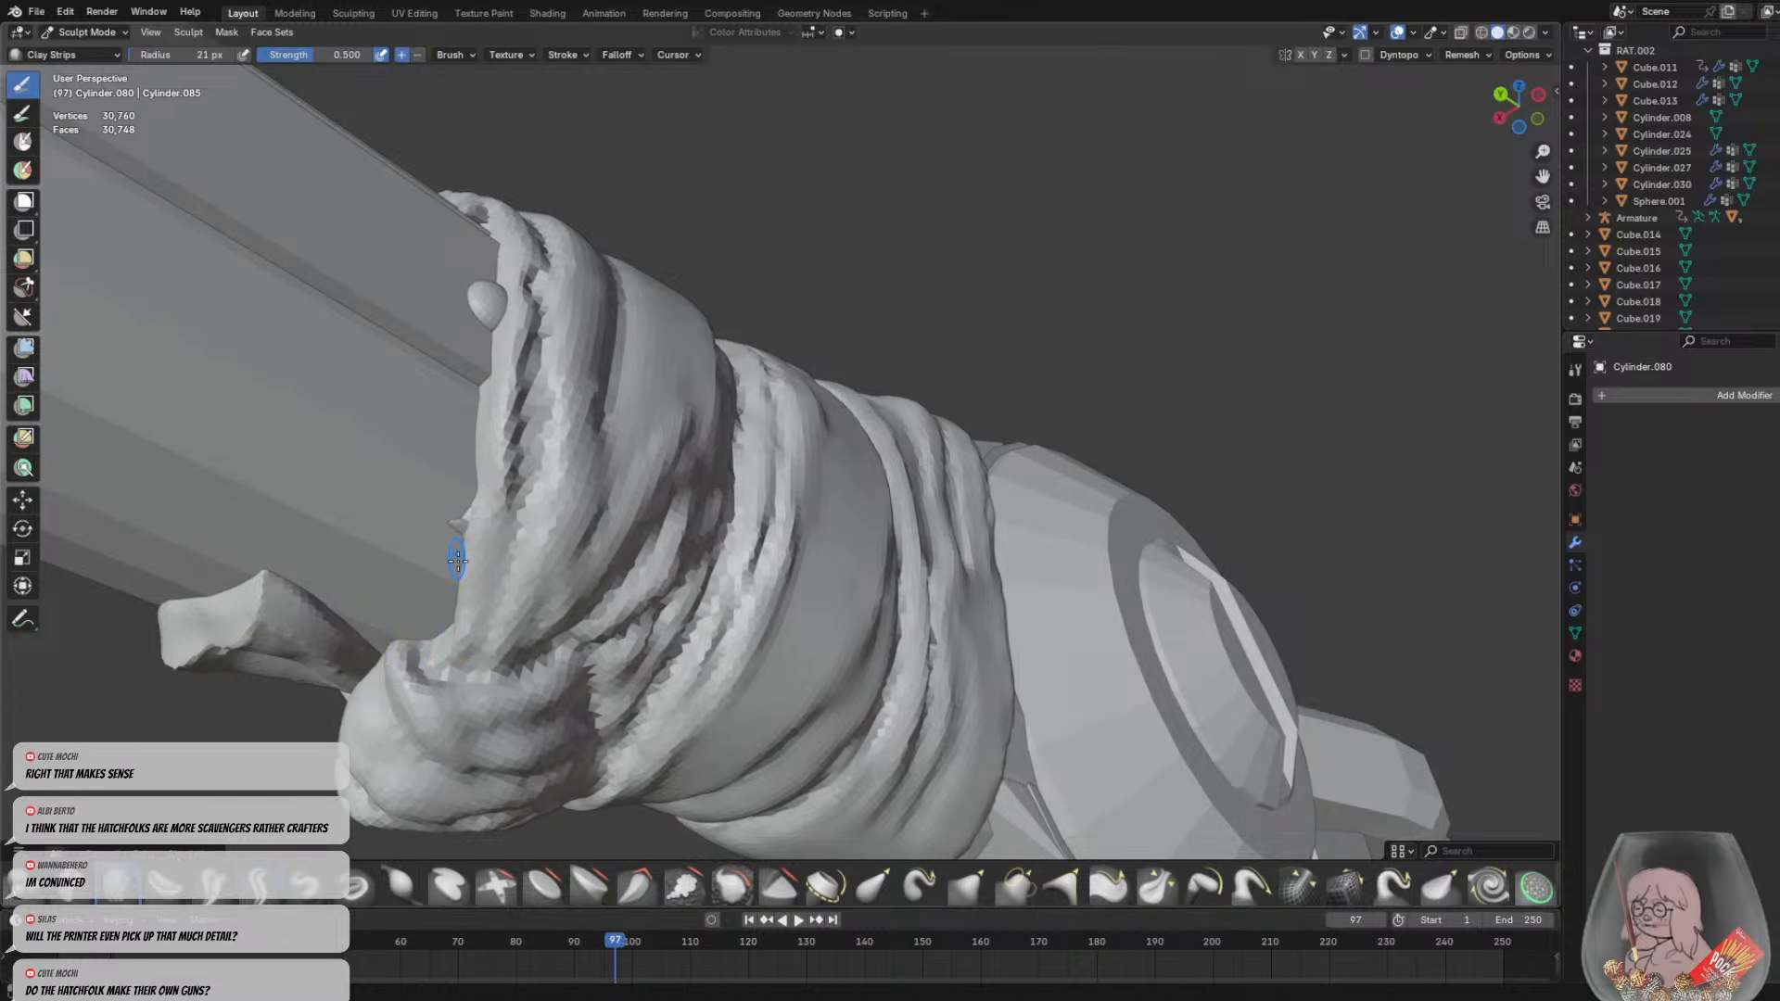
pyautogui.moveTo(471, 506); pyautogui.dragTo(460, 625)
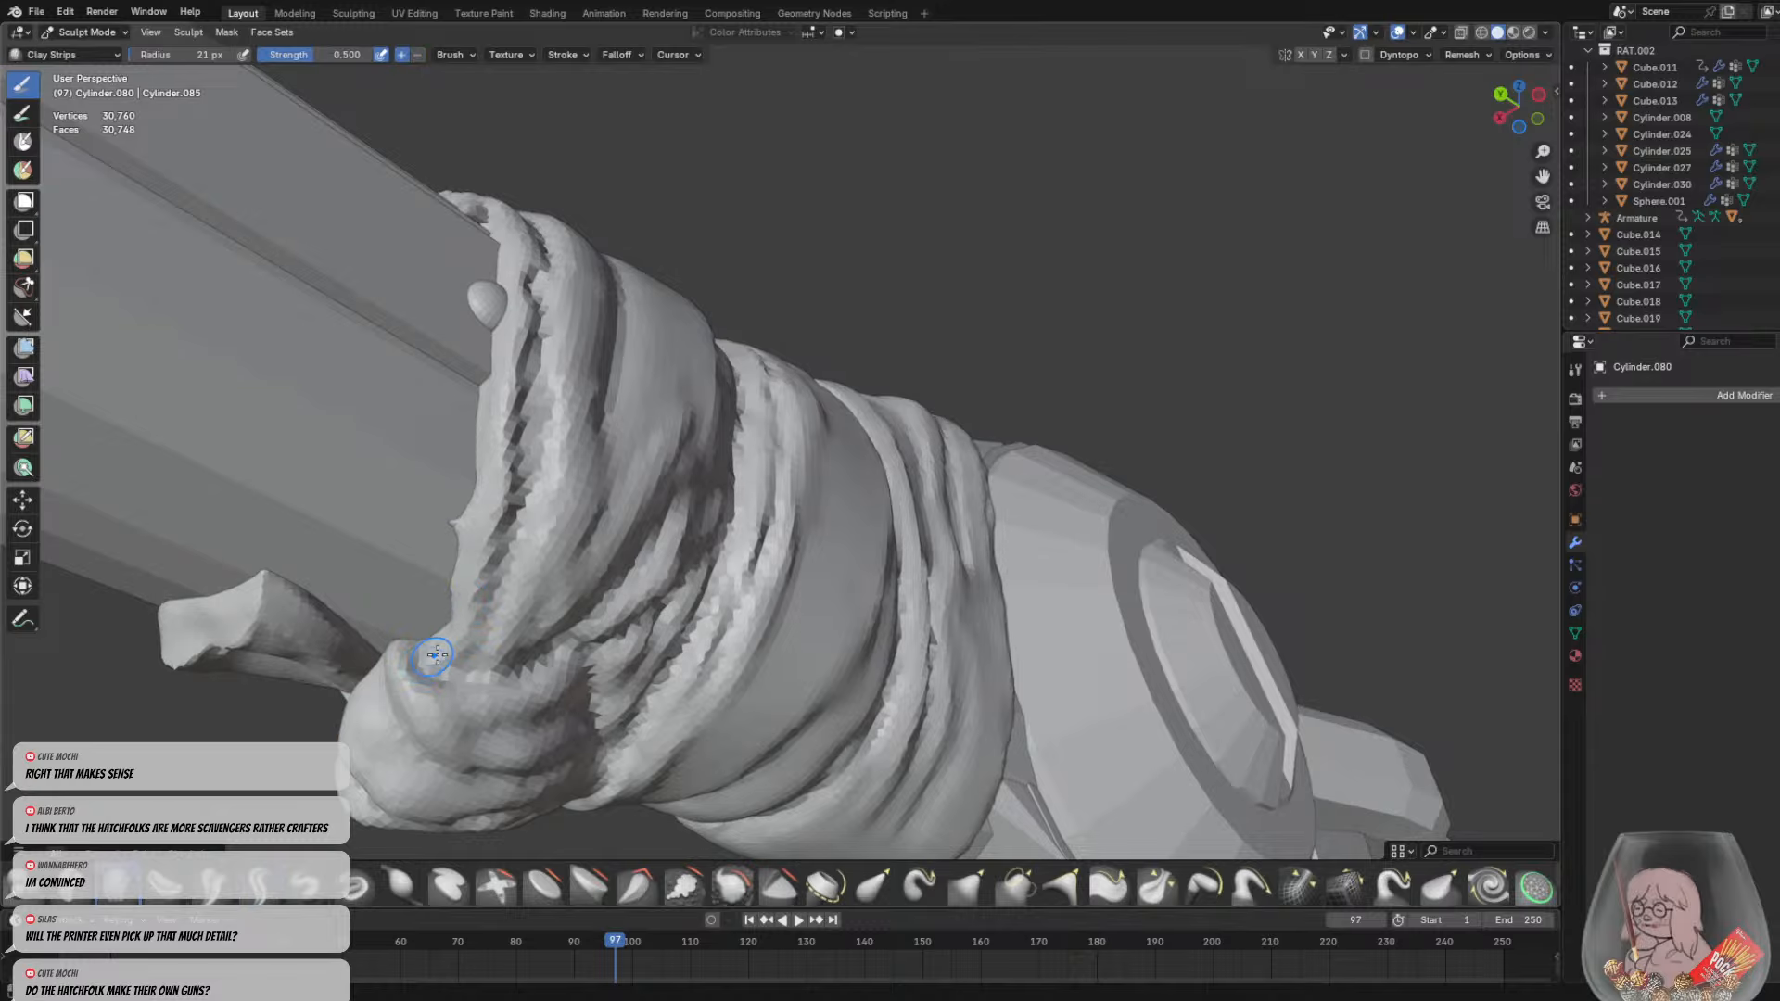
pyautogui.moveTo(437, 649)
pyautogui.mouseDown(button='middle')
pyautogui.moveTo(516, 588)
pyautogui.moveTo(517, 508)
pyautogui.moveTo(723, 542)
pyautogui.mouseUp(button='middle')
pyautogui.scroll(4, 723, 543)
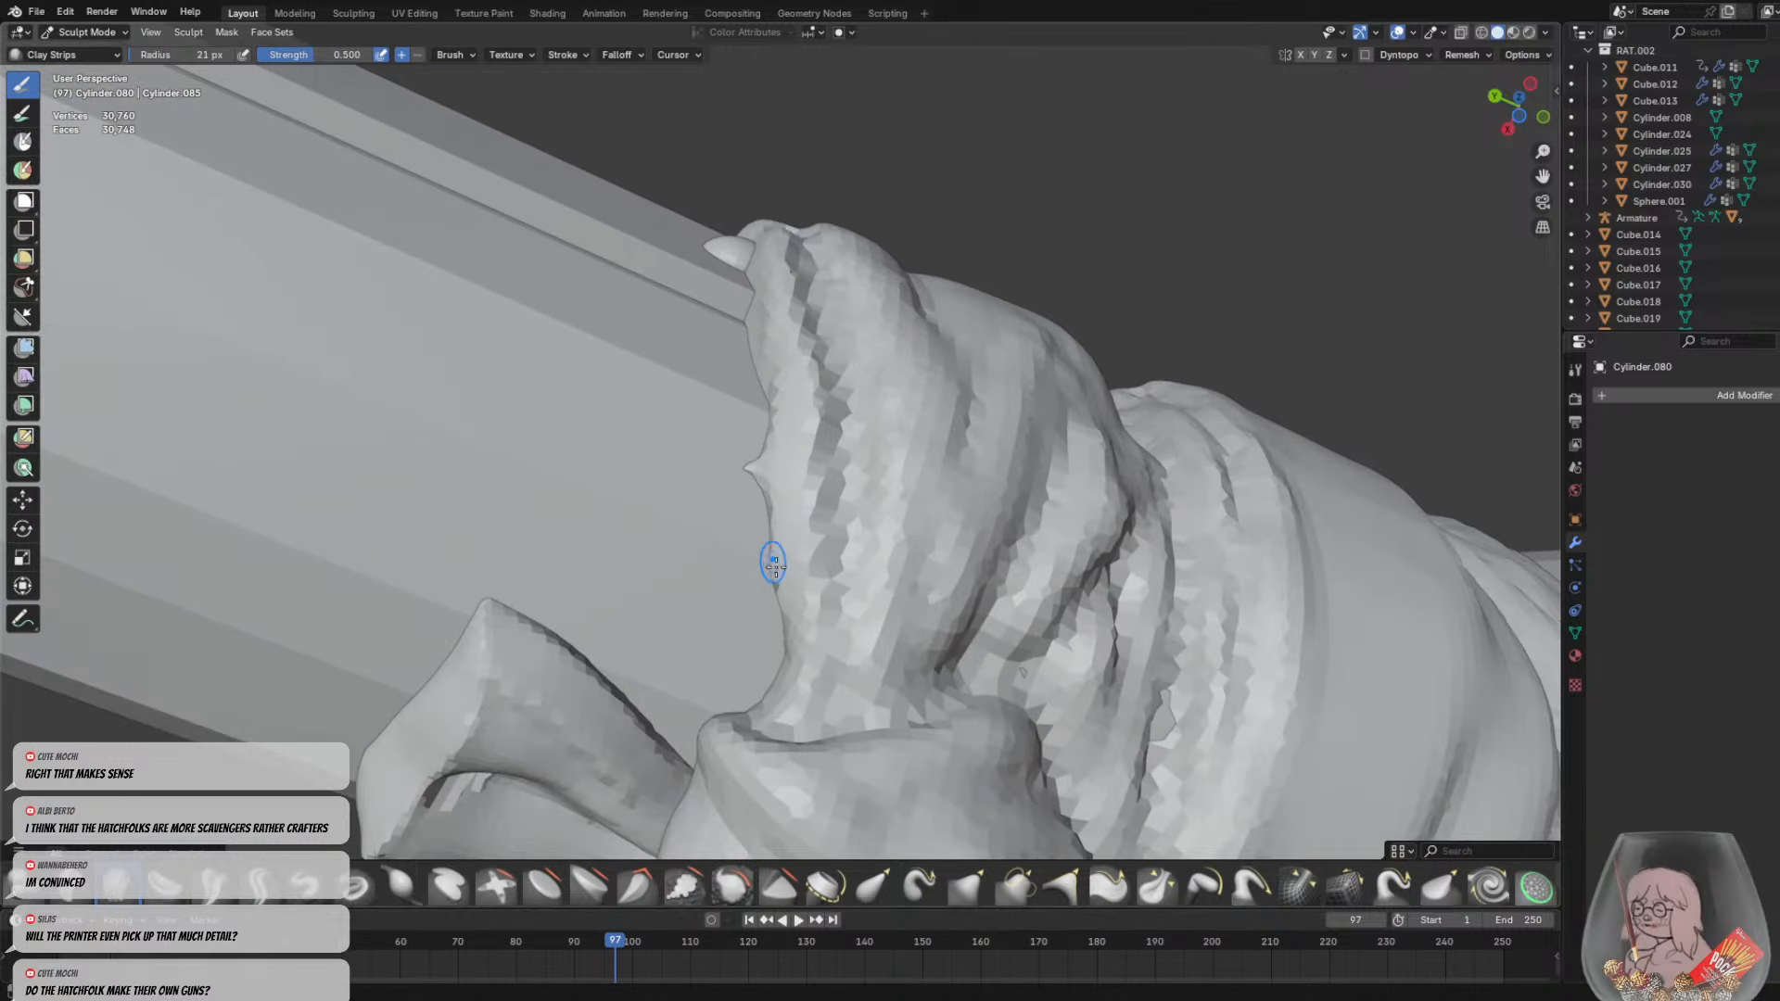
pyautogui.moveTo(774, 681); pyautogui.dragTo(791, 584)
# Sculpt thin vertical fold lines down the wrap's smooth middle band with Clay Strips at an 11 px radius
pyautogui.moveTo(820, 593); pyautogui.dragTo(870, 653, button='middle')
pyautogui.scroll(-4, 897, 541)
pyautogui.moveTo(935, 543)
pyautogui.mouseDown(button='middle')
pyautogui.moveTo(815, 630)
pyautogui.moveTo(981, 521)
pyautogui.moveTo(1032, 532)
pyautogui.moveTo(938, 521)
pyautogui.mouseUp(button='middle')
pyautogui.scroll(2, 981, 521)
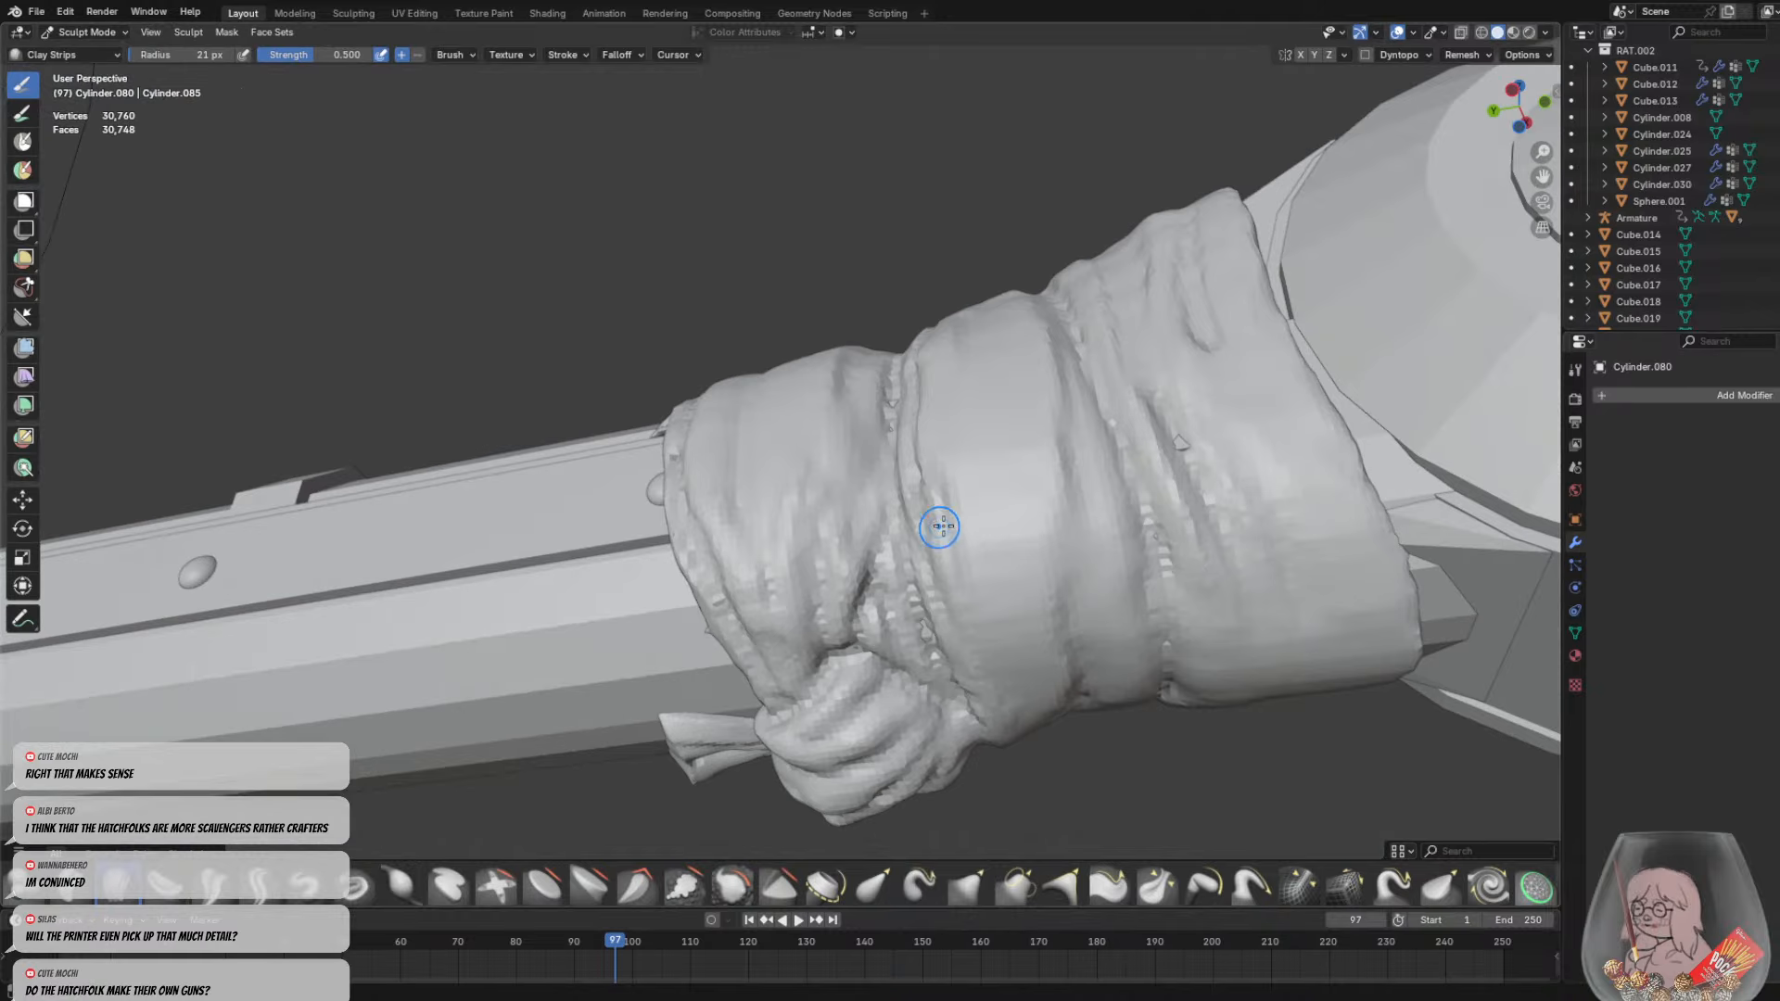
pyautogui.scroll(-1, 1298, 508)
pyautogui.scroll(1, 1067, 538)
pyautogui.press('f')
pyautogui.click(1126, 524)
pyautogui.moveTo(1143, 686); pyautogui.dragTo(1114, 527, button='middle')
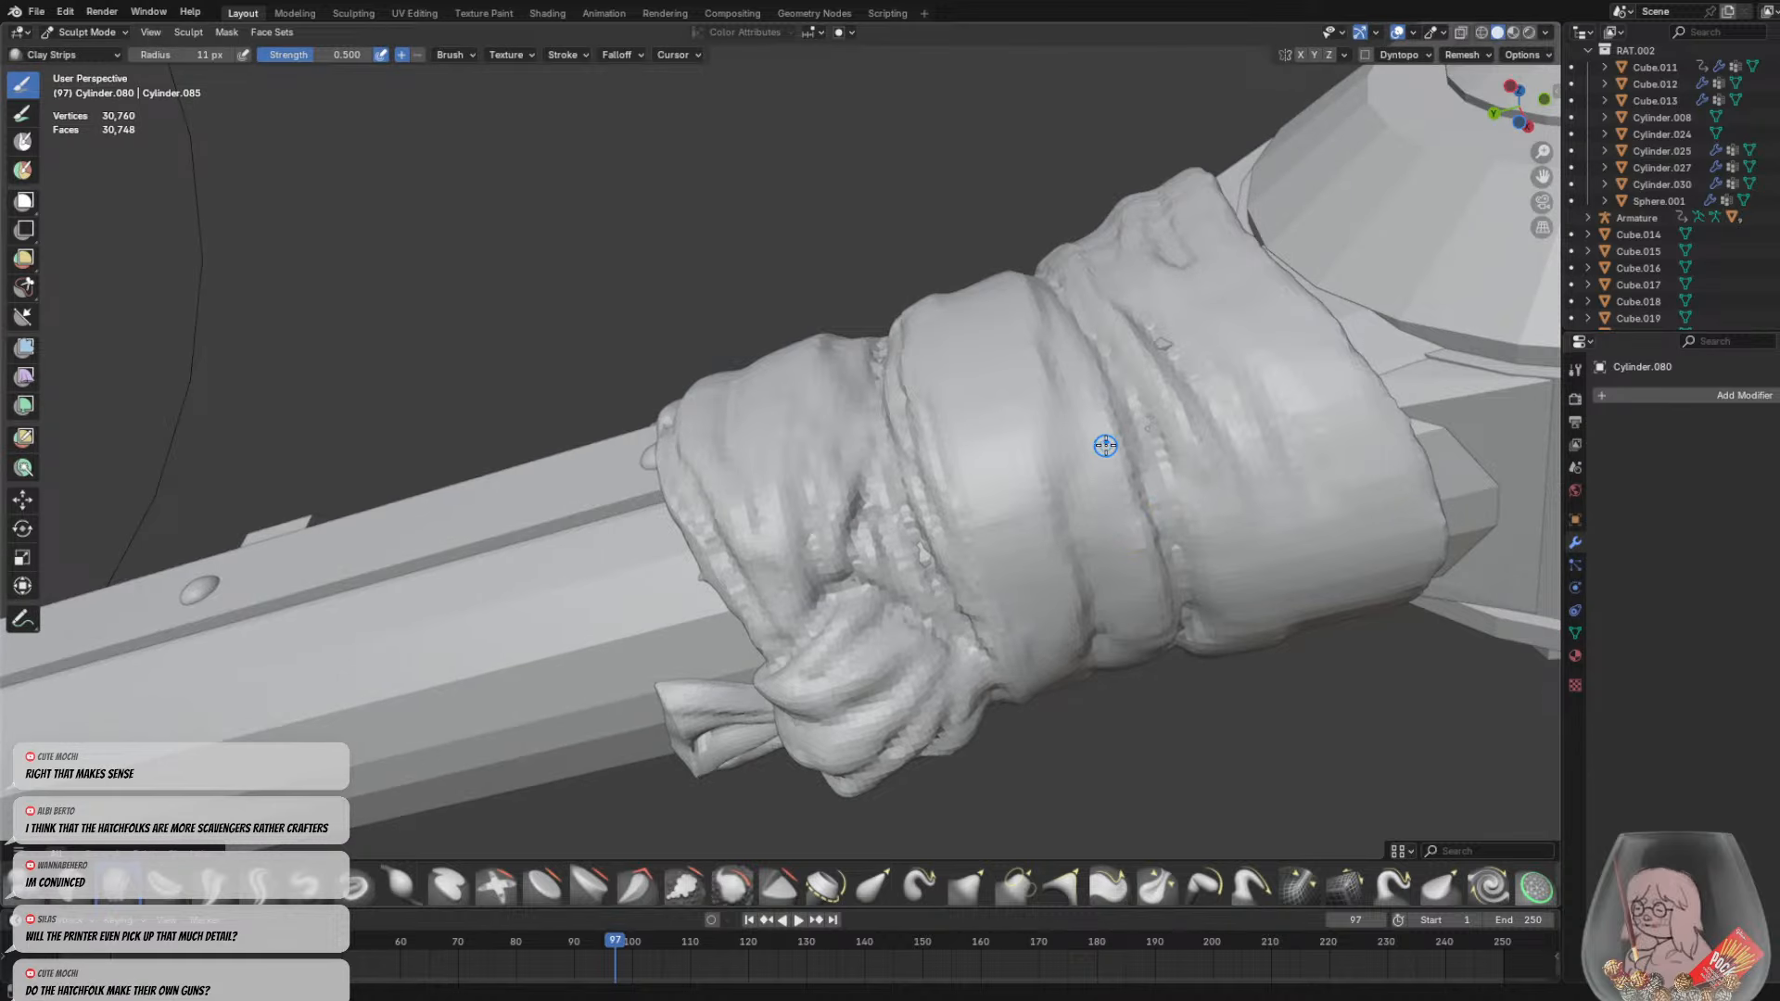
pyautogui.moveTo(1106, 446); pyautogui.dragTo(1146, 534, button='middle')
pyautogui.moveTo(1053, 426); pyautogui.dragTo(1043, 749)
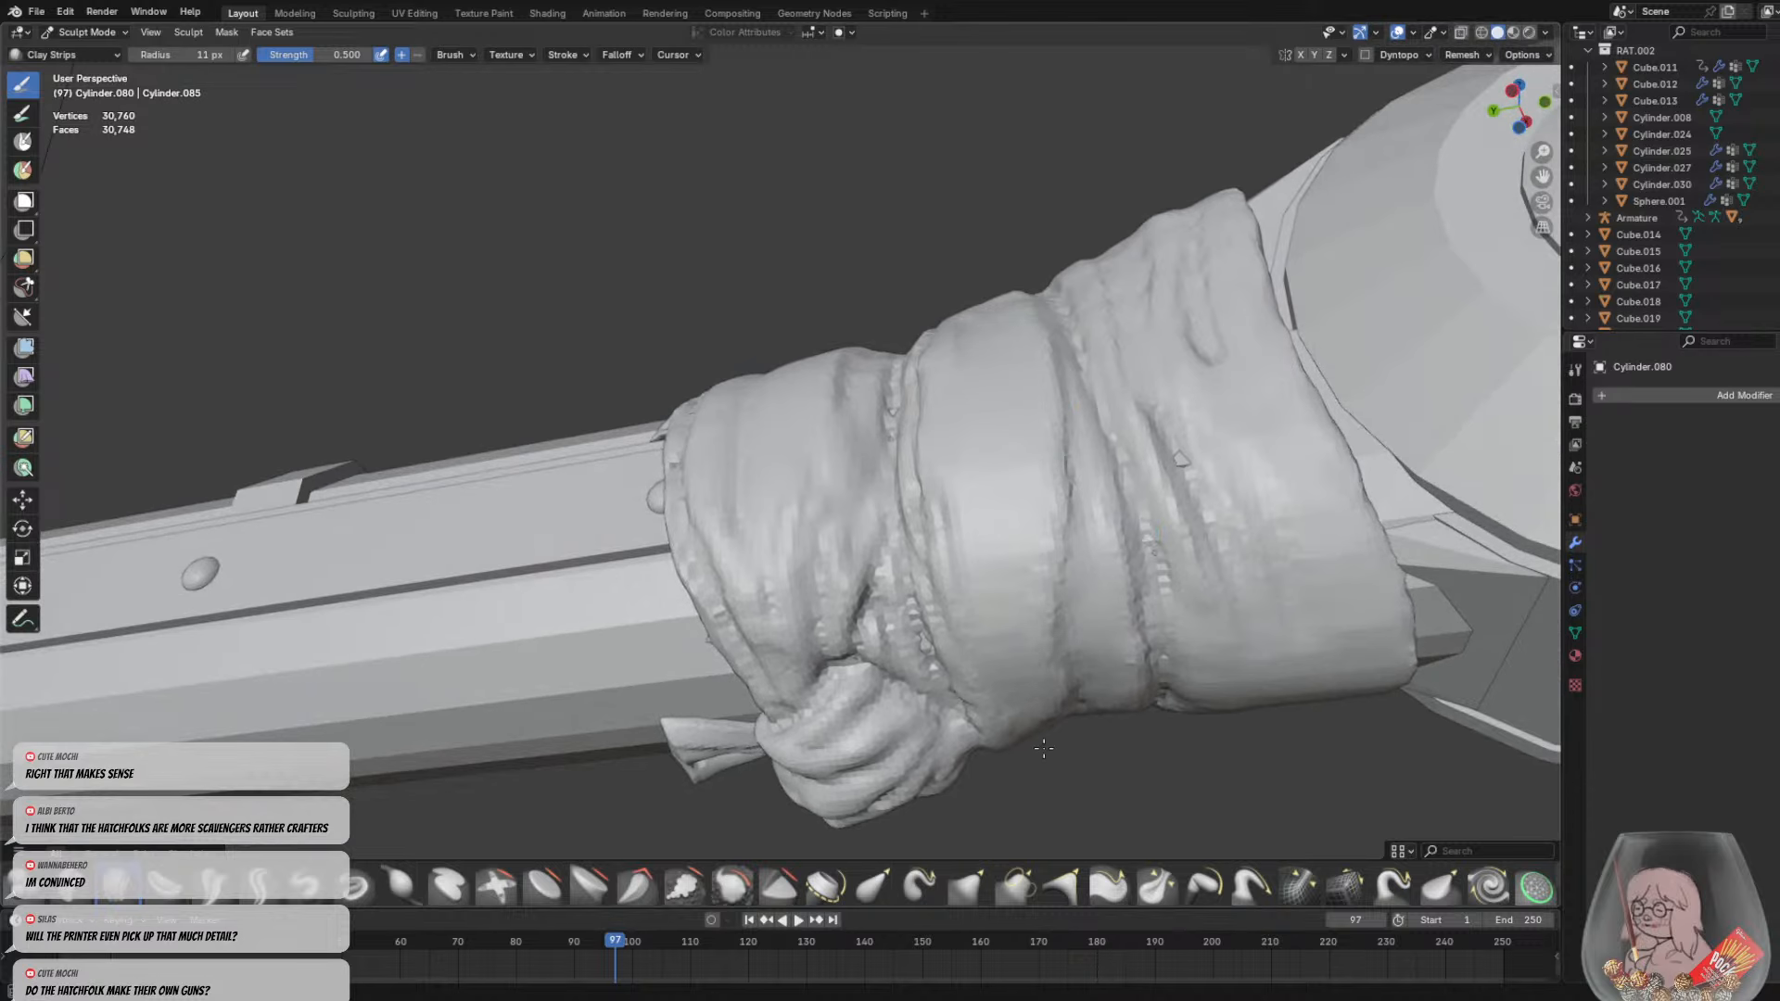
pyautogui.moveTo(1064, 607); pyautogui.dragTo(1068, 460, button='middle')
pyautogui.moveTo(1064, 495); pyautogui.dragTo(1066, 679)
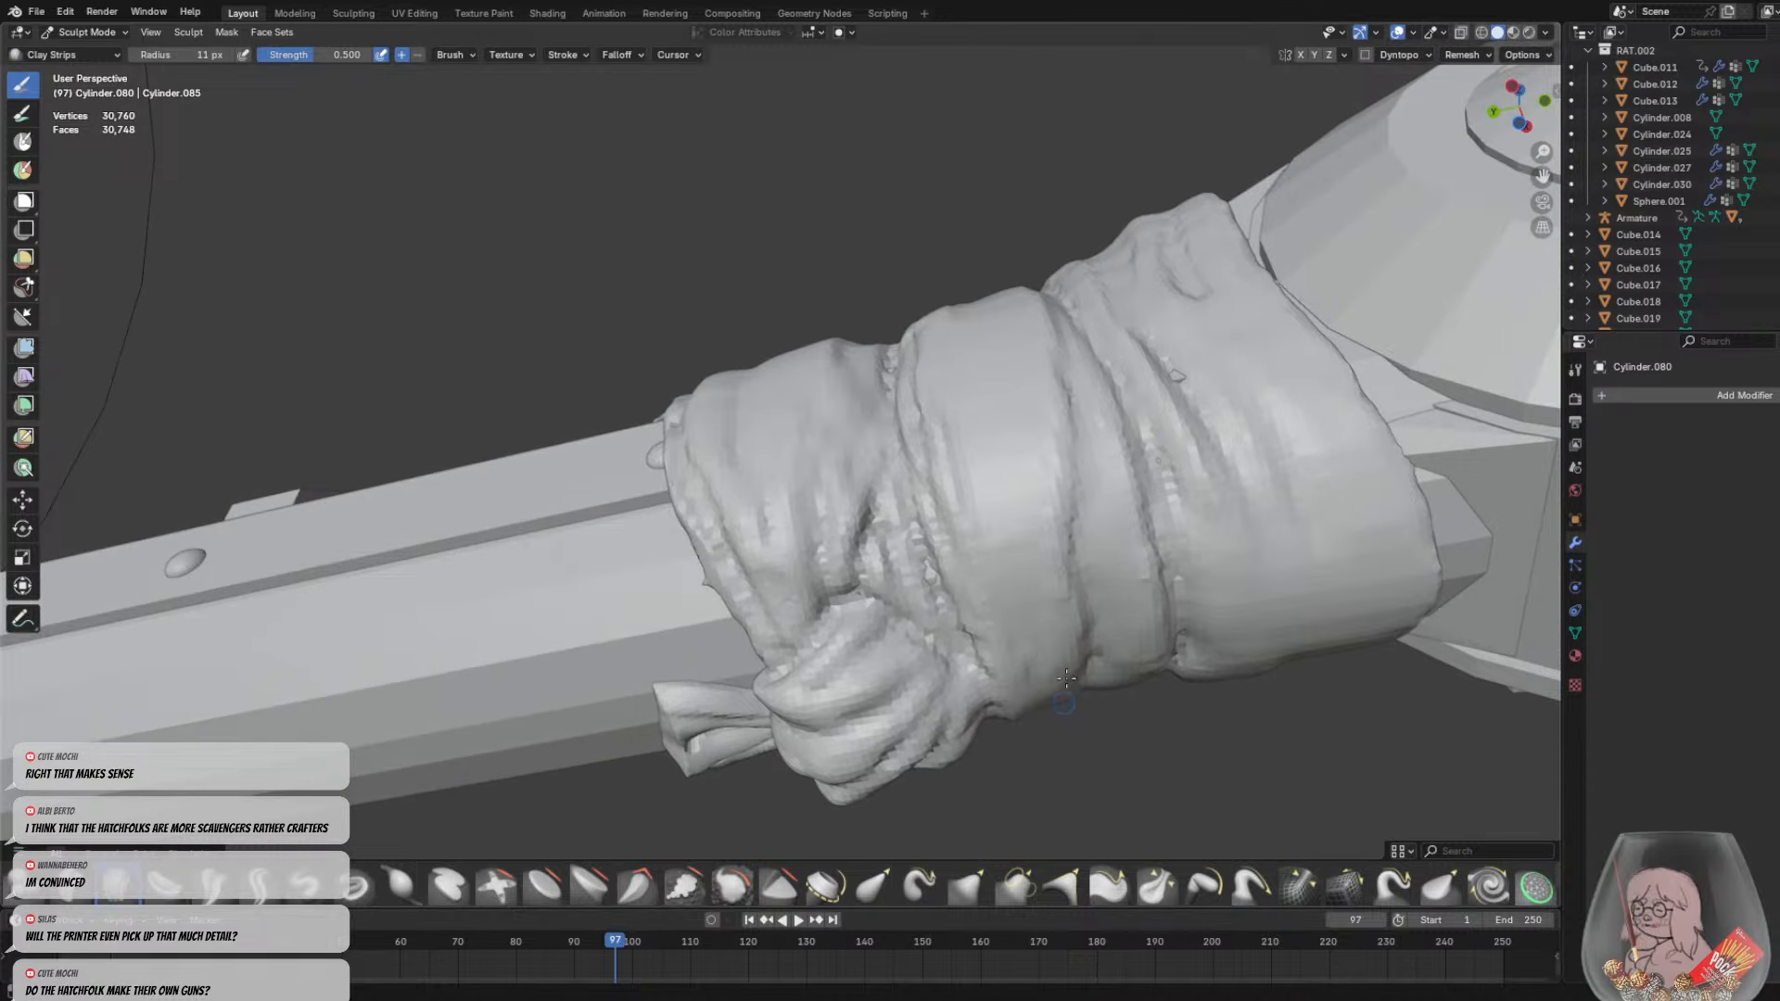
# Remesh the wrap and set the Blob brush radius to 73 px at the frayed front edge
pyautogui.moveTo(1164, 527); pyautogui.dragTo(1206, 607, button='middle')
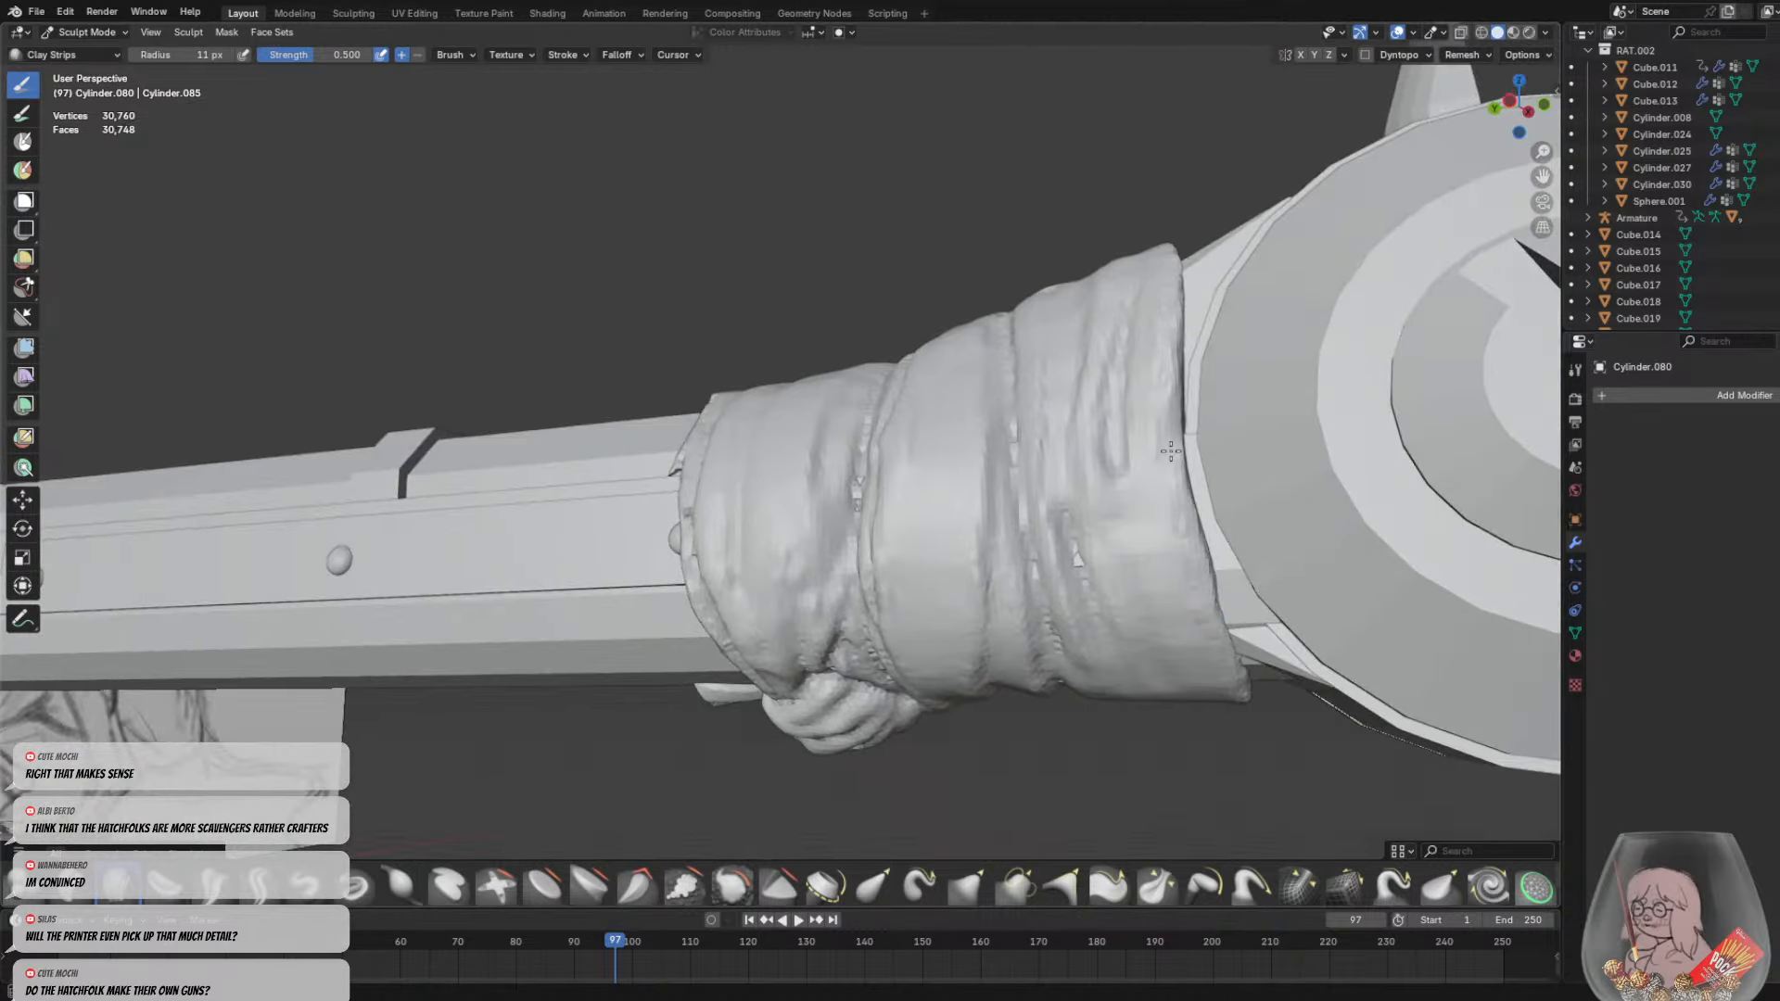
pyautogui.moveTo(1193, 380); pyautogui.dragTo(1203, 554, button='middle')
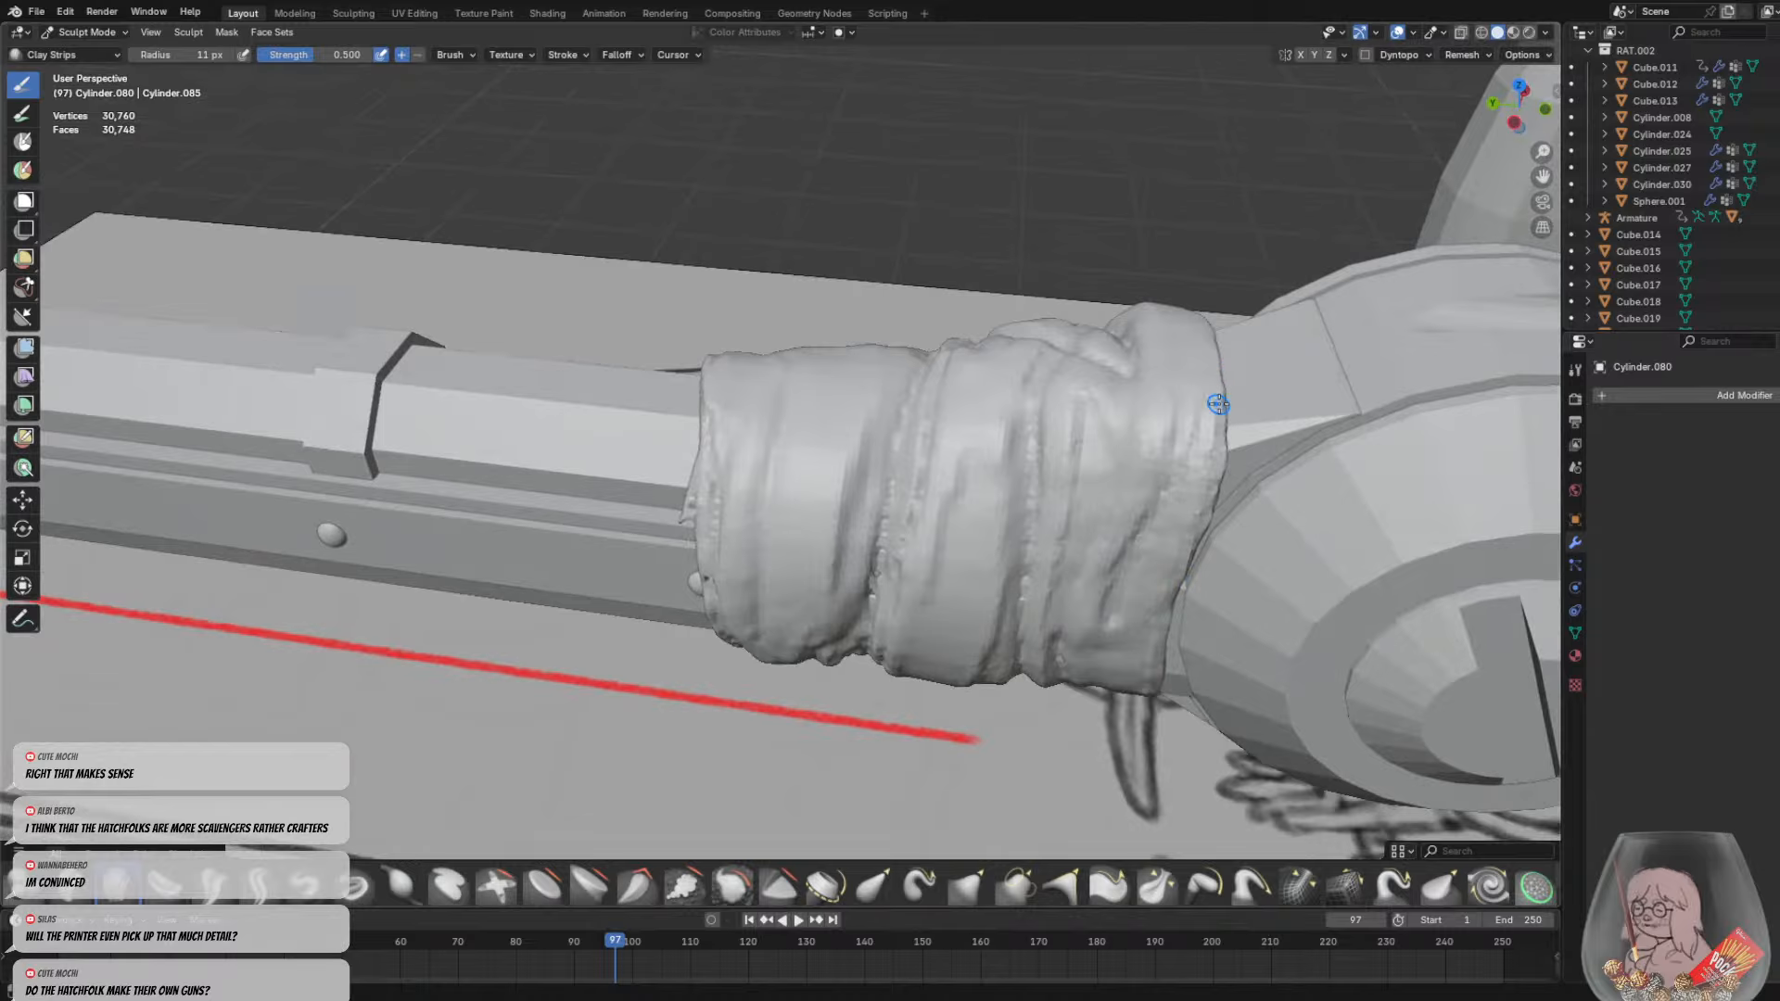
pyautogui.moveTo(1214, 285); pyautogui.dragTo(423, 493, button='middle')
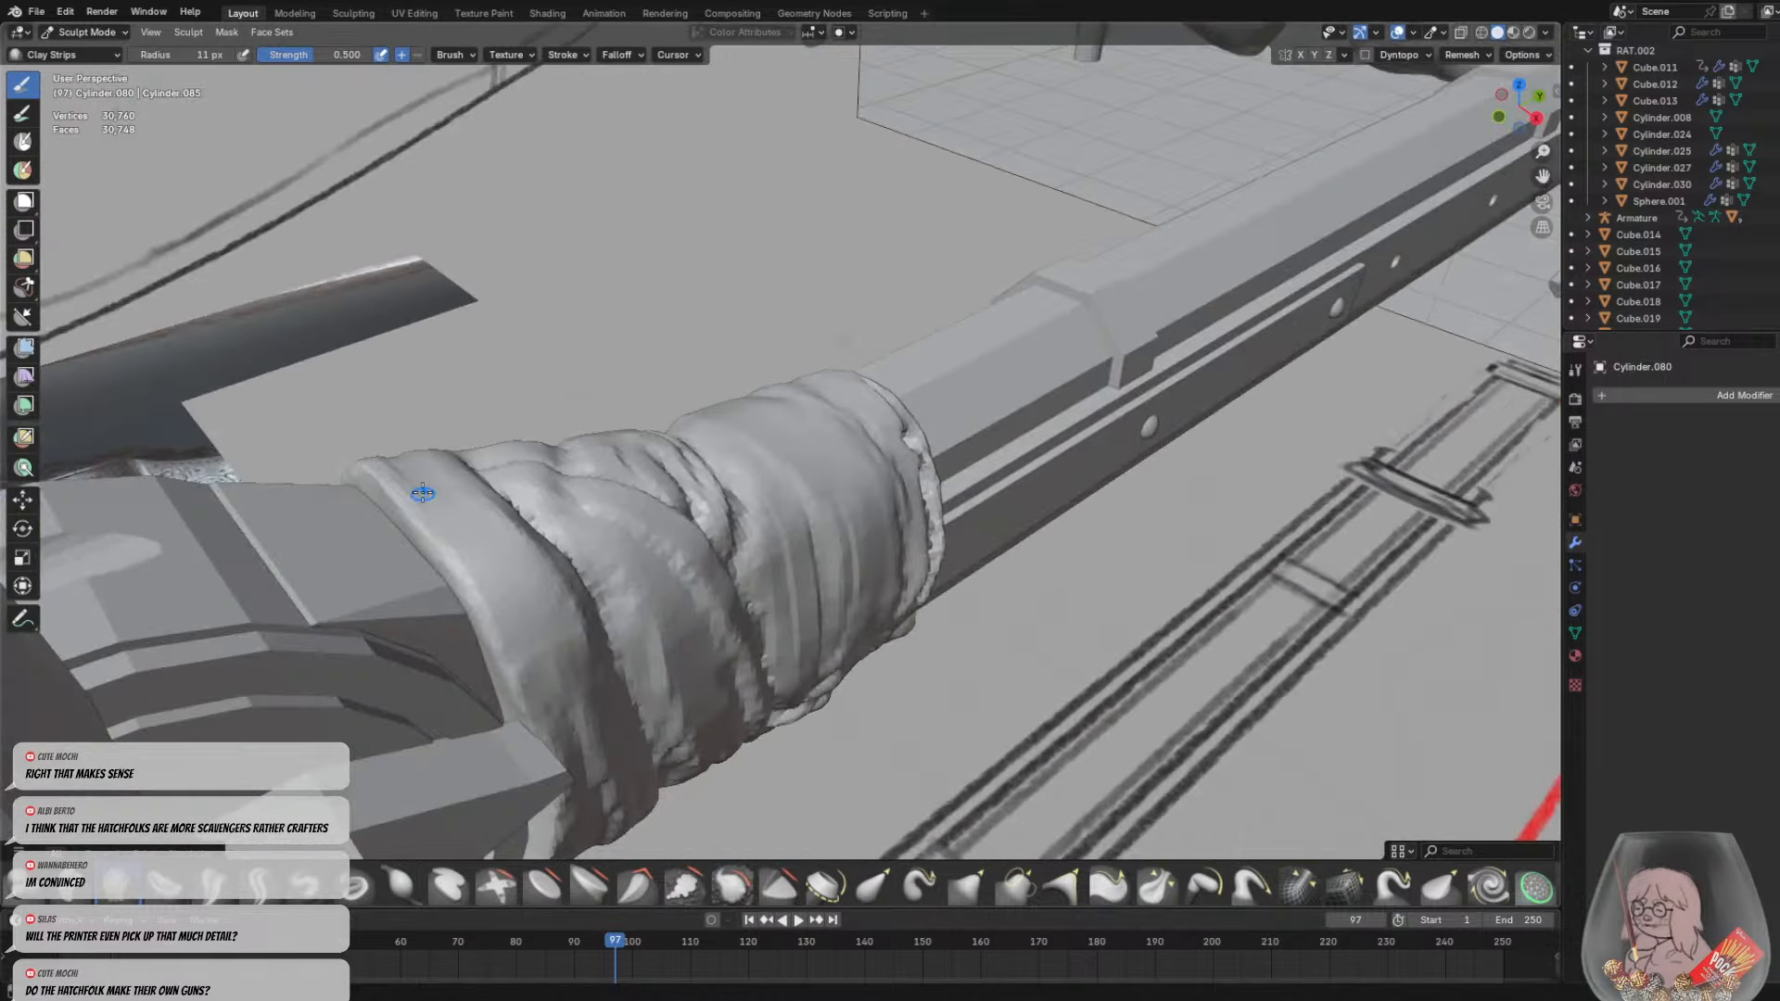
pyautogui.moveTo(515, 672); pyautogui.dragTo(387, 288, button='middle')
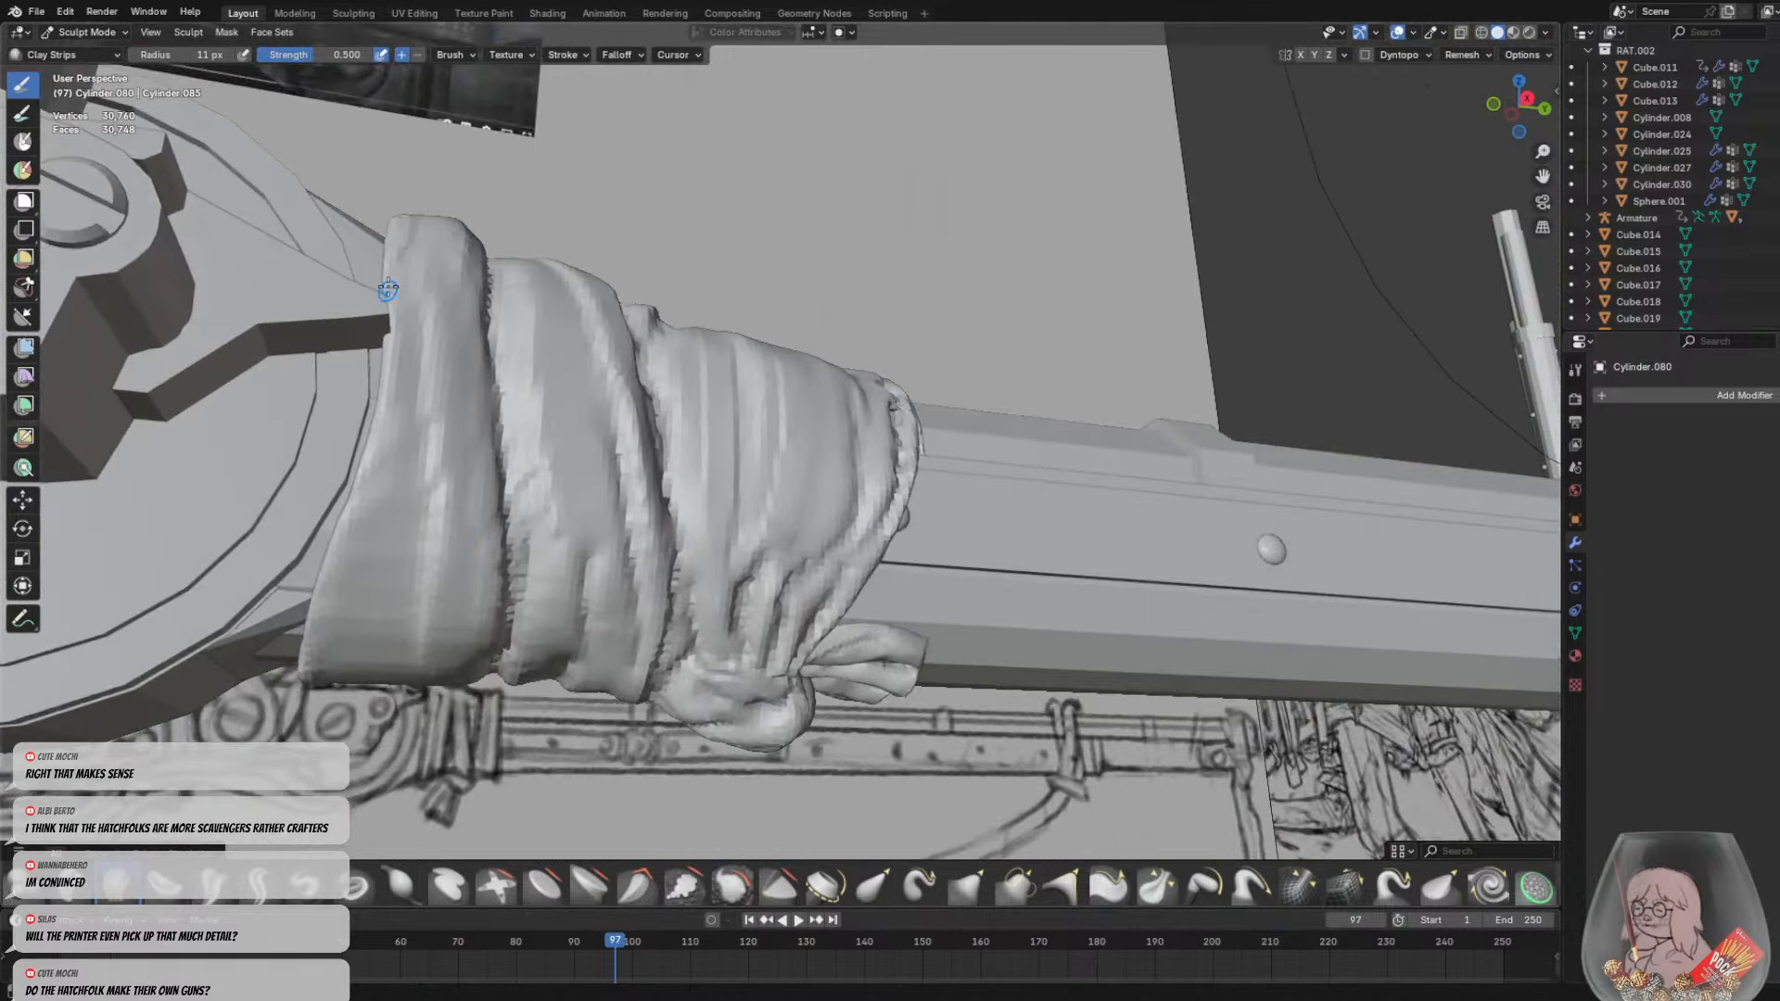
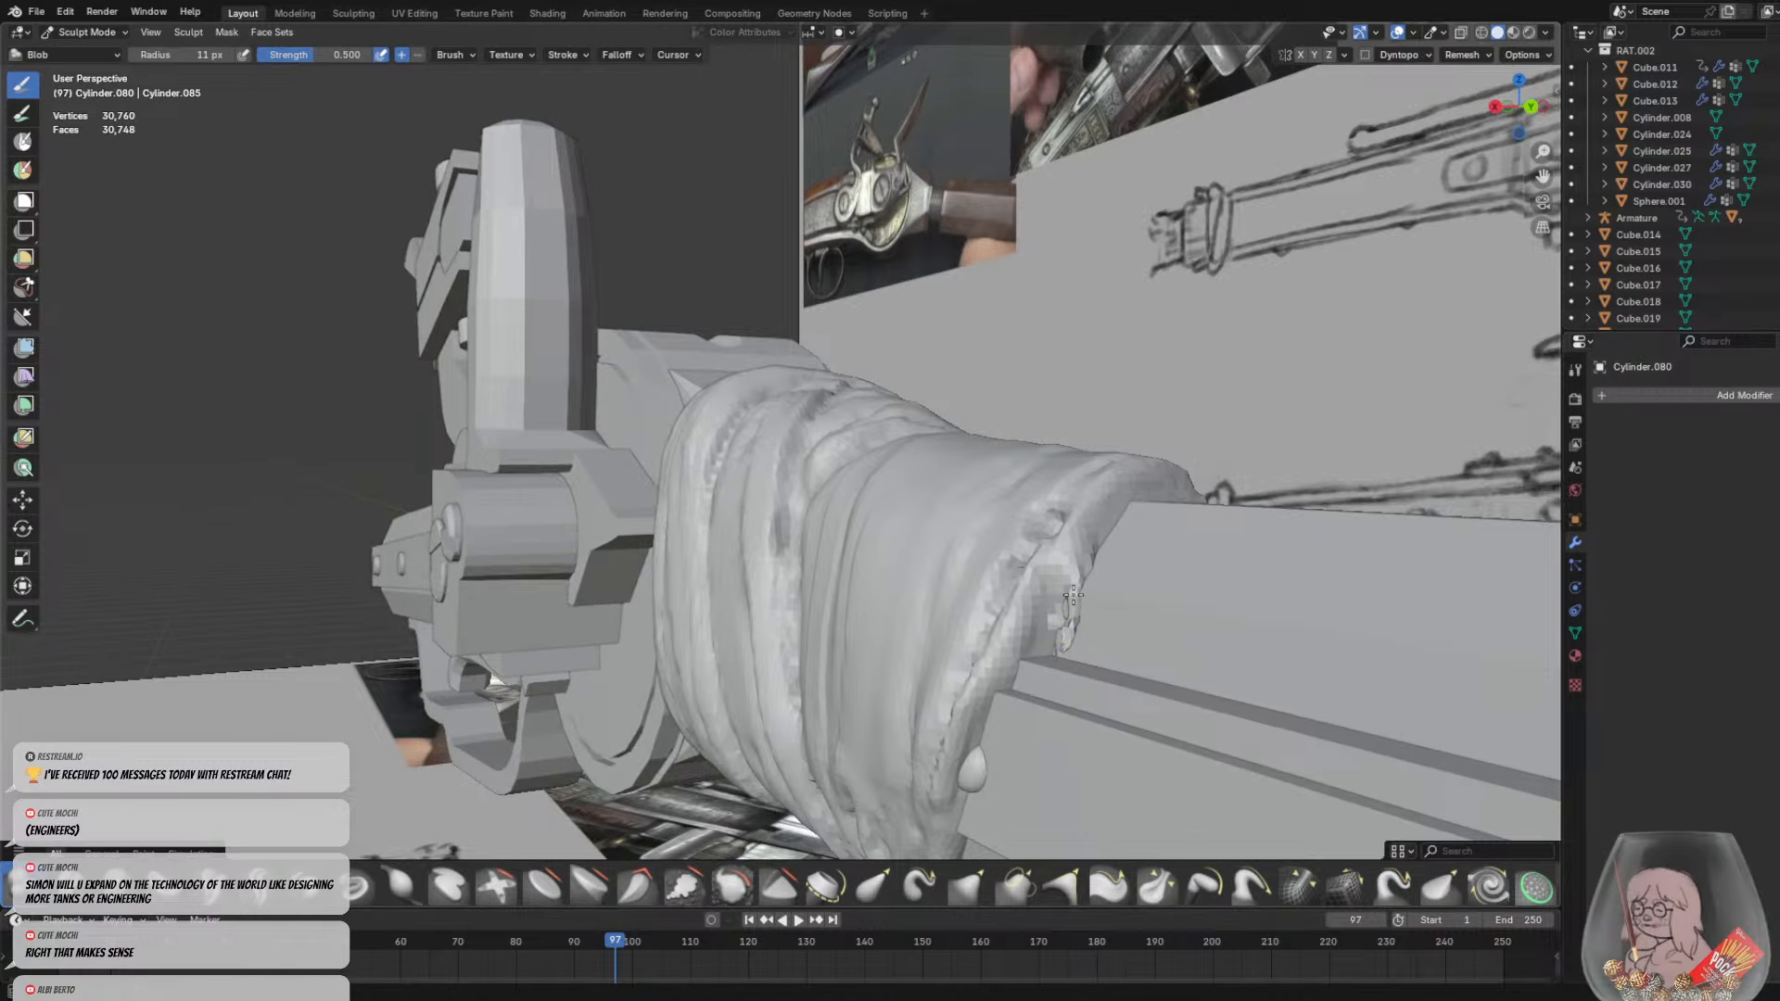
pyautogui.scroll(2, 1109, 665)
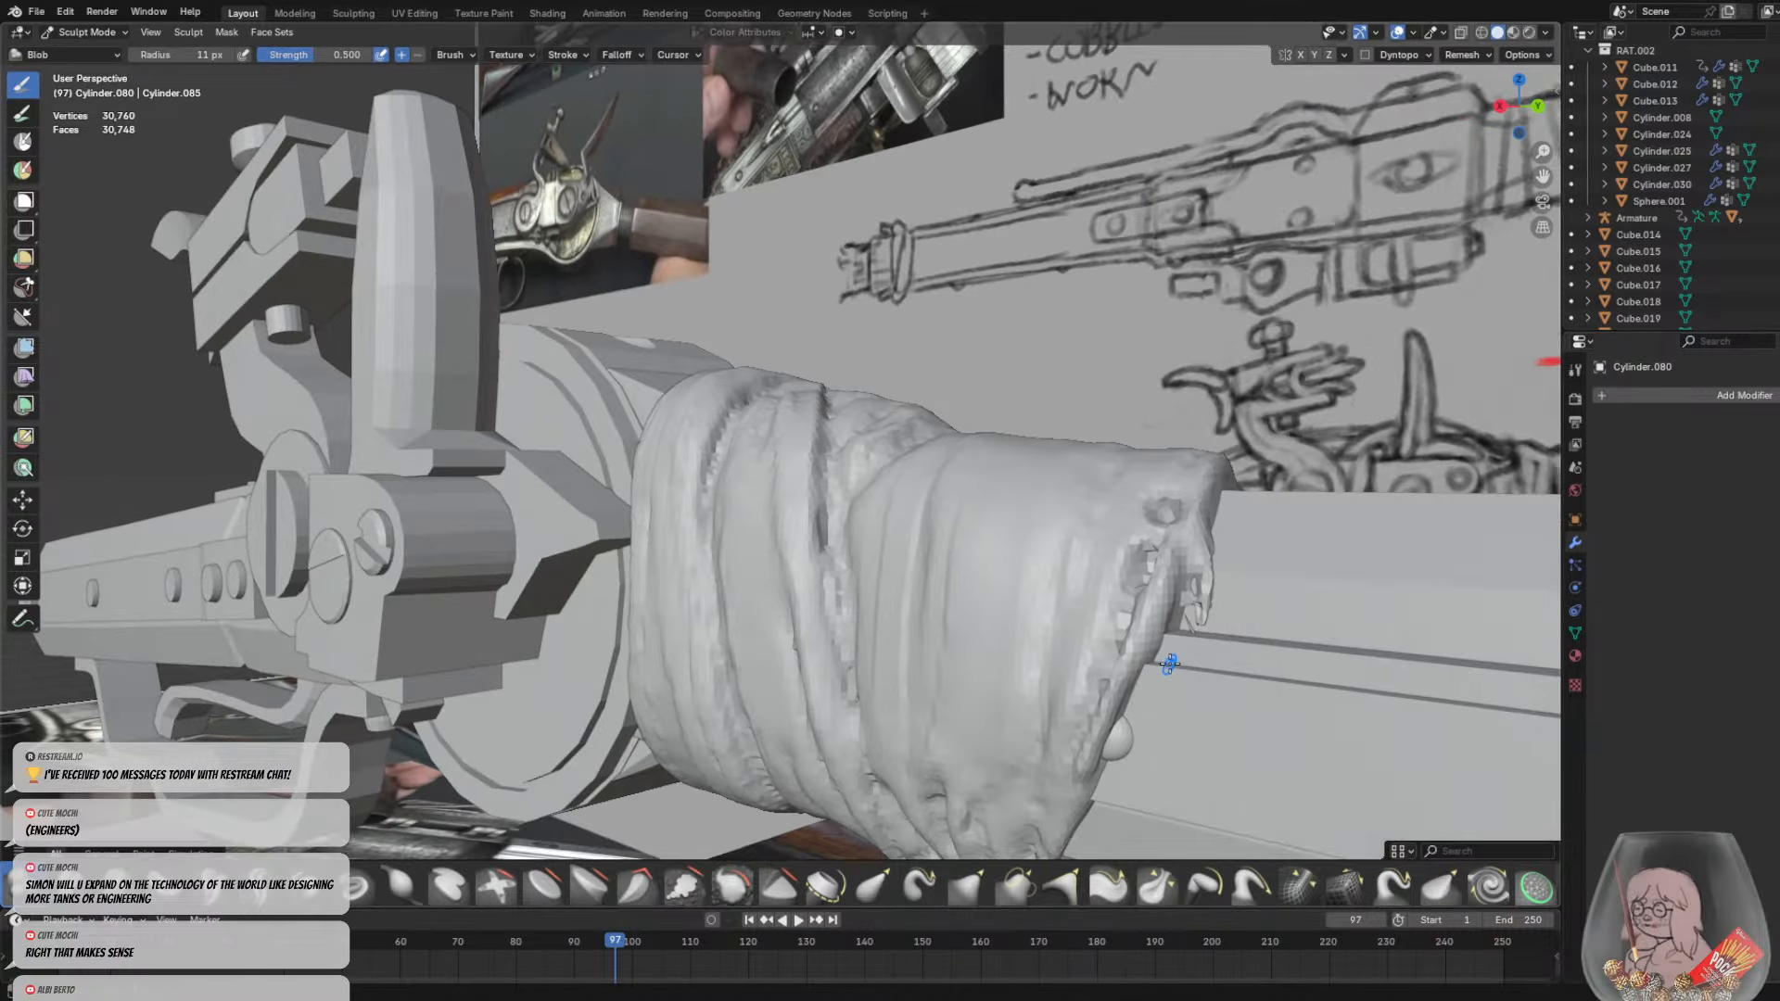
pyautogui.moveTo(1205, 631); pyautogui.dragTo(1142, 564, button='middle')
pyautogui.press('f')
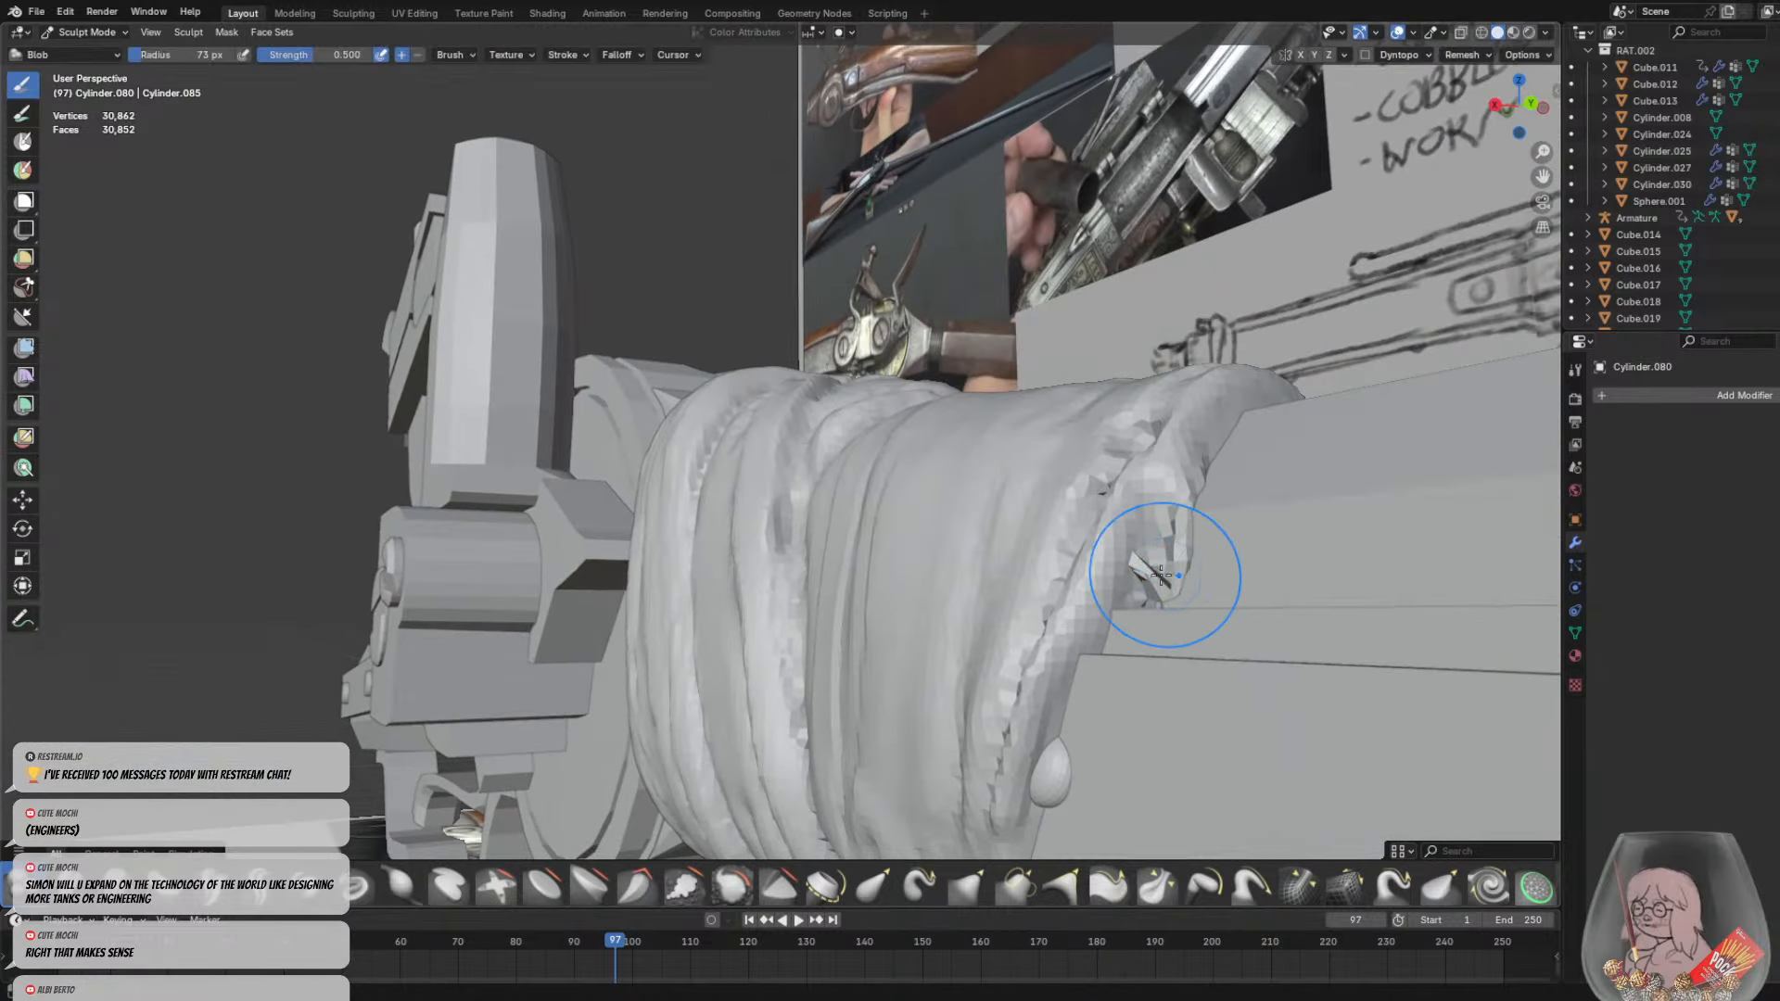
pyautogui.click(1153, 576)
pyautogui.moveTo(1159, 584); pyautogui.dragTo(1391, 492, button='middle')
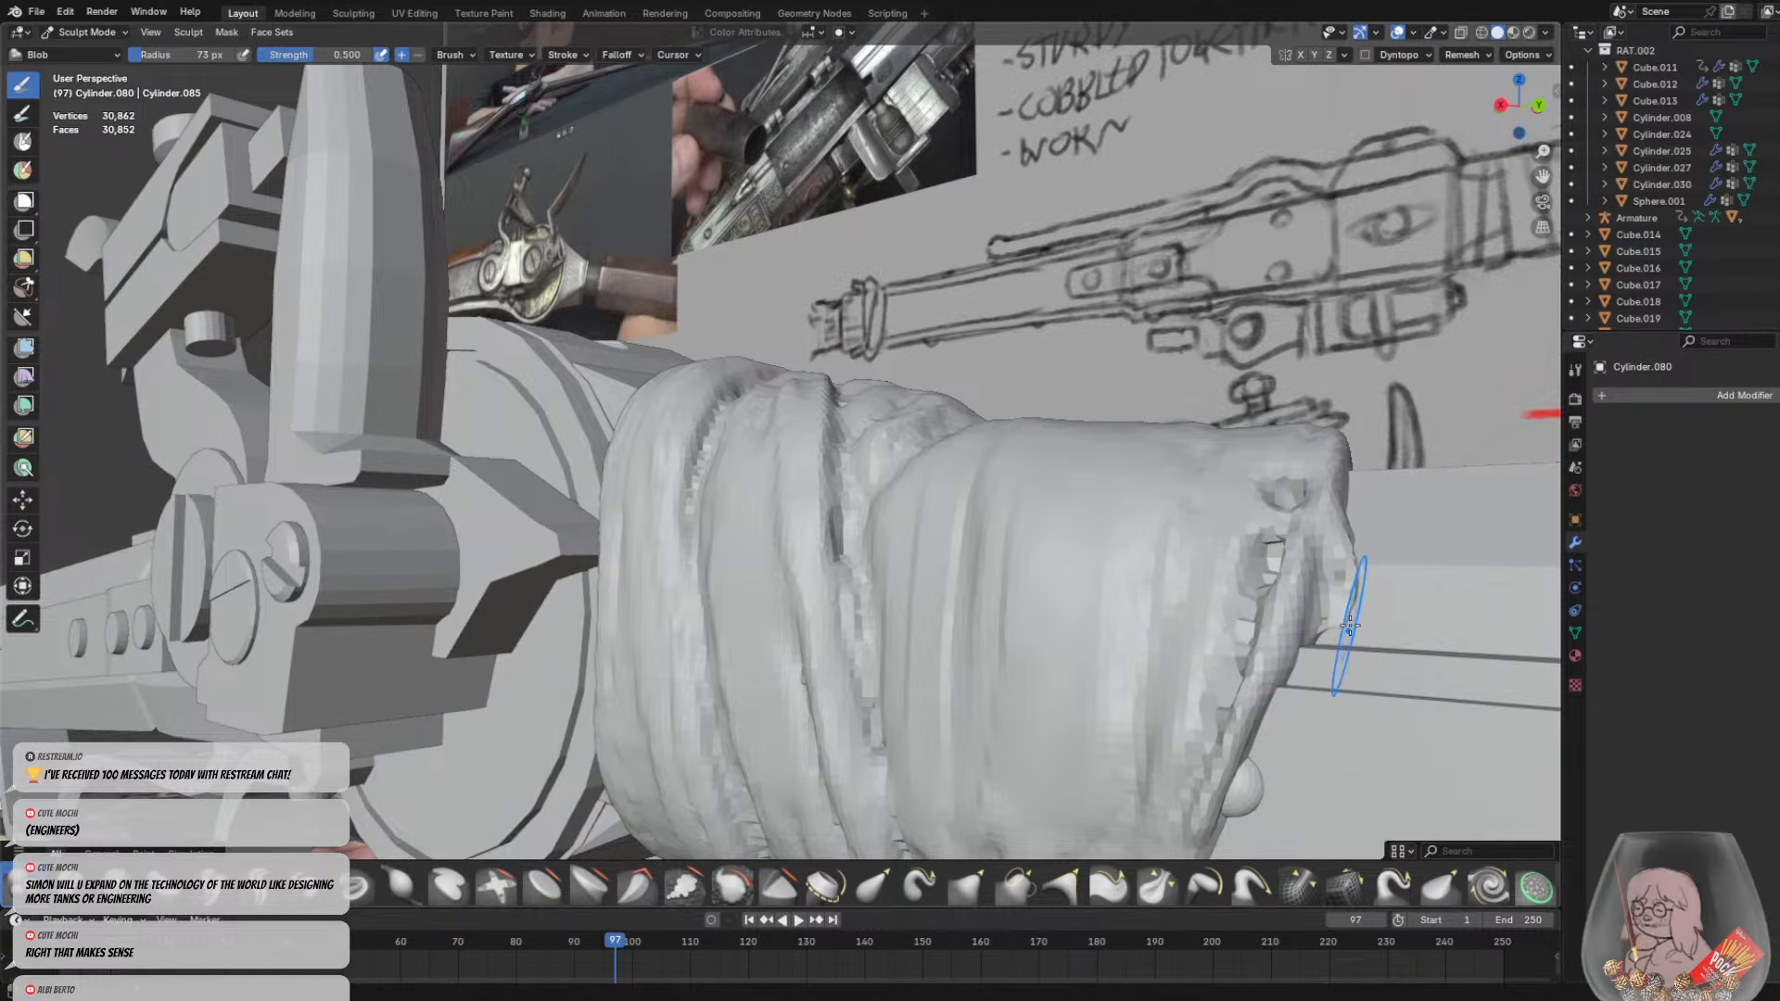
pyautogui.moveTo(1379, 620)
pyautogui.mouseDown(button='middle')
pyautogui.moveTo(1257, 634)
pyautogui.moveTo(1135, 564)
pyautogui.mouseUp(button='middle')
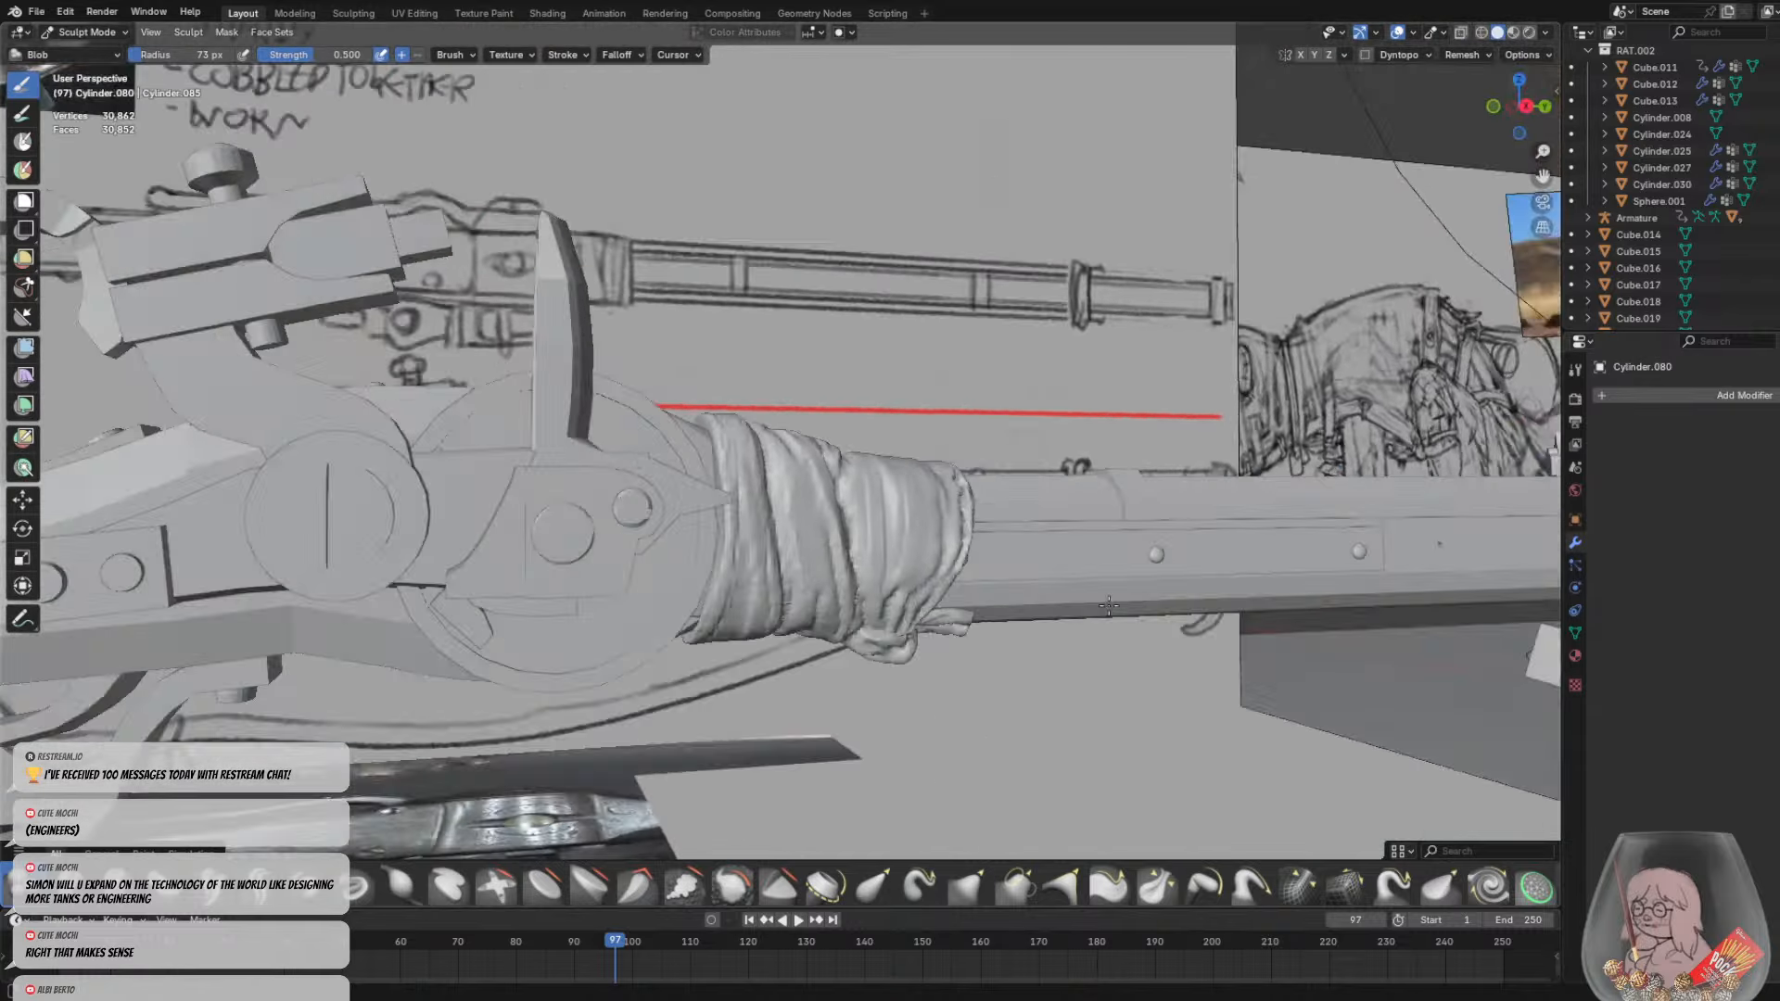
# Leave sculpting of the wrap, select the folded loose tail beside the knot, and switch it to Sculpt Mode
pyautogui.scroll(6, 1074, 529)
pyautogui.scroll(-6, 1012, 493)
pyautogui.moveTo(1012, 493); pyautogui.dragTo(1021, 544, button='middle')
pyautogui.press('Tab')
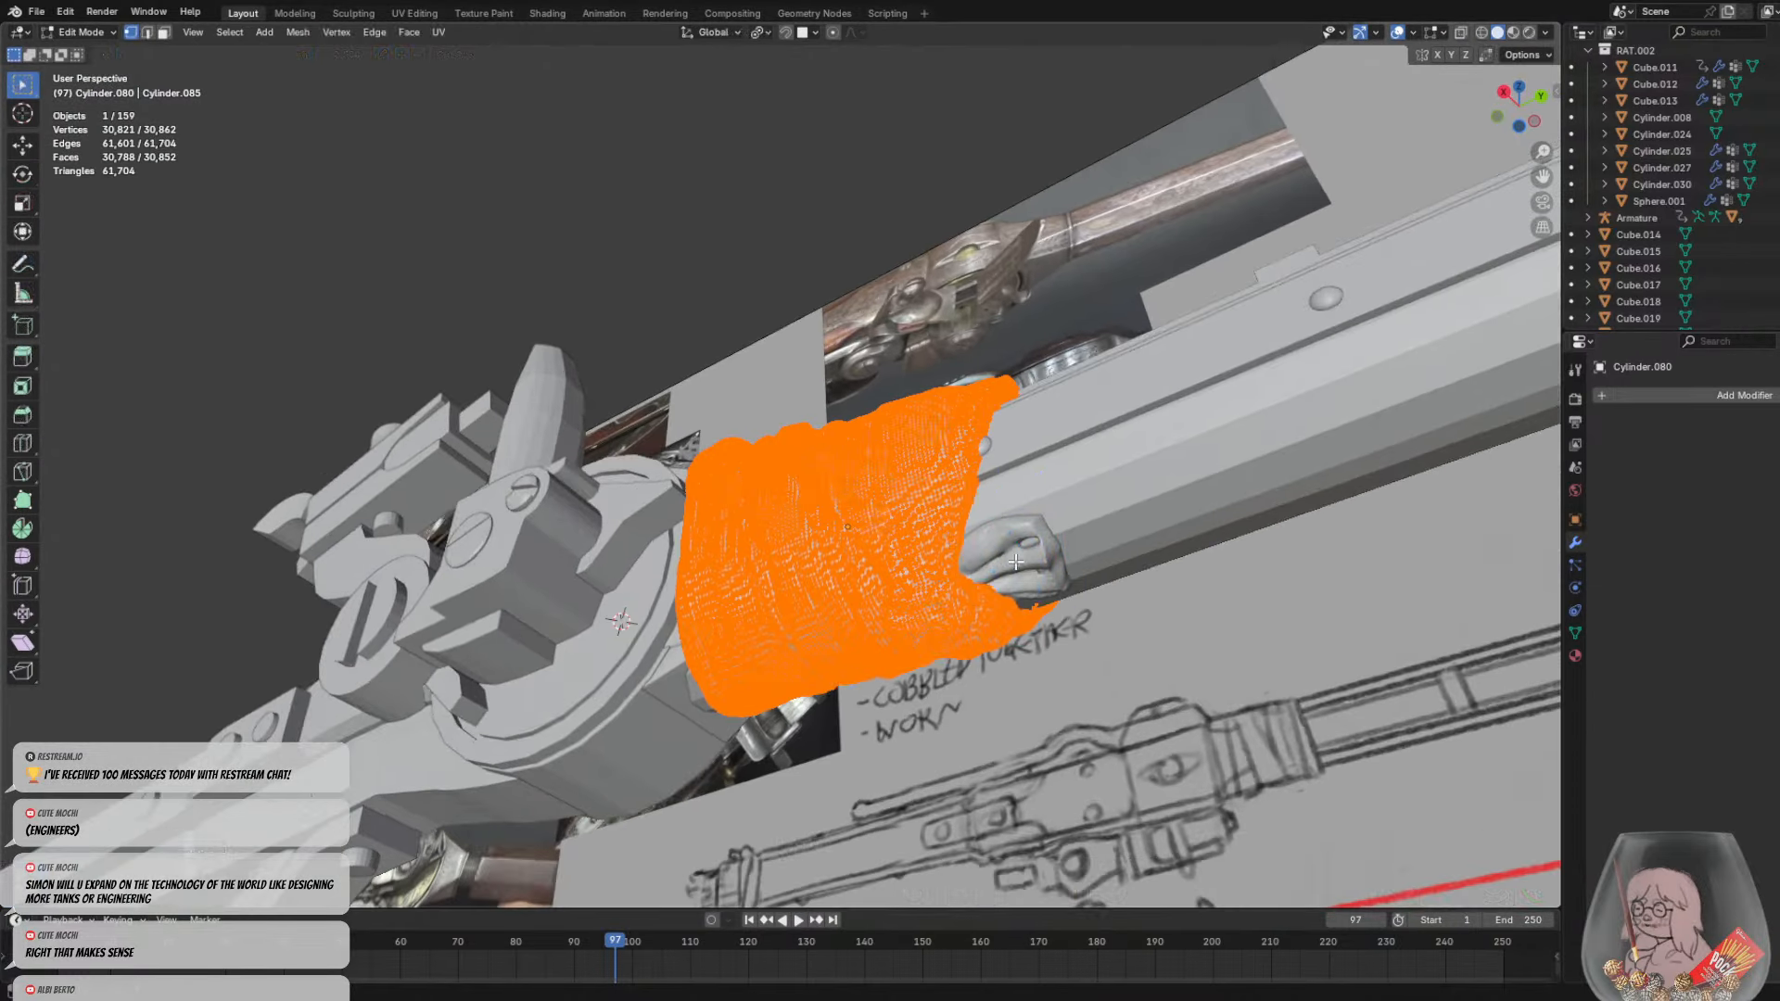
pyautogui.click(72, 30)
pyautogui.click(81, 51)
pyautogui.click(1065, 554)
pyautogui.scroll(3, 1102, 531)
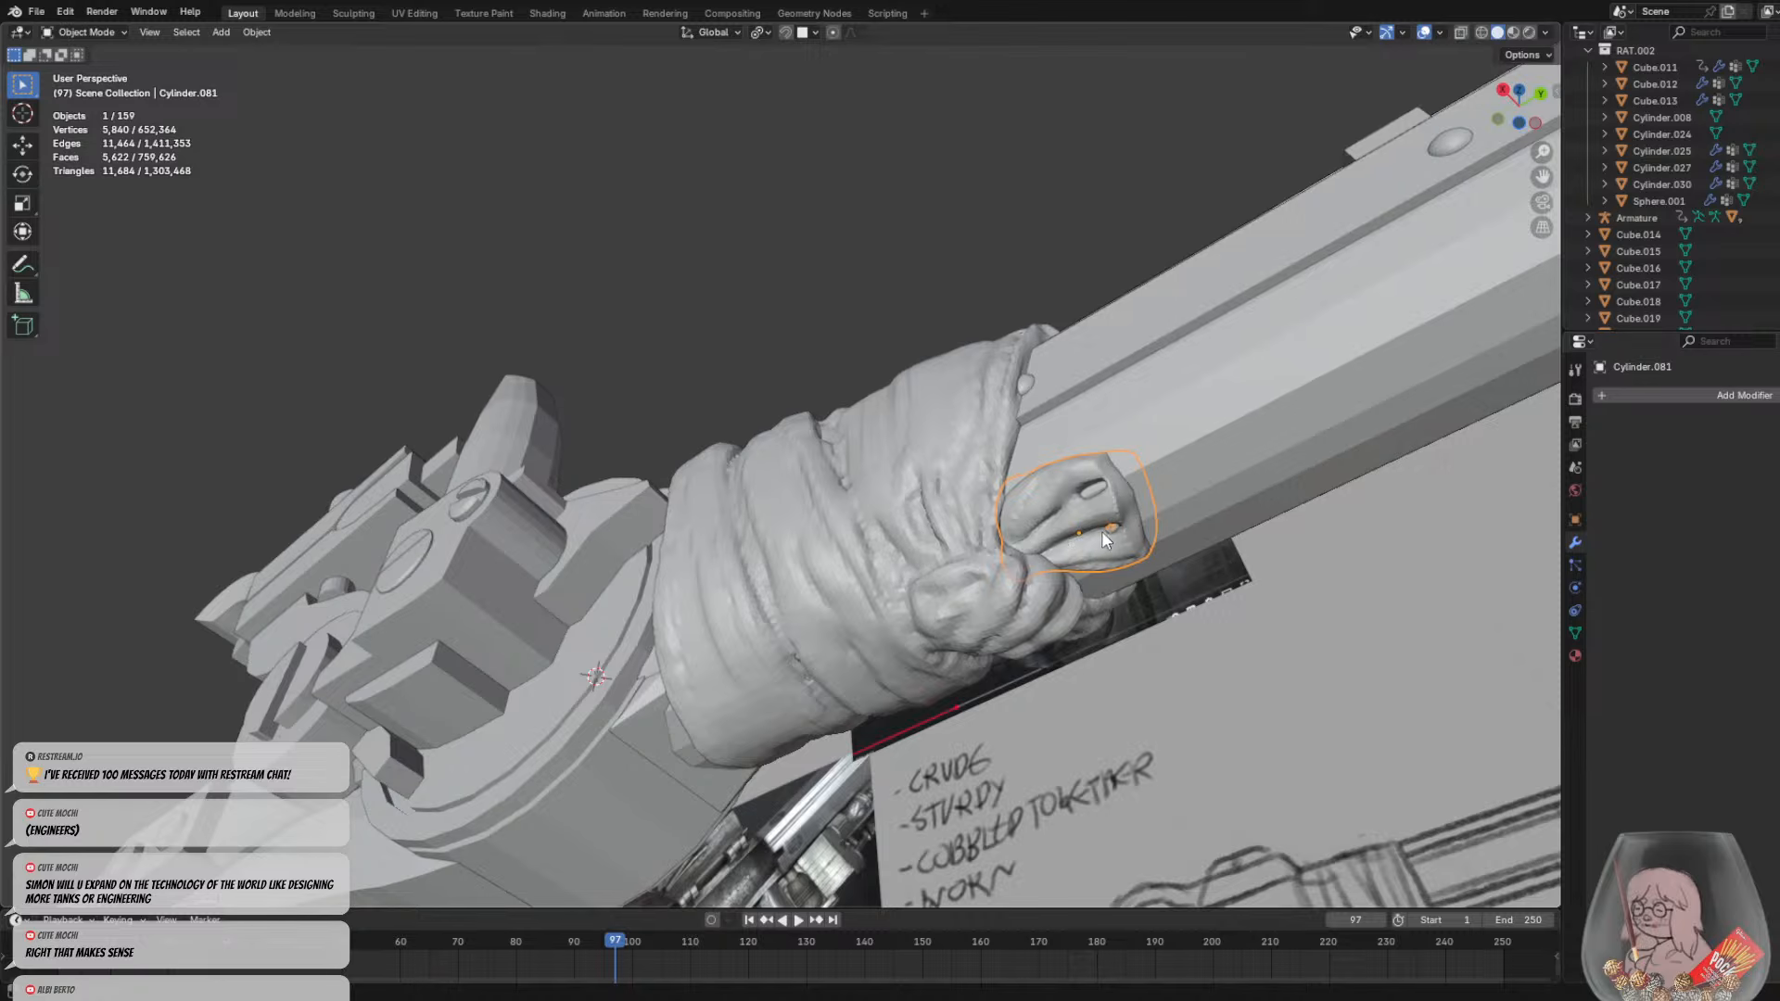
pyautogui.press('Tab')
pyautogui.click(82, 32)
pyautogui.click(74, 85)
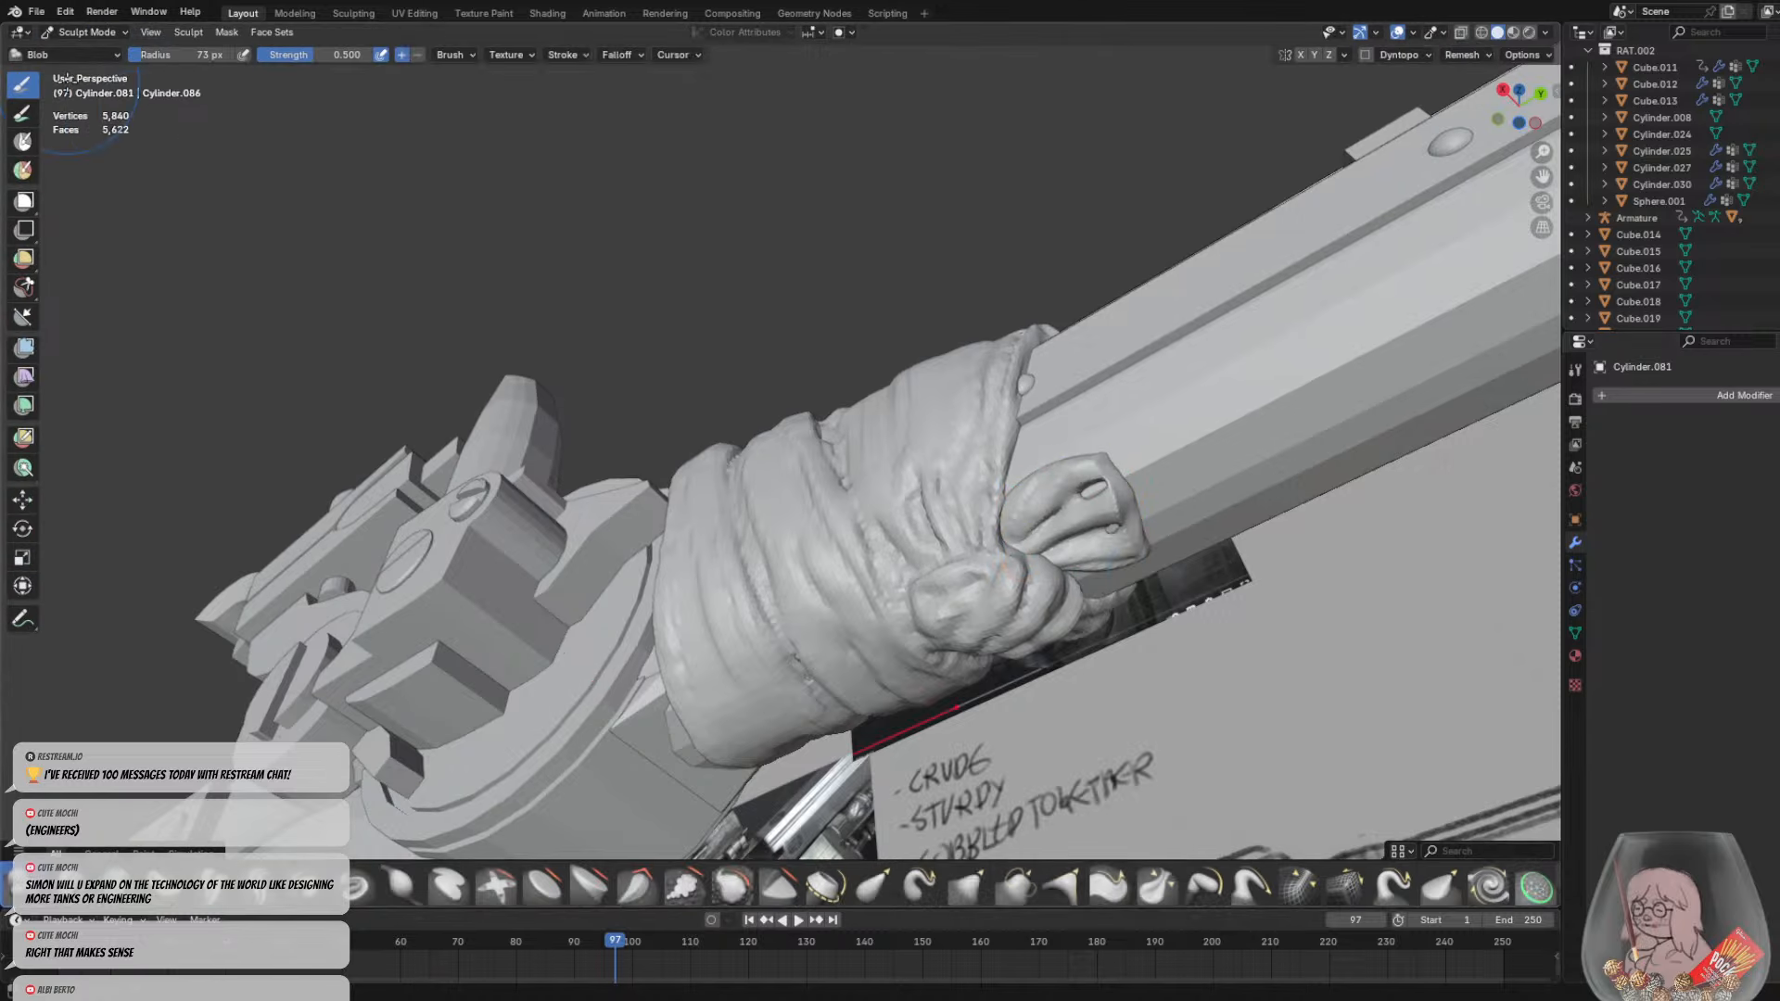
# Crease the base of the loose tail where it meets the knot with Crease Sharp, reducing the brush radius to 17 px
pyautogui.scroll(1, 1145, 529)
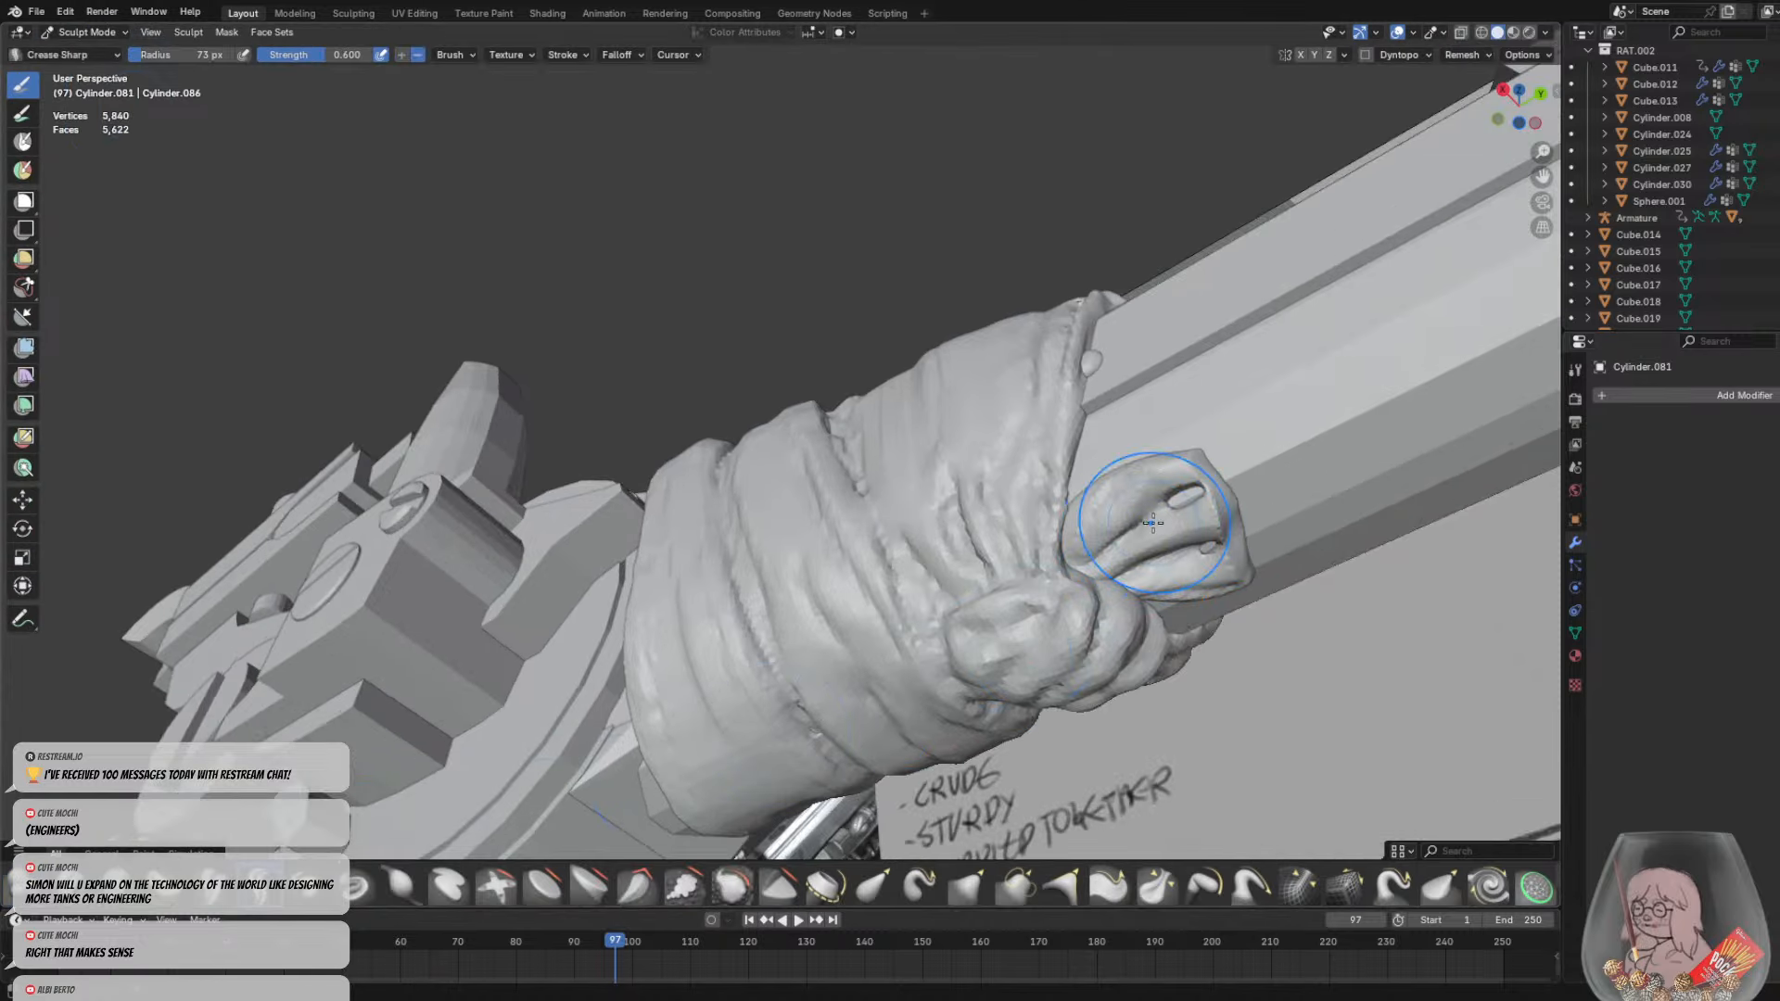
pyautogui.press('f')
pyautogui.click(1127, 524)
pyautogui.moveTo(1041, 533); pyautogui.dragTo(1128, 468)
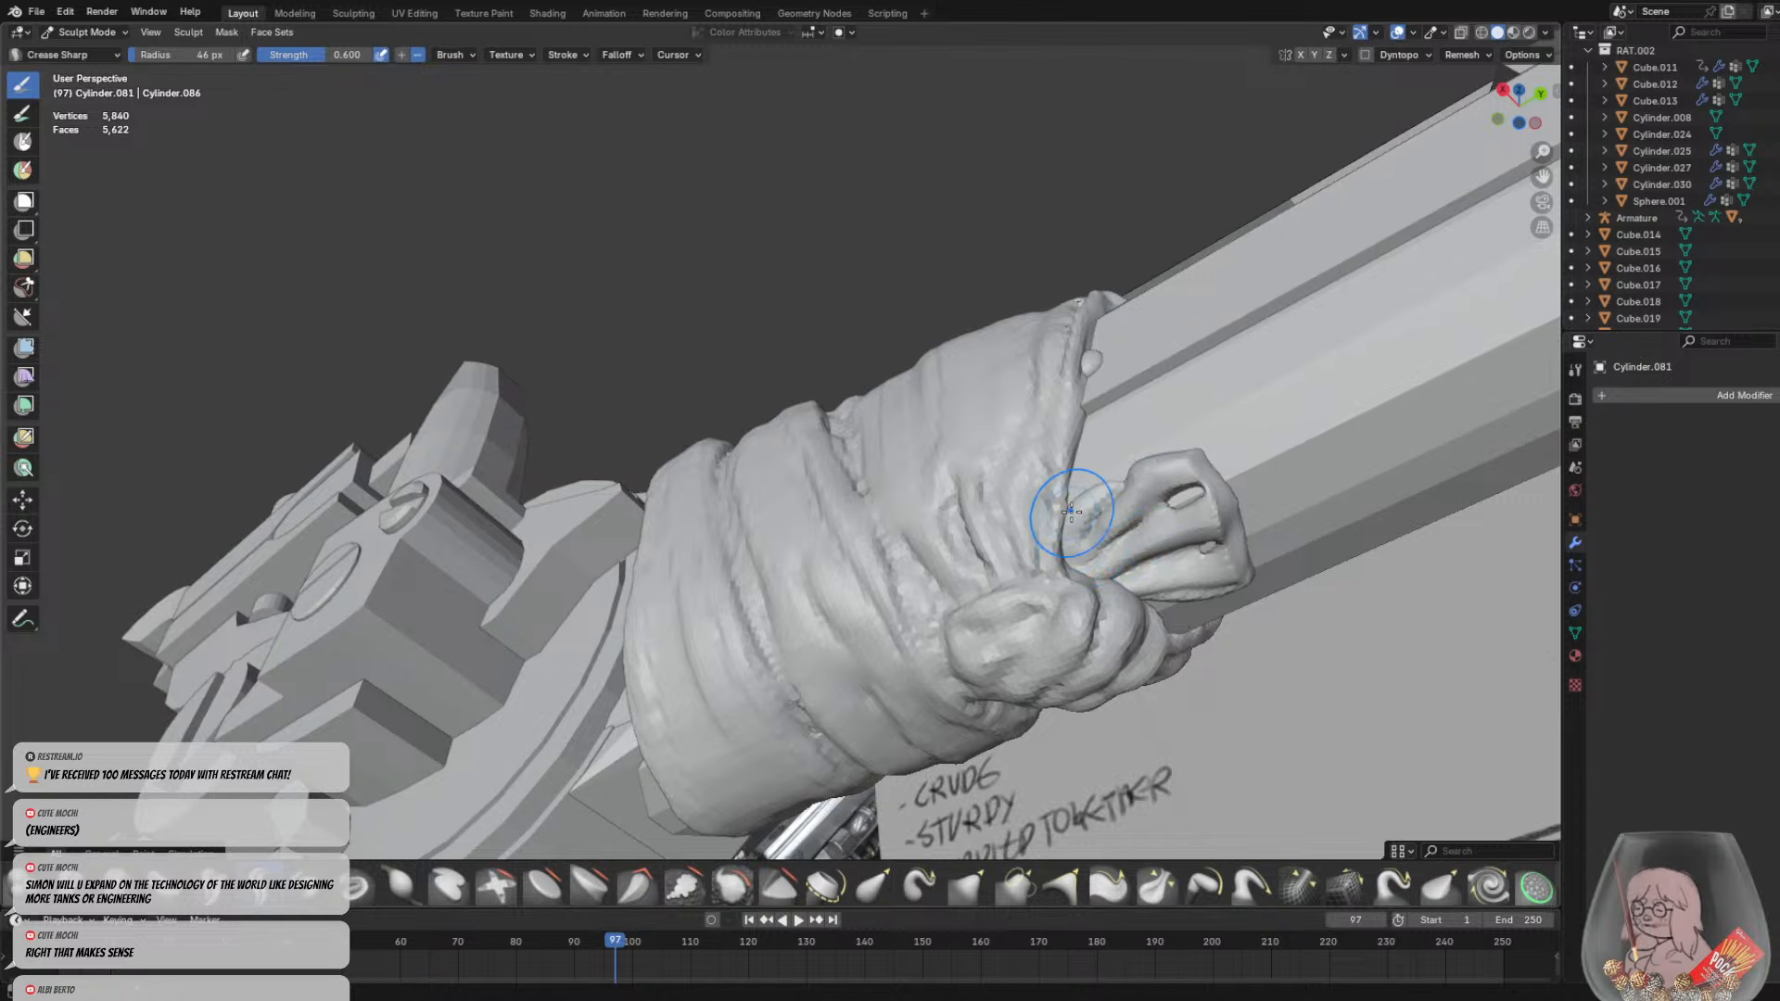
pyautogui.press('f')
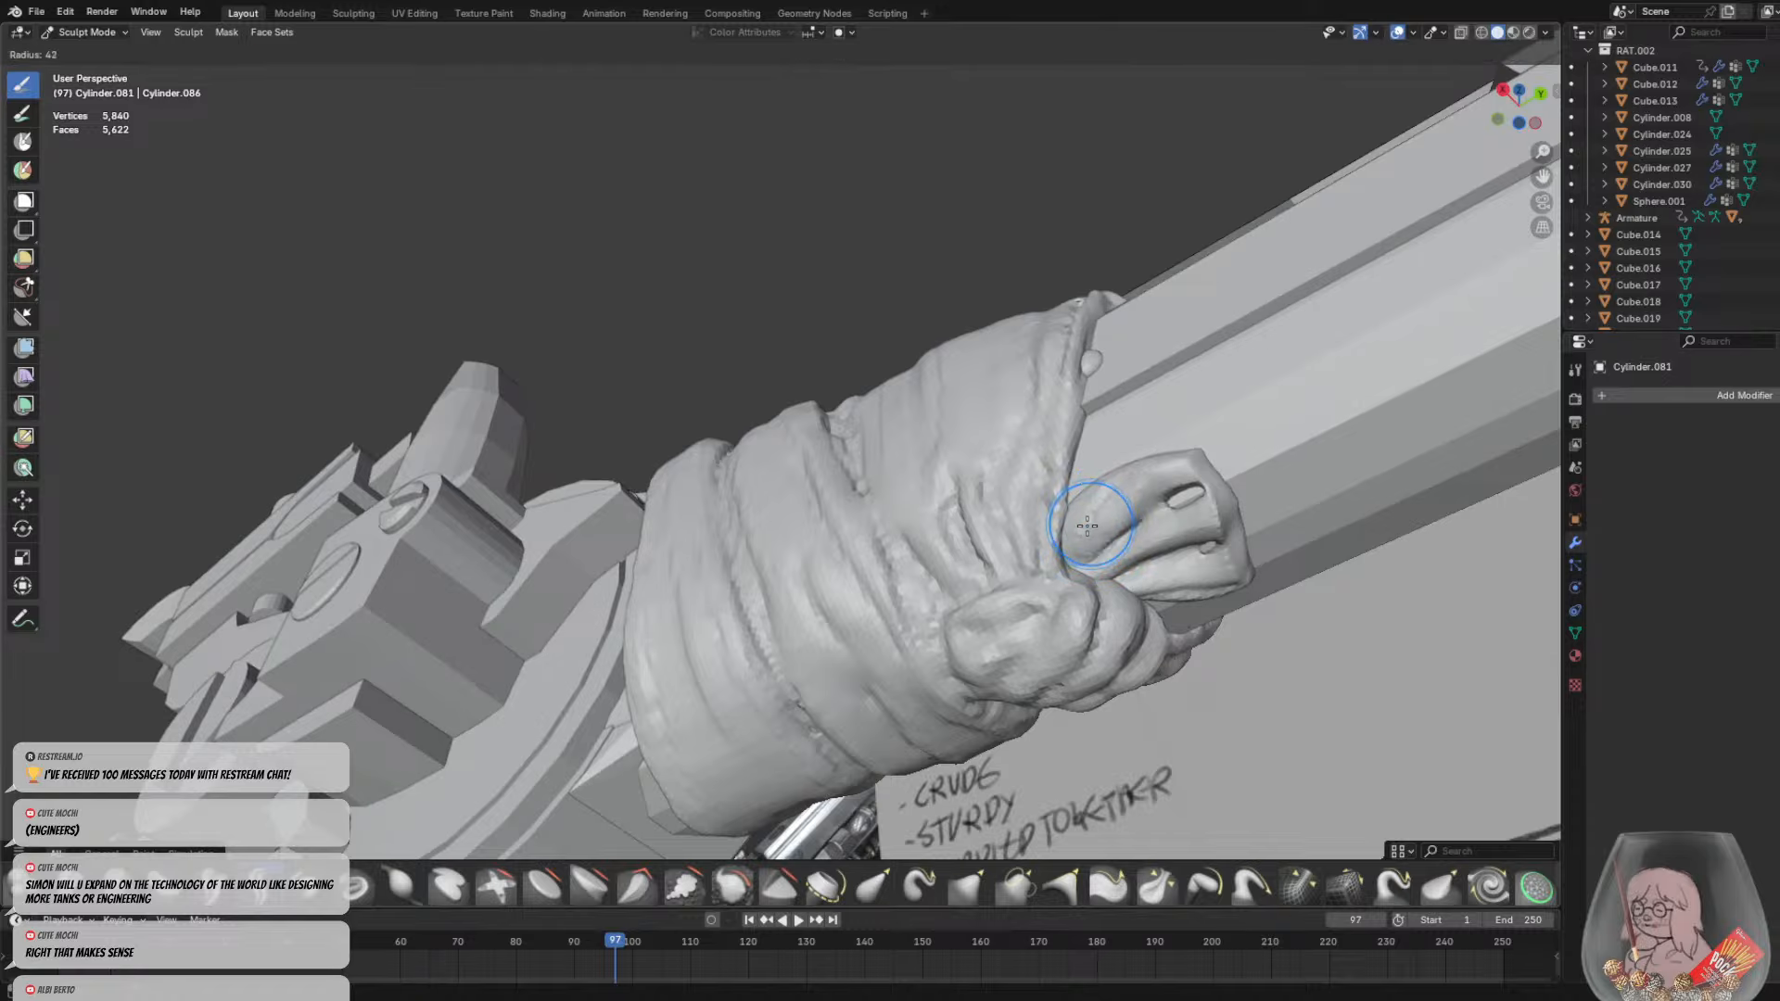
pyautogui.click(1062, 540)
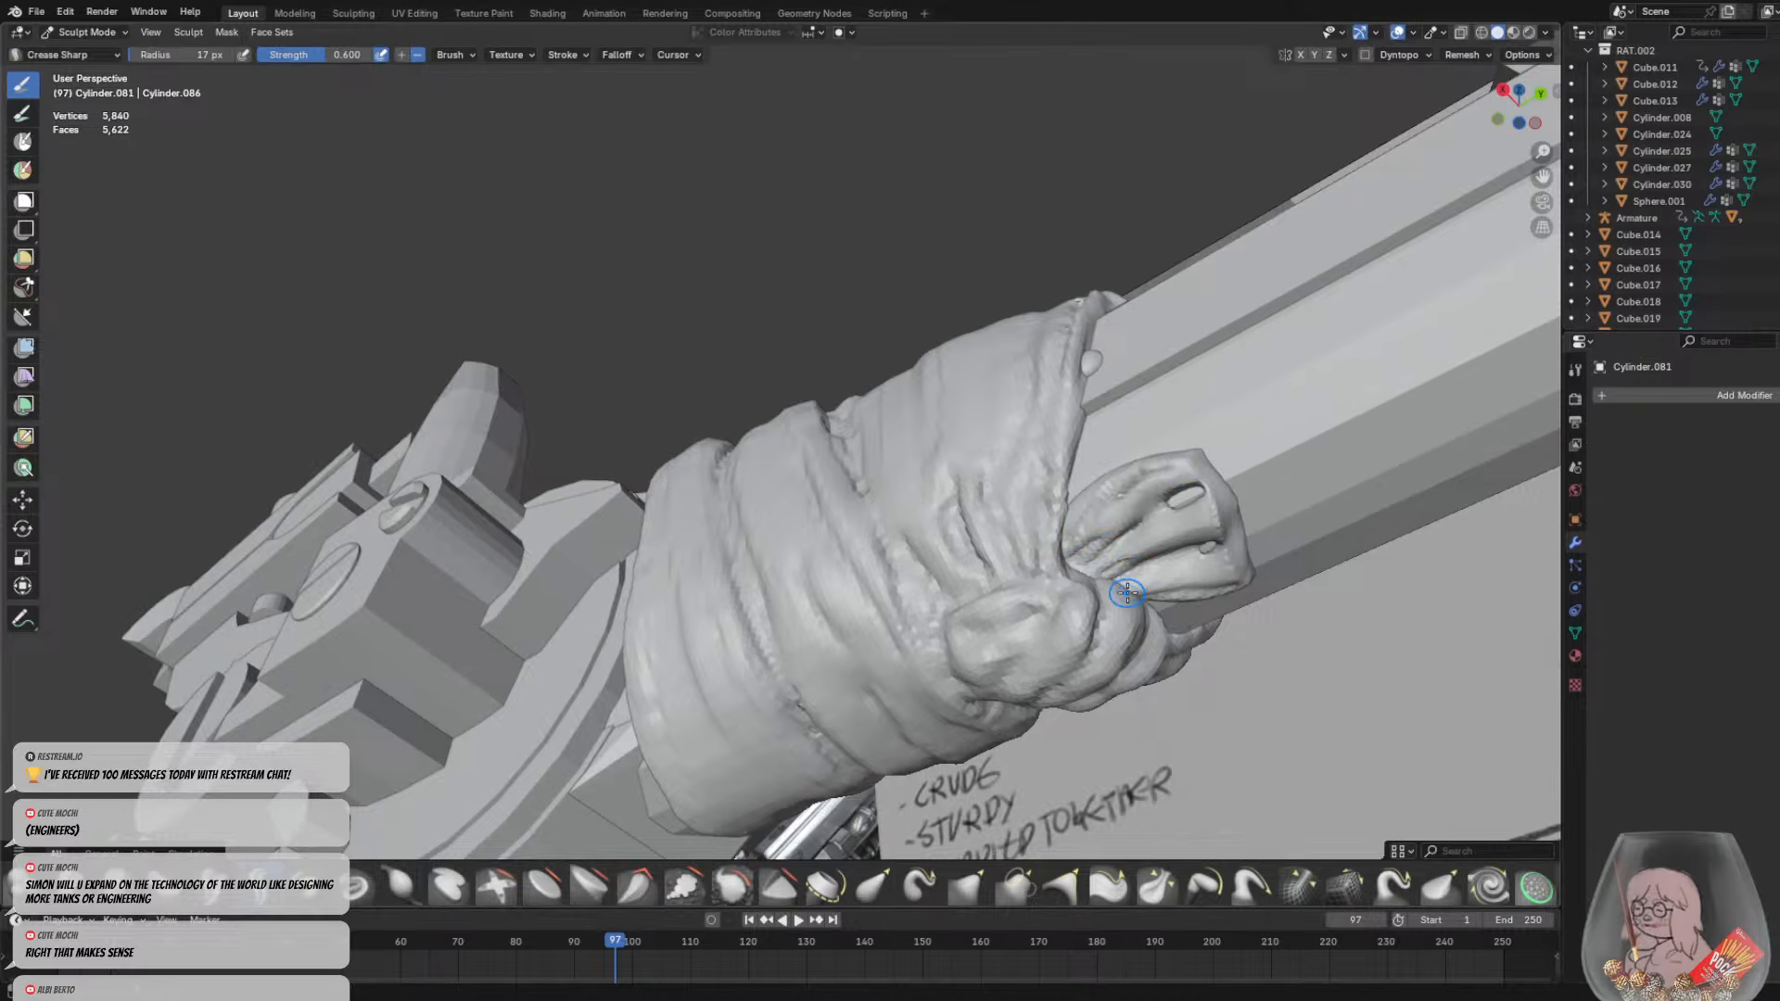
# Finish sculpting the loose tail and return to Object Mode with the whole rifle in view
pyautogui.moveTo(1222, 575)
pyautogui.mouseDown(button='middle')
pyautogui.moveTo(1256, 603)
pyautogui.moveTo(1144, 572)
pyautogui.moveTo(1248, 630)
pyautogui.moveTo(954, 612)
pyautogui.mouseUp(button='middle')
pyautogui.keyDown('ctrl'); pyautogui.moveTo(659, 292); pyautogui.dragTo(867, 445, button='middle'); pyautogui.keyUp('ctrl')
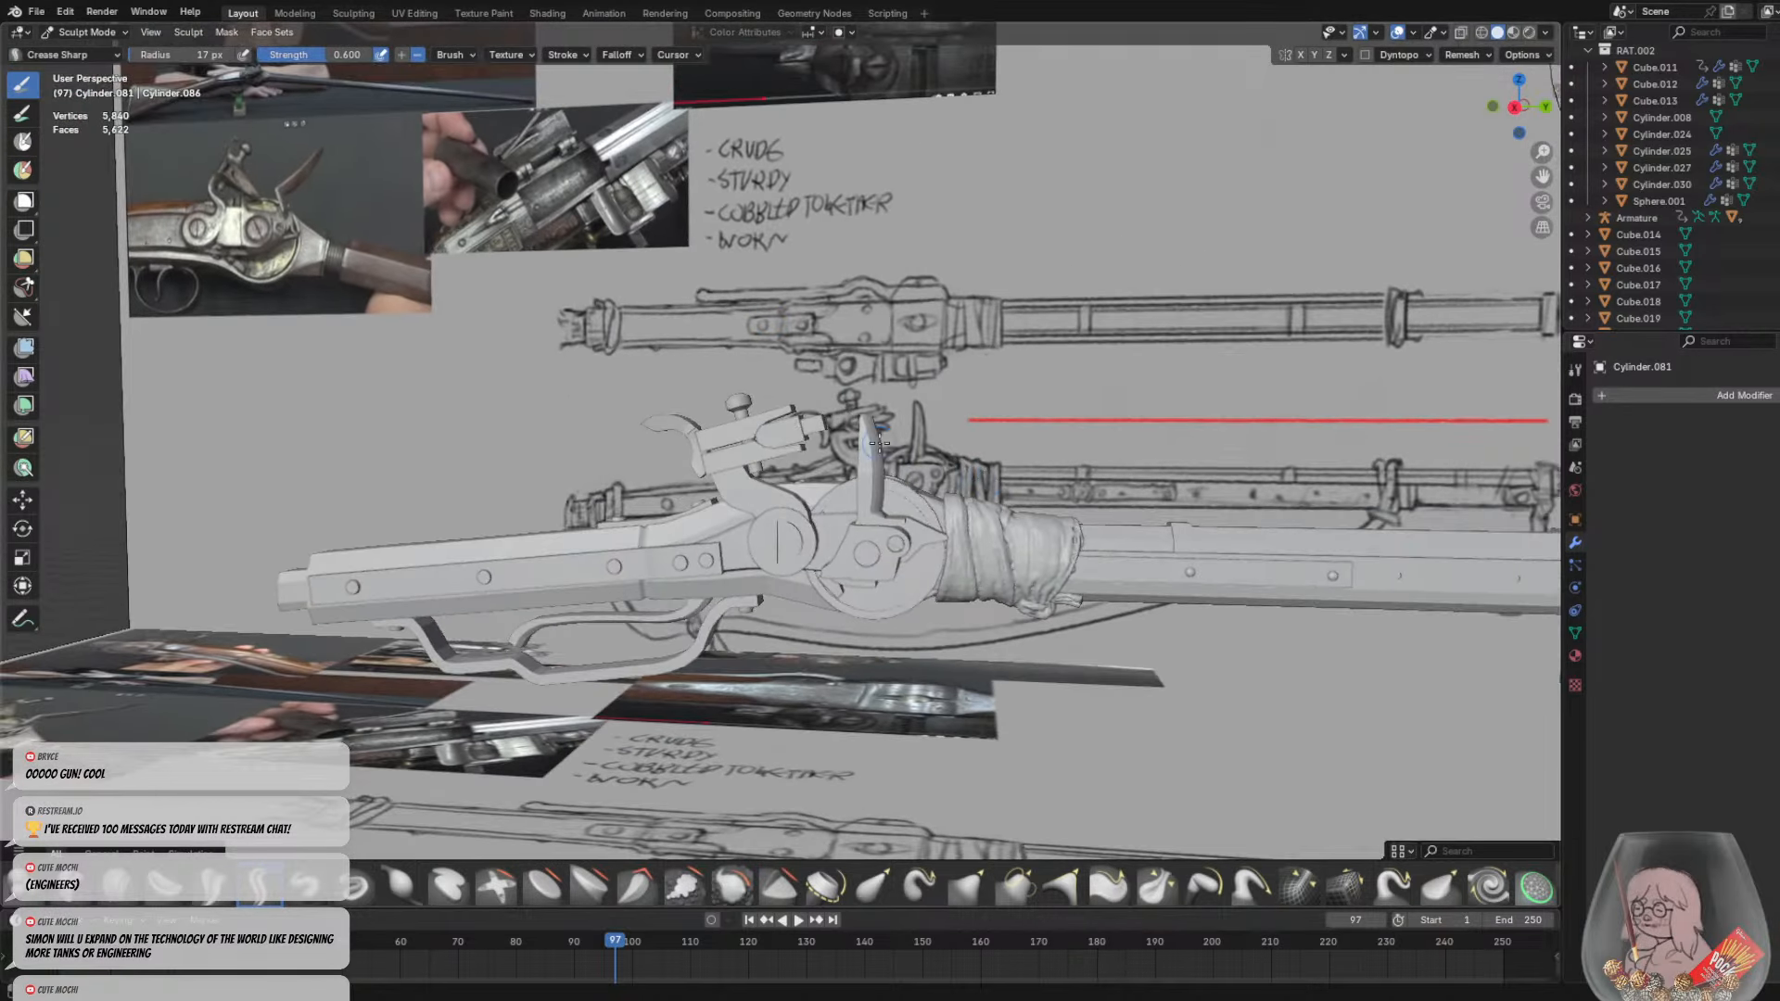
pyautogui.moveTo(583, 420)
pyautogui.keyDown('ctrl'); pyautogui.mouseDown(button='middle')
pyautogui.moveTo(957, 485)
pyautogui.moveTo(1094, 435)
pyautogui.moveTo(1039, 408)
pyautogui.moveTo(961, 462)
pyautogui.moveTo(1075, 408)
pyautogui.moveTo(929, 447)
pyautogui.mouseUp(button='middle'); pyautogui.keyUp('ctrl')
pyautogui.press('Tab')
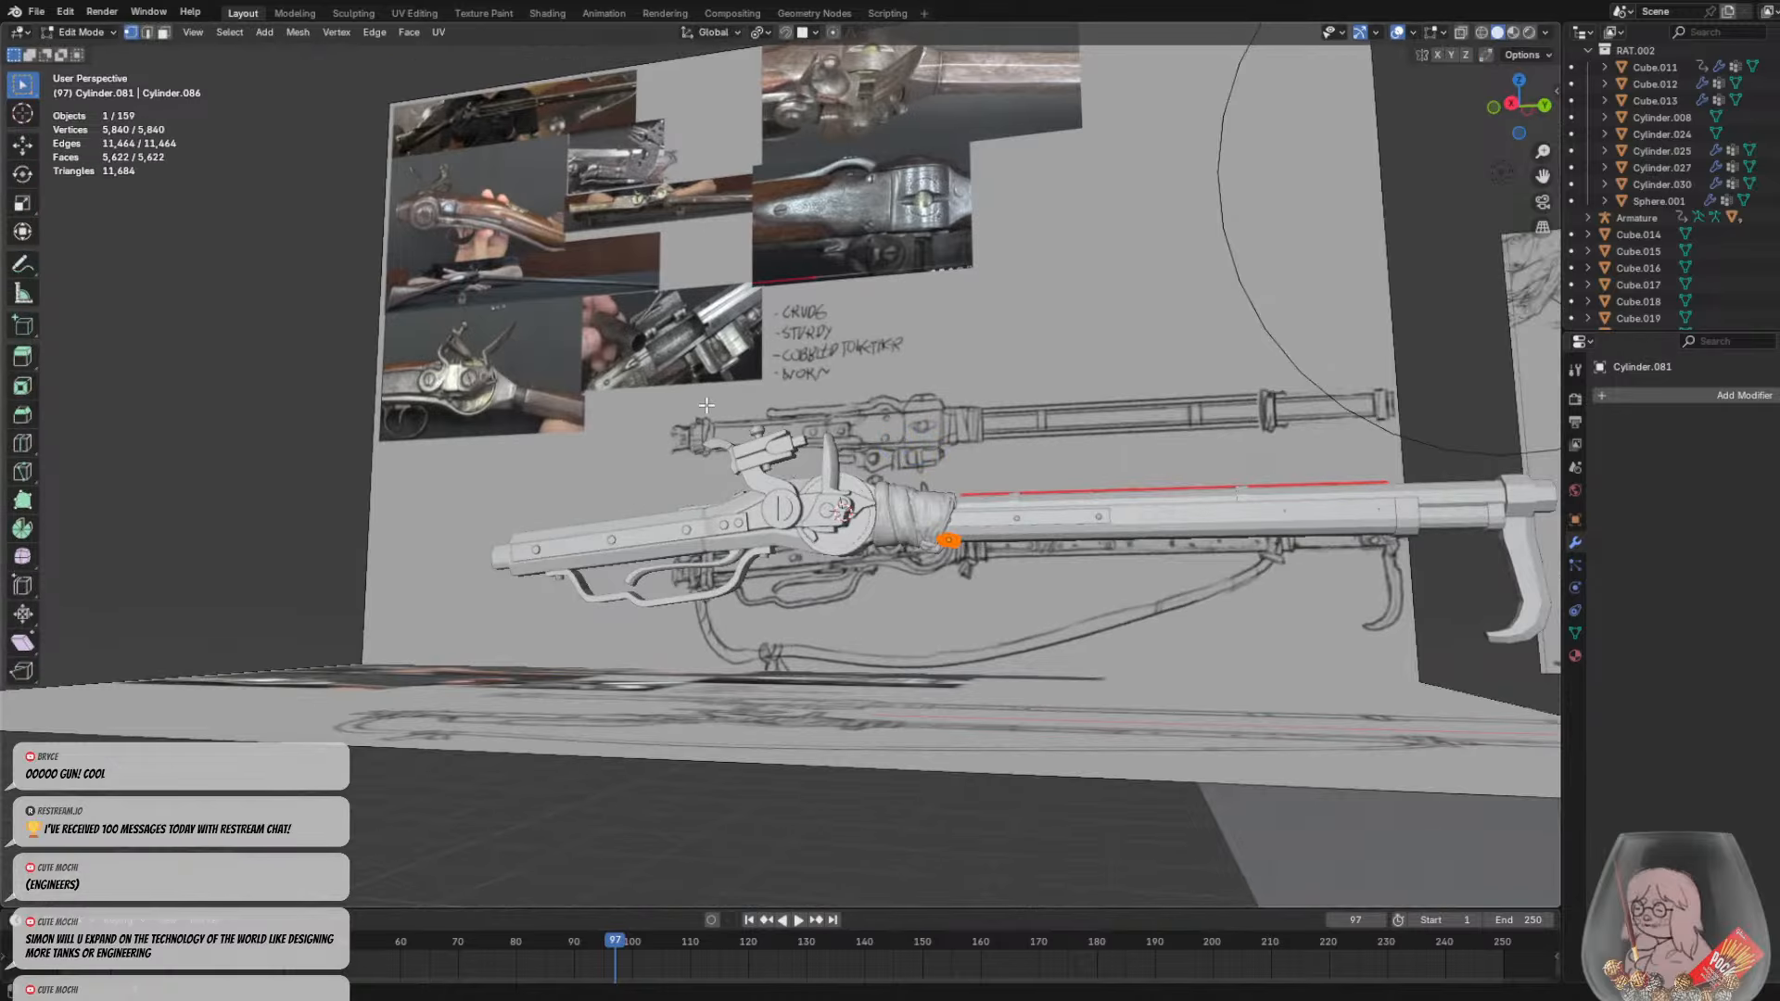
pyautogui.click(106, 26)
pyautogui.click(100, 52)
pyautogui.click(926, 595)
# Compare the rifle with the reference sketches, focusing on the stepped end of the stock
pyautogui.moveTo(926, 595)
pyautogui.mouseDown(button='middle')
pyautogui.moveTo(1068, 770)
pyautogui.moveTo(920, 641)
pyautogui.moveTo(976, 489)
pyautogui.moveTo(1009, 507)
pyautogui.mouseUp(button='middle')
pyautogui.scroll(3, 975, 490)
pyautogui.scroll(-1, 1008, 506)
pyautogui.scroll(-2, 564, 469)
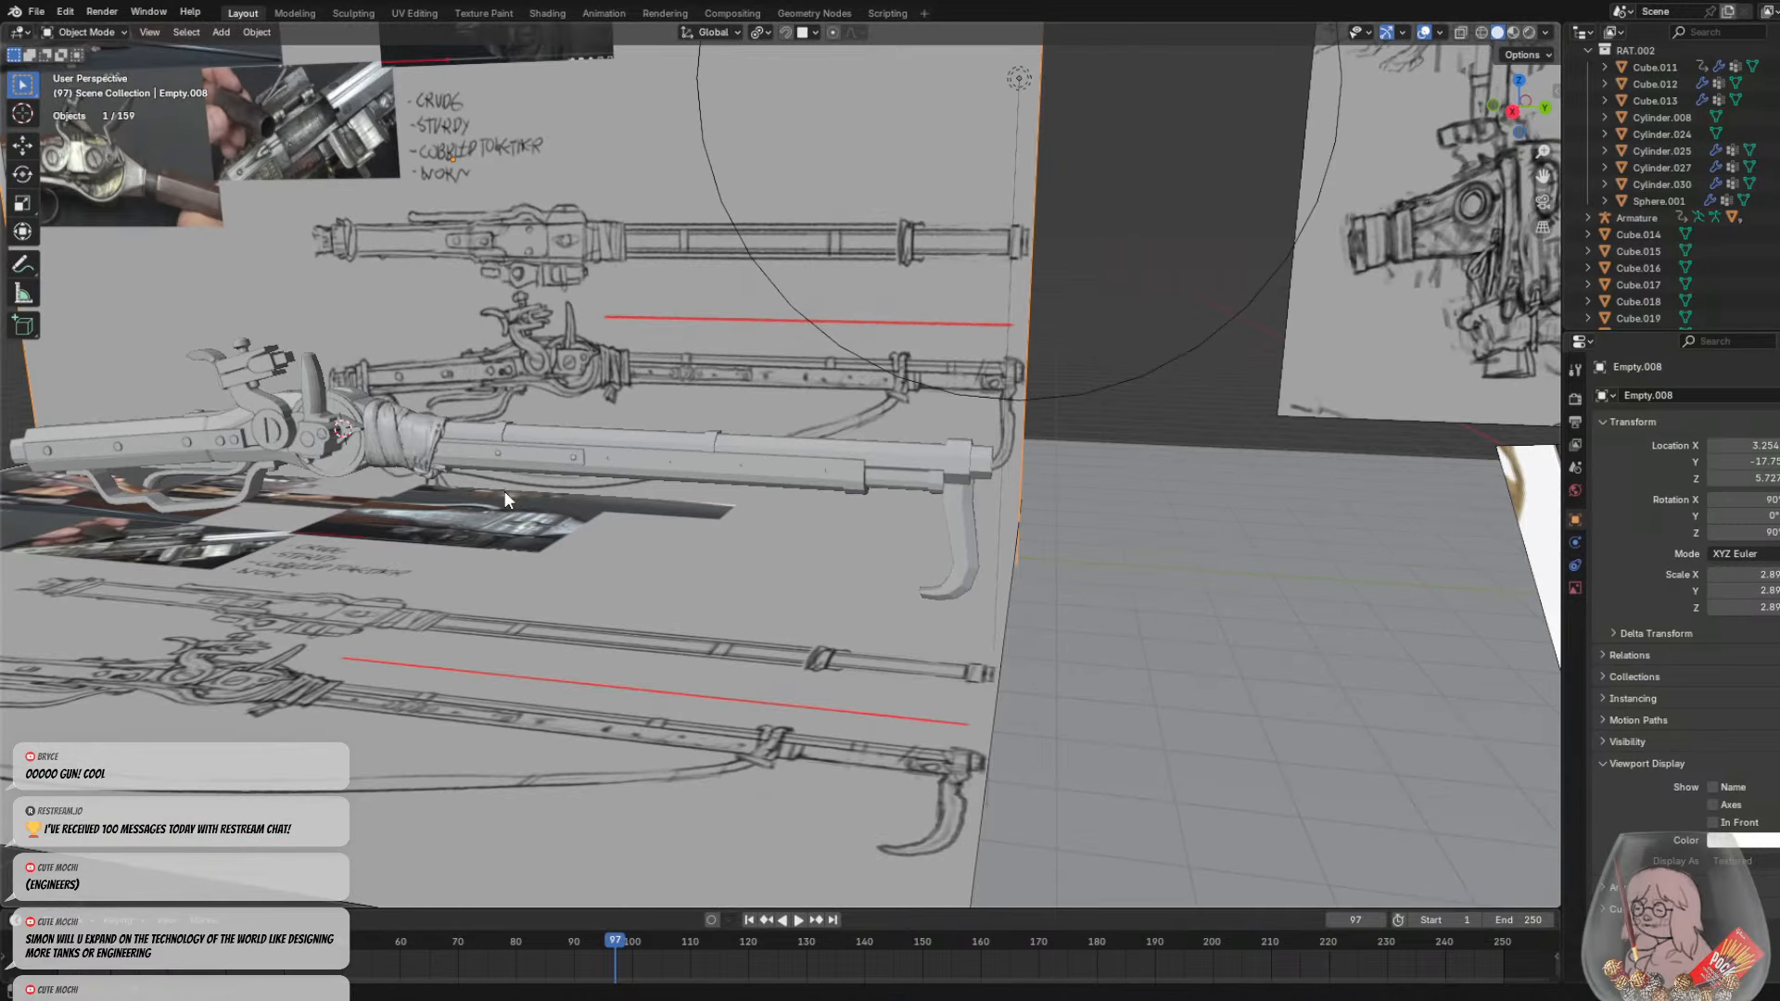
pyautogui.moveTo(504, 491); pyautogui.dragTo(768, 558, button='middle')
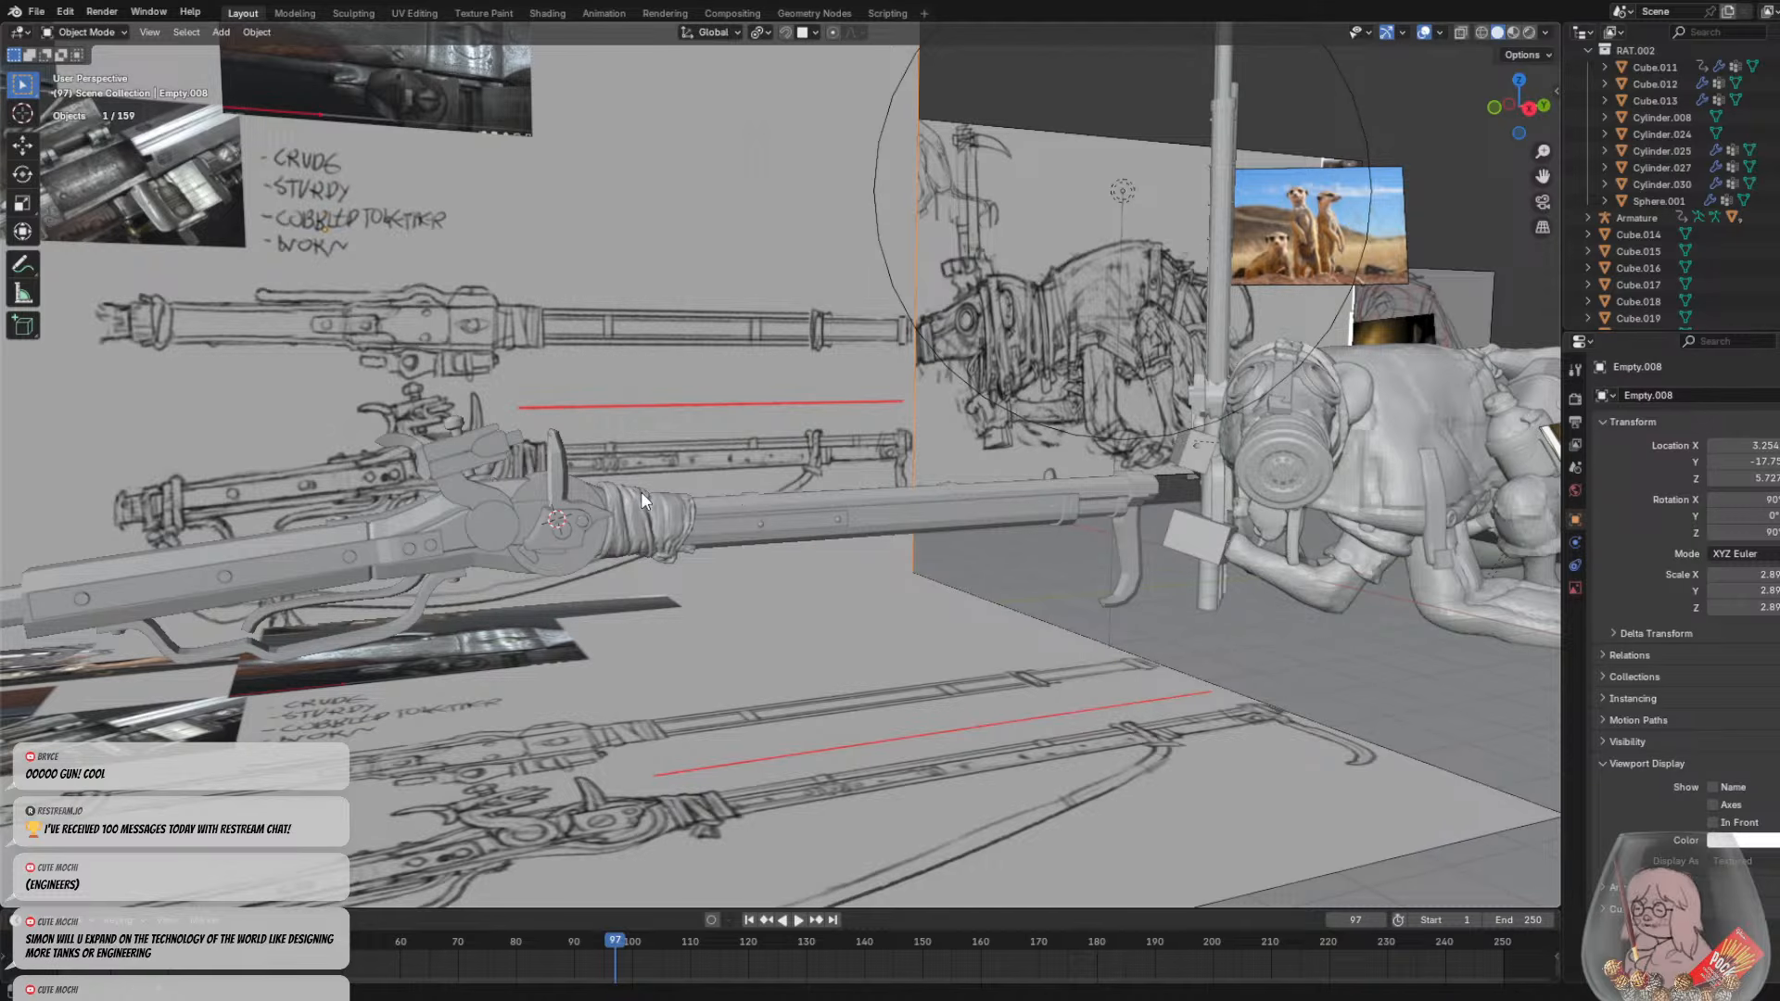
pyautogui.moveTo(641, 491); pyautogui.dragTo(939, 475, button='middle')
pyautogui.scroll(2, 762, 524)
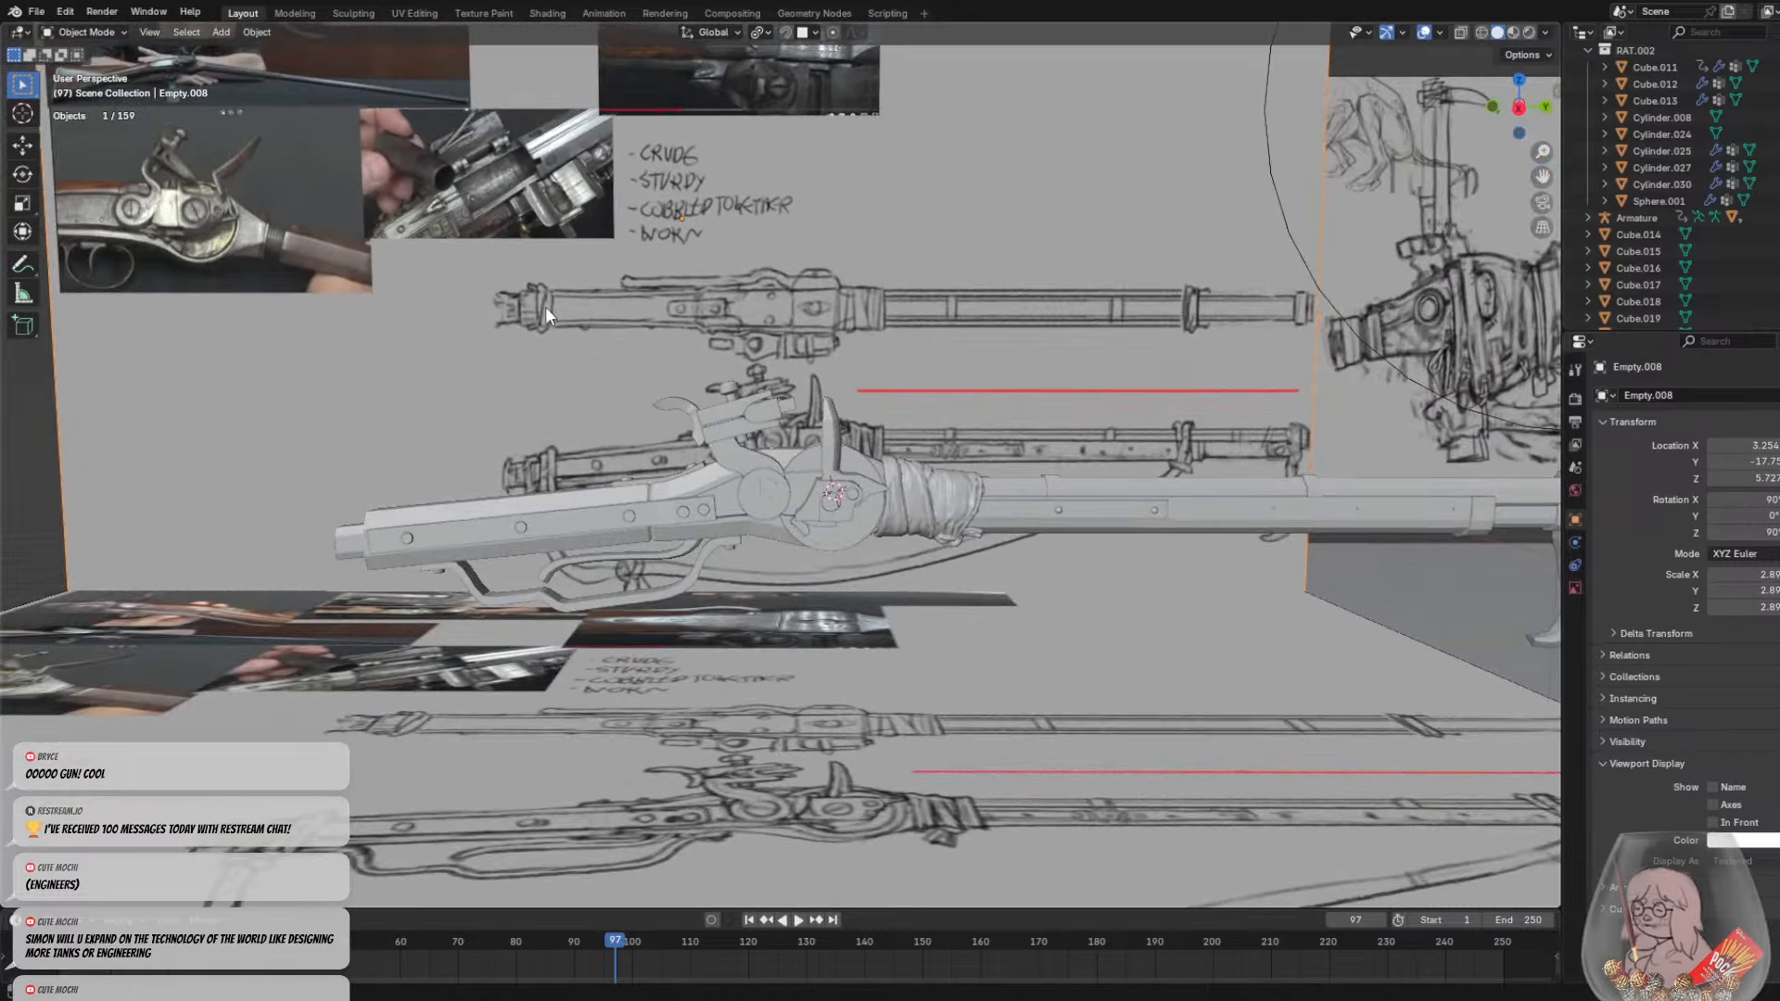
pyautogui.keyDown('shift'); pyautogui.moveTo(780, 478); pyautogui.dragTo(1198, 430, button='middle'); pyautogui.keyUp('shift')
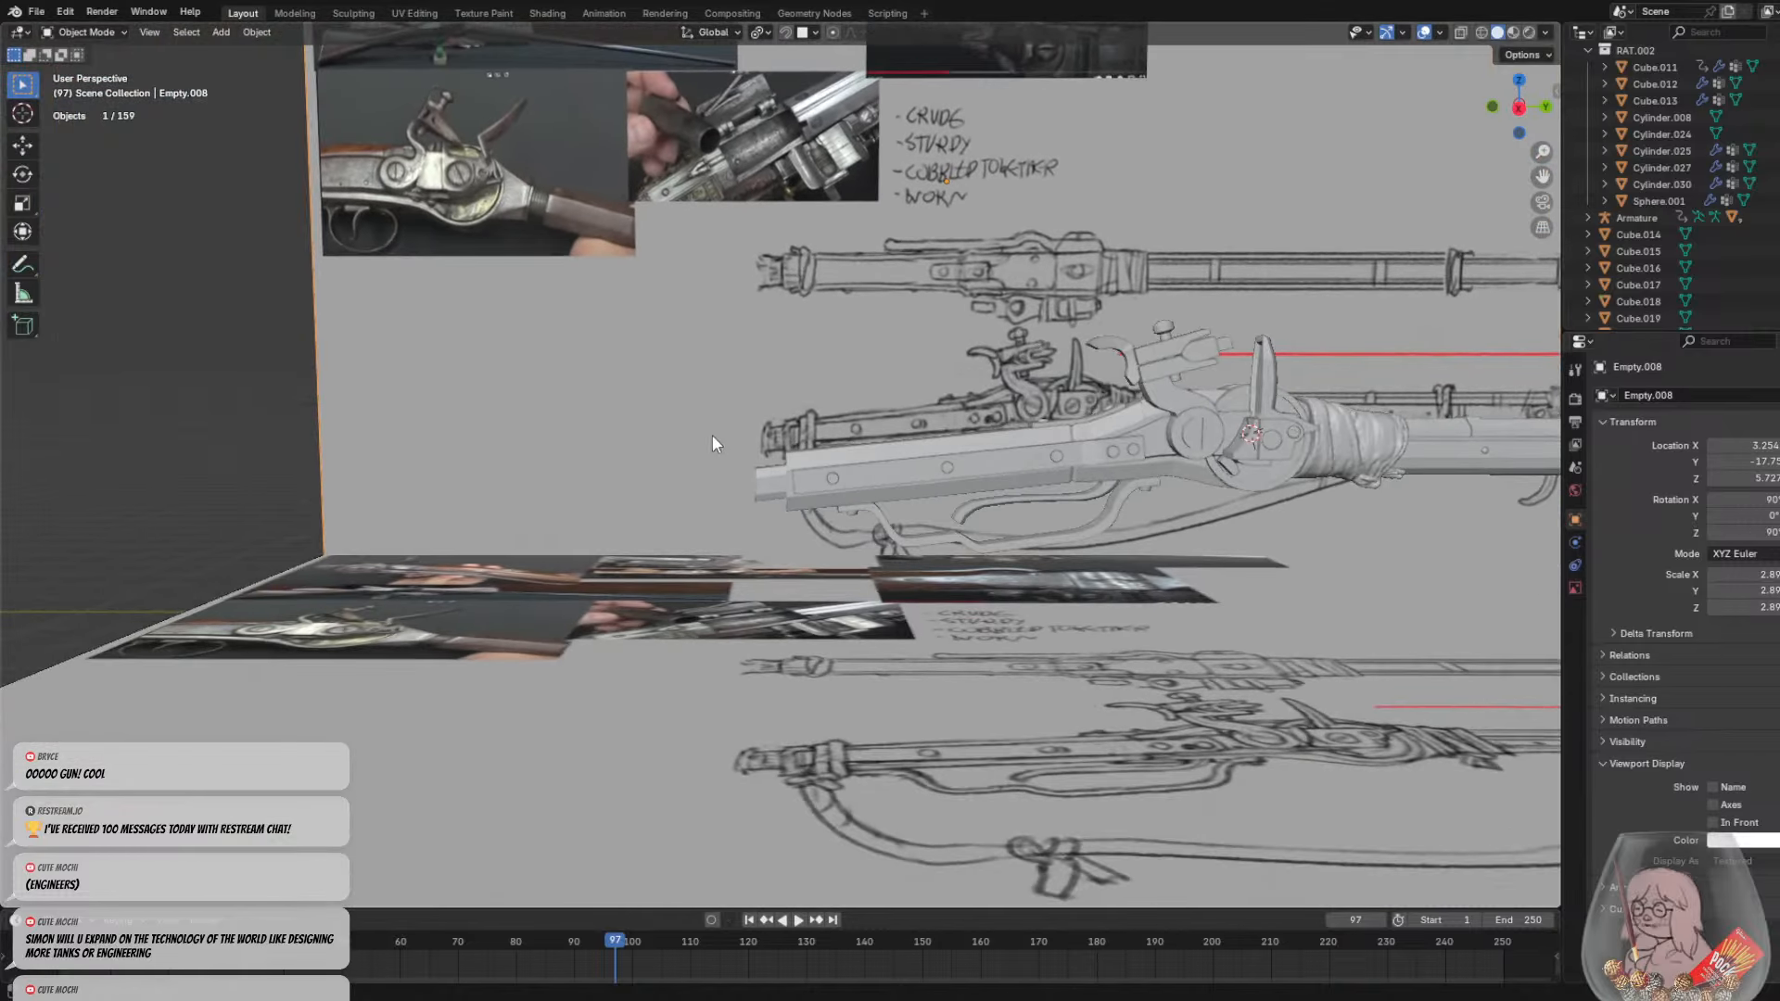
pyautogui.scroll(4, 790, 473)
pyautogui.moveTo(790, 473); pyautogui.dragTo(838, 433, button='middle')
pyautogui.click(836, 426)
pyautogui.scroll(1, 827, 410)
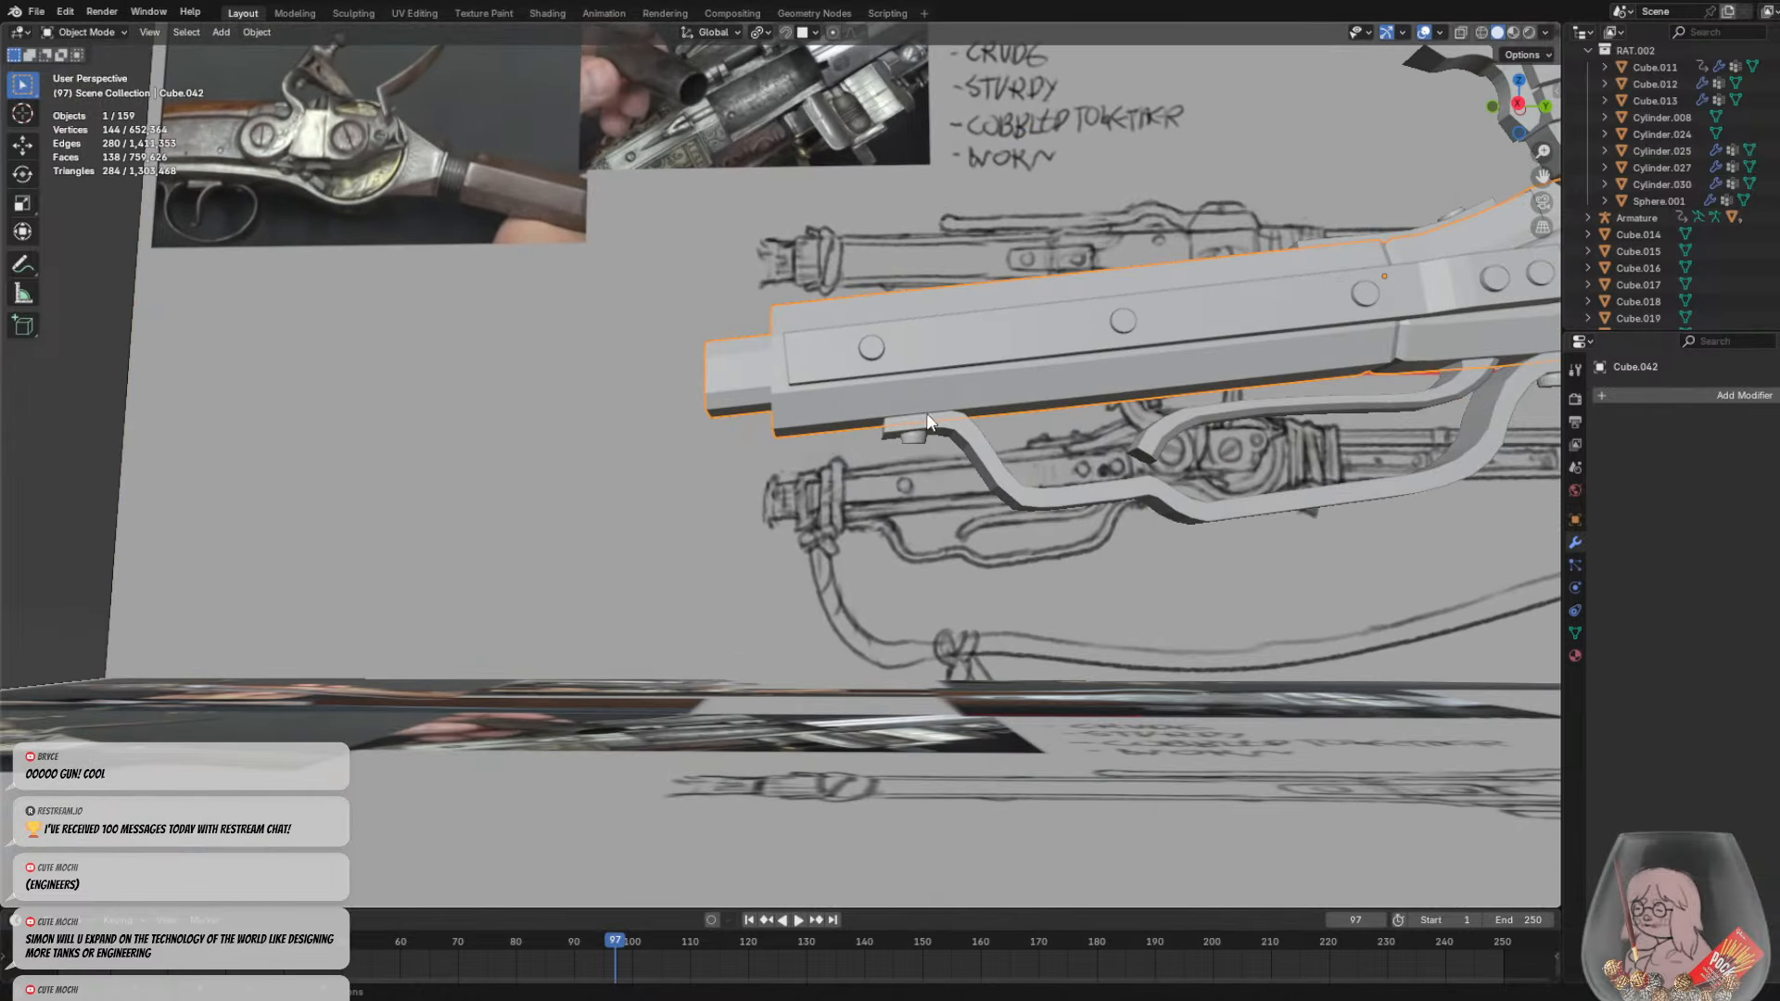
# Add a 24-vertex cylinder and rotate it so its axis lies along the rifle
pyautogui.scroll(-4, 982, 413)
pyautogui.hotkey('shift', 'a')
pyautogui.moveTo(1042, 414)
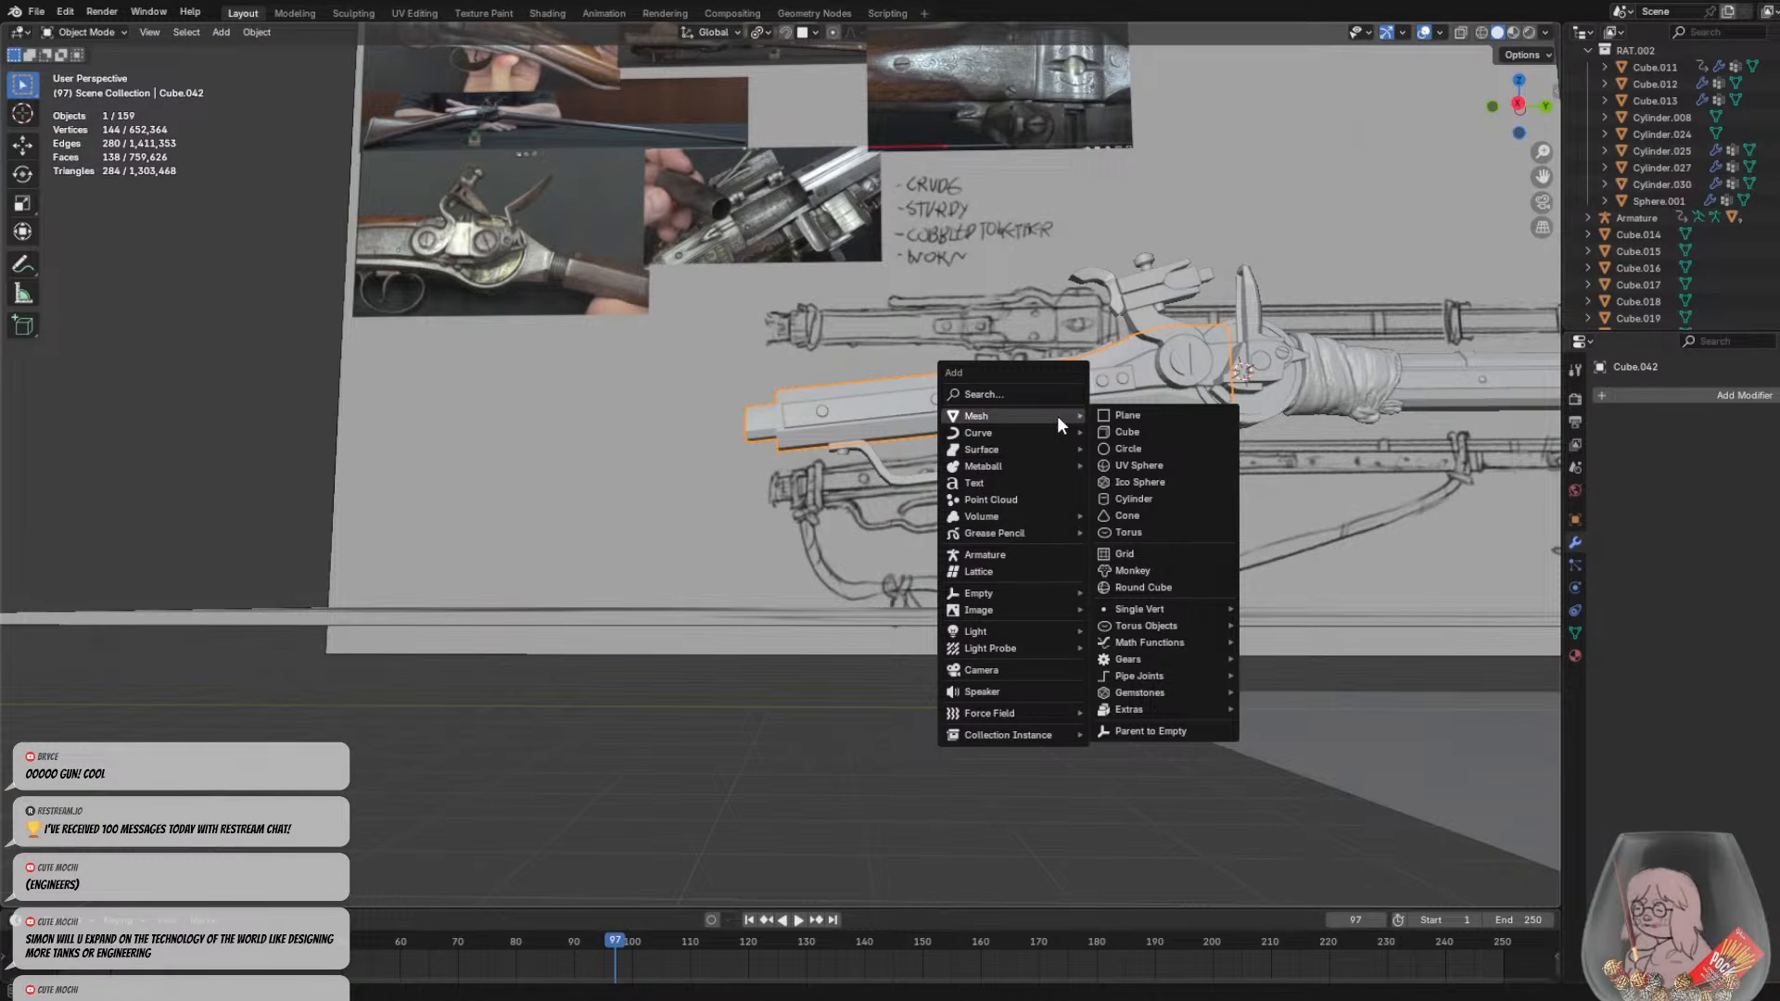
pyautogui.click(1135, 499)
pyautogui.press('r')
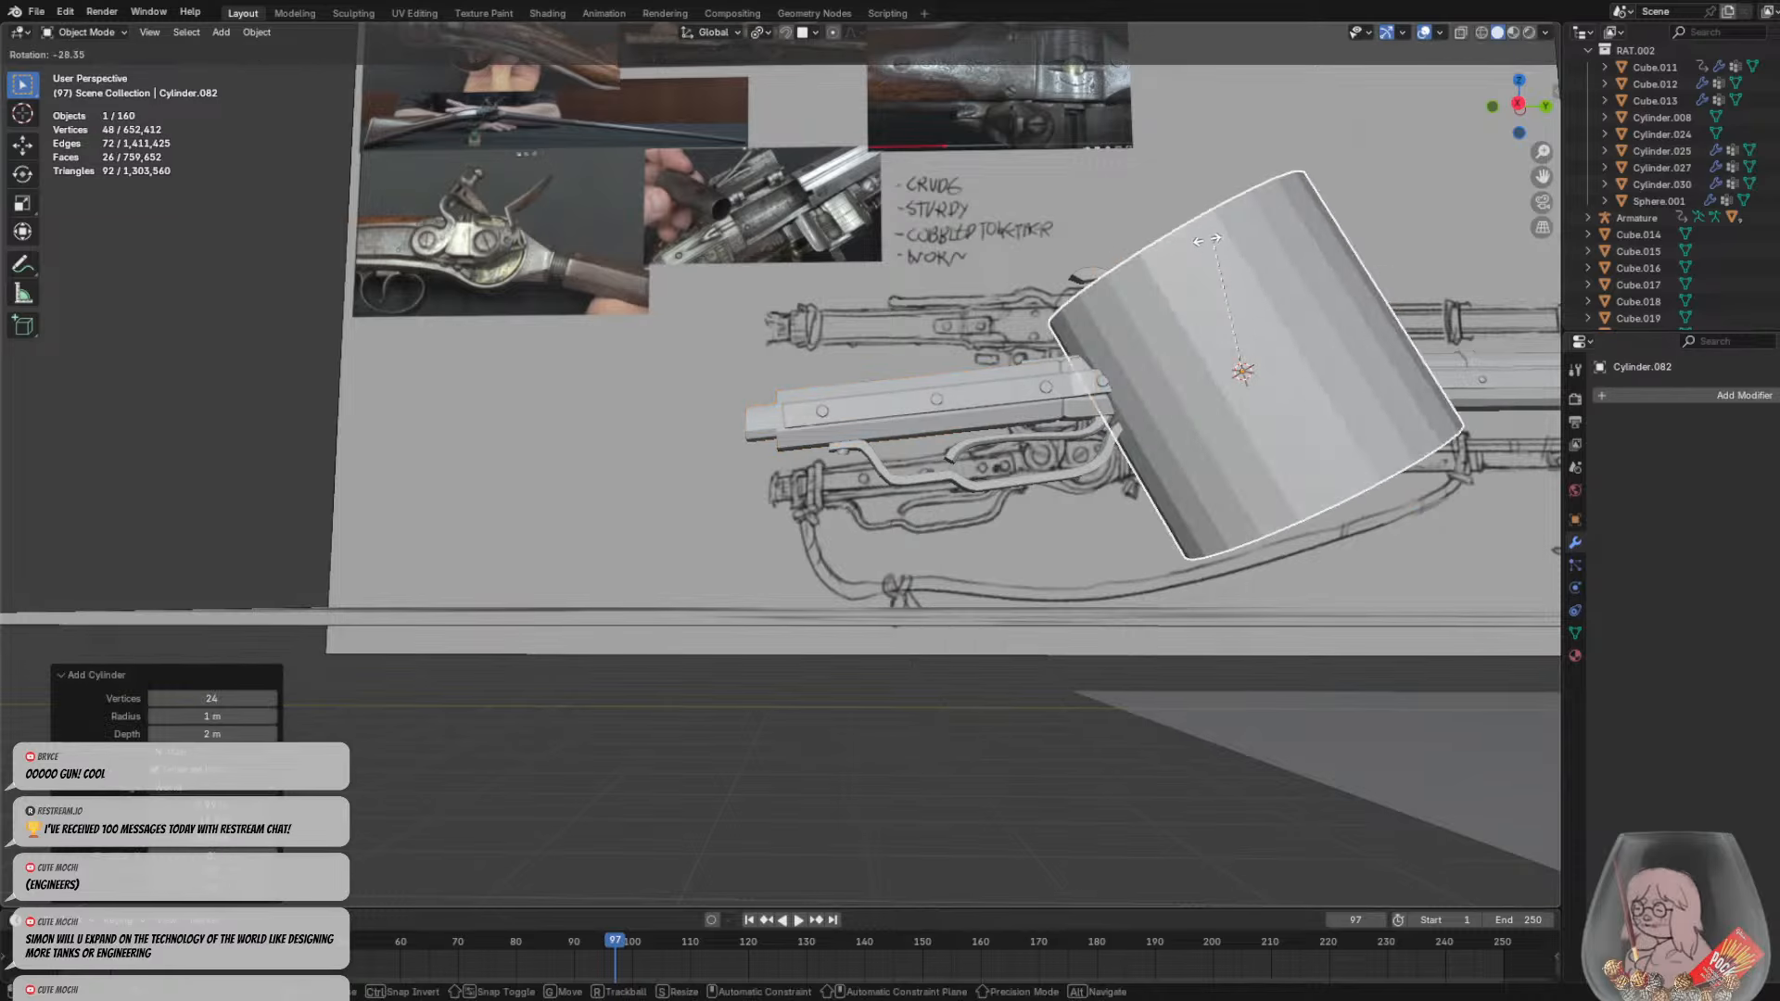
pyautogui.click(1078, 326)
# Scale the new cylinder down and move it along the rifle to the stepped end of the stock
pyautogui.press('s')
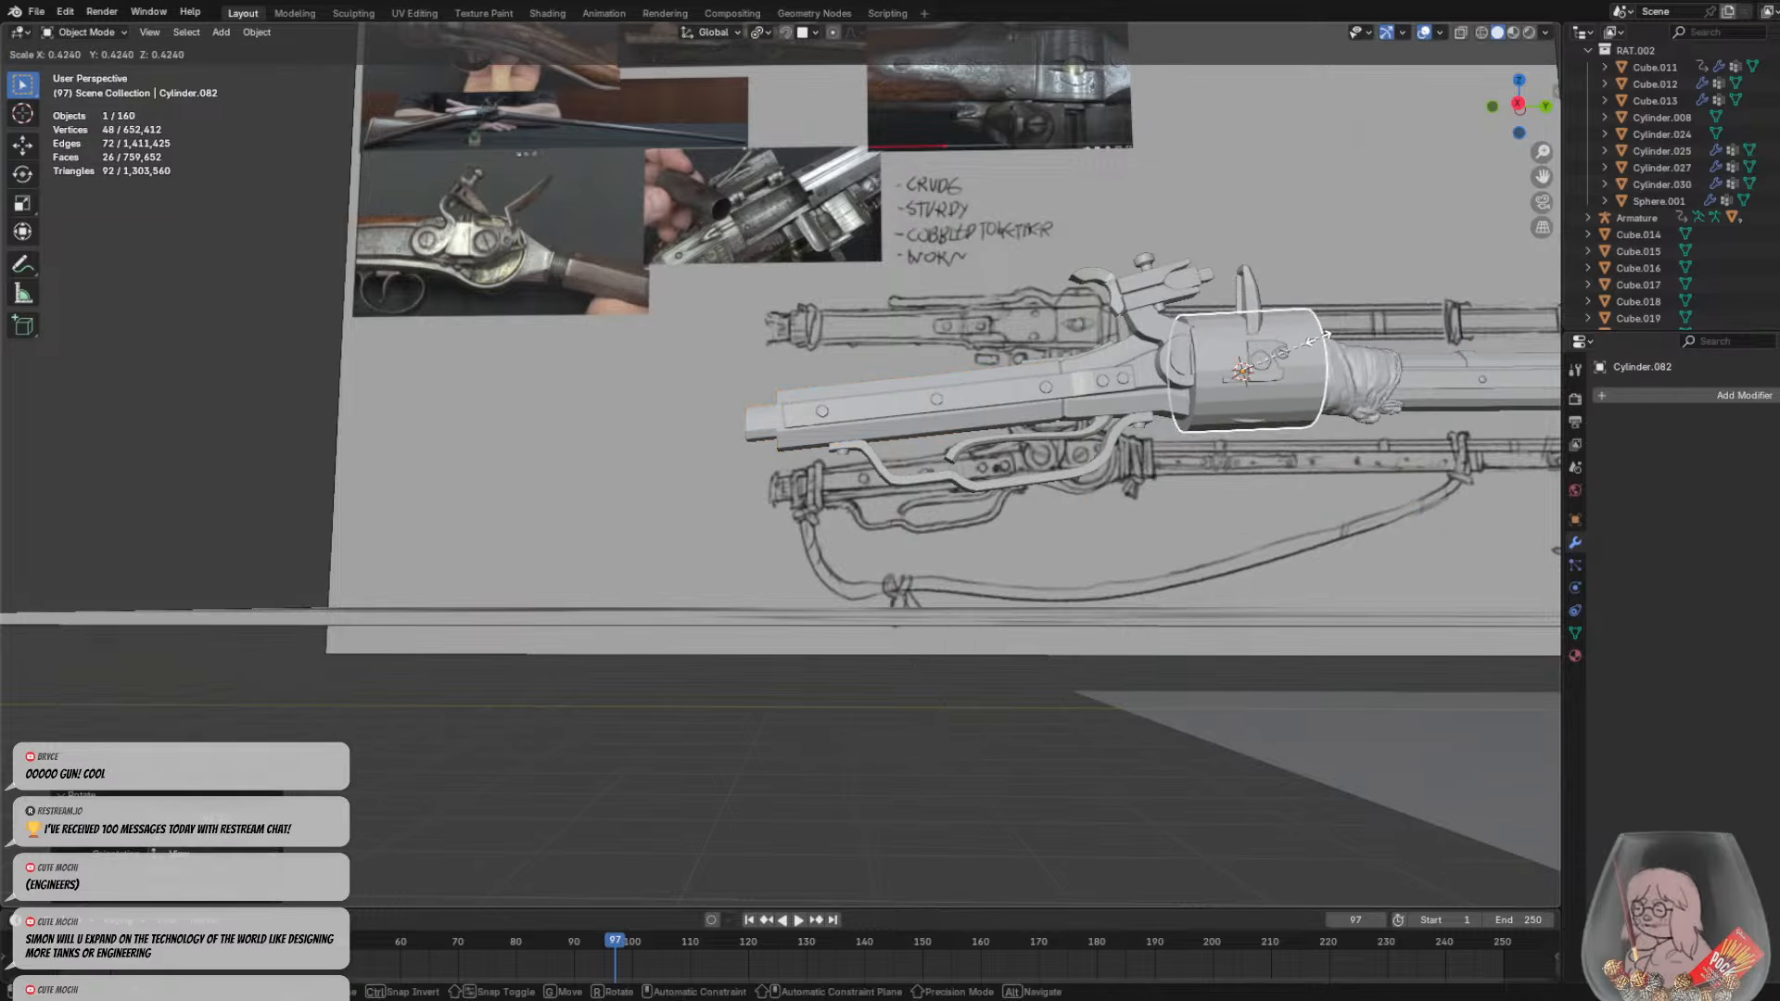
pyautogui.click(1309, 360)
pyautogui.press('g')
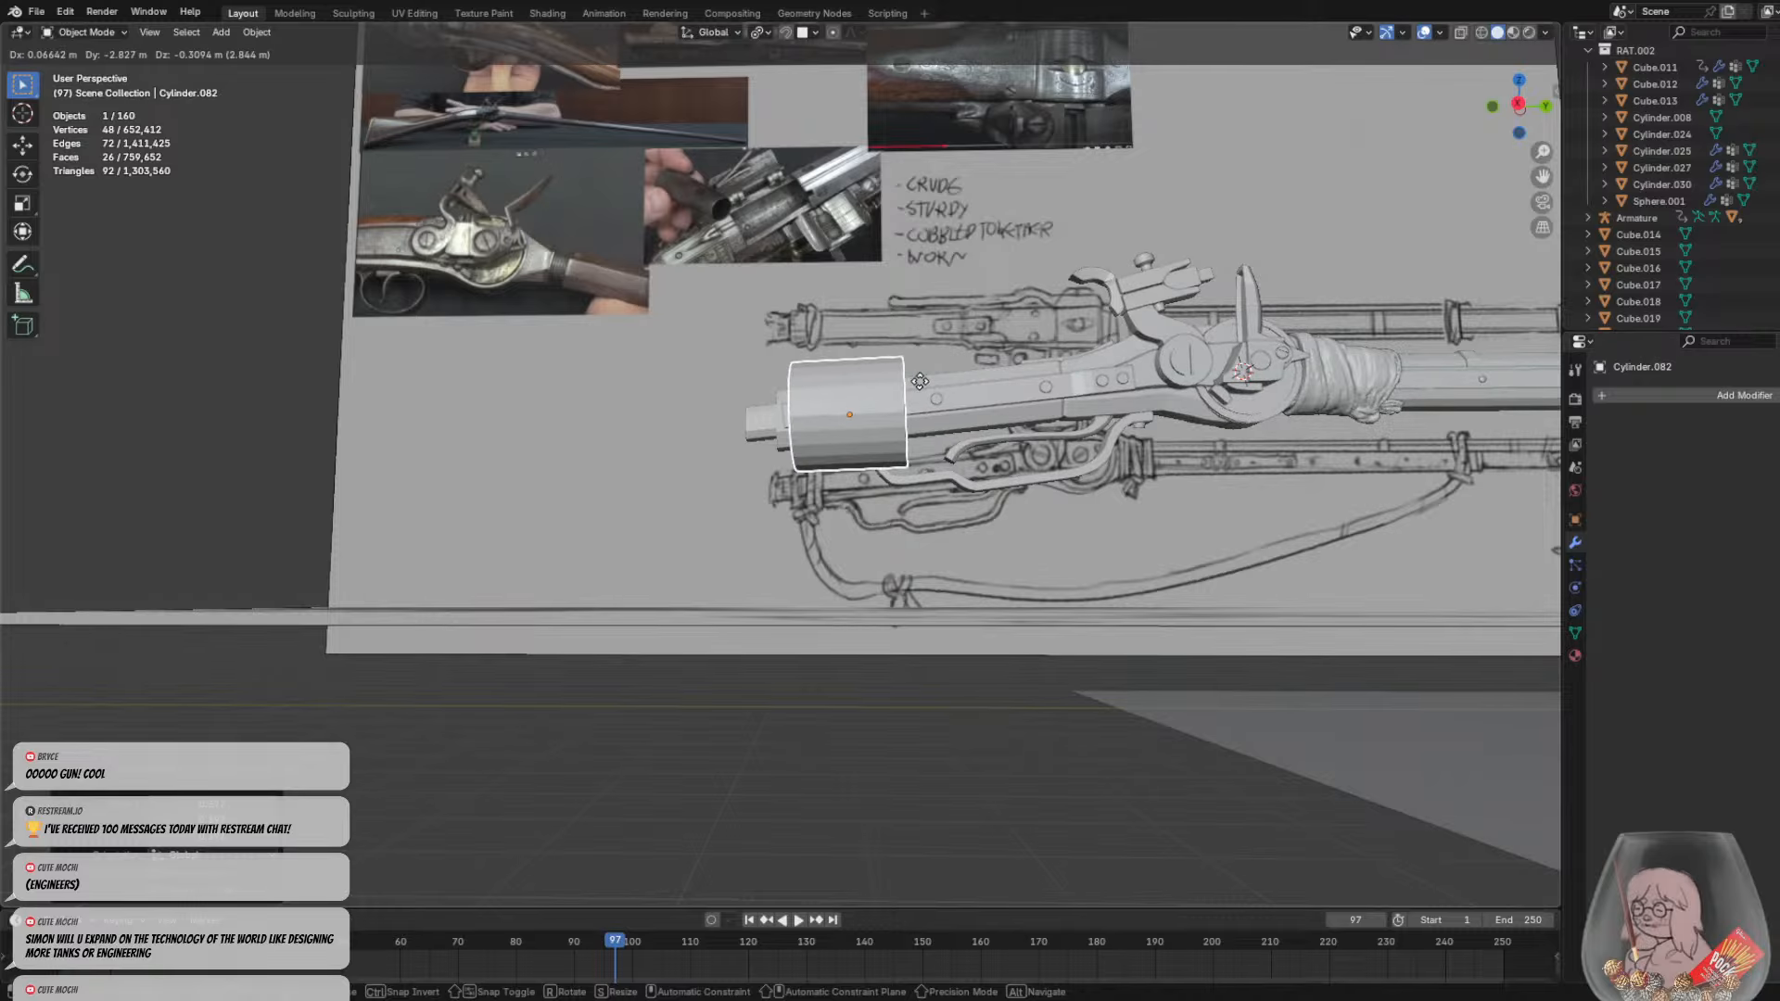
pyautogui.press('x')
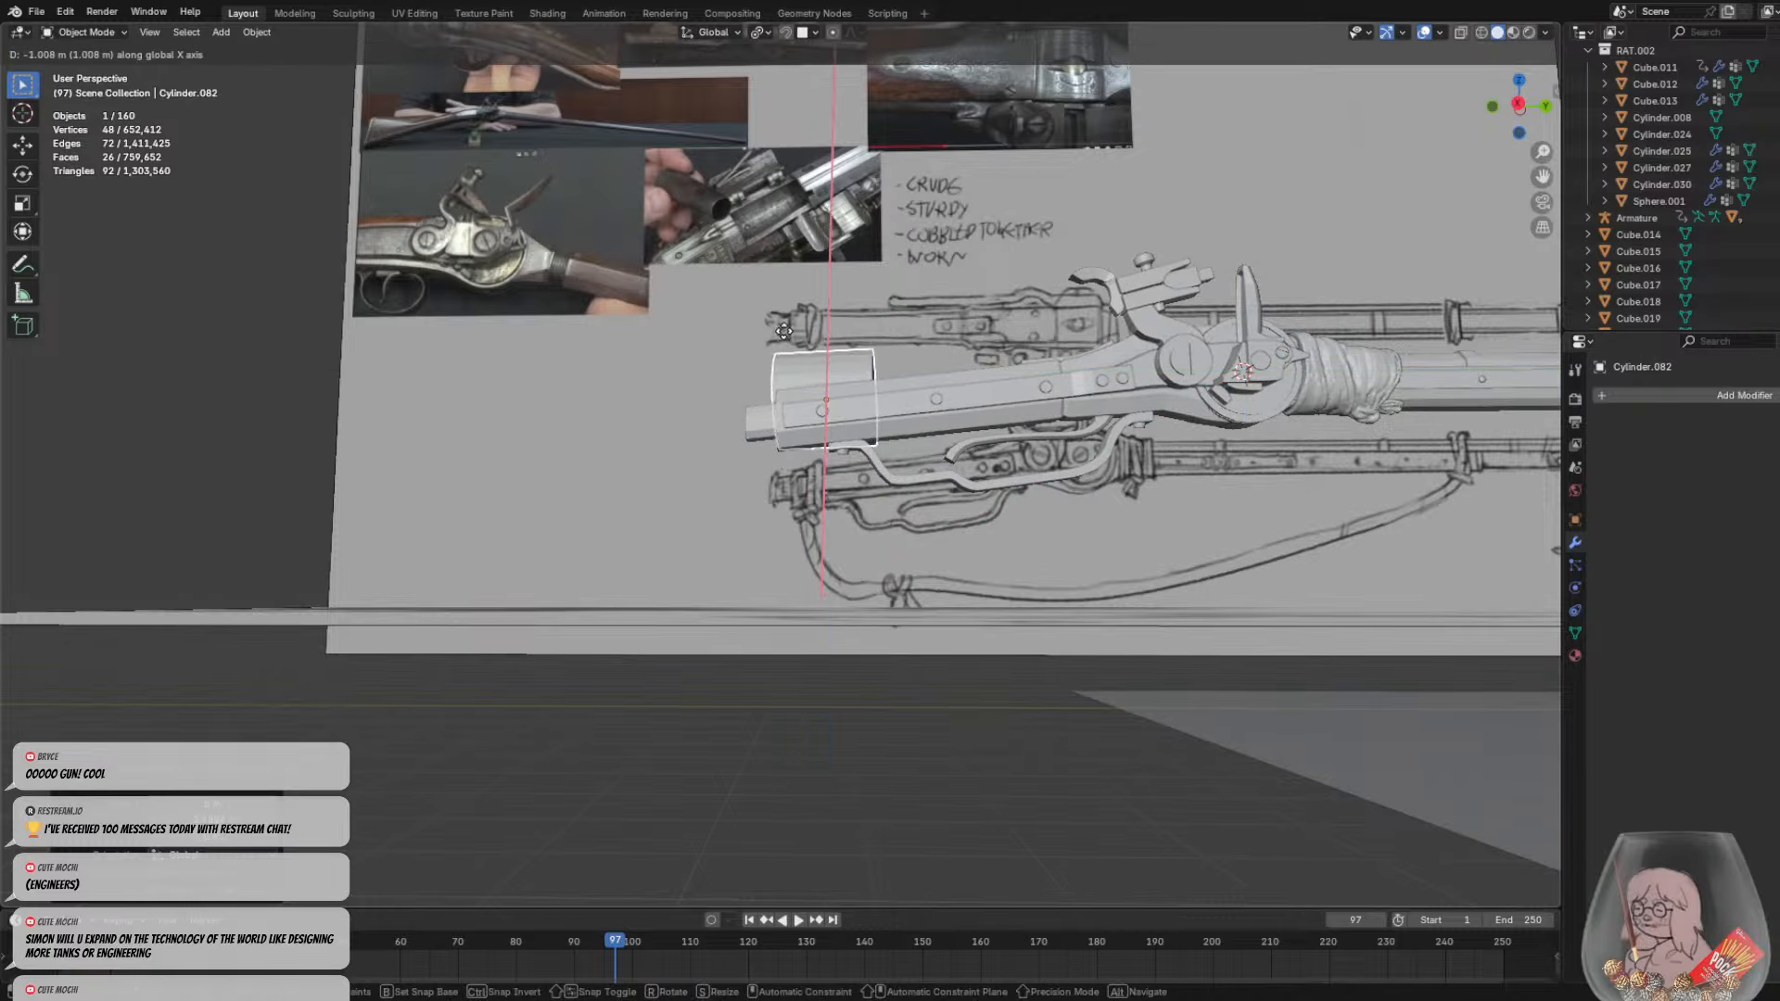
pyautogui.click(785, 332)
pyautogui.press('g')
pyautogui.press('z')
pyautogui.click(783, 333)
# Shrink the cylinder further and shift it vertically onto the end of the stock
pyautogui.press('s')
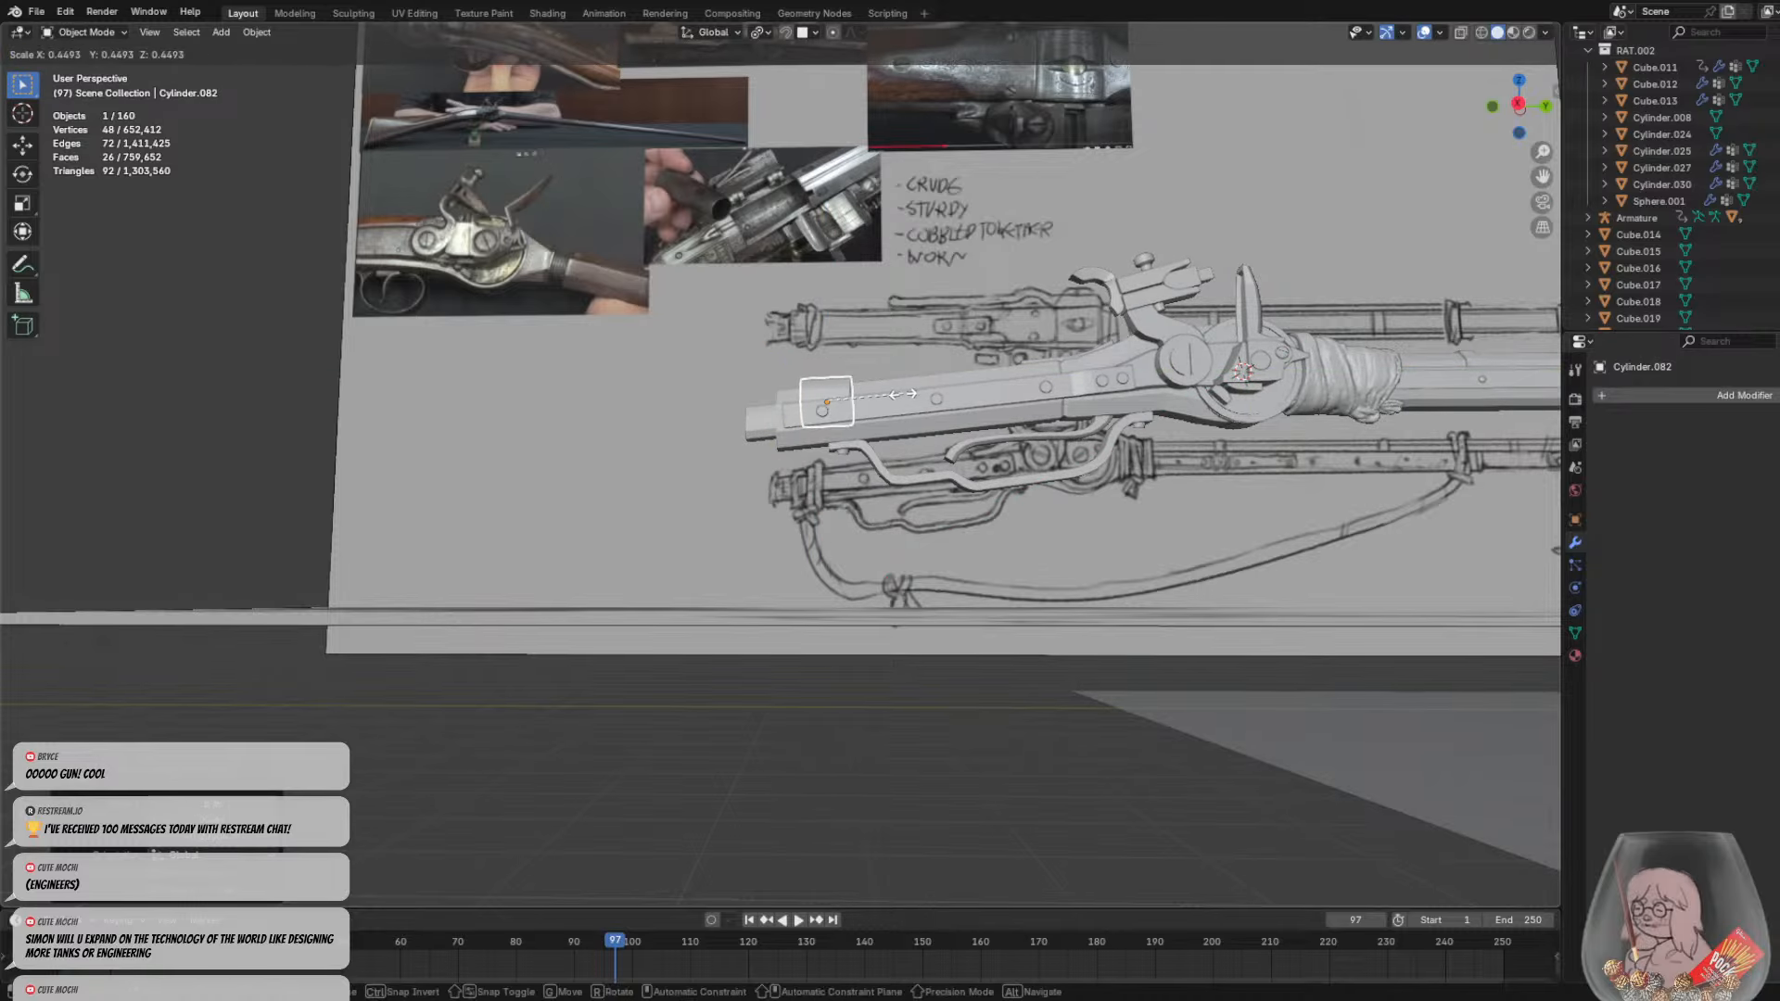
pyautogui.click(899, 398)
pyautogui.press('g')
pyautogui.press('y')
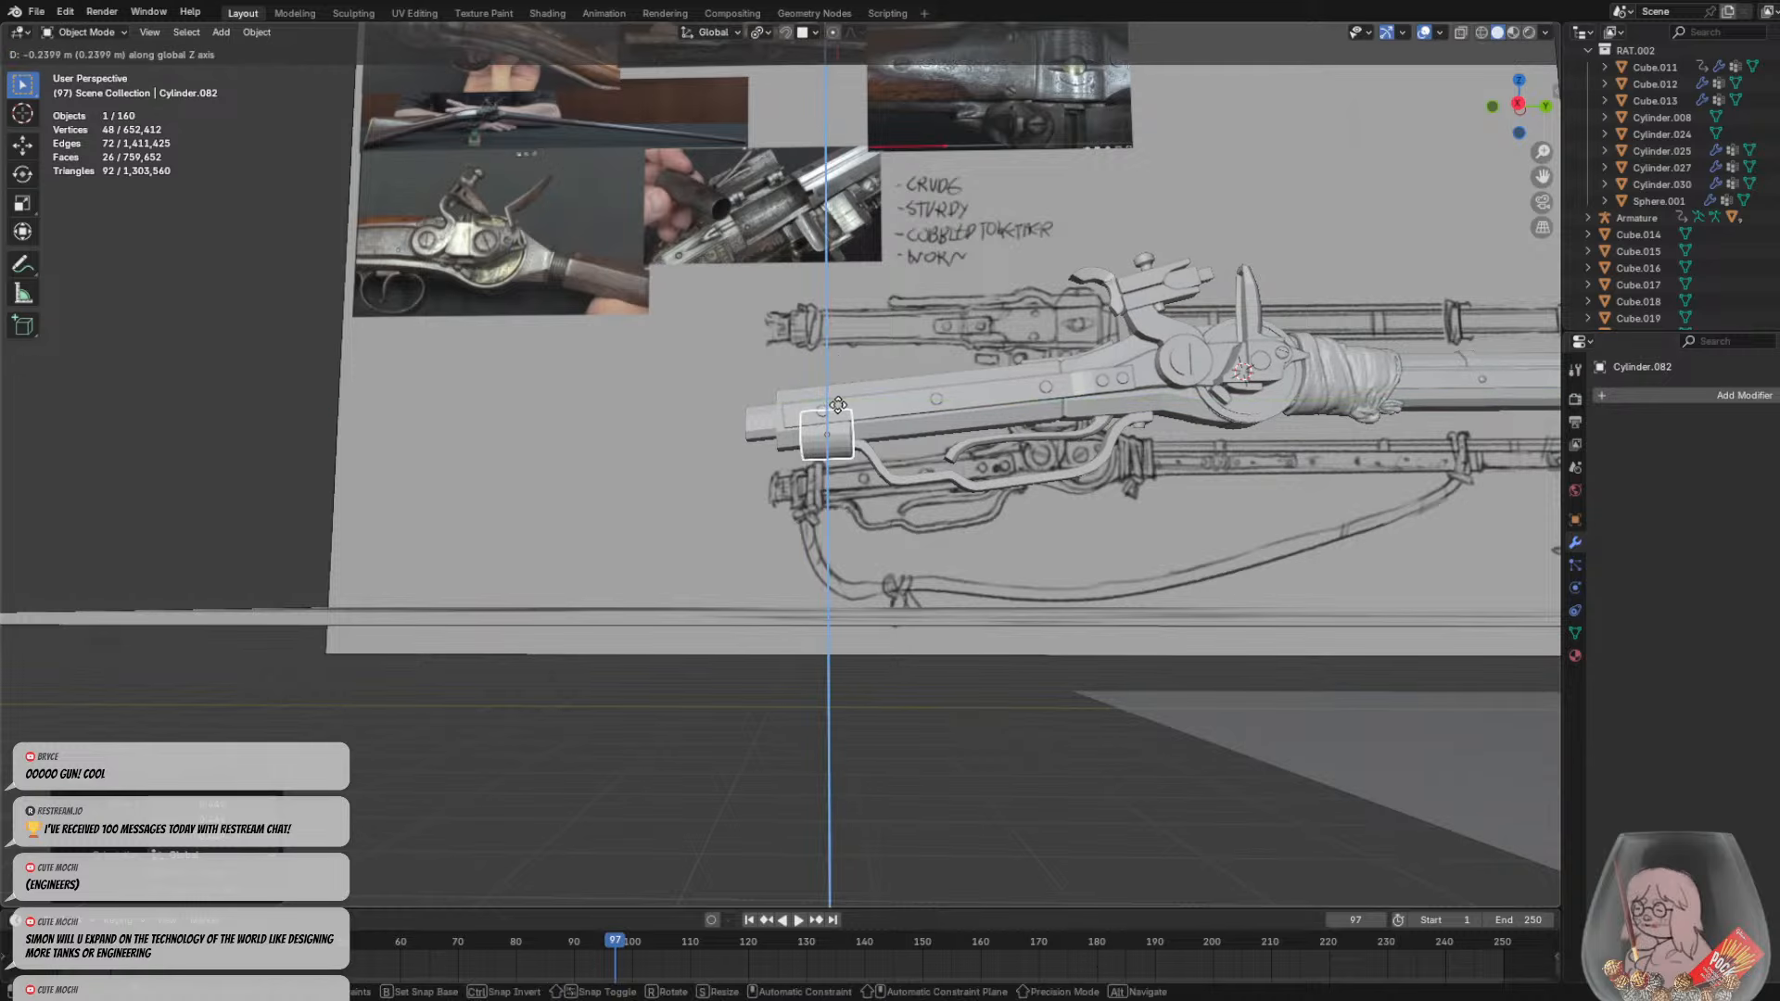
pyautogui.click(857, 393)
# Resize the cylinder to enclose the stock's end and lower it along the Z axis to centre it there
pyautogui.moveTo(857, 393); pyautogui.dragTo(849, 454, button='middle')
pyautogui.scroll(2, 877, 516)
pyautogui.press('s')
pyautogui.click(907, 408)
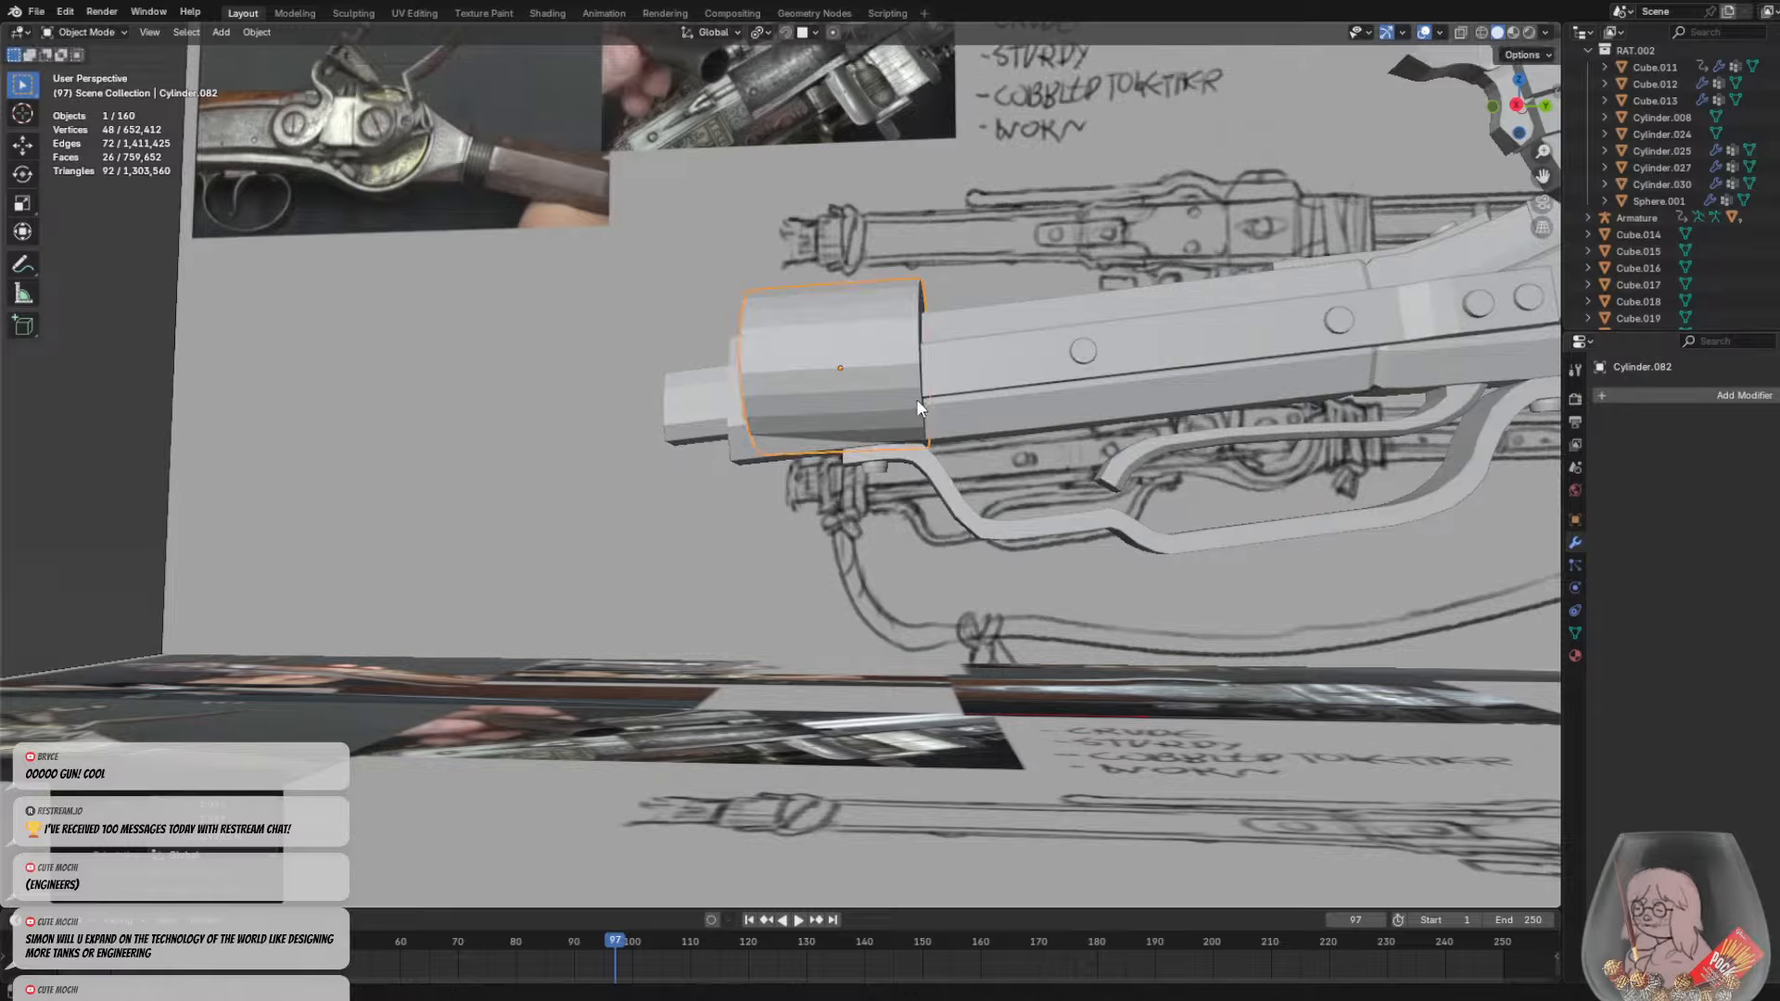
pyautogui.press('g')
pyautogui.press('z')
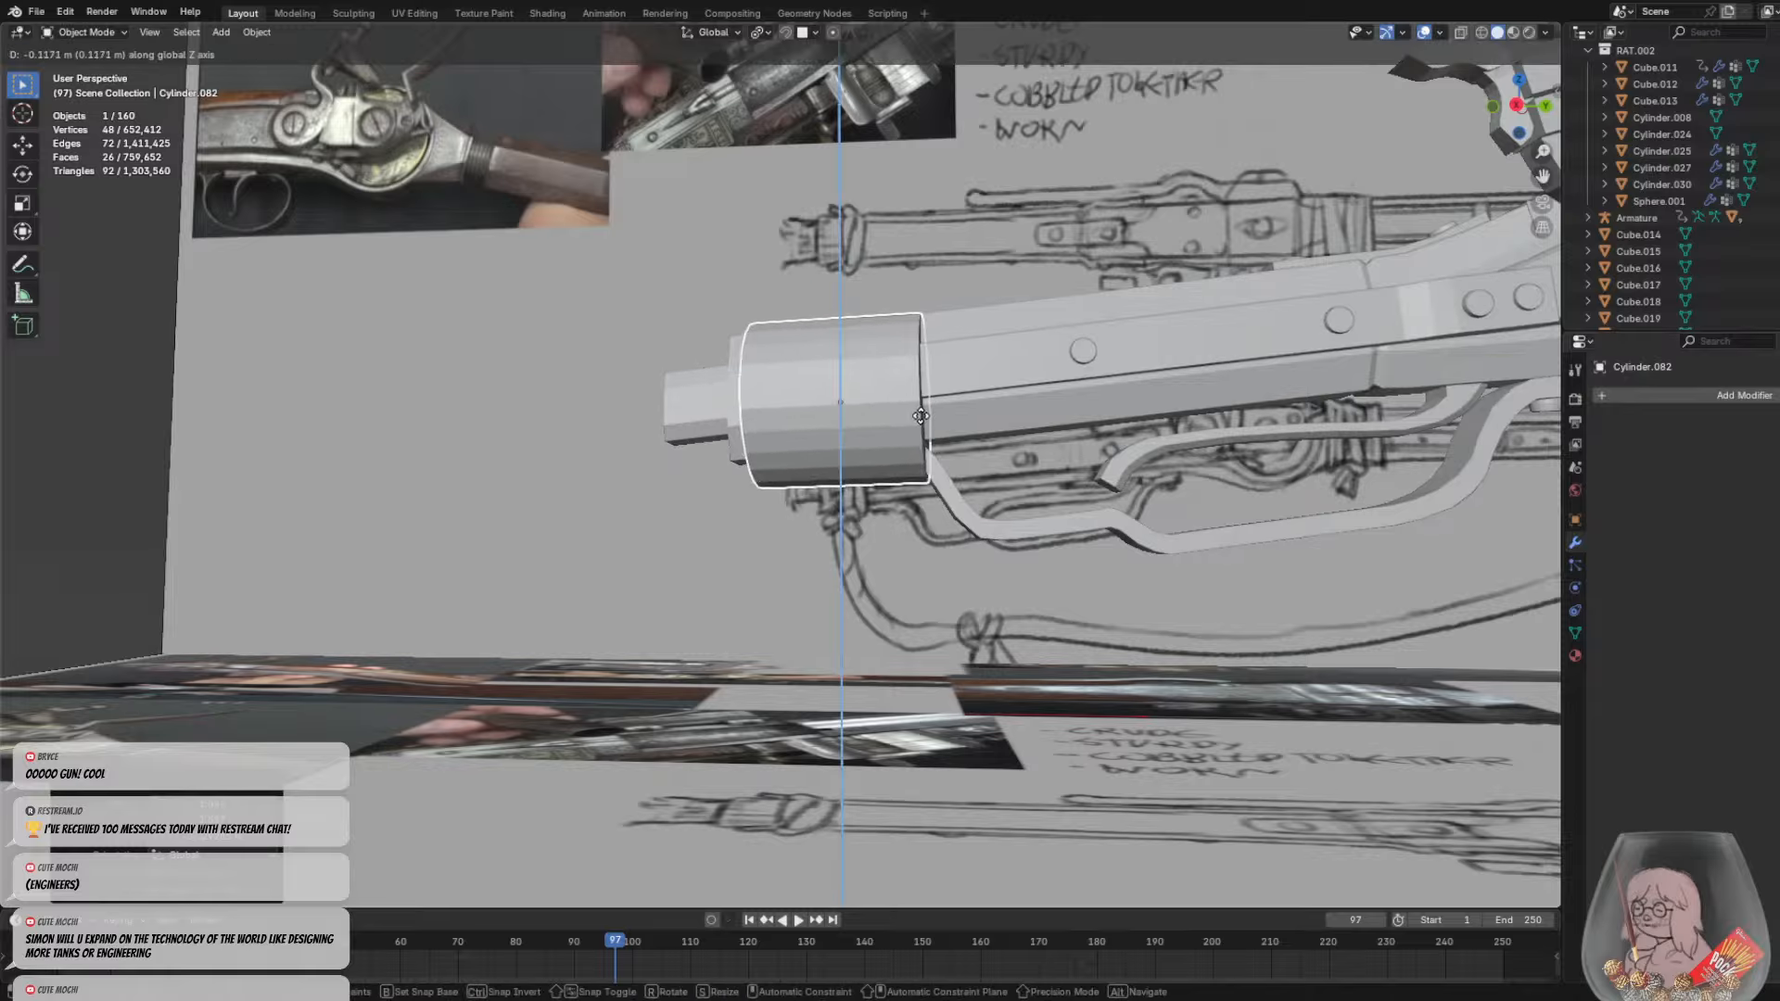
pyautogui.click(953, 404)
# Shift and rotate the cylinder so it lines up with the stock's axis when seen from the butt end
pyautogui.press('g')
pyautogui.moveTo(953, 404); pyautogui.dragTo(1317, 380, button='middle')
pyautogui.click(936, 401)
pyautogui.press('r')
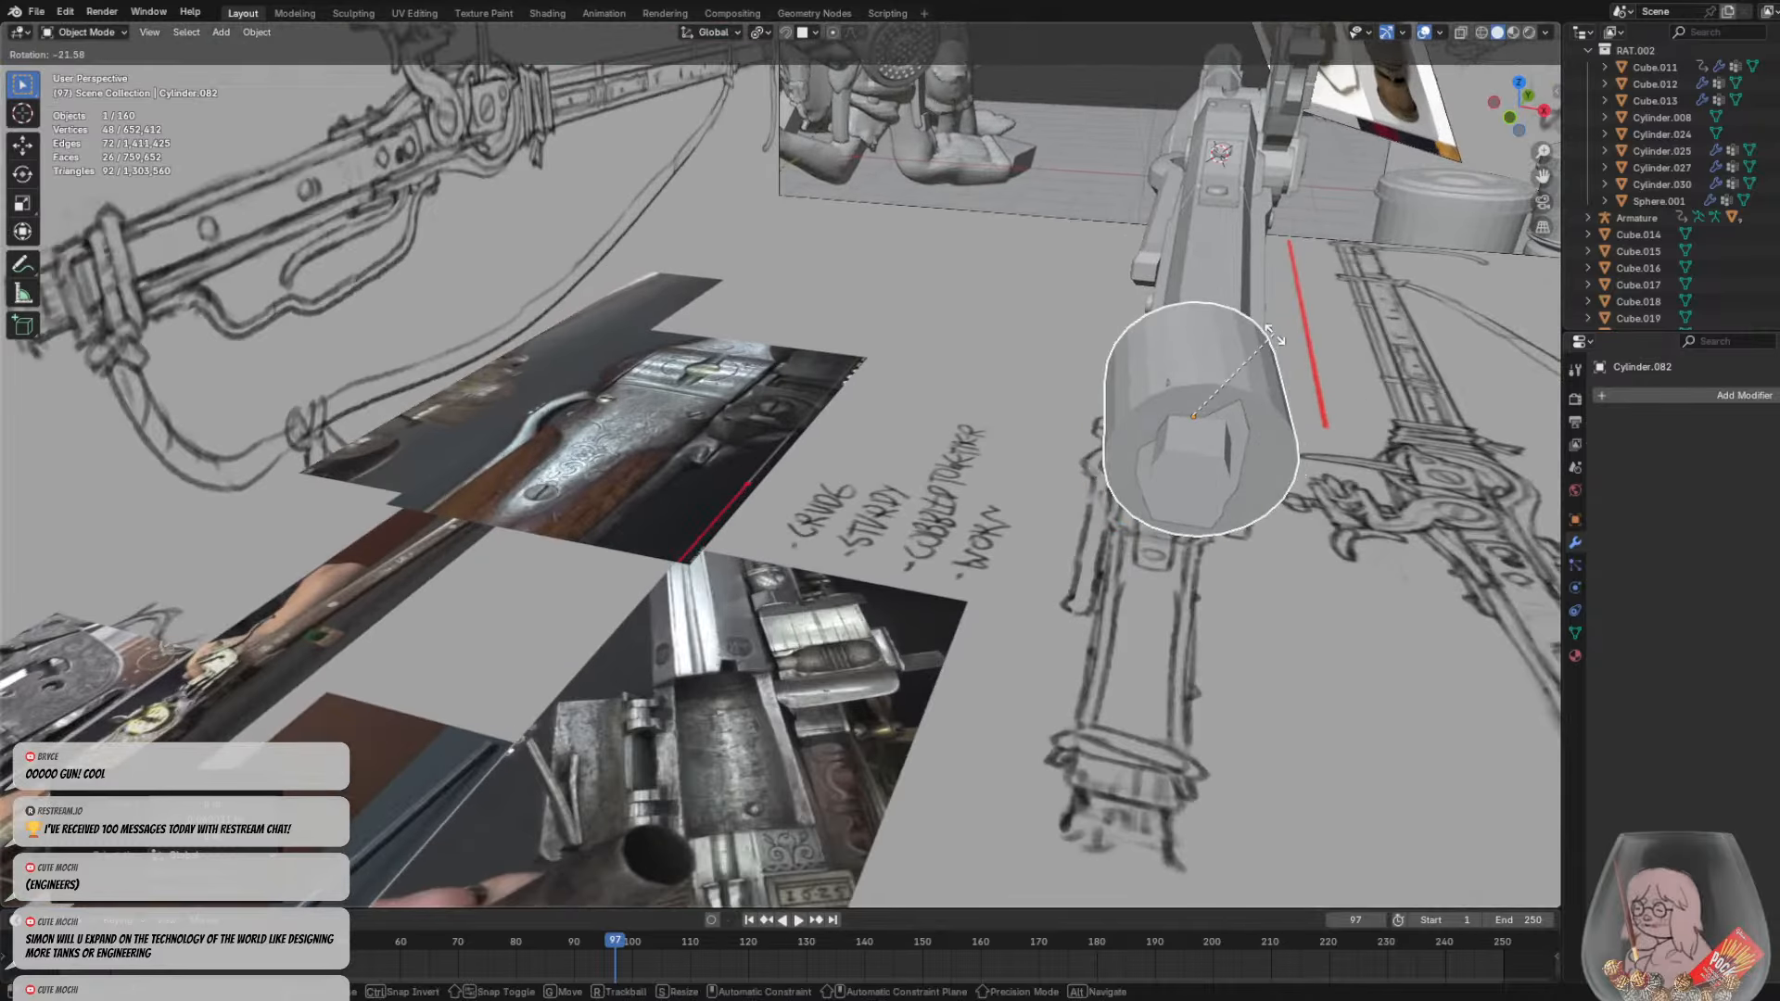
pyautogui.click(1306, 334)
pyautogui.moveTo(1305, 334); pyautogui.dragTo(1099, 326, button='middle')
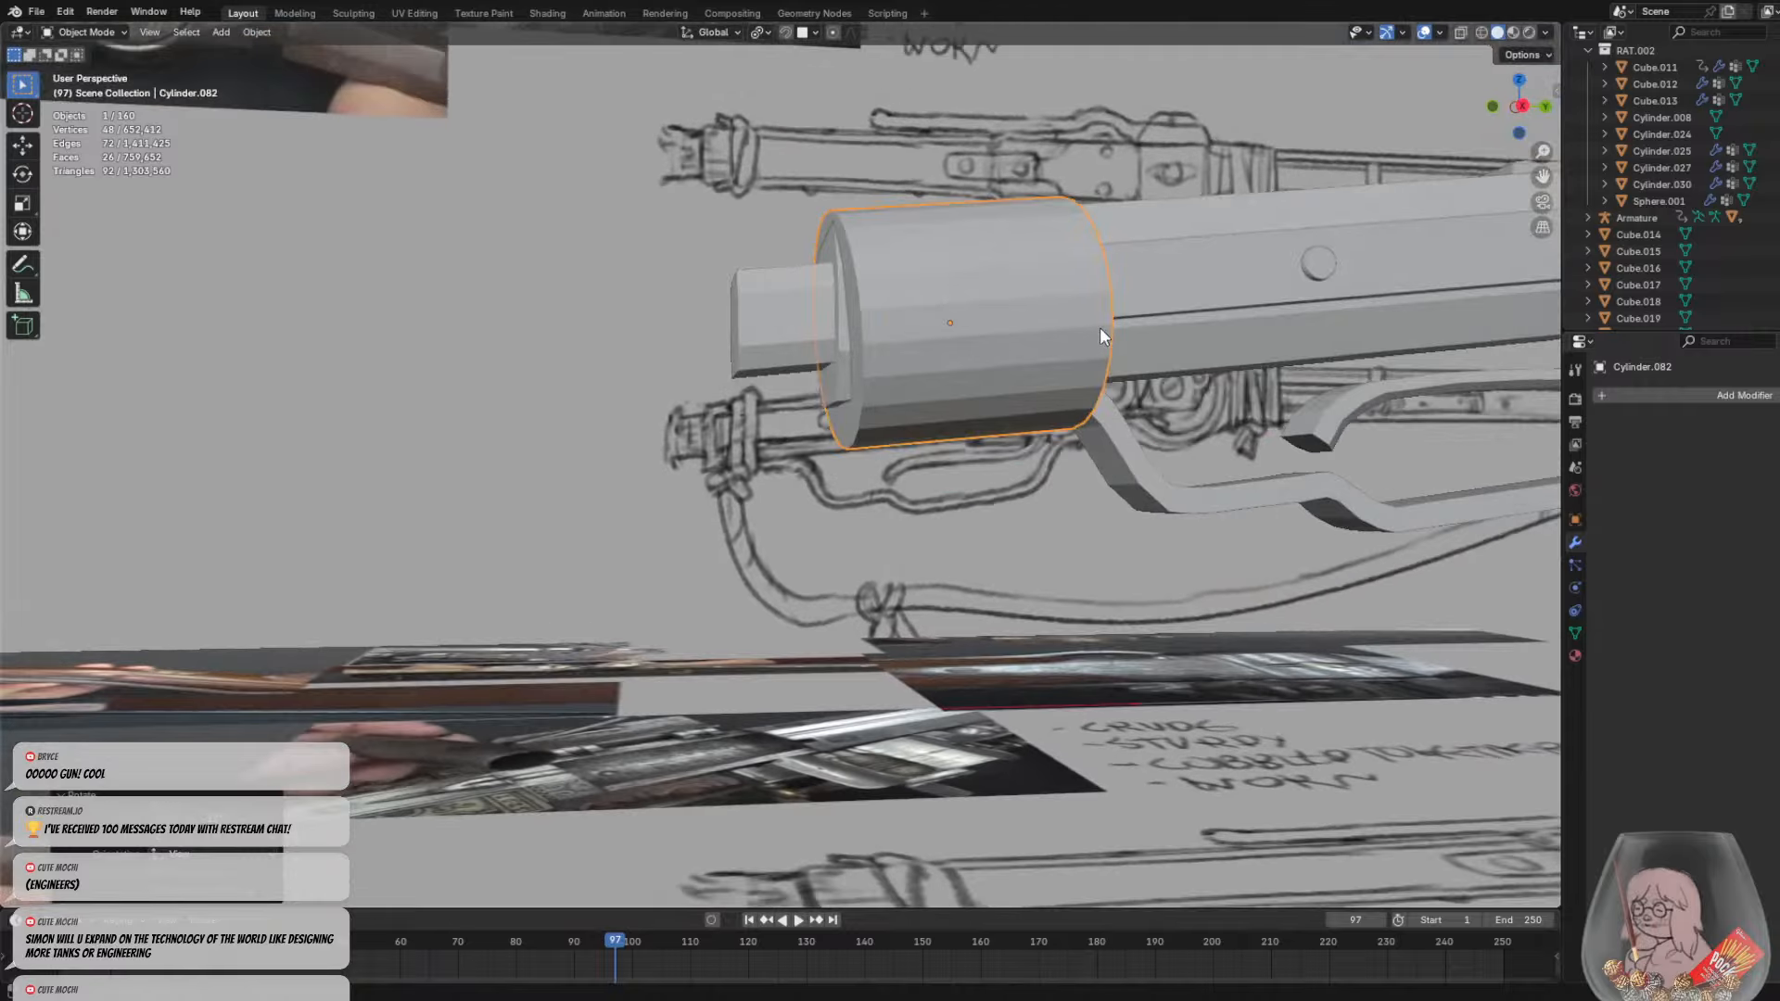
# Tilt the cylinder to the stock's slope and scale it down until it fits closely around the stock
pyautogui.press('s')
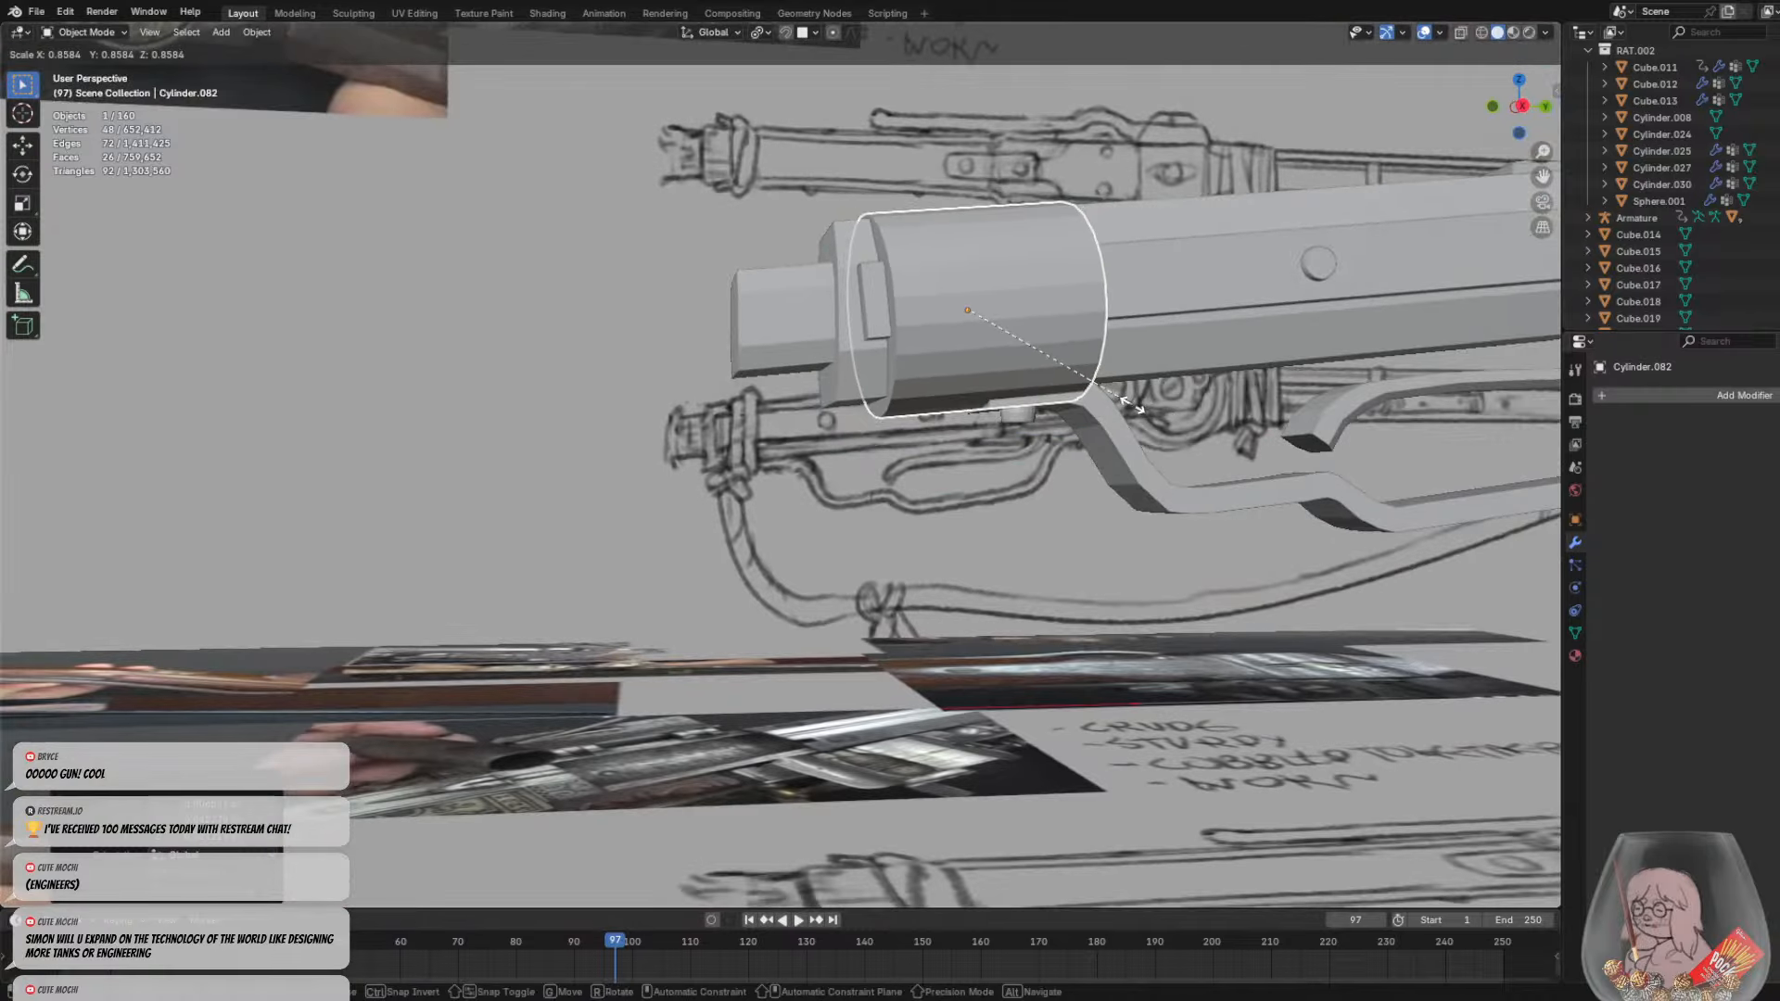
pyautogui.click(1131, 402)
pyautogui.press('r')
pyautogui.click(879, 215)
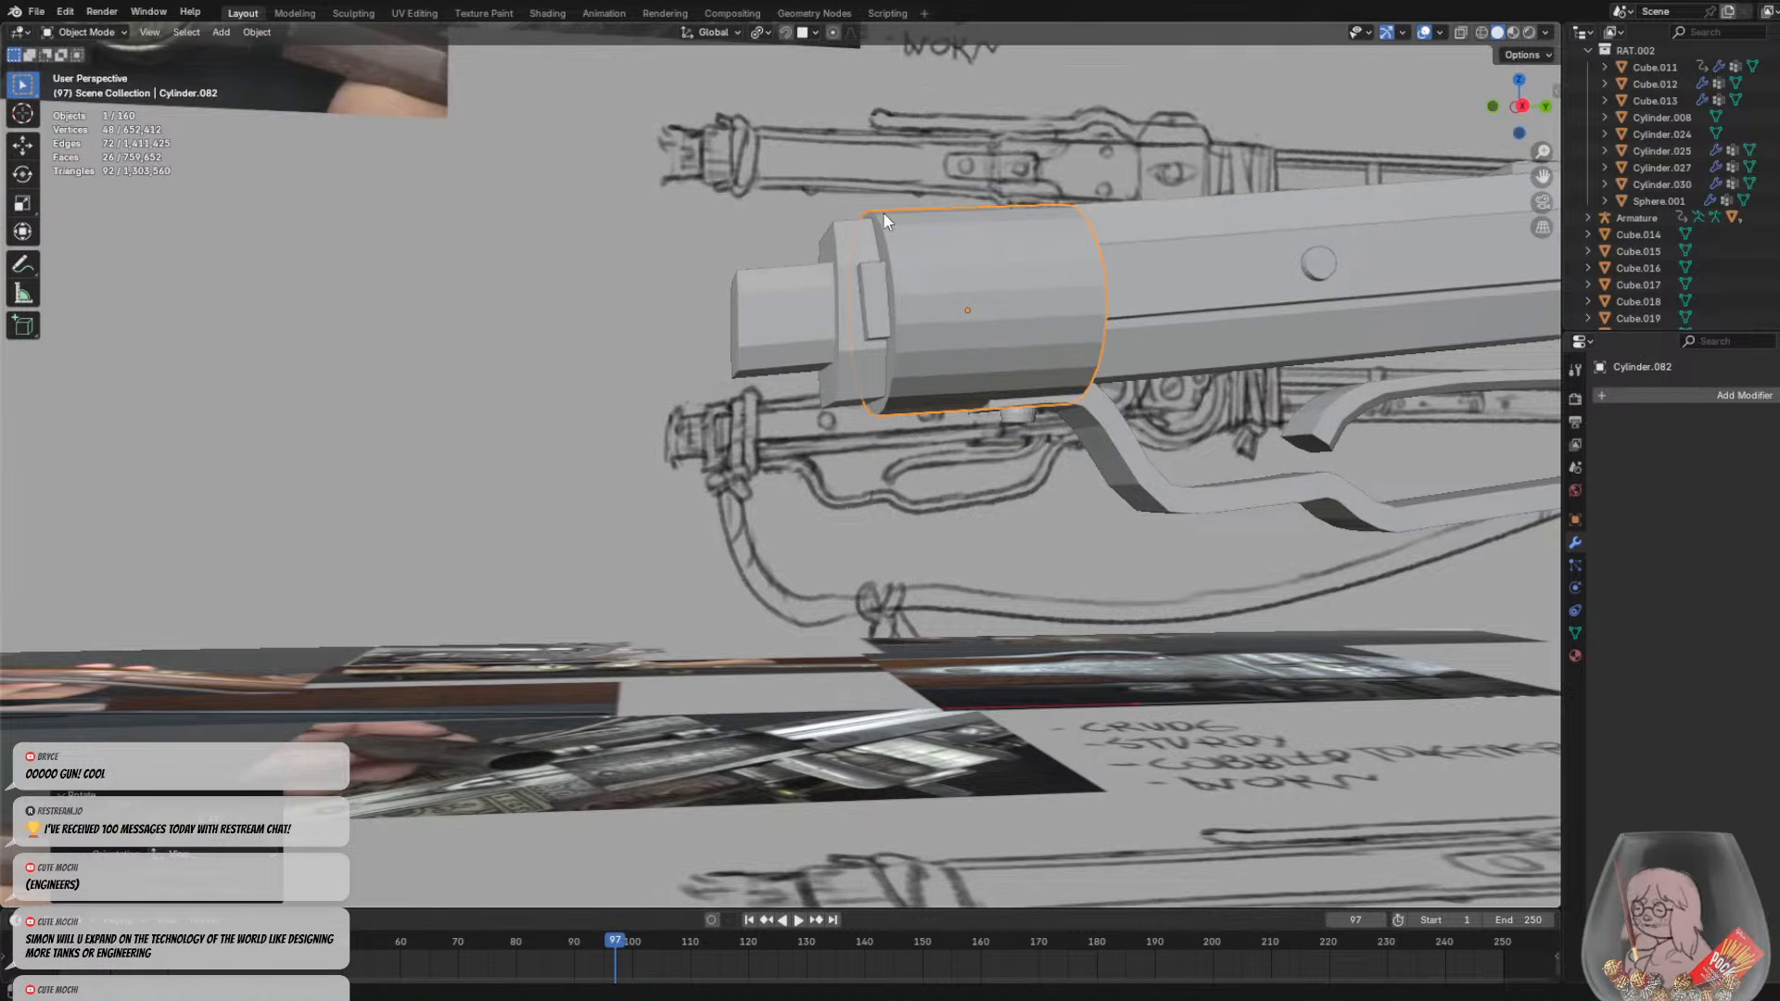
pyautogui.moveTo(882, 211); pyautogui.dragTo(1327, 464, button='middle')
pyautogui.press('s')
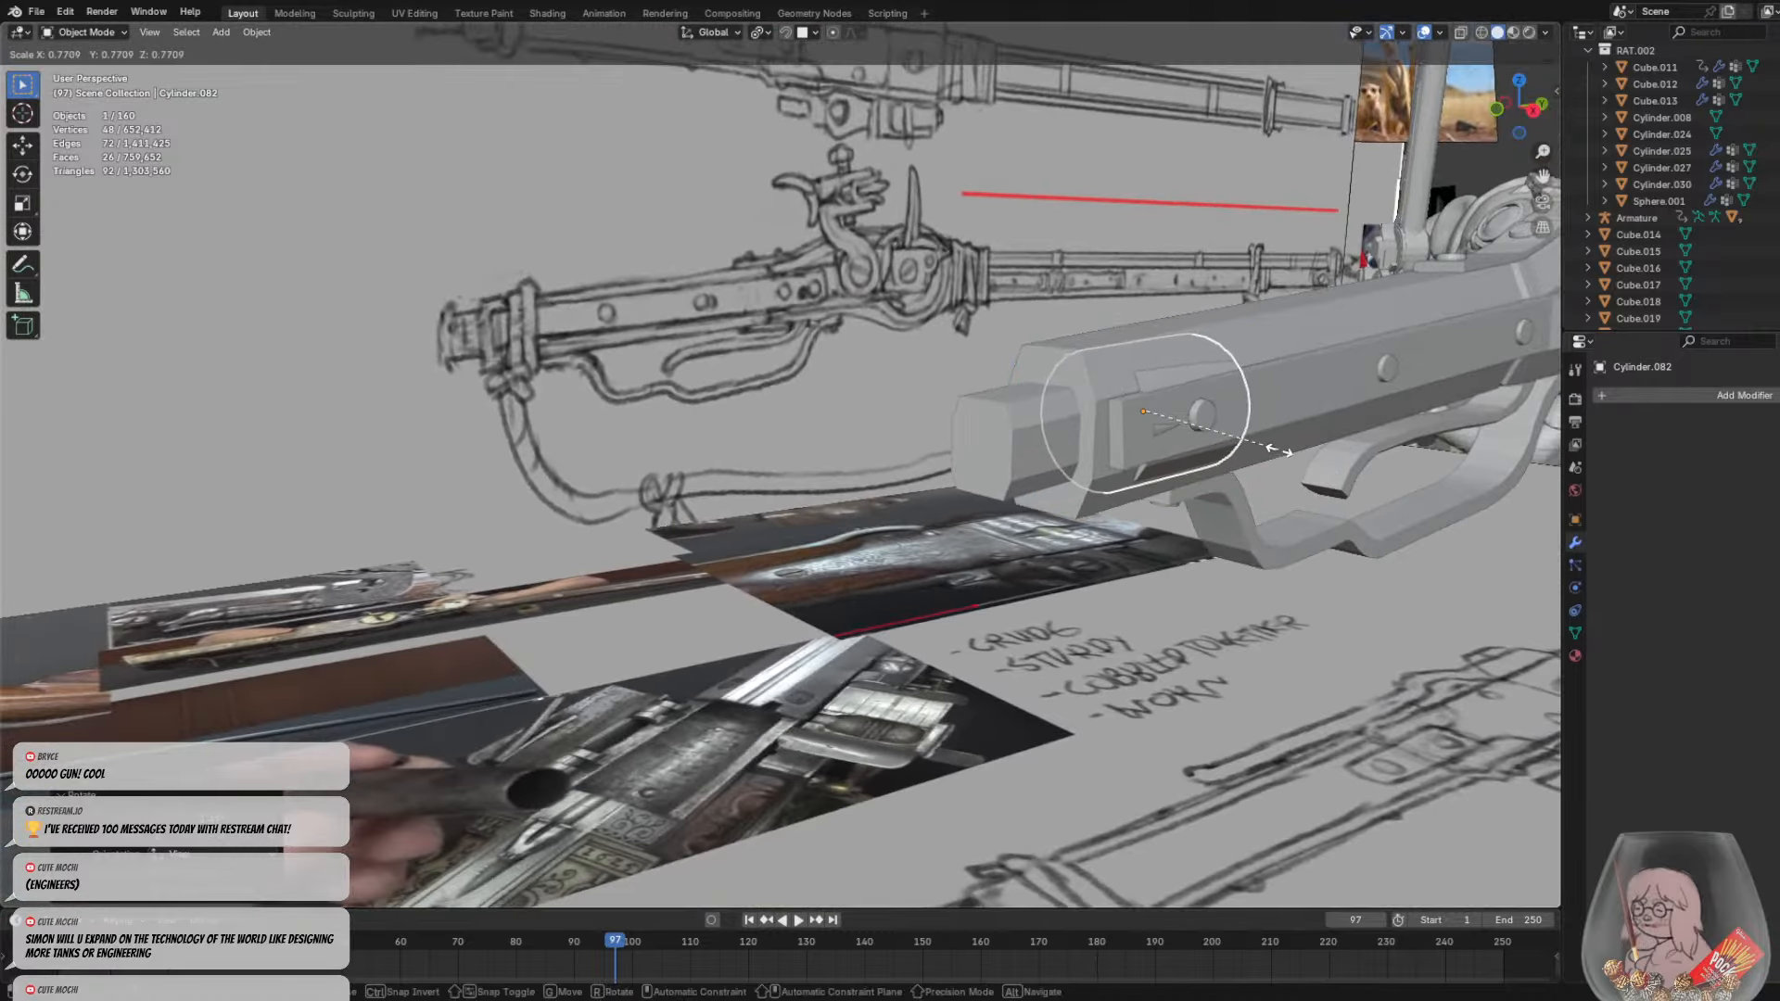
pyautogui.click(1263, 447)
pyautogui.moveTo(1261, 447); pyautogui.dragTo(1209, 447, button='middle')
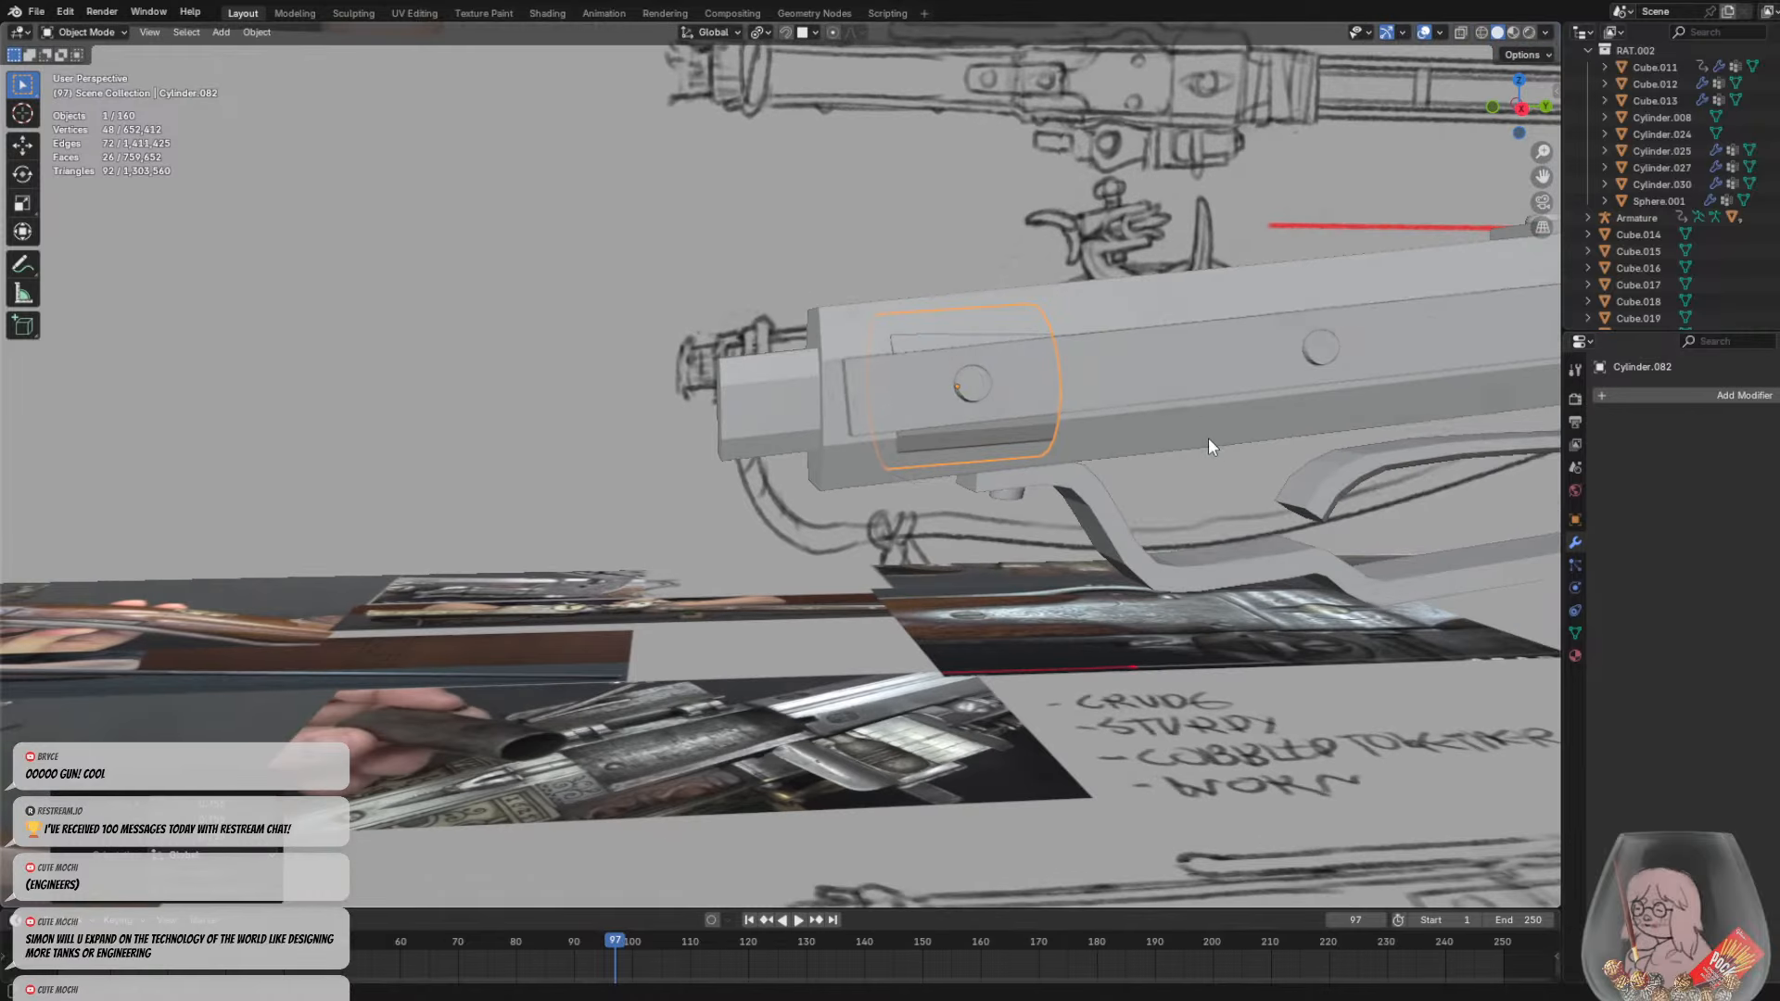
pyautogui.moveTo(1147, 380); pyautogui.dragTo(1004, 395, button='middle')
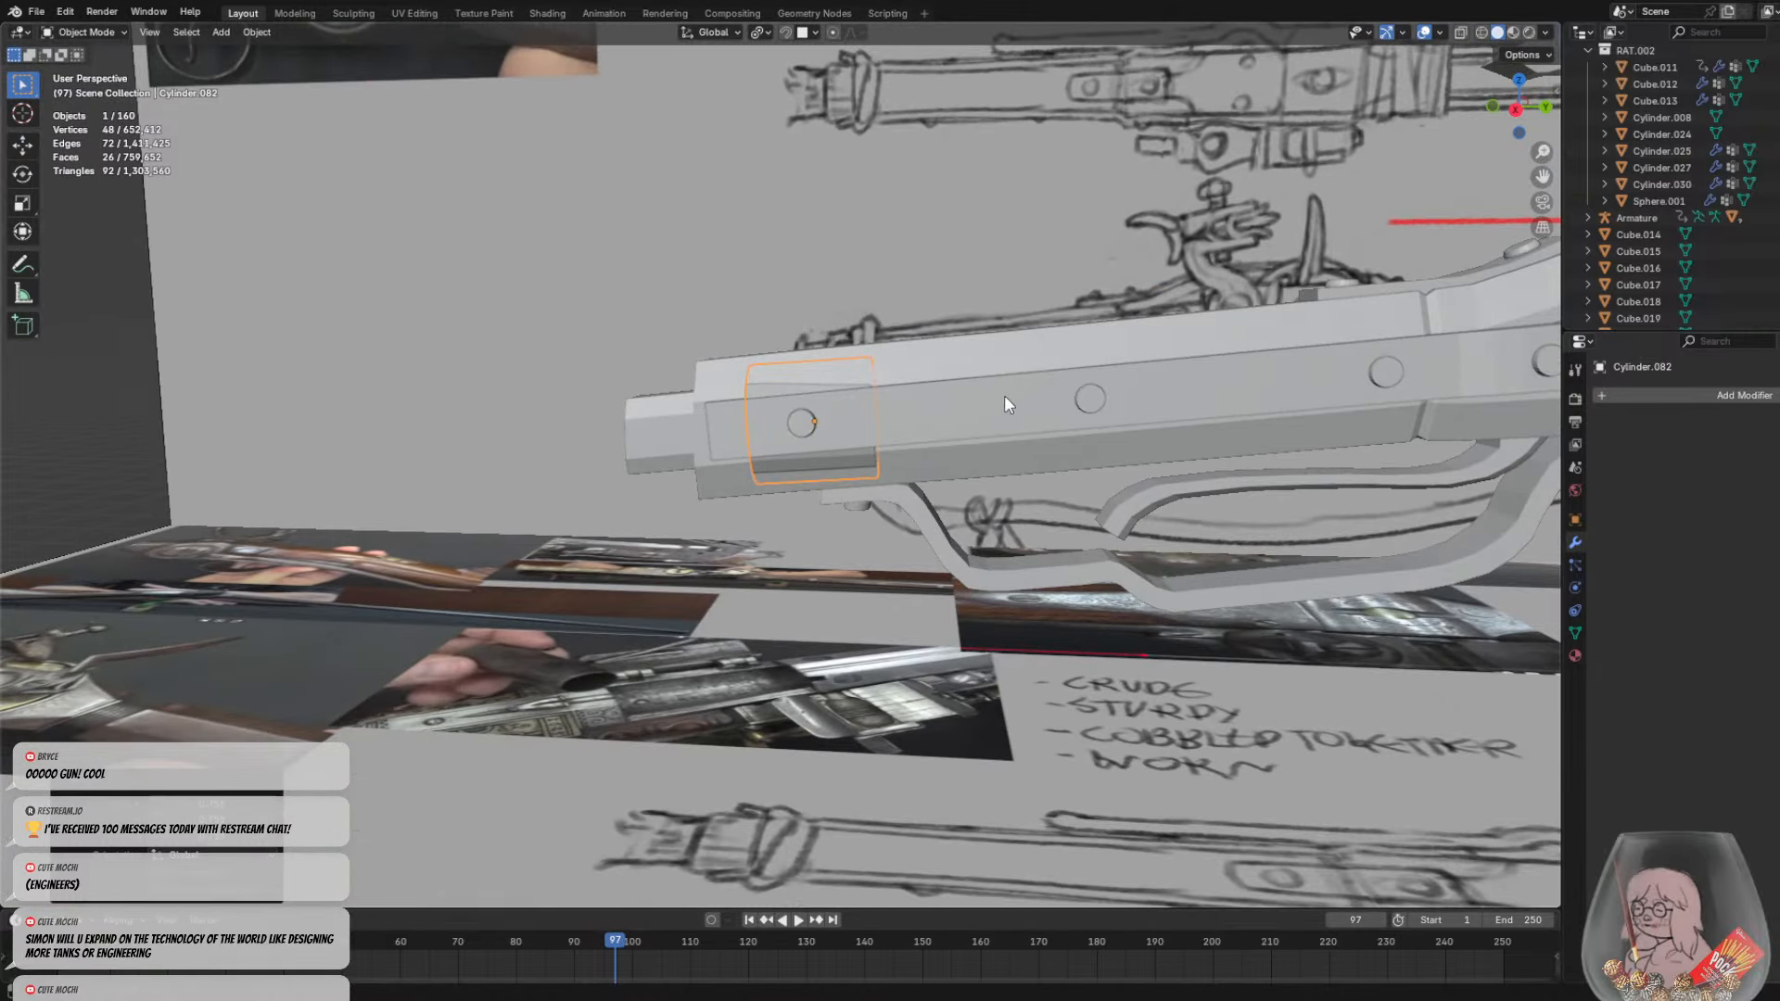
# Shorten the cylinder along the Y axis and move it slightly toward the butt
pyautogui.press('s')
pyautogui.press('y')
pyautogui.click(956, 400)
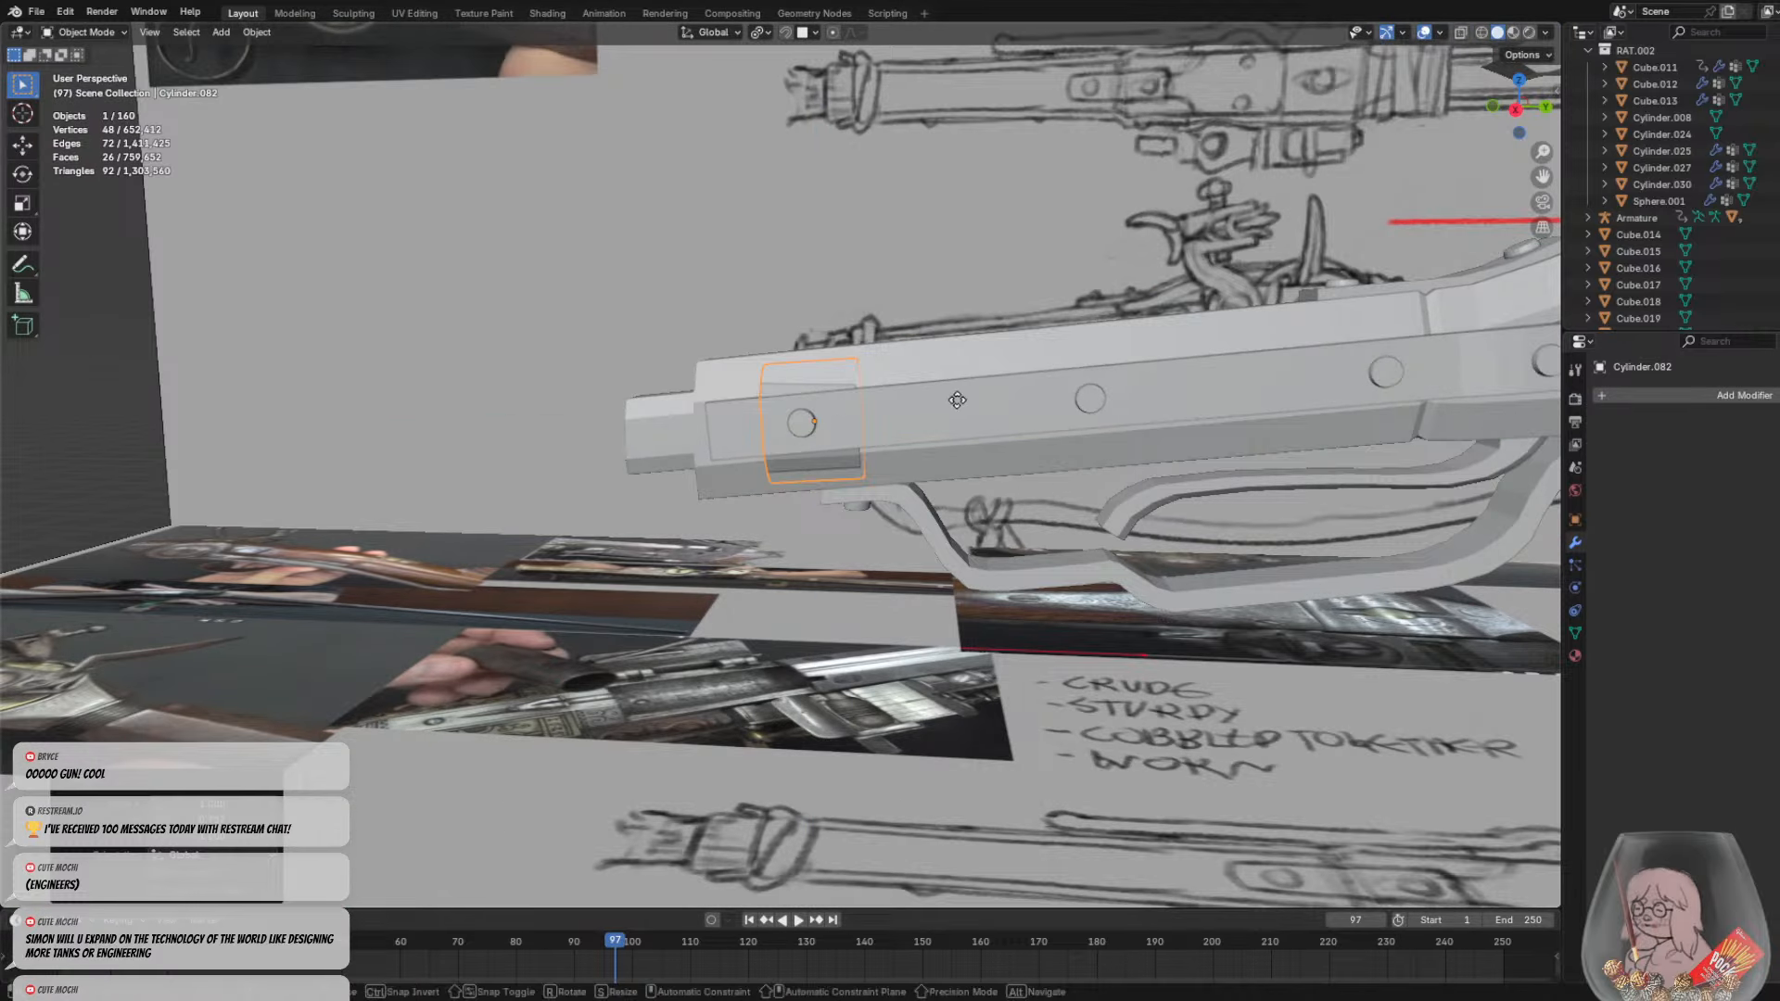
pyautogui.press('g')
pyautogui.click(934, 402)
# Centre the cylinder sideways on the stock's end, keeping it selected rather than the reference image
pyautogui.moveTo(938, 410); pyautogui.dragTo(1132, 493, button='middle')
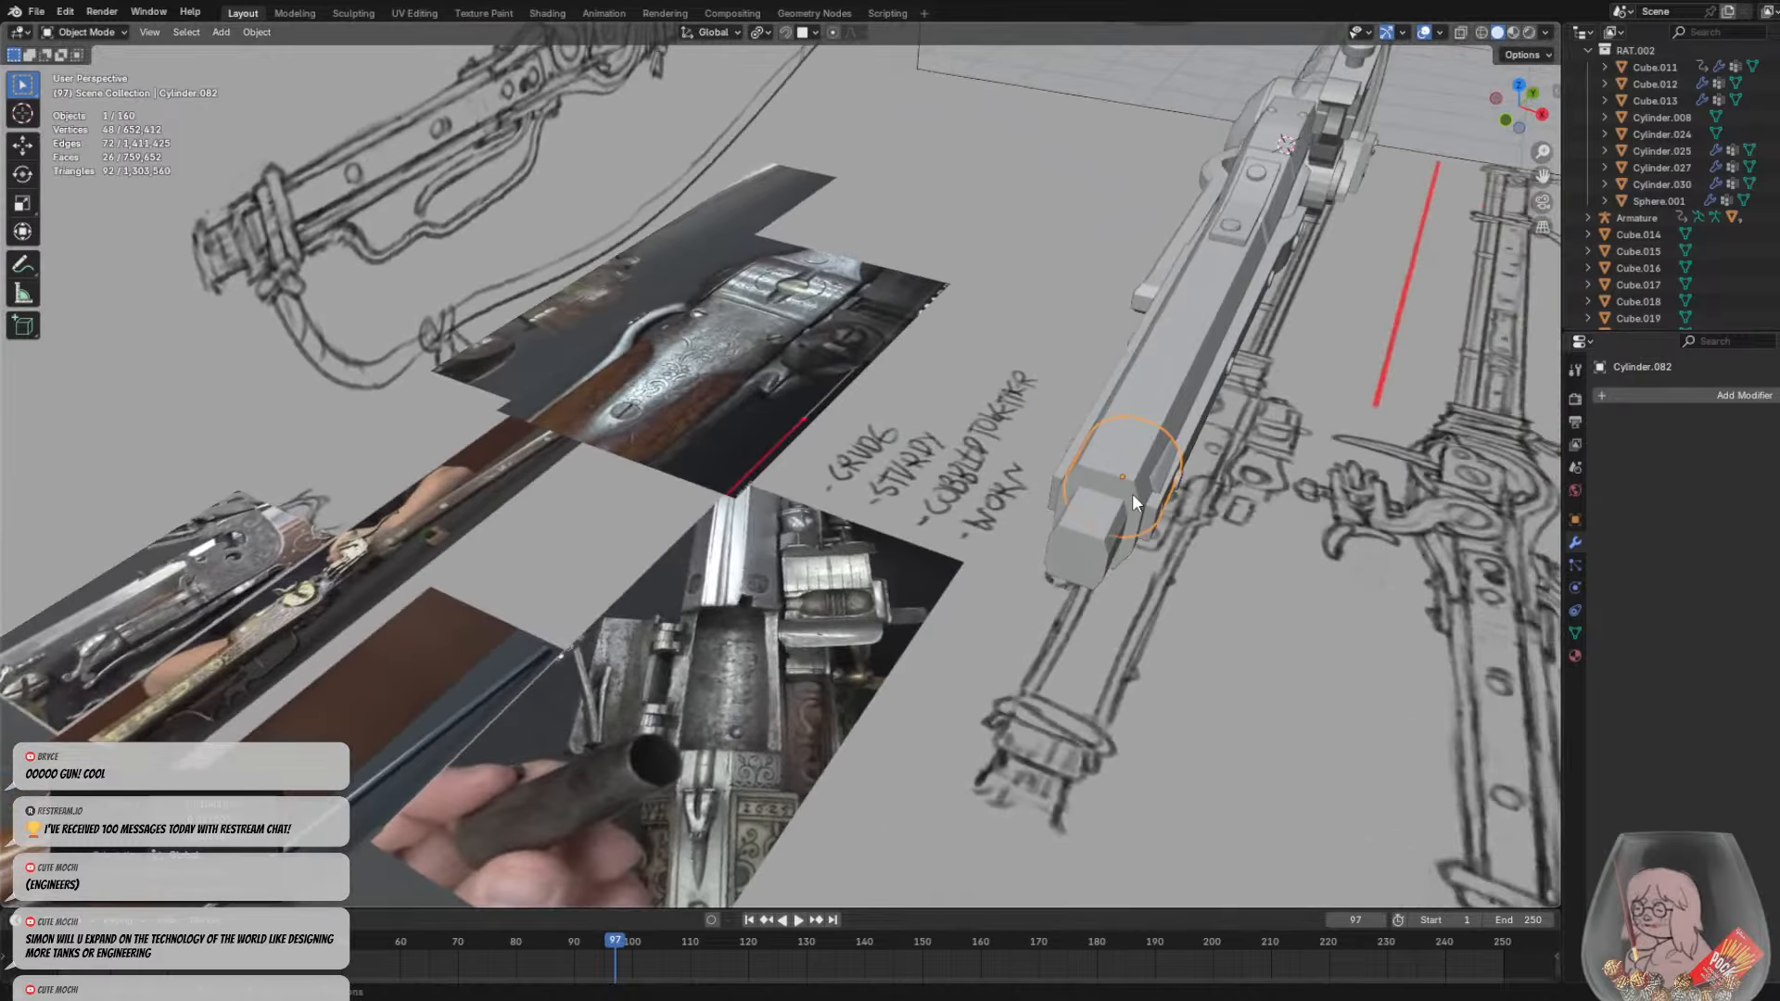
pyautogui.press('g')
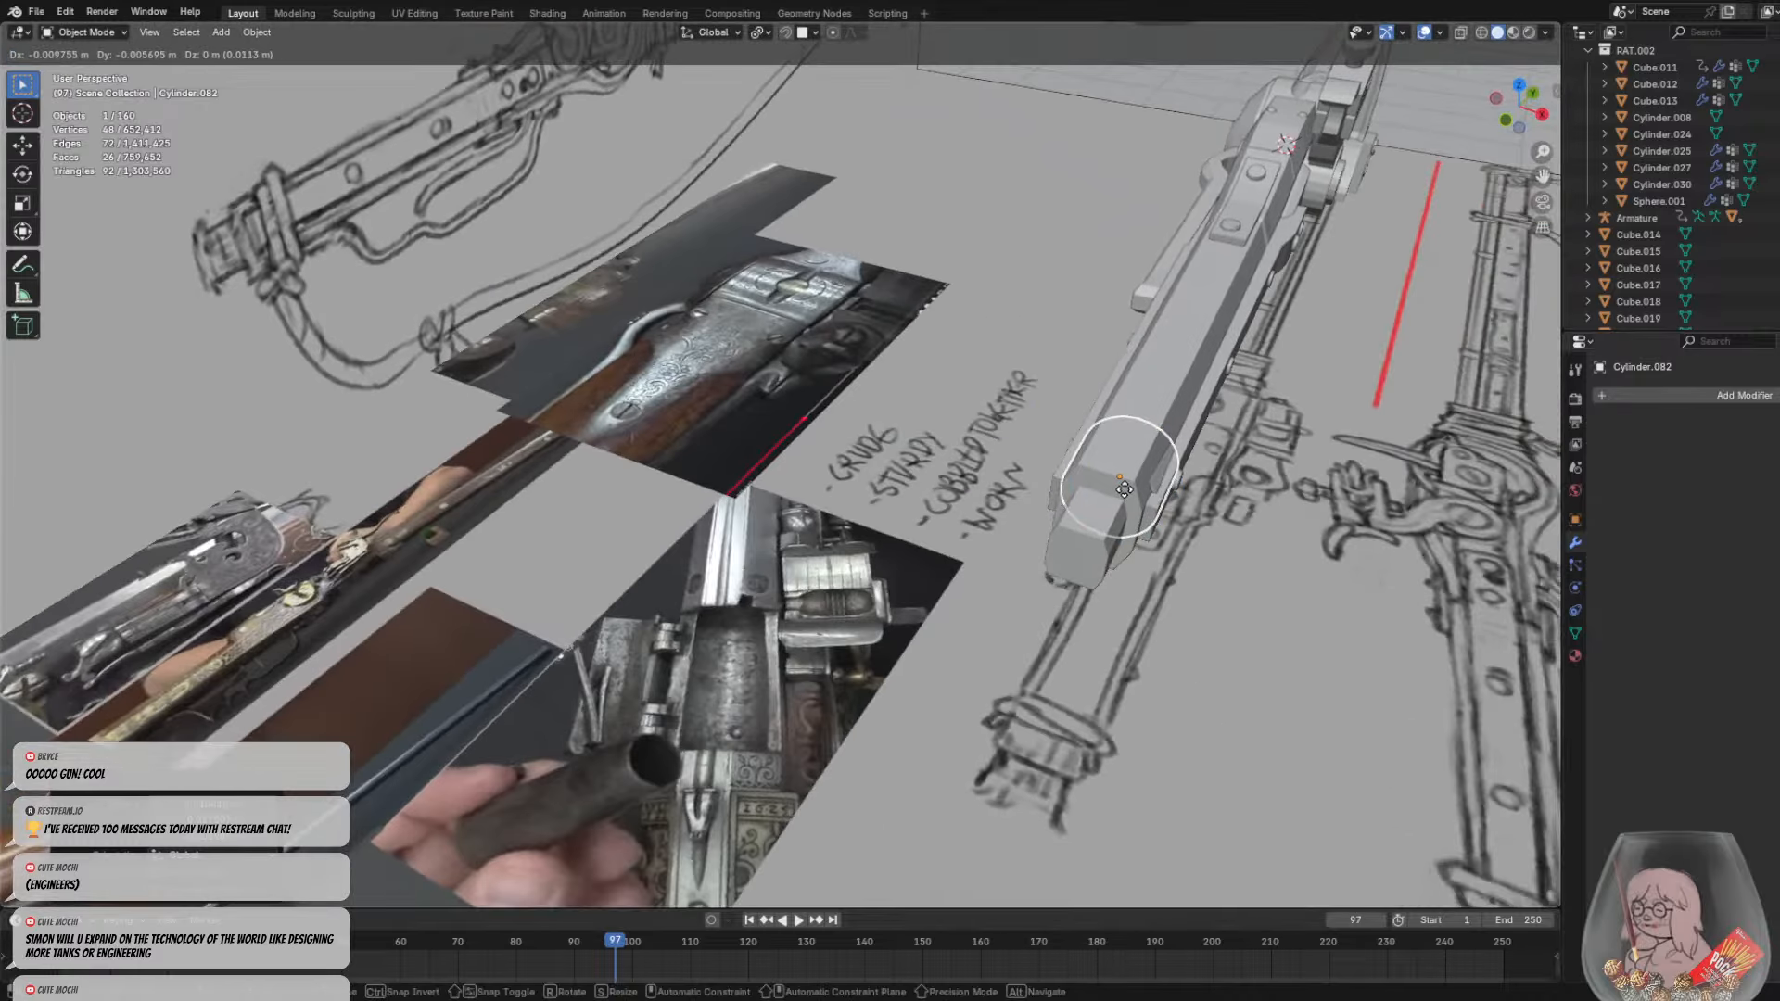
pyautogui.click(1123, 489)
pyautogui.click(1244, 515)
pyautogui.moveTo(1245, 515); pyautogui.dragTo(1111, 466, button='middle')
pyautogui.click(848, 453)
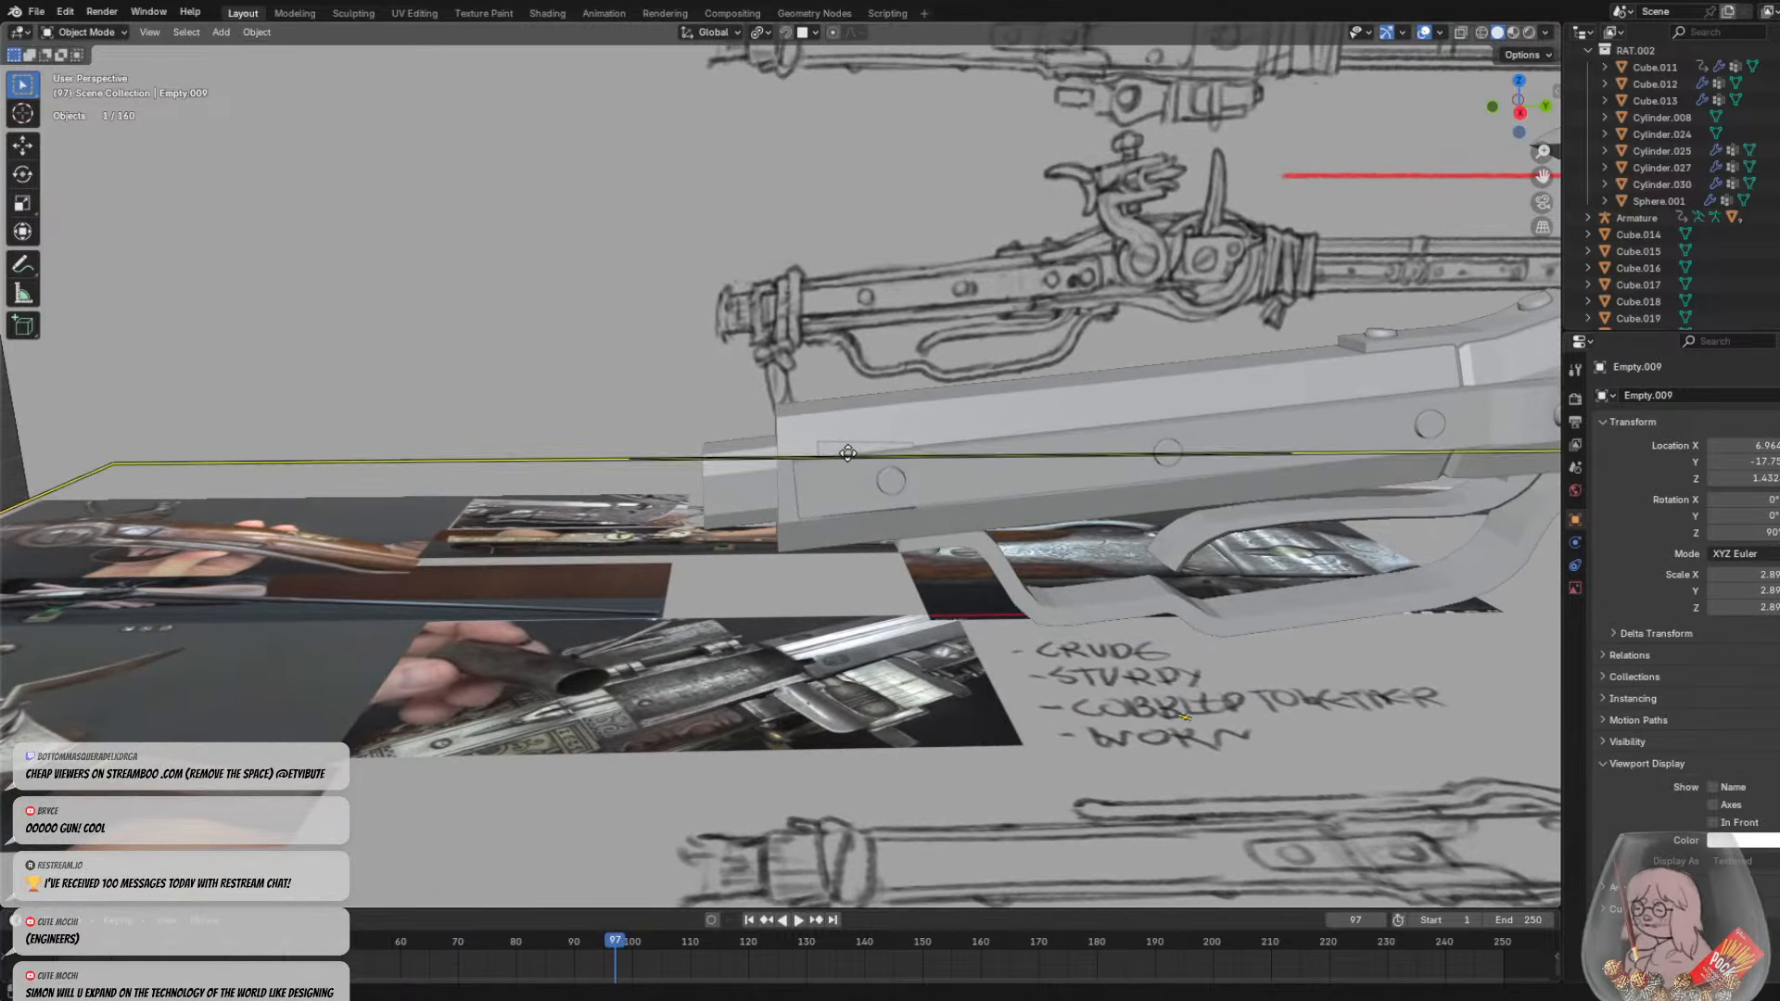
pyautogui.click(838, 448)
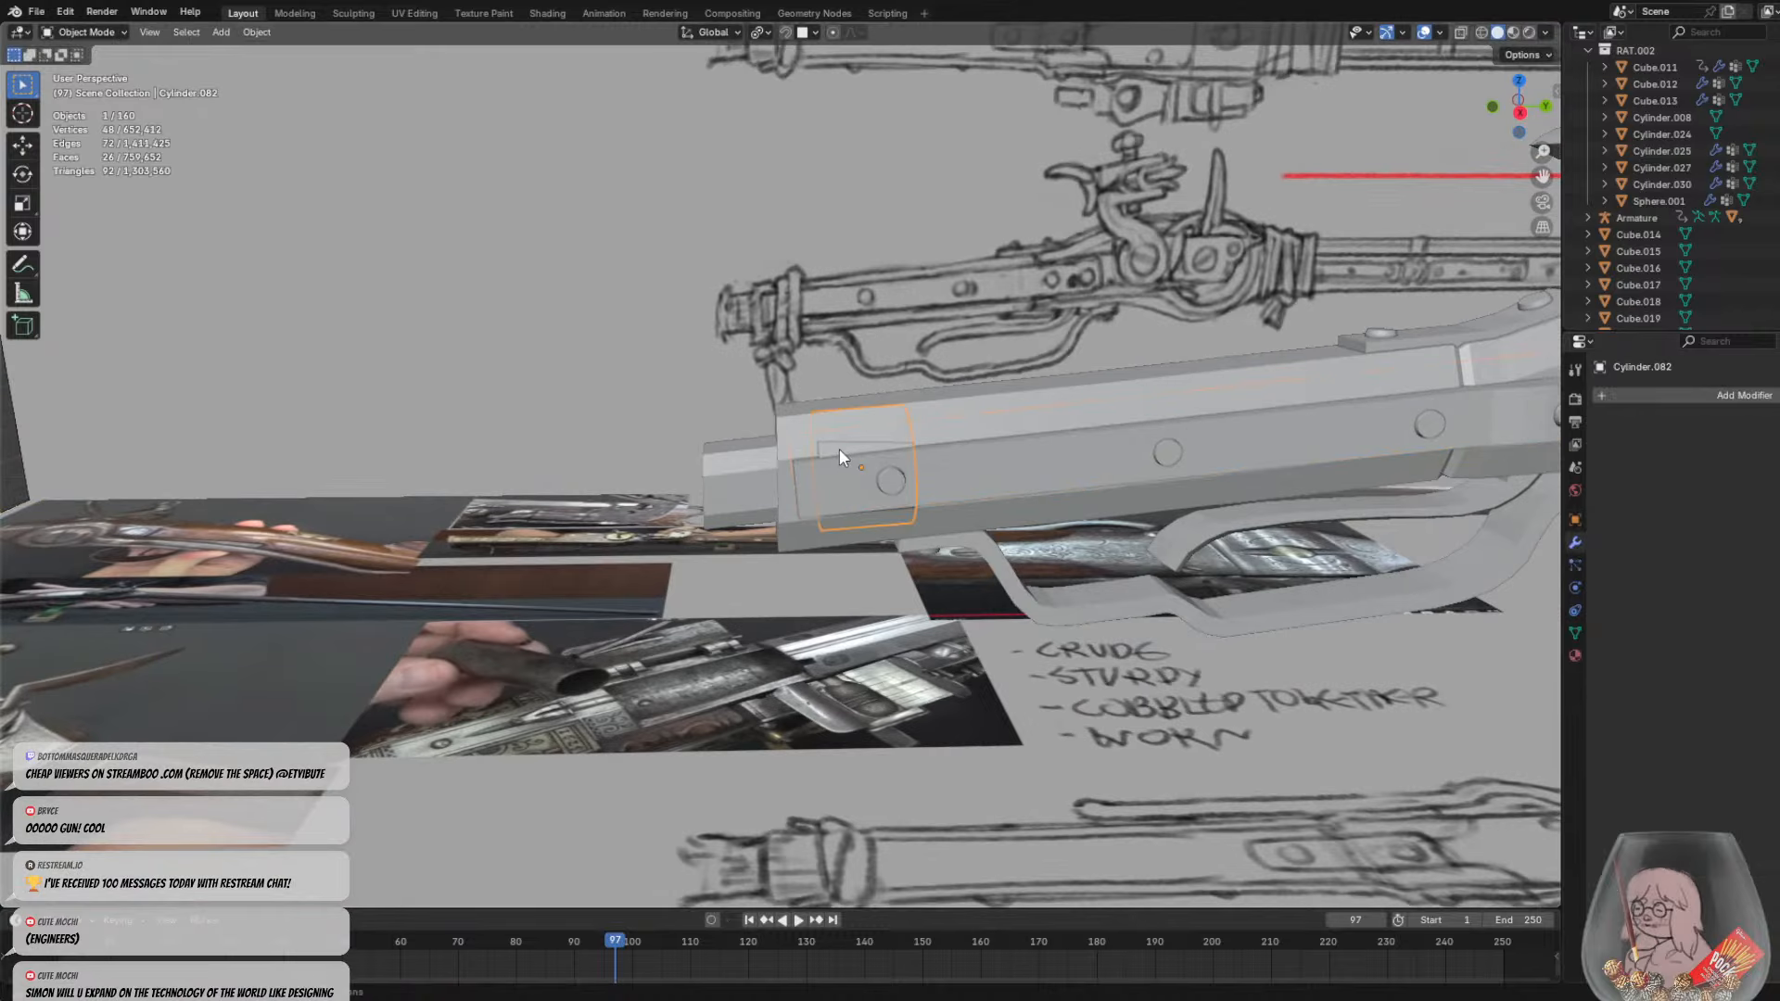
# Apply all transforms to the cylinder and set its origin to its geometry
pyautogui.click(257, 31)
pyautogui.moveTo(322, 71)
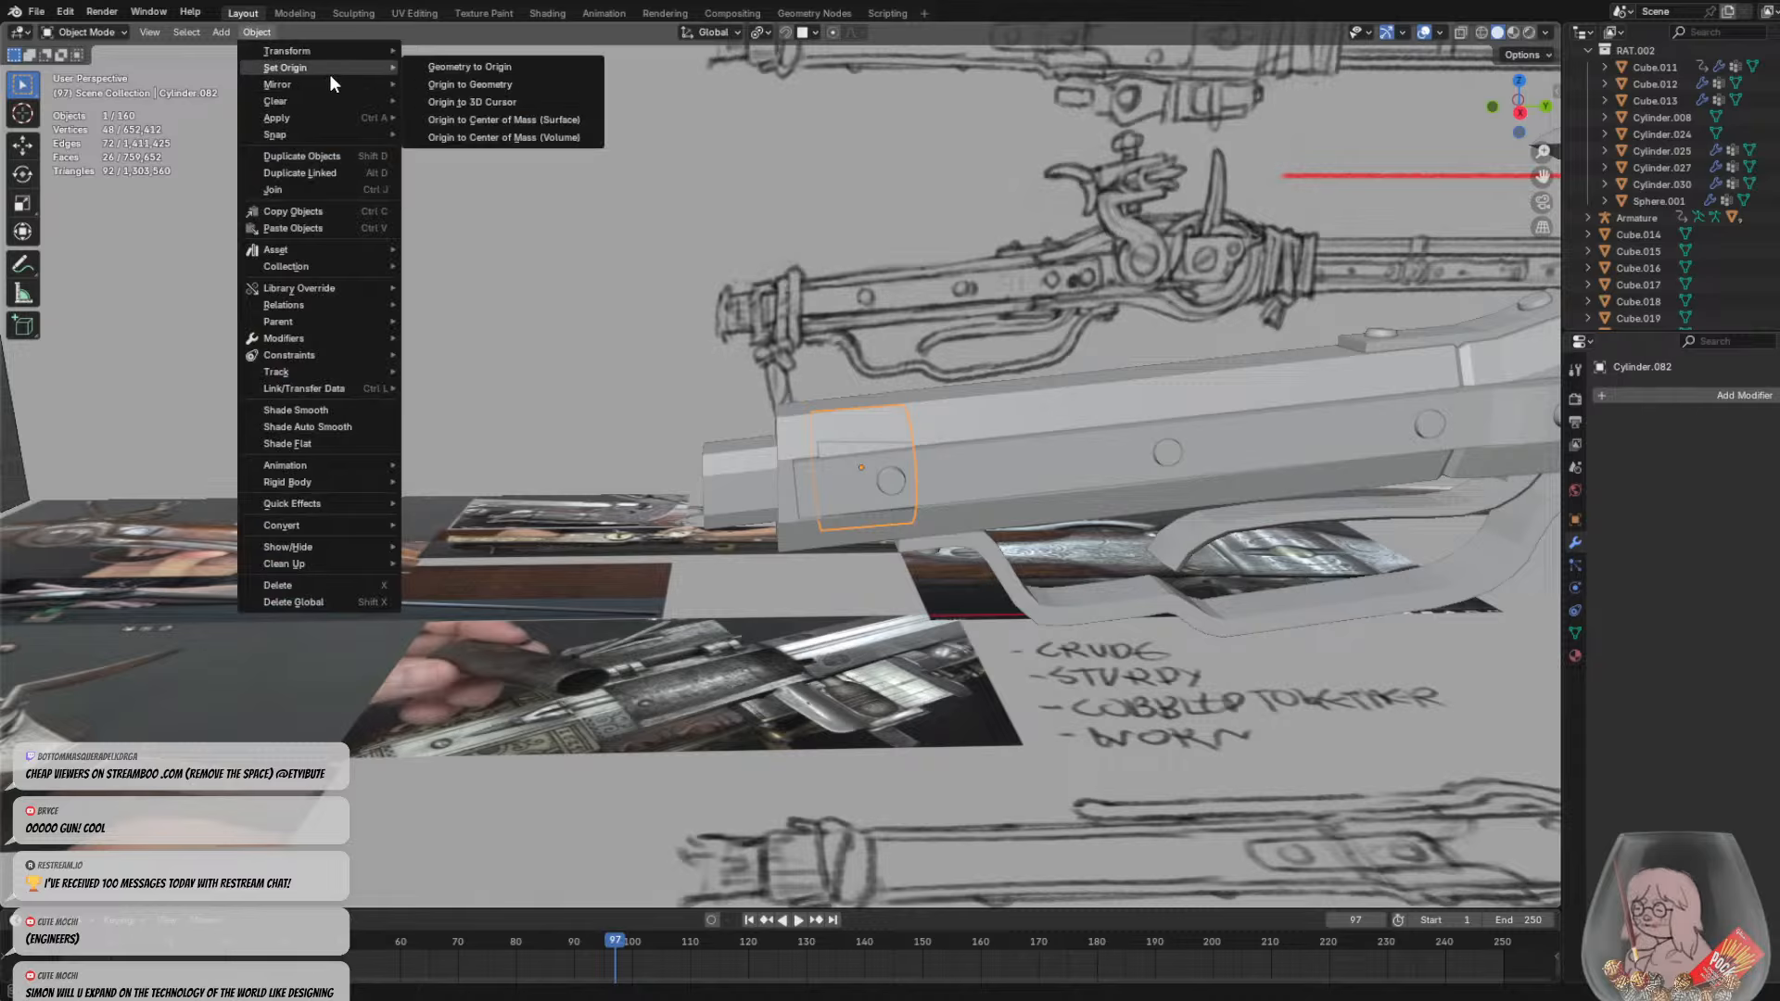
pyautogui.moveTo(275, 118)
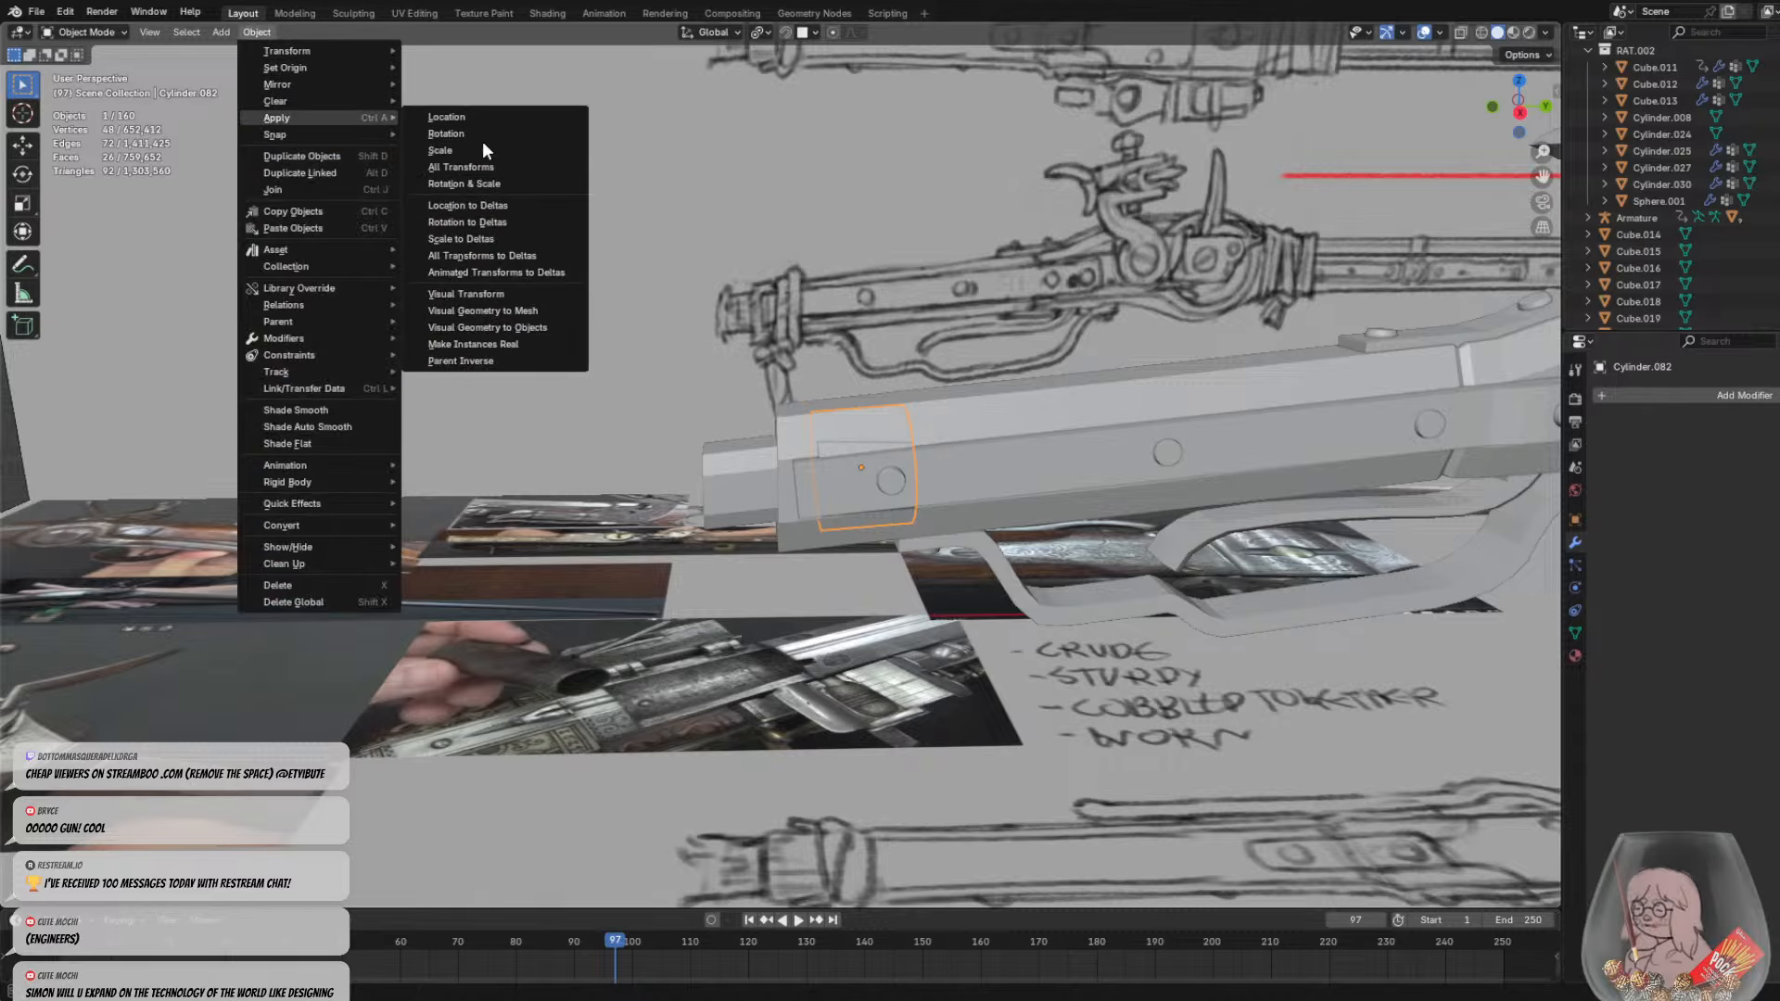
pyautogui.click(482, 165)
pyautogui.click(258, 34)
pyautogui.moveTo(319, 67)
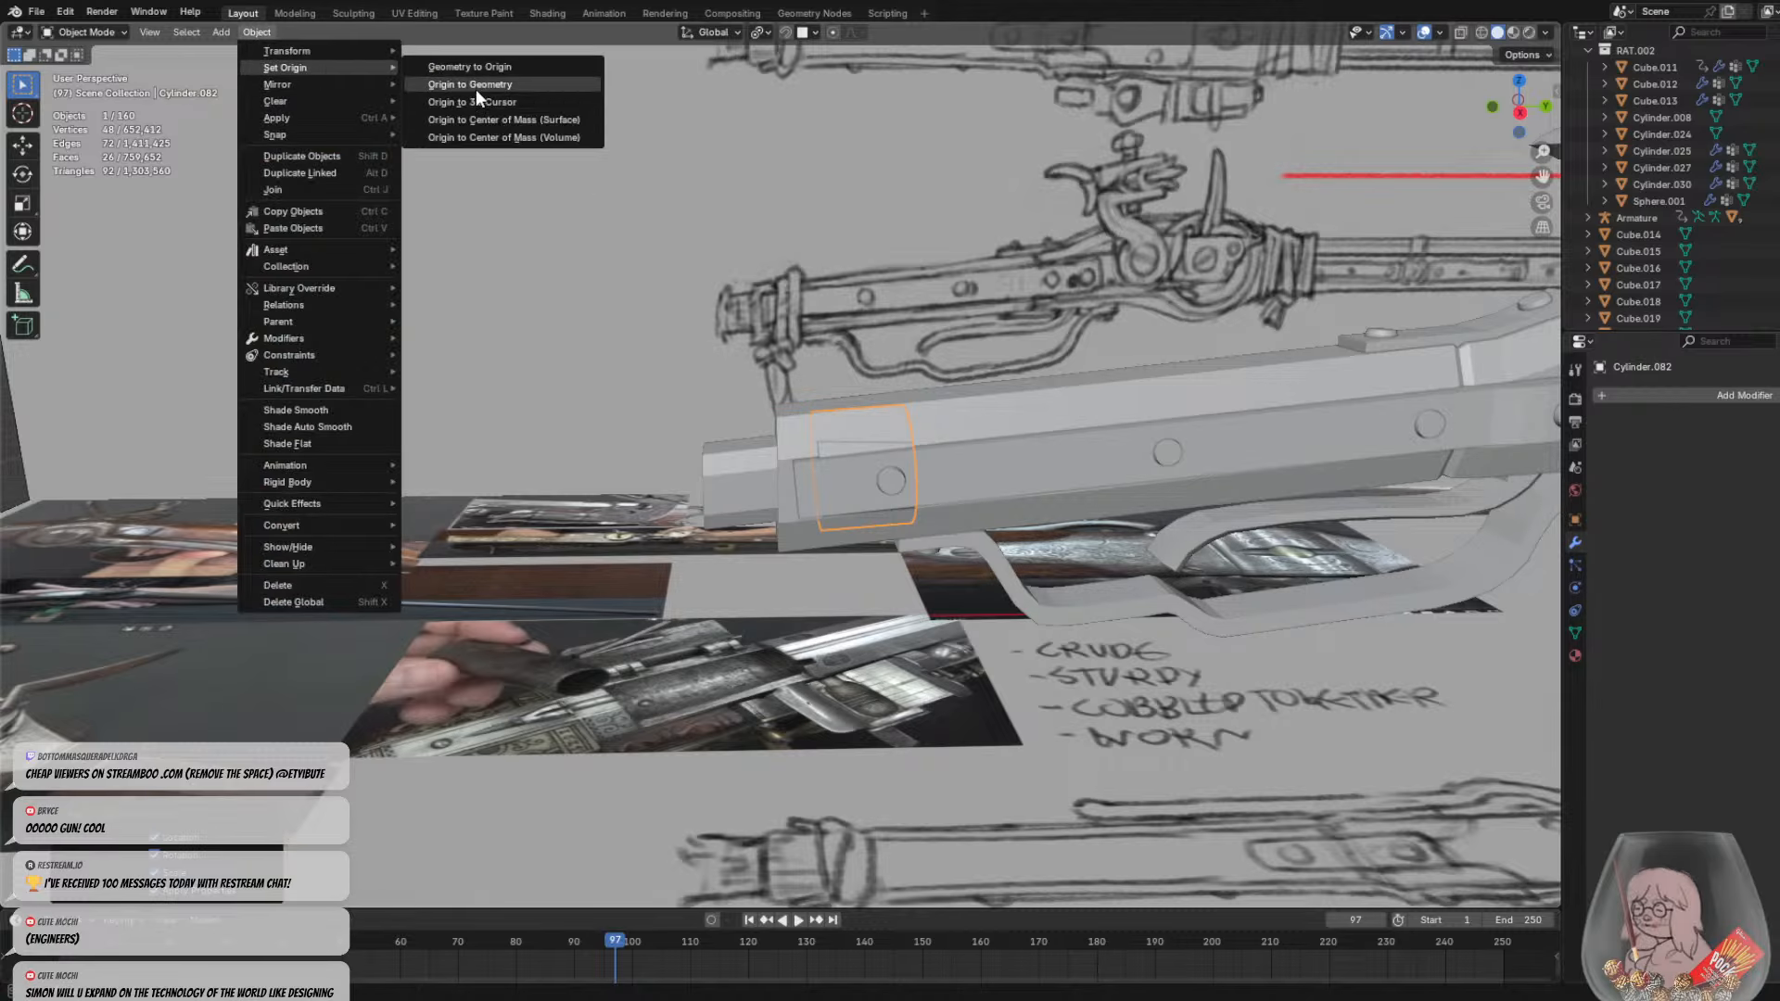
pyautogui.click(475, 86)
# Voxel-remesh the cylinder into a denser mesh in Sculpt Mode and set the Blob brush radius to 39 px
pyautogui.click(108, 39)
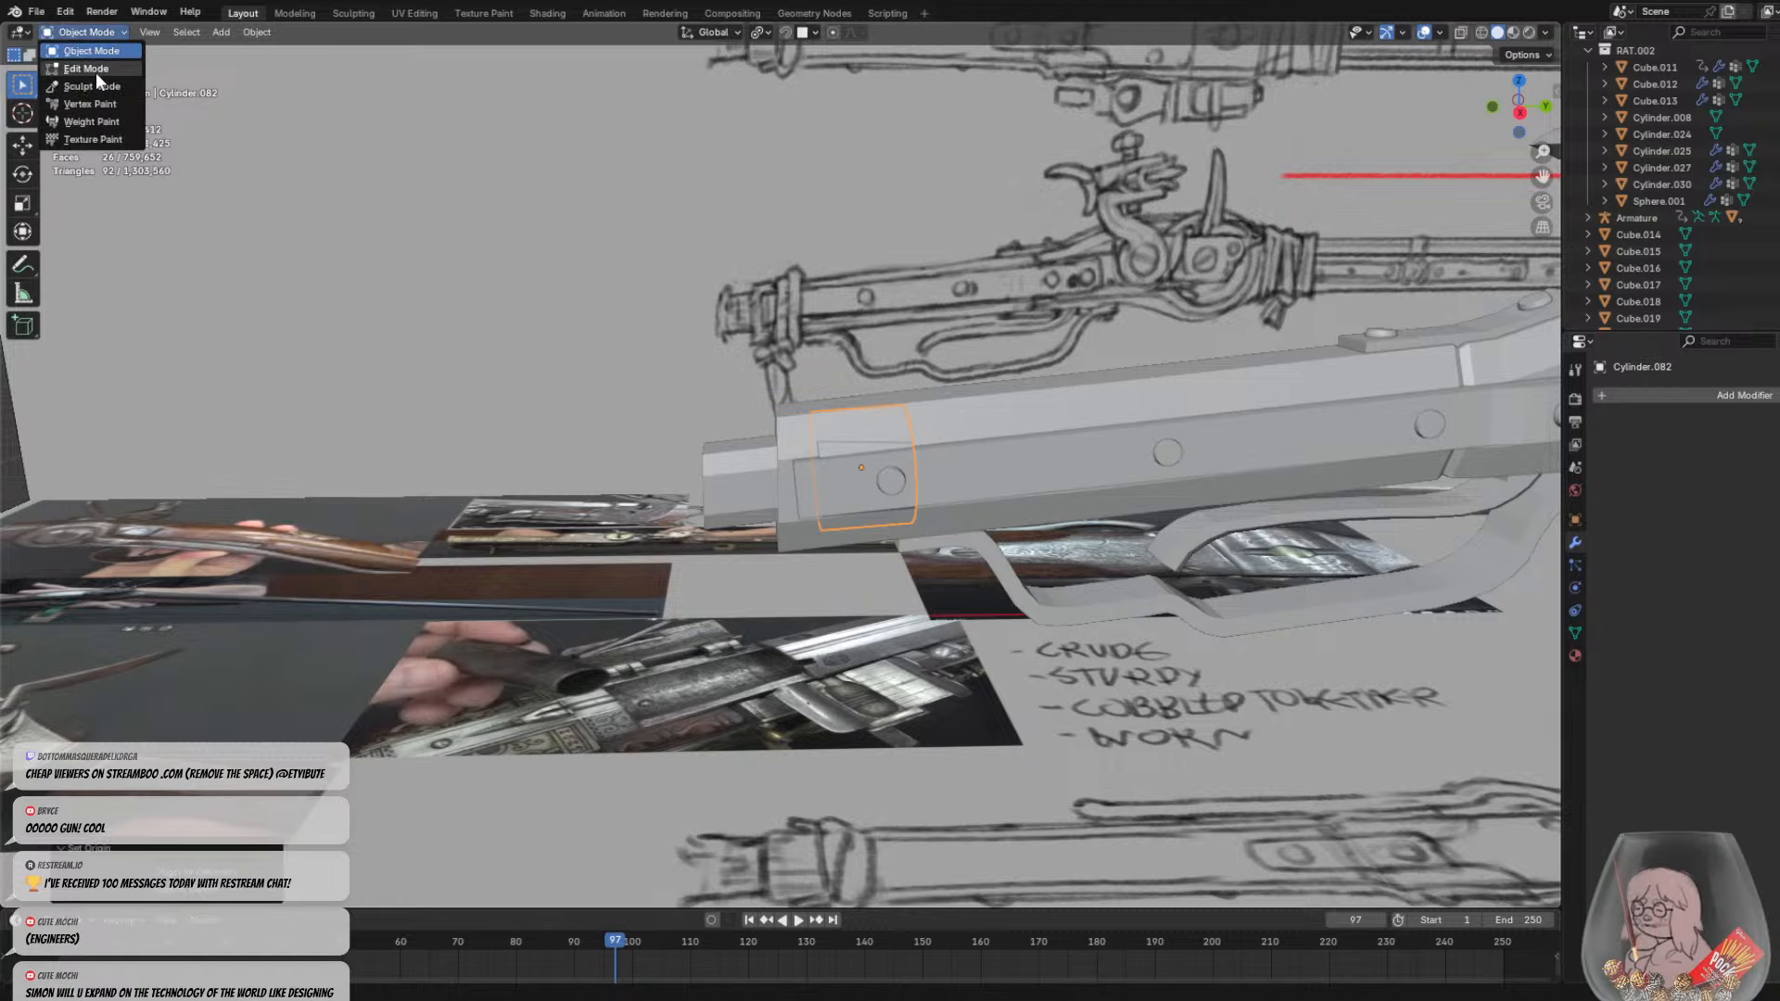
pyautogui.click(96, 72)
pyautogui.hotkey('shift', 'r')
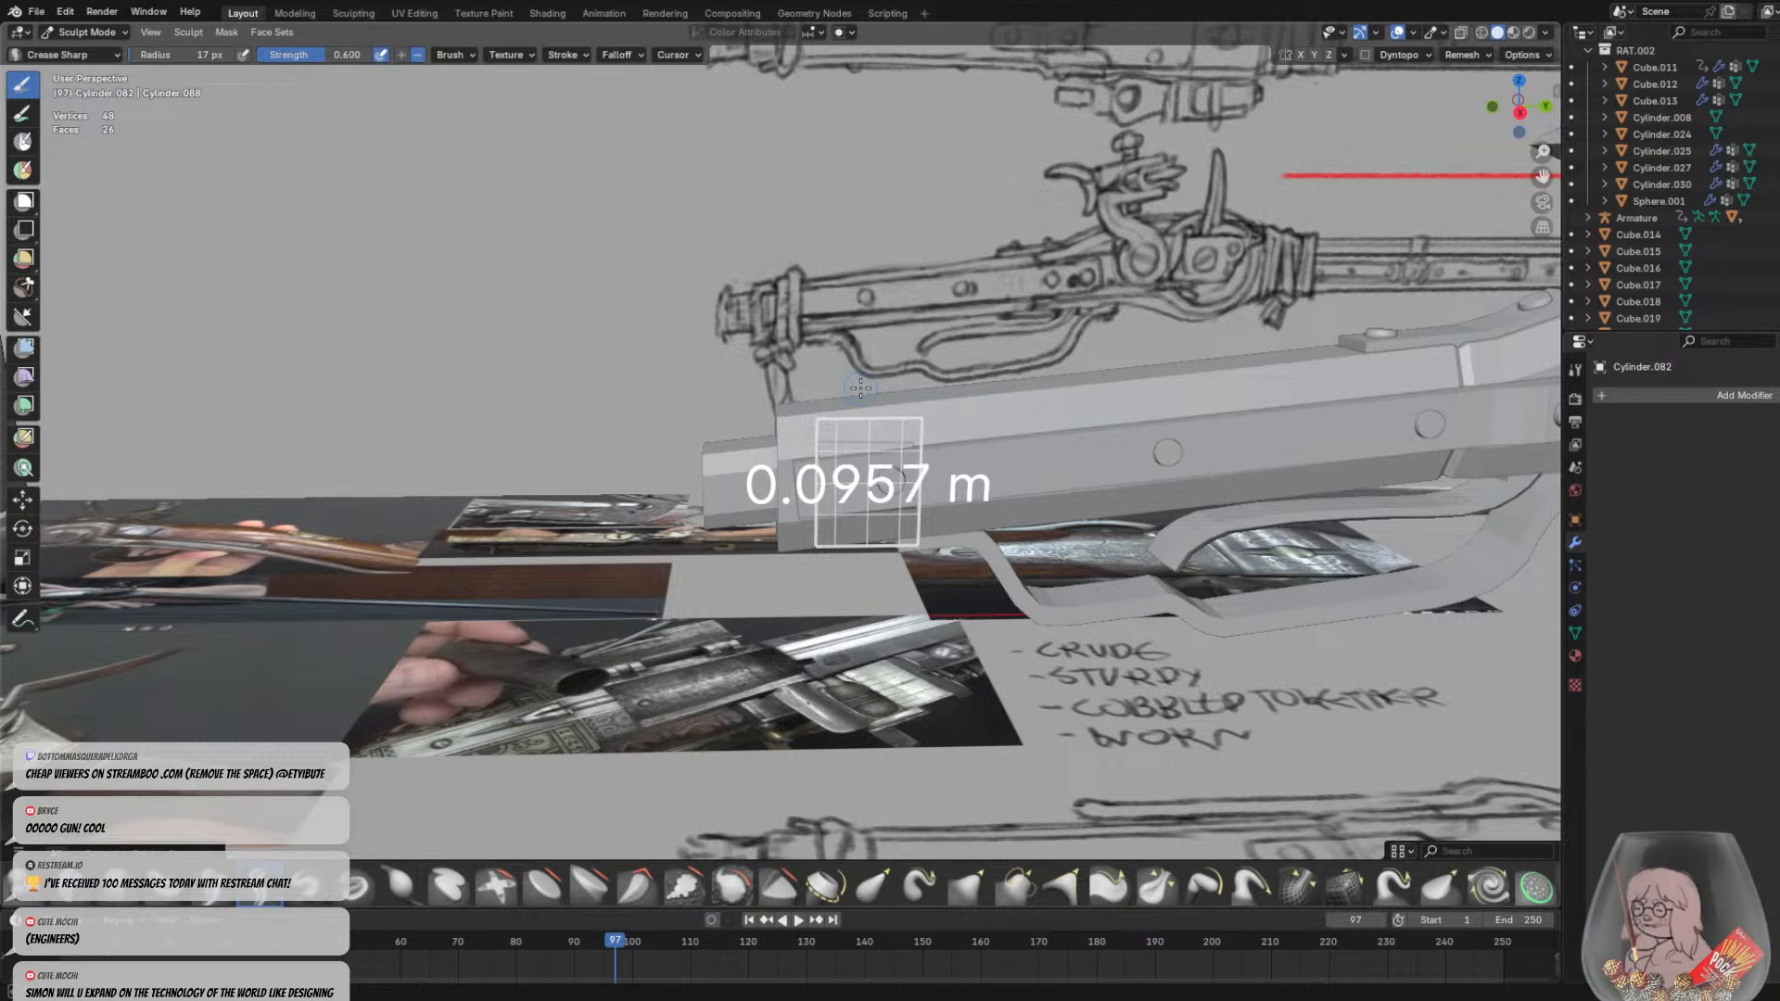
pyautogui.click(1689, 545)
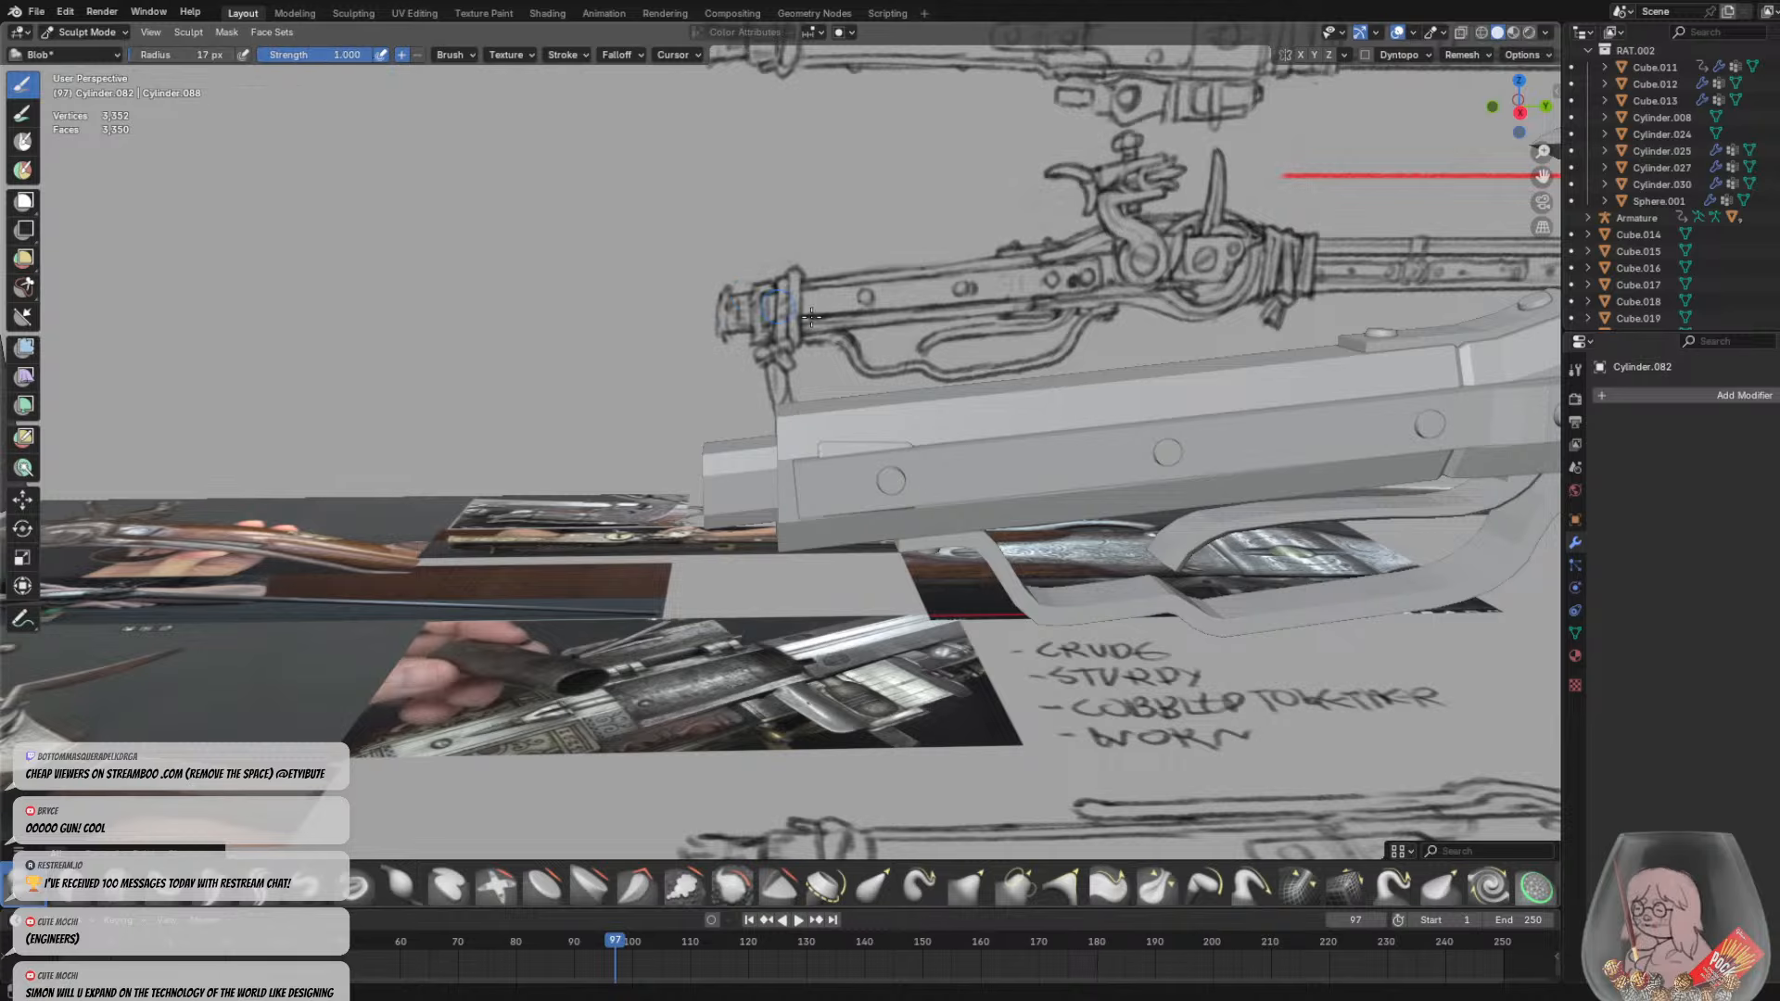
pyautogui.moveTo(859, 507); pyautogui.dragTo(829, 462, button='middle')
pyautogui.hotkey('ctrl', 'z')
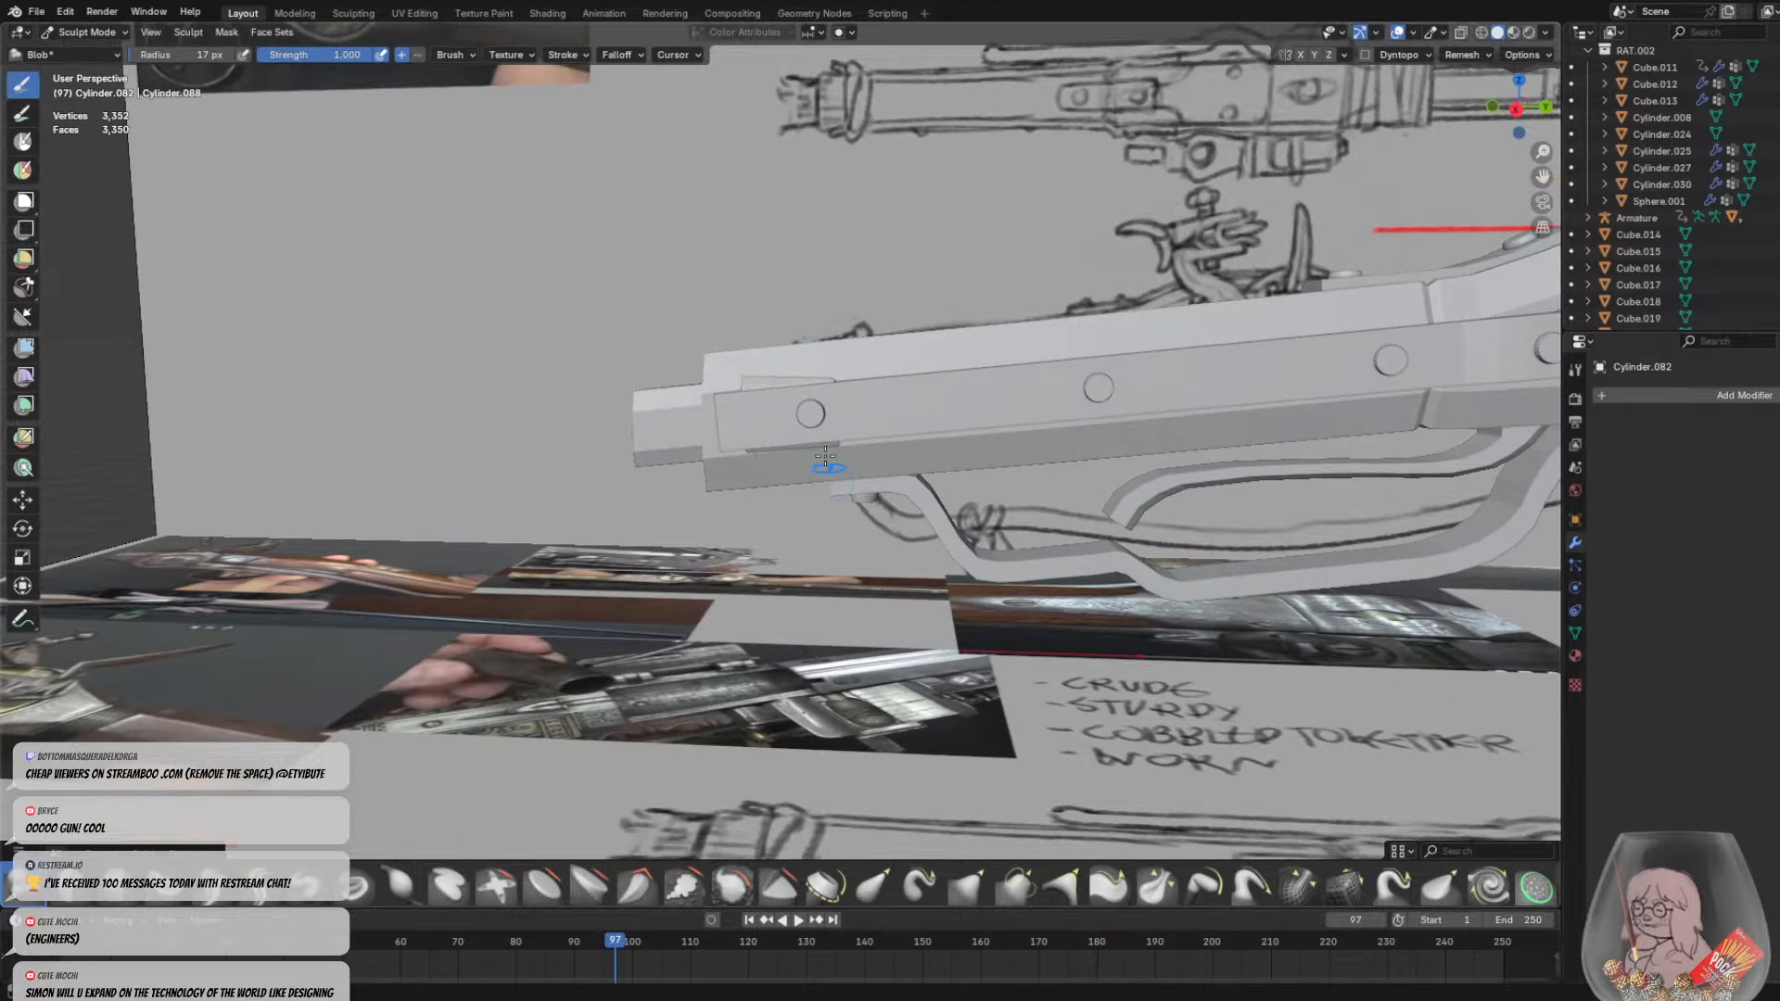
pyautogui.press('f')
pyautogui.click(774, 363)
# Try a vertical Blob ridge across the cylinder's side near the butt, and undo it
pyautogui.moveTo(755, 361); pyautogui.dragTo(779, 499)
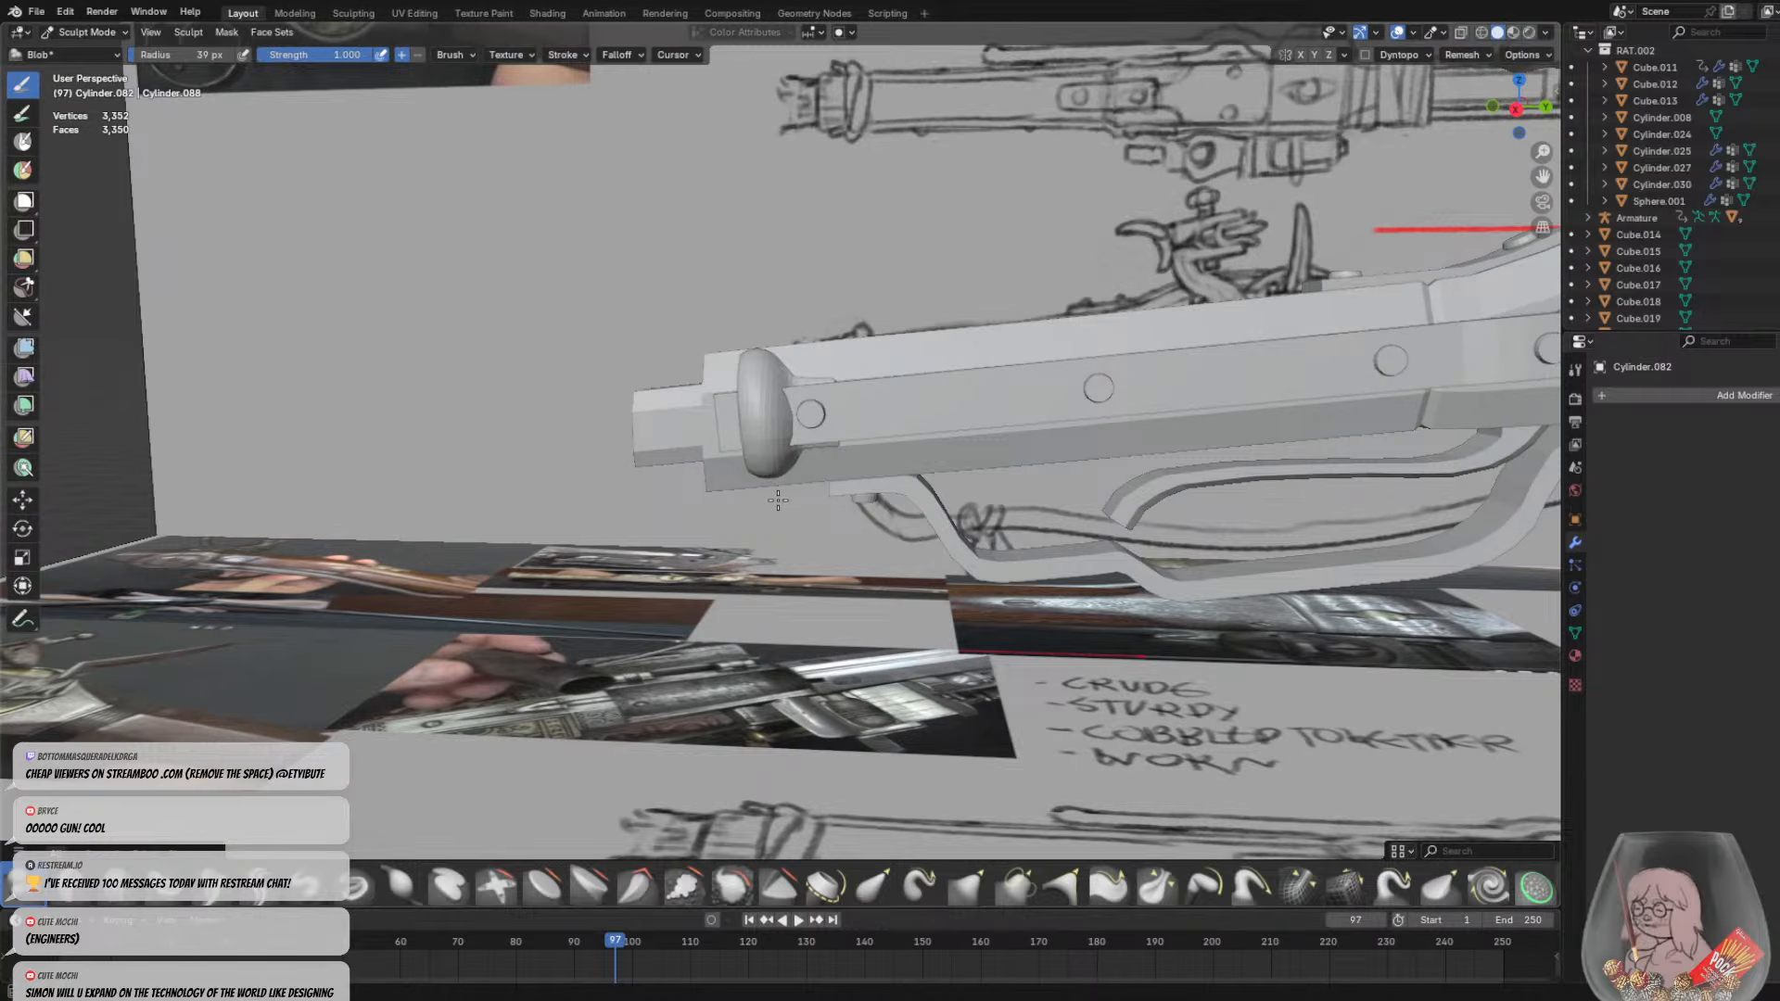
pyautogui.moveTo(806, 457); pyautogui.dragTo(800, 367, button='middle')
pyautogui.scroll(3, 816, 332)
pyautogui.scroll(-4, 824, 329)
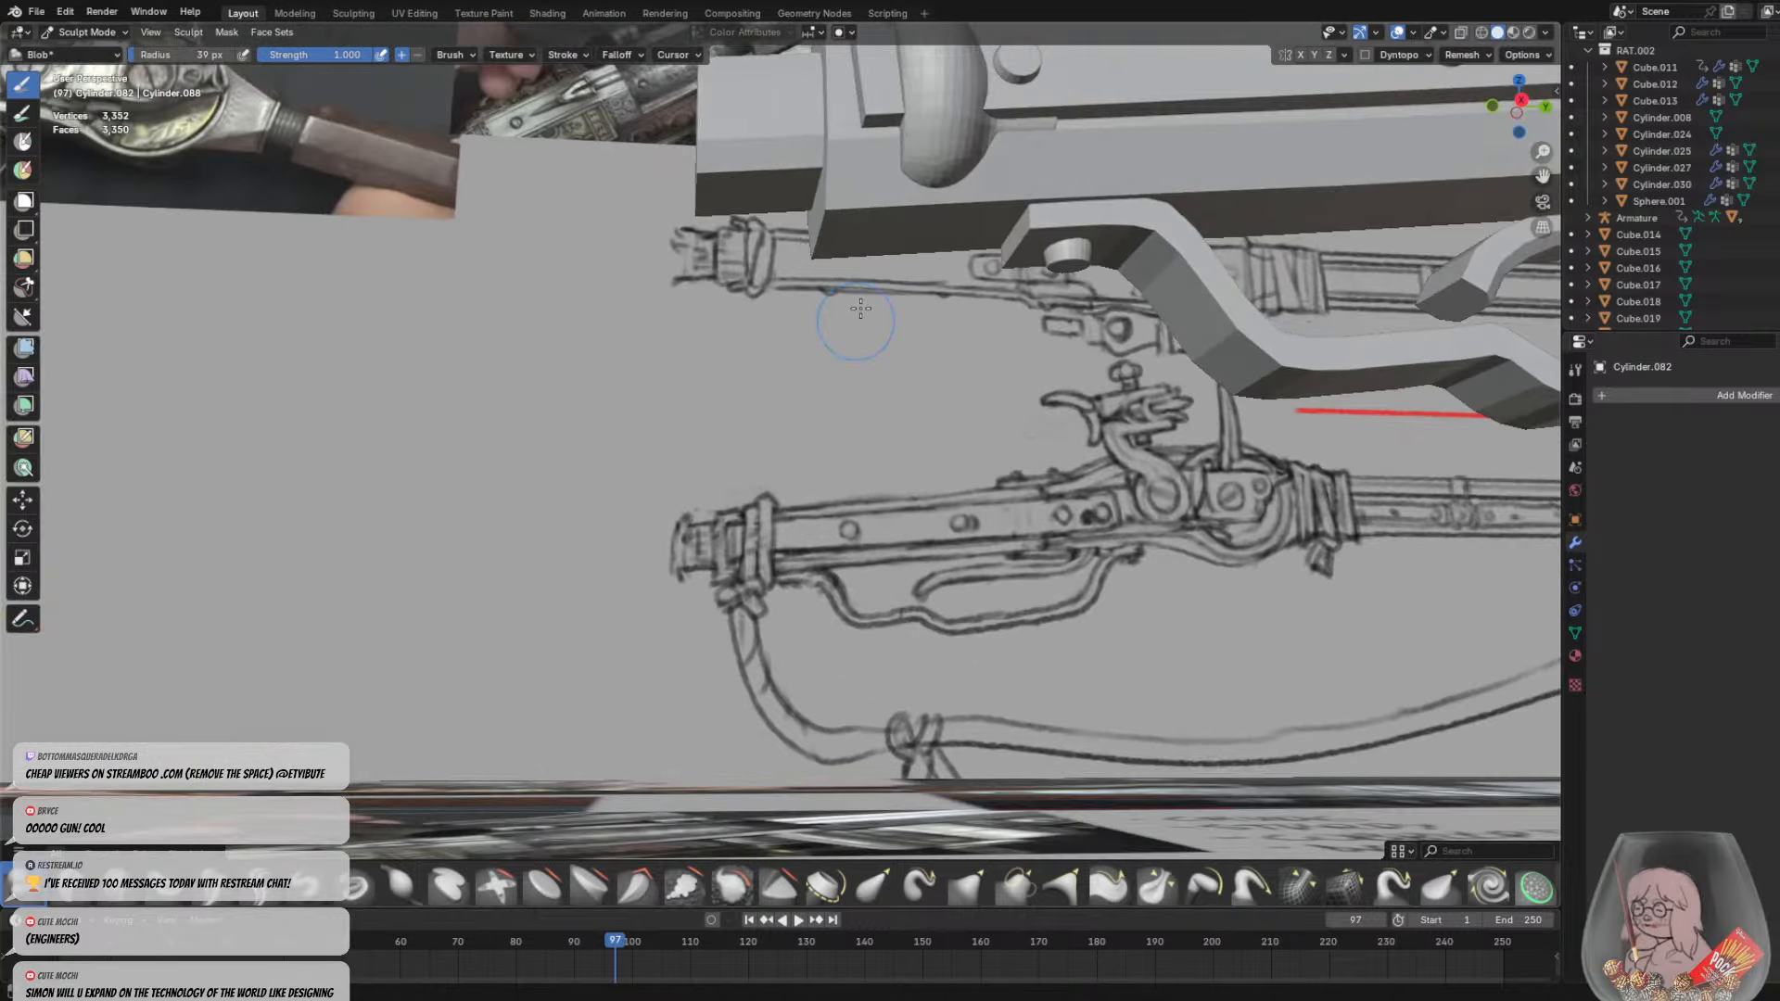
pyautogui.hotkey('ctrl', 'z')
# Raise a rounded ridge with Blob down the side of the cylinder at its butt-side edge
pyautogui.moveTo(974, 265); pyautogui.dragTo(954, 318, button='middle')
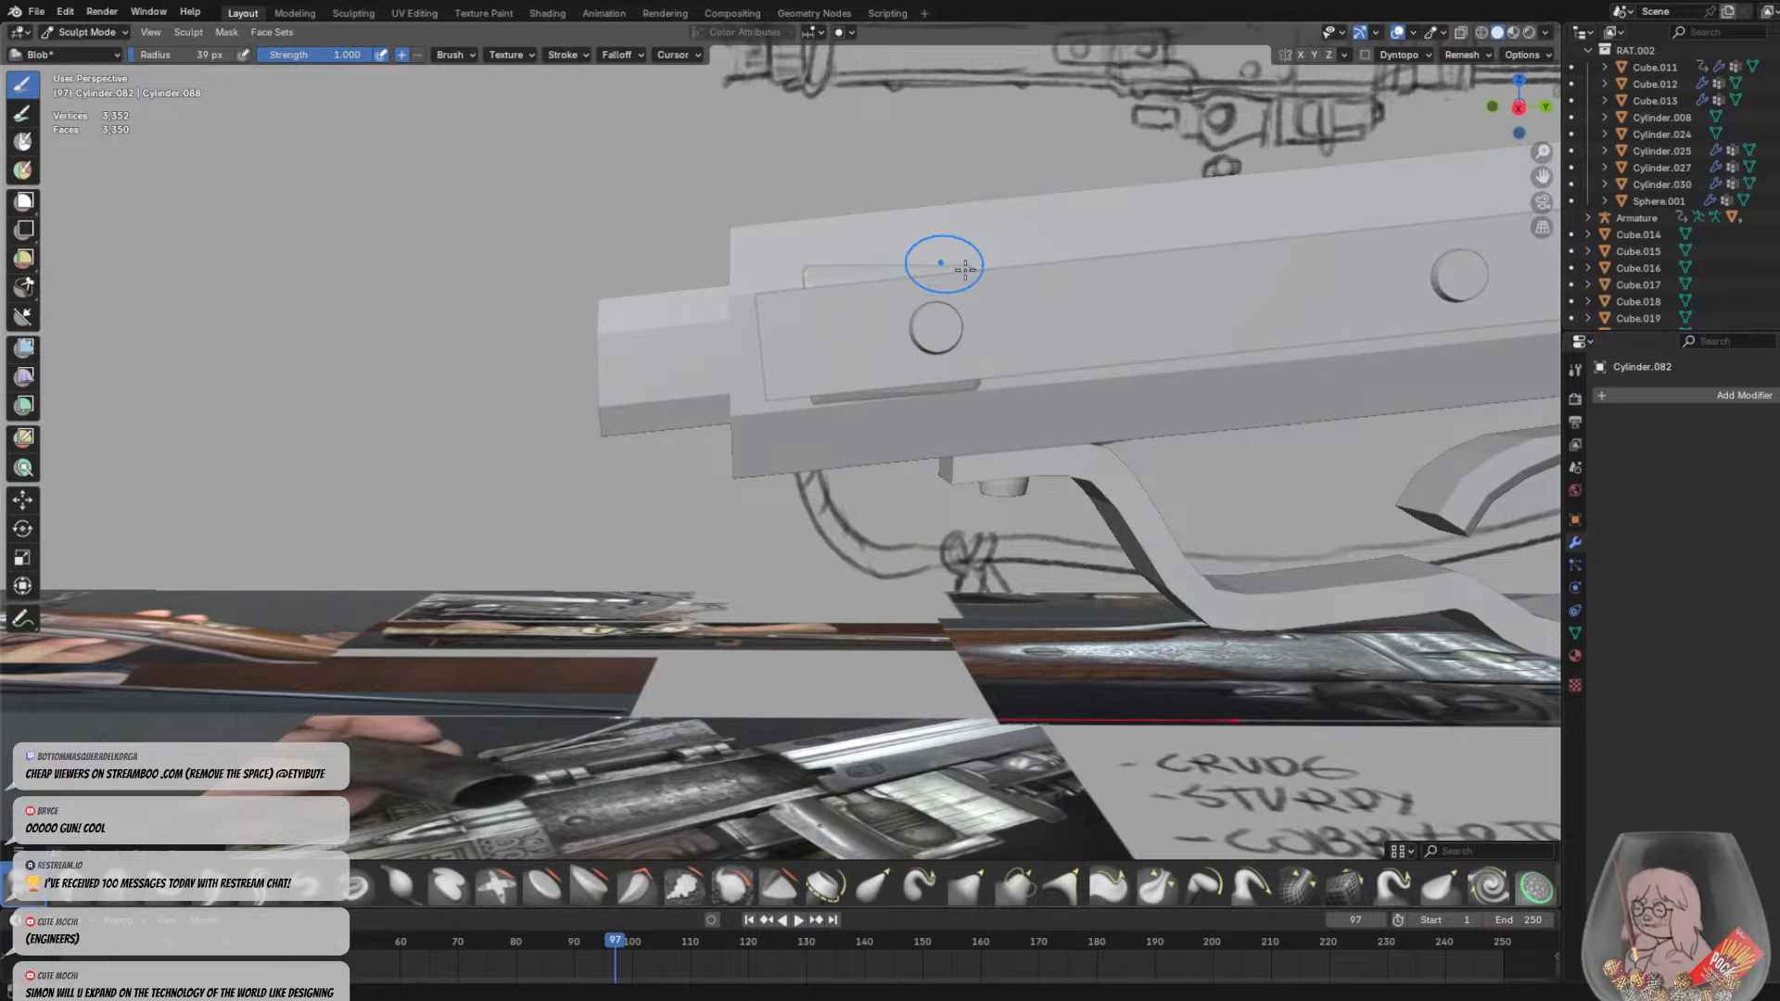
pyautogui.moveTo(788, 219); pyautogui.dragTo(849, 434)
pyautogui.scroll(5, 849, 434)
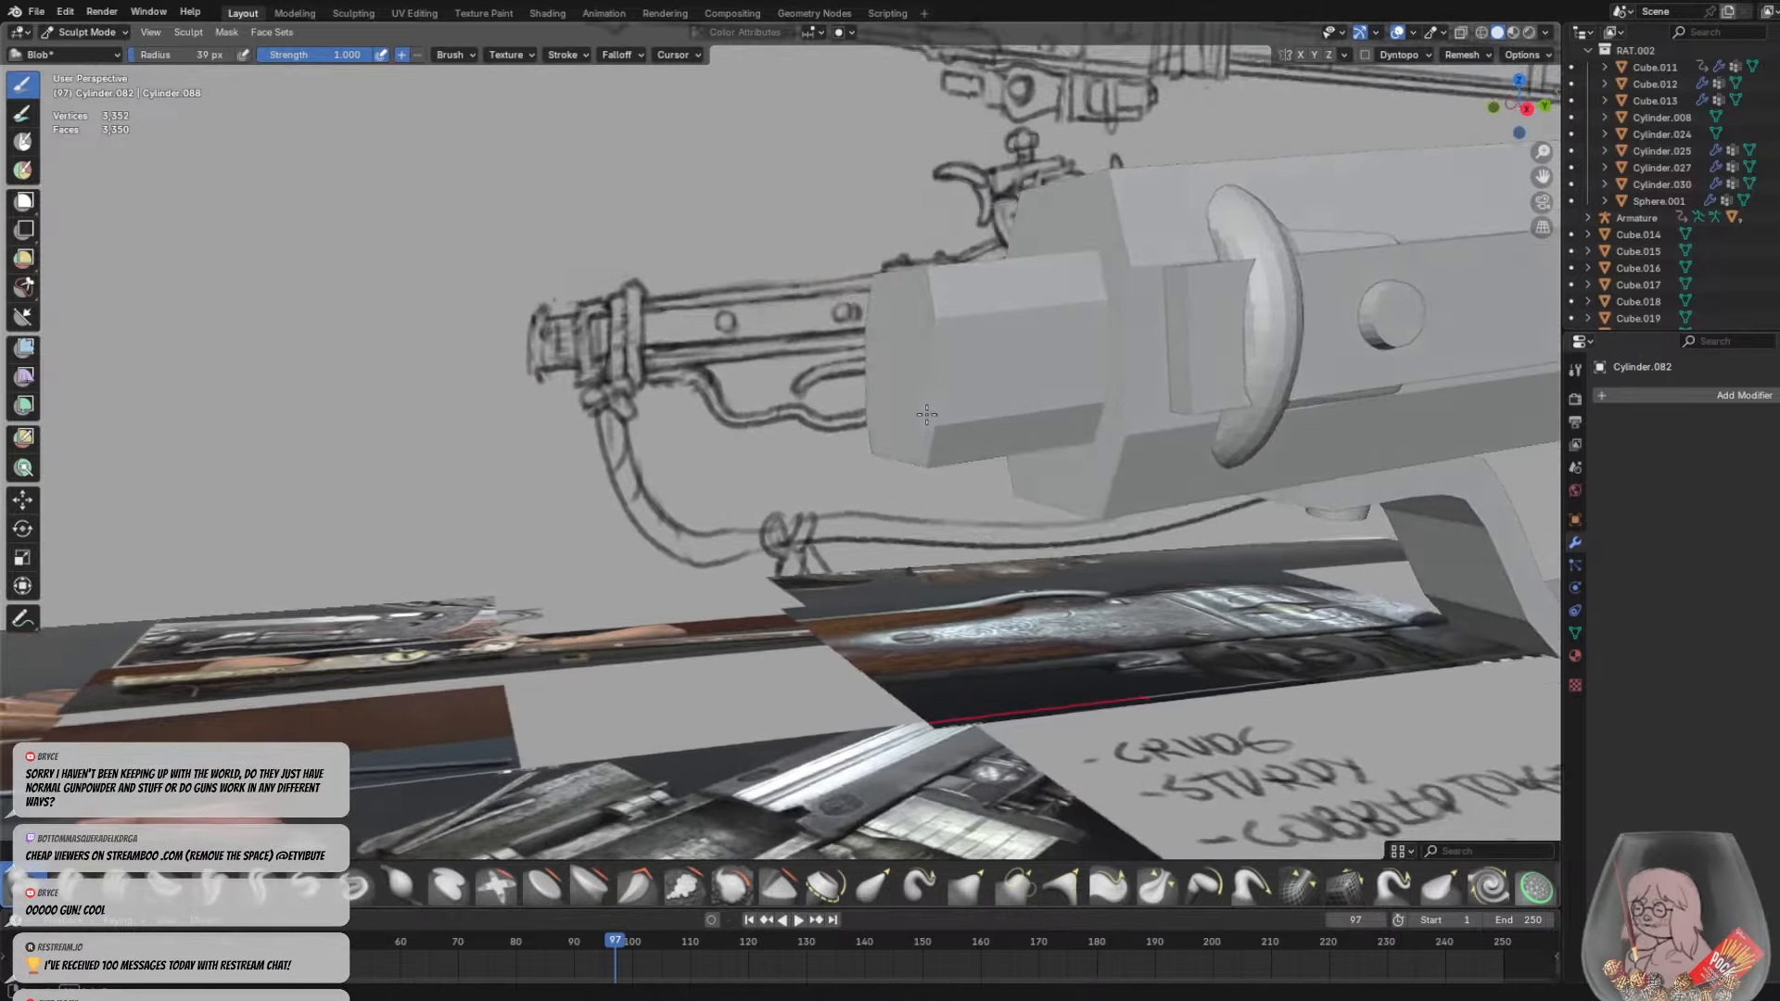
pyautogui.moveTo(890, 395); pyautogui.dragTo(921, 318, button='middle')
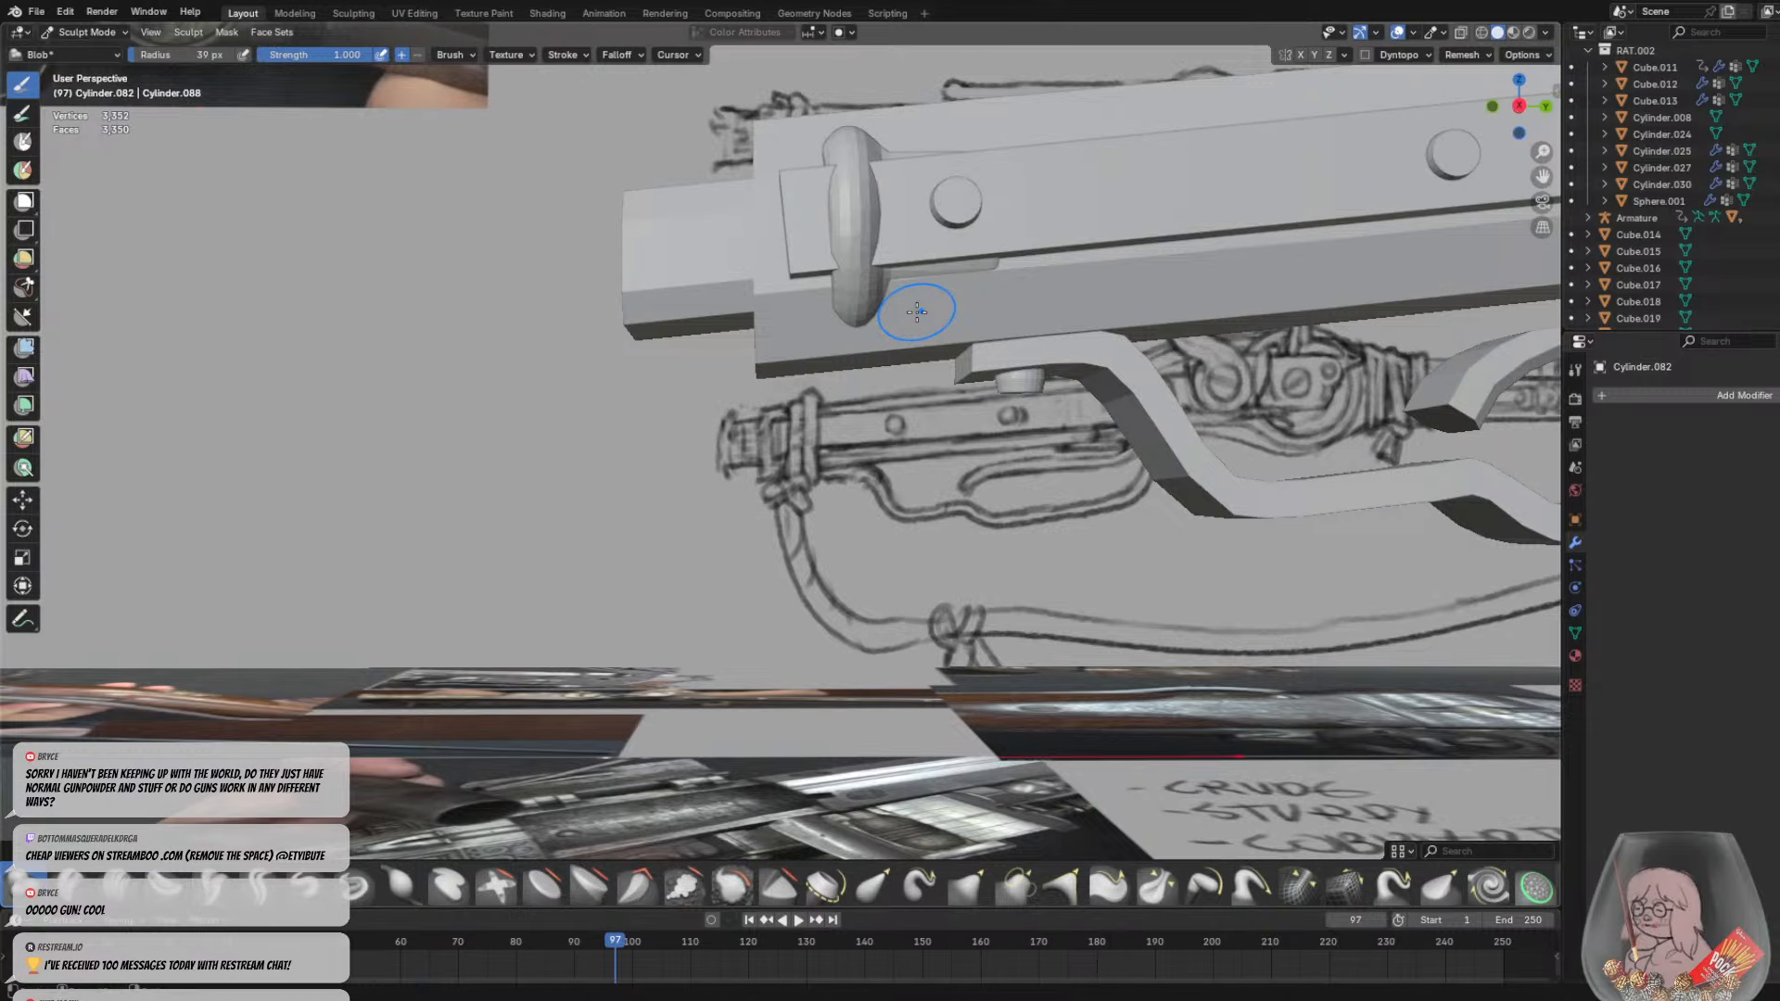
# Isolate the cylinder and raise rounded Blob ridges around its side with a 53 px brush radius
pyautogui.press('KP_Divide')
pyautogui.scroll(-3, 918, 302)
pyautogui.moveTo(875, 278); pyautogui.dragTo(836, 243, button='middle')
pyautogui.scroll(-2, 696, 482)
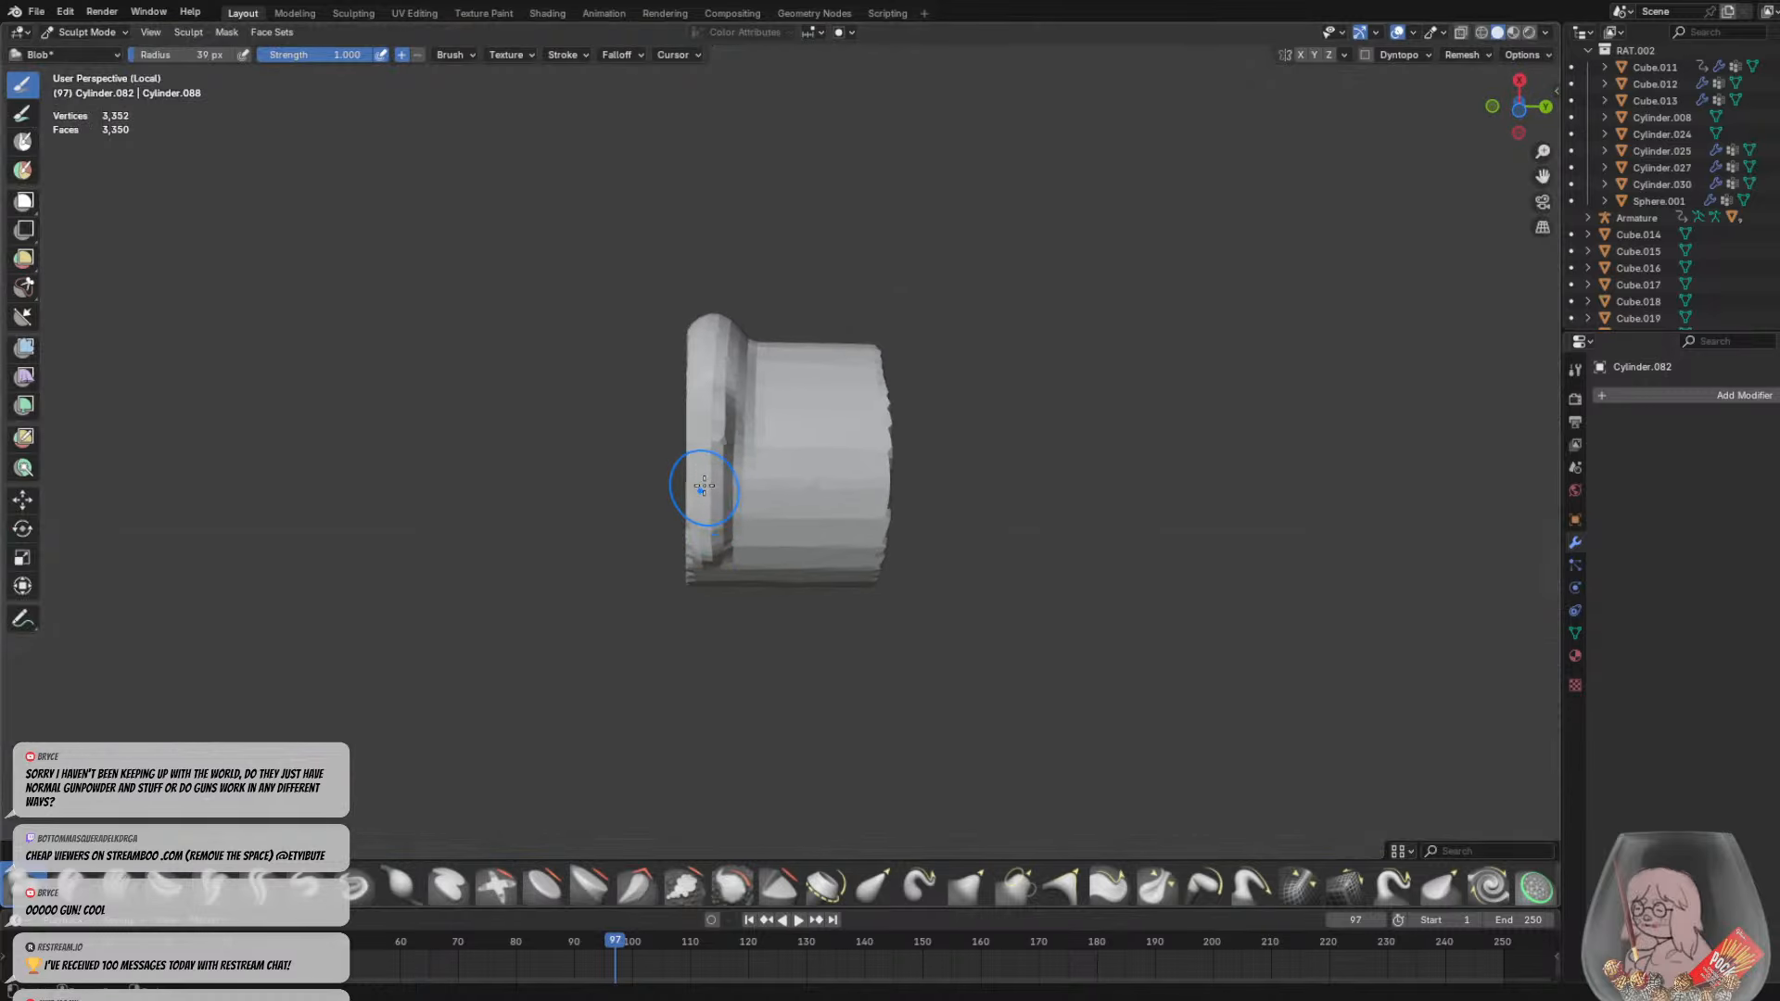
pyautogui.press('f')
pyautogui.click(776, 432)
pyautogui.moveTo(706, 404); pyautogui.dragTo(709, 596)
pyautogui.moveTo(749, 573)
pyautogui.mouseDown(button='middle')
pyautogui.moveTo(822, 567)
pyautogui.moveTo(795, 617)
pyautogui.mouseUp(button='middle')
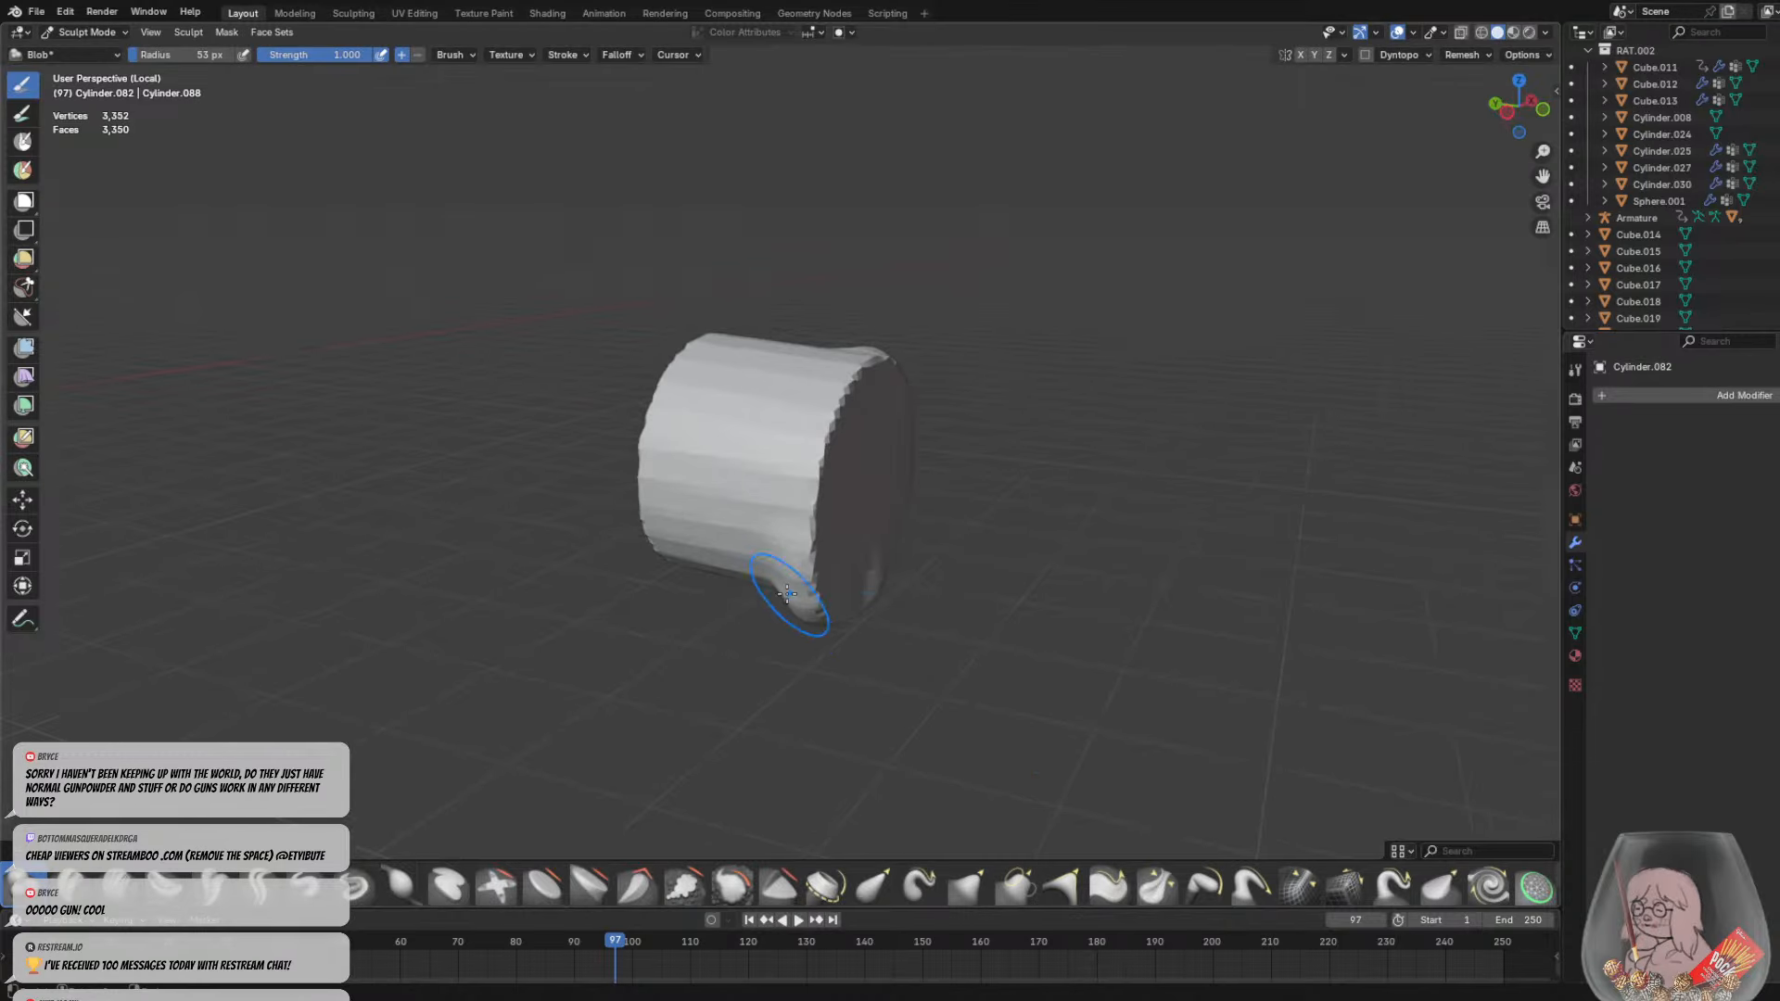
pyautogui.moveTo(875, 358); pyautogui.dragTo(663, 340, button='middle')
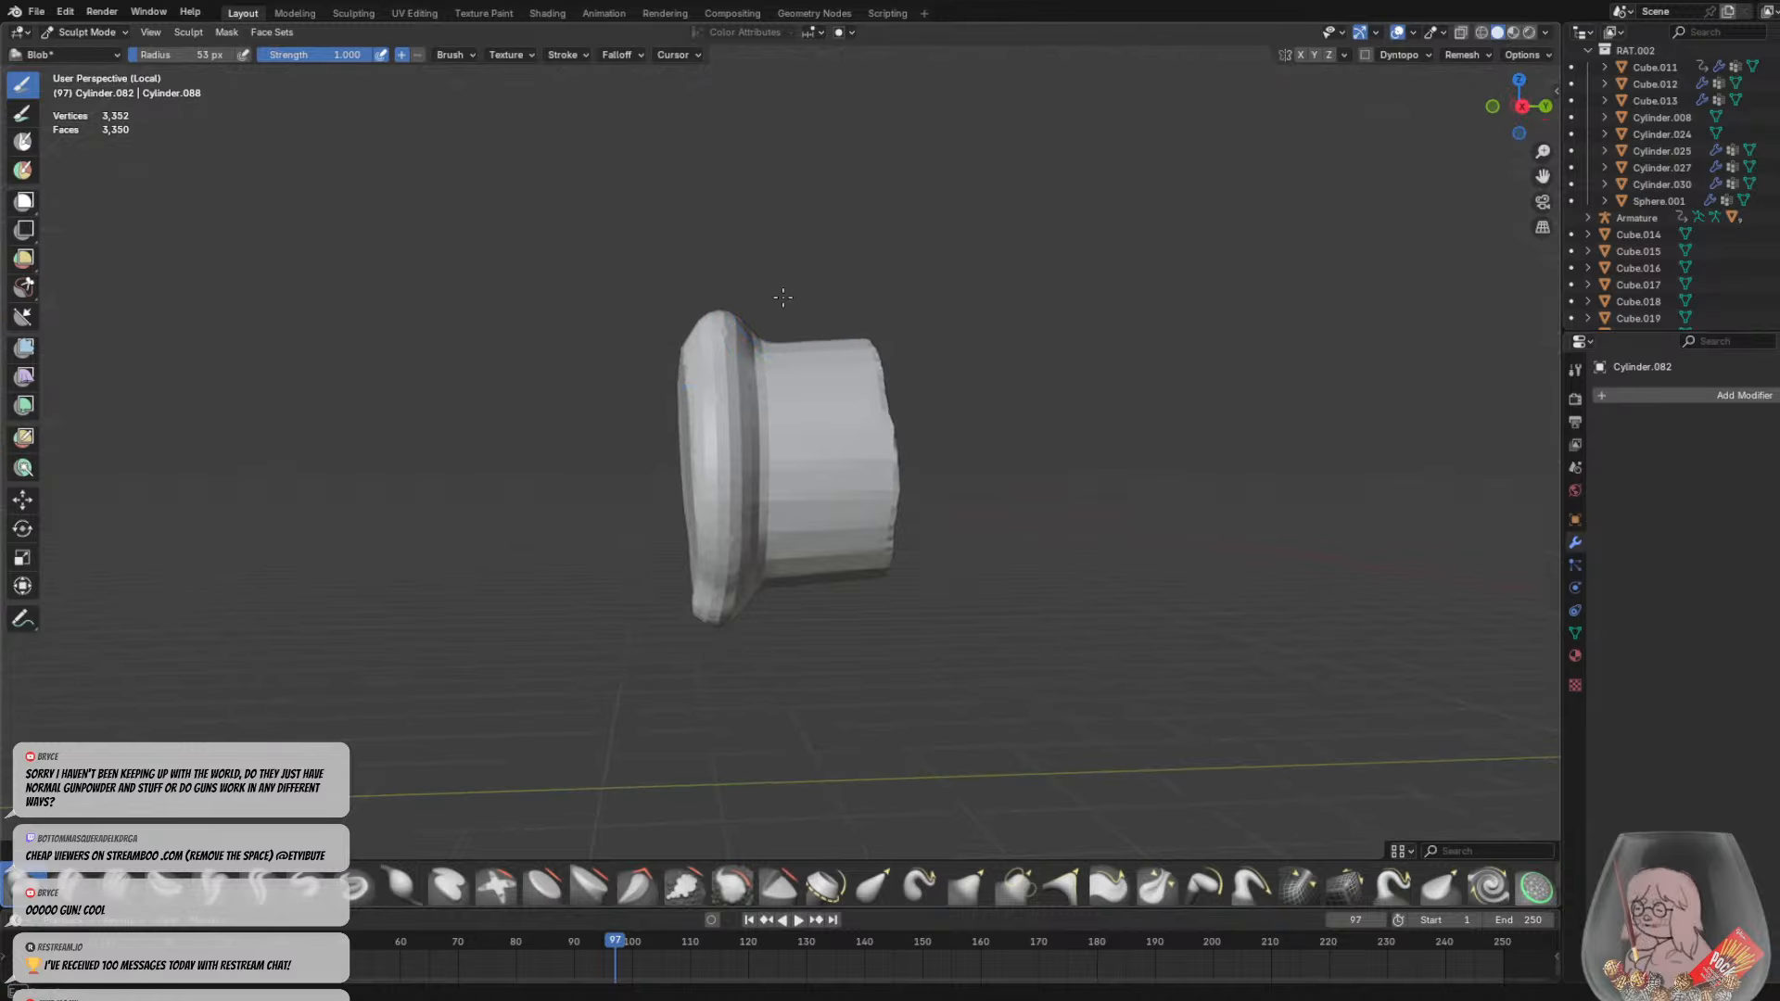
pyautogui.moveTo(783, 297); pyautogui.dragTo(691, 457, button='middle')
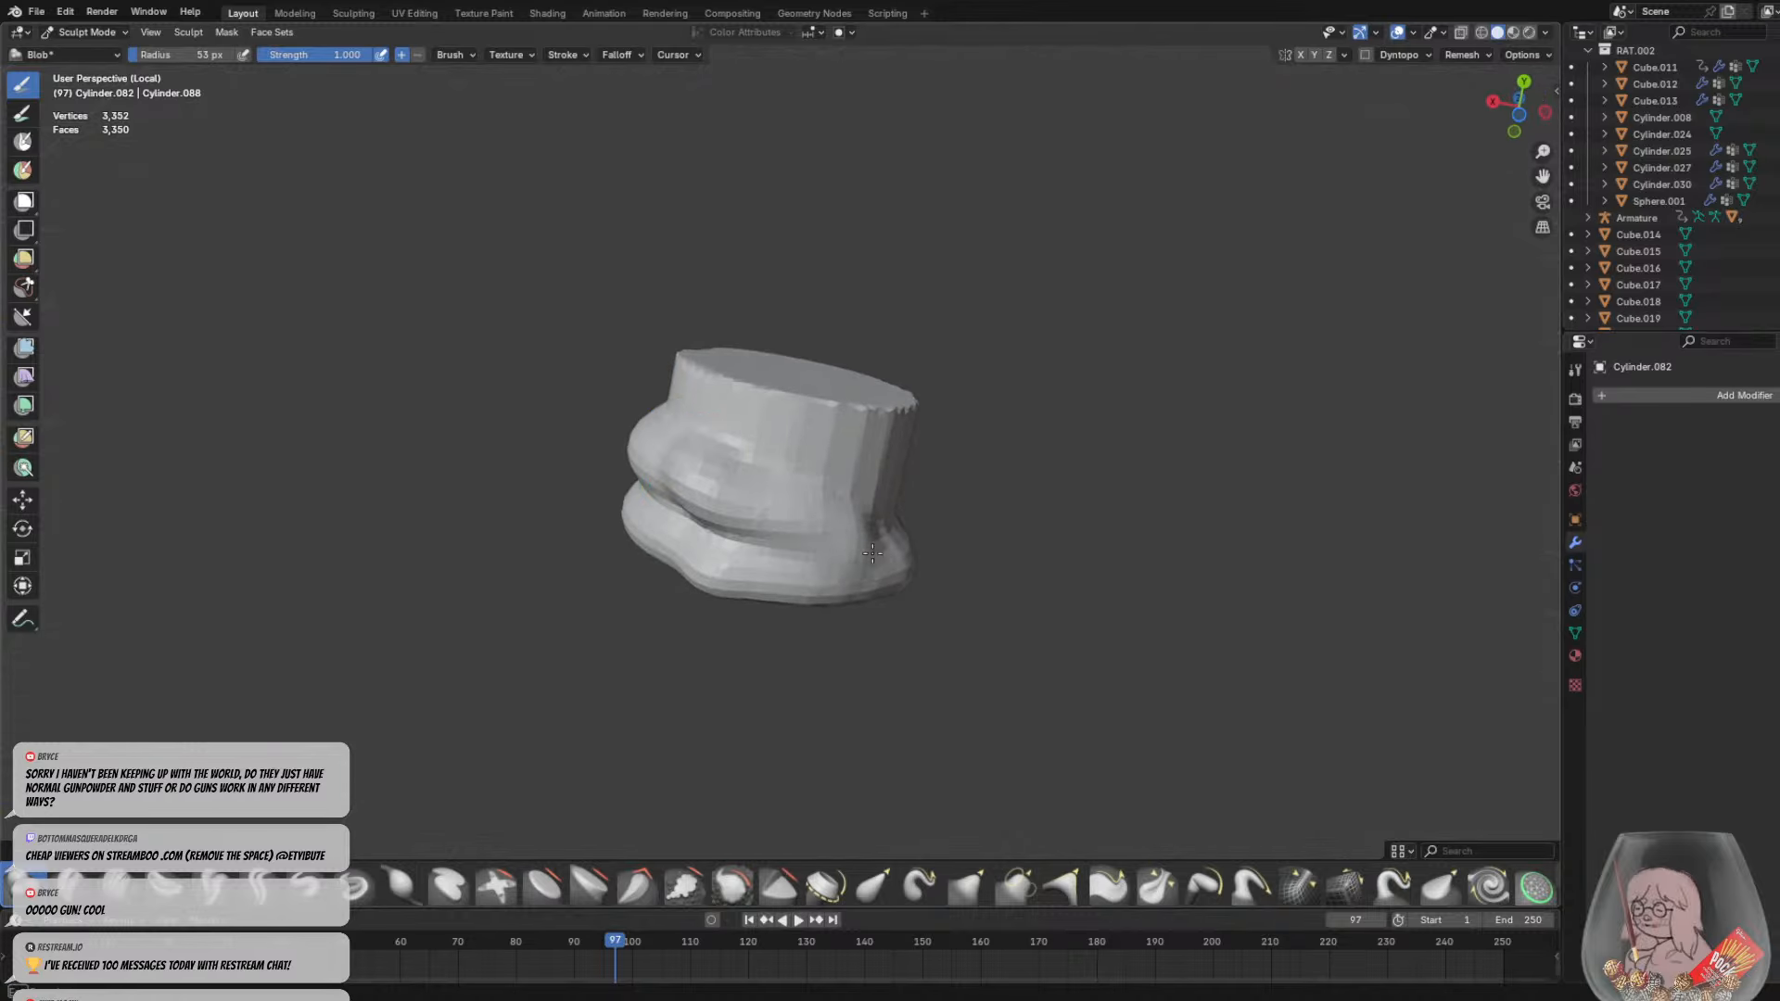
pyautogui.moveTo(872, 553); pyautogui.dragTo(847, 576, button='middle')
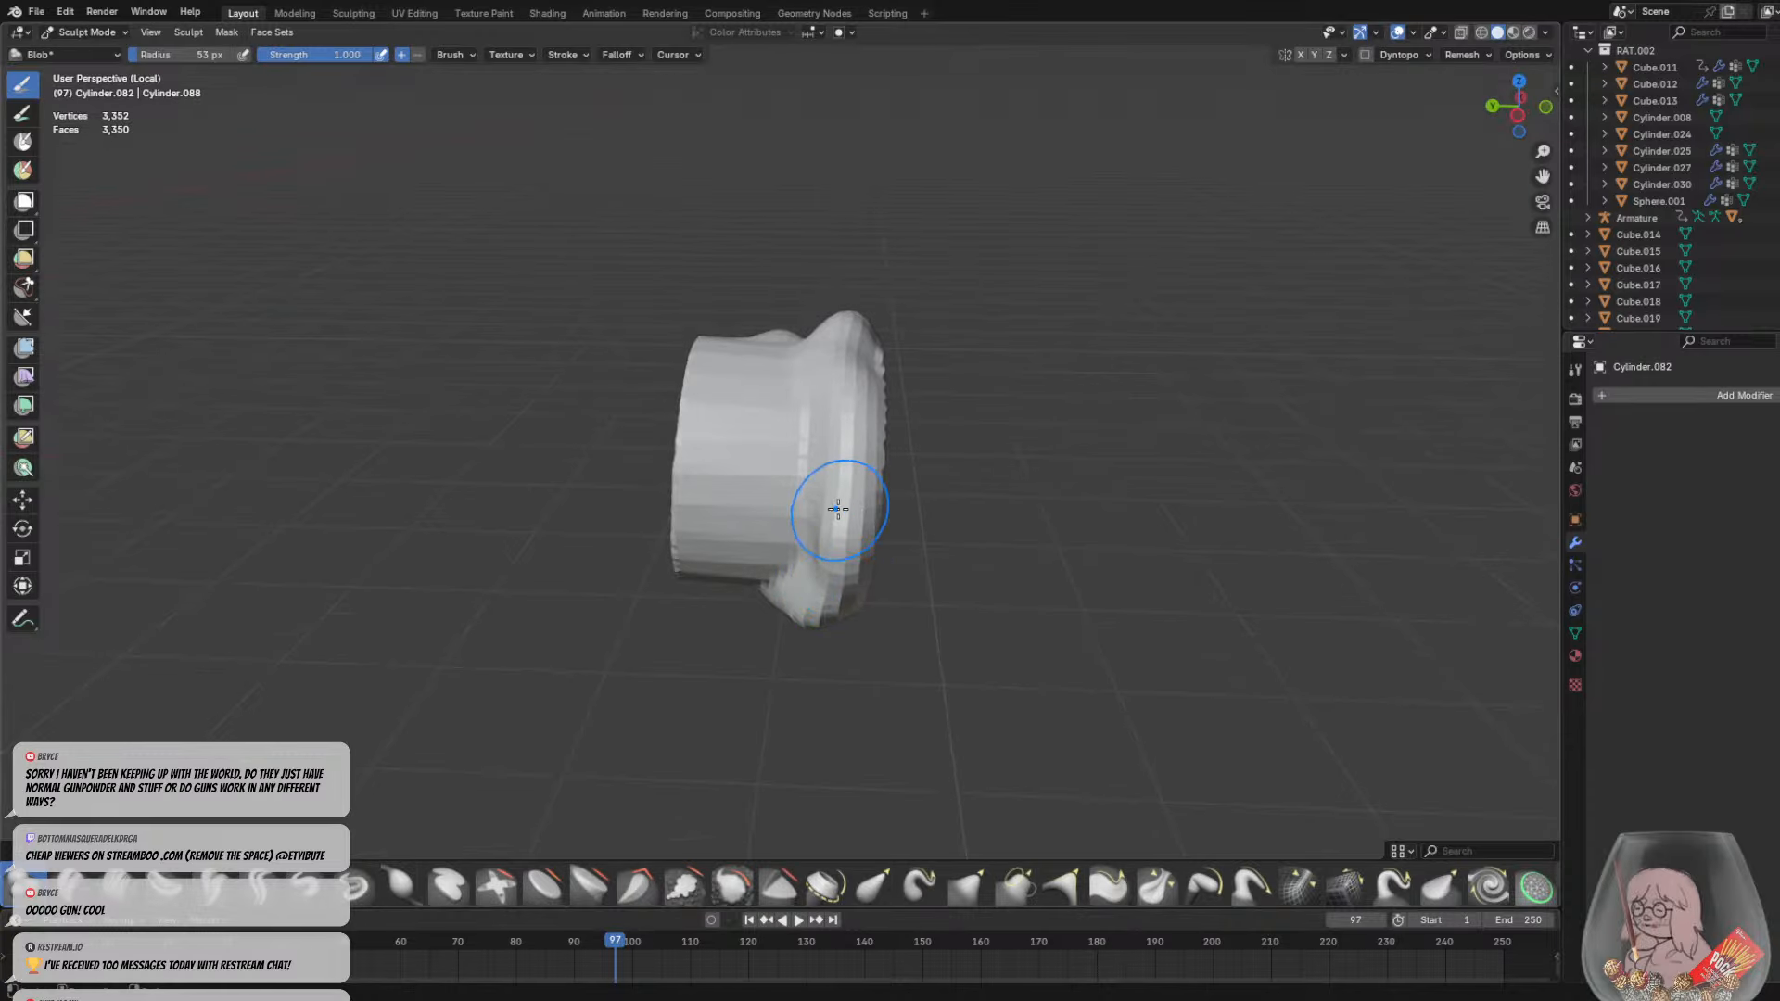
pyautogui.moveTo(839, 509); pyautogui.dragTo(798, 387, button='middle')
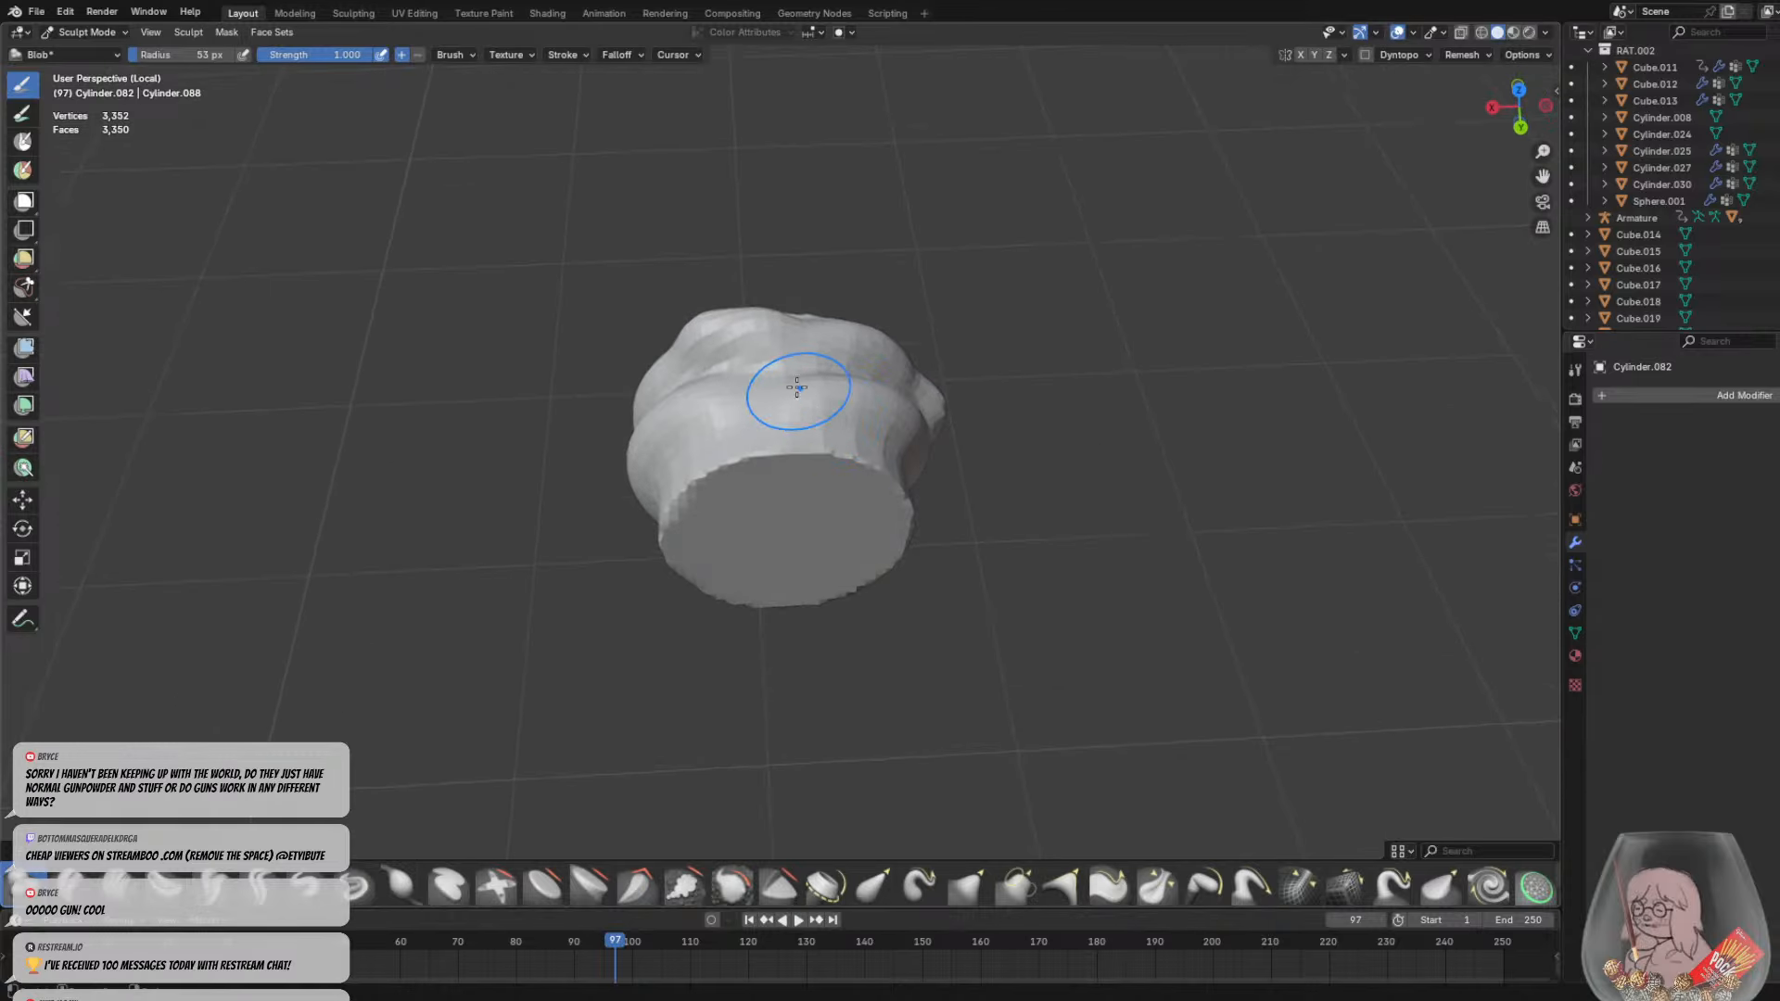
pyautogui.moveTo(652, 475)
pyautogui.mouseDown(button='middle')
pyautogui.moveTo(914, 418)
pyautogui.moveTo(931, 390)
pyautogui.moveTo(755, 497)
pyautogui.mouseUp(button='middle')
# Show the full scene again and reshape the cylinder's ridges over the top of the stock with the Grab brush
pyautogui.press('KP_Divide')
pyautogui.press('g')
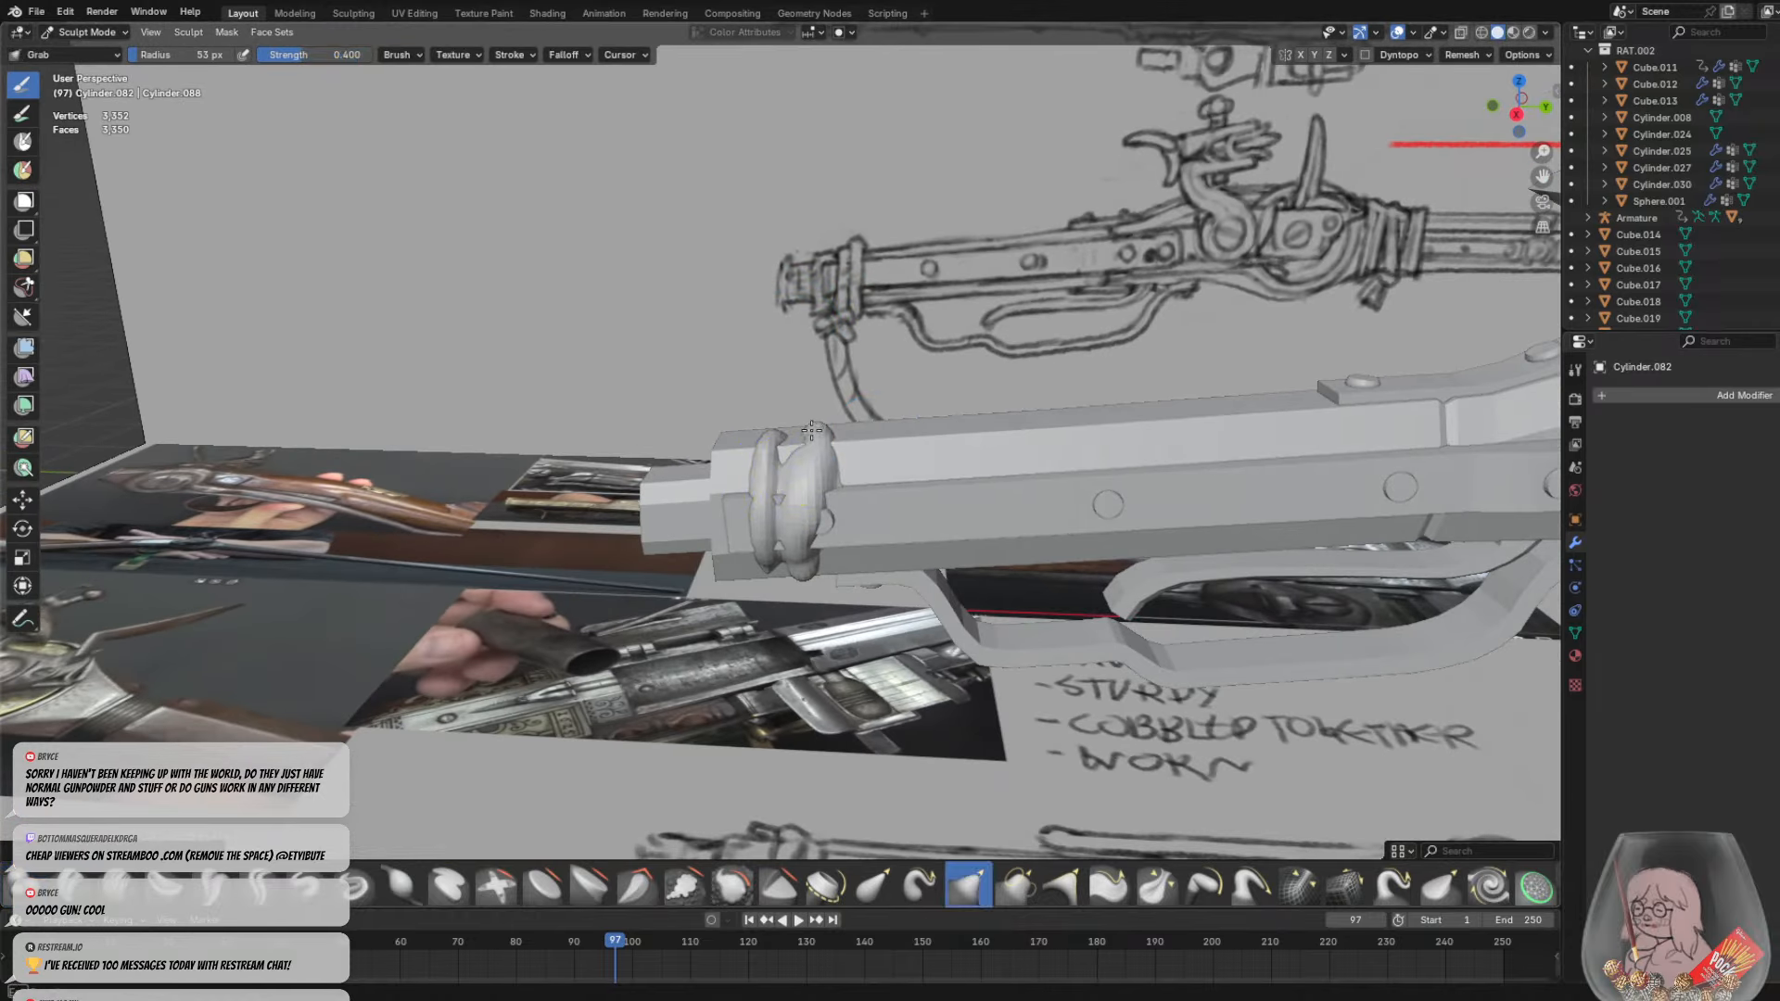
pyautogui.moveTo(791, 413); pyautogui.dragTo(1054, 468, button='middle')
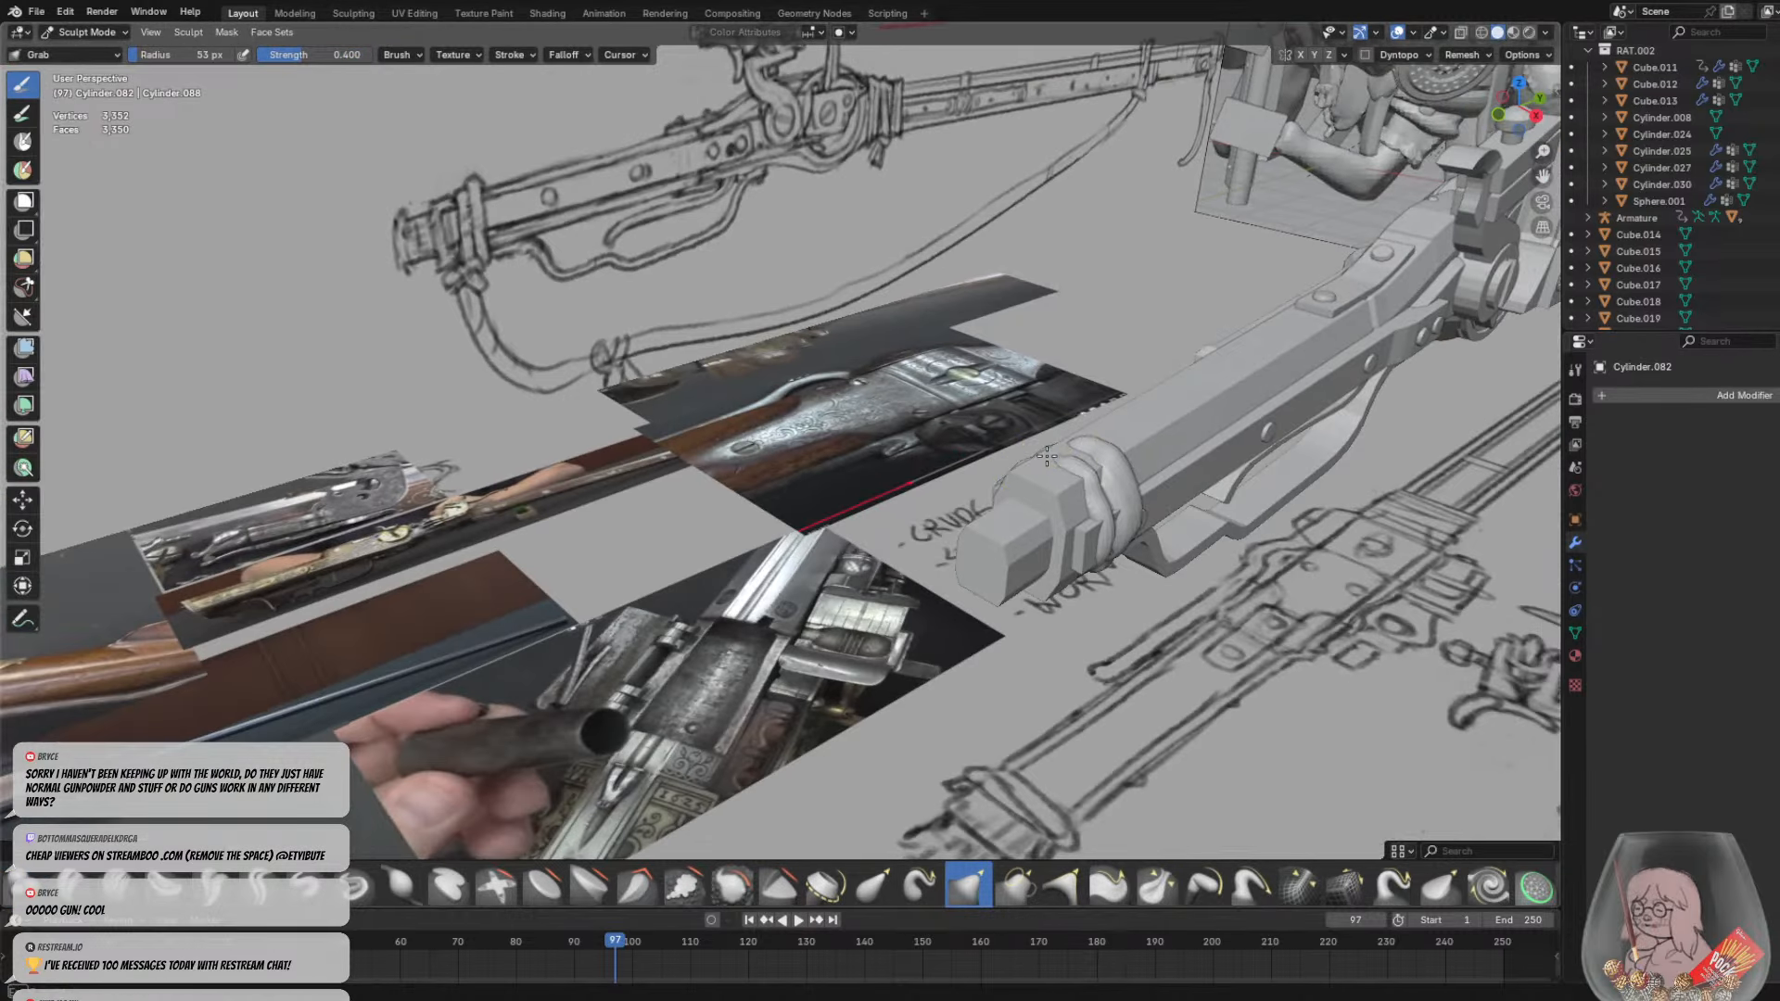
pyautogui.moveTo(1043, 476); pyautogui.dragTo(1028, 436)
pyautogui.moveTo(1109, 499); pyautogui.dragTo(1096, 497)
pyautogui.moveTo(1094, 496)
pyautogui.mouseDown(button='middle')
pyautogui.moveTo(696, 464)
pyautogui.moveTo(815, 469)
pyautogui.mouseUp(button='middle')
pyautogui.scroll(6, 820, 466)
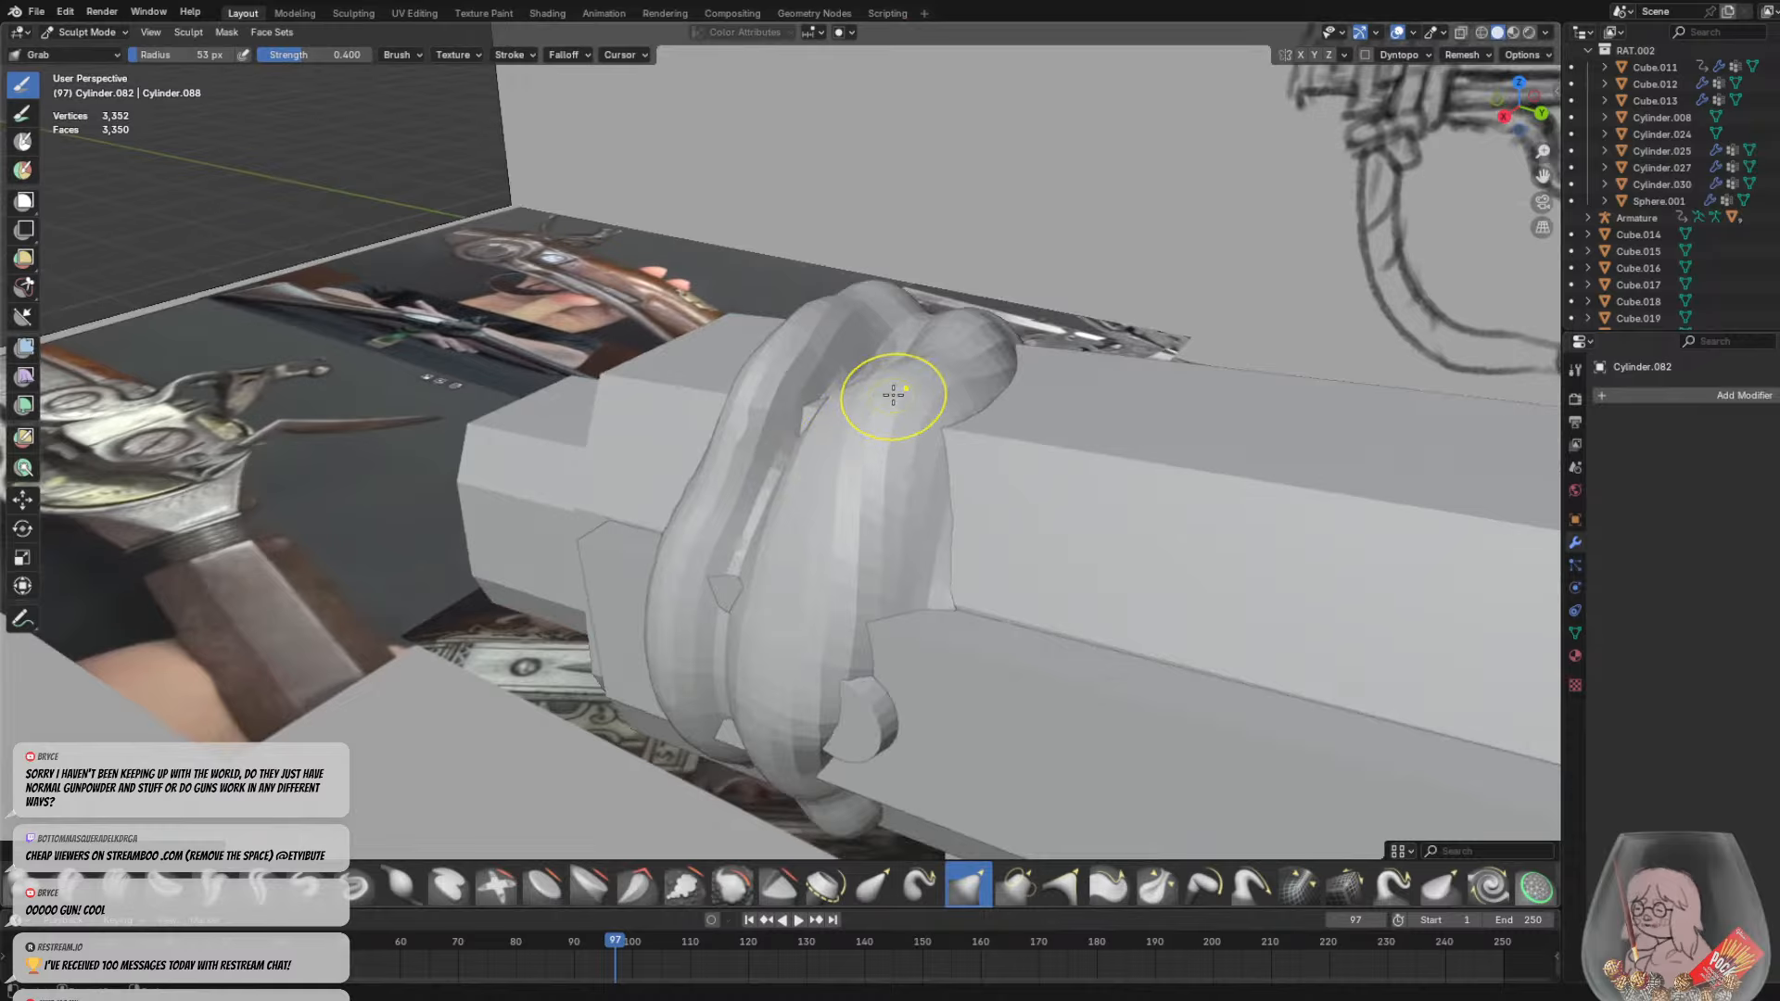
pyautogui.moveTo(747, 417); pyautogui.dragTo(797, 419)
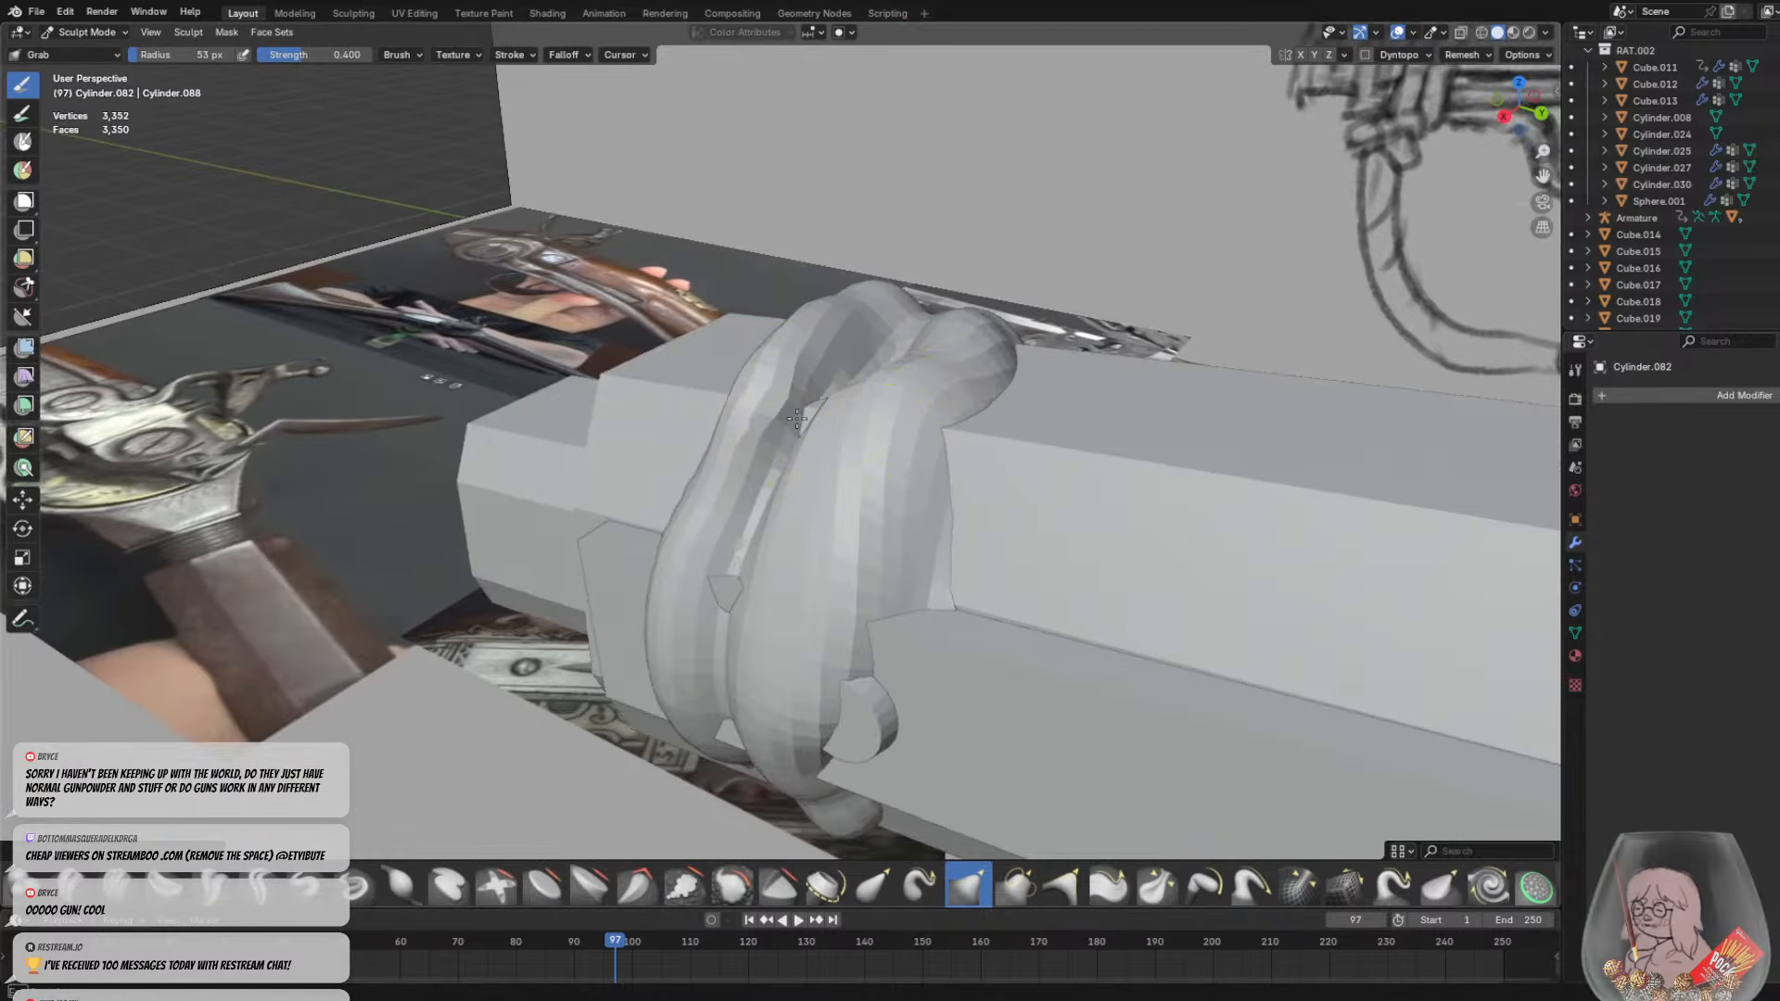
pyautogui.scroll(-5, 816, 417)
pyautogui.moveTo(882, 409); pyautogui.dragTo(910, 331, button='middle')
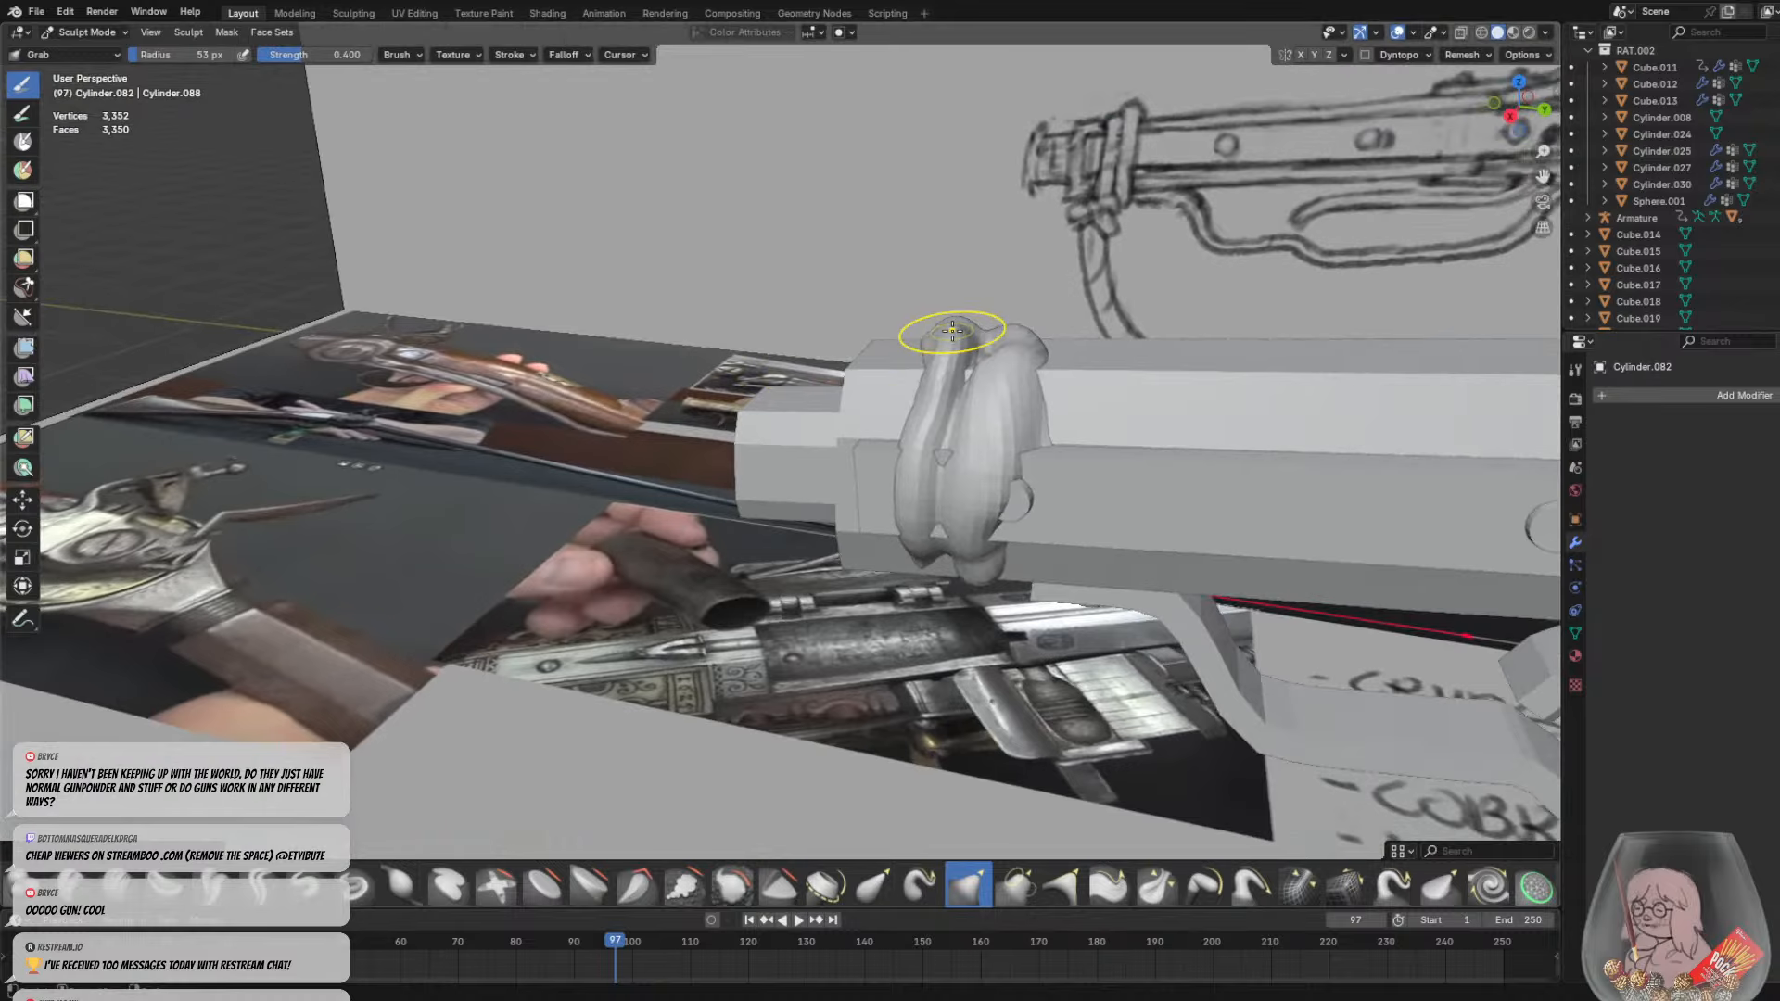
# Return to Object Mode and delete the sculpted cylinder around the stock
pyautogui.click(86, 32)
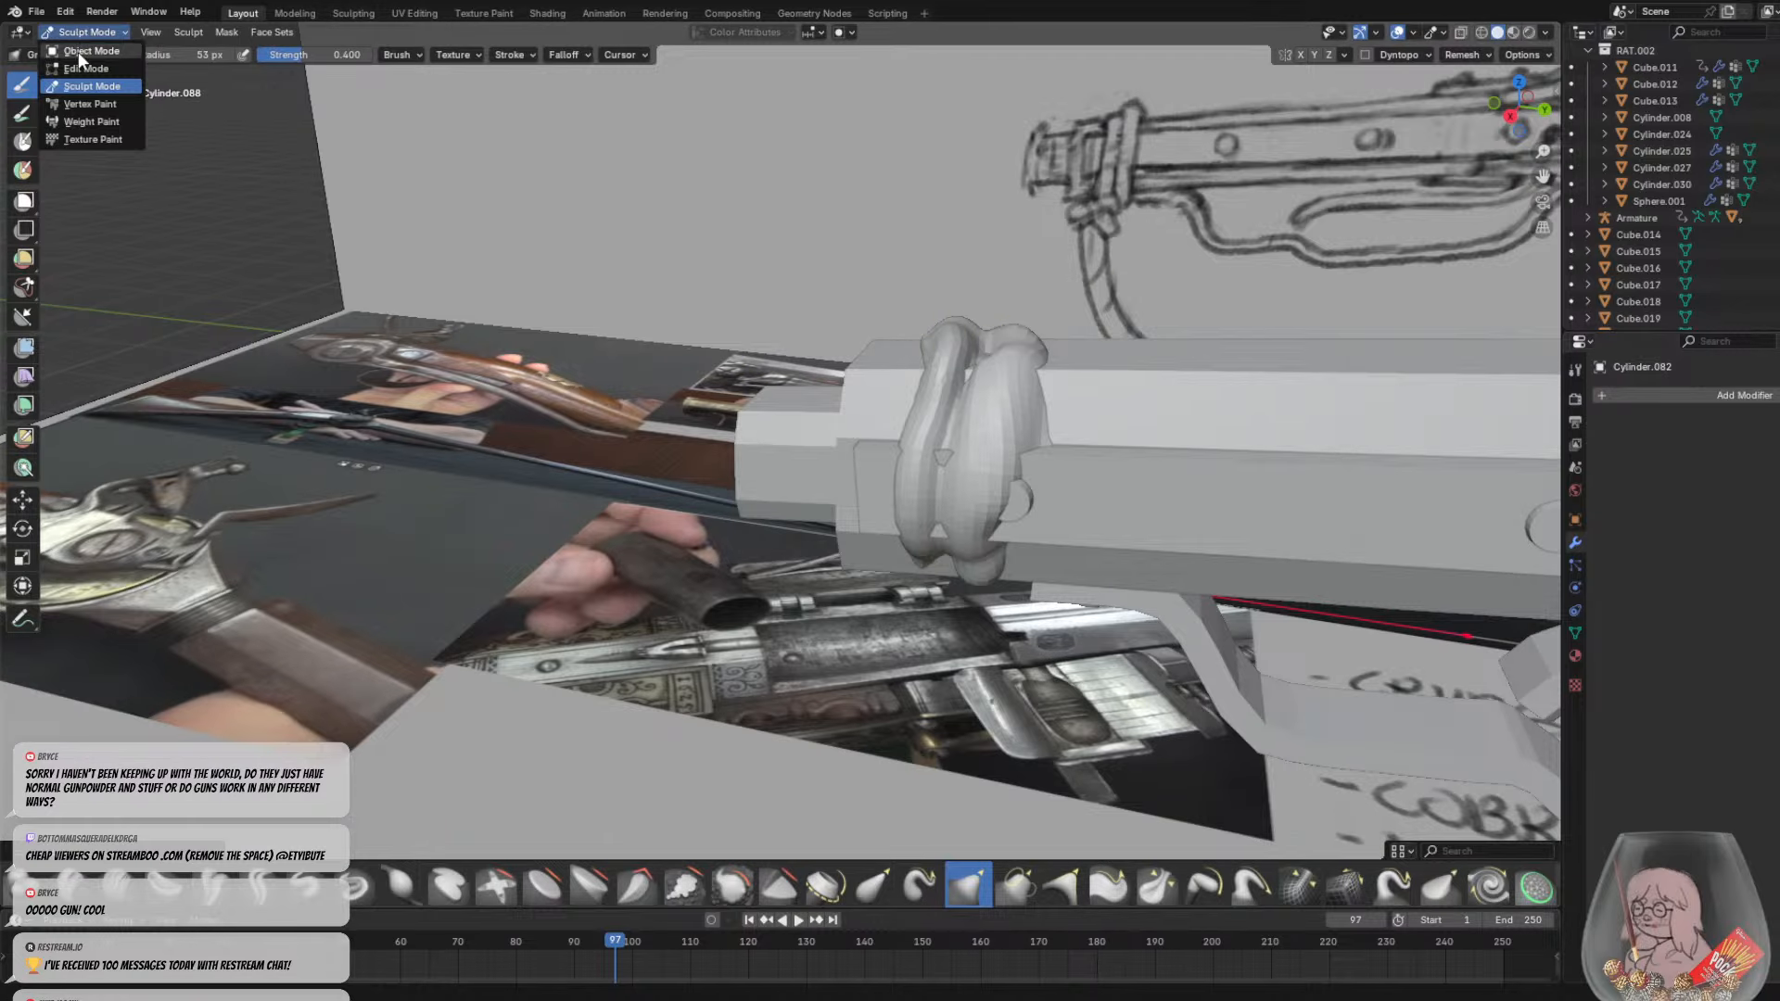
pyautogui.click(78, 51)
pyautogui.click(1044, 503)
pyautogui.click(960, 477)
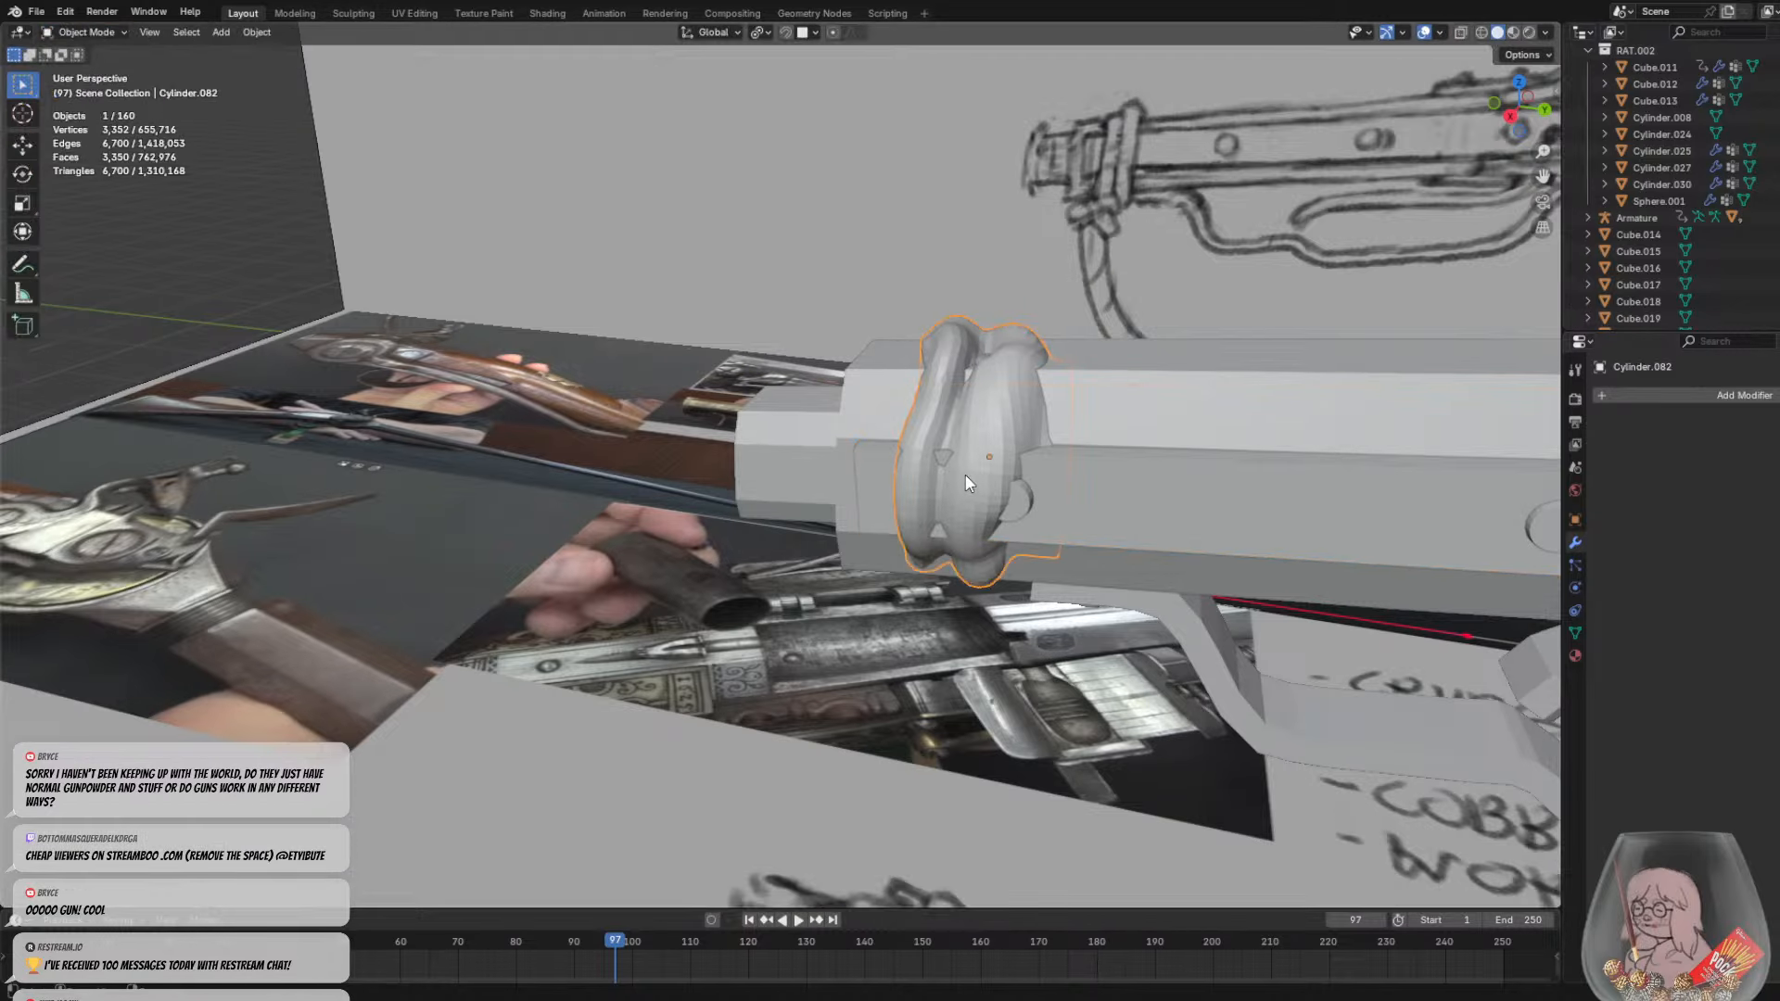
pyautogui.press('Delete')
# Duplicate the stock in place and scale the copy to about 0.993
pyautogui.click(1020, 405)
pyautogui.moveTo(1020, 404)
pyautogui.mouseDown(button='middle')
pyautogui.moveTo(925, 380)
pyautogui.moveTo(1001, 413)
pyautogui.mouseUp(button='middle')
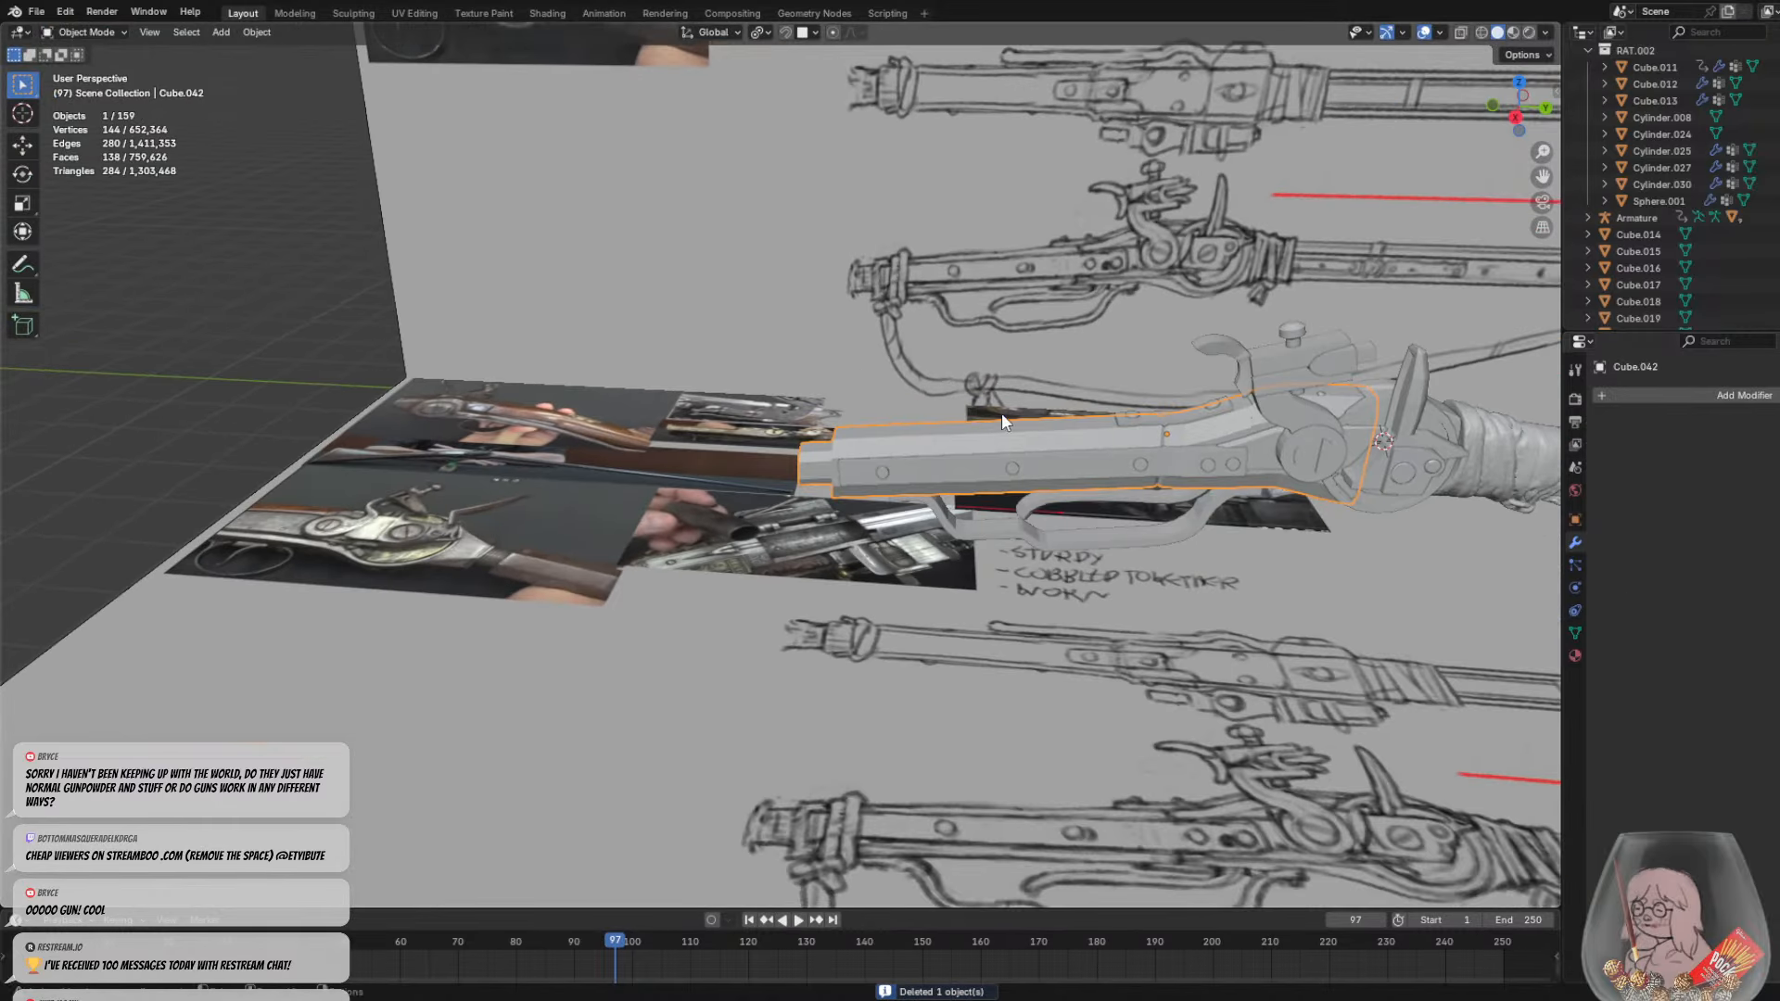
pyautogui.scroll(3, 1001, 414)
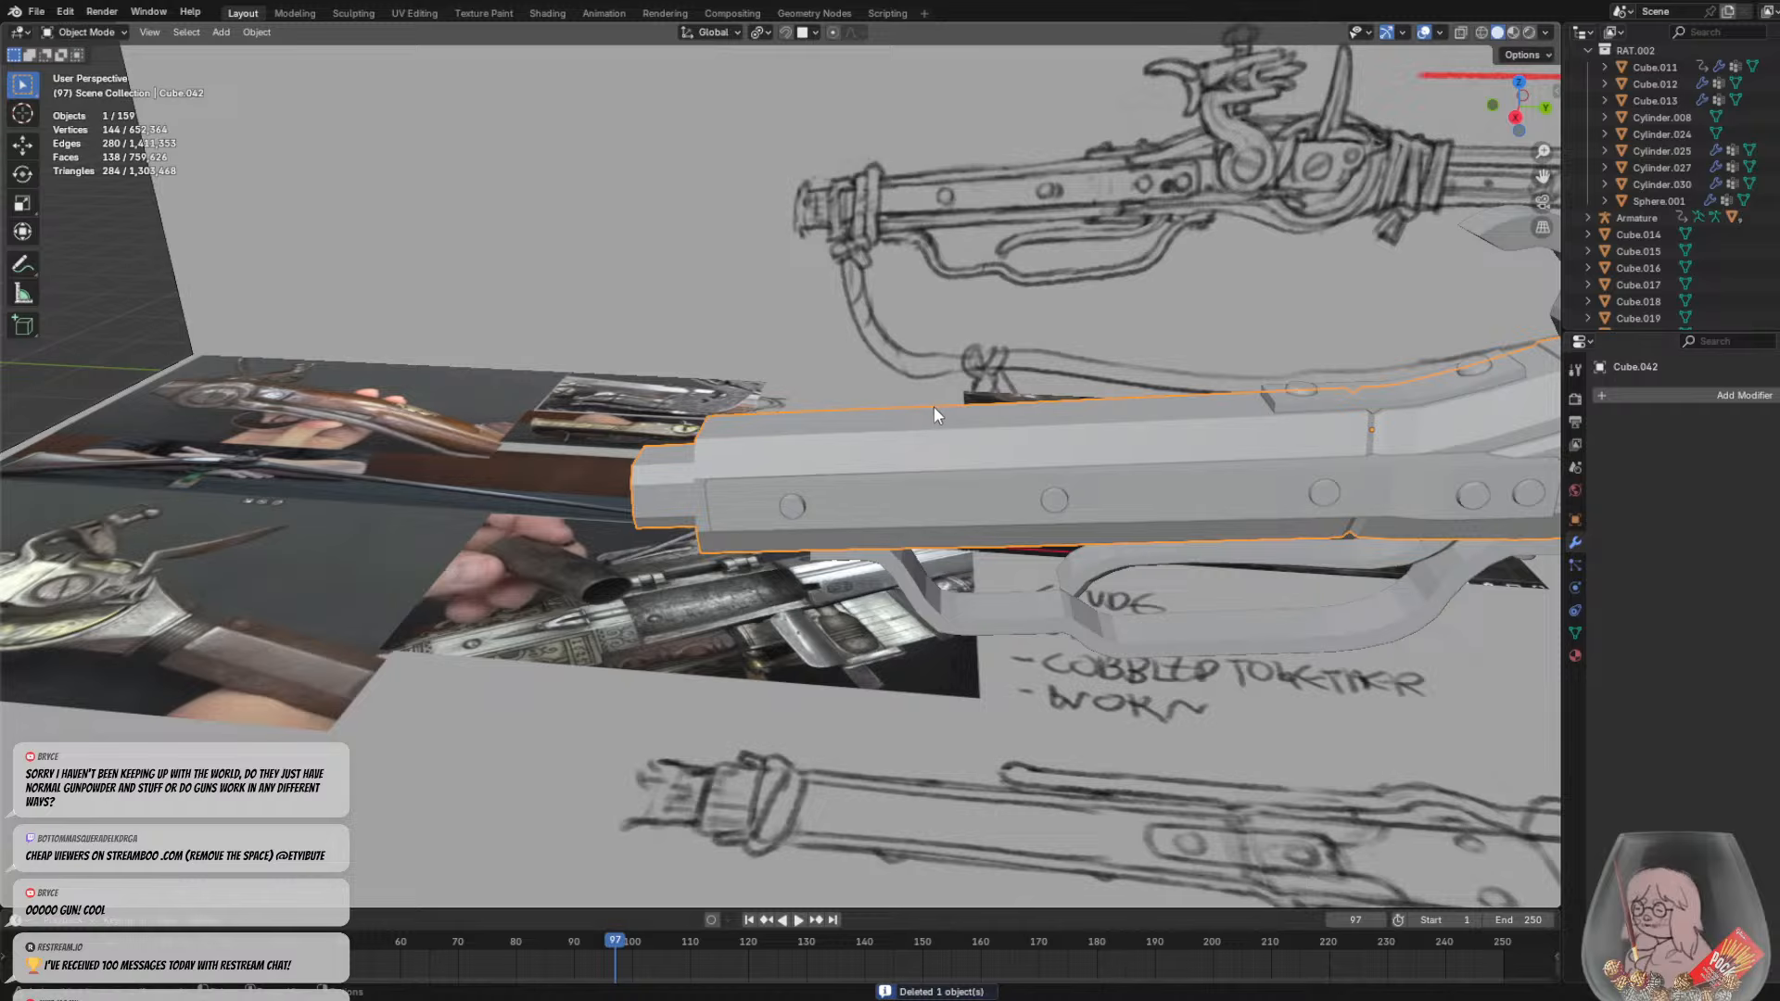
pyautogui.hotkey('shift', 'd')
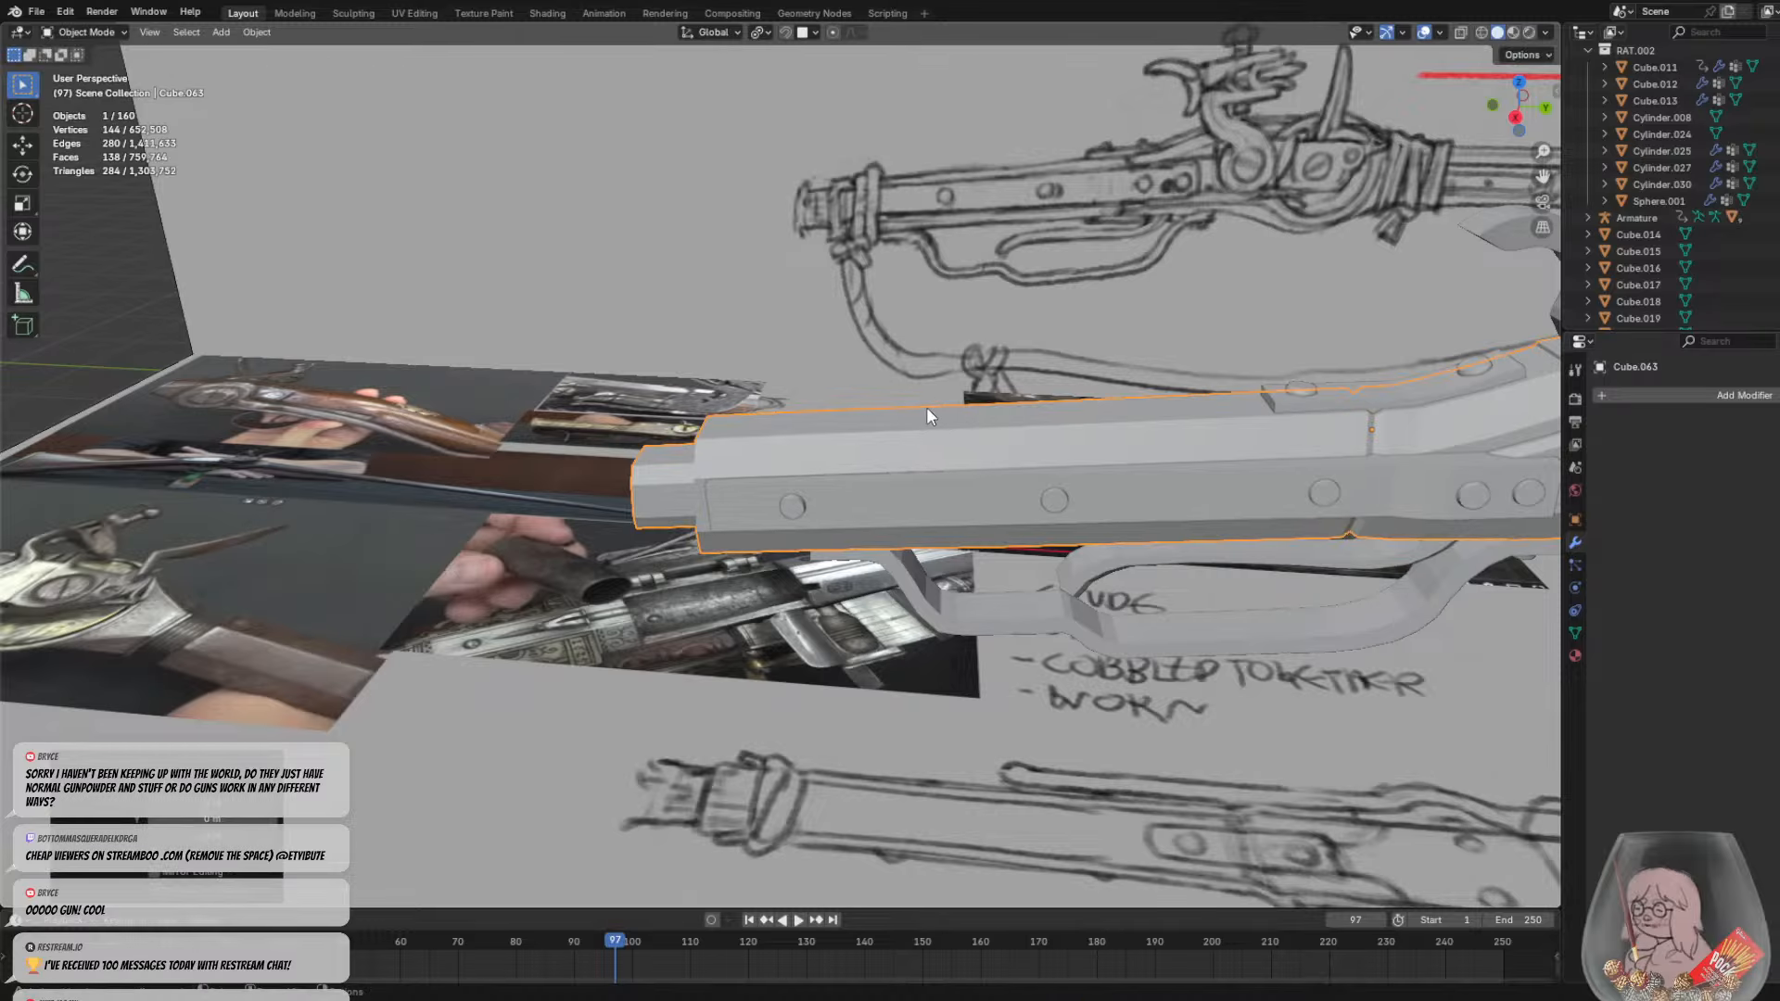
pyautogui.press('s')
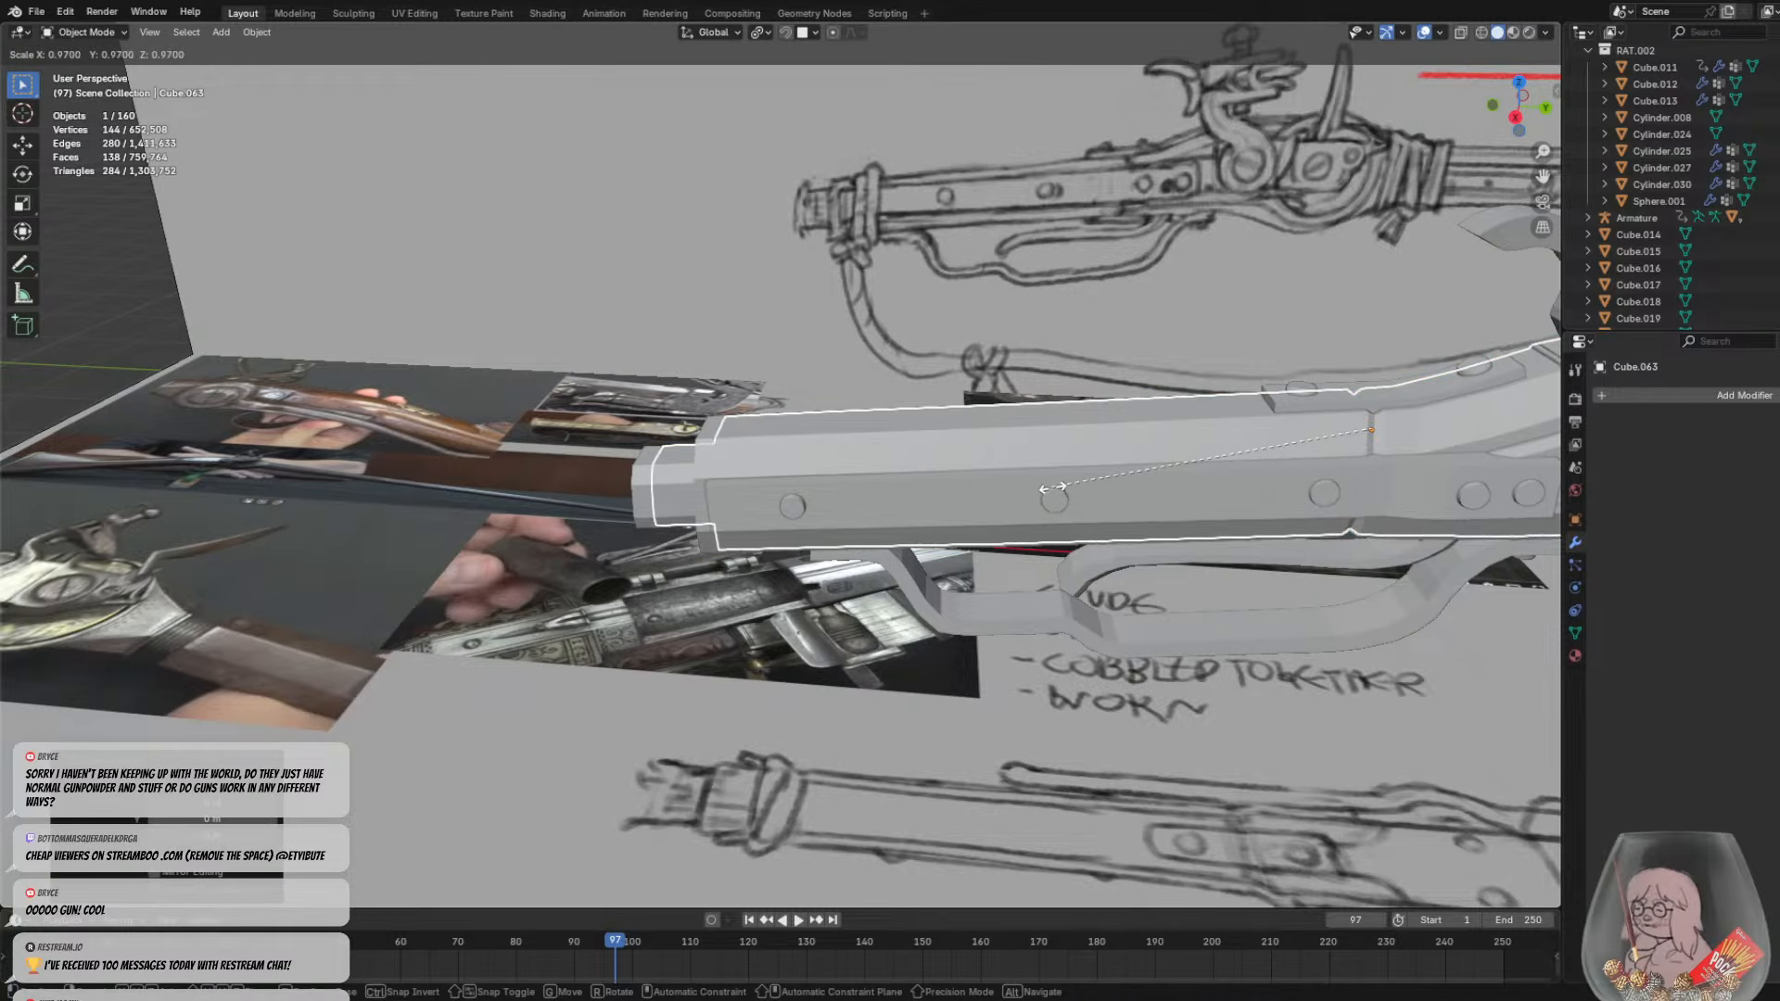
pyautogui.click(1045, 487)
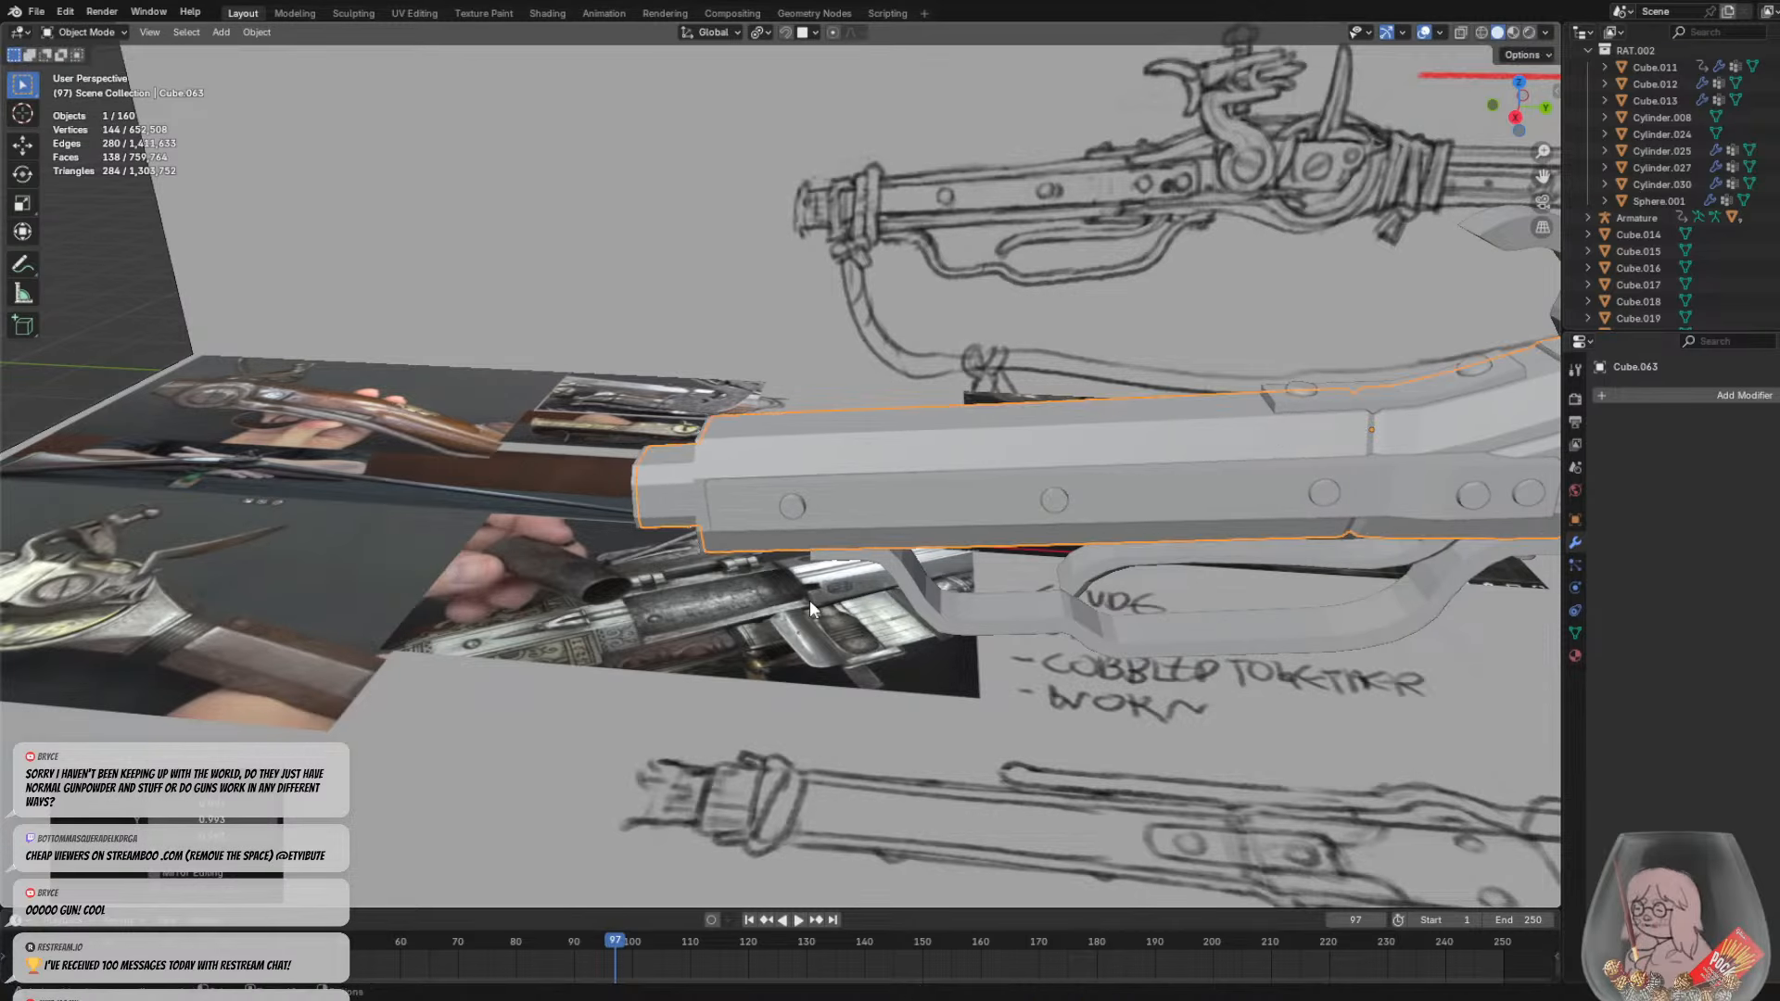
# Apply all transforms to the stock copy and set its origin to its geometry
pyautogui.click(256, 34)
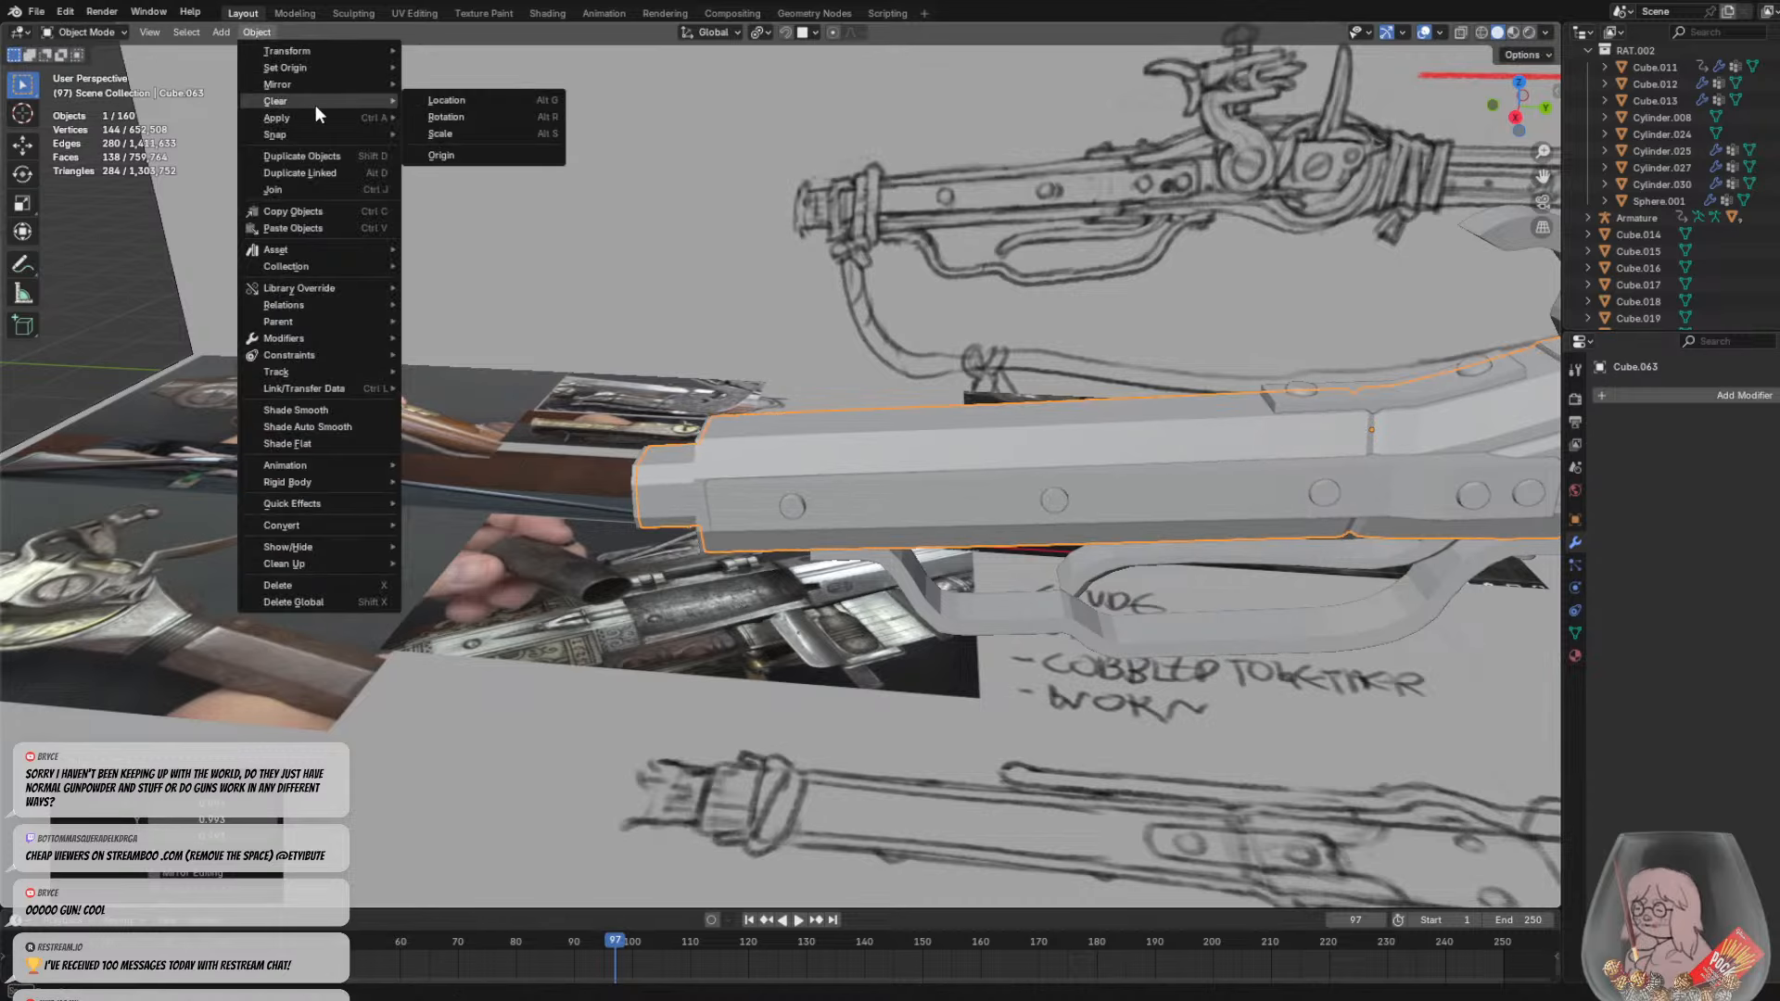
pyautogui.moveTo(337, 117)
pyautogui.click(486, 167)
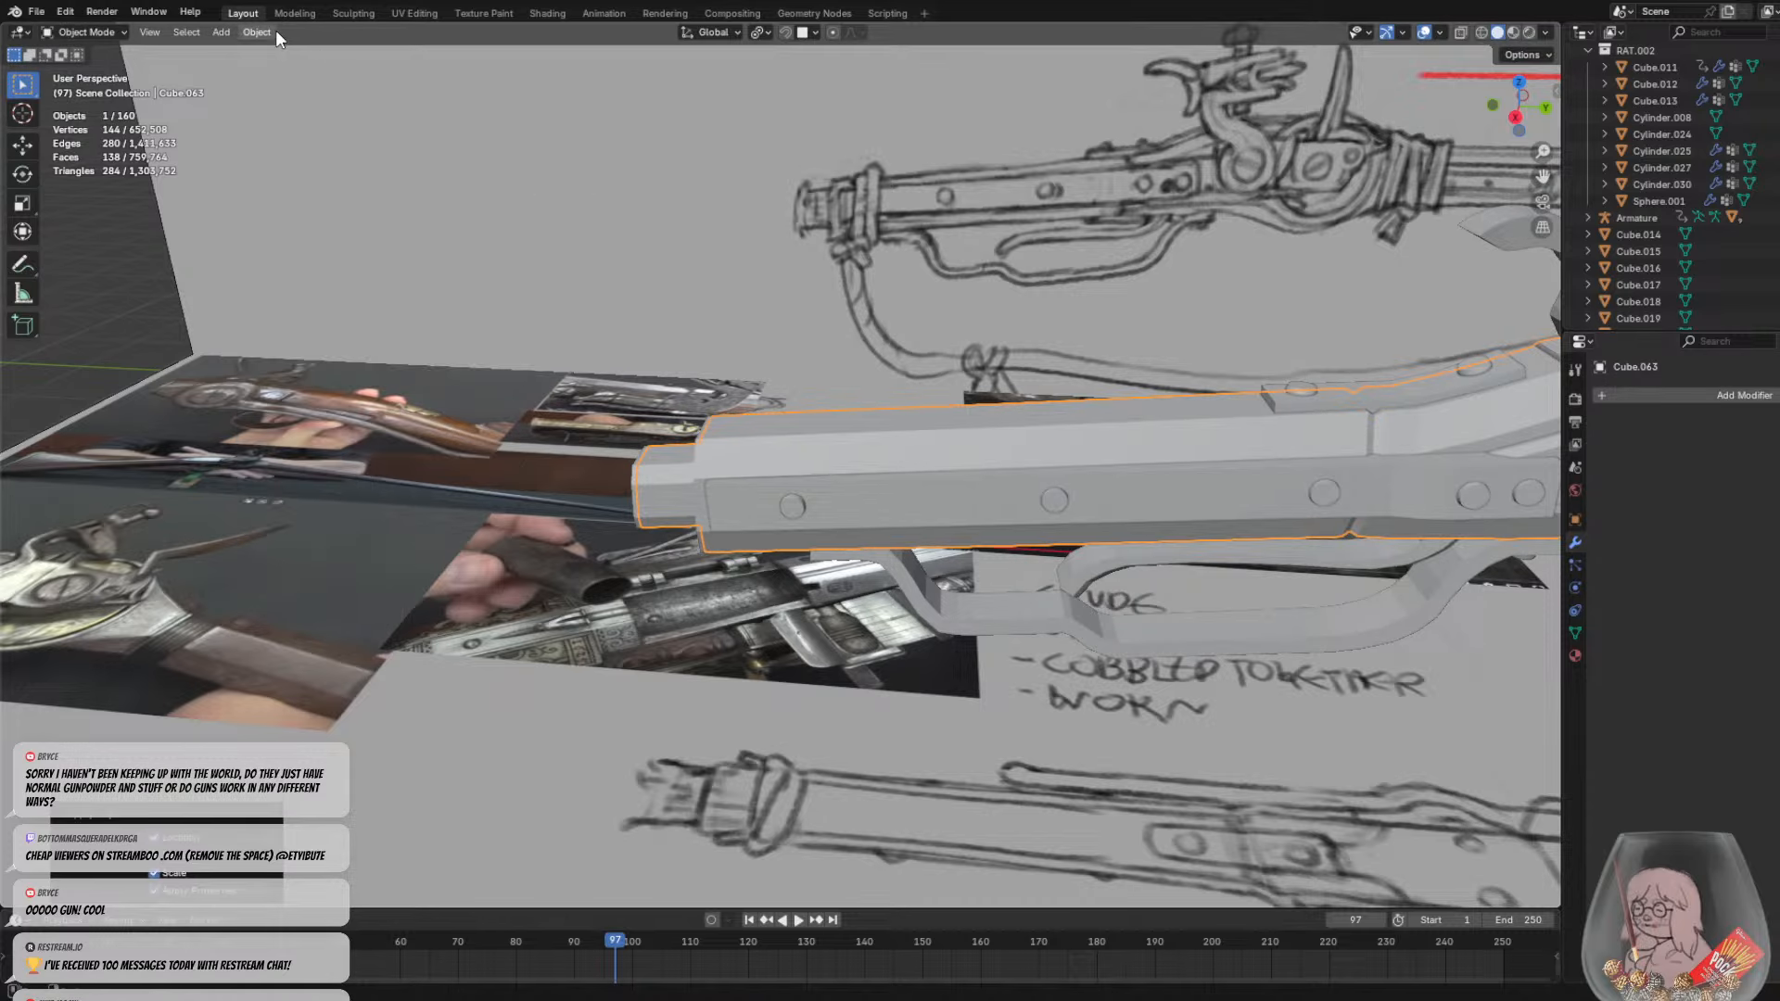
pyautogui.click(268, 31)
pyautogui.moveTo(371, 68)
pyautogui.click(436, 84)
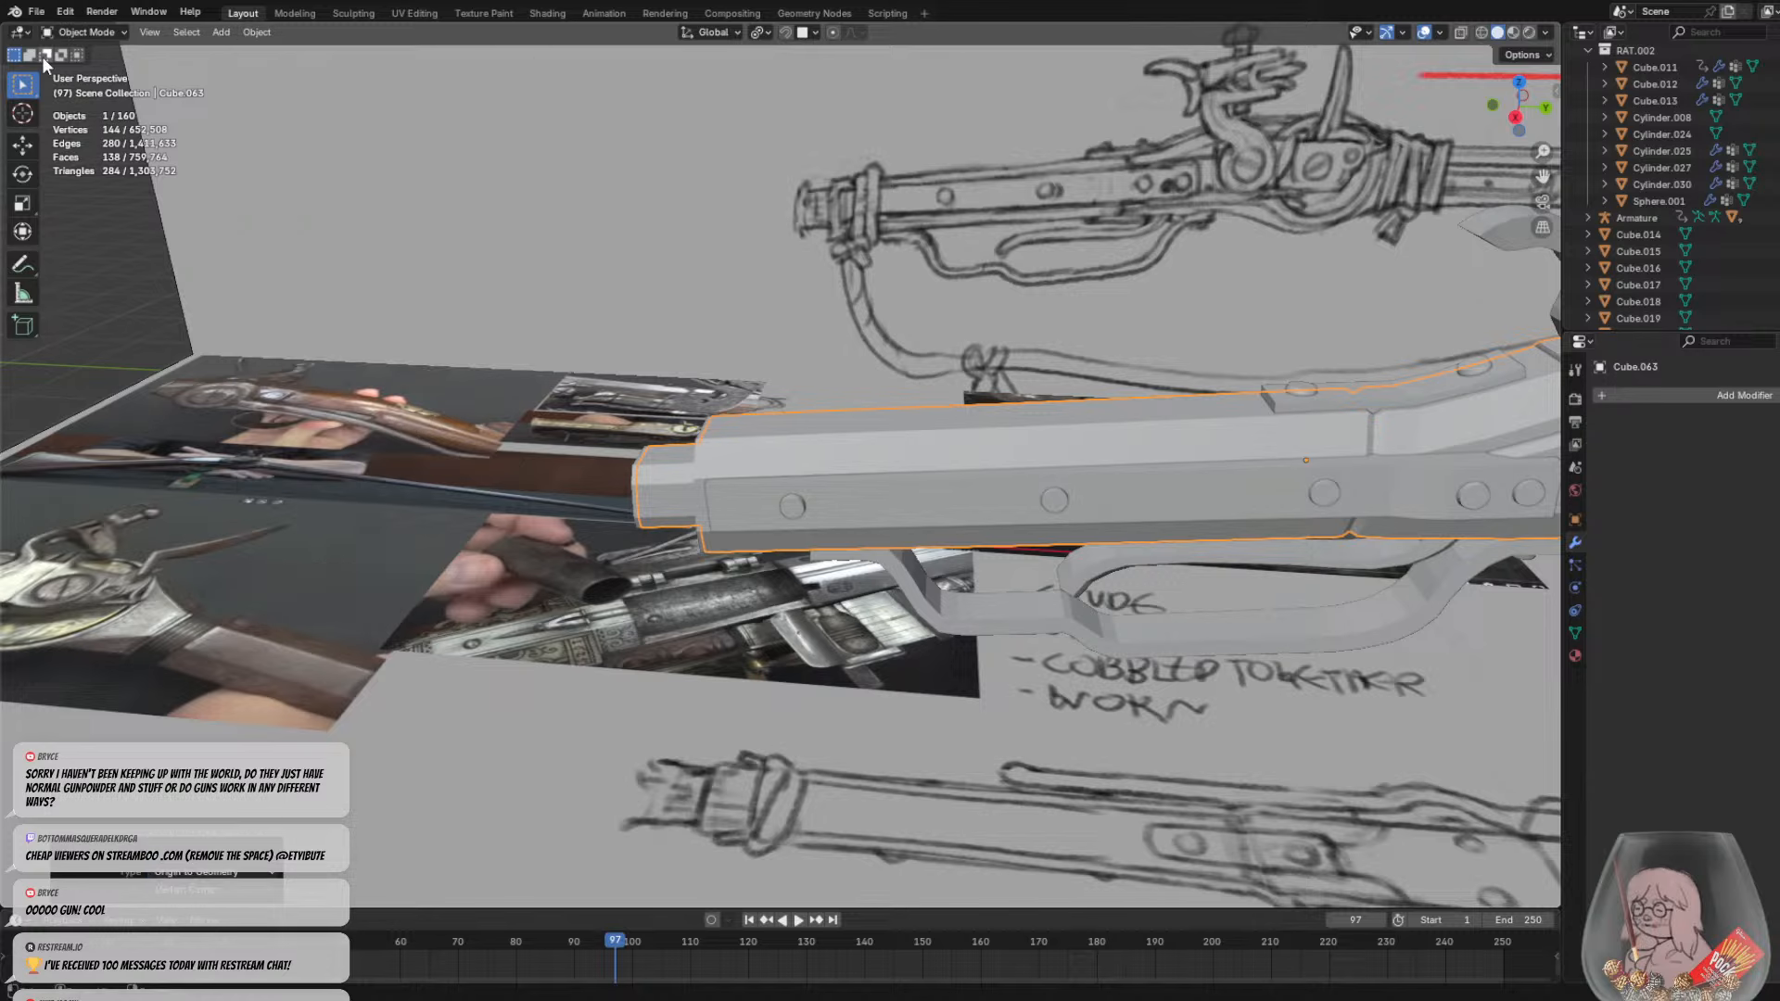
# Set a finer voxel size for the stock copy in Sculpt Mode and voxel-remesh it into a denser mesh
pyautogui.click(74, 31)
pyautogui.click(86, 82)
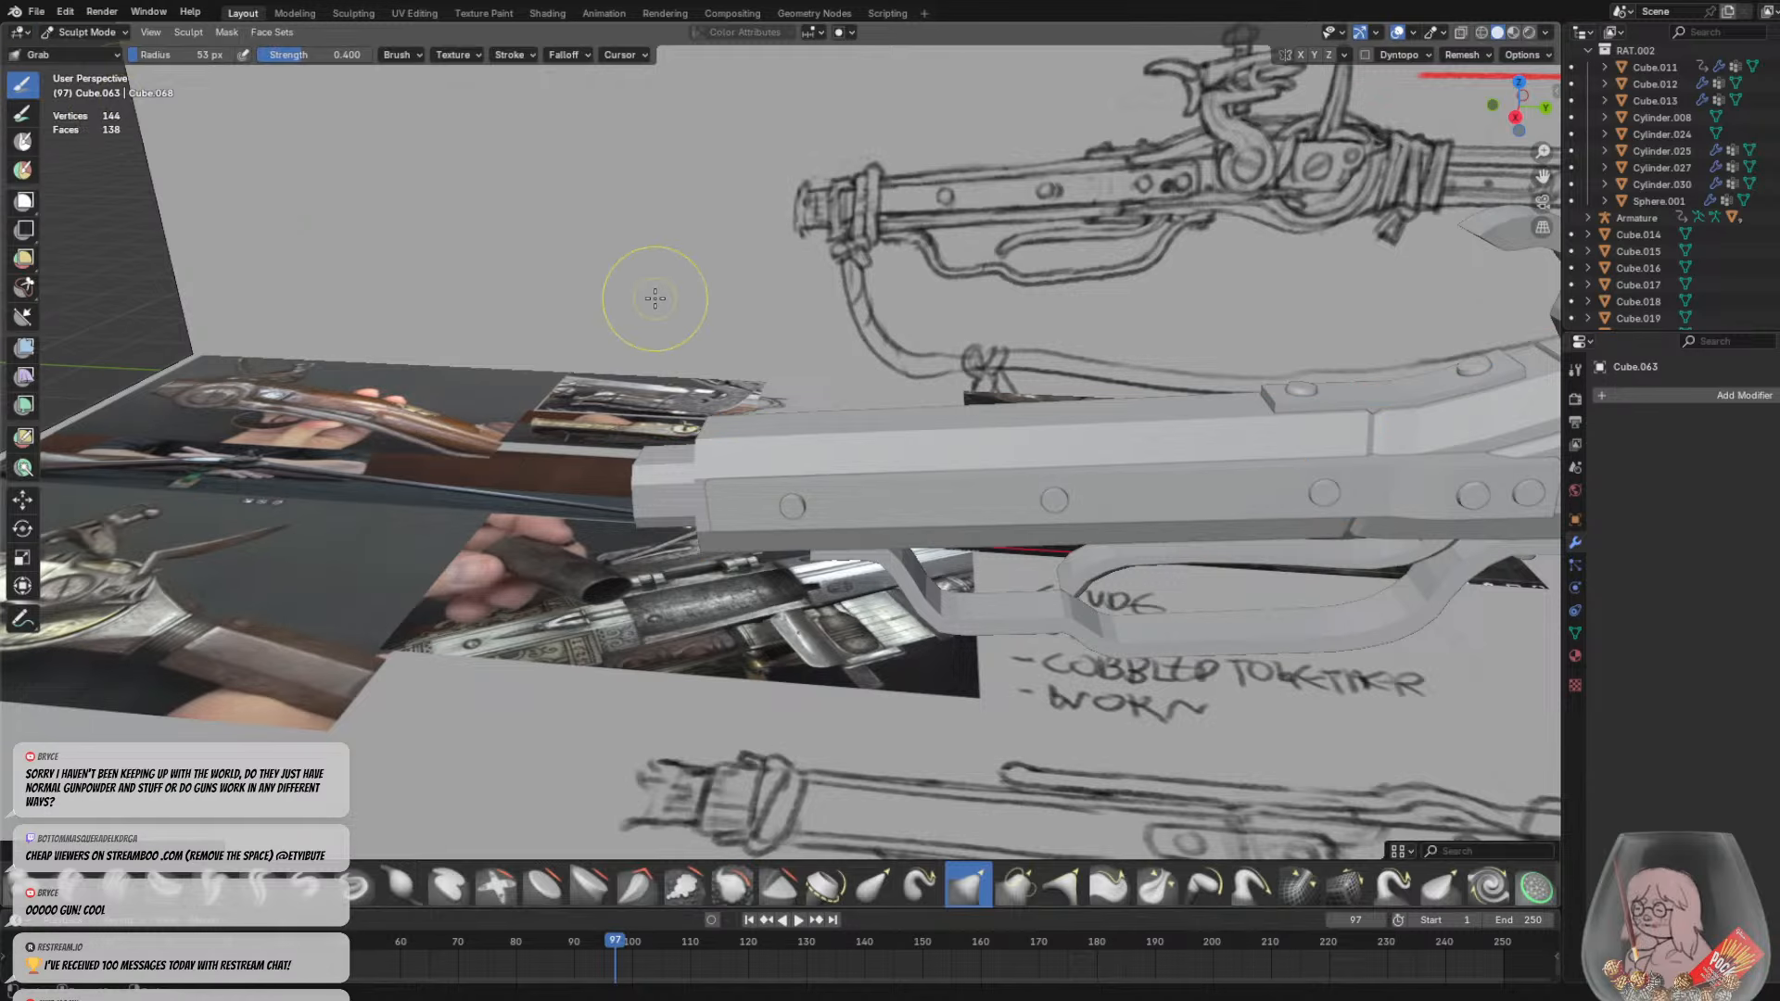
pyautogui.press('r')
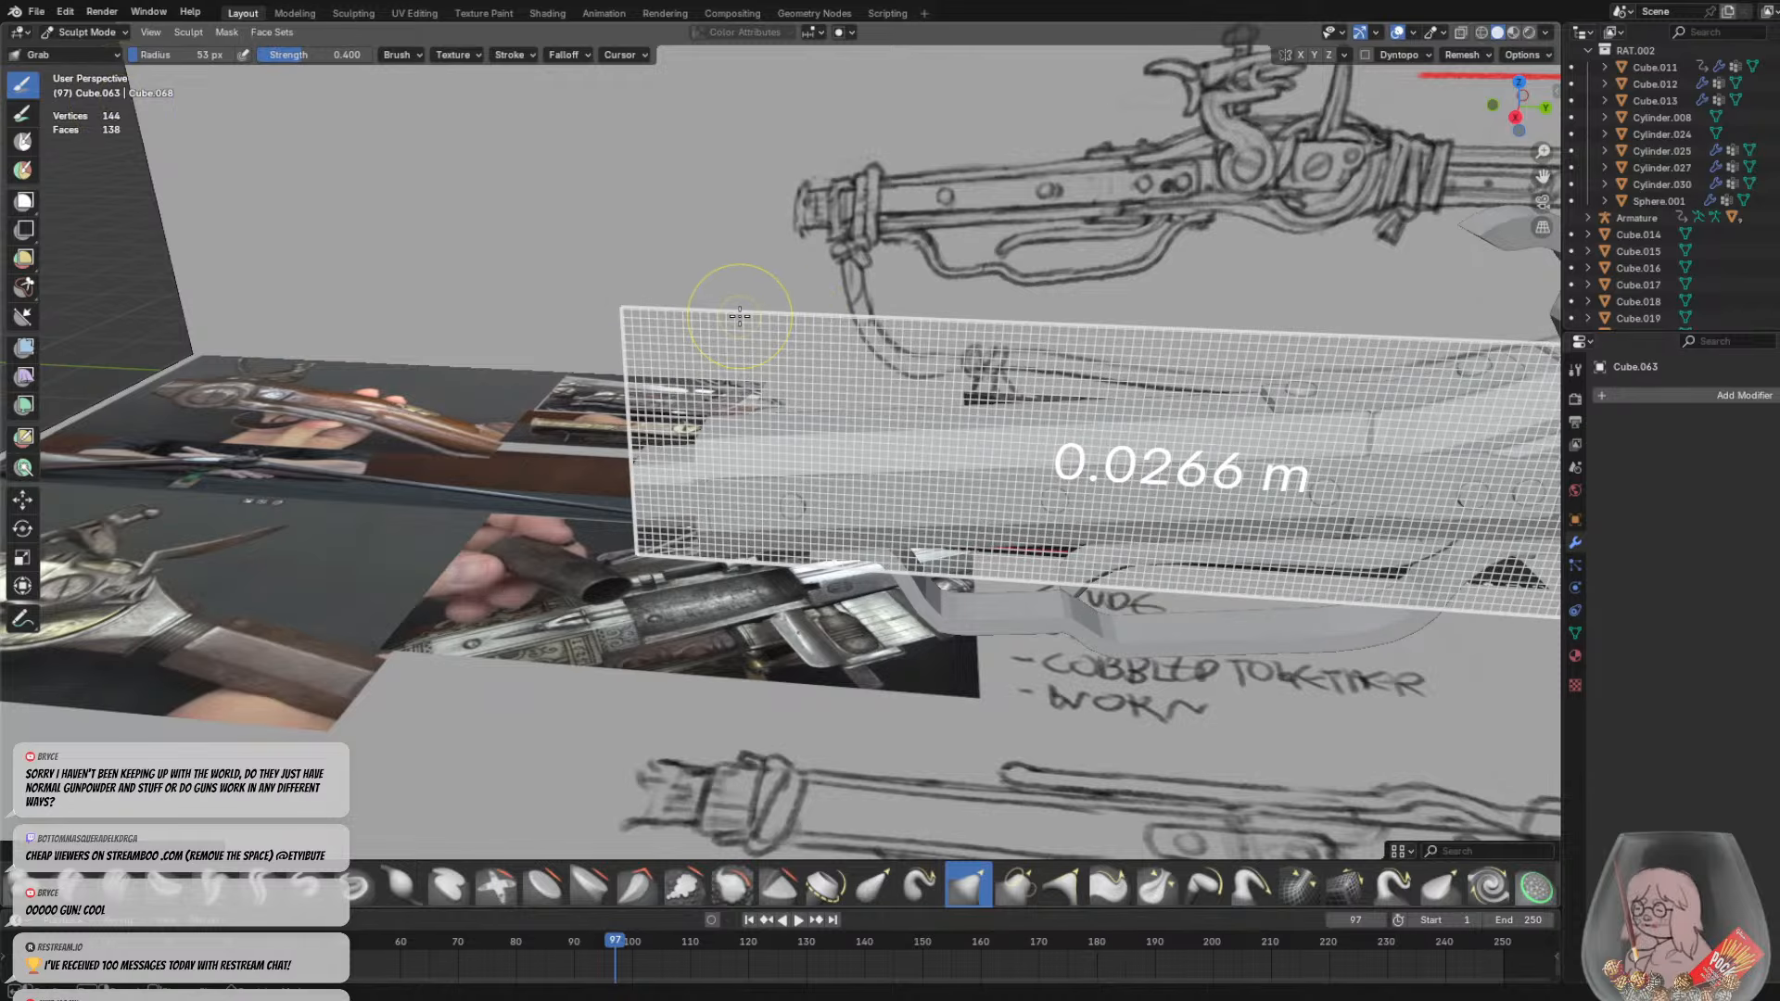
pyautogui.click(743, 319)
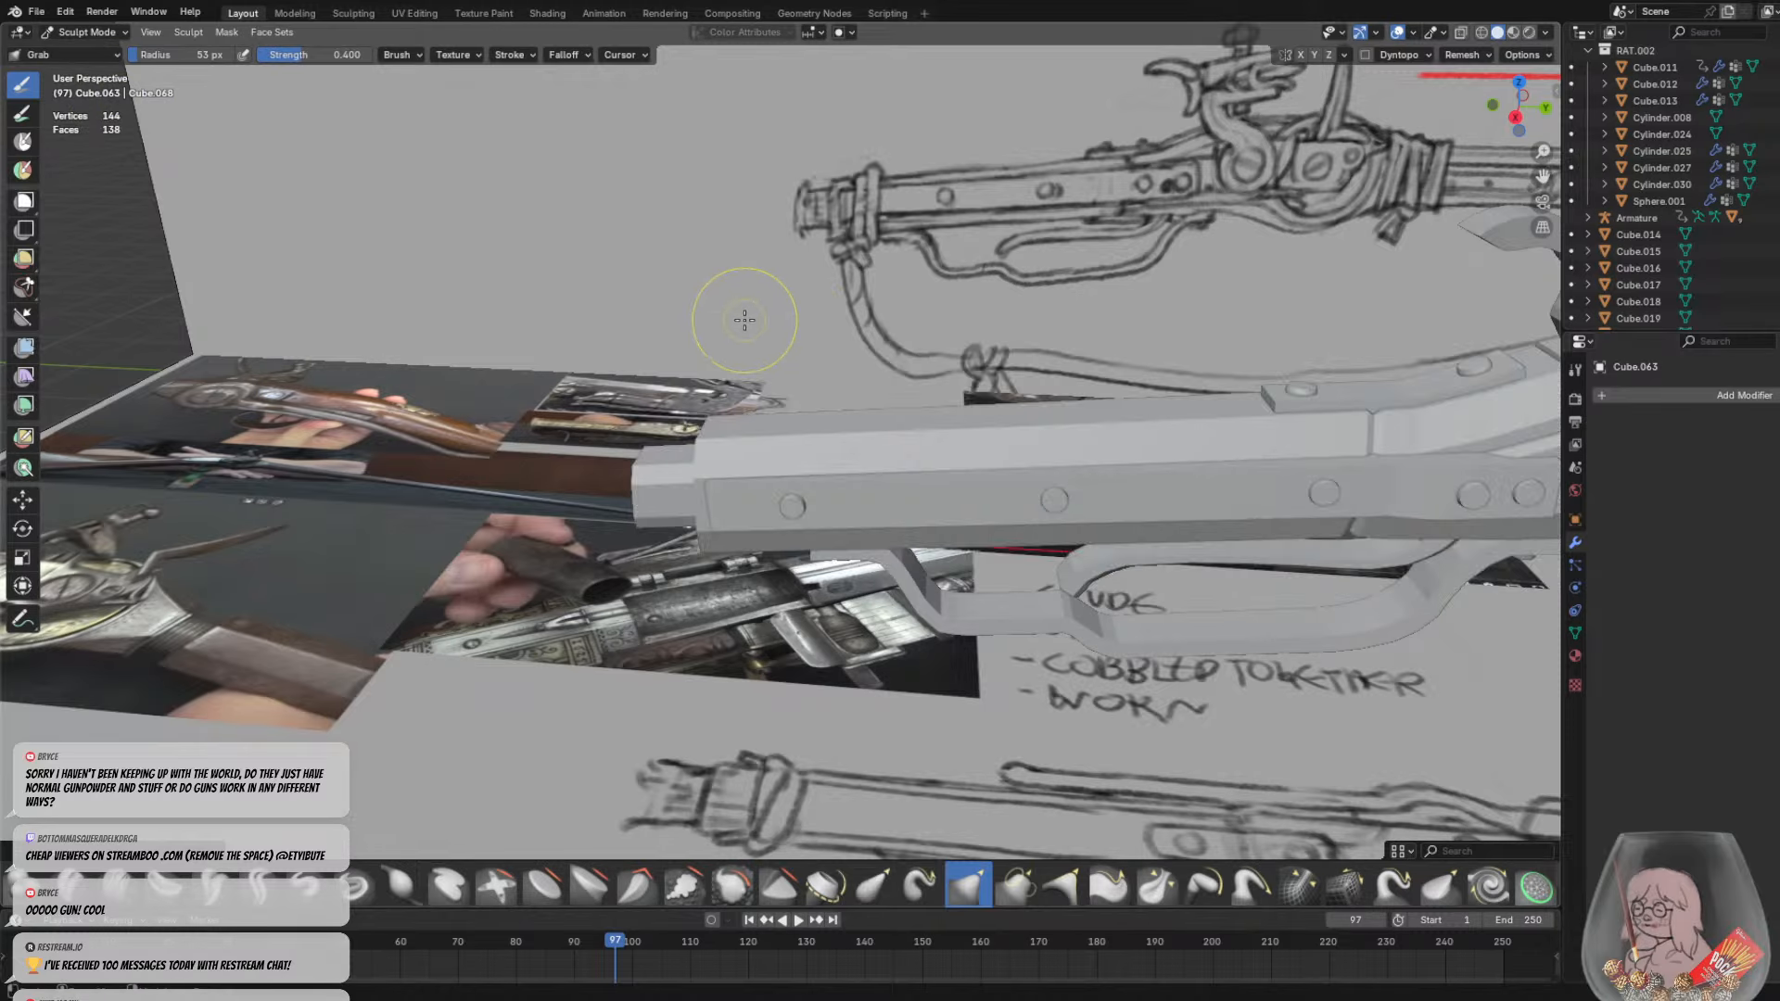
pyautogui.moveTo(745, 553); pyautogui.dragTo(941, 501, button='middle')
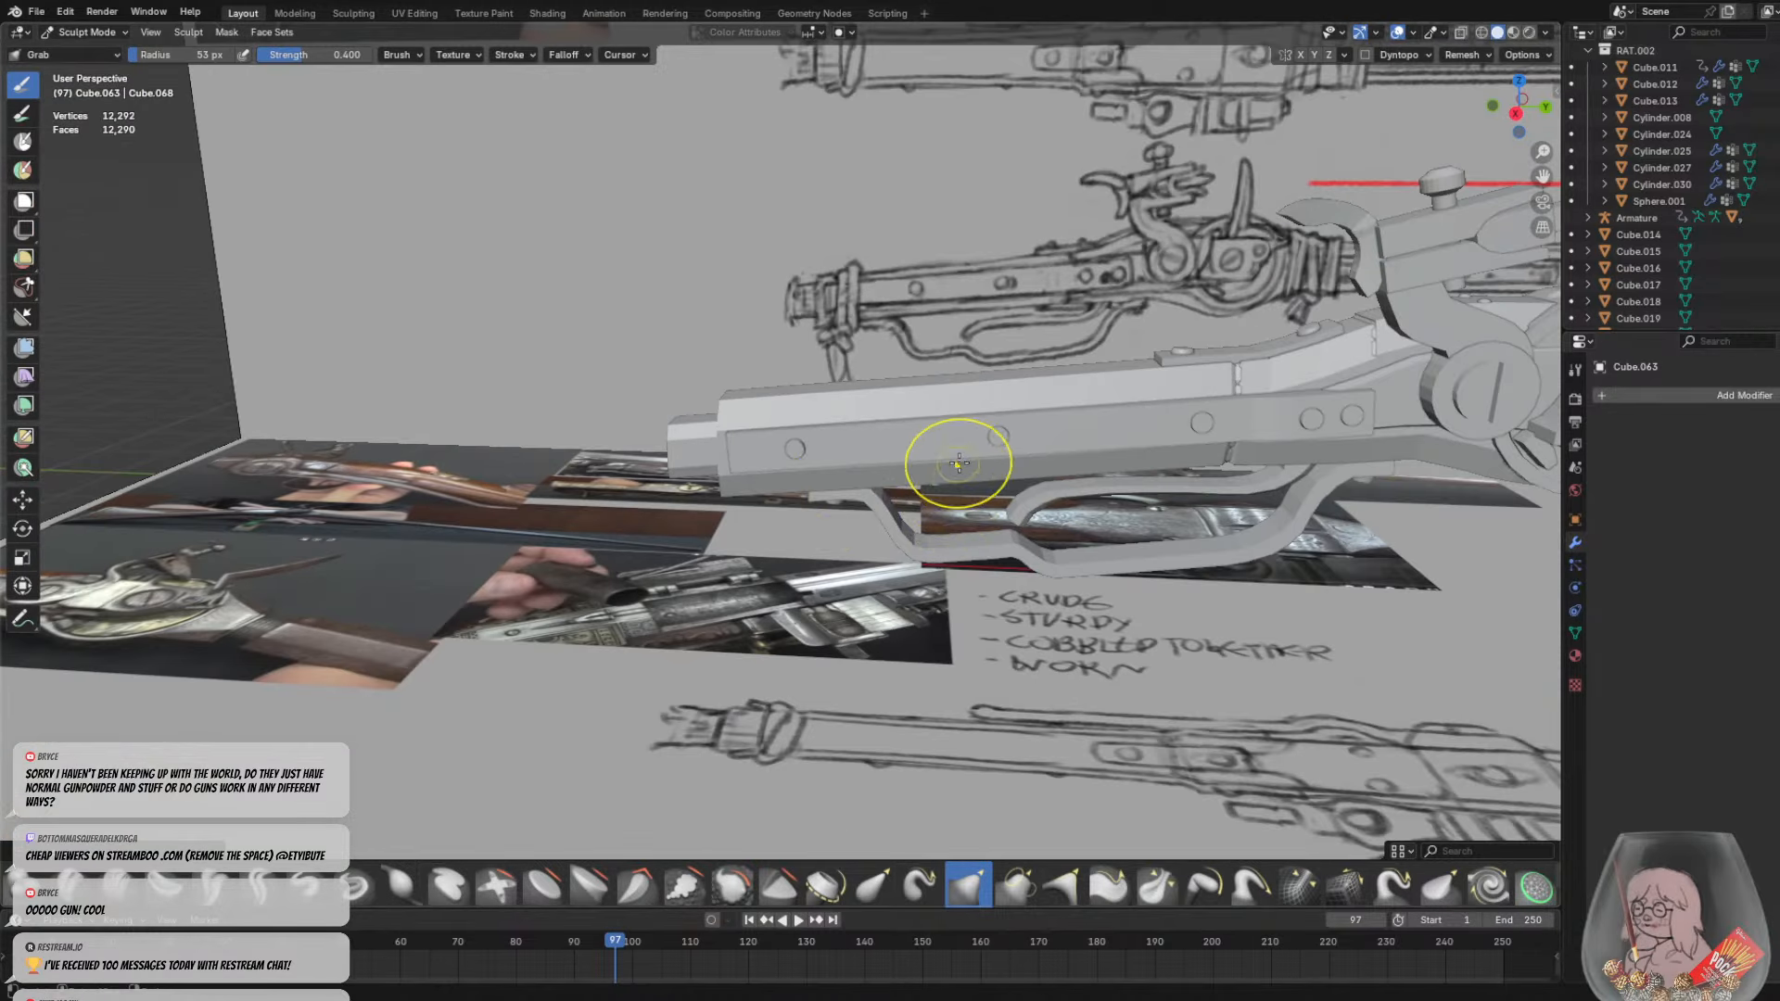
# Set the Grab brush radius to 95 px and shift the stock copy's surface at the seam near the lock, from both sides
pyautogui.scroll(3, 863, 422)
pyautogui.press('f')
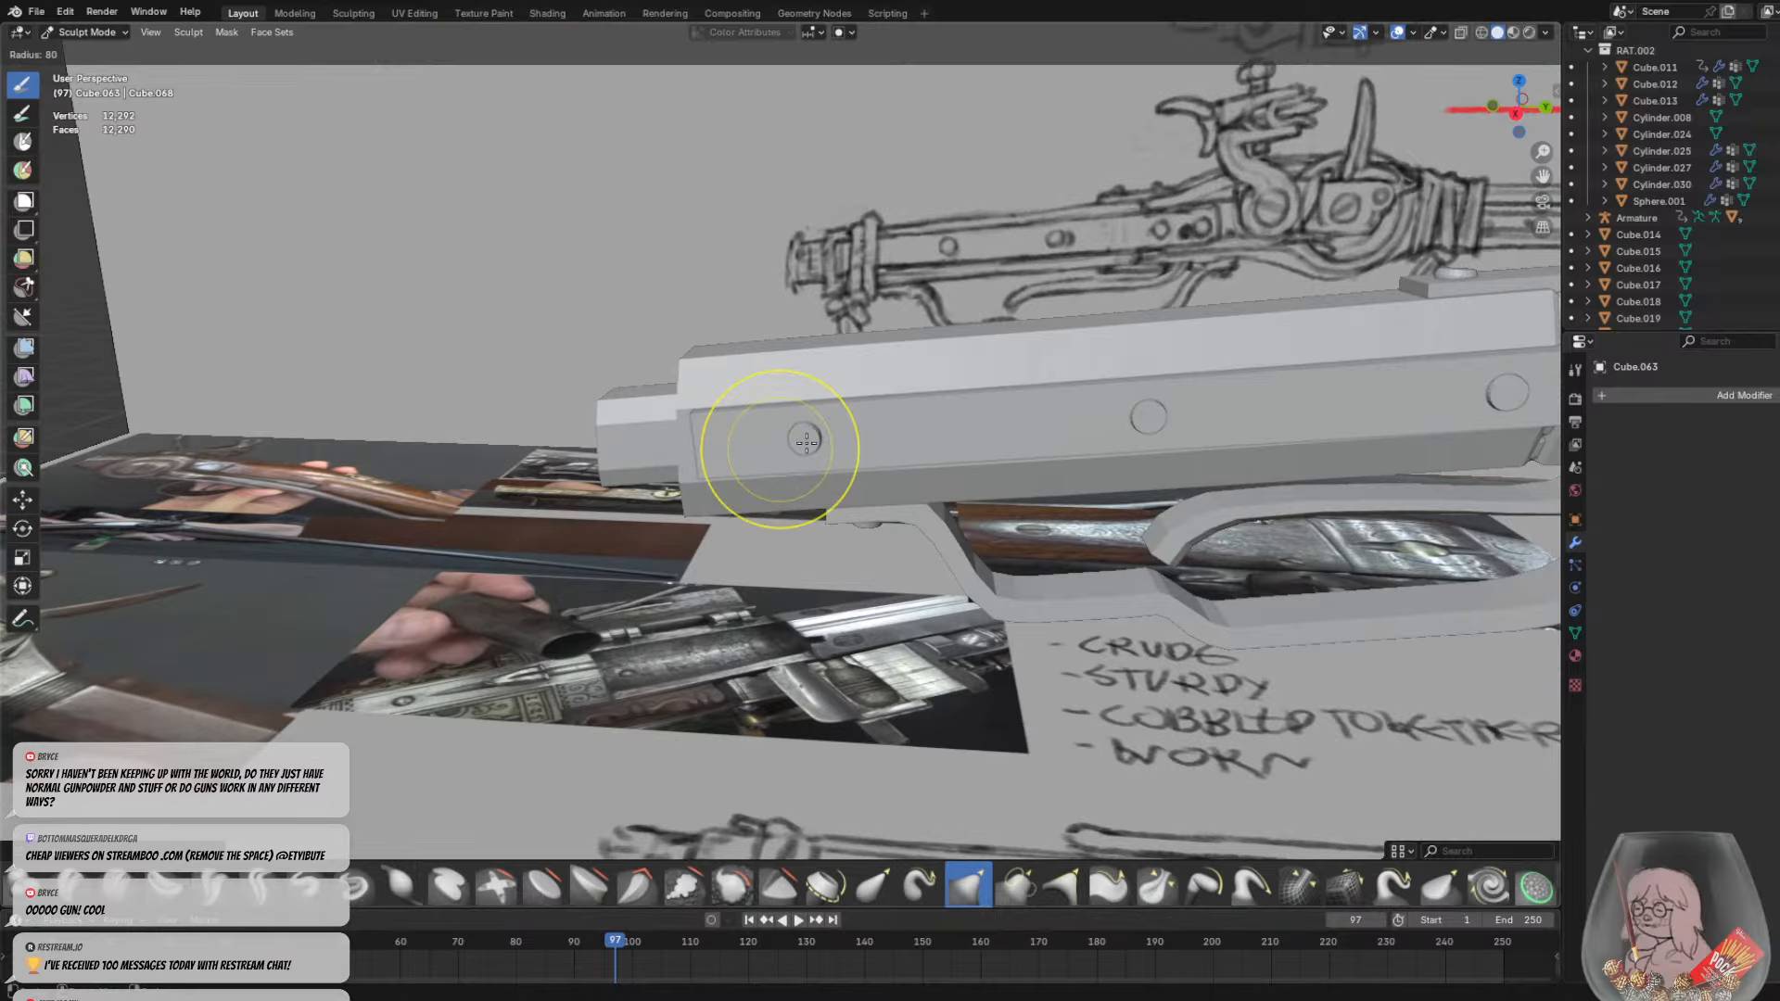
pyautogui.click(807, 441)
pyautogui.moveTo(954, 425); pyautogui.dragTo(1028, 483, button='middle')
pyautogui.moveTo(1048, 471); pyautogui.dragTo(1112, 493)
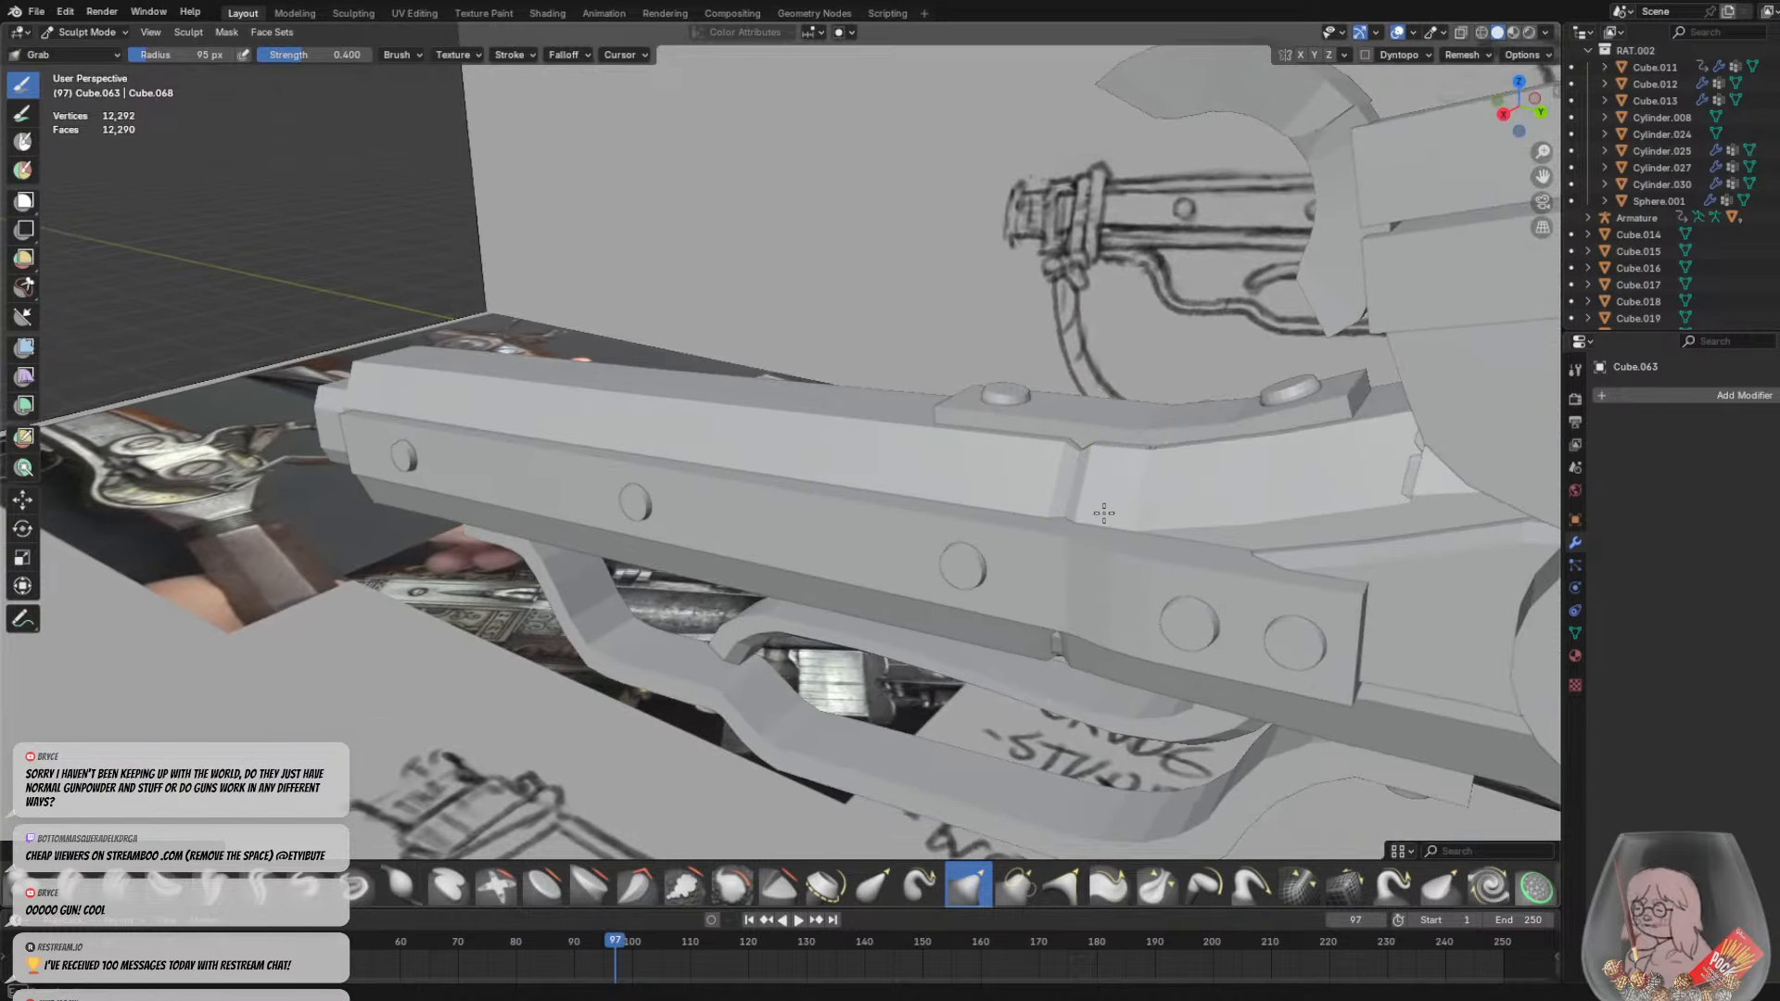
pyautogui.moveTo(1133, 636)
pyautogui.mouseDown(button='middle')
pyautogui.moveTo(1018, 458)
pyautogui.moveTo(867, 349)
pyautogui.mouseUp(button='middle')
pyautogui.scroll(3, 890, 390)
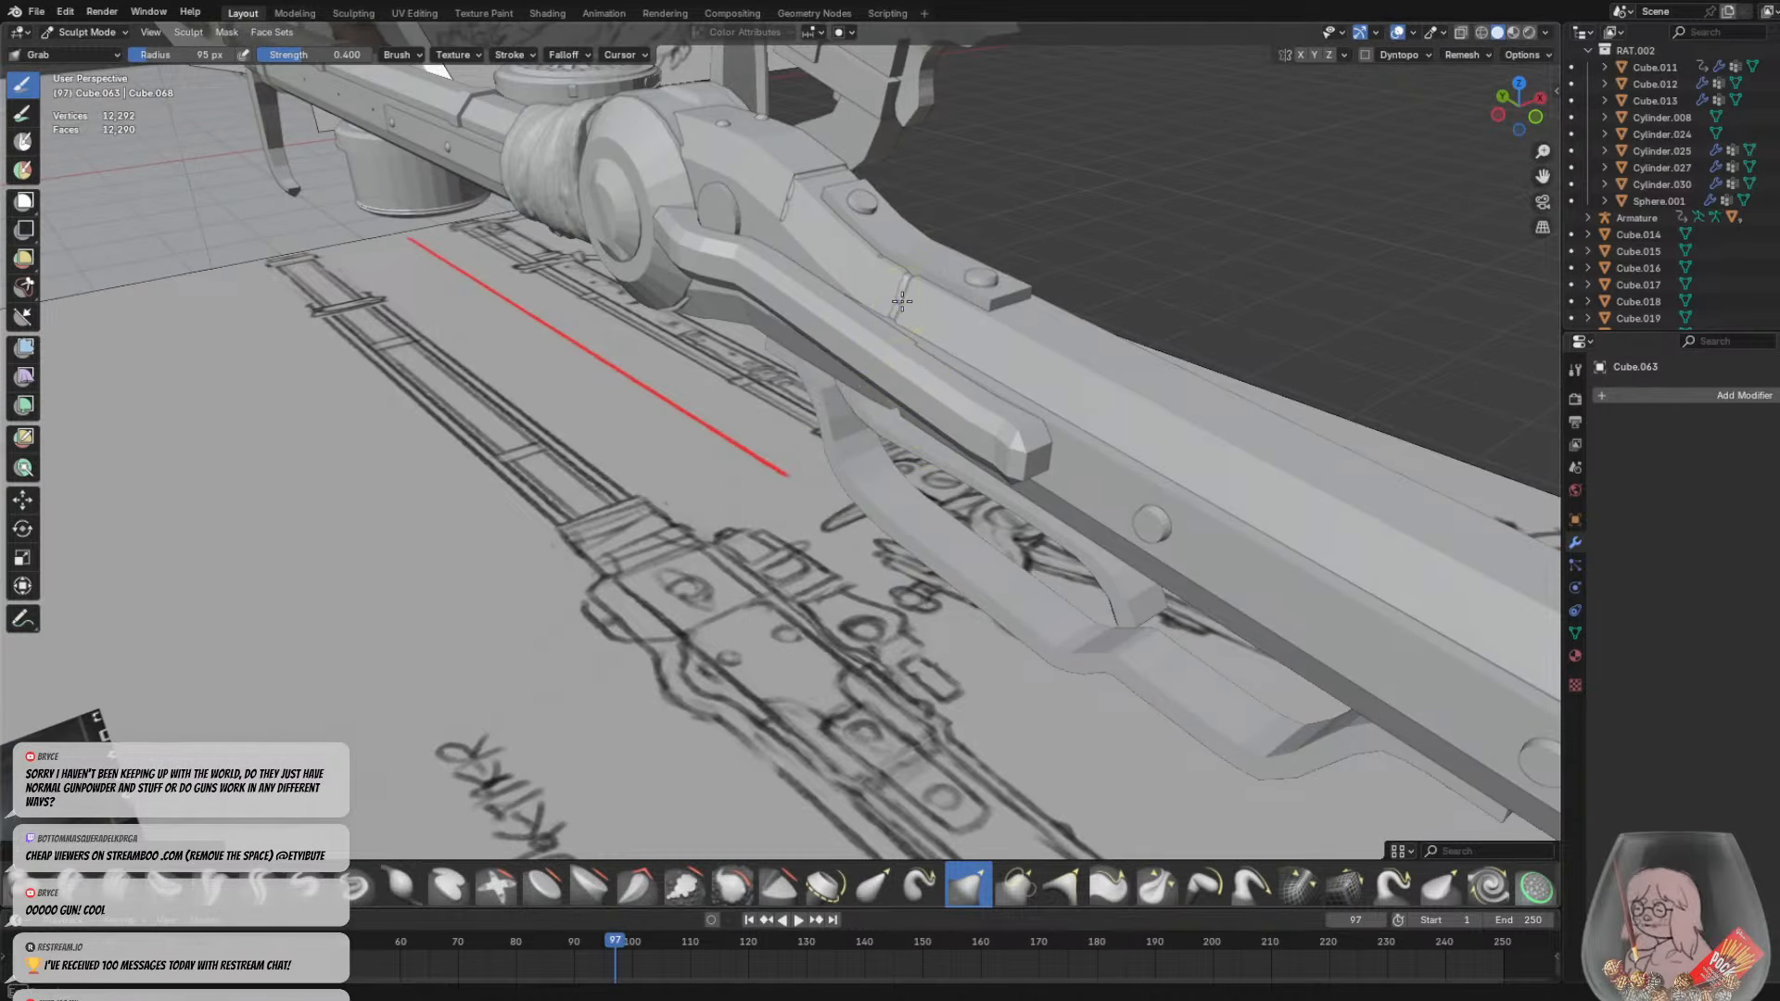
pyautogui.moveTo(877, 296); pyautogui.dragTo(793, 219)
pyautogui.moveTo(867, 207); pyautogui.dragTo(884, 197, button='middle')
pyautogui.moveTo(608, 514); pyautogui.dragTo(449, 414, button='middle')
# Examine the stock copy around the lock seam, the underside and the butt end
pyautogui.scroll(-5, 449, 414)
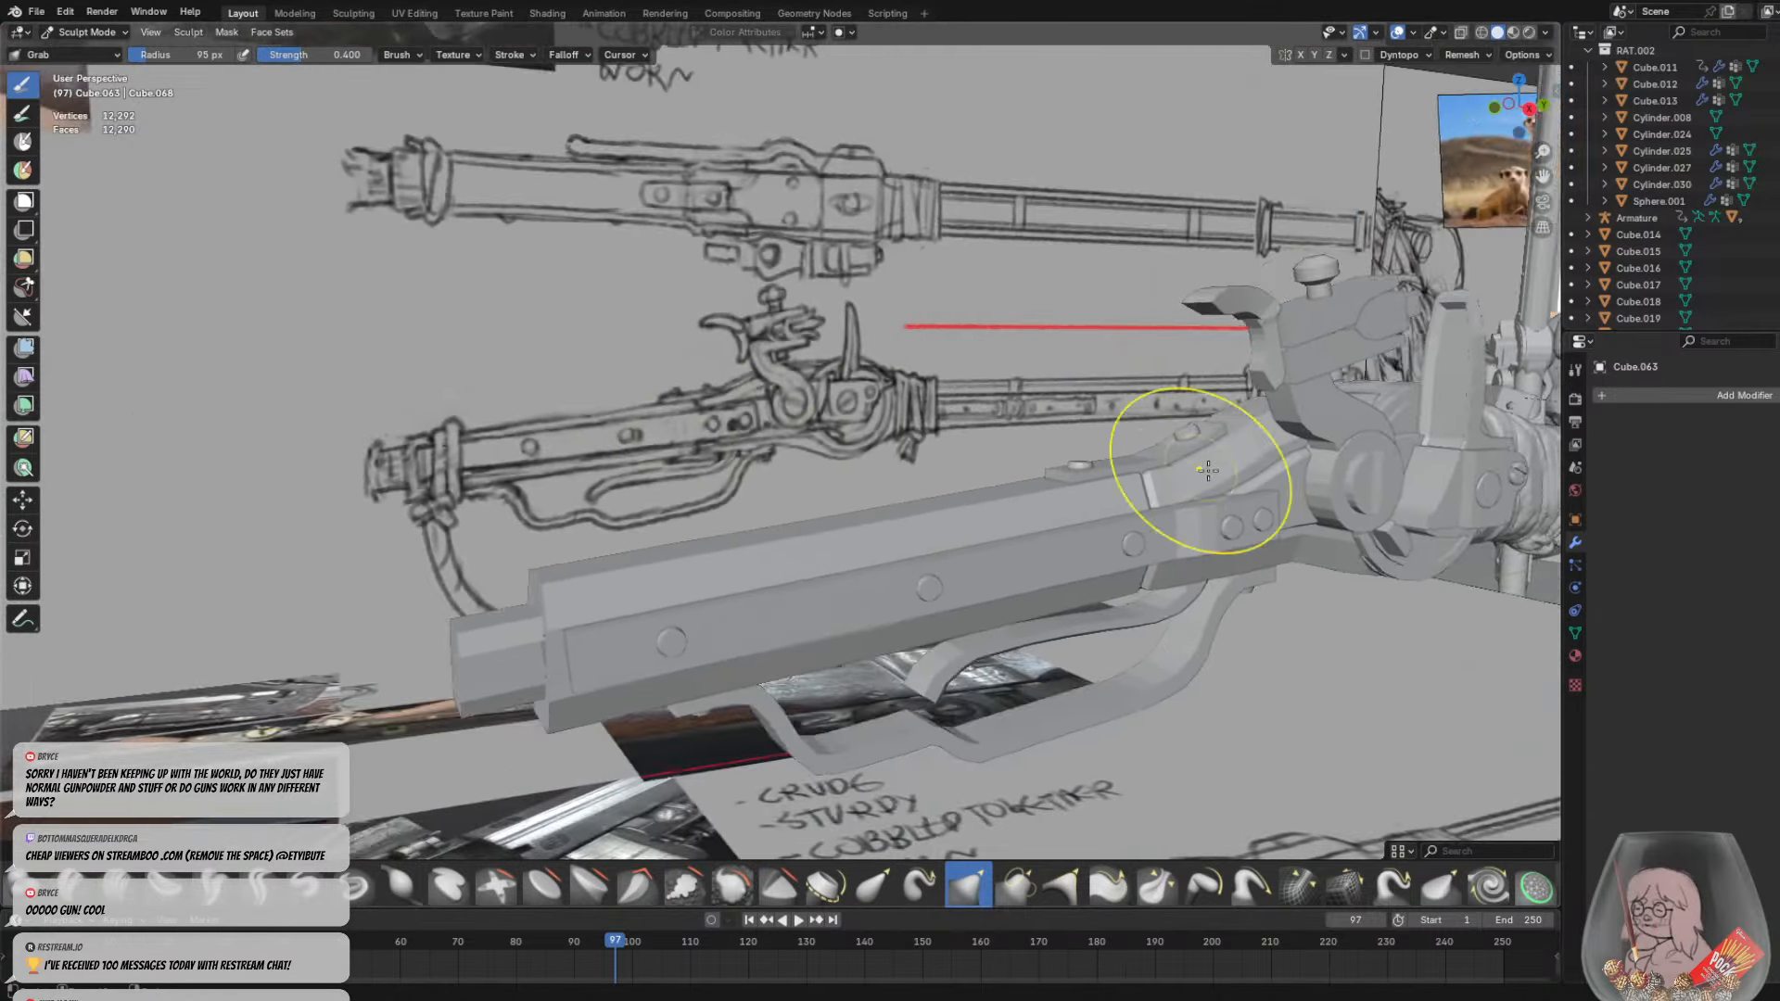
pyautogui.scroll(7, 815, 449)
pyautogui.moveTo(1200, 469)
pyautogui.keyDown('shift'); pyautogui.mouseDown(button='middle')
pyautogui.moveTo(815, 449)
pyautogui.moveTo(746, 385)
pyautogui.moveTo(652, 376)
pyautogui.mouseUp(button='middle'); pyautogui.keyUp('shift')
pyautogui.scroll(-5, 799, 436)
pyautogui.scroll(9, 738, 394)
pyautogui.scroll(-8, 737, 393)
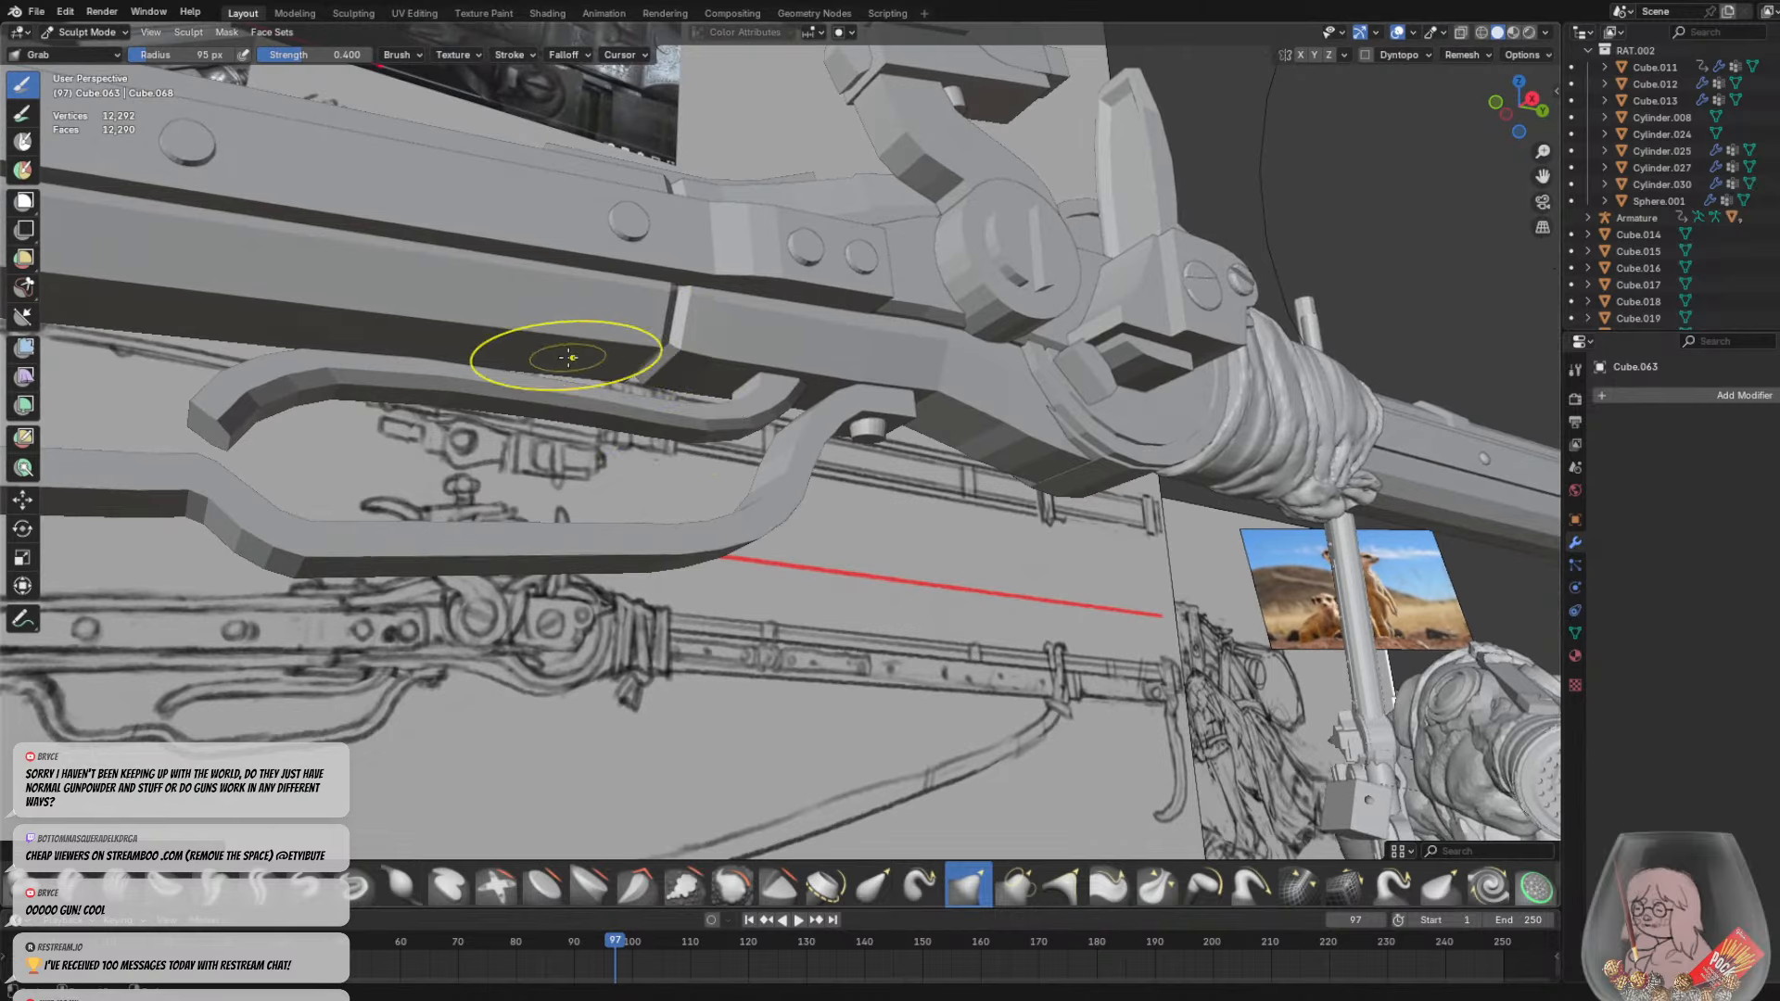
pyautogui.moveTo(517, 350)
pyautogui.mouseDown(button='middle')
pyautogui.moveTo(816, 427)
pyautogui.moveTo(481, 479)
pyautogui.moveTo(579, 661)
pyautogui.mouseUp(button='middle')
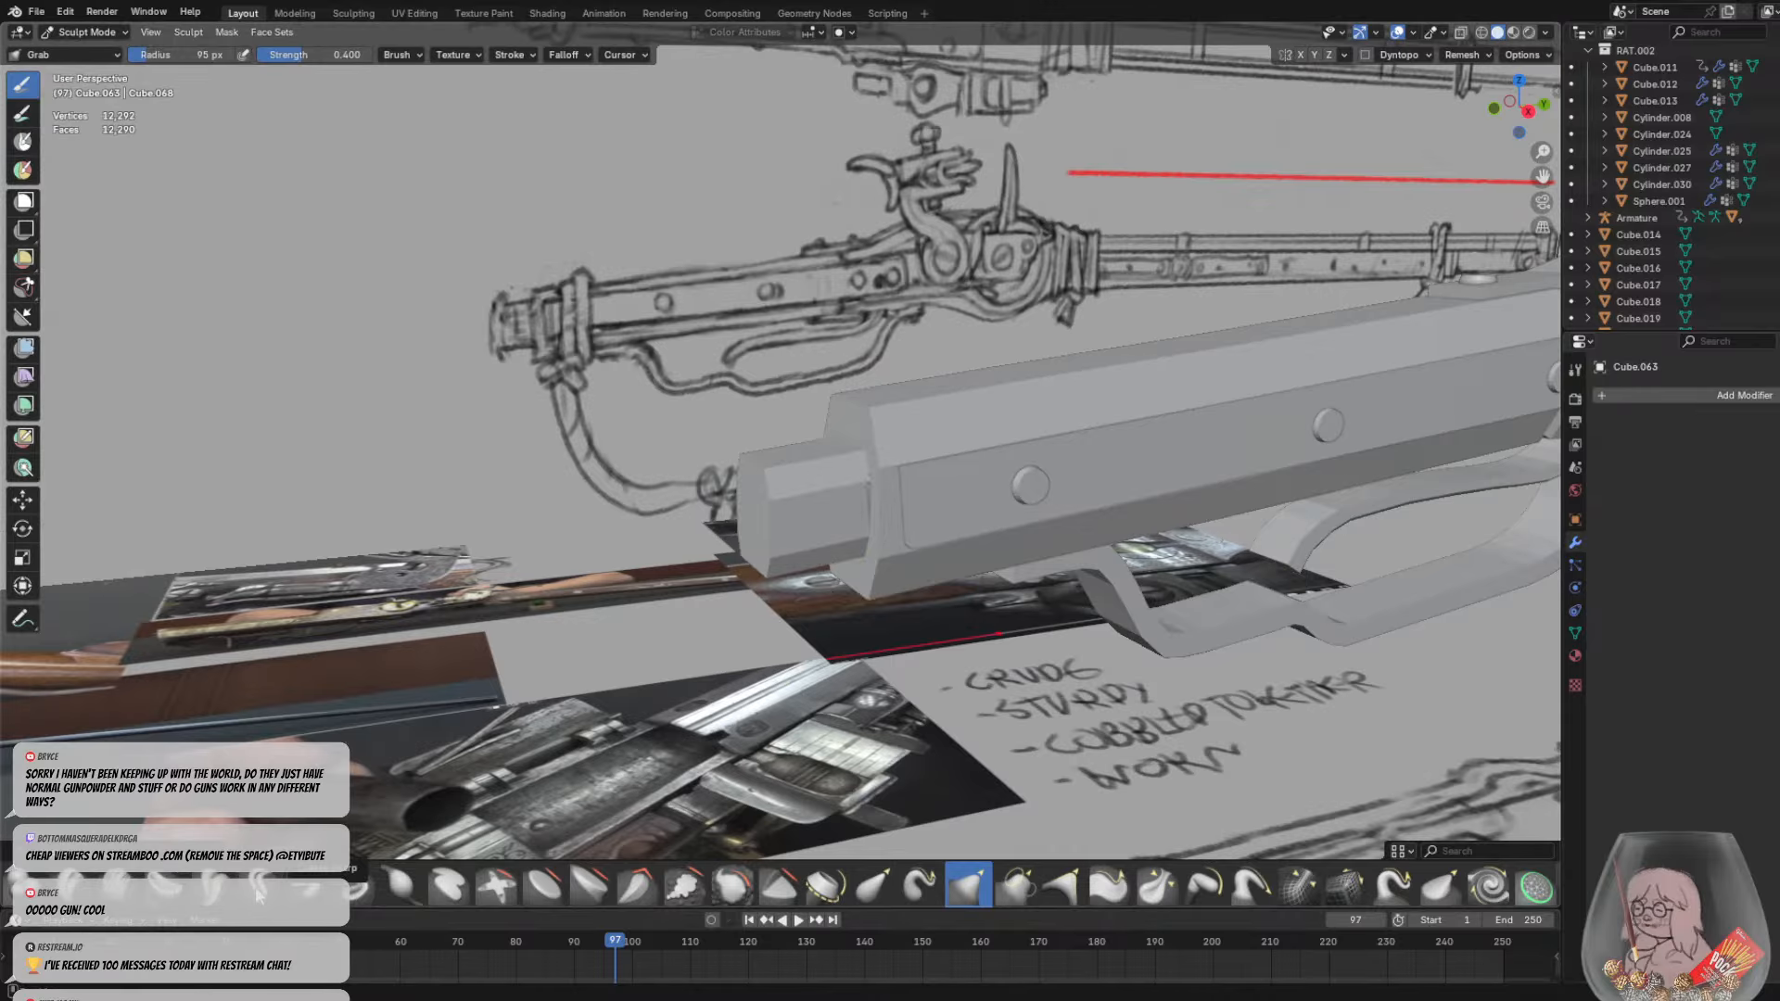
# Try a wide Blob ridge with a 62 px radius down the stock copy near its stepped end, and undo it
pyautogui.click(37, 890)
pyautogui.moveTo(681, 640); pyautogui.dragTo(645, 644, button='middle')
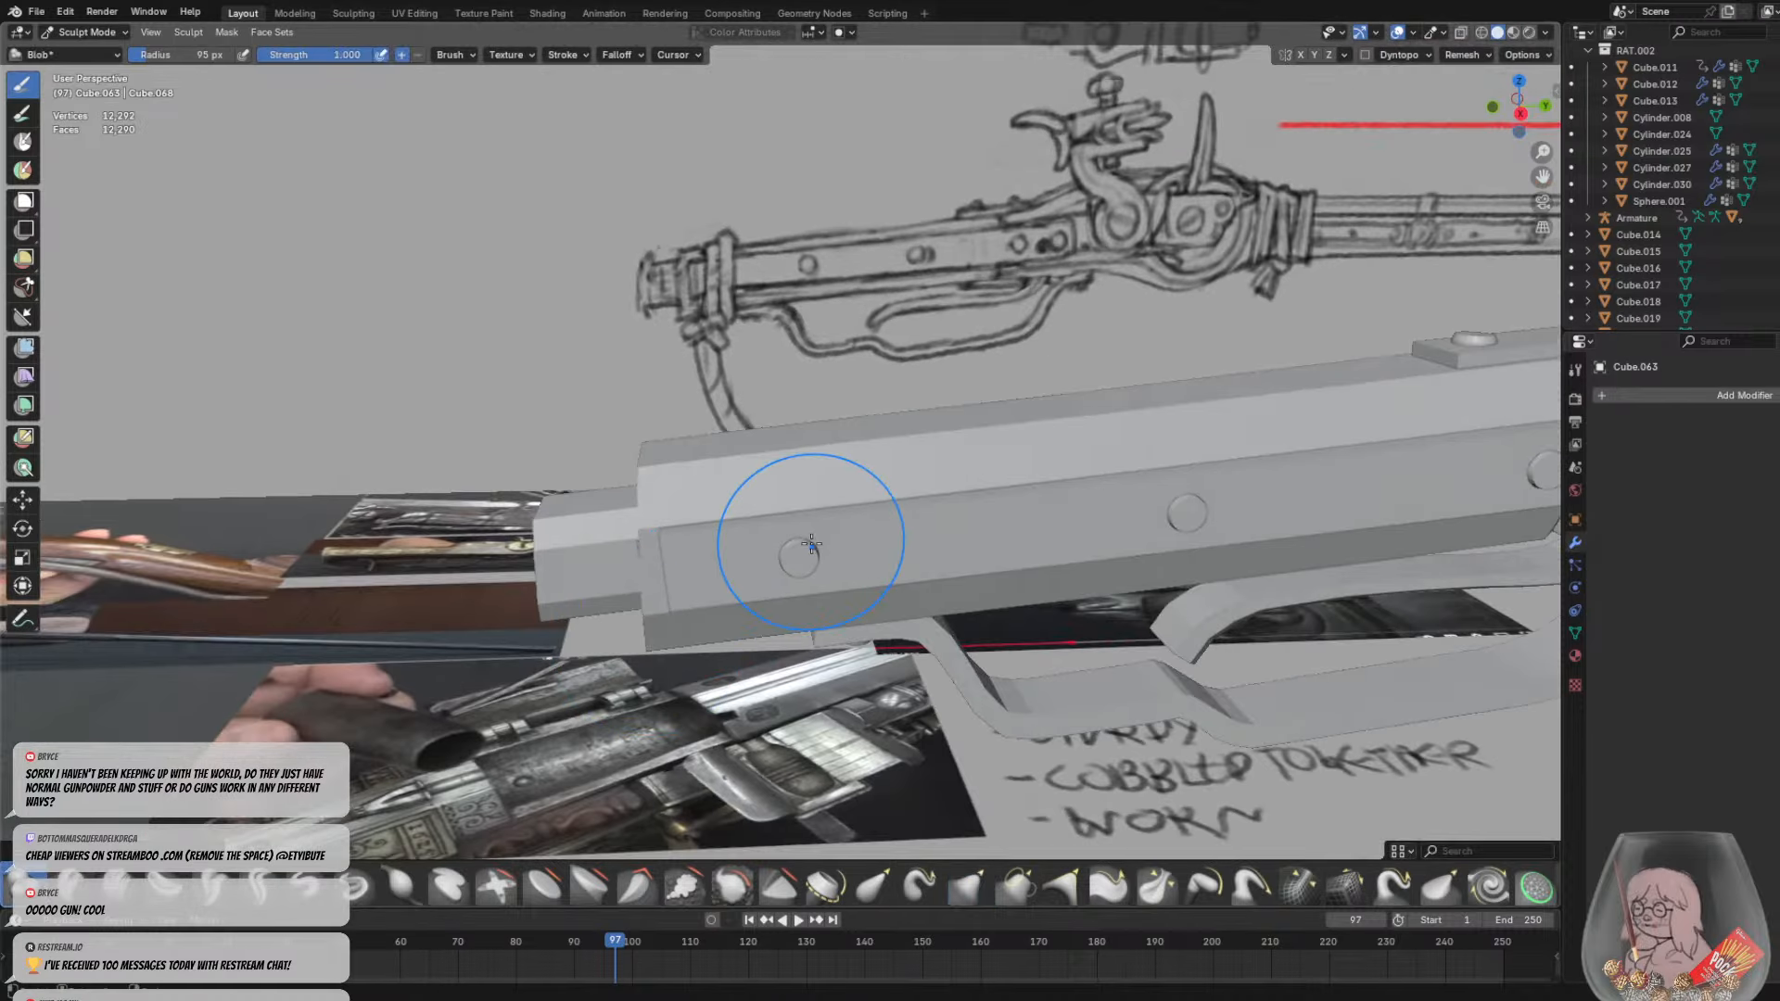
pyautogui.press('f')
pyautogui.click(778, 545)
pyautogui.moveTo(714, 435)
pyautogui.mouseDown()
pyautogui.moveTo(710, 640)
pyautogui.moveTo(720, 435)
pyautogui.mouseUp()
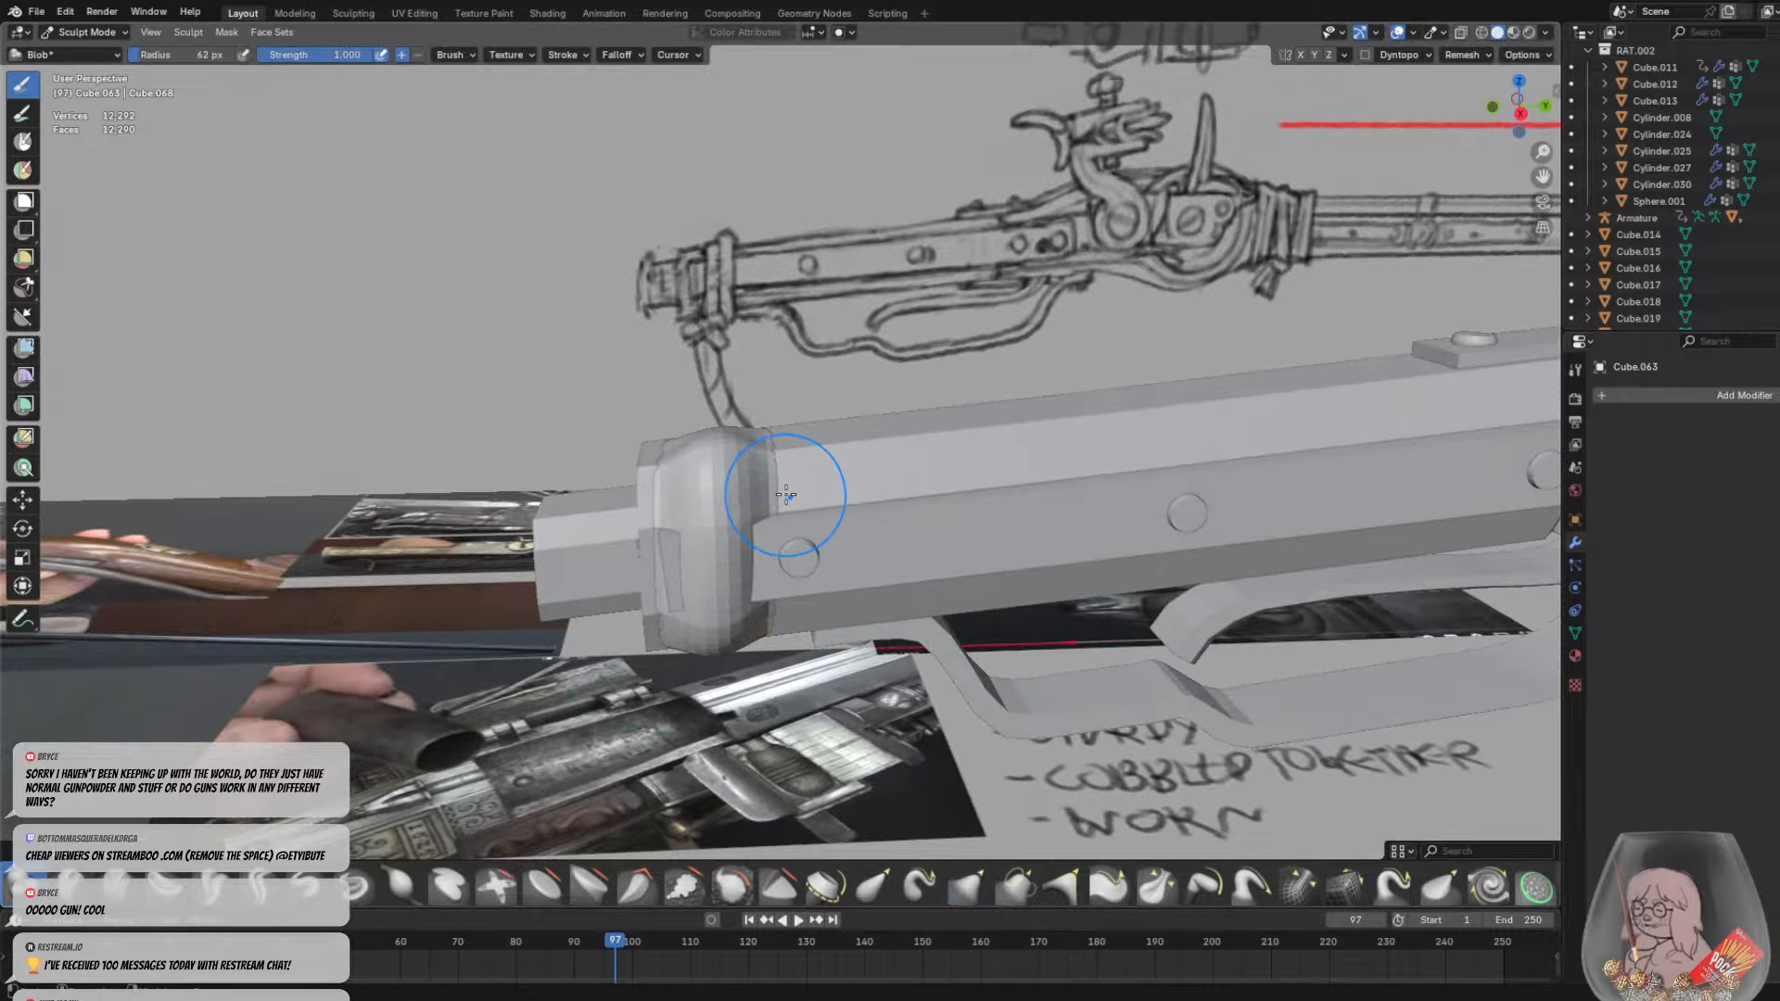
pyautogui.hotkey('ctrl', 'z')
# Set the Blob brush radius to 32 px and raise a narrower ridge down the stock copy near its stepped end
pyautogui.moveTo(755, 497); pyautogui.dragTo(735, 509, button='middle')
pyautogui.press('f')
pyautogui.click(721, 595)
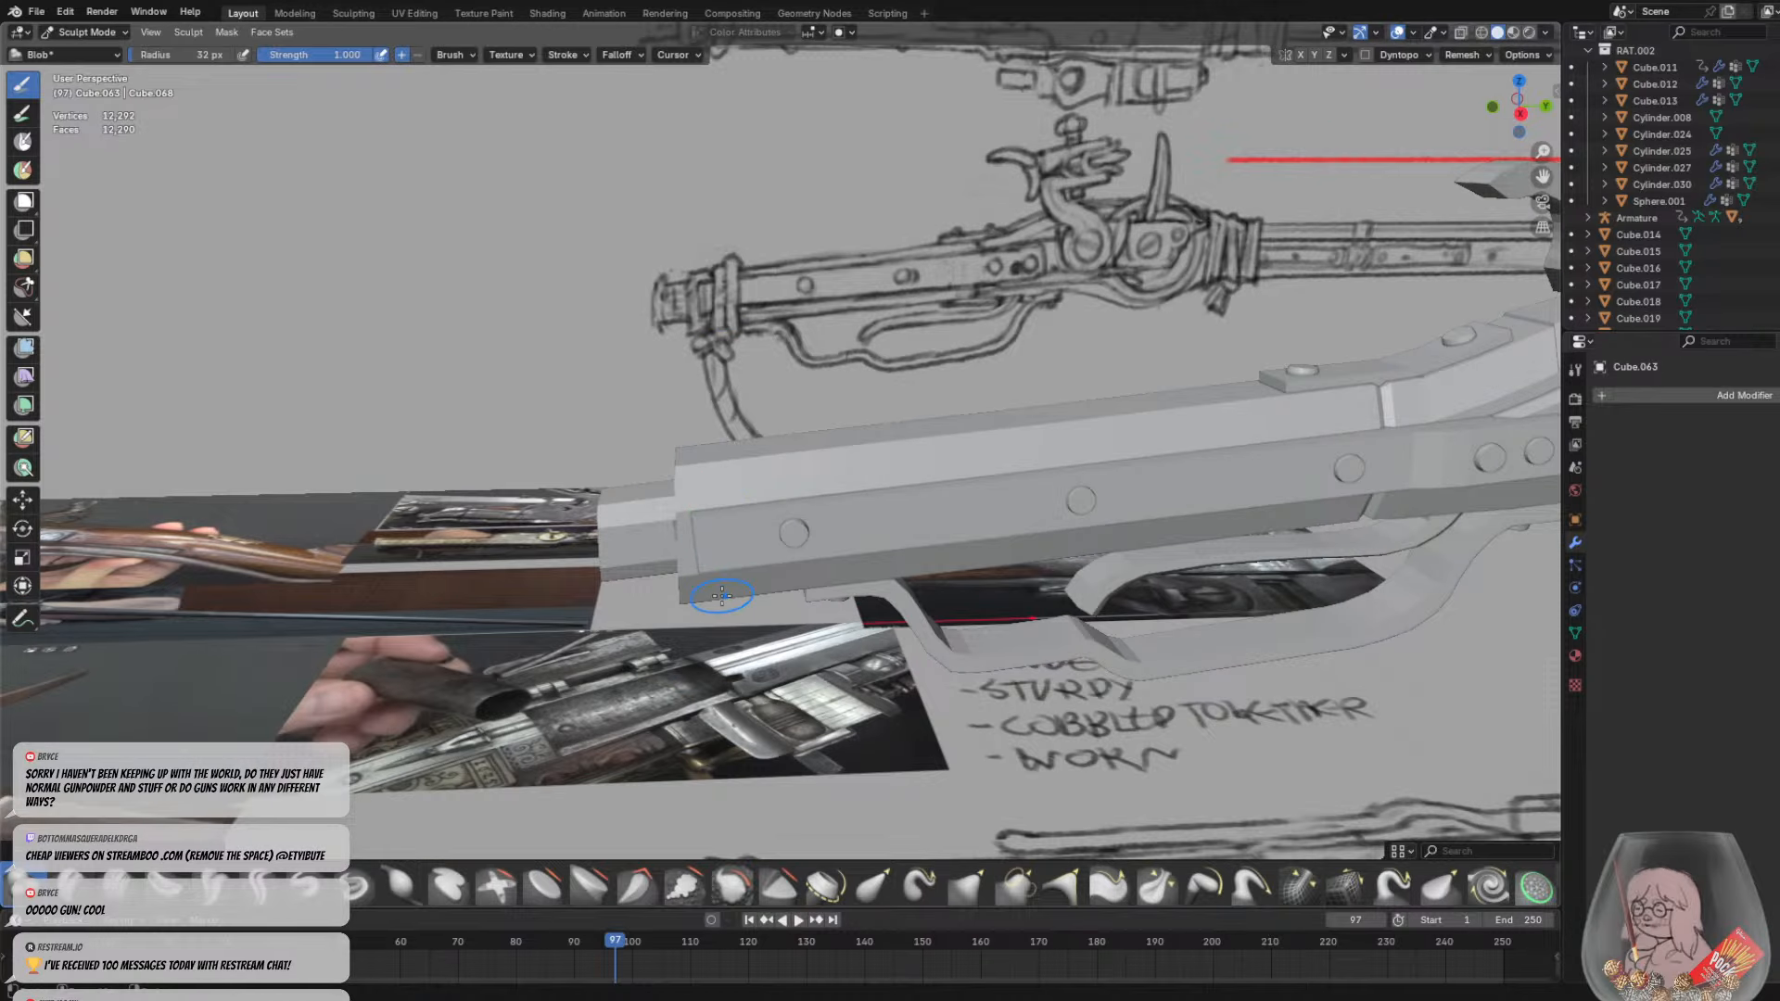
pyautogui.moveTo(724, 385); pyautogui.dragTo(766, 501, button='middle')
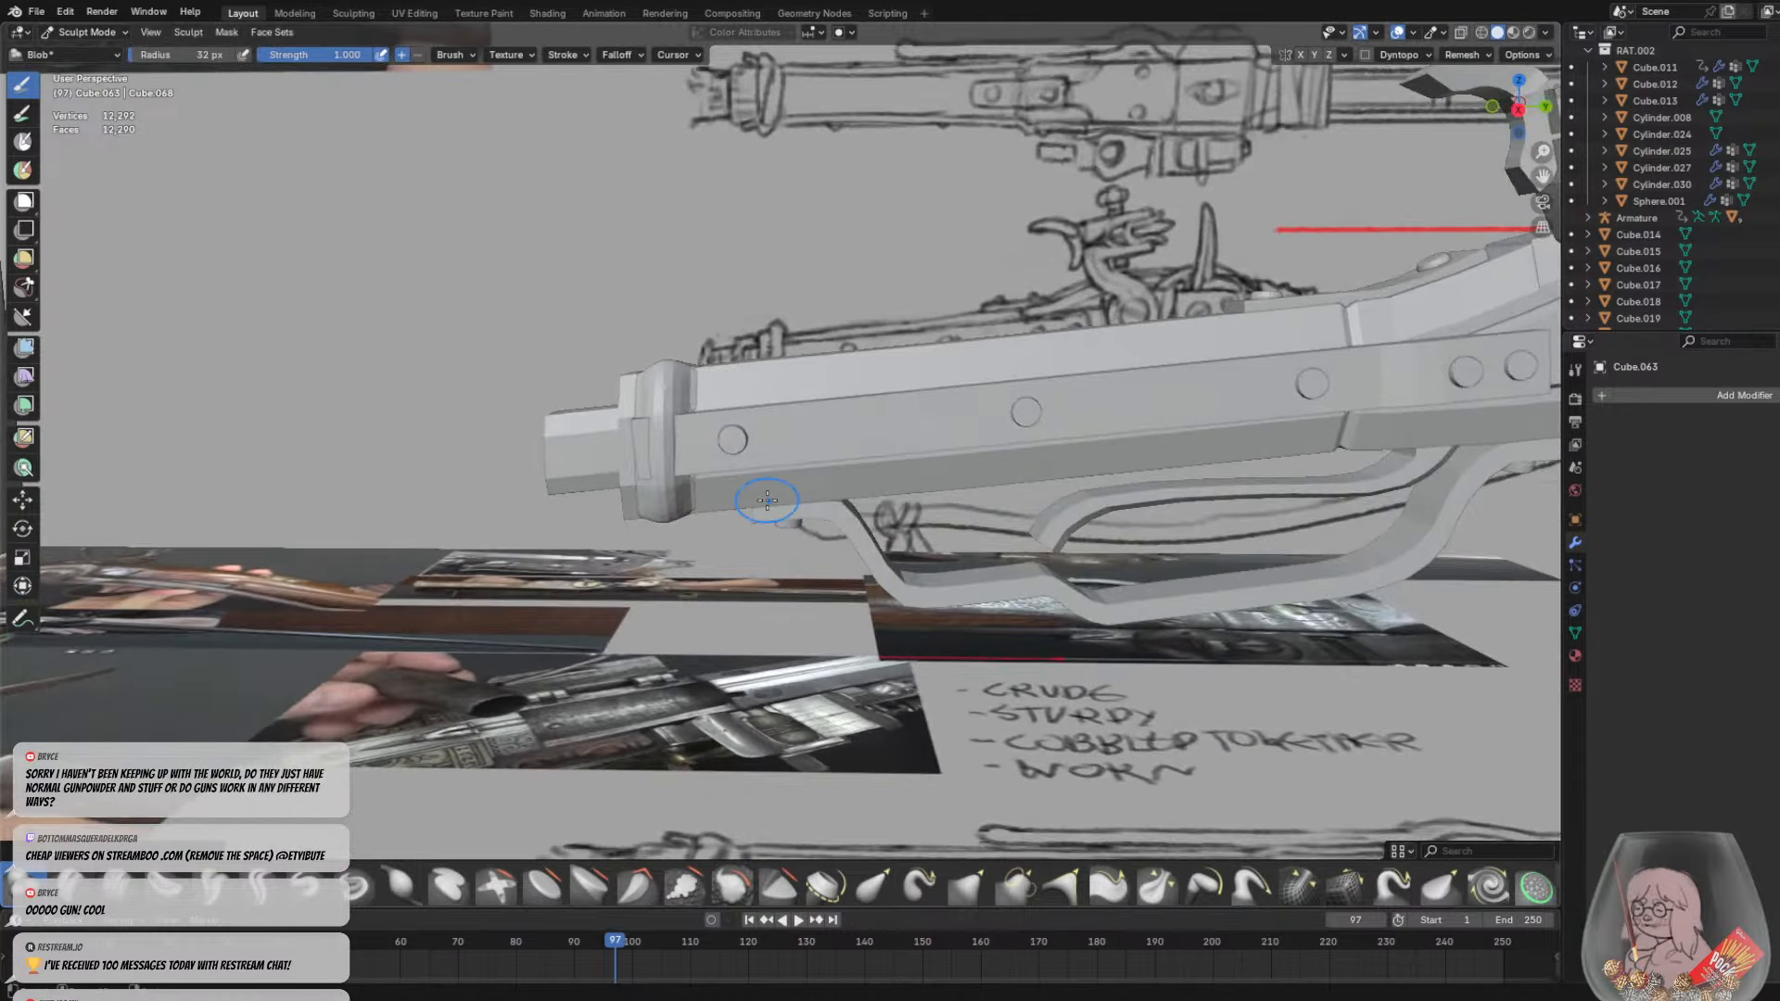
# Undo the last Blob ridges, then retry them with the 32 px brush near the stock copy's stepped end and undo those too
pyautogui.scroll(2, 690, 471)
pyautogui.hotkey('ctrl', 'z')
pyautogui.hotkey('ctrl', 'z')
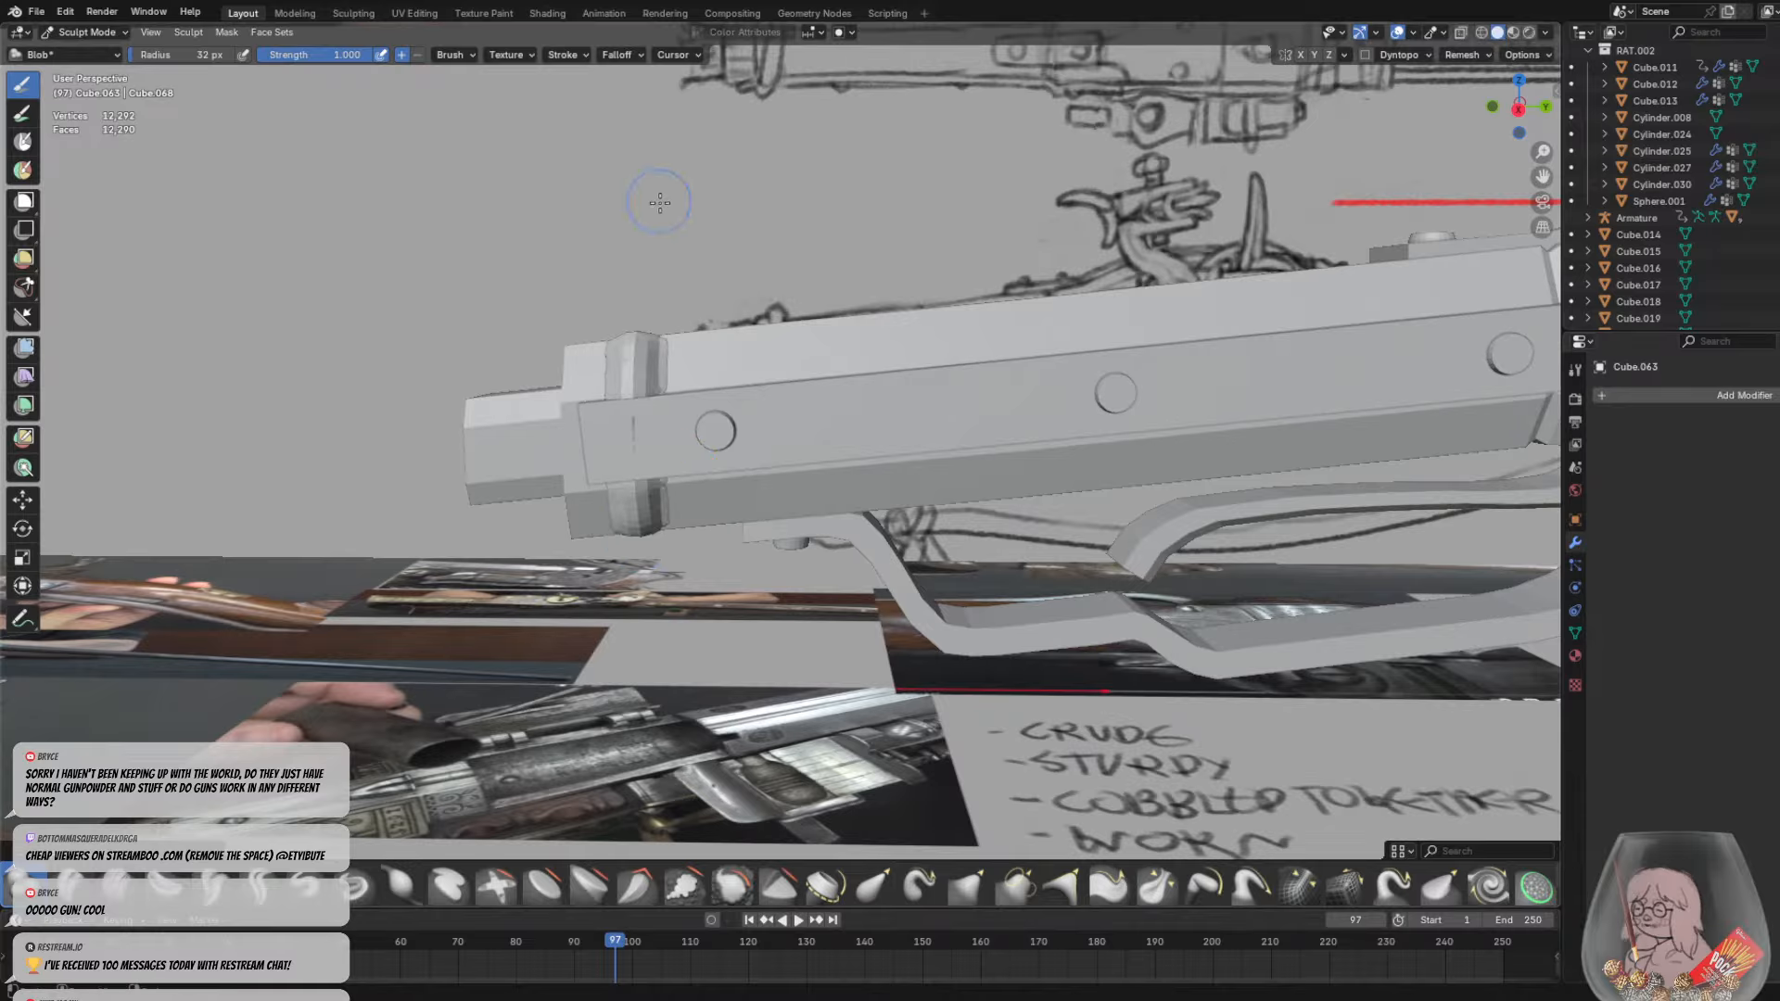
pyautogui.moveTo(696, 555); pyautogui.dragTo(701, 316)
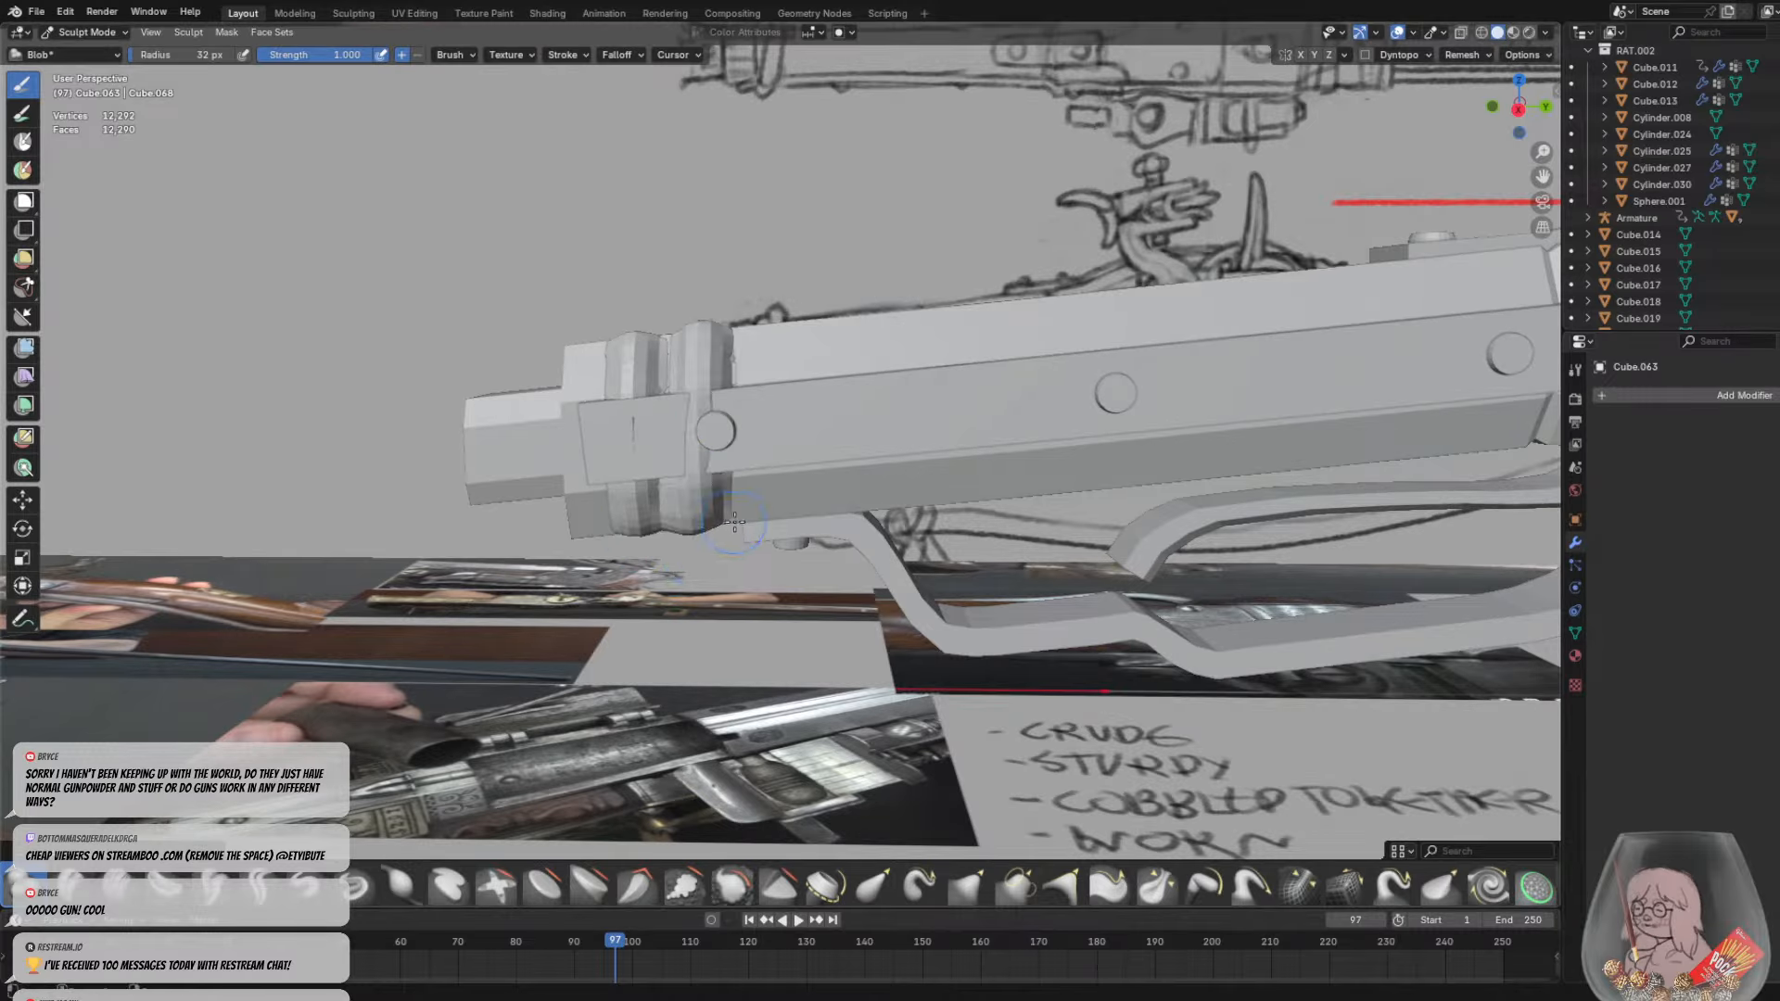
pyautogui.moveTo(735, 522); pyautogui.dragTo(776, 485, button='middle')
pyautogui.moveTo(734, 394); pyautogui.dragTo(710, 500)
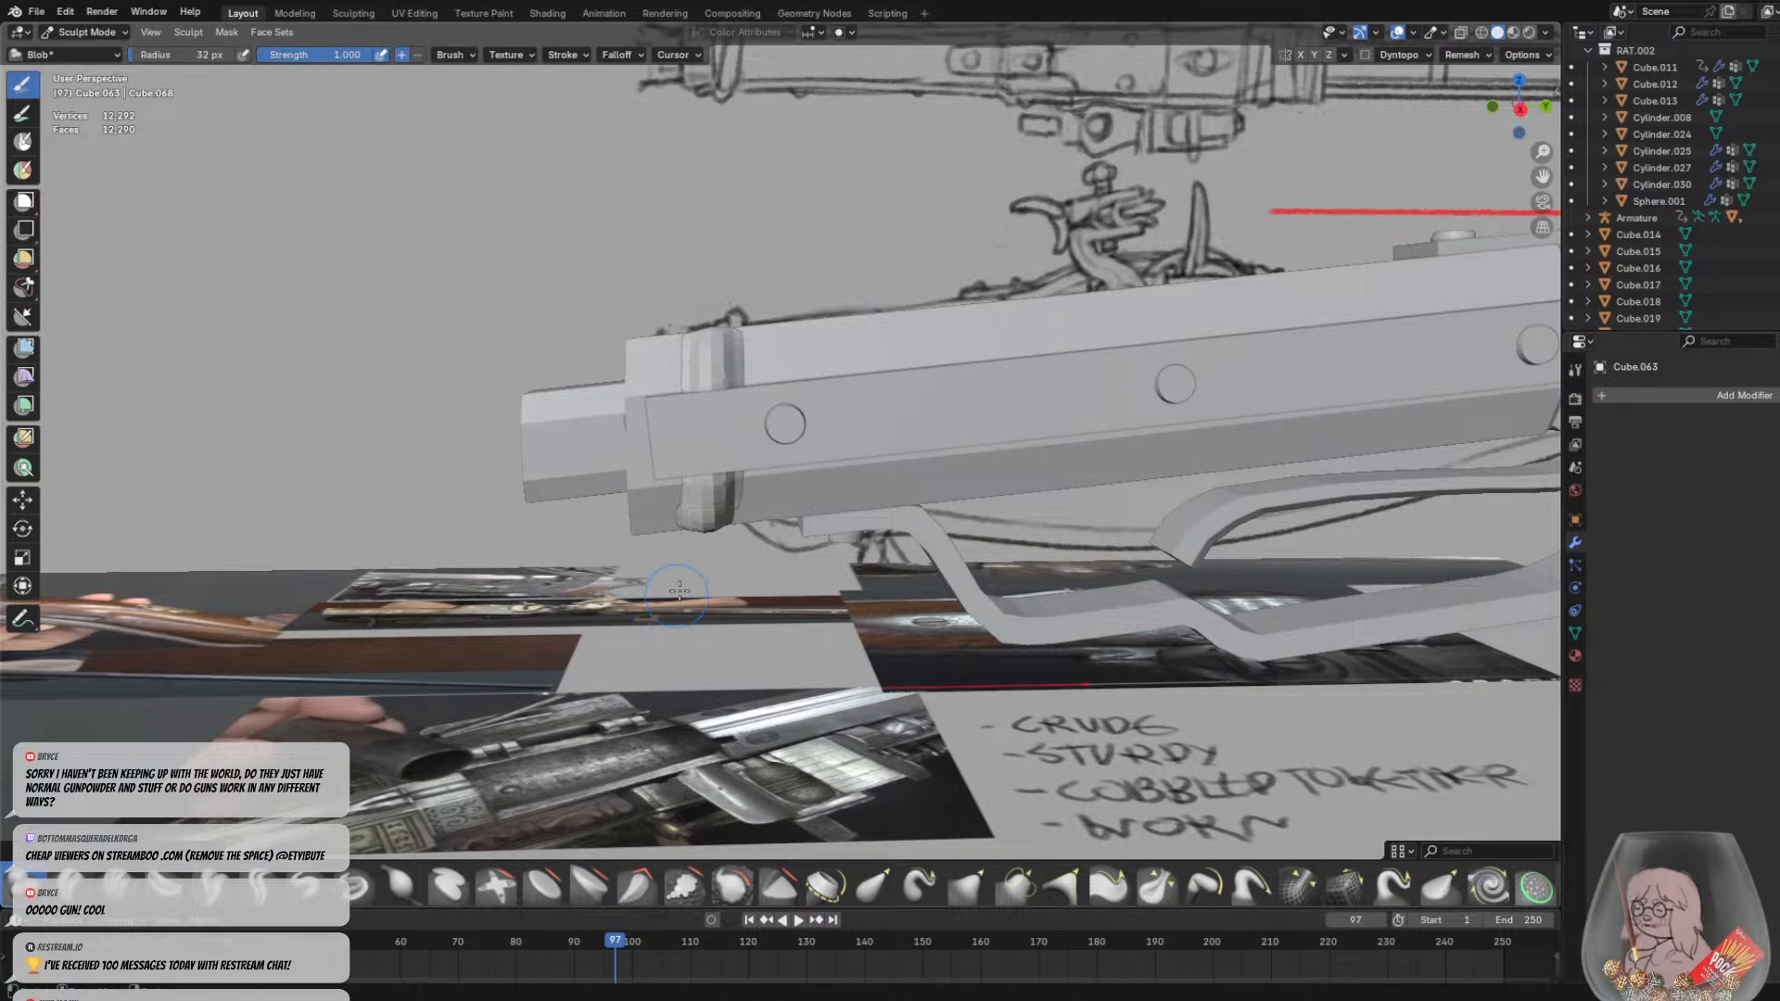
pyautogui.hotkey('ctrl', 'z')
# Isolate the stock copy and raise a Blob ridge up its side near the stepped end with a 32 px radius
pyautogui.press('KP_Divide')
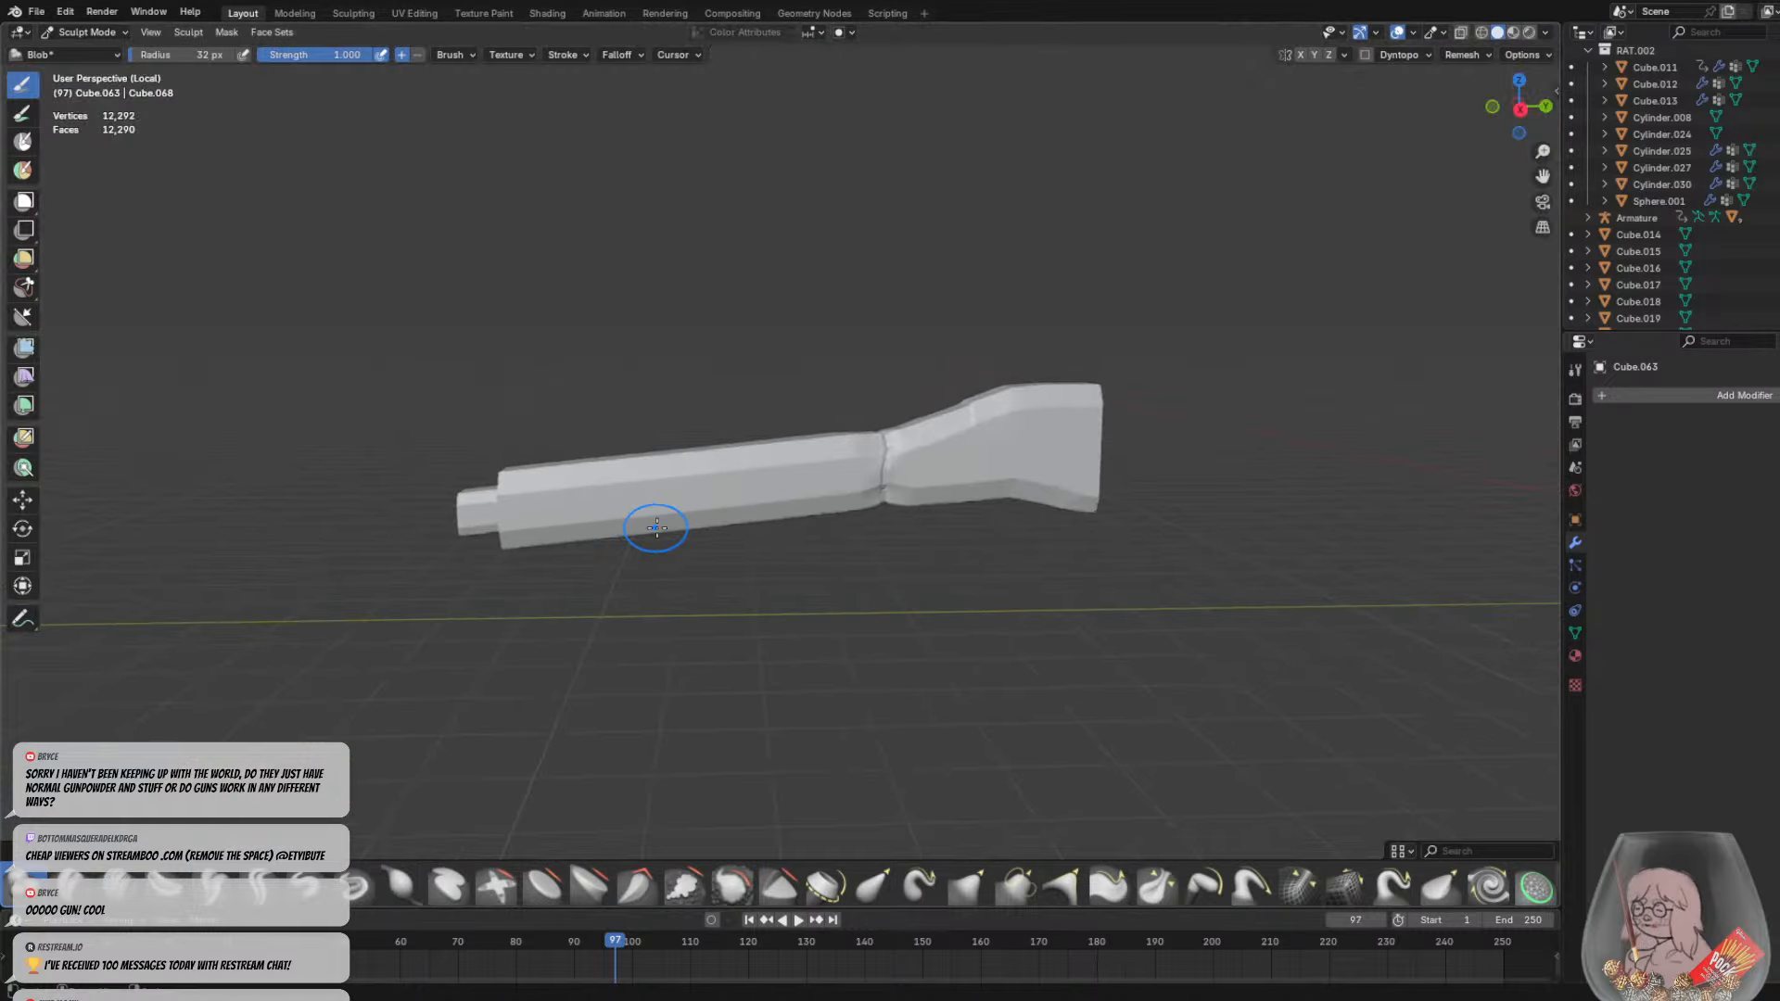
pyautogui.scroll(5, 867, 446)
pyautogui.moveTo(875, 511); pyautogui.dragTo(877, 345)
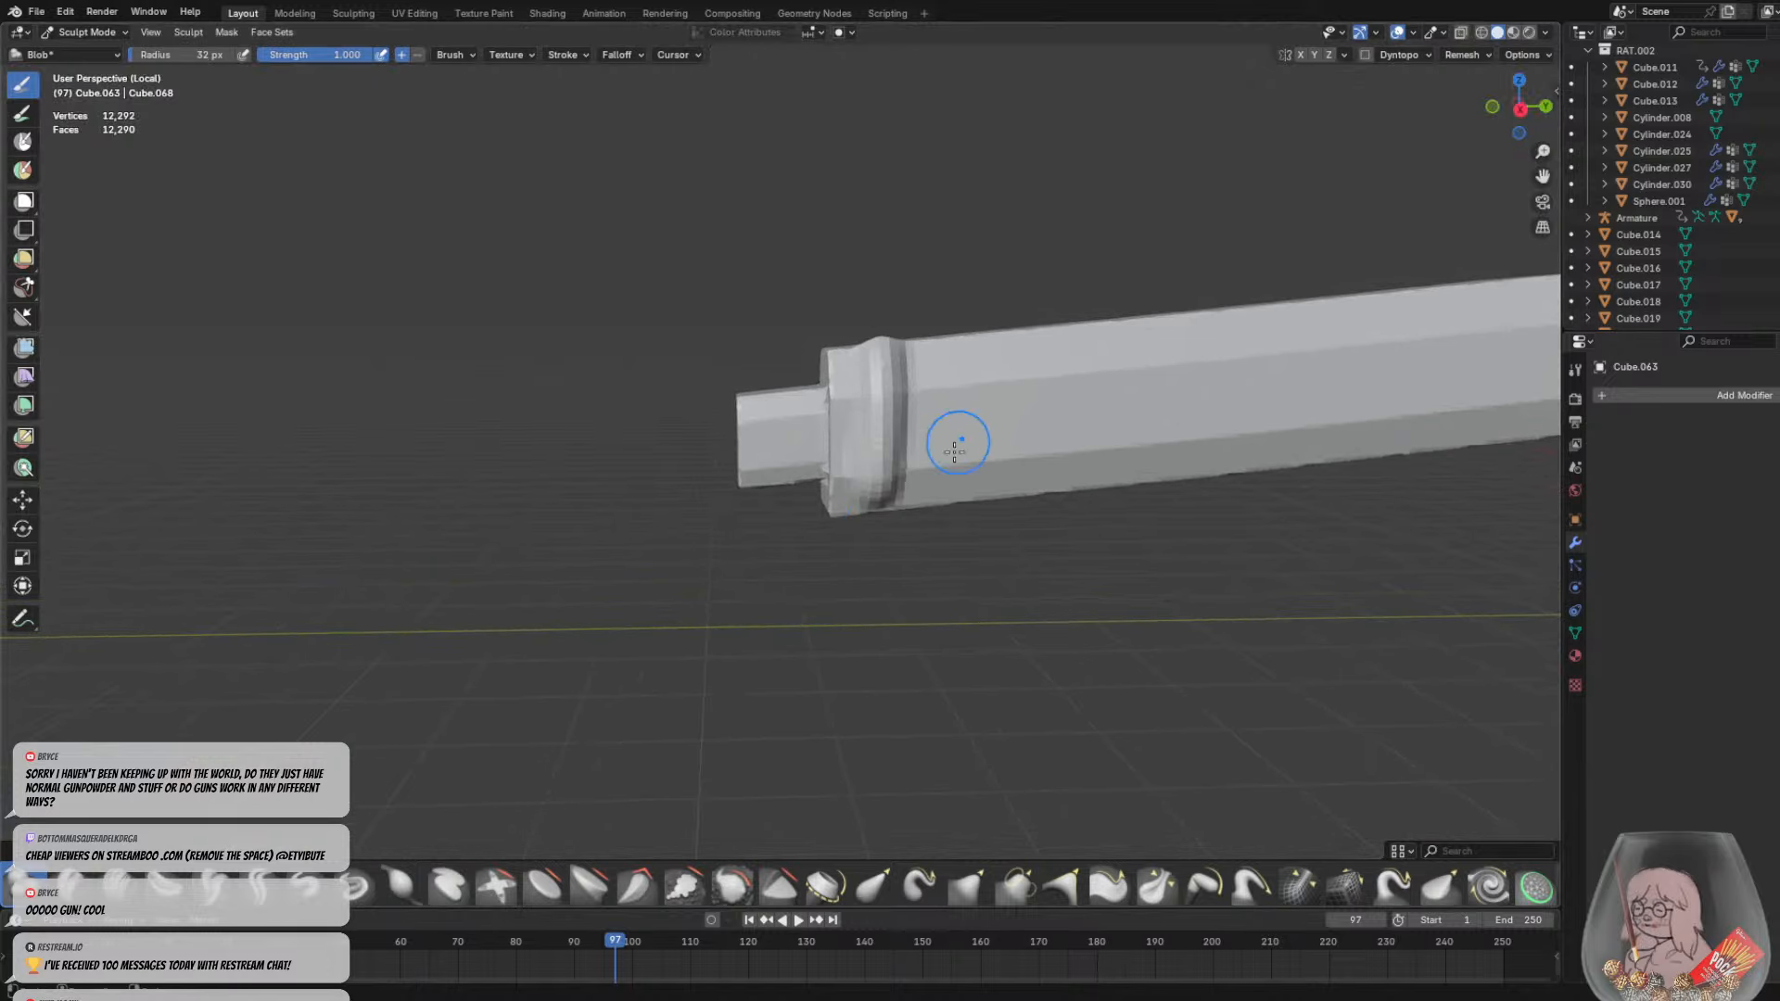
pyautogui.moveTo(954, 456); pyautogui.dragTo(943, 306, button='middle')
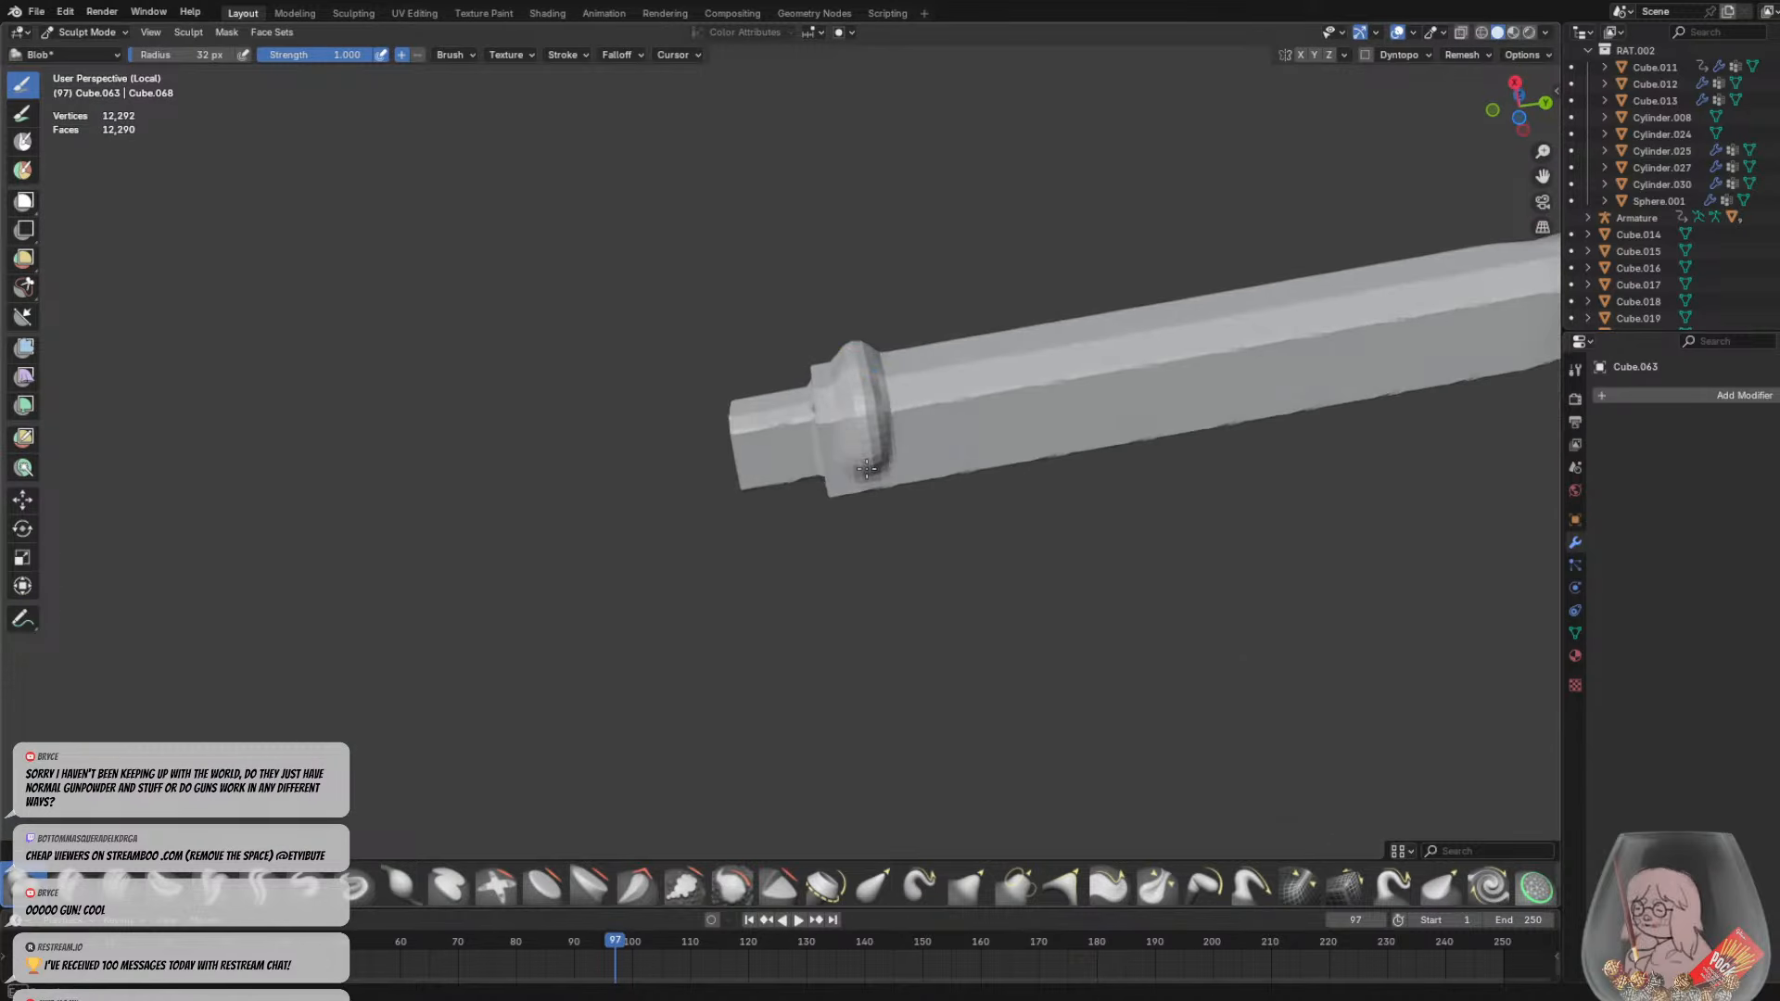
pyautogui.moveTo(865, 491); pyautogui.dragTo(468, 646, button='middle')
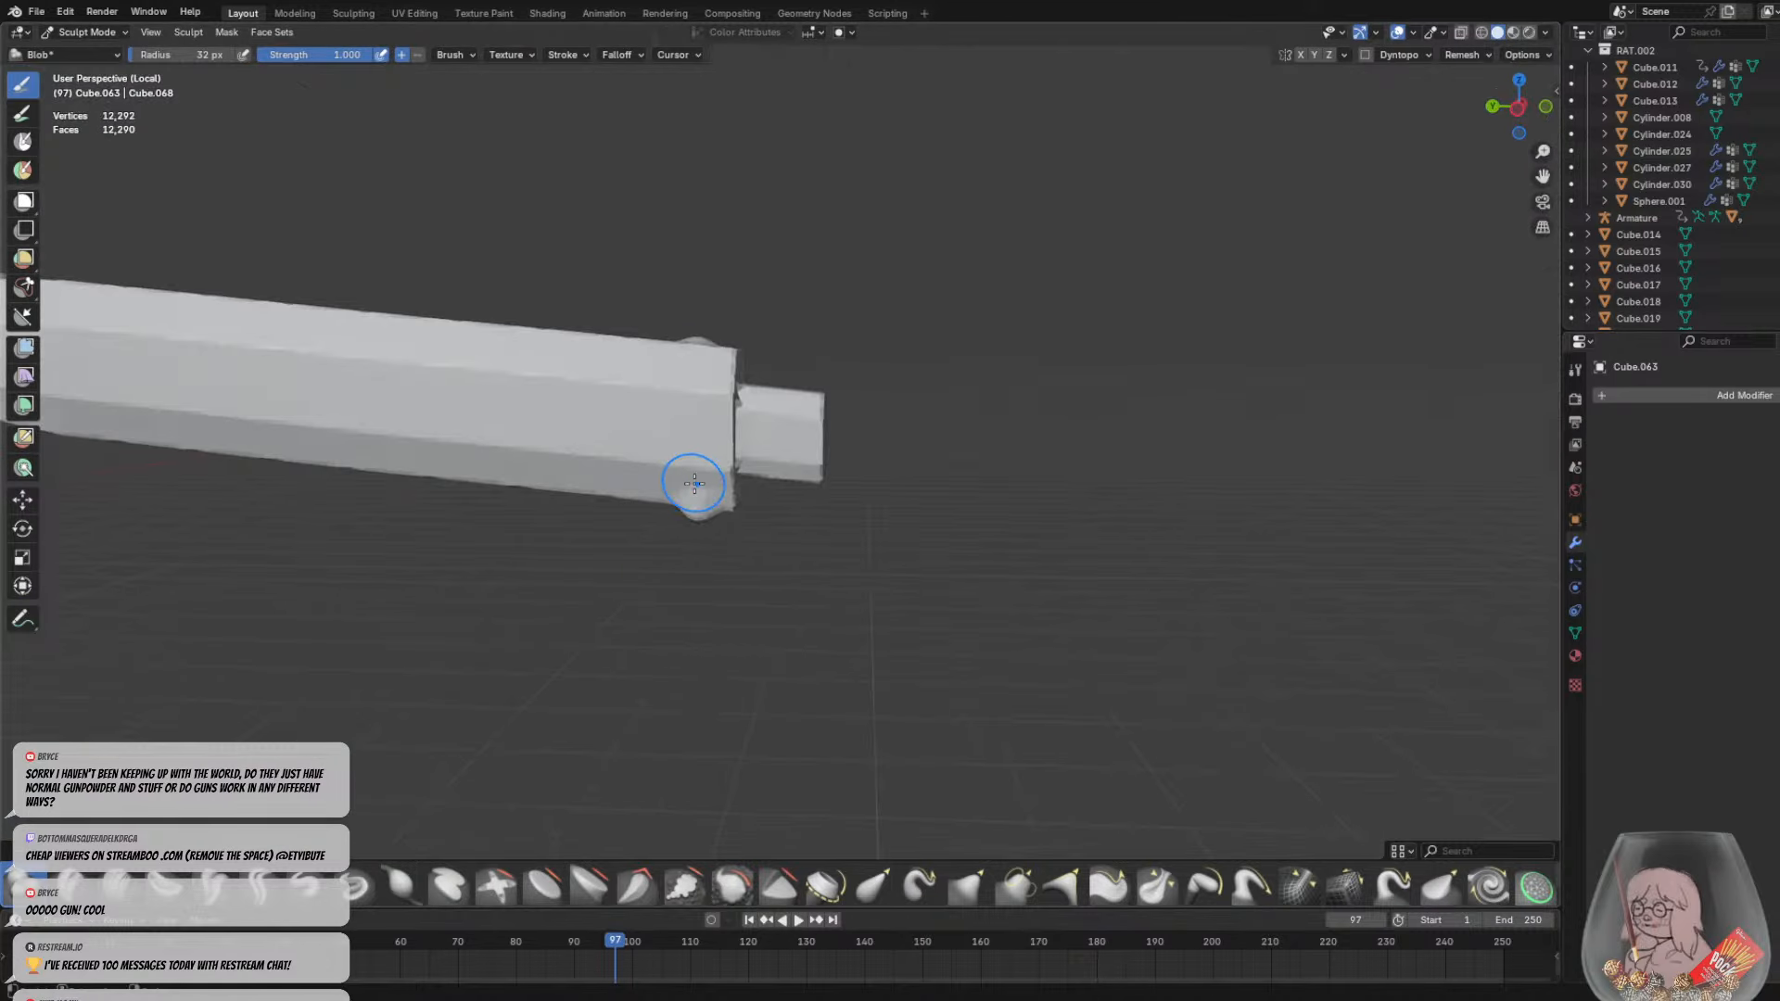
# Continue the Blob ridge on the stock copy's opposite side and raise a second ridge beside it
pyautogui.moveTo(694, 484); pyautogui.dragTo(695, 335)
pyautogui.moveTo(695, 336)
pyautogui.mouseDown(button='middle')
pyautogui.moveTo(684, 412)
pyautogui.moveTo(660, 354)
pyautogui.mouseUp(button='middle')
pyautogui.moveTo(659, 324); pyautogui.dragTo(602, 561)
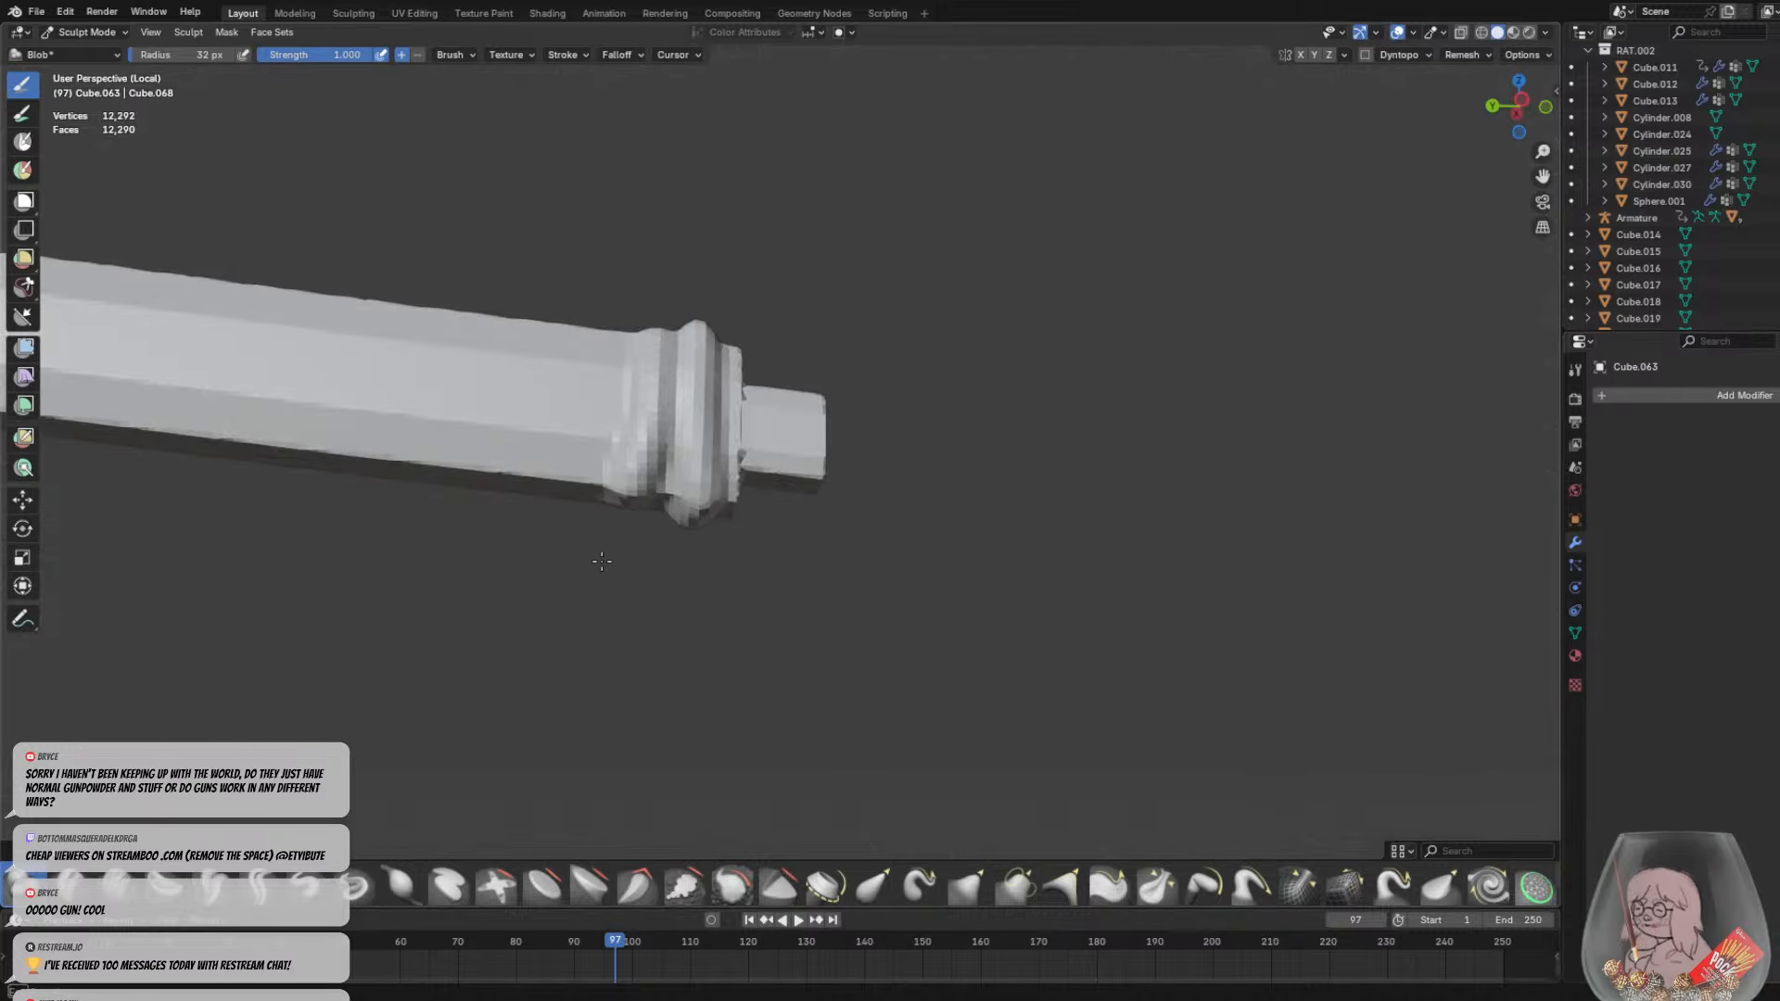
pyautogui.moveTo(672, 413); pyautogui.dragTo(944, 435, button='middle')
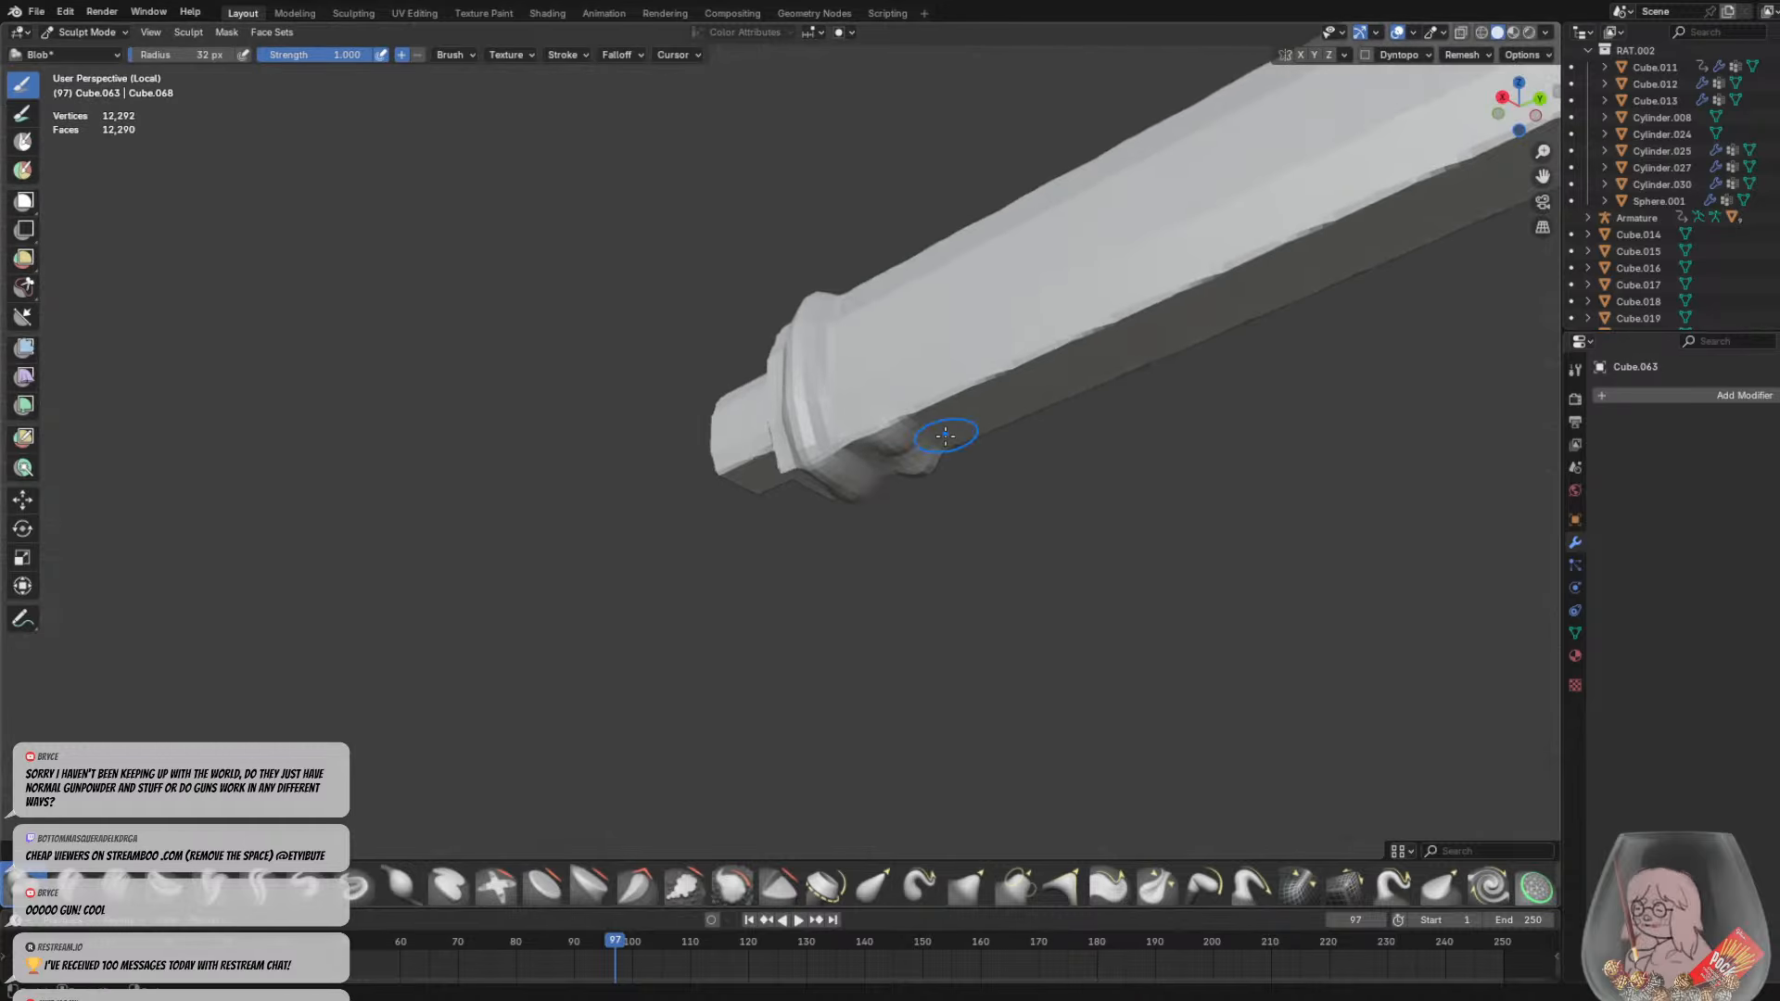
# Carry the second Blob ridge across the stock copy's underside and first side, and bring back the rest of the scene
pyautogui.moveTo(916, 467); pyautogui.dragTo(870, 345)
pyautogui.moveTo(871, 342); pyautogui.dragTo(948, 473, button='middle')
pyautogui.moveTo(944, 506); pyautogui.dragTo(924, 347)
pyautogui.moveTo(977, 364); pyautogui.dragTo(784, 419, button='middle')
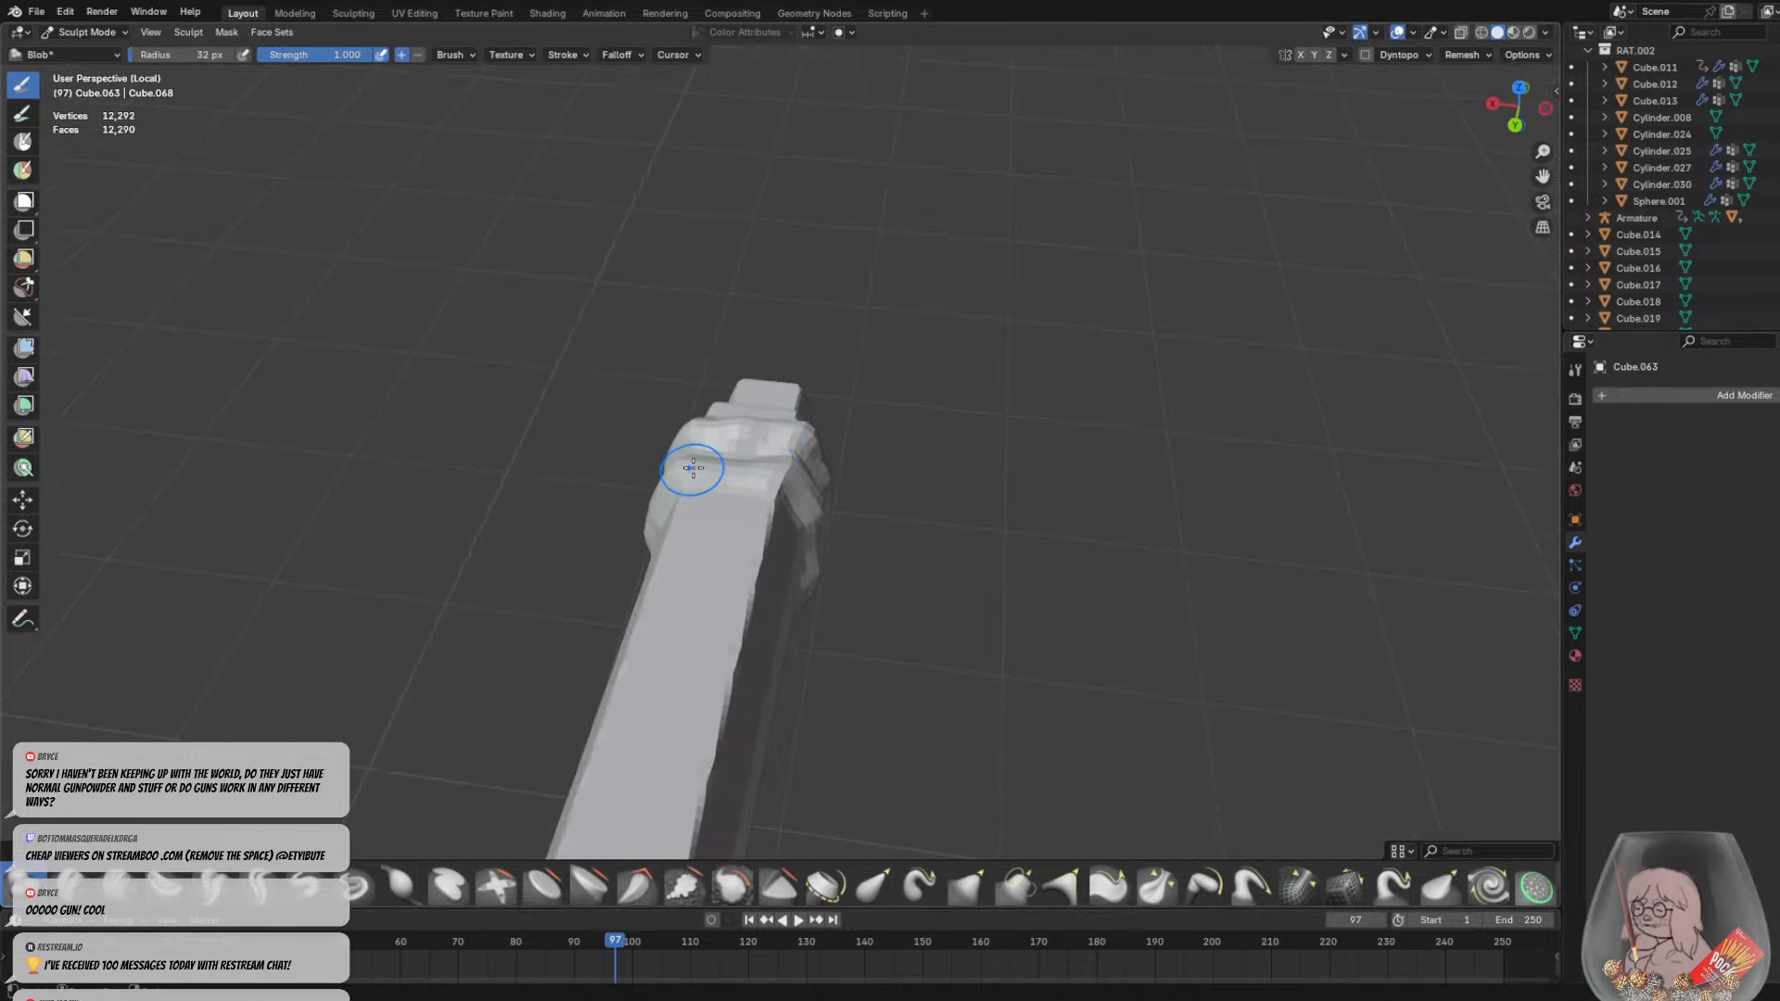
pyautogui.moveTo(834, 496); pyautogui.dragTo(995, 445, button='middle')
pyautogui.press('KP_Divide')
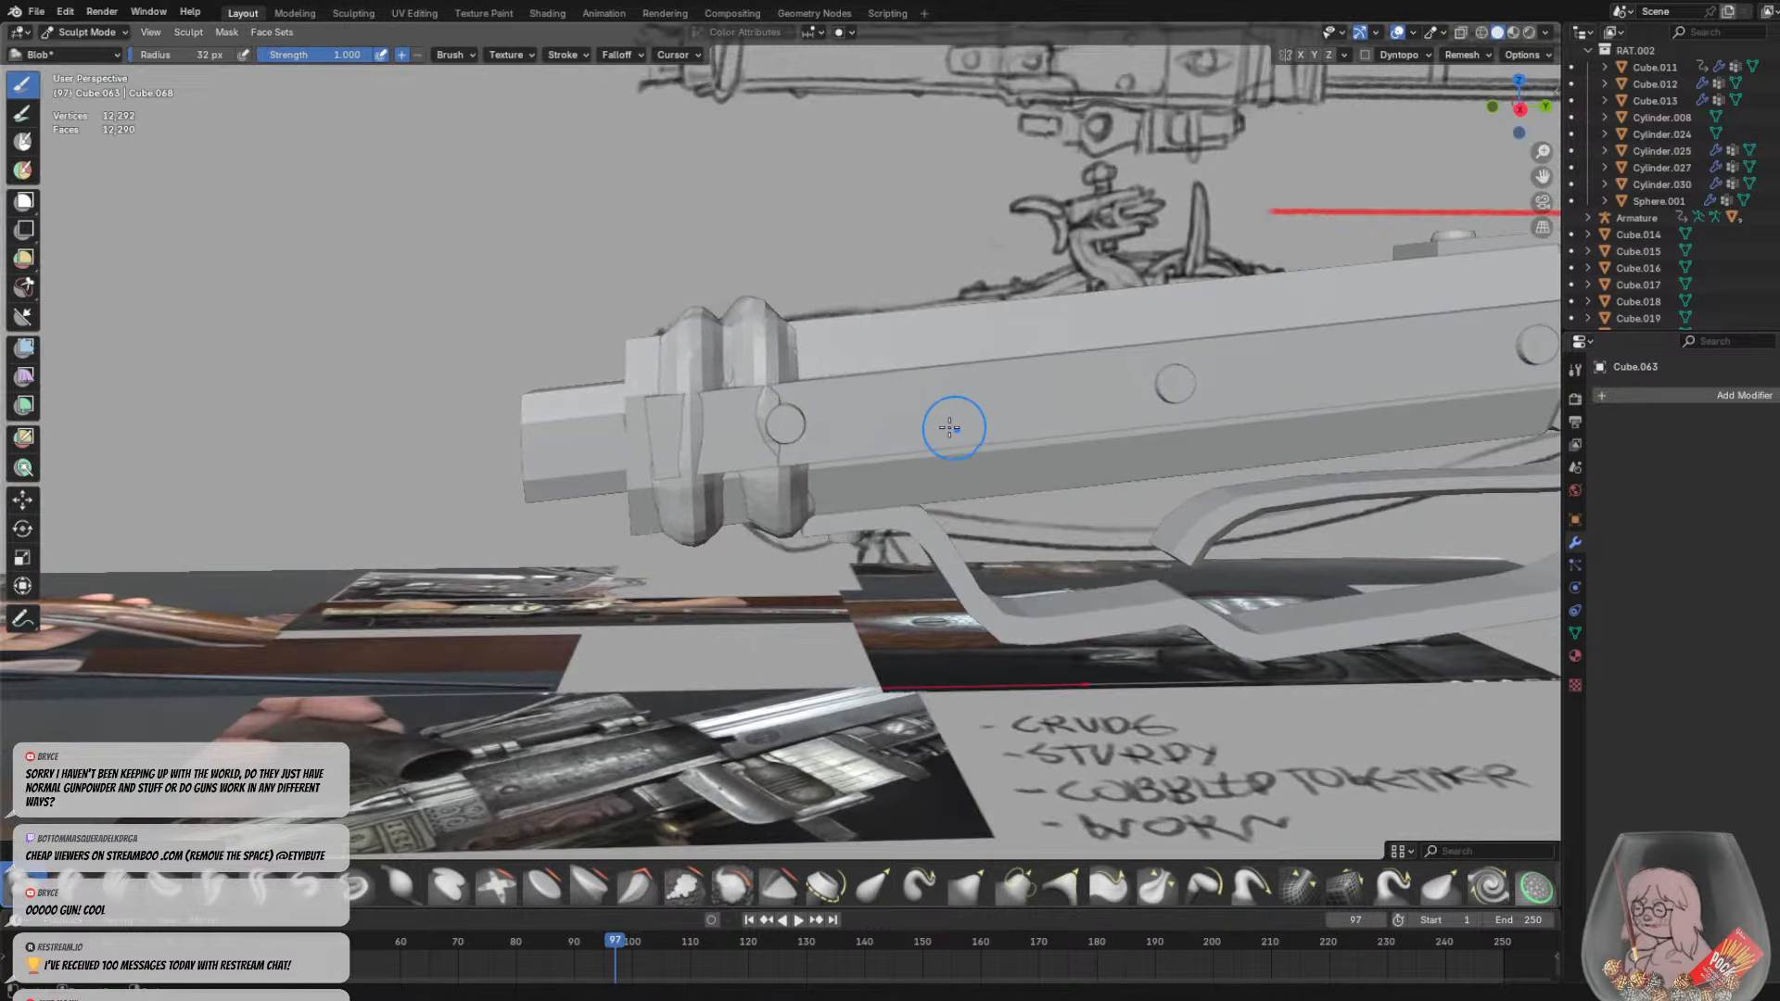
# Undo a 95 px Grab stroke on the ridges, set the radius to 54 px and shift the ridge surface near the stepped end
pyautogui.moveTo(830, 419); pyautogui.dragTo(862, 465, button='middle')
pyautogui.press('g')
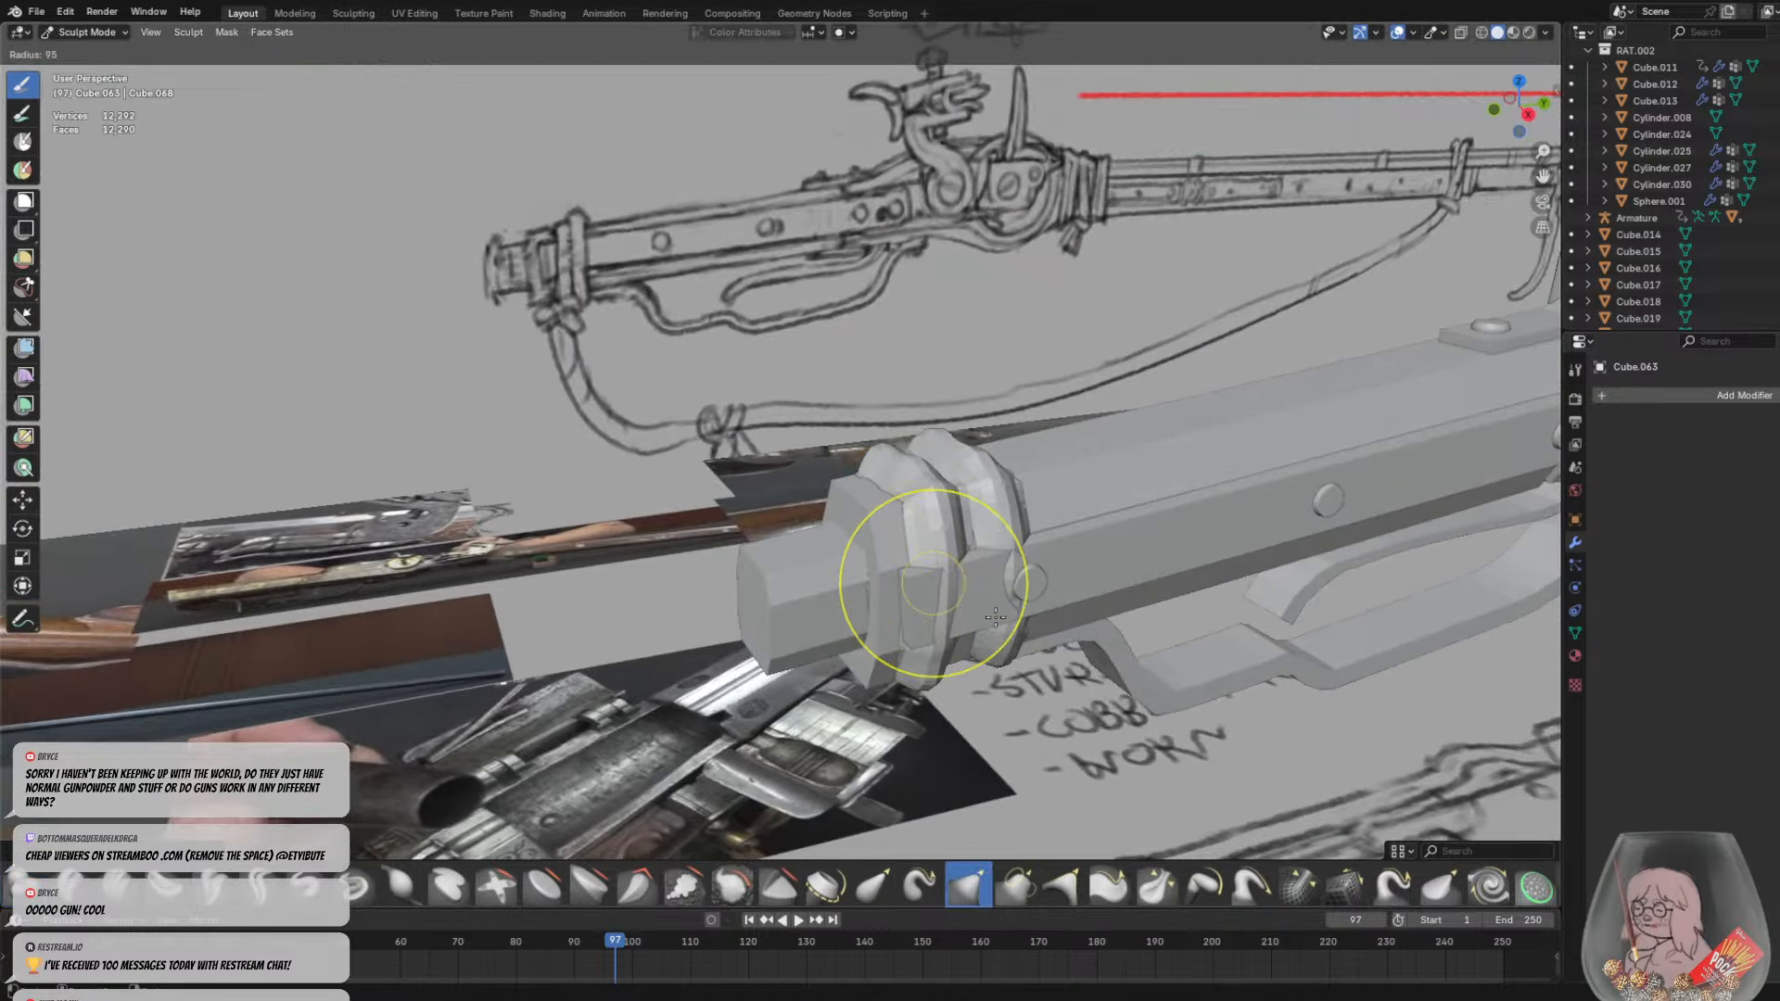
pyautogui.moveTo(927, 603); pyautogui.dragTo(952, 616)
pyautogui.hotkey('ctrl', 'z')
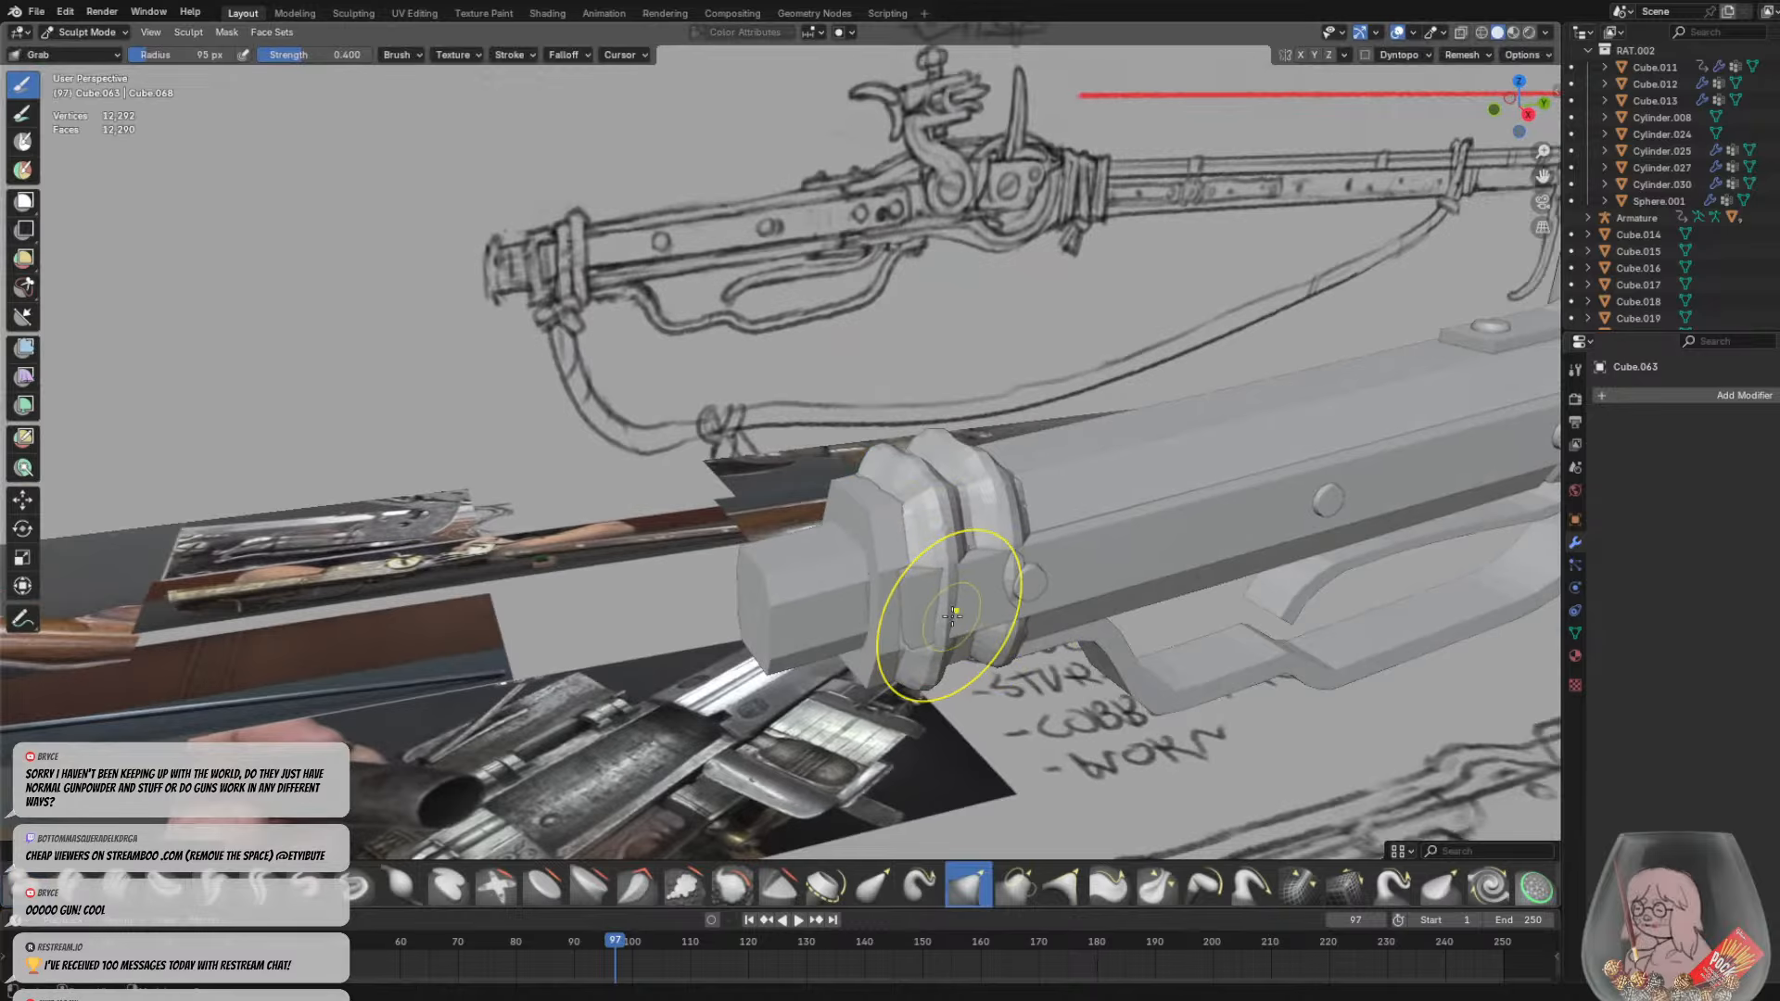
pyautogui.press('f')
pyautogui.click(909, 621)
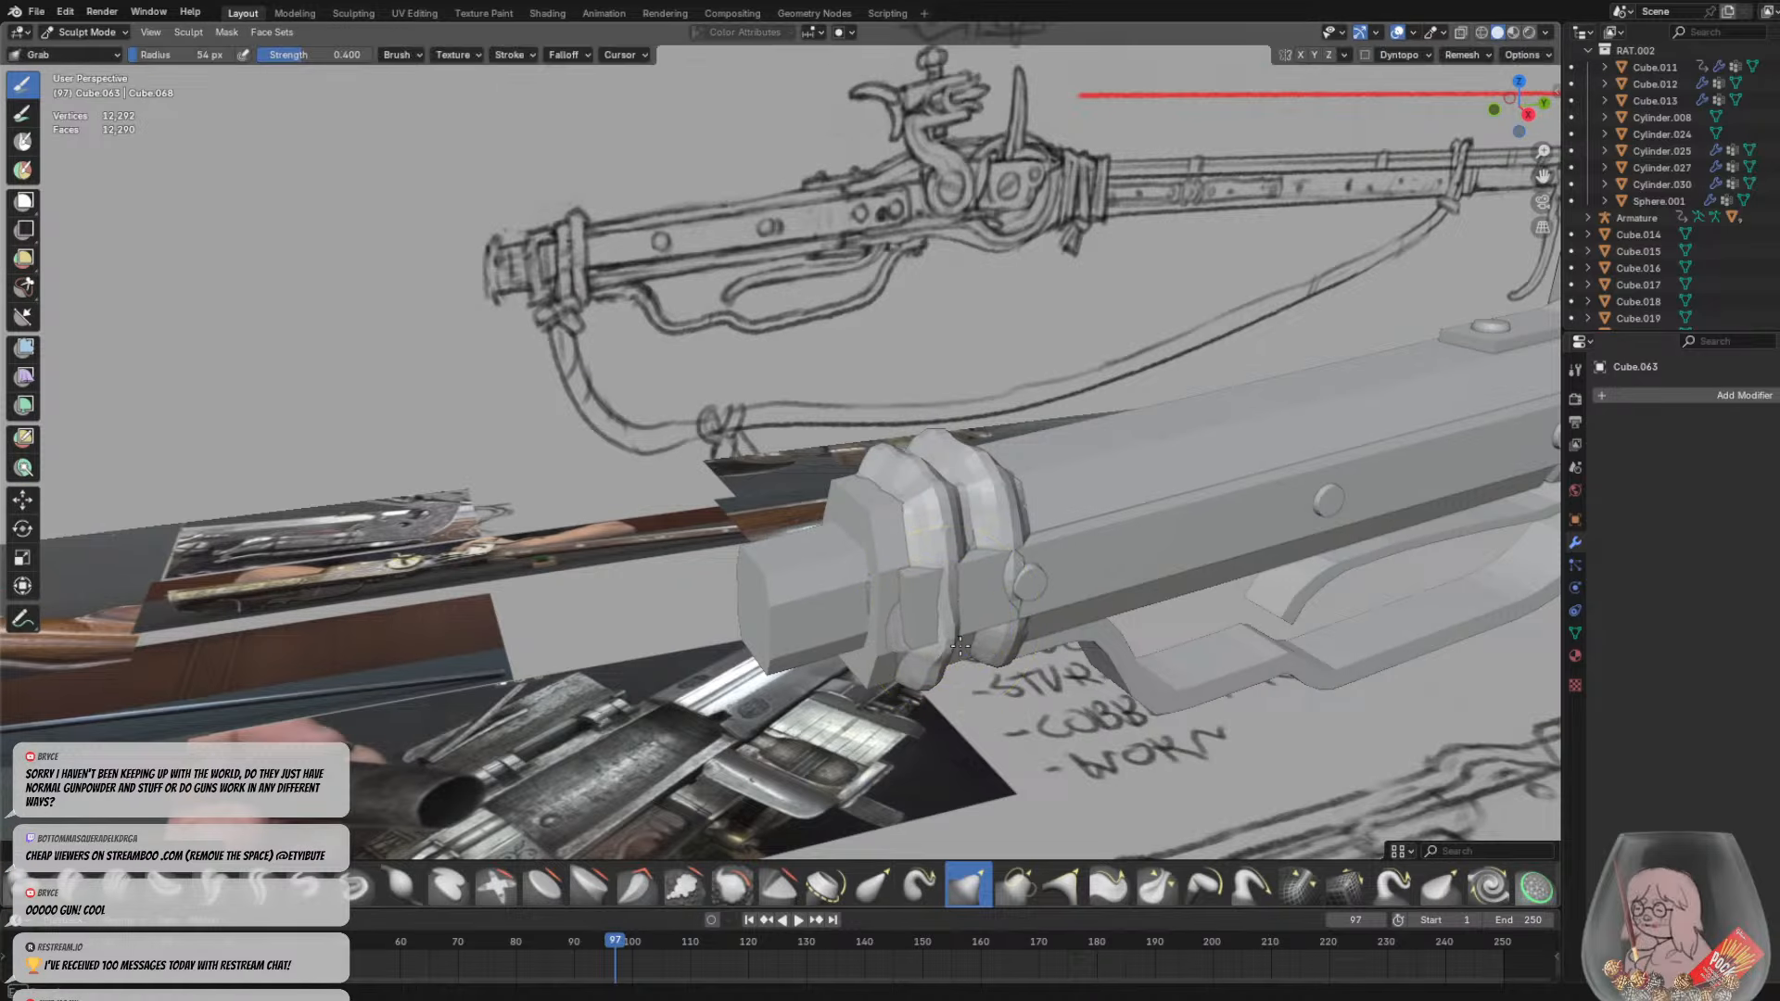
pyautogui.moveTo(1006, 603); pyautogui.dragTo(904, 533, button='middle')
pyautogui.moveTo(777, 509); pyautogui.dragTo(818, 535)
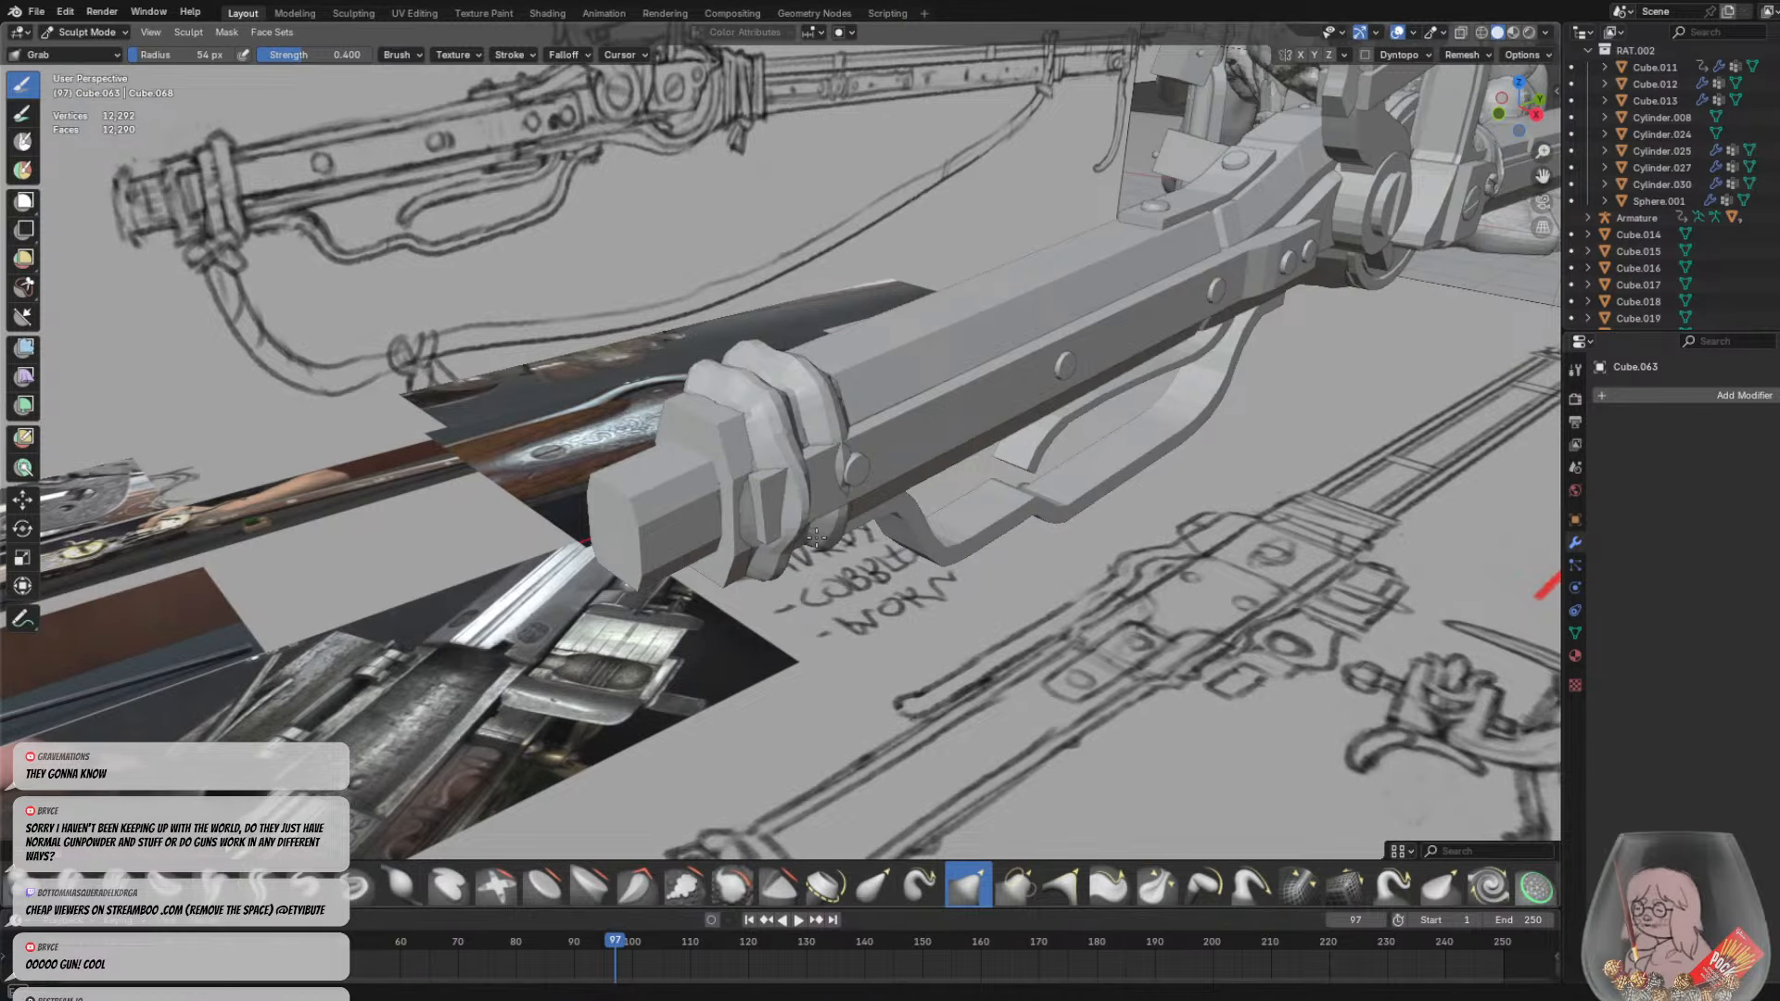
# Try remeshing the stock copy and pulling the ridges with an 85 px Grab brush, and undo both
pyautogui.scroll(6, 816, 536)
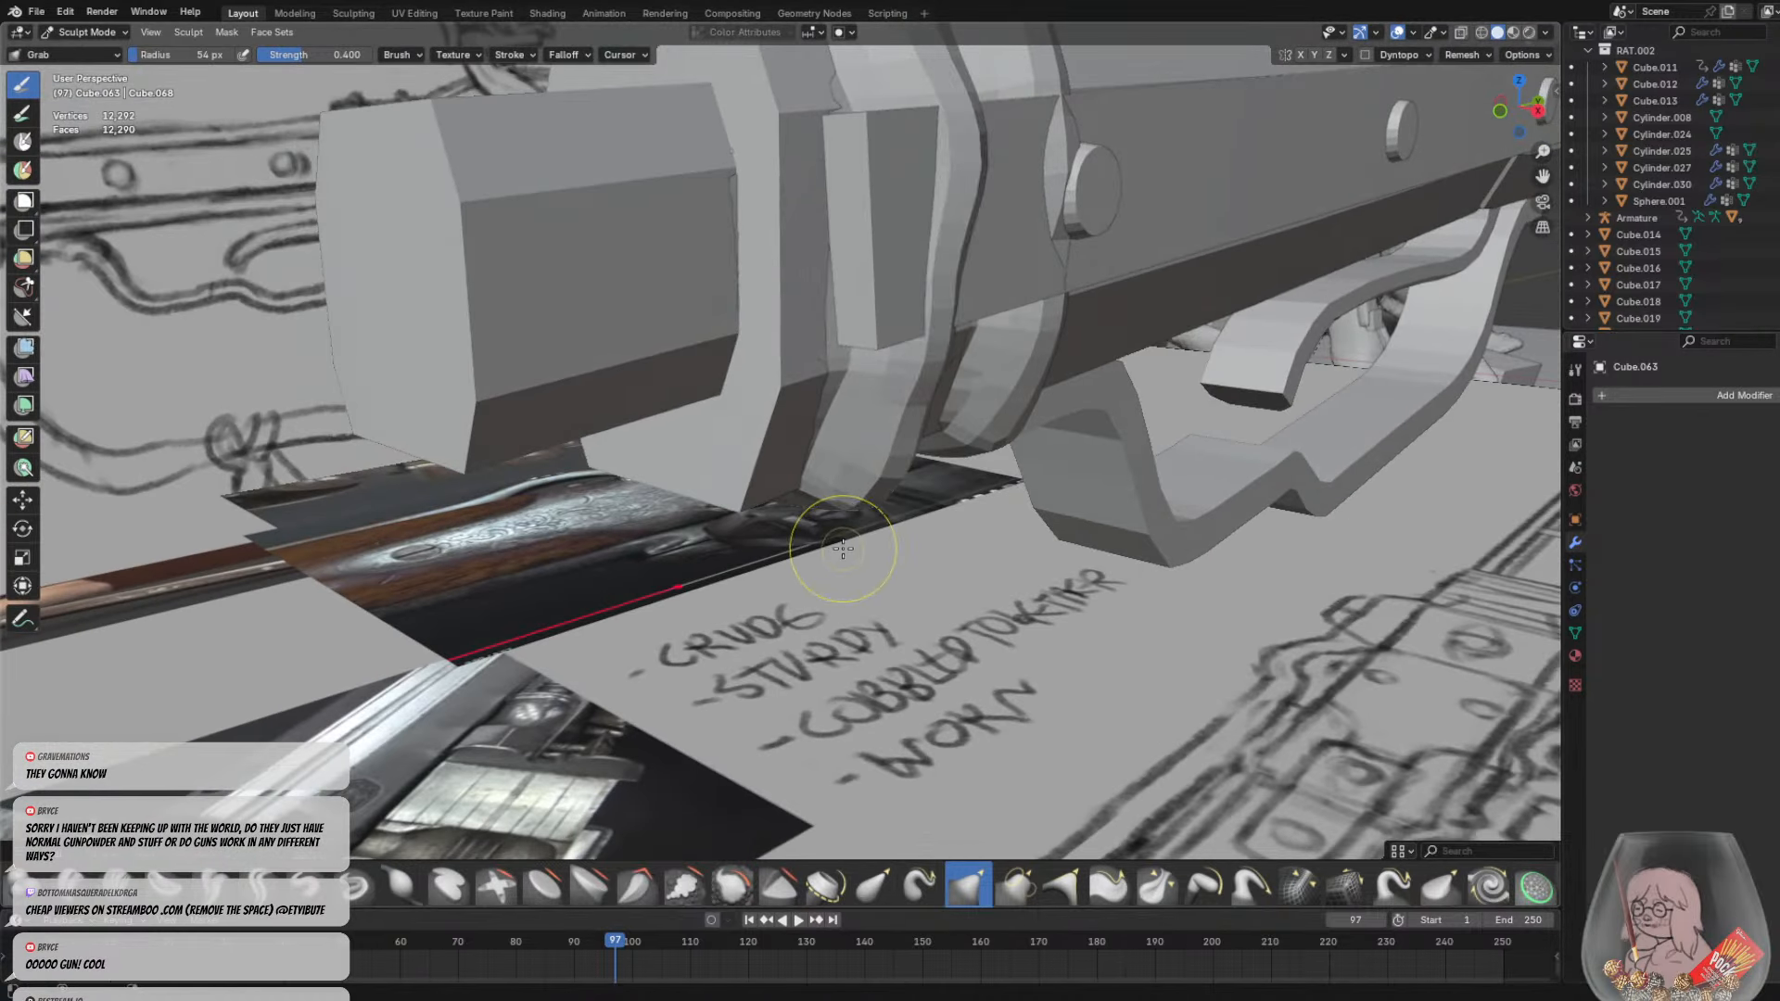
pyautogui.moveTo(842, 549); pyautogui.dragTo(890, 508, button='middle')
pyautogui.hotkey('ctrl', 'r')
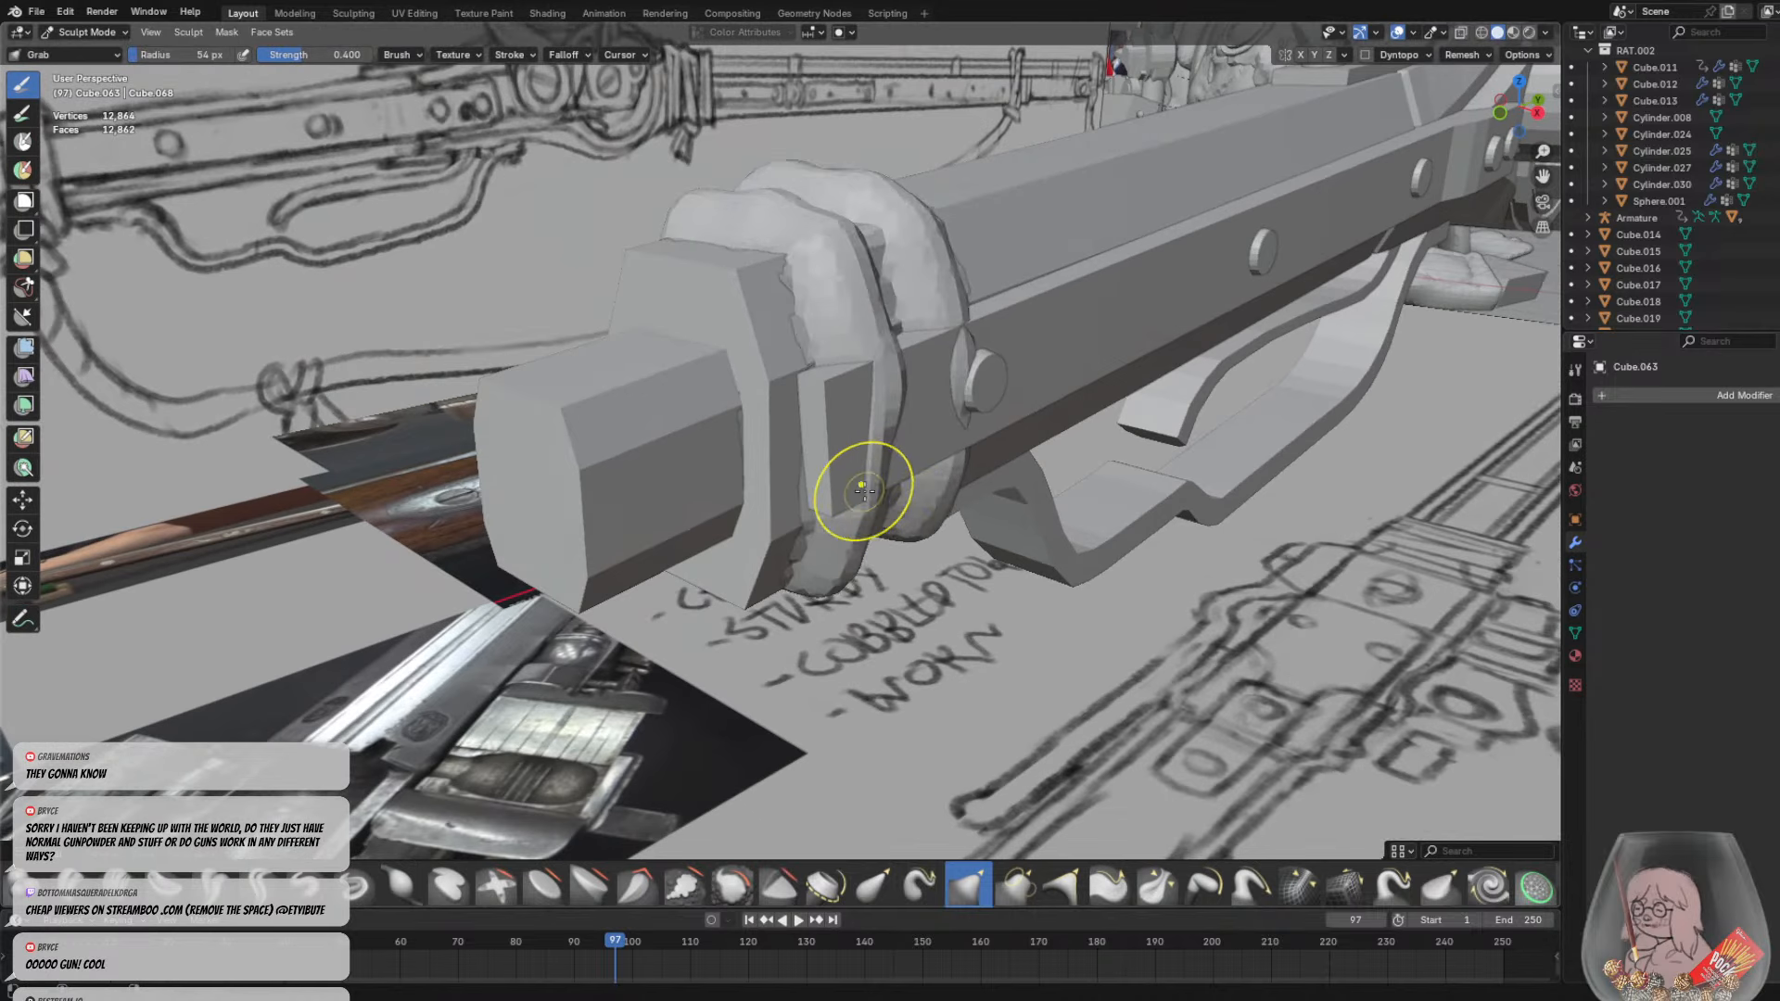
pyautogui.press('f')
pyautogui.click(899, 460)
pyautogui.moveTo(897, 460); pyautogui.dragTo(863, 462)
pyautogui.hotkey('ctrl', 'z')
pyautogui.moveTo(920, 422); pyautogui.dragTo(862, 399, button='middle')
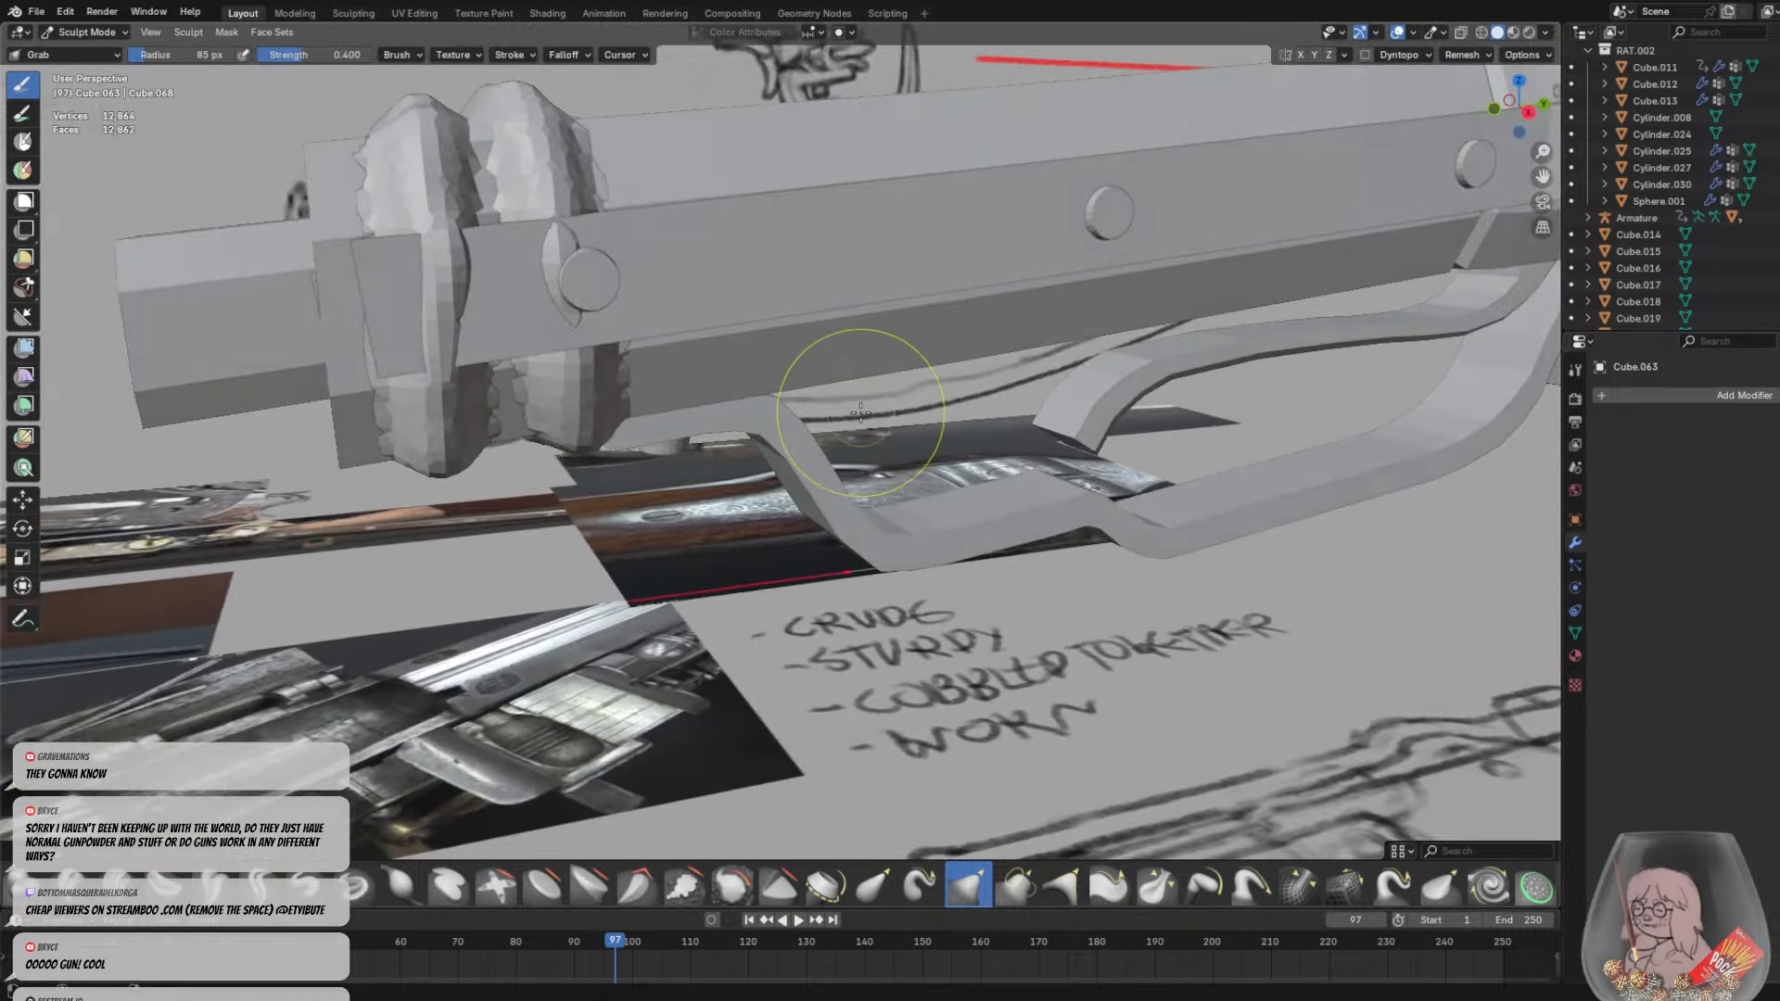
pyautogui.hotkey('ctrl', 'z')
# Bend the two ridges near the stepped end into uneven wraps from several angles using the 85 px Grab brush
pyautogui.moveTo(733, 405)
pyautogui.mouseDown(button='middle')
pyautogui.moveTo(744, 440)
pyautogui.moveTo(758, 427)
pyautogui.mouseUp(button='middle')
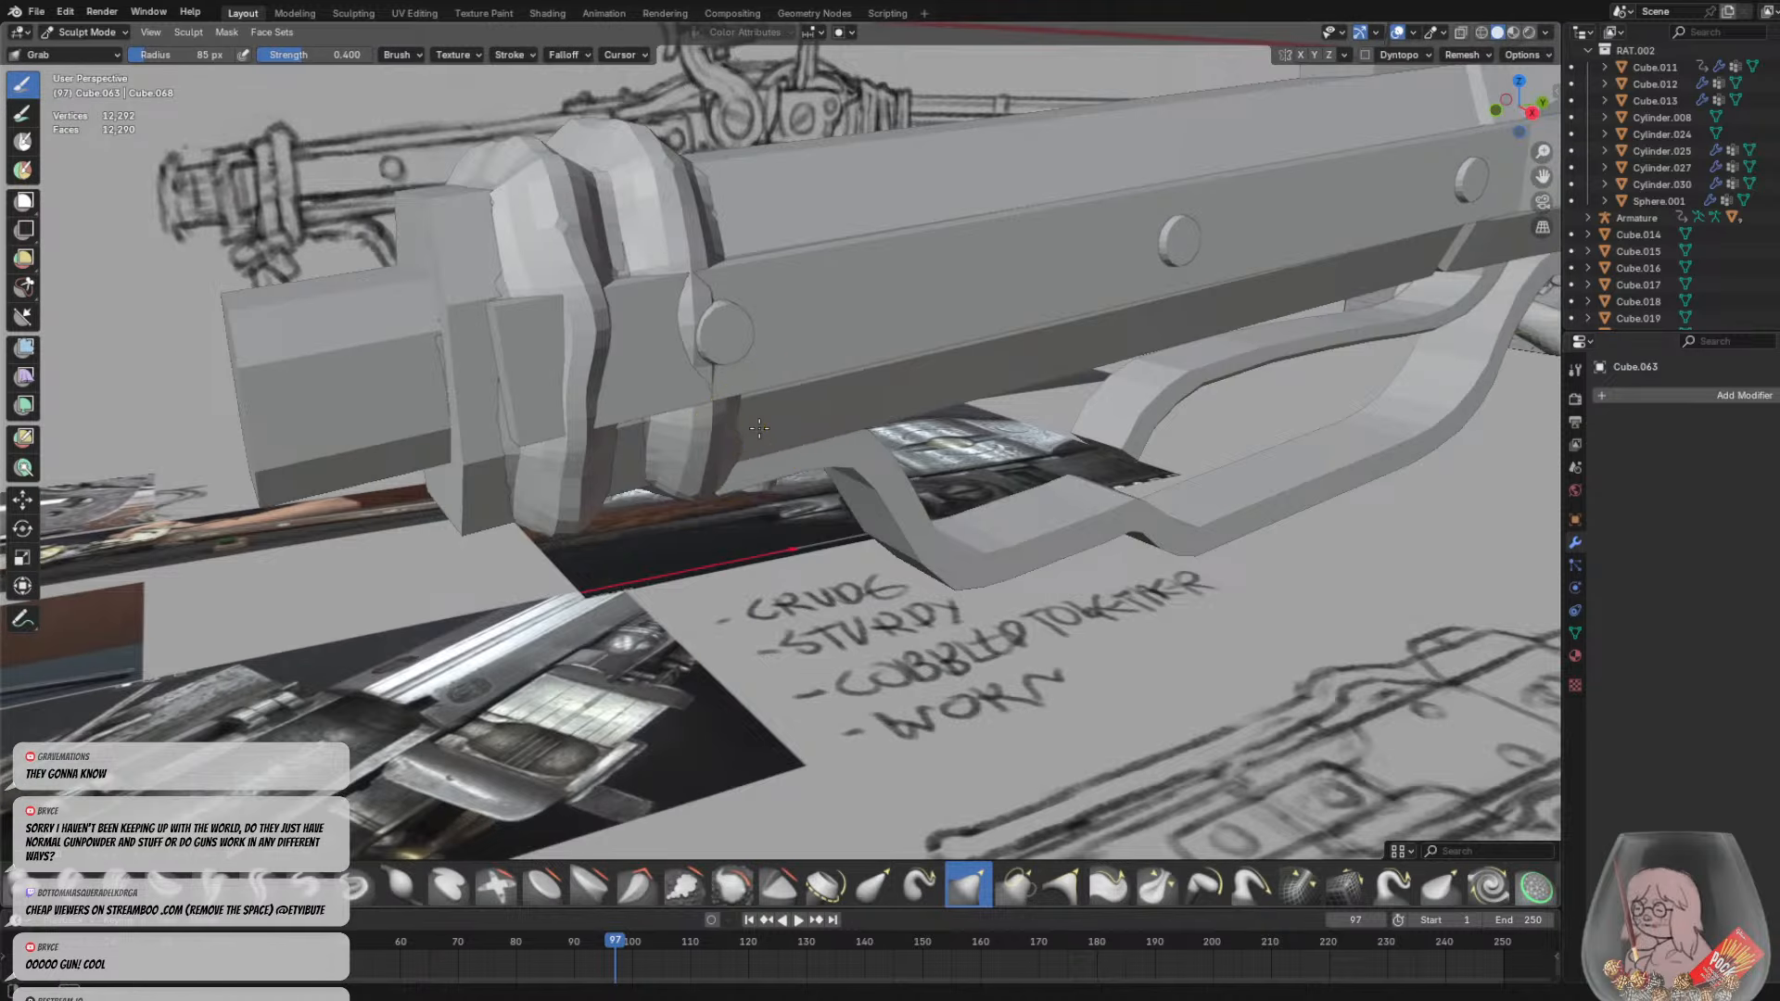
pyautogui.moveTo(690, 380); pyautogui.dragTo(740, 395)
pyautogui.moveTo(770, 406); pyautogui.dragTo(858, 465, button='middle')
pyautogui.moveTo(959, 551)
pyautogui.mouseDown()
pyautogui.moveTo(1078, 613)
pyautogui.moveTo(1036, 666)
pyautogui.moveTo(1068, 699)
pyautogui.mouseUp()
pyautogui.moveTo(883, 630)
pyautogui.mouseDown()
pyautogui.moveTo(944, 665)
pyautogui.moveTo(957, 720)
pyautogui.mouseUp()
pyautogui.moveTo(922, 676); pyautogui.dragTo(648, 509, button='middle')
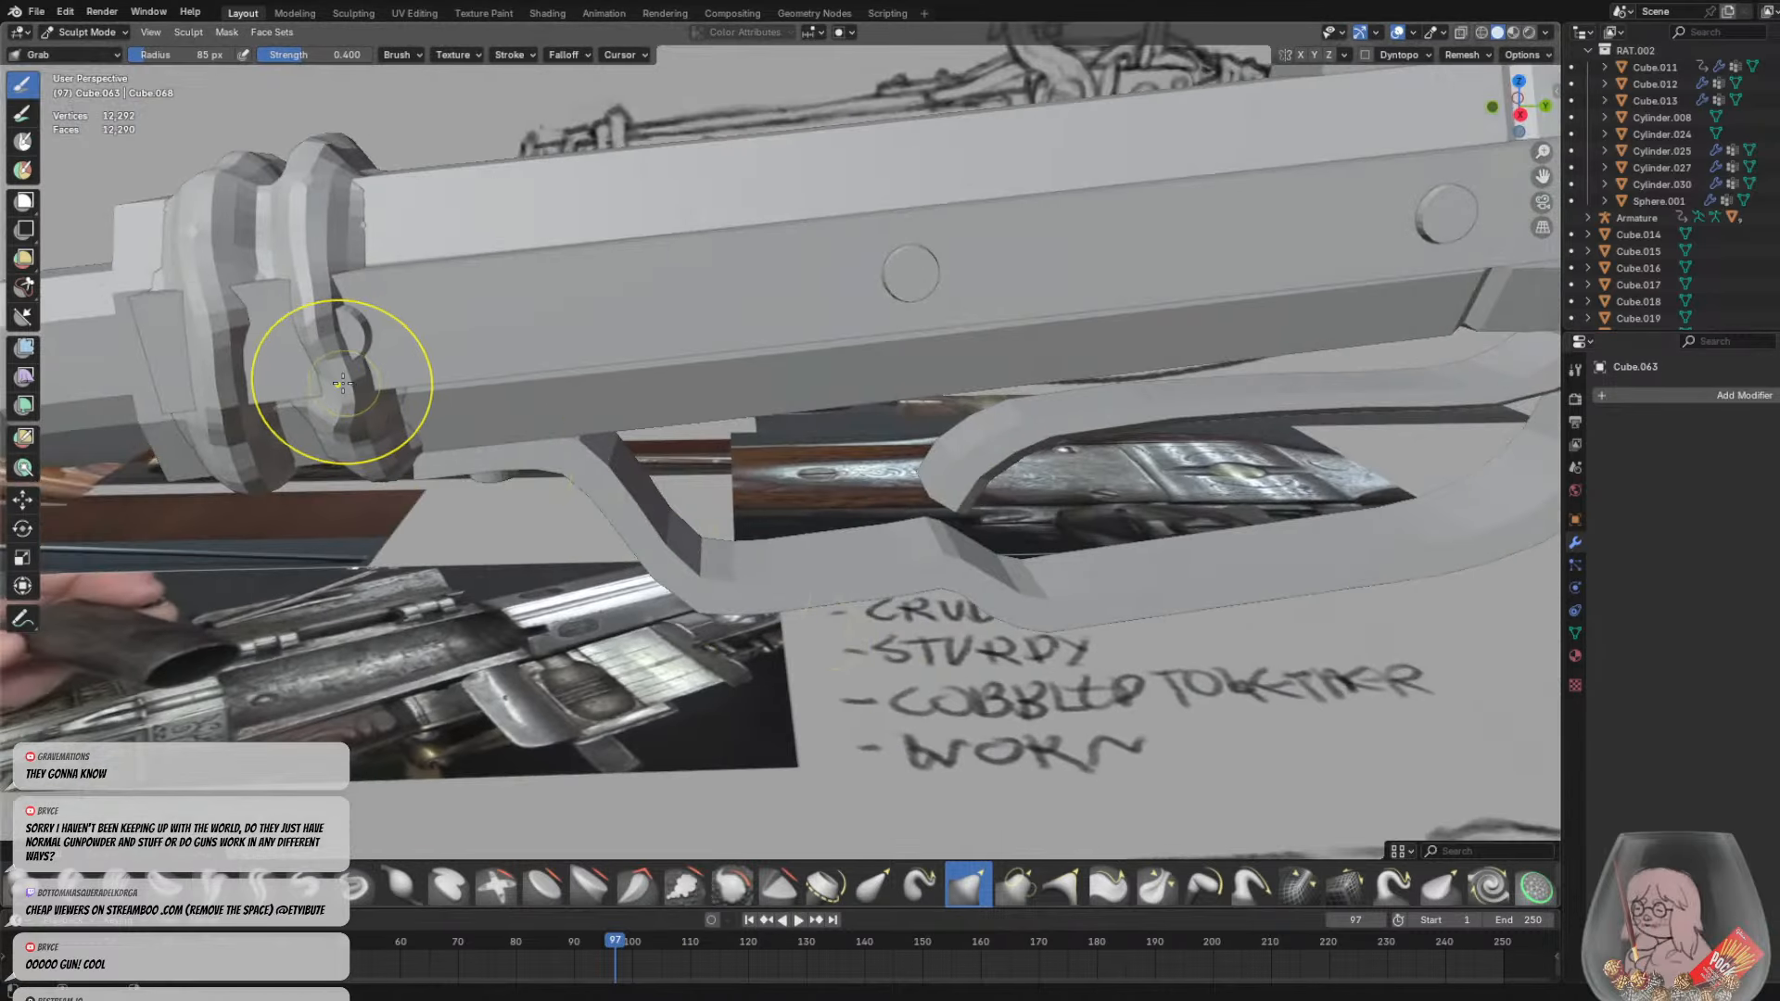
pyautogui.moveTo(264, 372); pyautogui.dragTo(278, 376)
pyautogui.moveTo(322, 312); pyautogui.dragTo(302, 317)
# Compare the ridged stock end with the reference sketches and undo the ridges on the stock copy
pyautogui.scroll(-6, 584, 405)
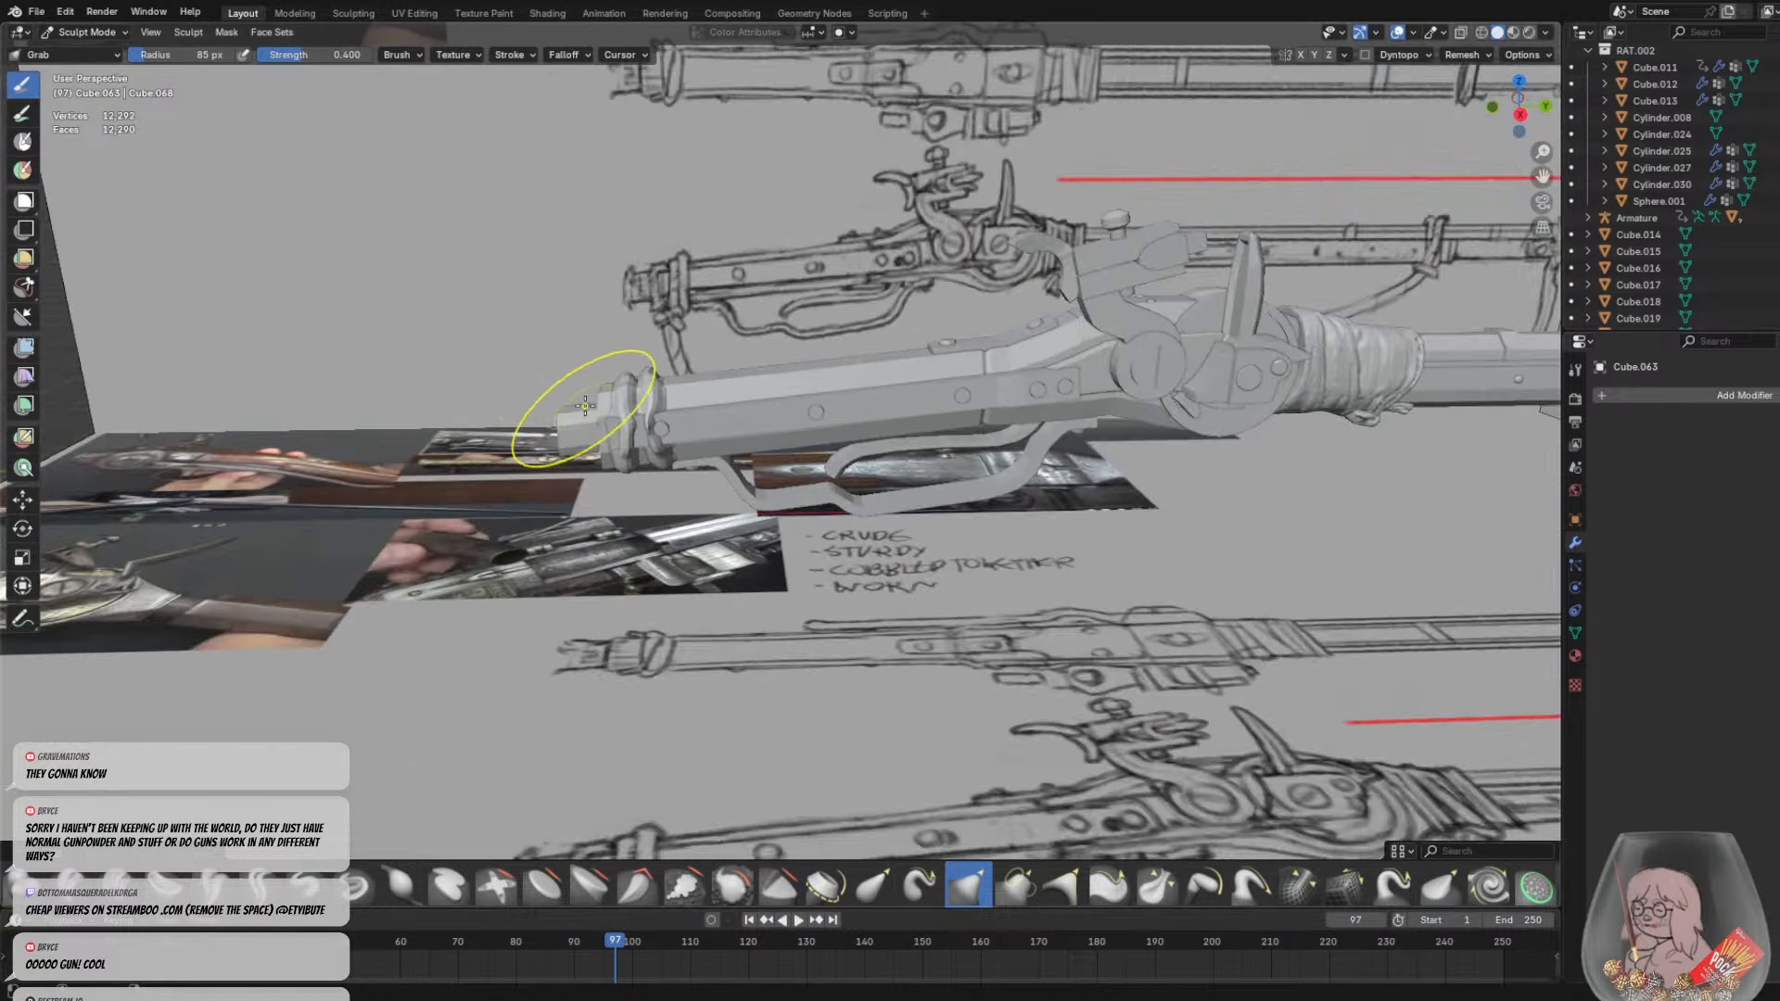
pyautogui.moveTo(597, 408); pyautogui.dragTo(770, 452, button='middle')
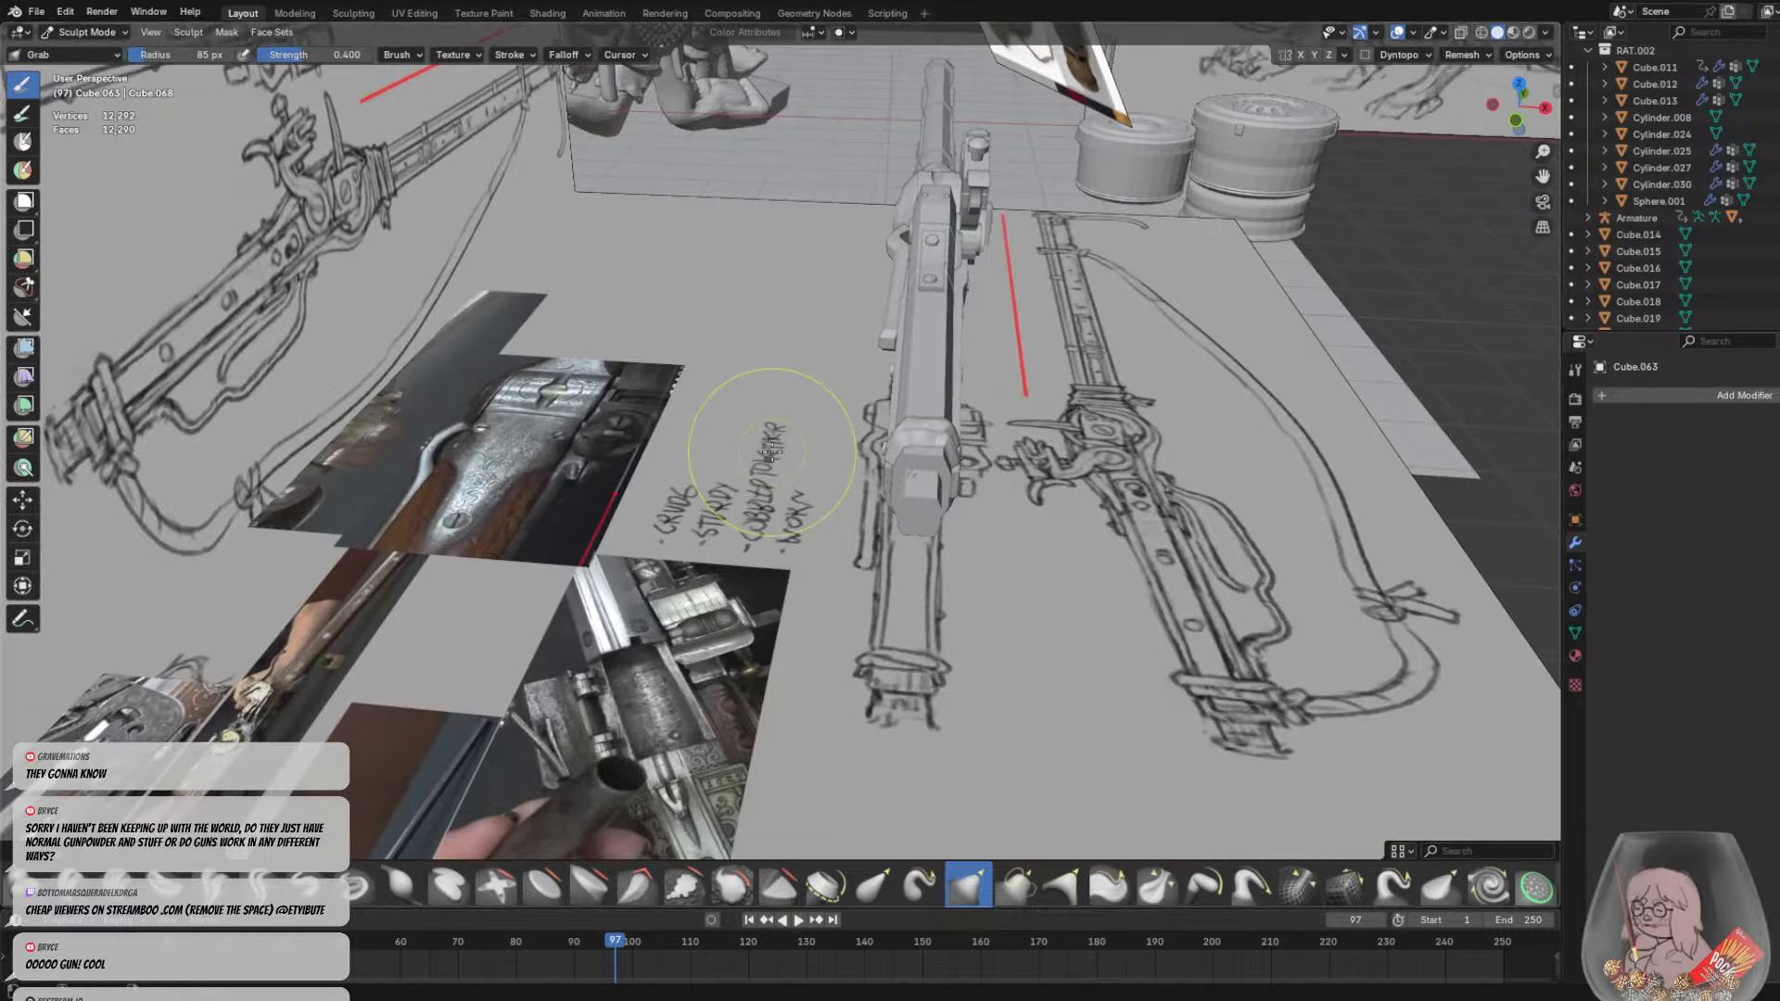
pyautogui.moveTo(771, 452); pyautogui.dragTo(644, 437, button='middle')
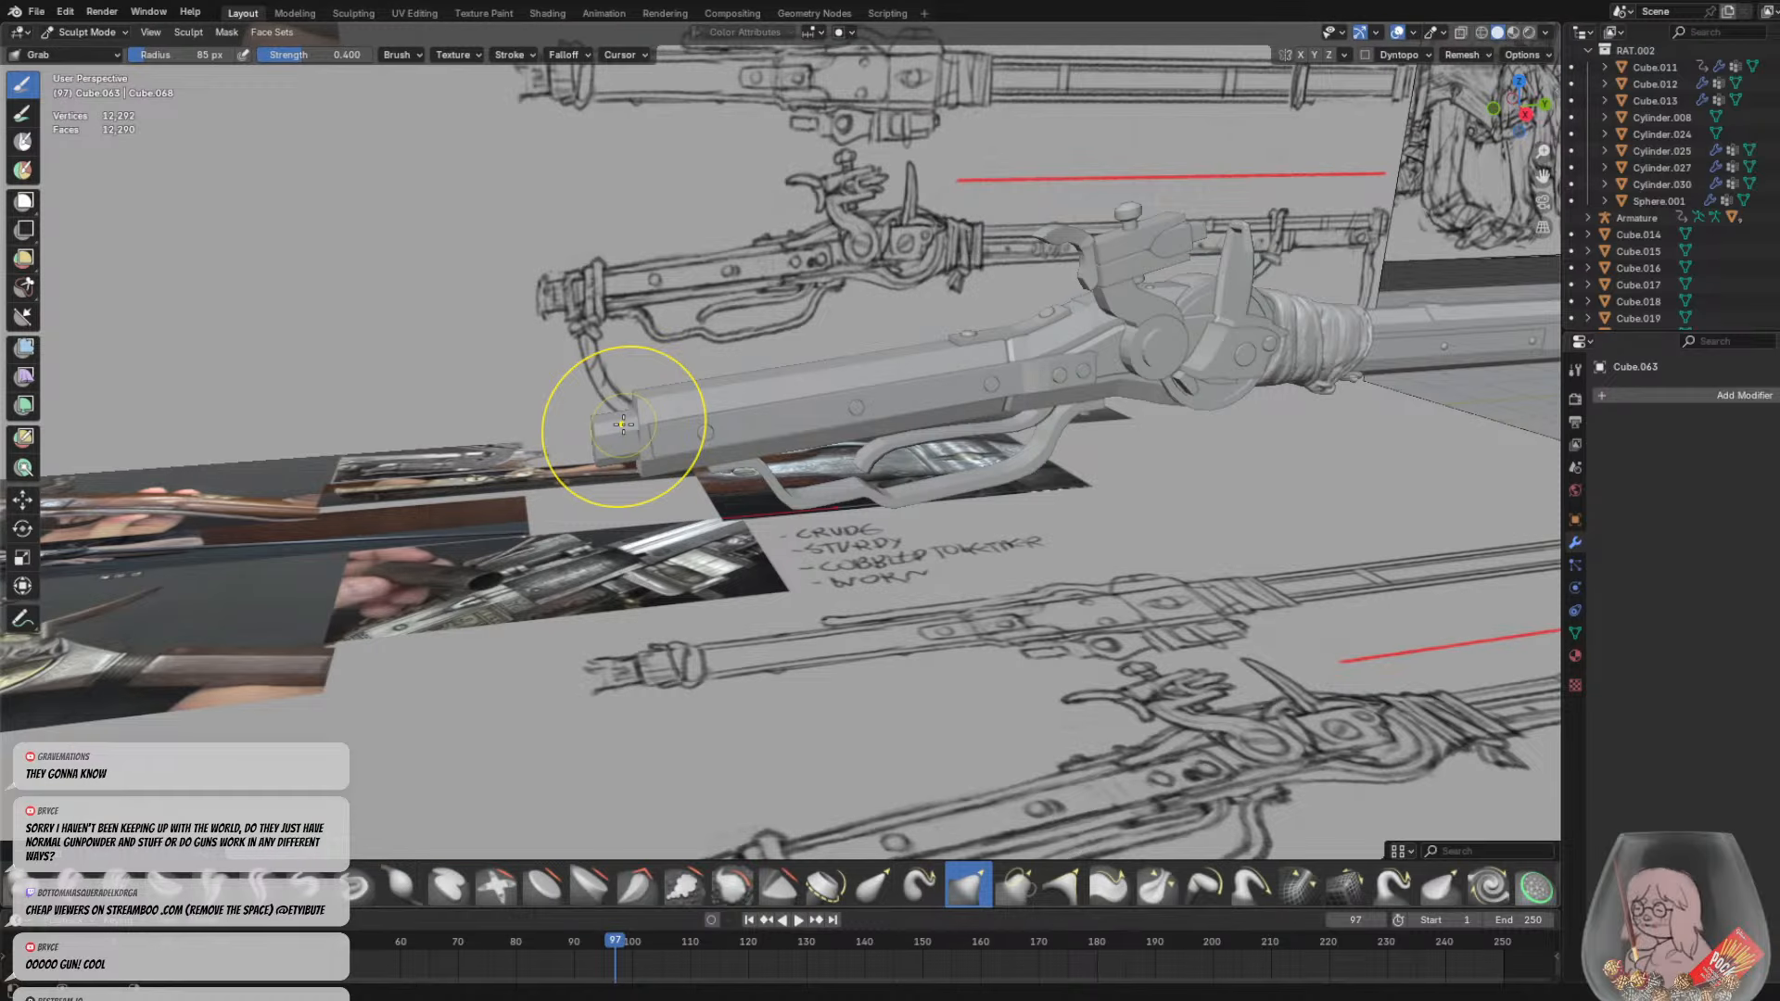
pyautogui.scroll(4, 598, 464)
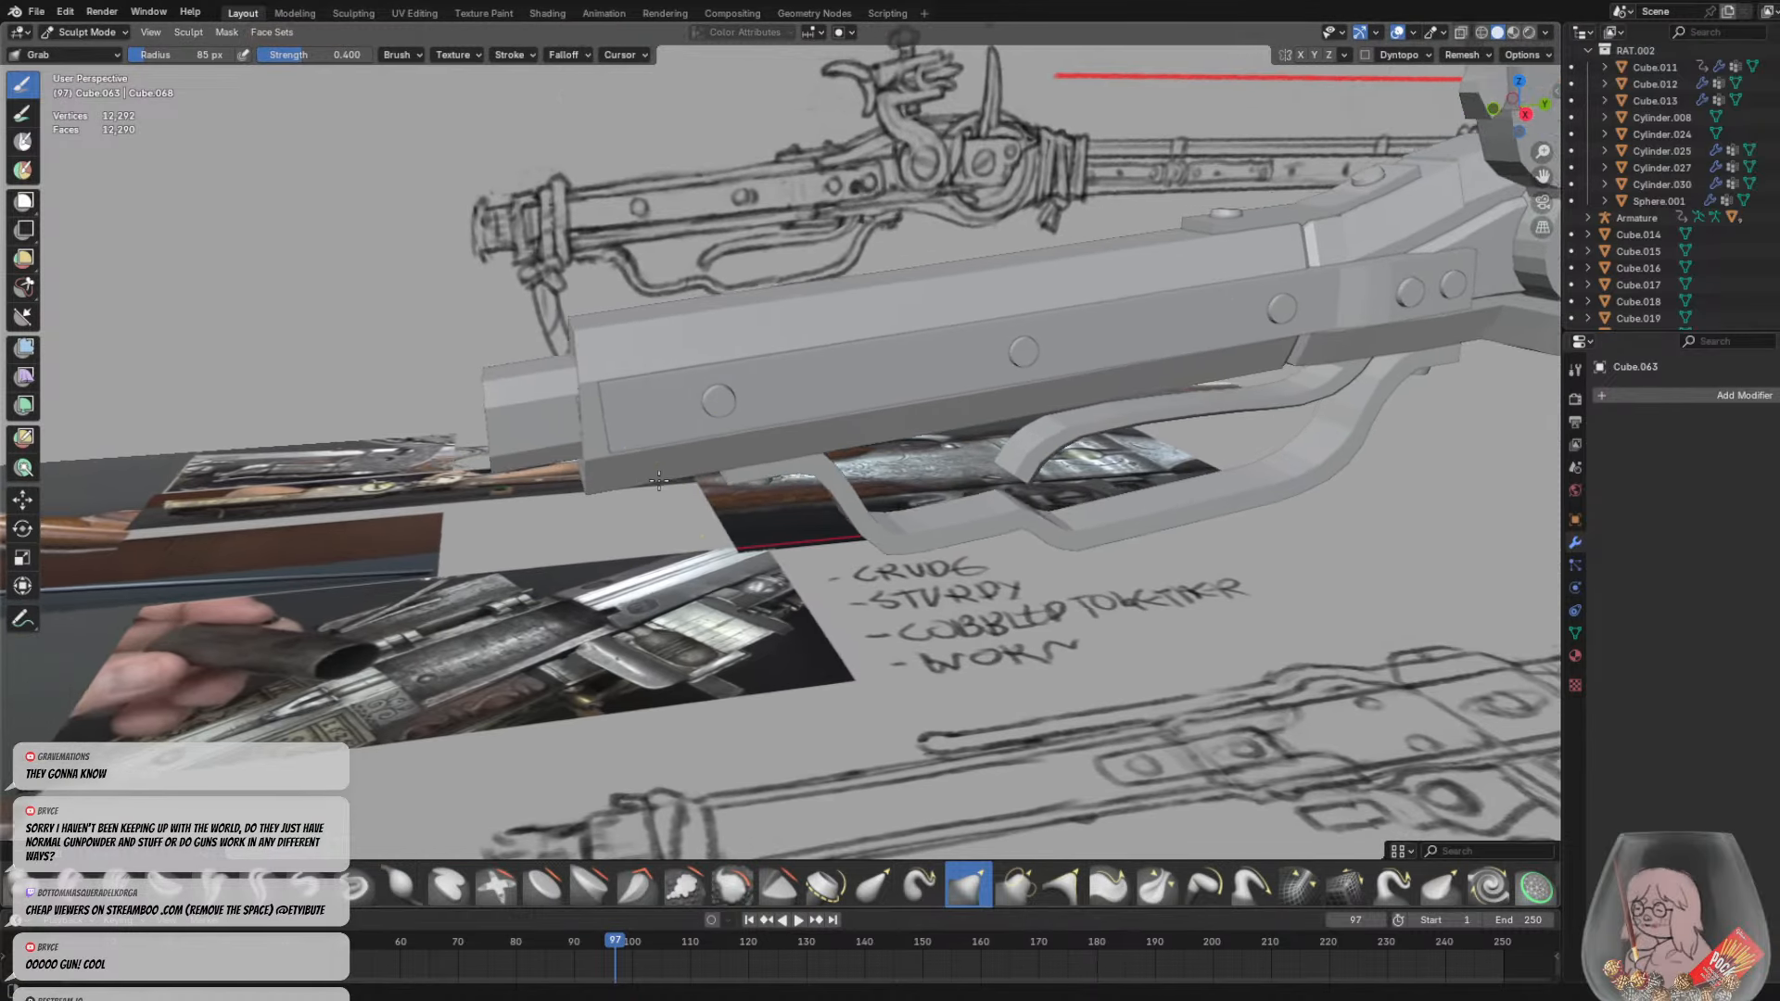
pyautogui.moveTo(659, 480); pyautogui.dragTo(734, 491, button='middle')
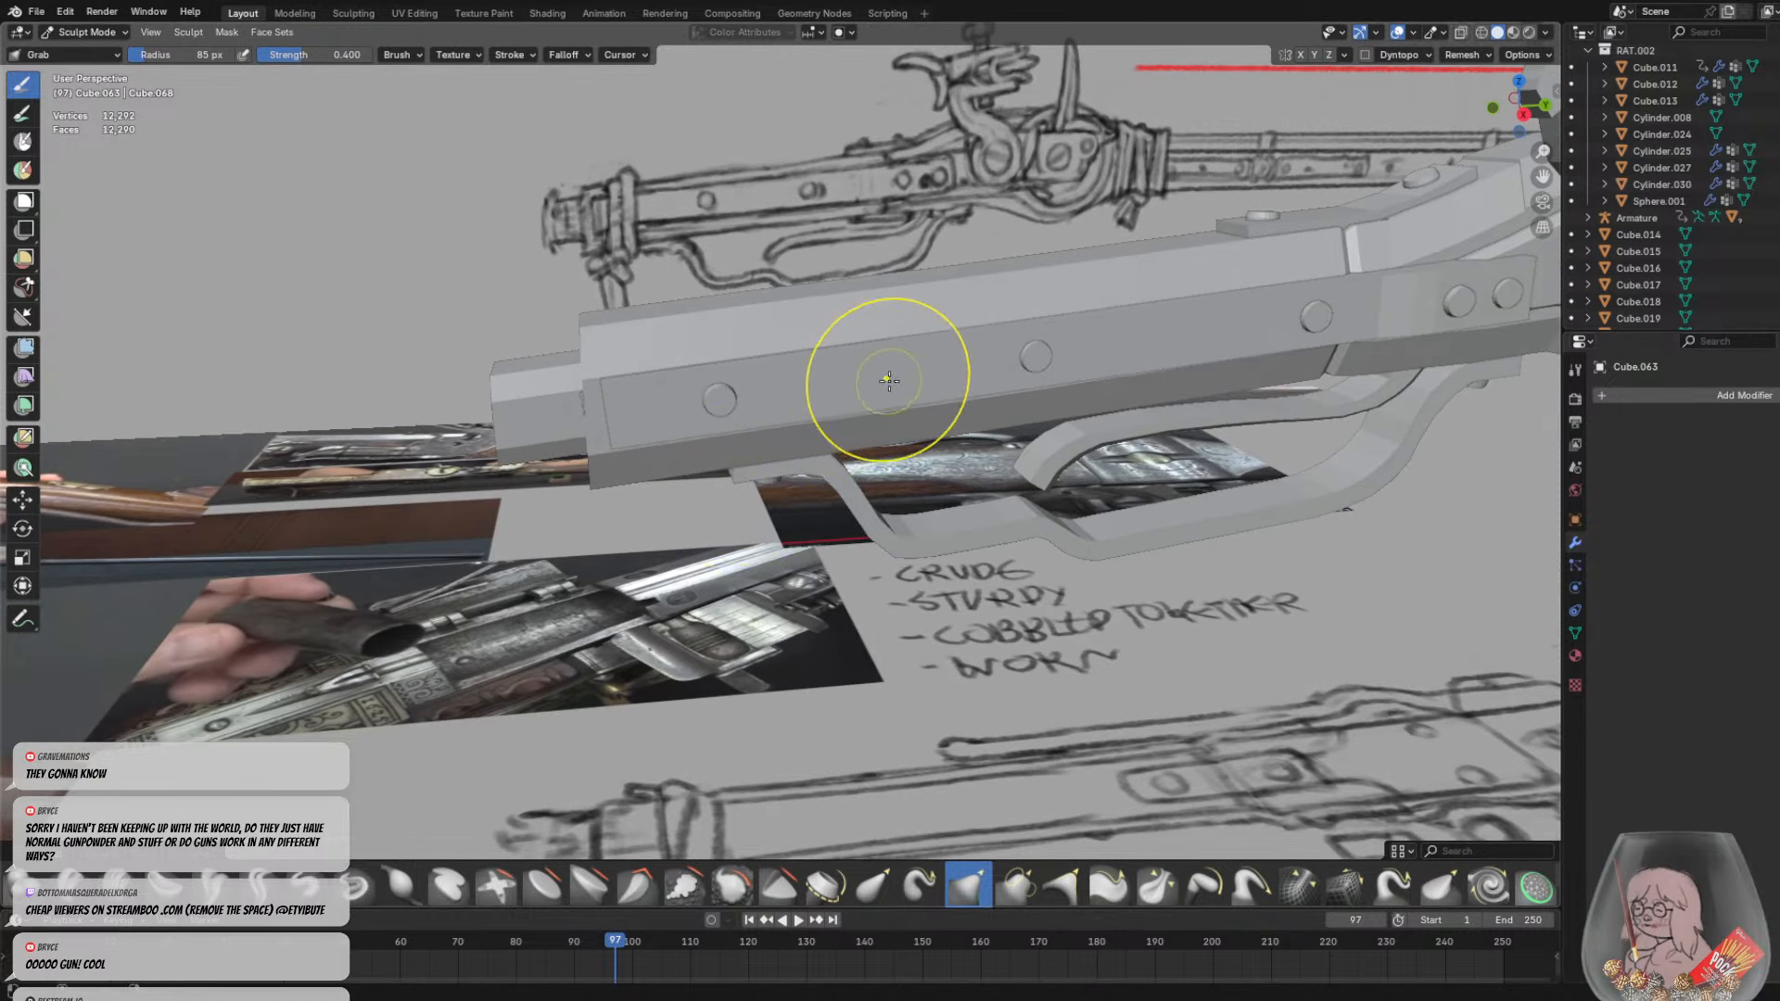
pyautogui.scroll(2, 871, 382)
pyautogui.press('f')
pyautogui.click(788, 381)
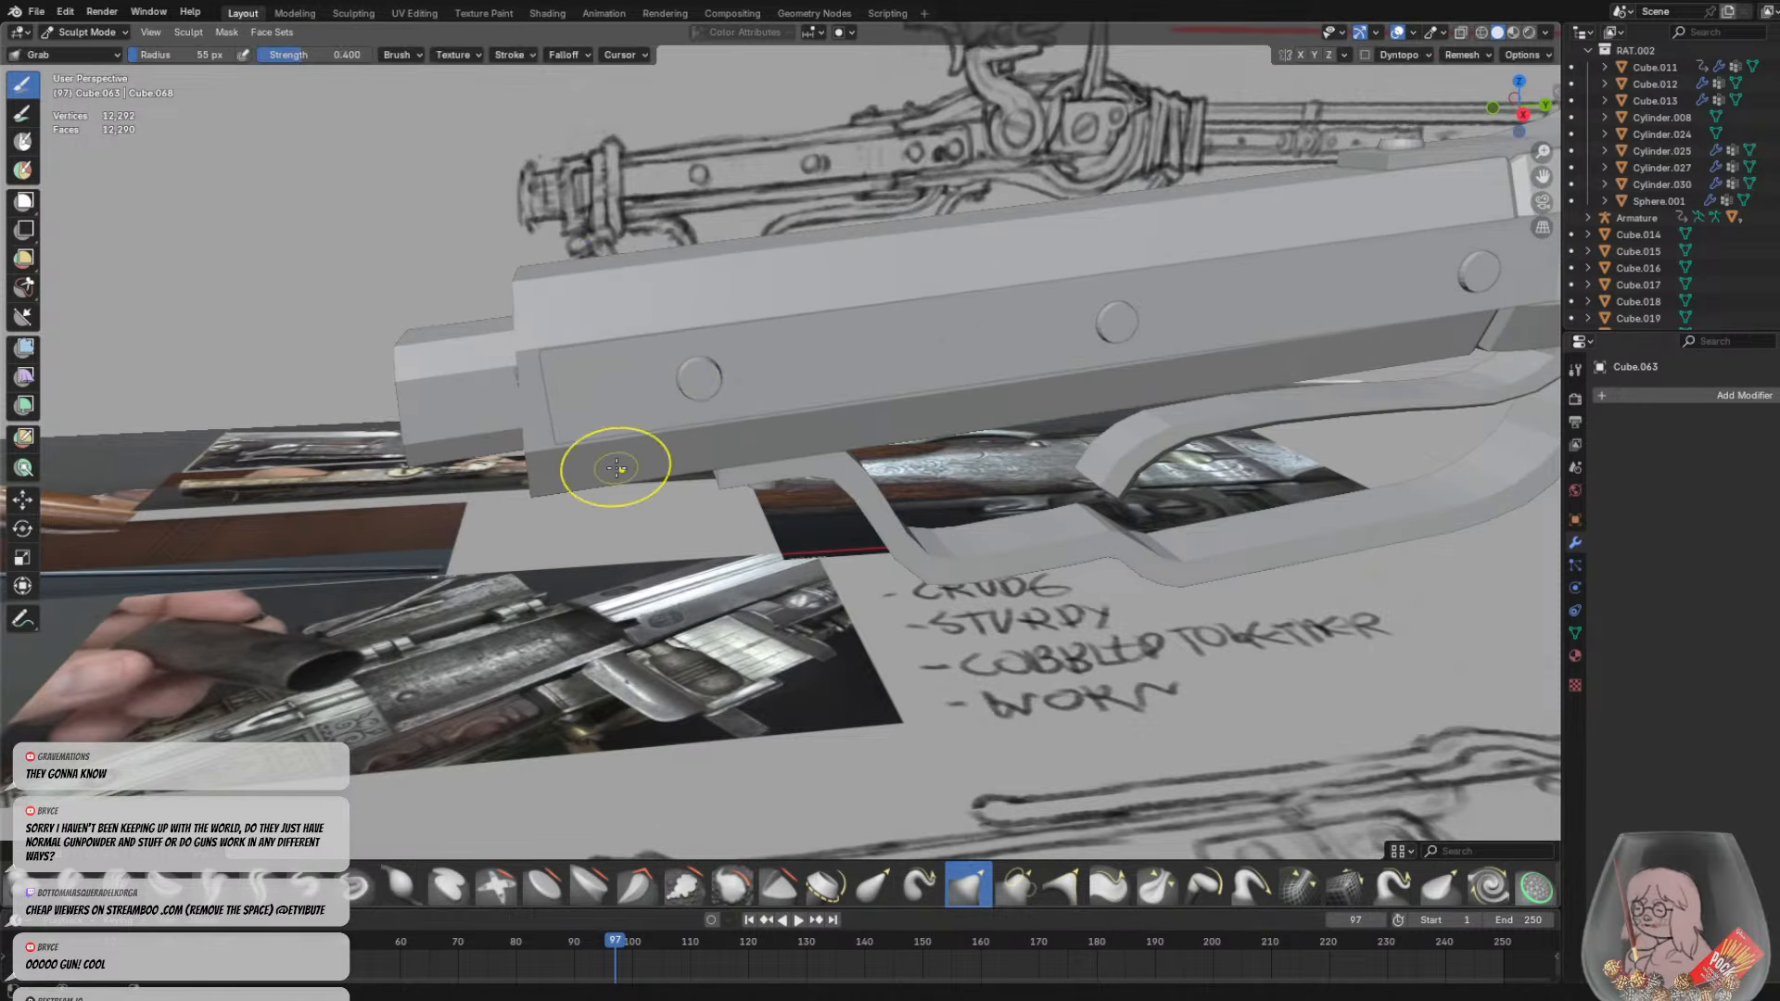
pyautogui.press('KP_Divide')
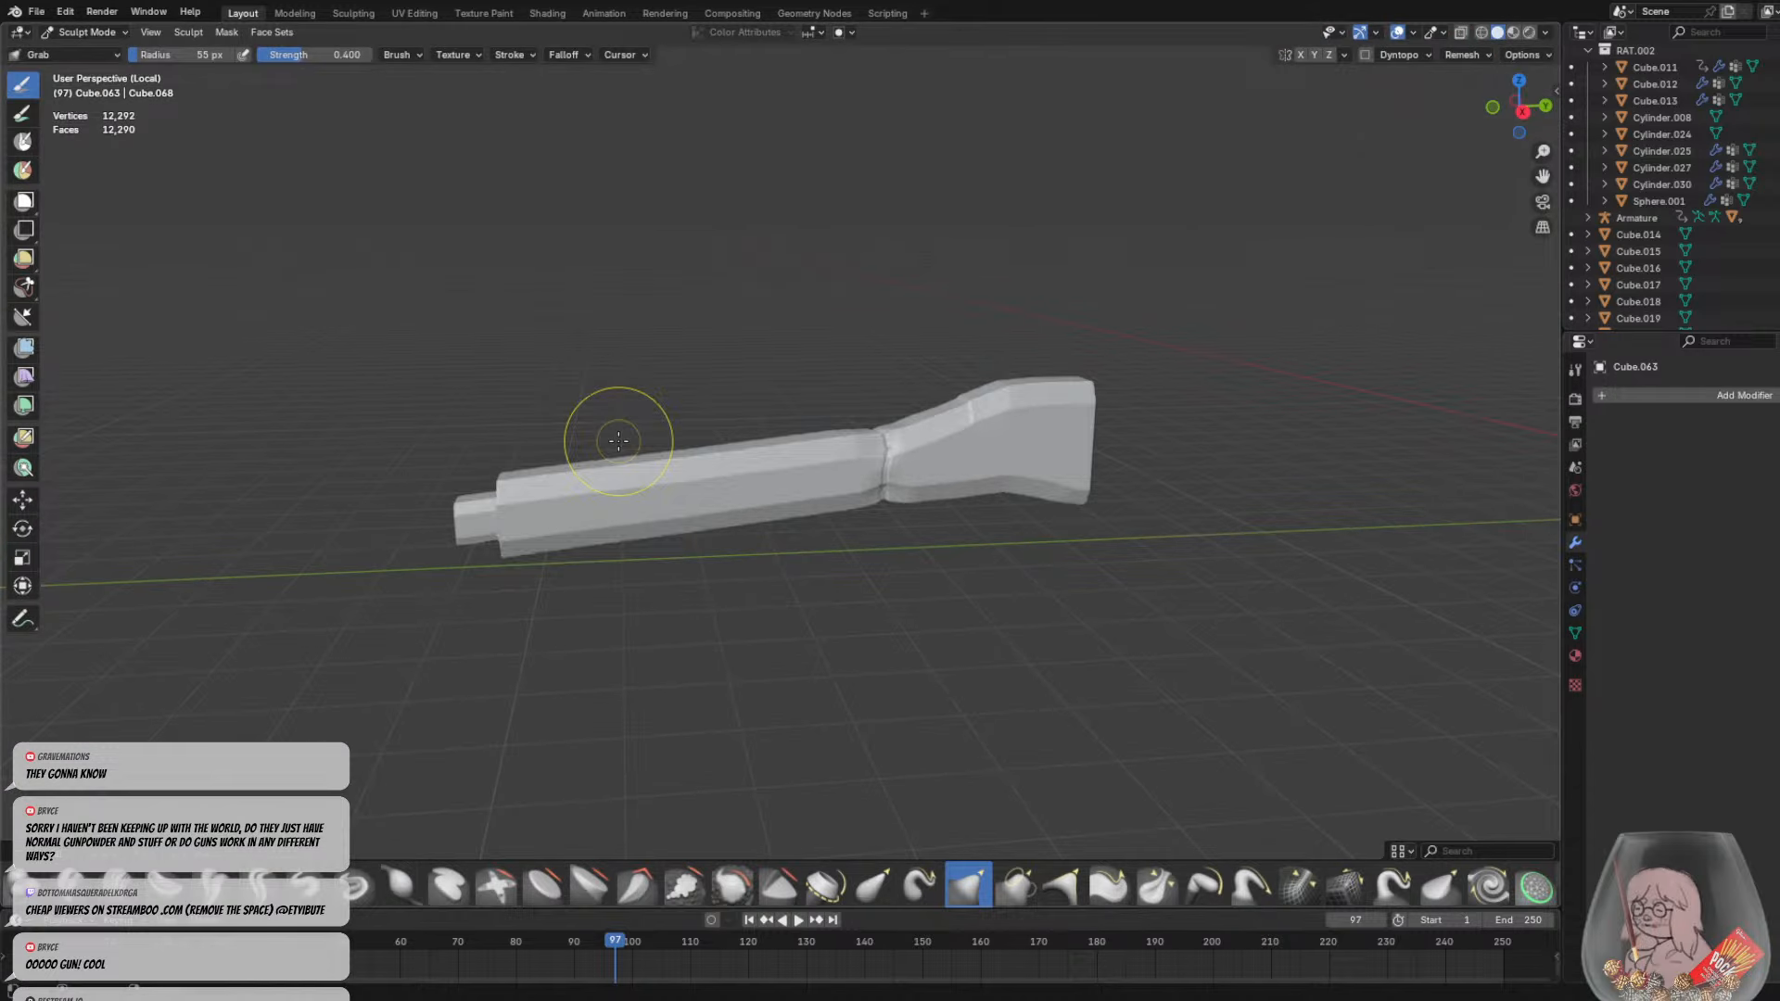
pyautogui.press('KP_Divide')
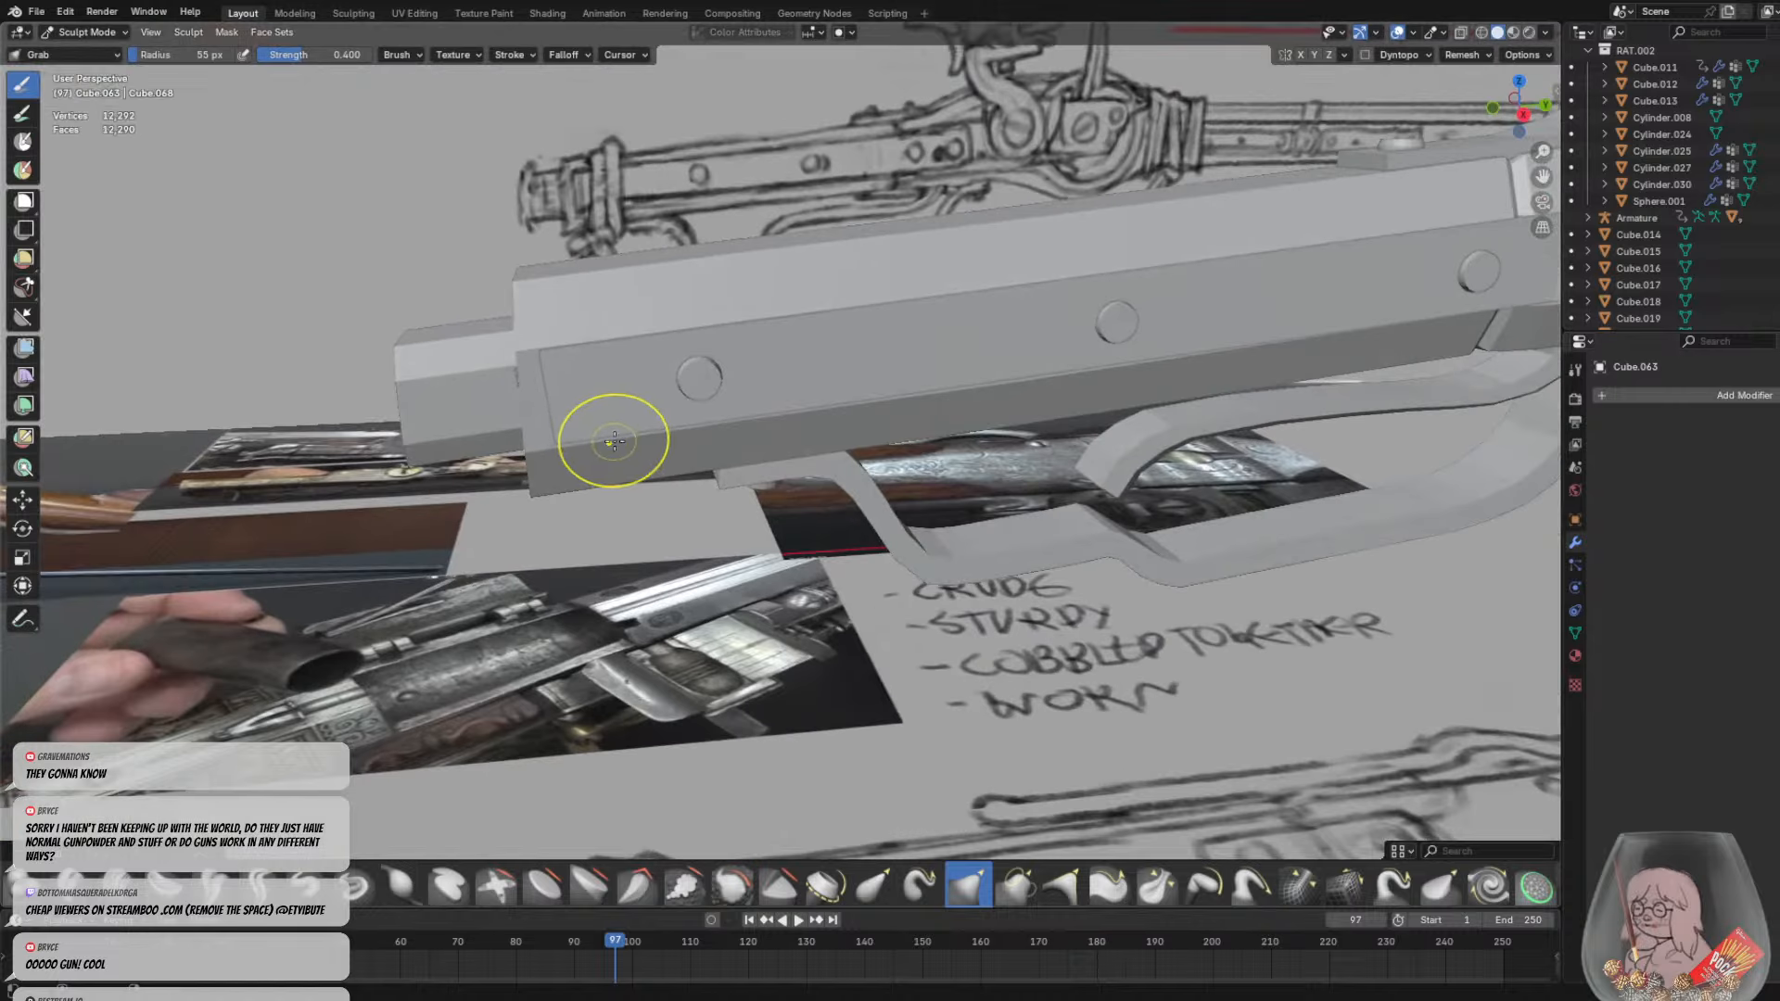
# Try a Draw brush ridge with a 36 px radius on the stock copy near its stepped end, and undo it
pyautogui.keyDown('shift'); pyautogui.moveTo(665, 383); pyautogui.dragTo(753, 393, button='middle'); pyautogui.keyUp('shift')
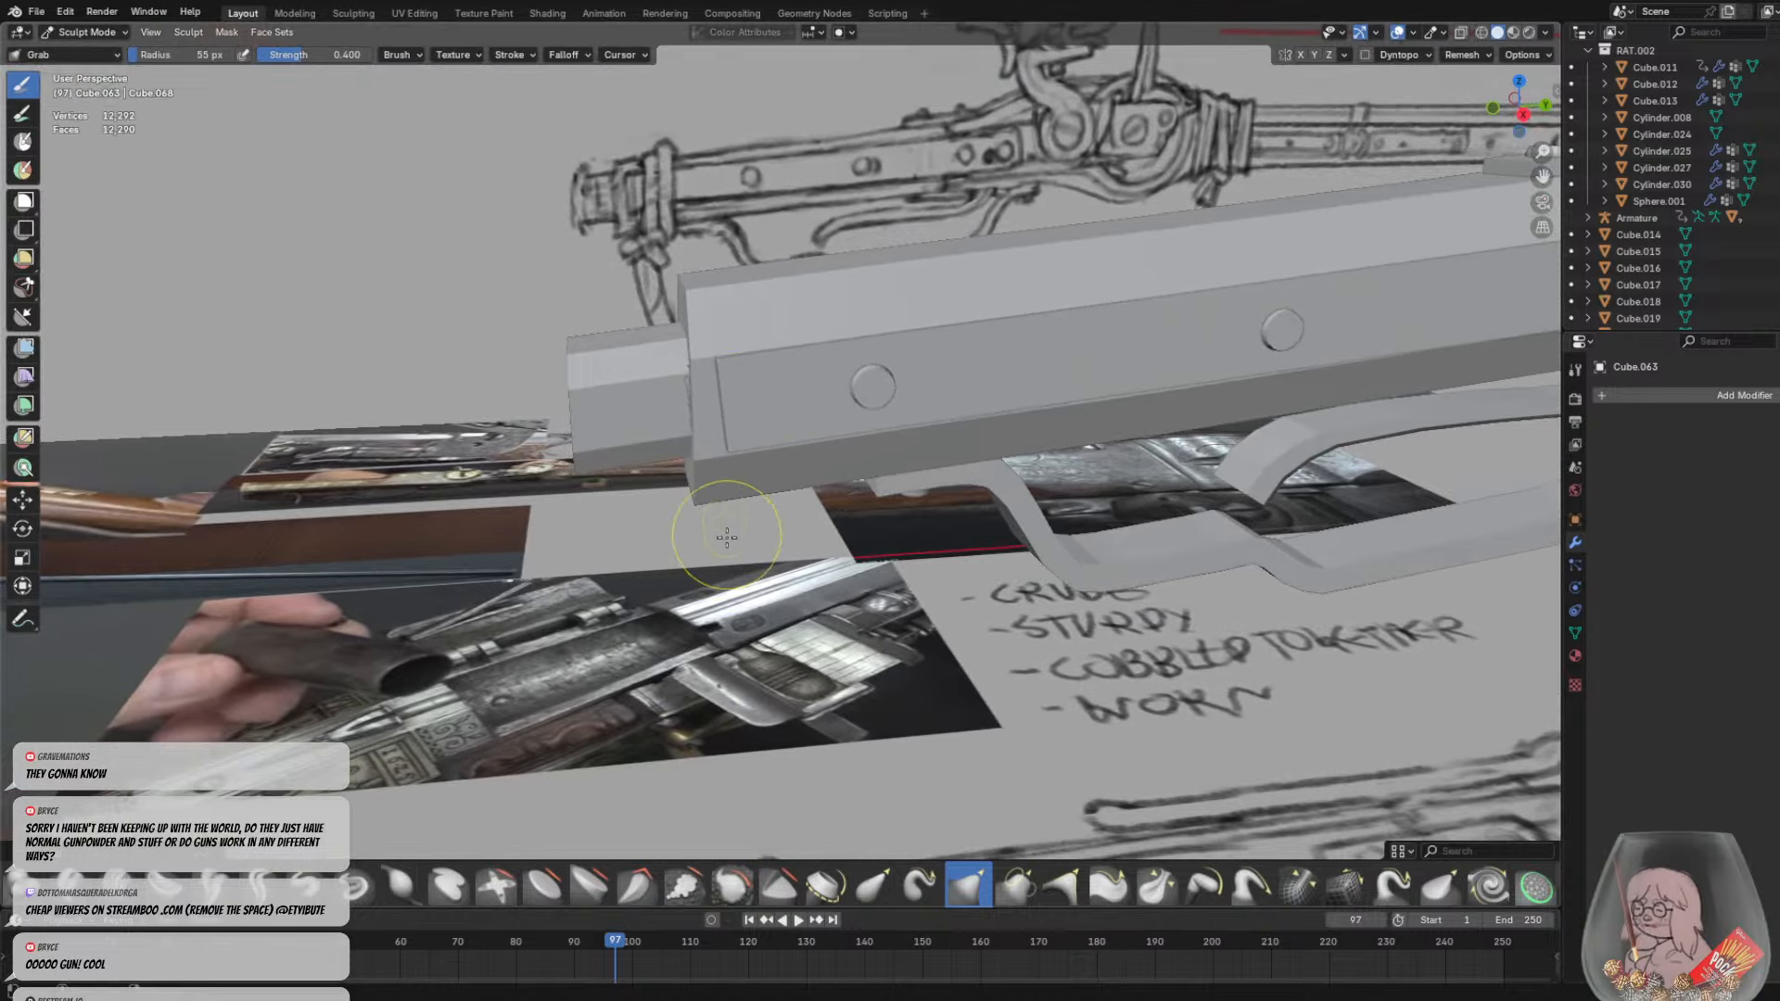
pyautogui.press('f')
pyautogui.click(917, 604)
pyautogui.press('x')
pyautogui.moveTo(775, 283); pyautogui.dragTo(779, 339)
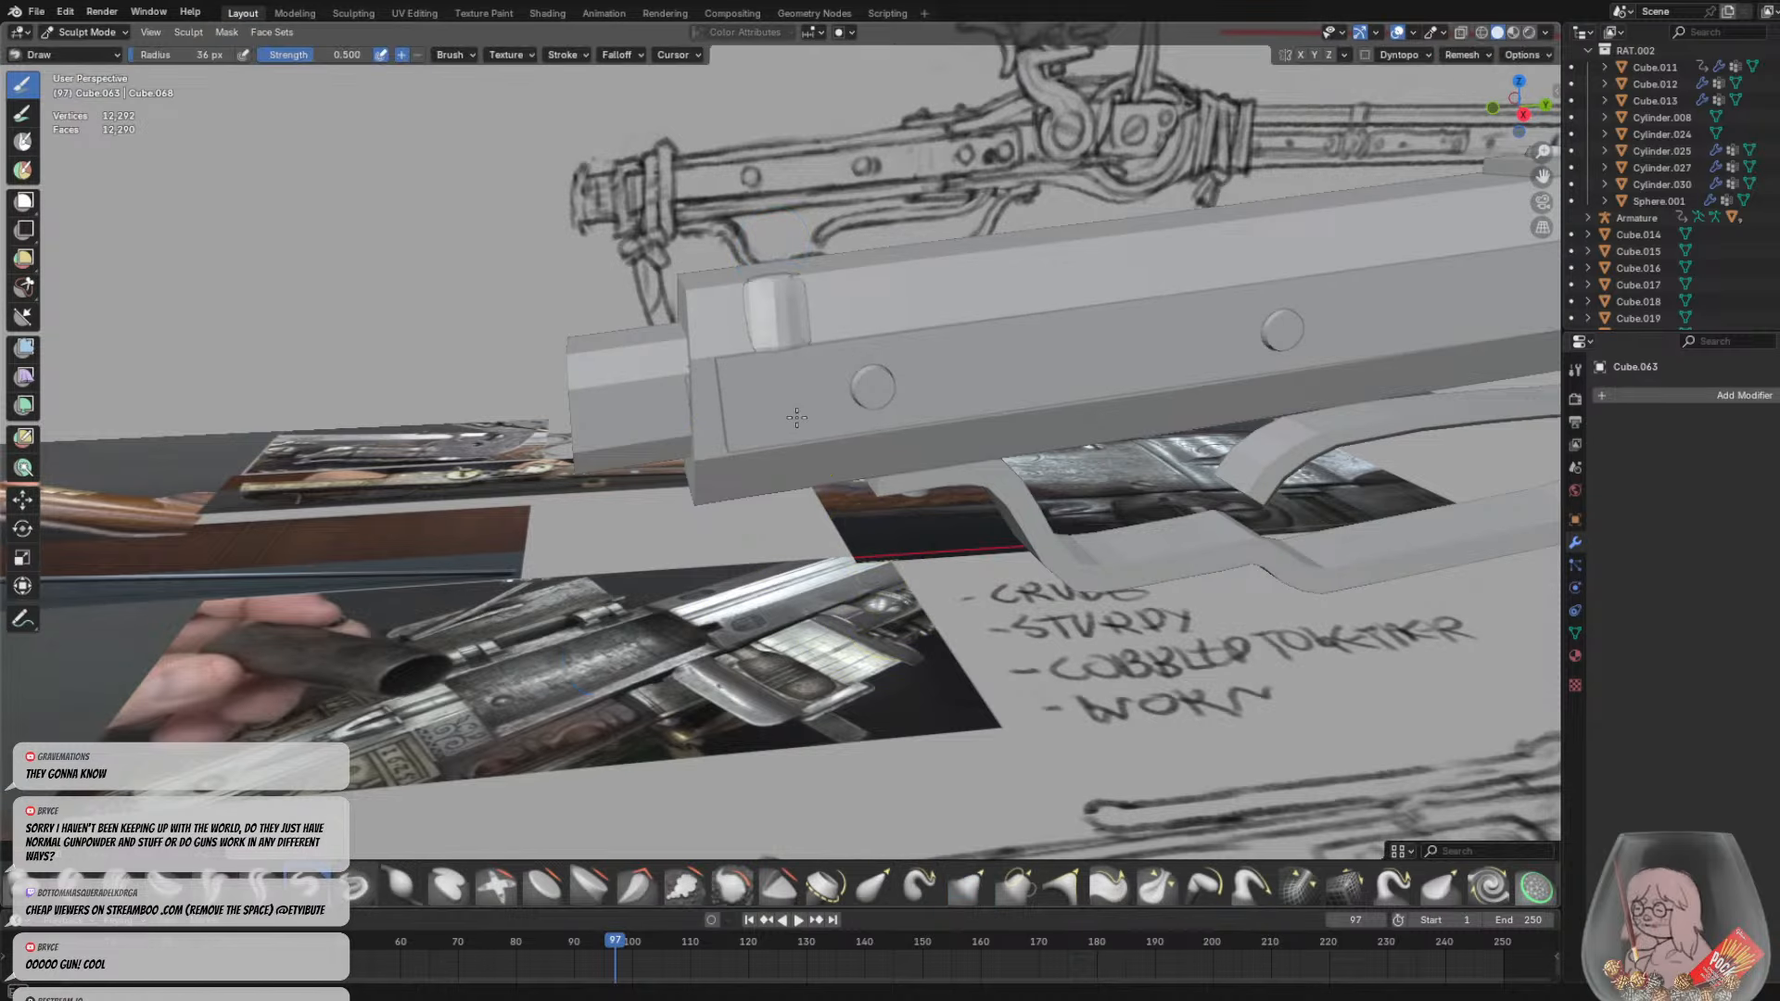
pyautogui.moveTo(804, 507)
pyautogui.mouseDown(button='middle')
pyautogui.moveTo(784, 480)
pyautogui.moveTo(789, 506)
pyautogui.mouseUp(button='middle')
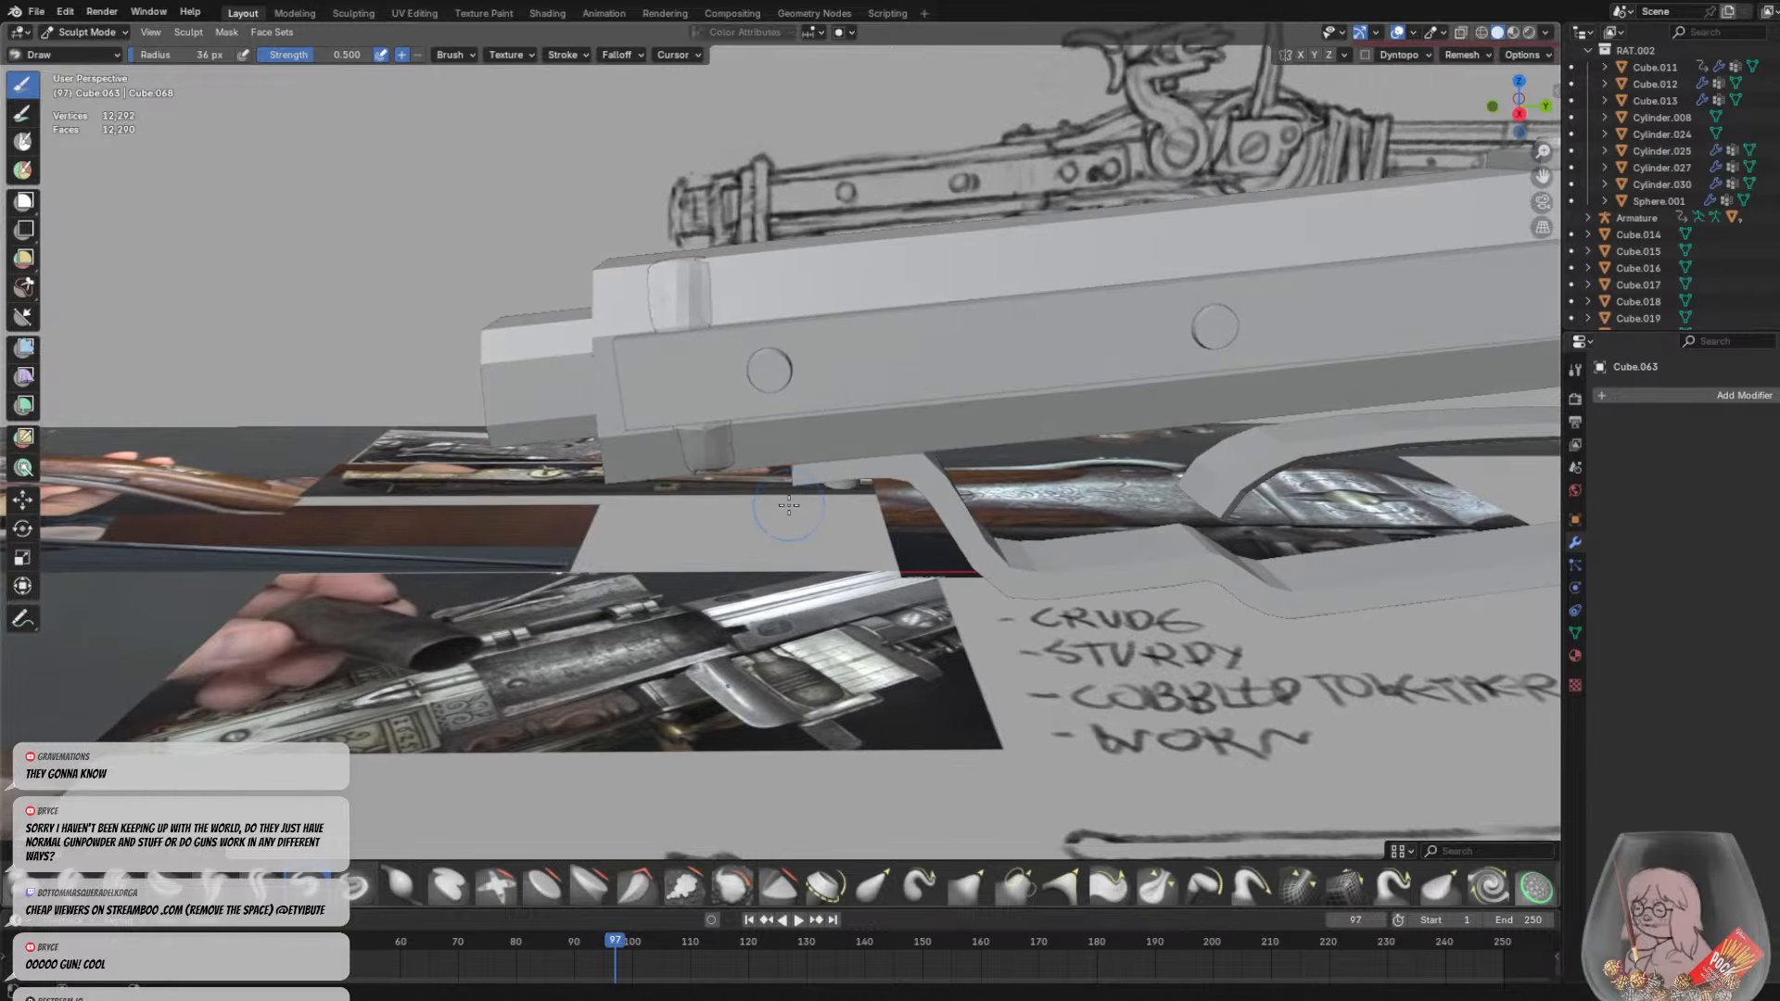
pyautogui.hotkey('ctrl', 'z')
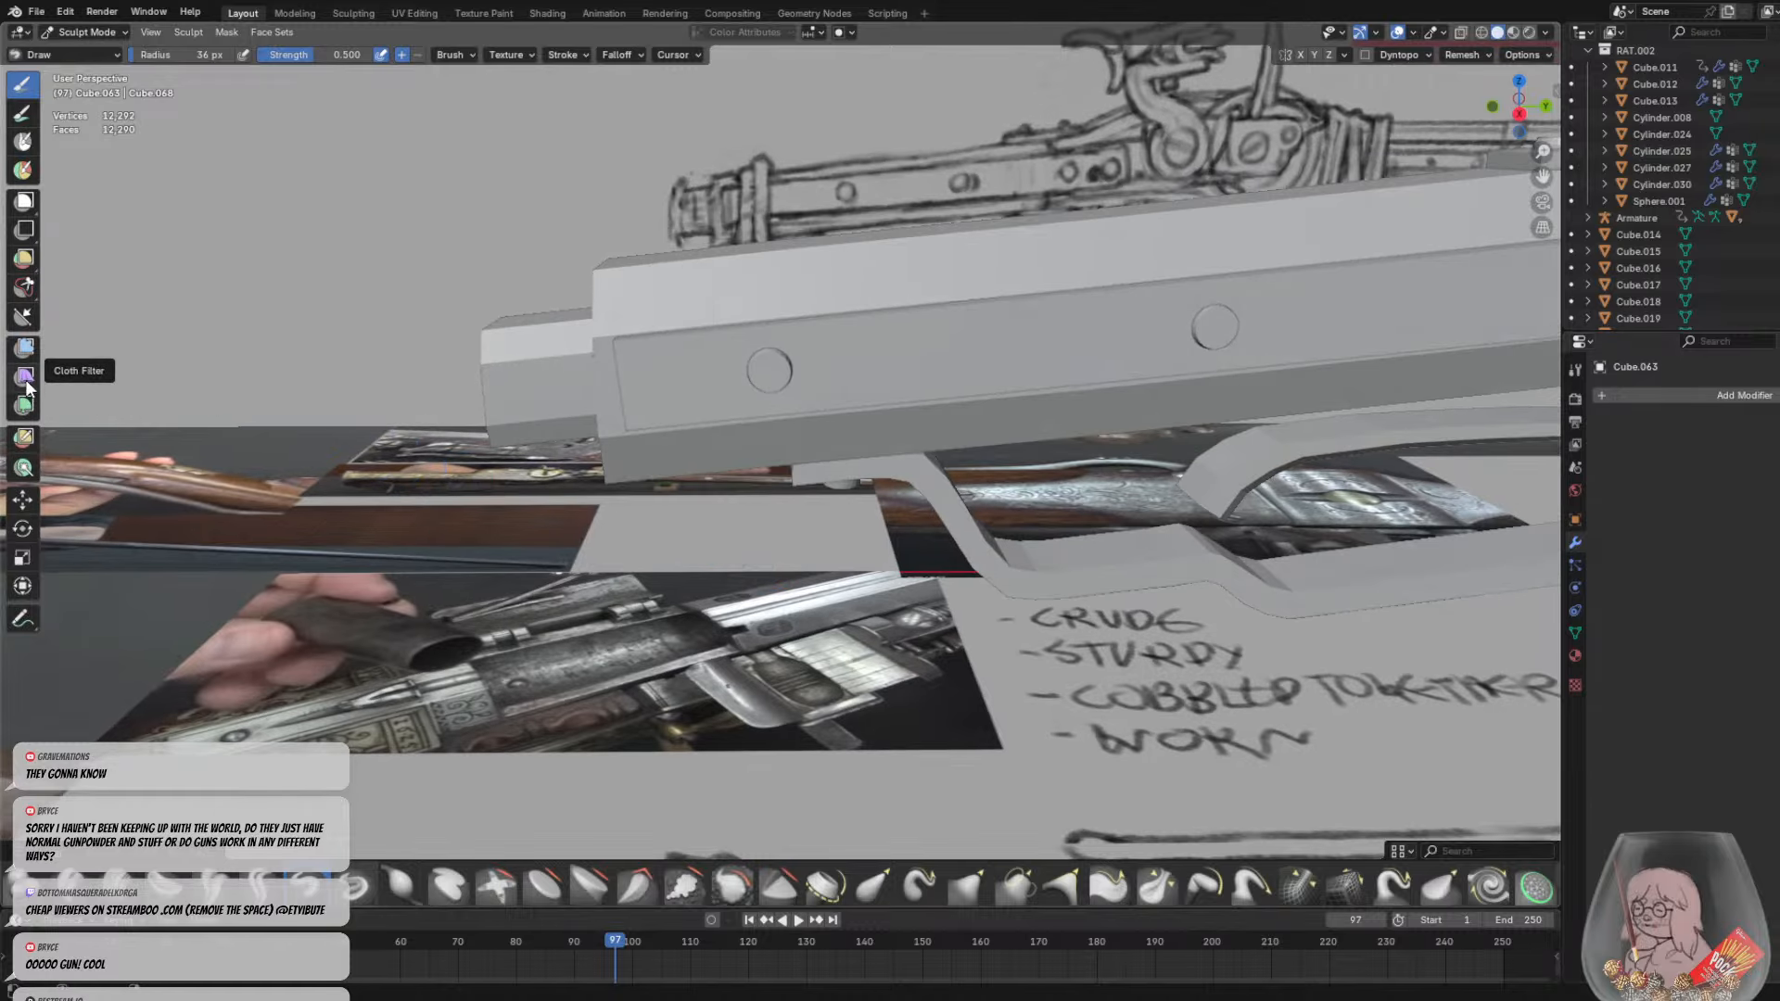
# Review the stock end against the reference sketches, return to Object Mode and select the original rifle stock
pyautogui.scroll(-6, 682, 492)
pyautogui.moveTo(848, 523); pyautogui.dragTo(980, 575, button='middle')
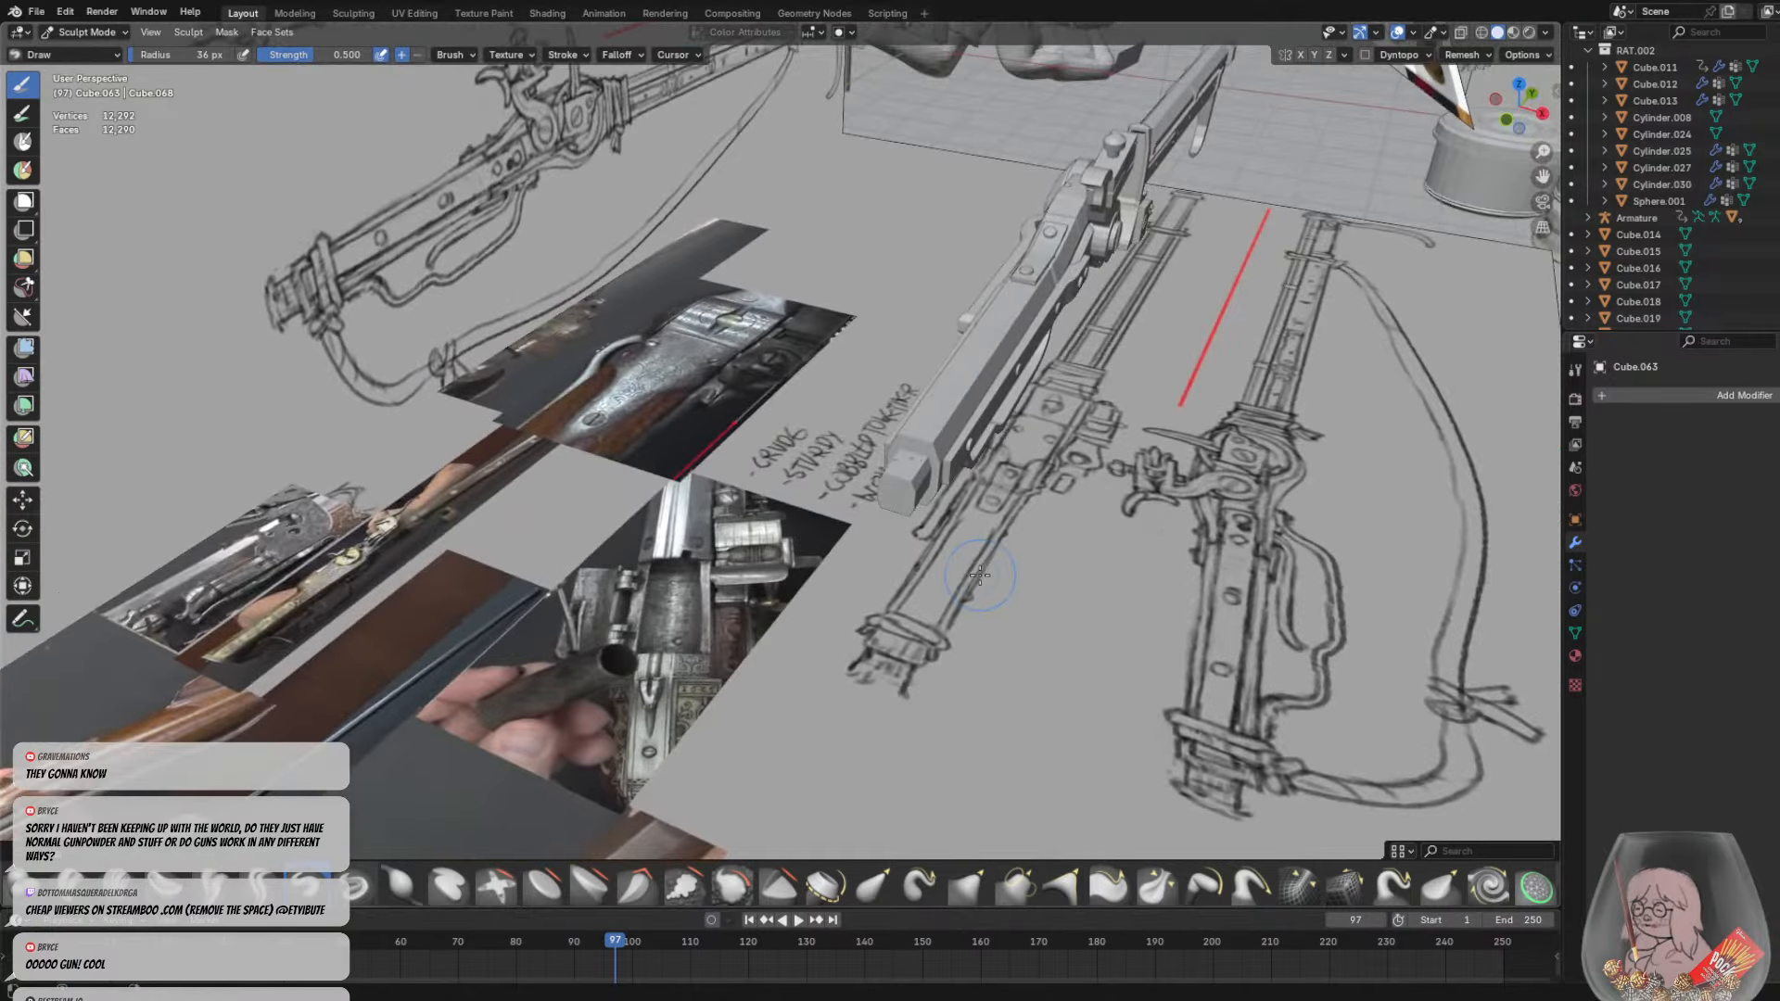
pyautogui.click(32, 55)
pyautogui.click(93, 33)
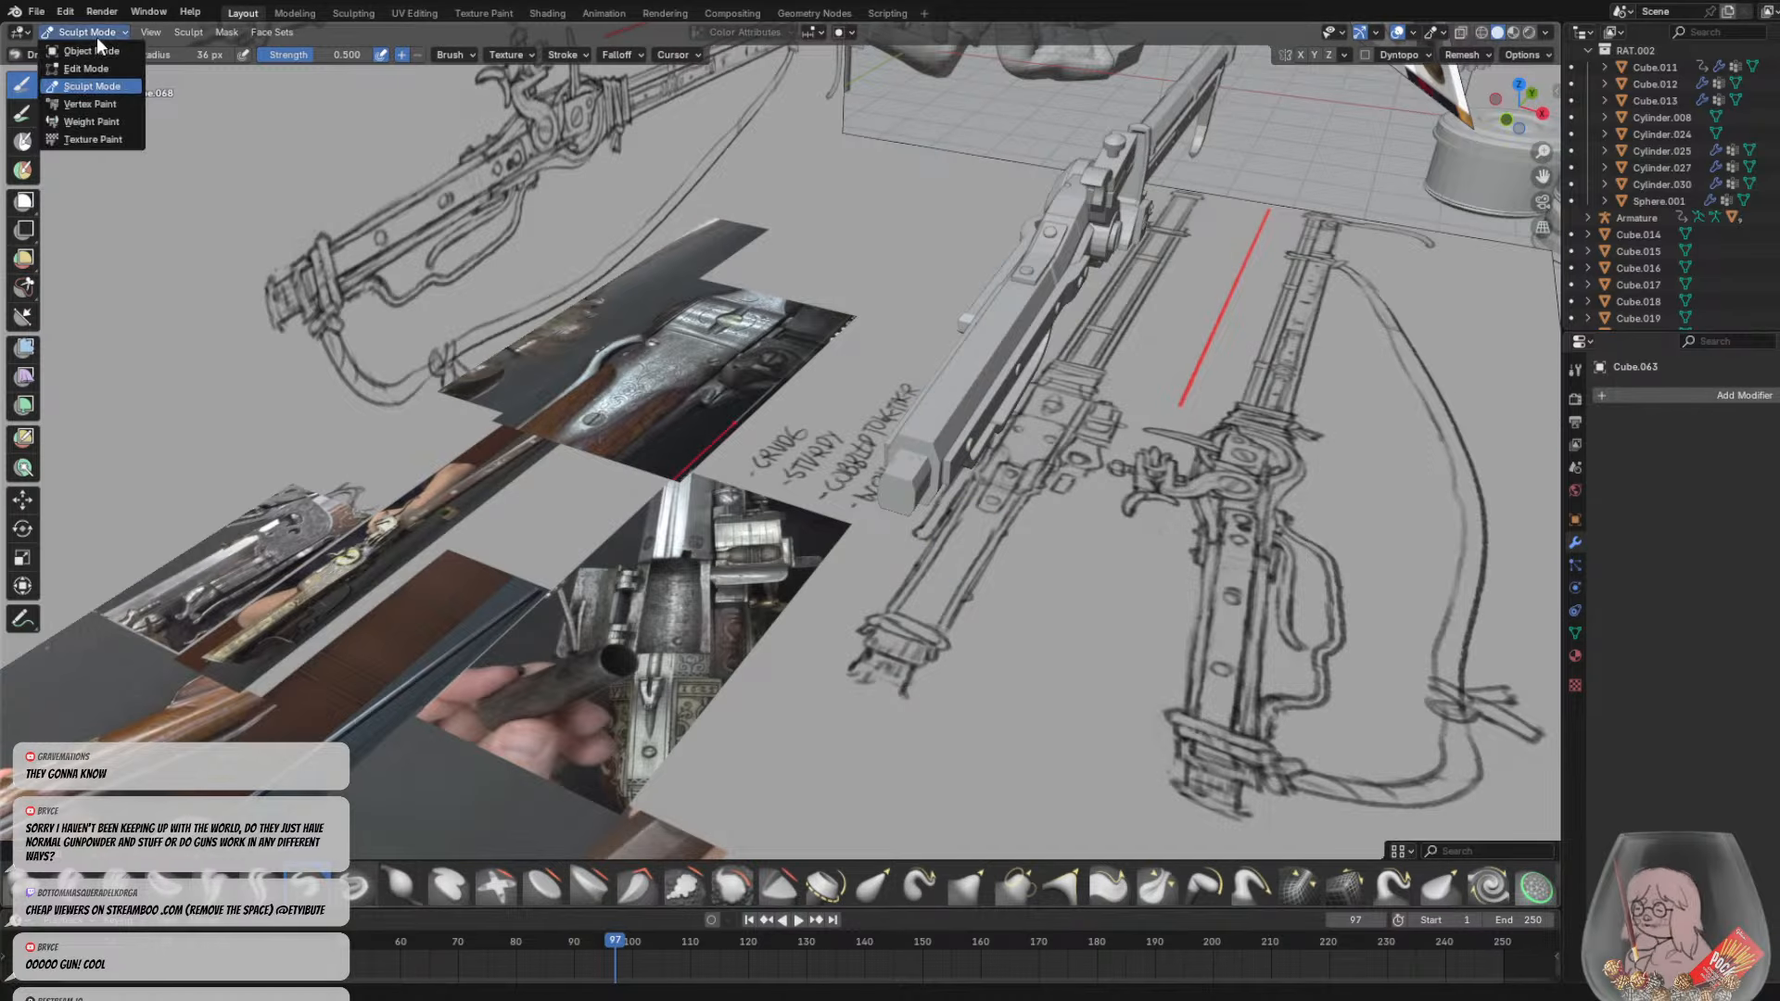
pyautogui.click(86, 50)
pyautogui.click(930, 478)
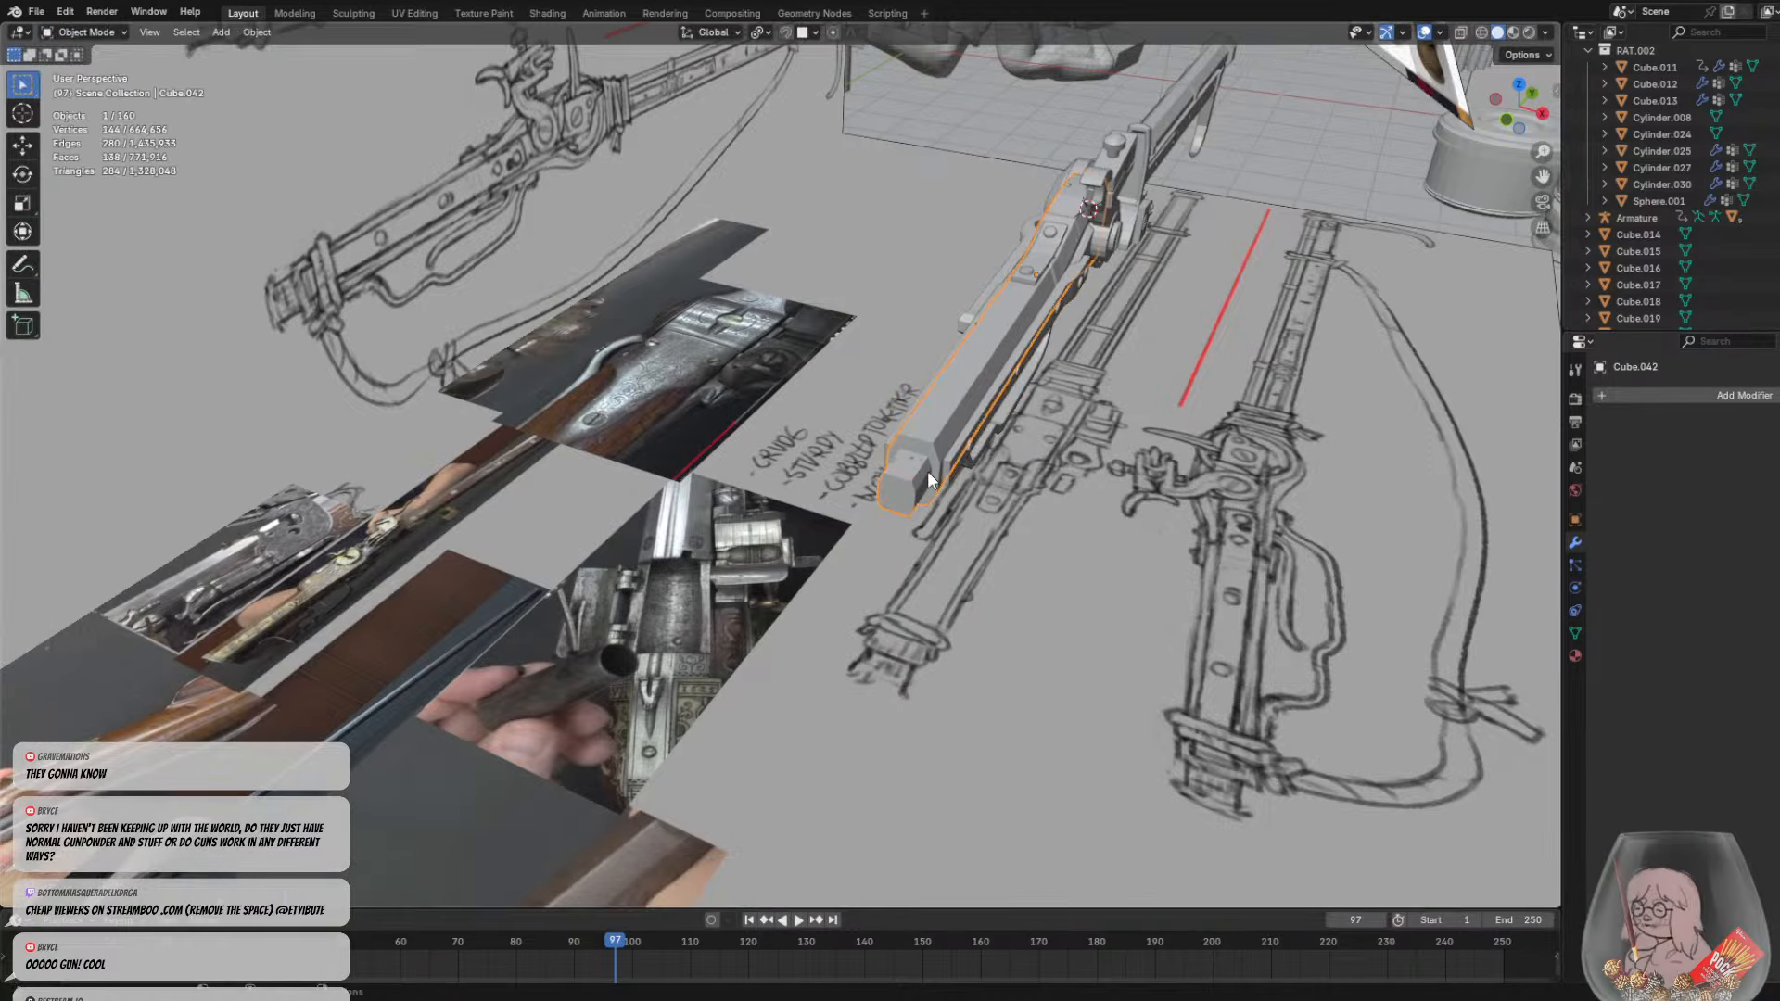
# Delete the extra rifle stock object overlapping the remaining stock at its stepped end
pyautogui.press('Delete')
pyautogui.moveTo(1062, 532); pyautogui.dragTo(989, 493, button='middle')
pyautogui.hotkey('ctrl', 'z')
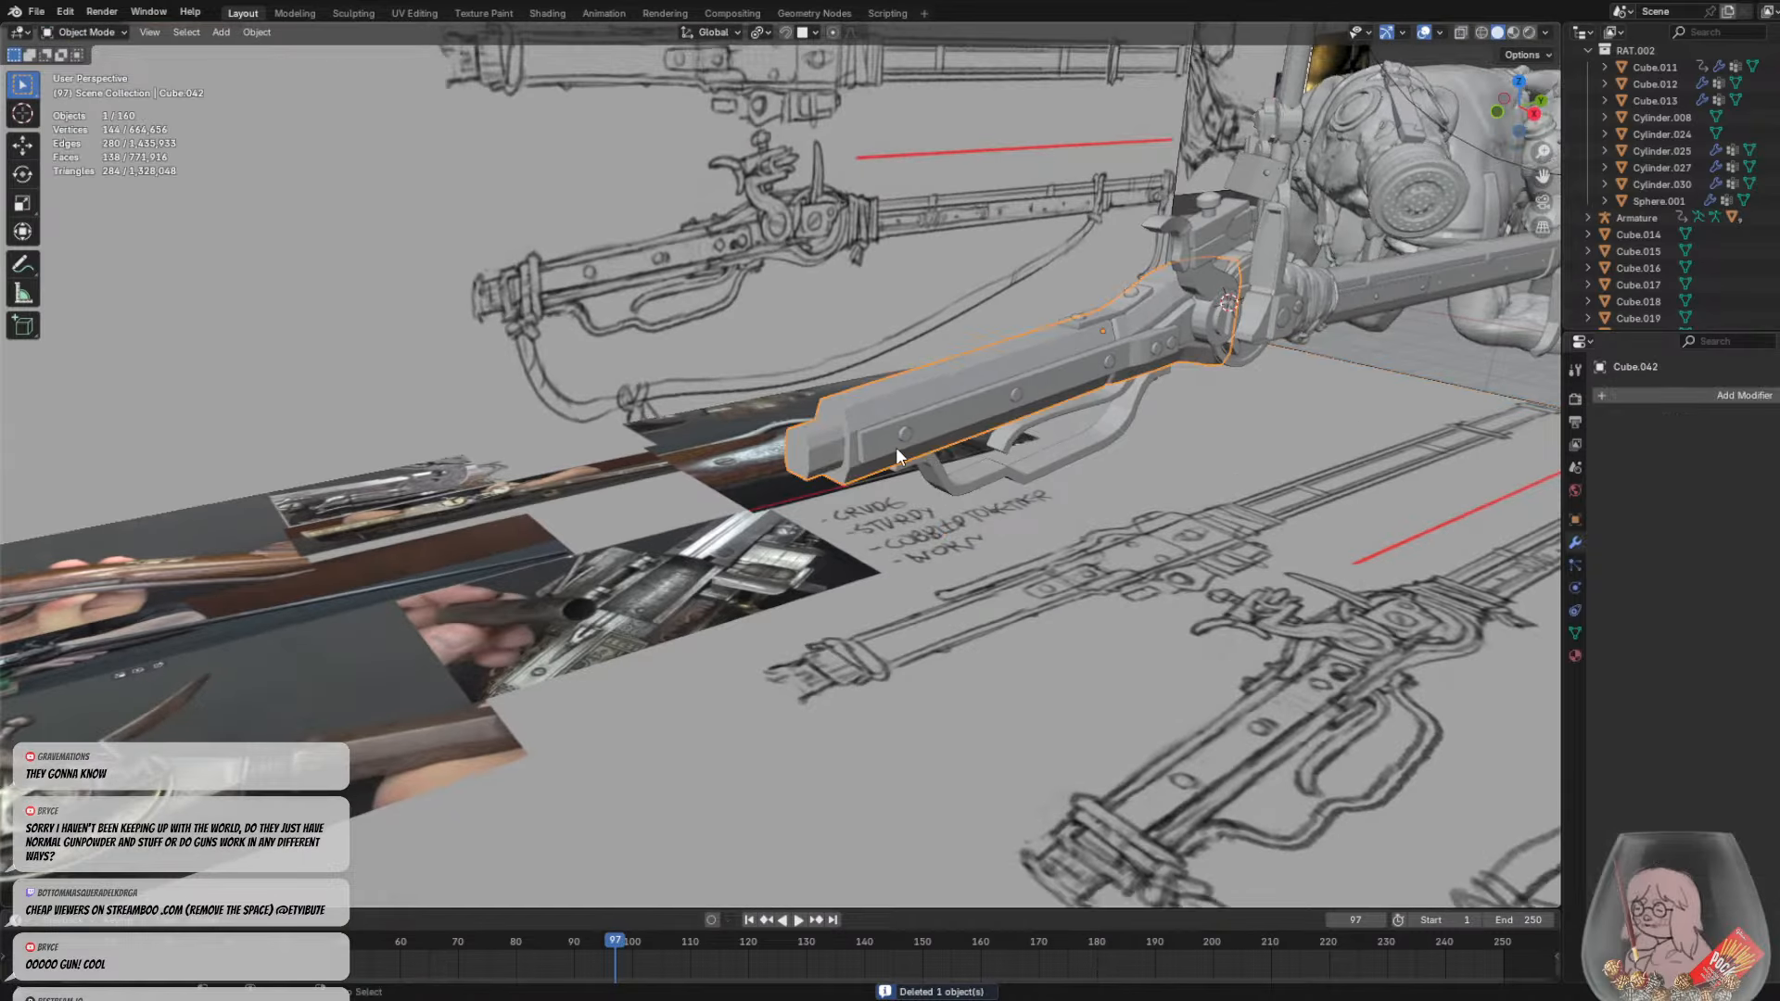
pyautogui.click(847, 445)
pyautogui.press('Delete')
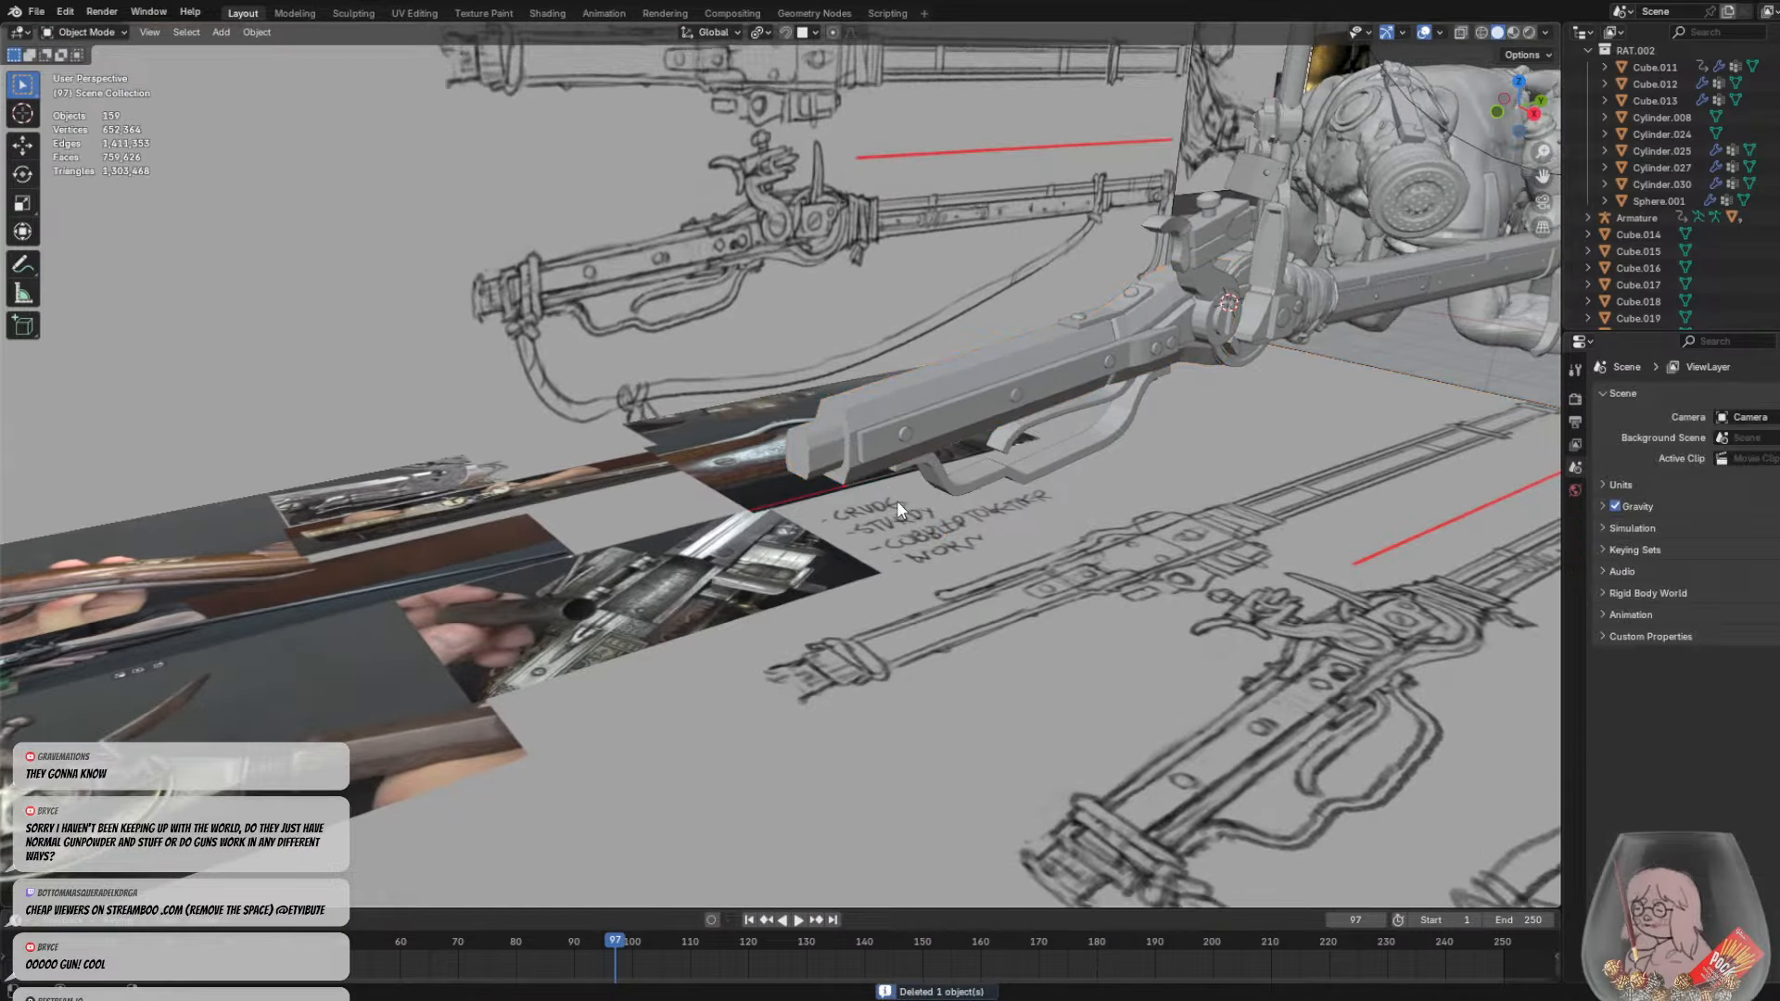
# Review the whole rifle against the reference sketches and save the project file hatch.blend
pyautogui.moveTo(1116, 608); pyautogui.dragTo(870, 564, button='middle')
pyautogui.scroll(2, 1075, 502)
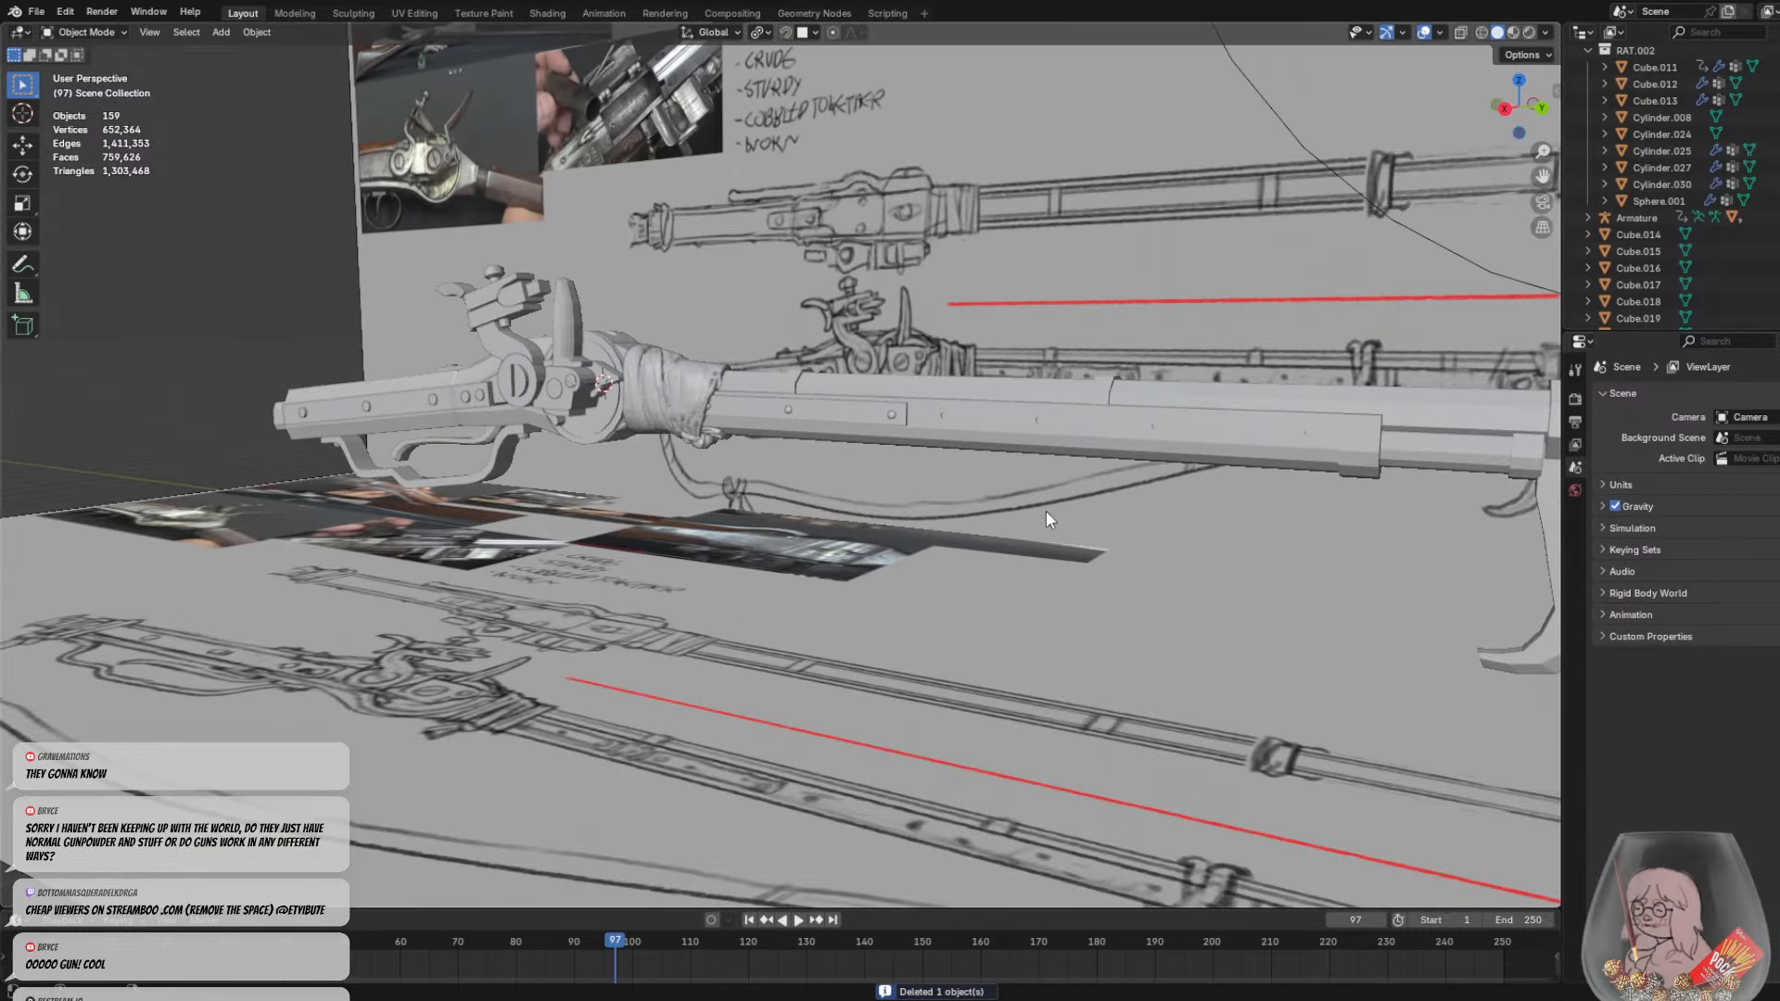
pyautogui.scroll(-2, 1047, 513)
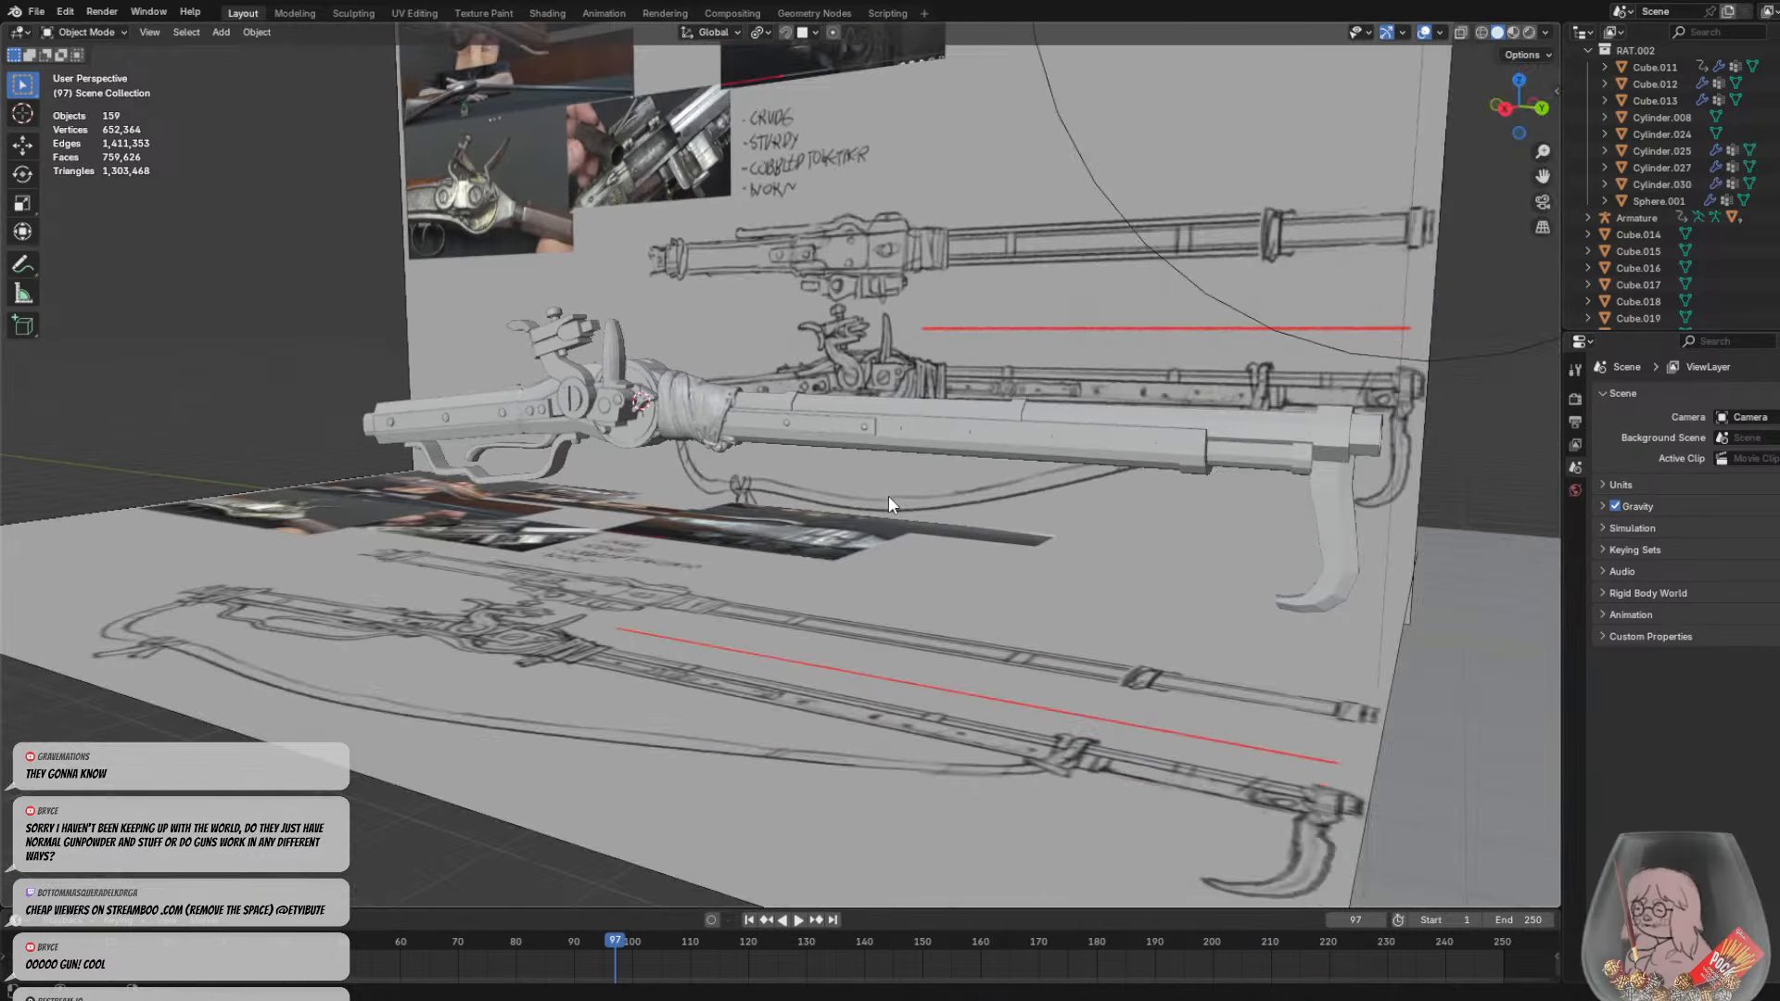
pyautogui.moveTo(888, 496)
pyautogui.mouseDown(button='middle')
pyautogui.moveTo(877, 514)
pyautogui.moveTo(909, 578)
pyautogui.moveTo(918, 545)
pyautogui.moveTo(875, 510)
pyautogui.mouseUp(button='middle')
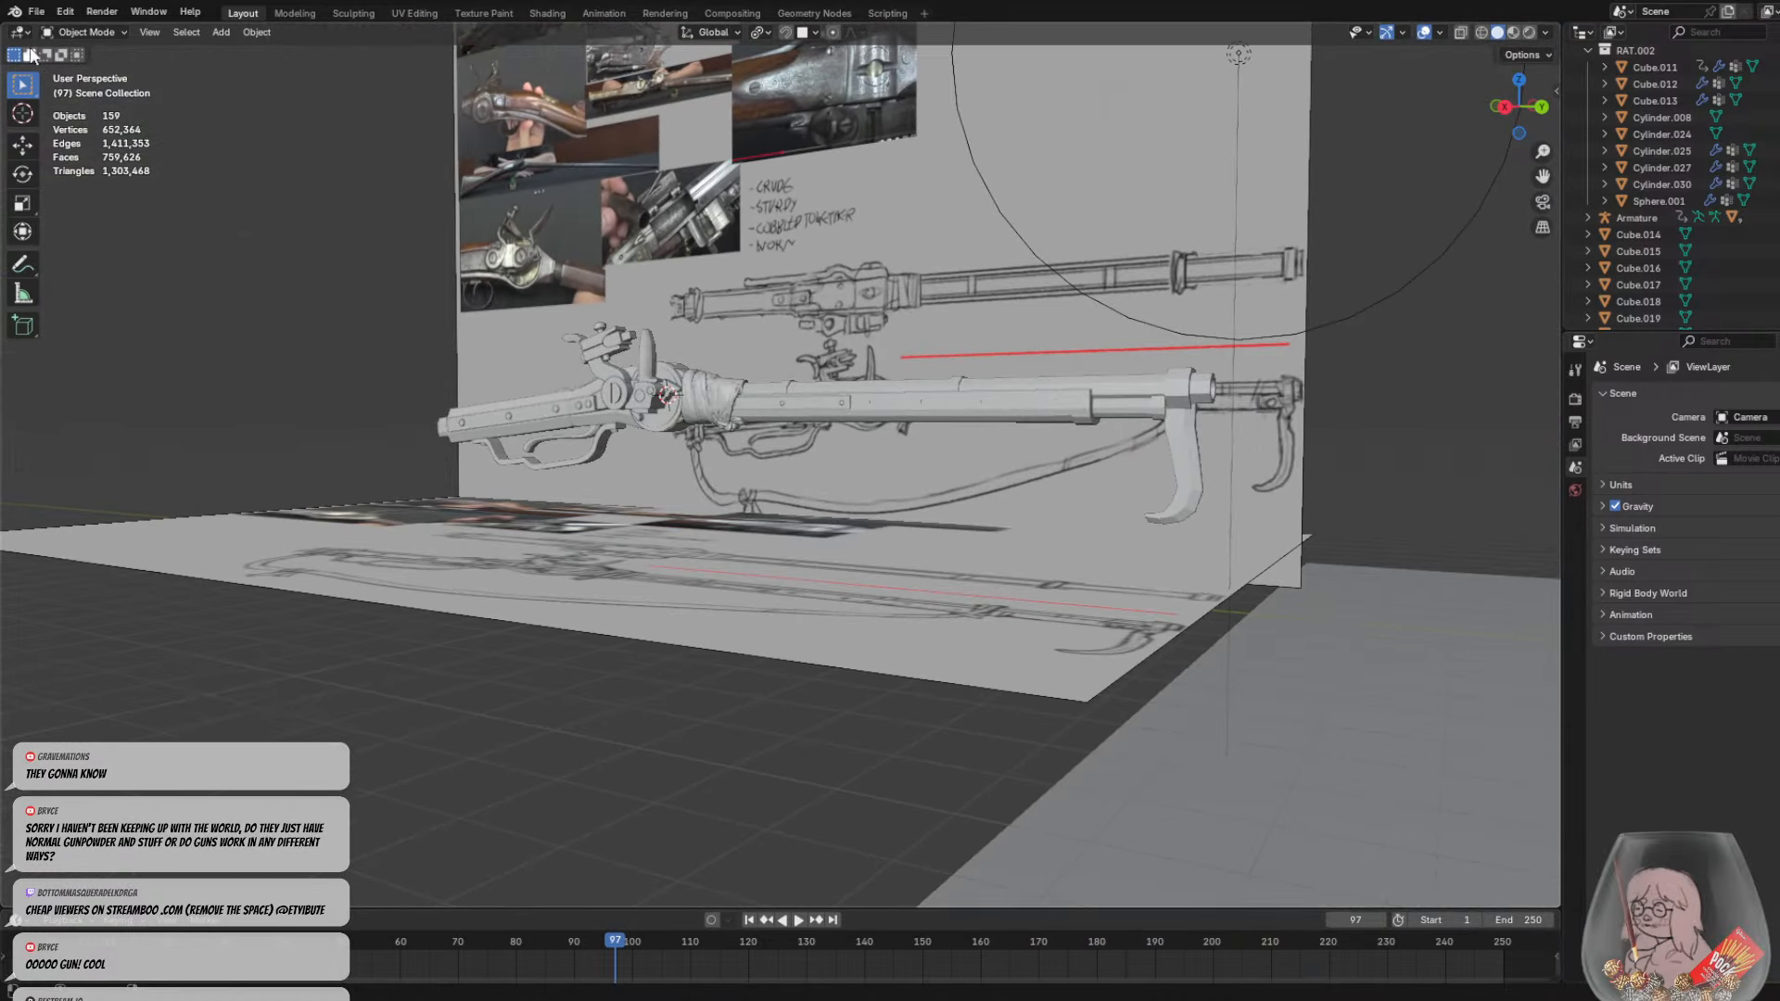
pyautogui.click(39, 12)
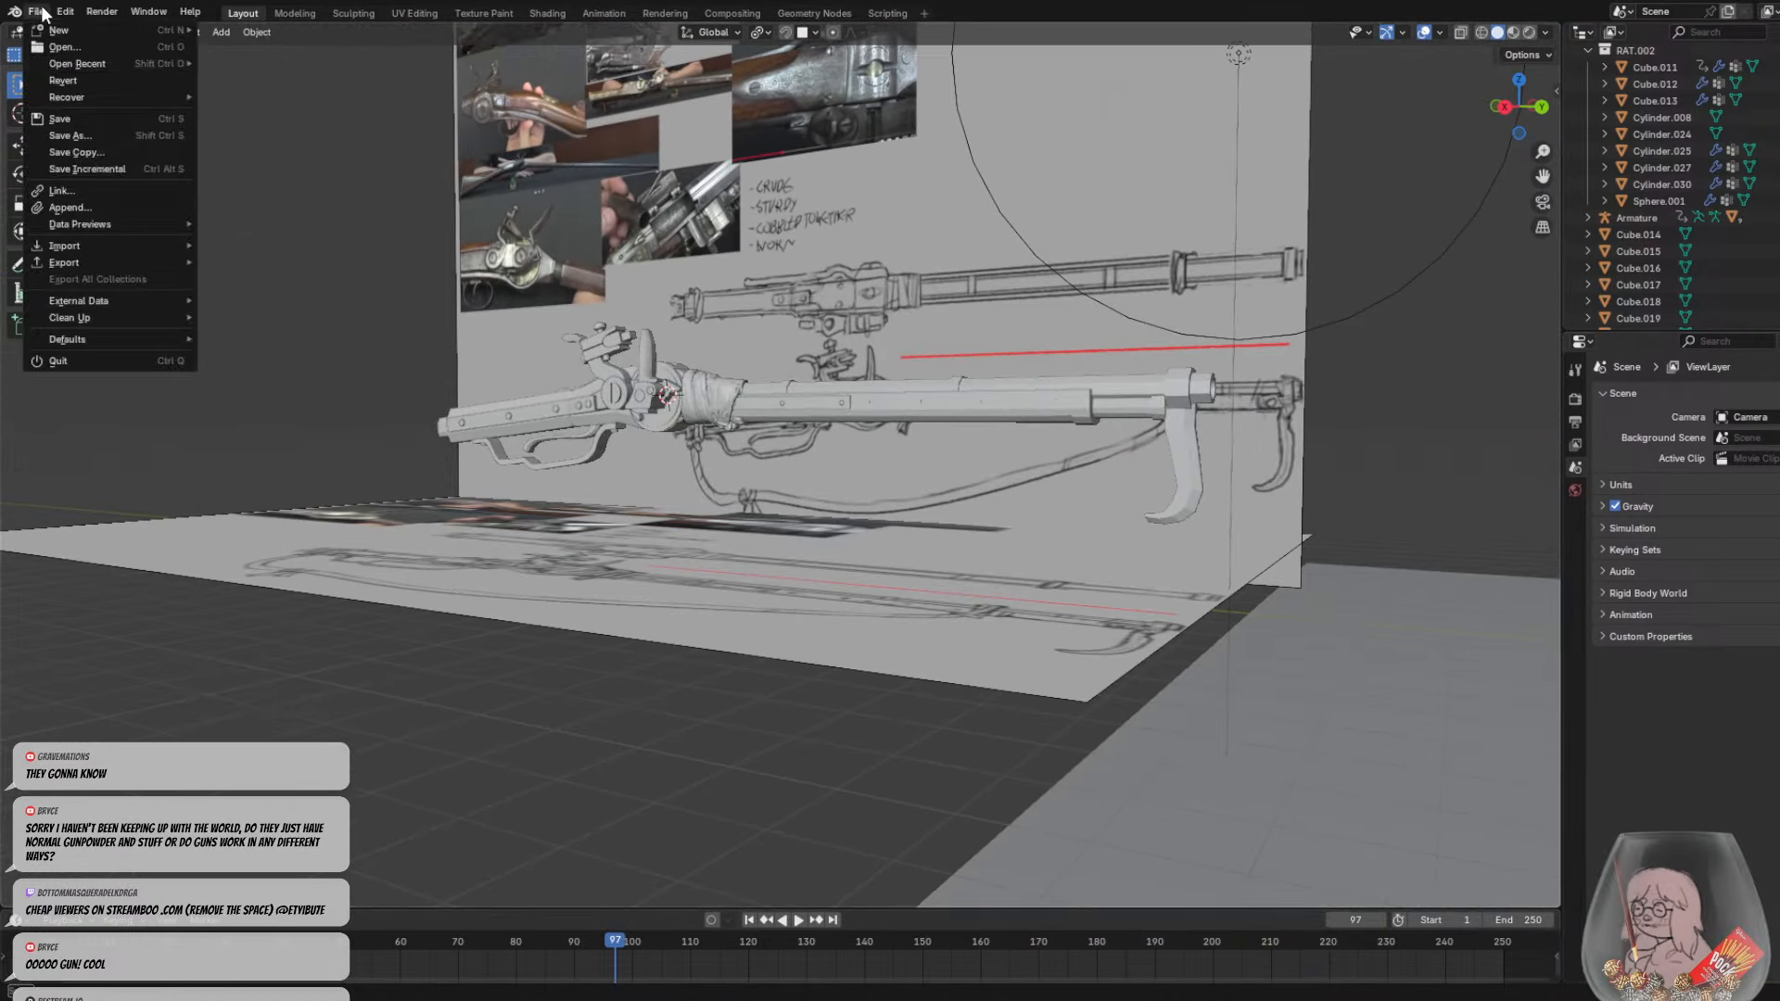
pyautogui.click(80, 119)
# Inspect the cloth wrap and the small knot piece beside the flintlock, checking which objects they are made of
pyautogui.moveTo(557, 436)
pyautogui.mouseDown(button='middle')
pyautogui.moveTo(690, 525)
pyautogui.moveTo(866, 605)
pyautogui.moveTo(860, 548)
pyautogui.moveTo(548, 404)
pyautogui.mouseUp(button='middle')
pyautogui.click(556, 409)
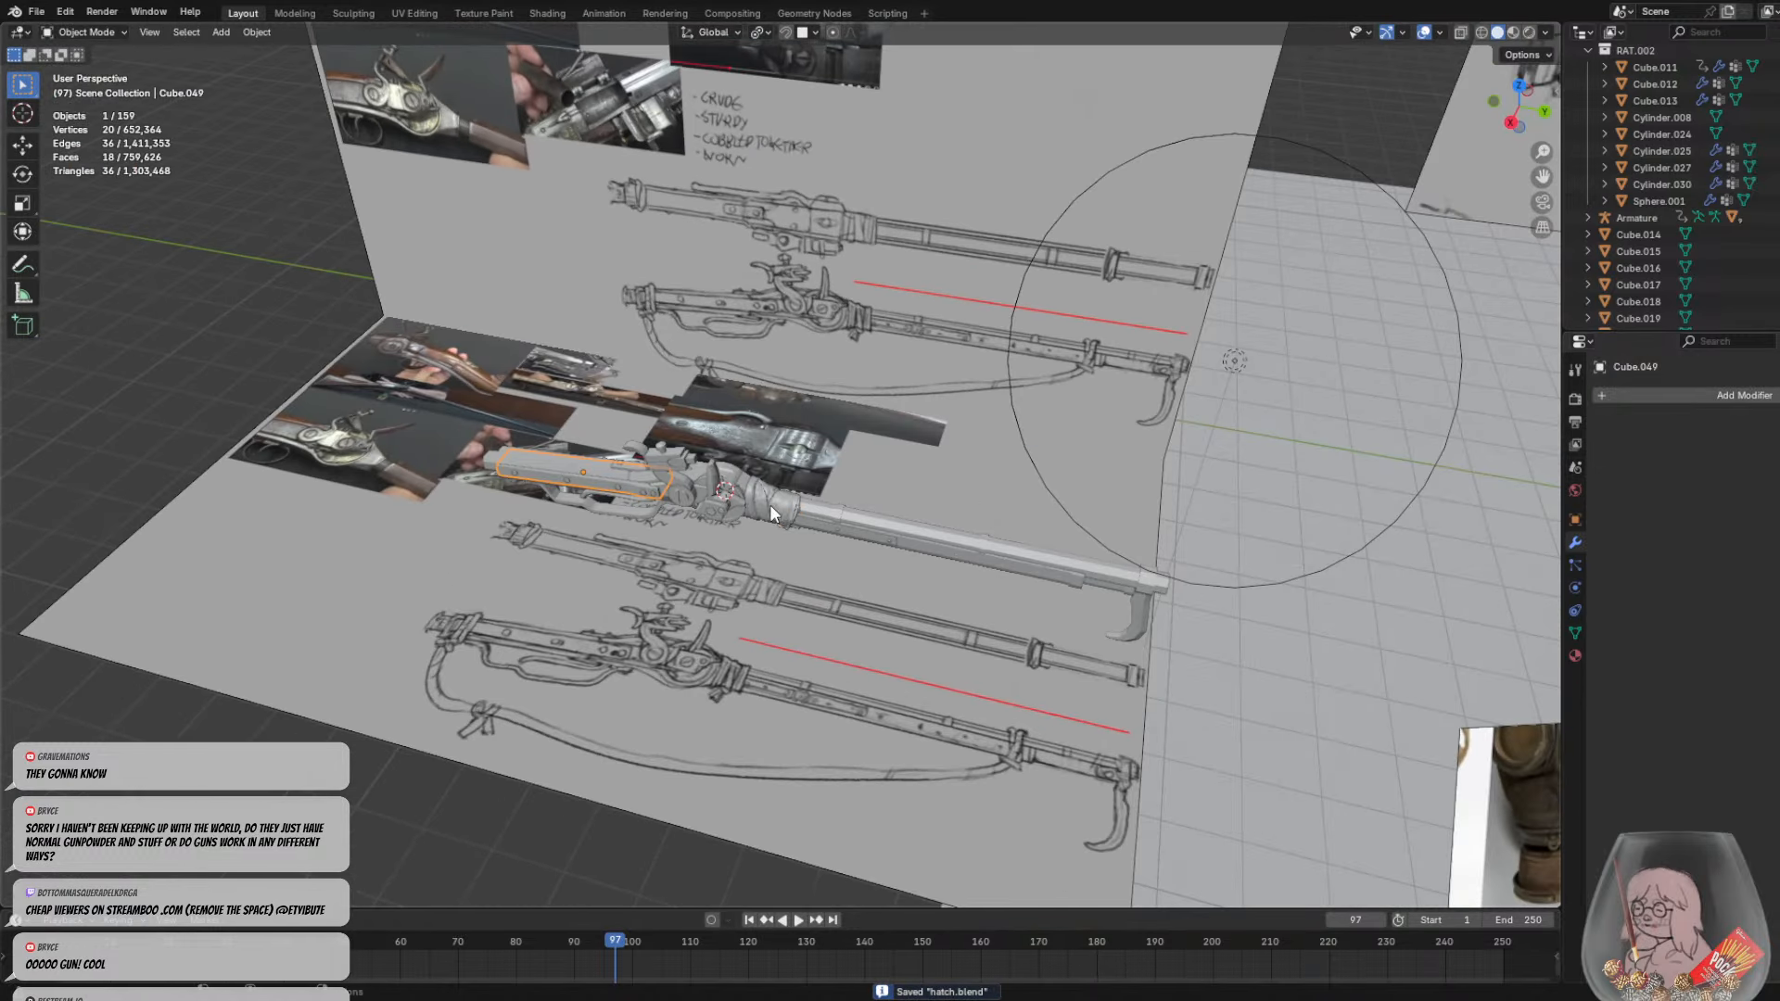
pyautogui.click(770, 504)
pyautogui.moveTo(769, 504)
pyautogui.mouseDown(button='middle')
pyautogui.moveTo(820, 526)
pyautogui.moveTo(797, 328)
pyautogui.mouseUp(button='middle')
pyautogui.scroll(5, 777, 342)
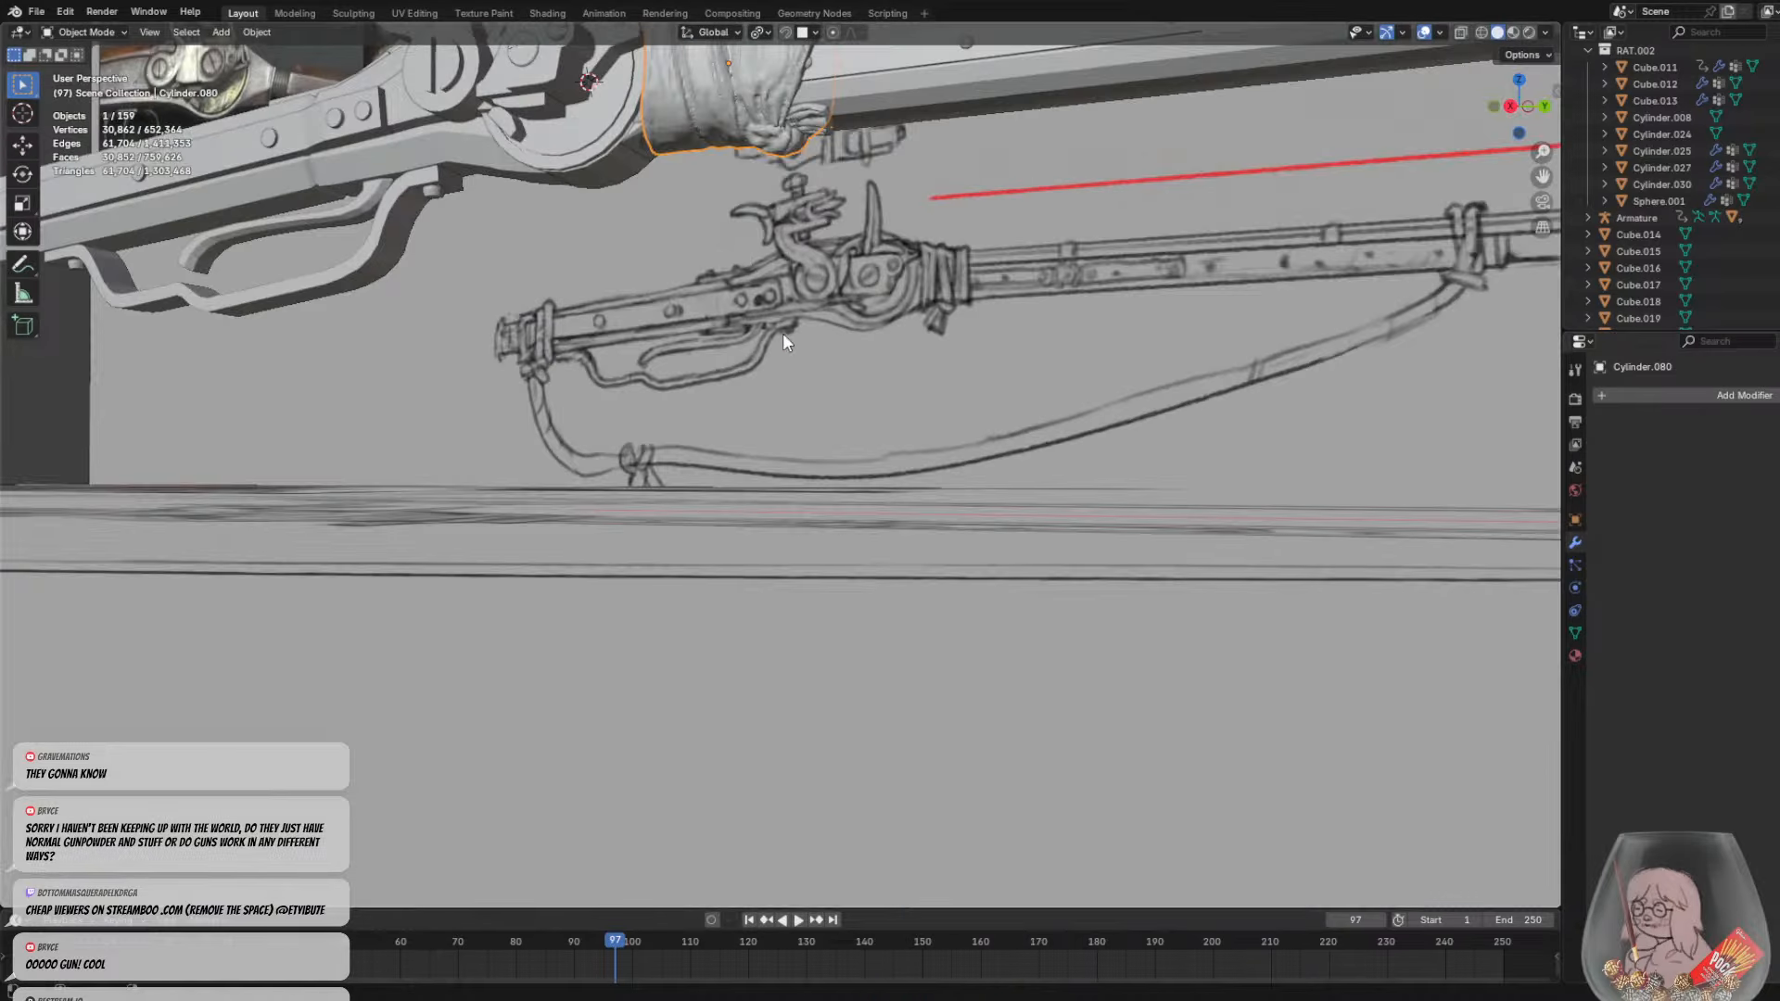
pyautogui.click(770, 130)
pyautogui.moveTo(796, 124); pyautogui.dragTo(751, 319, button='middle')
pyautogui.click(818, 366)
pyautogui.scroll(-6, 816, 380)
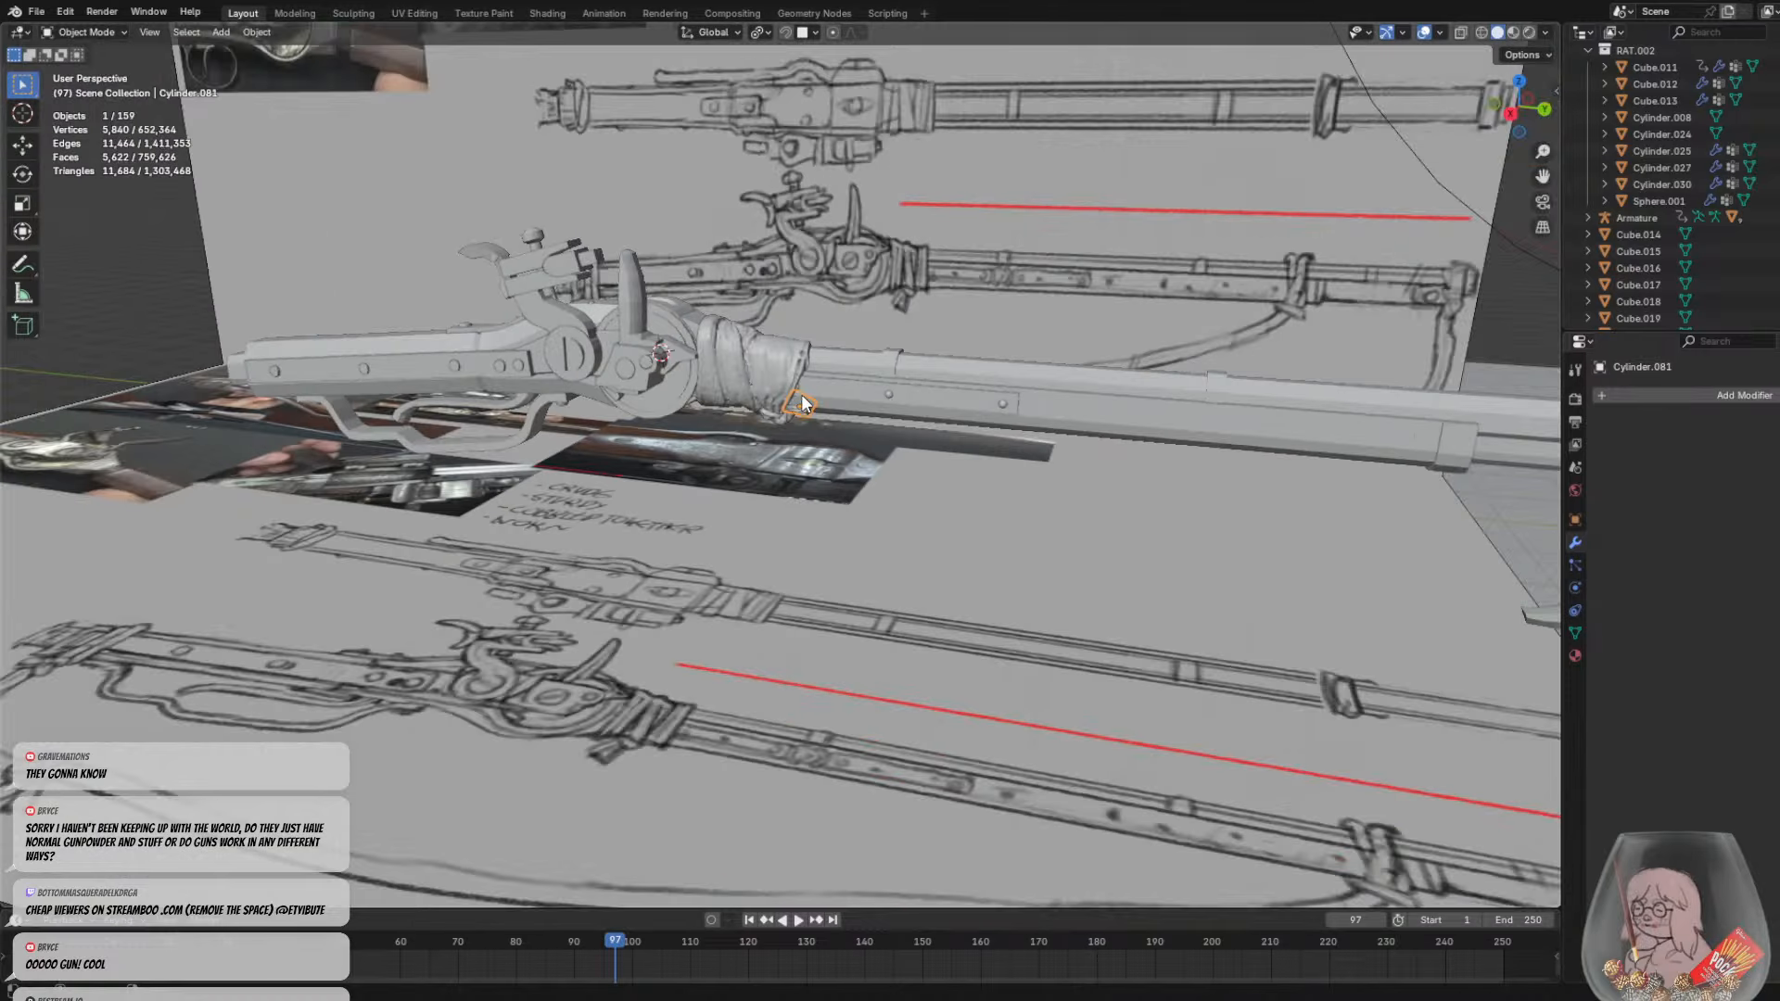
# Hide the cloth wrap and its small knot piece on the barrel
pyautogui.click(816, 544)
pyautogui.click(760, 417)
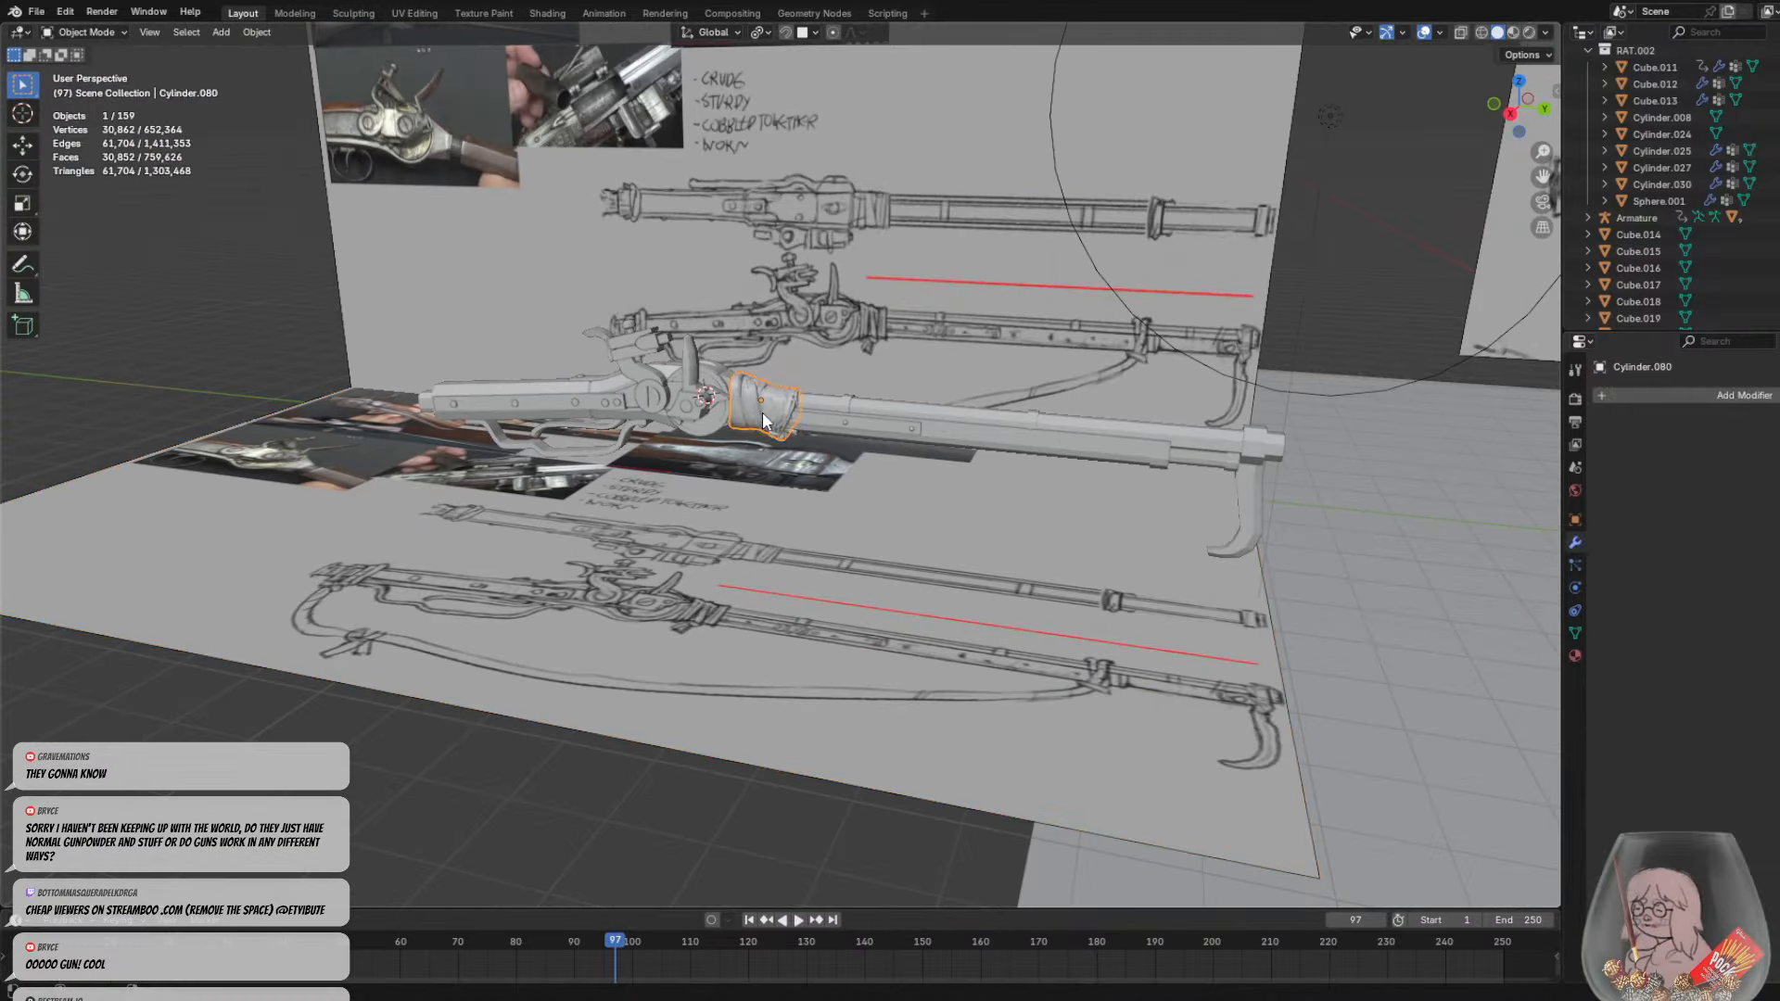
pyautogui.press('h')
pyautogui.click(790, 431)
pyautogui.press('h')
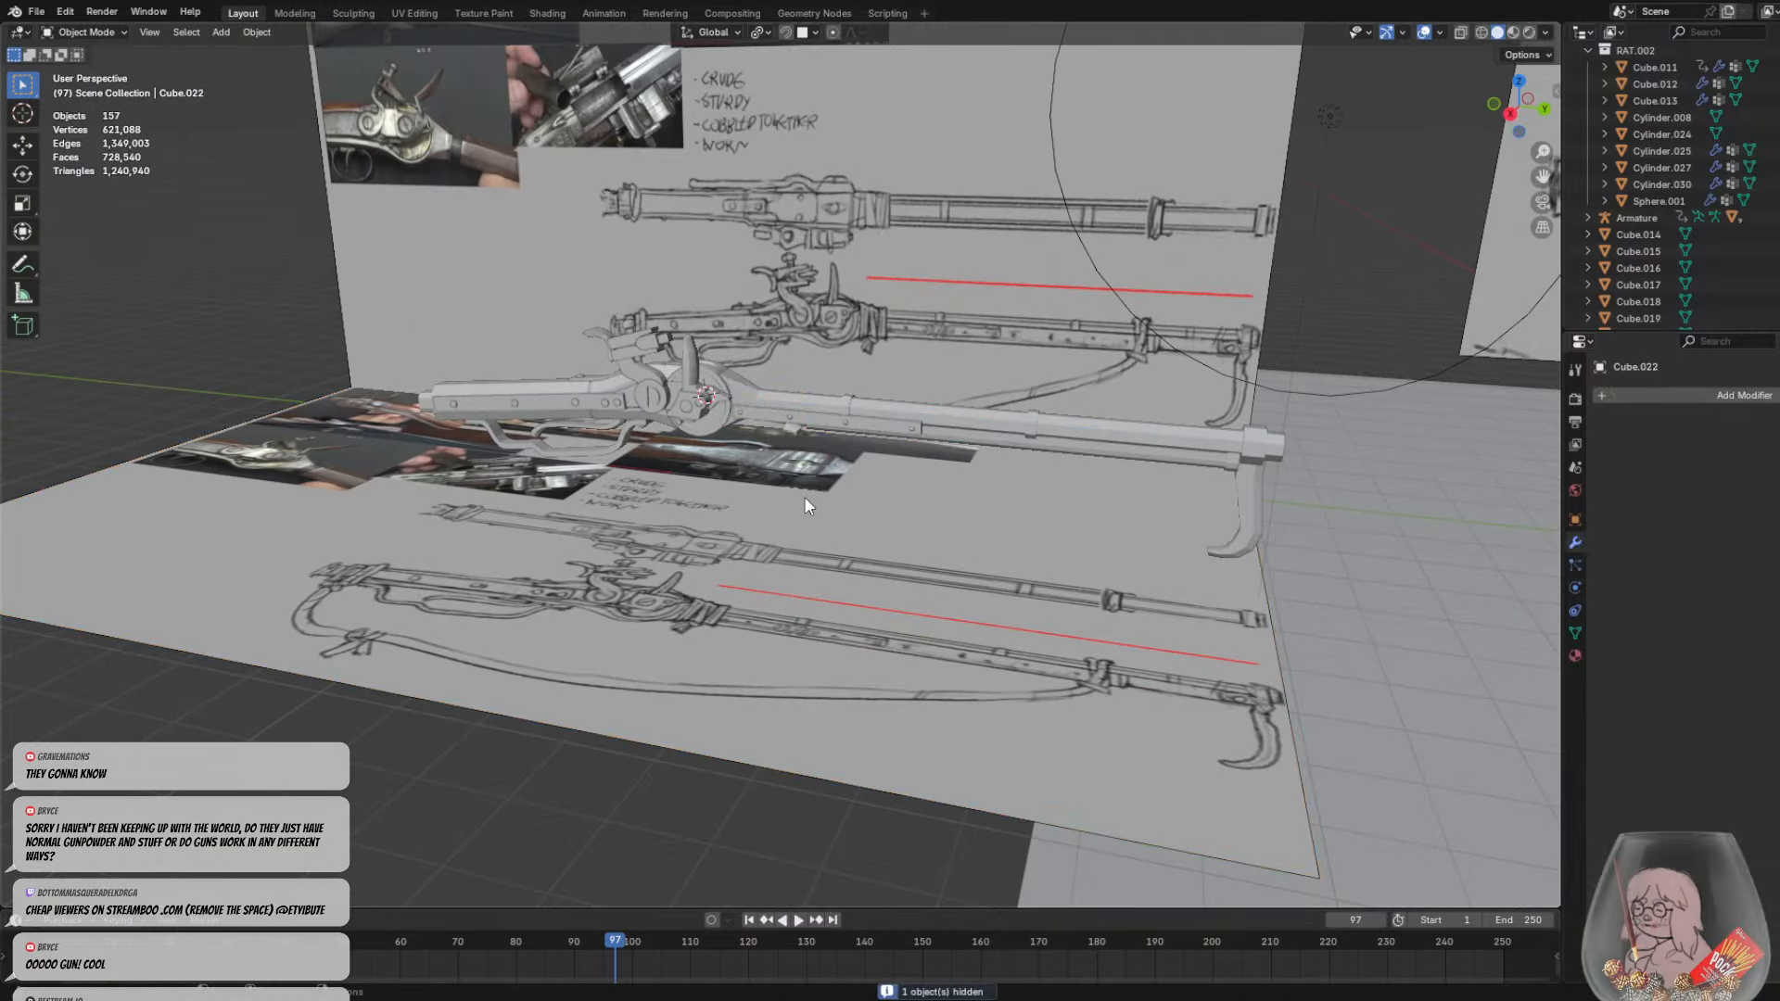
pyautogui.moveTo(811, 477); pyautogui.dragTo(791, 347, button='middle')
pyautogui.click(792, 345)
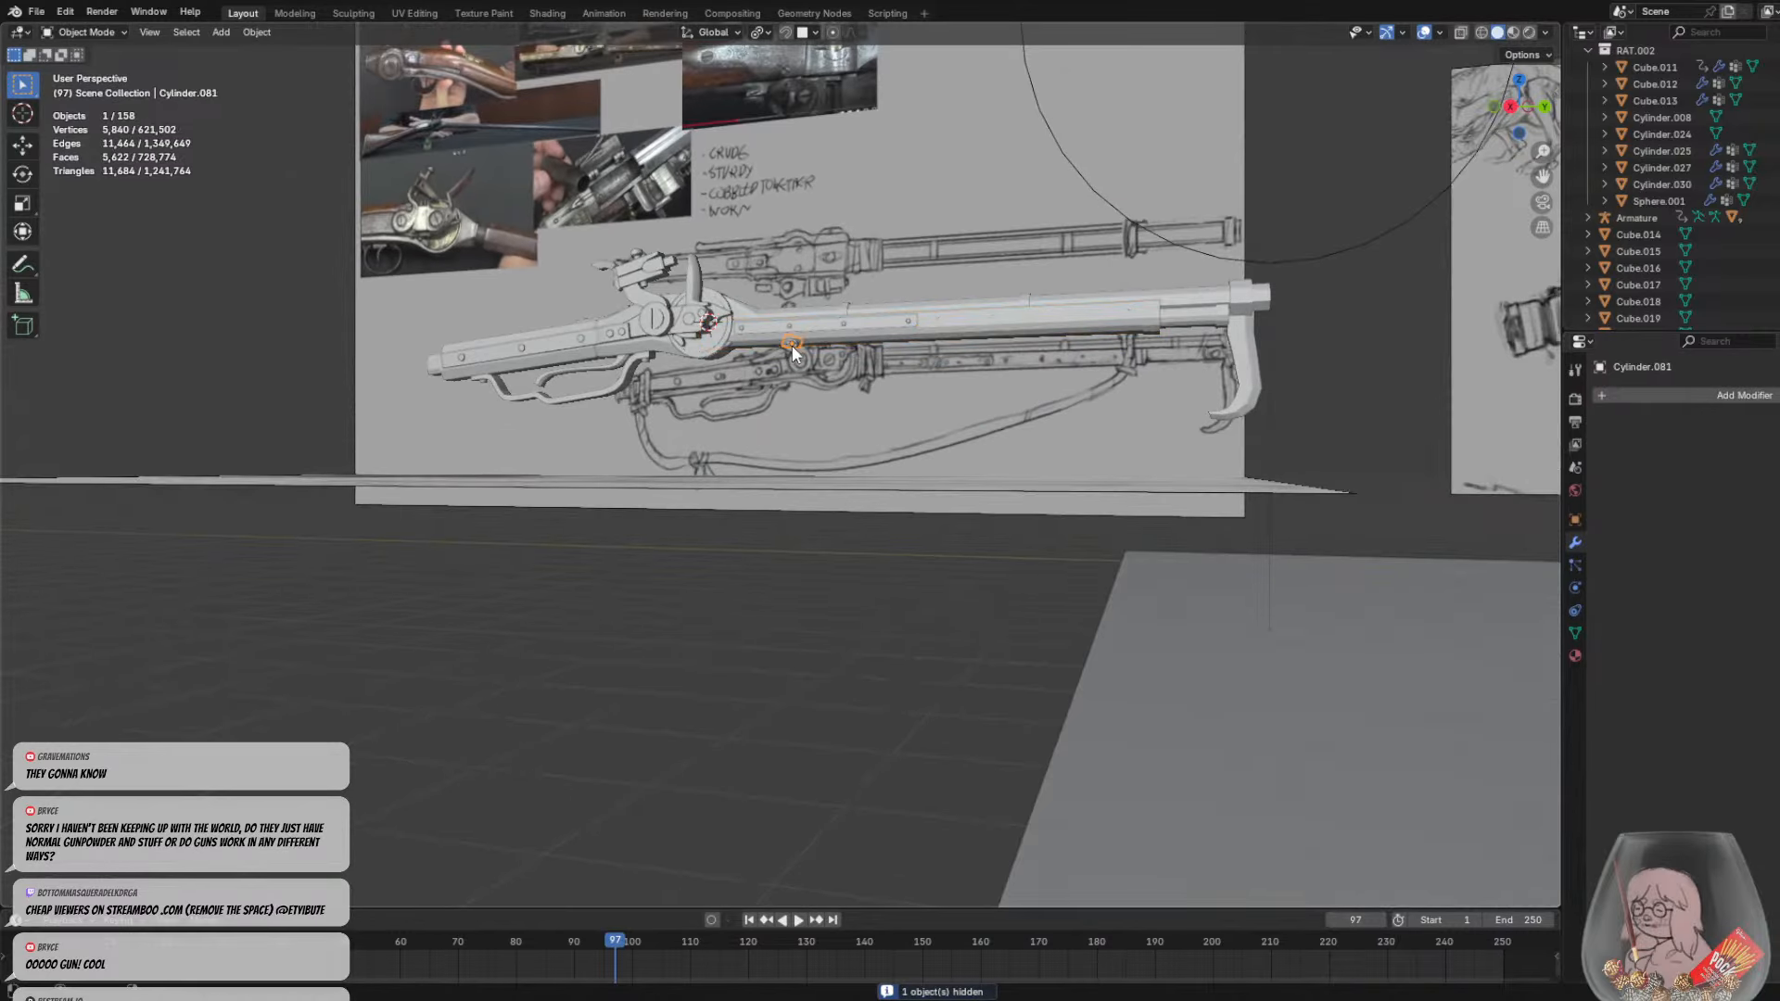
pyautogui.press('h')
# Hide the floor and wall rifle reference images, the camera and the light
pyautogui.click(792, 480)
pyautogui.press('h')
pyautogui.click(823, 442)
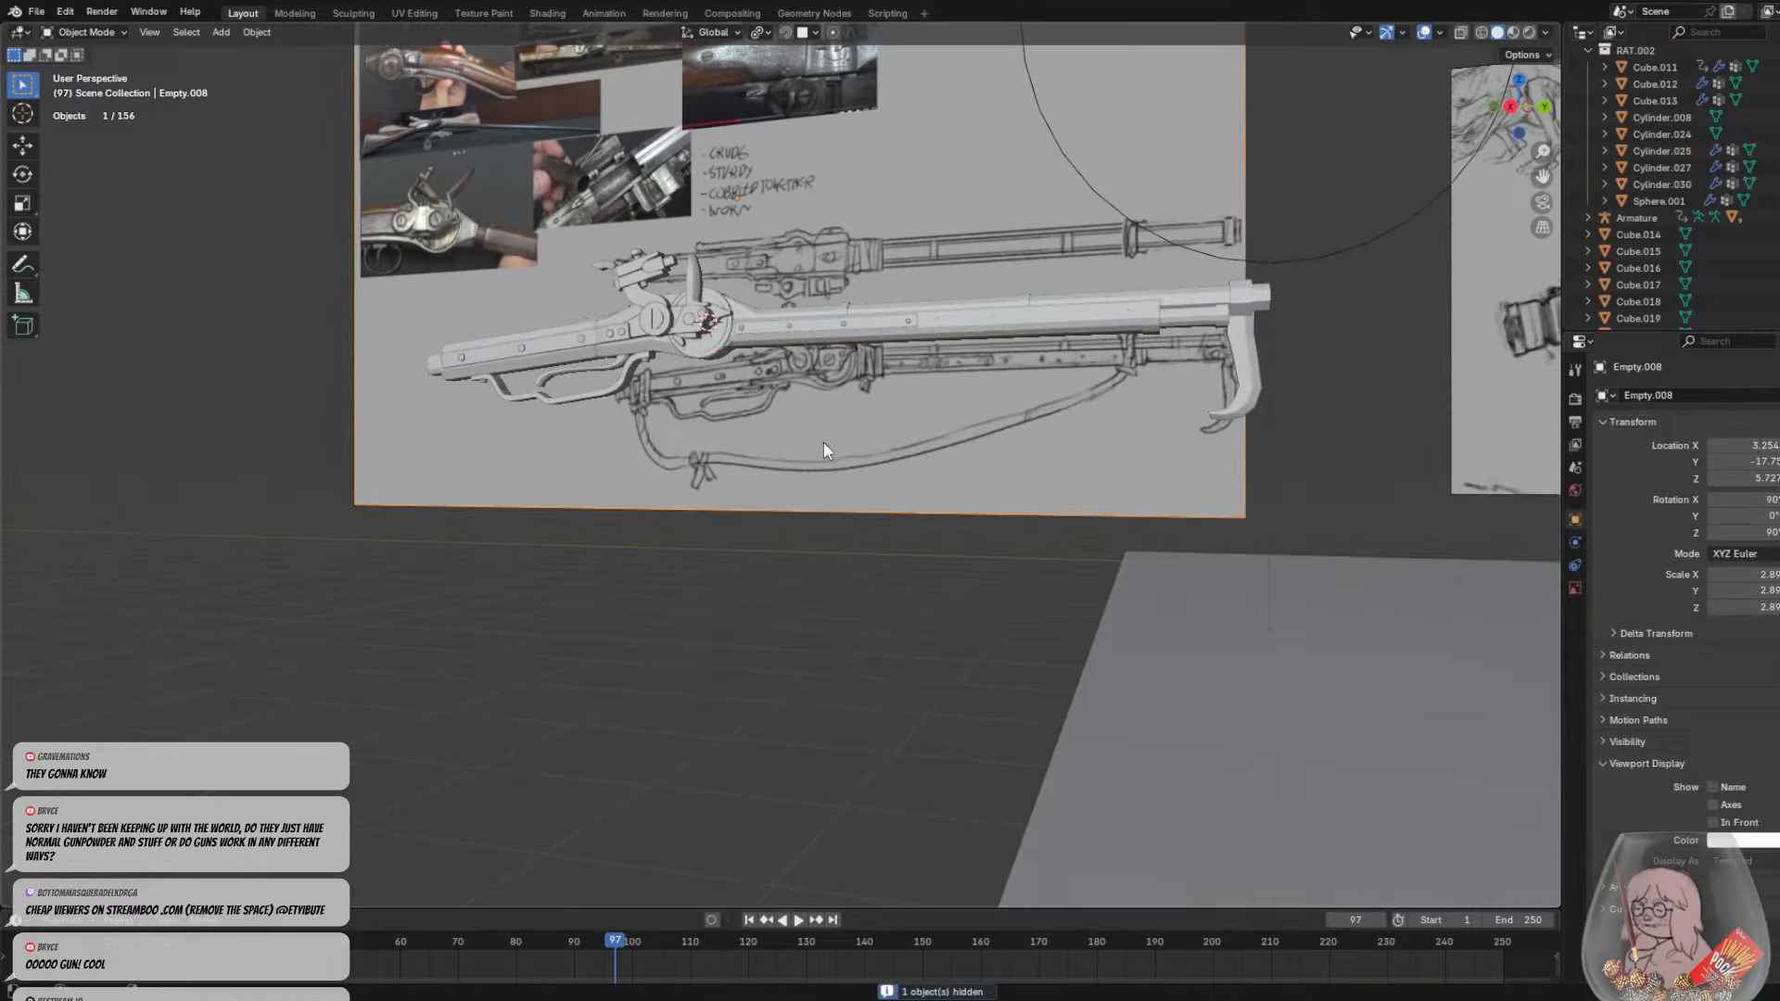
pyautogui.press('h')
pyautogui.moveTo(883, 494); pyautogui.dragTo(907, 533, button='middle')
pyautogui.click(613, 249)
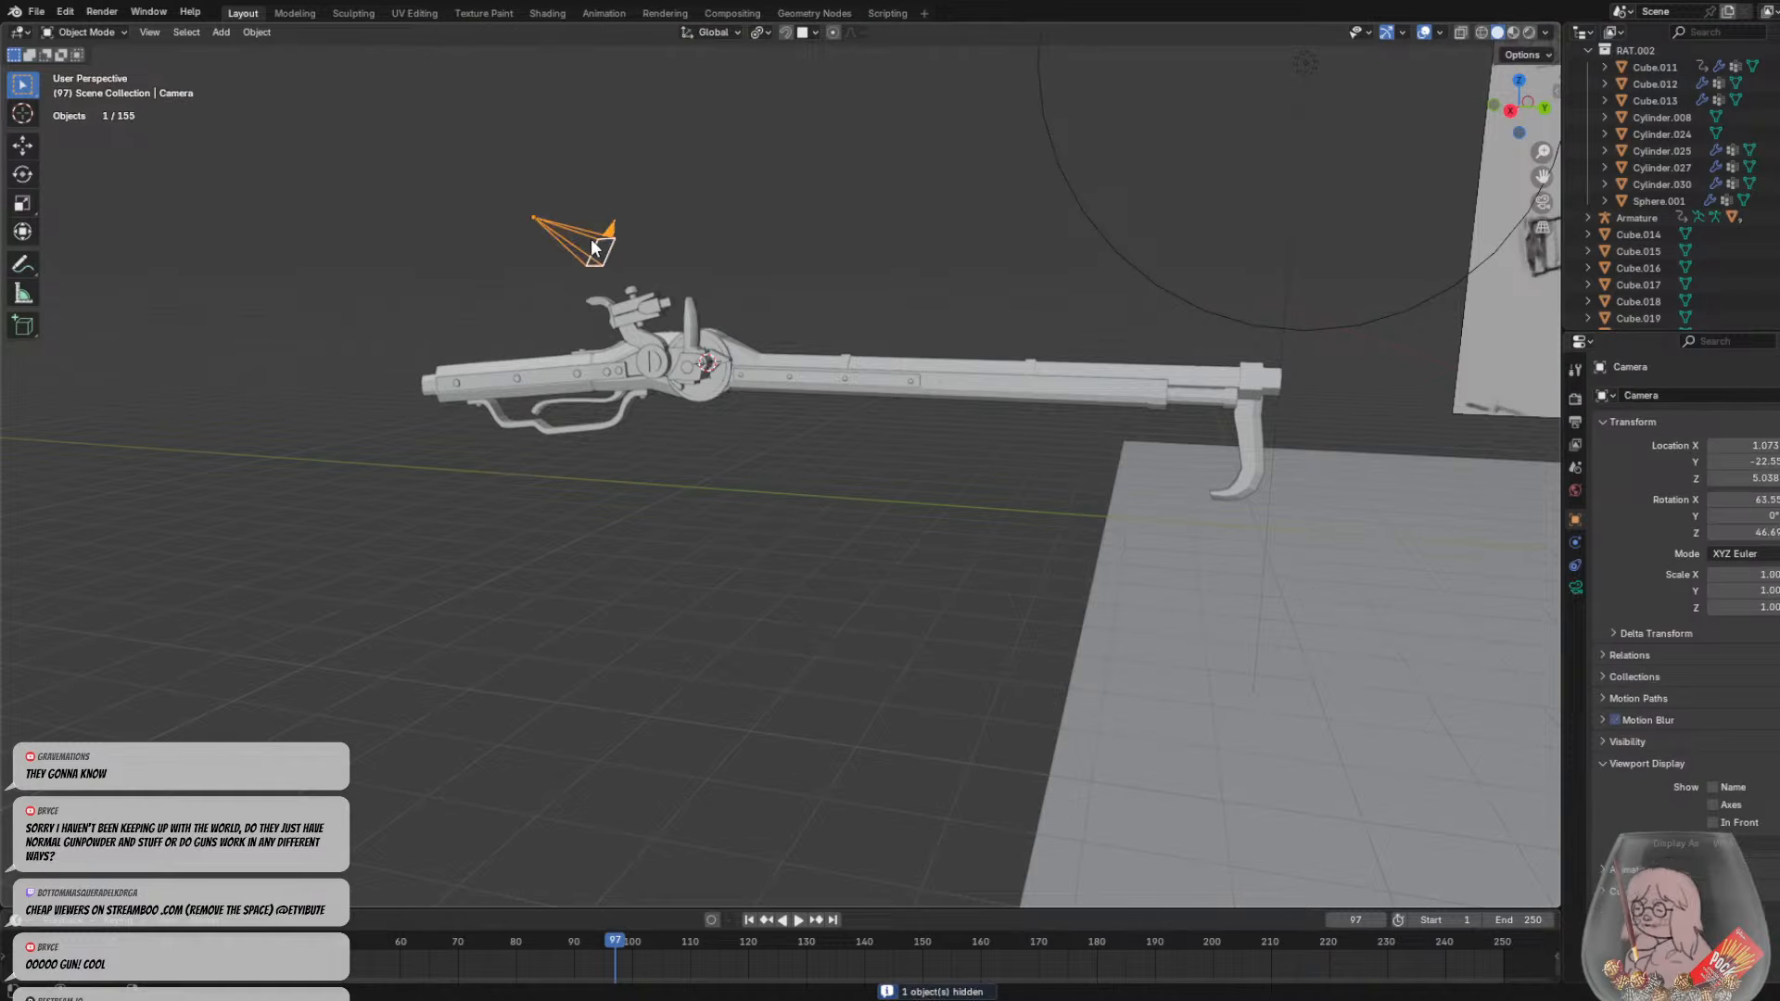
pyautogui.press('h')
pyautogui.click(1304, 61)
pyautogui.press('h')
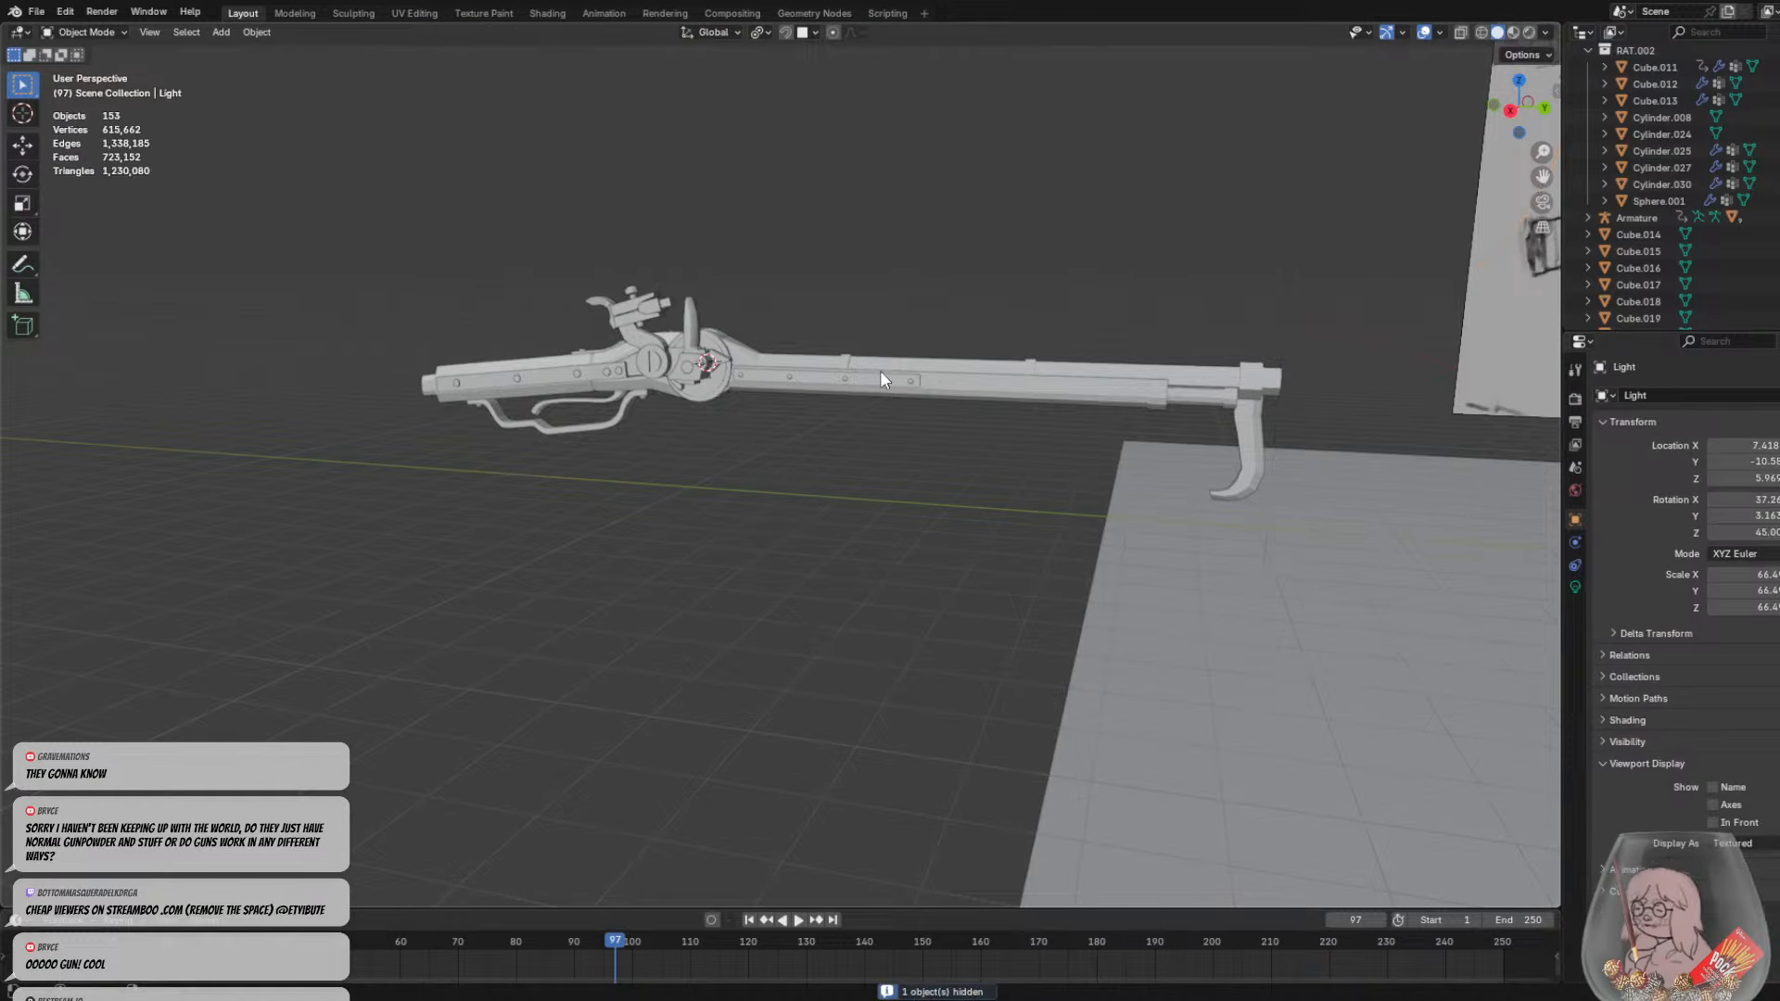
# Duplicate all visible rifle parts without the cloth wrap and move the copy well away from the original
pyautogui.moveTo(881, 378); pyautogui.dragTo(870, 357, button='middle')
pyautogui.moveTo(328, 219); pyautogui.dragTo(1281, 471)
pyautogui.moveTo(834, 489); pyautogui.dragTo(775, 594, button='middle')
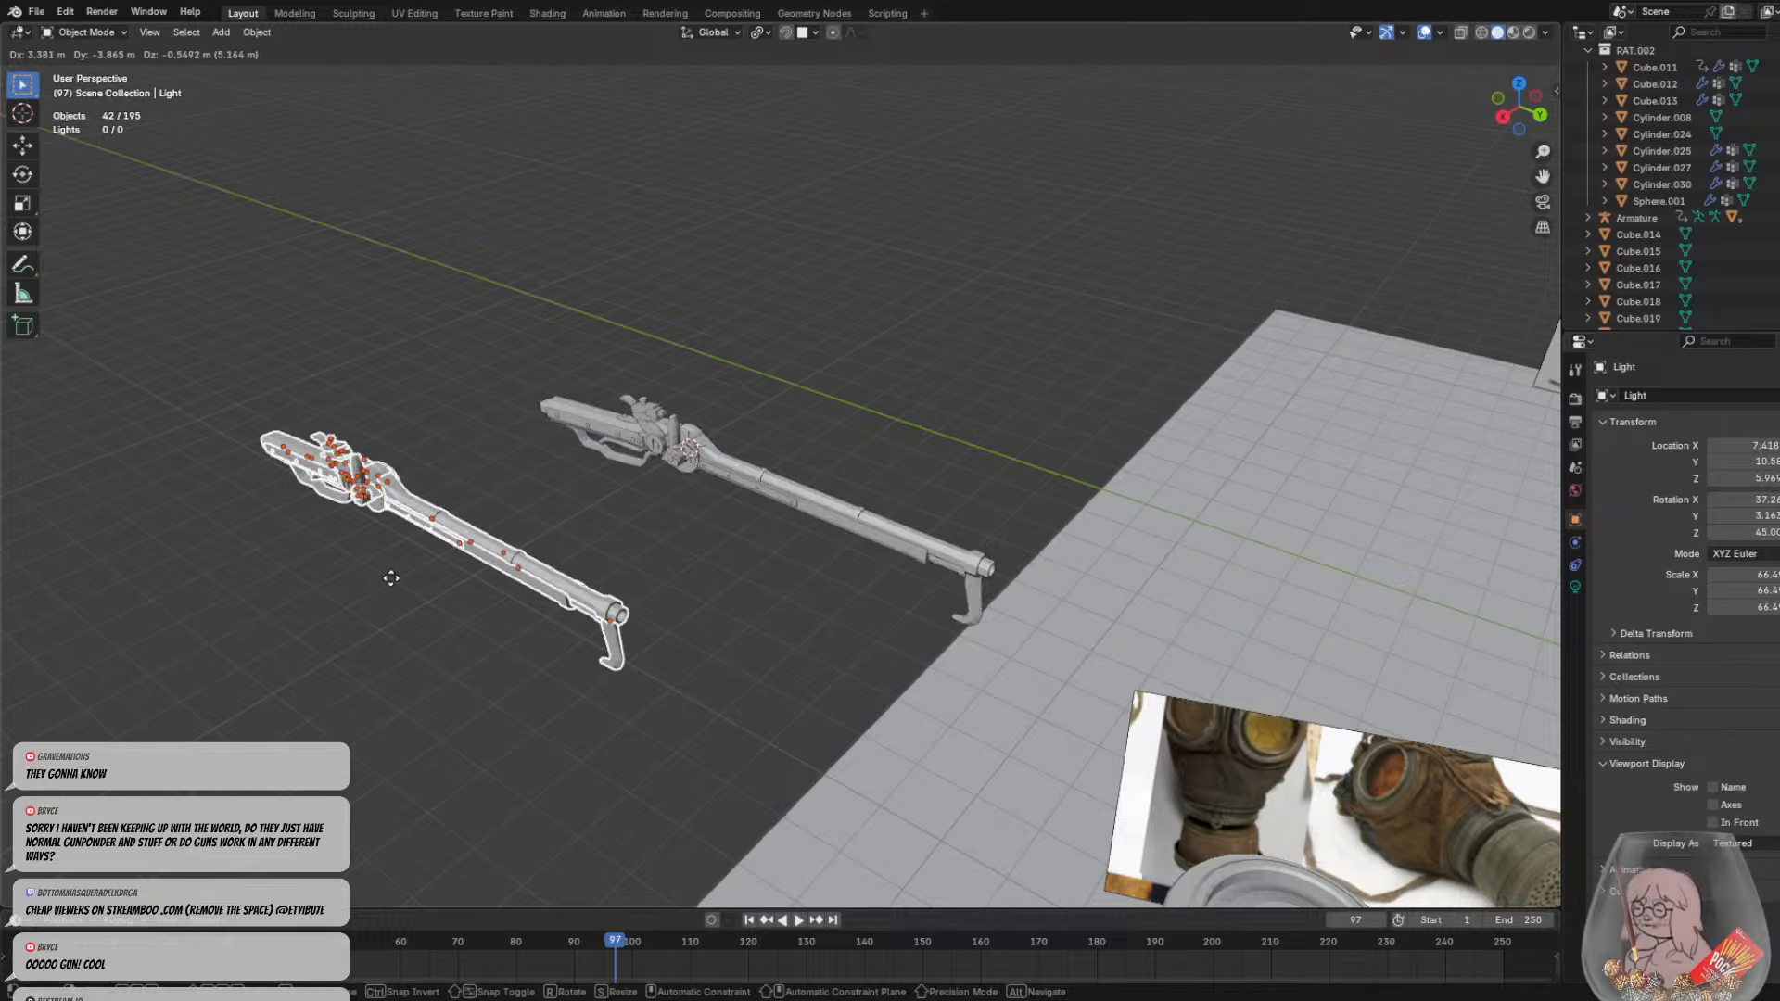
pyautogui.click(1533, 533)
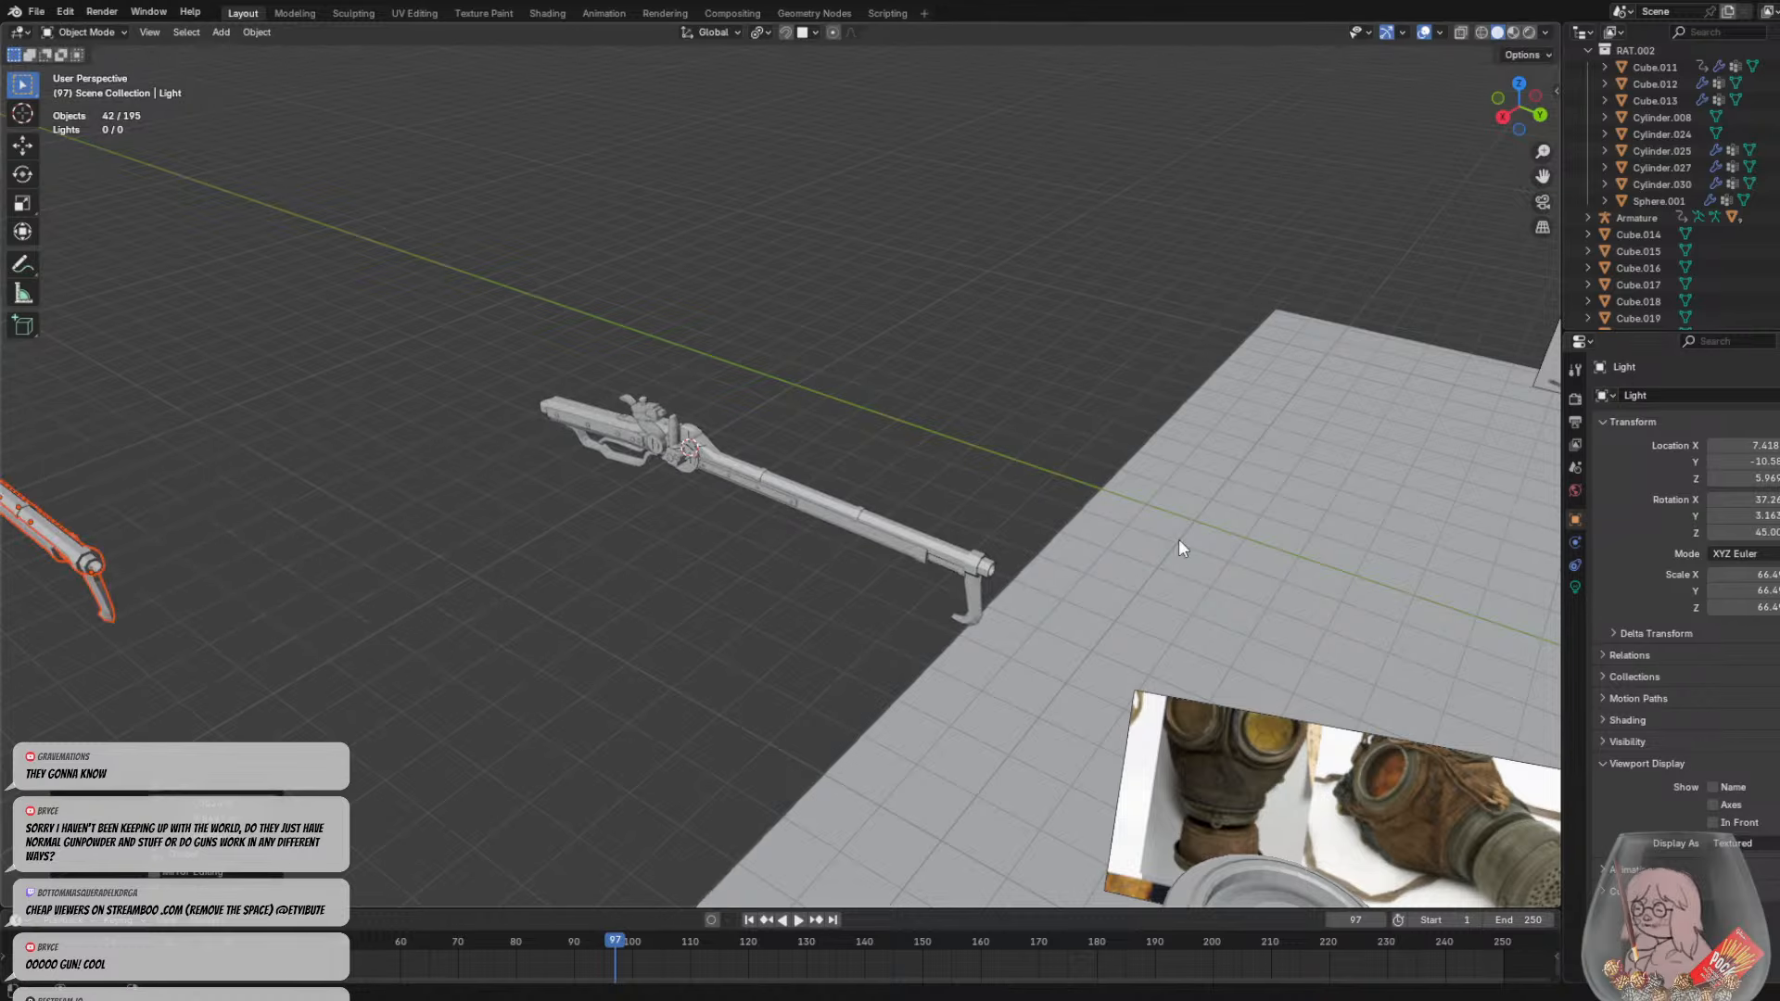
pyautogui.scroll(-4, 1178, 538)
pyautogui.keyDown('shift'); pyautogui.moveTo(802, 542); pyautogui.dragTo(950, 532, button='middle'); pyautogui.keyUp('shift')
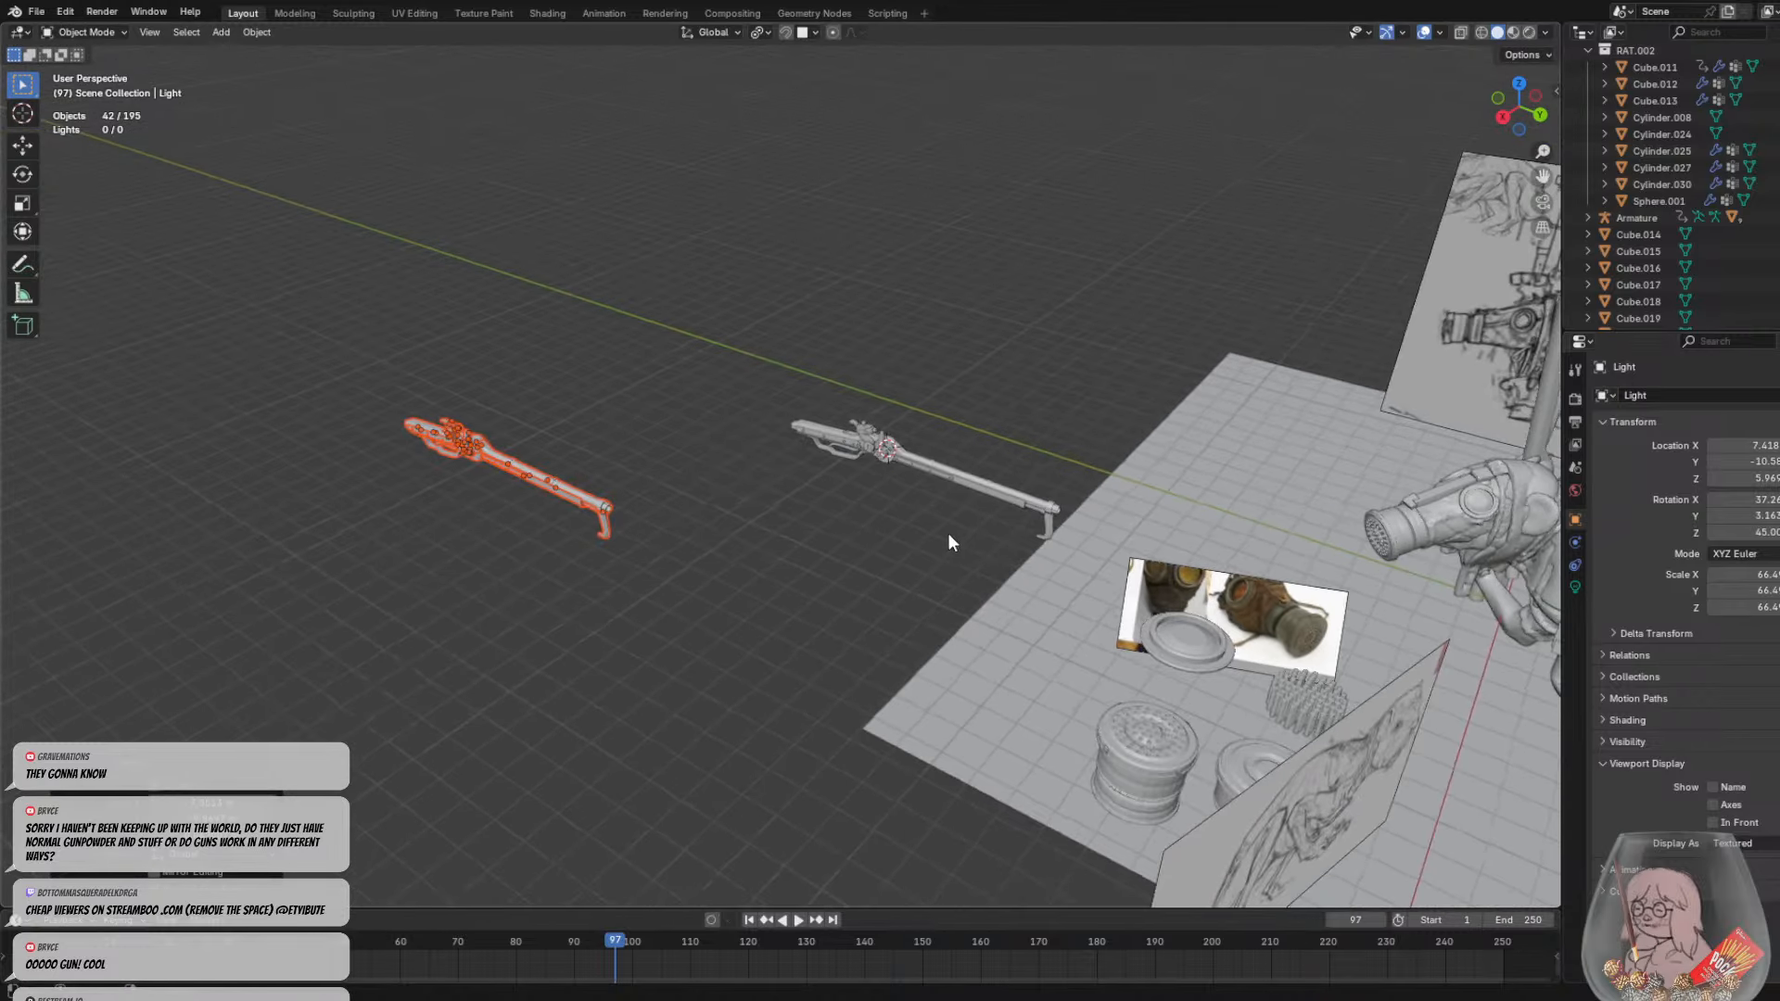
# Undo the rifle duplication and the hiding of the light, camera, reference images and cloth wrap pieces
pyautogui.hotkey('ctrl', 'z')
pyautogui.hotkey('ctrl', 'z')
pyautogui.hotkey('ctrl', 'z')
pyautogui.hotkey('ctrl', 'z')
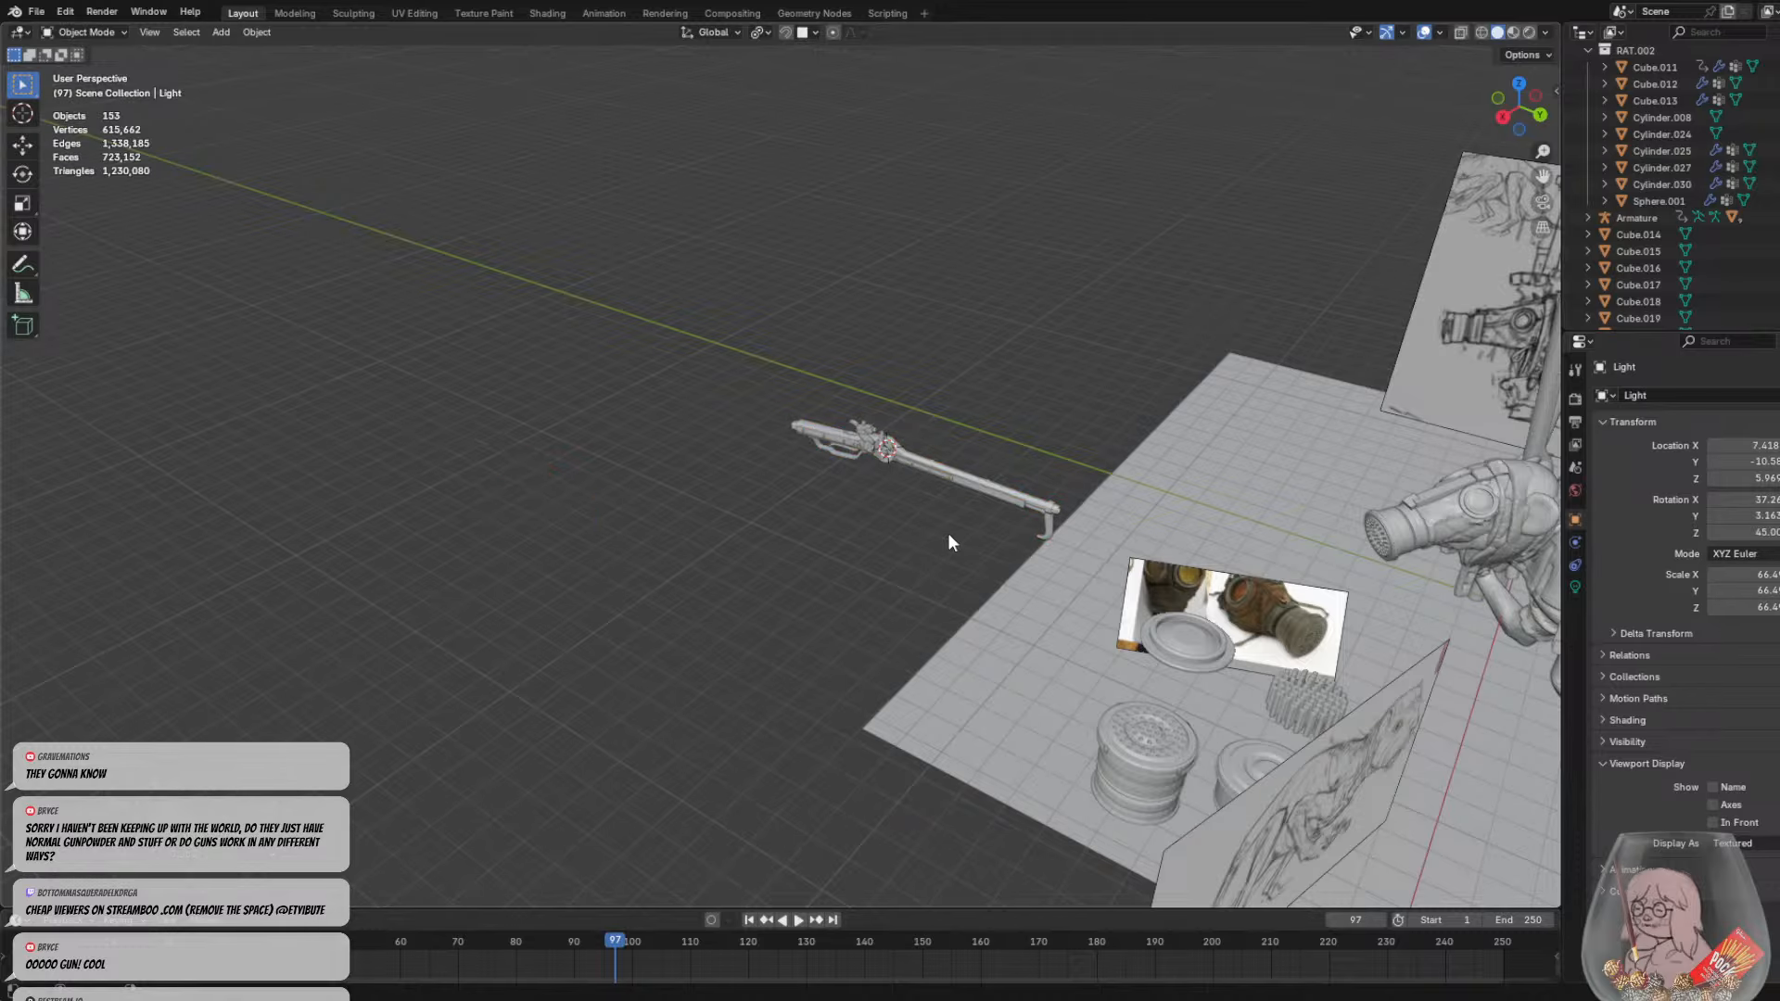
pyautogui.hotkey('ctrl', 'z')
pyautogui.hotkey('ctrl', 'z')
pyautogui.hotkey('ctrl', 'z')
pyautogui.hotkey('ctrl', 'z')
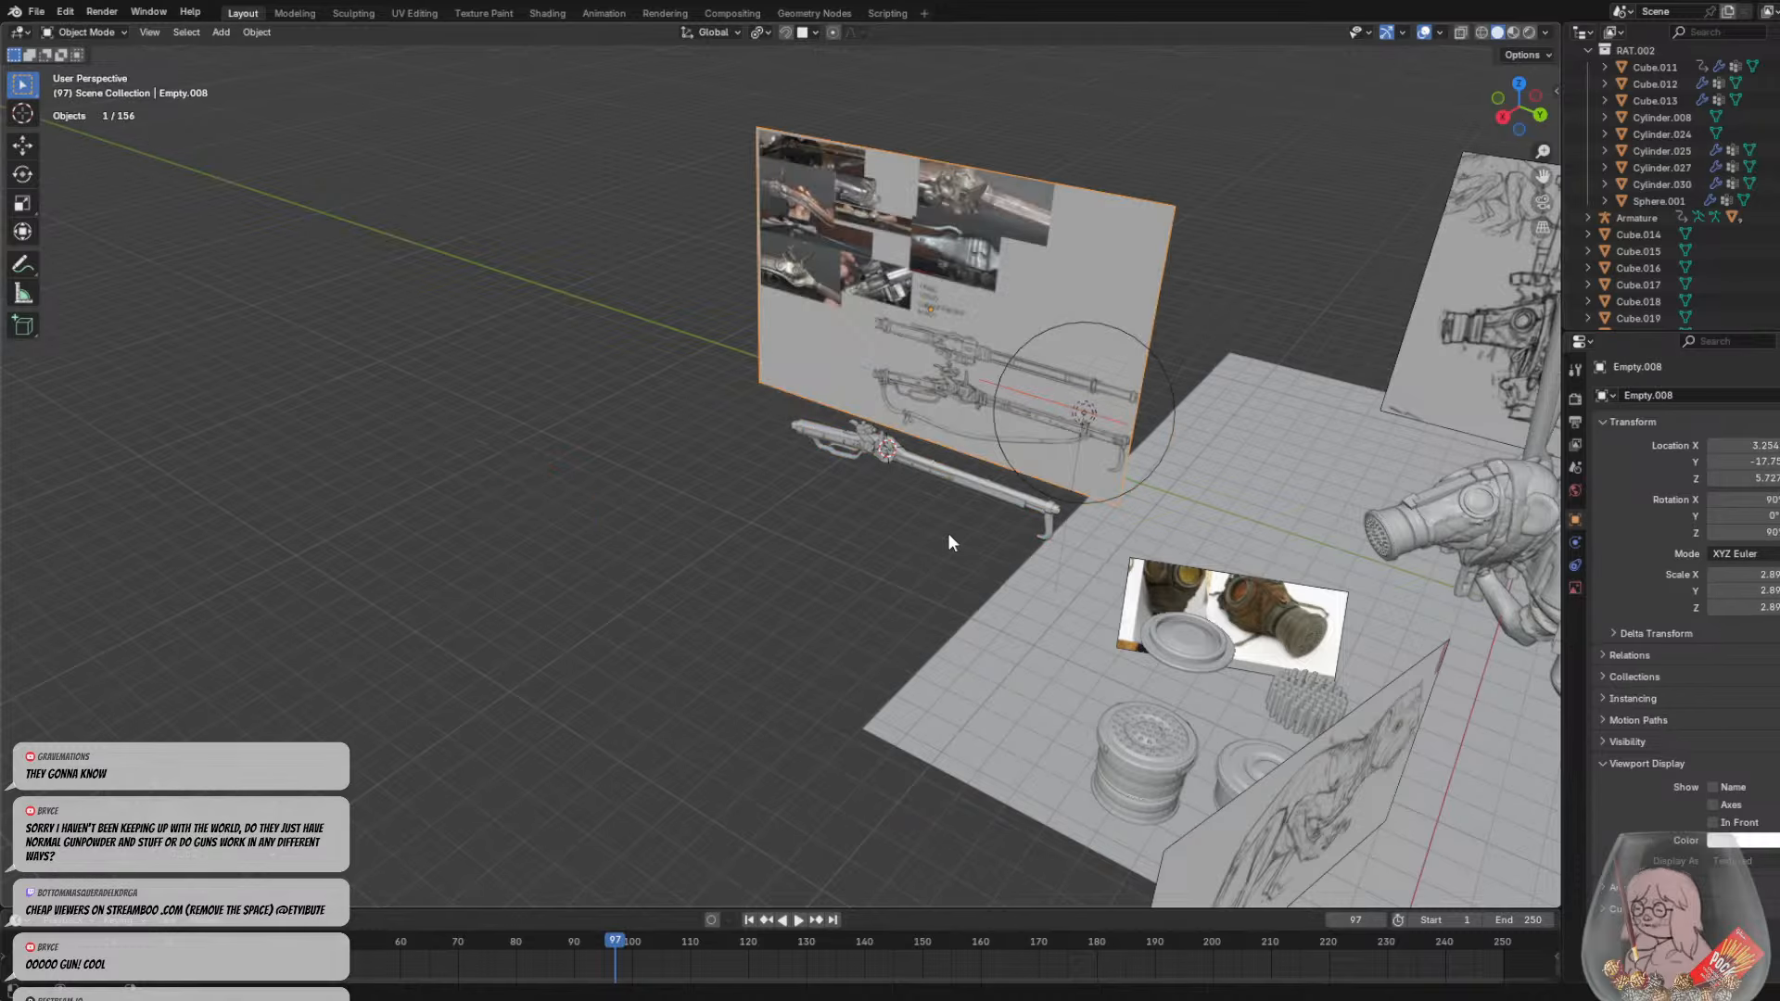
pyautogui.hotkey('ctrl', 'z')
pyautogui.hotkey('ctrl', 'z')
pyautogui.hotkey('ctrl', 'z')
pyautogui.hotkey('ctrl', 'z')
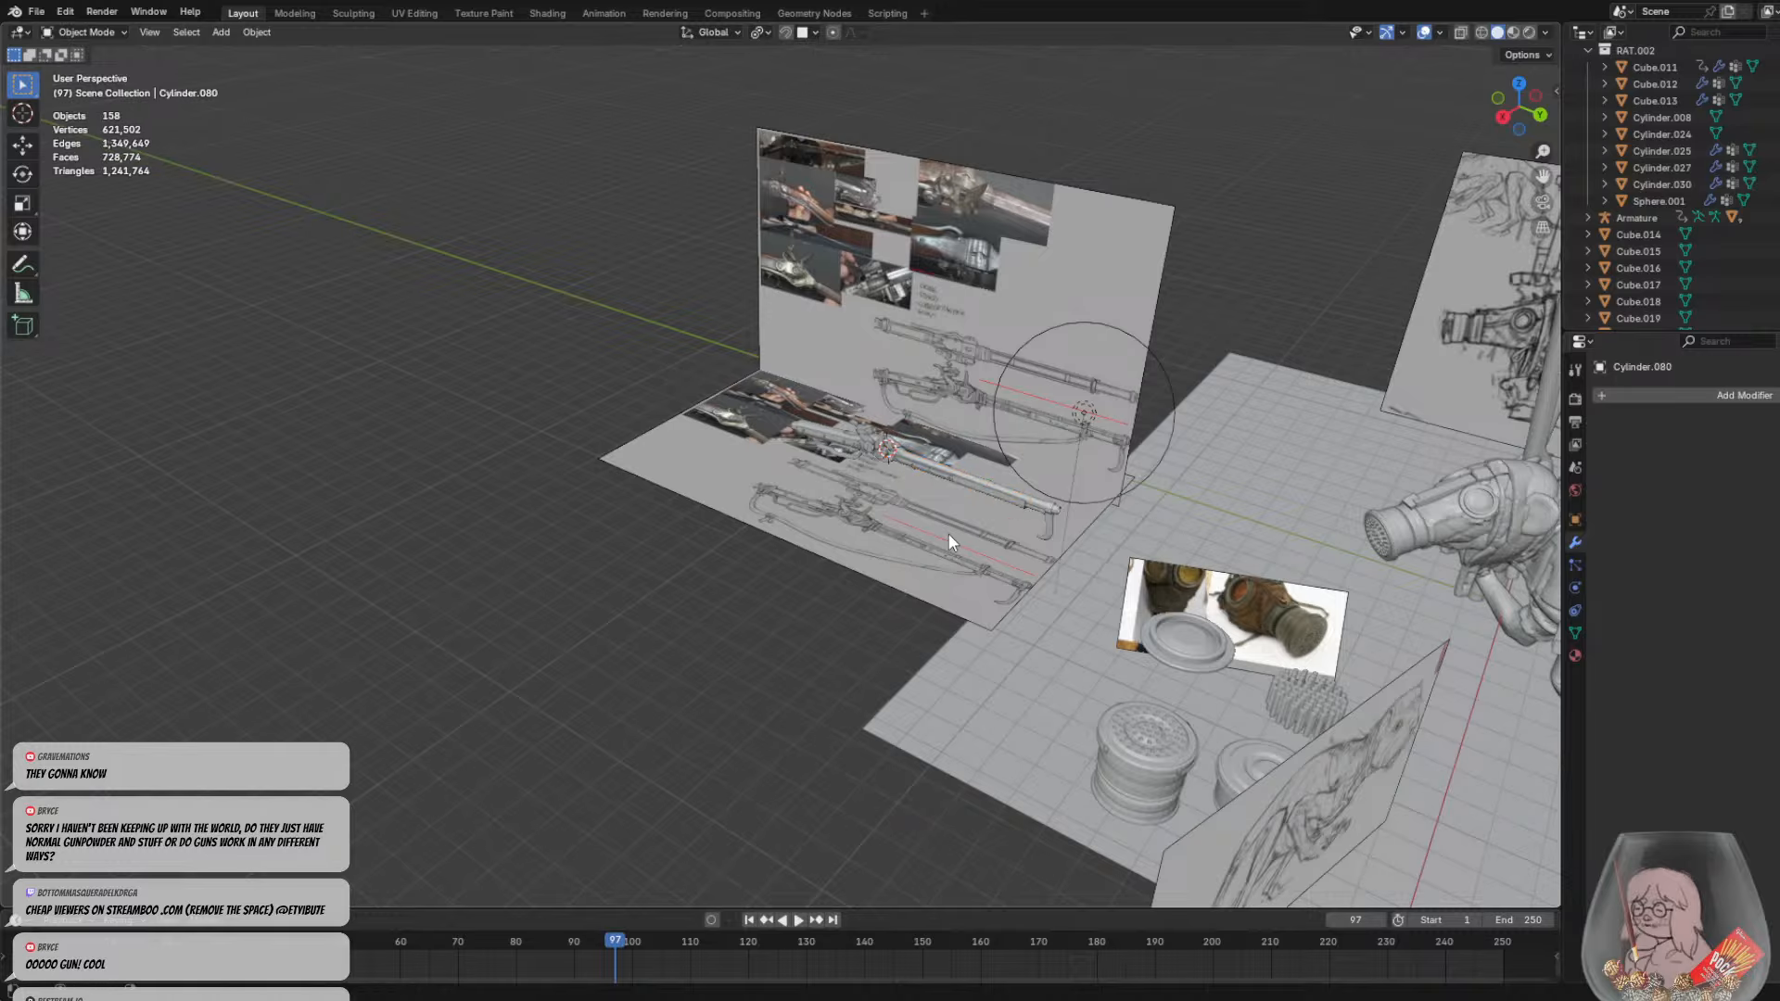
# Hide the two rifle reference images and the camera
pyautogui.moveTo(948, 534); pyautogui.dragTo(953, 503, button='middle')
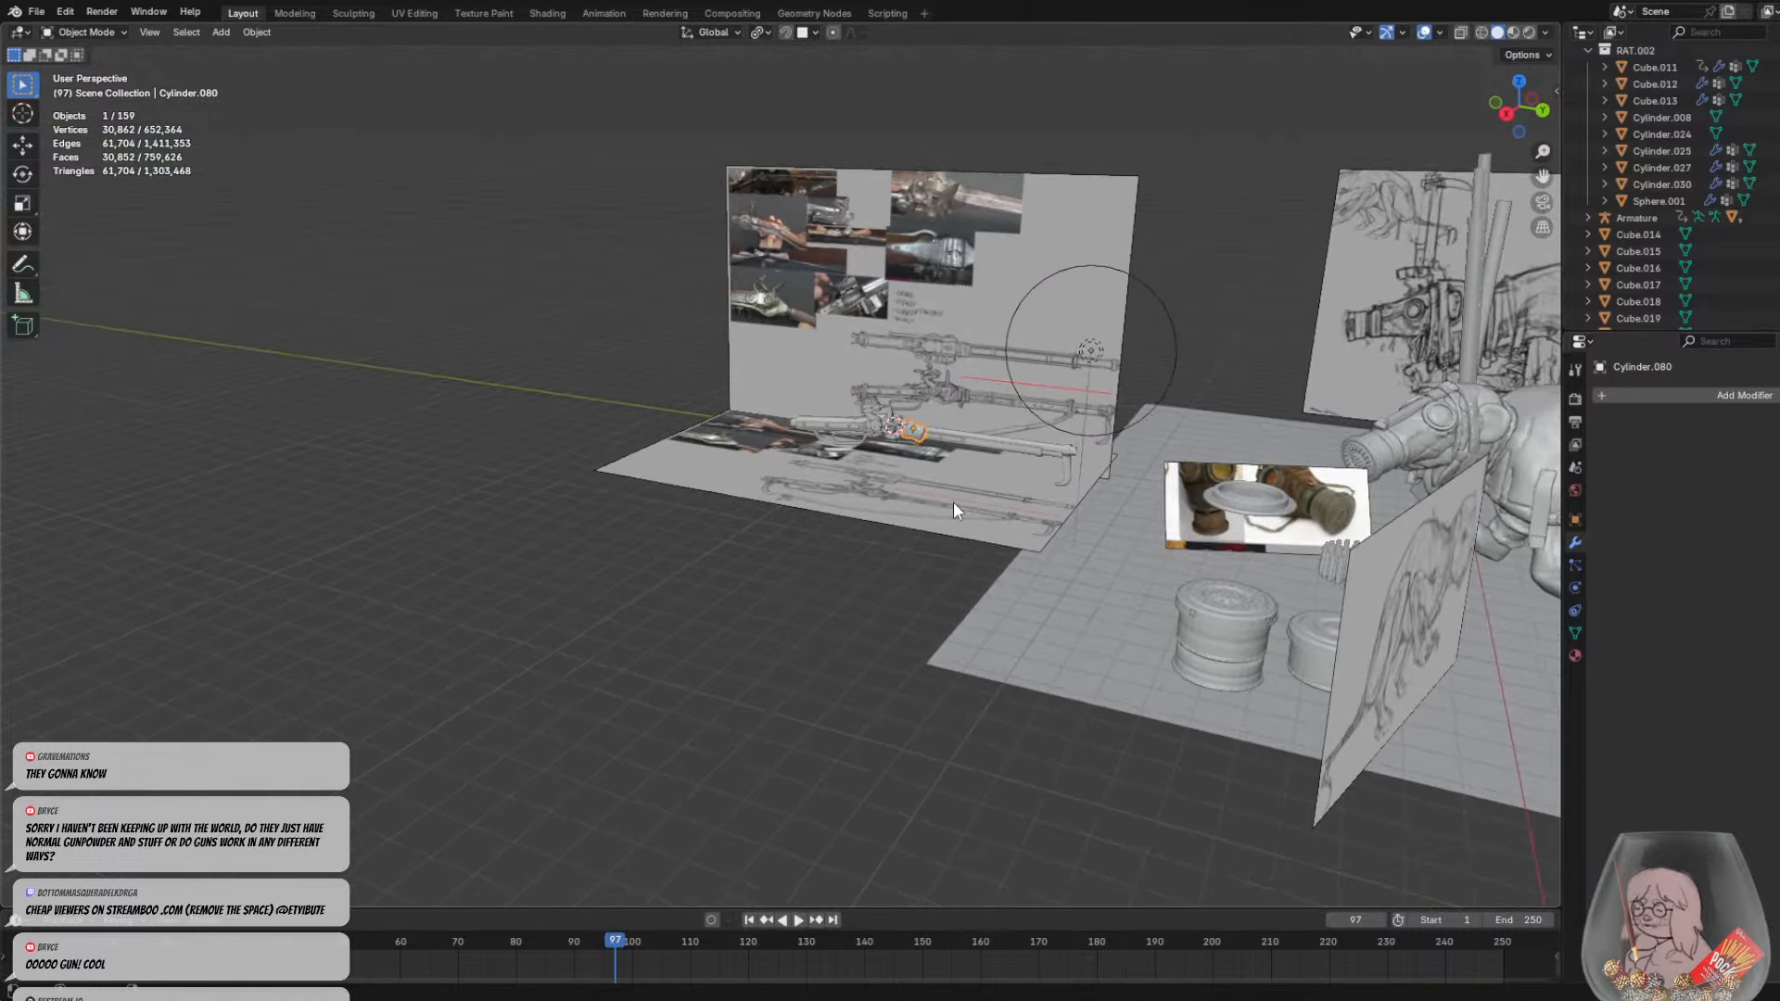
pyautogui.click(895, 502)
pyautogui.press('h')
pyautogui.click(946, 316)
pyautogui.press('h')
pyautogui.click(830, 326)
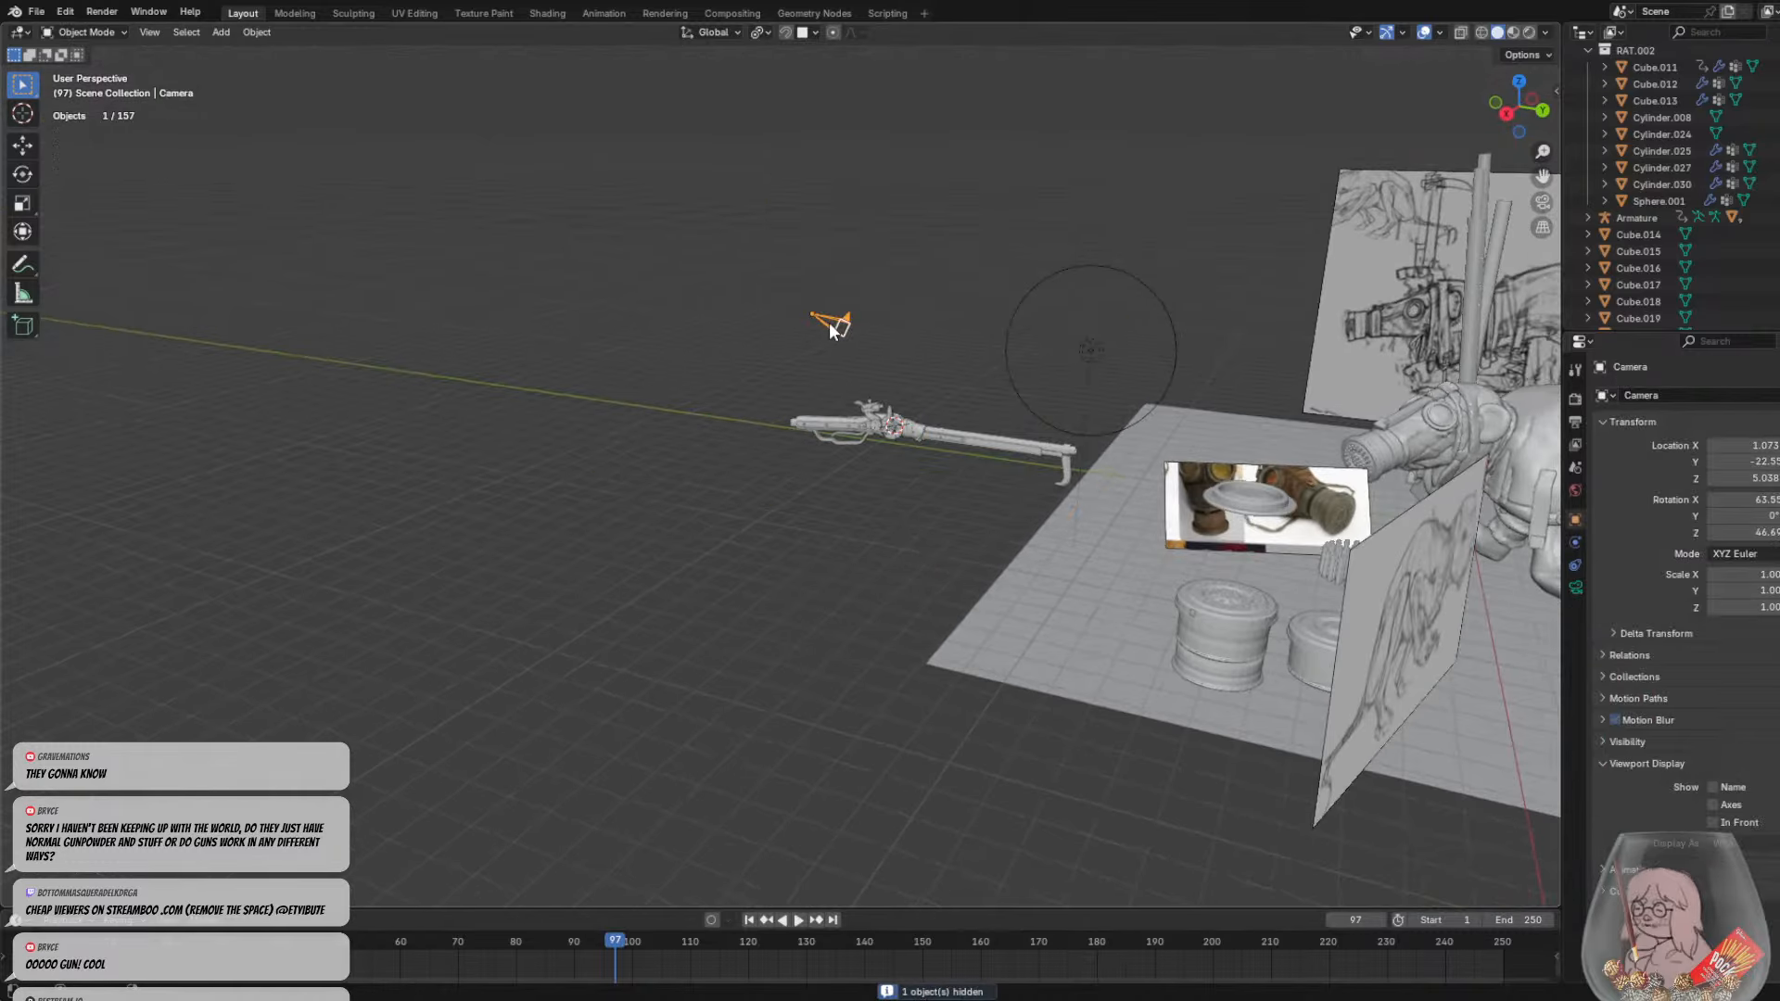
pyautogui.press('h')
# Hide the large floor plane and the light near the rifle
pyautogui.keyDown('shift'); pyautogui.moveTo(1094, 454); pyautogui.dragTo(926, 454, button='middle'); pyautogui.keyUp('shift')
pyautogui.scroll(7, 925, 453)
pyautogui.scroll(-4, 871, 390)
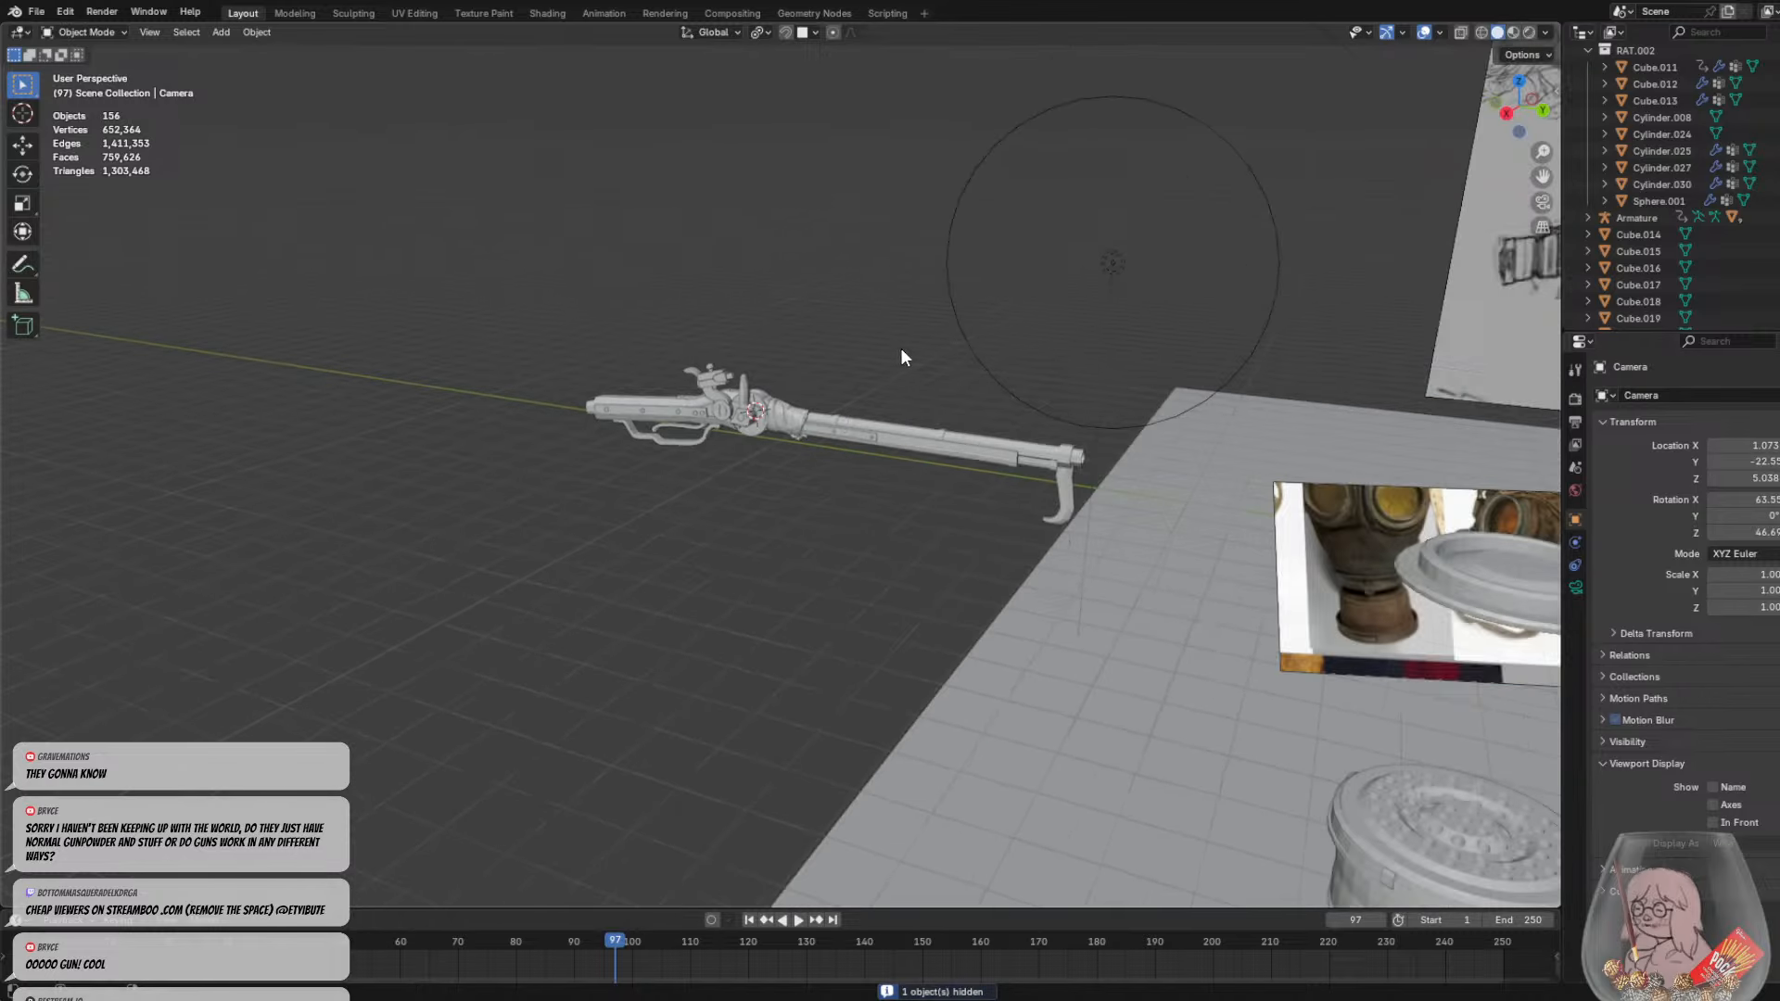
pyautogui.click(1096, 645)
pyautogui.press('h')
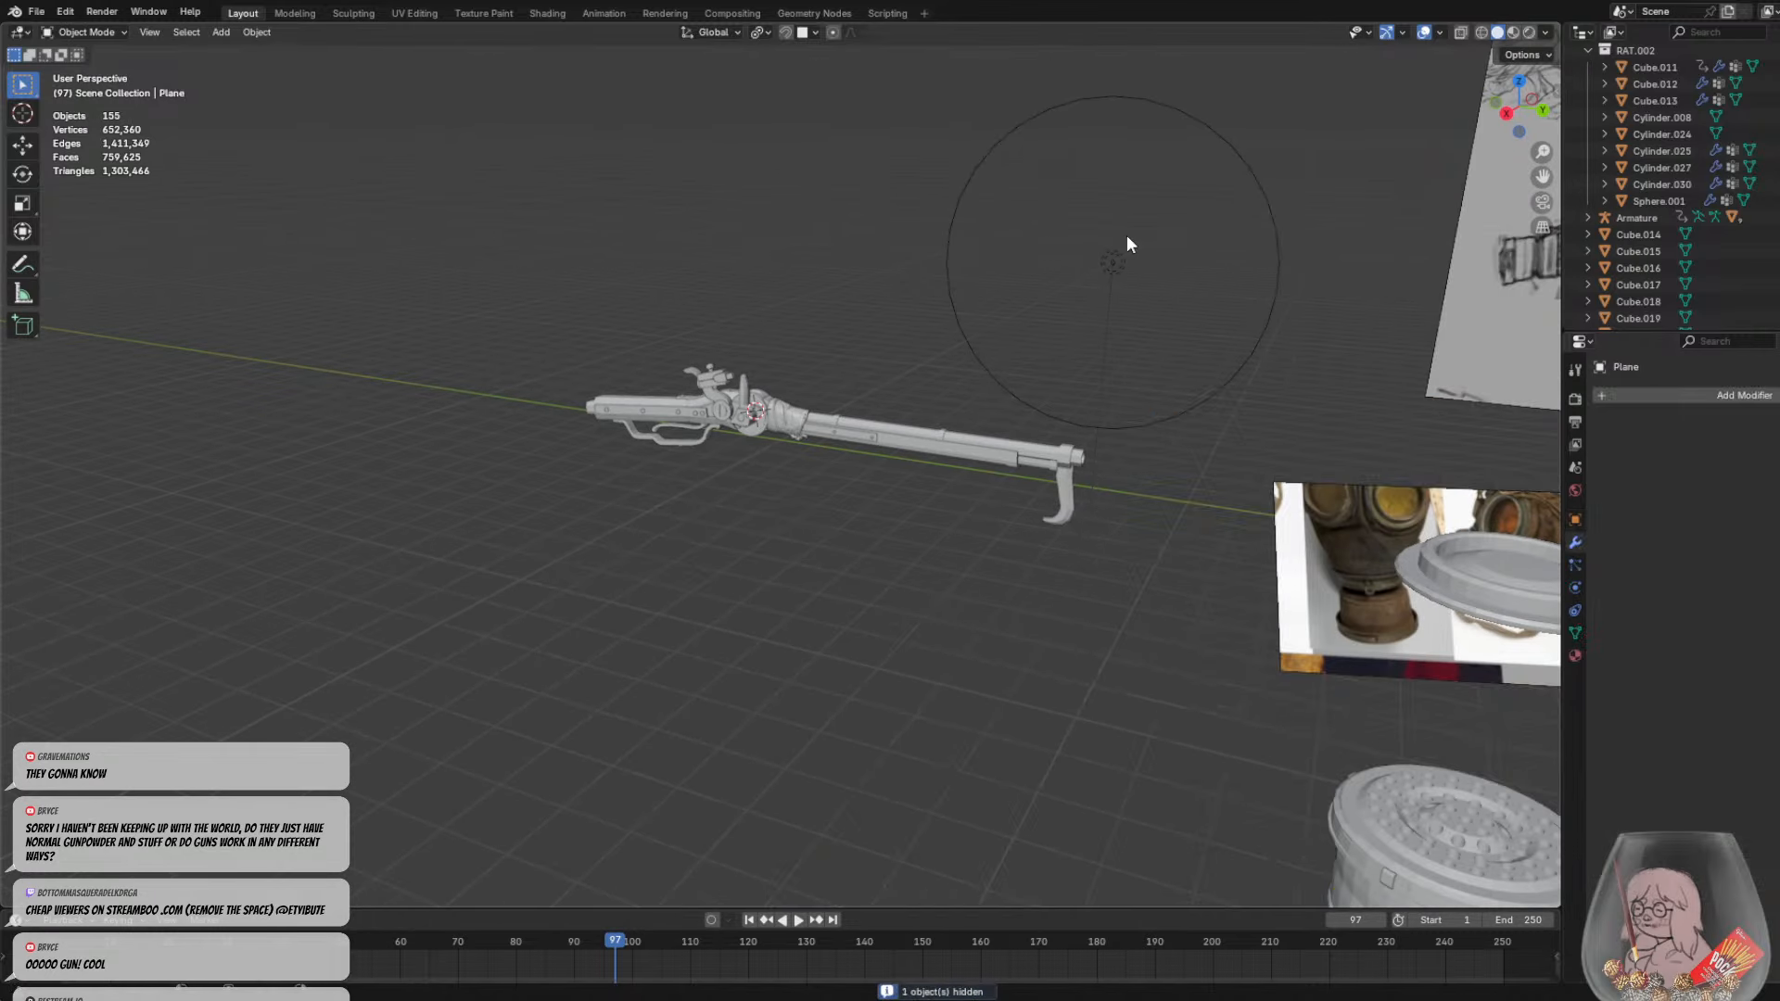
pyautogui.click(1081, 267)
pyautogui.press('h')
# Duplicate the complete rifle including its cloth wrap and move one set of parts far aside as a backup
pyautogui.moveTo(429, 232); pyautogui.dragTo(789, 497)
pyautogui.scroll(-4, 1020, 598)
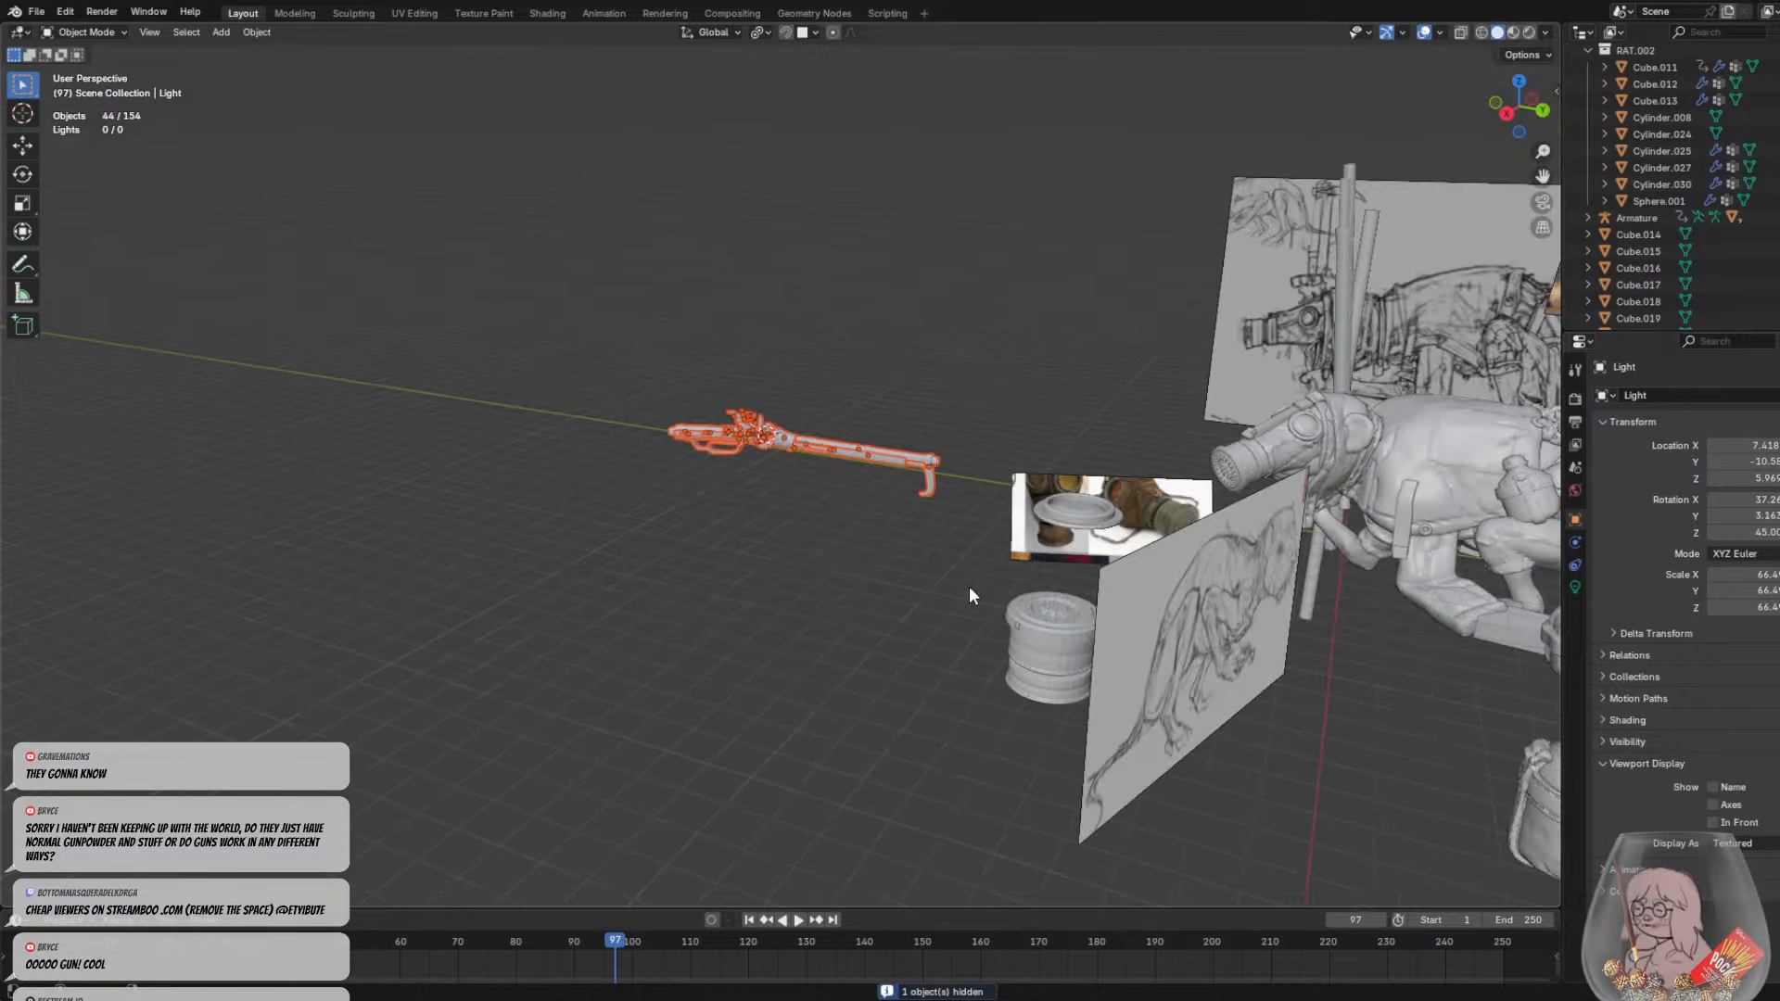
pyautogui.moveTo(973, 596); pyautogui.dragTo(827, 534, button='middle')
pyautogui.press('g')
pyautogui.click(234, 536)
pyautogui.click(625, 592)
# Hide the cloth wrap and its small knot piece on the rifle left in place
pyautogui.scroll(5, 959, 471)
pyautogui.moveTo(959, 479); pyautogui.dragTo(902, 441, button='middle')
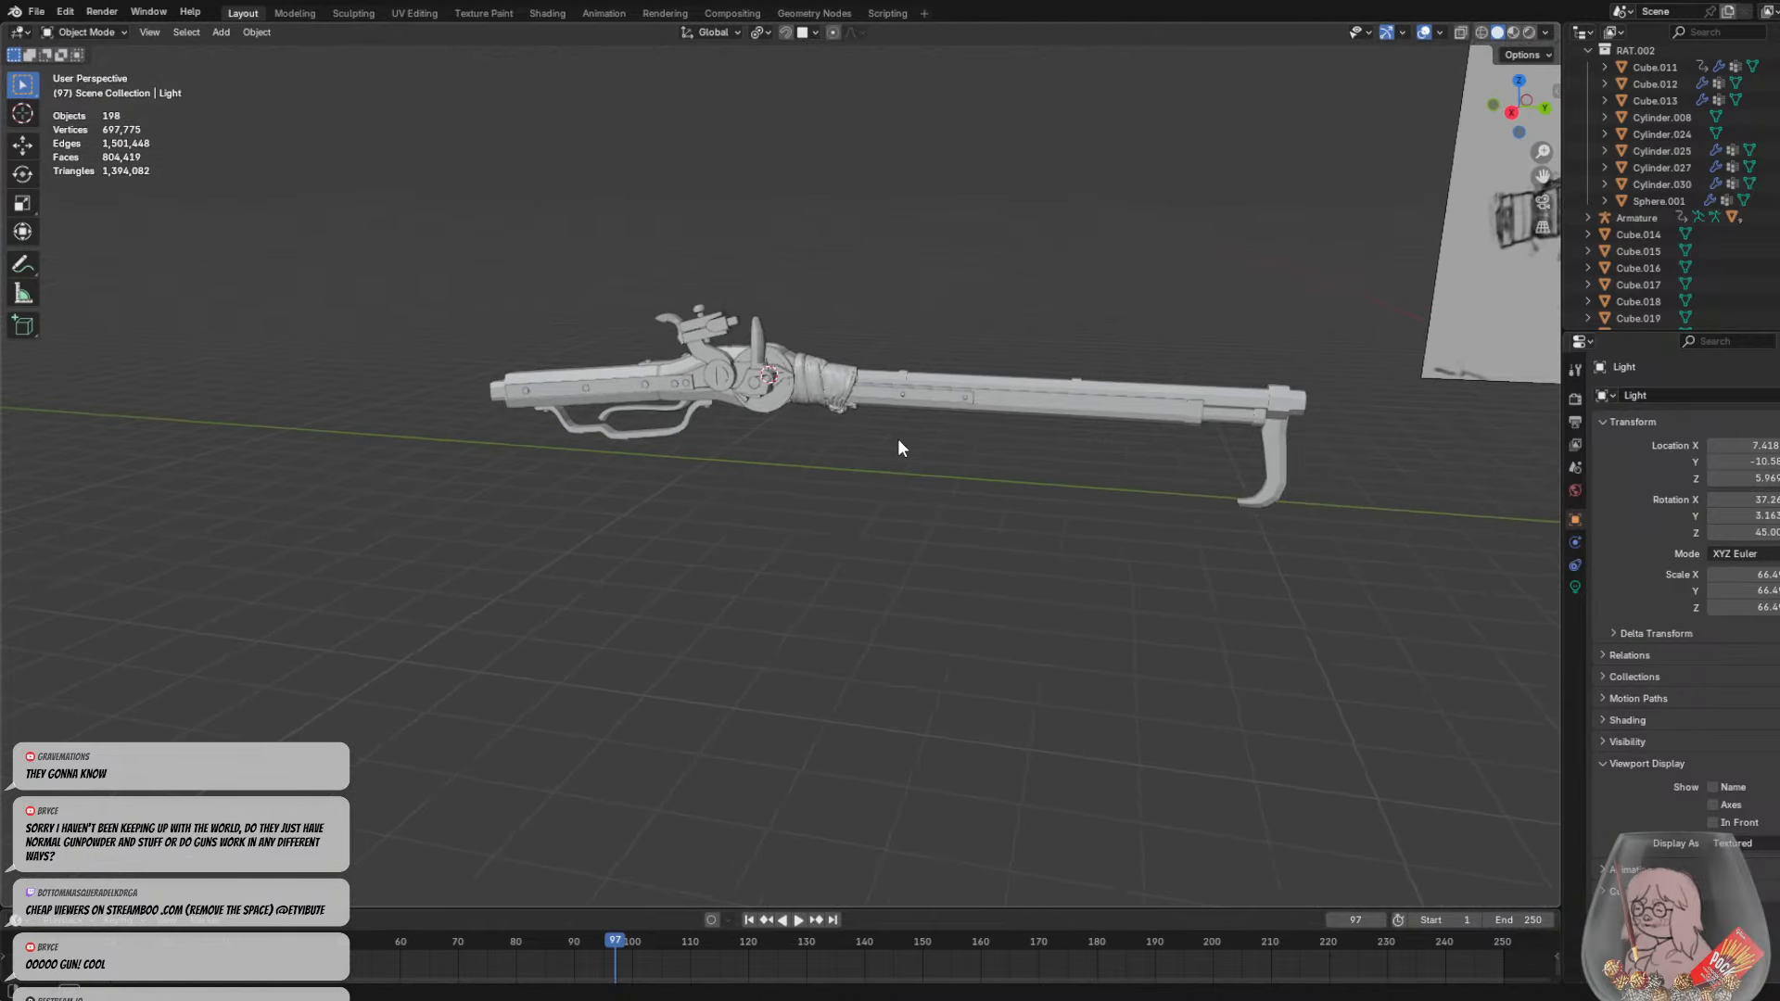
pyautogui.click(826, 391)
pyautogui.press('h')
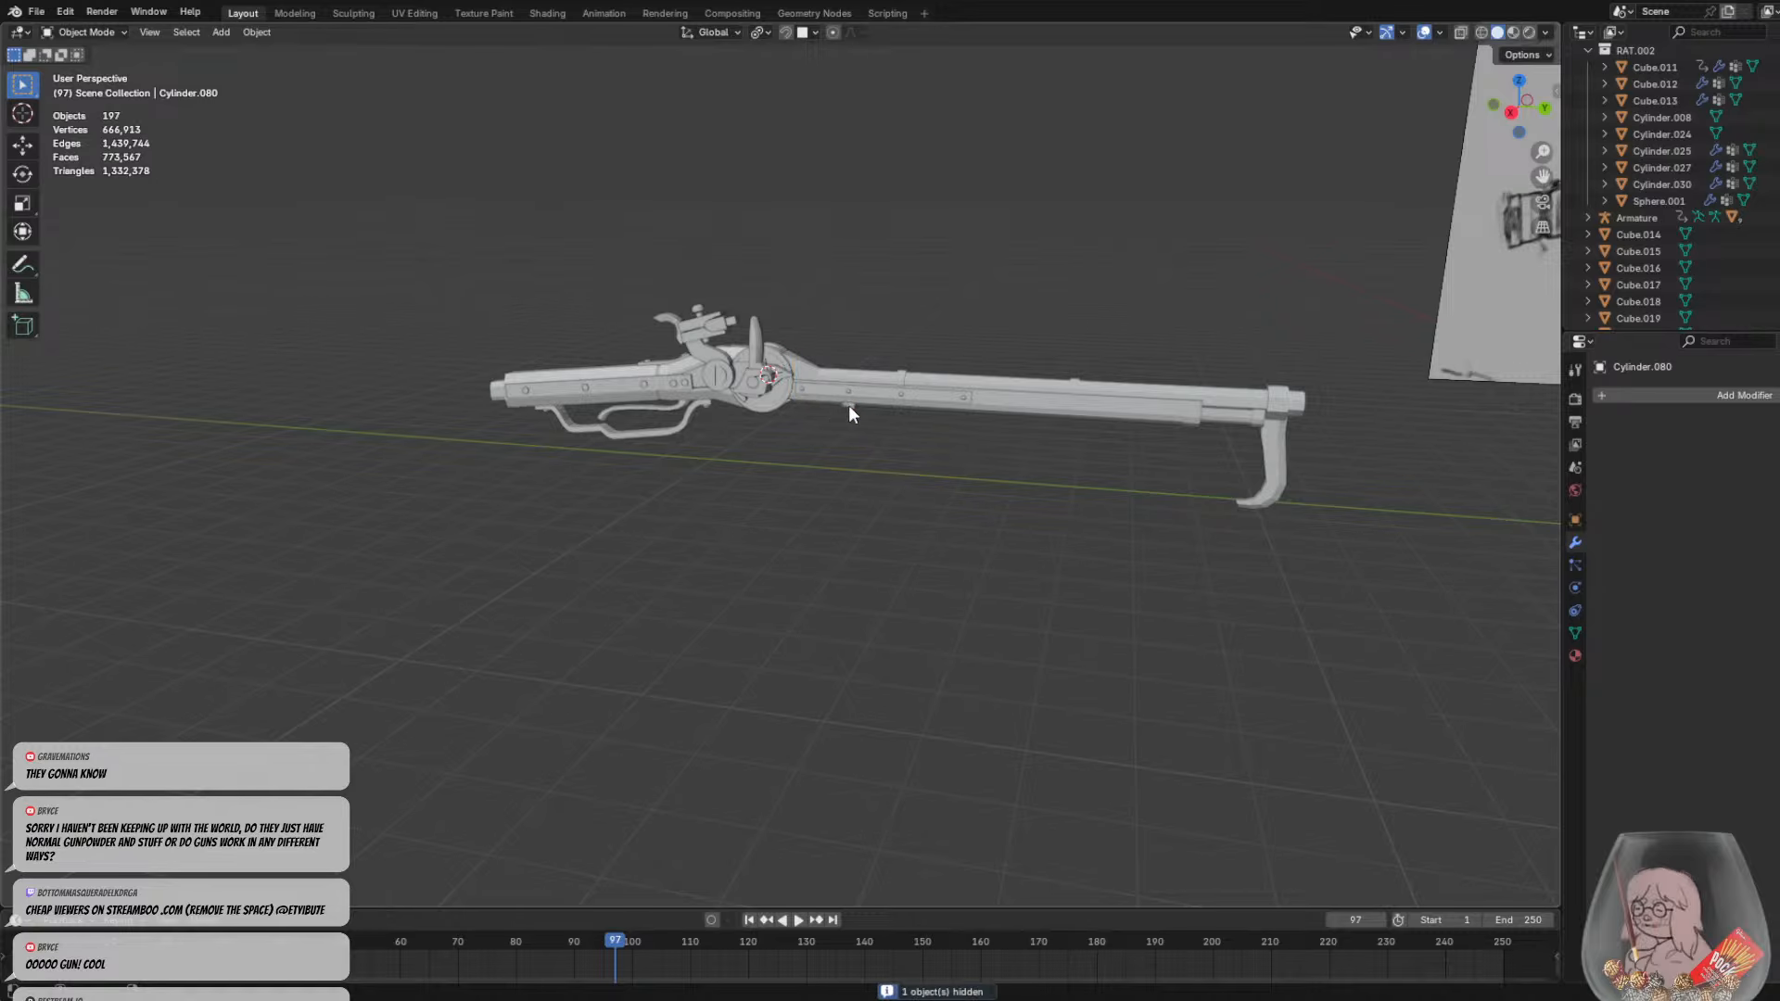
pyautogui.click(849, 405)
pyautogui.press('h')
pyautogui.hotkey('ctrl', 'z')
pyautogui.moveTo(892, 431); pyautogui.dragTo(875, 393, button='middle')
pyautogui.press('h')
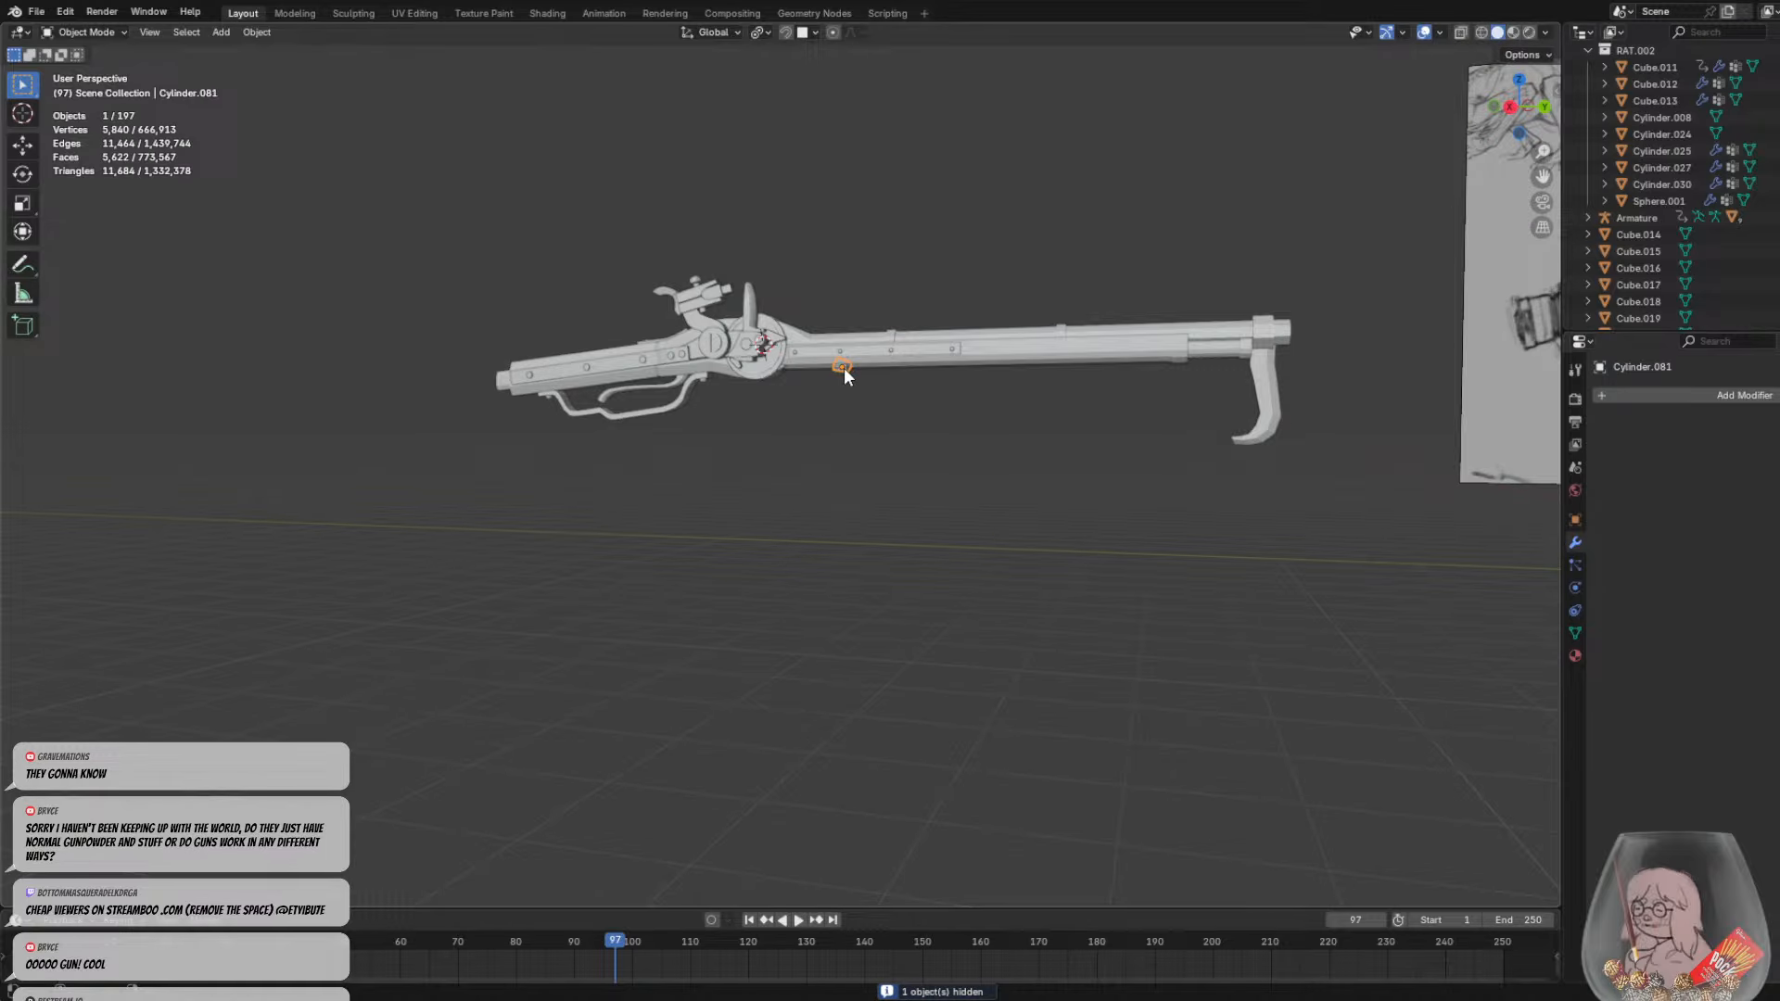
# Select all parts of the unwrapped rifle, with a lock-area part active, and join them into one object
pyautogui.moveTo(923, 471); pyautogui.dragTo(504, 338, button='middle')
pyautogui.moveTo(418, 270); pyautogui.dragTo(1410, 676)
pyautogui.moveTo(1248, 596); pyautogui.dragTo(649, 359, button='middle')
pyautogui.click(257, 32)
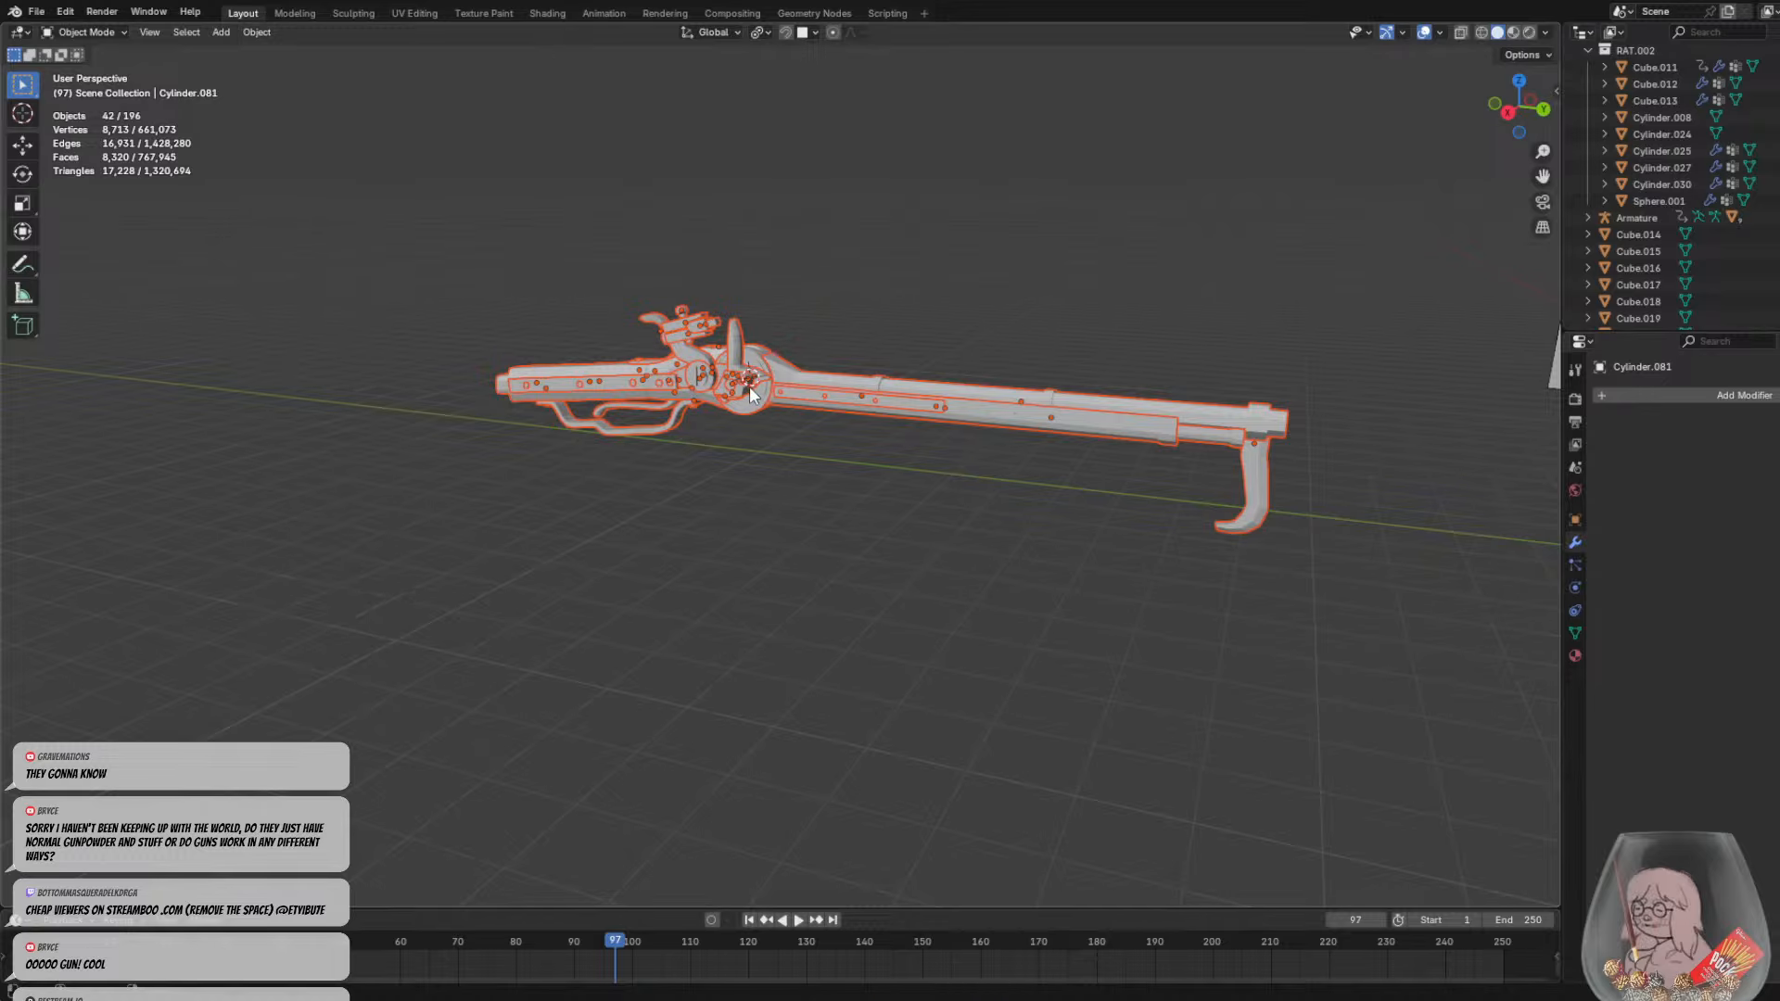
pyautogui.click(790, 379)
pyautogui.moveTo(402, 258); pyautogui.dragTo(1484, 616)
pyautogui.keyDown('shift'); pyautogui.click(765, 366); pyautogui.keyUp('shift')
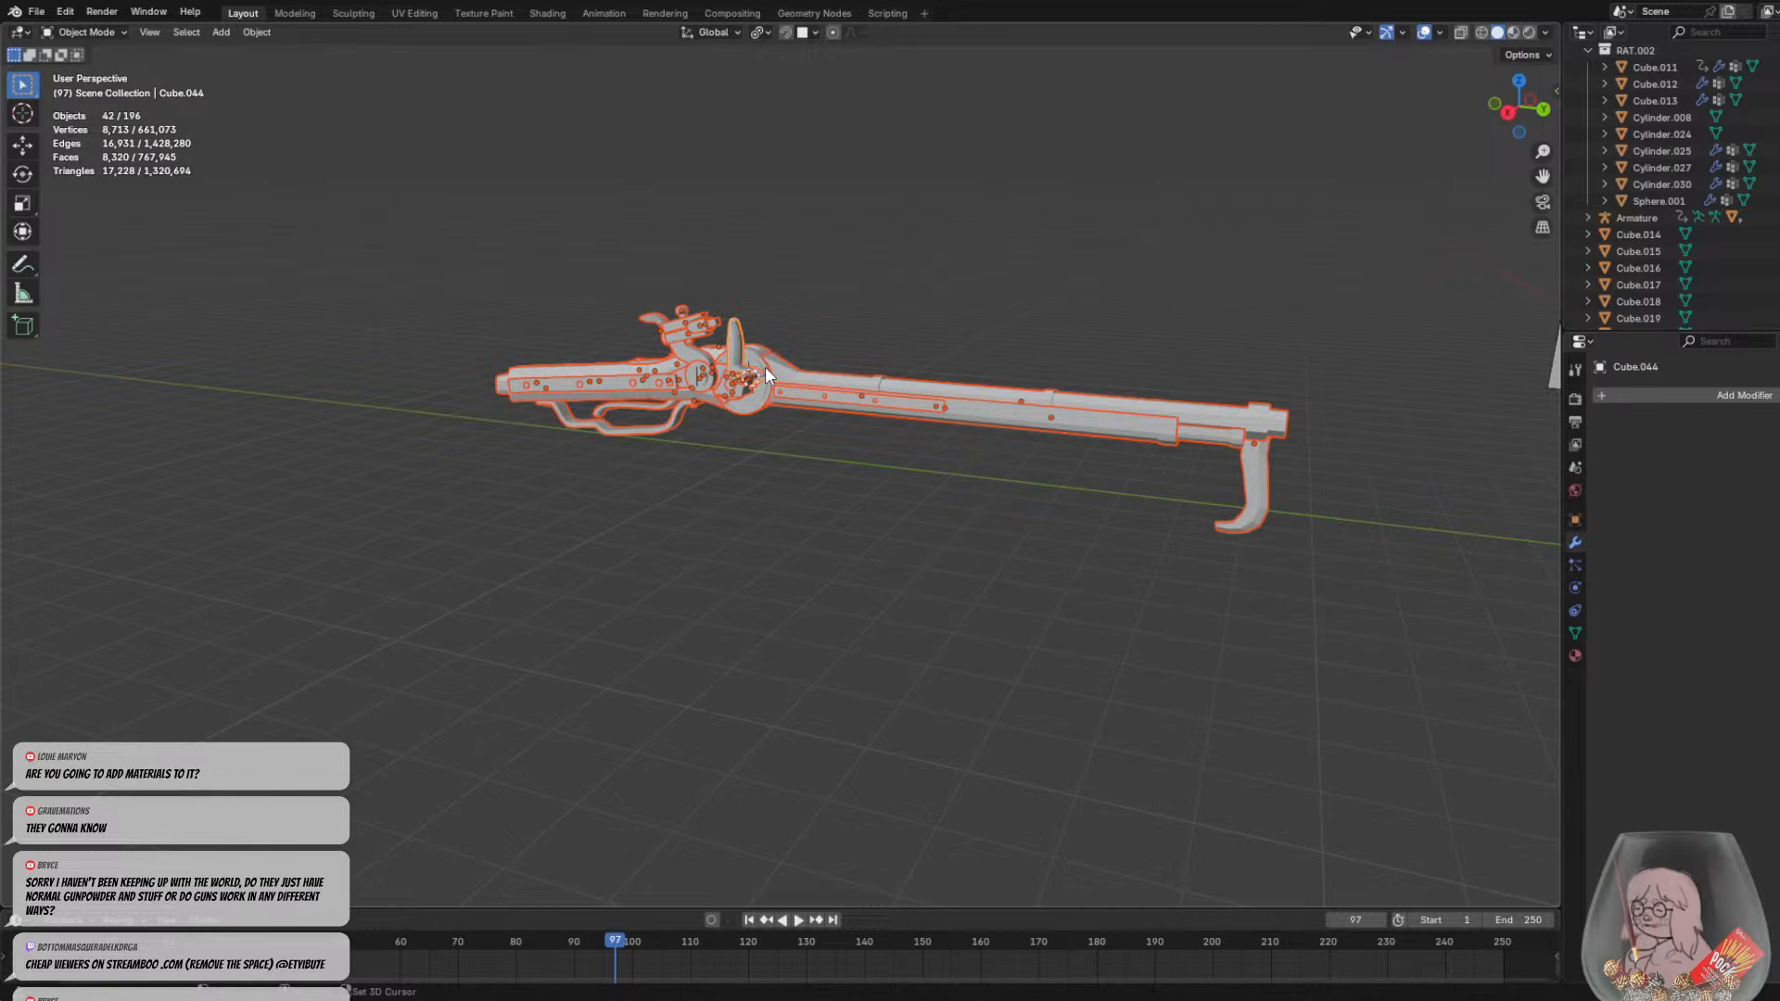
pyautogui.click(253, 31)
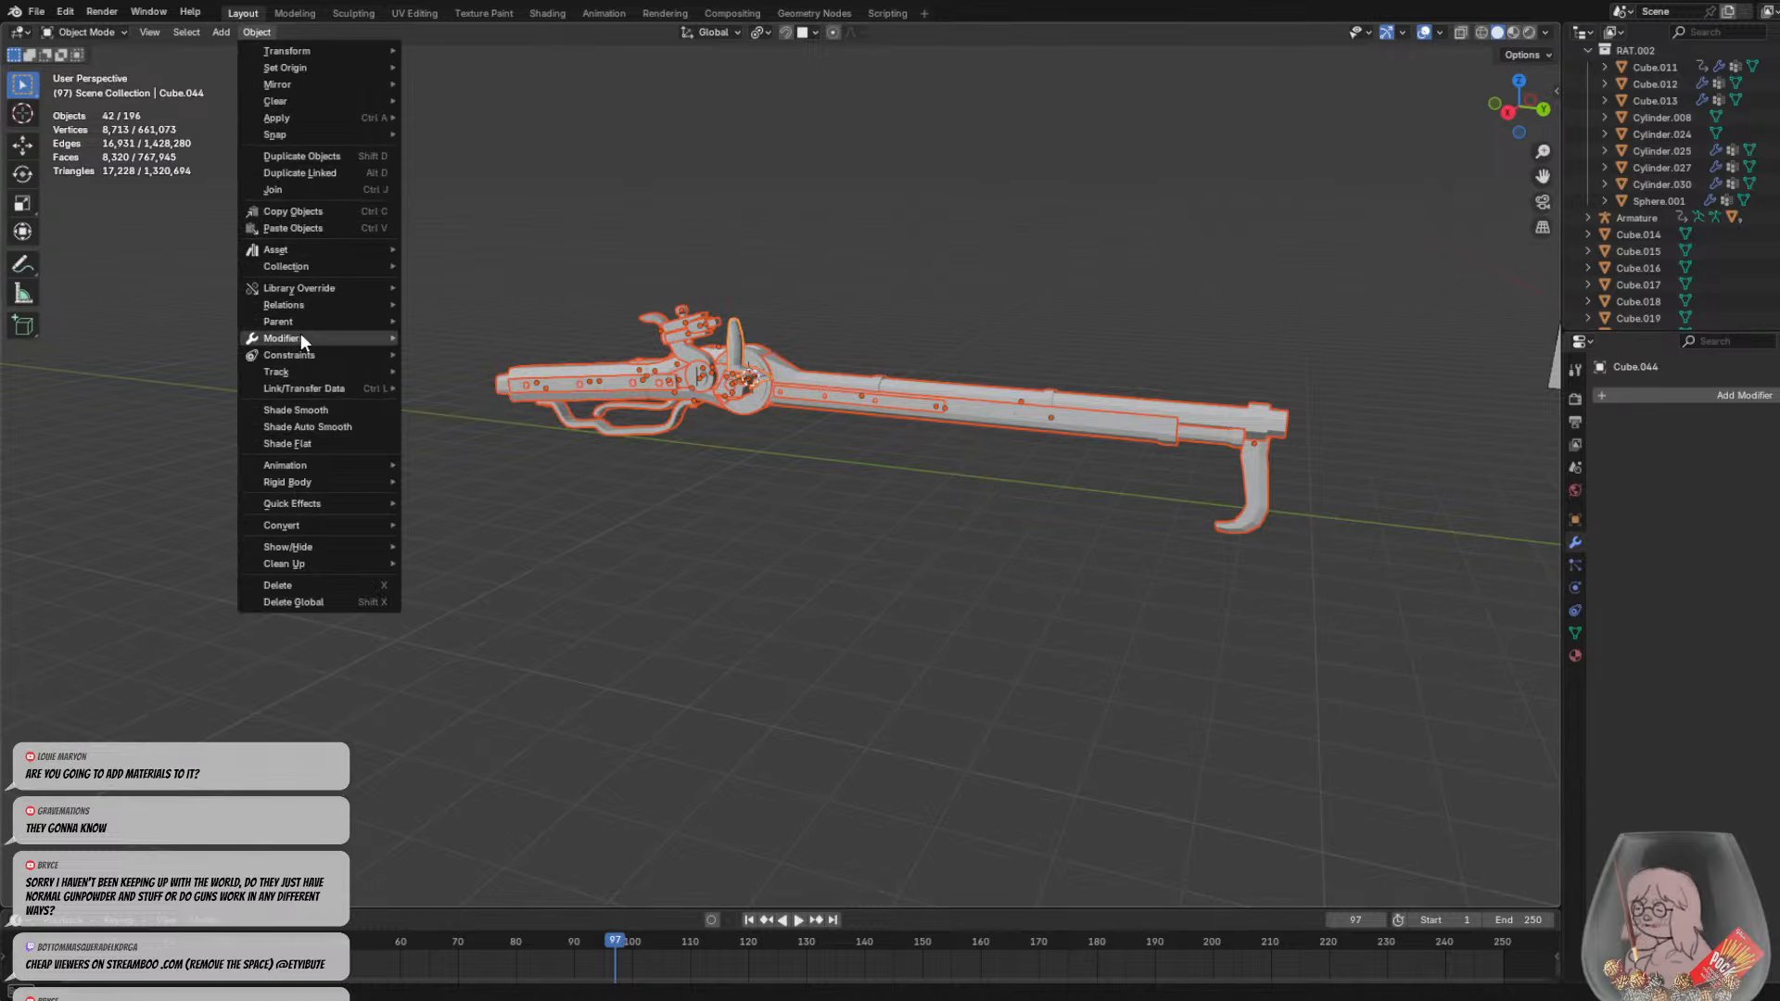
pyautogui.click(297, 189)
pyautogui.click(788, 471)
# Enter Sculpt Mode on the joined rifle, adjust the voxel size and remesh the whole mesh
pyautogui.moveTo(876, 521); pyautogui.dragTo(813, 469, button='middle')
pyautogui.click(699, 402)
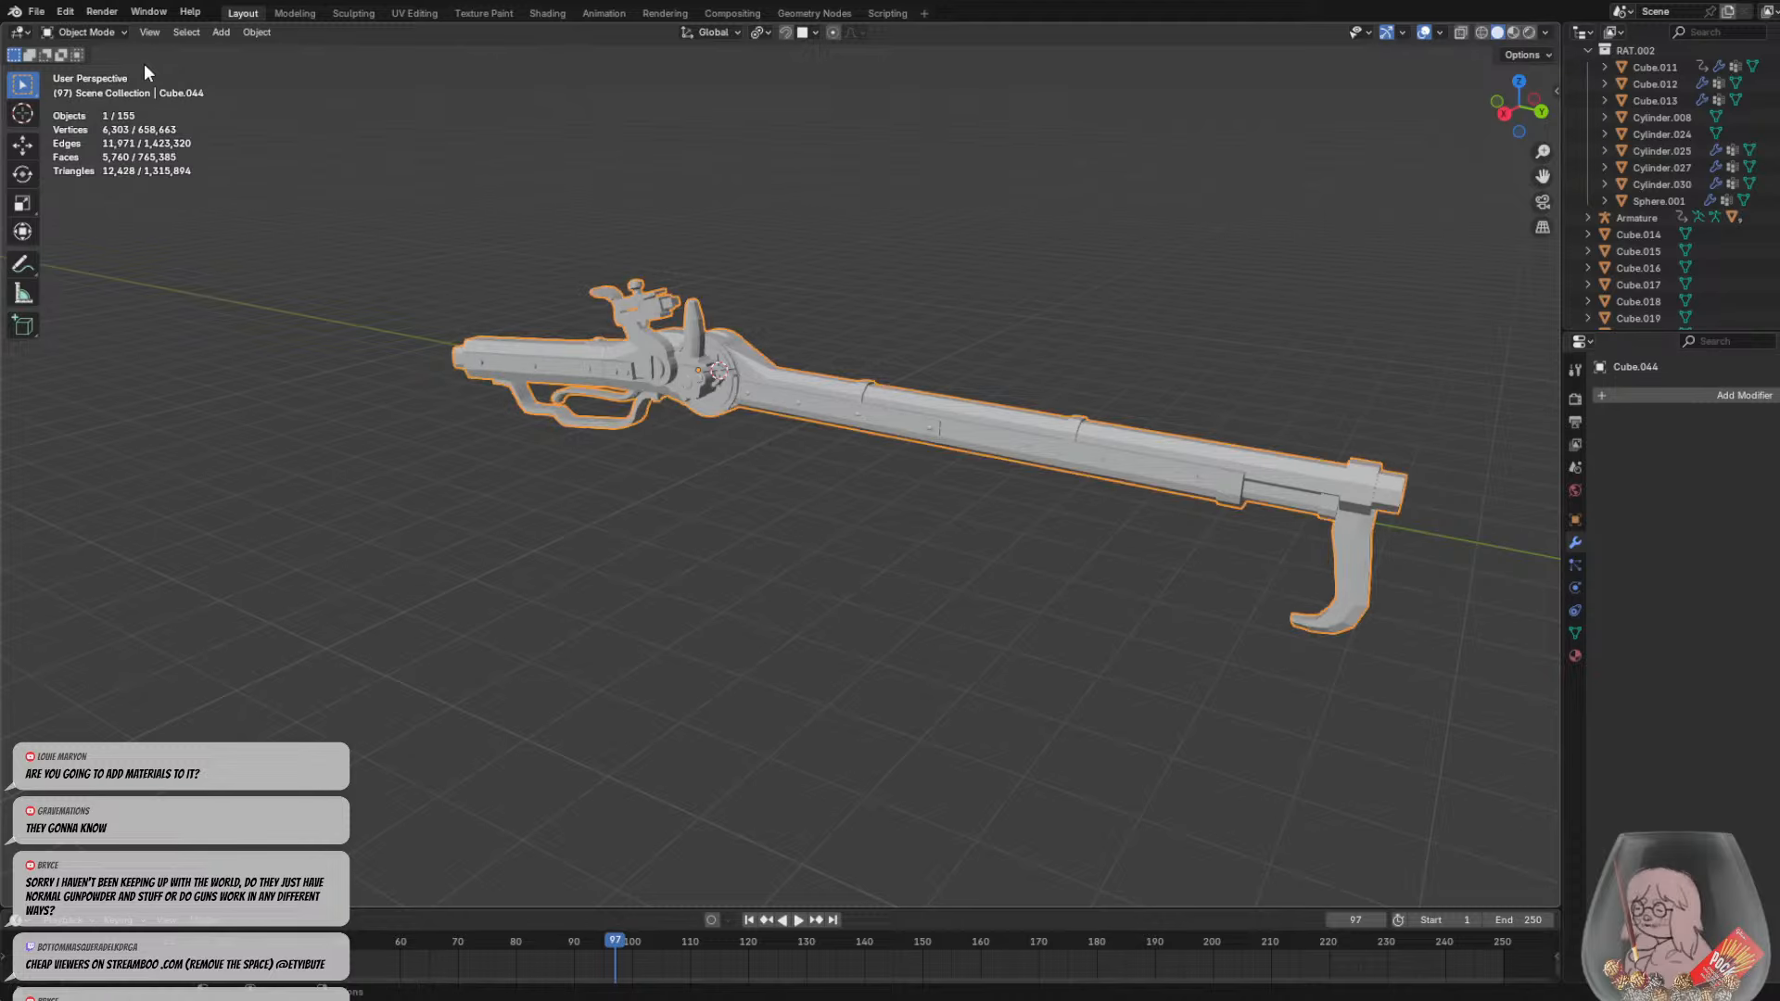
pyautogui.click(84, 31)
pyautogui.click(96, 85)
pyautogui.scroll(2, 790, 414)
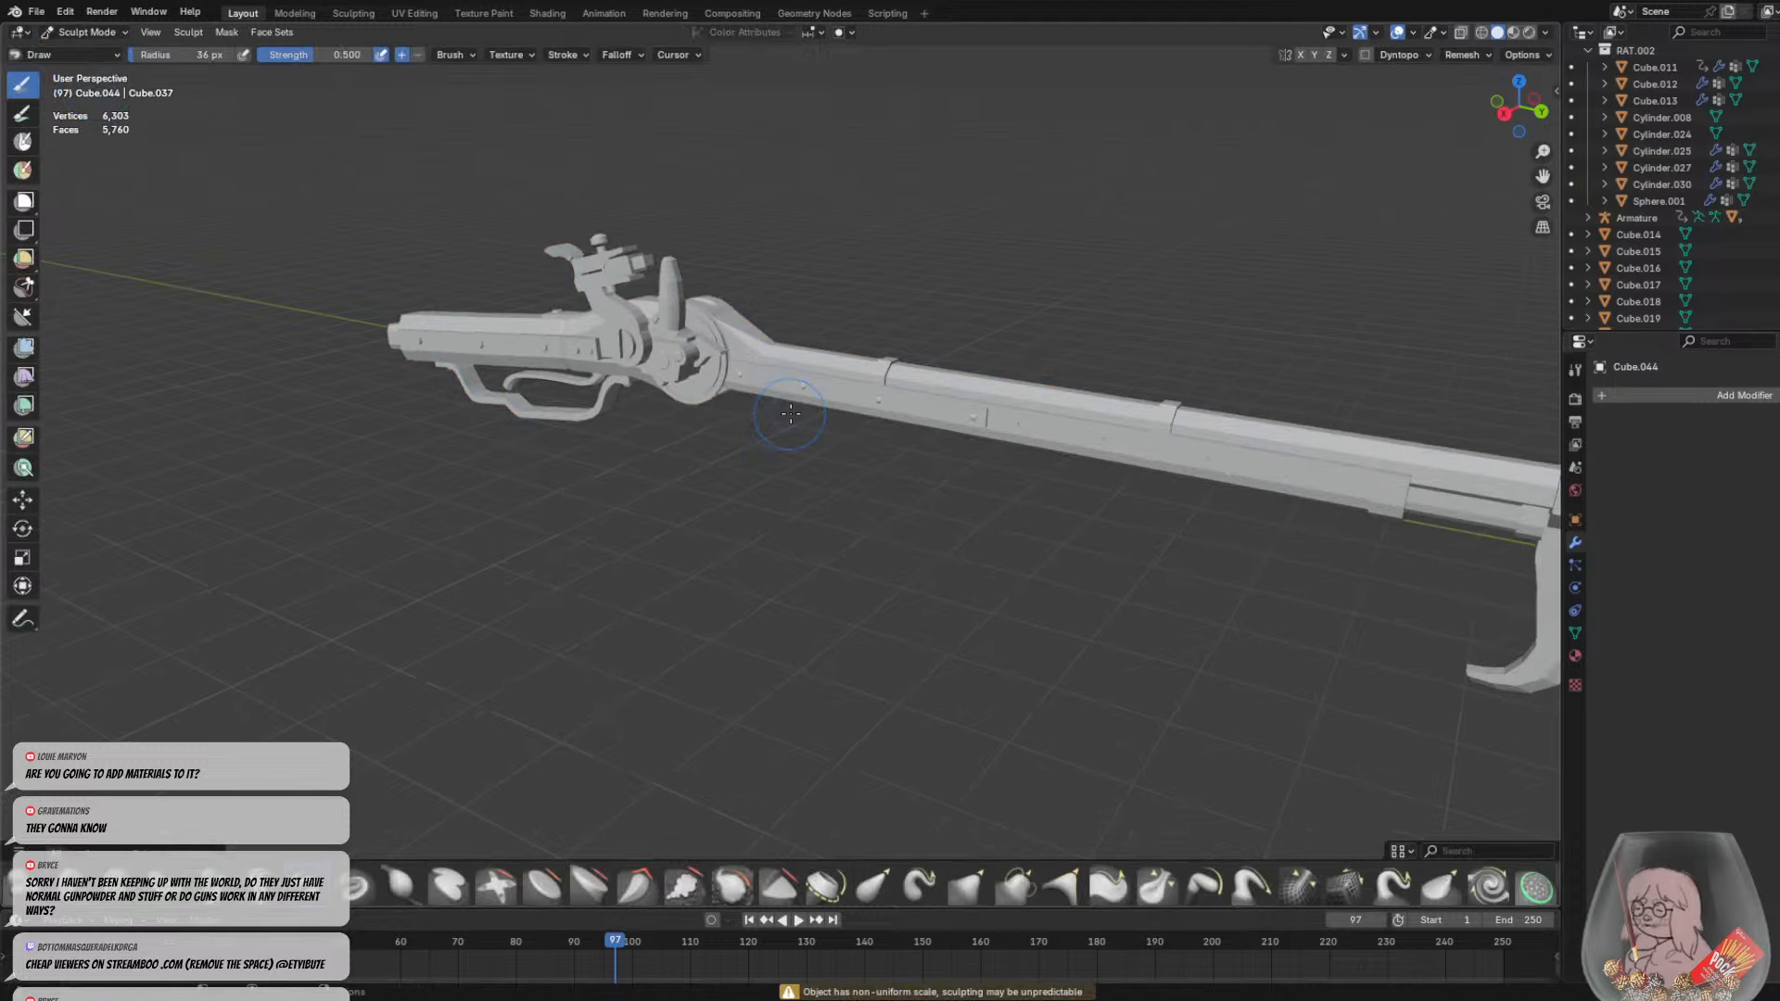
pyautogui.press('r')
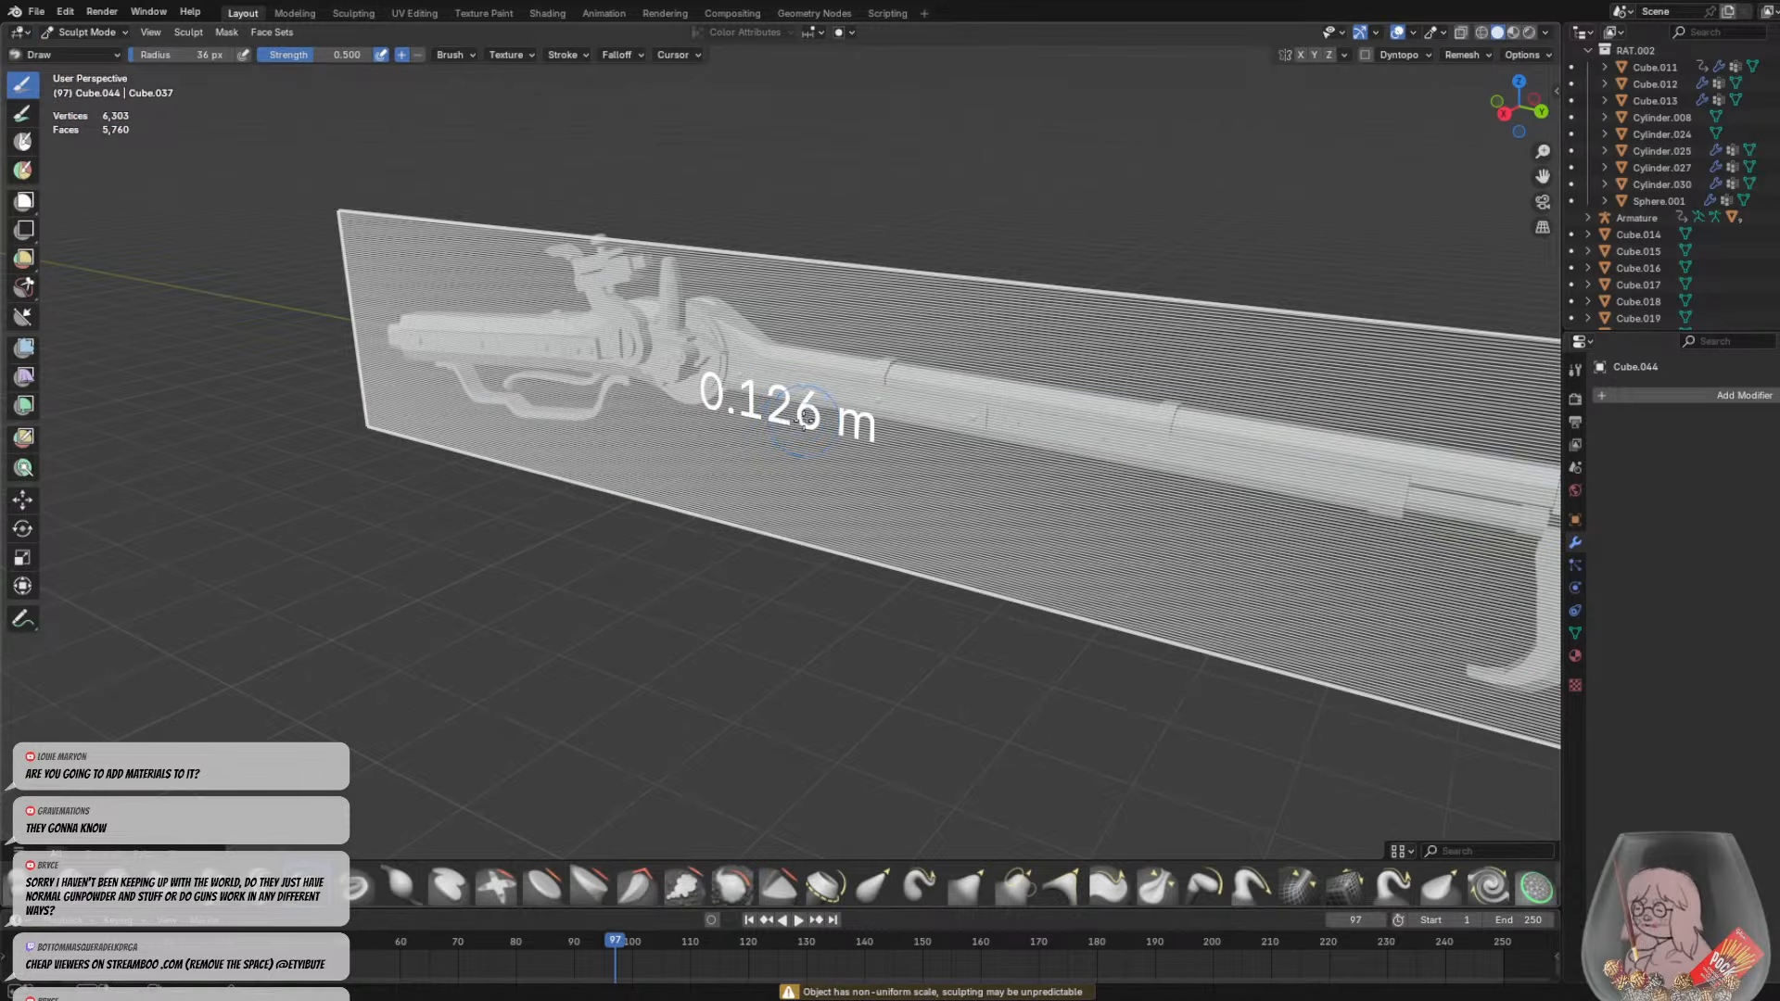
pyautogui.click(869, 429)
pyautogui.hotkey('ctrl', 'r')
# Inspect the remeshed lock area from both sides and undo the remesh
pyautogui.scroll(3, 870, 429)
pyautogui.moveTo(870, 430); pyautogui.dragTo(982, 473, button='middle')
pyautogui.scroll(2, 950, 426)
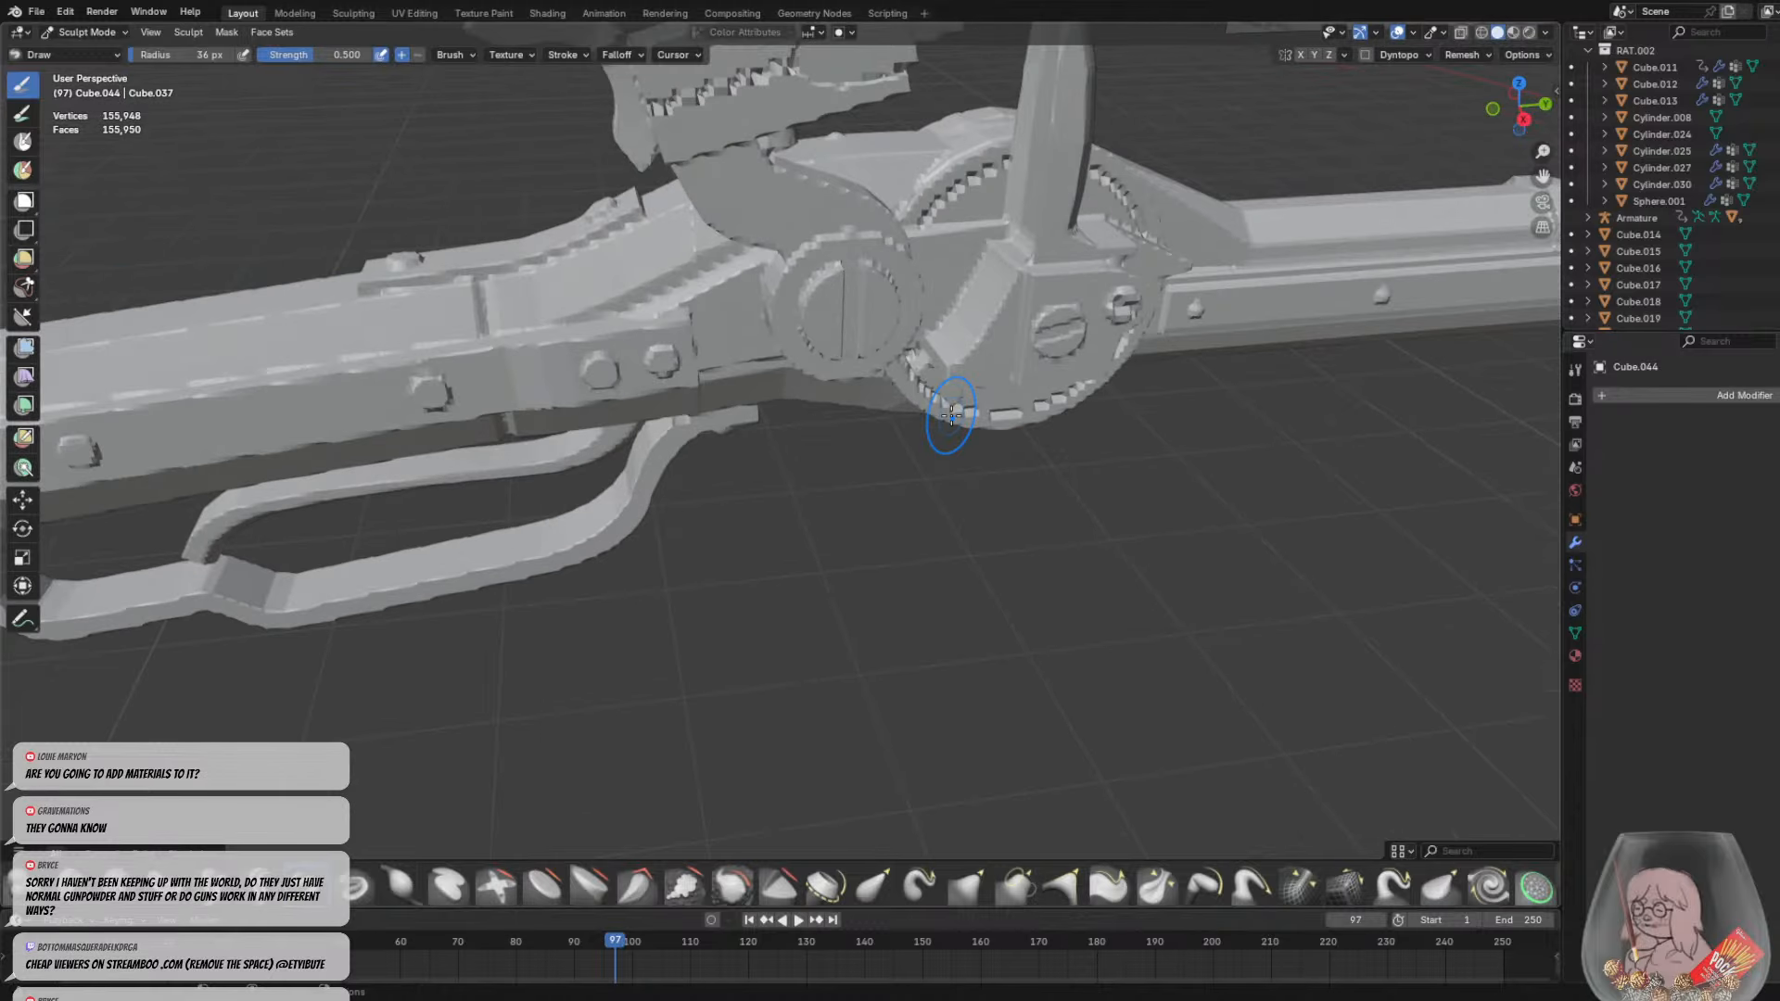
pyautogui.moveTo(946, 390); pyautogui.dragTo(1009, 529, button='middle')
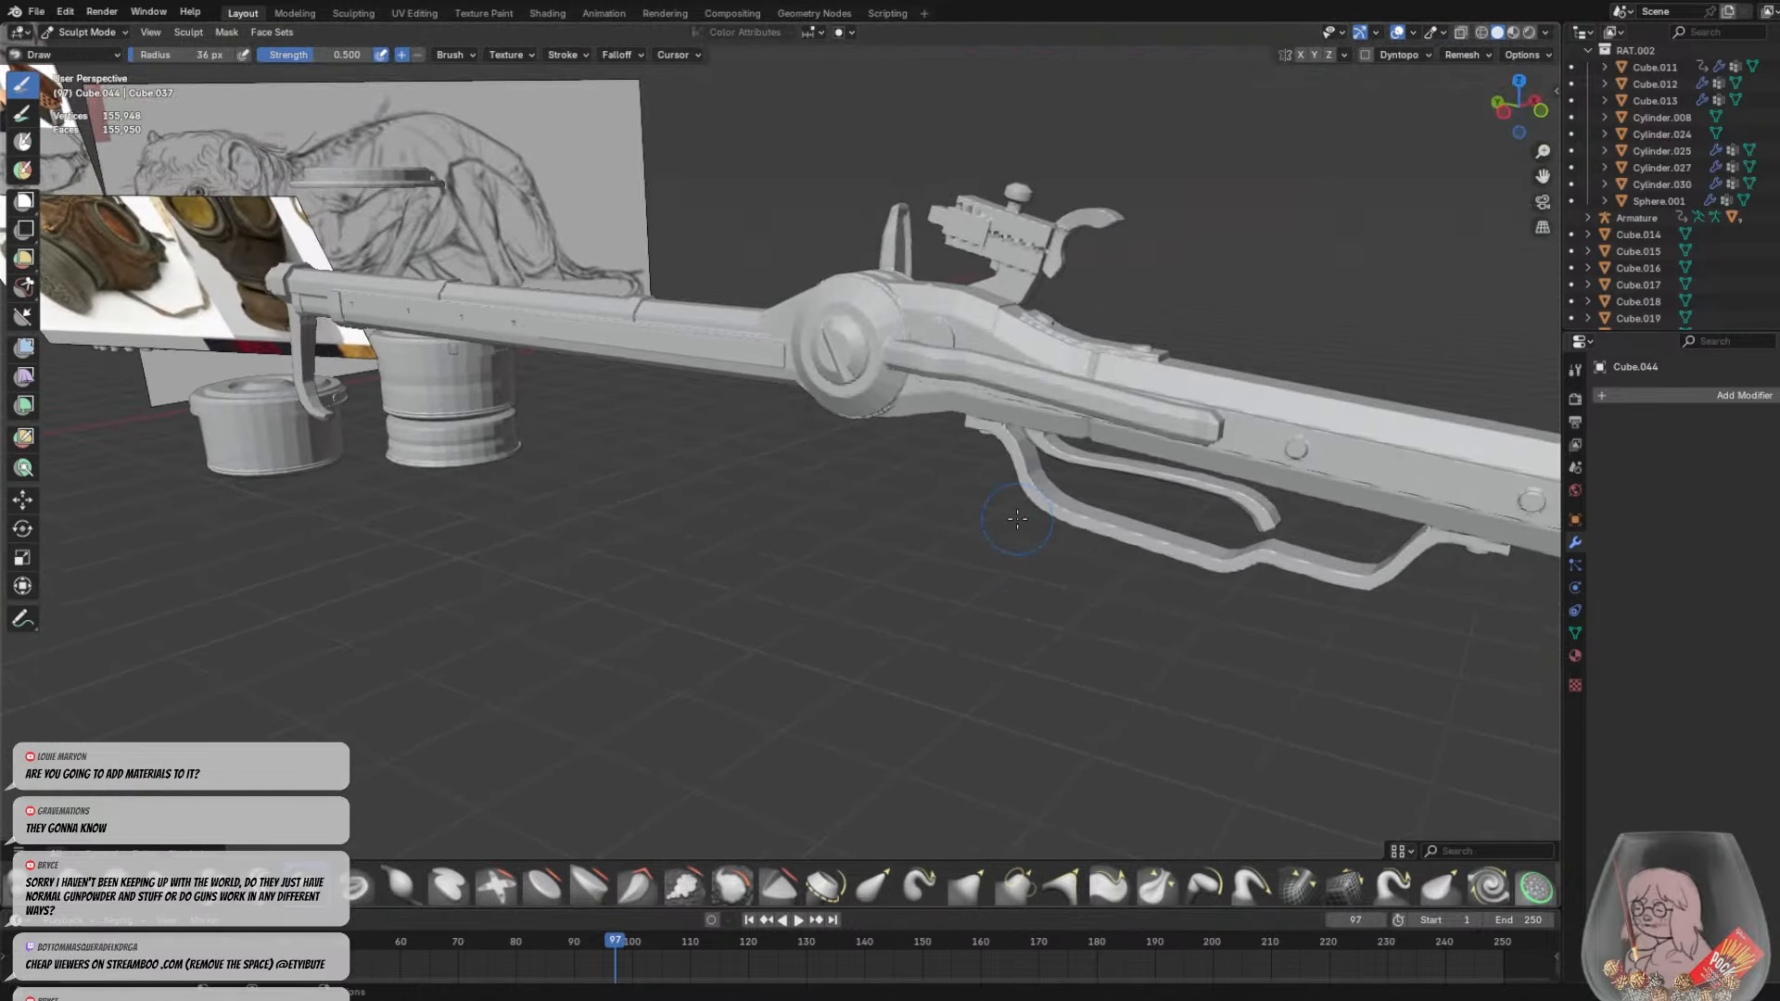
pyautogui.hotkey('ctrl', 'z')
# Cancel another voxel size adjustment, return the joined rifle to Object Mode and deselect it
pyautogui.moveTo(1048, 390)
pyautogui.mouseDown(button='middle')
pyautogui.moveTo(925, 421)
pyautogui.moveTo(755, 398)
pyautogui.moveTo(874, 445)
pyautogui.moveTo(856, 454)
pyautogui.mouseUp(button='middle')
pyautogui.press('r')
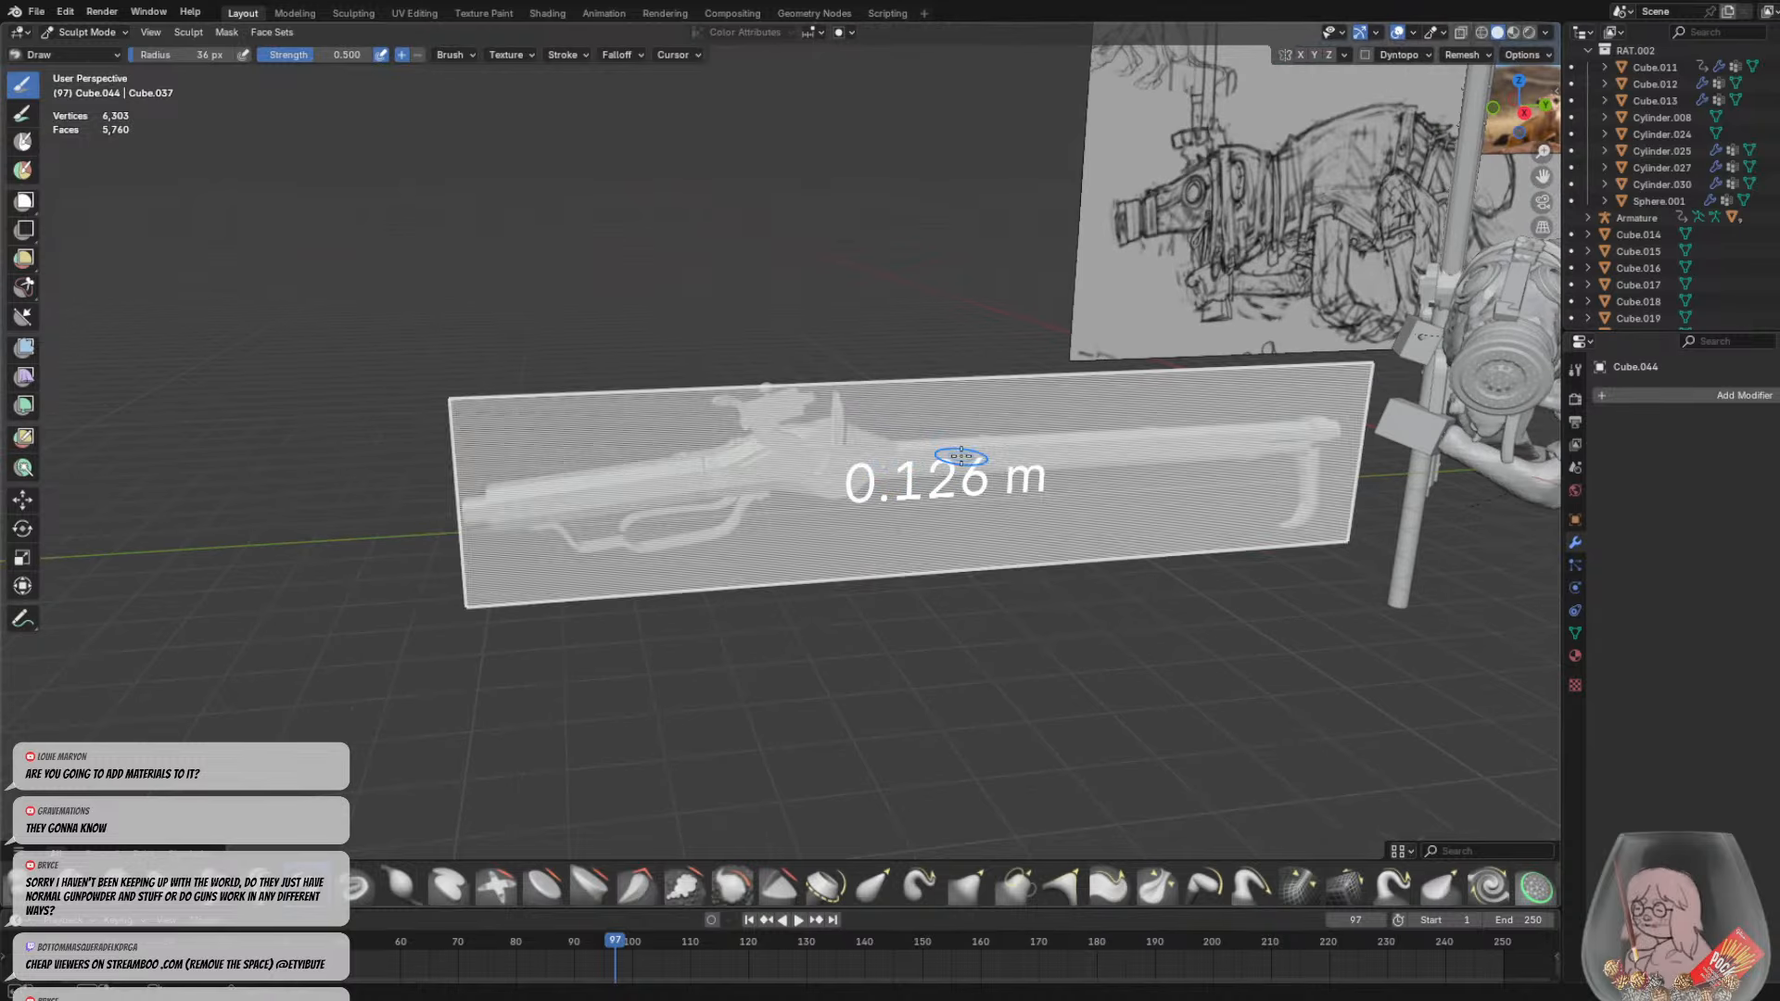
pyautogui.press('Escape')
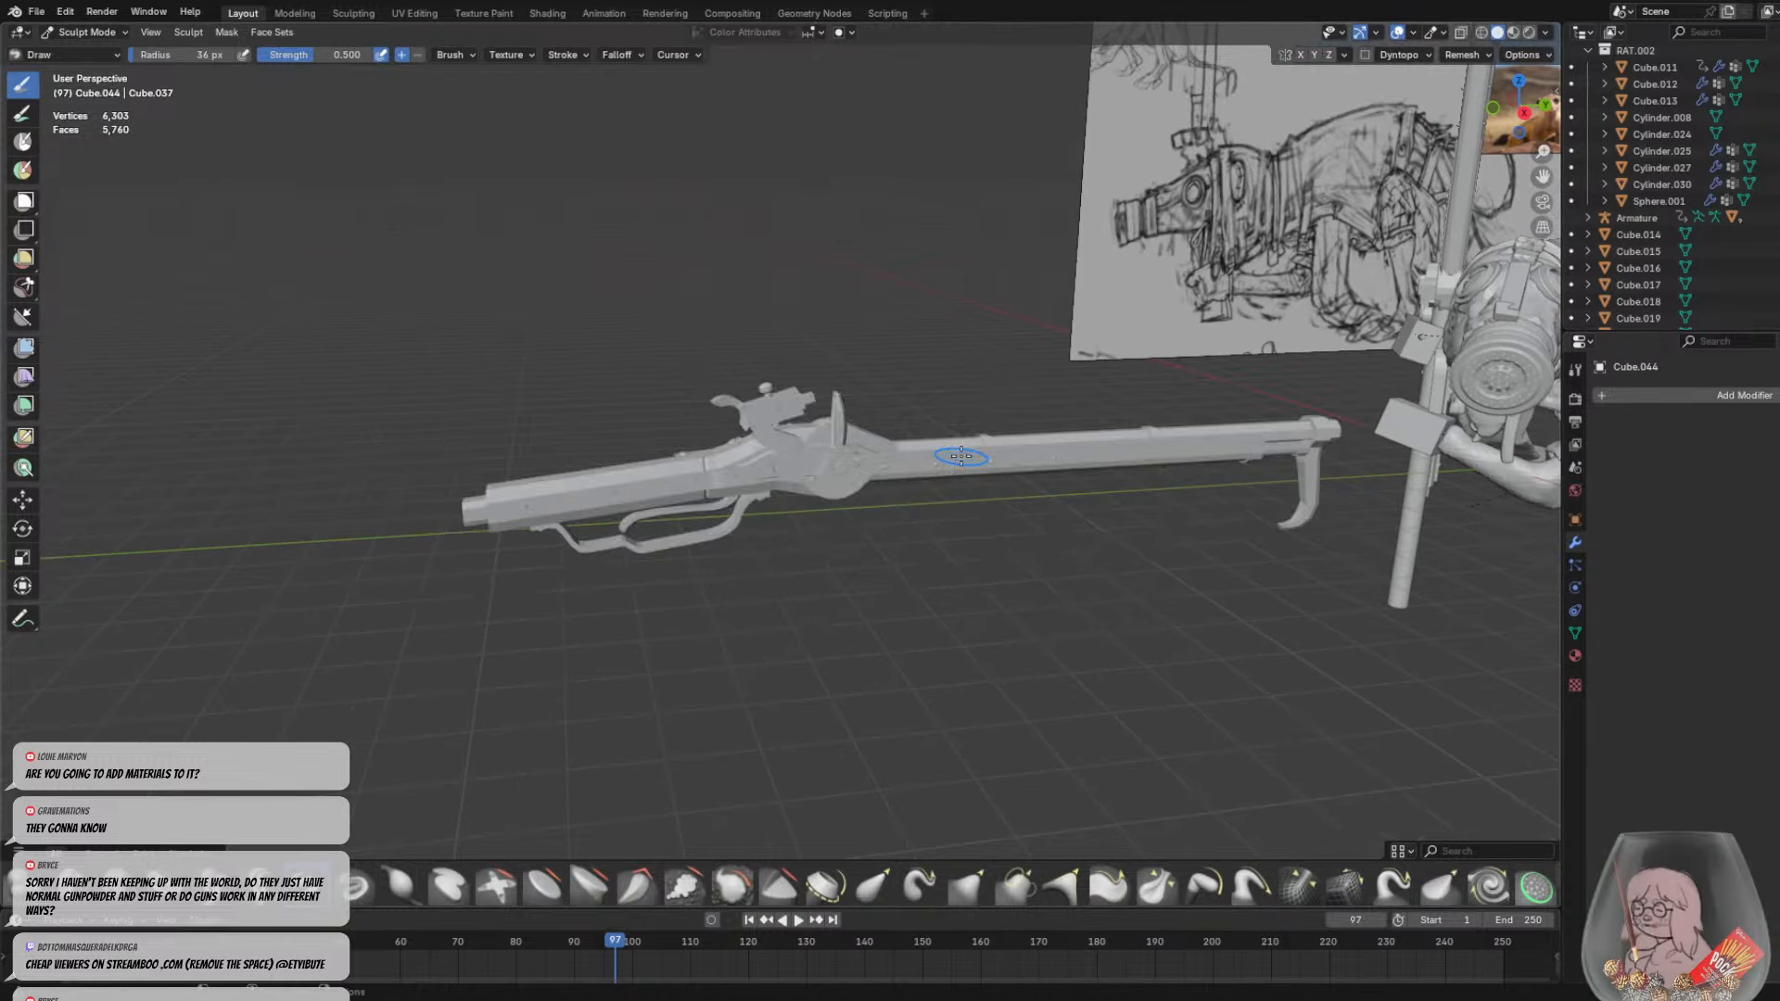
pyautogui.click(110, 37)
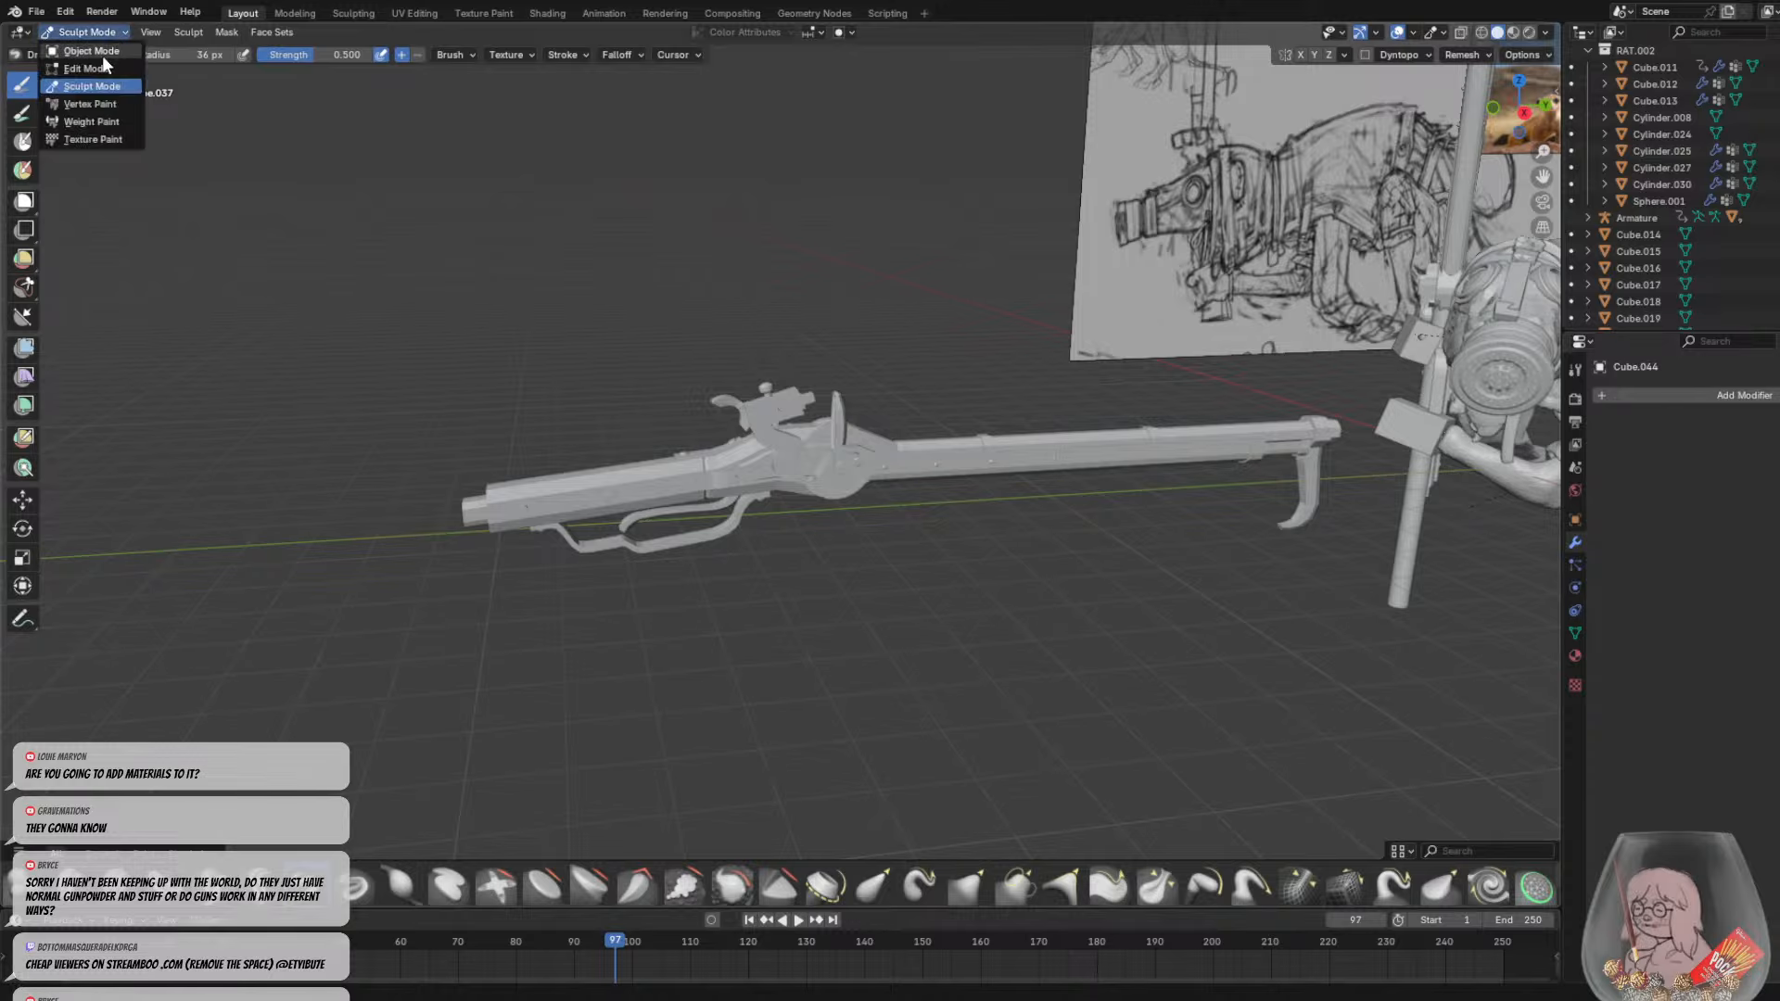
pyautogui.click(93, 58)
pyautogui.moveTo(853, 369)
pyautogui.mouseDown(button='middle')
pyautogui.moveTo(539, 365)
pyautogui.moveTo(742, 393)
pyautogui.mouseUp(button='middle')
pyautogui.click(779, 441)
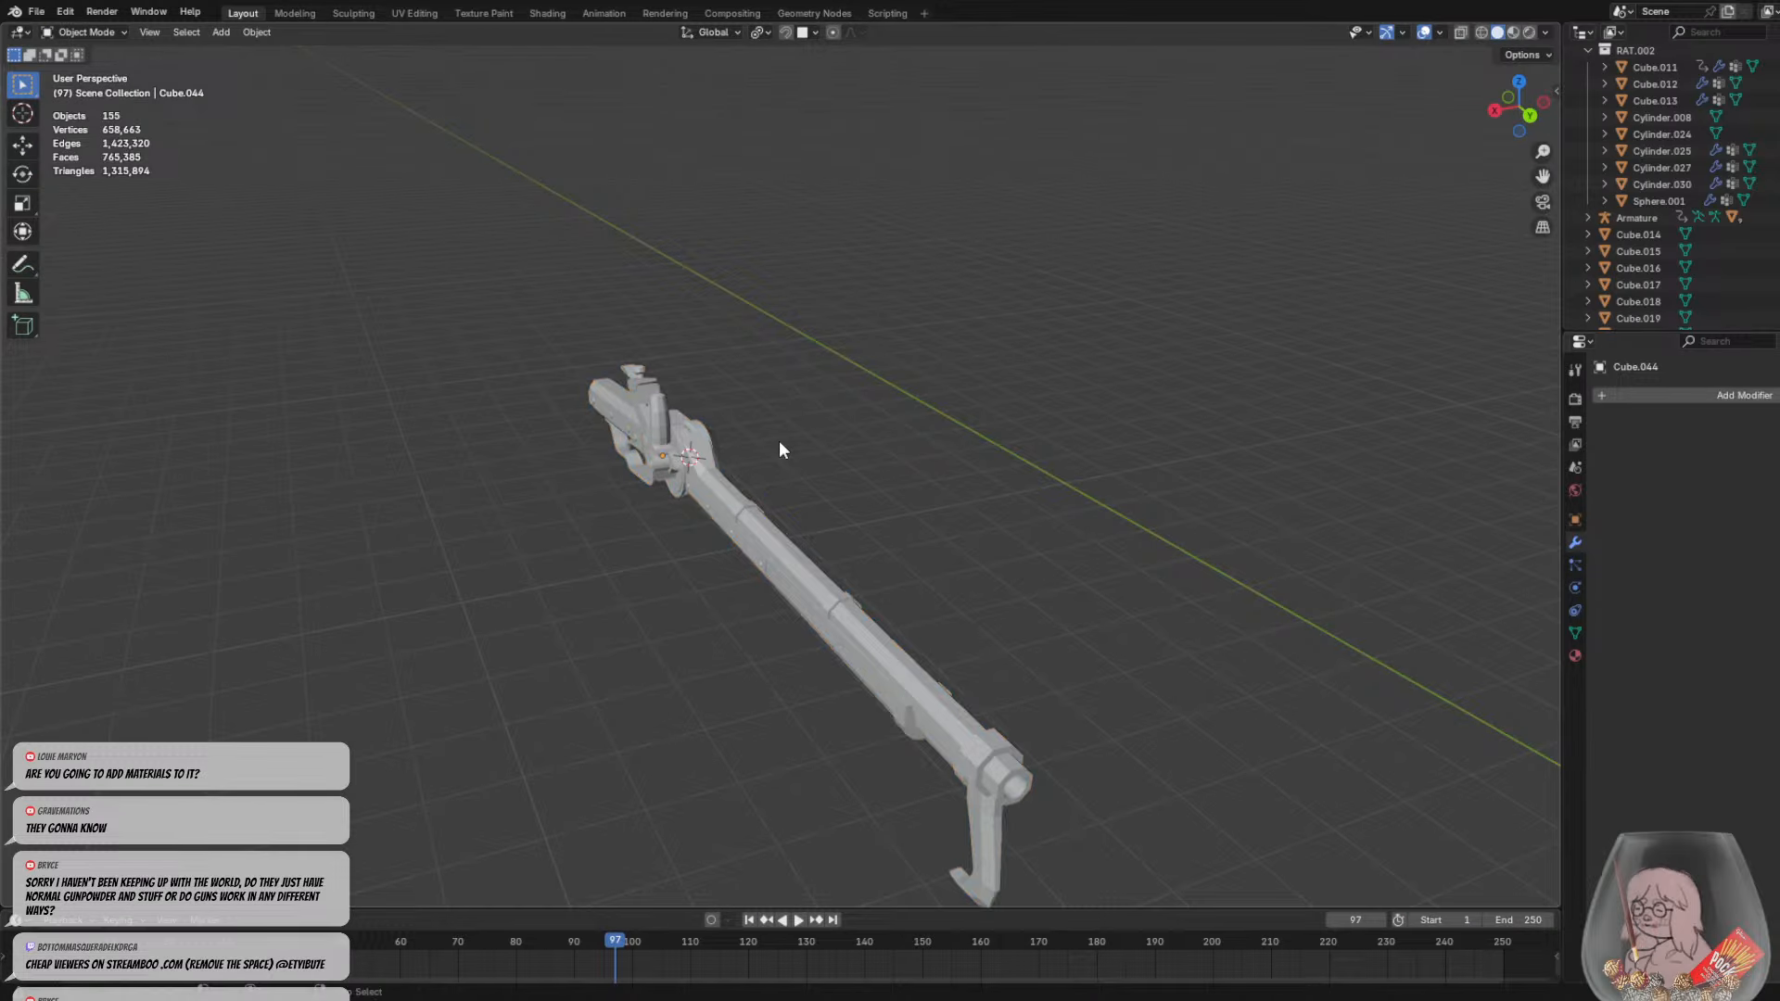
# Undo back to the separate rifle parts and select the long barrel
pyautogui.hotkey('ctrl', 'z')
pyautogui.hotkey('ctrl', 'z')
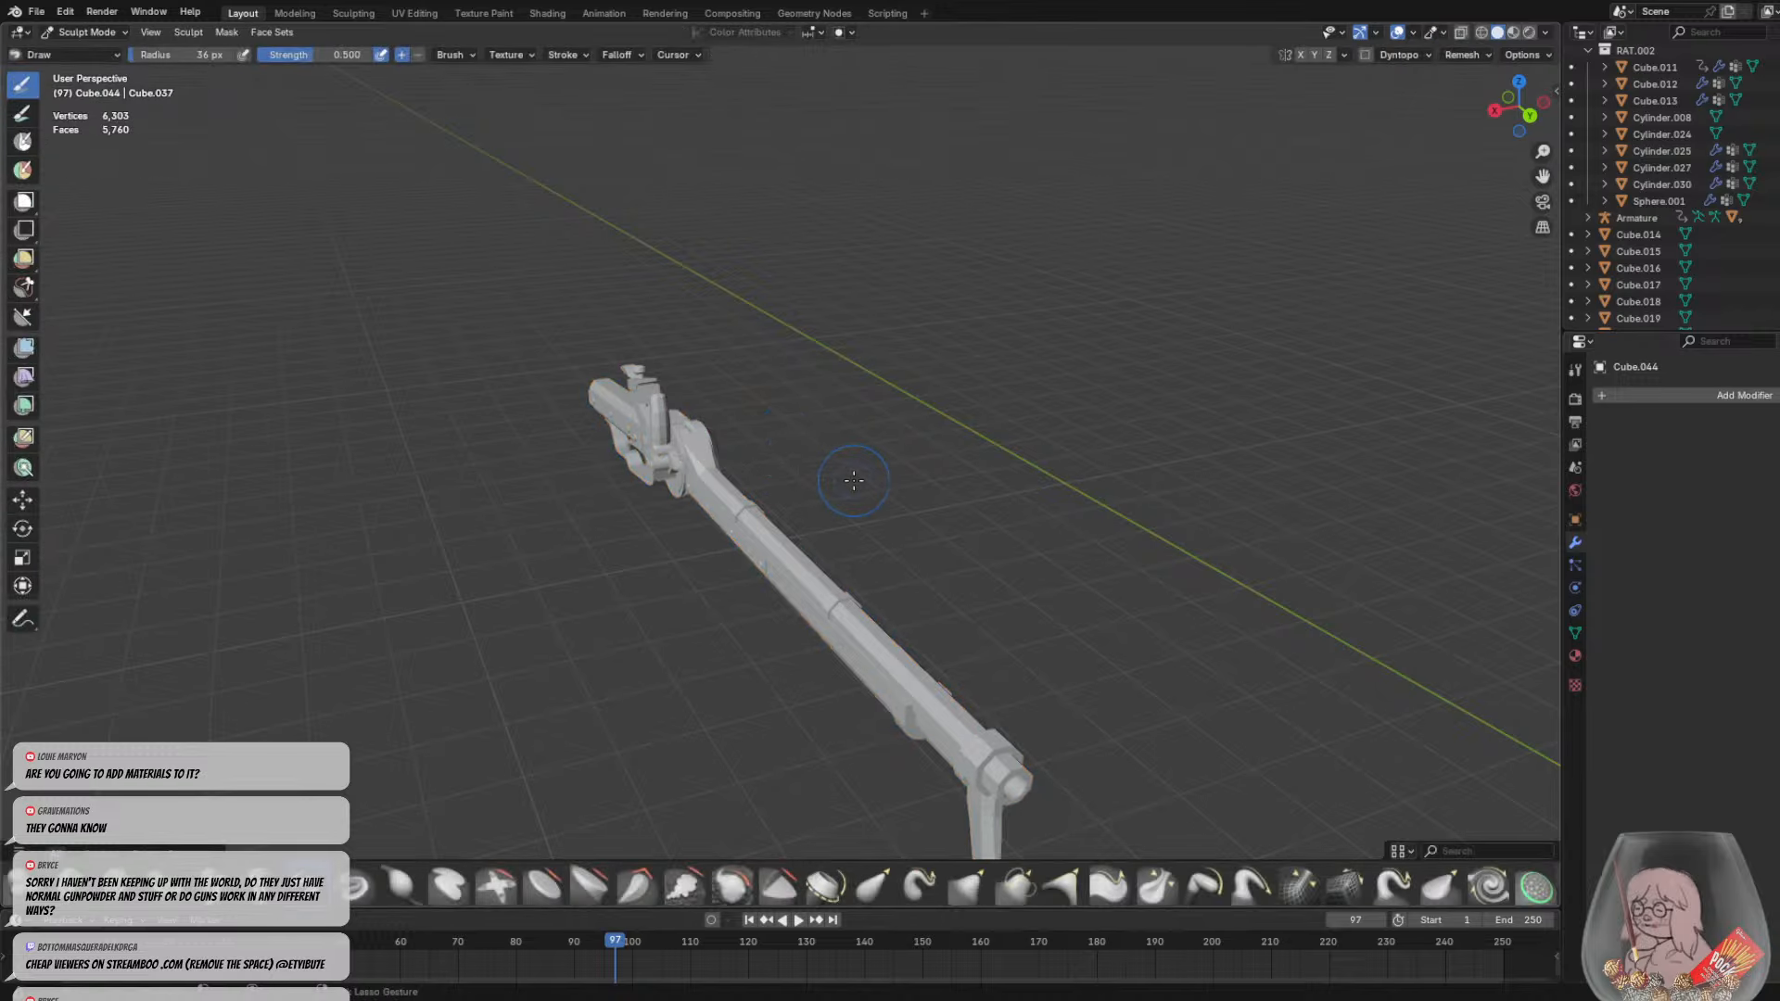
pyautogui.hotkey('ctrl', 'z')
pyautogui.hotkey('ctrl', 'z')
pyautogui.hotkey('ctrl', 'z')
pyautogui.hotkey('ctrl', 'z')
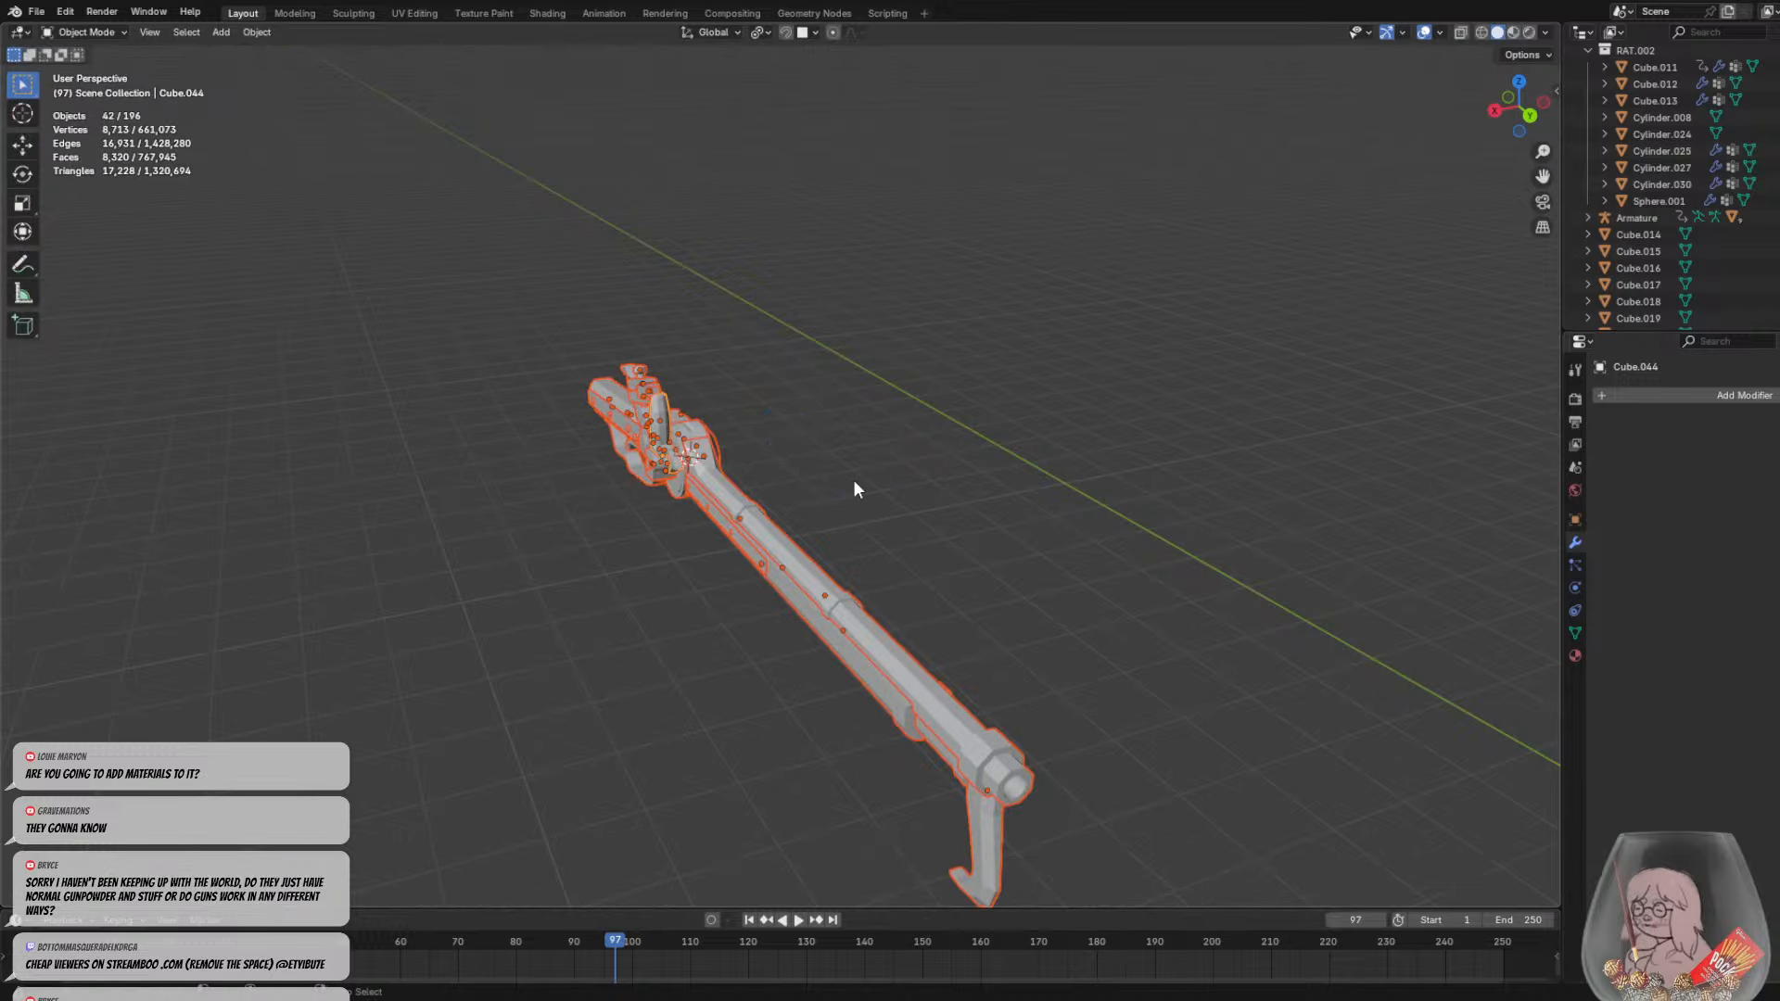
pyautogui.moveTo(853, 480); pyautogui.dragTo(933, 524, button='middle')
pyautogui.click(936, 469)
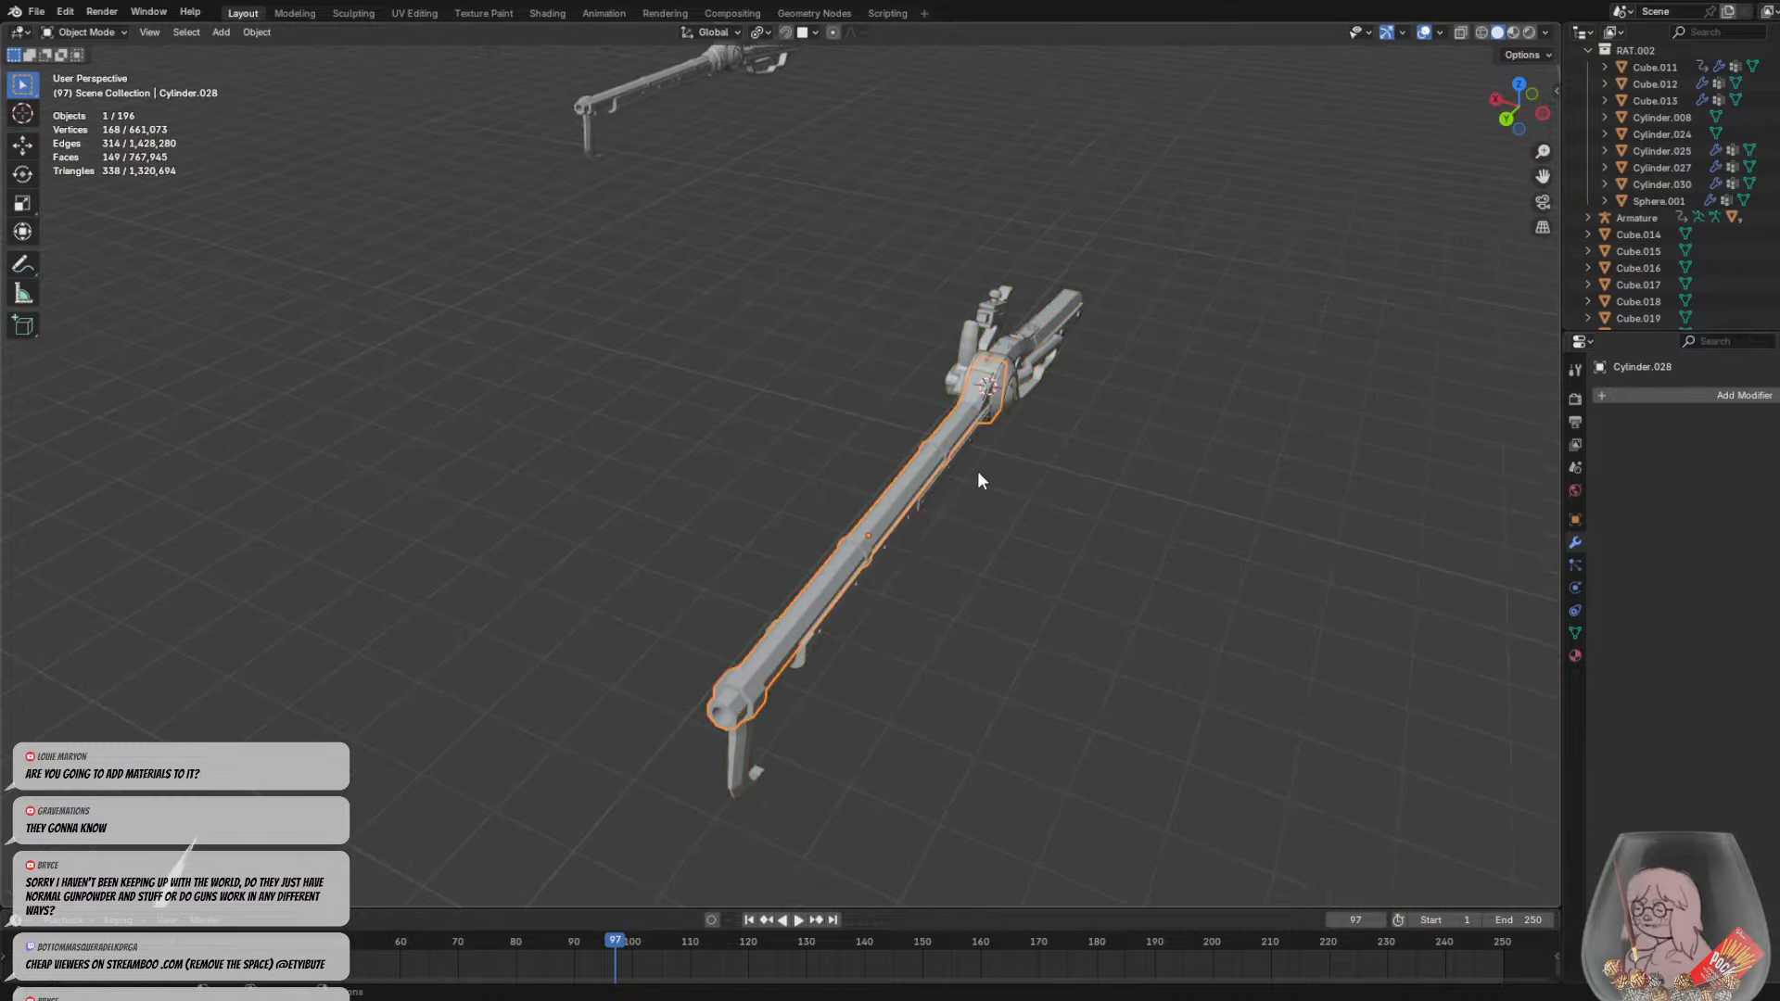
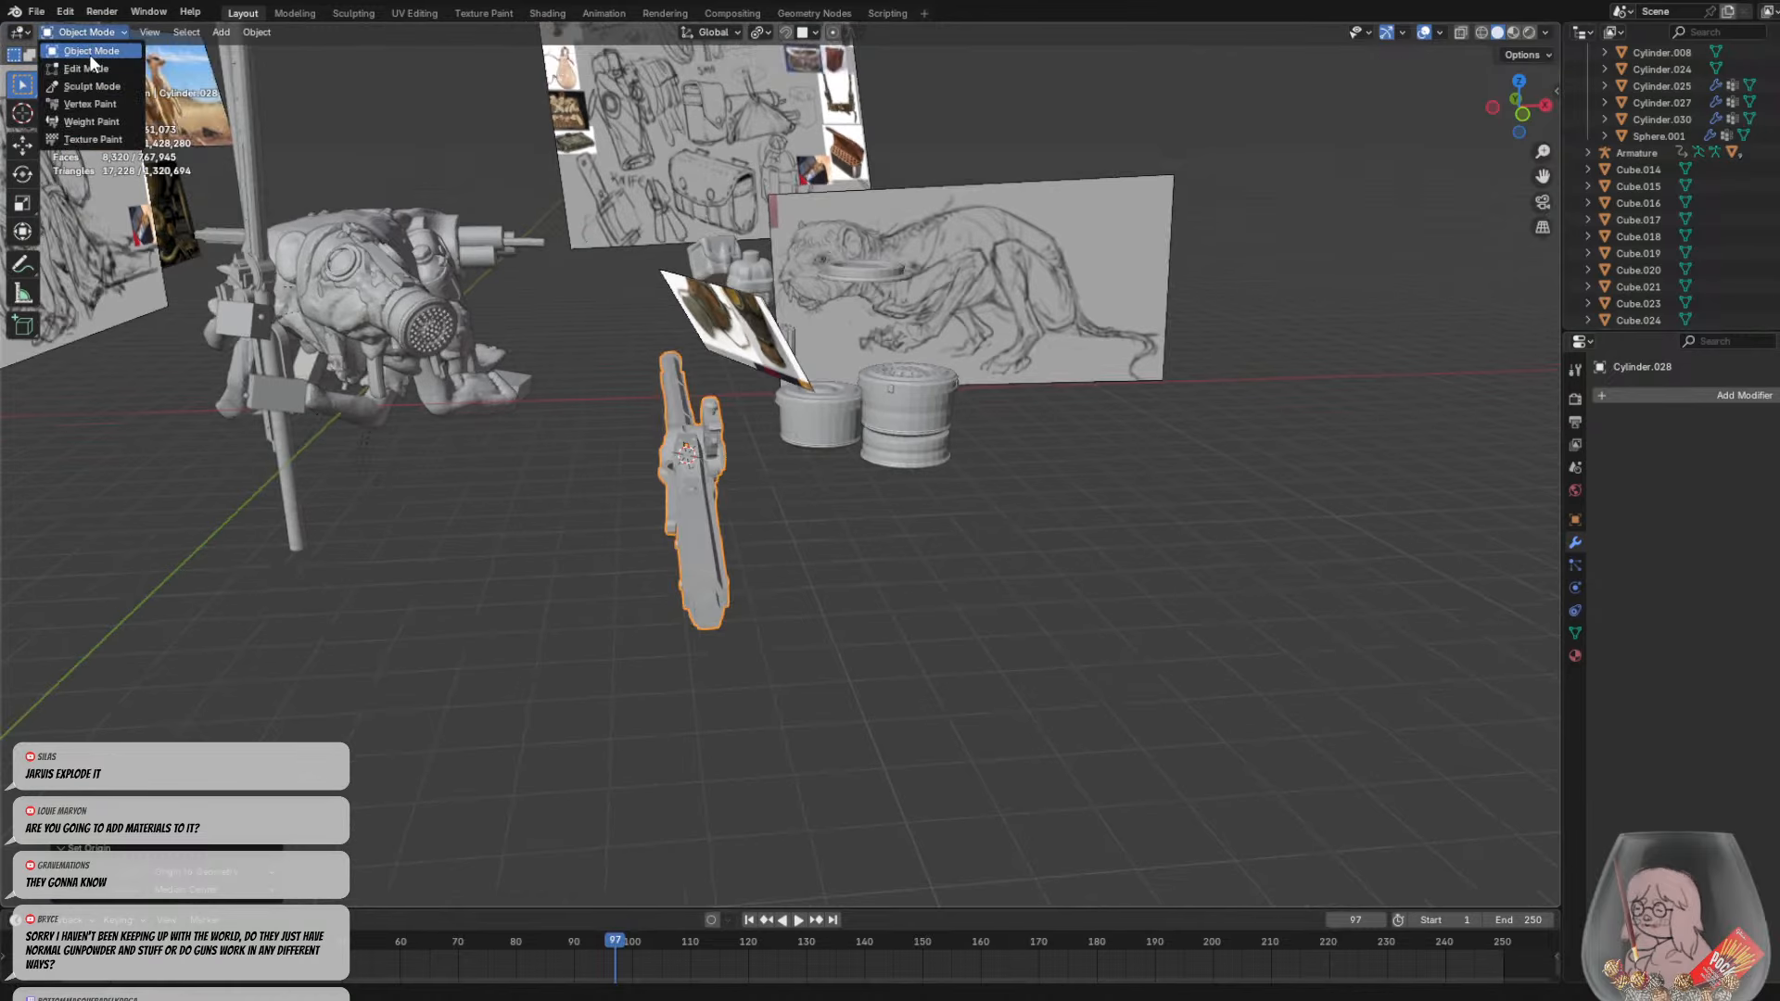
# Enter Sculpt Mode on the rejoined rifle, try a voxel remesh and undo it
pyautogui.click(82, 87)
pyautogui.moveTo(742, 366); pyautogui.dragTo(550, 382, button='middle')
pyautogui.scroll(3, 846, 385)
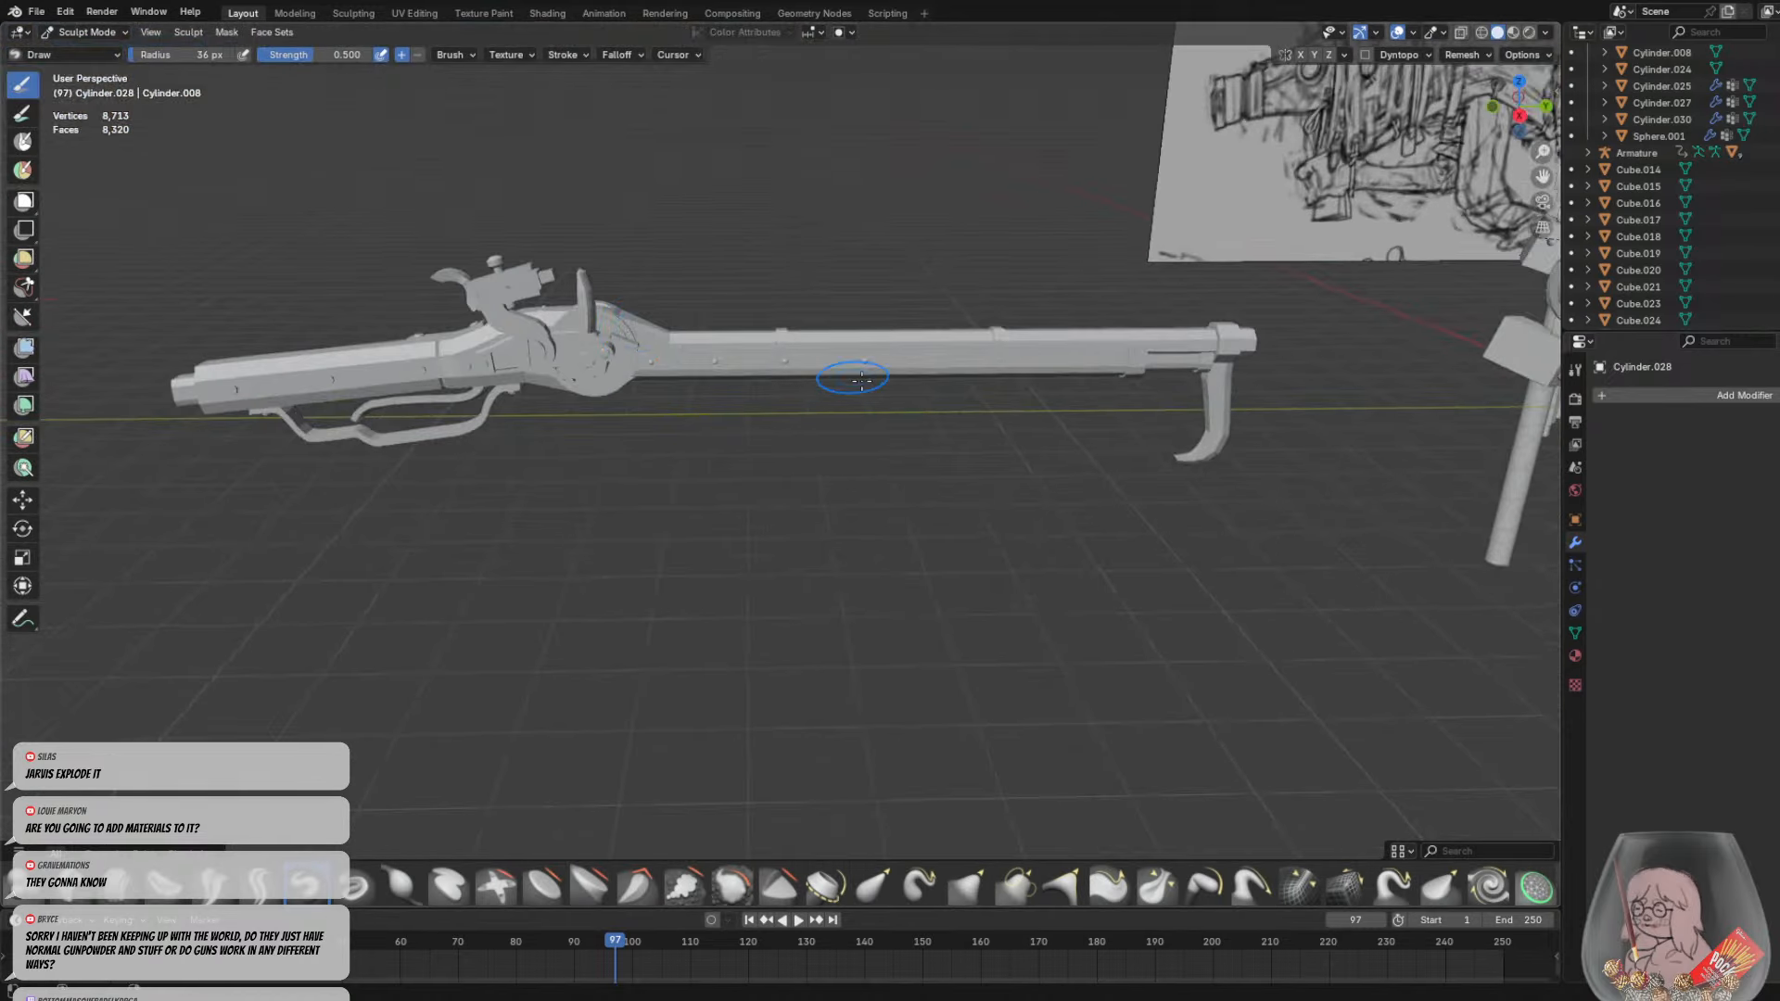
pyautogui.hotkey('ctrl', 'r')
pyautogui.hotkey('ctrl', 'z')
# Set a finer voxel size for the rejoined rifle, remesh it and check the surface
pyautogui.press('r')
pyautogui.click(1011, 385)
pyautogui.hotkey('ctrl', 'r')
pyautogui.moveTo(596, 358); pyautogui.dragTo(890, 436, button='middle')
pyautogui.scroll(8, 890, 436)
pyautogui.scroll(-8, 937, 408)
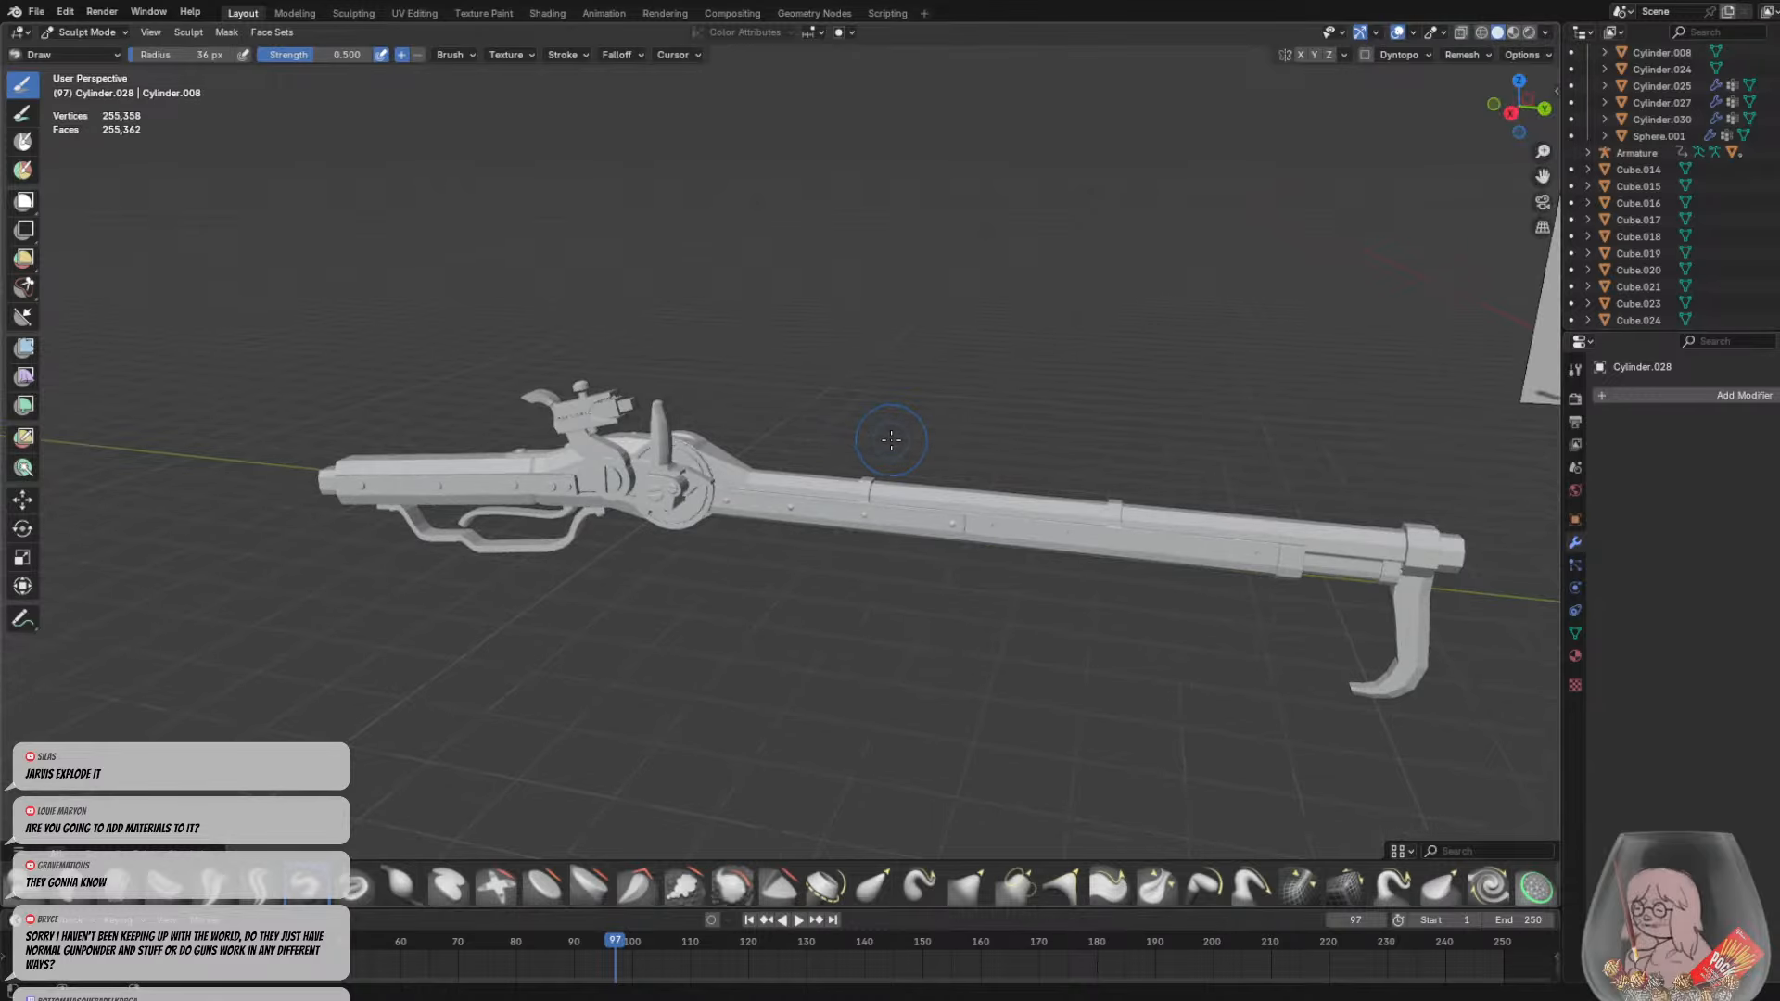
# Undo the remesh and remesh the rifle again at a voxel size of 0.00917 m
pyautogui.scroll(5, 891, 439)
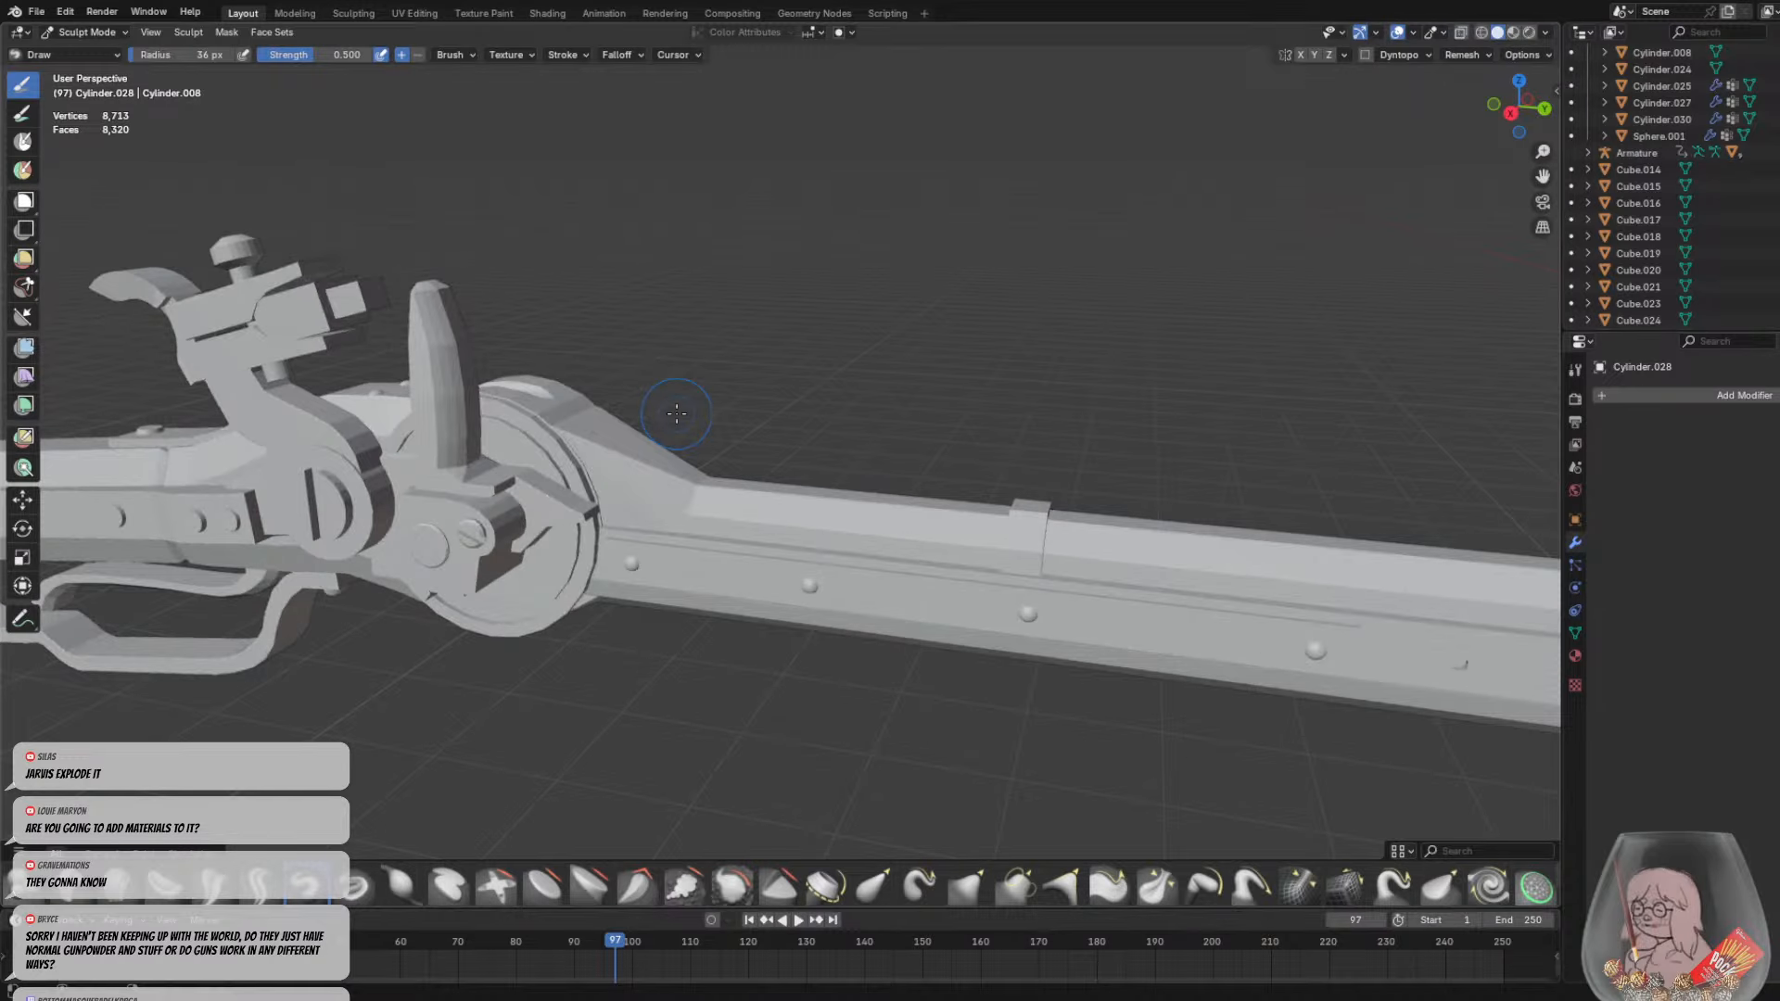
pyautogui.scroll(-3, 726, 413)
pyautogui.press('r')
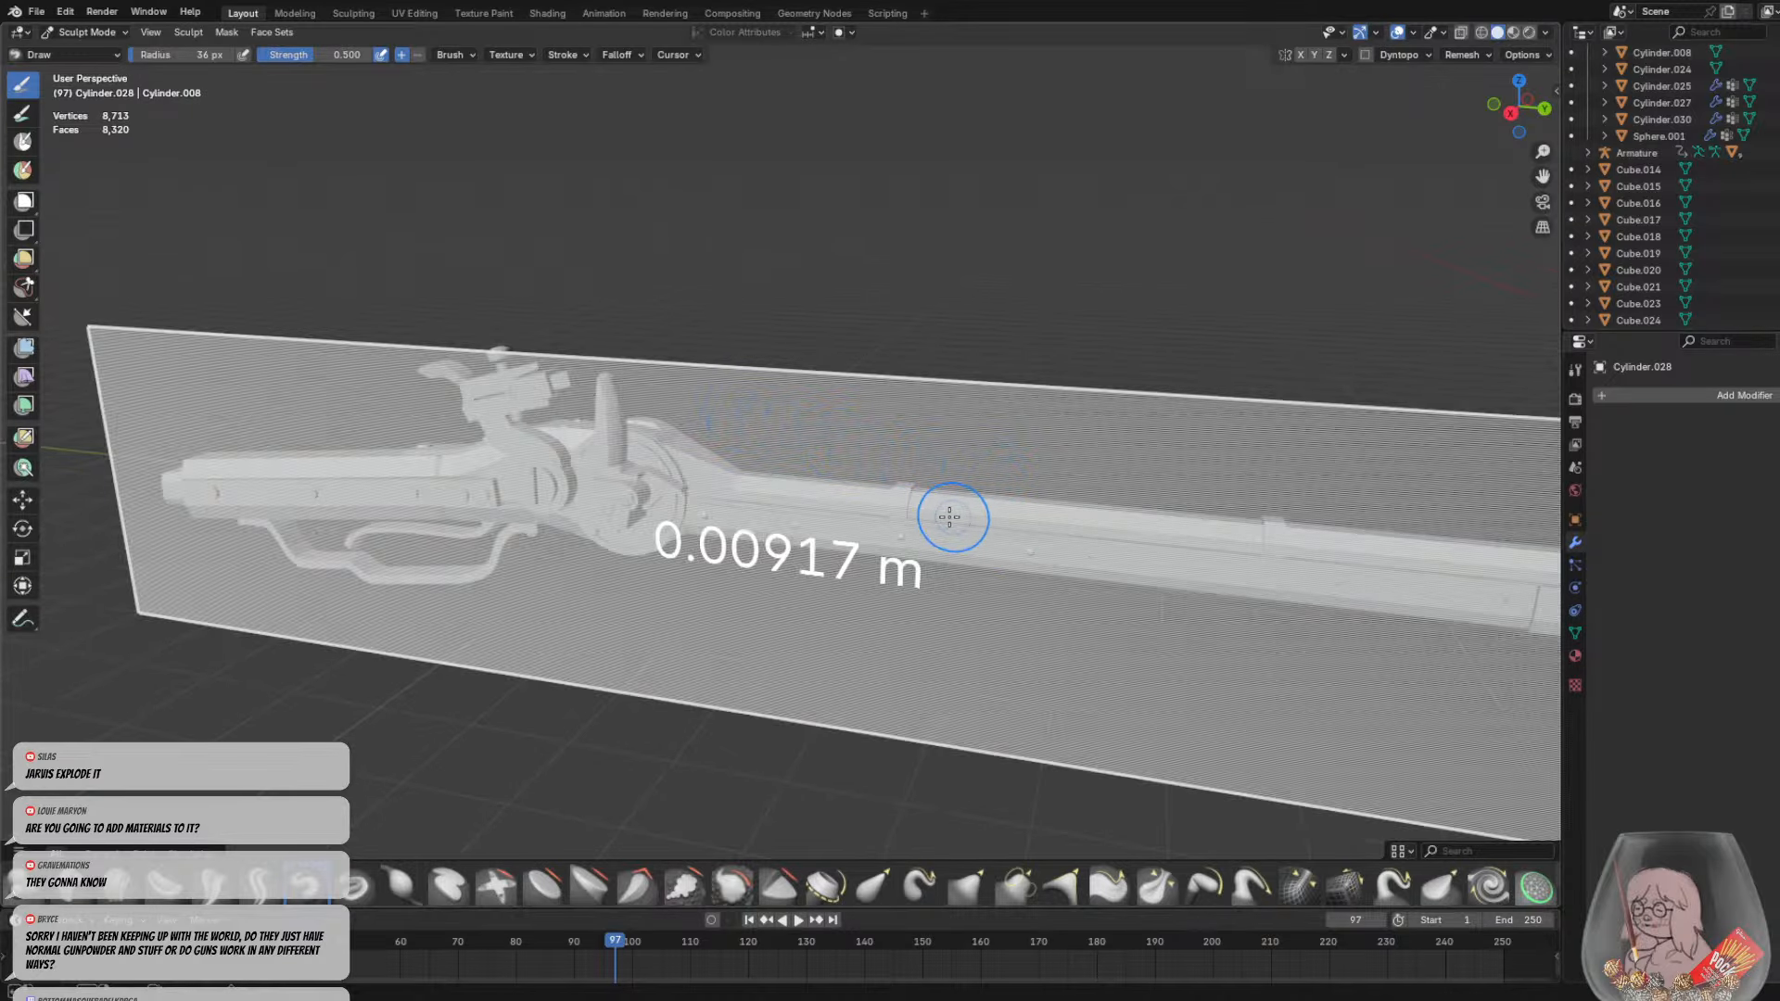
pyautogui.click(1275, 528)
# Examine the edges and seams of the remeshed hammer and lock area up close
pyautogui.moveTo(1275, 529); pyautogui.dragTo(787, 417, button='middle')
pyautogui.scroll(7, 681, 401)
pyautogui.scroll(-5, 723, 408)
pyautogui.keyDown('shift'); pyautogui.moveTo(654, 400); pyautogui.dragTo(1061, 429, button='middle'); pyautogui.keyUp('shift')
pyautogui.scroll(5, 928, 403)
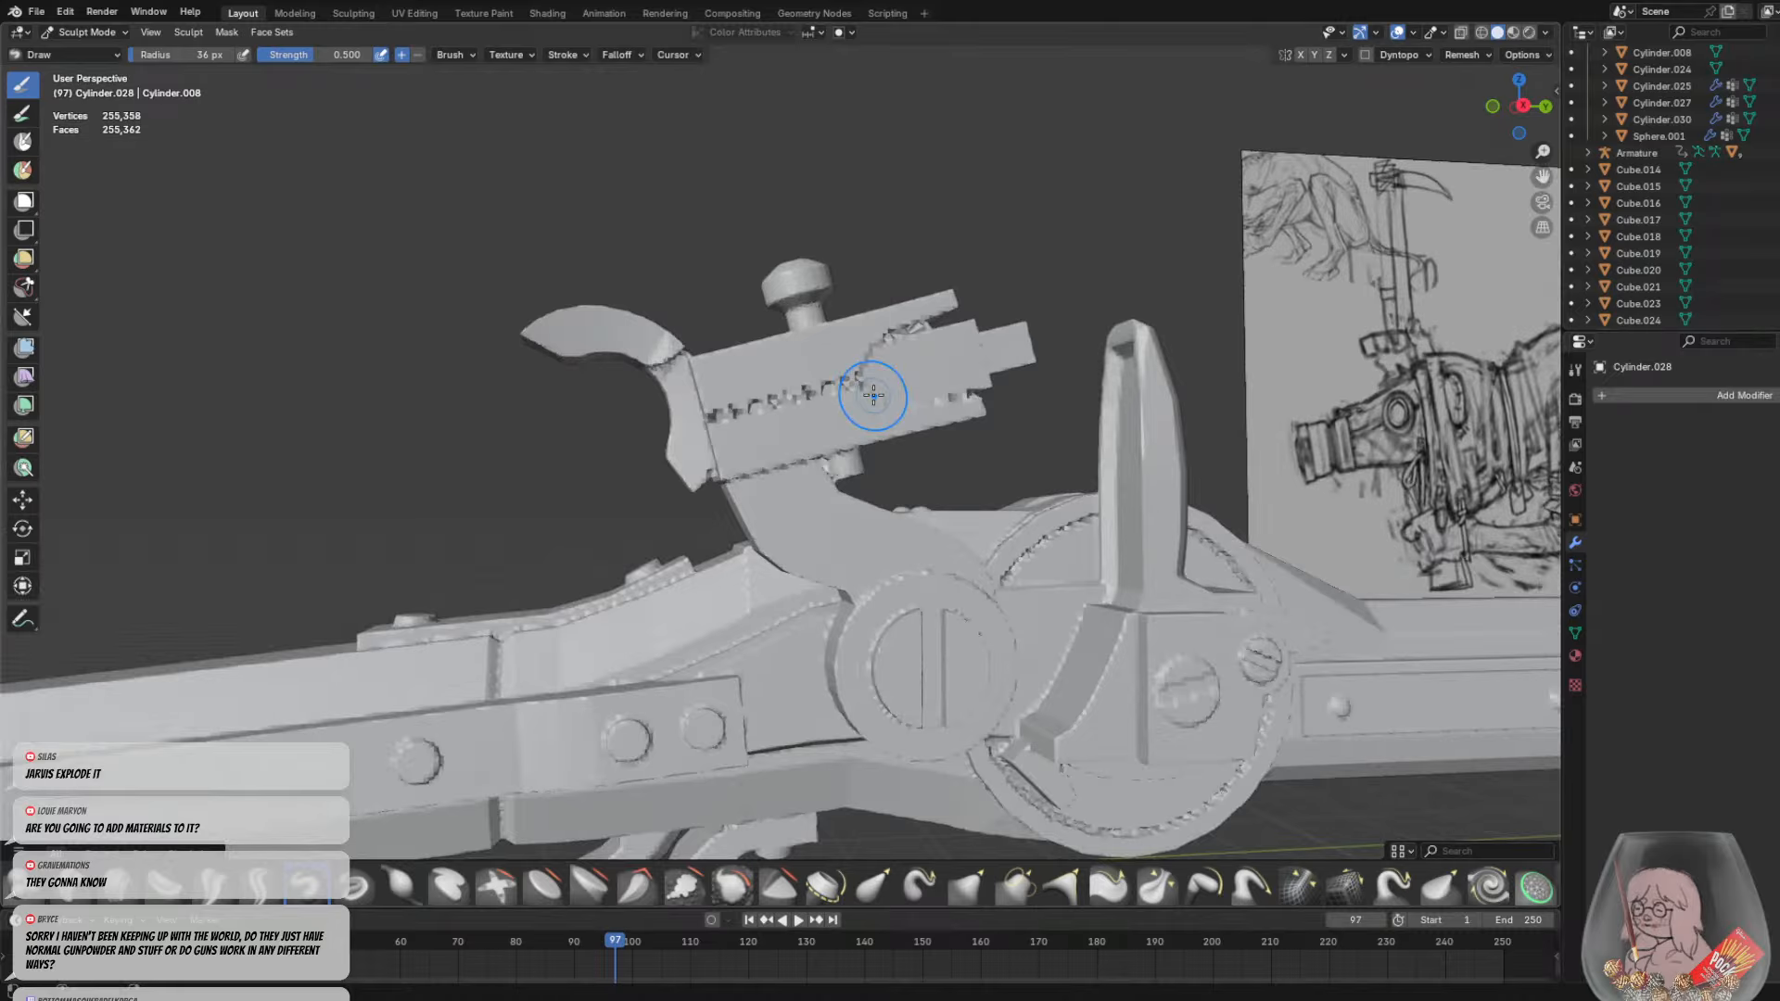
pyautogui.moveTo(874, 393)
pyautogui.mouseDown(button='middle')
pyautogui.moveTo(1044, 486)
pyautogui.moveTo(903, 448)
pyautogui.moveTo(1126, 331)
pyautogui.moveTo(1399, 495)
pyautogui.moveTo(1160, 371)
pyautogui.moveTo(1317, 432)
pyautogui.moveTo(927, 371)
pyautogui.moveTo(925, 453)
pyautogui.moveTo(854, 425)
pyautogui.moveTo(854, 398)
pyautogui.mouseUp(button='middle')
pyautogui.scroll(-9, 902, 362)
pyautogui.scroll(10, 925, 452)
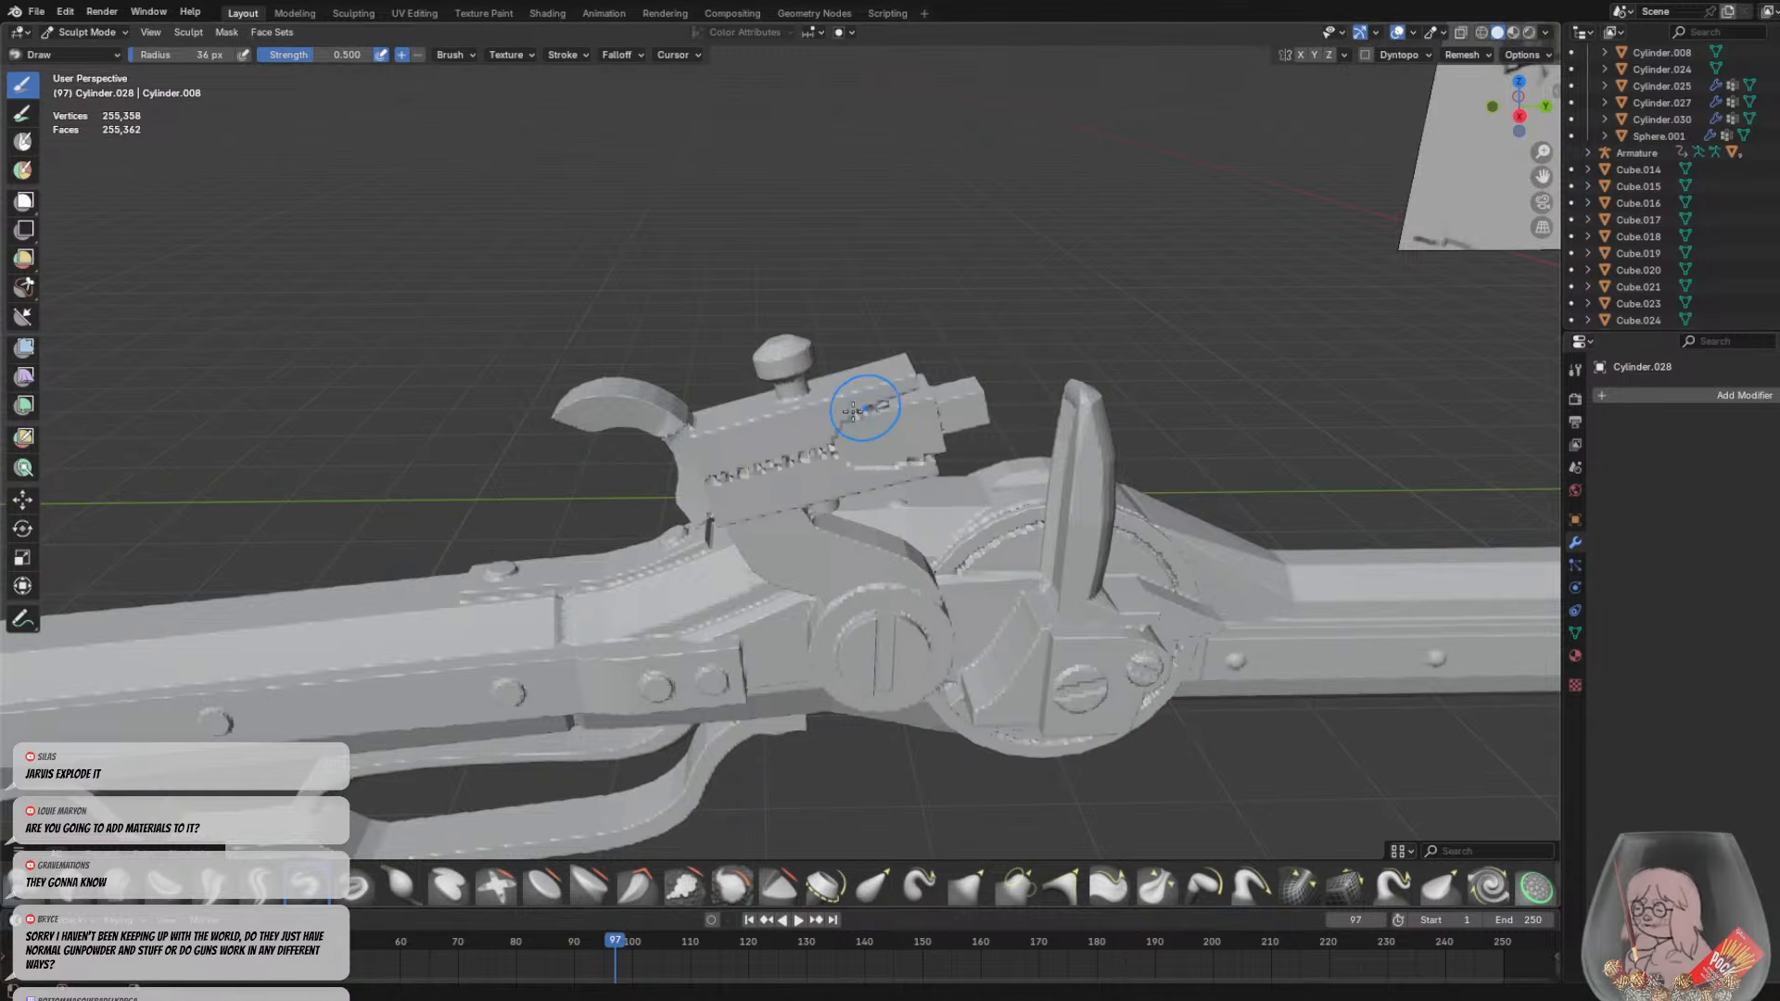
# Try smoothing the jagged seam along the hammer jaws and undo the stroke
pyautogui.scroll(6, 735, 461)
pyautogui.keyDown('shift'); pyautogui.moveTo(658, 477); pyautogui.dragTo(806, 443); pyautogui.keyUp('shift')
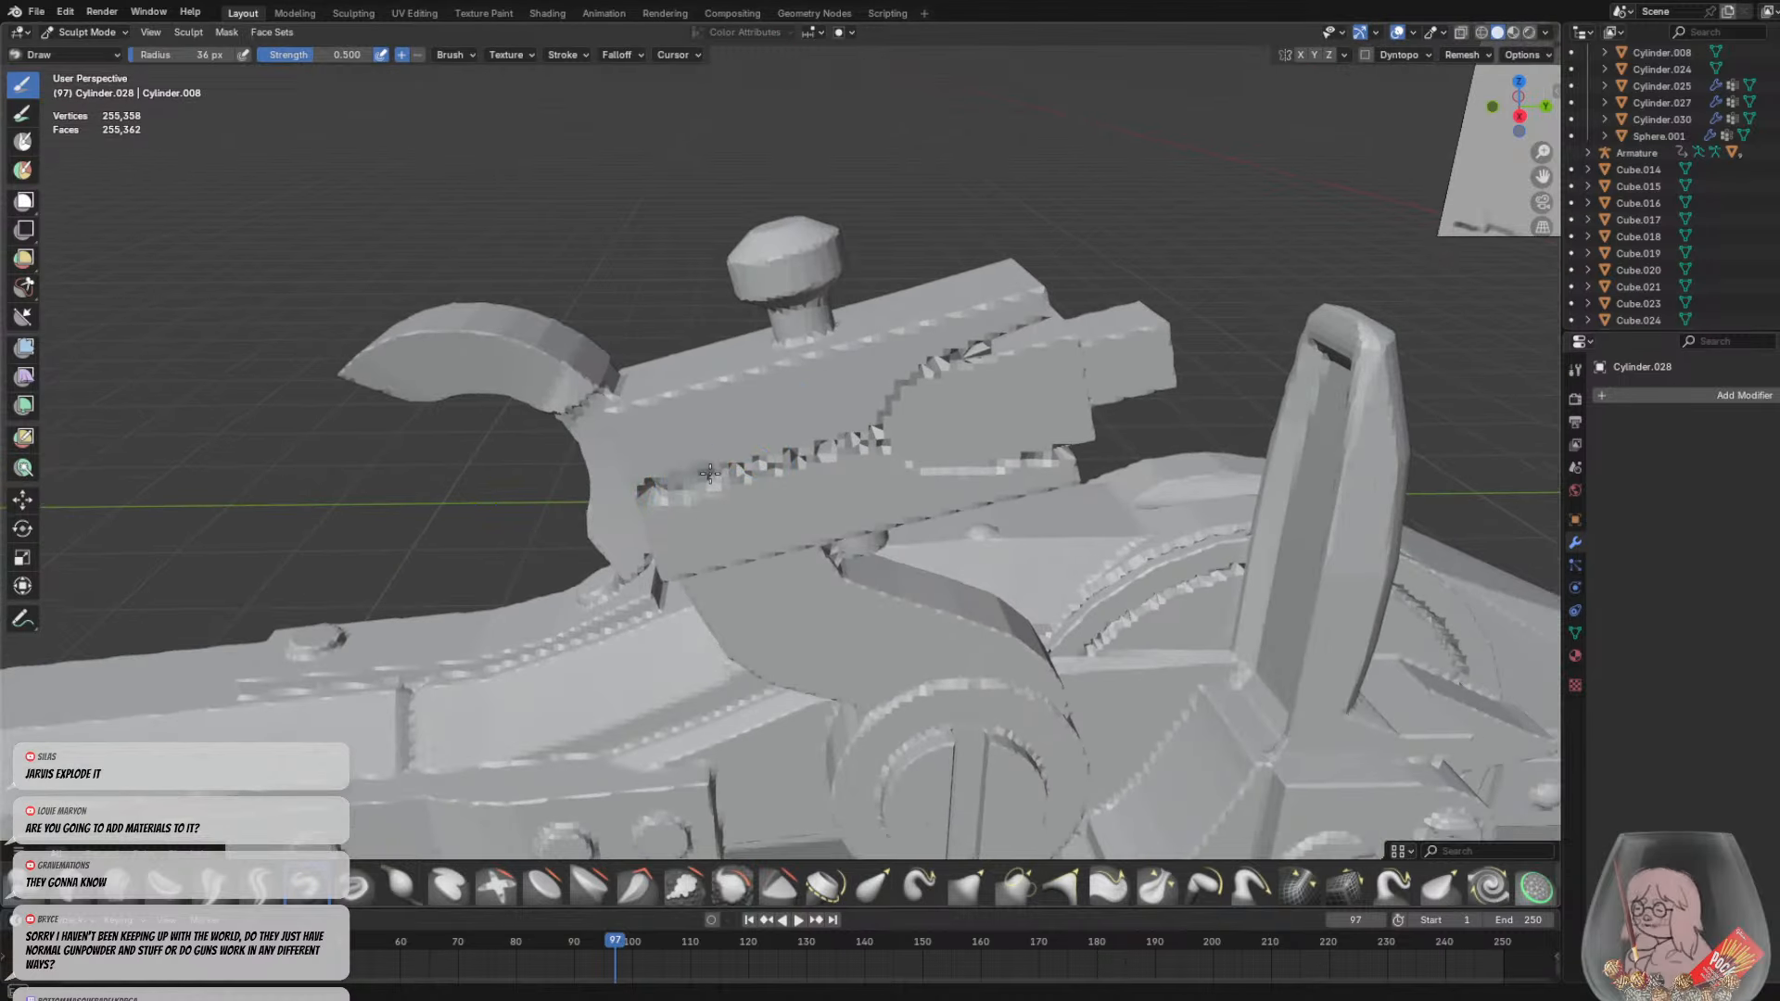
pyautogui.hotkey('ctrl', 'z')
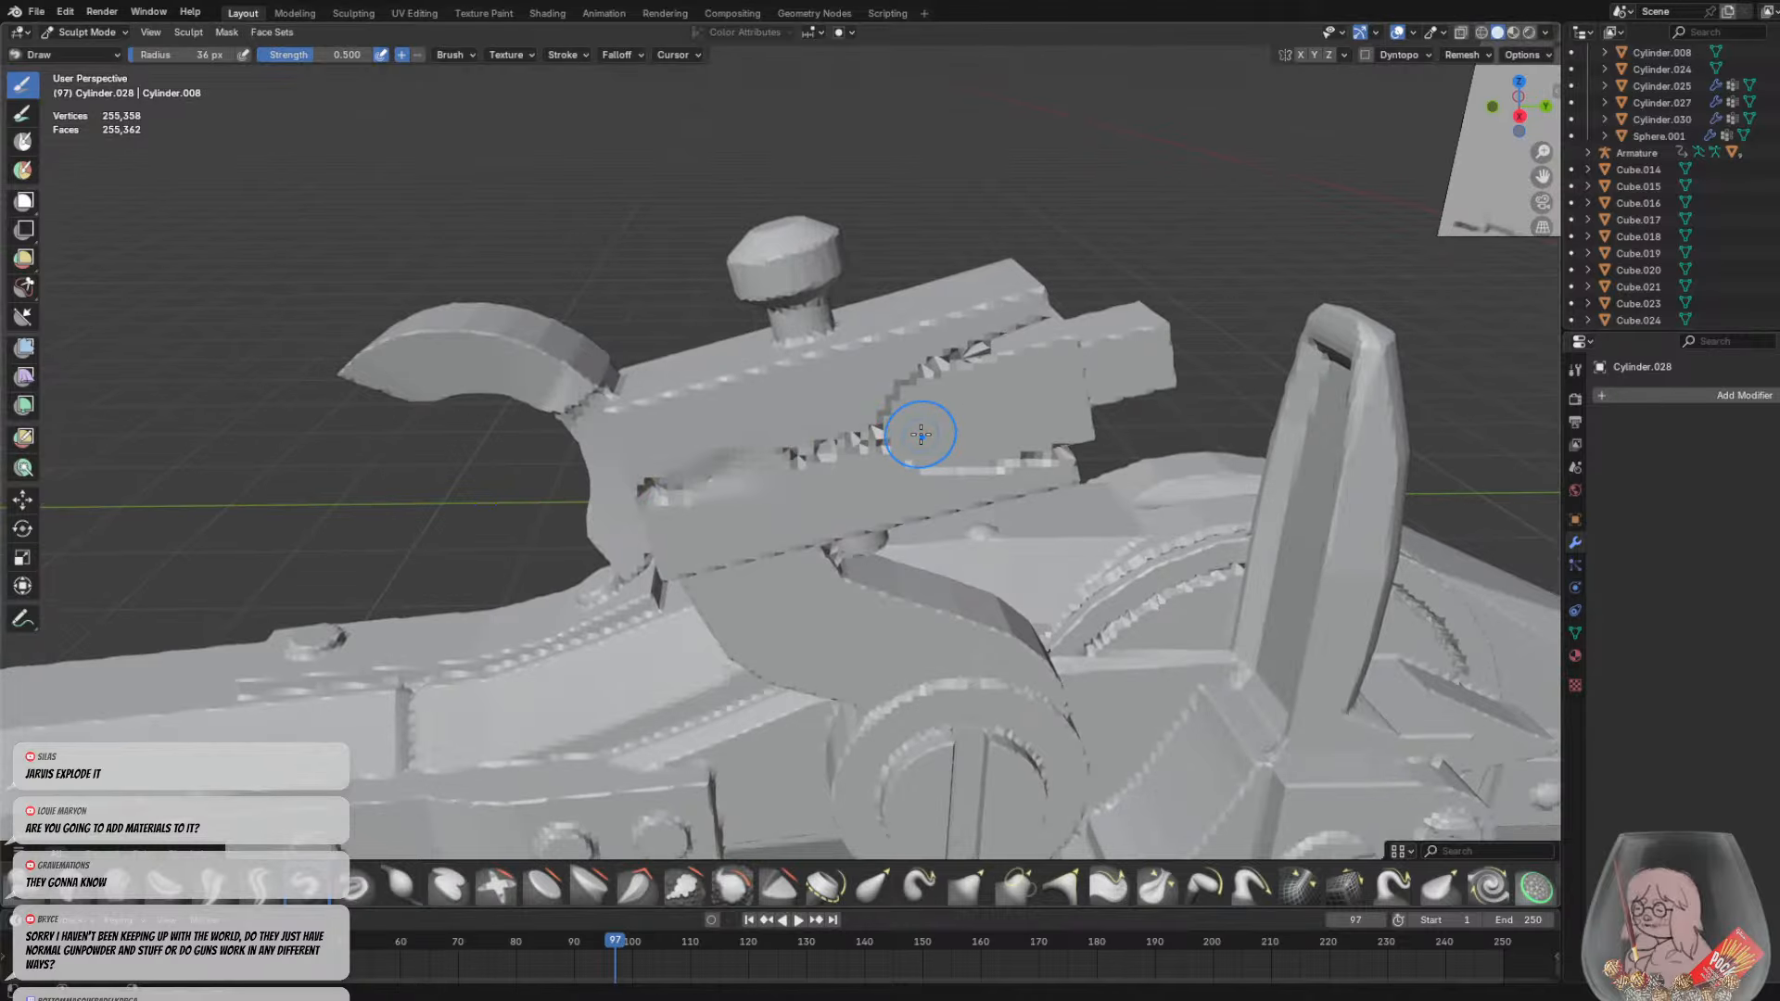
pyautogui.moveTo(906, 445)
pyautogui.mouseDown(button='middle')
pyautogui.moveTo(992, 387)
pyautogui.moveTo(1048, 454)
pyautogui.moveTo(1455, 508)
pyautogui.moveTo(77, 524)
pyautogui.moveTo(576, 464)
pyautogui.moveTo(820, 384)
pyautogui.moveTo(702, 398)
pyautogui.moveTo(834, 425)
pyautogui.moveTo(583, 440)
pyautogui.mouseUp(button='middle')
pyautogui.scroll(-5, 961, 390)
pyautogui.scroll(-4, 834, 425)
pyautogui.scroll(3, 646, 539)
# Try the Inflate mesh filter at strength 1.000 on the entire remeshed rifle
pyautogui.click(23, 348)
pyautogui.moveTo(648, 445); pyautogui.dragTo(909, 445)
pyautogui.moveTo(705, 399); pyautogui.dragTo(942, 398, button='middle')
pyautogui.scroll(-10, 761, 369)
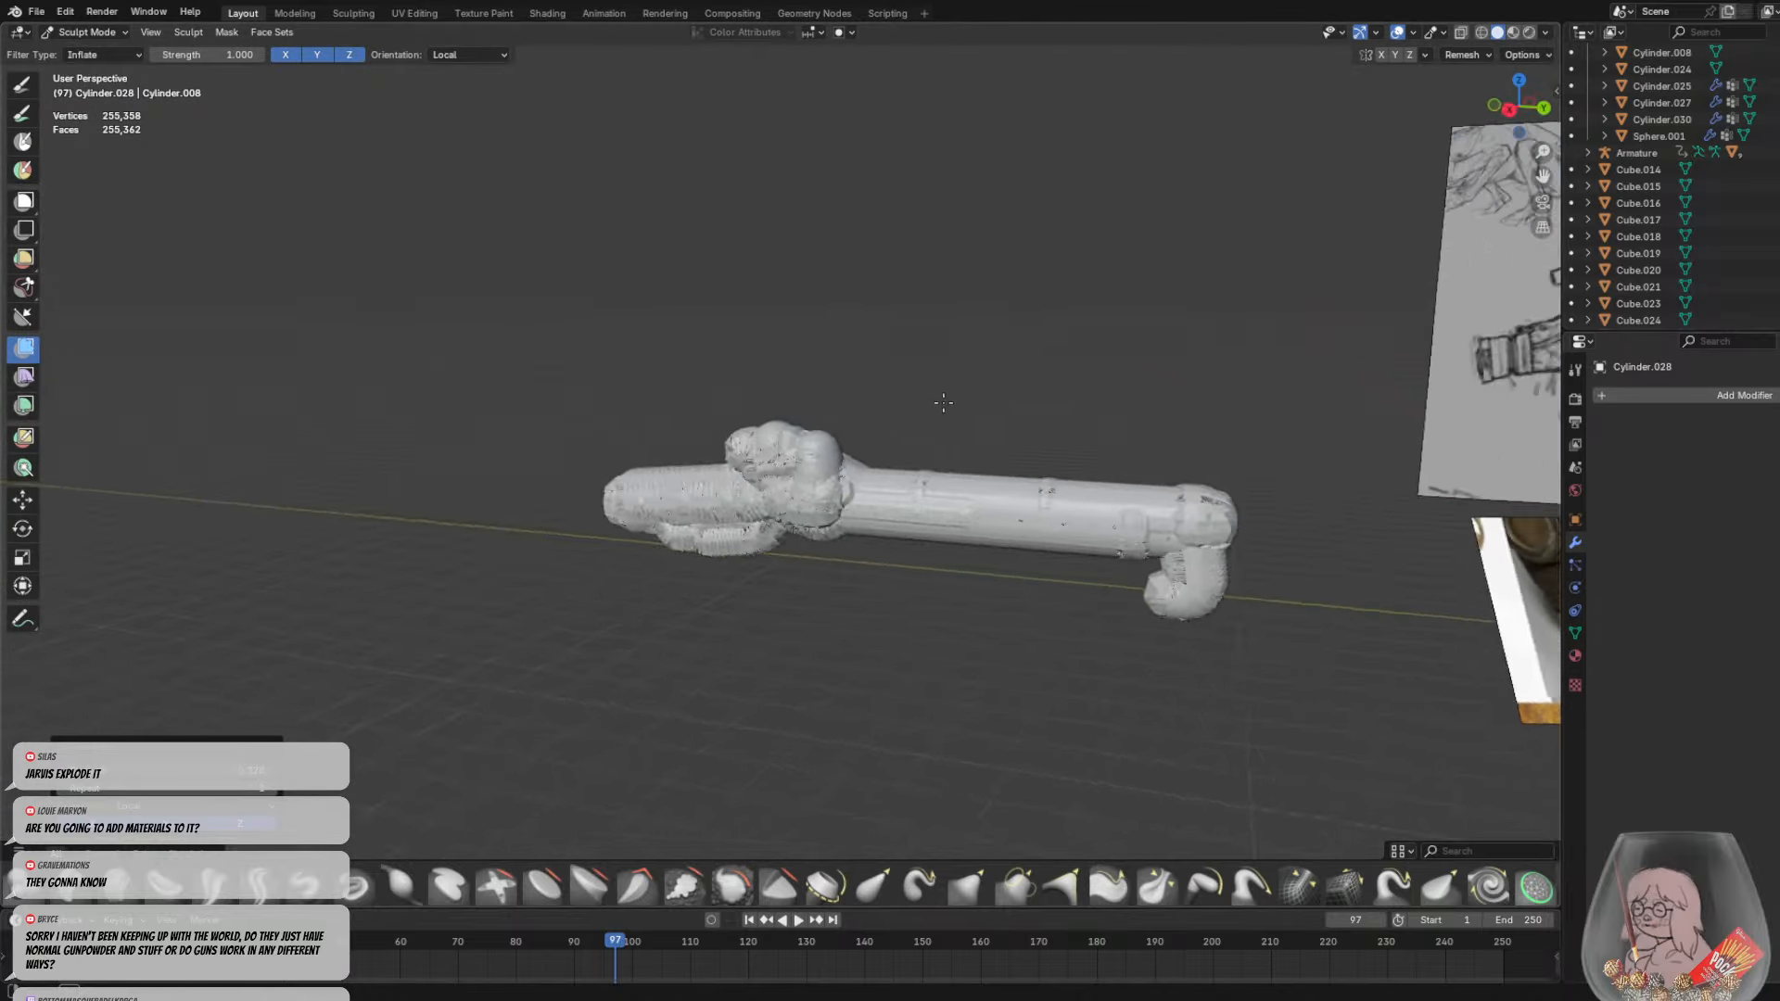
pyautogui.scroll(3, 1006, 408)
# Undo the inflation, remesh and join to get back to the separate rifle parts in Object Mode
pyautogui.hotkey('ctrl', 'z')
pyautogui.hotkey('ctrl', 'z')
pyautogui.hotkey('ctrl', 'z')
pyautogui.hotkey('ctrl', 'z')
pyautogui.hotkey('ctrl', 'z')
pyautogui.hotkey('ctrl', 'z')
pyautogui.hotkey('ctrl', 'z')
pyautogui.hotkey('ctrl', 'z')
pyautogui.scroll(5, 830, 471)
pyautogui.moveTo(872, 464); pyautogui.dragTo(831, 471, button='middle')
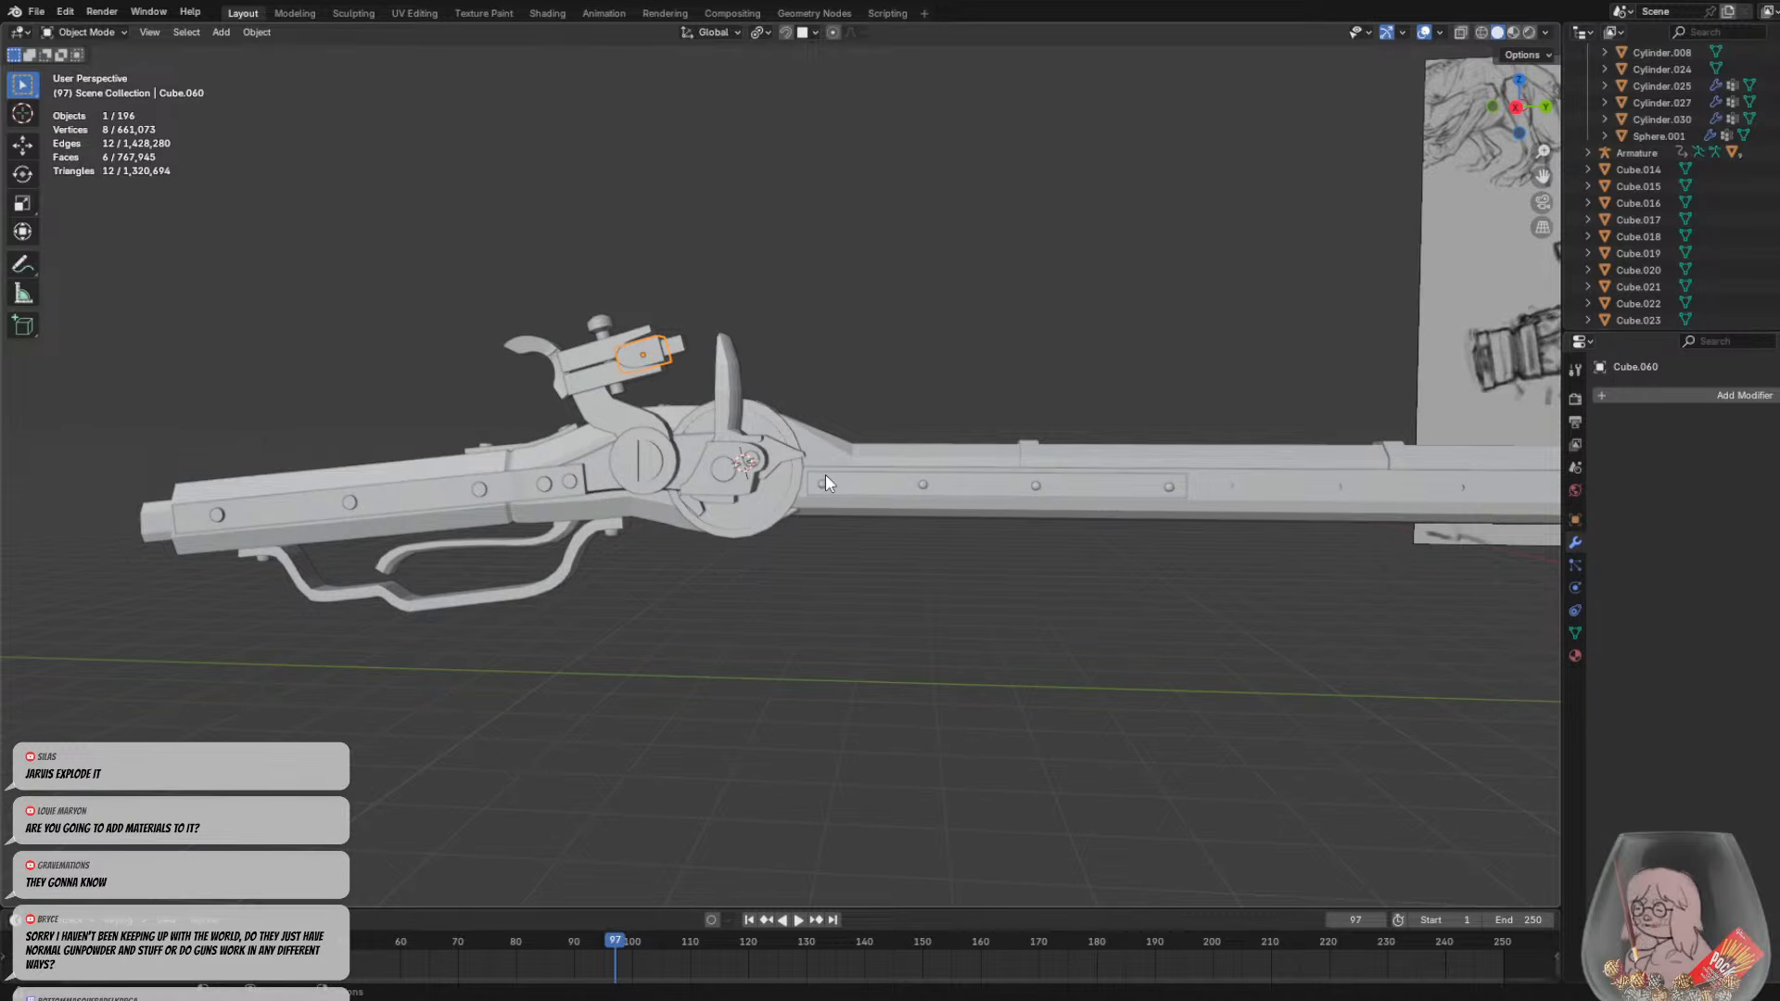
# Unhide all hidden objects, including the cloth wrap and the reference images
pyautogui.hotkey('alt', 'h')
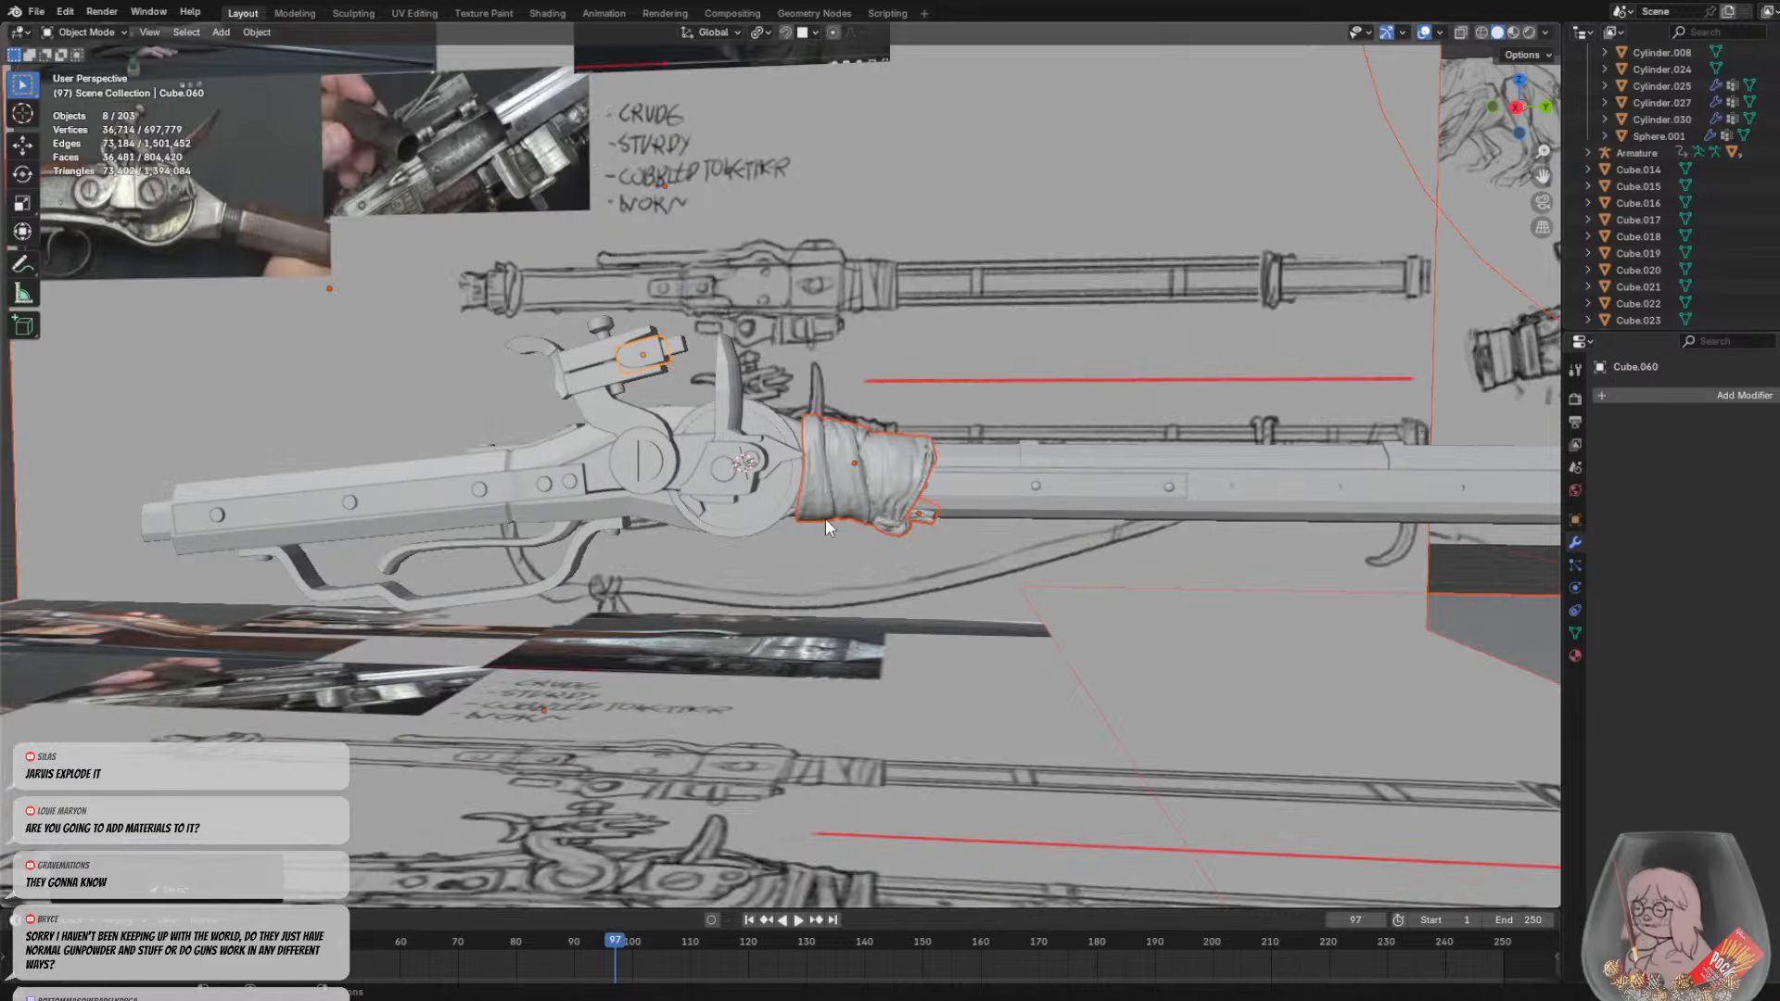
pyautogui.click(886, 571)
pyautogui.moveTo(940, 638); pyautogui.dragTo(1046, 584, button='middle')
# Select the hooked piece below the muzzle and move it along the vertical axis
pyautogui.click(844, 597)
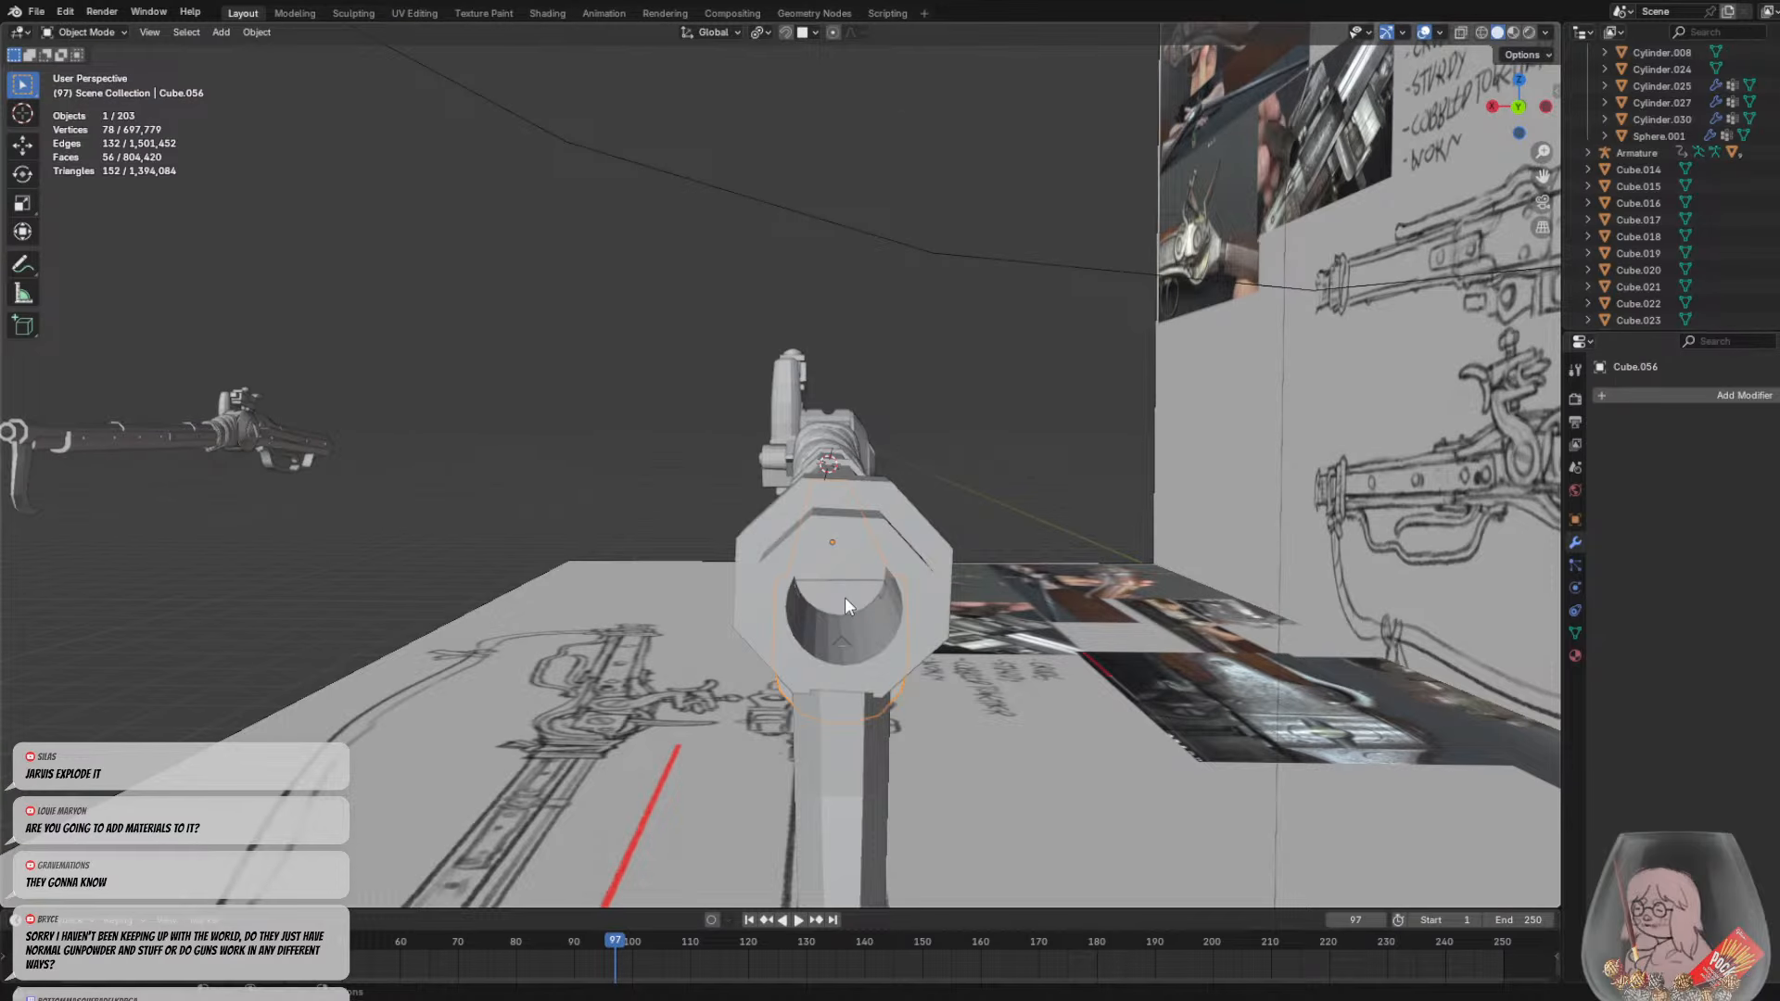
pyautogui.moveTo(844, 597); pyautogui.dragTo(777, 632, button='middle')
pyautogui.click(777, 632)
pyautogui.press('s')
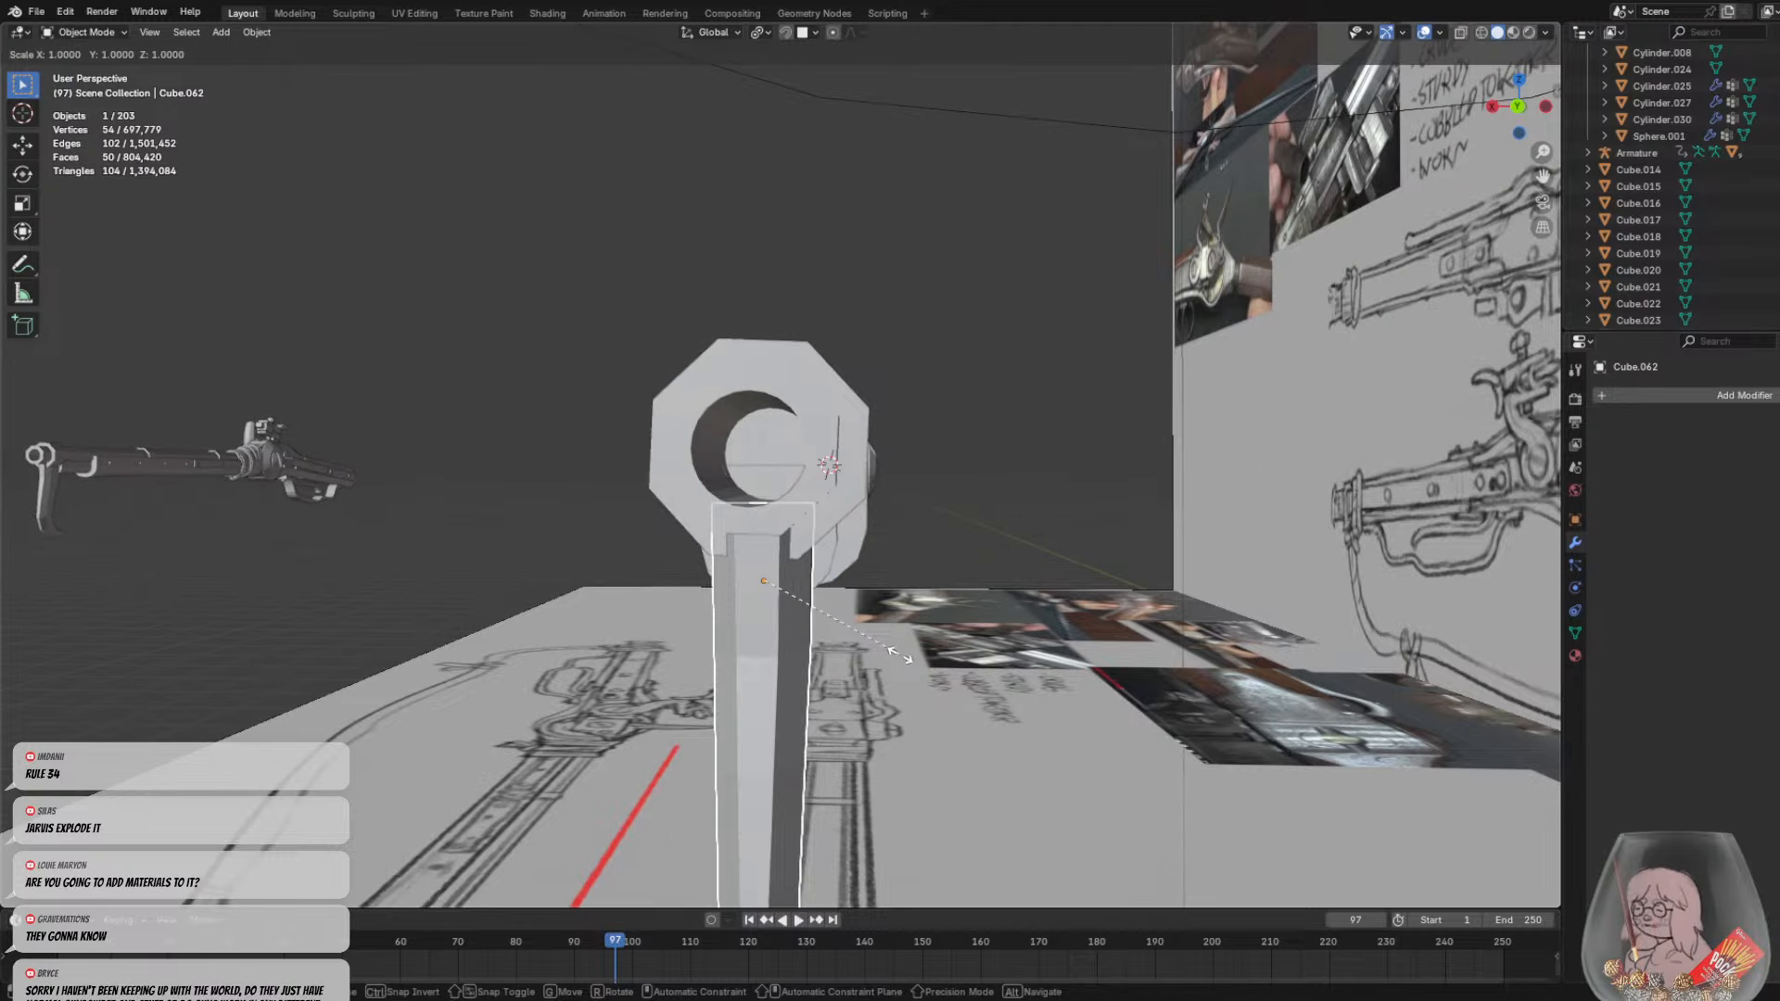
pyautogui.rightClick(900, 653)
pyautogui.press('g')
pyautogui.hotkey('shift', 'y')
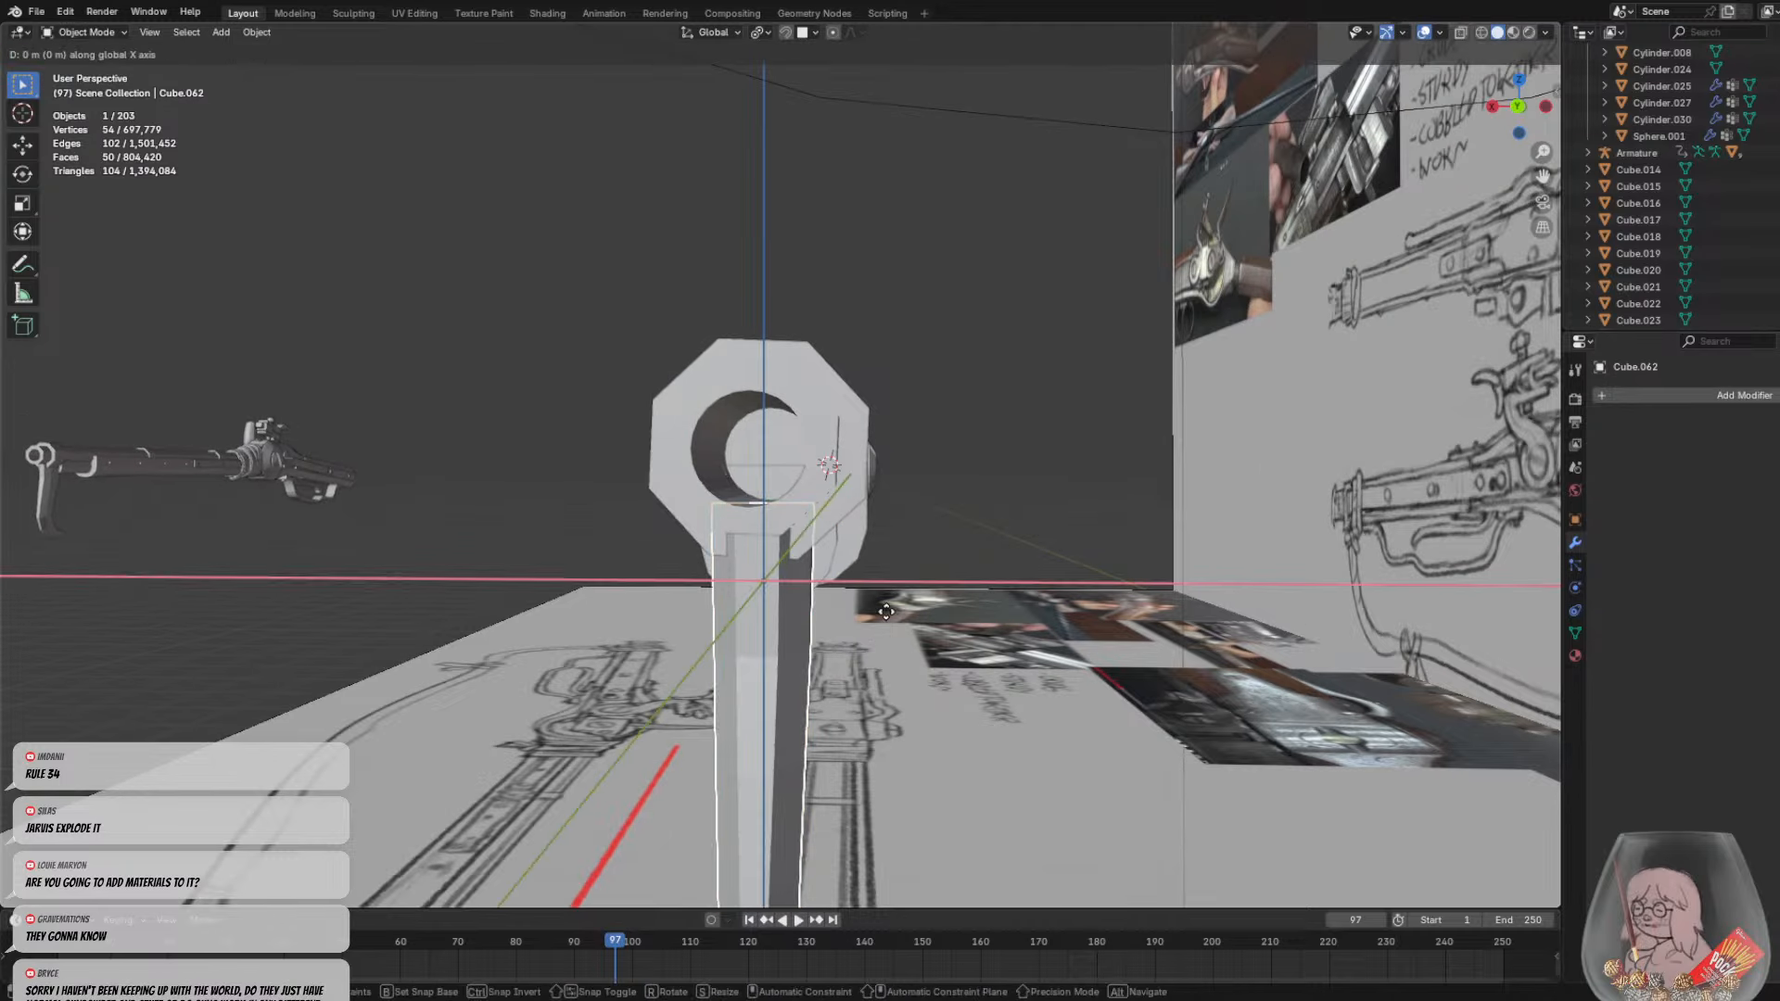
pyautogui.press('z')
pyautogui.click(659, 643)
pyautogui.moveTo(659, 642); pyautogui.dragTo(966, 660, button='middle')
# Select the small flint block held in the hammer jaws, enter Sculpt Mode and voxel-remesh it
pyautogui.click(1049, 610)
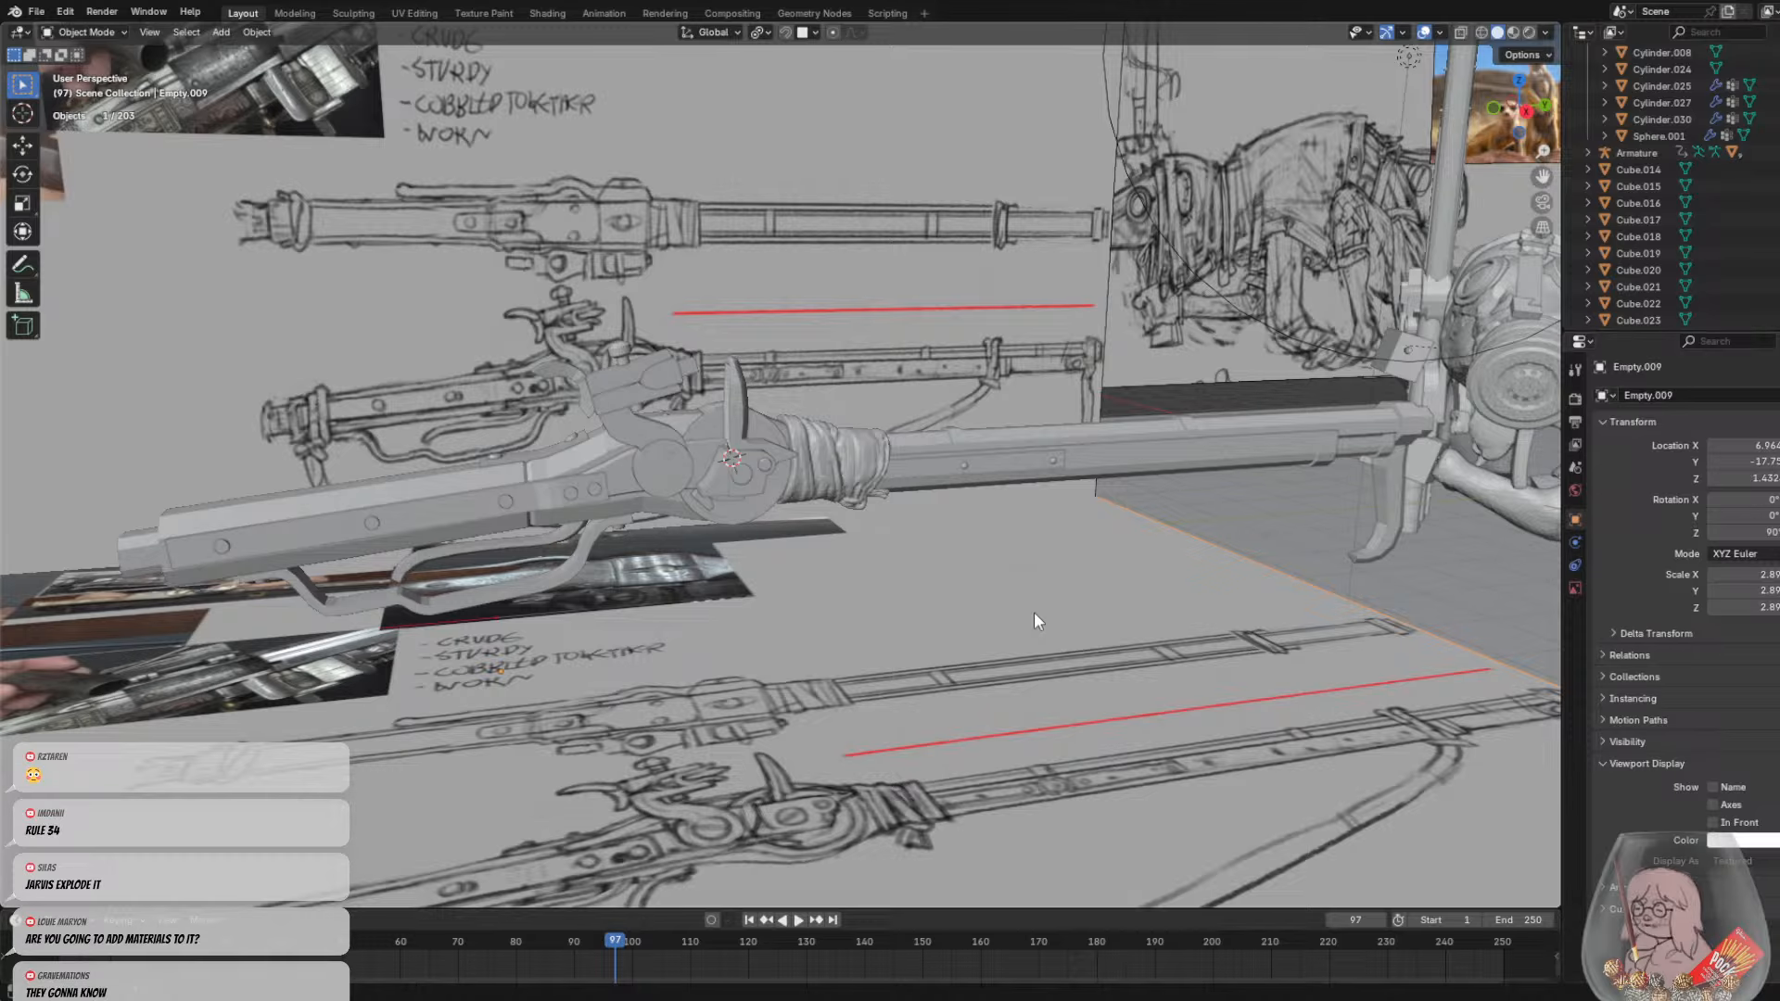
pyautogui.moveTo(776, 366); pyautogui.dragTo(543, 139, button='middle')
pyautogui.click(907, 232)
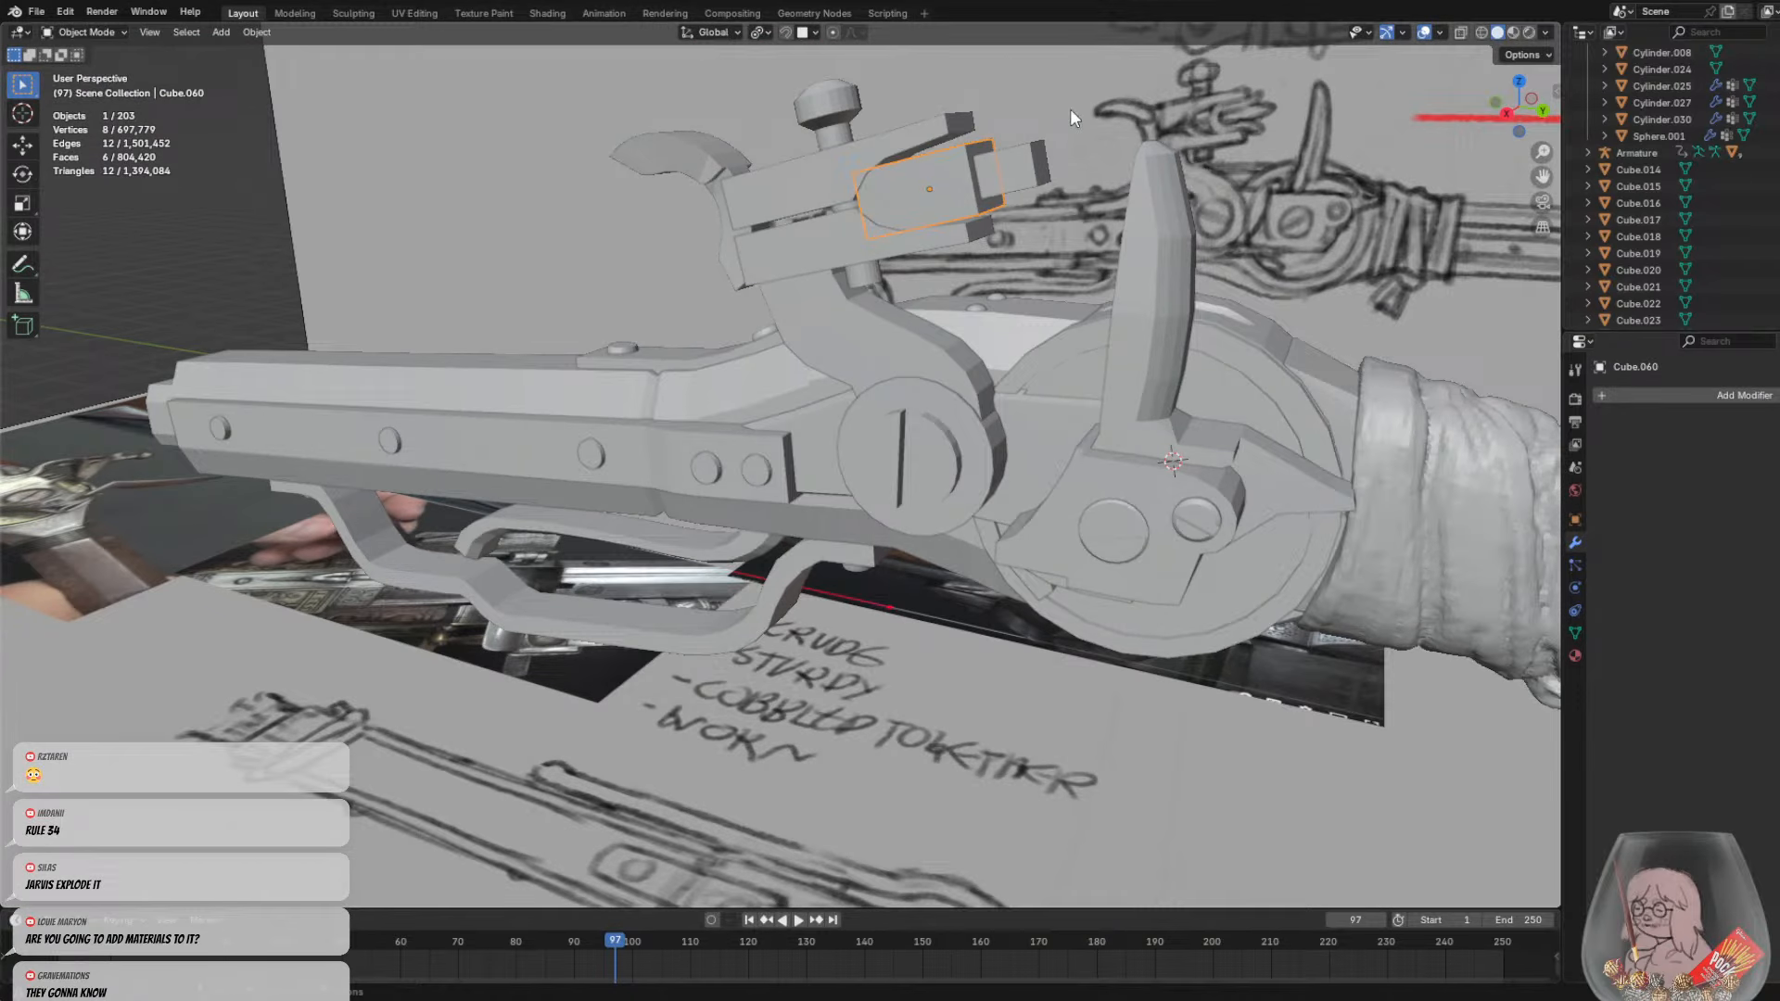
pyautogui.click(88, 32)
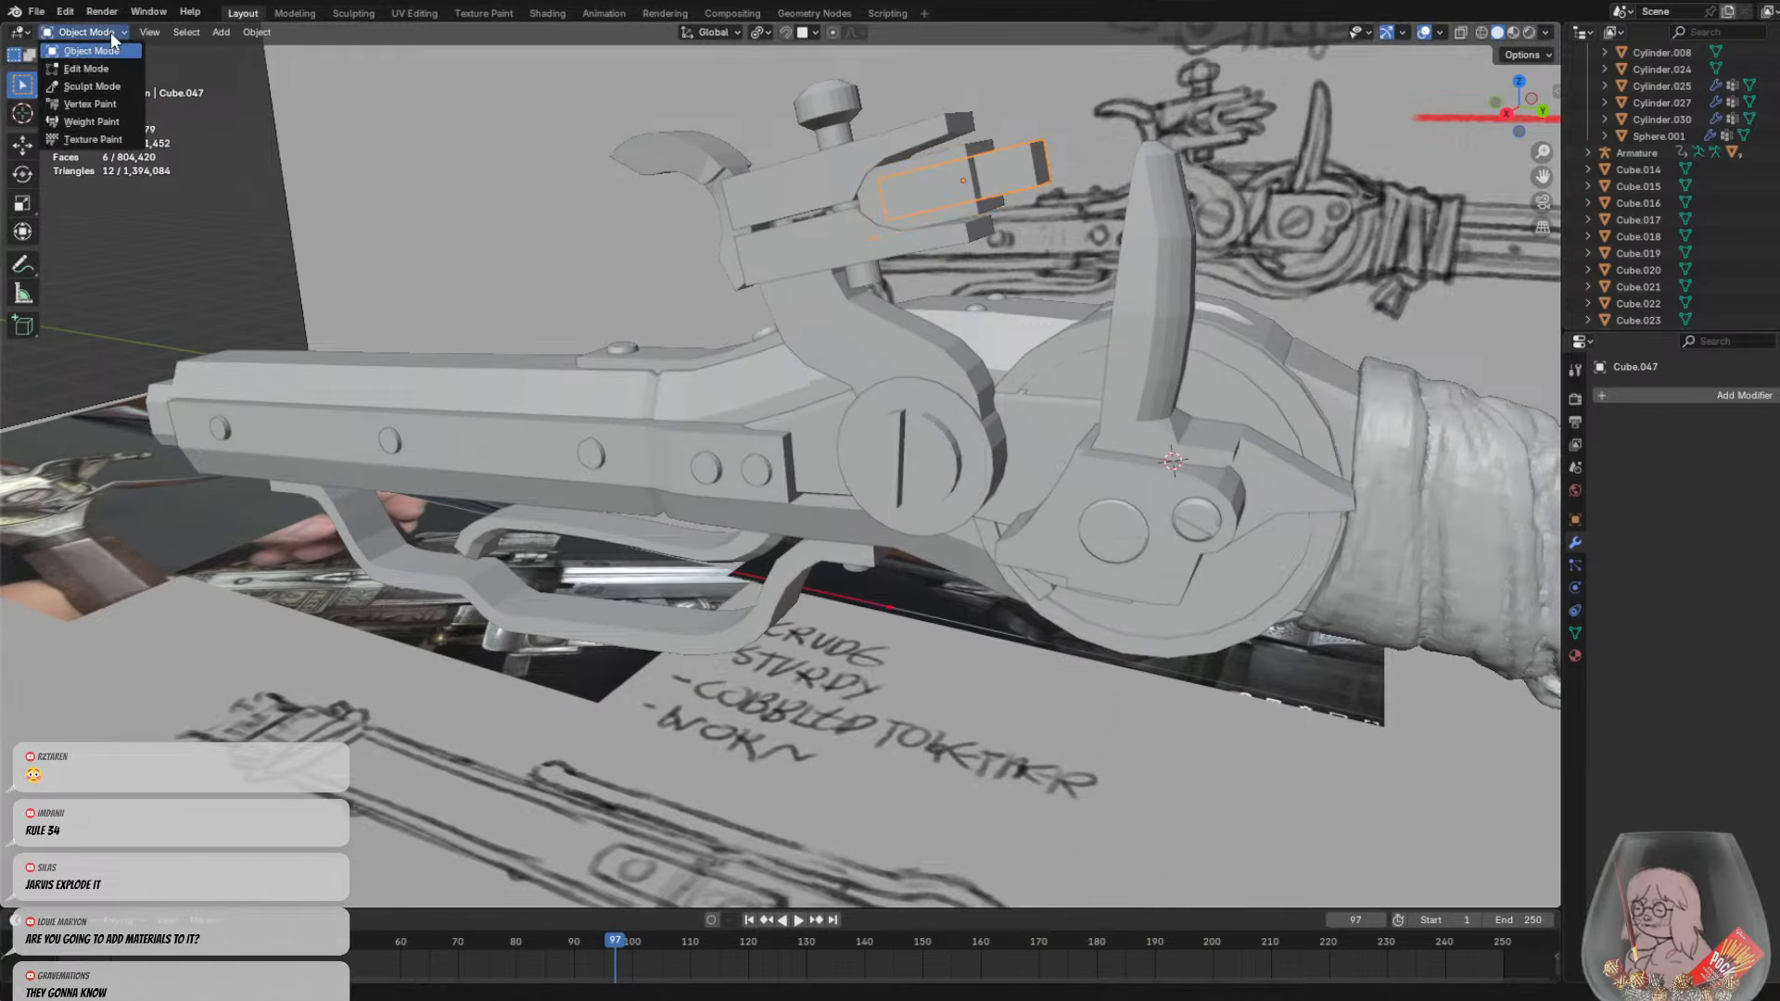
pyautogui.click(93, 86)
pyautogui.hotkey('ctrl', 'r')
pyautogui.moveTo(1038, 227); pyautogui.dragTo(907, 286, button='middle')
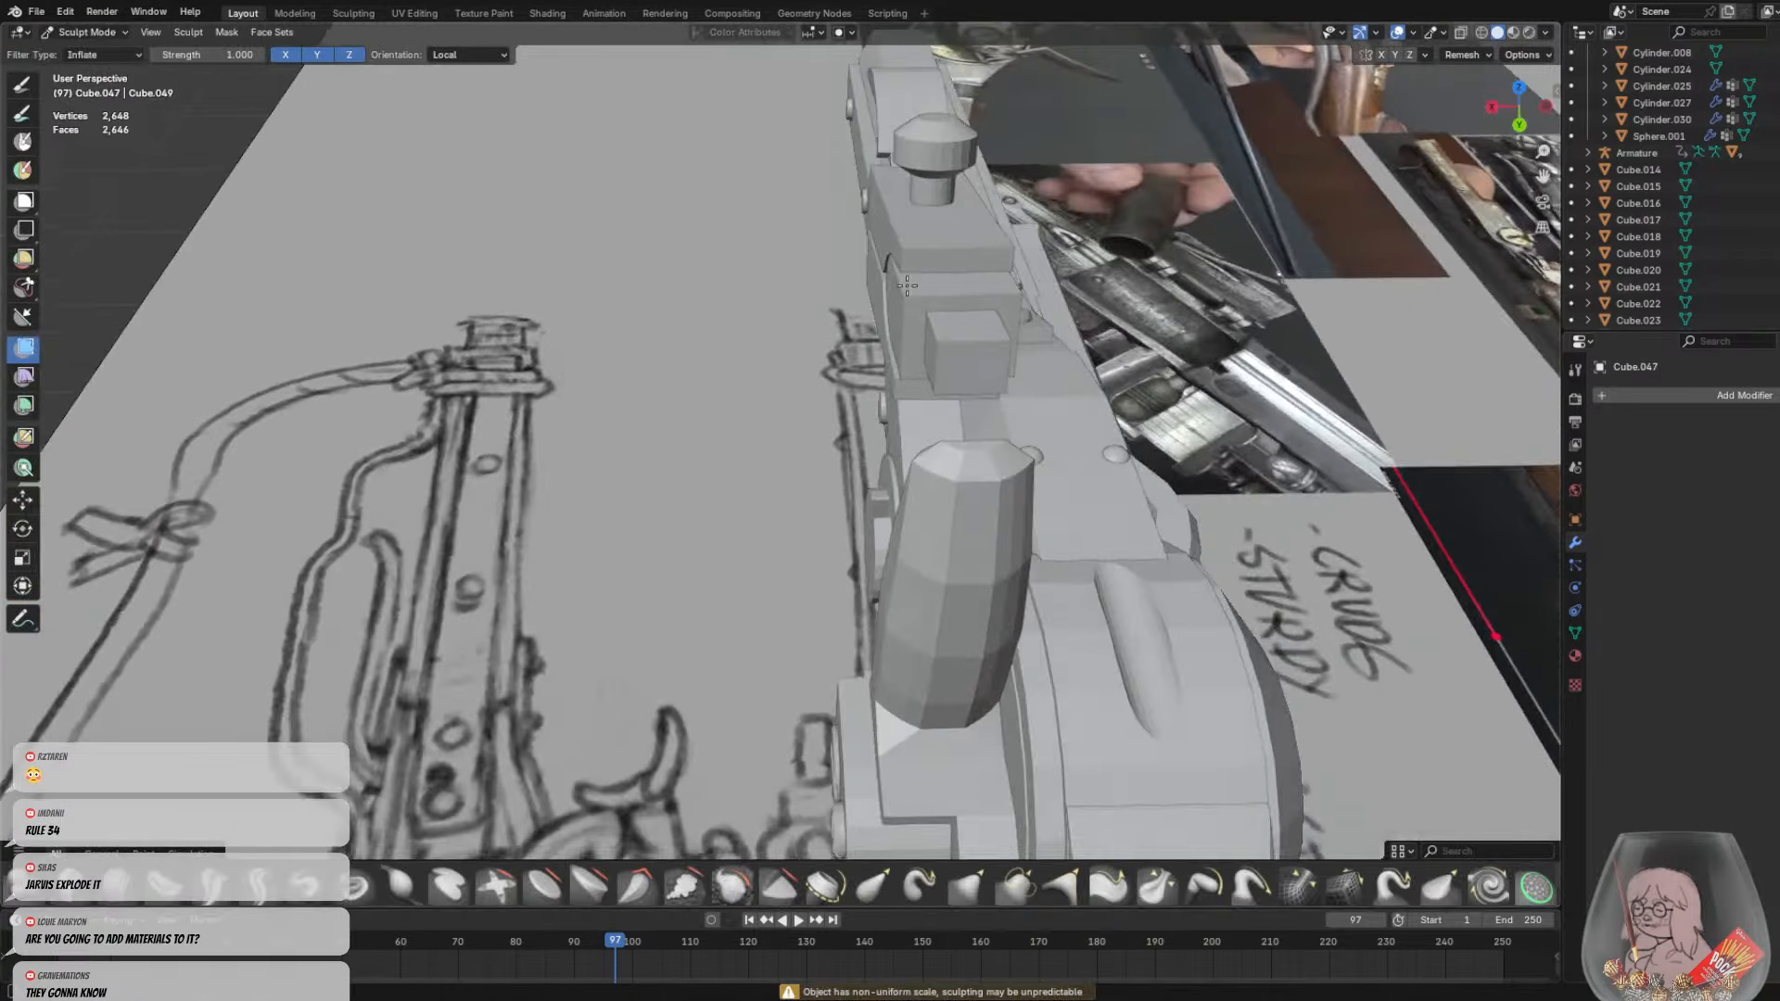
# Switch to the Grab brush with a 102 px radius and smooth the exposed end of the flint block
pyautogui.press('f')
pyautogui.click(958, 348)
pyautogui.press('g')
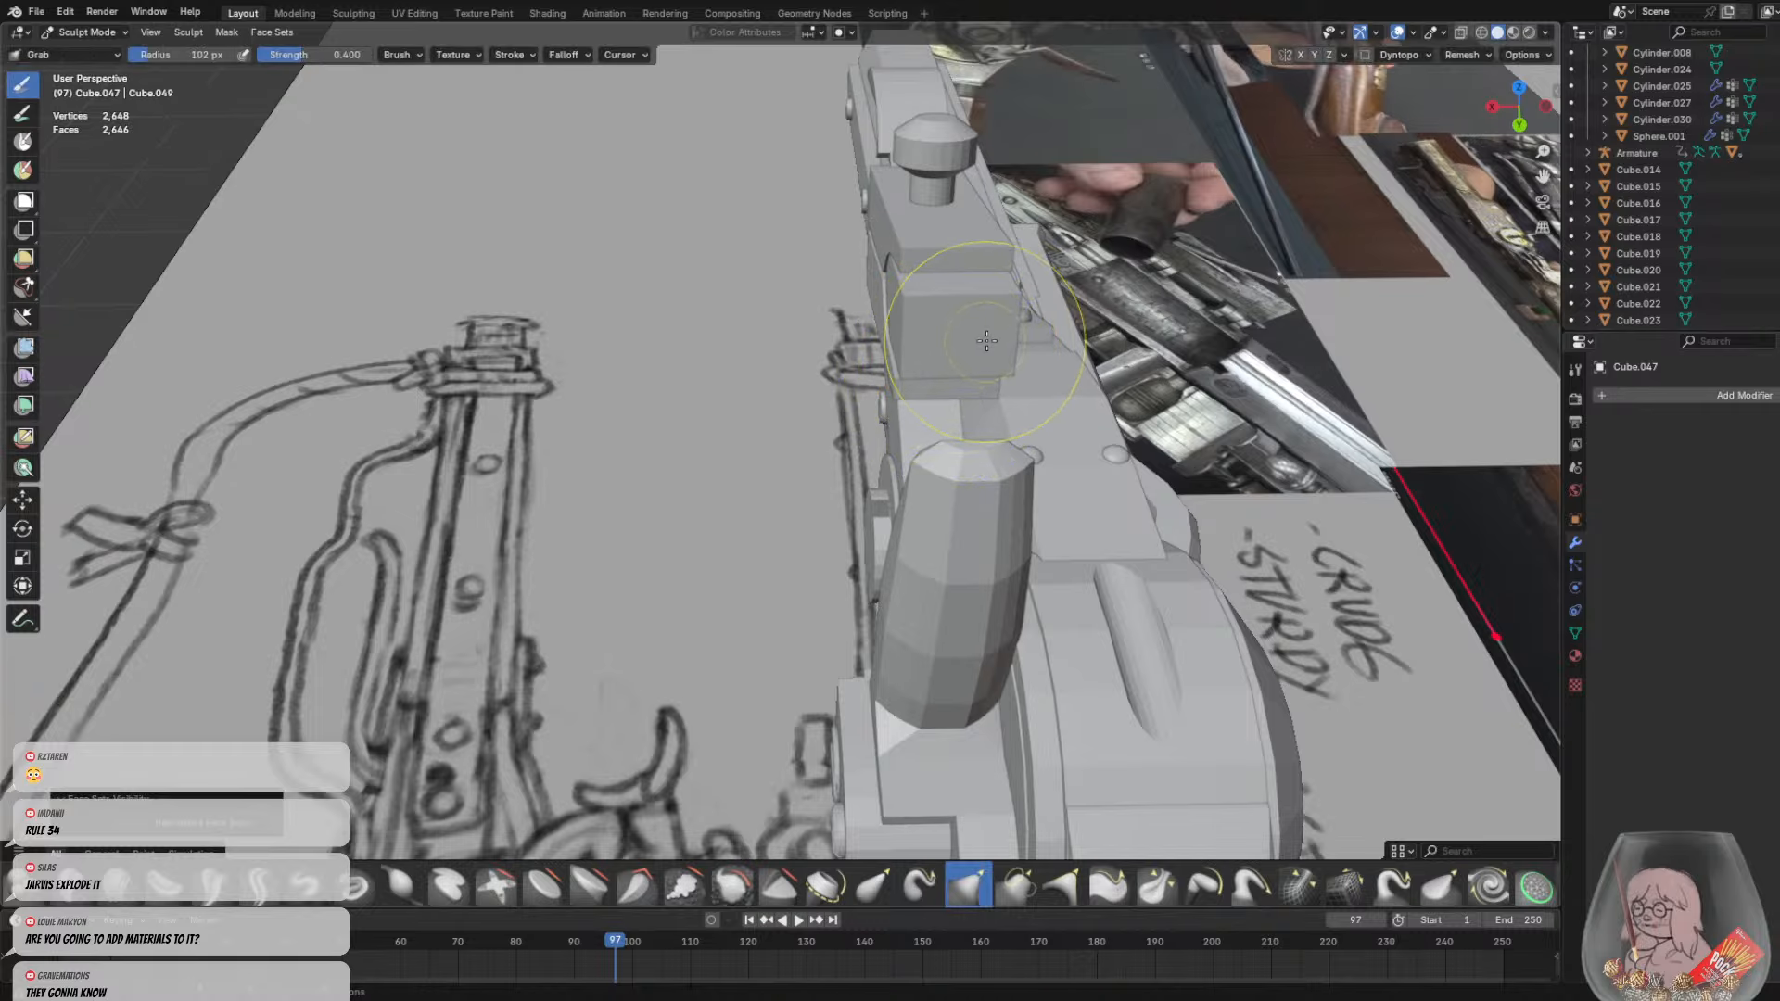
pyautogui.moveTo(955, 348); pyautogui.dragTo(1011, 345, button='middle')
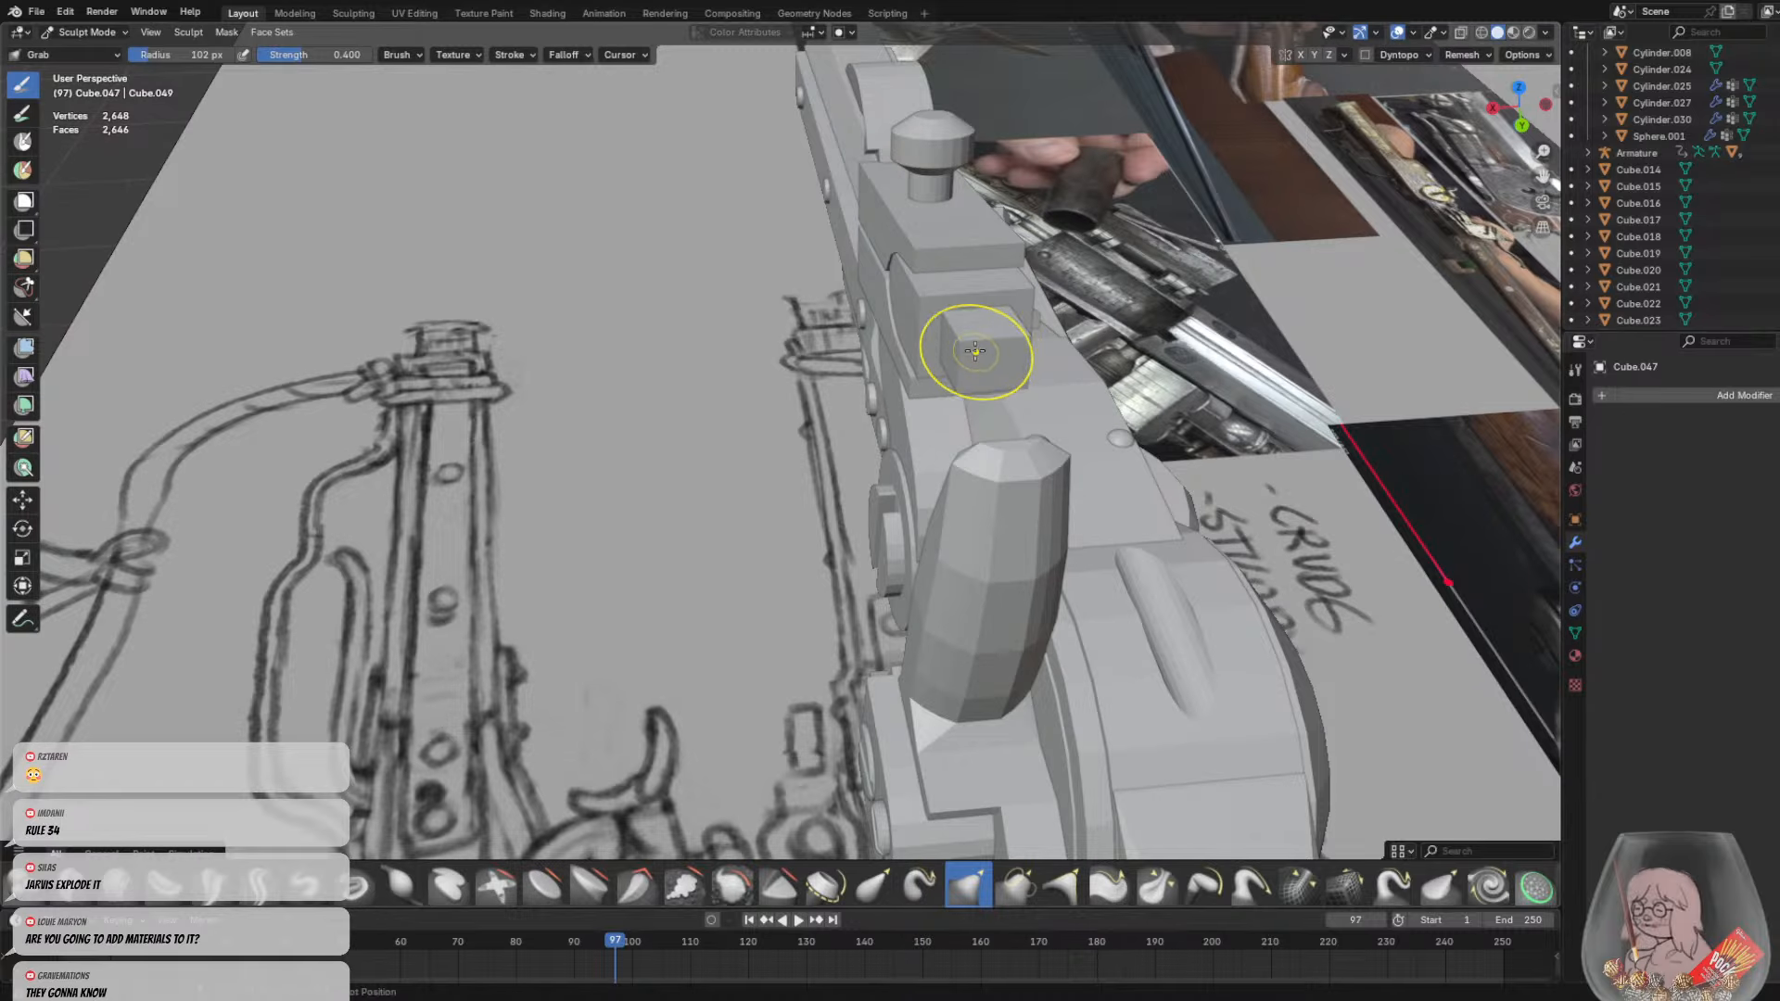
pyautogui.keyDown('shift'); pyautogui.moveTo(970, 326); pyautogui.dragTo(975, 386); pyautogui.keyUp('shift')
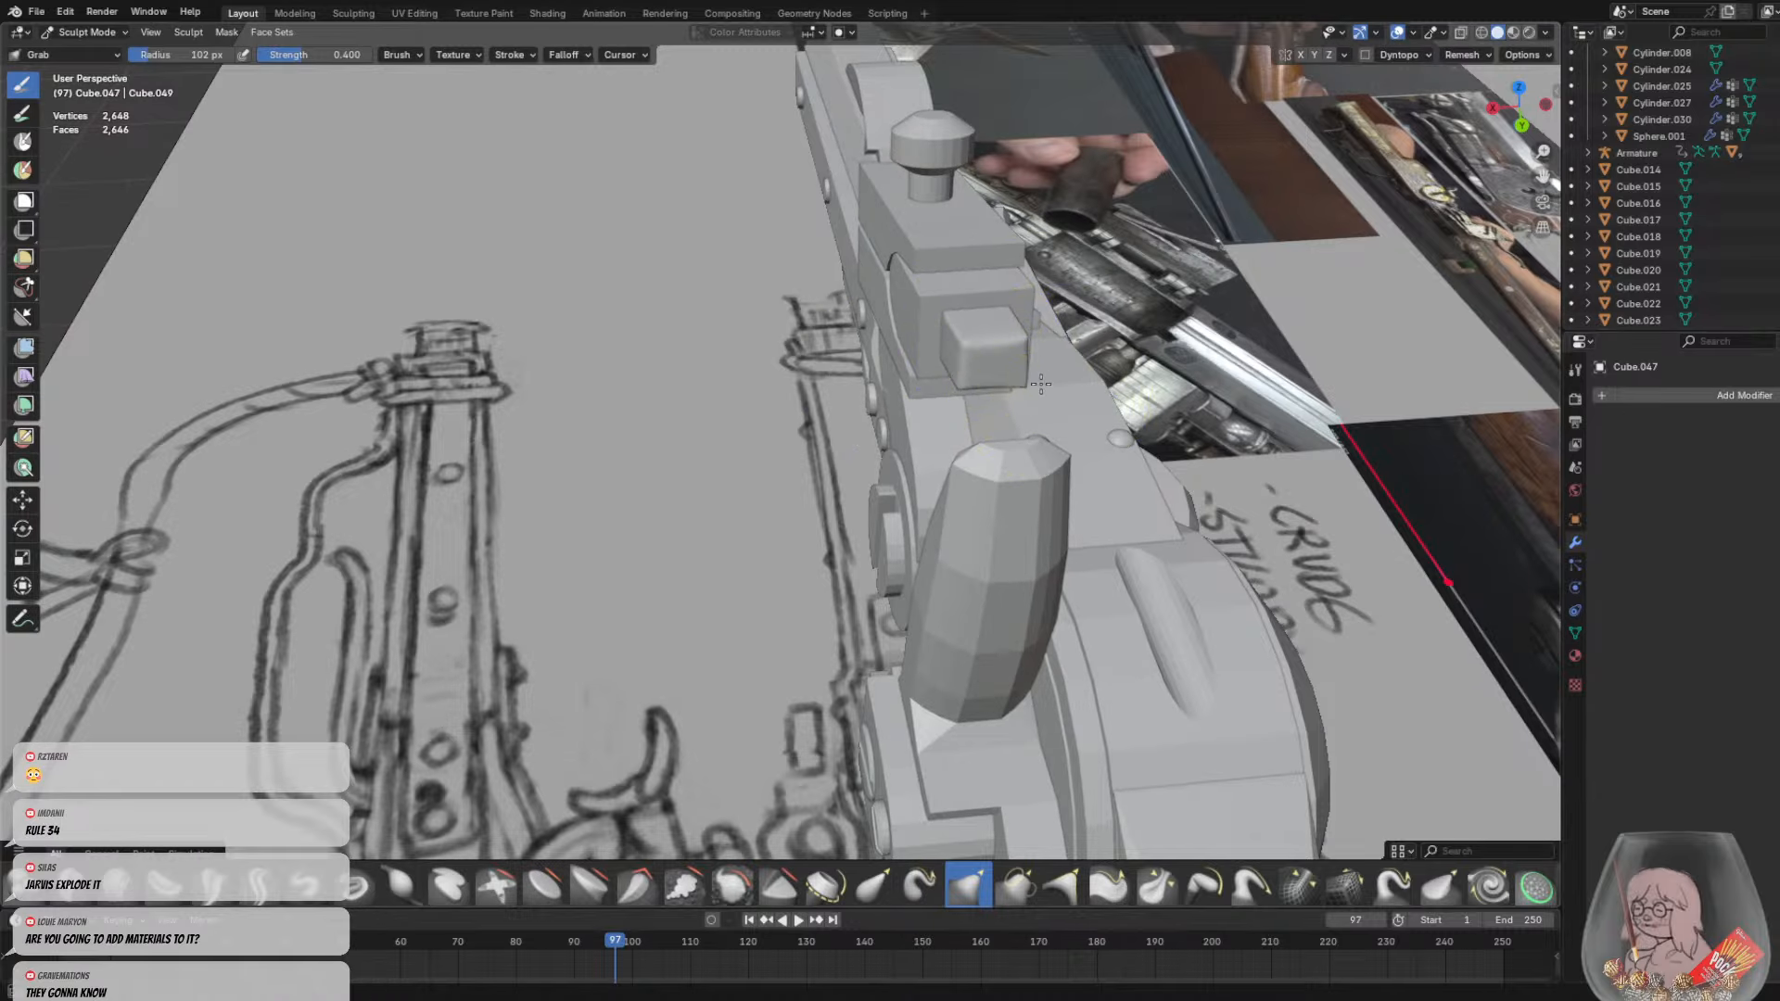
pyautogui.moveTo(1041, 384); pyautogui.dragTo(794, 338, button='middle')
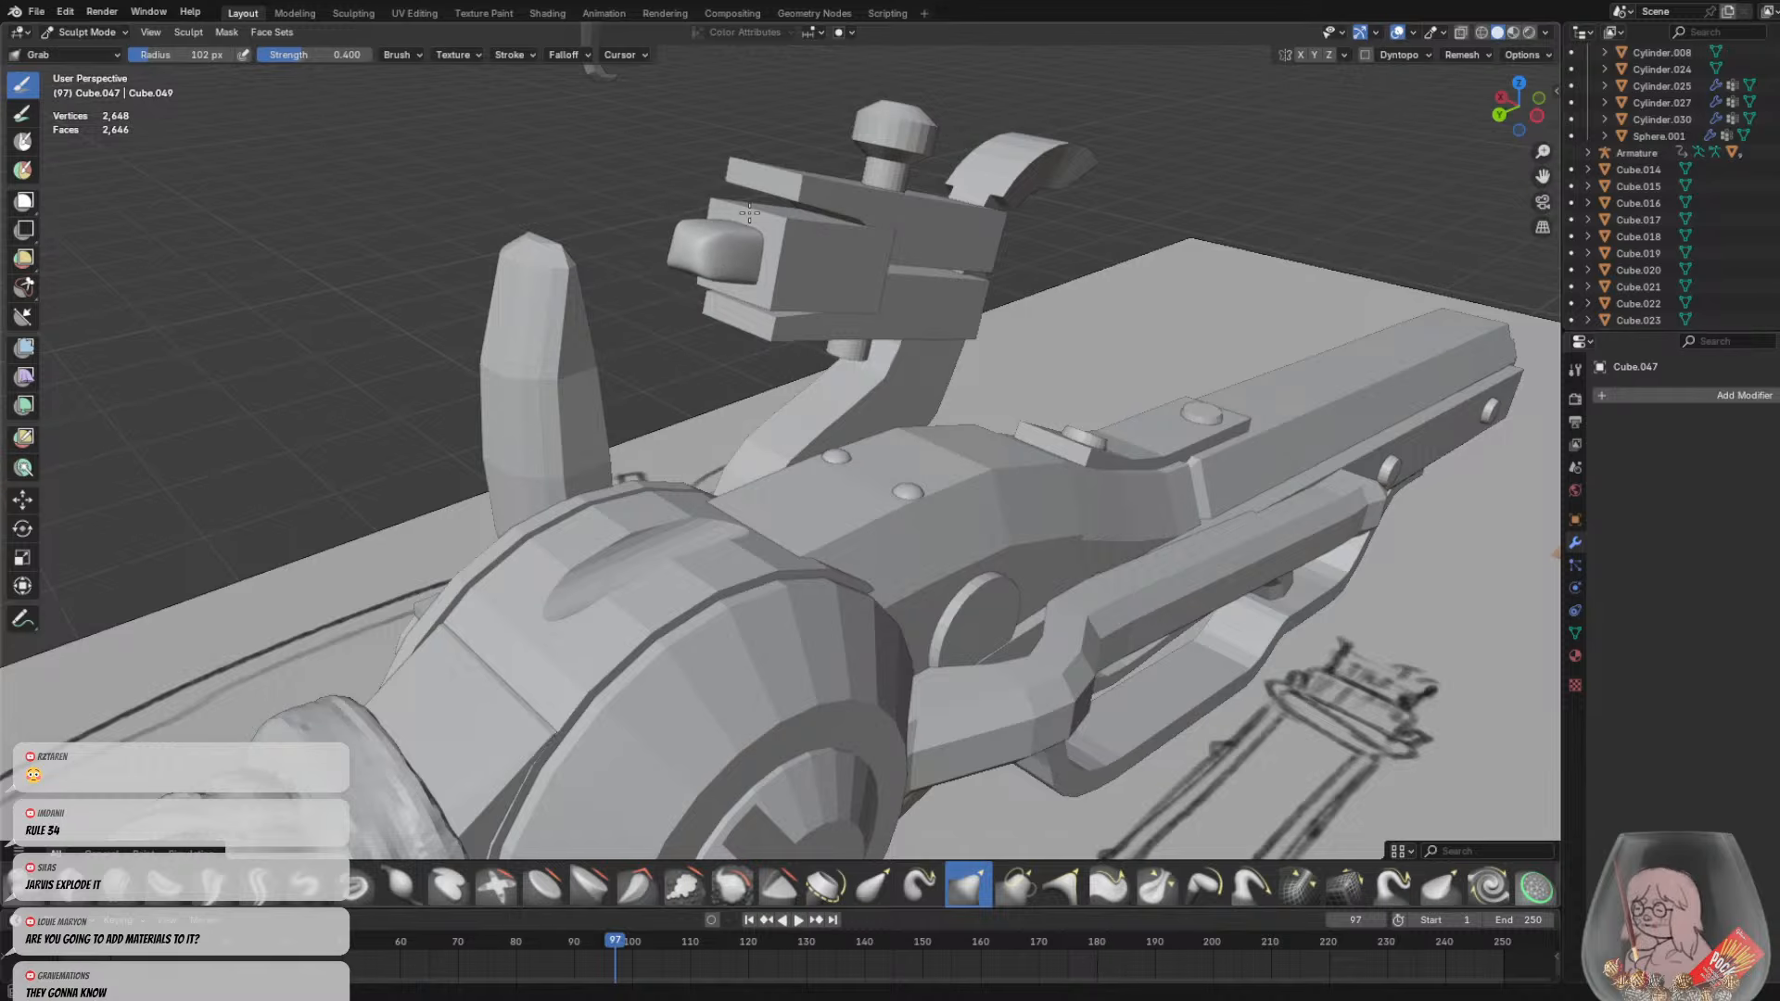
# Switch to the Clay Strips brush with a 45 px radius and reshape the exposed end of the flint block
pyautogui.moveTo(685, 257); pyautogui.dragTo(358, 833, button='middle')
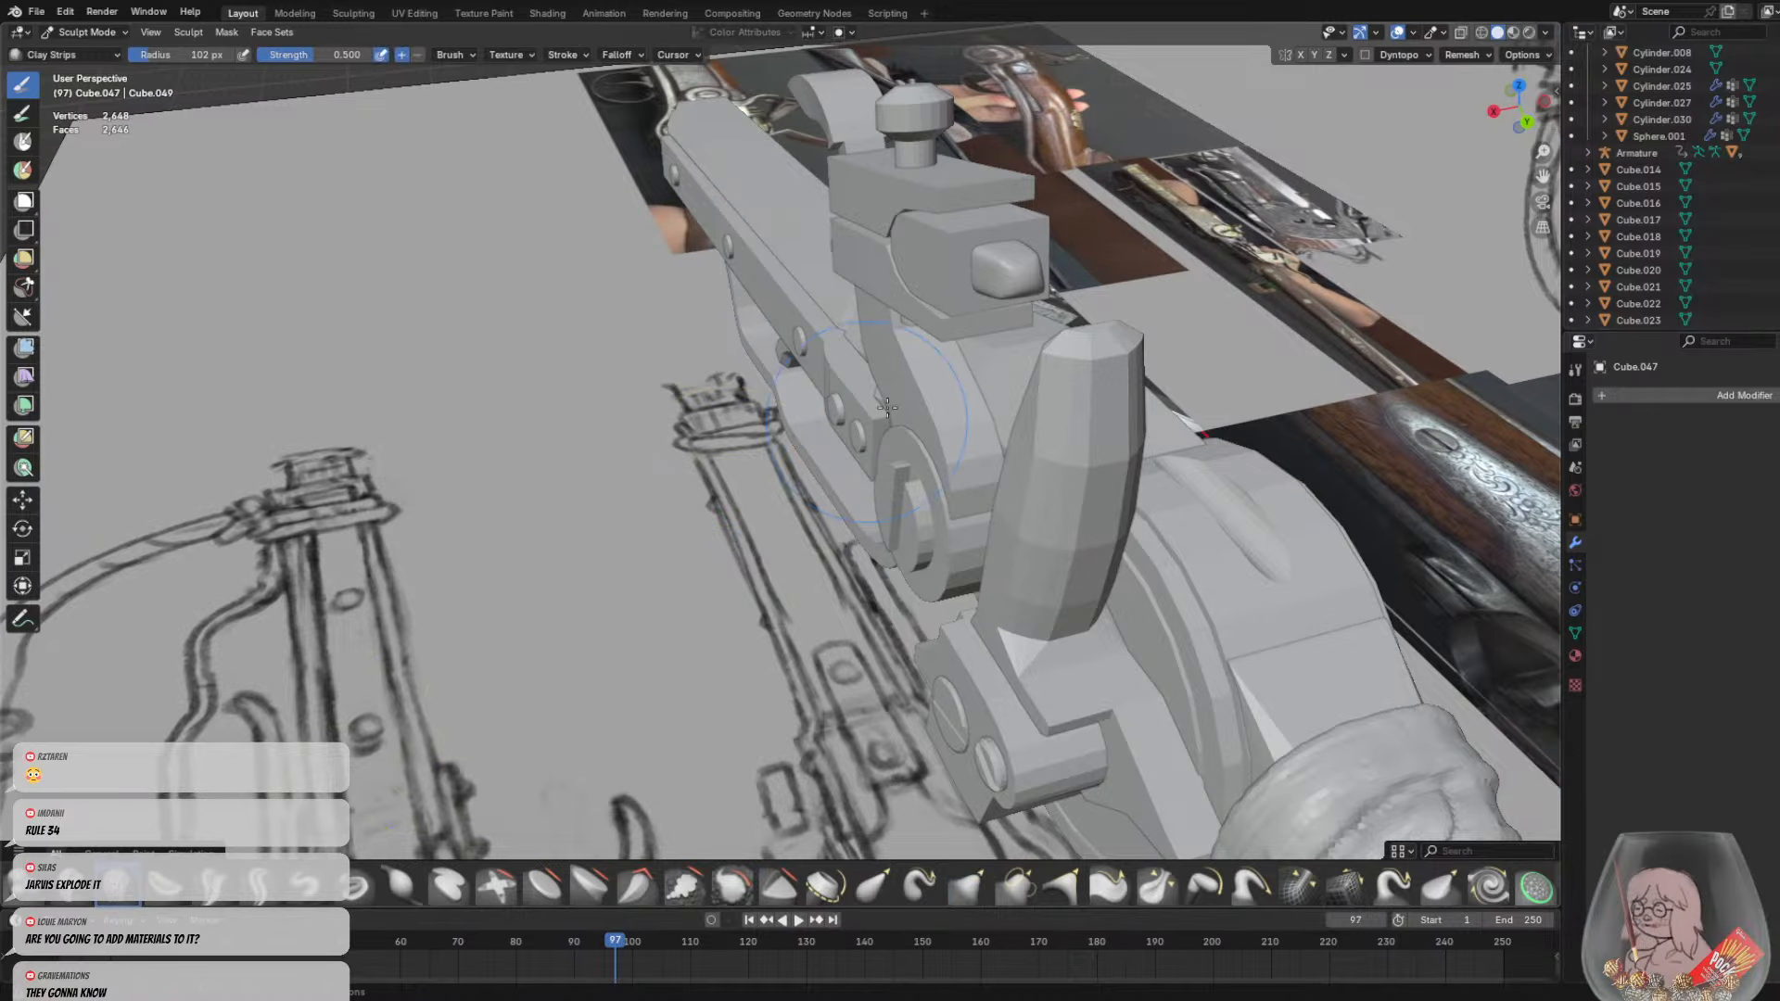
pyautogui.press('f')
pyautogui.click(803, 363)
pyautogui.moveTo(1021, 287); pyautogui.dragTo(667, 234, button='middle')
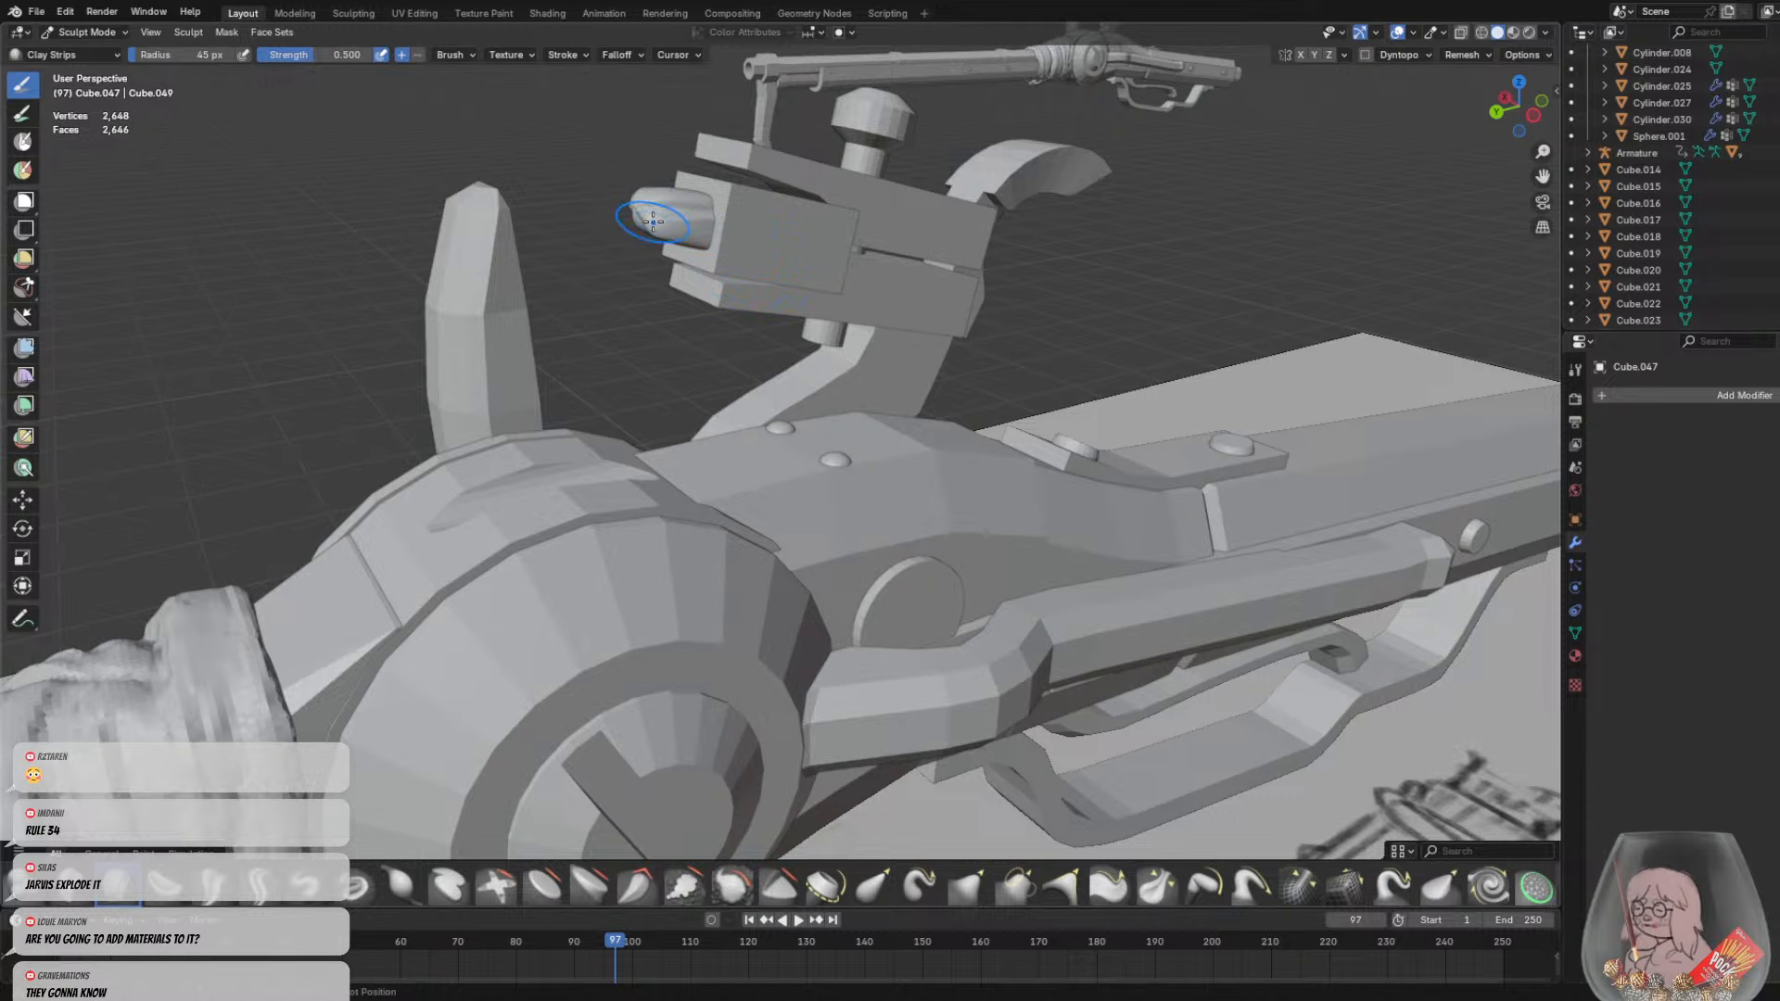
pyautogui.moveTo(697, 214); pyautogui.dragTo(1101, 369, button='middle')
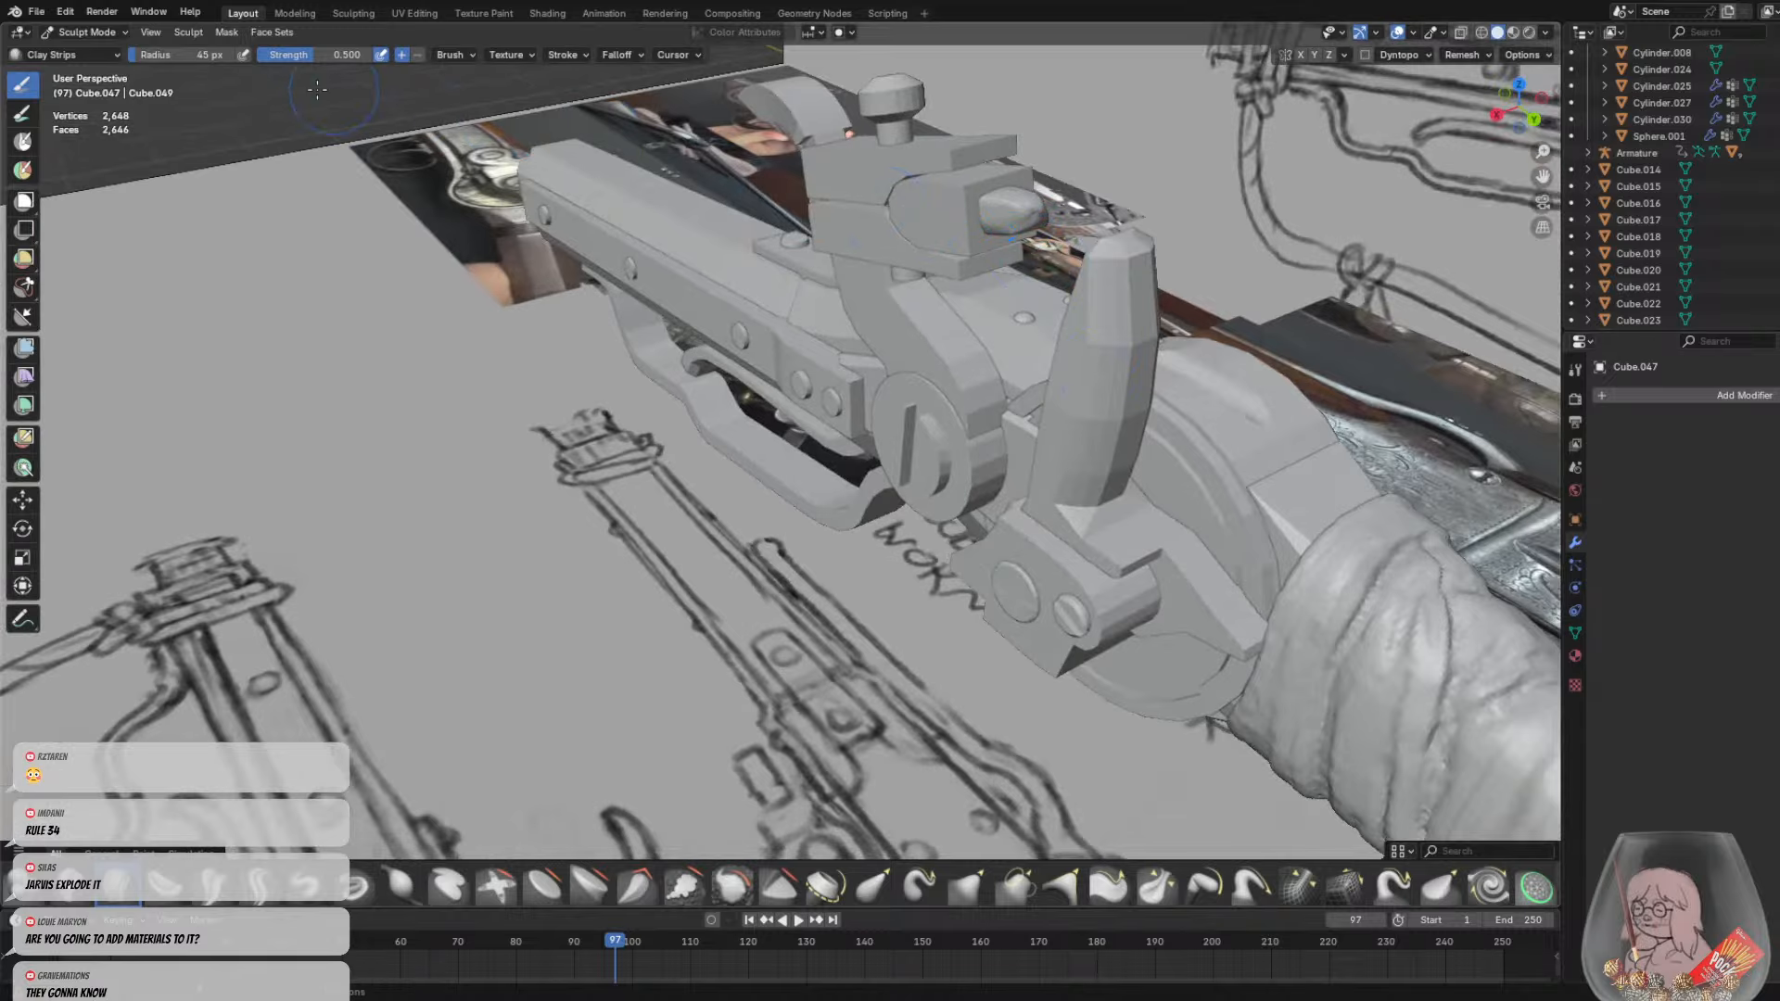
# Return to Object Mode, select the padding block around the flint between the hammer jaws, and enter Sculpt Mode on it
pyautogui.click(90, 35)
pyautogui.click(94, 52)
pyautogui.moveTo(914, 327); pyautogui.dragTo(859, 234, button='middle')
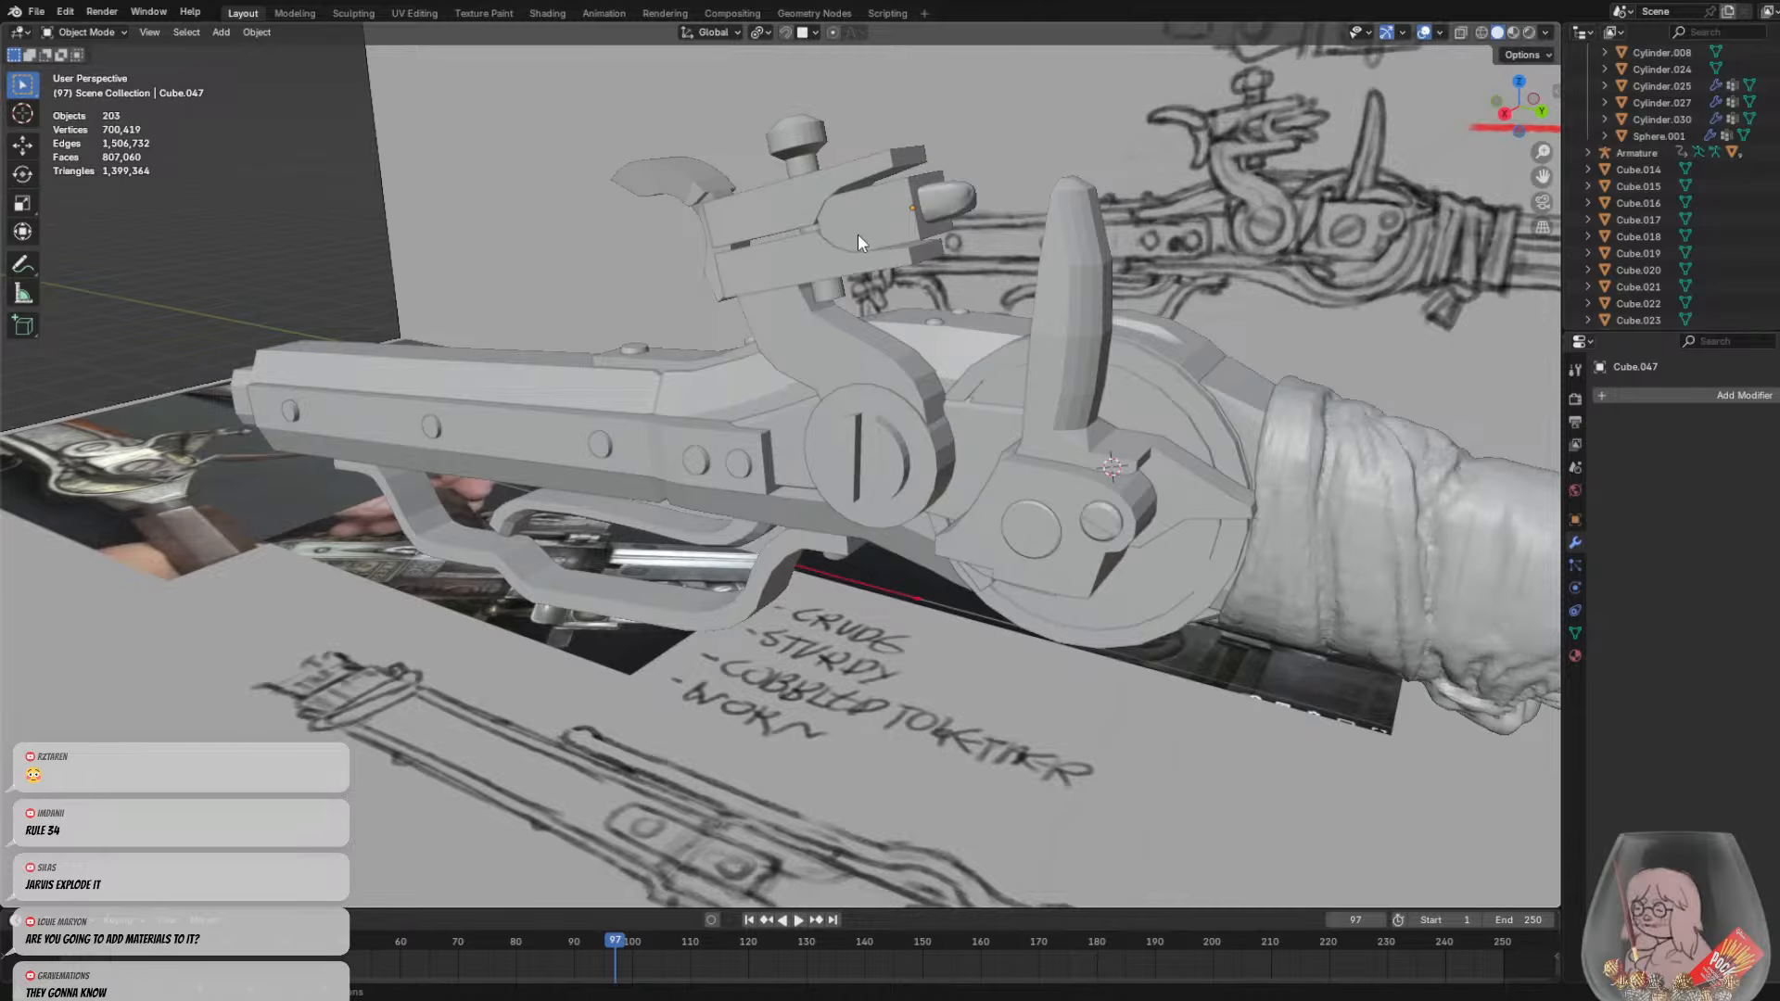
pyautogui.click(90, 32)
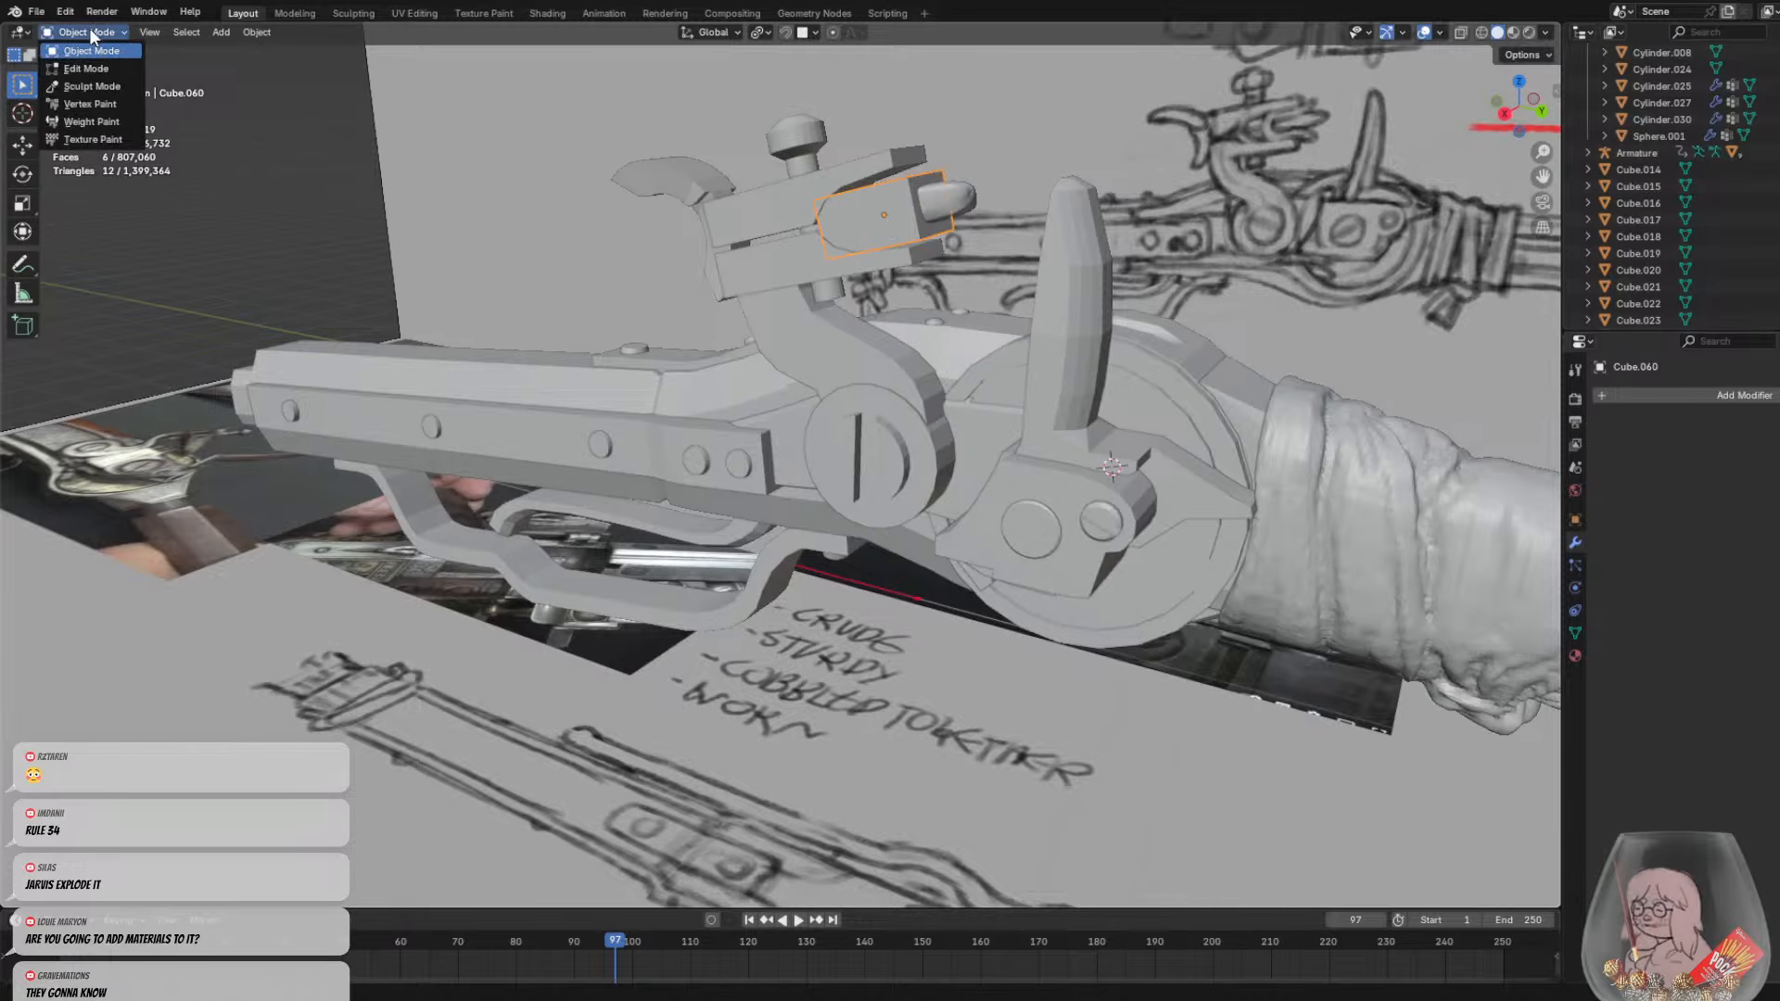
pyautogui.click(92, 86)
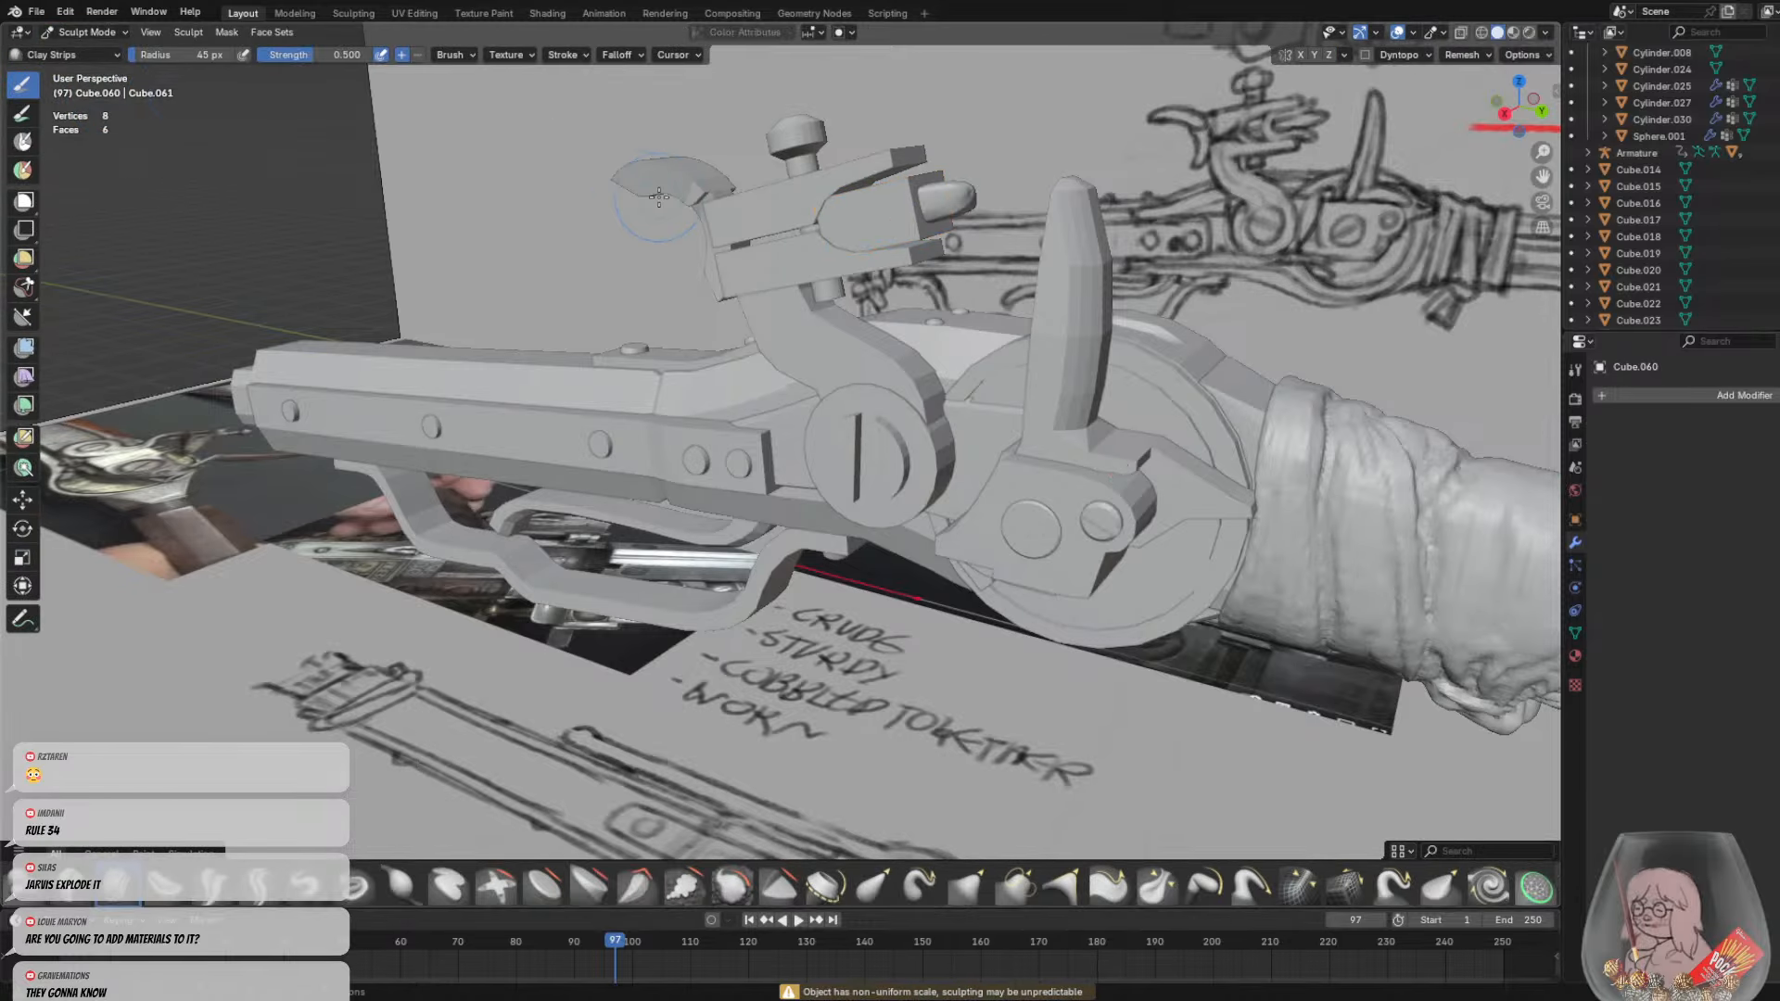
# Voxel-remesh the padding block and round off its rear end using the Grab brush with an 88 px radius
pyautogui.moveTo(659, 197)
pyautogui.mouseDown(button='middle')
pyautogui.moveTo(752, 181)
pyautogui.moveTo(628, 291)
pyautogui.moveTo(770, 360)
pyautogui.moveTo(740, 397)
pyautogui.mouseUp(button='middle')
pyautogui.scroll(3, 640, 288)
pyautogui.press('g')
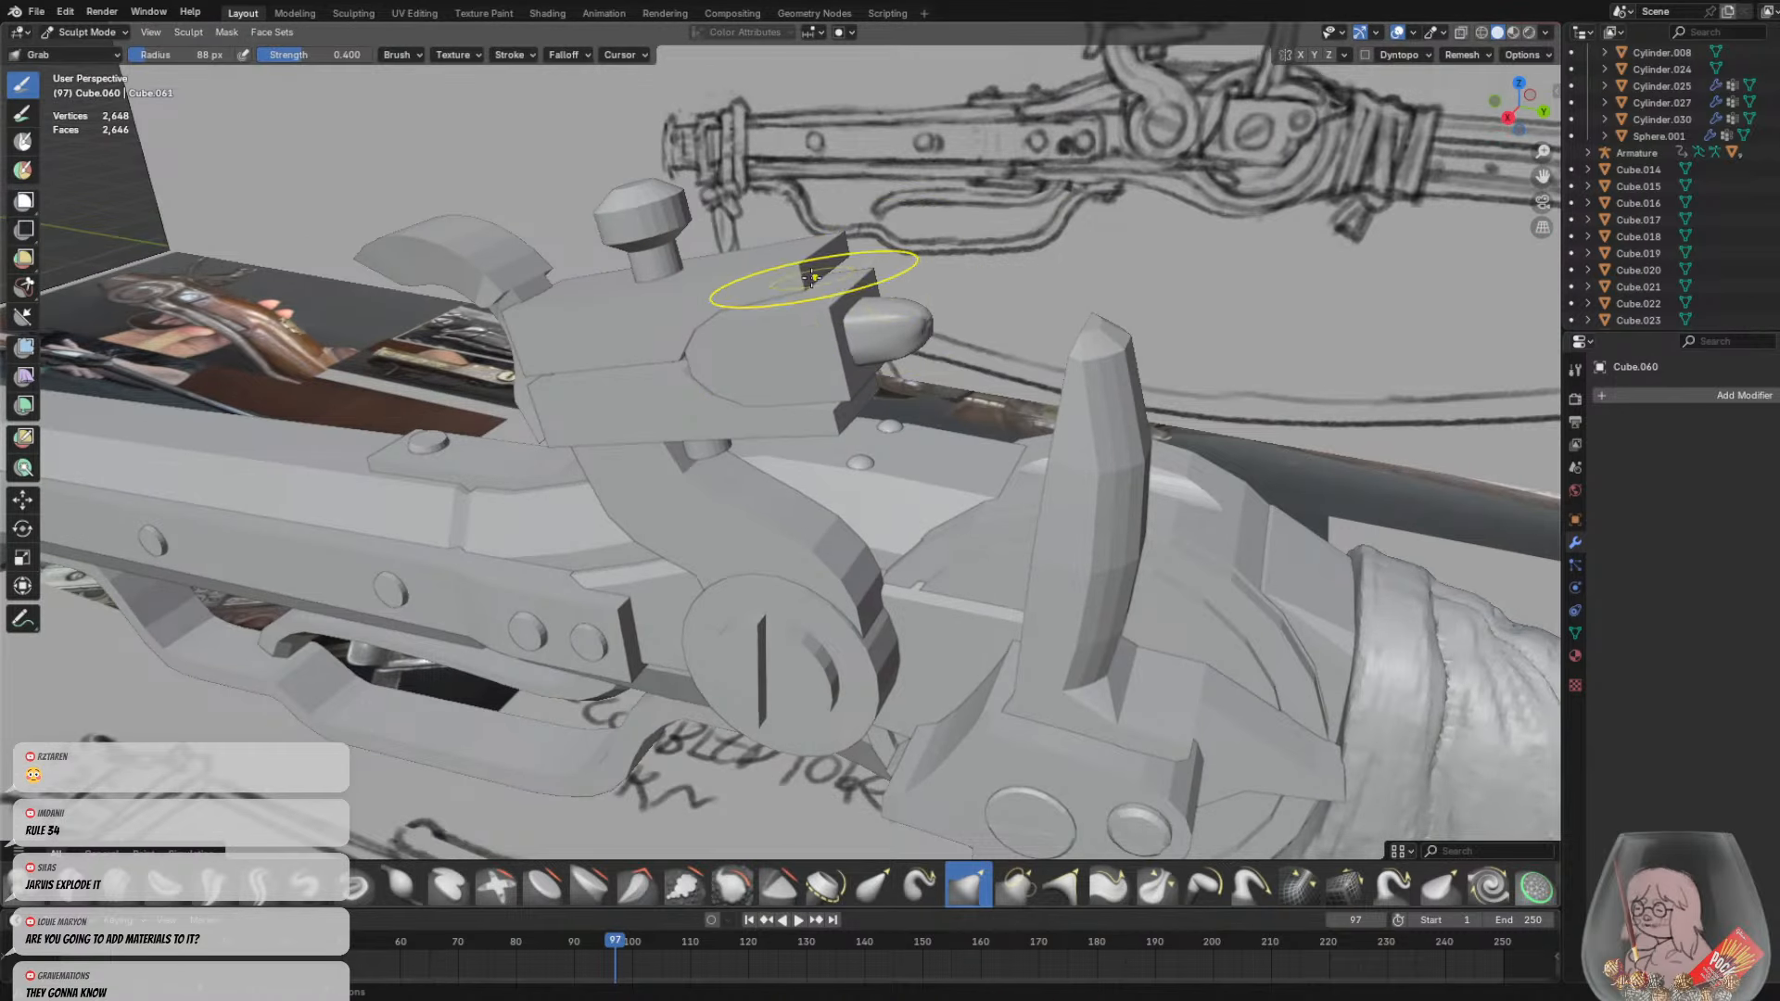
pyautogui.moveTo(799, 308); pyautogui.dragTo(770, 267)
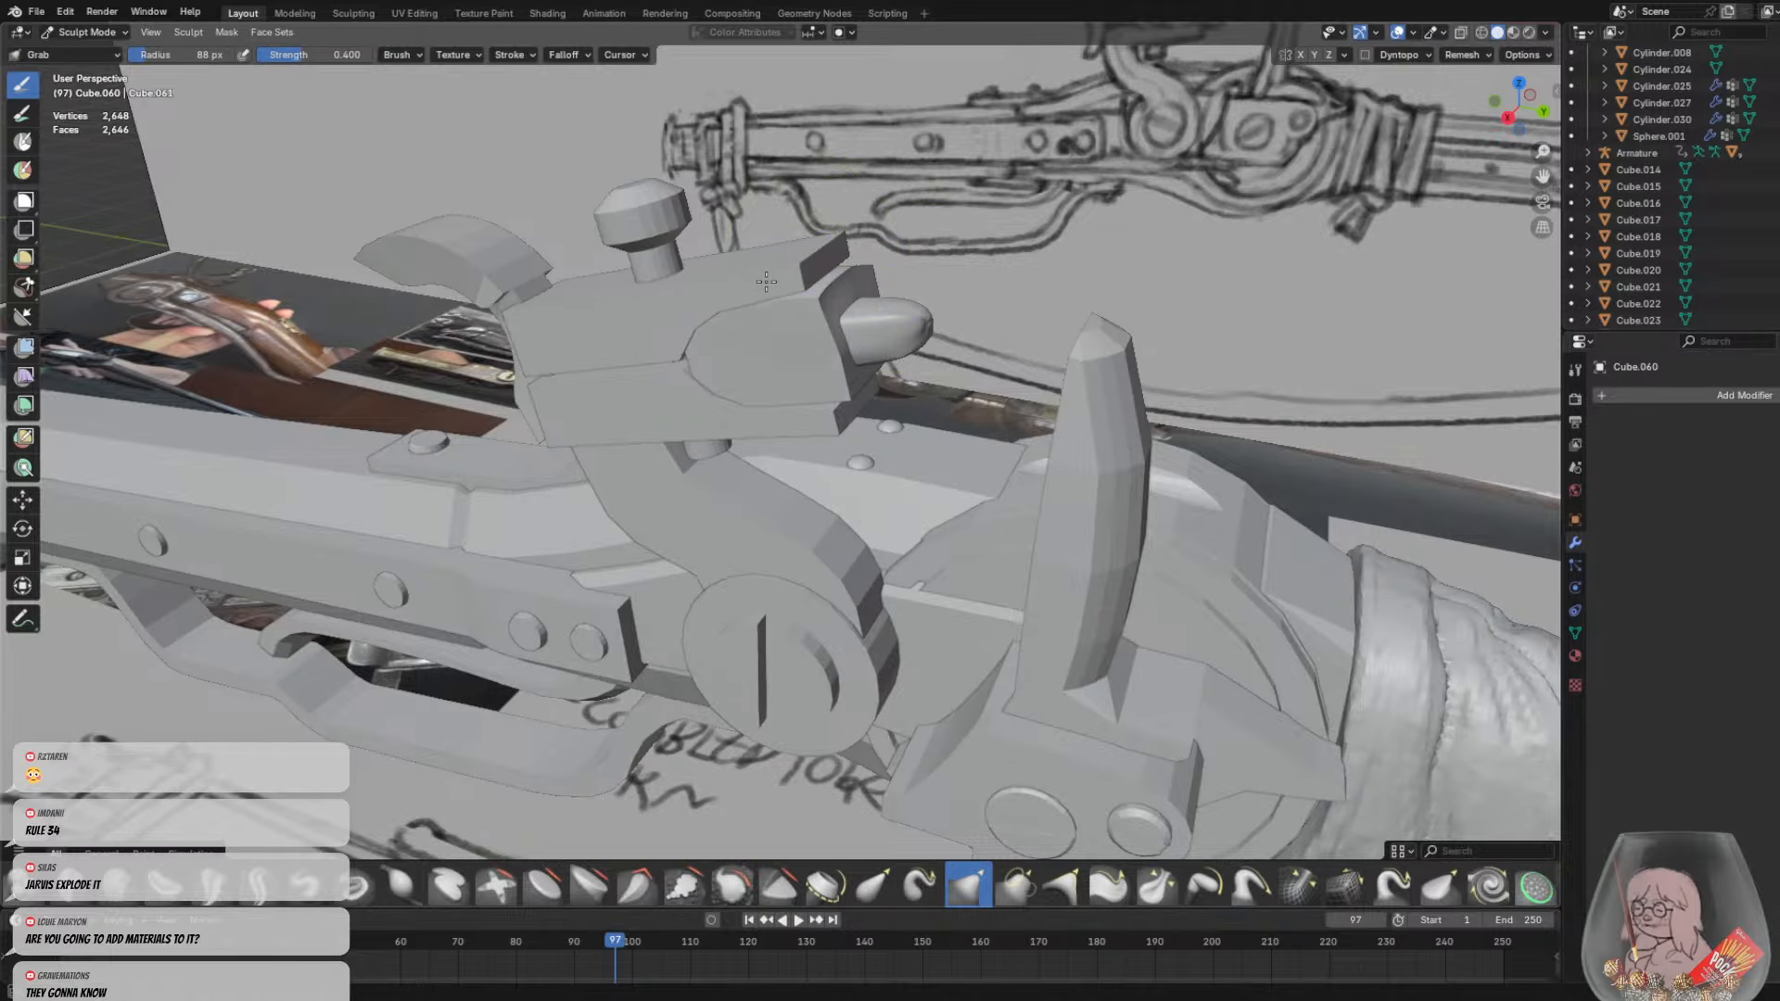
pyautogui.moveTo(765, 282)
pyautogui.mouseDown(button='middle')
pyautogui.moveTo(627, 318)
pyautogui.moveTo(1092, 417)
pyautogui.moveTo(1048, 371)
pyautogui.mouseUp(button='middle')
pyautogui.scroll(3, 979, 367)
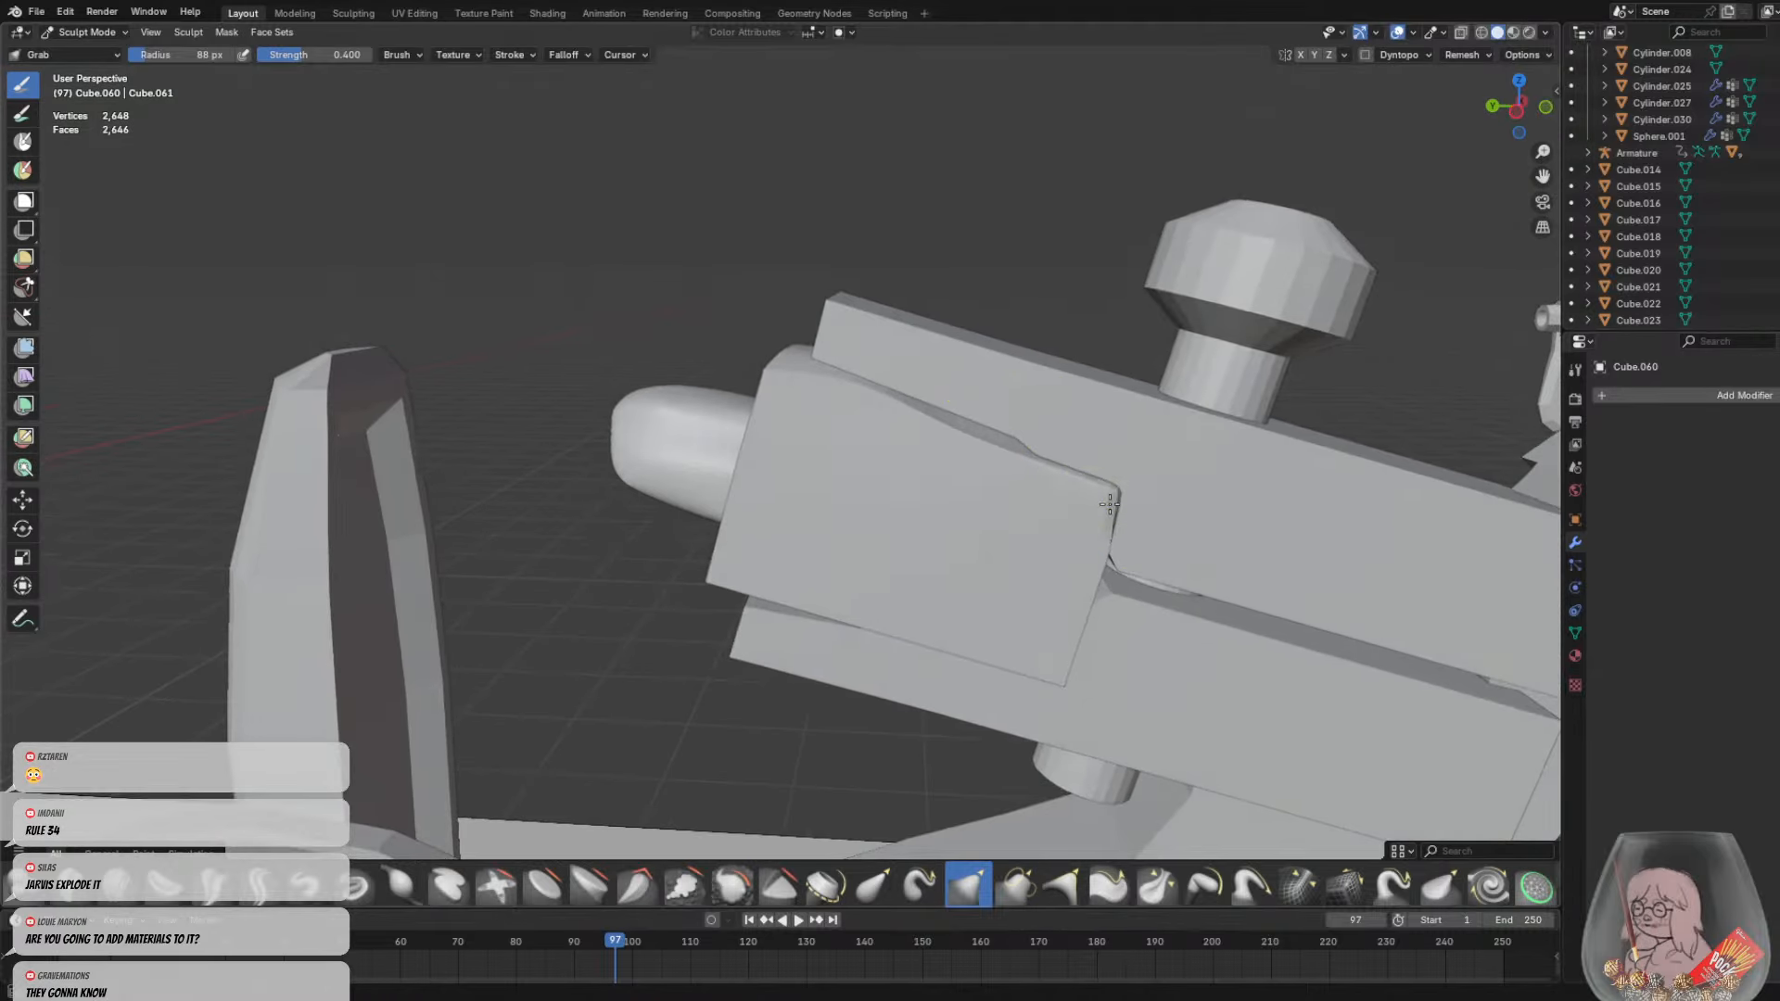
pyautogui.moveTo(1117, 567); pyautogui.dragTo(1105, 526, button='middle')
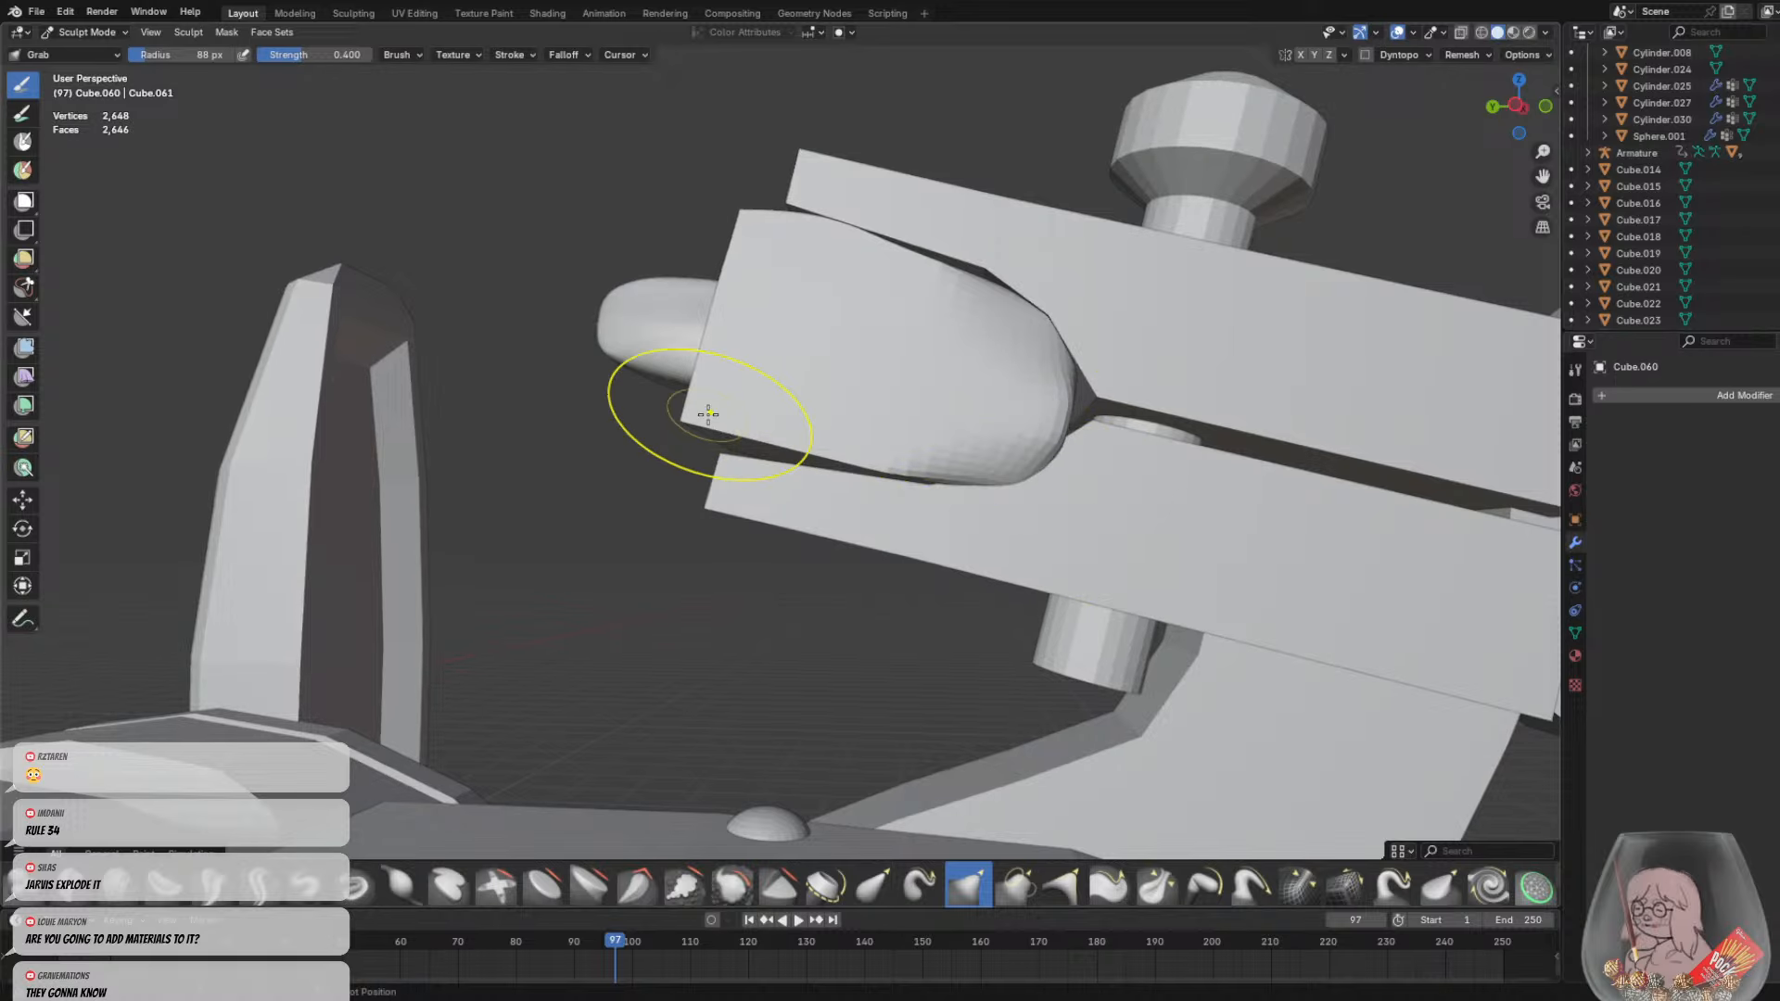
# Soften the front corners of the padding block with the Grab brush, and reduce the brush radius to 55 px
pyautogui.moveTo(827, 425)
pyautogui.mouseDown(button='middle')
pyautogui.moveTo(1146, 522)
pyautogui.moveTo(1198, 477)
pyautogui.mouseUp(button='middle')
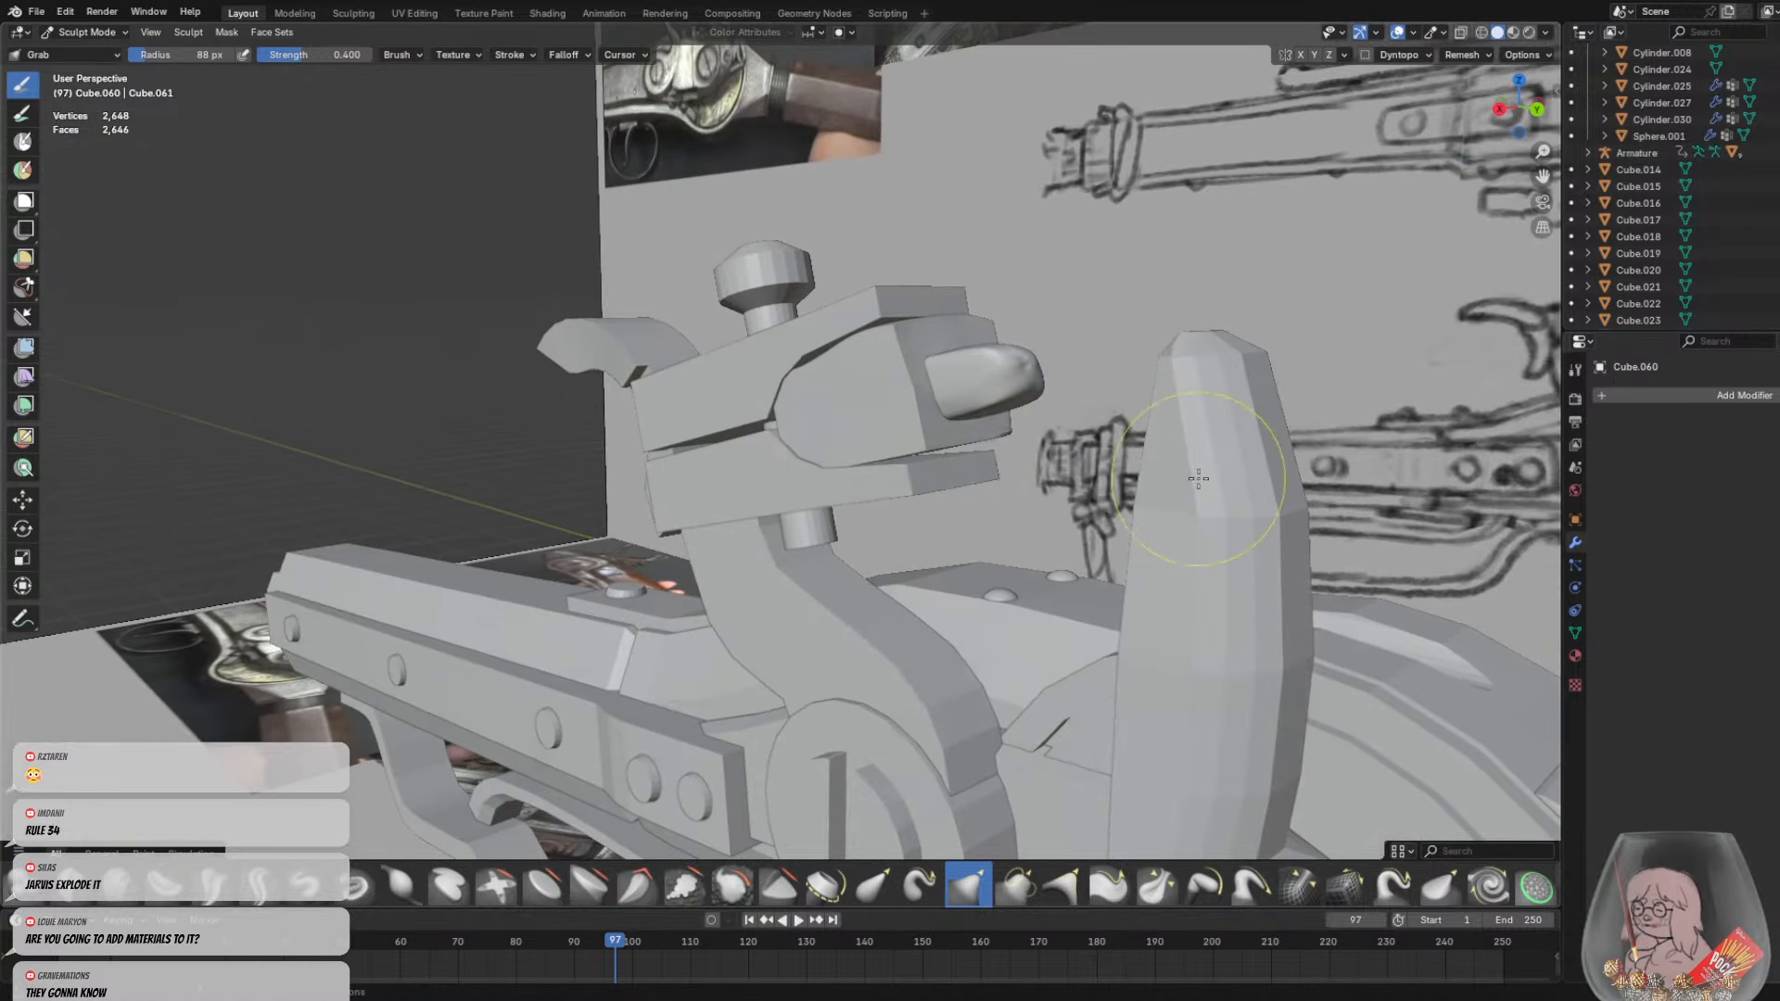
pyautogui.moveTo(889, 453); pyautogui.dragTo(994, 517, button='middle')
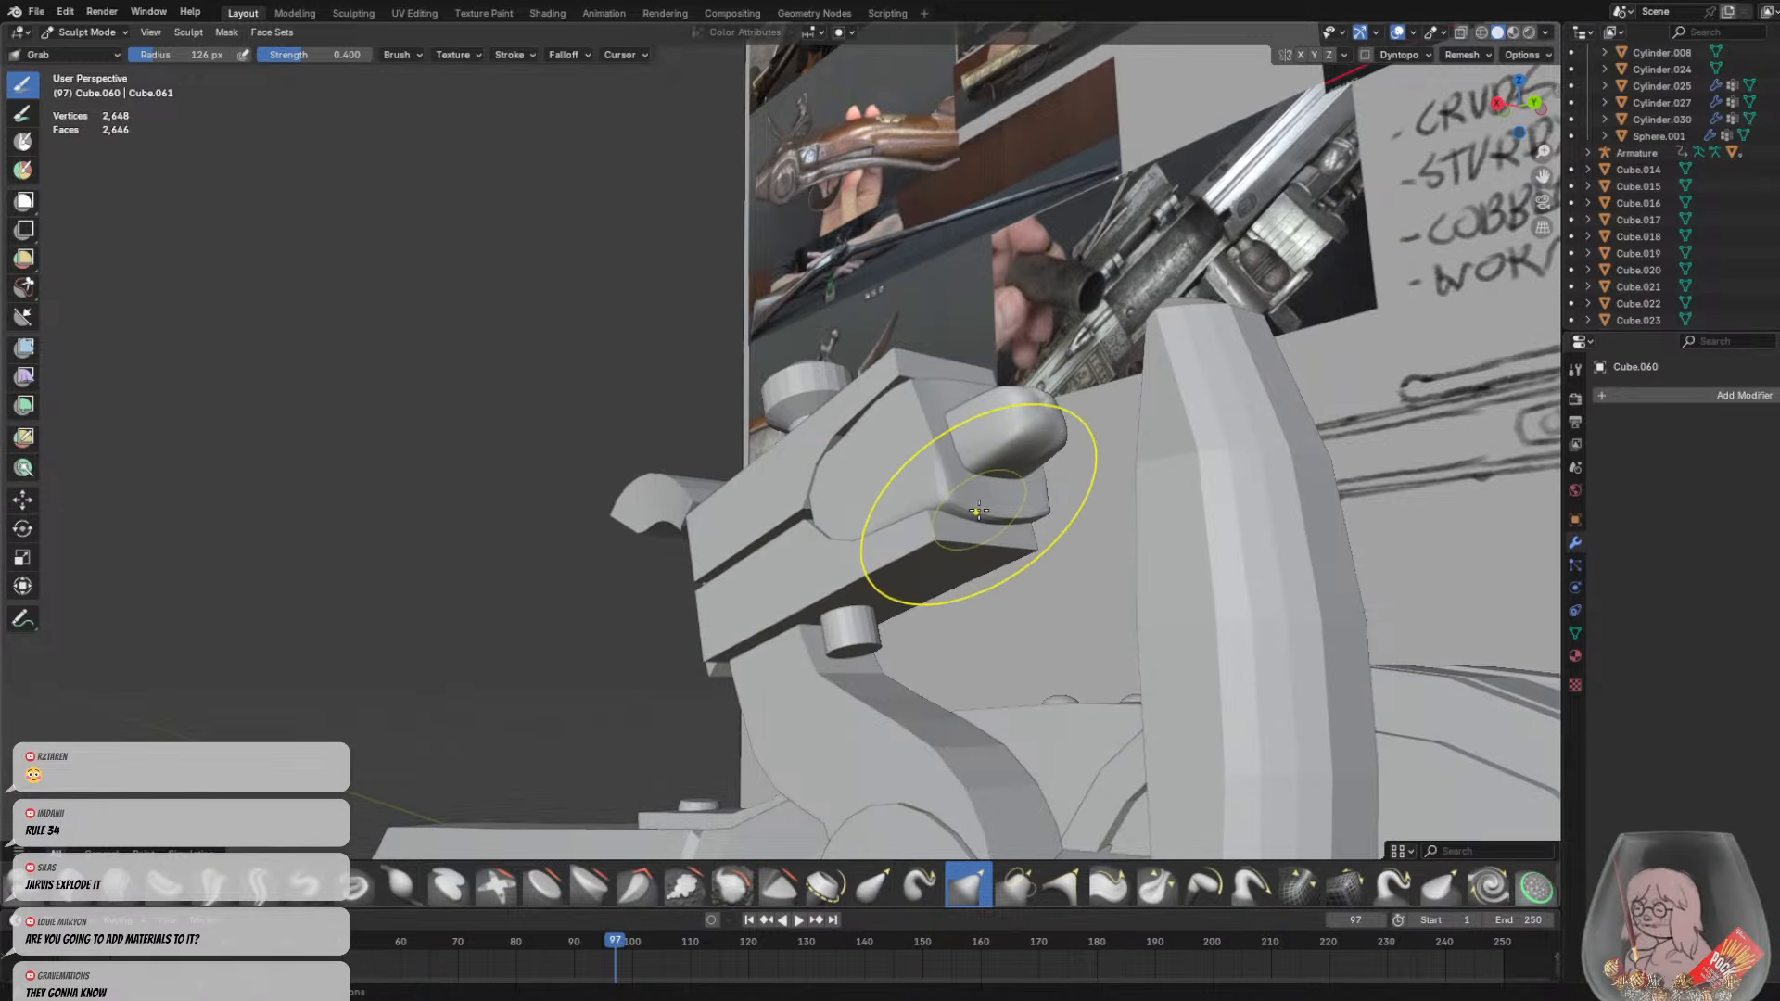
pyautogui.moveTo(979, 510)
pyautogui.mouseDown(button='middle')
pyautogui.moveTo(775, 509)
pyautogui.moveTo(981, 398)
pyautogui.moveTo(965, 457)
pyautogui.moveTo(1029, 469)
pyautogui.moveTo(988, 475)
pyautogui.mouseUp(button='middle')
pyautogui.press('f')
pyautogui.click(1039, 501)
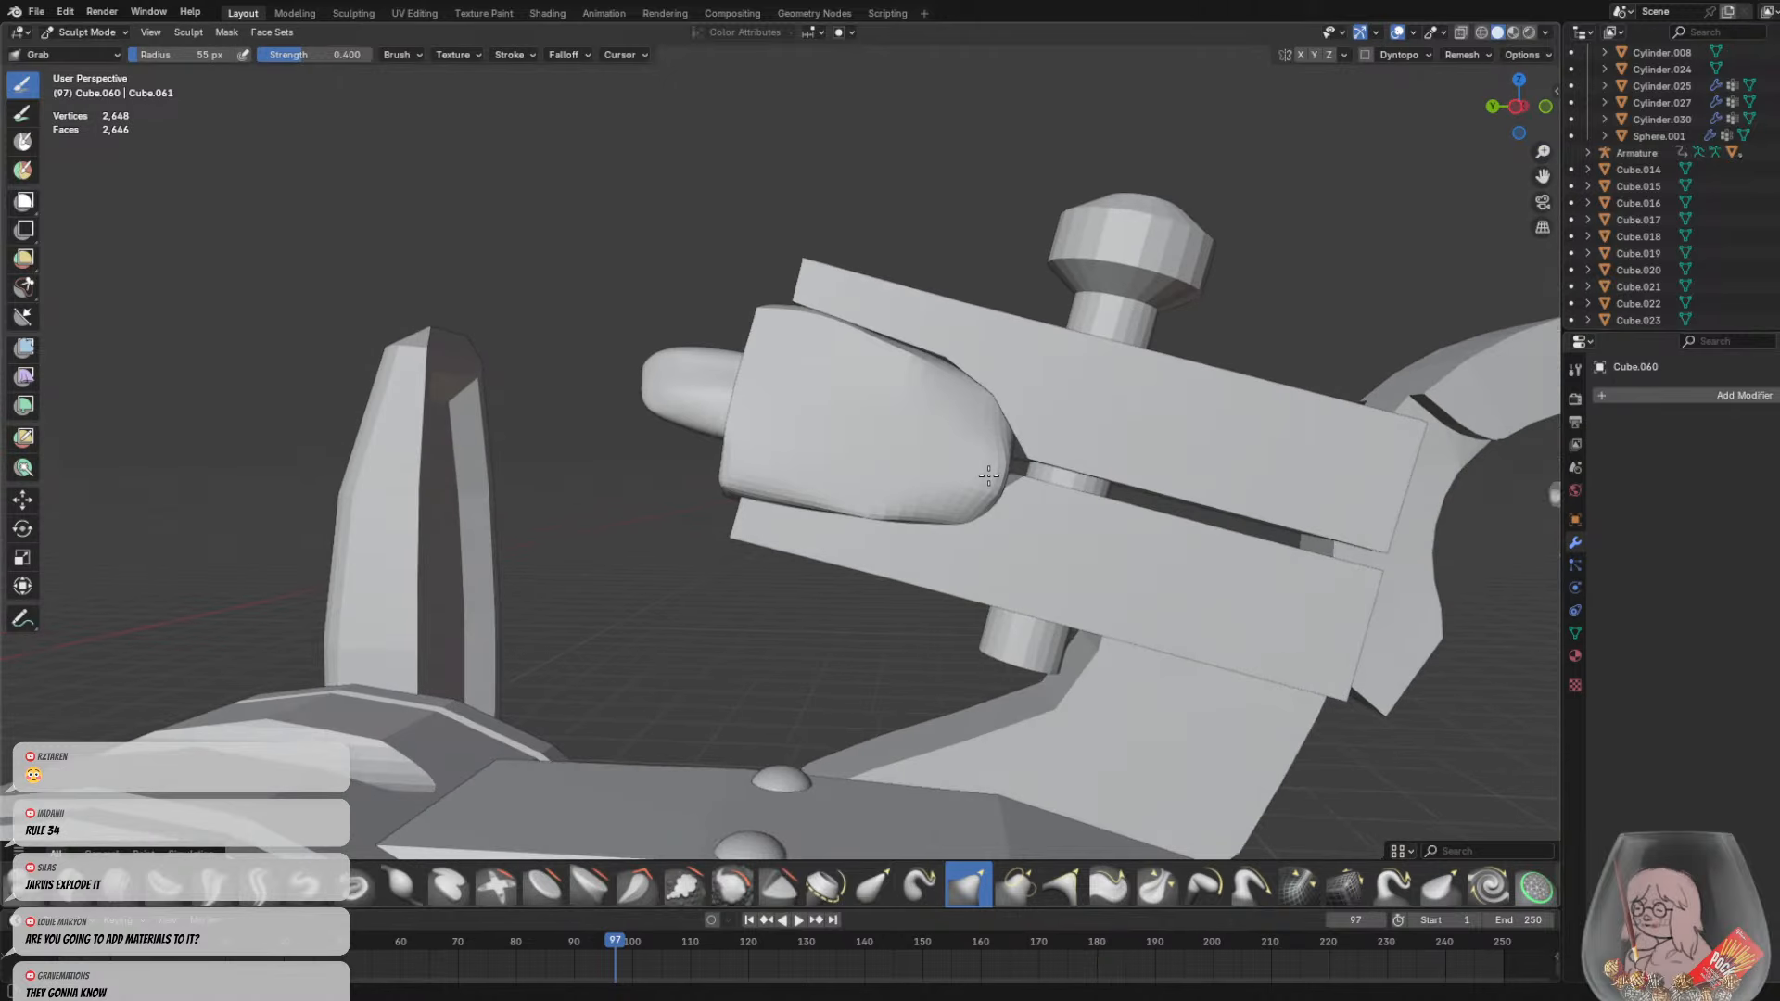
# Cut a U-shaped slot around the flint out of the padding block with Lasso Trim in Difference mode
pyautogui.click(27, 291)
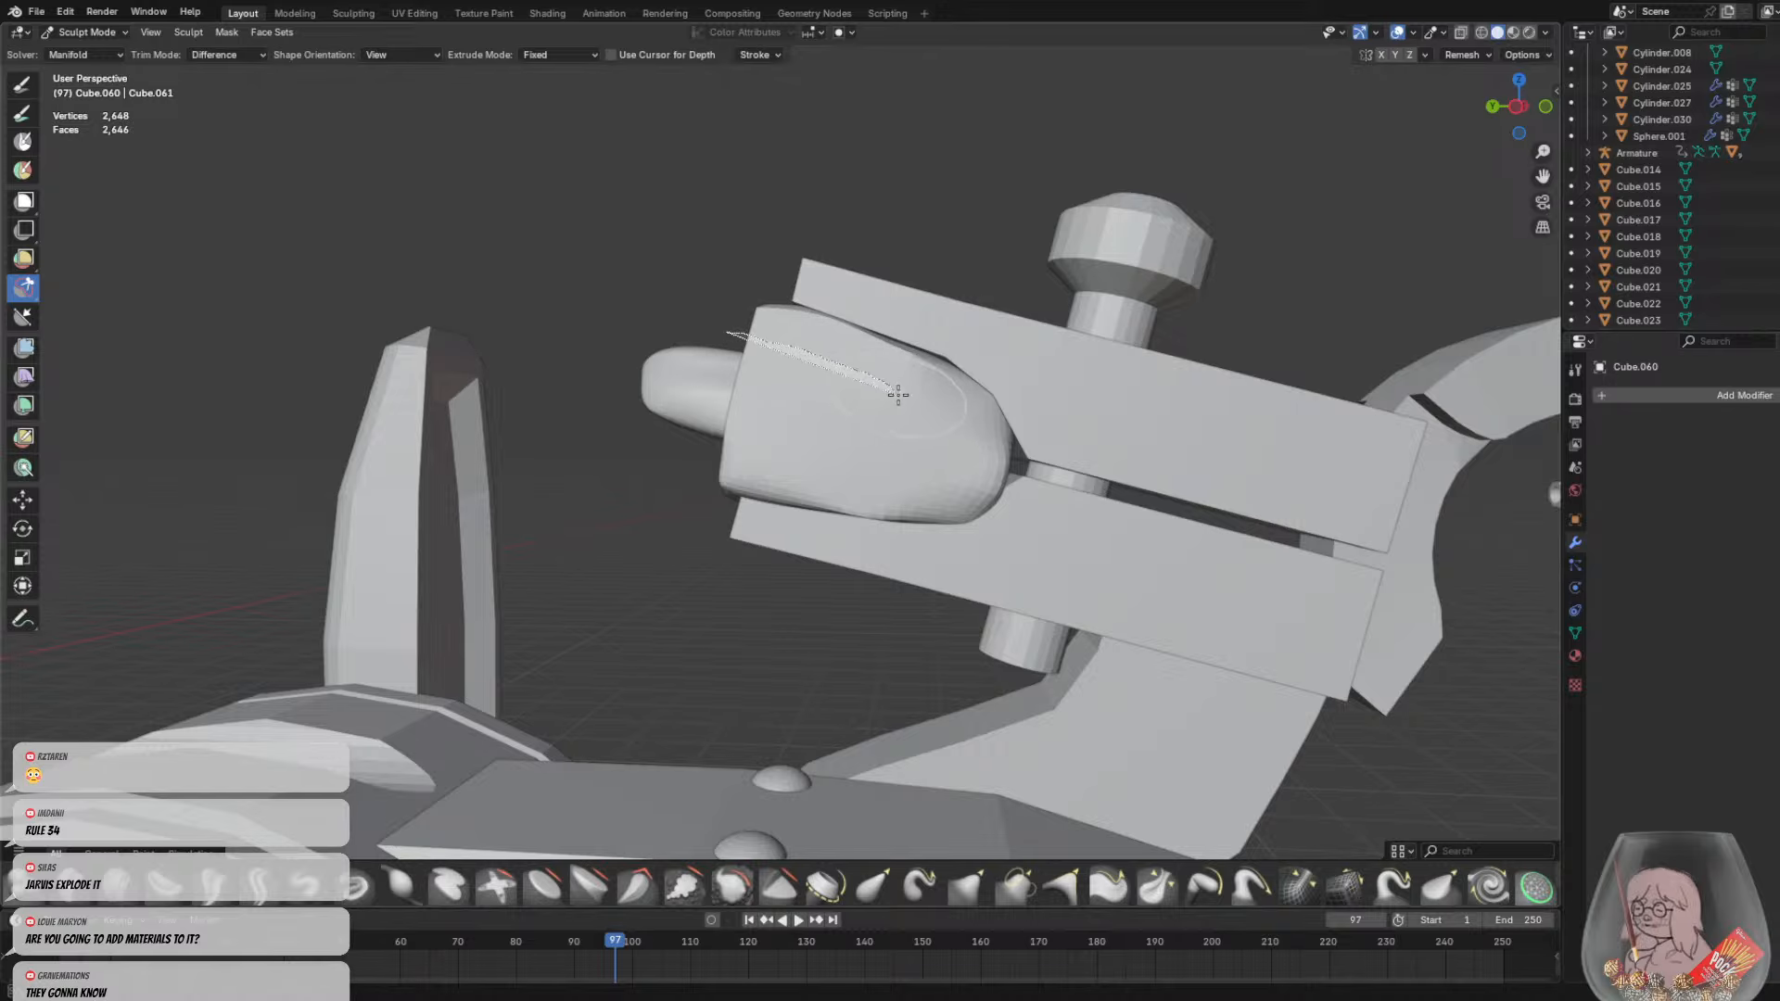
pyautogui.moveTo(944, 447)
pyautogui.mouseDown()
pyautogui.moveTo(787, 464)
pyautogui.moveTo(666, 434)
pyautogui.mouseUp()
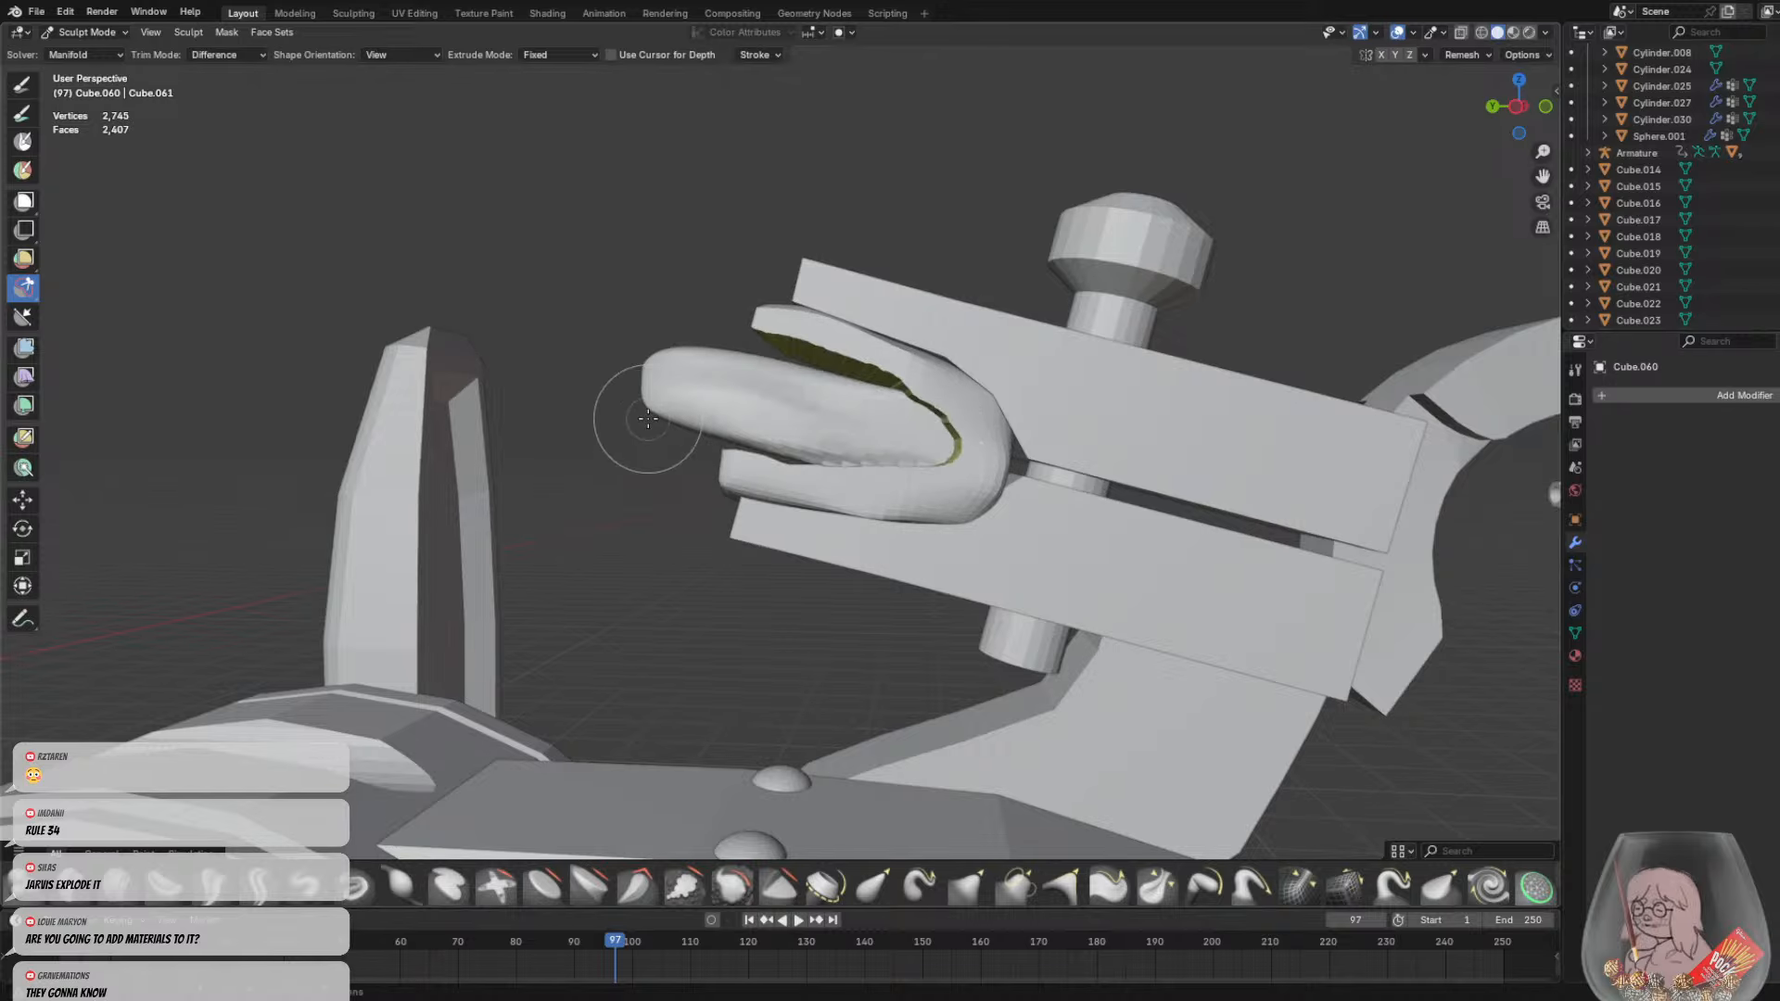
pyautogui.moveTo(801, 453)
pyautogui.mouseDown(button='middle')
pyautogui.moveTo(816, 461)
pyautogui.moveTo(901, 362)
pyautogui.mouseUp(button='middle')
# Create a face set from the visible faces of the padding block and voxel-remesh the trimmed mesh
pyautogui.click(264, 31)
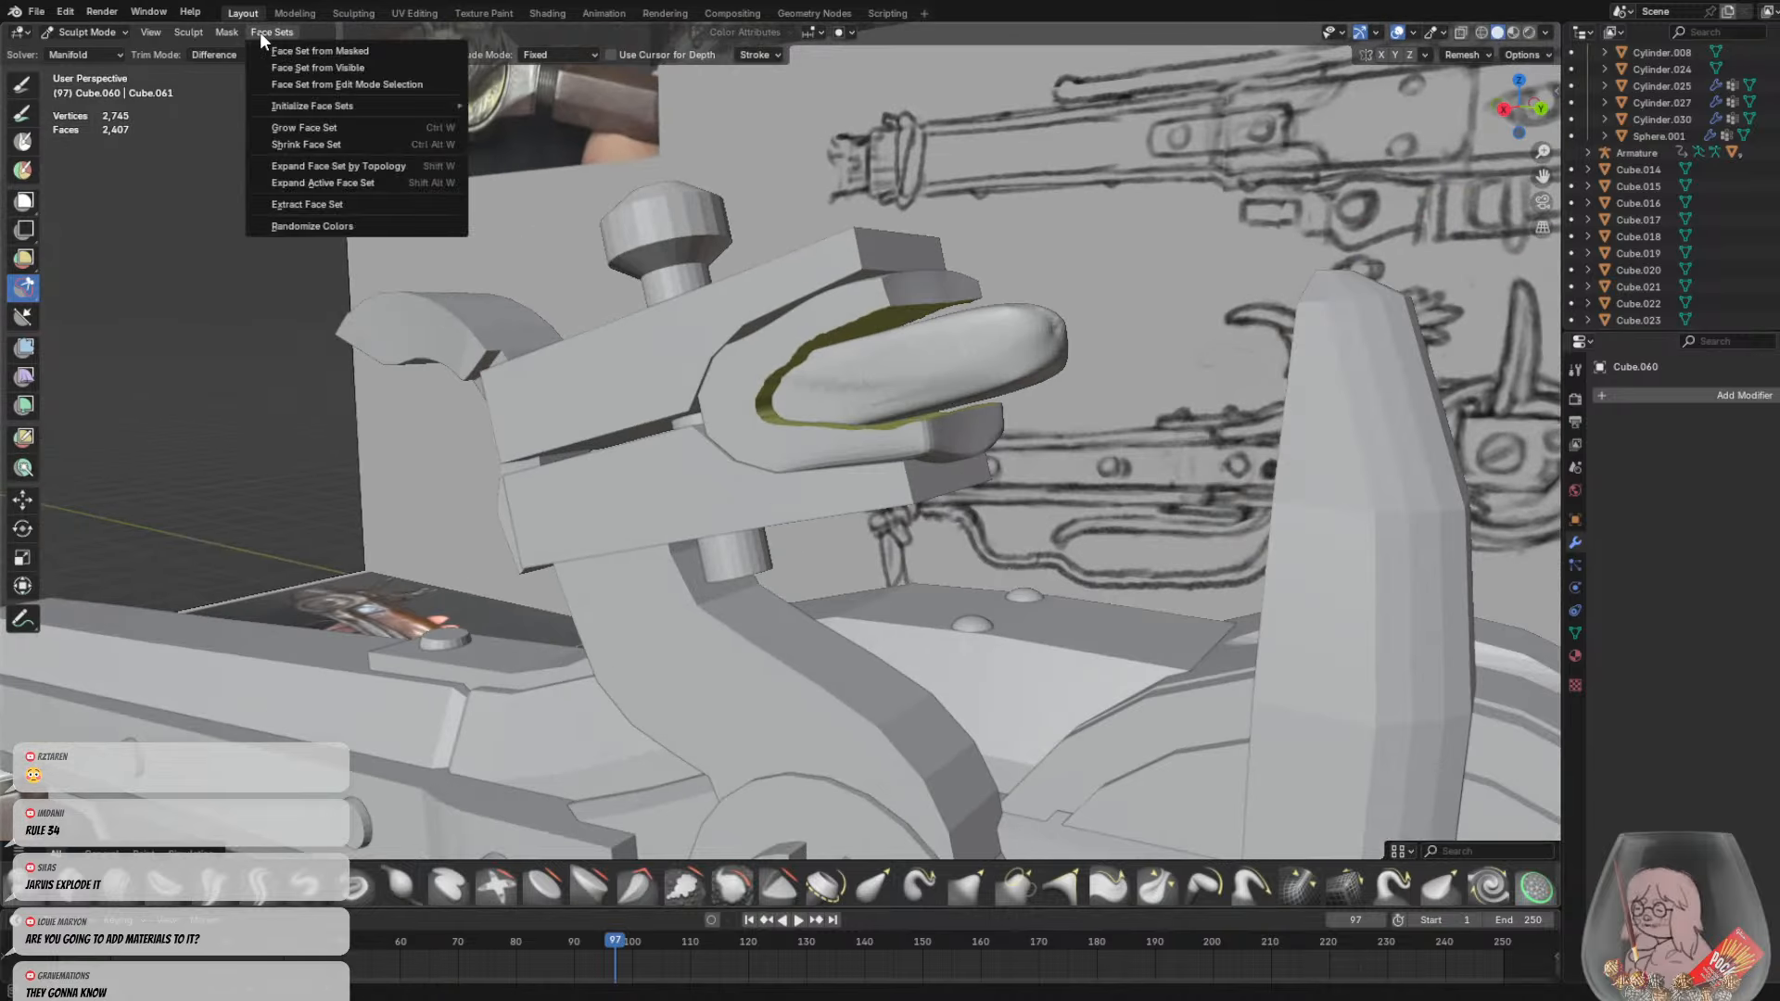
pyautogui.click(360, 65)
pyautogui.moveTo(728, 202); pyautogui.dragTo(688, 189, button='middle')
pyautogui.hotkey('ctrl', 'r')
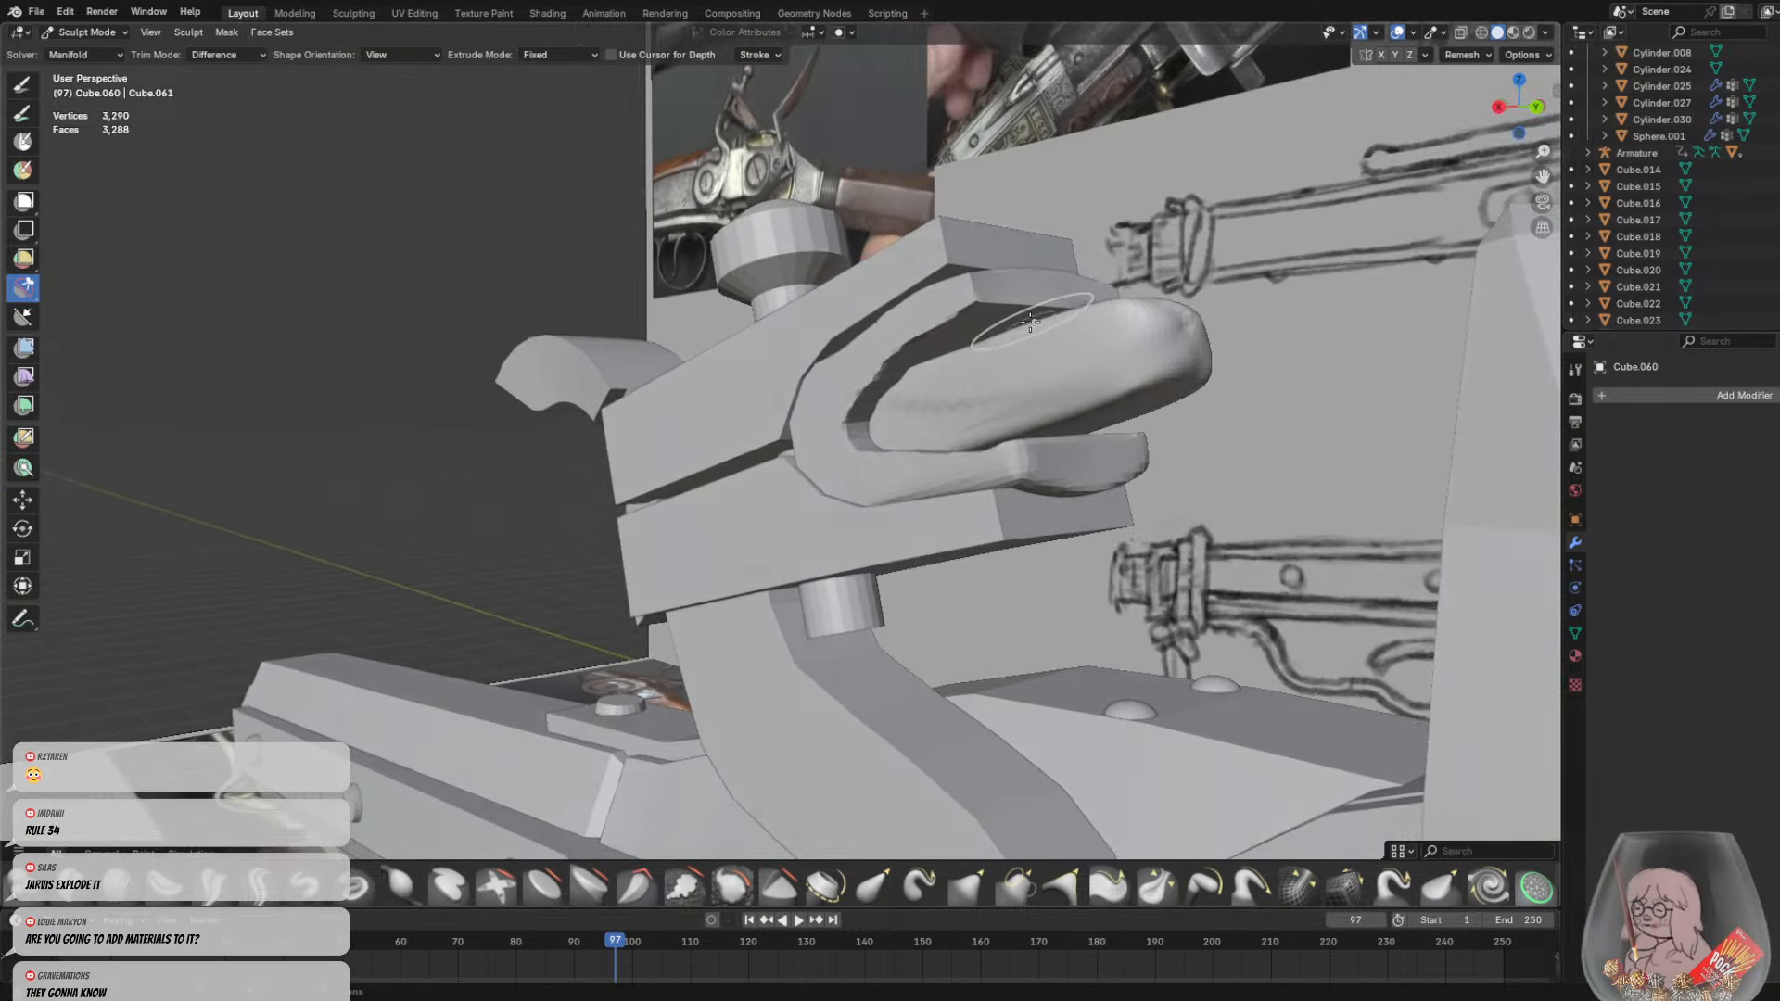
# Trim the padding's inner edge above the flint, and reshape the slot using the Grab brush with a 112 px radius
pyautogui.scroll(1, 1003, 329)
pyautogui.press('f')
pyautogui.click(1068, 322)
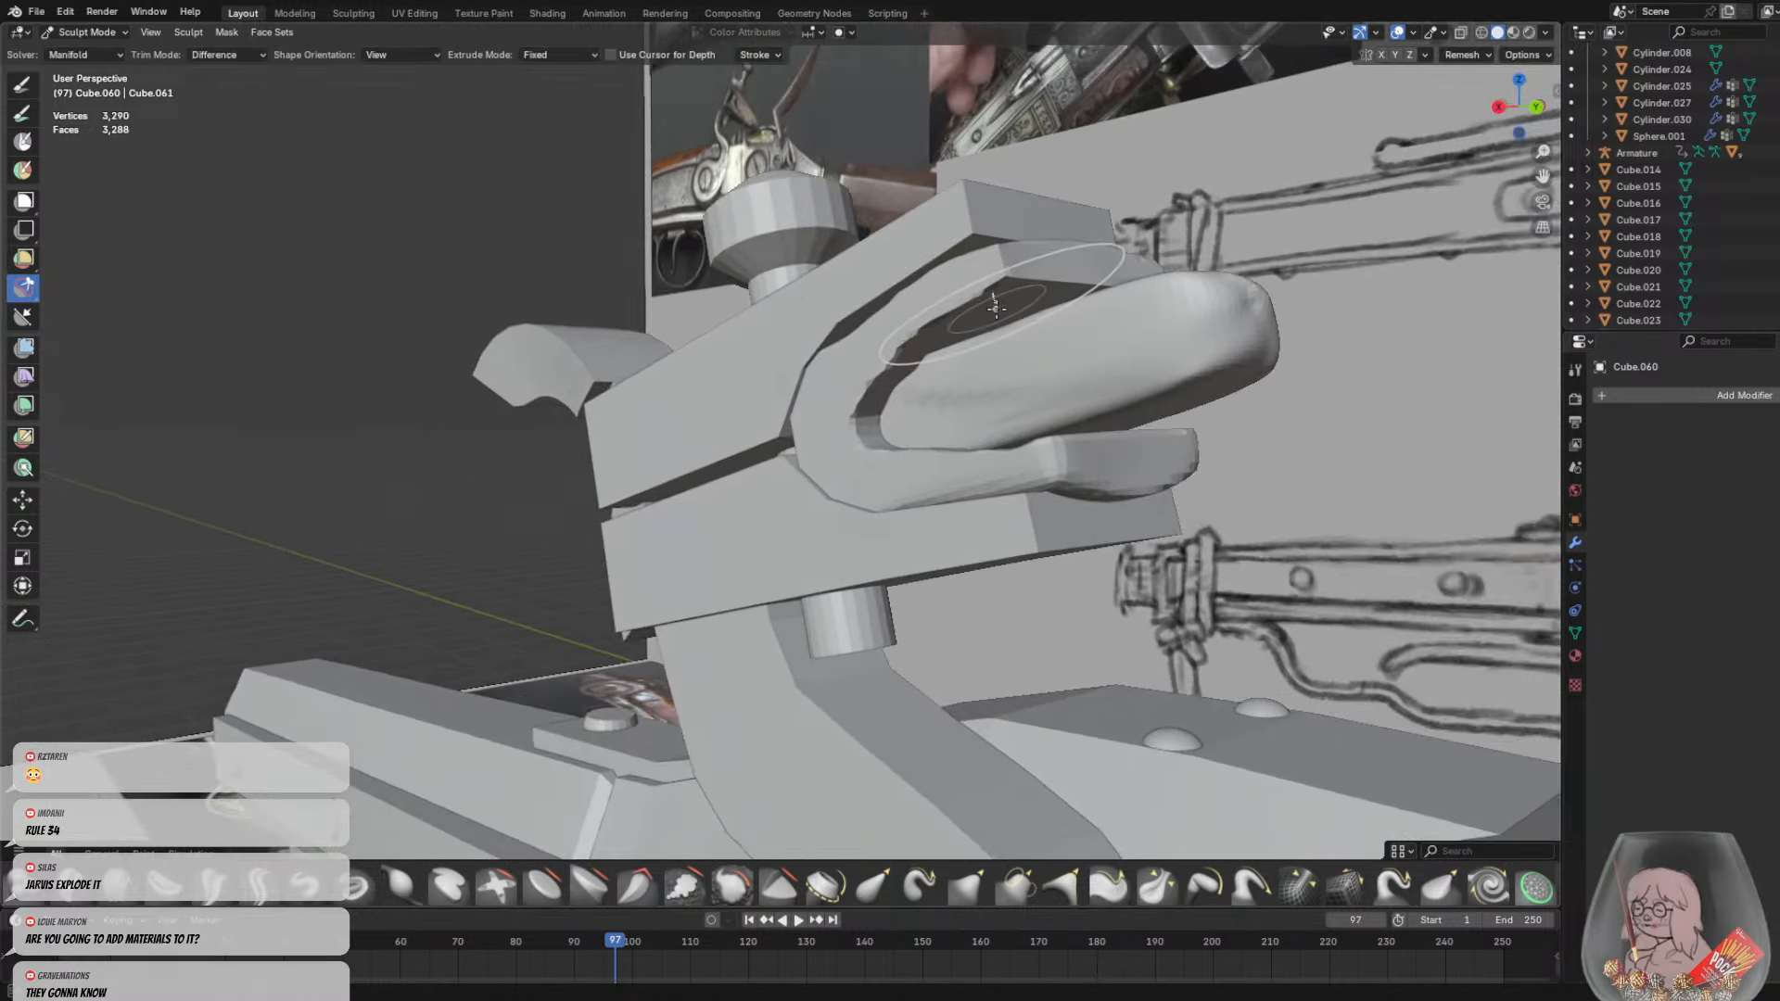
pyautogui.moveTo(1001, 295)
pyautogui.mouseDown()
pyautogui.moveTo(932, 343)
pyautogui.moveTo(979, 302)
pyautogui.mouseUp()
pyautogui.press('g')
pyautogui.moveTo(931, 325); pyautogui.dragTo(907, 343)
pyautogui.moveTo(948, 371); pyautogui.dragTo(917, 380, button='middle')
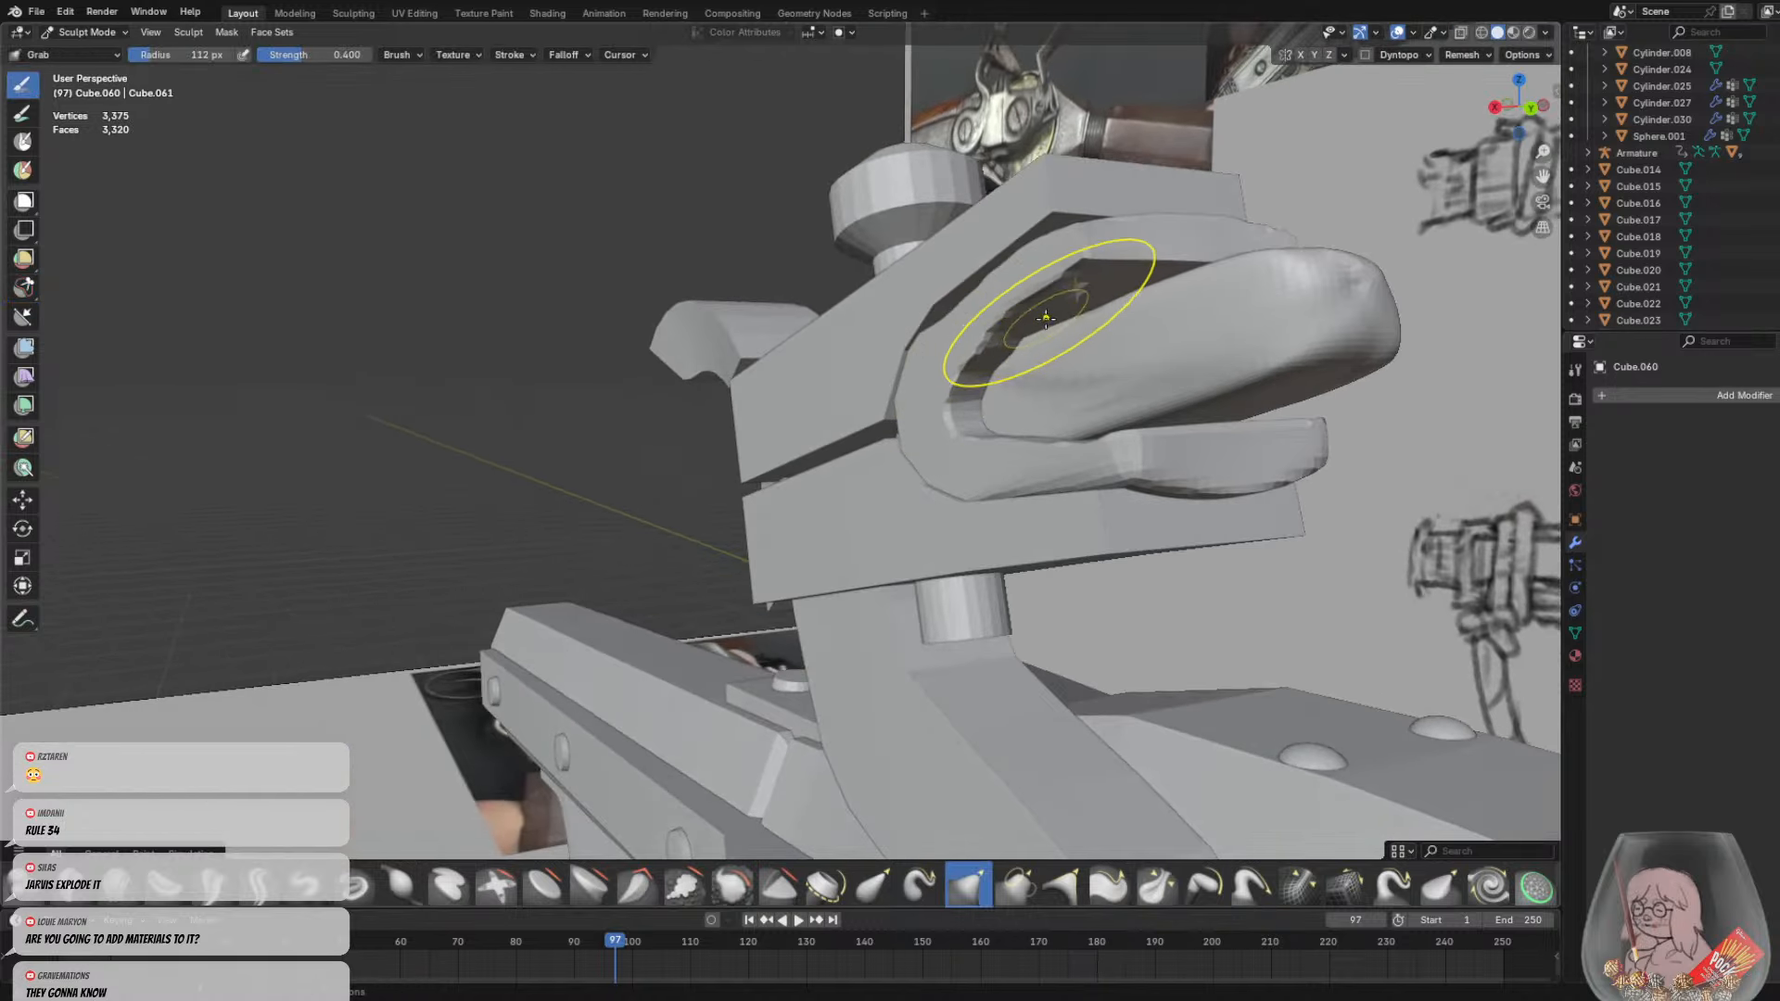
# Undo the last sculpting changes on the U-shaped pad gripping the flint
pyautogui.scroll(1, 1141, 269)
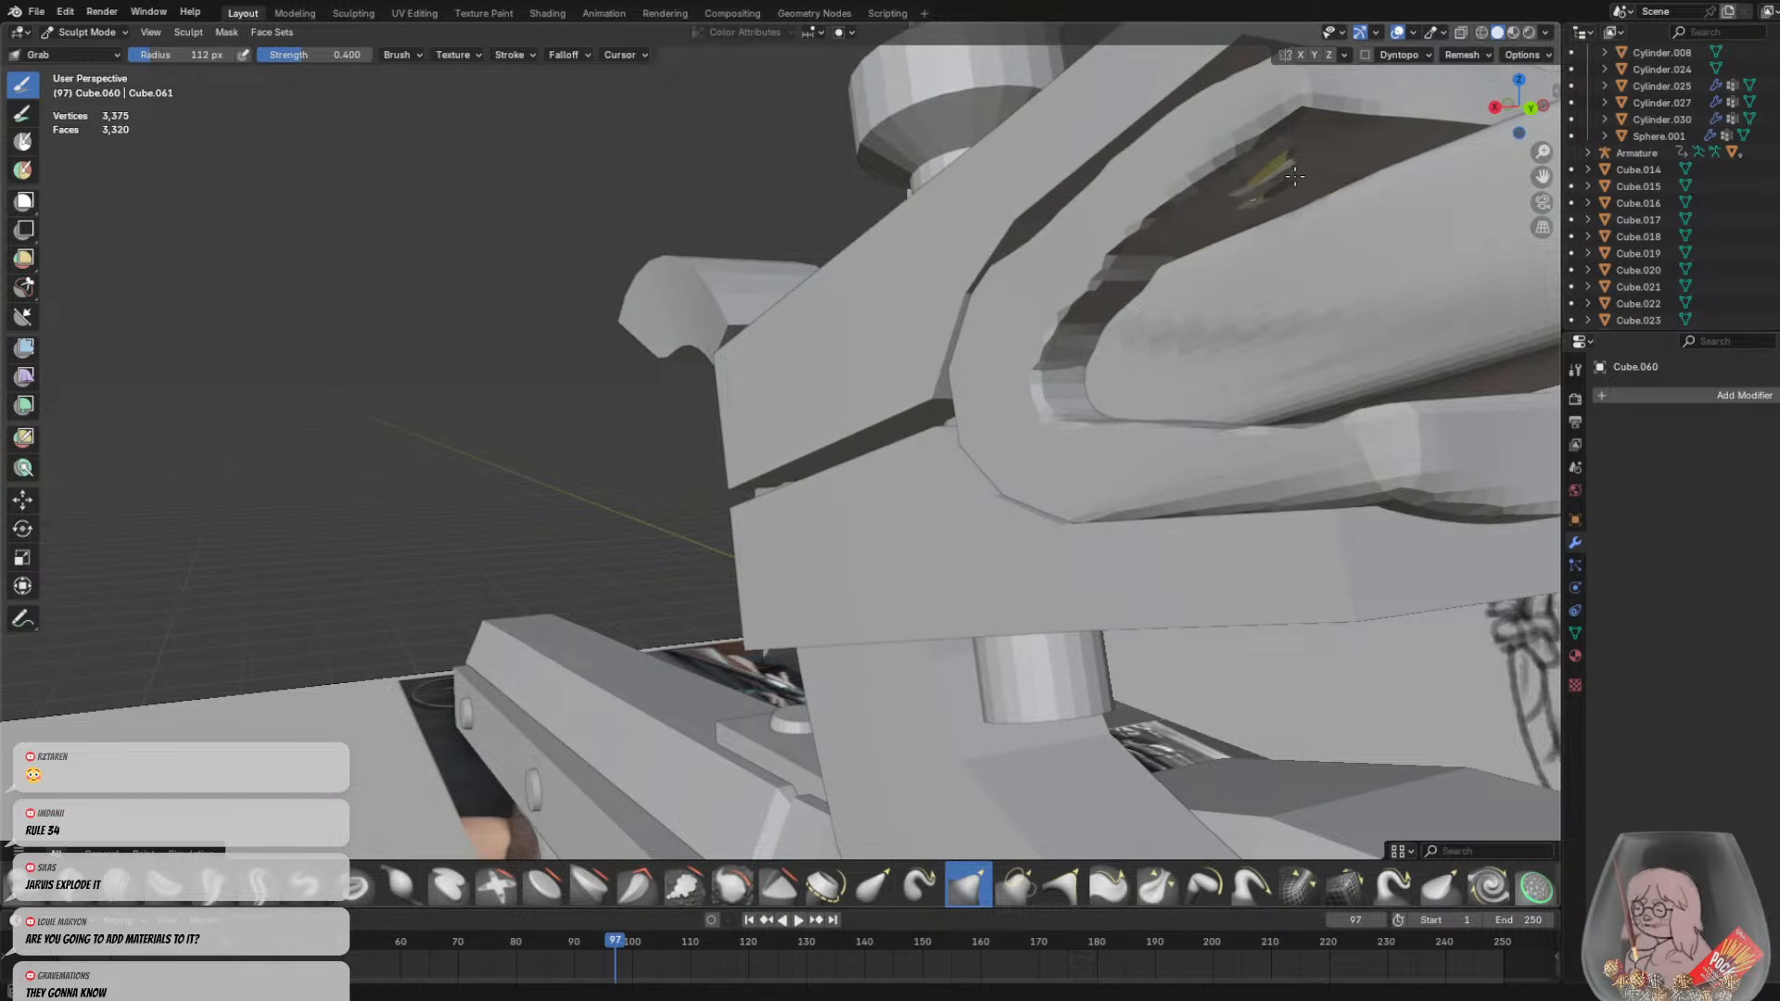
pyautogui.moveTo(1249, 172); pyautogui.dragTo(501, 361, button='middle')
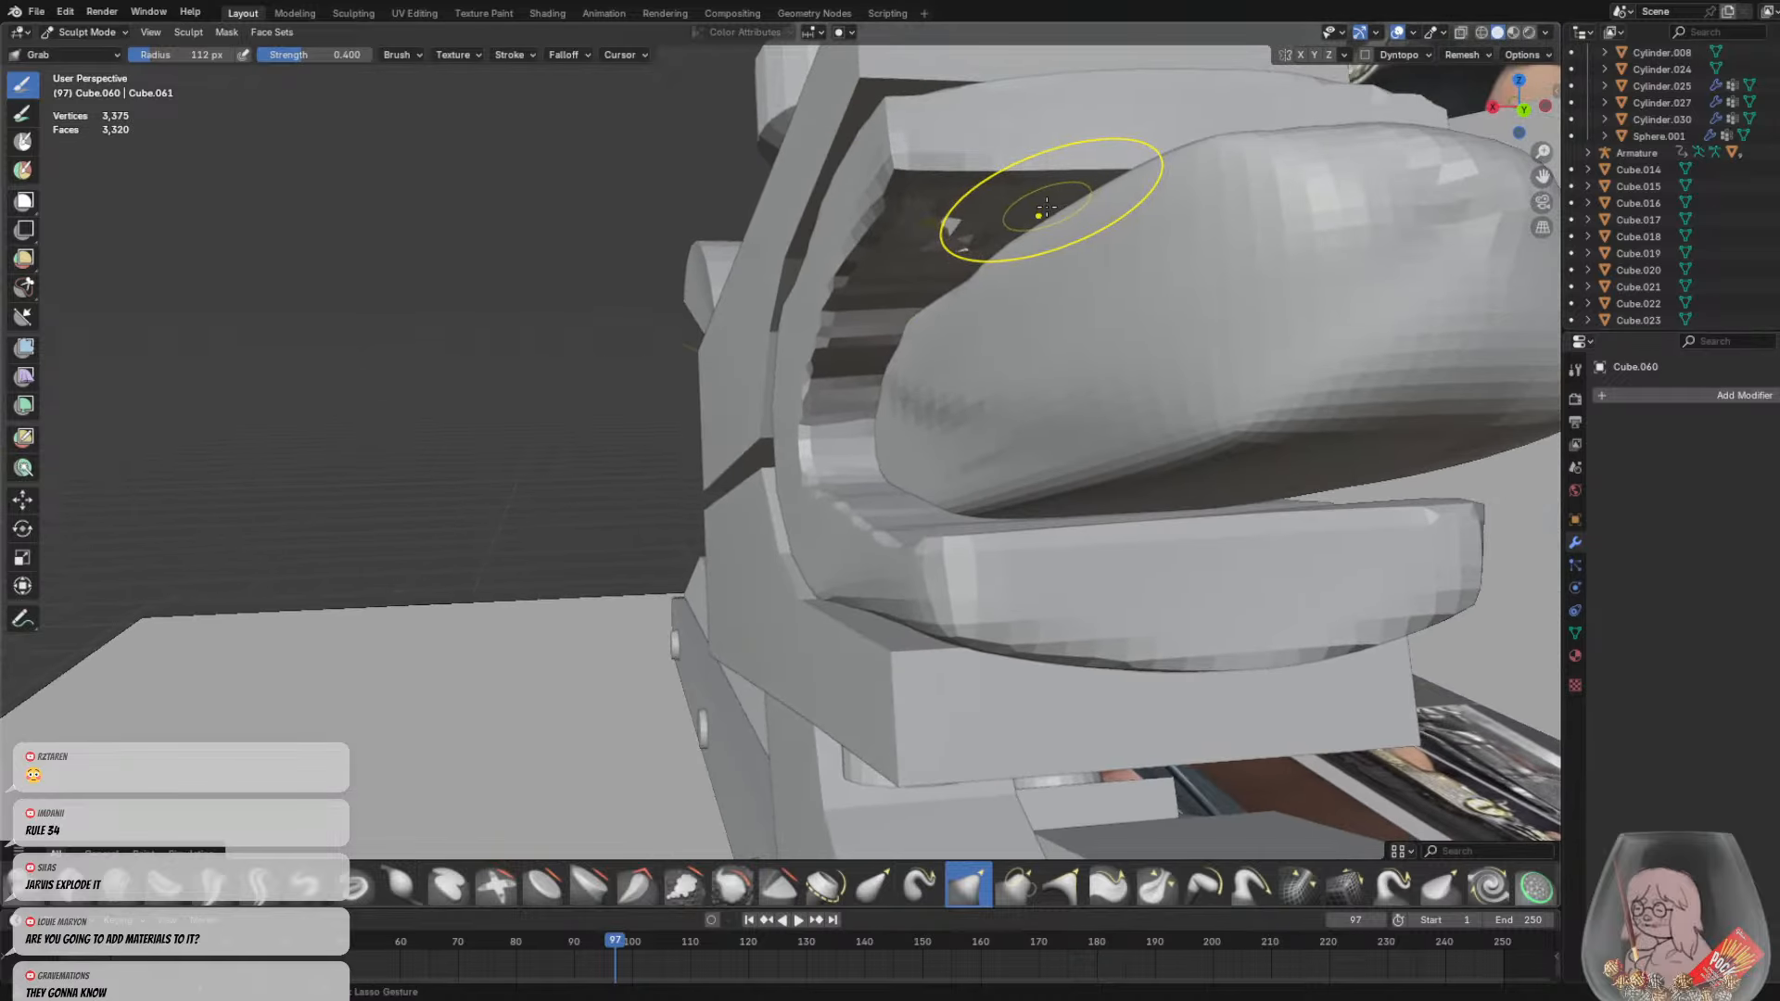
pyautogui.hotkey('ctrl', 'z')
pyautogui.moveTo(1046, 220); pyautogui.dragTo(1108, 204, button='middle')
pyautogui.scroll(2, 816, 219)
pyautogui.moveTo(802, 215); pyautogui.dragTo(811, 191, button='middle')
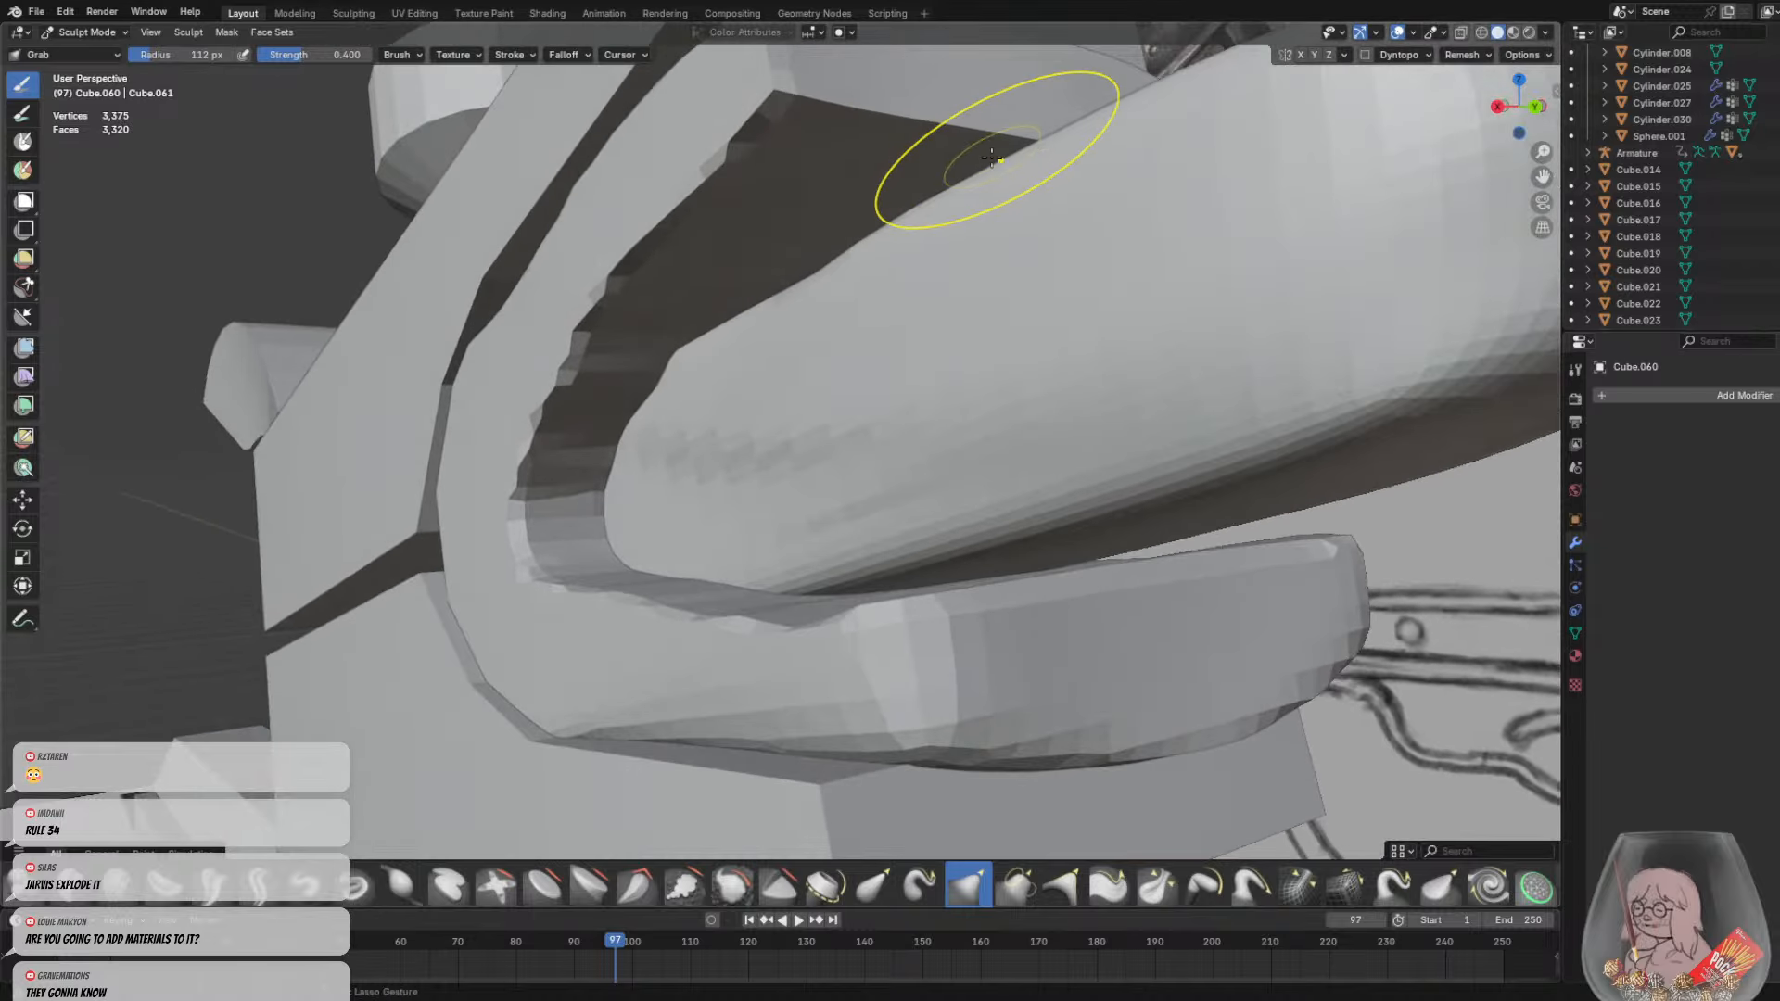
pyautogui.hotkey('ctrl', 'z')
pyautogui.moveTo(943, 216); pyautogui.dragTo(968, 214, button='middle')
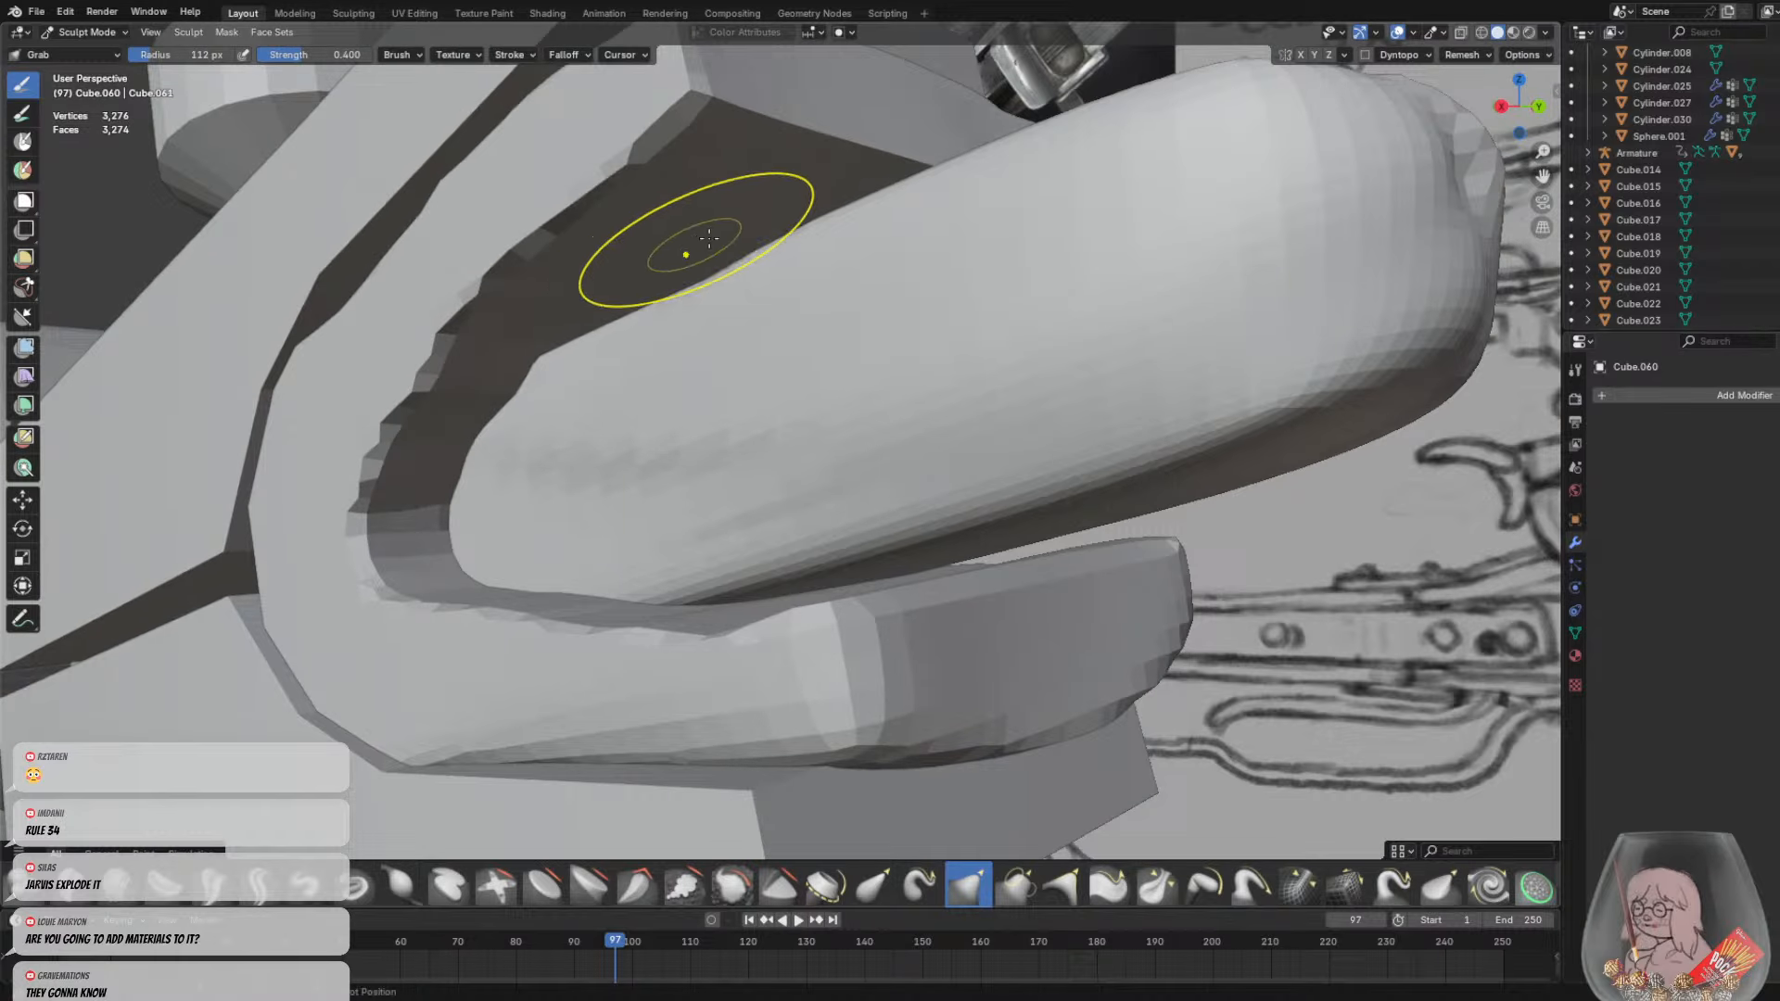
# Pull the lower bend of the U-shaped pad downward with the Grab brush
pyautogui.moveTo(684, 243); pyautogui.dragTo(1048, 309, button='middle')
pyautogui.scroll(-3, 780, 259)
pyautogui.scroll(-4, 885, 251)
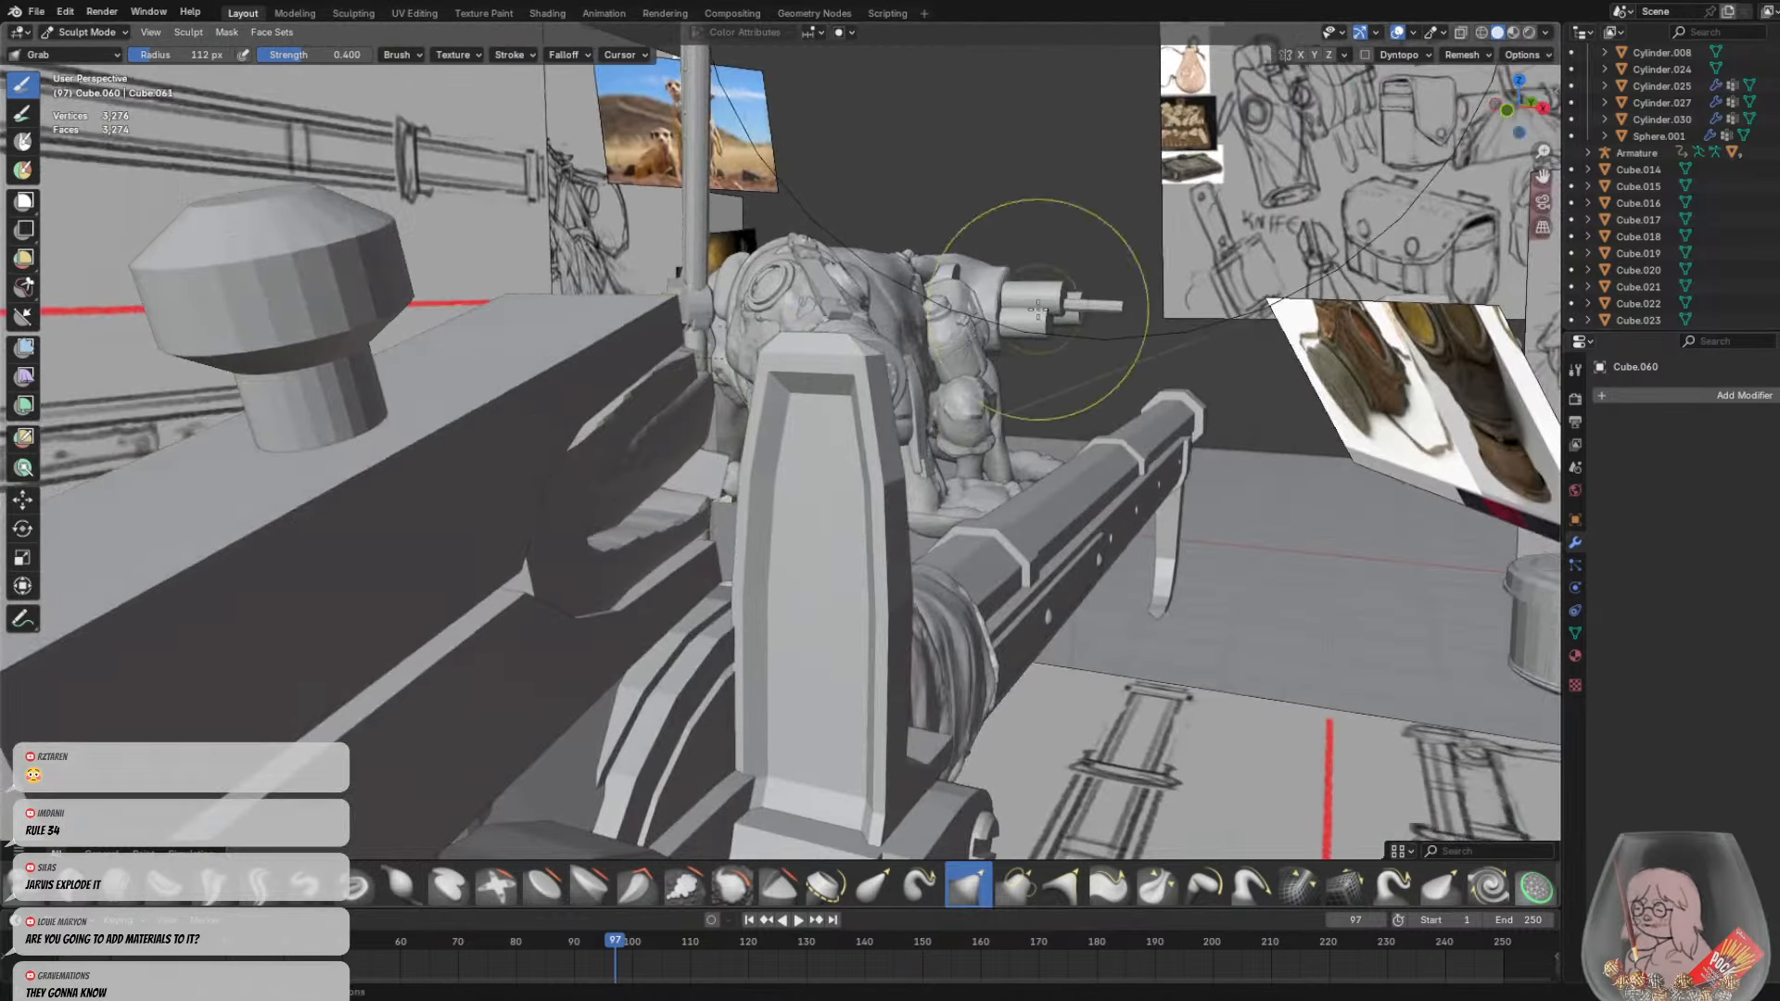
pyautogui.moveTo(571, 468); pyautogui.dragTo(507, 424, button='middle')
pyautogui.moveTo(542, 464)
pyautogui.mouseDown()
pyautogui.moveTo(512, 548)
pyautogui.moveTo(557, 564)
pyautogui.mouseUp()
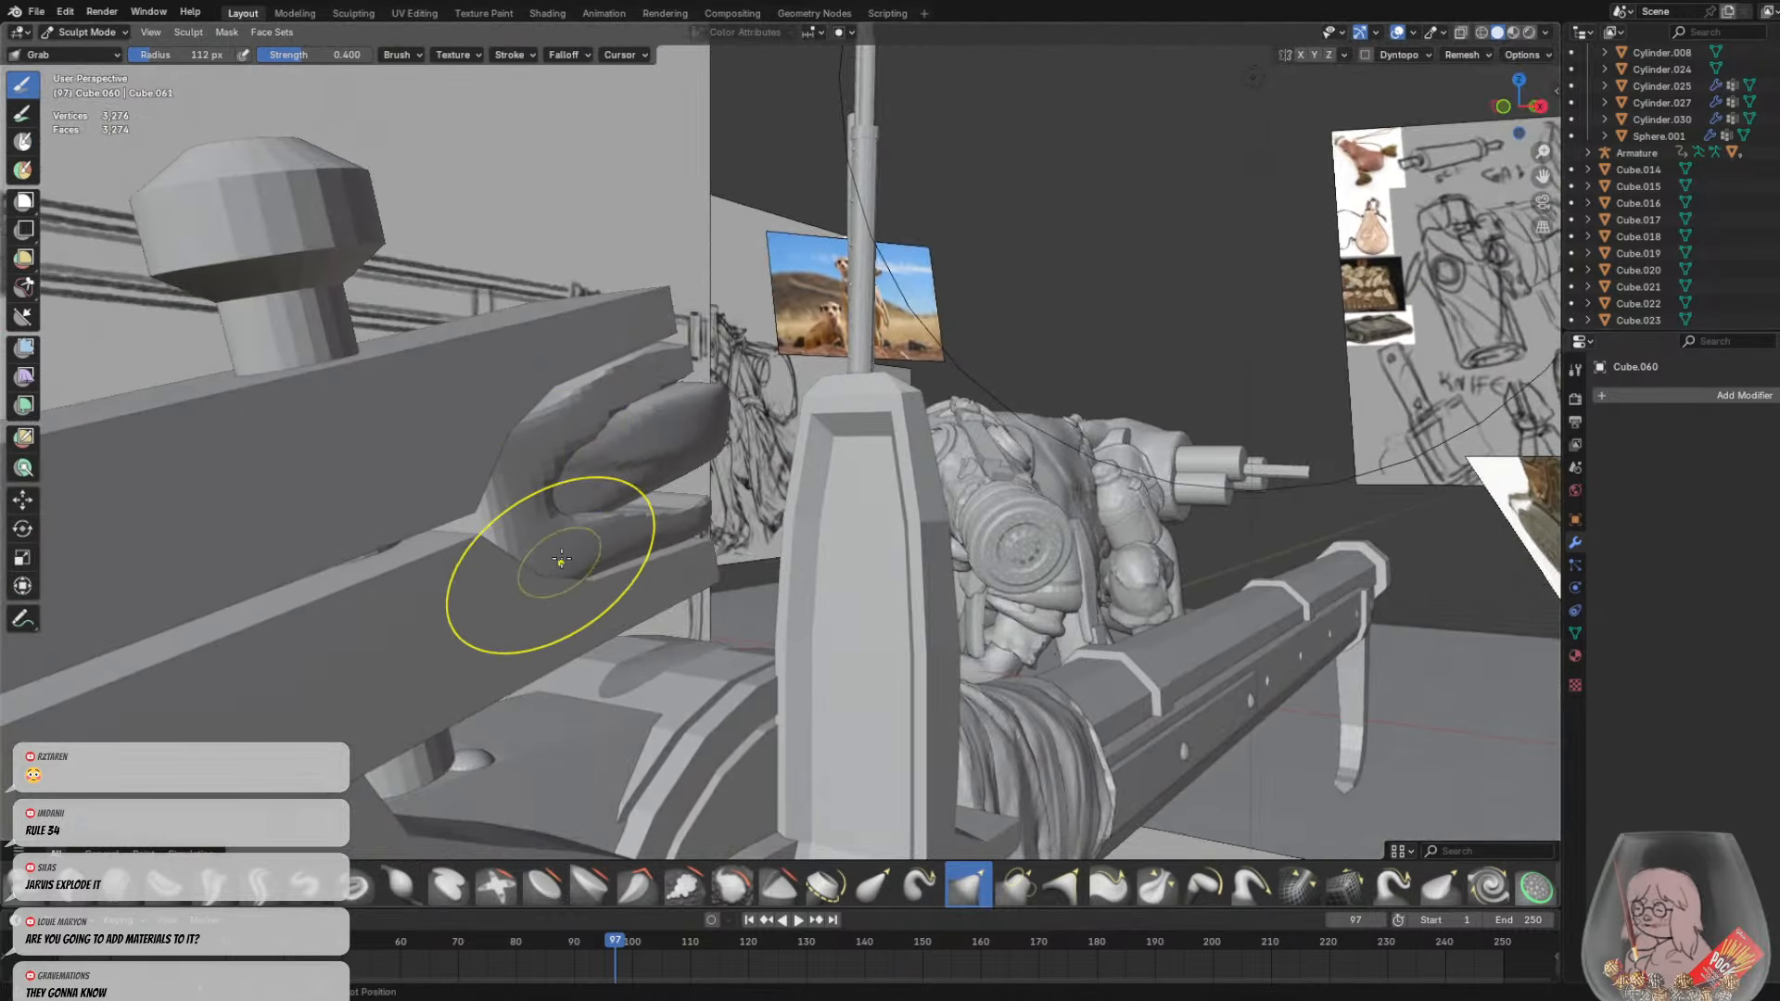
# Roughen the near side and front edge of the U-shaped pad with the Clay Strips brush
pyautogui.click(111, 901)
pyautogui.moveTo(510, 682); pyautogui.dragTo(302, 719, button='middle')
pyautogui.press('f')
pyautogui.click(739, 548)
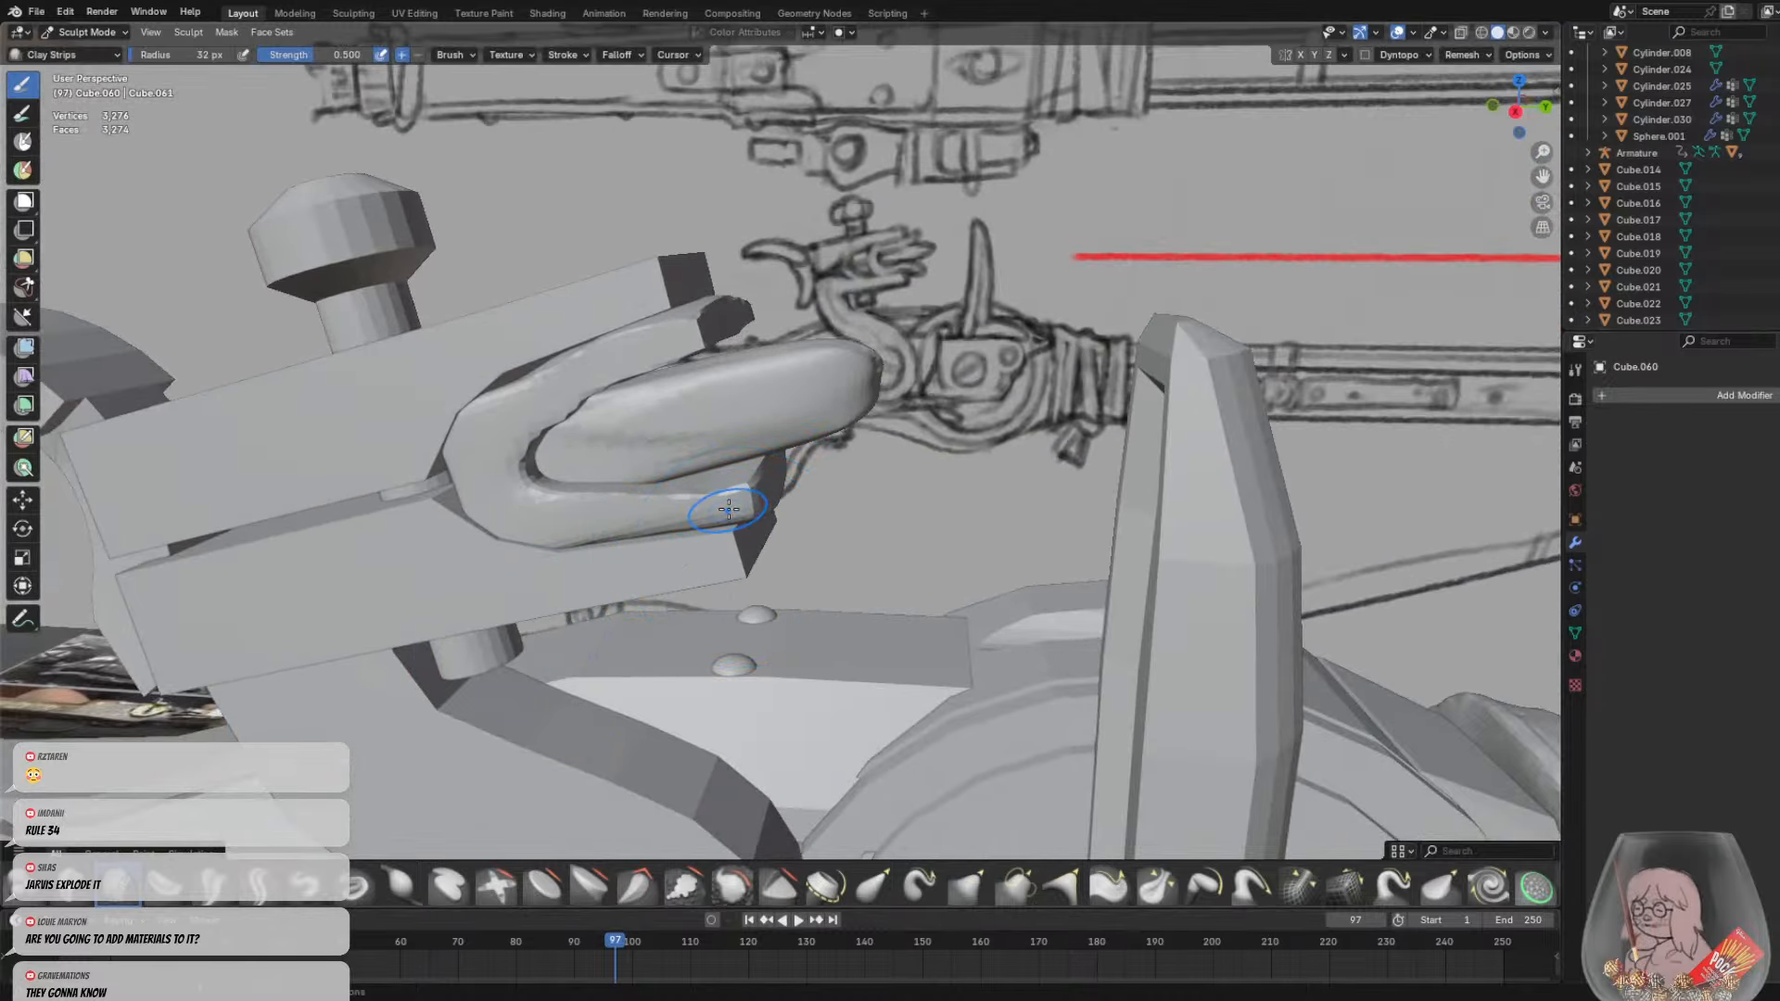
pyautogui.moveTo(720, 501); pyautogui.dragTo(453, 498)
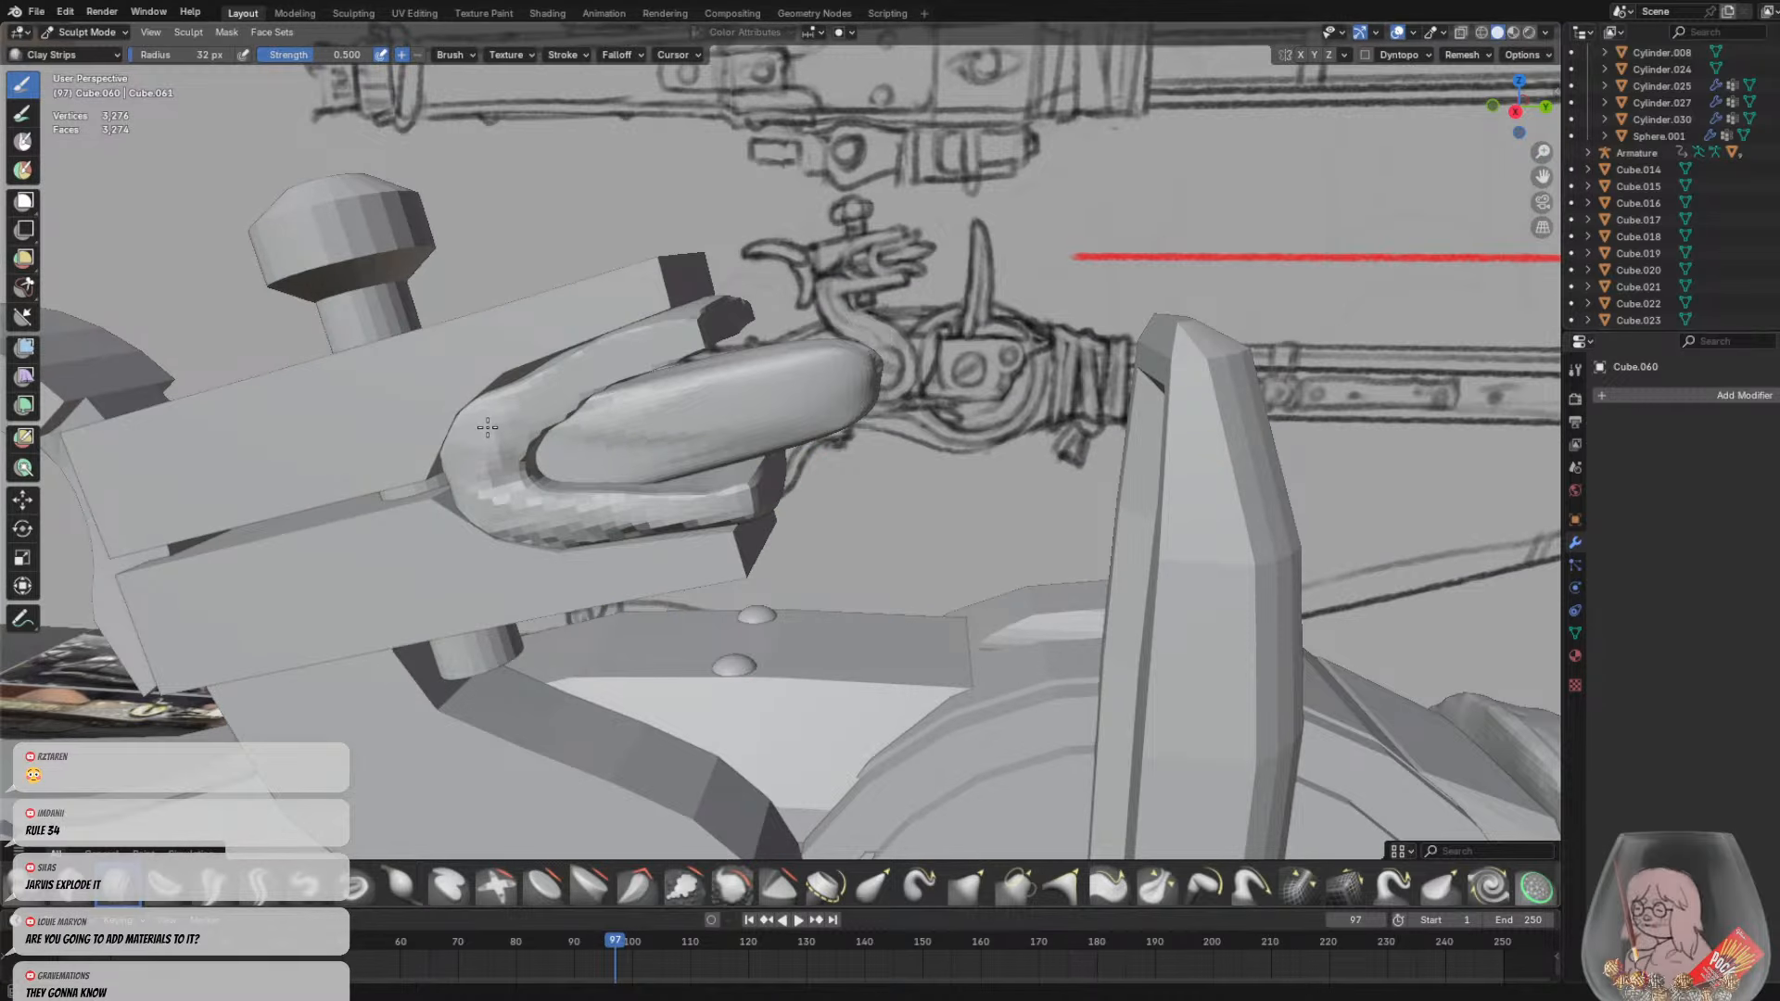
pyautogui.moveTo(487, 426); pyautogui.dragTo(705, 315)
pyautogui.moveTo(705, 315); pyautogui.dragTo(828, 315, button='middle')
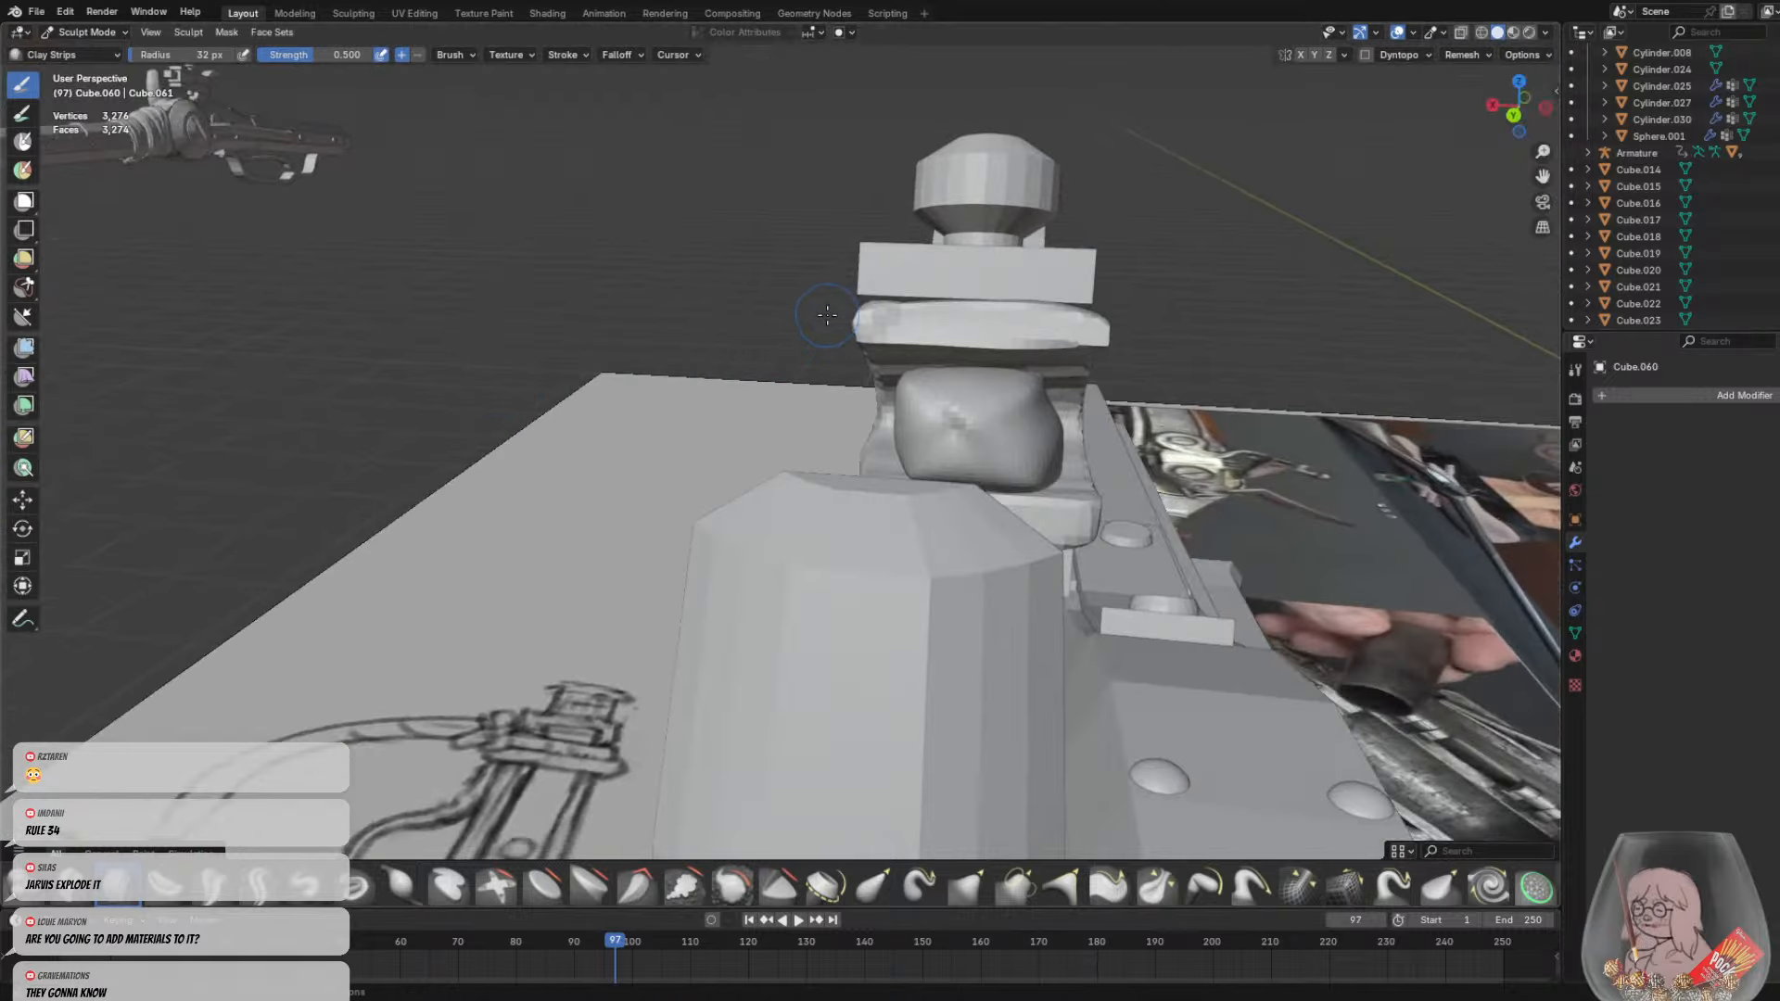
pyautogui.moveTo(827, 315); pyautogui.dragTo(1099, 312)
# Add Clay Strips strokes along the pad's lower lip and around its other U-shaped side up to the upper tip
pyautogui.moveTo(1097, 360); pyautogui.dragTo(943, 343, button='middle')
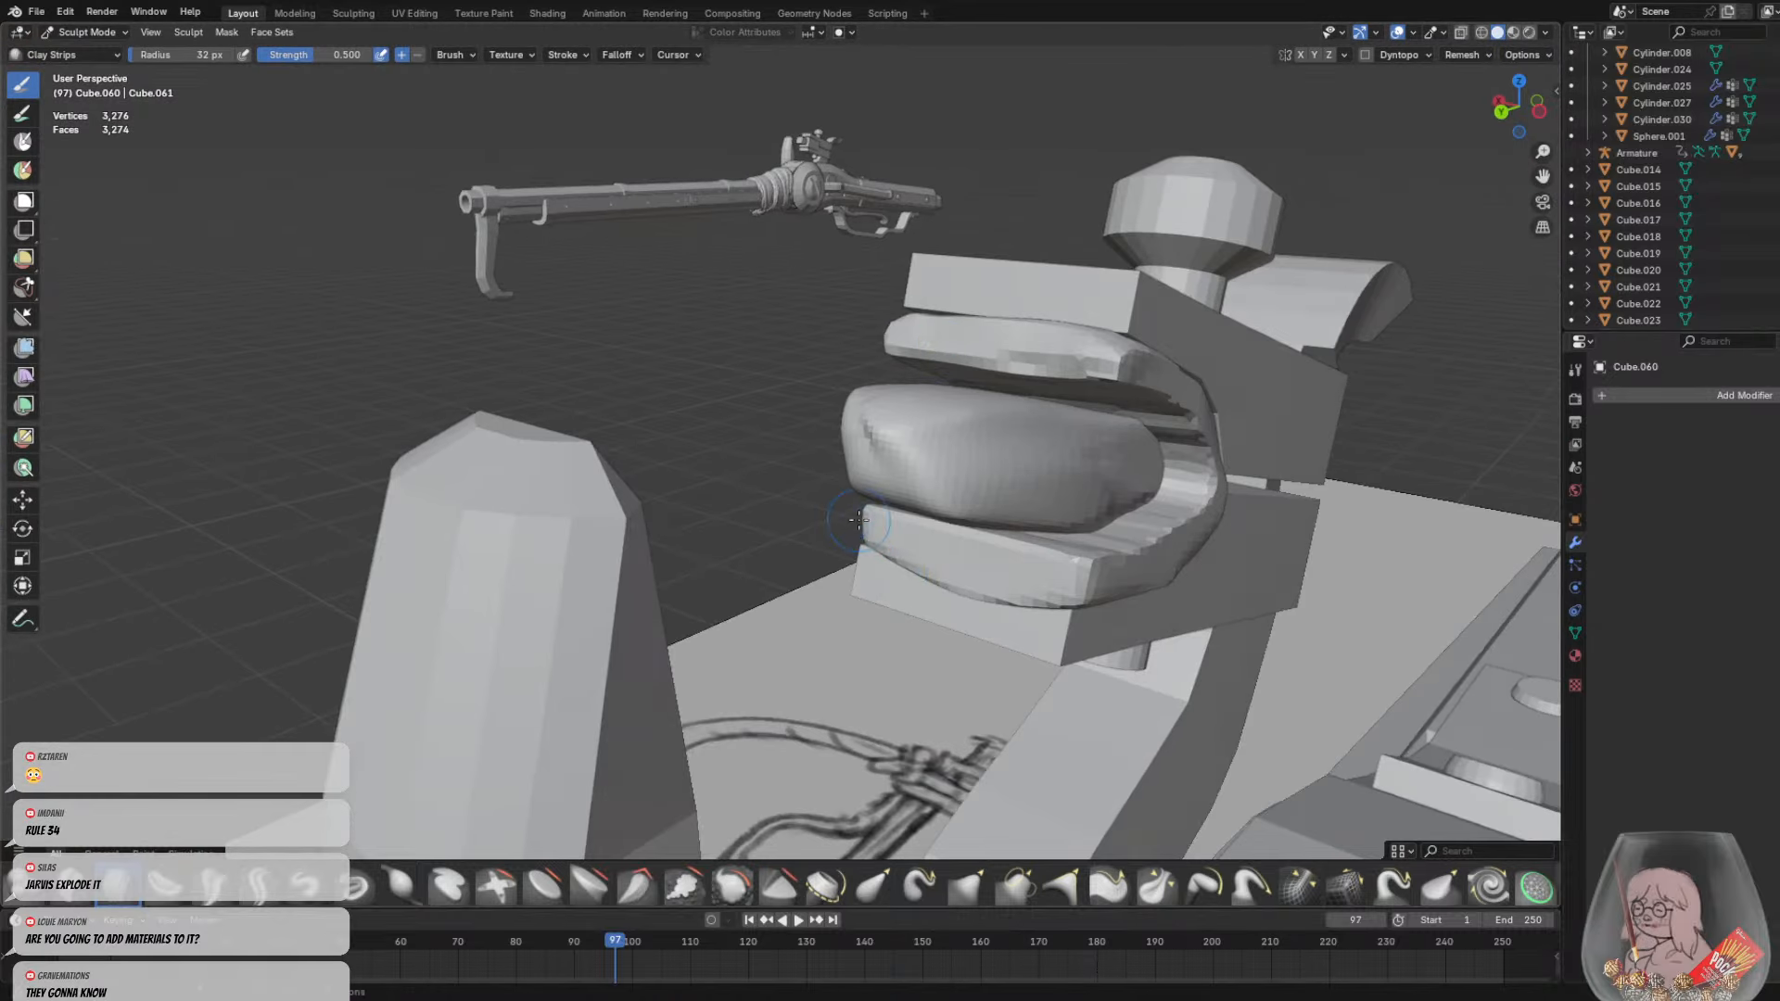
pyautogui.moveTo(858, 520); pyautogui.dragTo(1081, 584)
pyautogui.moveTo(1081, 584); pyautogui.dragTo(867, 593, button='middle')
pyautogui.moveTo(779, 558); pyautogui.dragTo(1149, 599)
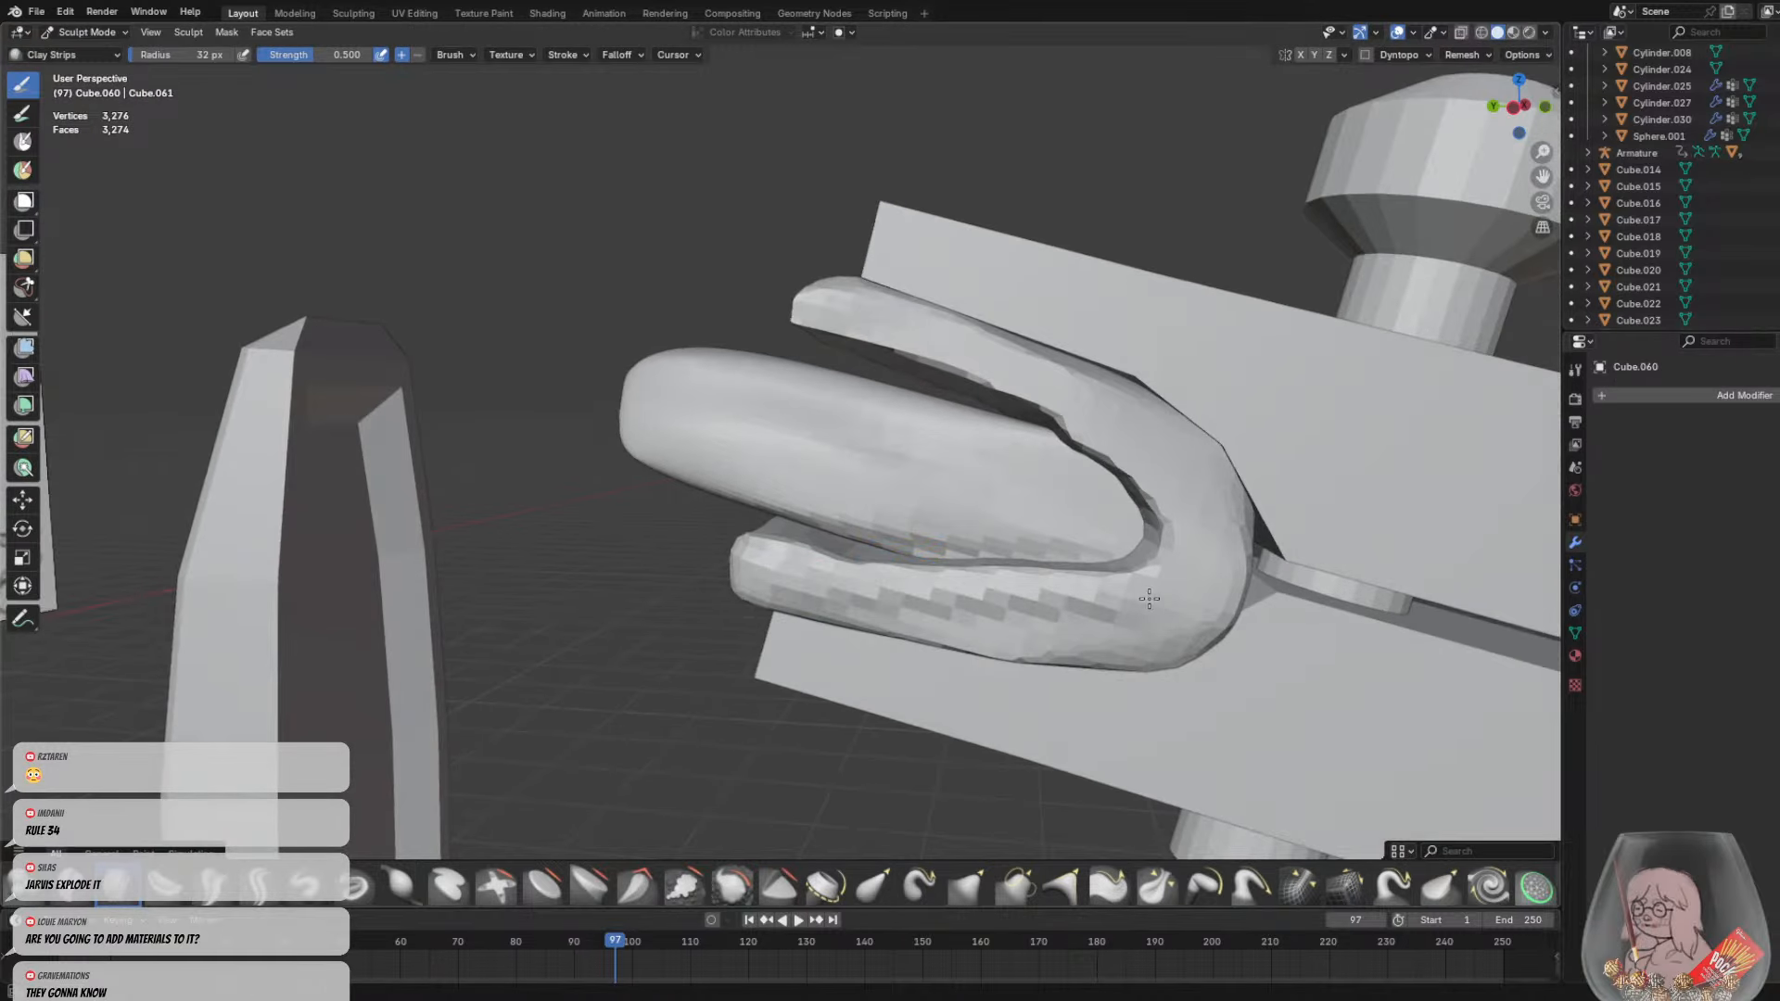
pyautogui.moveTo(1148, 459)
pyautogui.mouseDown()
pyautogui.moveTo(927, 339)
pyautogui.moveTo(807, 302)
pyautogui.mouseUp()
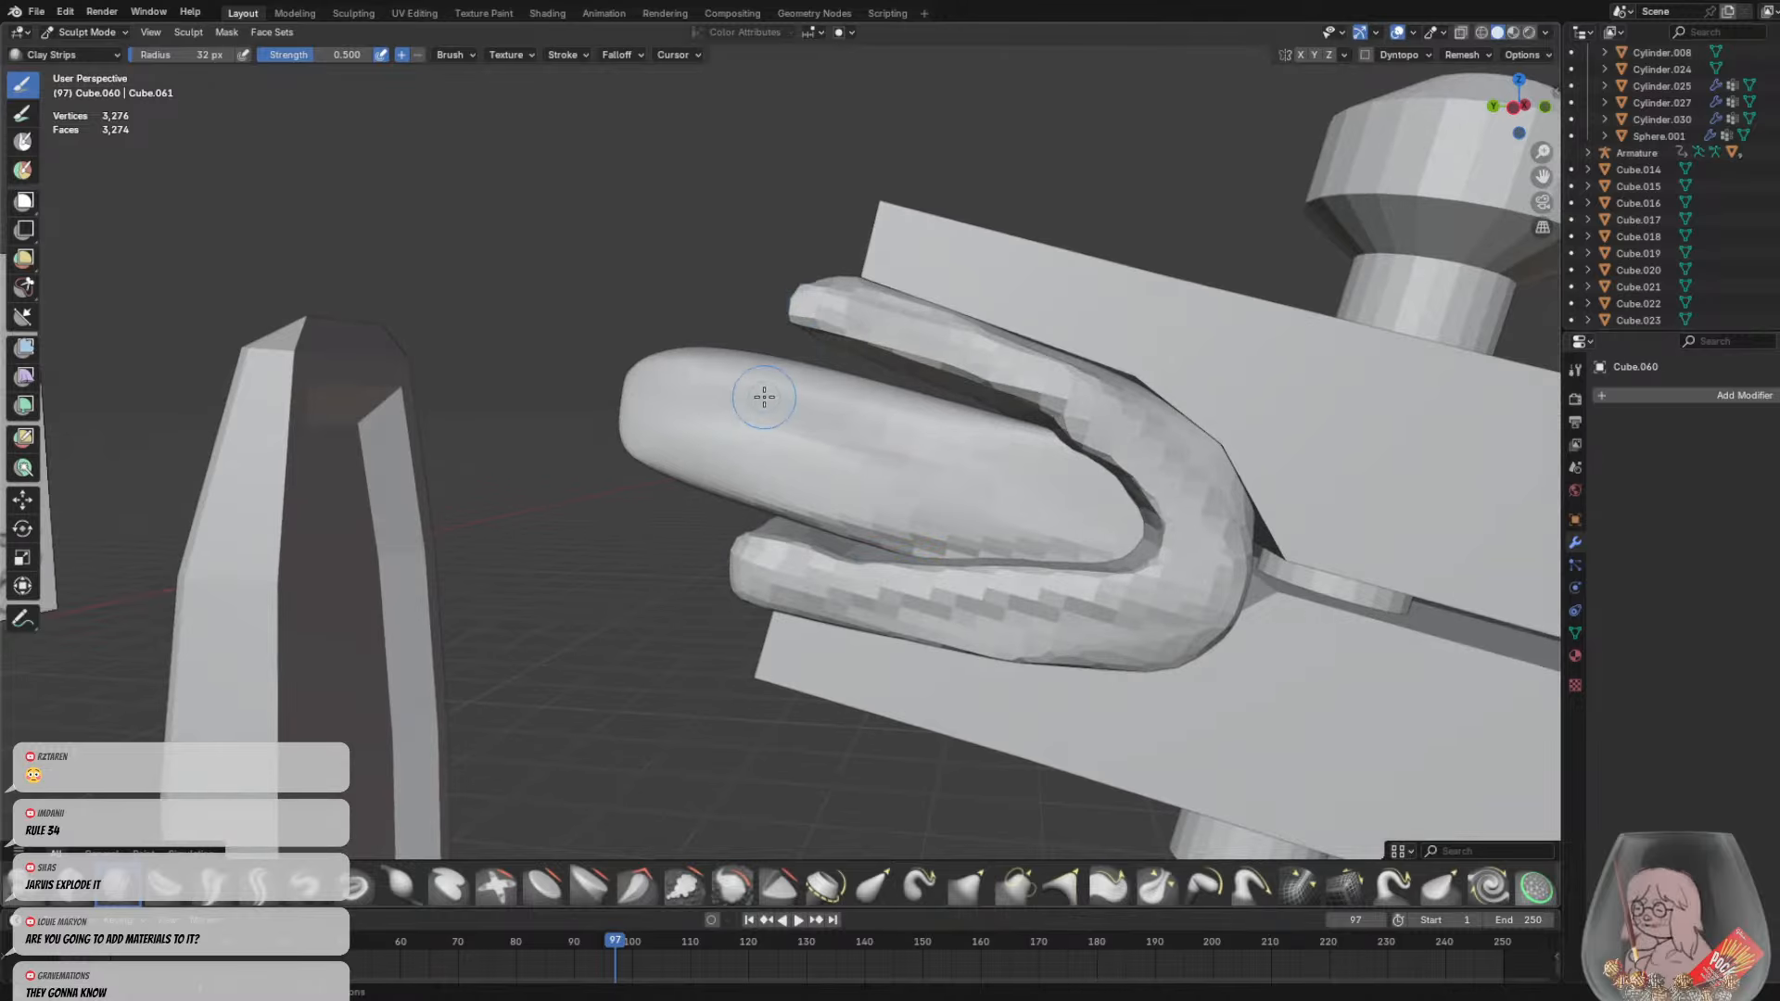
# Switch to Object Mode and resize the rounded flint held between the jaws
pyautogui.click(81, 31)
pyautogui.click(71, 59)
pyautogui.click(79, 32)
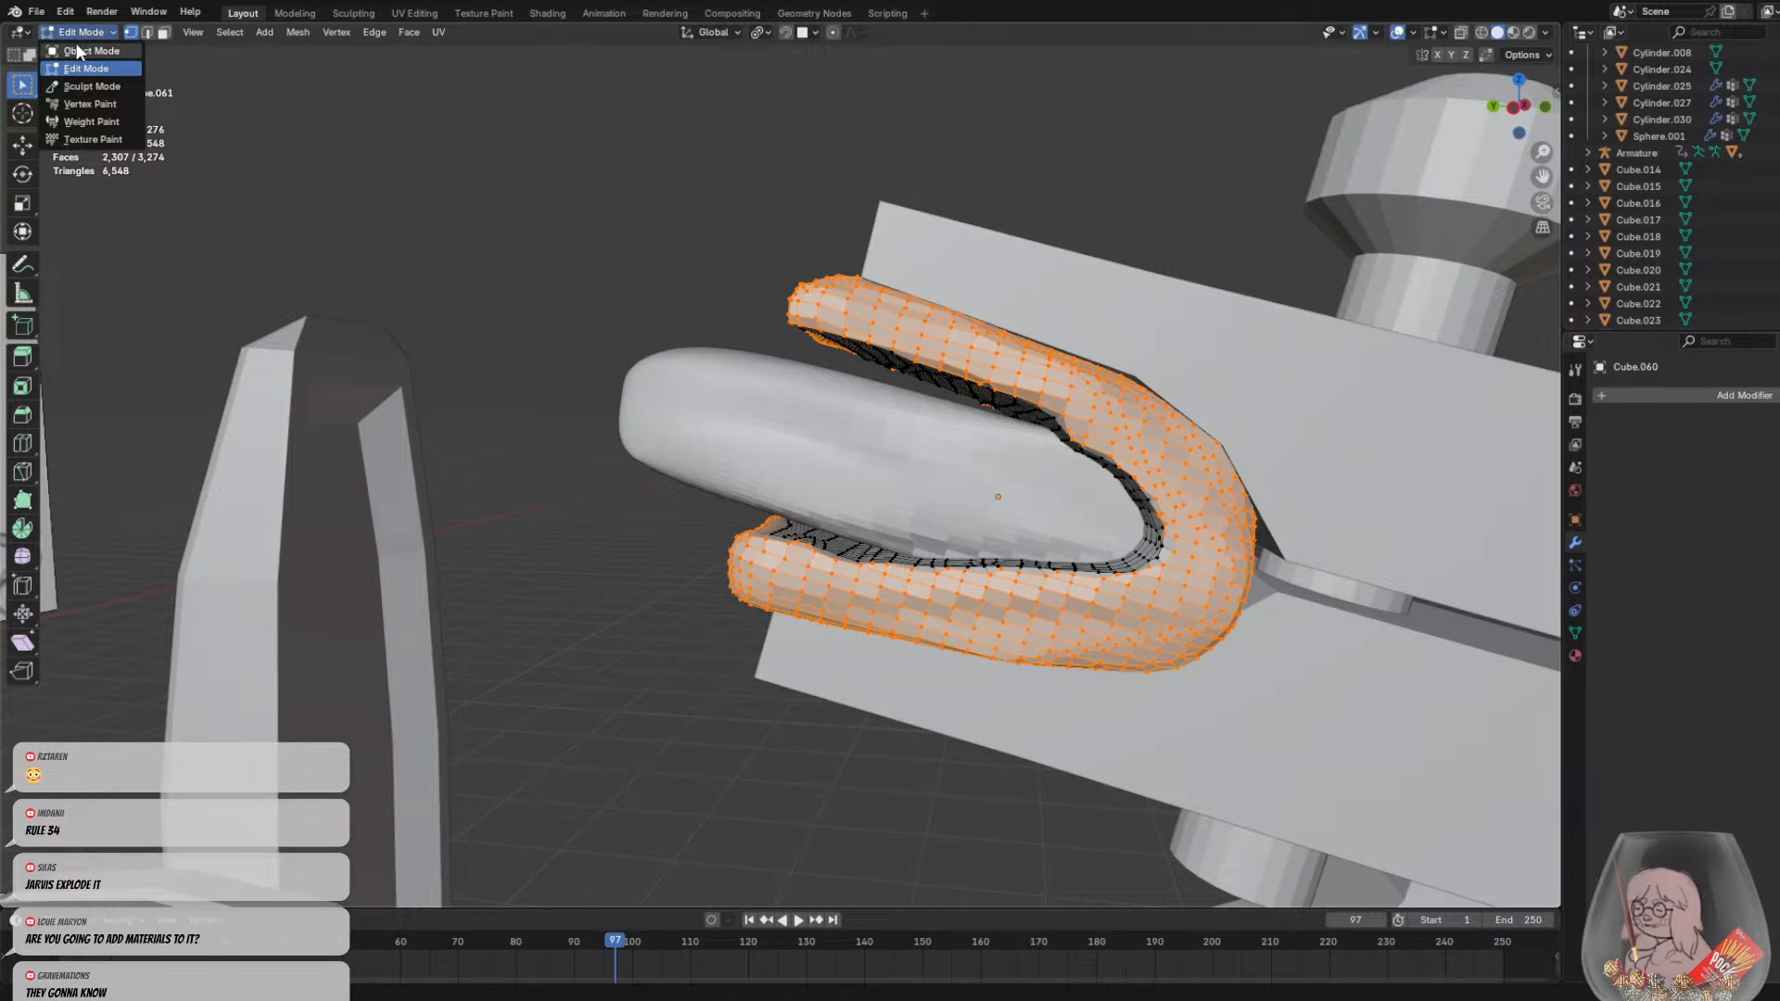
pyautogui.click(76, 43)
pyautogui.click(803, 369)
pyautogui.press('s')
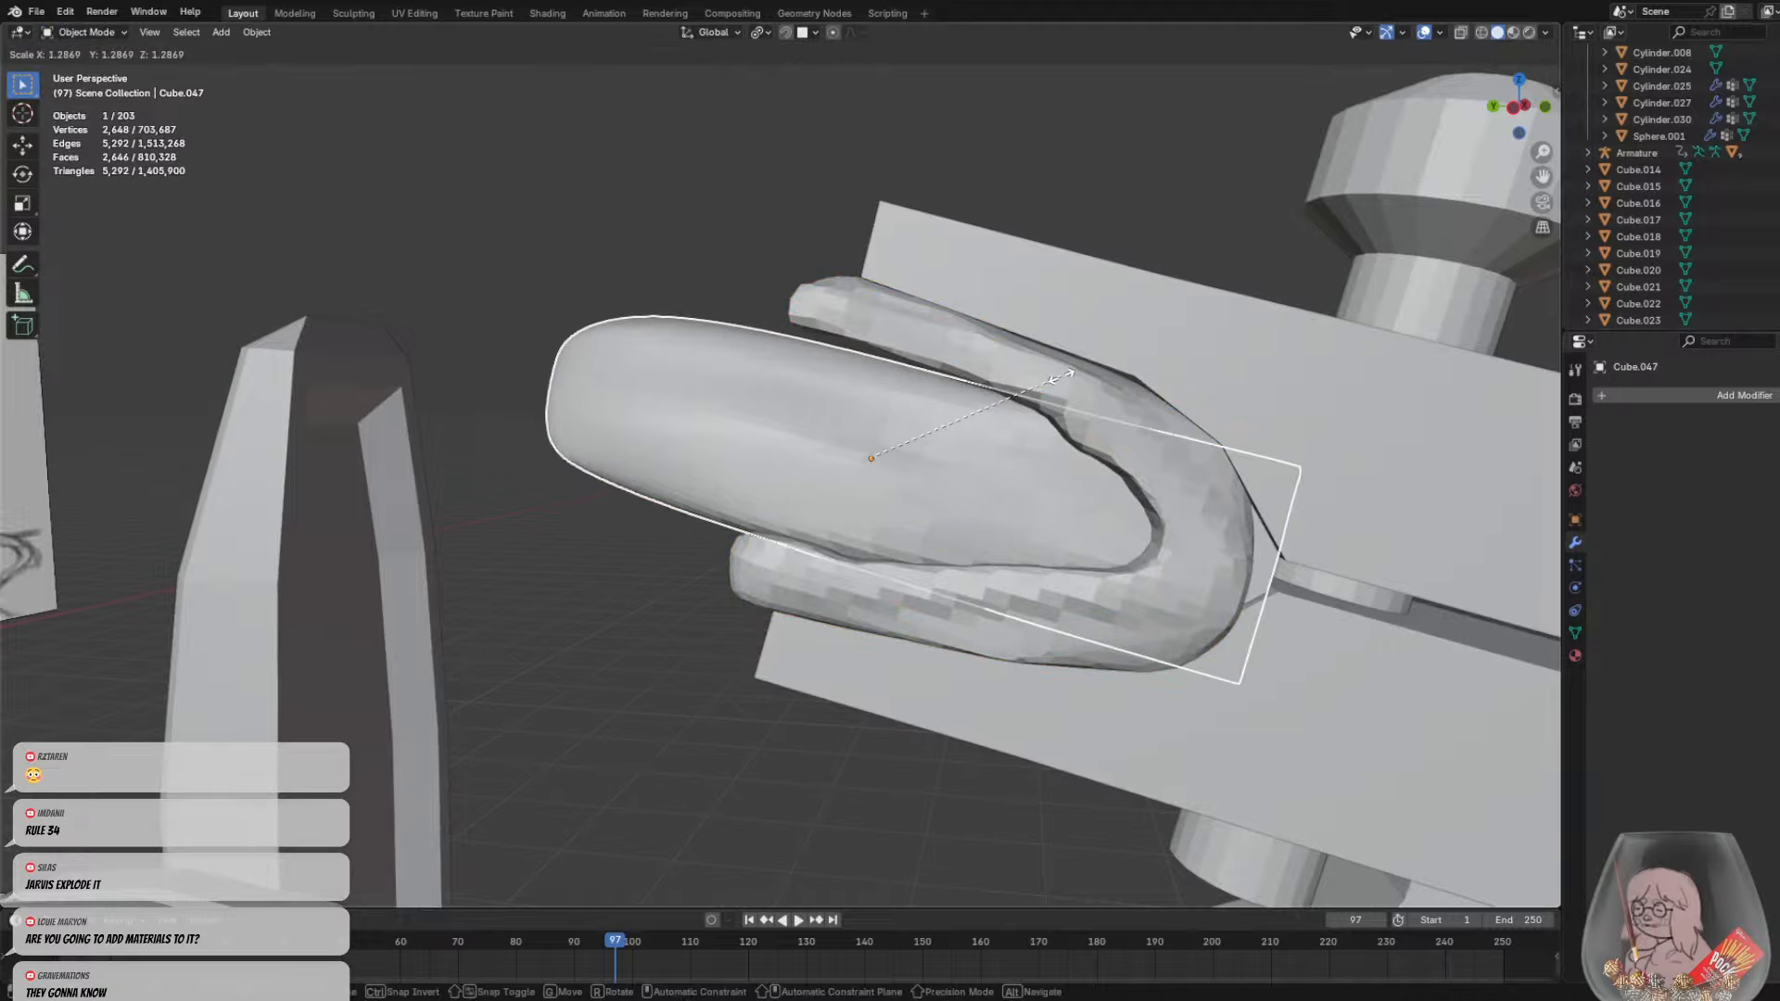
pyautogui.click(658, 568)
# Reposition the flint within the pad and scale it up by about 1.1
pyautogui.moveTo(659, 569); pyautogui.dragTo(934, 470, button='middle')
pyautogui.scroll(2, 982, 466)
pyautogui.scroll(-2, 899, 454)
pyautogui.press('g')
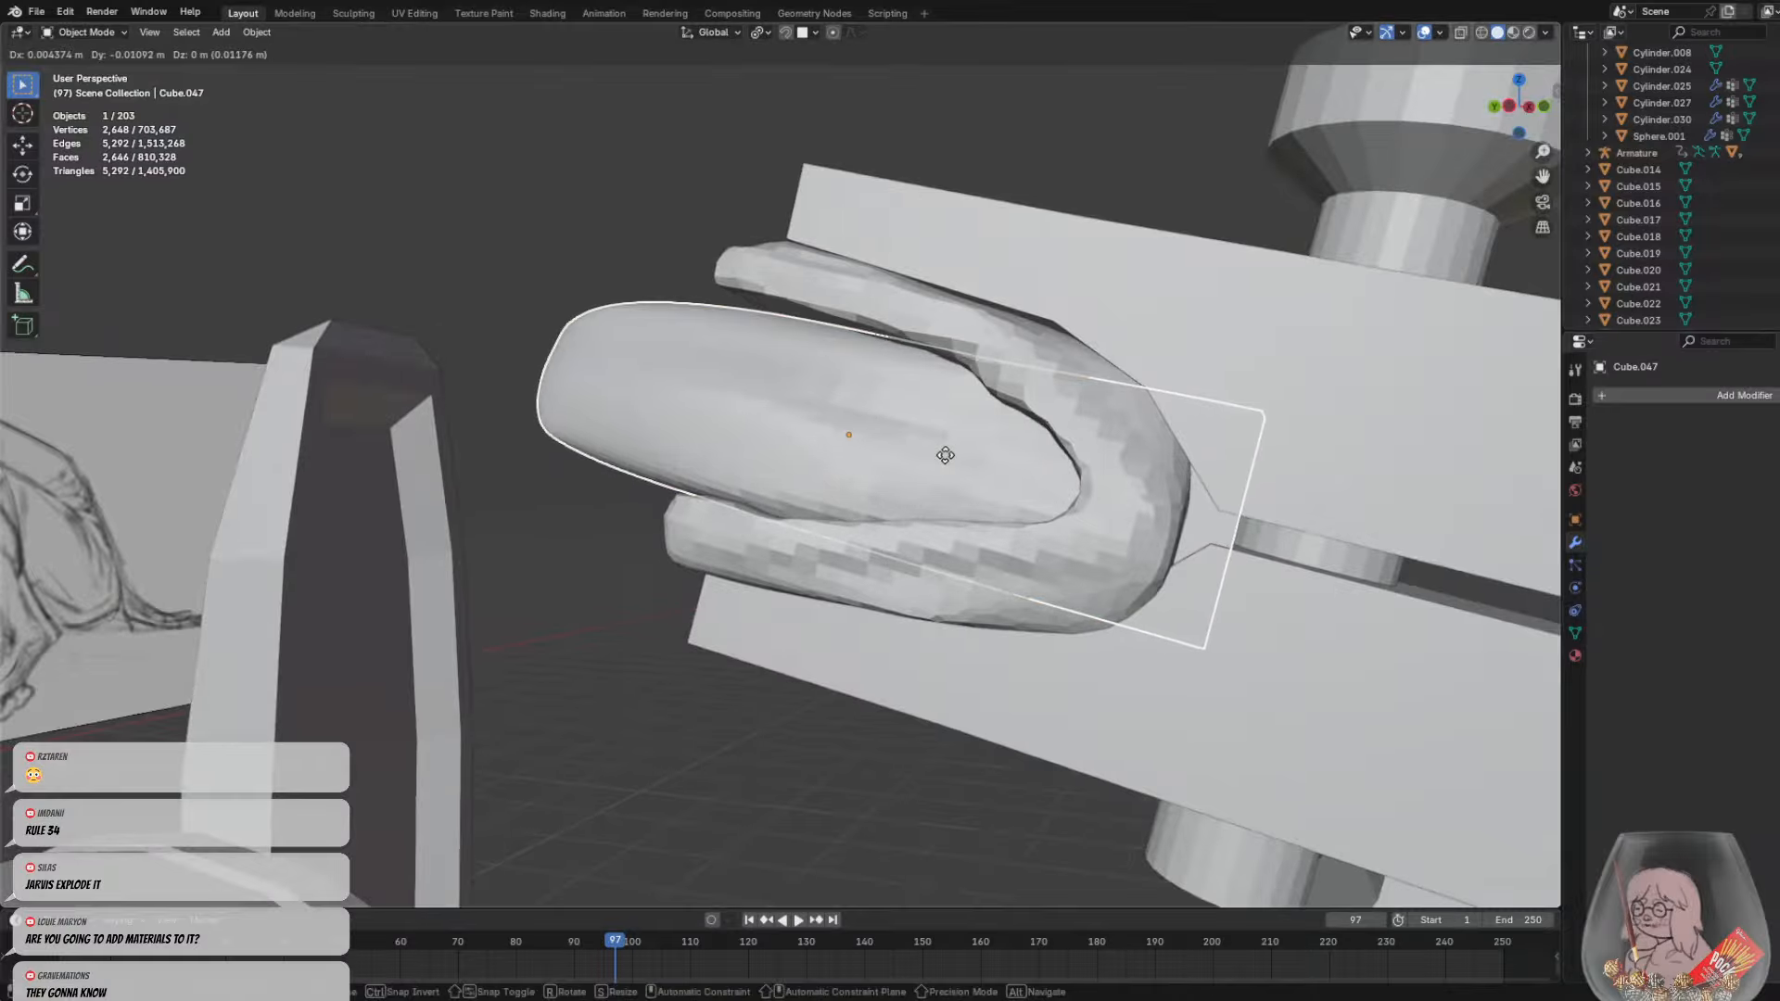
pyautogui.press('s')
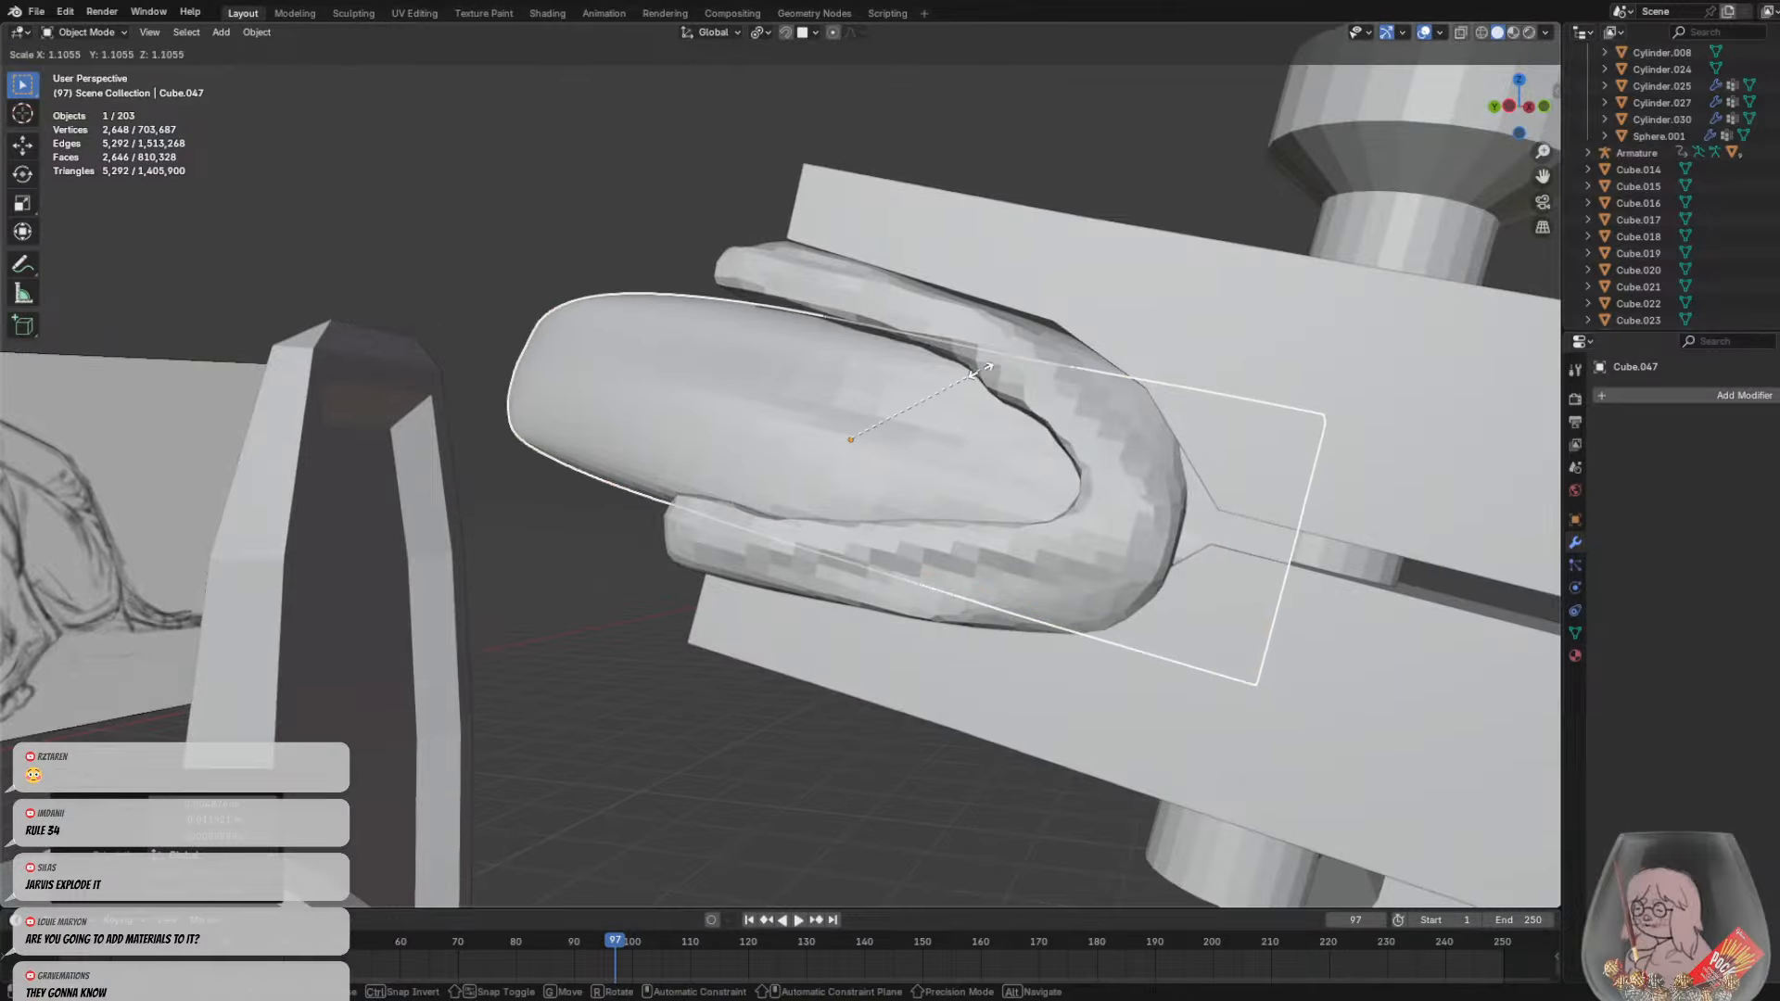
pyautogui.click(983, 371)
pyautogui.moveTo(983, 371); pyautogui.dragTo(815, 364, button='middle')
pyautogui.click(898, 405)
pyautogui.moveTo(897, 404)
pyautogui.mouseDown(button='middle')
pyautogui.moveTo(989, 415)
pyautogui.moveTo(1003, 363)
pyautogui.moveTo(1000, 392)
pyautogui.moveTo(1155, 426)
pyautogui.moveTo(1332, 404)
pyautogui.mouseUp(button='middle')
pyautogui.click(797, 425)
pyautogui.moveTo(797, 425)
pyautogui.mouseDown(button='middle')
pyautogui.moveTo(782, 399)
pyautogui.moveTo(98, 52)
pyautogui.mouseUp(button='middle')
# Enter Sculpt Mode on the flint and reshape its protruding end with the Grab brush
pyautogui.click(60, 28)
pyautogui.click(81, 78)
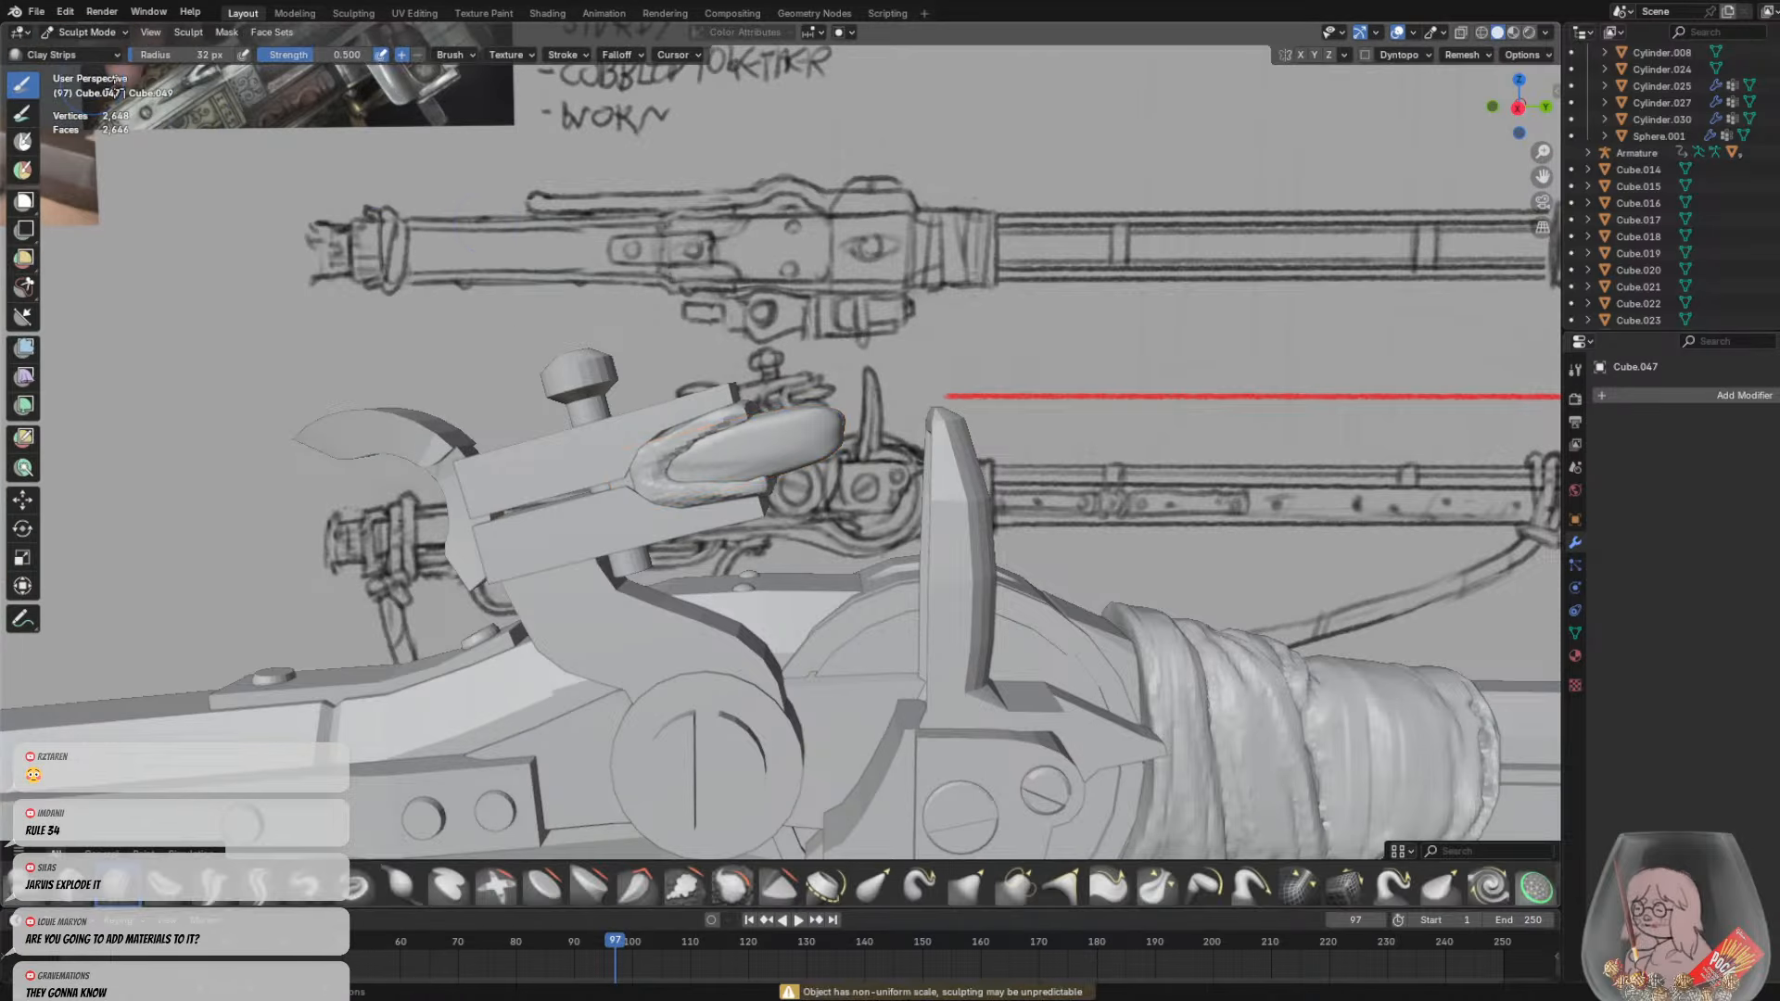
pyautogui.scroll(3, 730, 399)
pyautogui.moveTo(900, 389); pyautogui.dragTo(882, 349, button='middle')
pyautogui.press('g')
pyautogui.moveTo(843, 415)
pyautogui.mouseDown()
pyautogui.moveTo(766, 435)
pyautogui.moveTo(805, 453)
pyautogui.moveTo(793, 423)
pyautogui.moveTo(740, 433)
pyautogui.mouseUp()
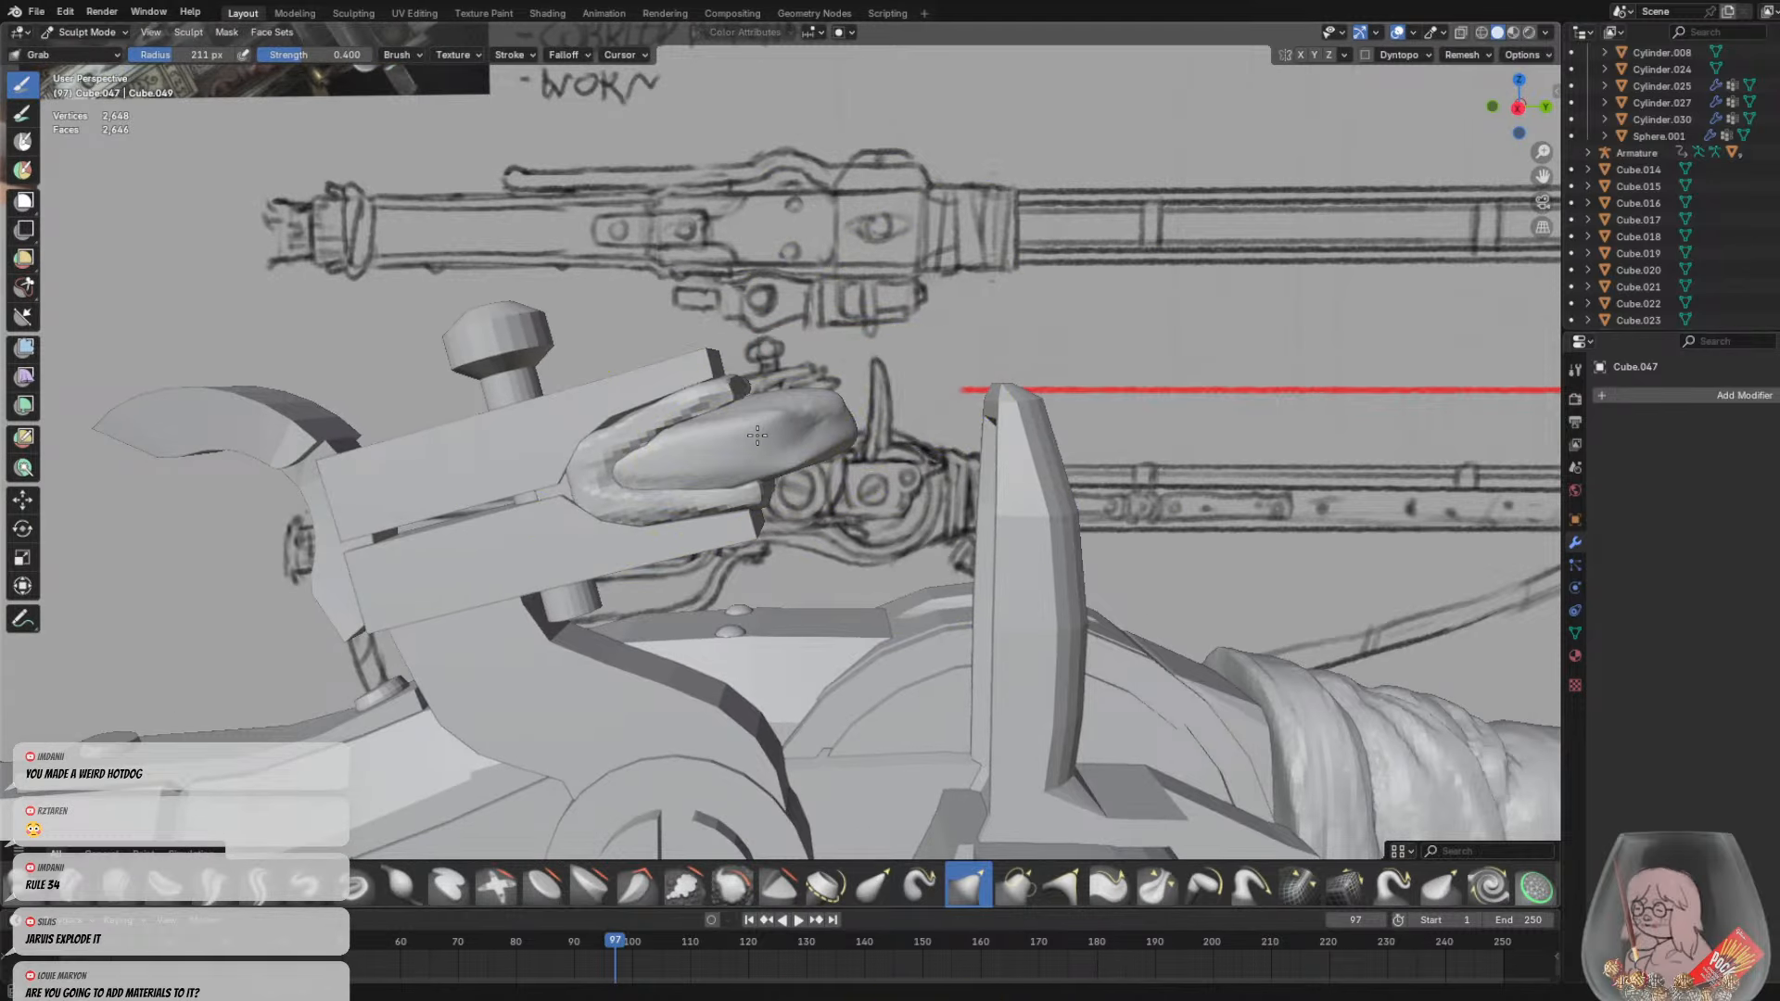
# Refine the flint's front edge with more Grab strokes and smooth its surface
pyautogui.moveTo(741, 433); pyautogui.dragTo(882, 456, button='middle')
pyautogui.moveTo(882, 456); pyautogui.dragTo(864, 499)
pyautogui.moveTo(864, 521); pyautogui.dragTo(901, 505)
pyautogui.moveTo(906, 504); pyautogui.dragTo(1061, 548, button='middle')
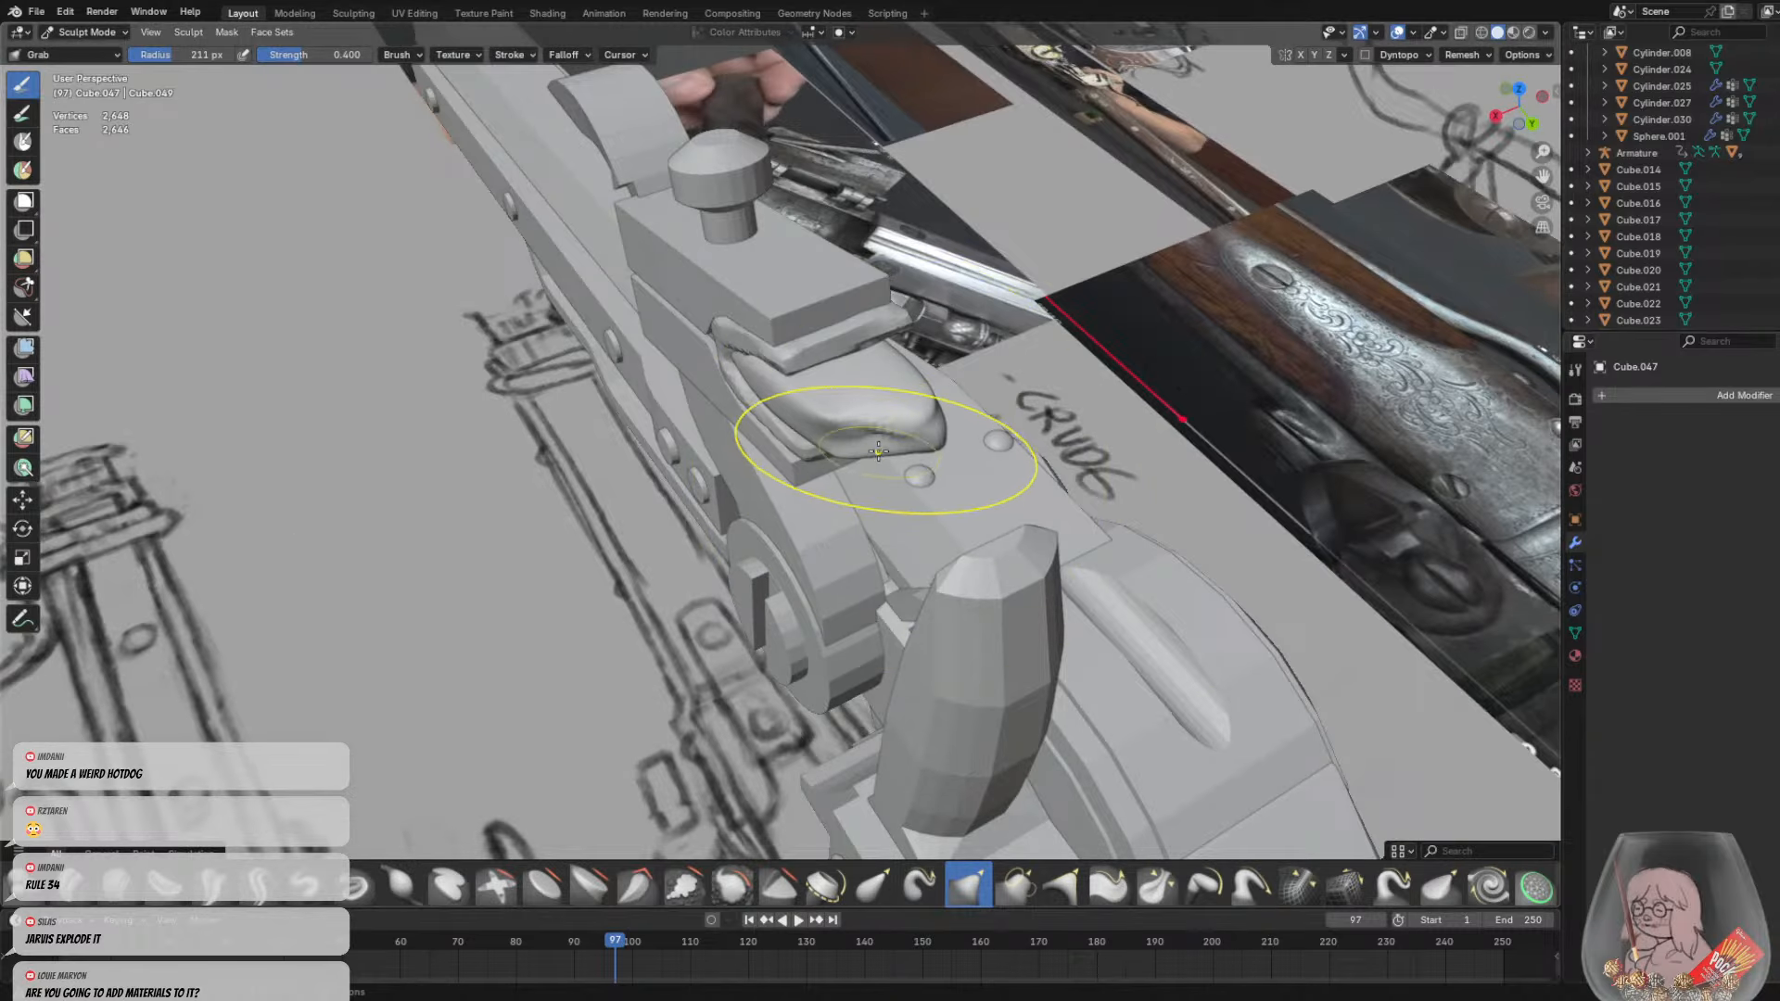
pyautogui.moveTo(888, 450)
pyautogui.keyDown('shift'); pyautogui.mouseDown()
pyautogui.moveTo(858, 436)
pyautogui.moveTo(876, 447)
pyautogui.moveTo(951, 397)
pyautogui.mouseUp(); pyautogui.keyUp('shift')
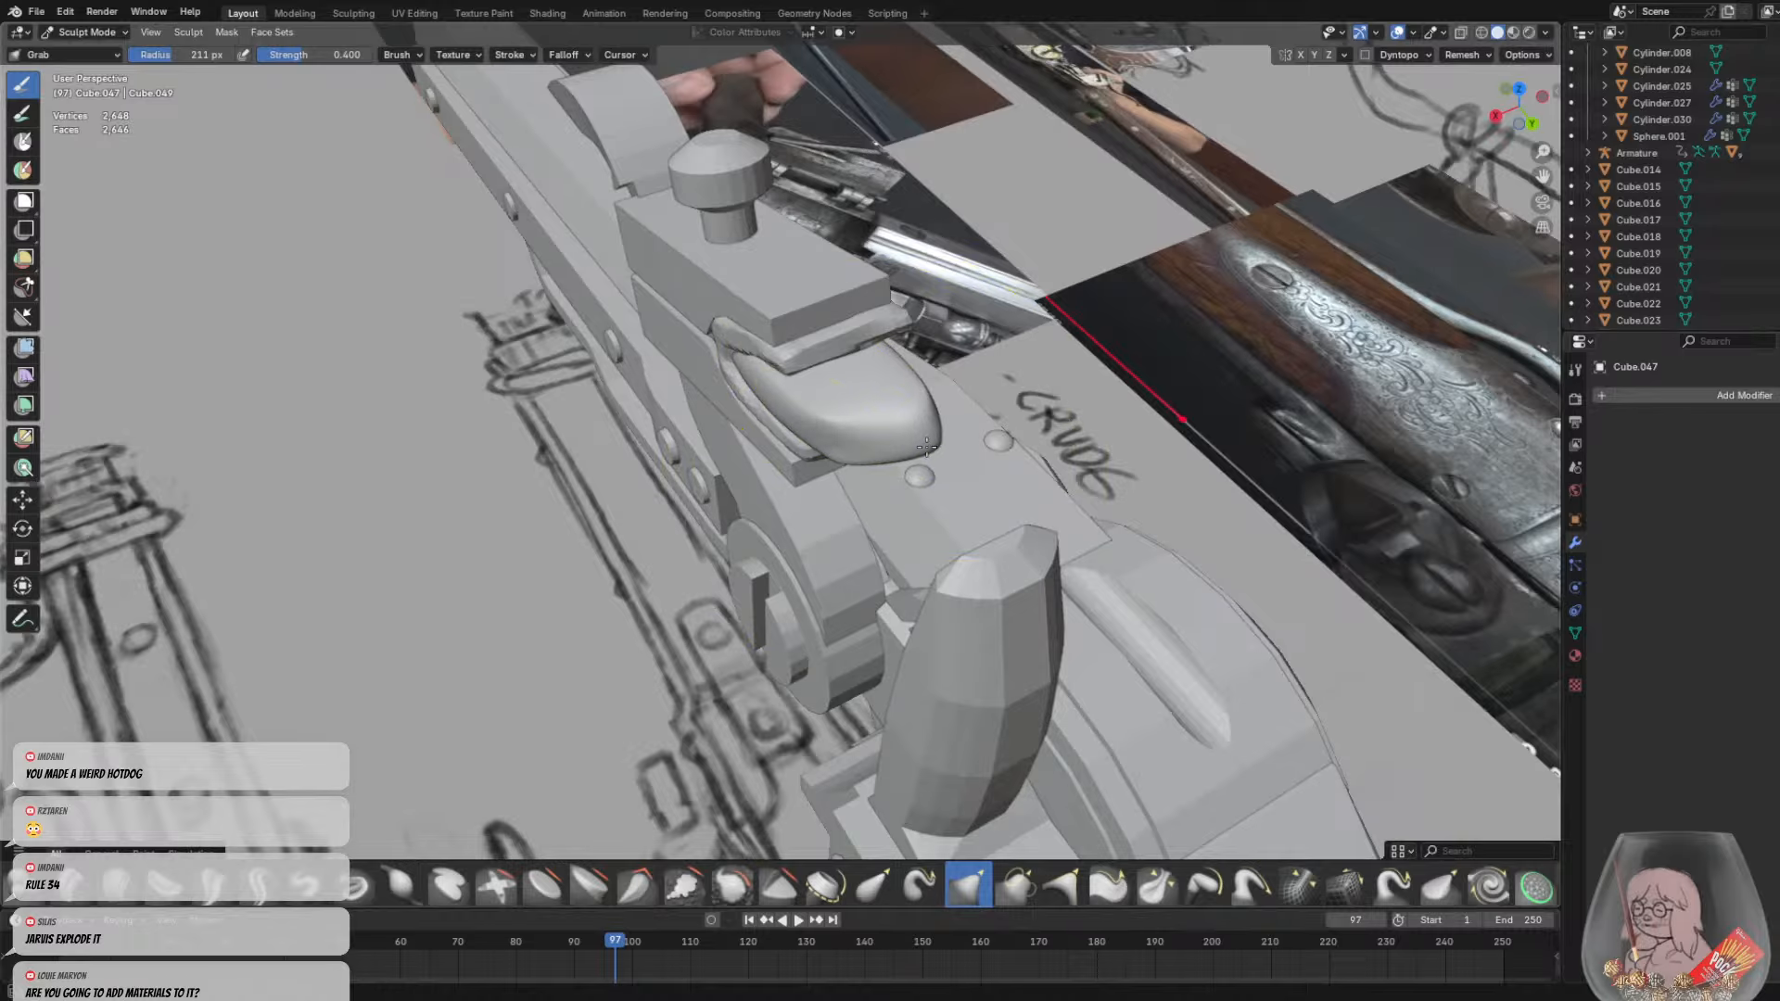
# Return to Object Mode and select the upright reference image behind the musket
pyautogui.moveTo(926, 447)
pyautogui.mouseDown(button='middle')
pyautogui.moveTo(773, 482)
pyautogui.moveTo(992, 431)
pyautogui.moveTo(997, 341)
pyautogui.mouseUp(button='middle')
pyautogui.scroll(-8, 1005, 417)
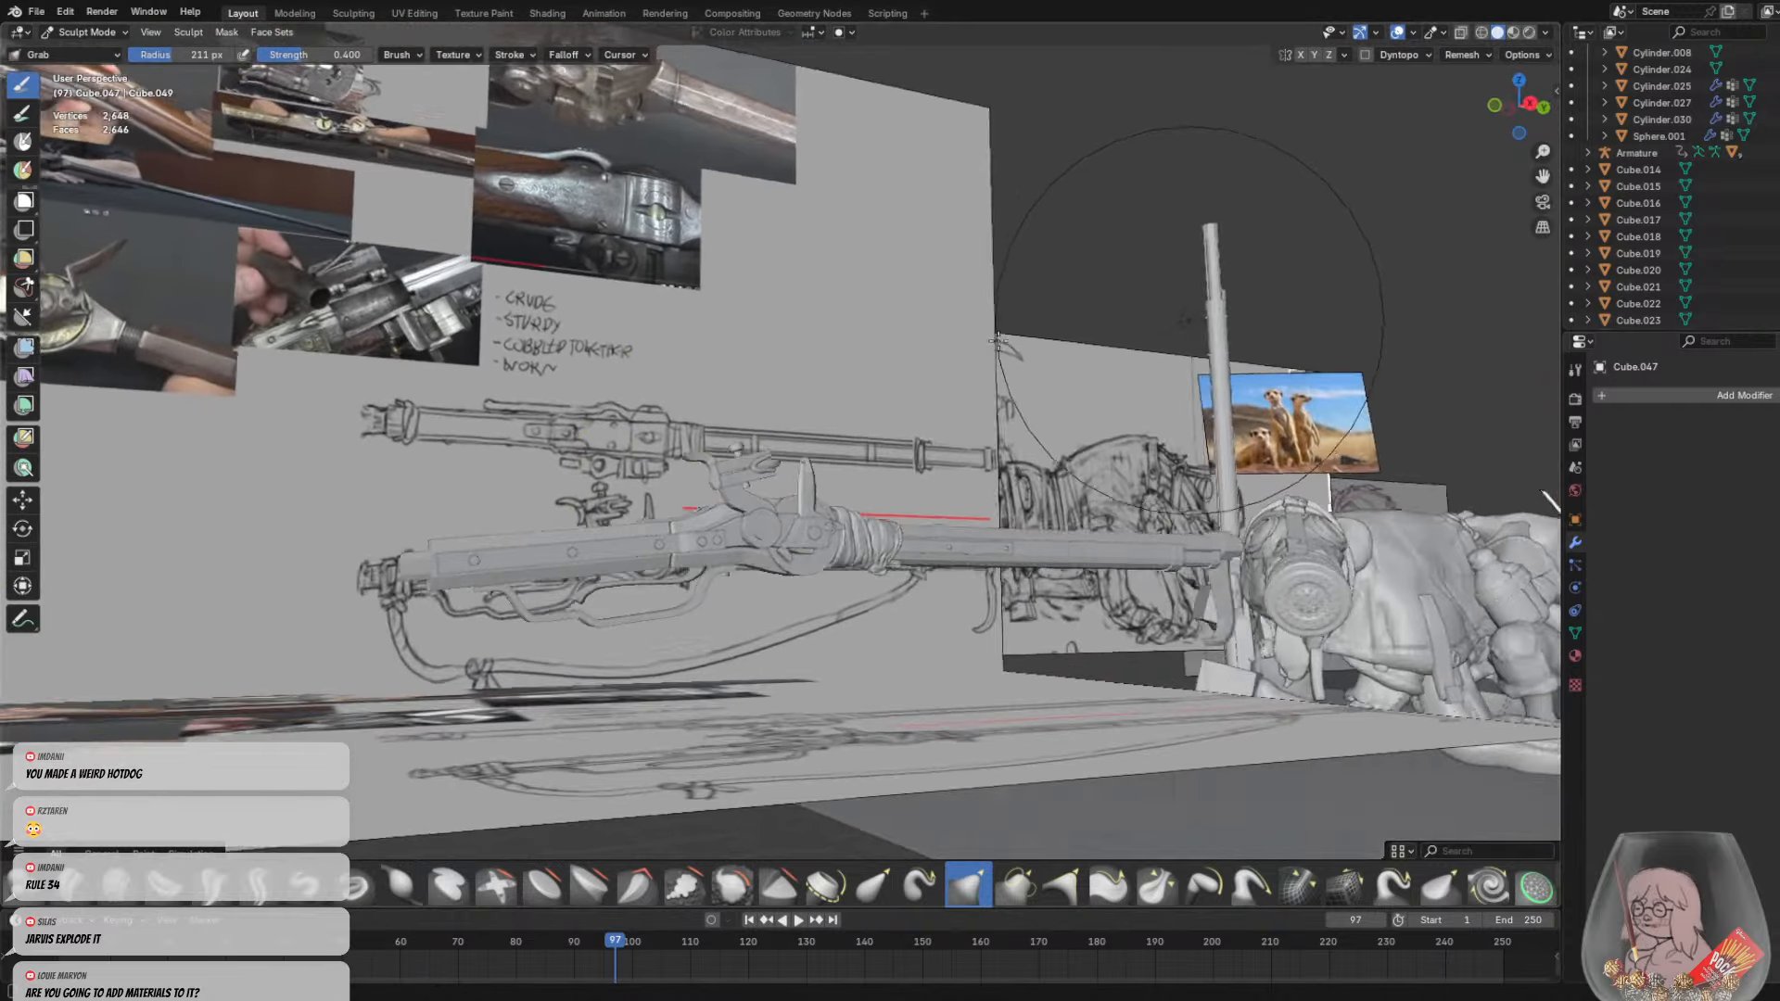
pyautogui.scroll(2, 743, 350)
pyautogui.click(68, 12)
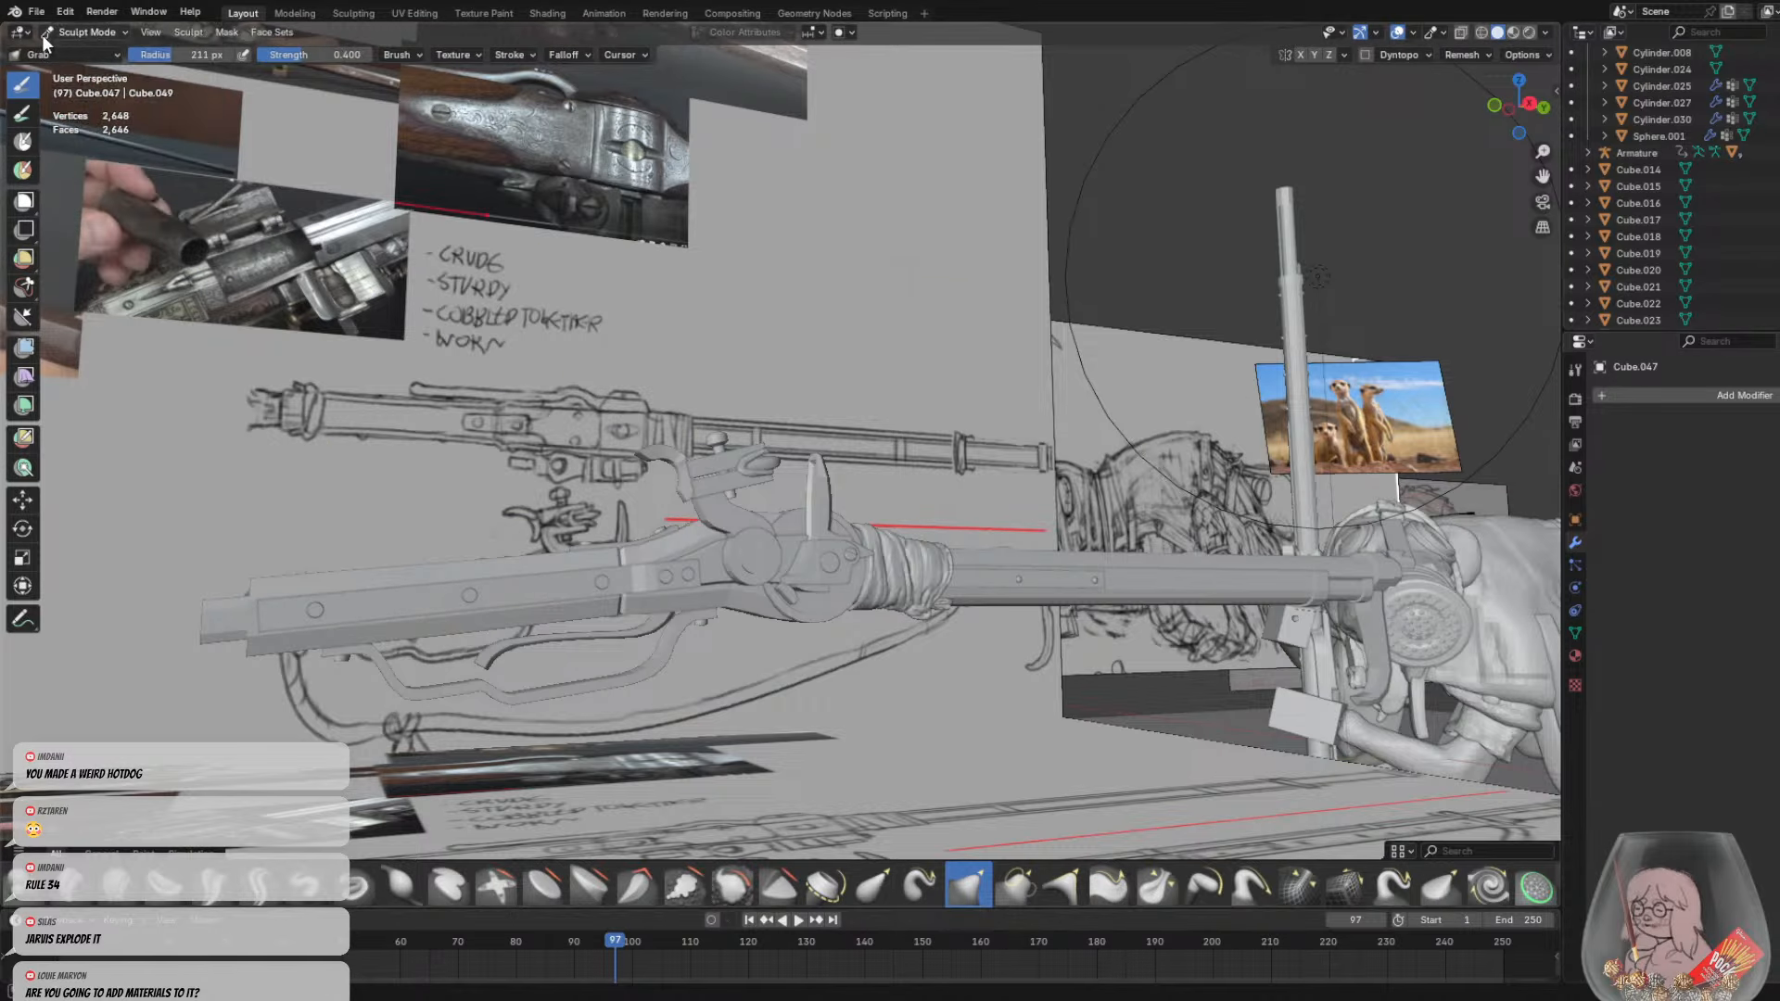
pyautogui.click(82, 32)
pyautogui.click(93, 50)
pyautogui.scroll(-1, 803, 608)
pyautogui.click(803, 608)
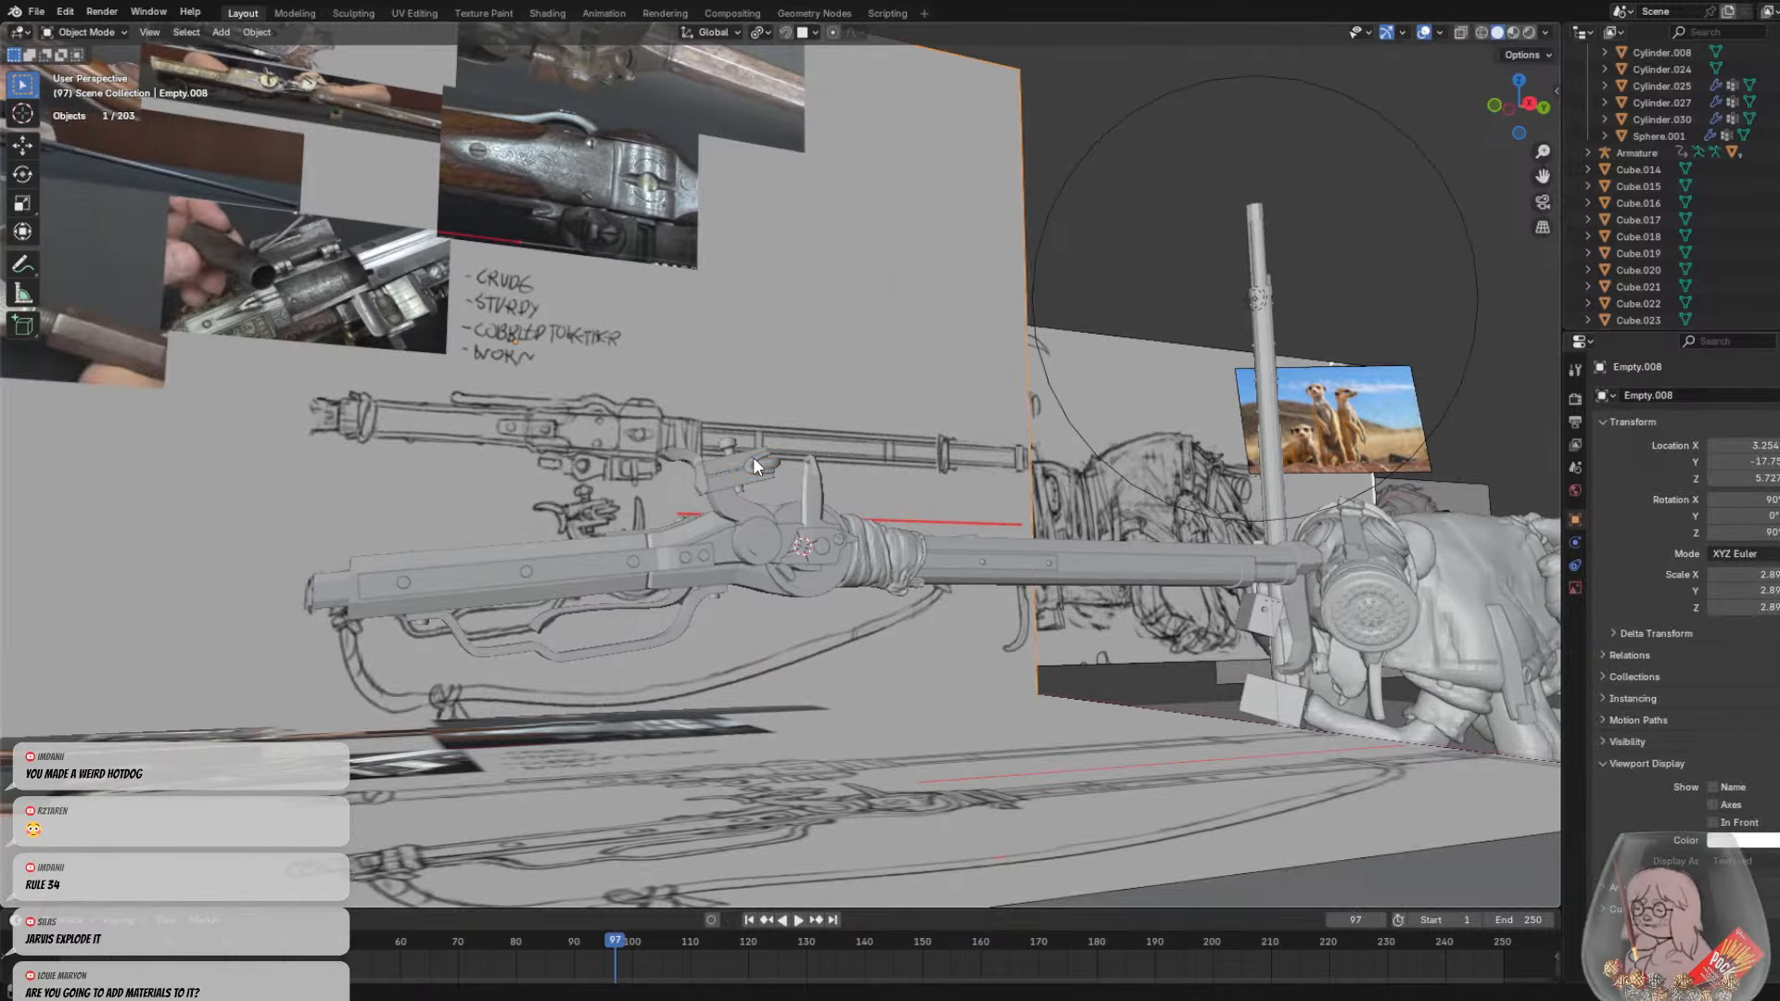
# Examine the hammer and the whole musket up close and in rendered shading, ending in solid shading
pyautogui.moveTo(753, 458)
pyautogui.mouseDown(button='middle')
pyautogui.moveTo(843, 751)
pyautogui.moveTo(970, 708)
pyautogui.moveTo(1154, 704)
pyautogui.moveTo(729, 673)
pyautogui.moveTo(514, 725)
pyautogui.moveTo(675, 679)
pyautogui.moveTo(776, 697)
pyautogui.moveTo(605, 687)
pyautogui.mouseUp(button='middle')
pyautogui.scroll(5, 839, 452)
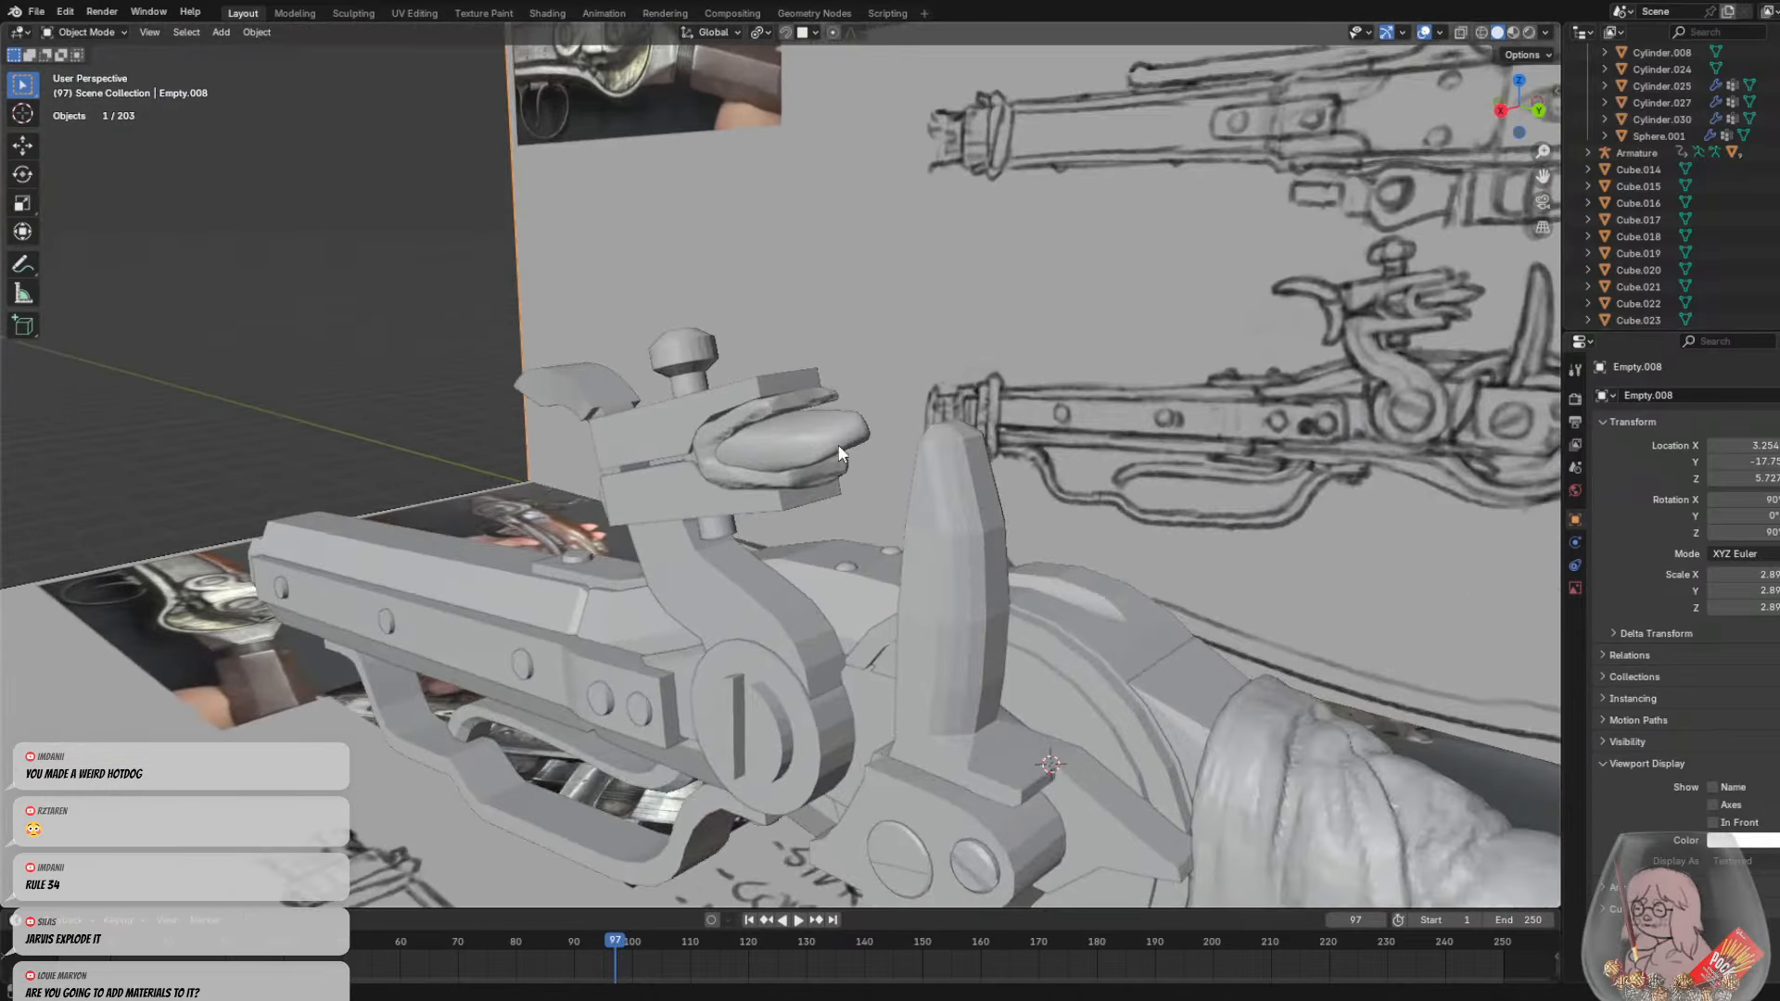
pyautogui.moveTo(839, 452)
pyautogui.mouseDown(button='middle')
pyautogui.moveTo(499, 429)
pyautogui.moveTo(687, 454)
pyautogui.mouseUp(button='middle')
pyautogui.moveTo(961, 443)
pyautogui.mouseDown(button='middle')
pyautogui.moveTo(926, 454)
pyautogui.moveTo(993, 487)
pyautogui.moveTo(819, 468)
pyautogui.moveTo(848, 480)
pyautogui.moveTo(861, 443)
pyautogui.moveTo(906, 428)
pyautogui.moveTo(940, 487)
pyautogui.moveTo(929, 528)
pyautogui.moveTo(625, 487)
pyautogui.moveTo(669, 470)
pyautogui.moveTo(809, 492)
pyautogui.moveTo(899, 458)
pyautogui.moveTo(961, 516)
pyautogui.moveTo(913, 495)
pyautogui.mouseUp(button='middle')
pyautogui.scroll(-5, 900, 458)
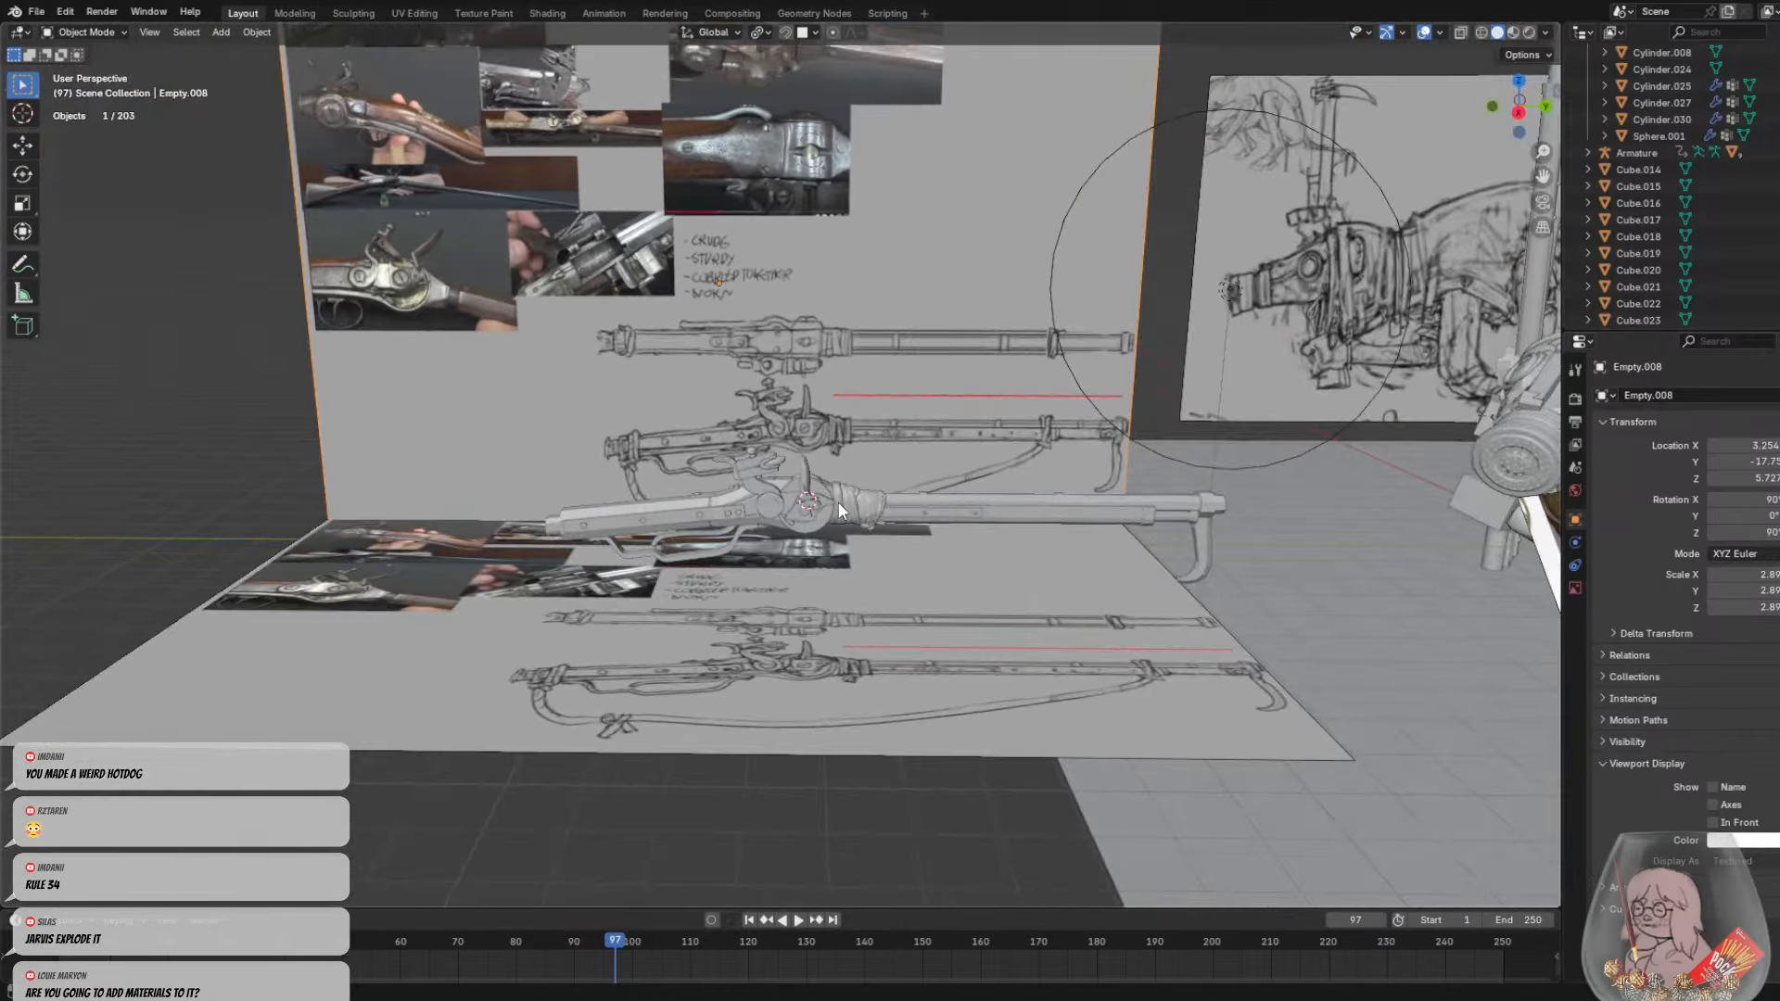
pyautogui.click(1522, 31)
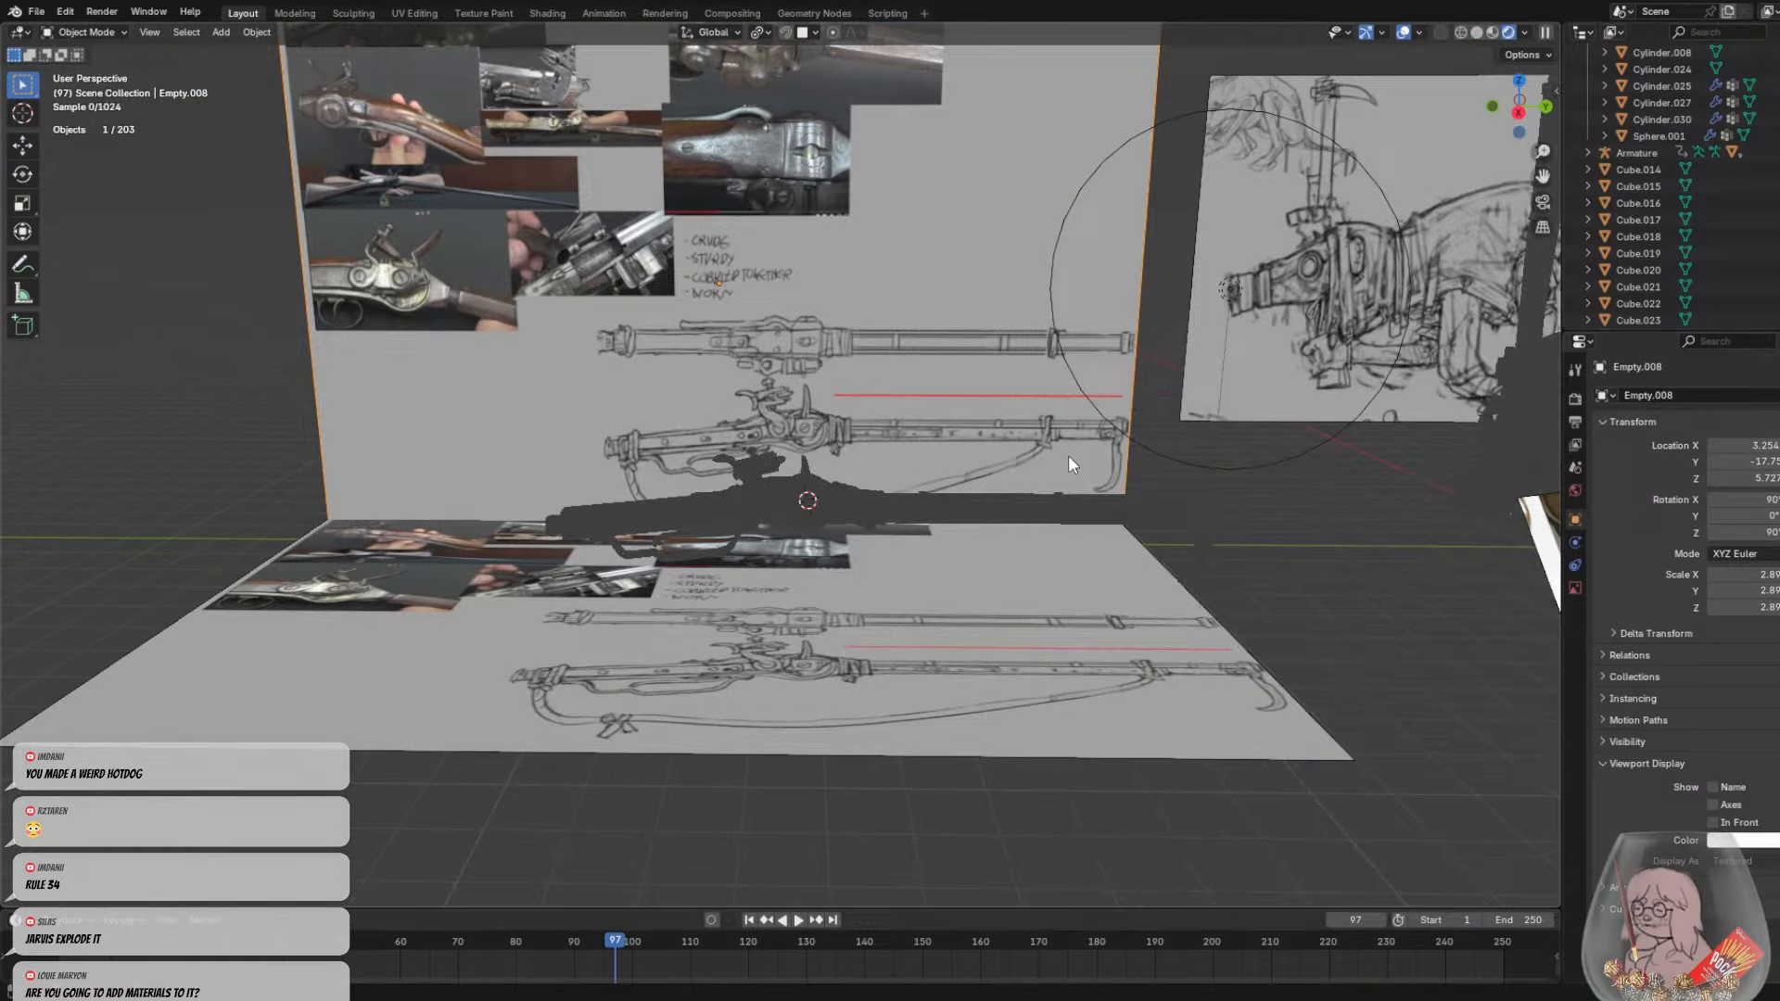
pyautogui.scroll(4, 1069, 454)
pyautogui.scroll(-4, 891, 552)
pyautogui.moveTo(891, 553)
pyautogui.mouseDown(button='middle')
pyautogui.moveTo(816, 537)
pyautogui.moveTo(872, 538)
pyautogui.mouseUp(button='middle')
pyautogui.scroll(2, 1098, 599)
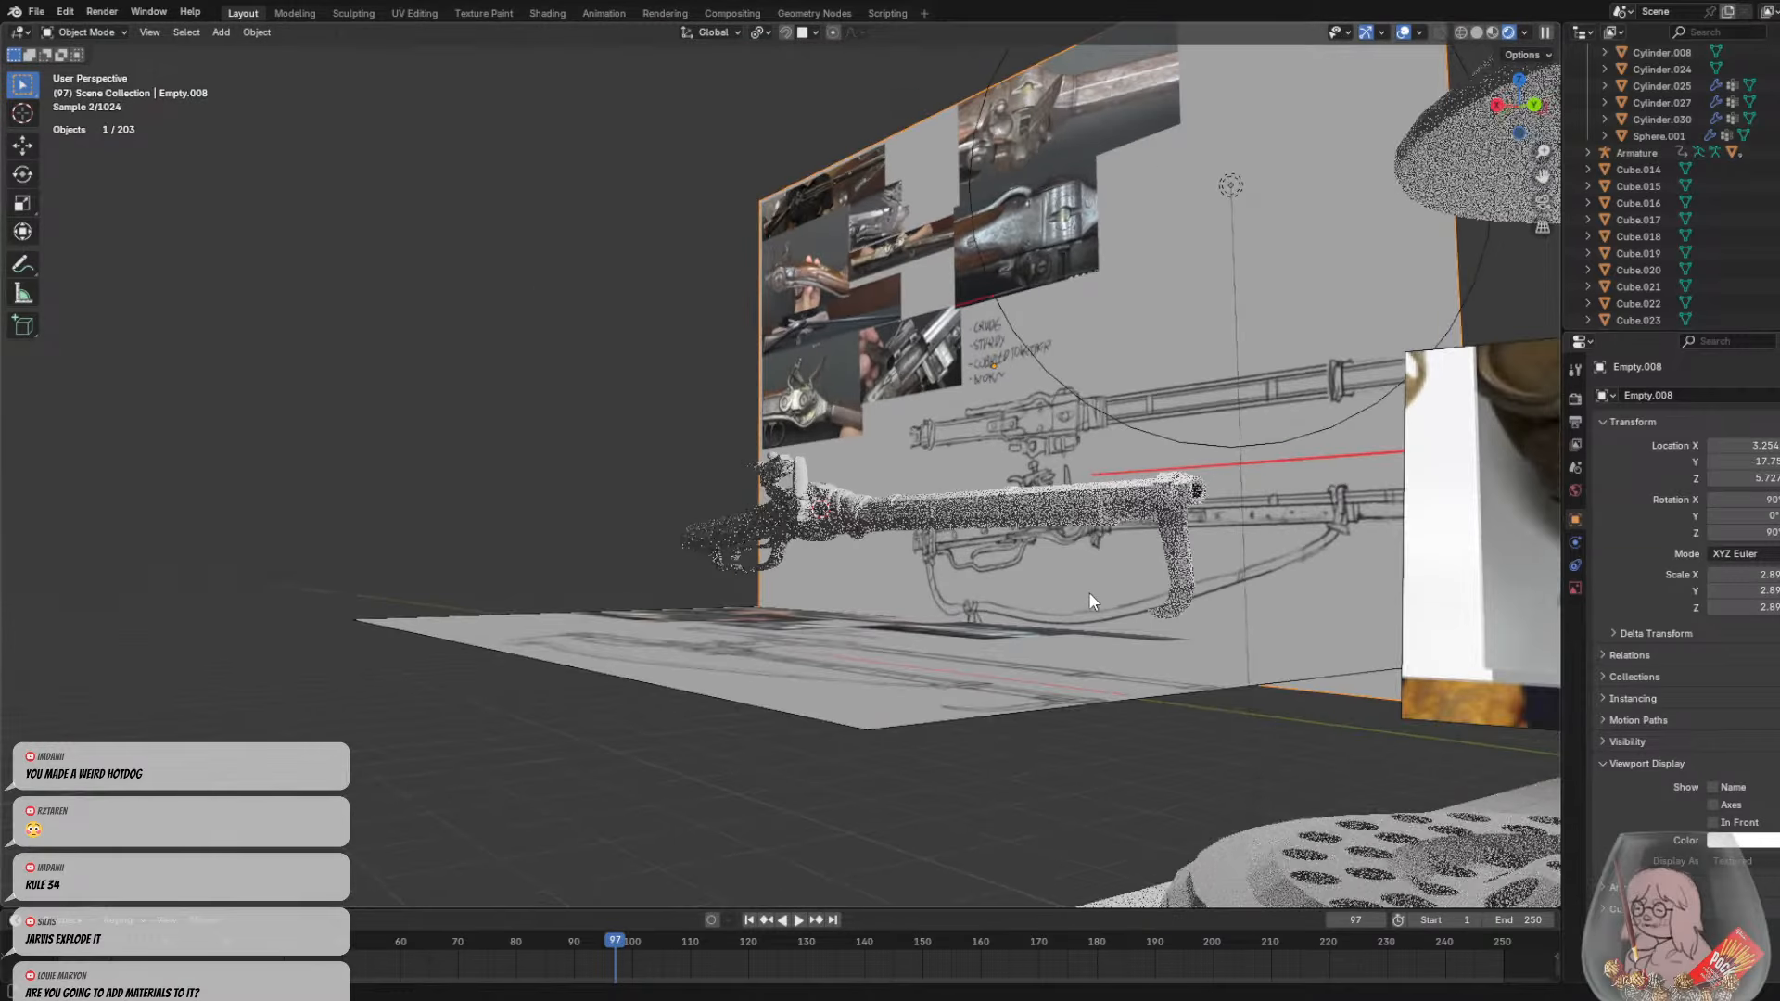
pyautogui.moveTo(1016, 553); pyautogui.dragTo(1157, 647, button='middle')
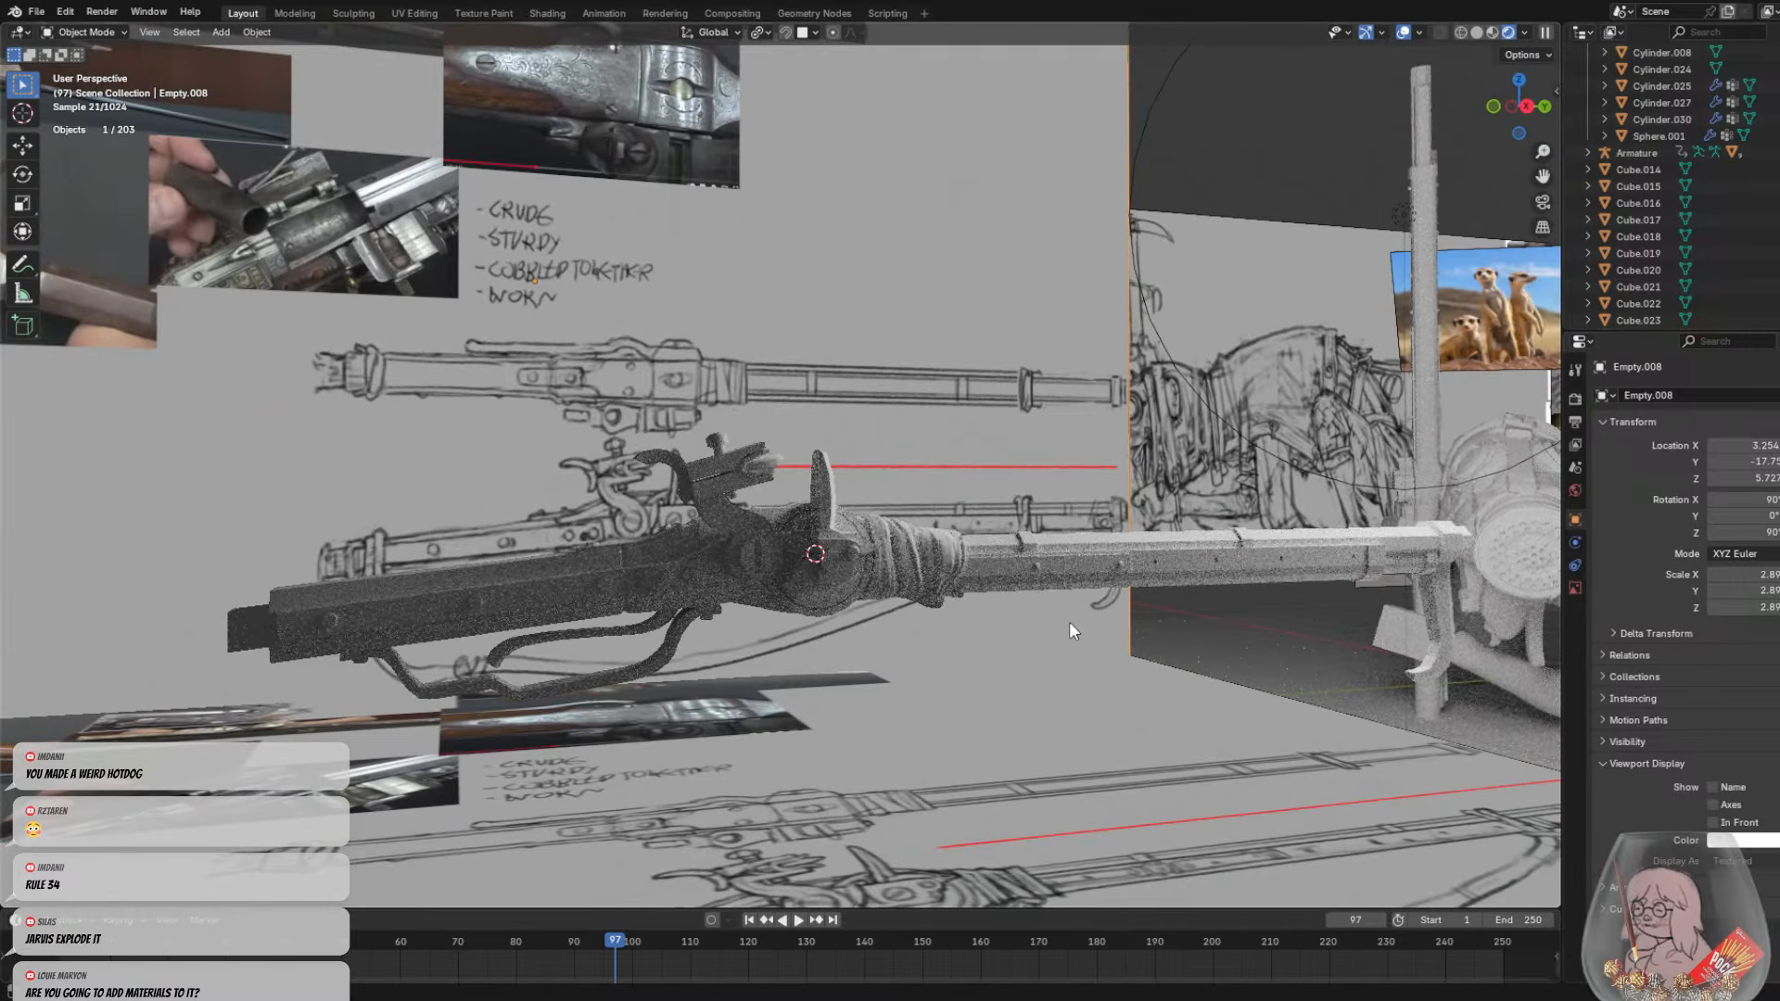
pyautogui.click(1474, 34)
# Select the musket's stock and its long riveted side plate together and duplicate them in place
pyautogui.click(450, 582)
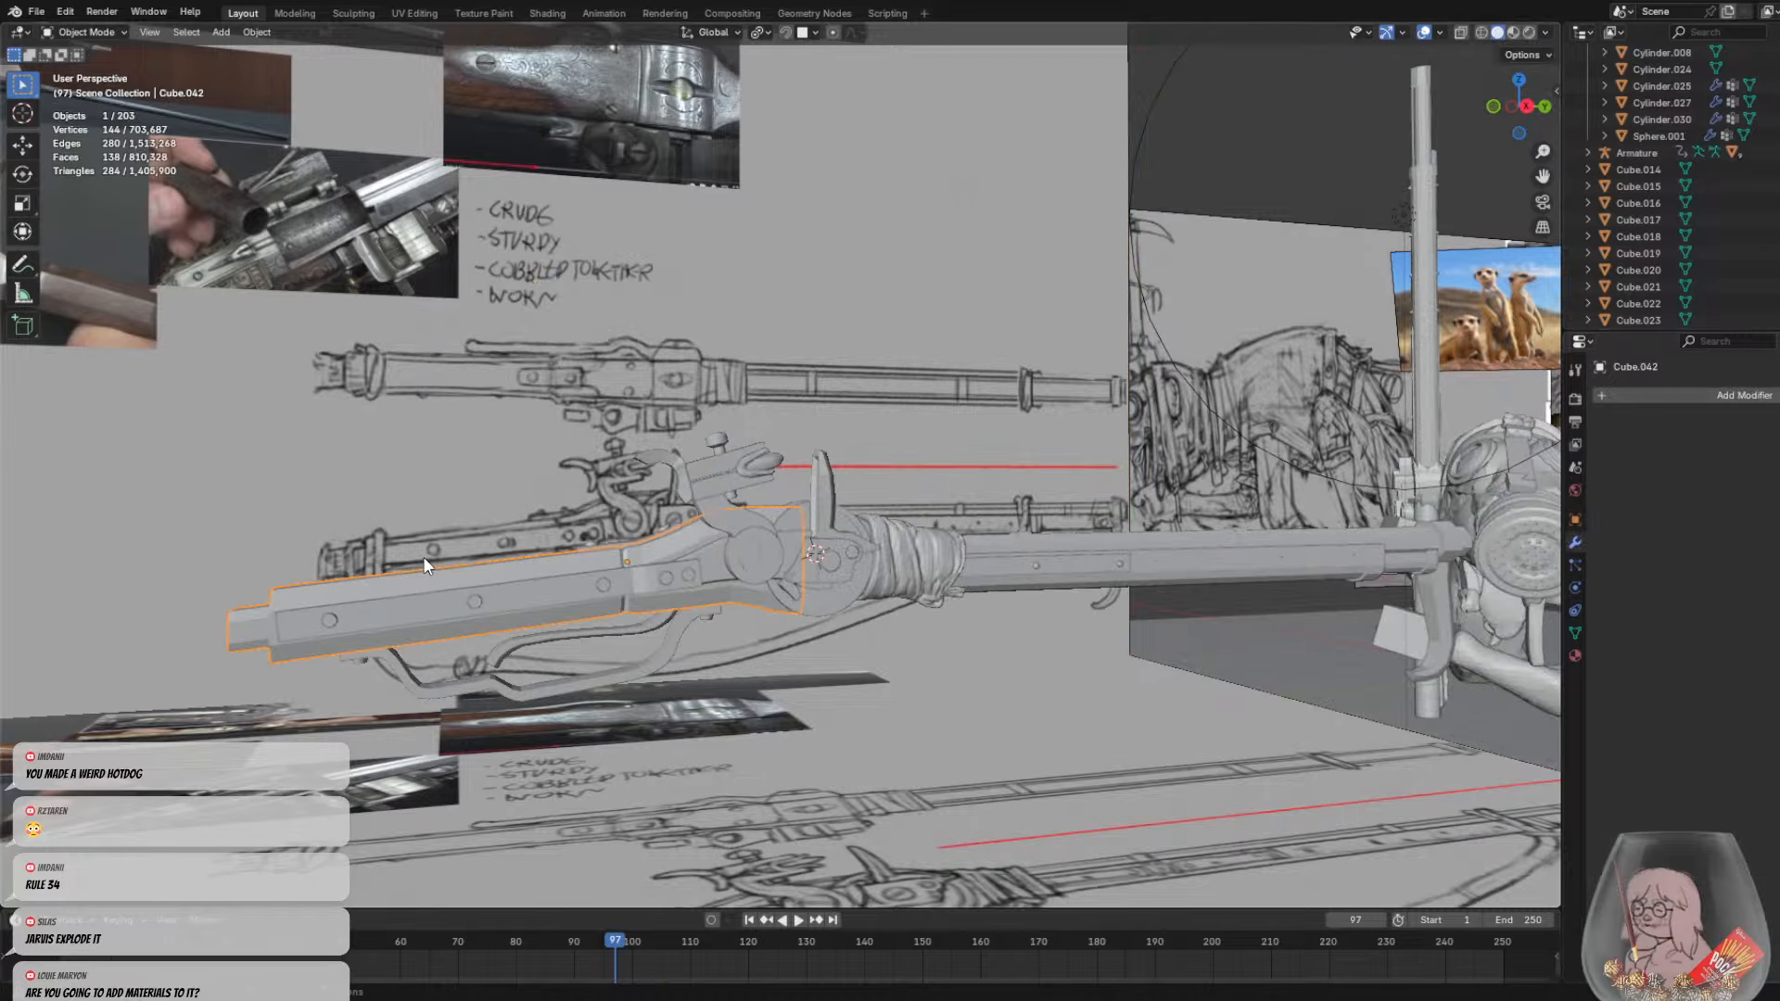
pyautogui.moveTo(569, 644); pyautogui.dragTo(720, 659, button='middle')
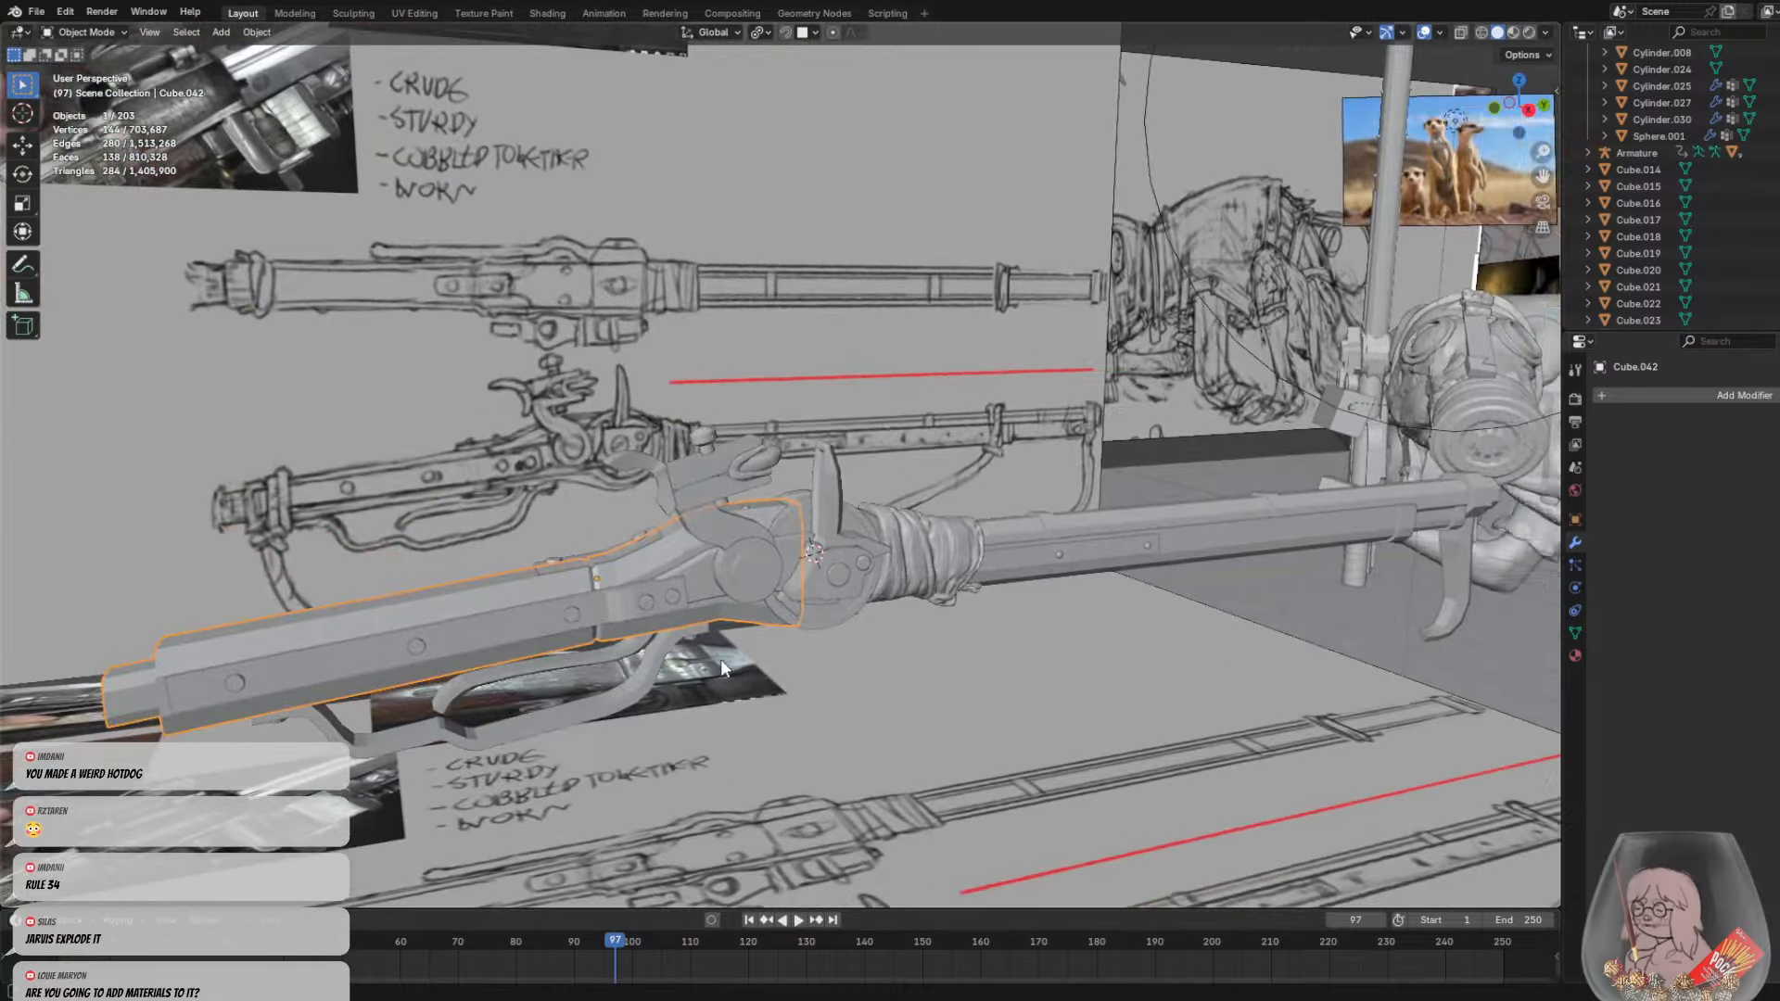
pyautogui.click(499, 626)
pyautogui.scroll(-2, 444, 632)
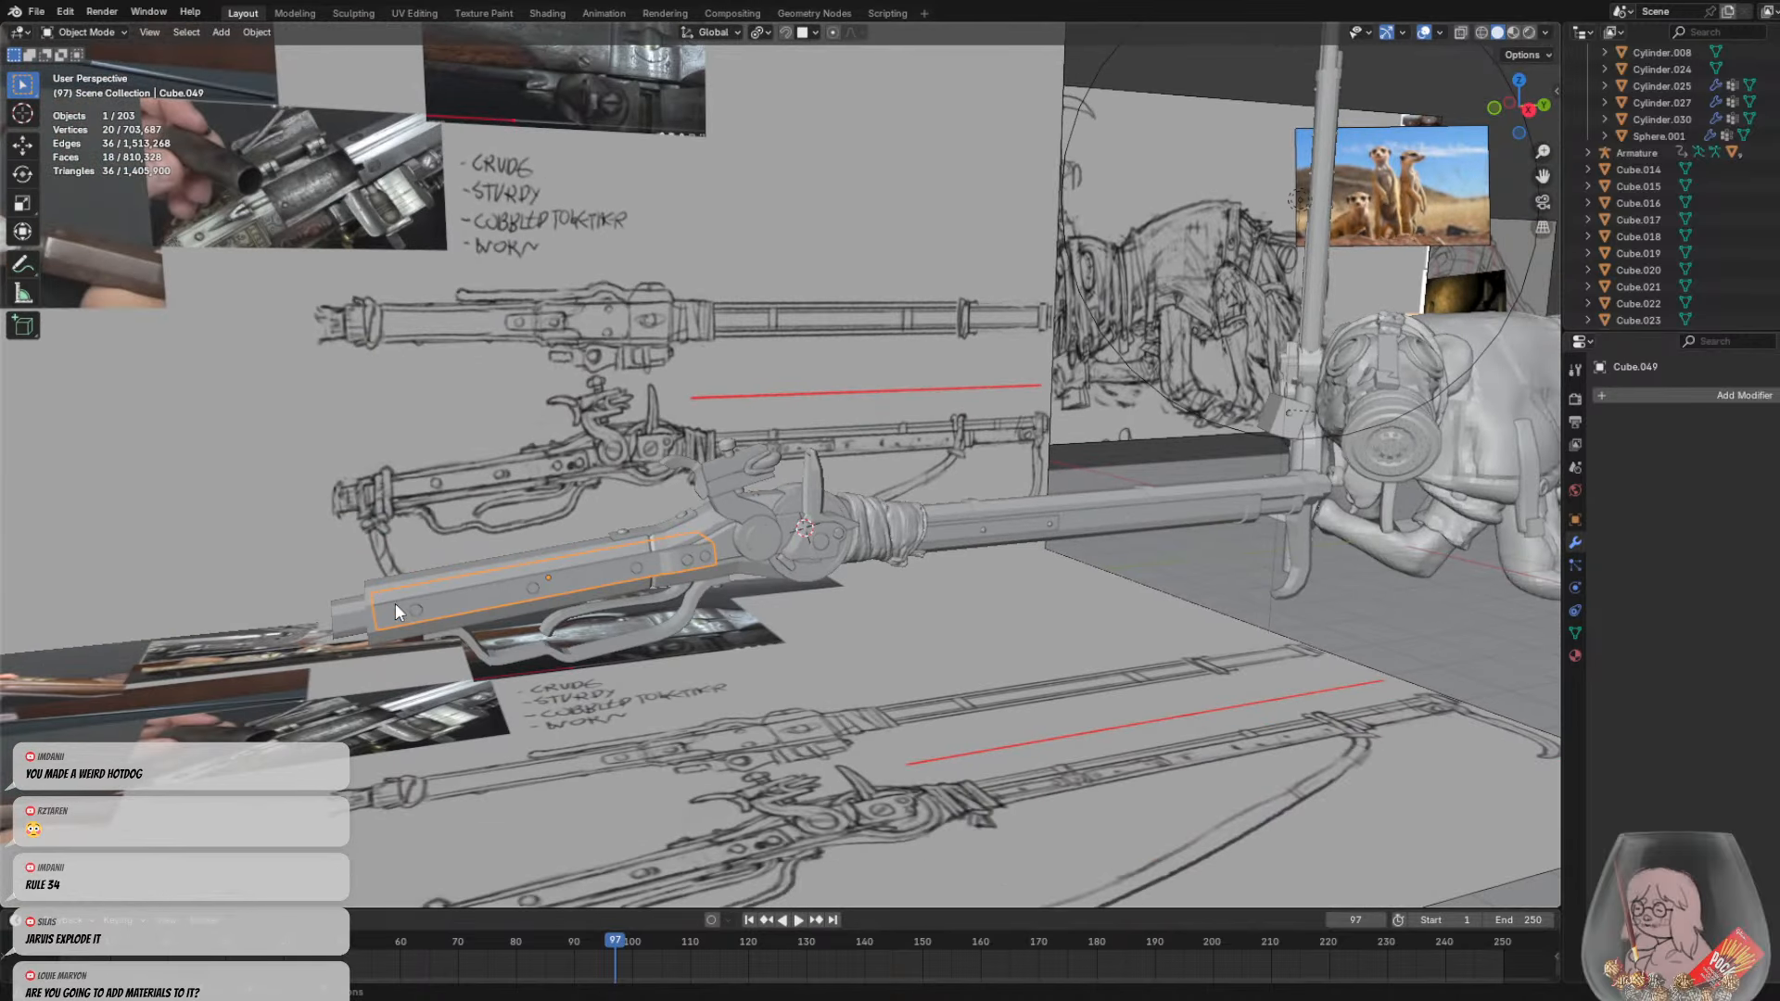
pyautogui.click(447, 571)
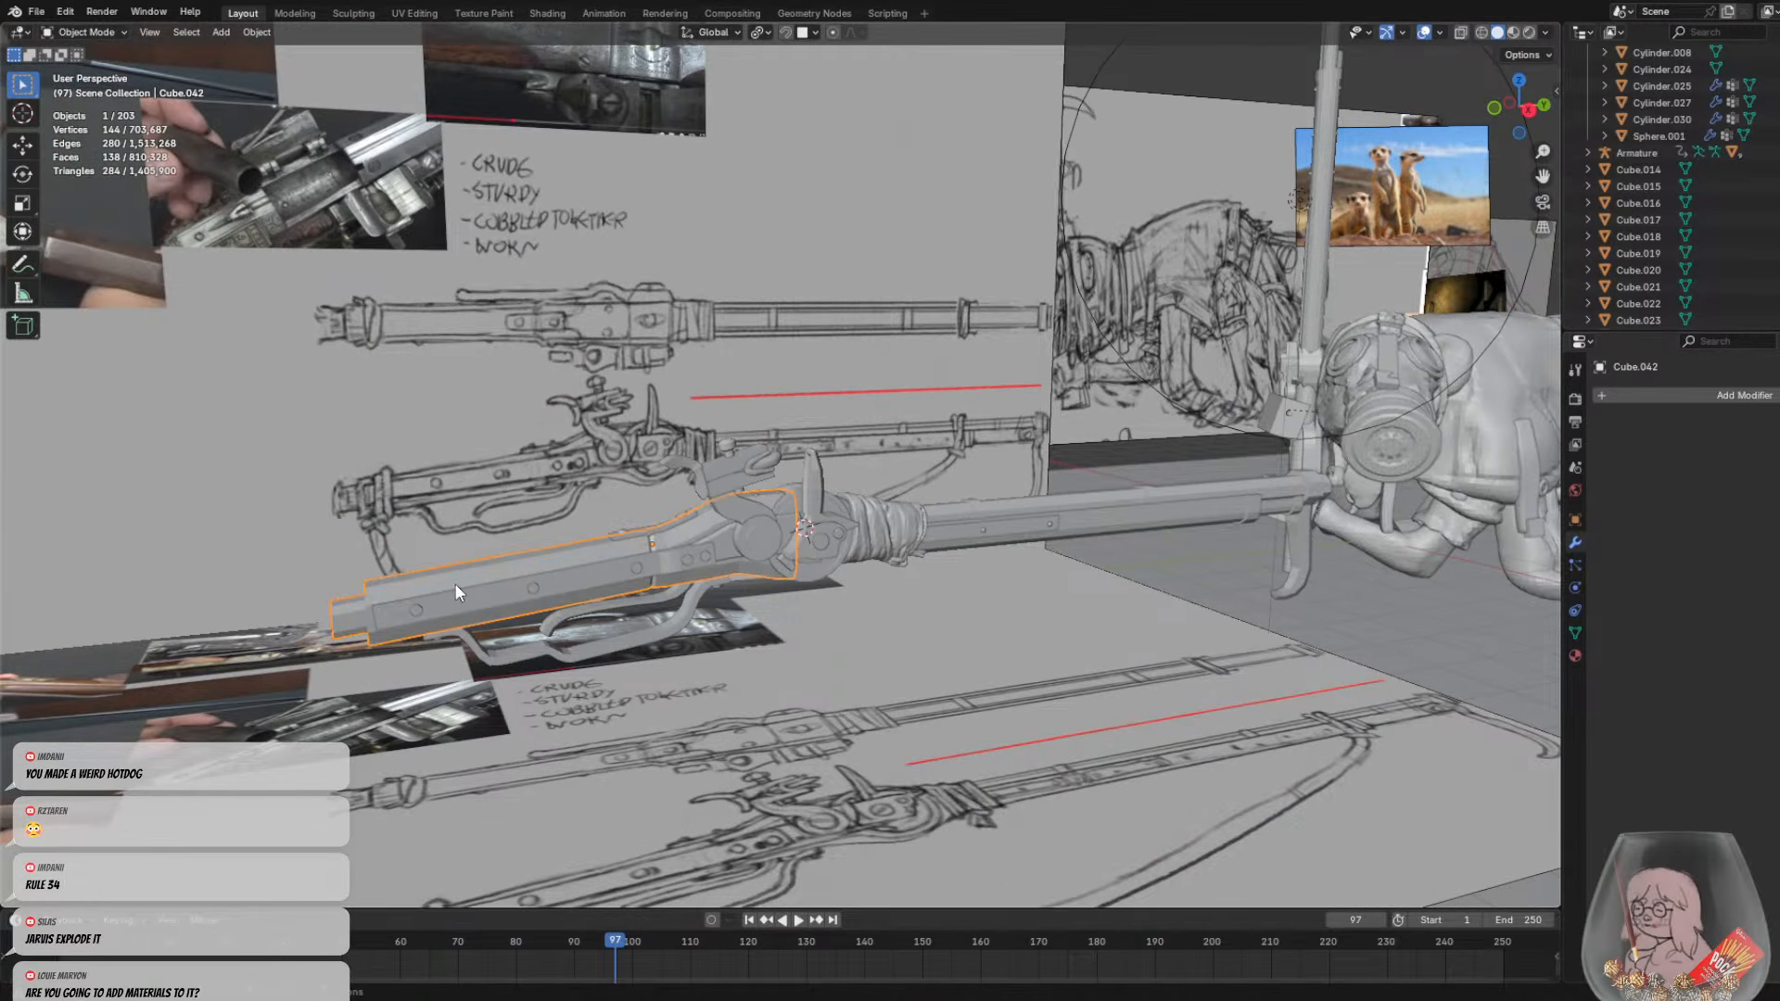
pyautogui.keyDown('shift'); pyautogui.click(490, 592); pyautogui.keyUp('shift')
pyautogui.moveTo(490, 593); pyautogui.dragTo(812, 560, button='middle')
pyautogui.scroll(2, 807, 563)
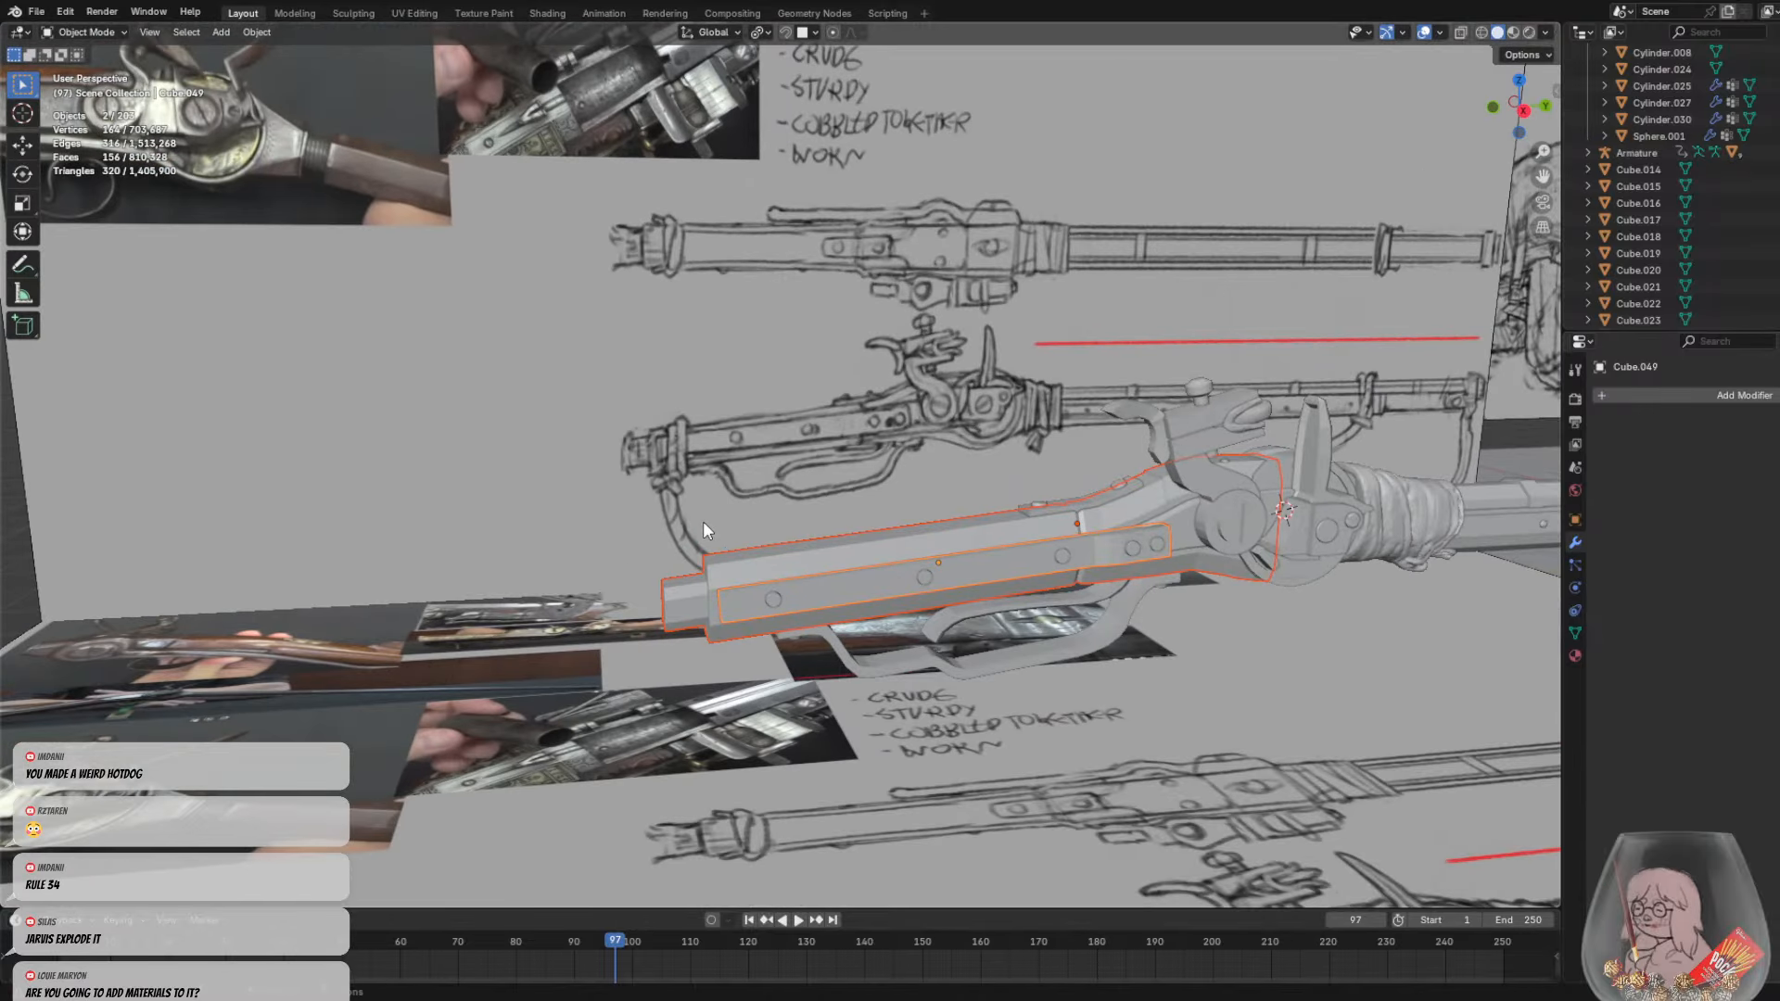
pyautogui.hotkey('shift', 'd')
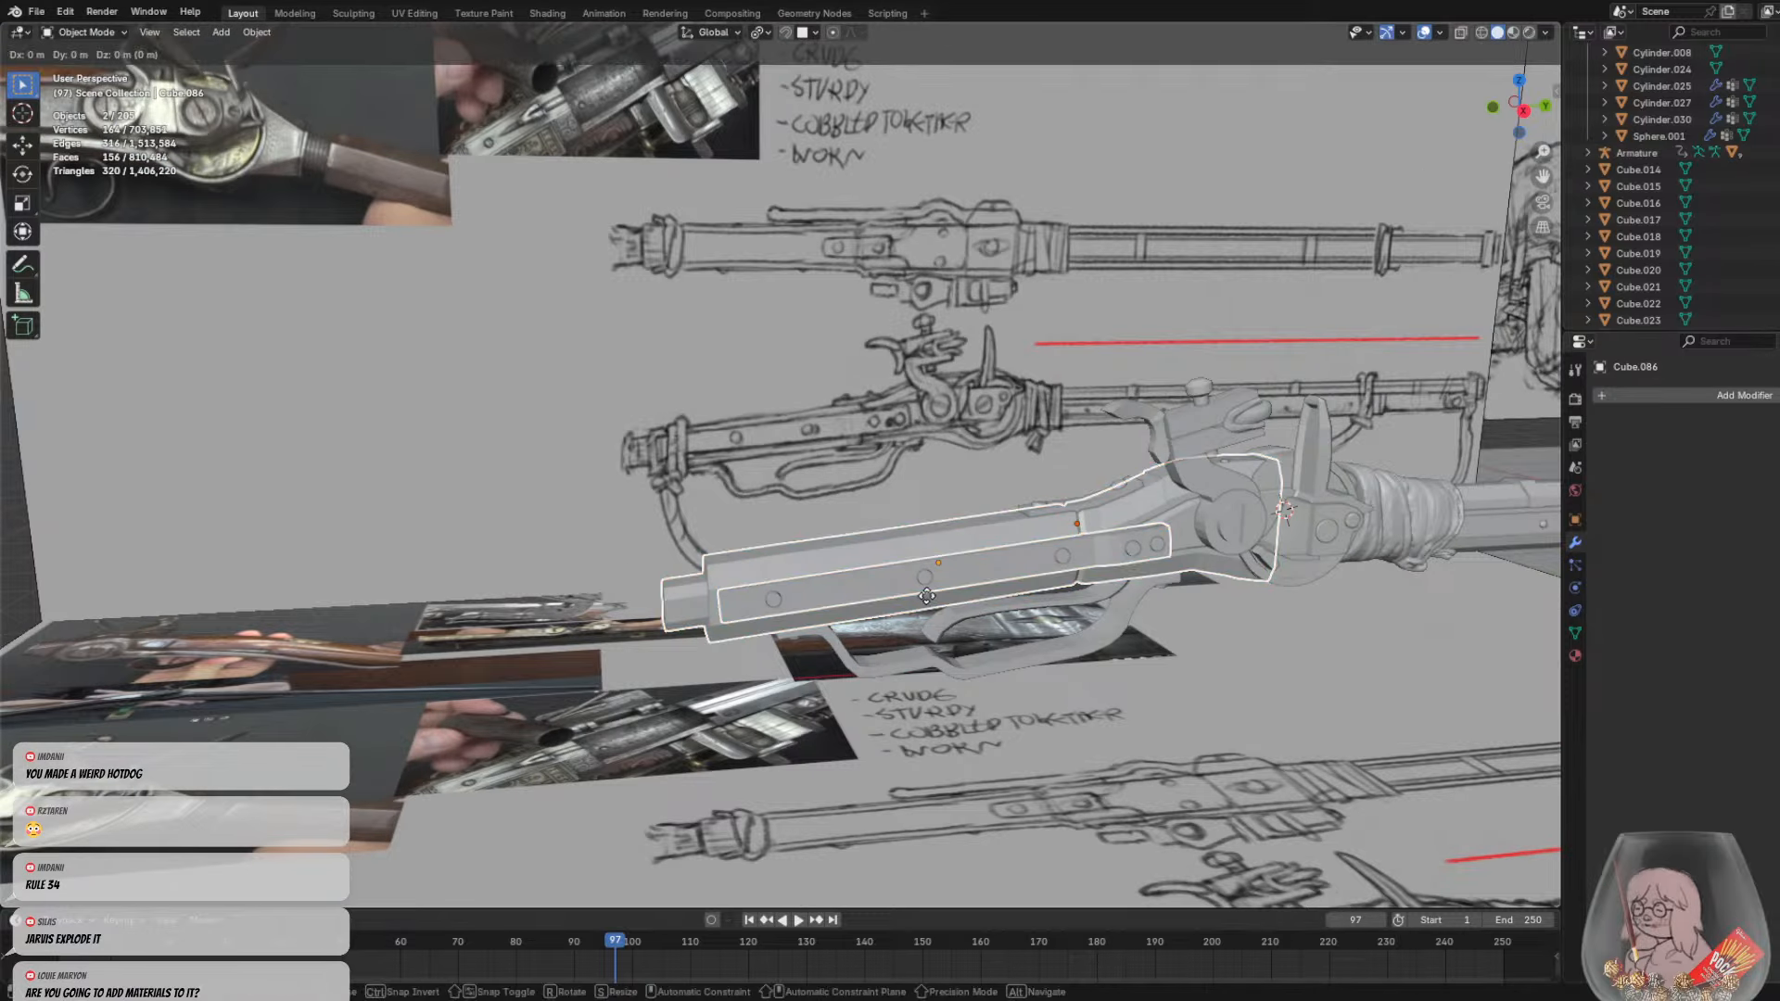
pyautogui.rightClick(926, 595)
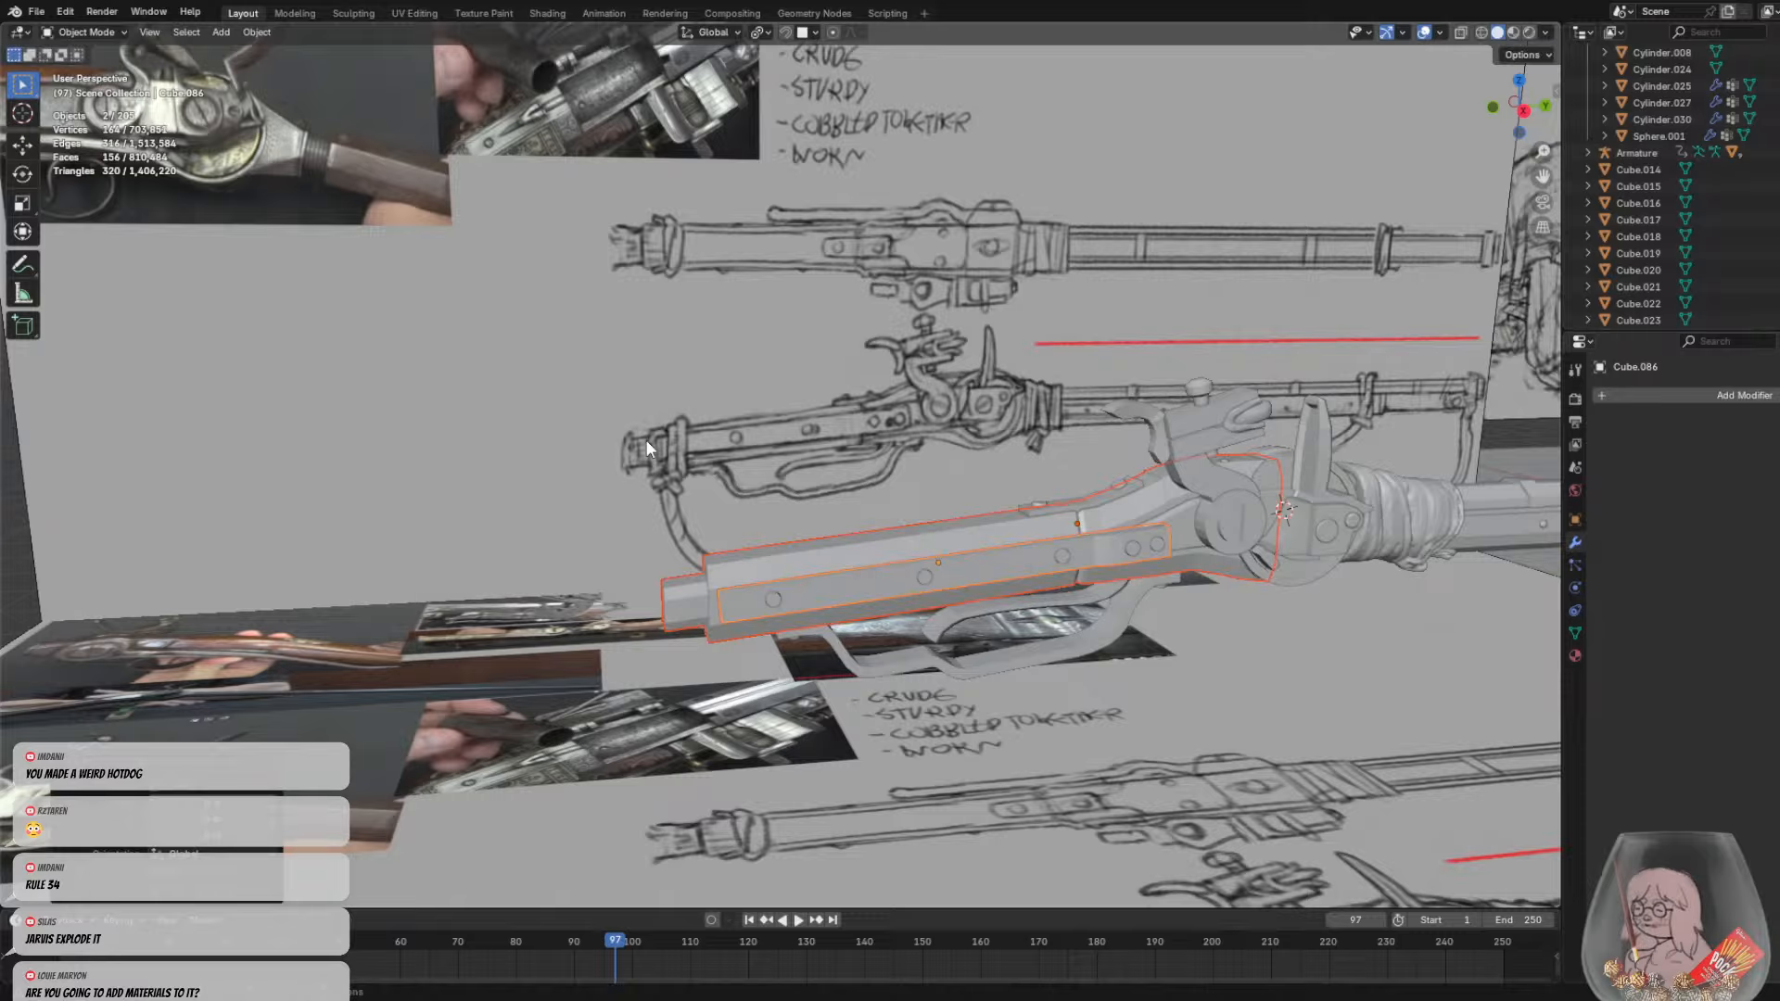
# Join the duplicated stock and side plate into one object and leave that object selected
pyautogui.click(261, 35)
pyautogui.moveTo(308, 67)
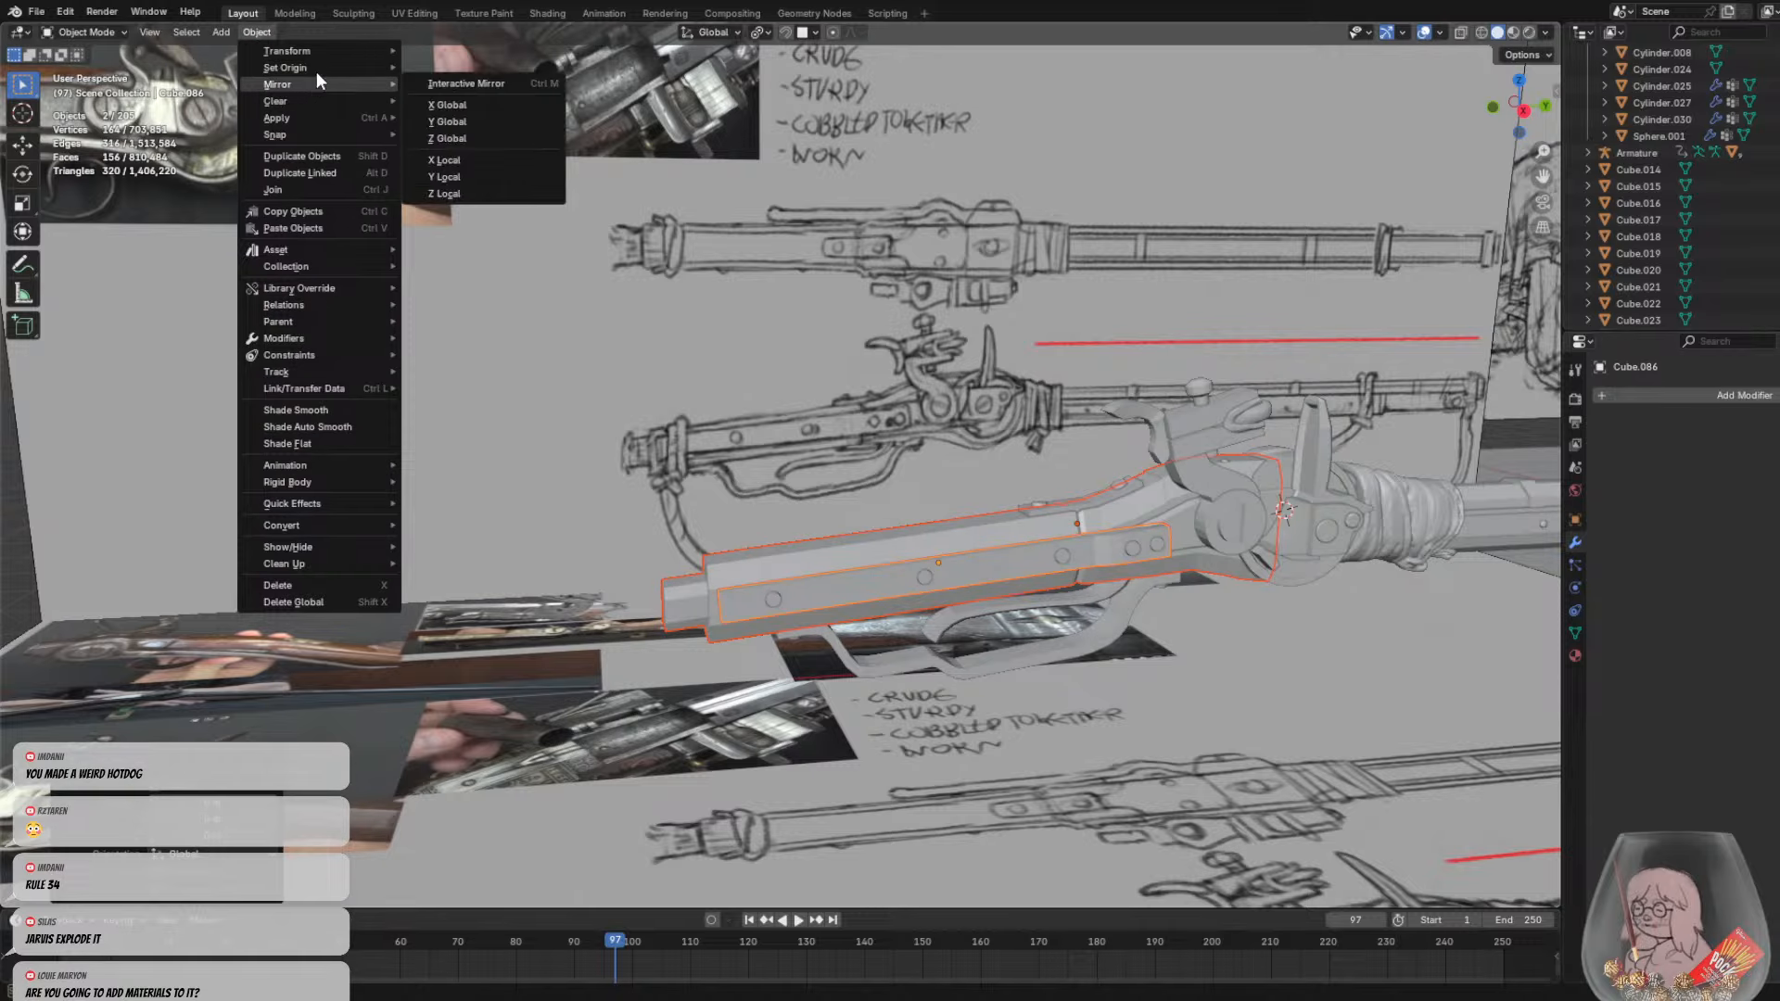
pyautogui.click(289, 189)
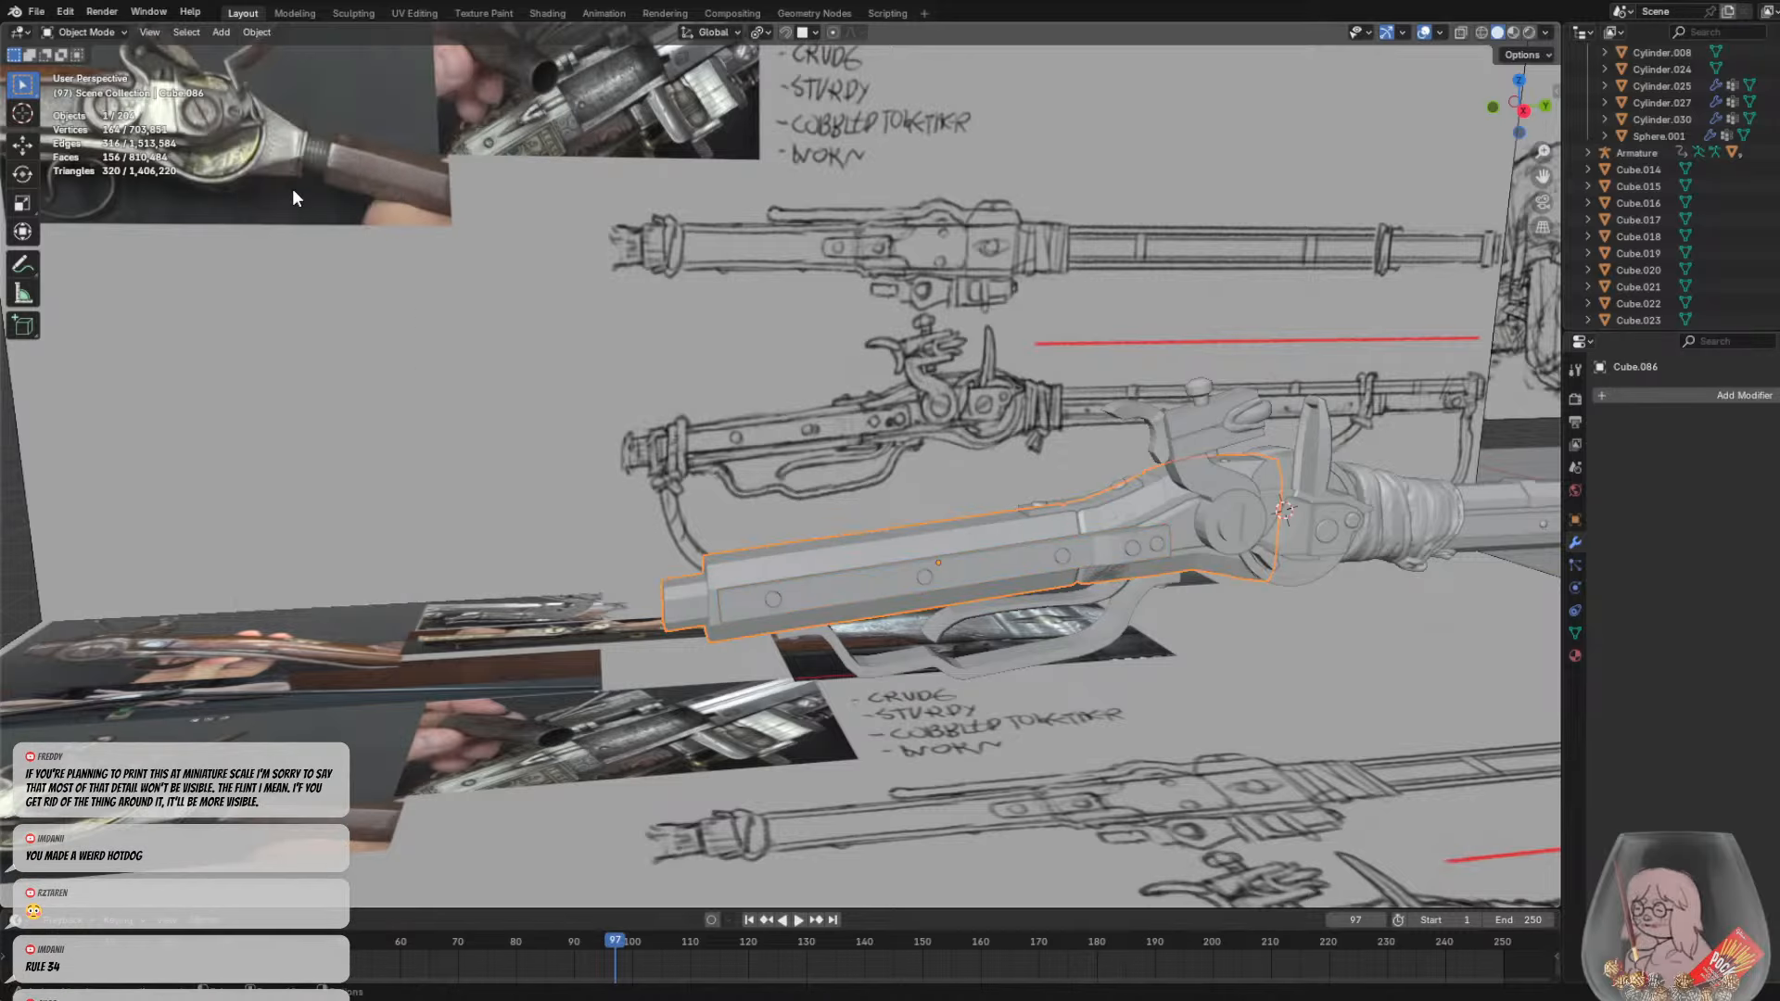
pyautogui.scroll(1, 999, 658)
pyautogui.press('s')
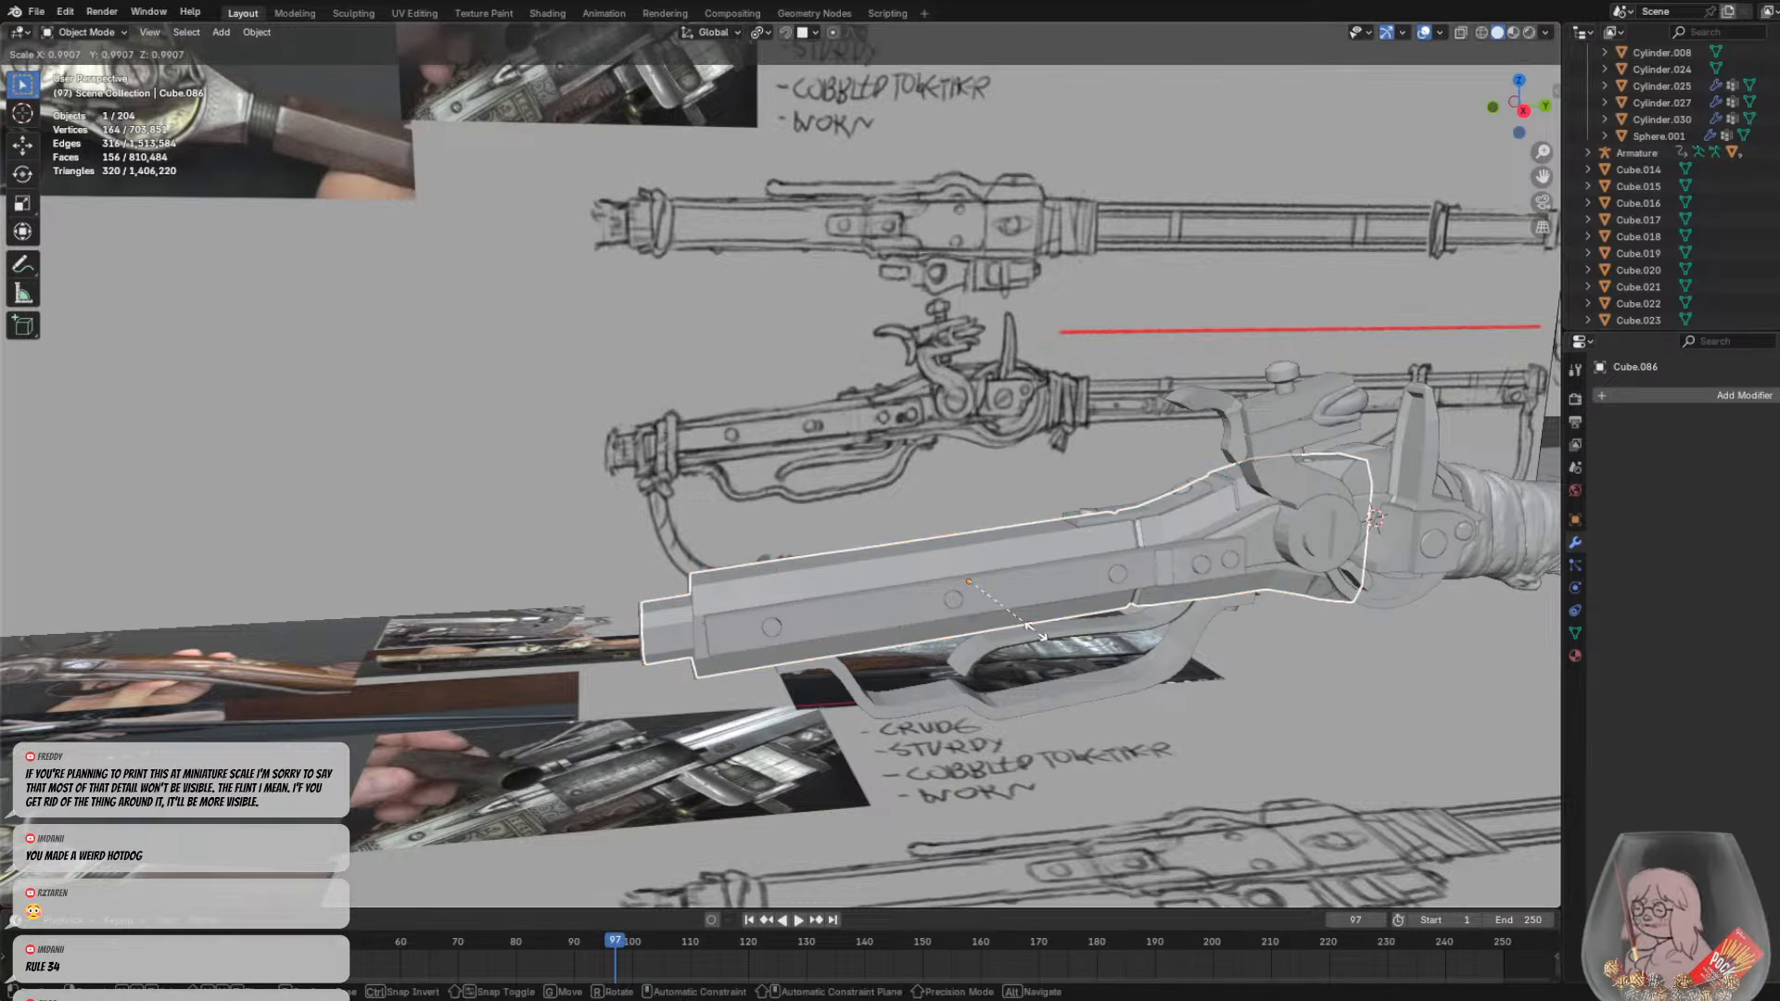
pyautogui.rightClick(1036, 633)
pyautogui.click(825, 744)
pyautogui.moveTo(826, 744); pyautogui.dragTo(744, 642, button='middle')
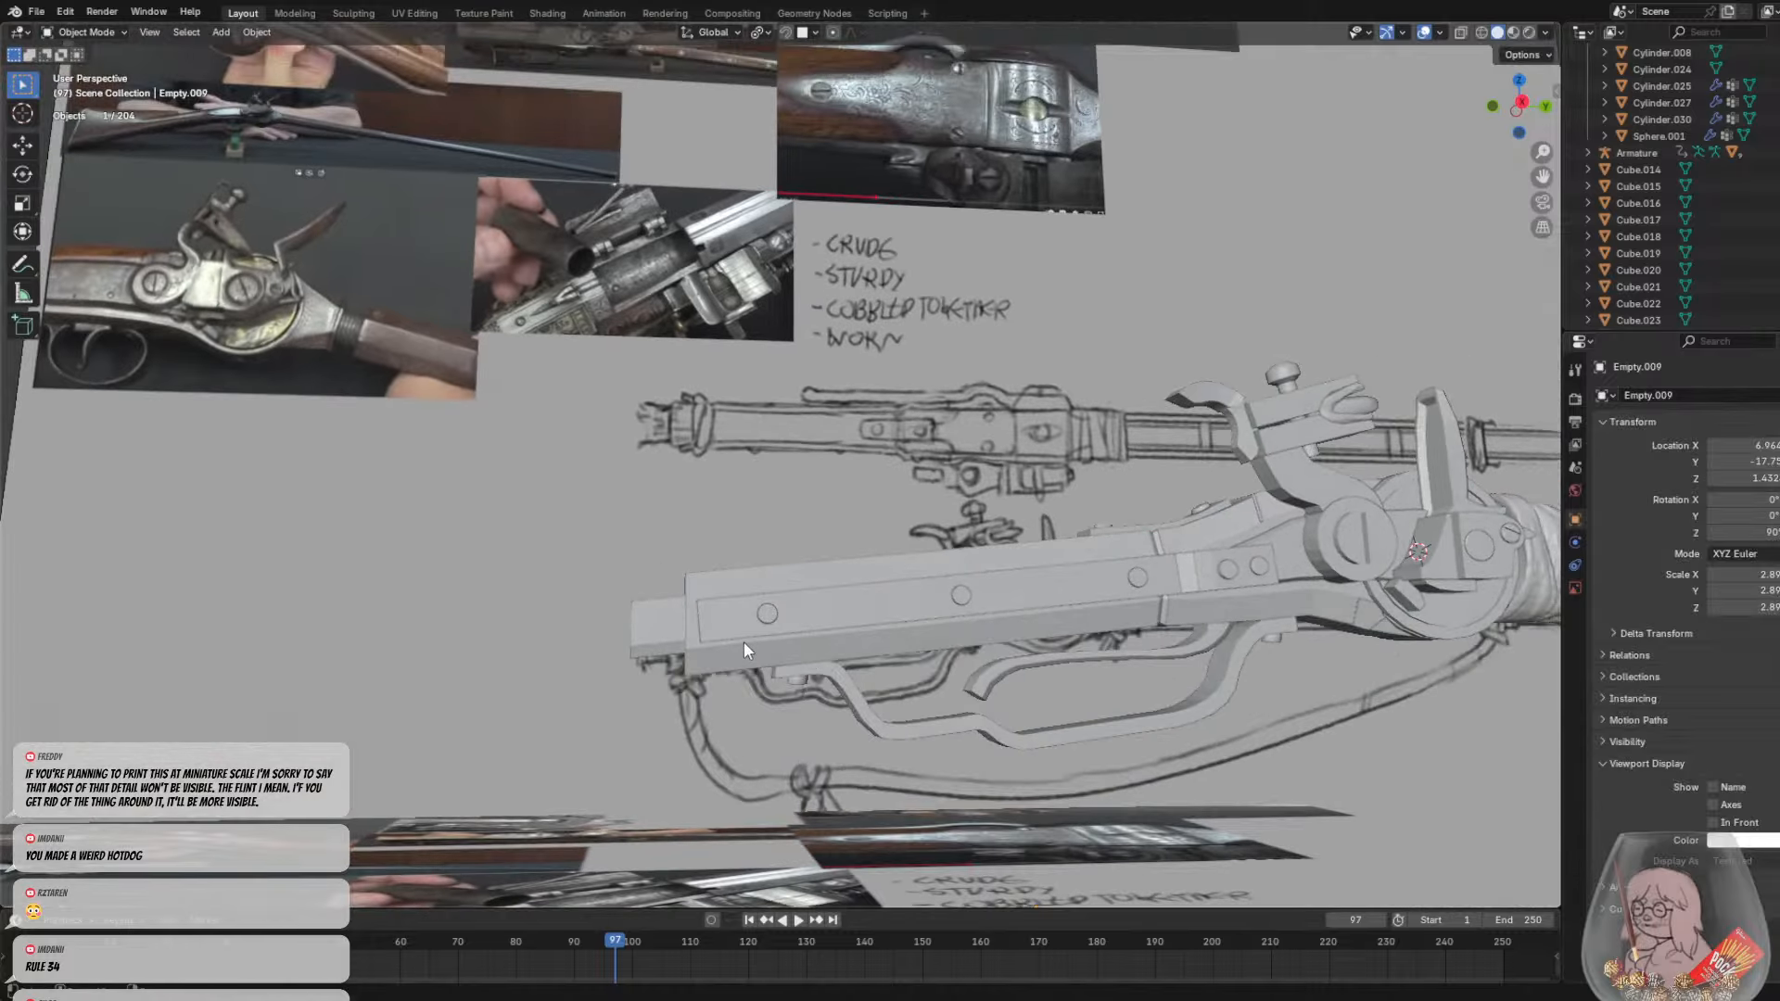
pyautogui.scroll(3, 744, 642)
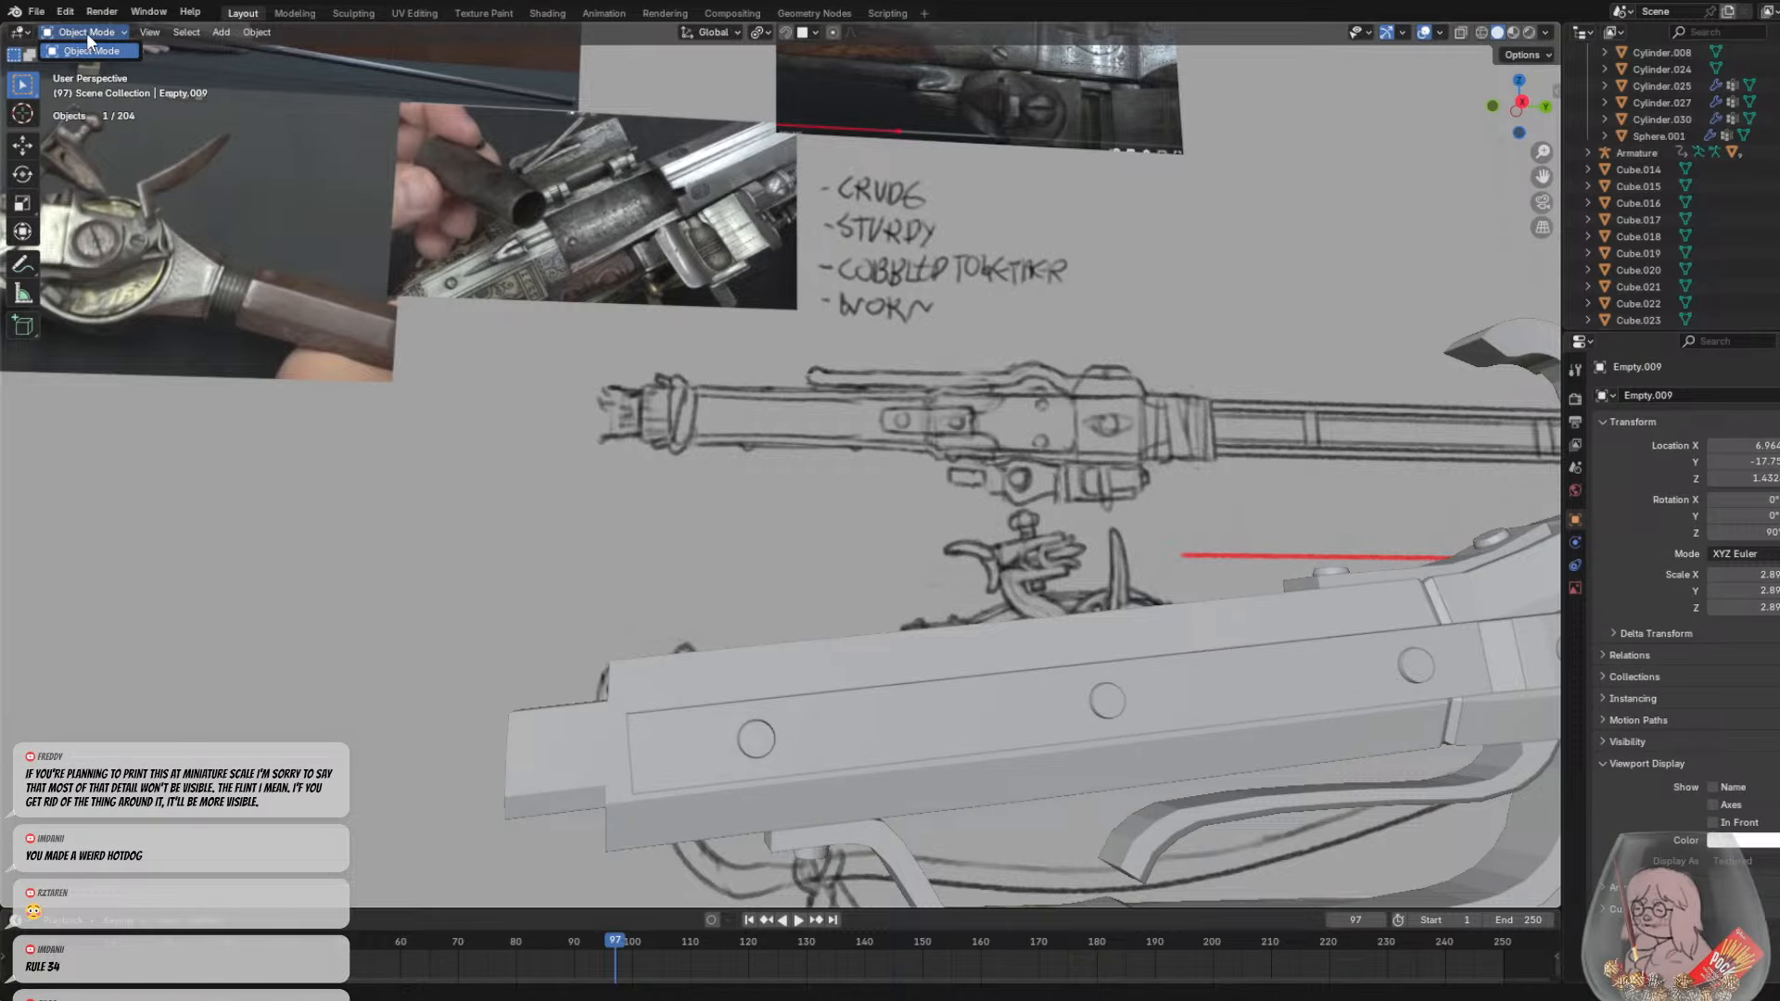
pyautogui.click(644, 707)
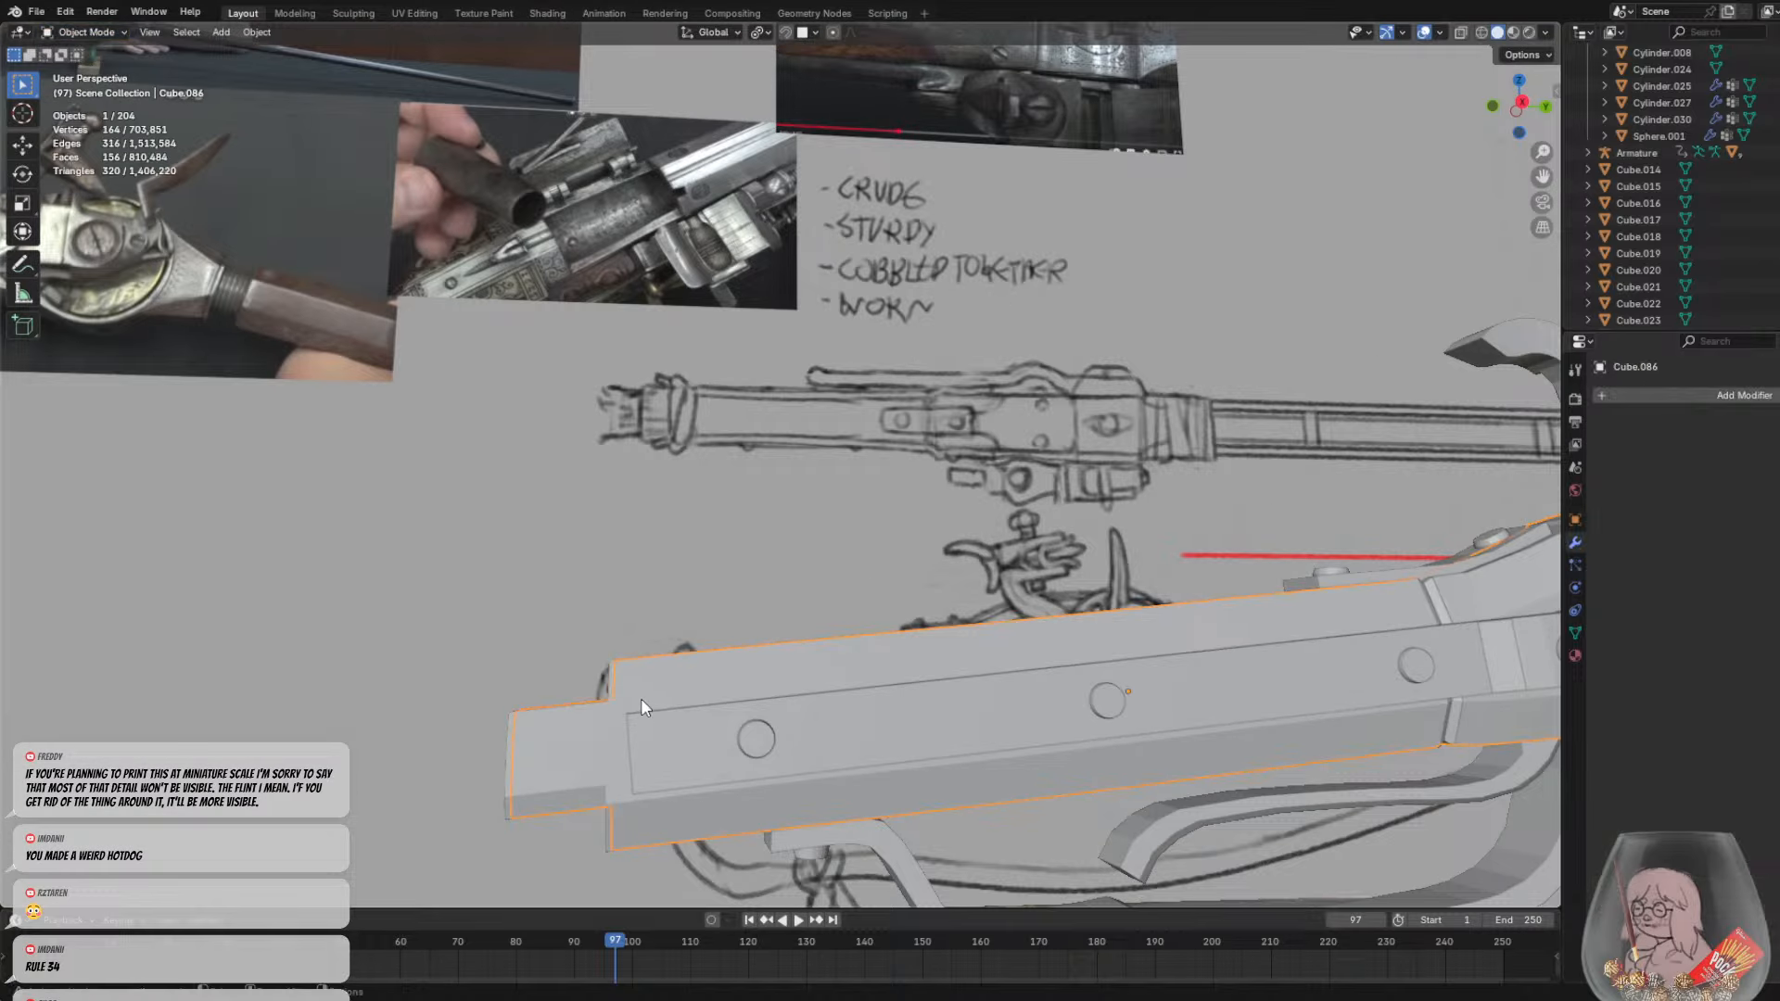
pyautogui.click(109, 32)
pyautogui.click(91, 87)
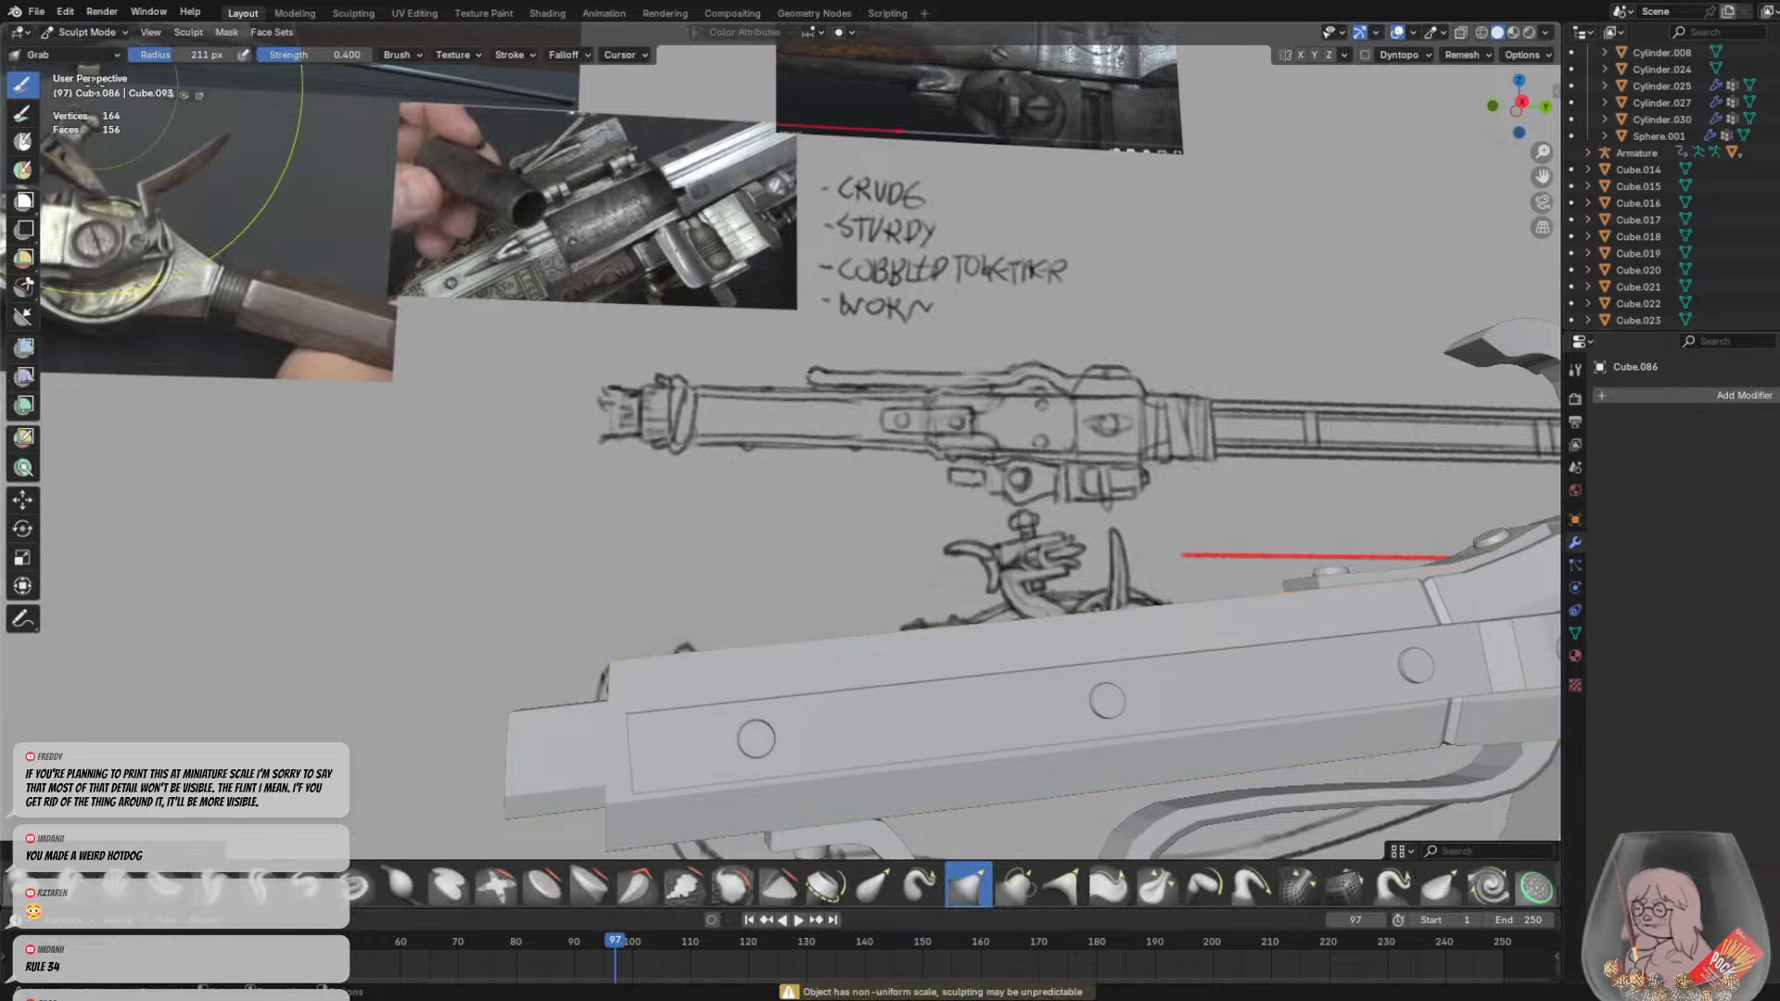
pyautogui.press('r')
pyautogui.rightClick(740, 618)
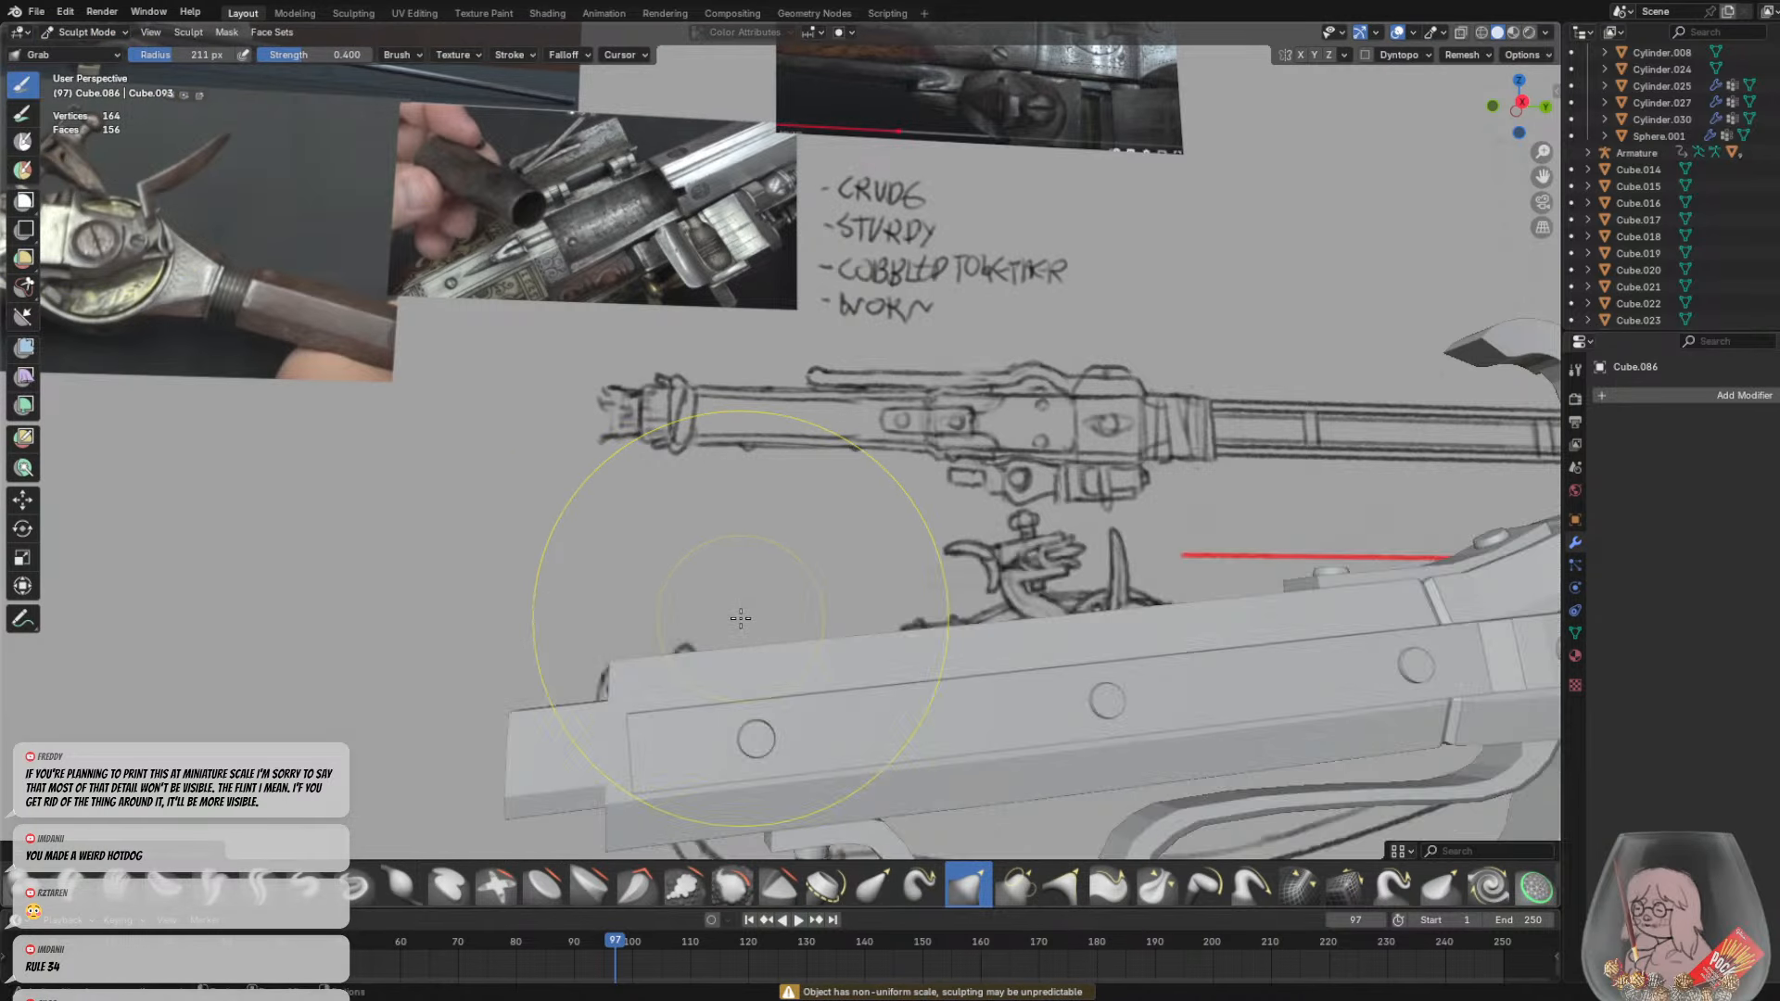
pyautogui.press('Tab')
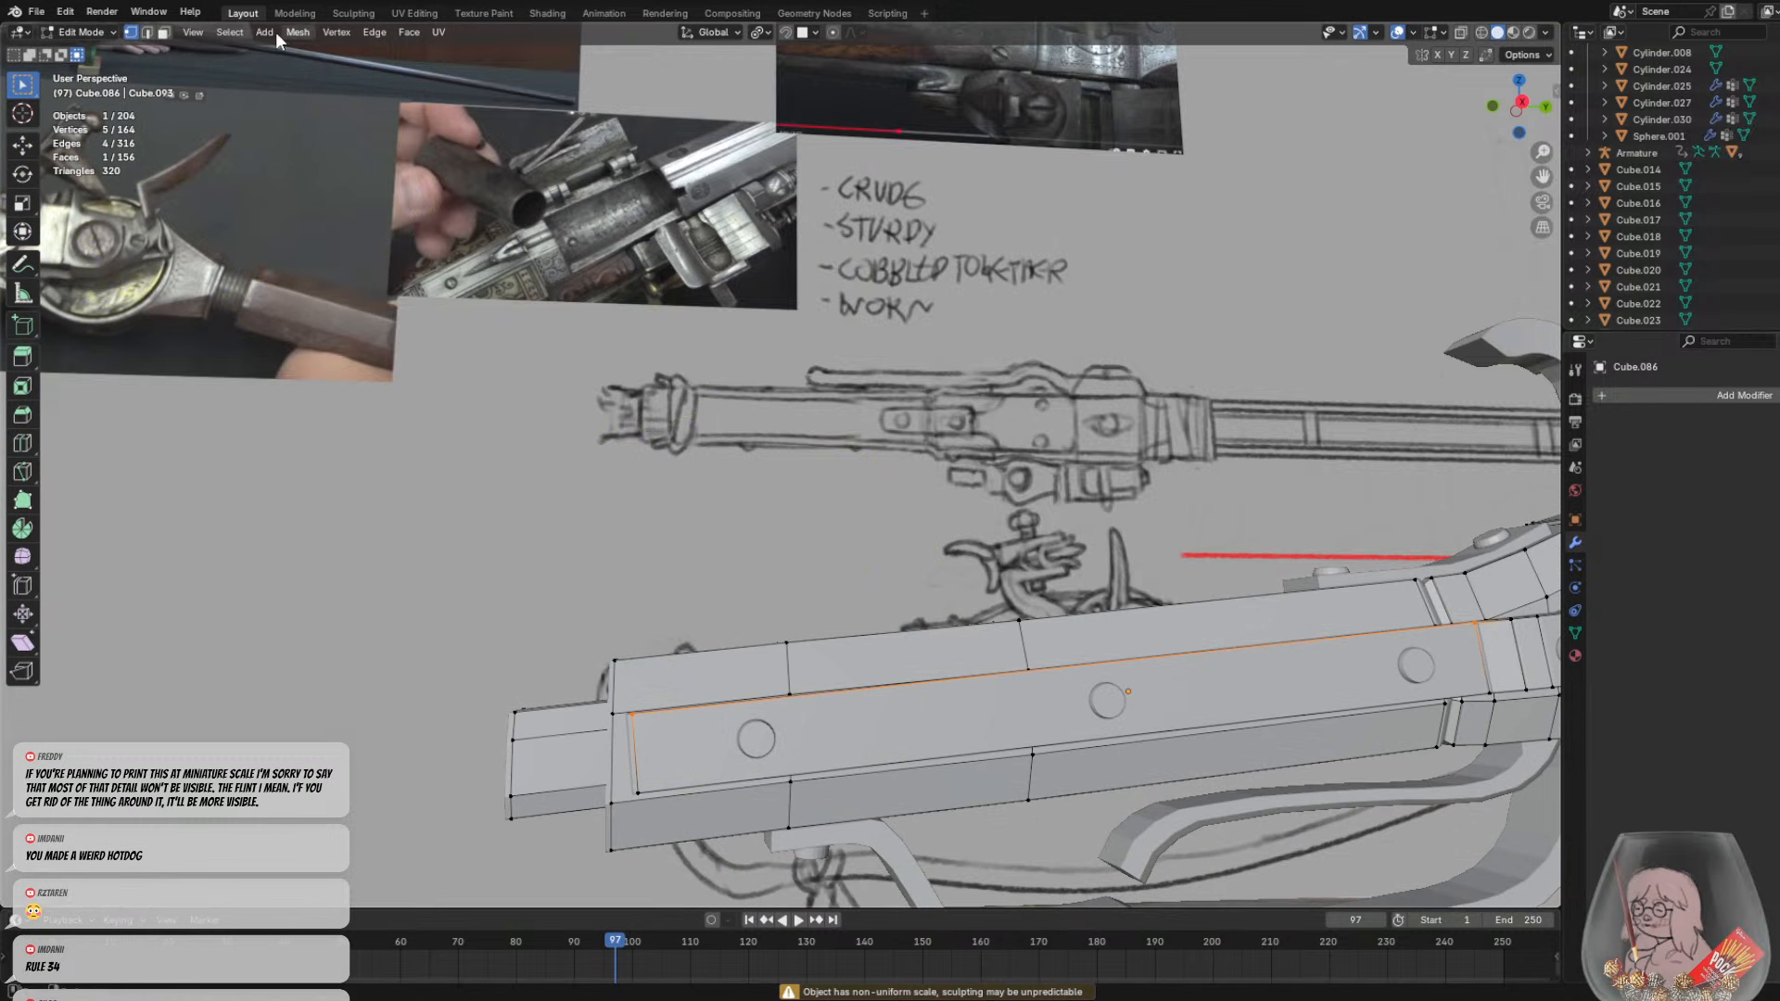
pyautogui.click(85, 31)
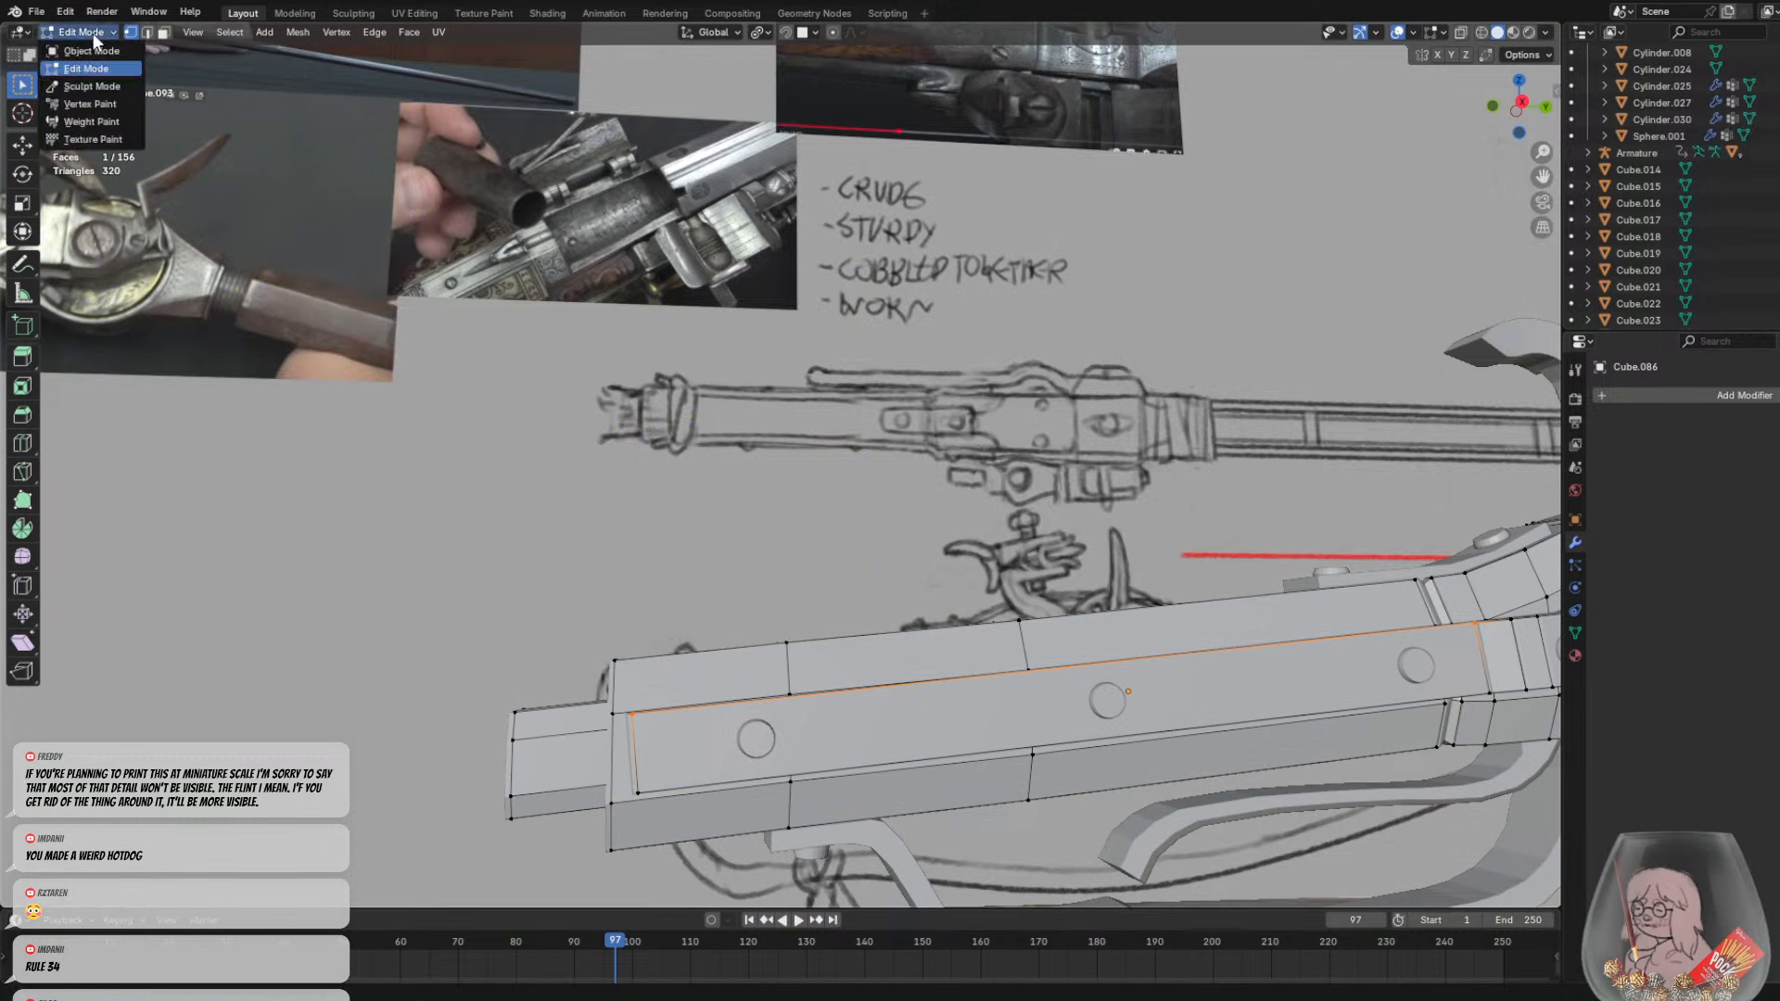
pyautogui.click(93, 52)
# Apply the scale of the joined stock copy and set its origin to its geometry
pyautogui.click(256, 32)
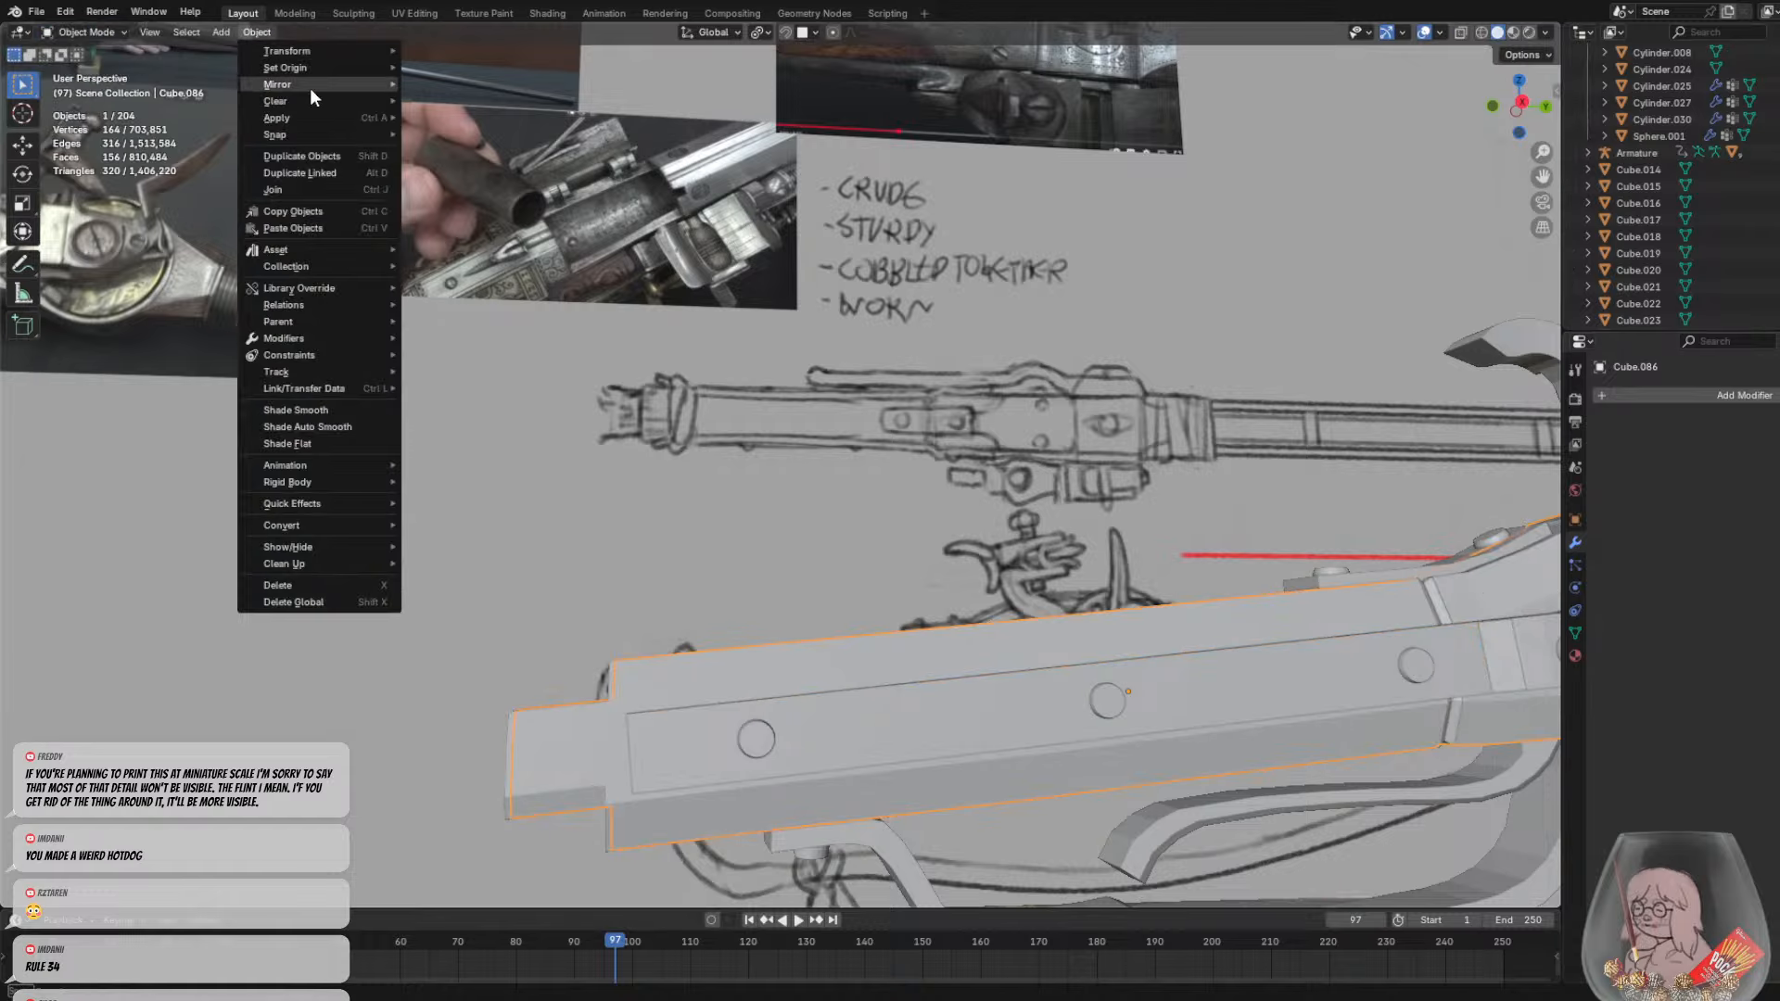
pyautogui.moveTo(321, 115)
pyautogui.click(521, 169)
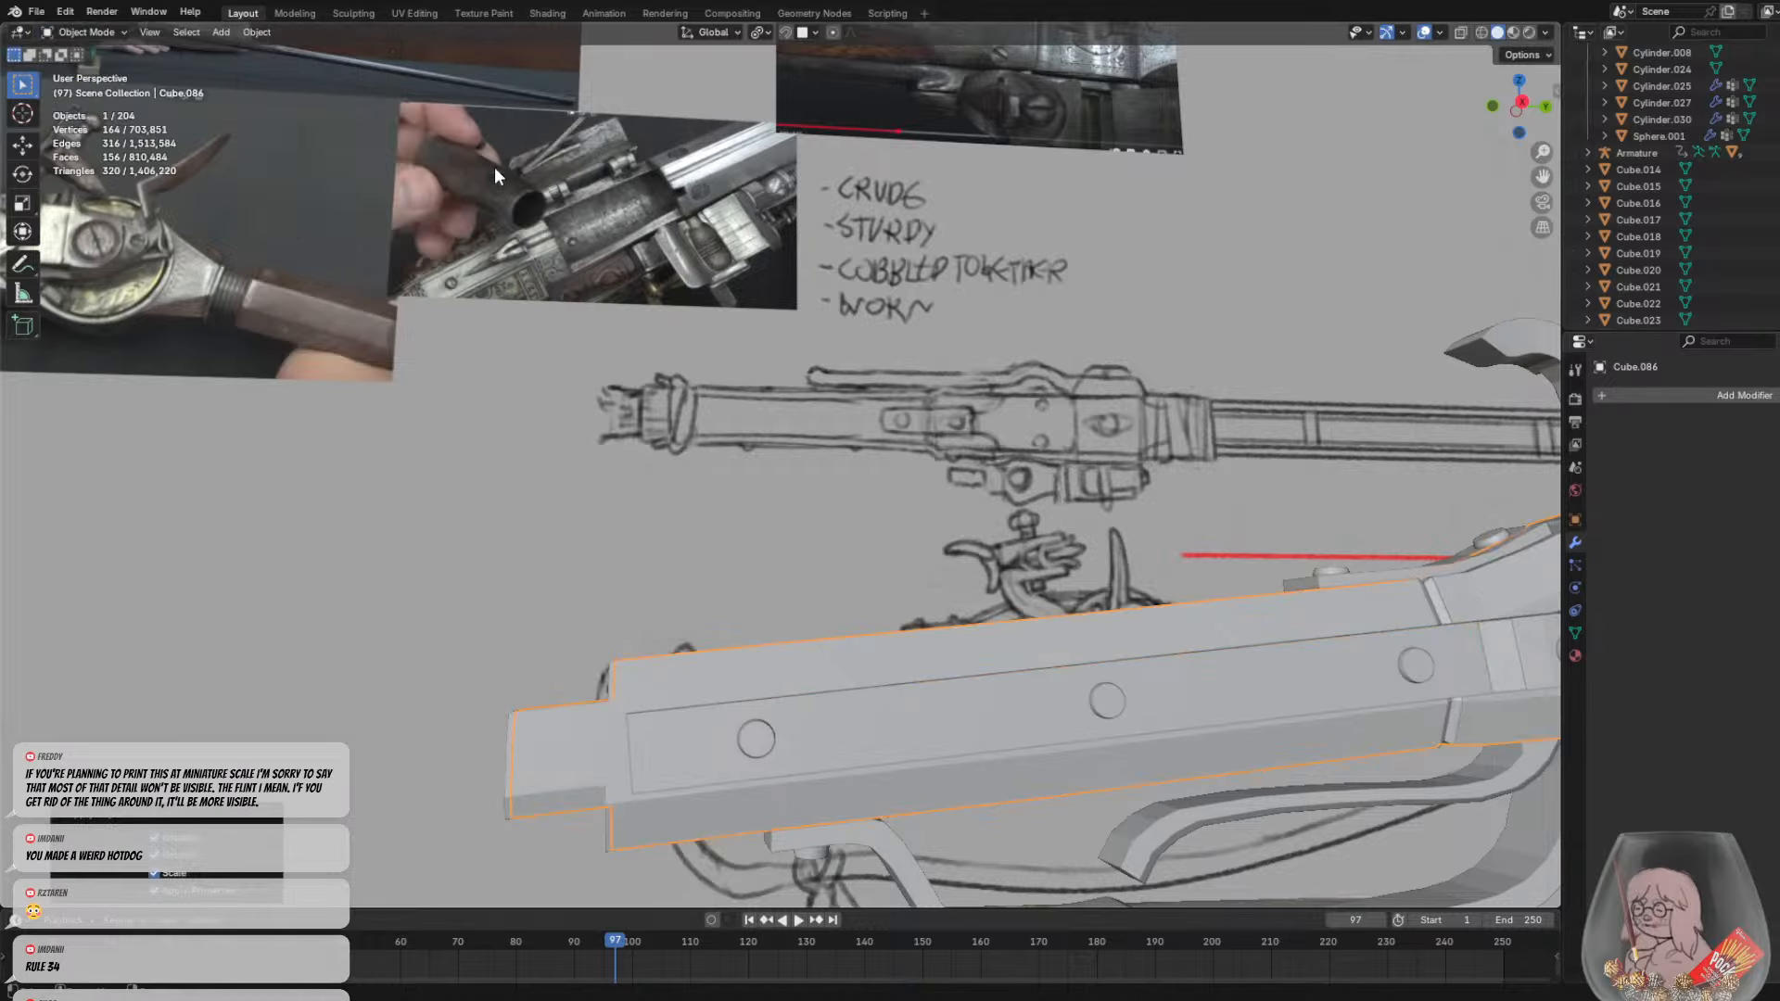
pyautogui.click(247, 32)
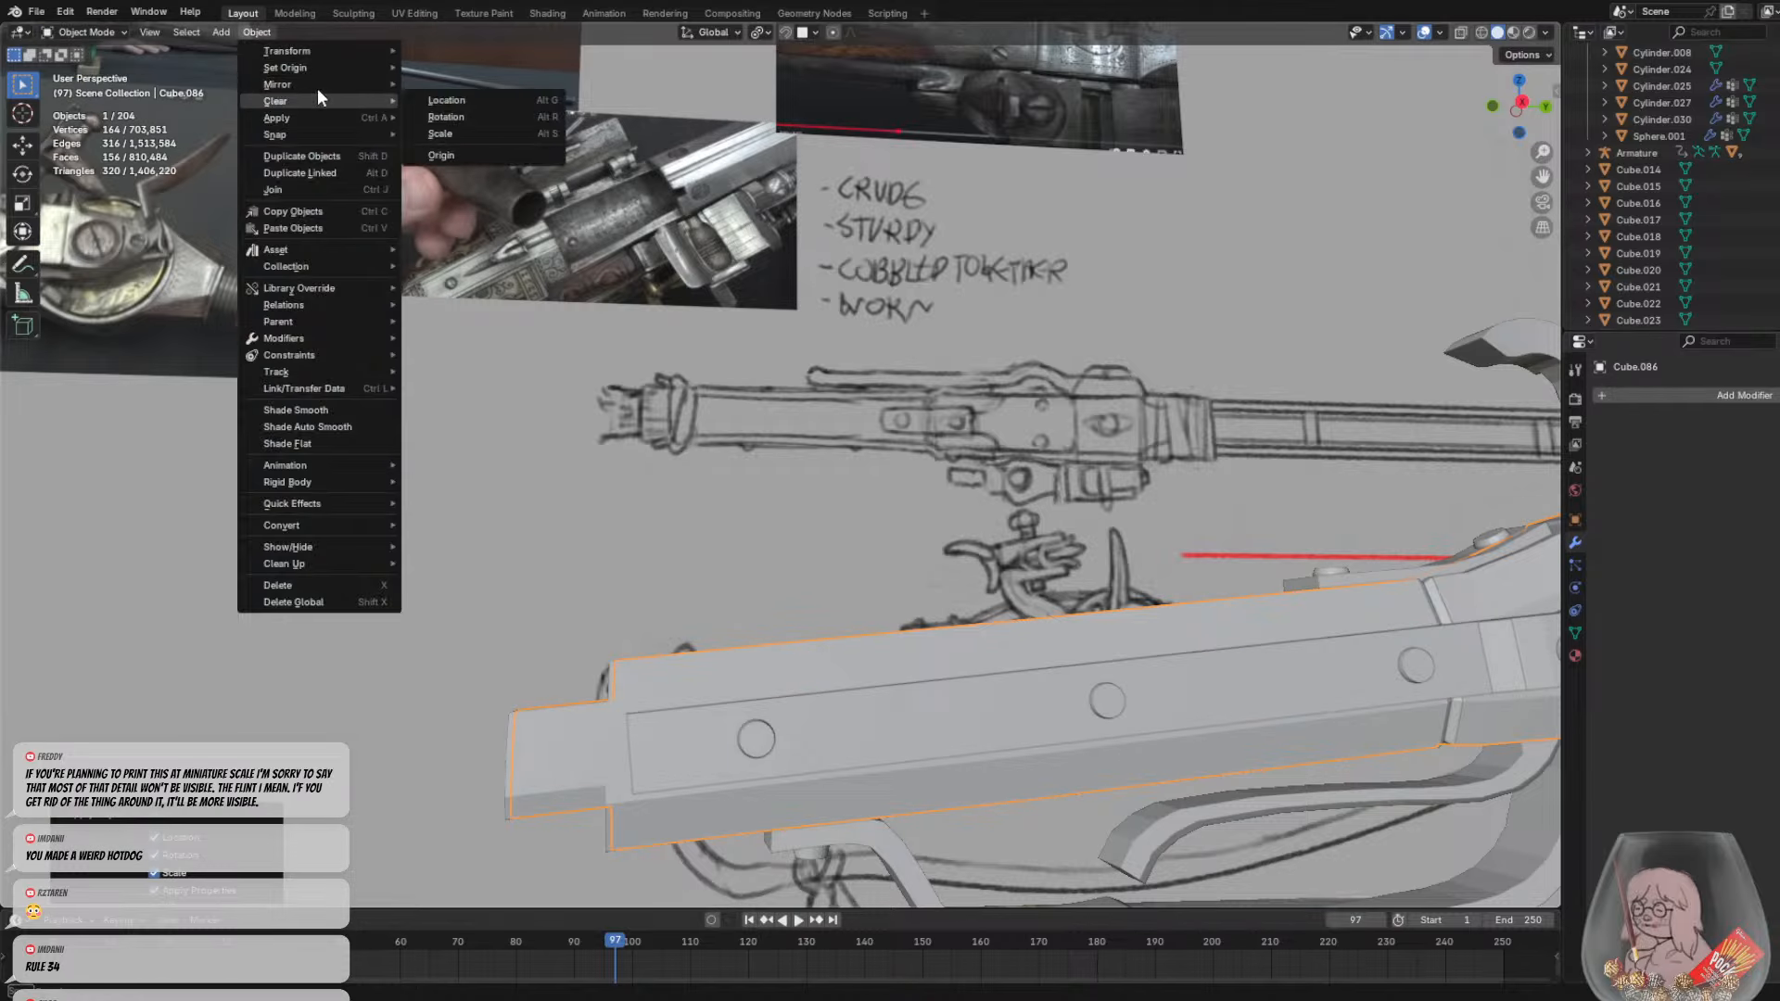
pyautogui.moveTo(306, 67)
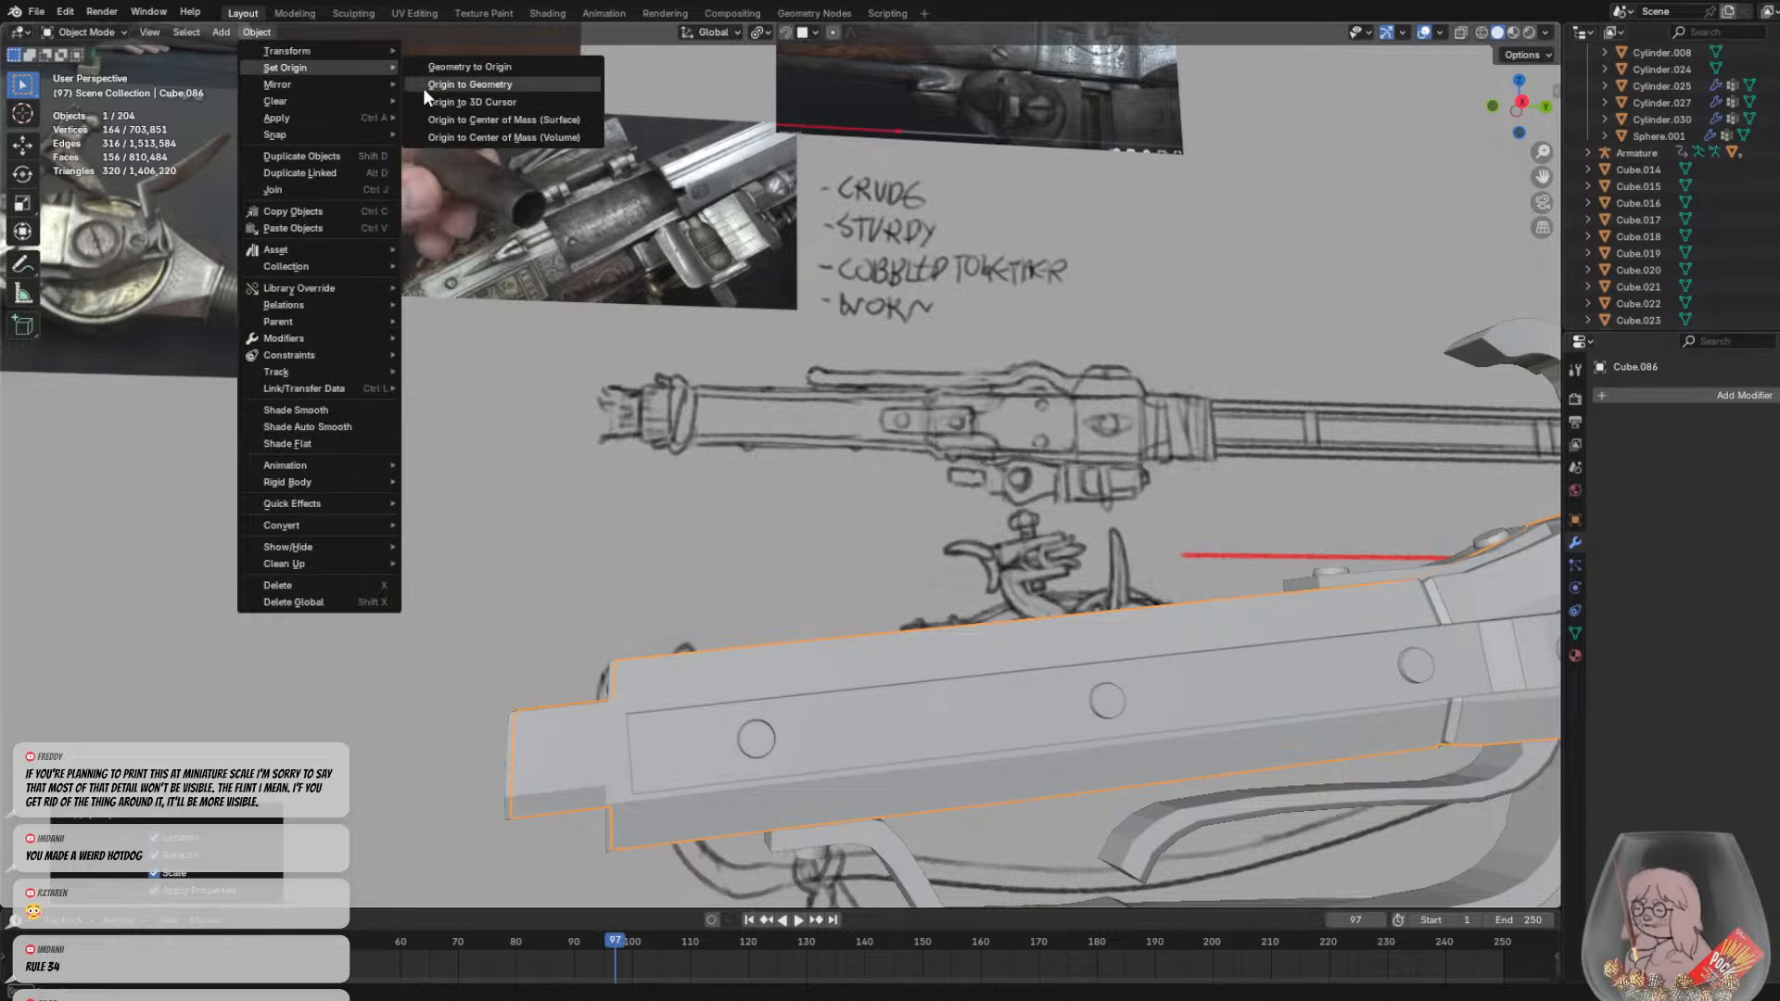
pyautogui.click(426, 85)
# Switch the joined stock copy to Sculpt Mode and try a coarse voxel remesh on it
pyautogui.click(81, 32)
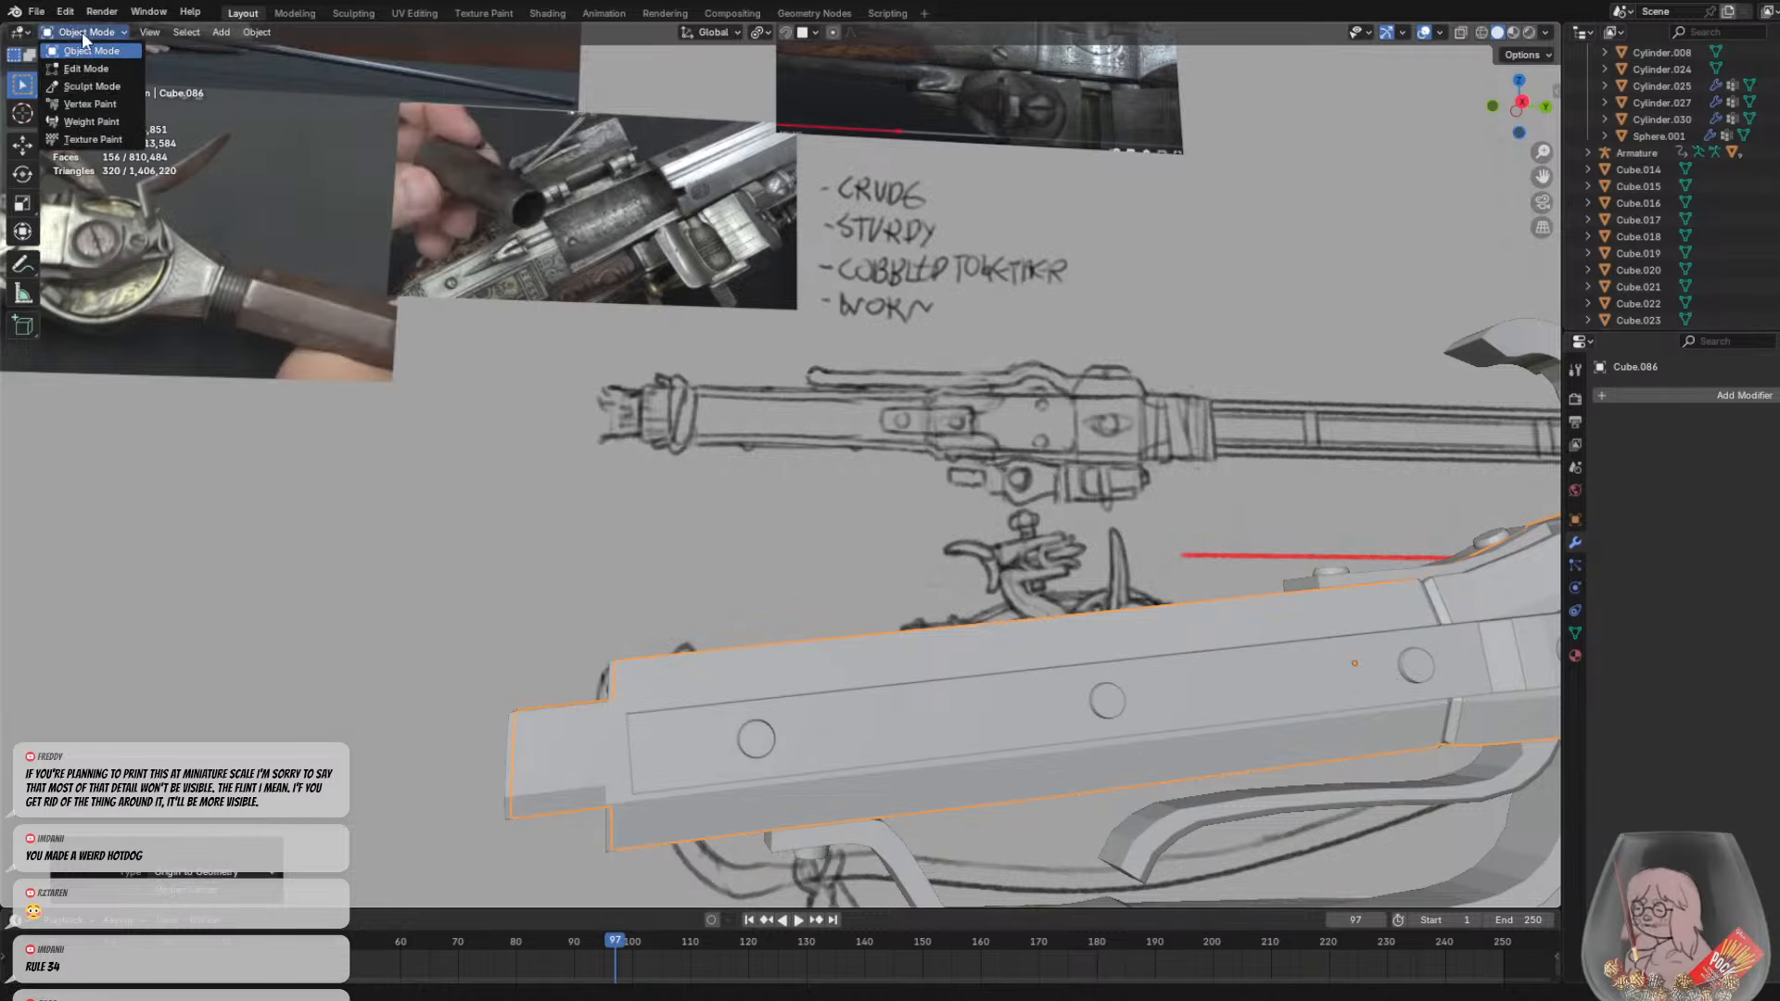
pyautogui.click(91, 86)
pyautogui.press('r')
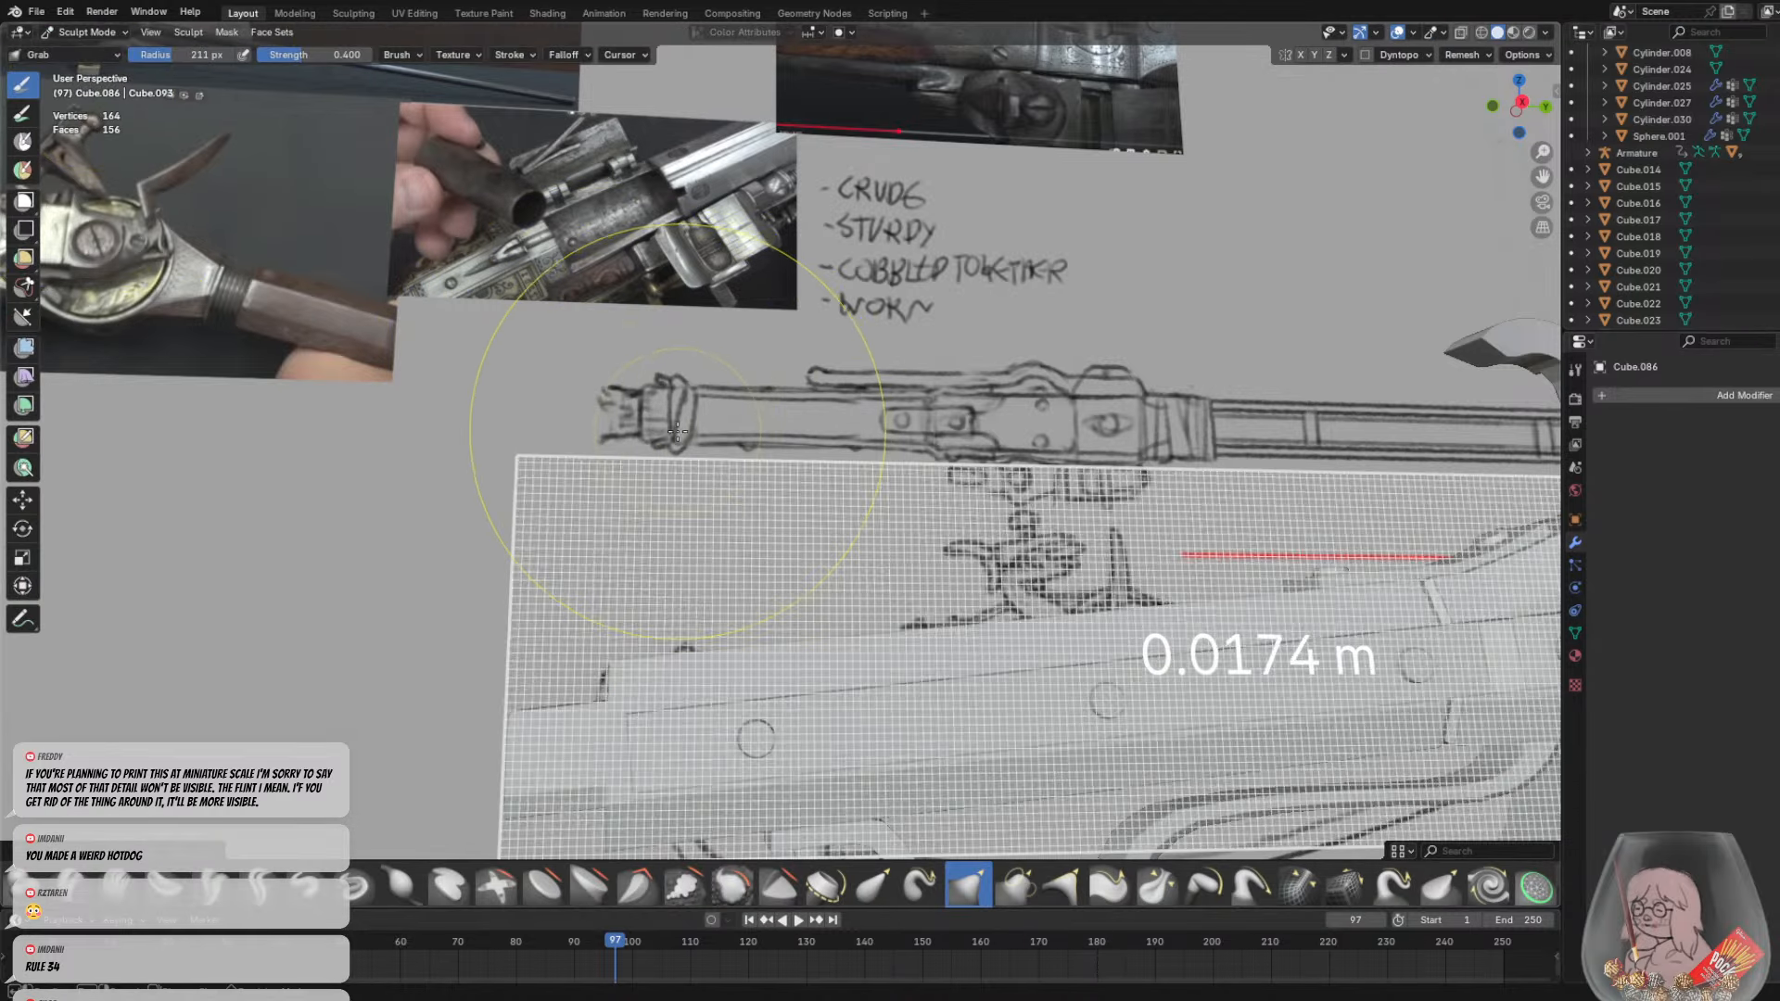
pyautogui.click(675, 430)
pyautogui.hotkey('ctrl', 'r')
pyautogui.moveTo(675, 429)
pyautogui.mouseDown(button='middle')
pyautogui.moveTo(751, 519)
pyautogui.moveTo(861, 580)
pyautogui.moveTo(834, 541)
pyautogui.moveTo(762, 510)
pyautogui.moveTo(698, 402)
pyautogui.moveTo(712, 453)
pyautogui.mouseUp(button='middle')
pyautogui.scroll(4, 727, 505)
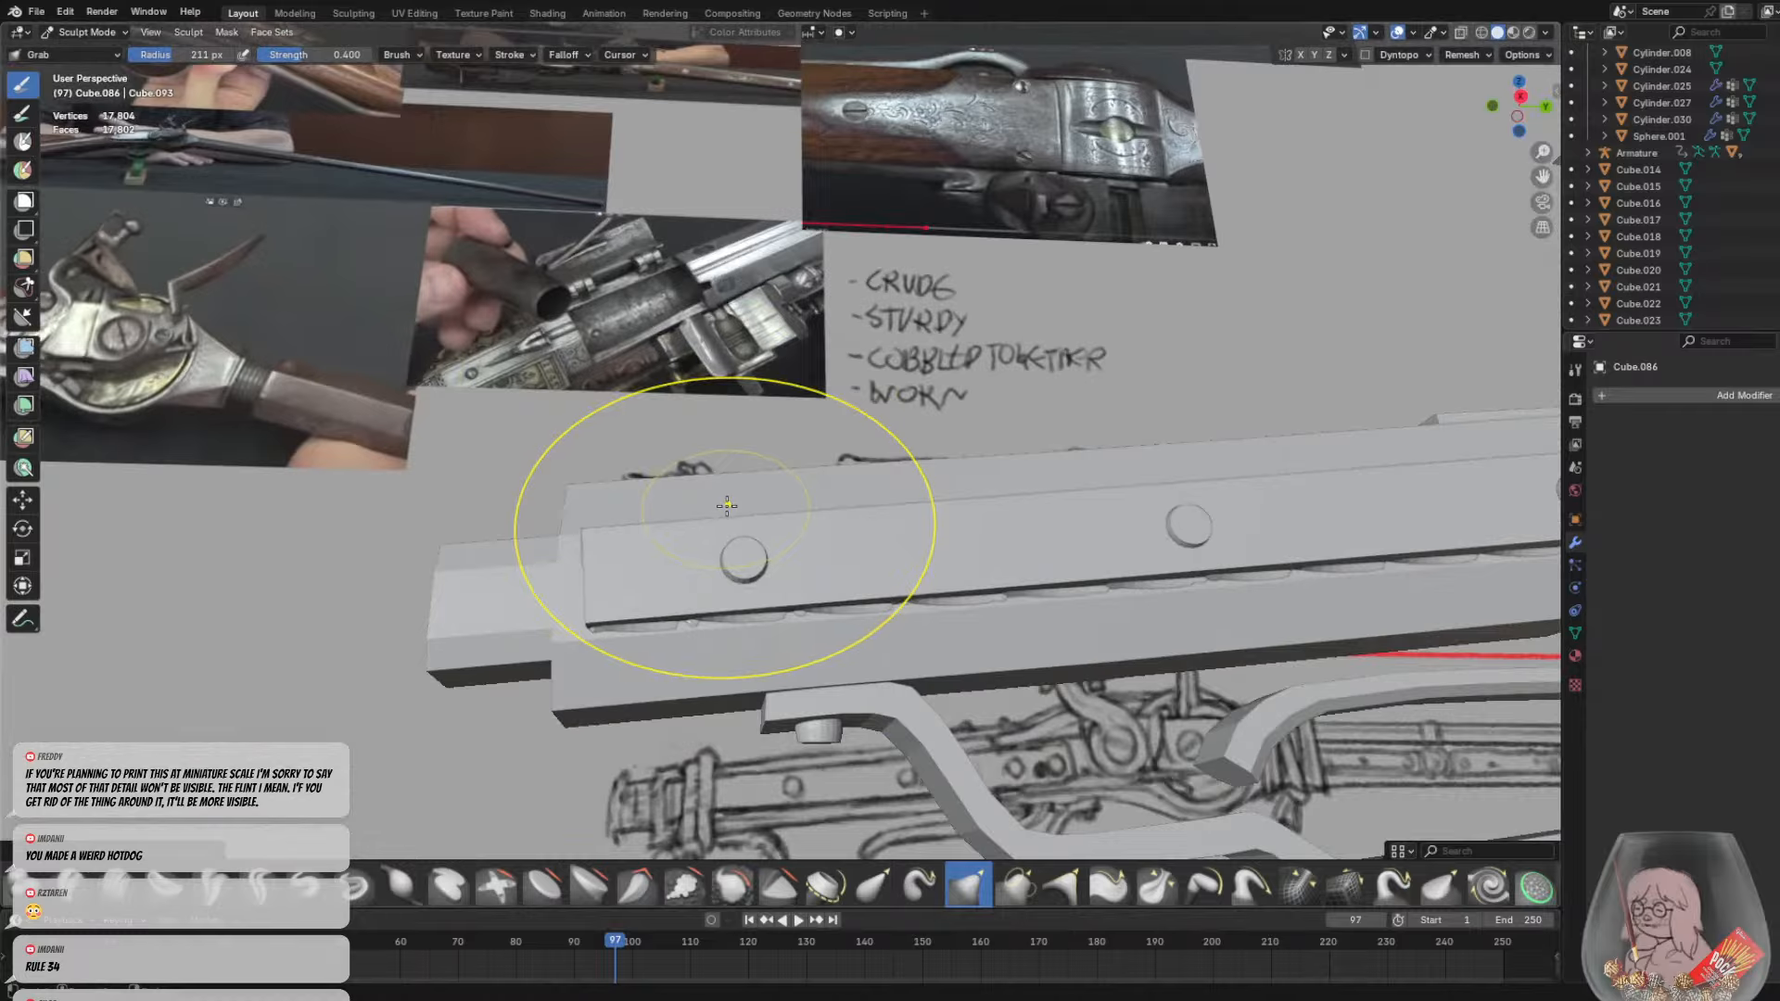
# Undo the coarse remesh and remesh the joined stock copy with a voxel size of about 0.0034 m
pyautogui.hotkey('ctrl', 'z')
pyautogui.hotkey('shift', 'r')
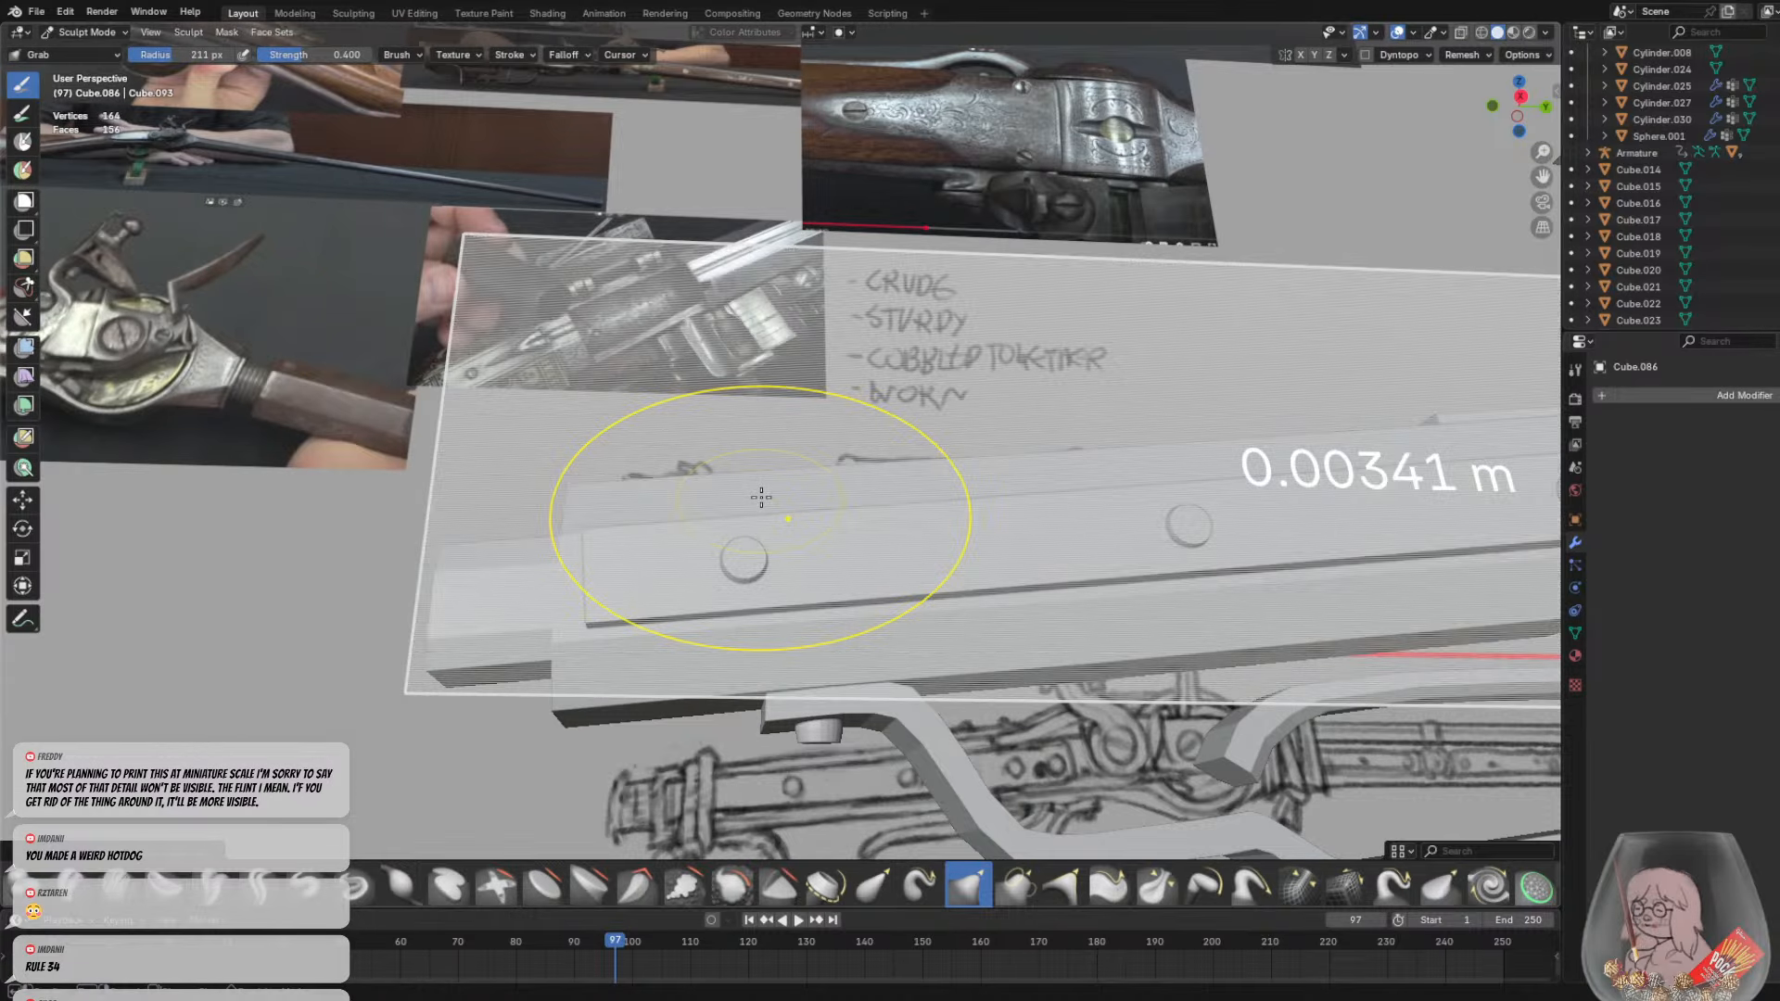
pyautogui.click(751, 495)
pyautogui.hotkey('ctrl', 'r')
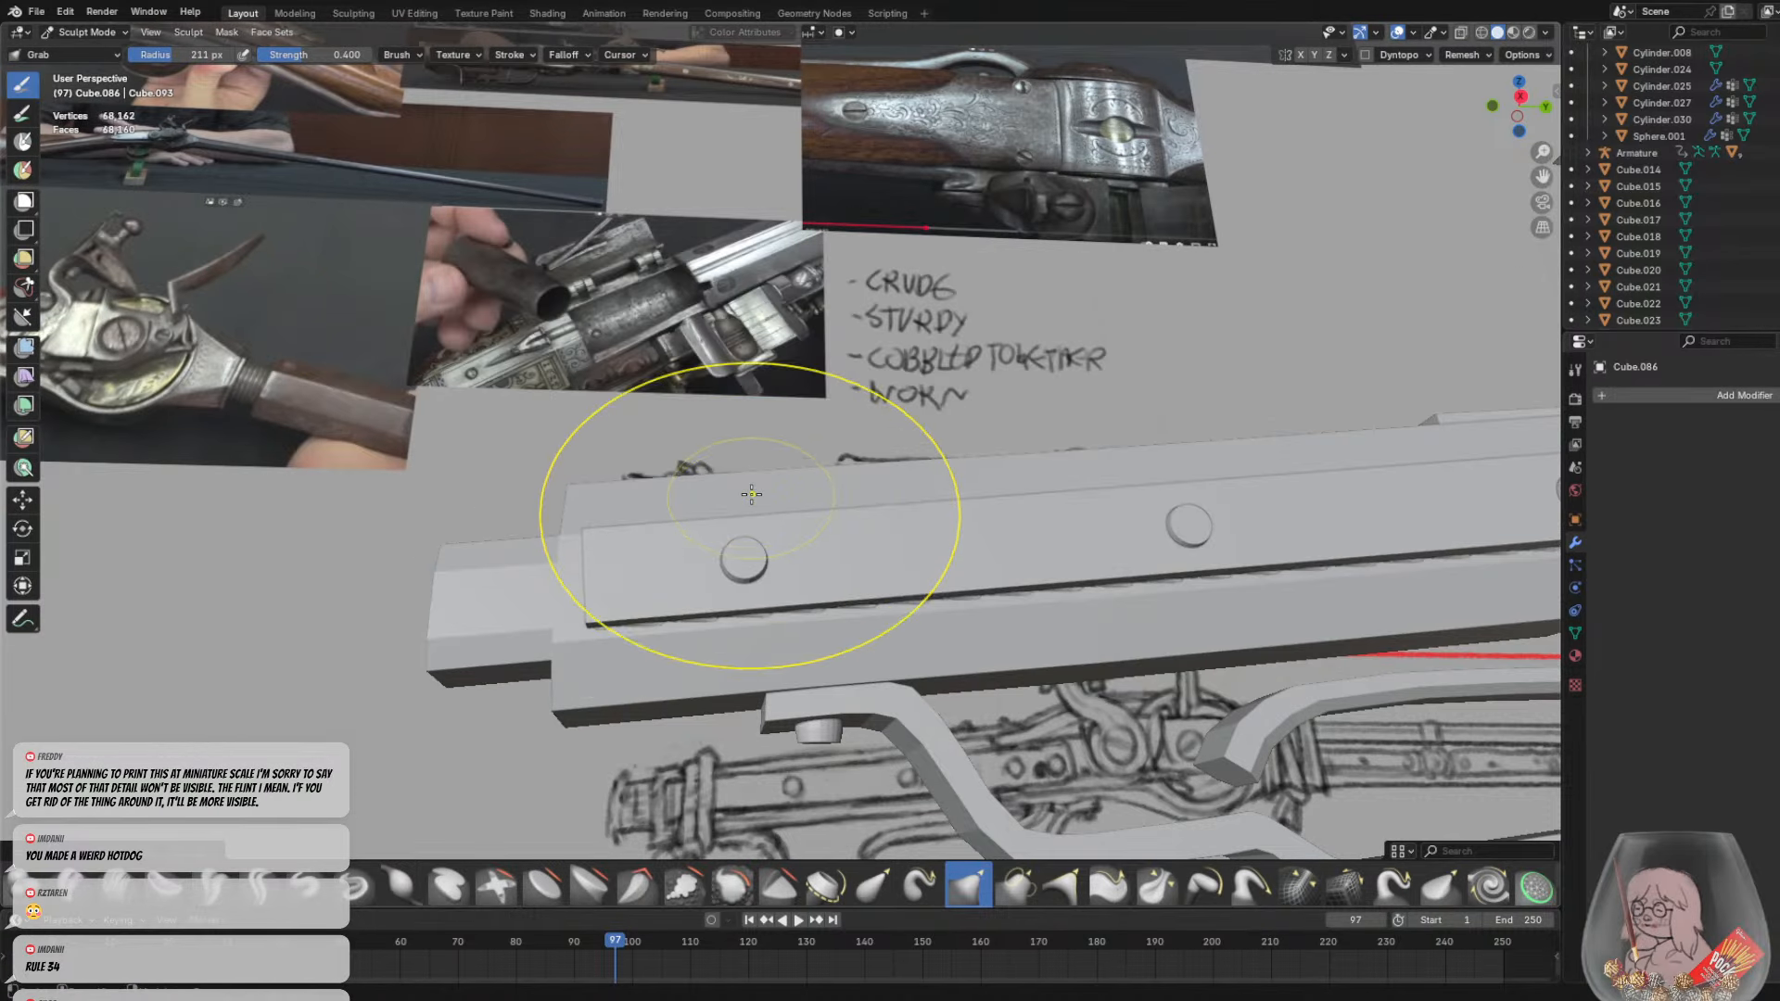
# In Object Mode, scale the remeshed copy down slightly so it sits just inside the original stock
pyautogui.moveTo(780, 535)
pyautogui.mouseDown(button='middle')
pyautogui.moveTo(788, 505)
pyautogui.moveTo(838, 634)
pyautogui.moveTo(933, 608)
pyautogui.moveTo(795, 636)
pyautogui.mouseUp(button='middle')
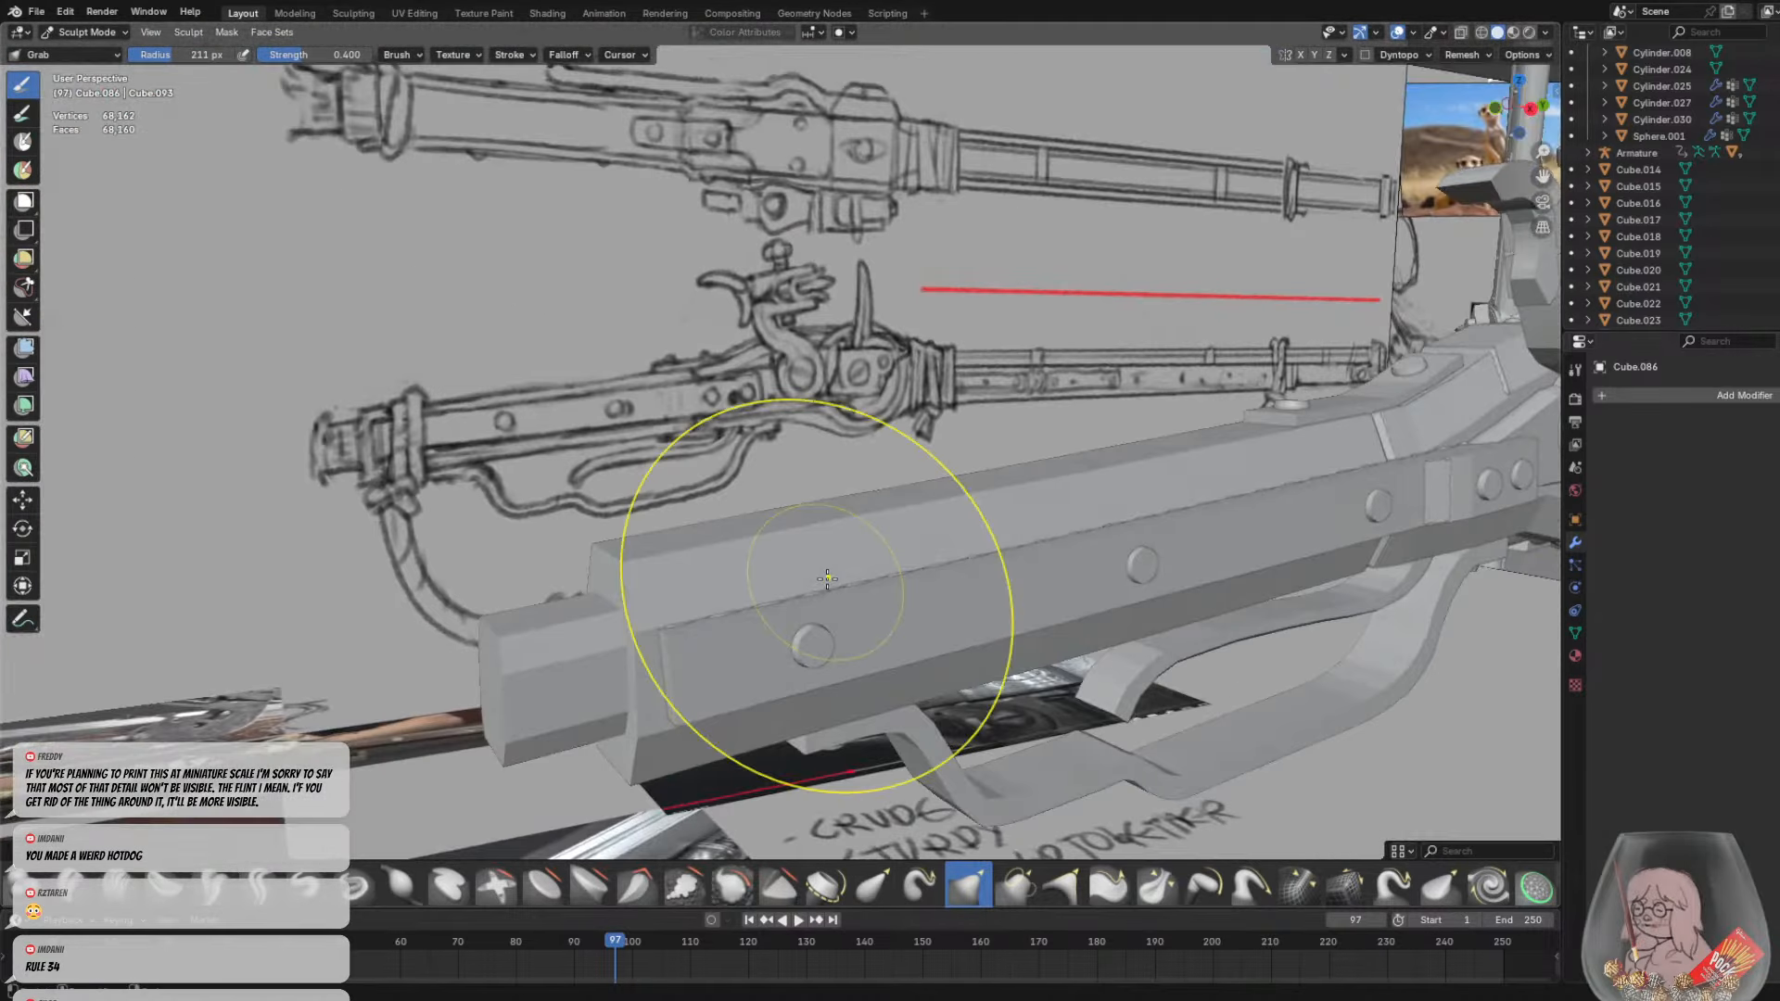
pyautogui.click(97, 31)
pyautogui.click(83, 53)
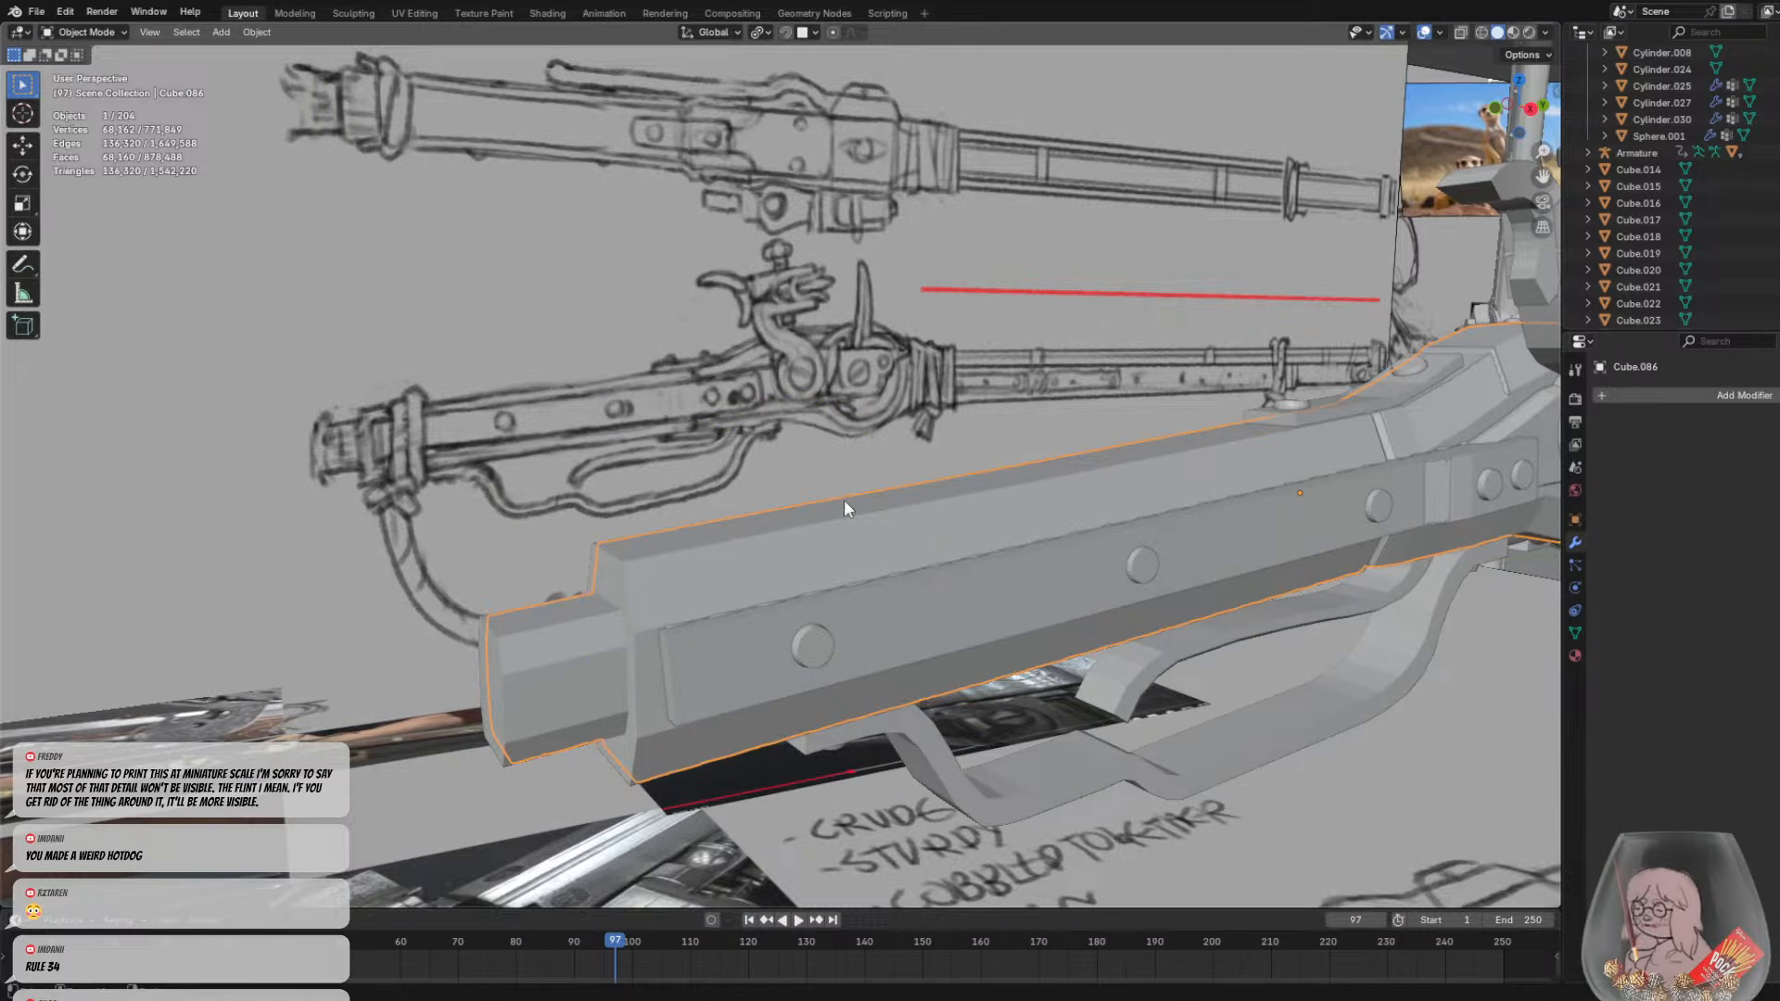
pyautogui.moveTo(844, 499); pyautogui.dragTo(1103, 714, button='middle')
pyautogui.press('s')
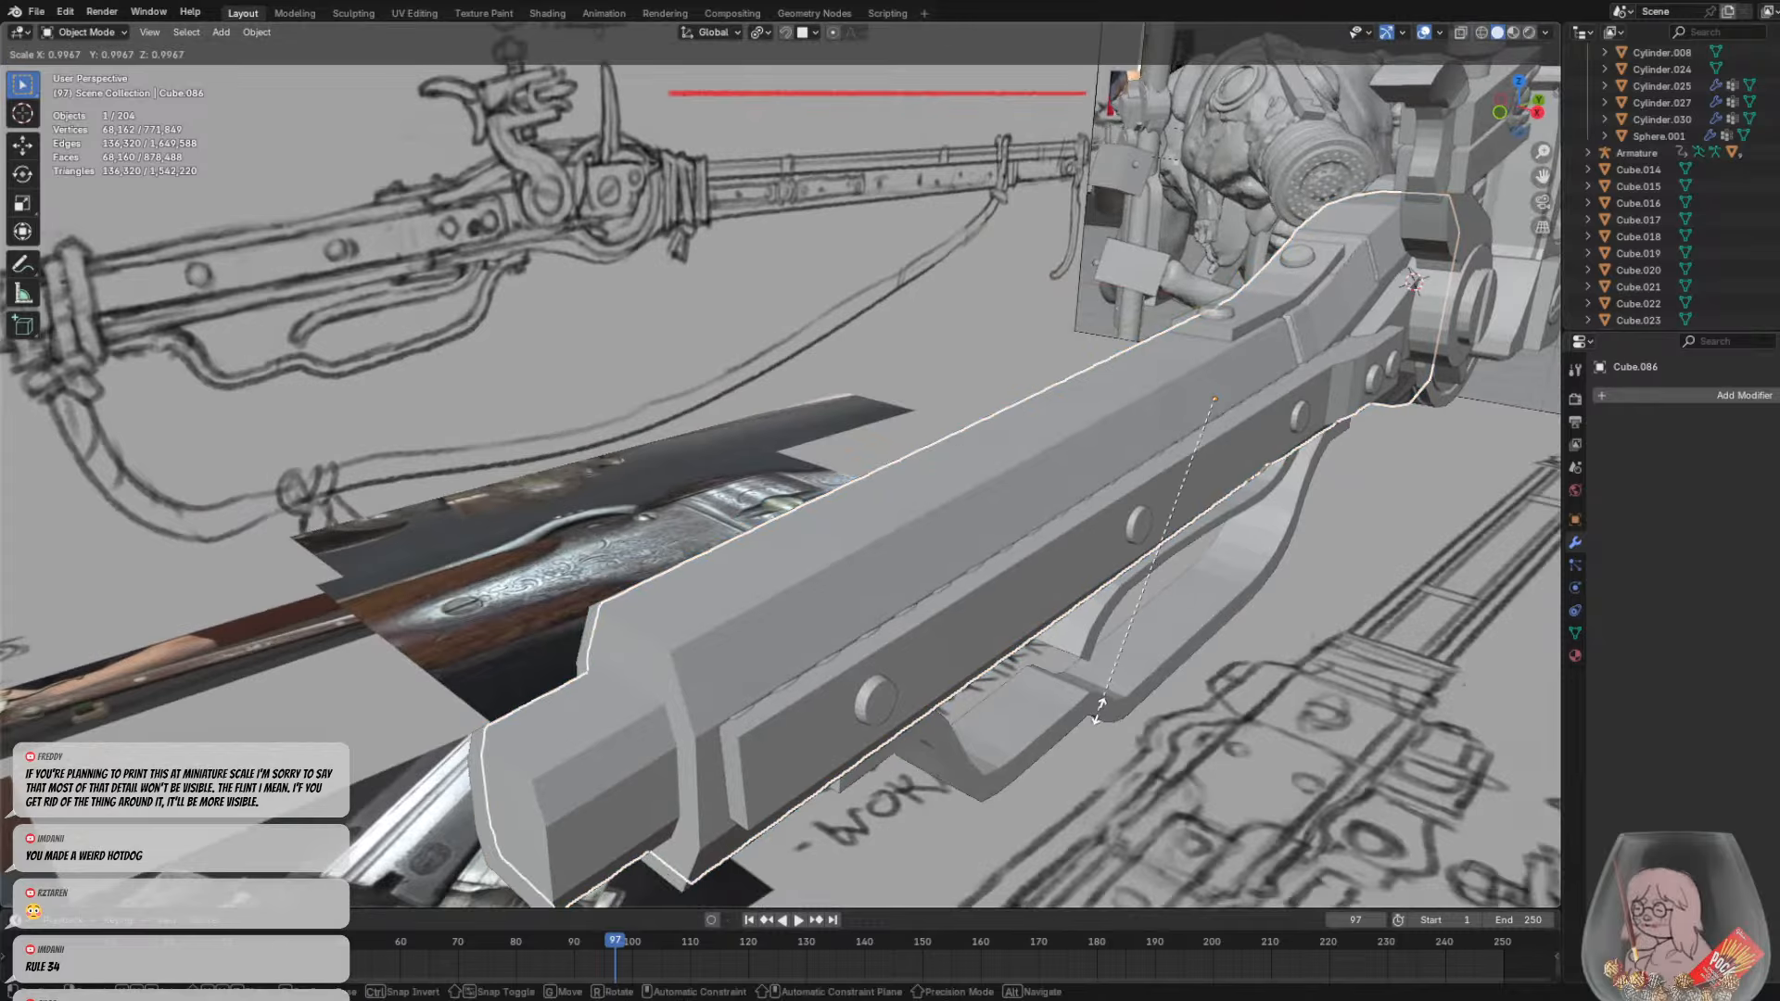
pyautogui.click(1094, 702)
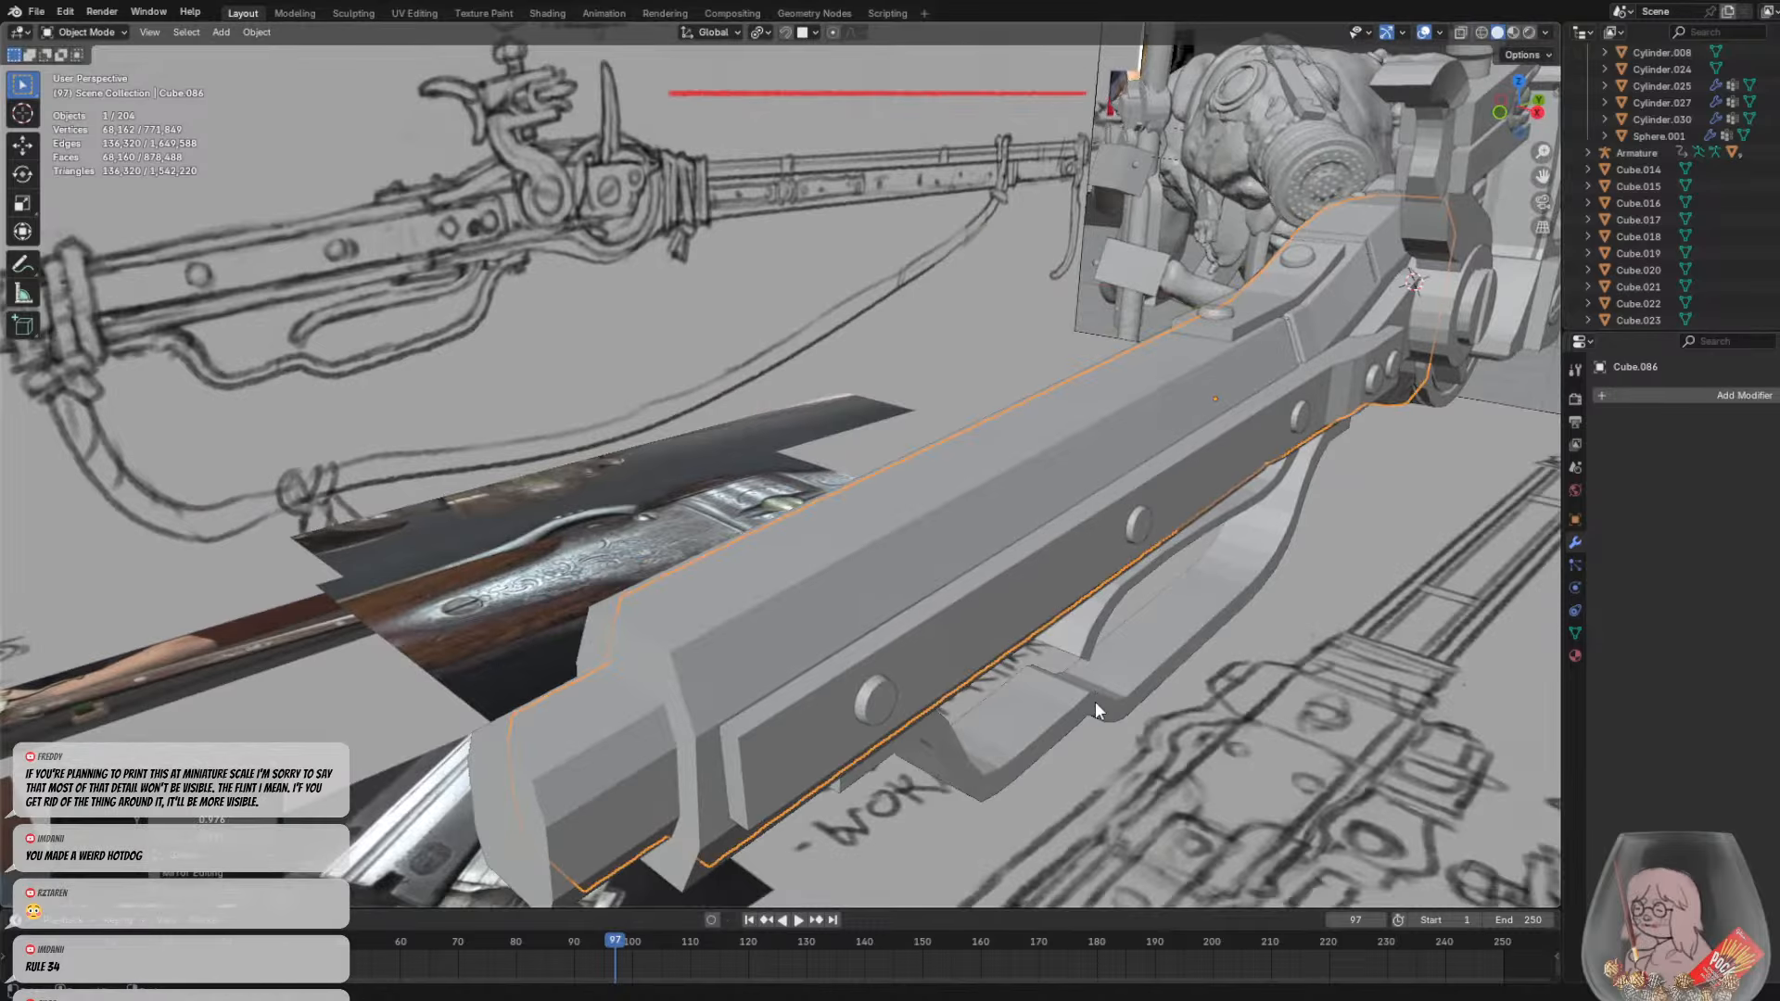
pyautogui.moveTo(1020, 711); pyautogui.dragTo(950, 658, button='middle')
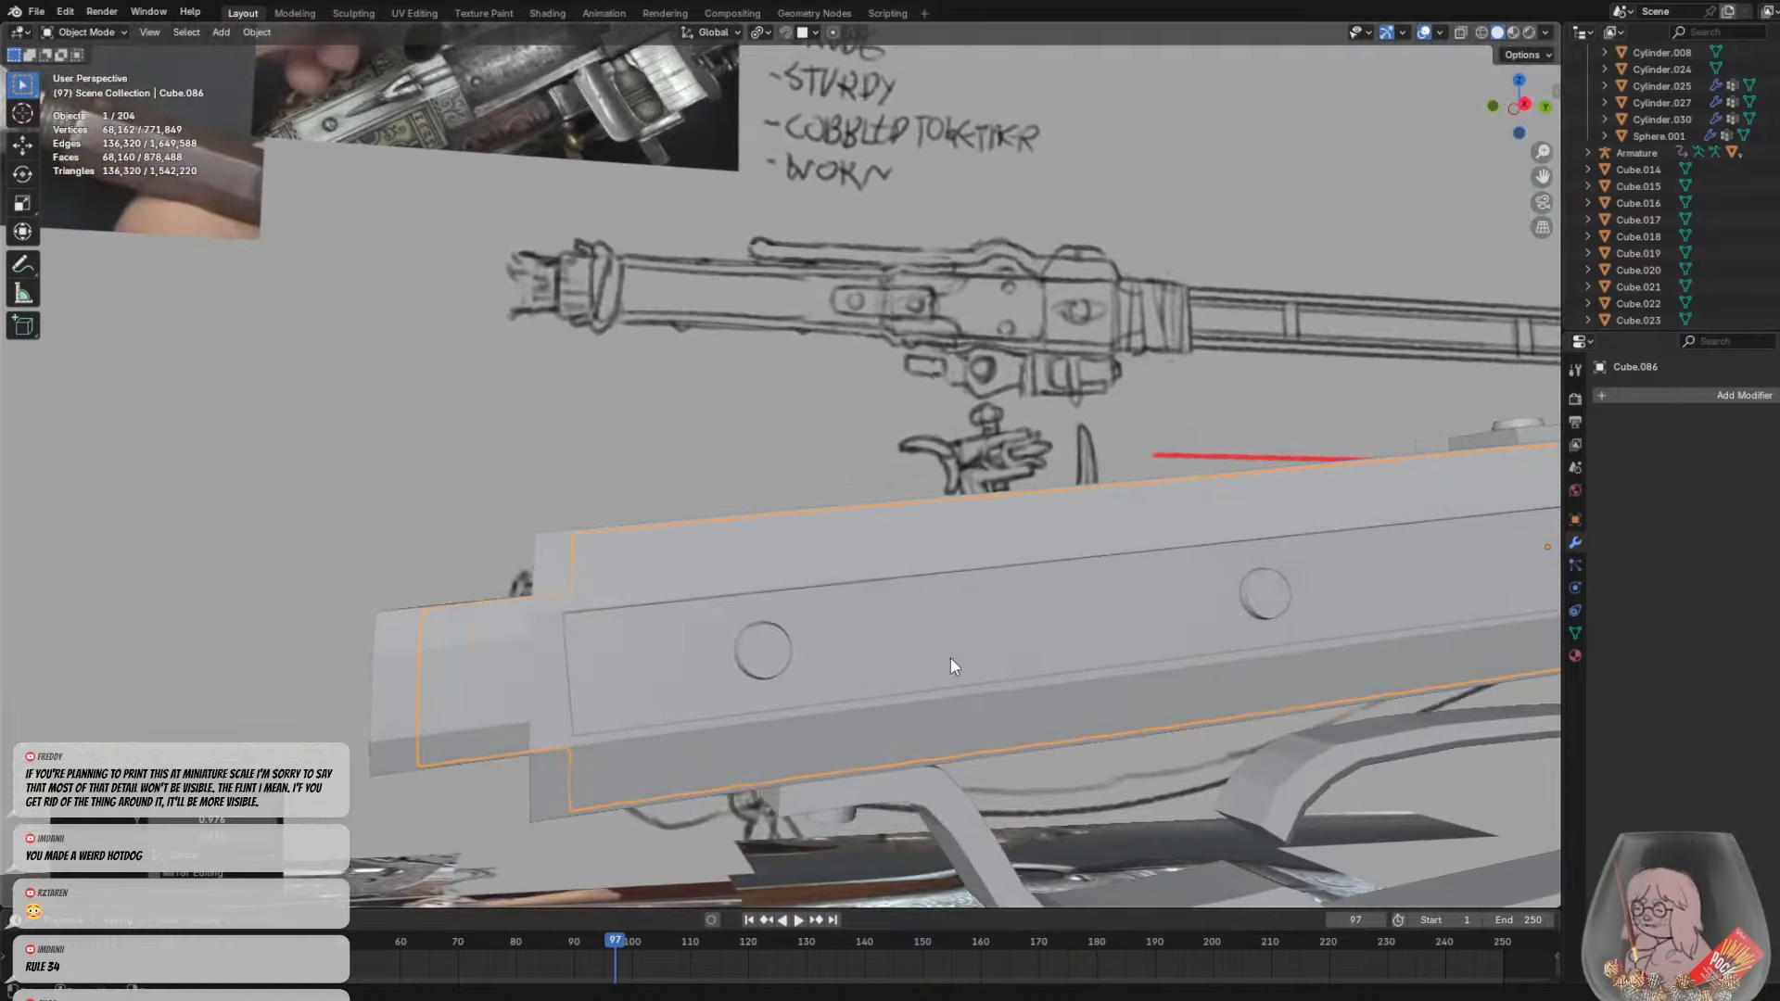
# Return the remeshed copy to Sculpt Mode, set the brush radius to 66 px and try a Grab stroke near the butt end
pyautogui.click(103, 34)
pyautogui.click(85, 87)
pyautogui.moveTo(445, 497); pyautogui.dragTo(679, 636, button='middle')
pyautogui.press('f')
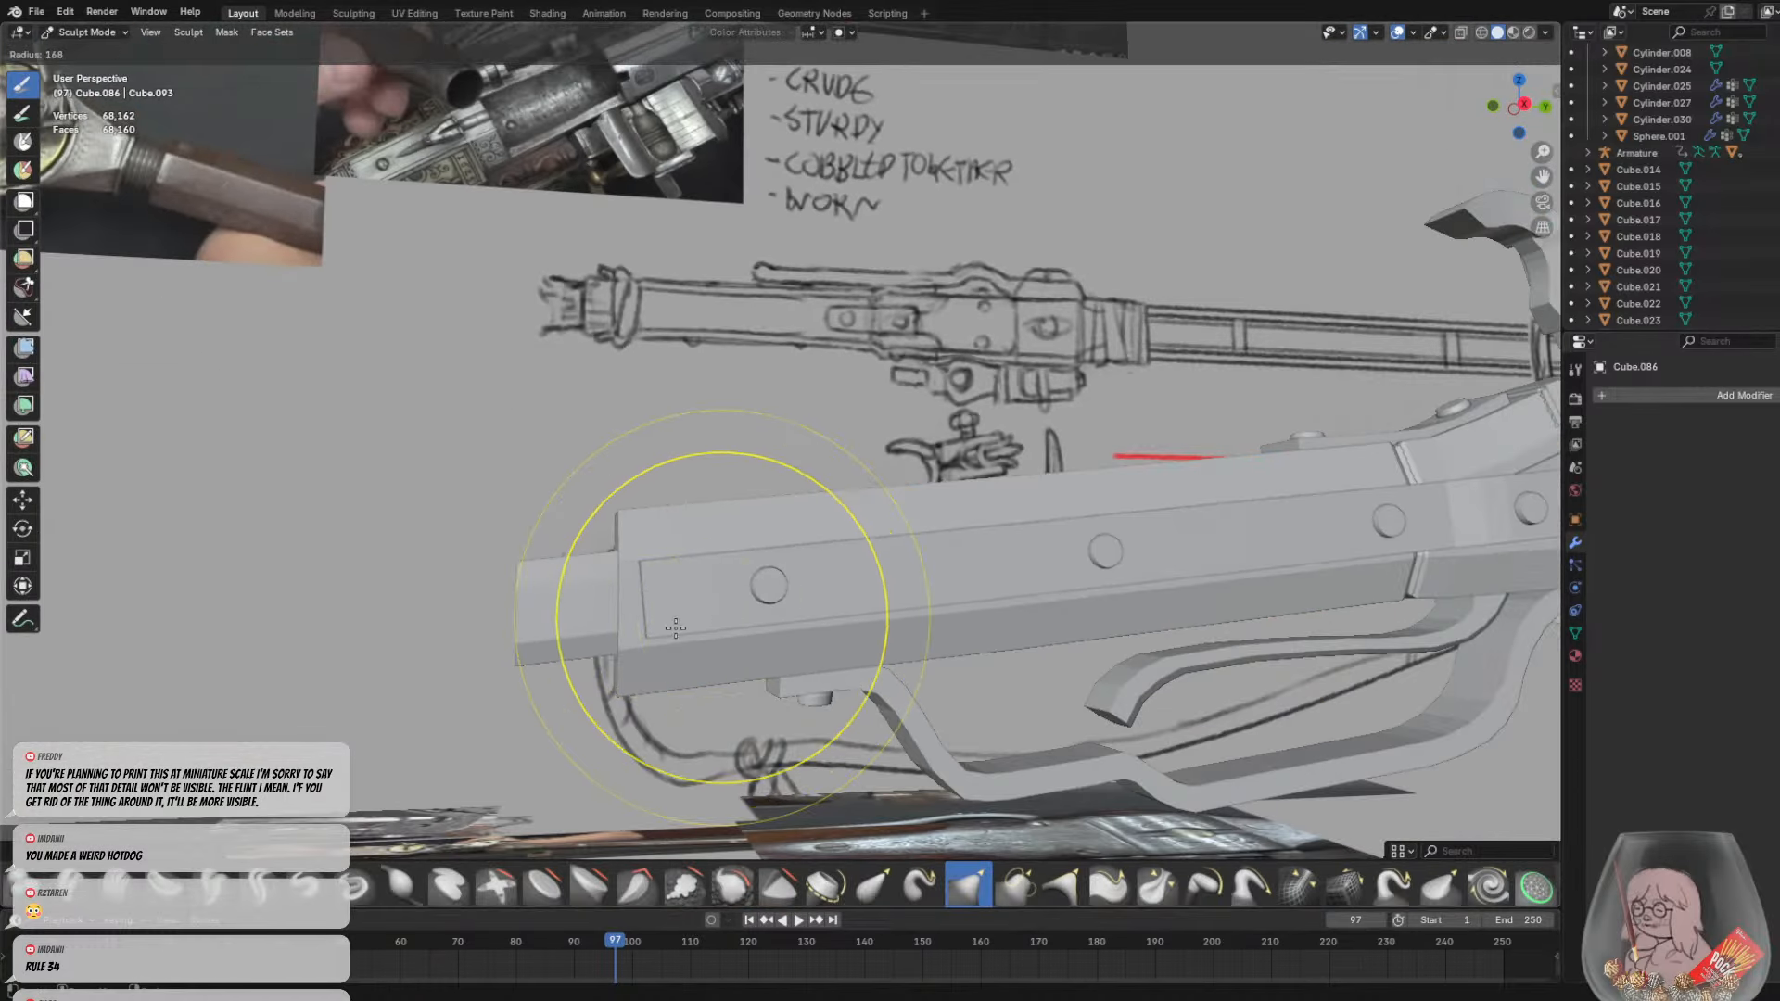
pyautogui.click(579, 645)
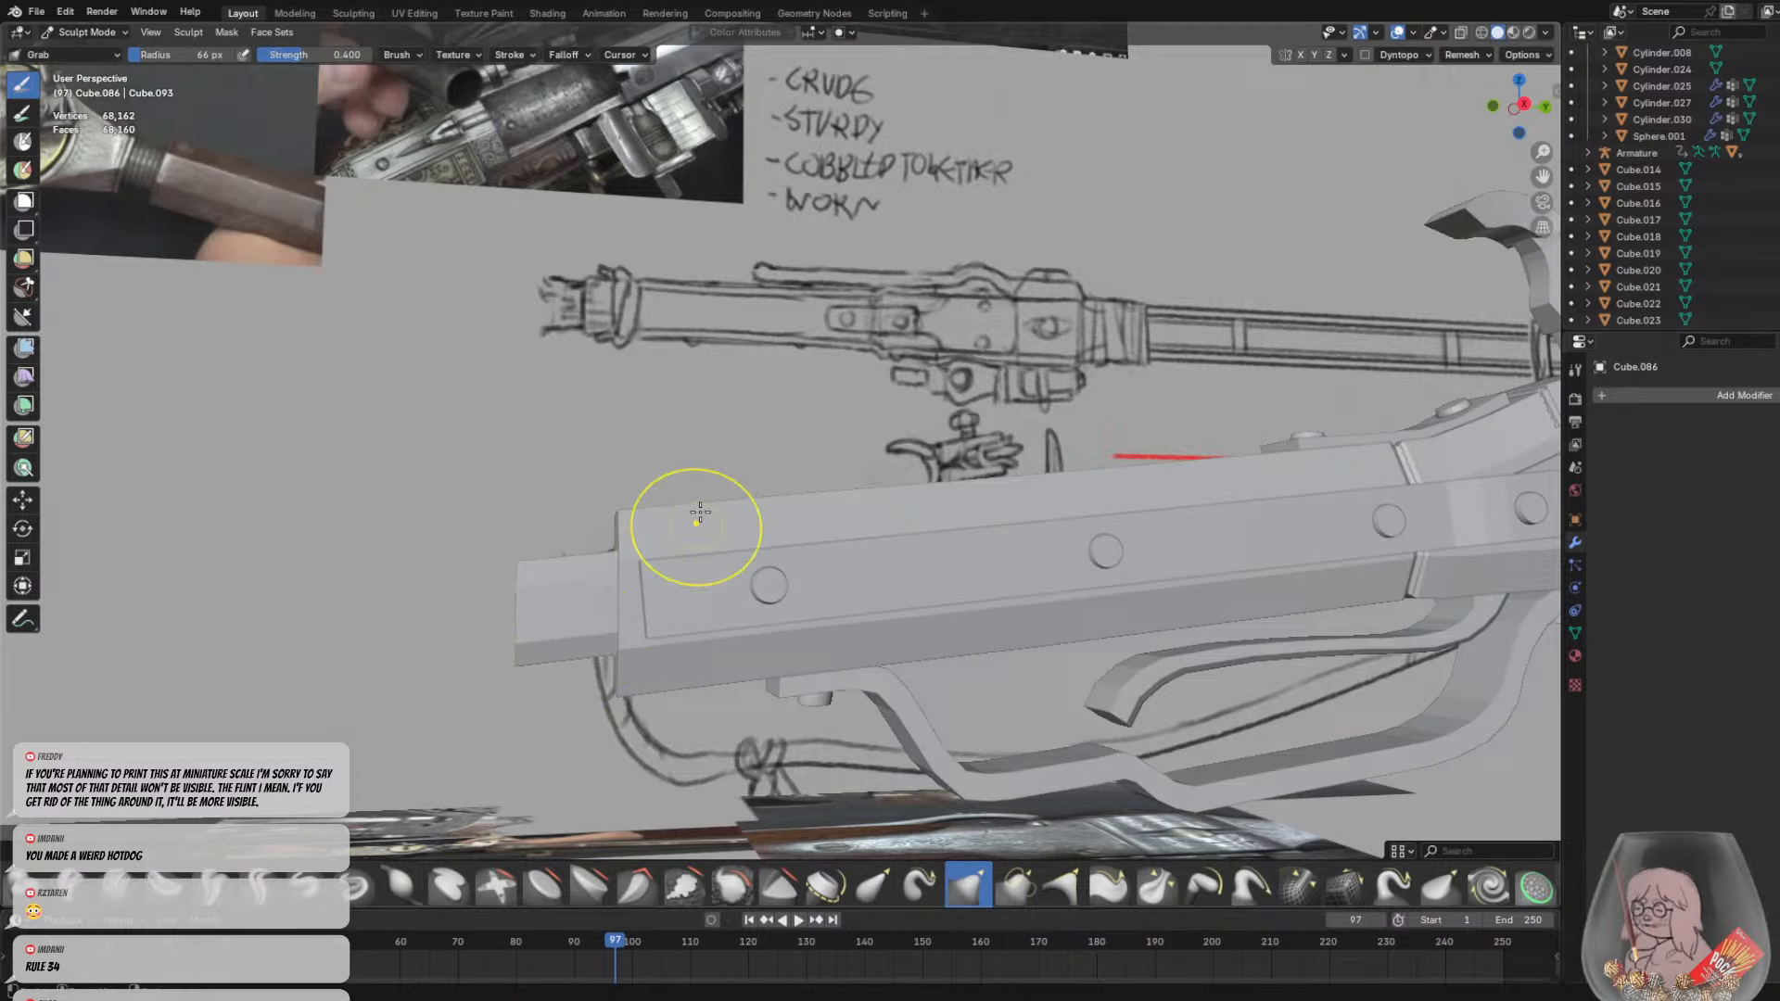
pyautogui.moveTo(718, 561); pyautogui.dragTo(731, 539)
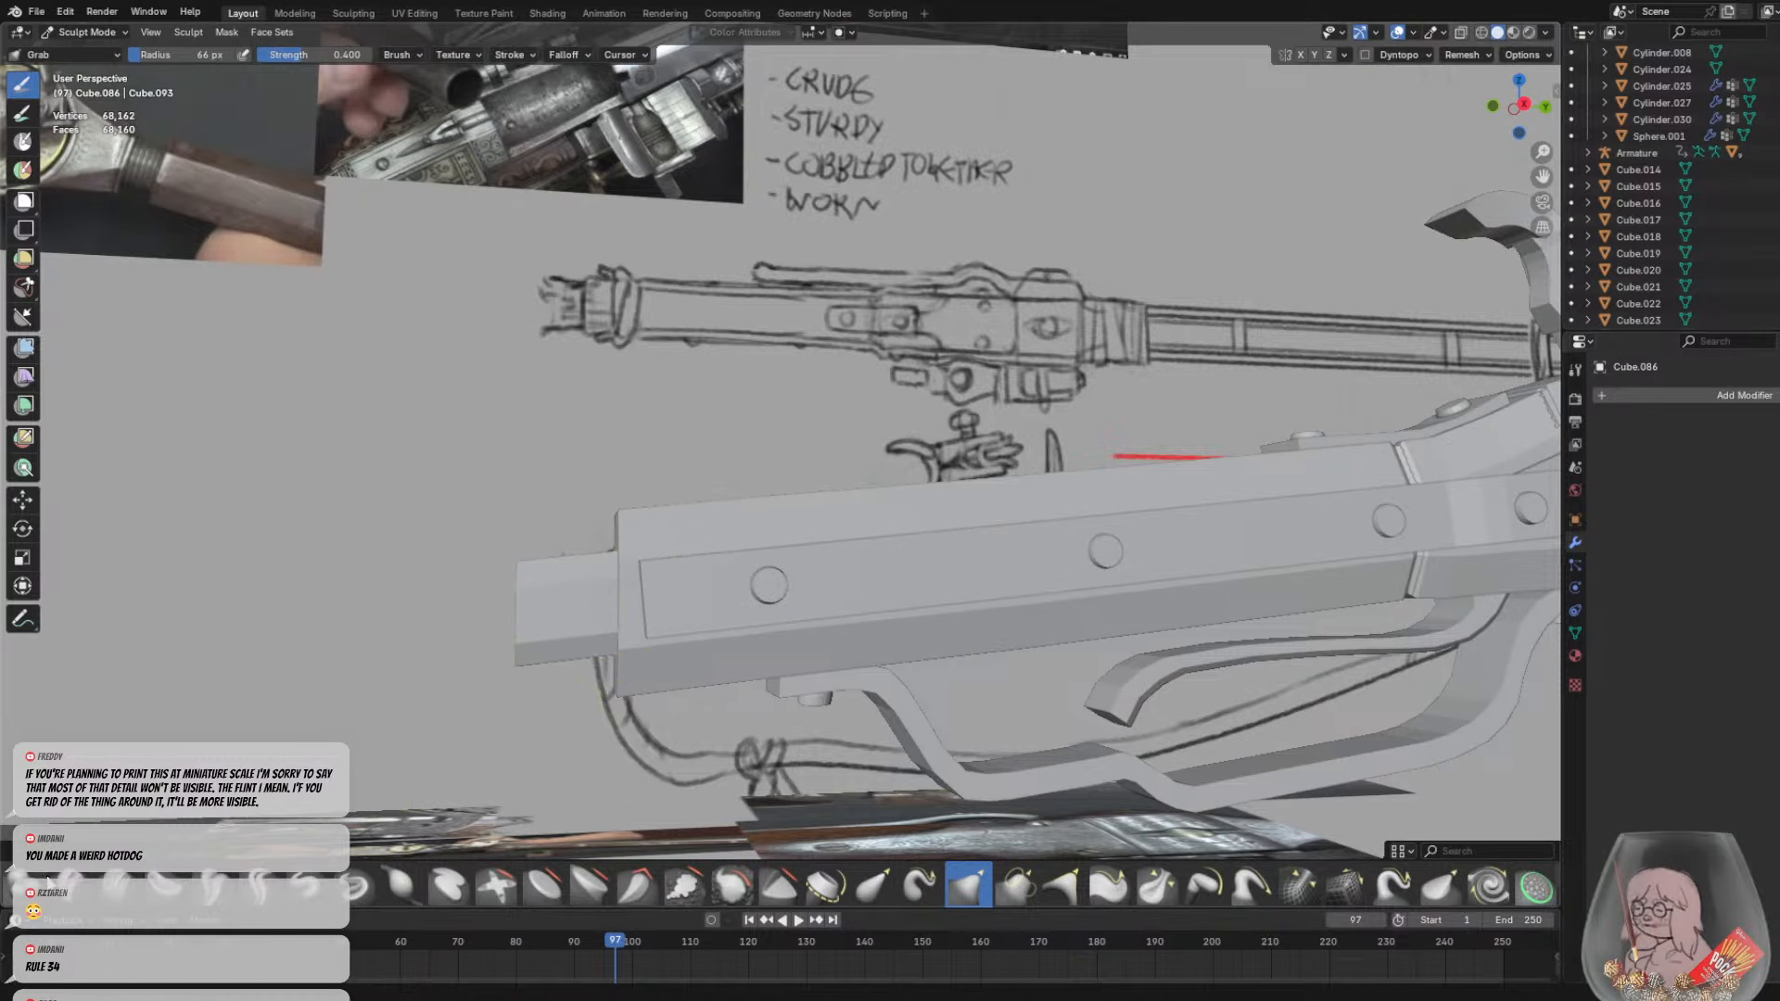
# Try a thick Blob brush band across the butt end of the stock, then undo it
pyautogui.click(33, 886)
pyautogui.moveTo(696, 475); pyautogui.dragTo(727, 756)
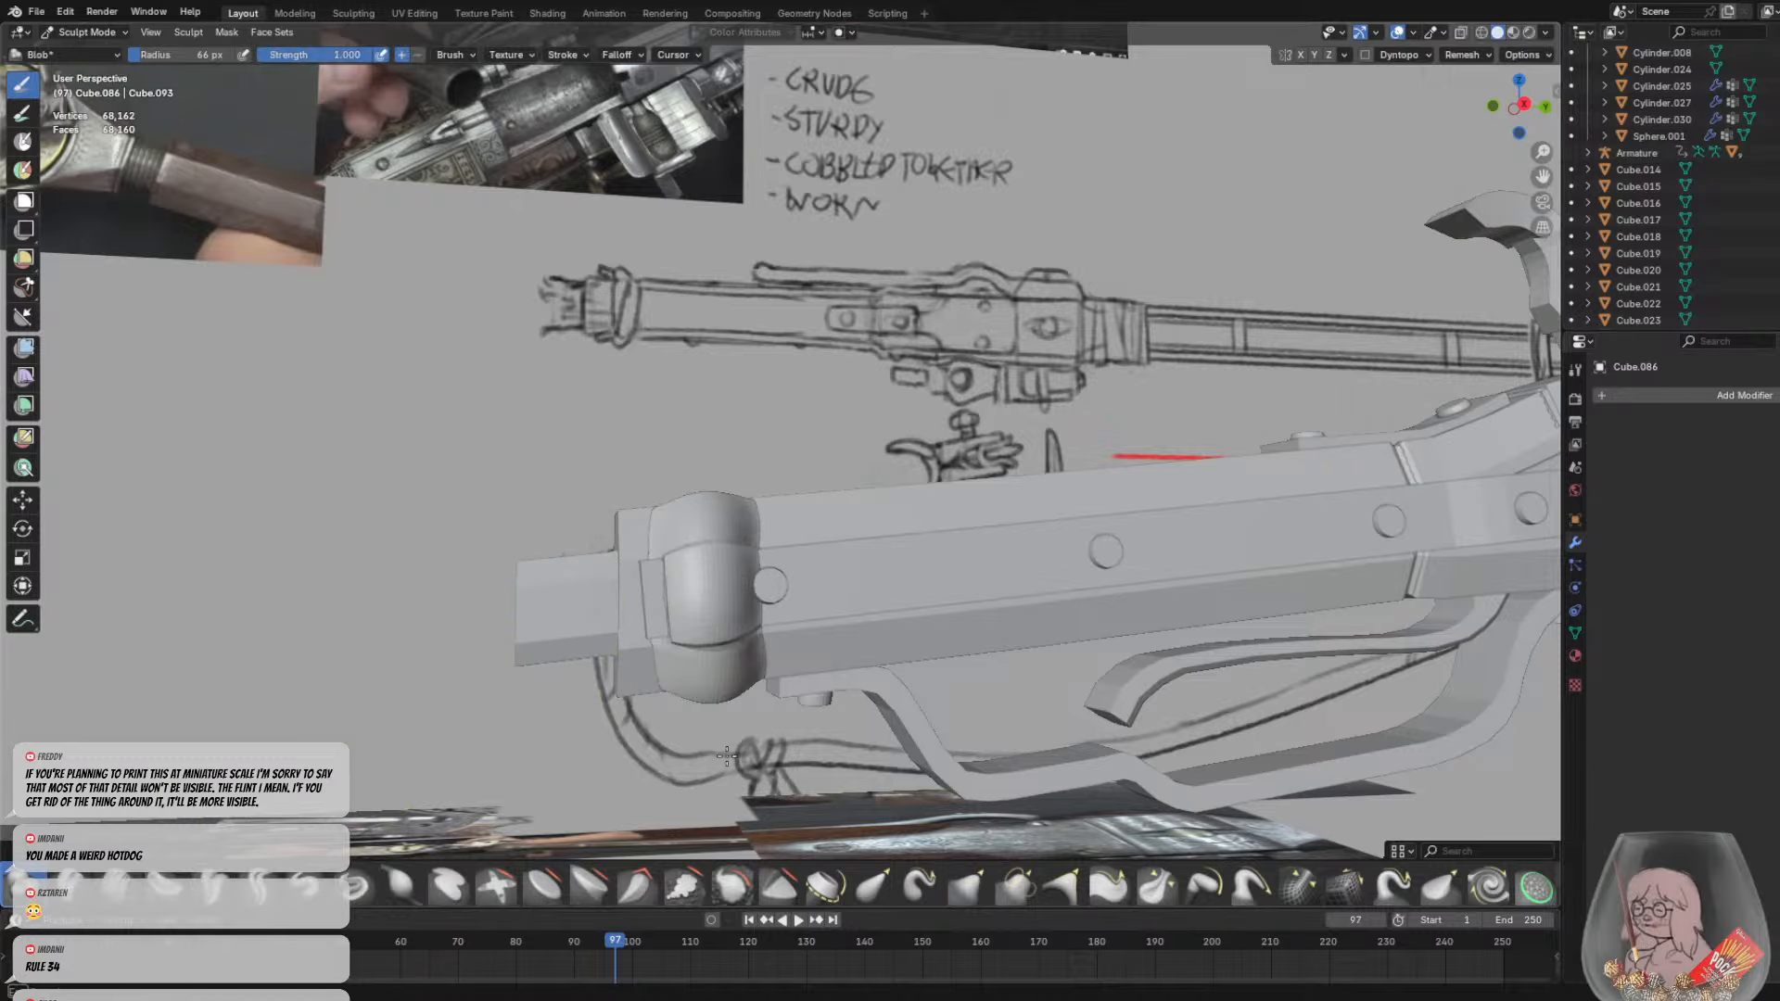
pyautogui.hotkey('ctrl', 'z')
# Reduce the Blob brush radius to 31 px and try thin strokes around the butt end from the side and underside
pyautogui.scroll(1, 688, 599)
pyautogui.press('f')
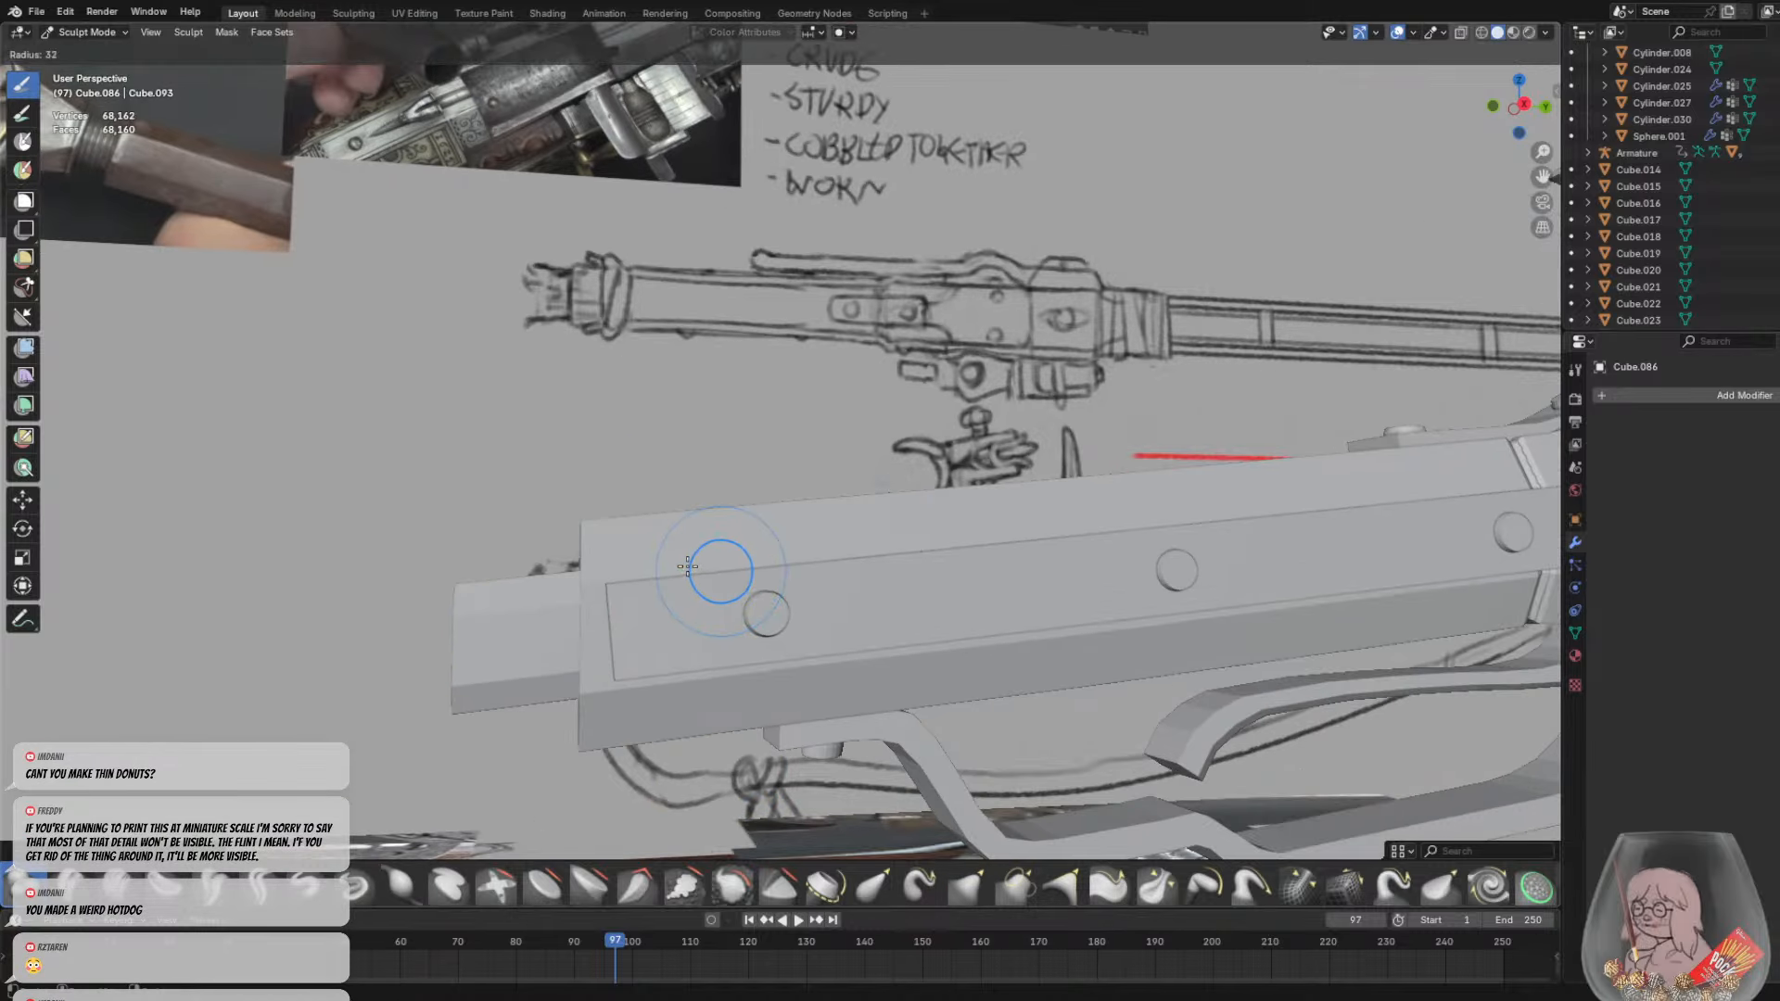
pyautogui.click(689, 566)
pyautogui.moveTo(698, 473)
pyautogui.mouseDown()
pyautogui.moveTo(687, 762)
pyautogui.moveTo(702, 464)
pyautogui.mouseUp()
pyautogui.moveTo(715, 484)
pyautogui.mouseDown(button='middle')
pyautogui.moveTo(819, 546)
pyautogui.moveTo(783, 449)
pyautogui.moveTo(903, 485)
pyautogui.mouseUp(button='middle')
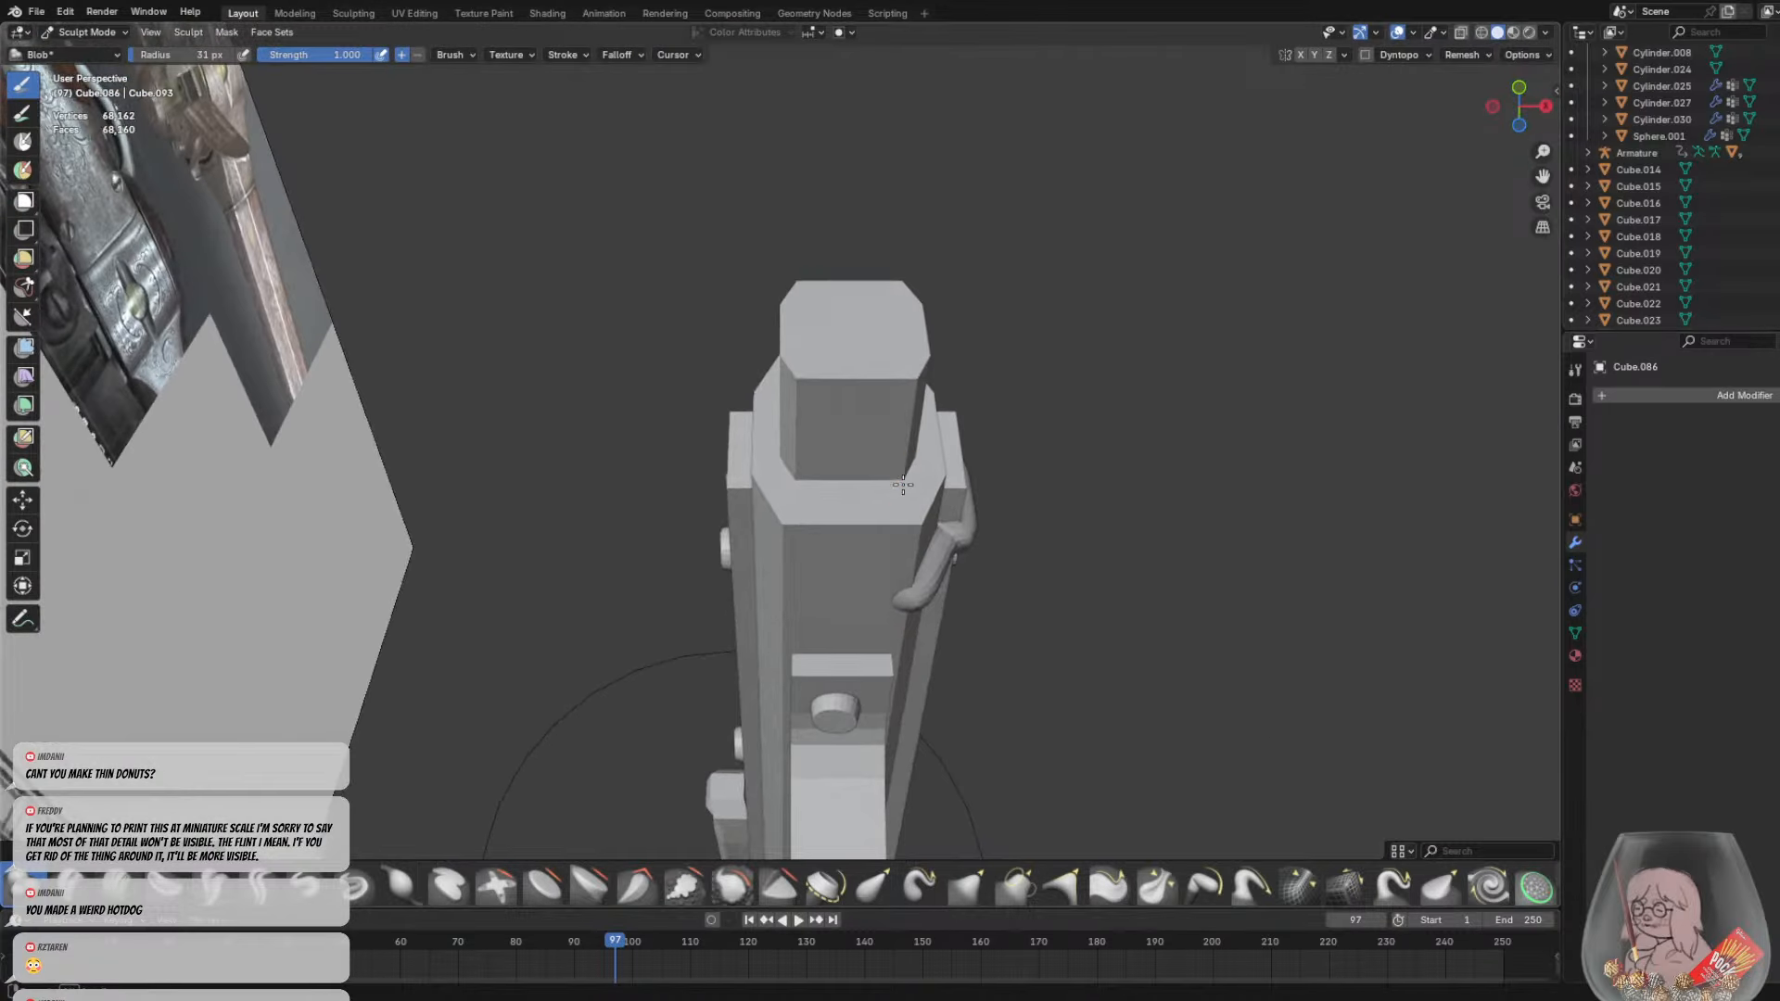
pyautogui.moveTo(889, 602); pyautogui.dragTo(768, 584)
pyautogui.moveTo(821, 599)
pyautogui.mouseDown(button='middle')
pyautogui.moveTo(761, 593)
pyautogui.moveTo(686, 644)
pyautogui.moveTo(631, 639)
pyautogui.mouseUp(button='middle')
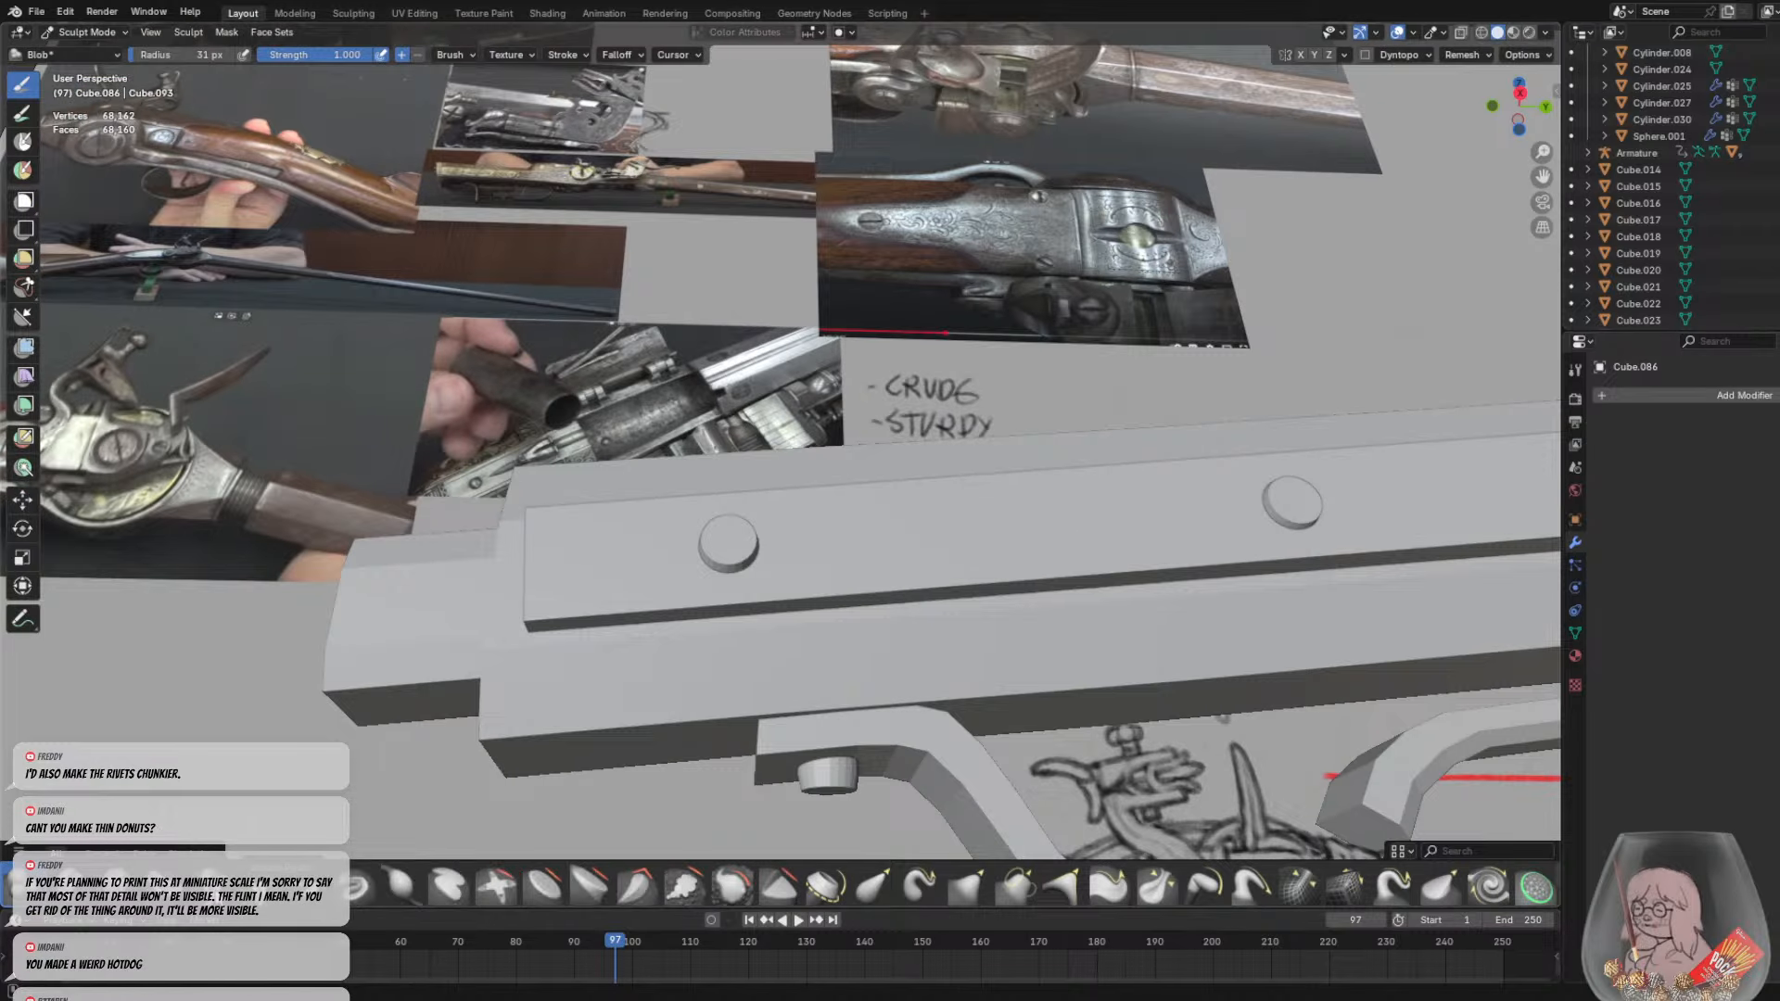
# Try a Clay Strips stroke across the butt end of the stock, then undo it
pyautogui.click(115, 889)
pyautogui.moveTo(582, 716); pyautogui.dragTo(623, 408)
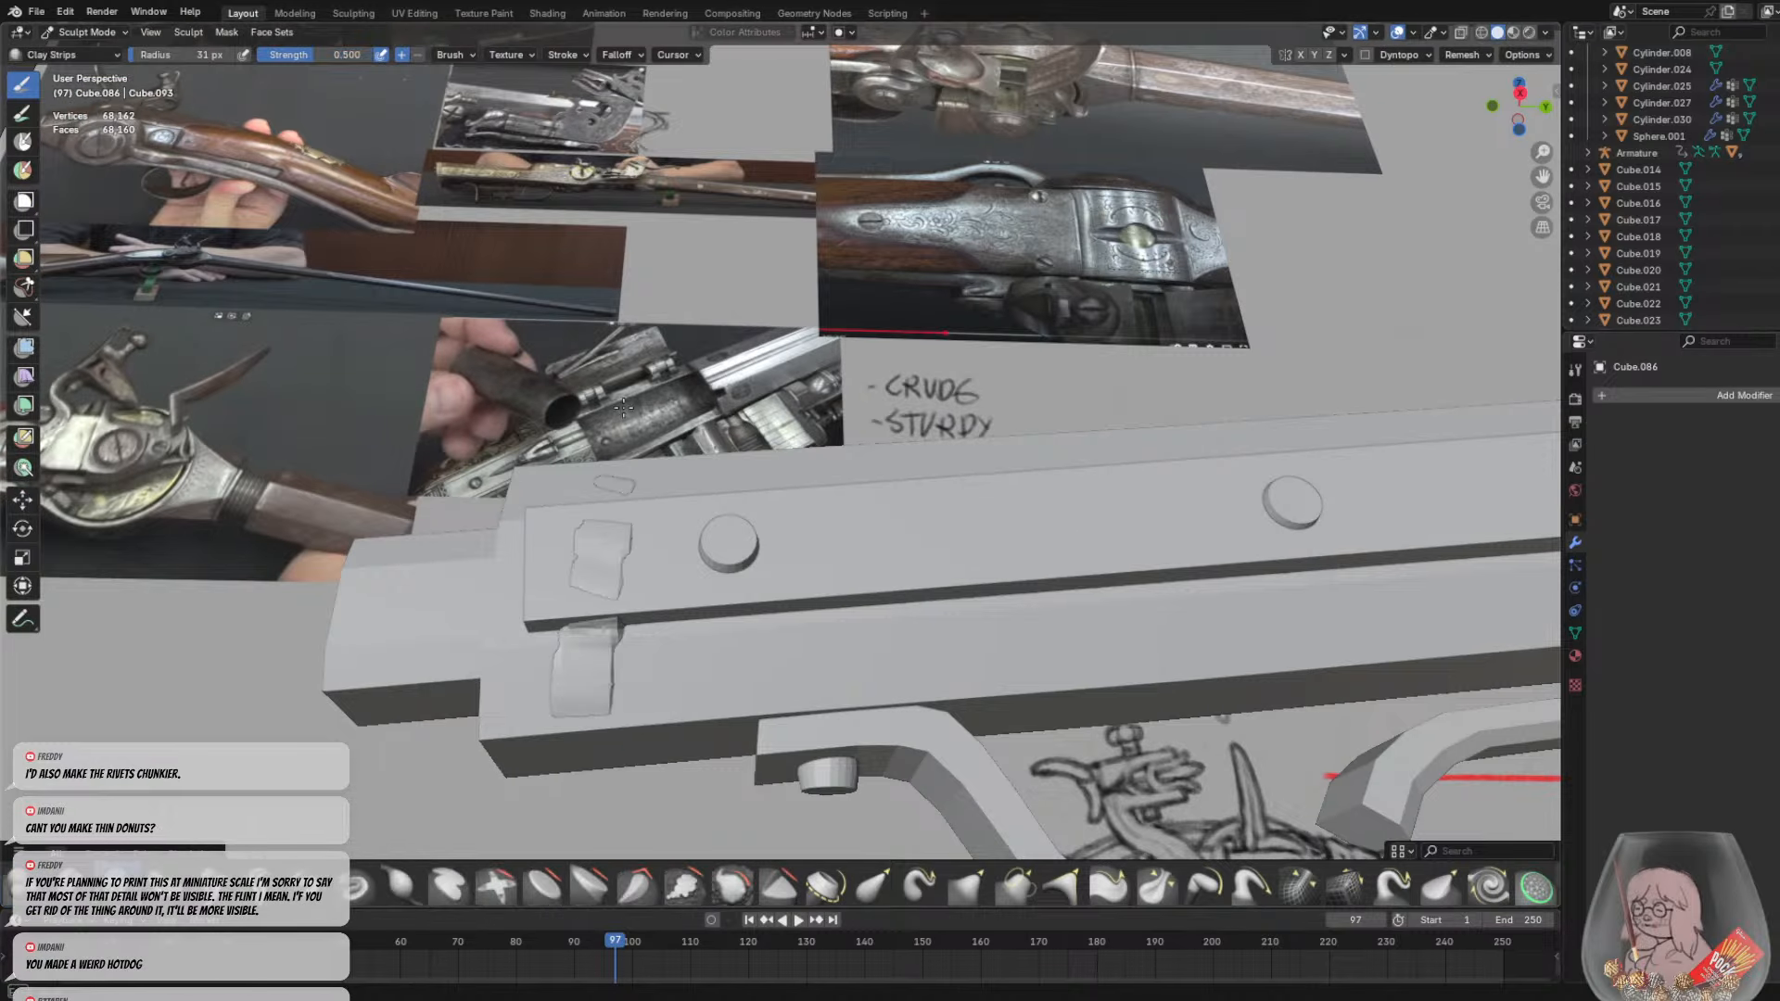
pyautogui.hotkey('ctrl', 'z')
# Use the Blob brush to sculpt a narrow raised band across the stock's side near the butt end, redoing the stroke once
pyautogui.click(15, 885)
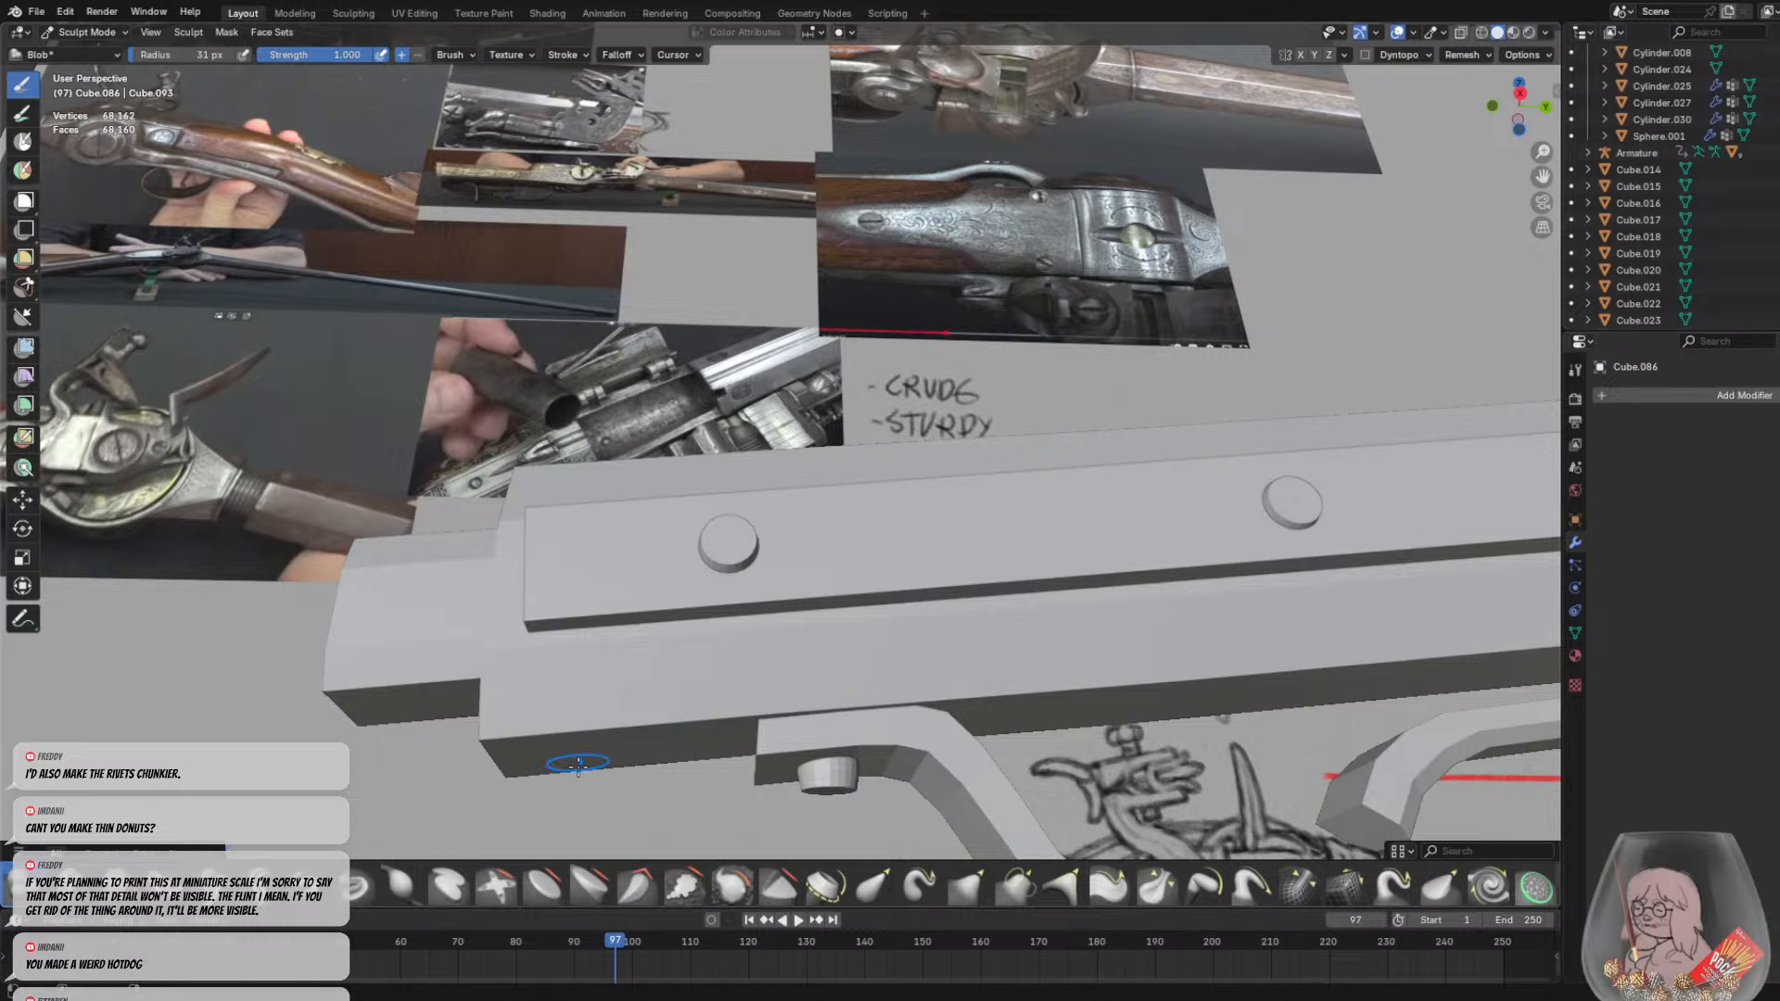
pyautogui.moveTo(594, 756); pyautogui.dragTo(613, 460)
pyautogui.moveTo(598, 541); pyautogui.dragTo(632, 596, button='middle')
pyautogui.scroll(-4, 631, 596)
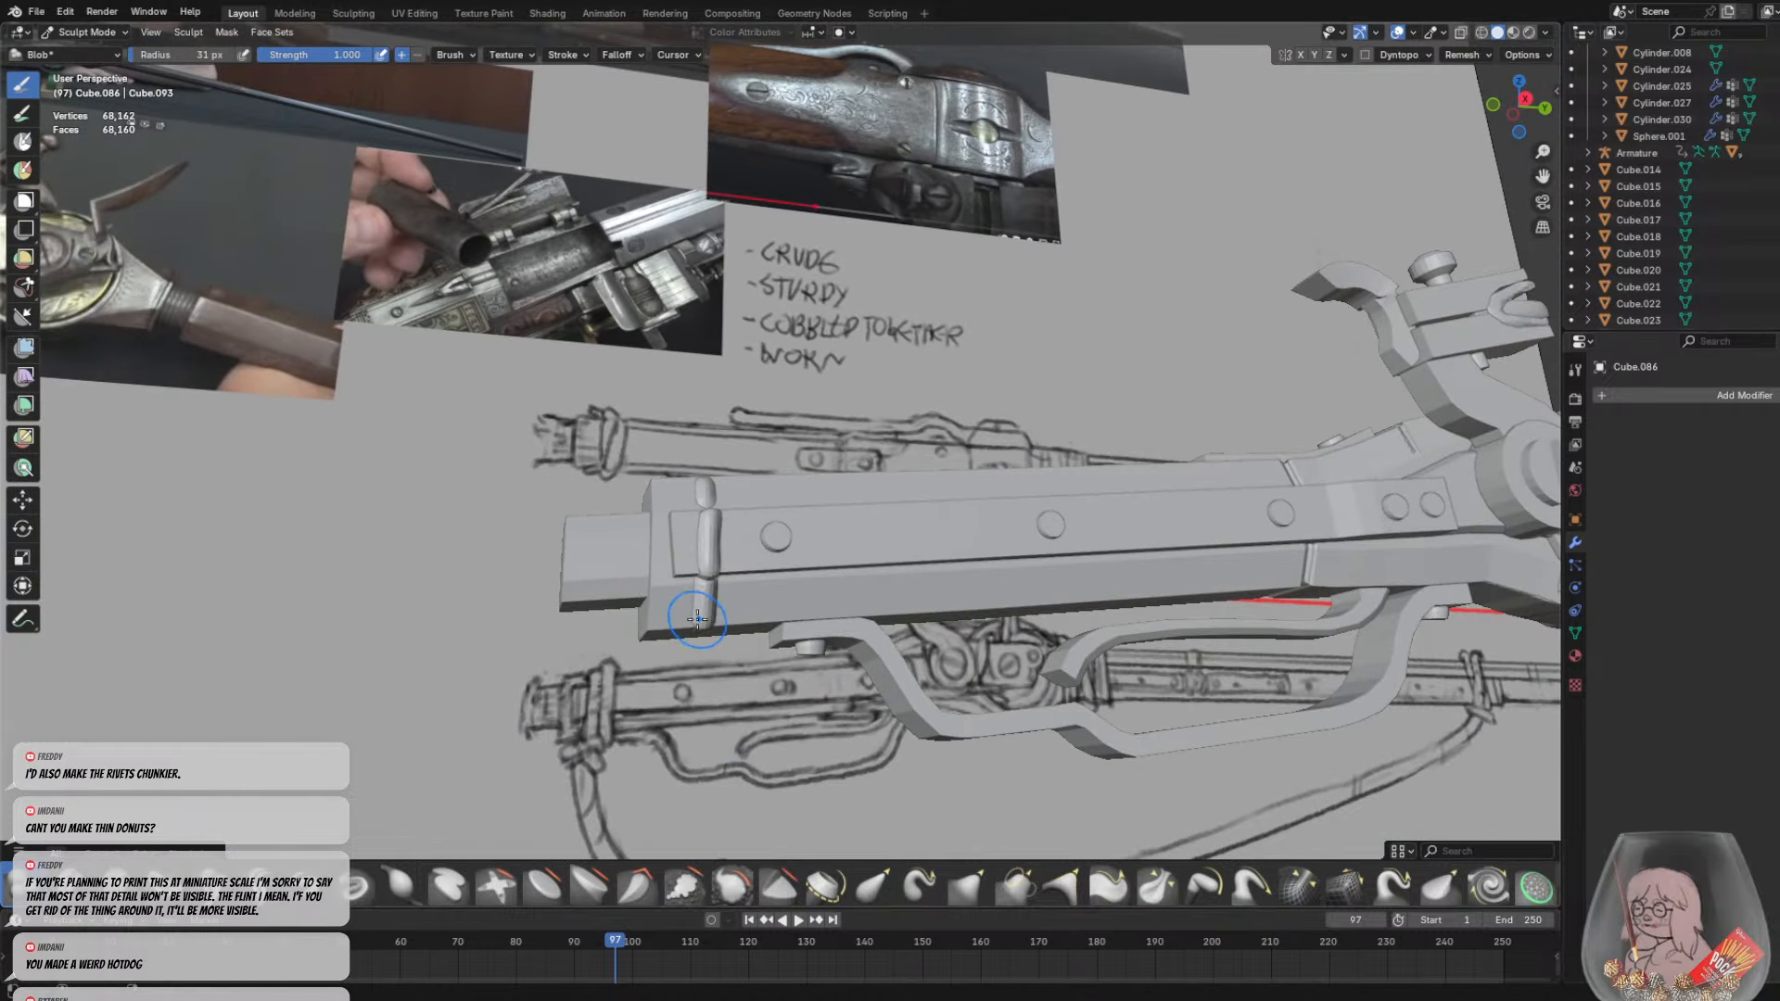
pyautogui.hotkey('ctrl', 'z')
pyautogui.moveTo(696, 630); pyautogui.dragTo(691, 414)
pyautogui.moveTo(691, 415); pyautogui.dragTo(715, 597, button='middle')
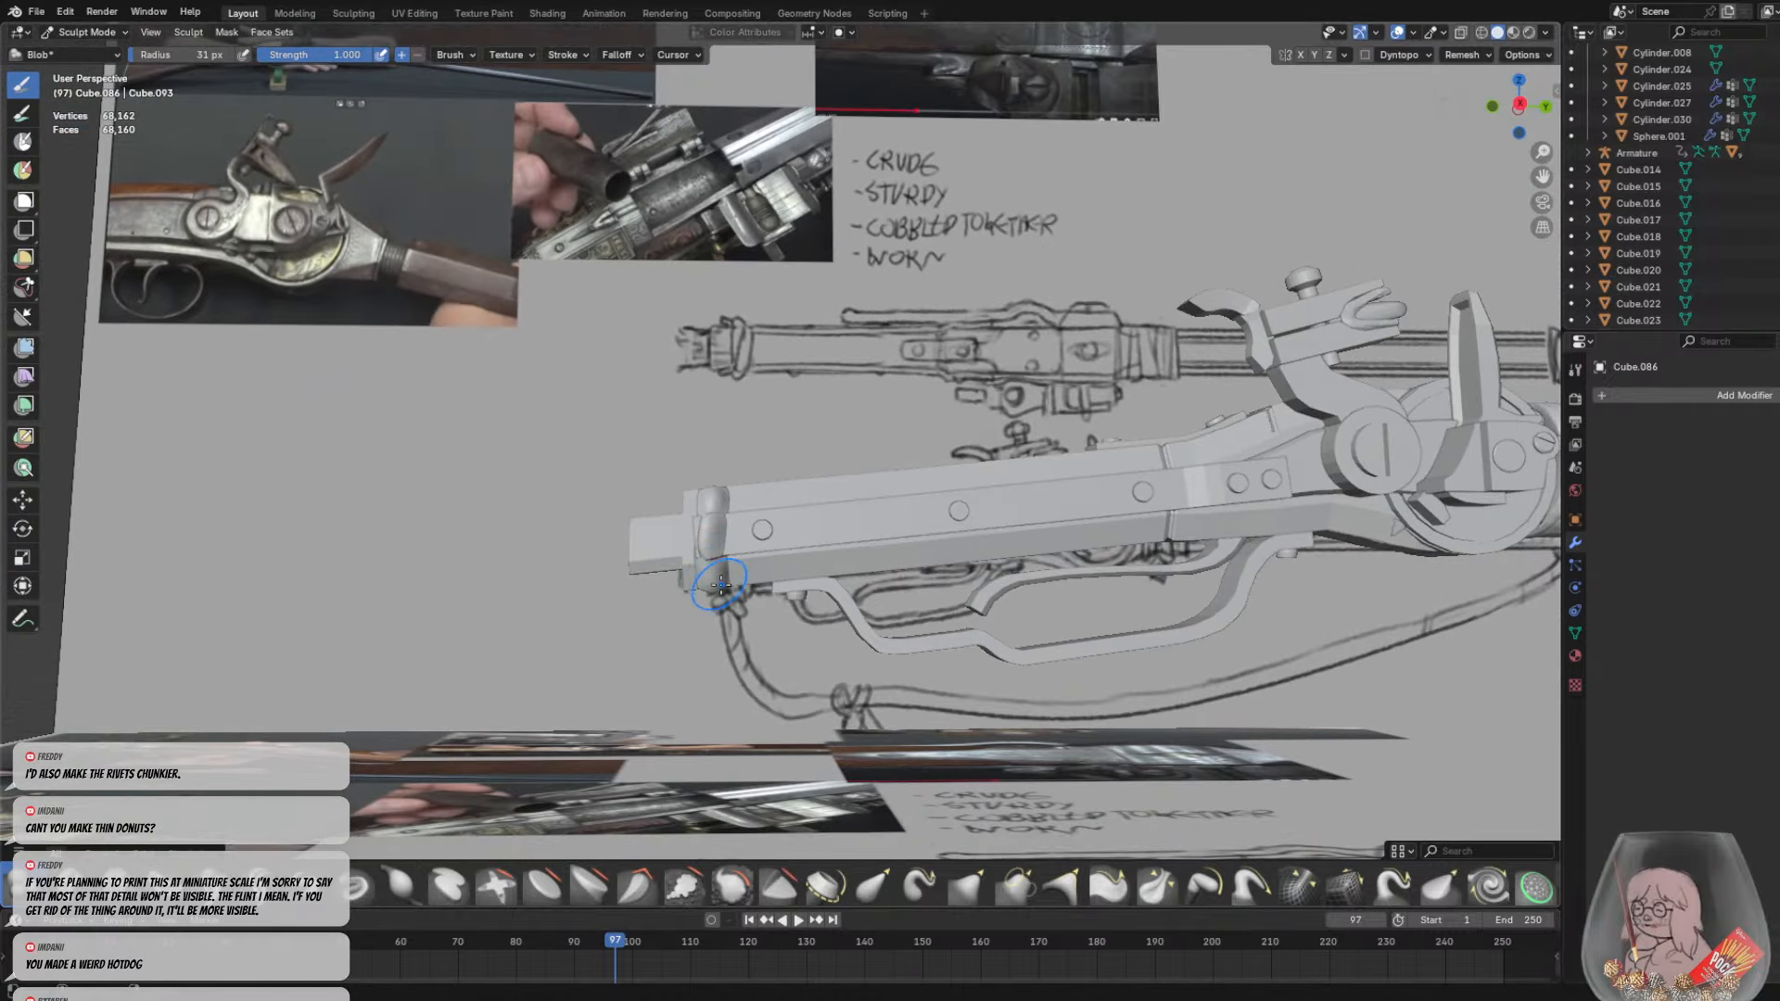
# Undo the last band stroke, adjust the Blob brush's hardness and try a new stroke around the stock's butt end
pyautogui.hotkey('ctrl', 'z')
pyautogui.moveTo(756, 485); pyautogui.dragTo(708, 544, button='middle')
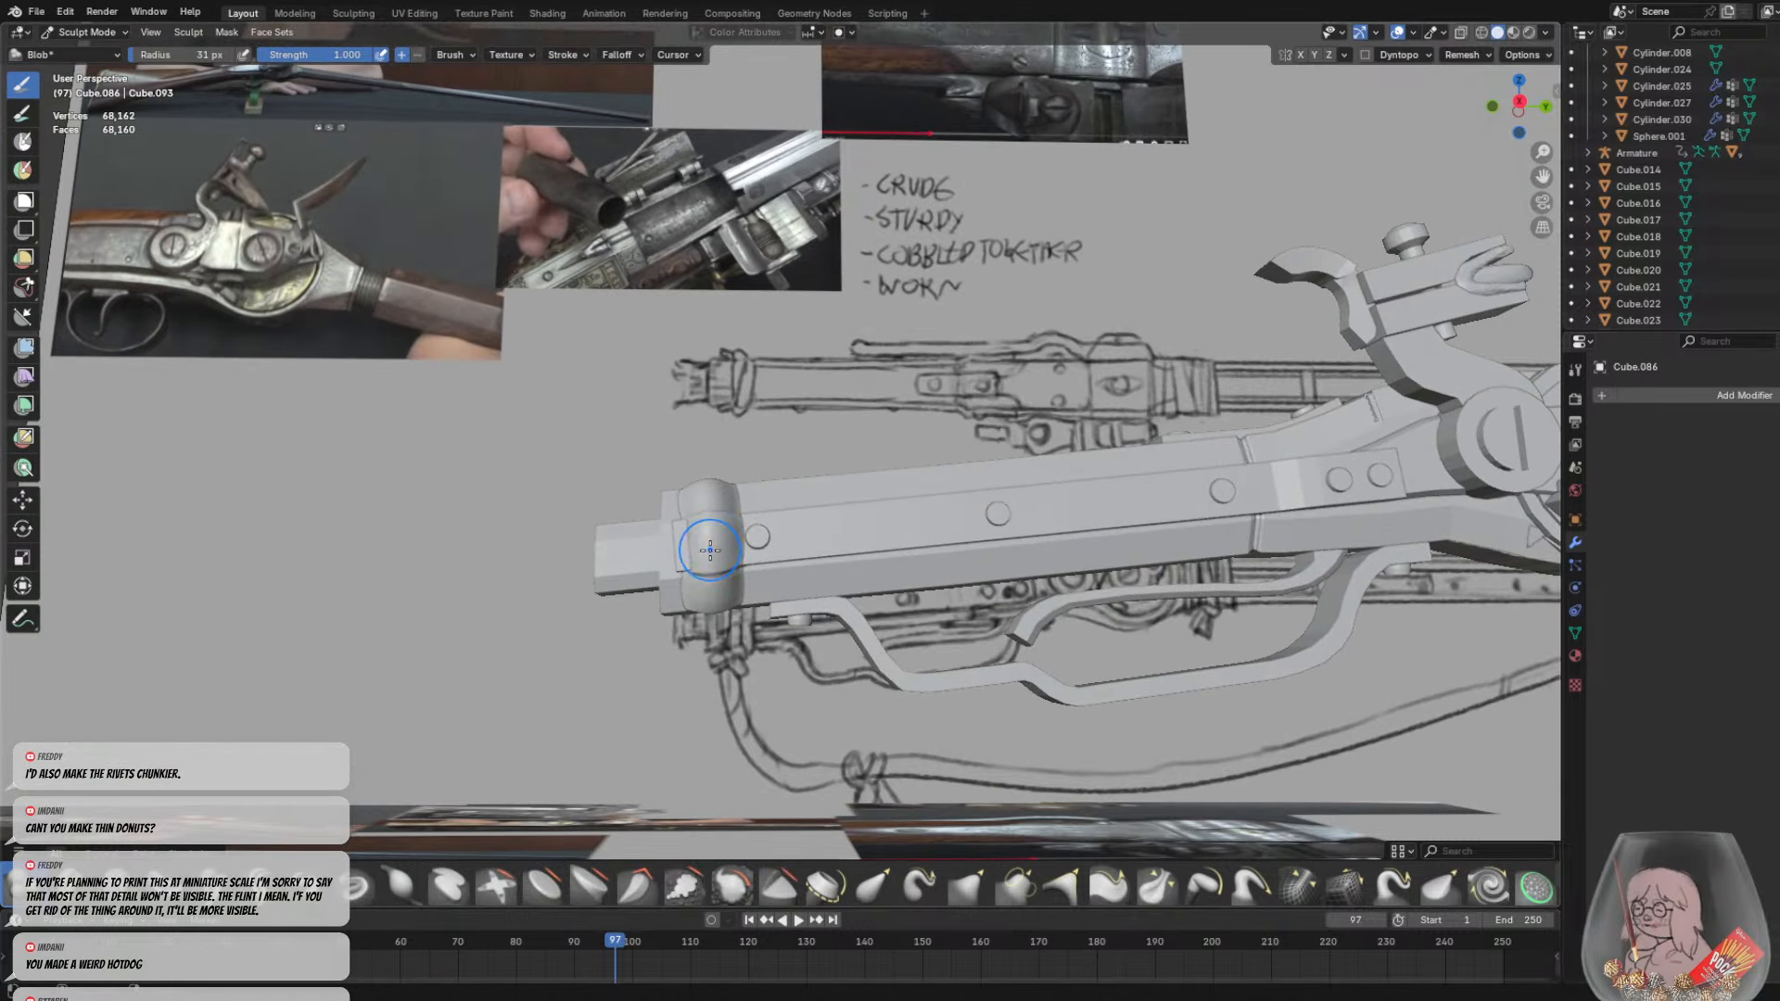
pyautogui.click(445, 56)
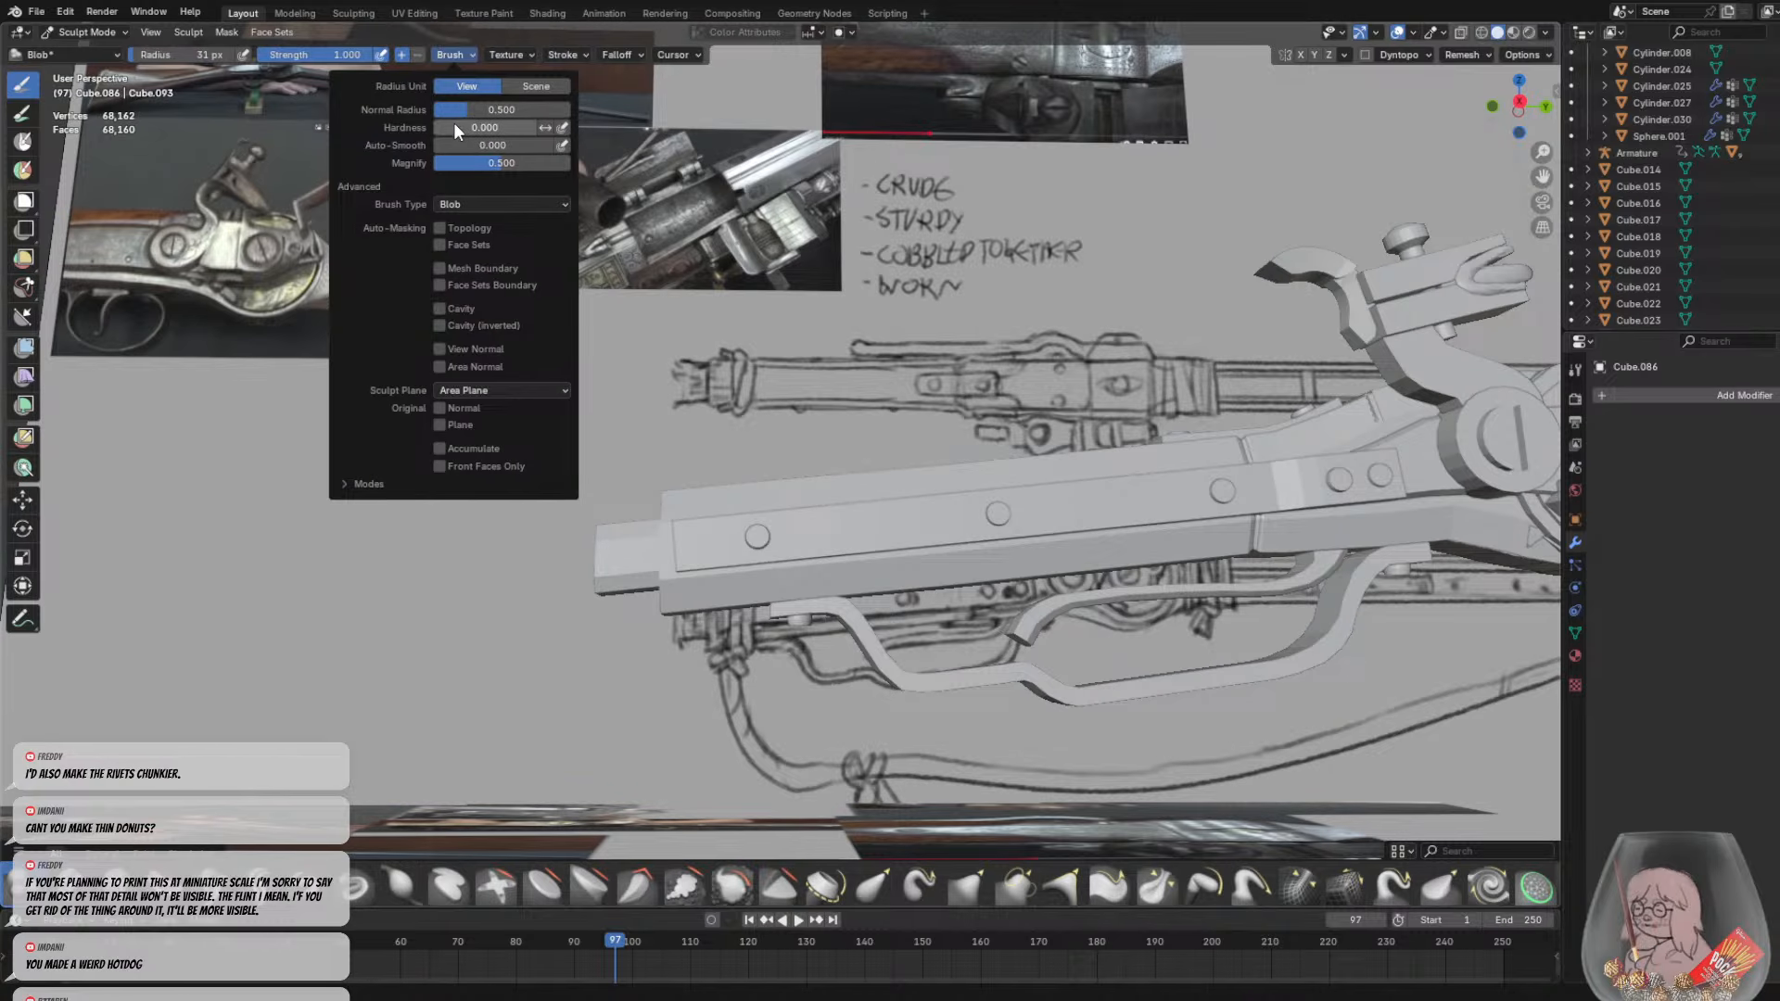
pyautogui.moveTo(453, 125); pyautogui.dragTo(525, 127)
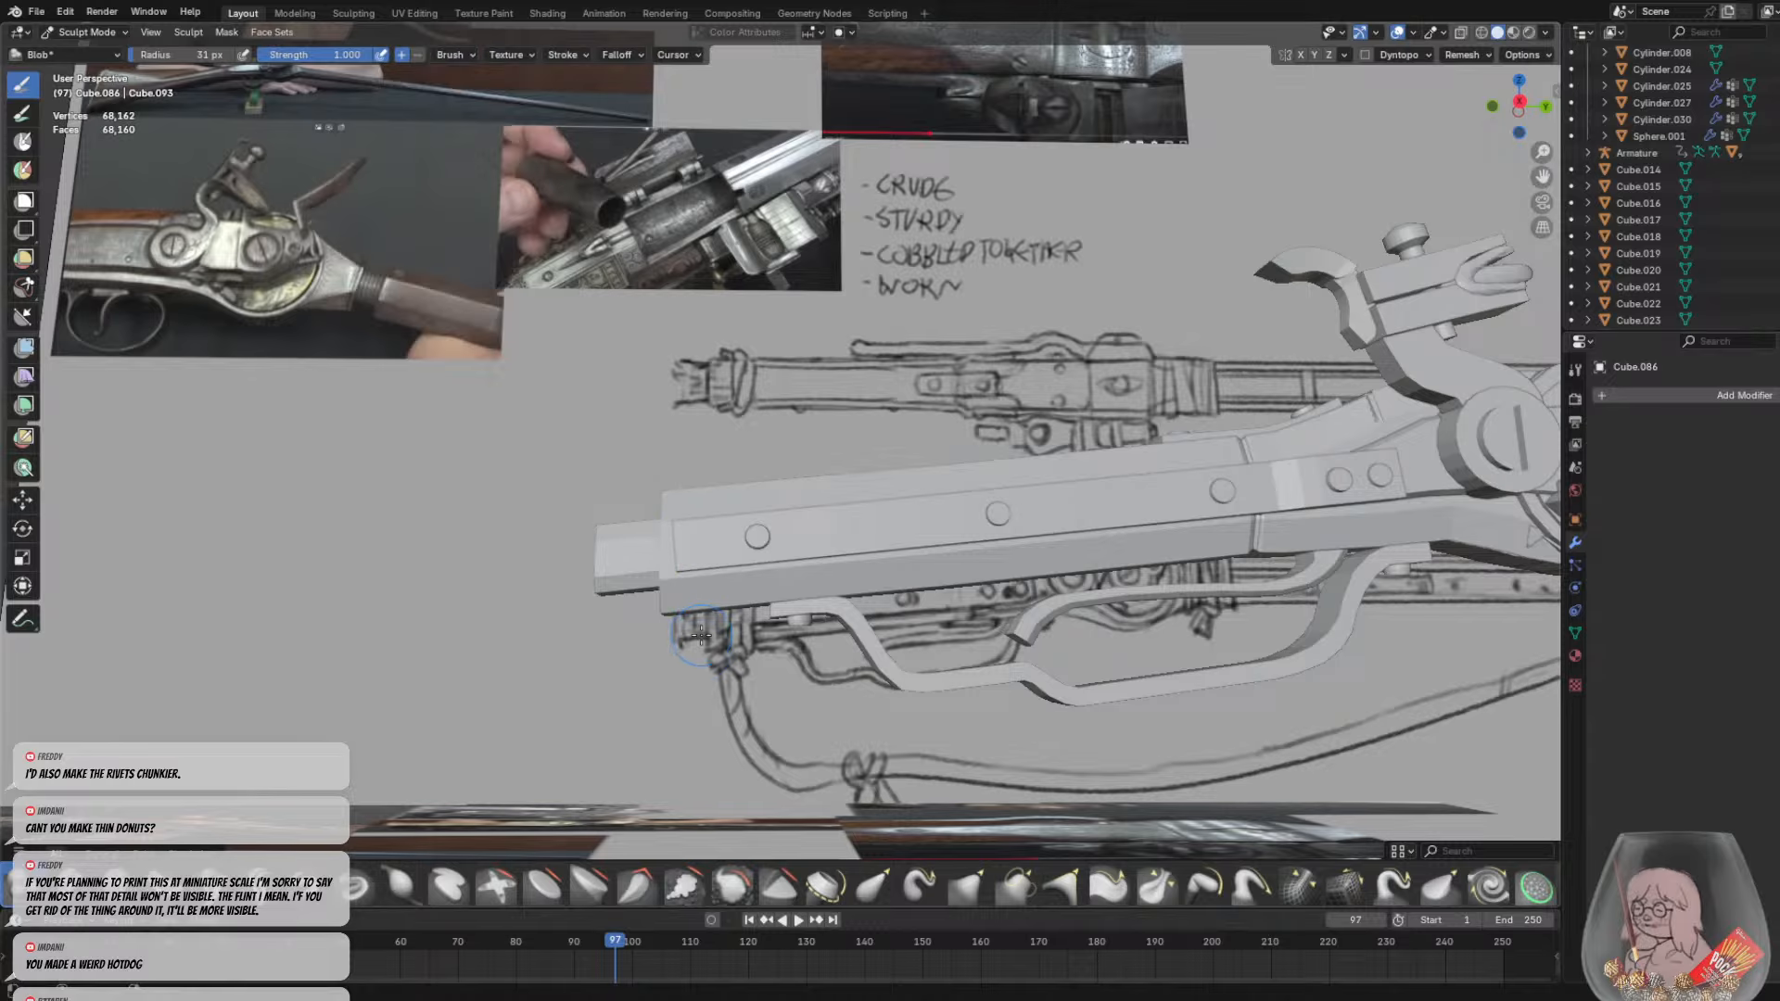
pyautogui.moveTo(705, 654)
pyautogui.mouseDown(button='middle')
pyautogui.moveTo(791, 529)
pyautogui.moveTo(760, 556)
pyautogui.moveTo(705, 547)
pyautogui.mouseUp(button='middle')
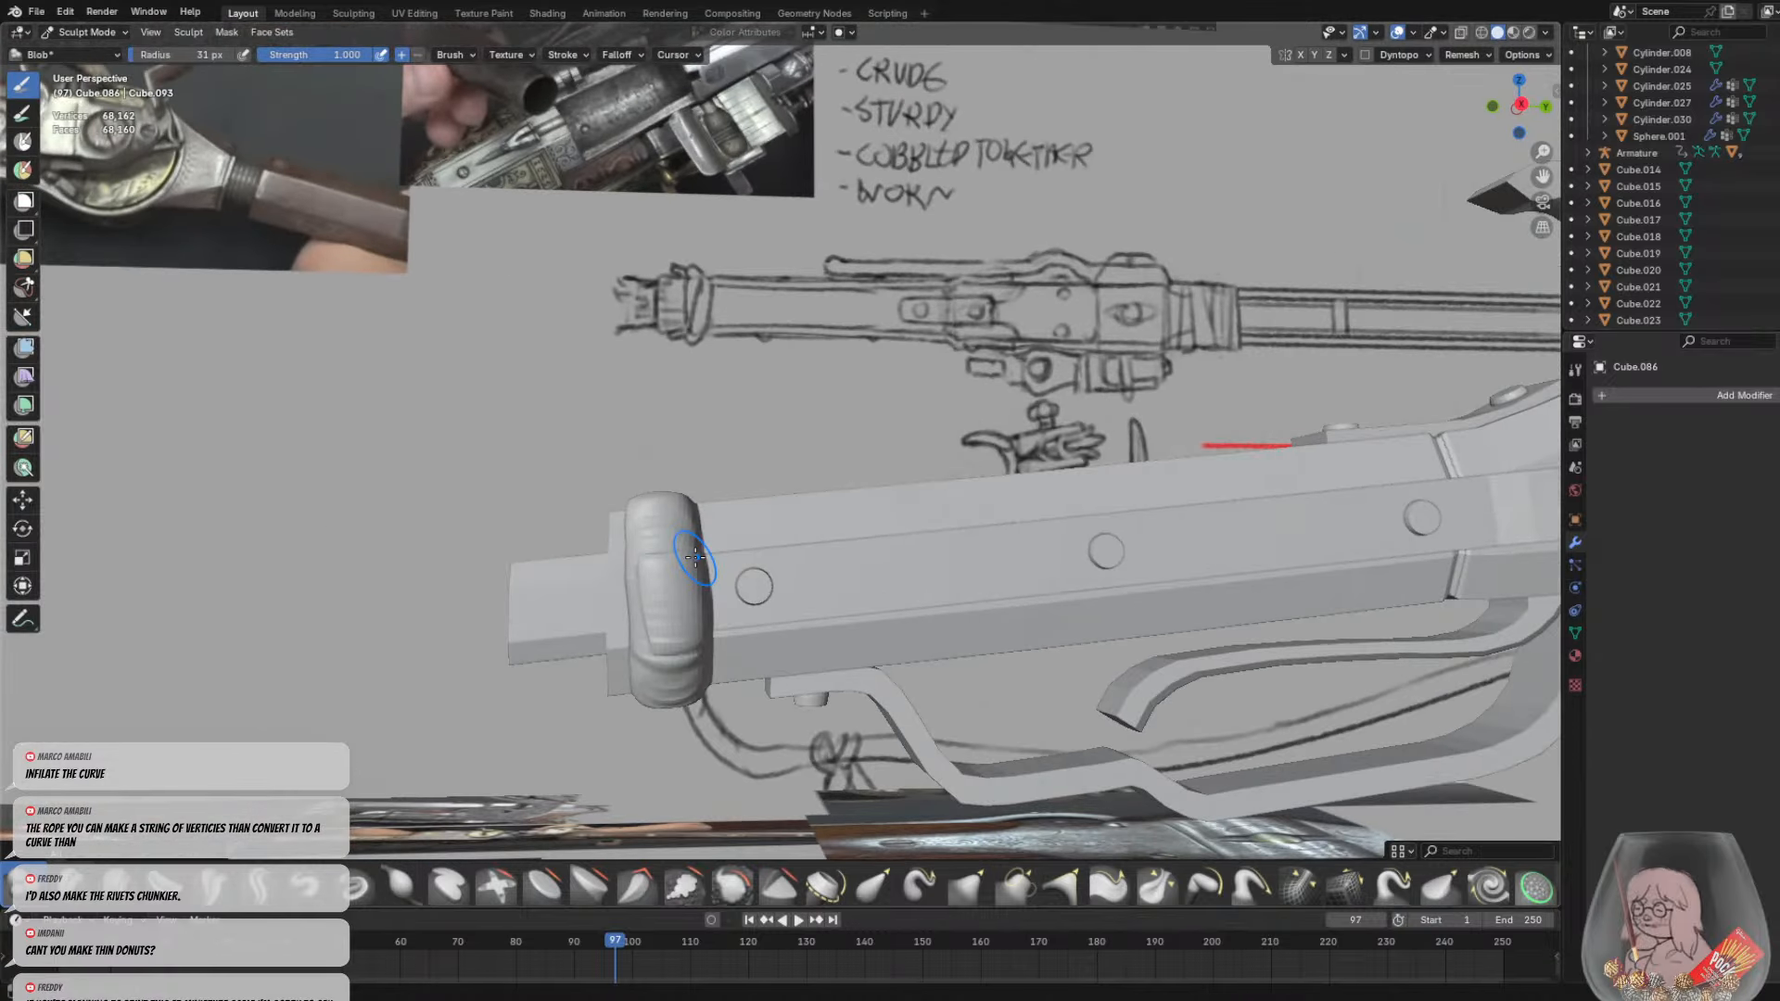
# Sculpt two parallel raised Blob bands up the stock's side and across the top near the butt end
pyautogui.click(471, 57)
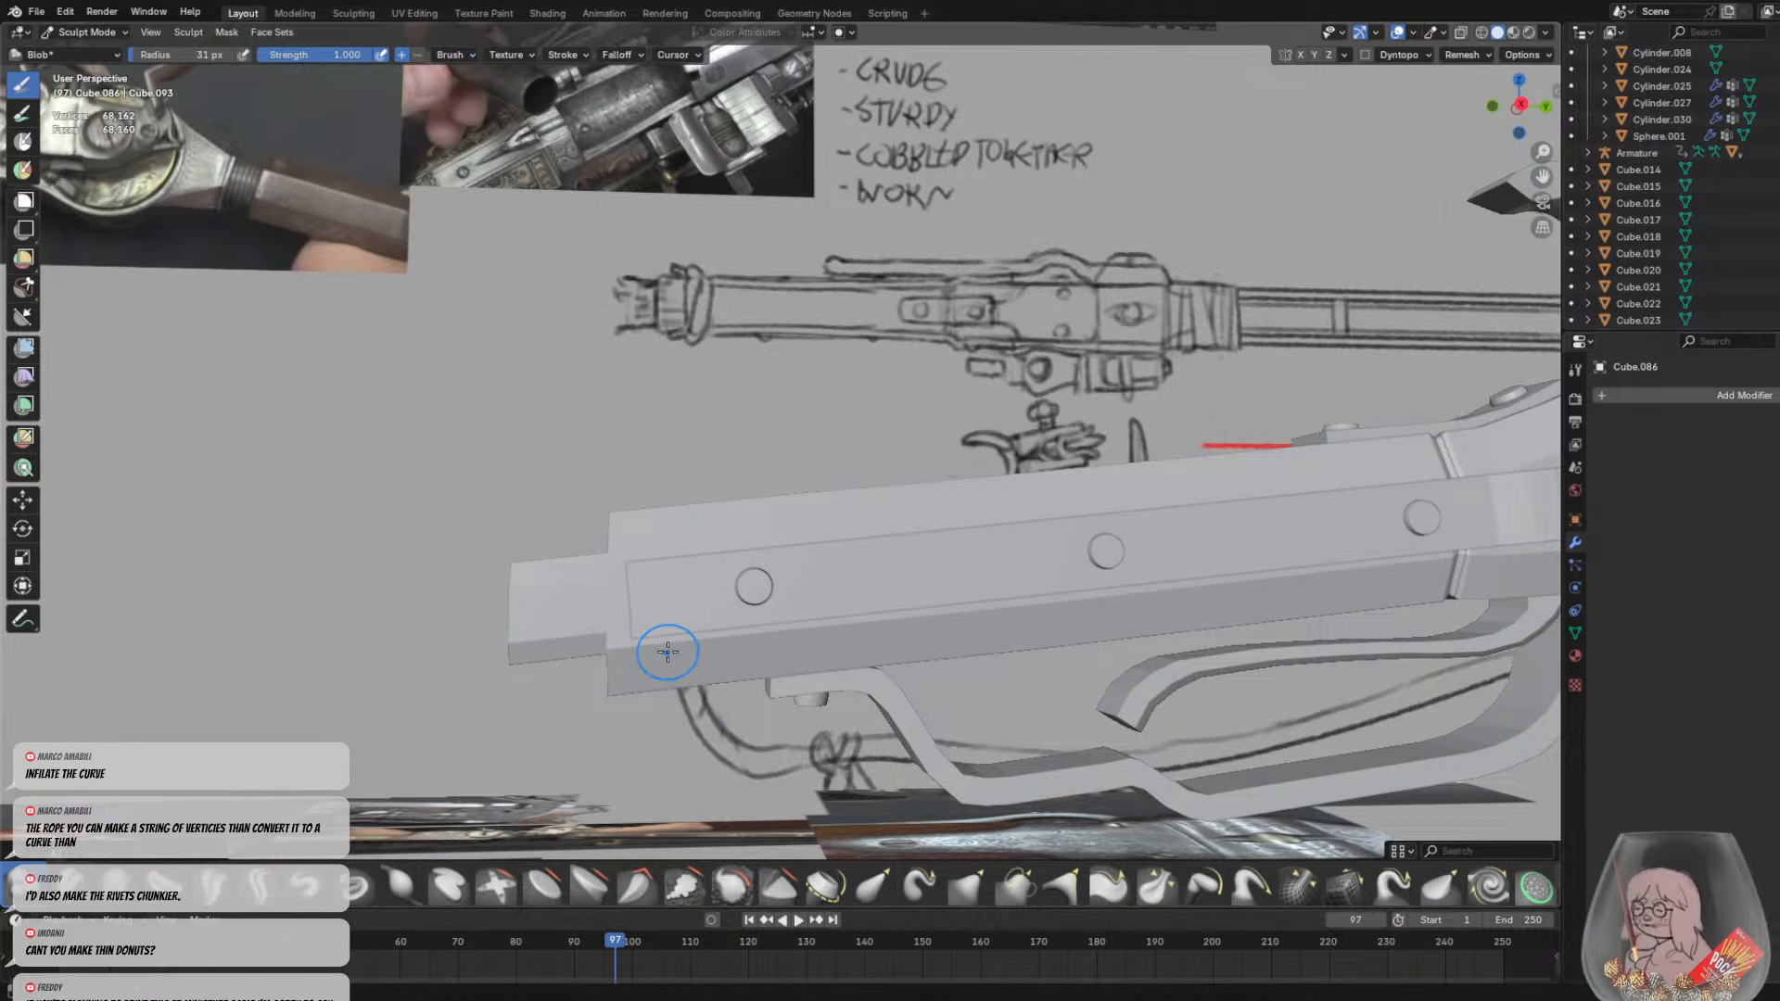
pyautogui.moveTo(682, 672); pyautogui.dragTo(694, 428)
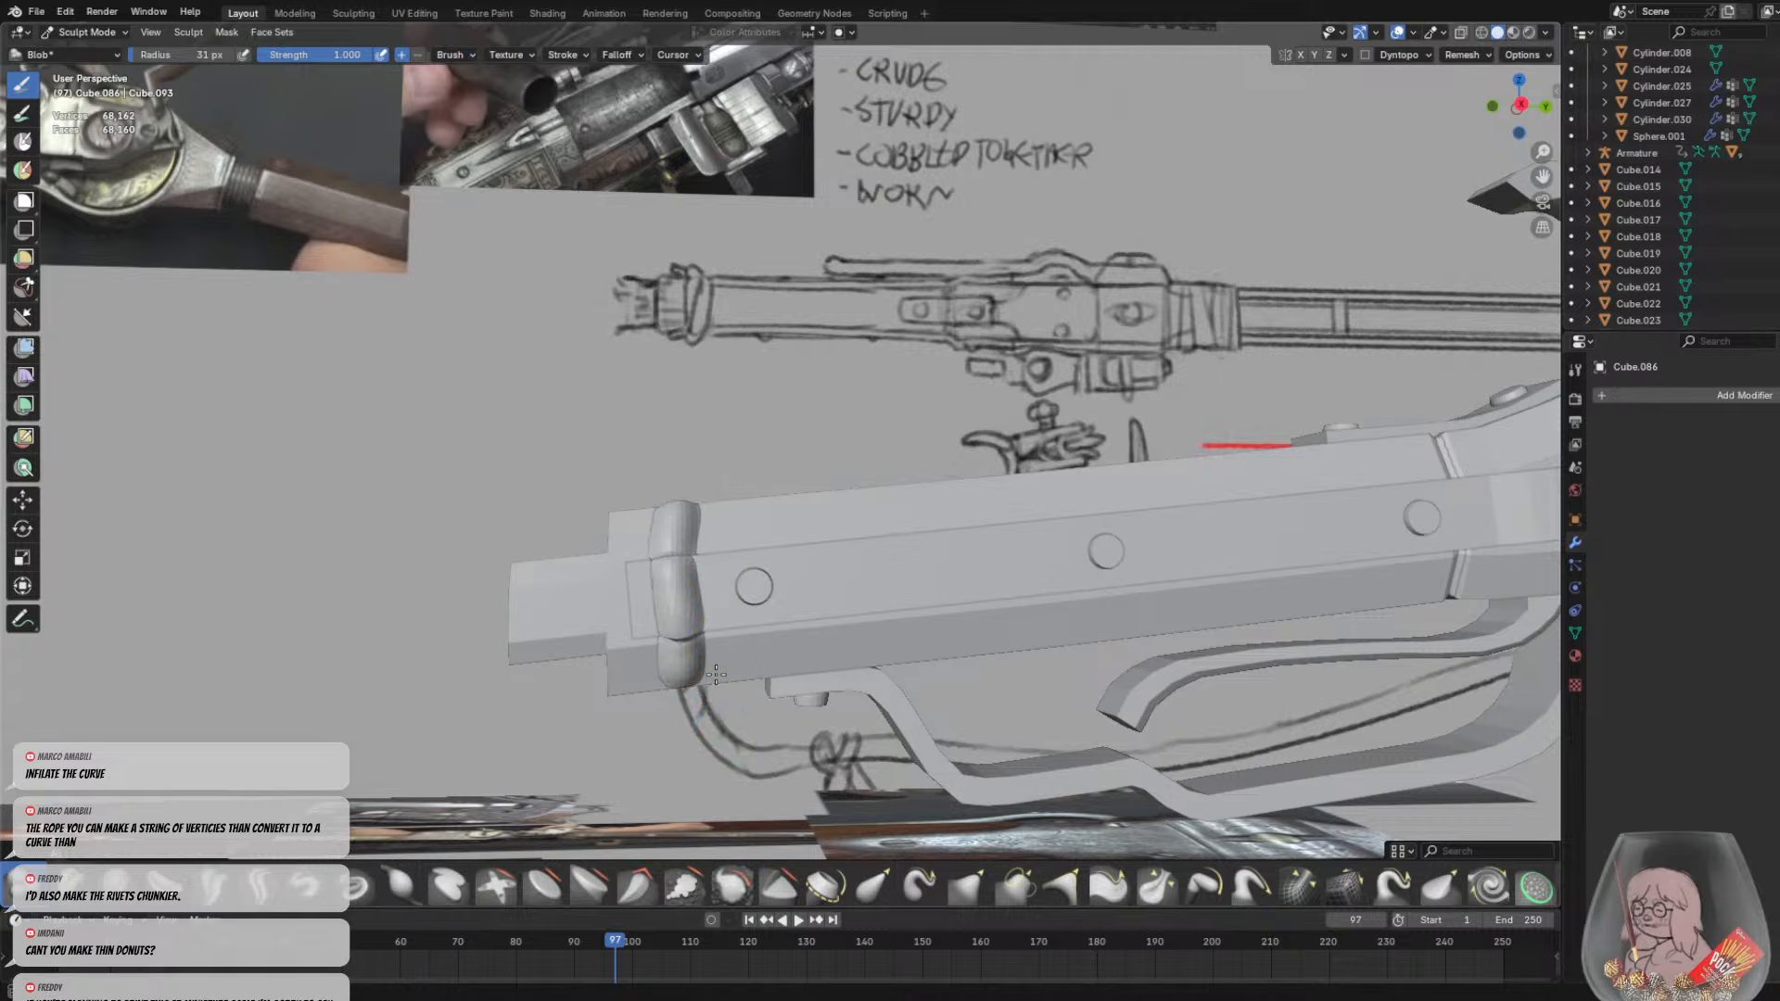
pyautogui.moveTo(716, 675); pyautogui.dragTo(731, 447)
pyautogui.moveTo(732, 447)
pyautogui.mouseDown(button='middle')
pyautogui.moveTo(789, 584)
pyautogui.moveTo(816, 764)
pyautogui.mouseUp(button='middle')
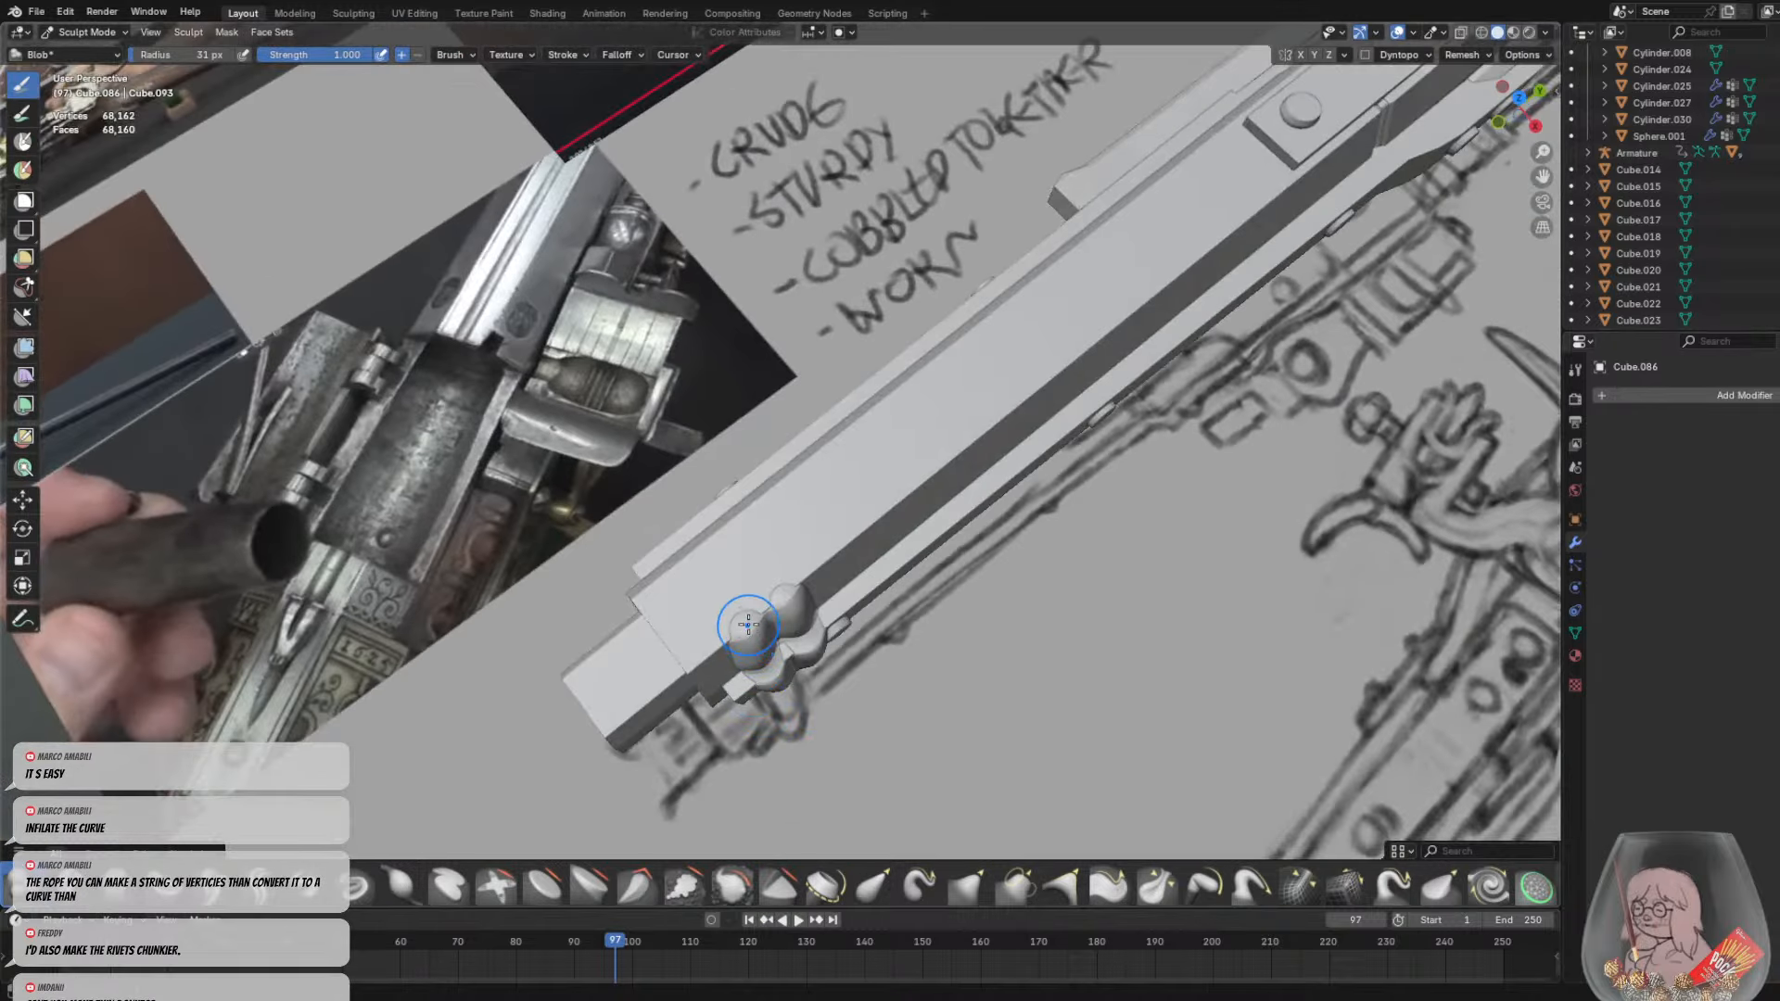
pyautogui.moveTo(748, 625); pyautogui.dragTo(671, 492)
pyautogui.moveTo(790, 612); pyautogui.dragTo(714, 508)
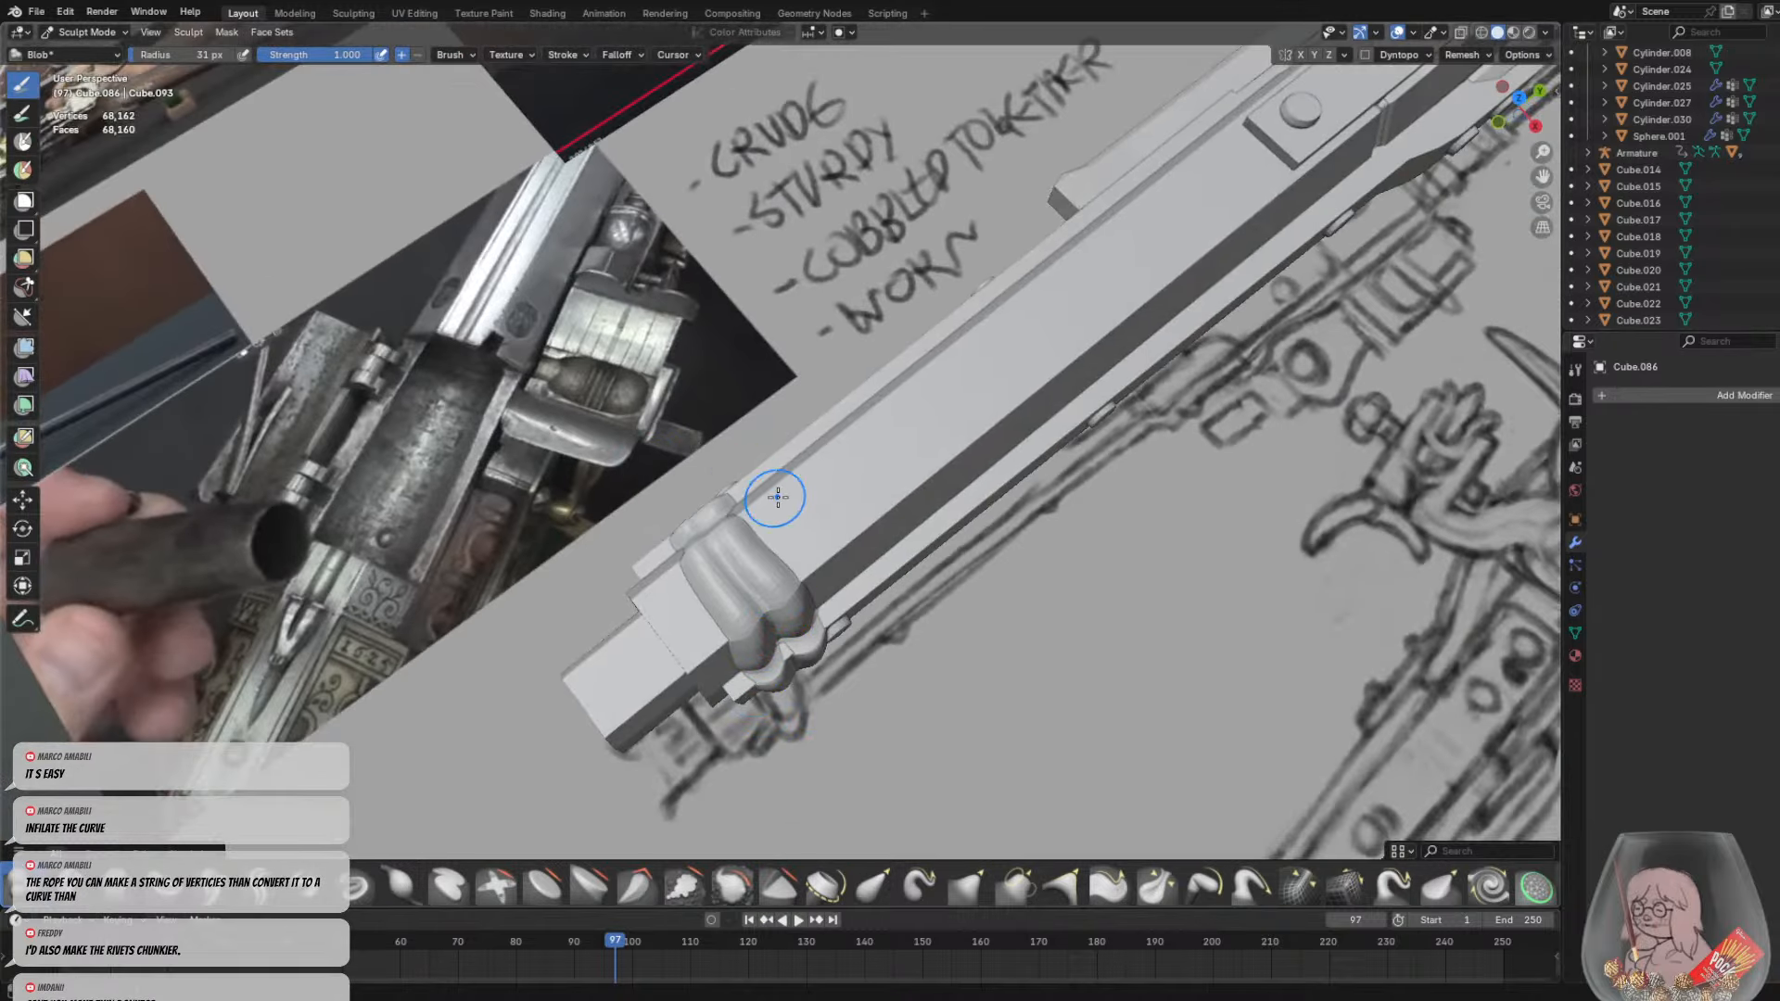
# Continue both raised bands down the stock's opposite side and across its underside
pyautogui.moveTo(779, 497)
pyautogui.mouseDown(button='middle')
pyautogui.moveTo(976, 391)
pyautogui.moveTo(1086, 275)
pyautogui.mouseUp(button='middle')
pyautogui.moveTo(899, 521); pyautogui.dragTo(876, 747)
pyautogui.moveTo(834, 516); pyautogui.dragTo(848, 741)
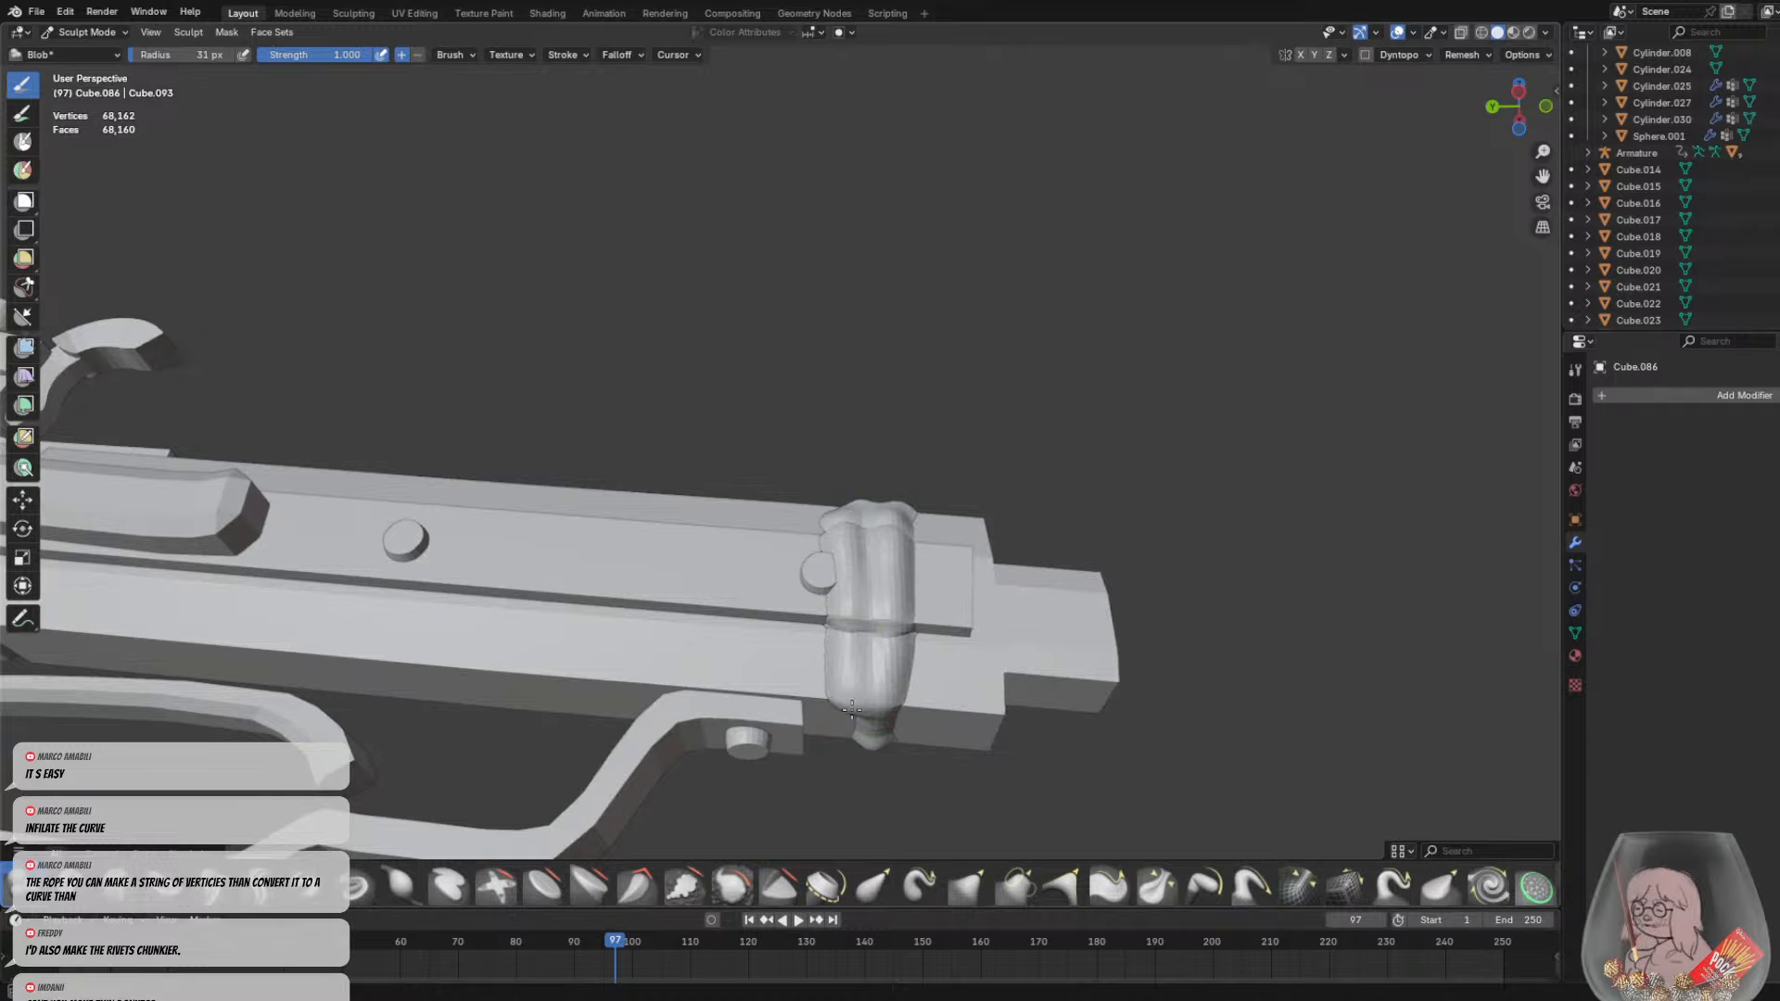
pyautogui.moveTo(848, 742)
pyautogui.mouseDown(button='middle')
pyautogui.moveTo(810, 674)
pyautogui.moveTo(630, 579)
pyautogui.mouseUp(button='middle')
pyautogui.moveTo(828, 641)
pyautogui.mouseDown()
pyautogui.moveTo(941, 598)
pyautogui.moveTo(927, 639)
pyautogui.mouseUp()
pyautogui.moveTo(906, 665); pyautogui.dragTo(636, 637, button='middle')
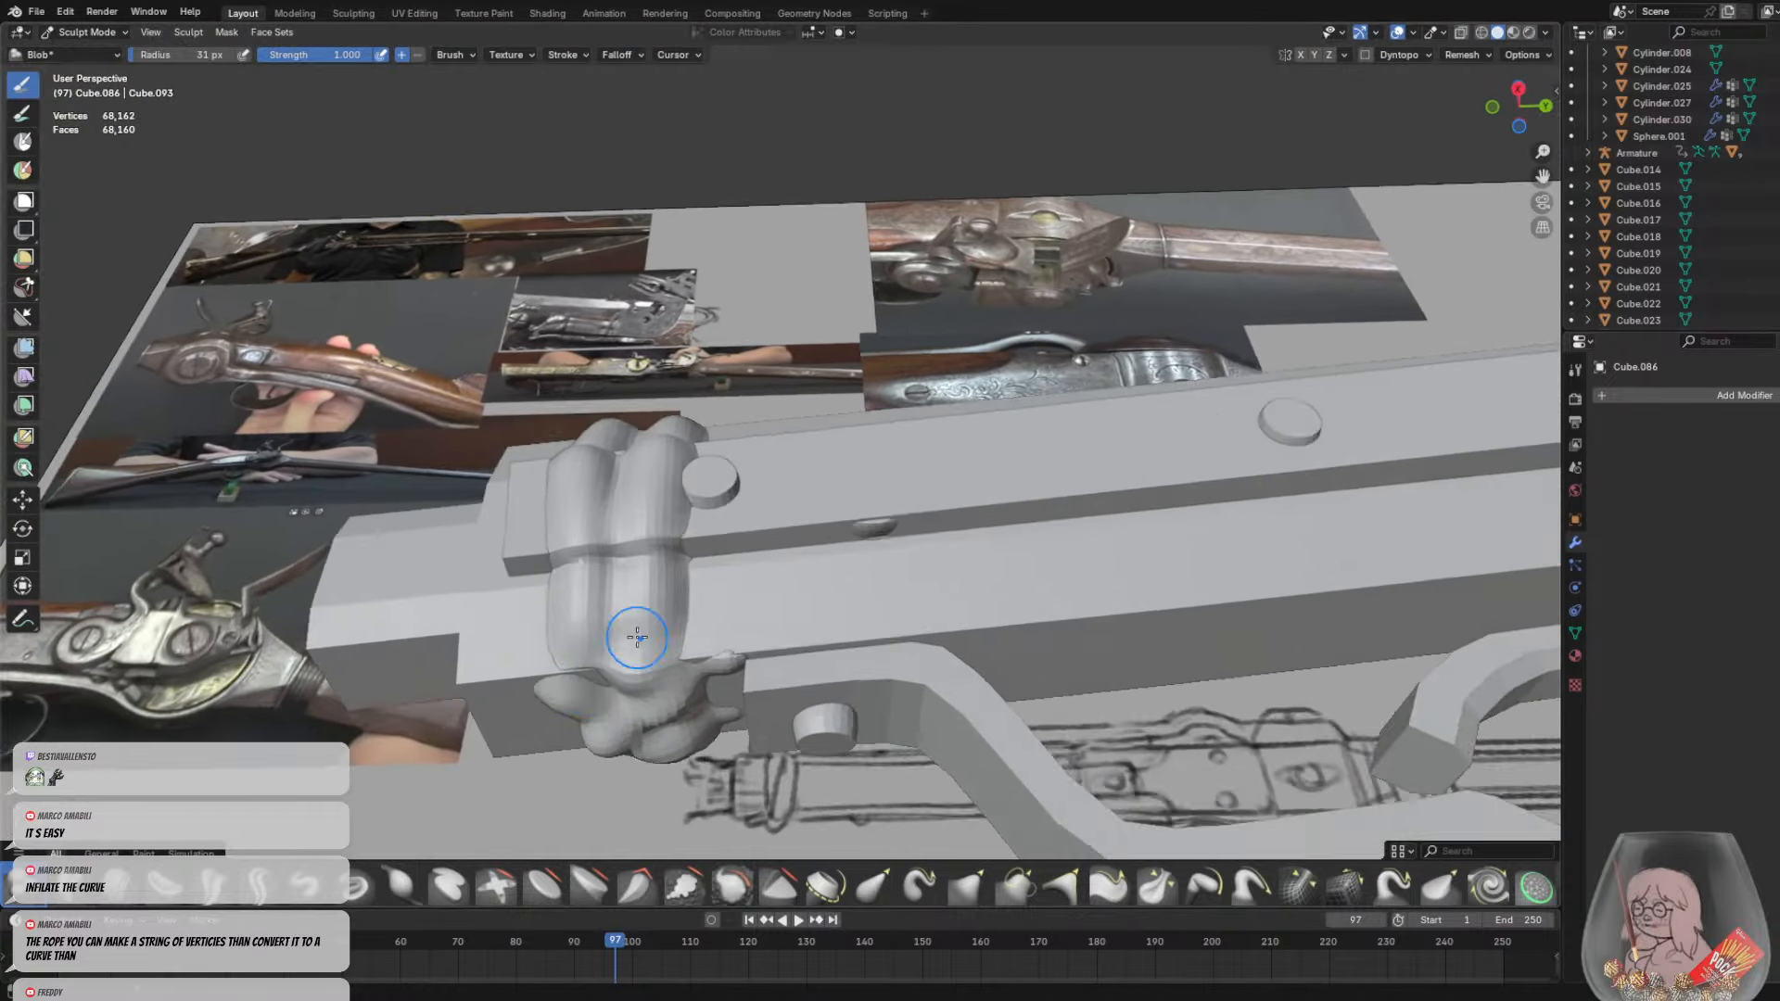
# Undo the underside stroke and resculpt the bands diagonally beneath the butt end
pyautogui.scroll(1, 638, 638)
pyautogui.hotkey('ctrl', 'z')
pyautogui.moveTo(555, 799); pyautogui.dragTo(700, 725)
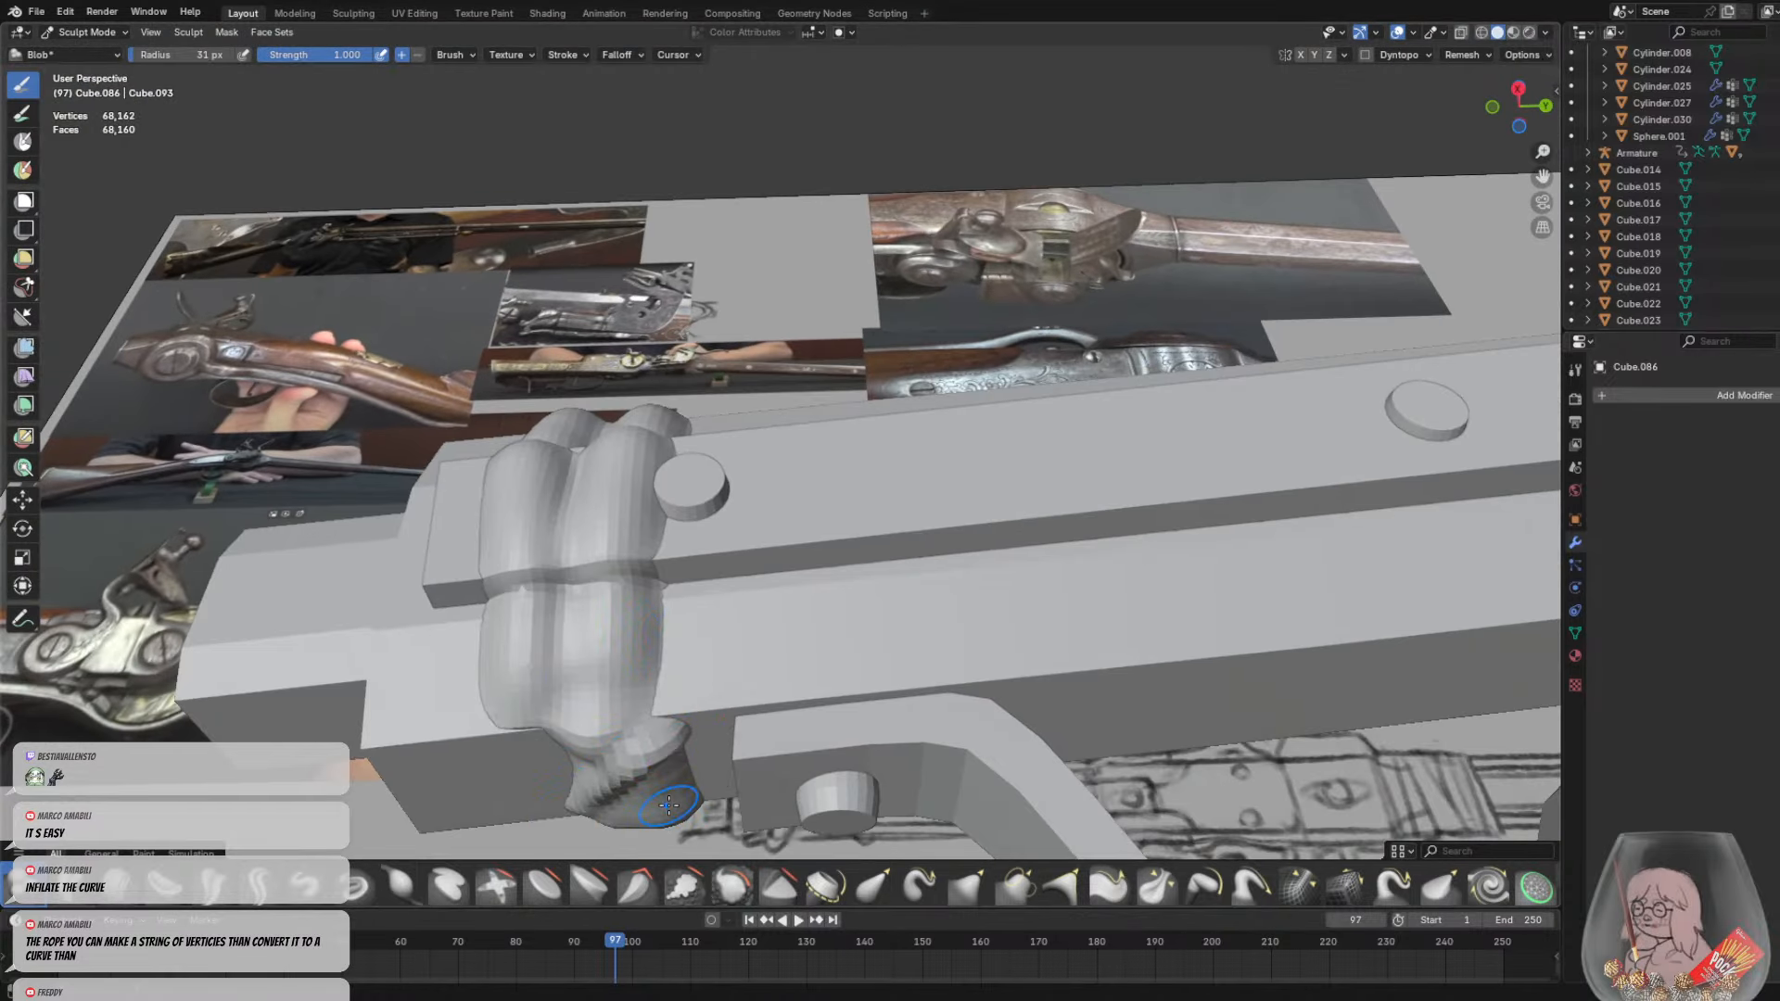
pyautogui.moveTo(701, 799); pyautogui.dragTo(561, 748)
pyautogui.moveTo(556, 714); pyautogui.dragTo(635, 488, button='middle')
pyautogui.moveTo(627, 565); pyautogui.dragTo(681, 663, button='middle')
# Build up the two wrapped bands with short Blob strokes over the stock's upper edges
pyautogui.scroll(-8, 681, 663)
pyautogui.moveTo(691, 593)
pyautogui.mouseDown(button='middle')
pyautogui.moveTo(753, 674)
pyautogui.moveTo(820, 642)
pyautogui.mouseUp(button='middle')
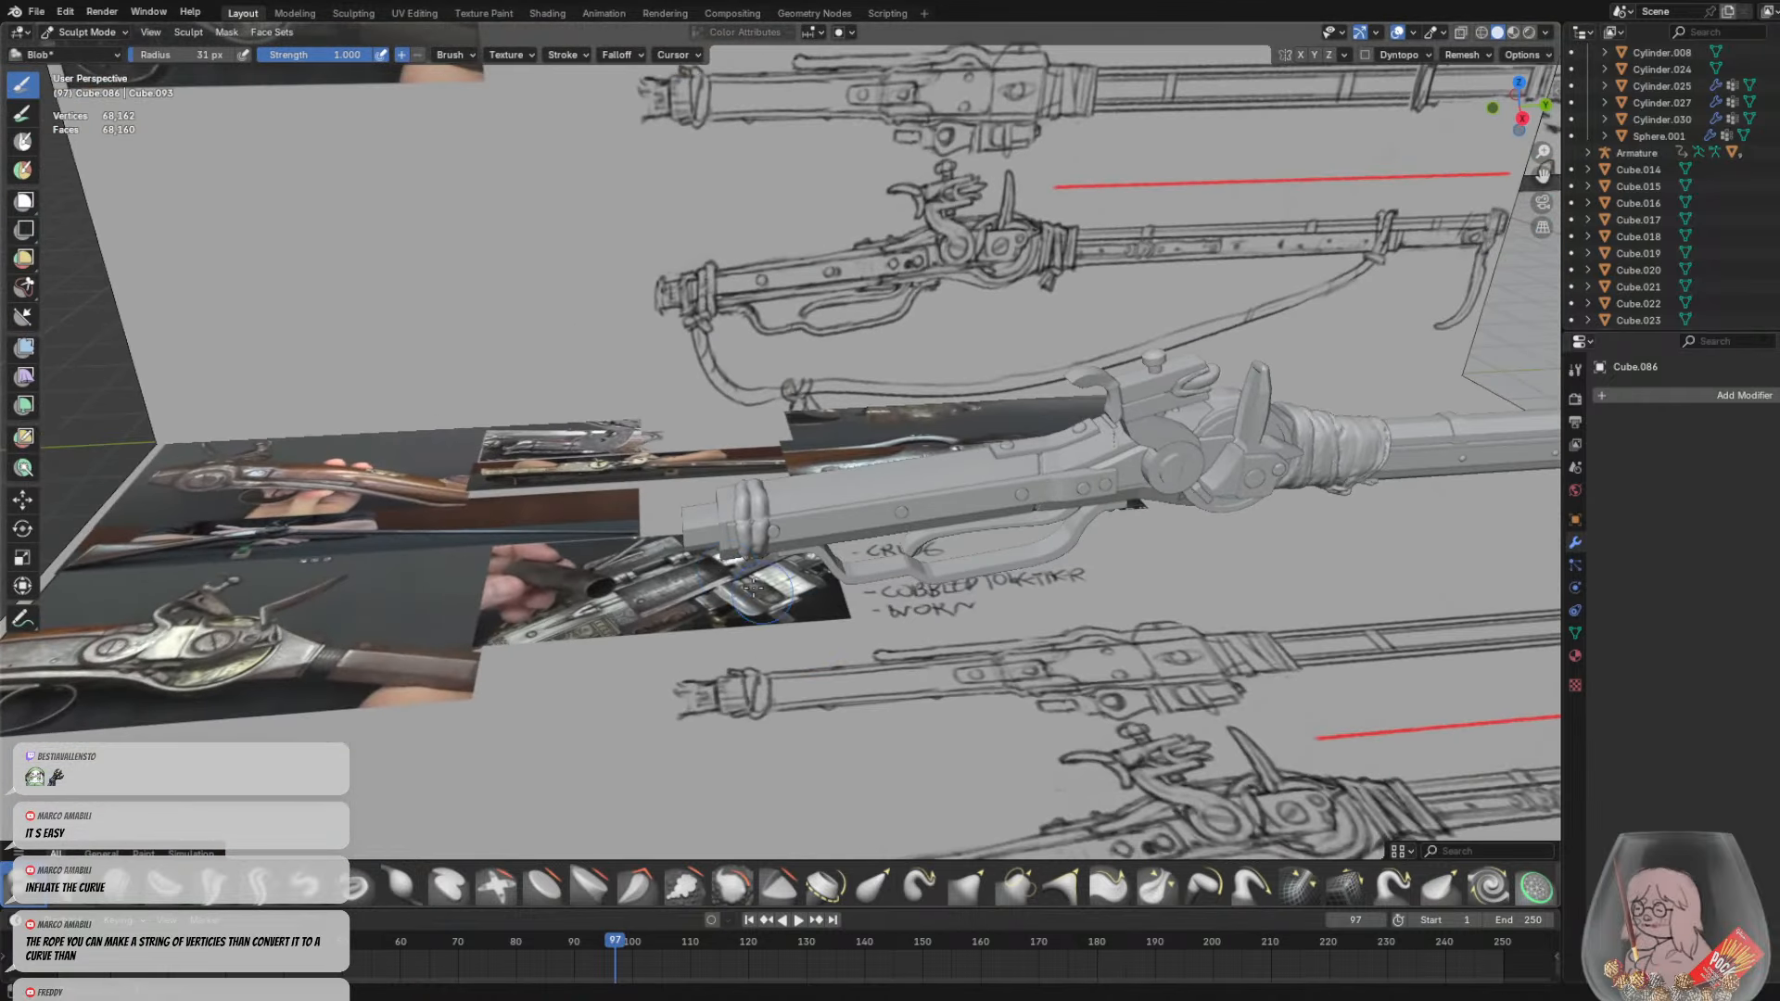
pyautogui.scroll(8, 687, 603)
pyautogui.moveTo(648, 683)
pyautogui.mouseDown()
pyautogui.moveTo(632, 675)
pyautogui.moveTo(654, 686)
pyautogui.moveTo(708, 654)
pyautogui.mouseUp()
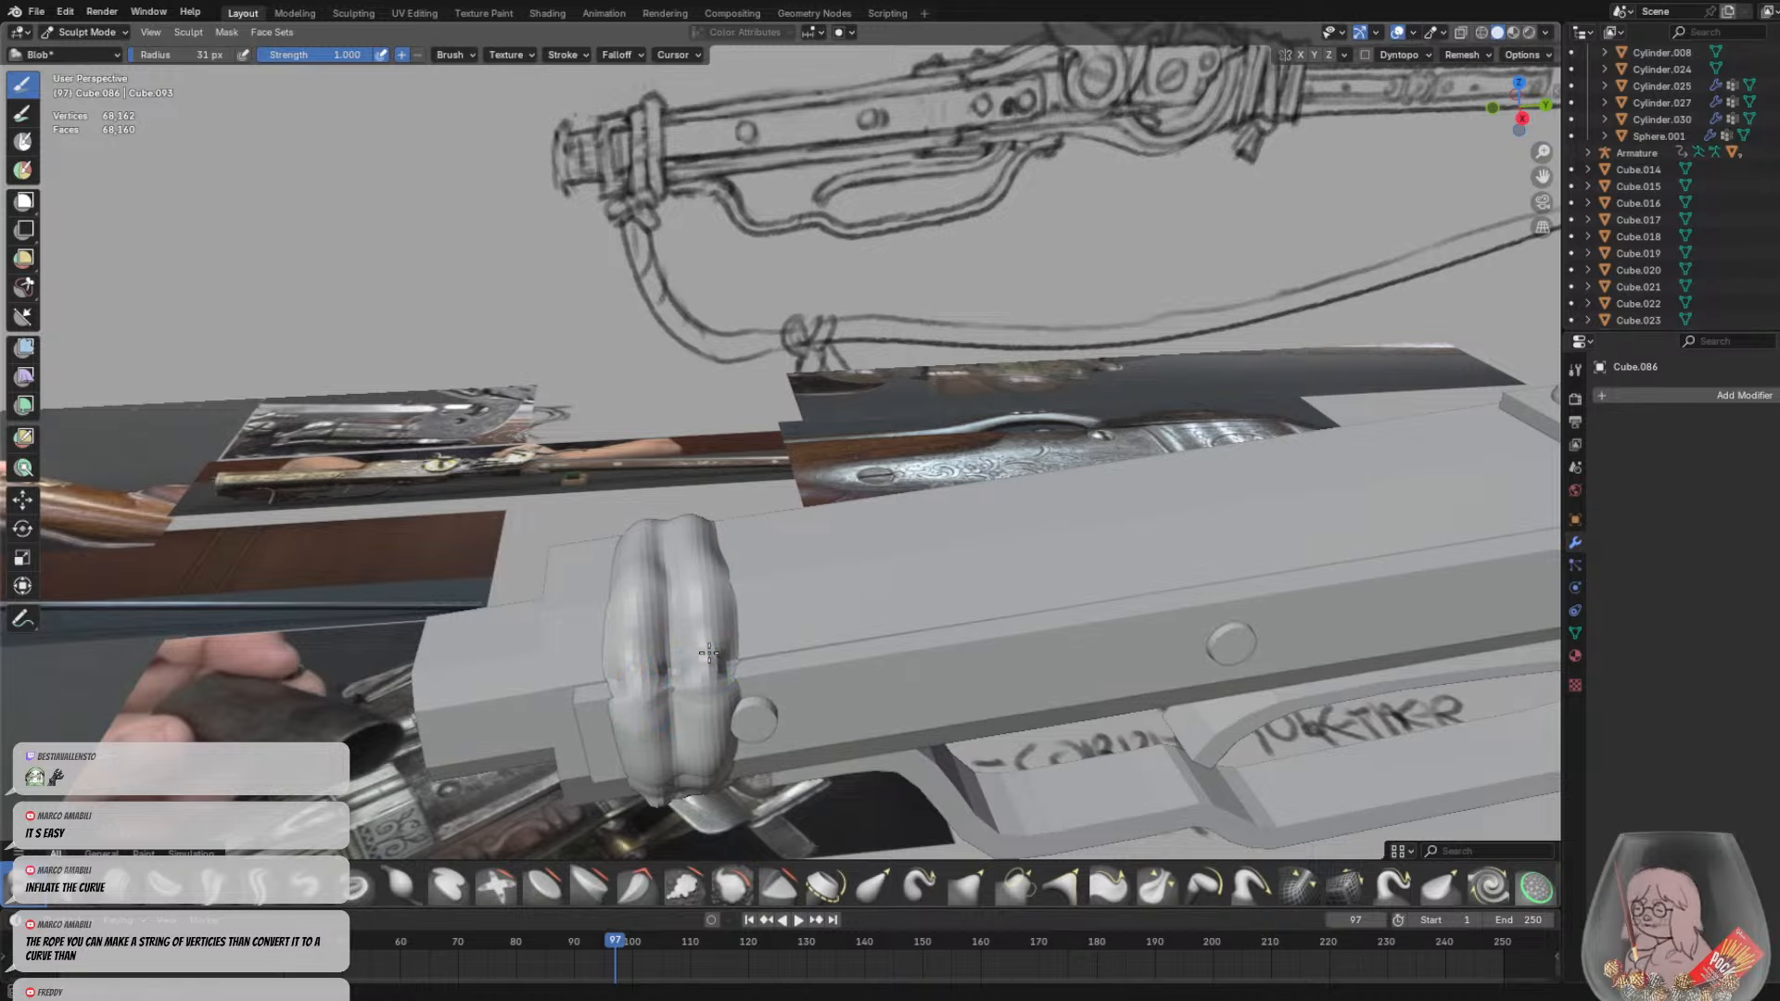
pyautogui.moveTo(708, 665)
pyautogui.mouseDown(button='middle')
pyautogui.moveTo(1080, 657)
pyautogui.moveTo(906, 616)
pyautogui.mouseUp(button='middle')
pyautogui.moveTo(905, 616); pyautogui.dragTo(882, 659)
pyautogui.moveTo(882, 659); pyautogui.dragTo(751, 501, button='middle')
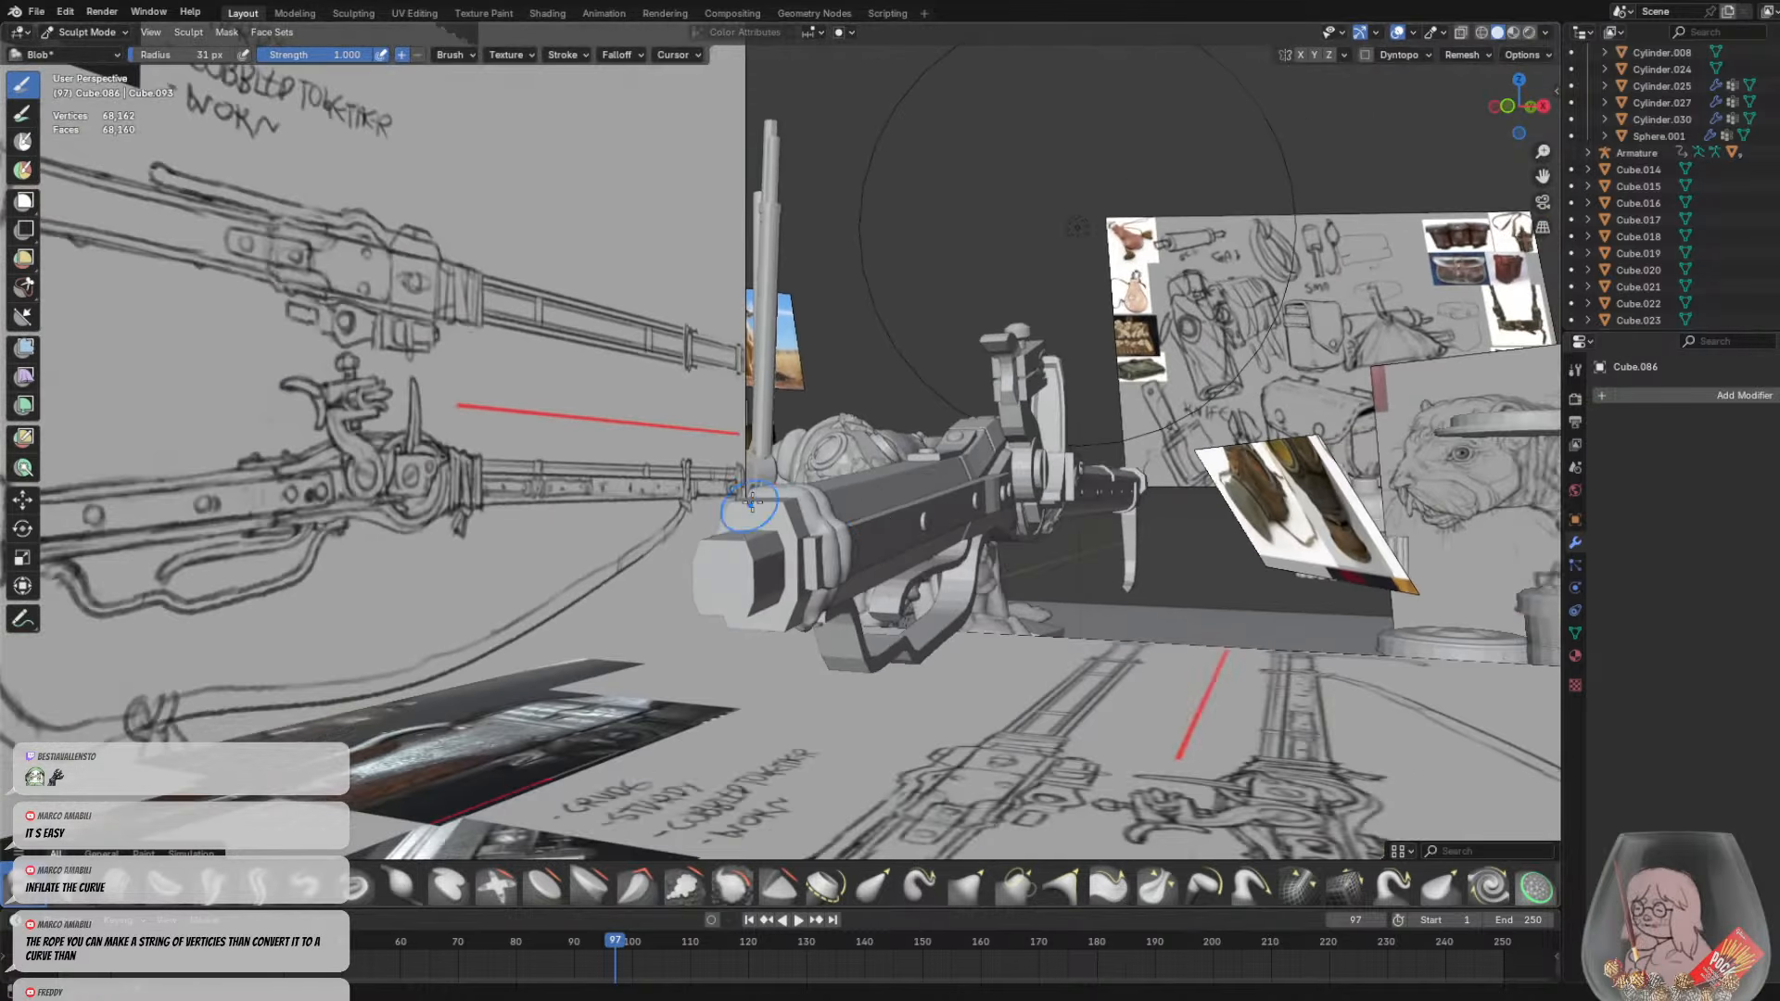
pyautogui.moveTo(927, 533); pyautogui.dragTo(784, 502, button='middle')
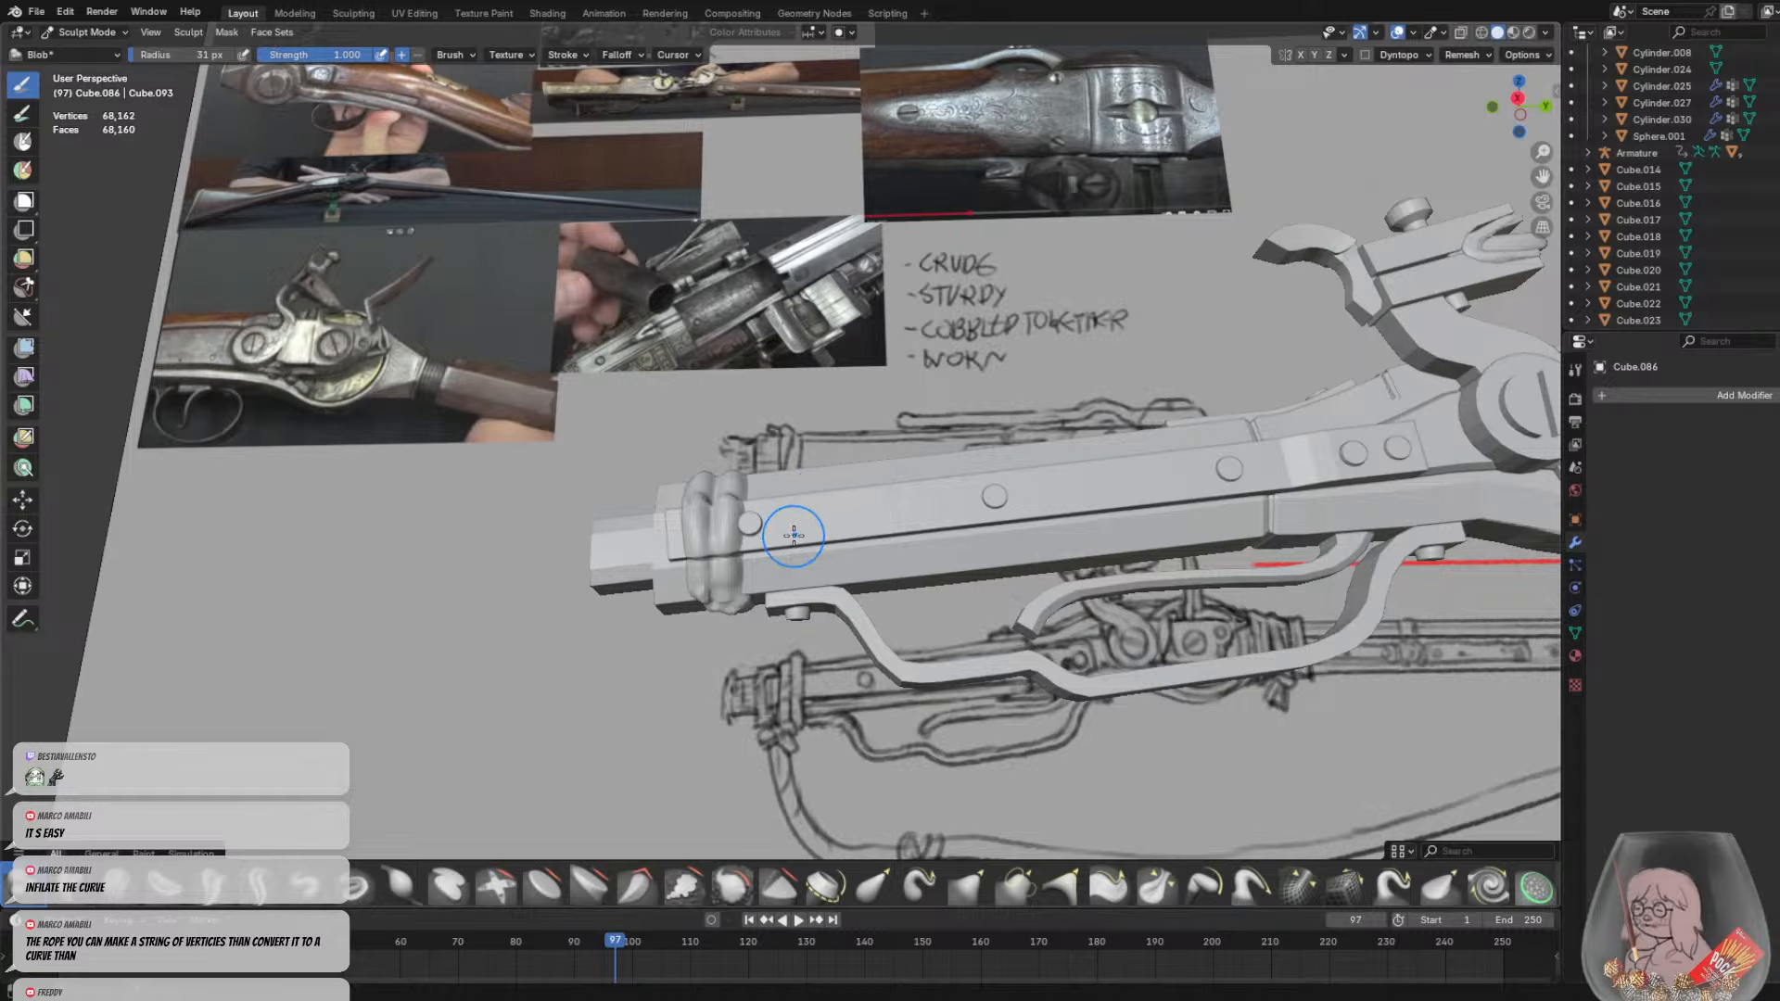
# Set the Blob brush radius to 50 px and thicken the bands on the upper edge of the opposite side
pyautogui.moveTo(794, 529); pyautogui.dragTo(1024, 589, button='middle')
pyautogui.scroll(4, 906, 576)
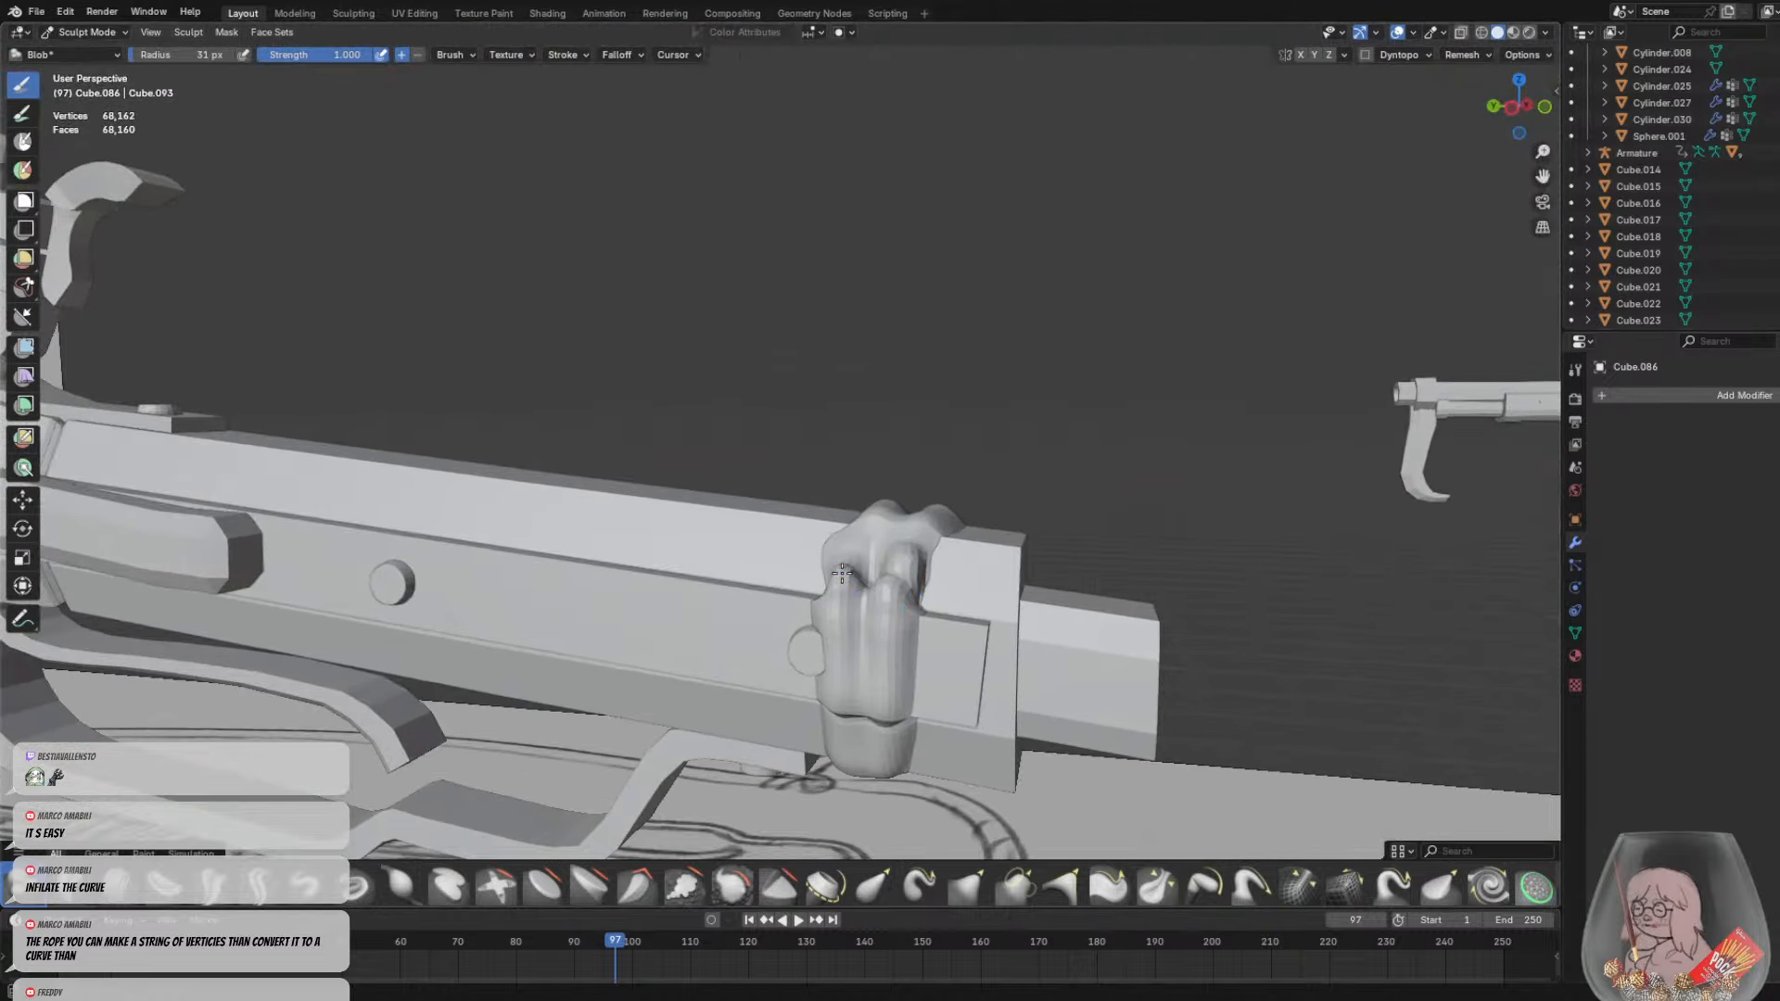
pyautogui.moveTo(844, 584); pyautogui.dragTo(862, 567, button='middle')
pyautogui.press('f')
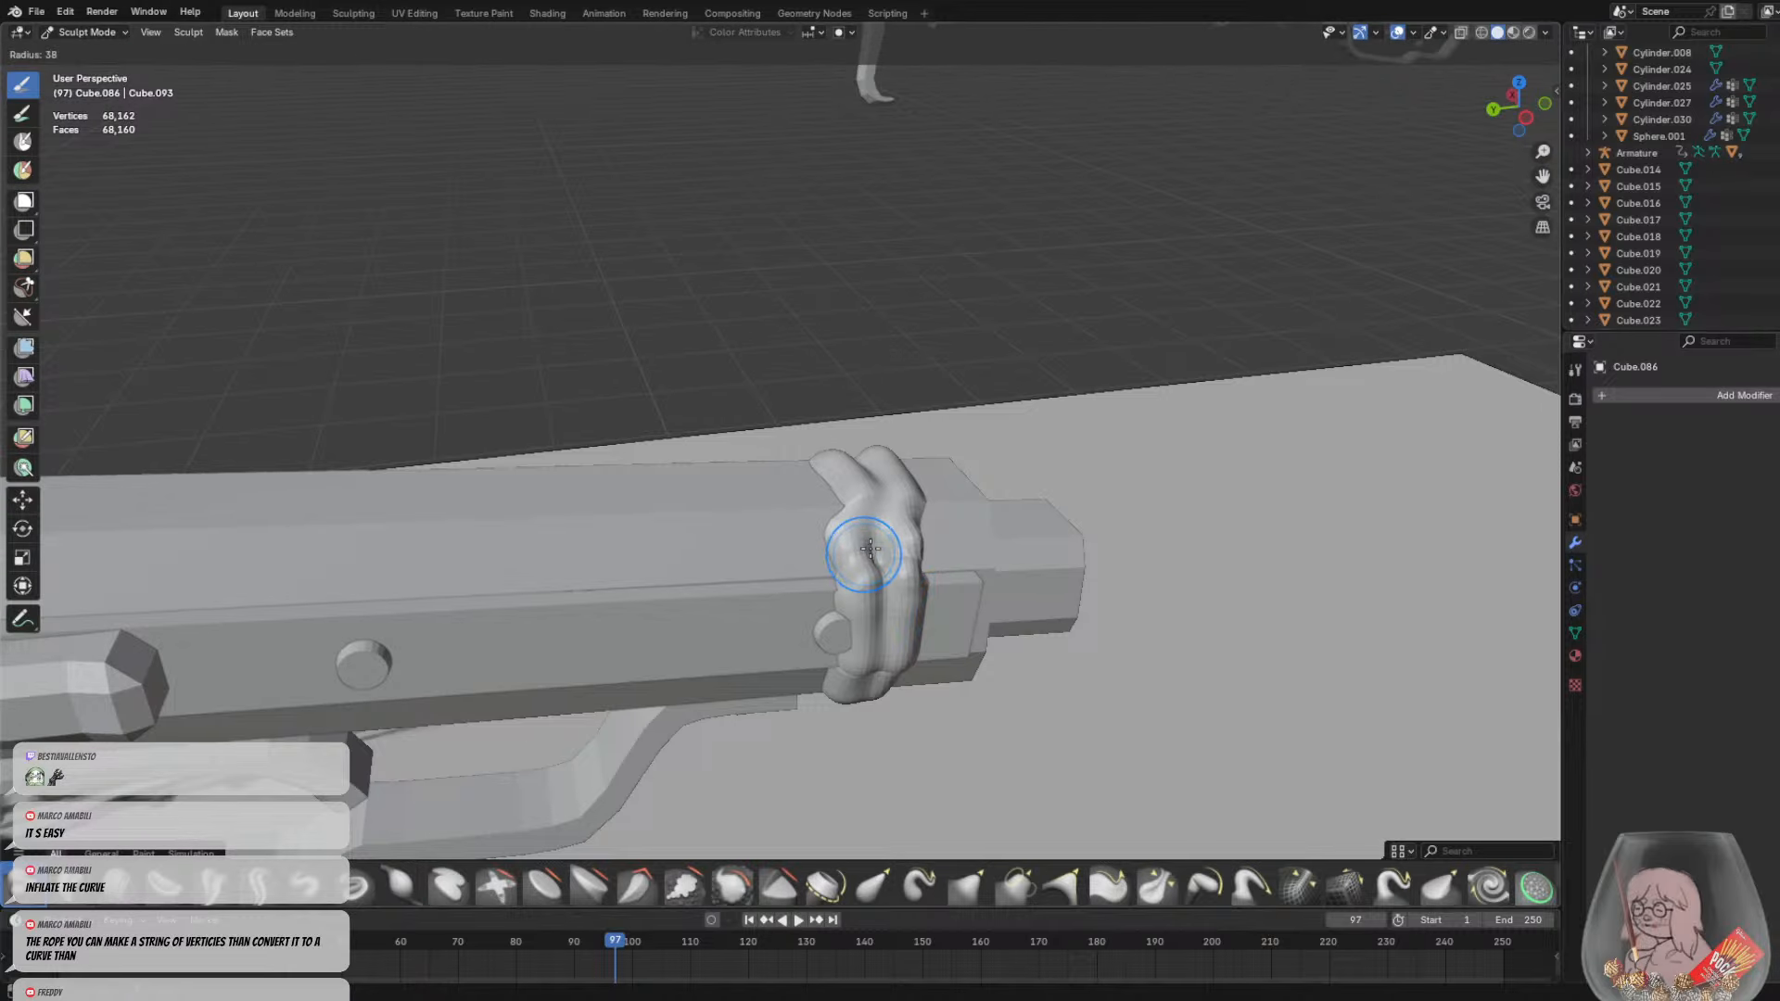
pyautogui.click(858, 519)
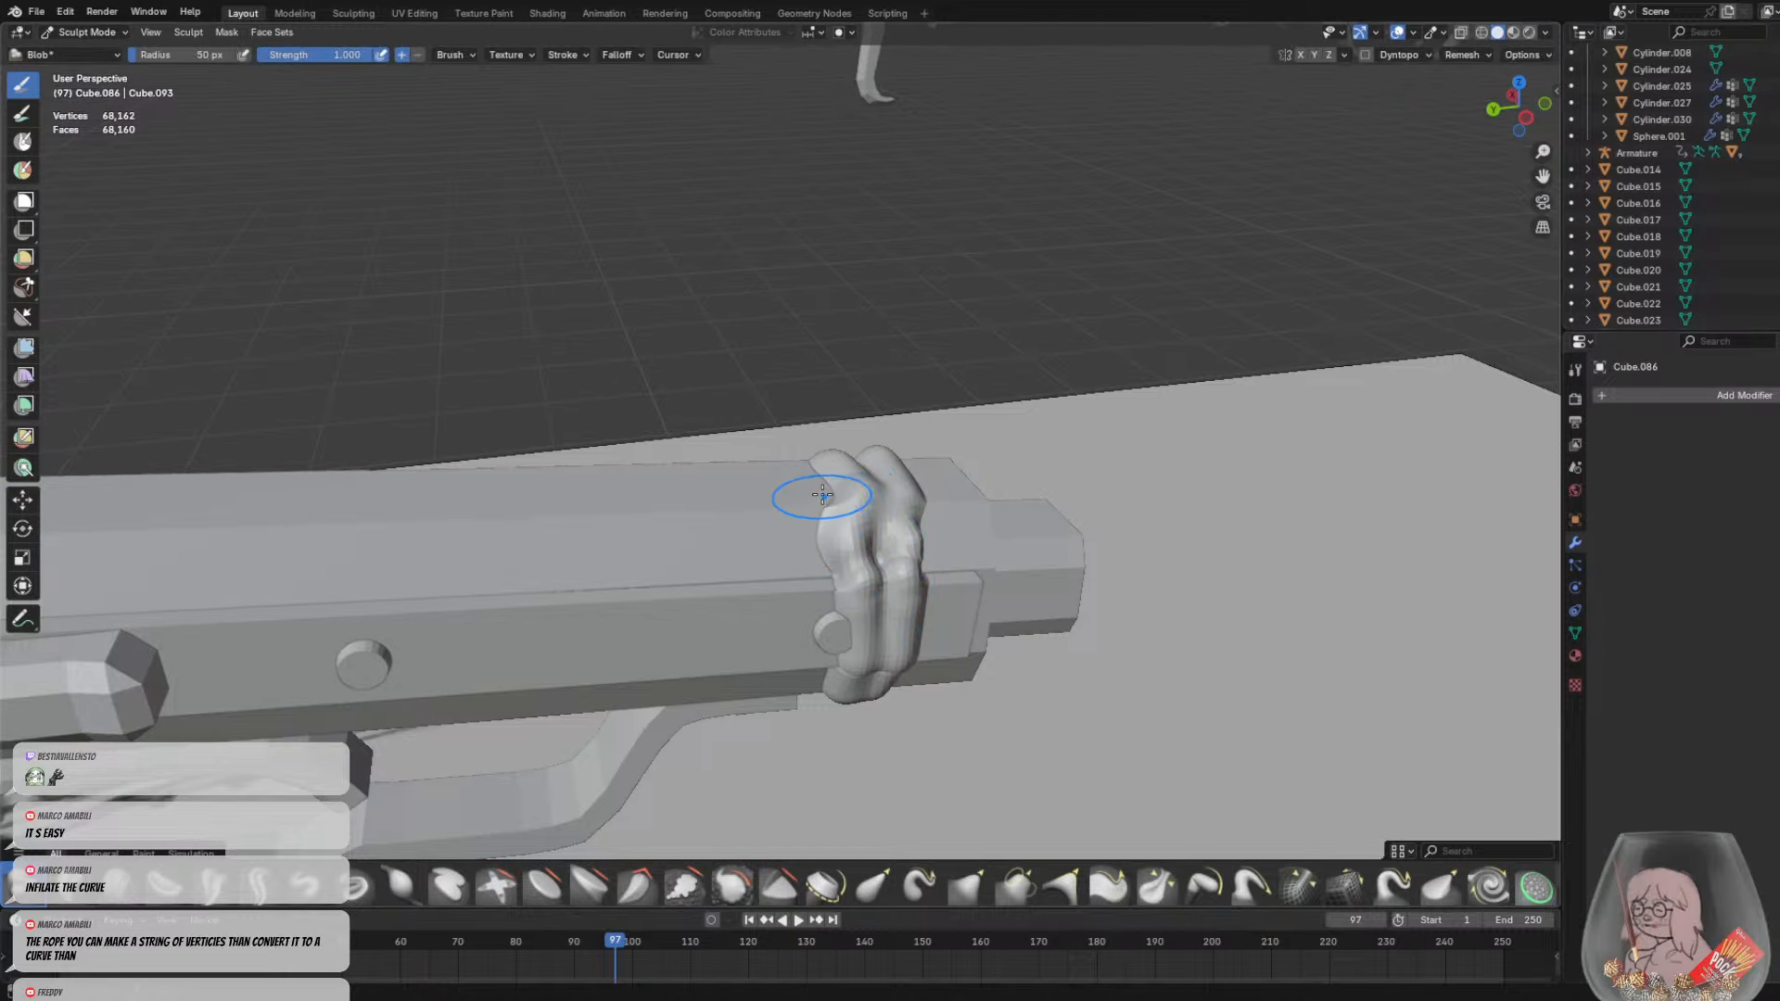
pyautogui.moveTo(832, 593)
pyautogui.mouseDown(button='middle')
pyautogui.moveTo(823, 528)
pyautogui.moveTo(892, 568)
pyautogui.mouseUp(button='middle')
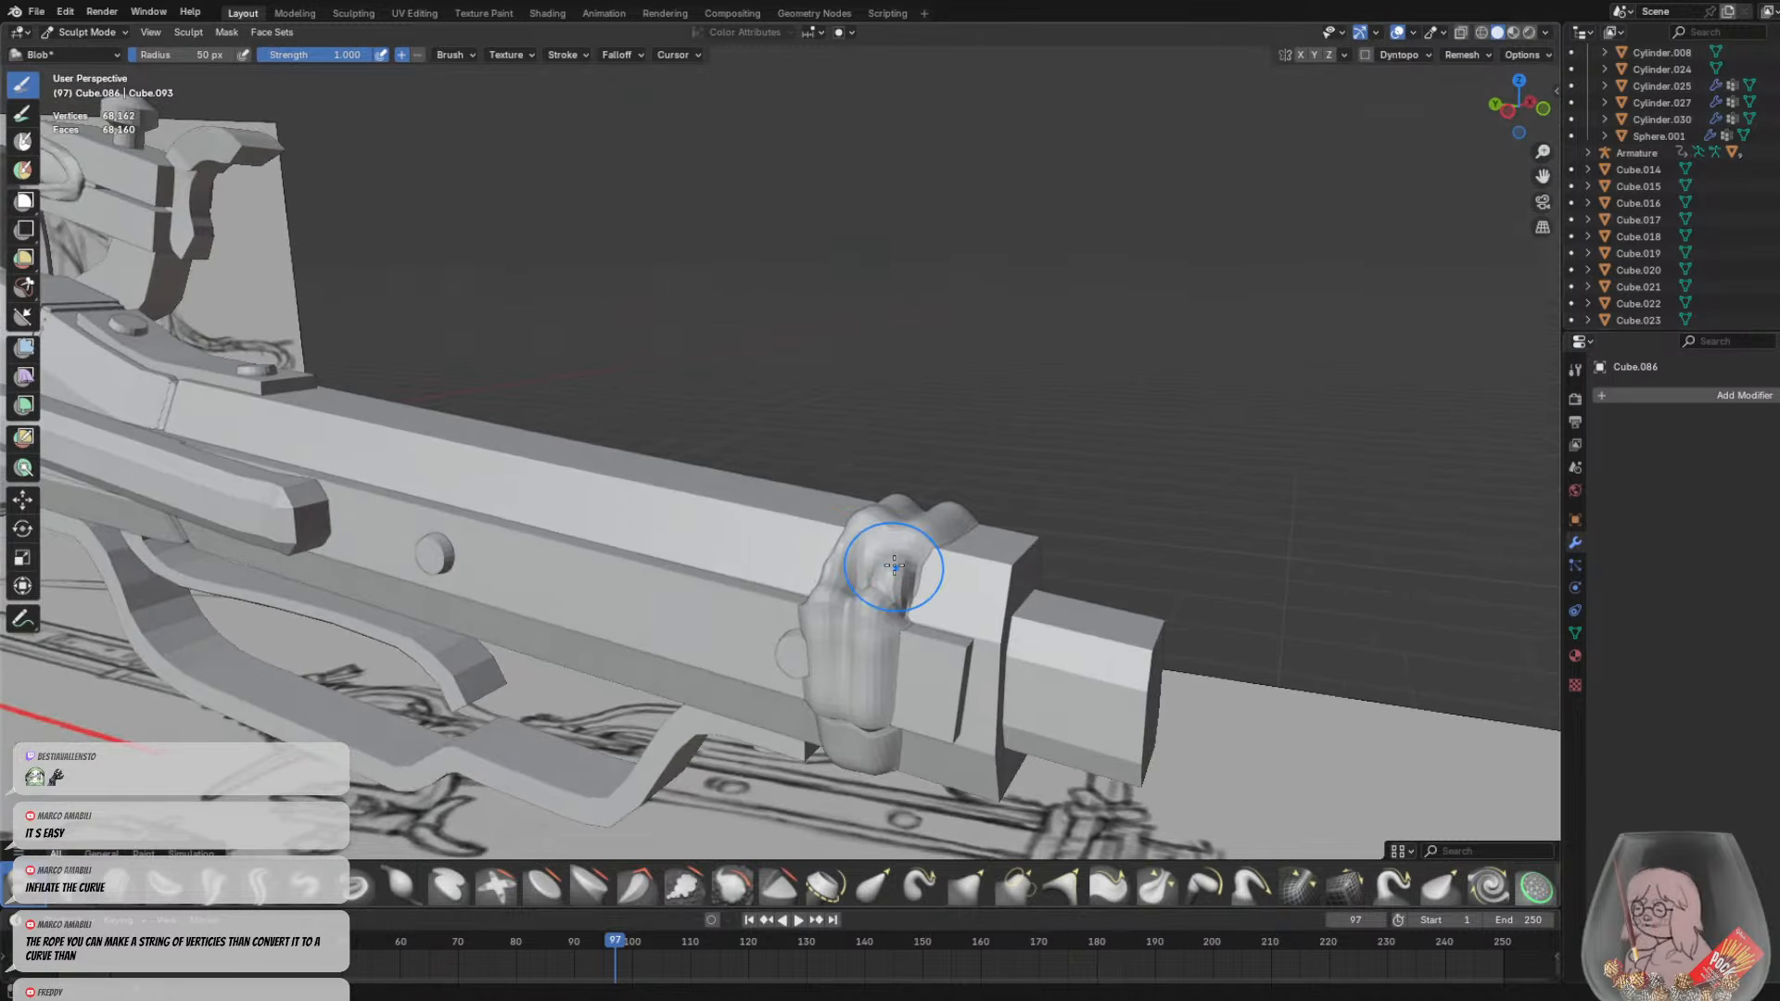
pyautogui.moveTo(871, 593); pyautogui.dragTo(881, 594)
pyautogui.moveTo(881, 593); pyautogui.dragTo(886, 592)
pyautogui.moveTo(910, 541); pyautogui.dragTo(1075, 547, button='middle')
# Return to Object Mode and delete the sculpted stock copy
pyautogui.click(86, 33)
pyautogui.press('o')
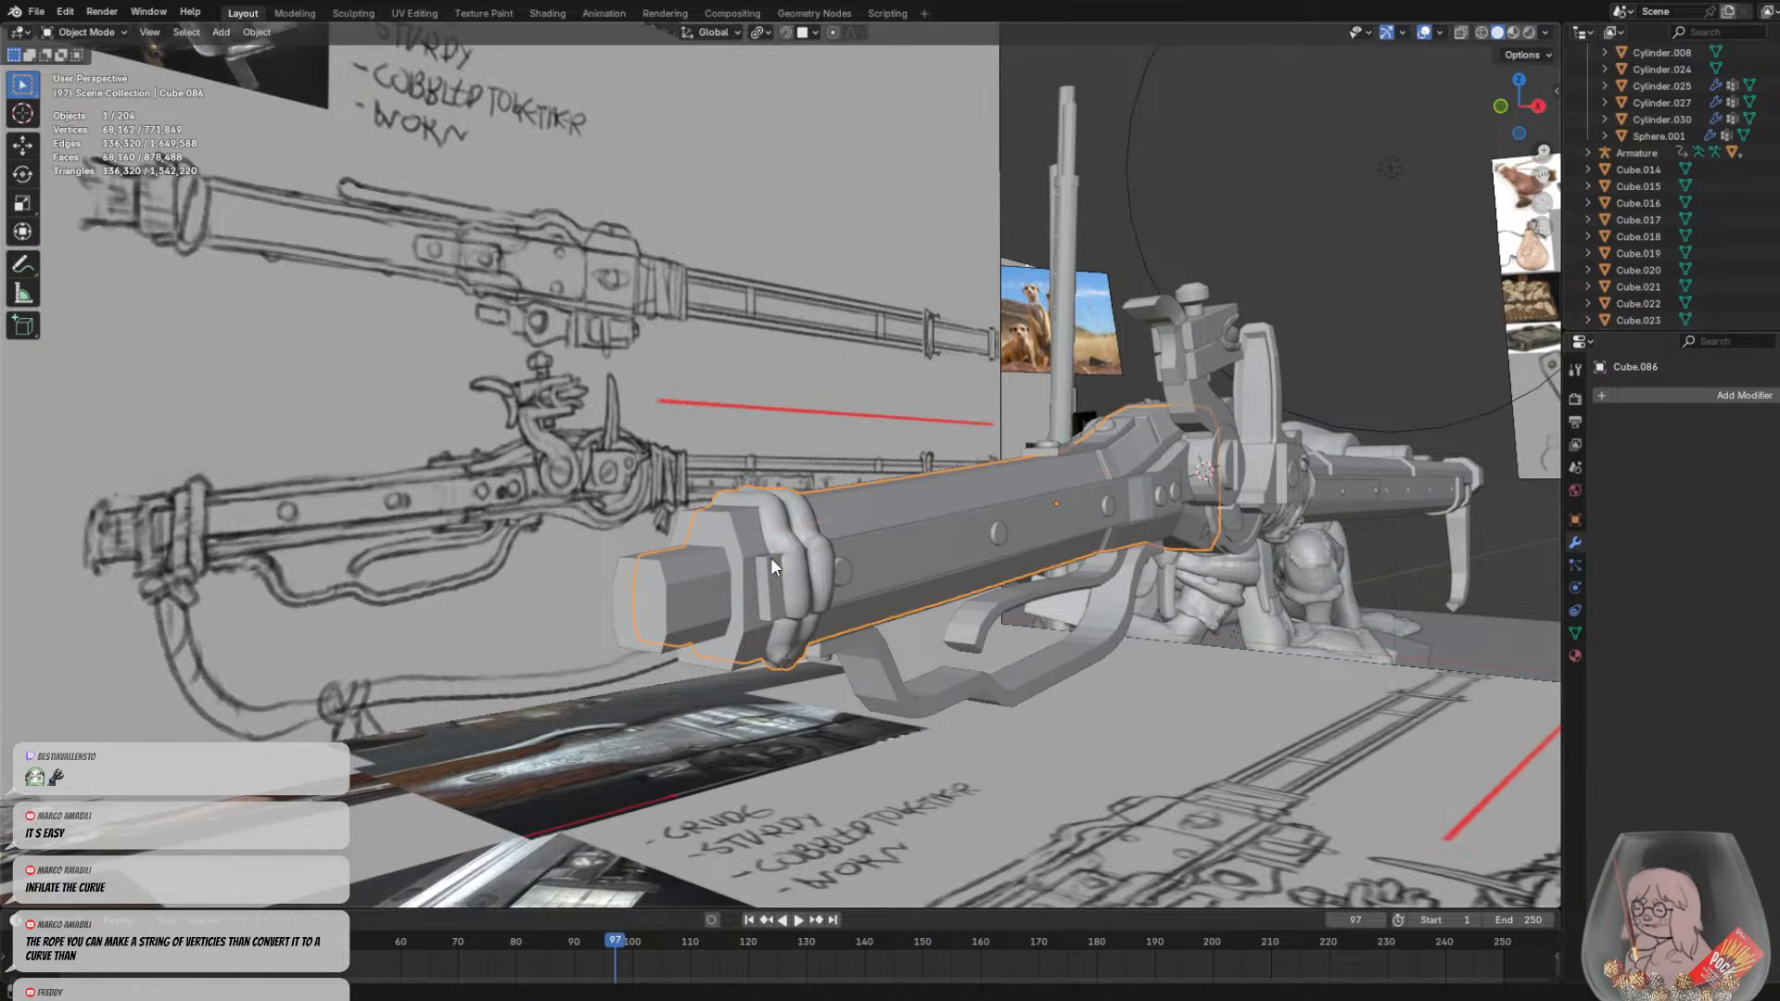
pyautogui.press('Delete')
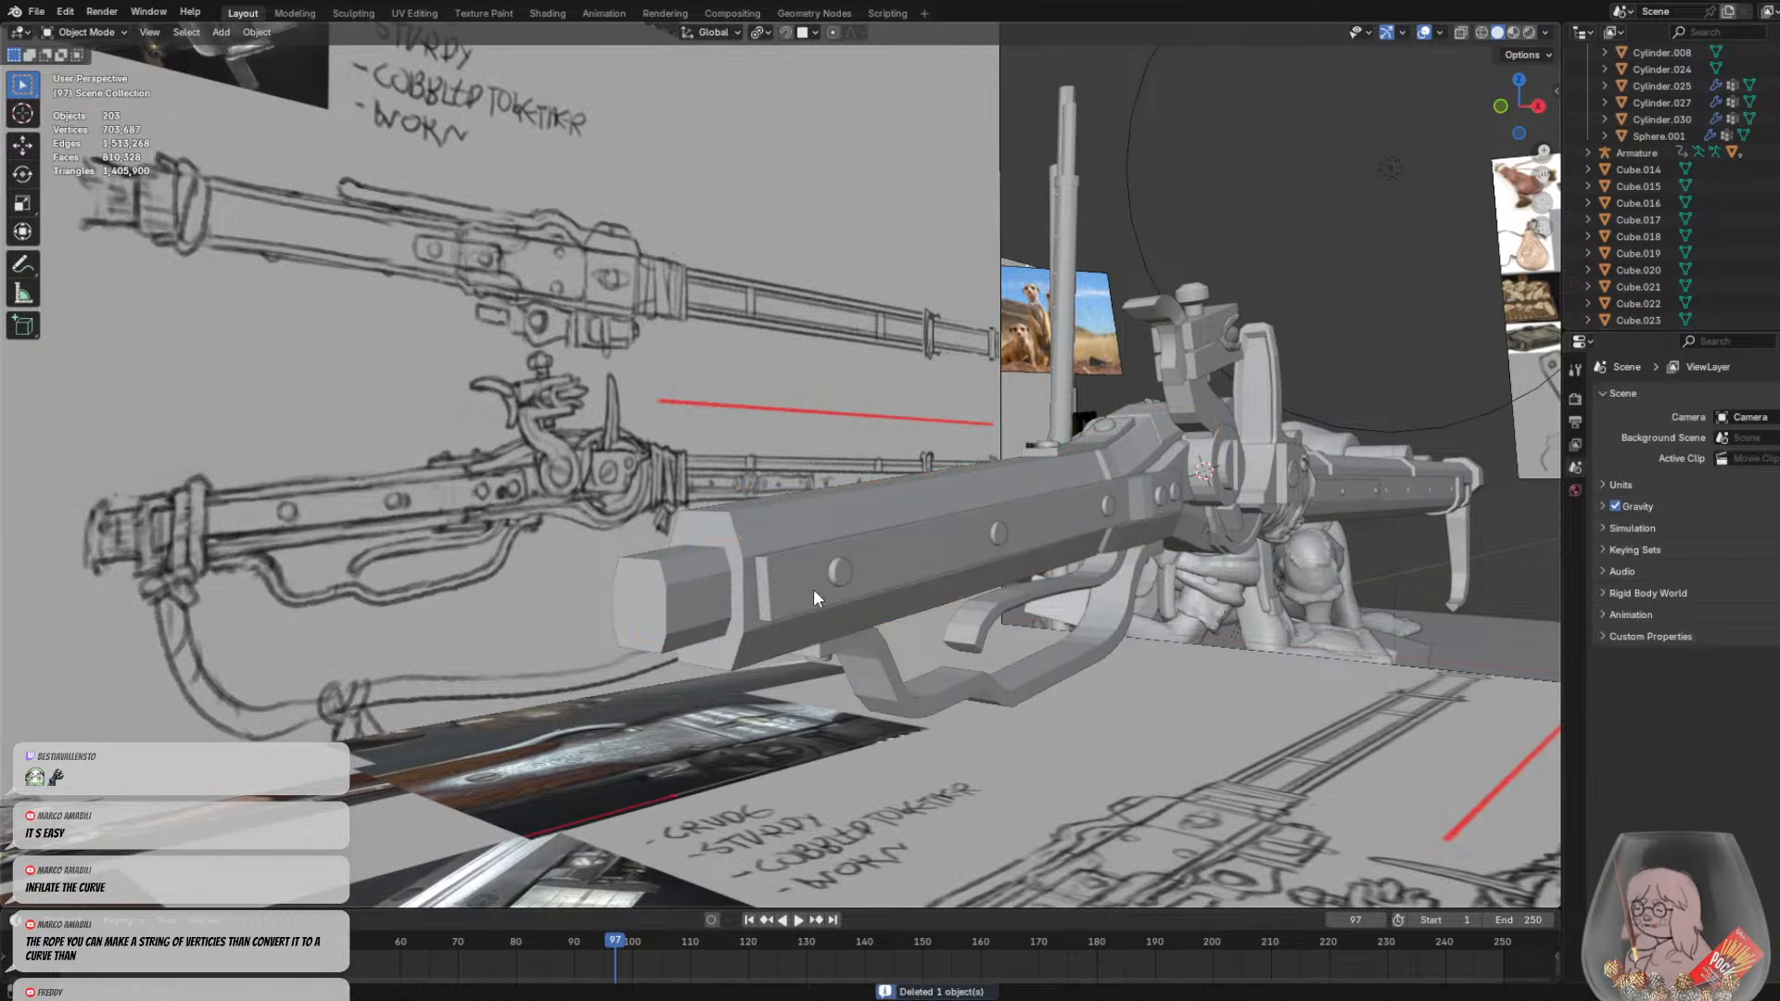
# Undo the deletion of the sculpted stock copy and bring it back into Sculpt Mode
pyautogui.moveTo(814, 587)
pyautogui.mouseDown(button='middle')
pyautogui.moveTo(826, 665)
pyautogui.moveTo(810, 605)
pyautogui.moveTo(878, 642)
pyautogui.moveTo(879, 664)
pyautogui.moveTo(855, 634)
pyautogui.mouseUp(button='middle')
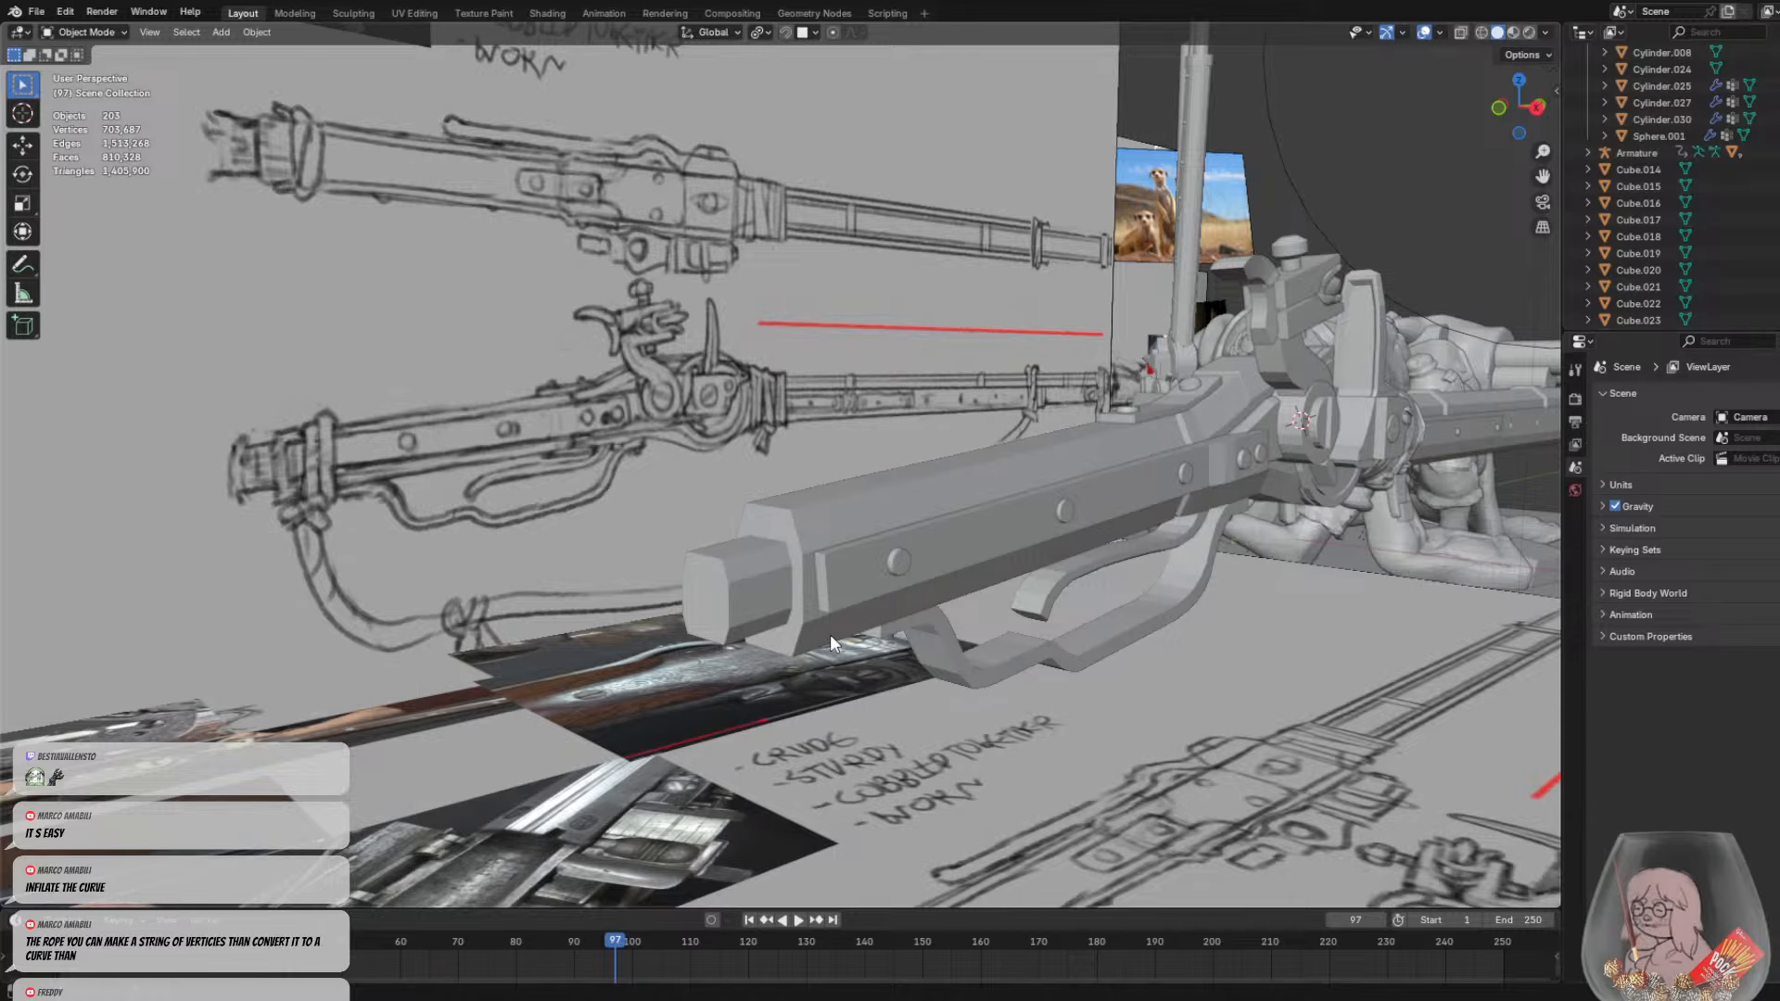
pyautogui.moveTo(831, 634); pyautogui.dragTo(737, 602, button='middle')
pyautogui.moveTo(892, 605); pyautogui.dragTo(960, 584, button='middle')
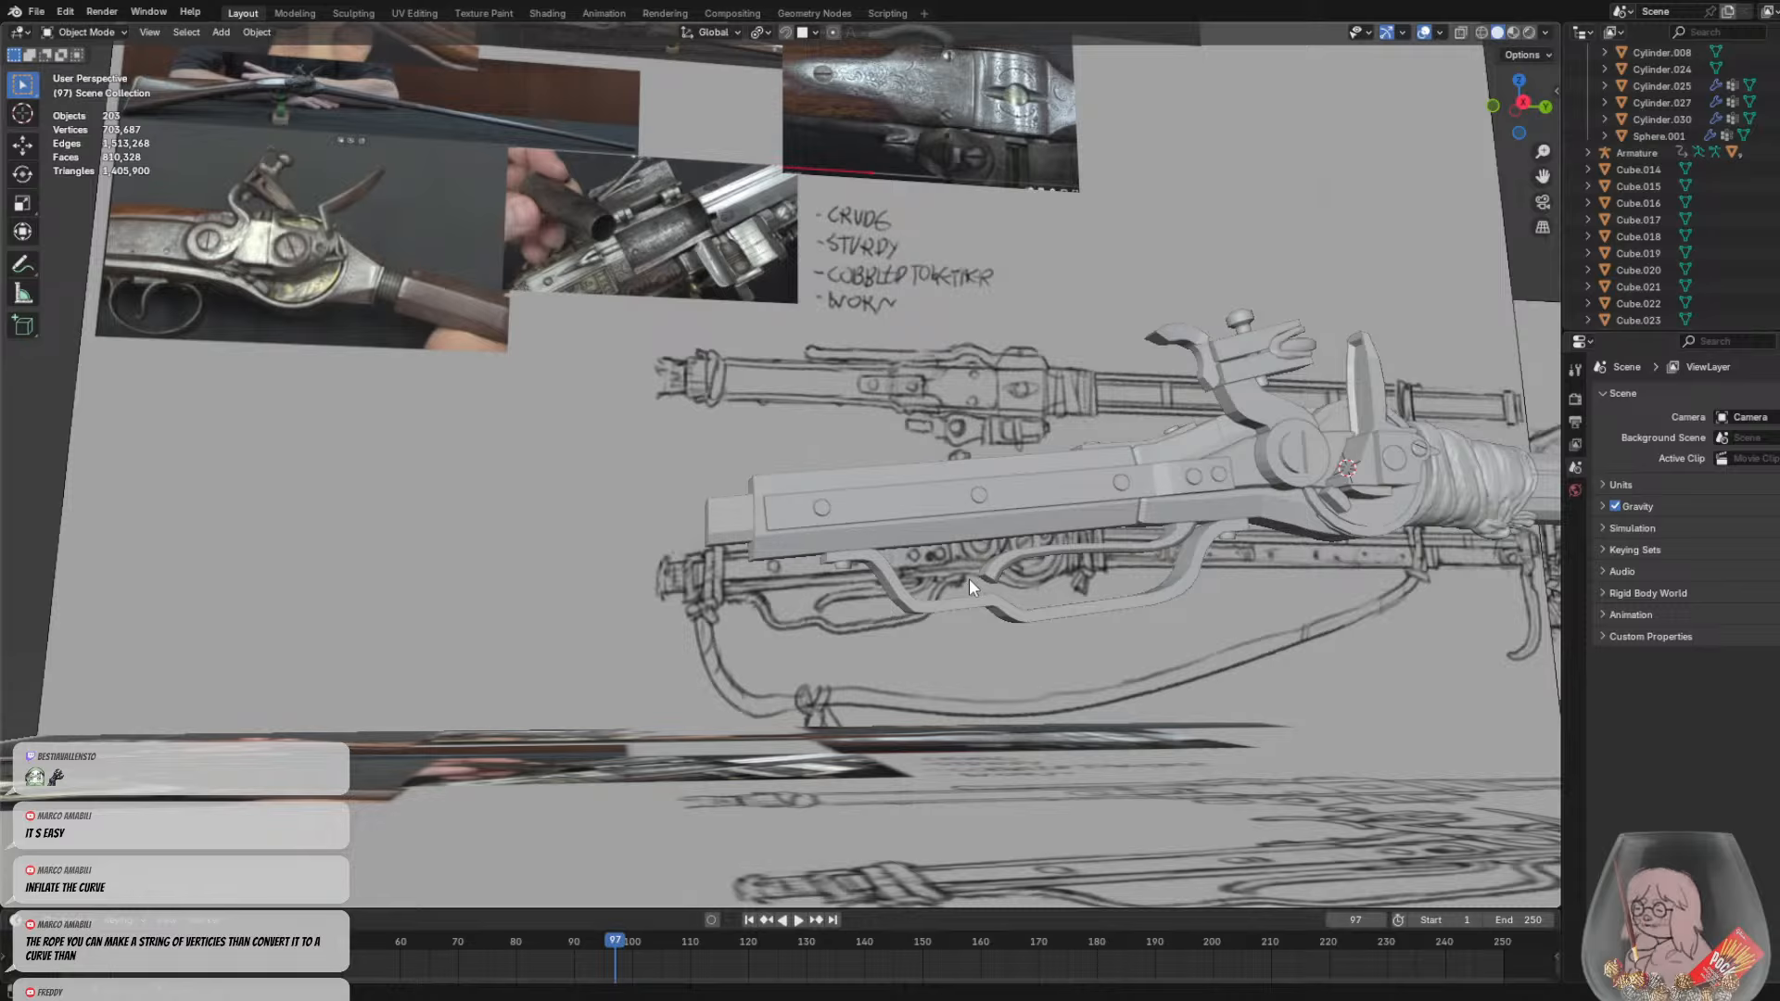
pyautogui.hotkey('shift', 'a')
pyautogui.moveTo(969, 579)
pyautogui.keyDown('shift'); pyautogui.moveTo(1247, 554); pyautogui.dragTo(785, 543, button='middle'); pyautogui.keyUp('shift')
pyautogui.scroll(3, 864, 514)
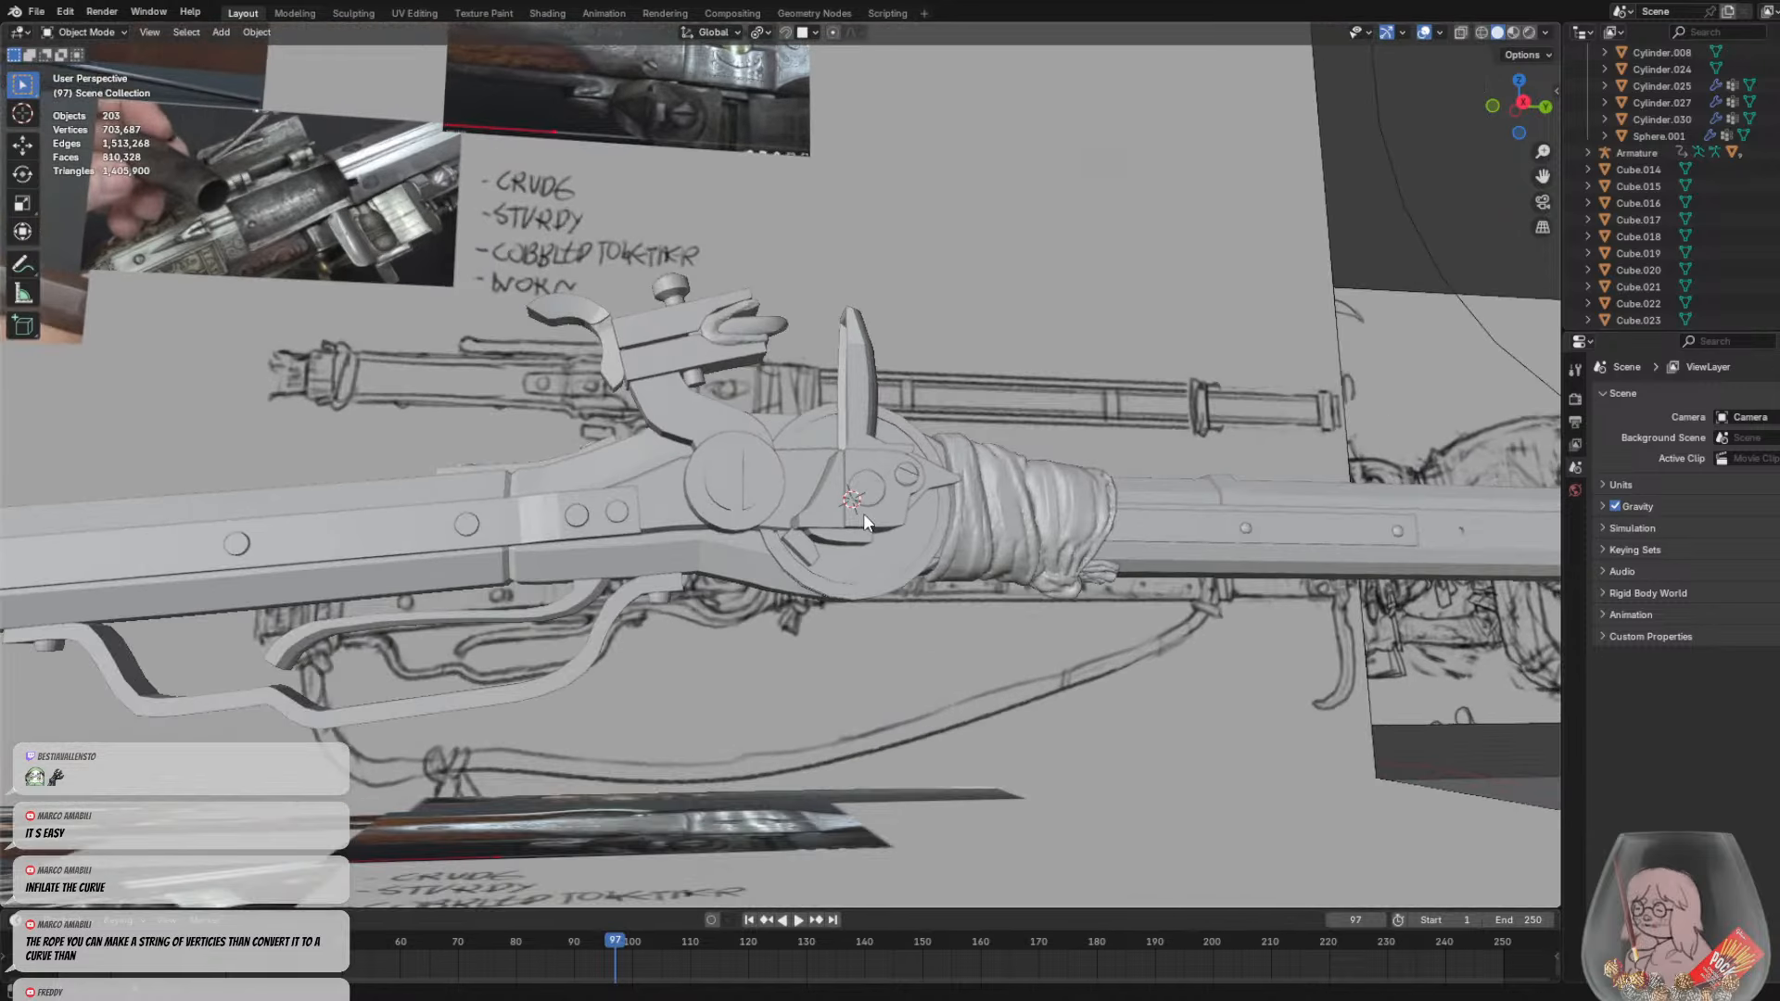
pyautogui.click(864, 514)
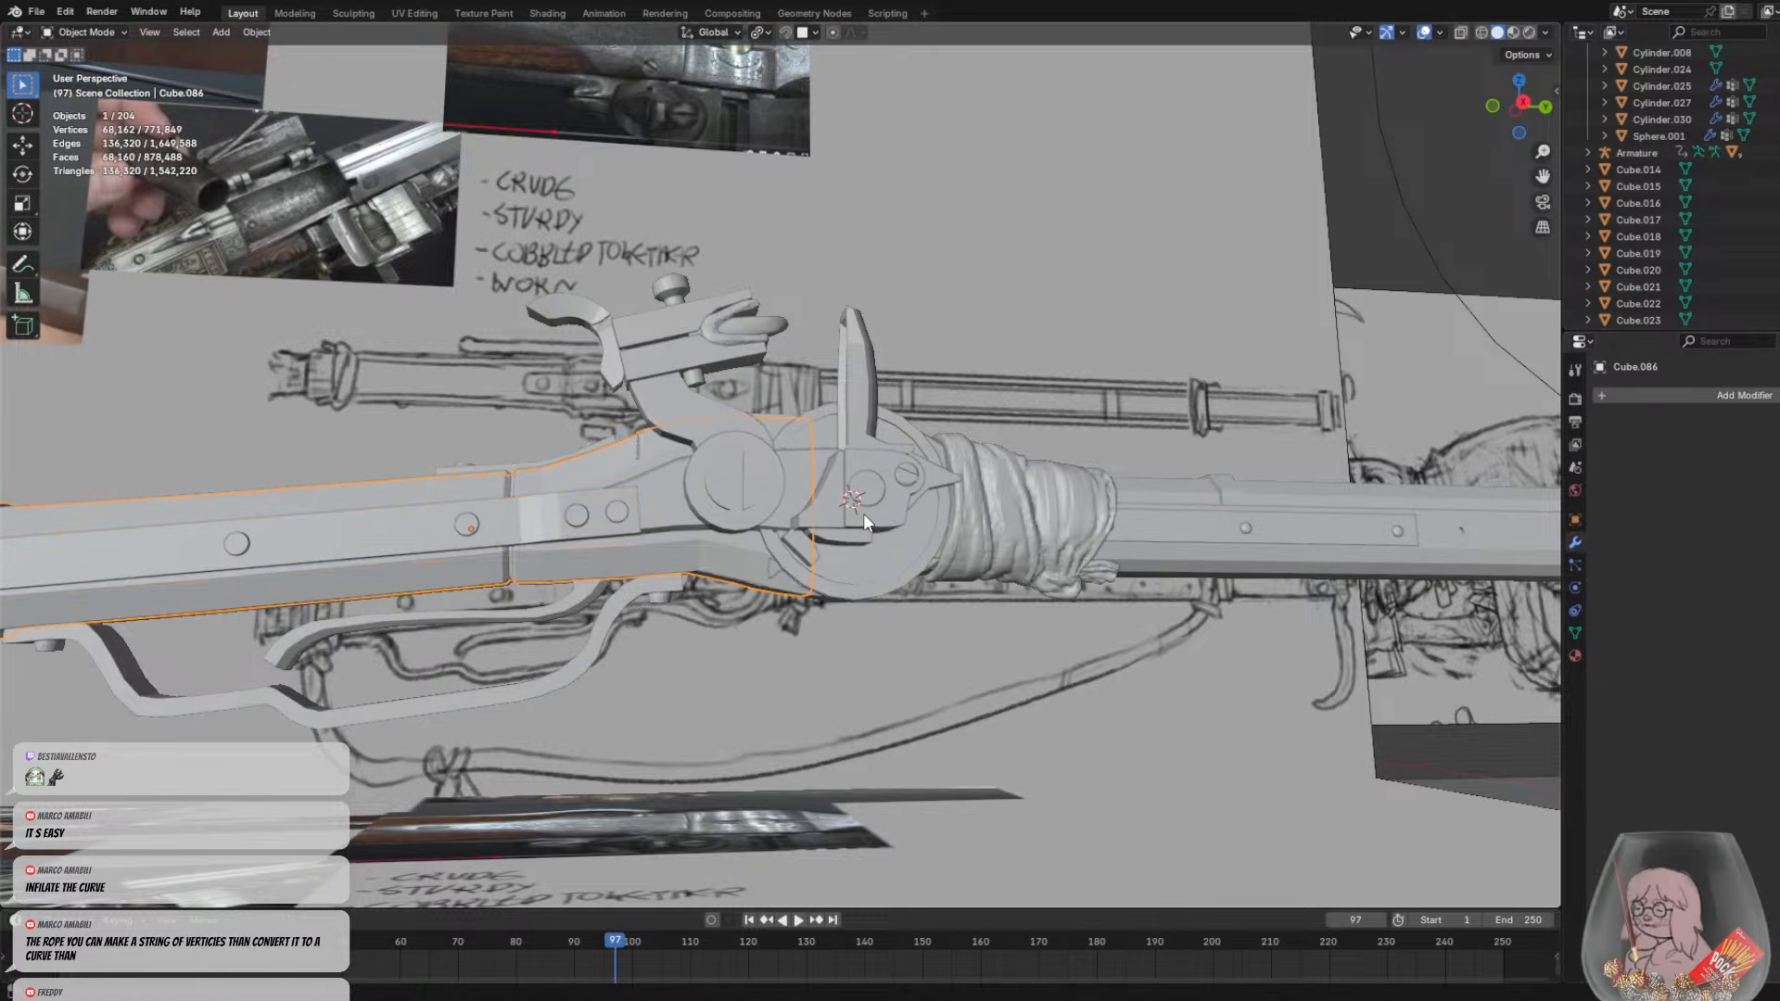
pyautogui.hotkey('ctrl', 'Tab')
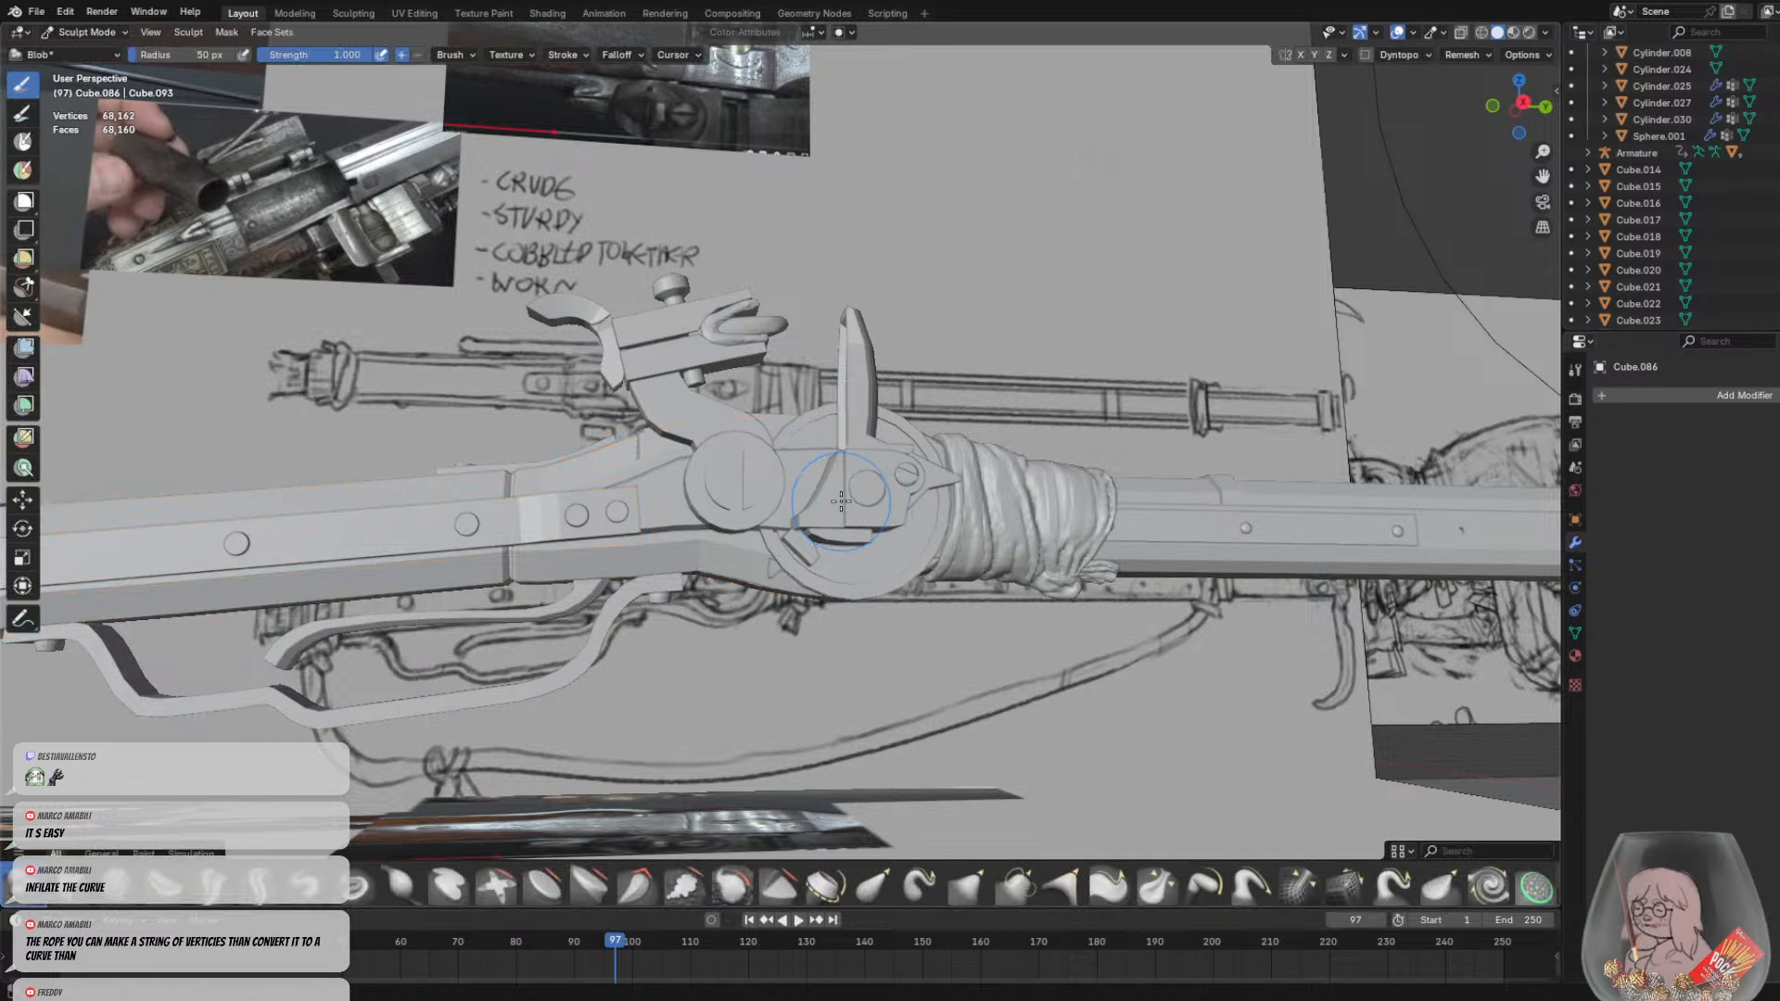
pyautogui.scroll(-2, 864, 514)
# Leave Sculpt Mode and remove the sculpted copy with its wrapped bands, keeping the original stock
pyautogui.click(85, 31)
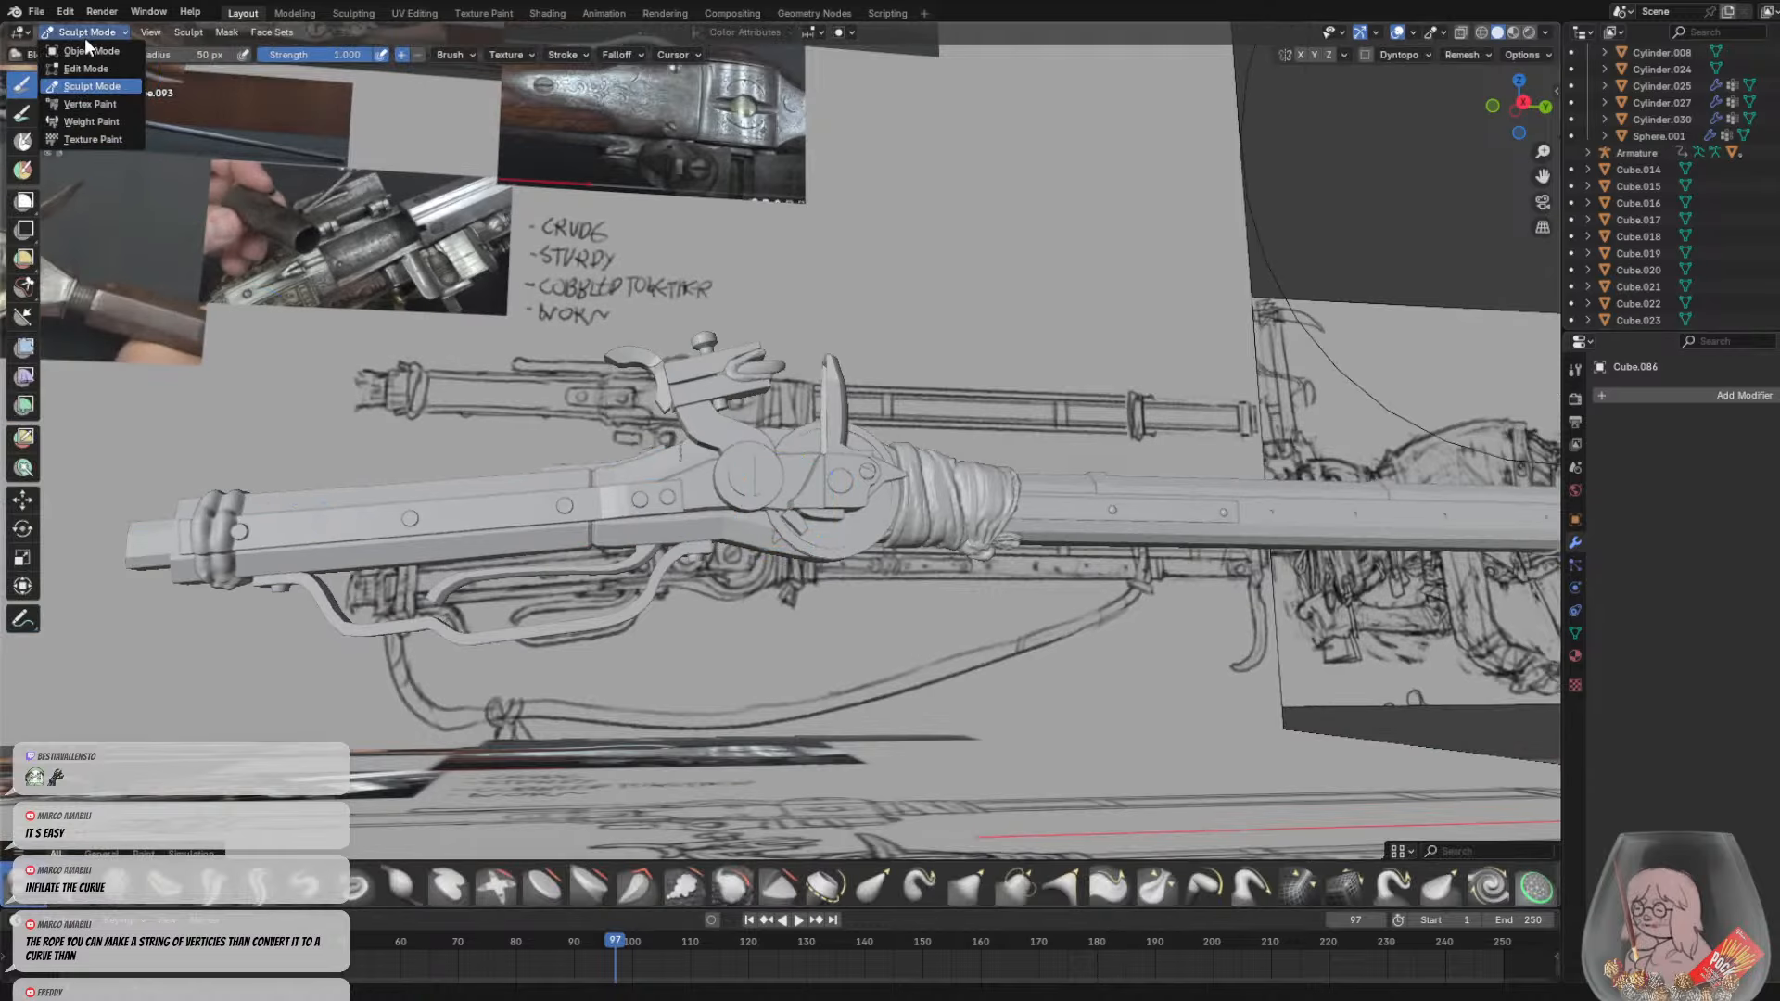
pyautogui.click(81, 50)
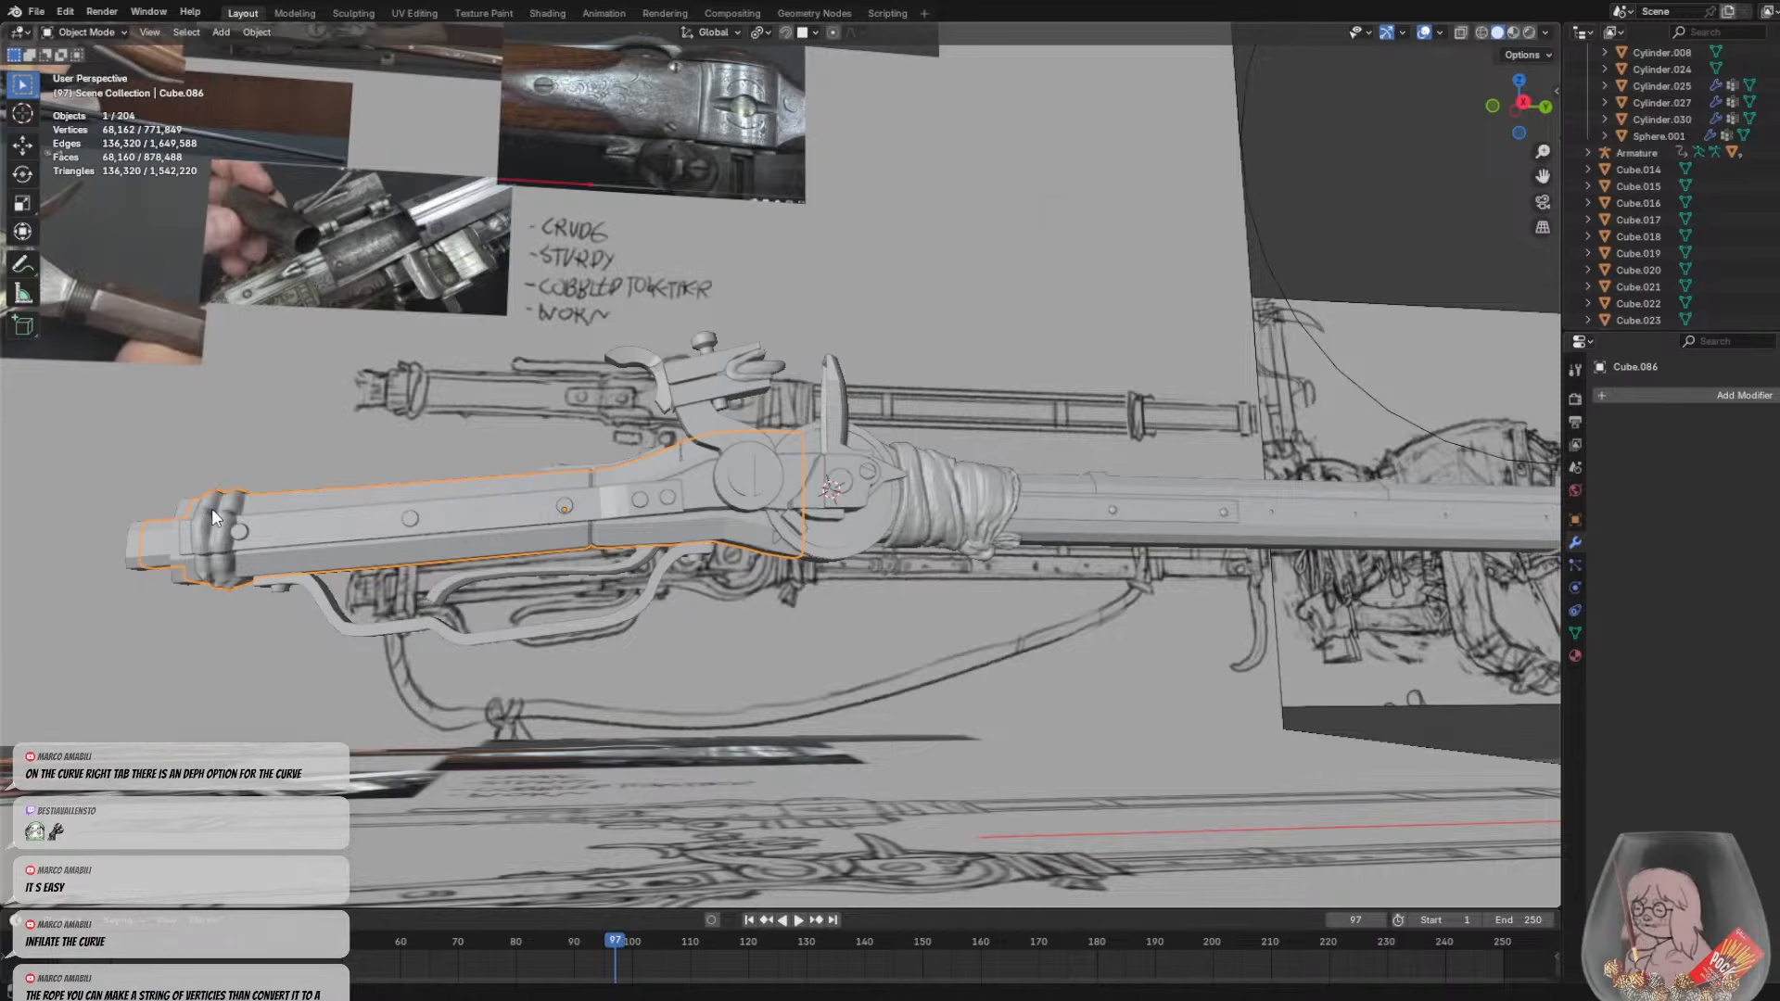
pyautogui.press('Delete')
pyautogui.moveTo(567, 492)
pyautogui.keyDown('shift'); pyautogui.mouseDown(button='middle')
pyautogui.moveTo(732, 520)
pyautogui.moveTo(619, 532)
pyautogui.moveTo(663, 530)
pyautogui.mouseUp(button='middle'); pyautogui.keyUp('shift')
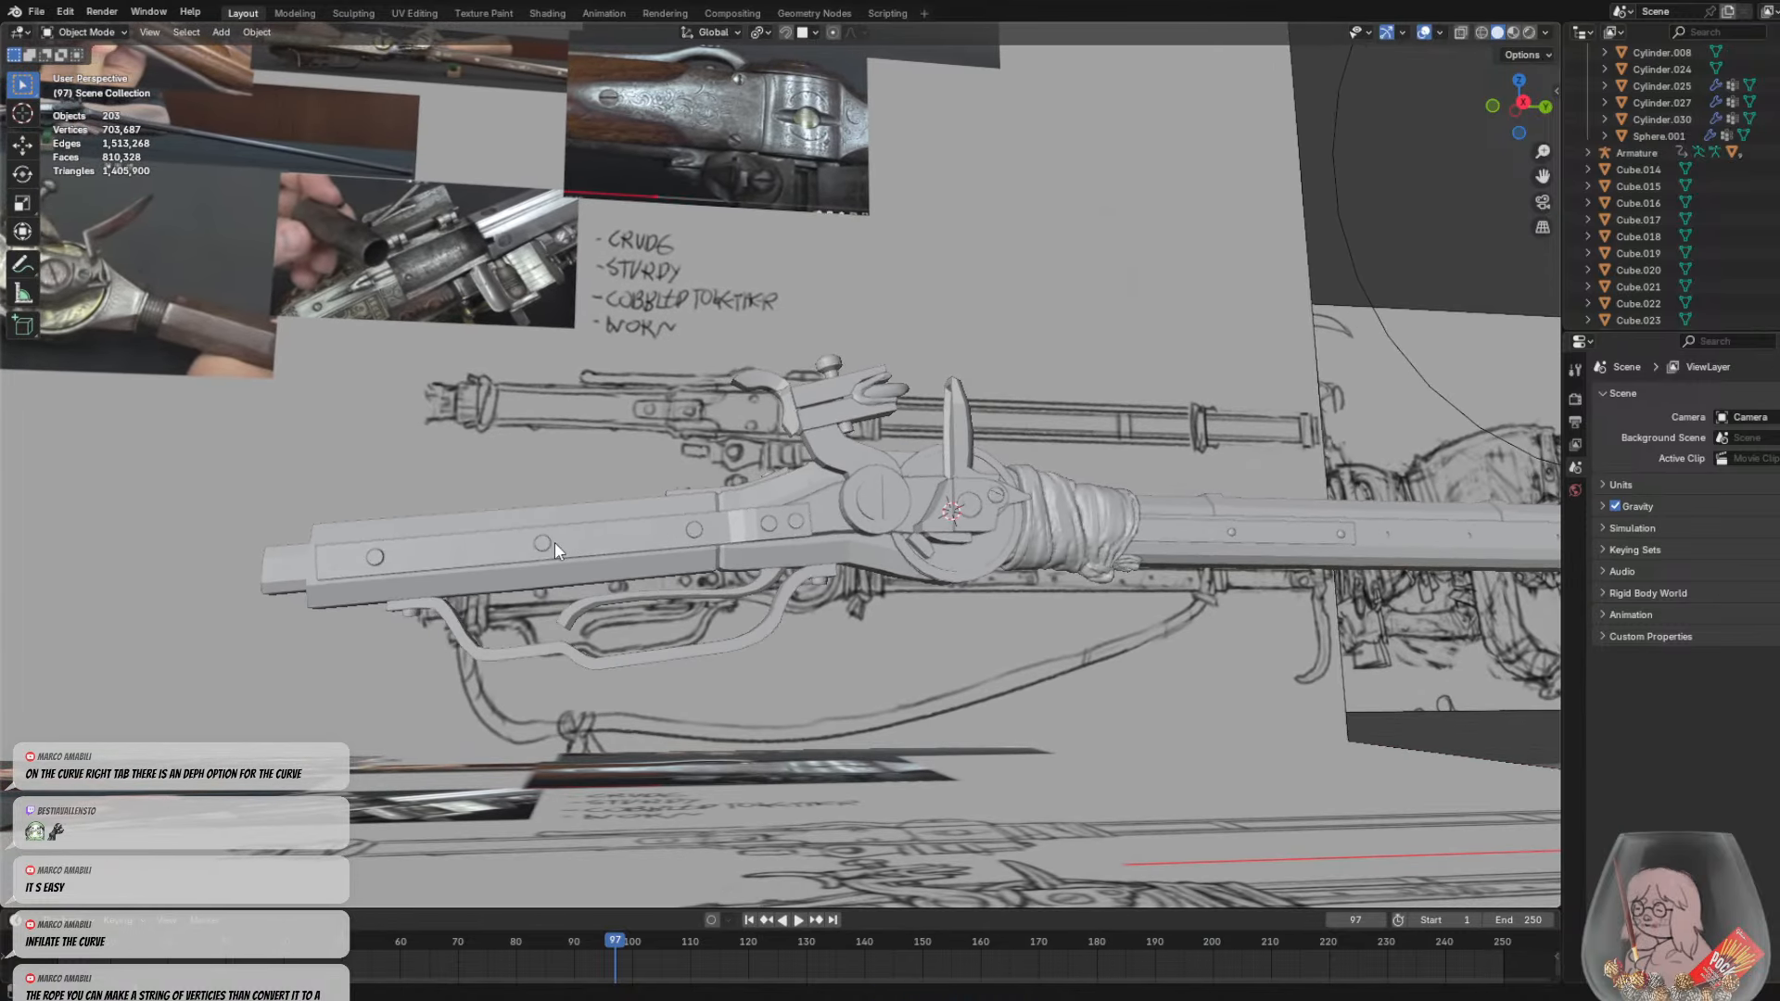
pyautogui.keyDown('shift'); pyautogui.moveTo(554, 542); pyautogui.dragTo(647, 547, button='middle'); pyautogui.keyUp('shift')
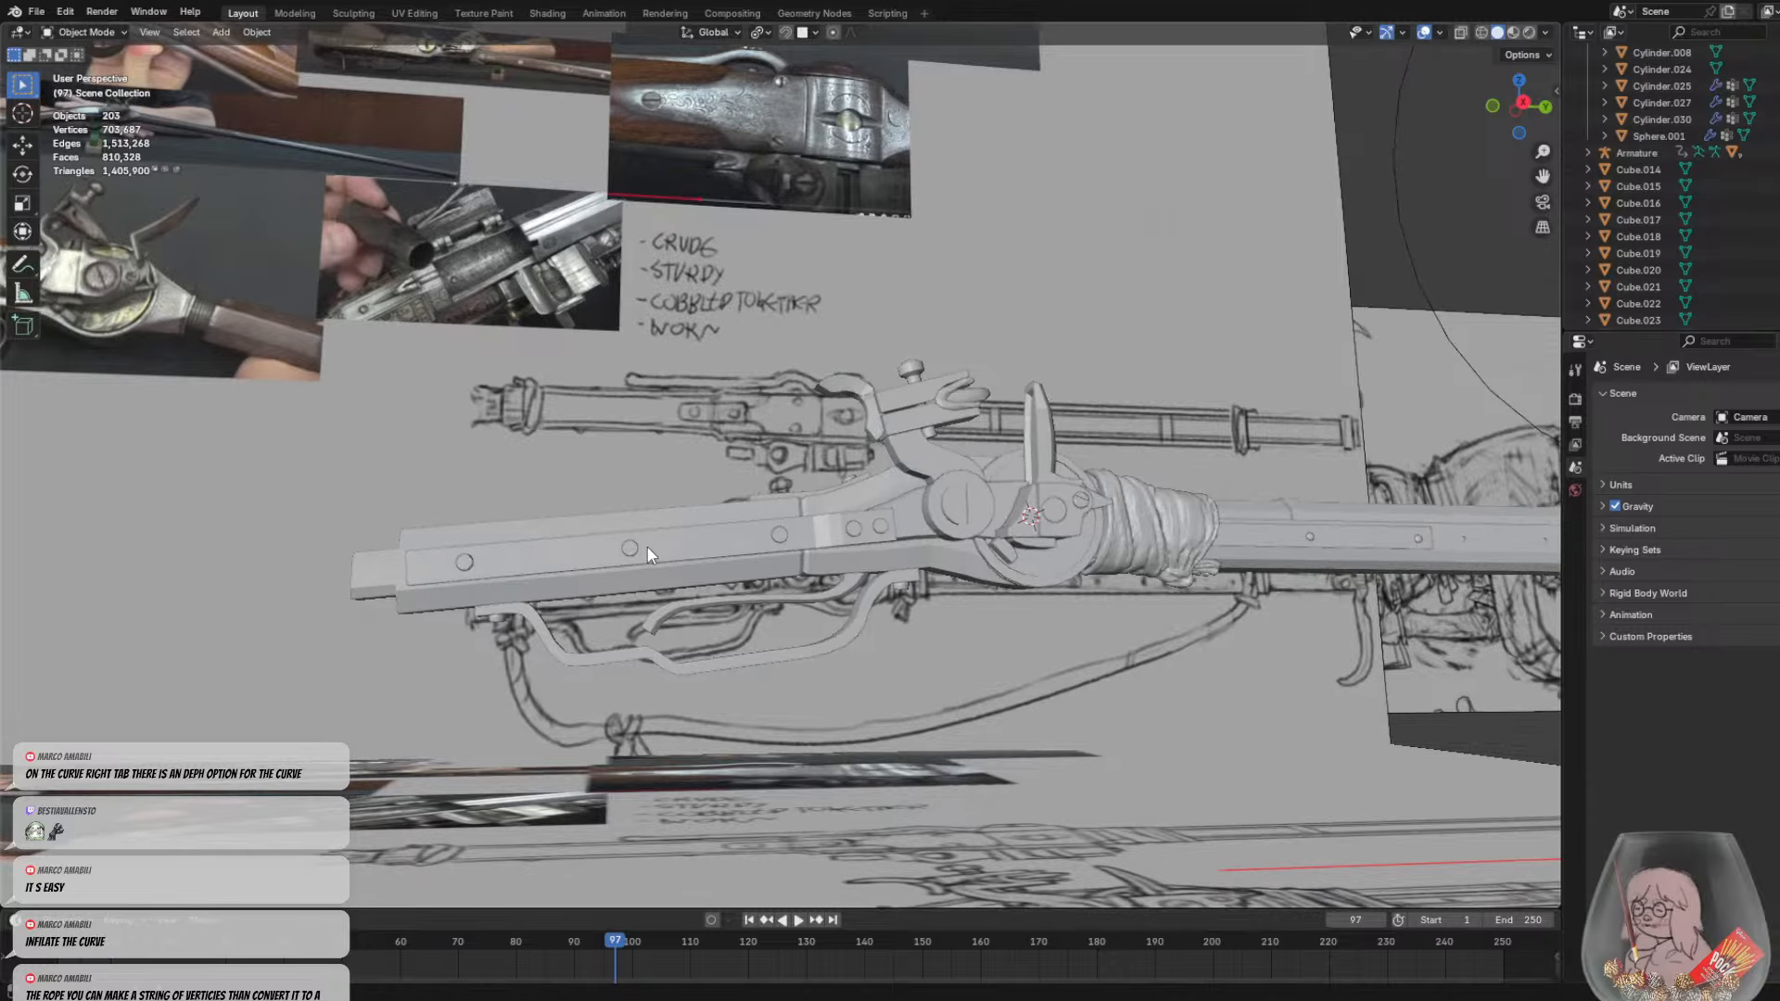
# Add a Bézier circle curve to the scene
pyautogui.hotkey('shift', 's')
pyautogui.press('Escape')
pyautogui.hotkey('shift', 'a')
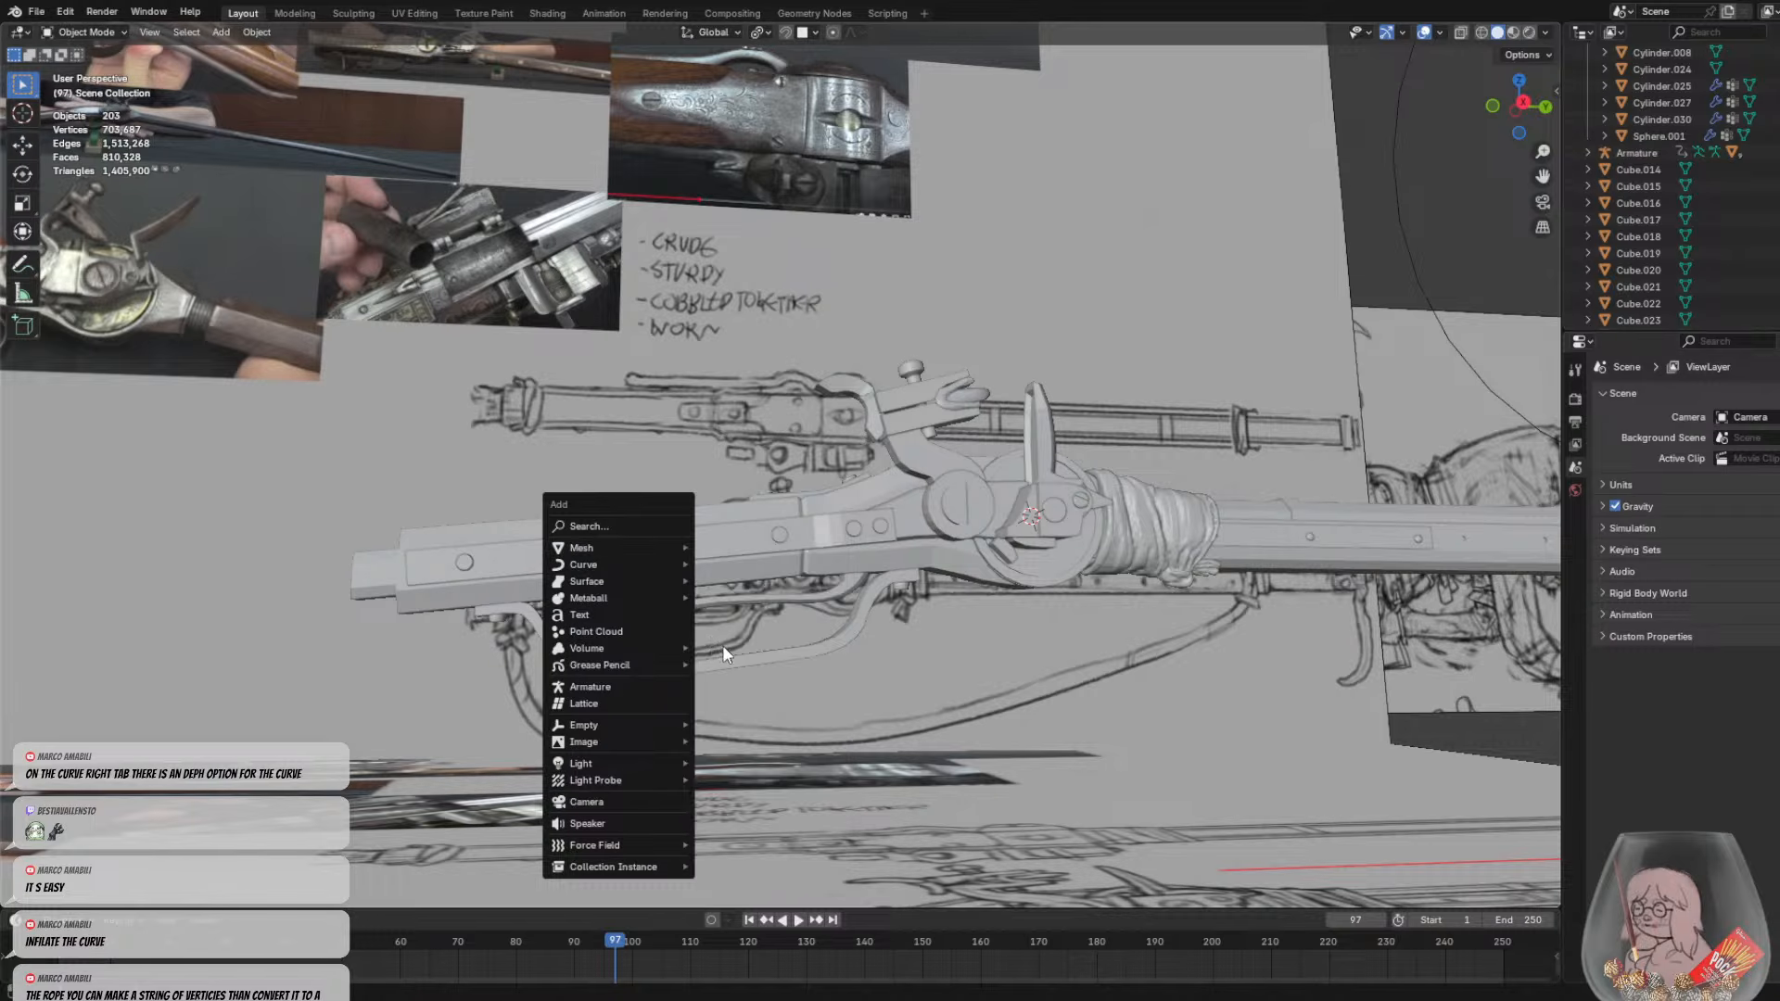
pyautogui.moveTo(629, 562)
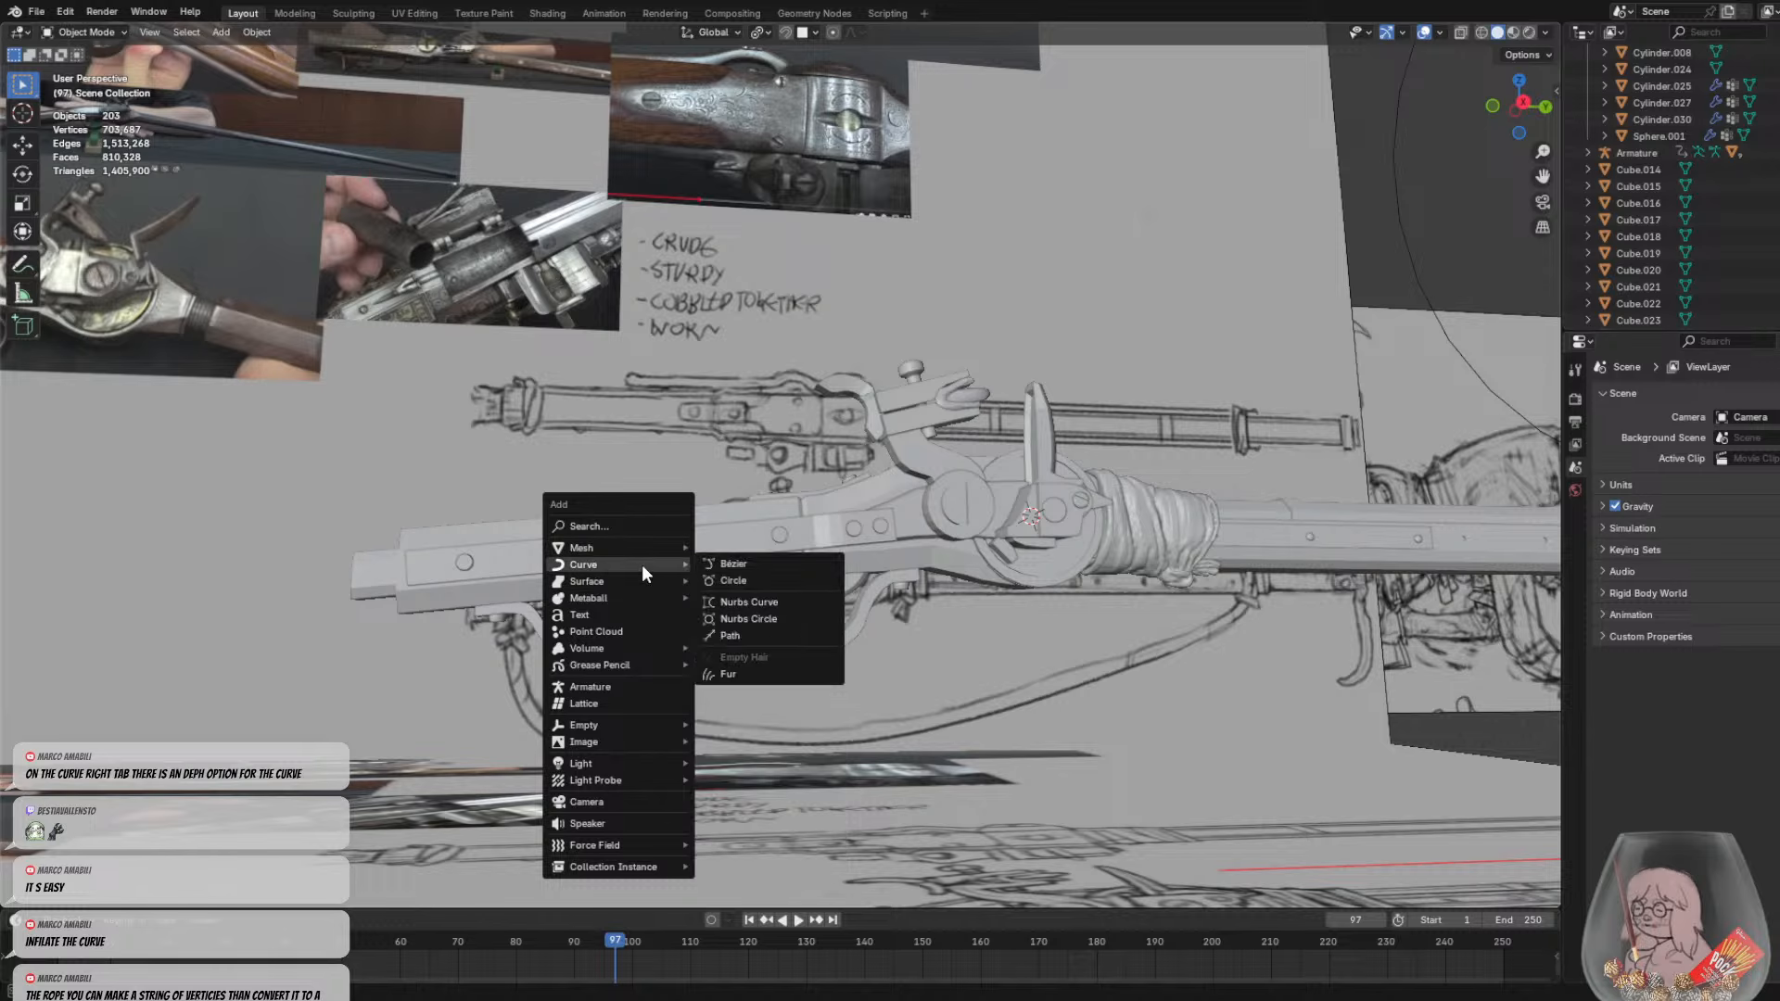
pyautogui.click(737, 579)
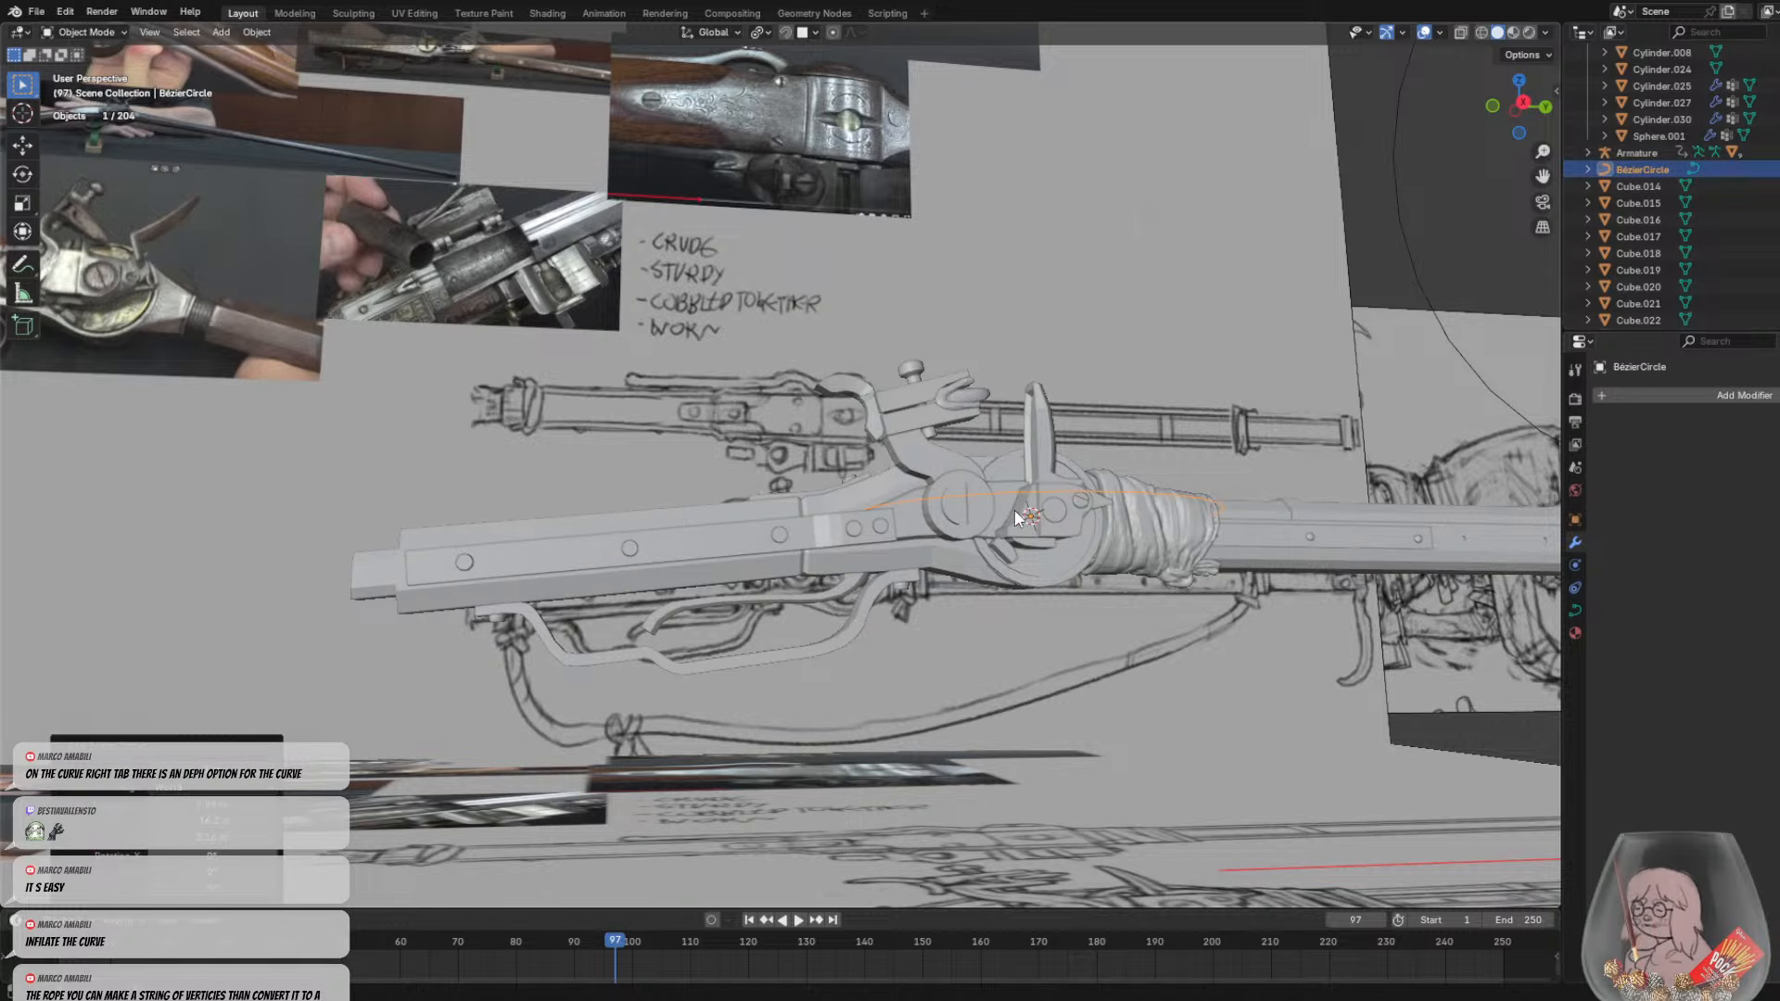
# Place the Bézier circle at the stock's butt end, rotate it to face along the stock and scale it down
pyautogui.press('g')
pyautogui.click(531, 577)
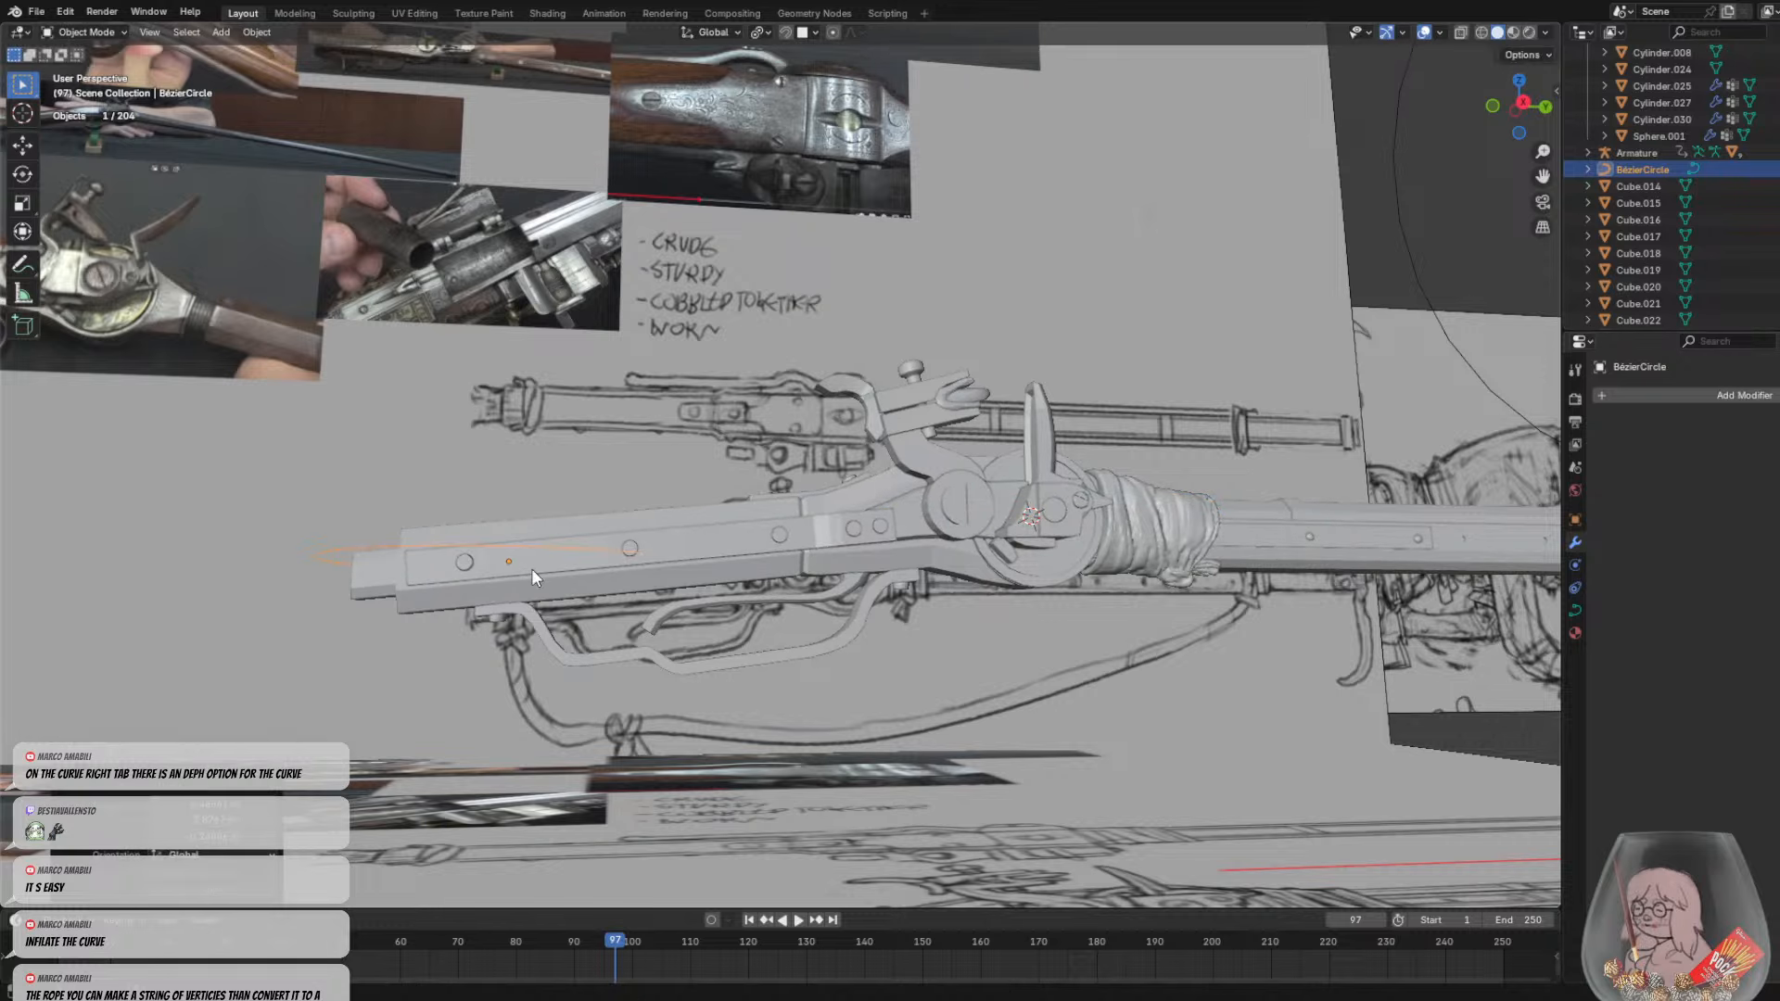
pyautogui.moveTo(534, 577); pyautogui.dragTo(478, 615, button='middle')
pyautogui.press('r')
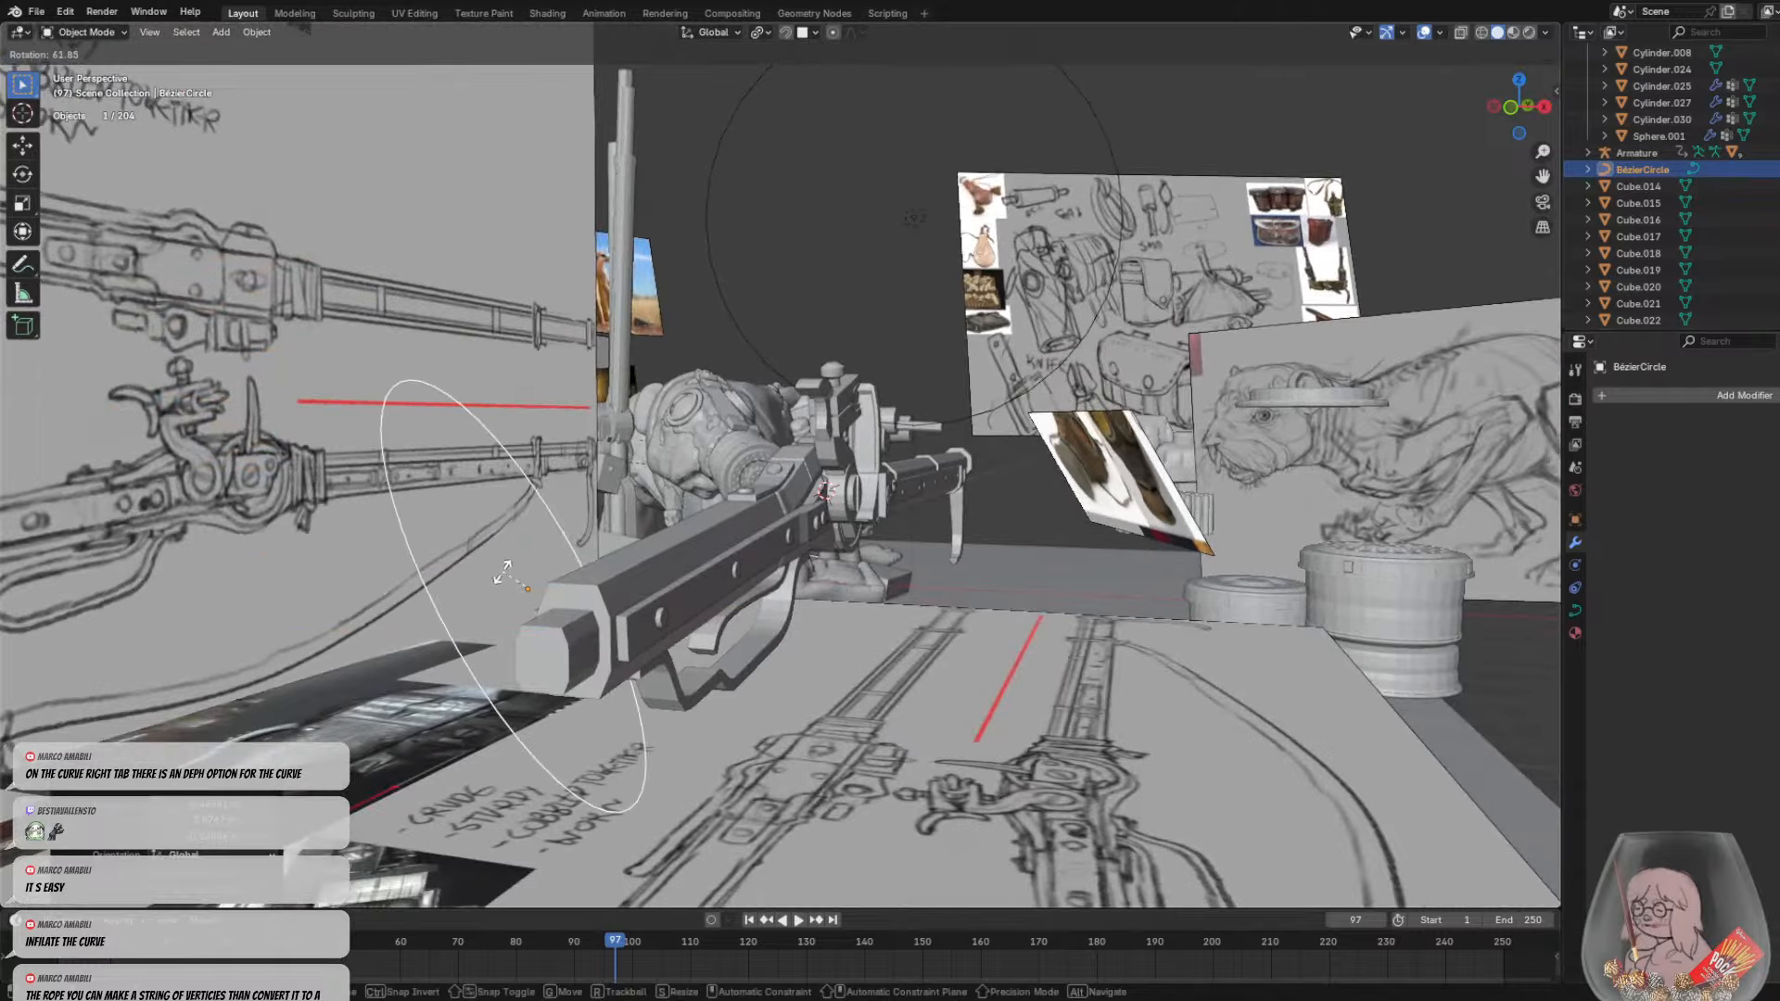
pyautogui.press('r')
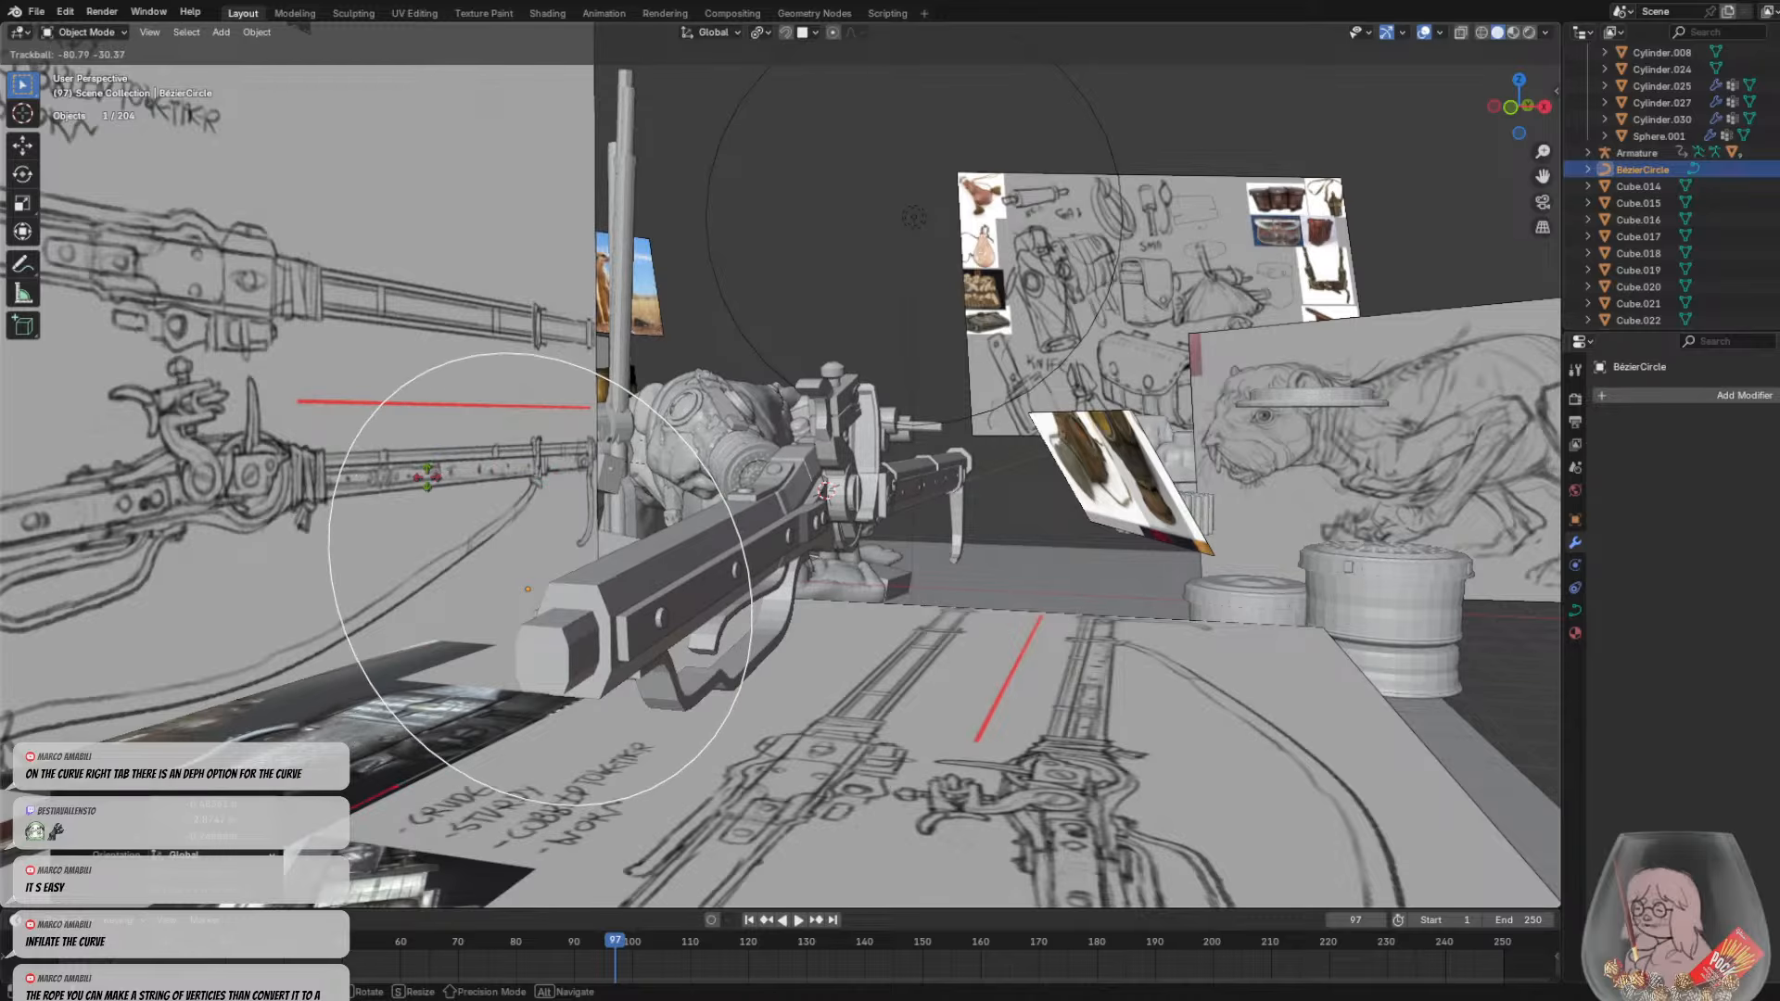
pyautogui.click(426, 478)
pyautogui.press('s')
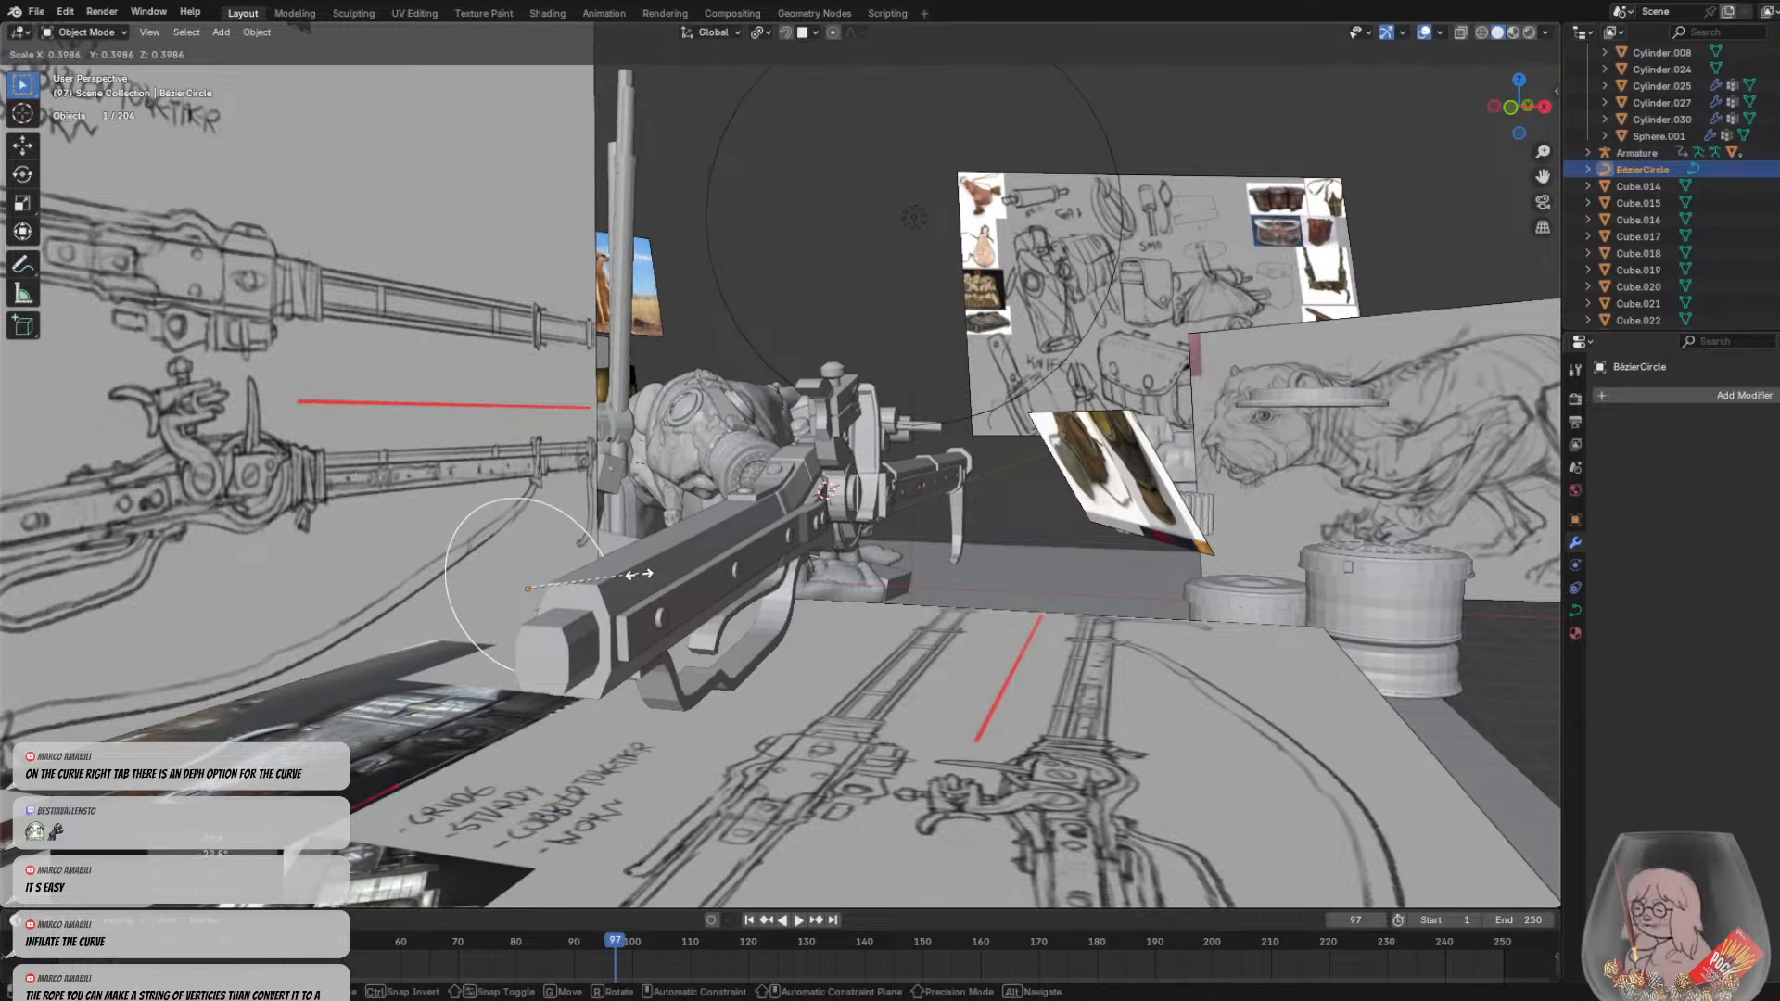
pyautogui.click(620, 572)
# Reposition the Bézier circle so it encircles the stock just ahead of the butt end
pyautogui.moveTo(616, 571); pyautogui.dragTo(701, 571, button='middle')
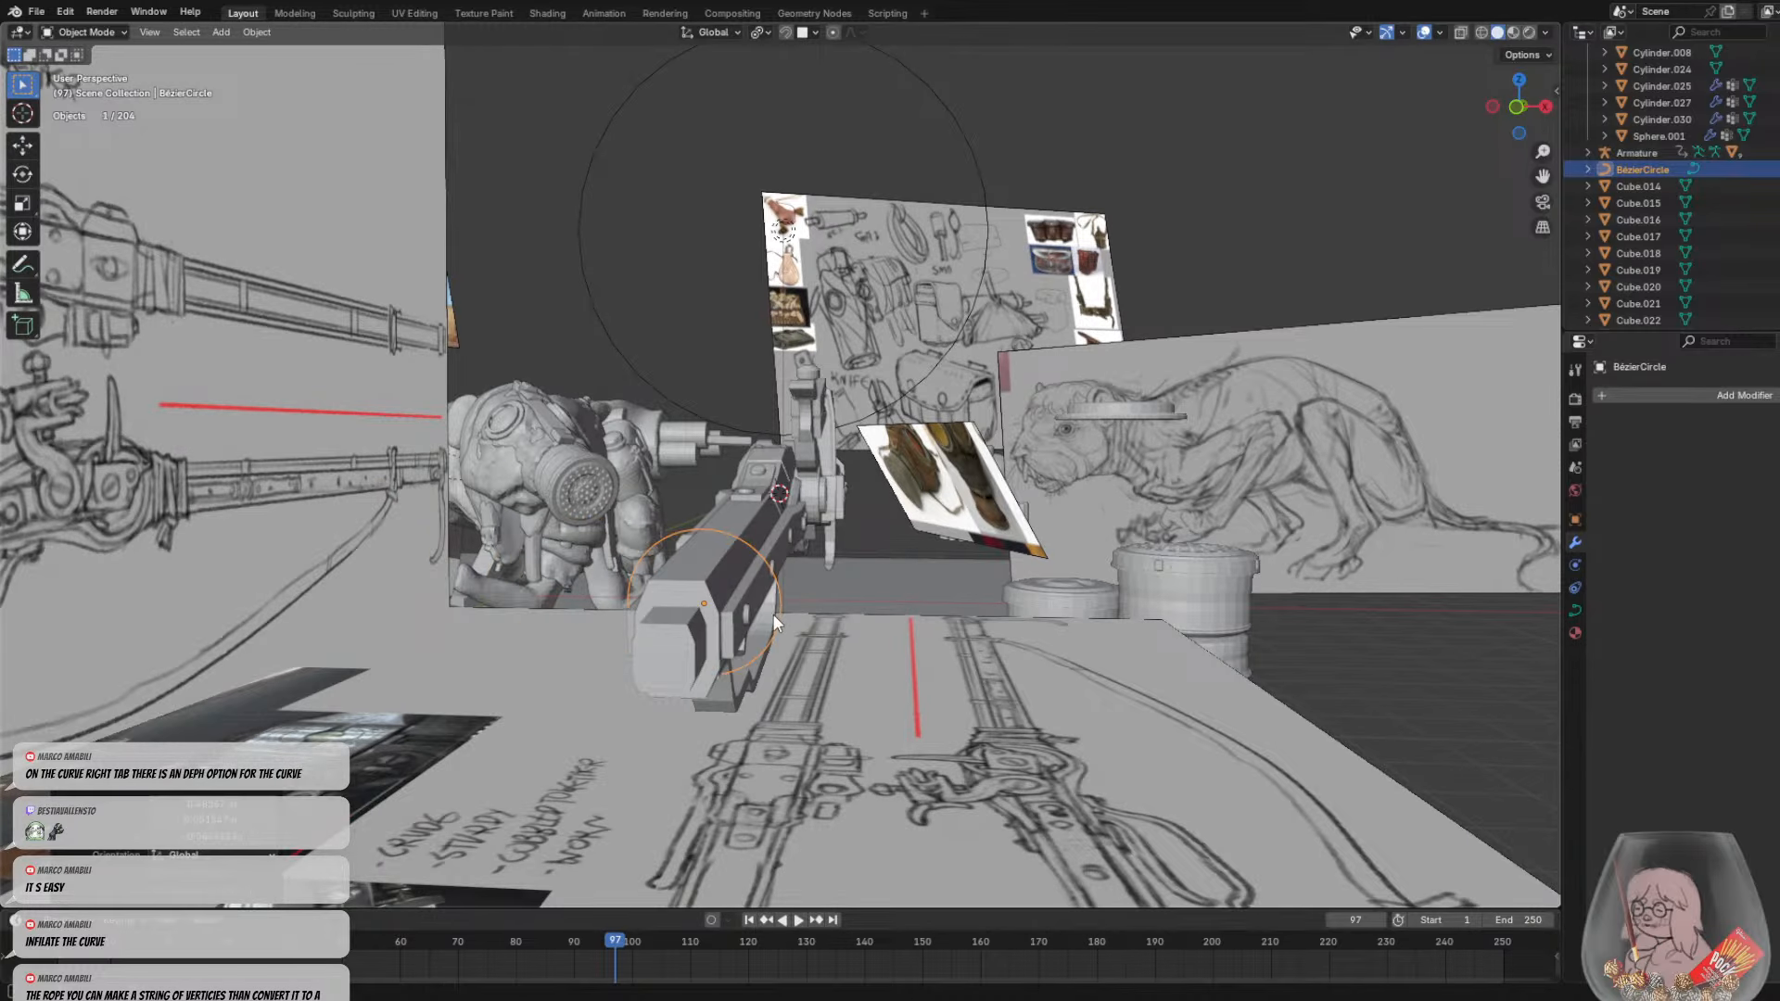
pyautogui.moveTo(773, 616); pyautogui.dragTo(719, 584, button='middle')
pyautogui.press('g')
pyautogui.click(652, 587)
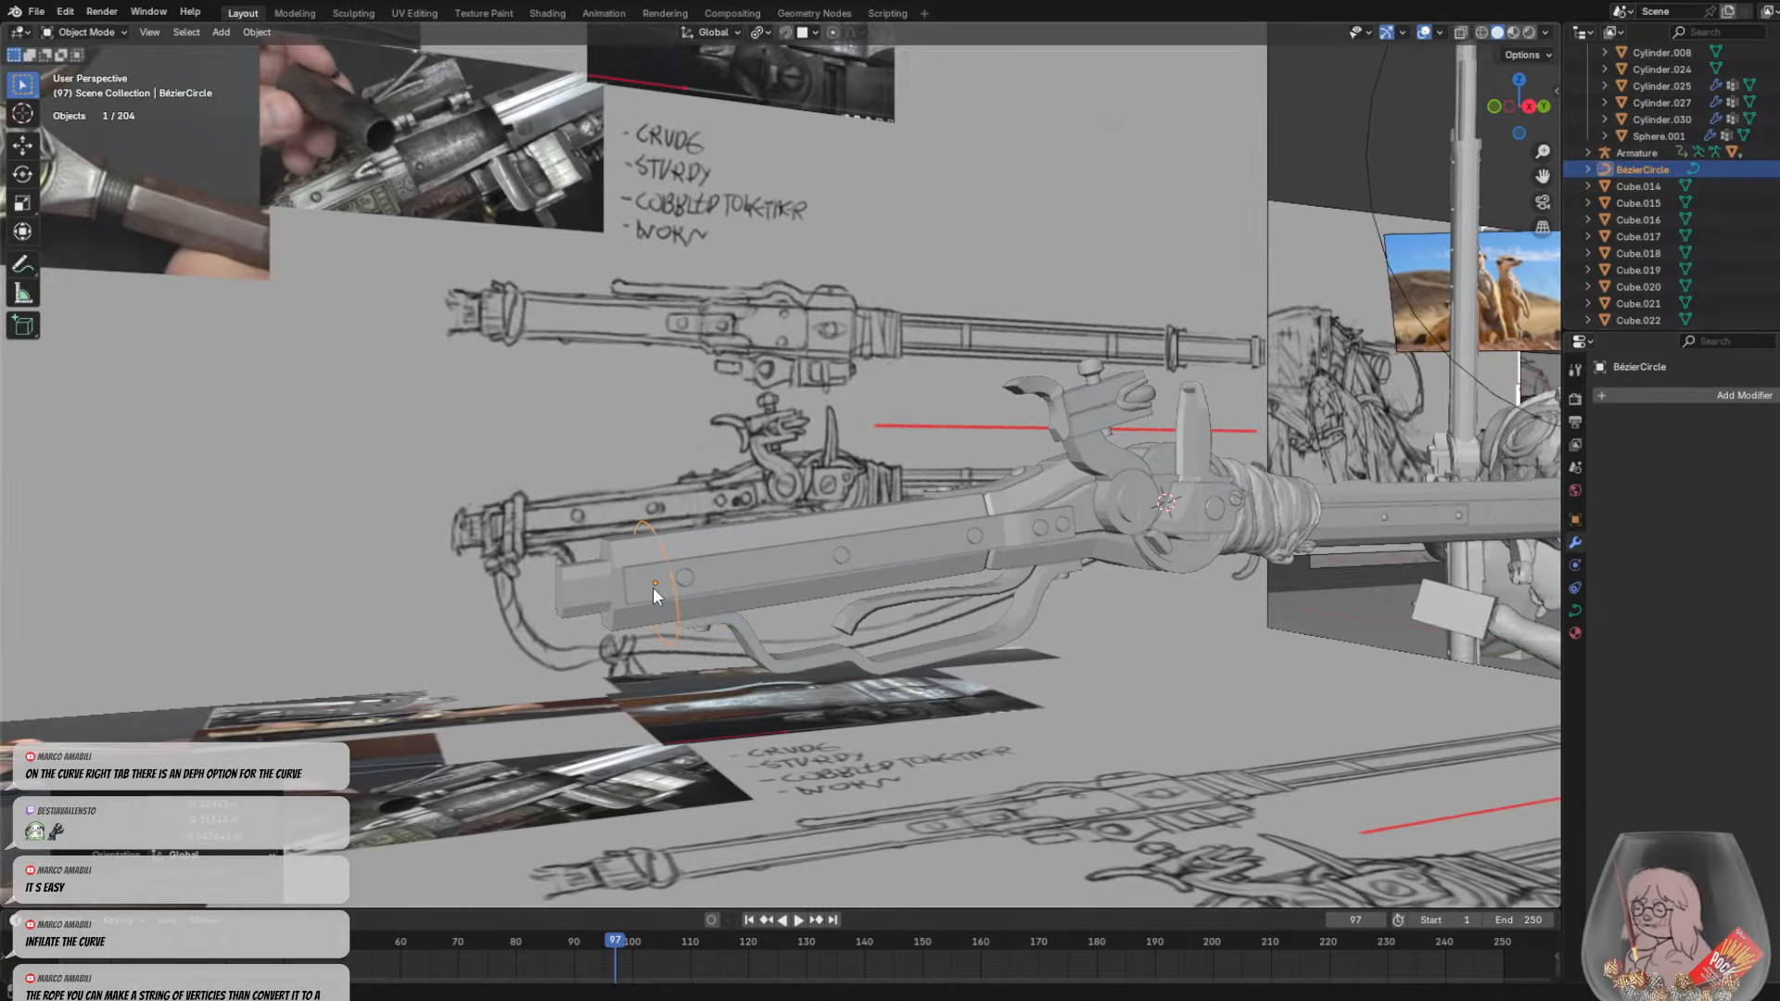
pyautogui.press('g')
pyautogui.click(703, 588)
pyautogui.keyDown('shift'); pyautogui.moveTo(703, 588); pyautogui.dragTo(782, 570, button='middle'); pyautogui.keyUp('shift')
pyautogui.scroll(3, 782, 569)
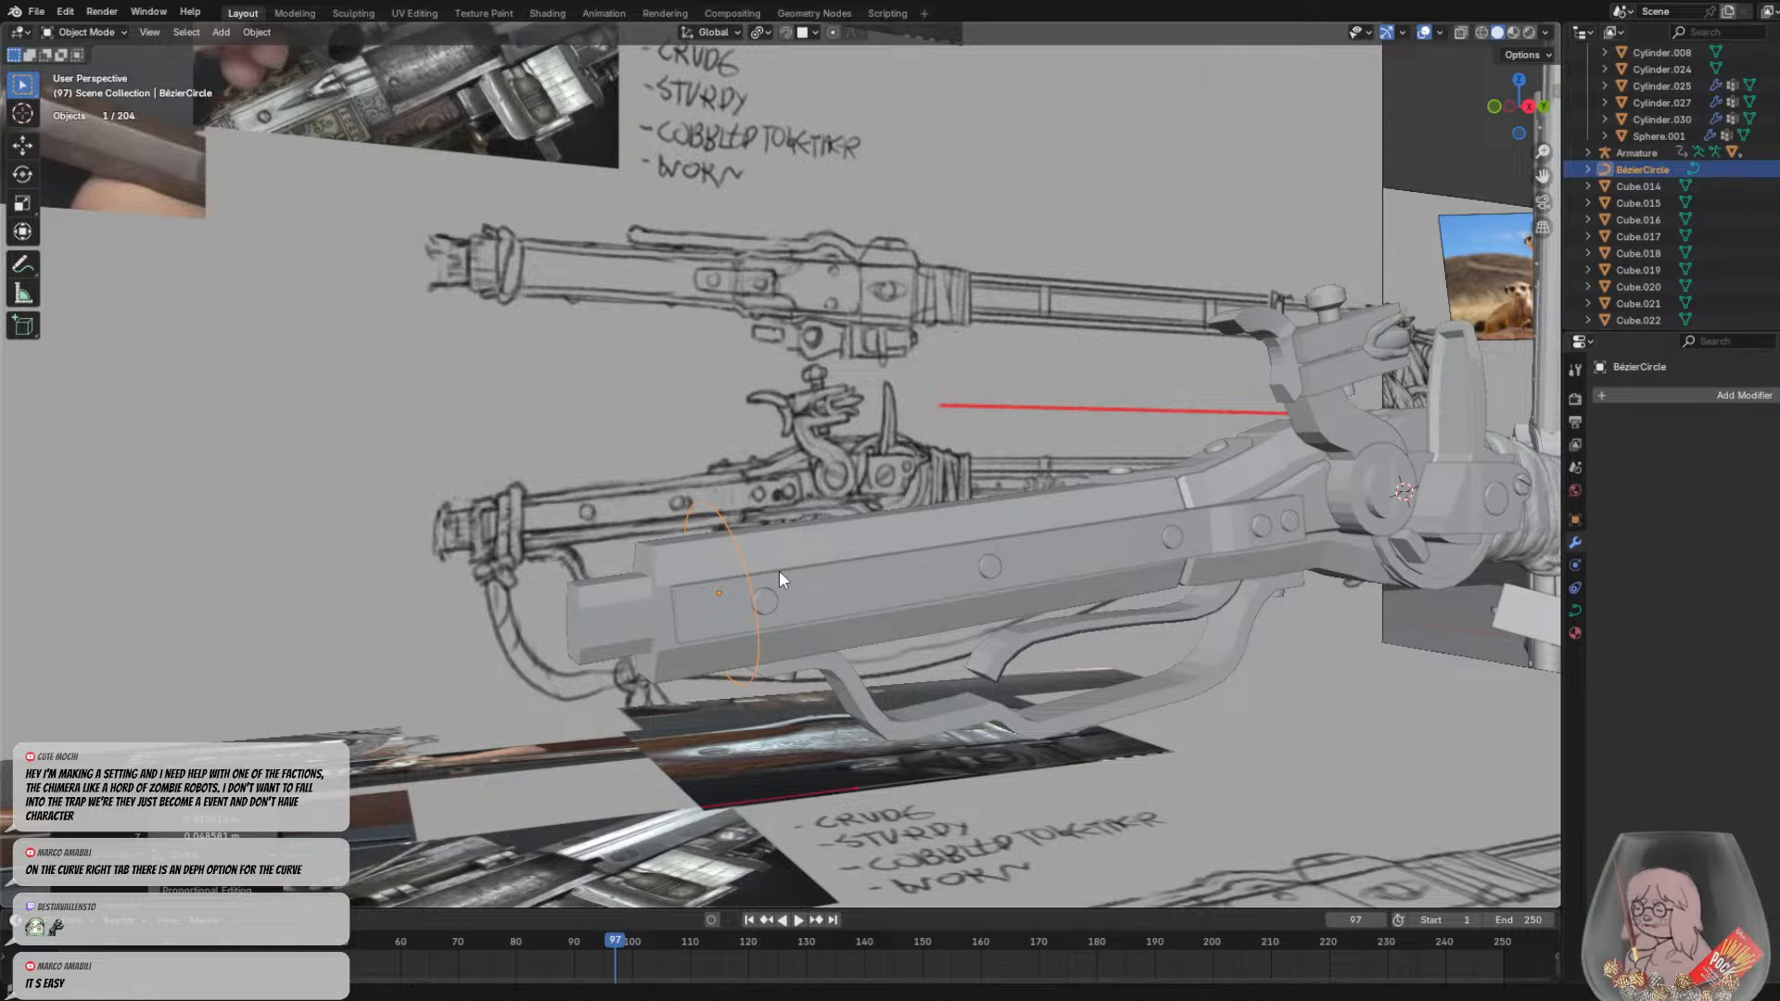
pyautogui.moveTo(779, 570); pyautogui.dragTo(736, 532, button='middle')
# Rescale the wrap around the flint and the flint itself in the hammer's jaws
pyautogui.click(1233, 425)
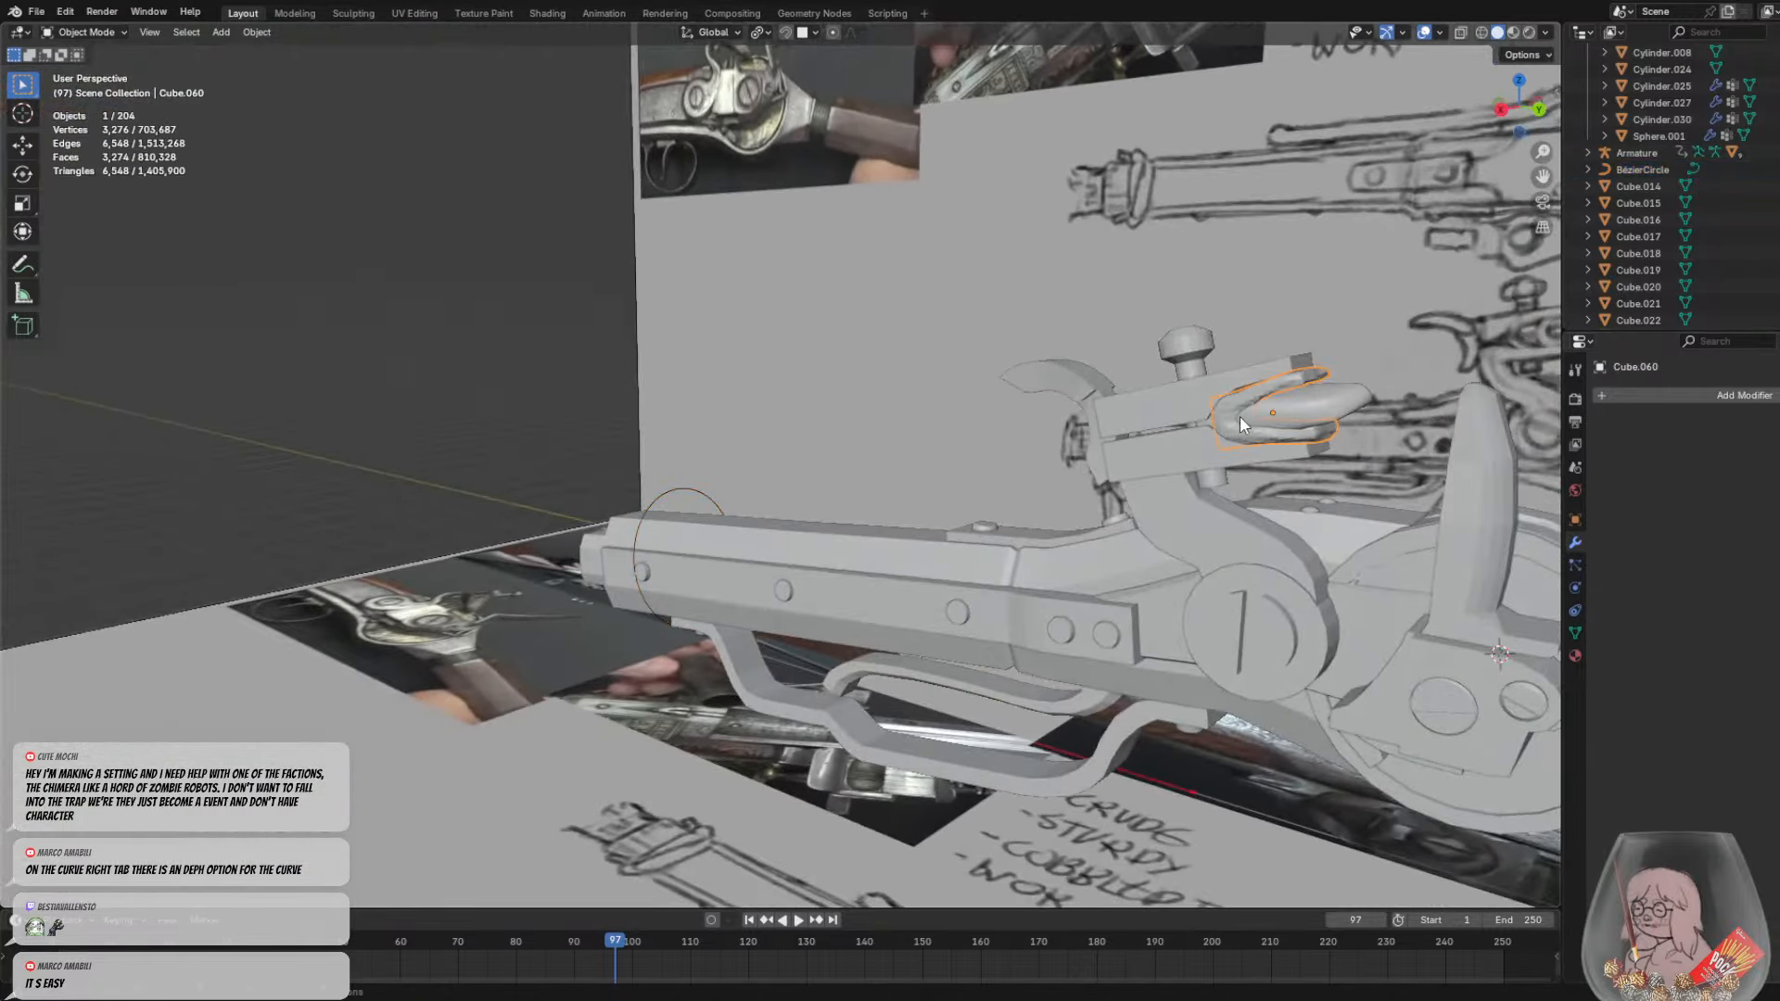
pyautogui.press('s')
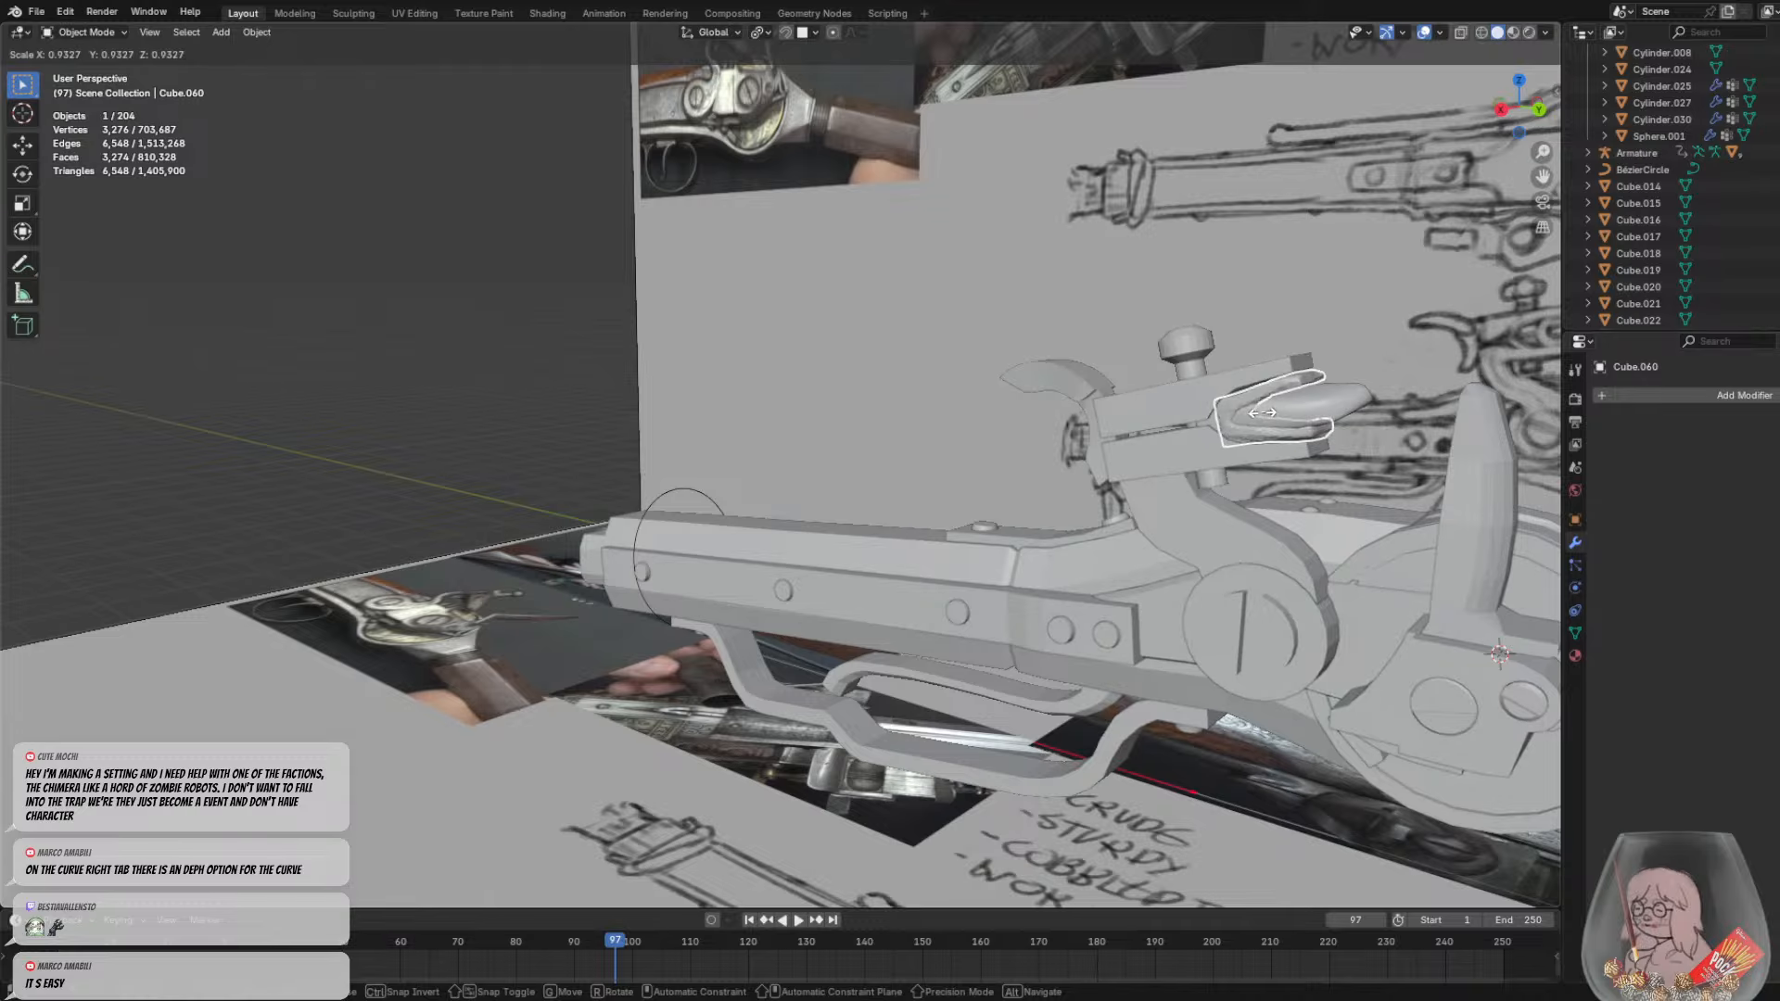
pyautogui.click(1267, 417)
pyautogui.click(1372, 414)
pyautogui.click(1326, 410)
pyautogui.press('s')
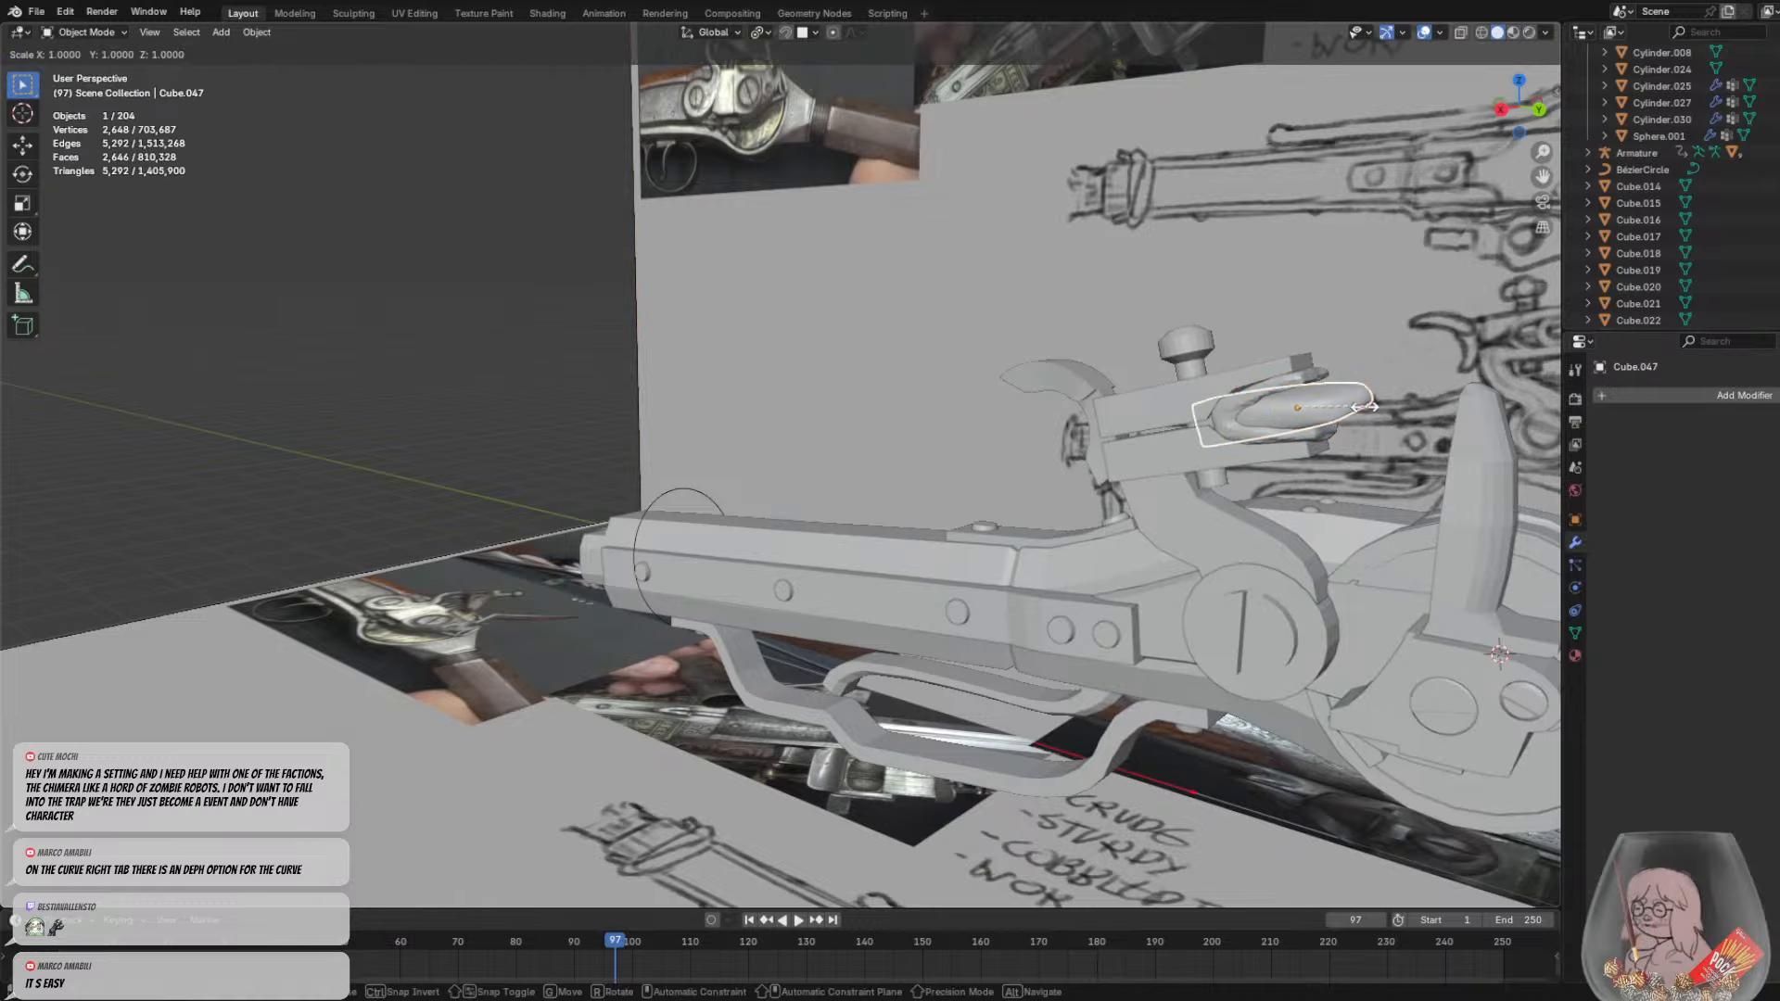
pyautogui.click(1372, 403)
pyautogui.click(1372, 501)
pyautogui.moveTo(1371, 498); pyautogui.dragTo(1419, 434, button='middle')
pyautogui.click(1418, 414)
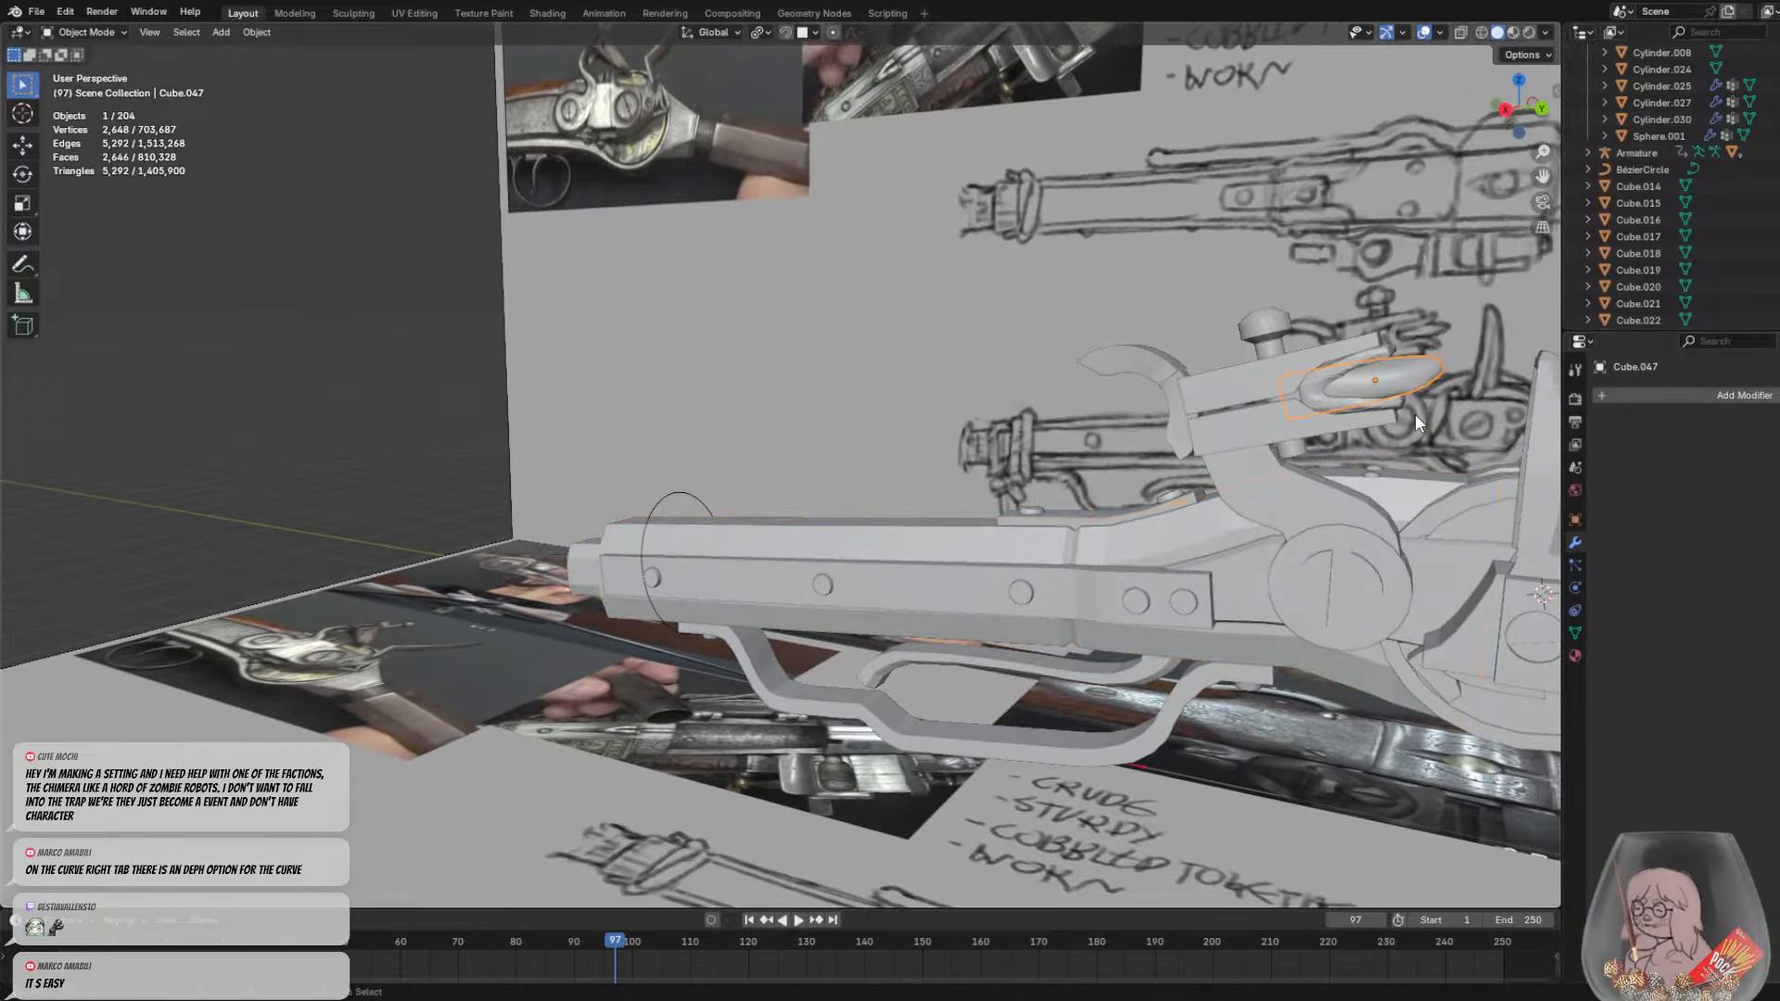
pyautogui.click(1415, 413)
# Give the Bézier circle around the butt a round bevel depth to thicken it into a rope-like tube
pyautogui.moveTo(1096, 506); pyautogui.dragTo(827, 603, button='middle')
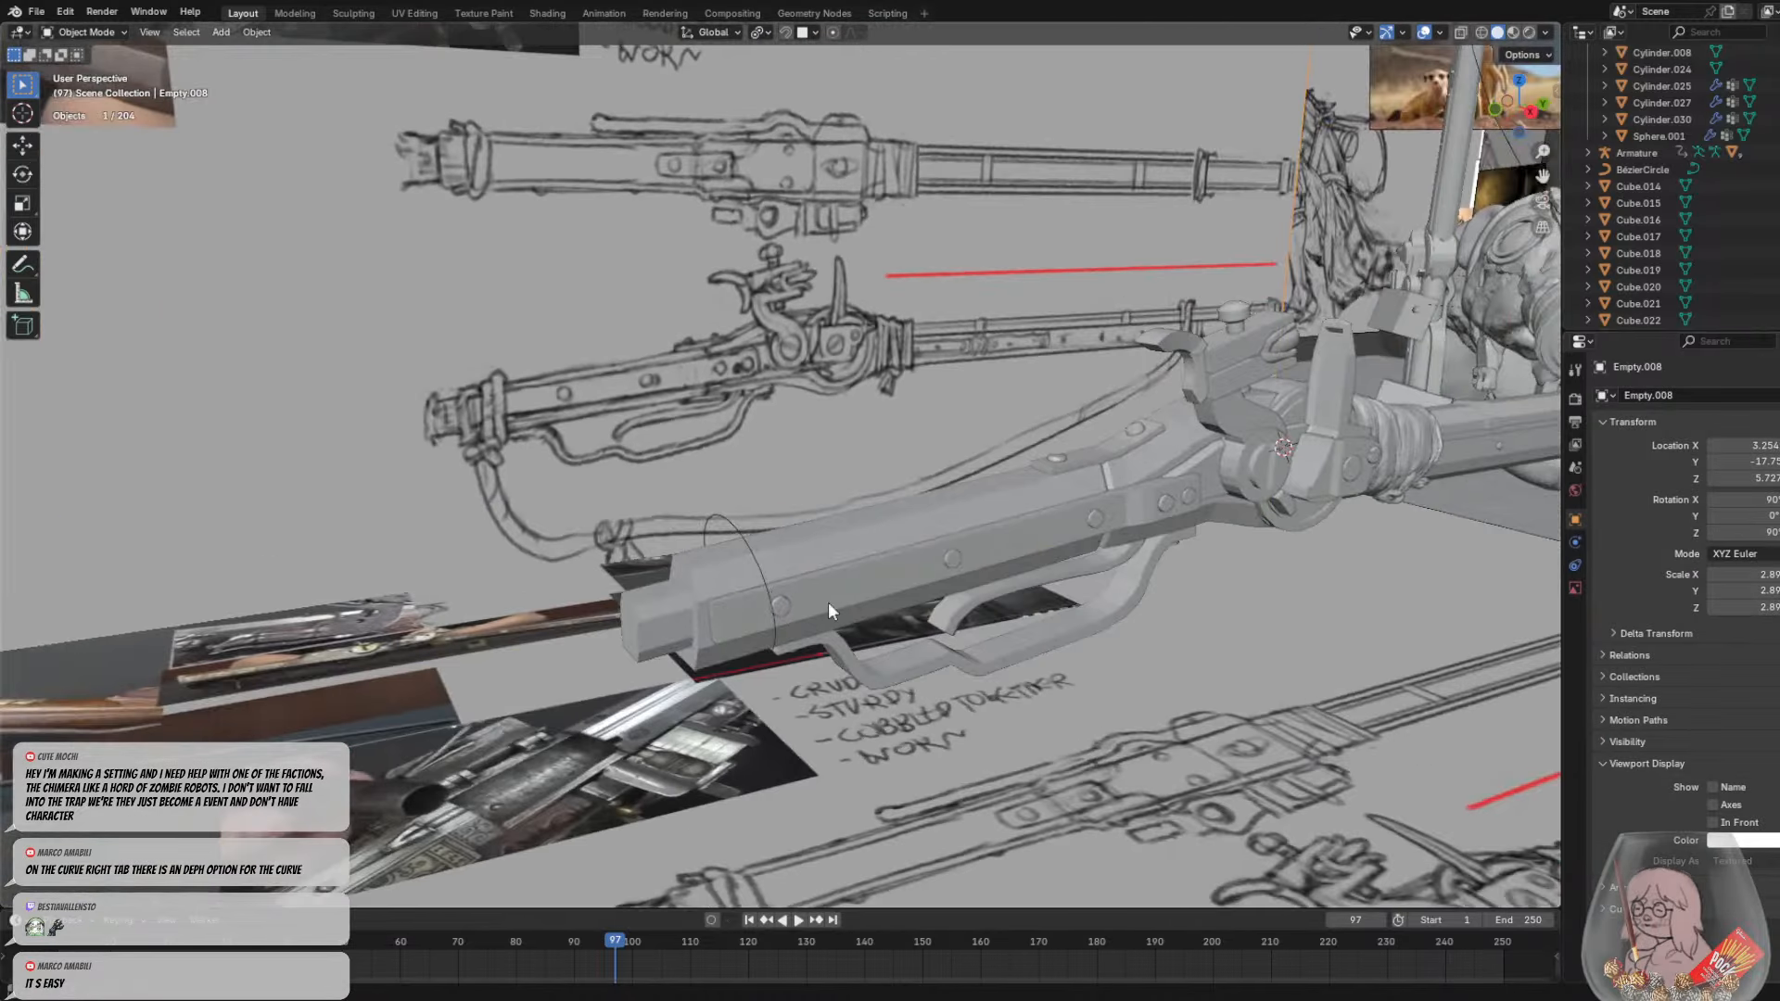
pyautogui.click(742, 533)
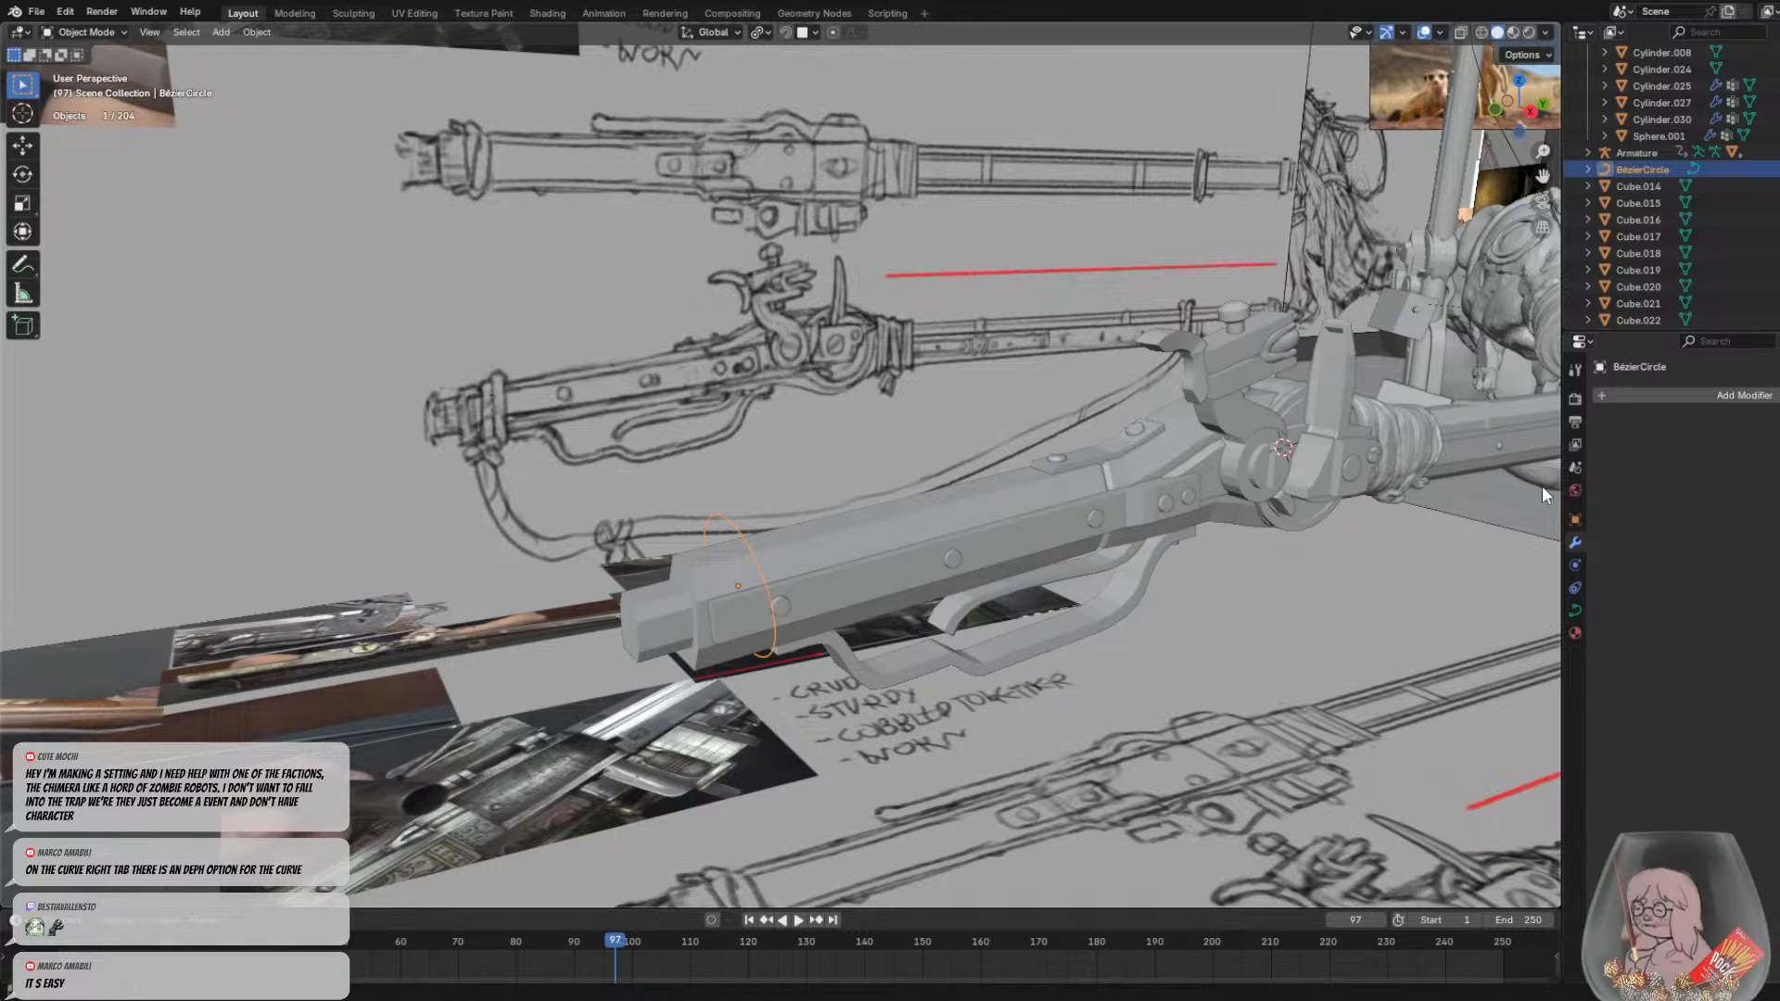
pyautogui.click(1575, 611)
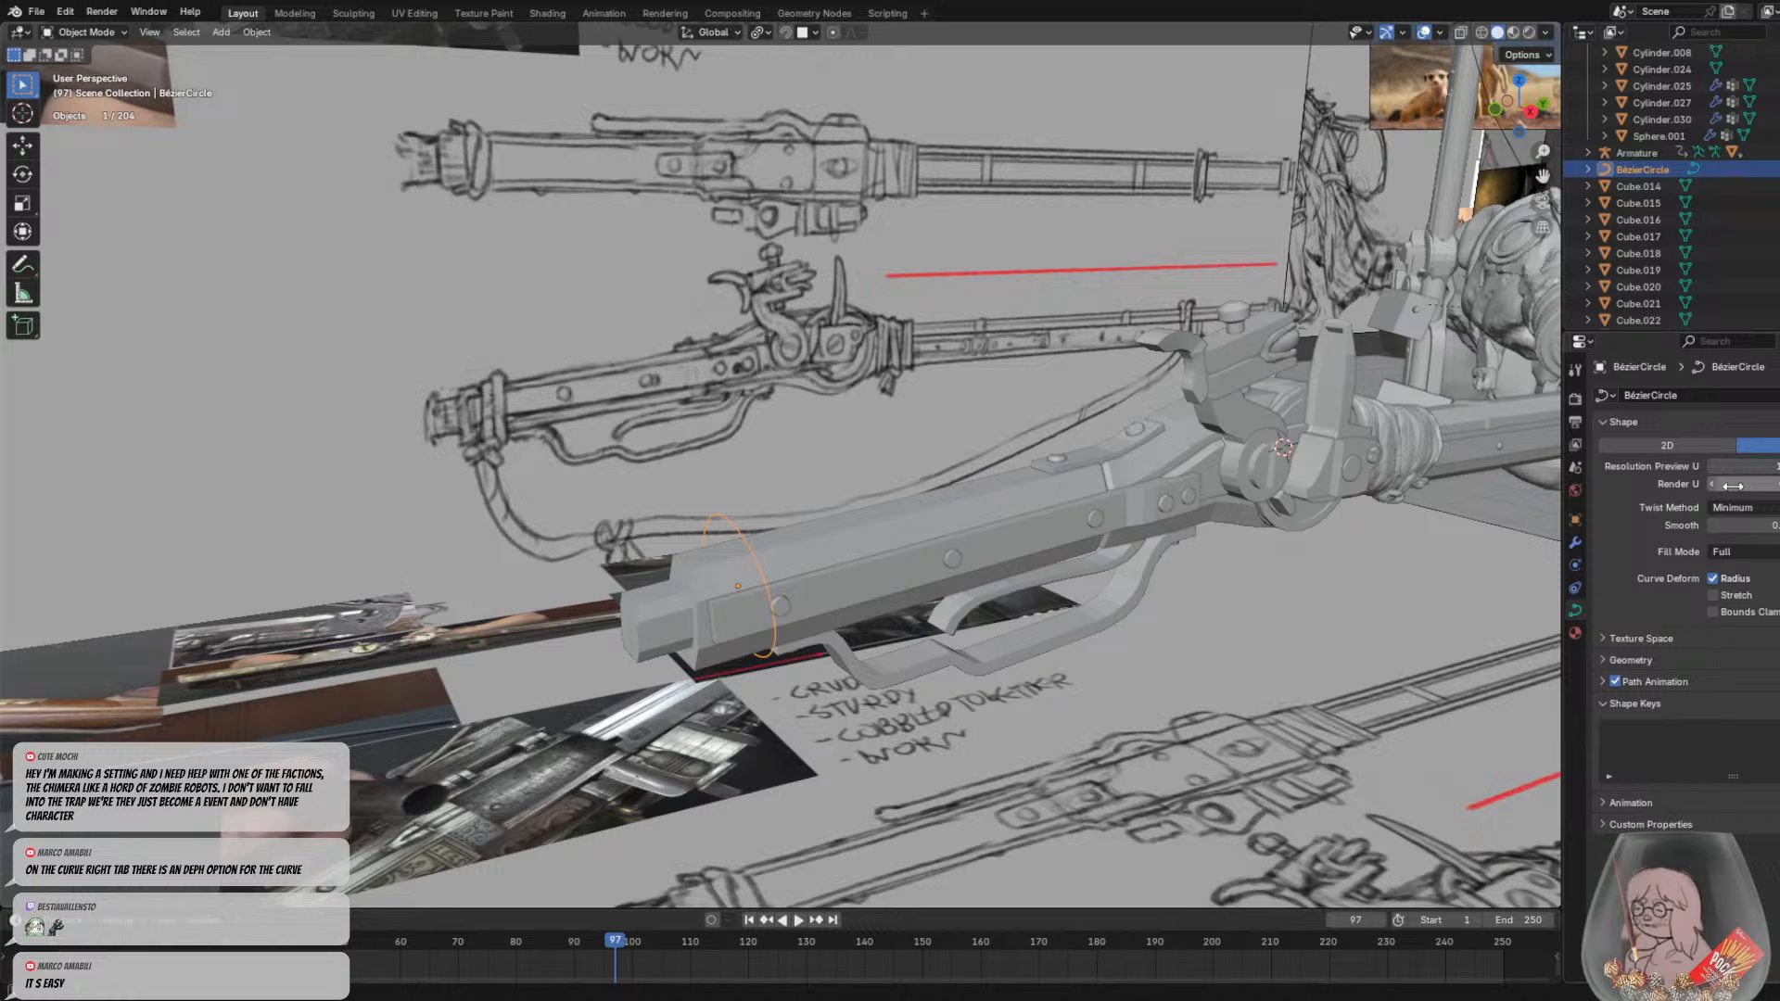
pyautogui.click(1623, 634)
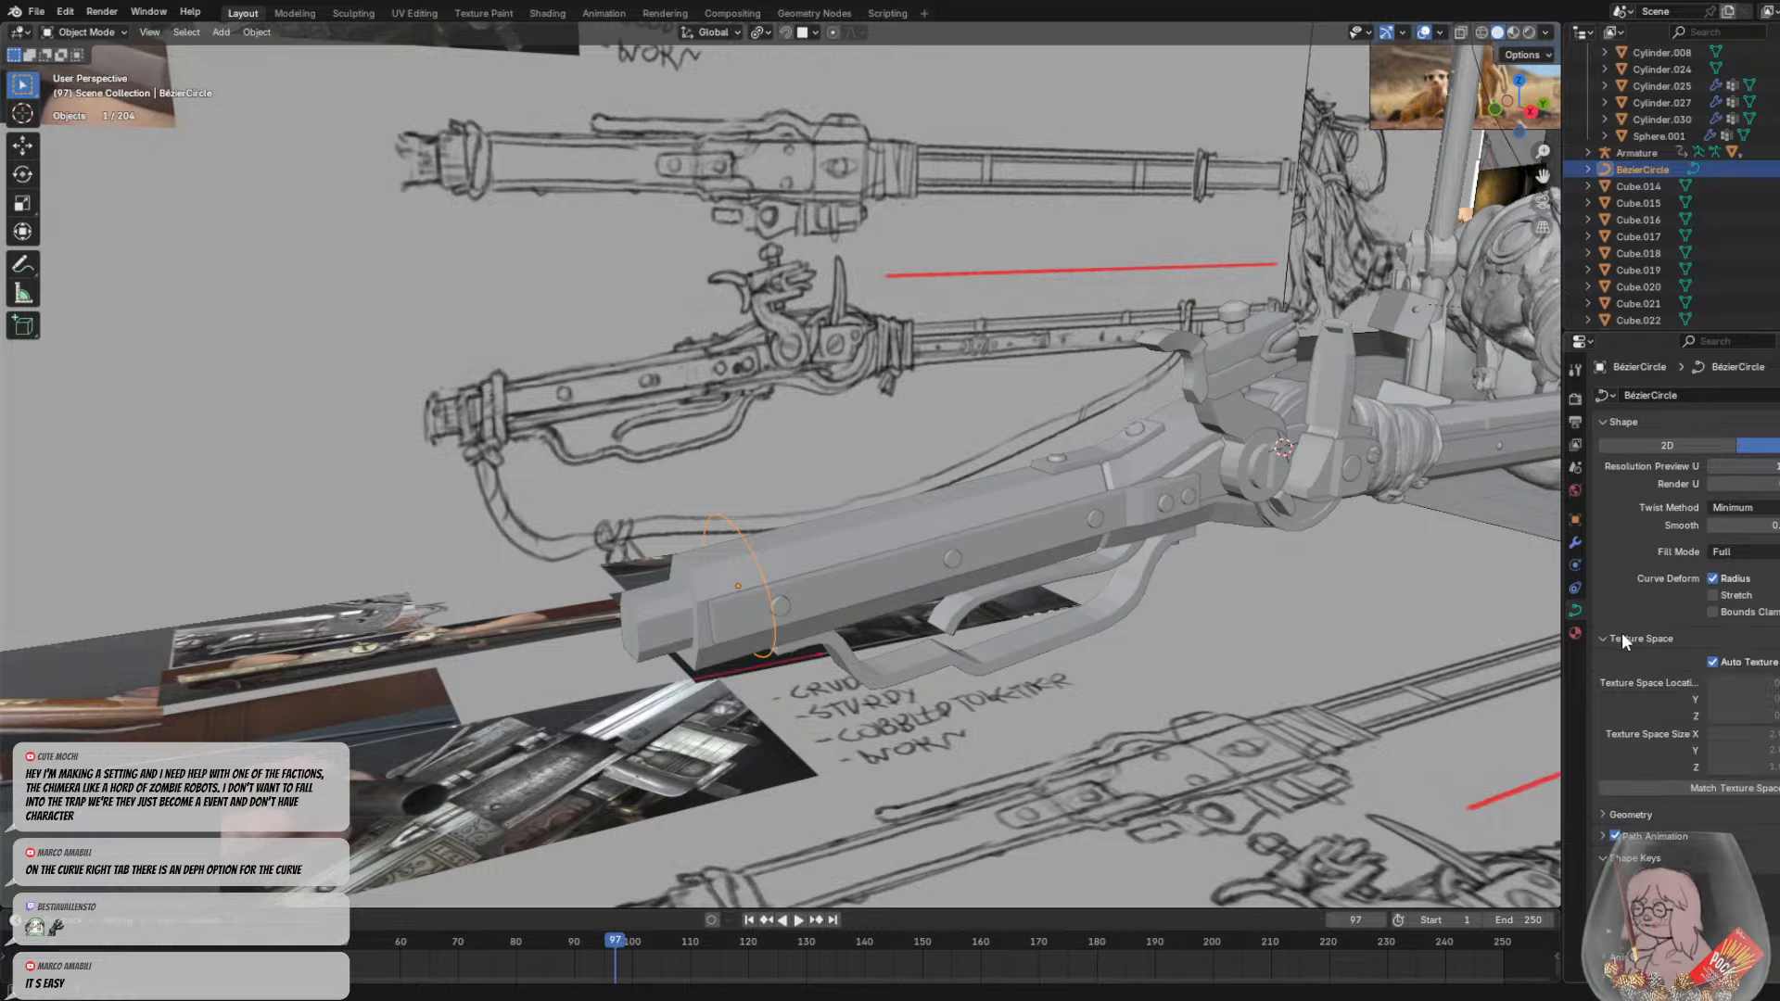
pyautogui.click(1623, 634)
pyautogui.click(1616, 661)
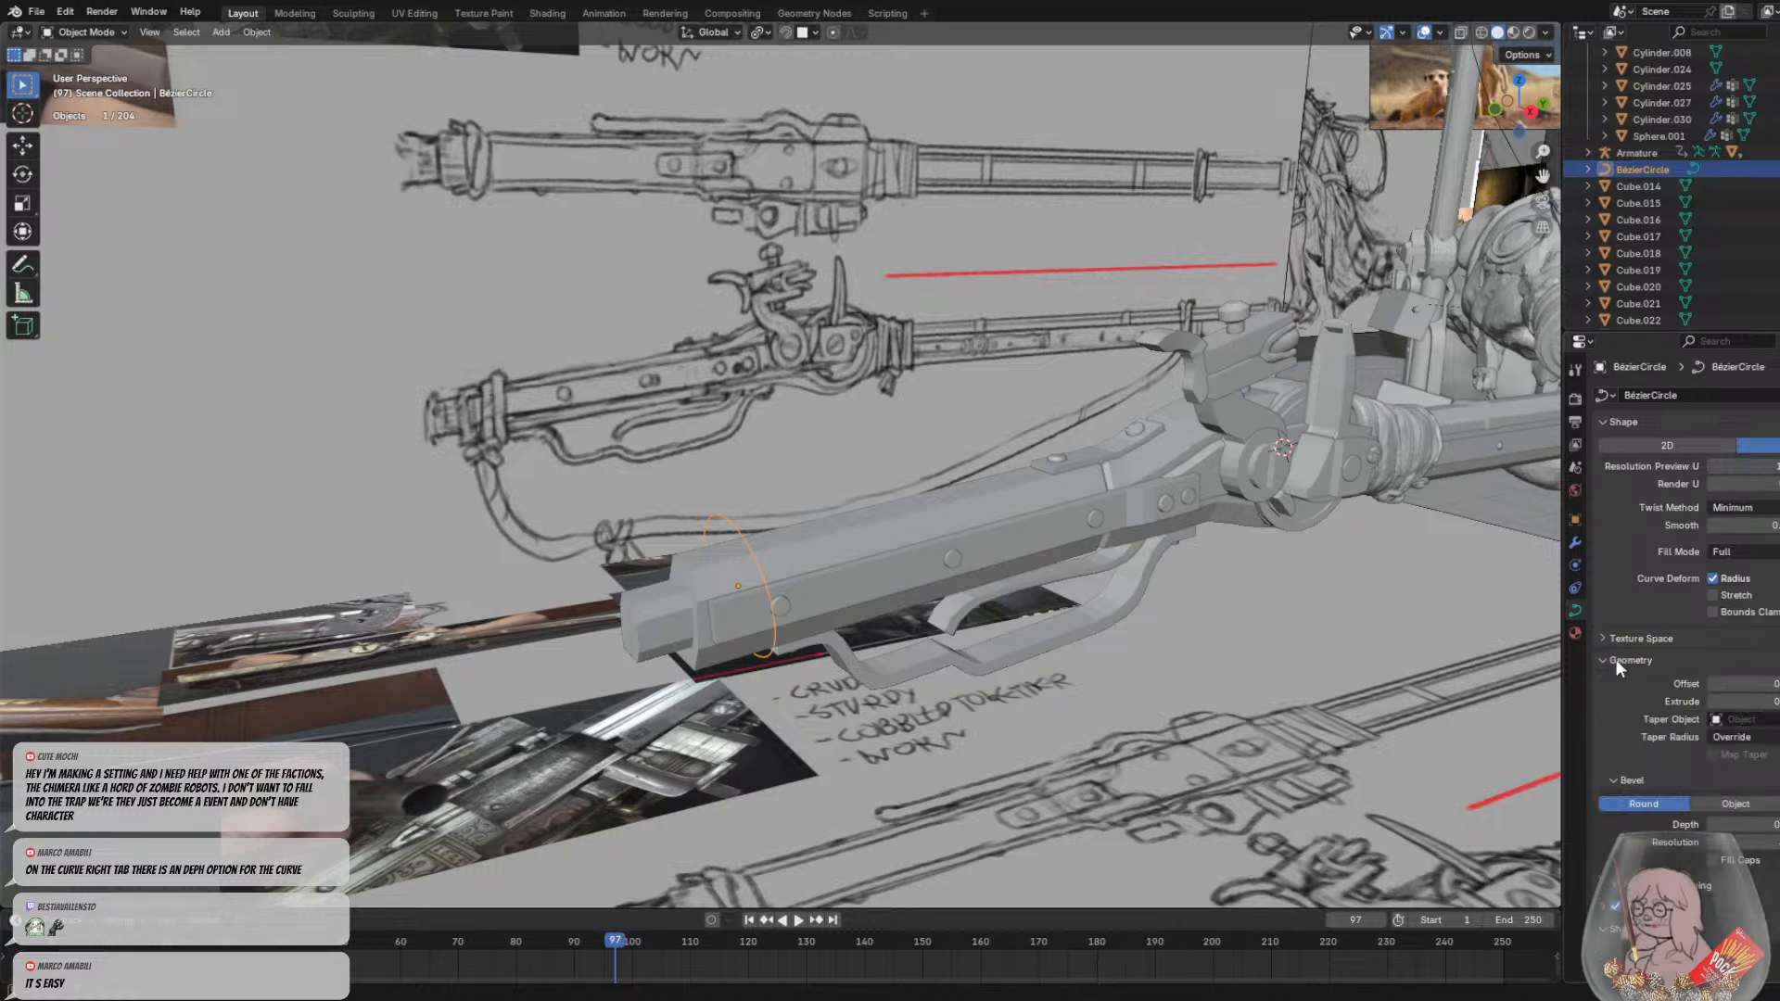
pyautogui.click(1616, 660)
pyautogui.click(1632, 665)
pyautogui.moveTo(1747, 824); pyautogui.dragTo(1775, 824)
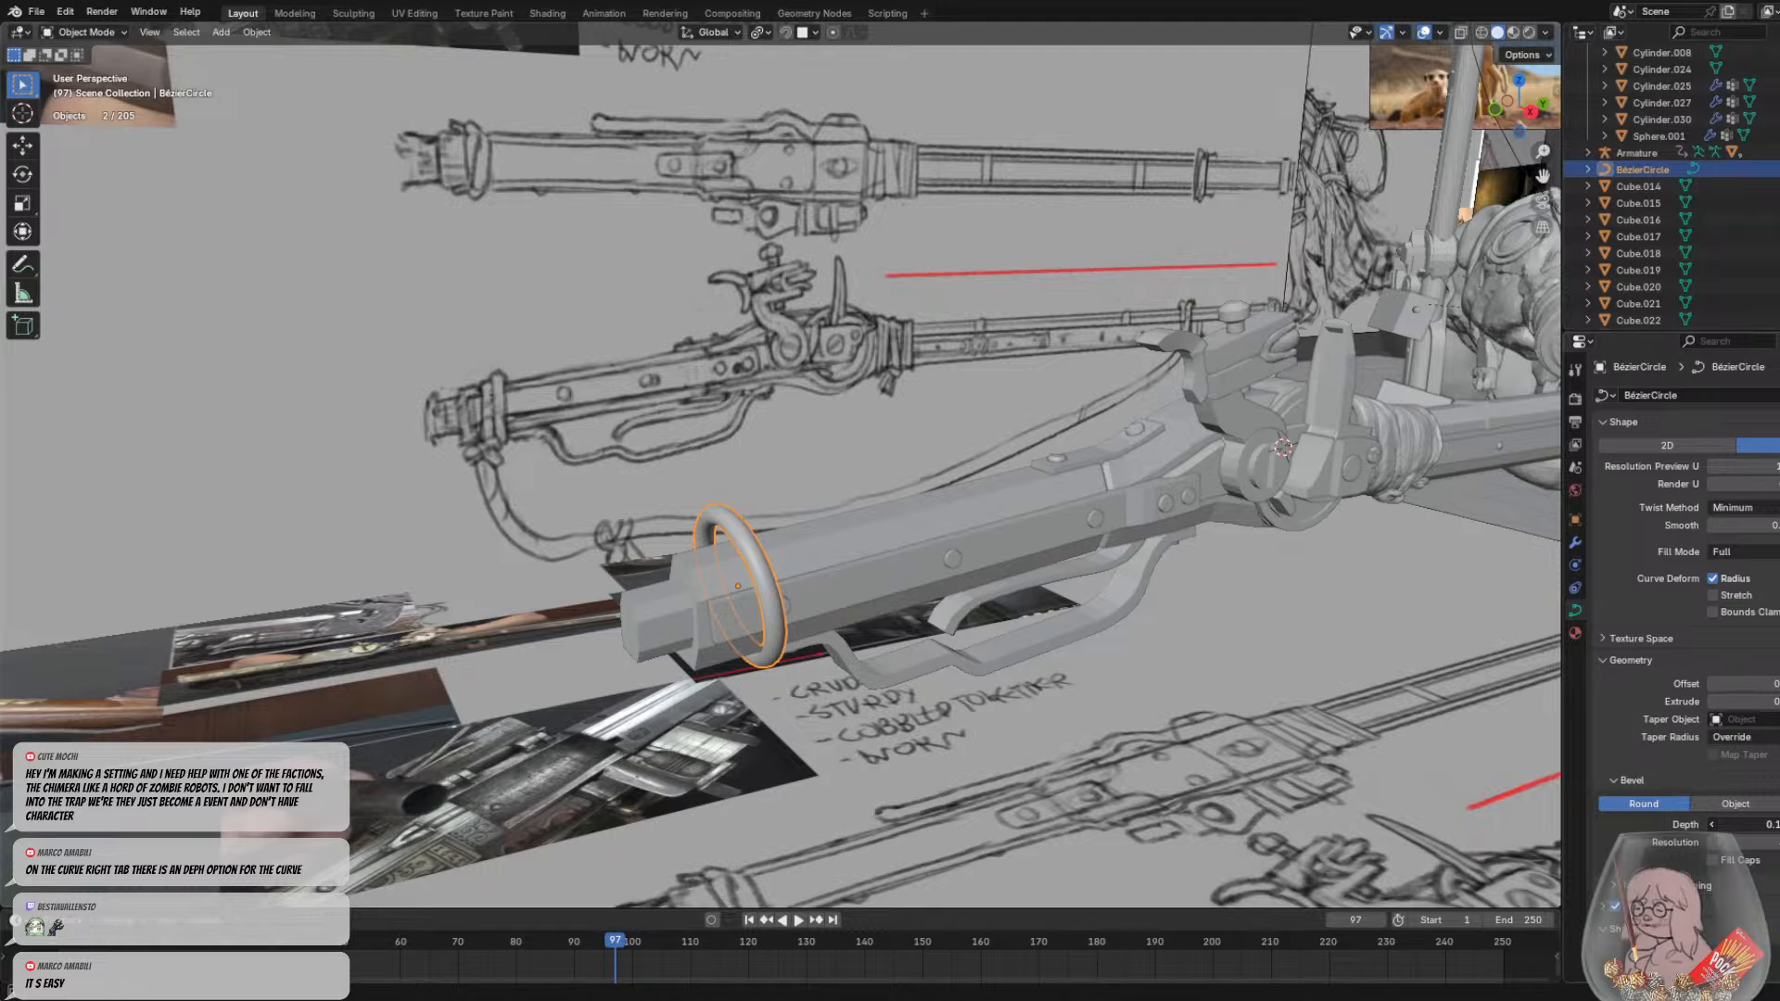
pyautogui.moveTo(1775, 824); pyautogui.dragTo(1779, 824)
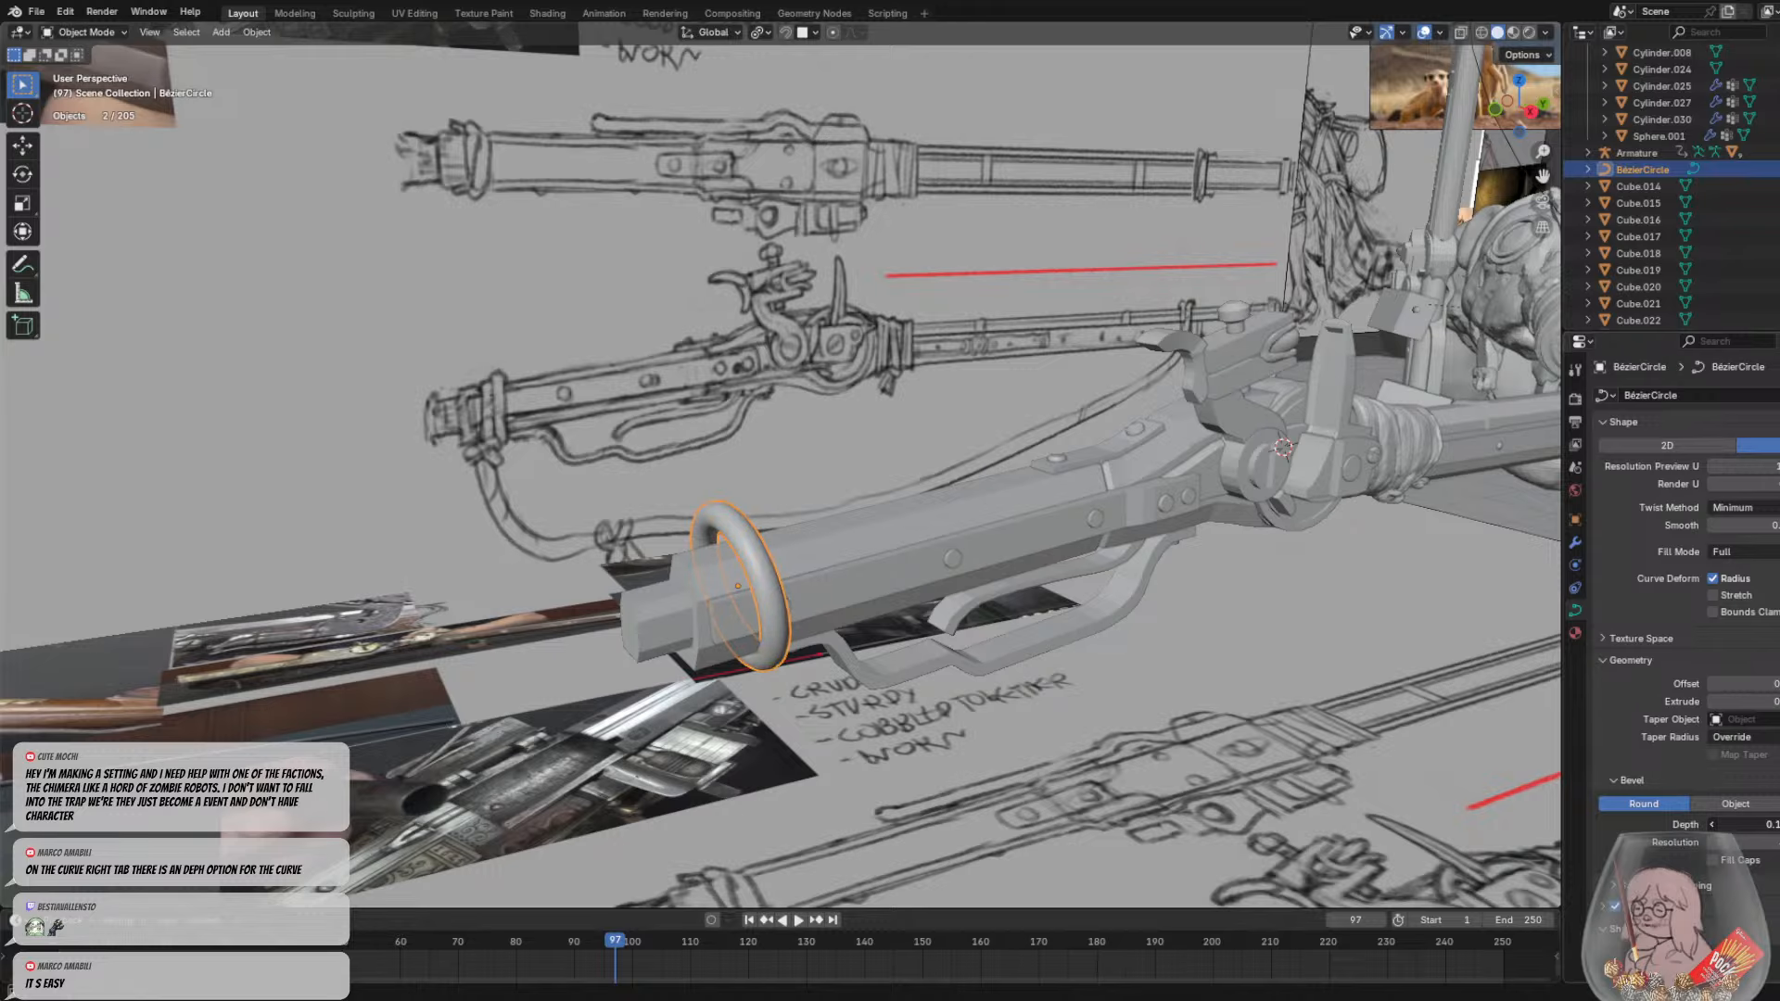
# Reduce the Bézier circle's bevel depth until it is a bare curve again
pyautogui.scroll(-1, 781, 615)
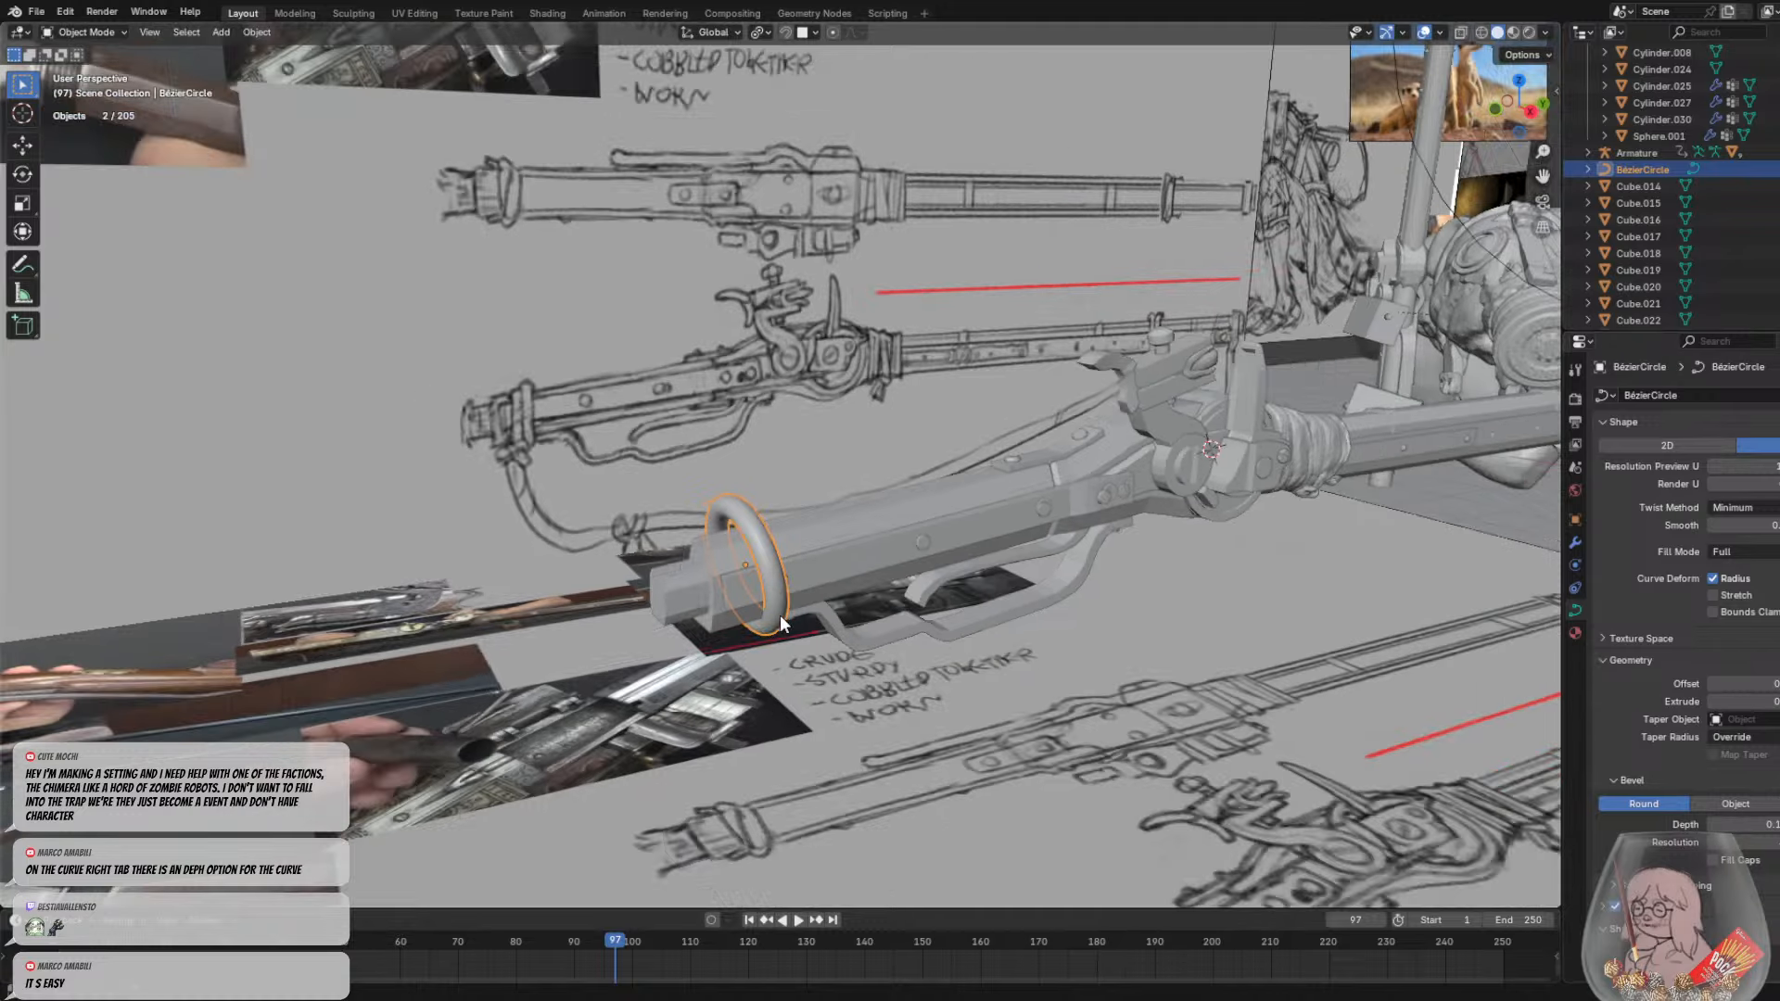
pyautogui.scroll(1, 783, 616)
pyautogui.moveTo(1769, 825); pyautogui.dragTo(1734, 824)
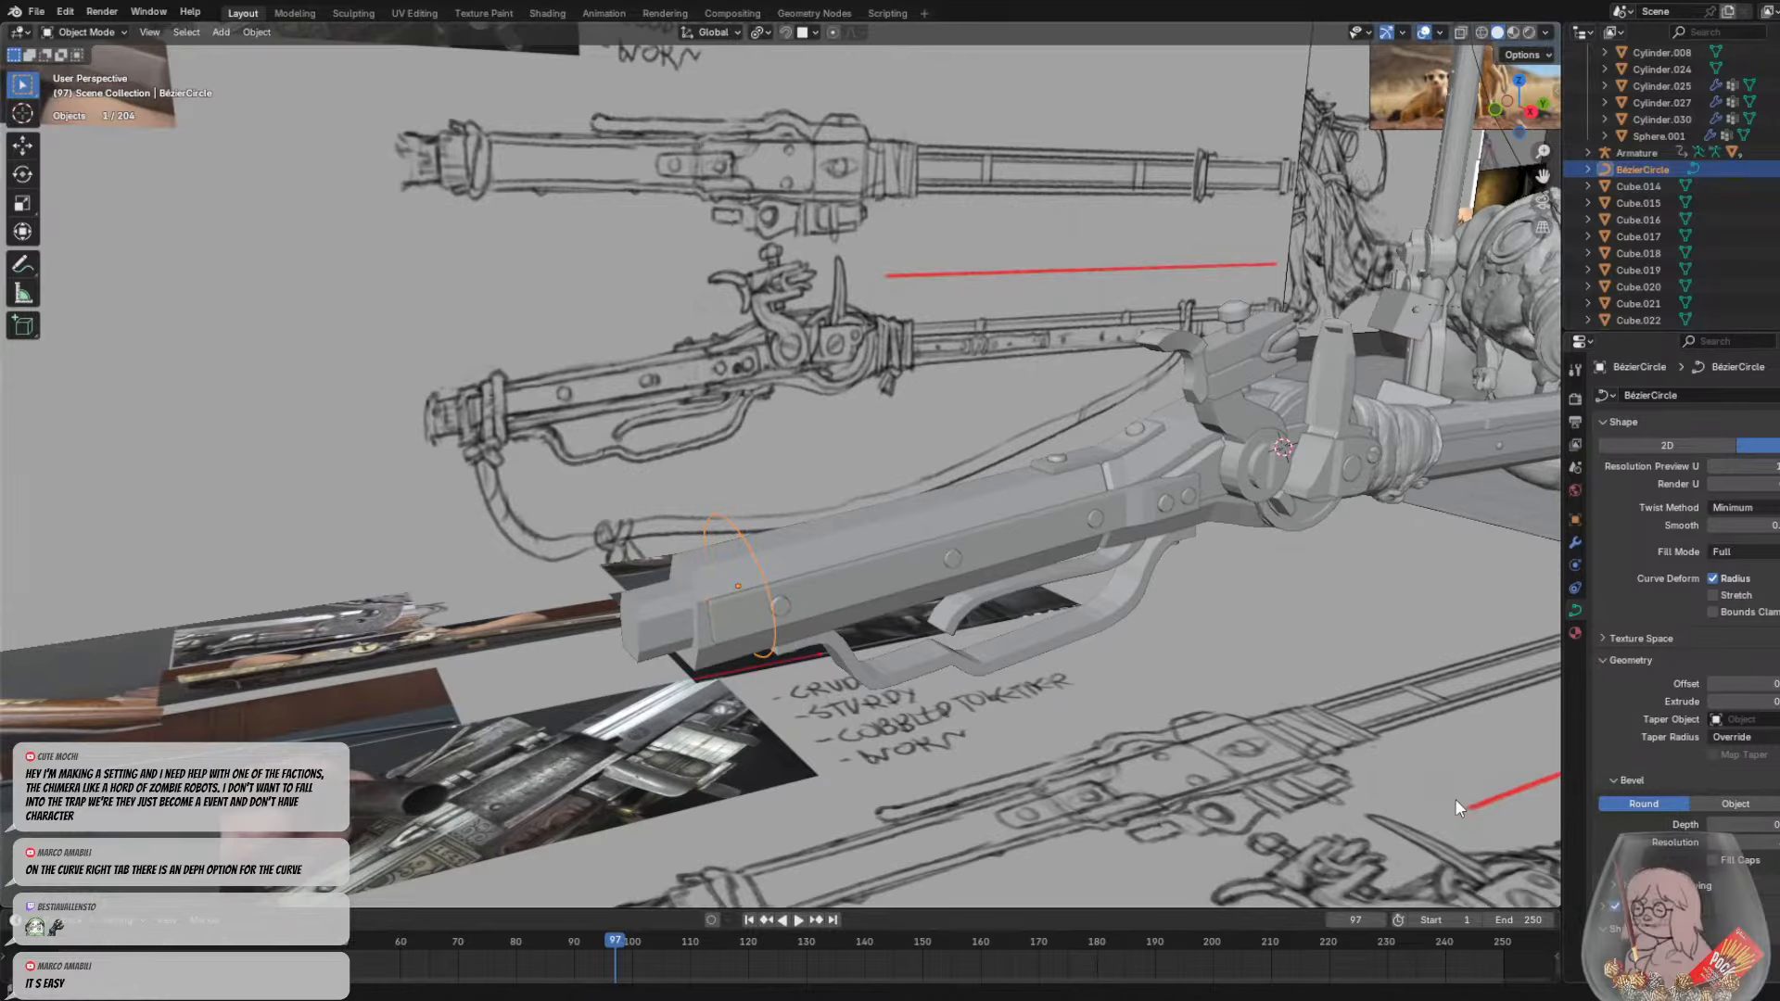
# Enter Edit Mode on the Bézier circle and select its upper control points one after the other
pyautogui.moveTo(1391, 723); pyautogui.dragTo(1194, 371, button='middle')
pyautogui.scroll(2, 1148, 443)
pyautogui.press('Tab')
pyautogui.click(1176, 364)
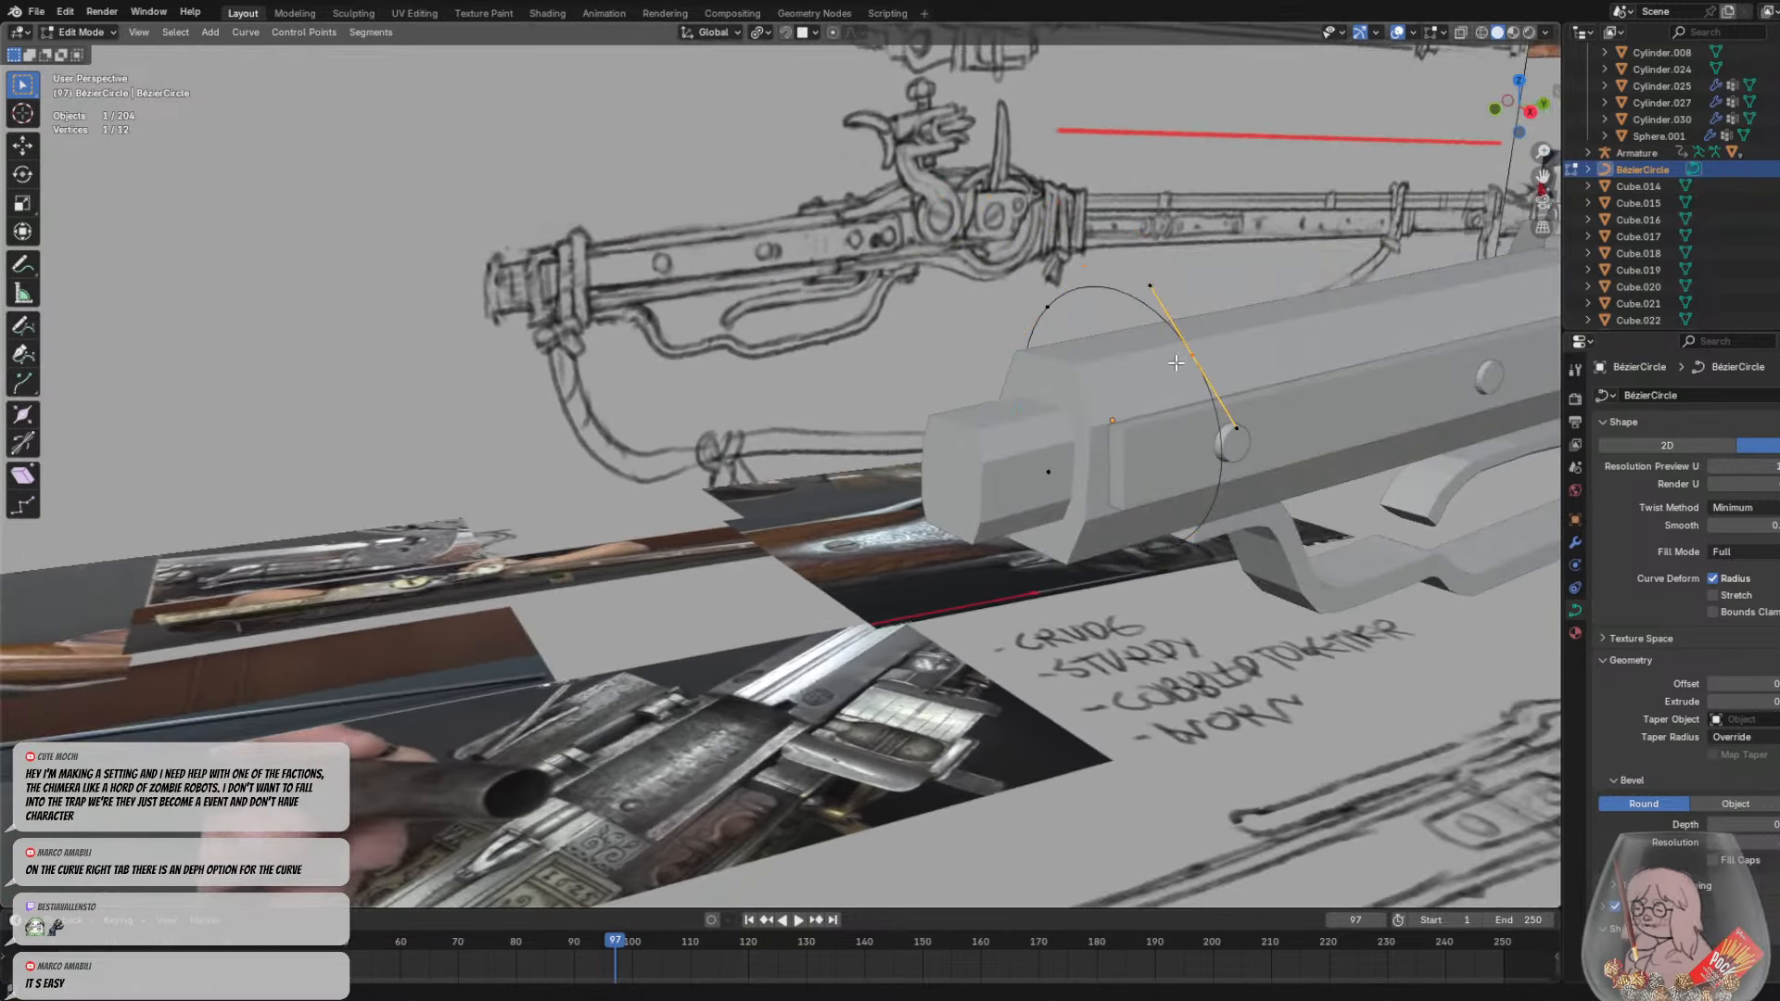
pyautogui.moveTo(1194, 362)
pyautogui.mouseDown(button='middle')
pyautogui.moveTo(1378, 368)
pyautogui.moveTo(1253, 368)
pyautogui.mouseUp(button='middle')
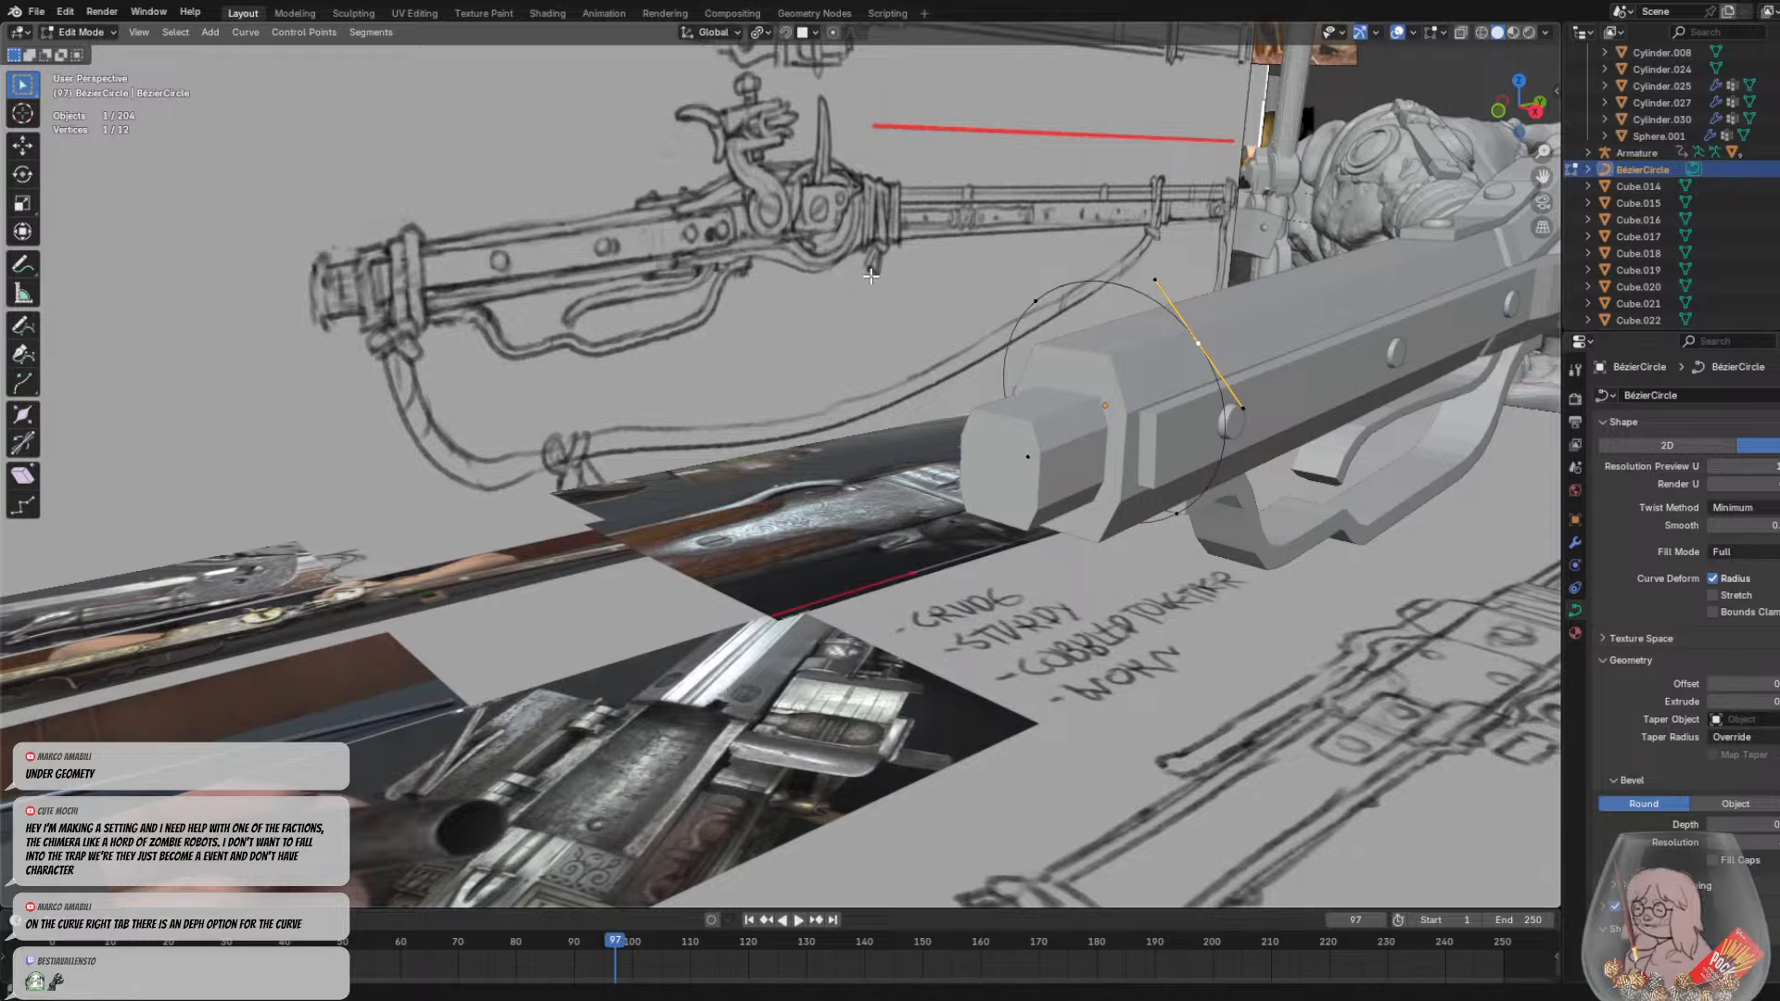
pyautogui.keyDown('shift'); pyautogui.moveTo(1062, 283); pyautogui.dragTo(730, 307, button='middle'); pyautogui.keyUp('shift')
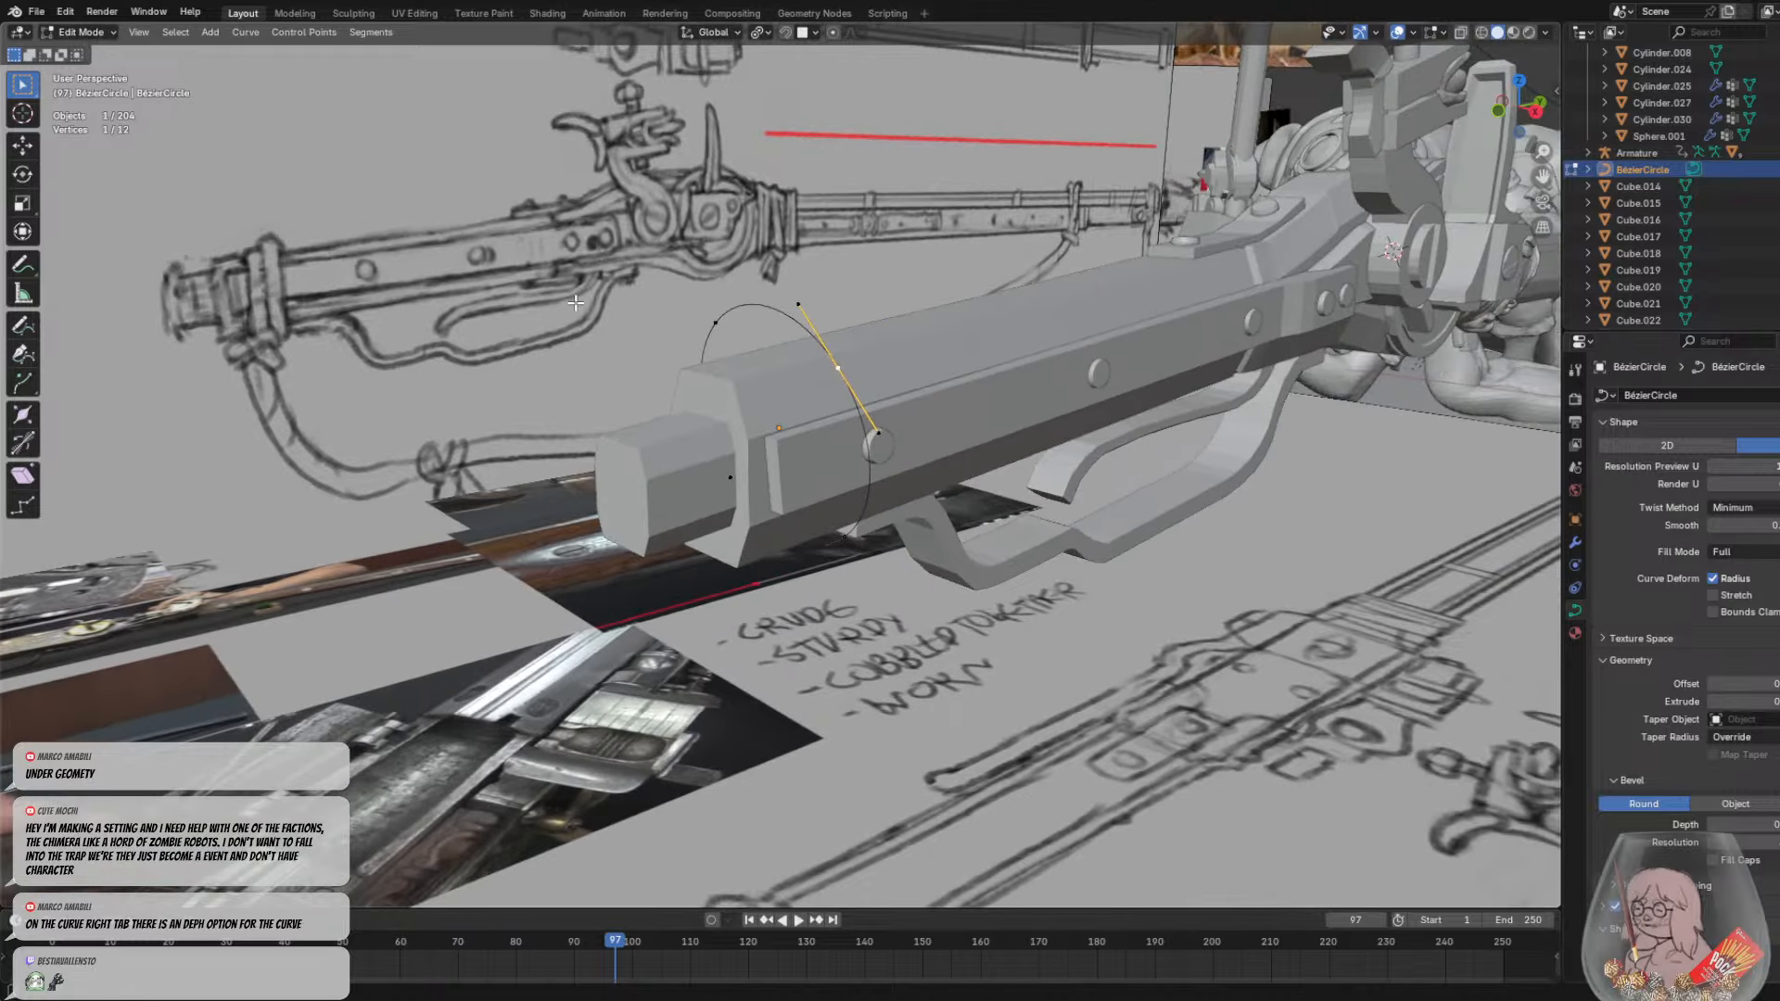
pyautogui.click(717, 323)
pyautogui.moveTo(822, 347); pyautogui.dragTo(870, 341, button='middle')
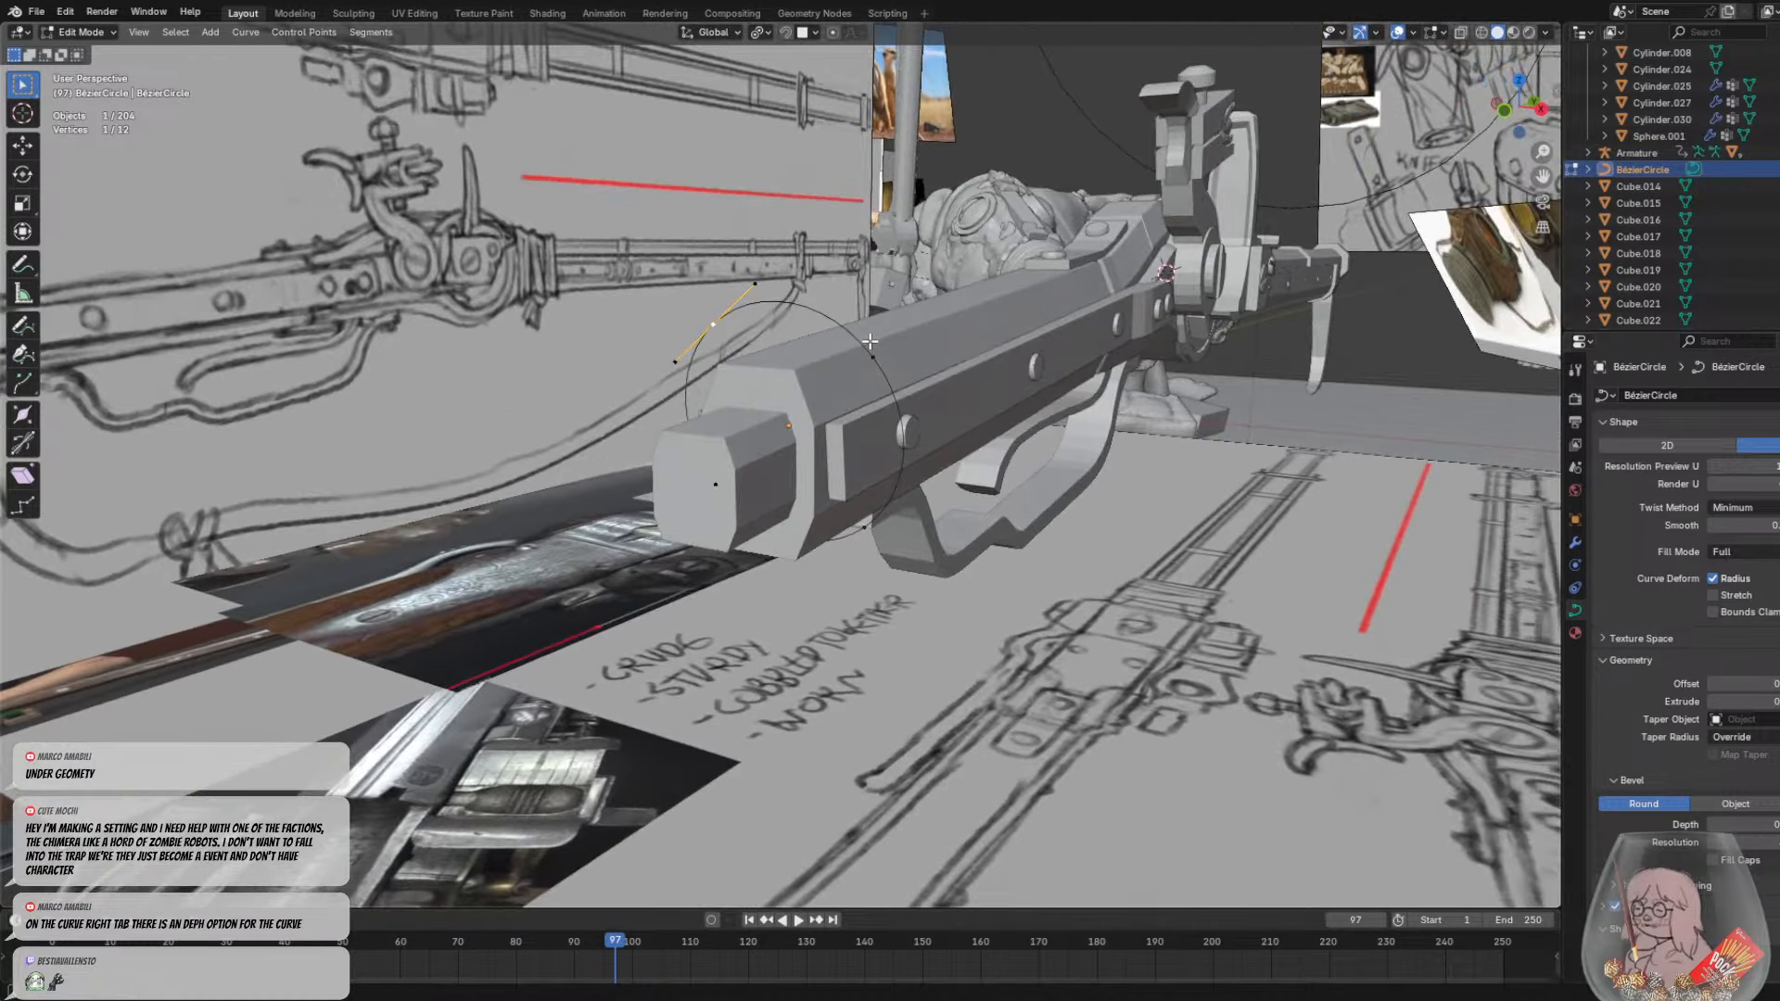
# Return to Object Mode and delete the Bézier circle
pyautogui.click(102, 47)
pyautogui.click(104, 35)
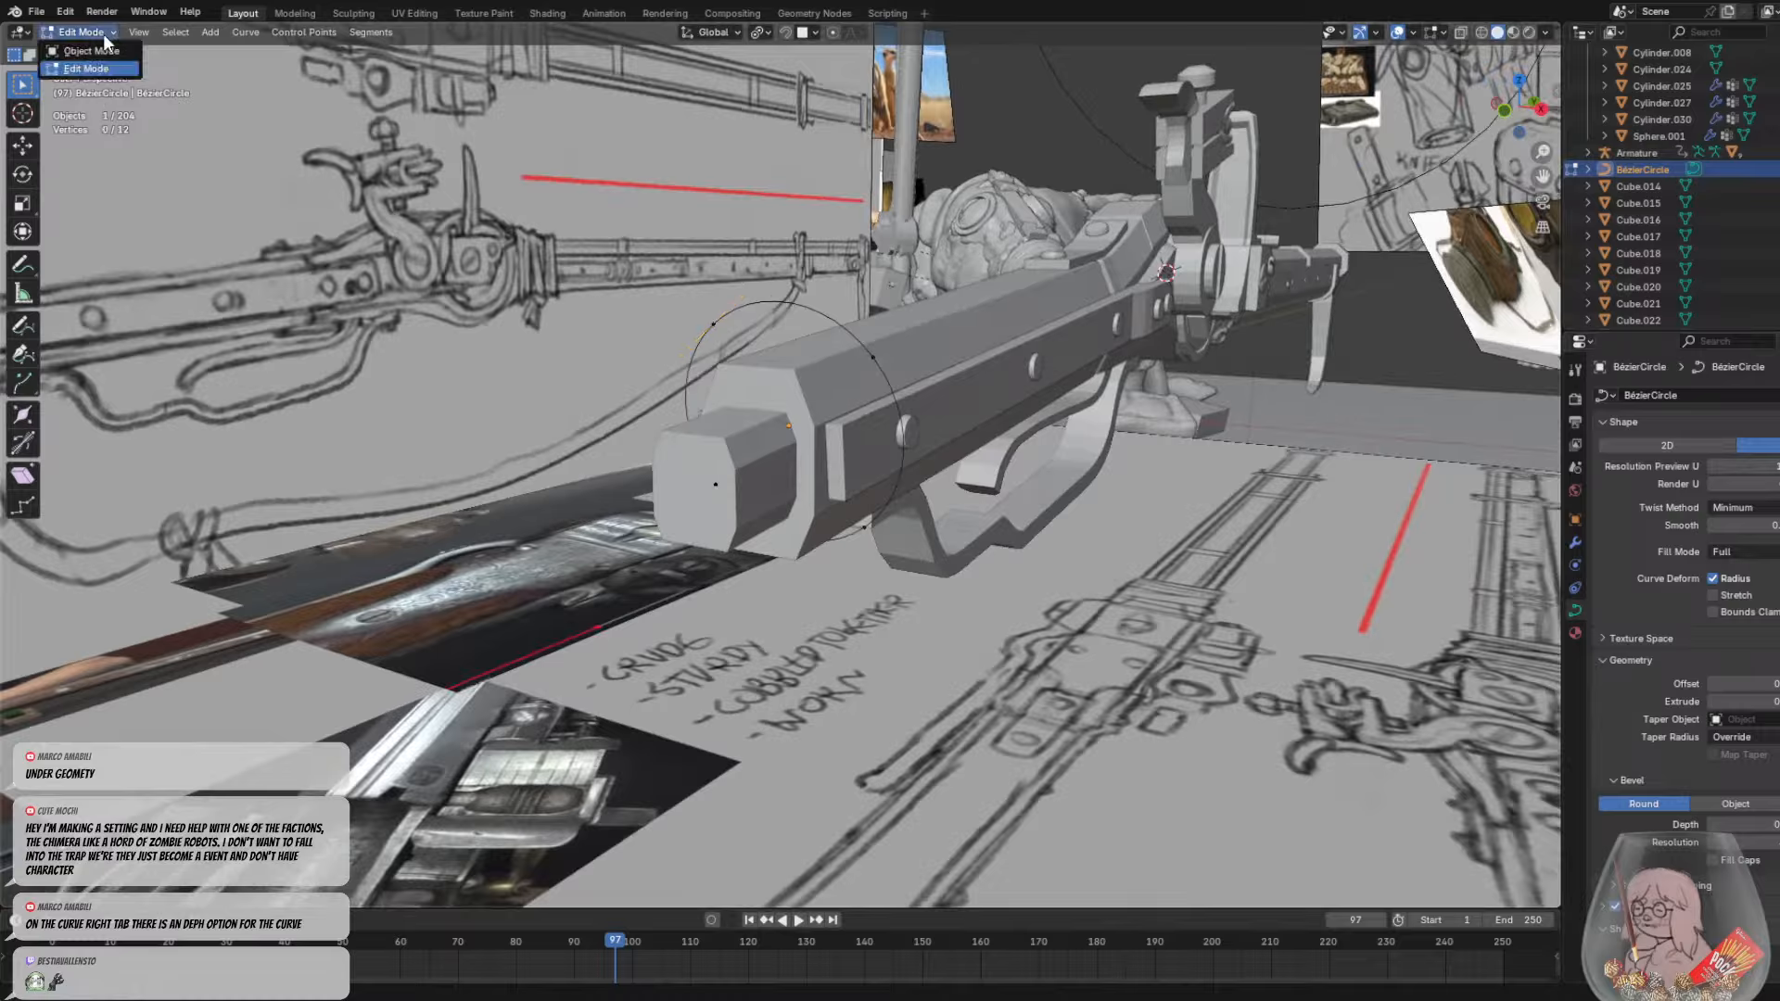
pyautogui.click(100, 51)
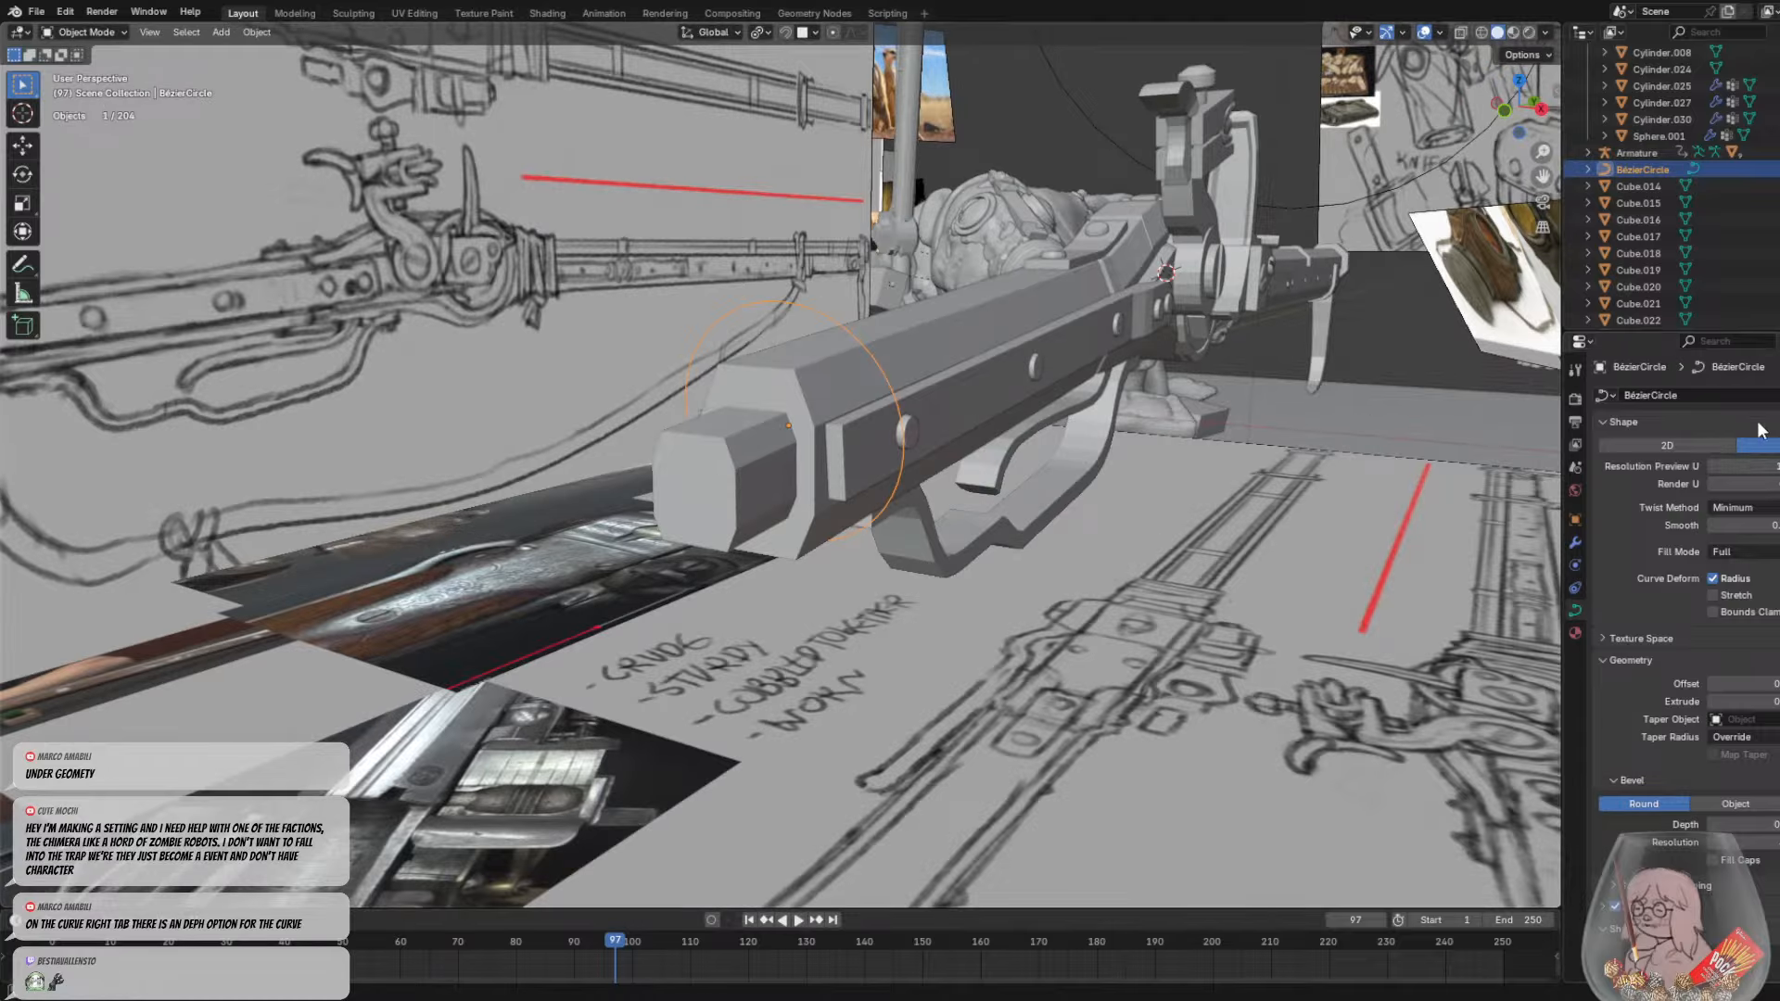
pyautogui.press('Delete')
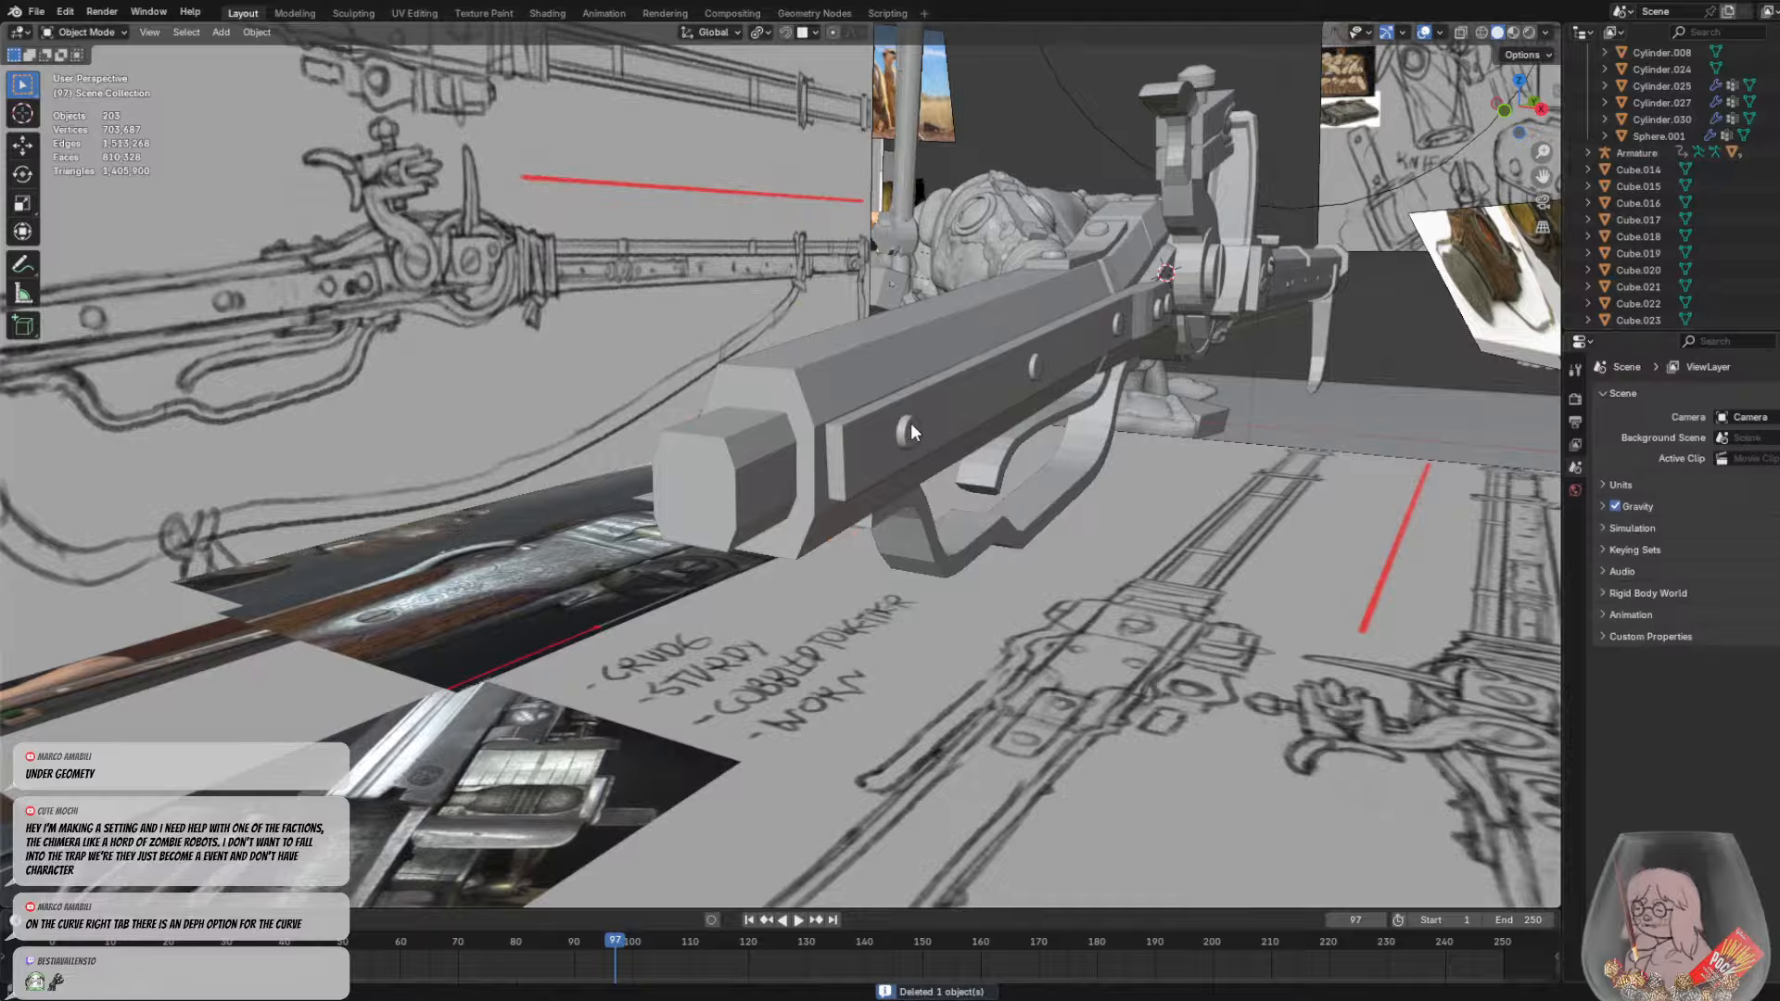
# Add a NURBS path curve and move it about -3.5 m along the Y axis to the stock's butt end
pyautogui.hotkey('shift', 'a')
pyautogui.moveTo(907, 426)
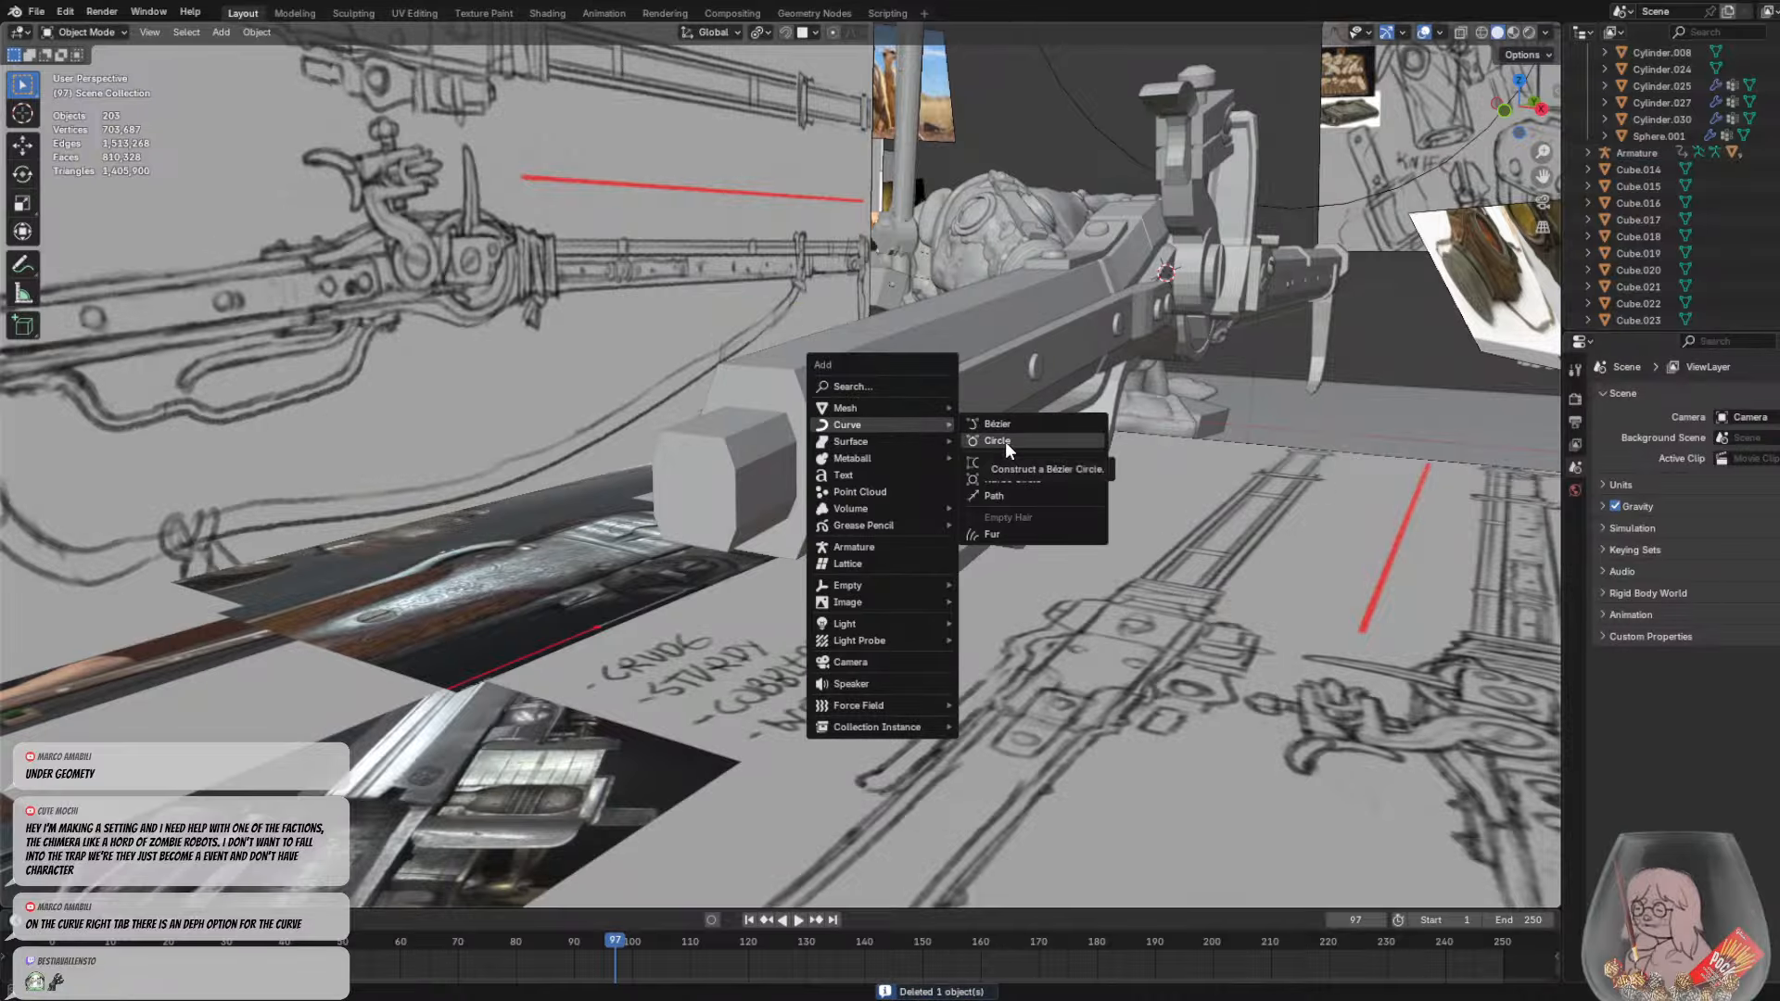
pyautogui.click(988, 494)
pyautogui.moveTo(1145, 406); pyautogui.dragTo(1131, 358, button='middle')
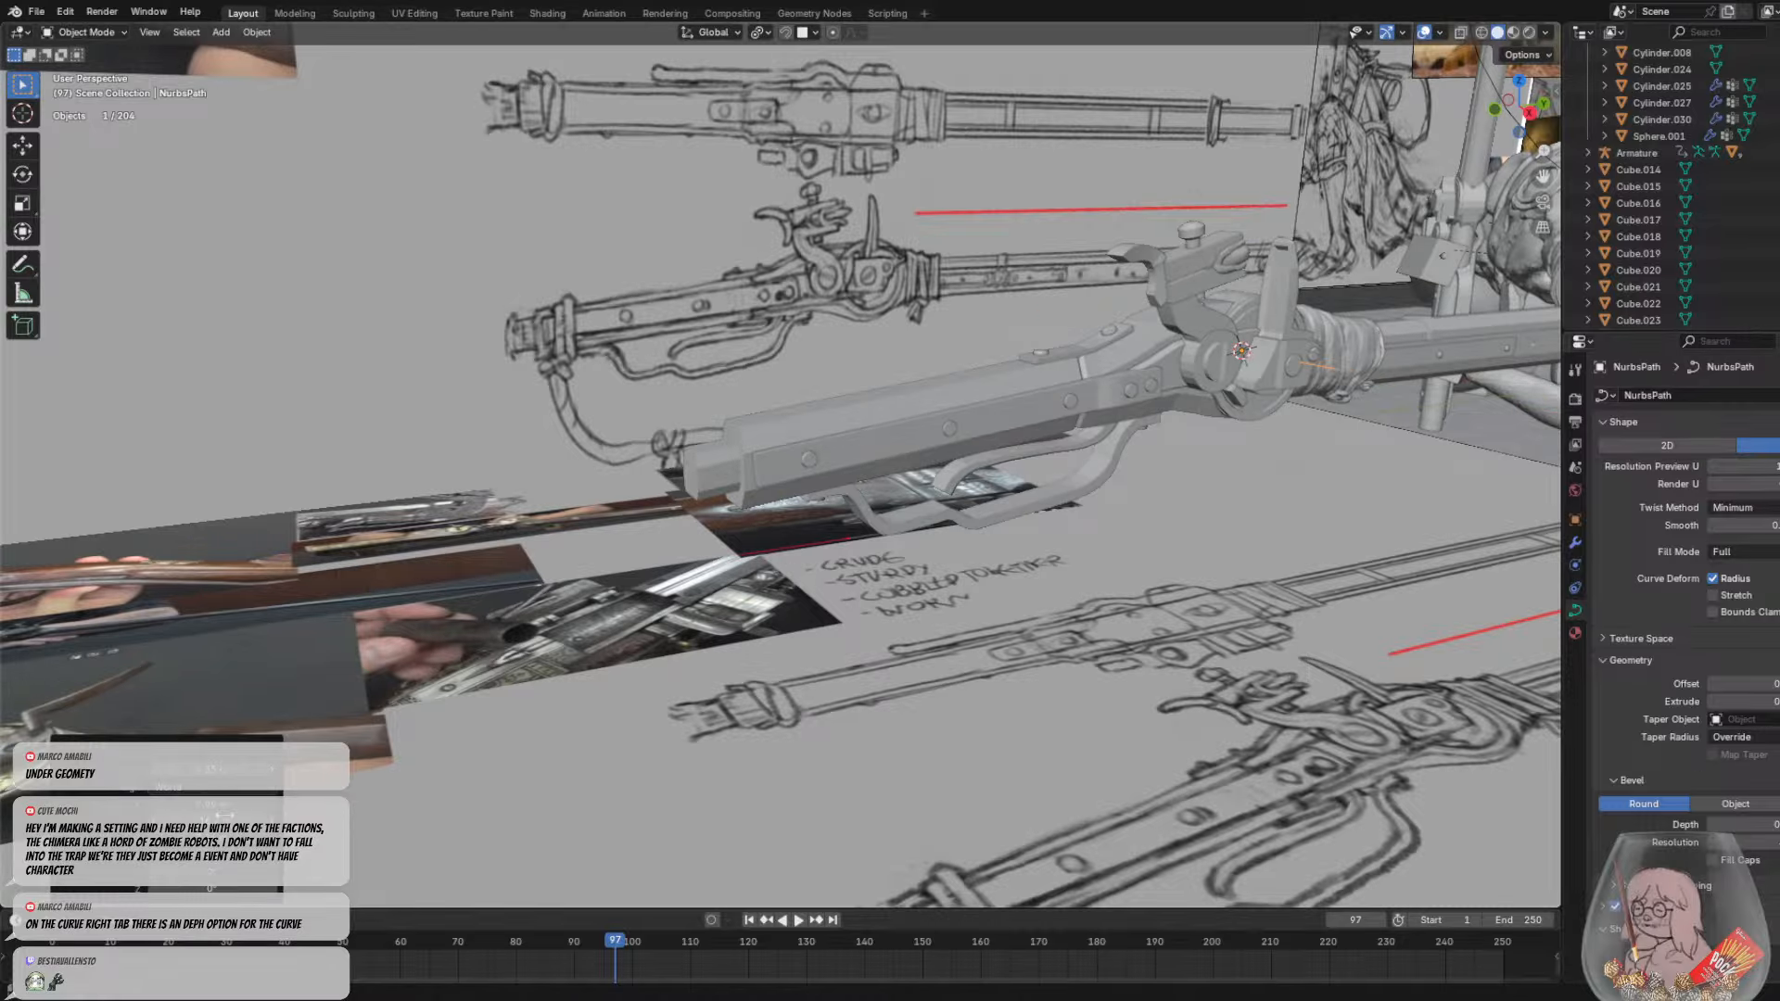
pyautogui.moveTo(716, 596); pyautogui.dragTo(759, 569, button='middle')
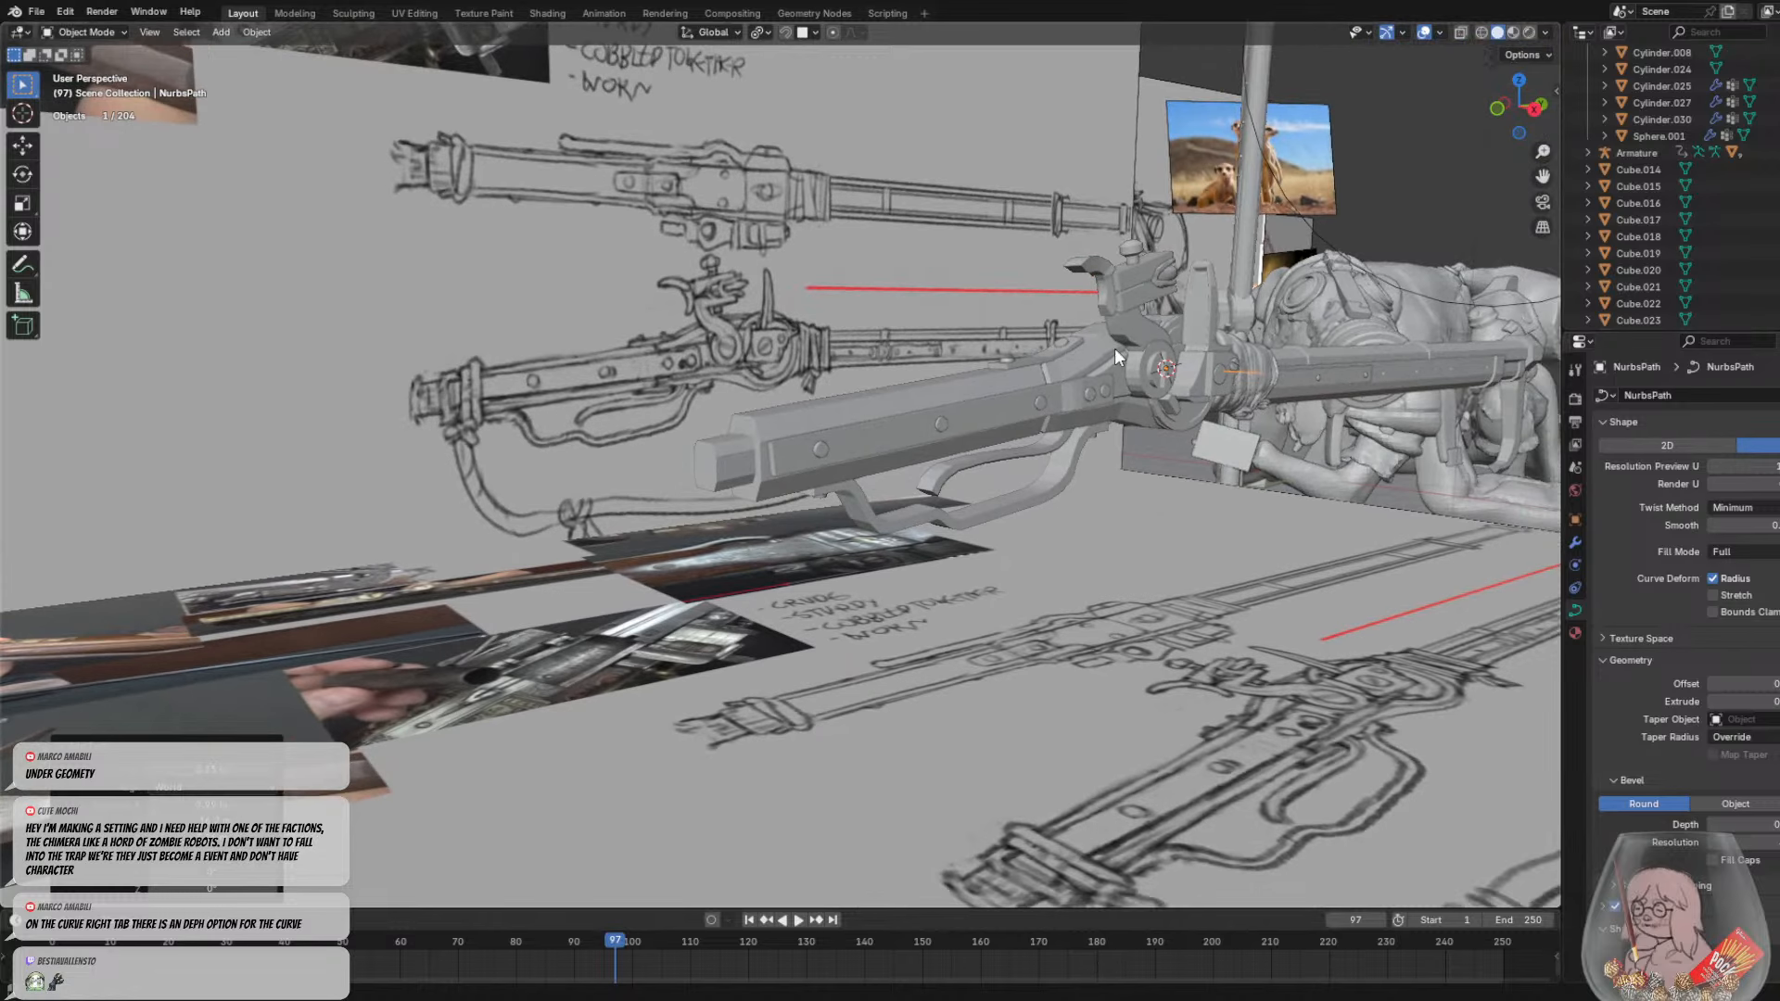
pyautogui.press('g')
pyautogui.press('y')
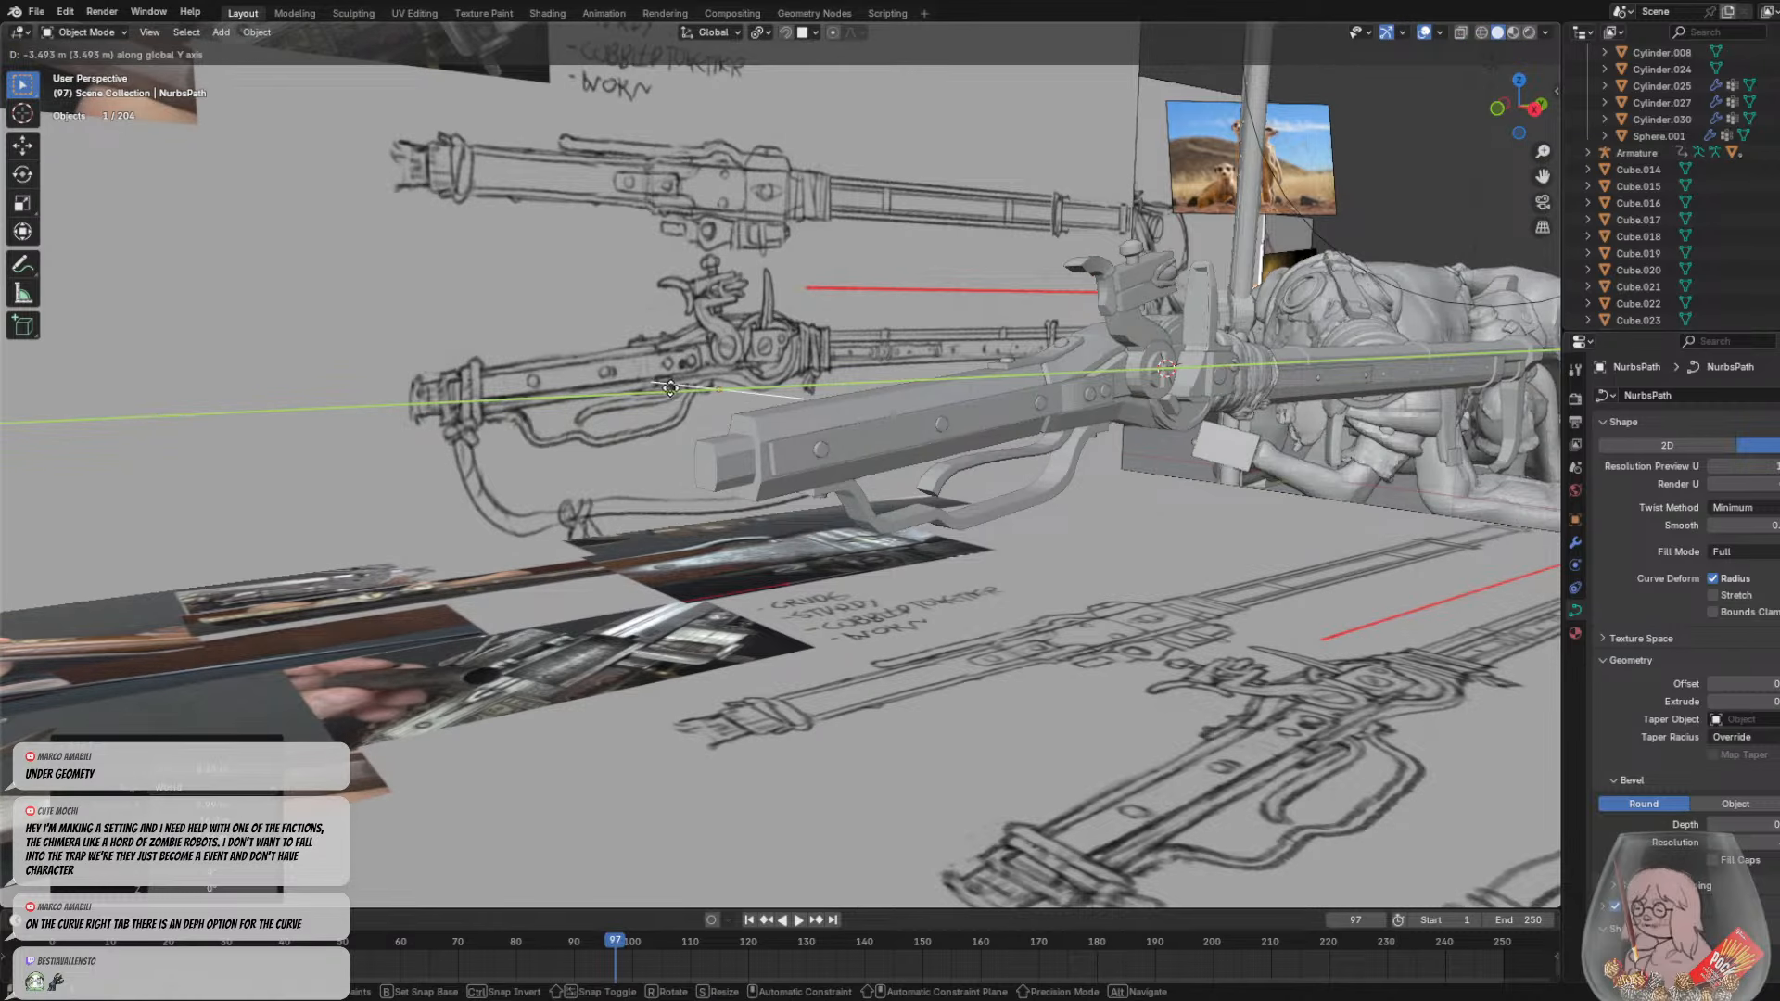
pyautogui.click(670, 388)
# Enter Edit Mode on the NURBS path and try moving its middle control point down toward the stock
pyautogui.scroll(2, 747, 381)
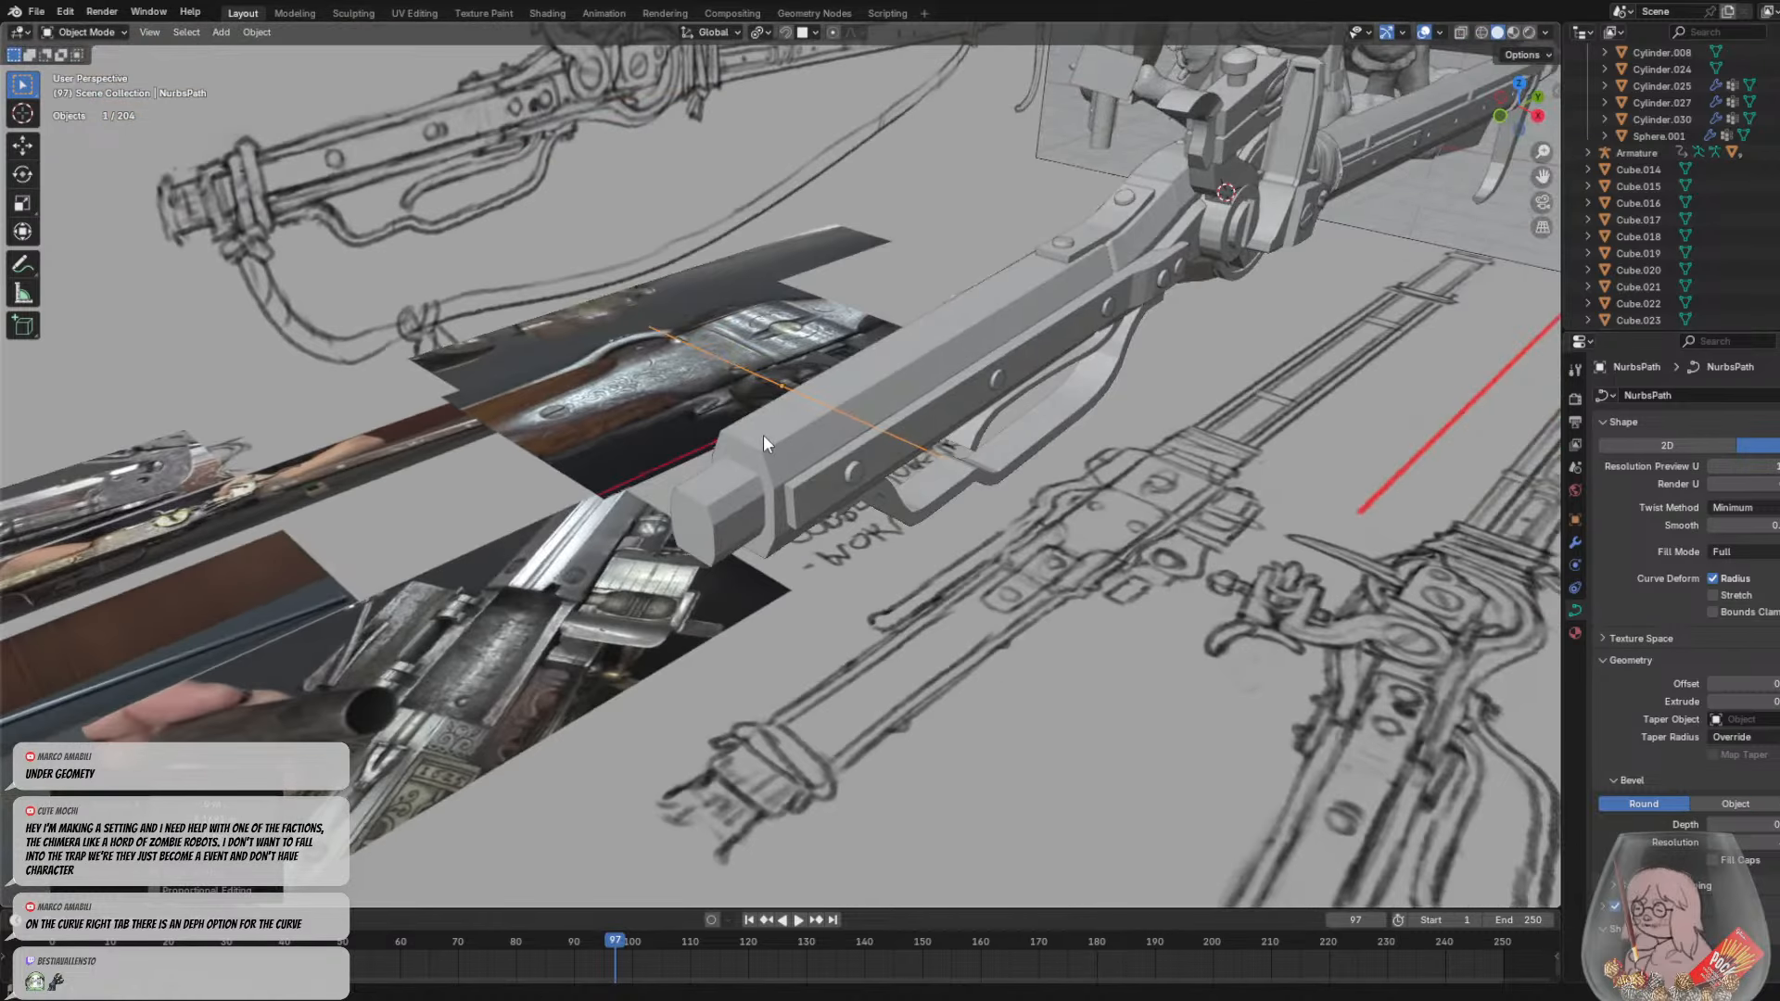
pyautogui.press('Tab')
pyautogui.scroll(2, 760, 434)
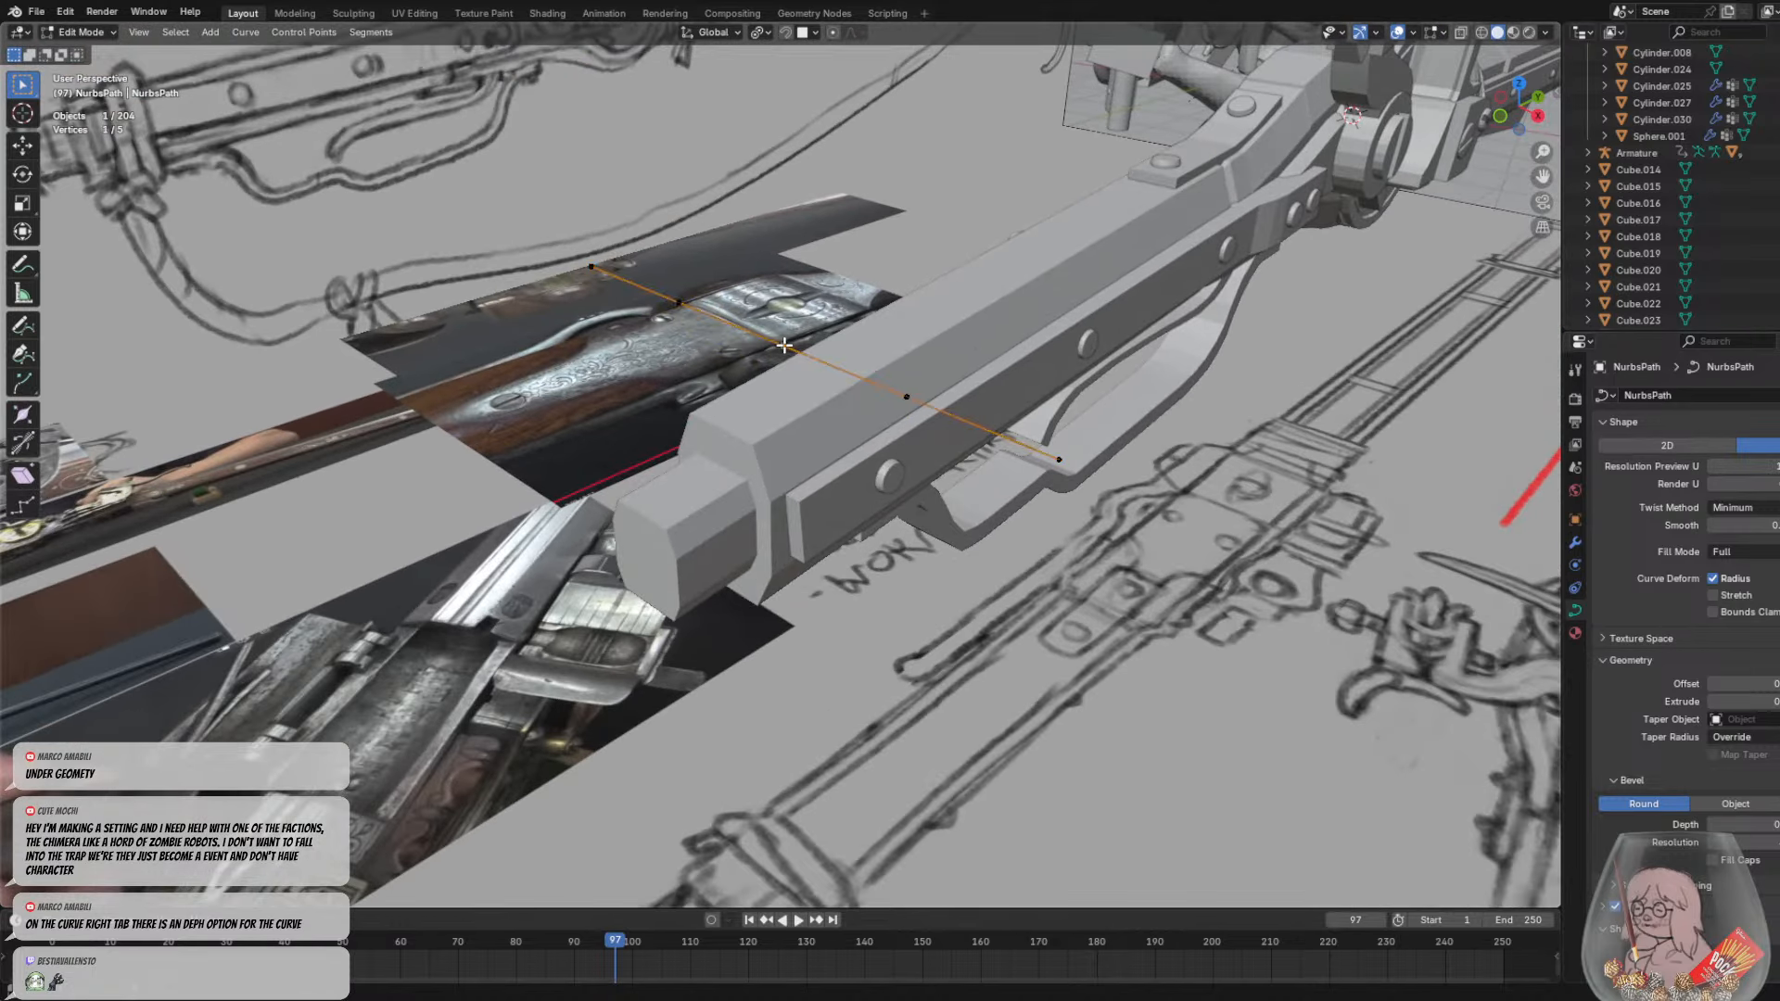
pyautogui.moveTo(804, 369); pyautogui.dragTo(825, 356, button='middle')
pyautogui.press('g')
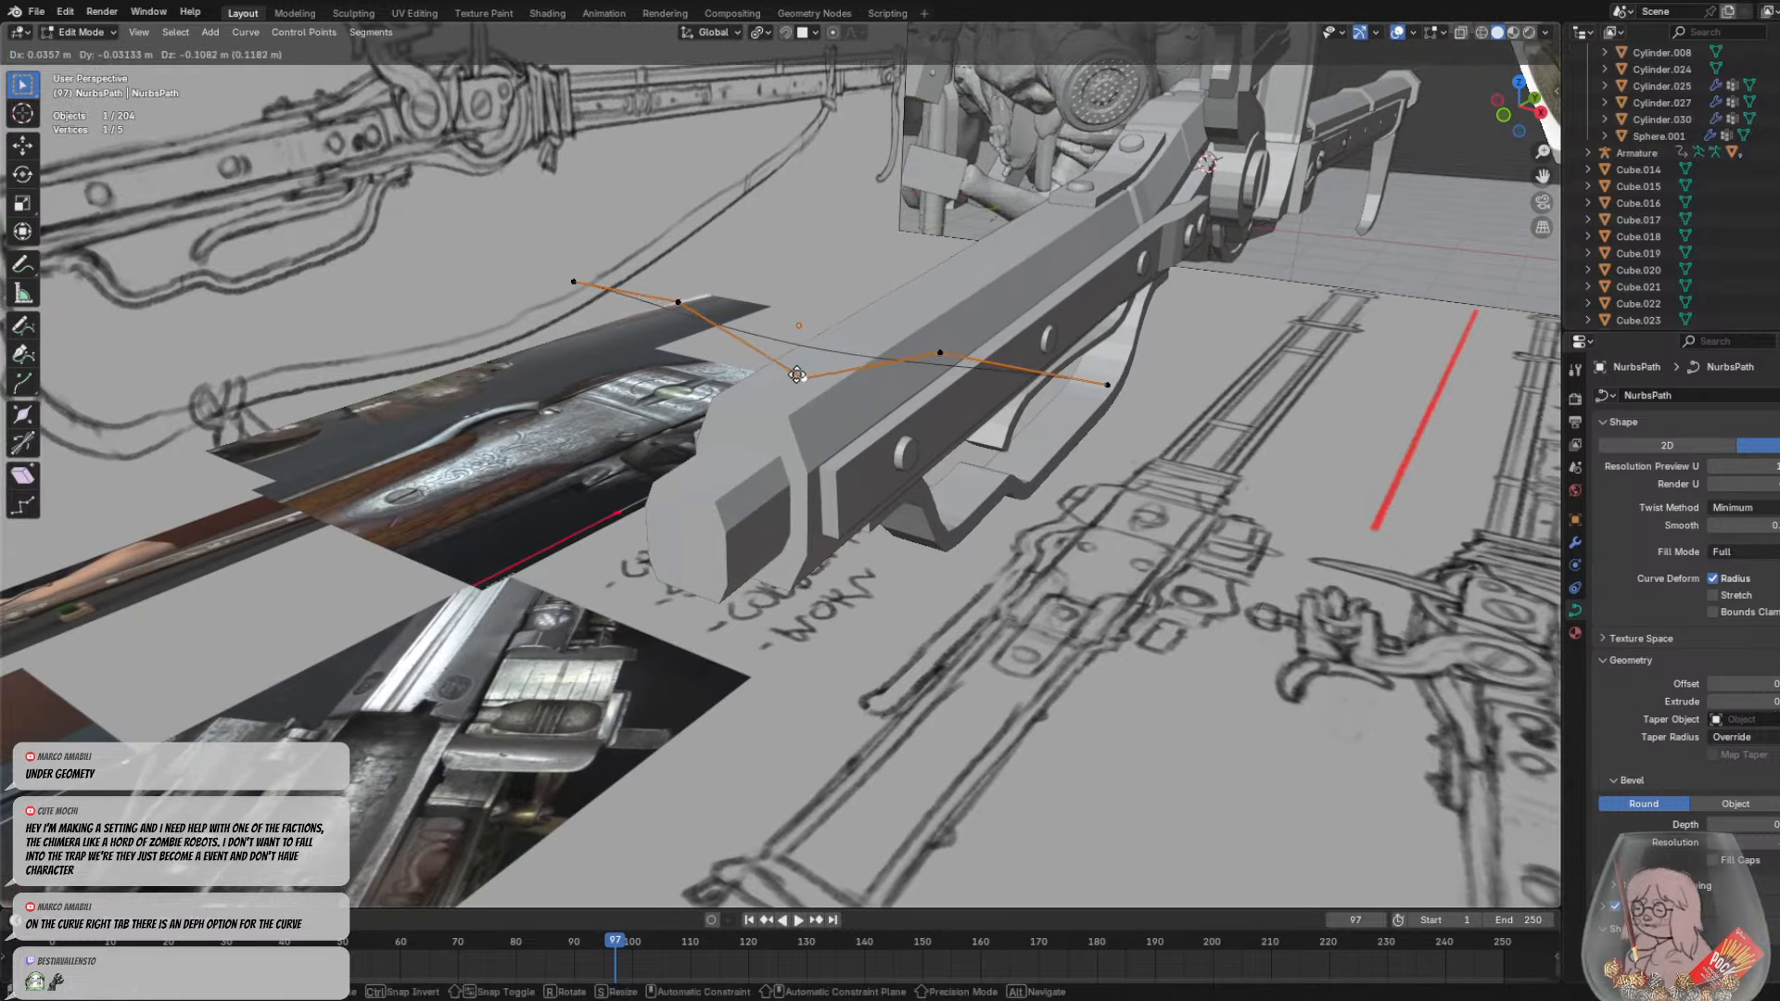
pyautogui.press('Escape')
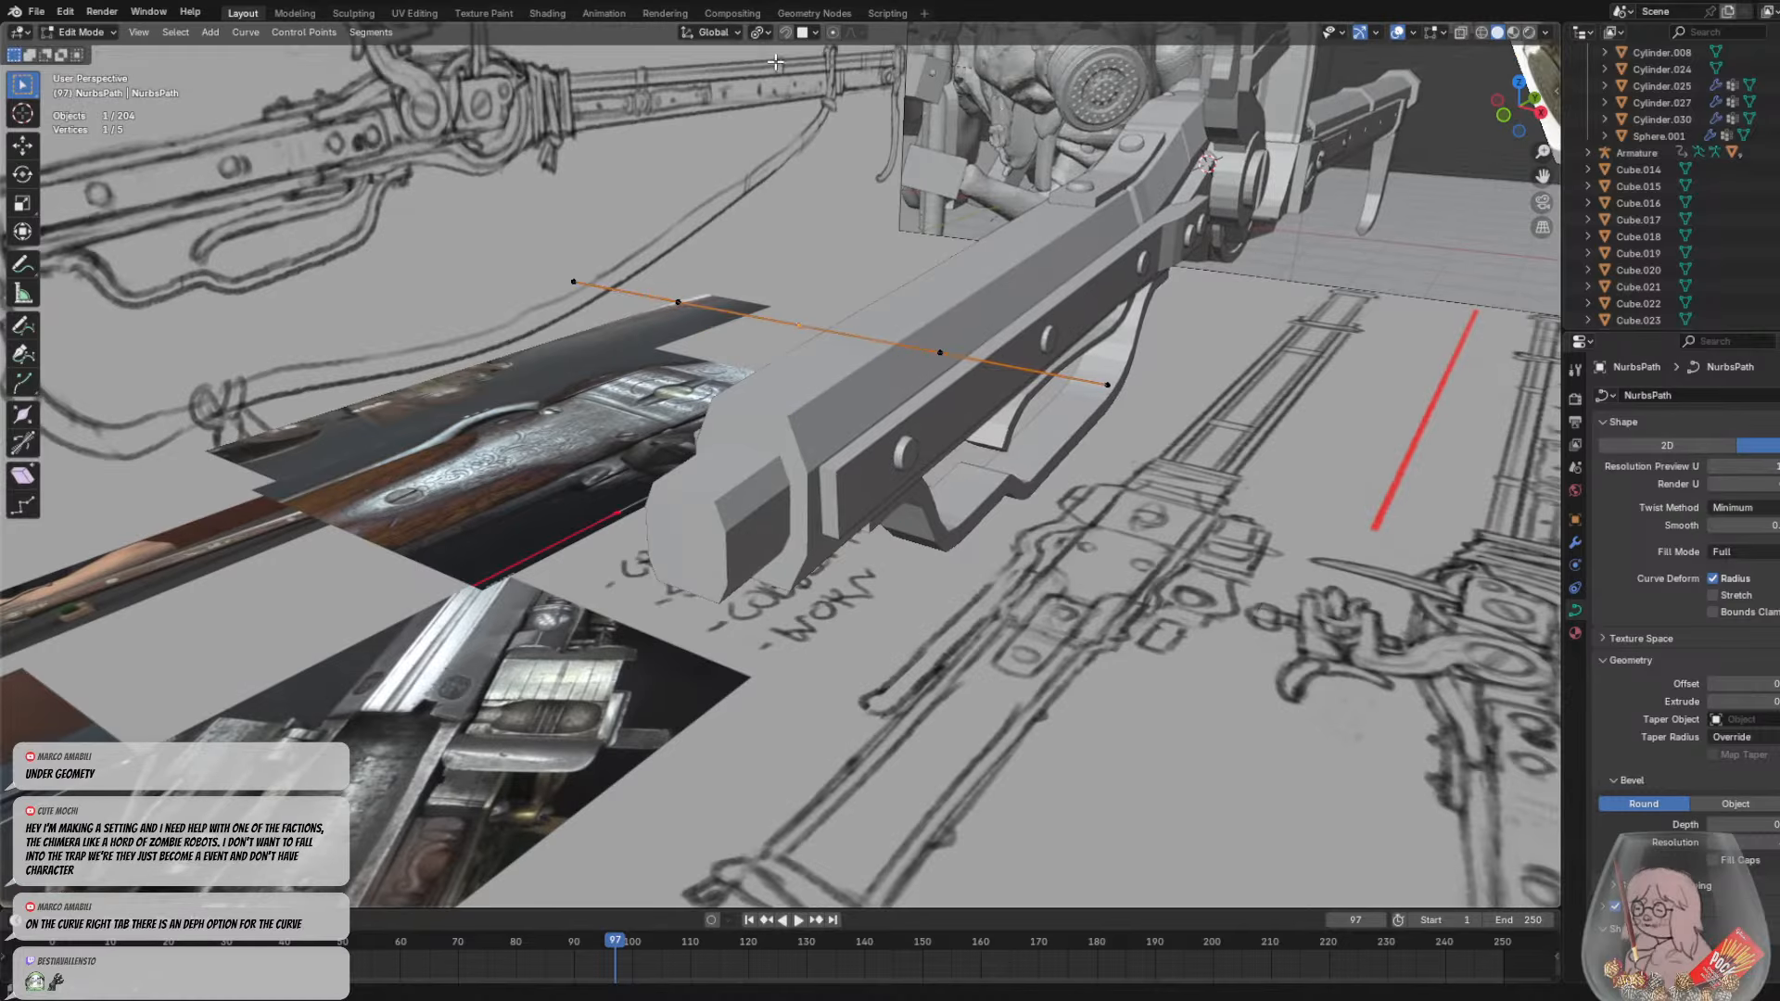
# Snap the NURBS path's middle control point and its neighbour onto the upper faces of the stock near the butt end
pyautogui.press('g')
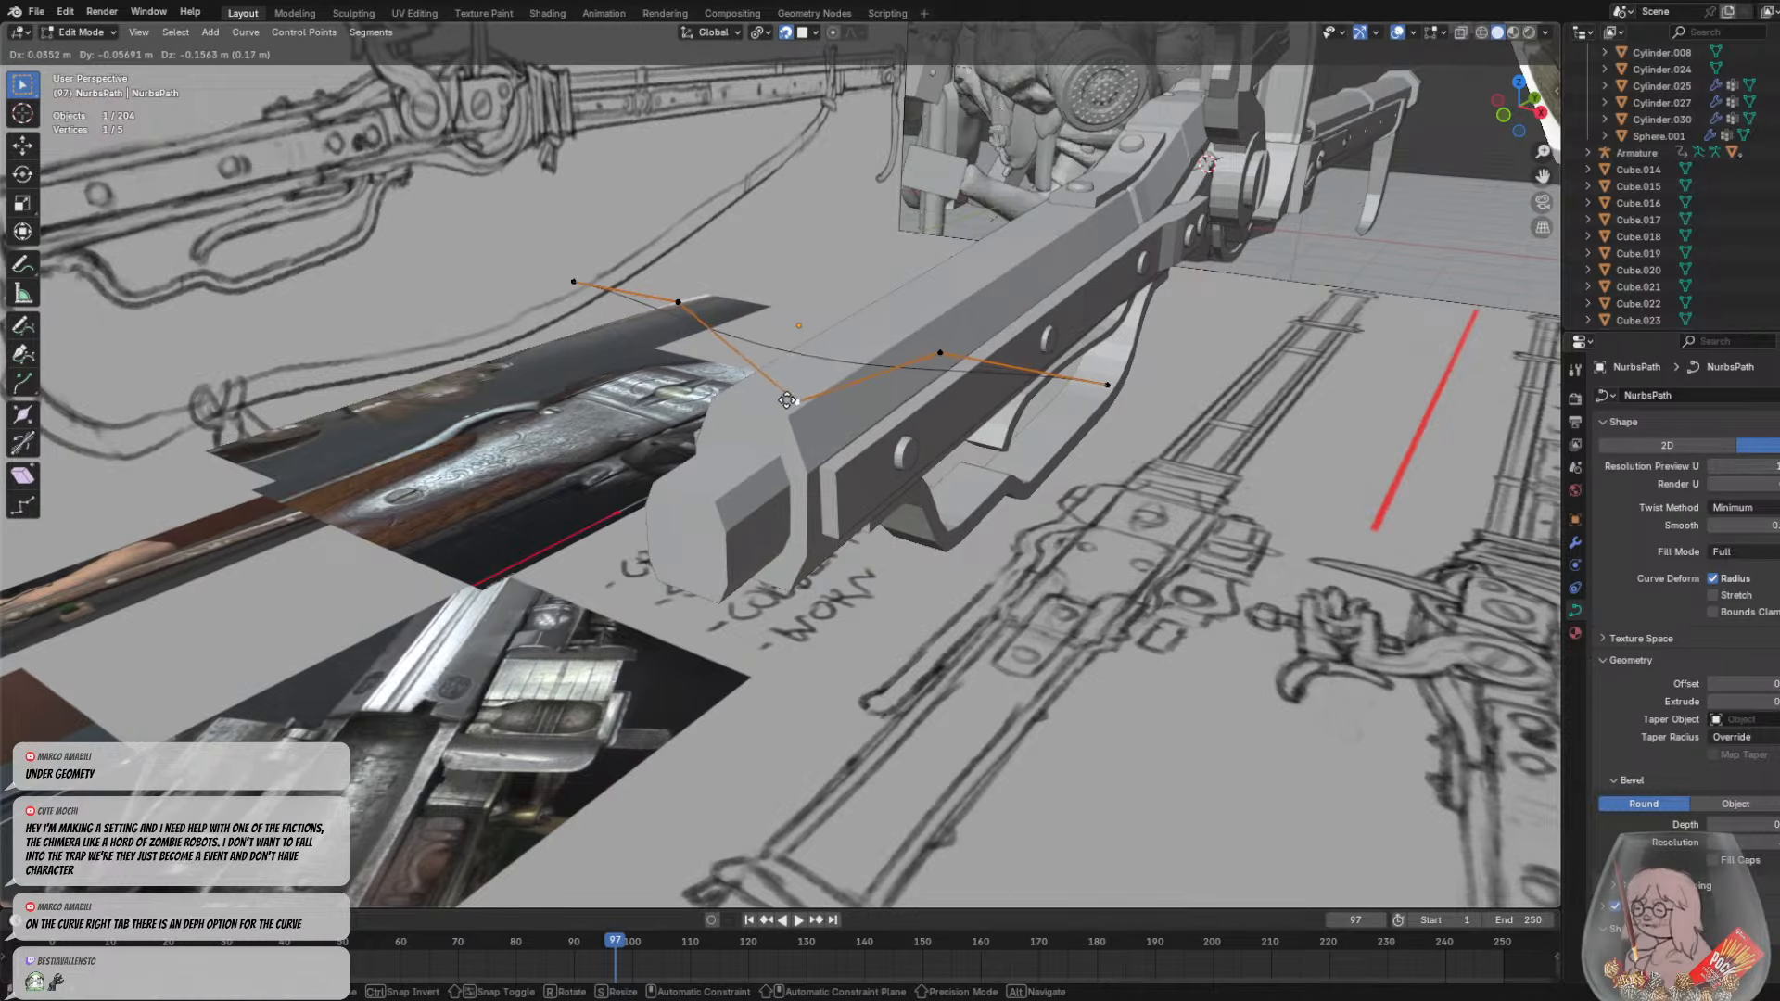
pyautogui.click(764, 392)
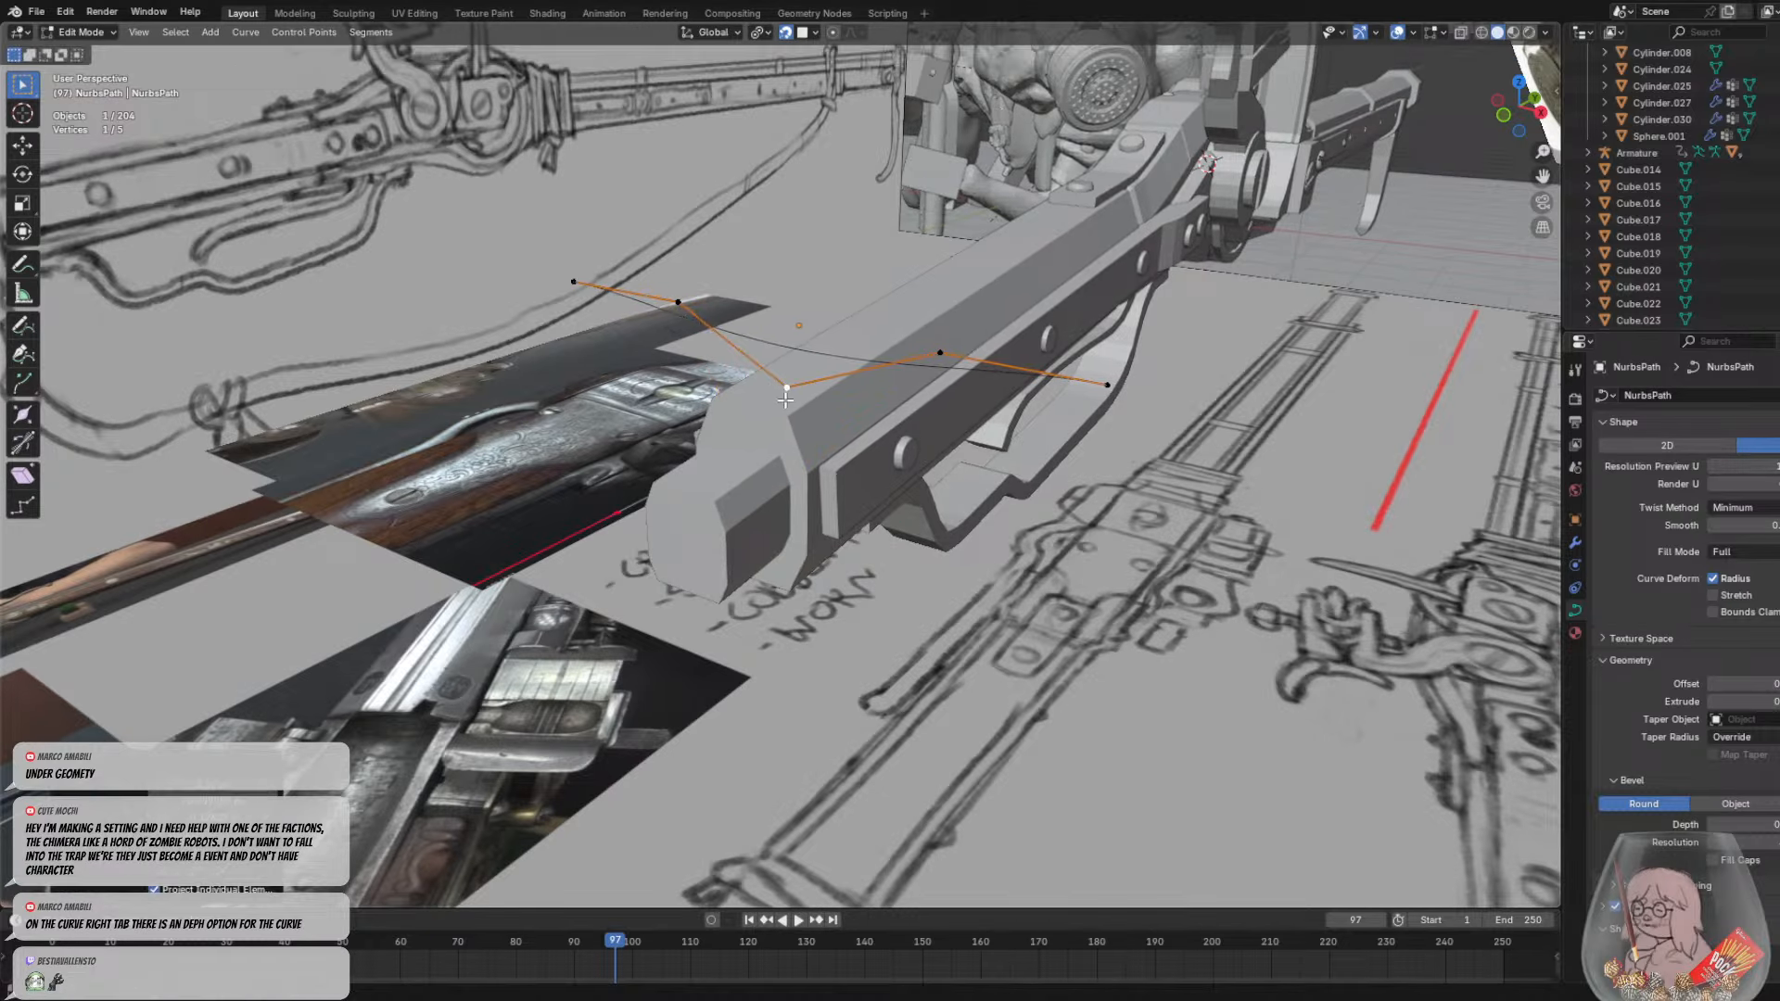
pyautogui.moveTo(764, 392); pyautogui.dragTo(675, 430, button='middle')
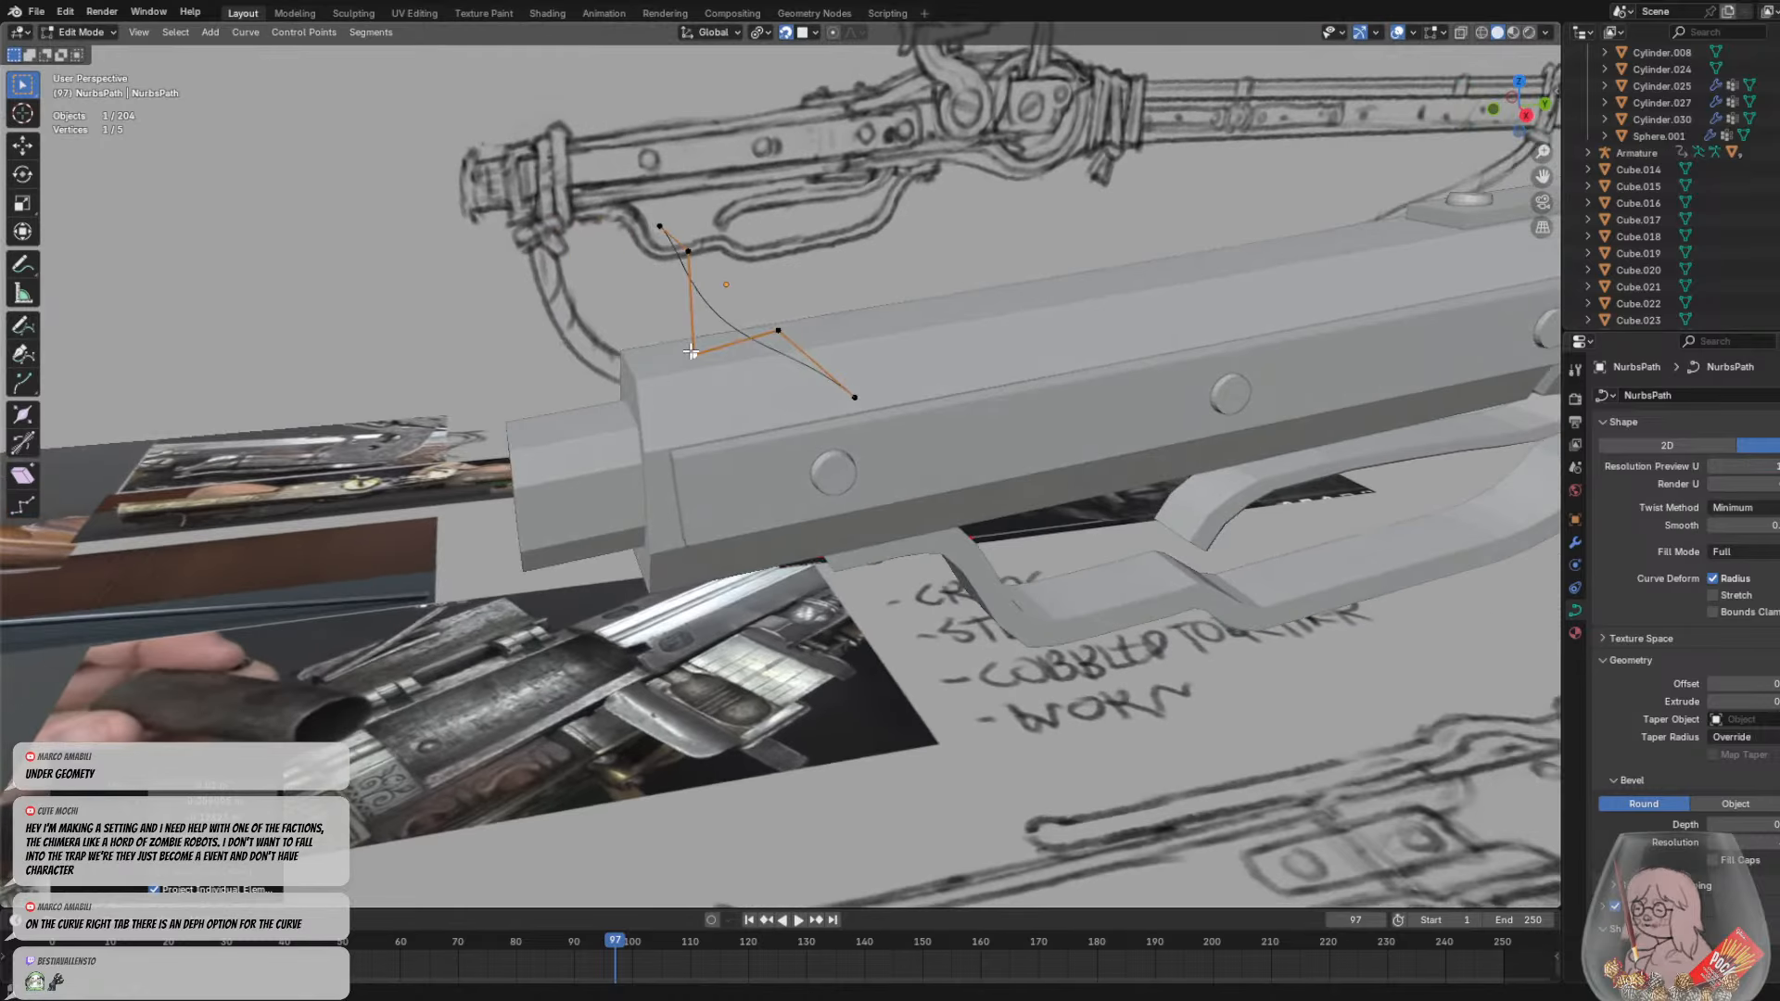
pyautogui.press('g')
pyautogui.click(715, 349)
pyautogui.click(778, 330)
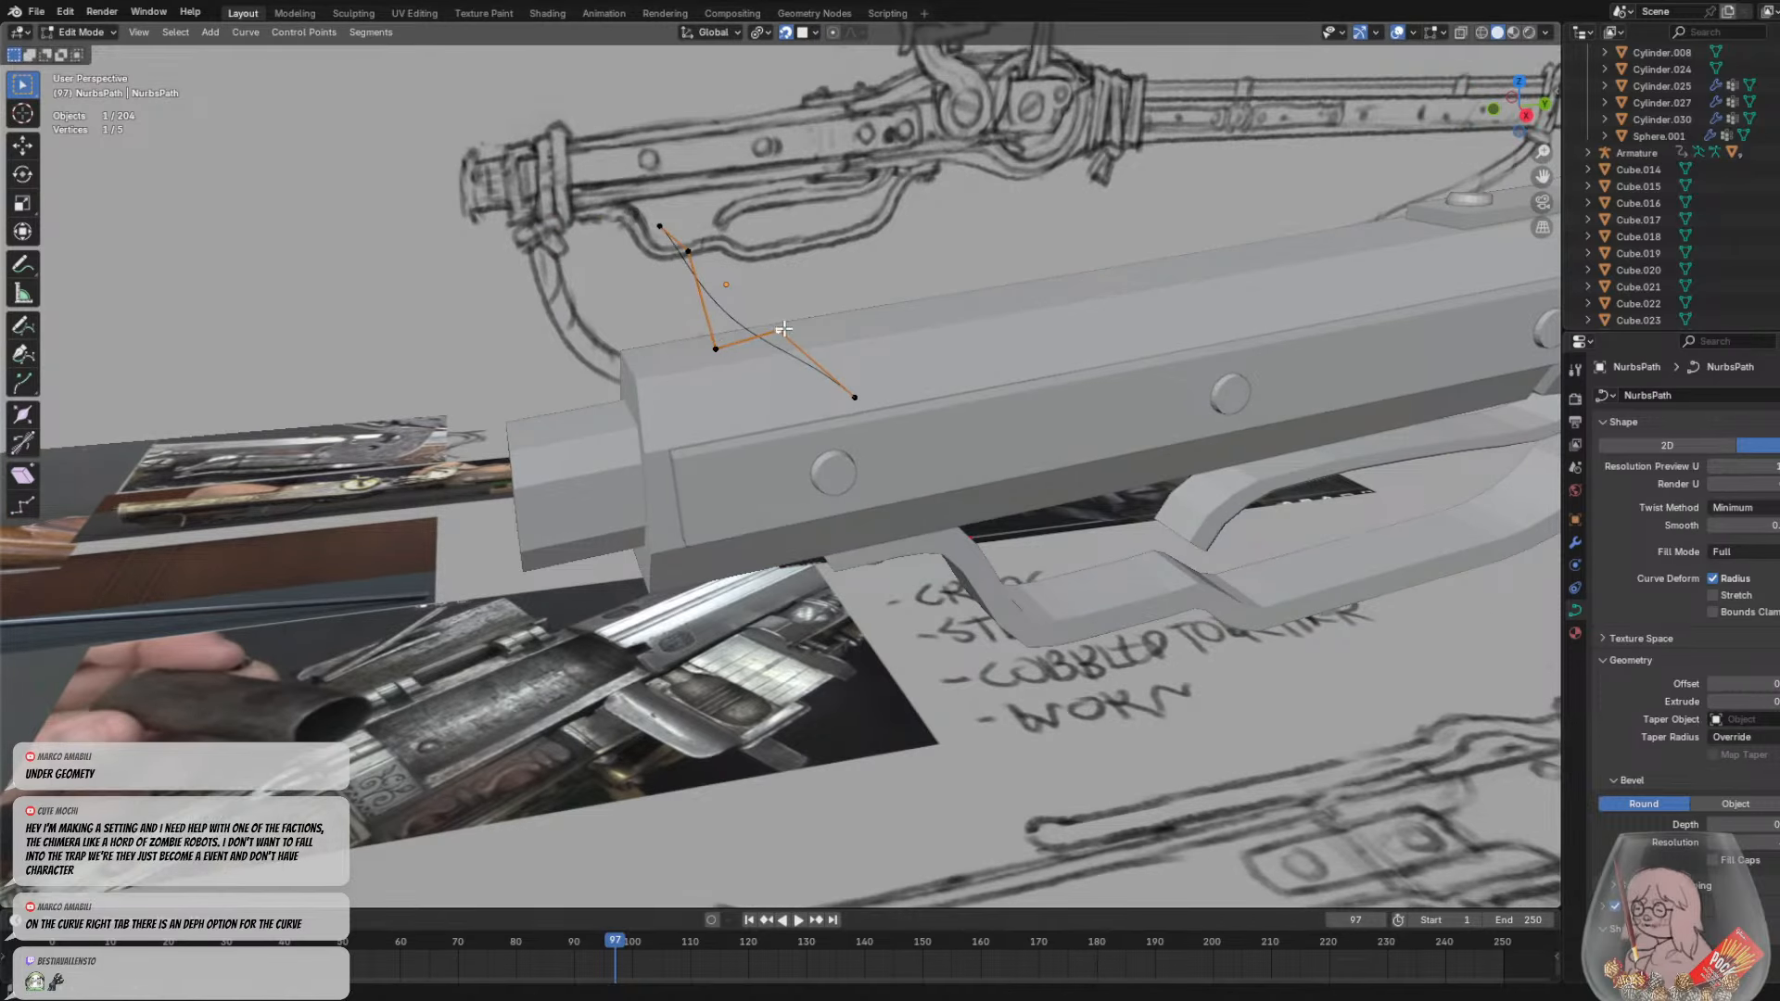
pyautogui.press('g')
pyautogui.click(724, 405)
# Snap the remaining outer control points onto both sides of the stock so the path arches over the butt end
pyautogui.moveTo(723, 405); pyautogui.dragTo(1112, 269, button='middle')
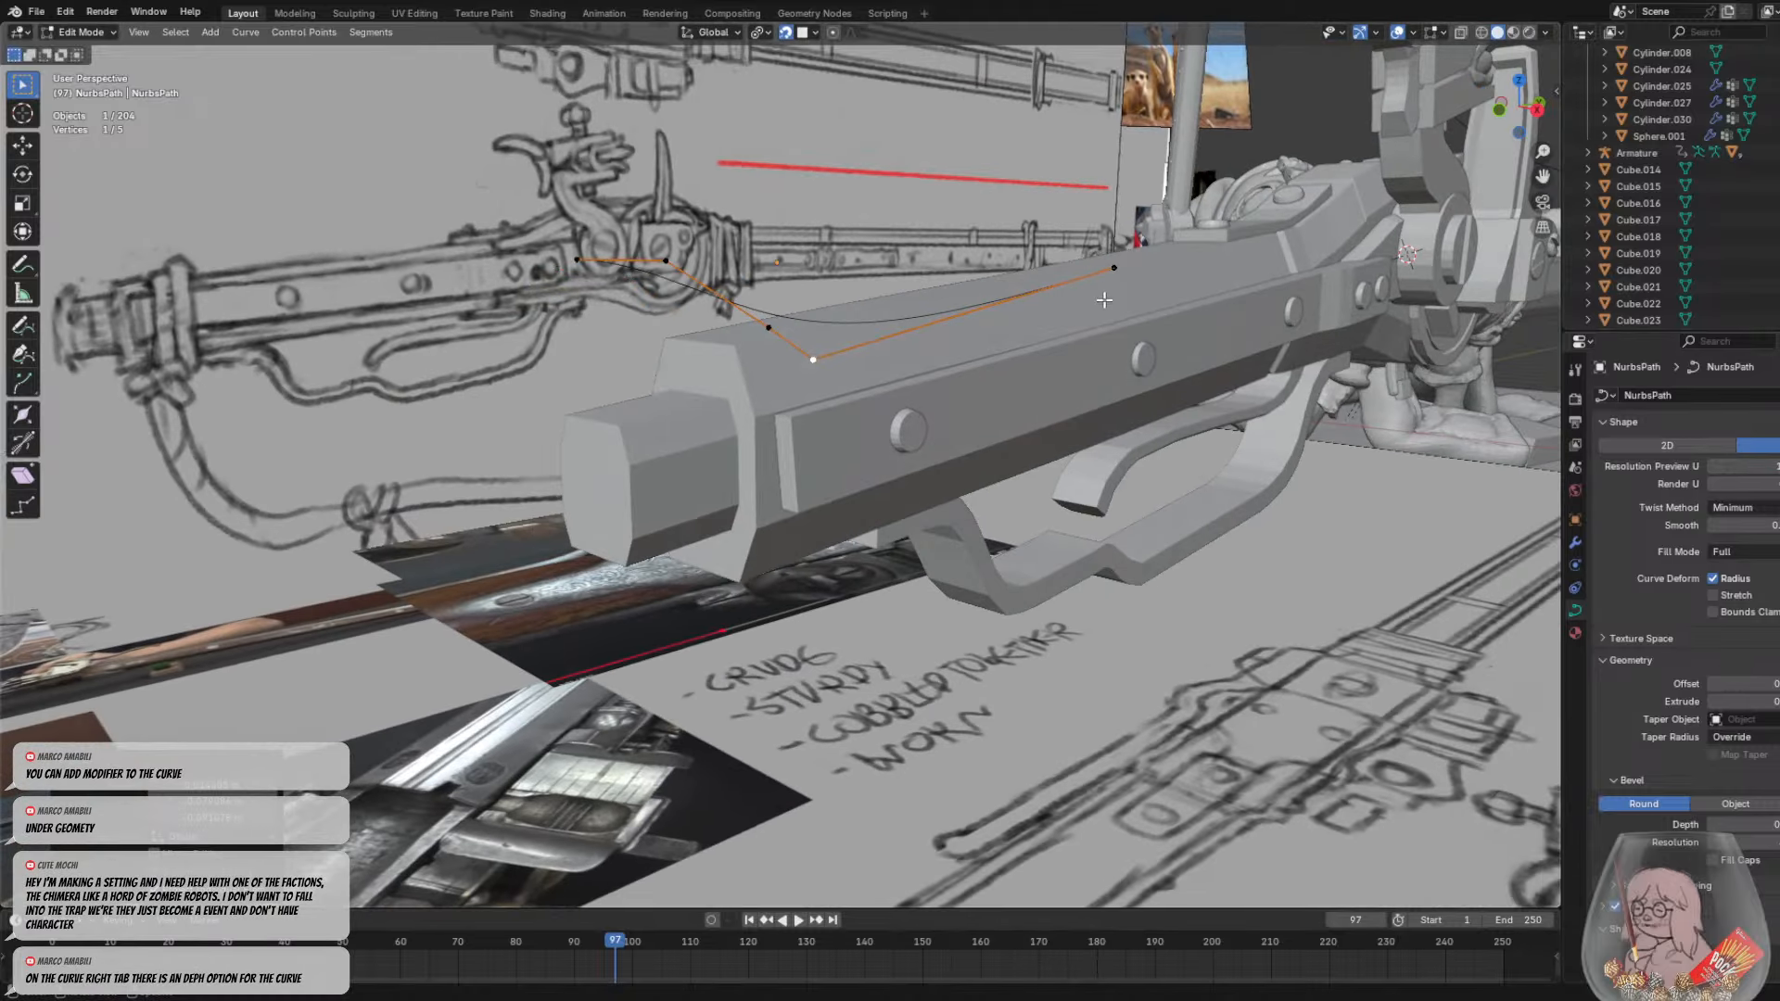
pyautogui.click(1114, 266)
pyautogui.press('g')
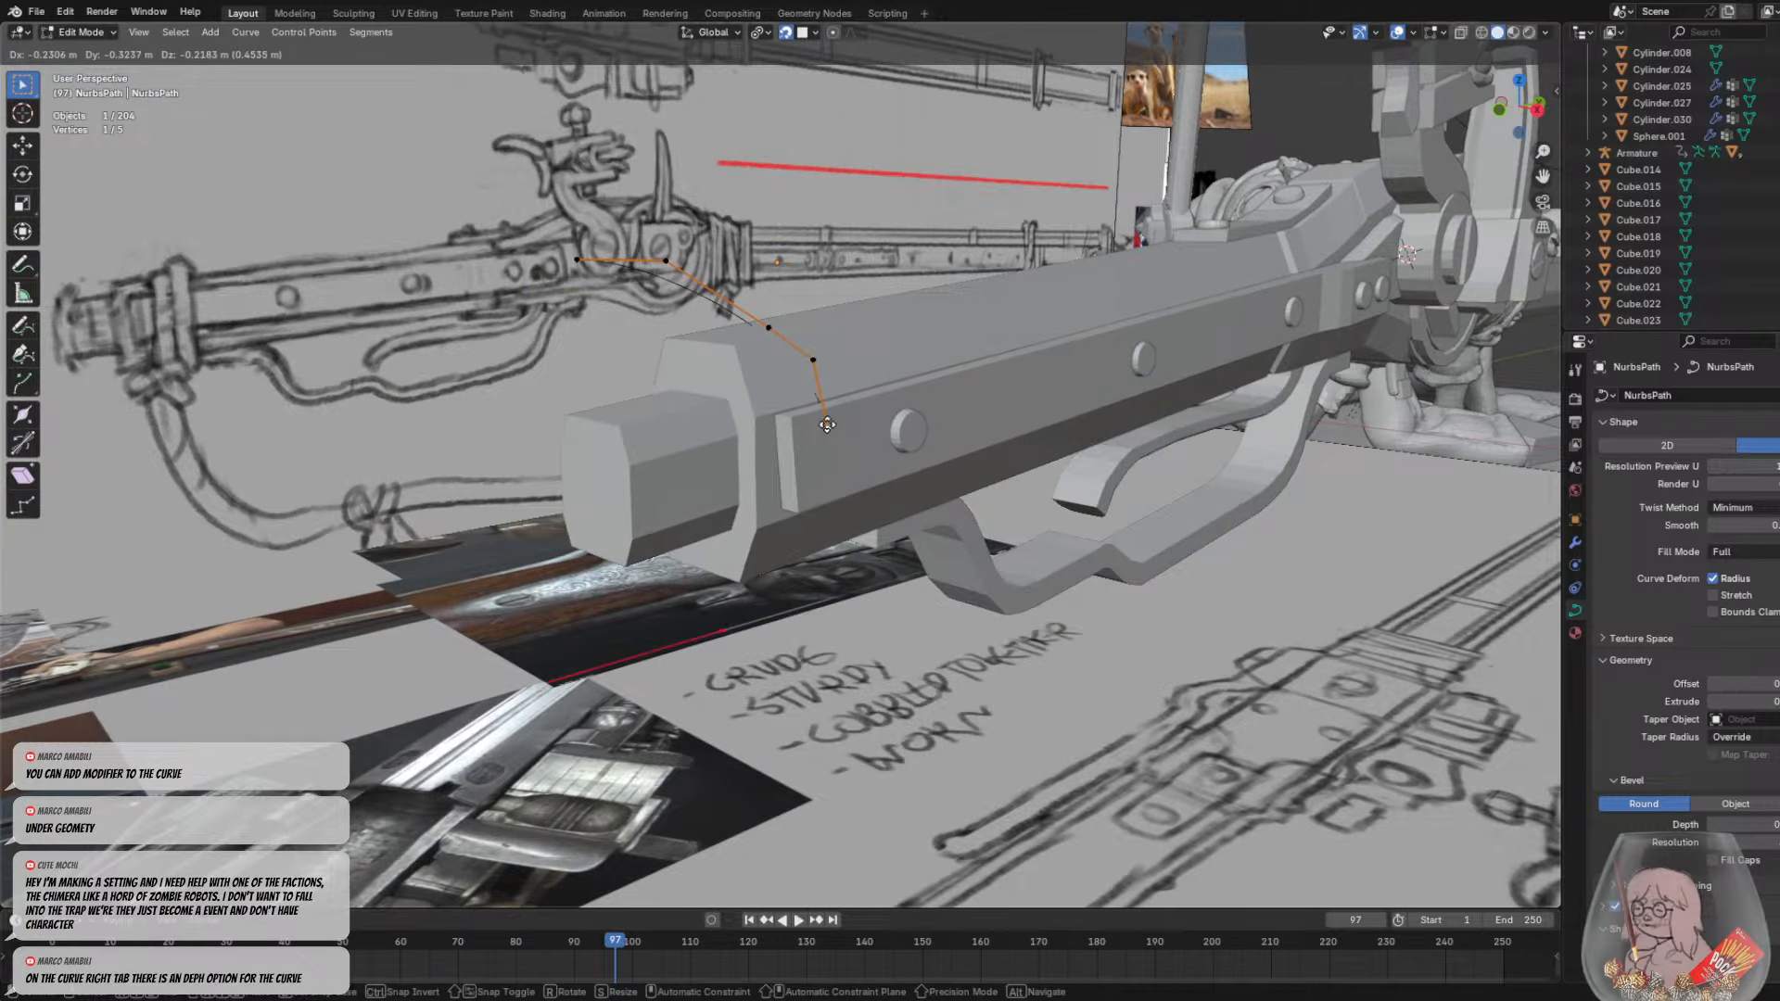
pyautogui.click(827, 425)
pyautogui.moveTo(827, 424); pyautogui.dragTo(682, 275, button='middle')
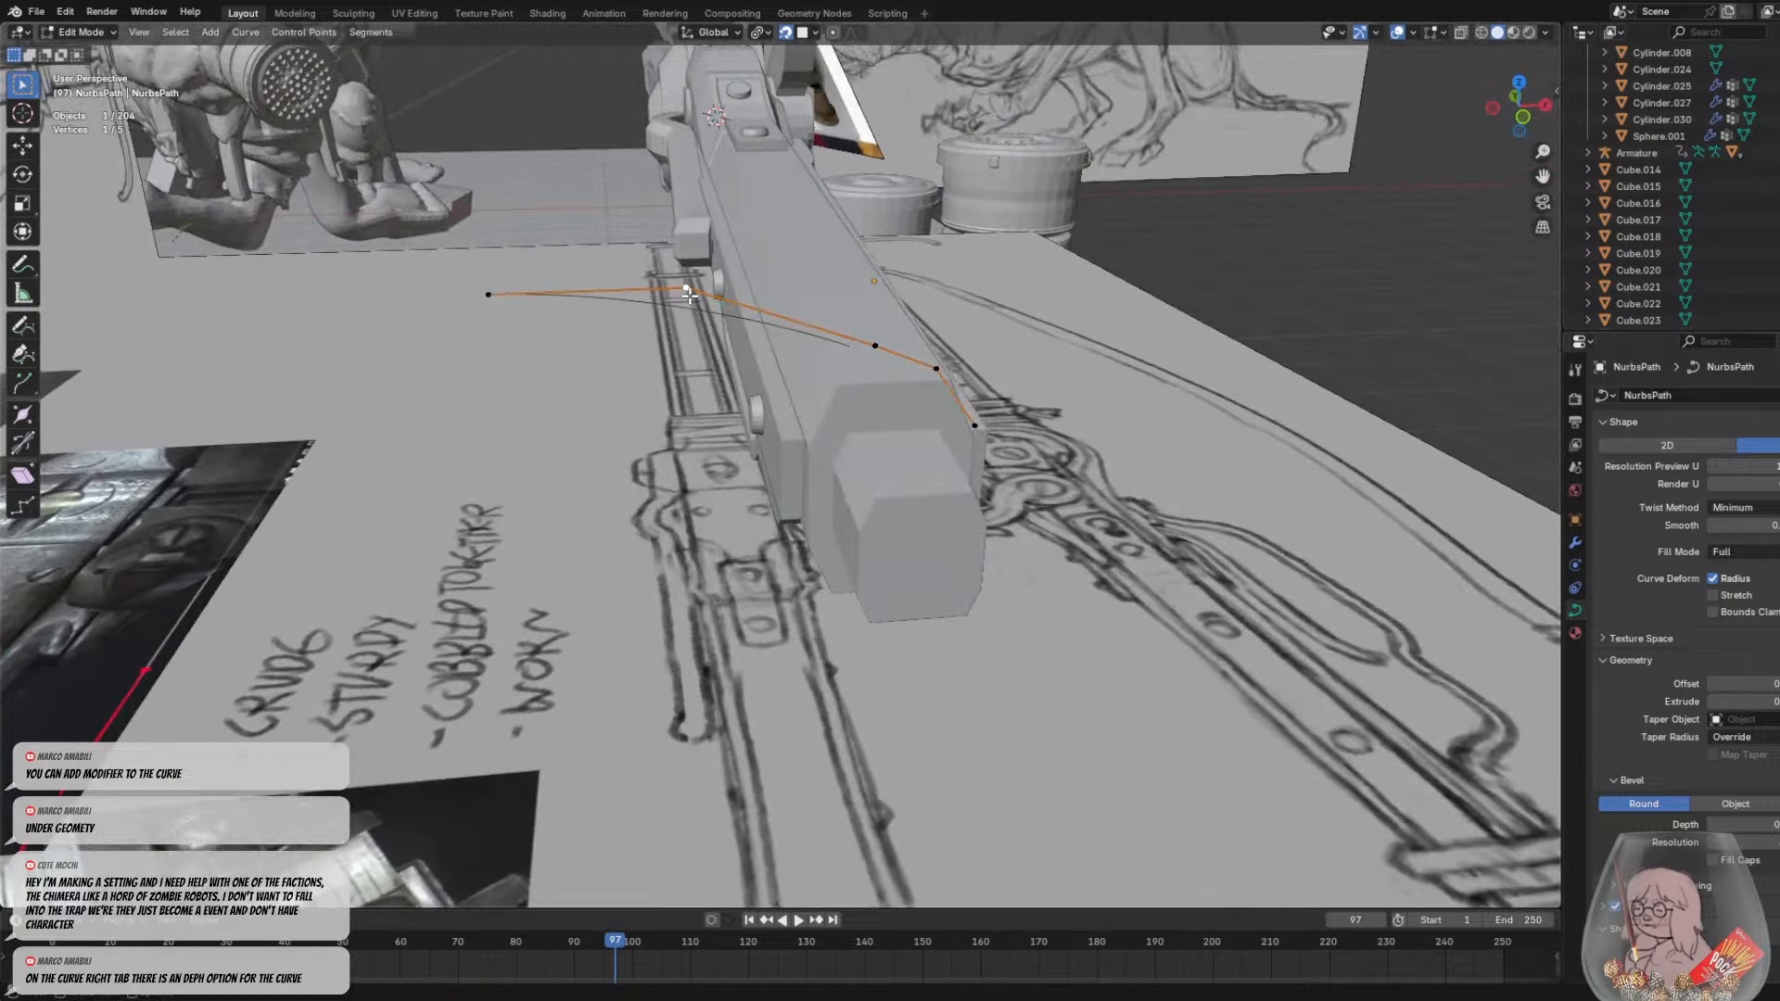
pyautogui.click(689, 293)
pyautogui.press('g')
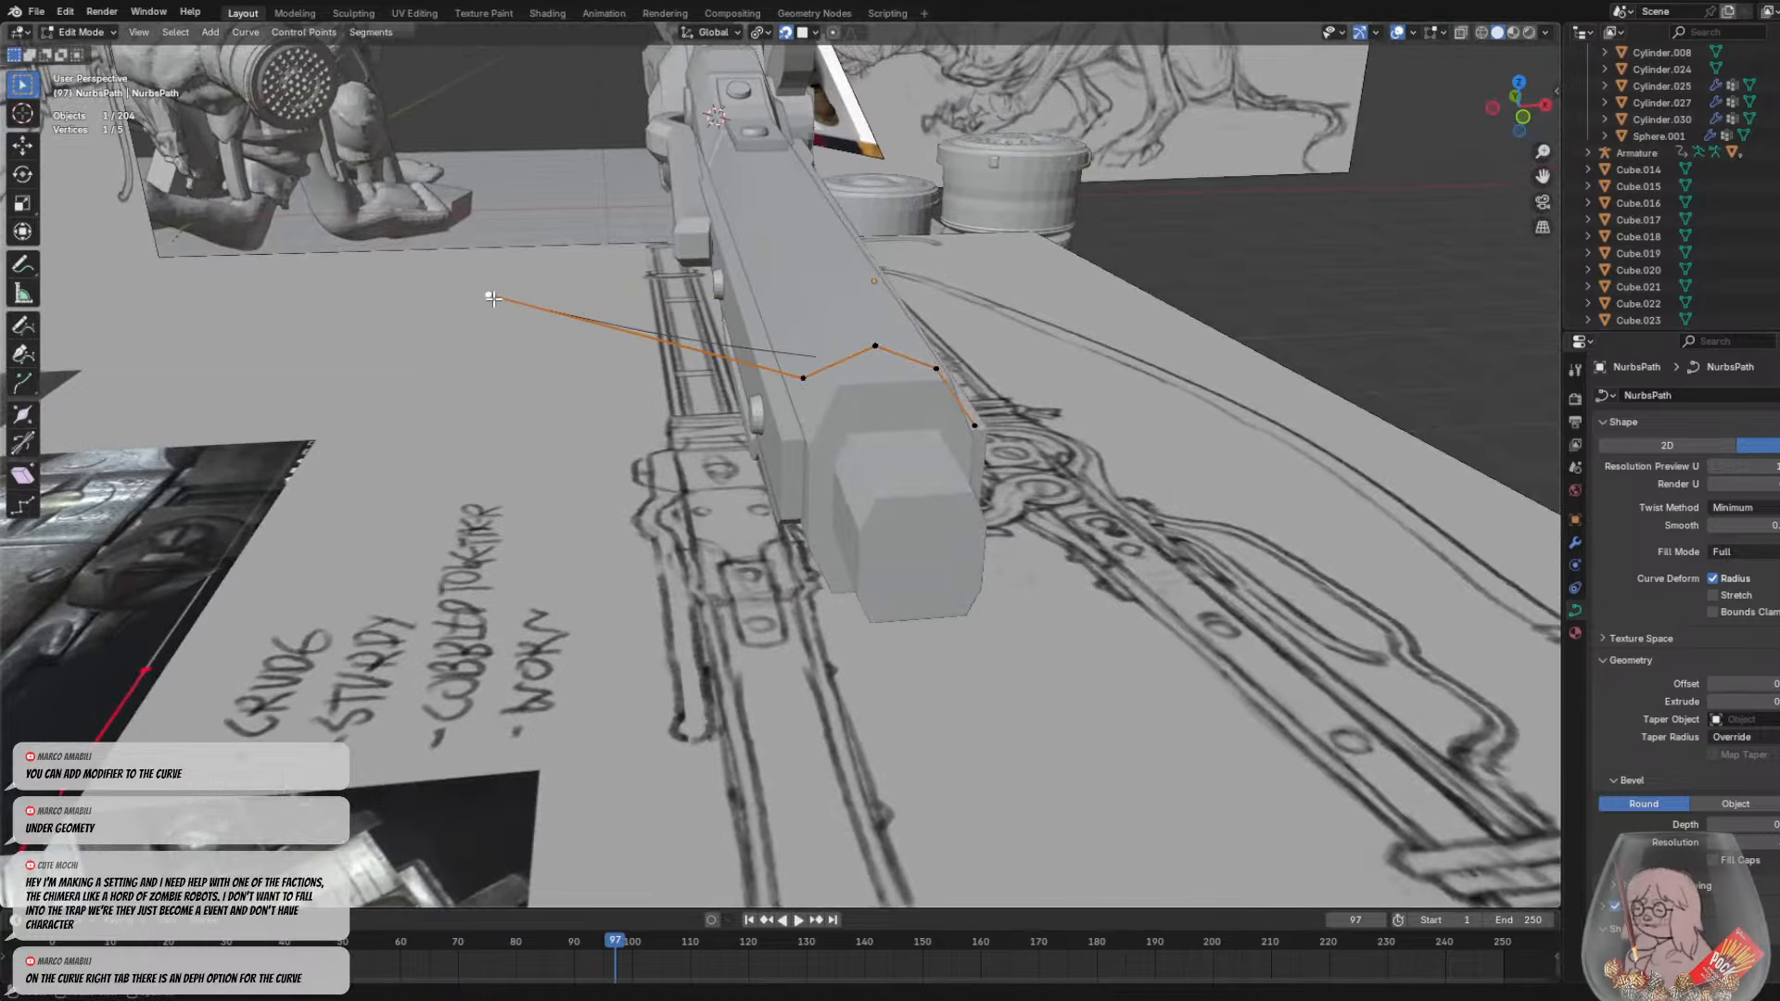
pyautogui.click(858, 473)
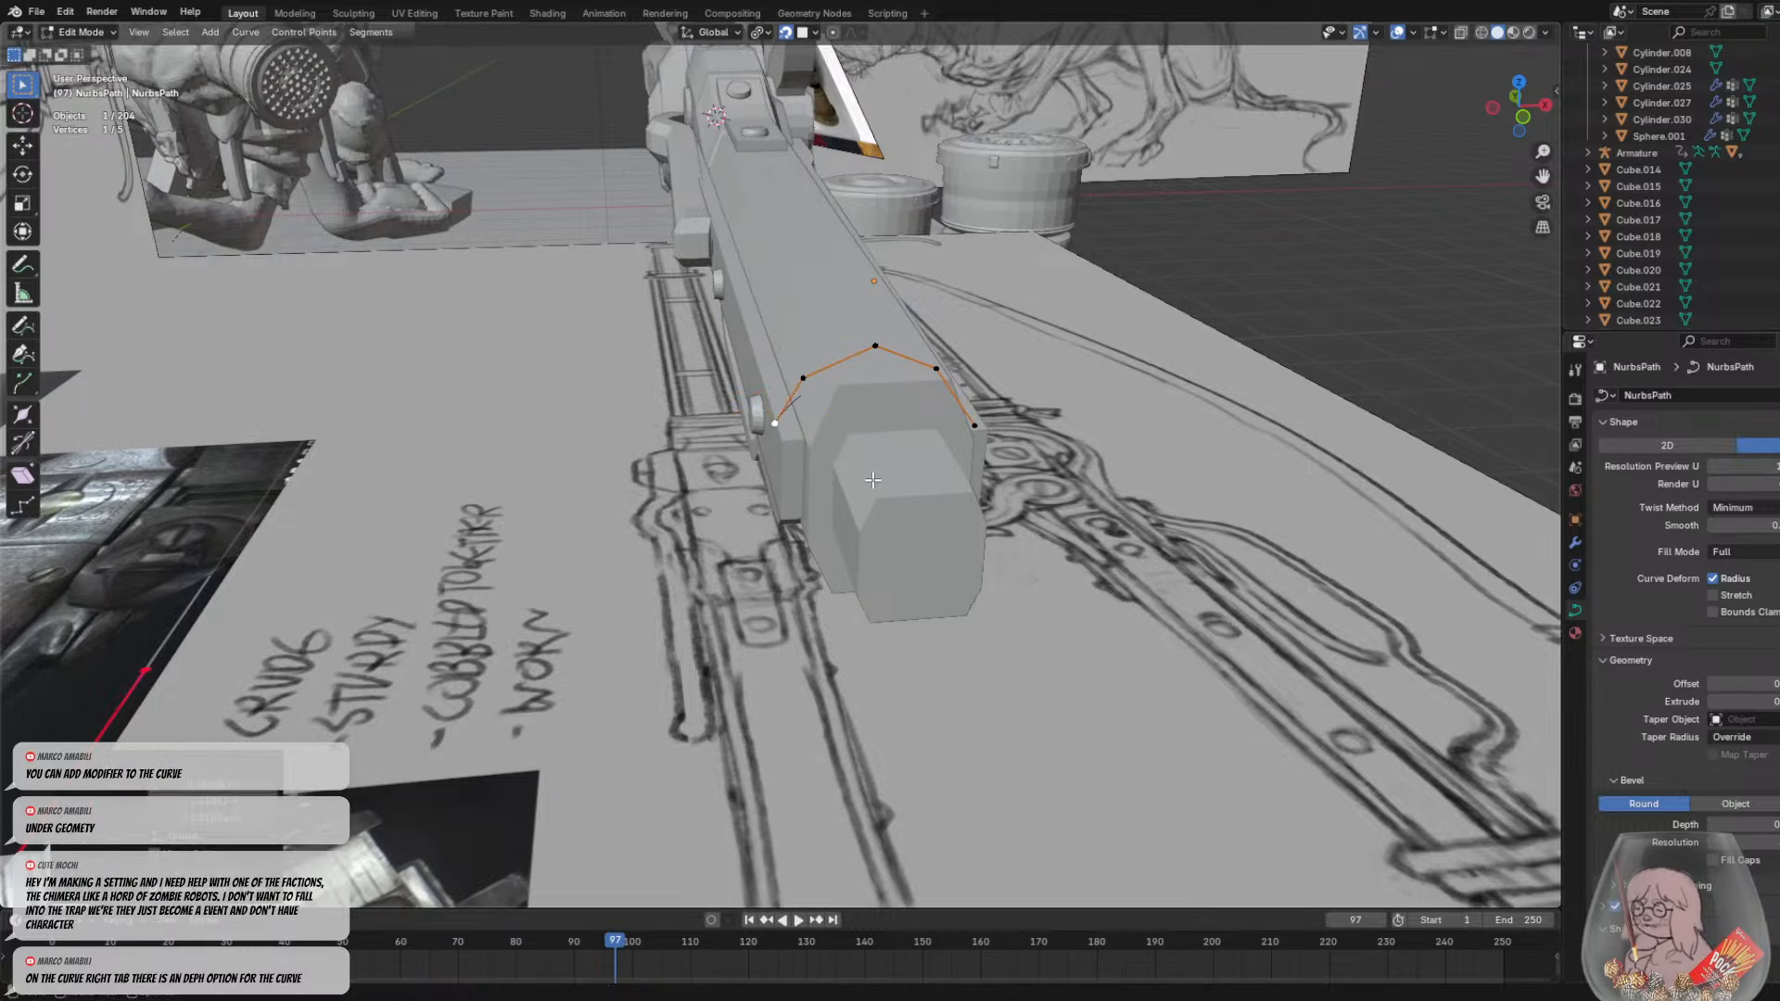
# Pull the control point on the slanted face up to the top of the stock, aligned with its neighbours
pyautogui.moveTo(886, 470); pyautogui.dragTo(831, 377, button='middle')
pyautogui.click(850, 371)
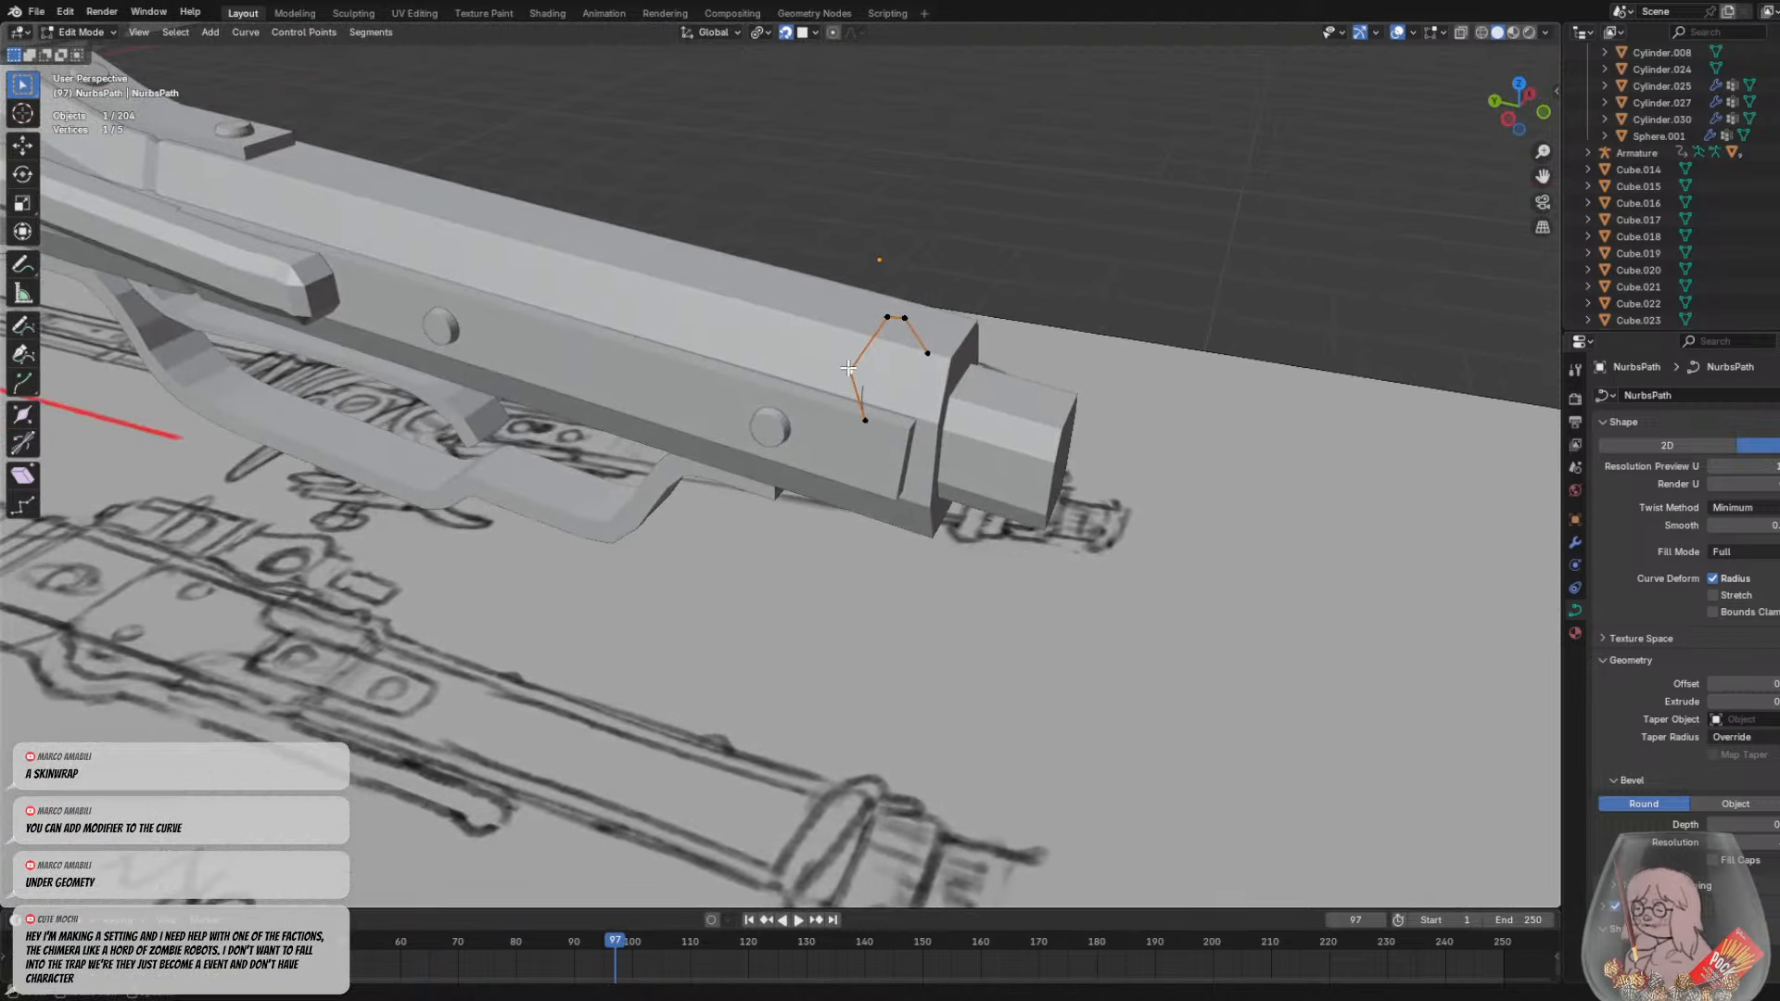
pyautogui.press('g')
pyautogui.click(906, 323)
pyautogui.moveTo(931, 326); pyautogui.dragTo(894, 389, button='middle')
pyautogui.press('g')
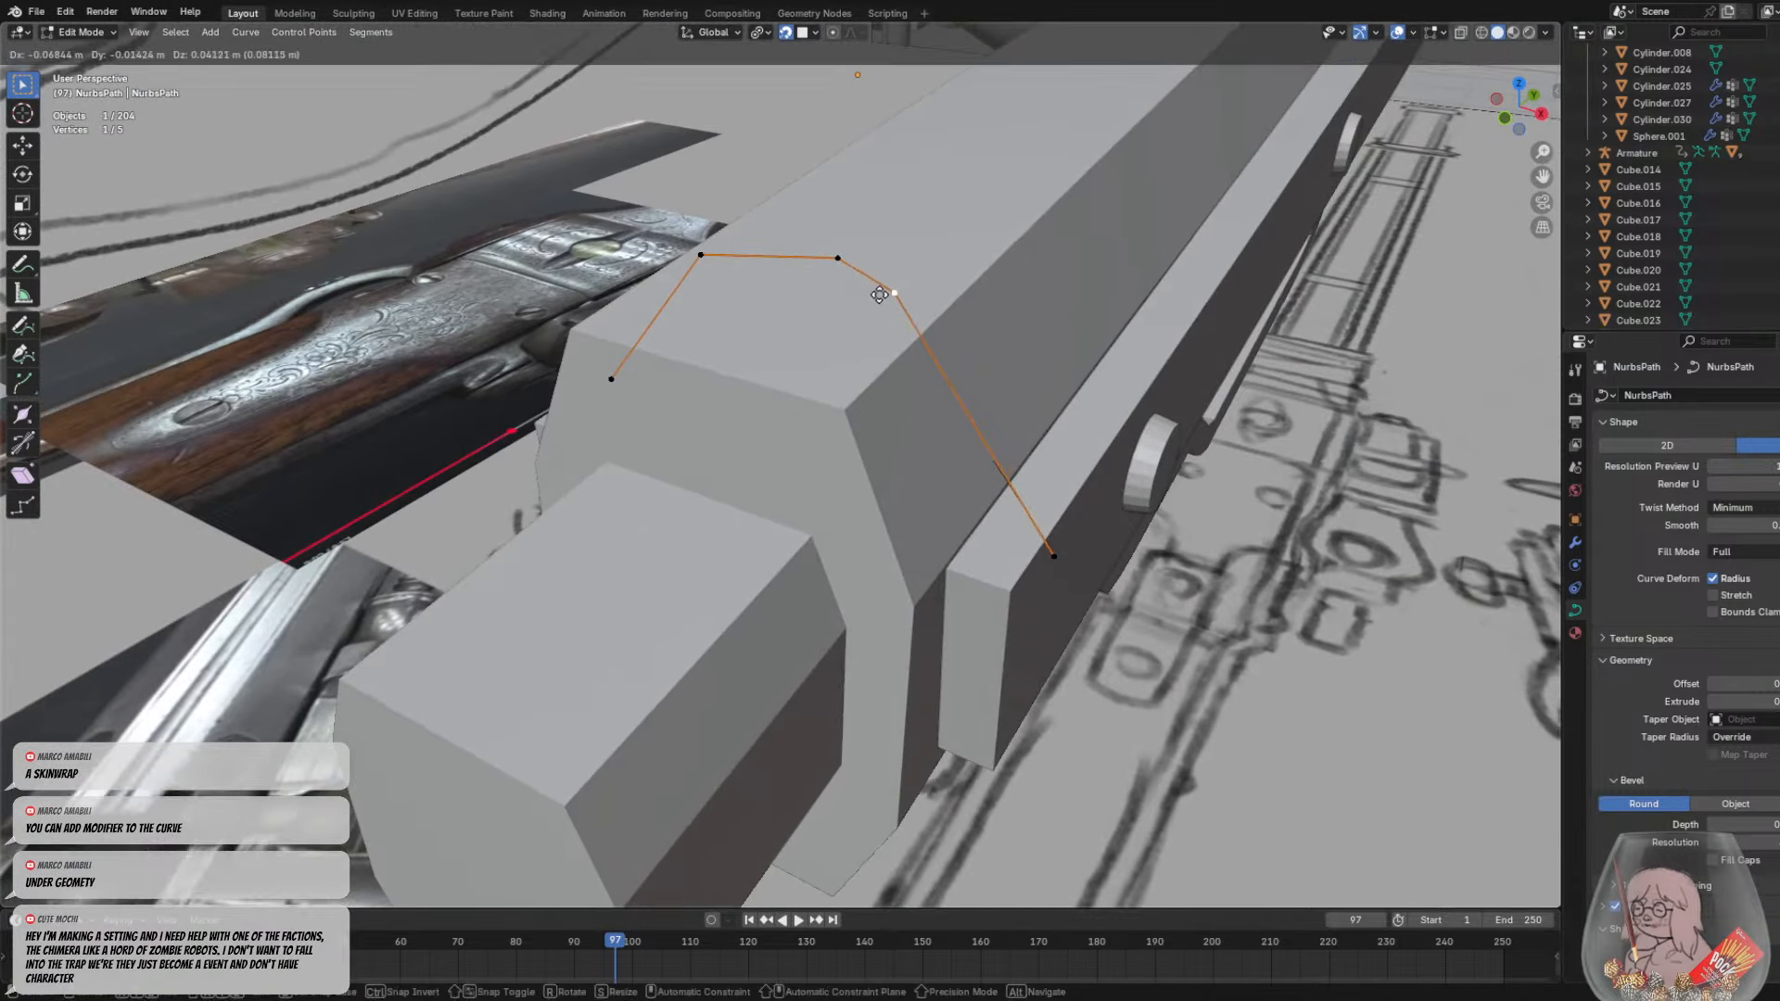
pyautogui.click(881, 290)
# Bring another top control point and the path's end point closer together across the top of the stock
pyautogui.click(701, 254)
pyautogui.press('g')
pyautogui.click(773, 246)
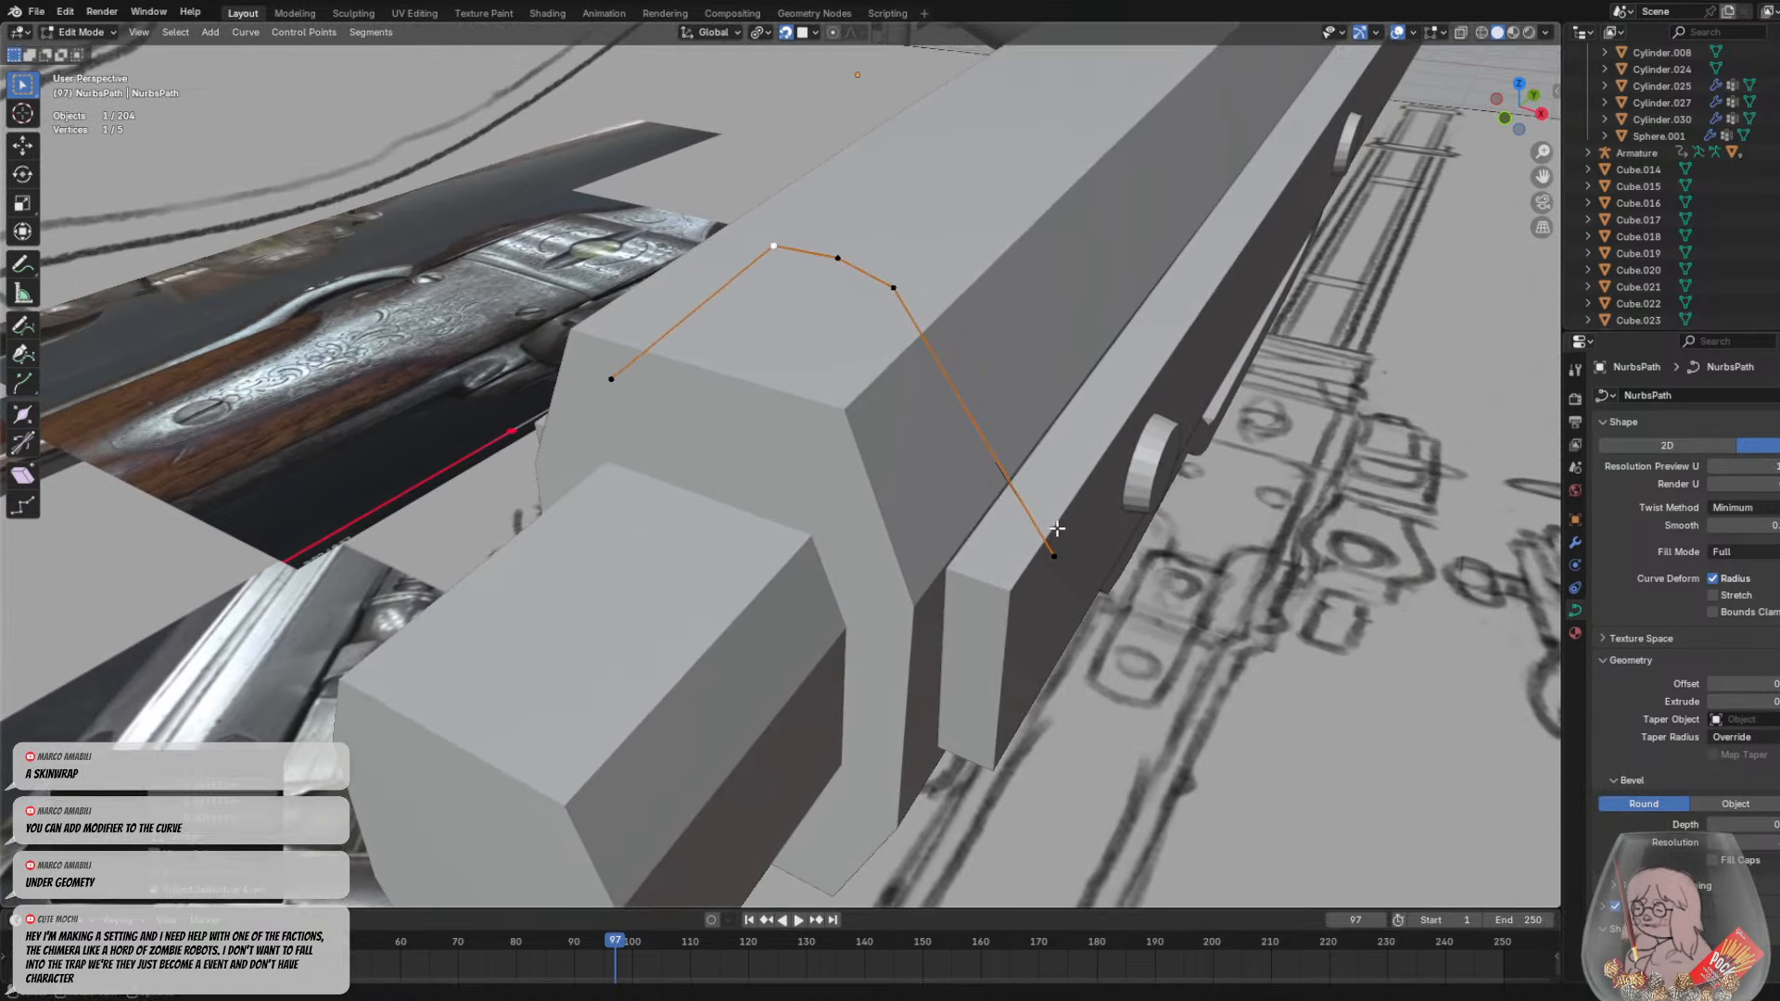
pyautogui.click(1060, 559)
pyautogui.press('g')
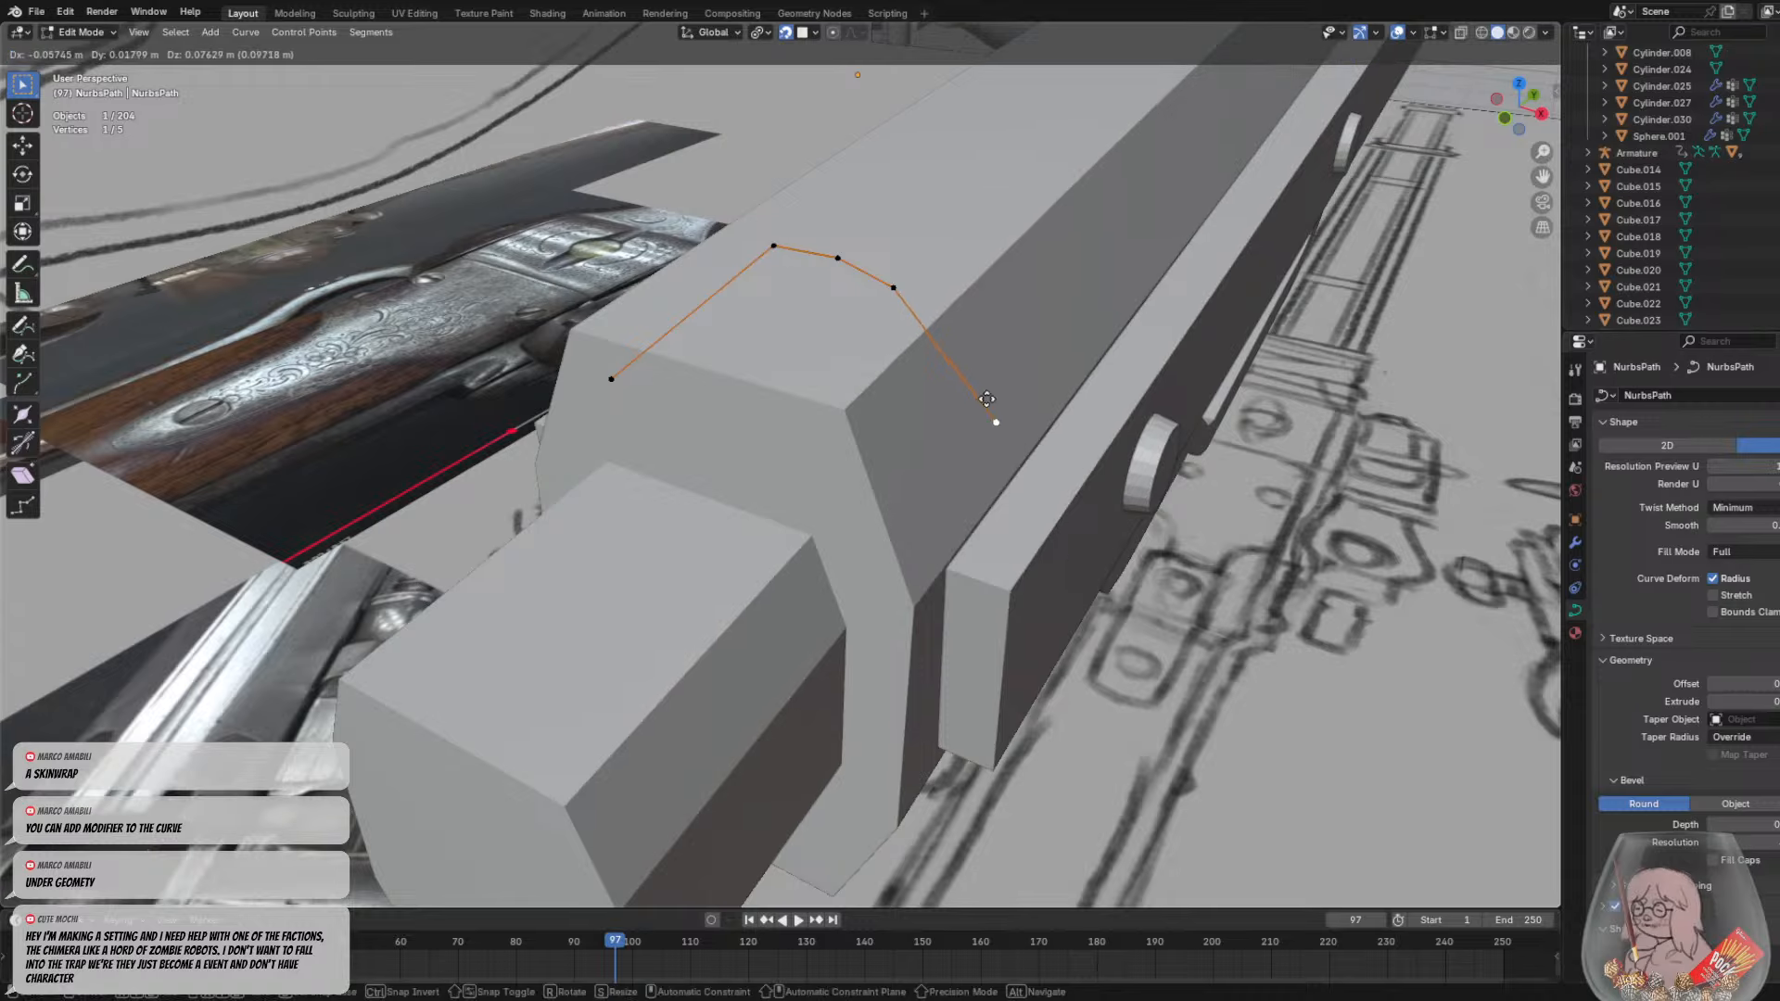
pyautogui.click(925, 317)
# Extend the free end of the path by one control point onto the stock's upper slanted face
pyautogui.moveTo(675, 434); pyautogui.dragTo(781, 446, button='middle')
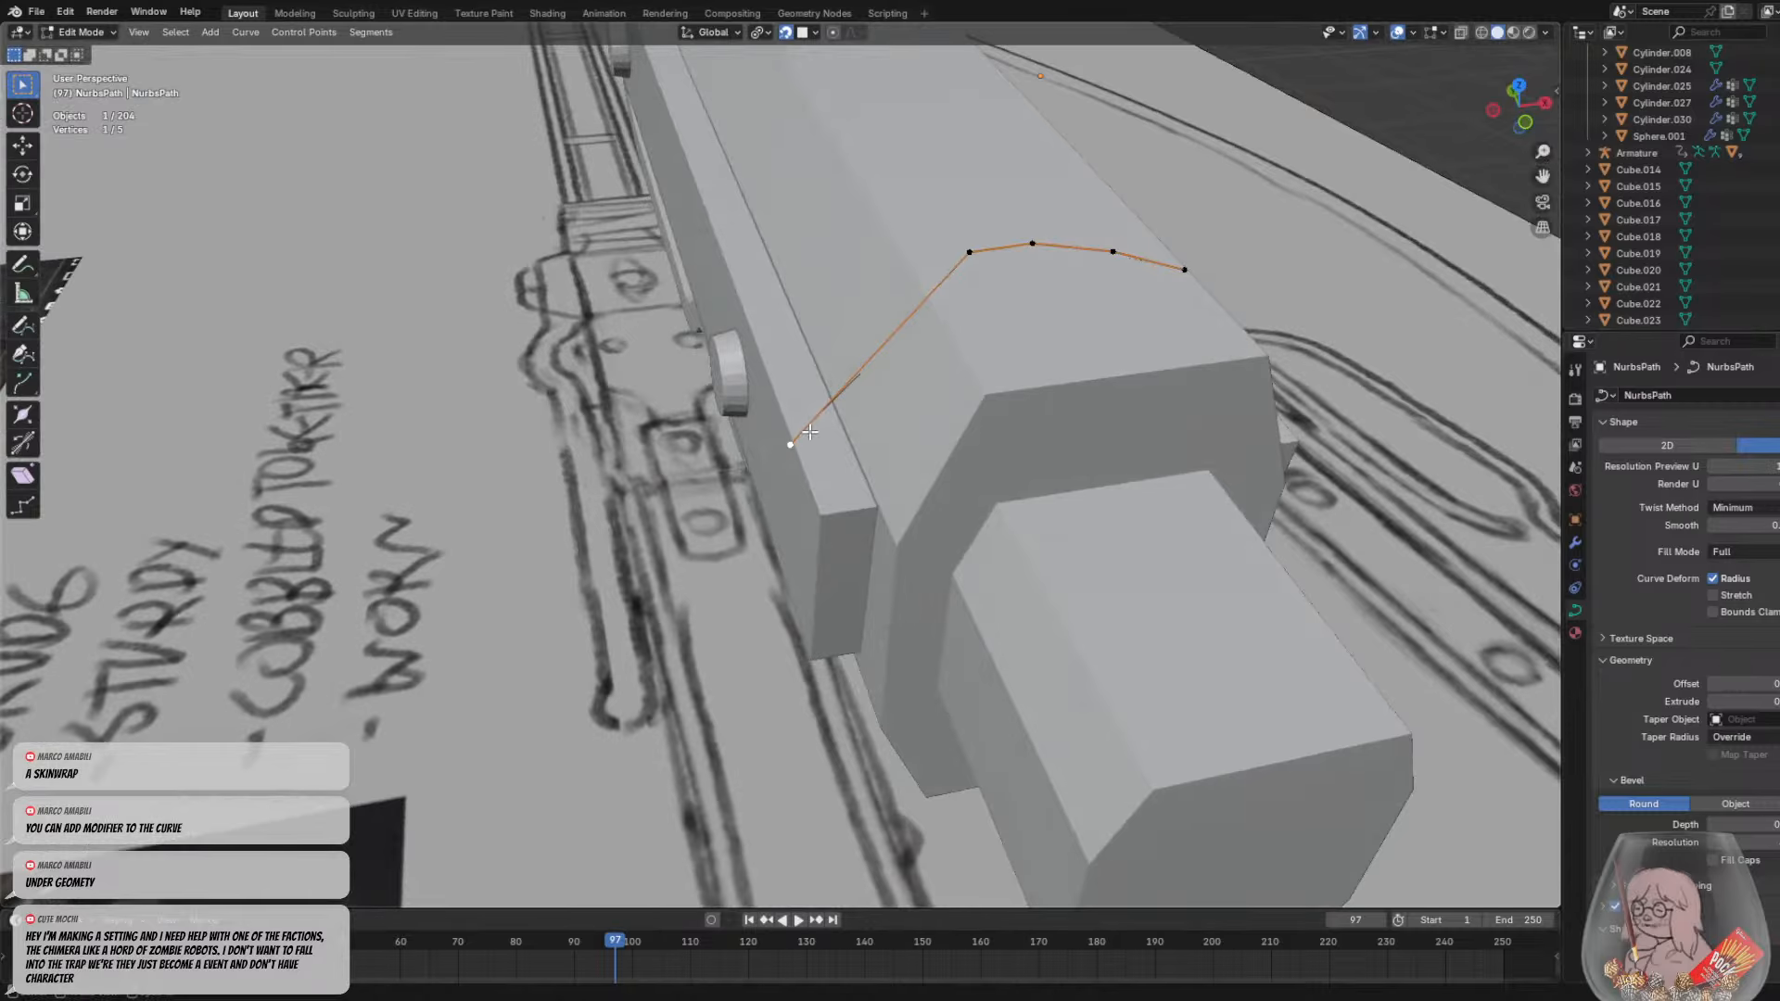
pyautogui.press('e')
pyautogui.click(918, 292)
pyautogui.press('g')
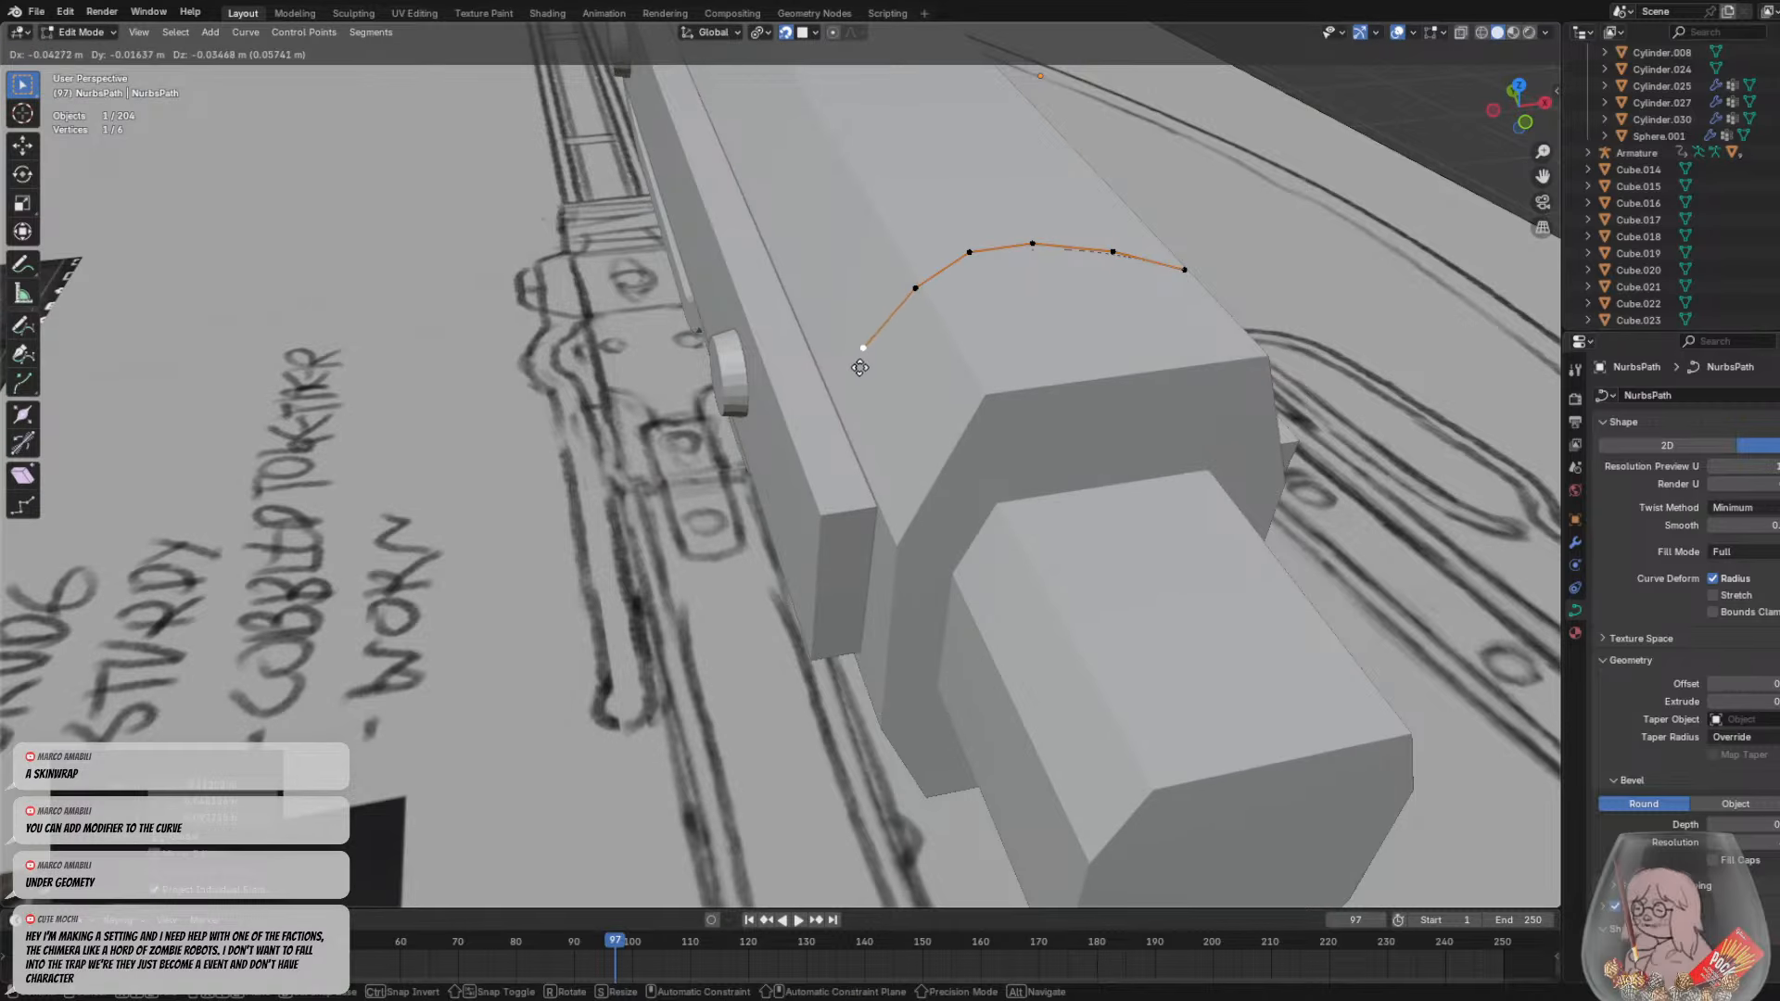
pyautogui.click(860, 368)
# Even out the control points around the bend and increase the curve's bevel depth to form a thick round rope
pyautogui.moveTo(862, 366); pyautogui.dragTo(1073, 218, button='middle')
pyautogui.click(1082, 218)
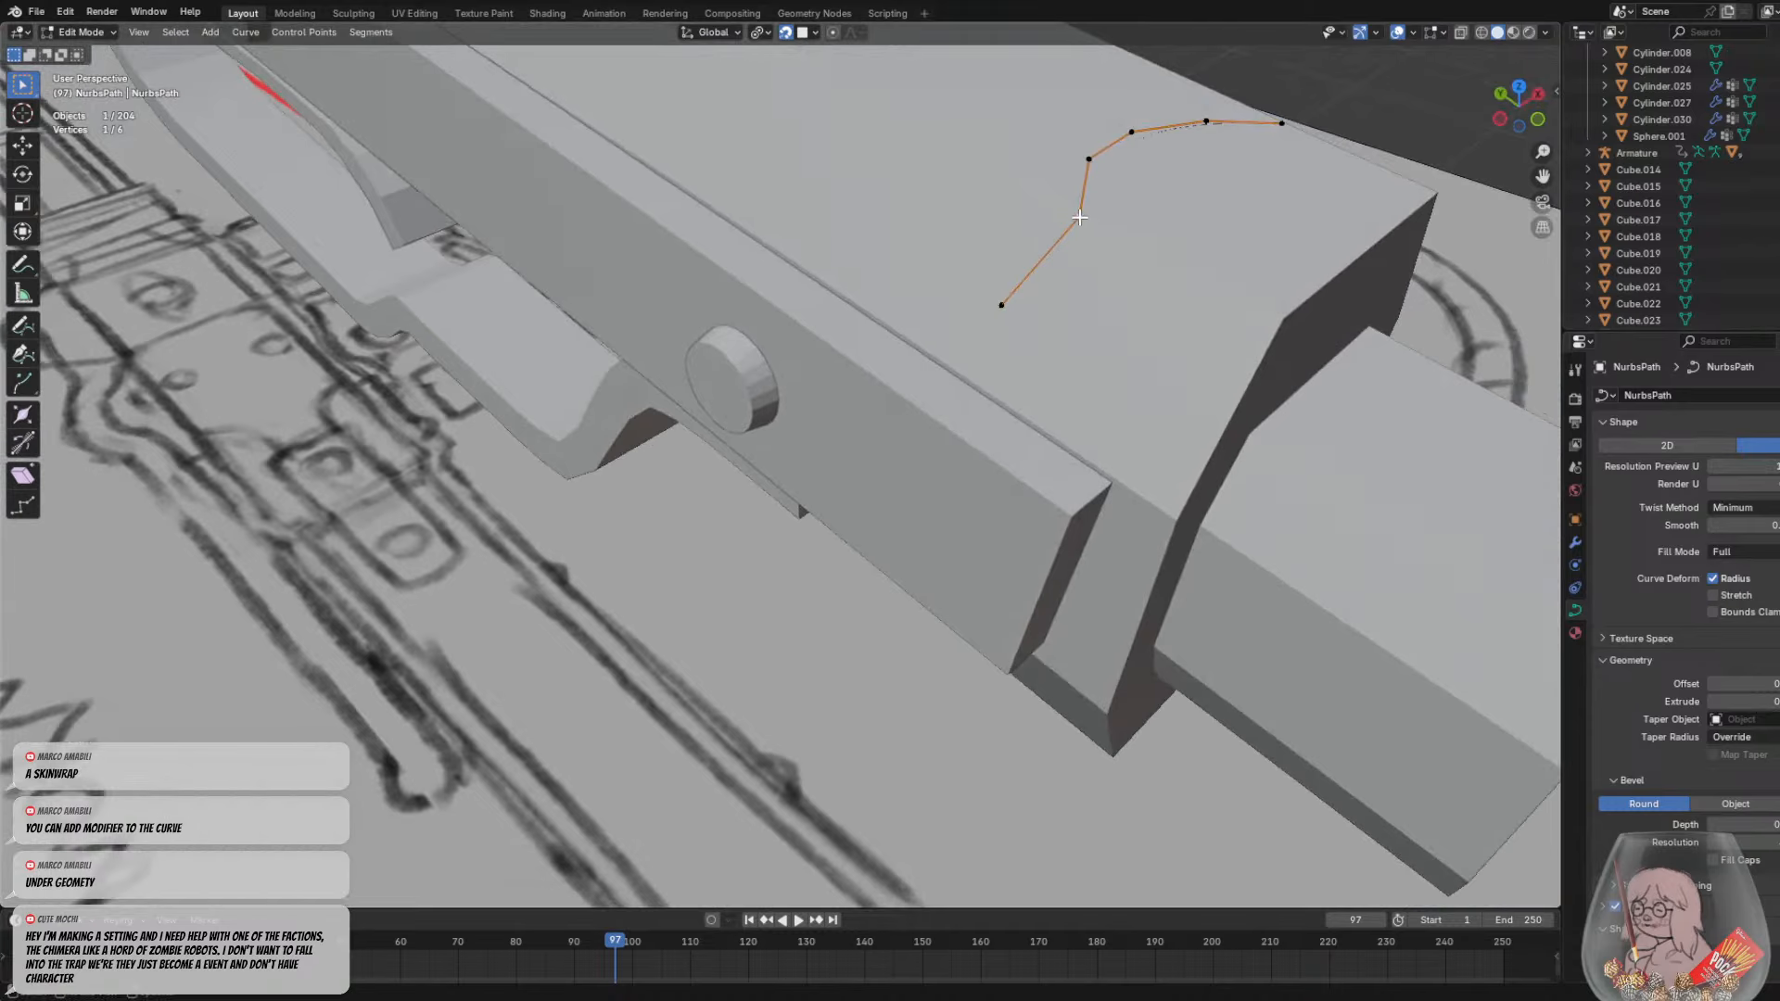
pyautogui.press('g')
pyautogui.click(1058, 204)
pyautogui.click(1092, 158)
pyautogui.moveTo(1095, 158); pyautogui.dragTo(1146, 137)
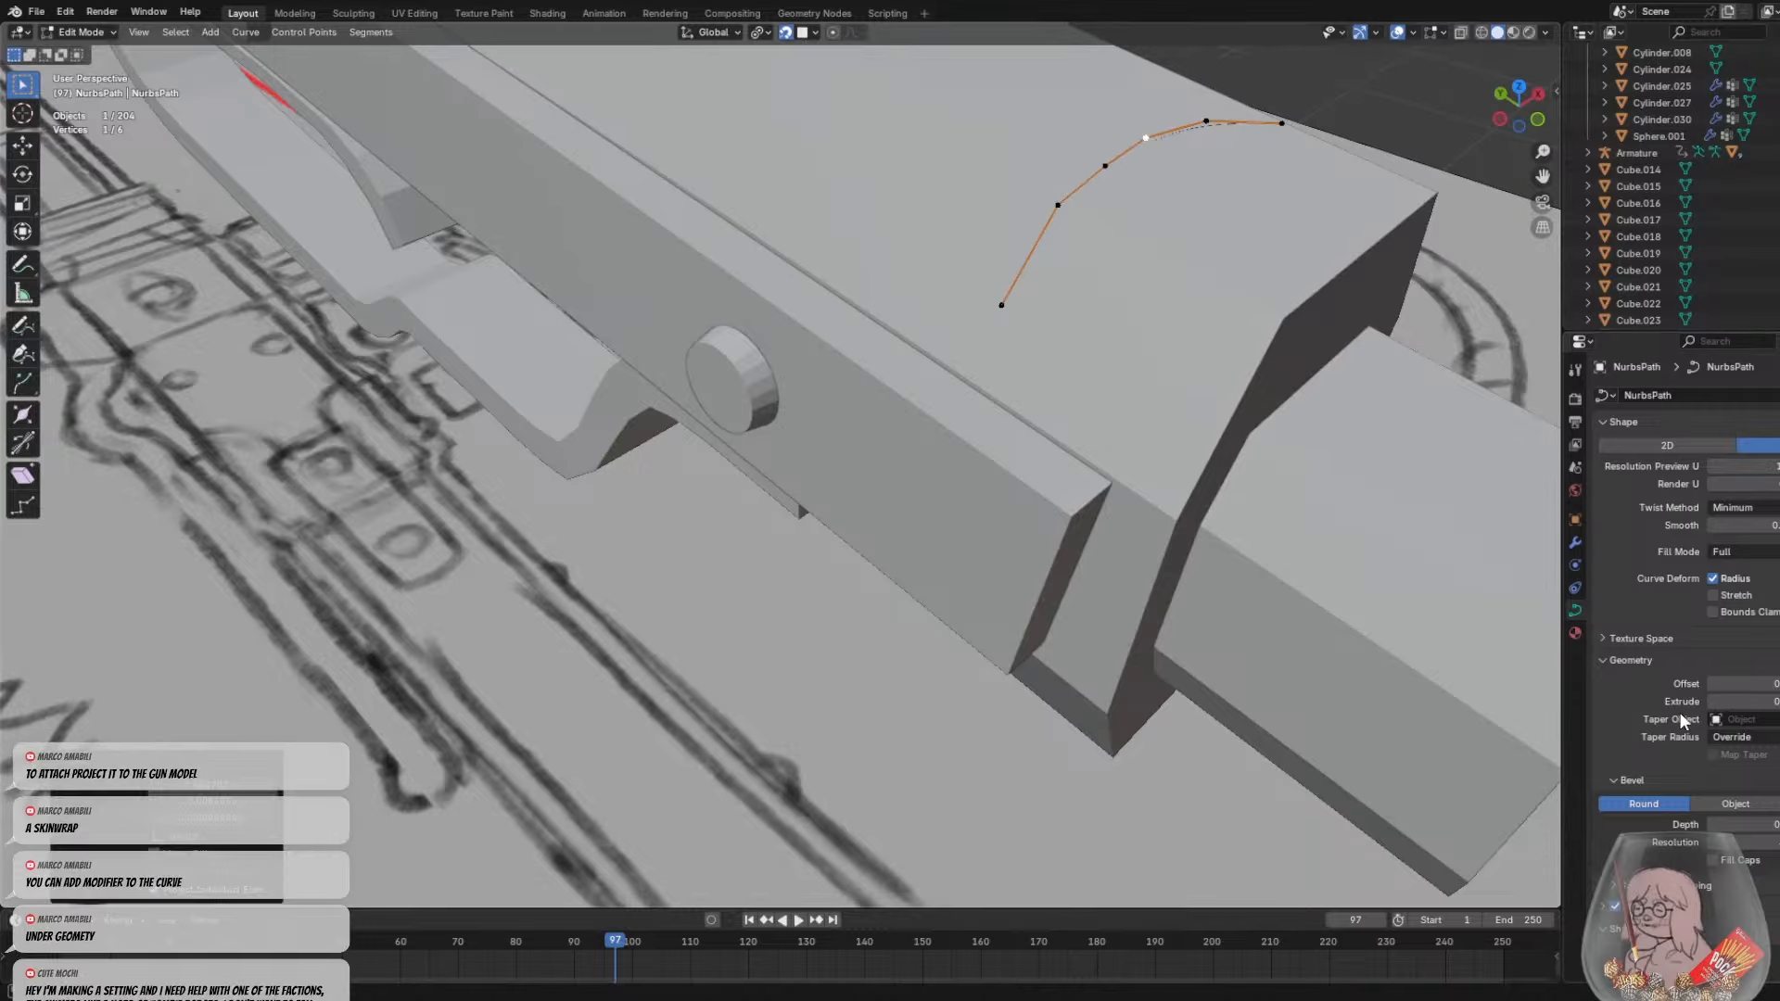
pyautogui.moveTo(1743, 824); pyautogui.dragTo(1757, 825)
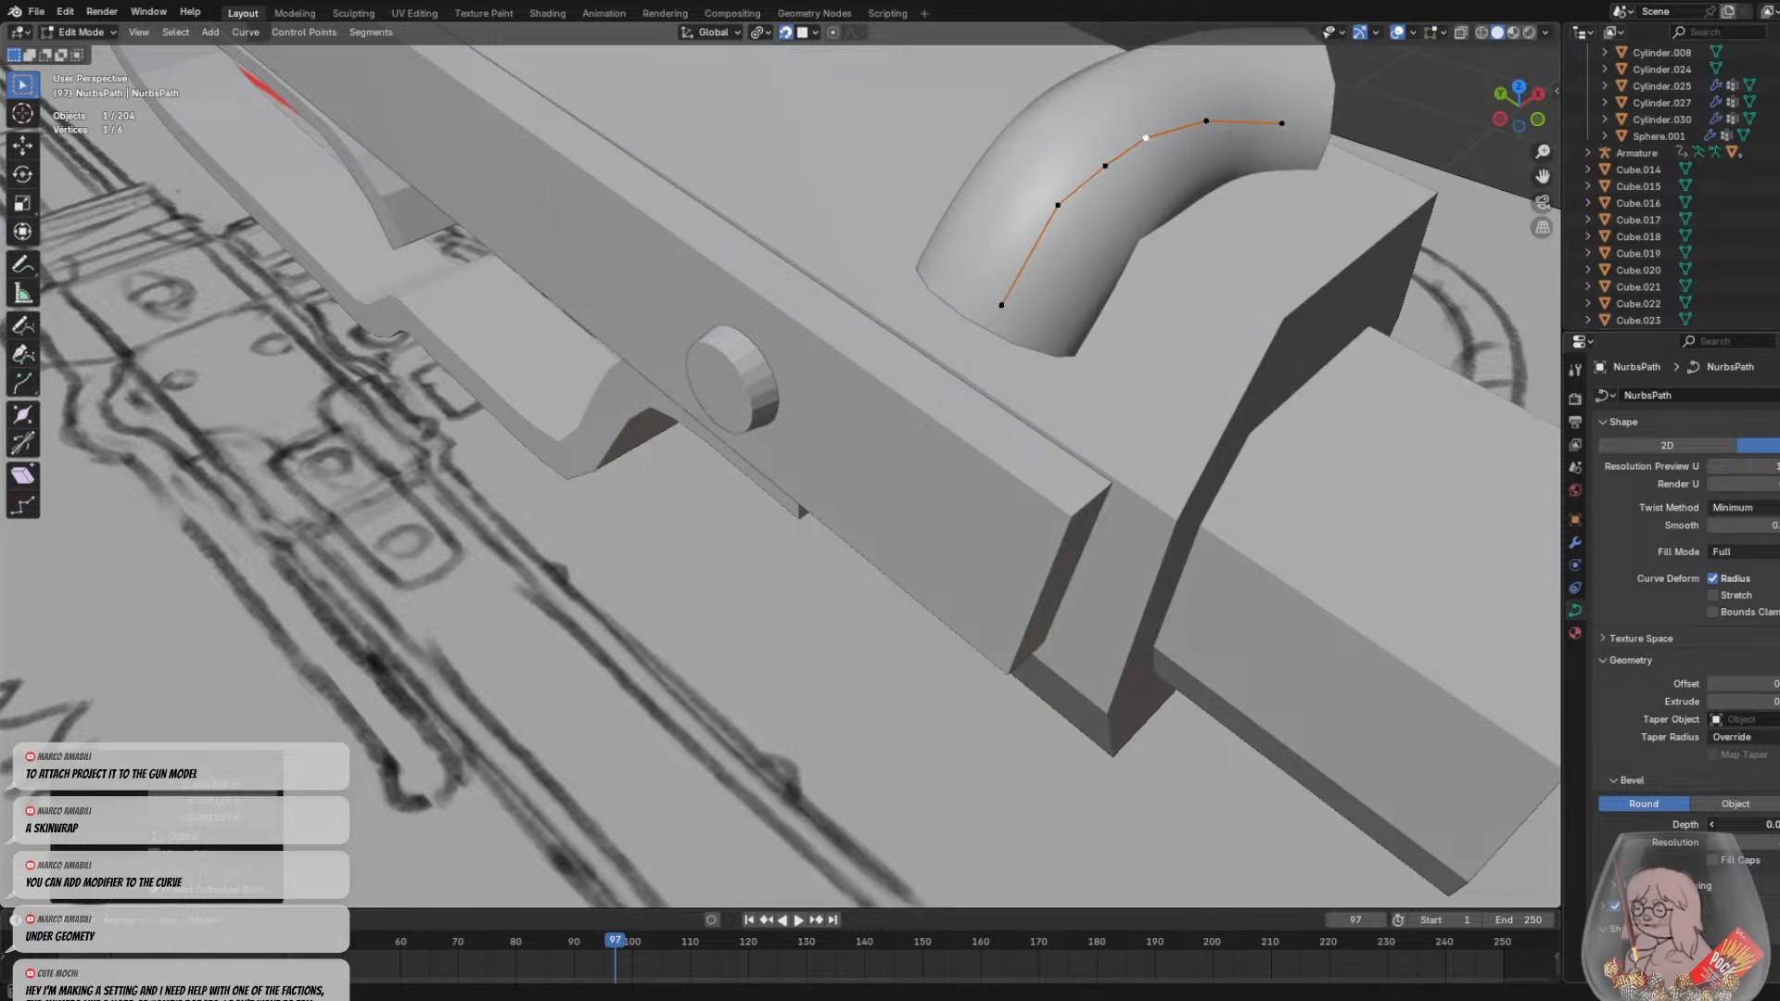
# Extrude the rope's end point by point down the slanted face and over the side plate to its lower edge
pyautogui.moveTo(1275, 654); pyautogui.dragTo(1321, 560, button='middle')
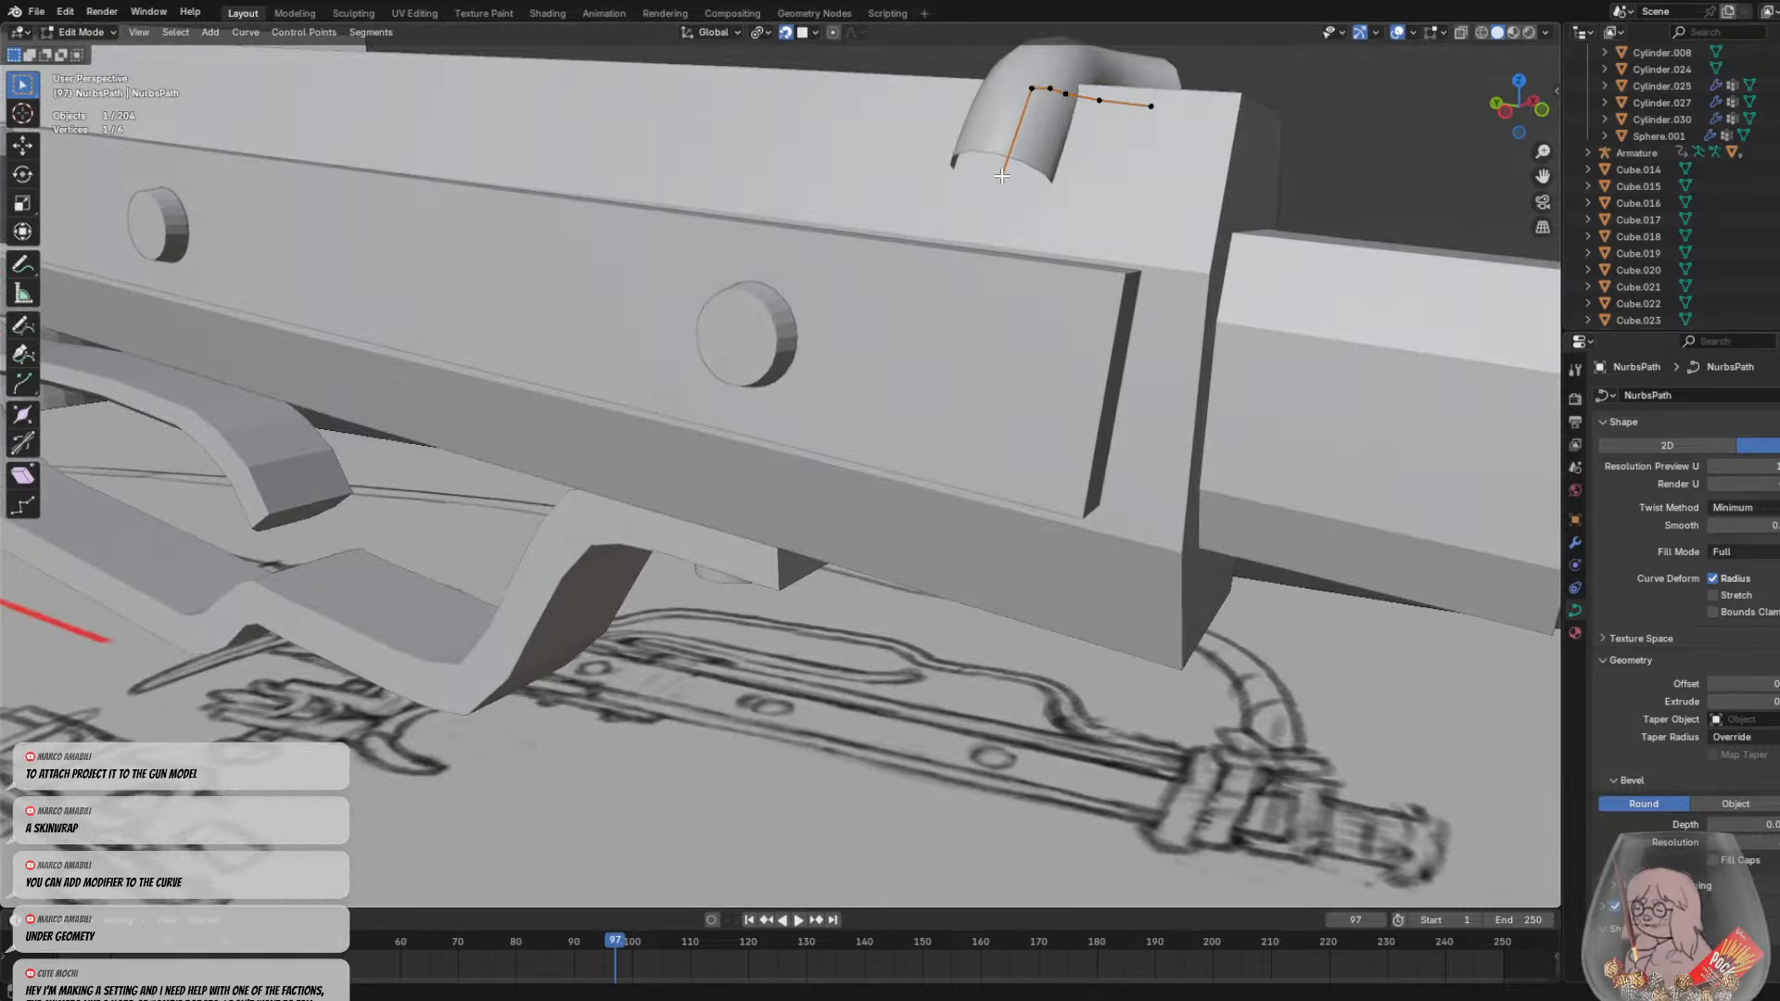
pyautogui.press('e')
pyautogui.click(986, 250)
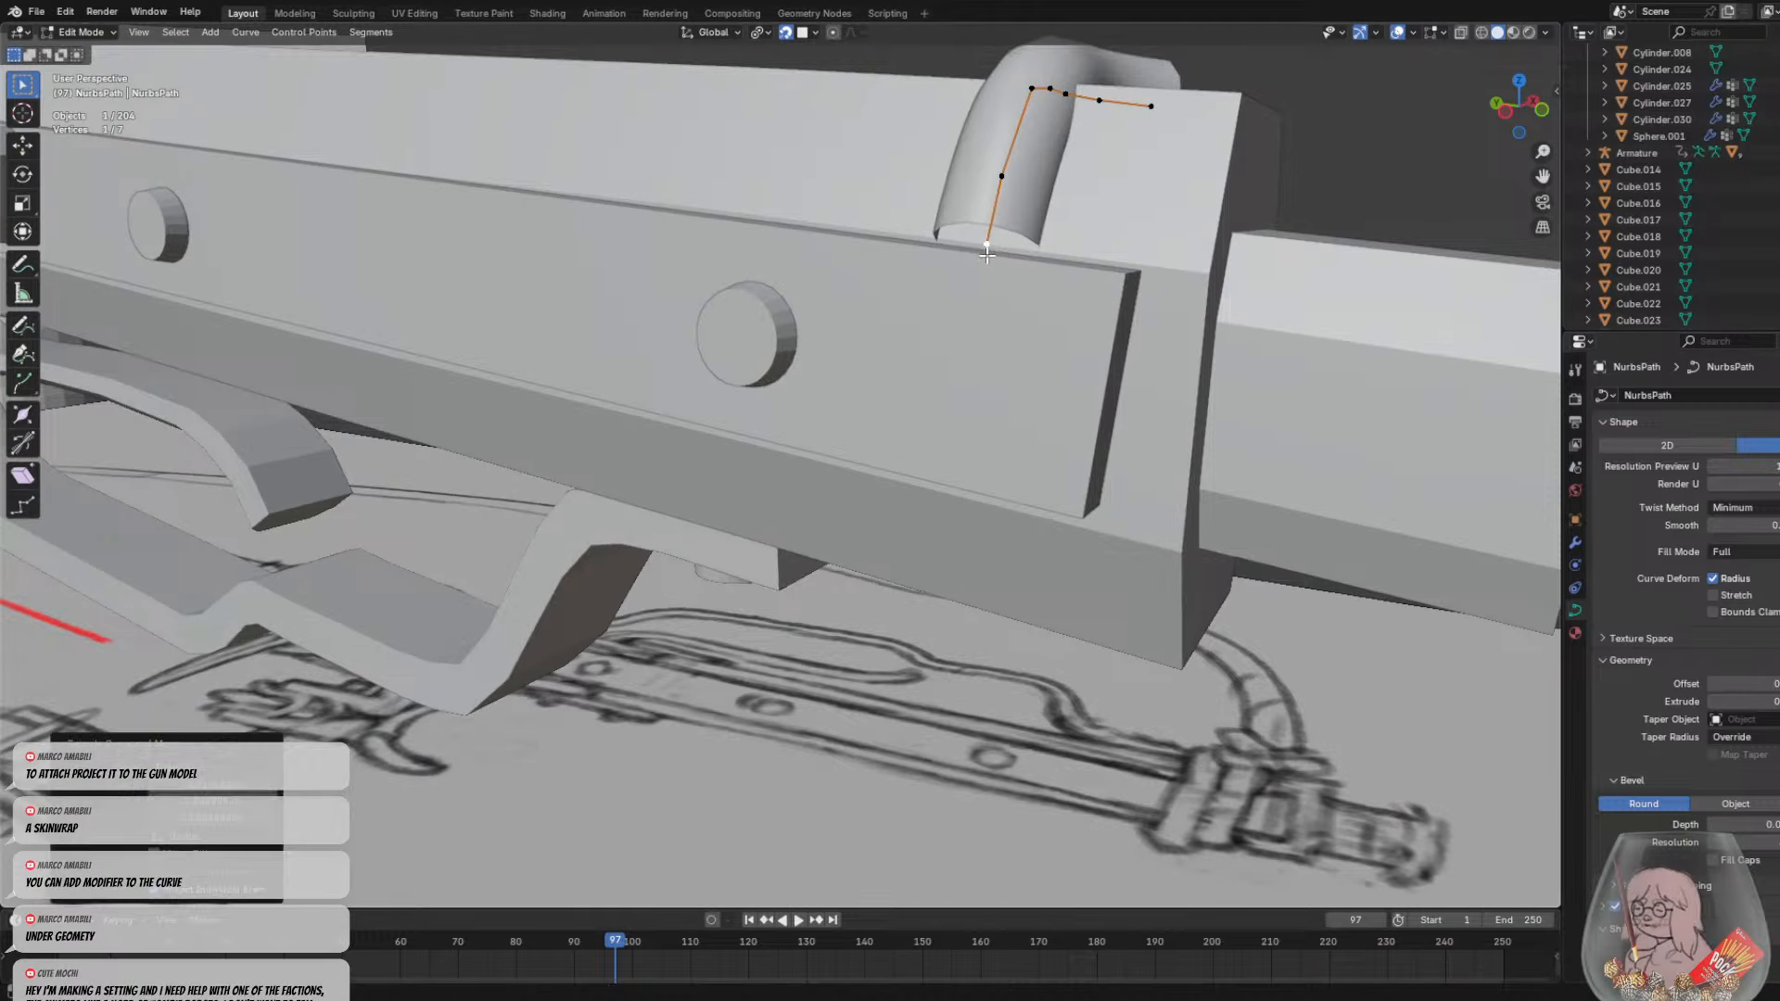
pyautogui.press('e')
pyautogui.click(978, 273)
pyautogui.press('e')
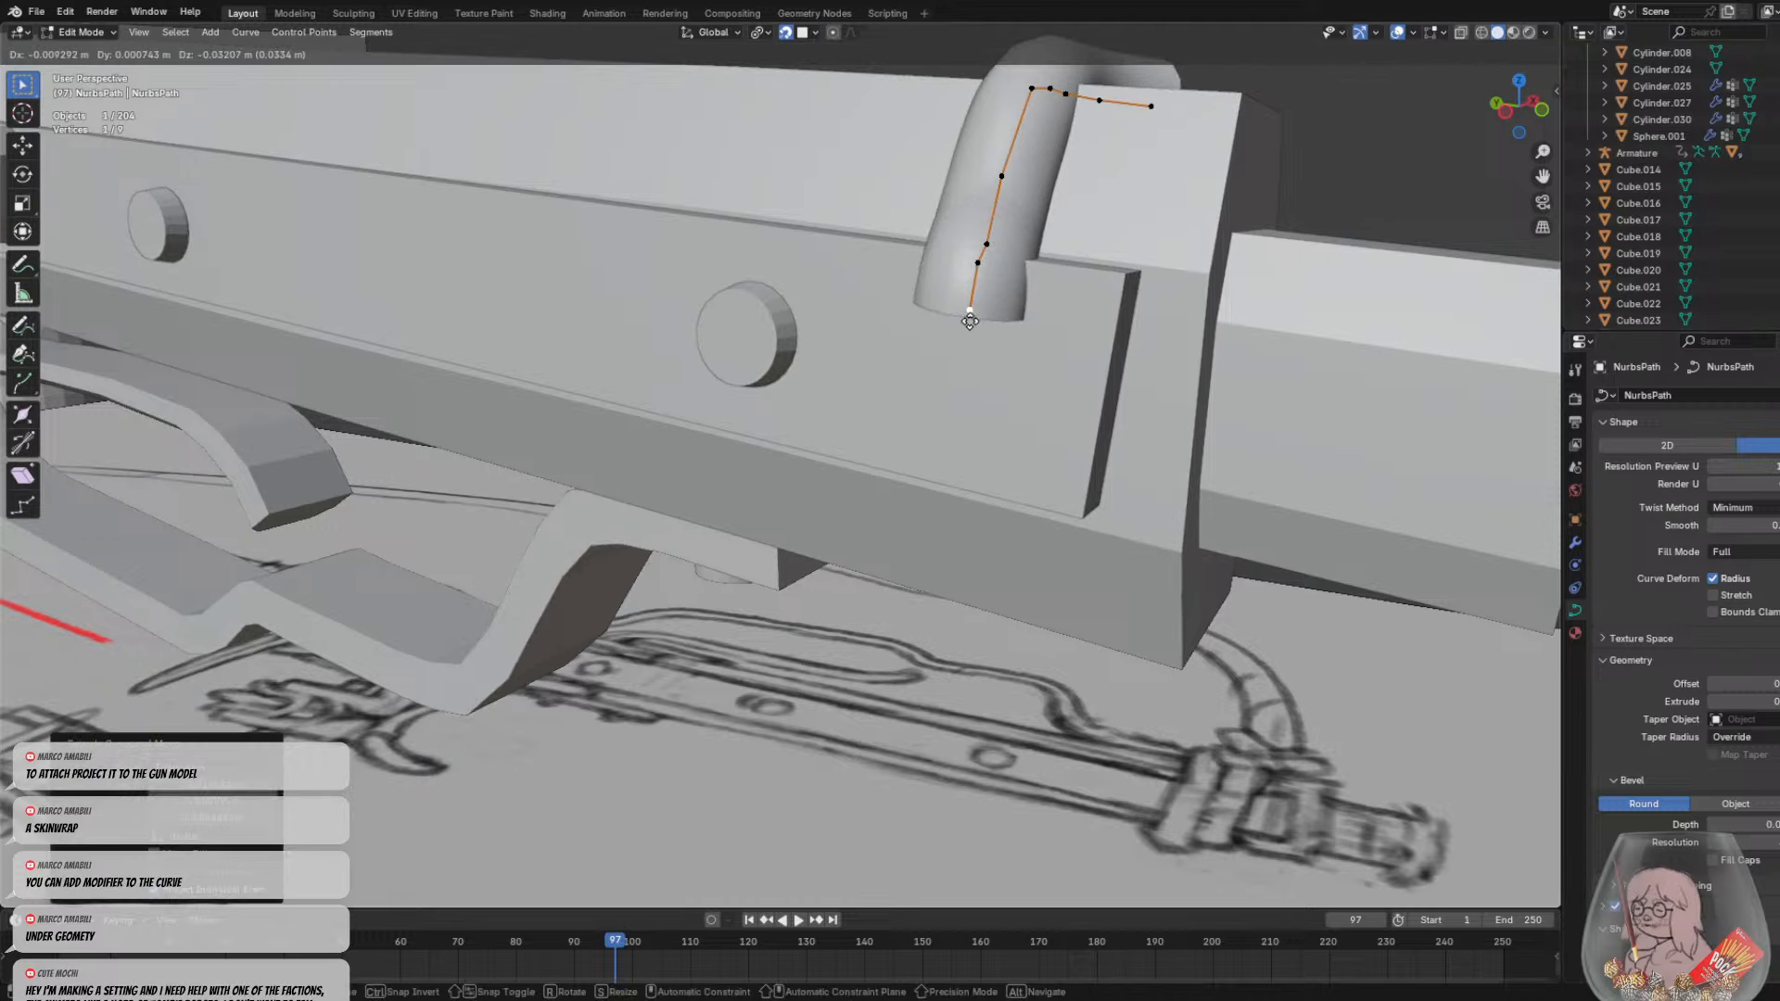
pyautogui.click(970, 321)
pyautogui.press('e')
pyautogui.click(955, 408)
pyautogui.press('e')
pyautogui.click(966, 500)
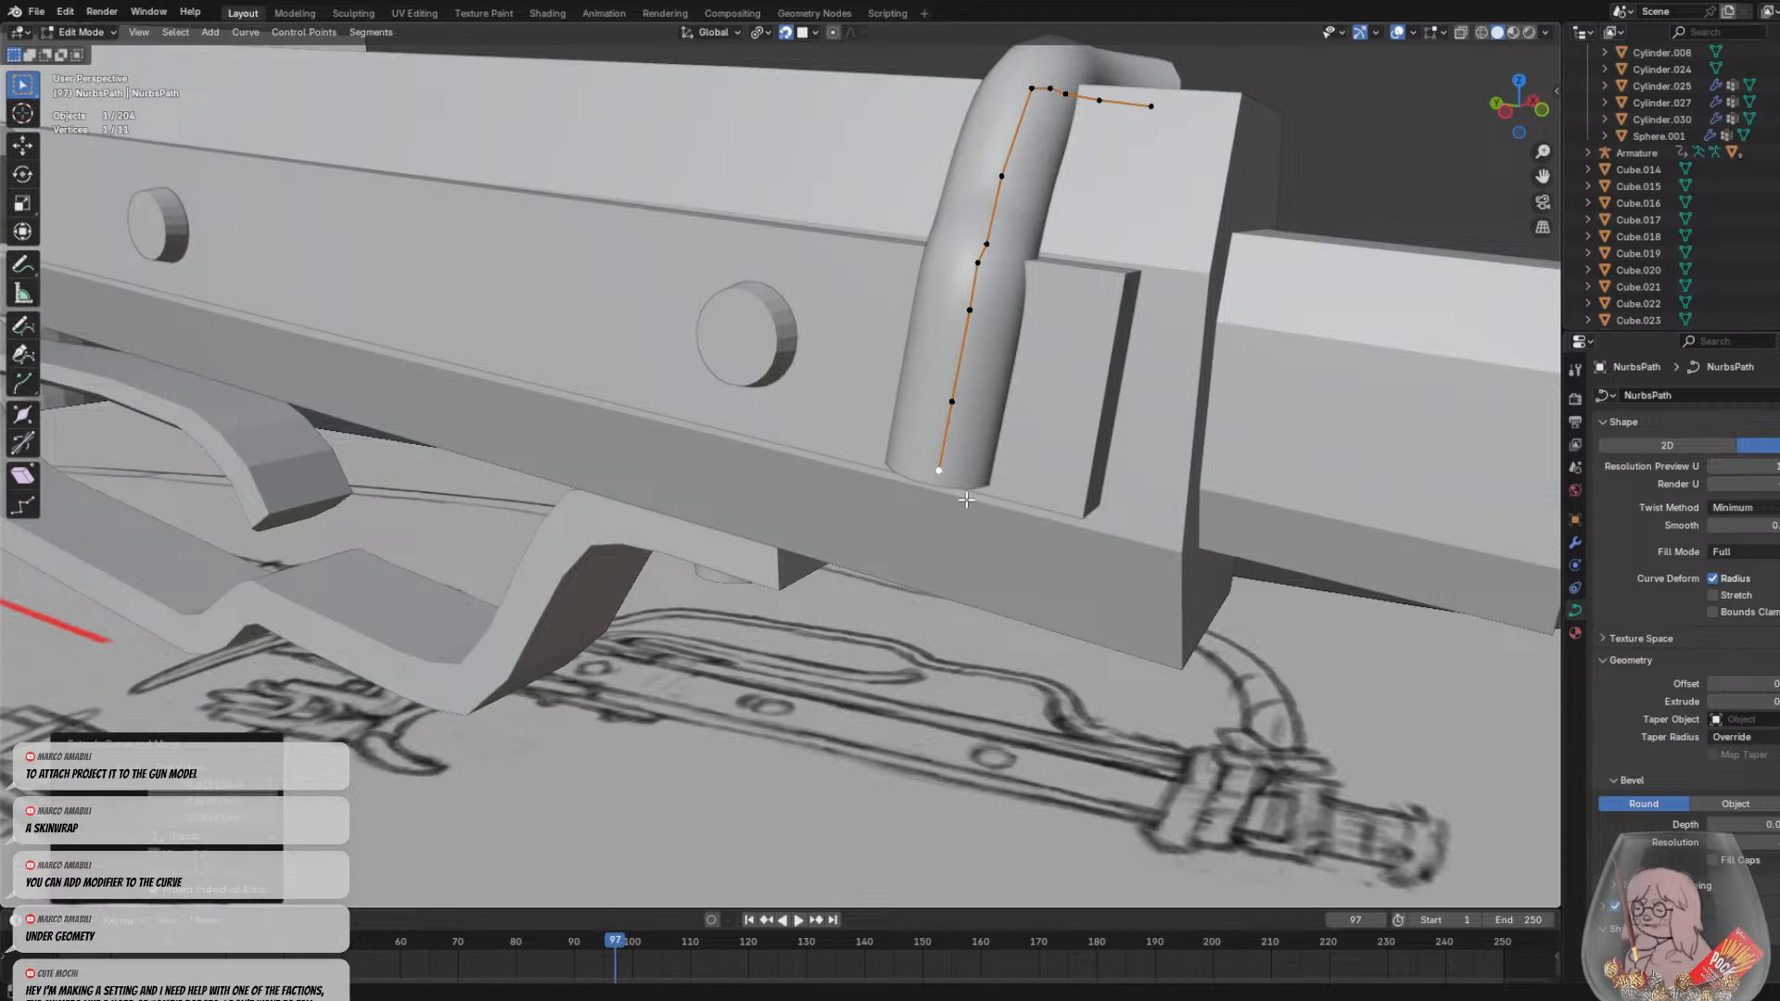
# Extrude the rope's end around the side plate's lower edge and across the stock's lower slanted face
pyautogui.moveTo(966, 499); pyautogui.dragTo(1025, 375, button='middle')
pyautogui.press('e')
pyautogui.click(972, 434)
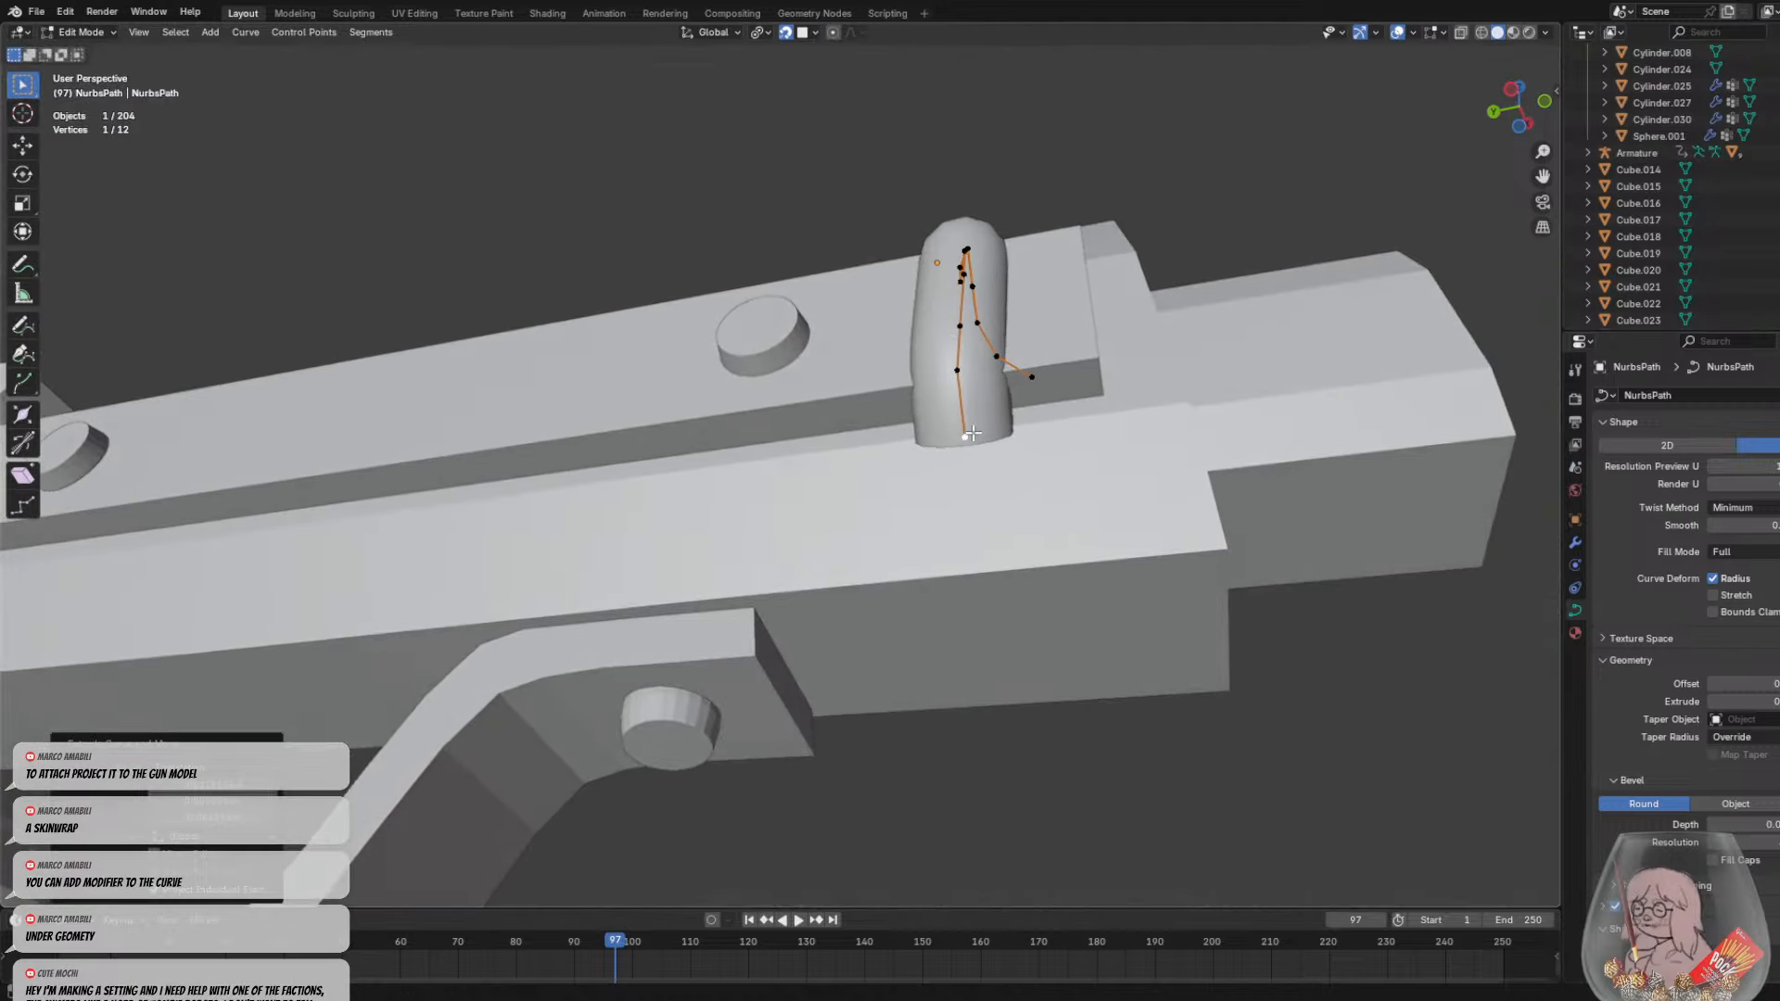
pyautogui.press('e')
pyautogui.click(974, 510)
pyautogui.press('e')
pyautogui.click(978, 574)
# Extrude the rope's end across the stock's underside and around to the edge of the opposite side plate
pyautogui.moveTo(977, 574); pyautogui.dragTo(977, 473, button='middle')
pyautogui.press('e')
pyautogui.click(999, 578)
pyautogui.press('e')
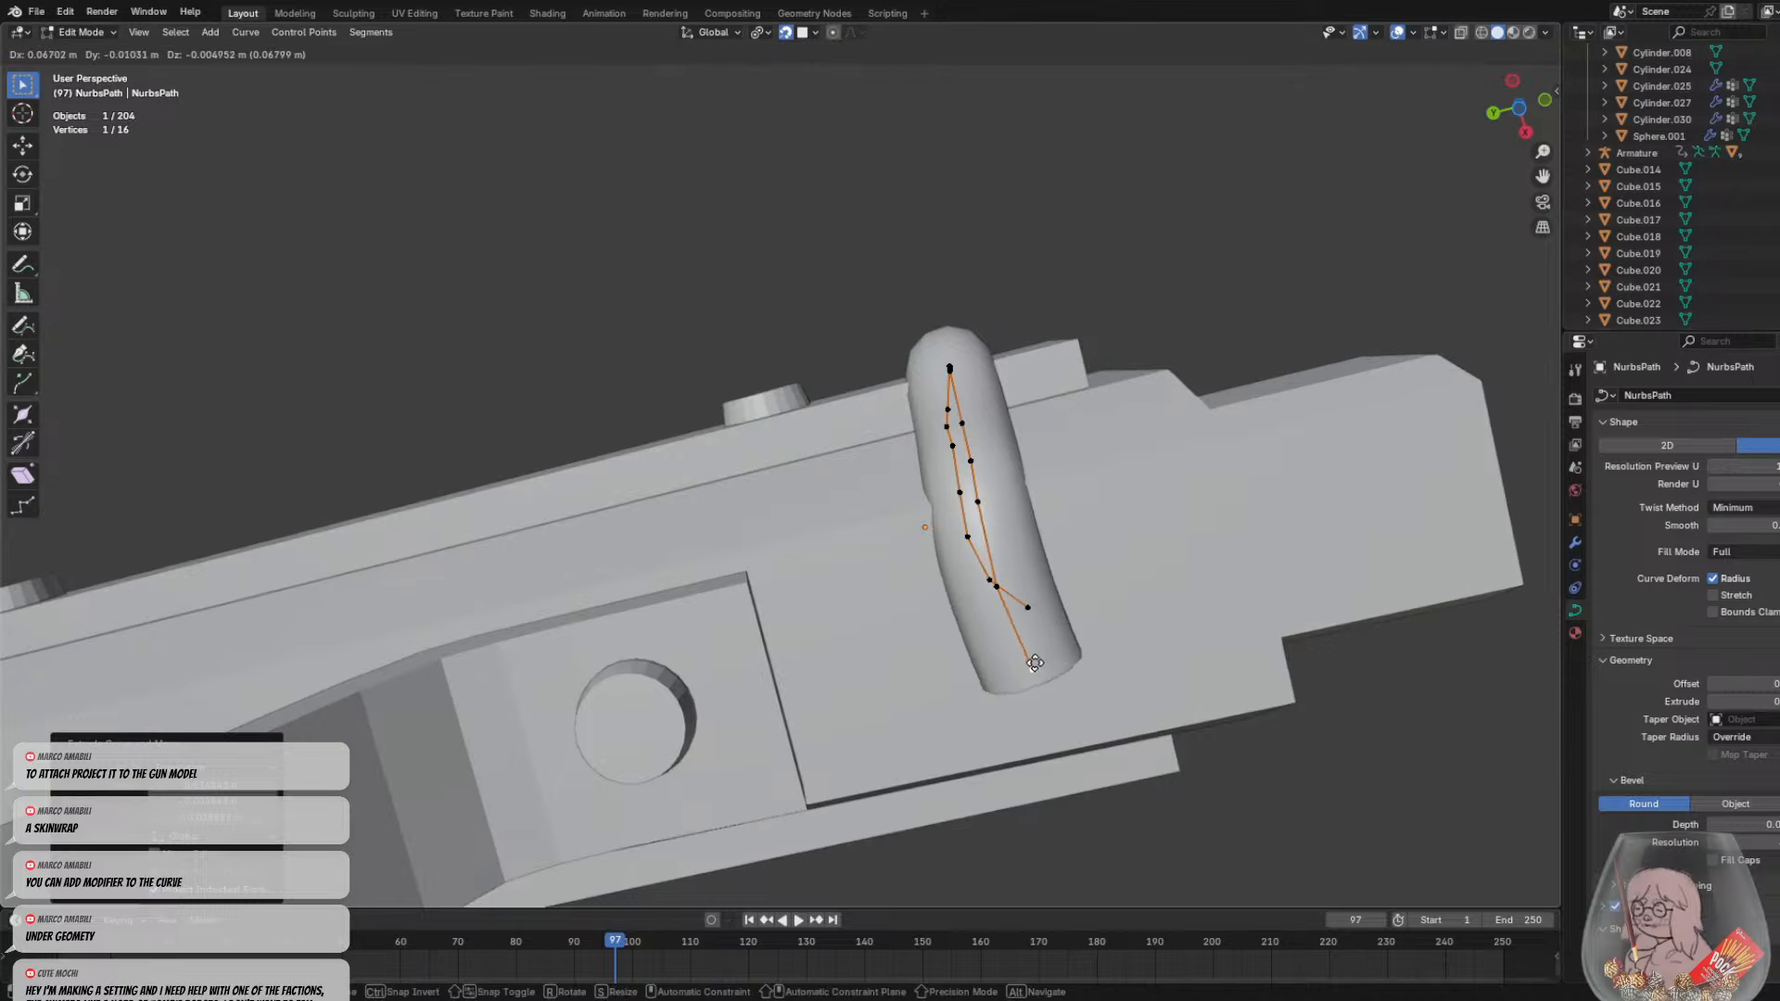
pyautogui.click(1028, 699)
pyautogui.moveTo(1029, 699); pyautogui.dragTo(990, 561, button='middle')
pyautogui.press('e')
pyautogui.click(1129, 497)
pyautogui.press('e')
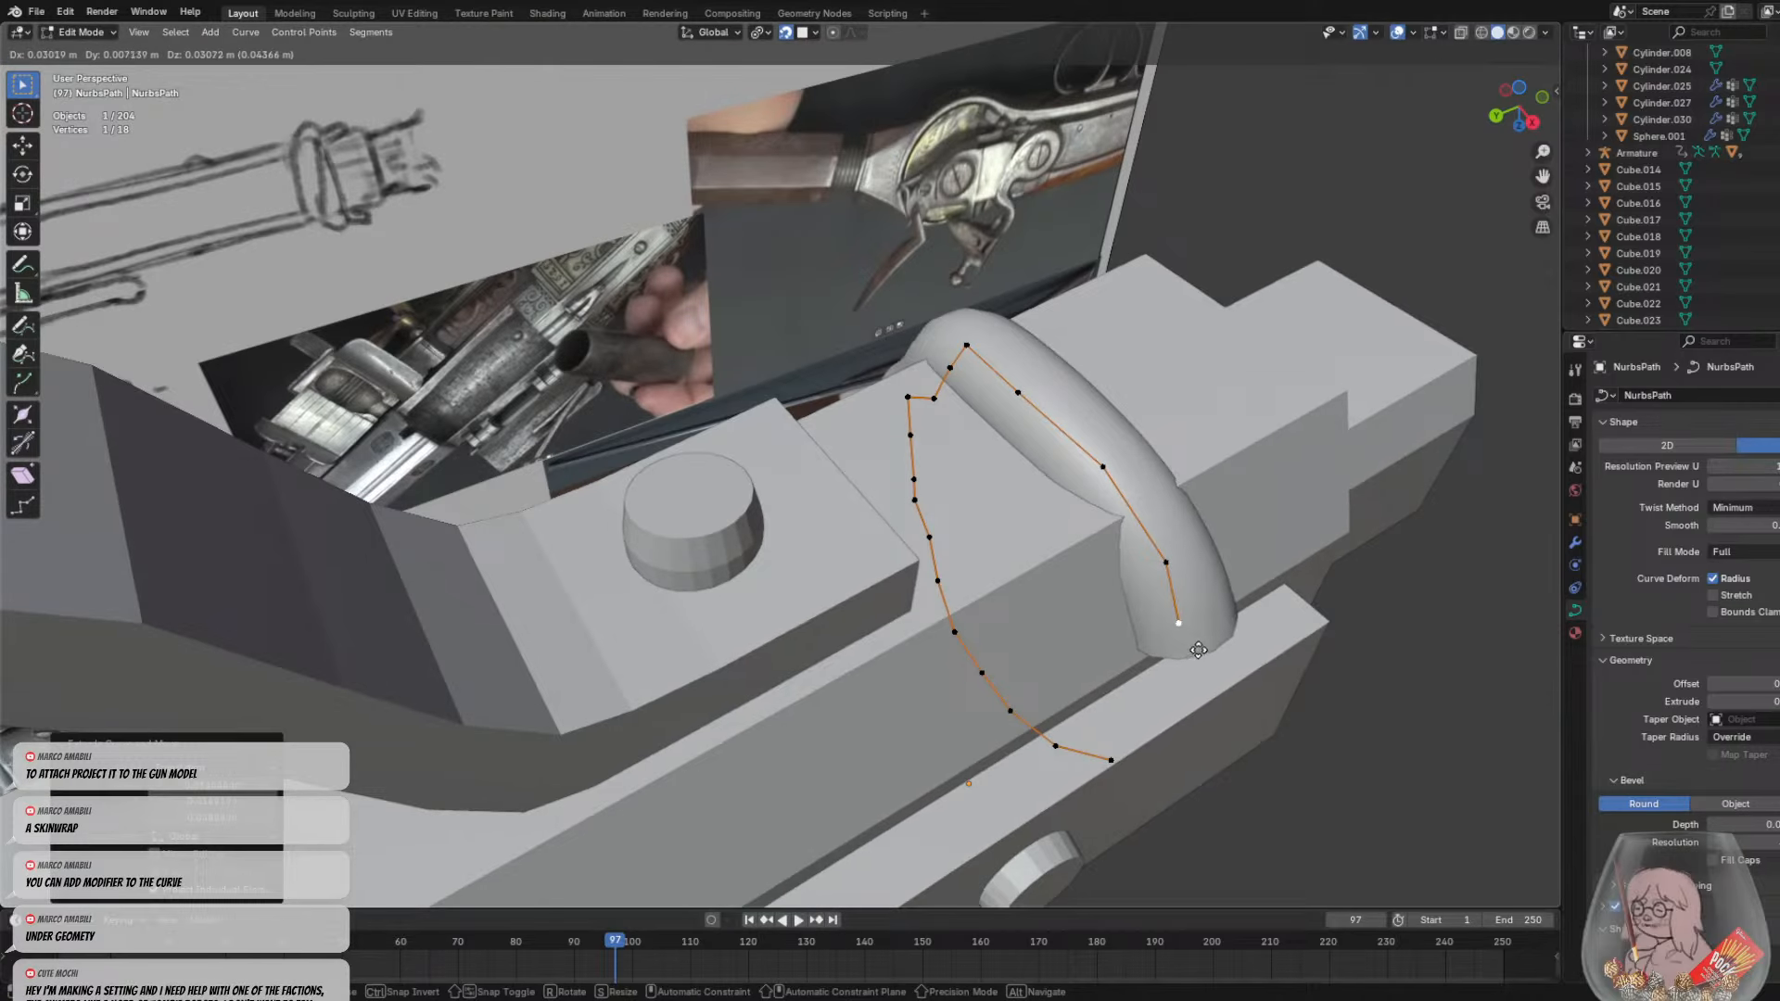
pyautogui.click(1197, 649)
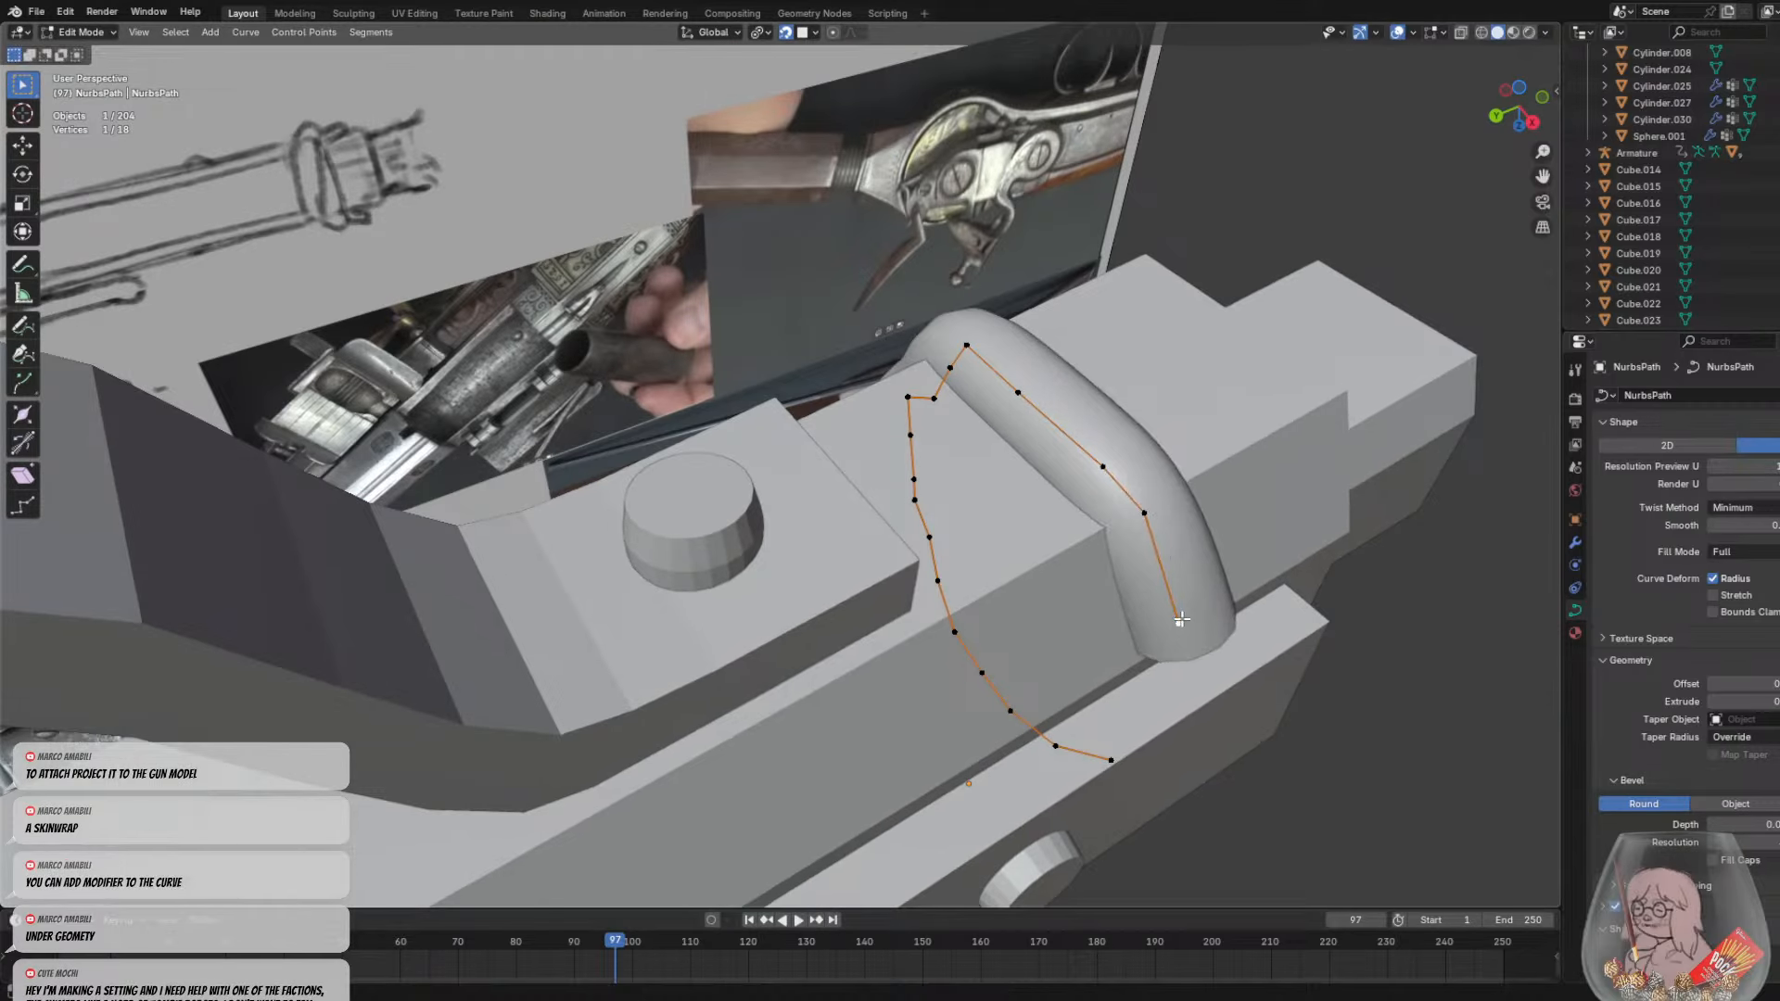
# Extrude the rope's end up along the outer face of the opposite side plate
pyautogui.moveTo(1206, 609); pyautogui.dragTo(1085, 465, button='middle')
pyautogui.press('e')
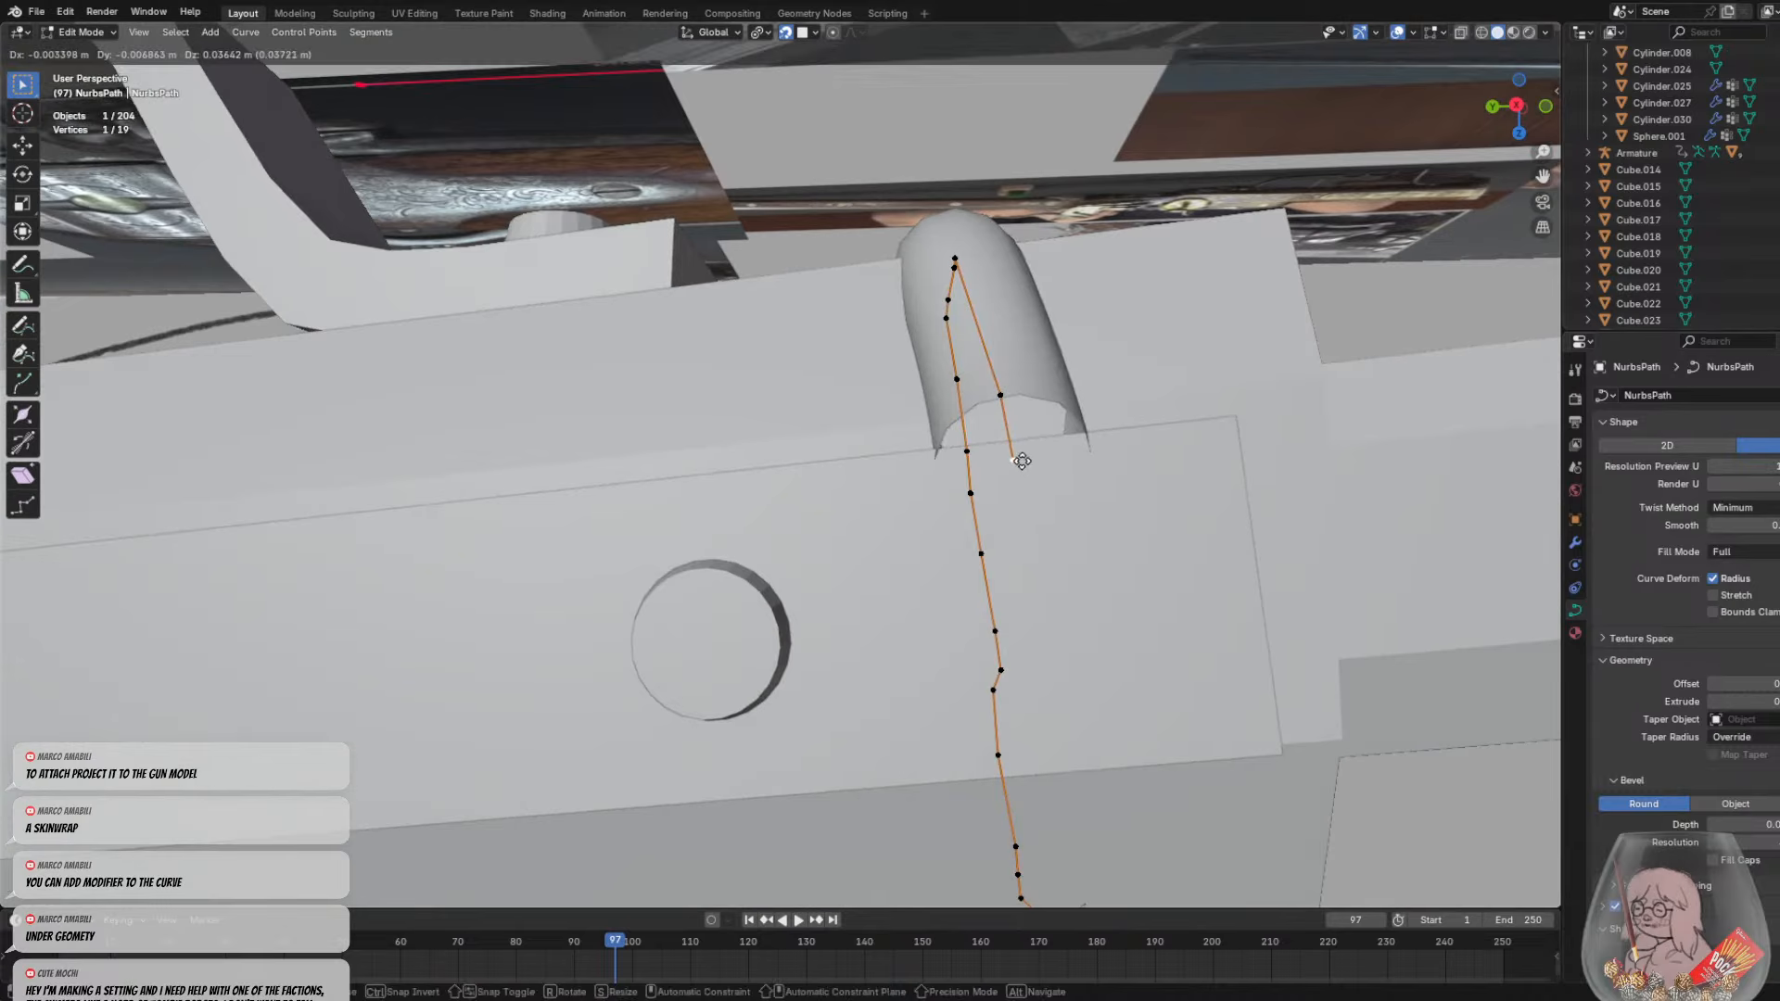
pyautogui.click(1022, 461)
pyautogui.press('e')
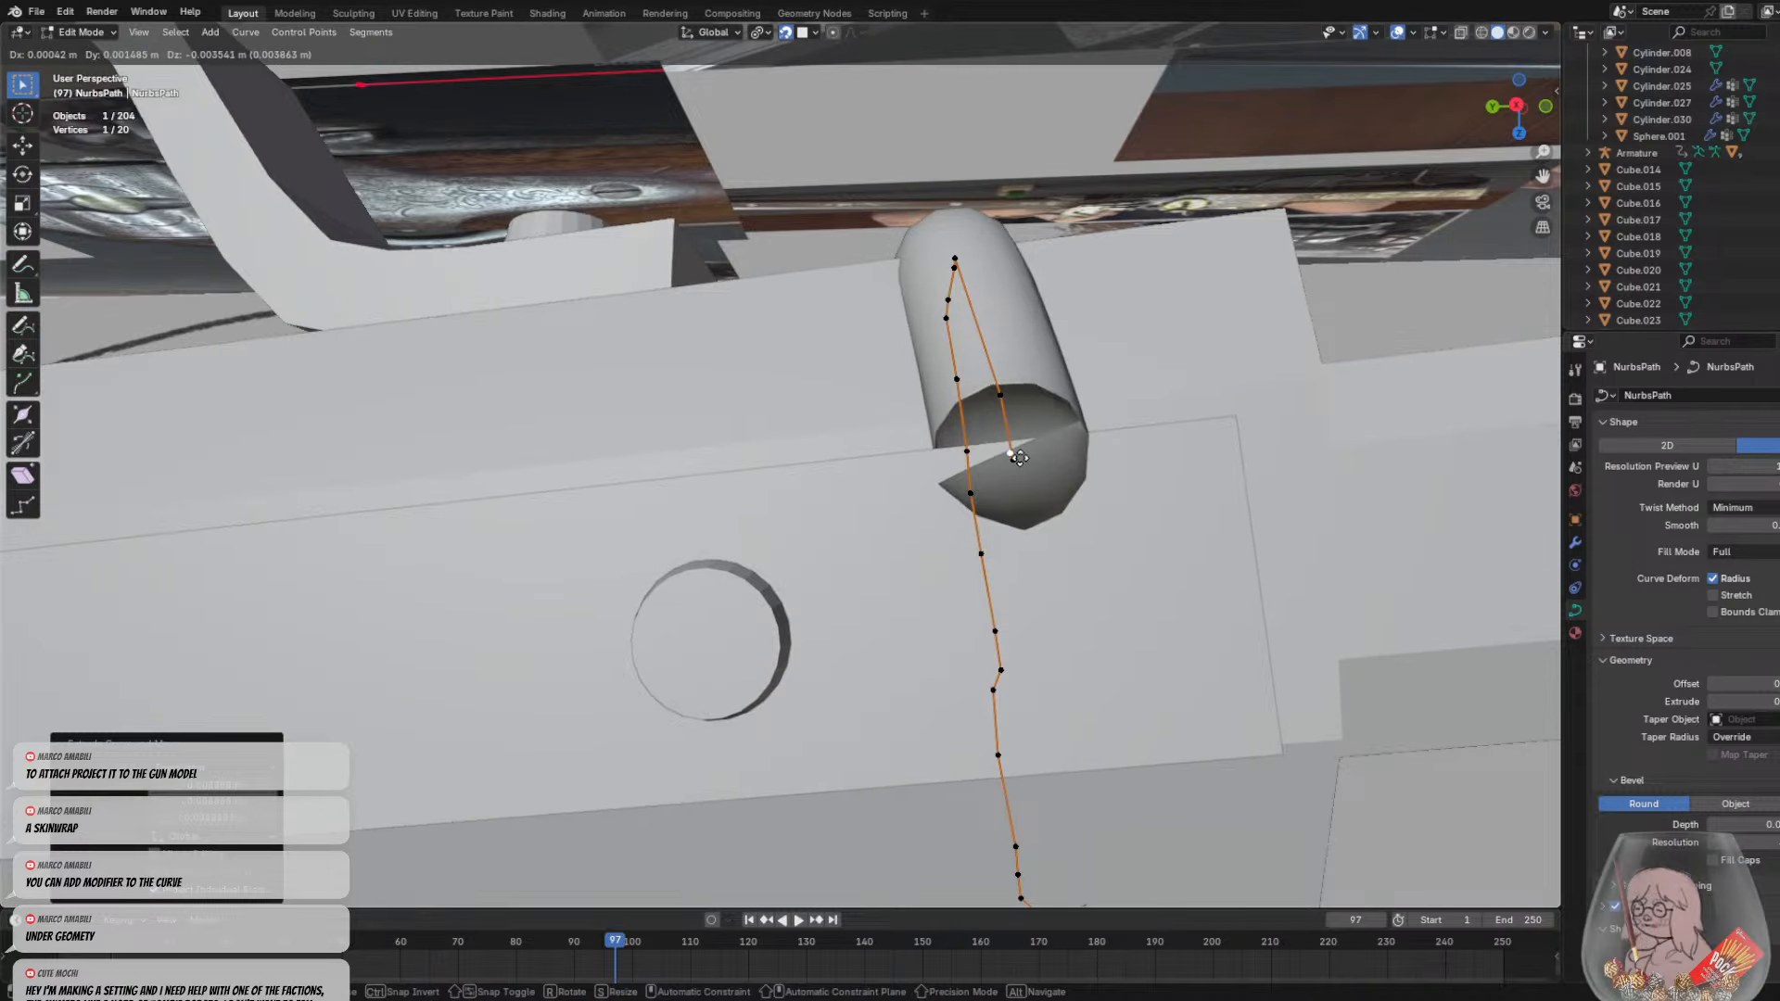
pyautogui.click(1023, 464)
pyautogui.press('e')
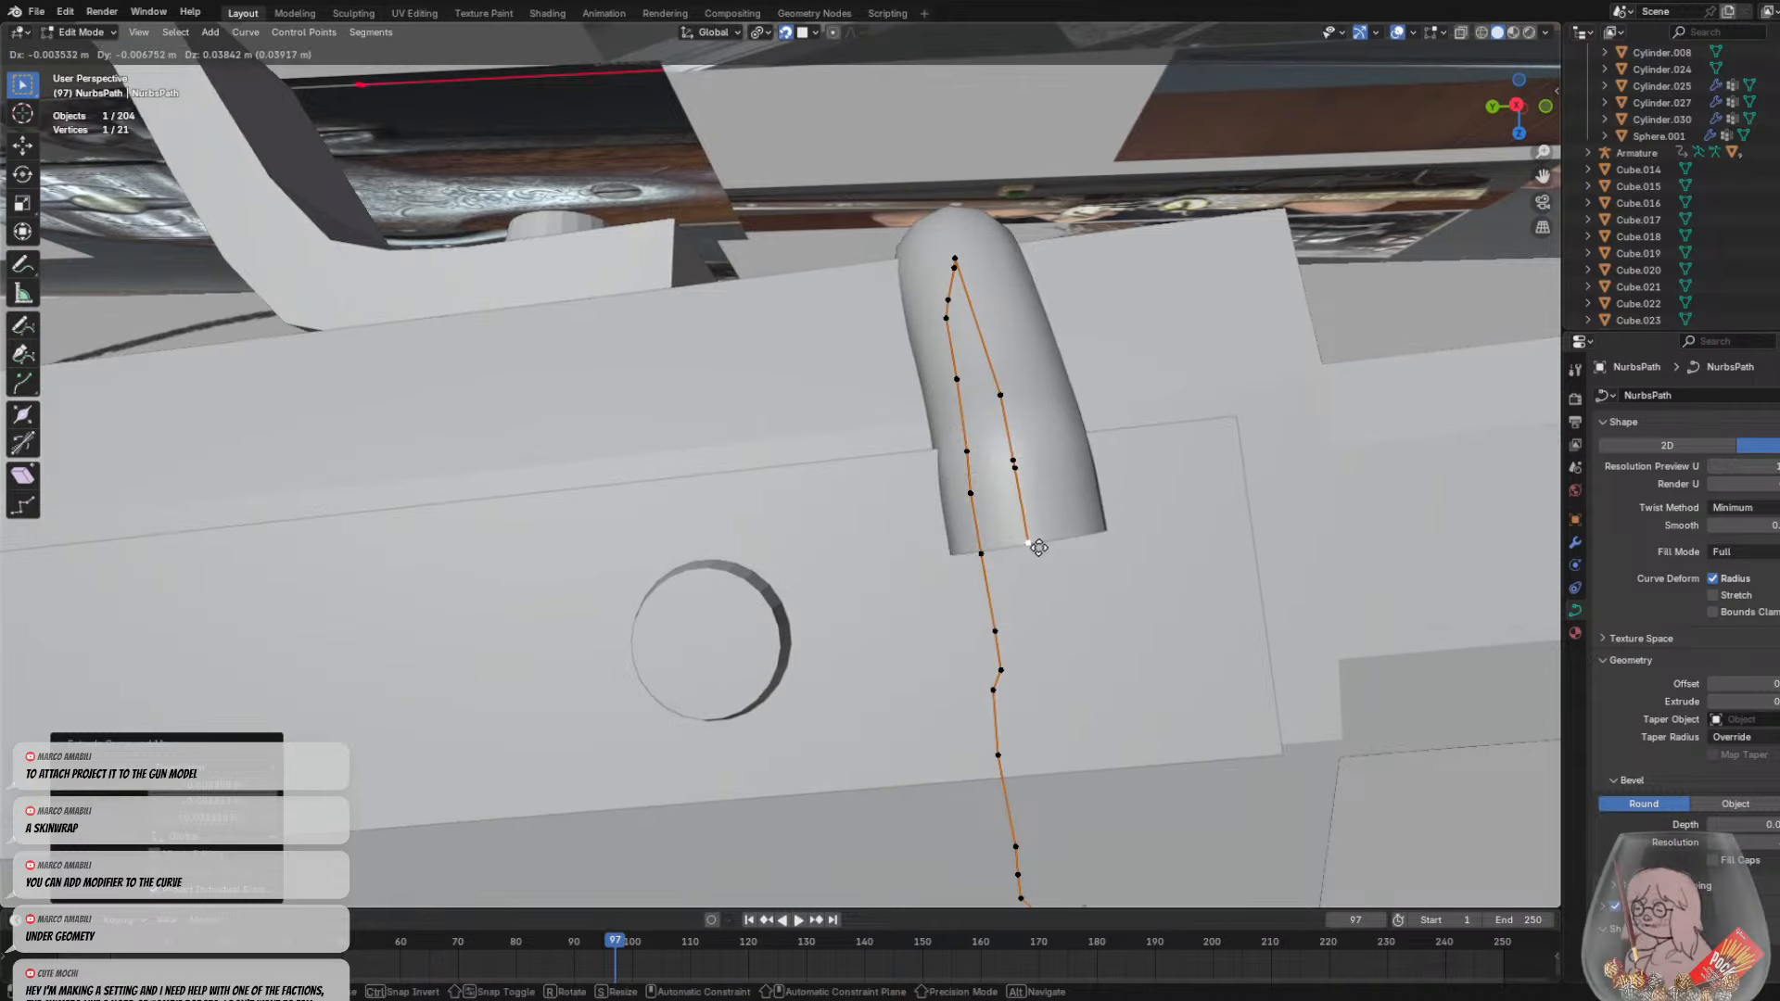
pyautogui.click(1038, 547)
pyautogui.press('e')
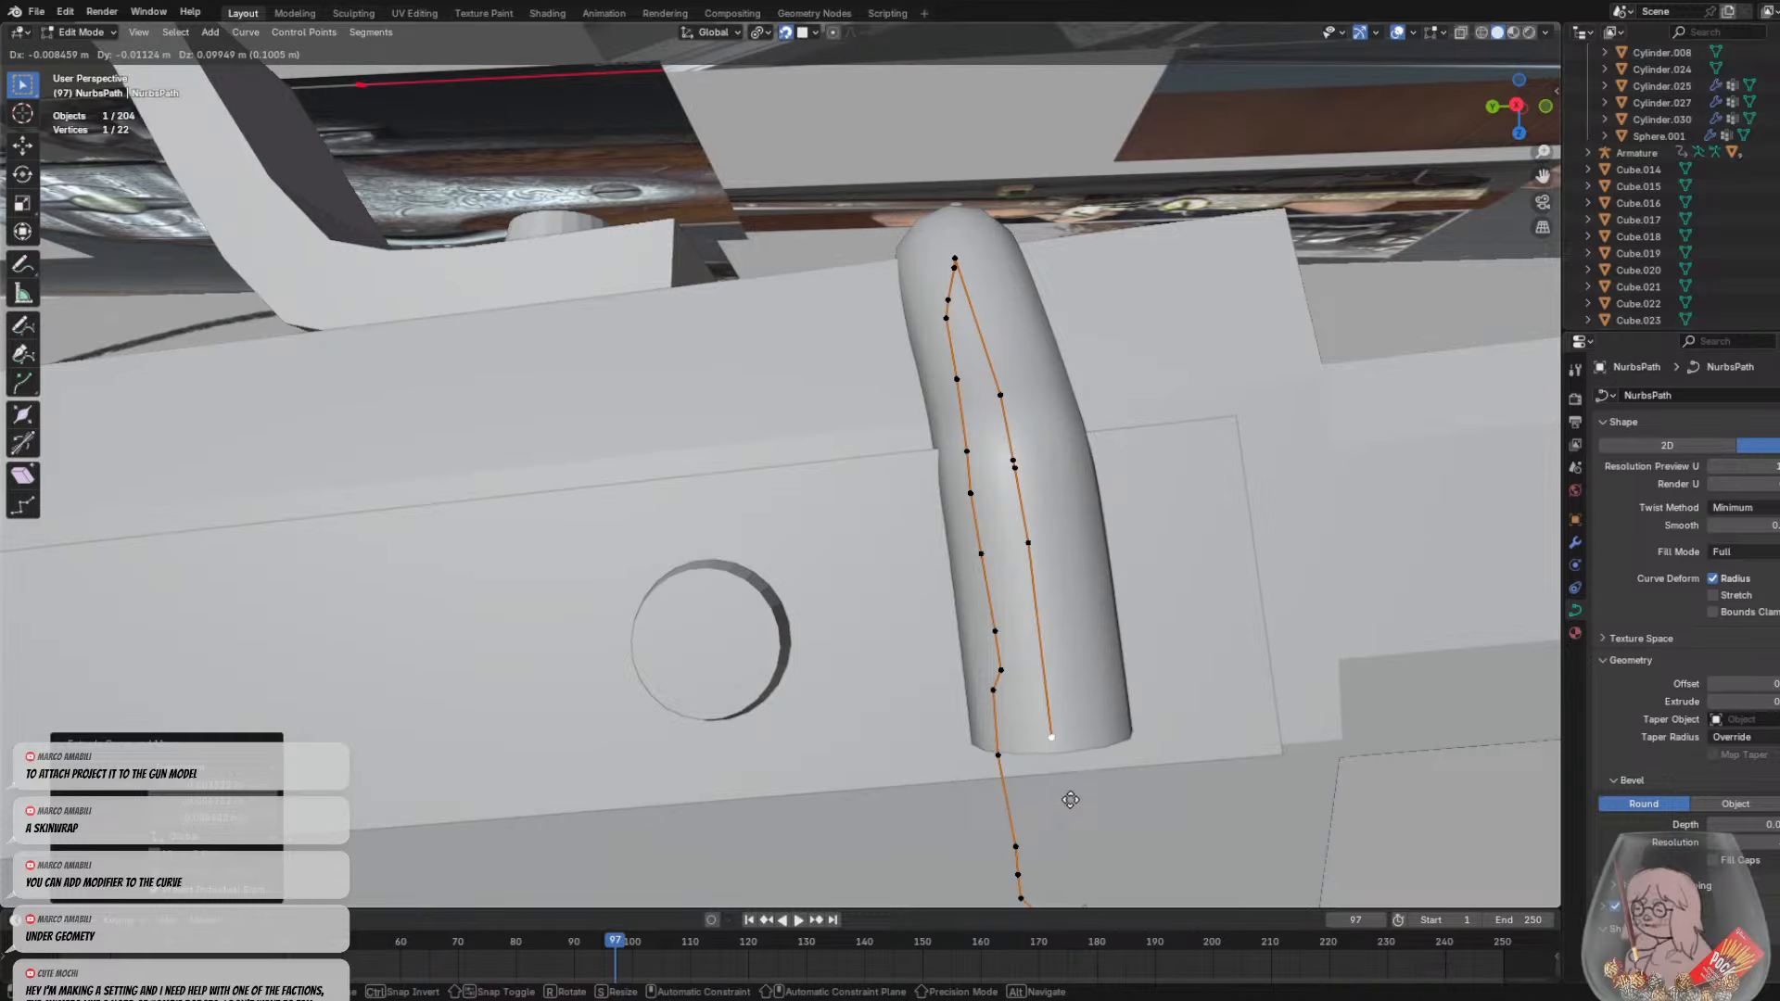
pyautogui.click(1070, 800)
# Extrude the rope's end over the plate's upper edge and the slanted face until it meets the rope's start on top
pyautogui.moveTo(1070, 799); pyautogui.dragTo(963, 172, button='middle')
pyautogui.press('e')
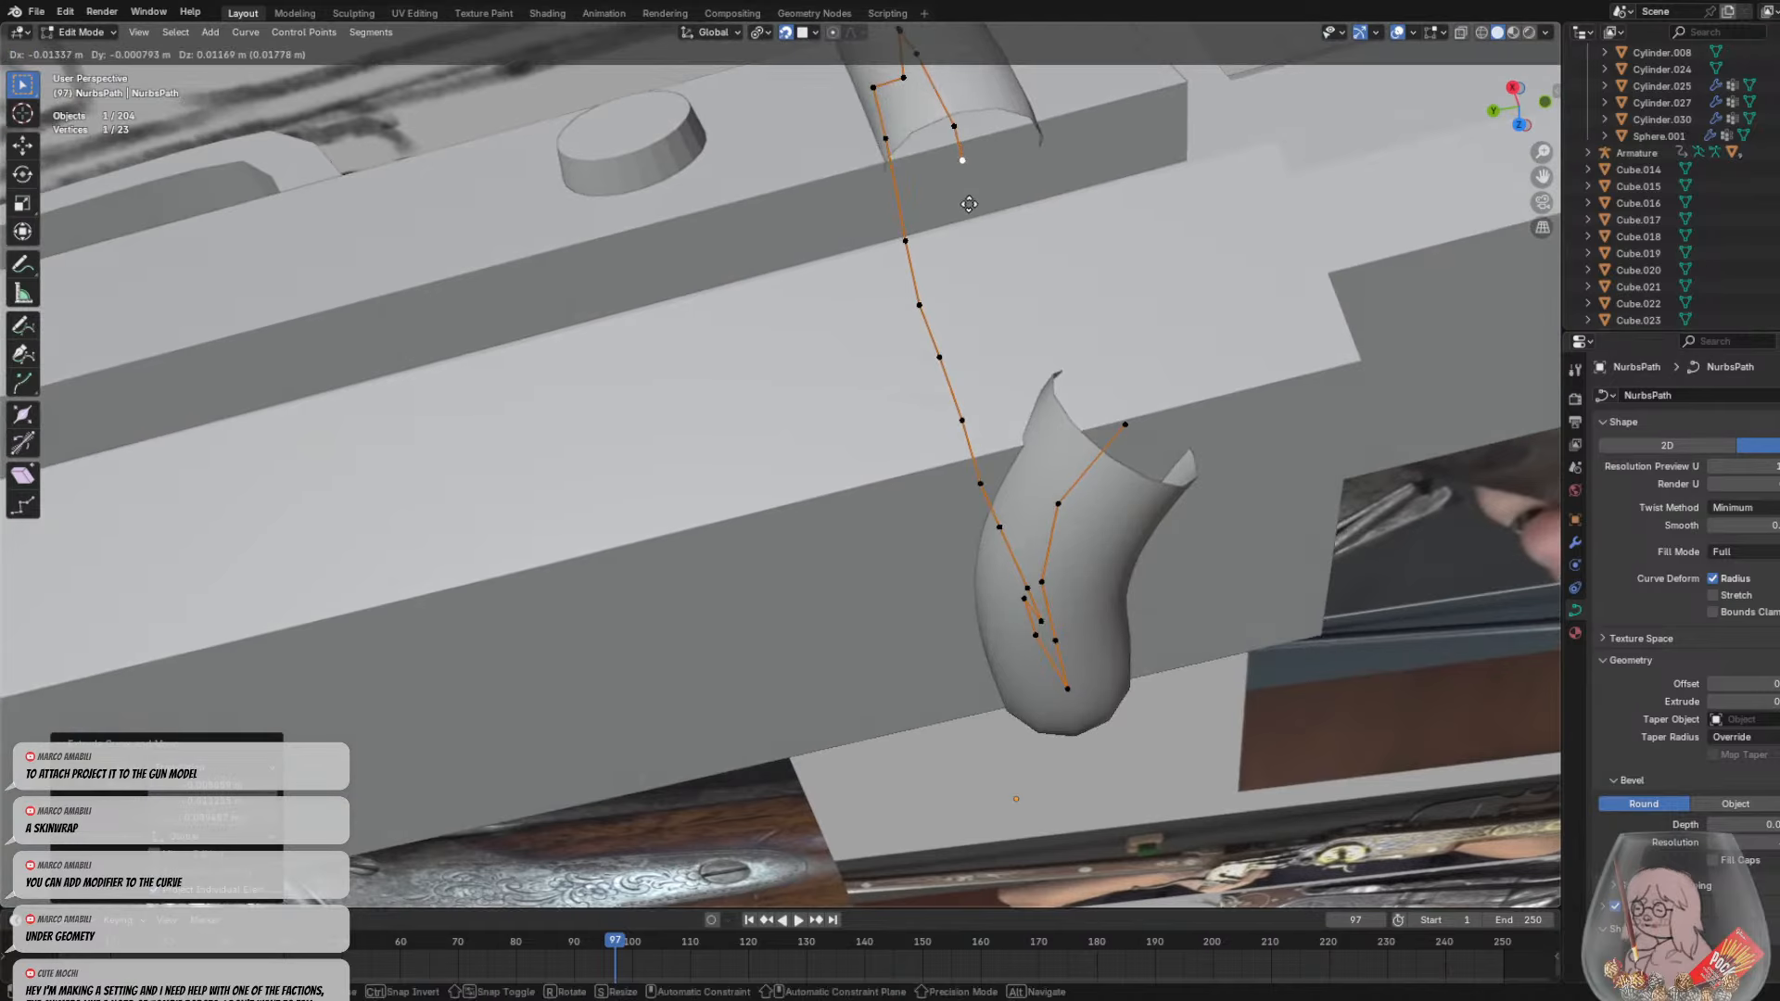
pyautogui.click(969, 204)
pyautogui.press('e')
pyautogui.click(978, 222)
pyautogui.press('e')
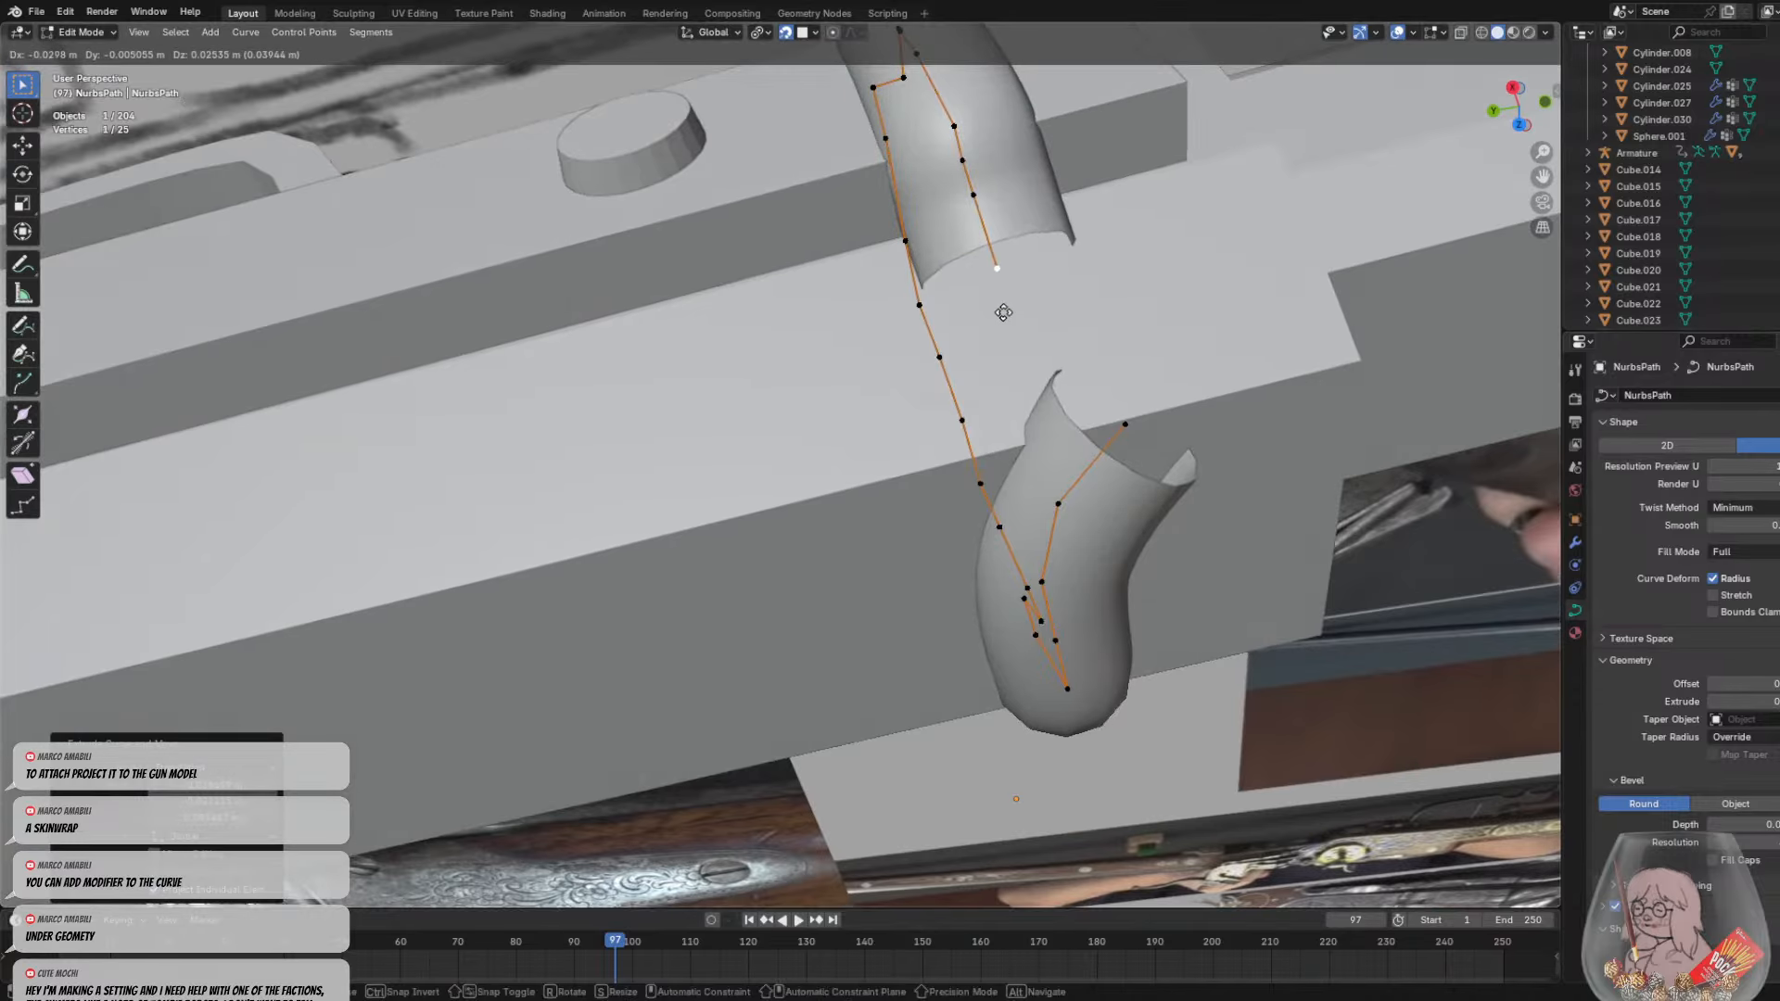
pyautogui.click(1003, 312)
pyautogui.press('e')
pyautogui.click(1084, 470)
pyautogui.press('e')
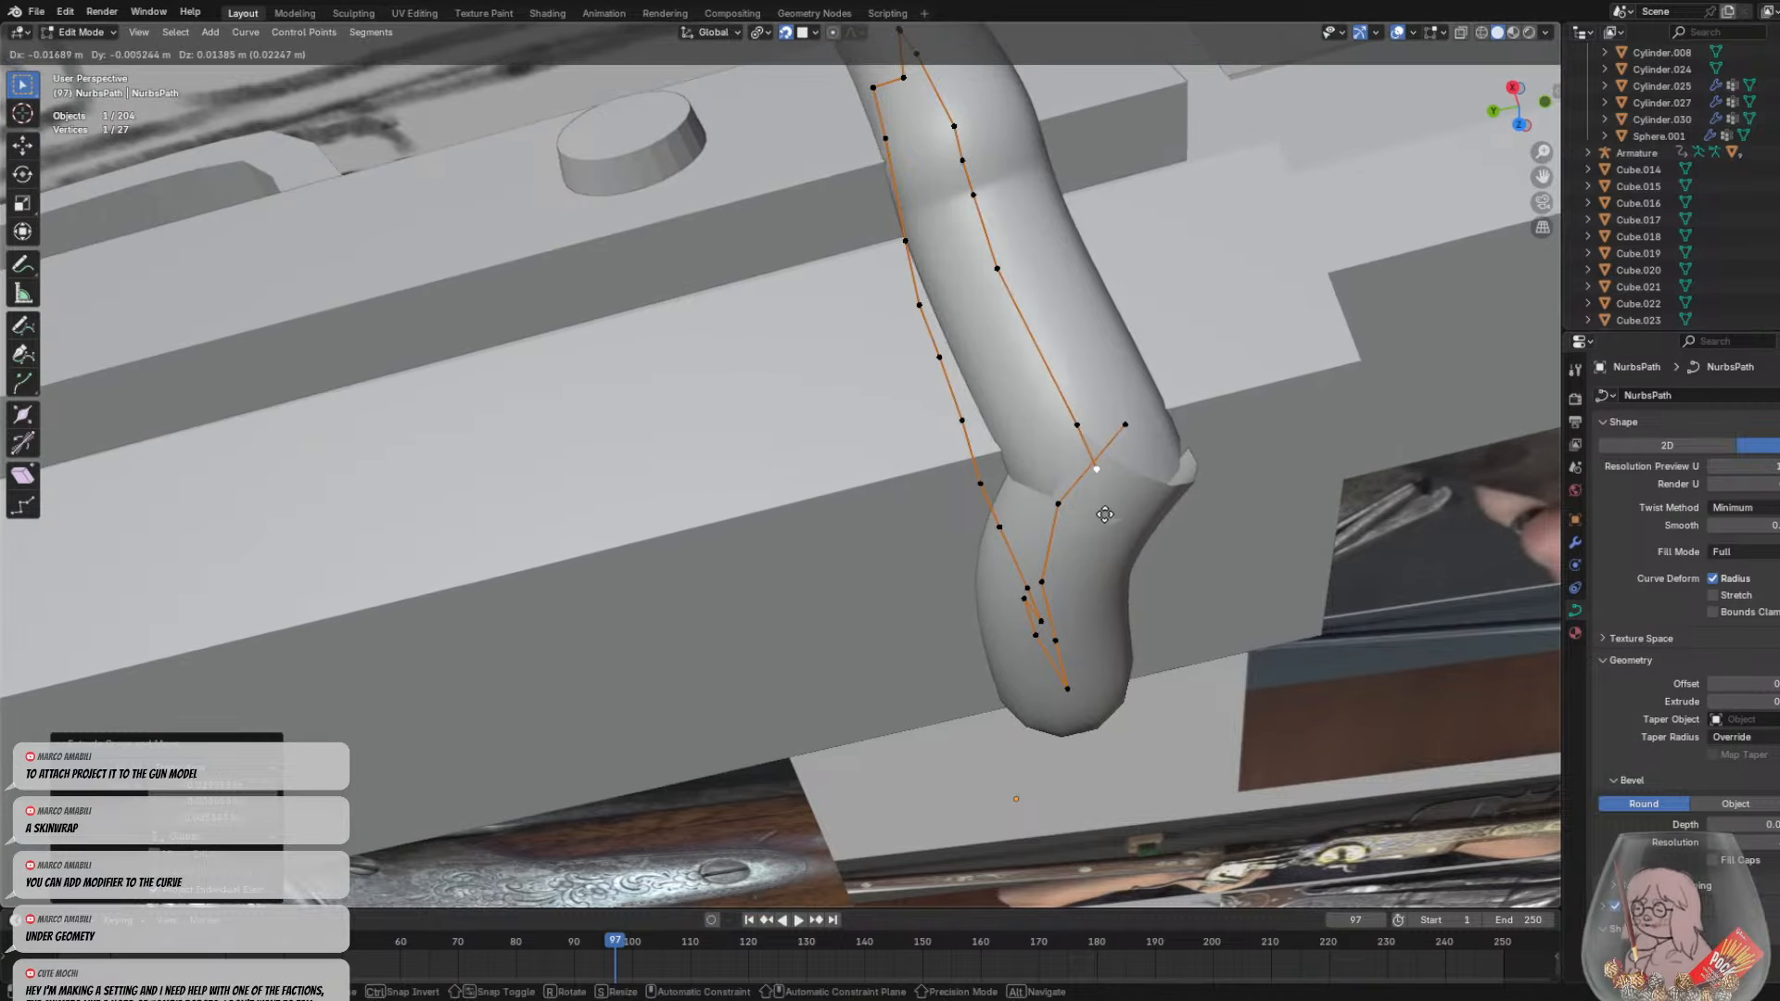
pyautogui.click(1102, 506)
# Return to Object Mode and select the gun.png reference image in place of the rope
pyautogui.scroll(-8, 1101, 506)
pyautogui.moveTo(1101, 506); pyautogui.dragTo(1219, 342, button='middle')
pyautogui.scroll(-2, 1102, 367)
pyautogui.press('Tab')
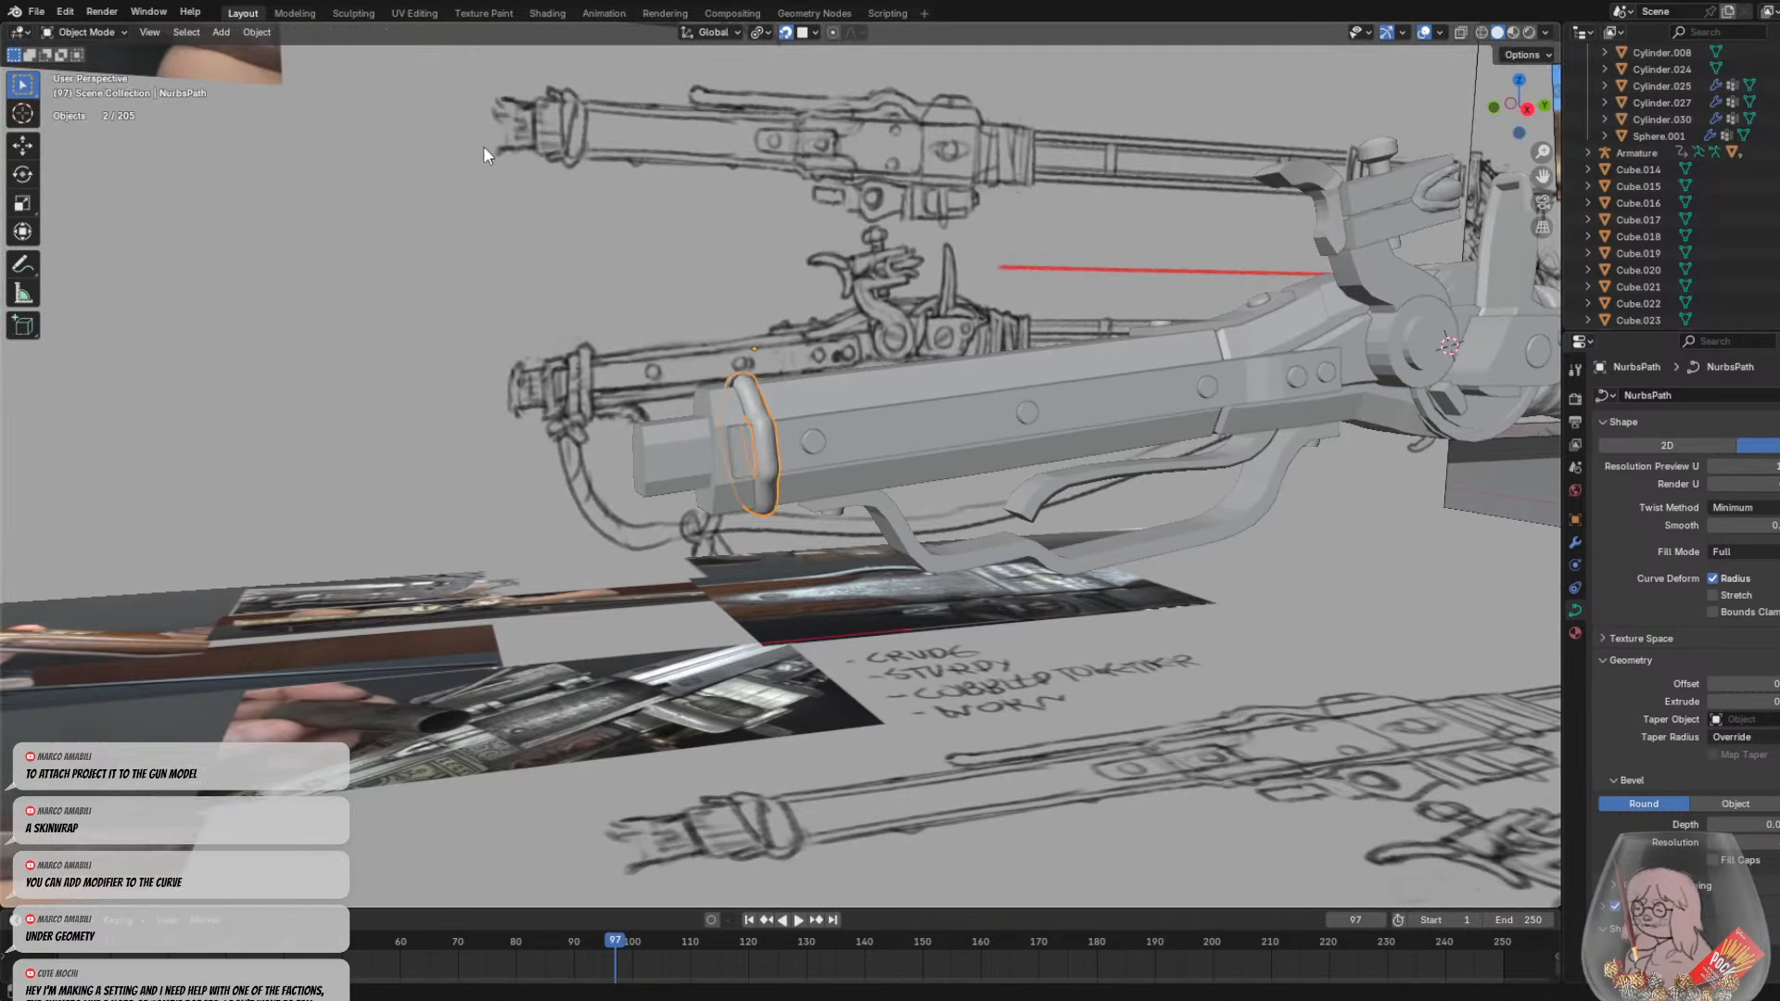
pyautogui.click(482, 147)
pyautogui.moveTo(865, 621); pyautogui.dragTo(985, 614, button='middle')
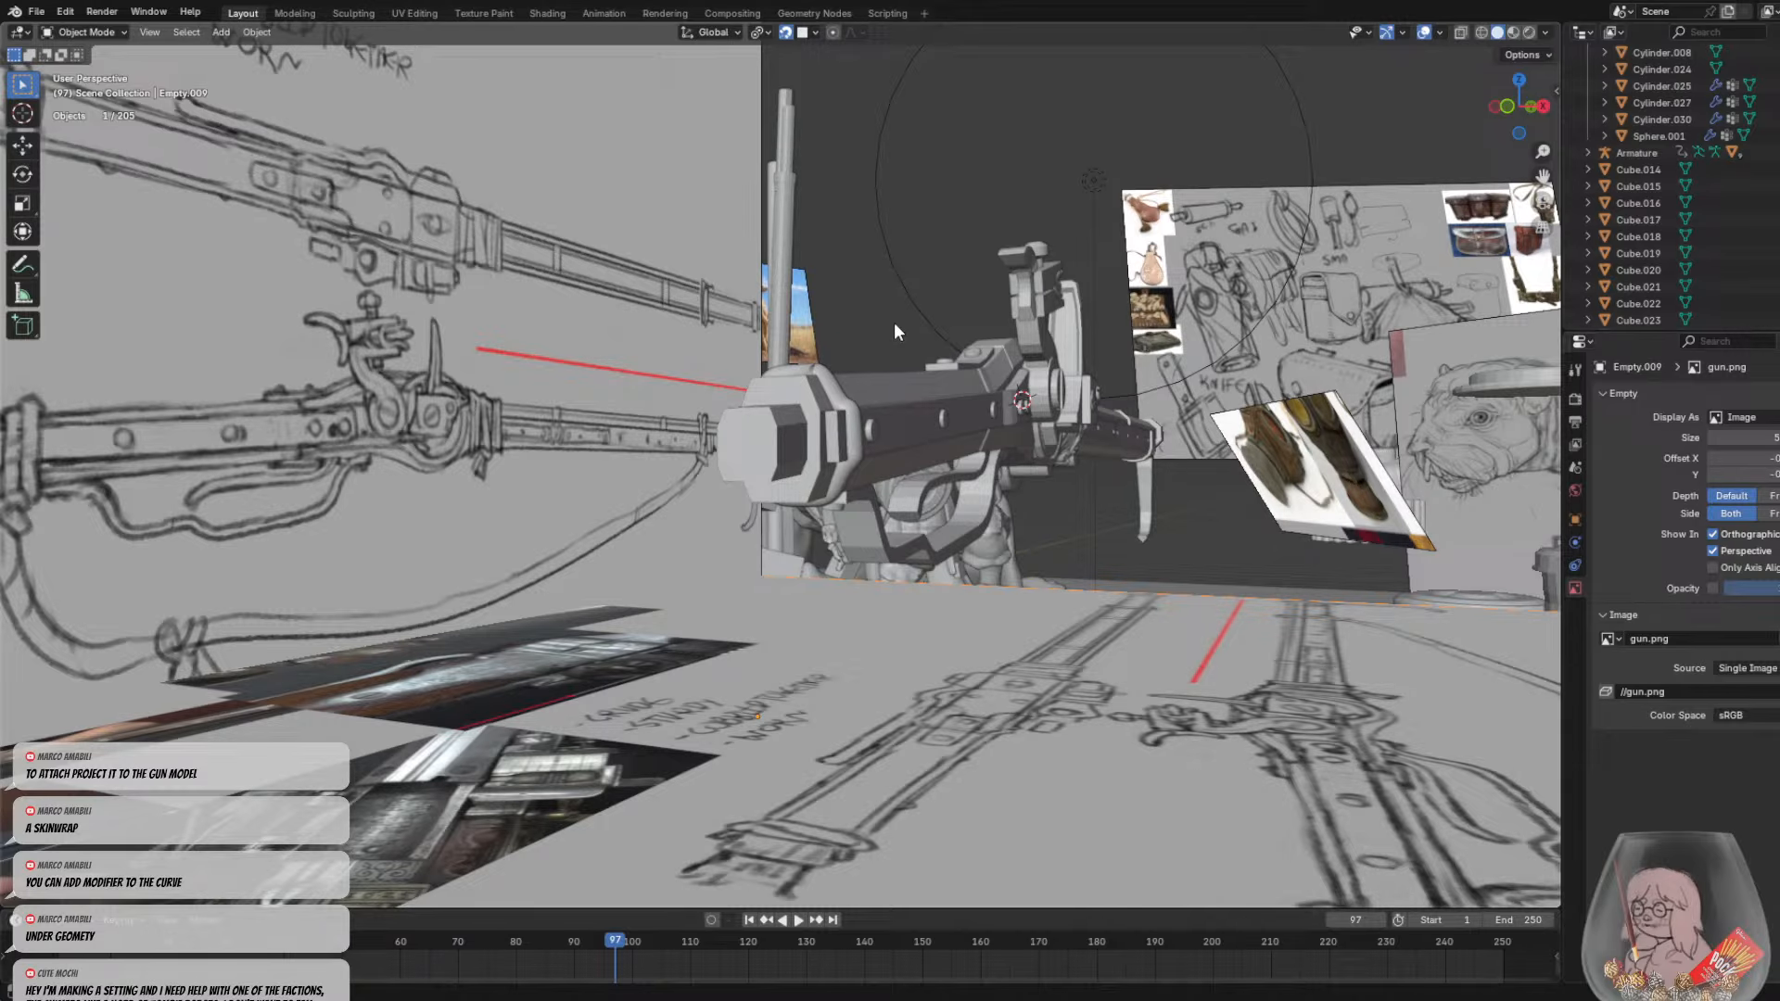
# Reselect the rope, enter Edit Mode and move its end control point further along the stock's top beside the rope's start
pyautogui.moveTo(895, 325); pyautogui.dragTo(827, 449, button='middle')
pyautogui.click(832, 408)
pyautogui.press('Tab')
pyautogui.scroll(3, 828, 454)
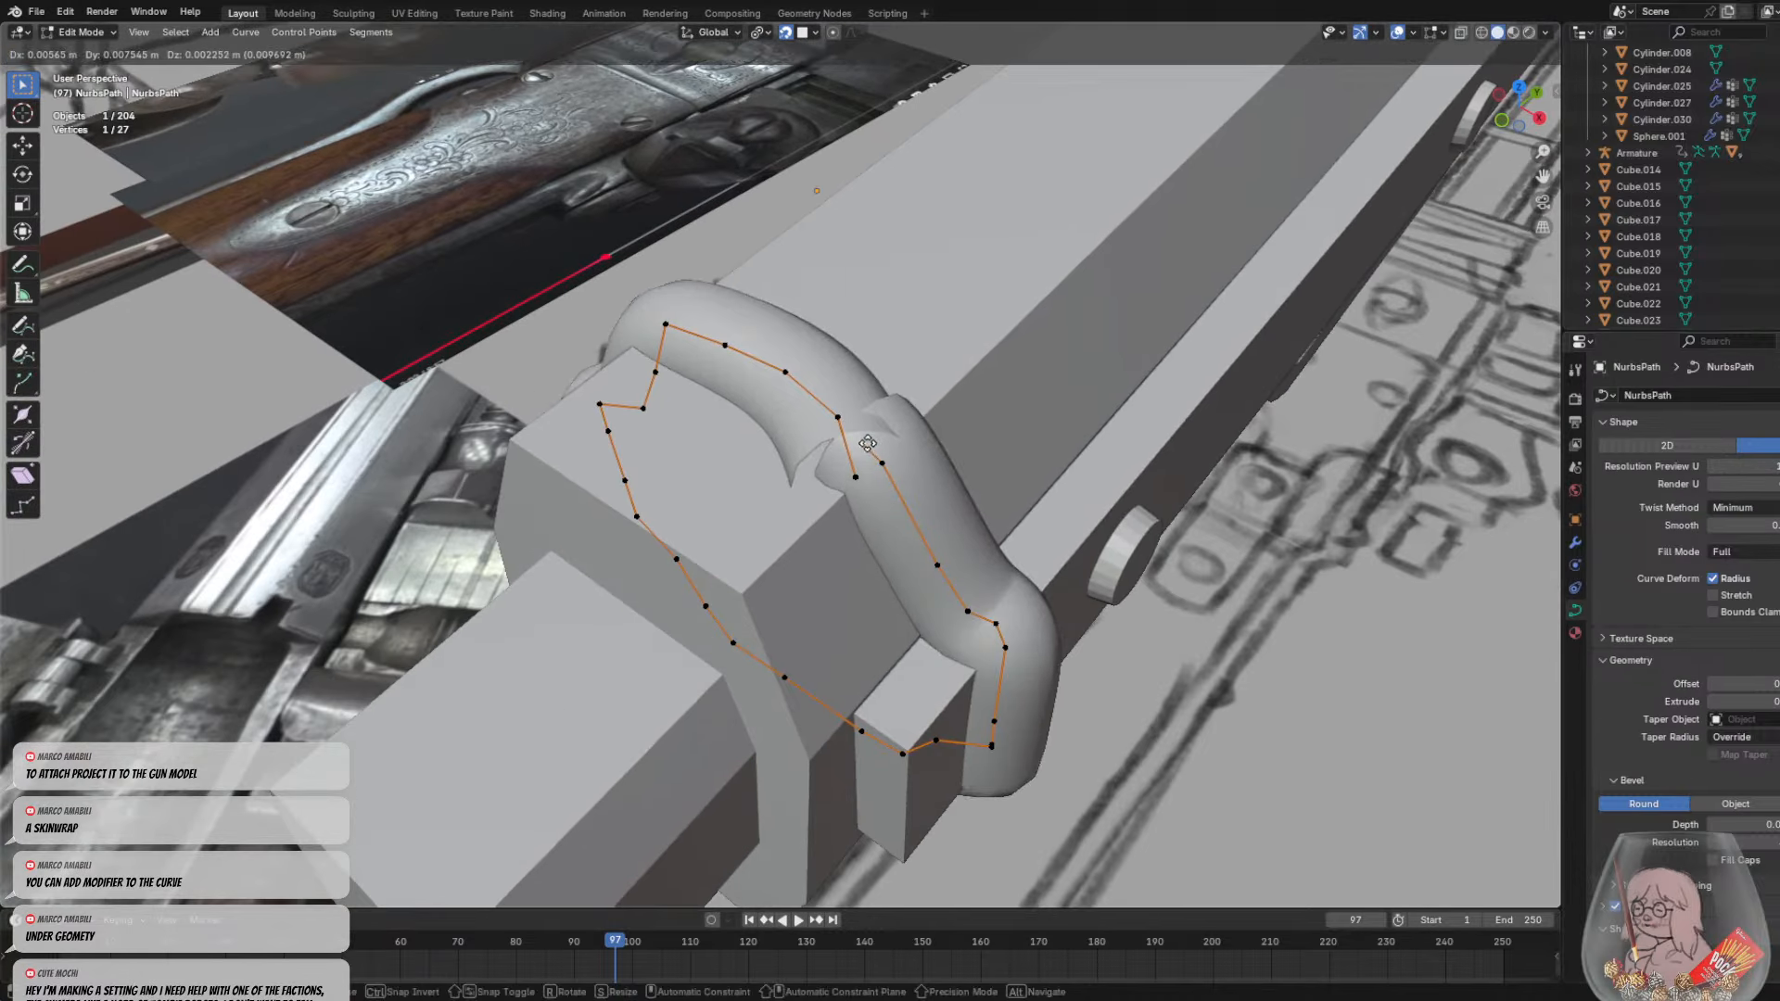
pyautogui.click(867, 443)
pyautogui.click(846, 435)
pyautogui.press('g')
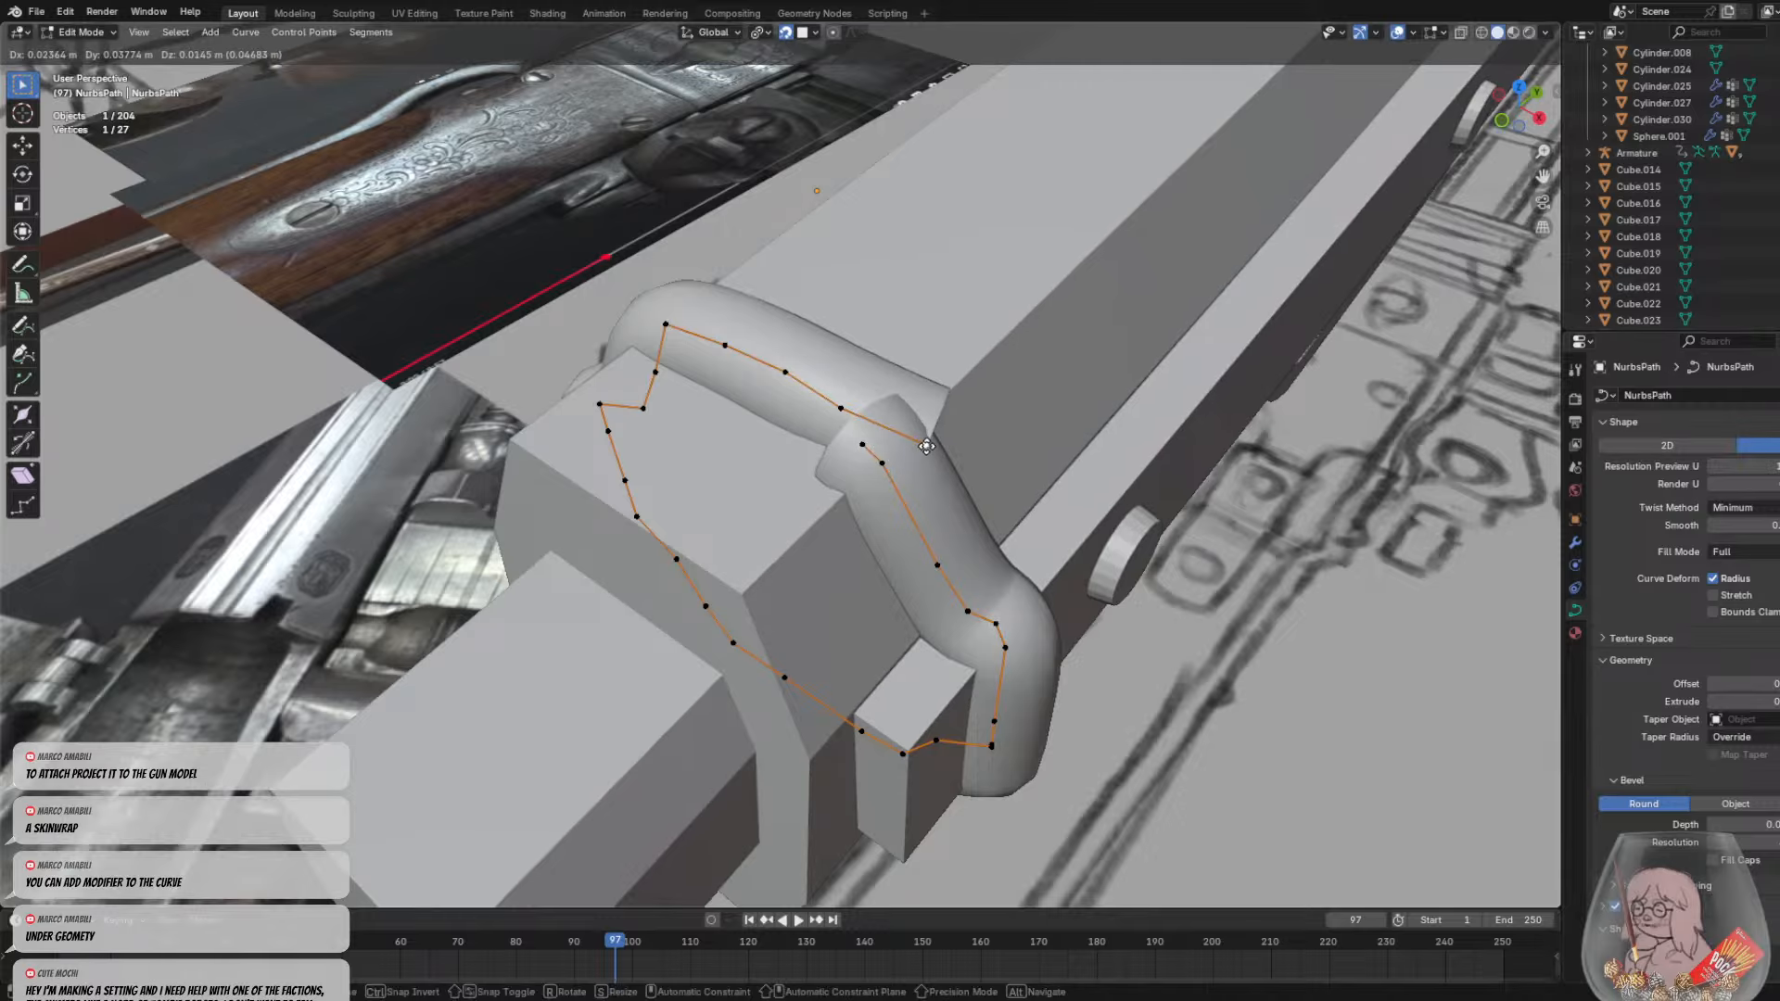
pyautogui.click(923, 446)
# Extrude the rope's end into a second loop, over the slanted face and down the side plate's outer face
pyautogui.moveTo(958, 449); pyautogui.dragTo(840, 438, button='middle')
pyautogui.press('e')
pyautogui.click(874, 488)
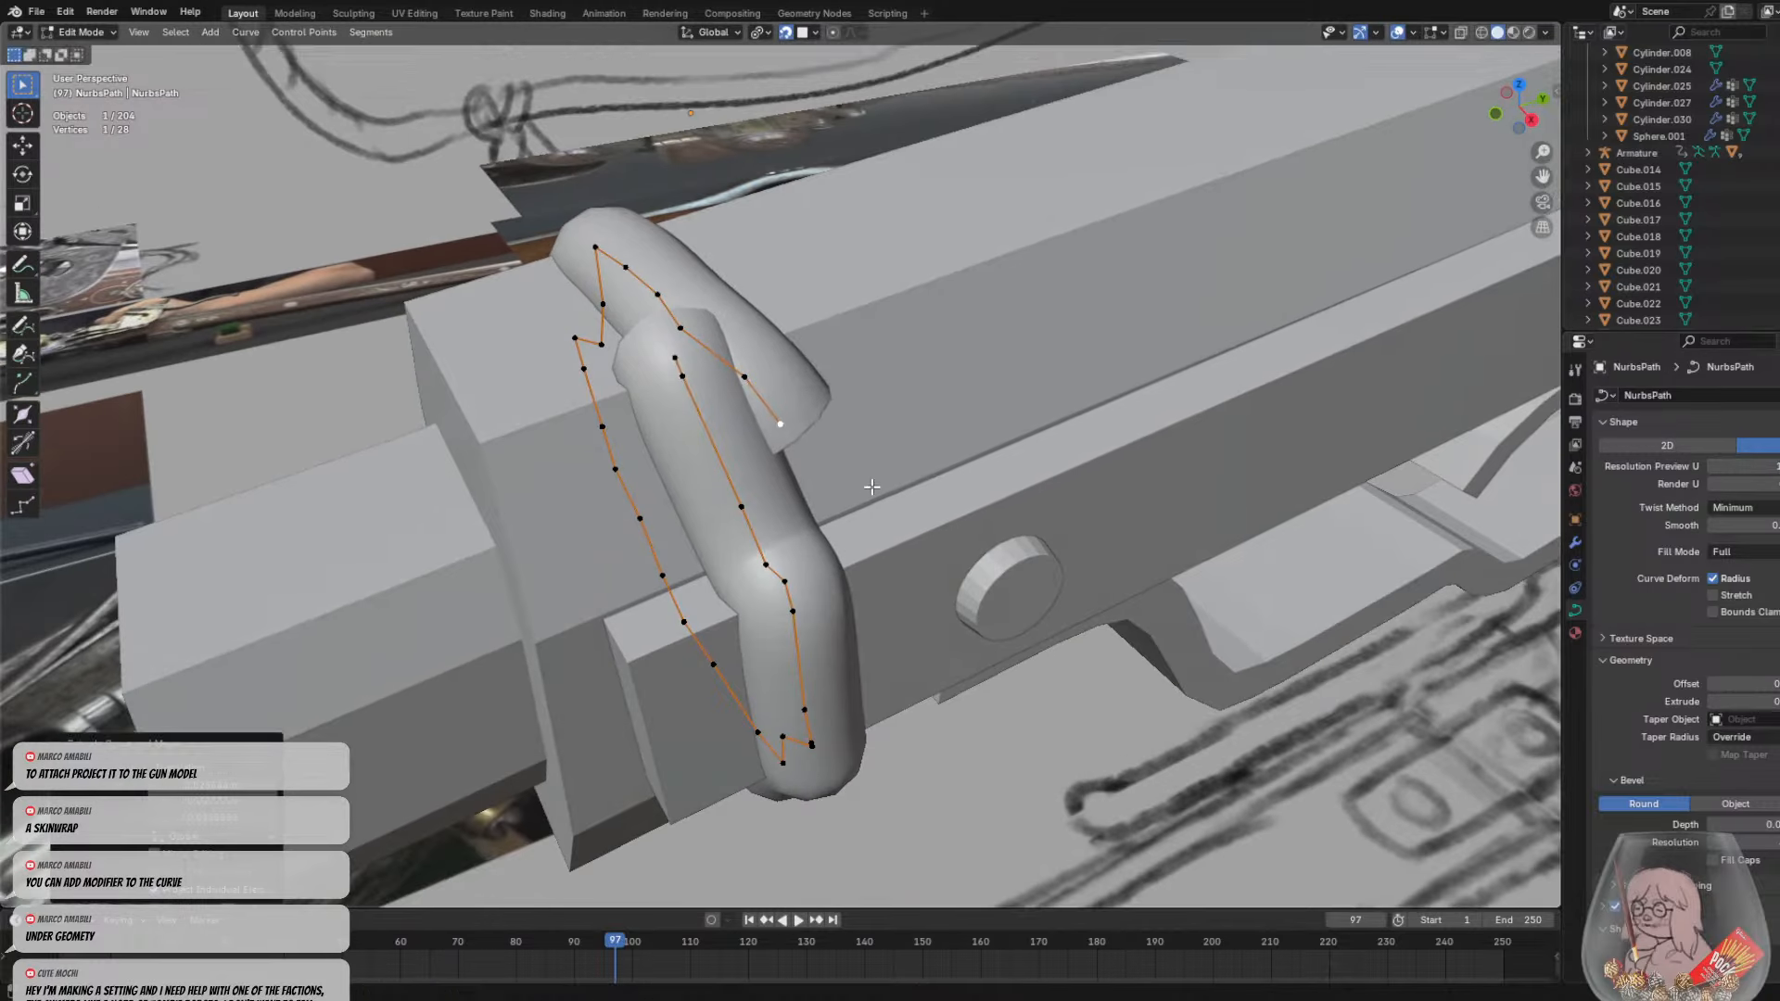
pyautogui.press('e')
pyautogui.click(950, 603)
pyautogui.press('e')
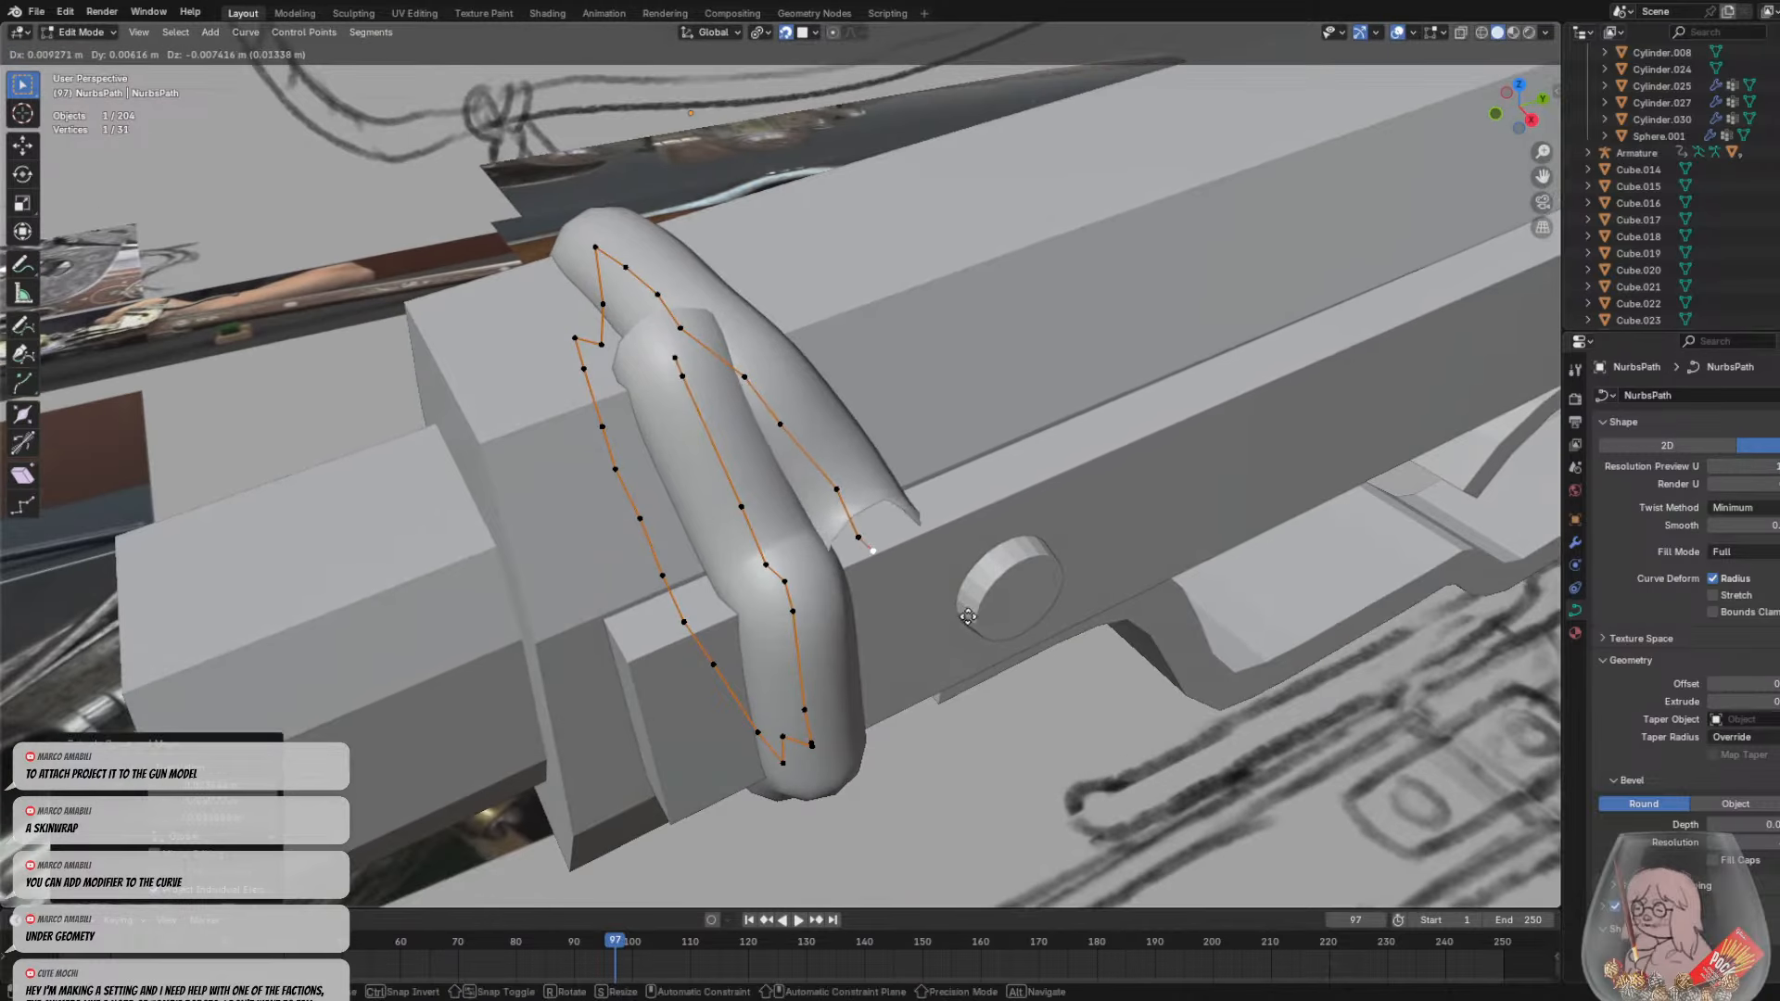
pyautogui.click(980, 650)
pyautogui.press('e')
pyautogui.click(989, 735)
# Extrude the second loop's end around the side plate's lower edge and down the stock's lower side, alongside the first loop
pyautogui.moveTo(986, 733); pyautogui.dragTo(733, 322, button='middle')
pyautogui.press('e')
pyautogui.click(743, 390)
pyautogui.press('e')
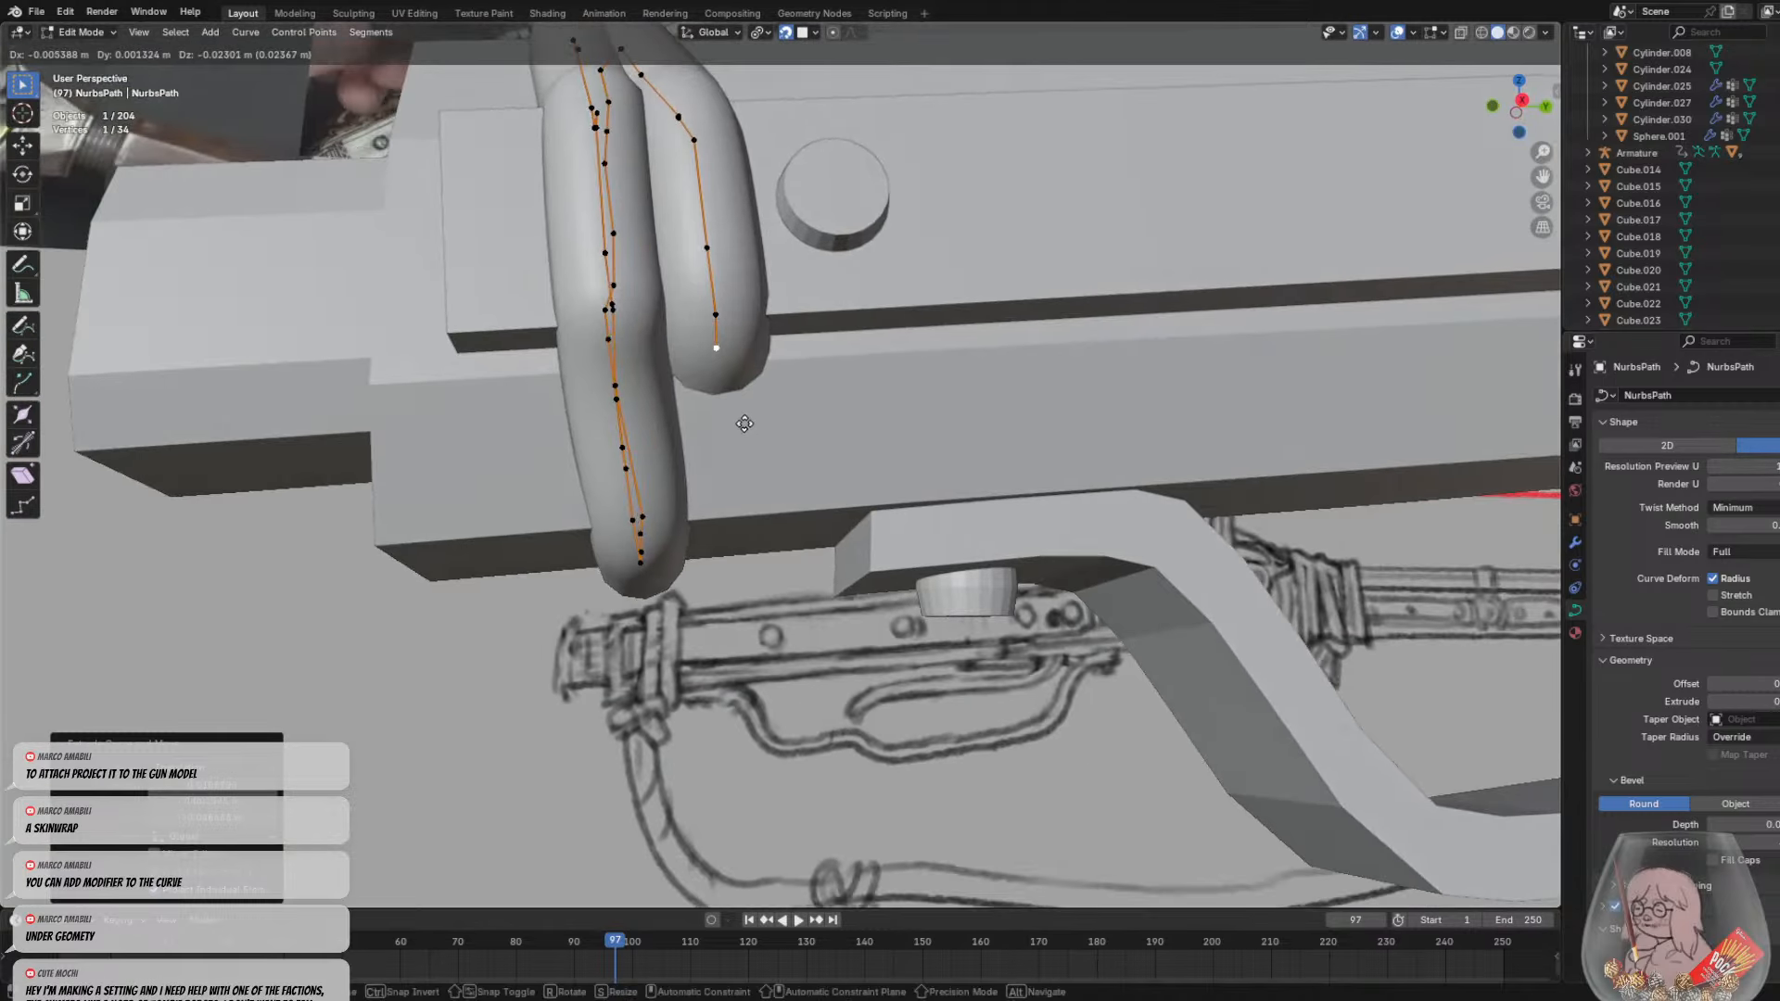
pyautogui.click(744, 424)
pyautogui.press('e')
pyautogui.click(745, 457)
pyautogui.press('e')
pyautogui.click(758, 567)
pyautogui.press('e')
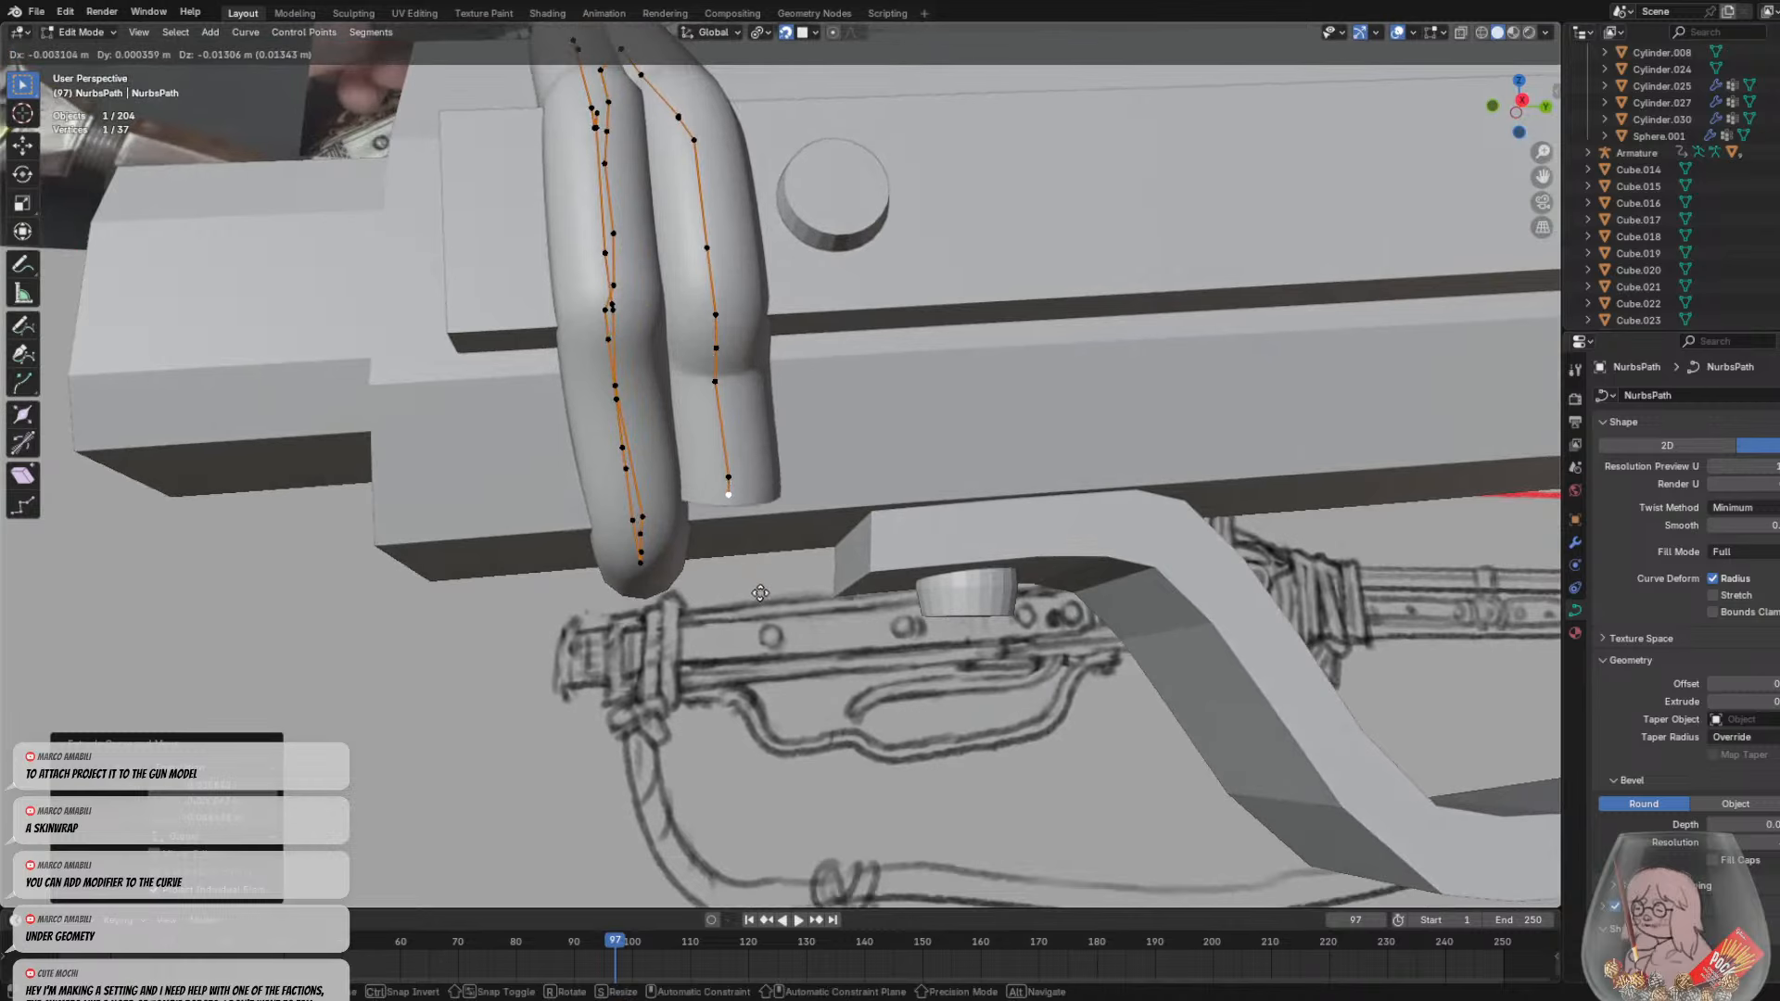
pyautogui.click(756, 613)
# Extrude the second loop's end across the stock's underside next to the first loop
pyautogui.moveTo(755, 612); pyautogui.dragTo(699, 381, button='middle')
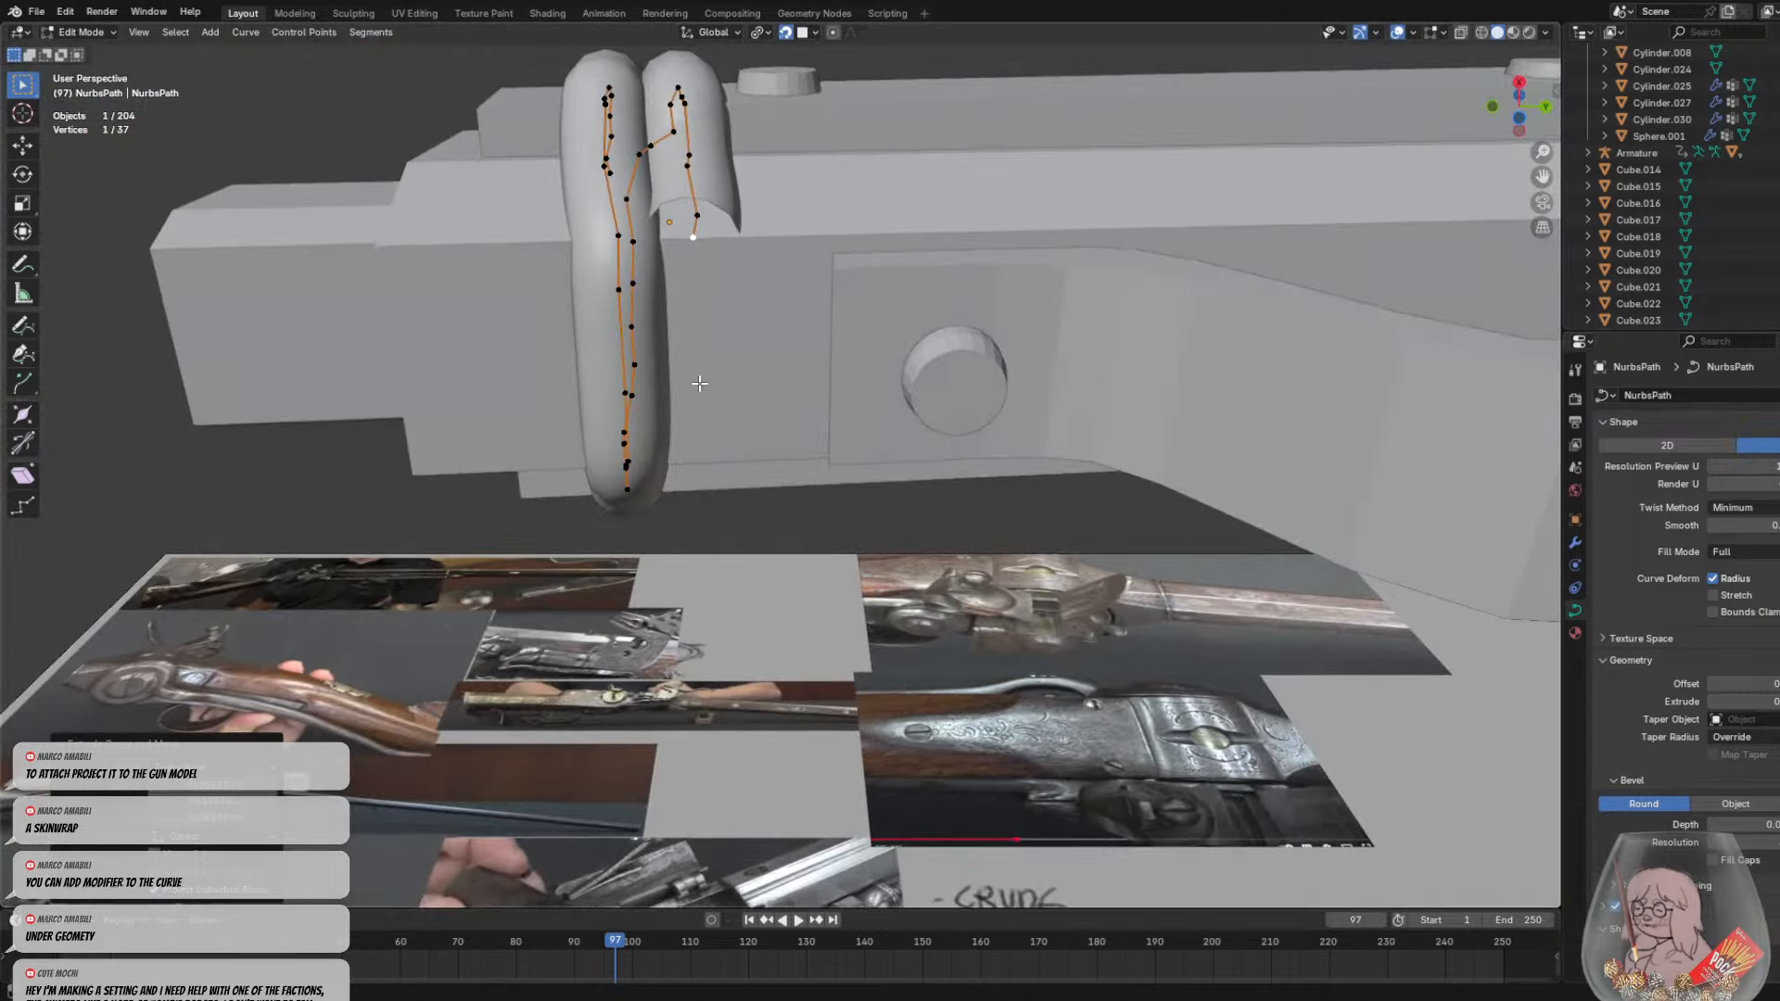
pyautogui.press('e')
pyautogui.click(704, 386)
pyautogui.press('e')
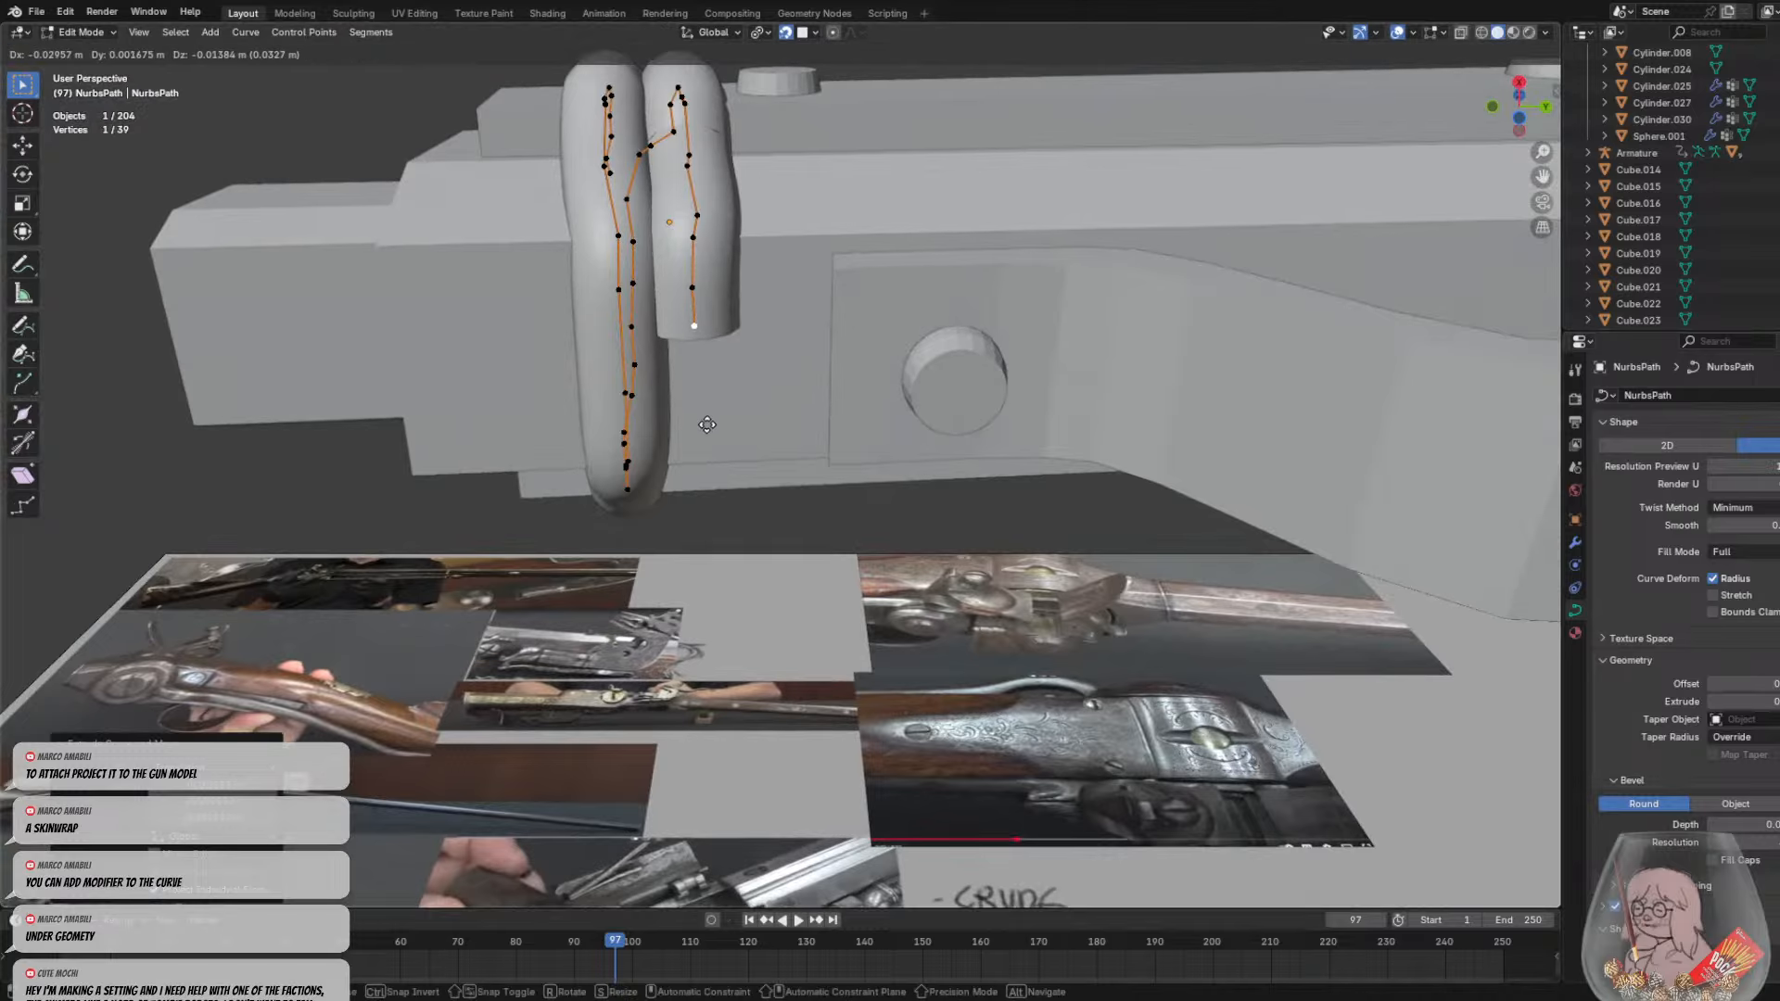
pyautogui.click(707, 425)
pyautogui.press('e')
pyautogui.click(714, 502)
pyautogui.press('e')
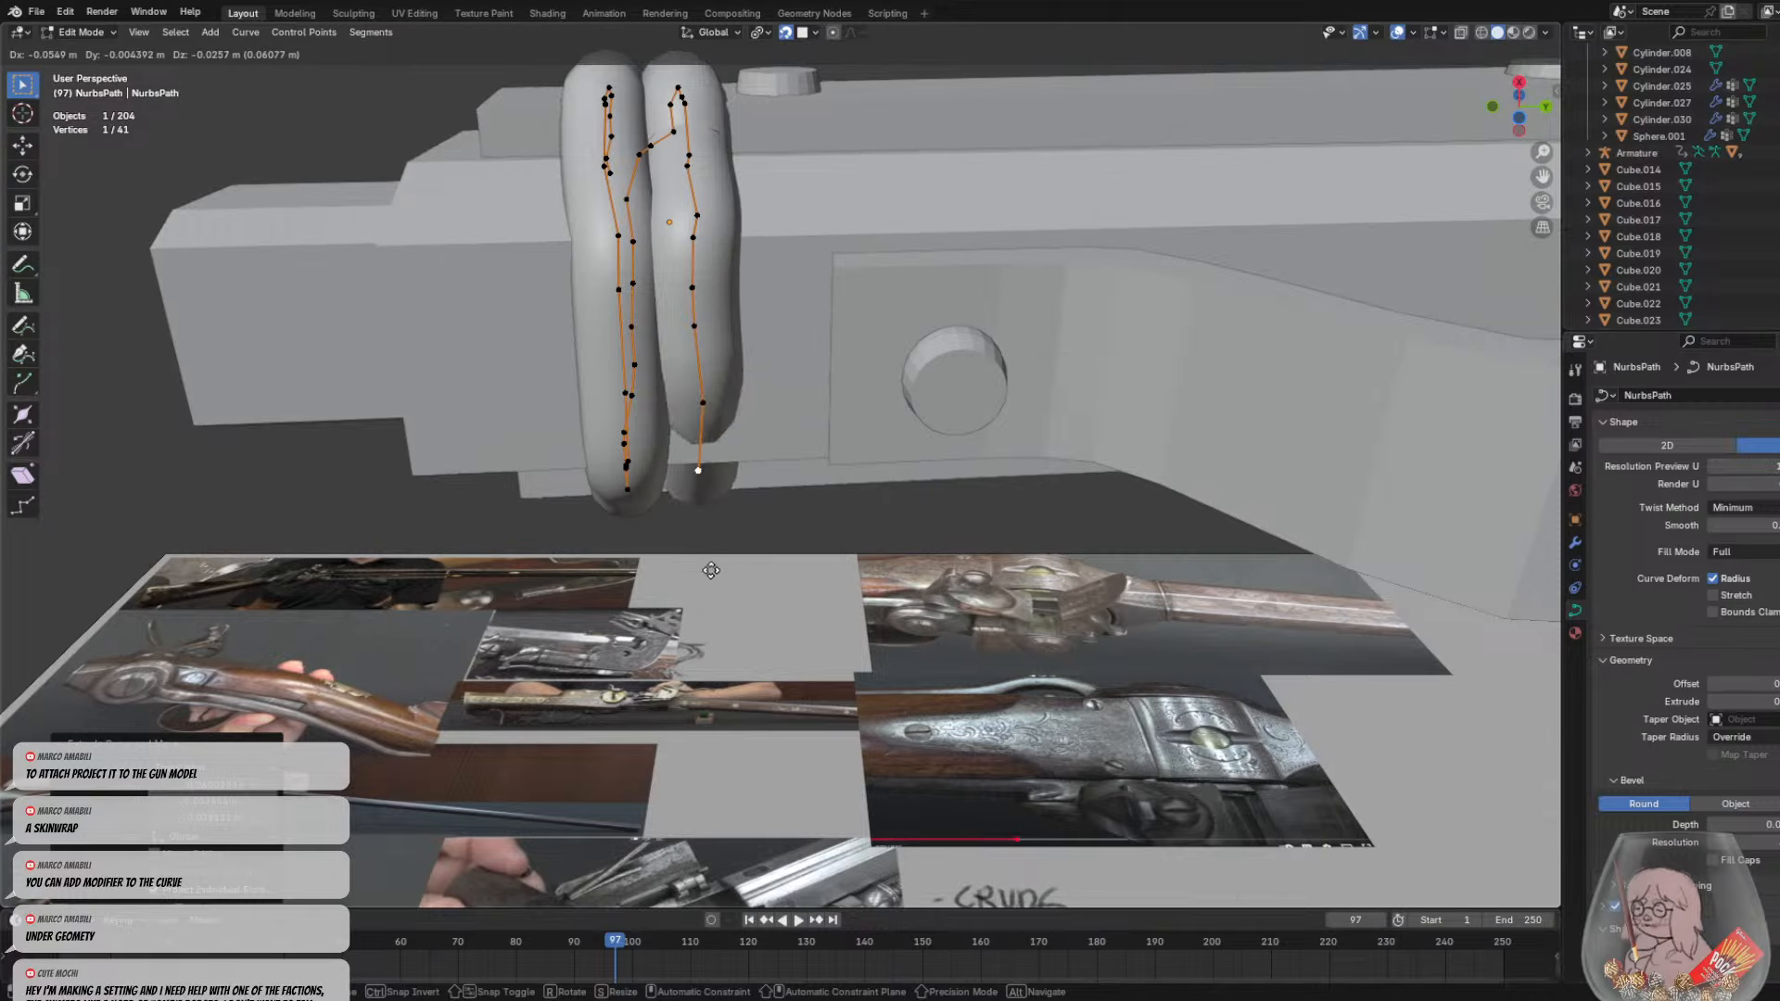
pyautogui.click(706, 436)
# Extrude the second loop's end up the stock's lower opposite side and around the lower edge of the opposite side plate
pyautogui.moveTo(707, 436); pyautogui.dragTo(690, 425, button='middle')
pyautogui.press('e')
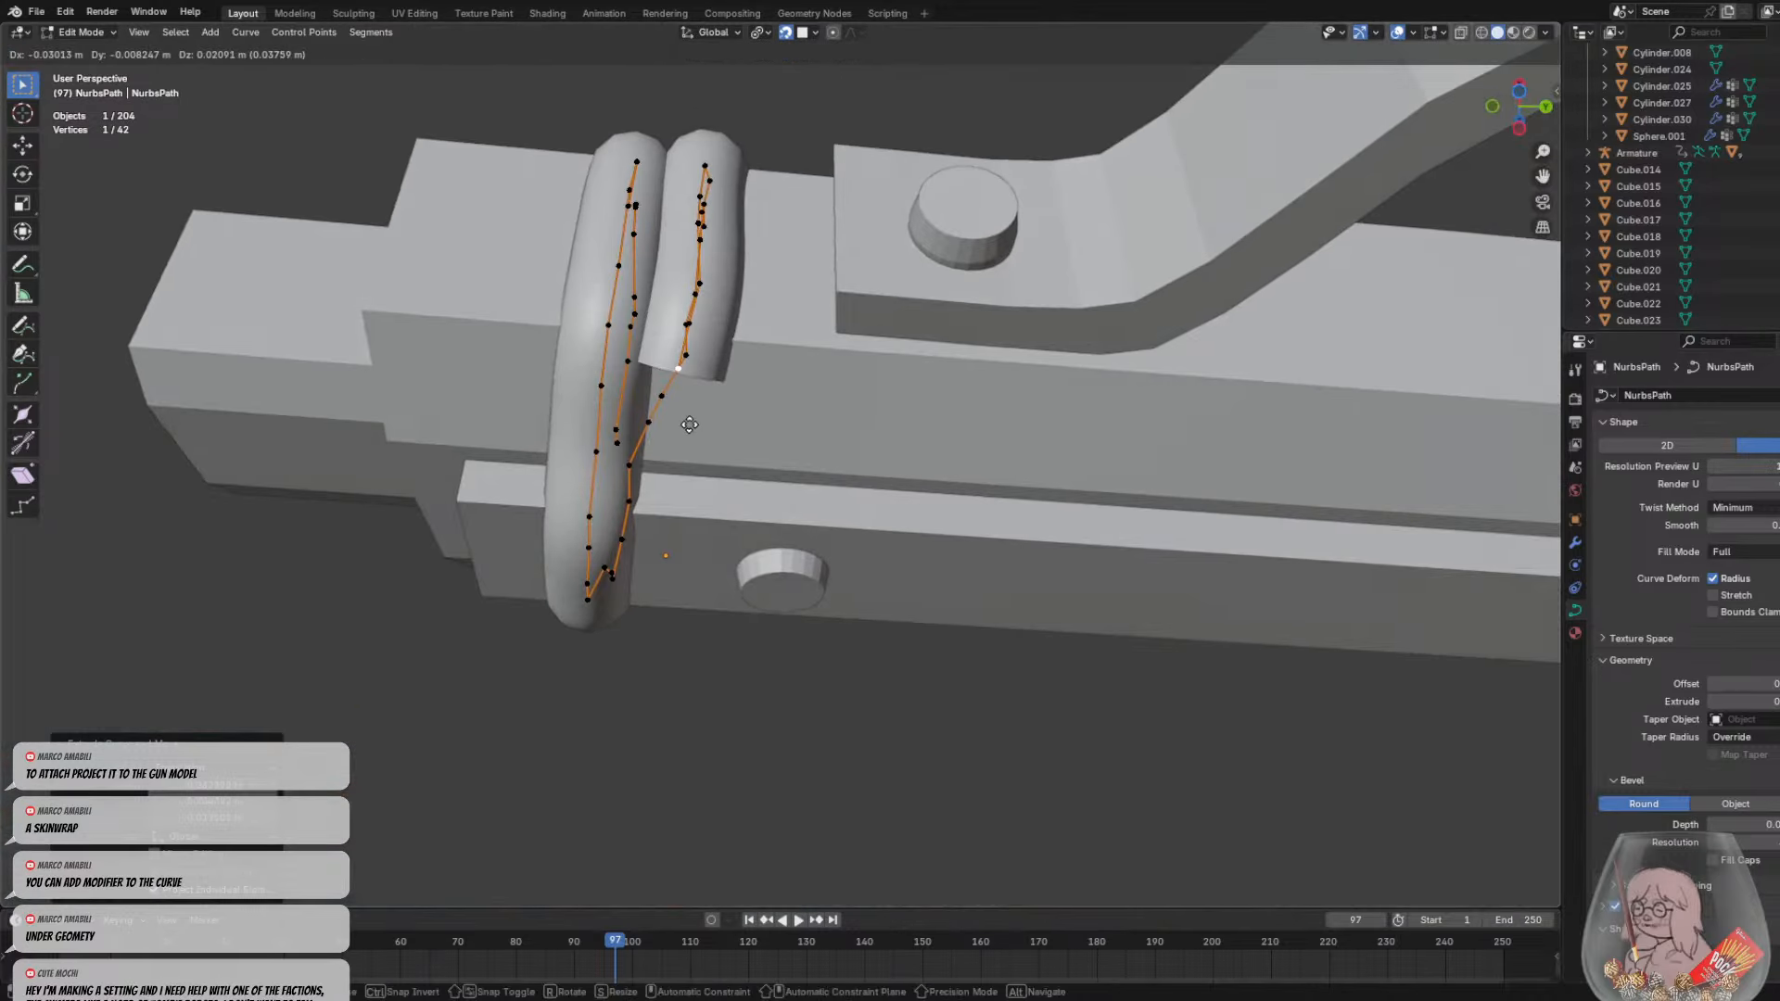
pyautogui.click(688, 423)
pyautogui.press('e')
pyautogui.click(677, 495)
pyautogui.press('e')
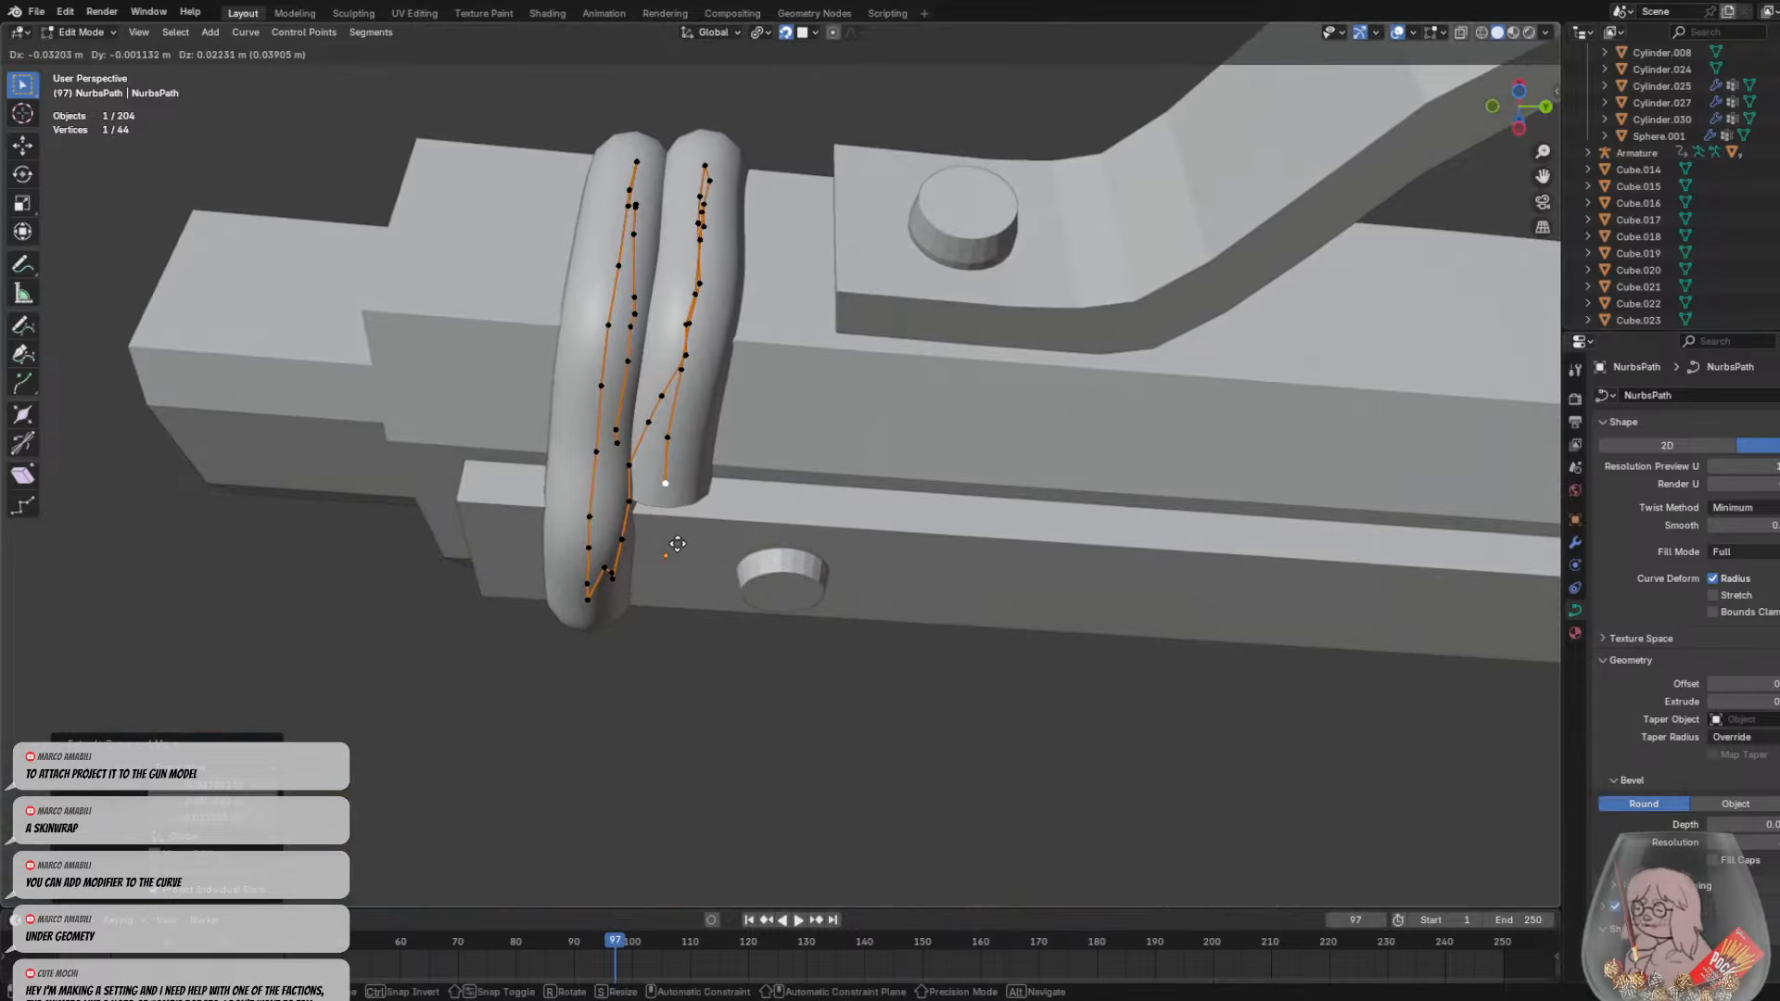
pyautogui.click(679, 549)
pyautogui.press('e')
pyautogui.click(676, 588)
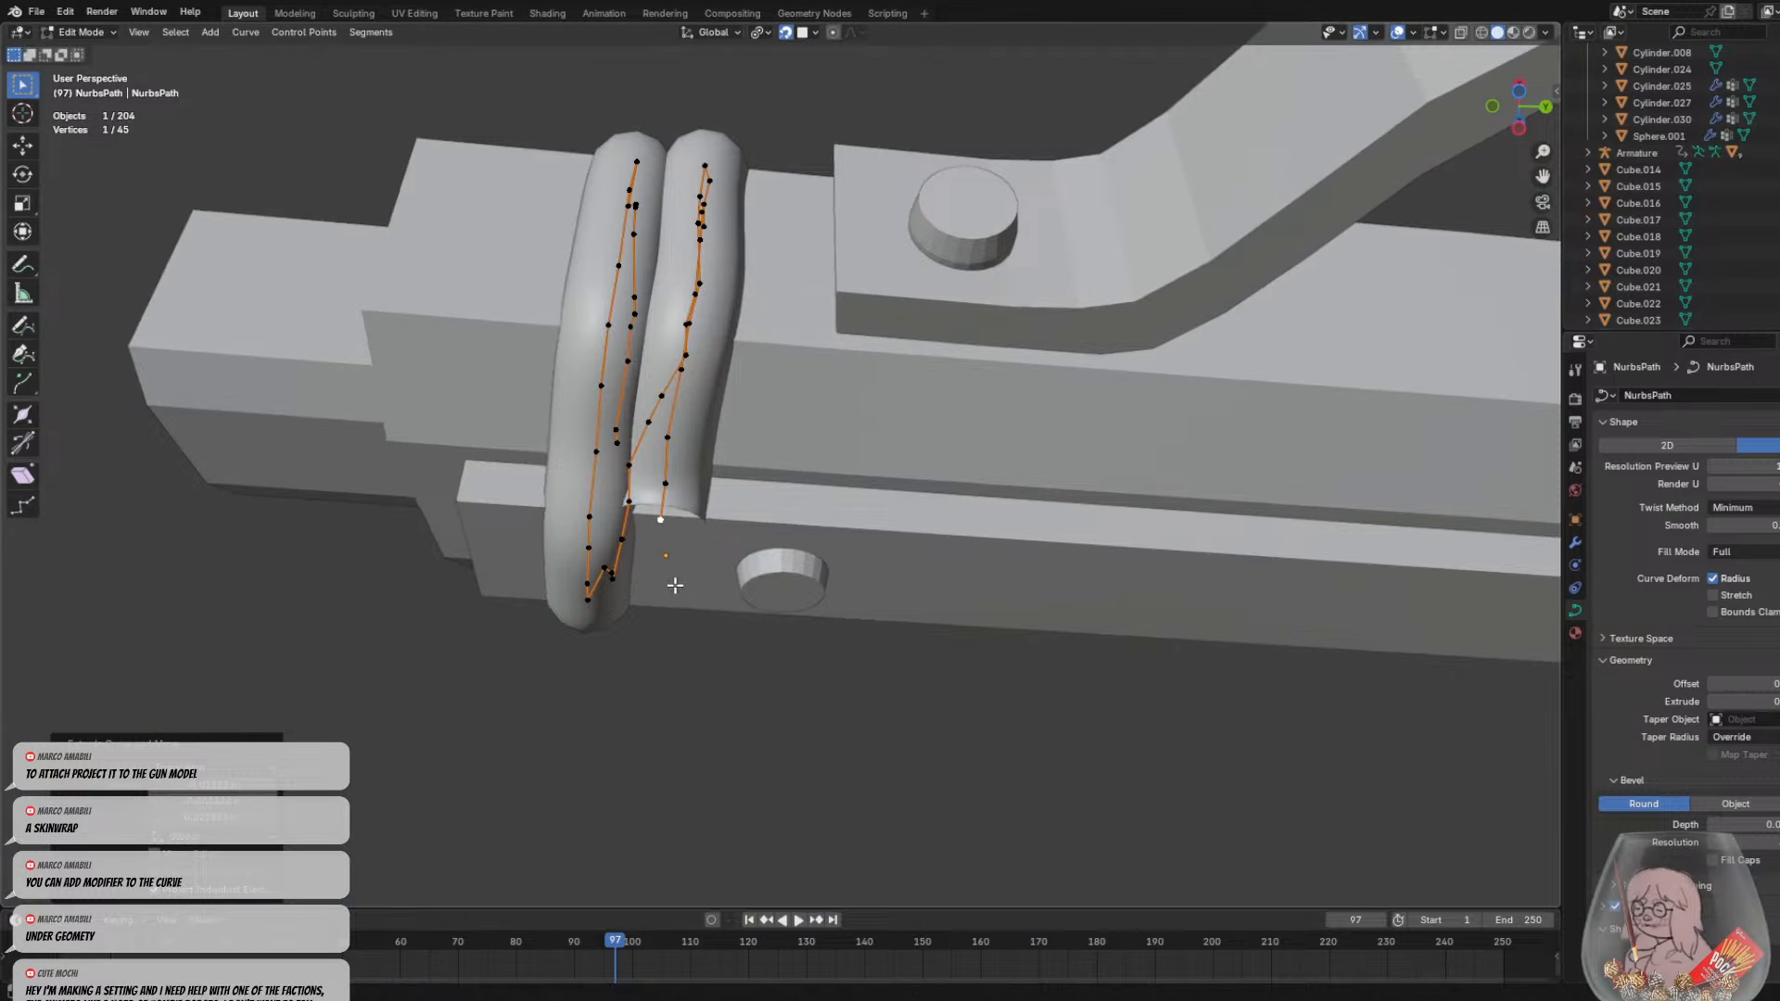
pyautogui.press('e')
pyautogui.click(673, 608)
# Extrude the second loop's end up the opposite side plate's outer face to its upper edge
pyautogui.moveTo(673, 608); pyautogui.dragTo(658, 444, button='middle')
pyautogui.press('e')
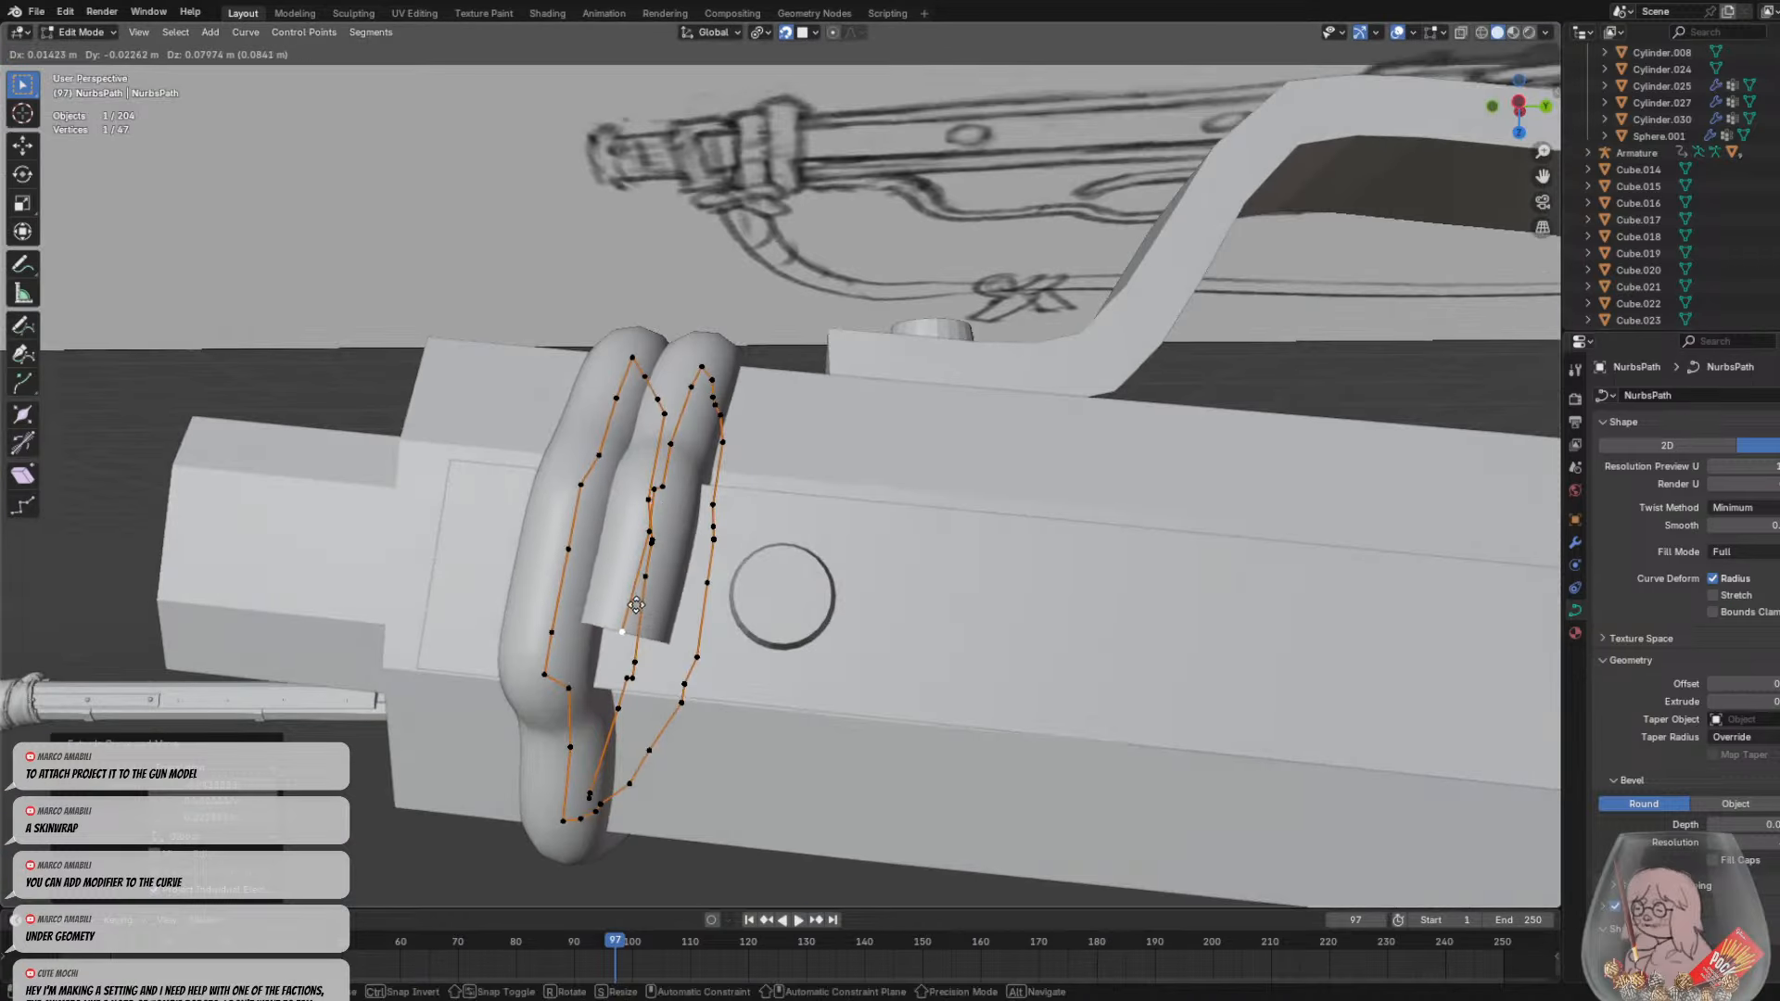
pyautogui.click(645, 595)
pyautogui.press('e')
pyautogui.click(637, 665)
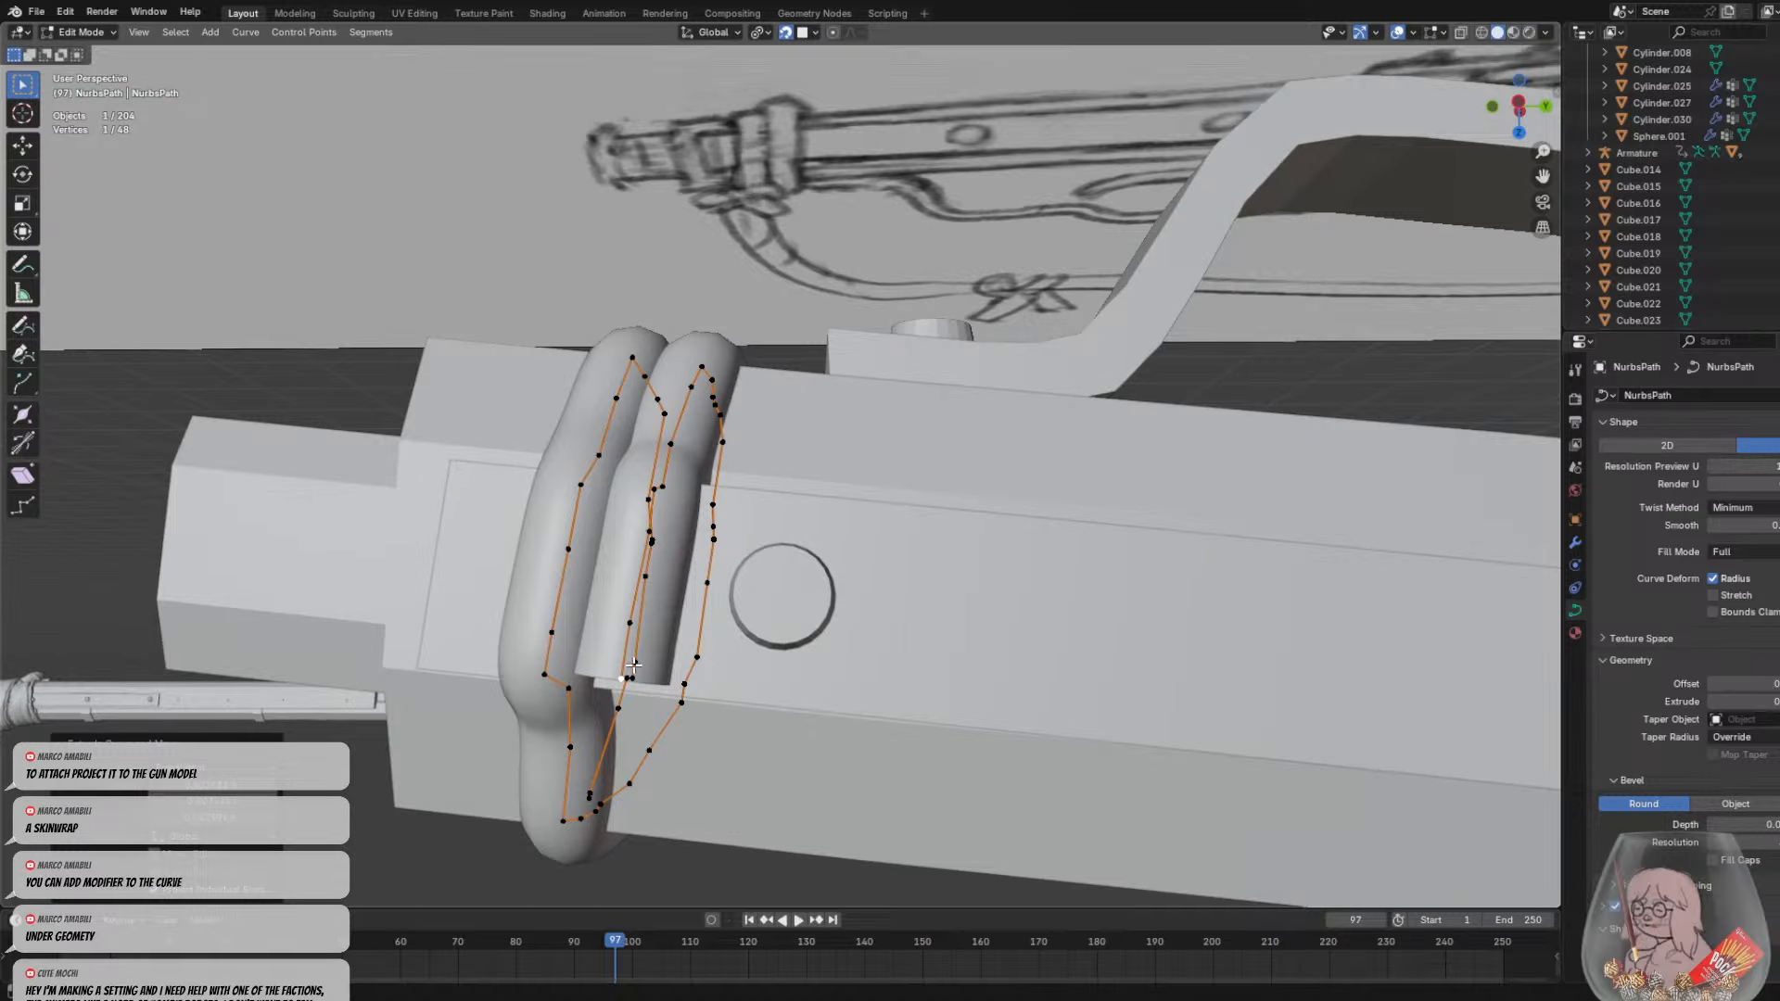
# Extrude the second loop's end over the opposite plate's upper edge and up the slanted face to the stock's top
pyautogui.moveTo(637, 665); pyautogui.dragTo(658, 502, button='middle')
pyautogui.press('e')
pyautogui.click(635, 560)
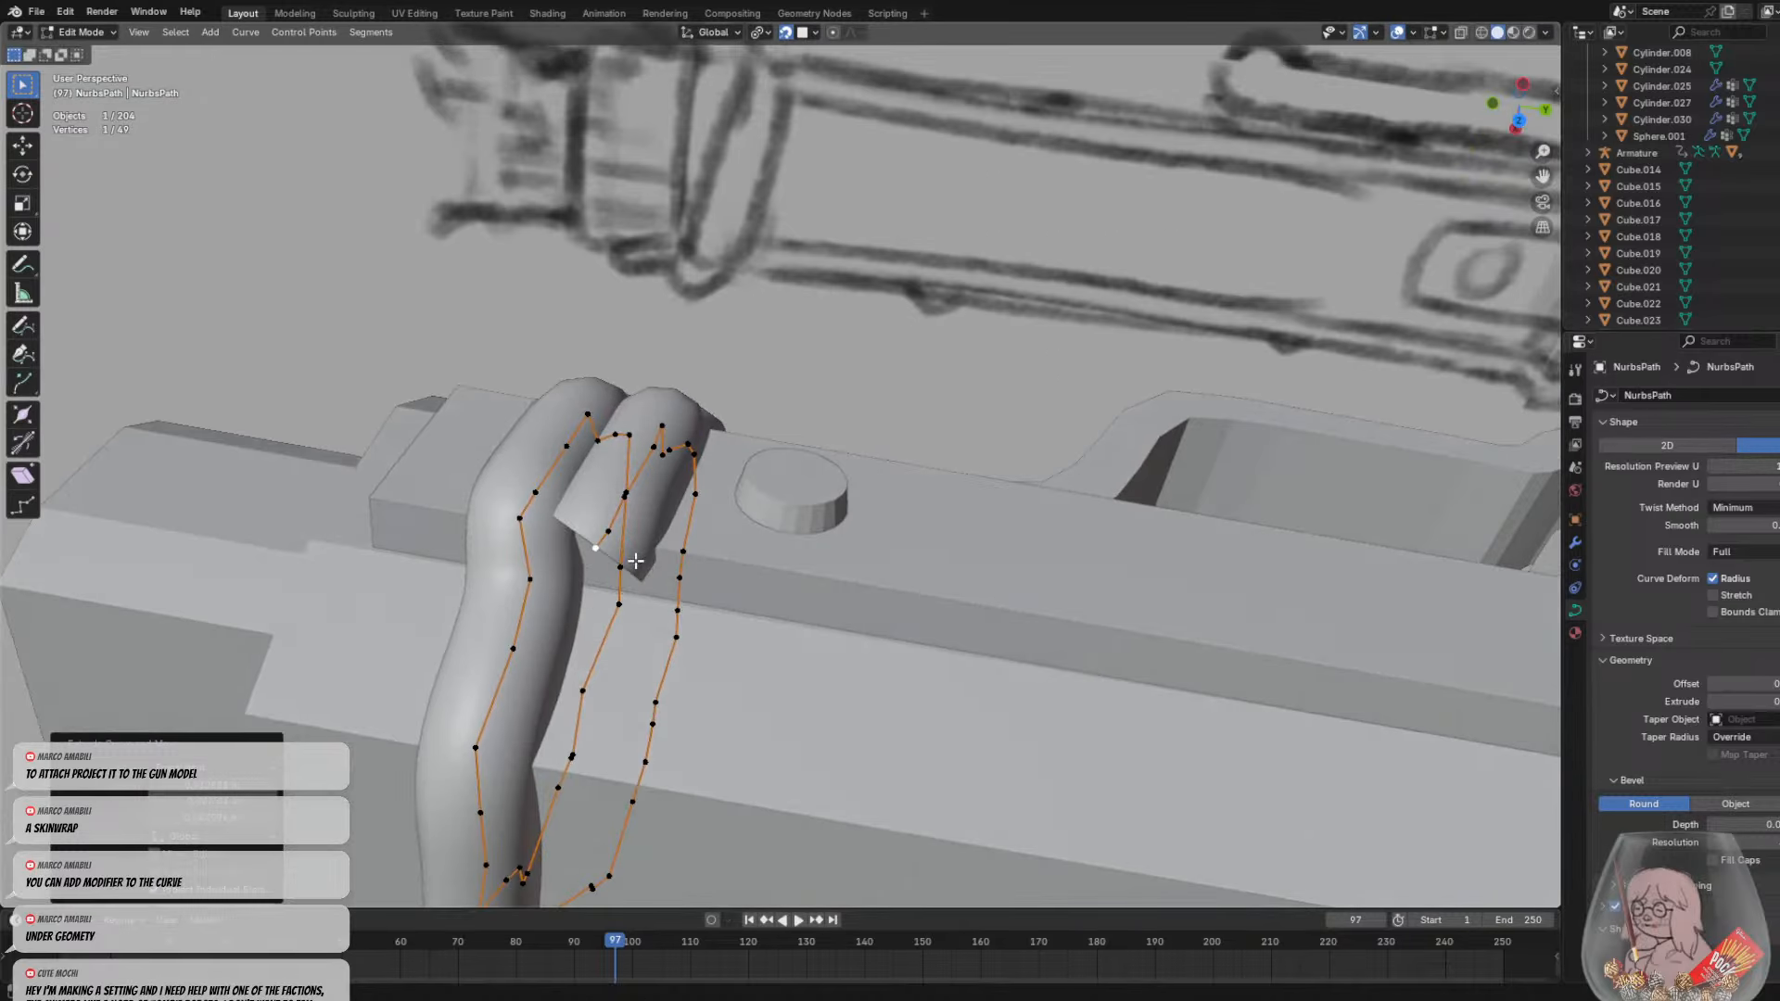
pyautogui.press('e')
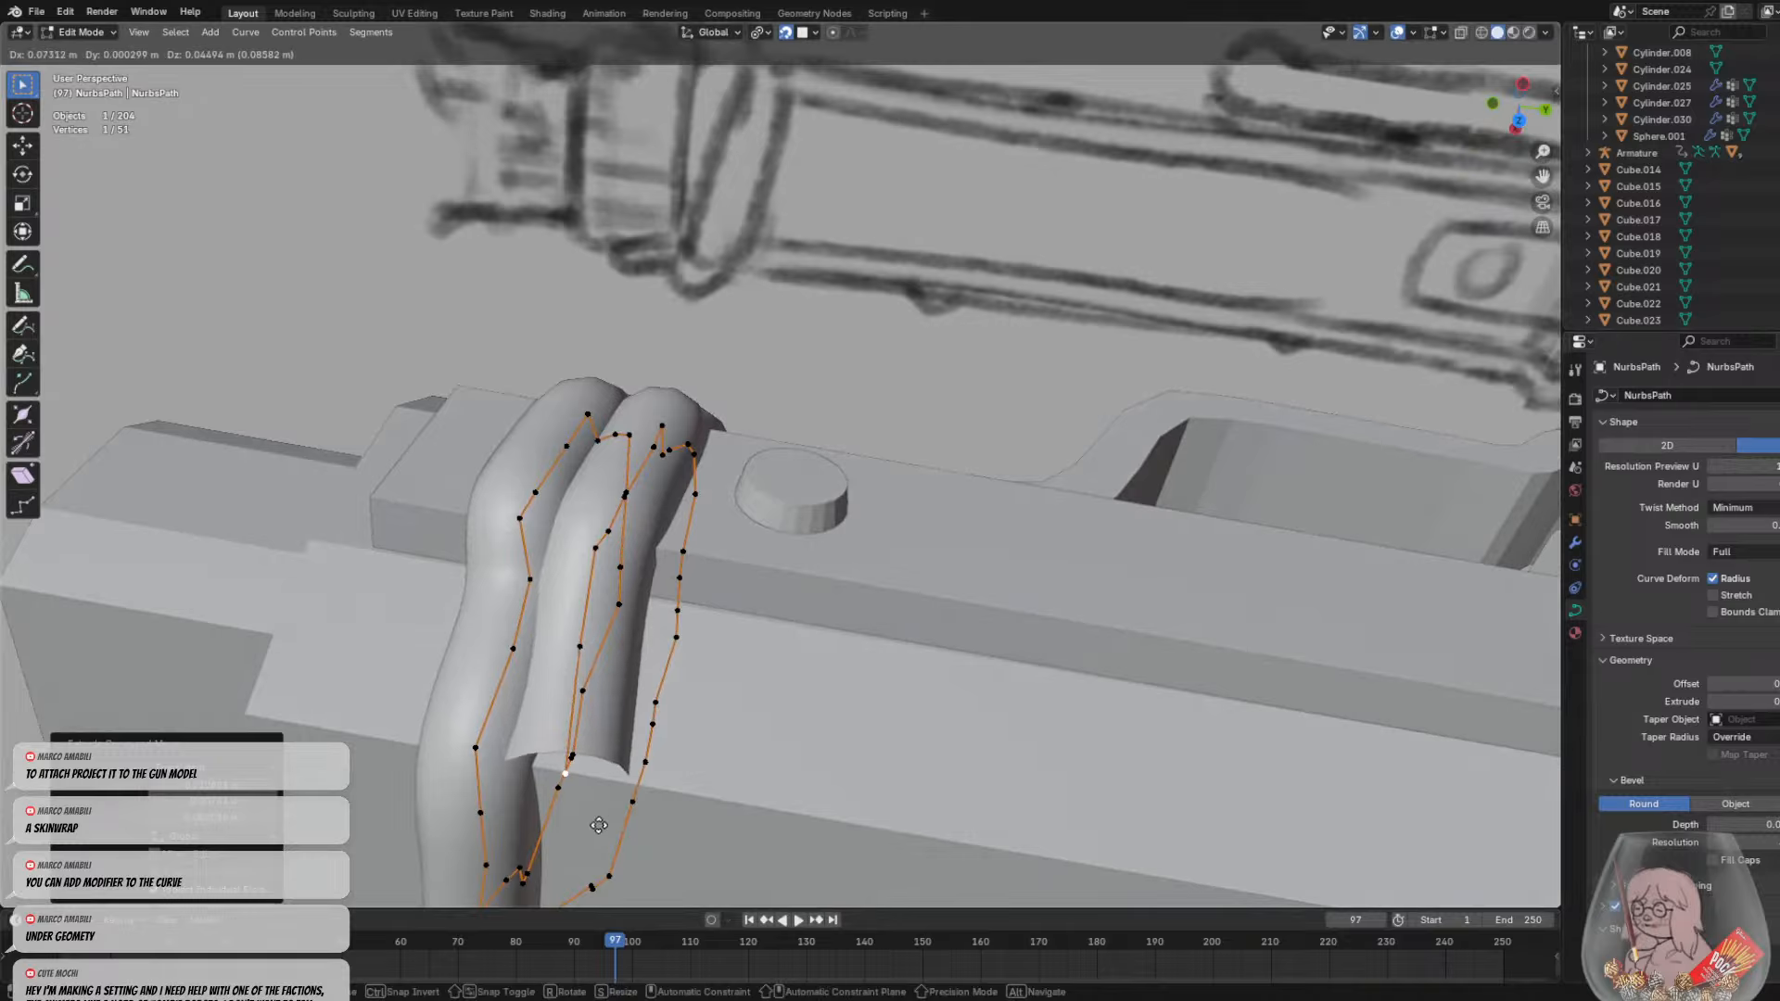
pyautogui.click(607, 713)
# Extrude the second loop's end diagonally across the stock's top, crossing the first loop to reach the rope's start
pyautogui.moveTo(608, 714); pyautogui.dragTo(567, 389, button='middle')
pyautogui.press('e')
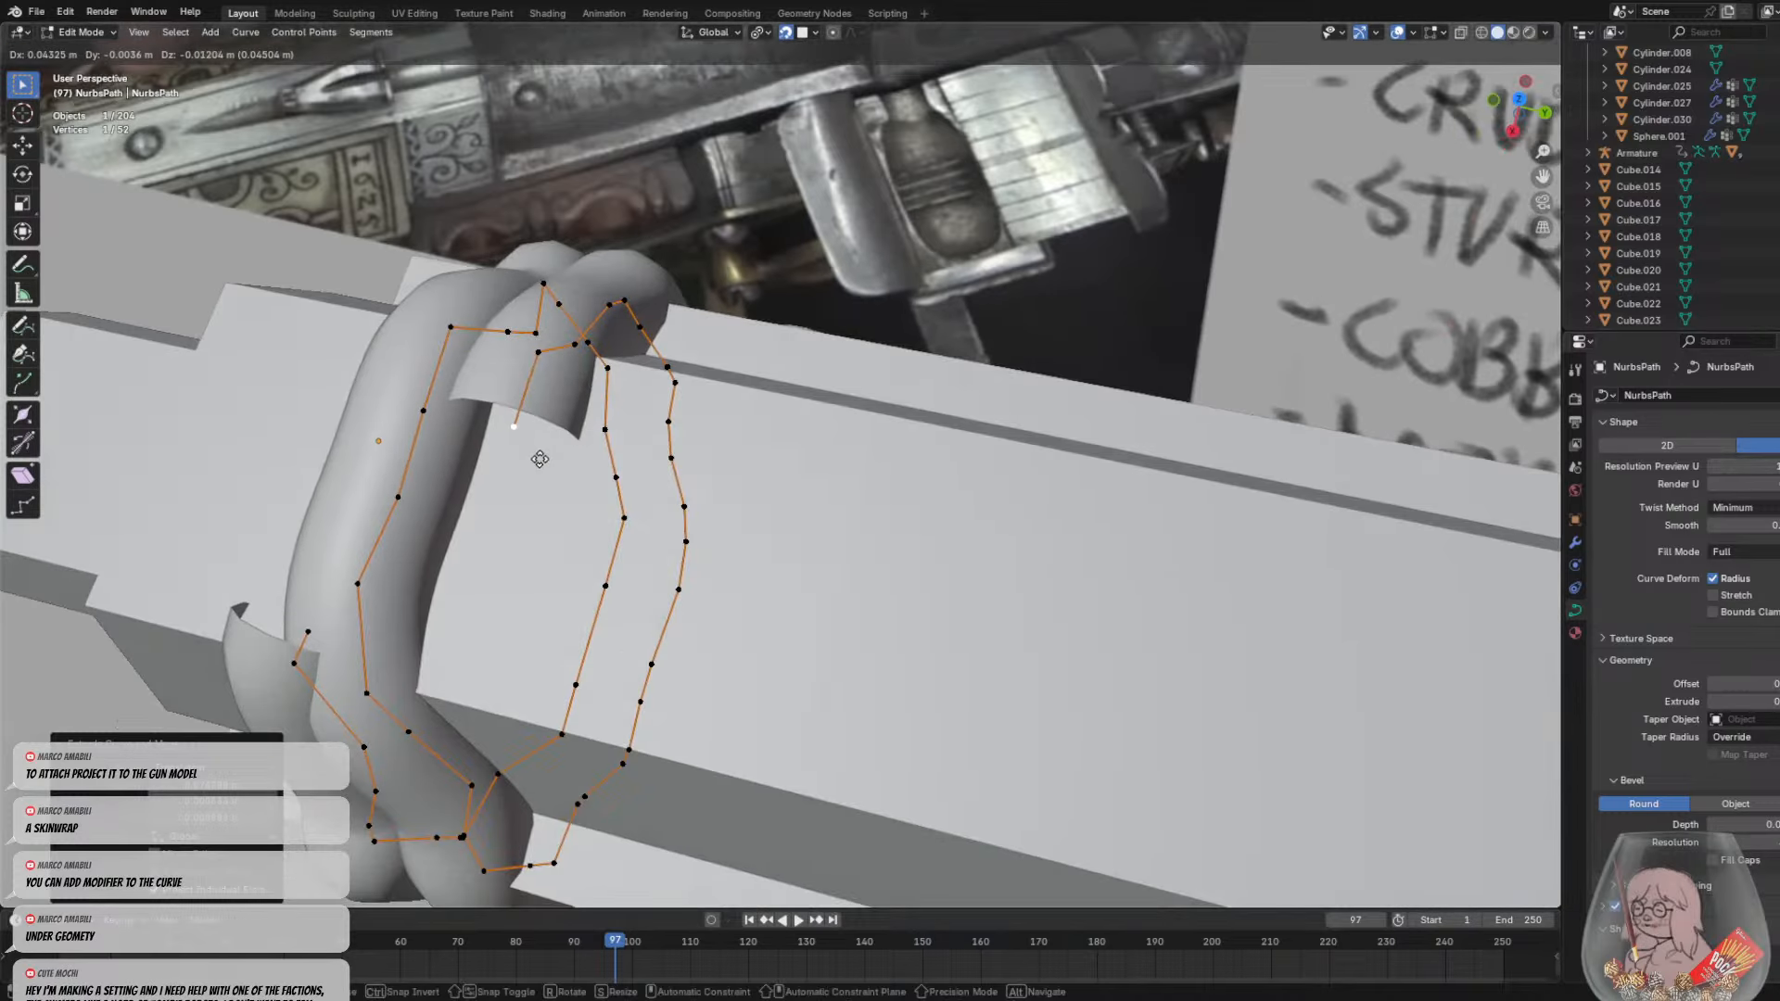
pyautogui.click(546, 481)
pyautogui.press('e')
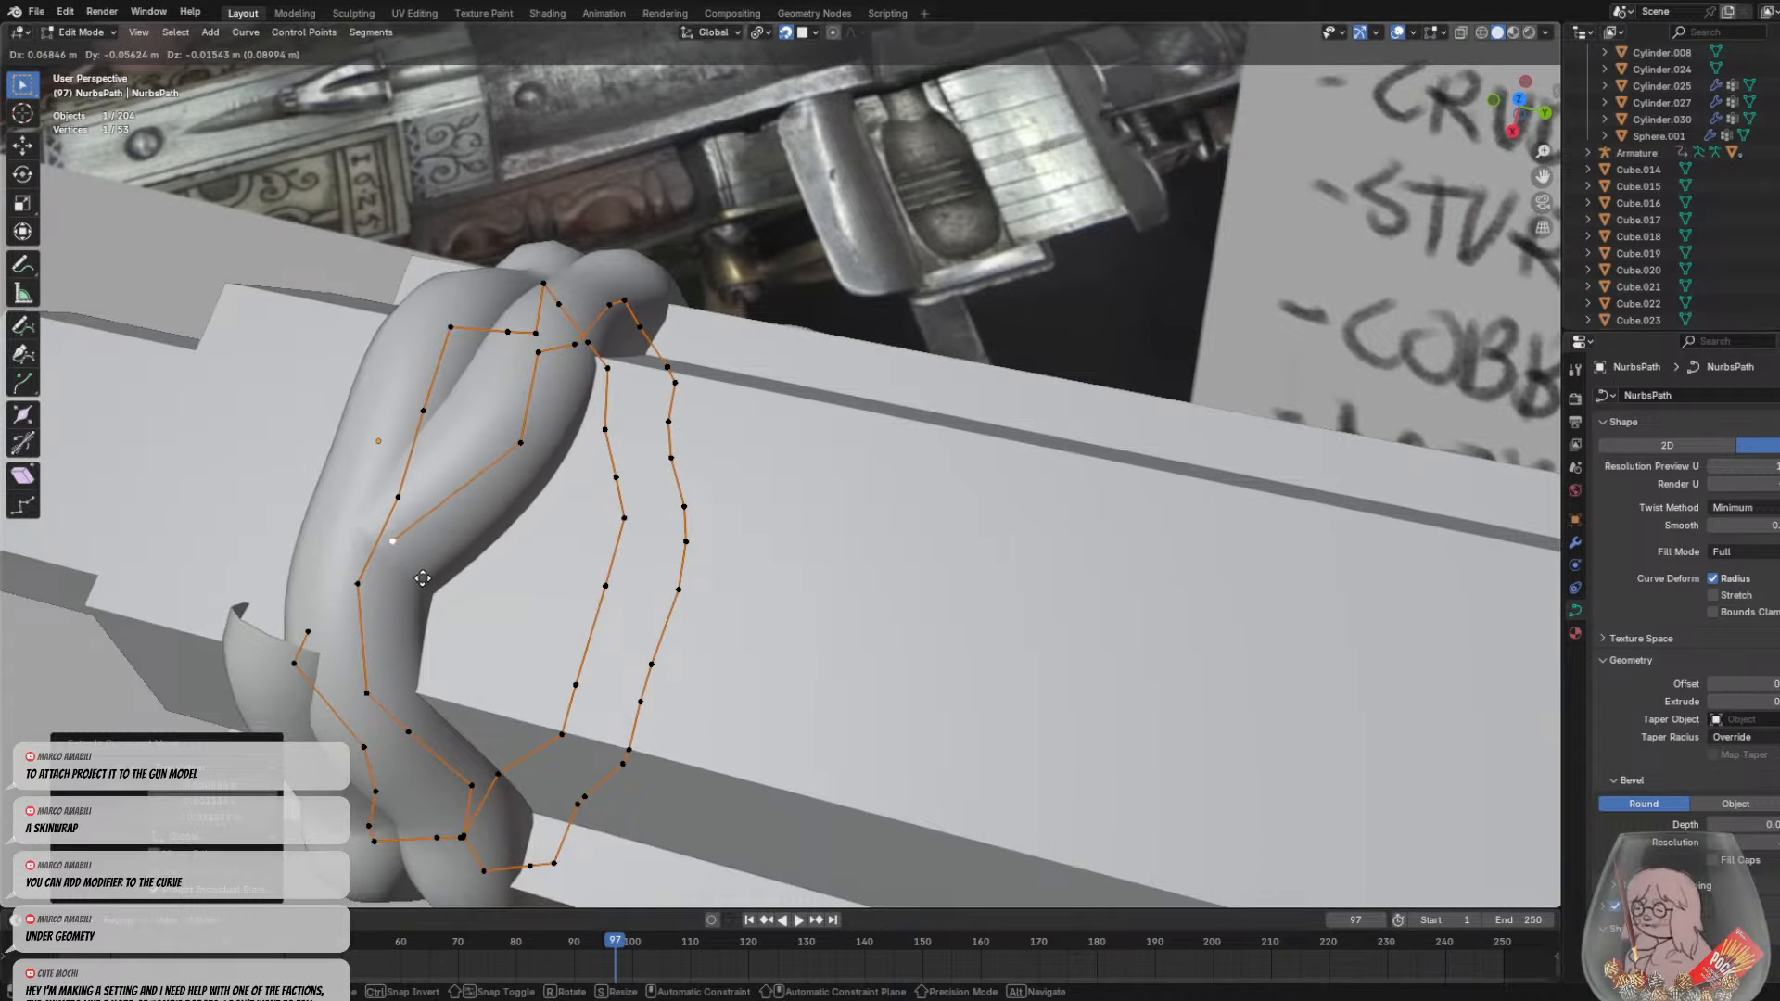
pyautogui.click(466, 547)
pyautogui.press('e')
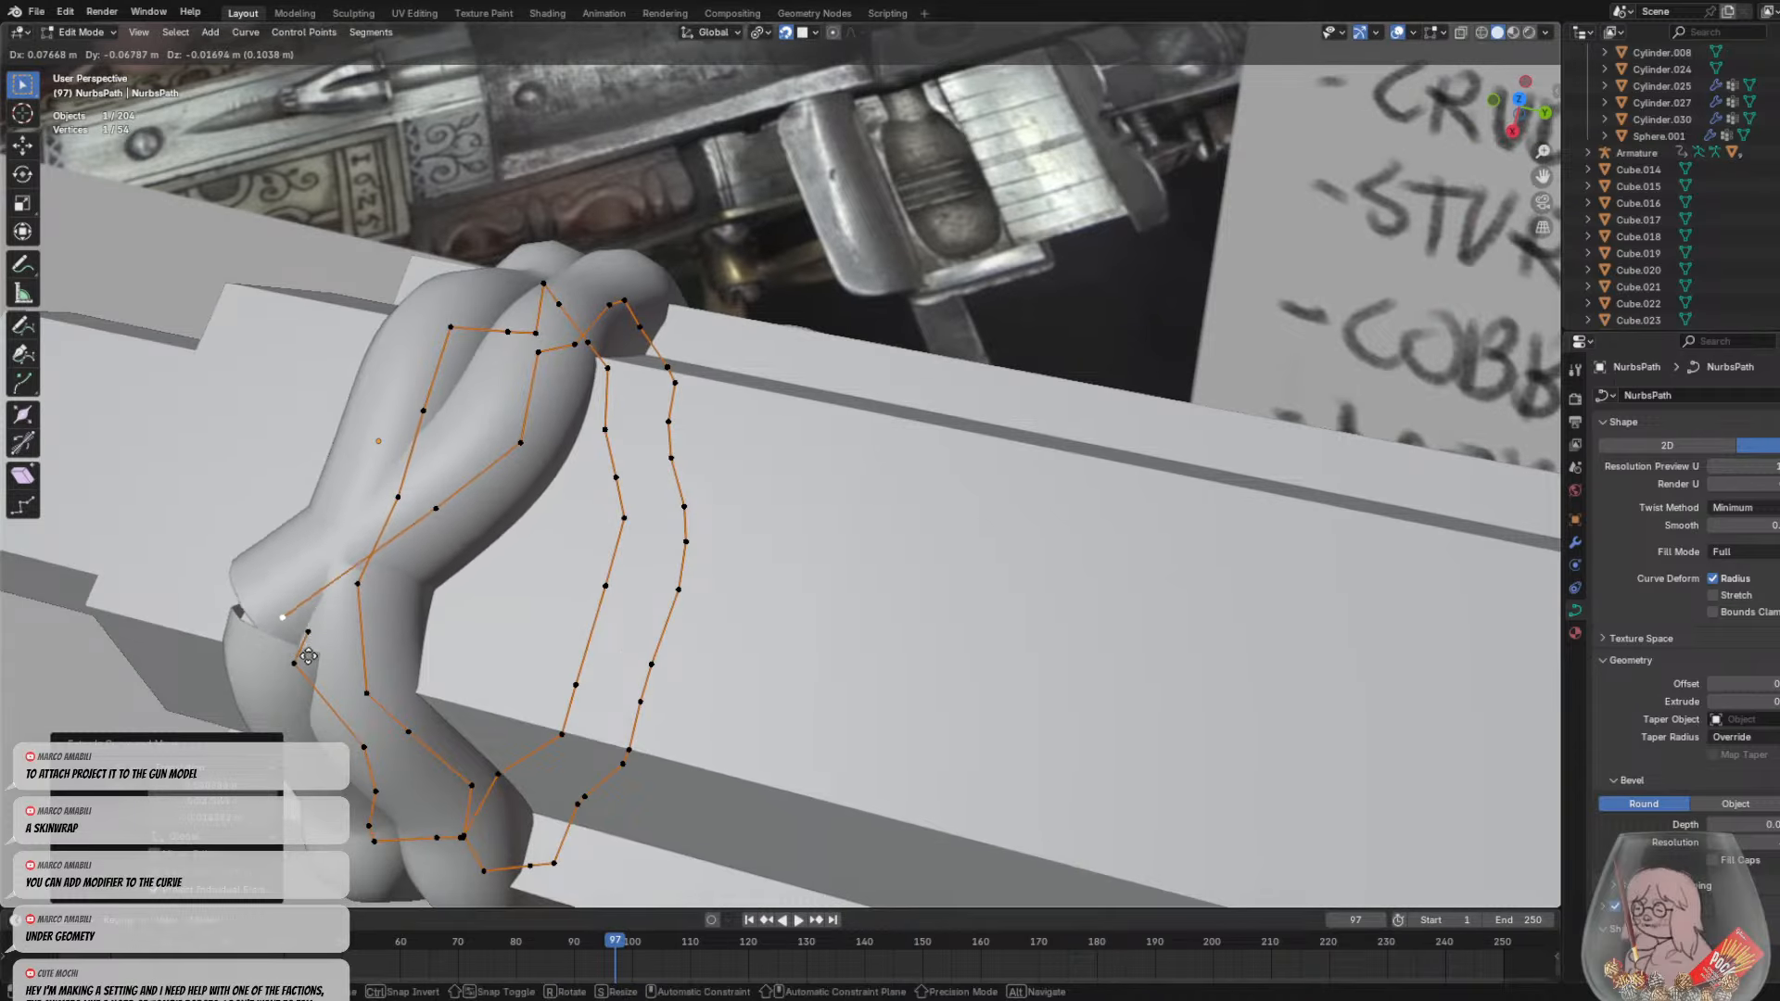
pyautogui.click(312, 690)
# Turn on Fill Caps for the rope's bevel and return to Object Mode
pyautogui.moveTo(311, 689); pyautogui.dragTo(795, 470, button='middle')
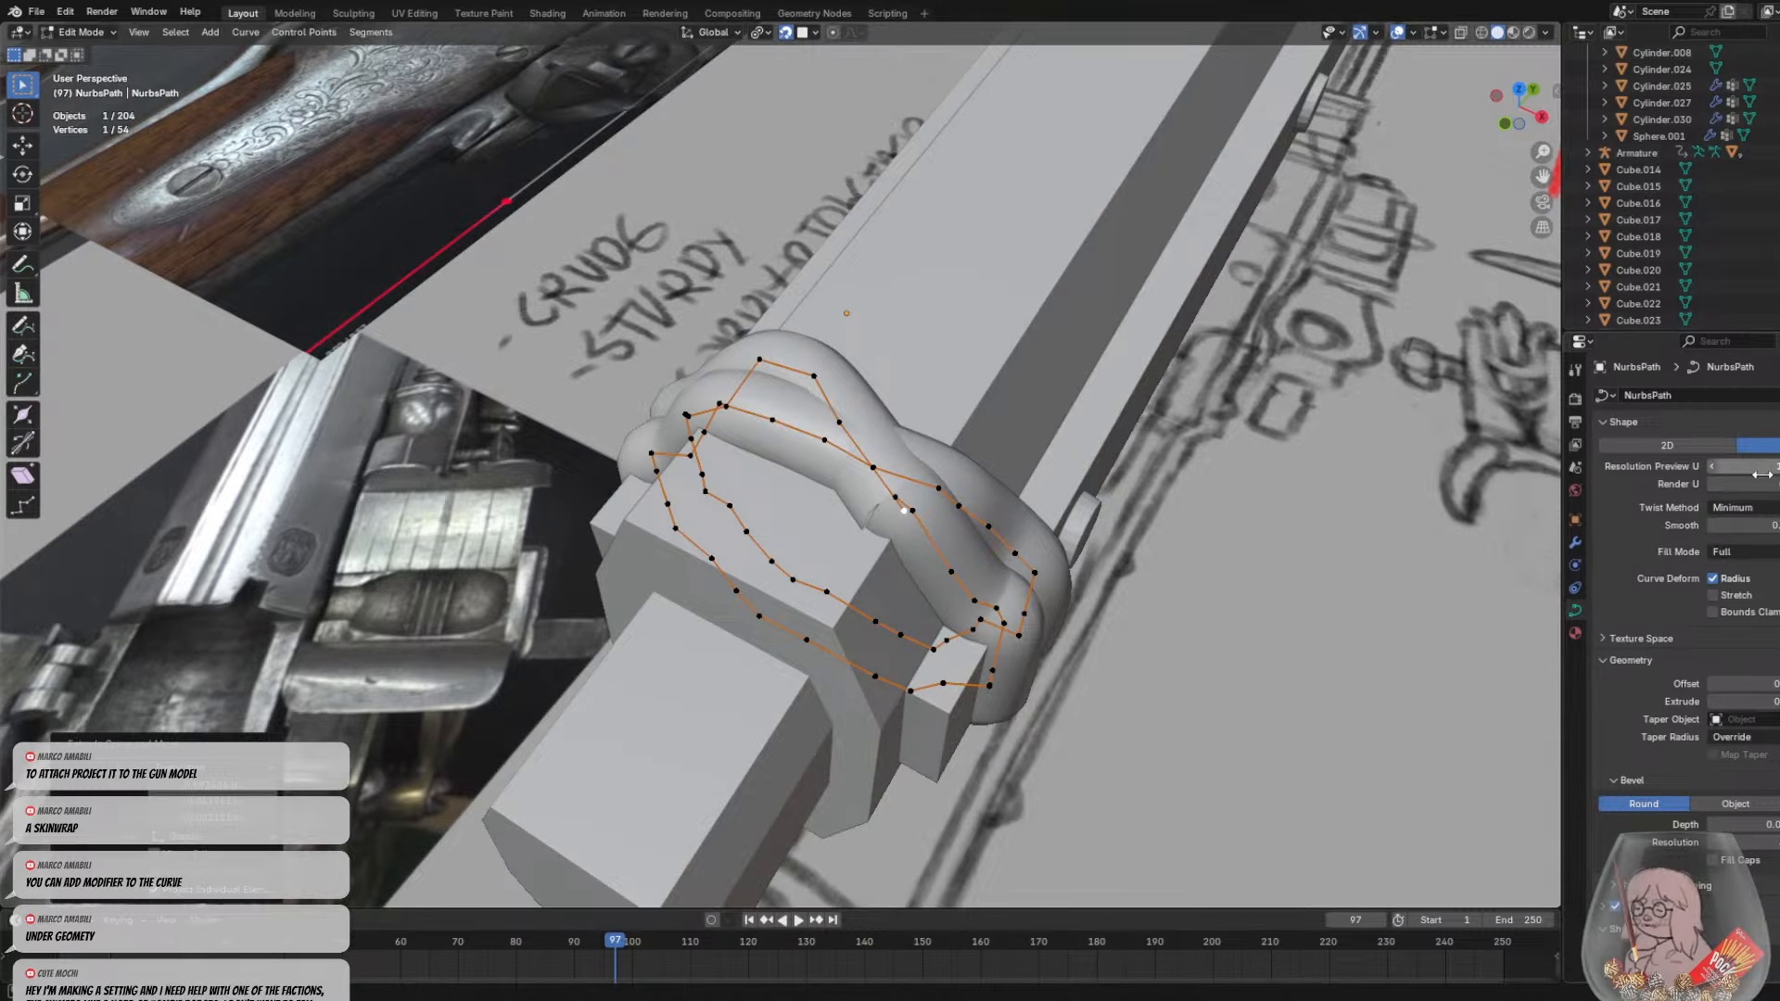
pyautogui.moveTo(1321, 552); pyautogui.dragTo(1252, 515, button='middle')
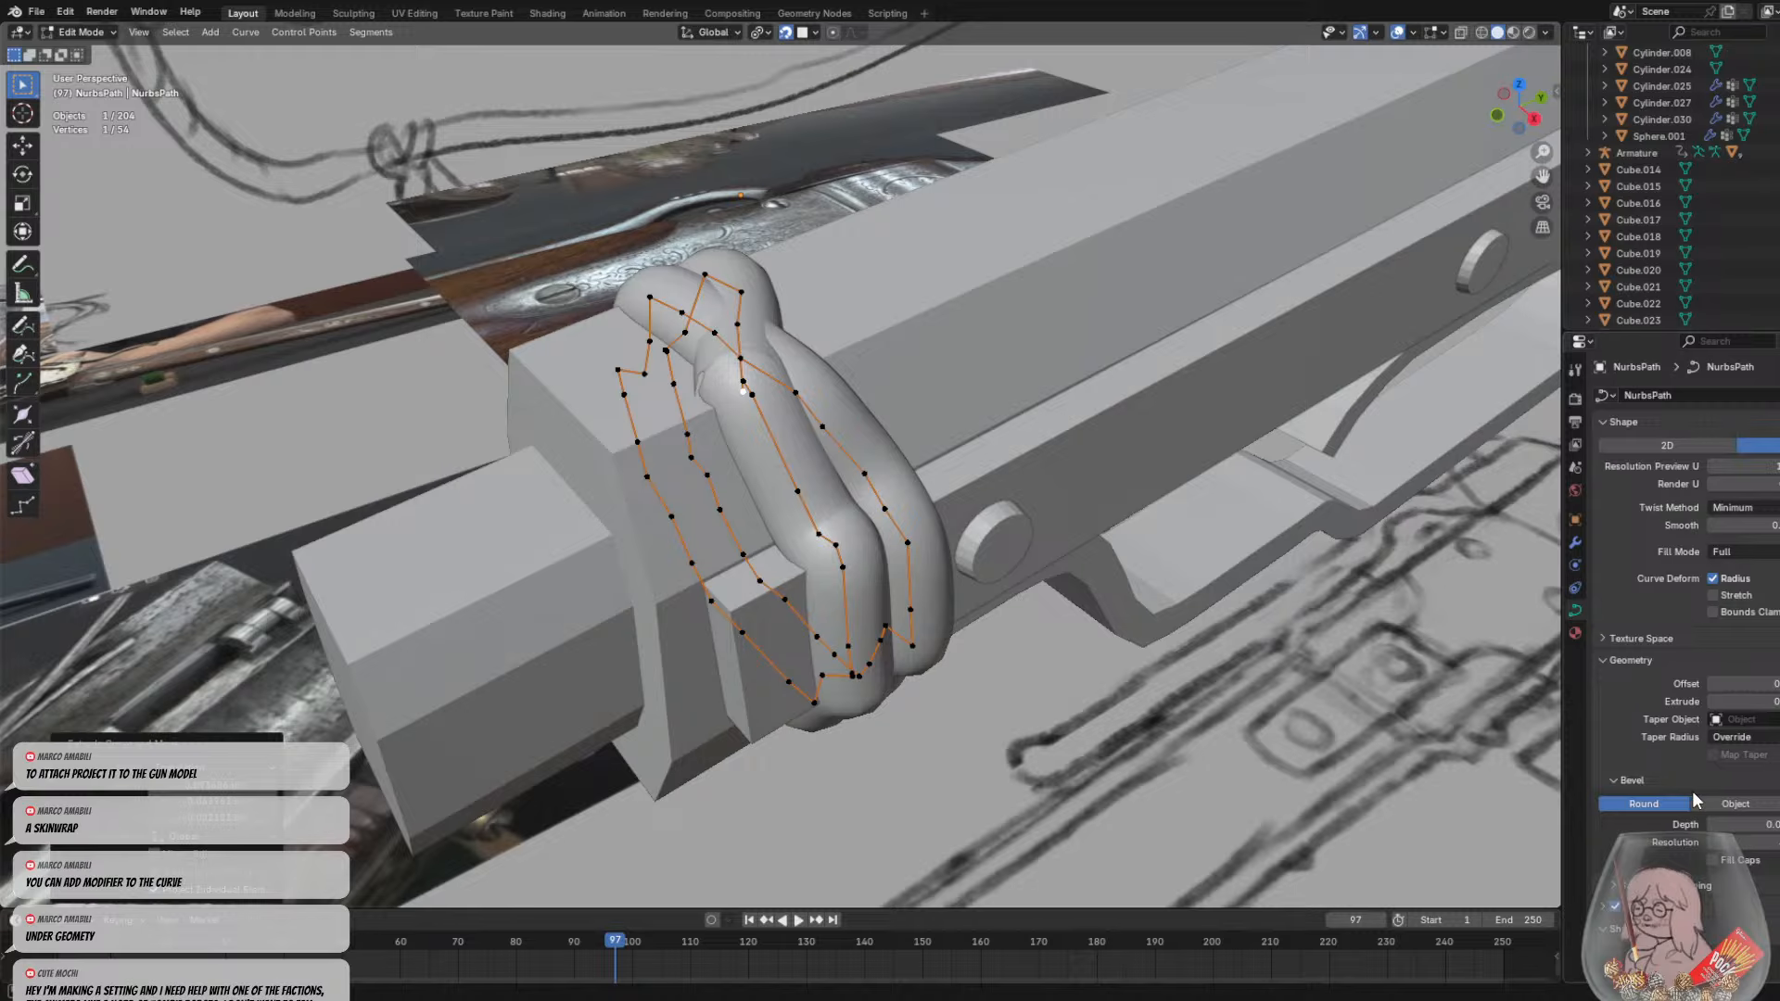
pyautogui.click(1712, 861)
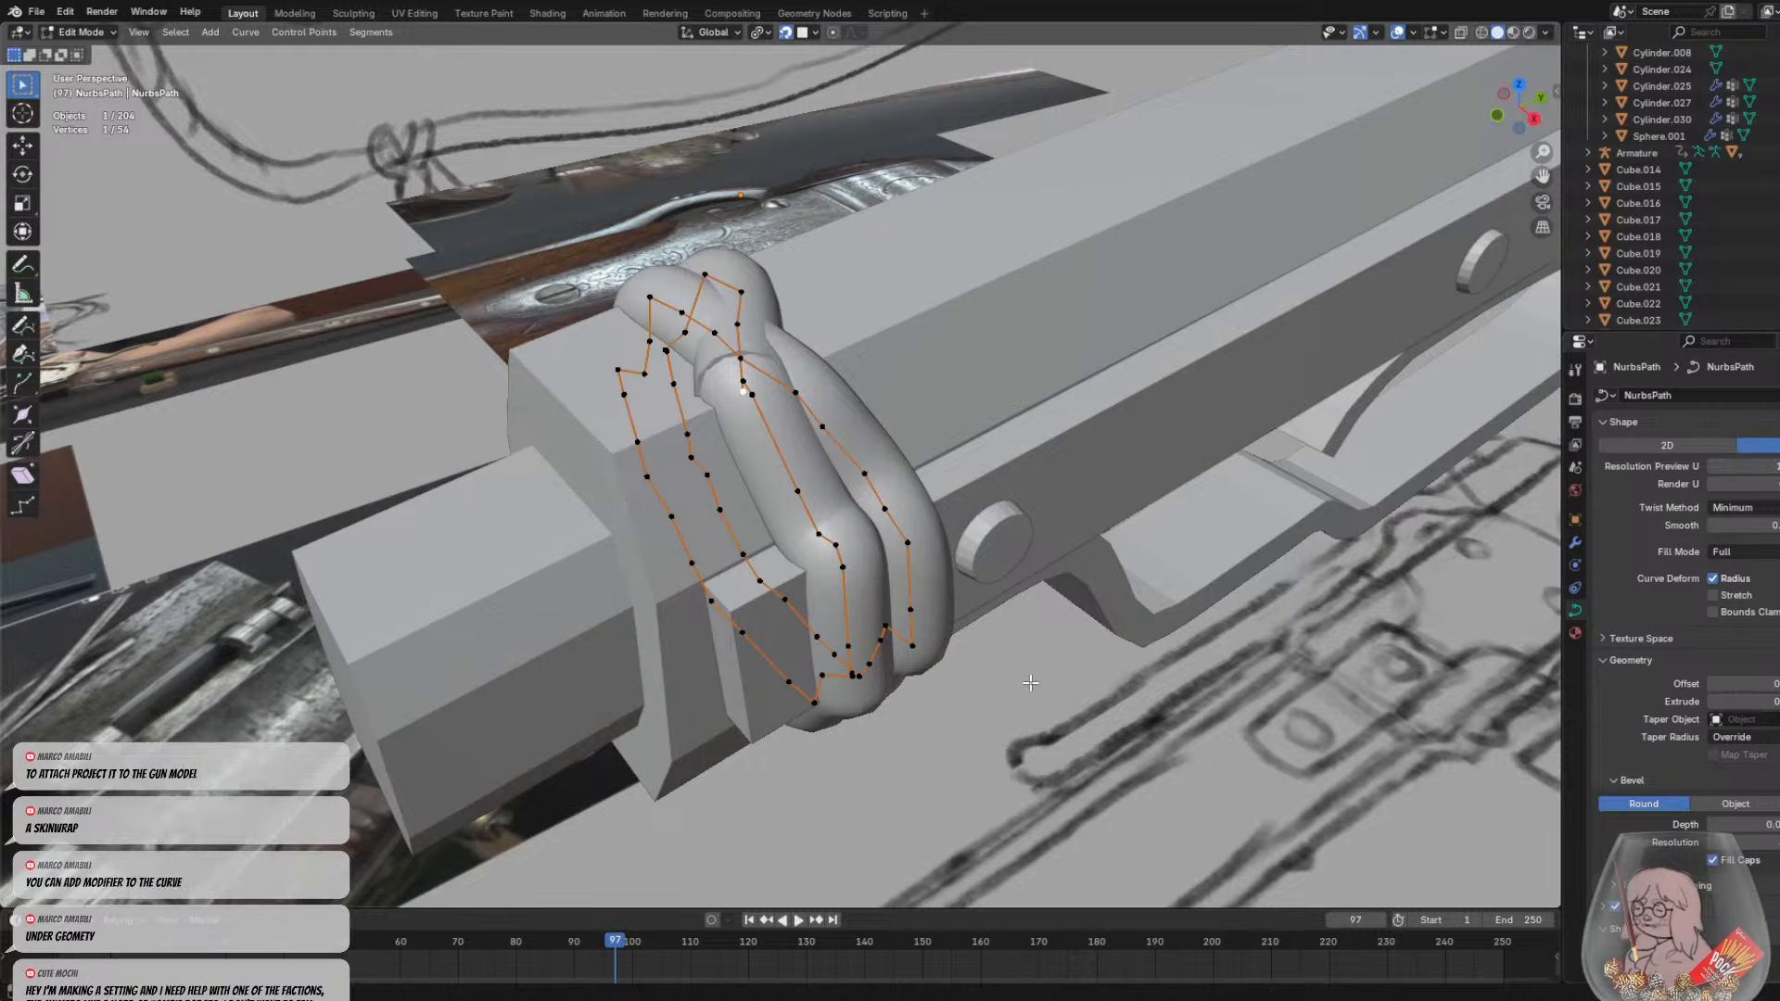
pyautogui.moveTo(1030, 683); pyautogui.dragTo(826, 491, button='middle')
pyautogui.press('Tab')
pyautogui.click(904, 598)
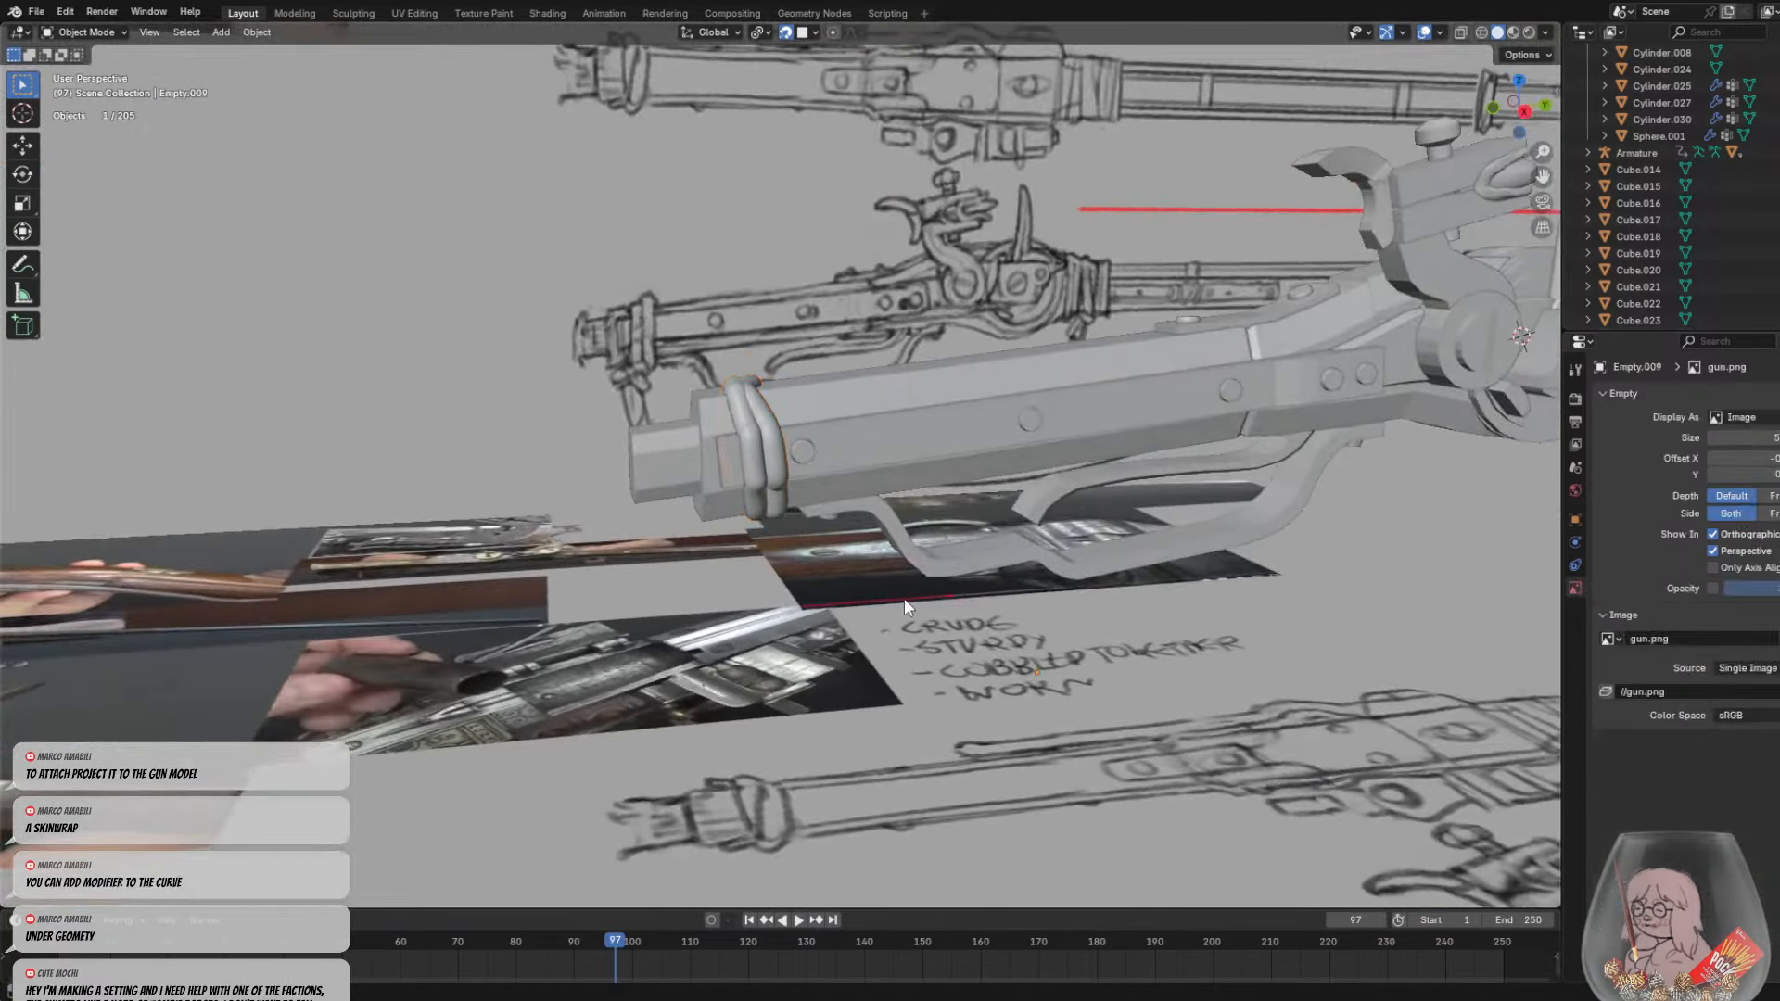
# Reopen the rope in Edit Mode and raise the control point where the strands cross on top of the butt
pyautogui.scroll(-4, 904, 598)
pyautogui.moveTo(904, 598); pyautogui.dragTo(782, 532, button='middle')
pyautogui.scroll(2, 783, 532)
pyautogui.click(709, 498)
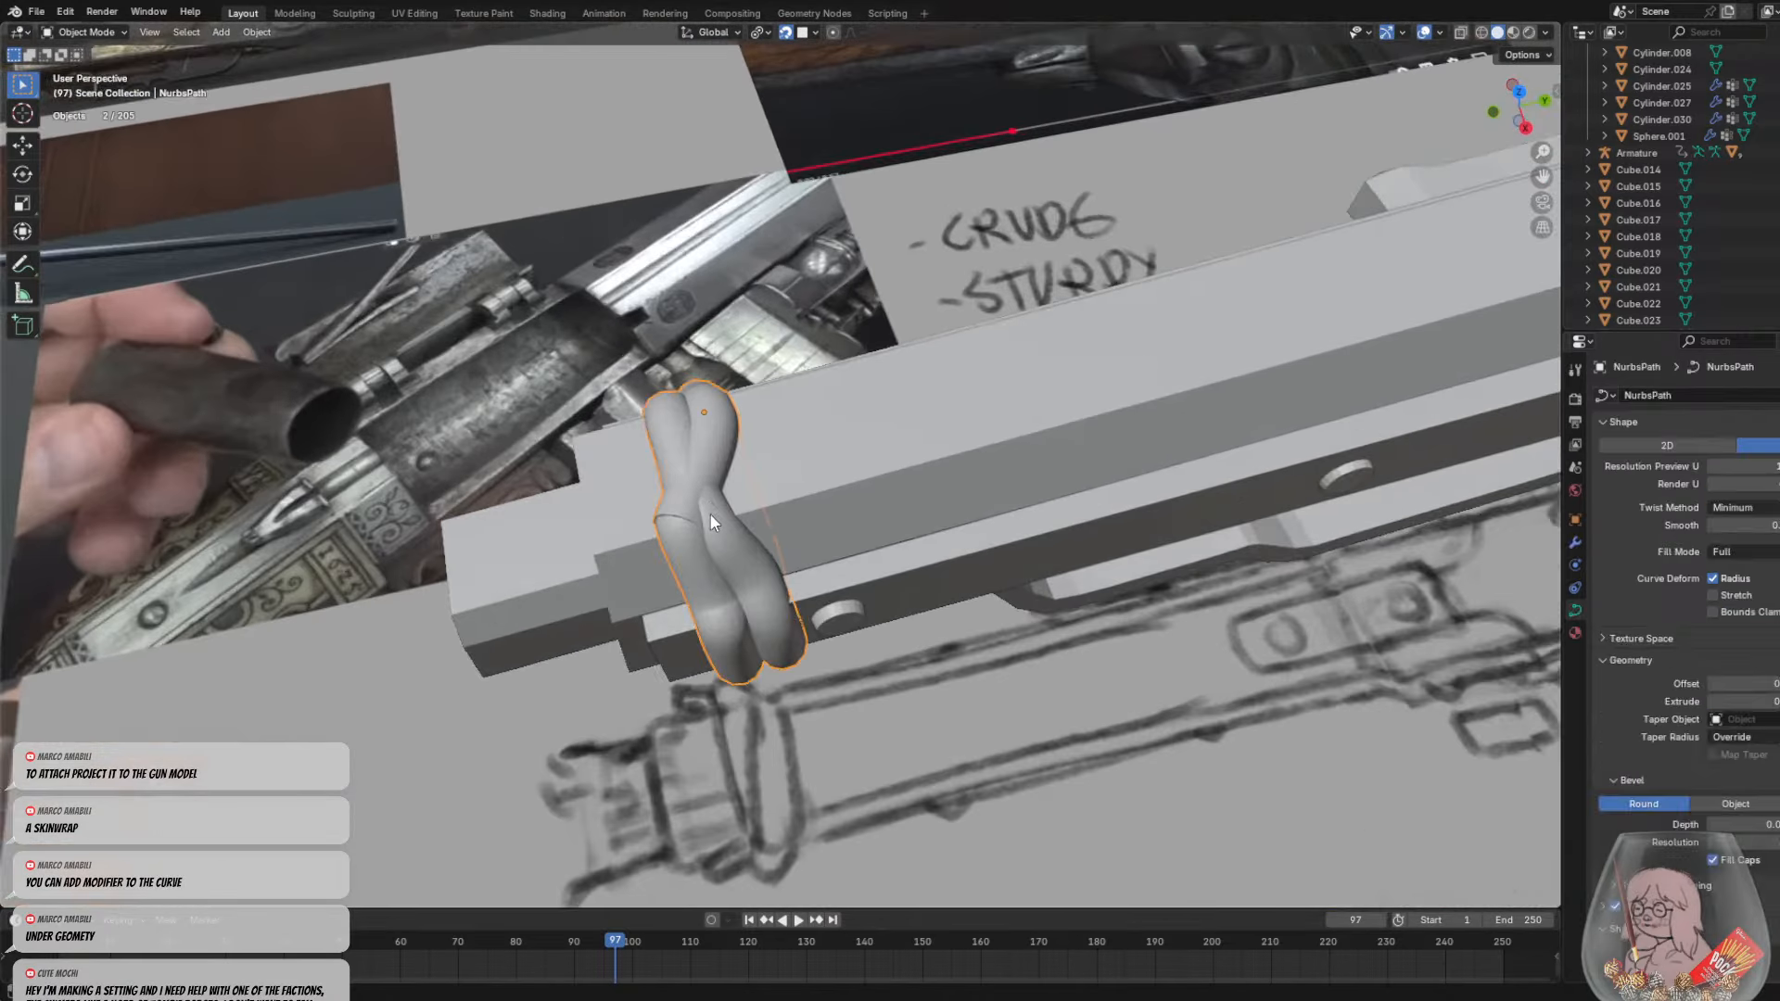
pyautogui.press('Tab')
pyautogui.moveTo(724, 522); pyautogui.dragTo(580, 327, button='middle')
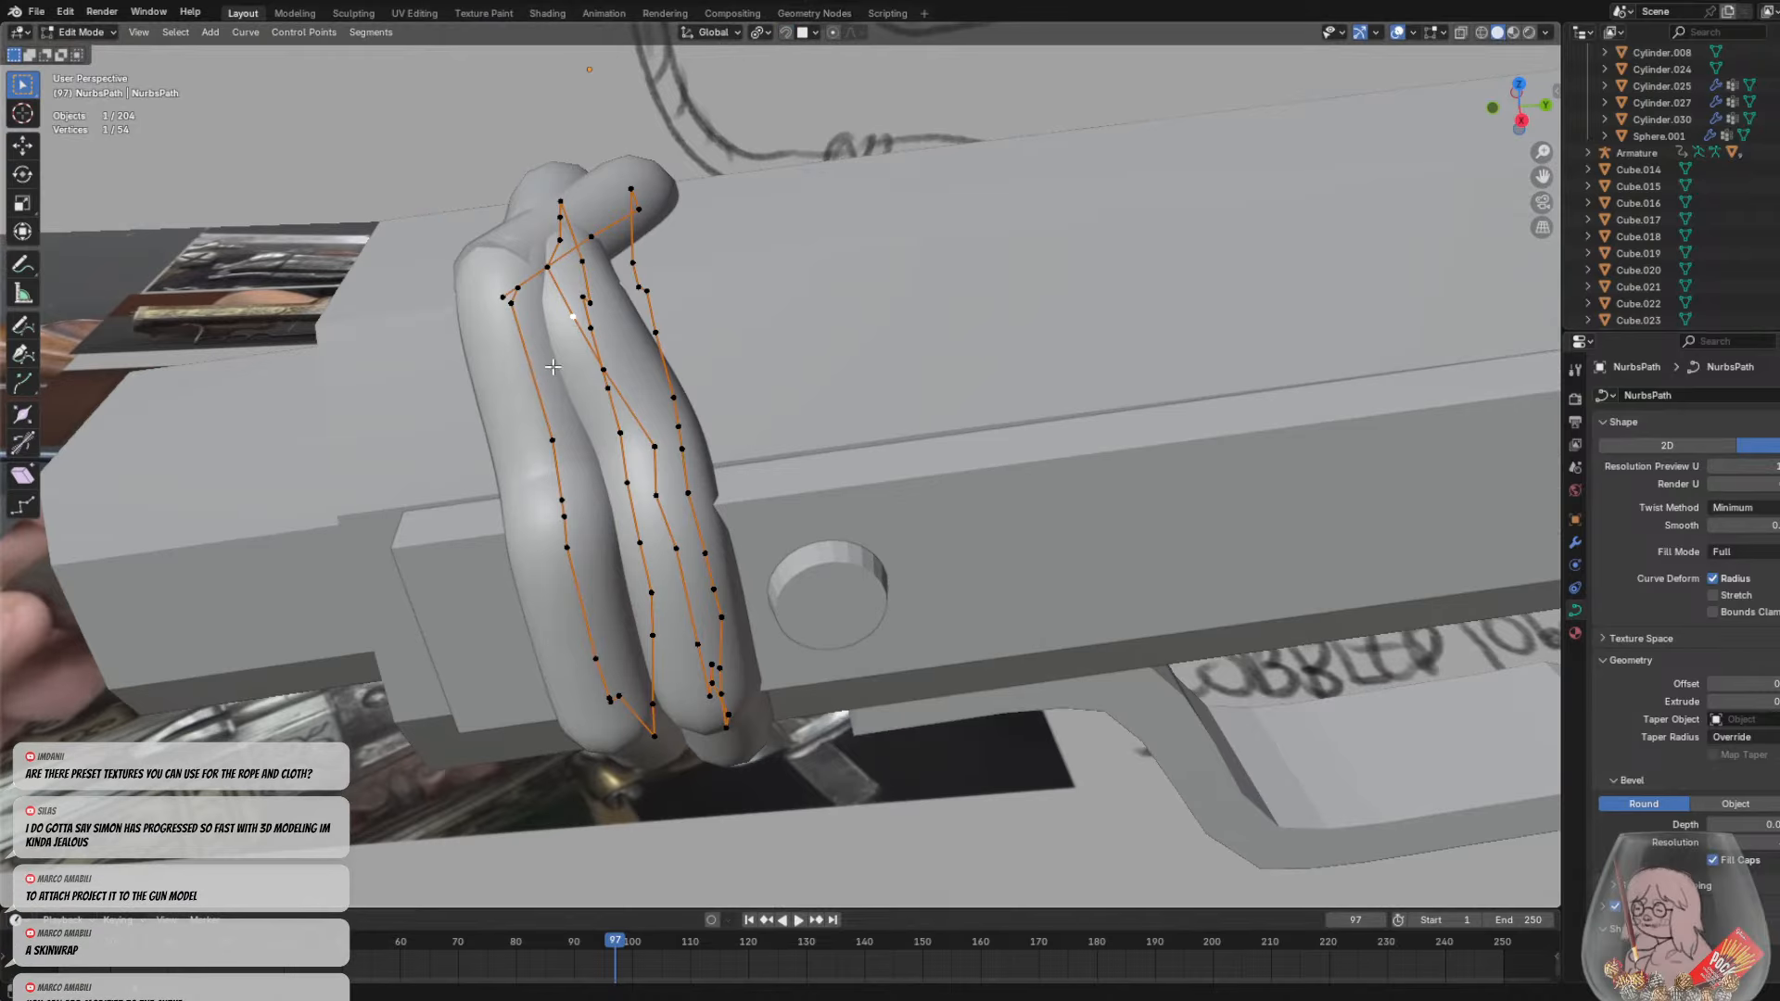
pyautogui.moveTo(659, 349); pyautogui.dragTo(711, 368, button='middle')
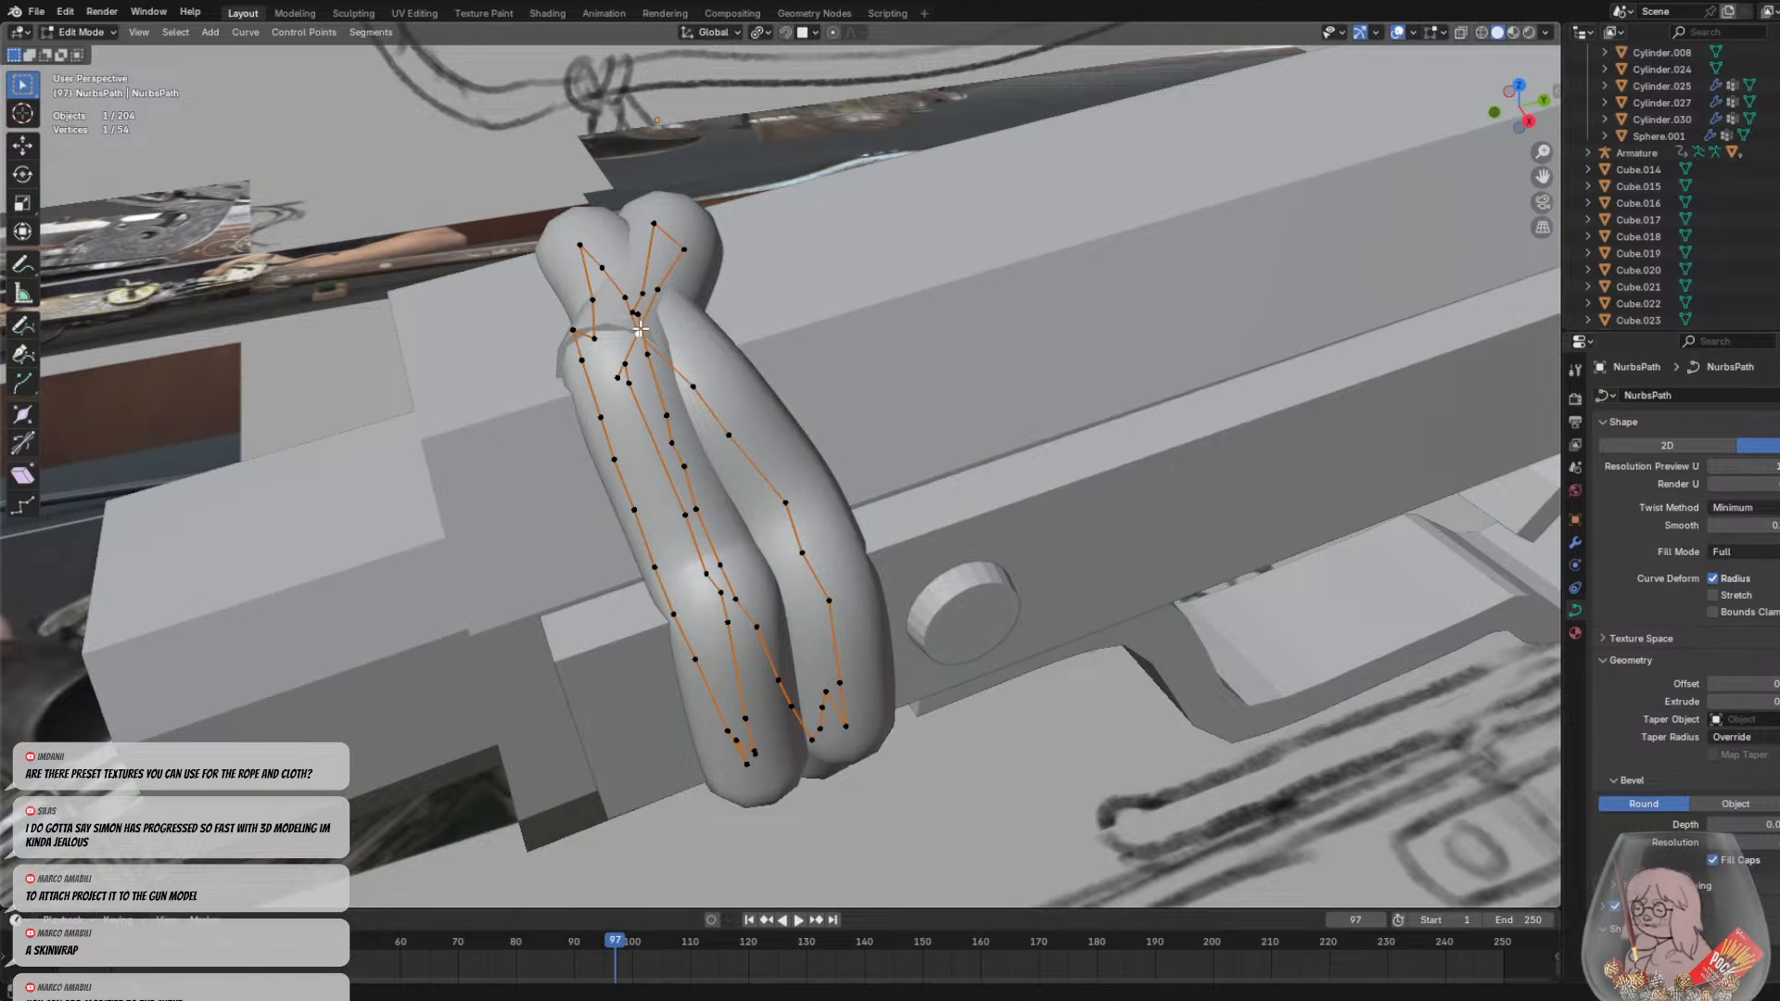
pyautogui.press('g')
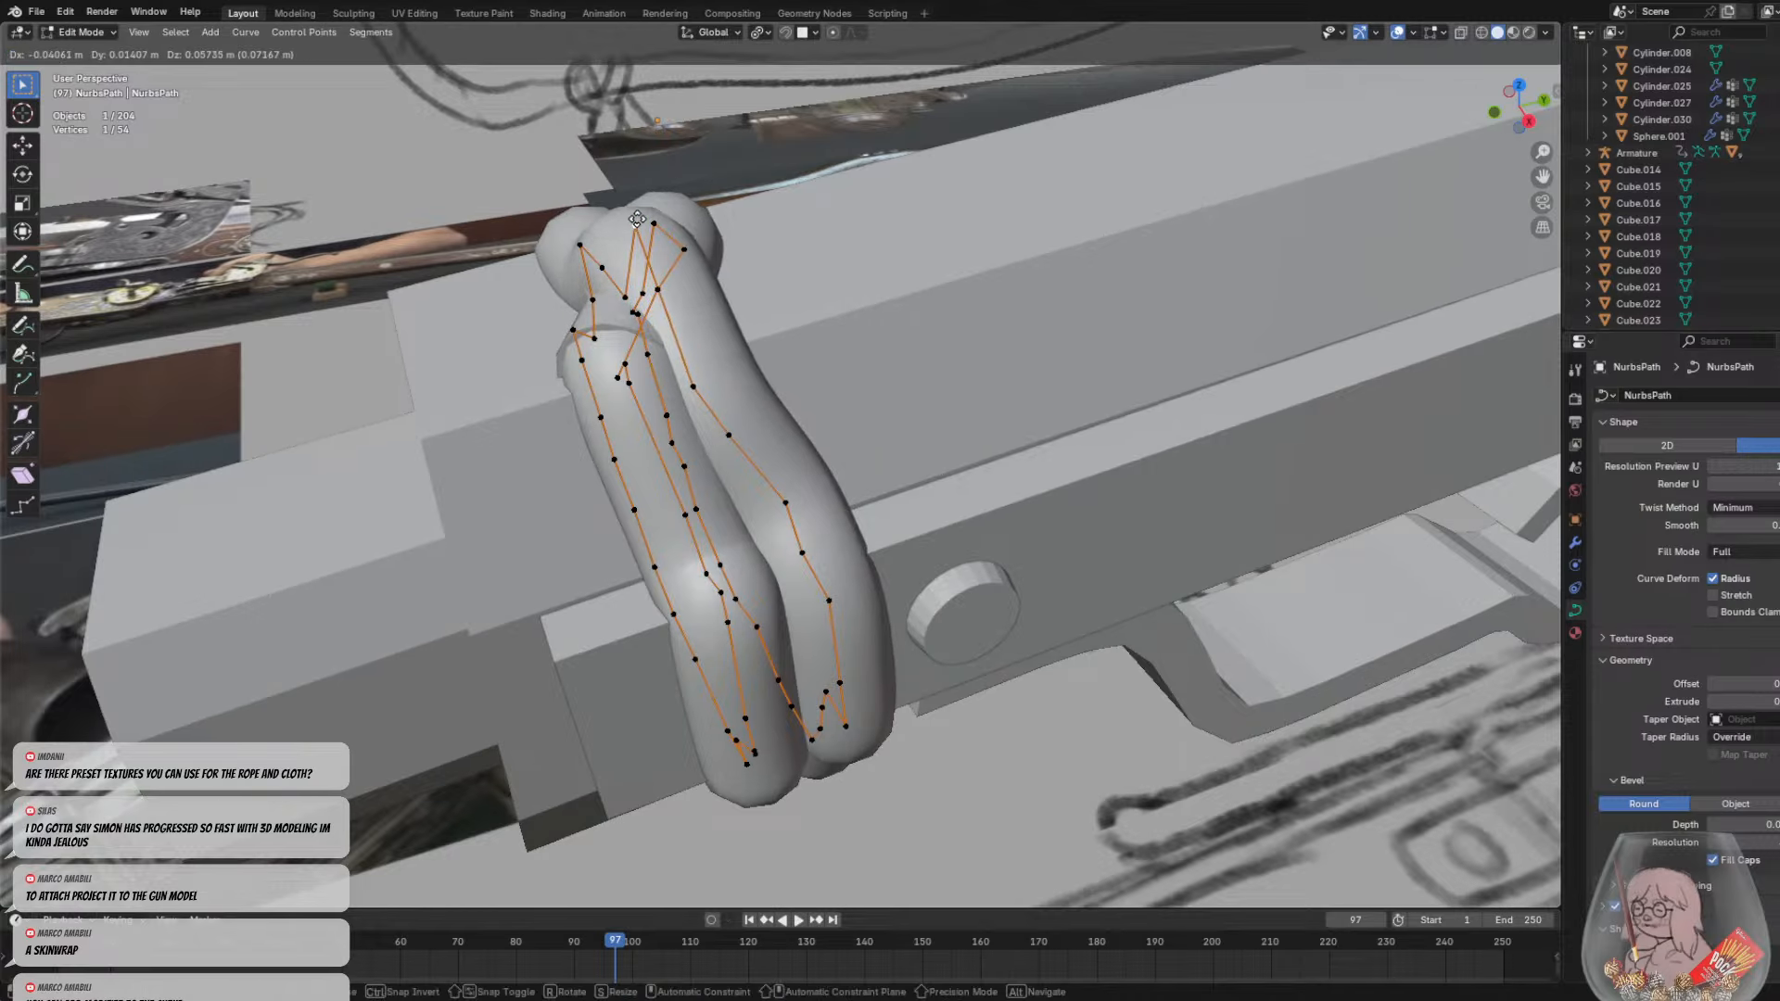
pyautogui.click(637, 219)
# Shift the control point beneath the raised crossing point on top of the butt, and clear the selection
pyautogui.moveTo(636, 219); pyautogui.dragTo(926, 235, button='middle')
pyautogui.click(986, 236)
pyautogui.press('g')
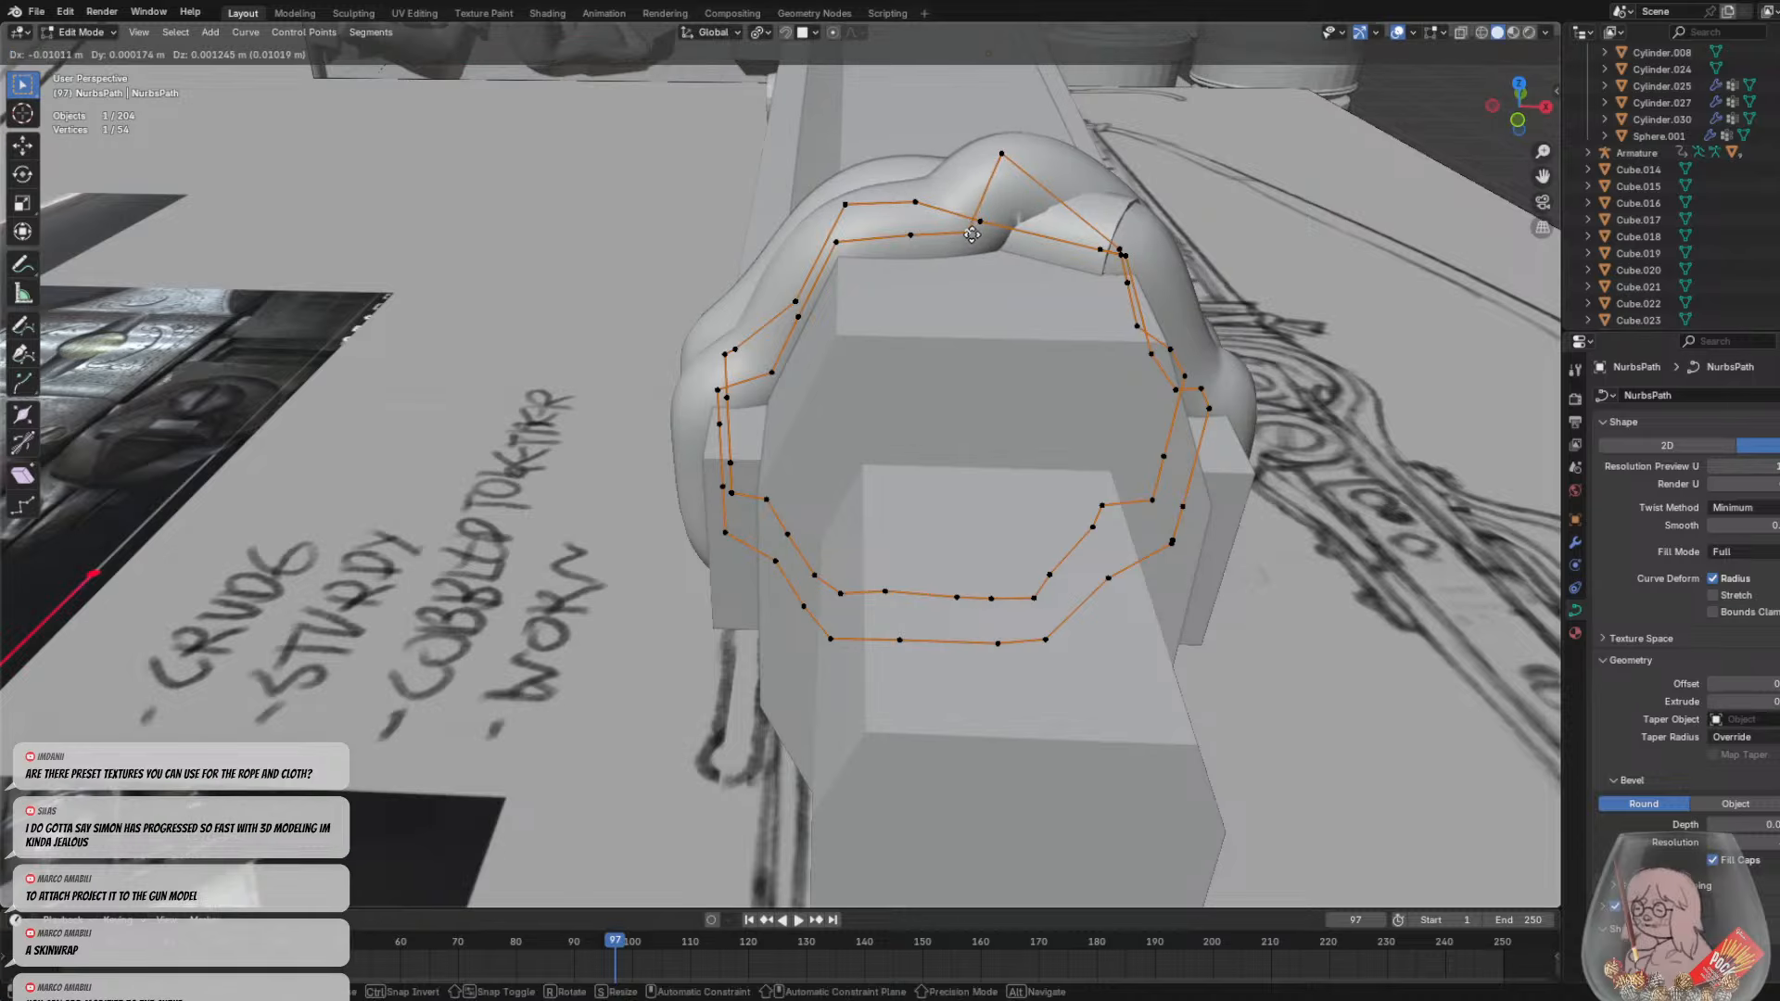
pyautogui.click(968, 237)
pyautogui.click(1272, 241)
# Return to Object Mode and examine the rope wrap around the butt against the side-view sketch
pyautogui.moveTo(1276, 243); pyautogui.dragTo(1193, 237, button='middle')
pyautogui.scroll(-3, 1066, 348)
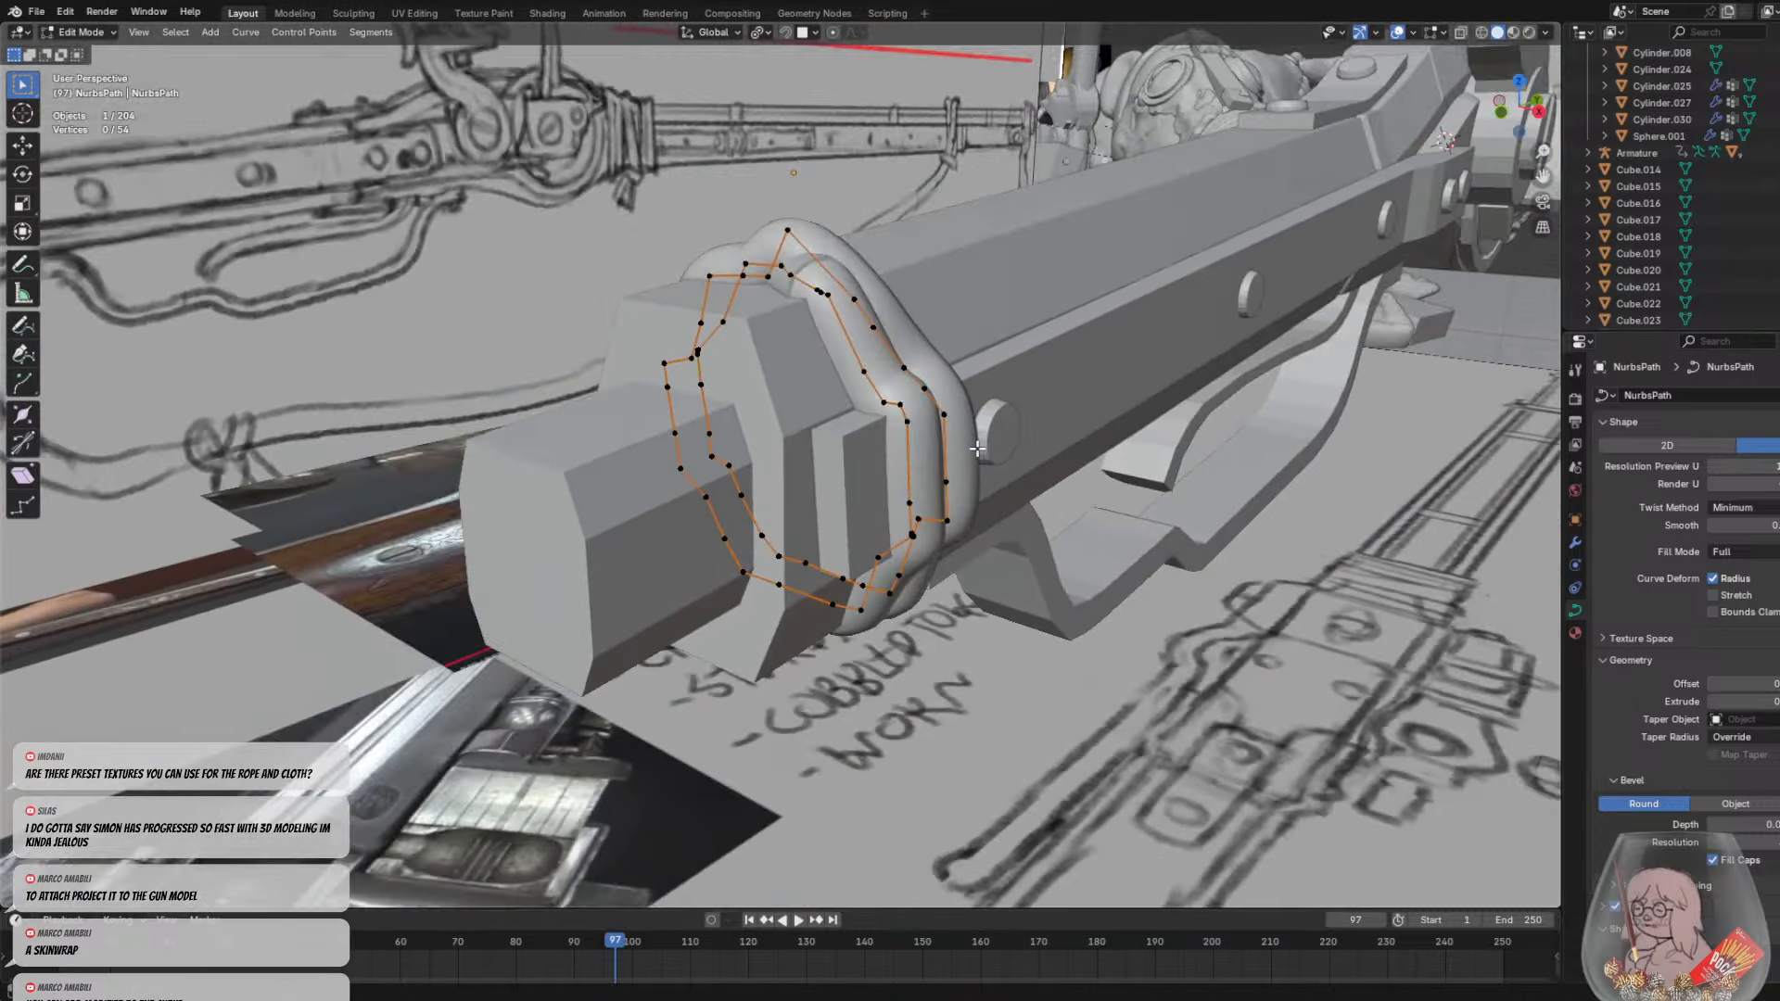
pyautogui.moveTo(977, 448); pyautogui.dragTo(921, 275, button='middle')
pyautogui.moveTo(853, 343); pyautogui.dragTo(896, 620, button='middle')
pyautogui.moveTo(896, 625)
pyautogui.mouseDown(button='middle')
pyautogui.moveTo(834, 619)
pyautogui.moveTo(772, 578)
pyautogui.moveTo(896, 614)
pyautogui.mouseUp(button='middle')
pyautogui.scroll(1, 881, 603)
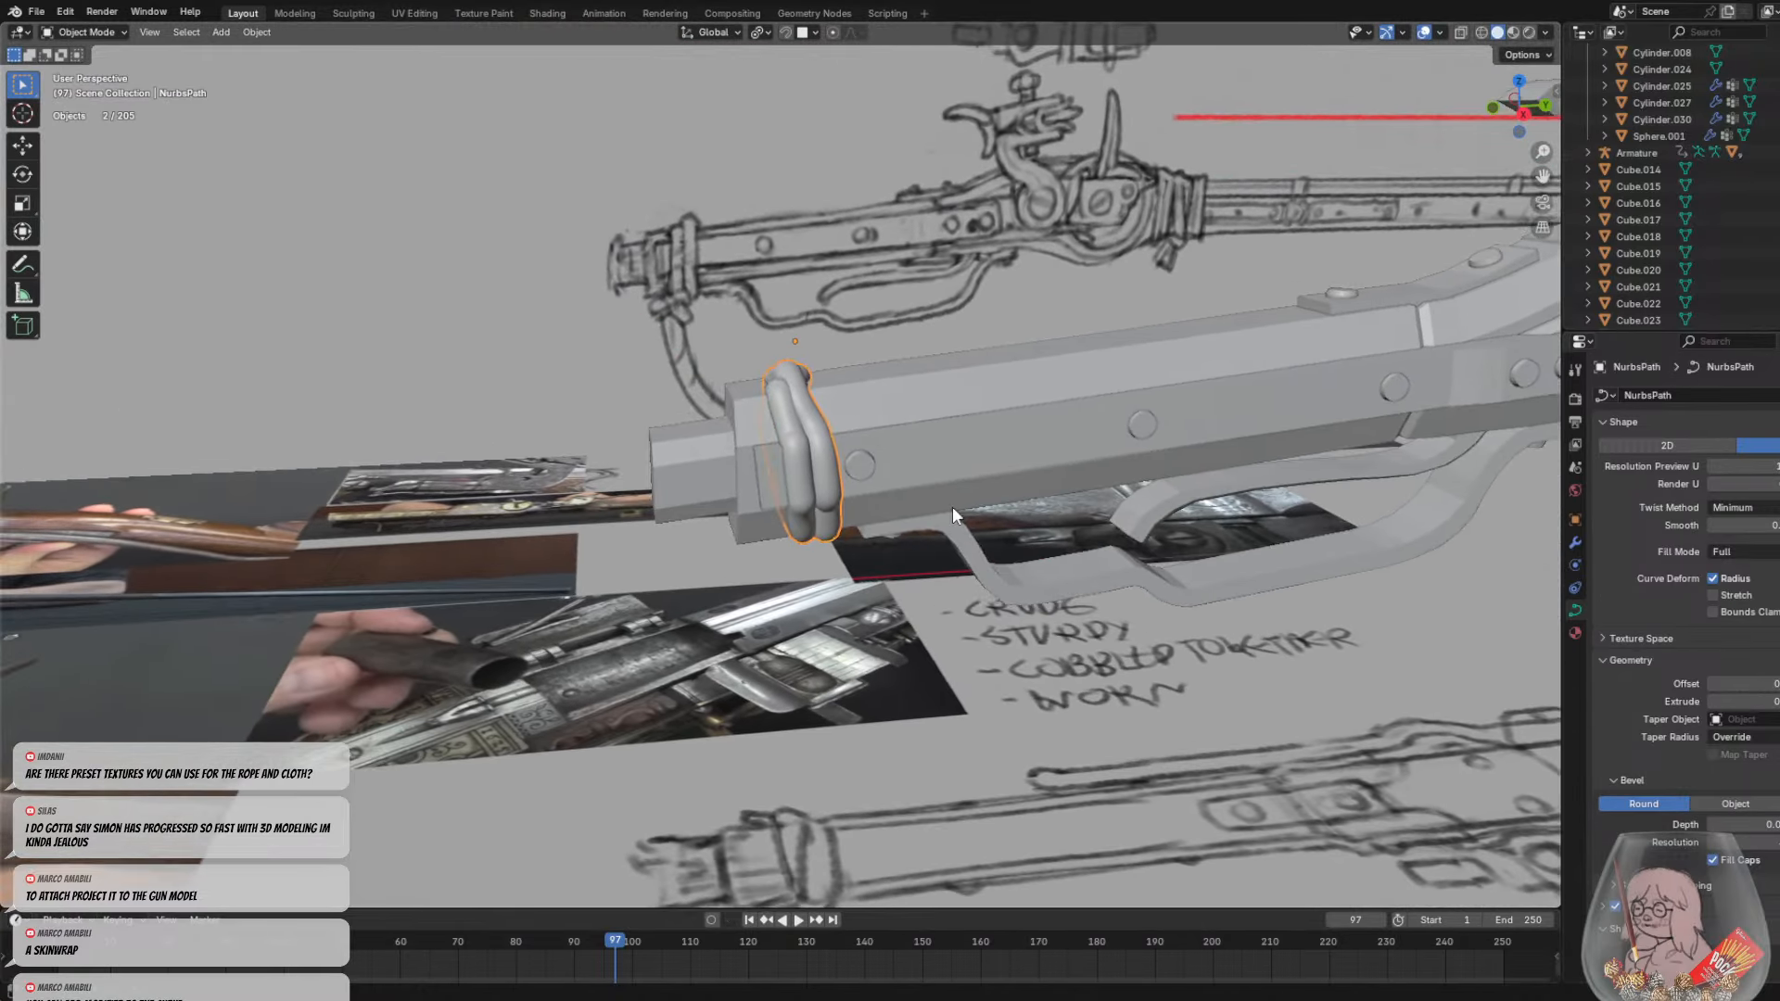
pyautogui.scroll(1, 952, 501)
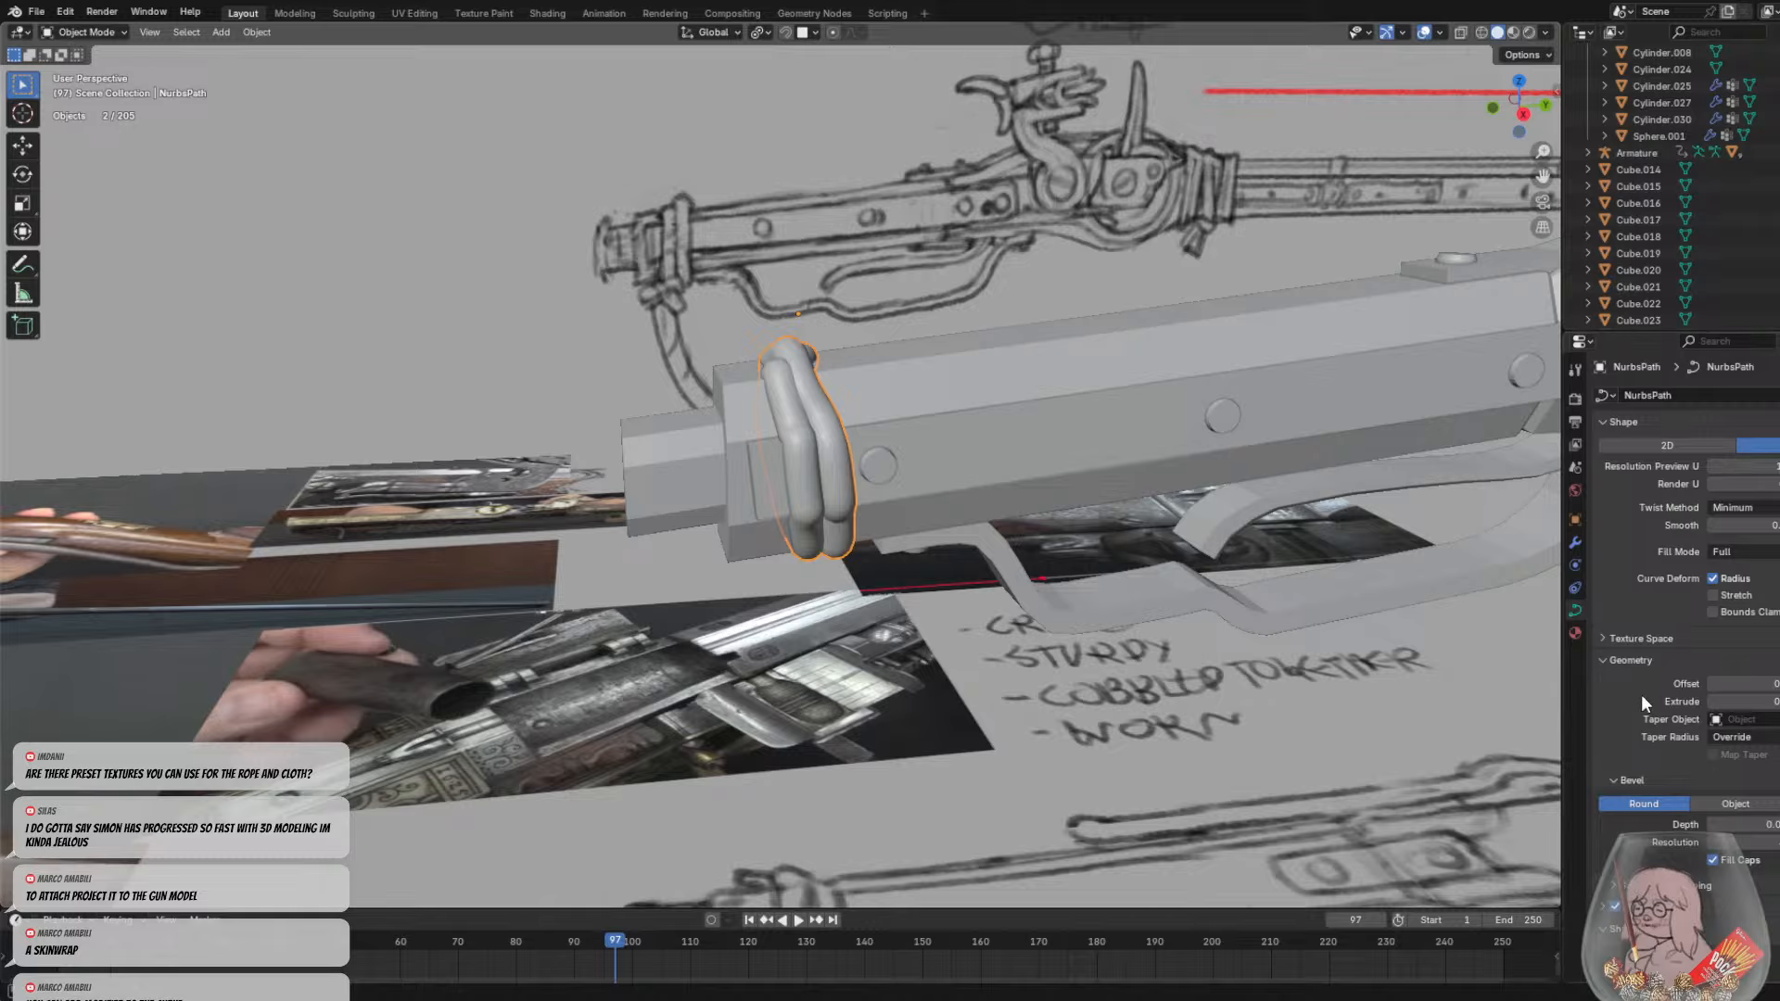
pyautogui.scroll(-2, 1641, 694)
pyautogui.scroll(2, 1641, 681)
# Try switching the rope curve's shape to 2D and undo the change
pyautogui.click(1574, 541)
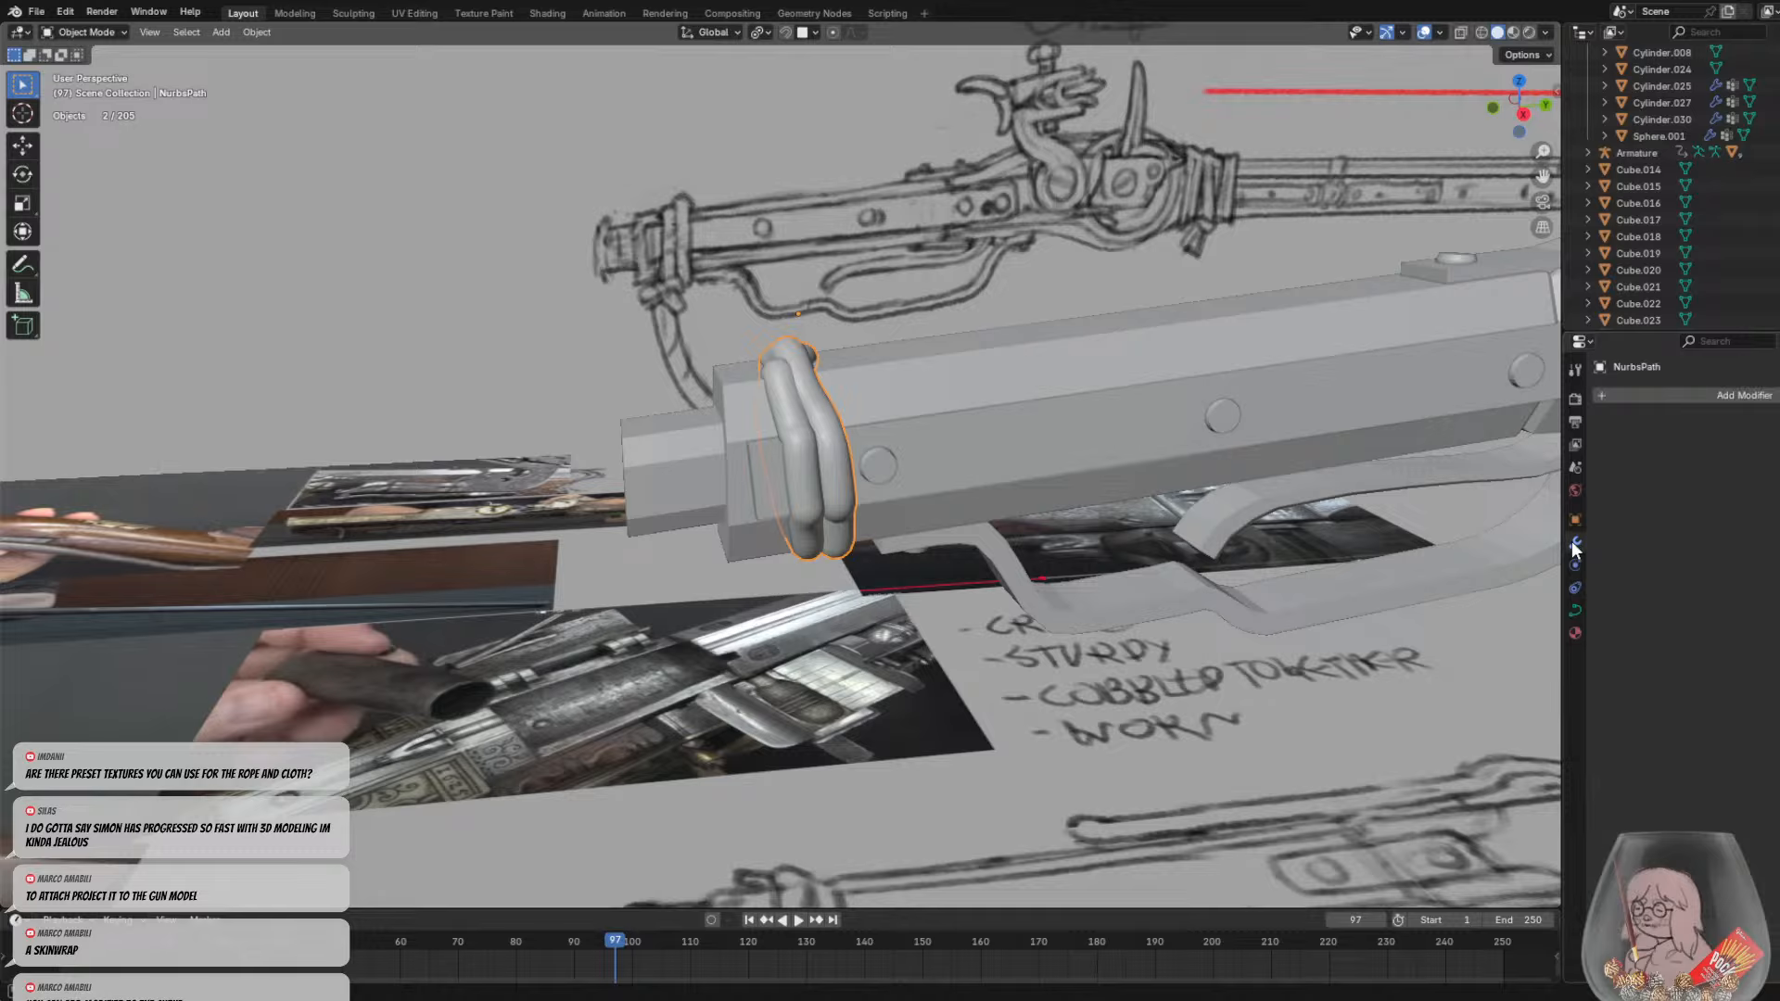
pyautogui.click(1574, 612)
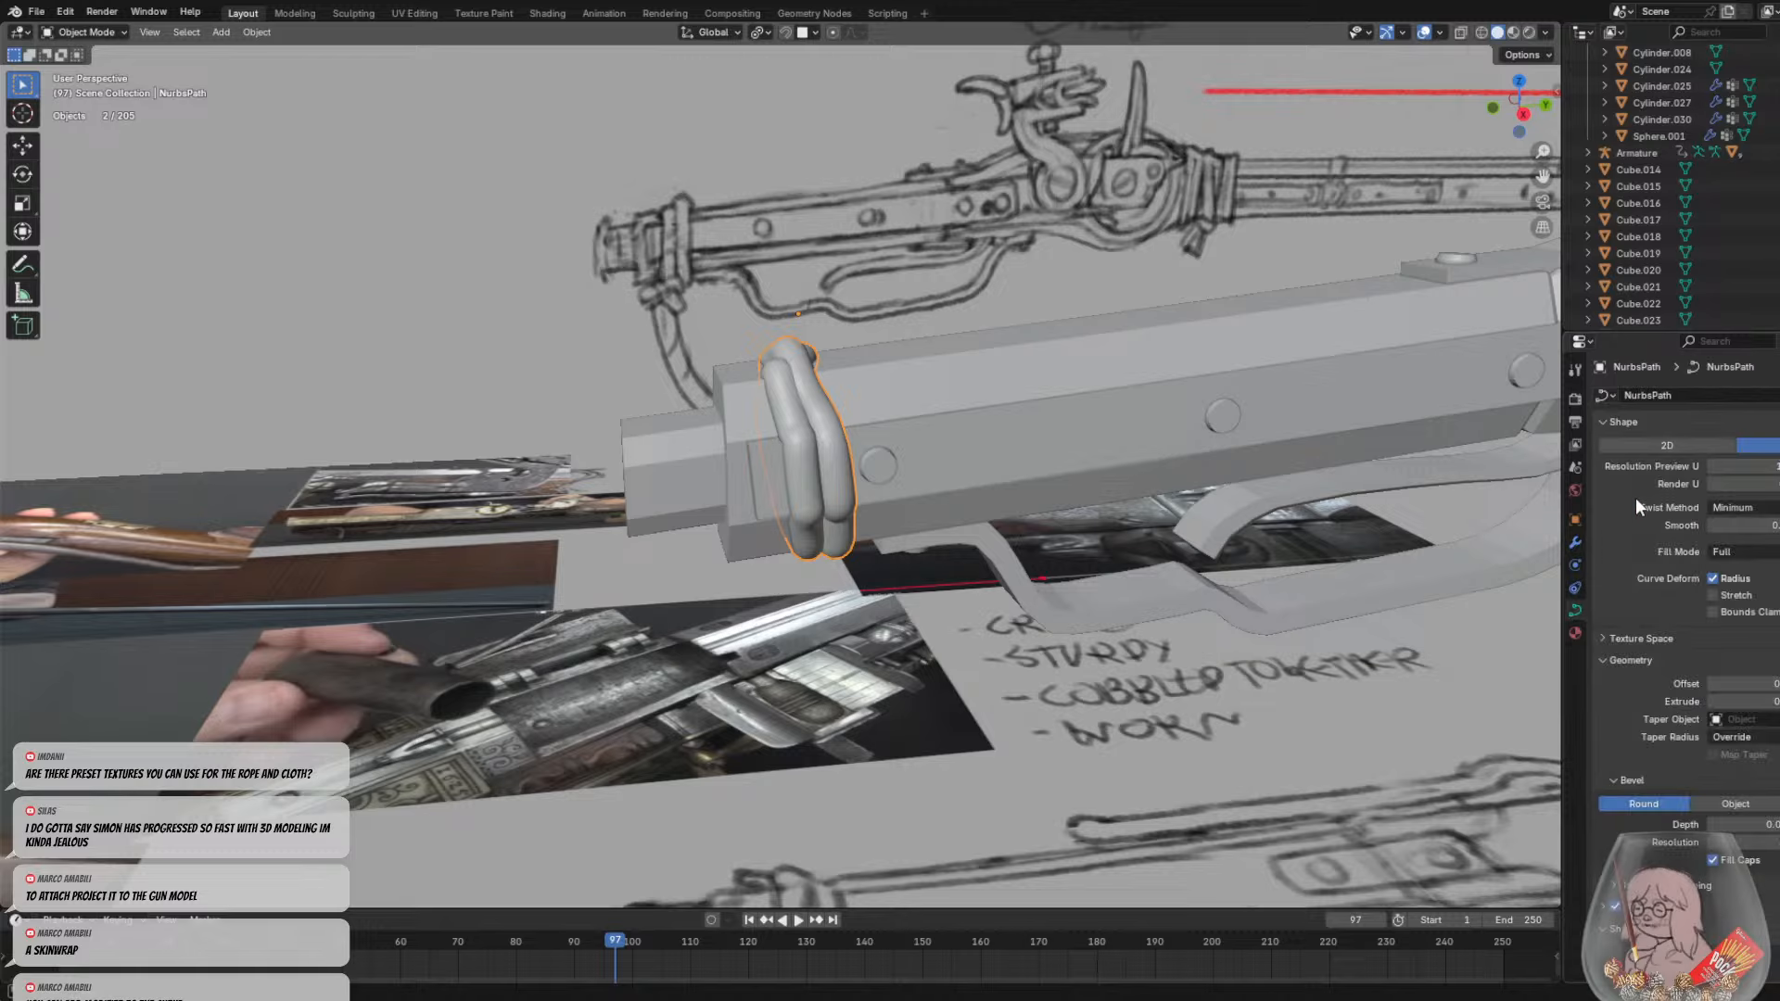
pyautogui.click(1681, 445)
pyautogui.click(1758, 447)
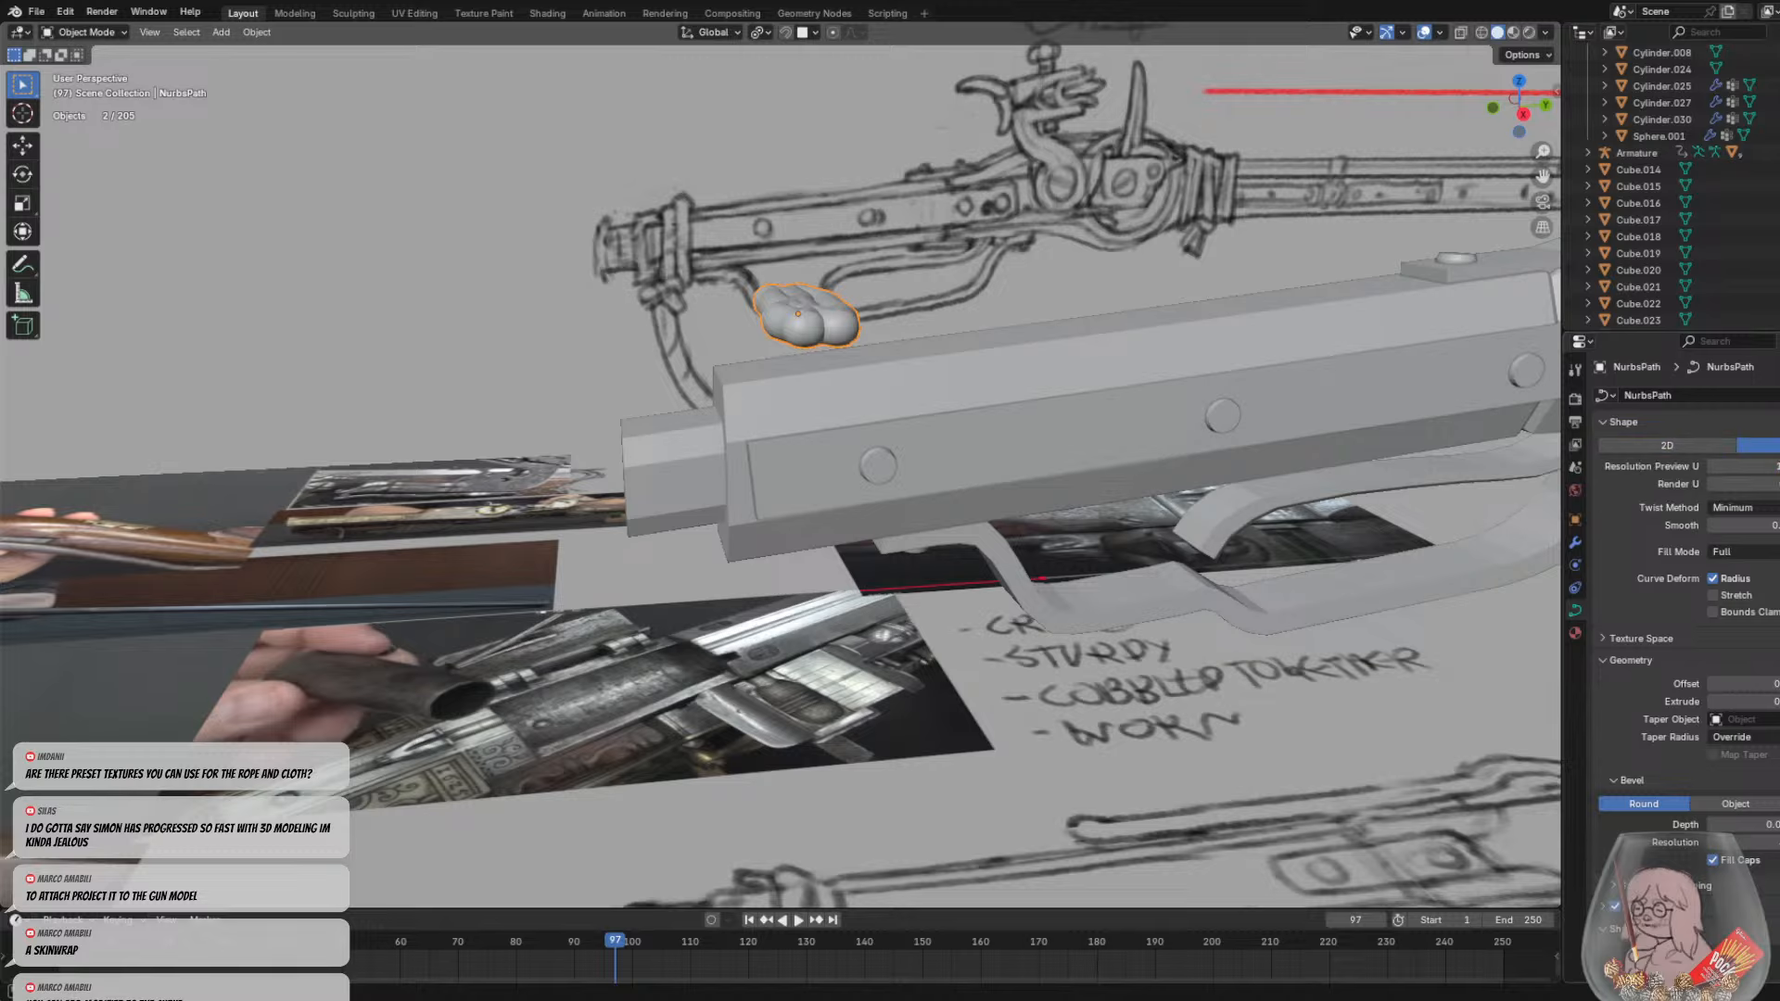
pyautogui.hotkey('ctrl', 'z')
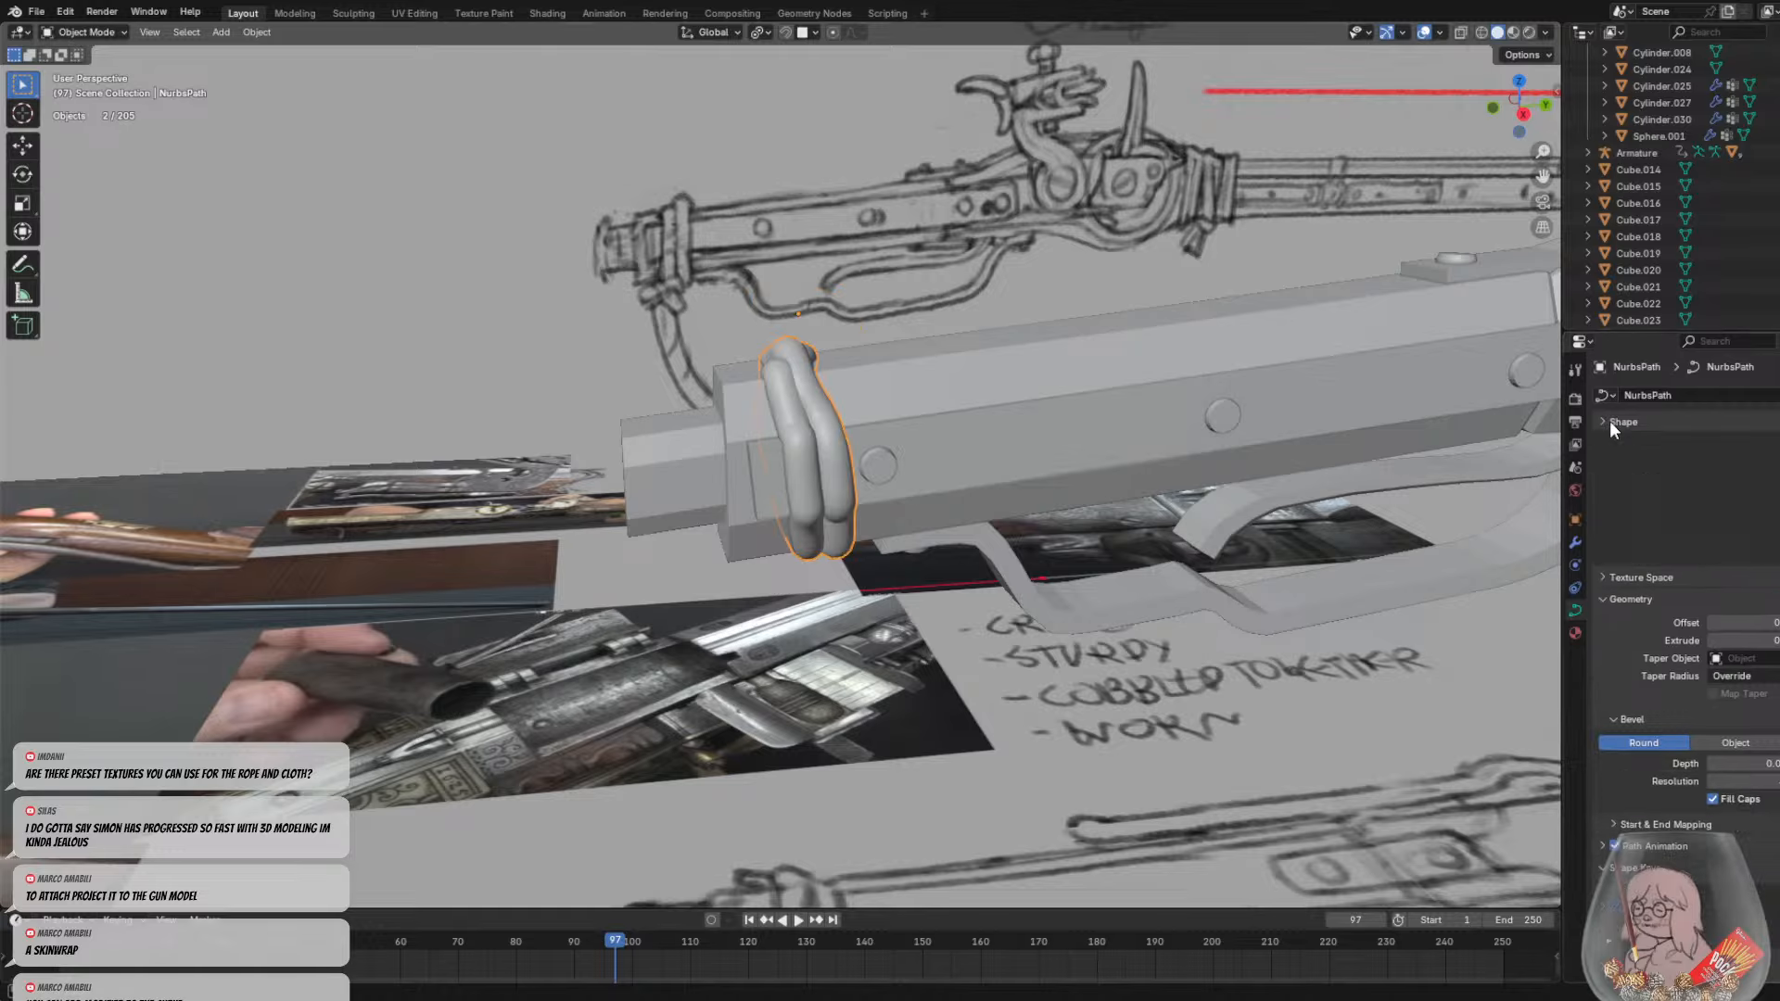
# Look through the rope curve's geometry and bevel settings, trying the Object bevel type and returning it to Round
pyautogui.scroll(-2, 1632, 519)
pyautogui.scroll(-1, 1643, 565)
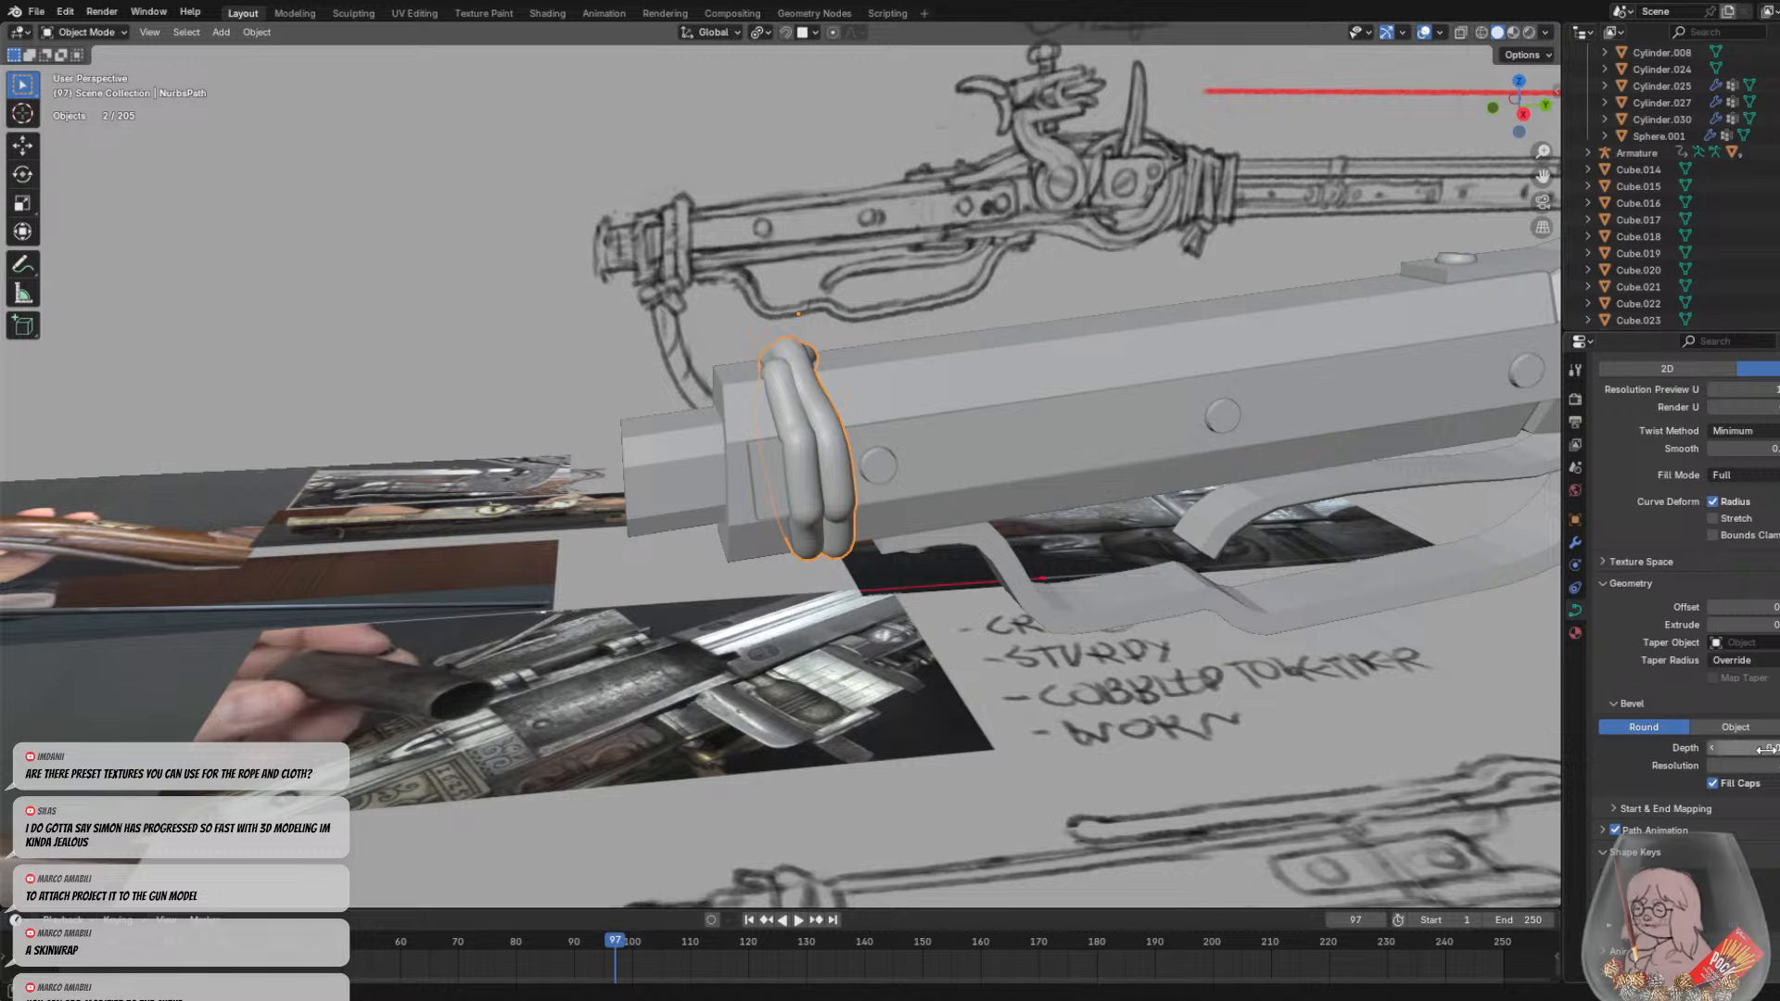
pyautogui.moveTo(1766, 749); pyautogui.dragTo(1762, 749)
pyautogui.click(1581, 547)
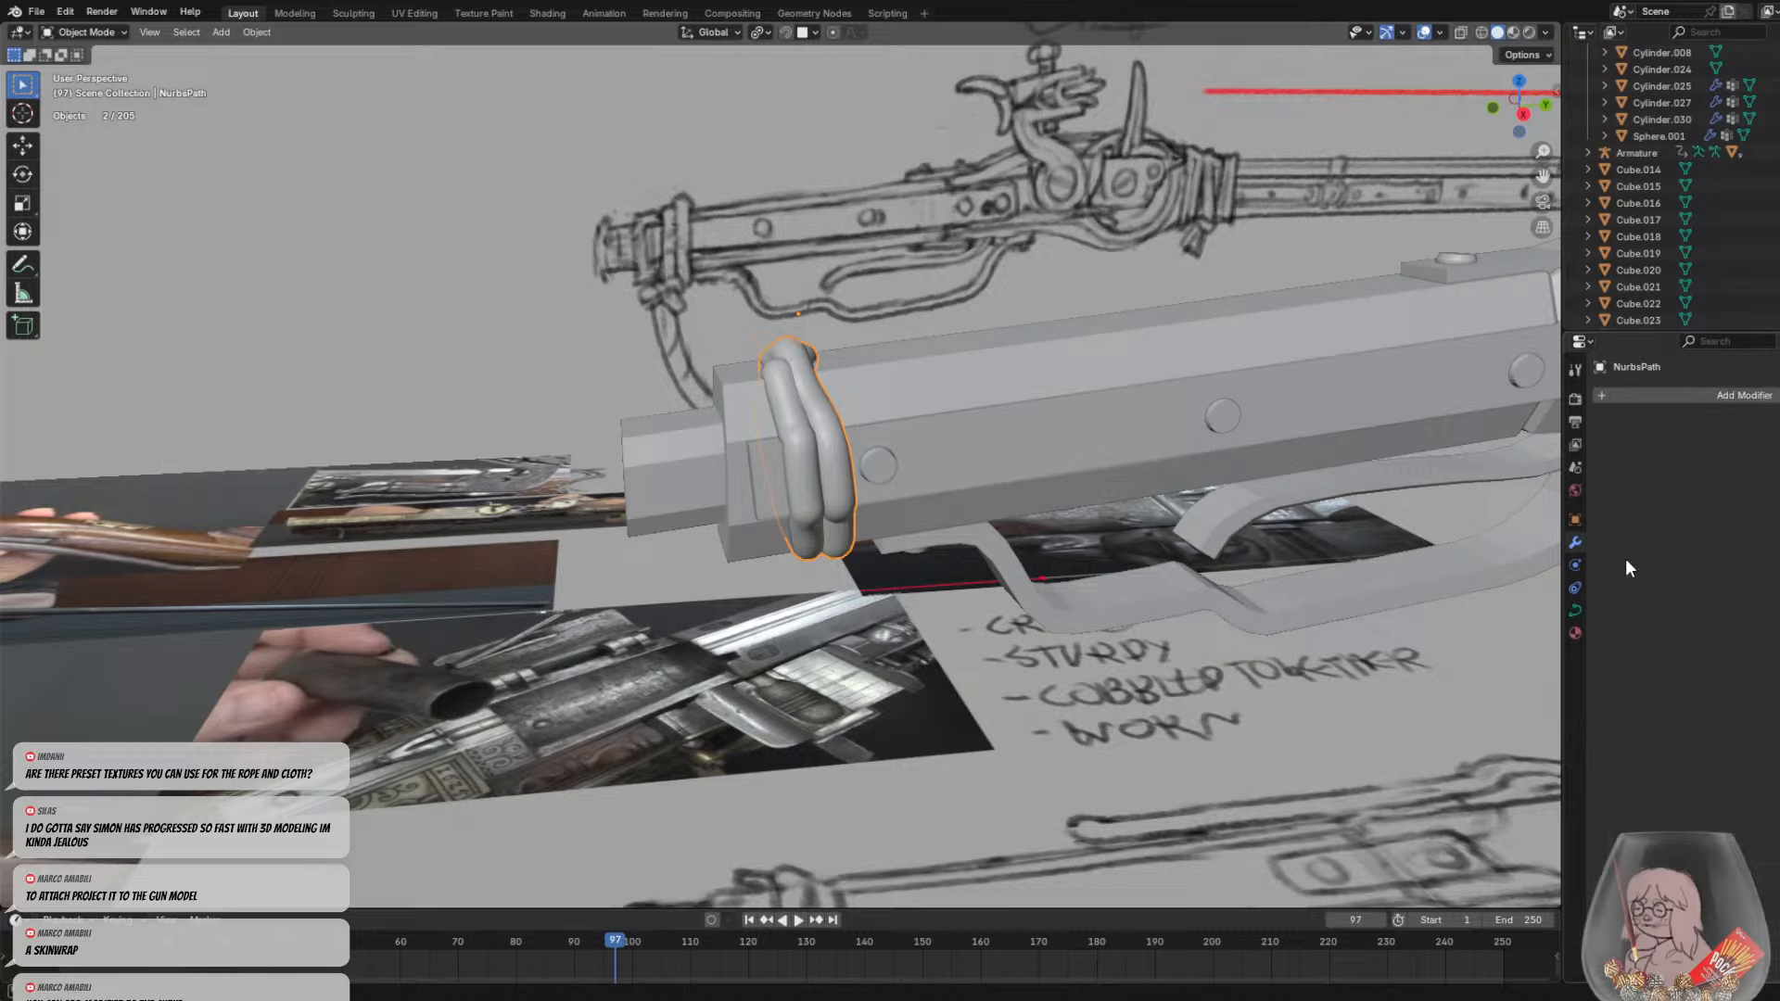
pyautogui.click(1576, 609)
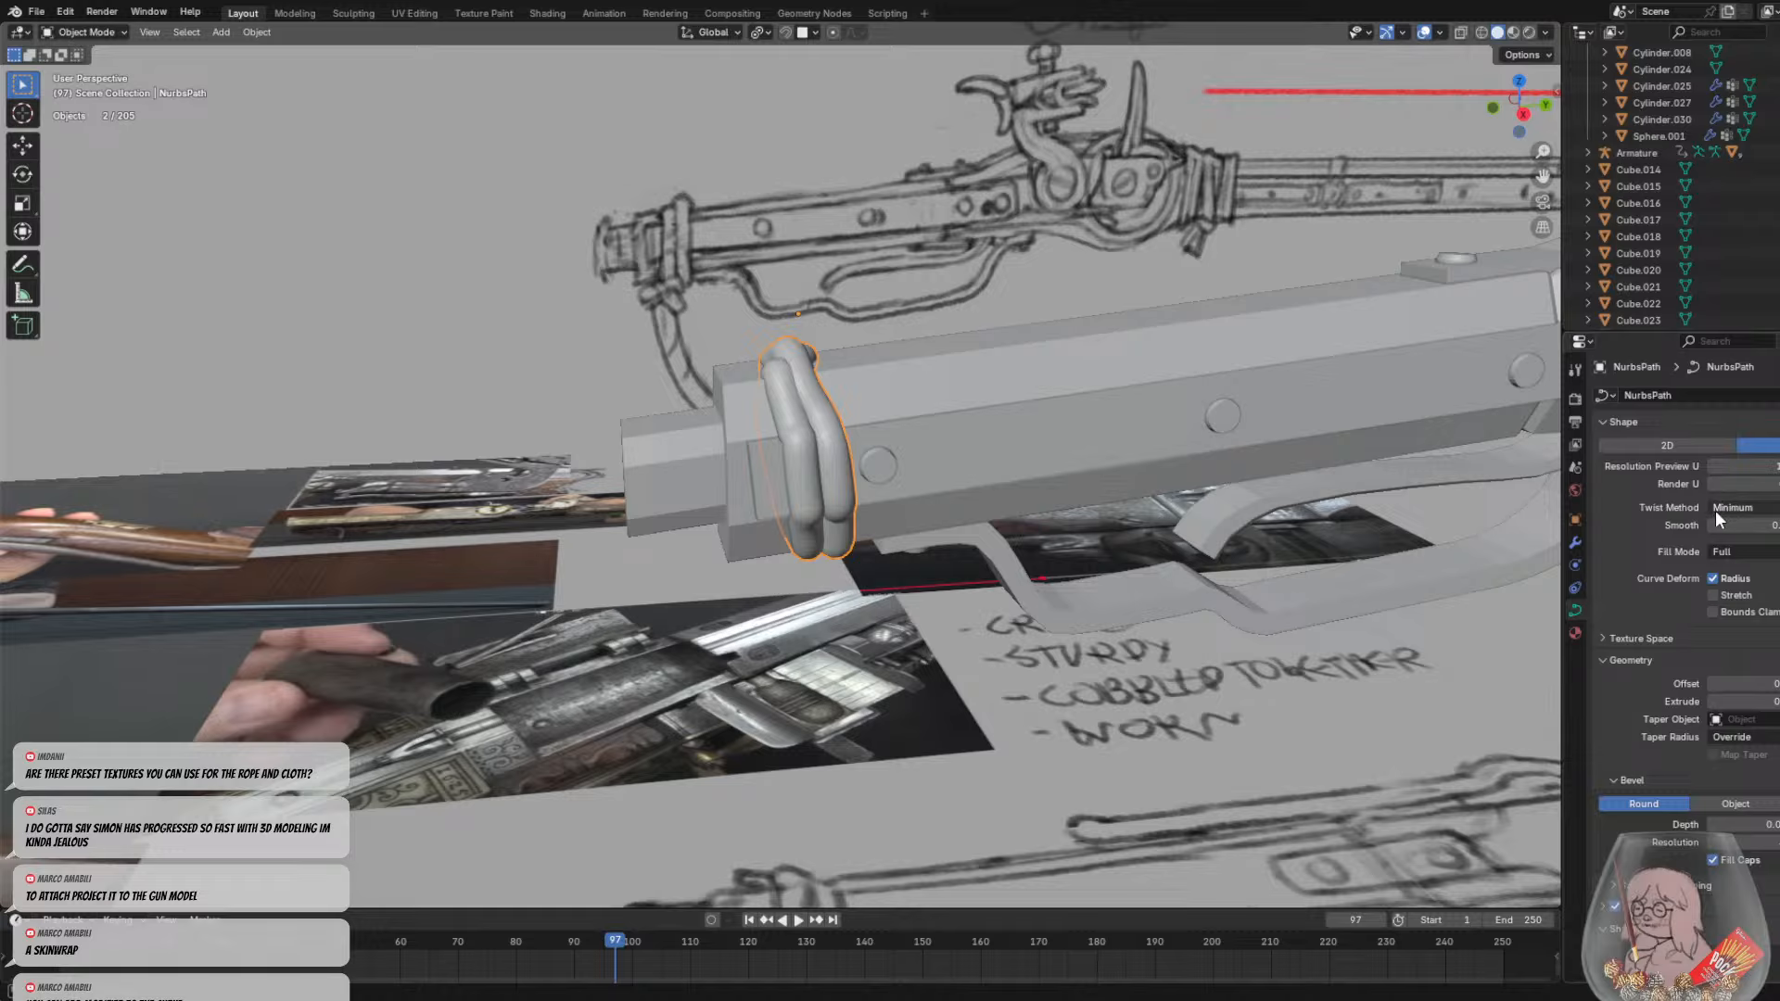
pyautogui.scroll(-3, 1693, 514)
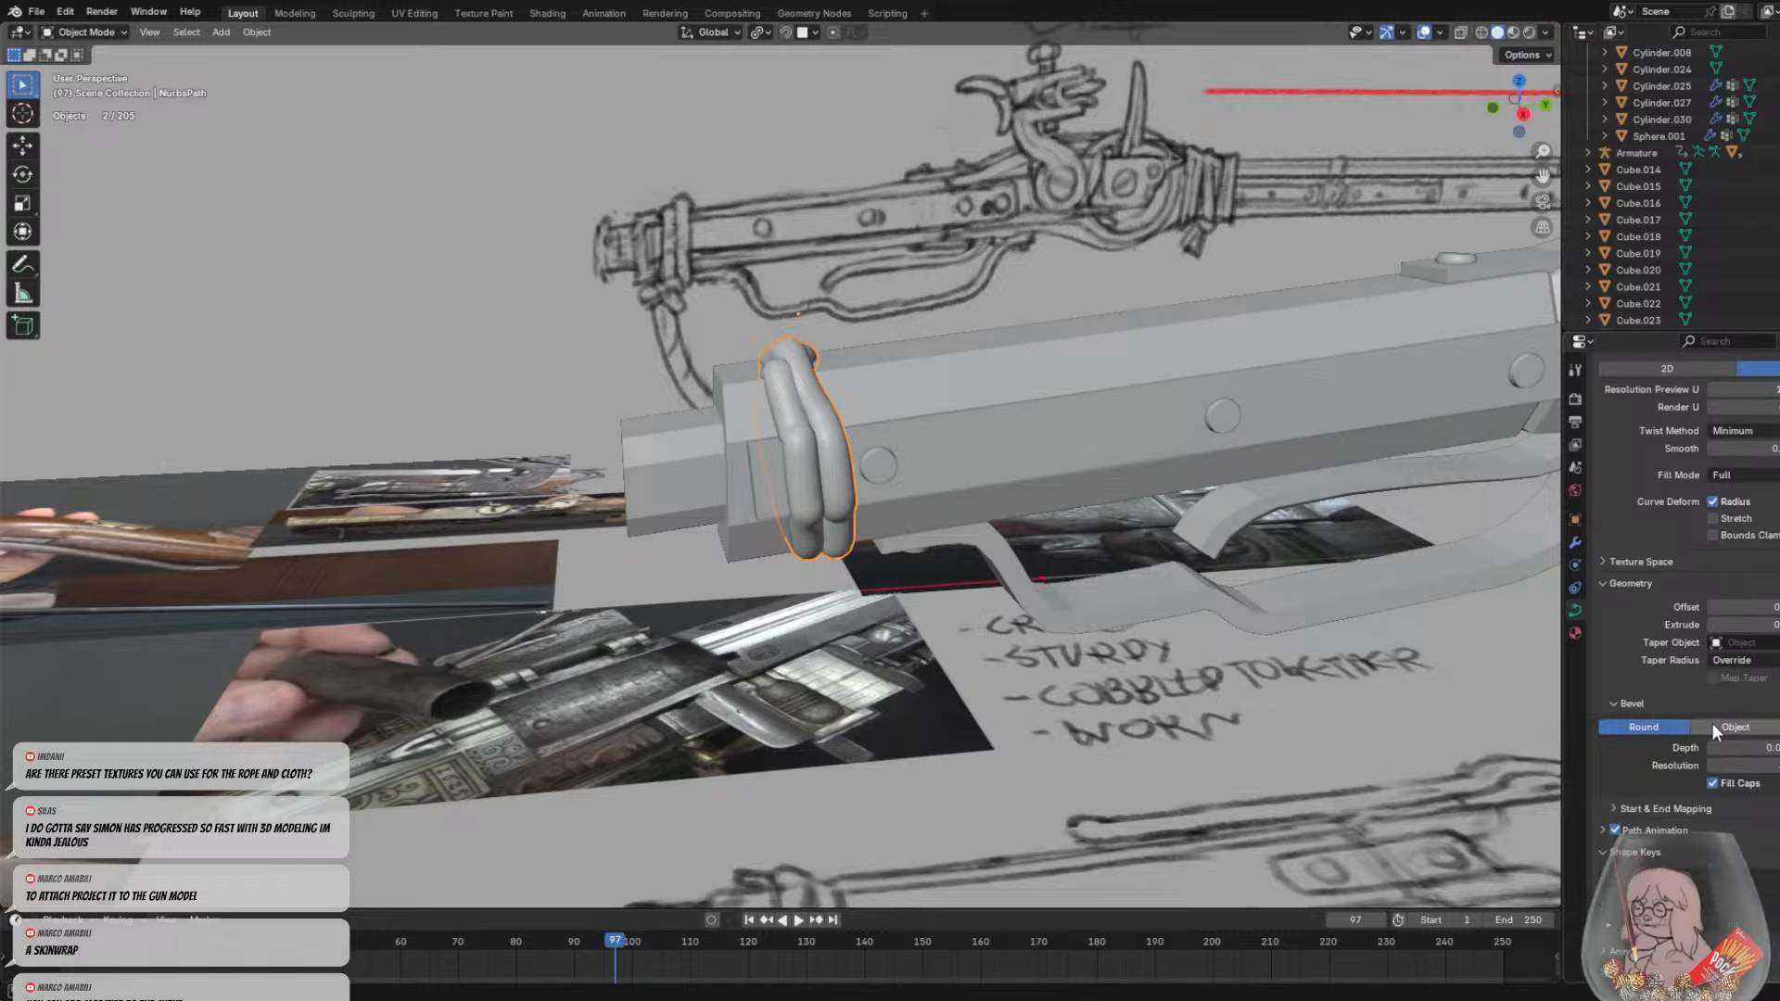
pyautogui.scroll(1, 1715, 727)
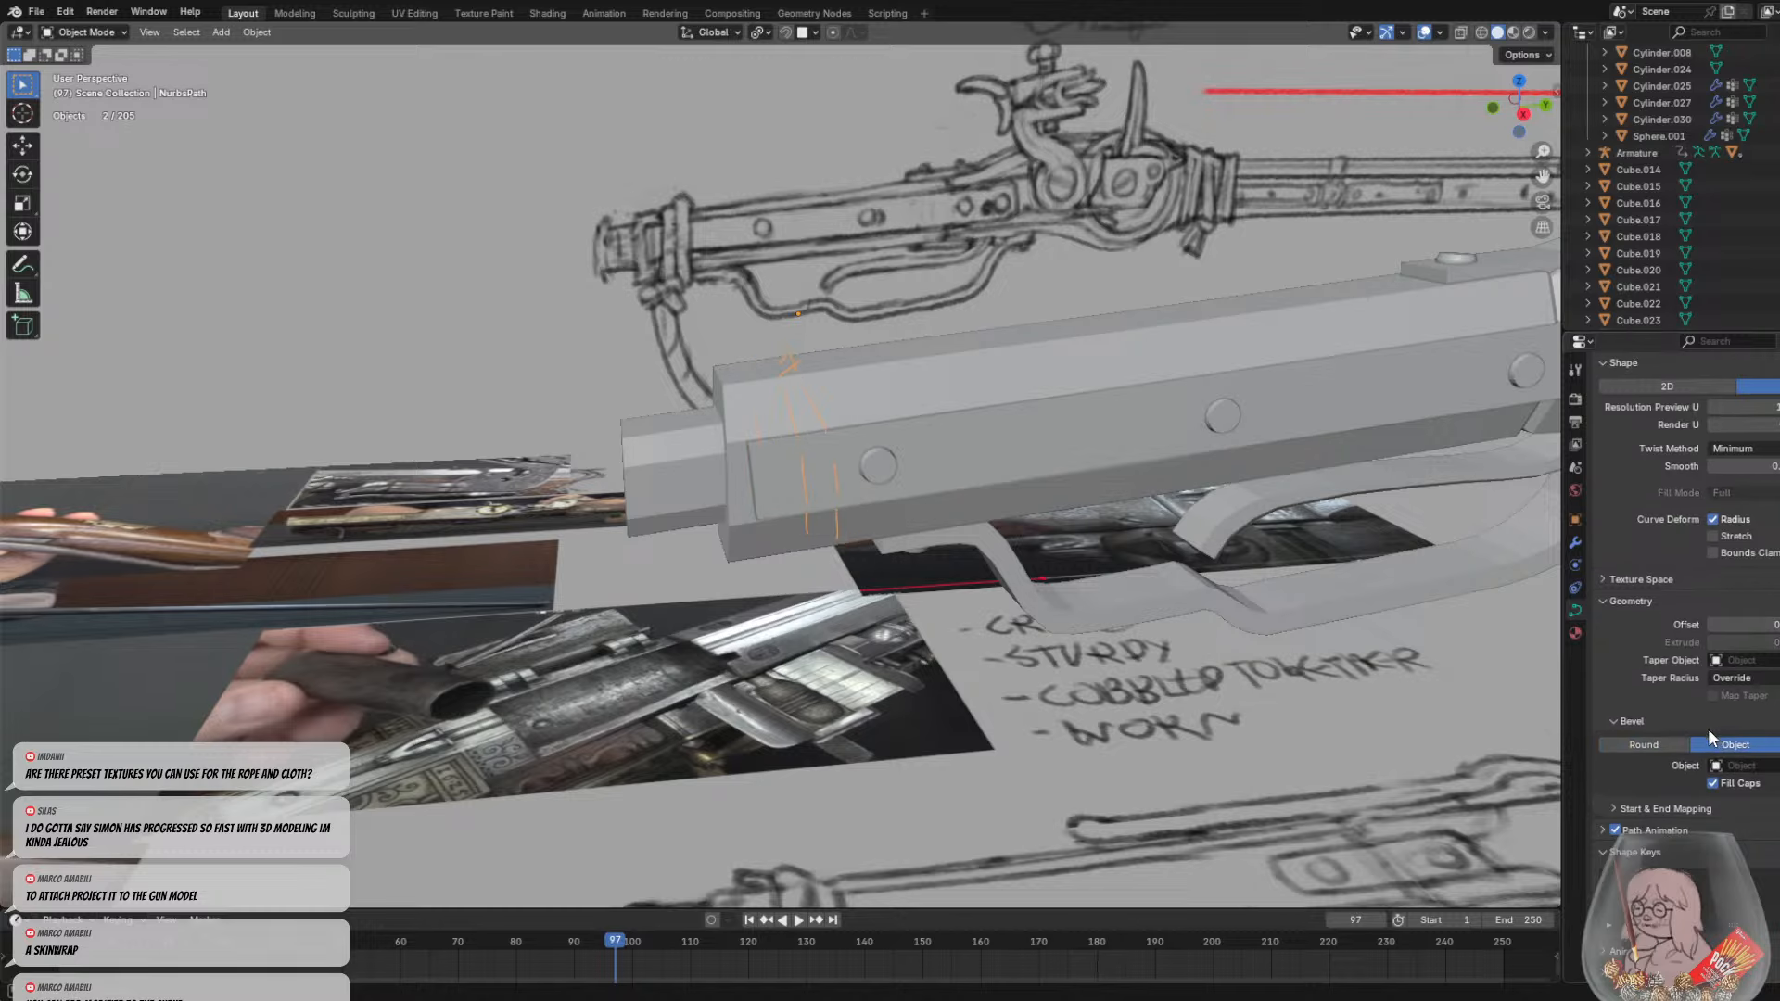
pyautogui.scroll(-1, 1711, 742)
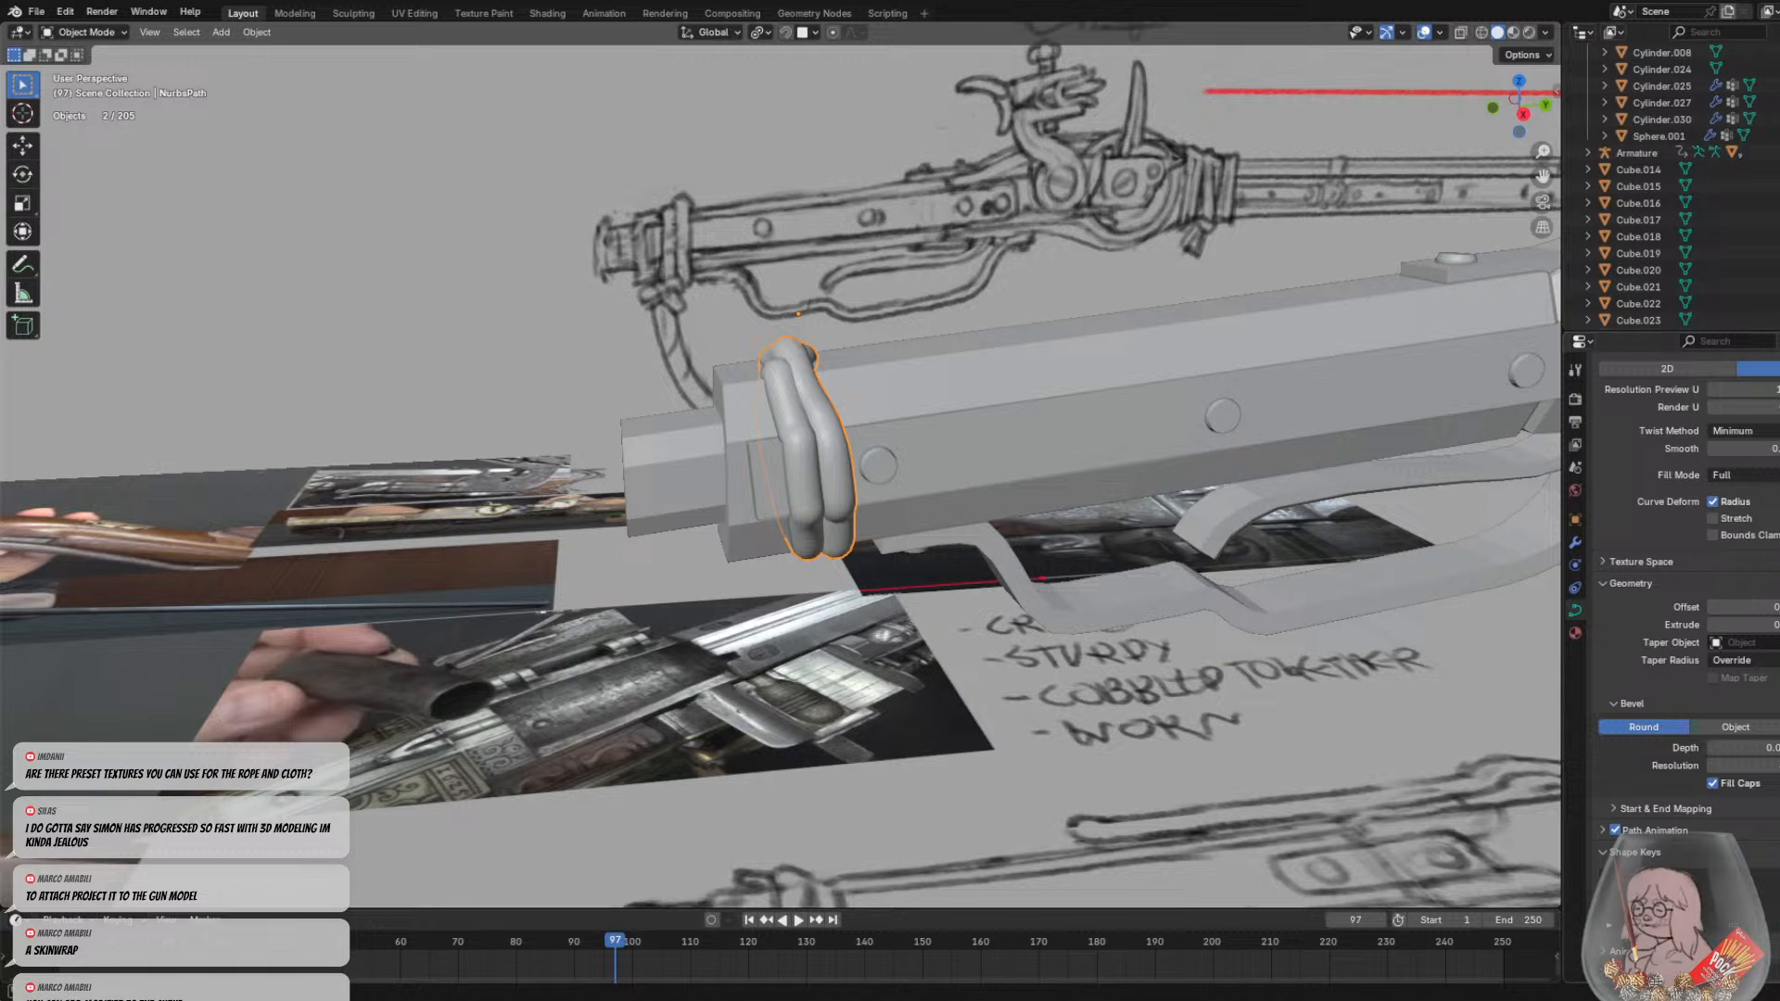
pyautogui.scroll(-2, 1669, 649)
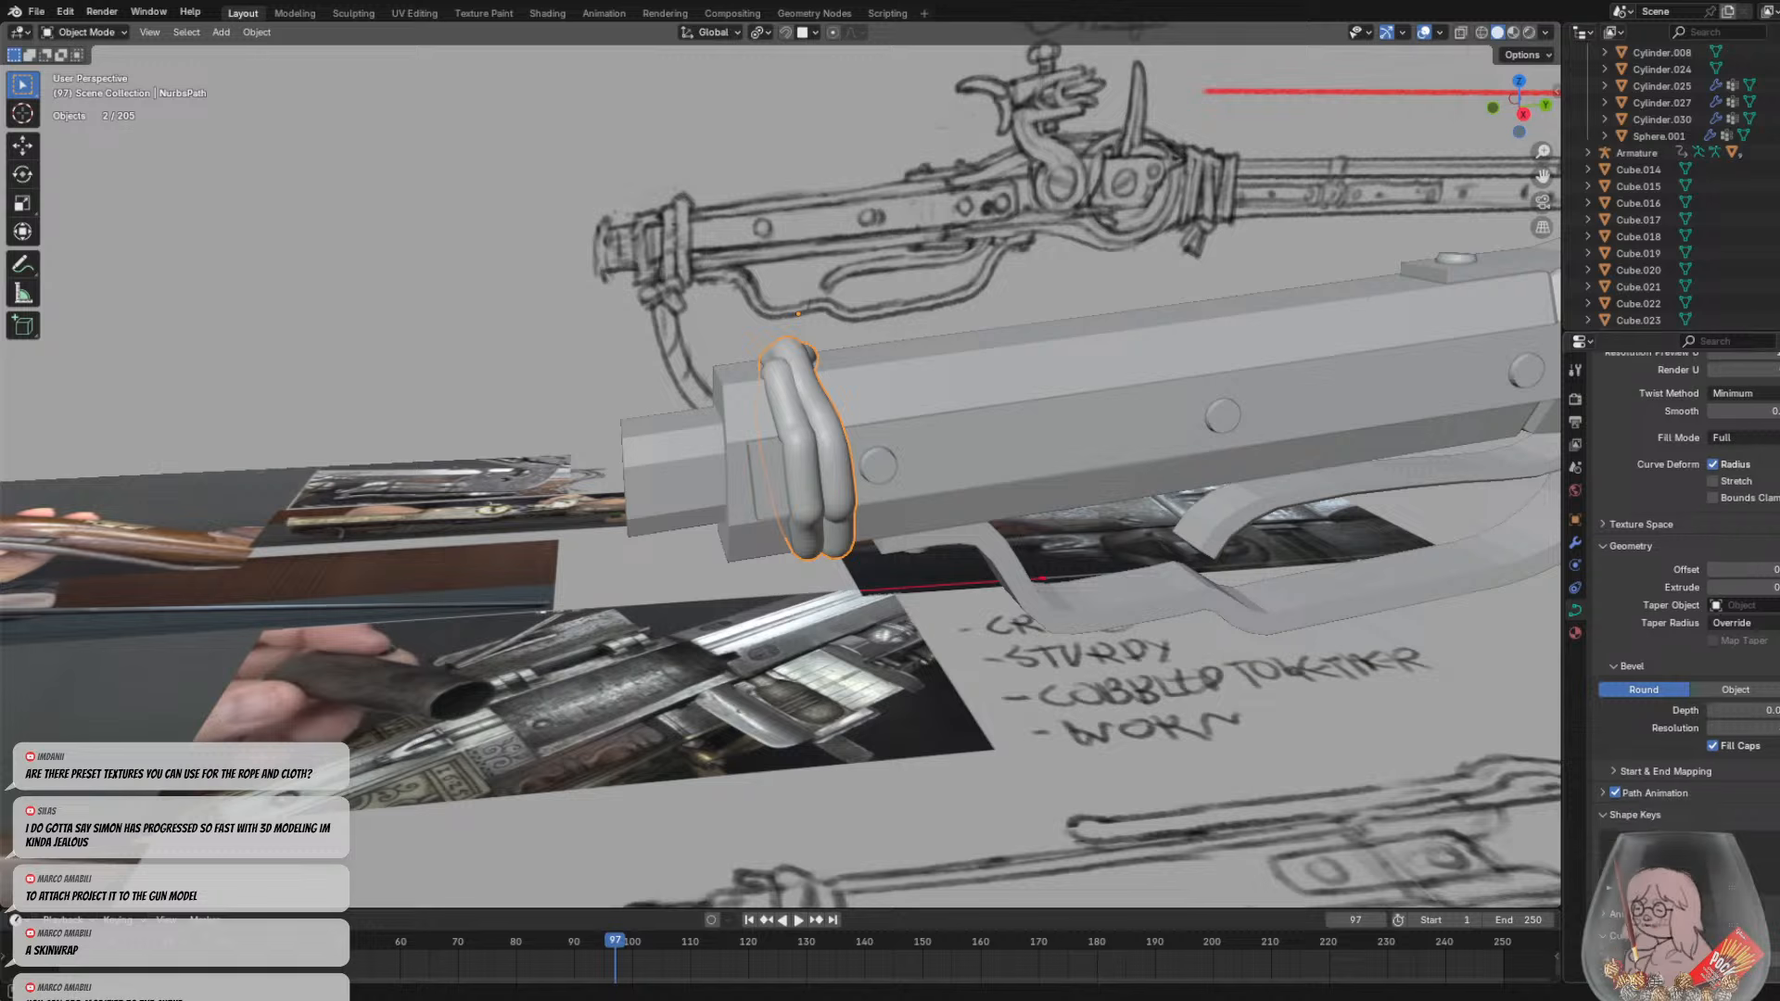
pyautogui.scroll(2, 1678, 593)
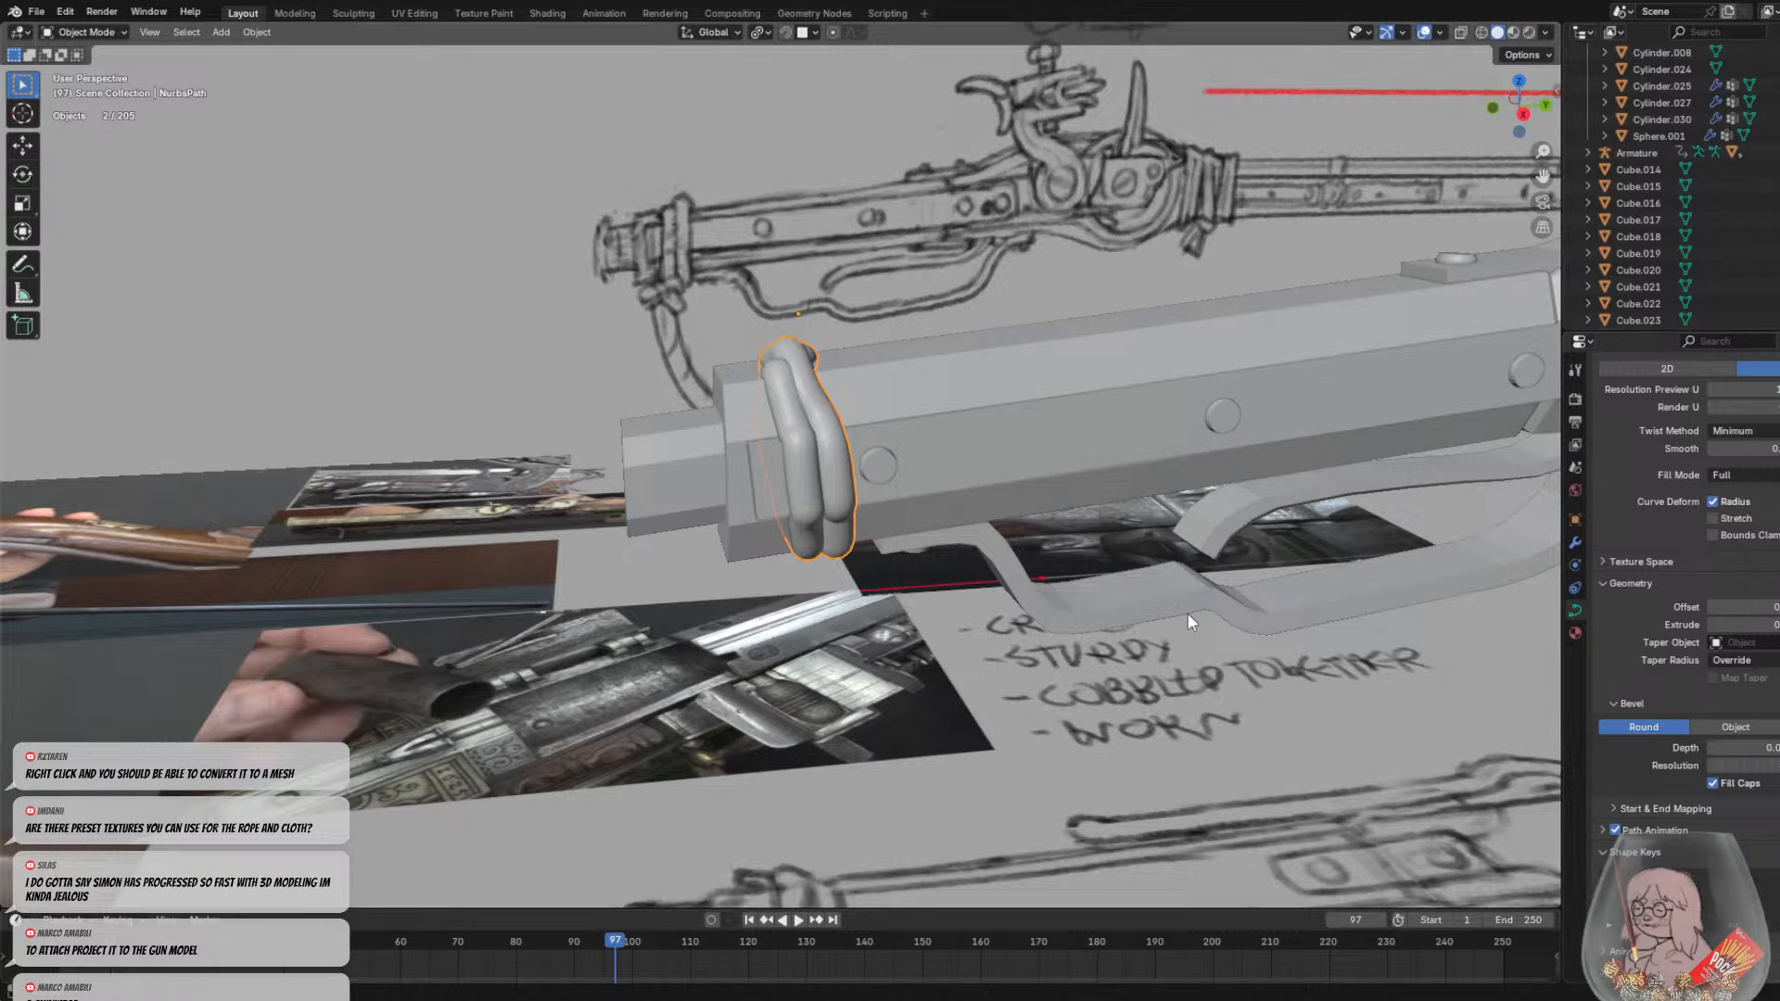
# Convert the rope curve to a mesh and inspect its topology around the butt in Edit Mode
pyautogui.rightClick(836, 454)
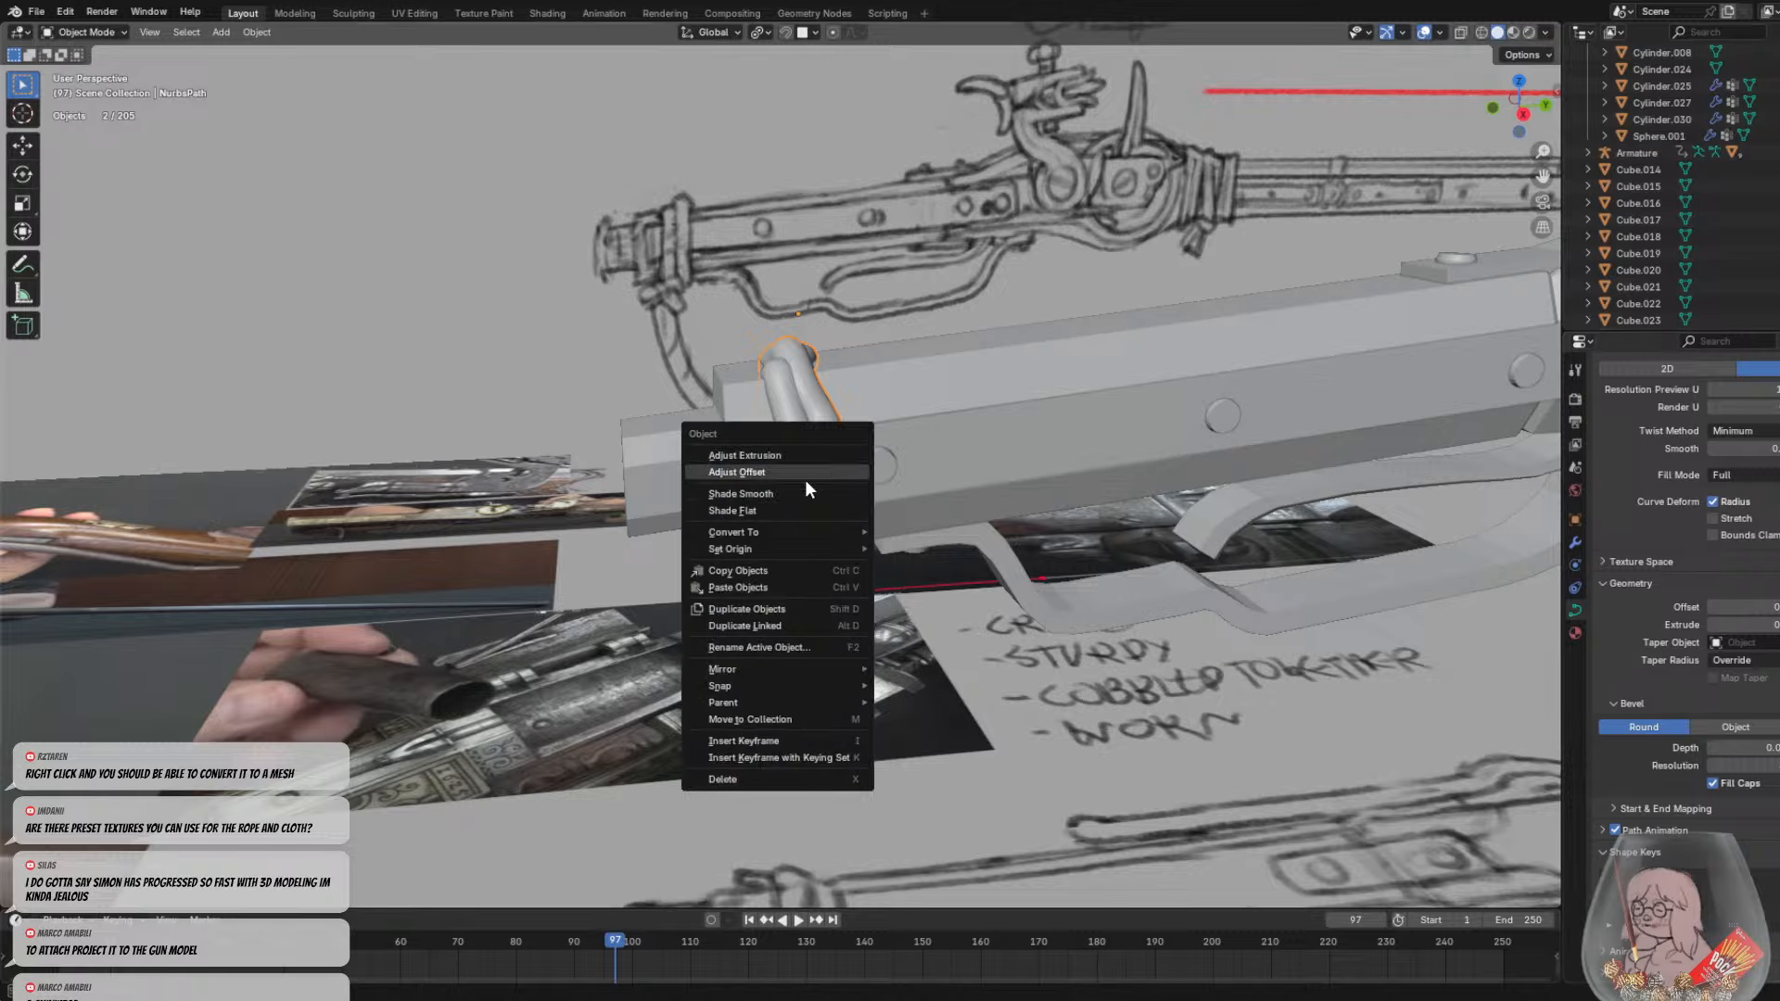
pyautogui.moveTo(779, 536)
pyautogui.click(916, 534)
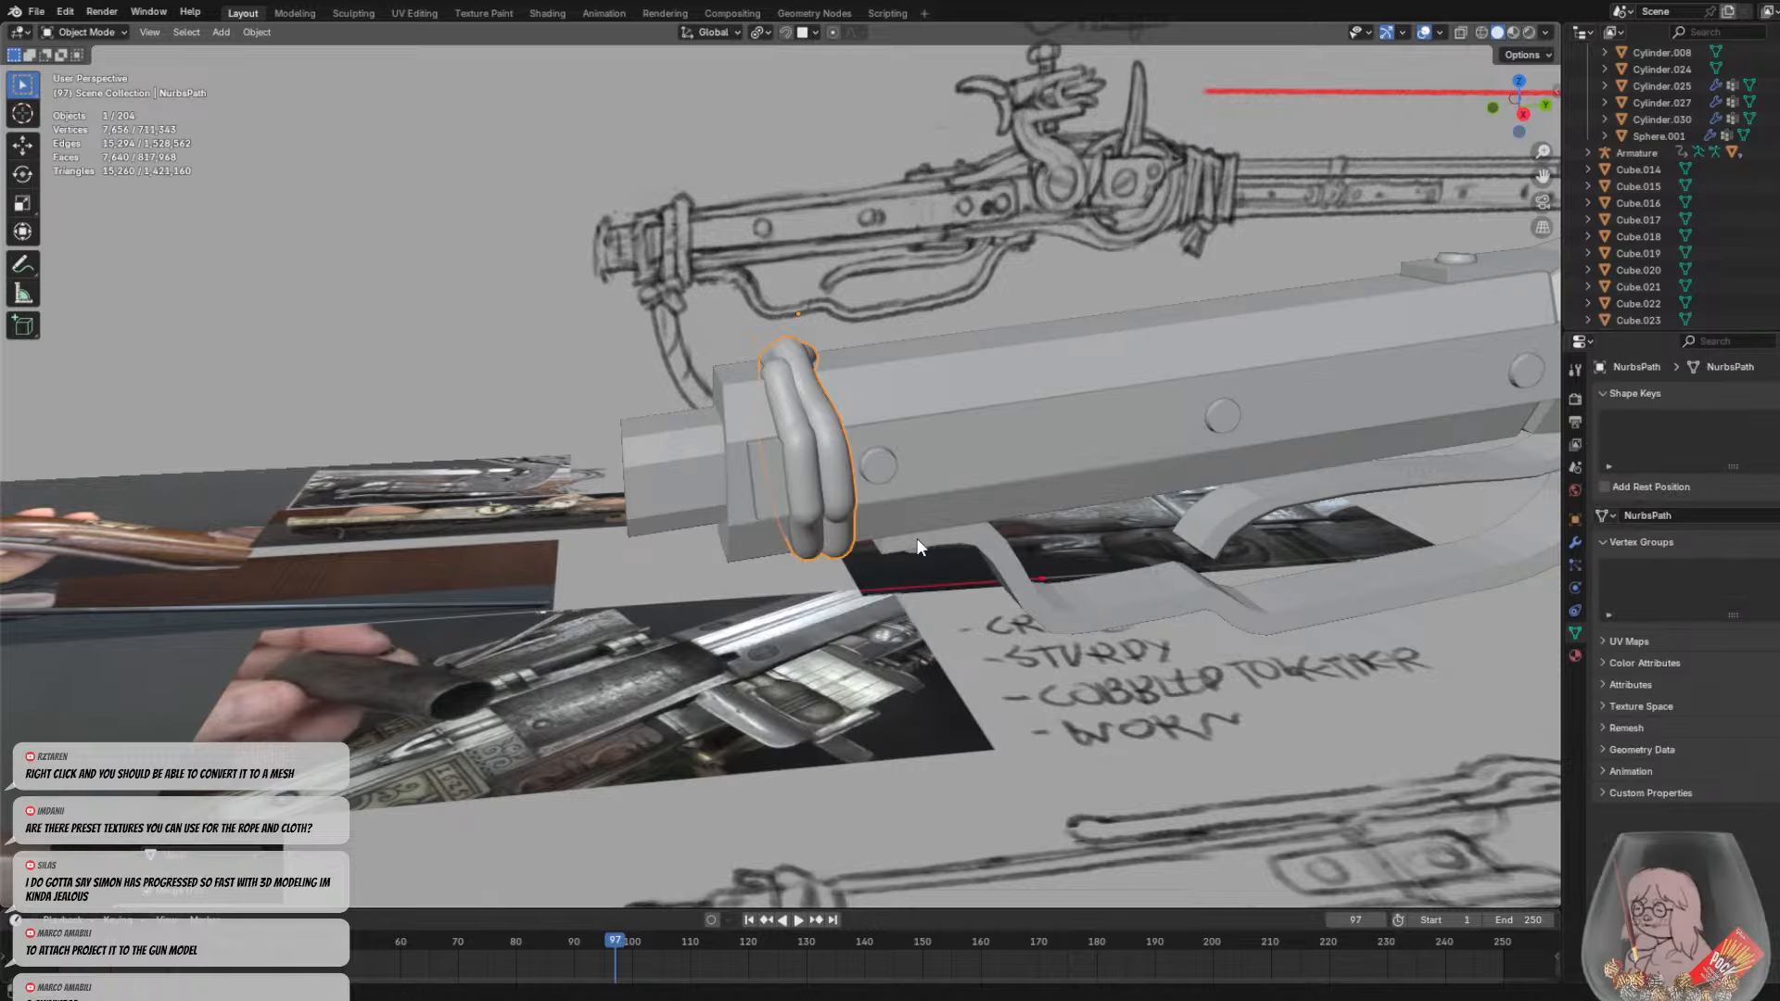
pyautogui.press('Tab')
pyautogui.moveTo(950, 510); pyautogui.dragTo(850, 345, button='middle')
pyautogui.scroll(4, 946, 516)
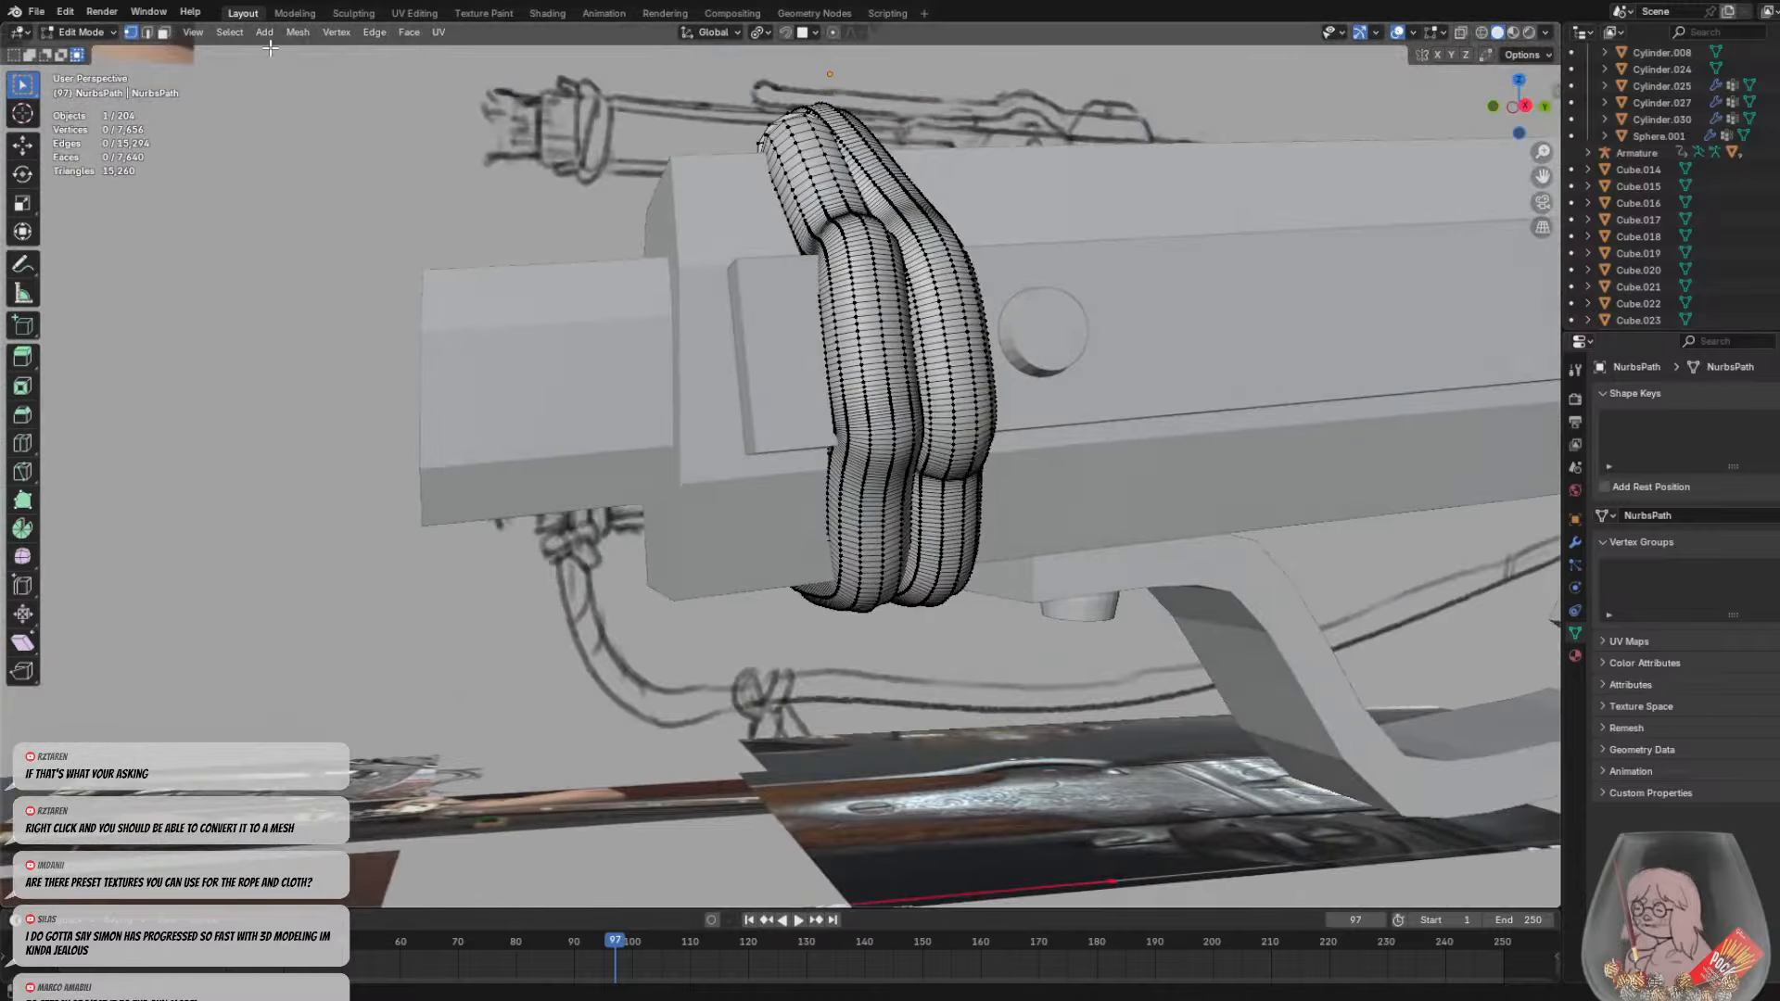
# Switch to Sculpt Mode and voxel-remesh the rope with a voxel size fine enough to keep both strands distinct
pyautogui.click(81, 32)
pyautogui.click(110, 88)
pyautogui.hotkey('ctrl', 'r')
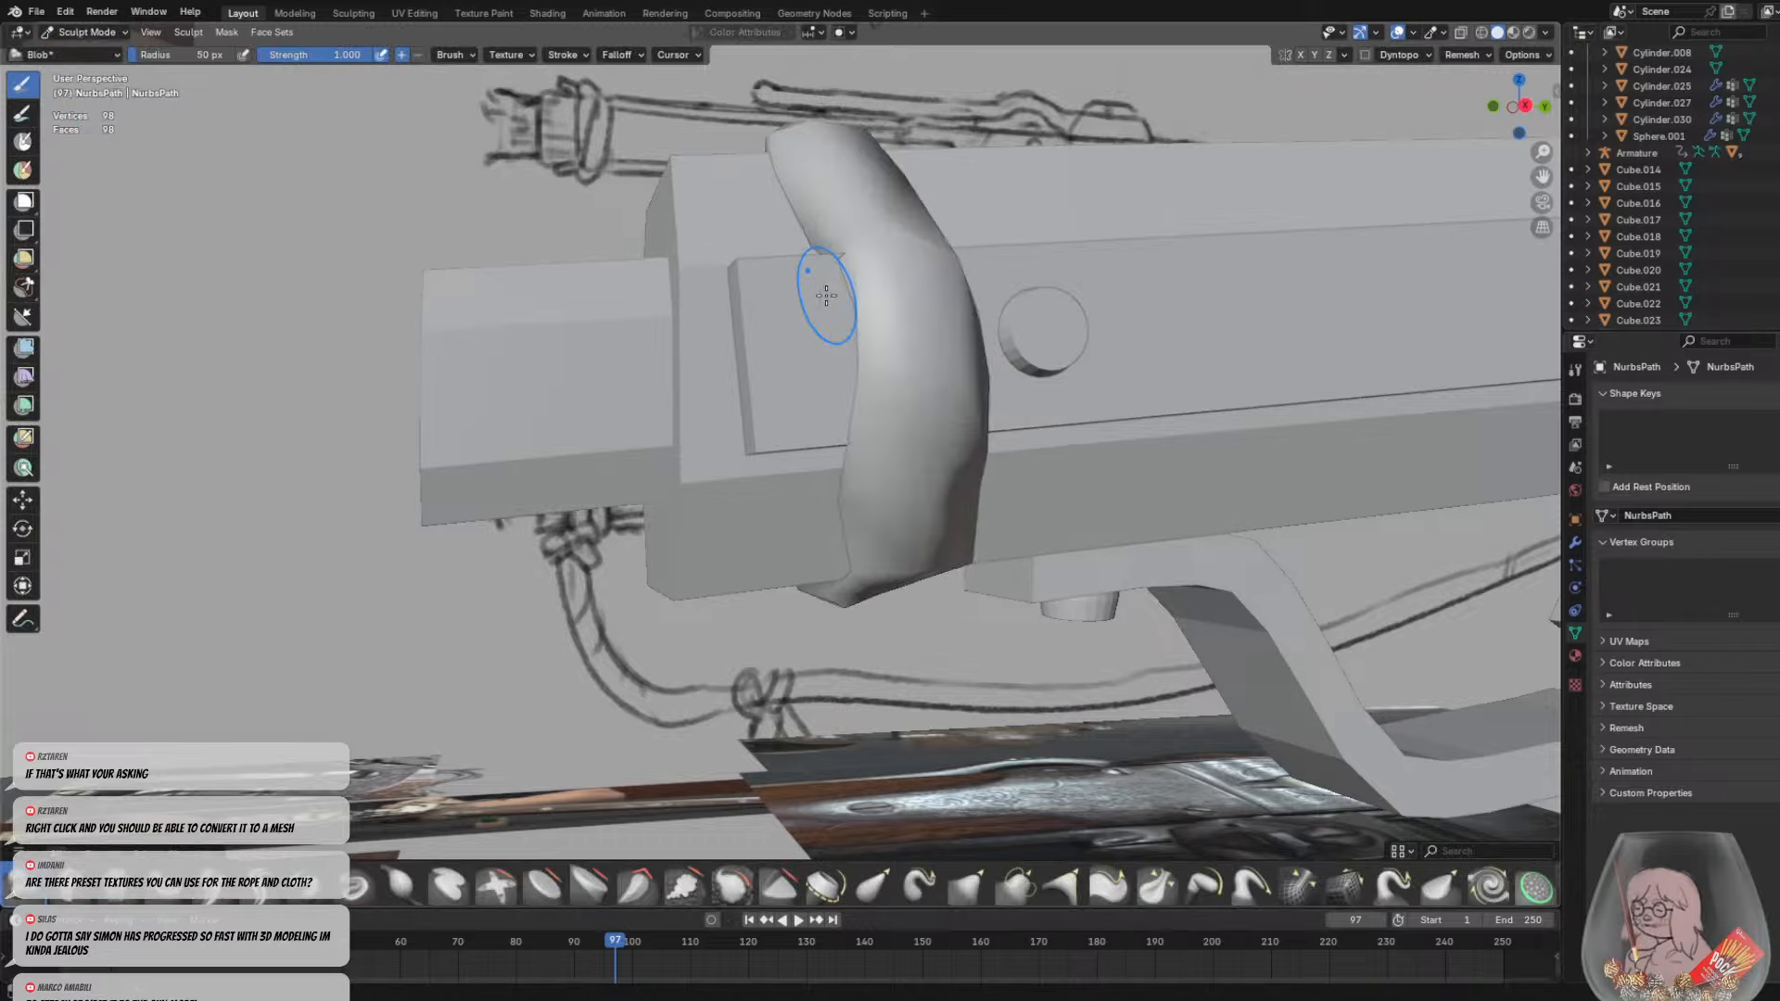
pyautogui.scroll(3, 927, 362)
pyautogui.scroll(-3, 927, 362)
pyautogui.press('r')
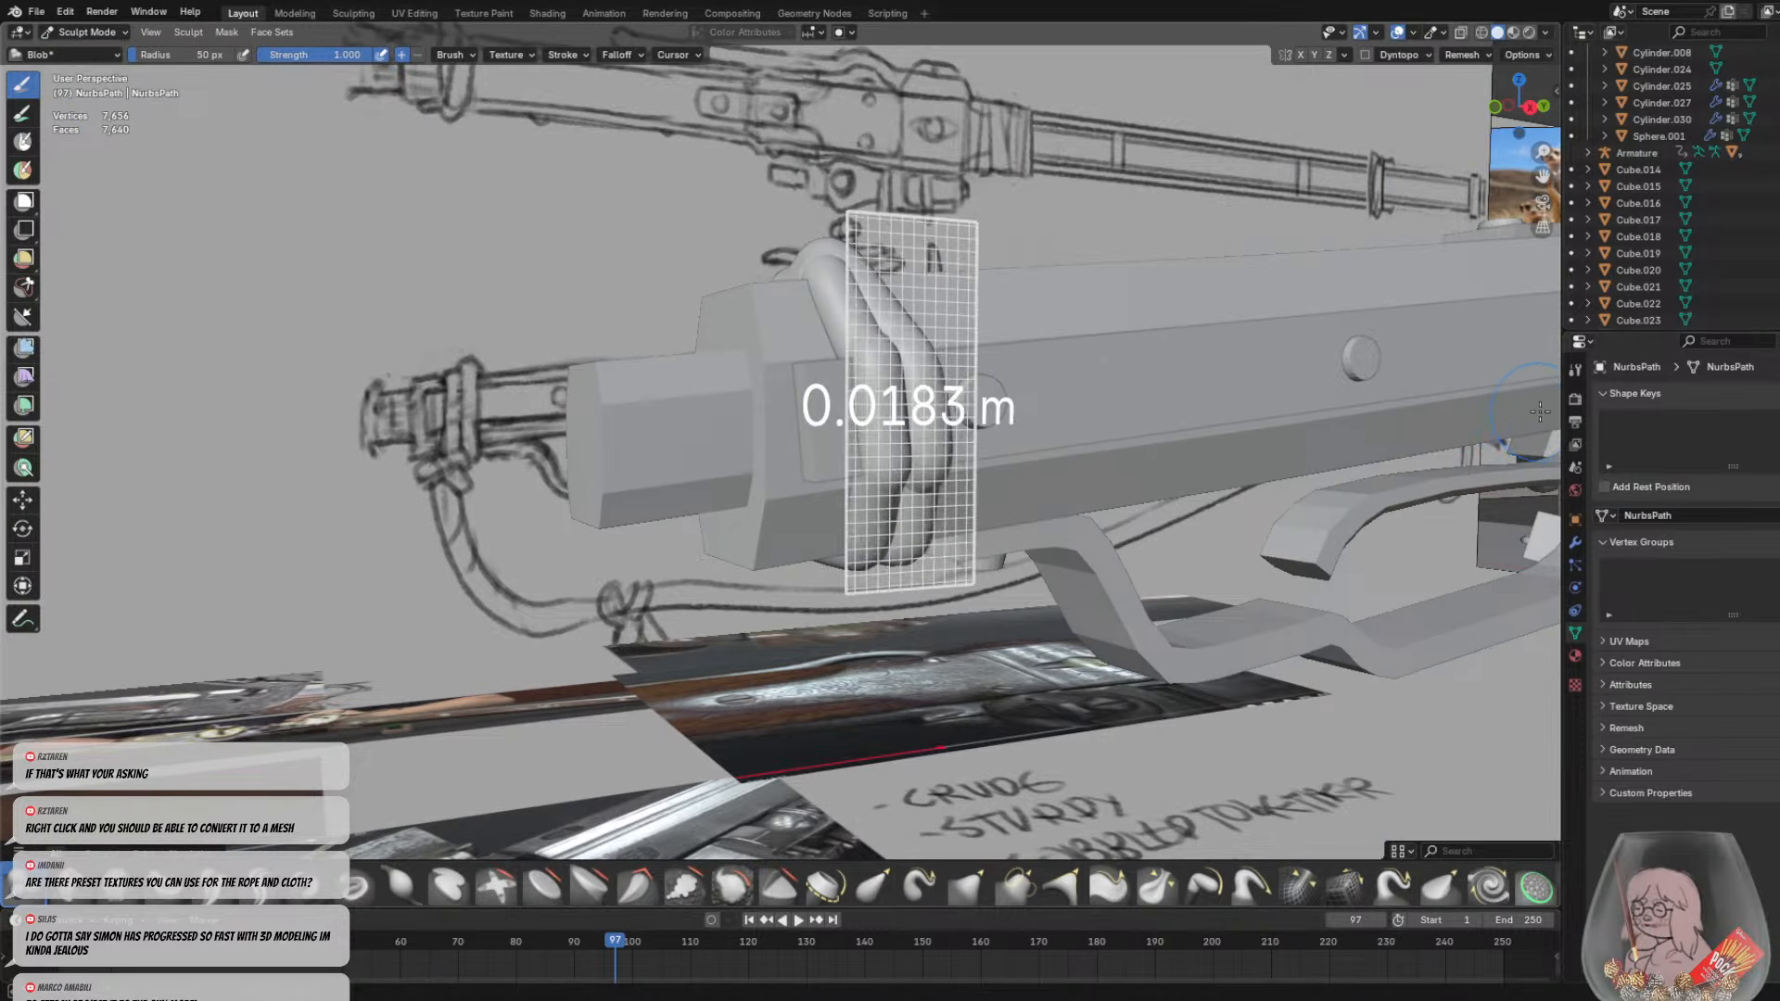
pyautogui.click(1592, 408)
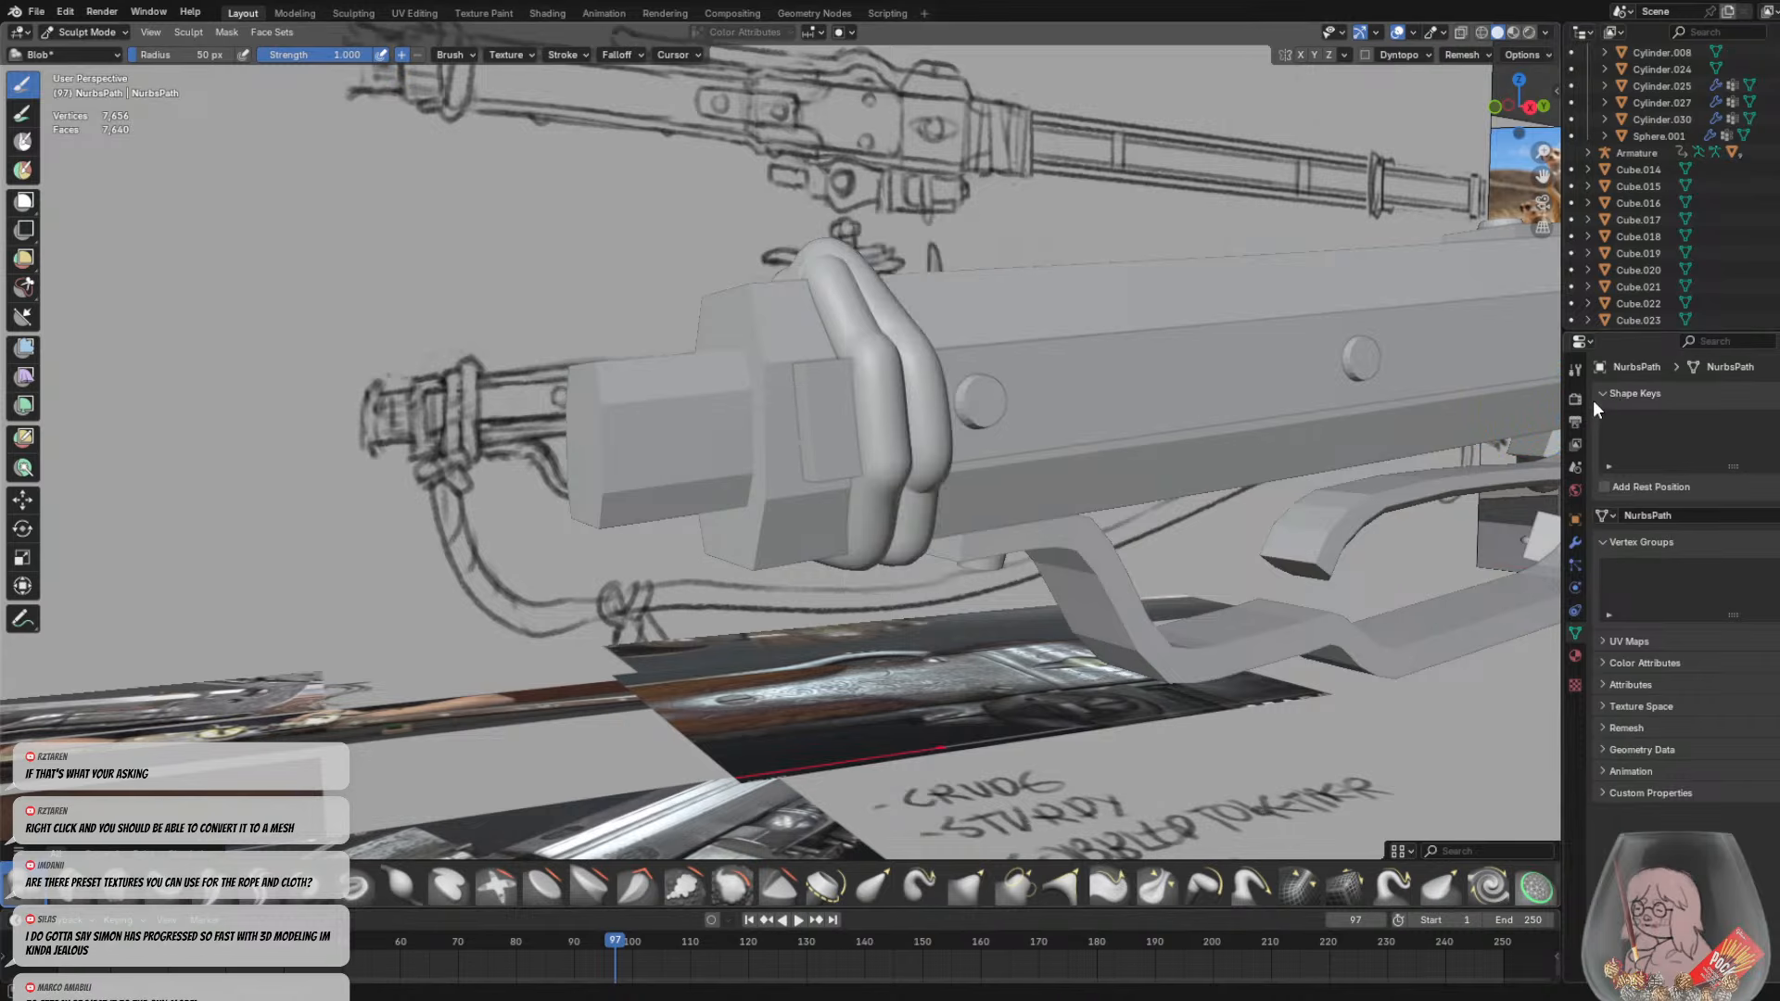
pyautogui.moveTo(1048, 405); pyautogui.dragTo(1033, 361, button='middle')
pyautogui.scroll(3, 902, 393)
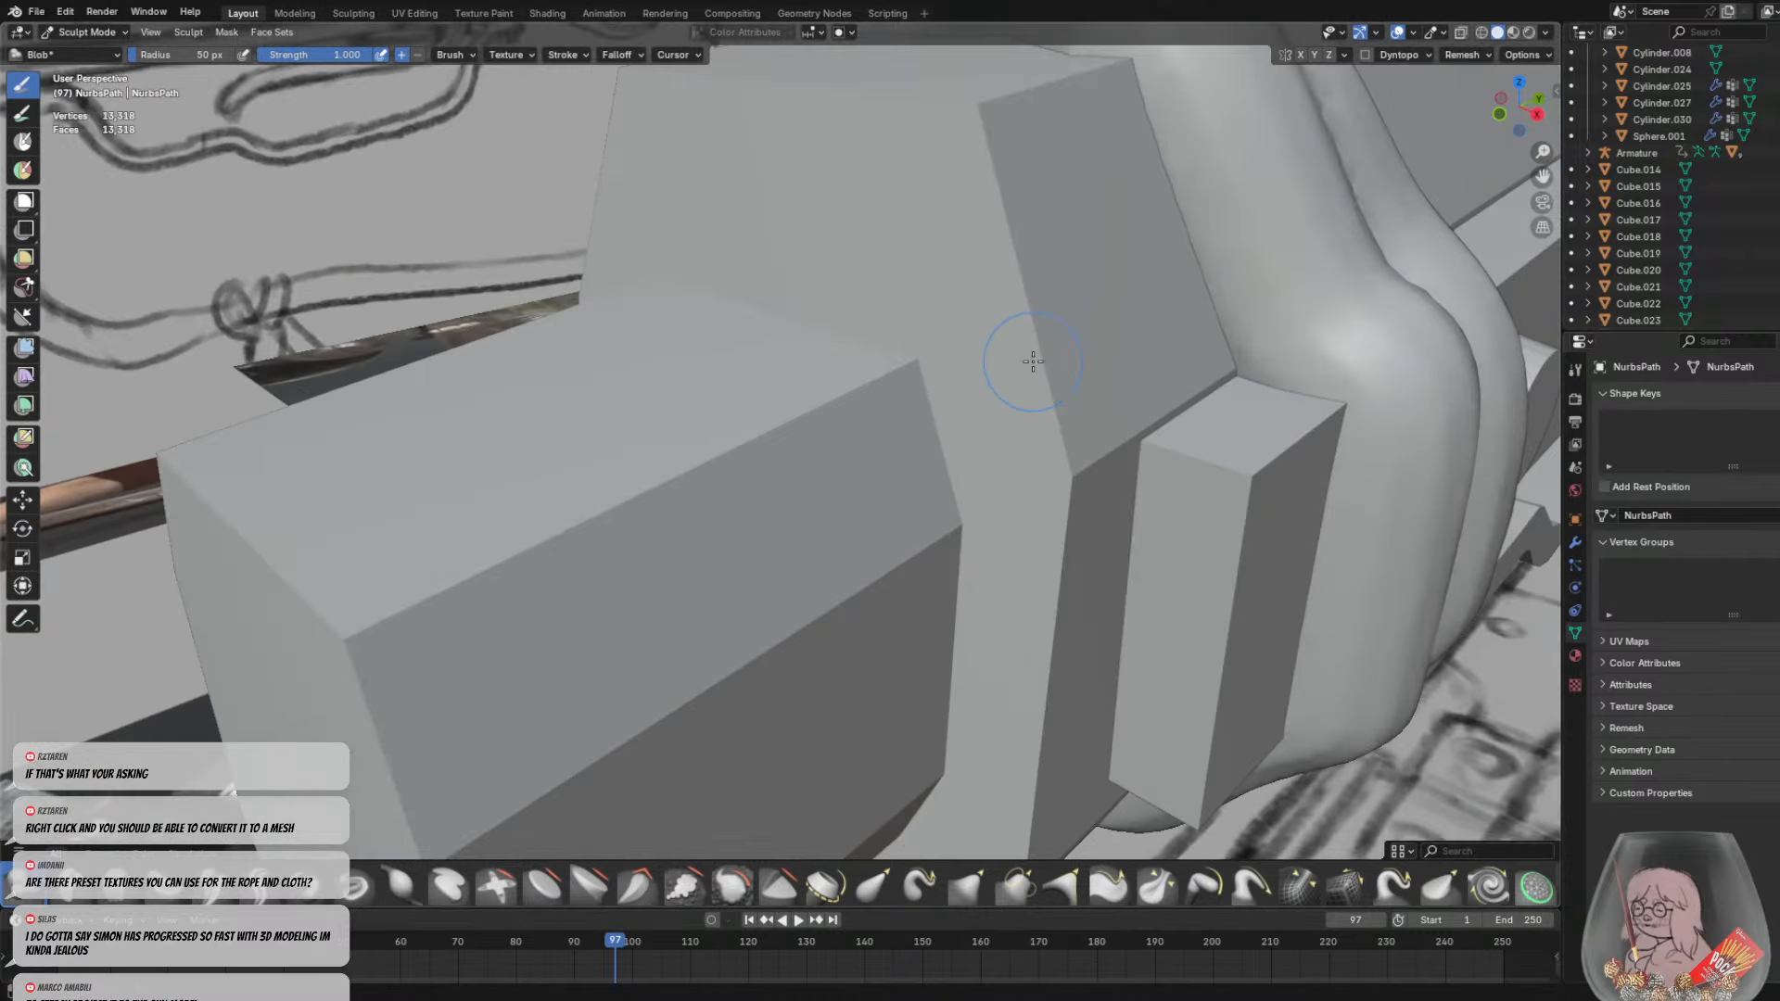
# With the Grab brush at a 92 px radius, reshape the rope strands along the upper side edges of the butt
pyautogui.press('g')
pyautogui.moveTo(1399, 342); pyautogui.dragTo(1344, 250, button='middle')
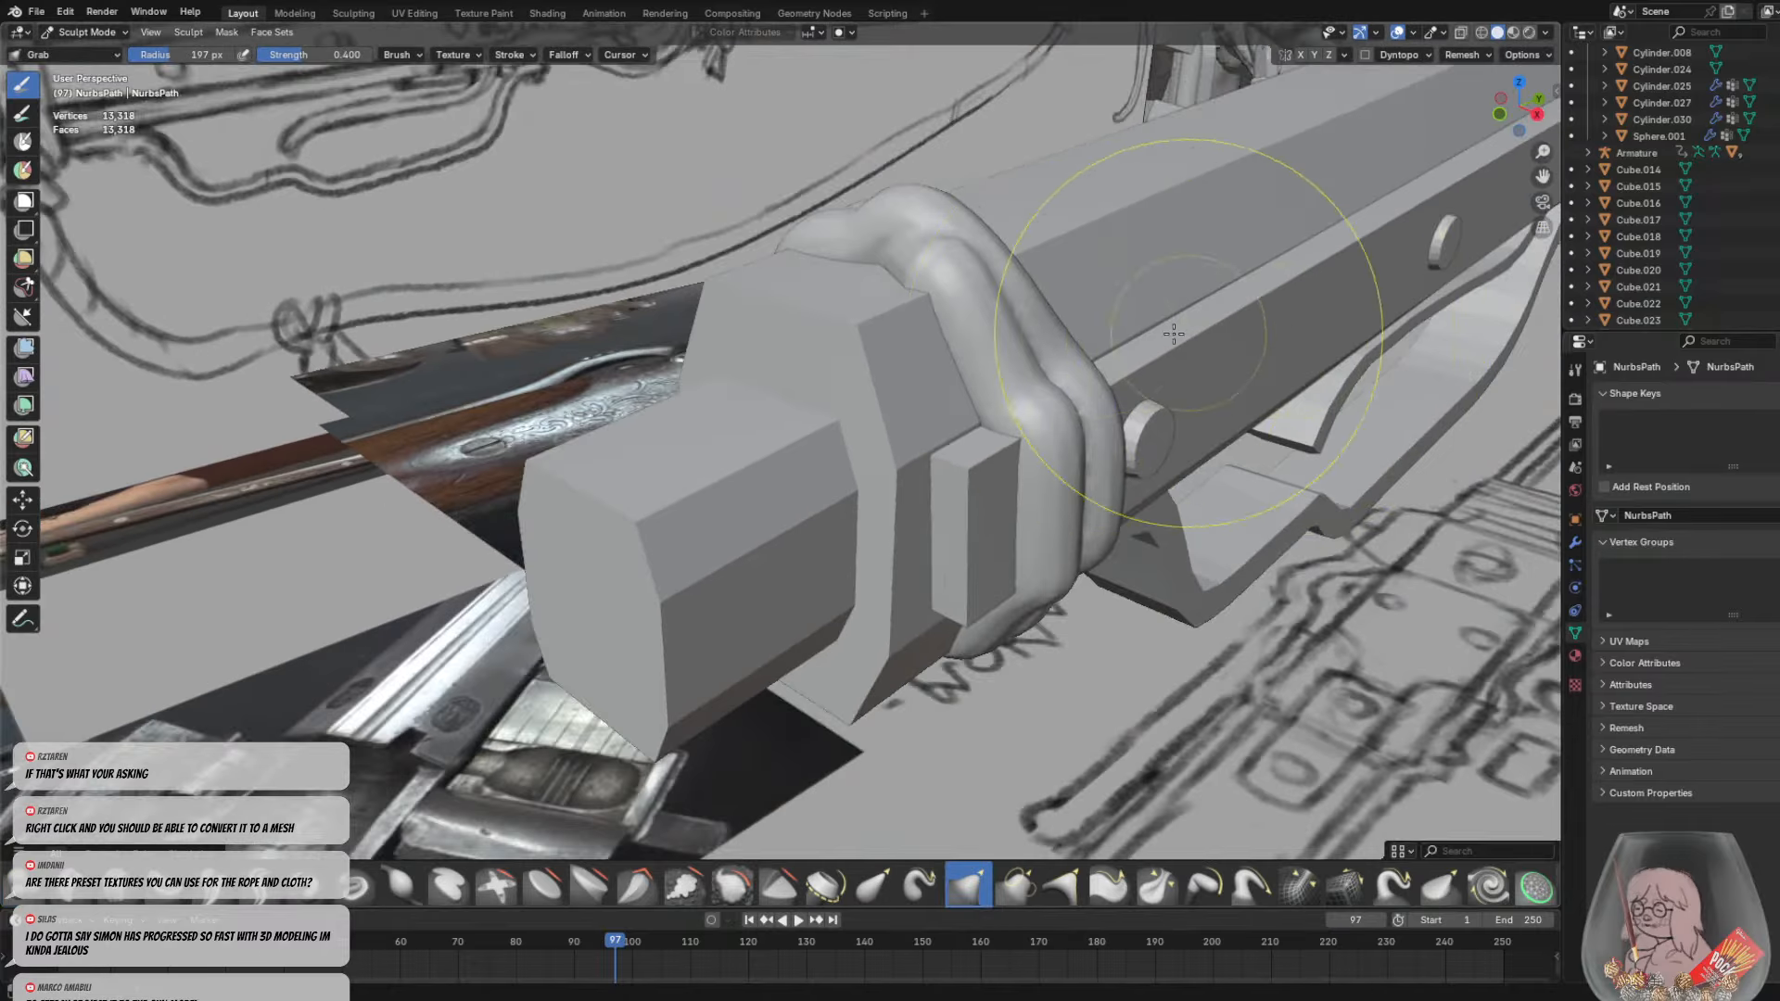
pyautogui.press('f')
pyautogui.click(1003, 394)
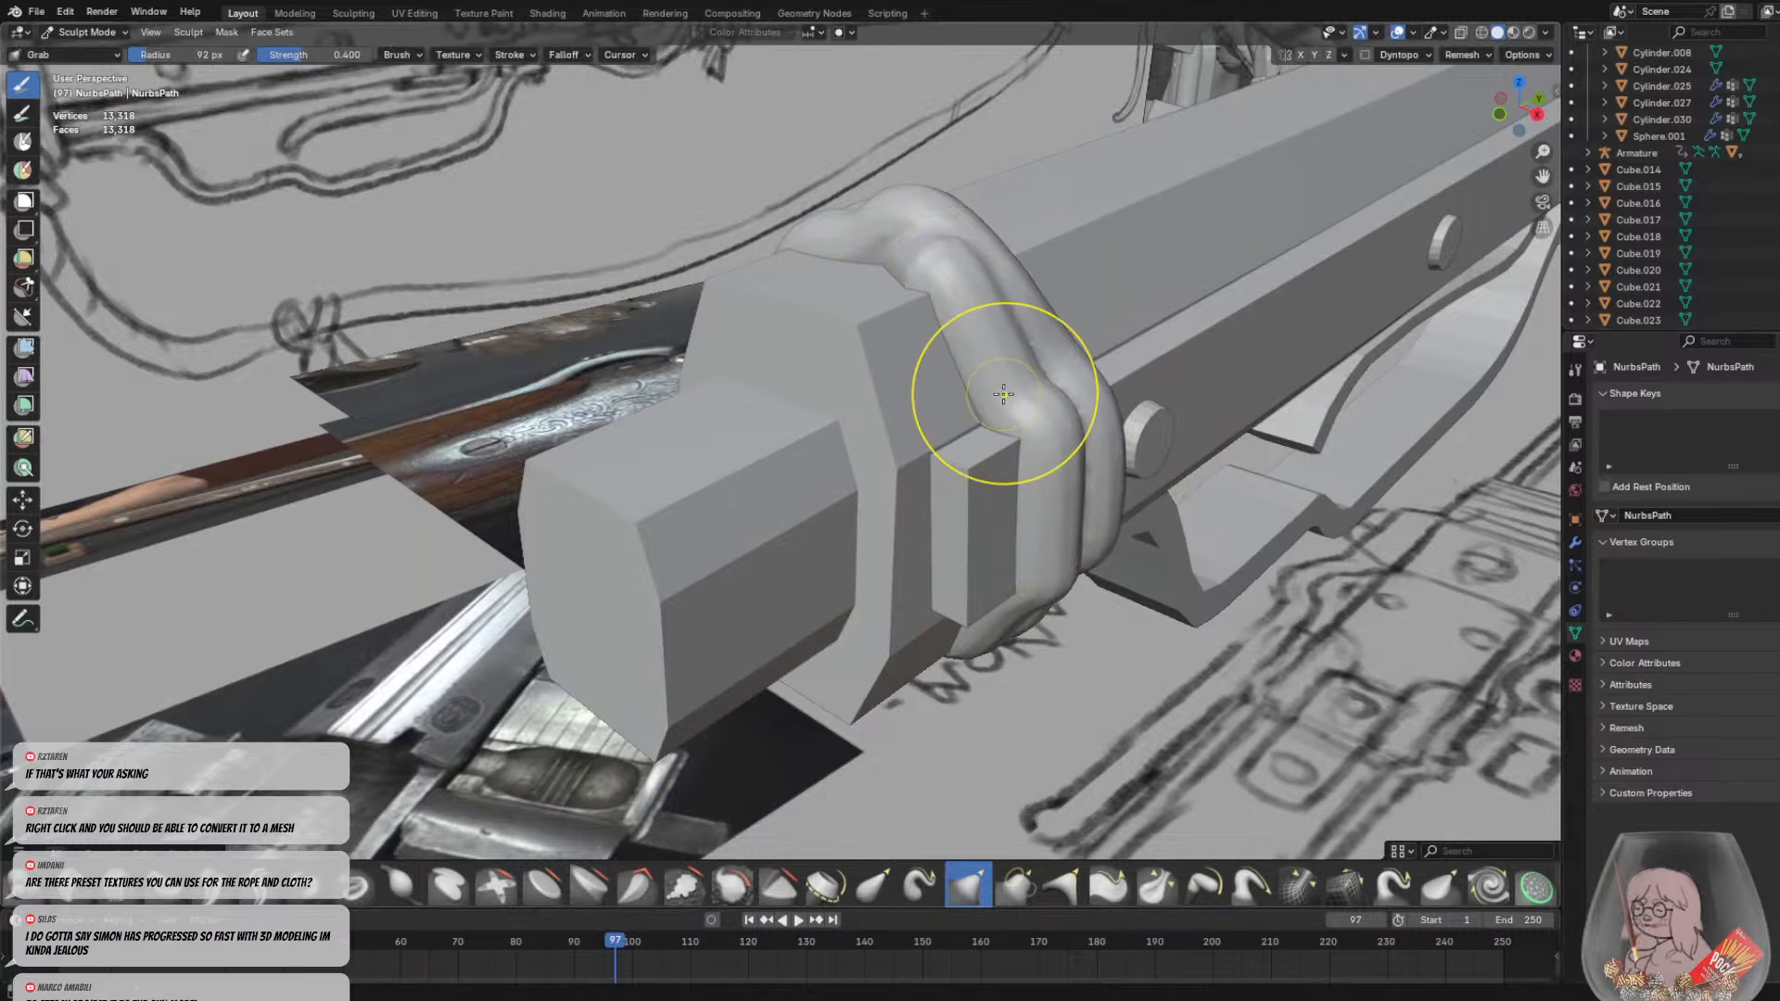
pyautogui.moveTo(1003, 394); pyautogui.dragTo(1033, 358)
pyautogui.moveTo(1033, 358); pyautogui.dragTo(561, 348, button='middle')
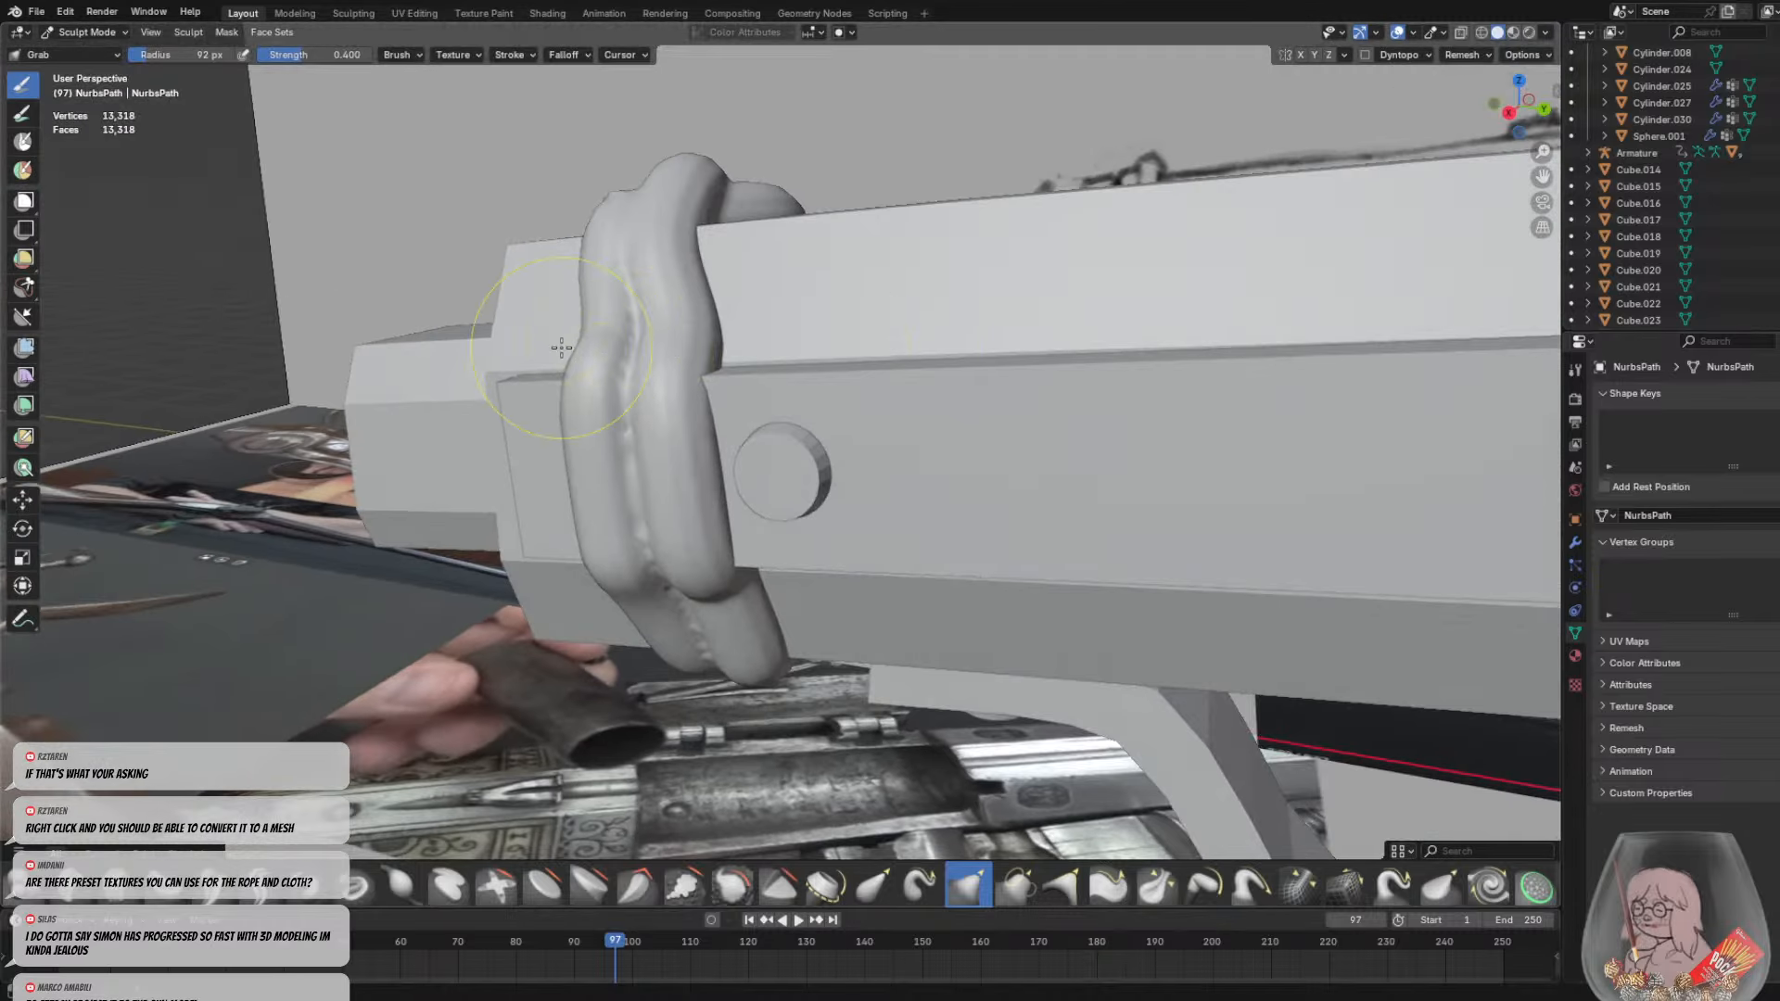
pyautogui.moveTo(561, 347); pyautogui.dragTo(588, 322)
pyautogui.moveTo(706, 350); pyautogui.dragTo(663, 322)
# Nudge the strands with the Grab brush where the rope bends over the stock's upper corners
pyautogui.moveTo(692, 320)
pyautogui.mouseDown(button='middle')
pyautogui.moveTo(685, 379)
pyautogui.moveTo(520, 398)
pyautogui.moveTo(712, 318)
pyautogui.moveTo(732, 287)
pyautogui.moveTo(703, 256)
pyautogui.mouseUp(button='middle')
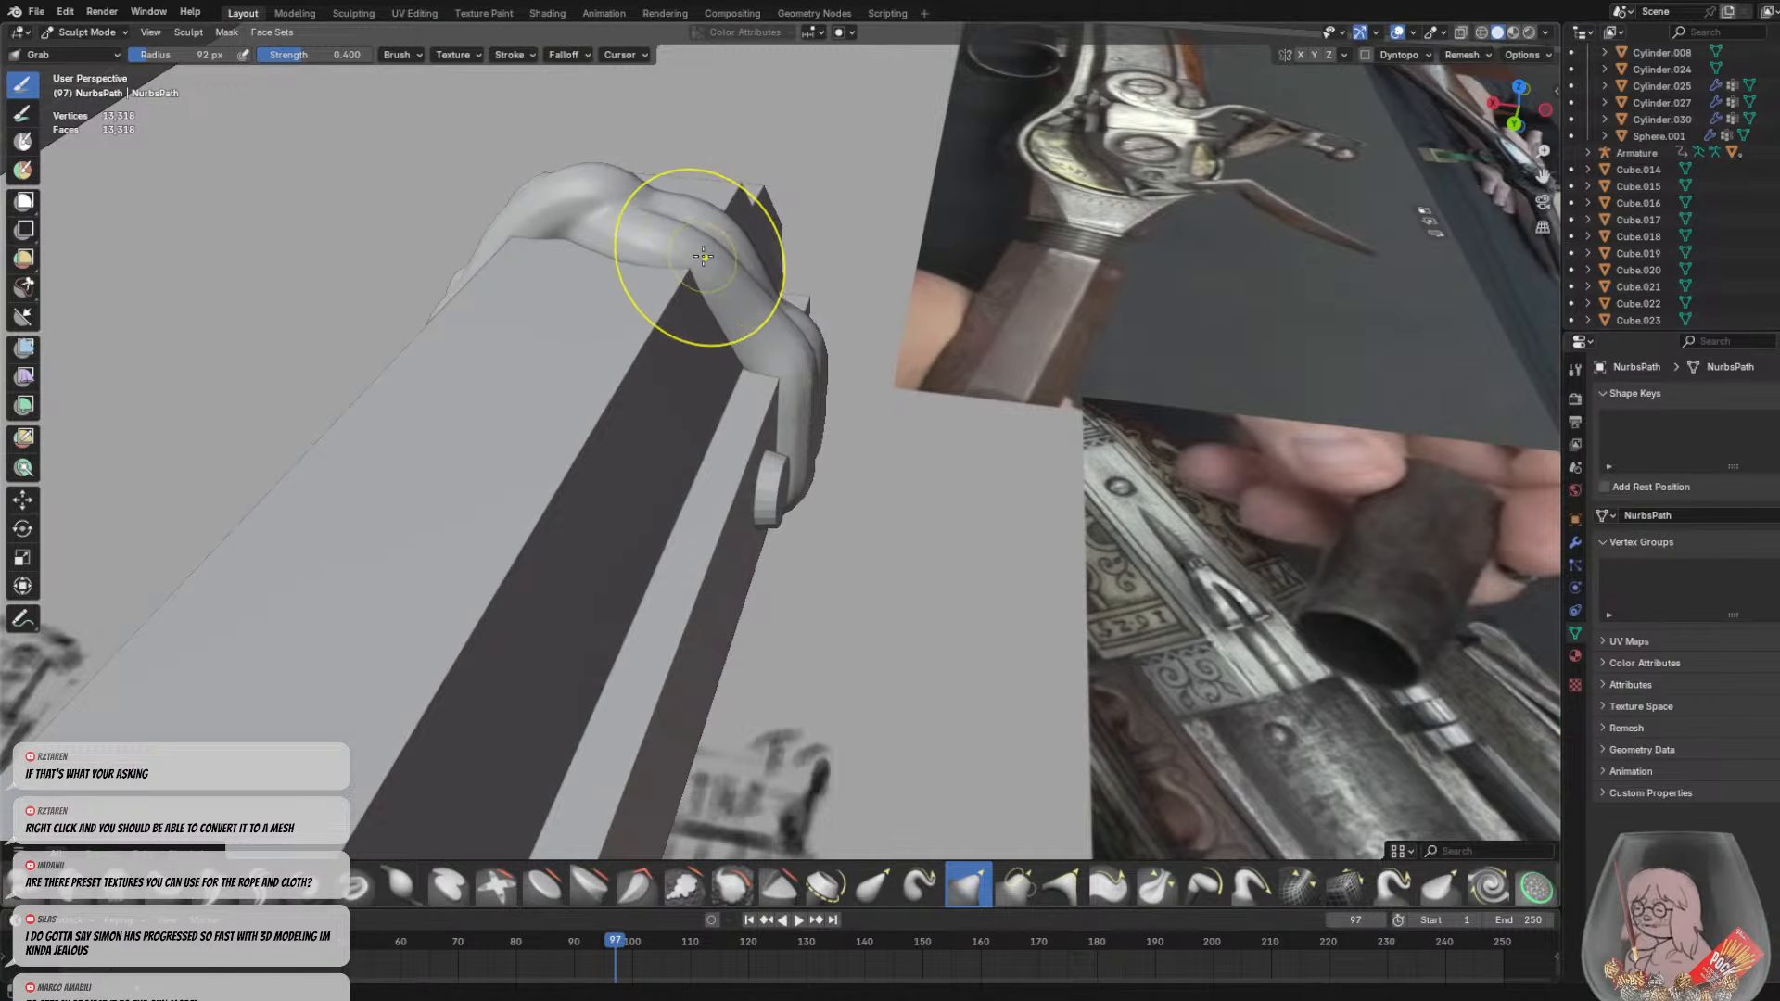
pyautogui.moveTo(706, 261); pyautogui.dragTo(700, 273)
pyautogui.moveTo(700, 275)
pyautogui.mouseDown(button='middle')
pyautogui.moveTo(615, 294)
pyautogui.moveTo(473, 266)
pyautogui.mouseUp(button='middle')
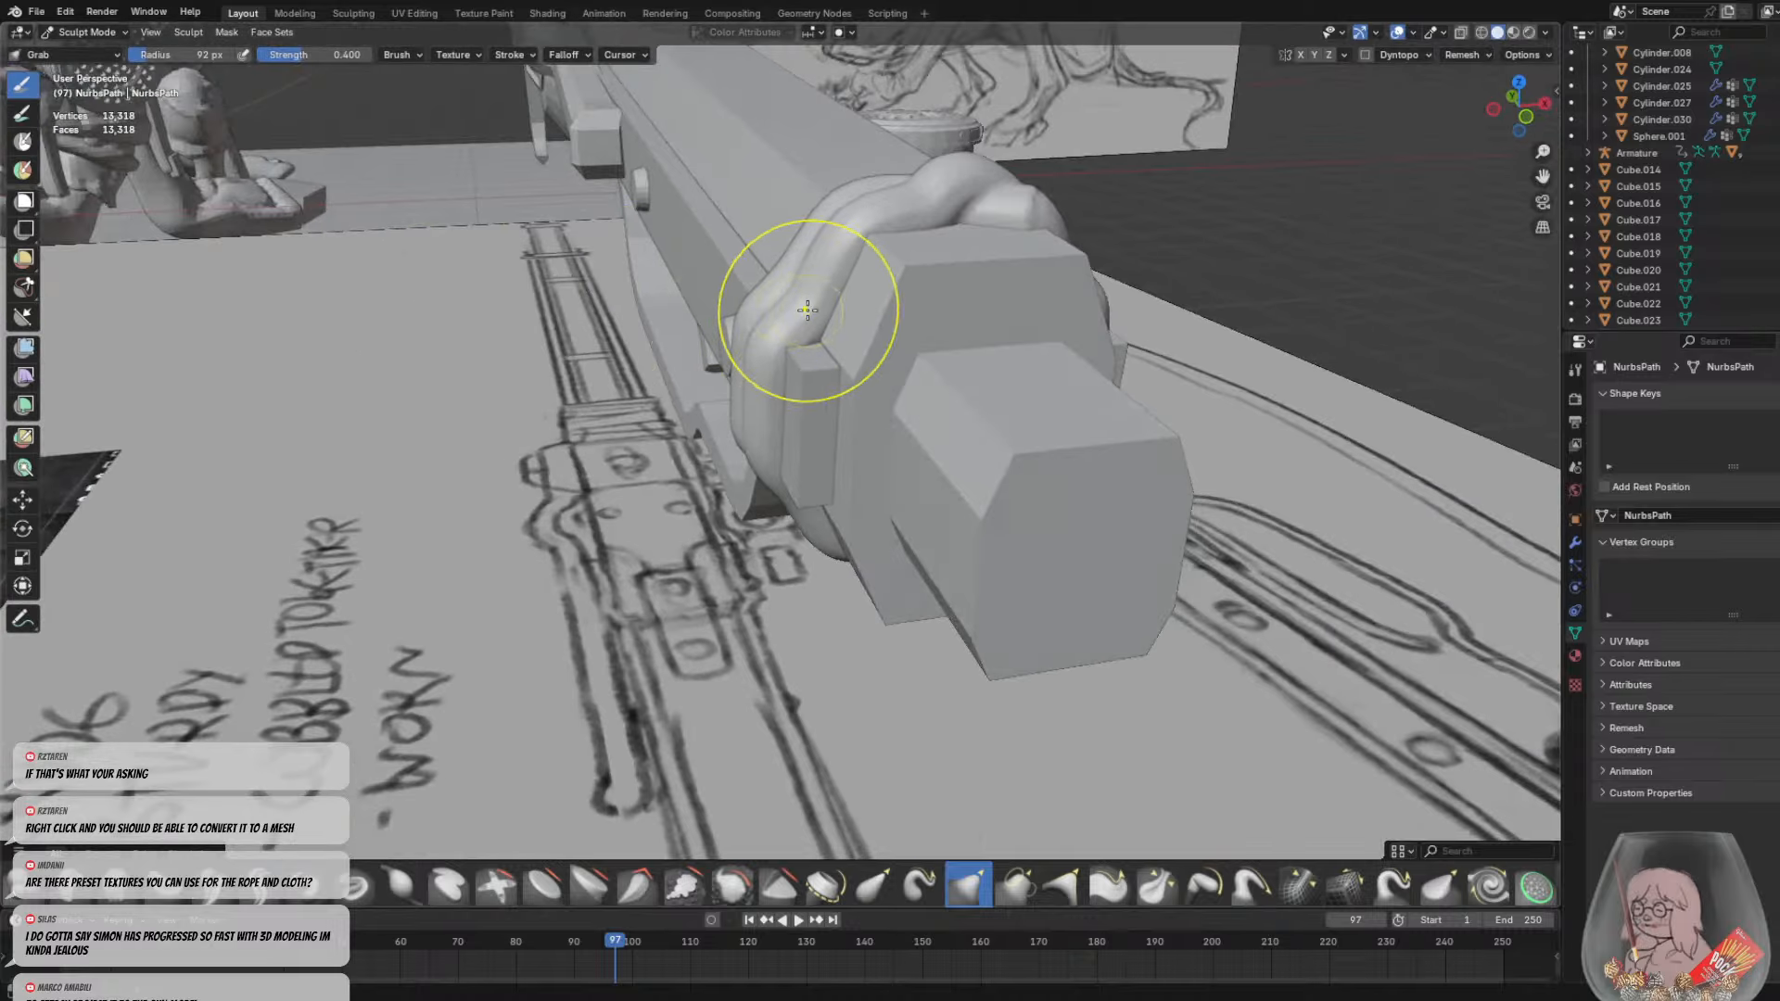
pyautogui.moveTo(809, 313); pyautogui.dragTo(794, 299)
pyautogui.moveTo(807, 303)
pyautogui.mouseDown(button='middle')
pyautogui.moveTo(876, 243)
pyautogui.moveTo(791, 190)
pyautogui.mouseUp(button='middle')
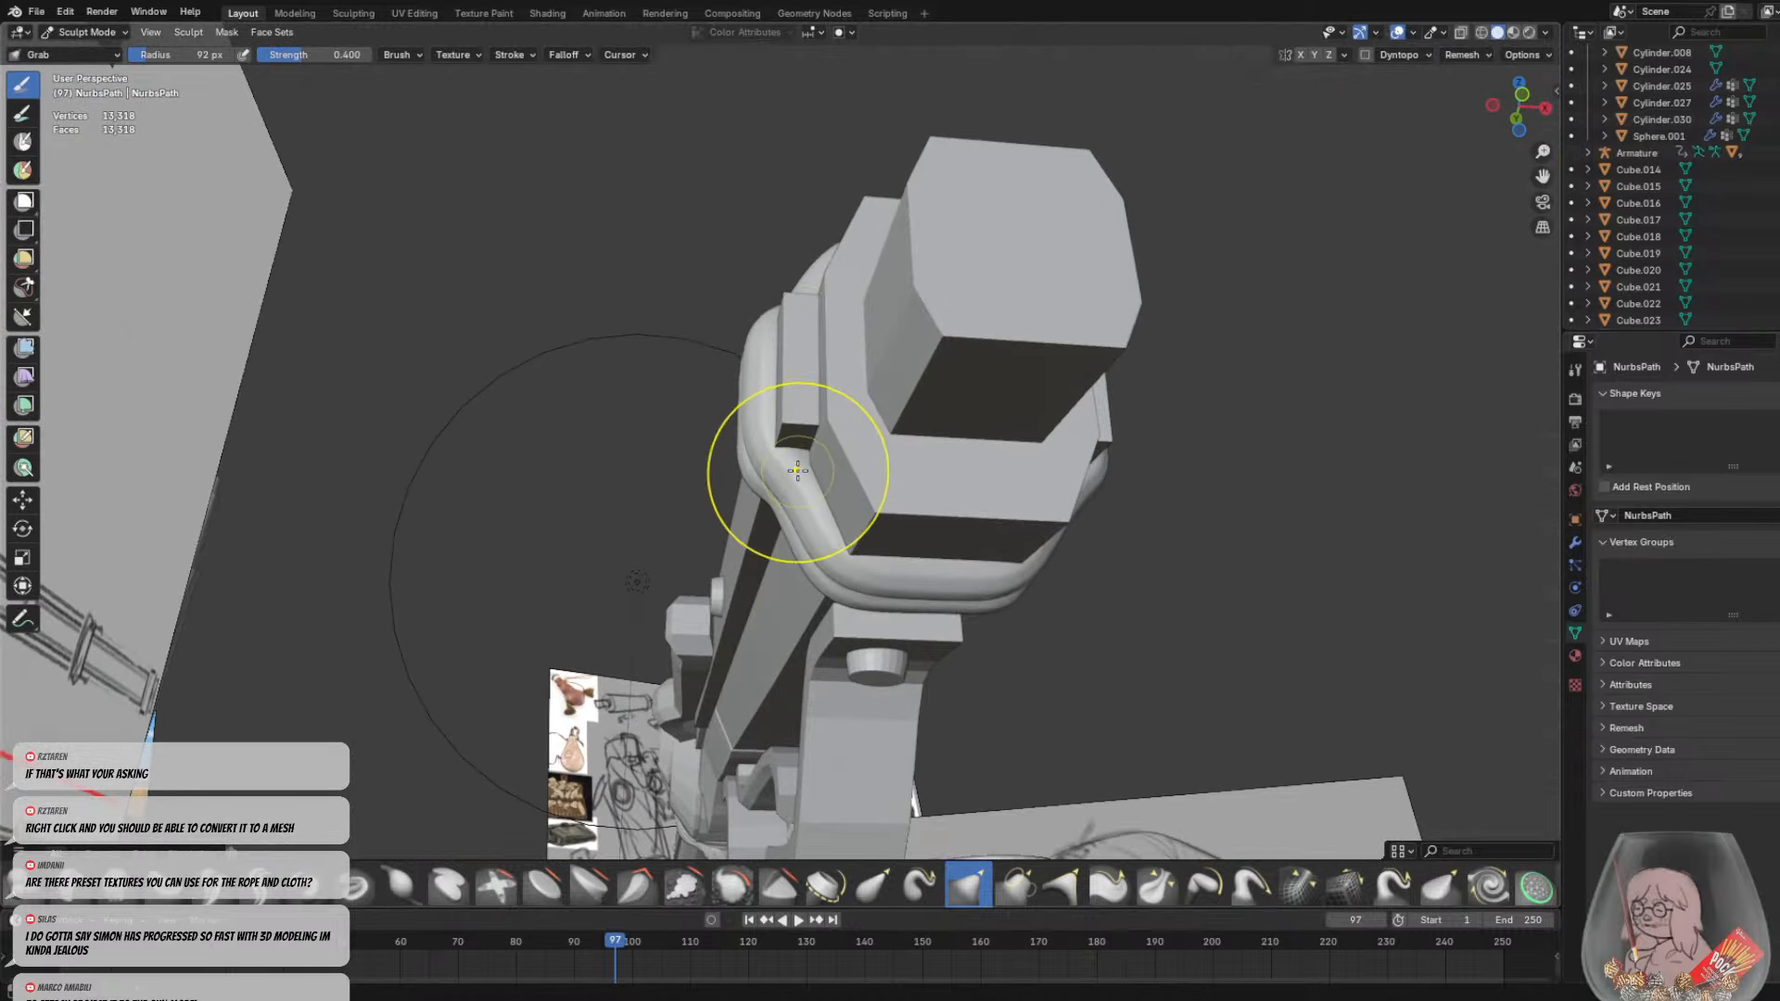
# With the Blob brush at a 47 px radius, build up diagonal lumps across both strands under the butt as a knot
pyautogui.moveTo(794, 477); pyautogui.dragTo(930, 532, button='middle')
pyautogui.scroll(2, 930, 533)
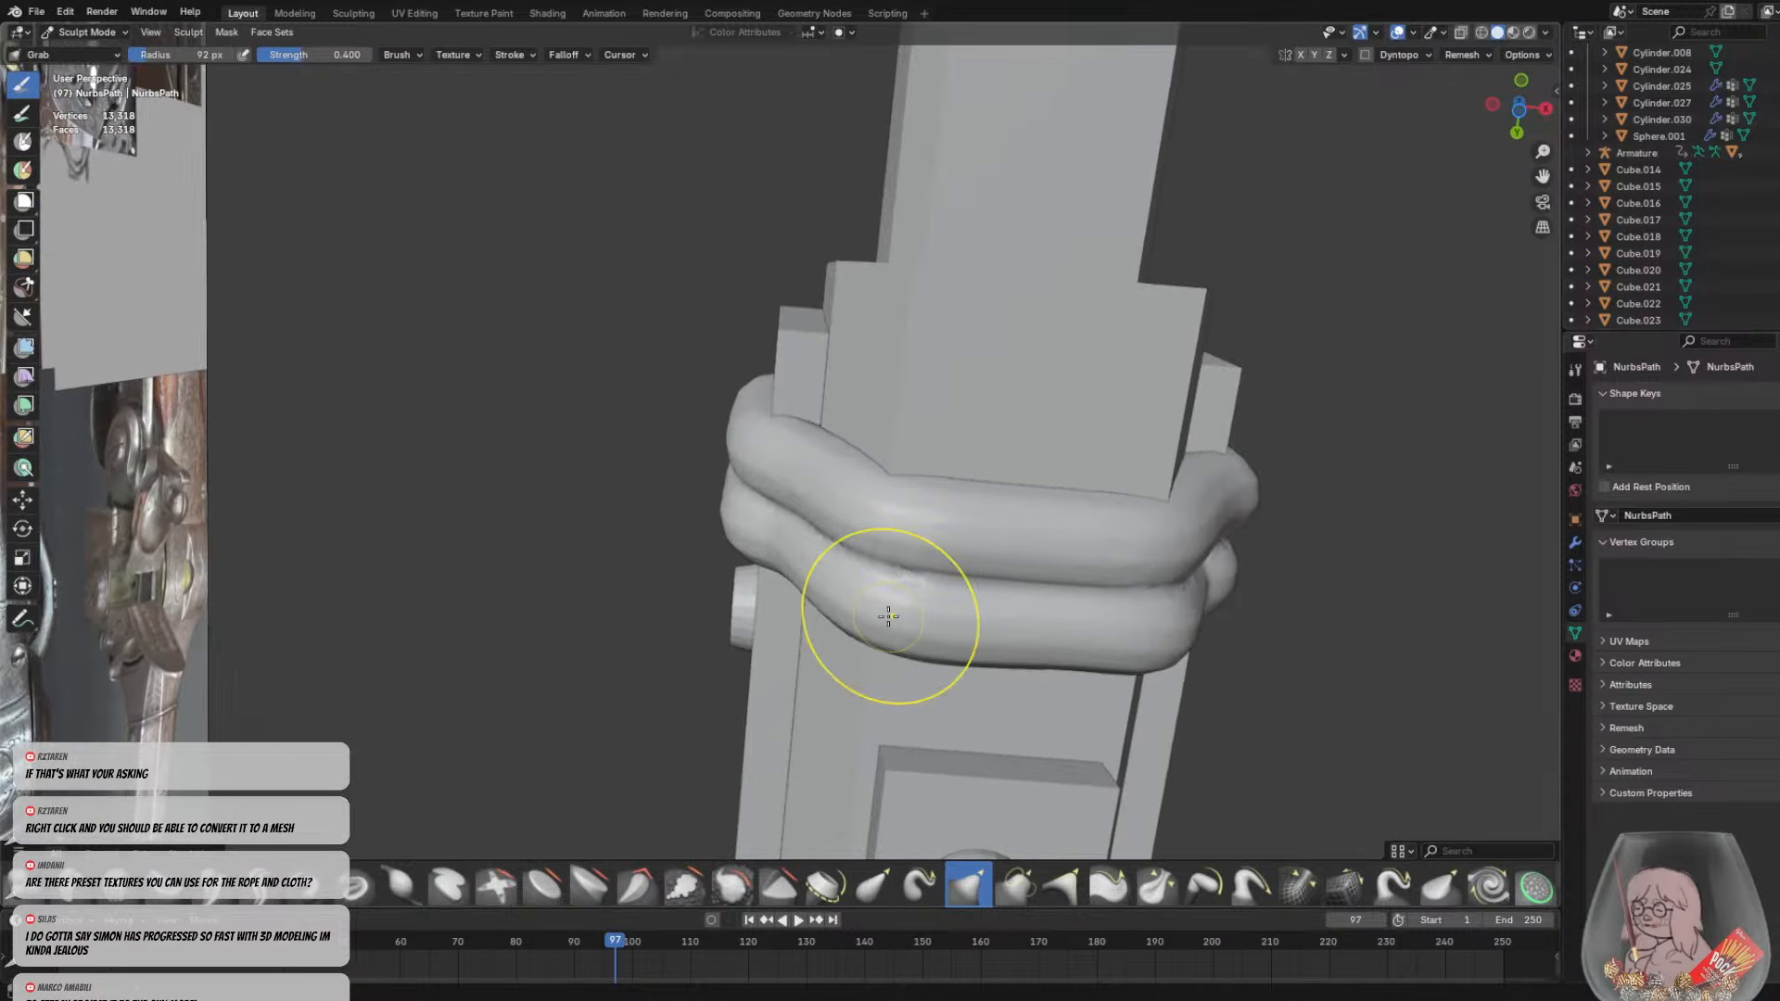
pyautogui.click(22, 893)
pyautogui.press('f')
pyautogui.click(927, 577)
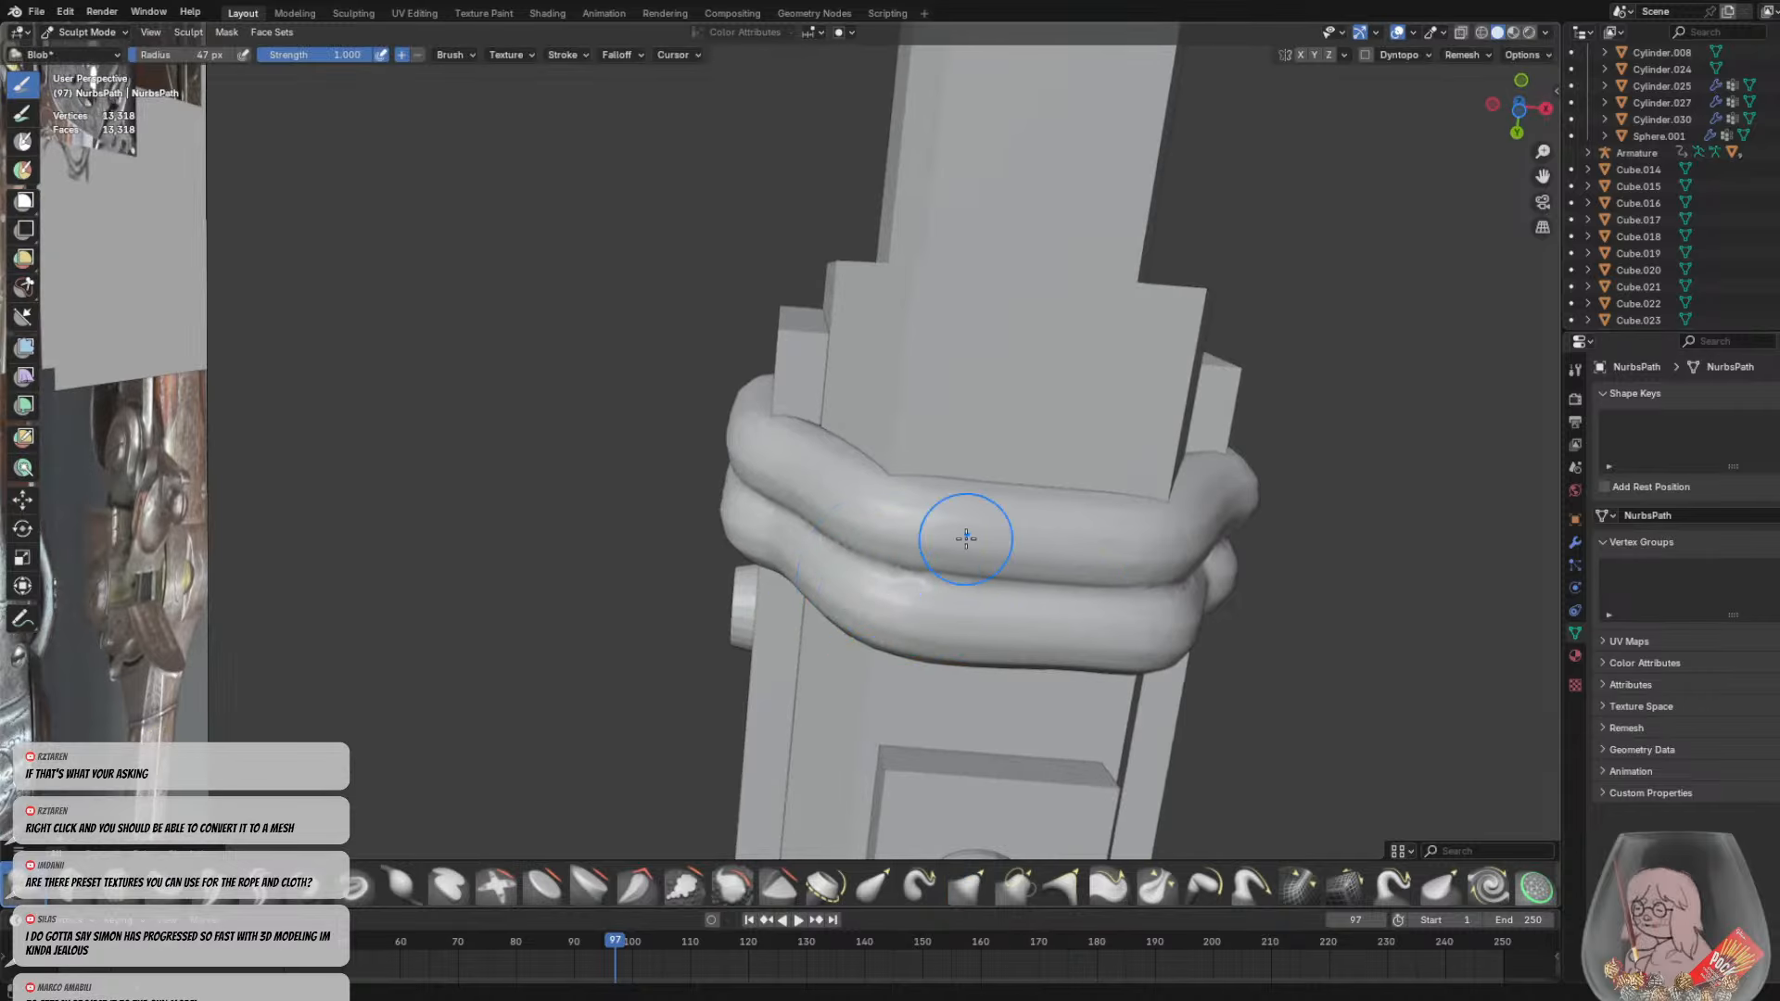
pyautogui.moveTo(975, 482); pyautogui.dragTo(1082, 747)
pyautogui.moveTo(1025, 640)
pyautogui.mouseDown(button='middle')
pyautogui.moveTo(1016, 615)
pyautogui.moveTo(1093, 580)
pyautogui.mouseUp(button='middle')
pyautogui.moveTo(1075, 343); pyautogui.dragTo(1087, 553)
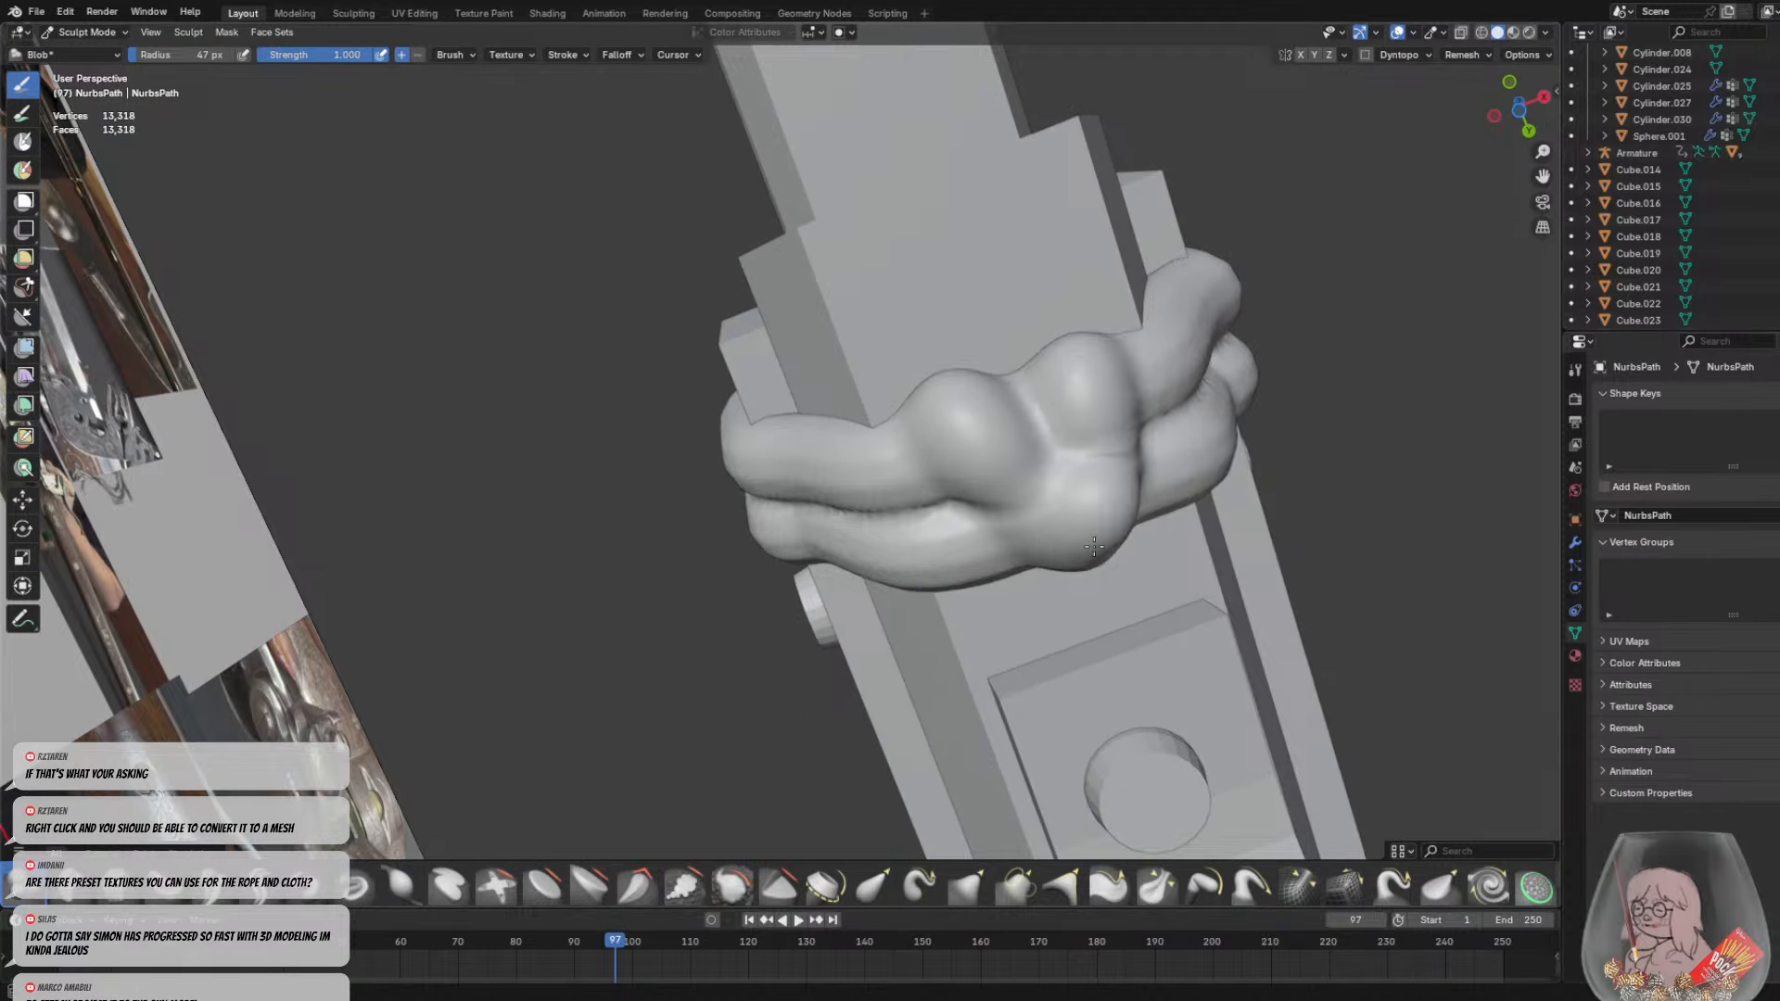
# Try another Blob stroke beside the knot lumps under the butt and undo the recent strokes
pyautogui.moveTo(1086, 547)
pyautogui.mouseDown(button='middle')
pyautogui.moveTo(906, 568)
pyautogui.moveTo(888, 402)
pyautogui.mouseUp(button='middle')
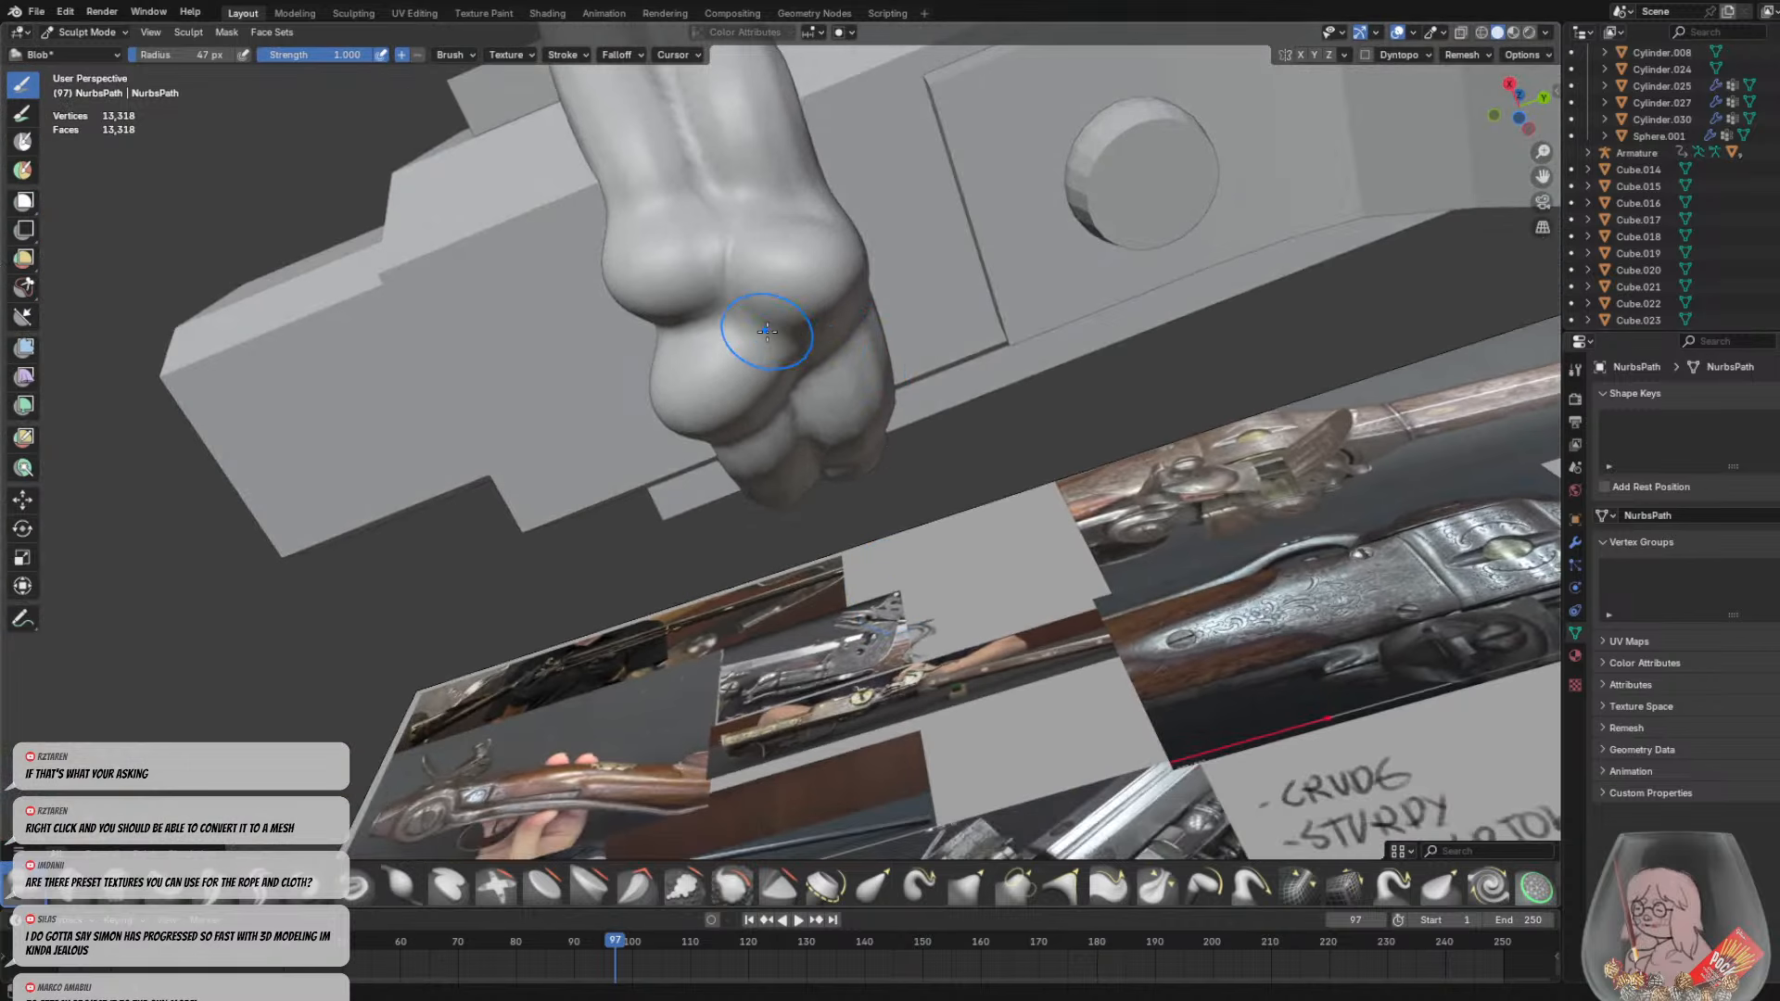
pyautogui.hotkey('ctrl', 'z')
pyautogui.moveTo(681, 297)
pyautogui.mouseDown()
pyautogui.moveTo(731, 278)
pyautogui.moveTo(480, 294)
pyautogui.mouseUp()
pyautogui.hotkey('ctrl', 'z')
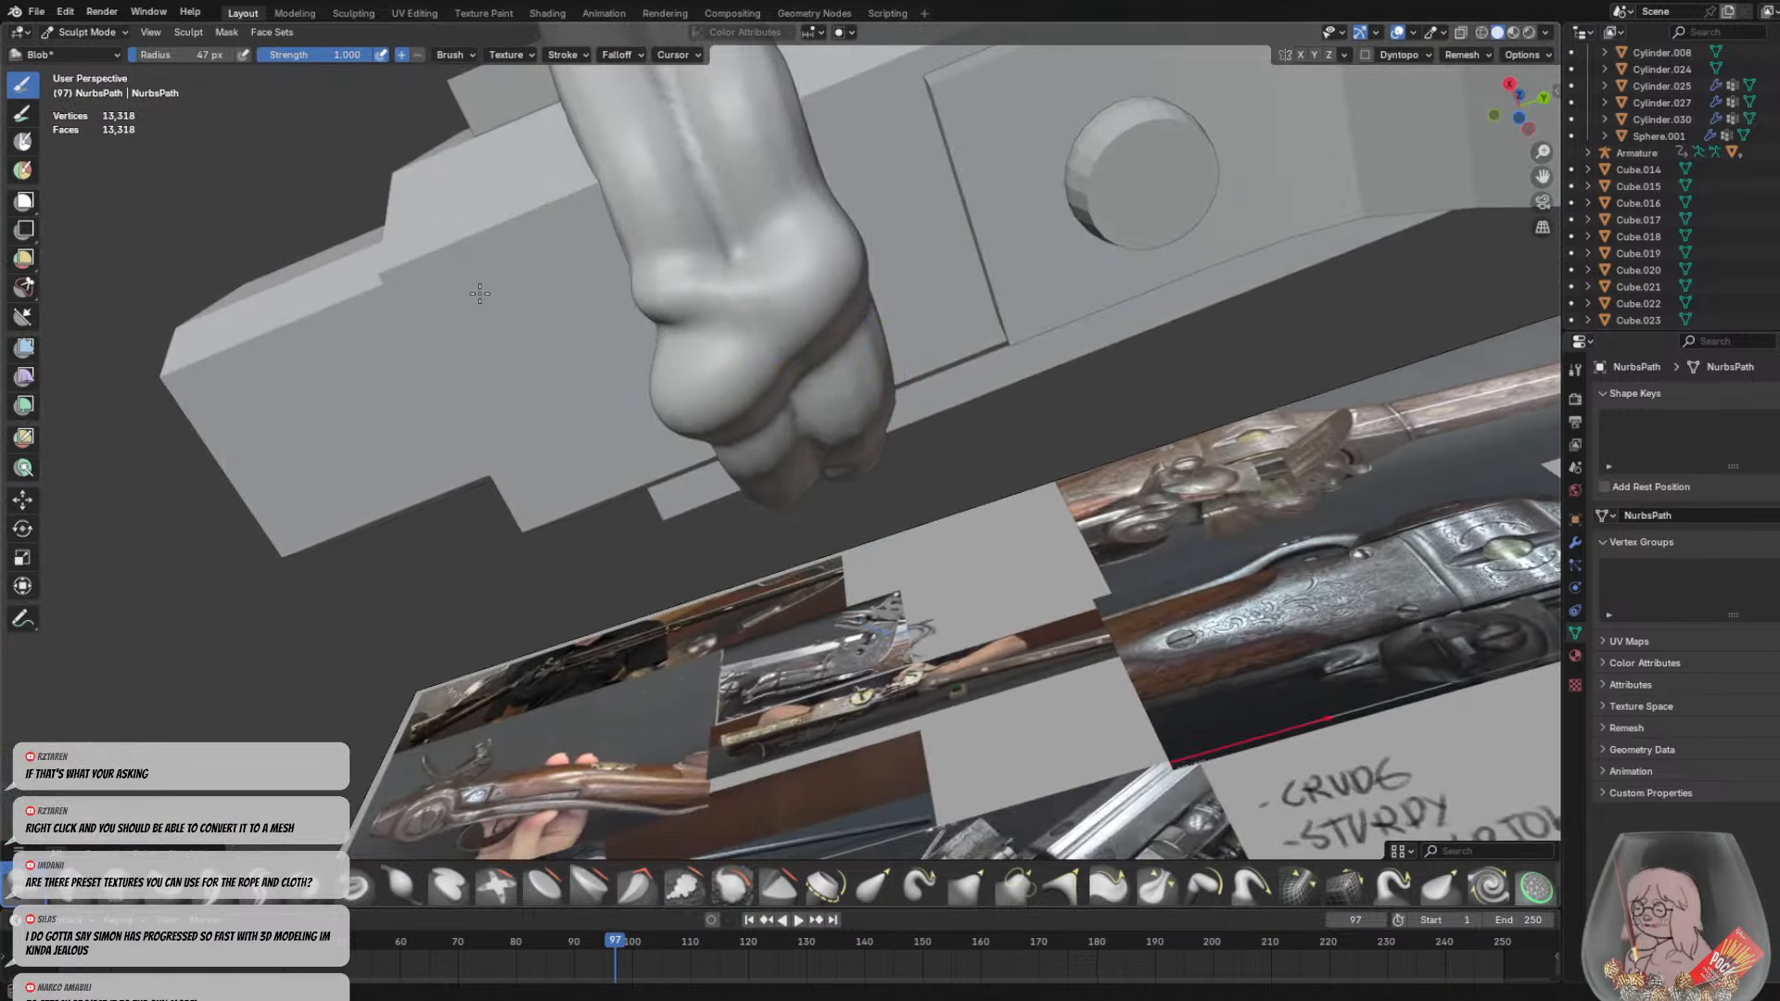
pyautogui.moveTo(756, 324); pyautogui.dragTo(644, 343, button='middle')
pyautogui.hotkey('ctrl', 'z')
pyautogui.scroll(-2, 591, 391)
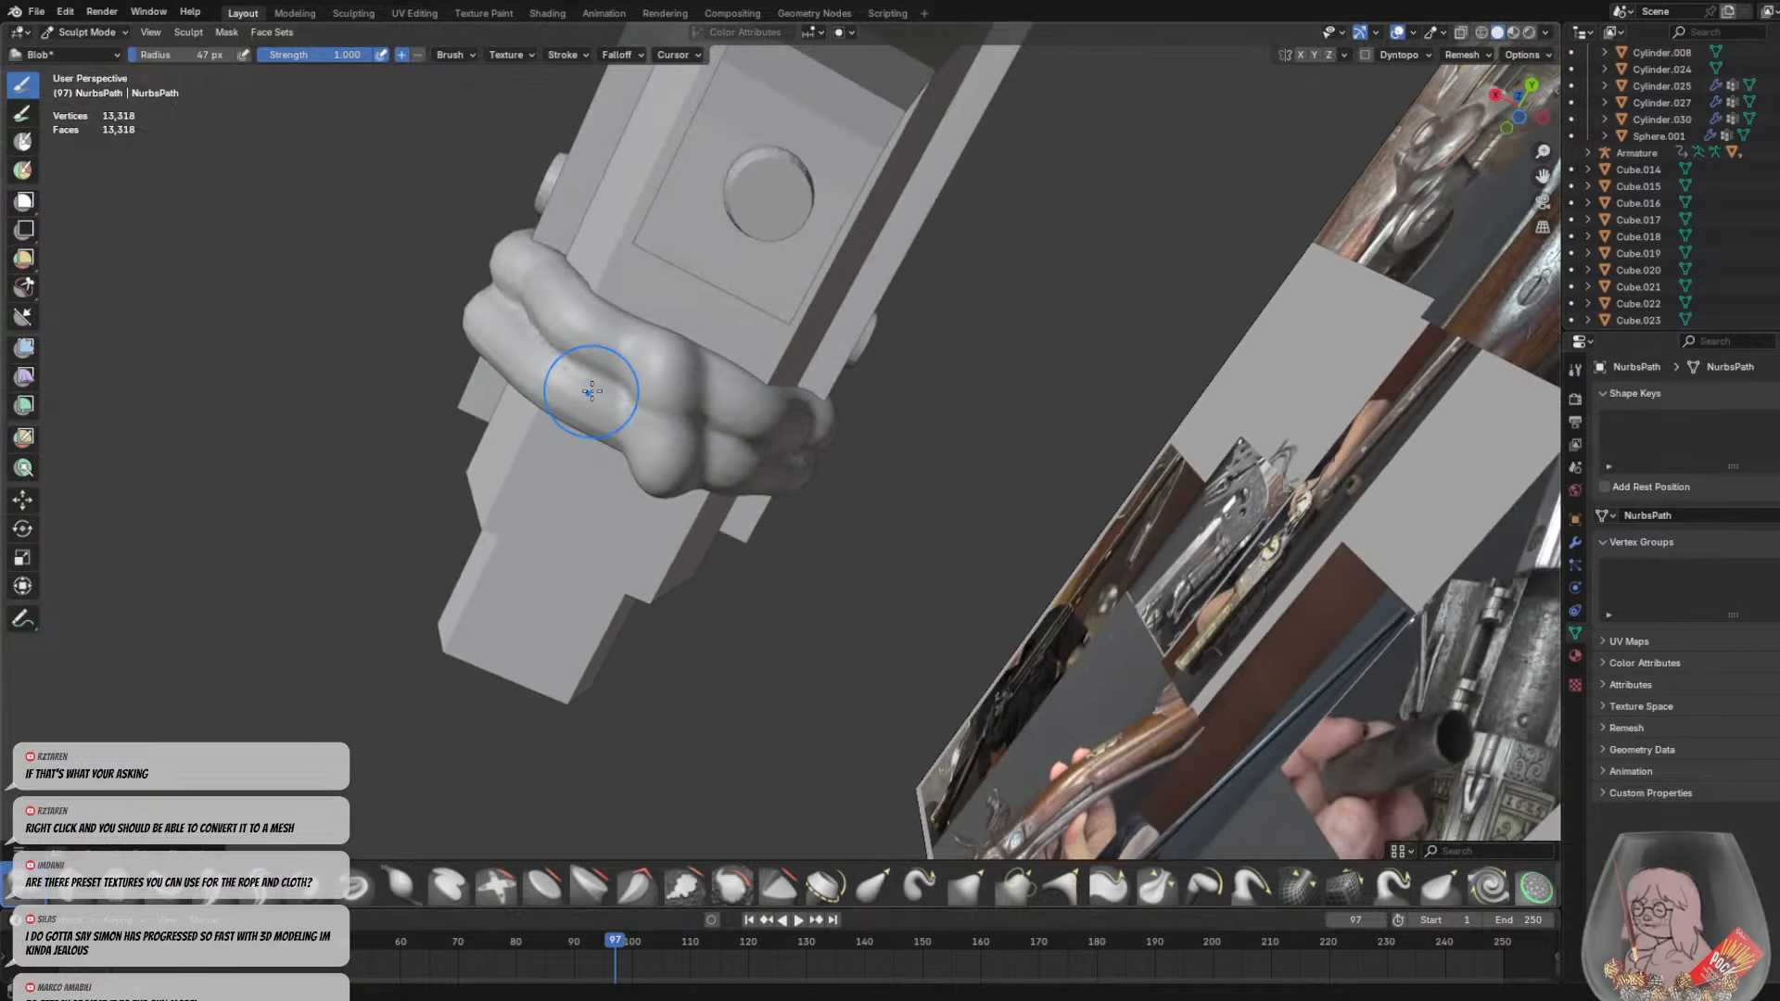
# Extend the knot with another Blob stroke over the strands beside it, keeping the brush radius at 47 px
pyautogui.moveTo(592, 392)
pyautogui.mouseDown()
pyautogui.moveTo(603, 415)
pyautogui.moveTo(724, 346)
pyautogui.moveTo(727, 374)
pyautogui.mouseUp()
pyautogui.keyDown('shift'); pyautogui.moveTo(727, 377); pyautogui.dragTo(917, 440, button='middle'); pyautogui.keyUp('shift')
pyautogui.scroll(1, 887, 370)
pyautogui.press('f')
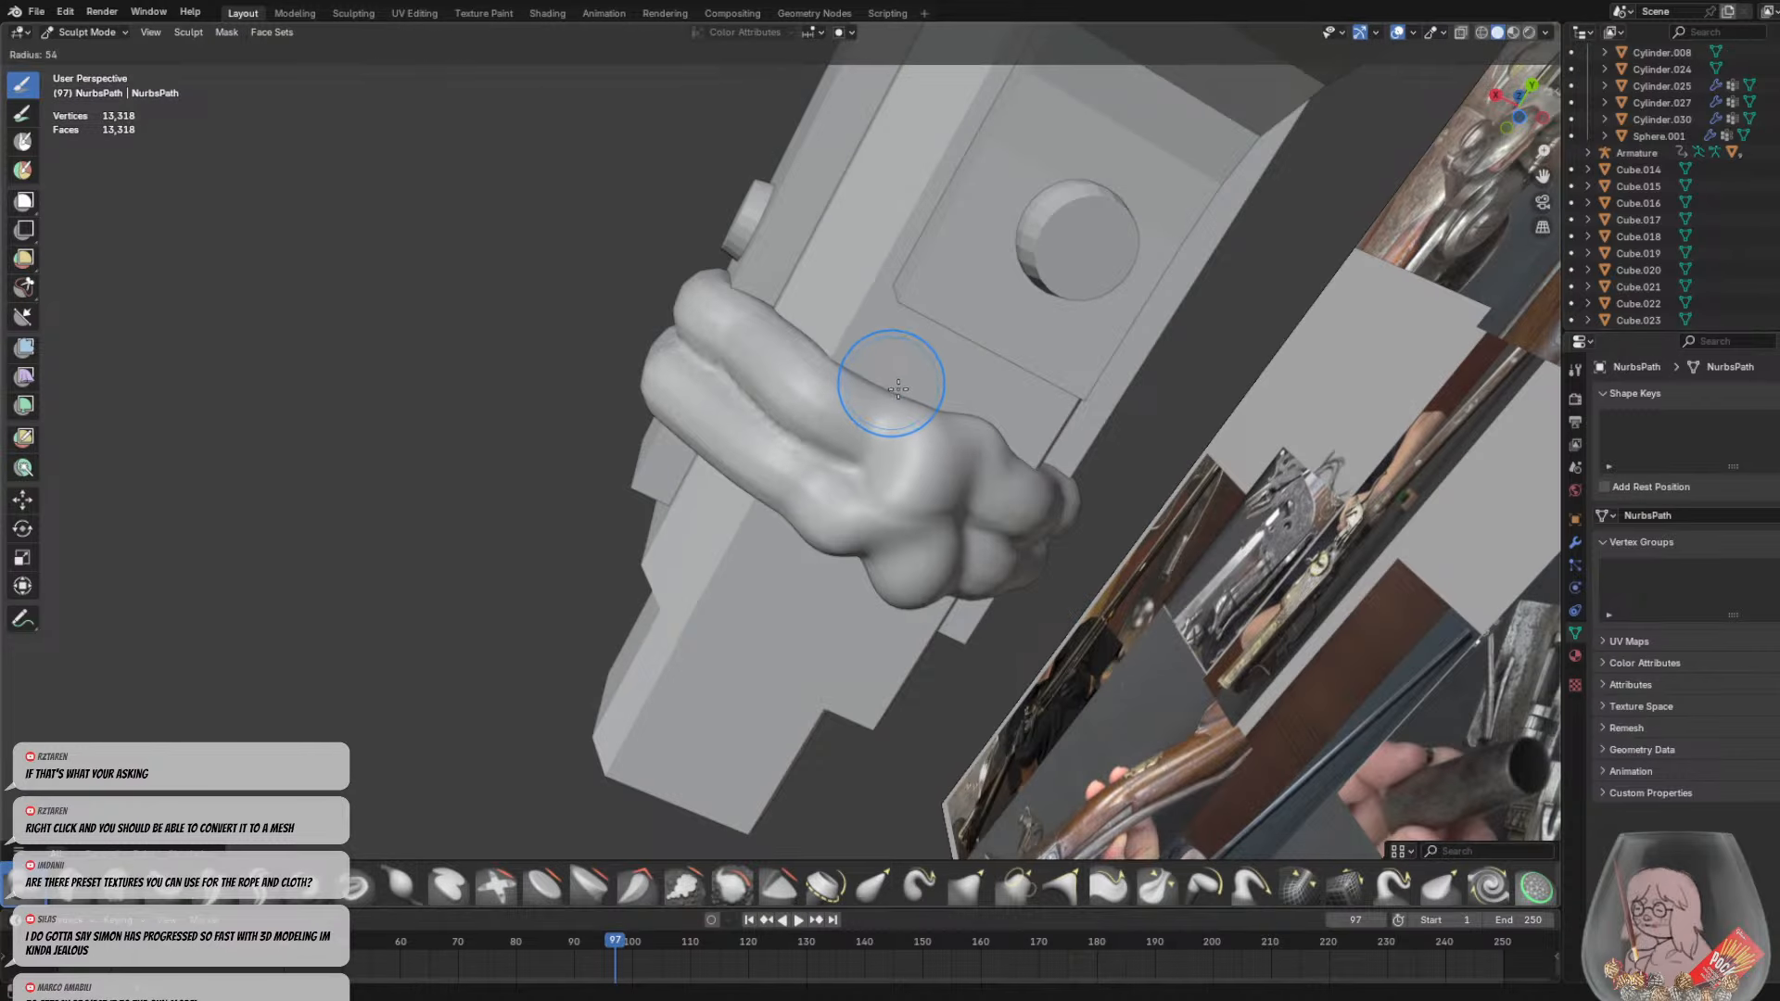
pyautogui.click(890, 390)
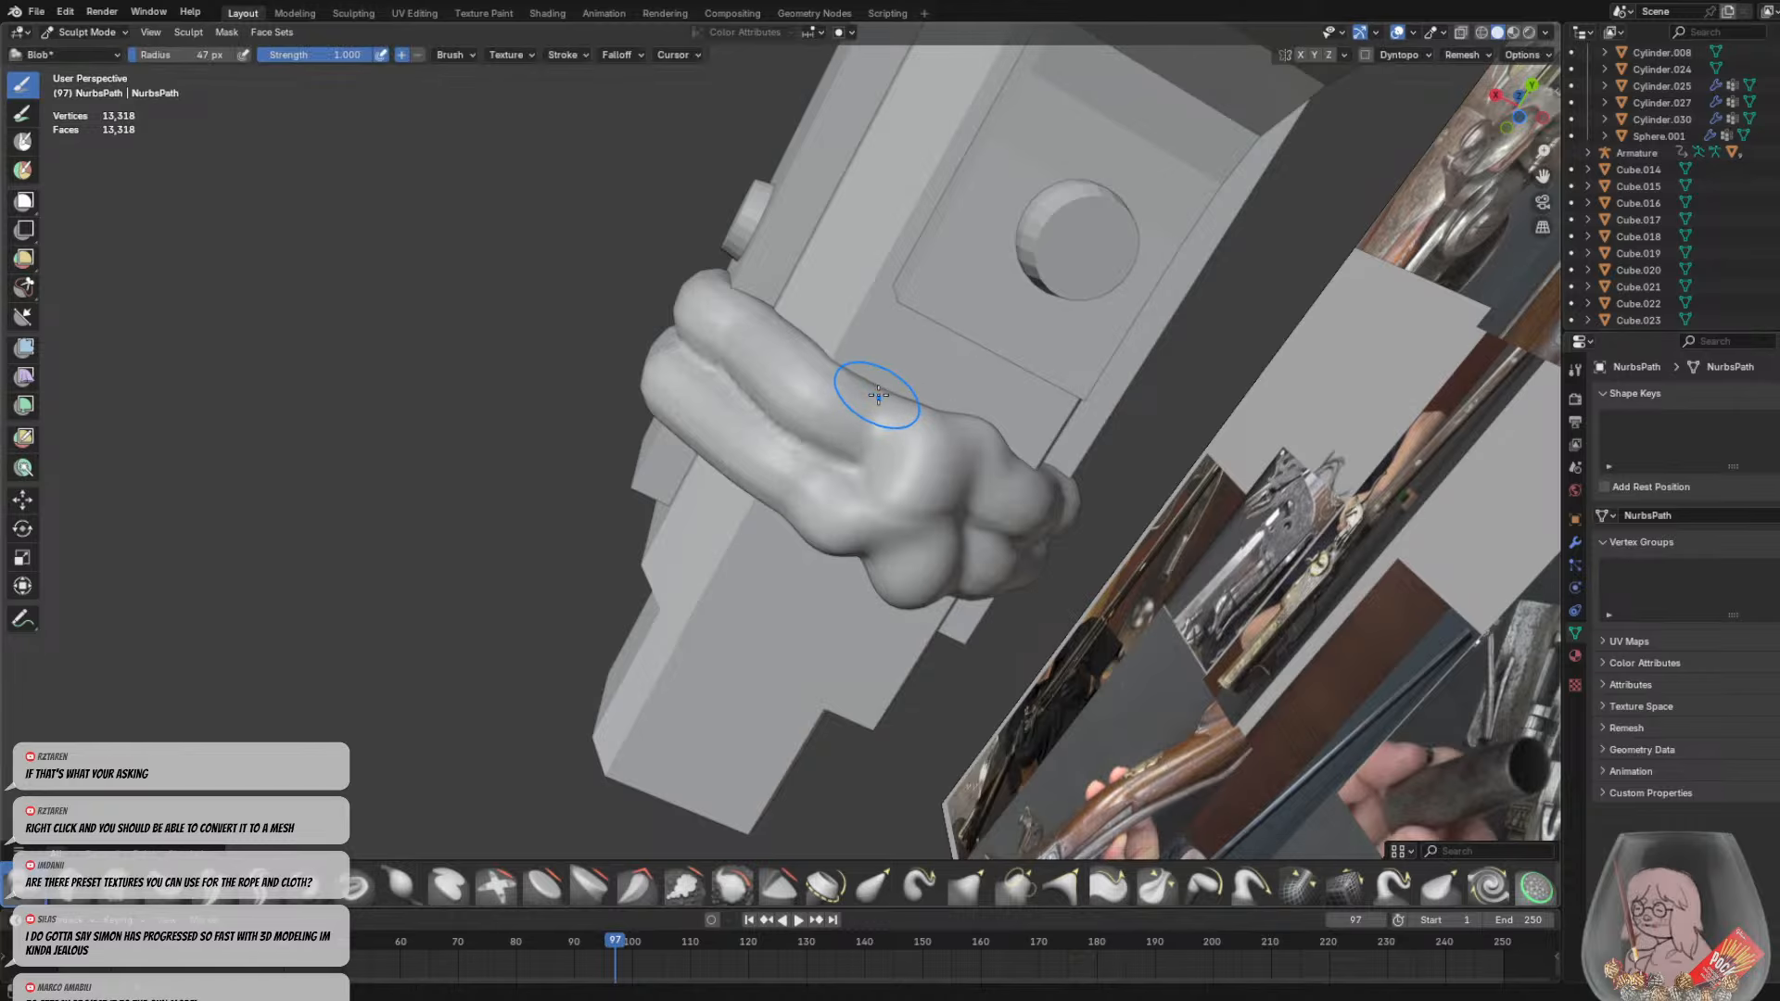
# Reshape the knot's lumps and the adjoining strands using the Grab brush at an 80 px radius
pyautogui.press('g')
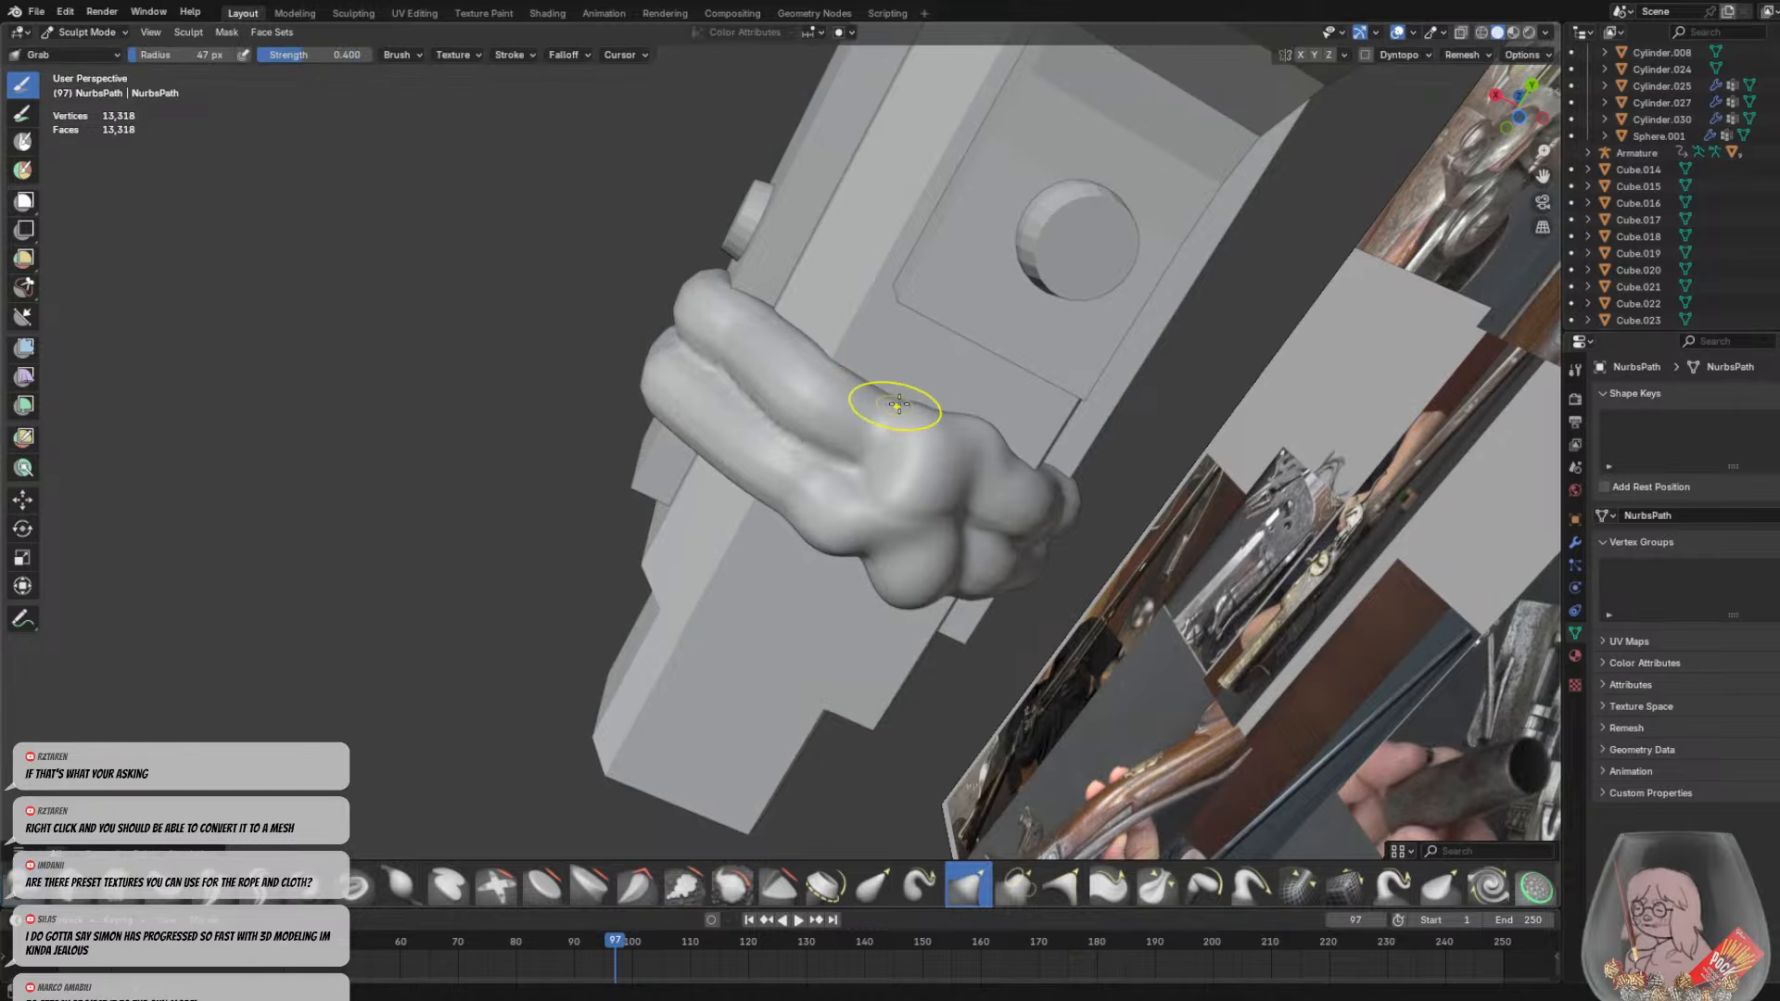
pyautogui.press('f')
pyautogui.click(891, 410)
pyautogui.moveTo(881, 415); pyautogui.dragTo(810, 526, button='middle')
pyautogui.moveTo(811, 525)
pyautogui.mouseDown()
pyautogui.moveTo(834, 516)
pyautogui.moveTo(818, 502)
pyautogui.mouseUp()
pyautogui.moveTo(957, 536); pyautogui.dragTo(946, 557)
pyautogui.moveTo(945, 562)
pyautogui.mouseDown(button='middle')
pyautogui.moveTo(901, 525)
pyautogui.moveTo(819, 508)
pyautogui.mouseUp(button='middle')
pyautogui.moveTo(1033, 447); pyautogui.dragTo(996, 462)
pyautogui.moveTo(895, 580); pyautogui.dragTo(905, 575)
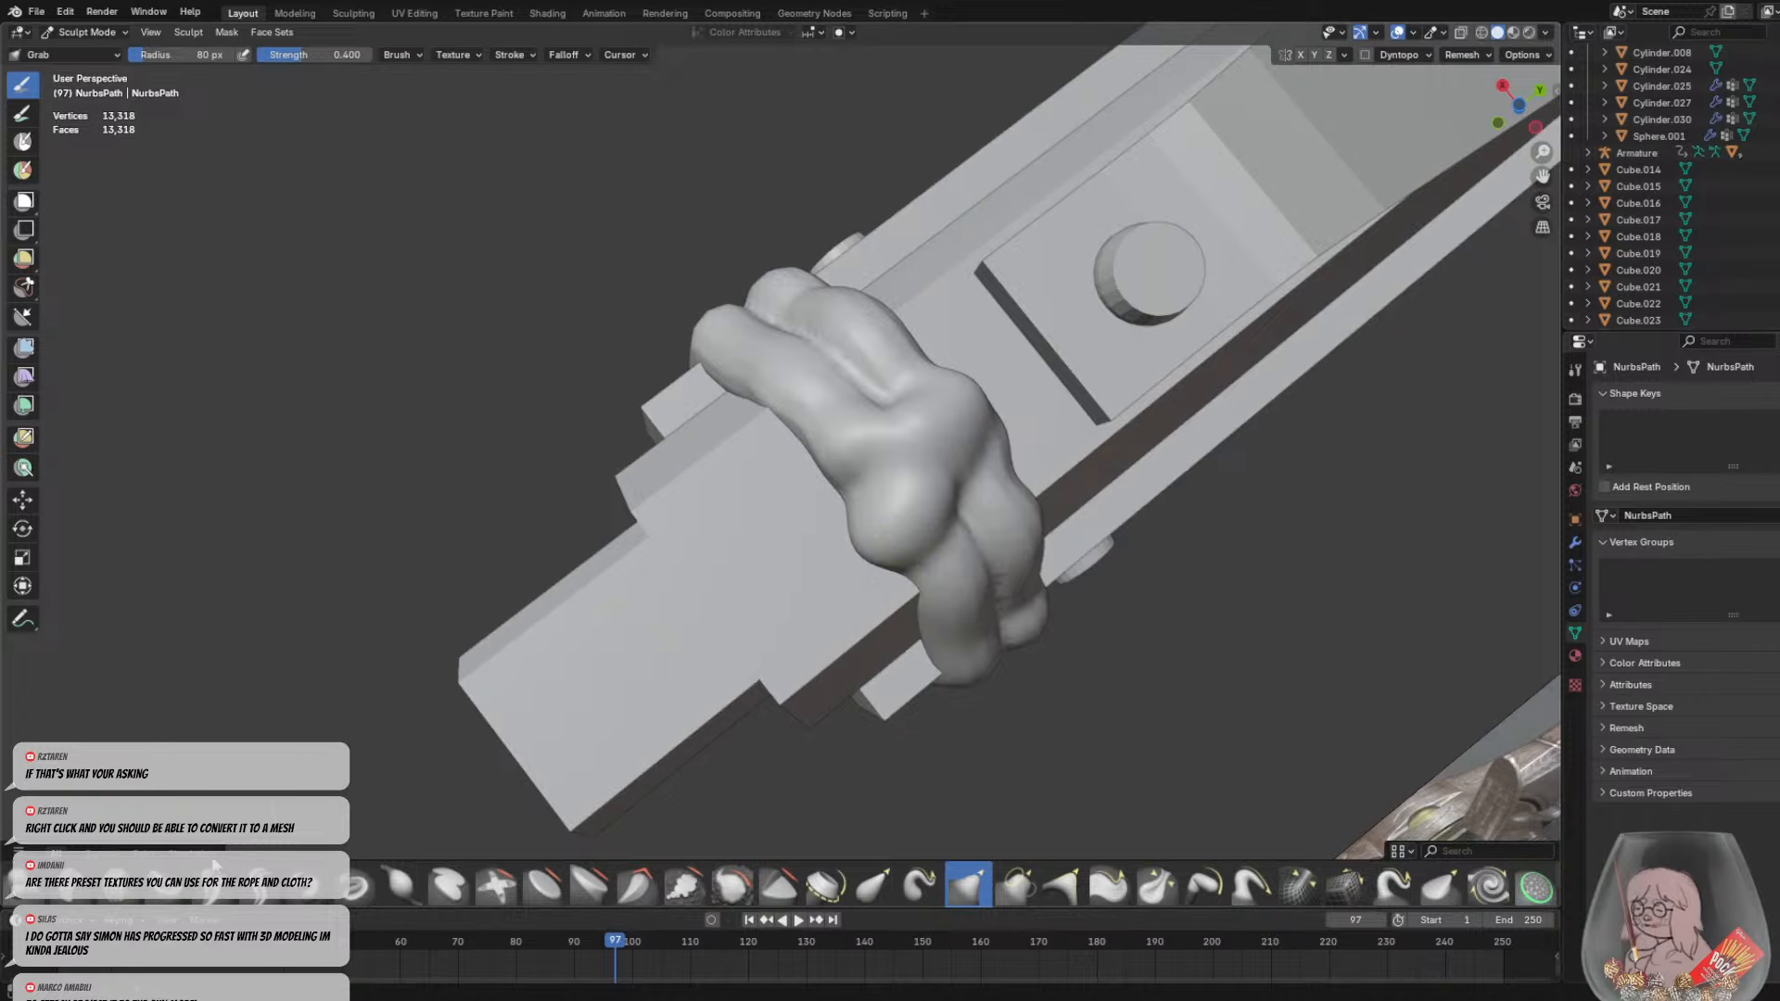
# Choose the Crease Sharp brush with a 34 px radius, try one crease across the knot and undo it
pyautogui.hotkey('shift', 'c')
pyautogui.press('f')
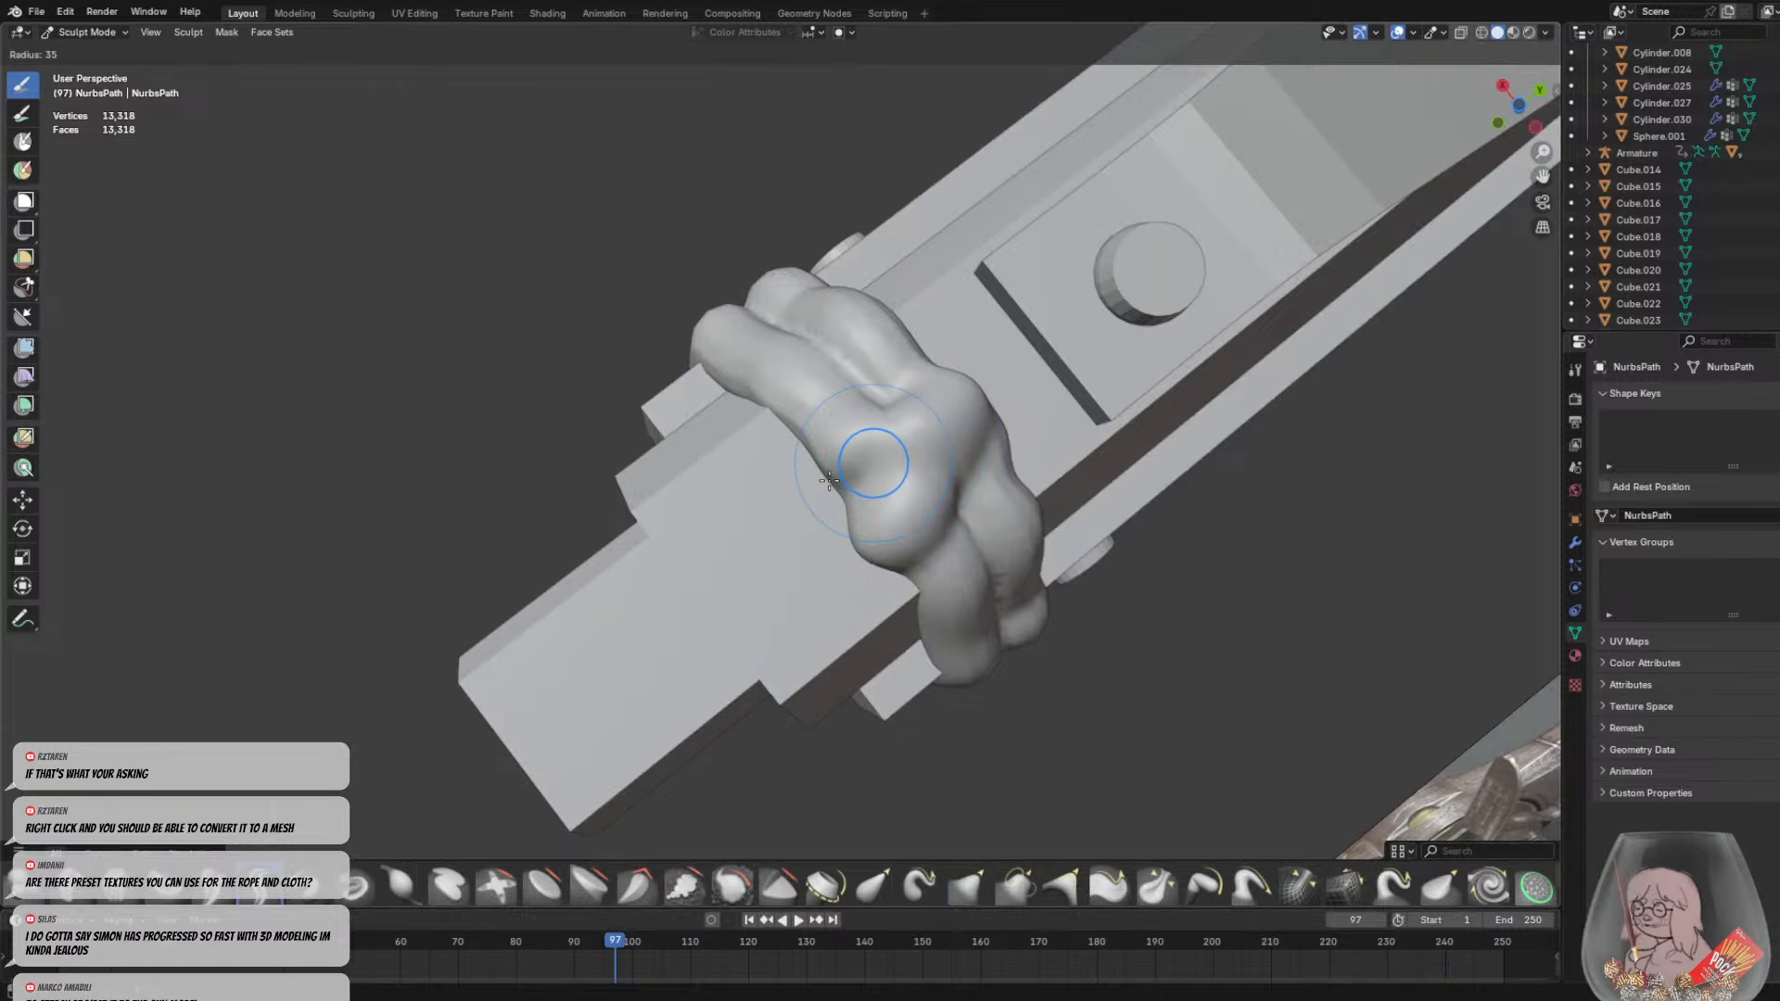
pyautogui.click(890, 463)
pyautogui.moveTo(942, 389)
pyautogui.mouseDown()
pyautogui.moveTo(908, 482)
pyautogui.moveTo(864, 523)
pyautogui.moveTo(913, 453)
pyautogui.moveTo(862, 517)
pyautogui.mouseUp()
pyautogui.hotkey('ctrl', 'z')
# Set the Crease Sharp radius to 45 px and carve creases across the knot to separate its crossing strands
pyautogui.moveTo(766, 409)
pyautogui.mouseDown(button='middle')
pyautogui.moveTo(838, 449)
pyautogui.moveTo(844, 489)
pyautogui.moveTo(782, 517)
pyautogui.moveTo(751, 567)
pyautogui.moveTo(667, 574)
pyautogui.mouseUp(button='middle')
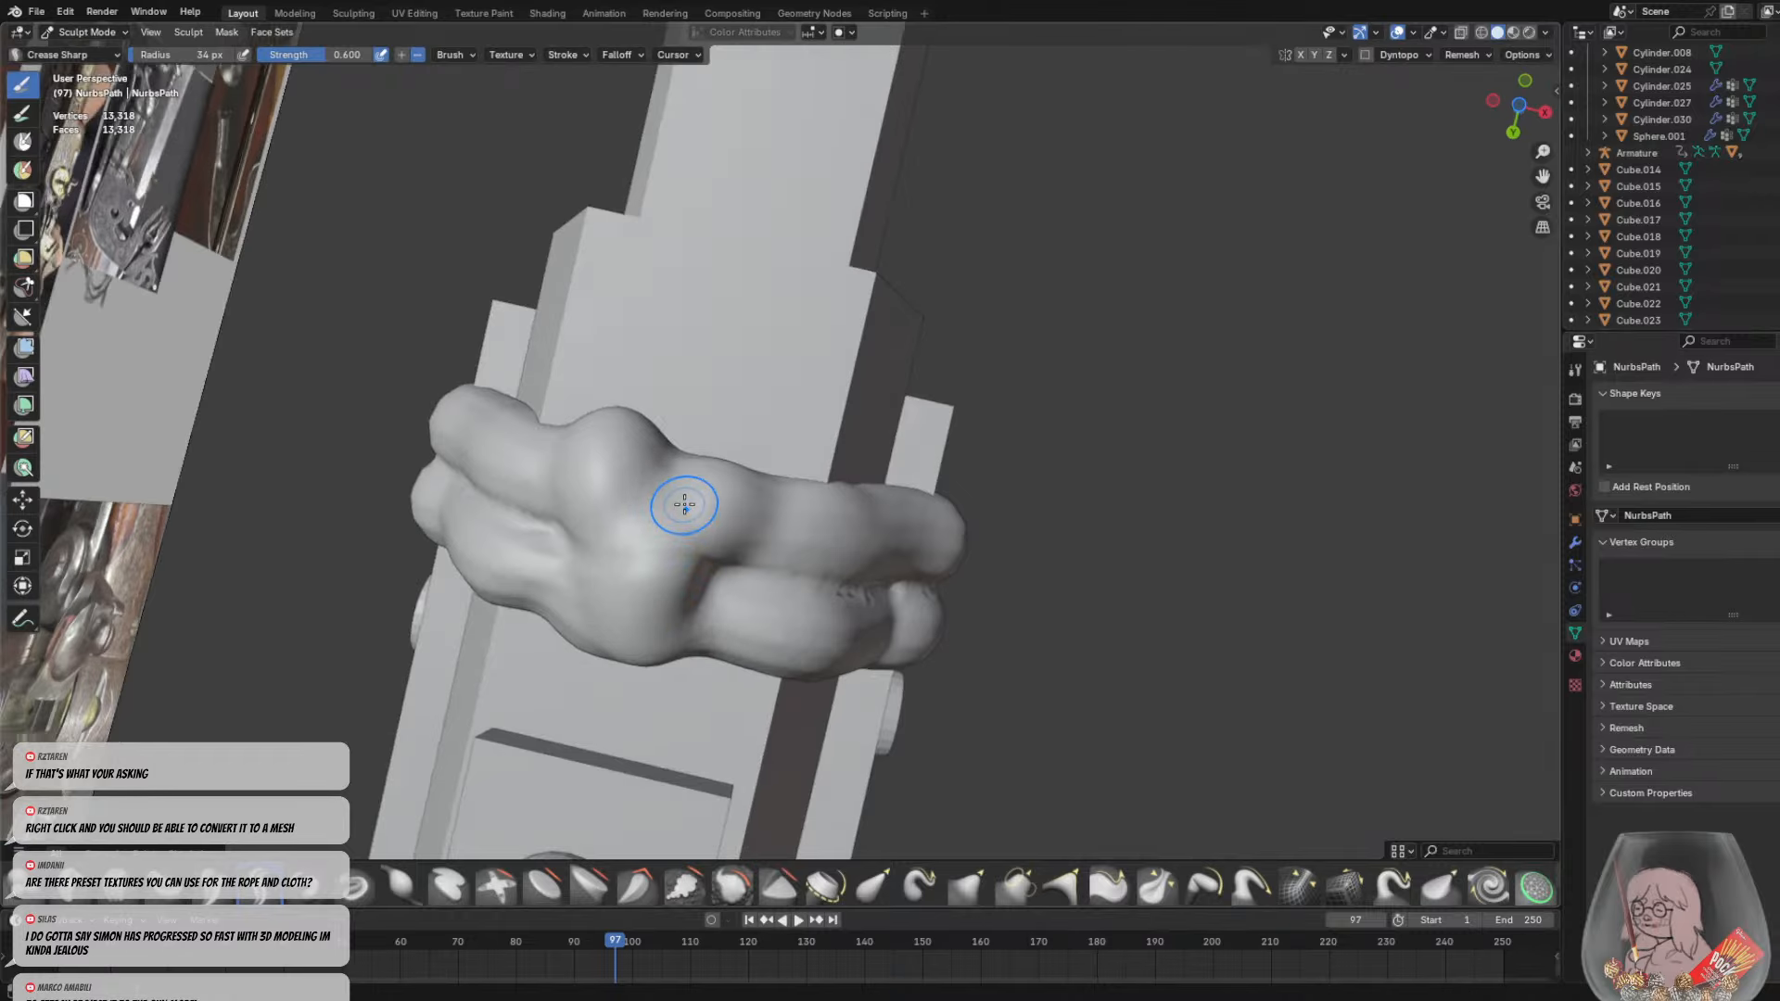
pyautogui.press('f')
pyautogui.click(740, 500)
pyautogui.moveTo(674, 471); pyautogui.dragTo(666, 651)
pyautogui.hotkey('ctrl', 'z')
pyautogui.moveTo(676, 470); pyautogui.dragTo(677, 649)
pyautogui.moveTo(691, 636); pyautogui.dragTo(596, 596, button='middle')
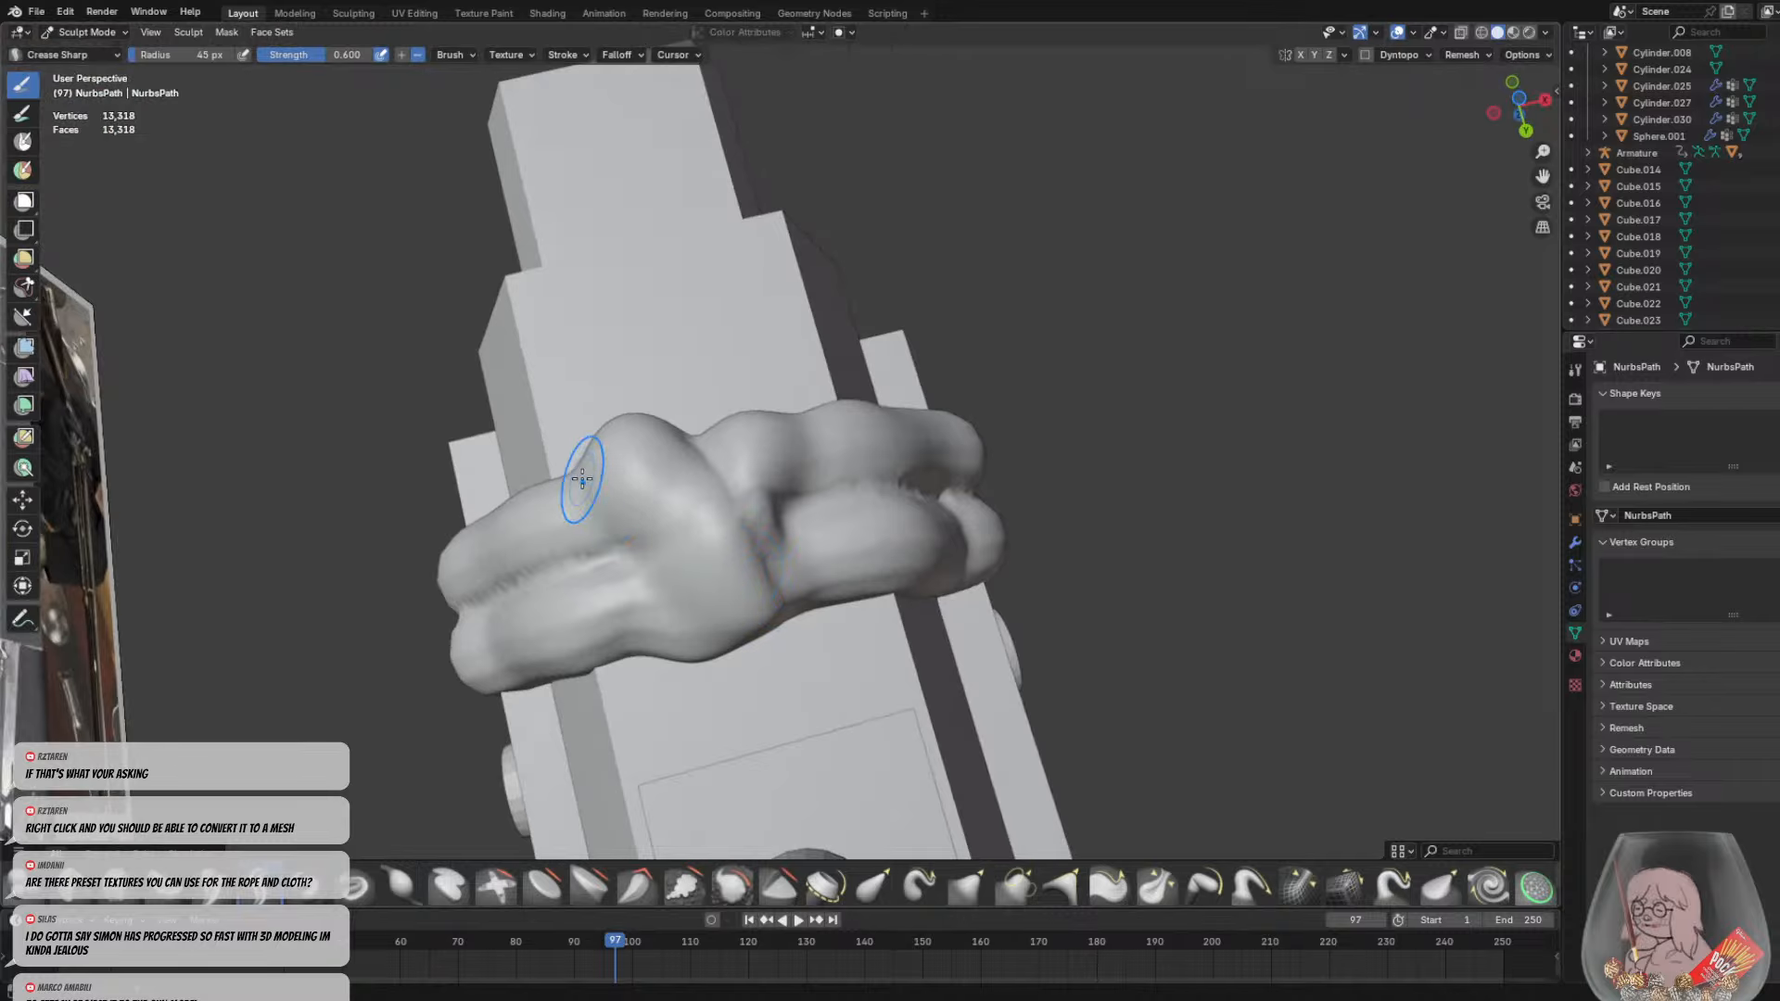
pyautogui.moveTo(758, 579); pyautogui.dragTo(676, 604, button='middle')
pyautogui.moveTo(707, 629); pyautogui.dragTo(628, 702)
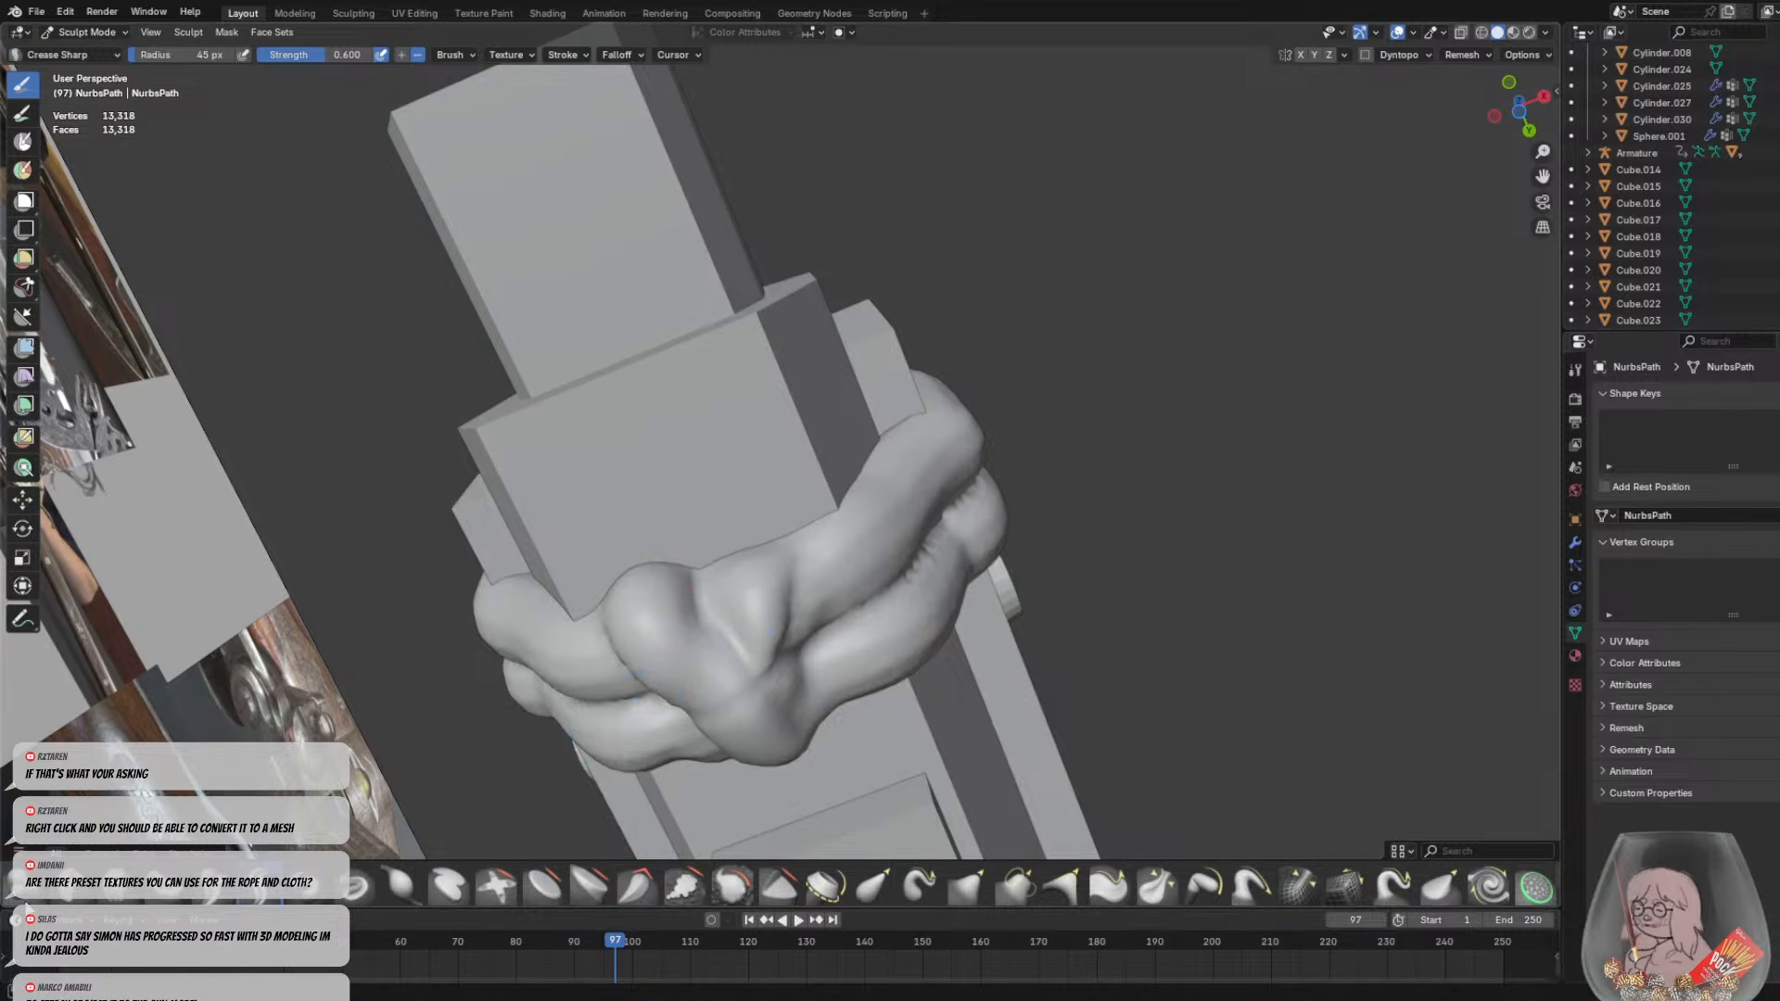
# Build up the knot's upper lump with a Blob brush stroke at a 45 px radius and strength 1.000
pyautogui.click(27, 904)
pyautogui.moveTo(727, 568)
pyautogui.mouseDown()
pyautogui.moveTo(722, 633)
pyautogui.moveTo(746, 656)
pyautogui.mouseUp()
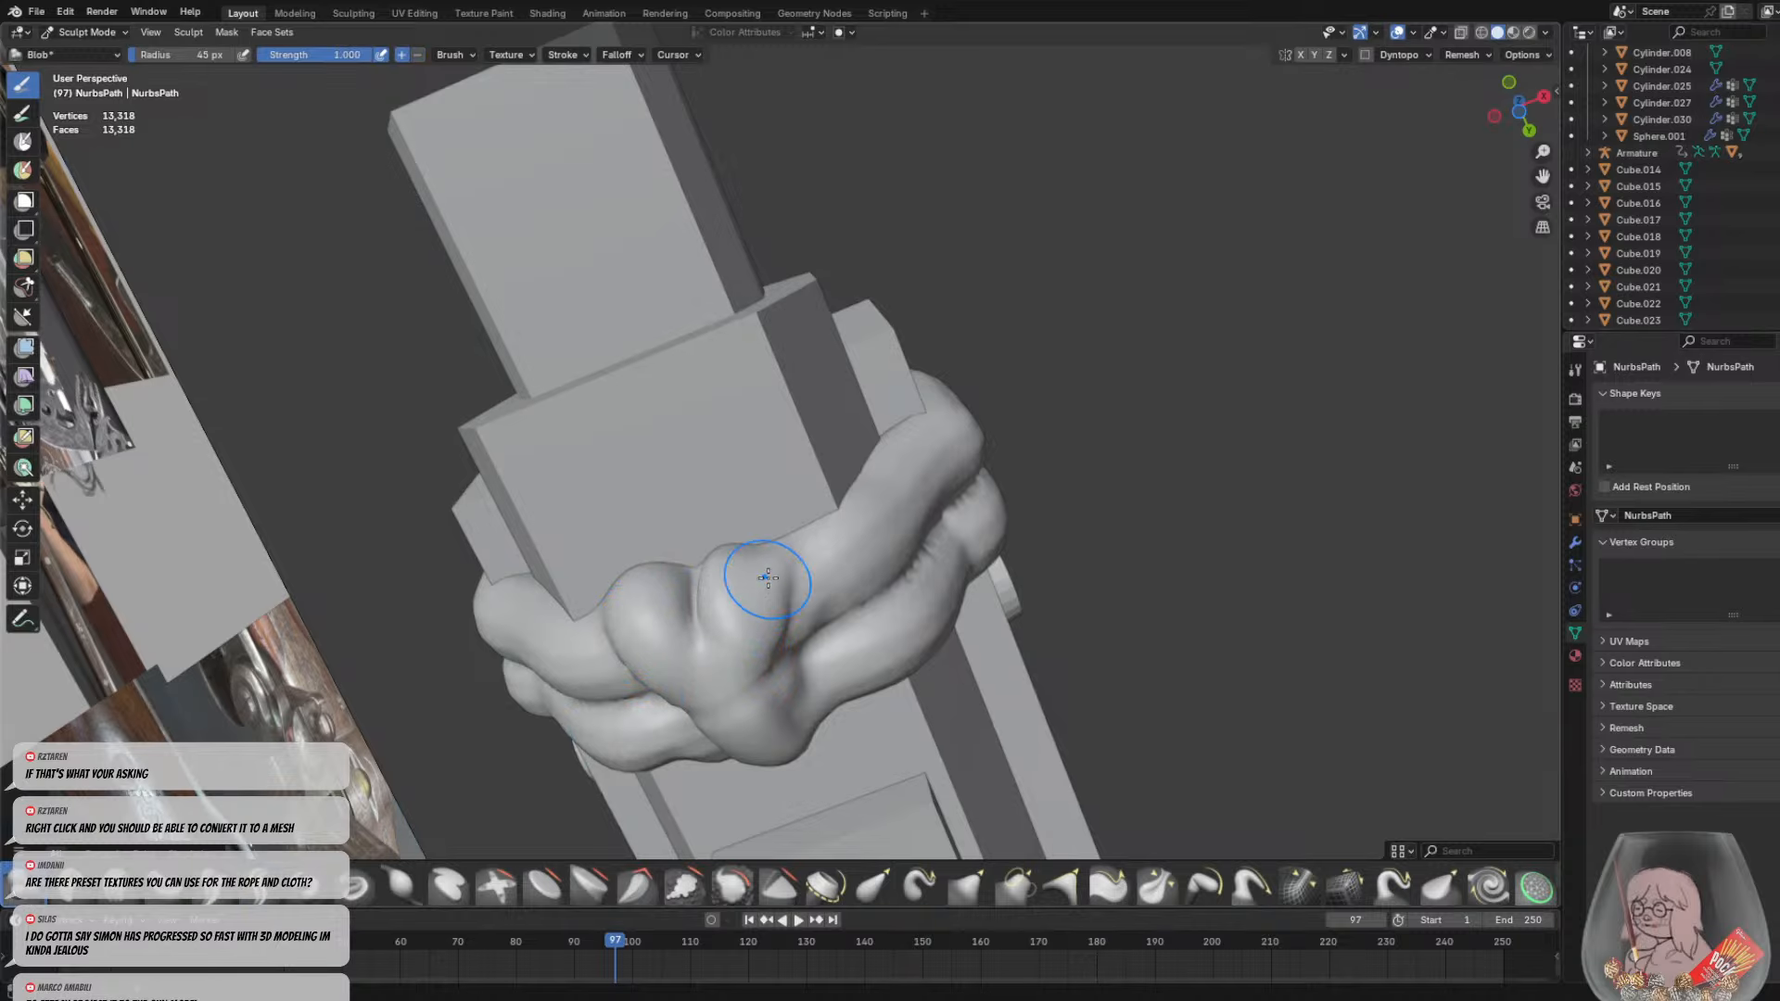
pyautogui.moveTo(775, 537)
pyautogui.mouseDown(button='middle')
pyautogui.moveTo(754, 528)
pyautogui.moveTo(751, 556)
pyautogui.mouseUp(button='middle')
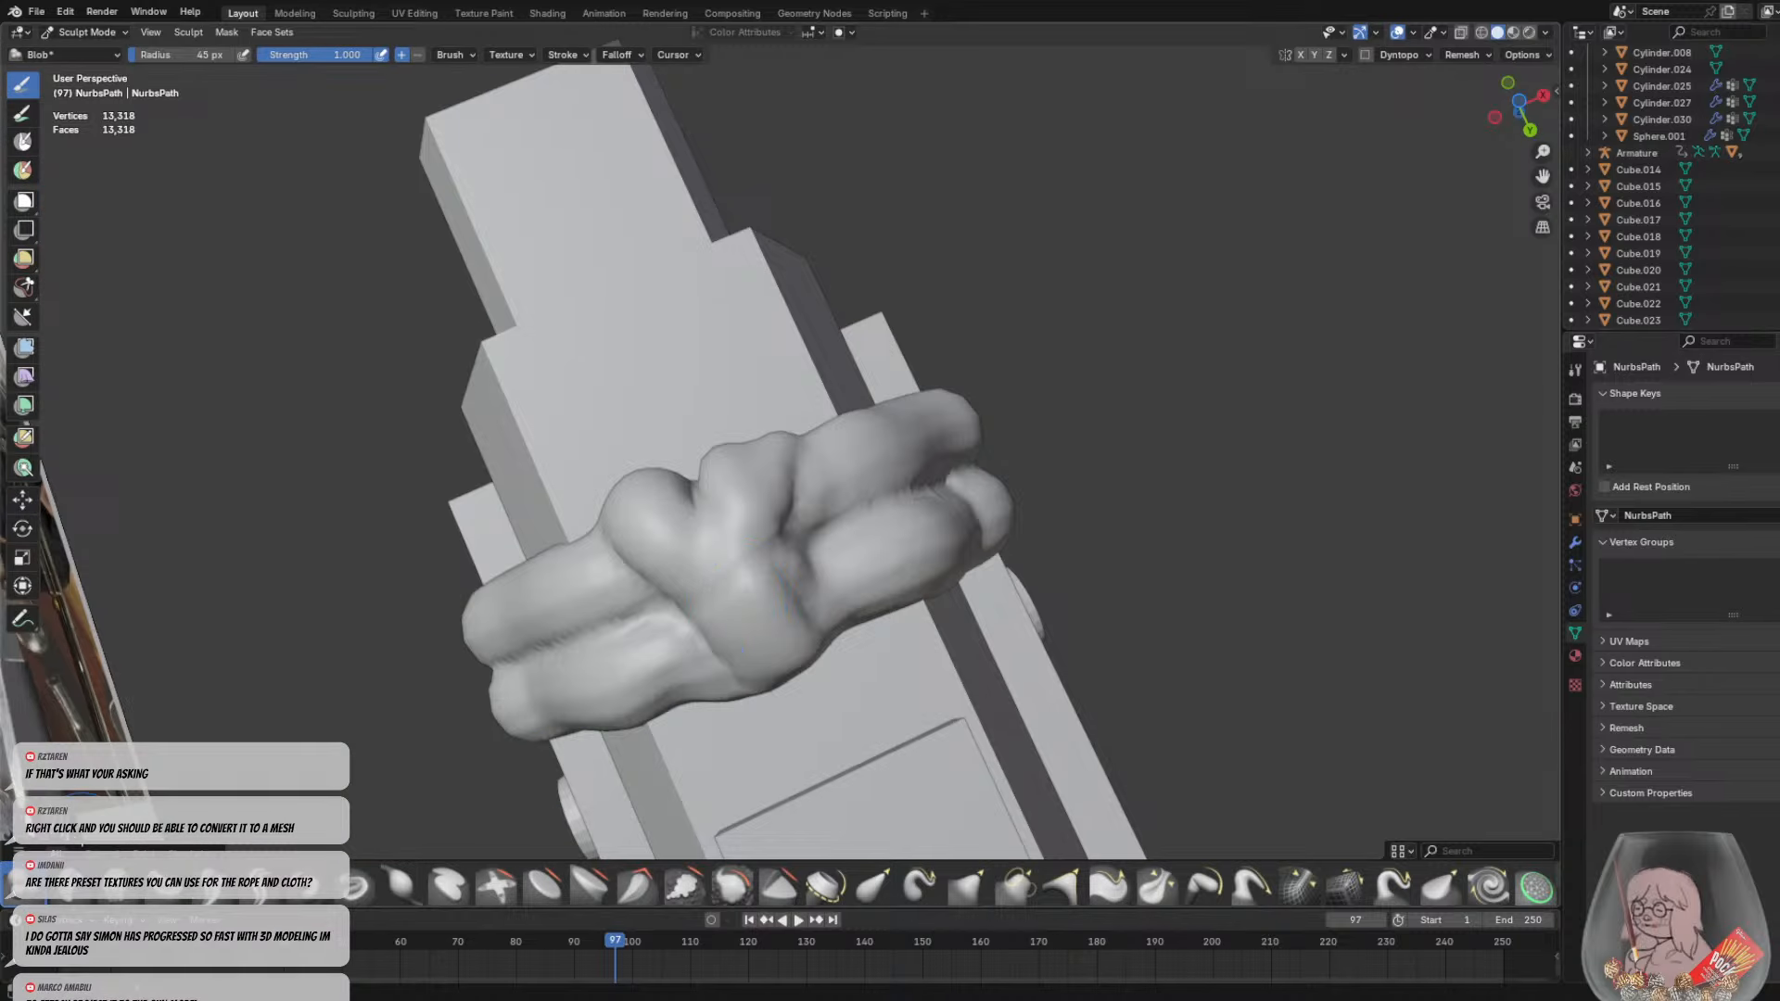
# Carve a Crease Sharp line across the knot beneath its built-up lump, using strength 0.600
pyautogui.click(256, 890)
pyautogui.moveTo(713, 504); pyautogui.dragTo(795, 592)
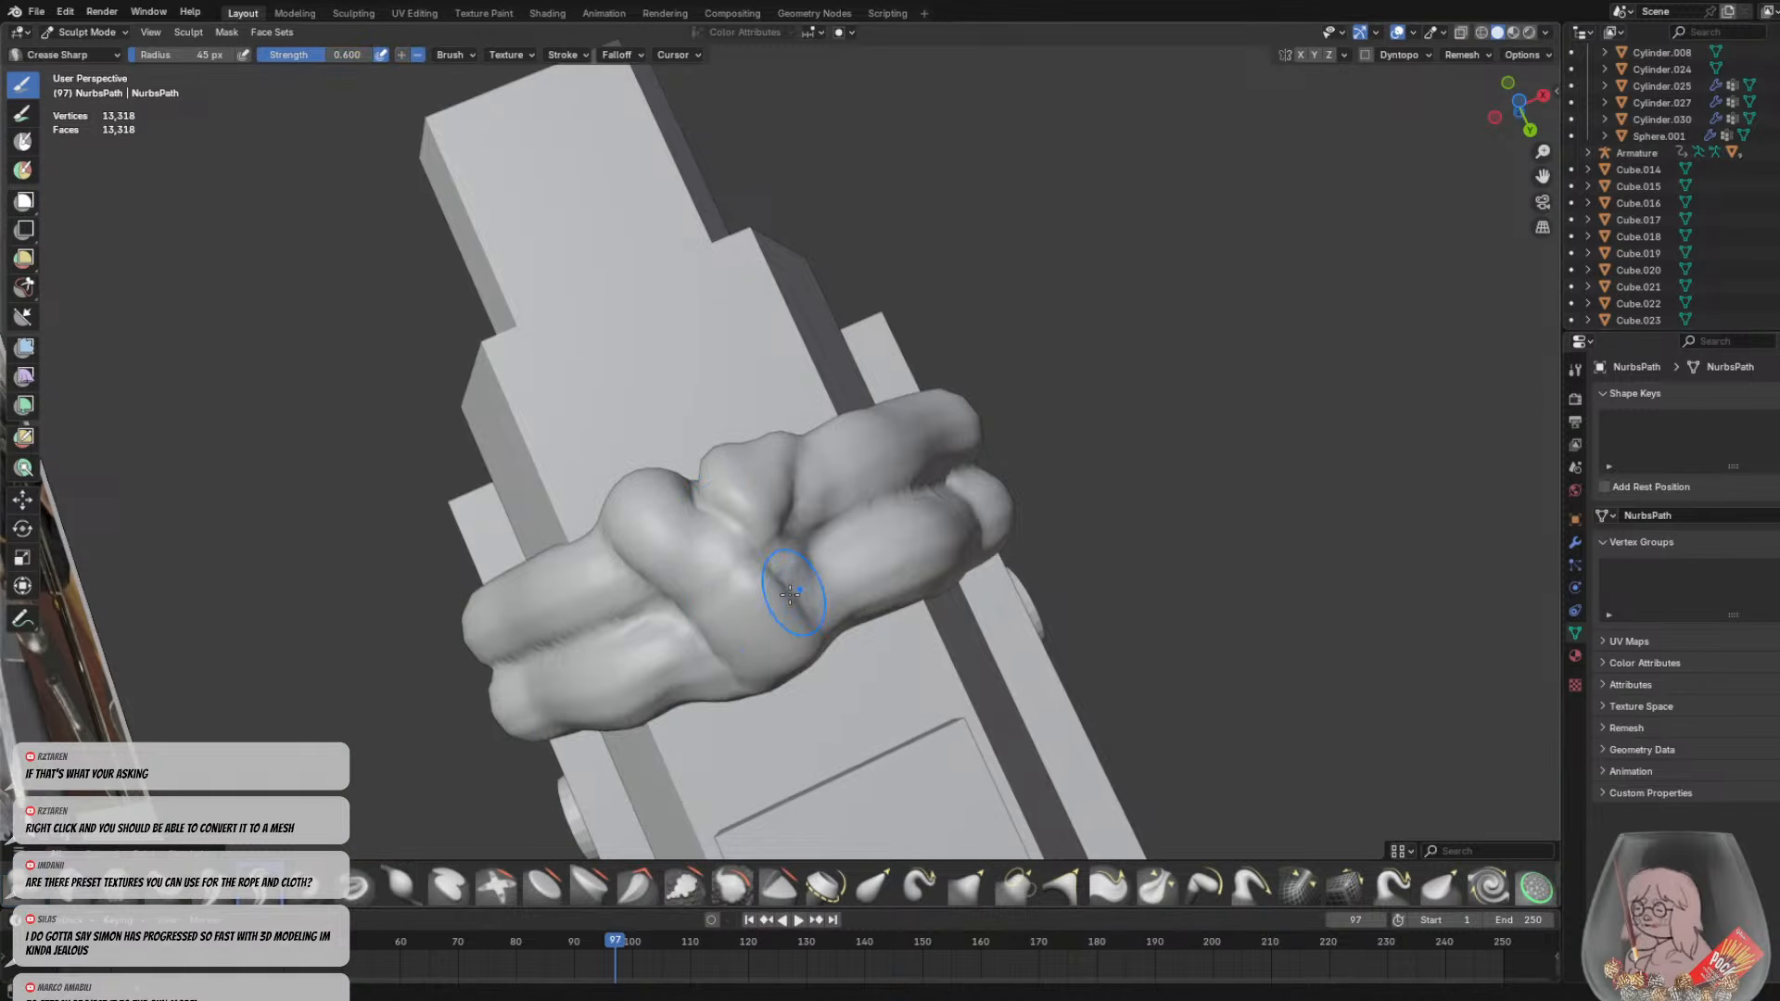
pyautogui.scroll(1, 795, 593)
pyautogui.moveTo(795, 599); pyautogui.dragTo(778, 565, button='middle')
# Deepen the groove between the two rope strands from the knot down the stock's side, undoing the last stroke
pyautogui.moveTo(683, 516)
pyautogui.mouseDown(button='middle')
pyautogui.moveTo(882, 489)
pyautogui.moveTo(927, 389)
pyautogui.mouseUp(button='middle')
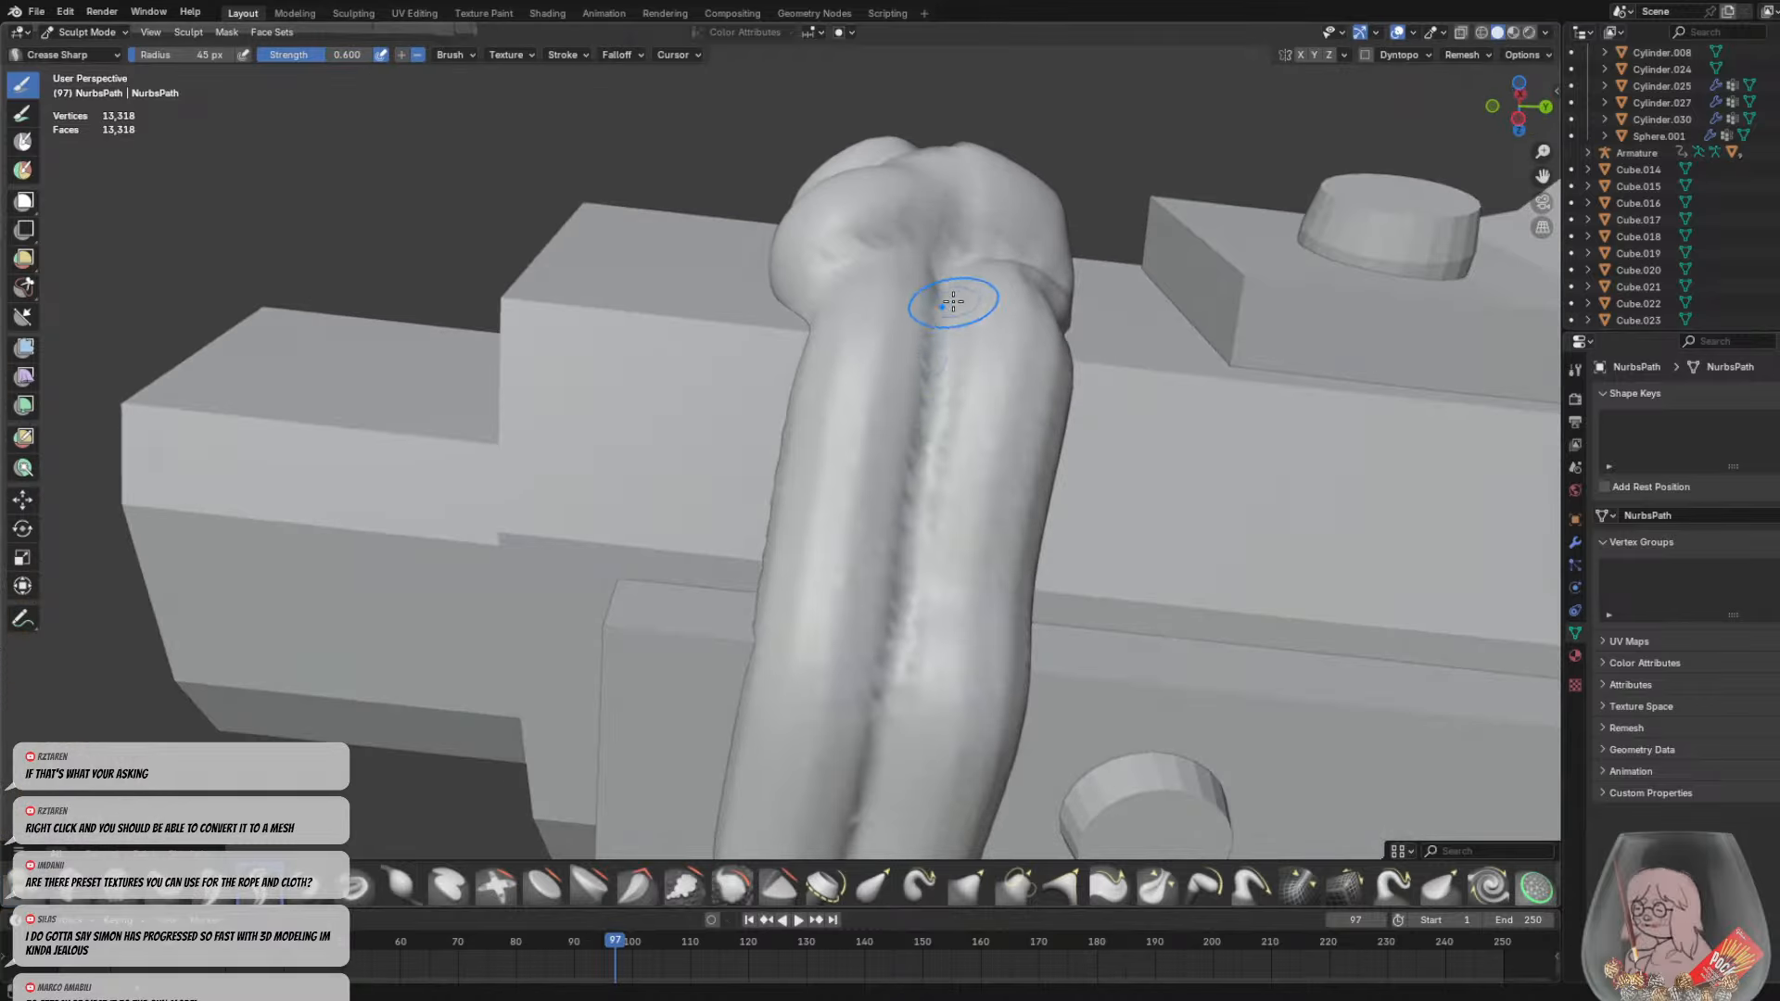
pyautogui.moveTo(954, 298); pyautogui.dragTo(918, 643)
pyautogui.moveTo(918, 643); pyautogui.dragTo(898, 287, button='middle')
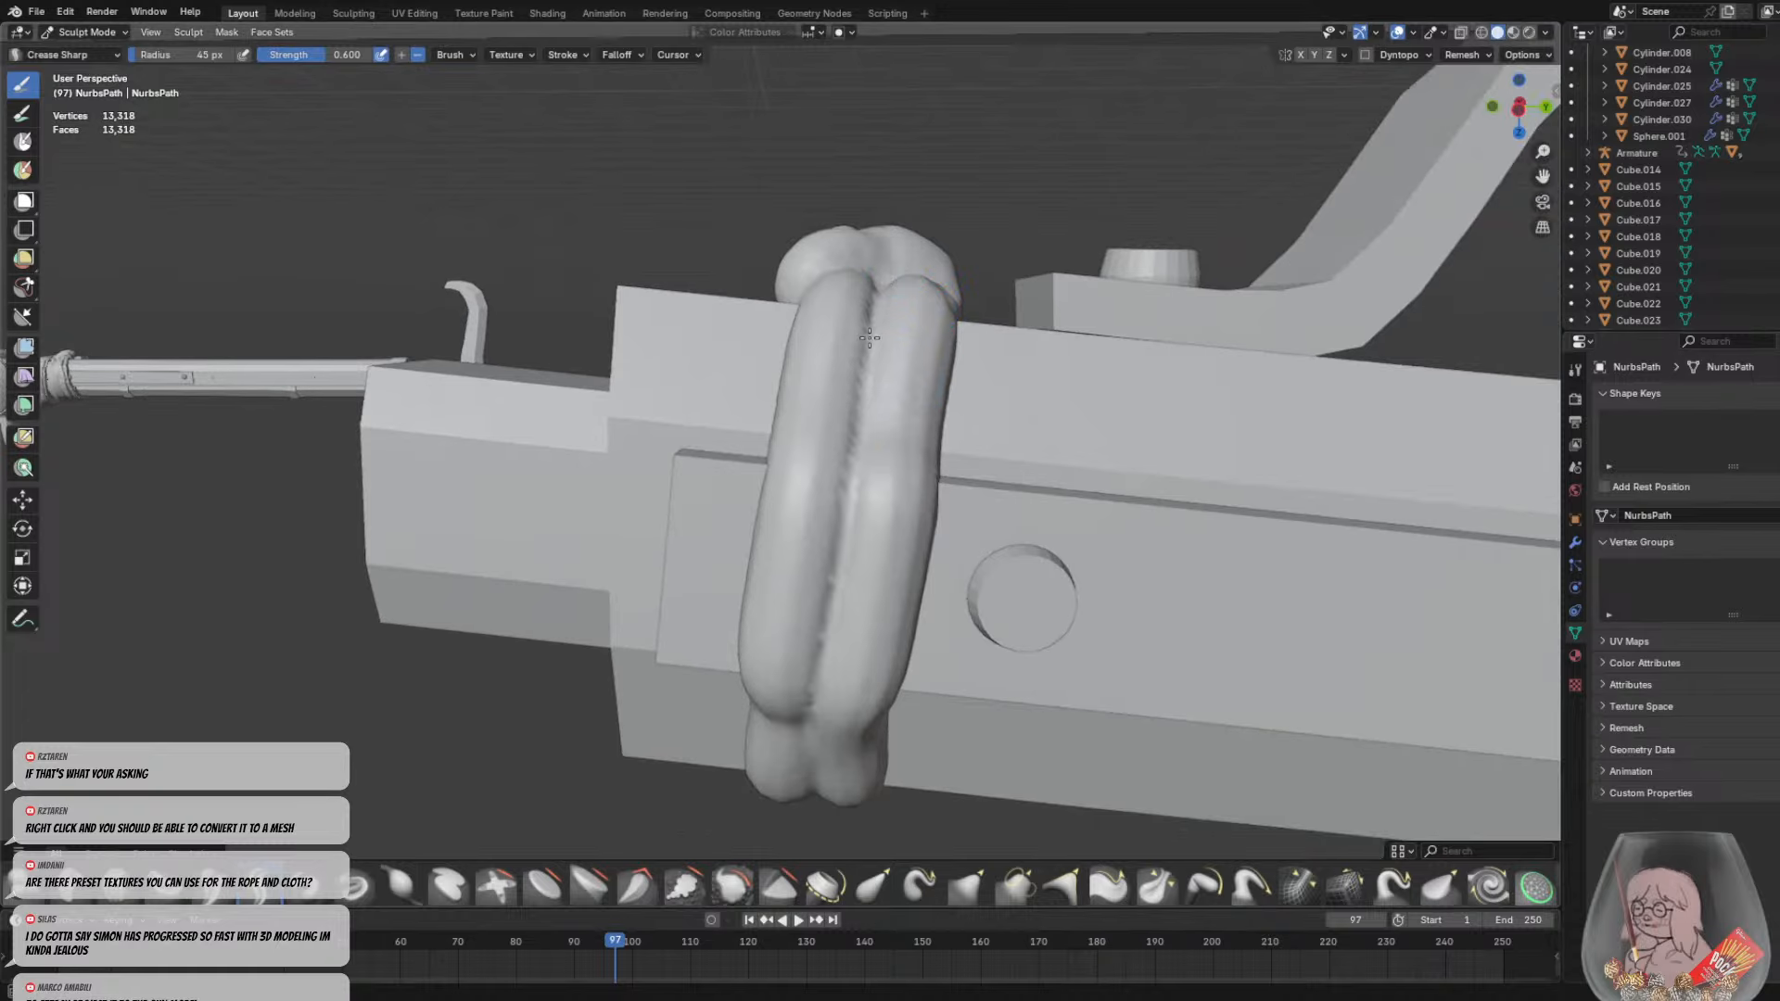
pyautogui.moveTo(876, 306); pyautogui.dragTo(810, 684)
pyautogui.moveTo(810, 684); pyautogui.dragTo(825, 510, button='middle')
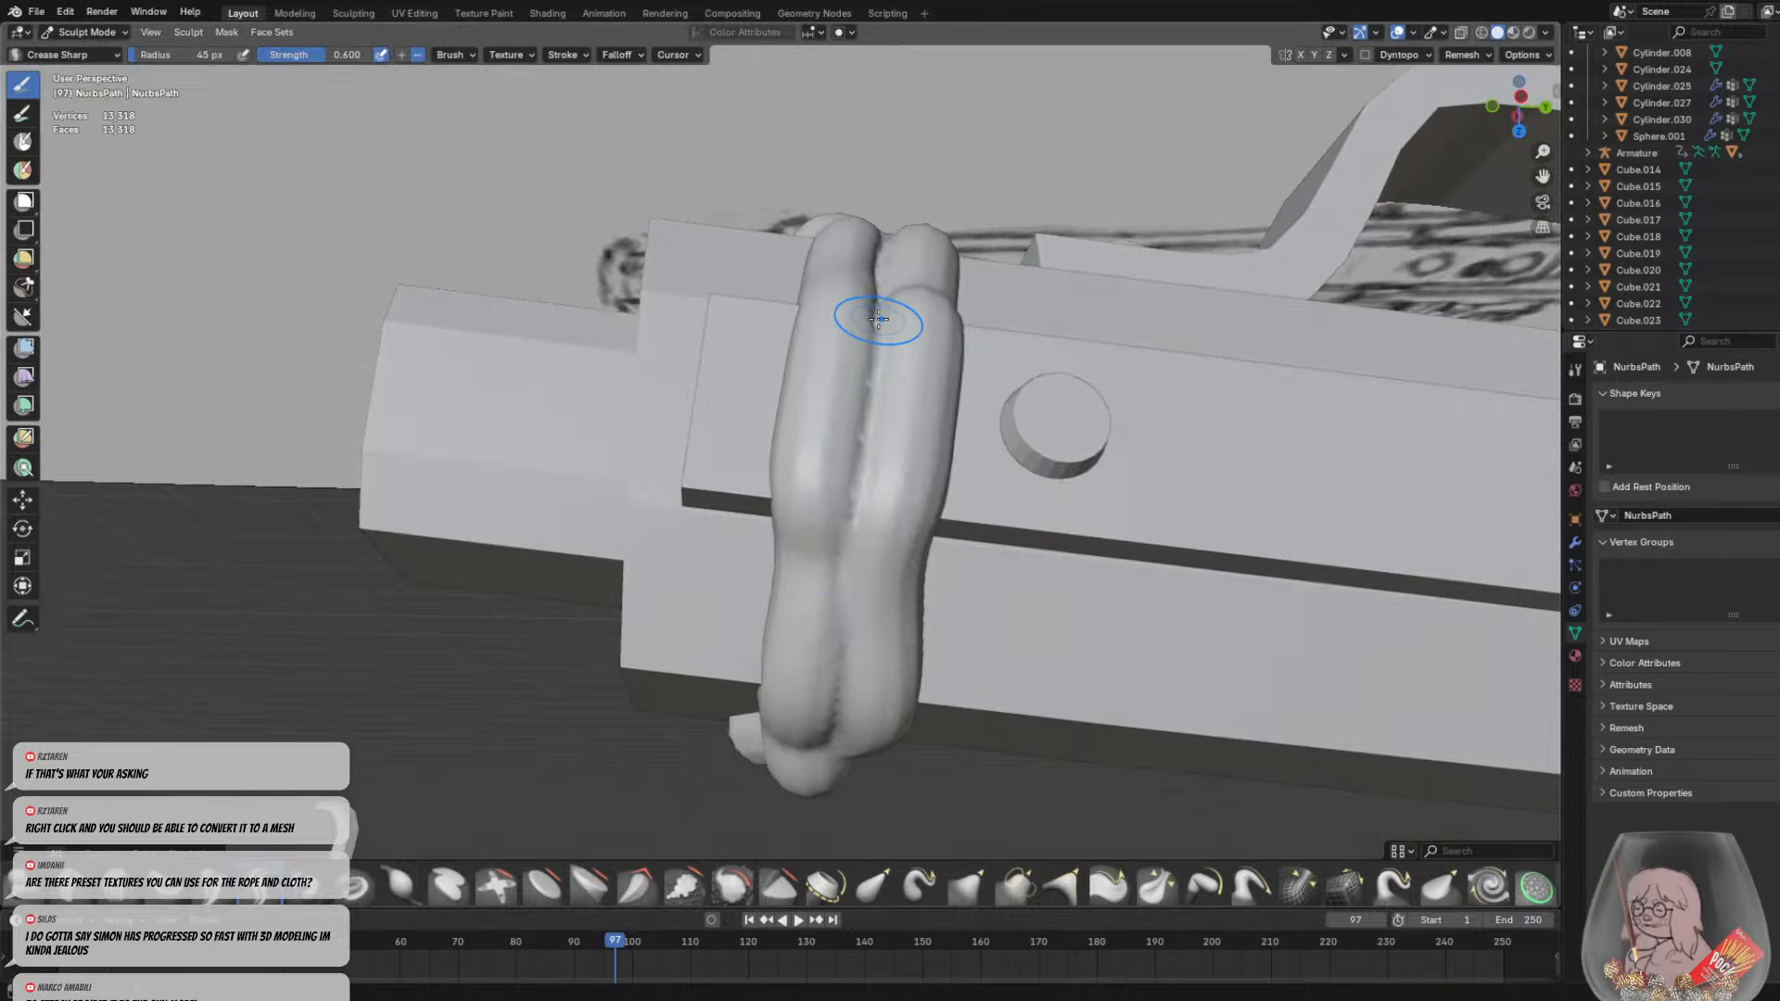
pyautogui.moveTo(877, 311); pyautogui.dragTo(844, 551)
pyautogui.moveTo(859, 532); pyautogui.dragTo(845, 486, button='middle')
pyautogui.hotkey('ctrl', 'z')
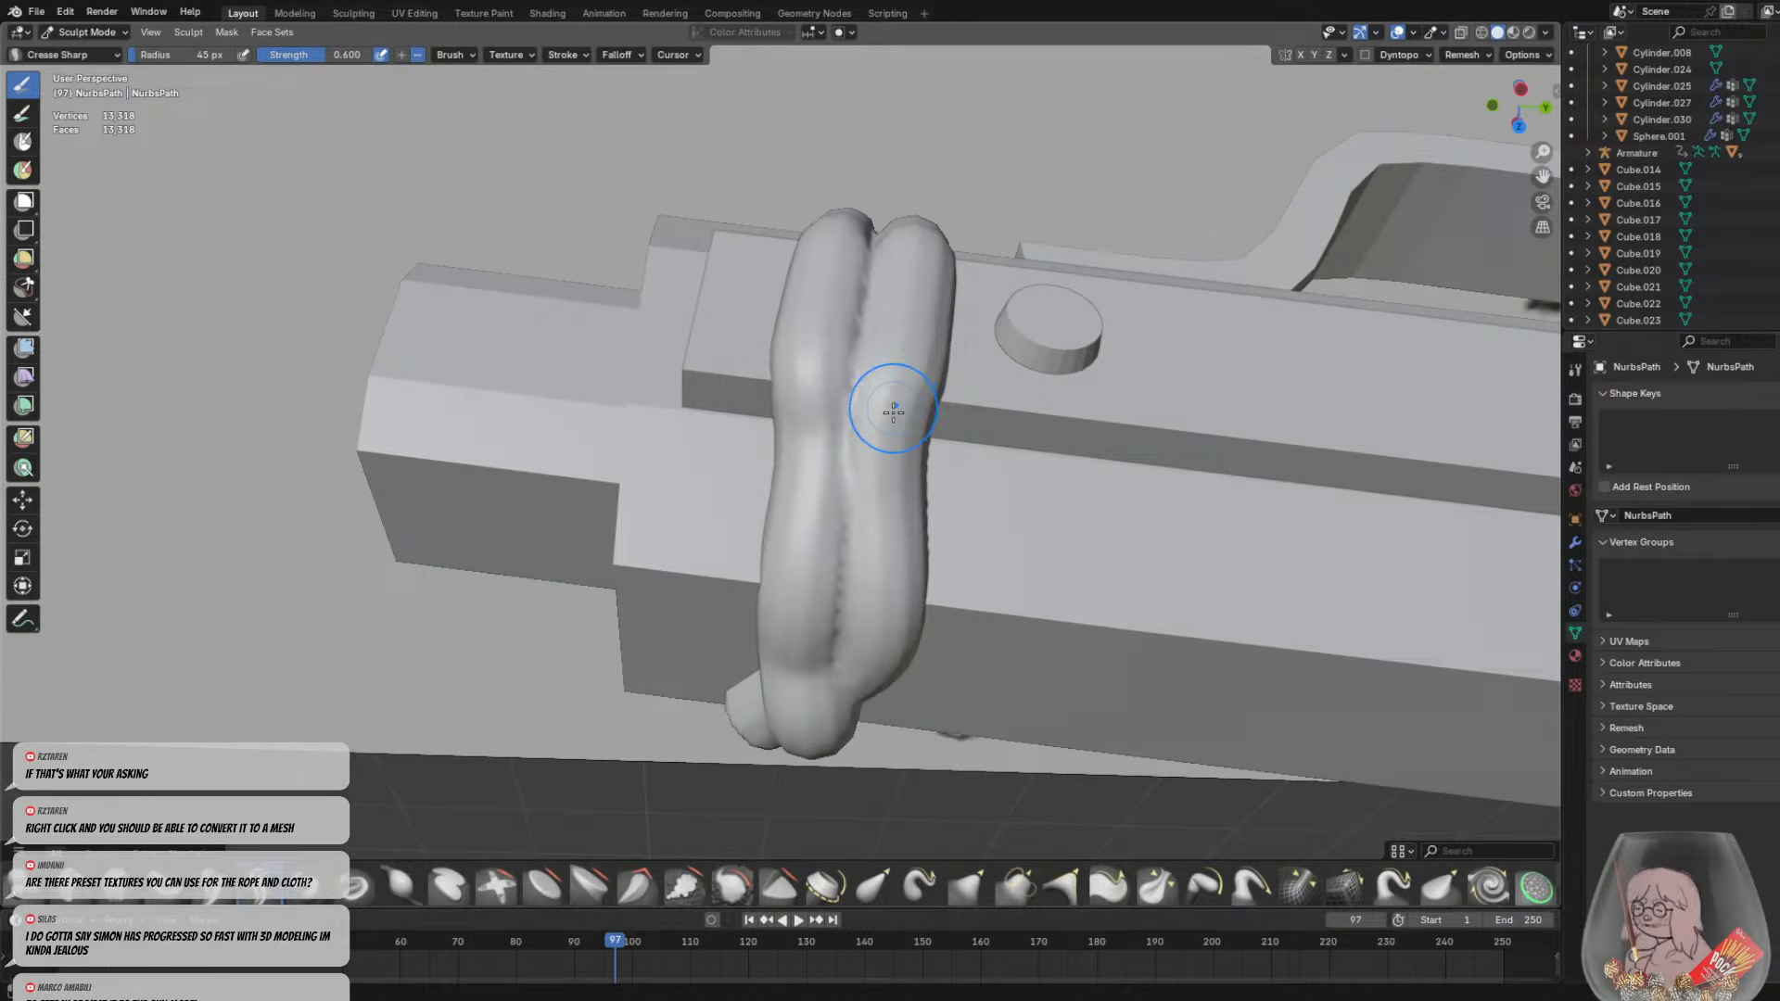
# Crease the groove between the strands again along the stock's side towards the lower edge
pyautogui.moveTo(890, 409); pyautogui.dragTo(867, 536, button='middle')
pyautogui.moveTo(811, 373); pyautogui.dragTo(770, 654)
pyautogui.moveTo(823, 537); pyautogui.dragTo(864, 530, button='middle')
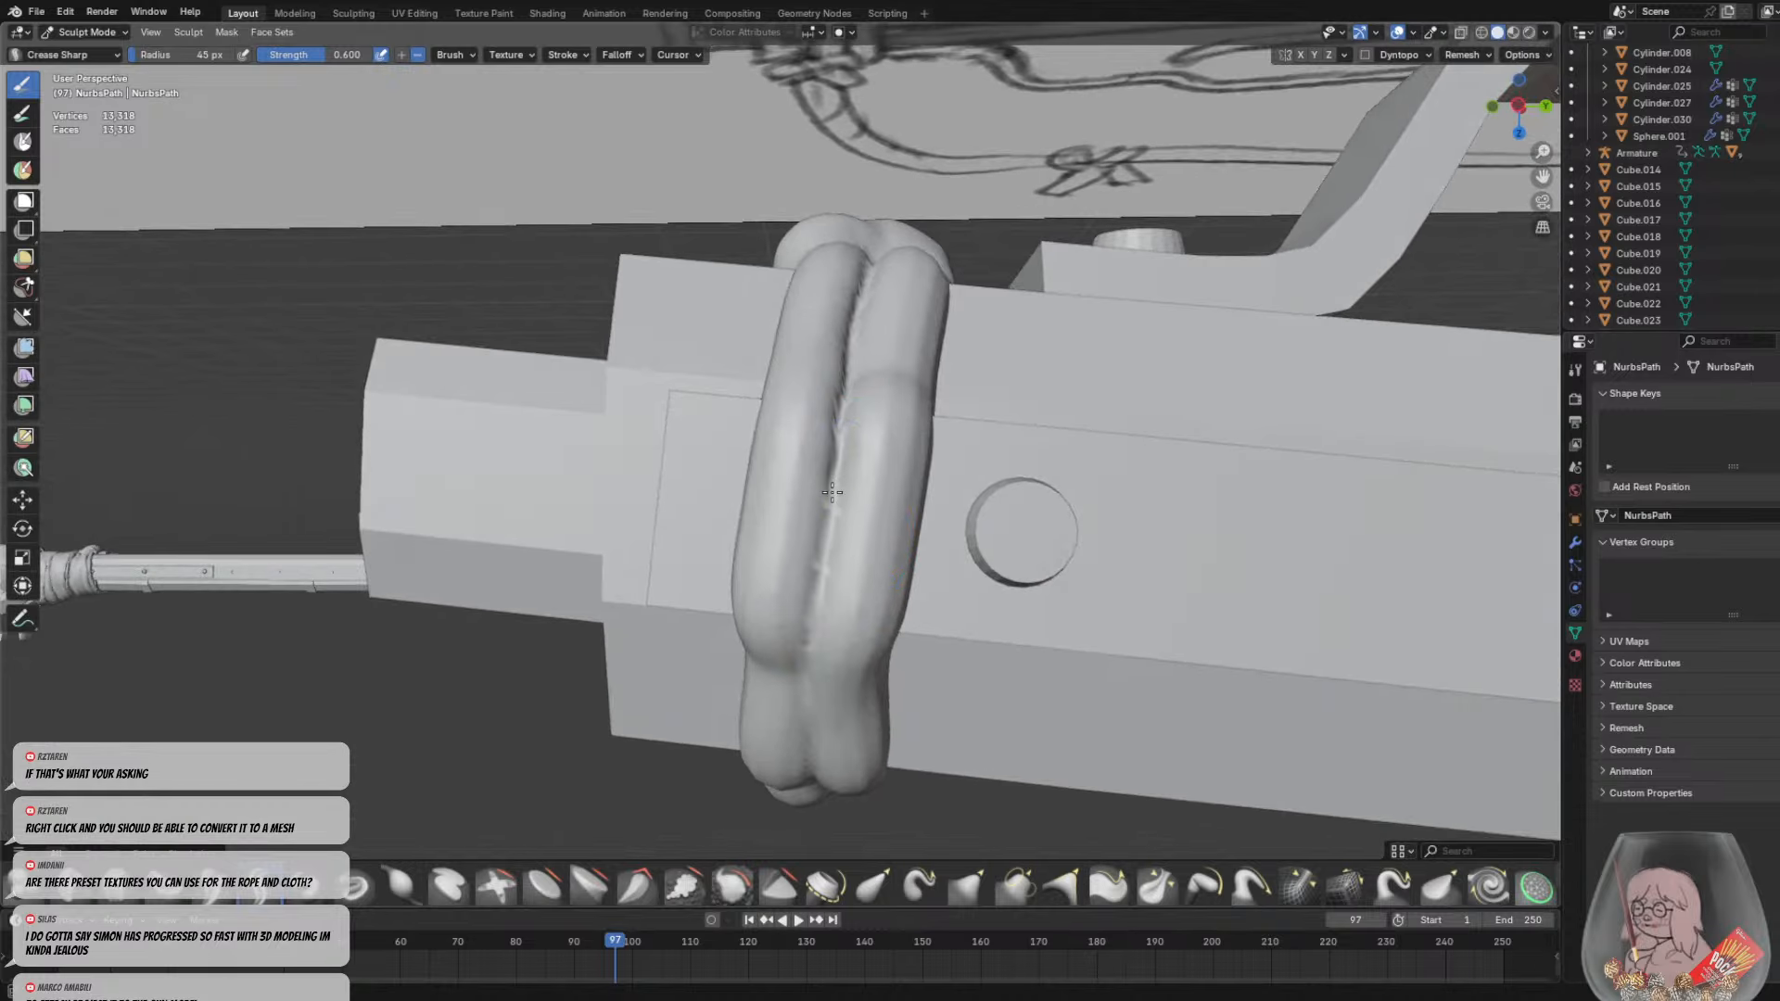
pyautogui.moveTo(832, 492); pyautogui.dragTo(812, 613)
pyautogui.moveTo(812, 663); pyautogui.dragTo(815, 516, button='middle')
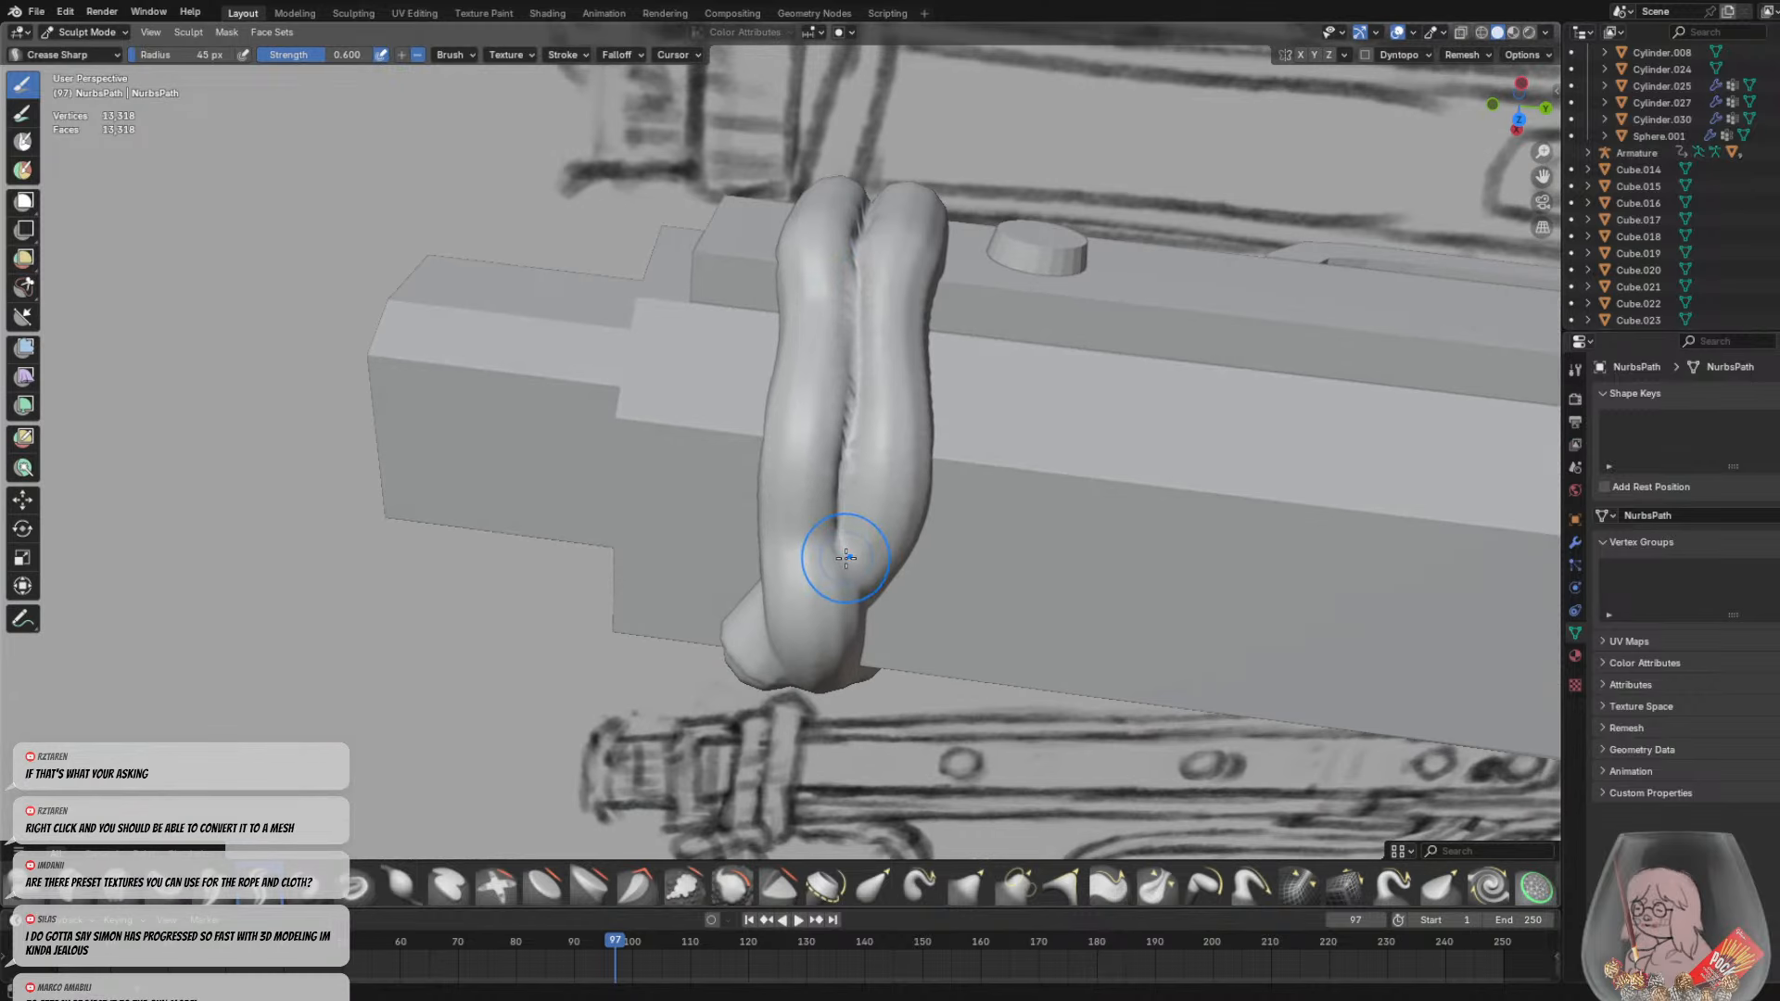
# Inspect the groove and the strand crossing around the stock's underside and sides
pyautogui.moveTo(845, 557); pyautogui.dragTo(832, 317, button='middle')
pyautogui.moveTo(878, 489); pyautogui.dragTo(895, 425, button='middle')
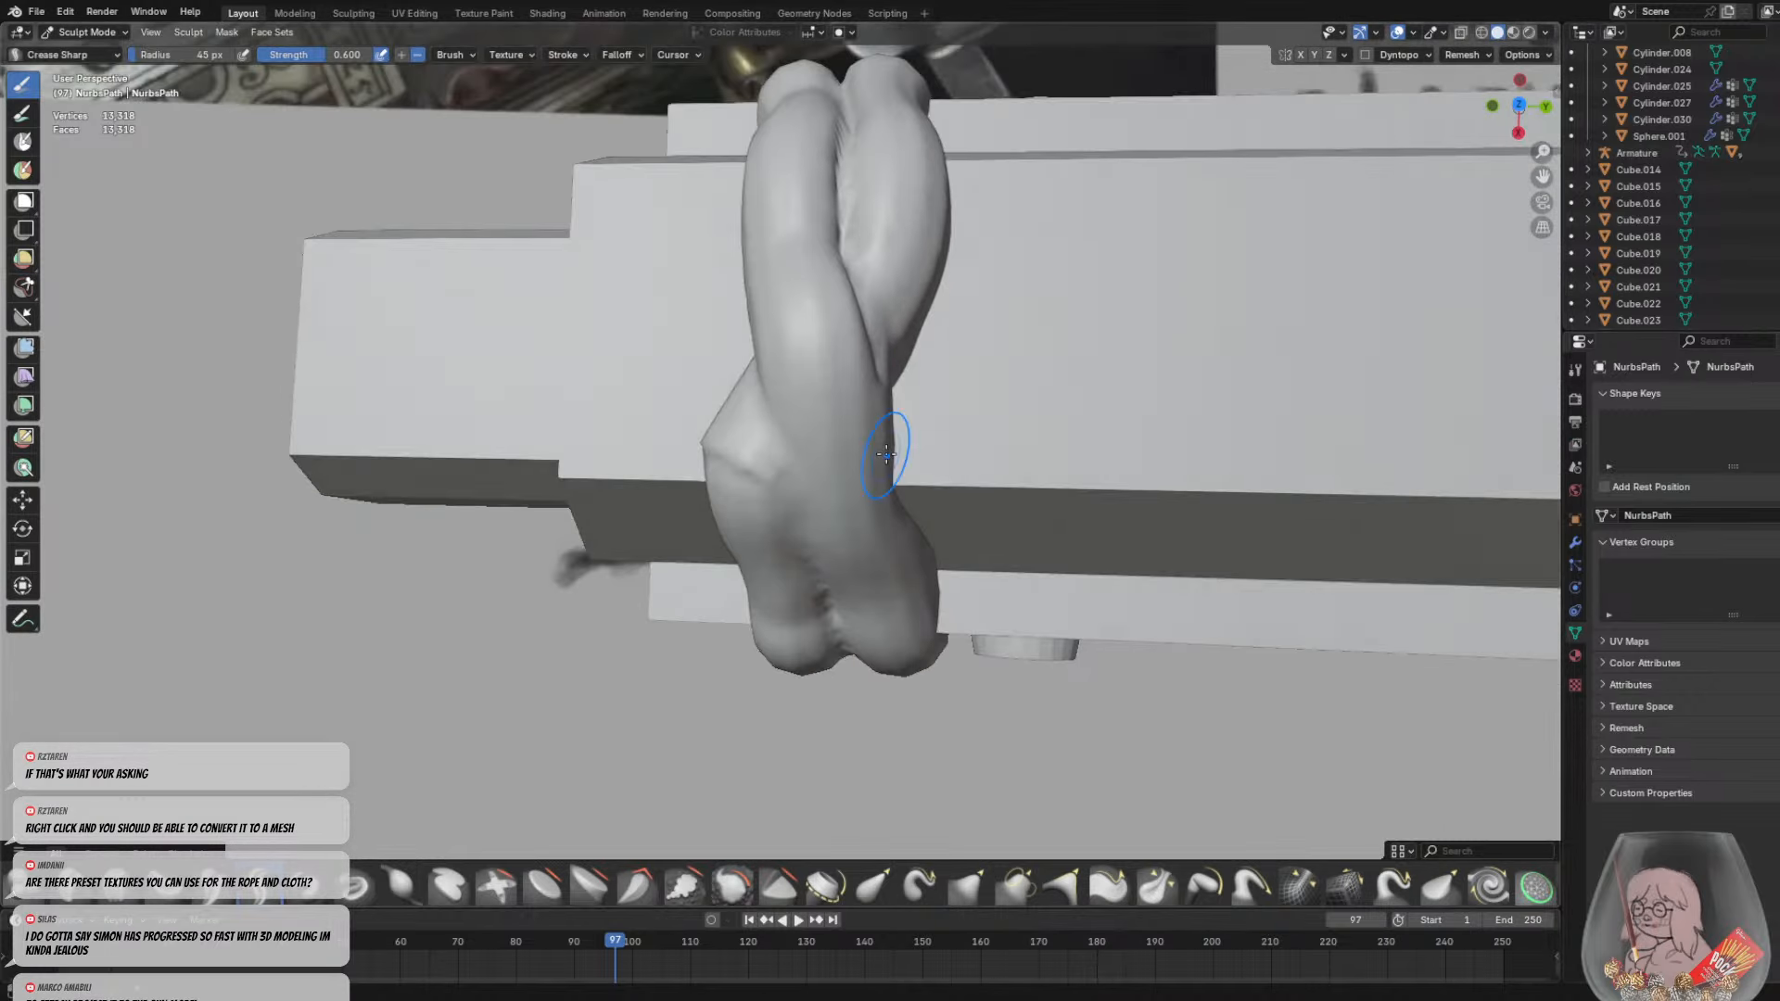
pyautogui.moveTo(907, 420); pyautogui.dragTo(906, 388, button='middle')
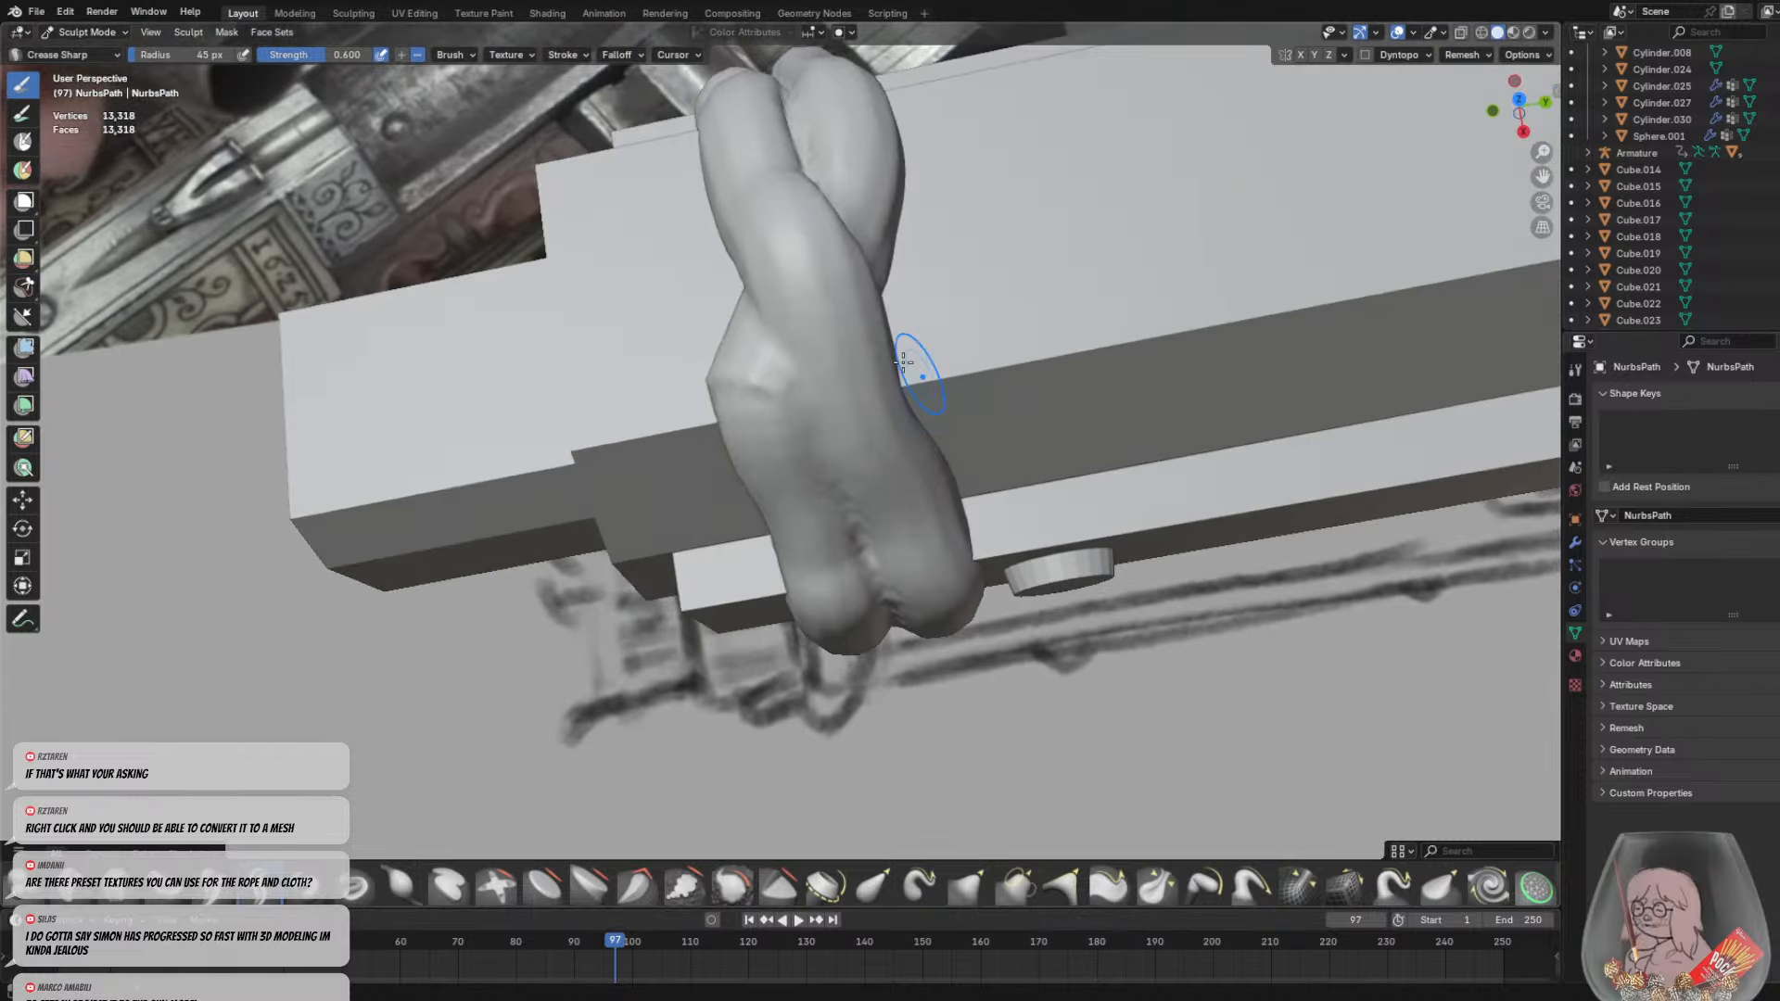
pyautogui.moveTo(788, 371)
pyautogui.mouseDown(button='middle')
pyautogui.moveTo(850, 509)
pyautogui.moveTo(755, 270)
pyautogui.mouseUp(button='middle')
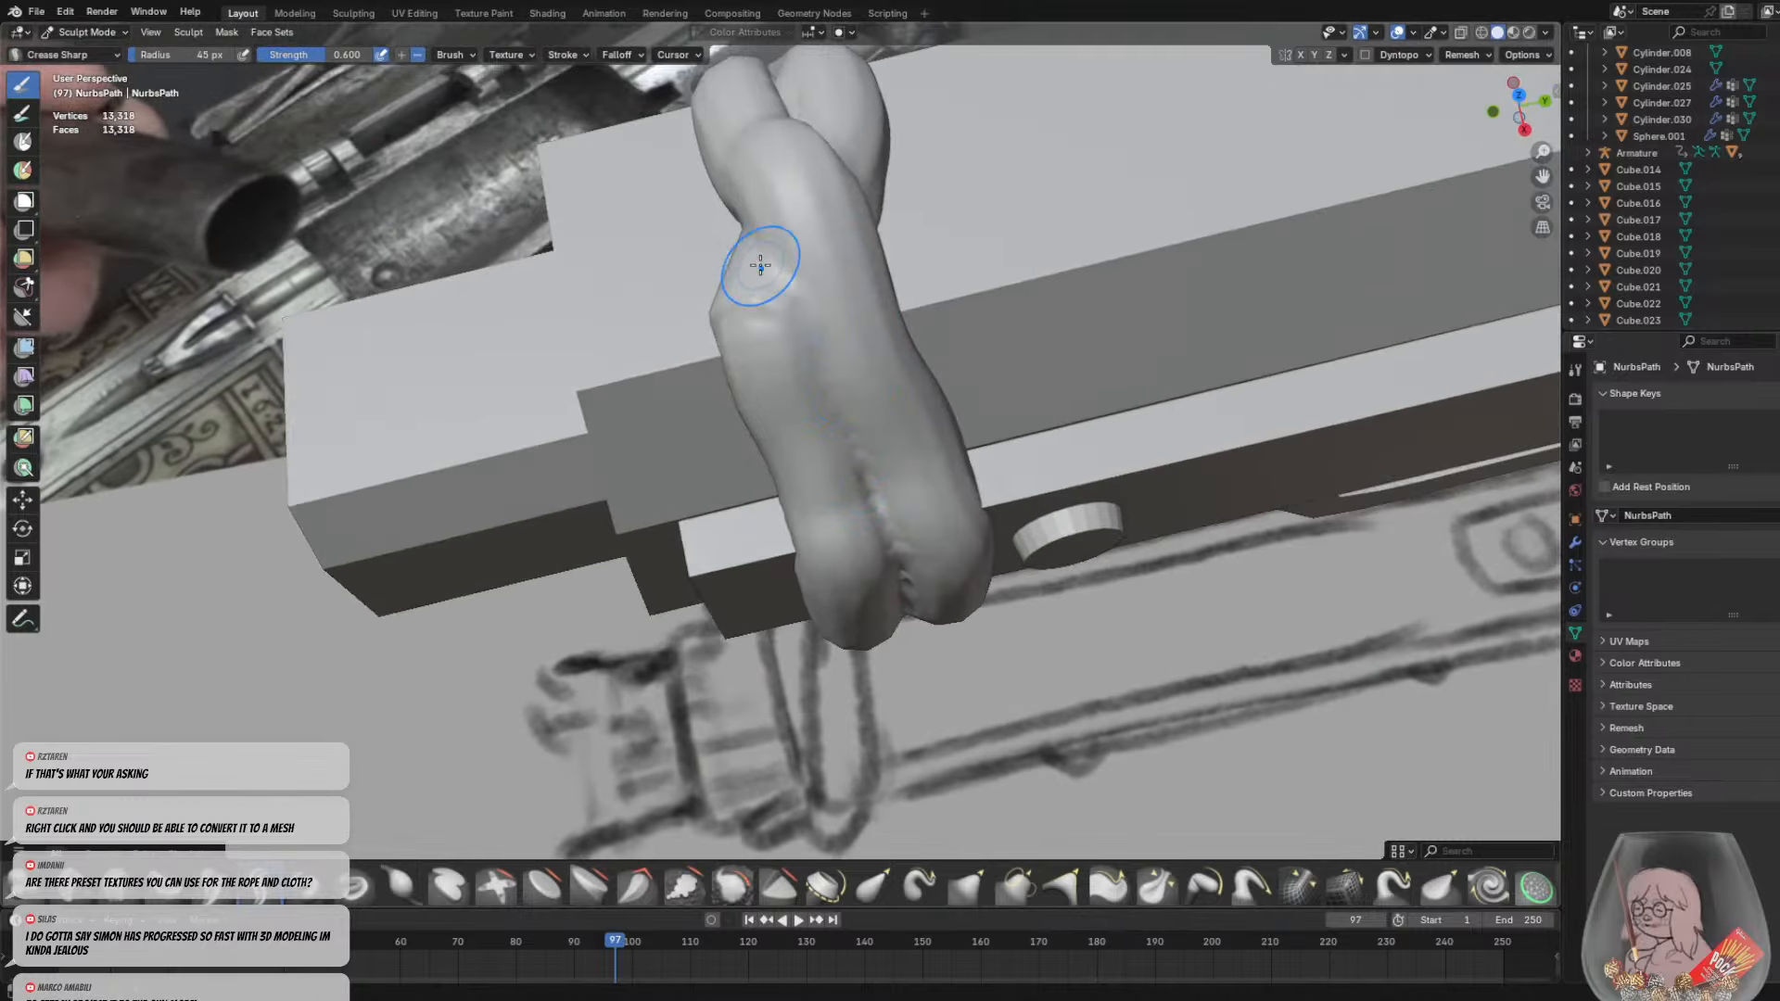
pyautogui.moveTo(886, 512); pyautogui.dragTo(883, 346, button='middle')
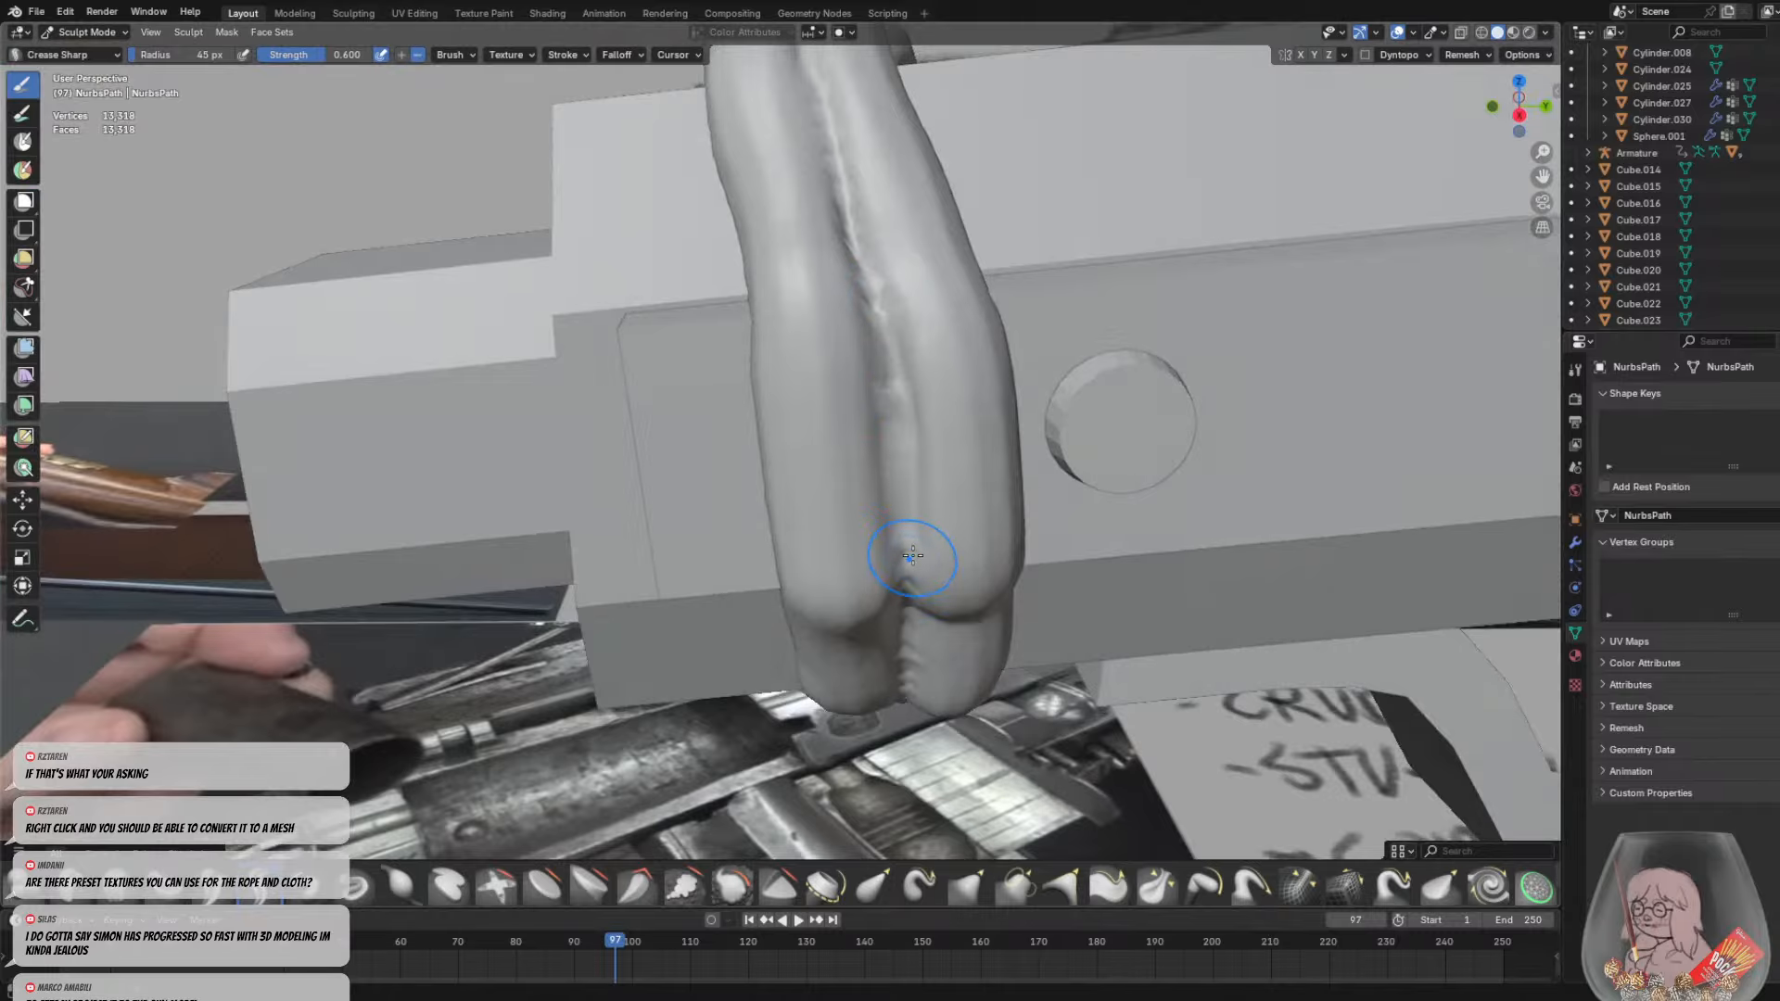
pyautogui.moveTo(911, 550); pyautogui.dragTo(881, 396, button='middle')
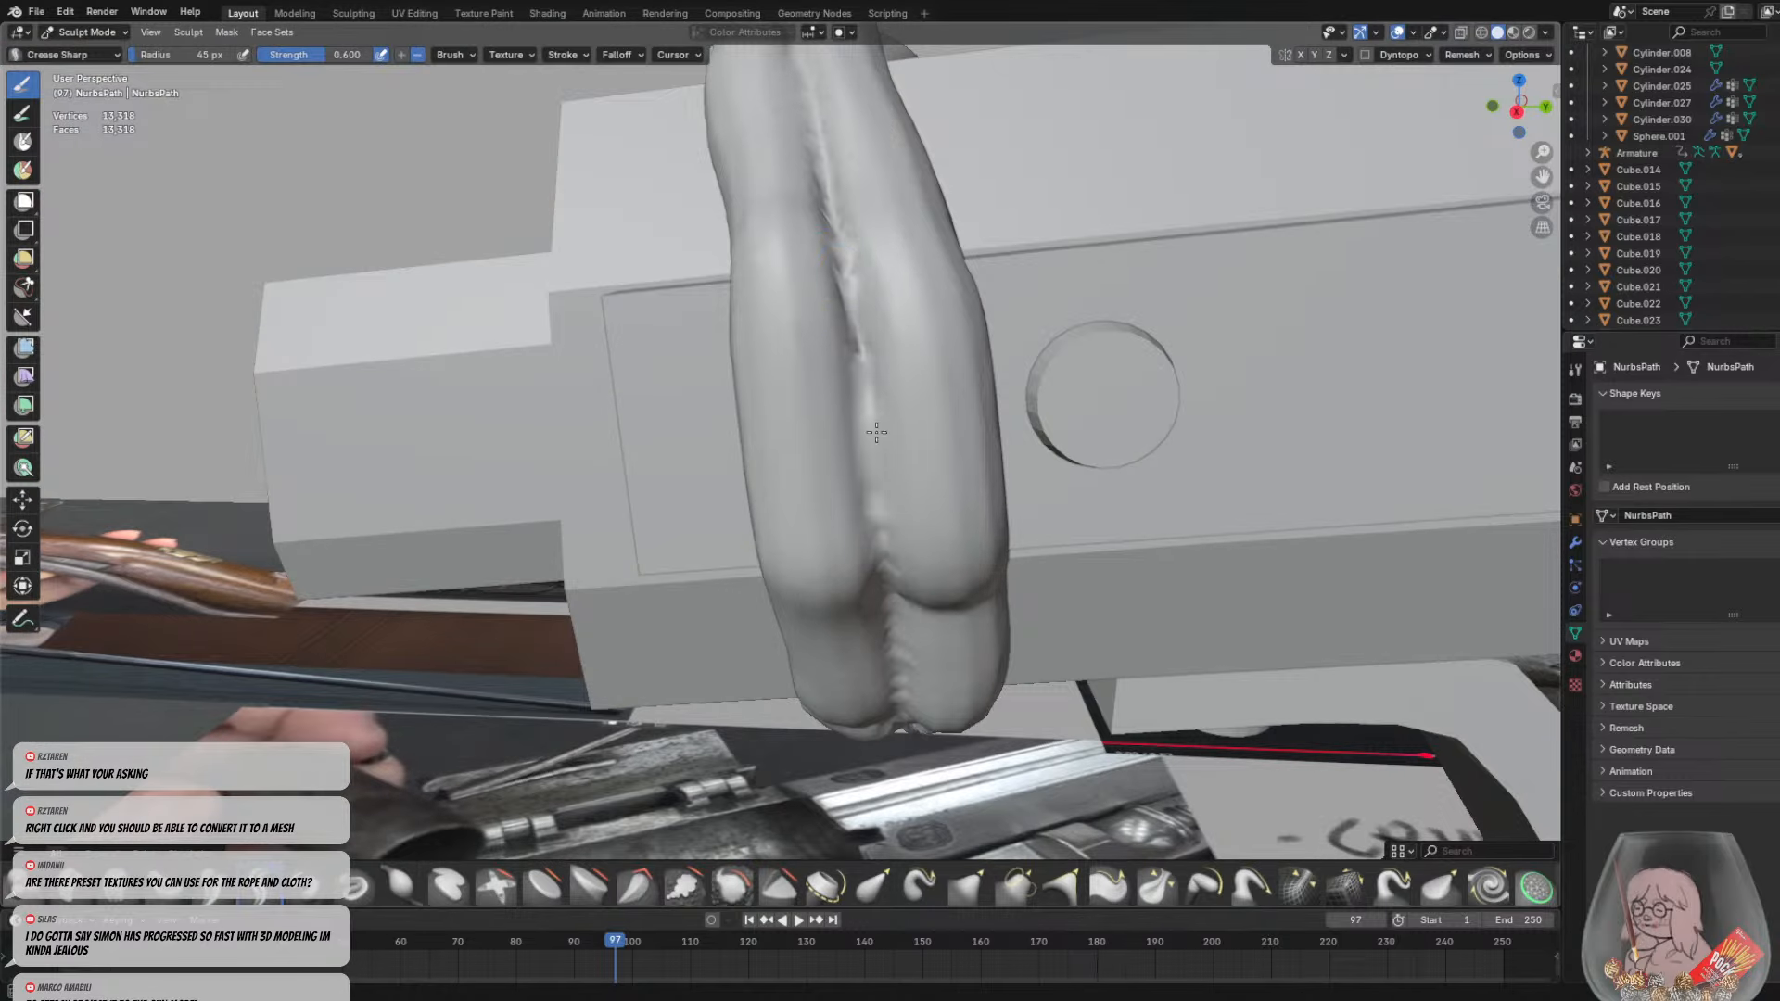
pyautogui.moveTo(897, 532); pyautogui.dragTo(868, 361, button='middle')
pyautogui.moveTo(913, 597); pyautogui.dragTo(906, 397, button='middle')
pyautogui.moveTo(973, 613)
pyautogui.mouseDown(button='middle')
pyautogui.moveTo(943, 479)
pyautogui.moveTo(973, 310)
pyautogui.moveTo(1041, 362)
pyautogui.moveTo(844, 390)
pyautogui.moveTo(910, 259)
pyautogui.moveTo(906, 153)
pyautogui.moveTo(890, 353)
pyautogui.moveTo(828, 323)
pyautogui.mouseUp(button='middle')
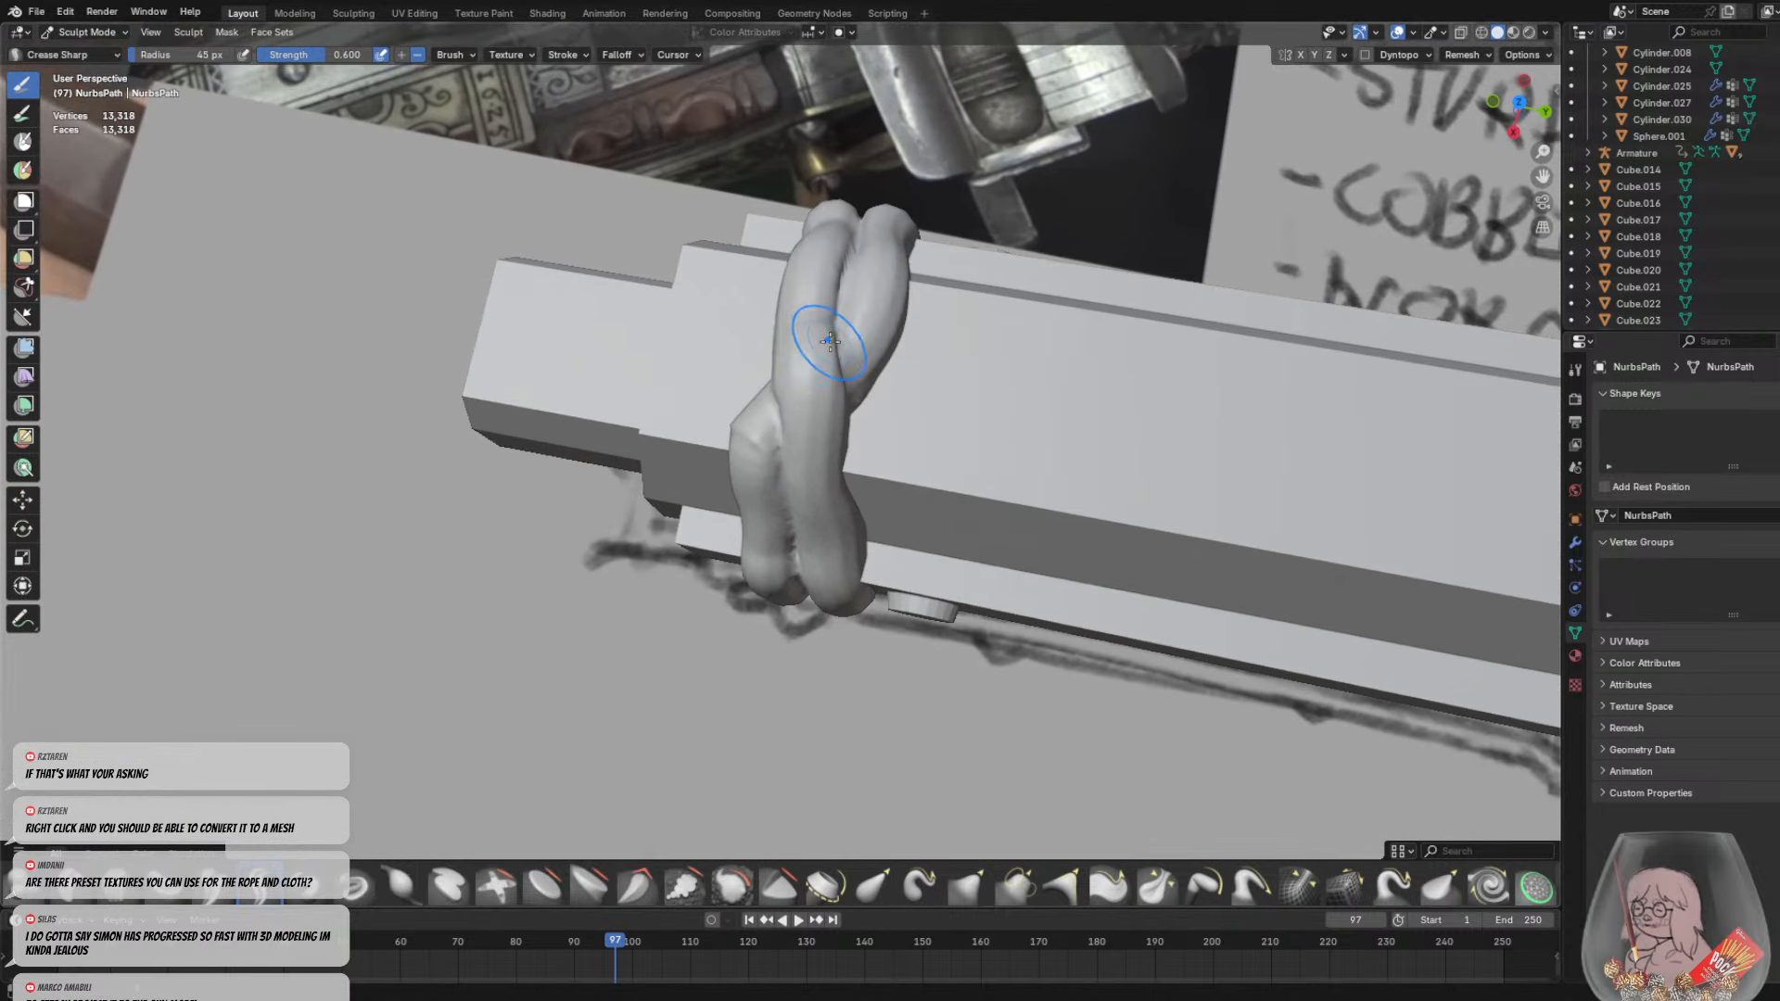
# Reduce the Crease Sharp radius to 27 px and raise its strength to 1.000 for finer rope detail
pyautogui.moveTo(866, 310); pyautogui.dragTo(842, 449, button='middle')
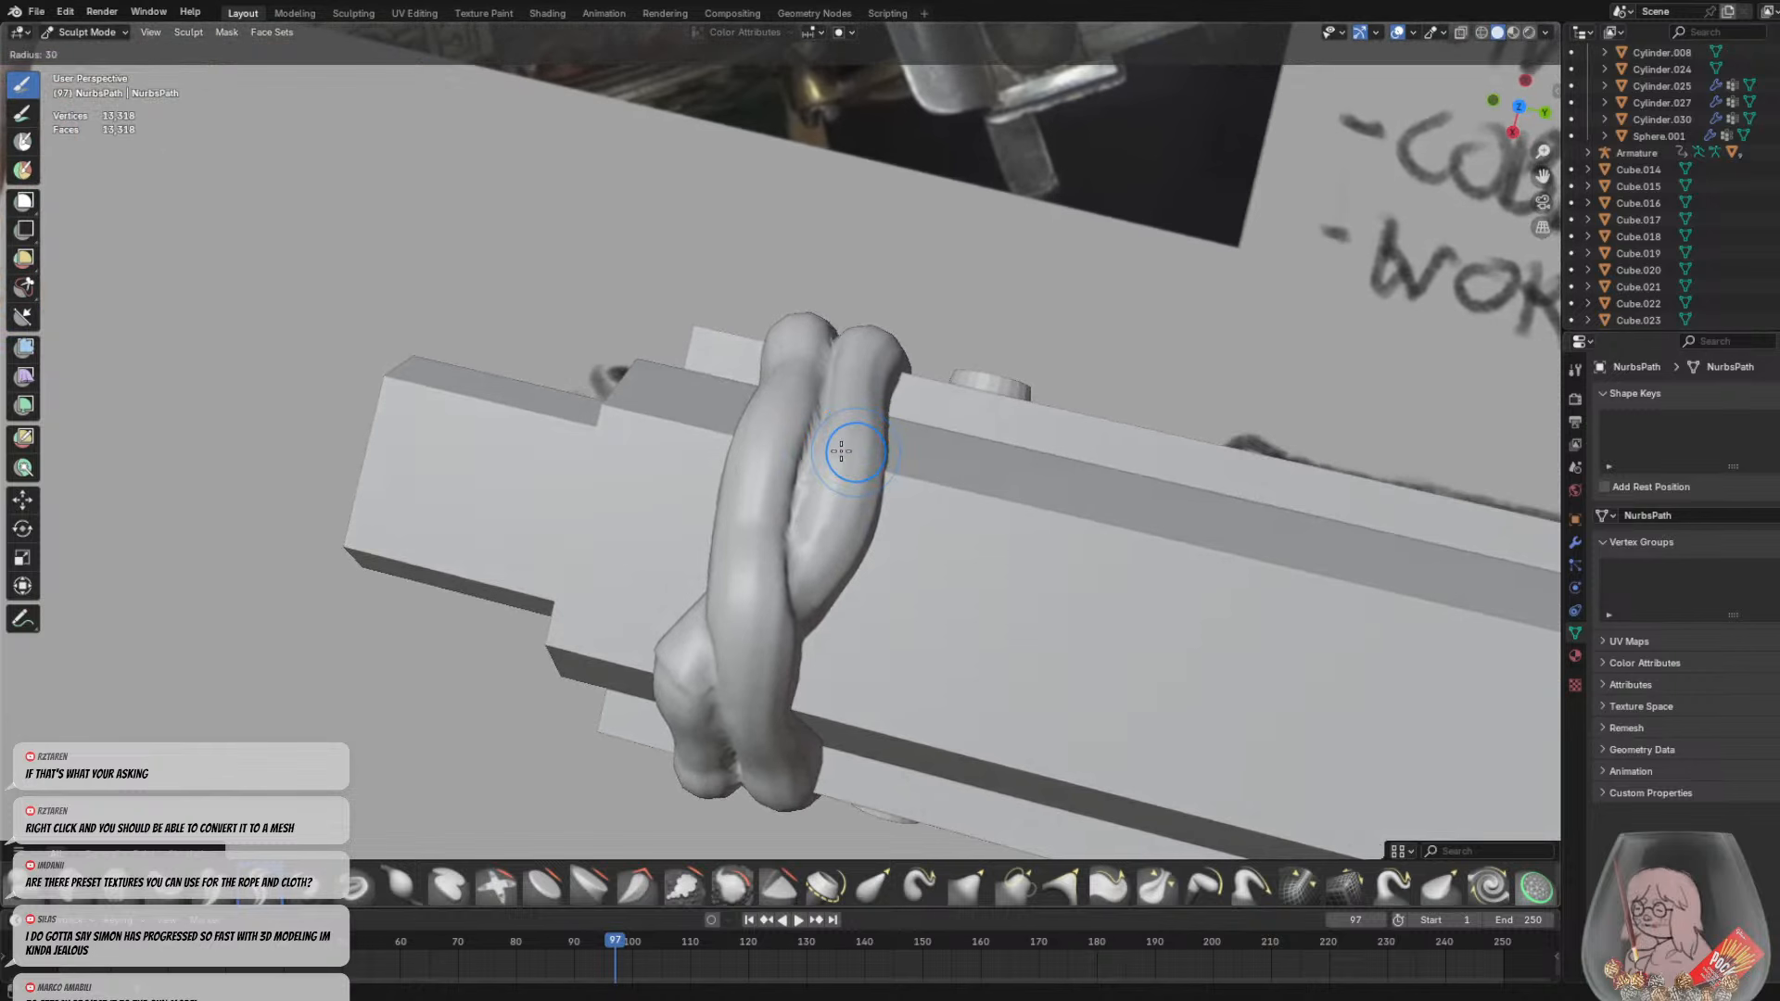
pyautogui.press('[')
pyautogui.press('[')
pyautogui.press('[')
pyautogui.press('[')
pyautogui.press('[')
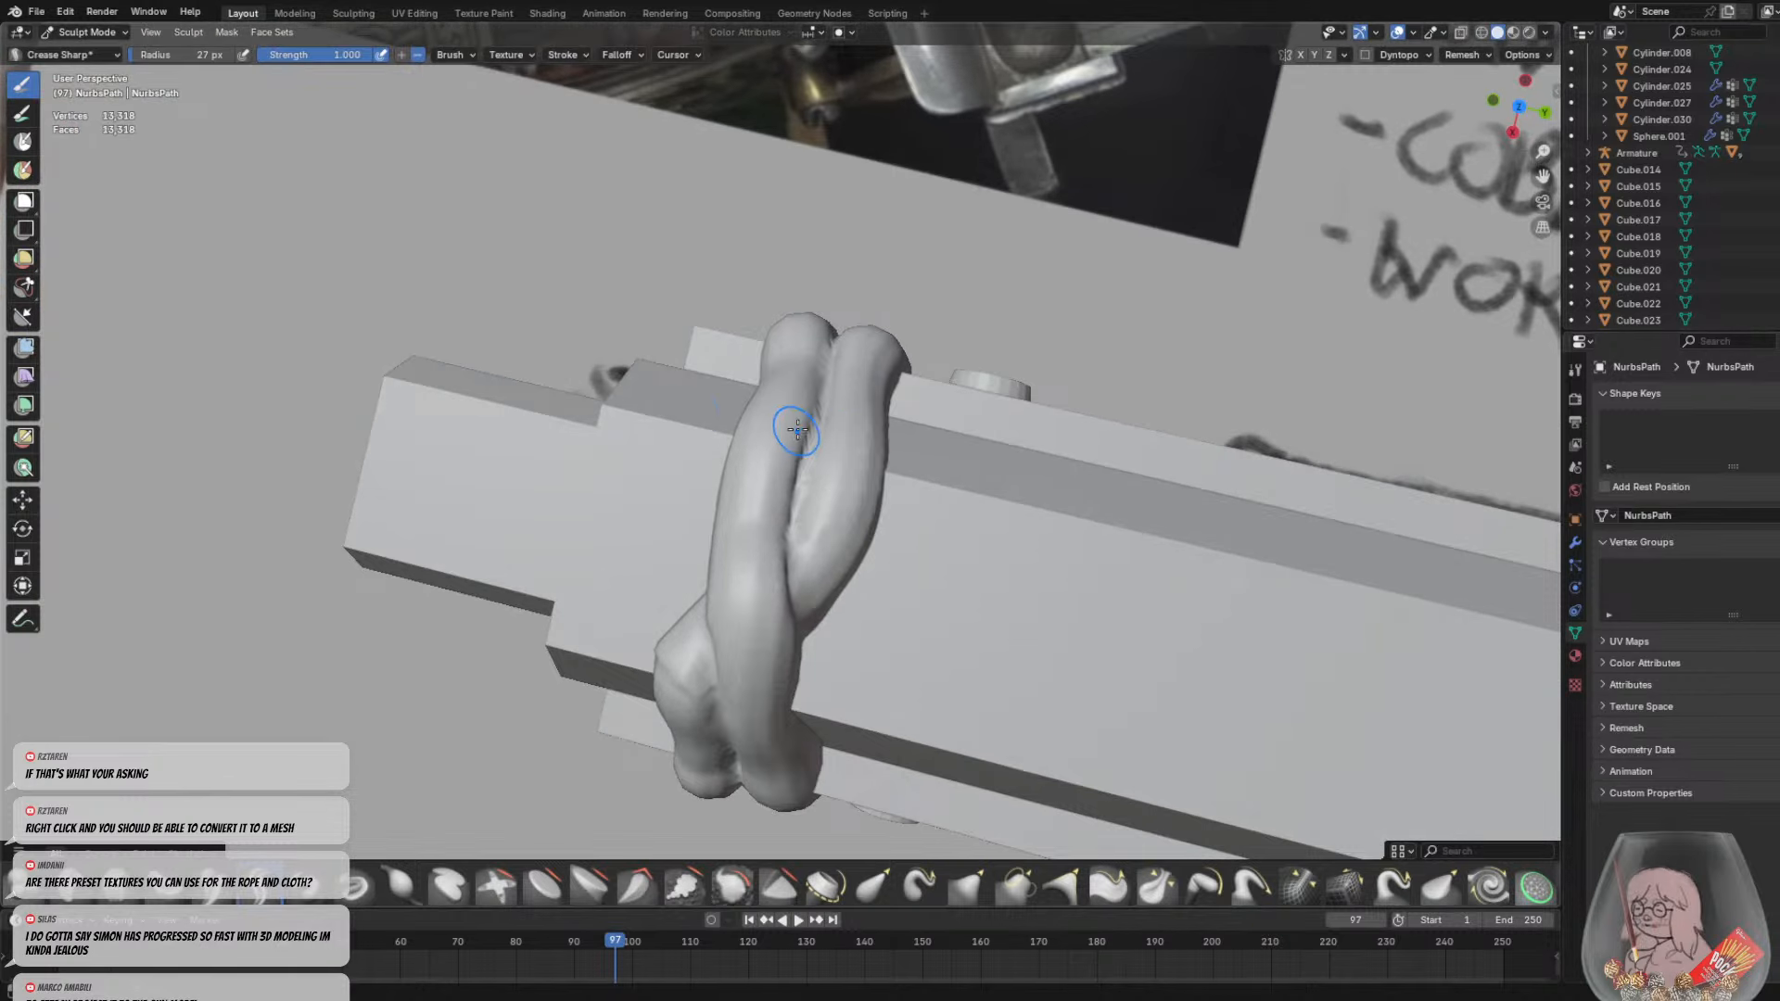
pyautogui.moveTo(749, 561); pyautogui.dragTo(795, 569, button='middle')
# Set the Crease Sharp radius to 20 px and carve slanted twist creases along the strand nearest the stock's stepped end, up to the knot
pyautogui.press('f')
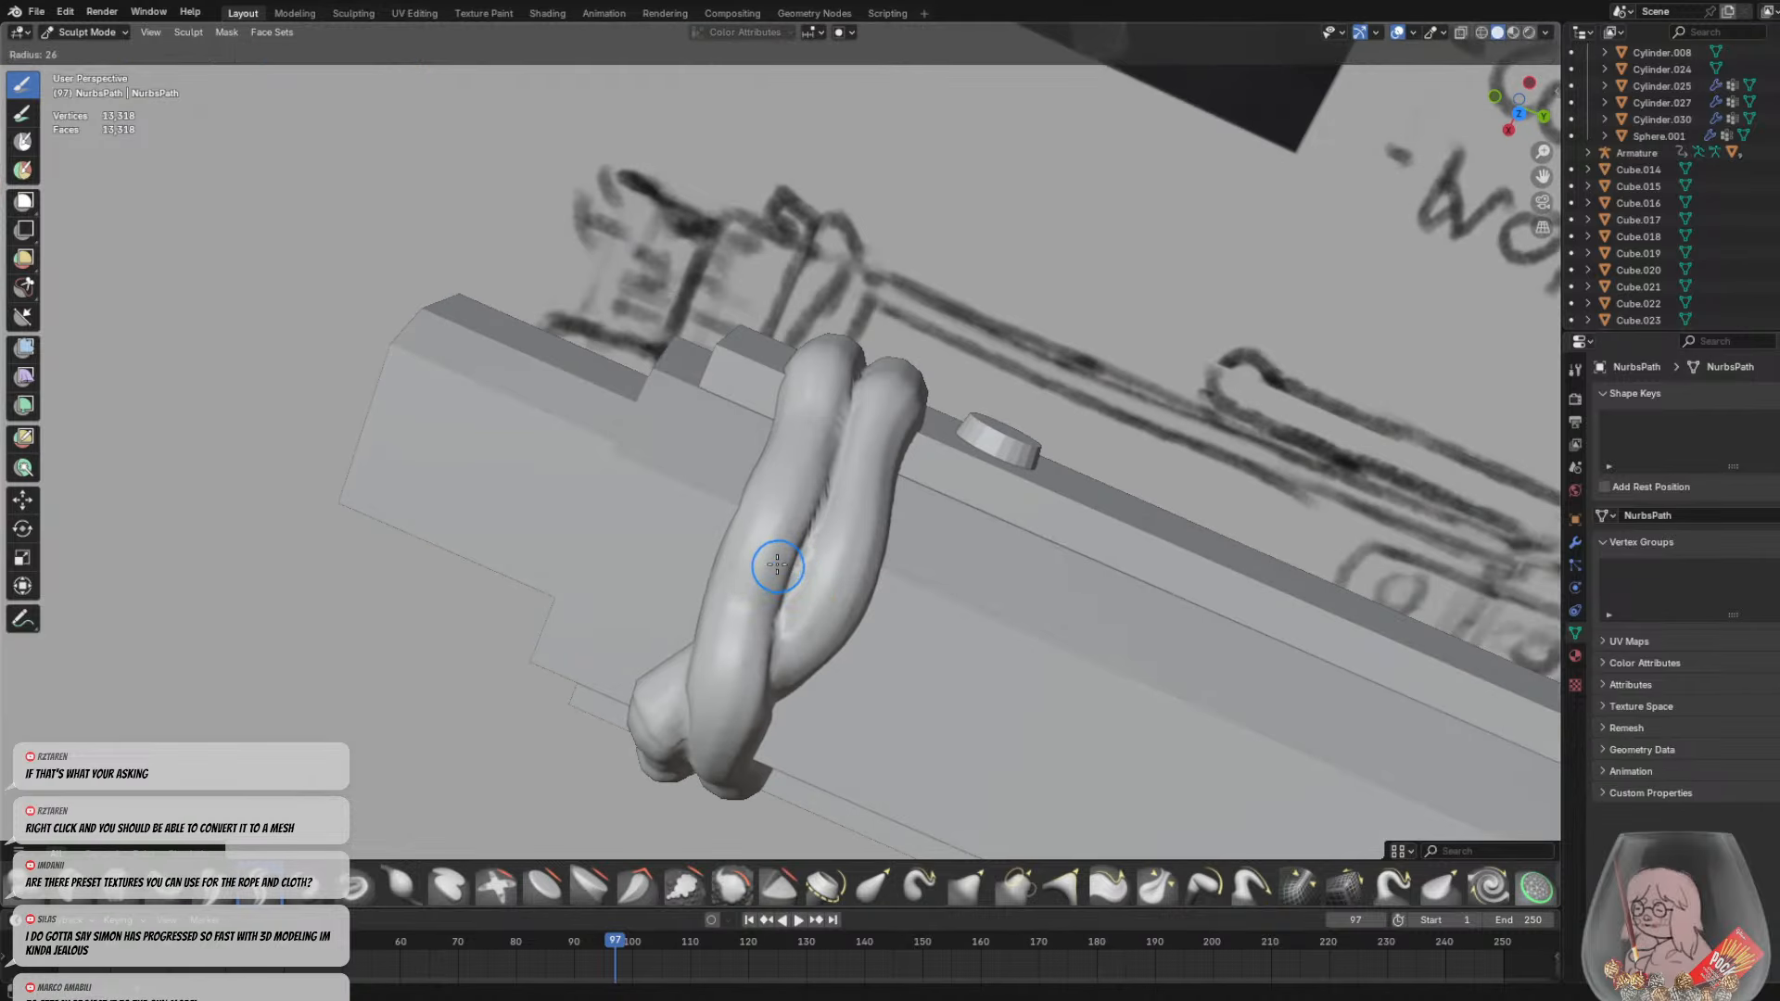
pyautogui.click(758, 566)
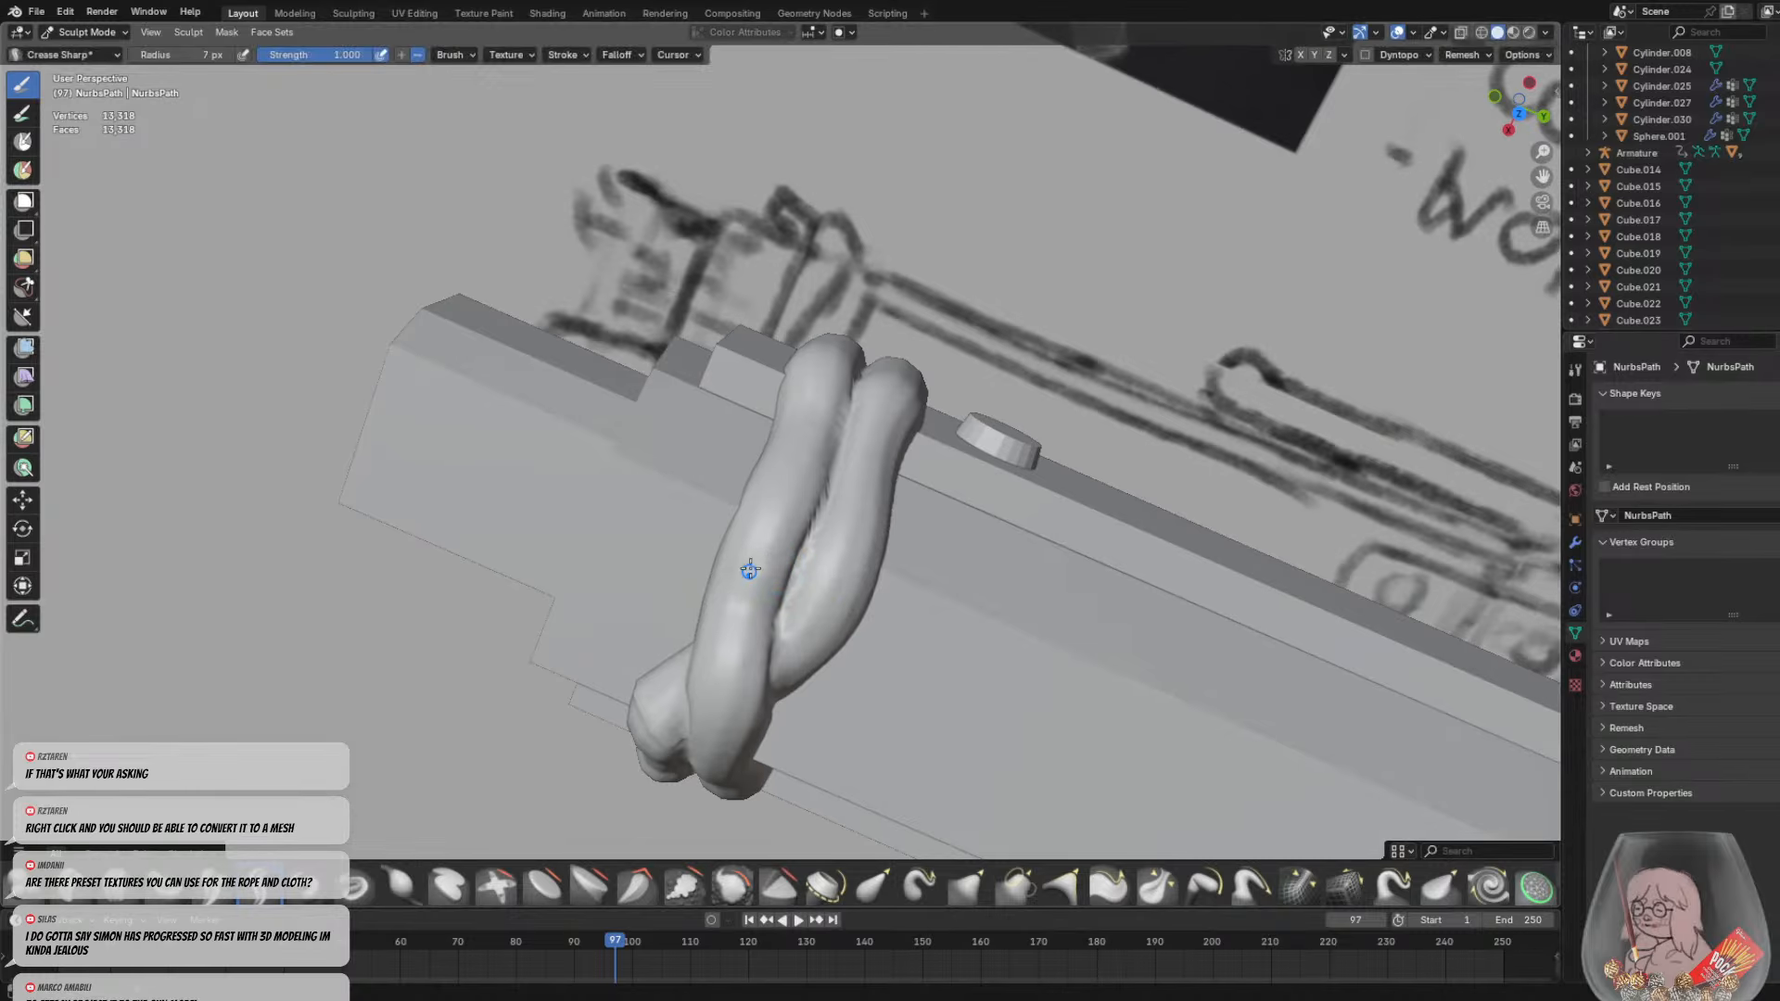
pyautogui.press('f')
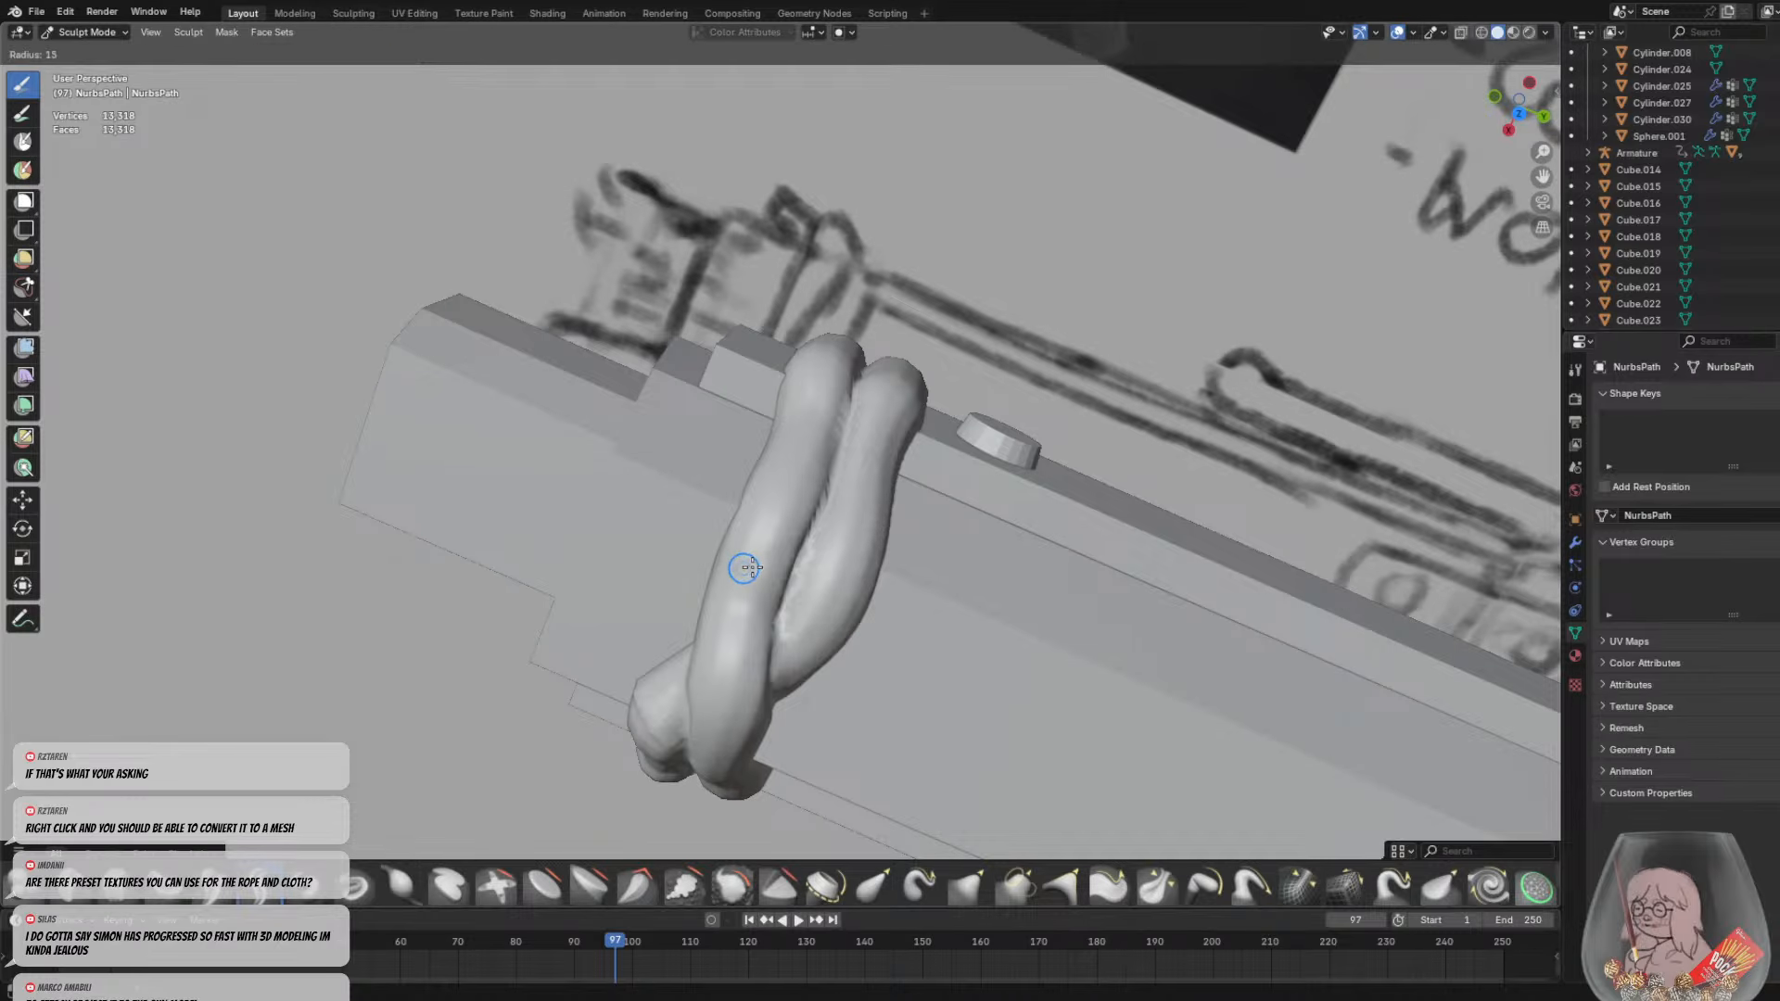
pyautogui.click(760, 556)
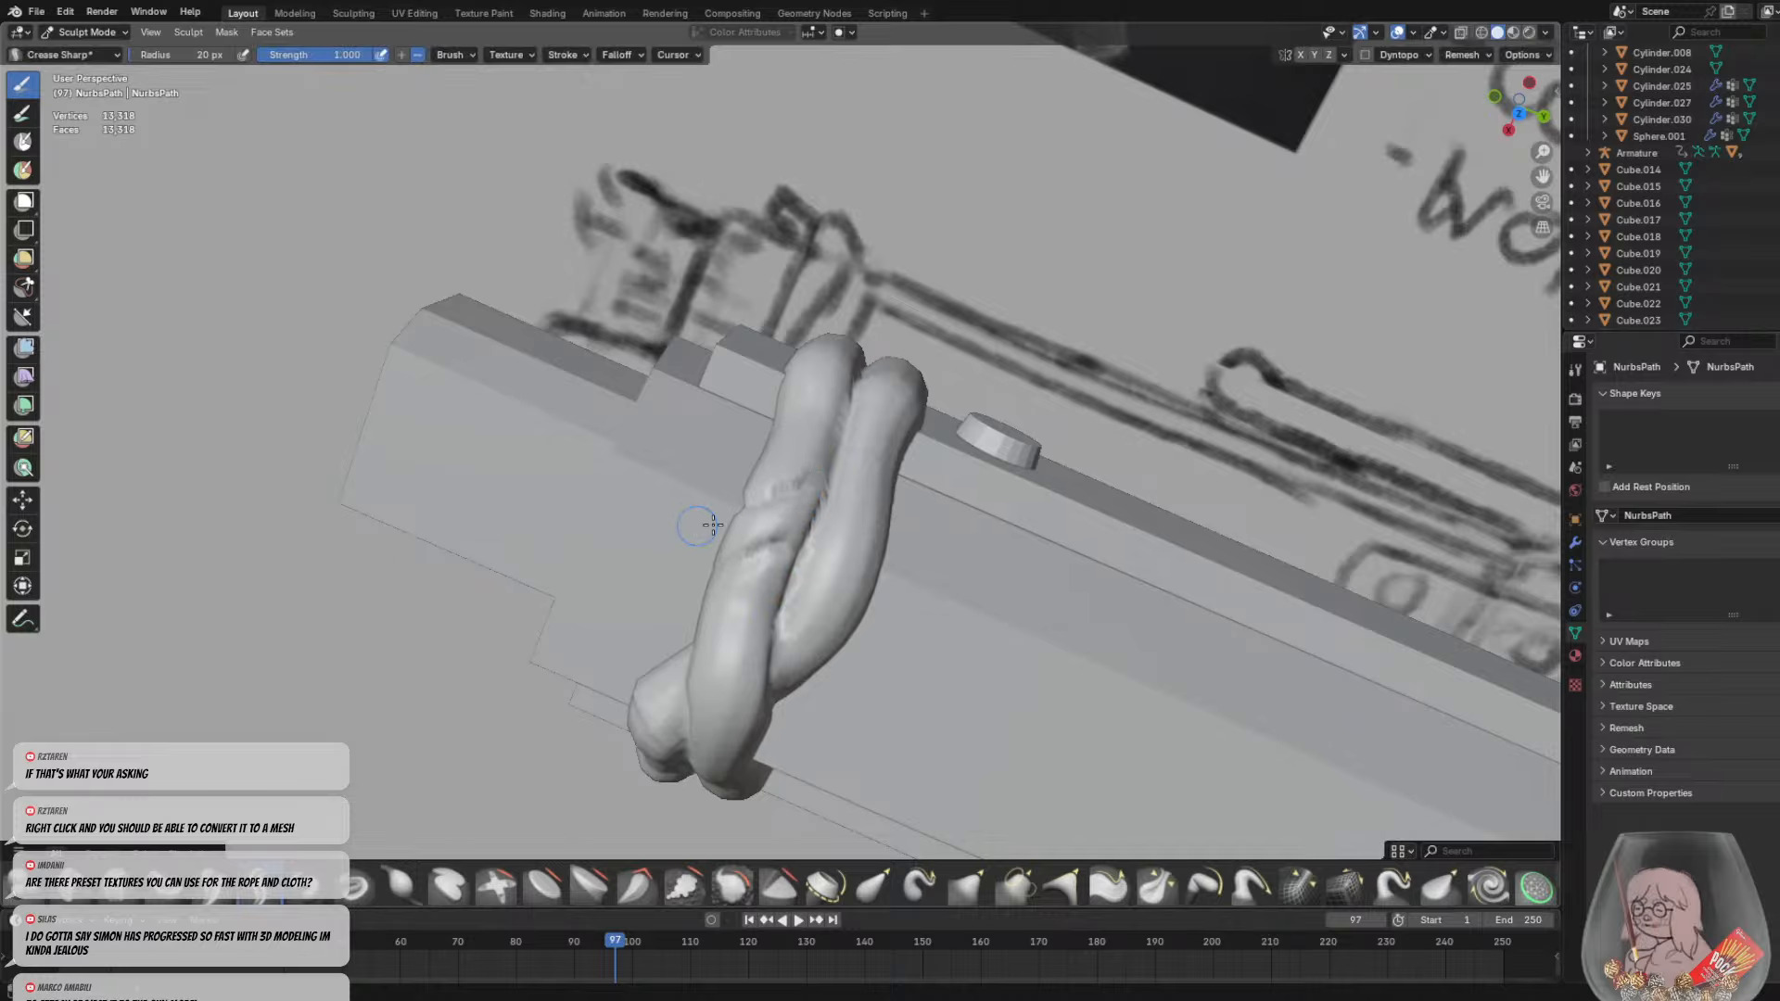
pyautogui.moveTo(761, 505); pyautogui.dragTo(793, 540, button='middle')
pyautogui.moveTo(682, 626); pyautogui.dragTo(809, 585, button='middle')
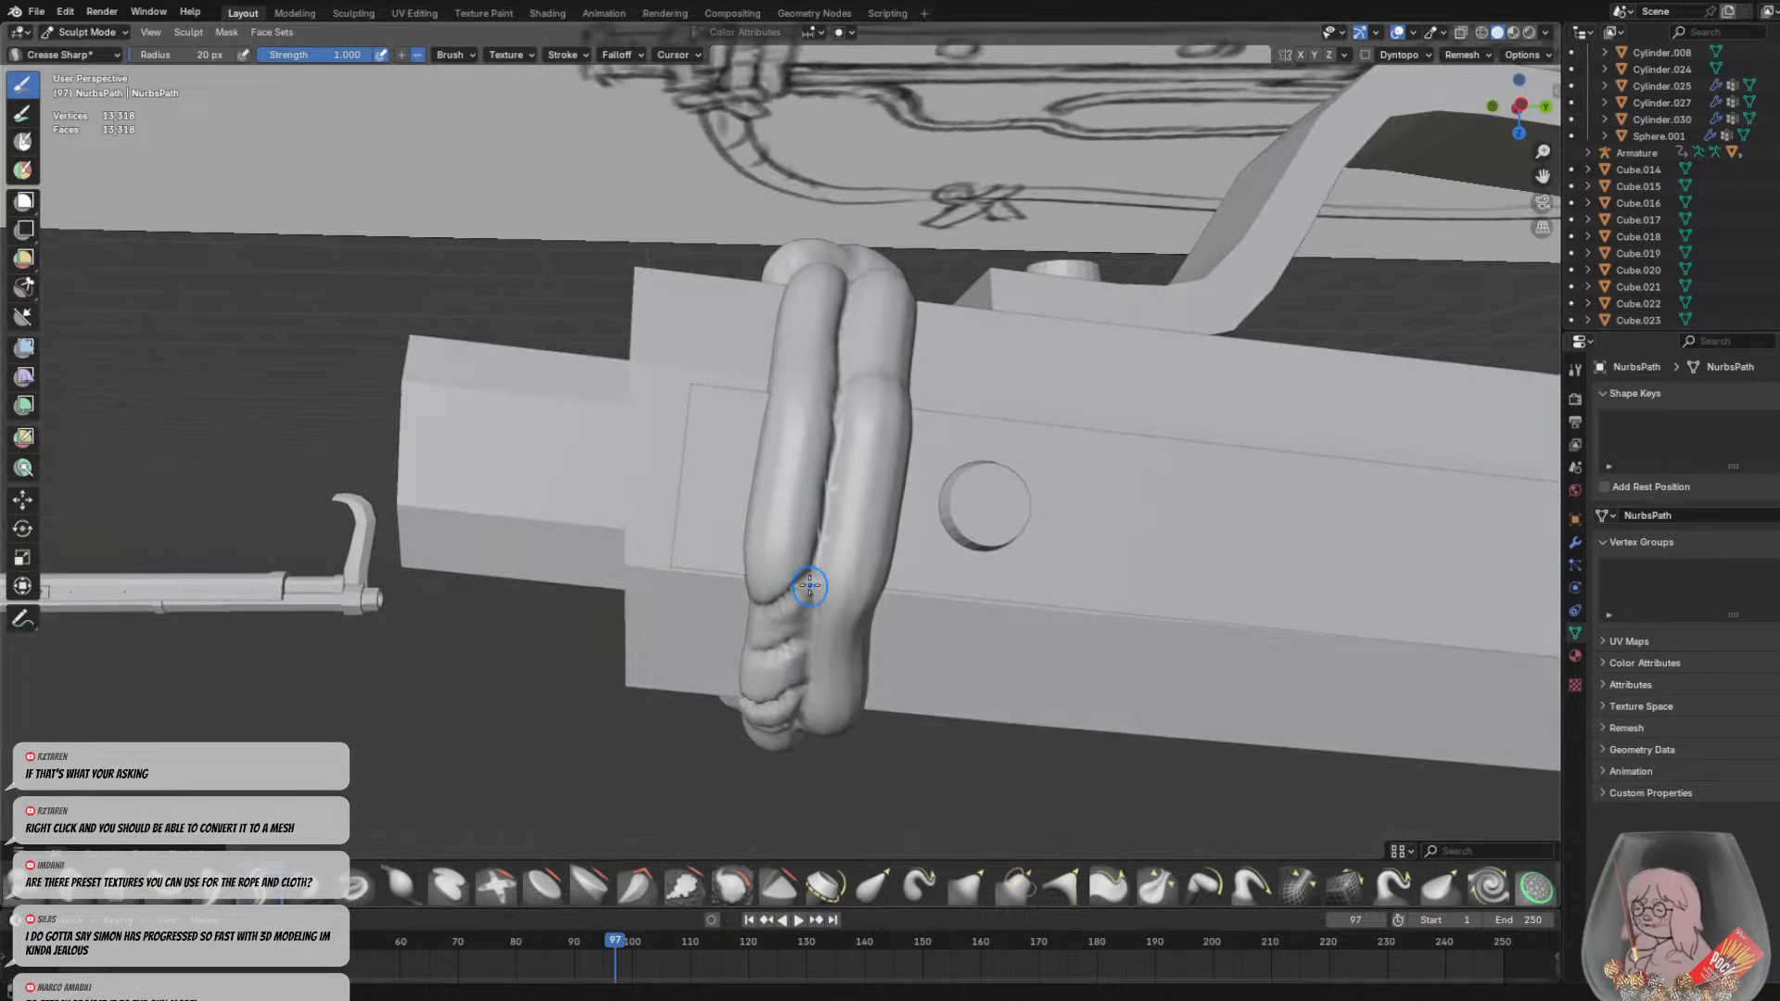
pyautogui.moveTo(815, 429); pyautogui.dragTo(824, 436, button='middle')
pyautogui.moveTo(823, 436); pyautogui.dragTo(692, 492)
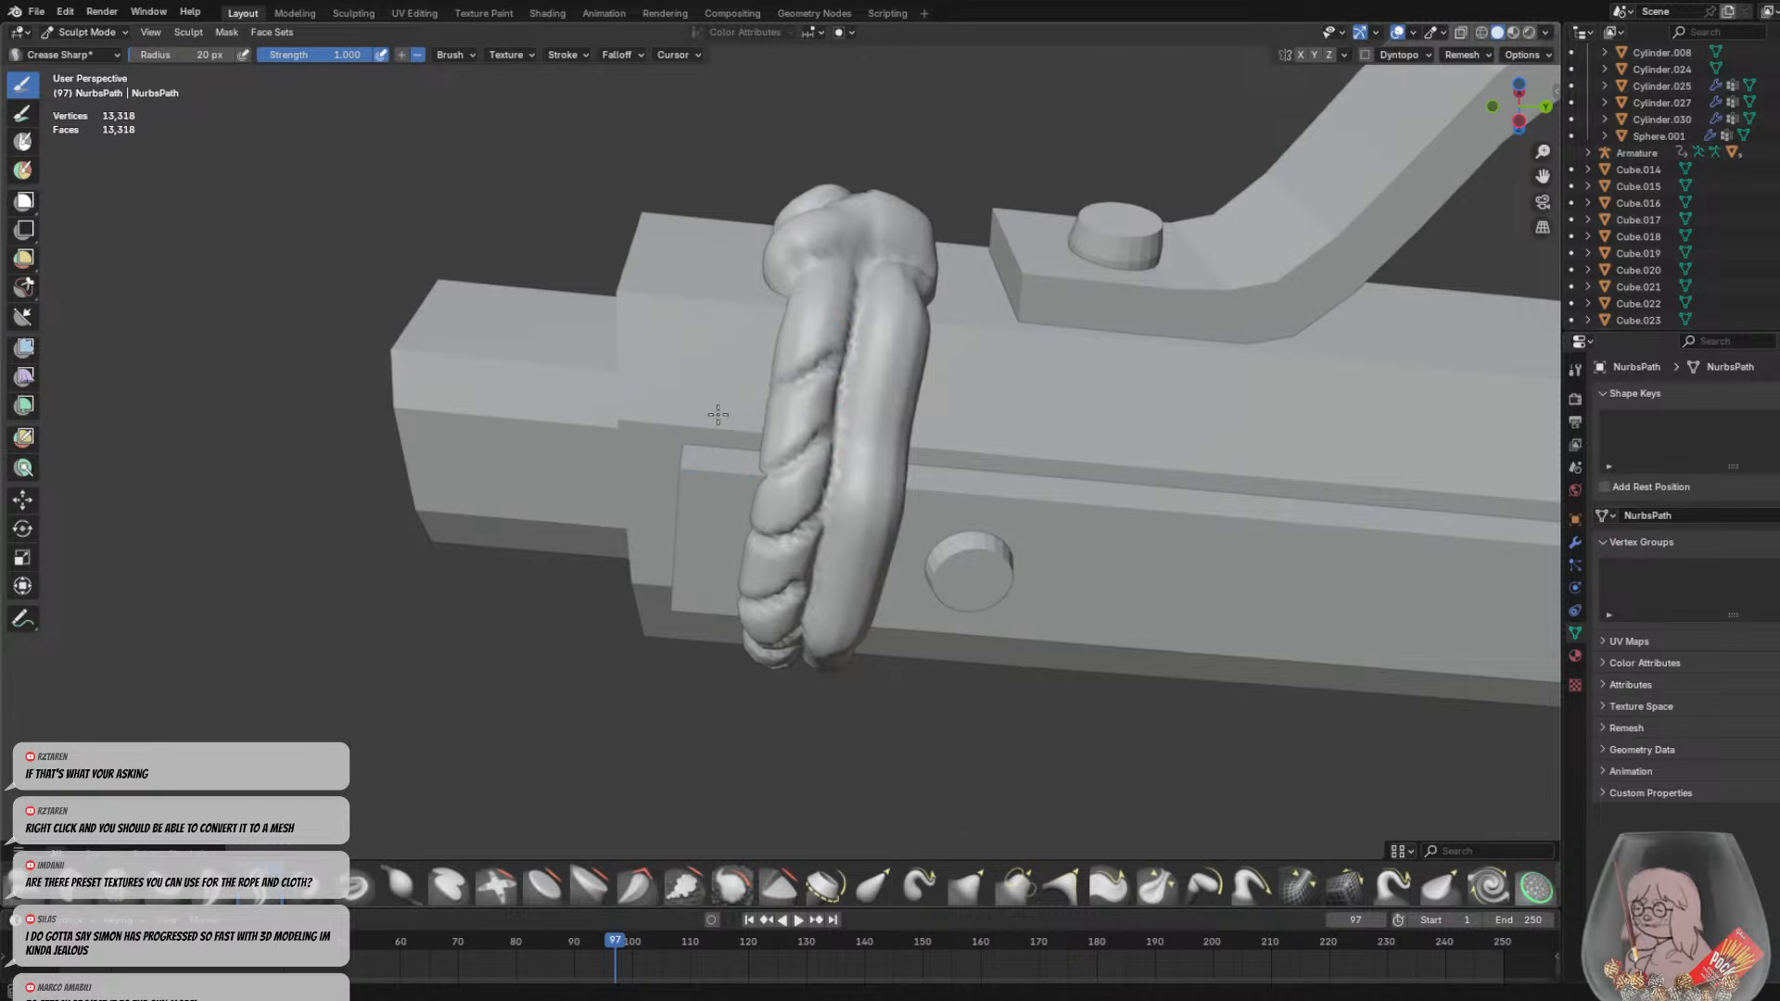
# Start slanted twist creases on the same strand below the knot on the stock's opposite side, undoing a stray stroke
pyautogui.moveTo(784, 413); pyautogui.dragTo(529, 450, button='middle')
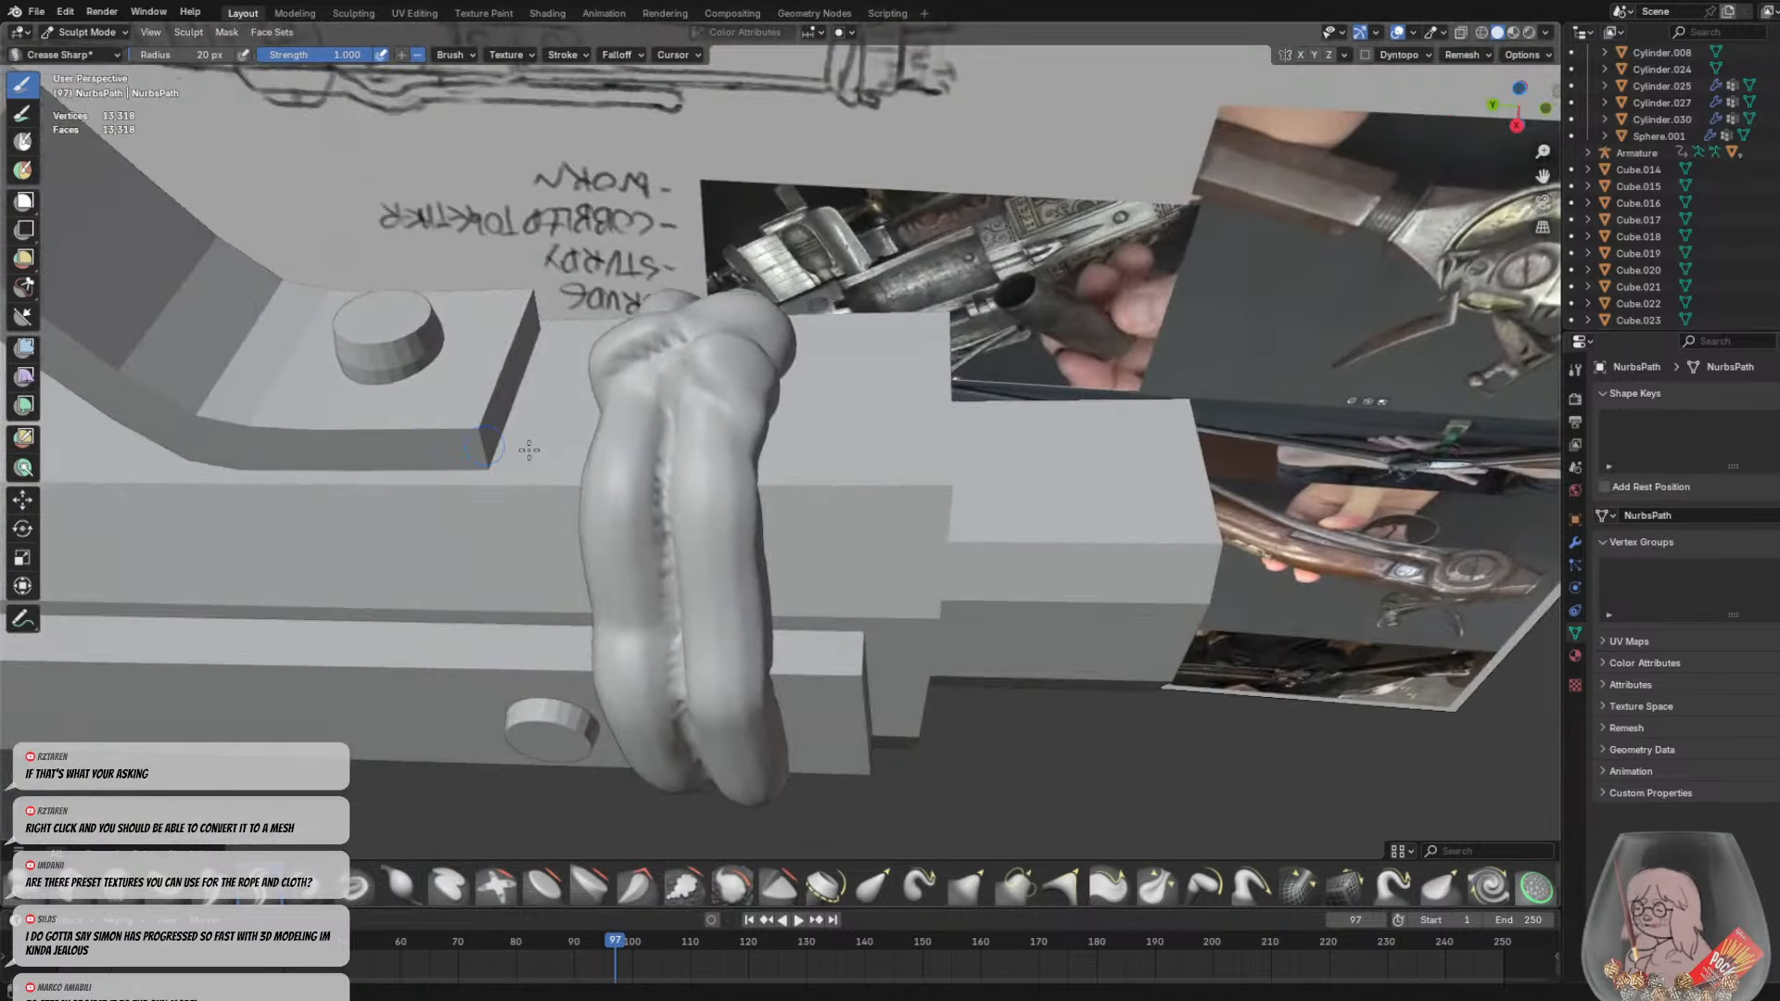
pyautogui.moveTo(707, 556)
pyautogui.mouseDown(button='middle')
pyautogui.moveTo(732, 449)
pyautogui.moveTo(787, 382)
pyautogui.moveTo(787, 409)
pyautogui.mouseUp(button='middle')
pyautogui.moveTo(808, 415)
pyautogui.mouseDown()
pyautogui.moveTo(750, 506)
pyautogui.moveTo(826, 598)
pyautogui.mouseUp()
pyautogui.hotkey('ctrl', 'z')
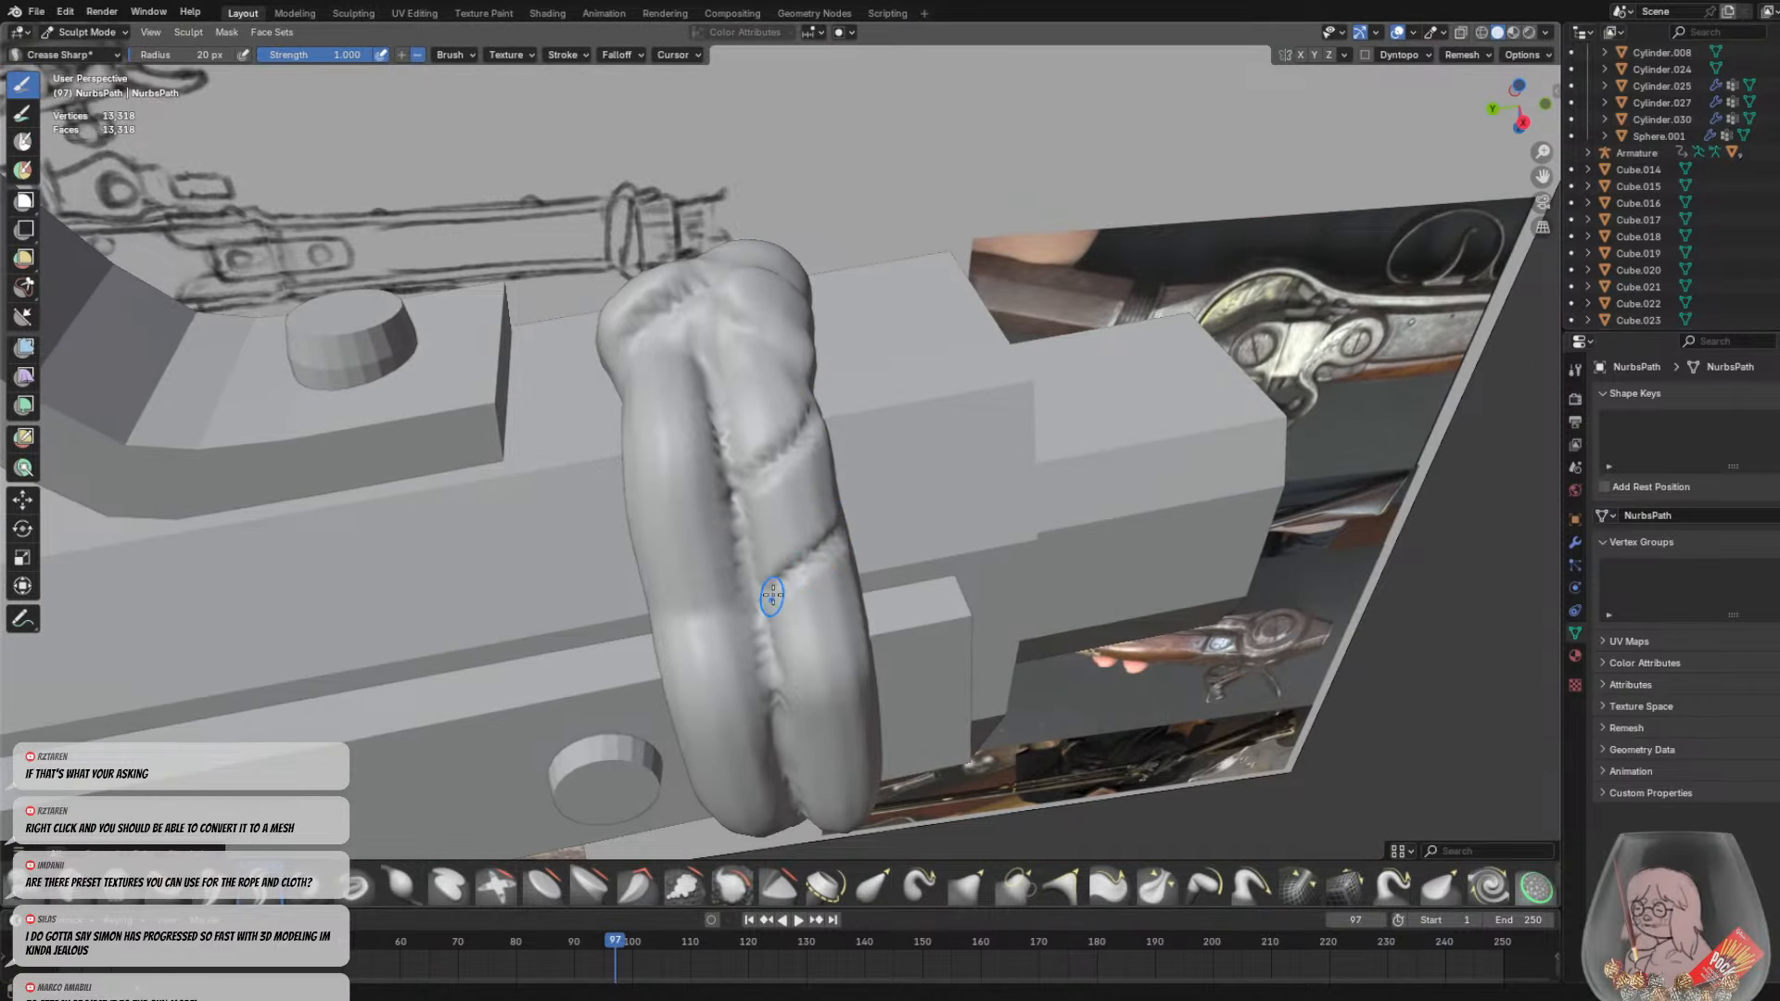
# Continue the slanted creases down the stepped-end strand along the stock's opposite side, undoing the last stroke
pyautogui.moveTo(773, 597)
pyautogui.mouseDown(button='middle')
pyautogui.moveTo(739, 556)
pyautogui.moveTo(777, 520)
pyautogui.mouseUp(button='middle')
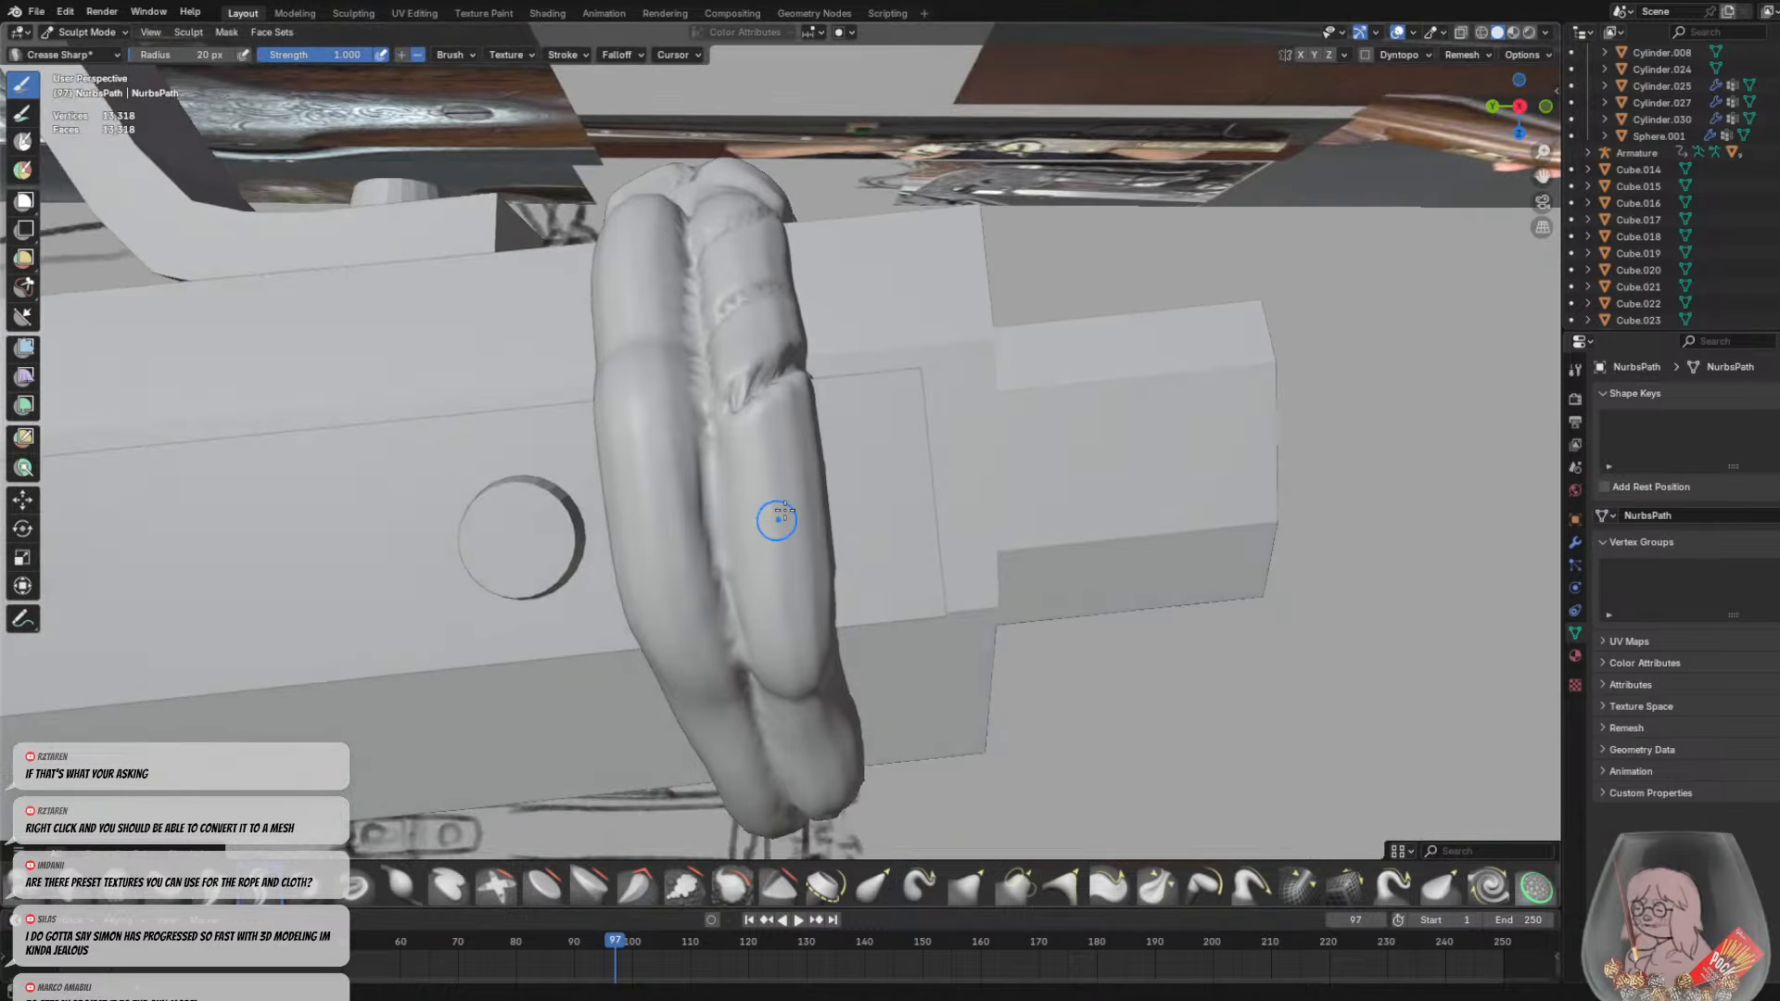
pyautogui.moveTo(840, 433); pyautogui.dragTo(709, 554)
pyautogui.moveTo(767, 552); pyautogui.dragTo(764, 508, button='middle')
pyautogui.moveTo(832, 500); pyautogui.dragTo(696, 607)
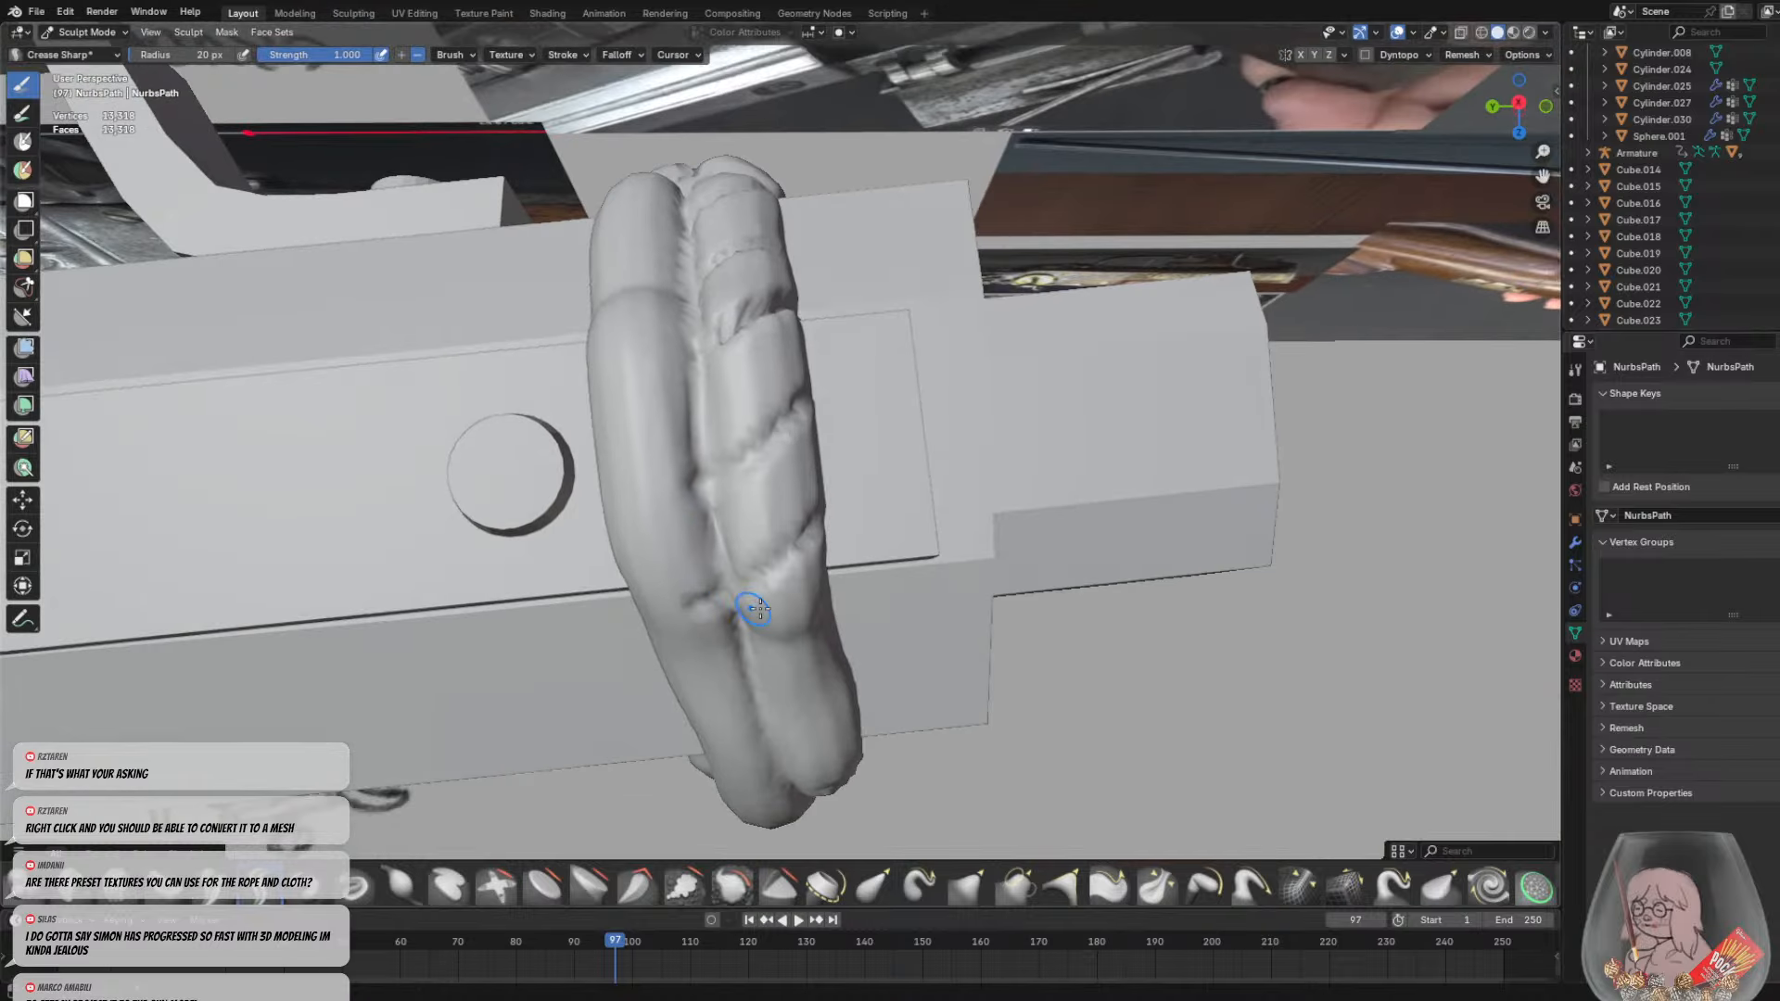
pyautogui.hotkey('ctrl', 'z')
# Carry the stepped-end strand's twist creases around the stock's lower edge onto the underside
pyautogui.moveTo(738, 596); pyautogui.dragTo(781, 539, button='middle')
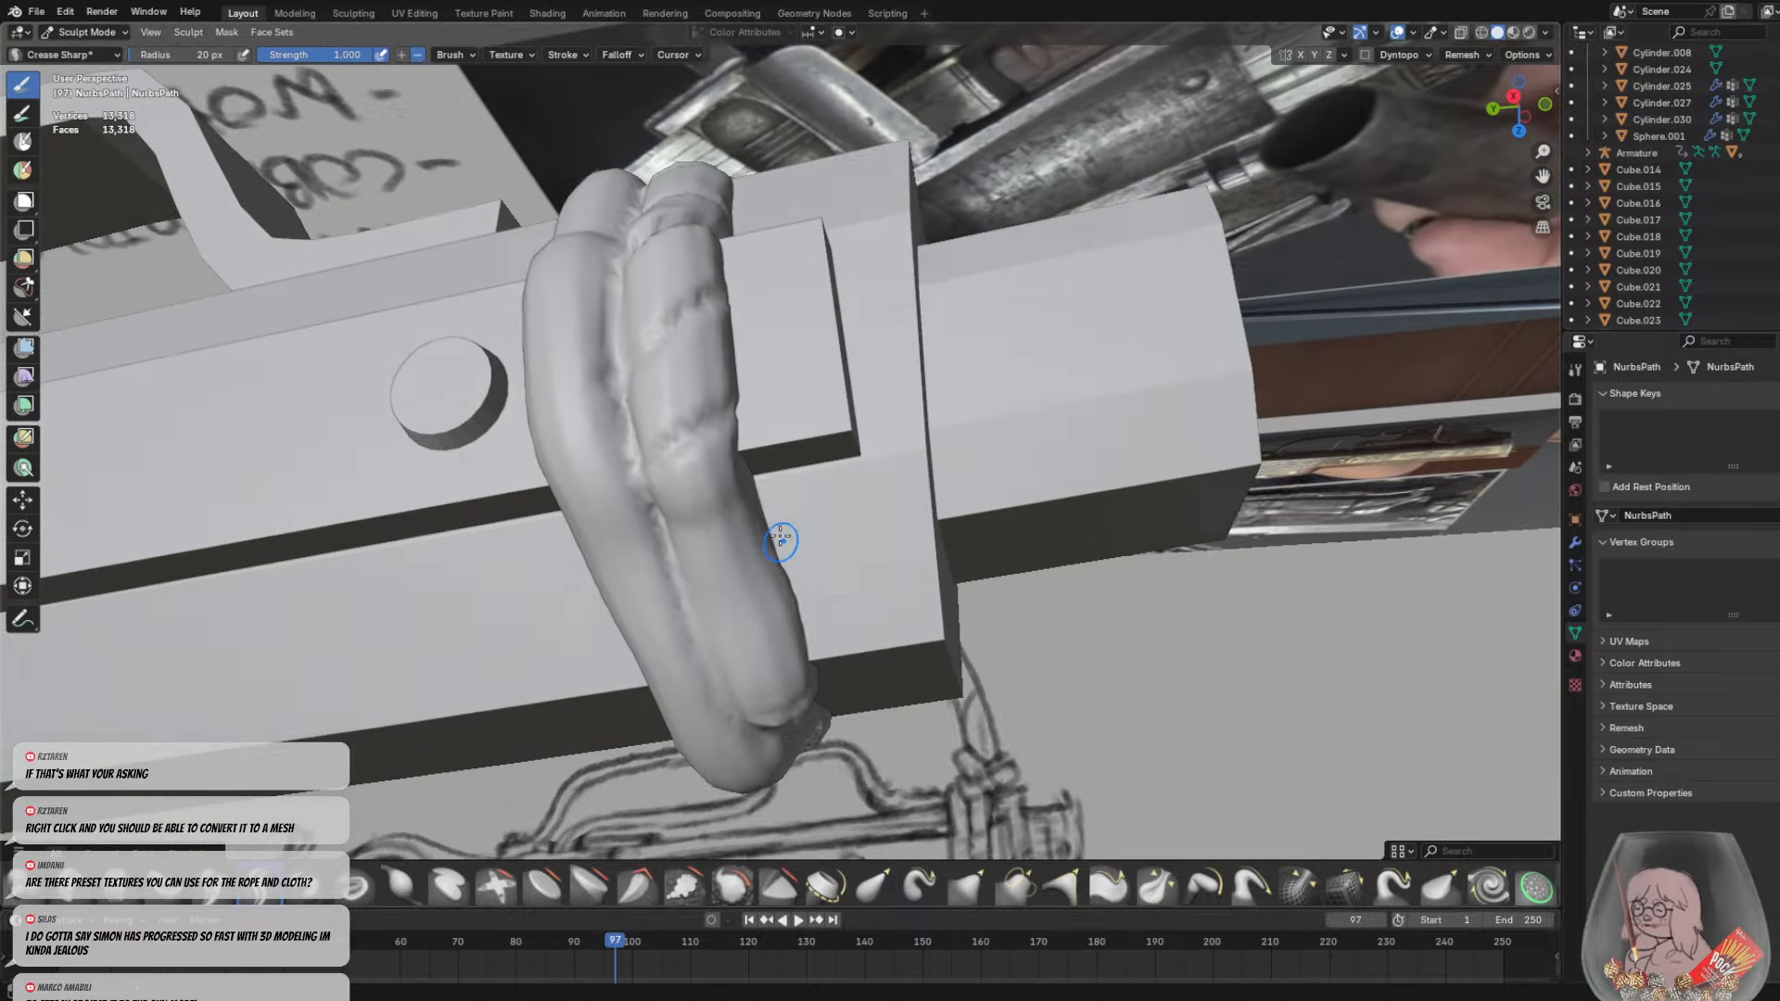
pyautogui.moveTo(724, 552); pyautogui.dragTo(683, 595)
pyautogui.moveTo(697, 590); pyautogui.dragTo(713, 501, button='middle')
pyautogui.moveTo(781, 436); pyautogui.dragTo(712, 528)
pyautogui.moveTo(742, 547); pyautogui.dragTo(815, 533, button='middle')
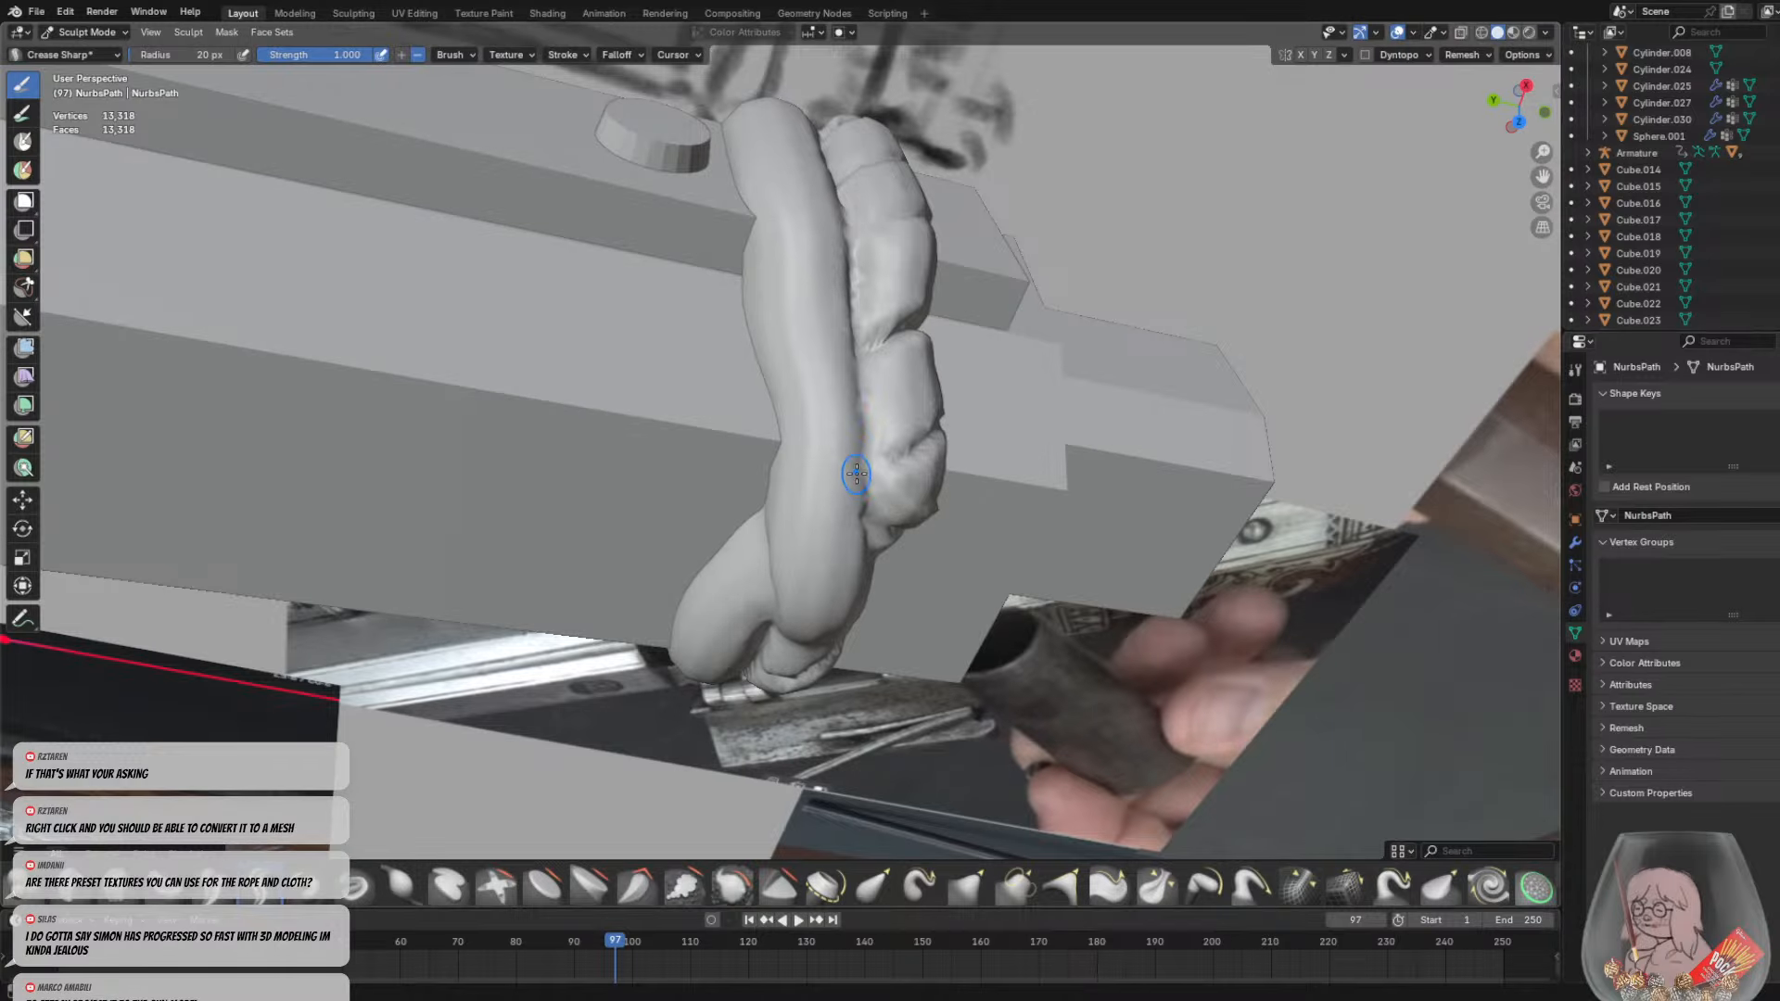
# Carve matching slanted creases across the neighbouring smooth strand, working from the stock's lower edge up to the knot
pyautogui.moveTo(779, 409)
pyautogui.mouseDown(button='middle')
pyautogui.moveTo(782, 520)
pyautogui.moveTo(799, 510)
pyautogui.mouseUp(button='middle')
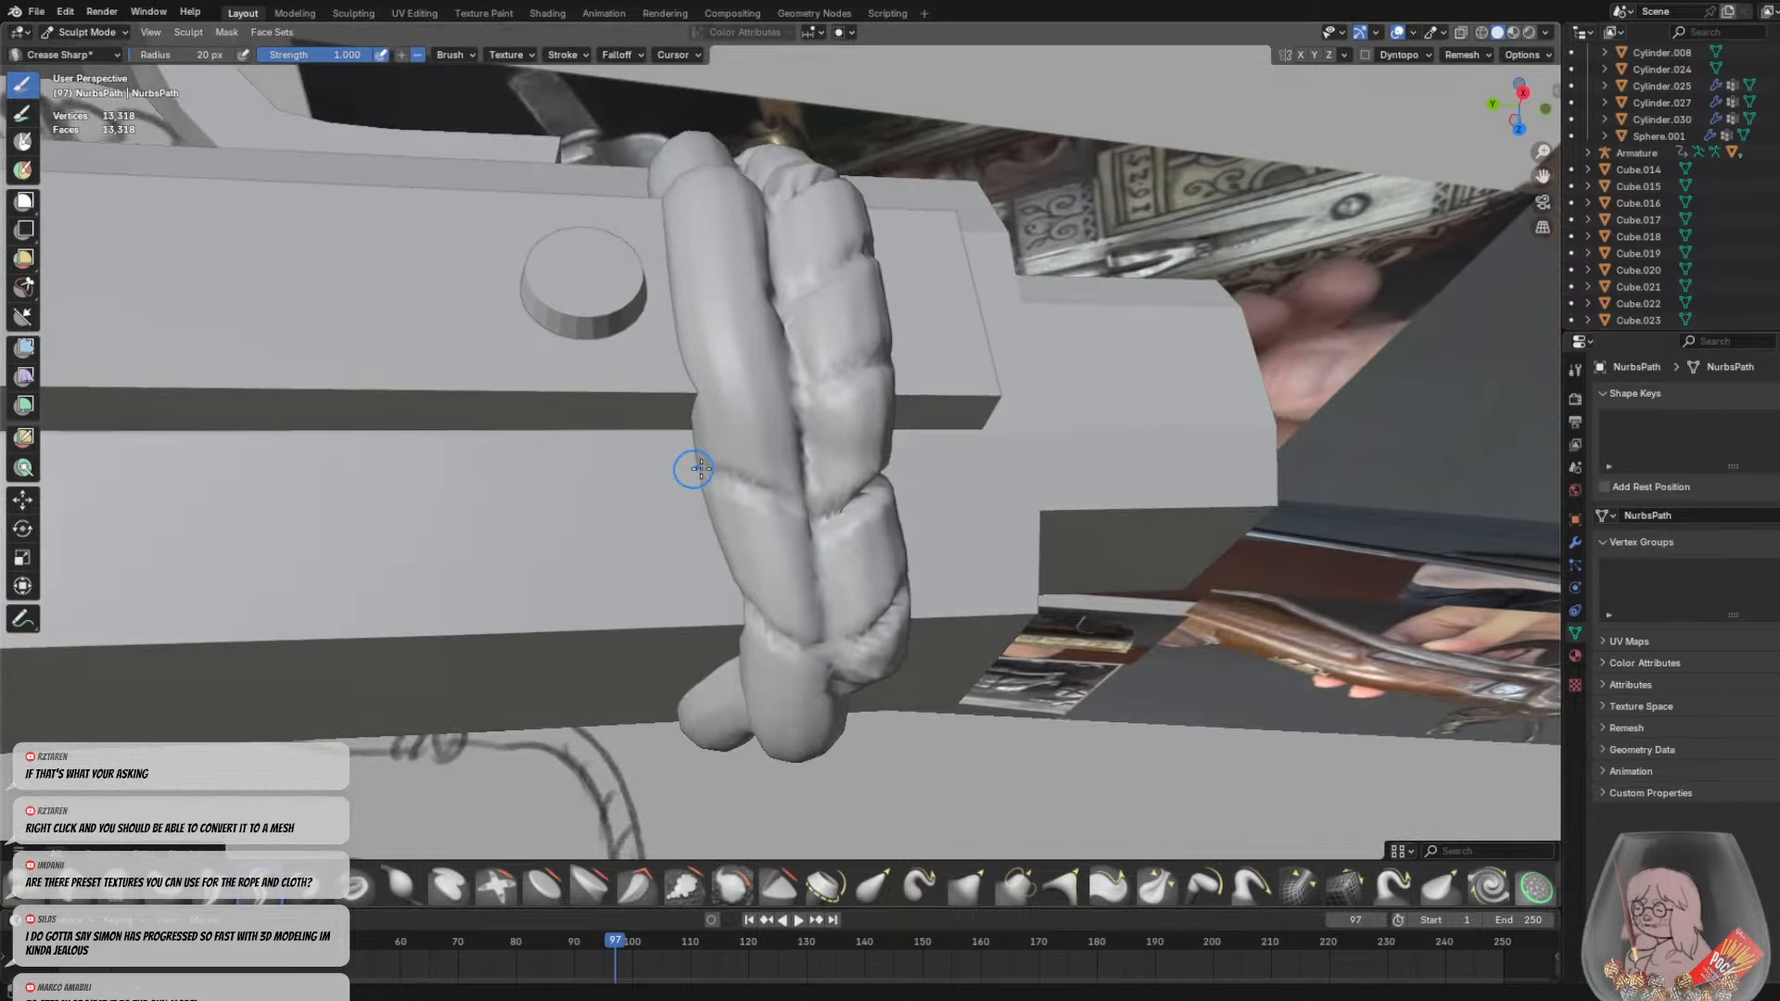
pyautogui.moveTo(684, 465); pyautogui.dragTo(745, 568, button='middle')
pyautogui.moveTo(783, 555); pyautogui.dragTo(655, 537)
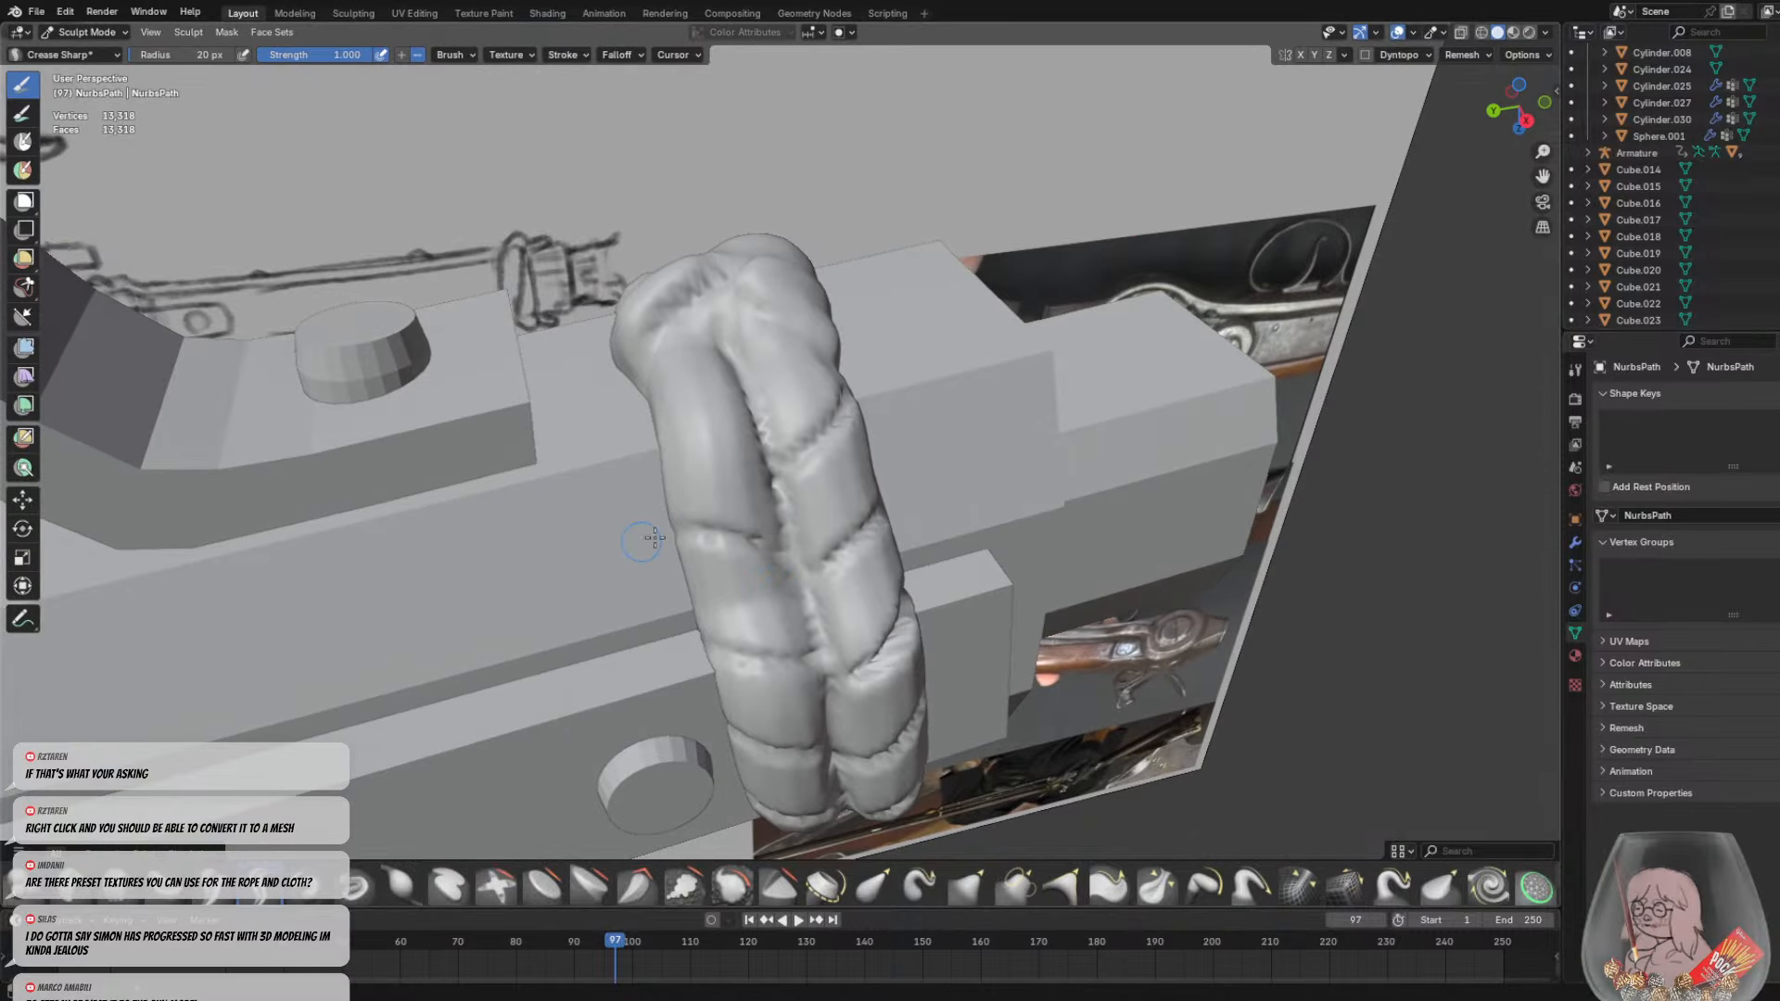
pyautogui.moveTo(686, 447)
pyautogui.mouseDown(button='middle')
pyautogui.moveTo(743, 516)
pyautogui.moveTo(725, 574)
pyautogui.mouseUp(button='middle')
pyautogui.moveTo(736, 495); pyautogui.dragTo(749, 574)
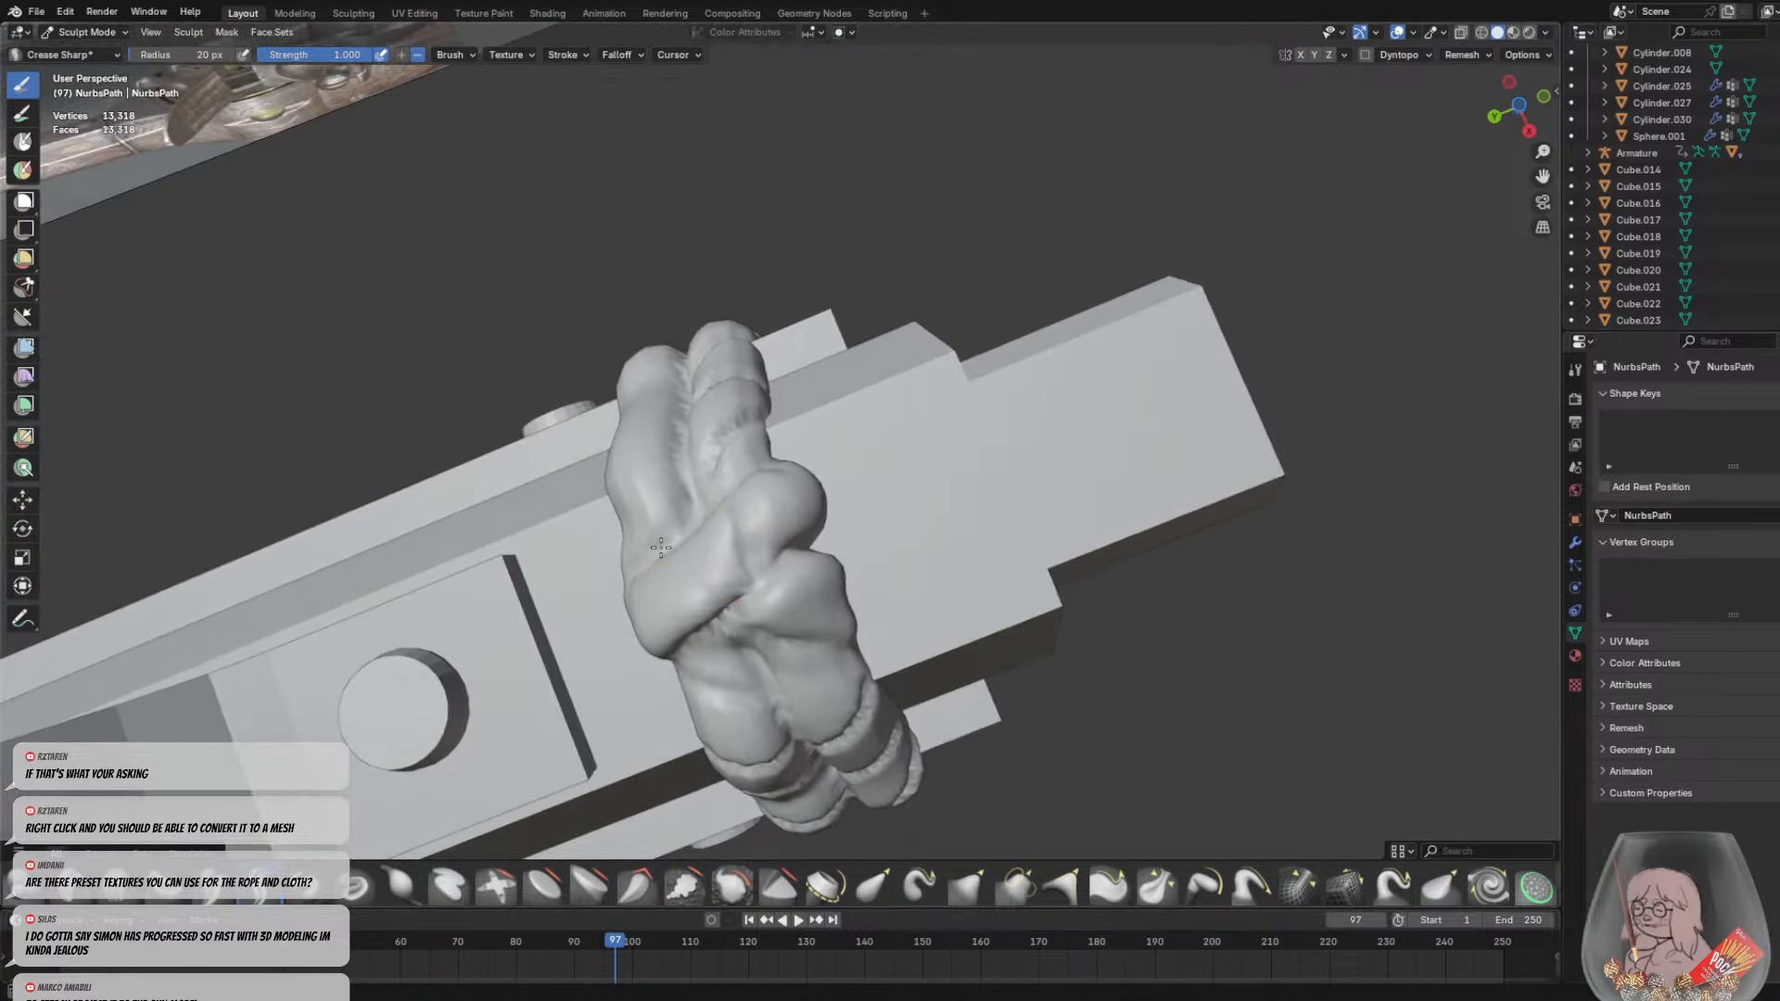
# Carve slanted twist creases into the remaining smooth rope strand, from below the knot down the stock's side
pyautogui.moveTo(676, 636); pyautogui.dragTo(516, 417, button='middle')
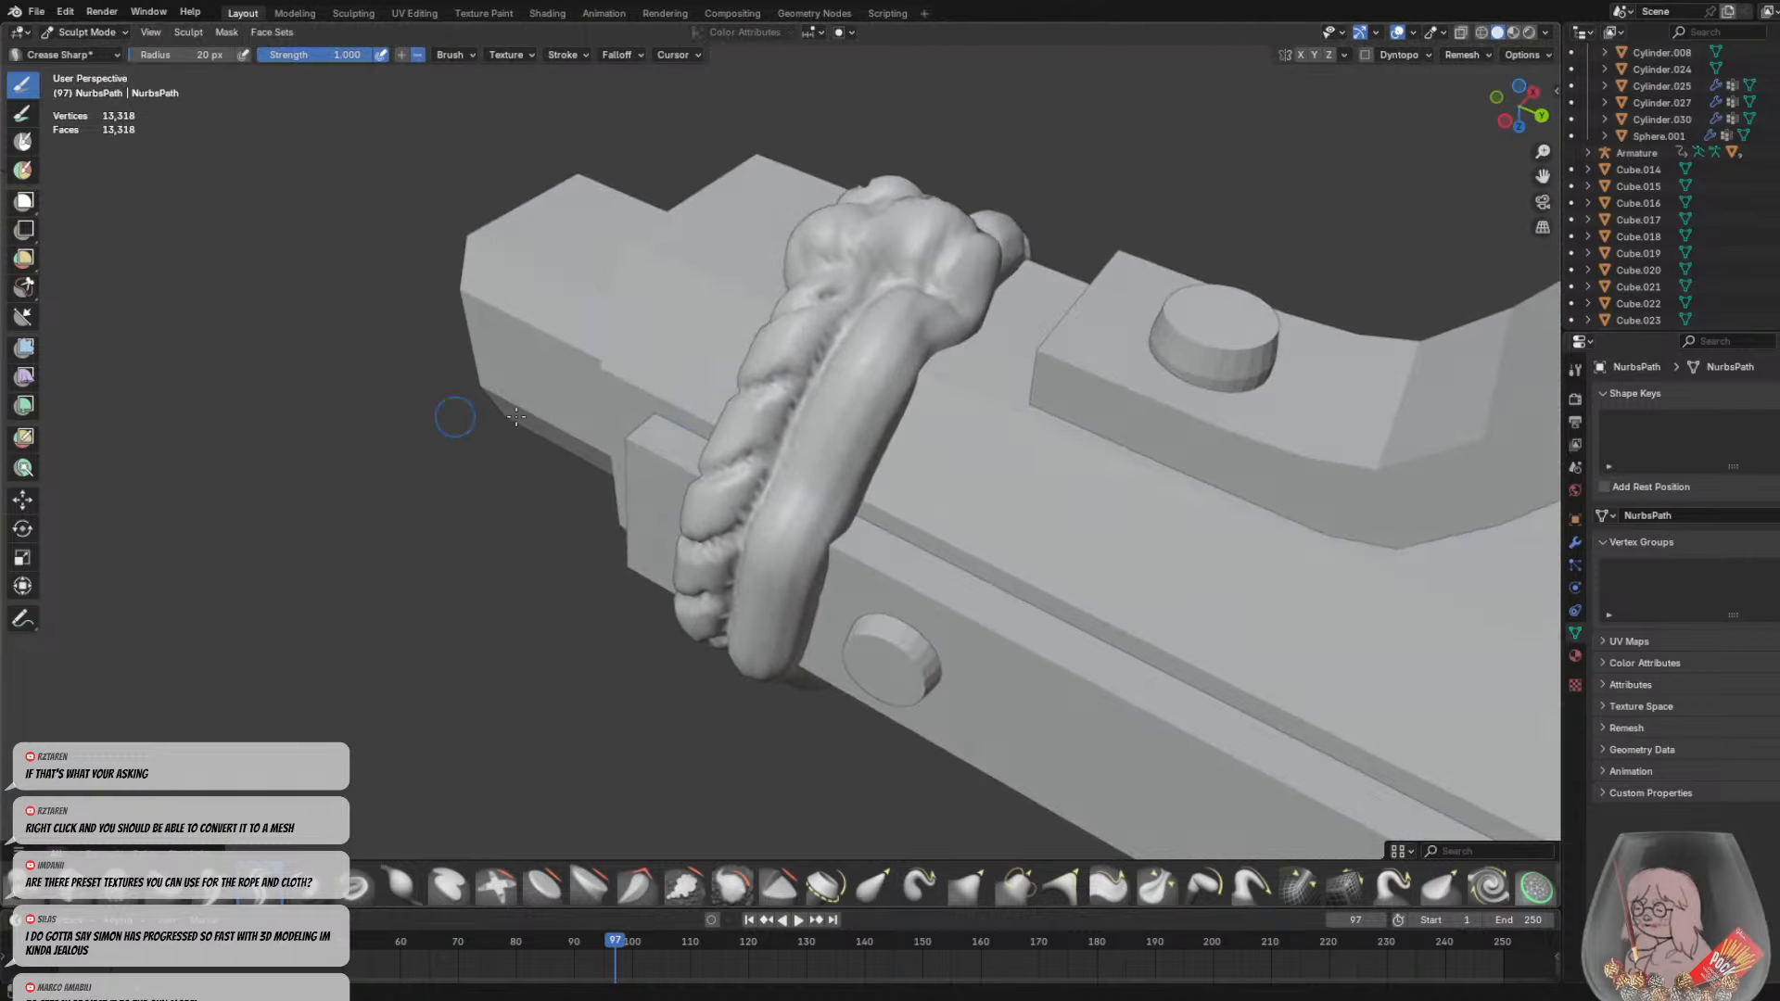
pyautogui.moveTo(872, 324); pyautogui.dragTo(920, 449)
pyautogui.moveTo(816, 394); pyautogui.dragTo(853, 506)
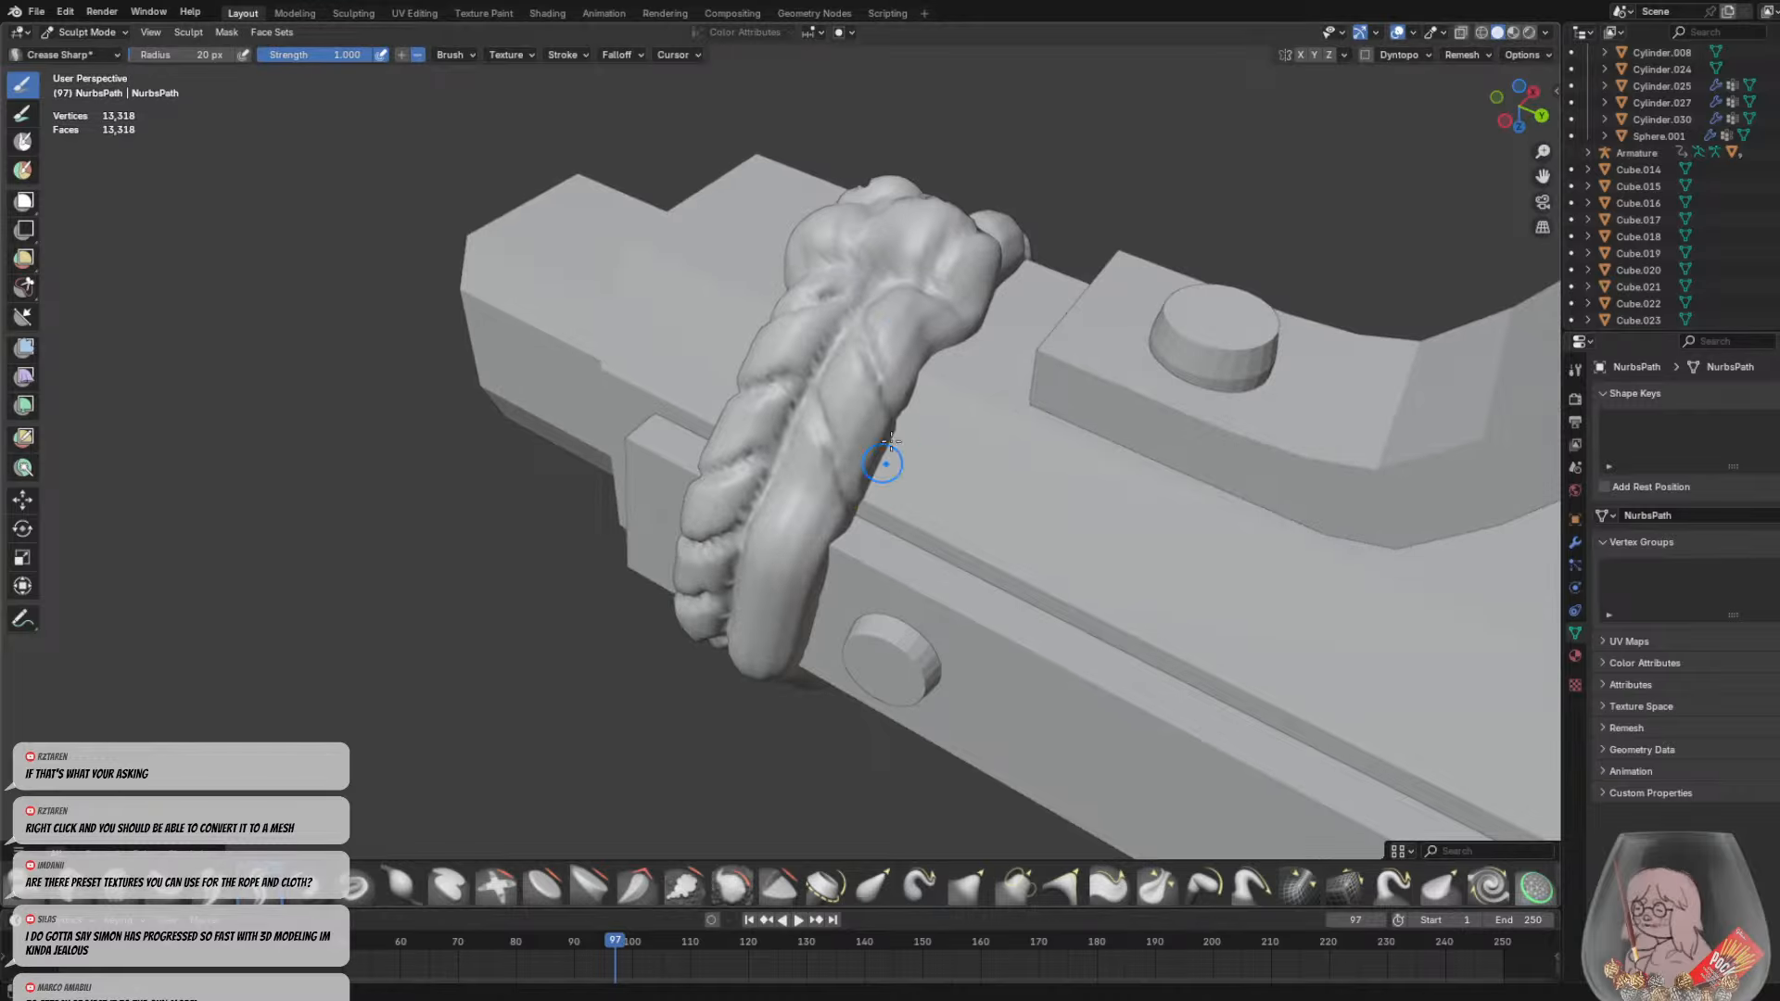
pyautogui.moveTo(939, 318); pyautogui.dragTo(787, 409, button='middle')
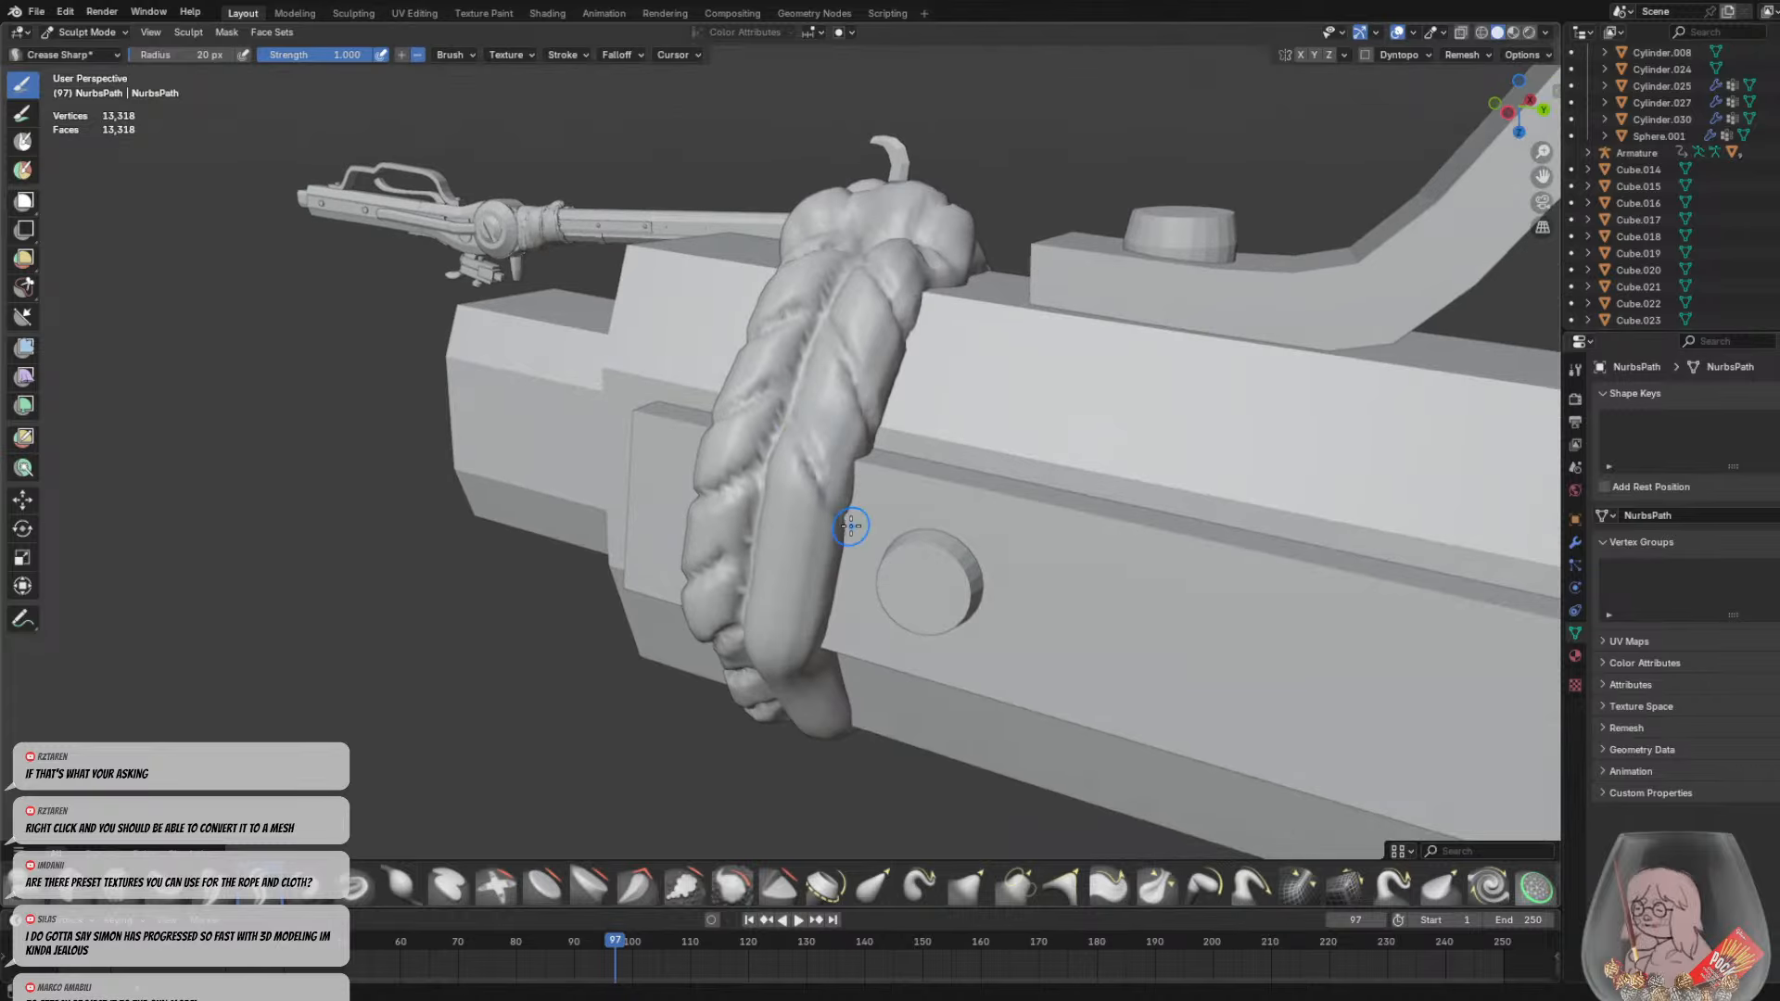
pyautogui.moveTo(834, 617); pyautogui.dragTo(777, 471, button='middle')
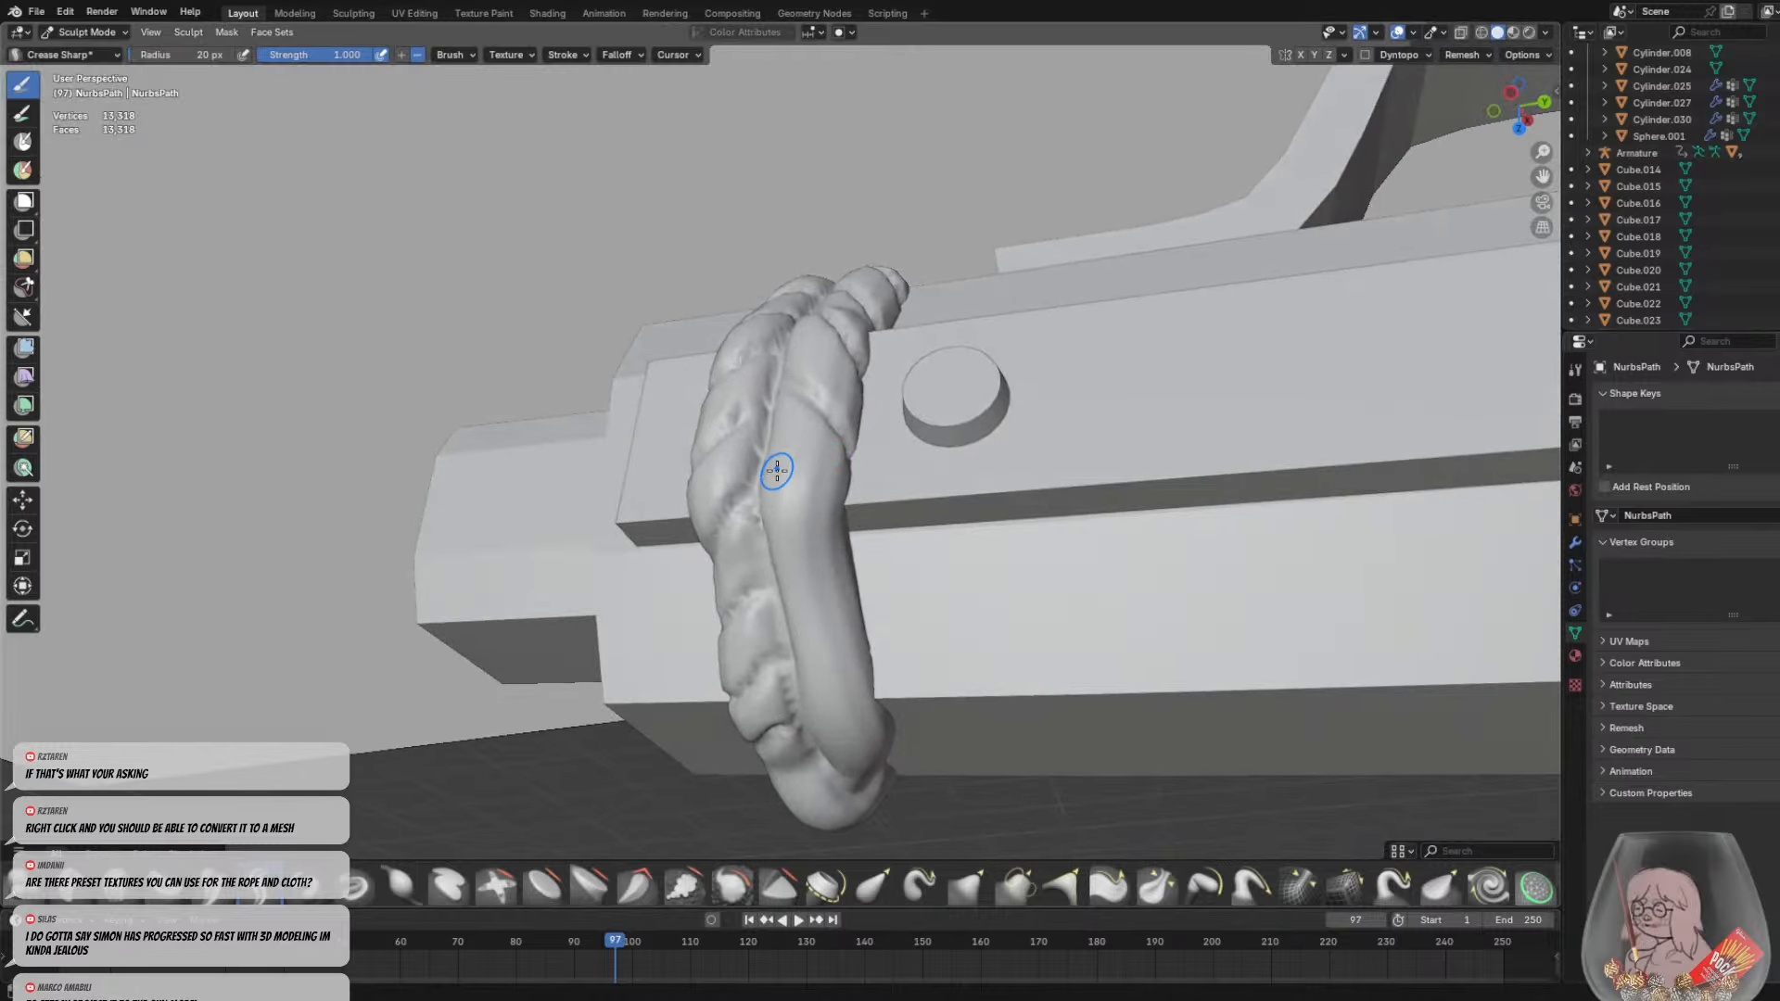
pyautogui.moveTo(776, 474); pyautogui.dragTo(888, 548)
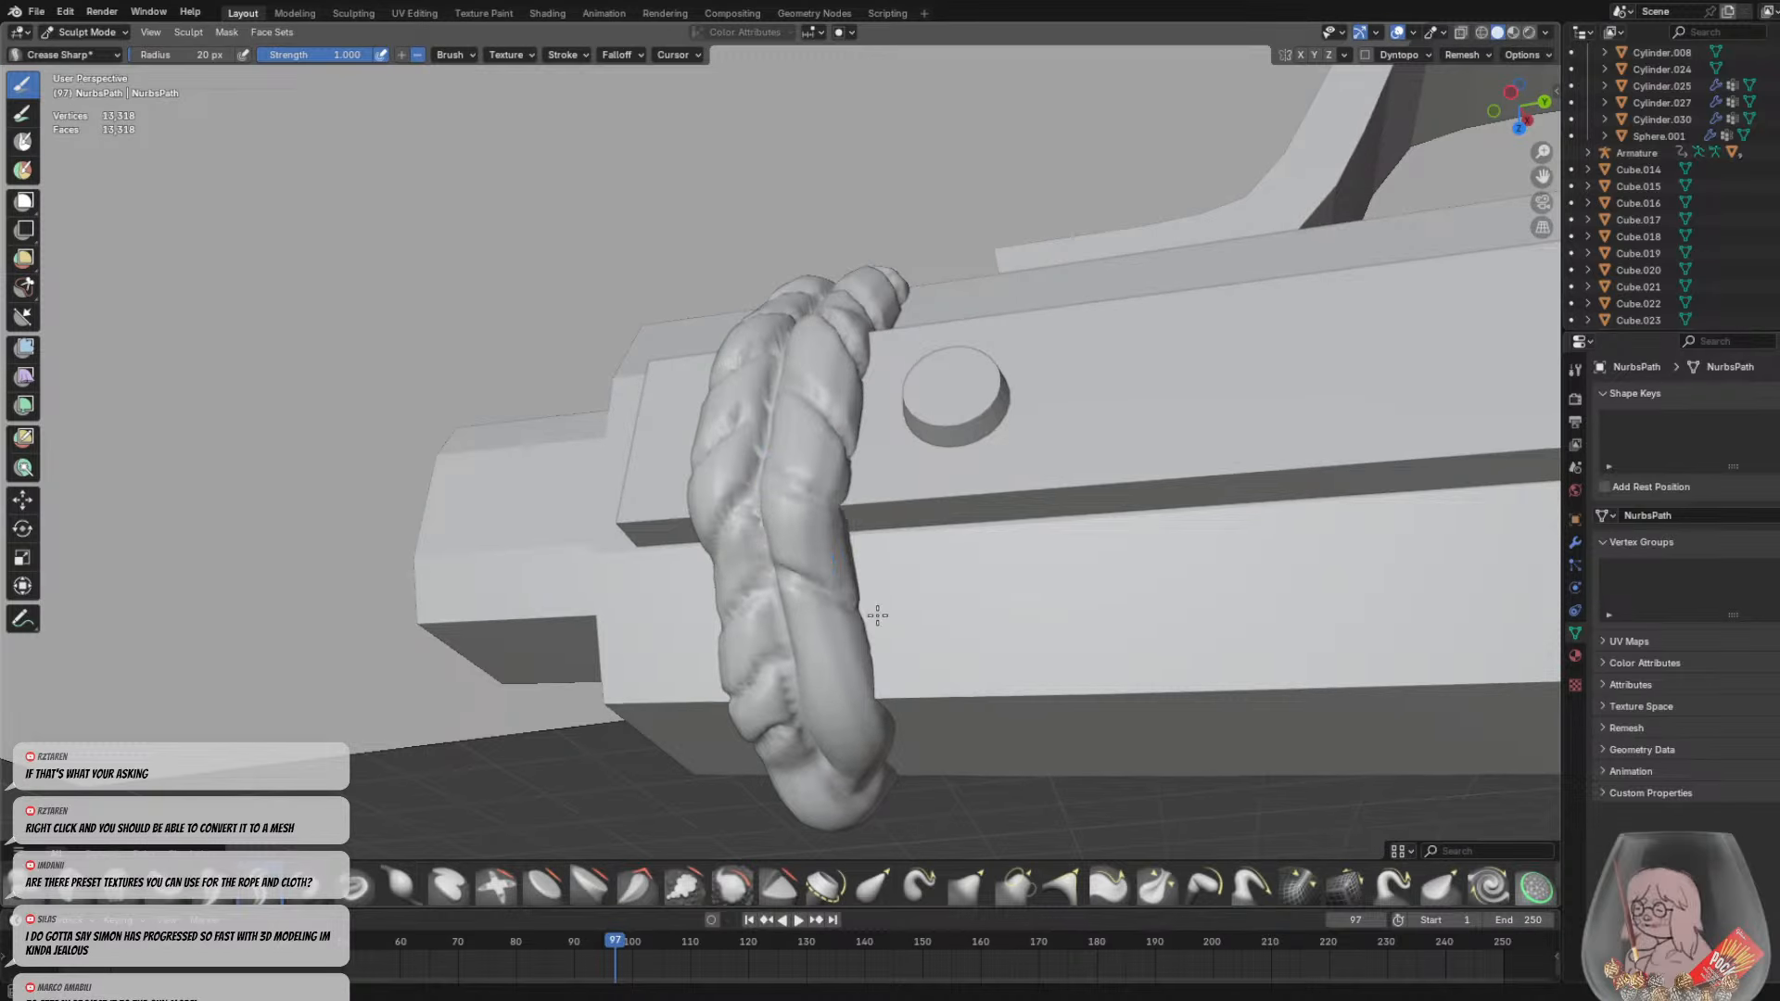
# Continue the smooth strand's slanted creases across the stock's underside to meet the finished twists, undoing one stroke
pyautogui.moveTo(875, 608); pyautogui.dragTo(788, 557, button='middle')
pyautogui.moveTo(946, 556); pyautogui.dragTo(883, 571, button='middle')
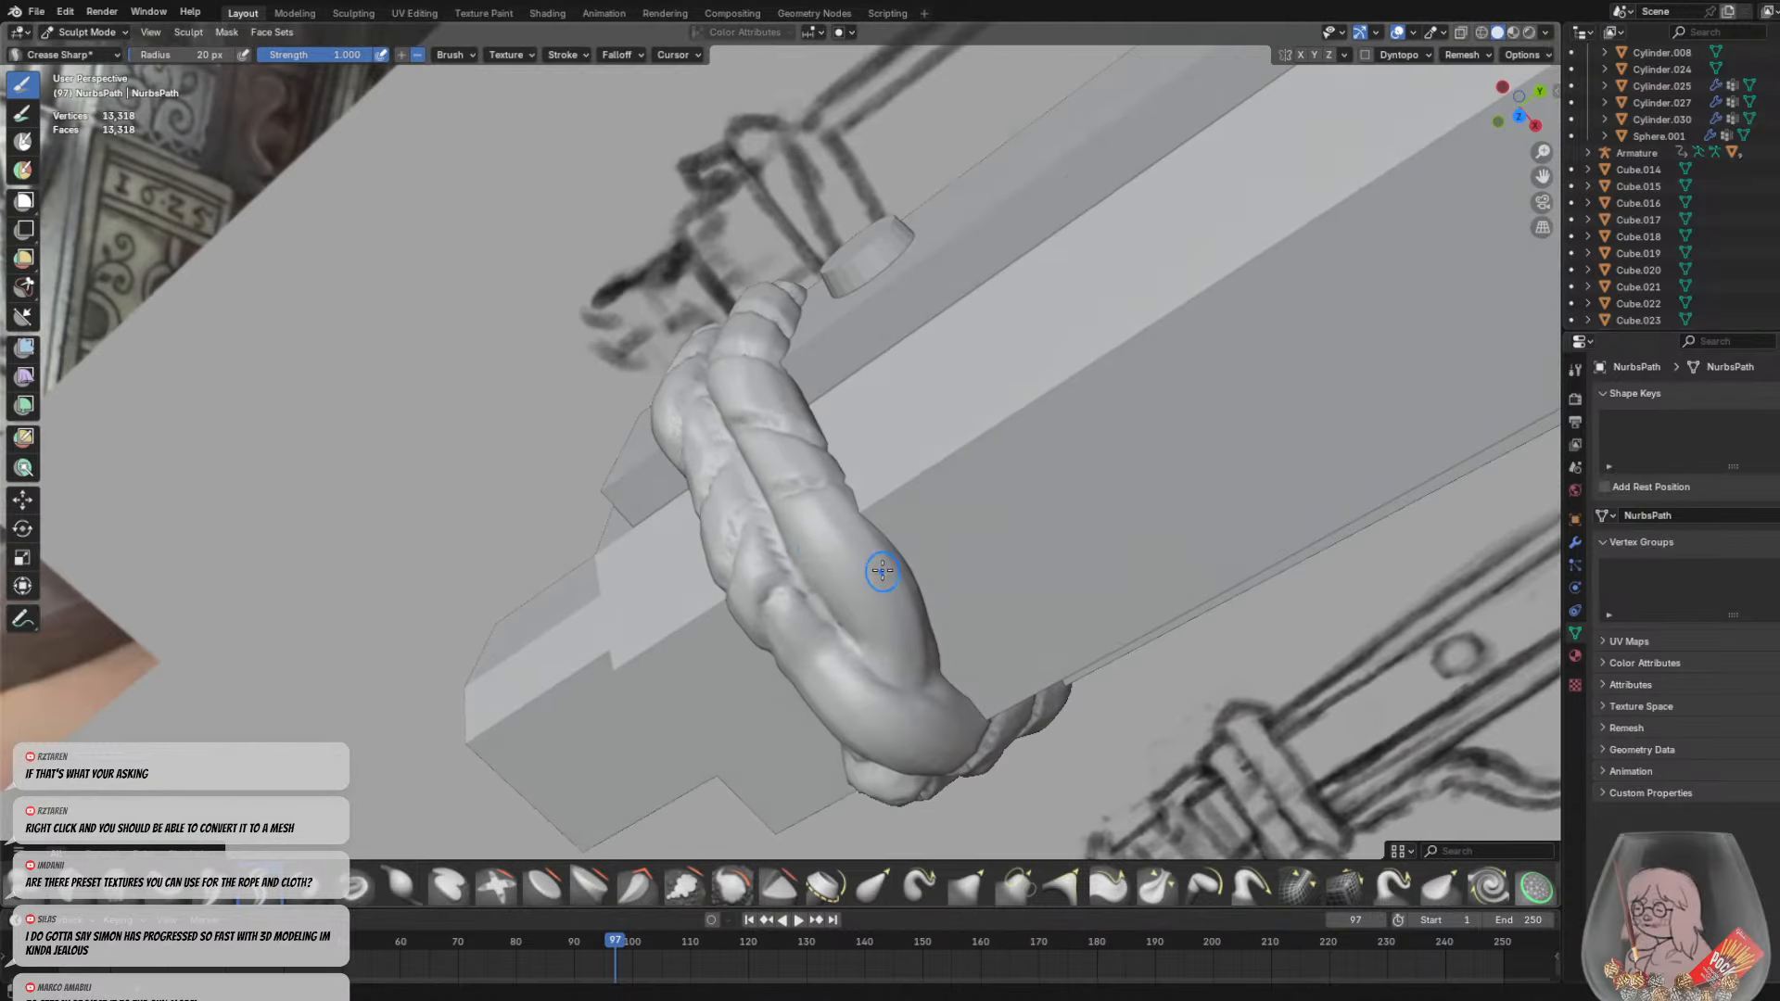
pyautogui.moveTo(962, 619); pyautogui.dragTo(841, 573, button='middle')
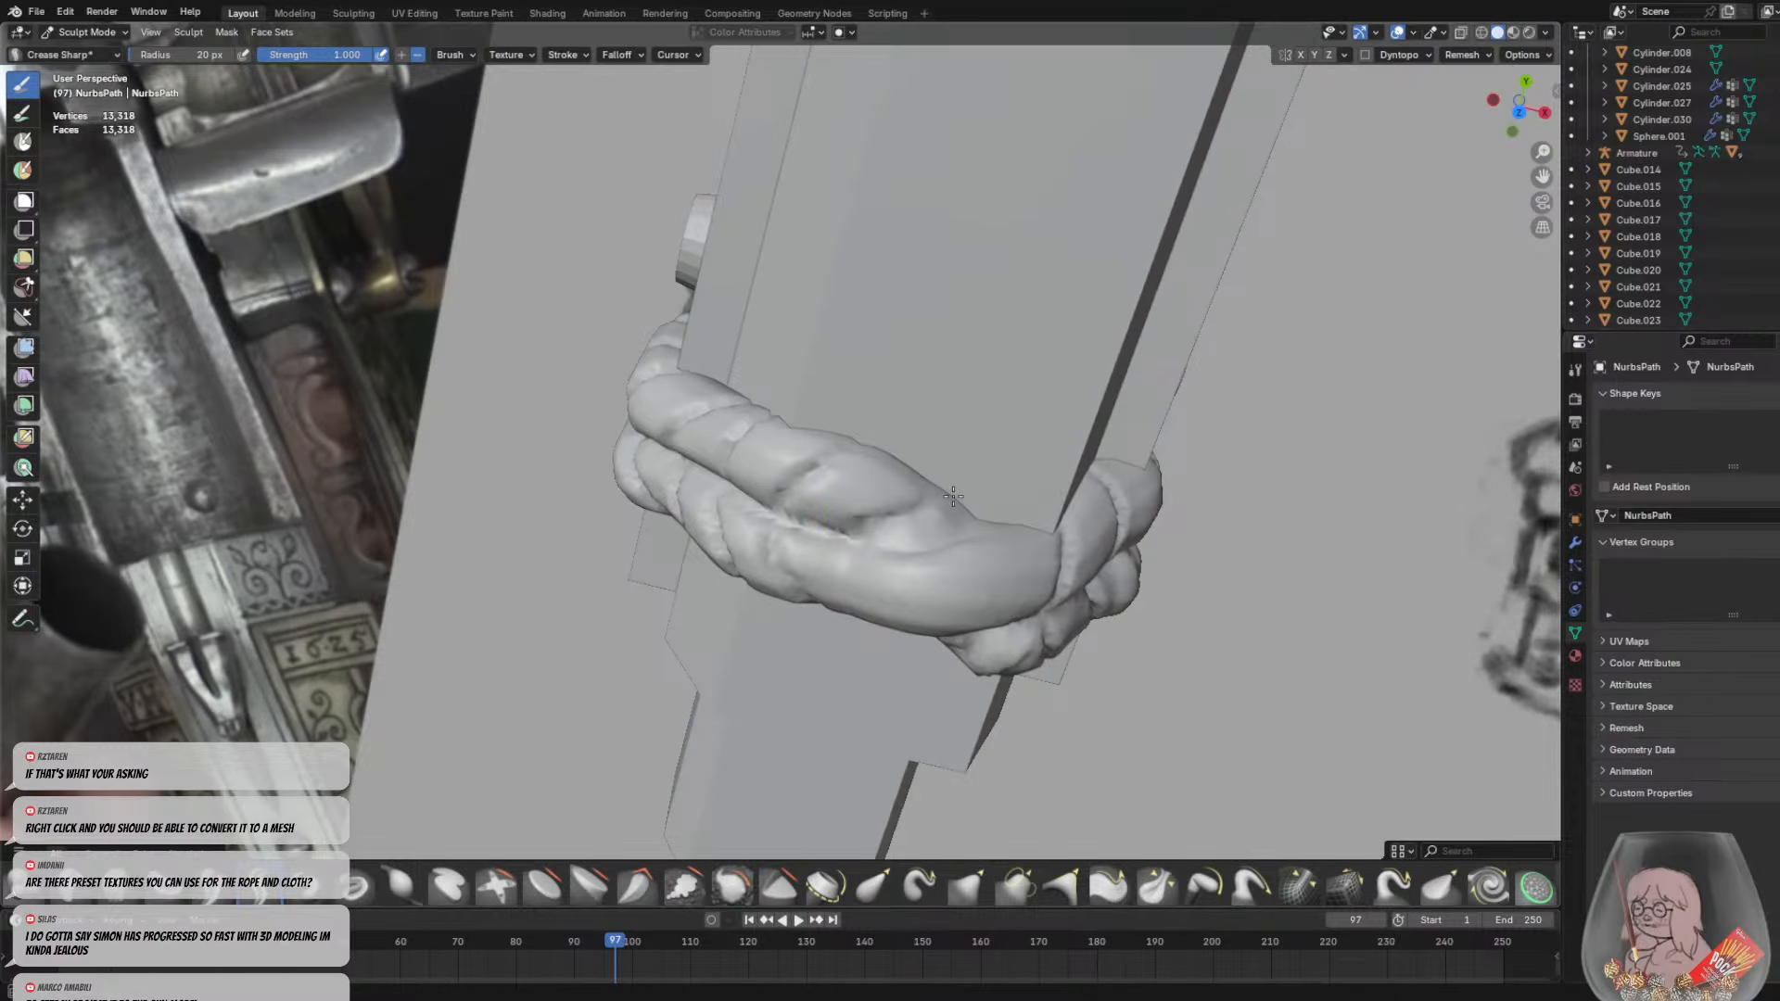
pyautogui.moveTo(1029, 504); pyautogui.dragTo(784, 421, button='middle')
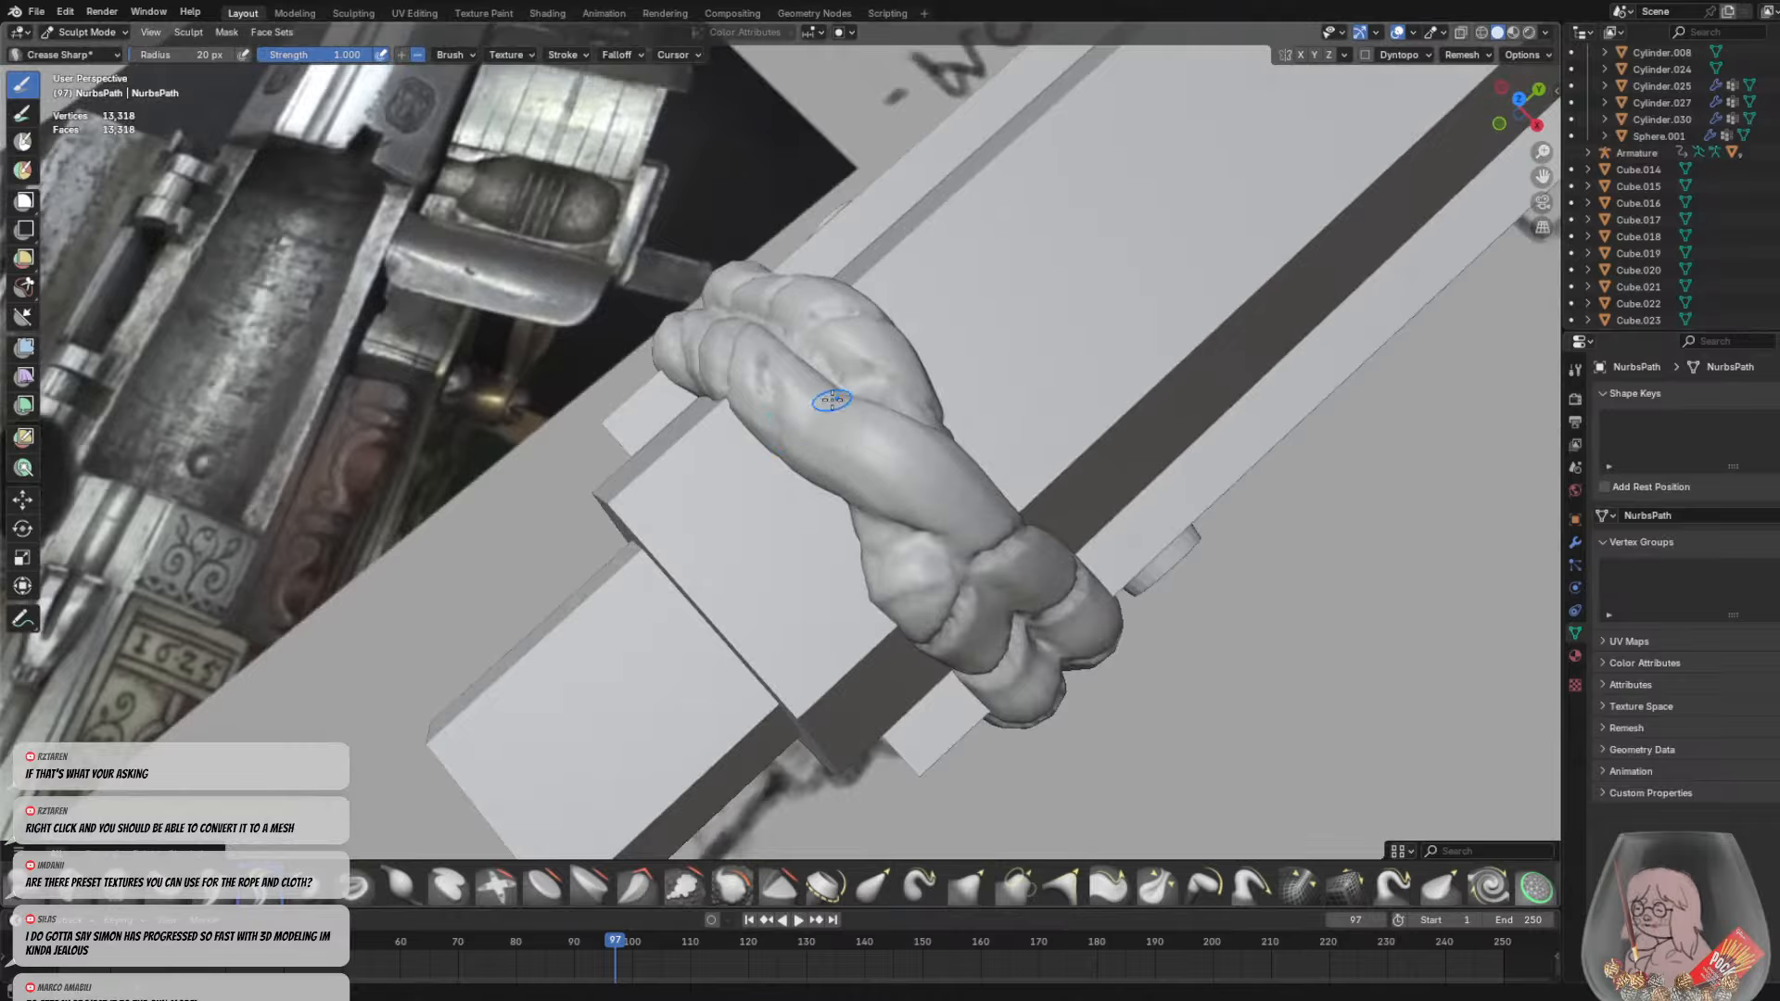
pyautogui.hotkey('ctrl', 'z')
pyautogui.moveTo(841, 400); pyautogui.dragTo(855, 538)
pyautogui.moveTo(907, 422); pyautogui.dragTo(923, 515)
pyautogui.moveTo(971, 429); pyautogui.dragTo(975, 538)
# Remesh the butt rope, return to Object Mode and shade the rope flat
pyautogui.moveTo(976, 538)
pyautogui.mouseDown(button='middle')
pyautogui.moveTo(985, 416)
pyautogui.moveTo(965, 324)
pyautogui.moveTo(934, 303)
pyautogui.moveTo(984, 268)
pyautogui.moveTo(1118, 362)
pyautogui.moveTo(1053, 382)
pyautogui.moveTo(915, 332)
pyautogui.moveTo(816, 394)
pyautogui.mouseUp(button='middle')
pyautogui.scroll(-10, 934, 303)
pyautogui.scroll(3, 915, 332)
pyautogui.scroll(5, 812, 397)
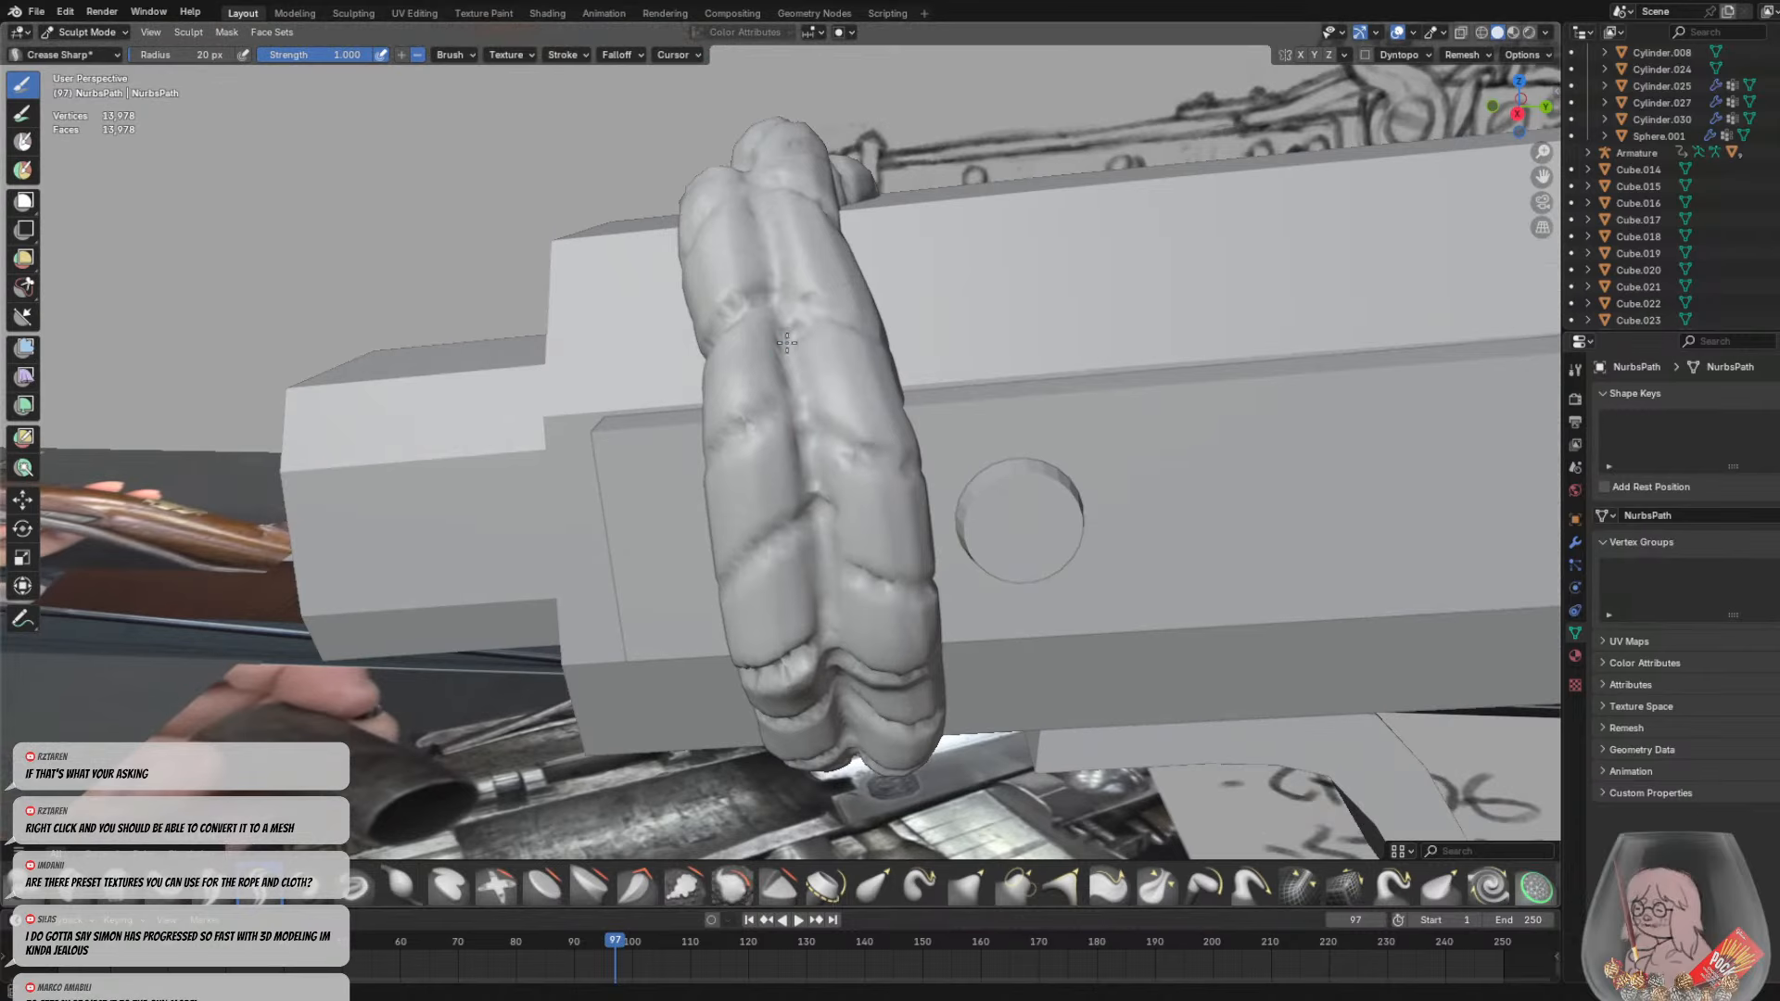
pyautogui.scroll(-2, 904, 361)
pyautogui.click(87, 31)
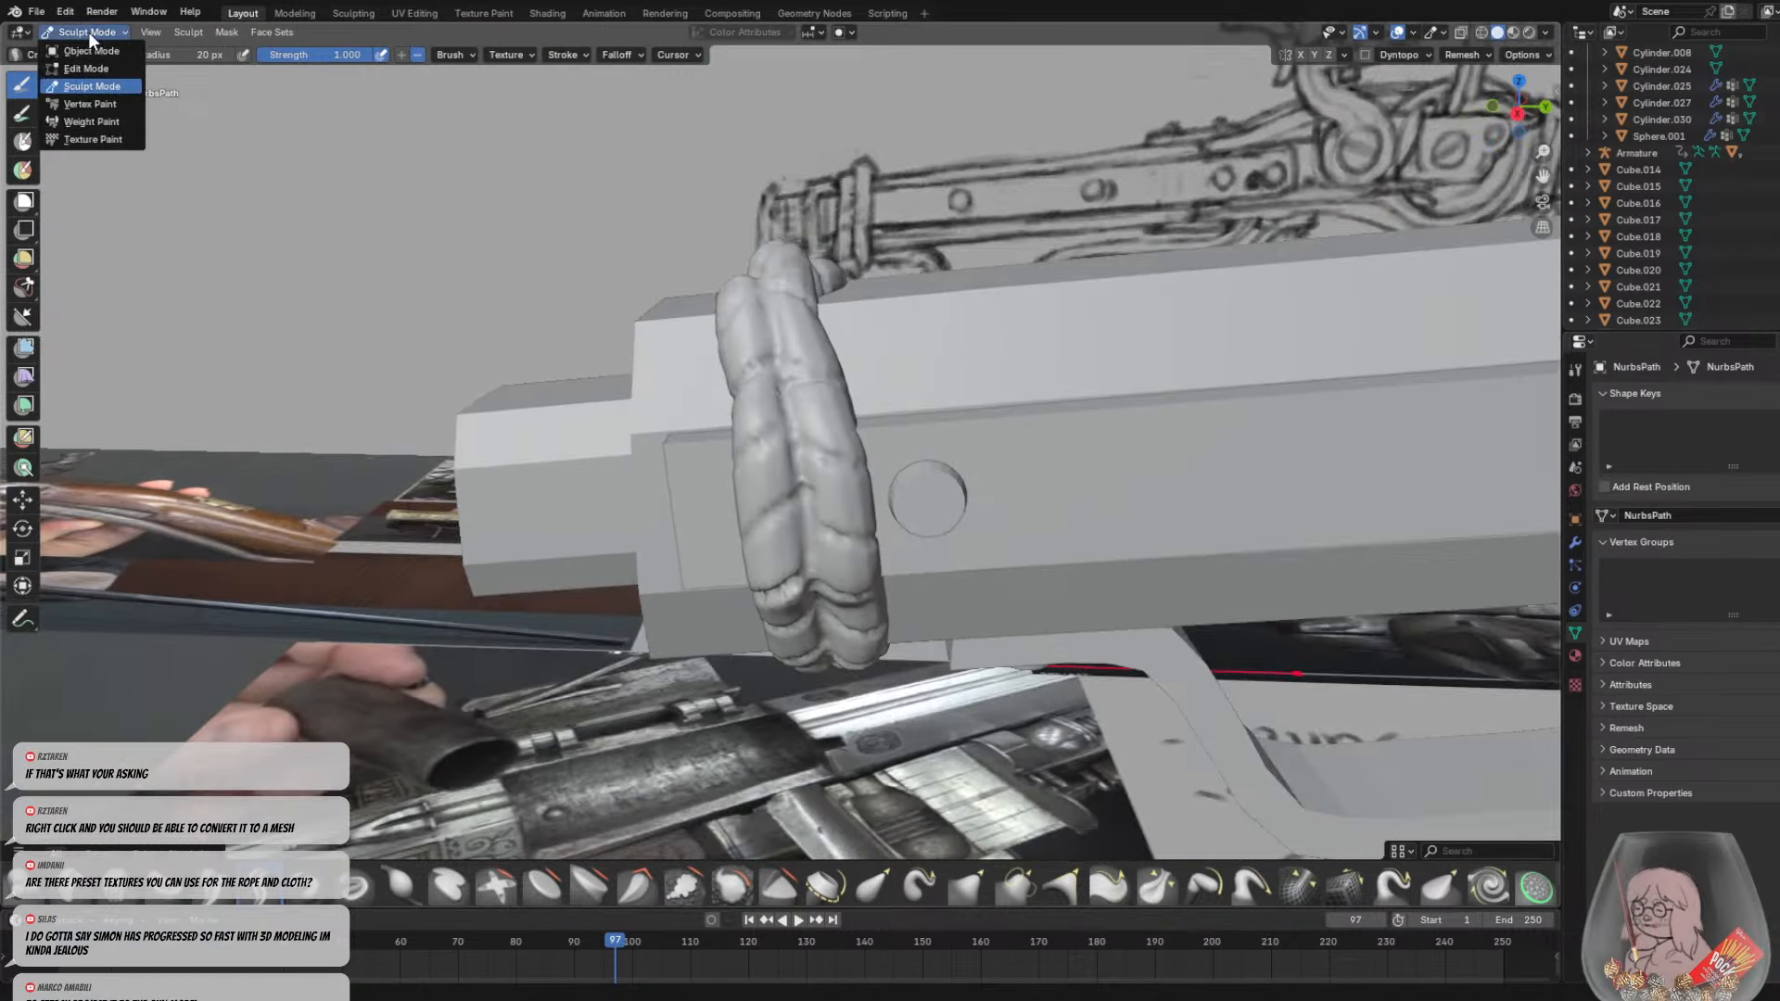
pyautogui.rightClick(759, 328)
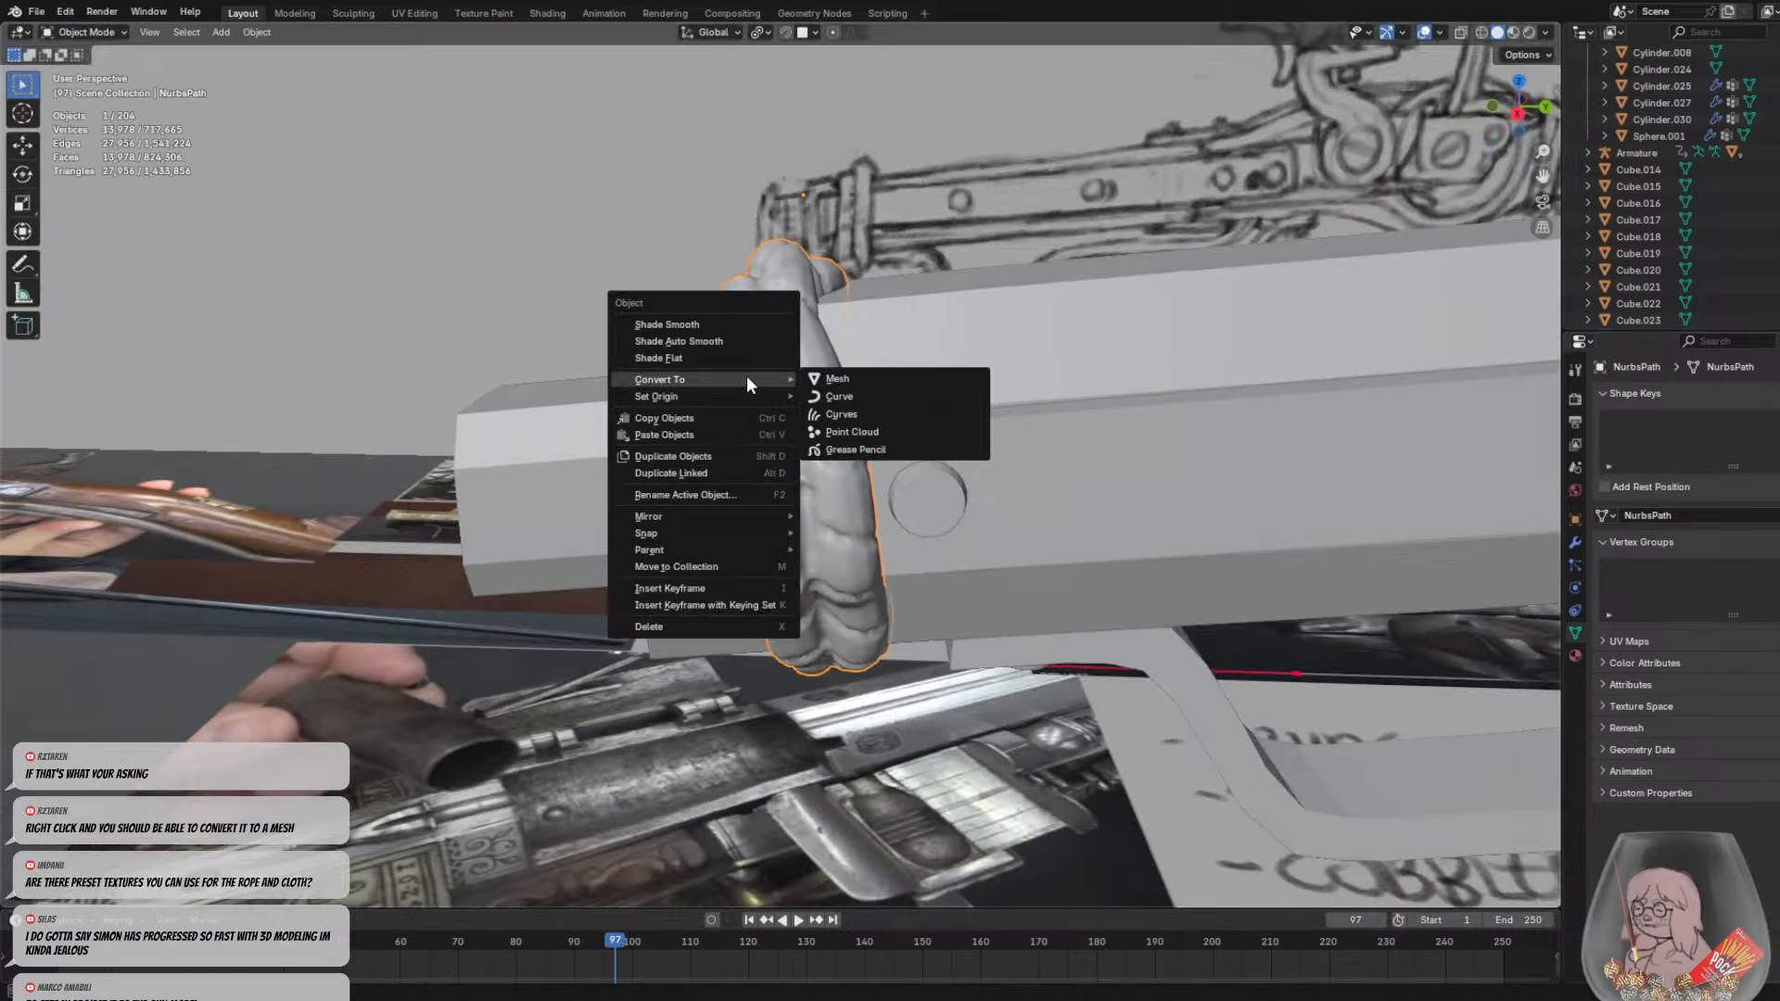
pyautogui.click(685, 355)
# Examine the flat-shaded rope around the butt from several sides
pyautogui.moveTo(825, 360); pyautogui.dragTo(960, 382, button='middle')
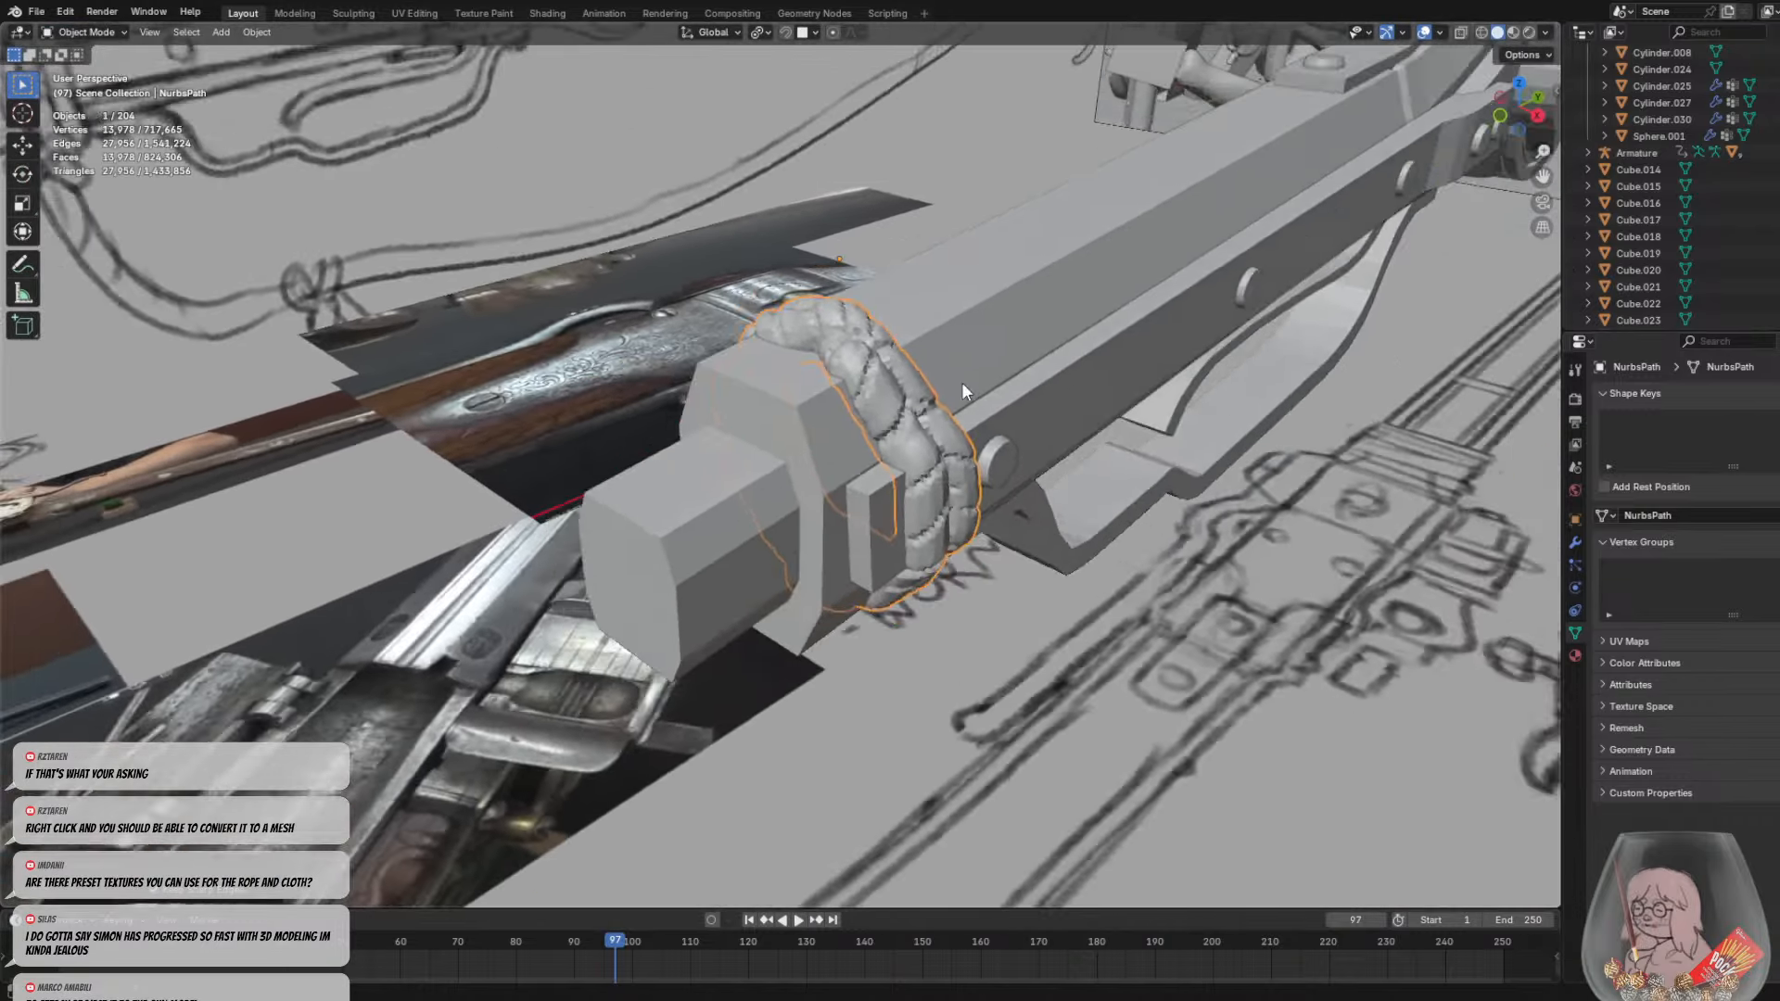
pyautogui.scroll(-3, 964, 399)
pyautogui.click(1022, 561)
pyautogui.moveTo(1022, 561); pyautogui.dragTo(905, 375, button='middle')
pyautogui.scroll(3, 837, 466)
pyautogui.scroll(-3, 905, 376)
pyautogui.click(864, 533)
# Inspect the rope's knot and creased strands up close in Sculpt Mode and return to Object Mode
pyautogui.click(86, 31)
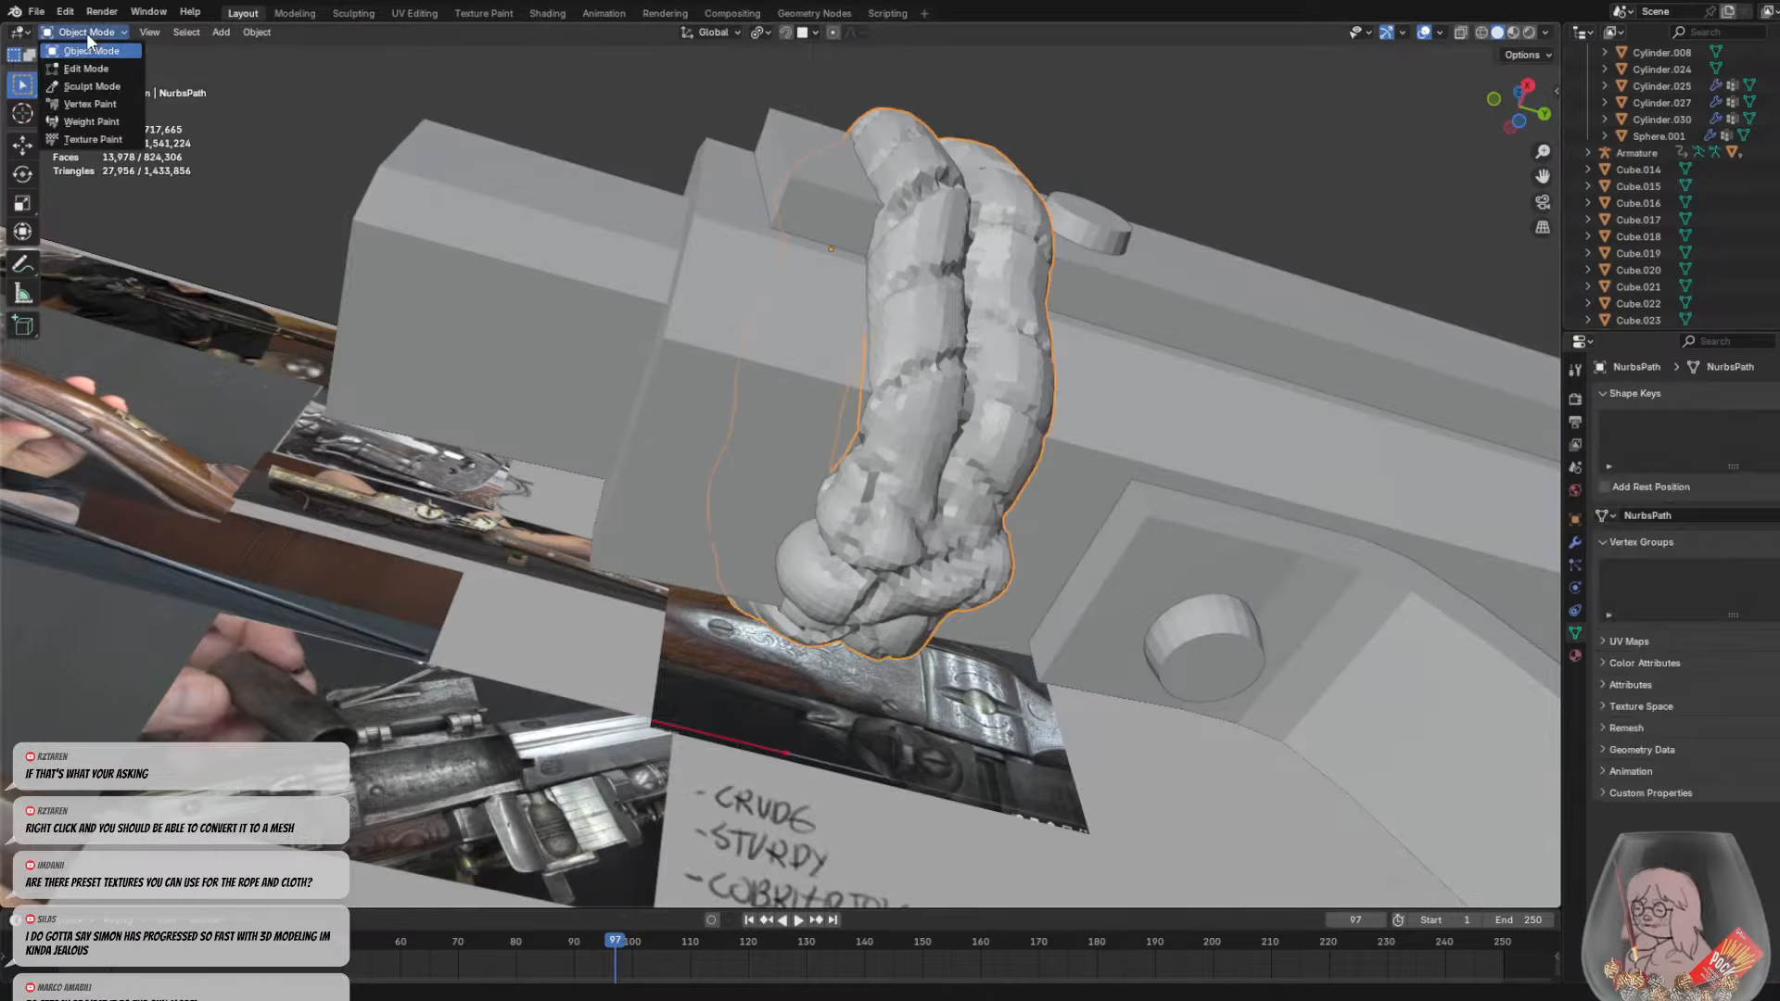
pyautogui.click(96, 81)
pyautogui.moveTo(834, 445)
pyautogui.mouseDown(button='middle')
pyautogui.moveTo(944, 486)
pyautogui.moveTo(876, 459)
pyautogui.moveTo(779, 598)
pyautogui.mouseUp(button='middle')
pyautogui.moveTo(950, 523); pyautogui.dragTo(766, 472, button='middle')
pyautogui.moveTo(821, 277); pyautogui.dragTo(837, 343, button='middle')
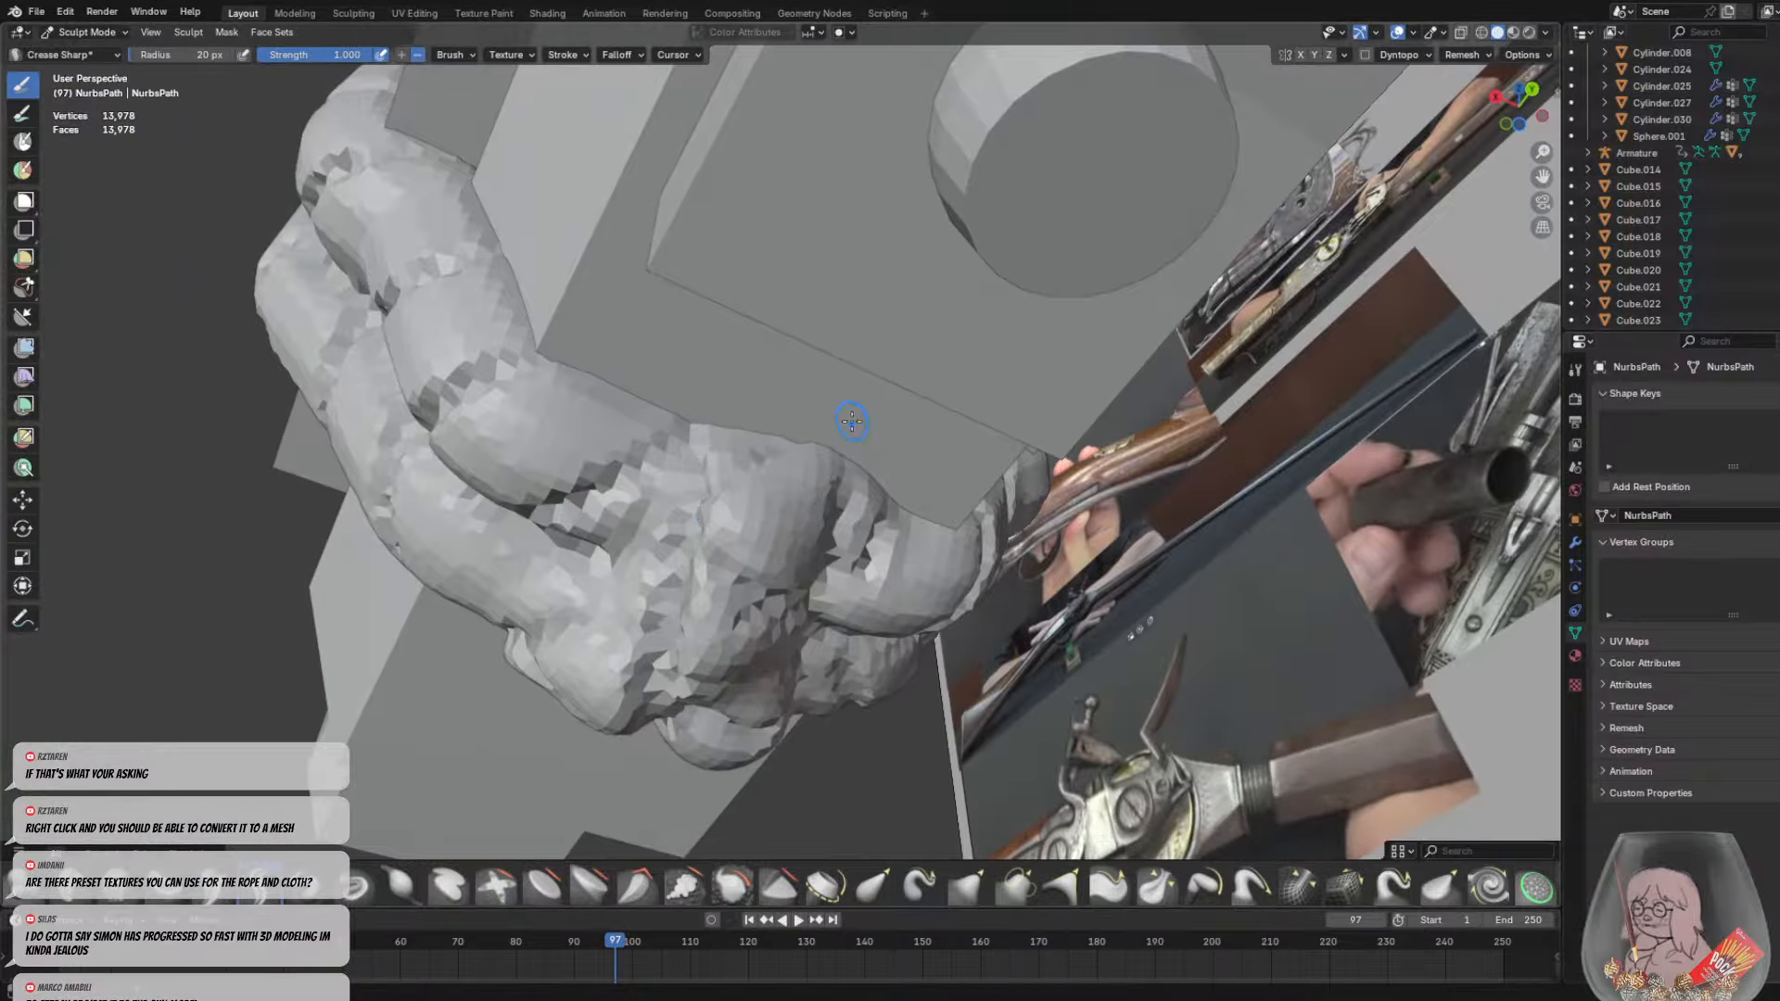
pyautogui.moveTo(851, 425); pyautogui.dragTo(690, 475, button='middle')
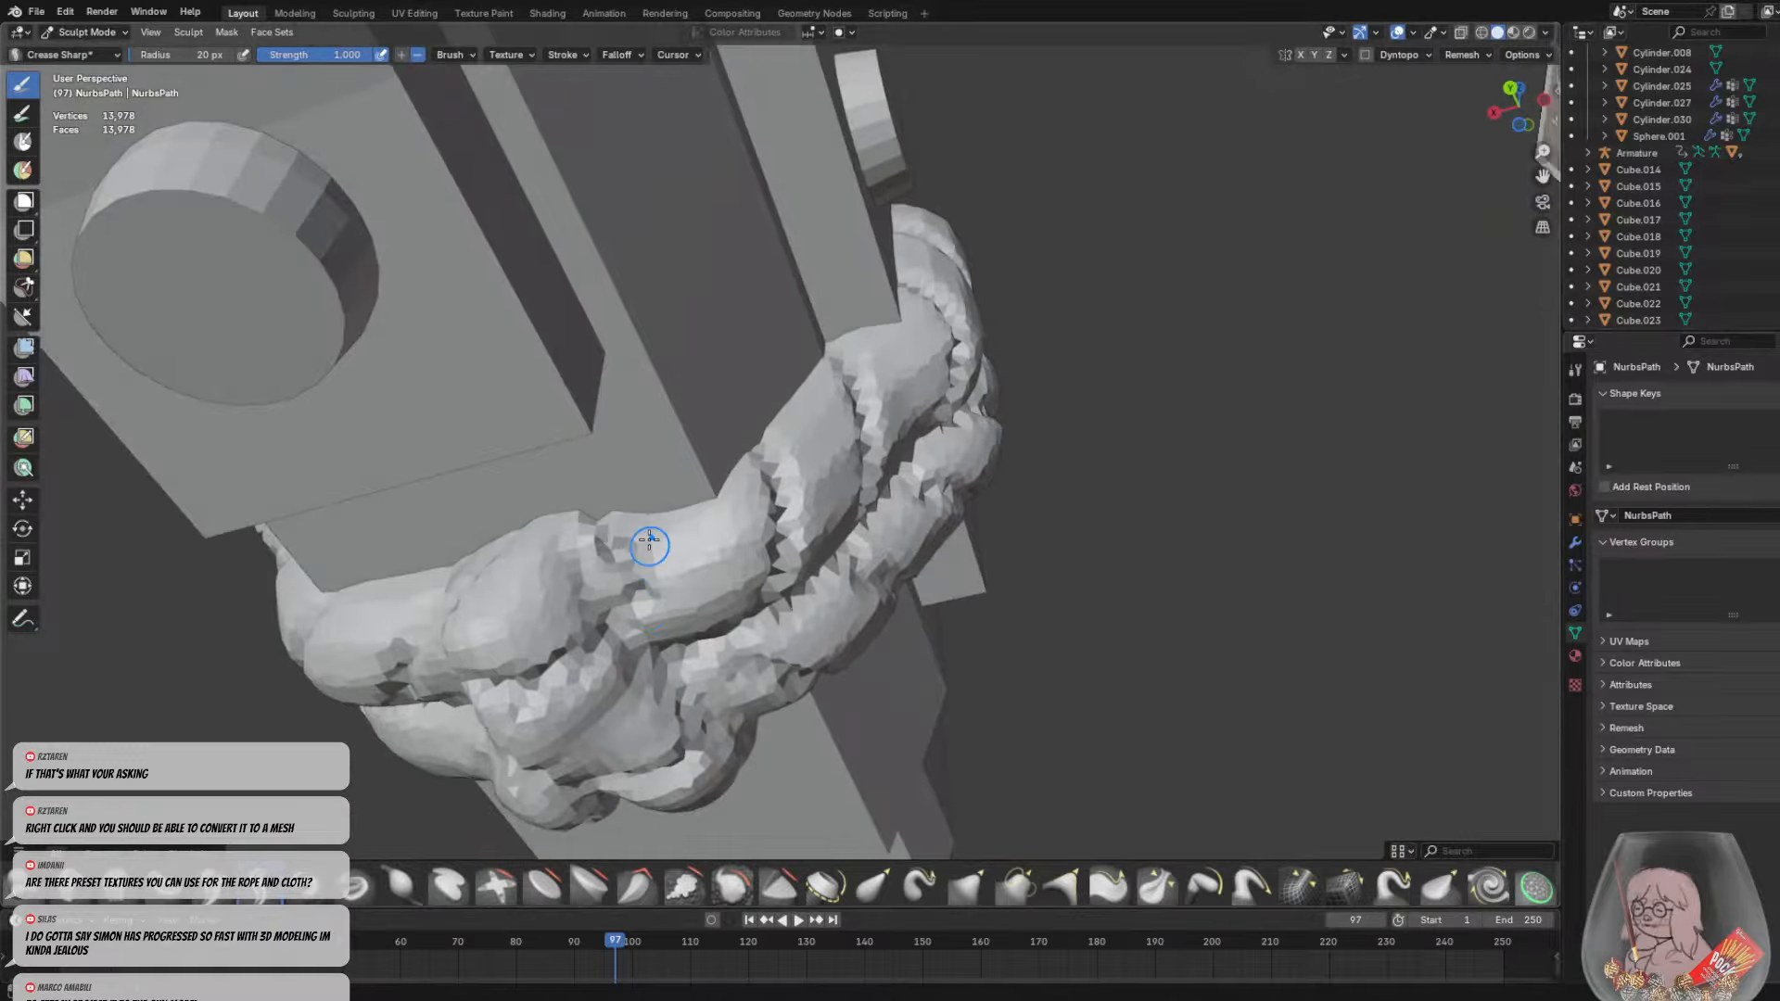
pyautogui.moveTo(636, 536); pyautogui.dragTo(870, 298, button='middle')
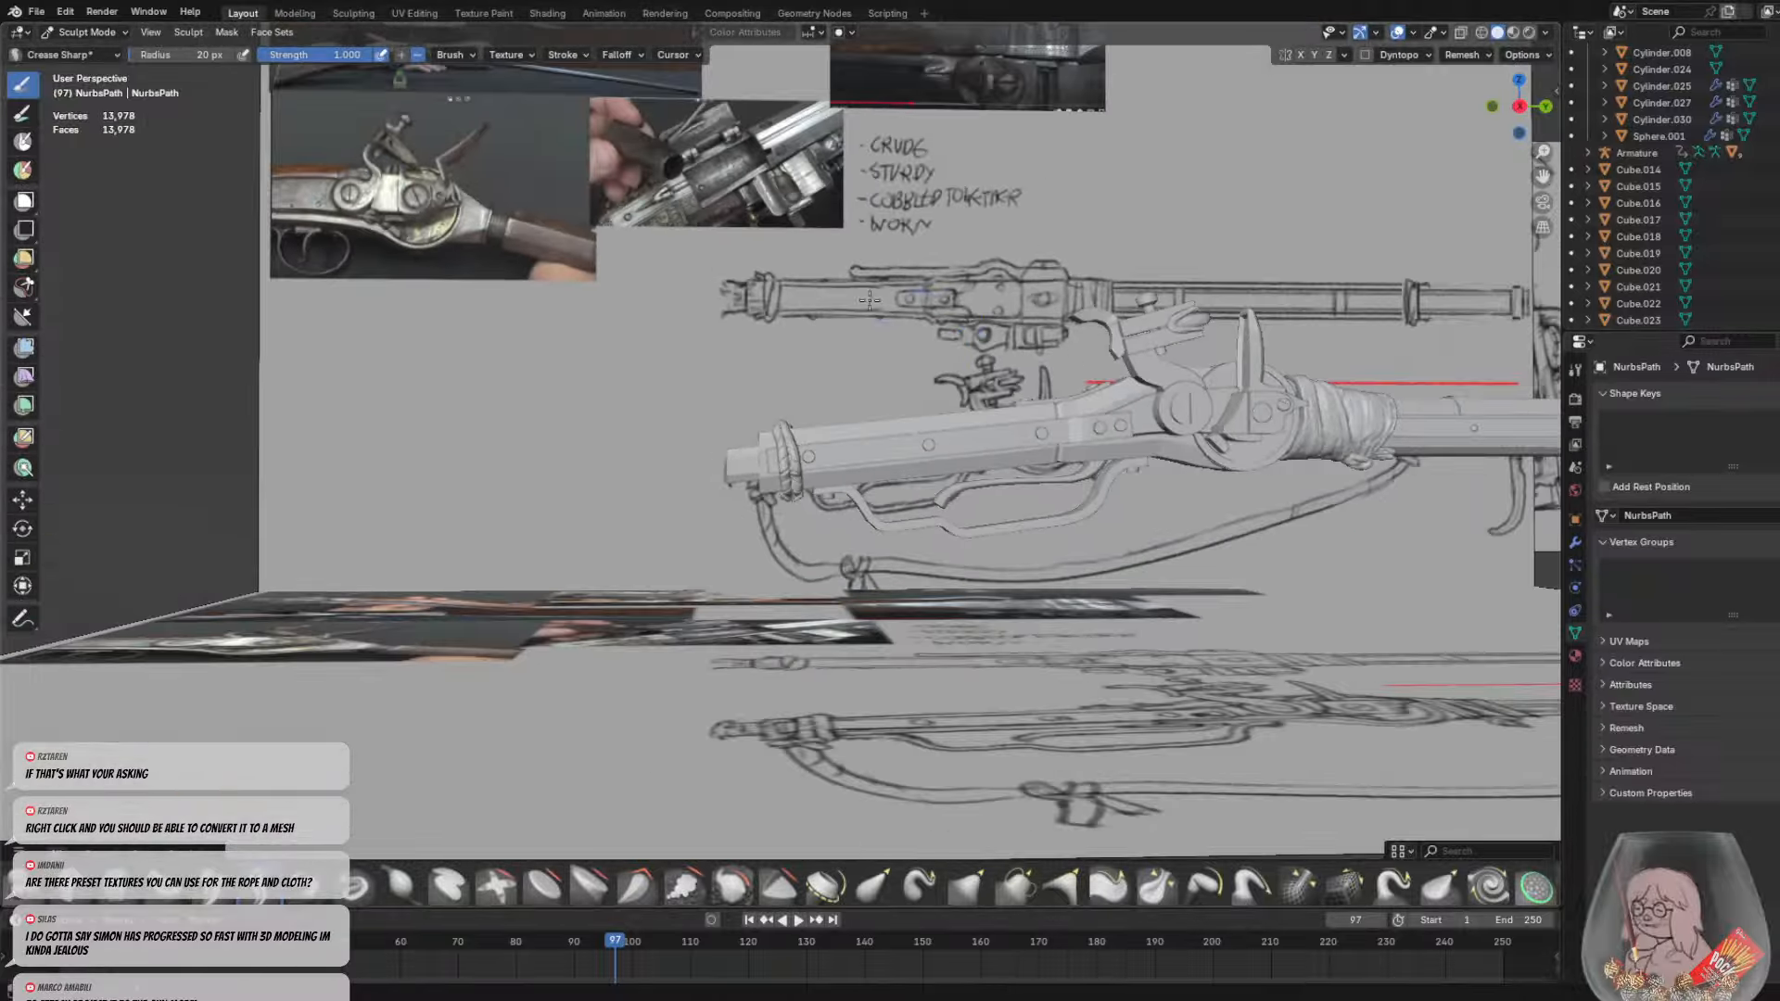
pyautogui.click(85, 45)
pyautogui.click(83, 52)
# Compare the stock's overall shape with the reference sketches from the side and the butt end
pyautogui.moveTo(753, 354); pyautogui.dragTo(697, 390, button='middle')
pyautogui.click(744, 456)
pyautogui.click(698, 389)
pyautogui.click(670, 460)
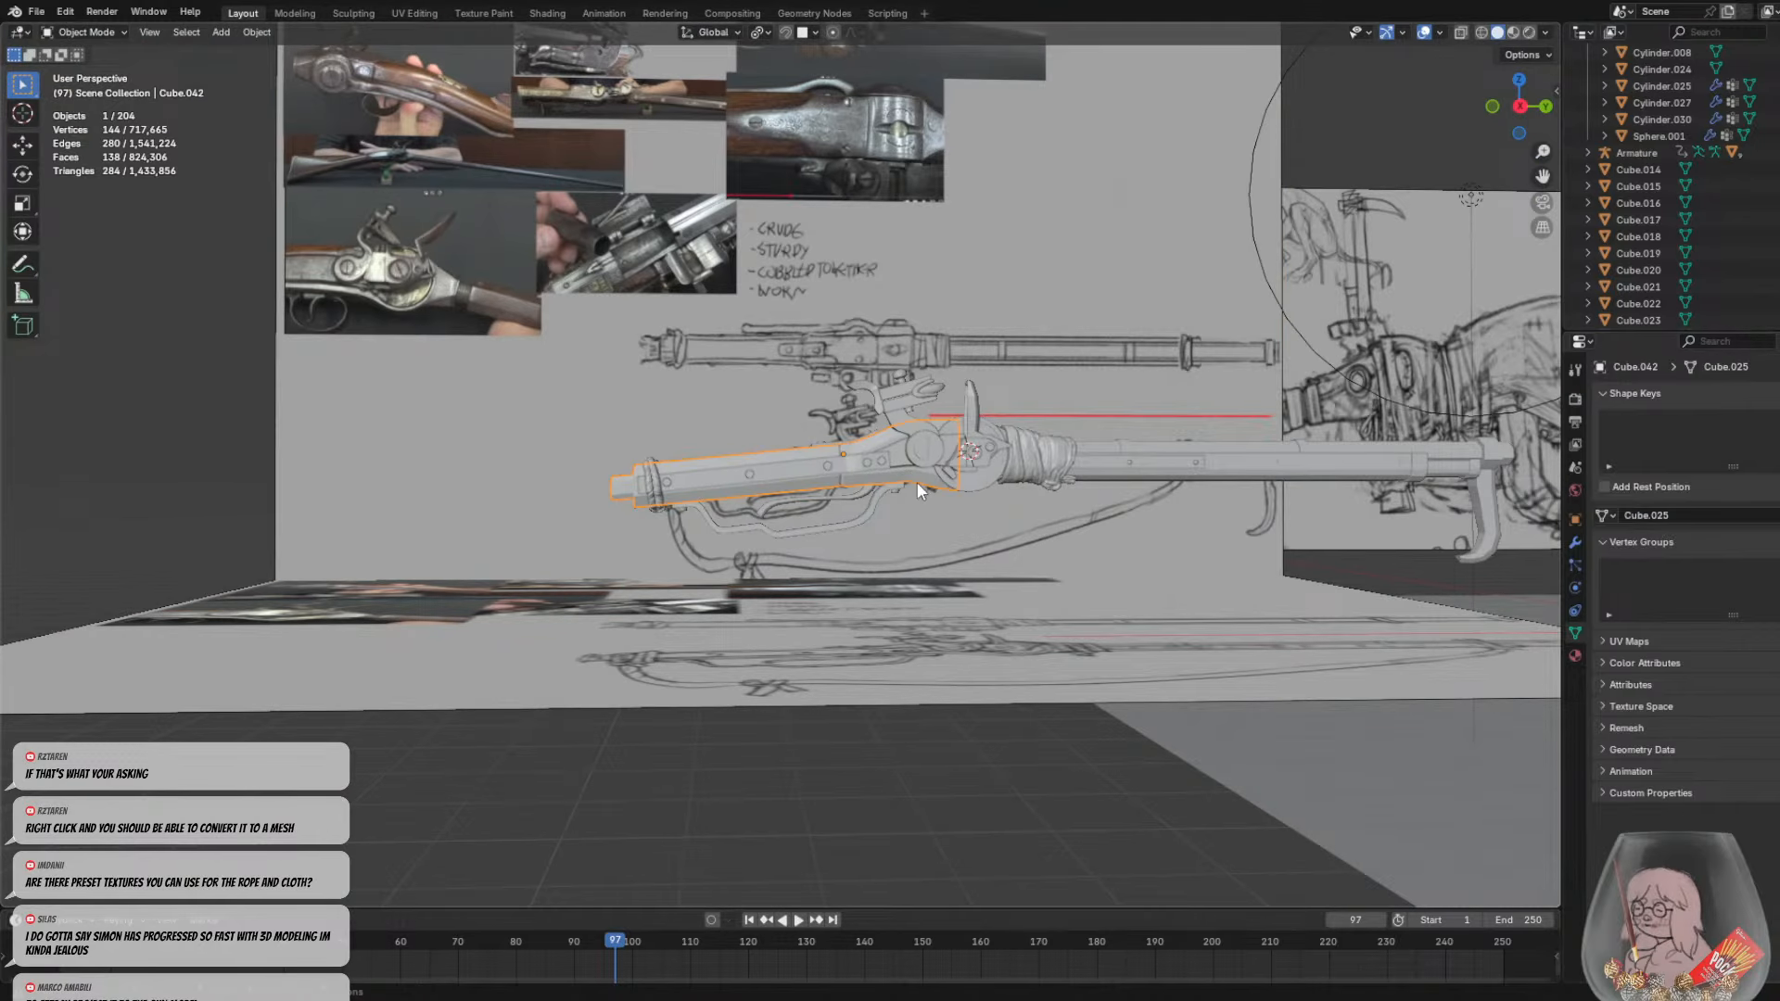
pyautogui.click(798, 471)
pyautogui.click(801, 471)
pyautogui.moveTo(832, 476); pyautogui.dragTo(827, 298, button='middle')
pyautogui.keyDown('shift'); pyautogui.moveTo(653, 317); pyautogui.dragTo(573, 359, button='middle'); pyautogui.keyUp('shift')
pyautogui.scroll(3, 881, 393)
pyautogui.scroll(-6, 649, 389)
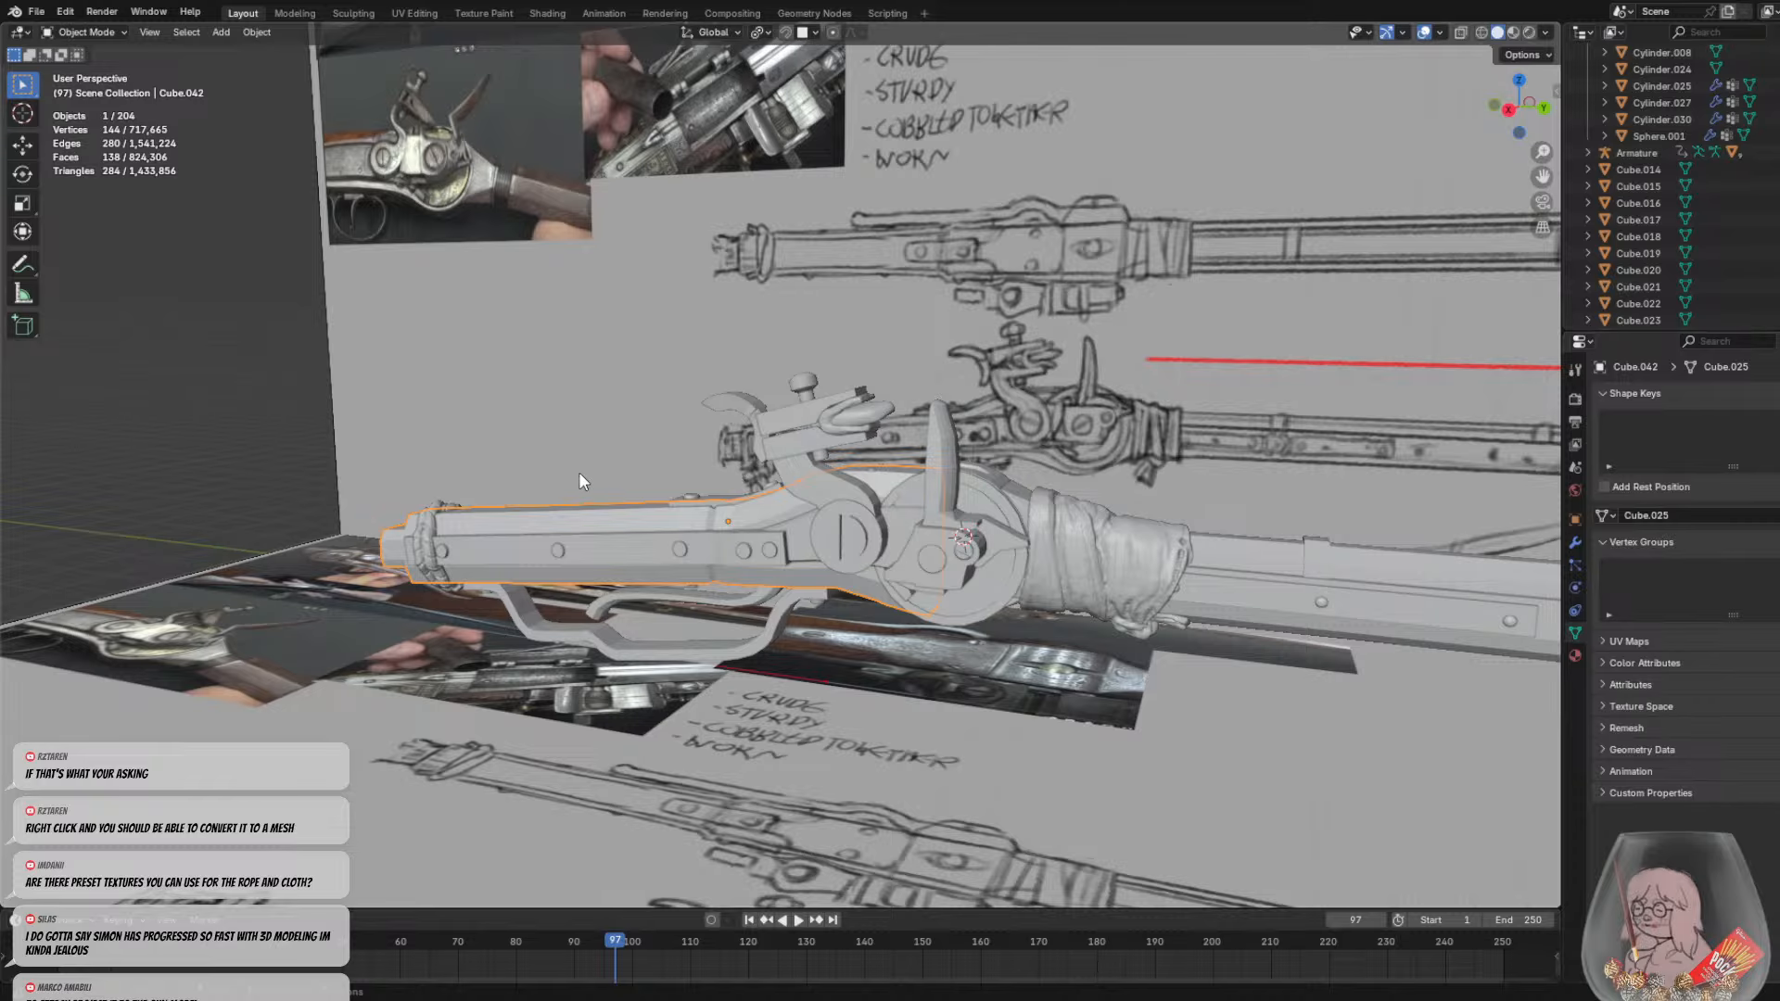
pyautogui.moveTo(578, 476); pyautogui.dragTo(533, 525, button='middle')
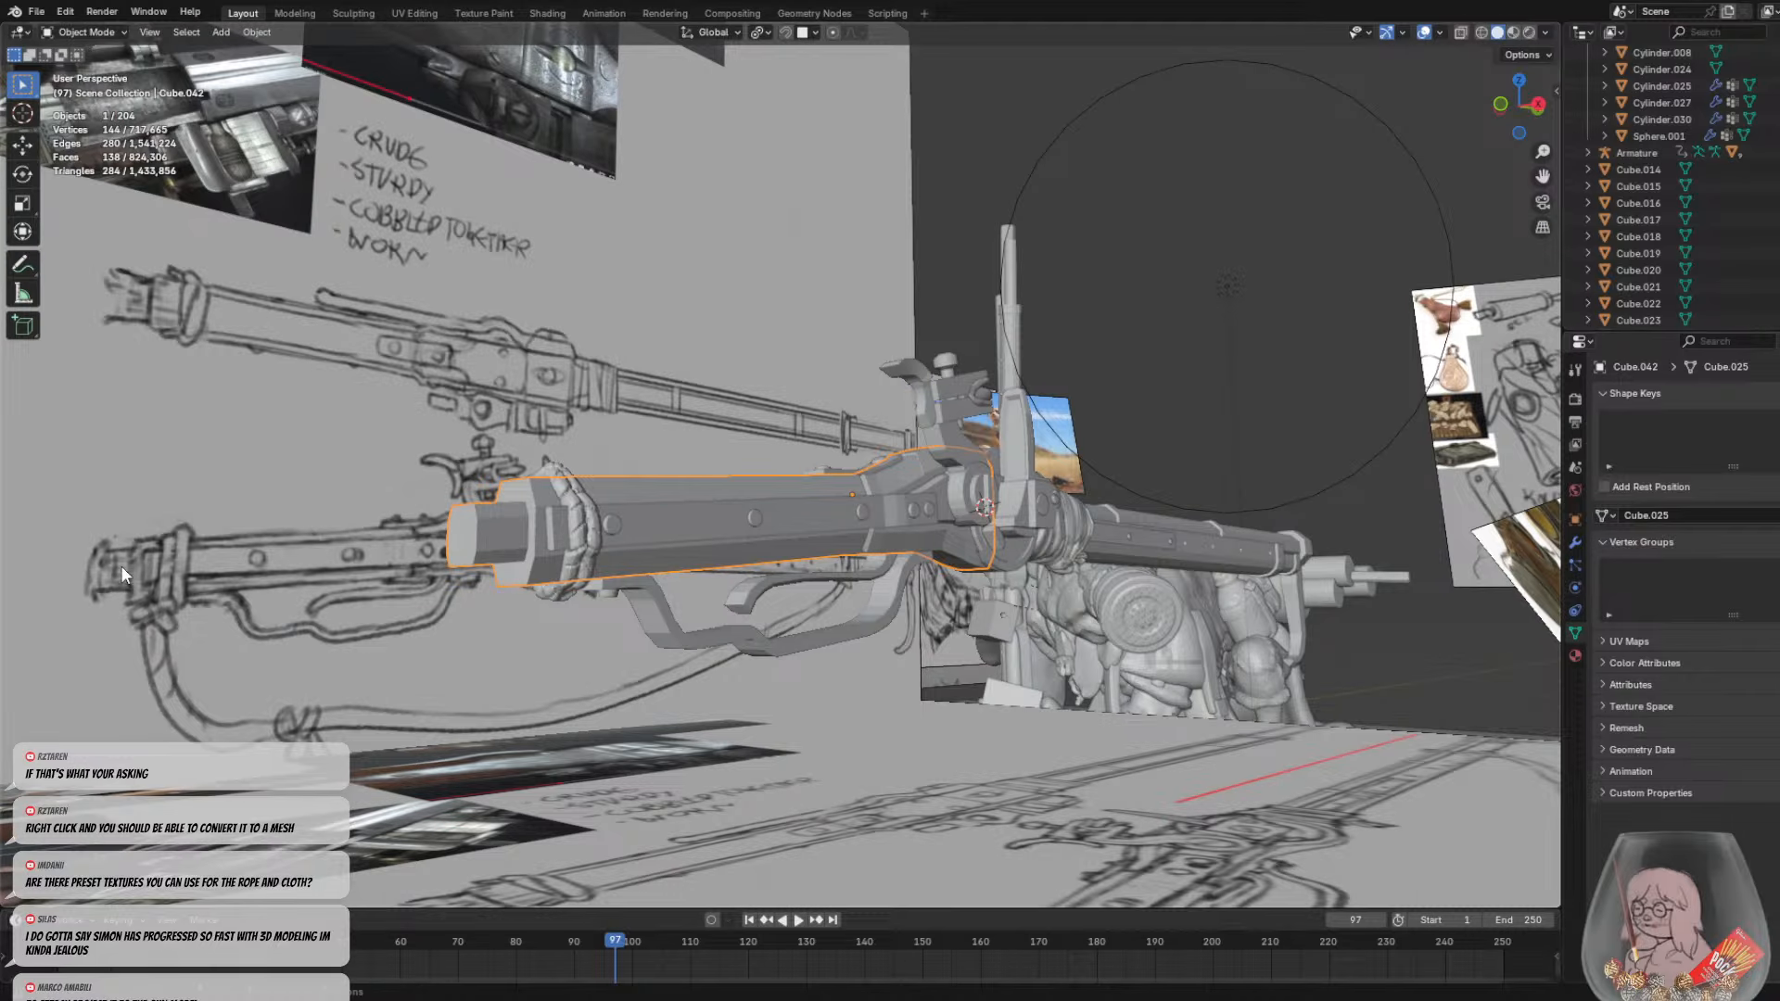
pyautogui.moveTo(451, 476); pyautogui.dragTo(530, 638, button='middle')
# Compare the butt rope and the stock's riveted side plate with the sketched musket
pyautogui.click(430, 590)
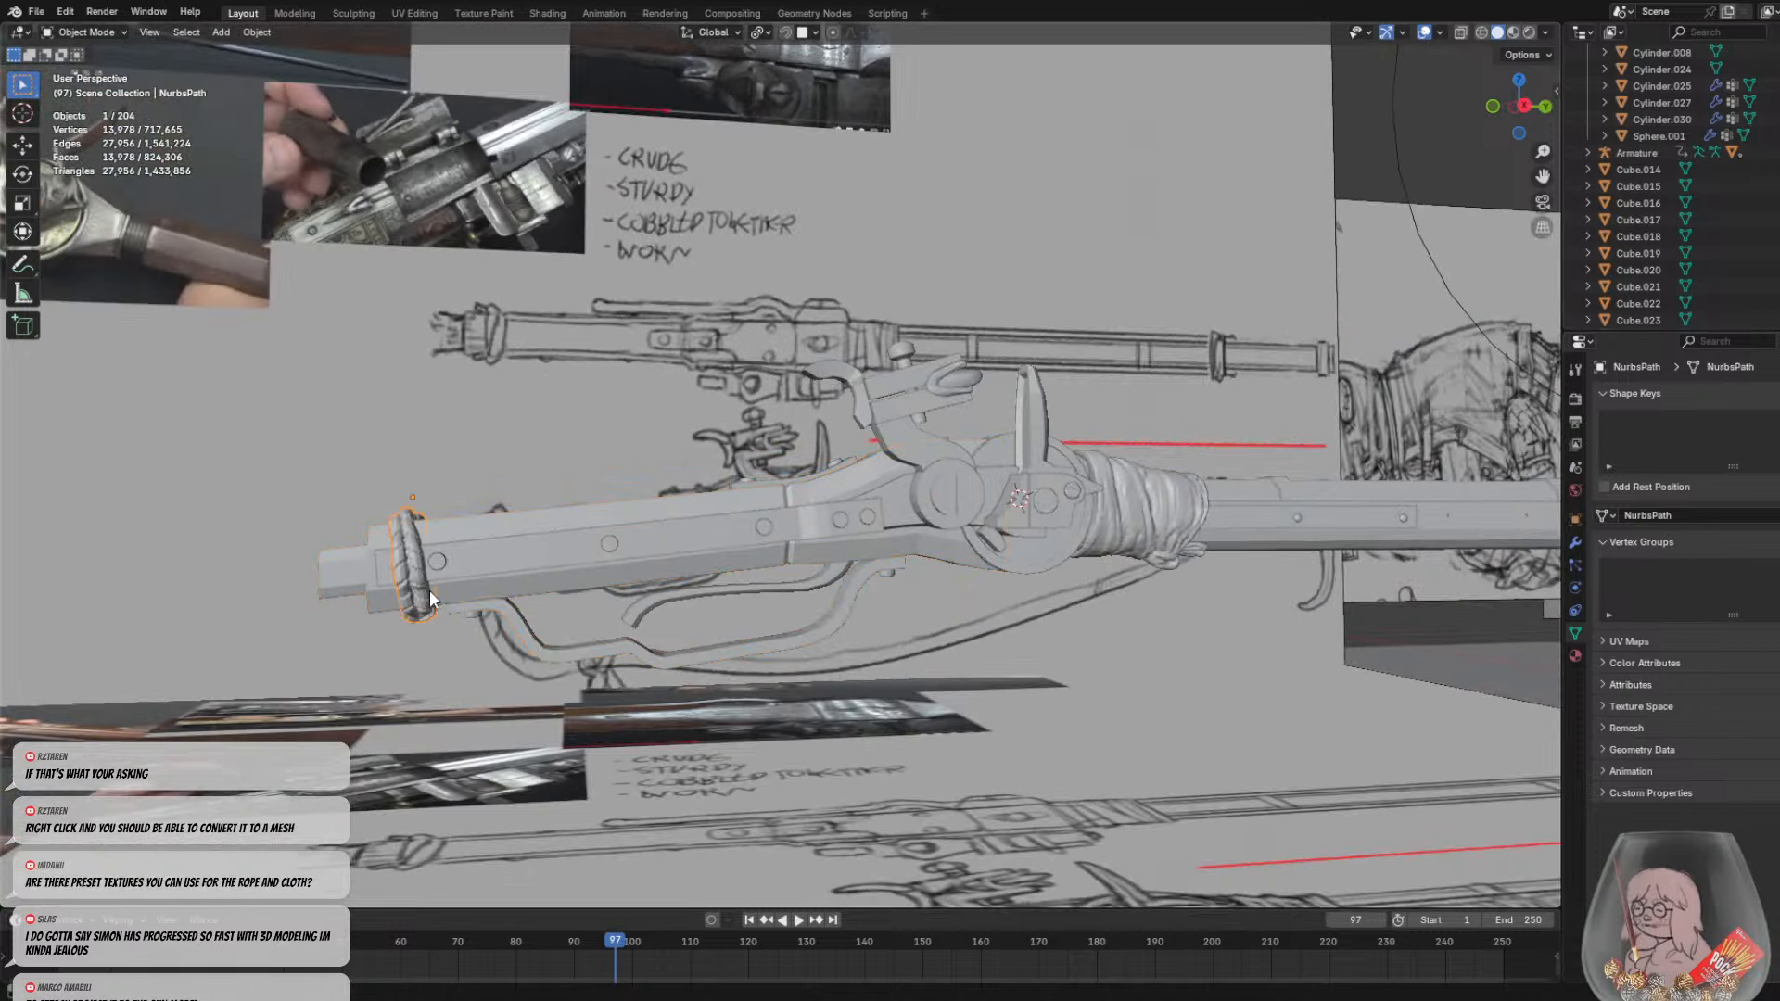
pyautogui.click(495, 556)
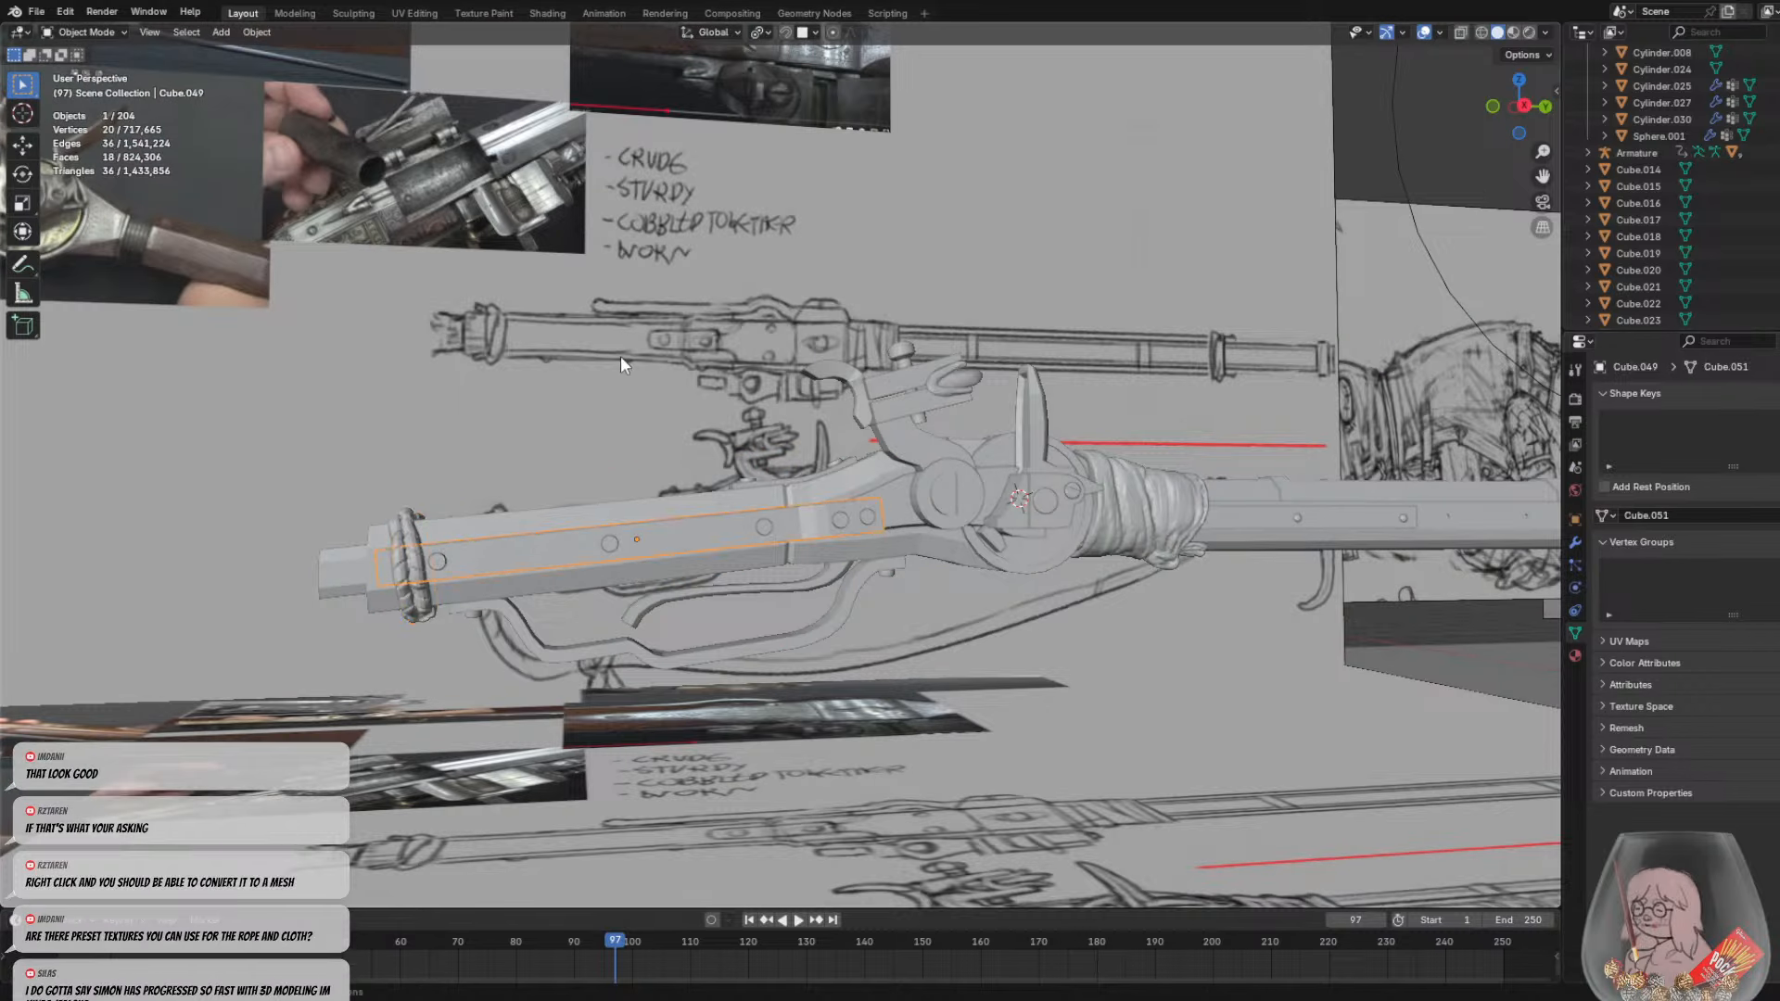
pyautogui.click(591, 441)
pyautogui.keyDown('shift'); pyautogui.moveTo(590, 447); pyautogui.dragTo(848, 479, button='middle'); pyautogui.keyUp('shift')
pyautogui.scroll(-6, 853, 415)
pyautogui.scroll(6, 748, 453)
pyautogui.moveTo(748, 454)
pyautogui.mouseDown(button='middle')
pyautogui.moveTo(714, 487)
pyautogui.moveTo(799, 438)
pyautogui.moveTo(736, 492)
pyautogui.moveTo(775, 533)
pyautogui.moveTo(971, 501)
pyautogui.moveTo(1069, 525)
pyautogui.moveTo(1089, 498)
pyautogui.moveTo(1039, 493)
pyautogui.moveTo(1049, 483)
pyautogui.mouseUp(button='middle')
pyautogui.scroll(3, 744, 506)
# Duplicate the stock in place and undo the copy
pyautogui.click(745, 506)
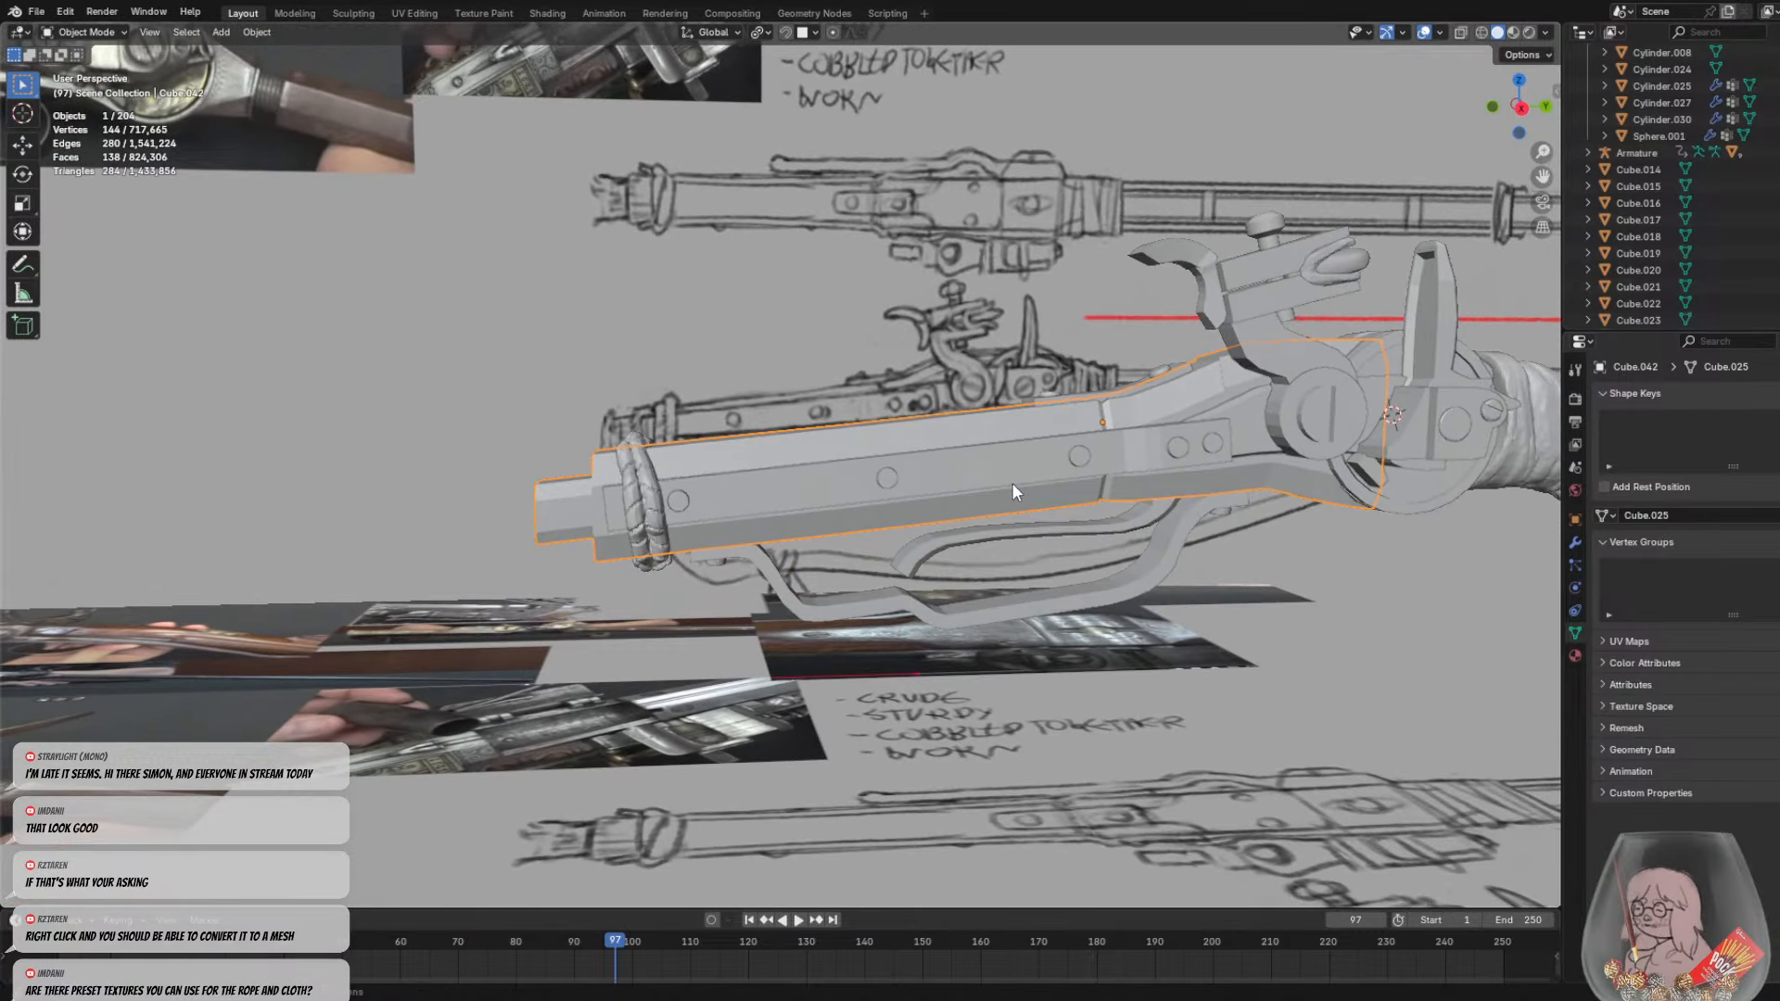
pyautogui.hotkey('shift', 'd')
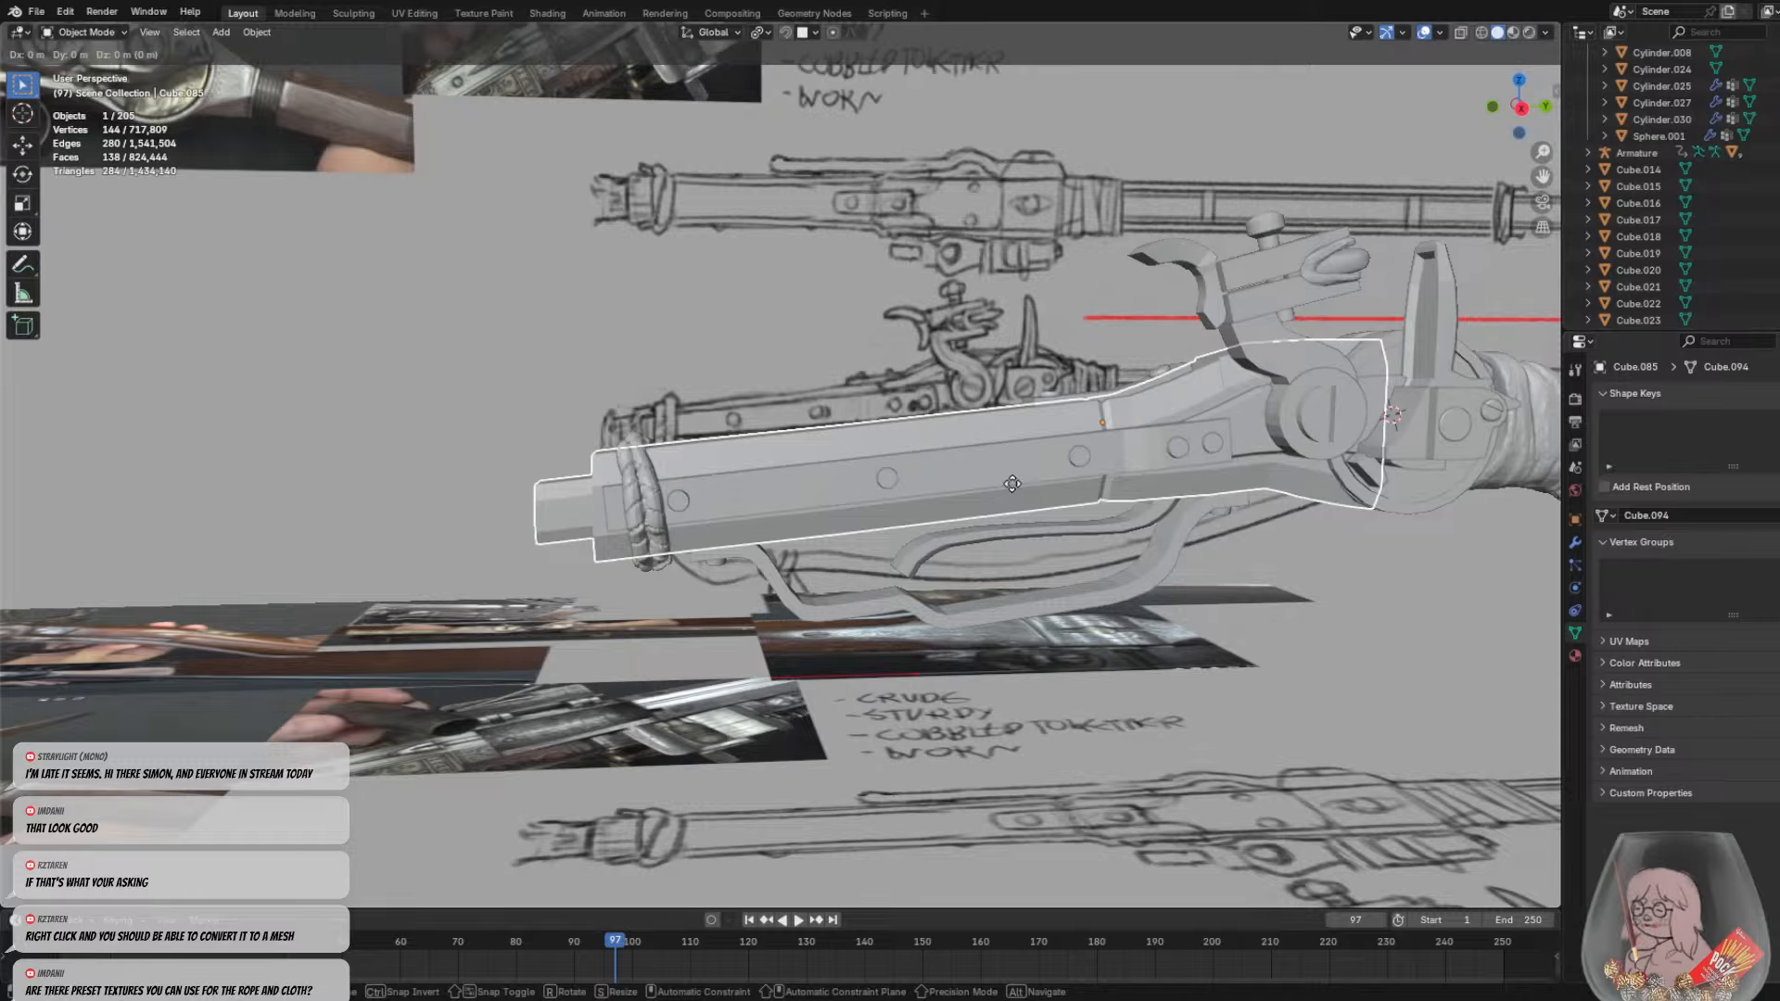
pyautogui.rightClick(1012, 484)
pyautogui.hotkey('ctrl', 'z')
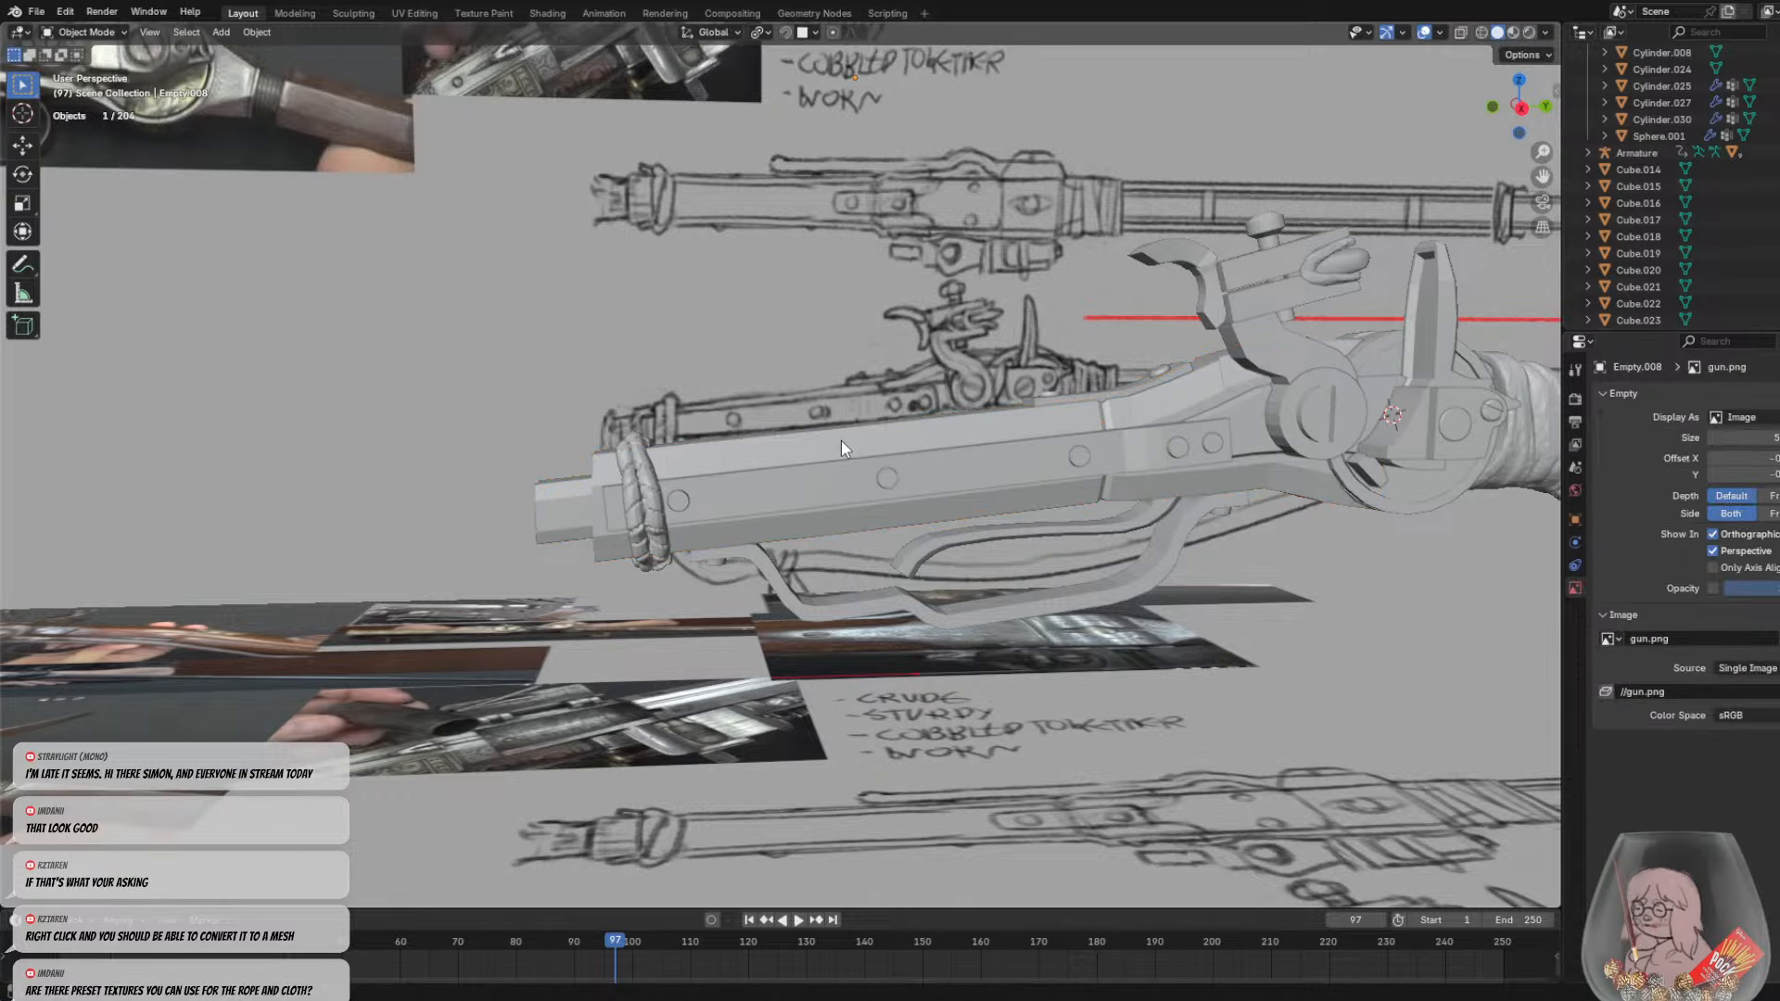
pyautogui.click(115, 34)
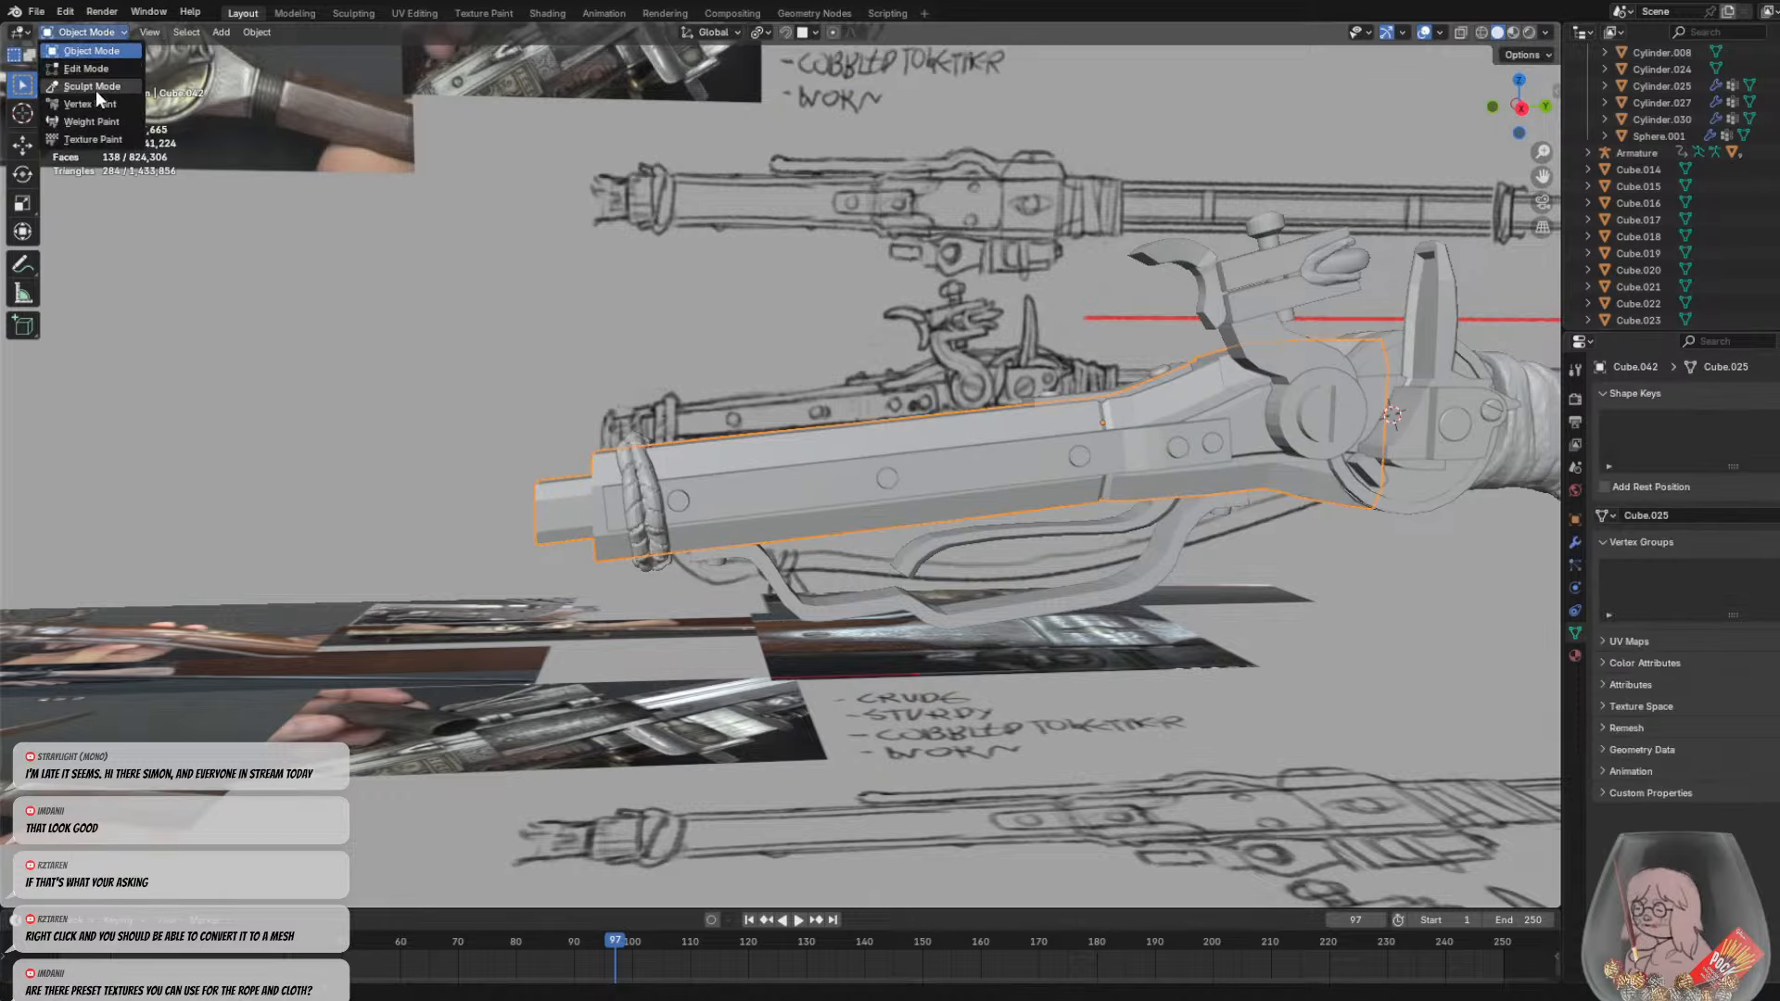
pyautogui.click(96, 91)
pyautogui.press('r')
pyautogui.click(815, 390)
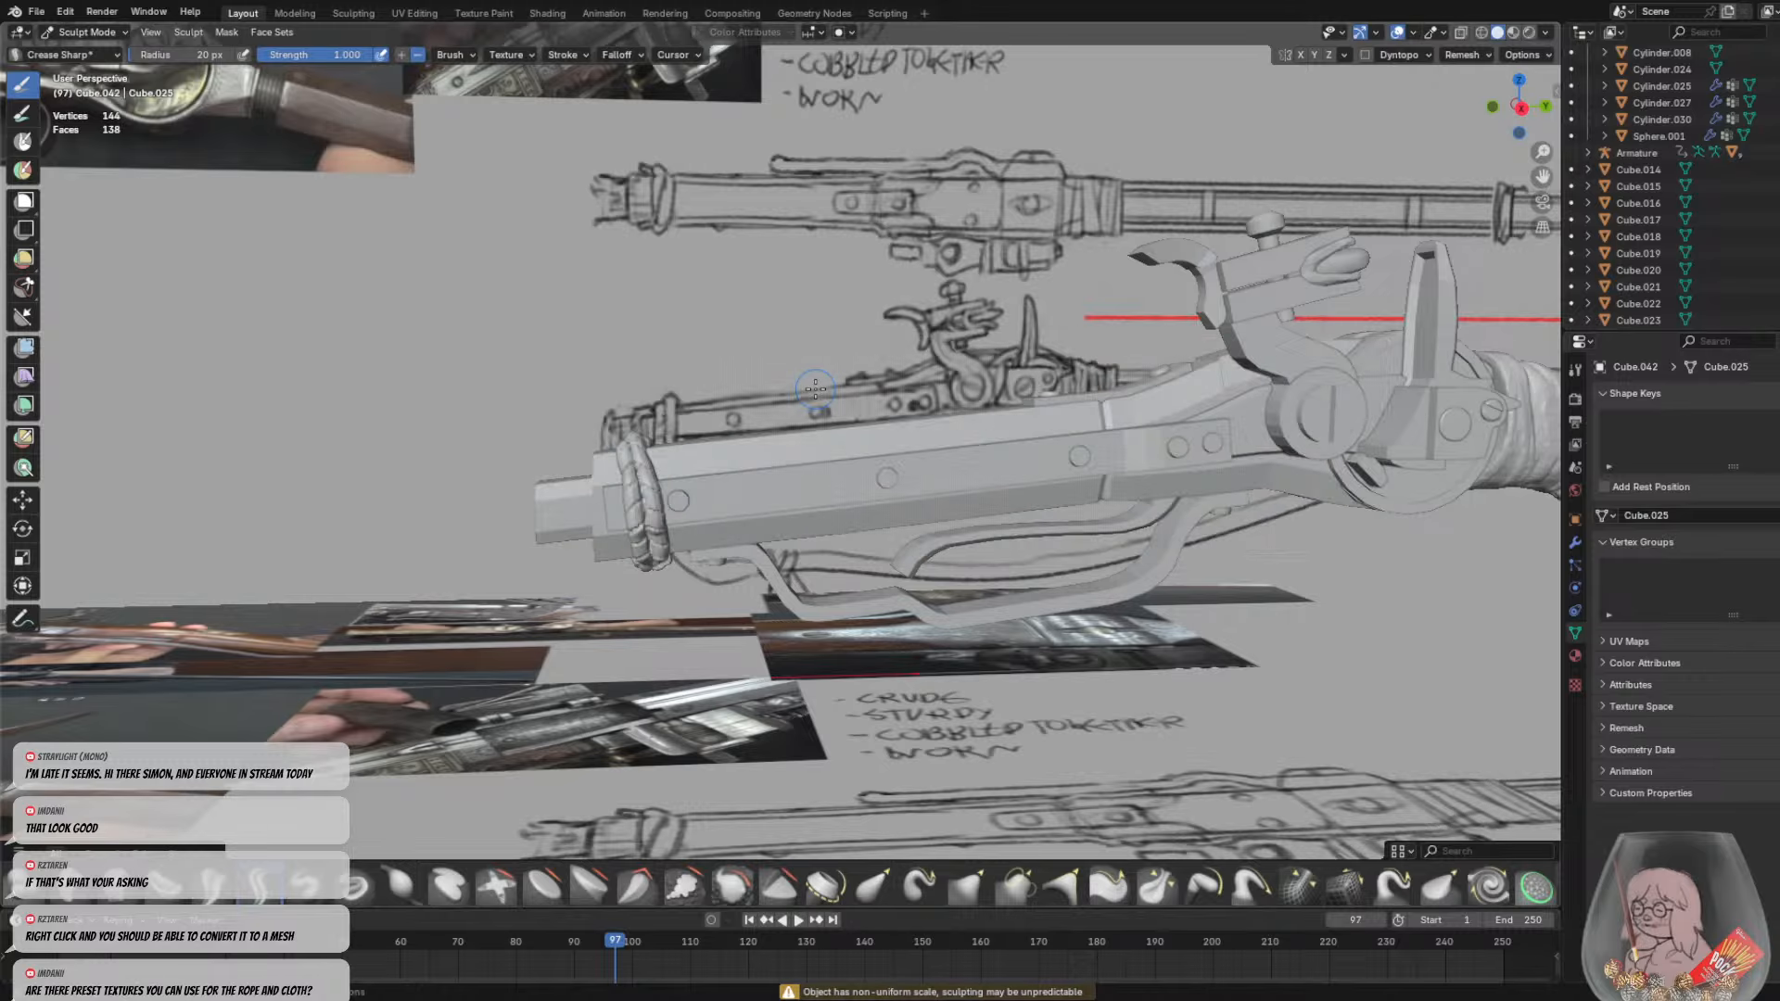
pyautogui.click(84, 31)
pyautogui.click(79, 52)
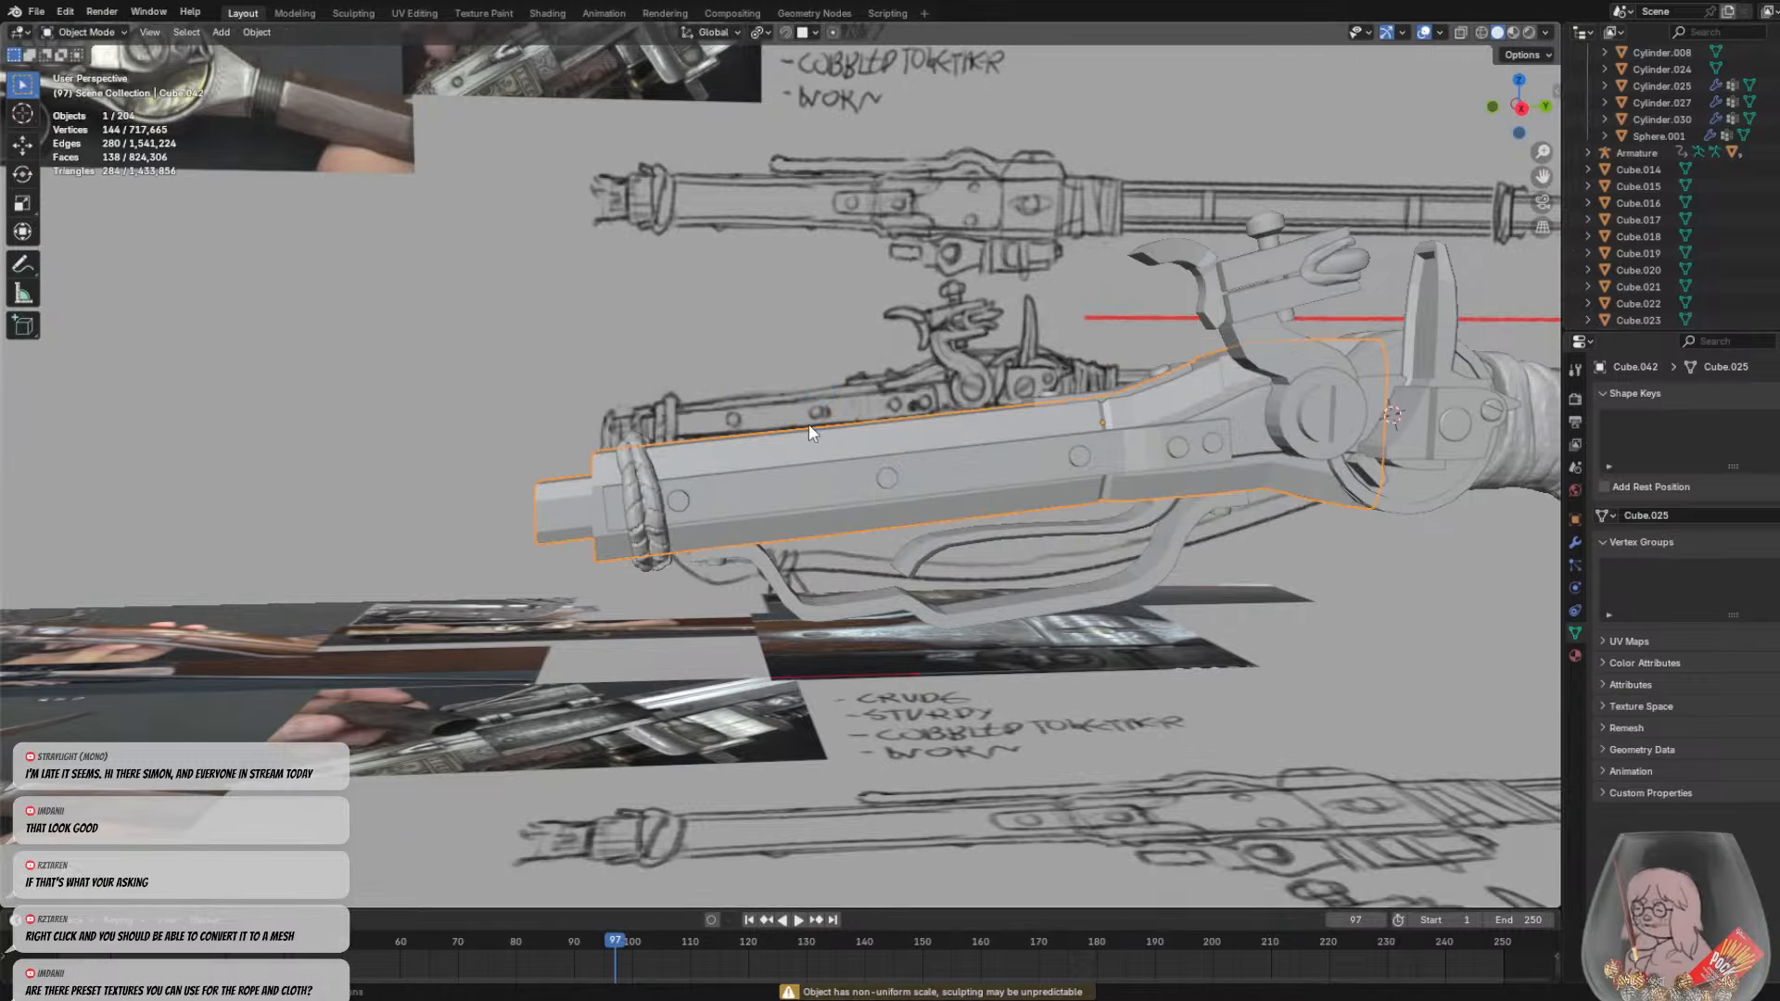
# Apply the stock's transforms, including its non-uniform scale
pyautogui.moveTo(873, 449); pyautogui.dragTo(878, 495, button='middle')
pyautogui.click(256, 31)
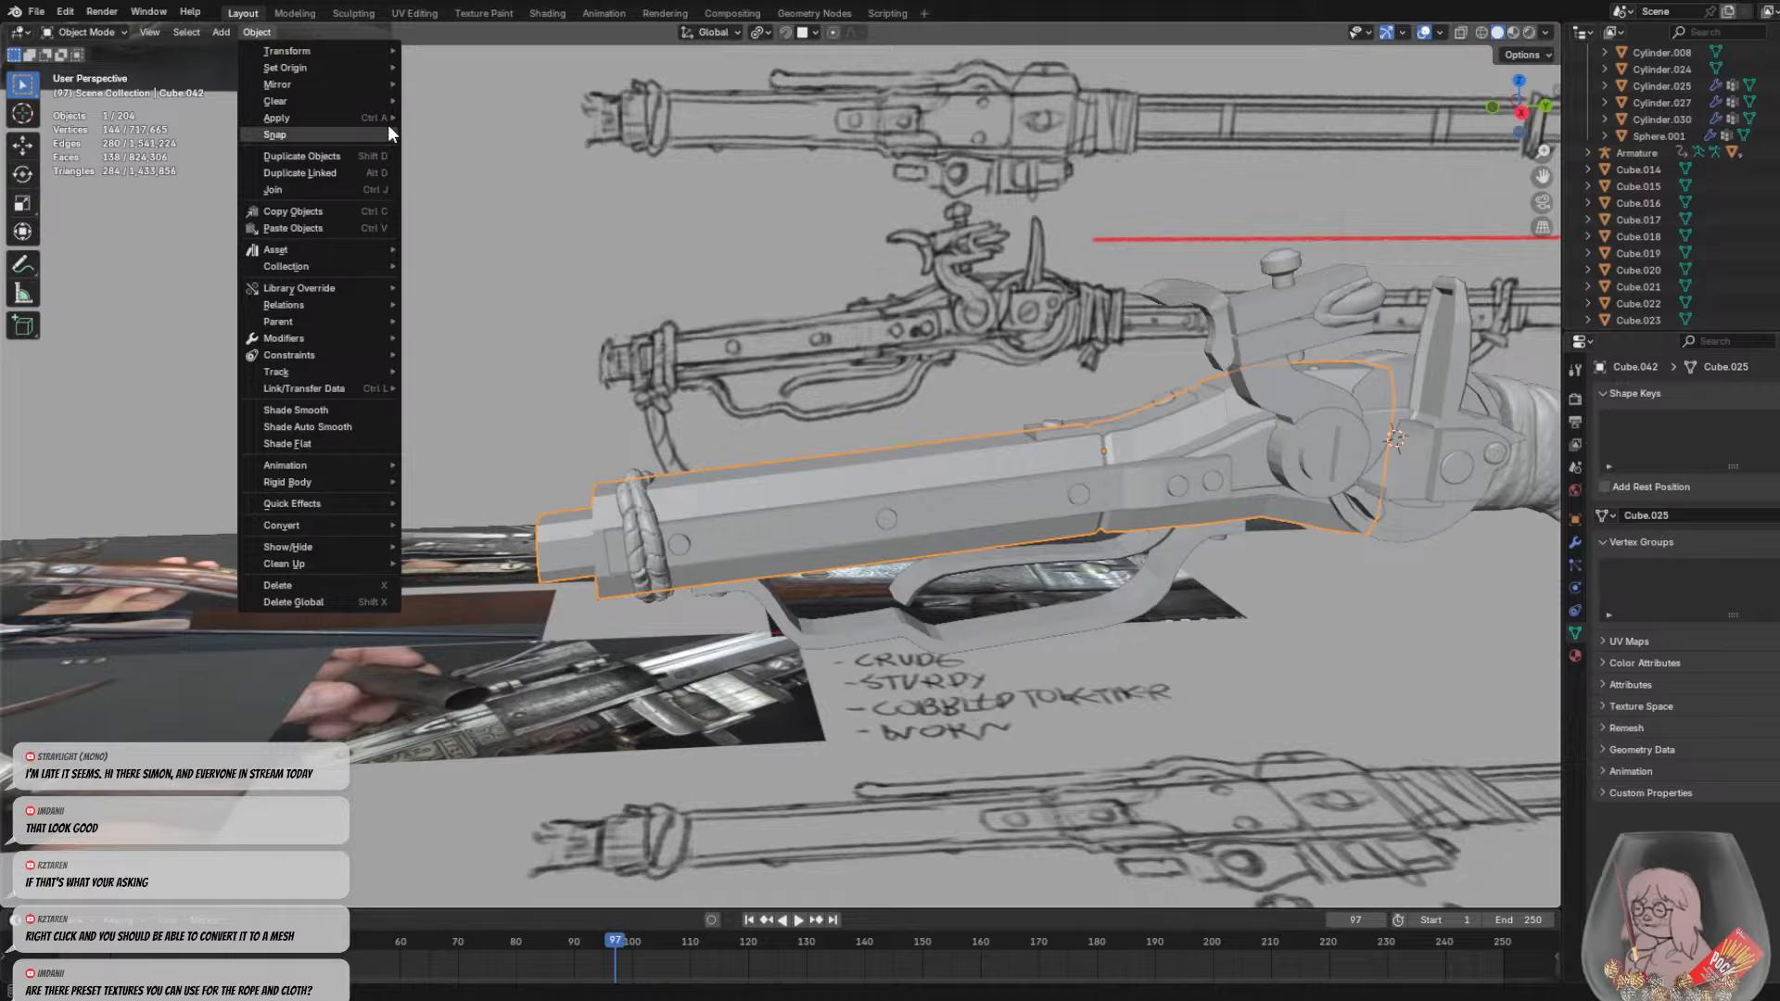
pyautogui.moveTo(308, 93)
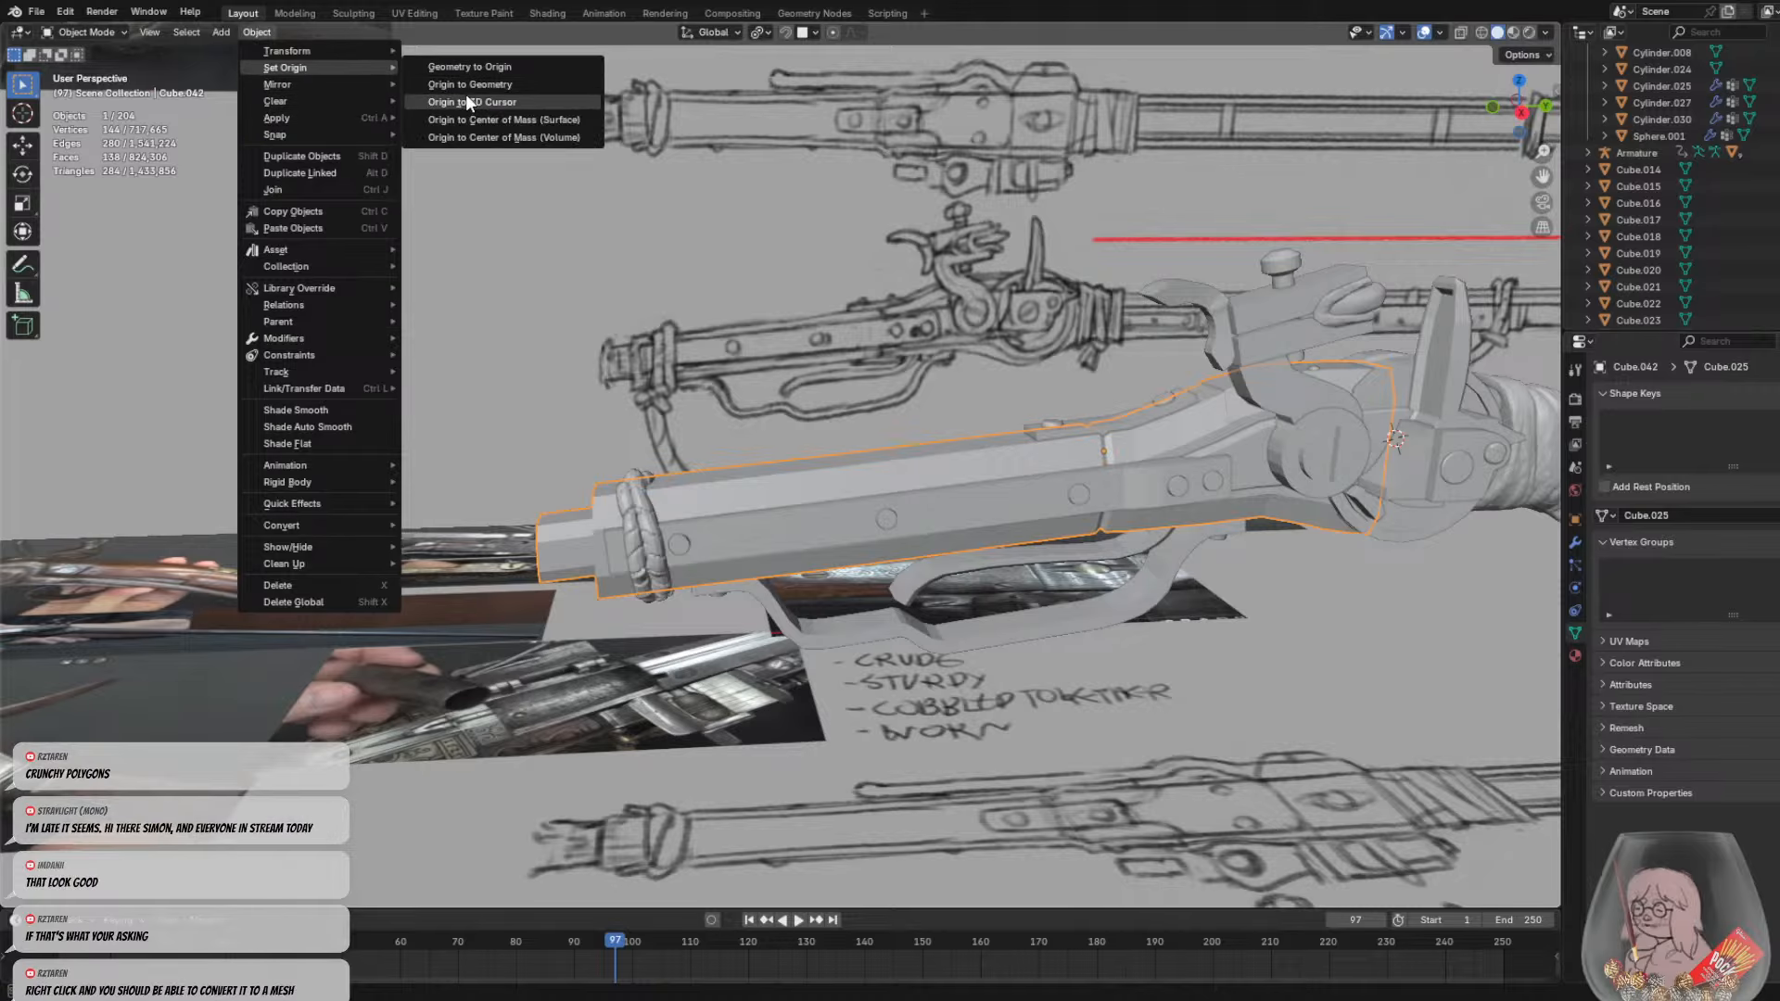
pyautogui.moveTo(346, 98)
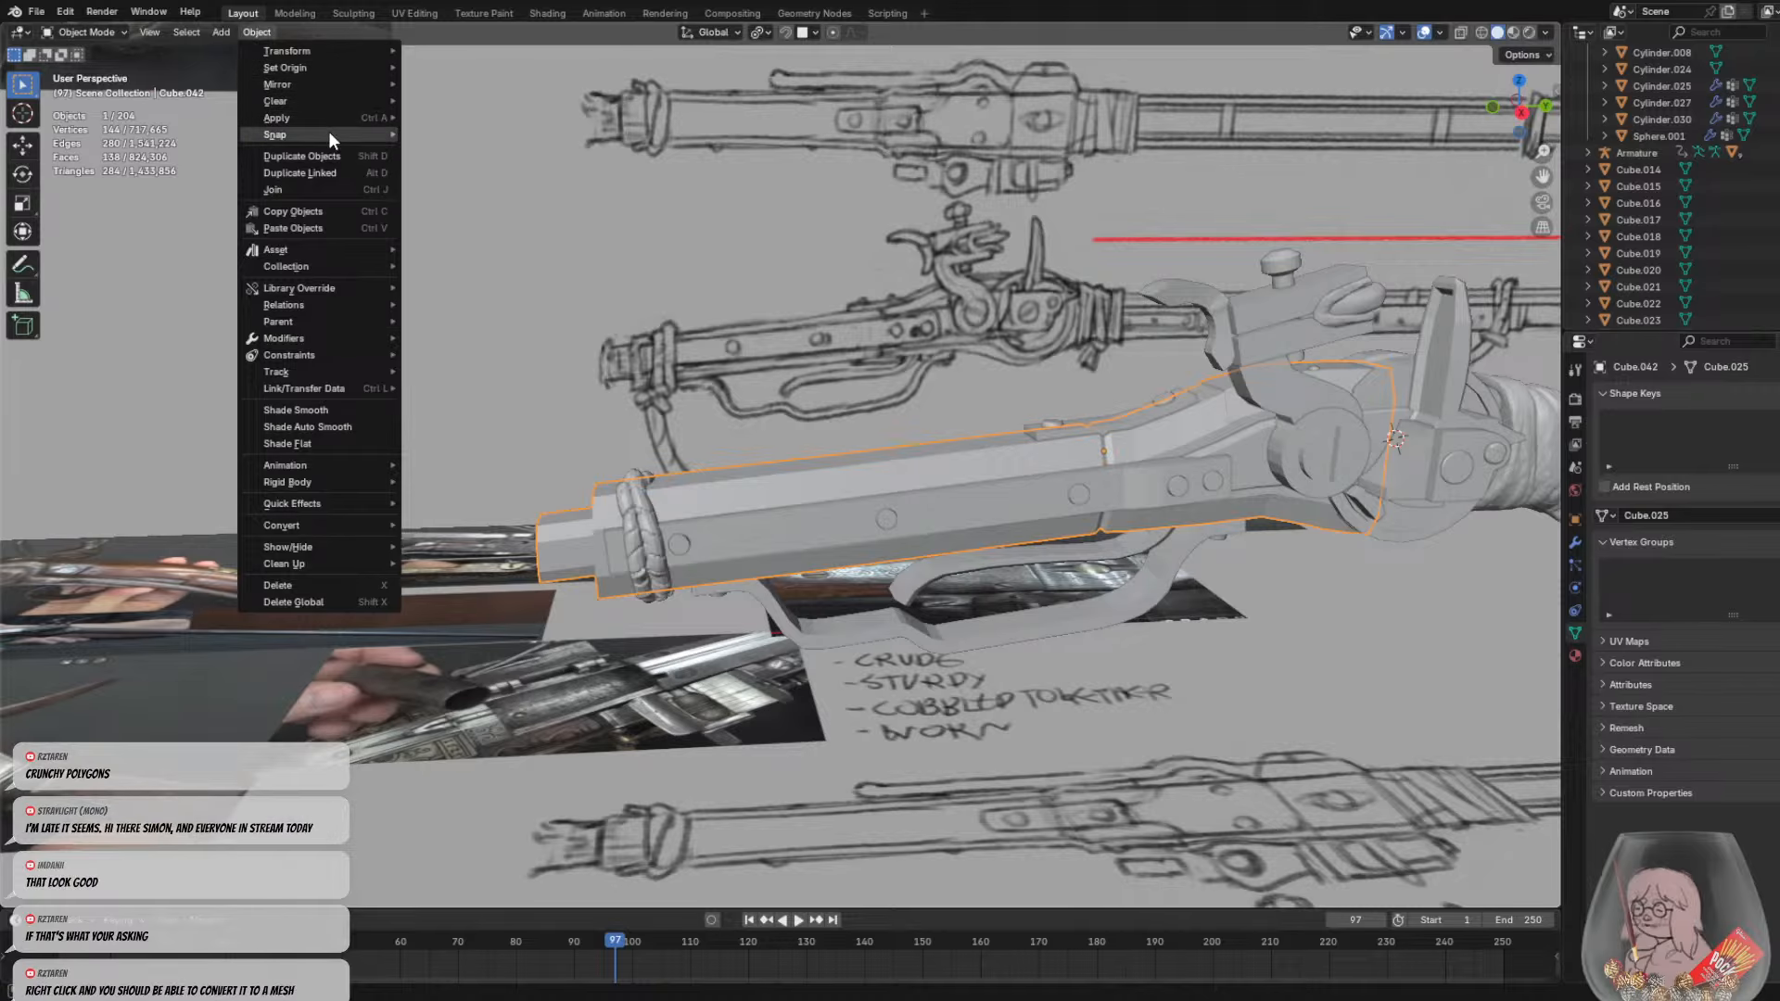
pyautogui.click(465, 163)
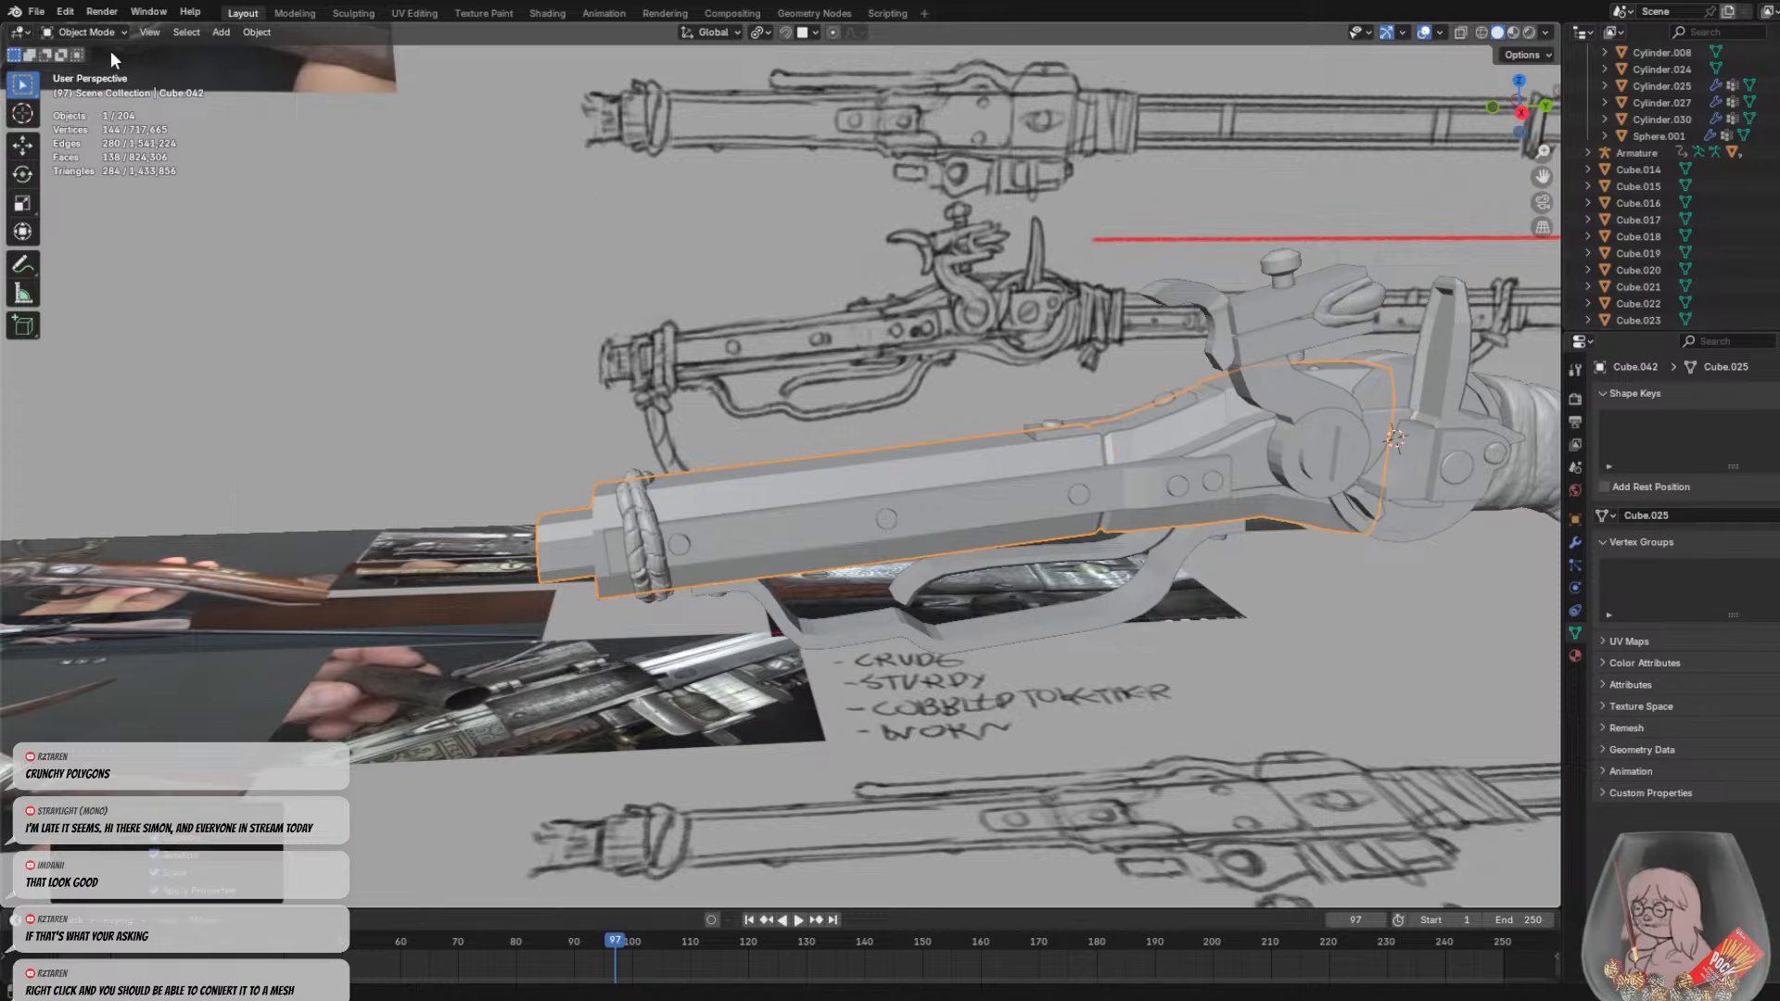
# Enter Sculpt Mode on the stock and remesh it with a voxel size of about 0.013 m
pyautogui.click(85, 32)
pyautogui.click(100, 86)
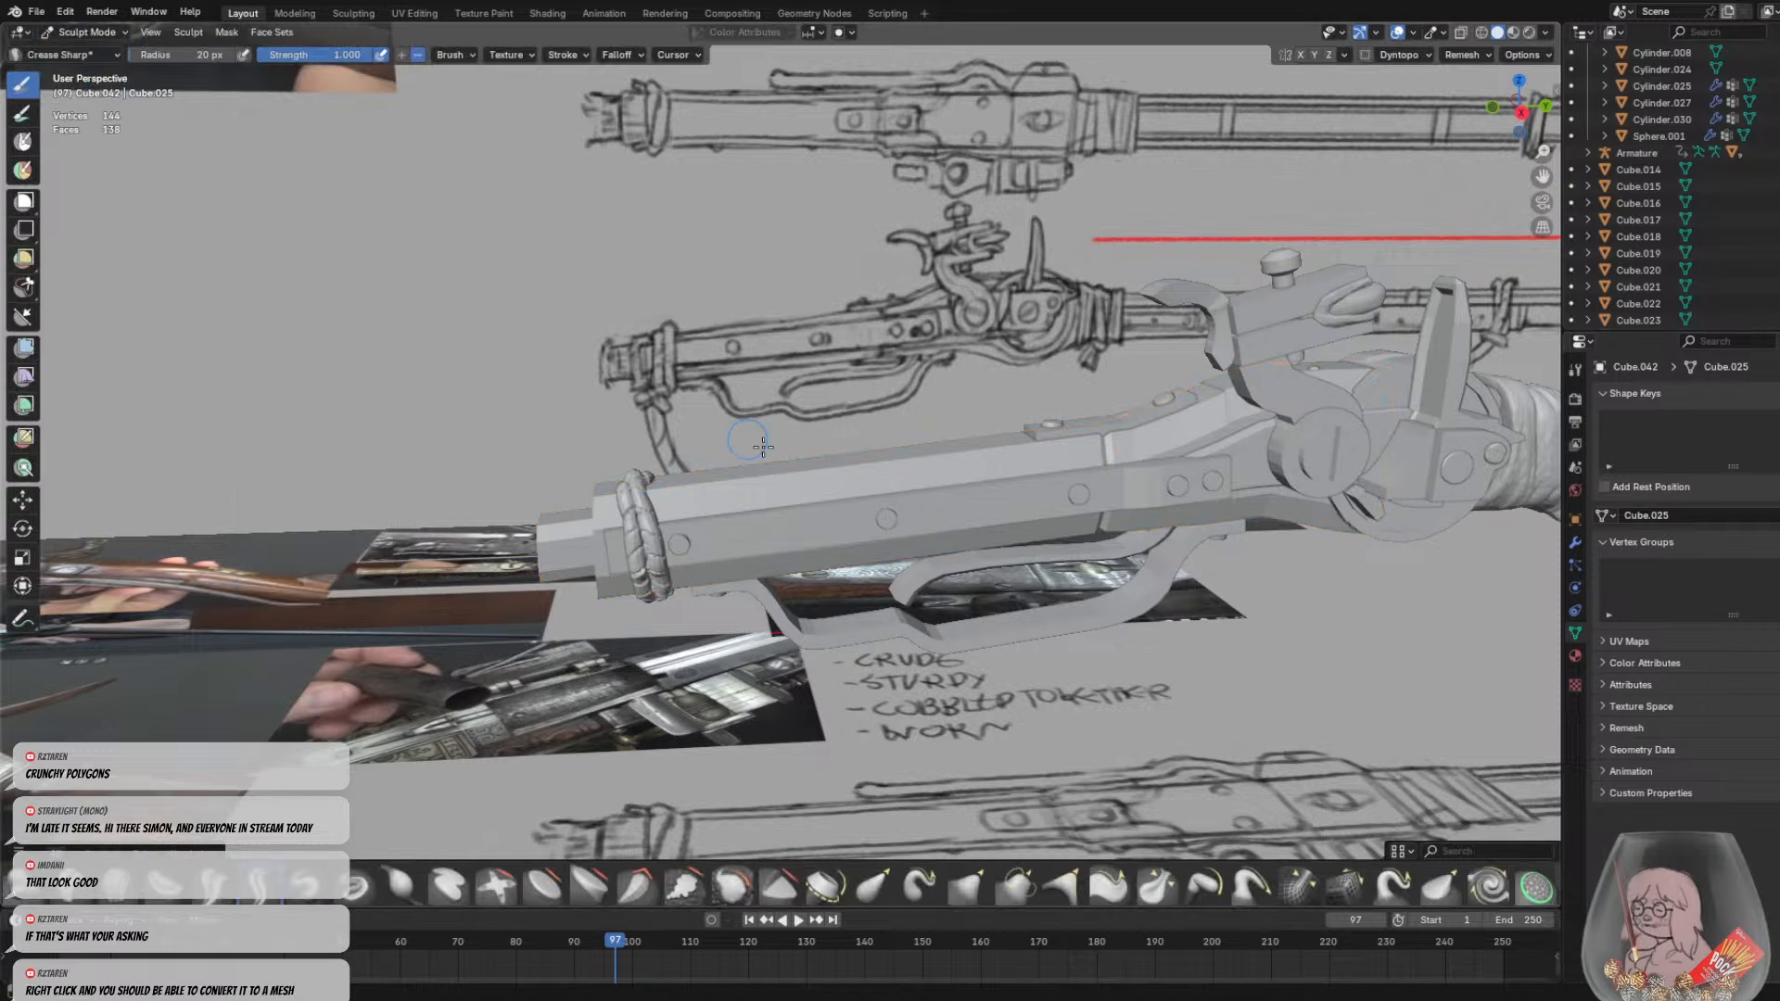
pyautogui.press('r')
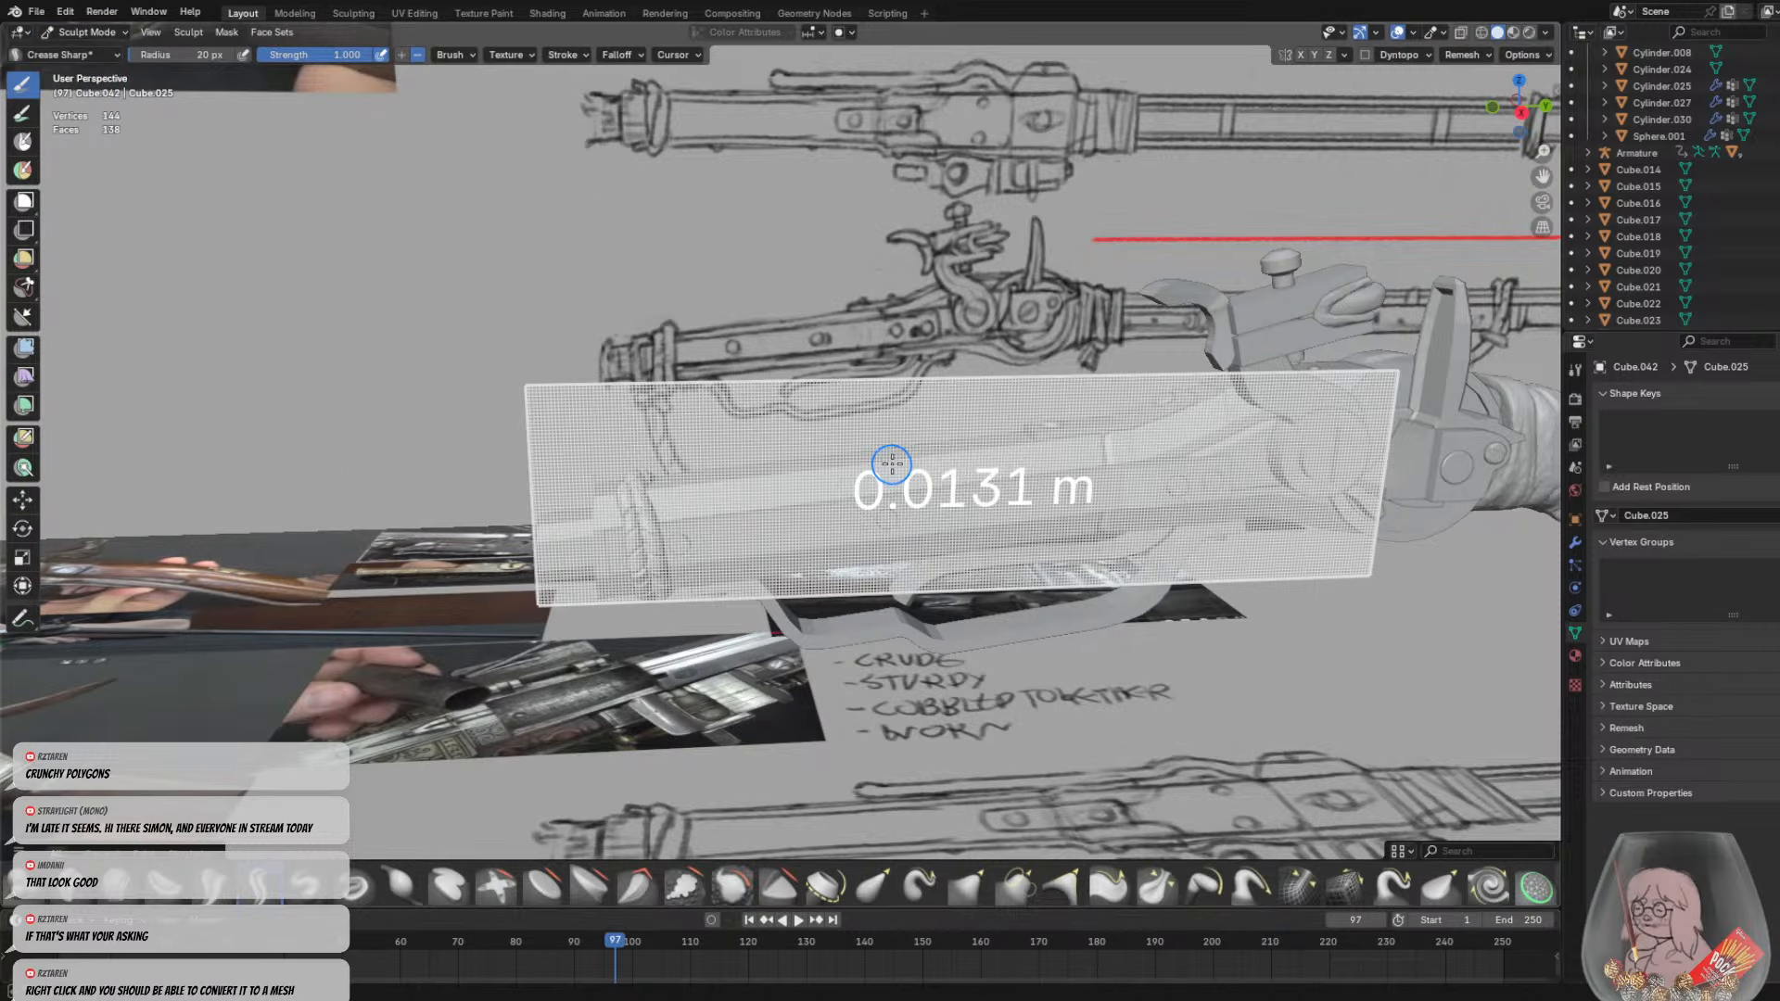
pyautogui.click(892, 463)
# Enlarge the Crease Sharp brush radius to 44 px for work on the stock's butt end
pyautogui.moveTo(892, 464); pyautogui.dragTo(965, 422, button='middle')
pyautogui.scroll(3, 965, 422)
pyautogui.press('f')
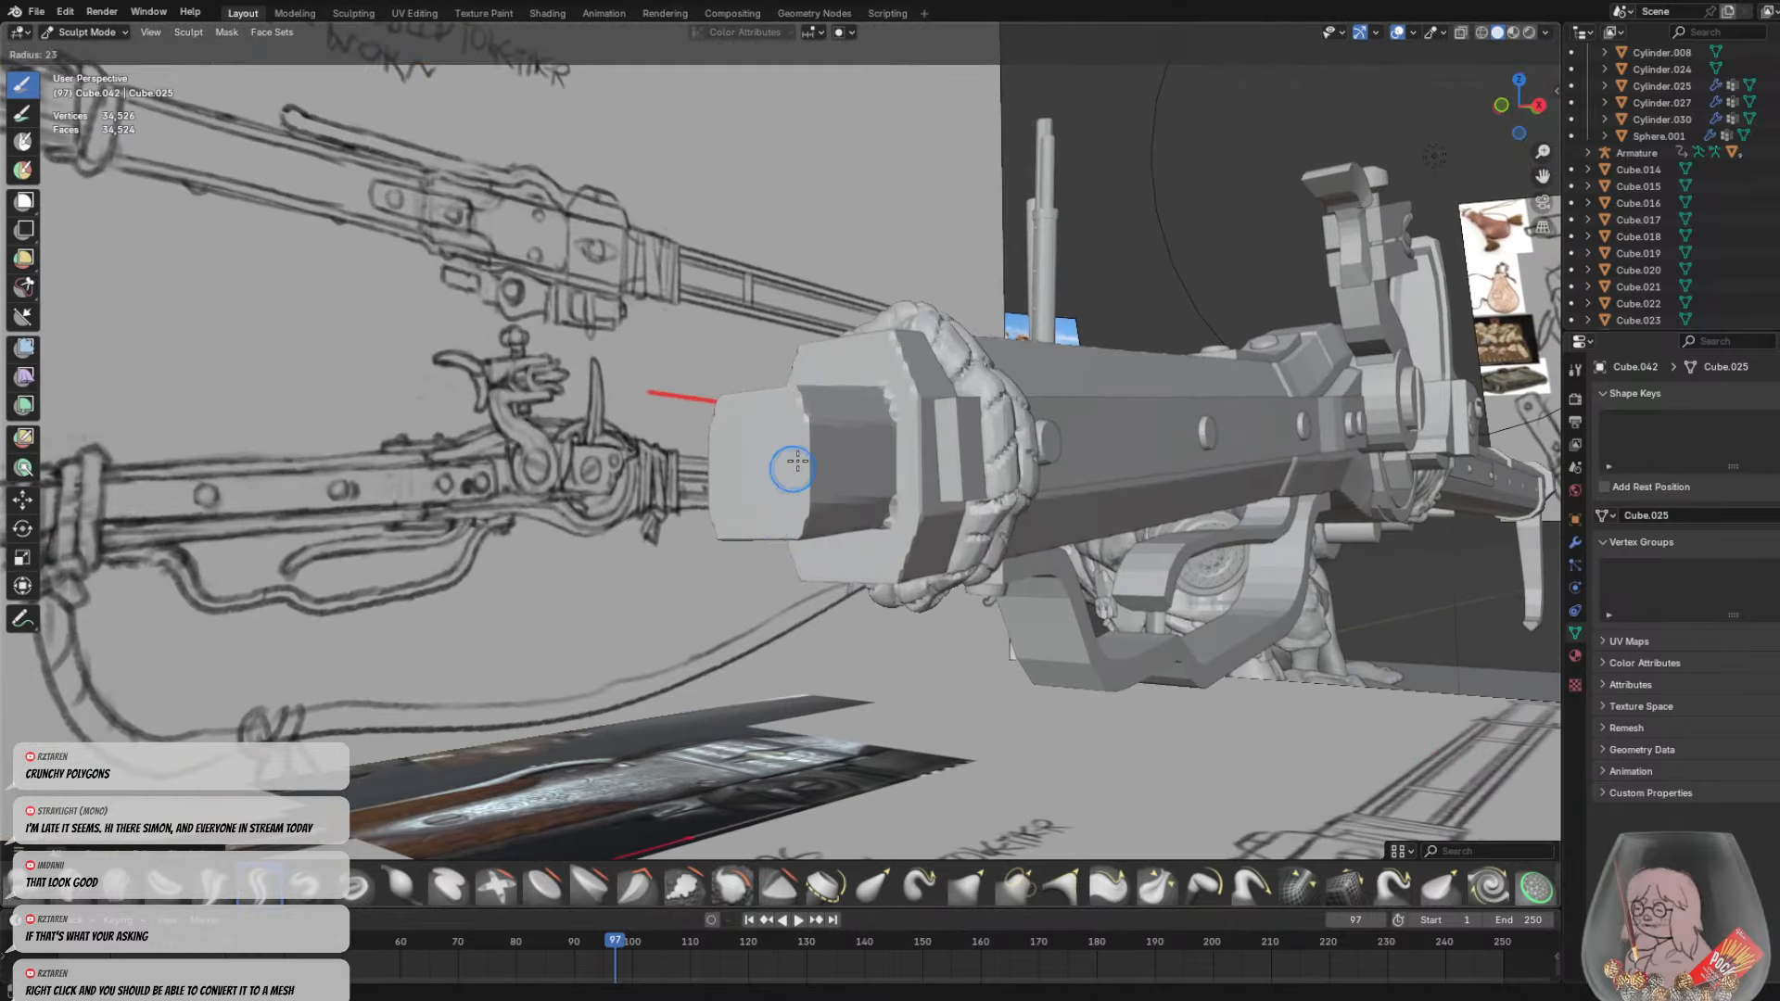
pyautogui.click(798, 471)
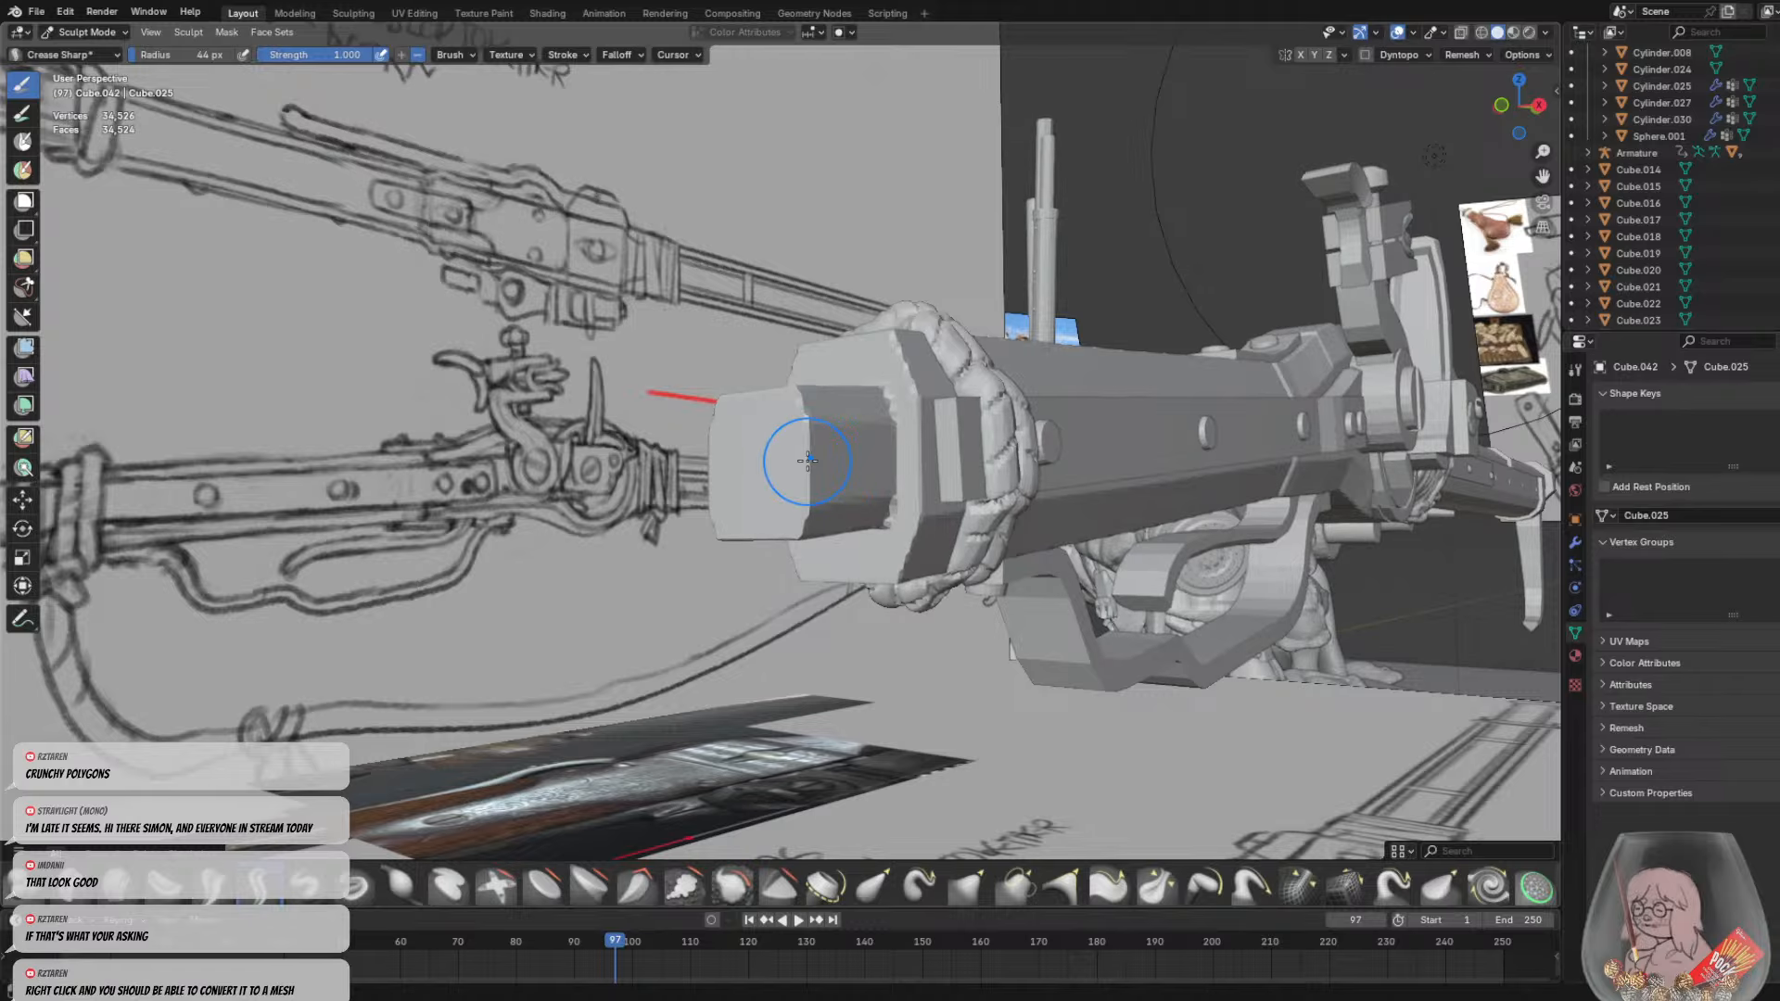
# Build up and round off the stock's squared butt end with the Clay Strips brush at 44 px radius and 0.500 strength
pyautogui.click(114, 894)
pyautogui.moveTo(738, 461)
pyautogui.mouseDown()
pyautogui.moveTo(811, 525)
pyautogui.moveTo(833, 415)
pyautogui.mouseUp()
pyautogui.moveTo(834, 414)
pyautogui.mouseDown(button='middle')
pyautogui.moveTo(1084, 593)
pyautogui.moveTo(1104, 509)
pyautogui.mouseUp(button='middle')
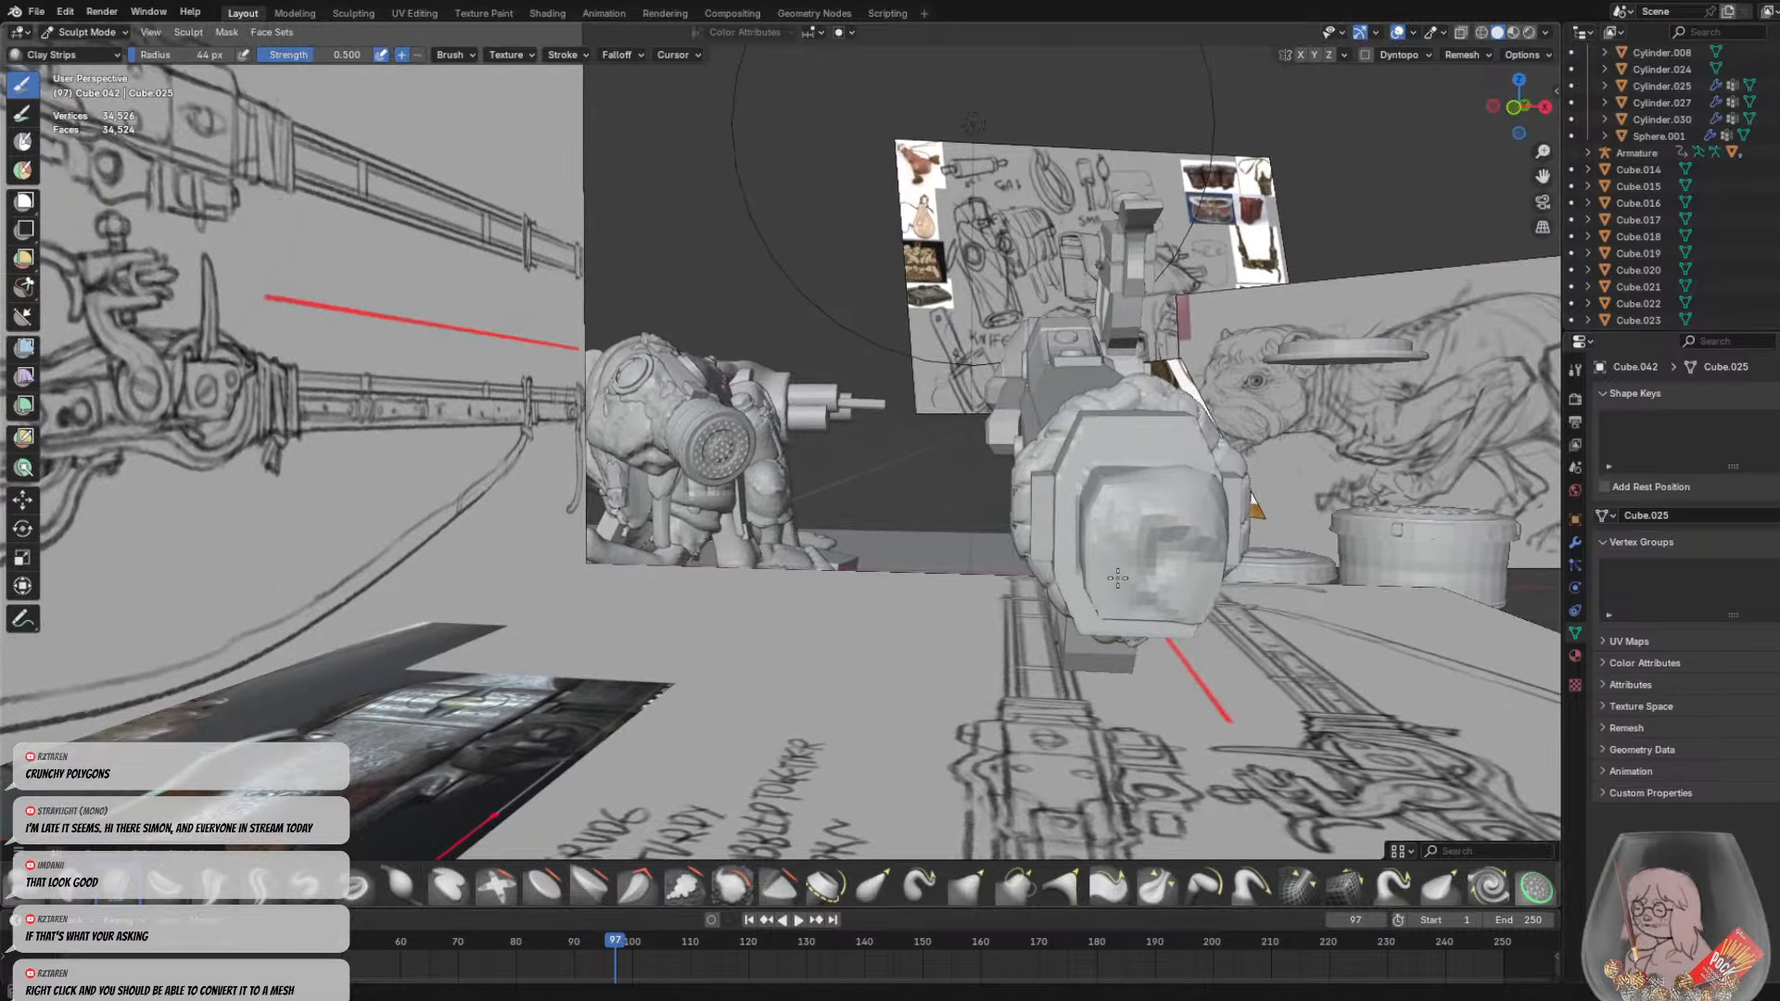
pyautogui.moveTo(1125, 588); pyautogui.dragTo(1002, 440, button='middle')
pyautogui.moveTo(945, 139)
pyautogui.mouseDown()
pyautogui.moveTo(902, 186)
pyautogui.moveTo(901, 241)
pyautogui.mouseUp()
pyautogui.moveTo(901, 241); pyautogui.dragTo(1451, 554, button='middle')
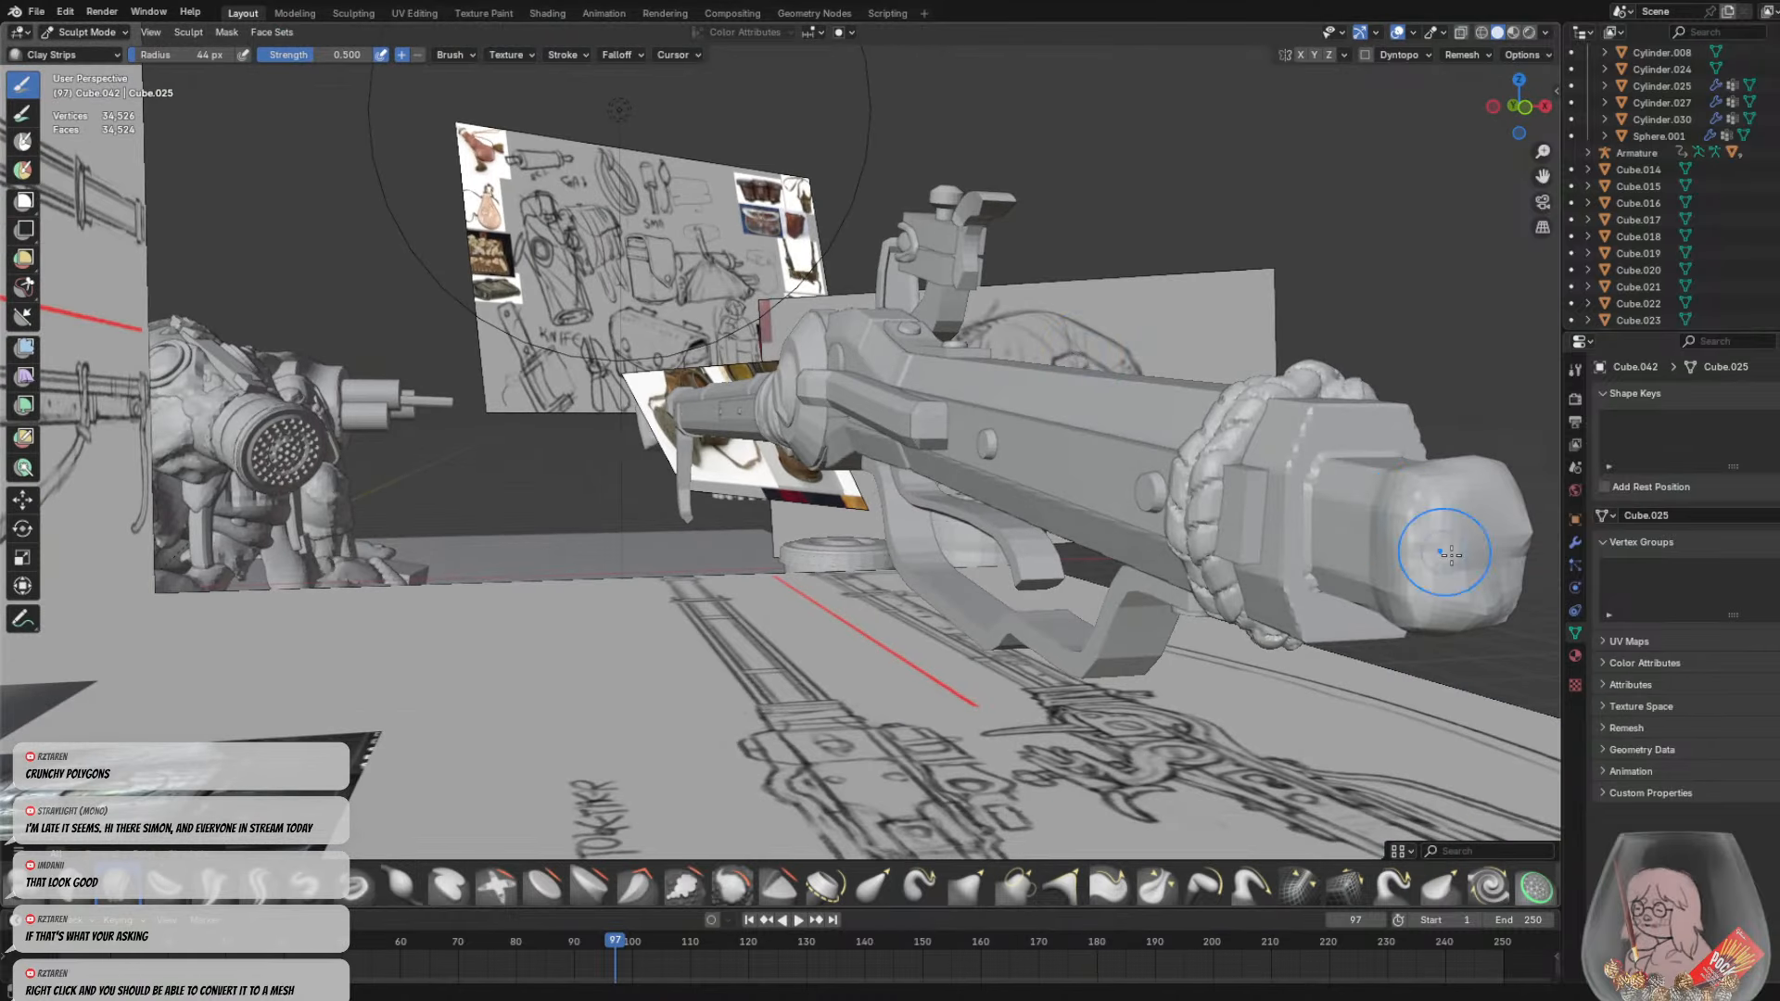
pyautogui.moveTo(1451, 553)
pyautogui.mouseDown()
pyautogui.moveTo(1418, 556)
pyautogui.moveTo(1418, 492)
pyautogui.mouseUp()
pyautogui.moveTo(1419, 493)
pyautogui.mouseDown(button='middle')
pyautogui.moveTo(622, 554)
pyautogui.moveTo(378, 537)
pyautogui.moveTo(636, 517)
pyautogui.mouseUp(button='middle')
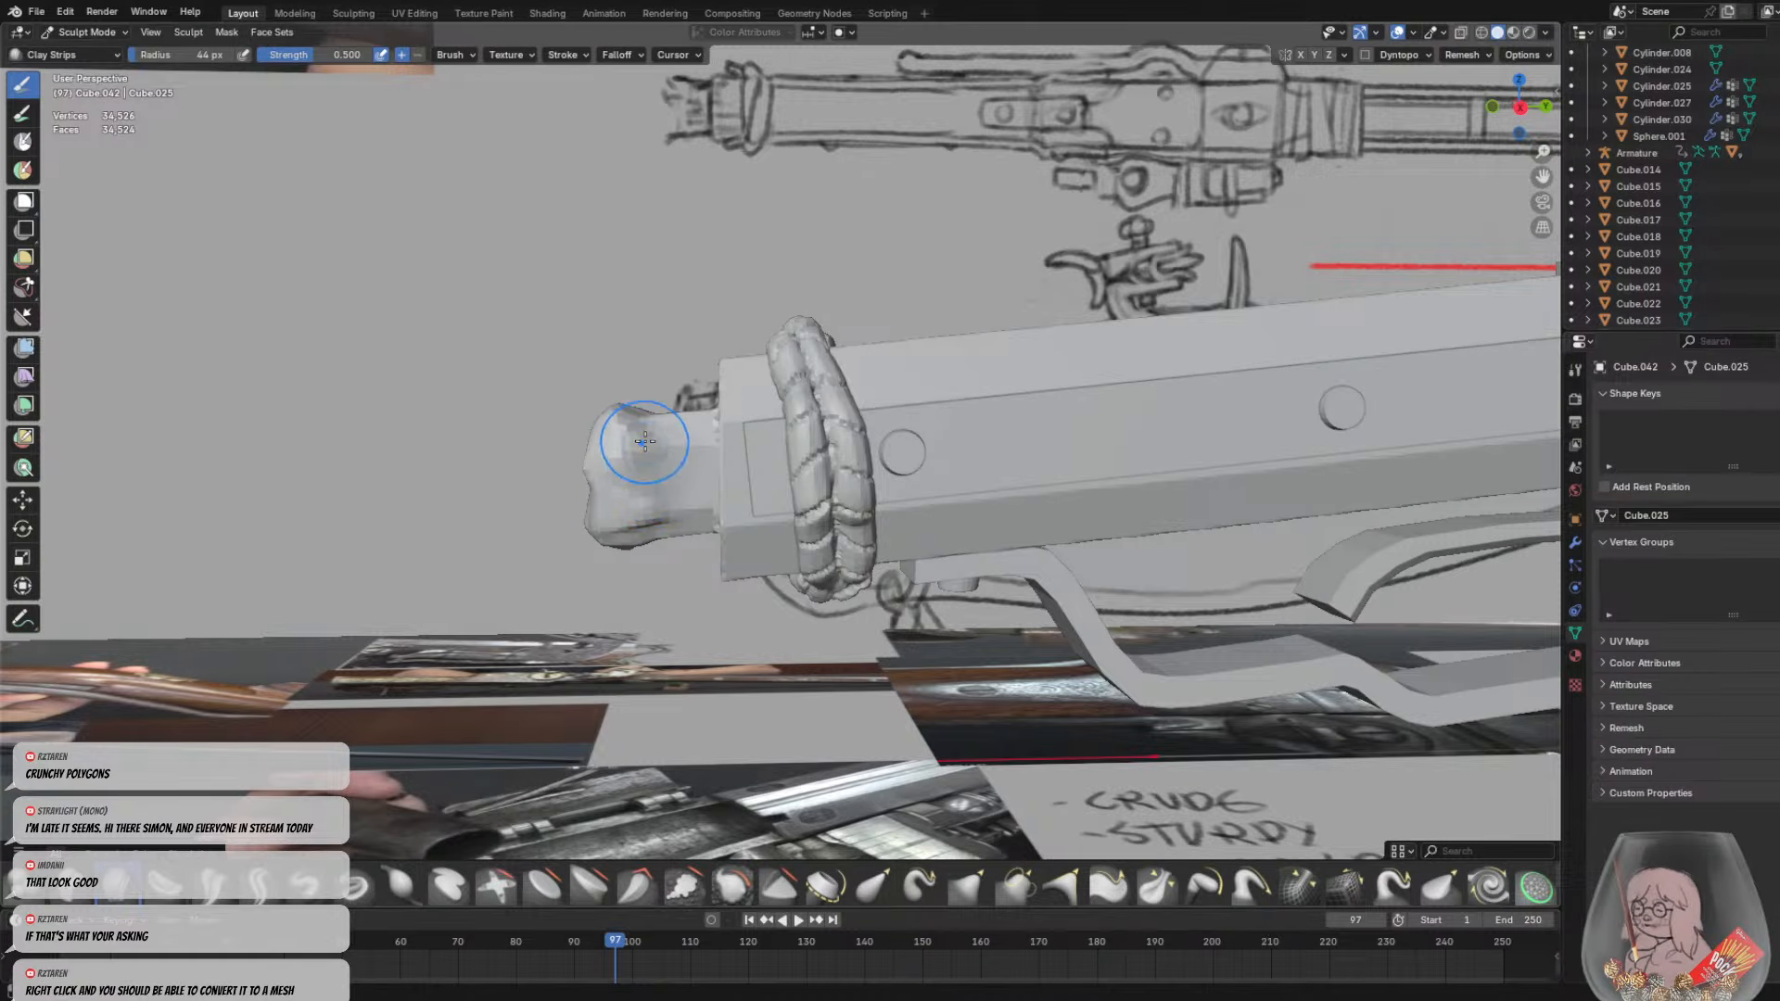
# Carve lengthwise grooves around the rounded butt end with the Crease Sharp brush at 12 px radius and 1.000 strength
pyautogui.moveTo(645, 442)
pyautogui.mouseDown(button='middle')
pyautogui.moveTo(735, 715)
pyautogui.moveTo(699, 591)
pyautogui.moveTo(633, 481)
pyautogui.mouseUp(button='middle')
pyautogui.moveTo(724, 527)
pyautogui.mouseDown(button='middle')
pyautogui.moveTo(904, 464)
pyautogui.moveTo(724, 487)
pyautogui.mouseUp(button='middle')
pyautogui.press('f')
pyautogui.click(719, 488)
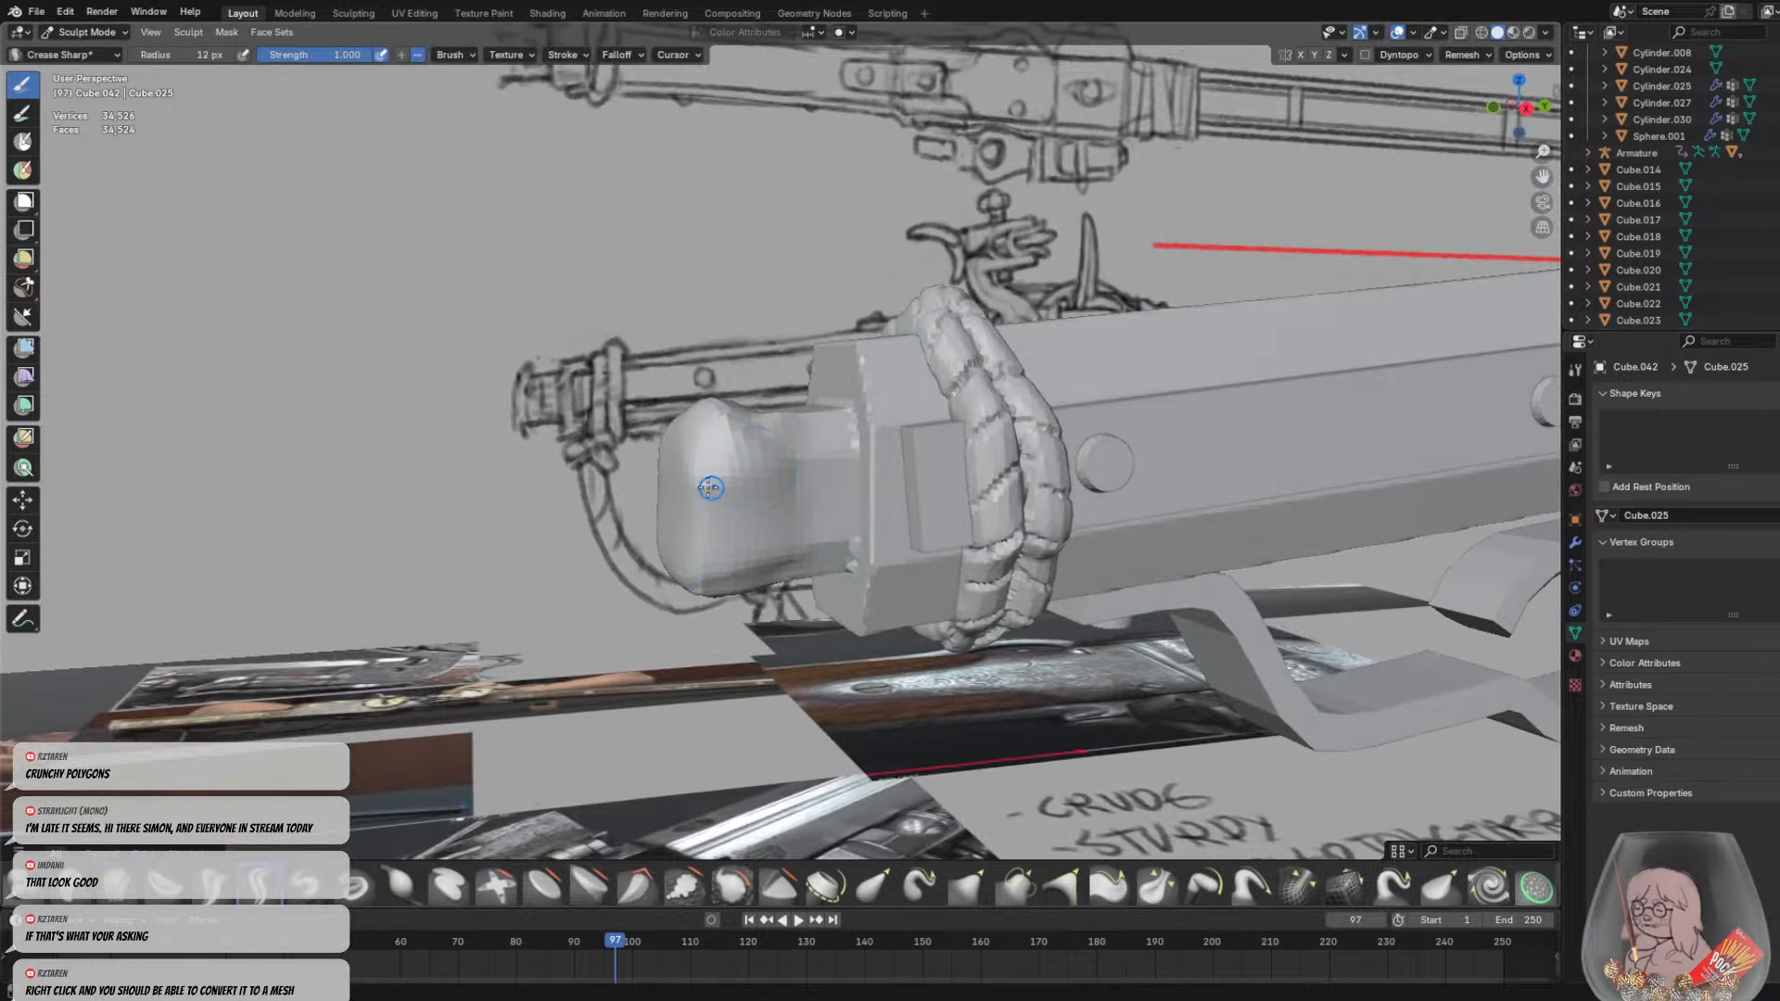
pyautogui.moveTo(709, 488); pyautogui.dragTo(786, 489)
pyautogui.moveTo(687, 437); pyautogui.dragTo(807, 458)
pyautogui.moveTo(695, 540)
pyautogui.mouseDown()
pyautogui.moveTo(872, 537)
pyautogui.moveTo(818, 556)
pyautogui.mouseUp()
pyautogui.moveTo(818, 556); pyautogui.dragTo(731, 370, button='middle')
pyautogui.moveTo(733, 260); pyautogui.dragTo(768, 306, button='middle')
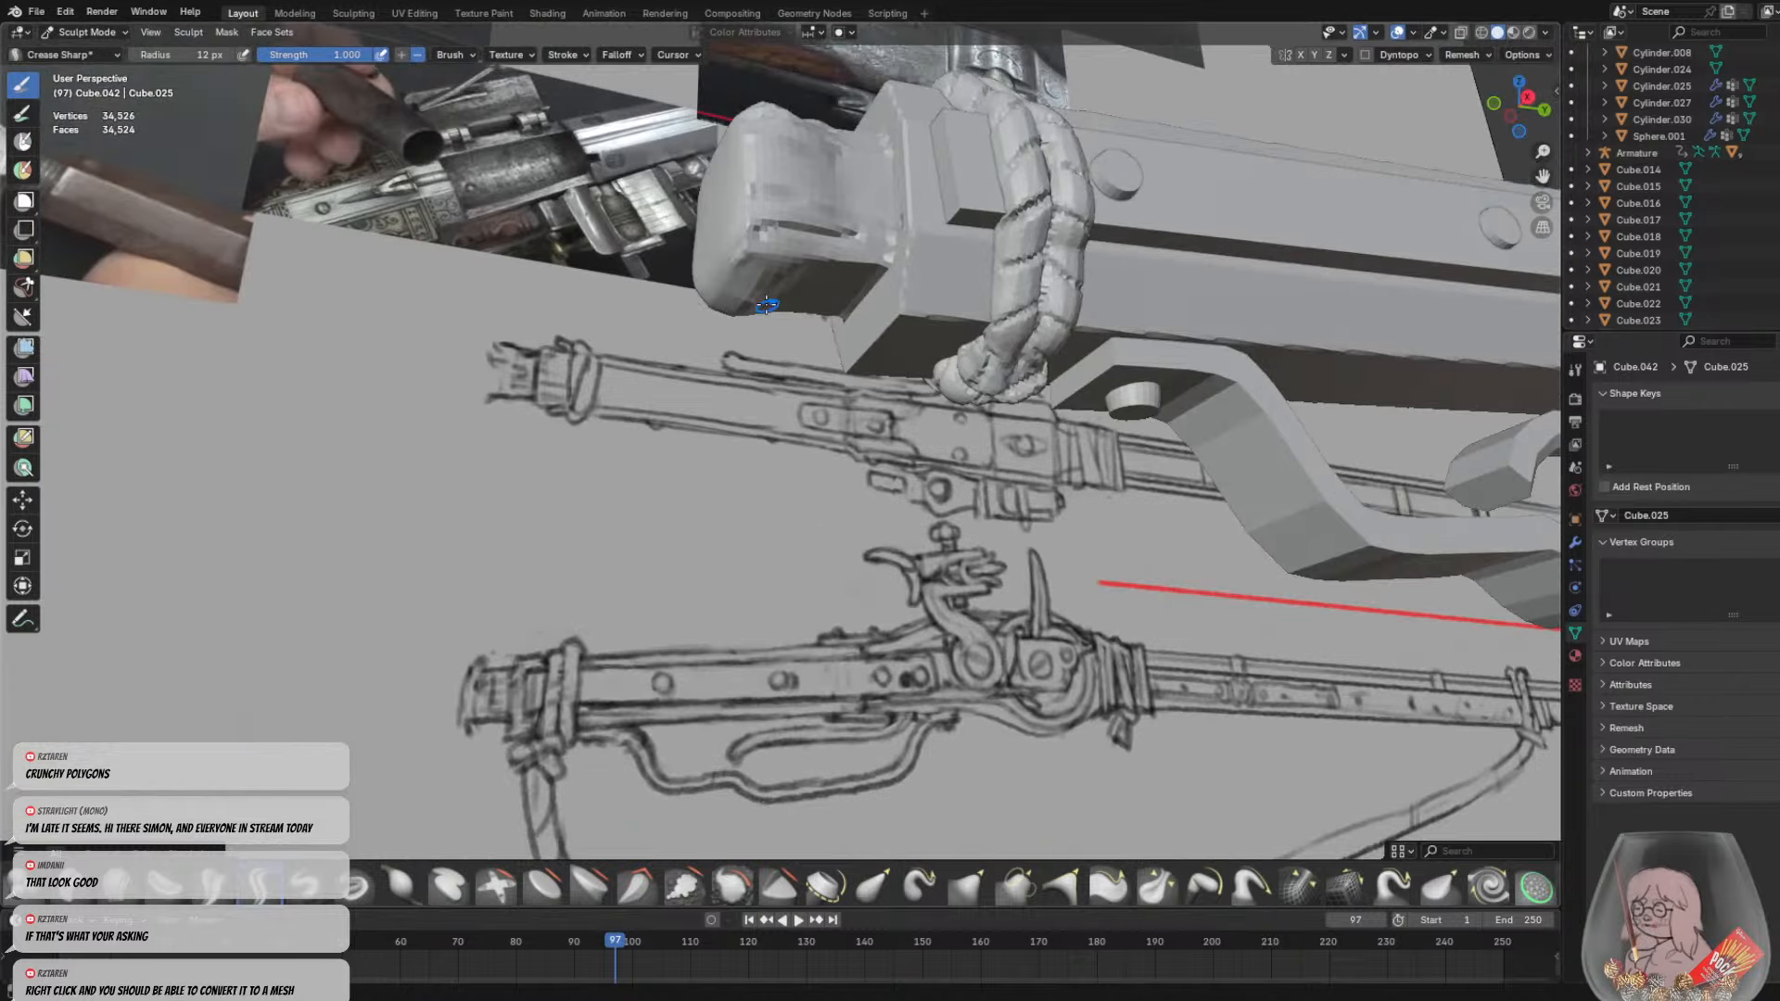
pyautogui.moveTo(709, 248); pyautogui.dragTo(800, 272)
pyautogui.moveTo(775, 307); pyautogui.dragTo(1020, 439, button='middle')
pyautogui.moveTo(772, 459); pyautogui.dragTo(846, 455, button='middle')
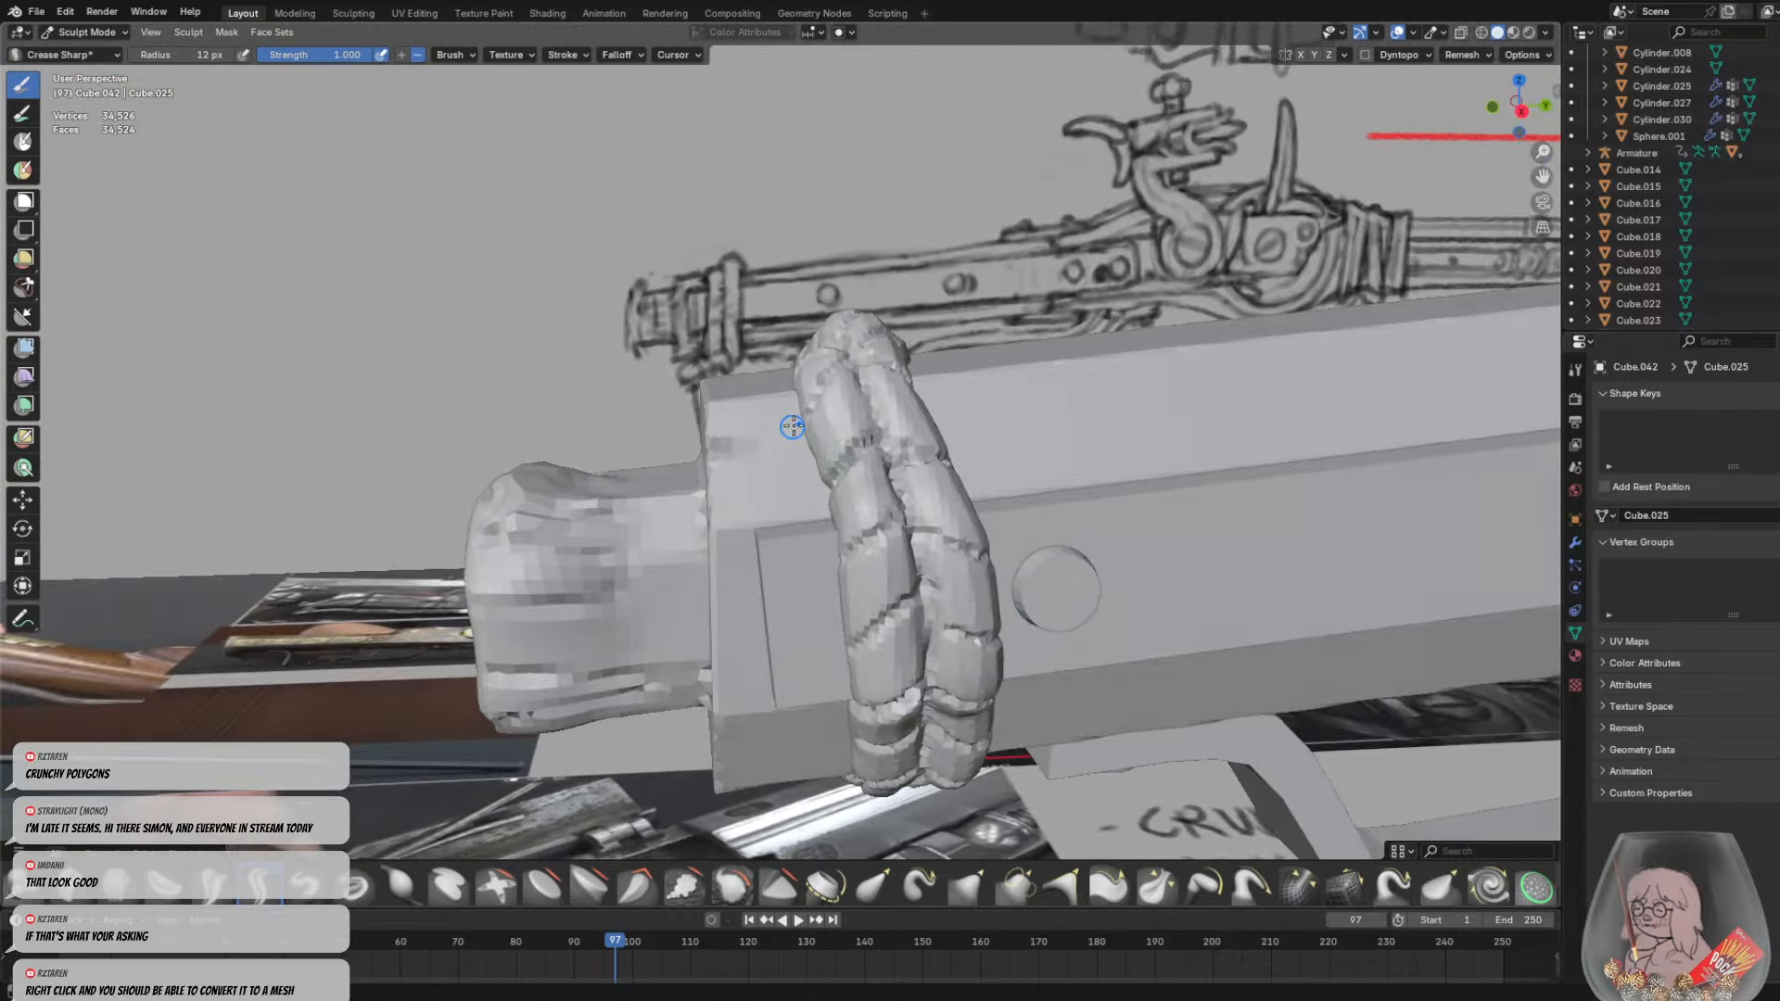
# Enlarge the Crease Sharp radius to 45 px and crease the stock surface where the rope wraps around it
pyautogui.scroll(-2, 793, 427)
pyautogui.press('f')
pyautogui.click(816, 371)
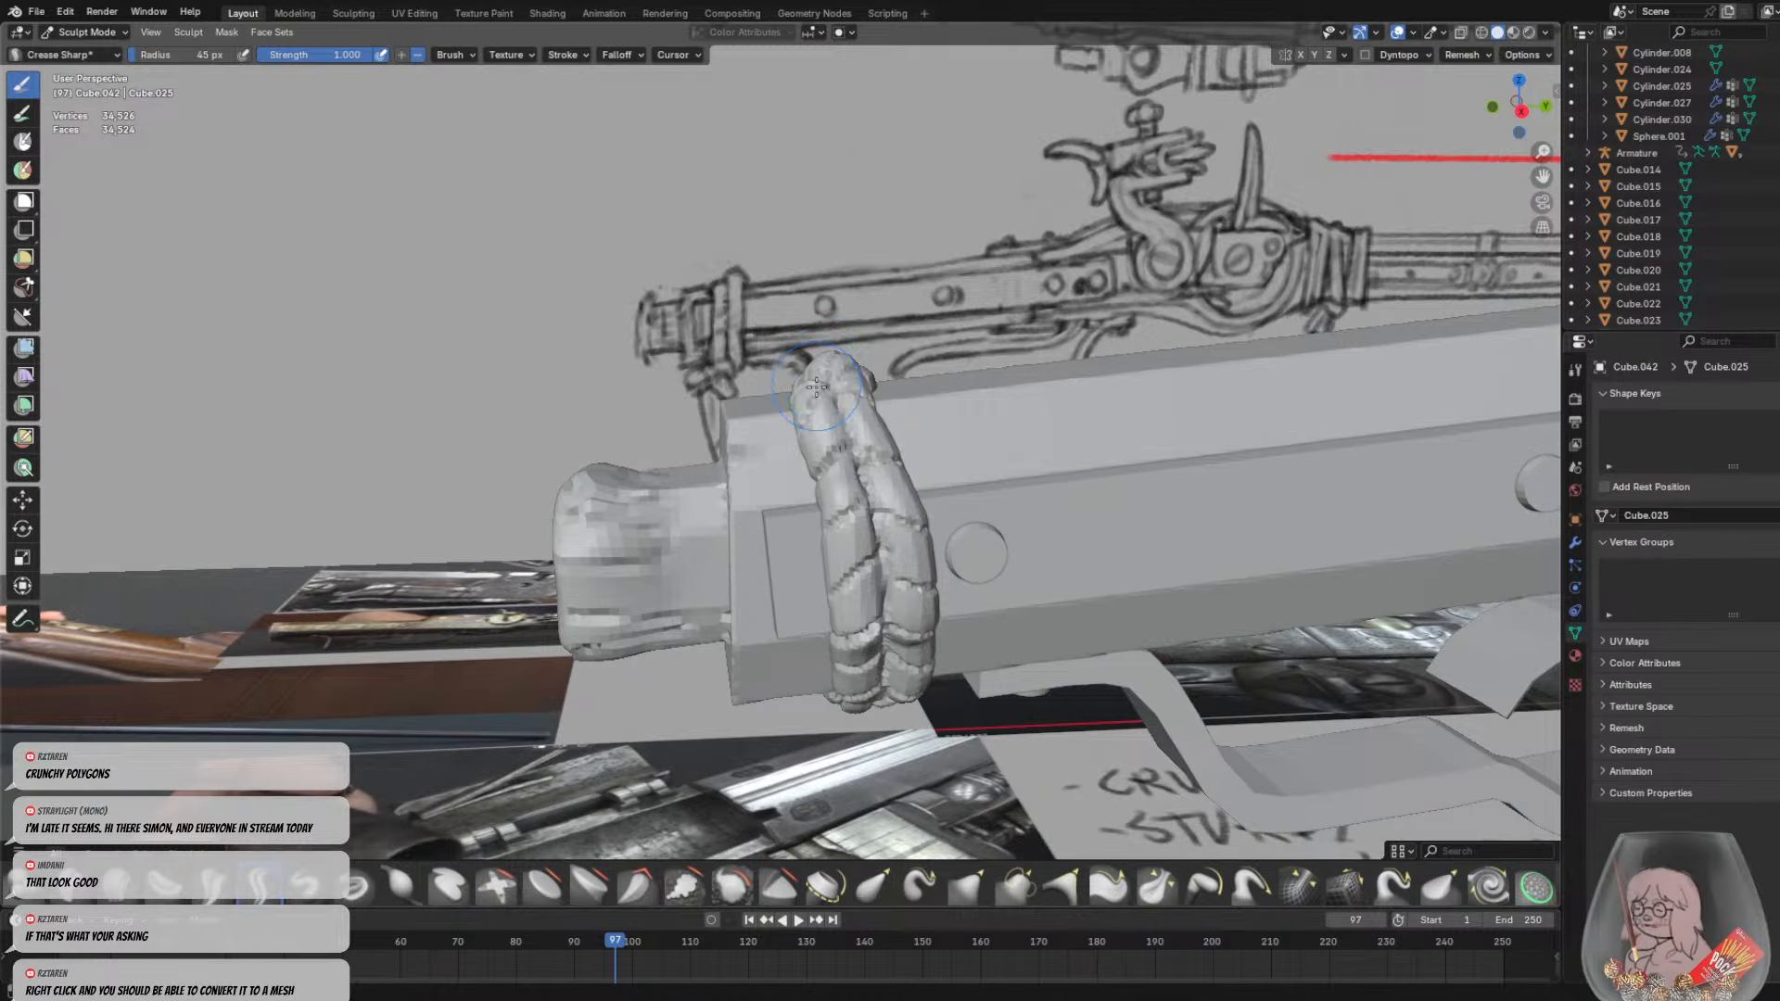
pyautogui.moveTo(816, 387); pyautogui.dragTo(790, 400)
pyautogui.moveTo(840, 477); pyautogui.dragTo(816, 401)
pyautogui.moveTo(835, 538); pyautogui.dragTo(788, 213, button='middle')
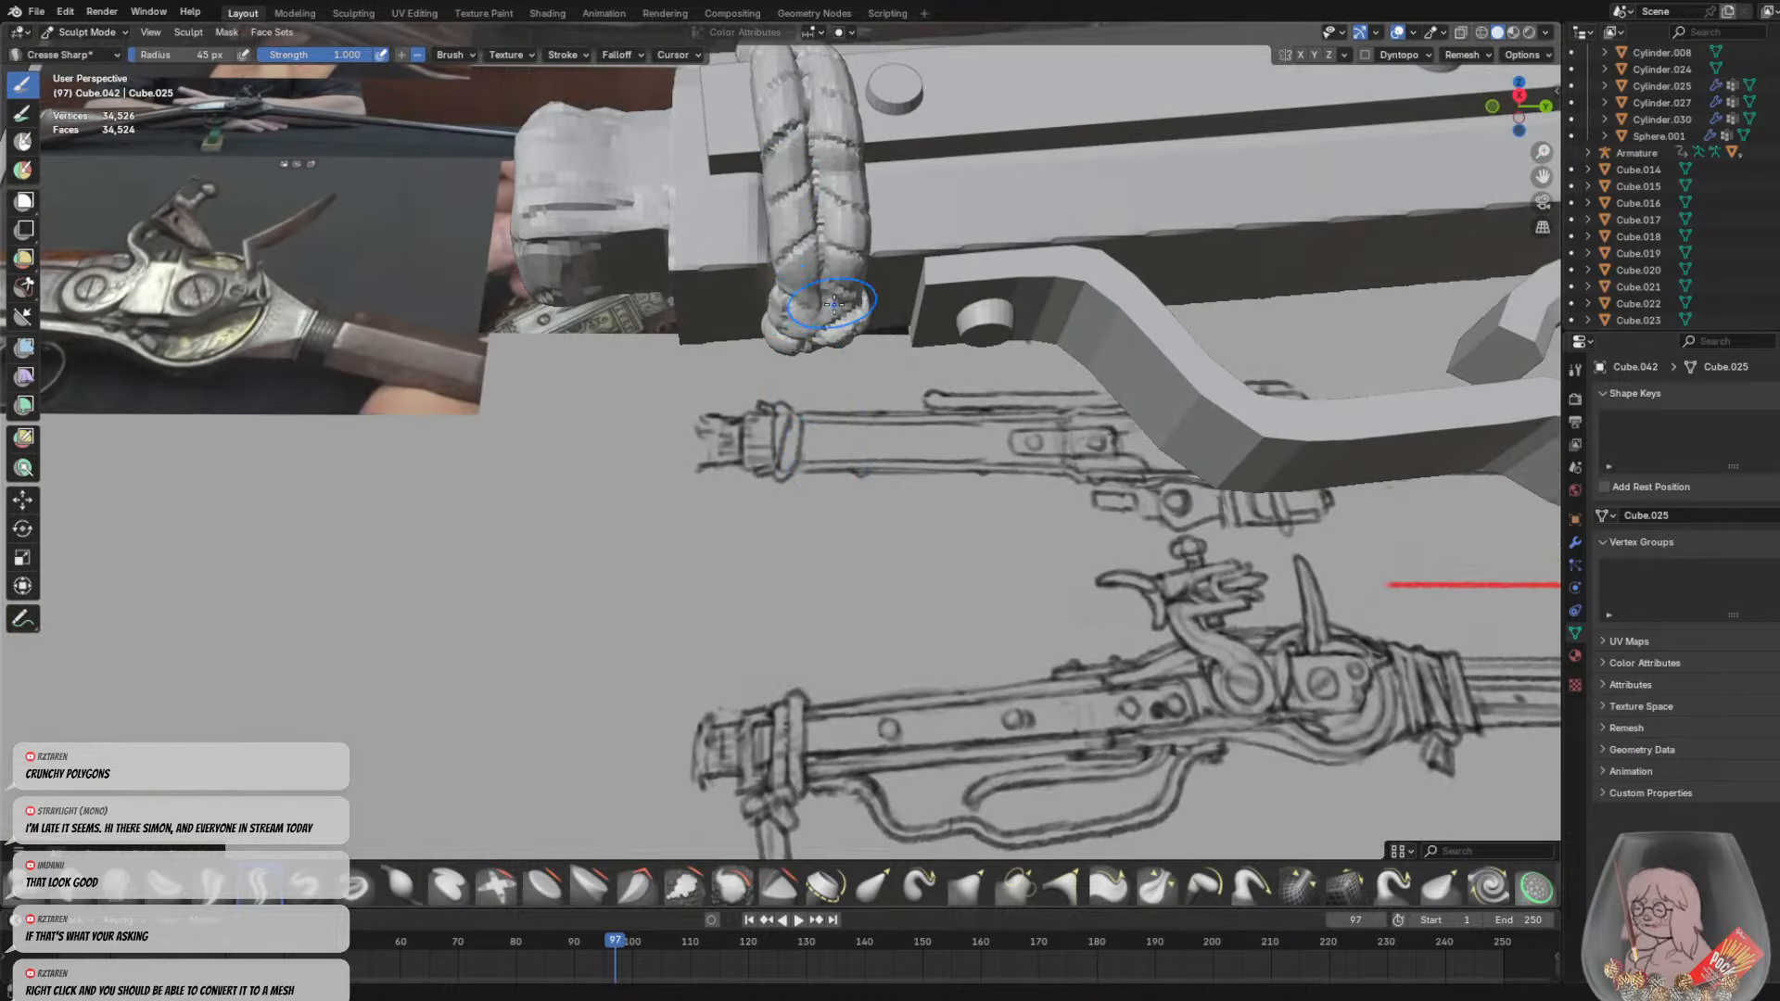
pyautogui.moveTo(834, 303)
pyautogui.mouseDown(button='middle')
pyautogui.moveTo(930, 337)
pyautogui.moveTo(880, 345)
pyautogui.moveTo(864, 311)
pyautogui.moveTo(945, 343)
pyautogui.moveTo(1009, 418)
pyautogui.mouseUp(button='middle')
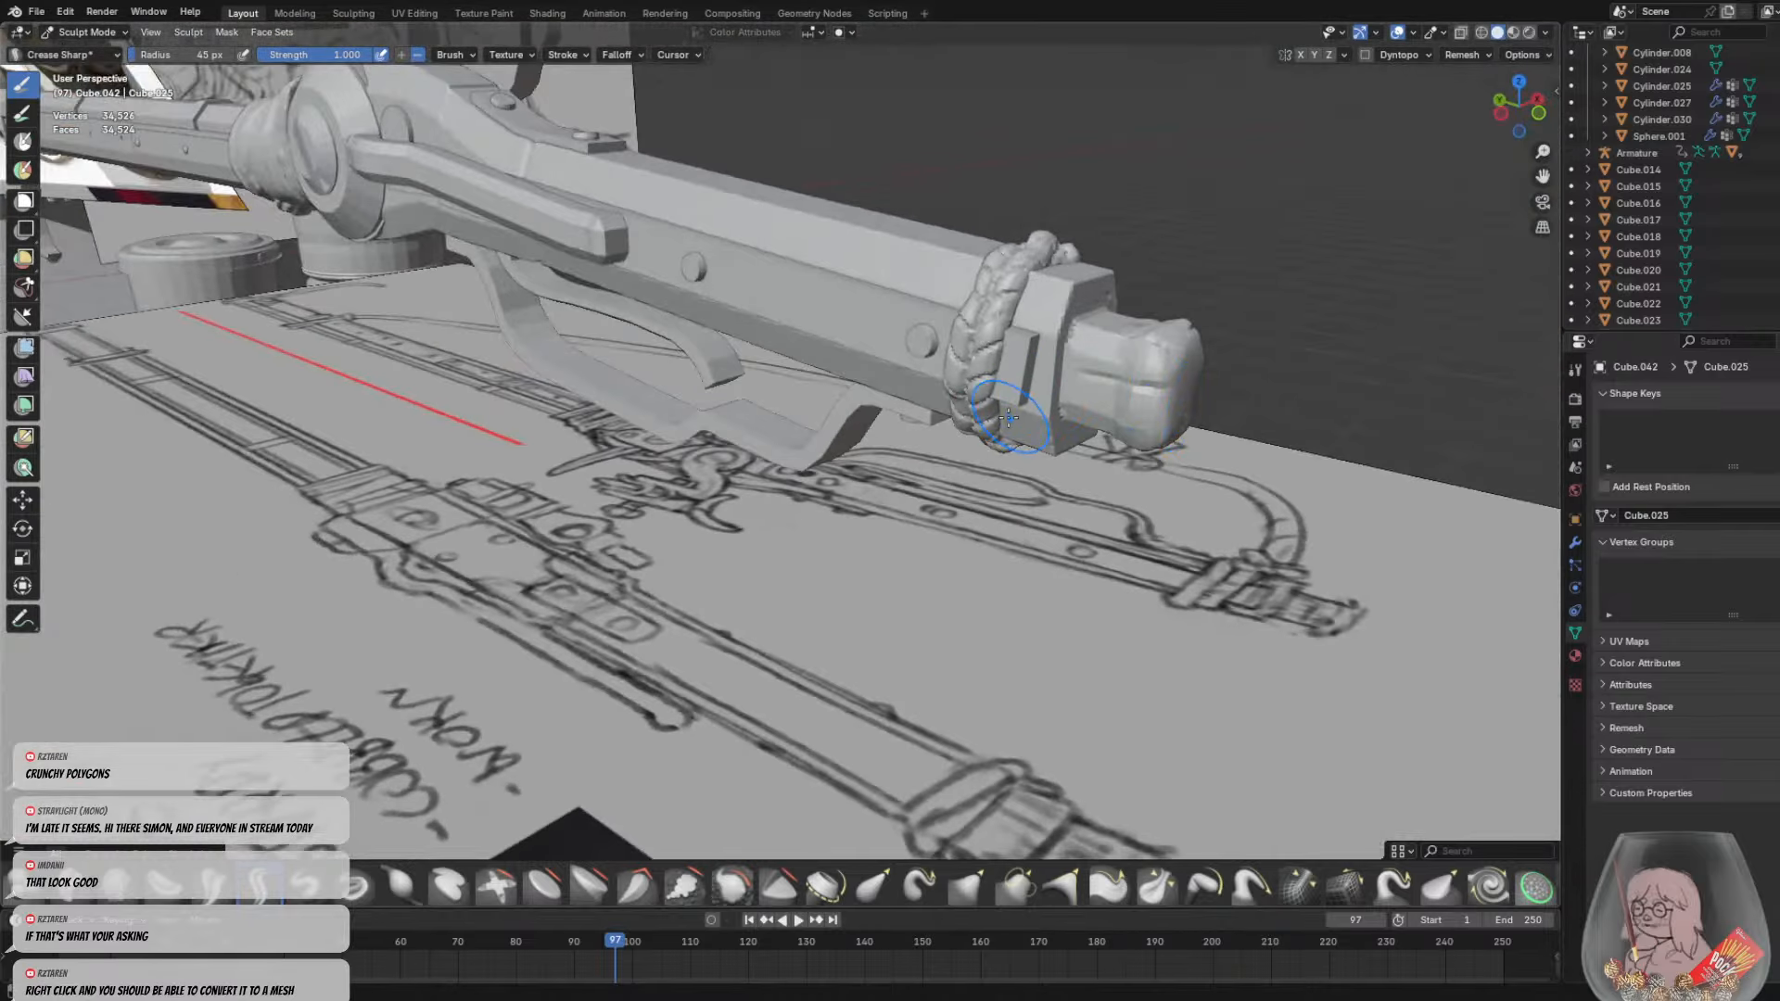
pyautogui.moveTo(1043, 278)
pyautogui.mouseDown(button='middle')
pyautogui.moveTo(763, 256)
pyautogui.moveTo(746, 278)
pyautogui.mouseUp(button='middle')
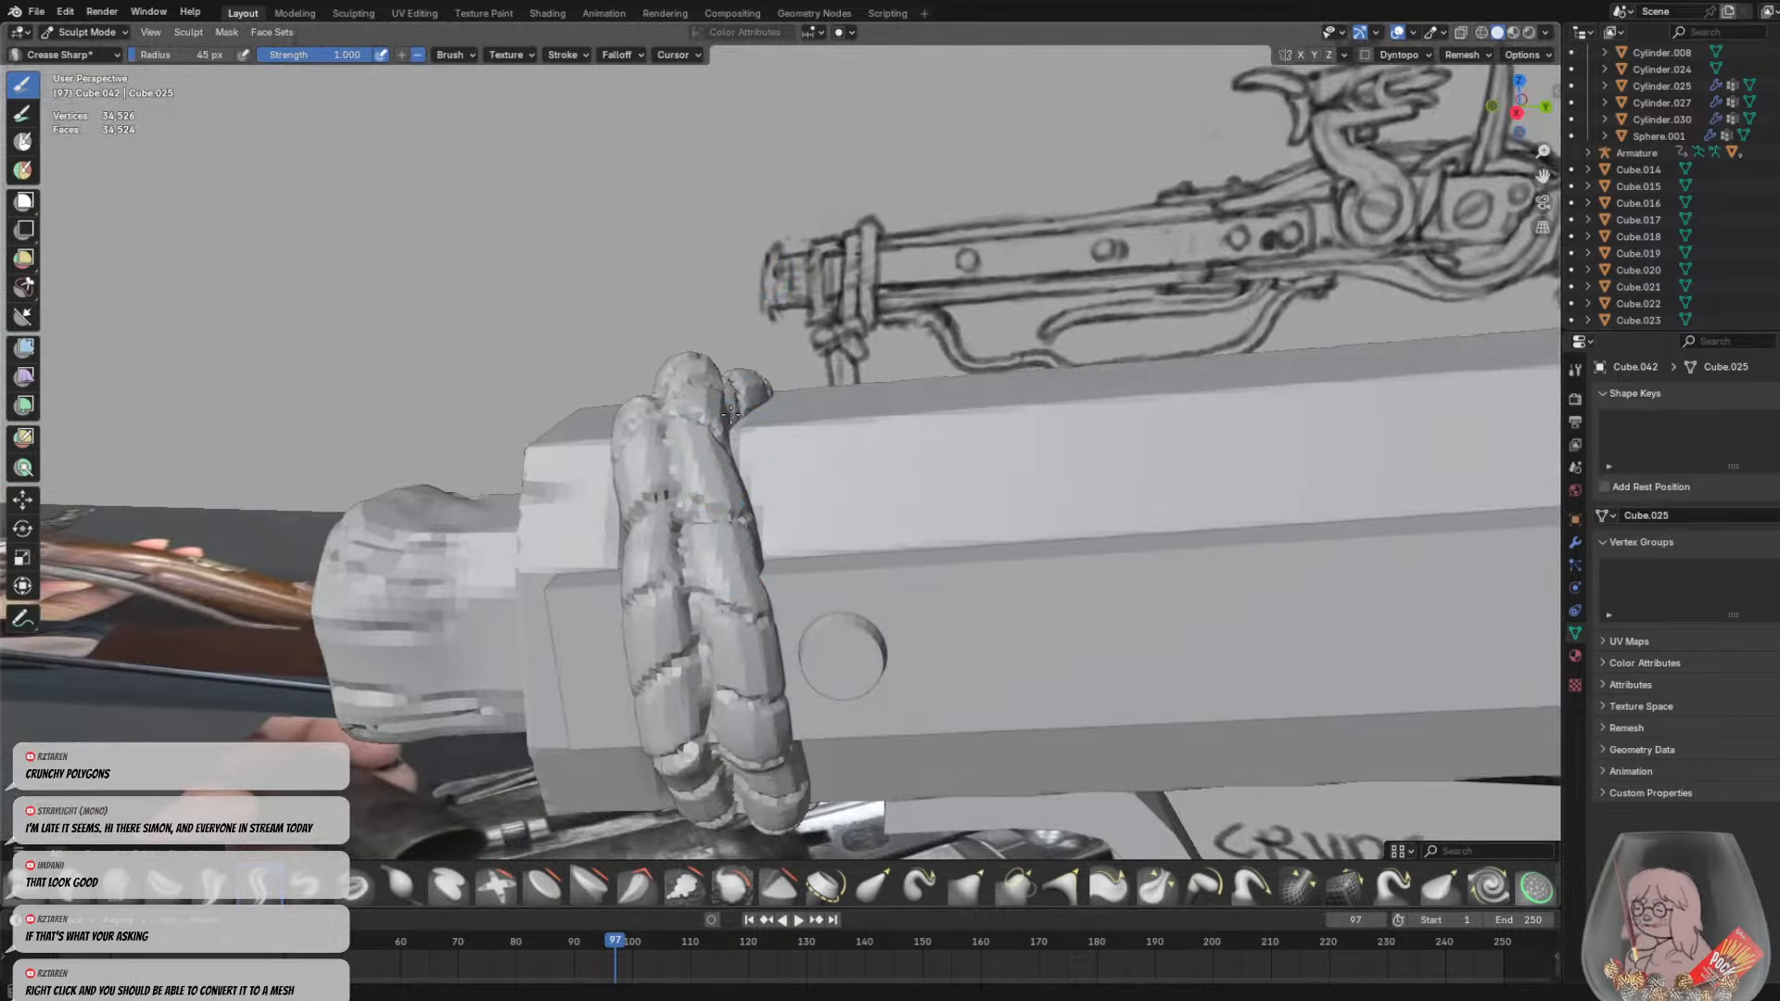
pyautogui.scroll(-1, 747, 426)
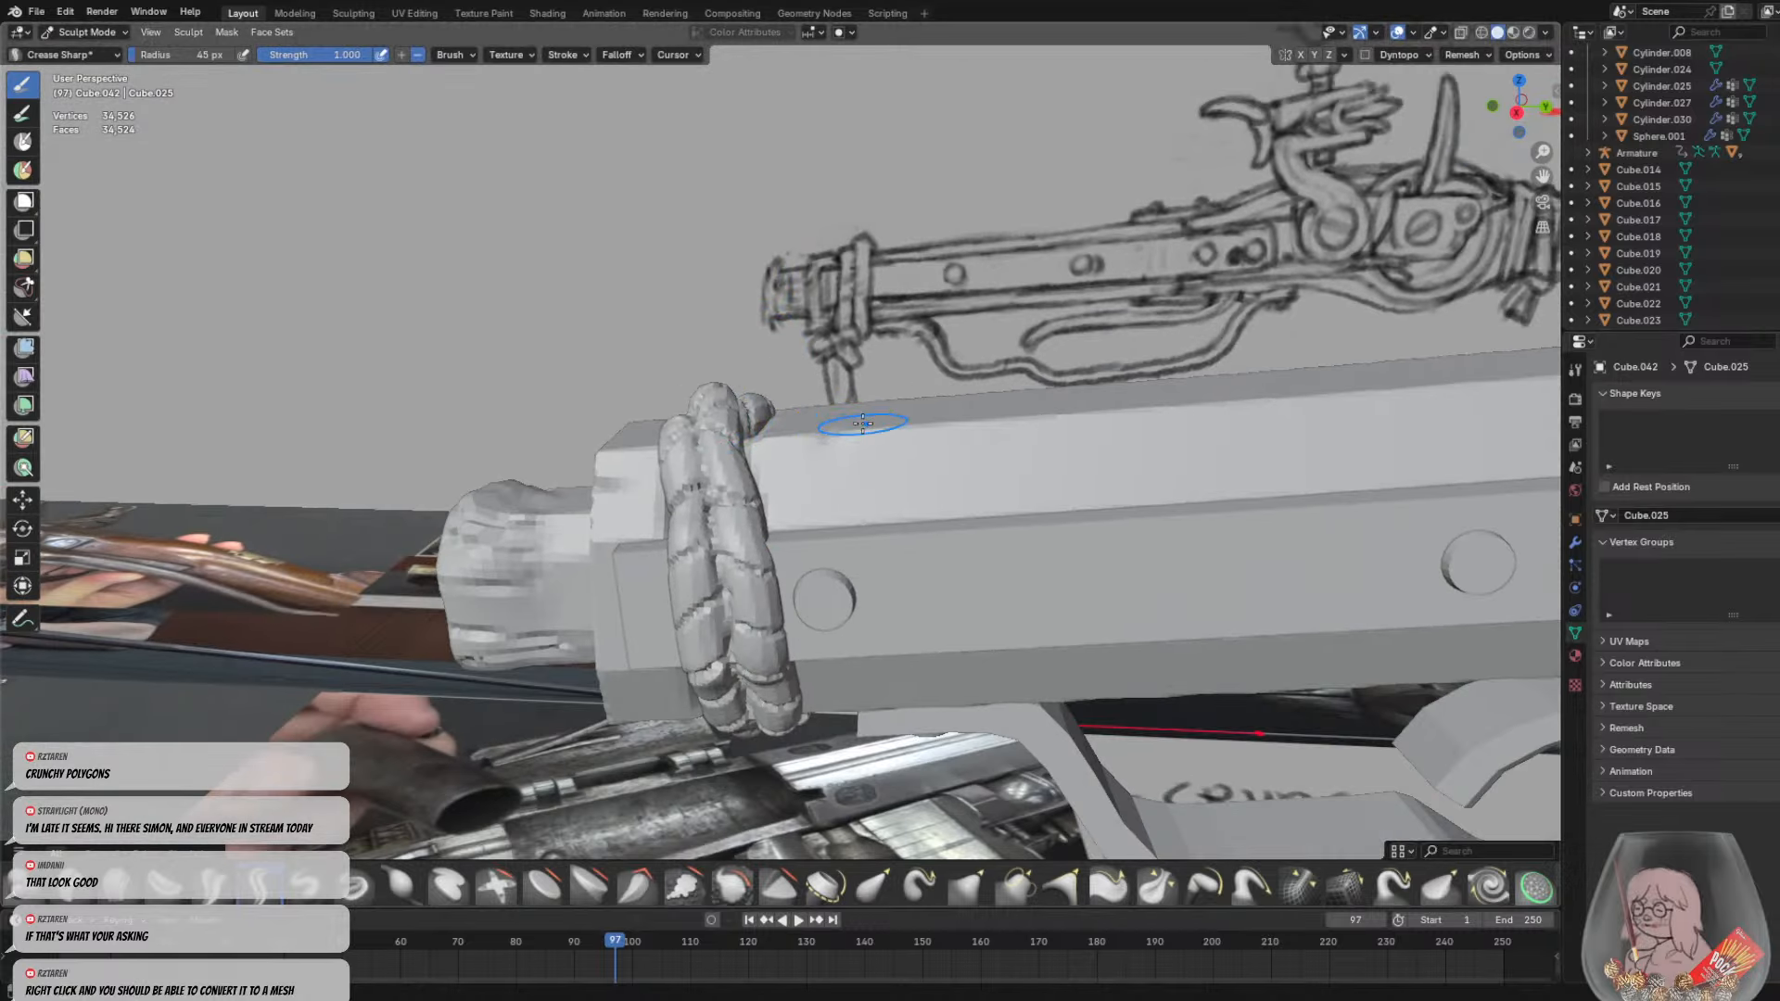
# Sink a small dent into the stock's upper facet just ahead of the rope with the 45 px Crease Sharp brush
pyautogui.click(849, 447)
pyautogui.scroll(-1, 977, 447)
pyautogui.scroll(-1, 977, 447)
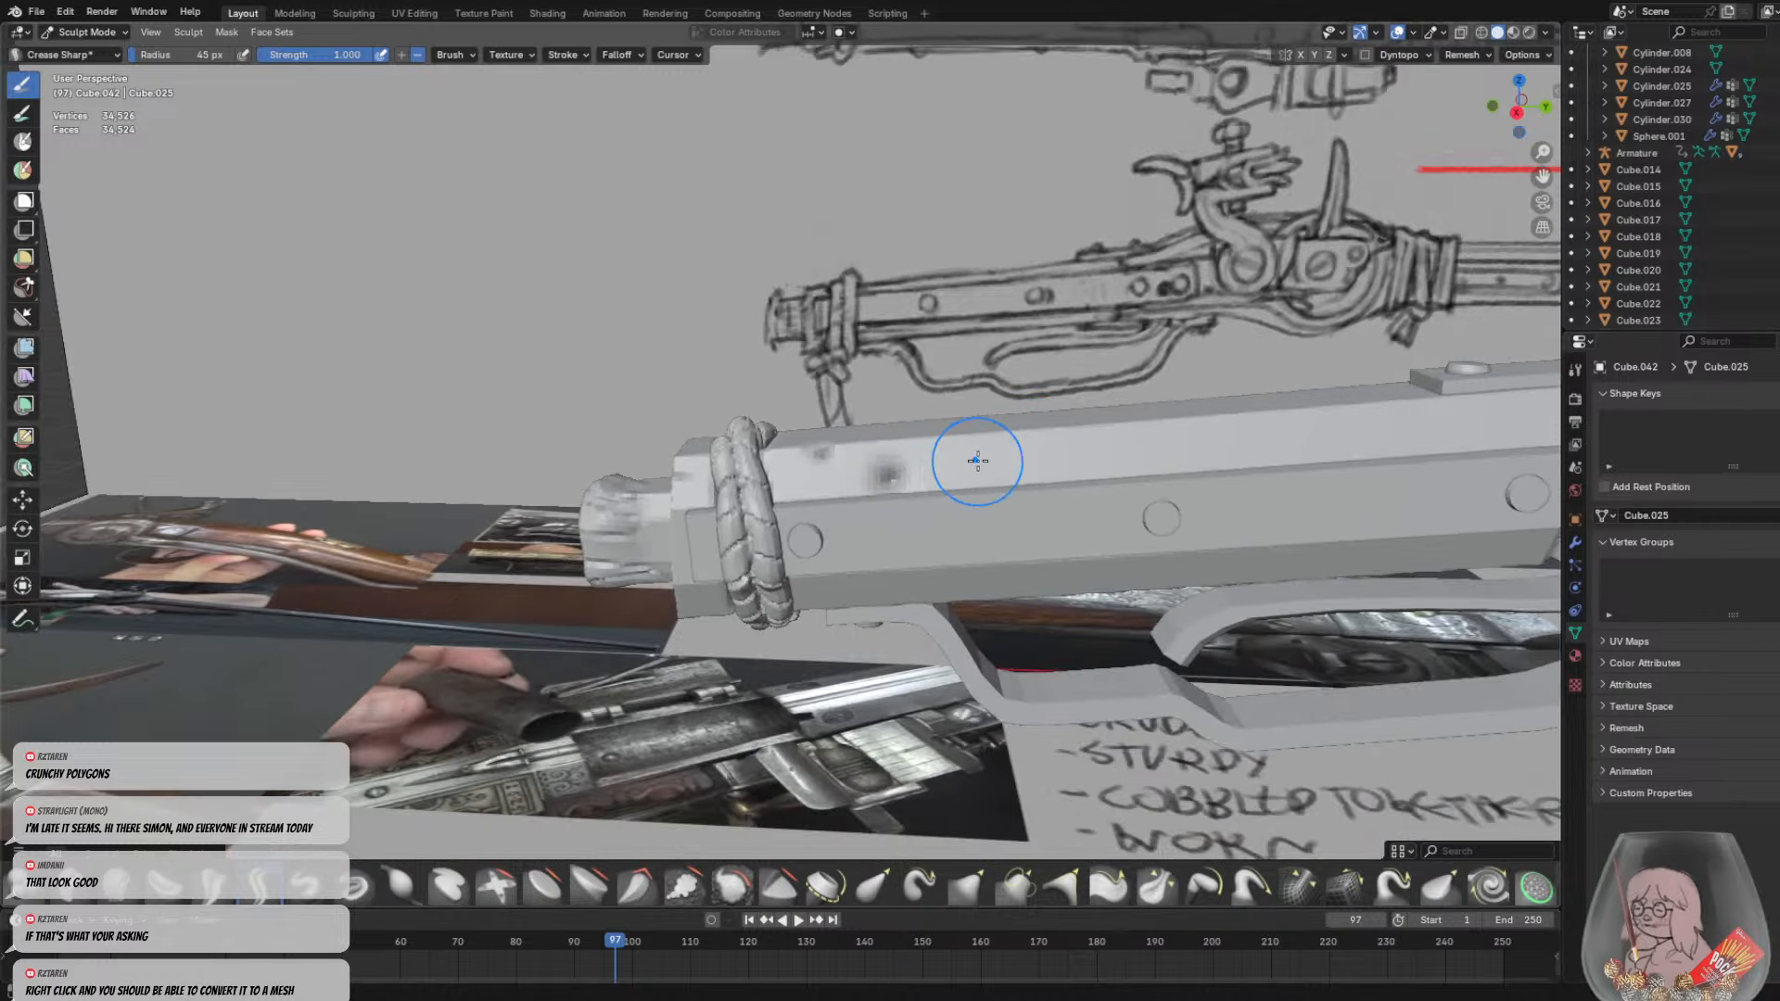
pyautogui.scroll(1, 946, 470)
pyautogui.scroll(1, 941, 439)
pyautogui.moveTo(941, 438)
pyautogui.mouseDown(button='middle')
pyautogui.moveTo(794, 337)
pyautogui.moveTo(811, 367)
pyautogui.mouseUp(button='middle')
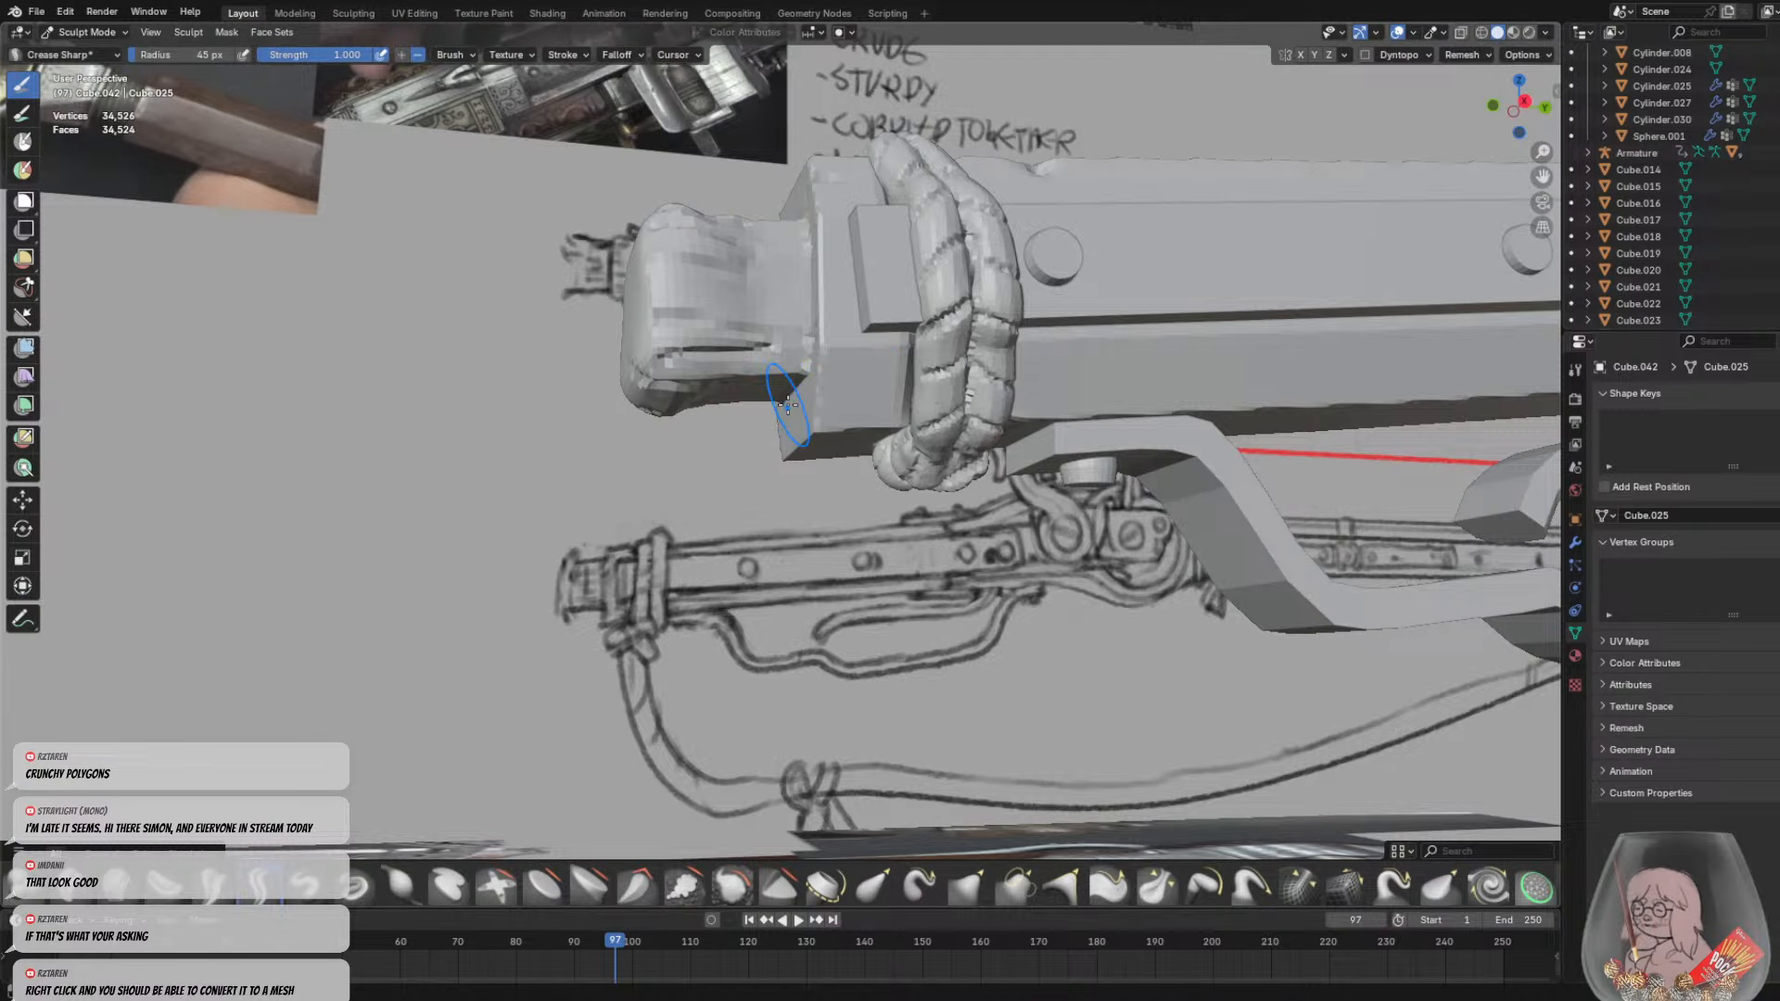
# Nick the edges of the stepped collar behind the rope with Crease Sharp at 31 px radius, and remesh the stock
pyautogui.scroll(2, 867, 403)
pyautogui.hotkey('ctrl', 'z')
pyautogui.press('f')
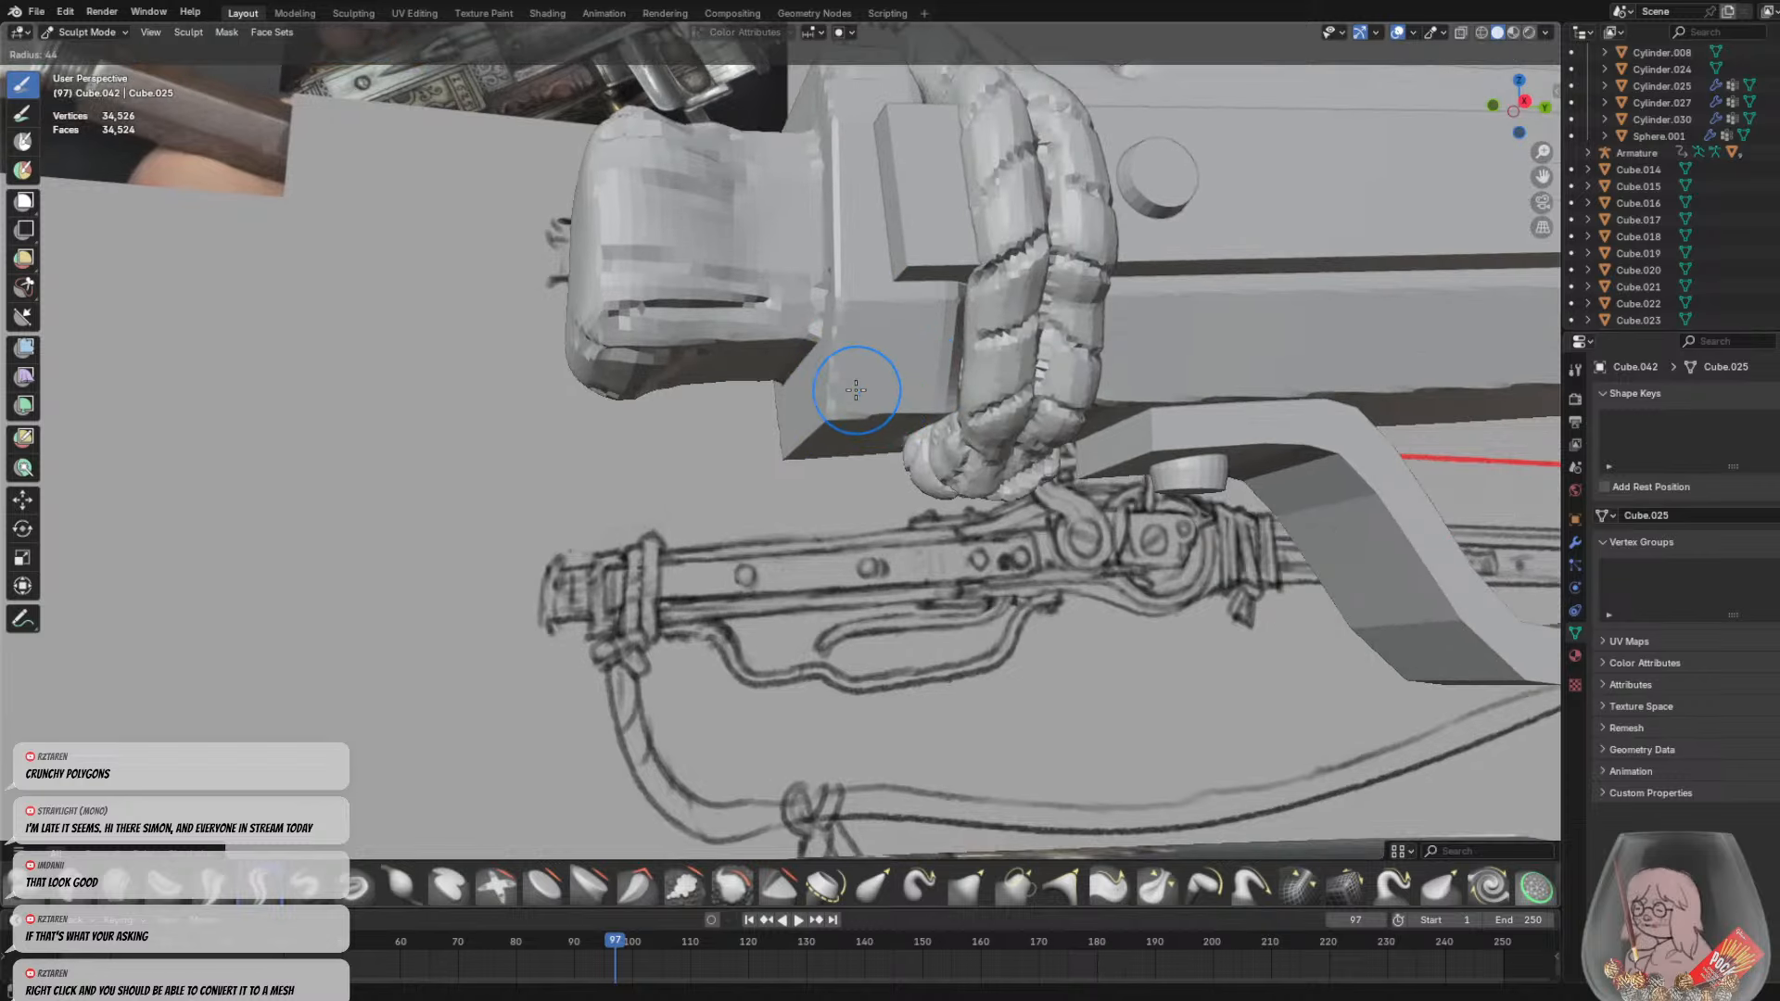
pyautogui.click(883, 388)
pyautogui.moveTo(824, 374); pyautogui.dragTo(1042, 437, button='middle')
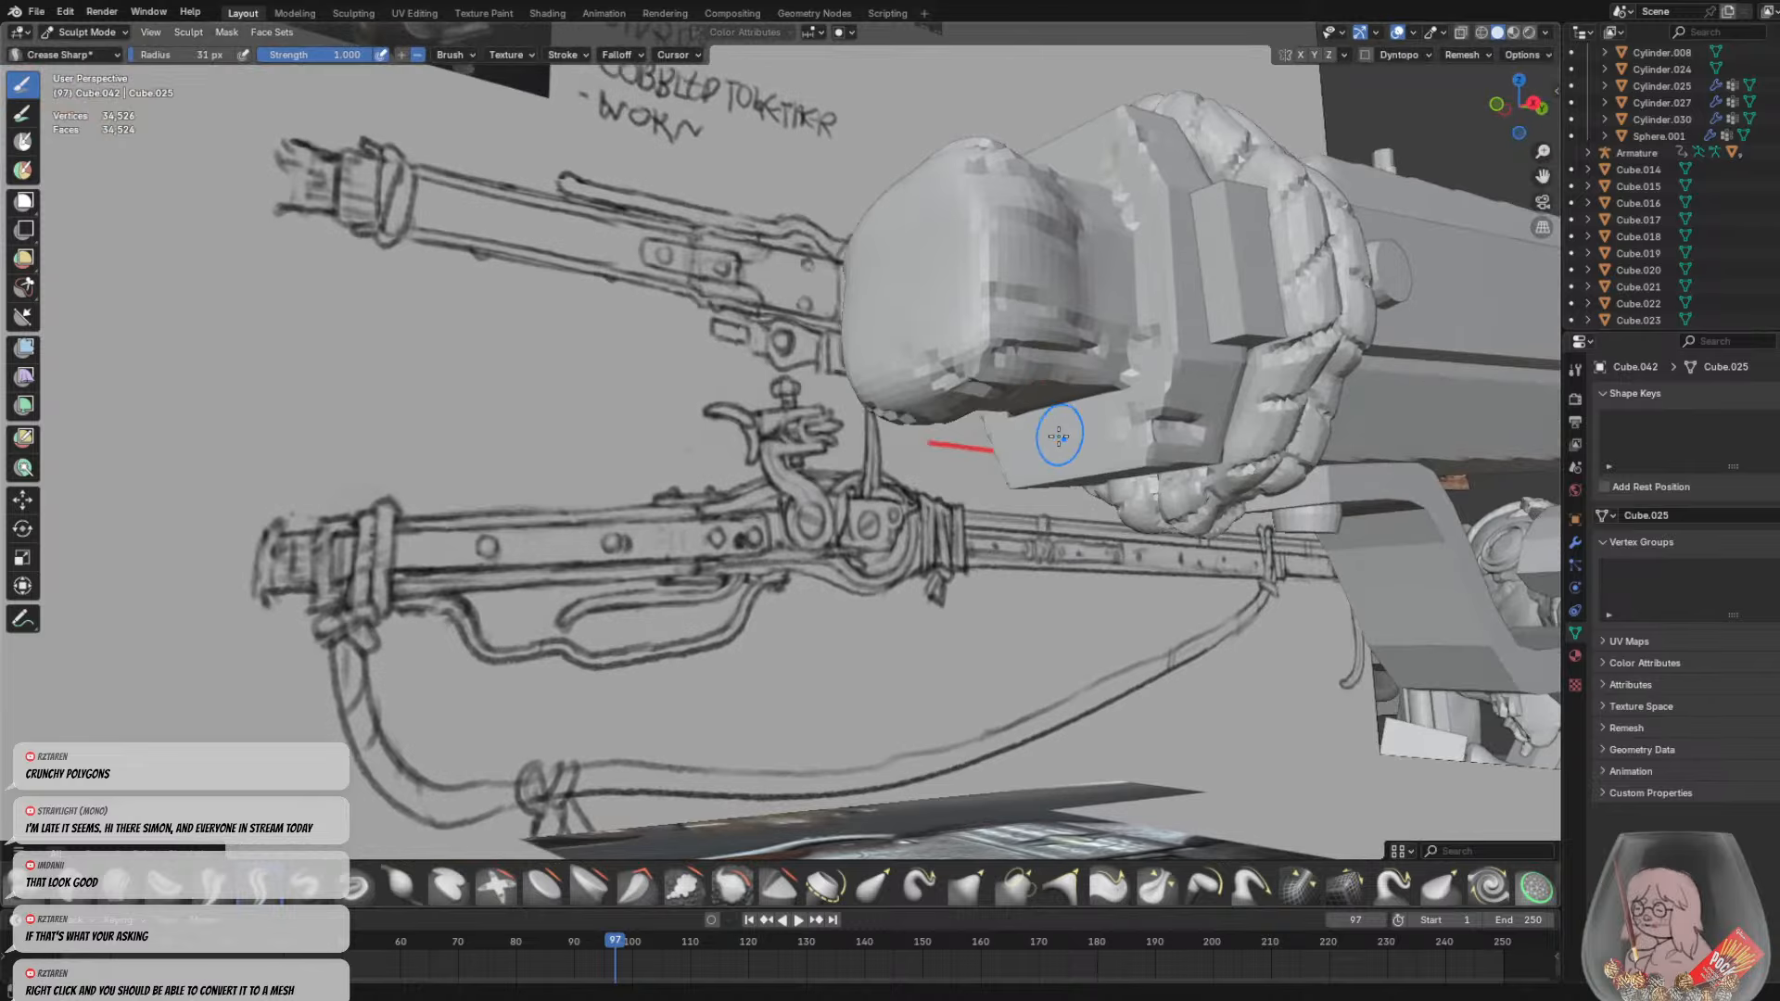
pyautogui.hotkey('ctrl', 'z')
pyautogui.moveTo(1157, 447); pyautogui.dragTo(1074, 468, button='middle')
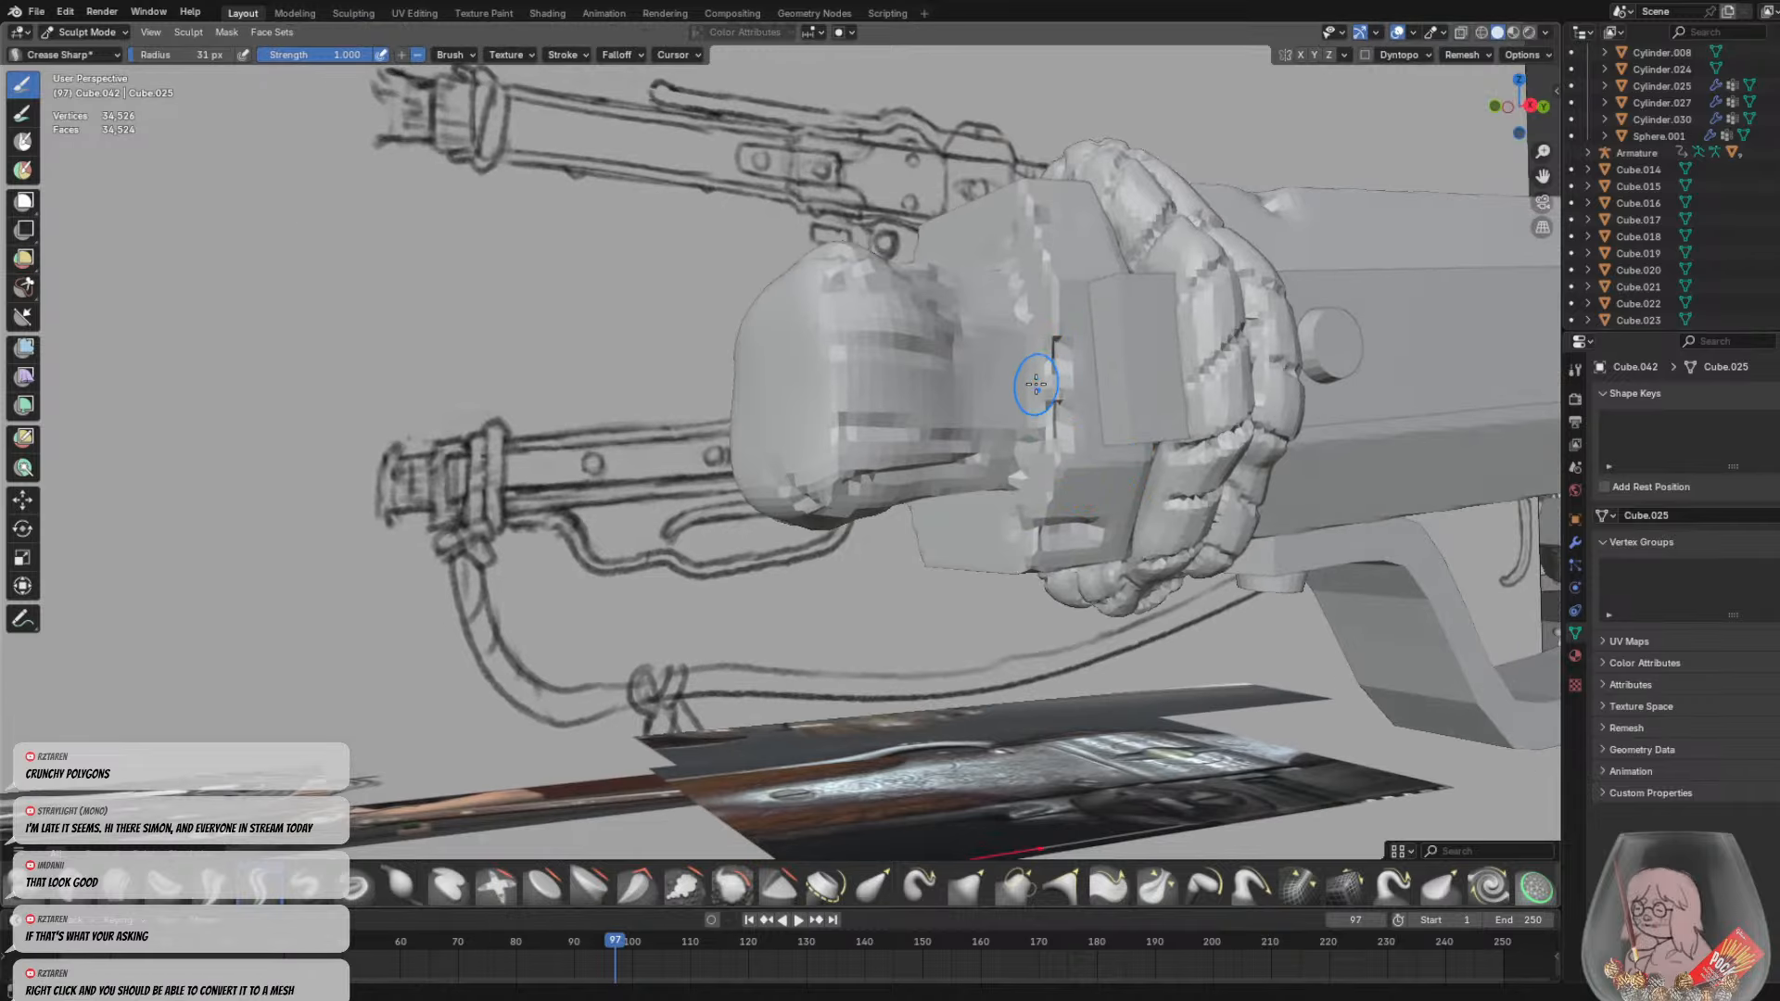
pyautogui.moveTo(1073, 403); pyautogui.dragTo(1066, 350)
pyautogui.hotkey('ctrl', 'r')
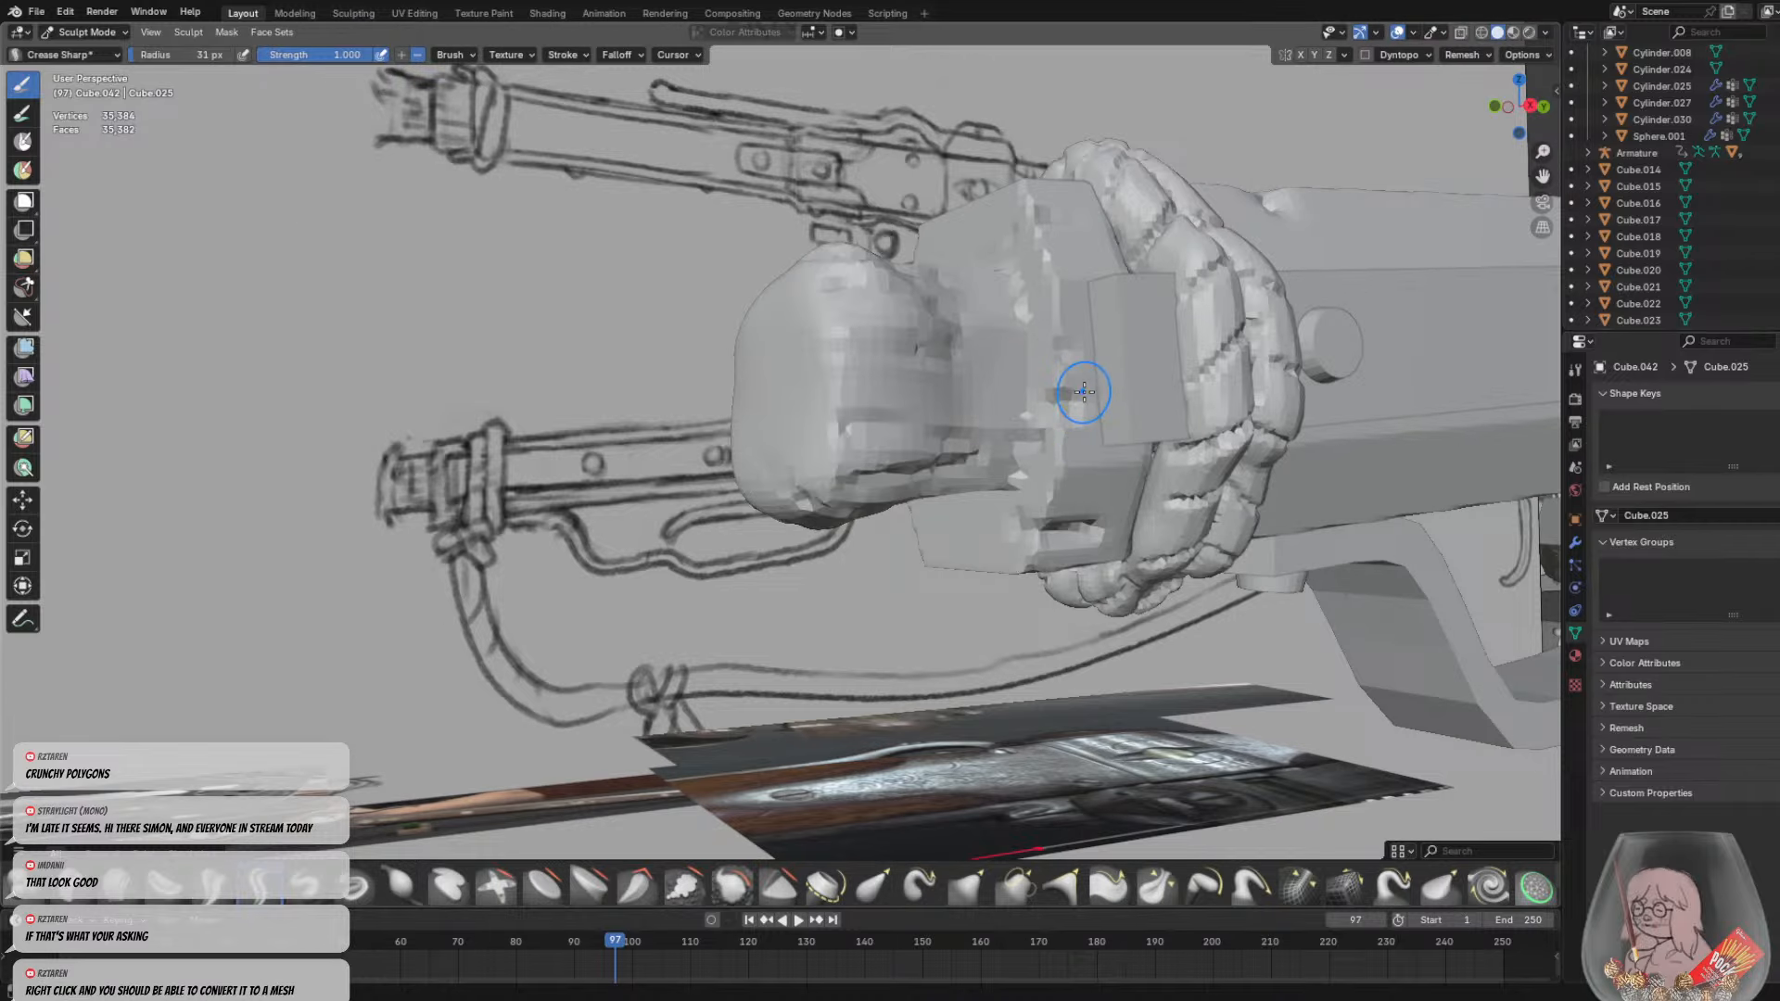
# Carve more chips and notches into the collar's upper edges with the 31 px Crease Sharp brush
pyautogui.moveTo(1067, 423)
pyautogui.mouseDown(button='middle')
pyautogui.moveTo(1074, 475)
pyautogui.moveTo(1014, 504)
pyautogui.mouseUp(button='middle')
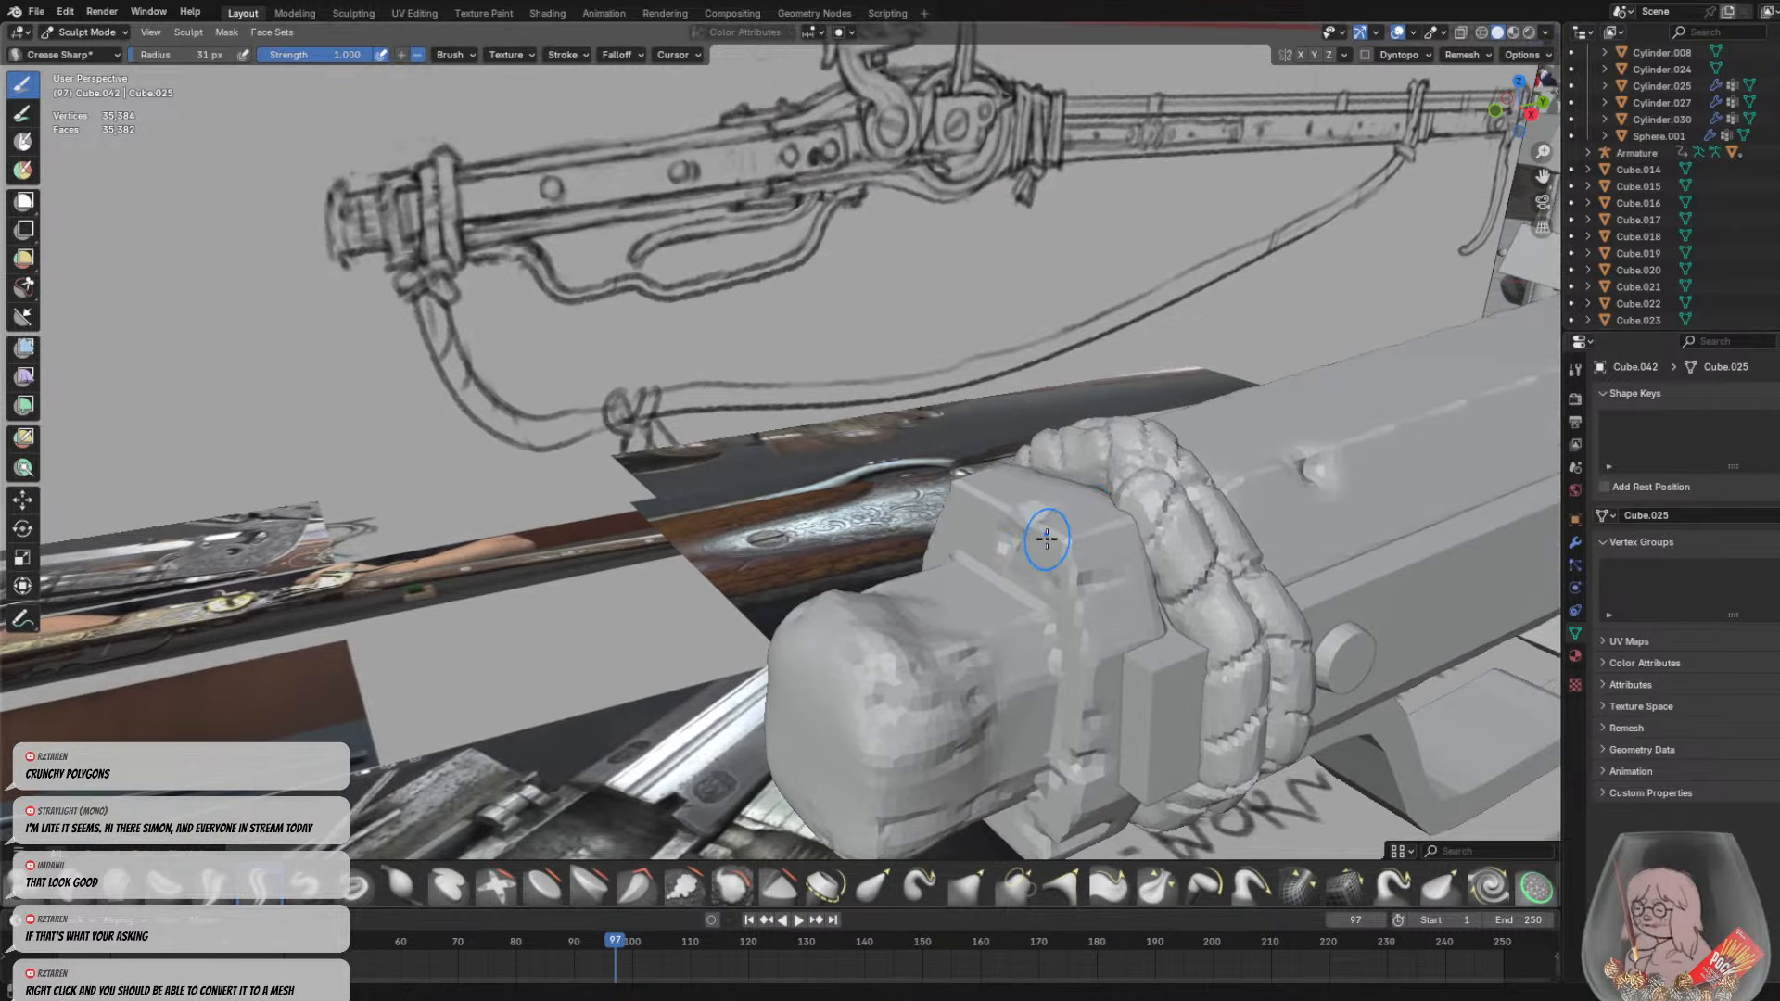
pyautogui.moveTo(1149, 519); pyautogui.dragTo(1135, 510, button='middle')
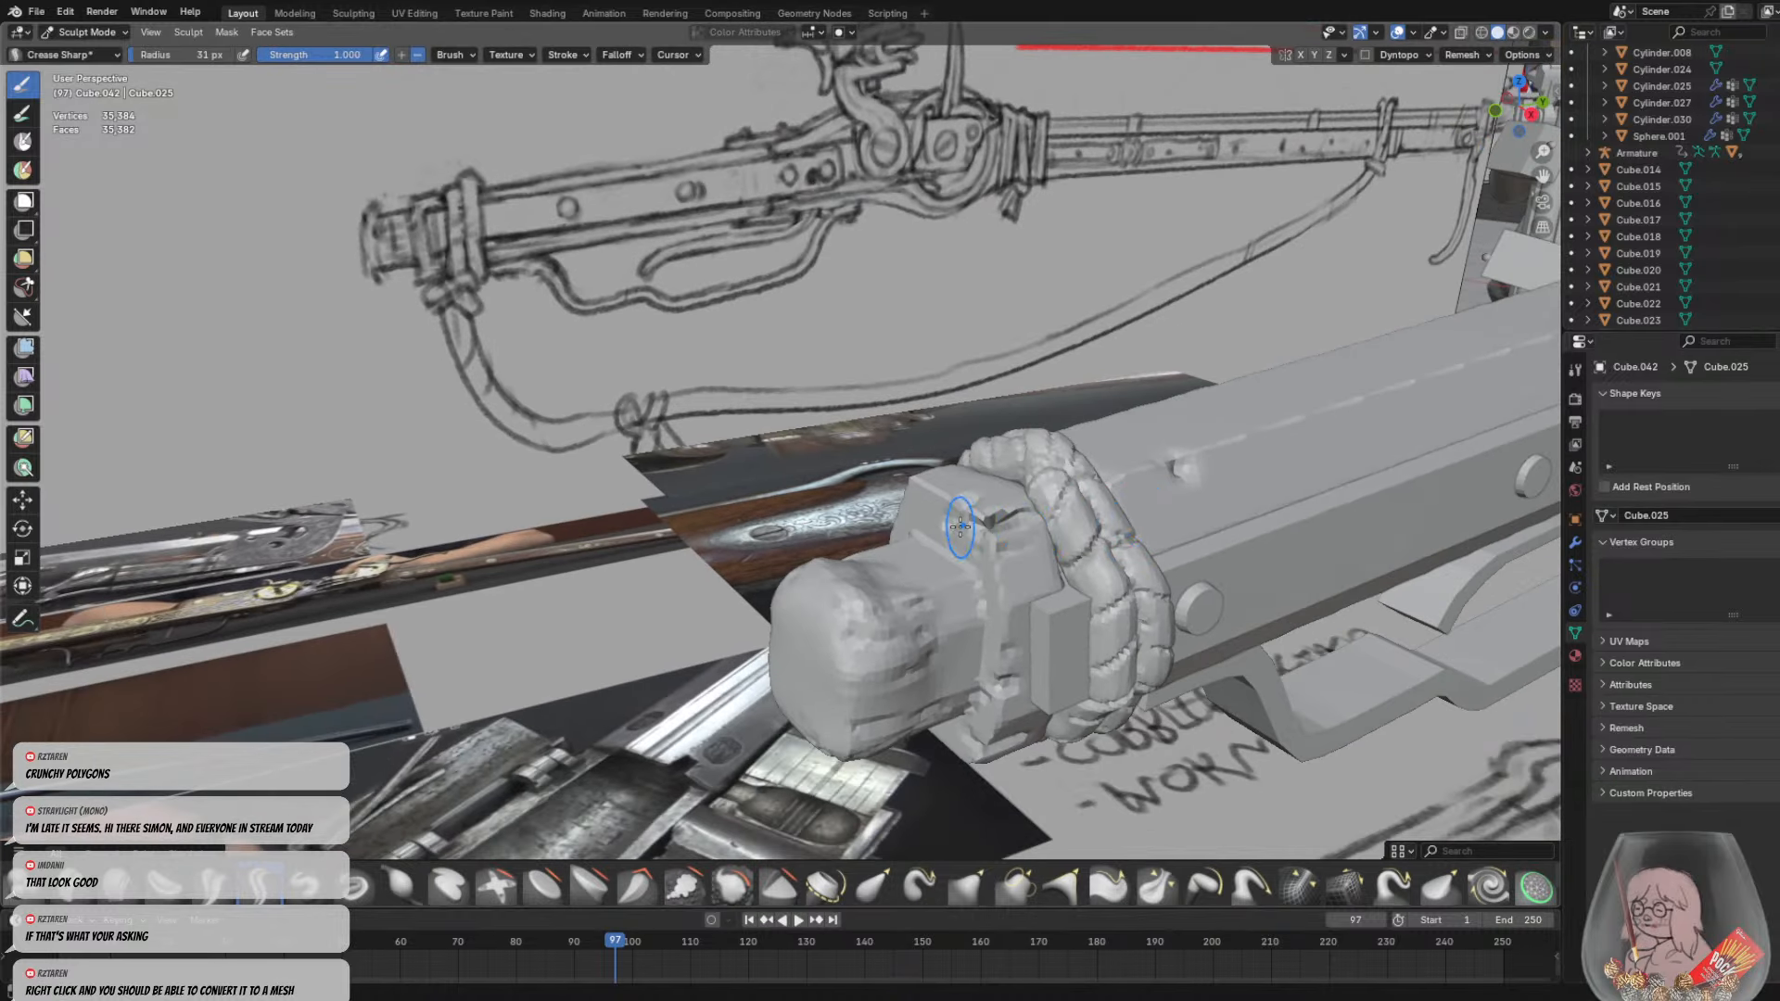
pyautogui.moveTo(990, 524); pyautogui.dragTo(1149, 530, button='middle')
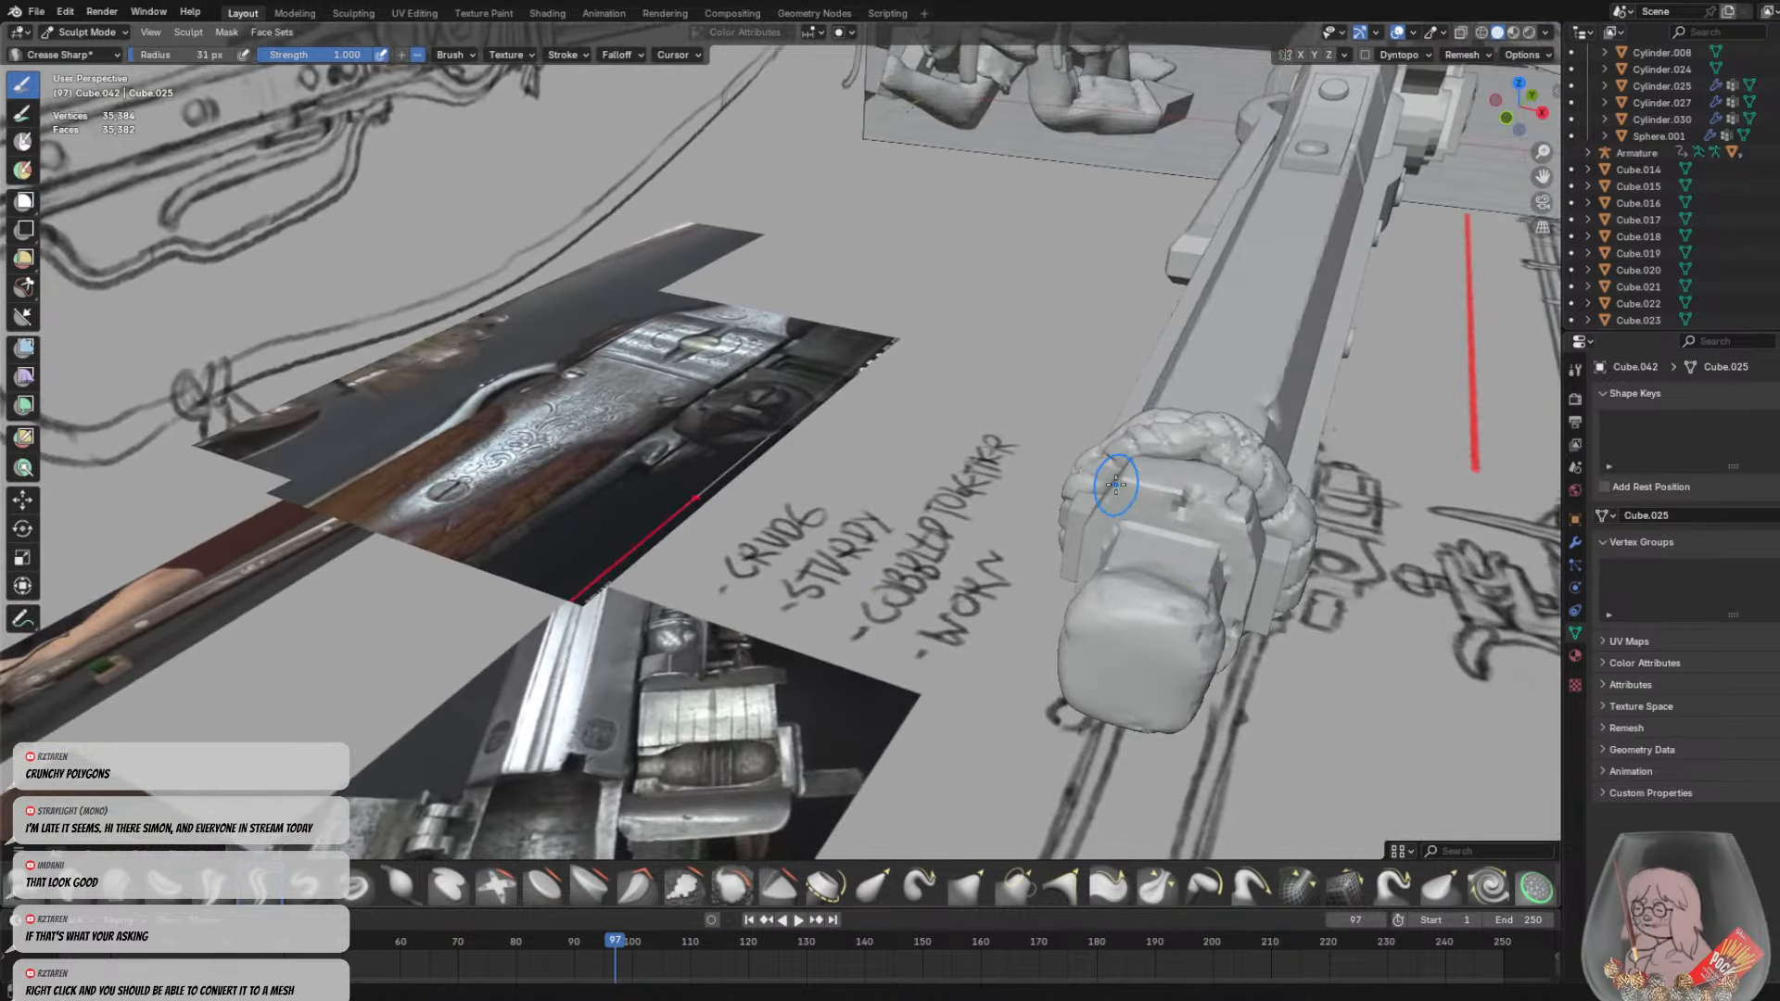
pyautogui.moveTo(1192, 474); pyautogui.dragTo(1154, 559, button='middle')
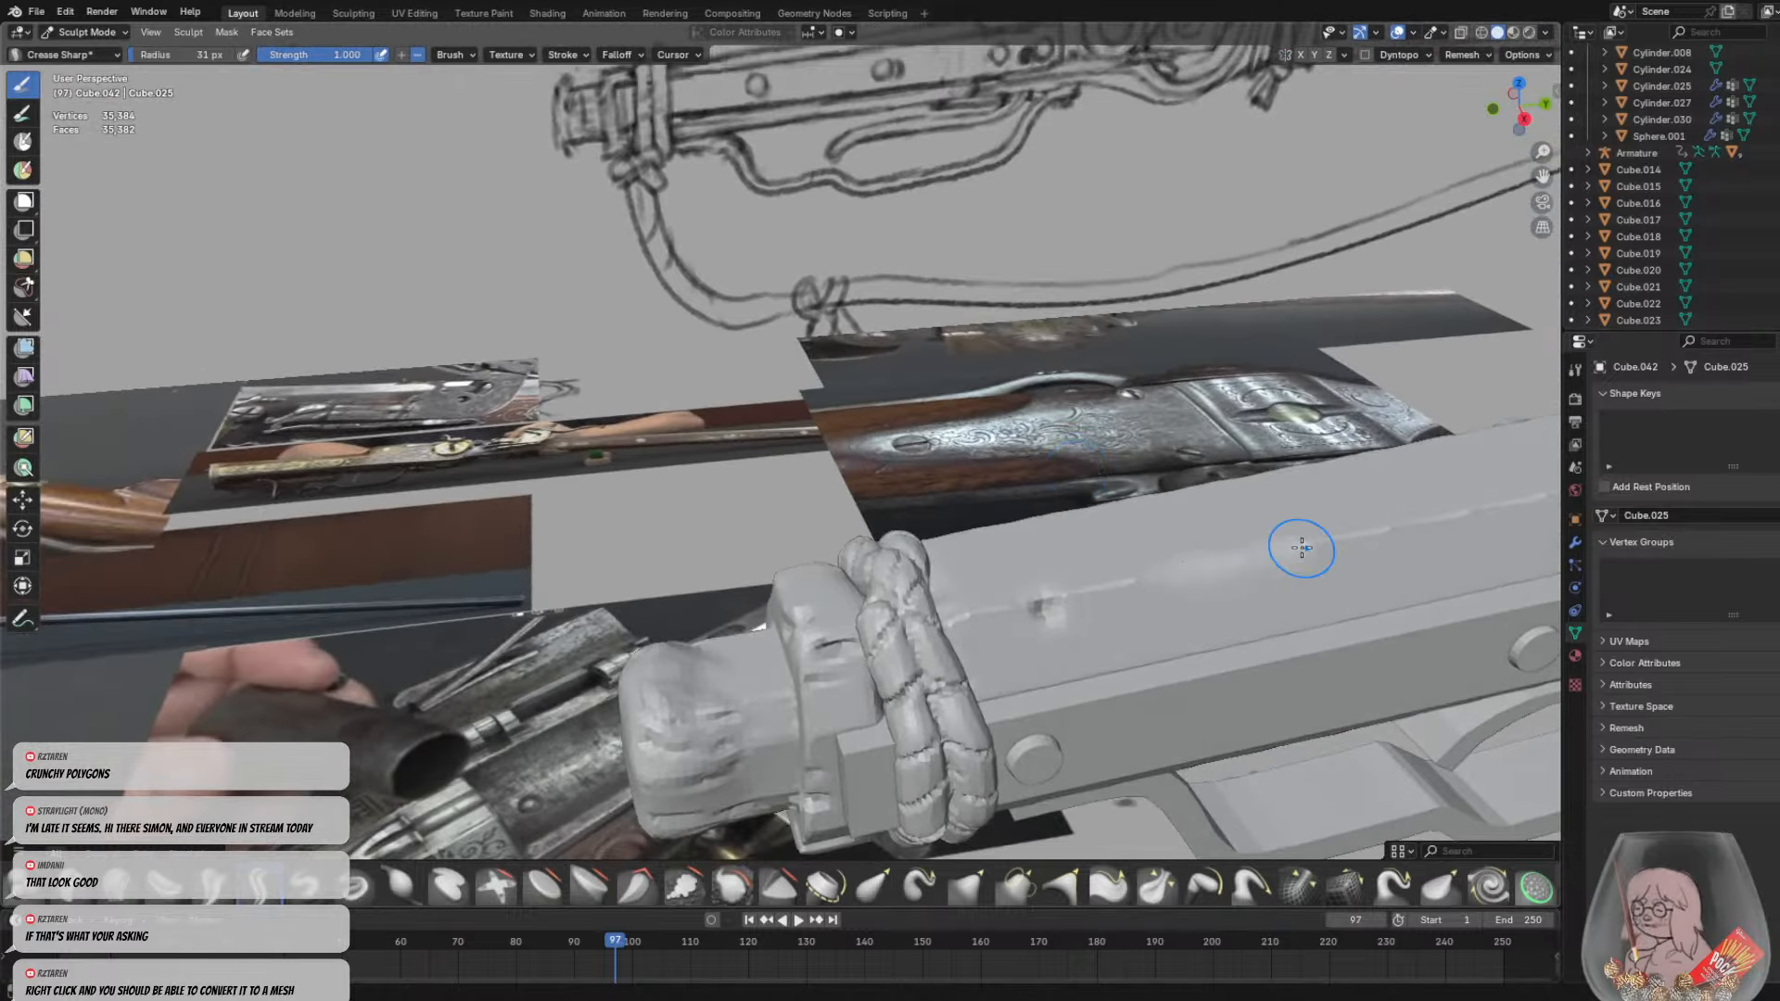
# Carve fine wood grain along the stock's upper and lower faces with Crease Sharp at 6 px radius and 0.622 strength
pyautogui.moveTo(1301, 548)
pyautogui.mouseDown(button='middle')
pyautogui.moveTo(1073, 497)
pyautogui.moveTo(507, 299)
pyautogui.mouseUp(button='middle')
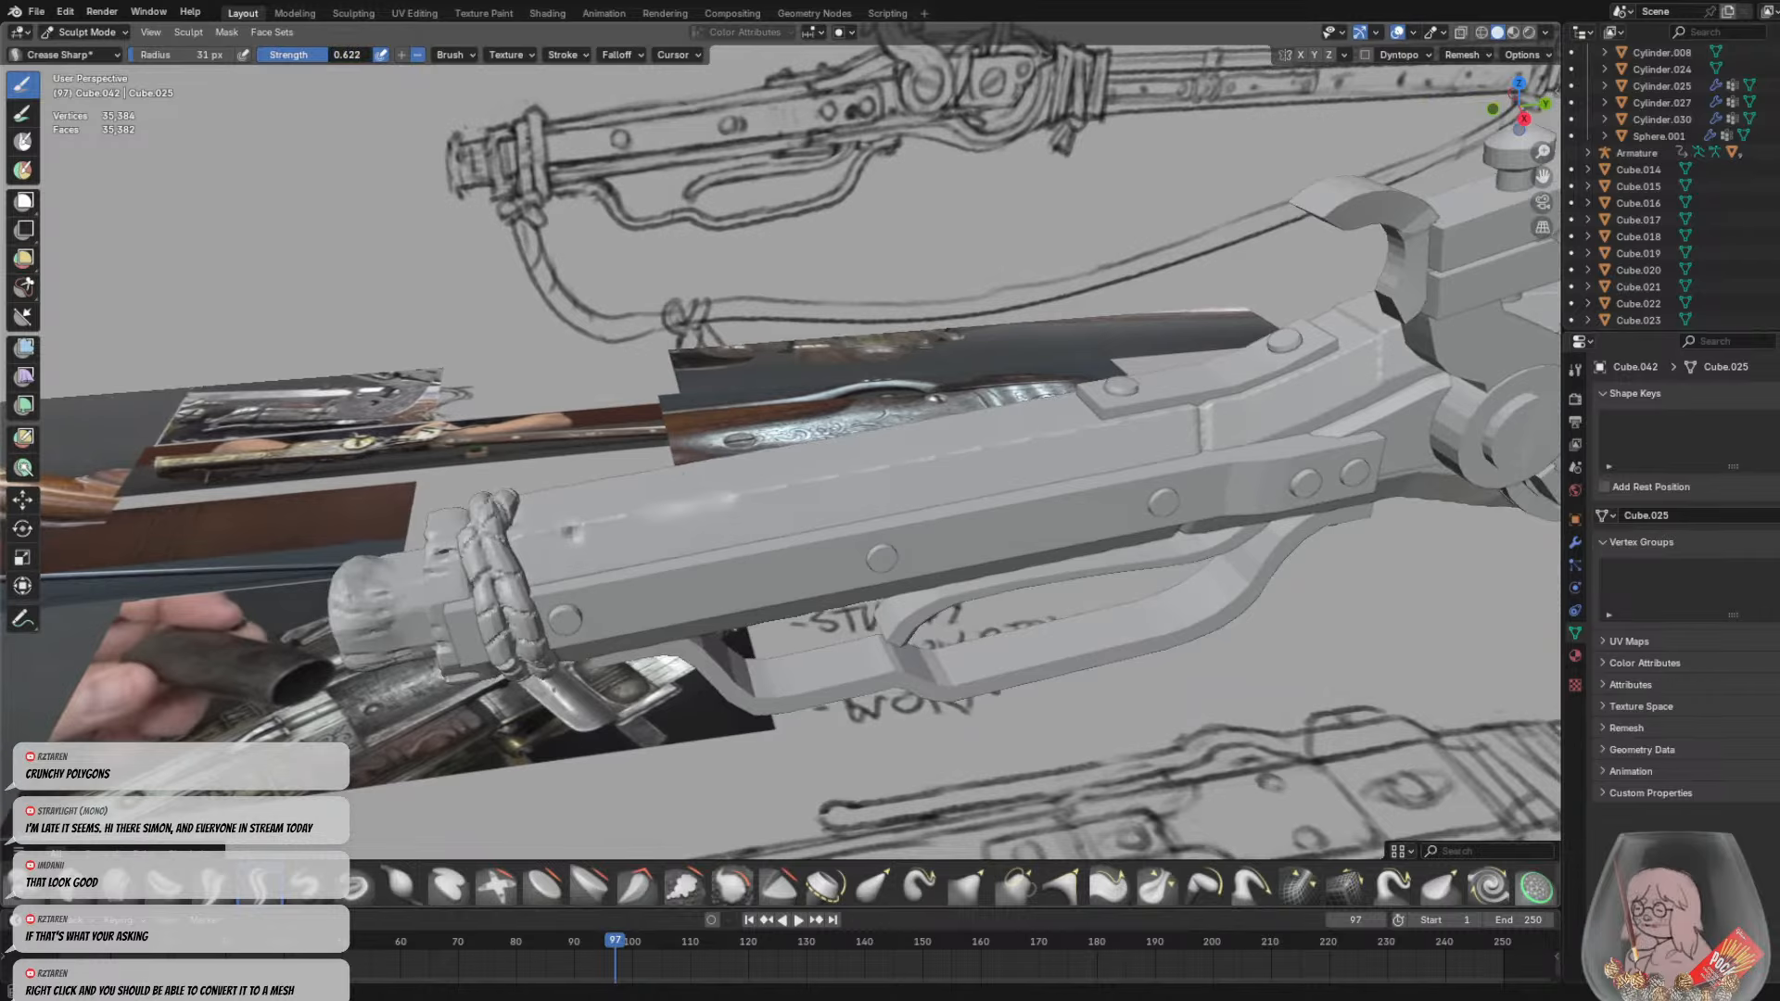
pyautogui.press('f')
pyautogui.click(714, 501)
pyautogui.moveTo(576, 515); pyautogui.dragTo(673, 423, button='middle')
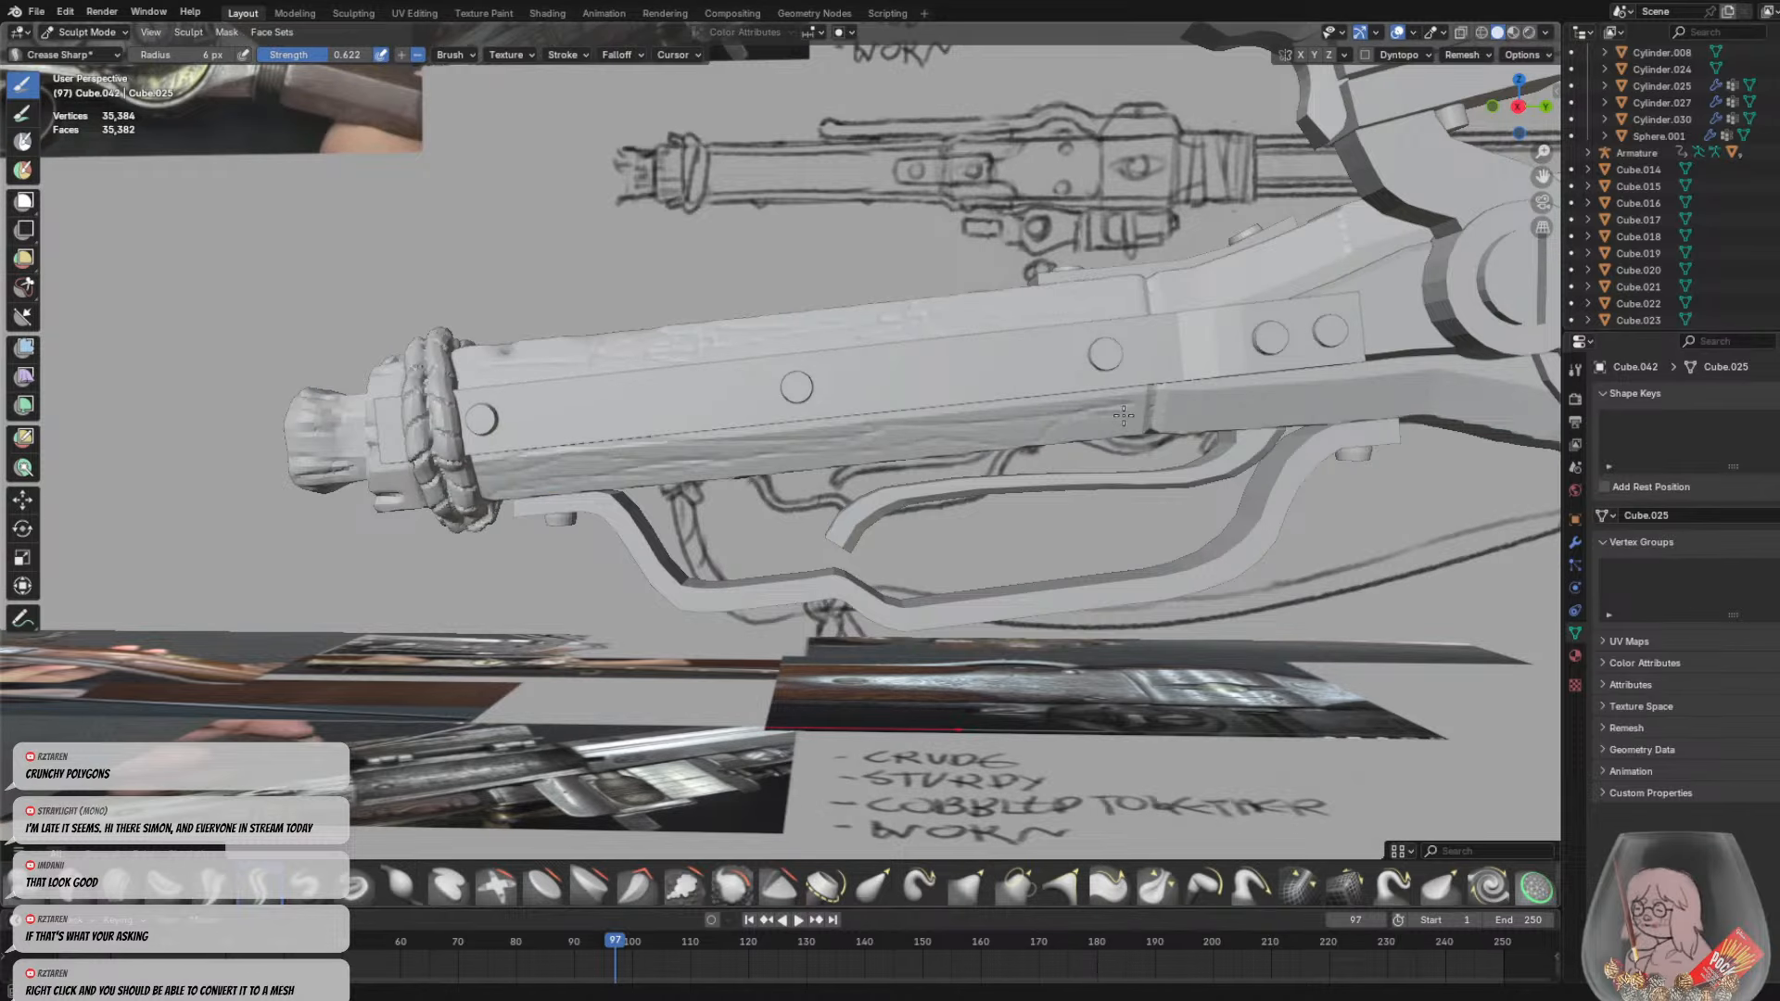
pyautogui.moveTo(1099, 448); pyautogui.dragTo(1064, 350, button='middle')
pyautogui.scroll(5, 1064, 349)
pyautogui.scroll(-4, 557, 276)
pyautogui.scroll(3, 558, 276)
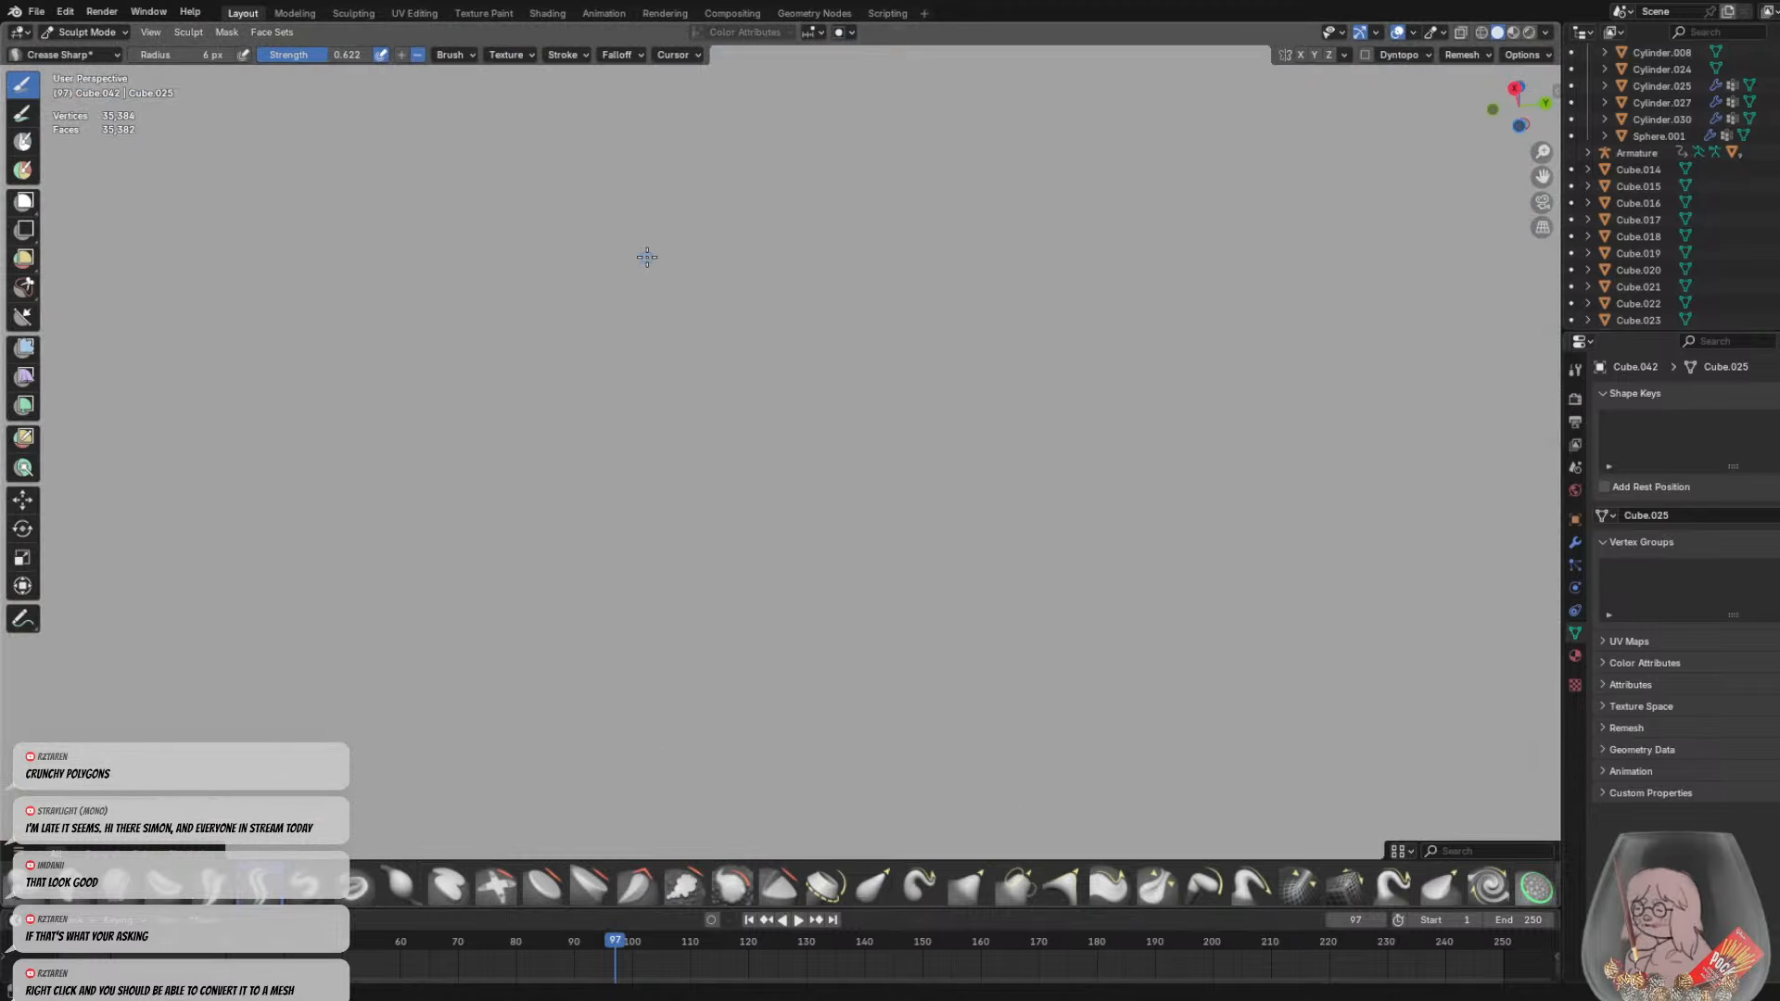
pyautogui.scroll(-5, 610, 429)
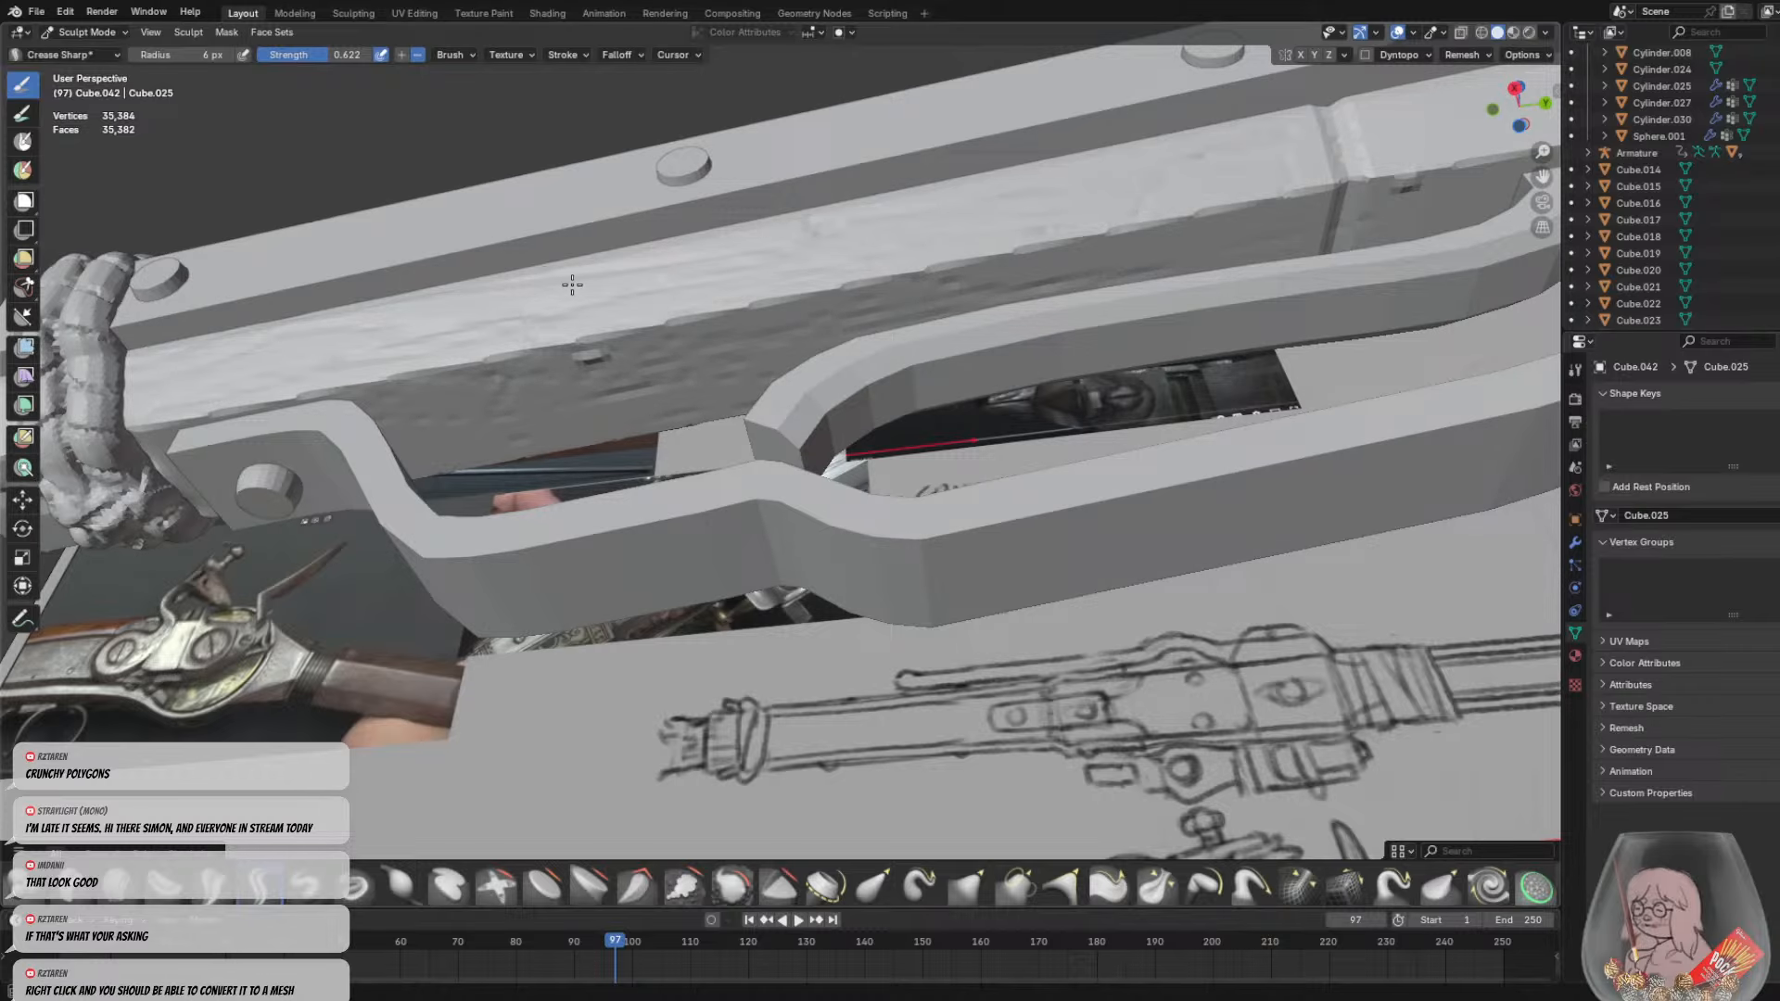
# Continue the fine wood grain along the opposite side of the stock, up to the seam near the lock
pyautogui.moveTo(572, 285); pyautogui.dragTo(1181, 569, button='middle')
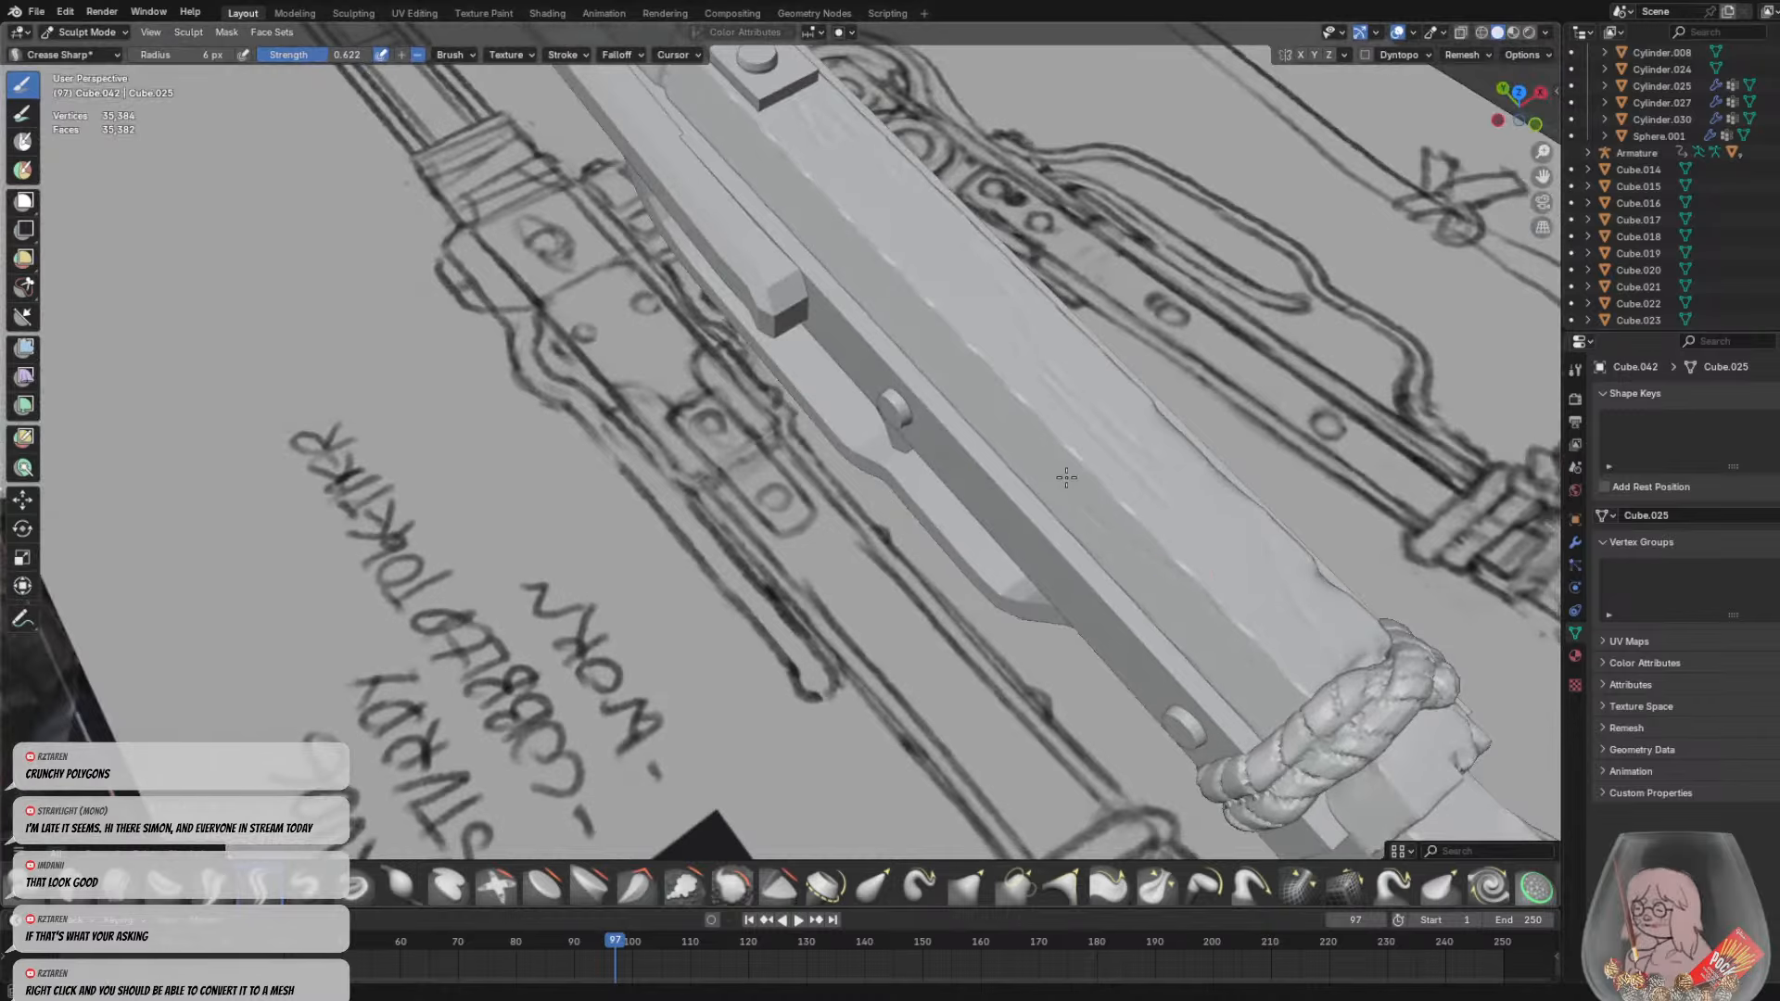
pyautogui.scroll(-3, 1094, 471)
pyautogui.moveTo(1038, 462); pyautogui.dragTo(1097, 392, button='middle')
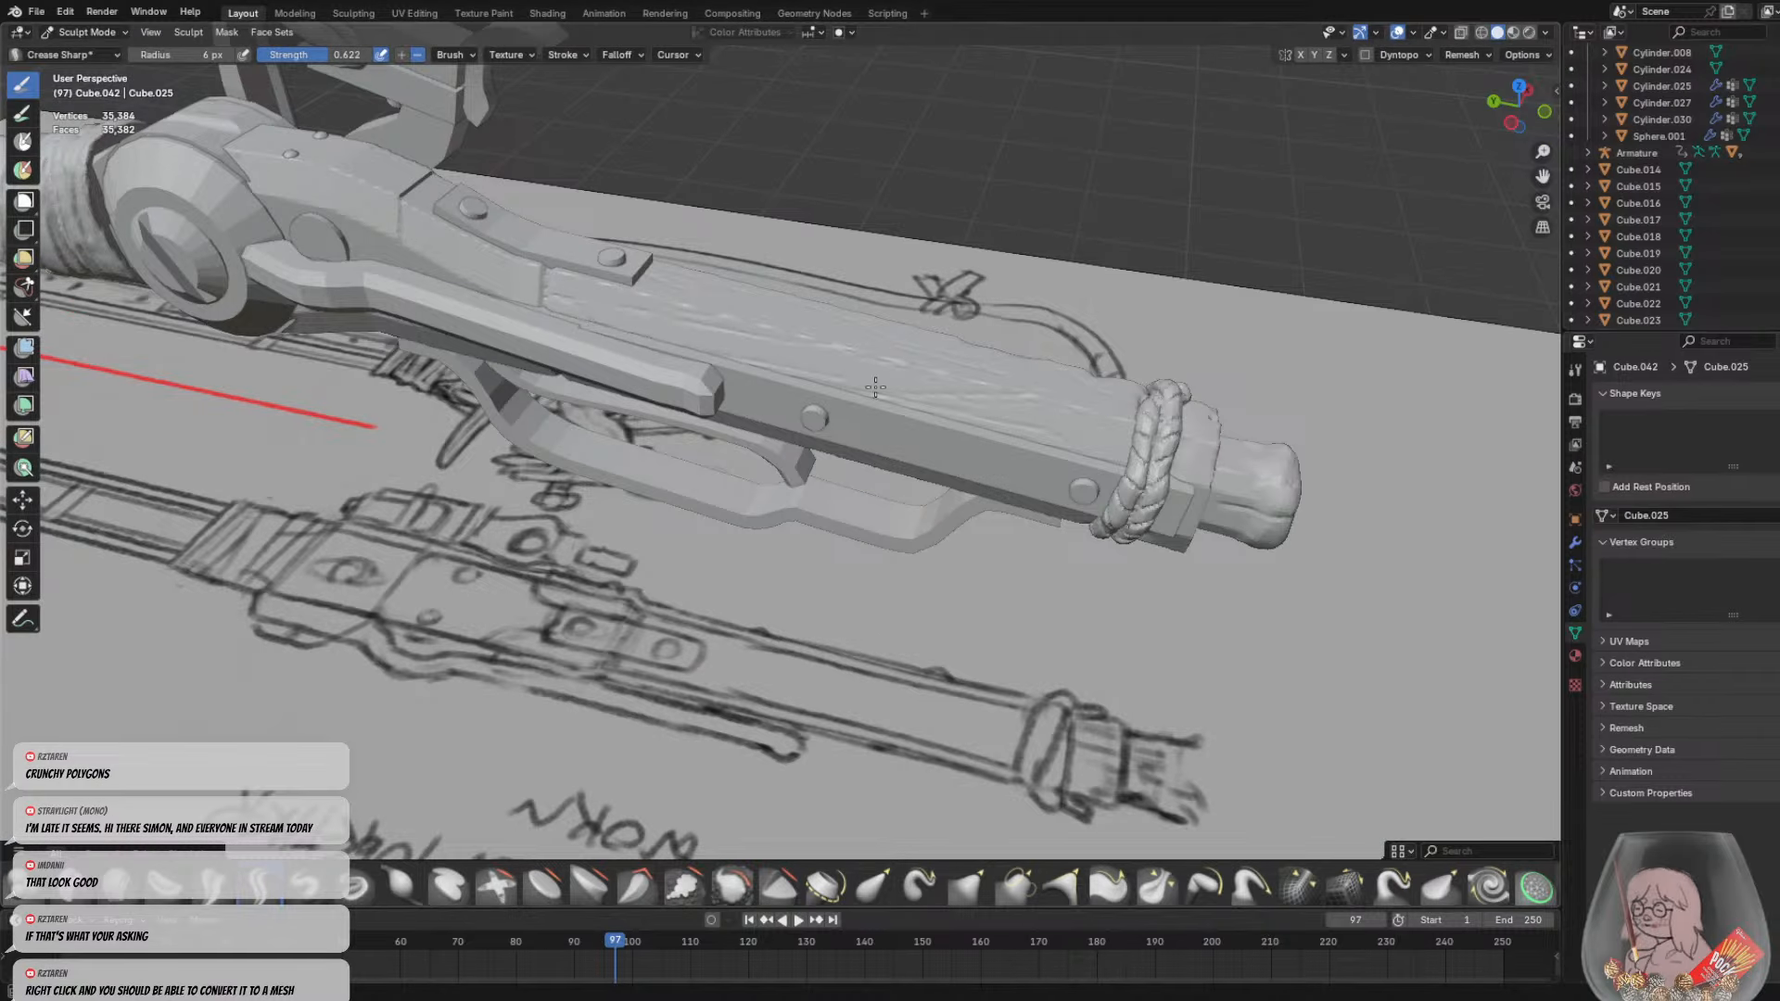
pyautogui.moveTo(950, 396); pyautogui.dragTo(906, 440, button='middle')
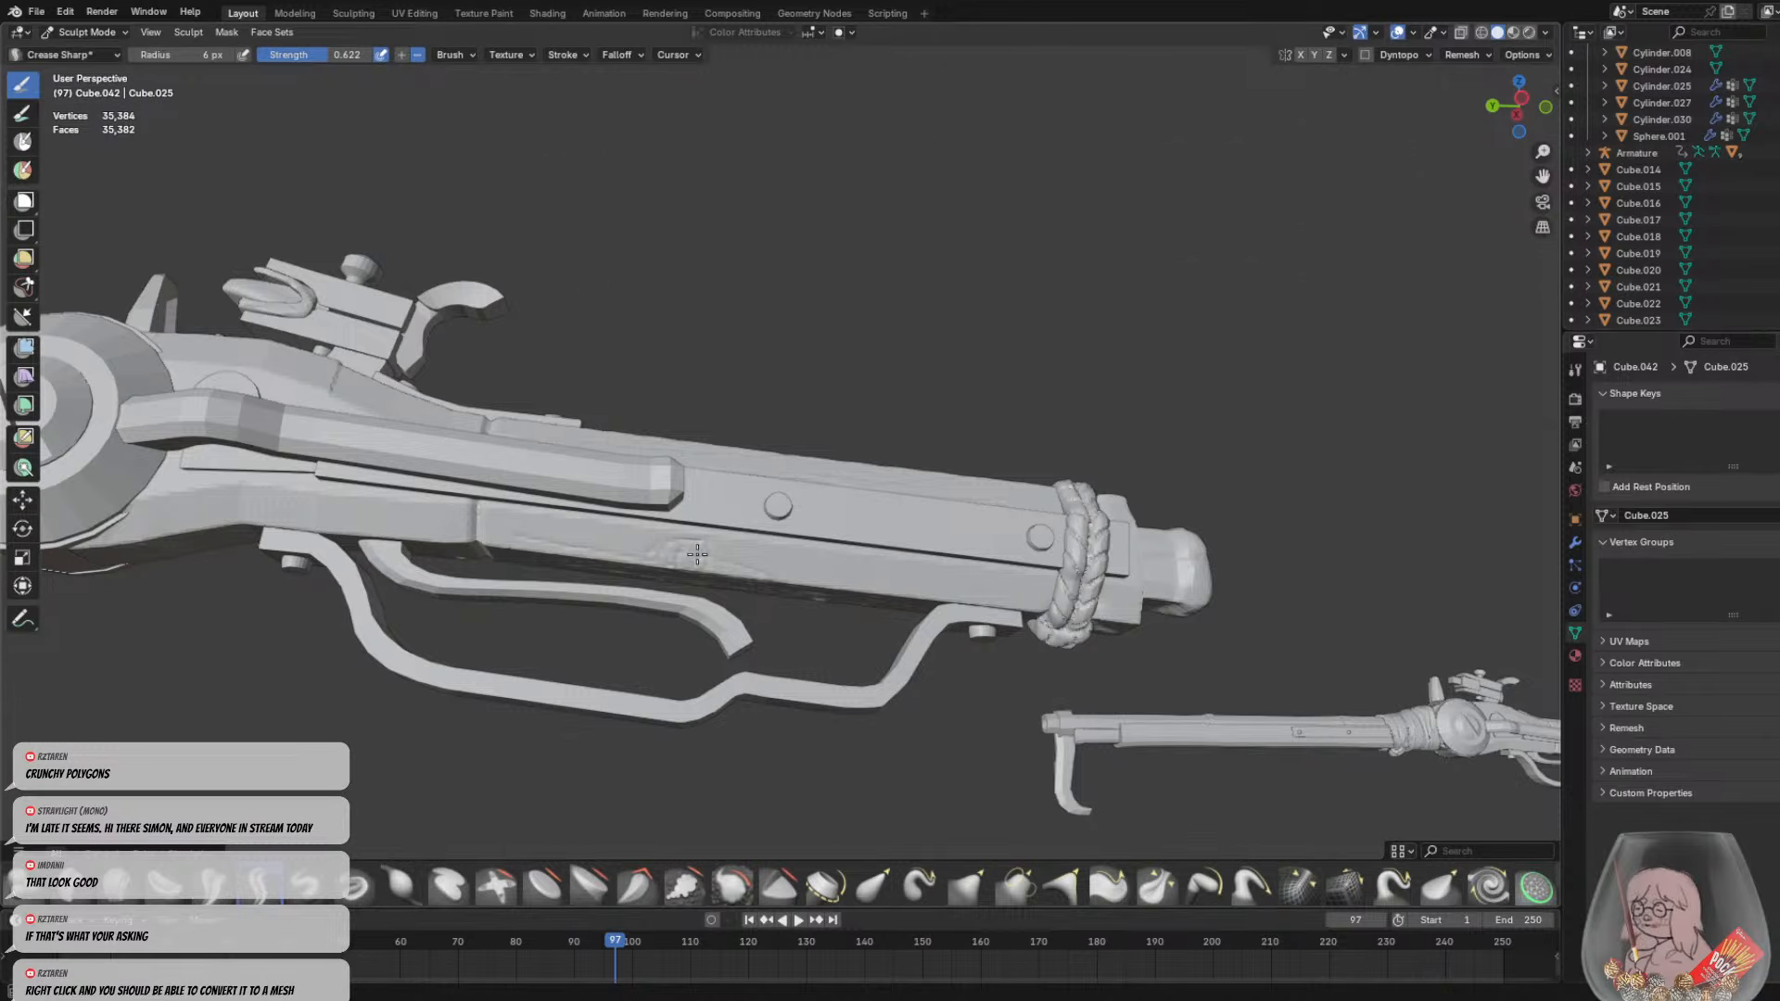
pyautogui.moveTo(690, 537); pyautogui.dragTo(776, 566)
pyautogui.moveTo(517, 531); pyautogui.dragTo(672, 524, button='middle')
pyautogui.moveTo(408, 524); pyautogui.dragTo(782, 560, button='middle')
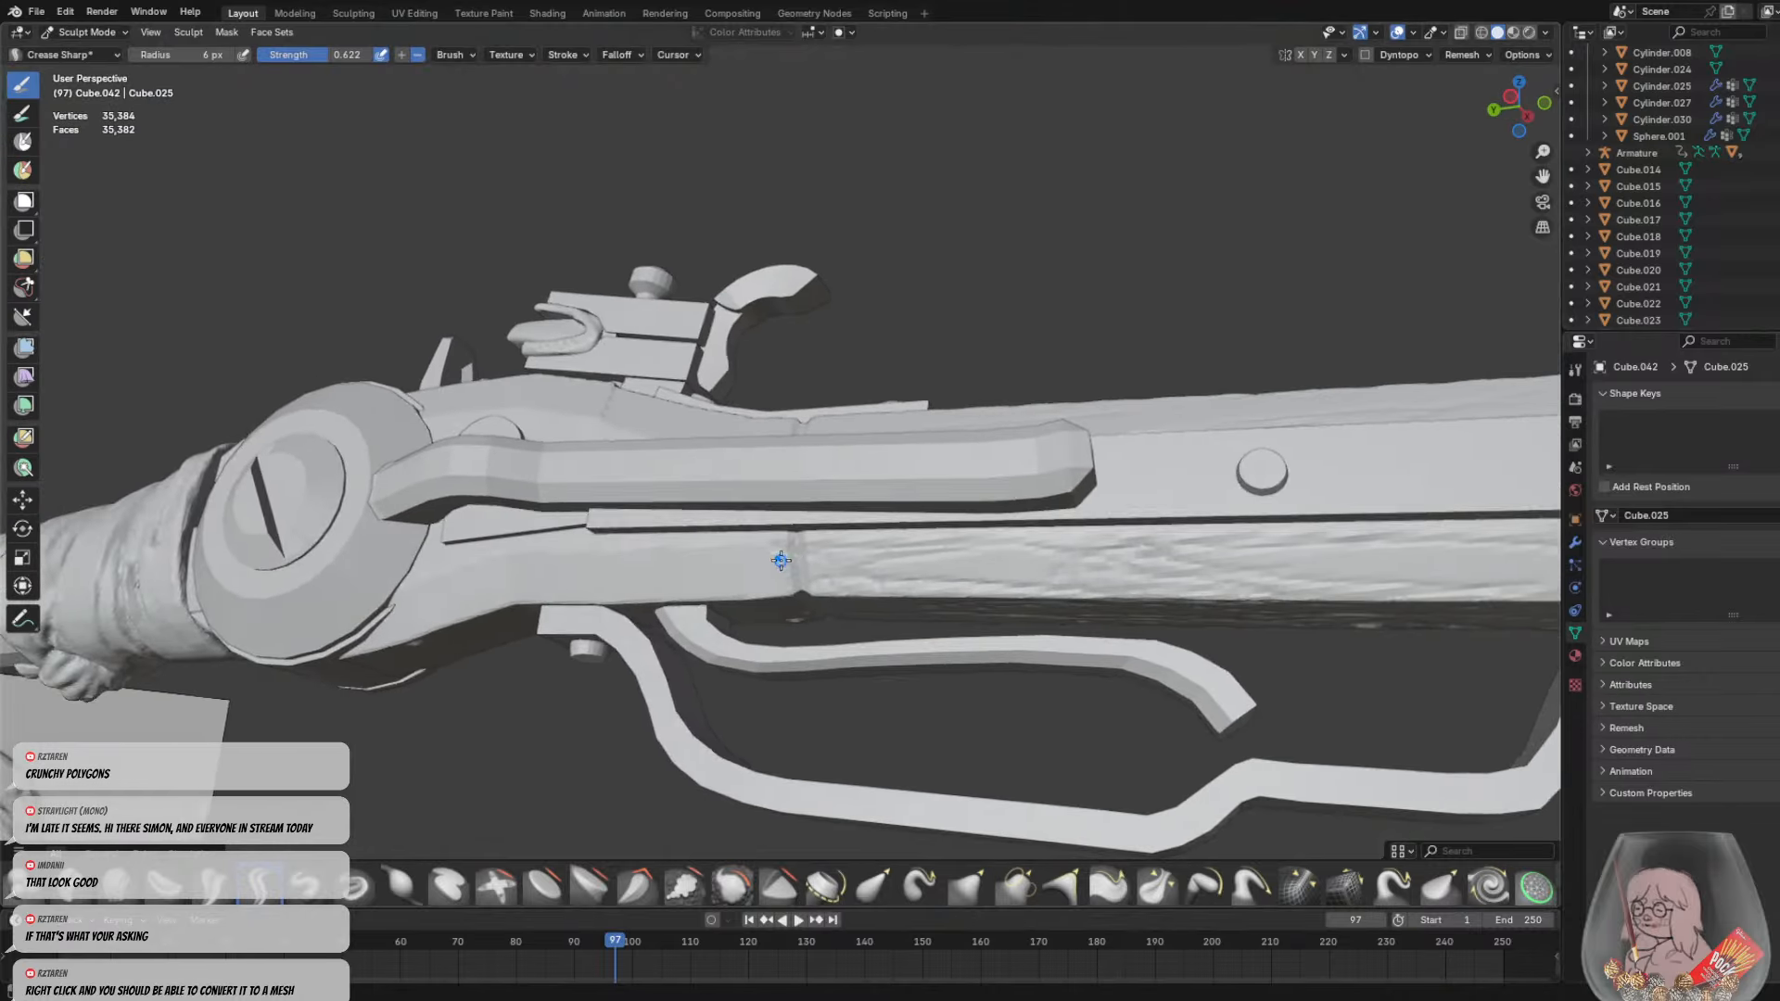
# Set the Crease Sharp radius to 14 px and roughen the stock's seam near the lock with short creases beside the long lever
pyautogui.scroll(2, 788, 570)
pyautogui.scroll(2, 803, 590)
pyautogui.press('f')
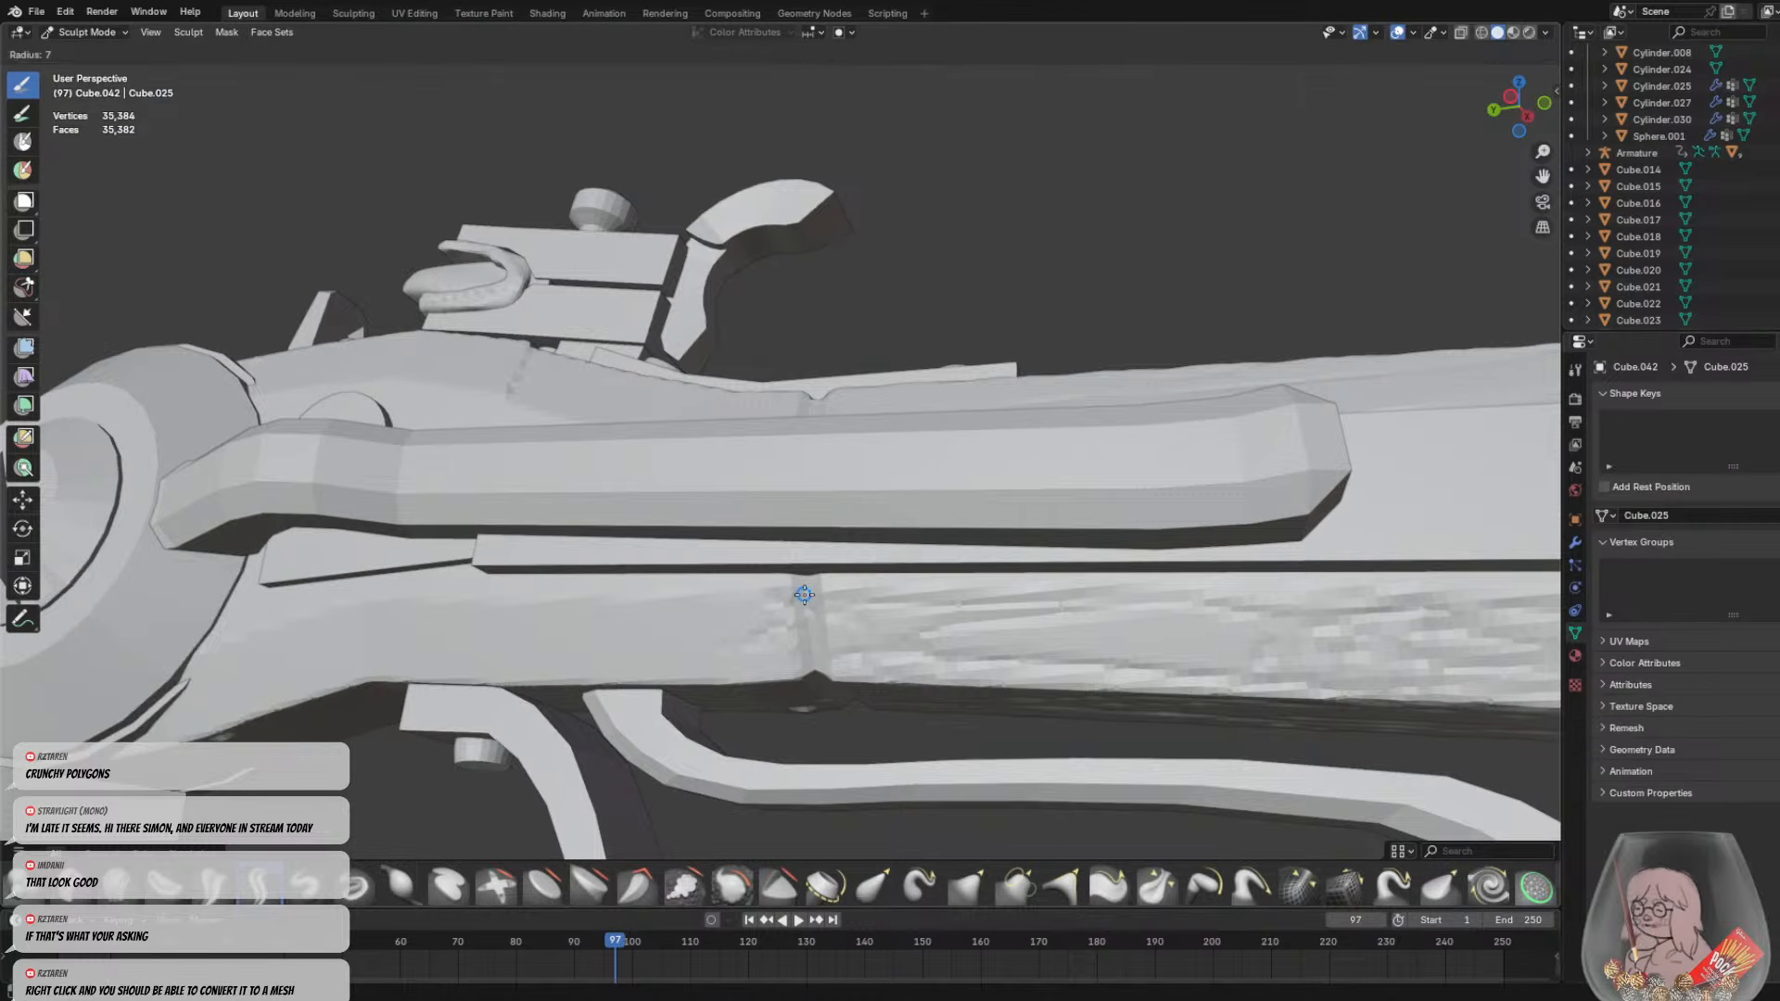
pyautogui.click(794, 575)
pyautogui.moveTo(795, 576)
pyautogui.mouseDown()
pyautogui.moveTo(805, 666)
pyautogui.moveTo(737, 640)
pyautogui.moveTo(668, 654)
pyautogui.moveTo(769, 592)
pyautogui.mouseUp()
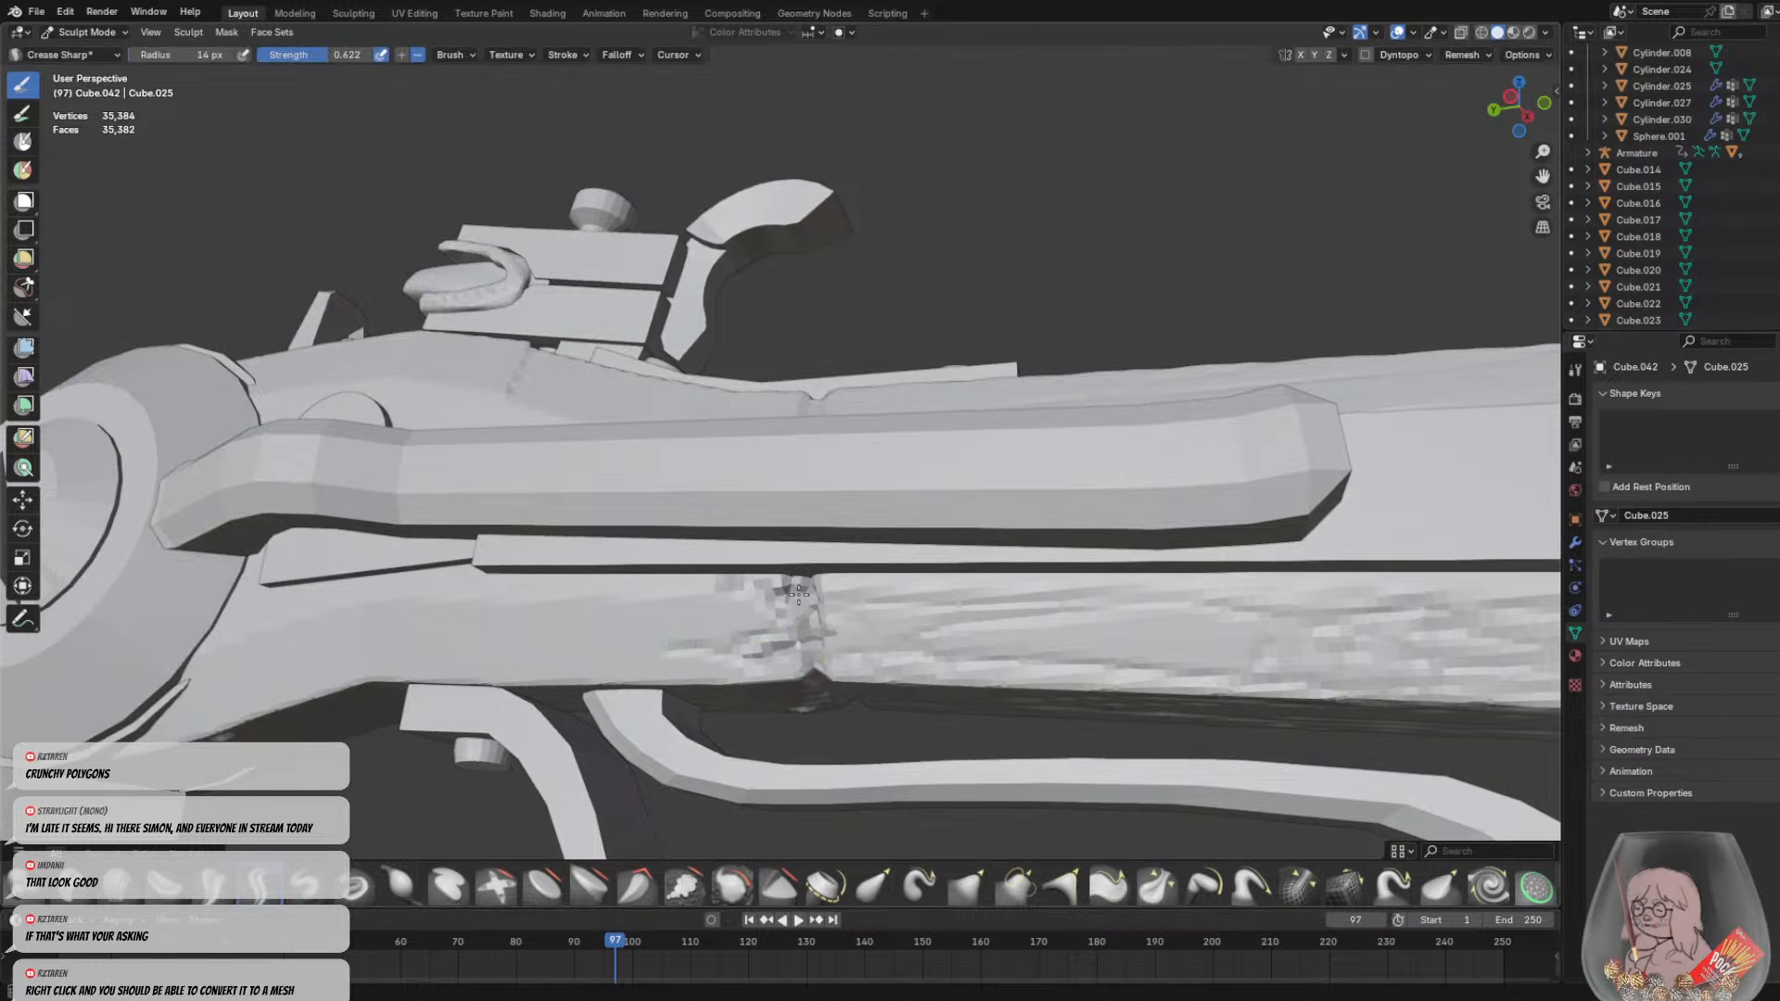
pyautogui.moveTo(798, 595); pyautogui.dragTo(723, 285, button='middle')
pyautogui.moveTo(723, 286)
pyautogui.mouseDown()
pyautogui.moveTo(772, 236)
pyautogui.moveTo(747, 271)
pyautogui.moveTo(659, 200)
pyautogui.moveTo(762, 235)
pyautogui.mouseUp()
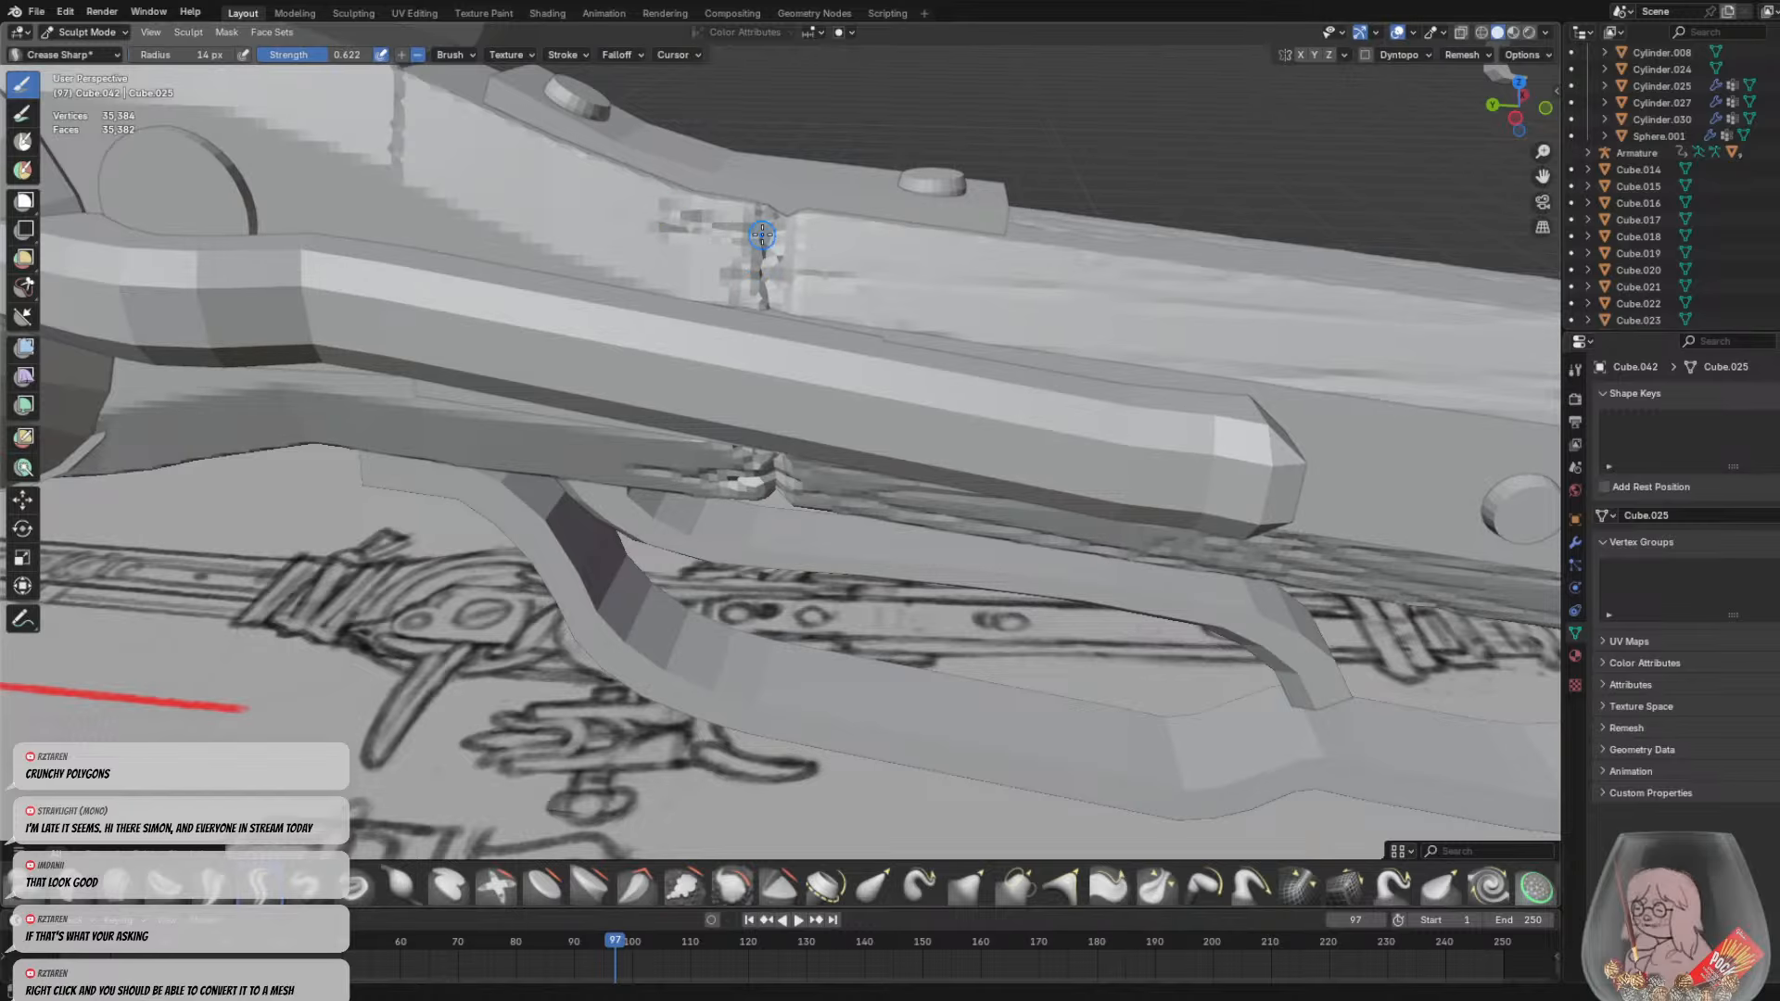
# Carve short creases across the same seam on the stock's other side and underside, undoing the long groove toward the lock
pyautogui.moveTo(858, 247); pyautogui.dragTo(757, 331, button='middle')
pyautogui.moveTo(626, 348)
pyautogui.mouseDown()
pyautogui.moveTo(610, 360)
pyautogui.moveTo(723, 330)
pyautogui.mouseUp()
pyautogui.moveTo(761, 357); pyautogui.dragTo(816, 394, button='middle')
pyautogui.scroll(-3, 806, 399)
pyautogui.moveTo(855, 450); pyautogui.dragTo(1074, 368)
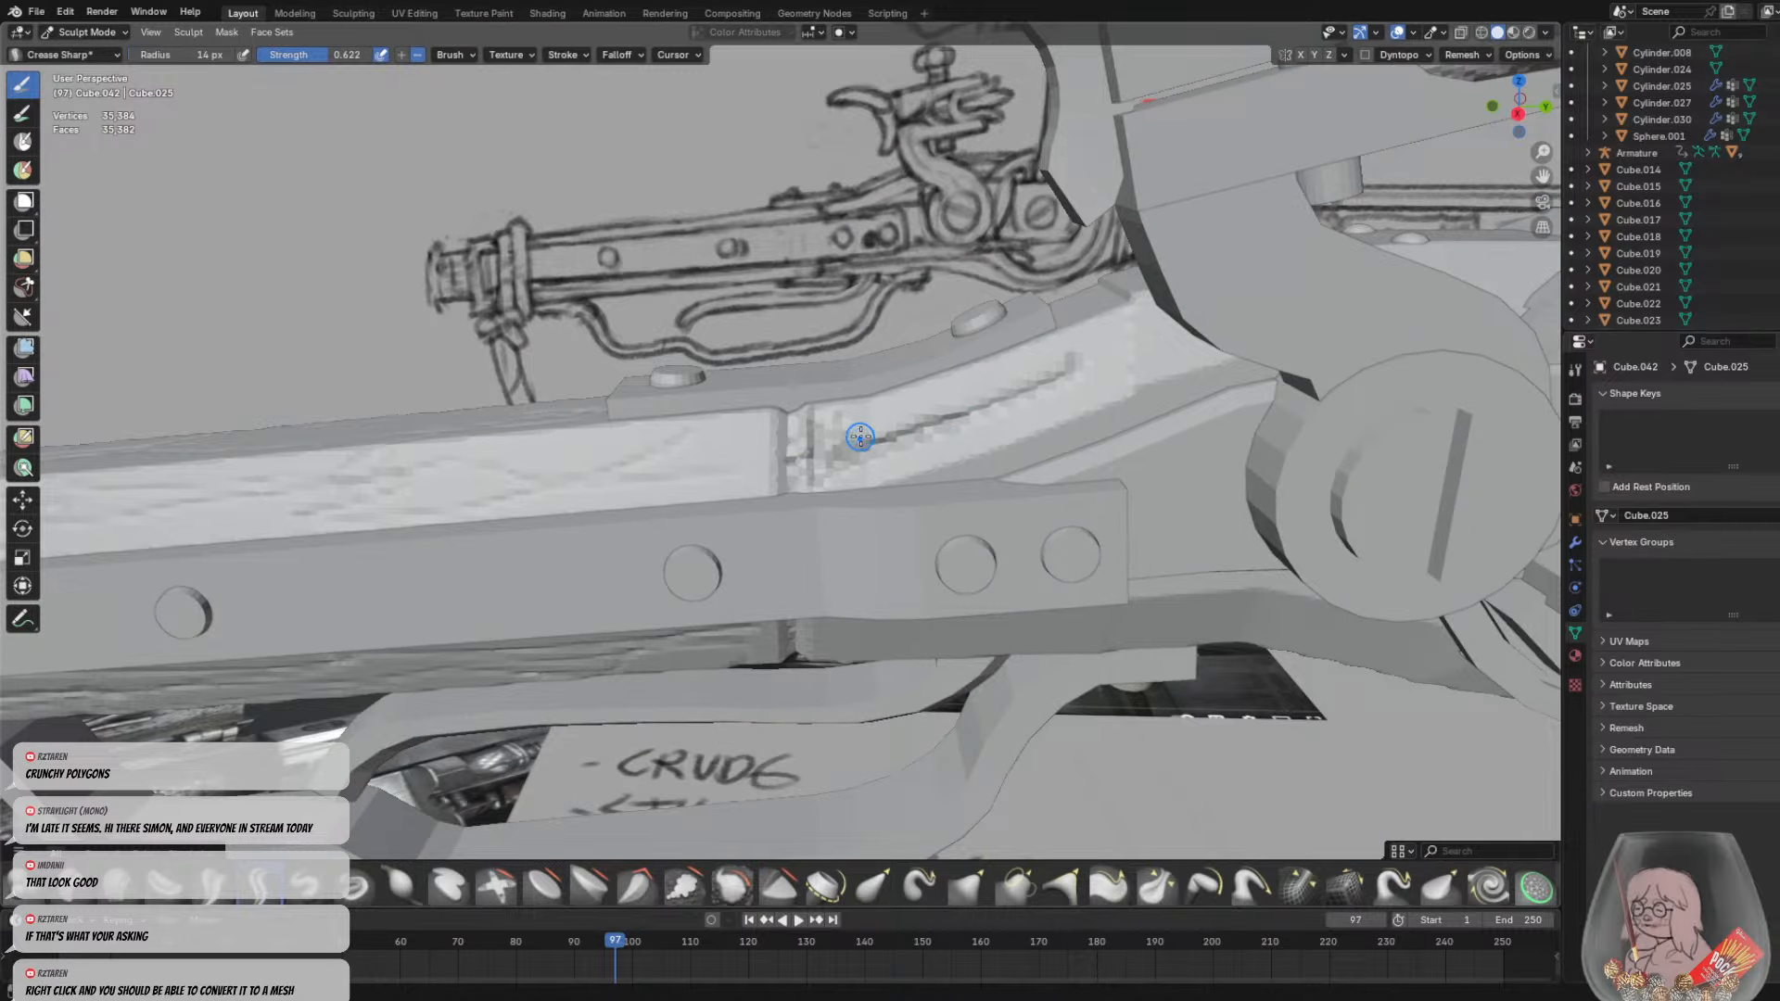
pyautogui.hotkey('ctrl', 'z')
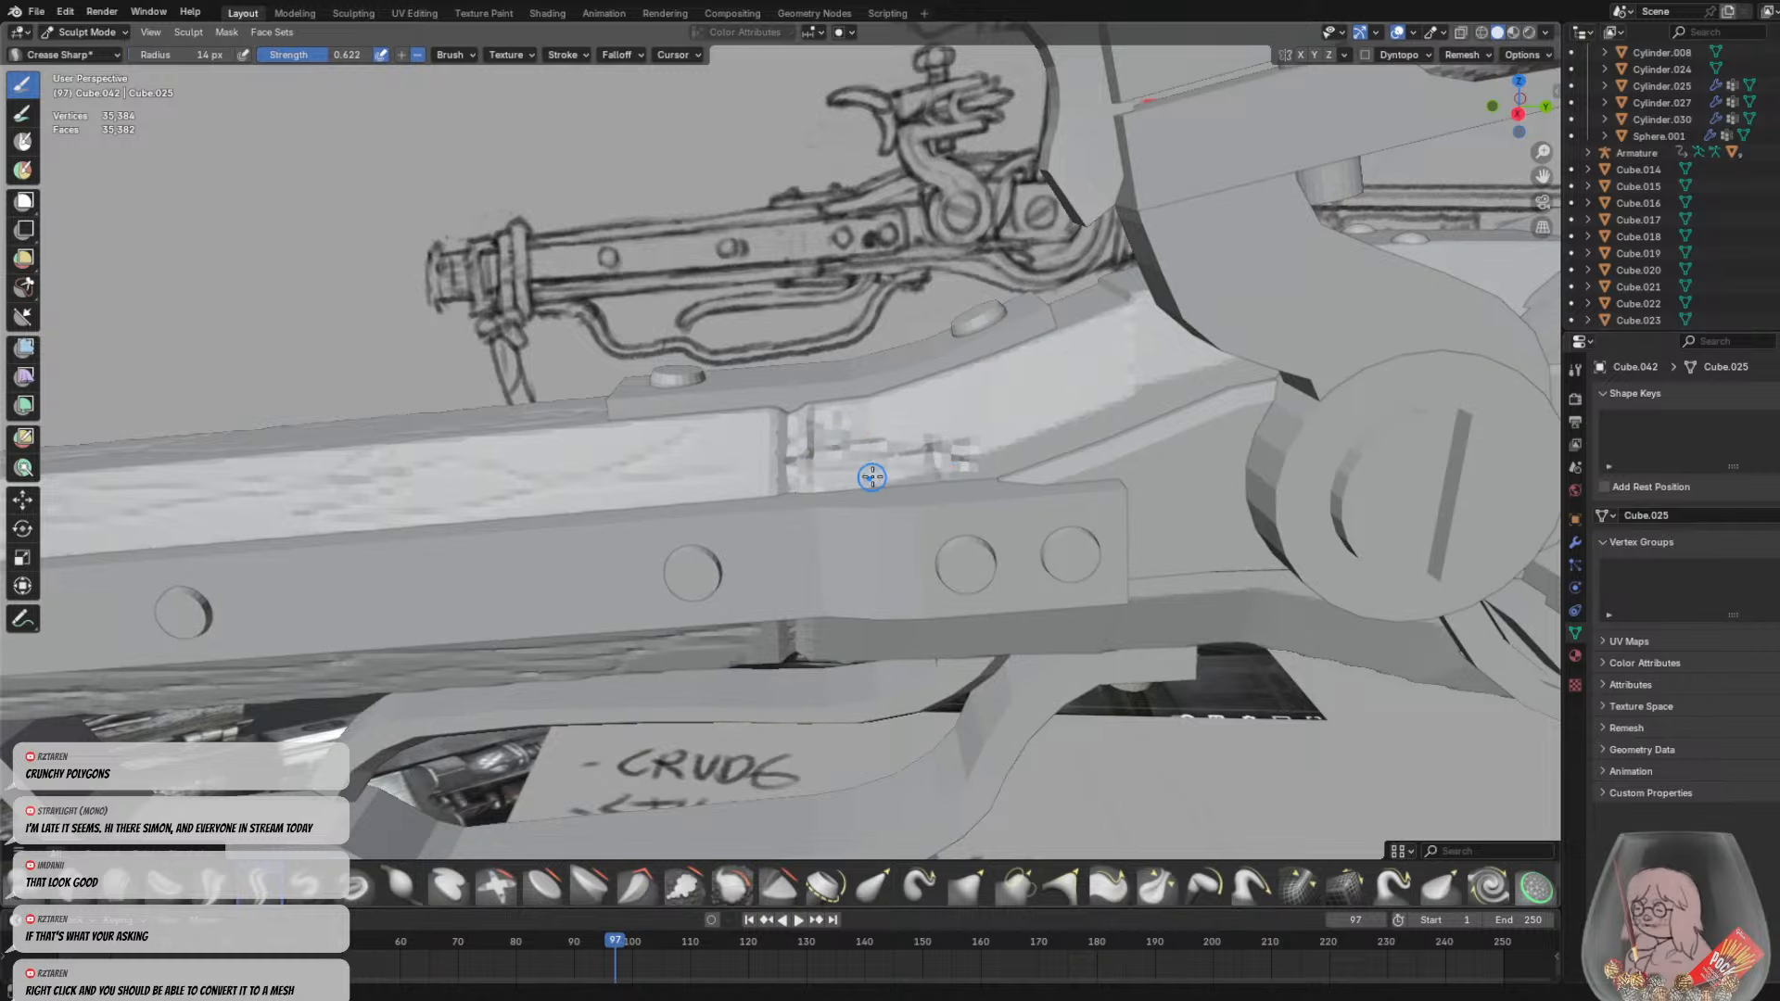
pyautogui.moveTo(807, 487); pyautogui.dragTo(809, 425, button='middle')
pyautogui.moveTo(808, 425)
pyautogui.mouseDown()
pyautogui.moveTo(885, 447)
pyautogui.moveTo(765, 381)
pyautogui.moveTo(652, 403)
pyautogui.moveTo(765, 385)
pyautogui.moveTo(731, 399)
pyautogui.mouseUp()
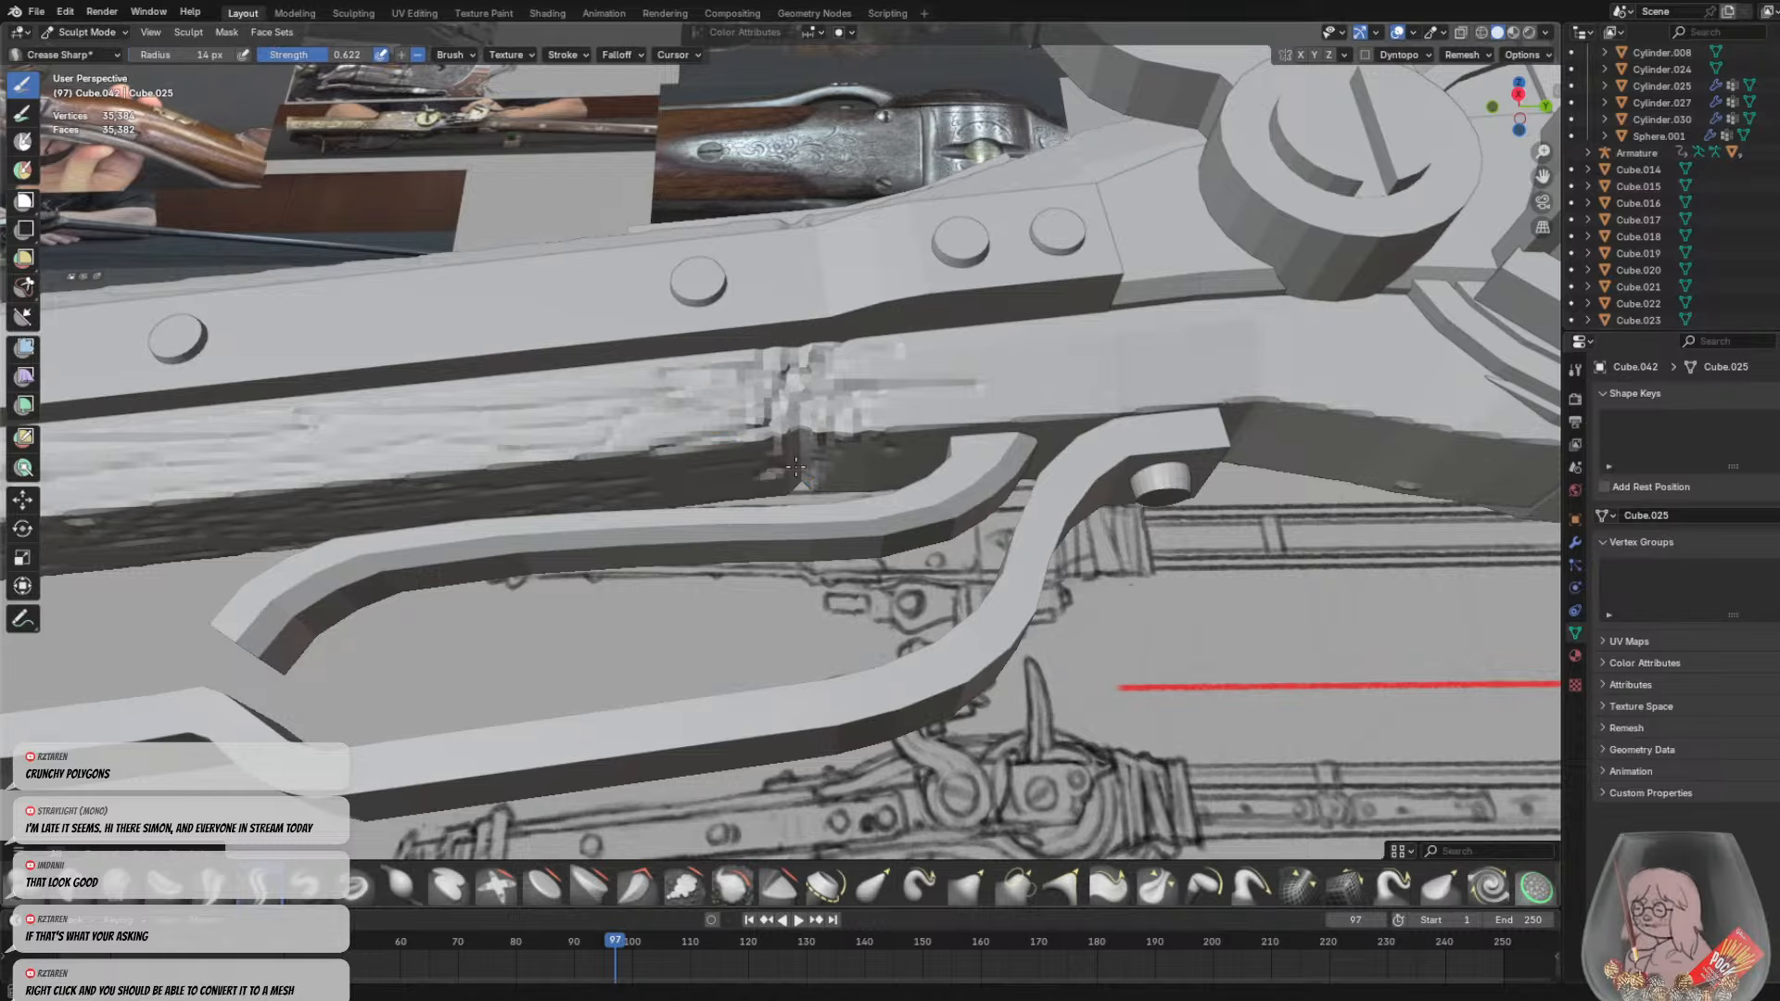
# Carve short cross creases and small nicks into the stock's side and lower edge with Crease Sharp at 14 px radius
pyautogui.moveTo(825, 445)
pyautogui.mouseDown(button='middle')
pyautogui.moveTo(868, 635)
pyautogui.moveTo(1079, 551)
pyautogui.mouseUp(button='middle')
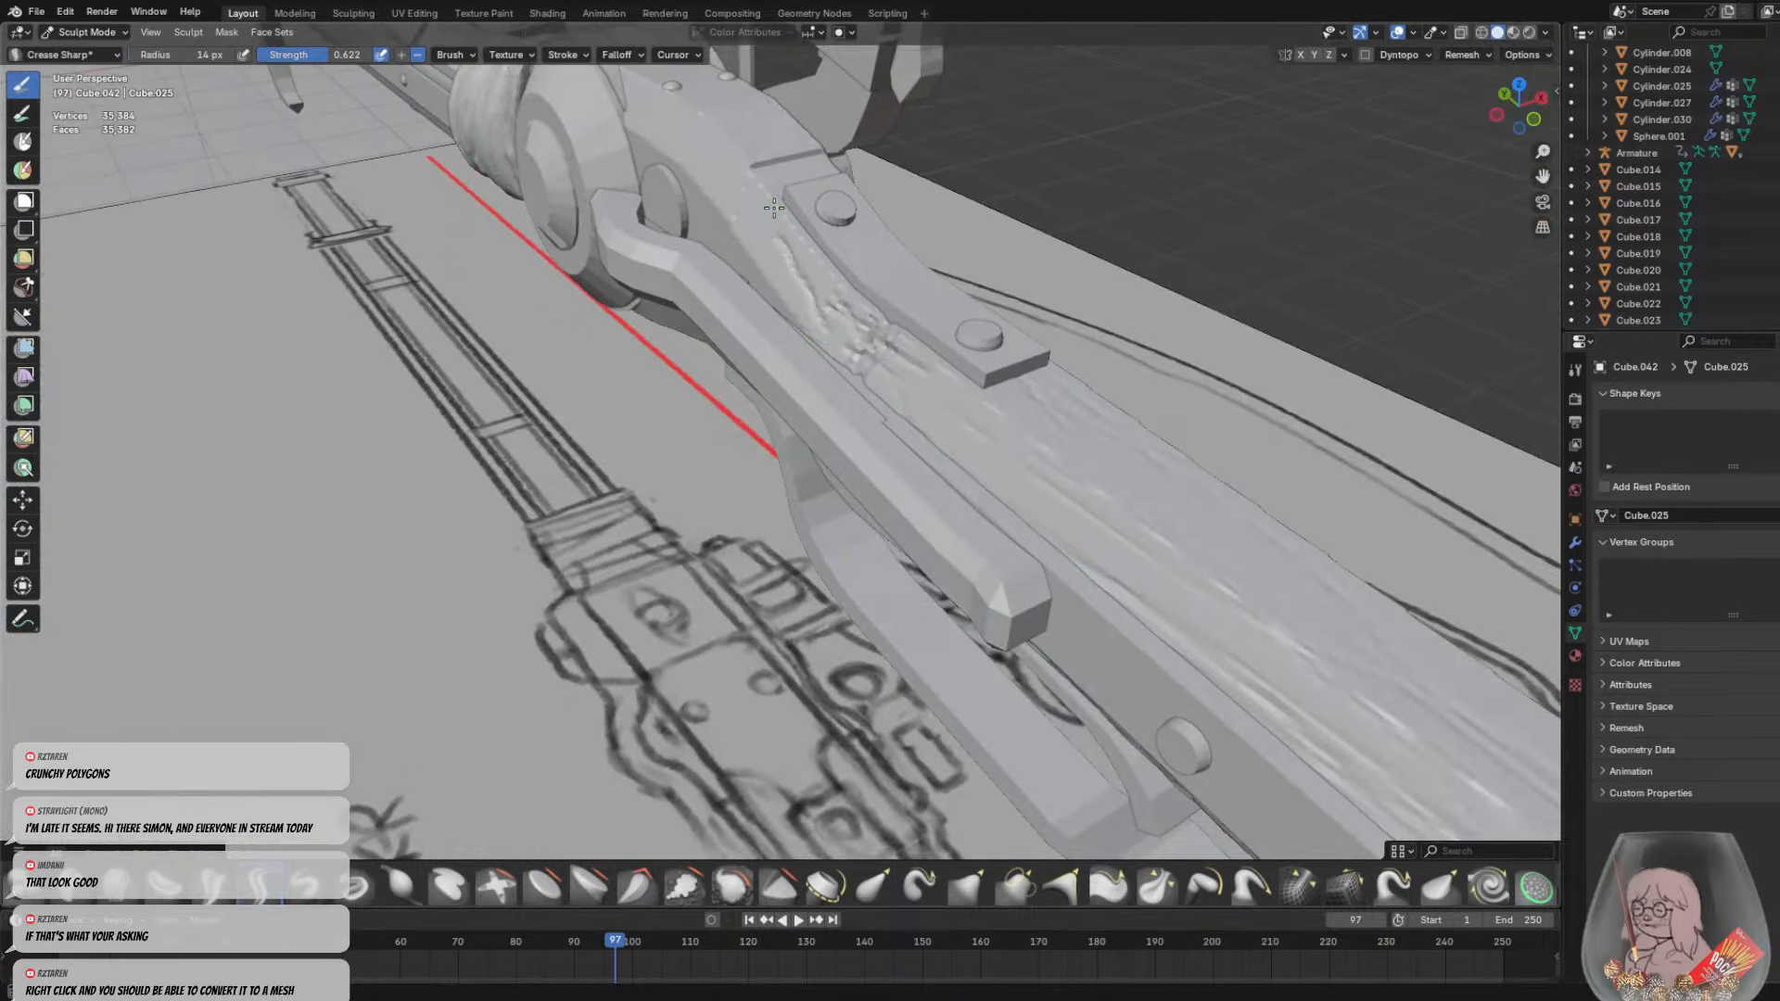
pyautogui.moveTo(774, 208); pyautogui.dragTo(594, 345, button='middle')
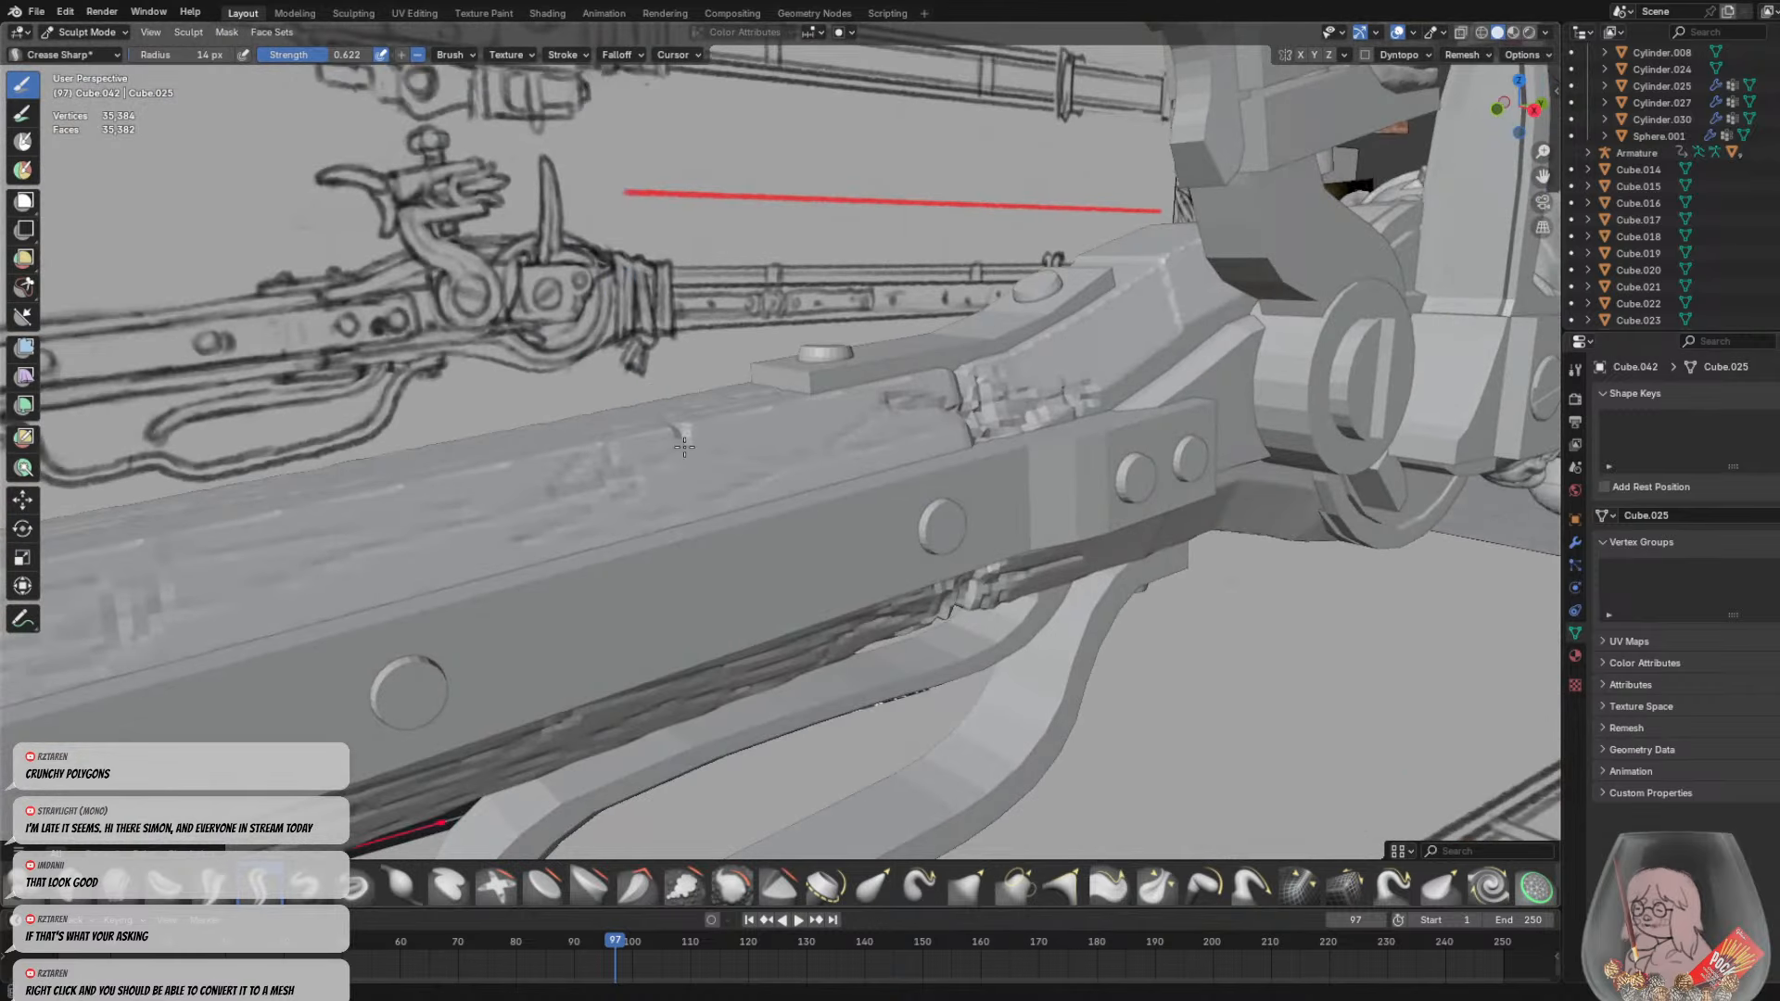
pyautogui.moveTo(735, 504); pyautogui.dragTo(658, 345, button='middle')
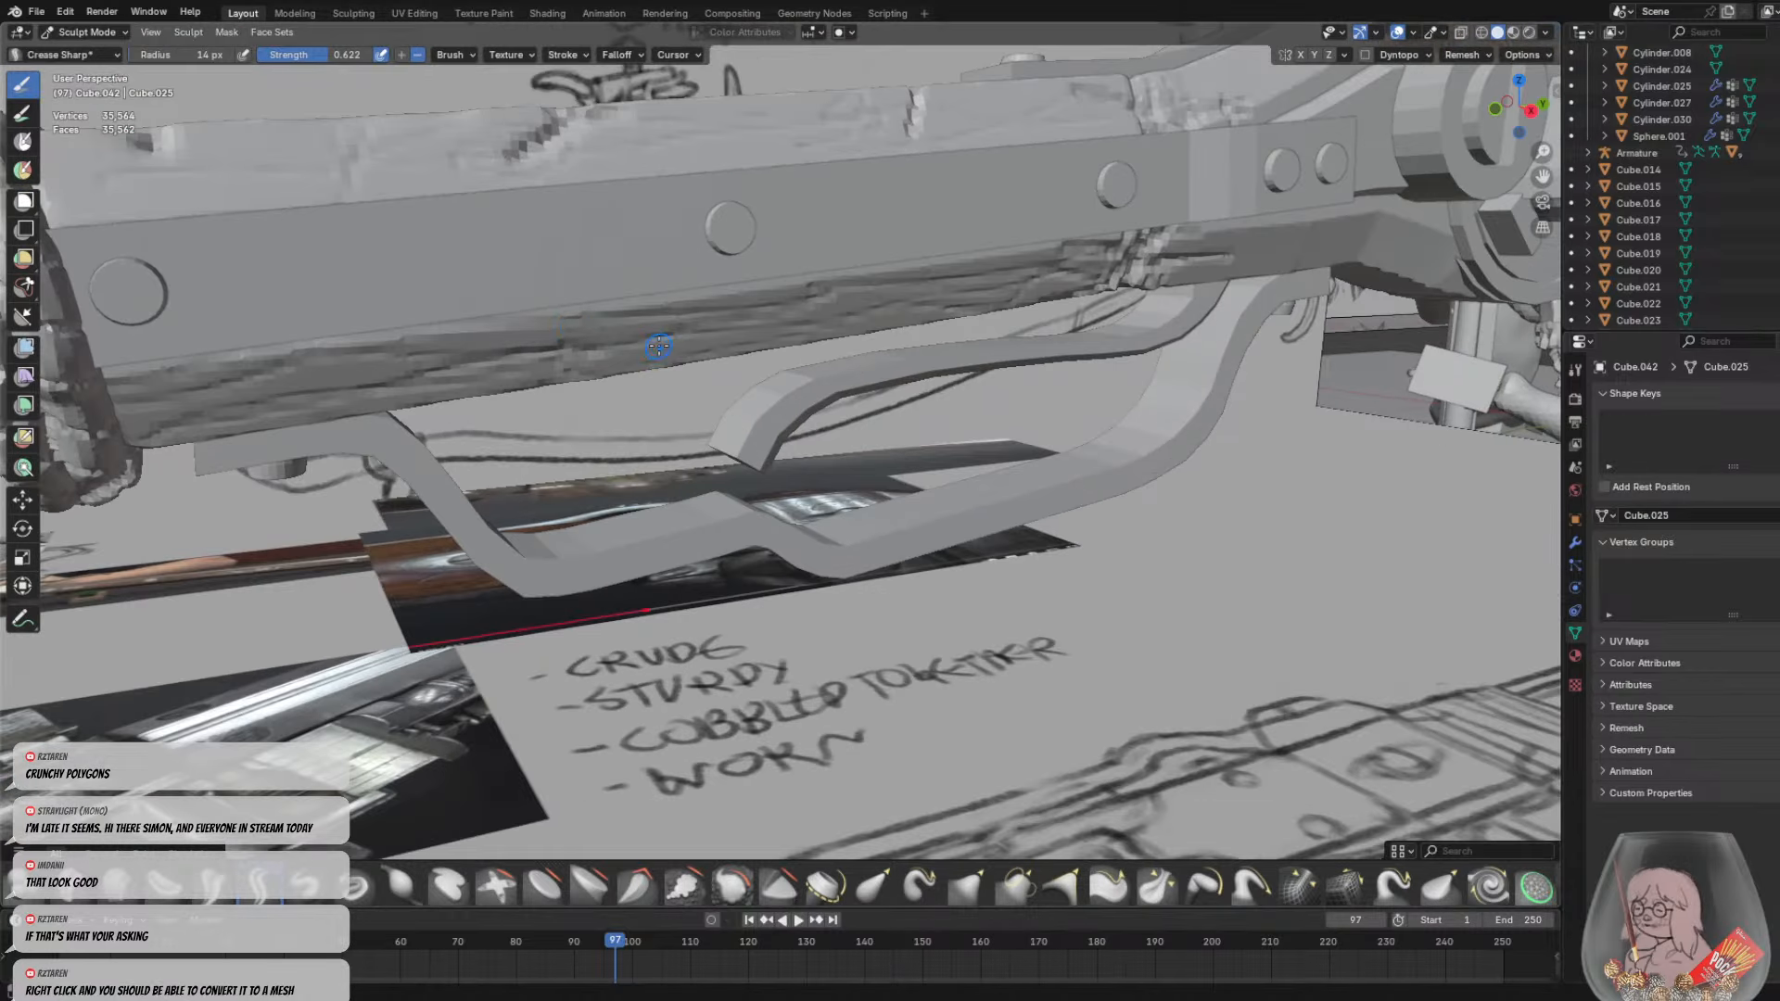
pyautogui.moveTo(659, 278); pyautogui.dragTo(577, 213, button='middle')
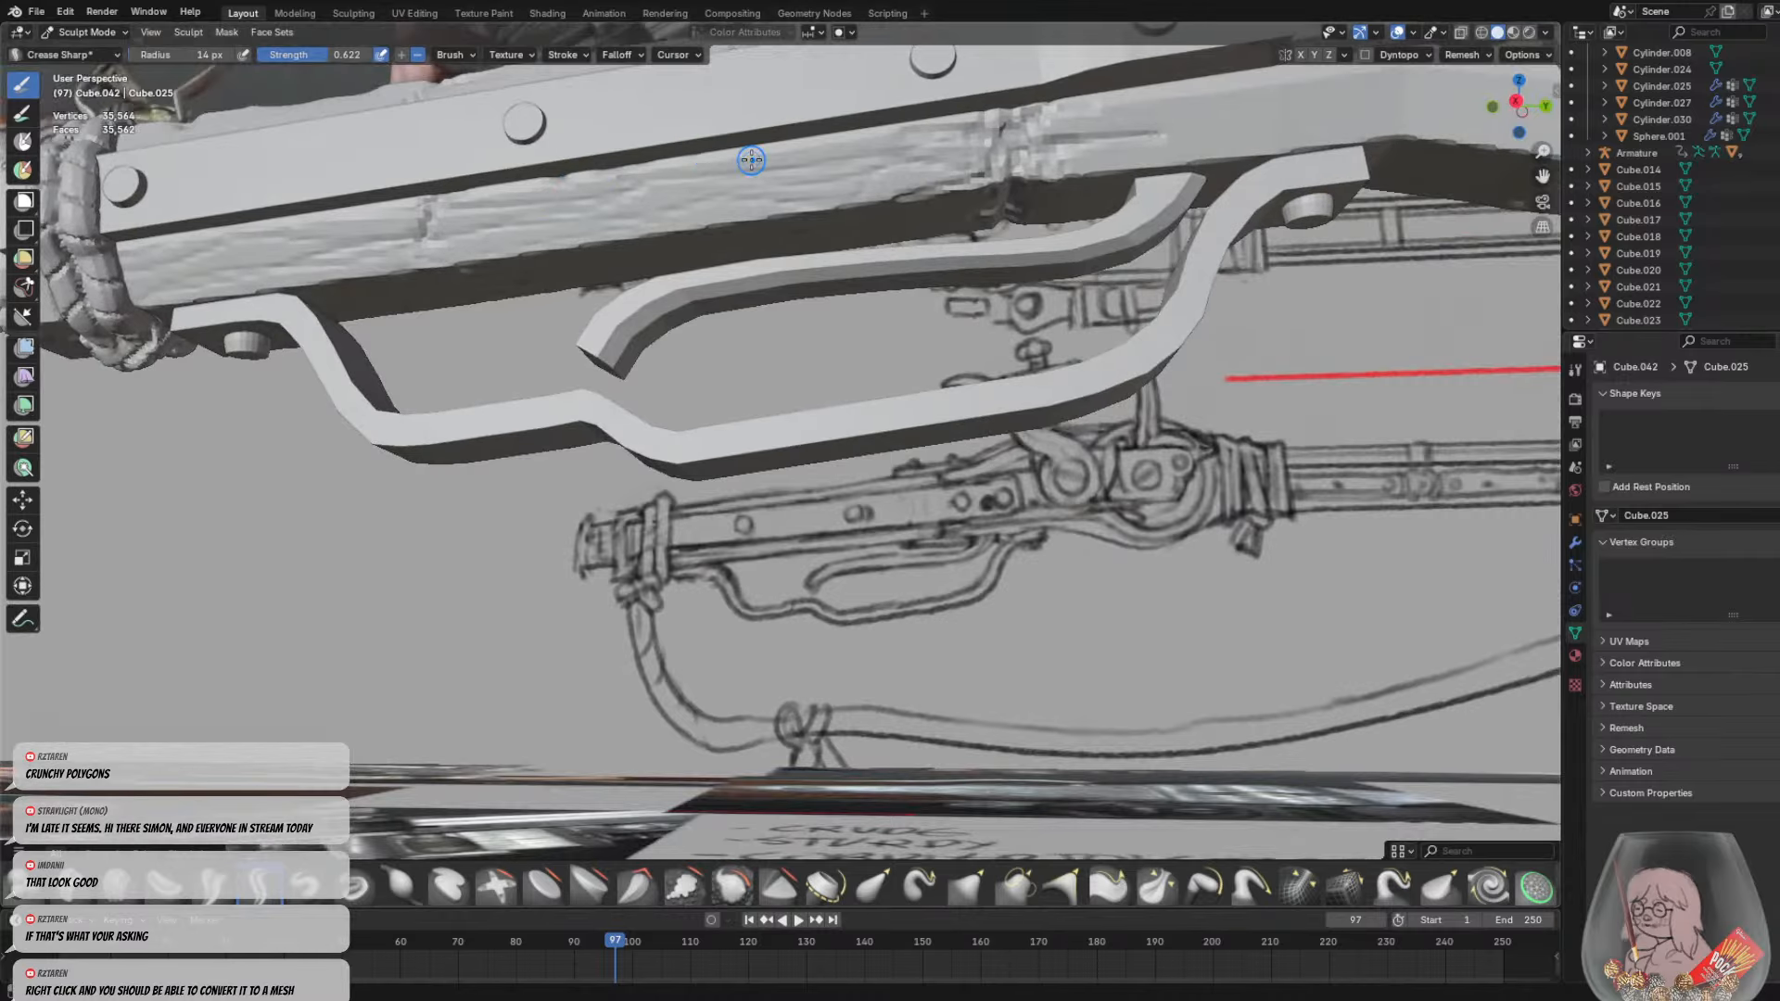
pyautogui.moveTo(752, 159)
pyautogui.mouseDown(button='middle')
pyautogui.moveTo(775, 111)
pyautogui.moveTo(705, 176)
pyautogui.mouseUp(button='middle')
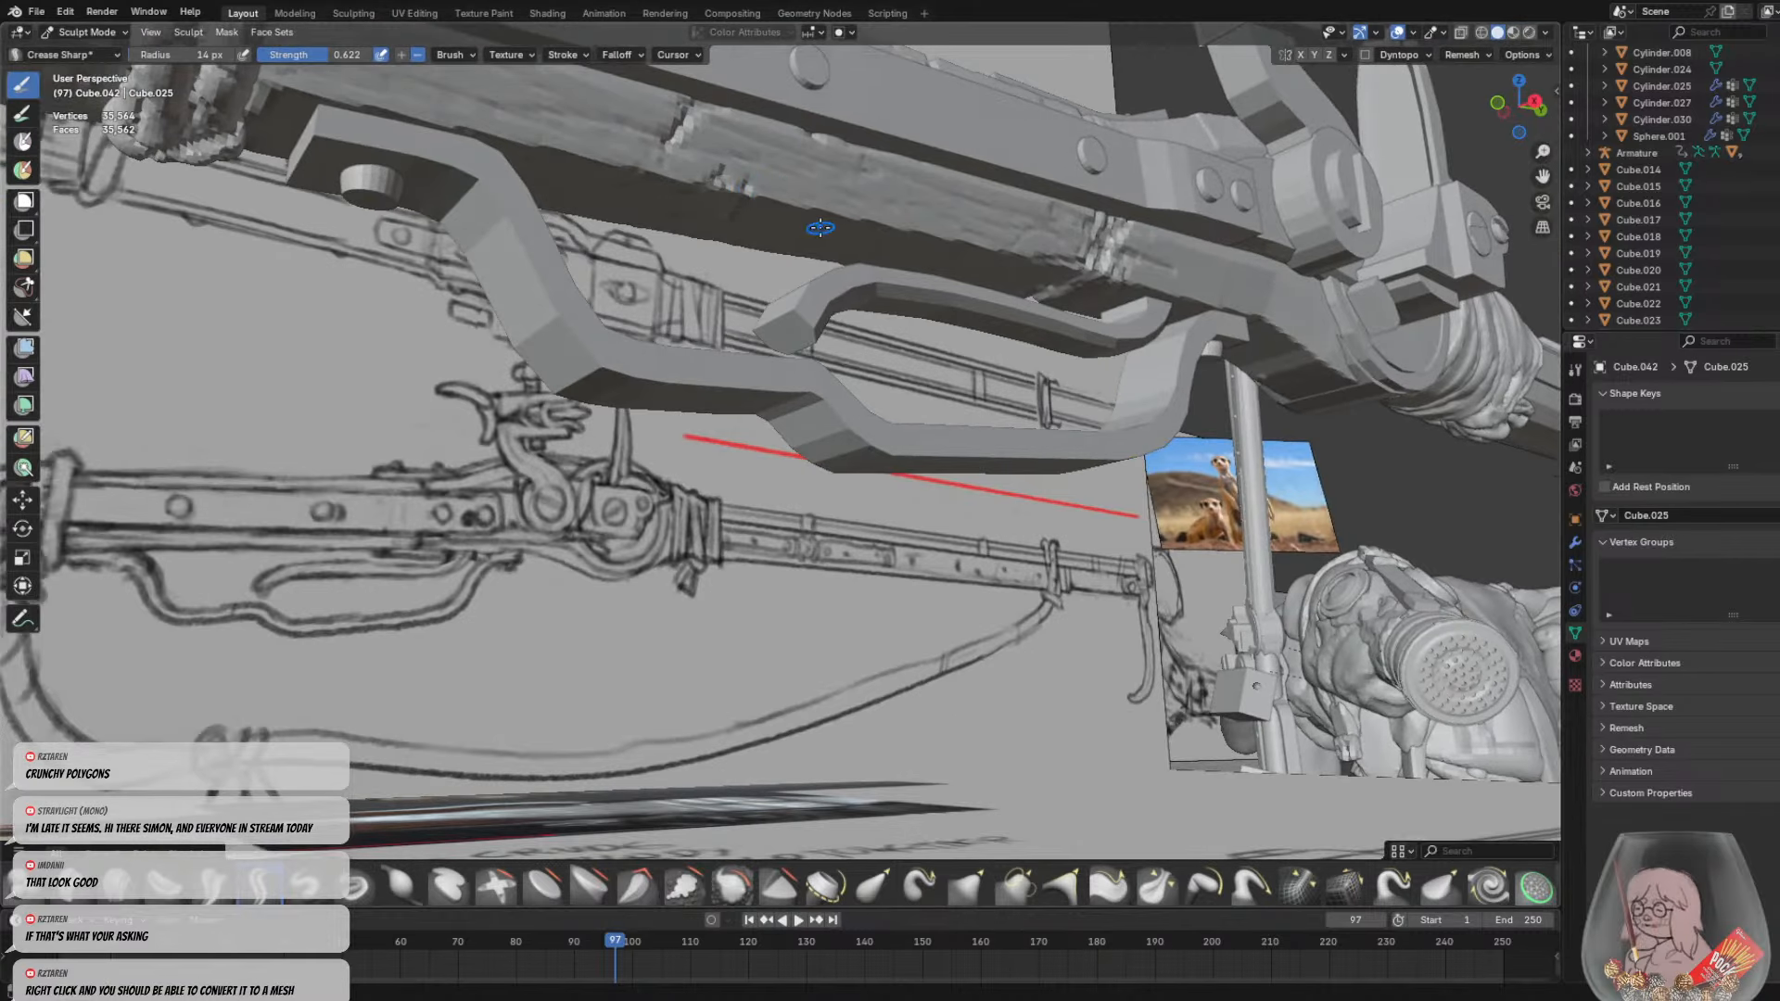
pyautogui.moveTo(821, 227); pyautogui.dragTo(599, 223, button='middle')
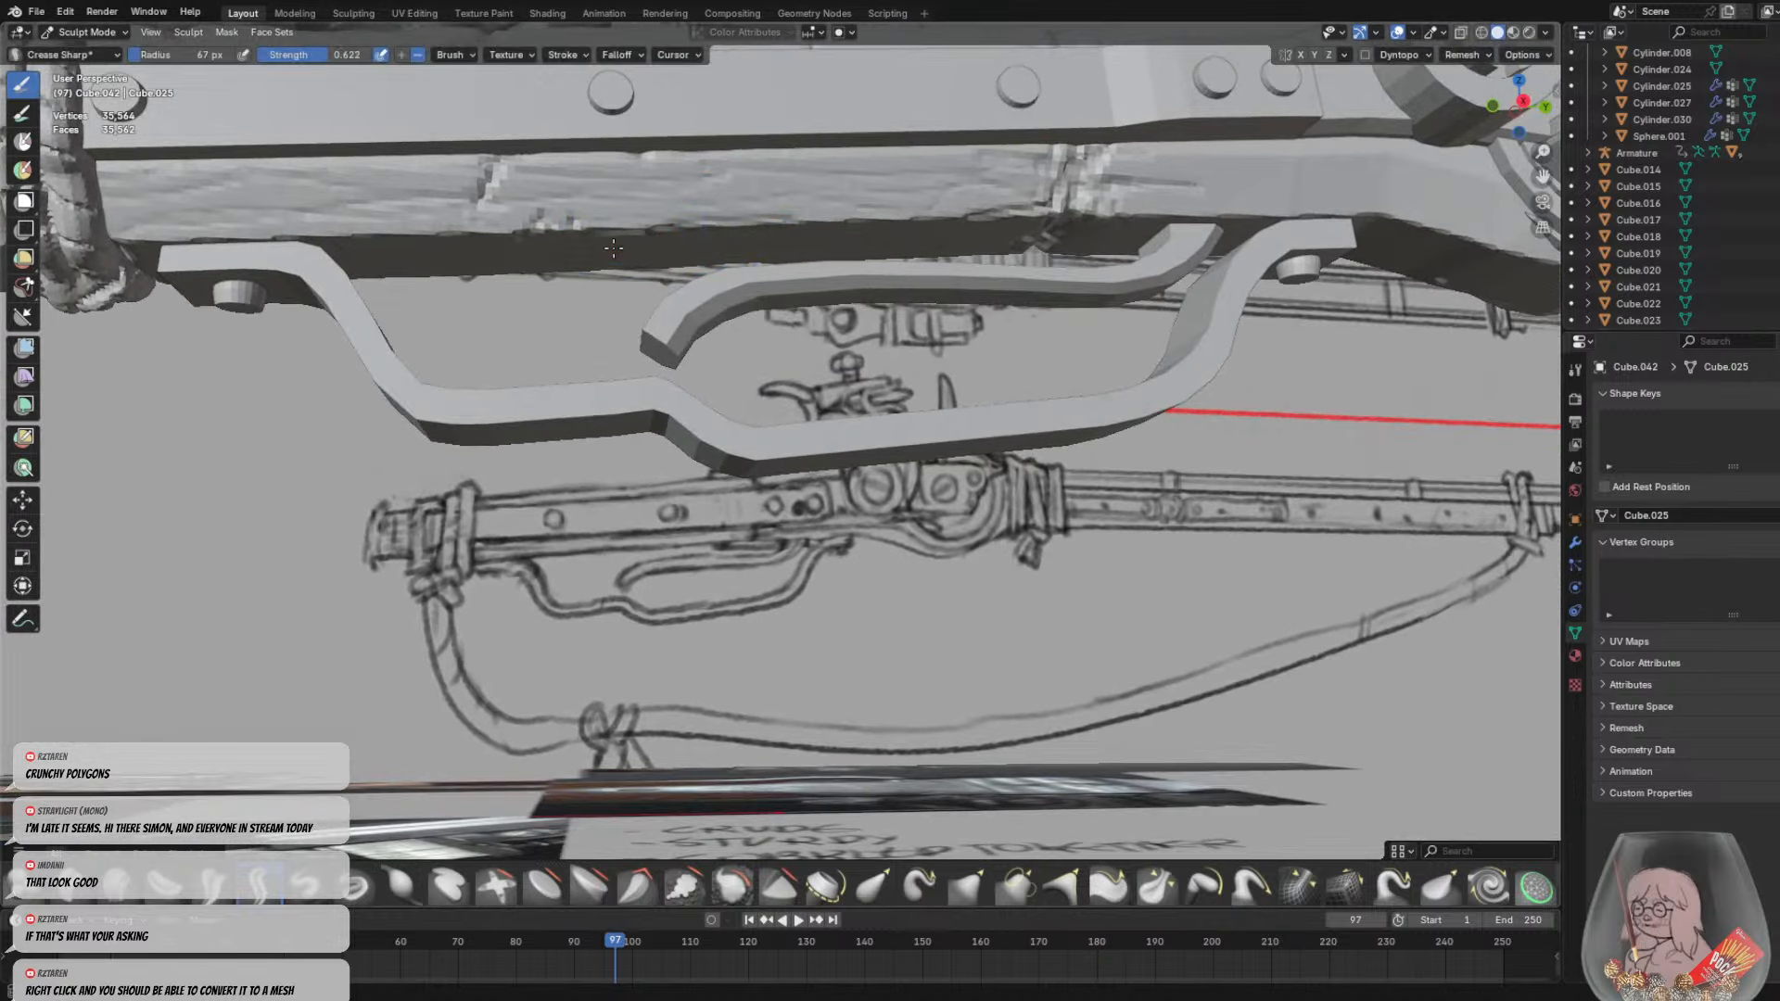
pyautogui.moveTo(816, 219); pyautogui.dragTo(827, 225, button='middle')
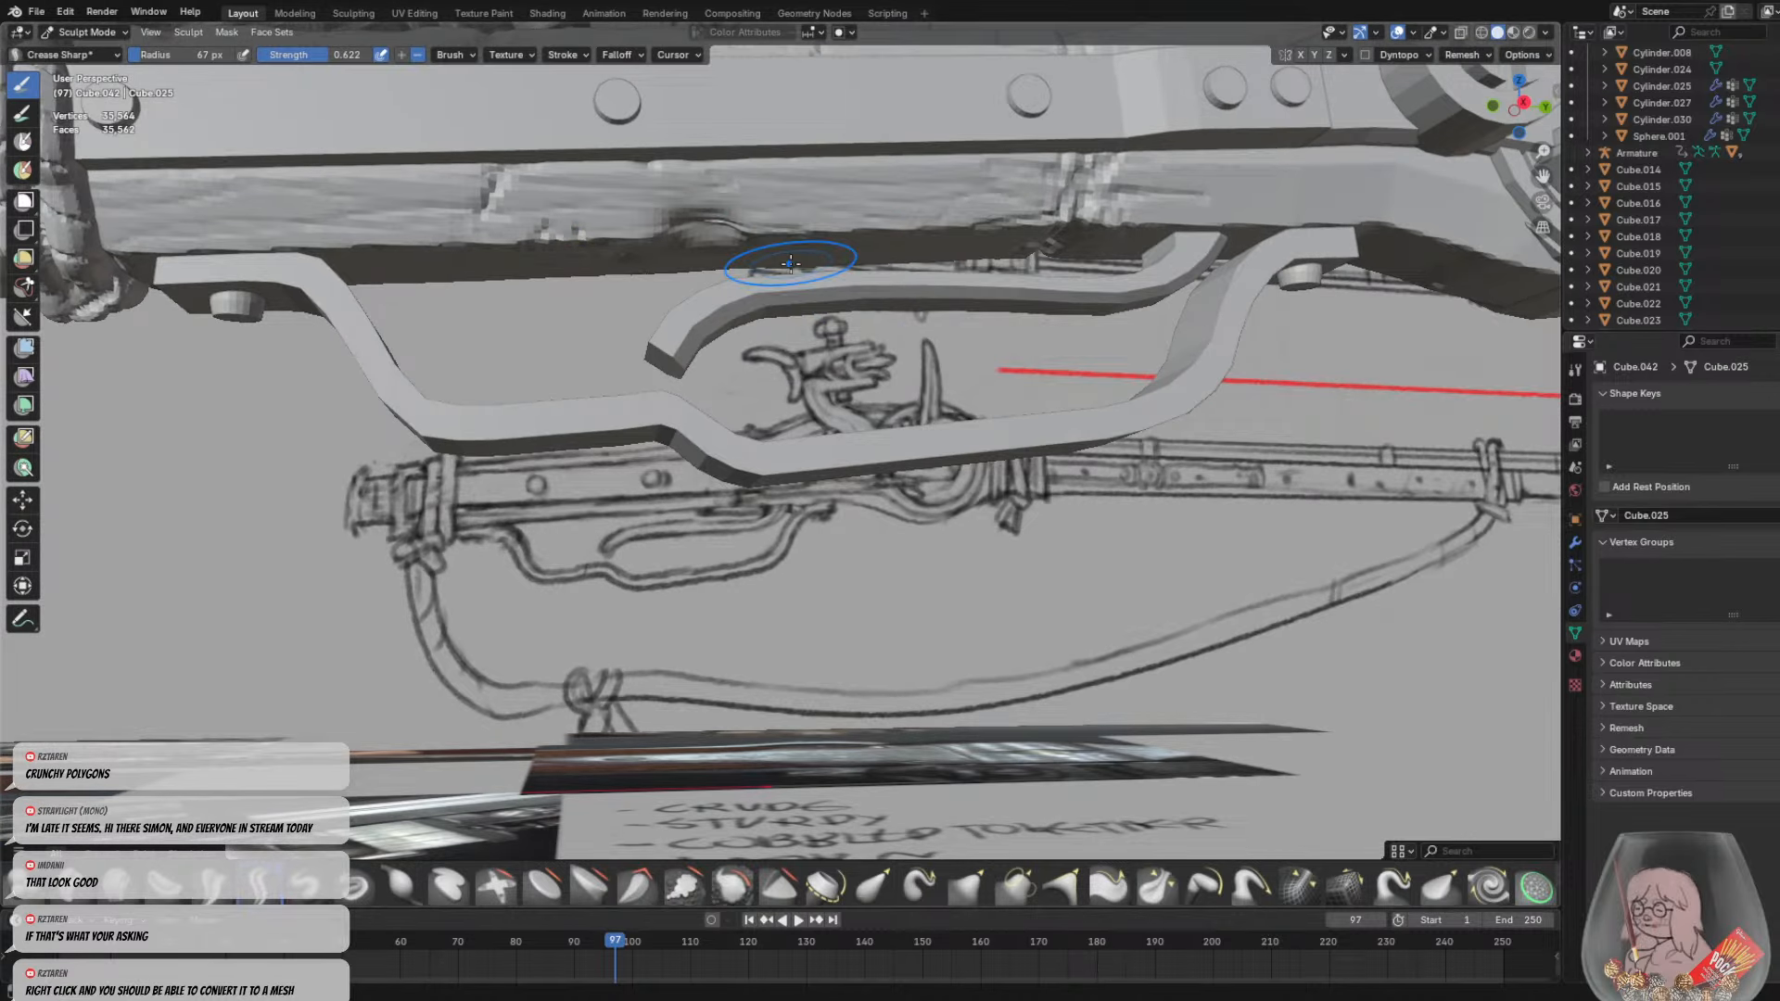
pyautogui.hotkey('ctrl', 'z')
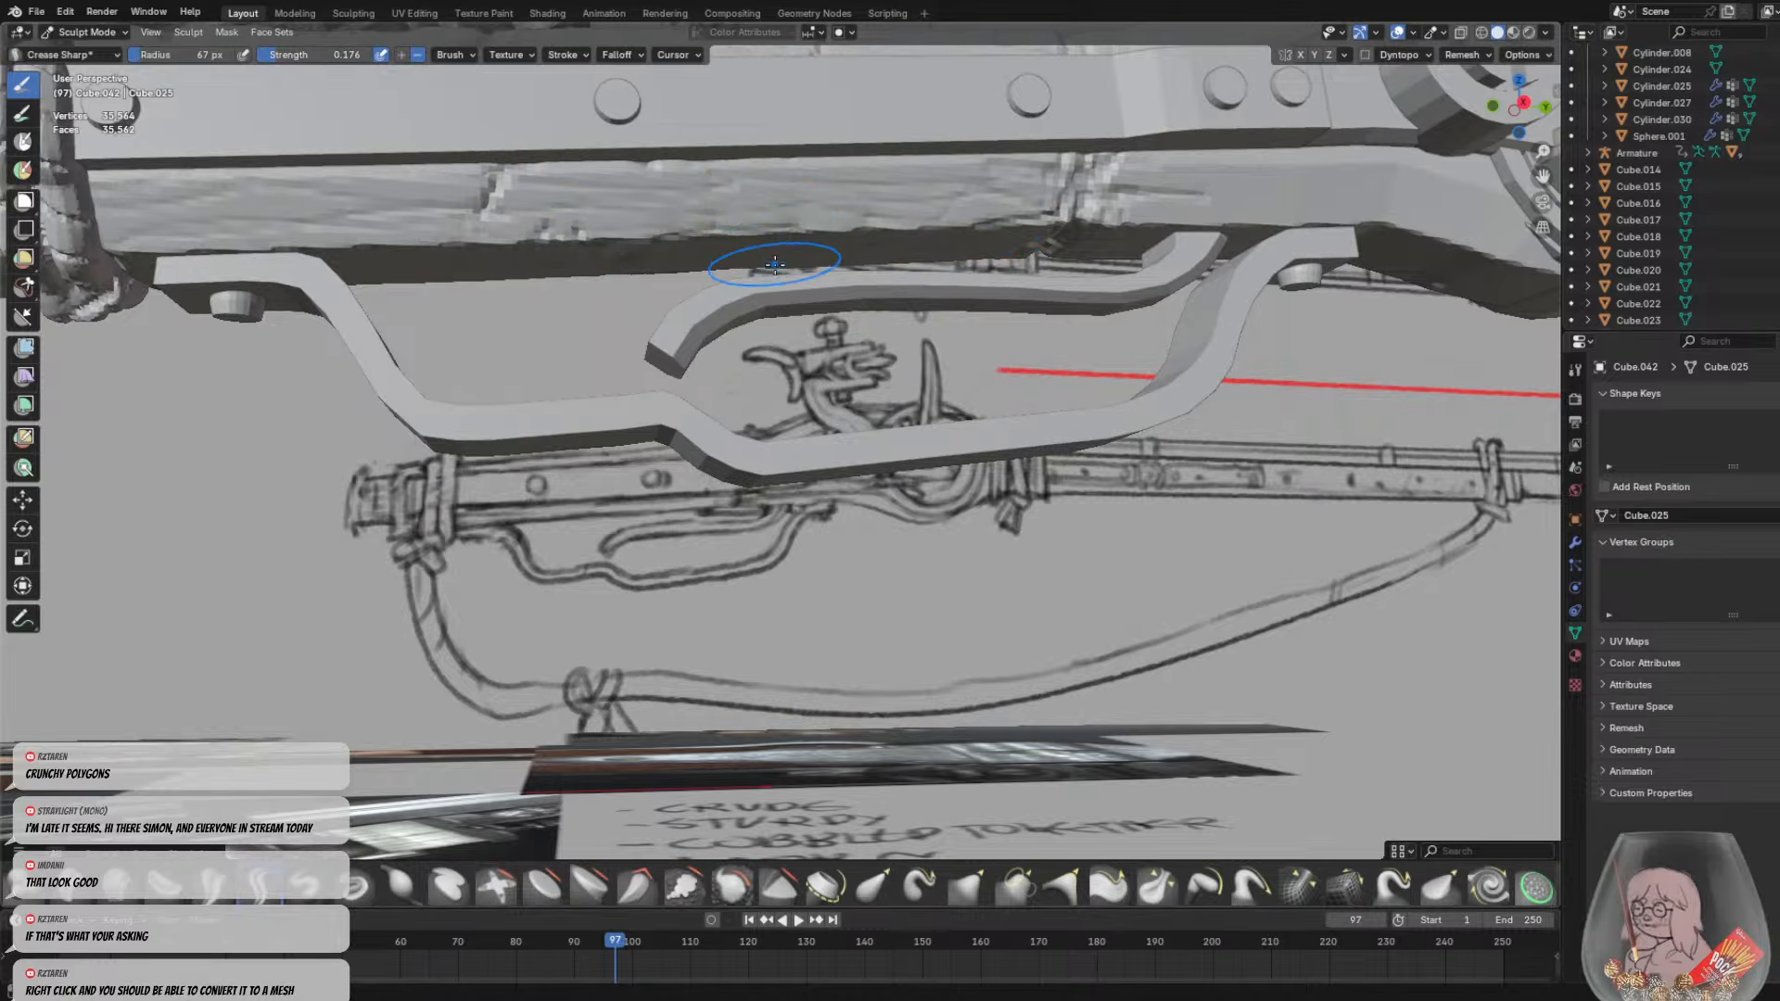
# Switch to the Clay Strips brush and examine the stock's upper face, butt and sides for areas needing more wear
pyautogui.click(110, 900)
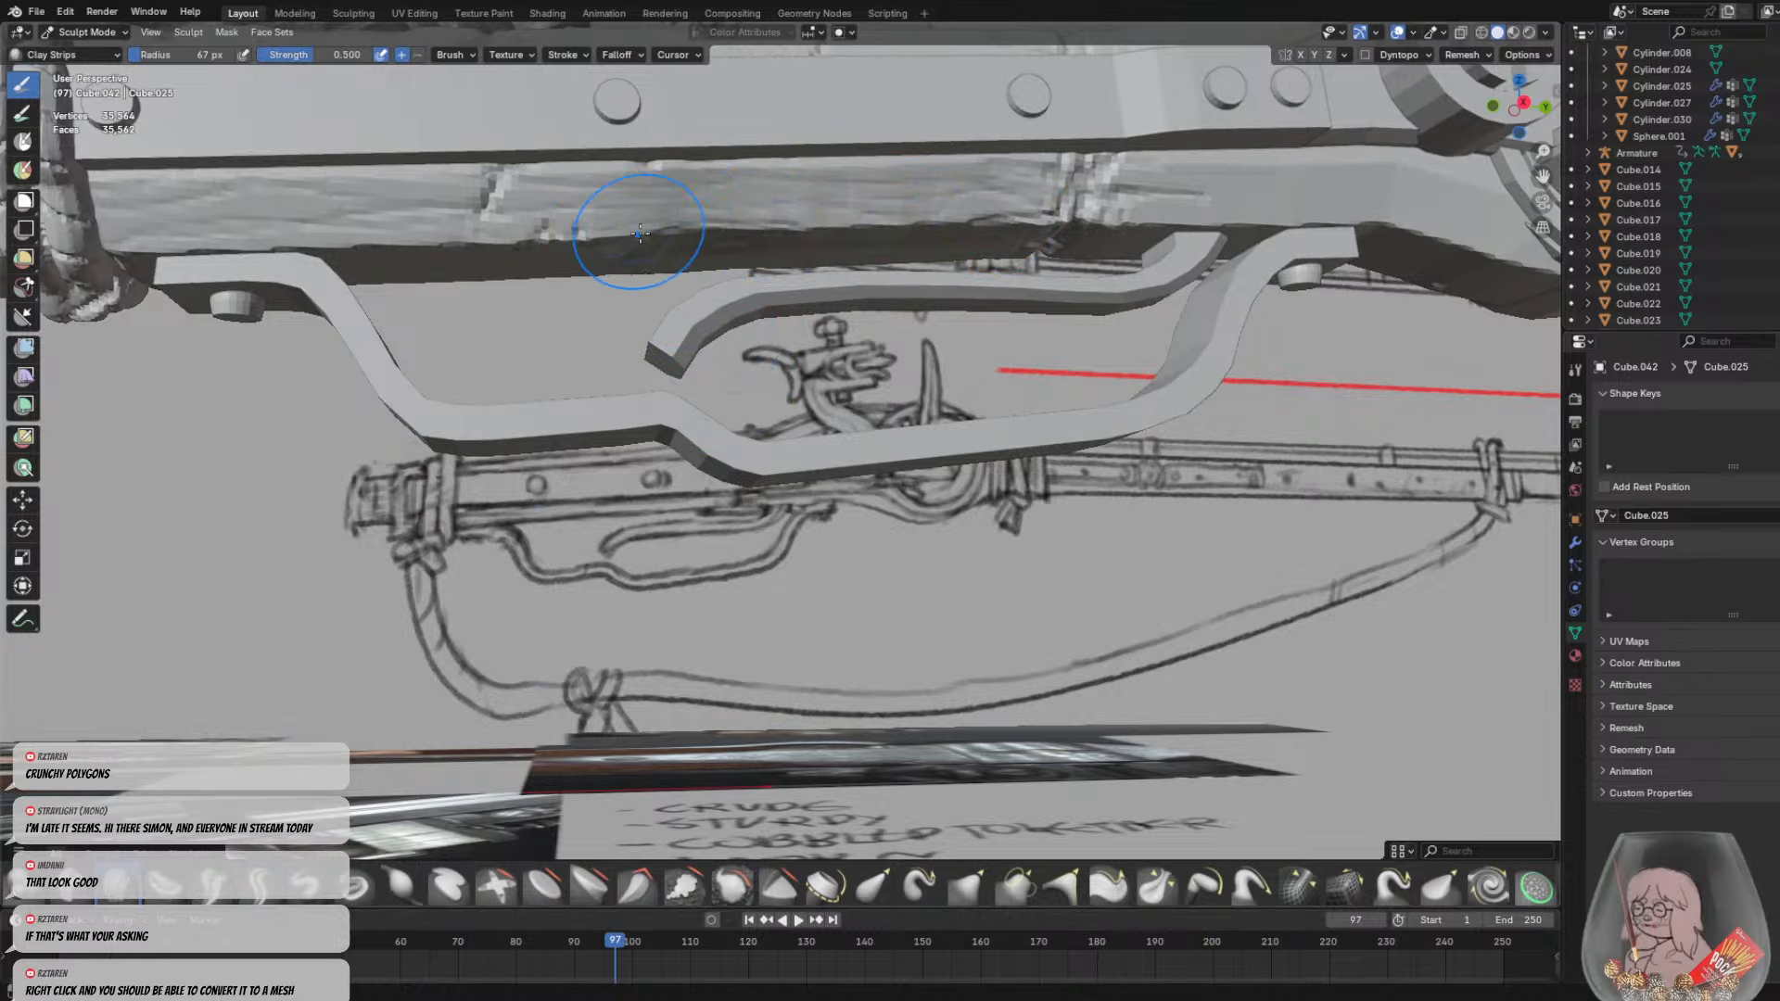
pyautogui.moveTo(636, 233)
pyautogui.mouseDown(button='middle')
pyautogui.moveTo(746, 278)
pyautogui.moveTo(909, 245)
pyautogui.moveTo(950, 283)
pyautogui.mouseUp(button='middle')
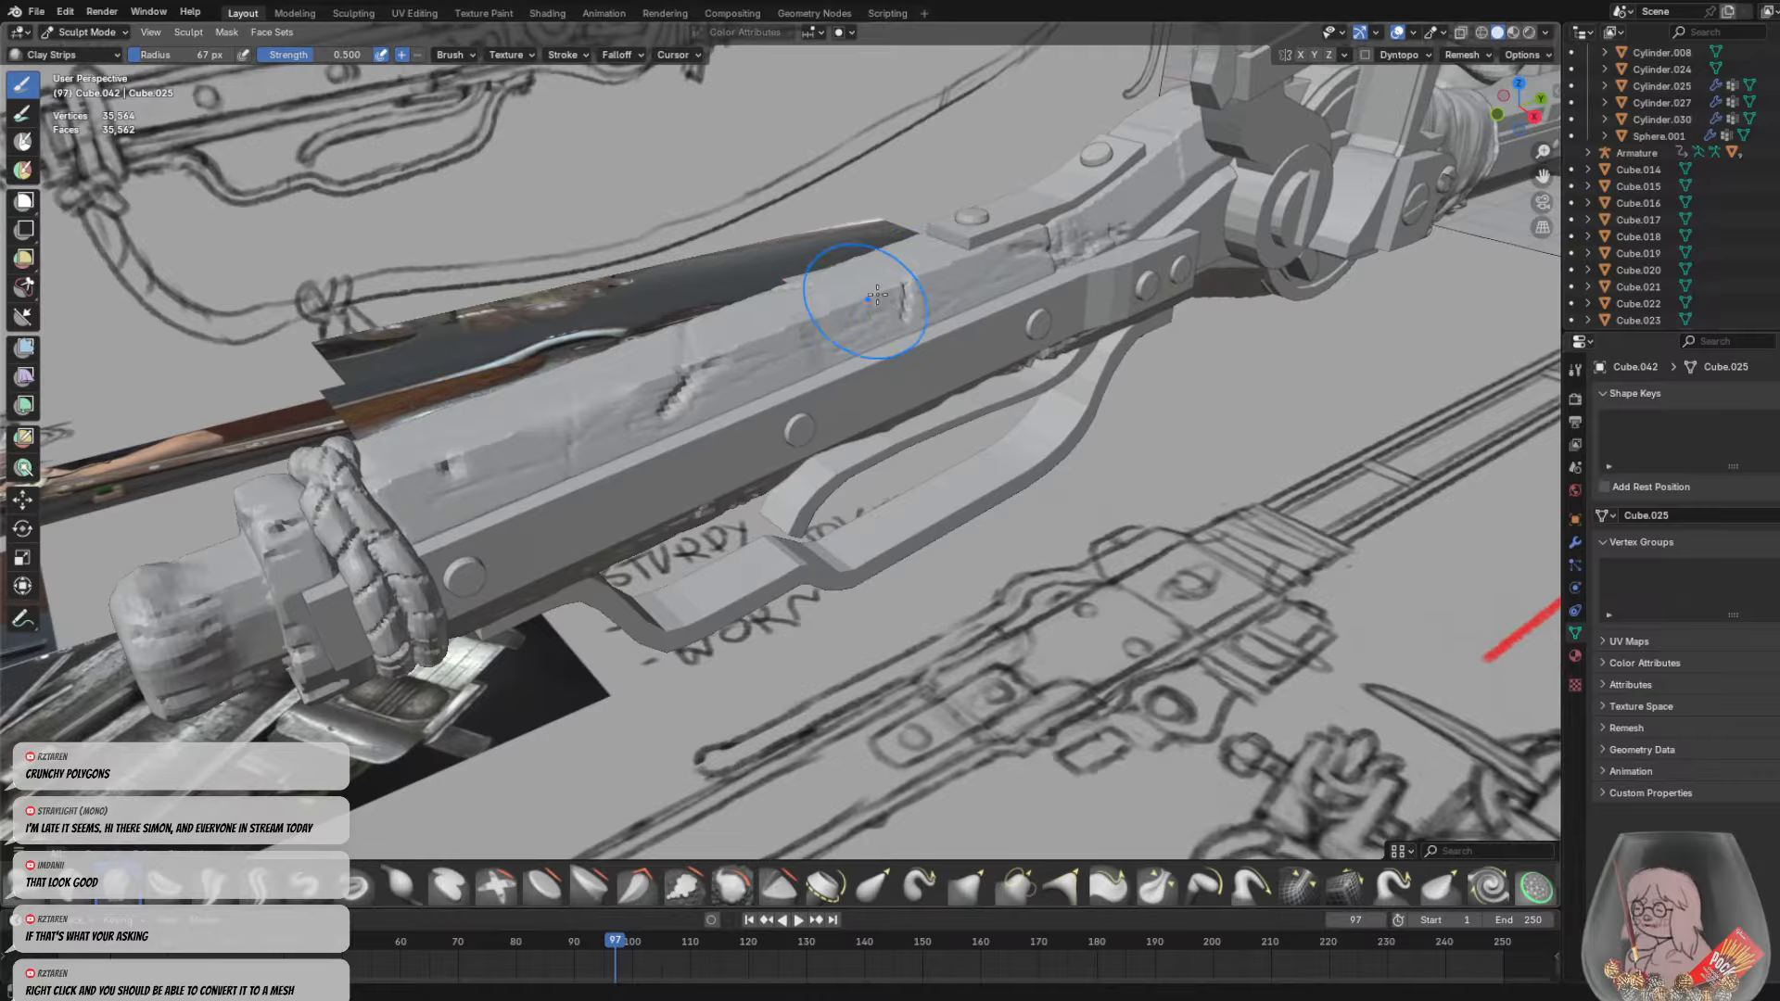
pyautogui.moveTo(781, 336); pyautogui.dragTo(1032, 331, button='middle')
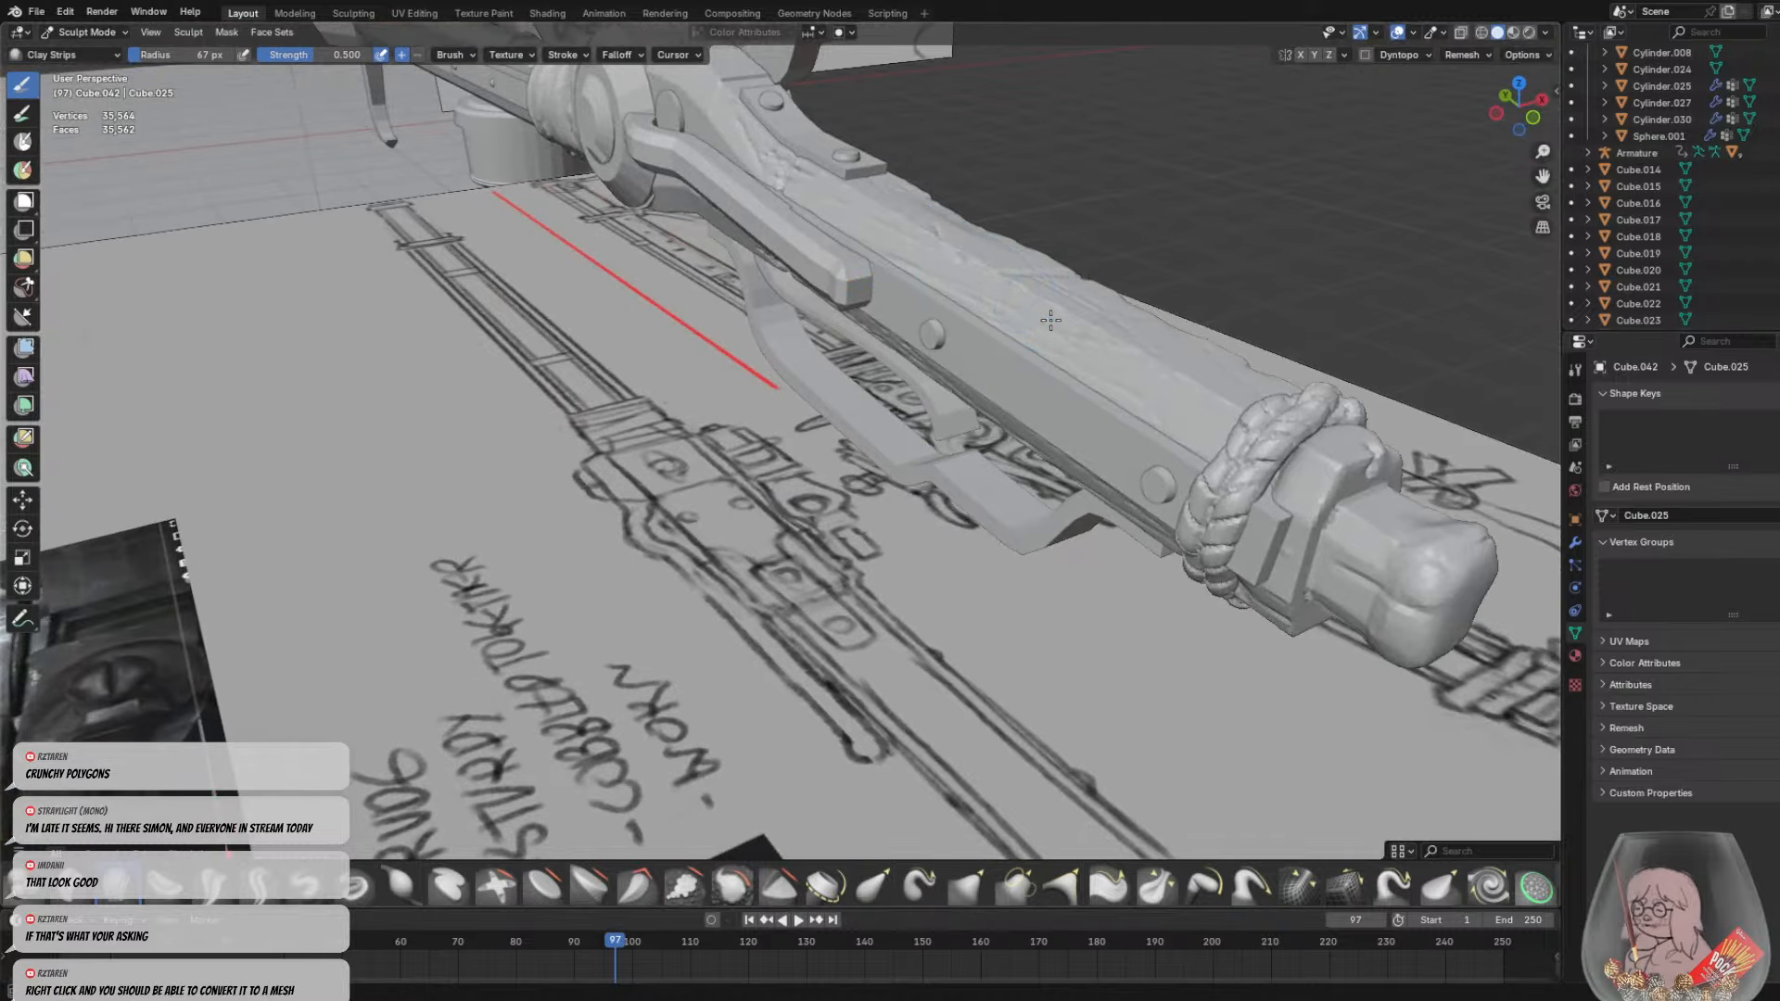
pyautogui.moveTo(1057, 338); pyautogui.dragTo(921, 336, button='middle')
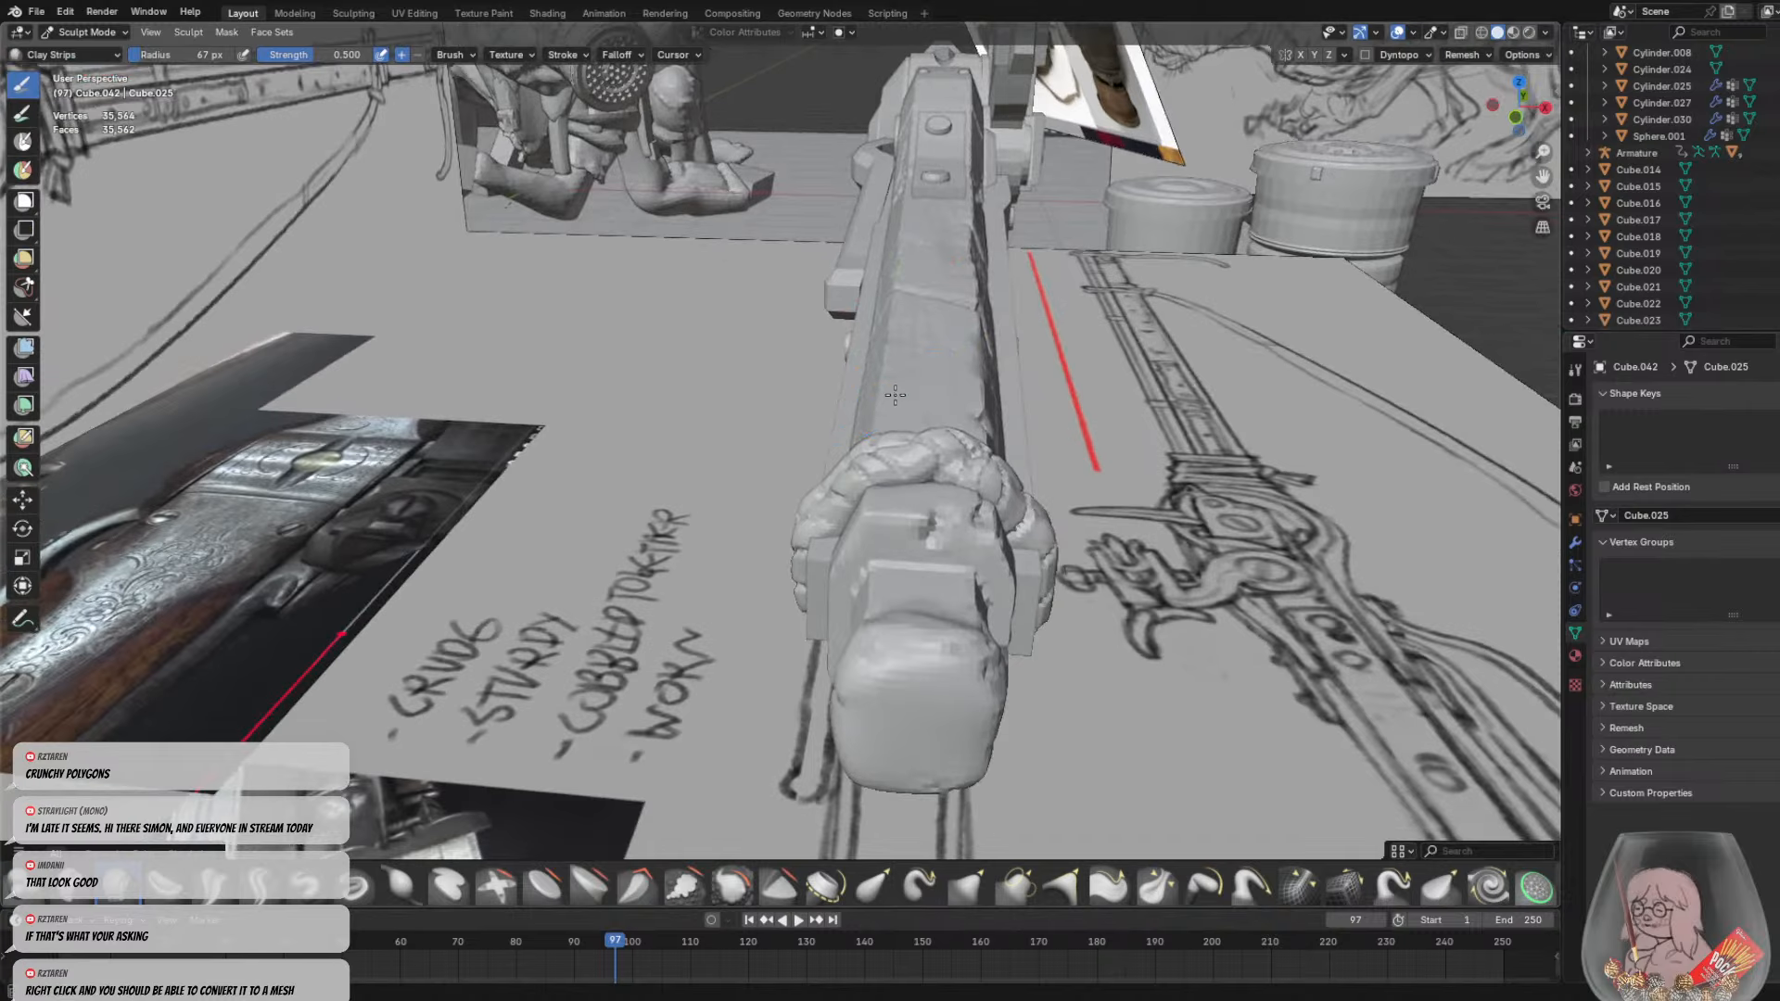
pyautogui.moveTo(974, 656); pyautogui.dragTo(955, 652)
pyautogui.moveTo(959, 607); pyautogui.dragTo(468, 278, button='middle')
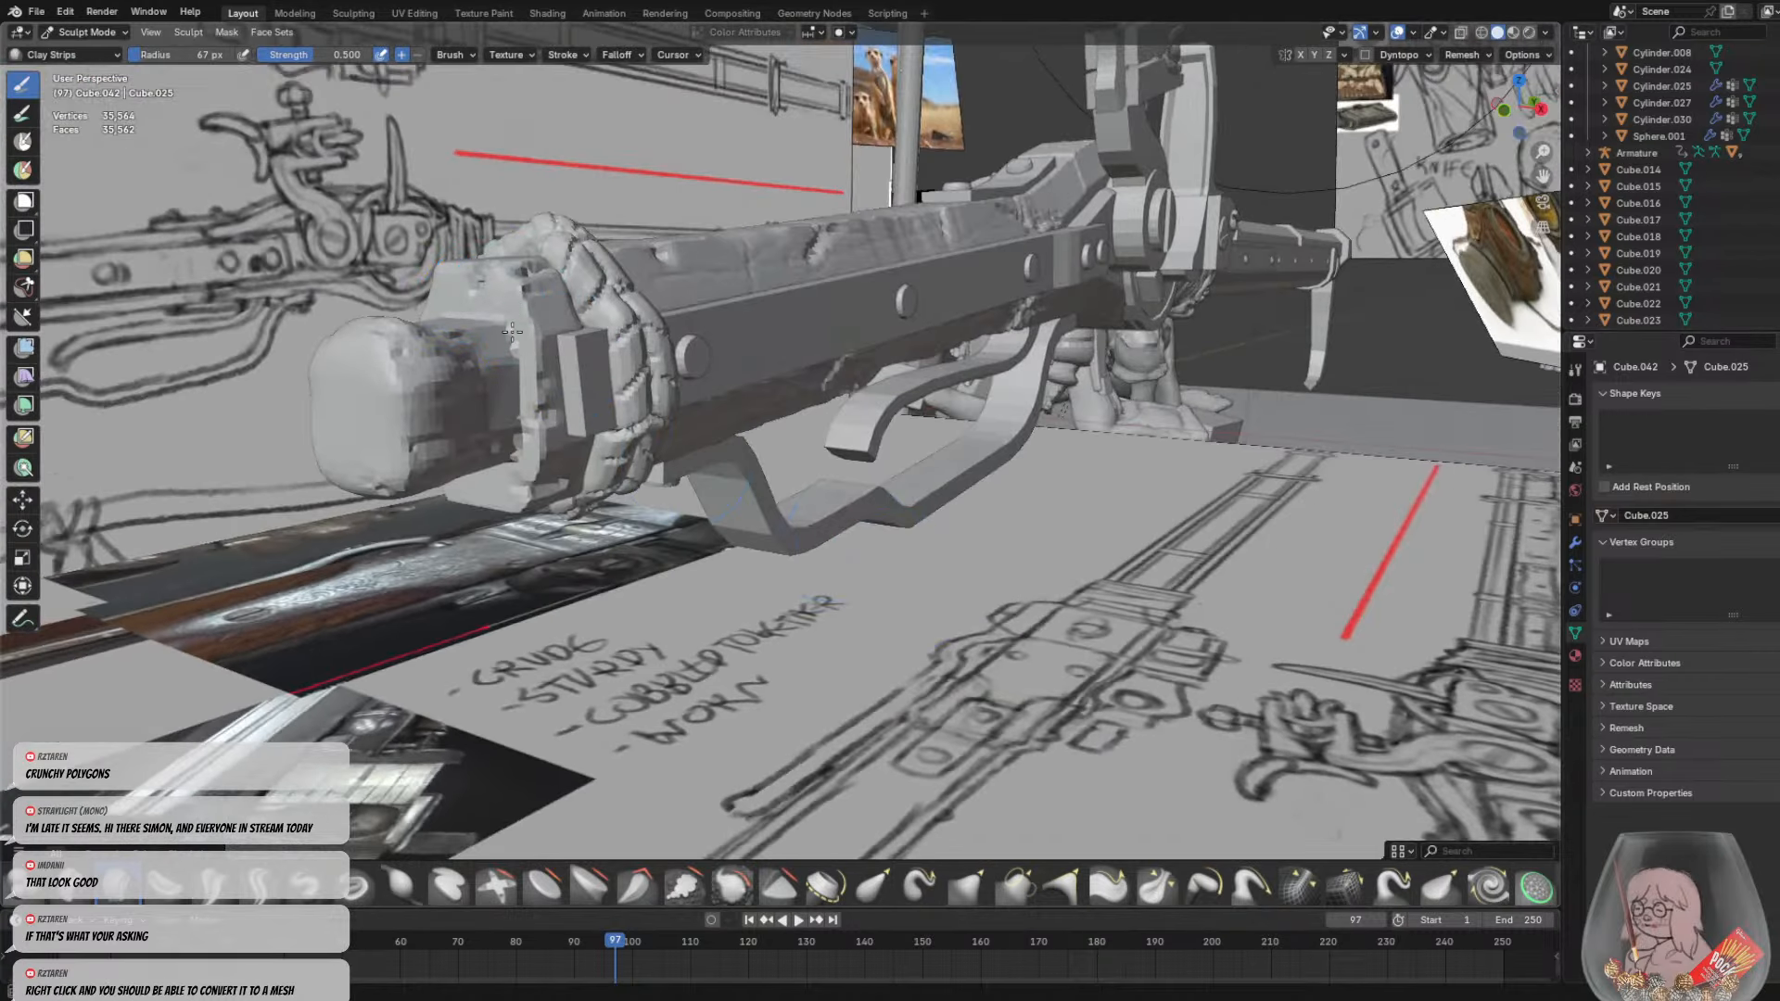
pyautogui.moveTo(617, 367)
pyautogui.mouseDown(button='middle')
pyautogui.moveTo(755, 381)
pyautogui.moveTo(885, 505)
pyautogui.moveTo(915, 362)
pyautogui.mouseUp(button='middle')
pyautogui.scroll(5, 915, 371)
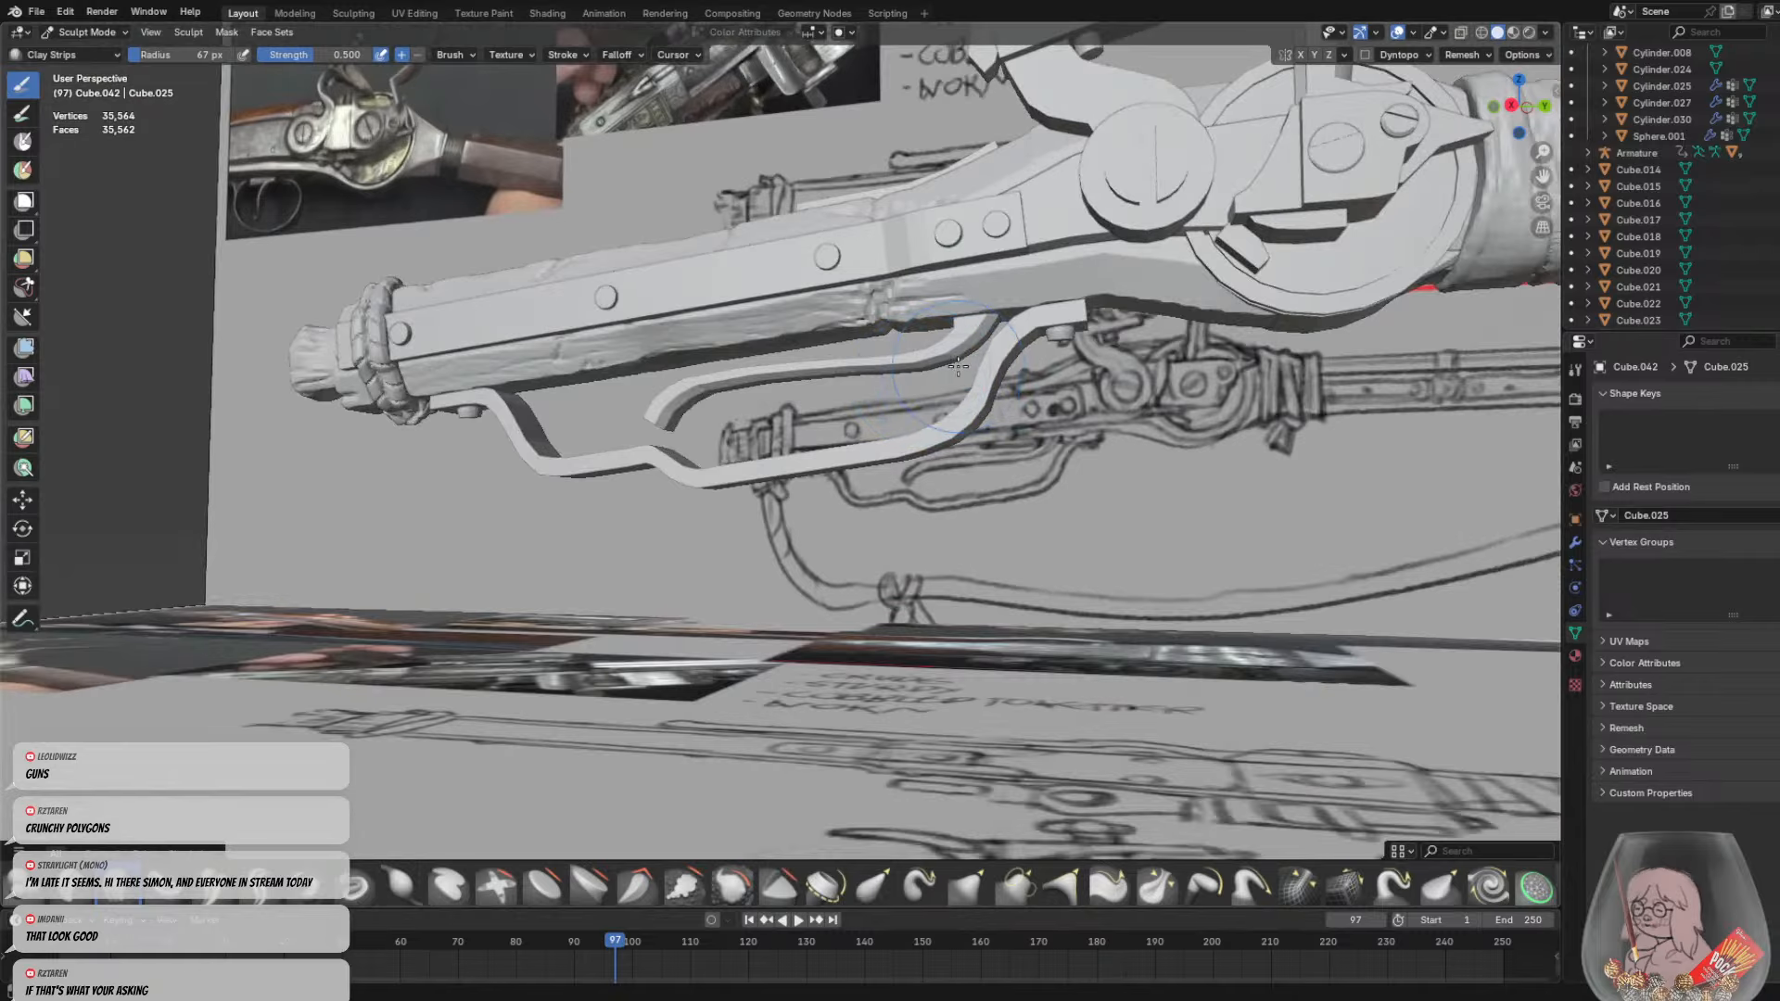
# Carve soft grain along the stock's side between the seam and the lock using Crease Sharp at 25 px radius and 0.176 strength
pyautogui.press('f')
pyautogui.press('Escape')
pyautogui.click(283, 892)
pyautogui.moveTo(805, 541); pyautogui.dragTo(847, 334, button='middle')
pyautogui.scroll(4, 847, 334)
pyautogui.press(']')
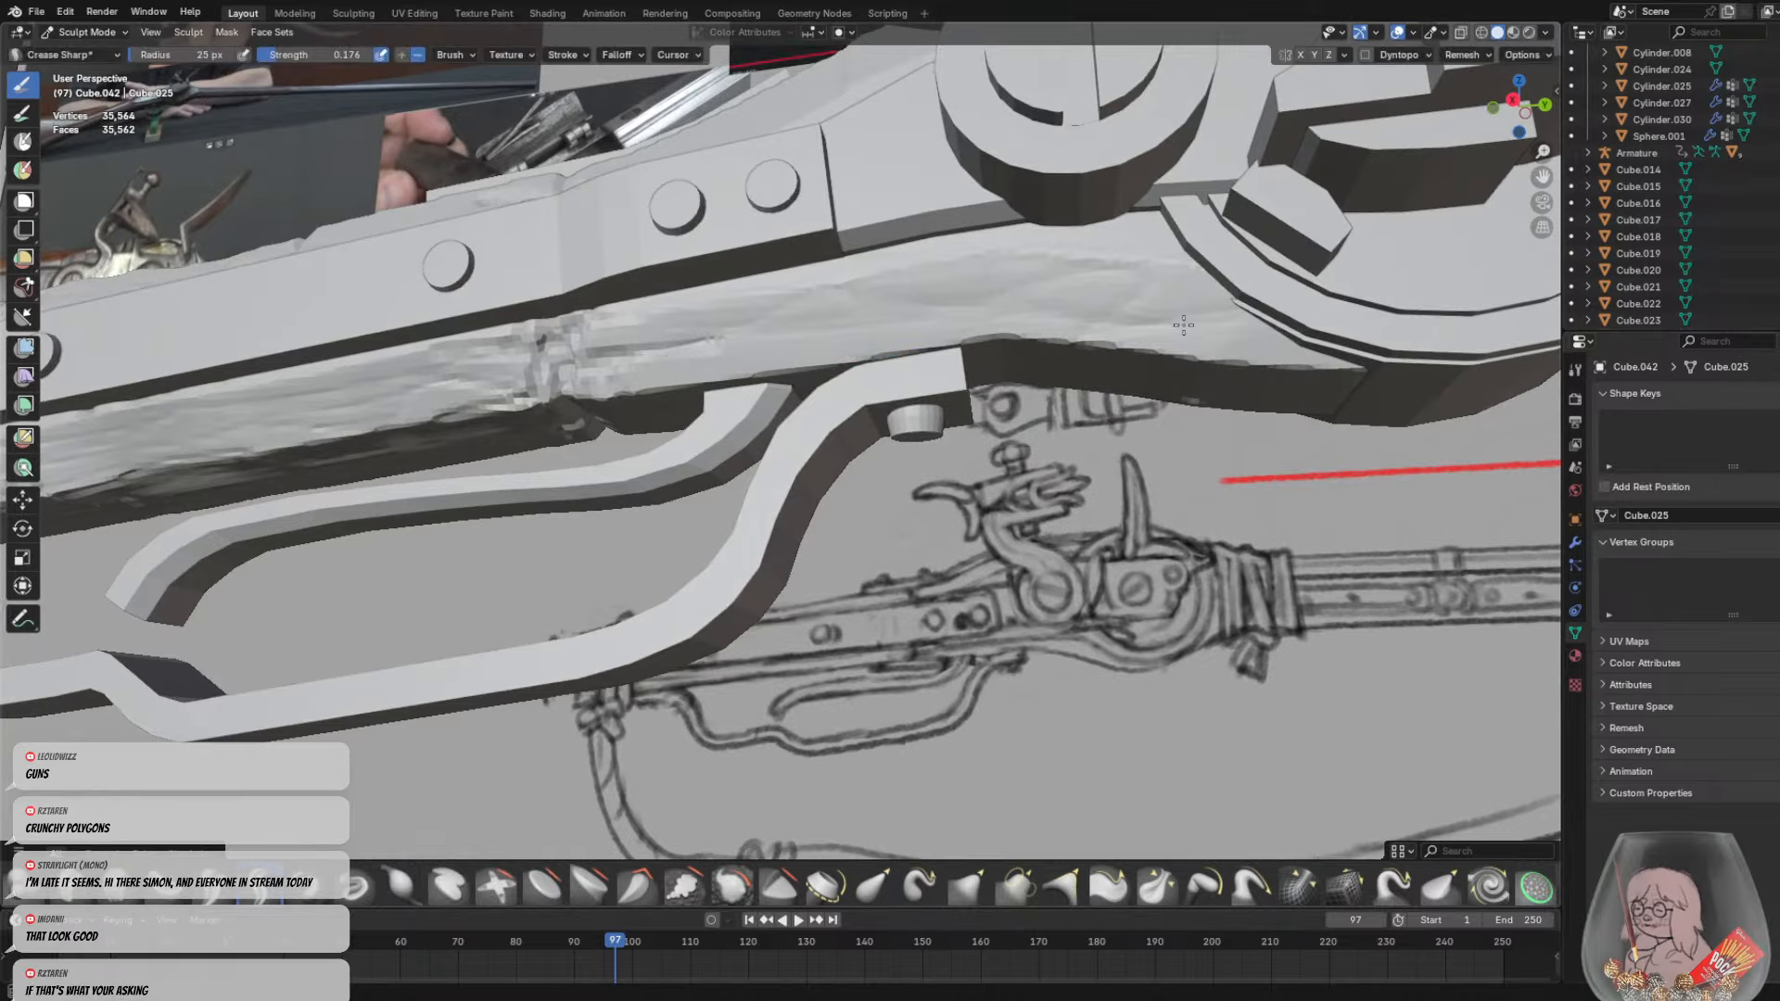
# Continue the soft grain on the stock's opposite side, between the large round lock plate and the seam
pyautogui.moveTo(1123, 321)
pyautogui.mouseDown(button='middle')
pyautogui.moveTo(1088, 188)
pyautogui.moveTo(742, 501)
pyautogui.moveTo(728, 541)
pyautogui.mouseUp(button='middle')
pyautogui.scroll(5, 1088, 187)
pyautogui.scroll(-5, 1088, 187)
pyautogui.scroll(5, 1042, 238)
pyautogui.scroll(-5, 1042, 238)
pyautogui.scroll(-3, 945, 251)
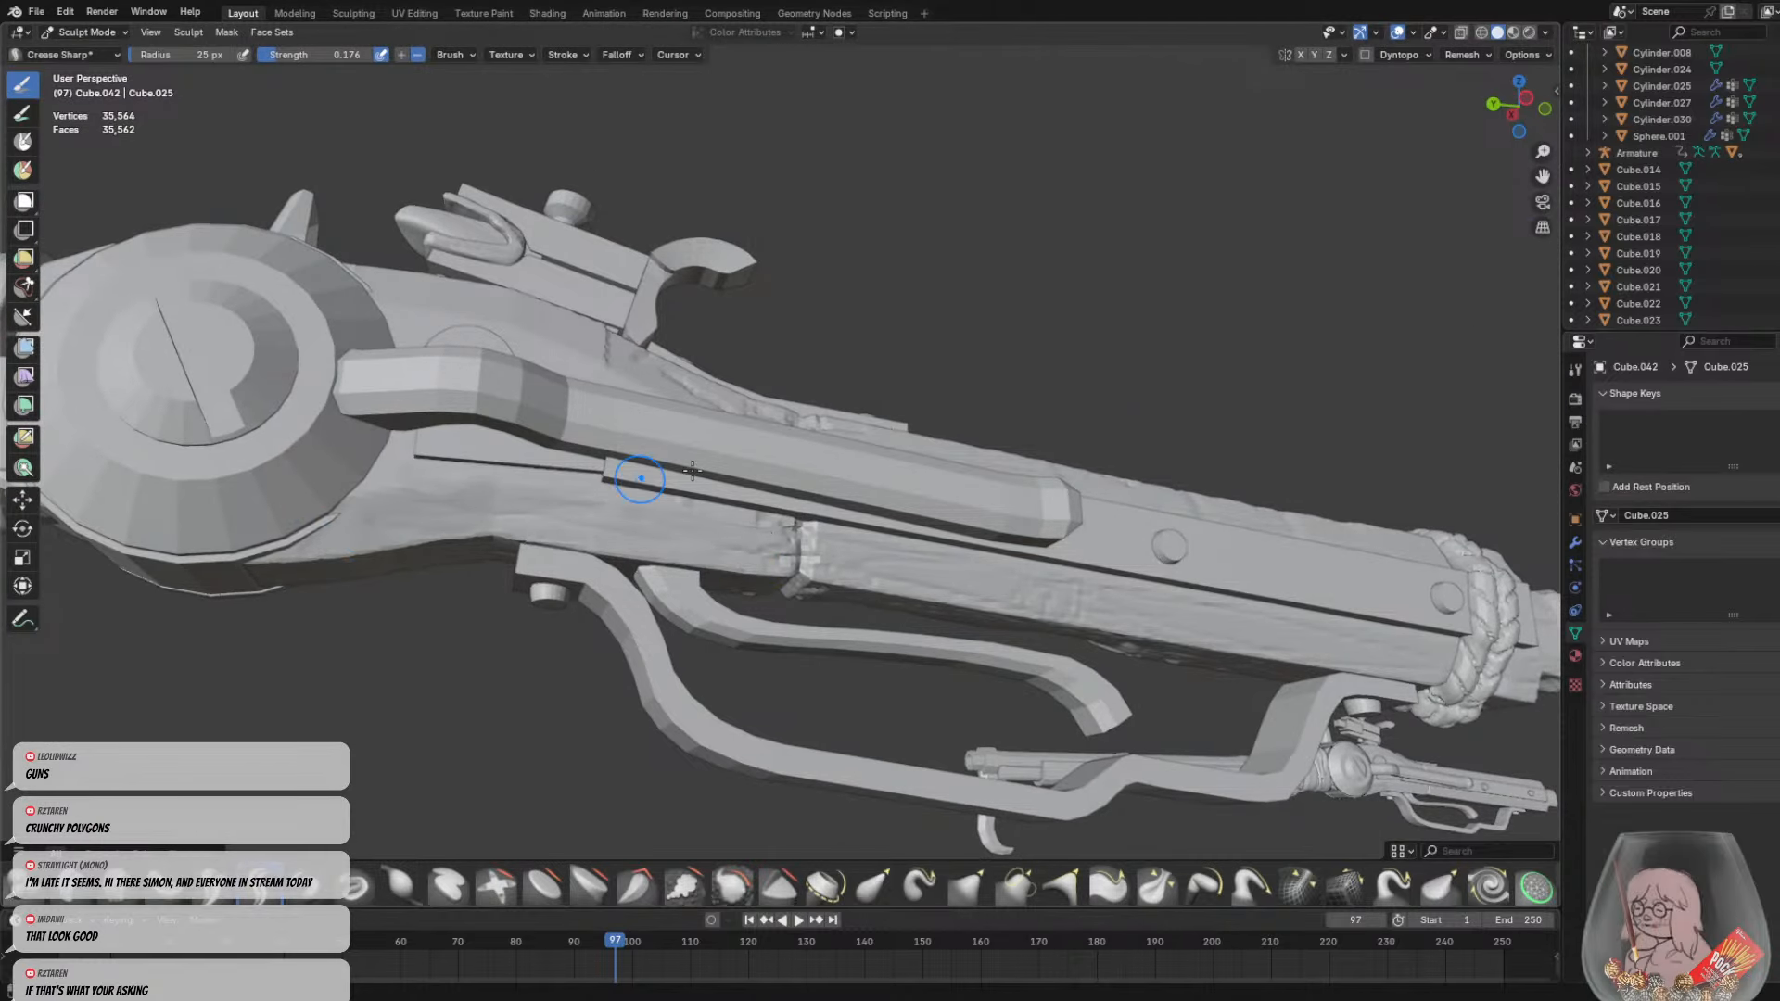
pyautogui.scroll(-4, 693, 471)
pyautogui.moveTo(693, 471); pyautogui.dragTo(742, 401, button='middle')
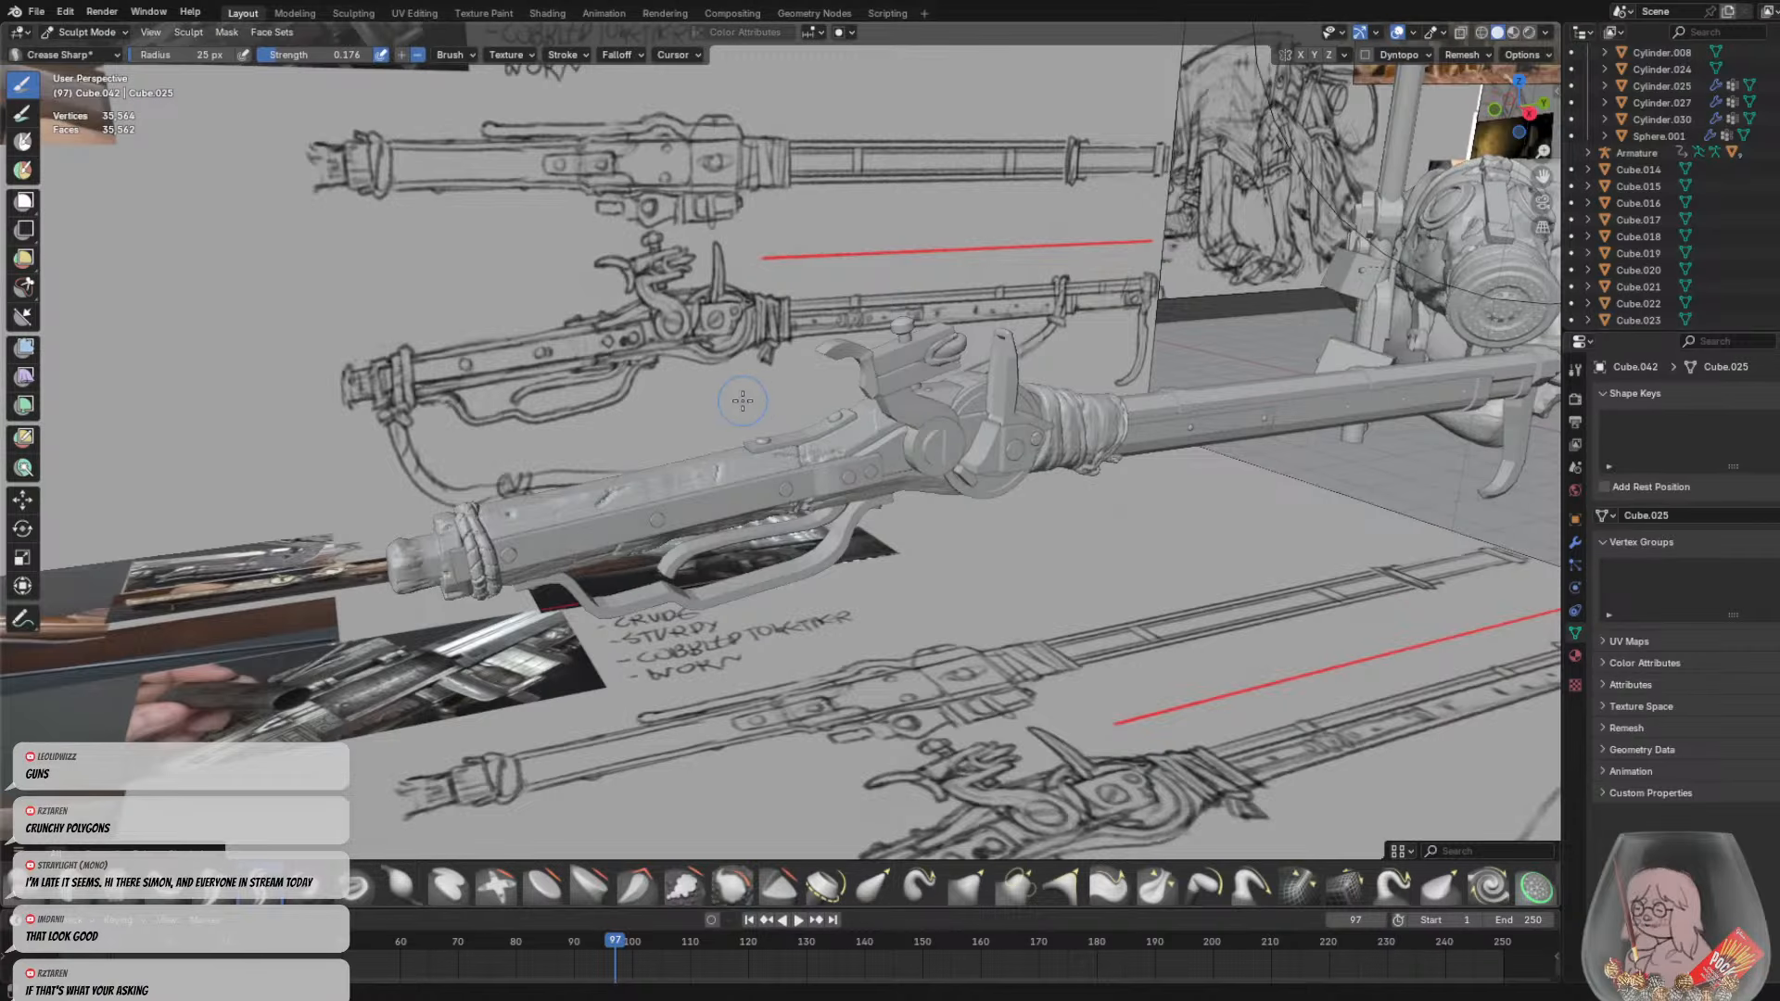
# Set Crease Sharp to 9 px radius and 0.471 strength and carve fine grain on the stock's upper face beside the riveted top plate
pyautogui.moveTo(833, 344); pyautogui.dragTo(865, 413, button='middle')
pyautogui.scroll(3, 803, 433)
pyautogui.scroll(-5, 739, 344)
pyautogui.scroll(5, 728, 425)
pyautogui.press('f')
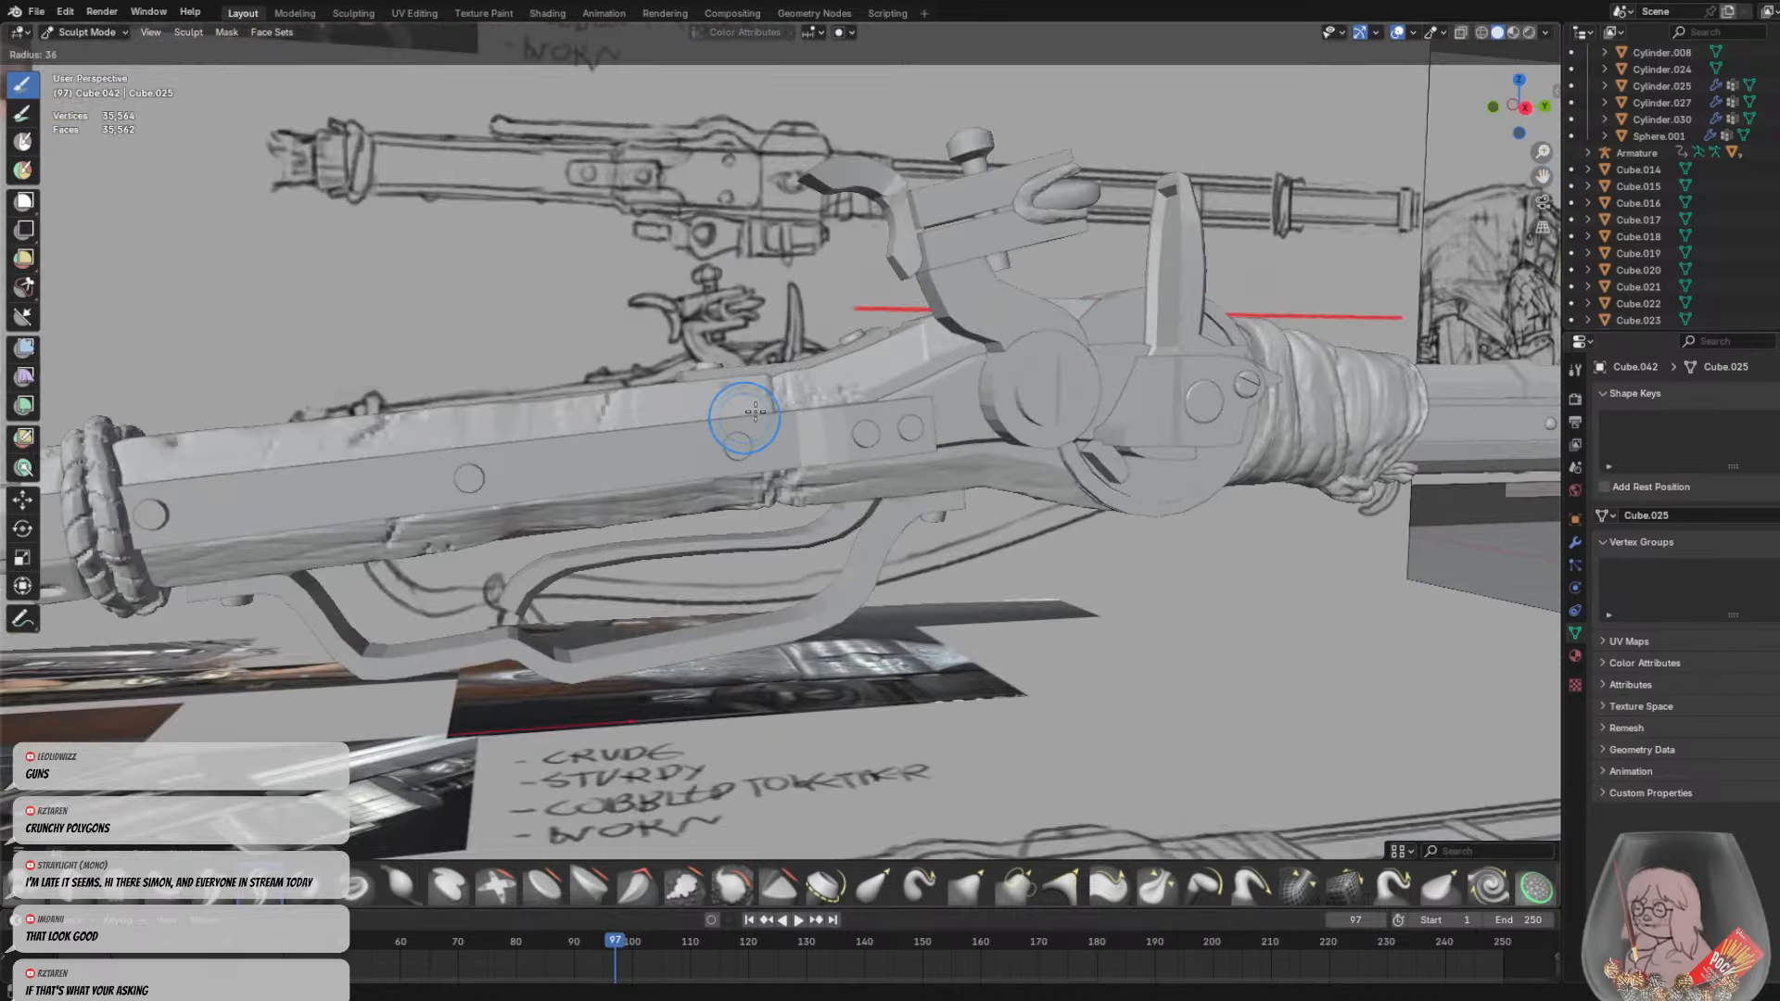
pyautogui.click(772, 409)
pyautogui.moveTo(736, 395); pyautogui.dragTo(704, 427, button='middle')
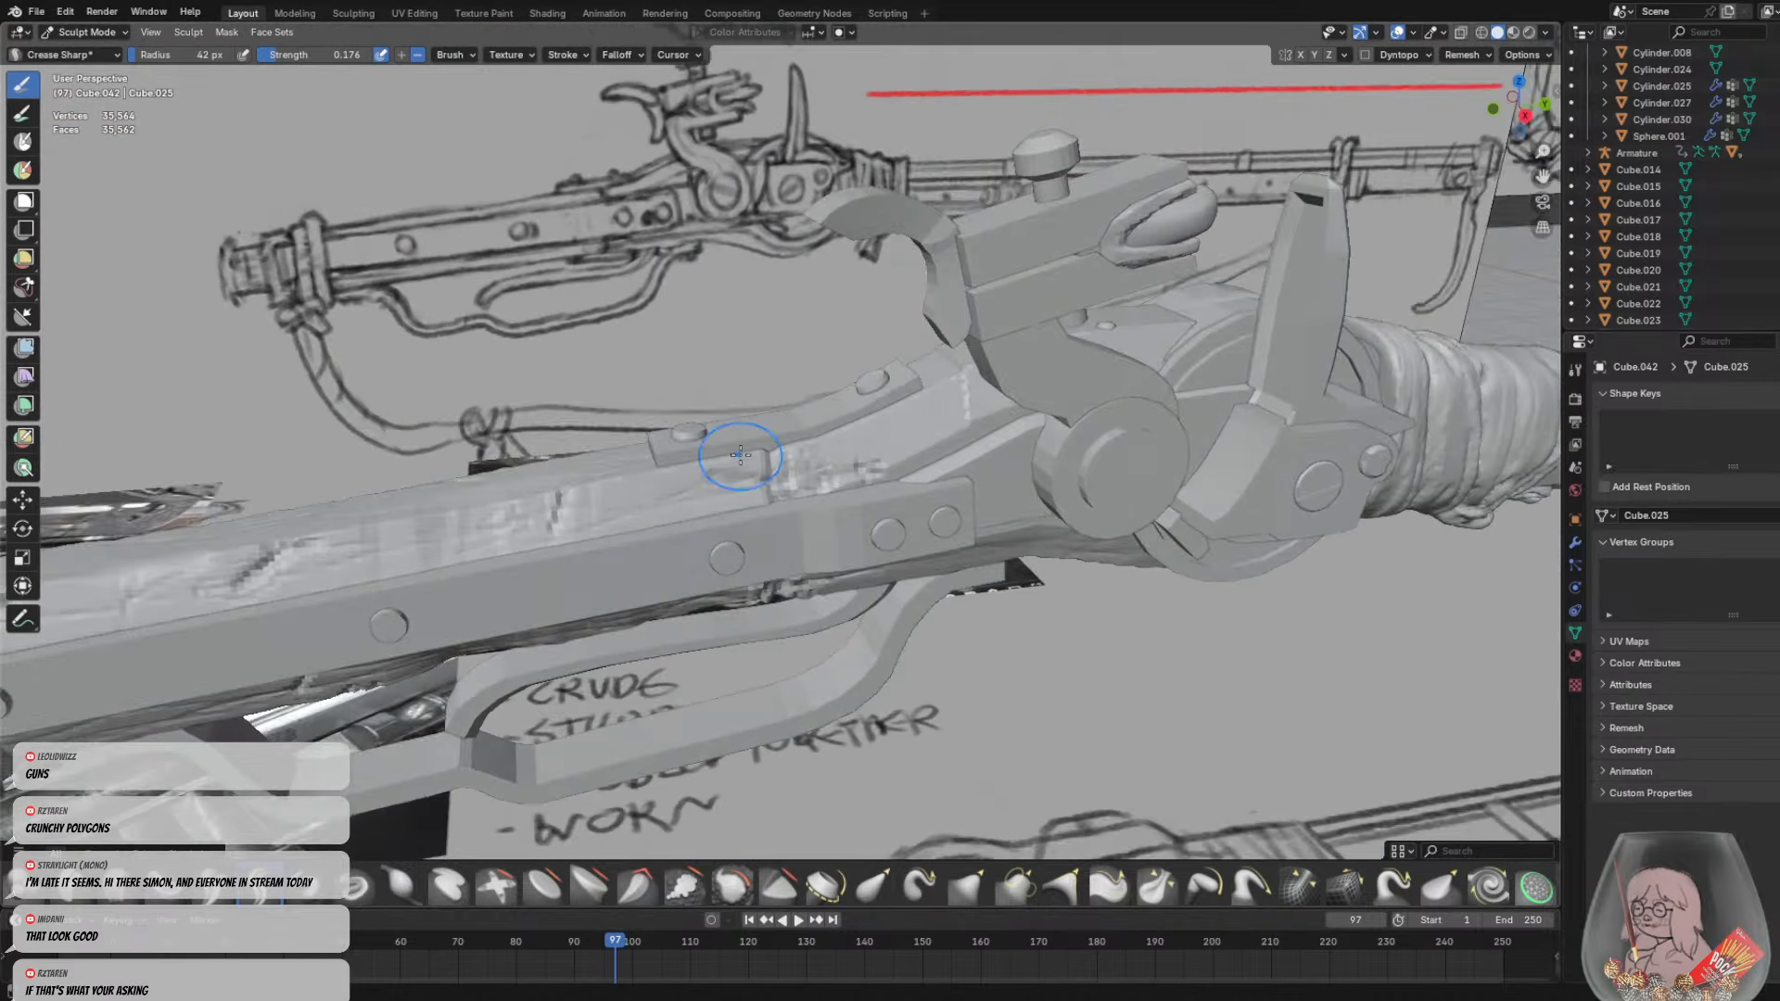
pyautogui.press('f')
pyautogui.click(697, 405)
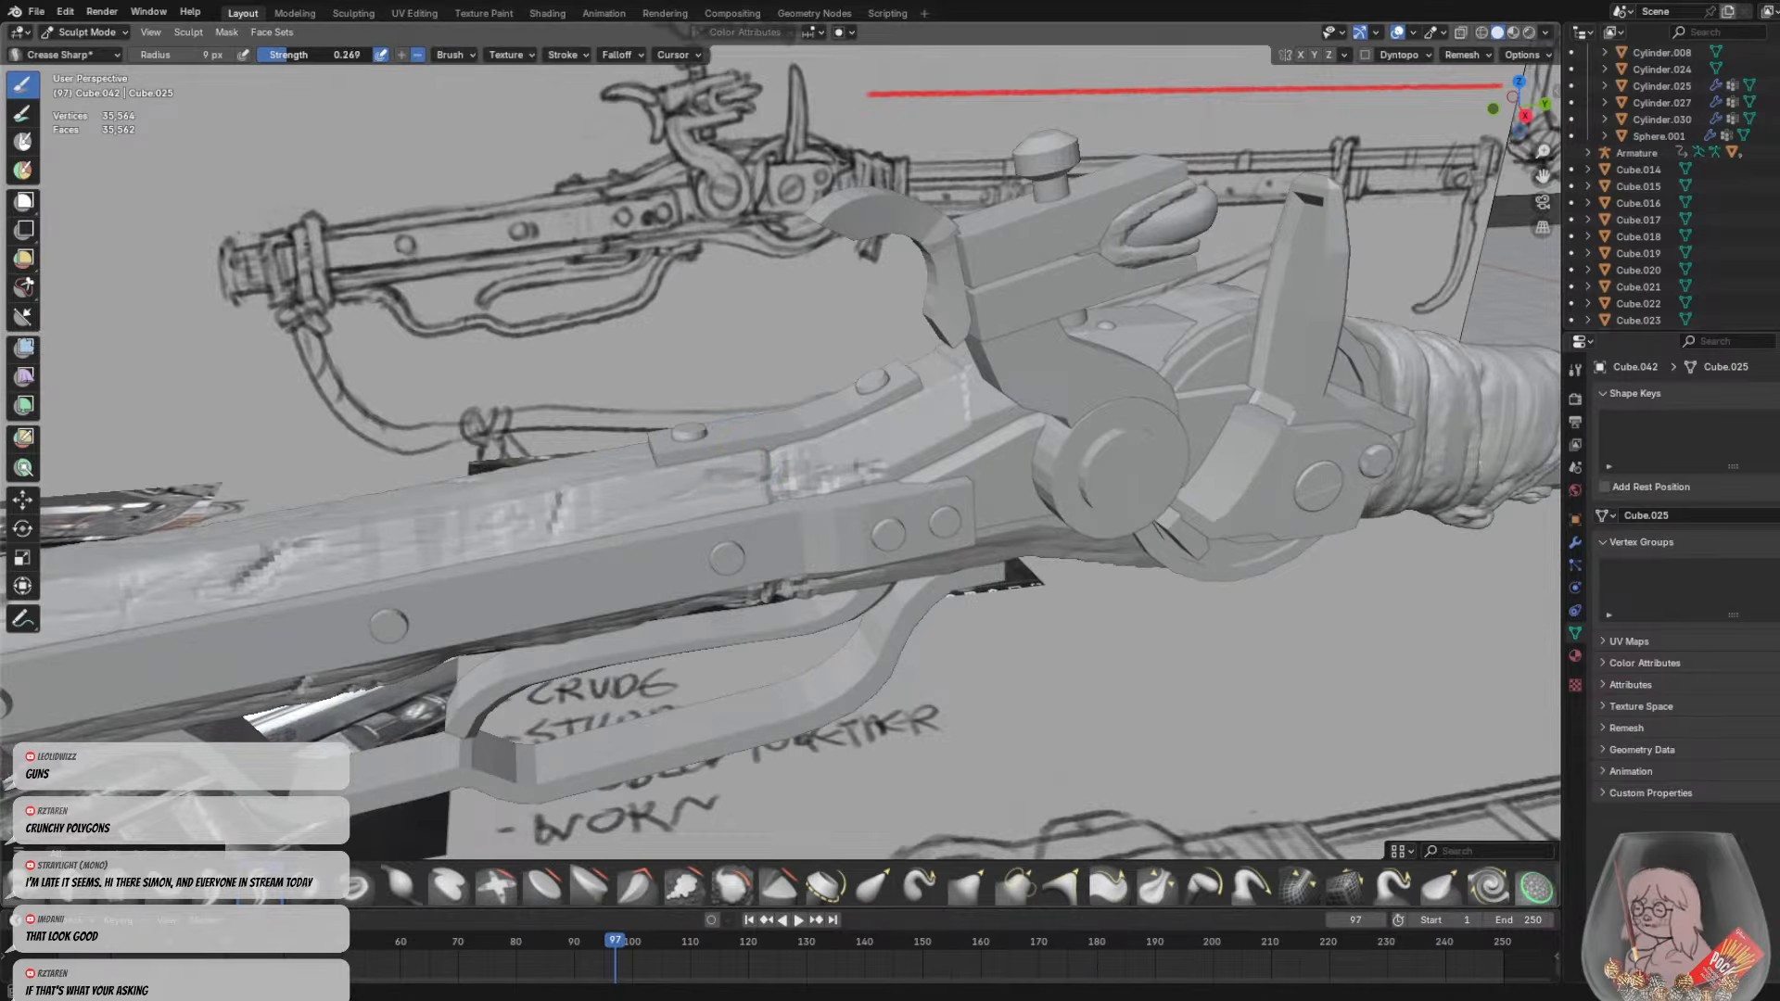
pyautogui.hotkey('shift', 'f')
pyautogui.click(685, 408)
pyautogui.moveTo(808, 498); pyautogui.dragTo(900, 460, button='middle')
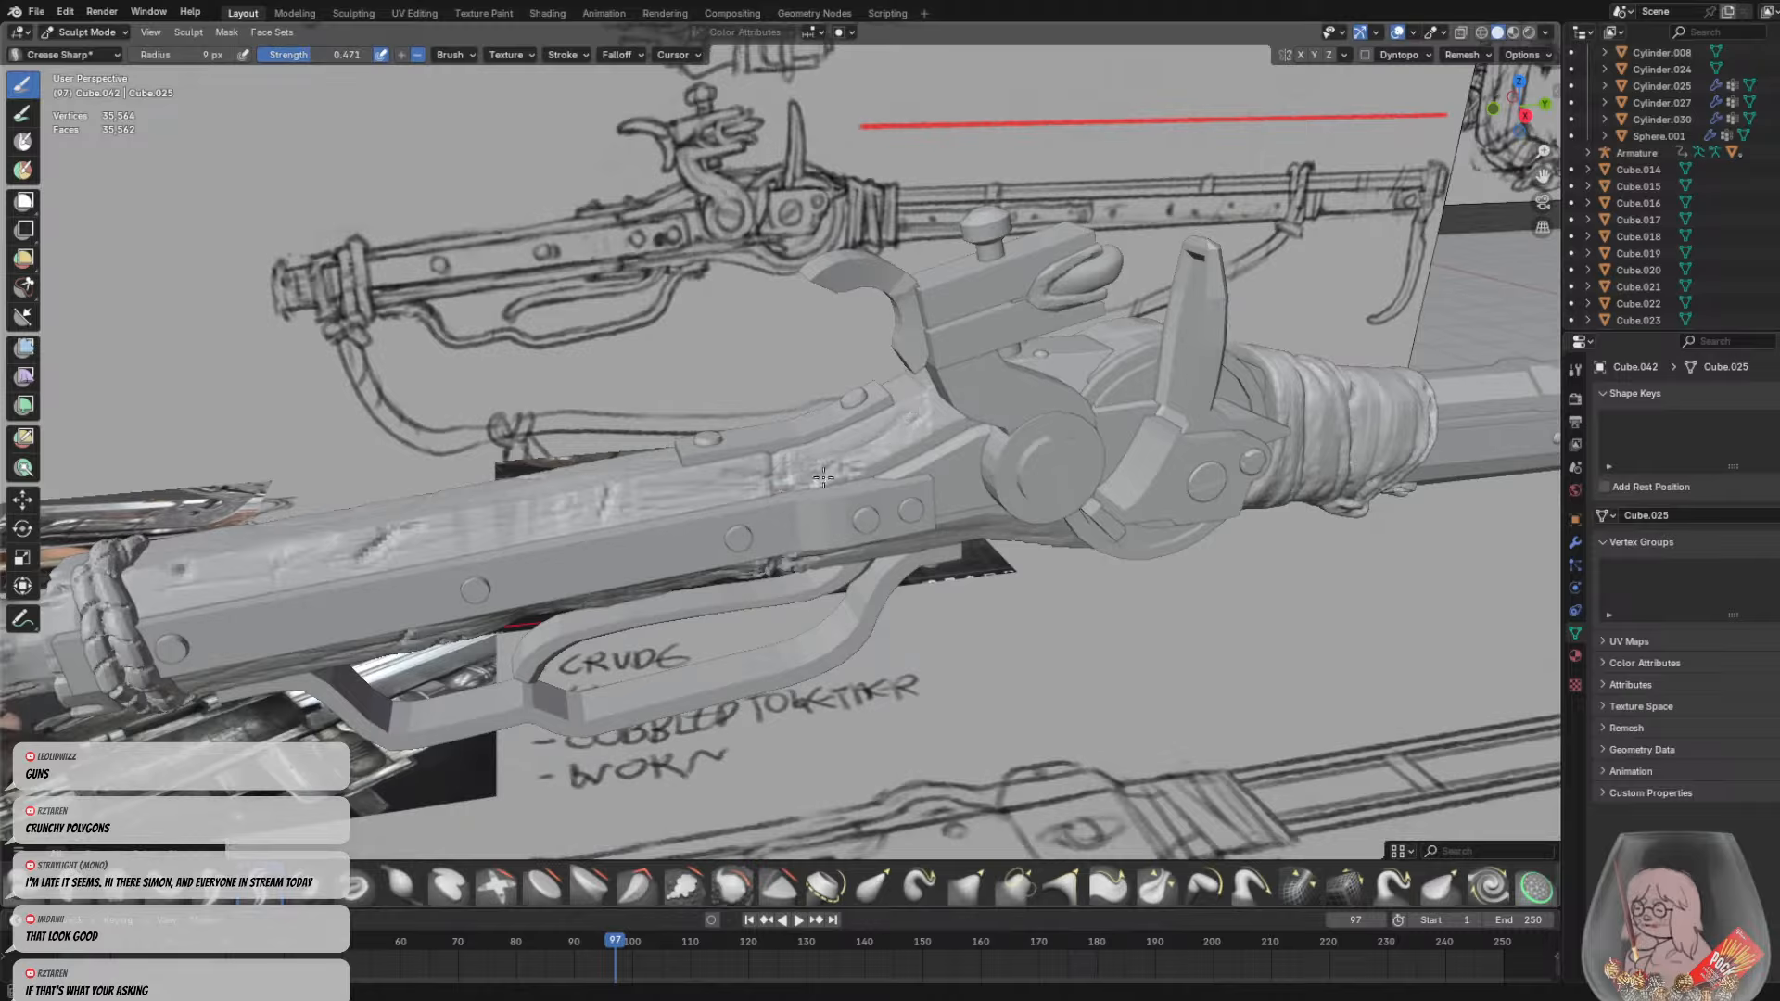
pyautogui.scroll(2, 824, 478)
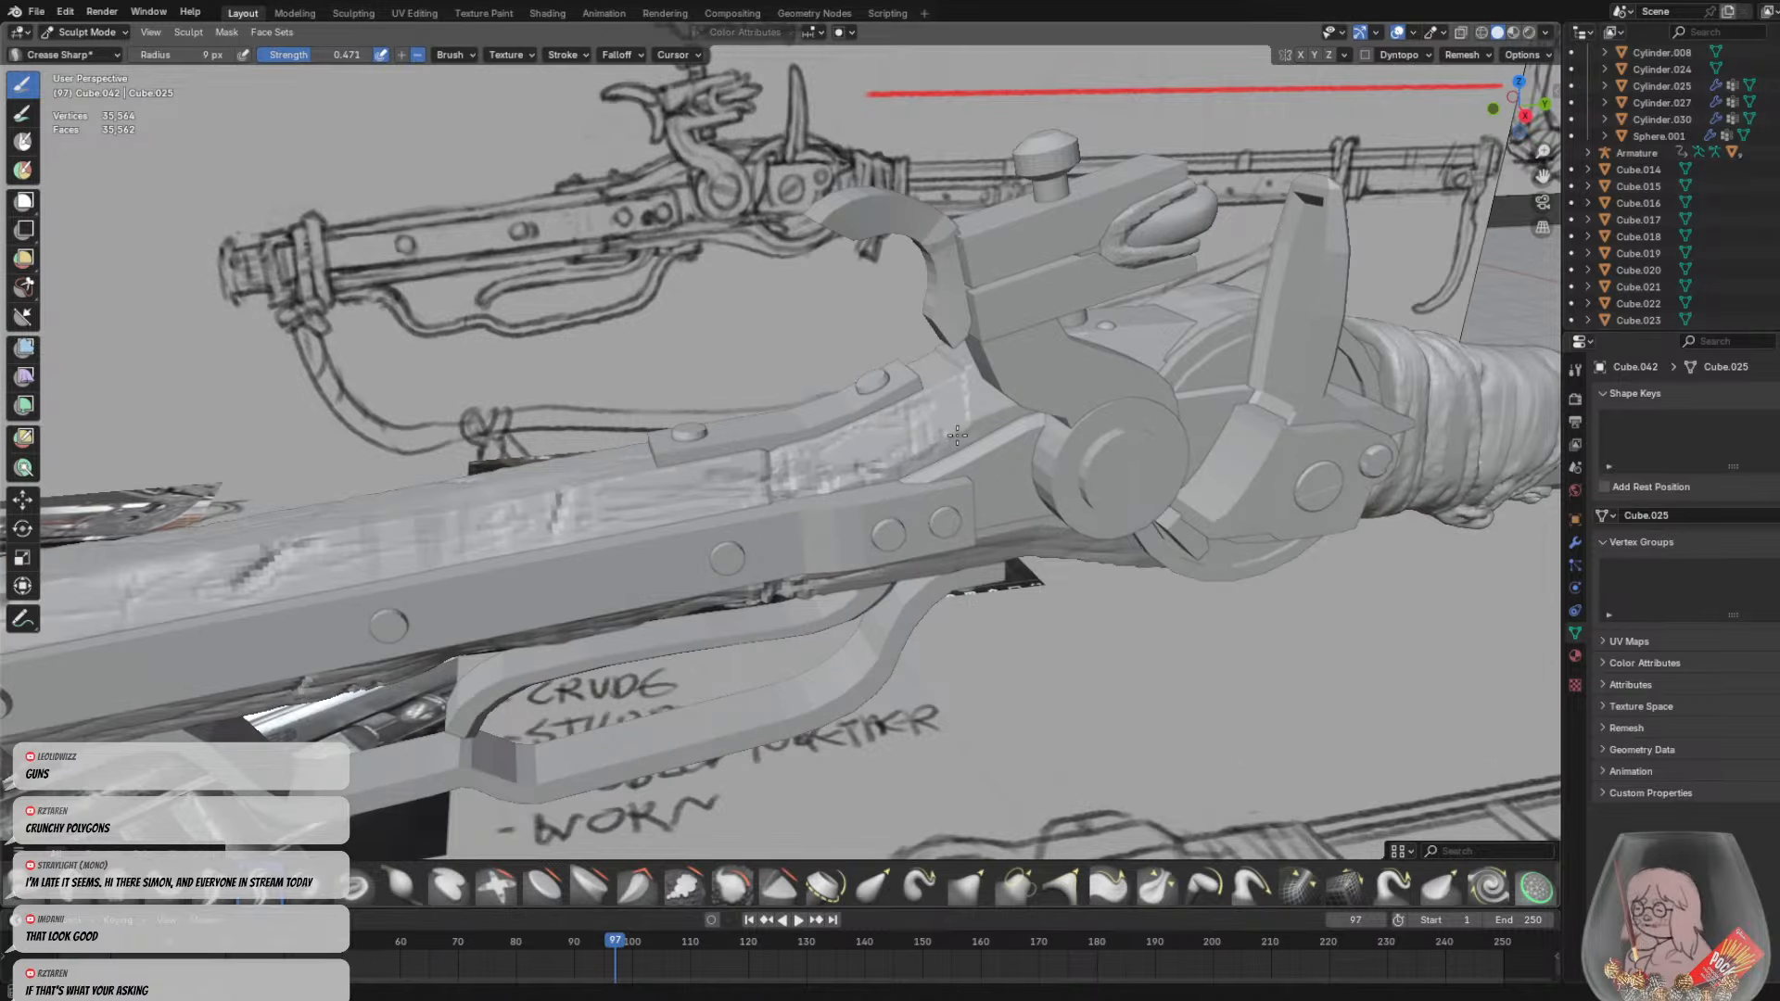
# Set Crease Sharp to 18 px radius and 1.000 strength and chip notches along the stock's upper edge near the two small rivets
pyautogui.moveTo(959, 427); pyautogui.dragTo(1062, 489, button='middle')
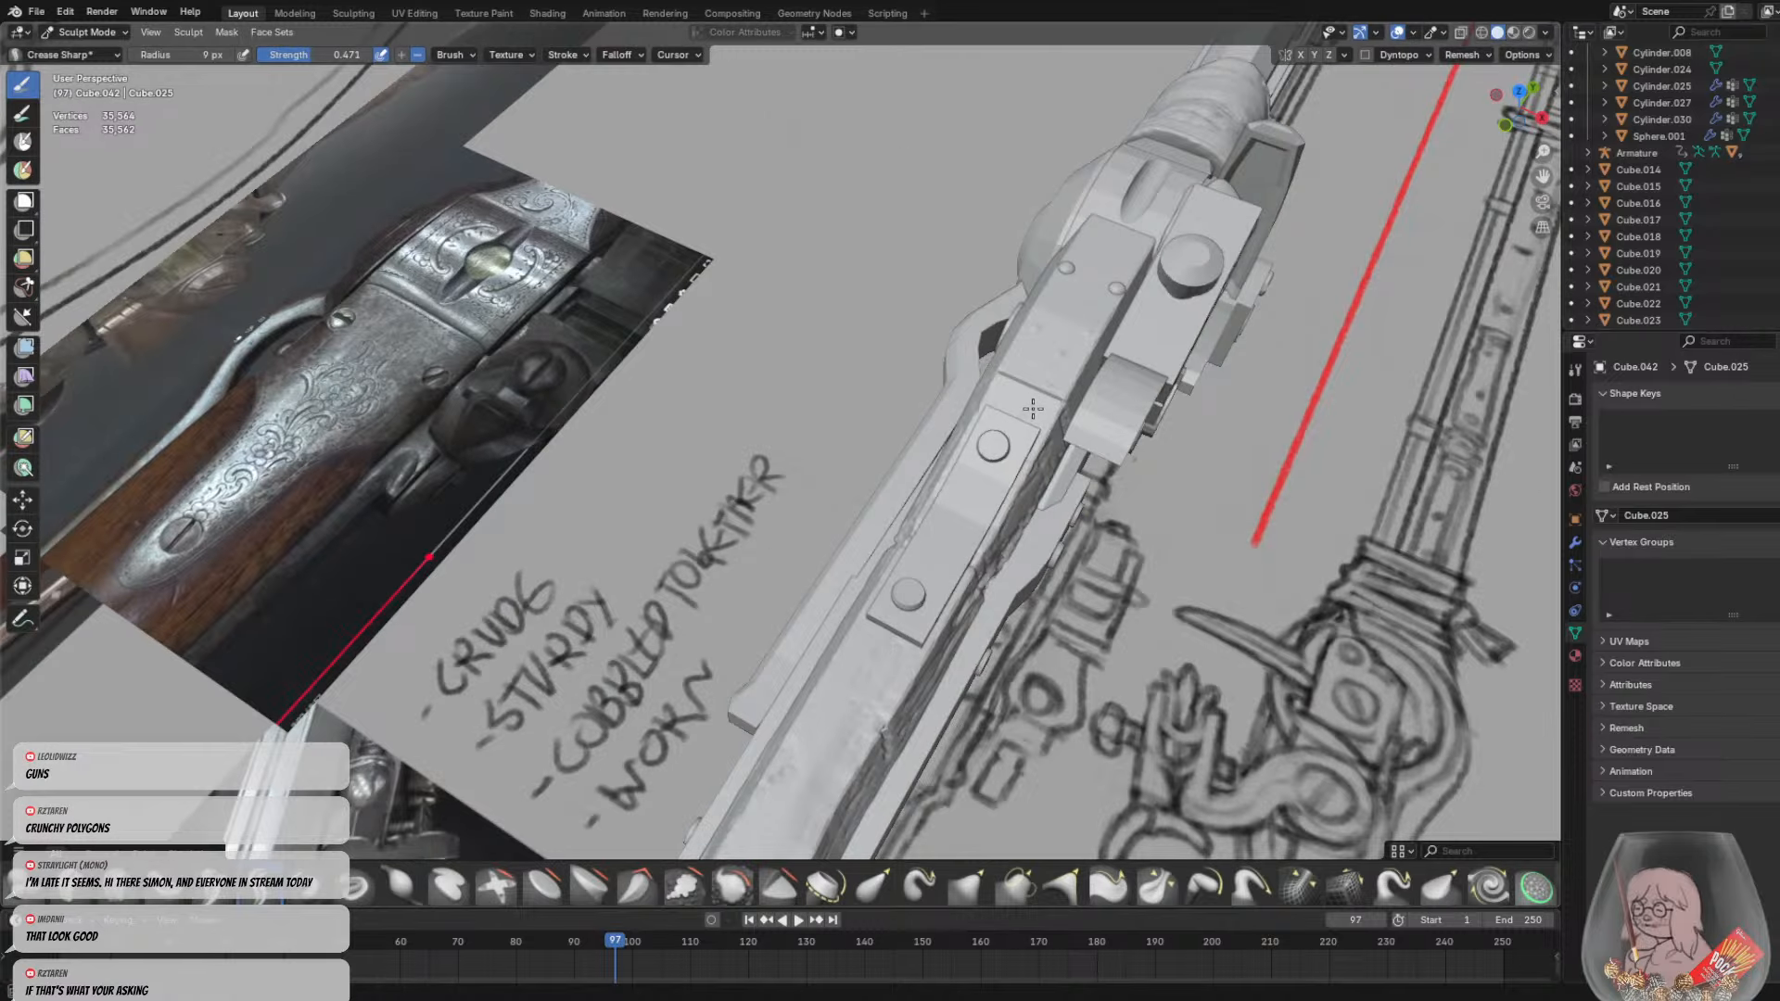
pyautogui.moveTo(1042, 423)
pyautogui.mouseDown(button='middle')
pyautogui.moveTo(869, 289)
pyautogui.moveTo(954, 444)
pyautogui.moveTo(1010, 445)
pyautogui.mouseUp(button='middle')
pyautogui.scroll(1, 956, 437)
pyautogui.press('f')
pyautogui.click(1069, 429)
pyautogui.moveTo(284, 55); pyautogui.dragTo(388, 67)
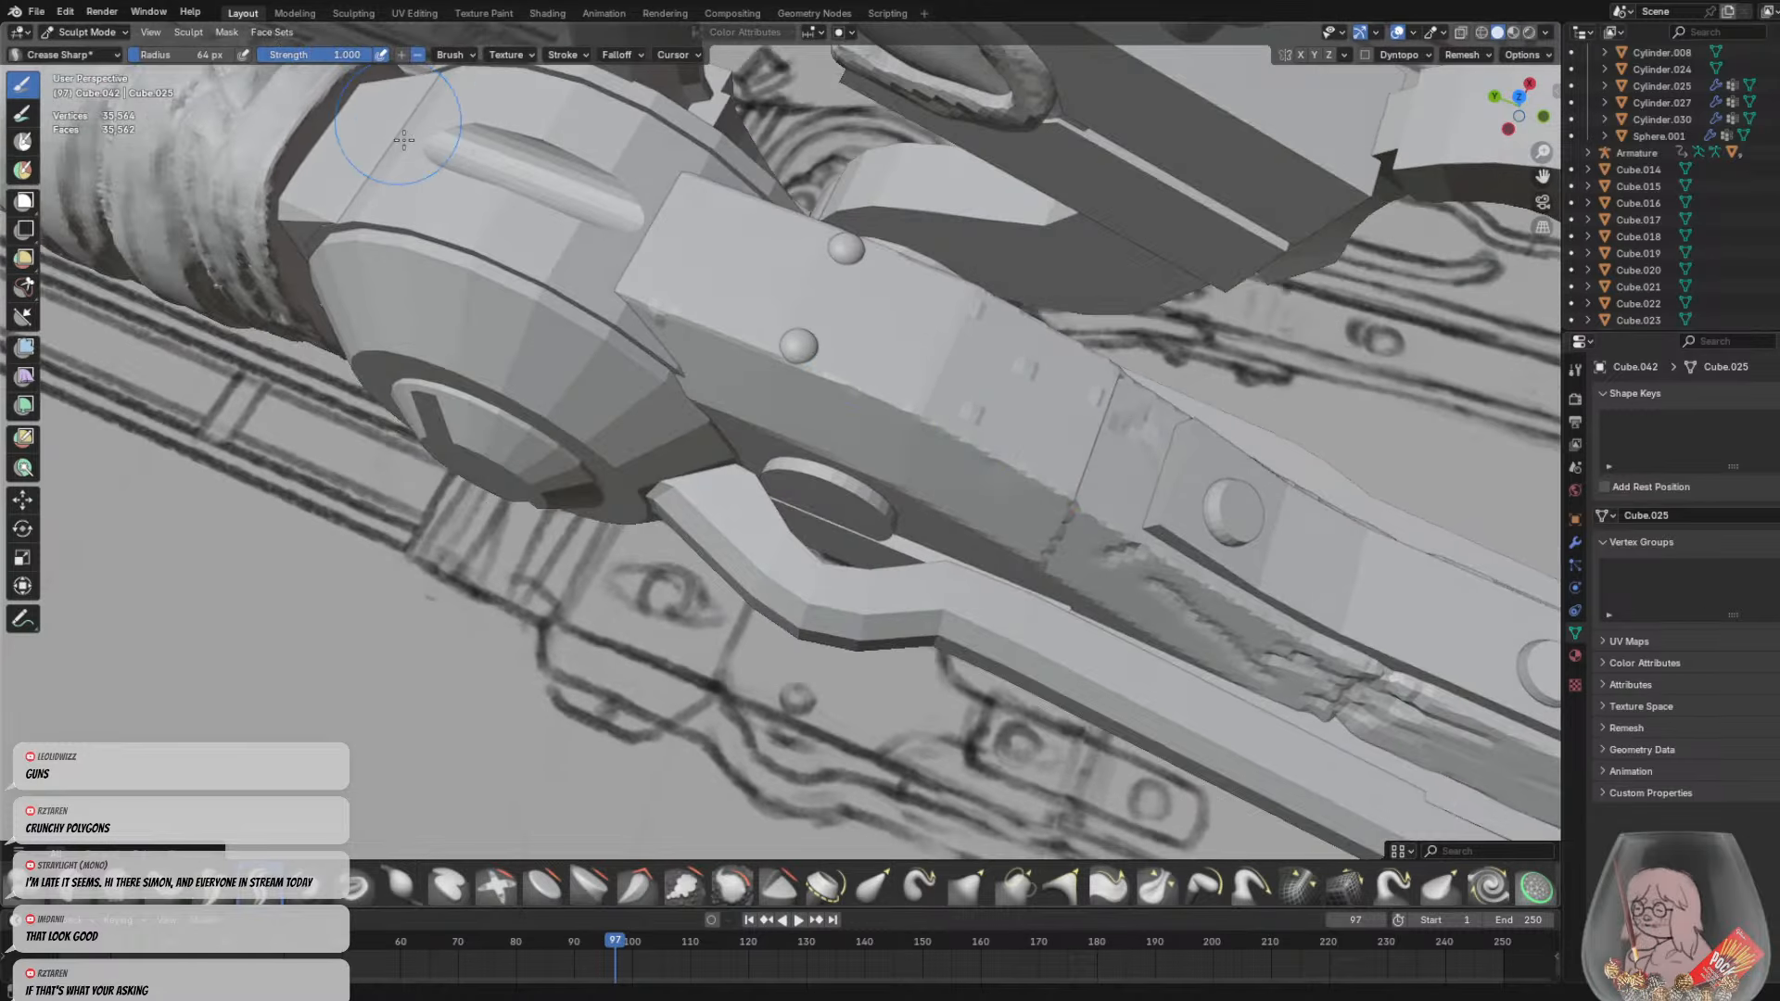
pyautogui.press('f')
pyautogui.click(899, 384)
pyautogui.moveTo(920, 411); pyautogui.dragTo(866, 358, button='middle')
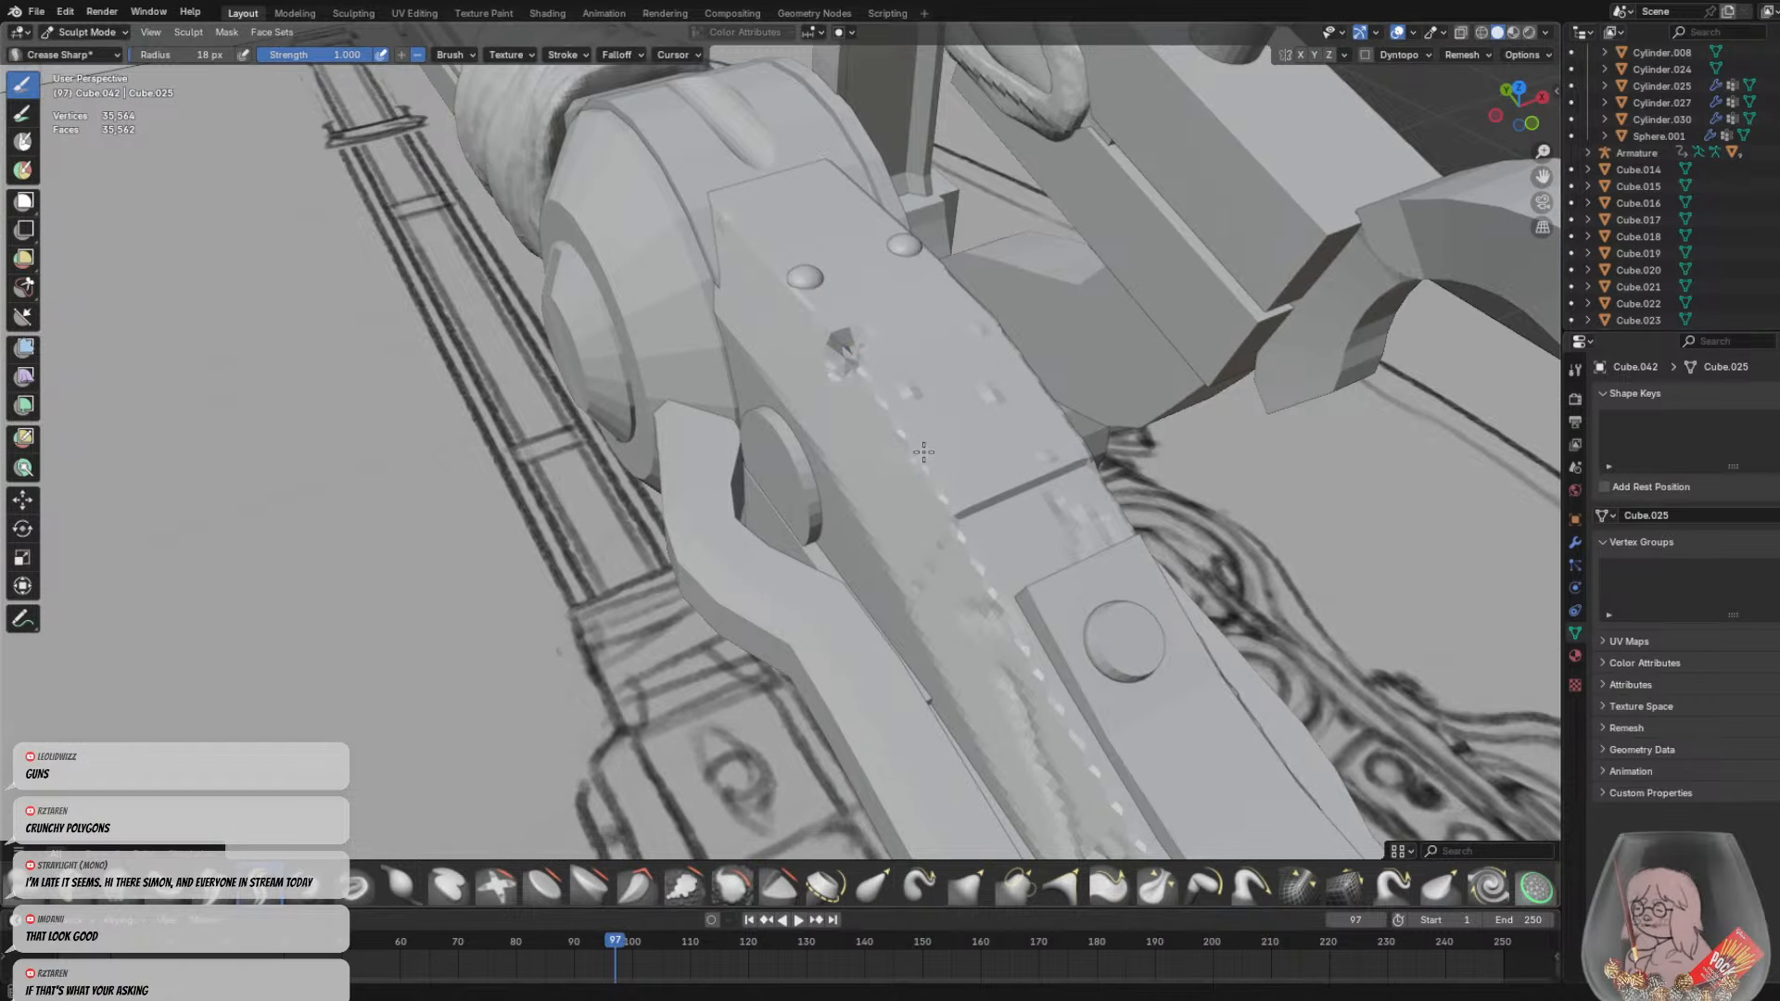
pyautogui.moveTo(917, 453); pyautogui.dragTo(913, 477)
# Smooth the deep notches along that upper edge into softer wear
pyautogui.moveTo(939, 567); pyautogui.dragTo(1023, 449, button='middle')
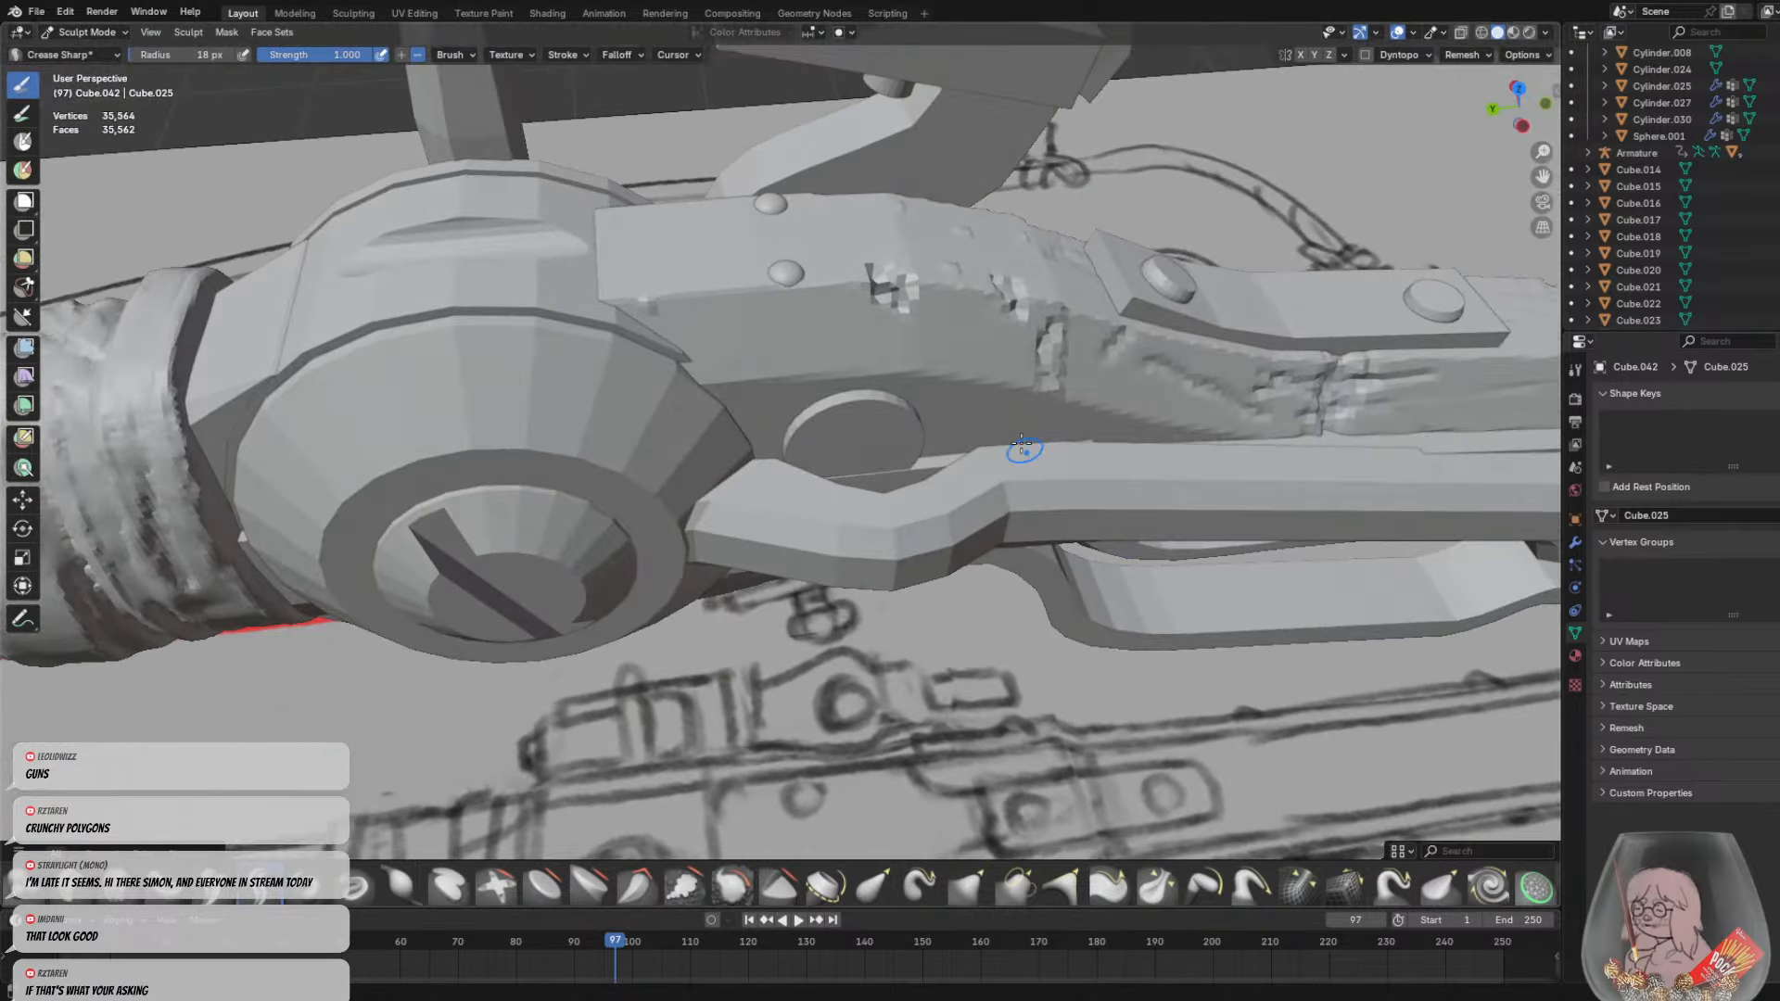
pyautogui.keyDown('shift'); pyautogui.moveTo(1051, 354); pyautogui.dragTo(889, 289); pyautogui.keyUp('shift')
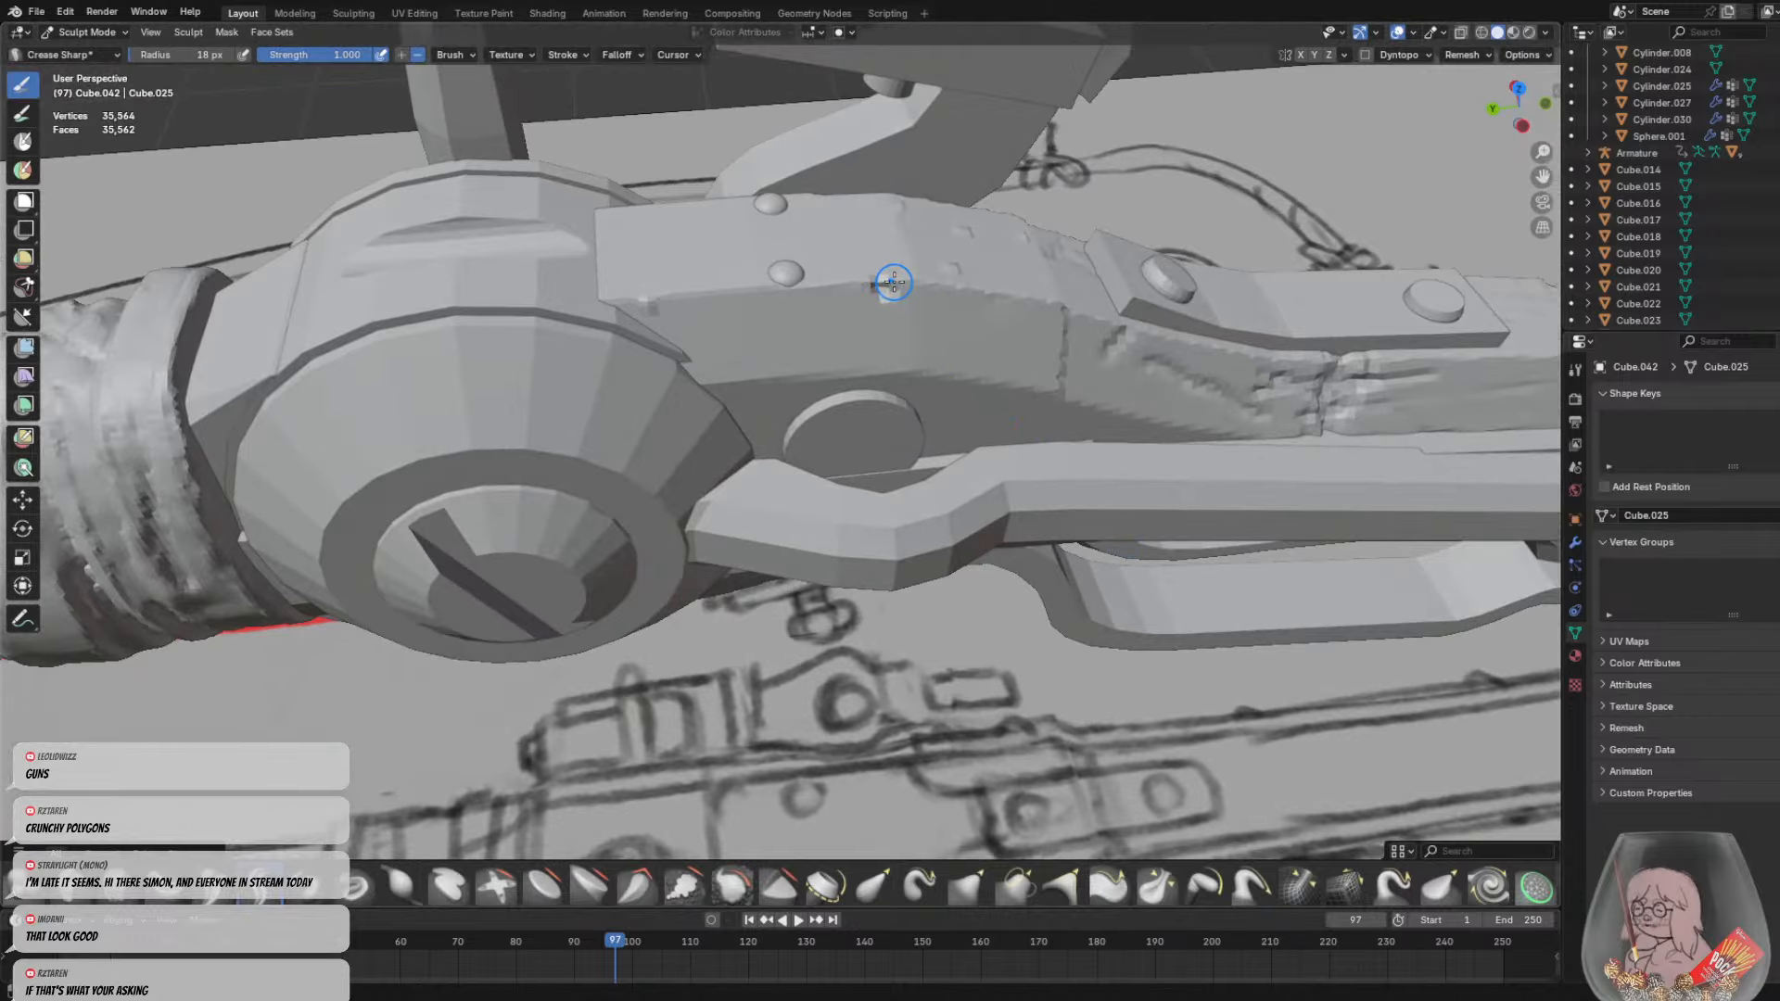
pyautogui.moveTo(917, 288)
pyautogui.mouseDown(button='middle')
pyautogui.moveTo(792, 196)
pyautogui.moveTo(881, 223)
pyautogui.moveTo(956, 205)
pyautogui.mouseUp(button='middle')
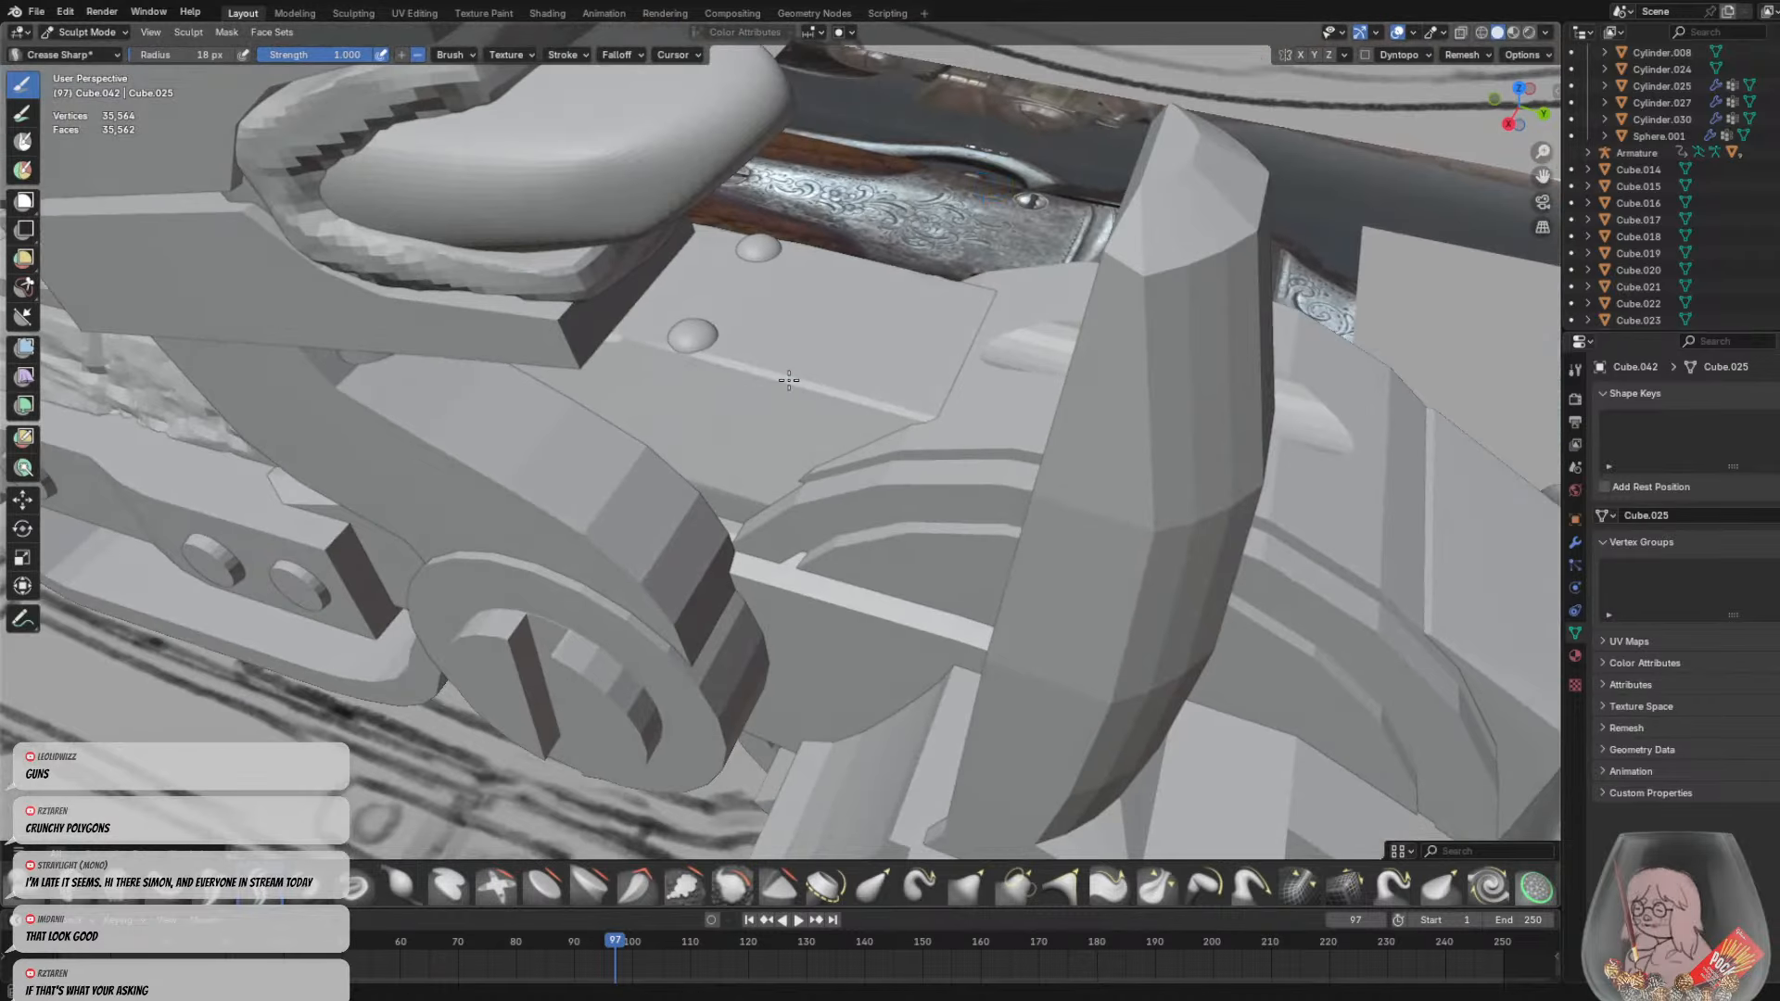
# Chip the stock's other upper edge beside the small rivets, behind the hammer, and roughen the corners of the block
pyautogui.moveTo(793, 363)
pyautogui.mouseDown()
pyautogui.moveTo(773, 400)
pyautogui.moveTo(859, 399)
pyautogui.mouseUp()
pyautogui.moveTo(859, 398); pyautogui.dragTo(917, 419, button='middle')
pyautogui.scroll(-8, 742, 342)
pyautogui.scroll(5, 913, 351)
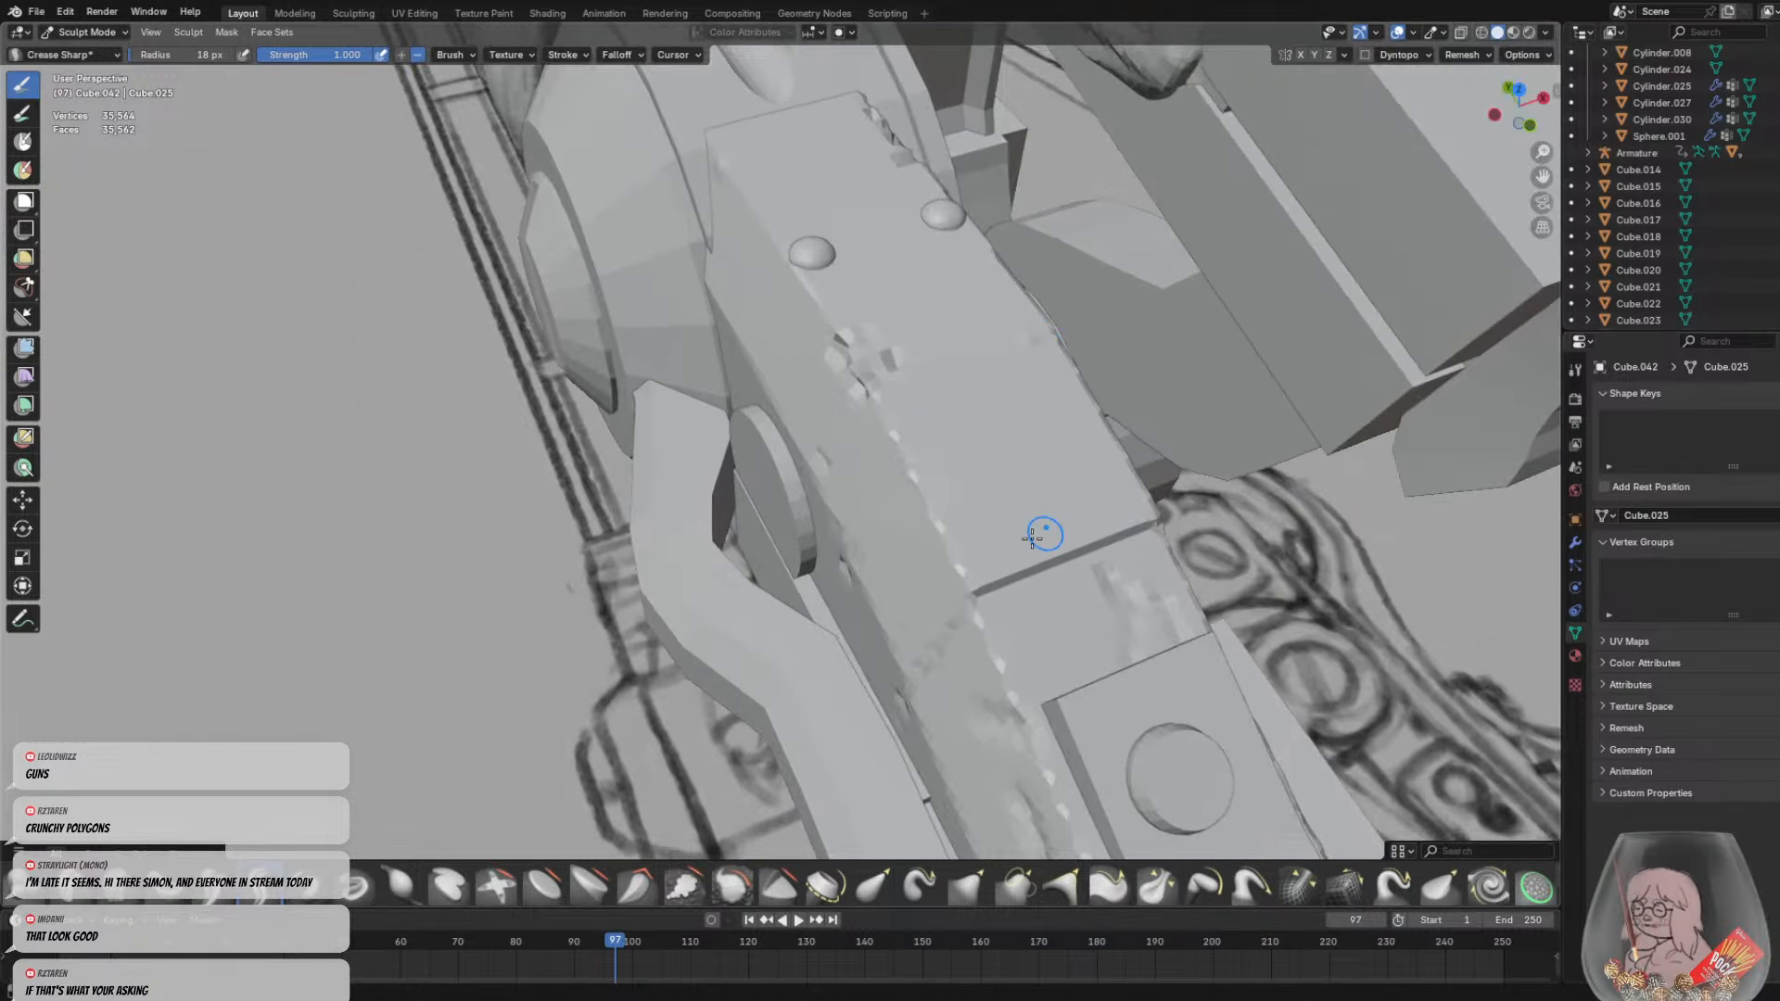
pyautogui.moveTo(1062, 556); pyautogui.dragTo(871, 366, button='middle')
pyautogui.scroll(-6, 932, 461)
pyautogui.scroll(2, 883, 363)
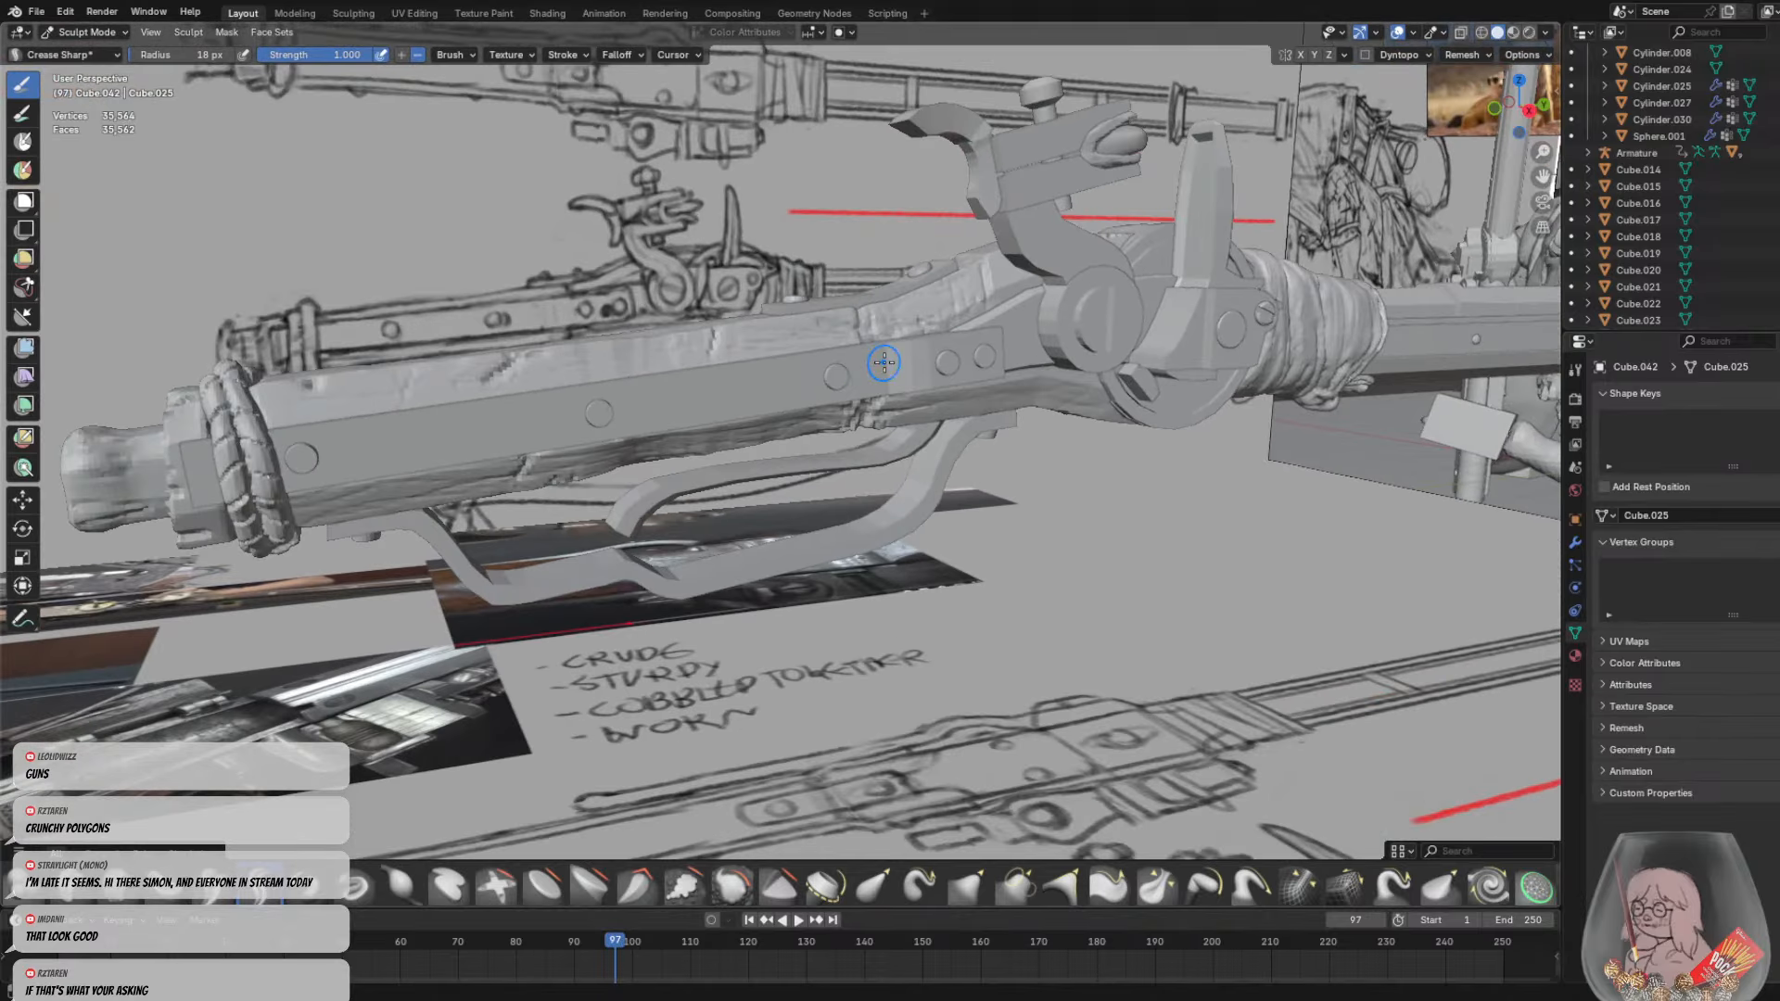
# Return to Object Mode, select the long riveted side plate on the stock and apply its transforms
pyautogui.moveTo(539, 456); pyautogui.dragTo(548, 523, button='middle')
pyautogui.click(91, 36)
pyautogui.click(93, 50)
pyautogui.click(487, 434)
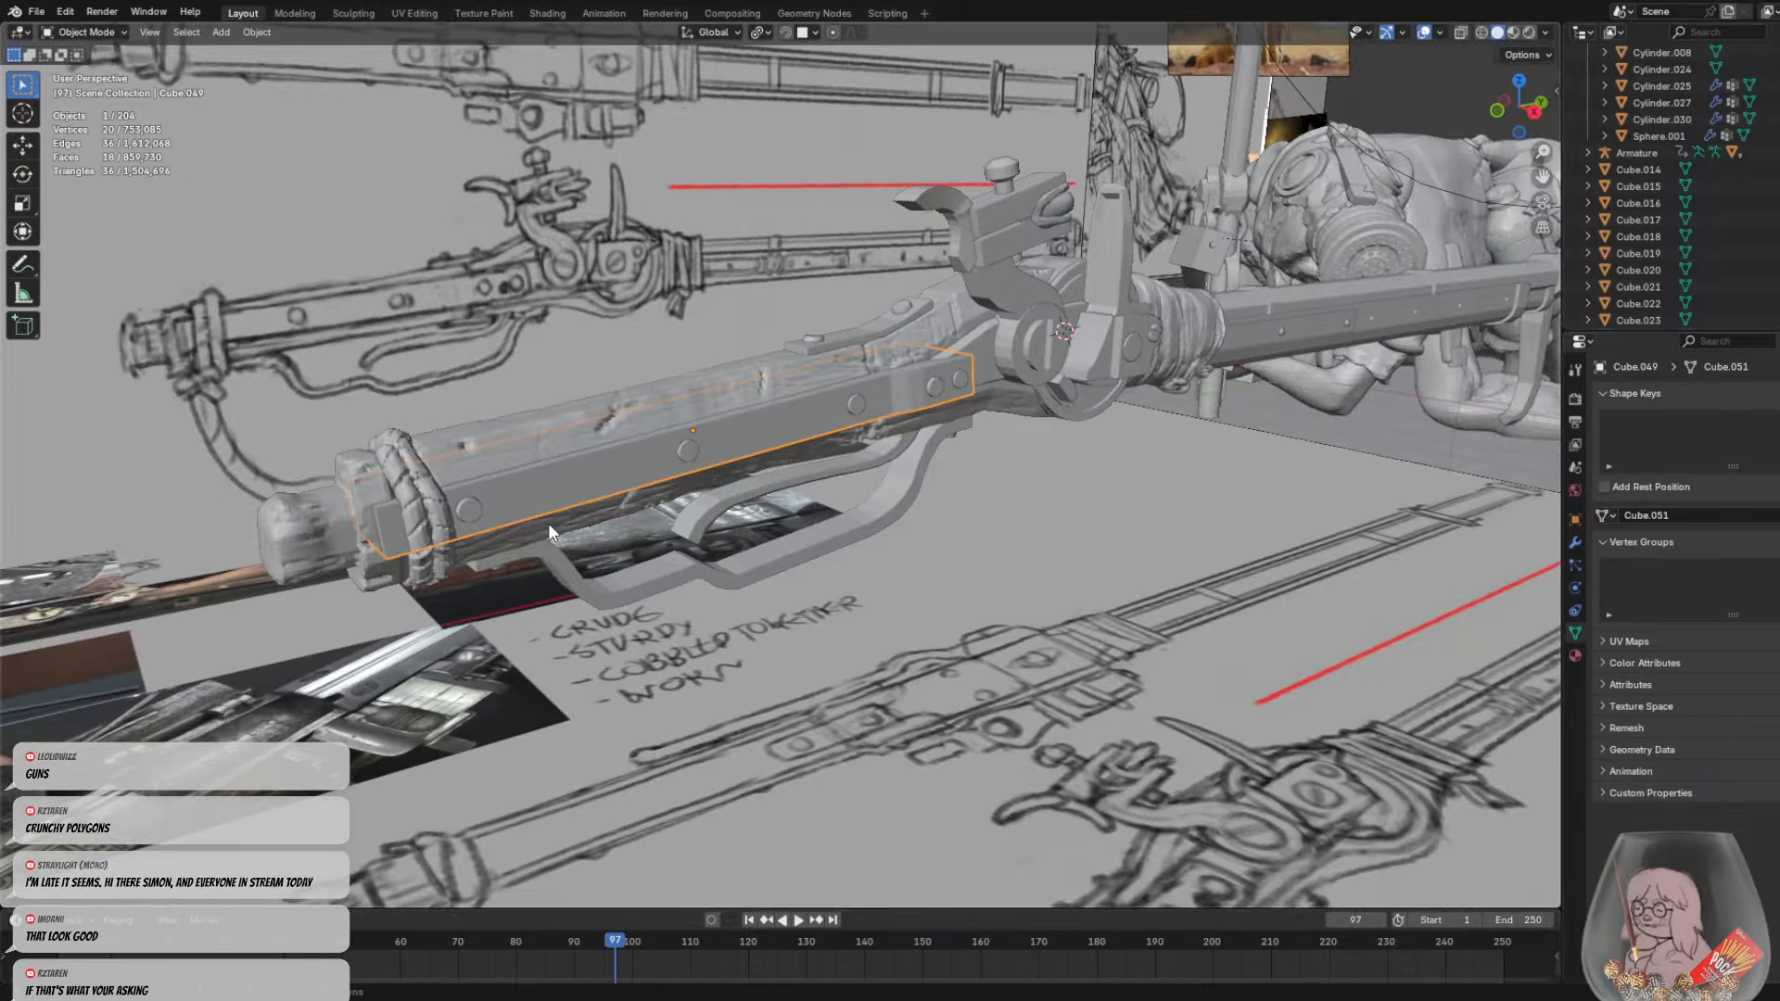
pyautogui.click(255, 32)
pyautogui.moveTo(316, 67)
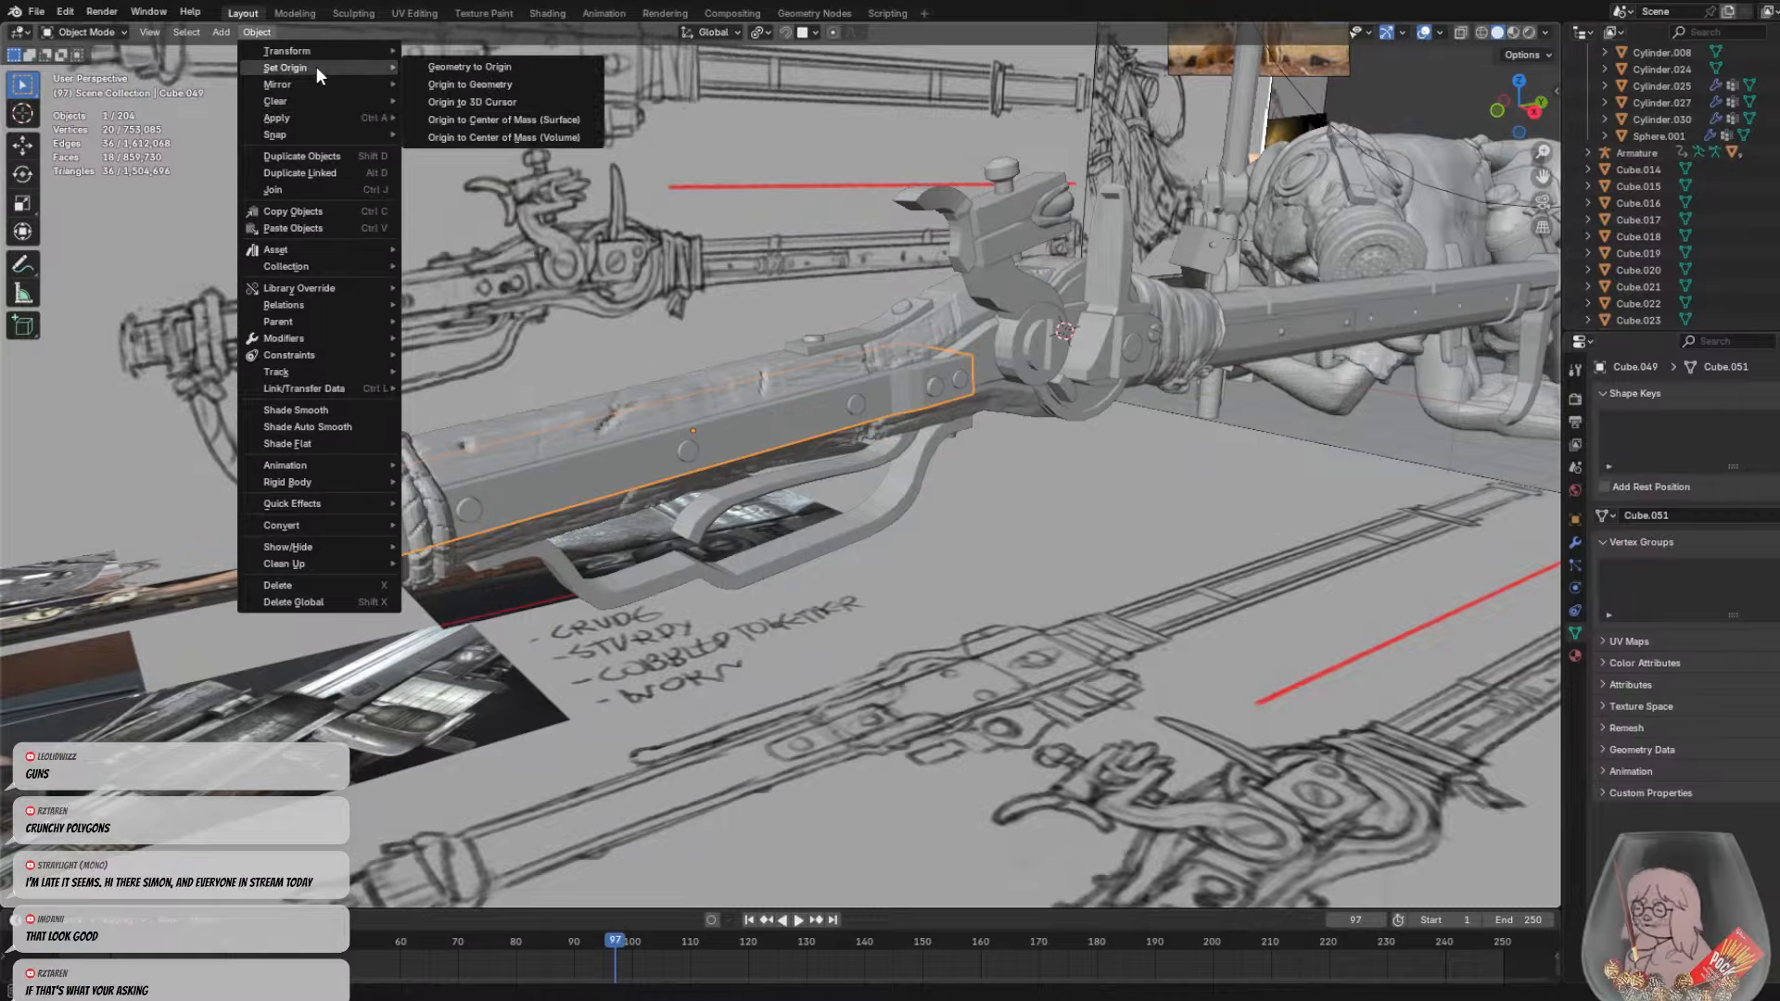
pyautogui.moveTo(308, 116)
pyautogui.click(458, 164)
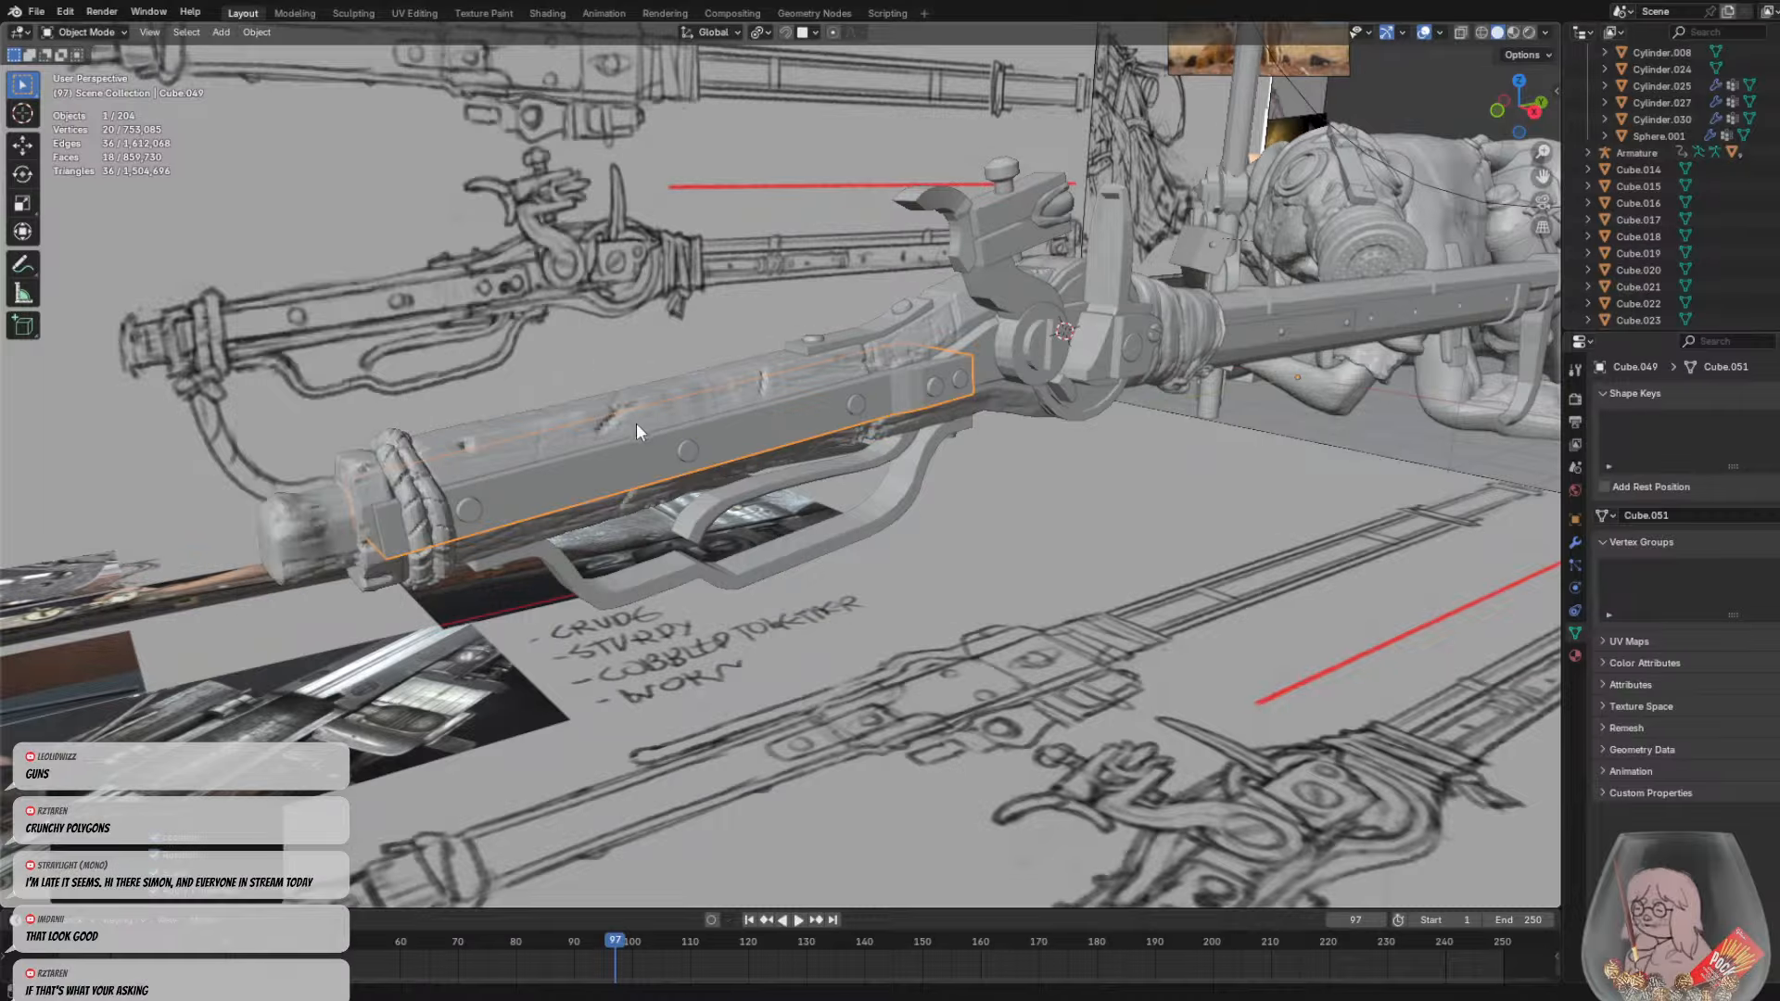
pyautogui.moveTo(636, 427); pyautogui.dragTo(586, 339, button='middle')
# Put the side plate into Sculpt Mode and voxel-remesh it
pyautogui.click(81, 32)
pyautogui.click(94, 84)
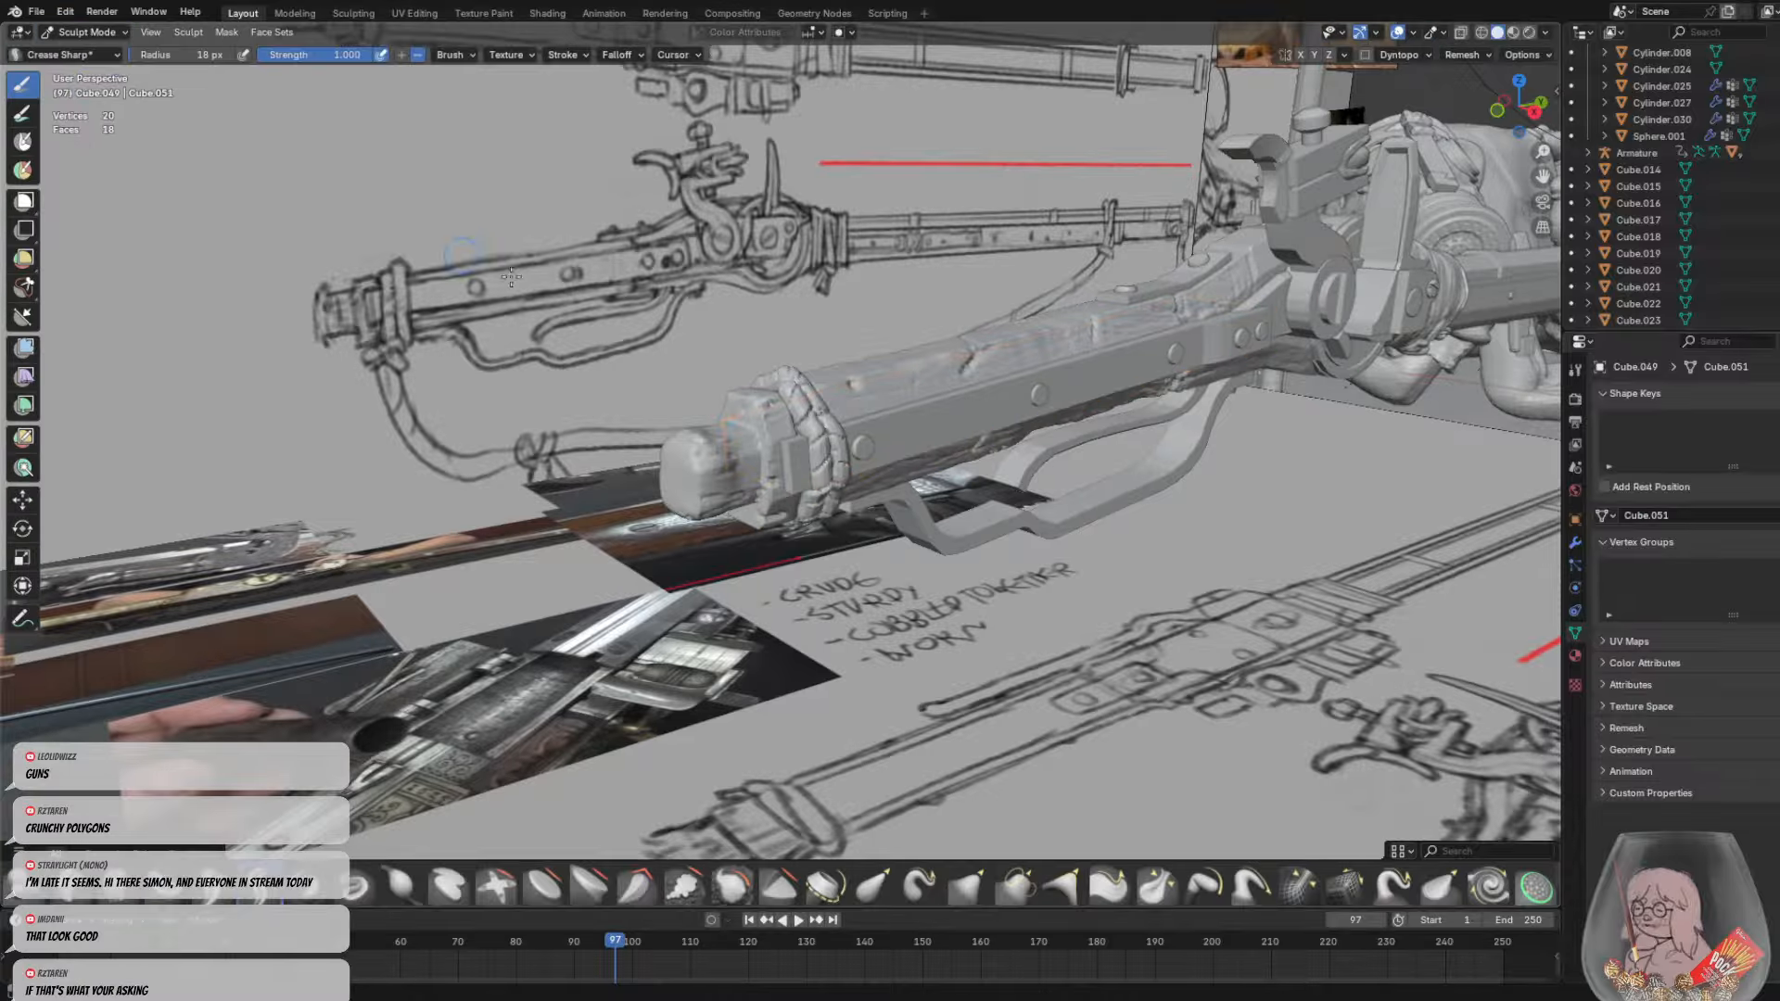
pyautogui.moveTo(772, 482)
pyautogui.mouseDown(button='middle')
pyautogui.moveTo(684, 504)
pyautogui.moveTo(760, 540)
pyautogui.moveTo(870, 547)
pyautogui.moveTo(830, 544)
pyautogui.mouseUp(button='middle')
pyautogui.hotkey('ctrl', 'r')
pyautogui.scroll(3, 965, 442)
pyautogui.moveTo(965, 443); pyautogui.dragTo(856, 484, button='middle')
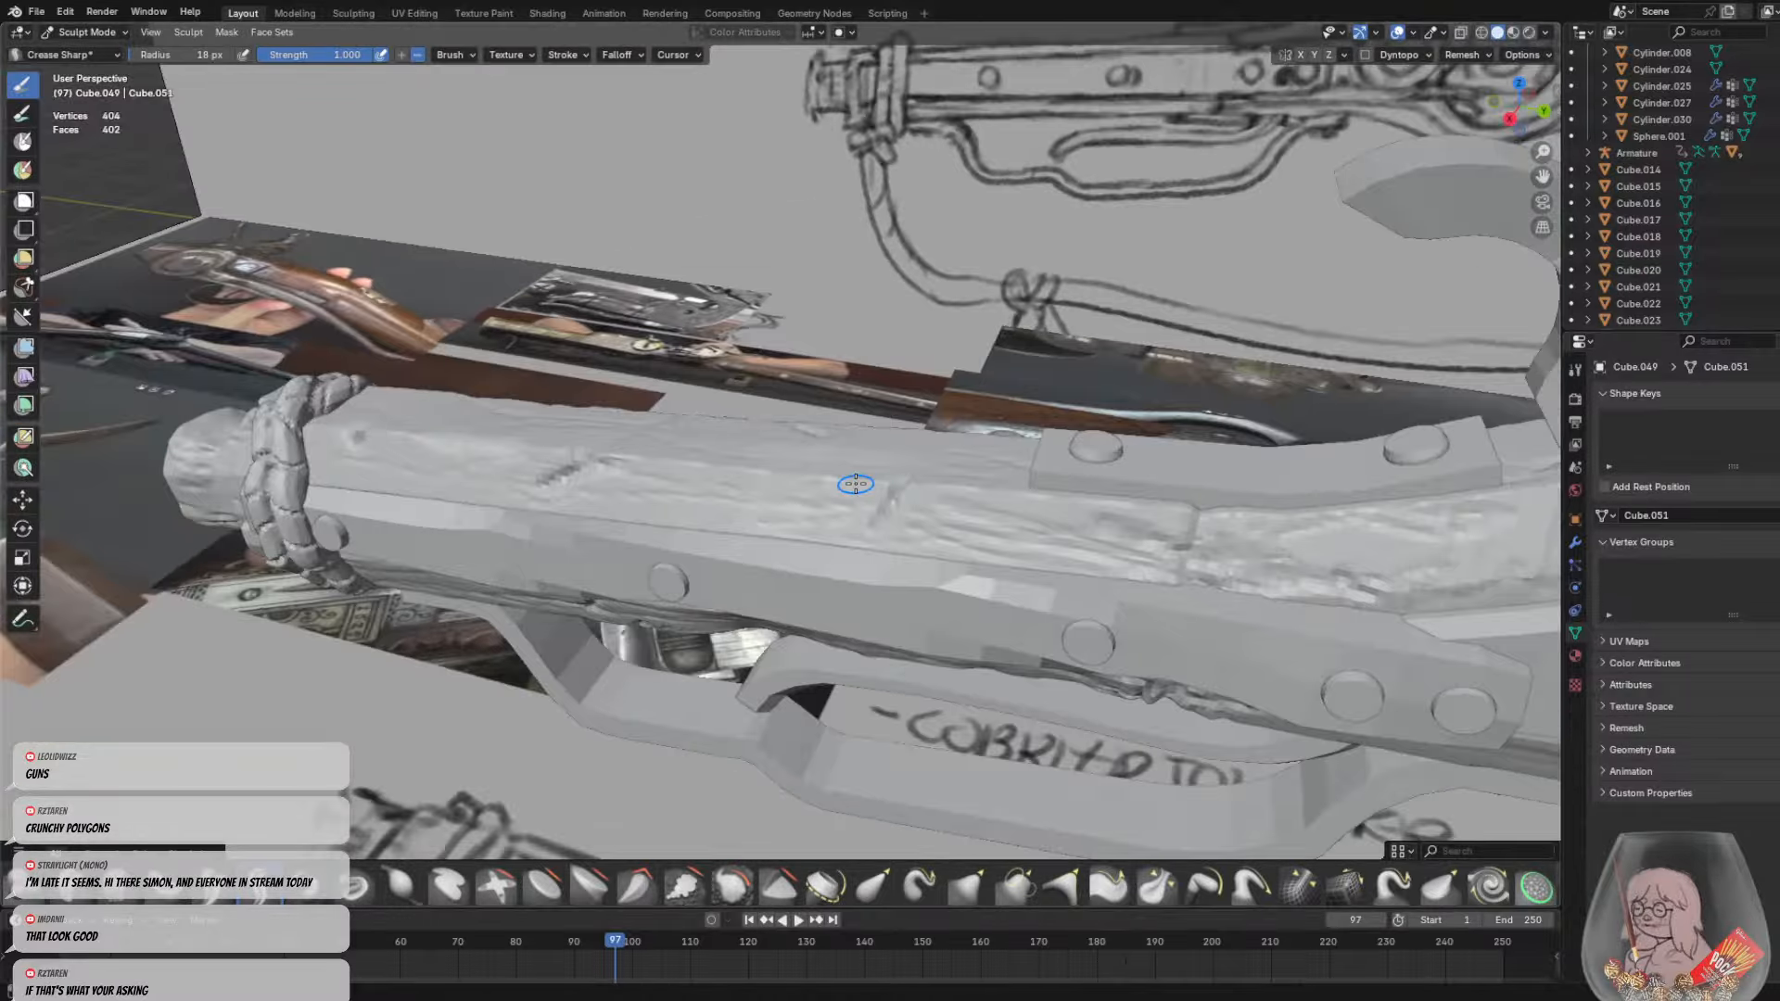
# Undo the coarse remesh of the side plate and remesh it again with a finer voxel size
pyautogui.hotkey('ctrl', 'z')
pyautogui.scroll(-2, 812, 522)
pyautogui.press('r')
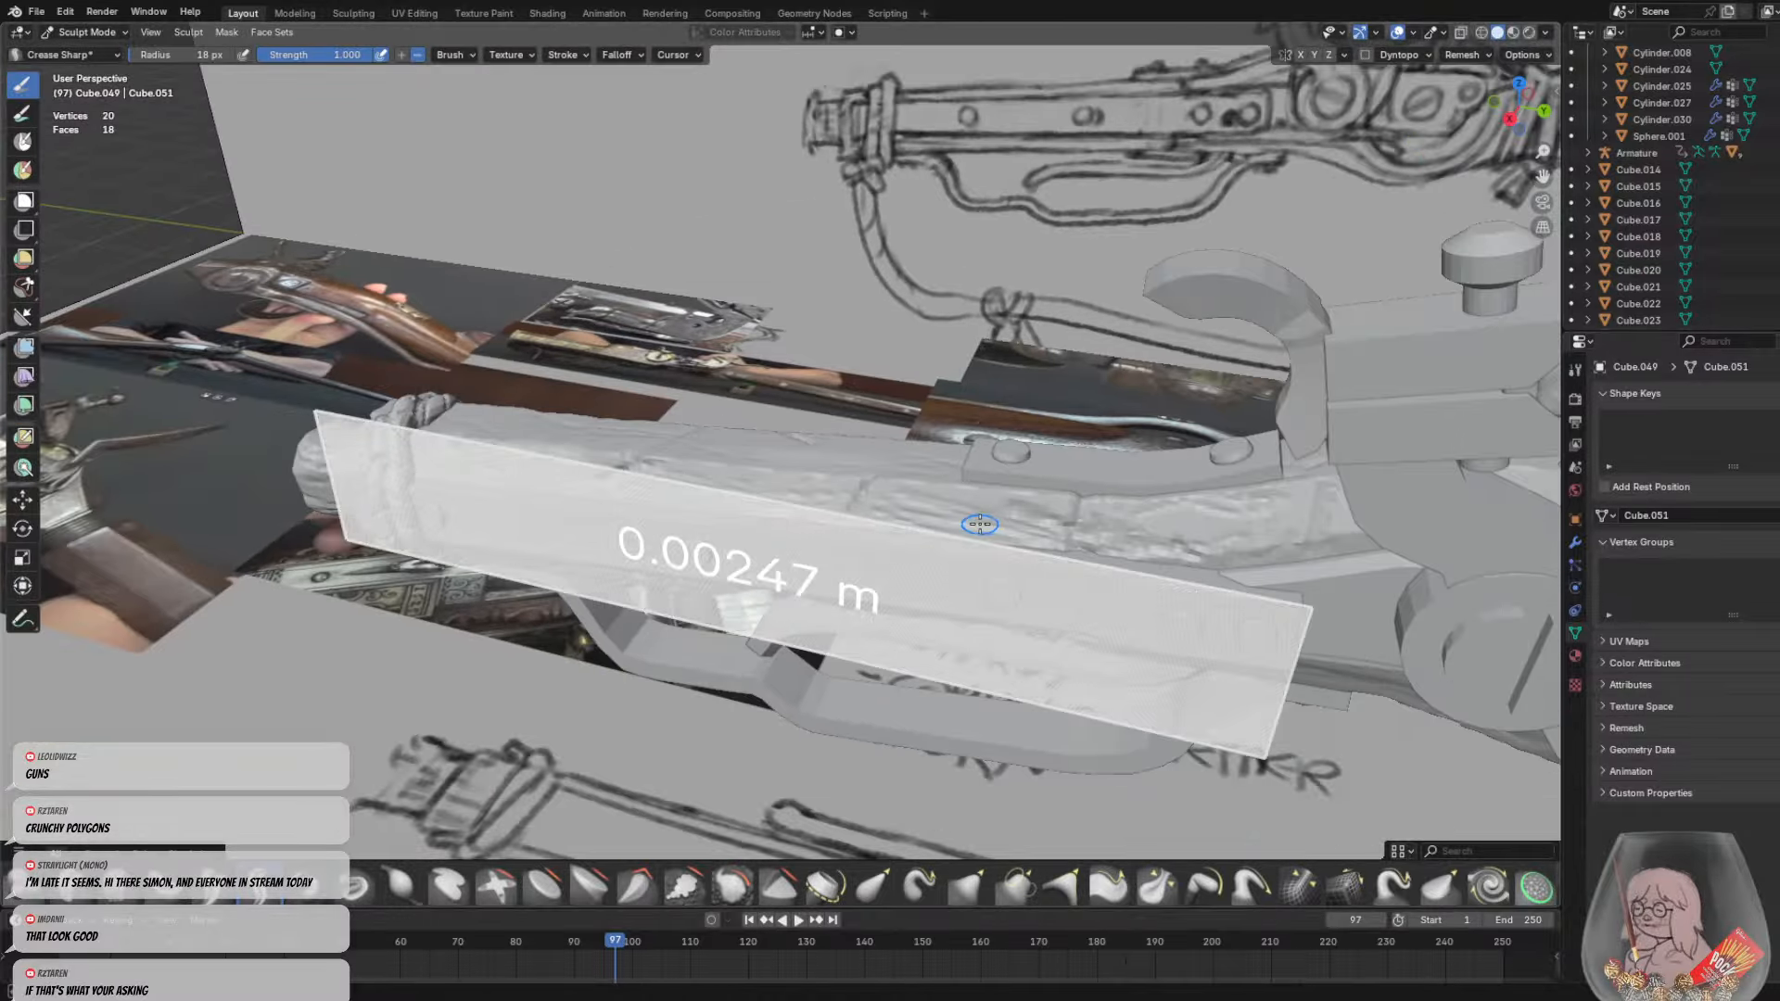
pyautogui.click(945, 527)
pyautogui.hotkey('ctrl', 'r')
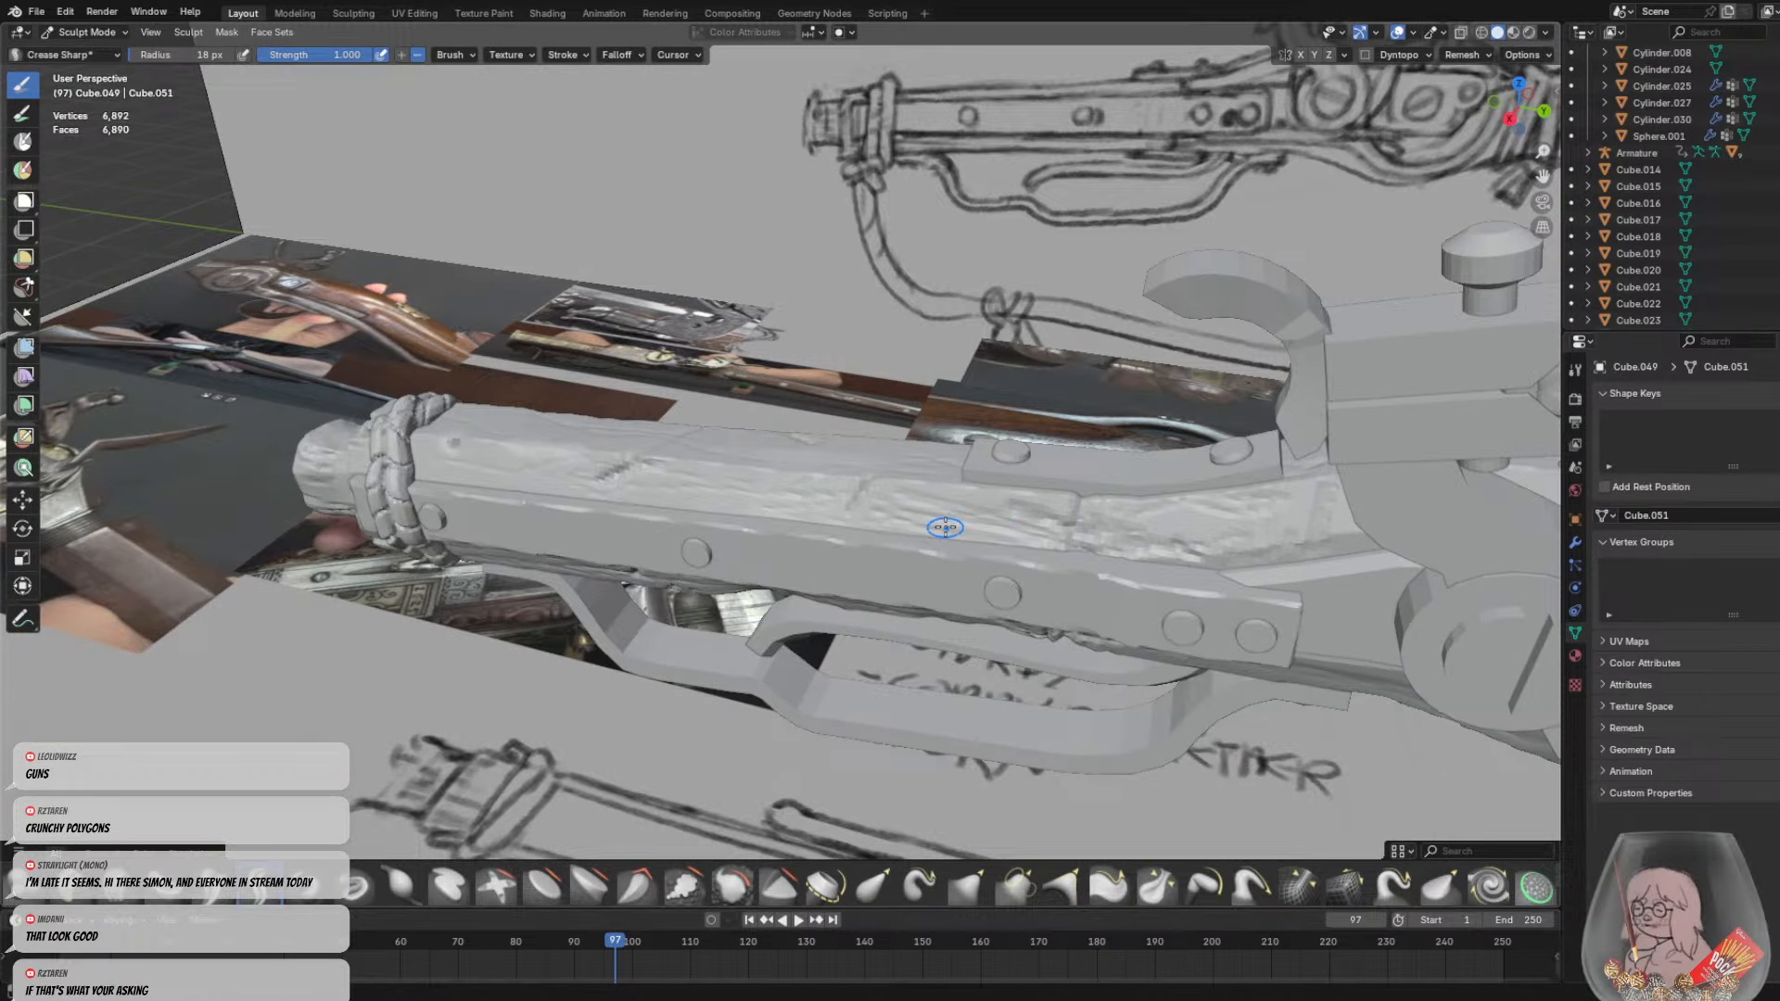
# Reshape the side plate's front end beyond the rope wrap using the Grab brush at a 92 px radius
pyautogui.moveTo(944, 528); pyautogui.dragTo(477, 484, button='middle')
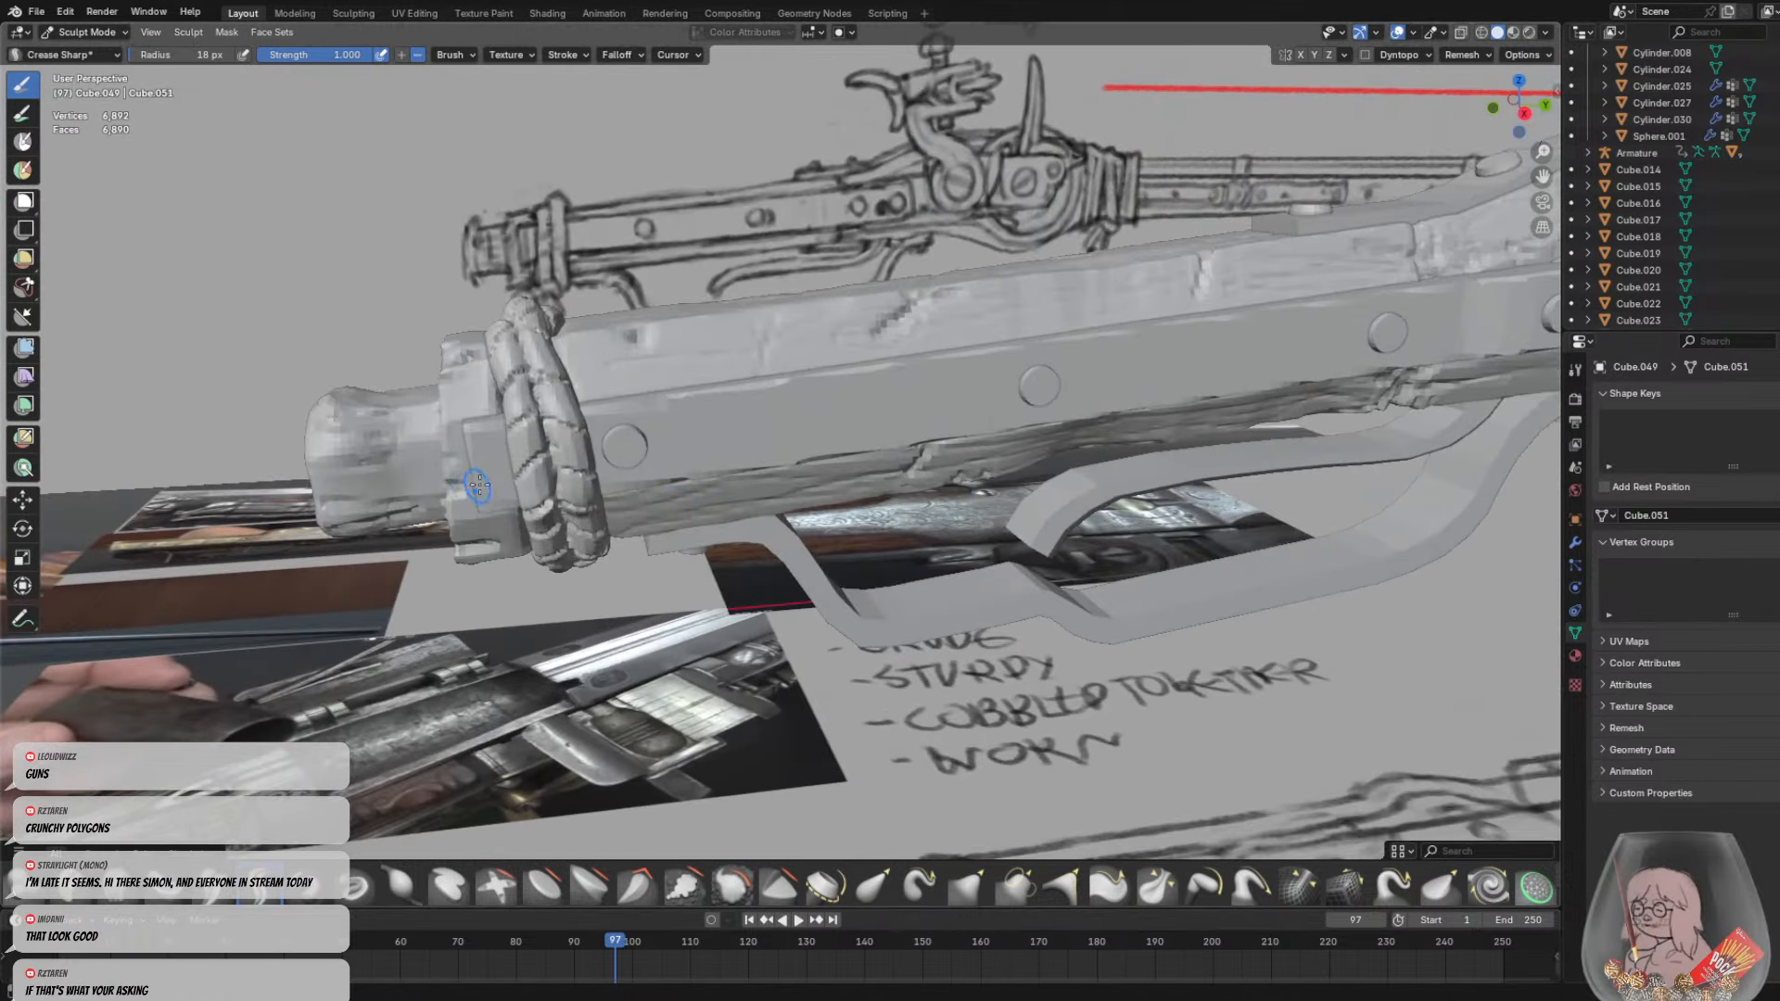
pyautogui.press('f')
pyautogui.click(398, 478)
pyautogui.press('g')
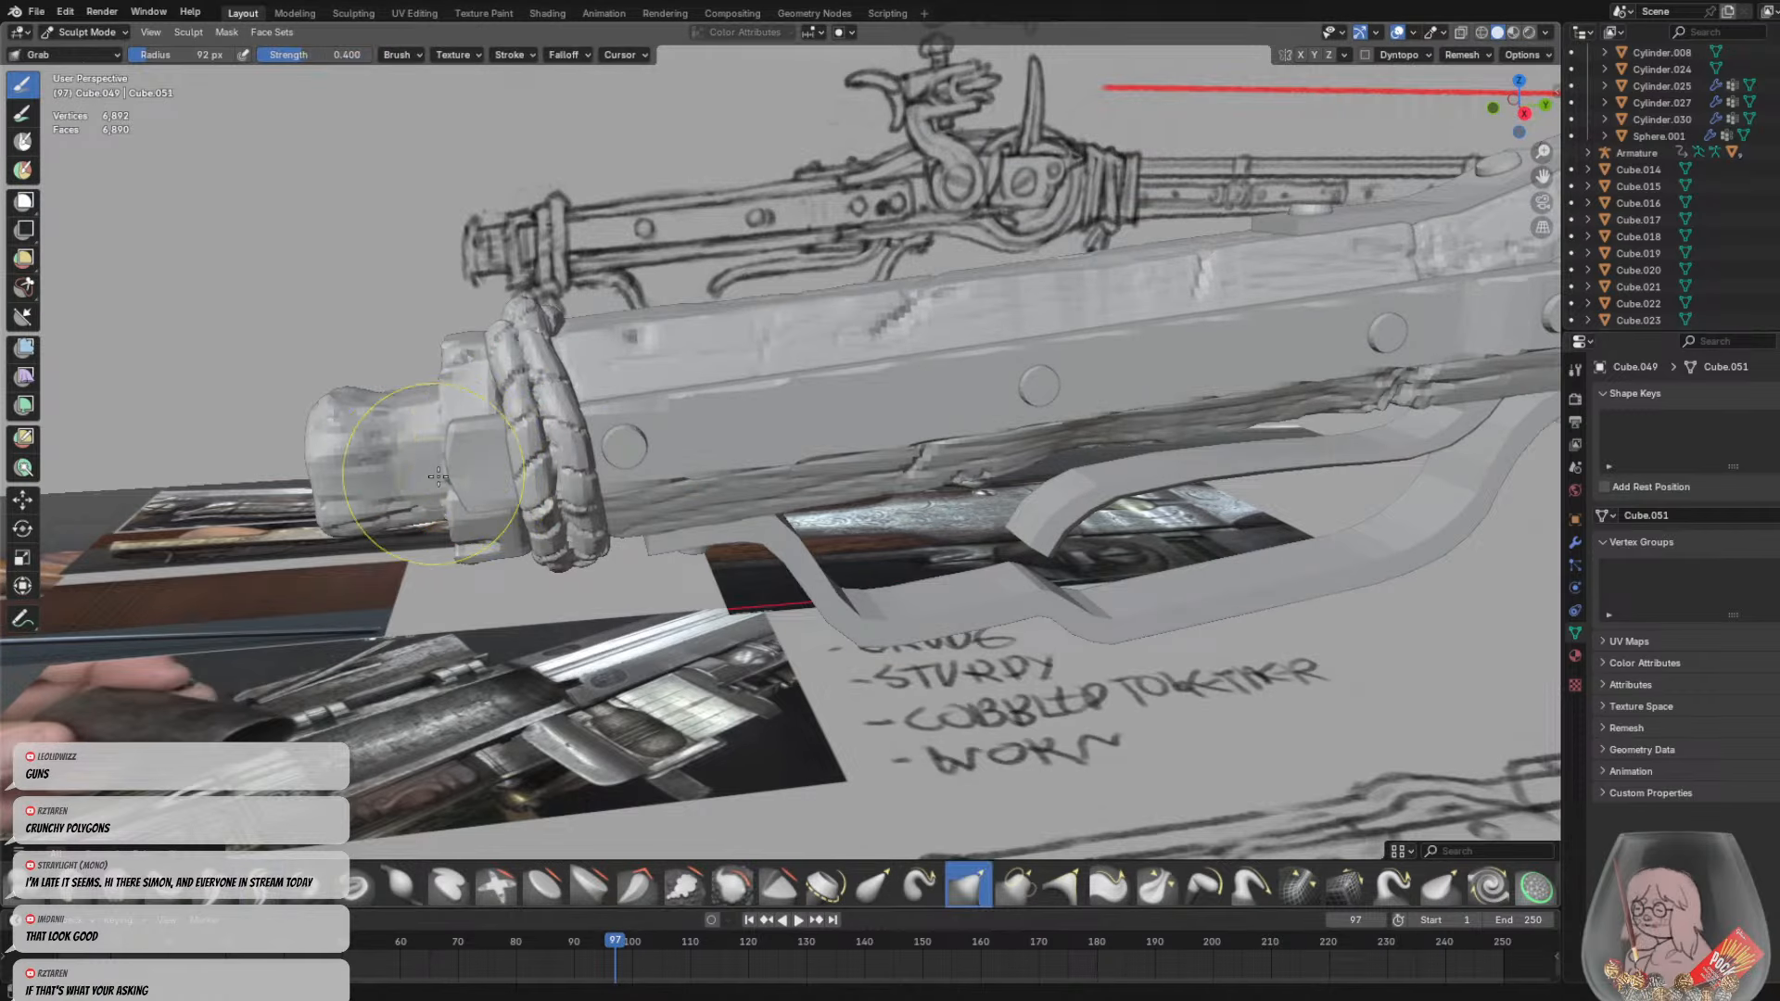
pyautogui.moveTo(483, 462); pyautogui.dragTo(663, 505, button='middle')
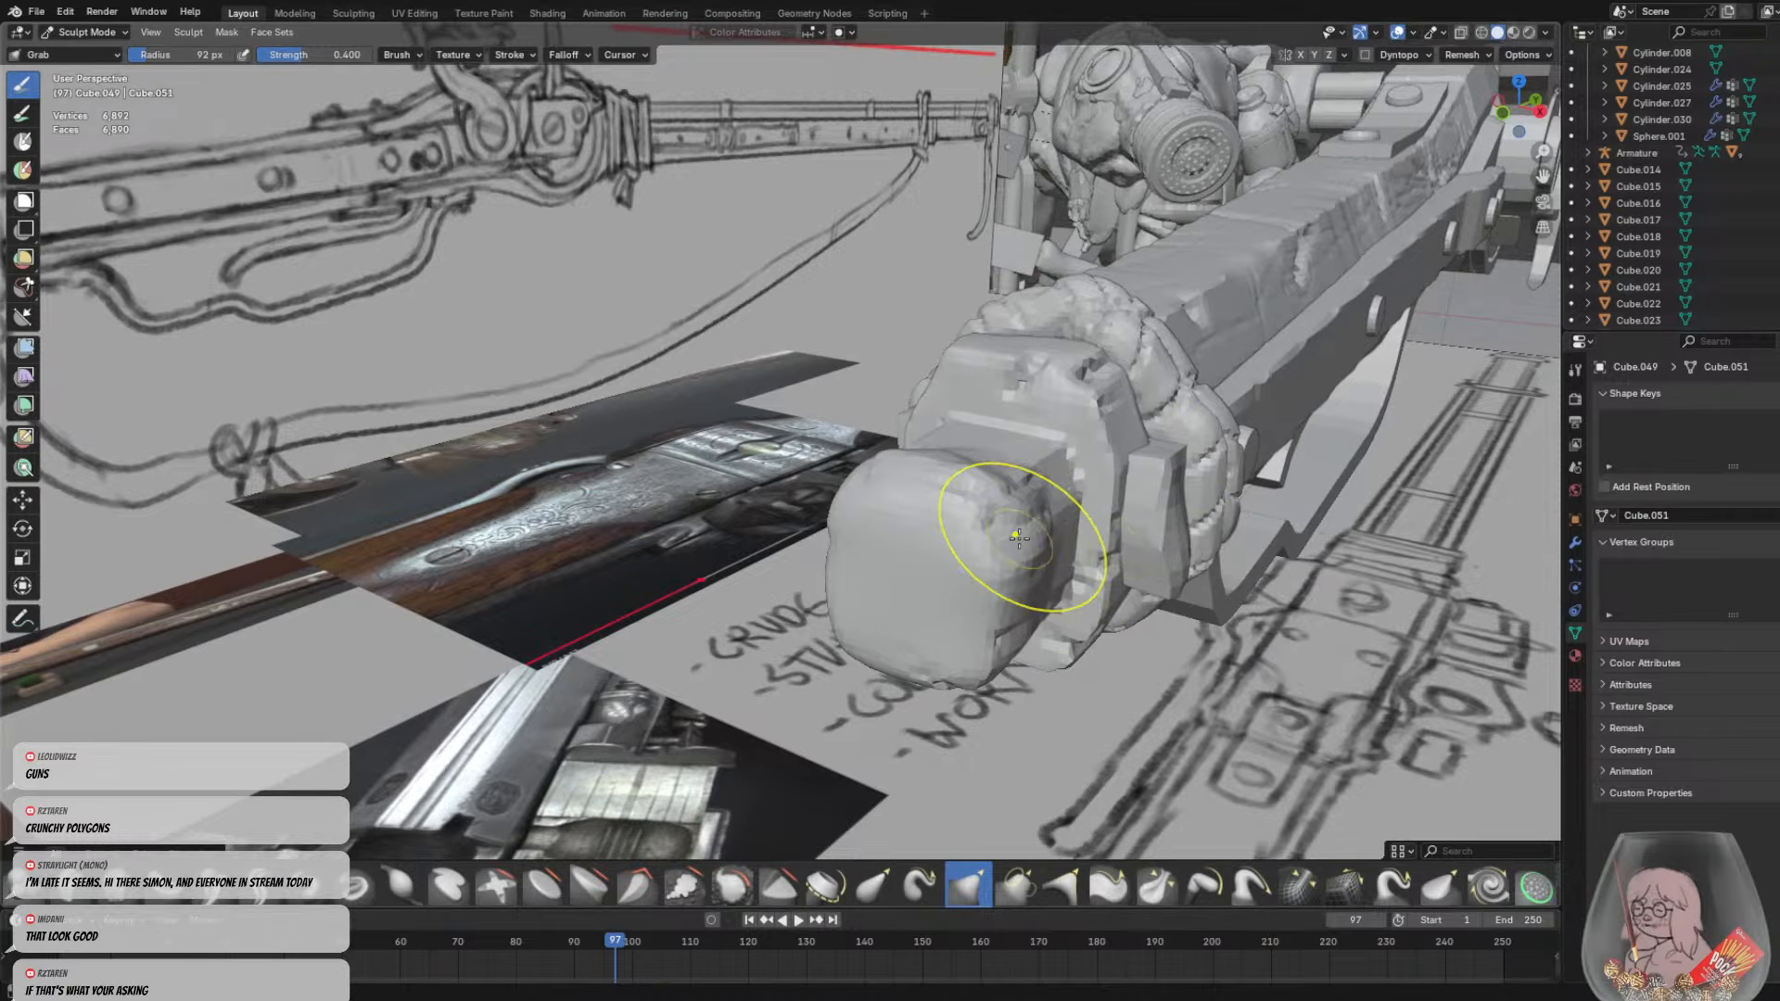
pyautogui.moveTo(1001, 520); pyautogui.dragTo(1125, 554, button='middle')
pyautogui.moveTo(1224, 507)
pyautogui.mouseDown()
pyautogui.moveTo(1170, 522)
pyautogui.moveTo(1142, 562)
pyautogui.mouseUp()
pyautogui.moveTo(1142, 562); pyautogui.dragTo(1298, 357, button='middle')
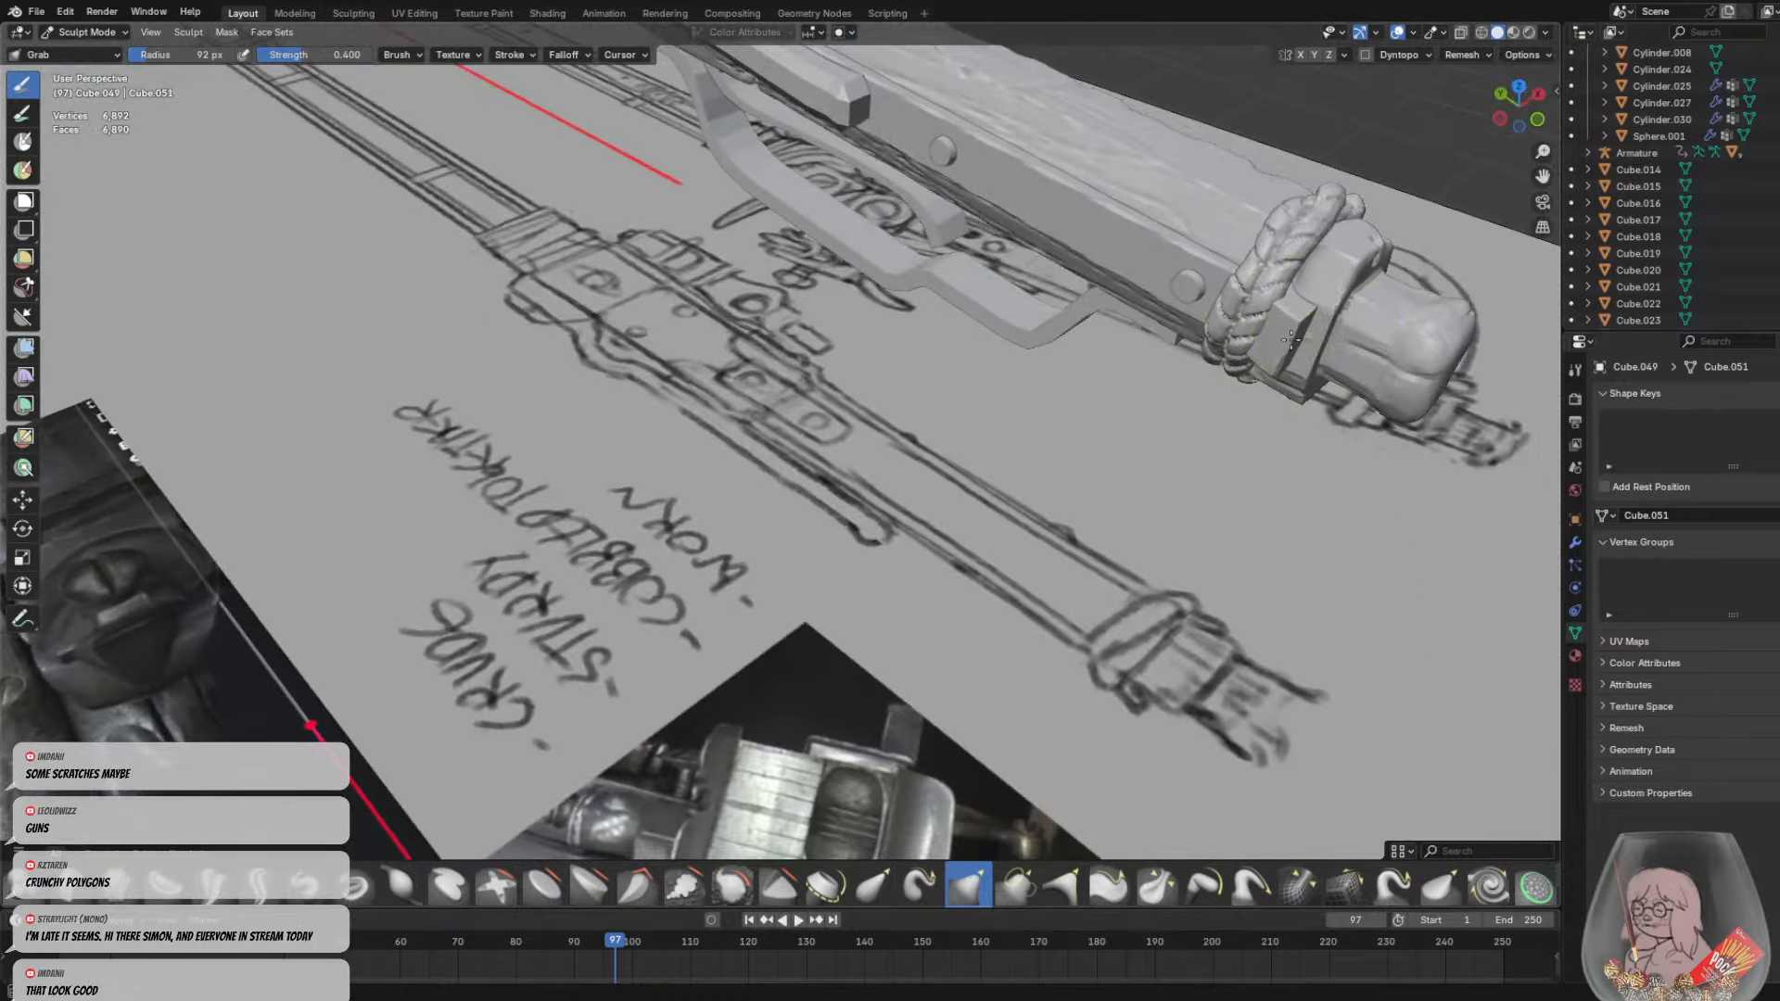
pyautogui.moveTo(1285, 298); pyautogui.dragTo(1299, 298)
pyautogui.moveTo(1259, 372); pyautogui.dragTo(1273, 372)
pyautogui.moveTo(1272, 371)
pyautogui.mouseDown(button='middle')
pyautogui.moveTo(1238, 370)
pyautogui.moveTo(1284, 356)
pyautogui.moveTo(1087, 344)
pyautogui.moveTo(973, 429)
pyautogui.moveTo(806, 421)
pyautogui.mouseUp(button='middle')
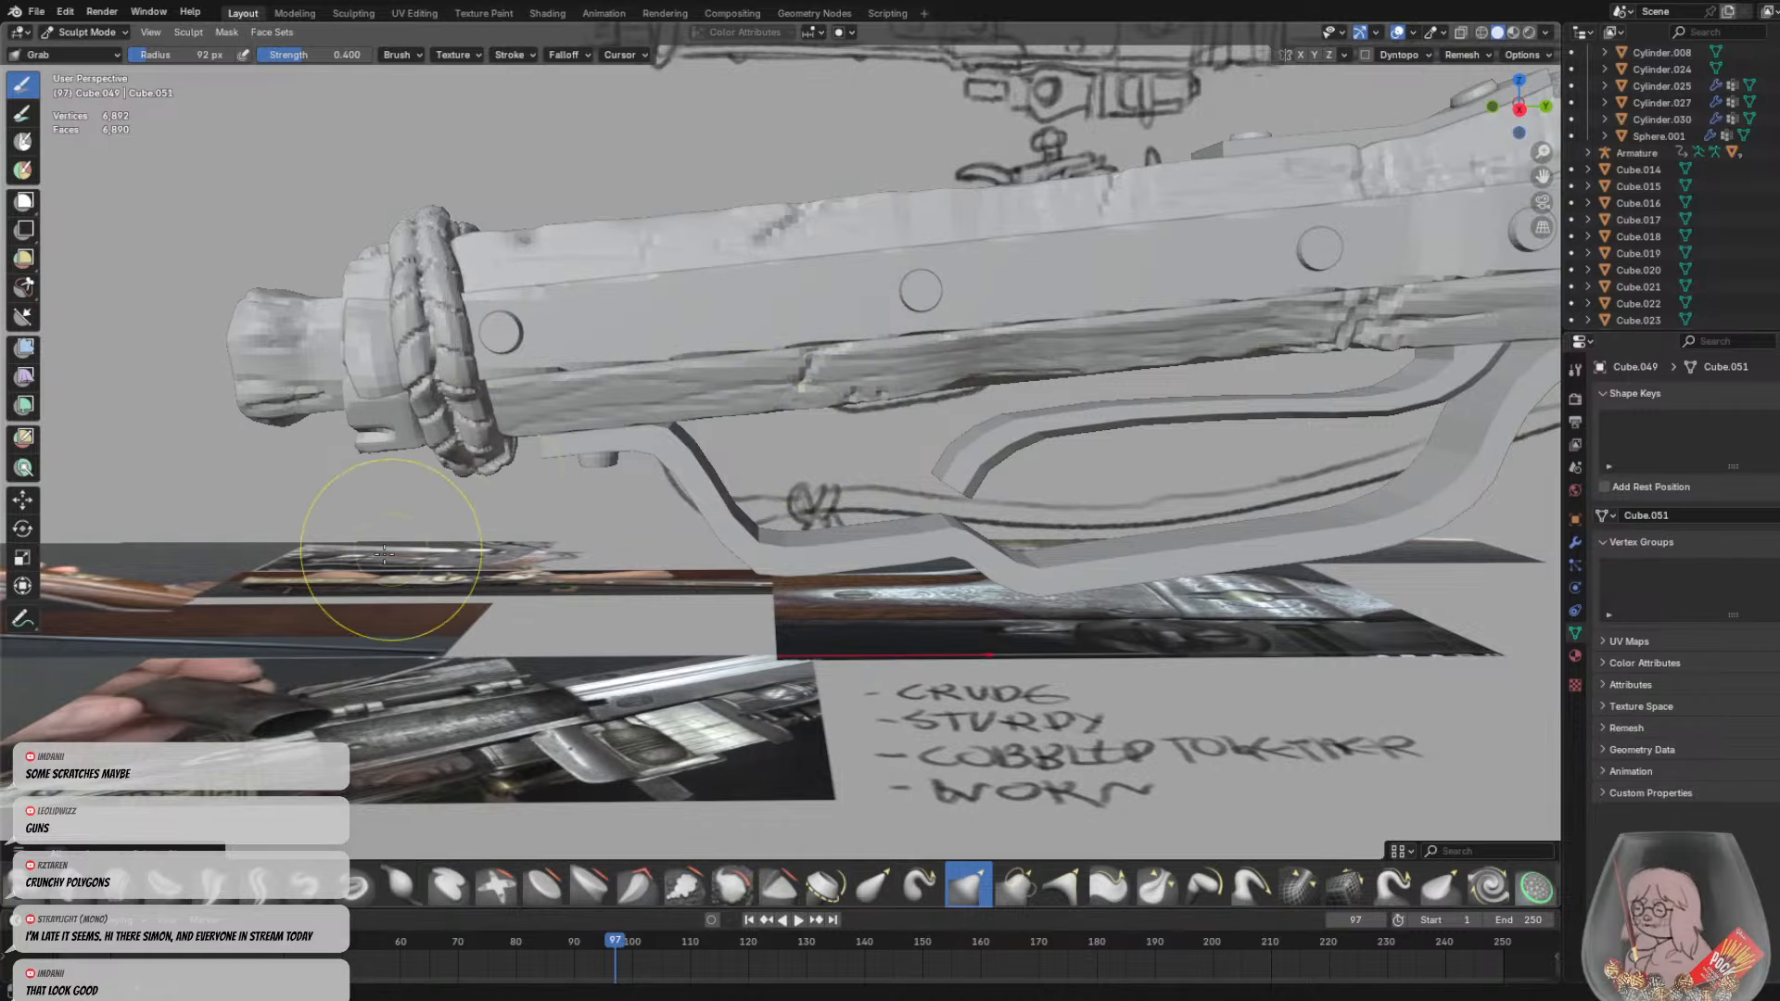
# Switch to the Crease Sharp brush with a 34 px radius for sculpting the side plate around its rear rivets
pyautogui.moveTo(436, 353); pyautogui.dragTo(846, 355, button='middle')
pyautogui.scroll(5, 790, 396)
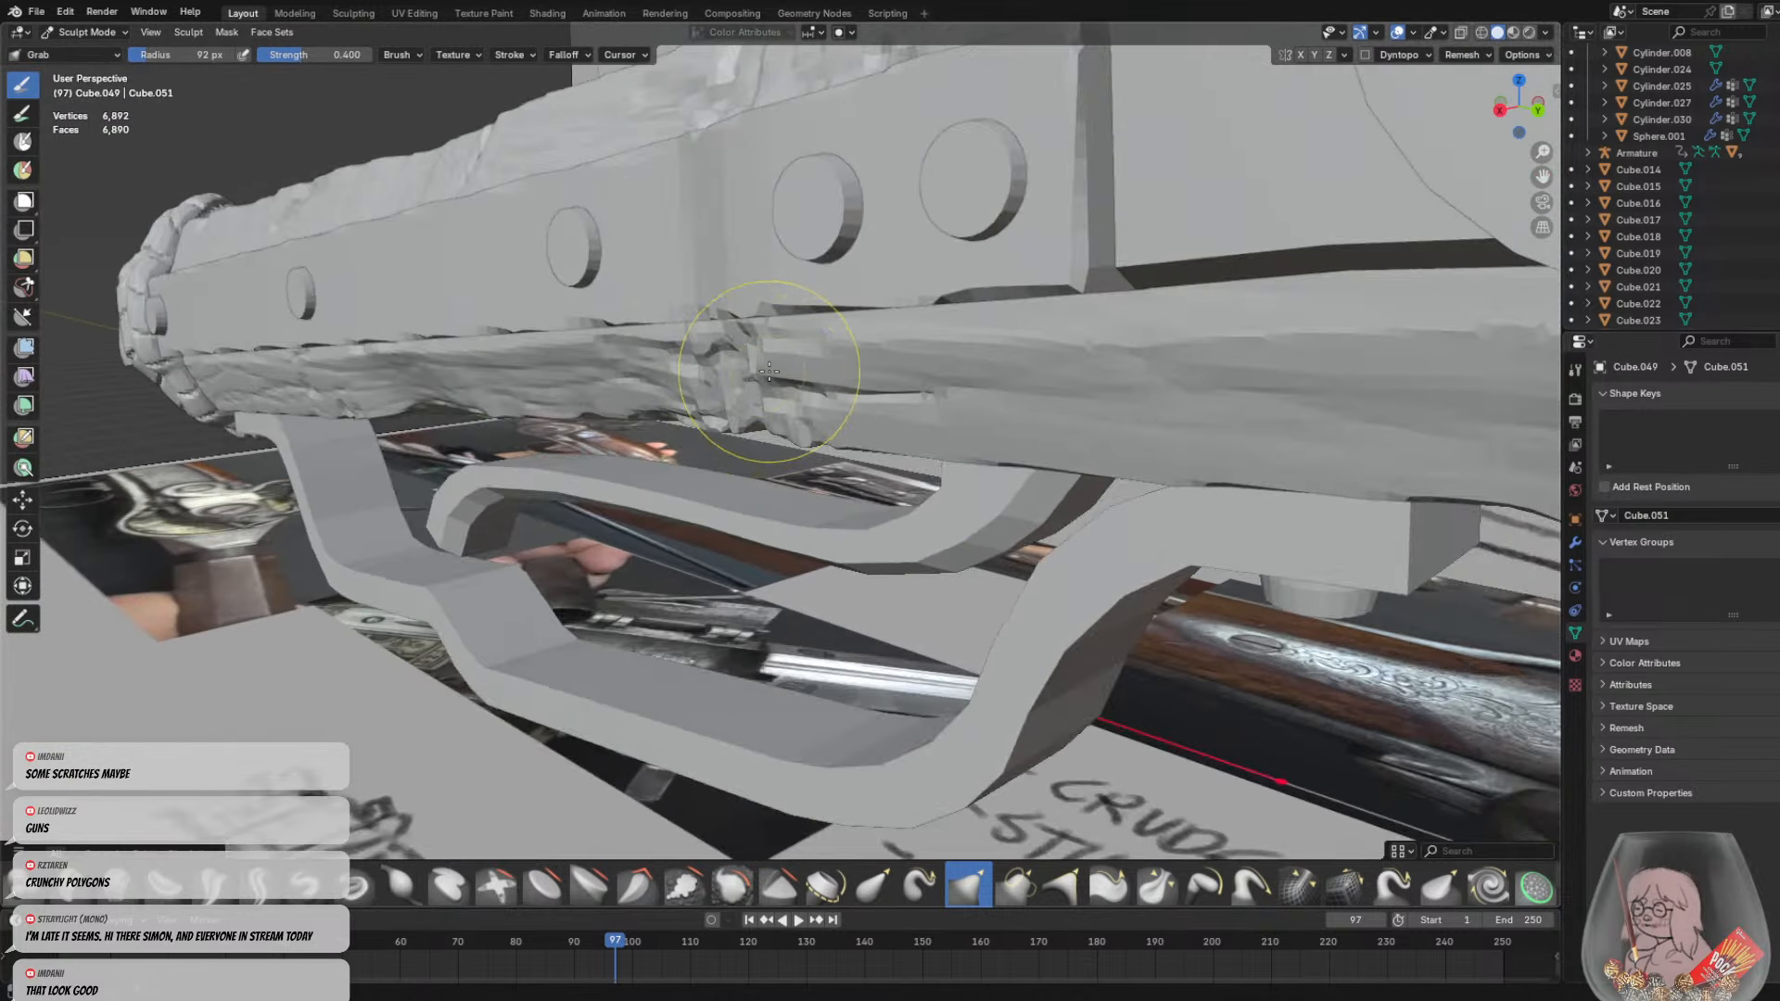
pyautogui.press('f')
pyautogui.click(722, 389)
pyautogui.moveTo(723, 390); pyautogui.dragTo(788, 422, button='middle')
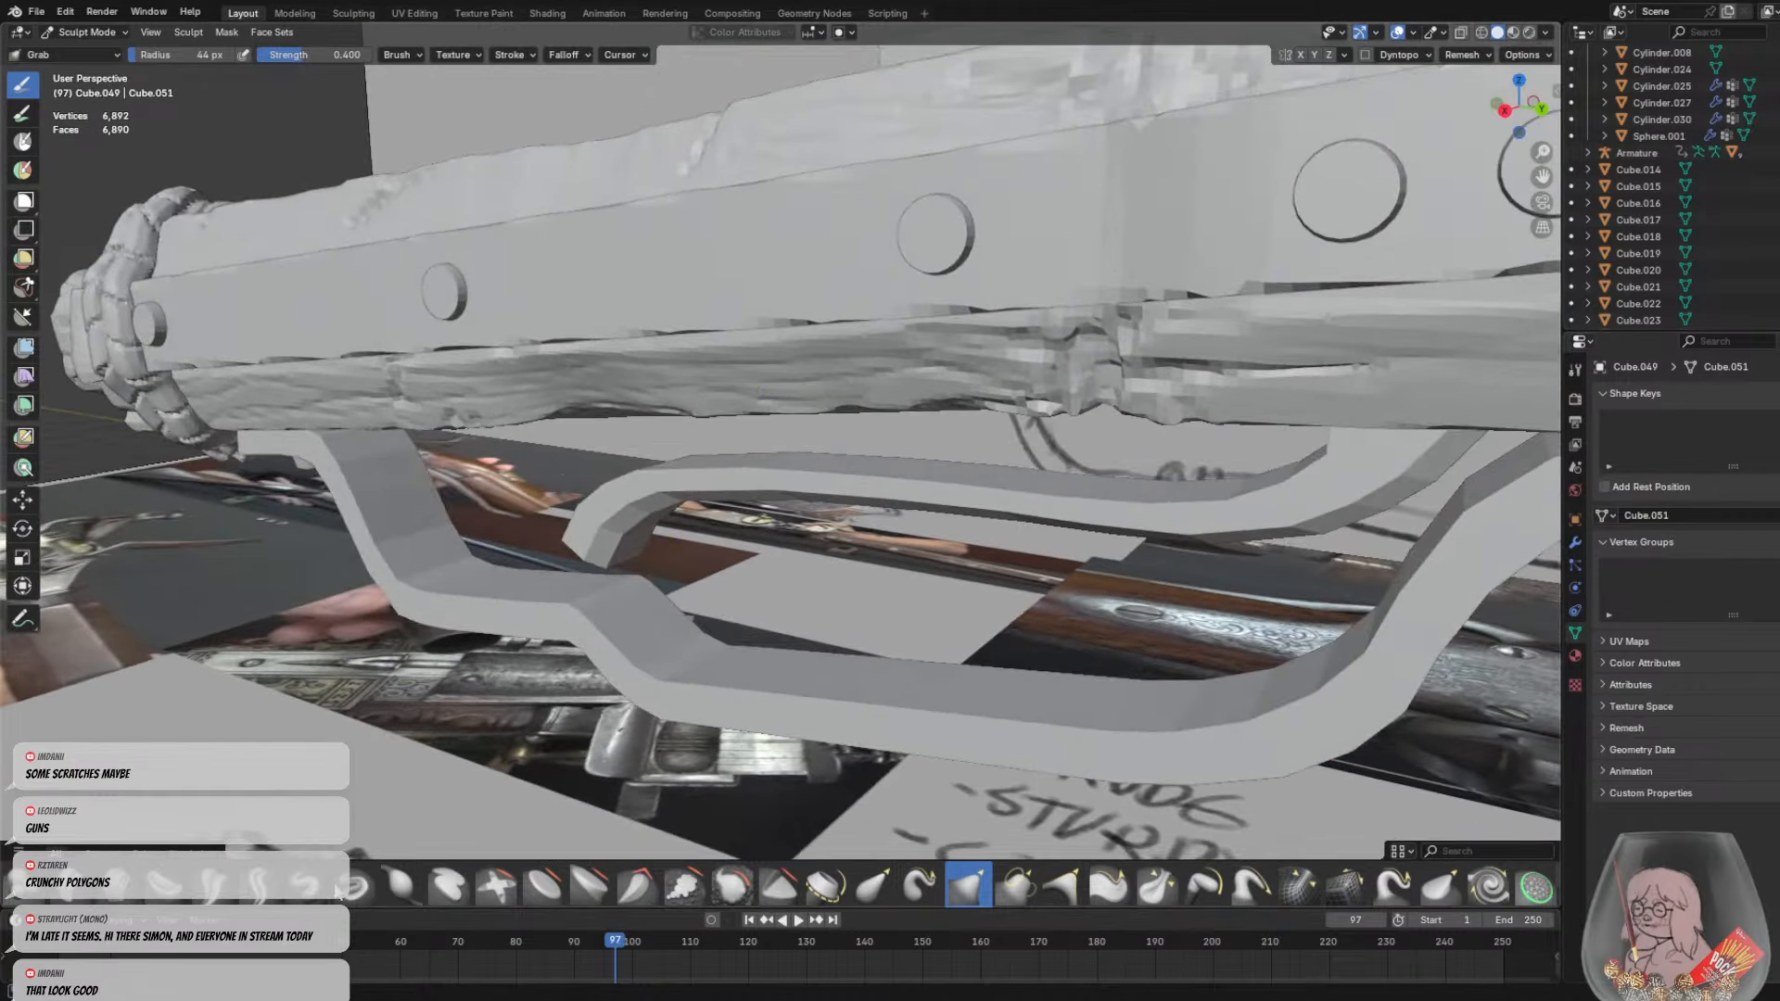
pyautogui.click(259, 893)
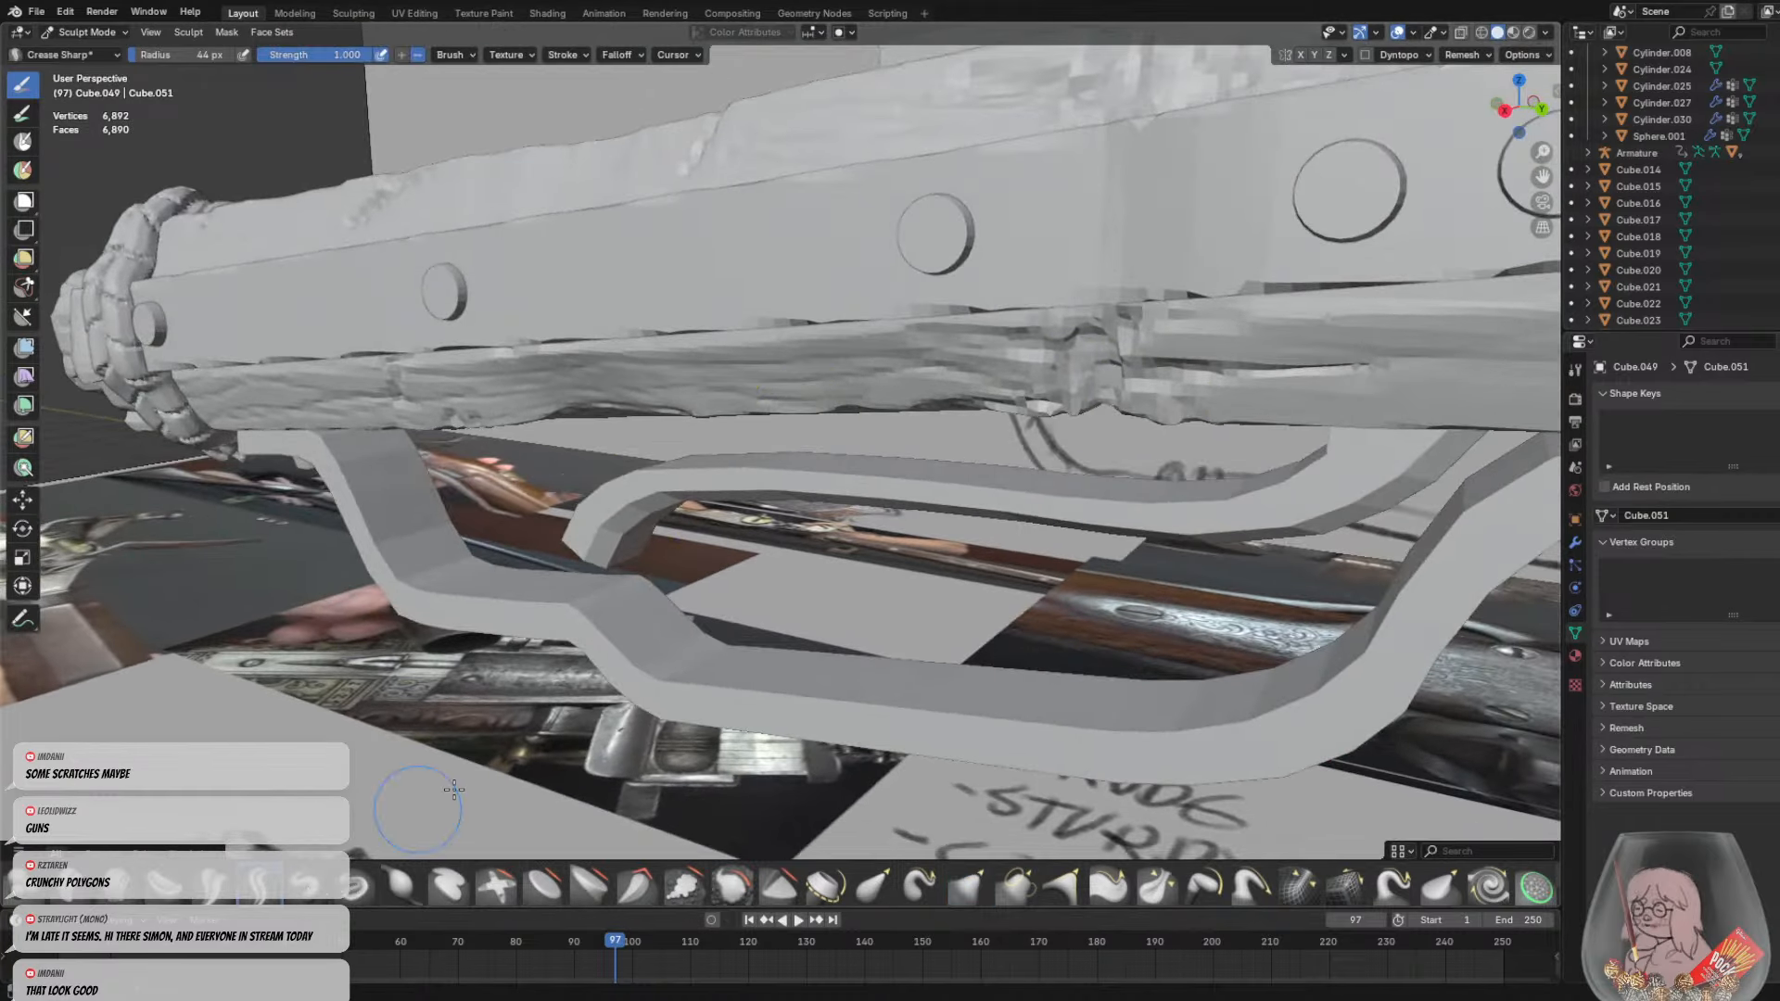
pyautogui.scroll(-2, 1066, 399)
pyautogui.press('f')
pyautogui.click(1179, 298)
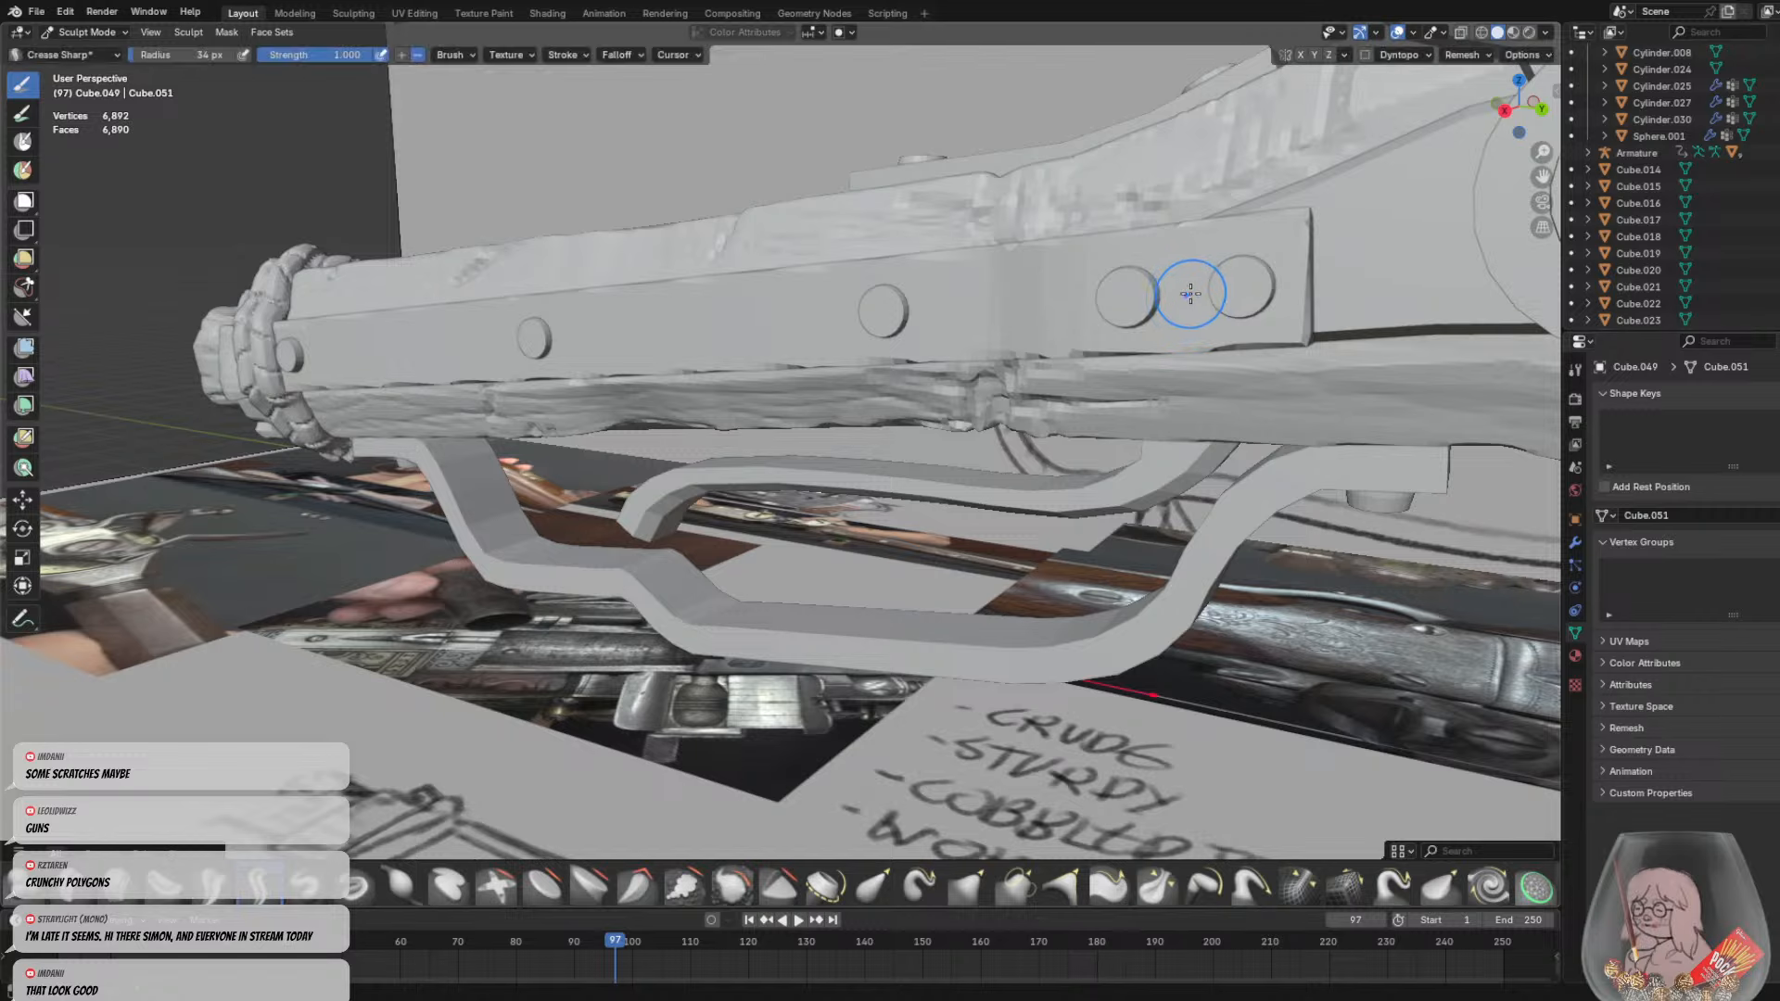
# Try carving small dents beside the rivets on both side plates of the stock with the Crease Sharp brush at 34 px
pyautogui.moveTo(1181, 298); pyautogui.dragTo(1209, 298)
pyautogui.moveTo(1278, 325); pyautogui.dragTo(1396, 340, button='middle')
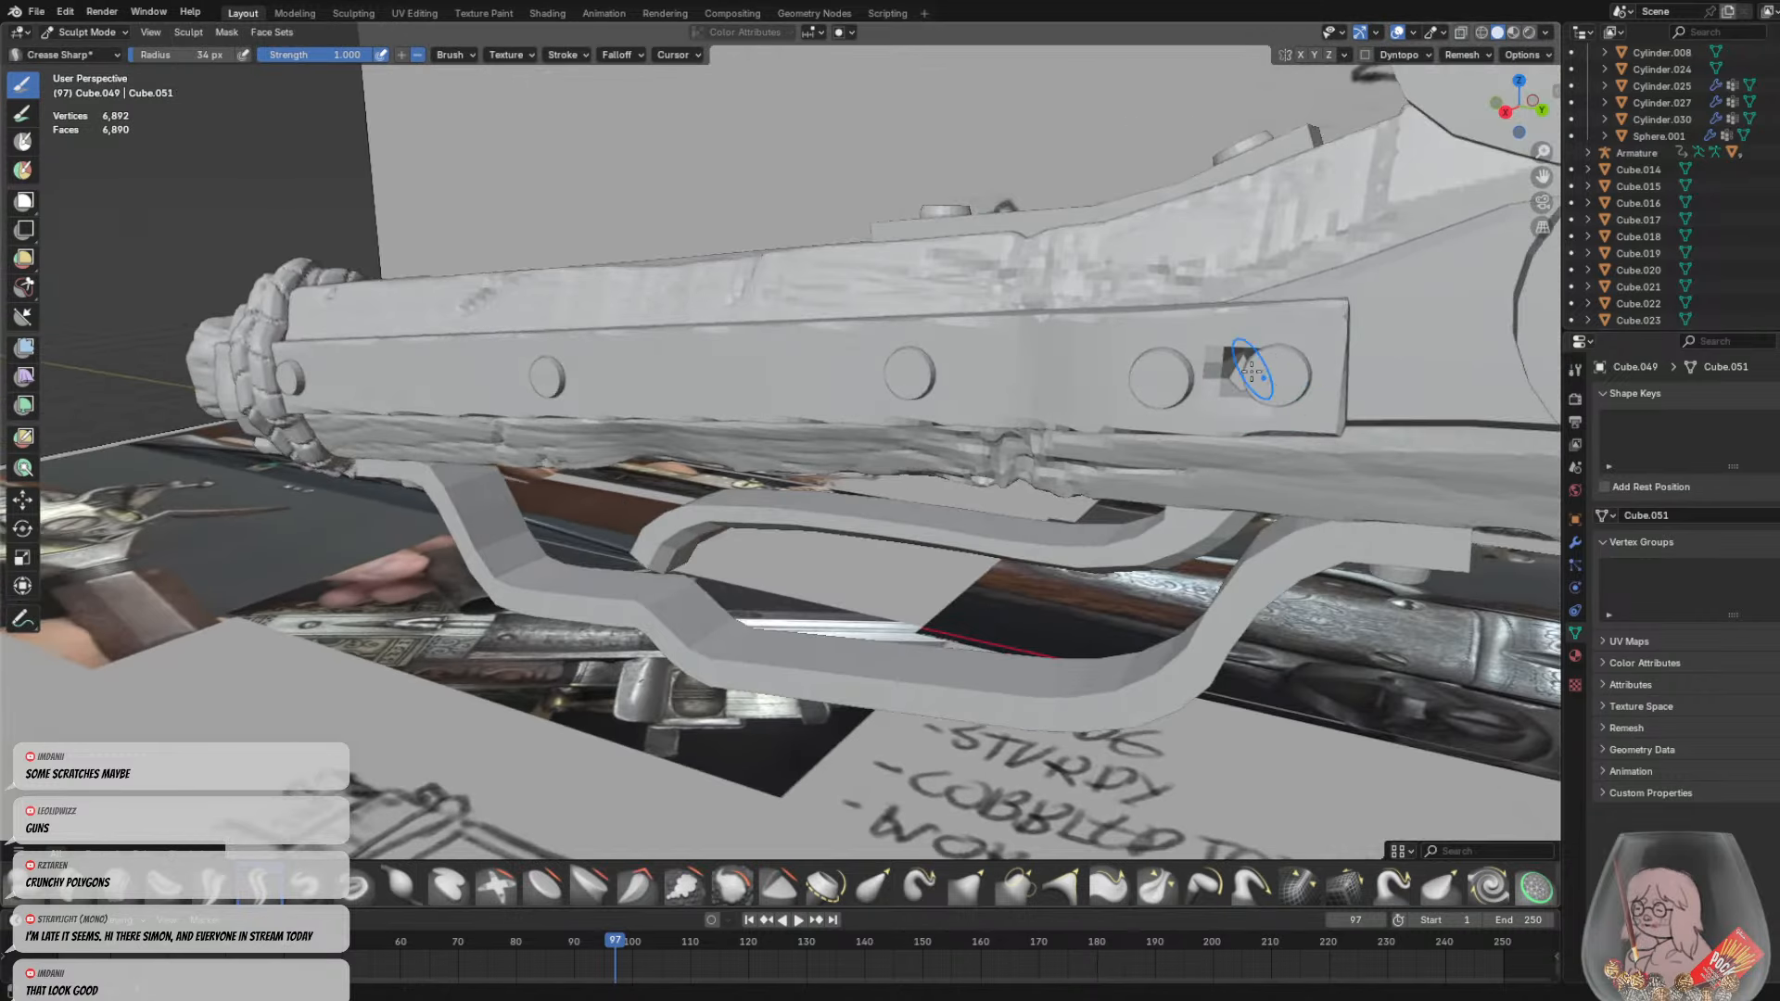
pyautogui.moveTo(1133, 372); pyautogui.dragTo(1139, 373)
pyautogui.moveTo(1156, 369); pyautogui.dragTo(1210, 364, button='middle')
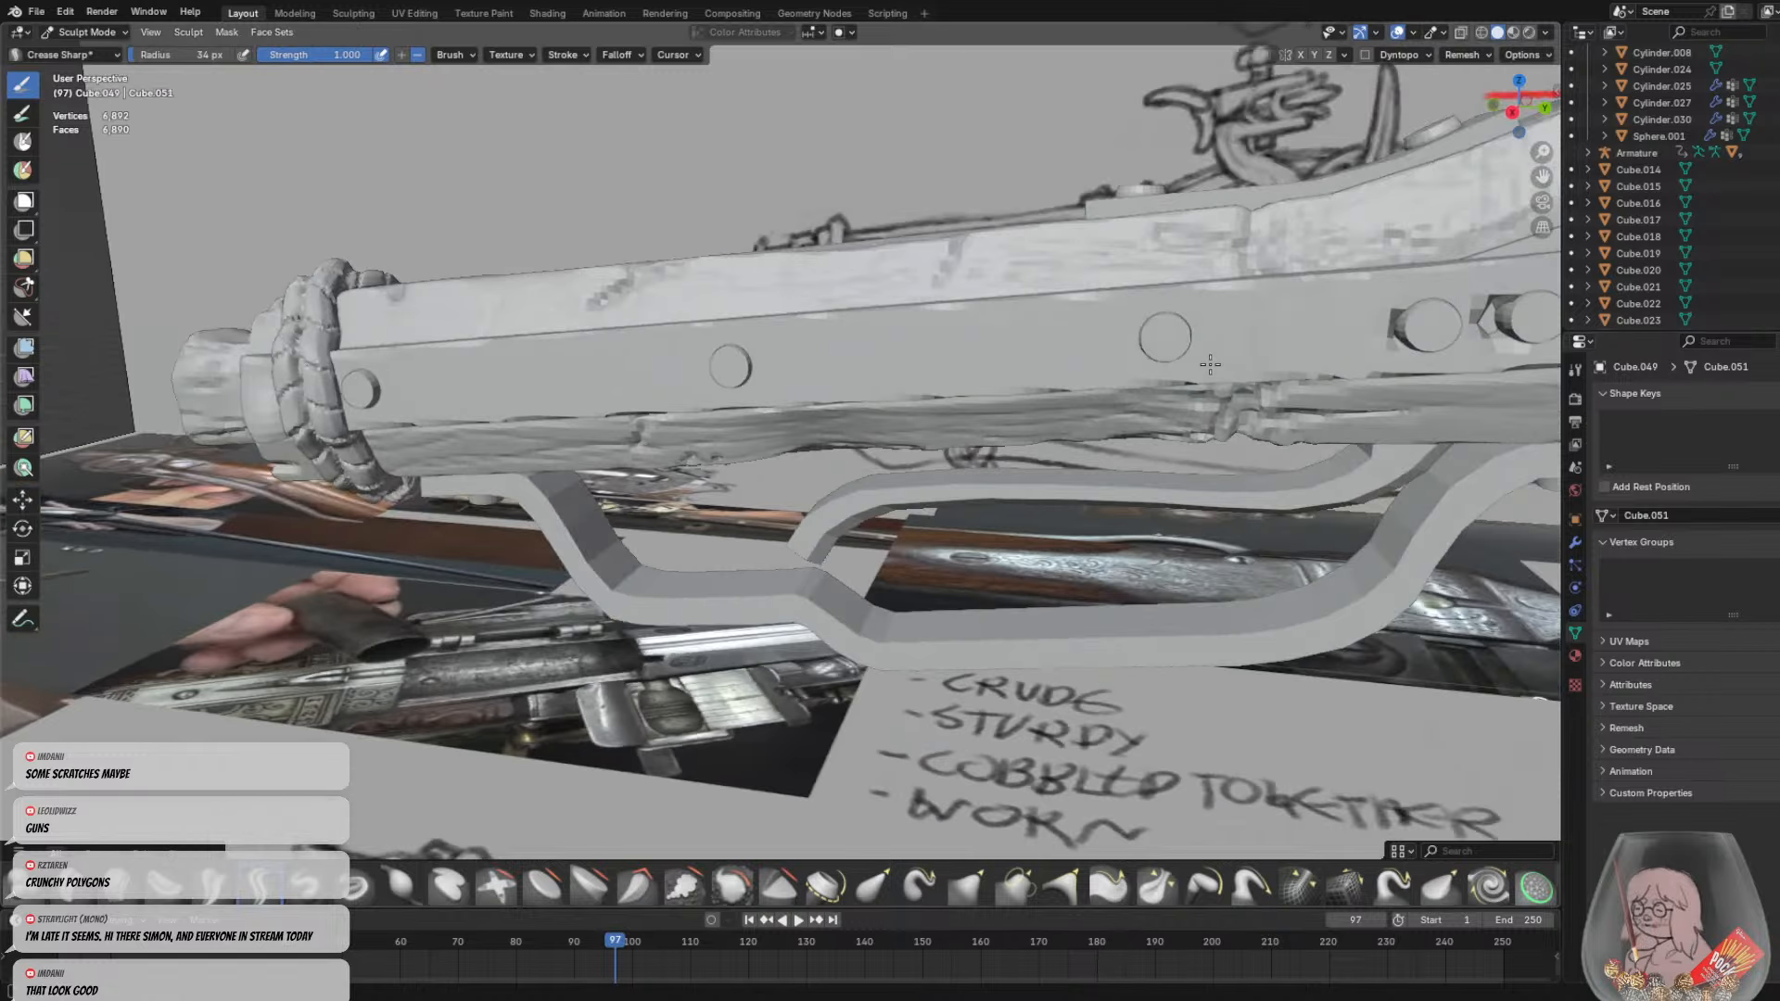
pyautogui.moveTo(1143, 326); pyautogui.dragTo(1150, 335)
pyautogui.moveTo(376, 388)
pyautogui.mouseDown(button='middle')
pyautogui.moveTo(649, 408)
pyautogui.moveTo(927, 241)
pyautogui.moveTo(1132, 156)
pyautogui.mouseUp(button='middle')
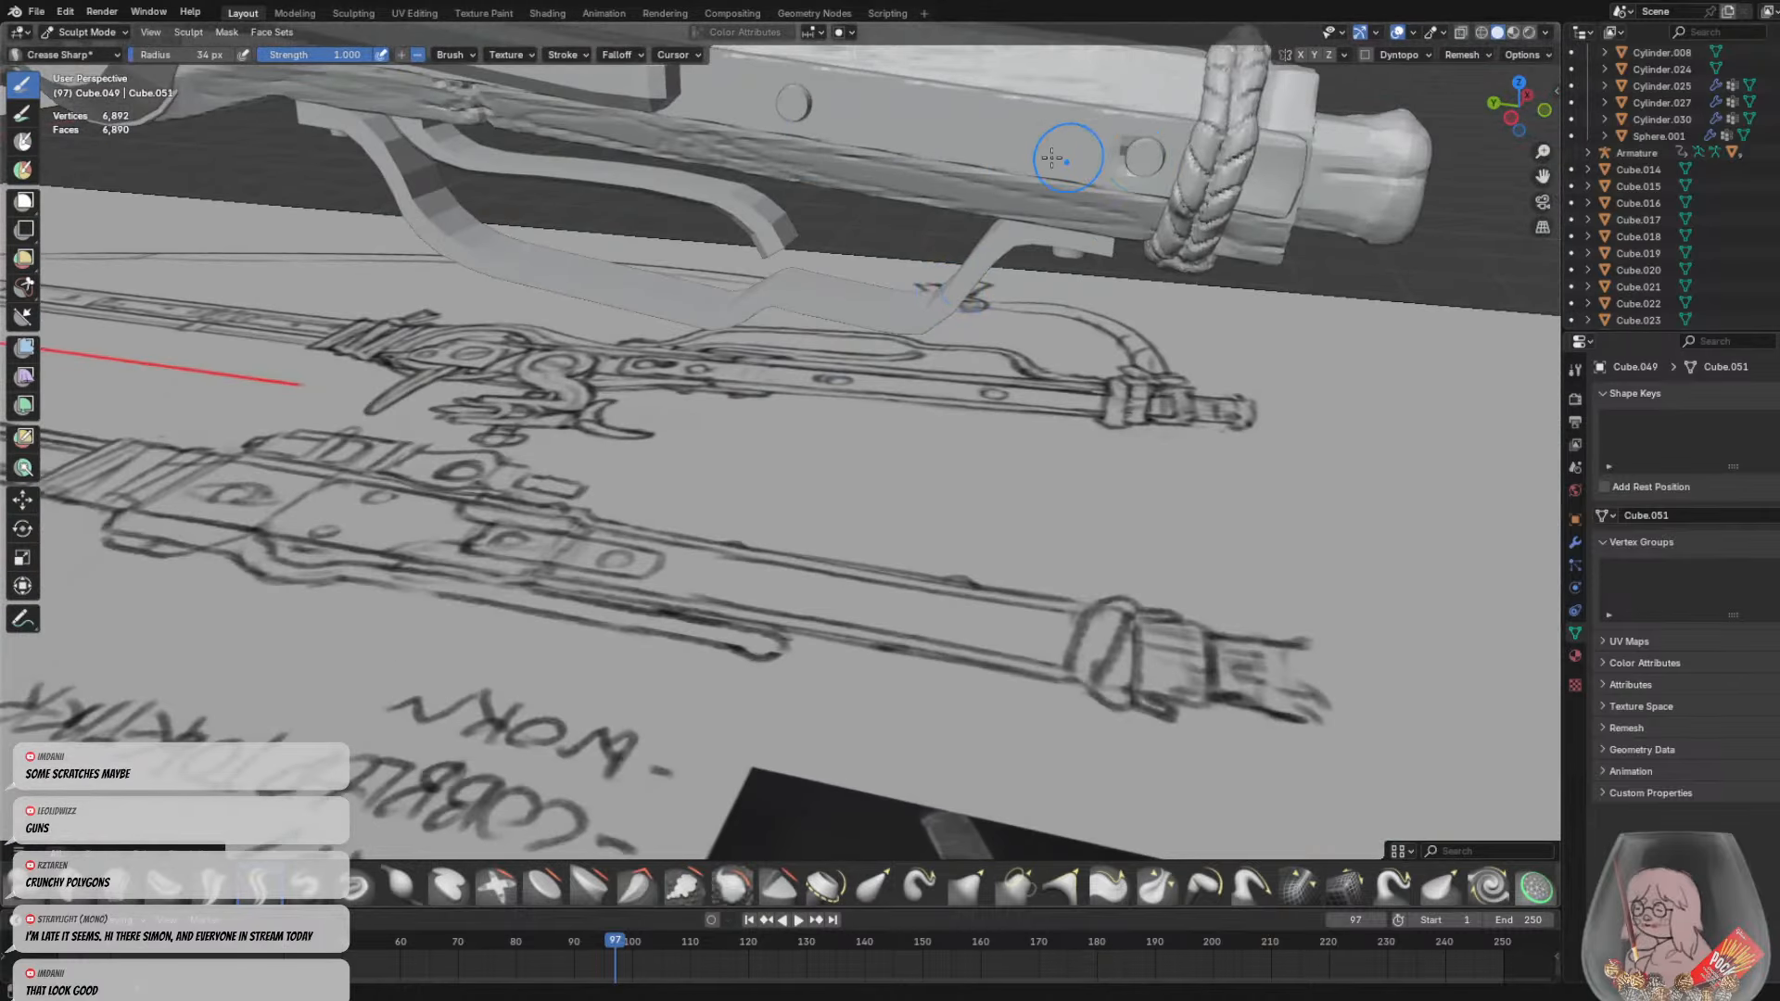
# Reduce the brush radius to 10 px and voxel-remesh the riveted side plates at a finer resolution
pyautogui.moveTo(768, 109)
pyautogui.mouseDown(button='middle')
pyautogui.moveTo(879, 403)
pyautogui.moveTo(846, 370)
pyautogui.moveTo(723, 448)
pyautogui.mouseUp(button='middle')
pyautogui.press('f')
pyautogui.click(699, 452)
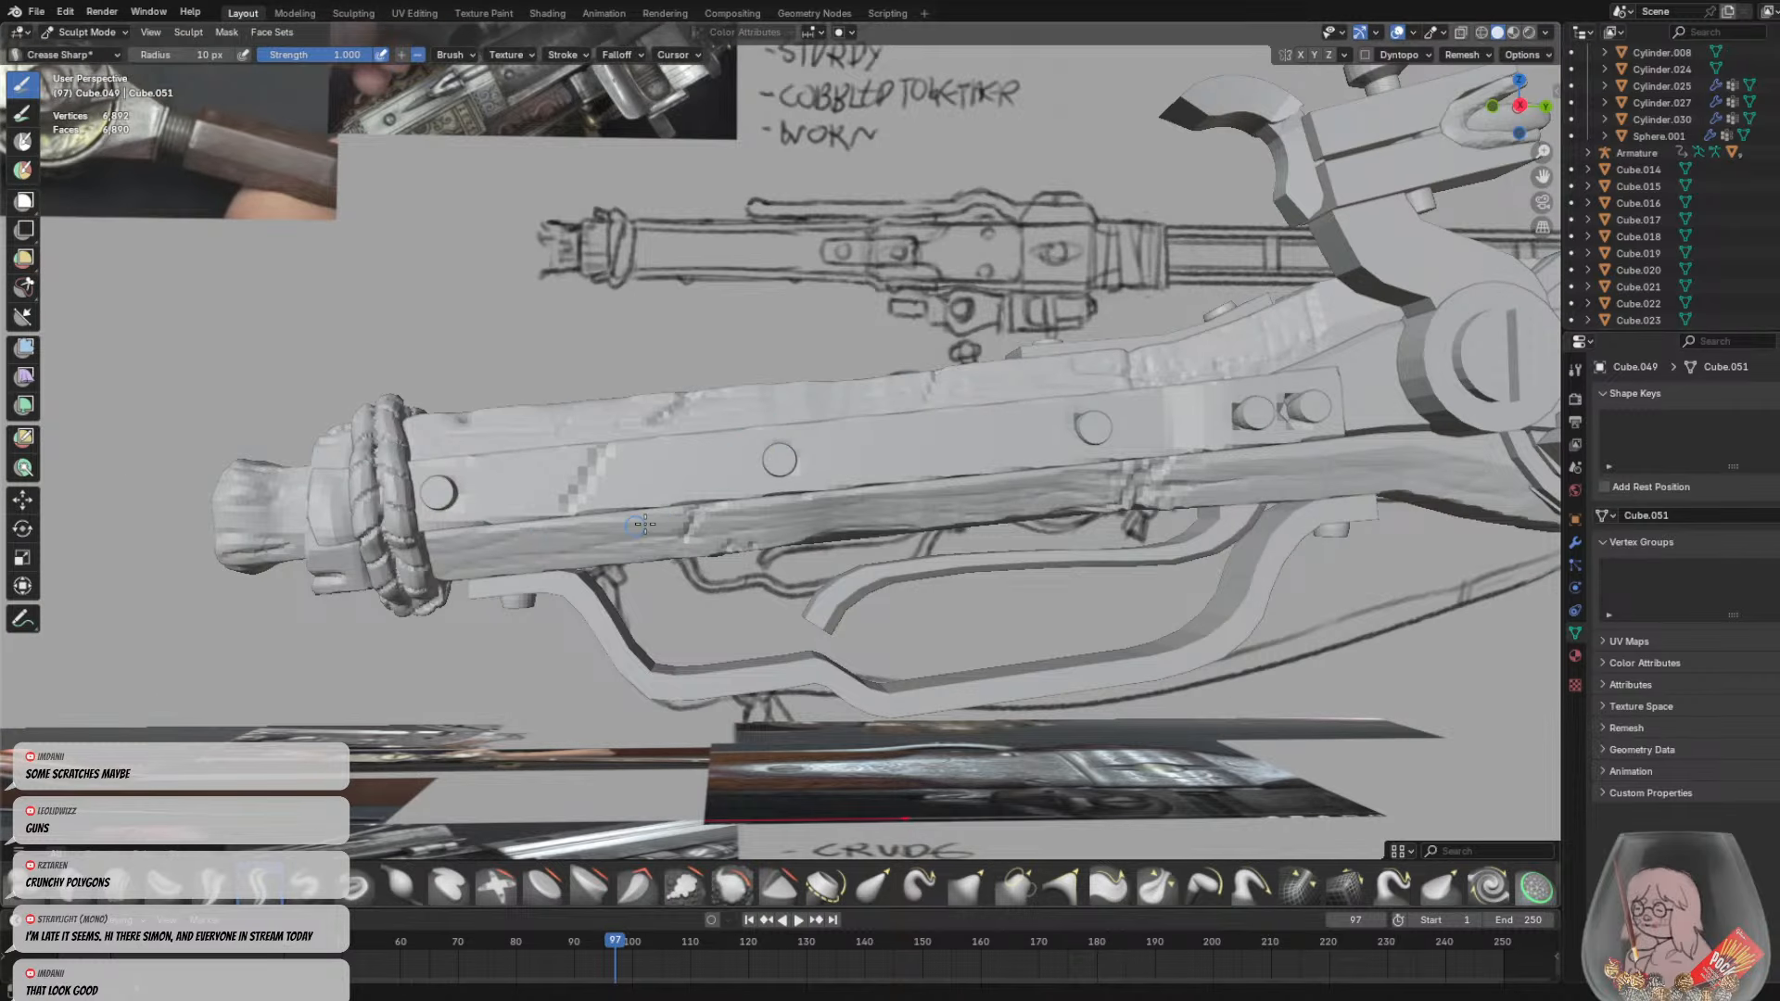
pyautogui.moveTo(649, 512); pyautogui.dragTo(683, 493, button='middle')
pyautogui.hotkey('shift', 'r')
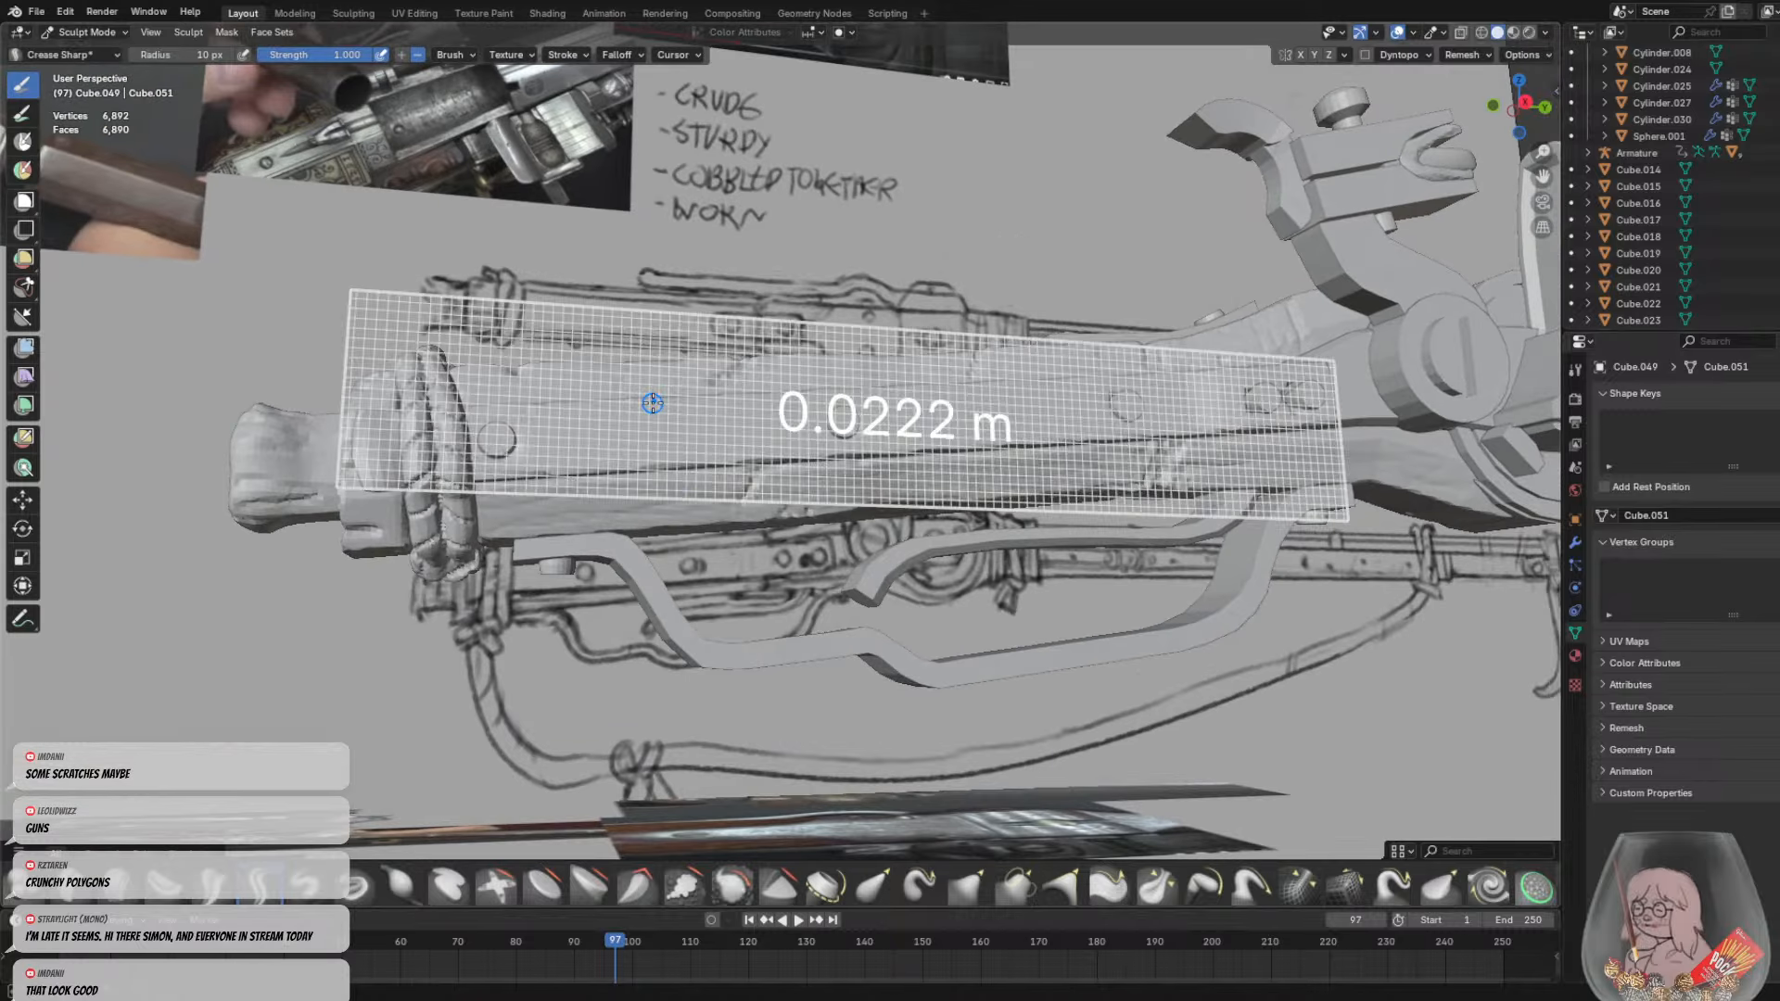
pyautogui.click(675, 403)
pyautogui.hotkey('ctrl', 'r')
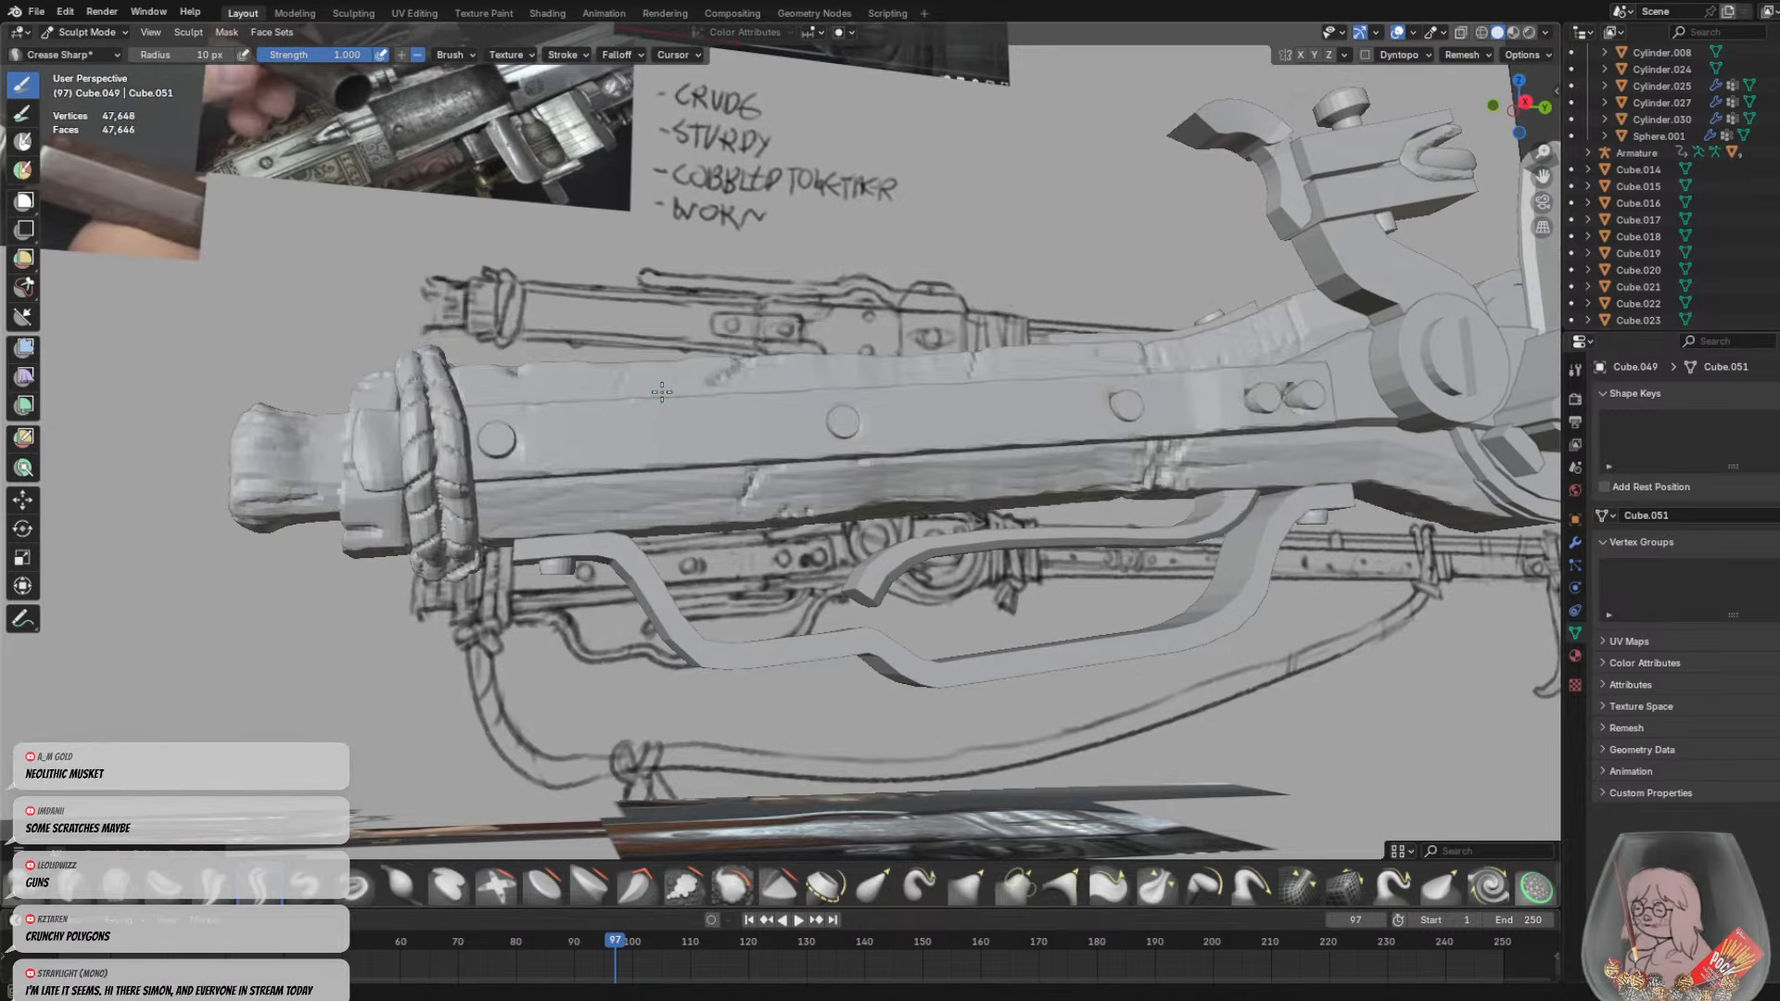
# Carve dents around the rivets and along the edges of the near side plate with Crease Sharp at a 57 px radius
pyautogui.moveTo(663, 476); pyautogui.dragTo(616, 461, button='middle')
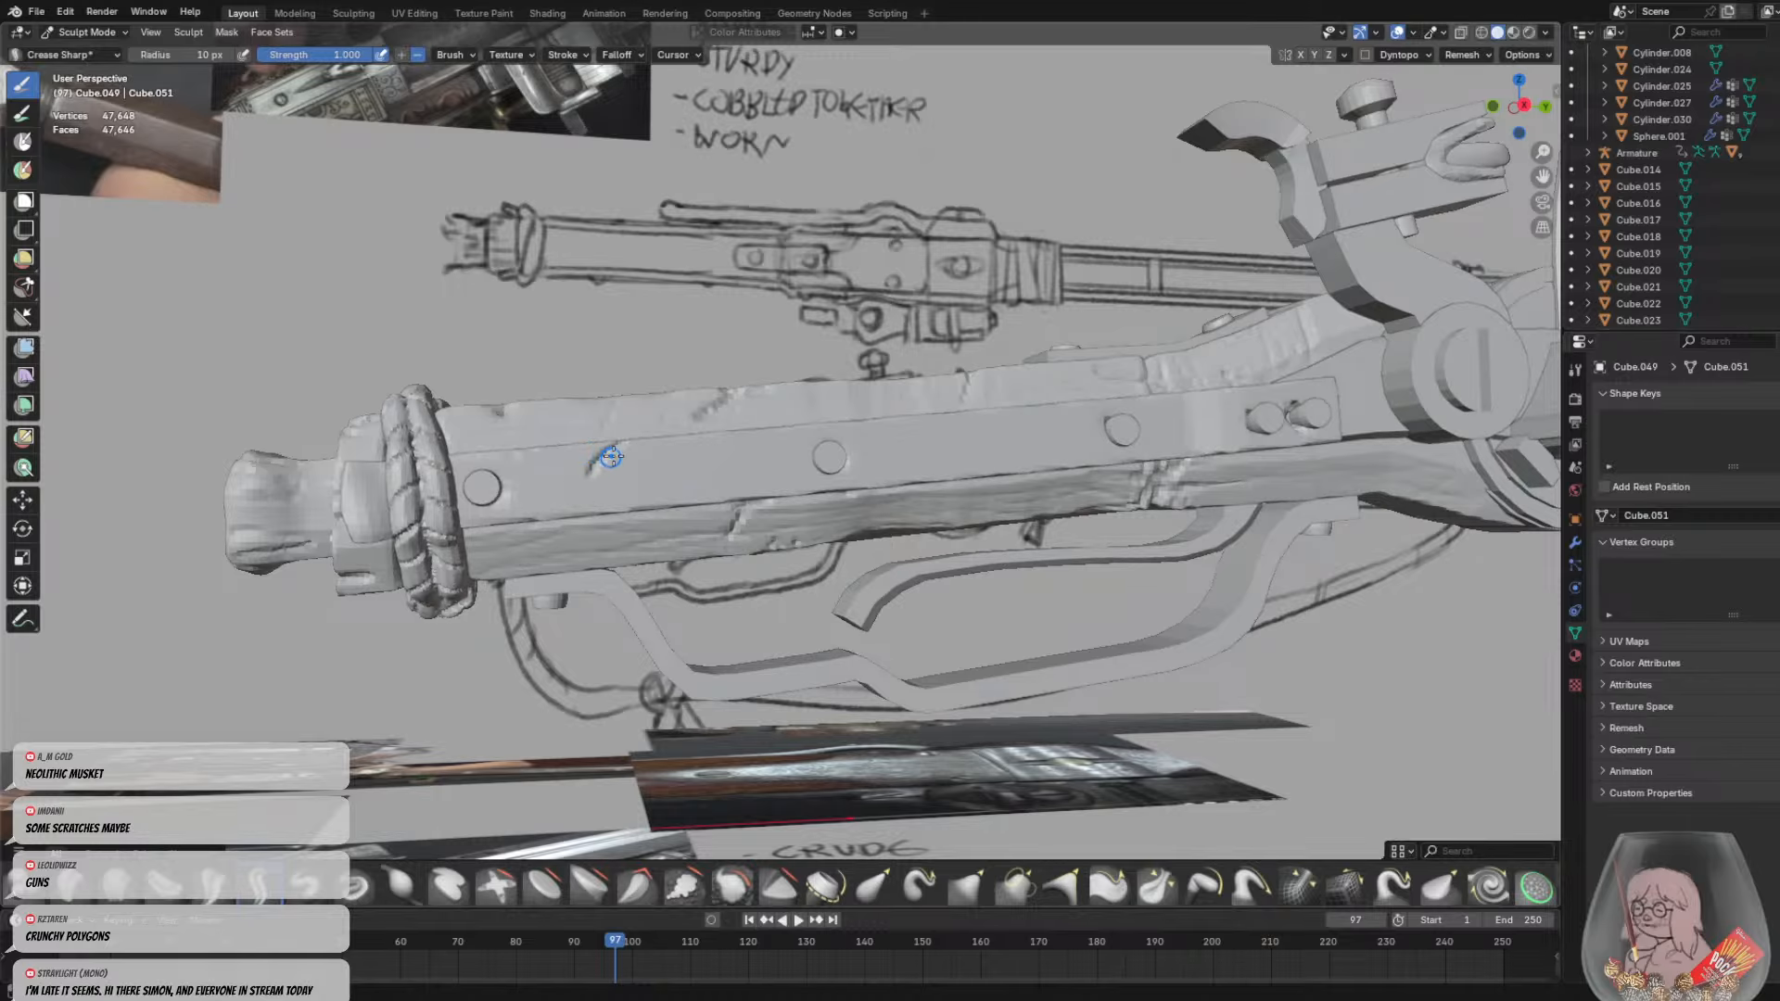
pyautogui.scroll(2, 611, 456)
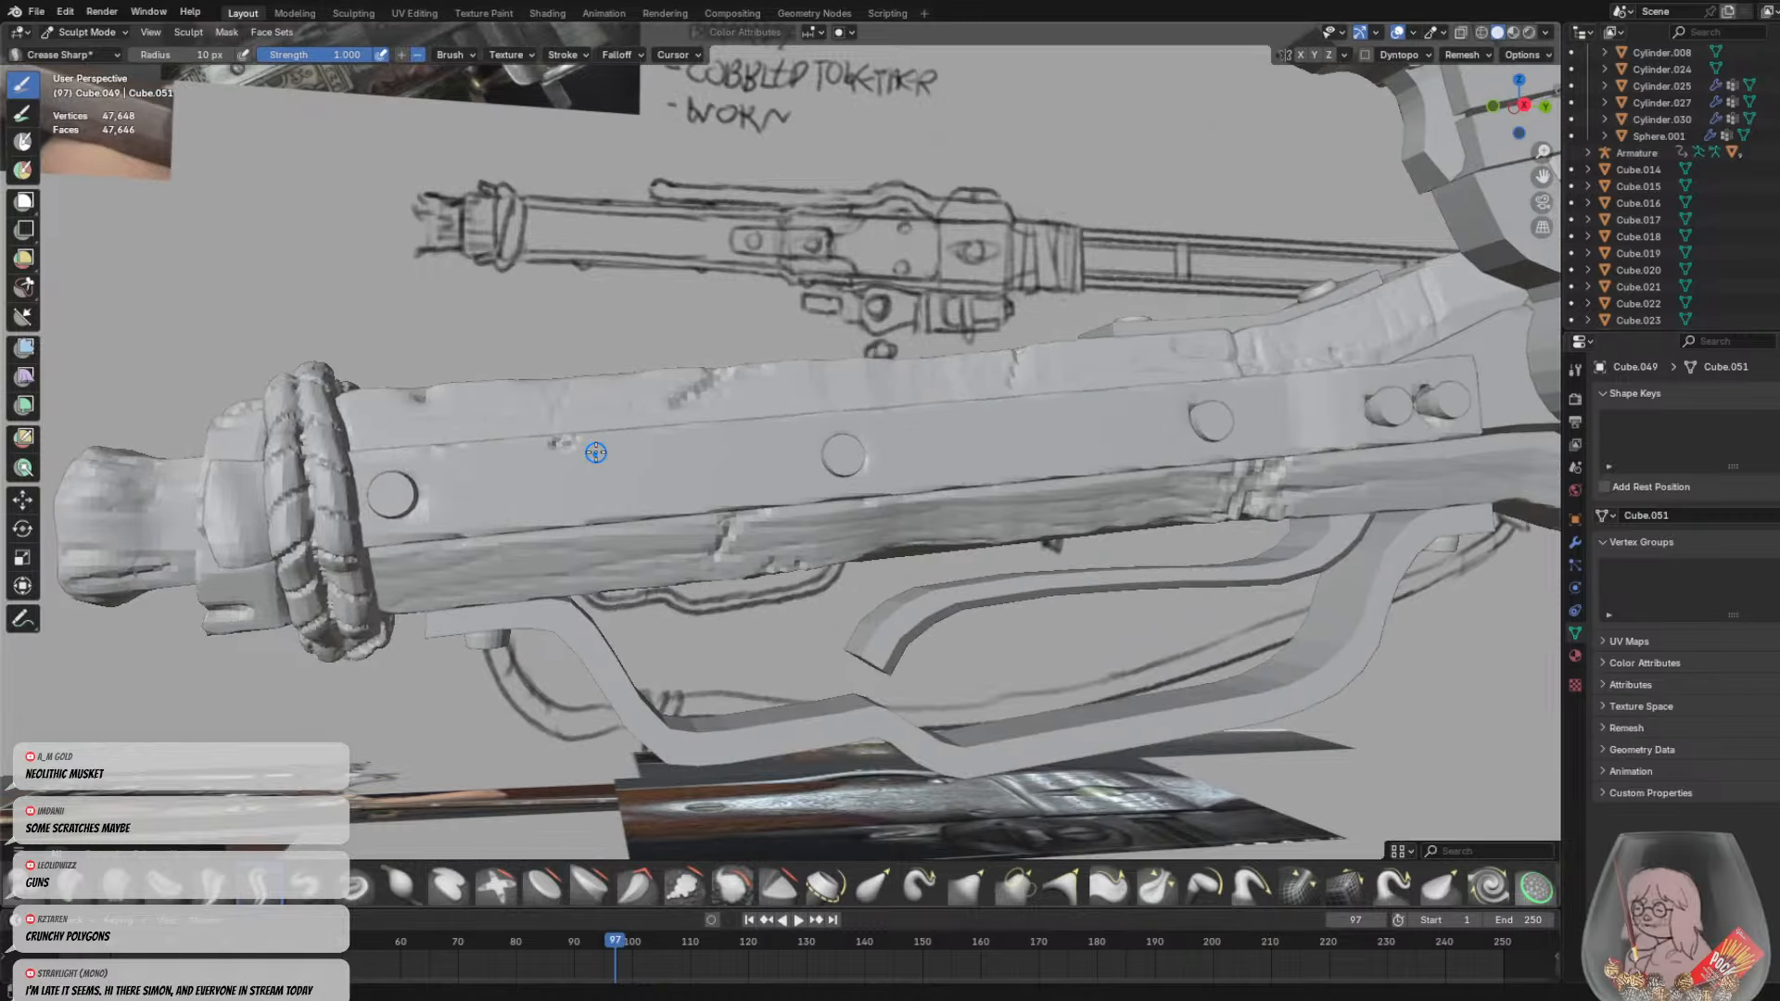
pyautogui.press('f')
pyautogui.click(626, 428)
pyautogui.moveTo(499, 444)
pyautogui.mouseDown(button='middle')
pyautogui.moveTo(754, 624)
pyautogui.moveTo(788, 598)
pyautogui.moveTo(775, 556)
pyautogui.moveTo(821, 605)
pyautogui.moveTo(989, 585)
pyautogui.moveTo(814, 588)
pyautogui.mouseUp(button='middle')
pyautogui.moveTo(1047, 617); pyautogui.dragTo(1030, 533, button='middle')
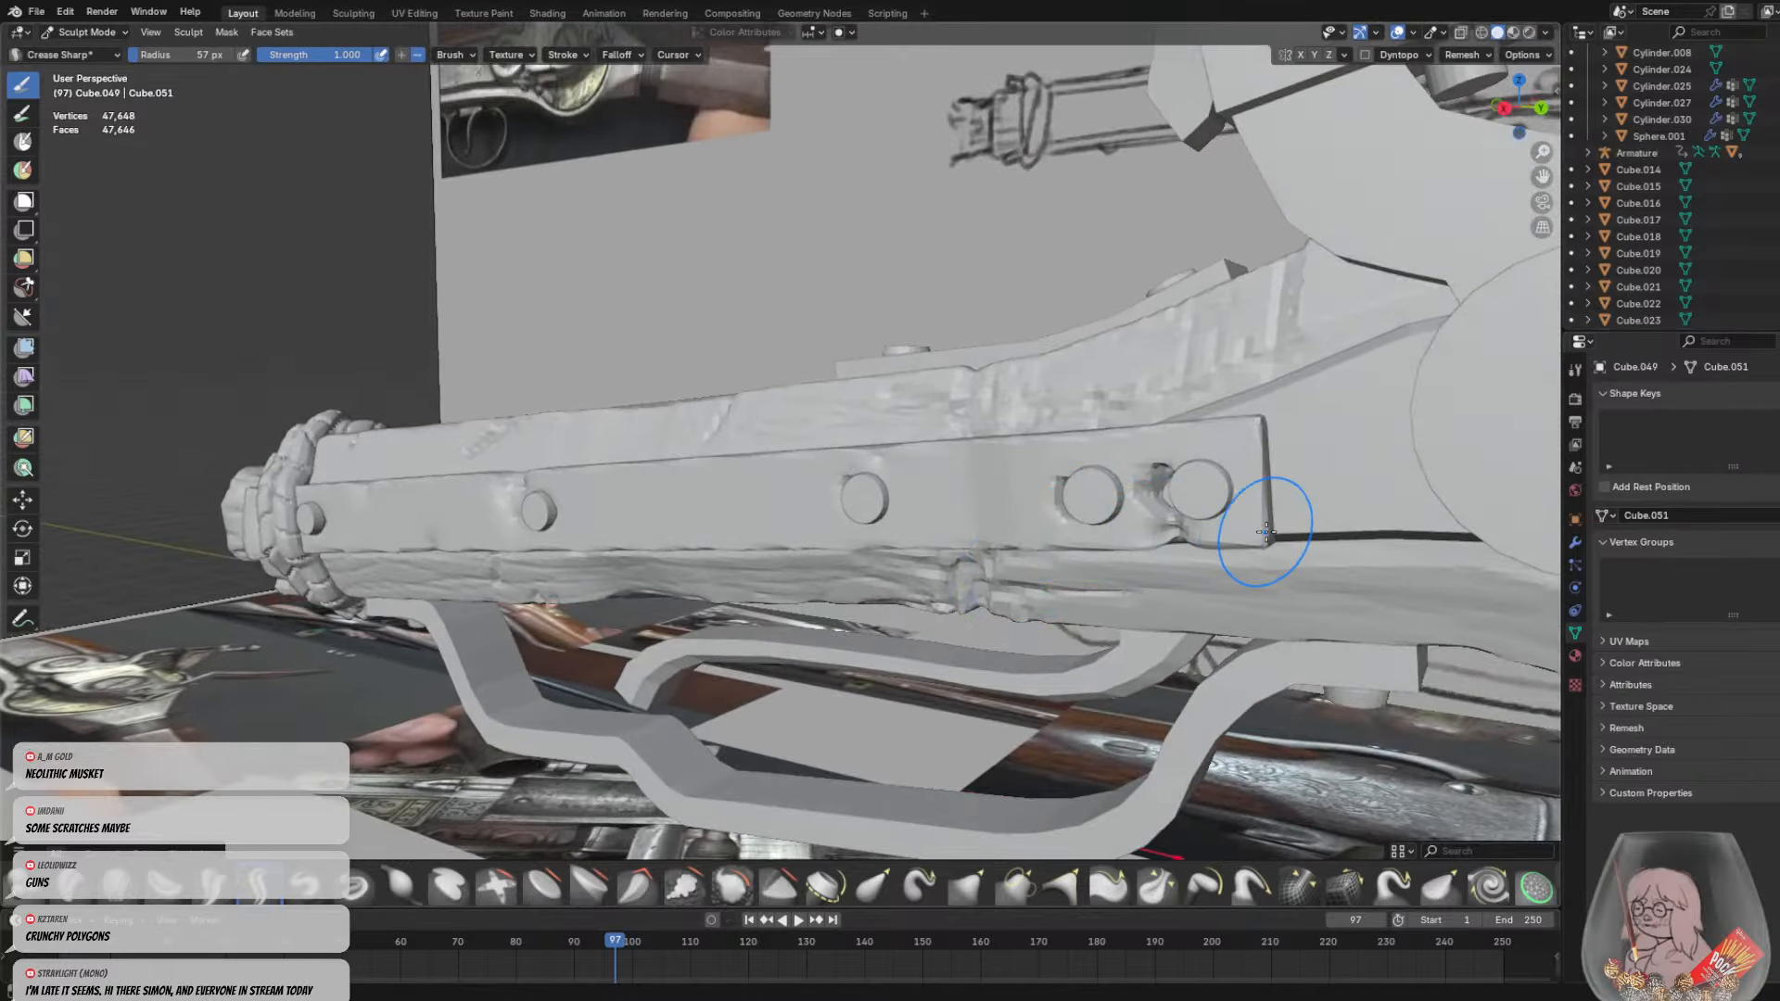
# Dent the surface and edges of the opposite side plate with the Crease Sharp brush at a 41 px radius
pyautogui.moveTo(1253, 478)
pyautogui.mouseDown(button='middle')
pyautogui.moveTo(1355, 573)
pyautogui.moveTo(4, 502)
pyautogui.mouseUp(button='middle')
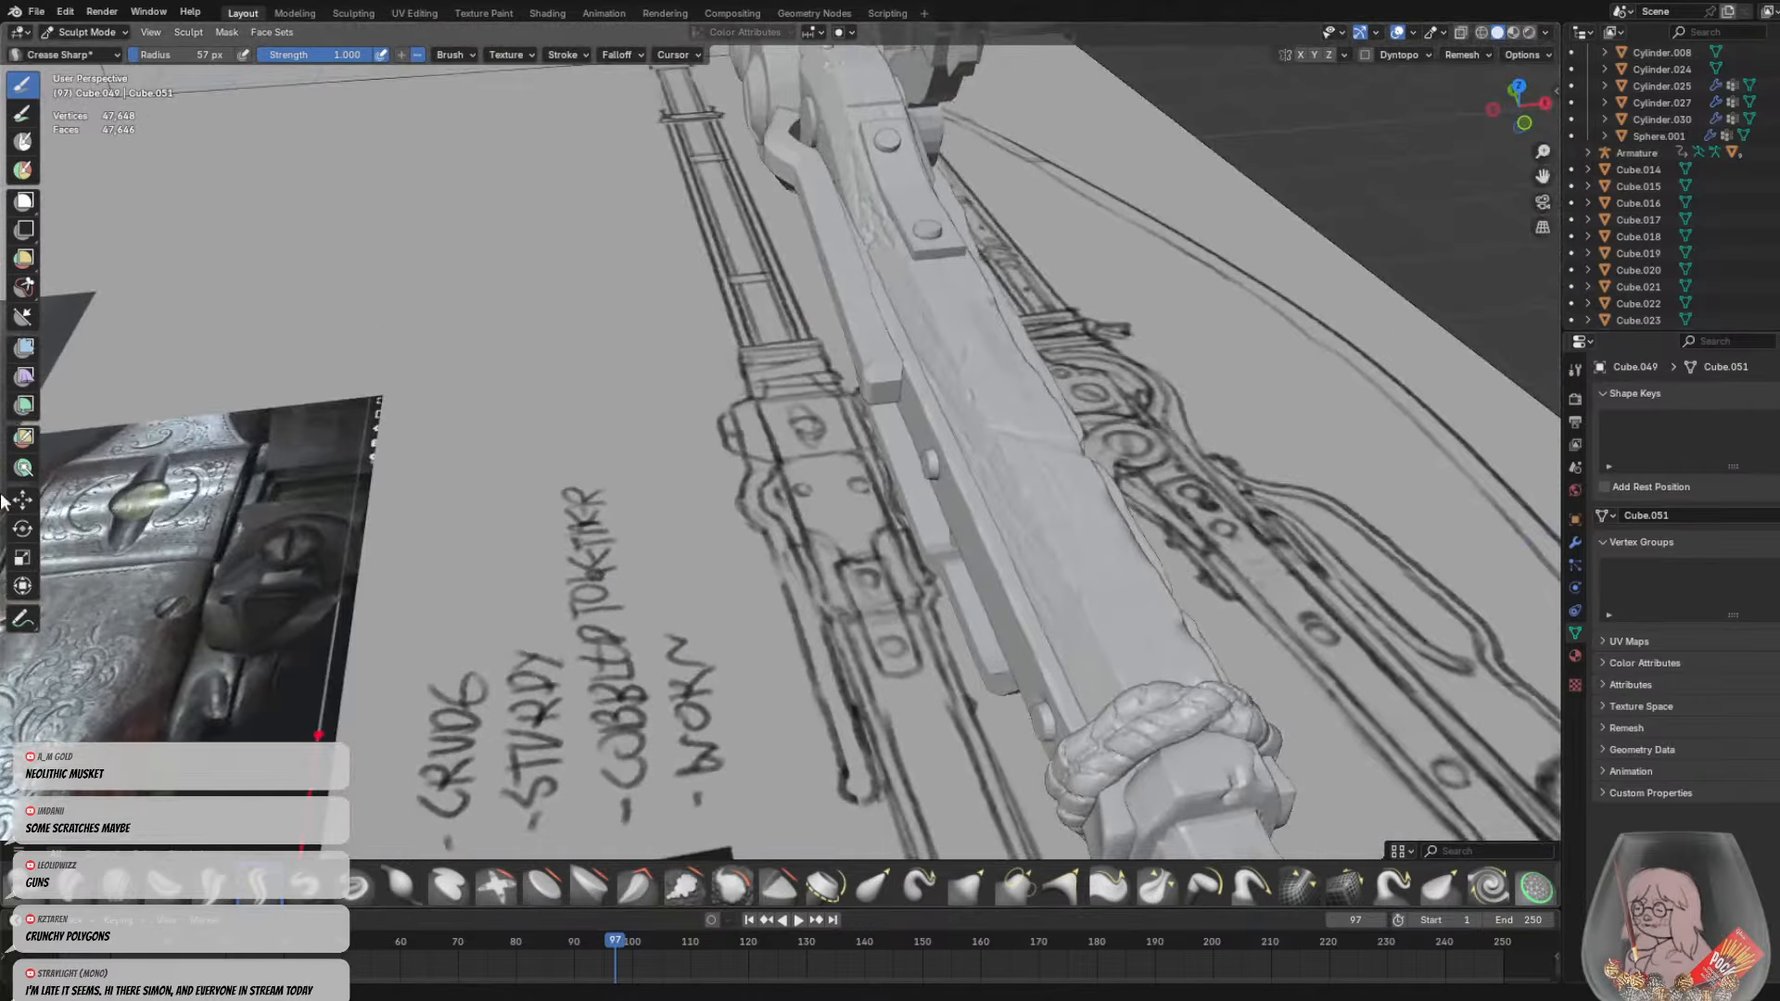
pyautogui.moveTo(761, 484); pyautogui.dragTo(1041, 509, button='middle')
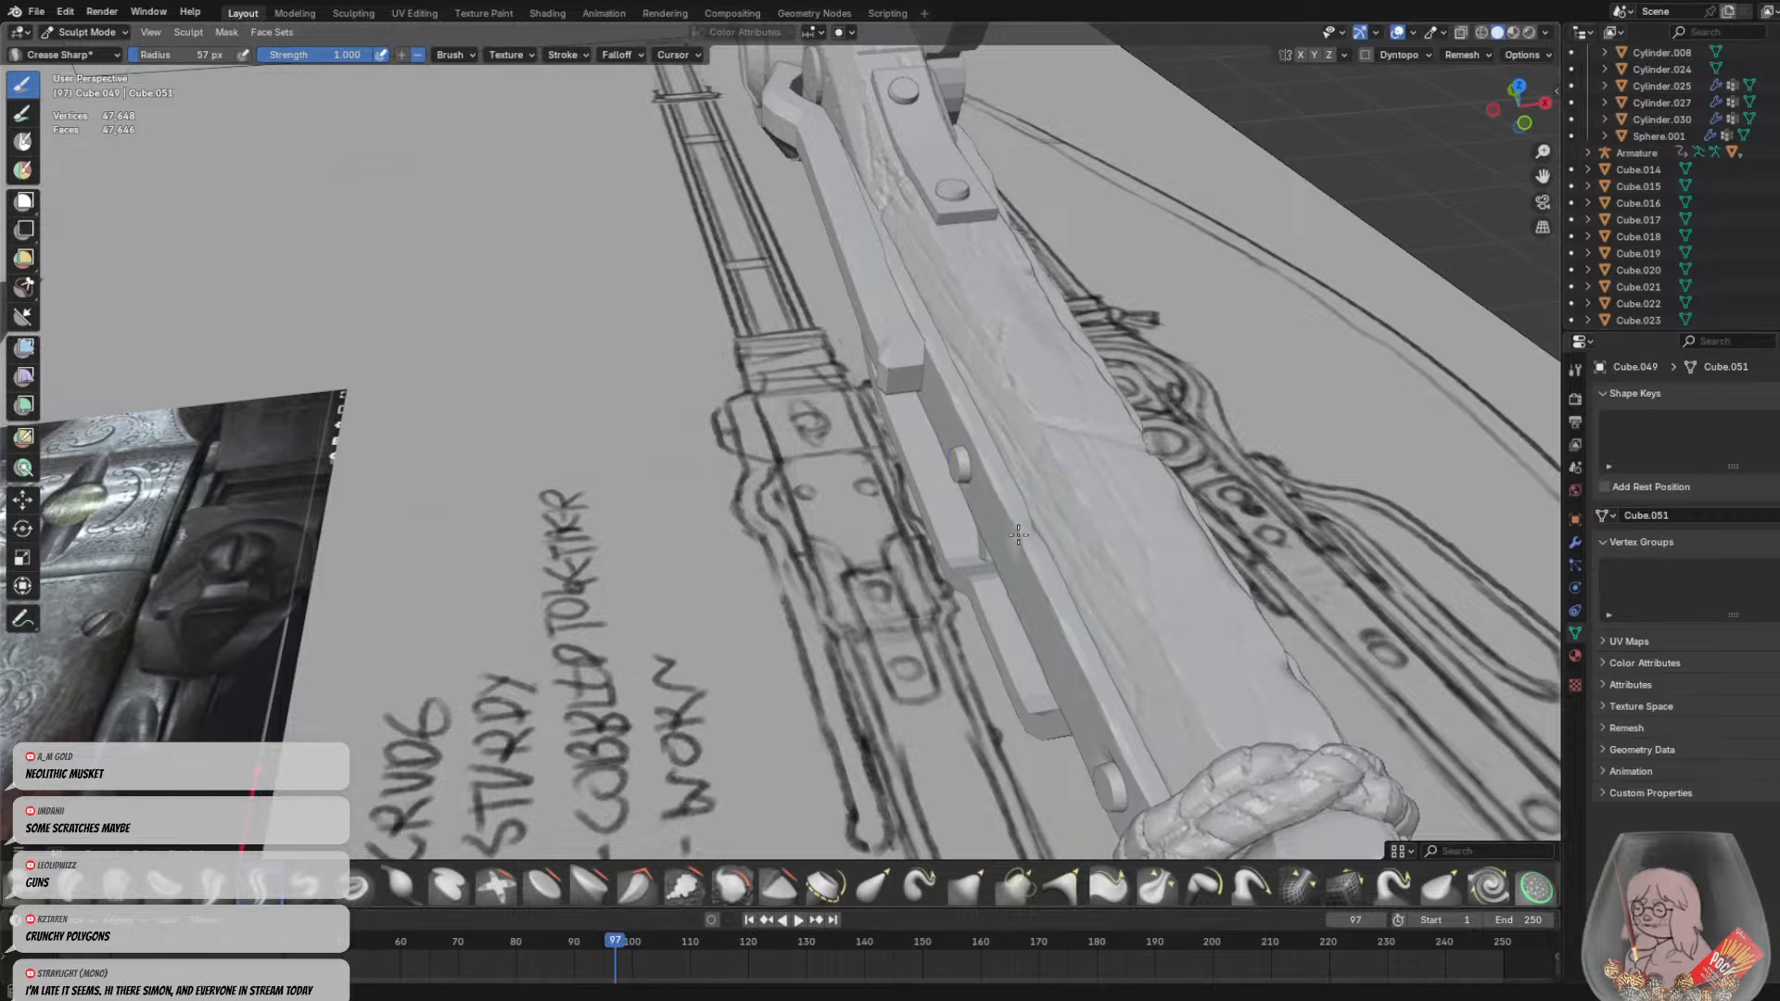
pyautogui.press('[')
pyautogui.press('[')
pyautogui.press('[')
pyautogui.moveTo(973, 429)
pyautogui.mouseDown(button='middle')
pyautogui.moveTo(1079, 407)
pyautogui.moveTo(985, 457)
pyautogui.mouseUp(button='middle')
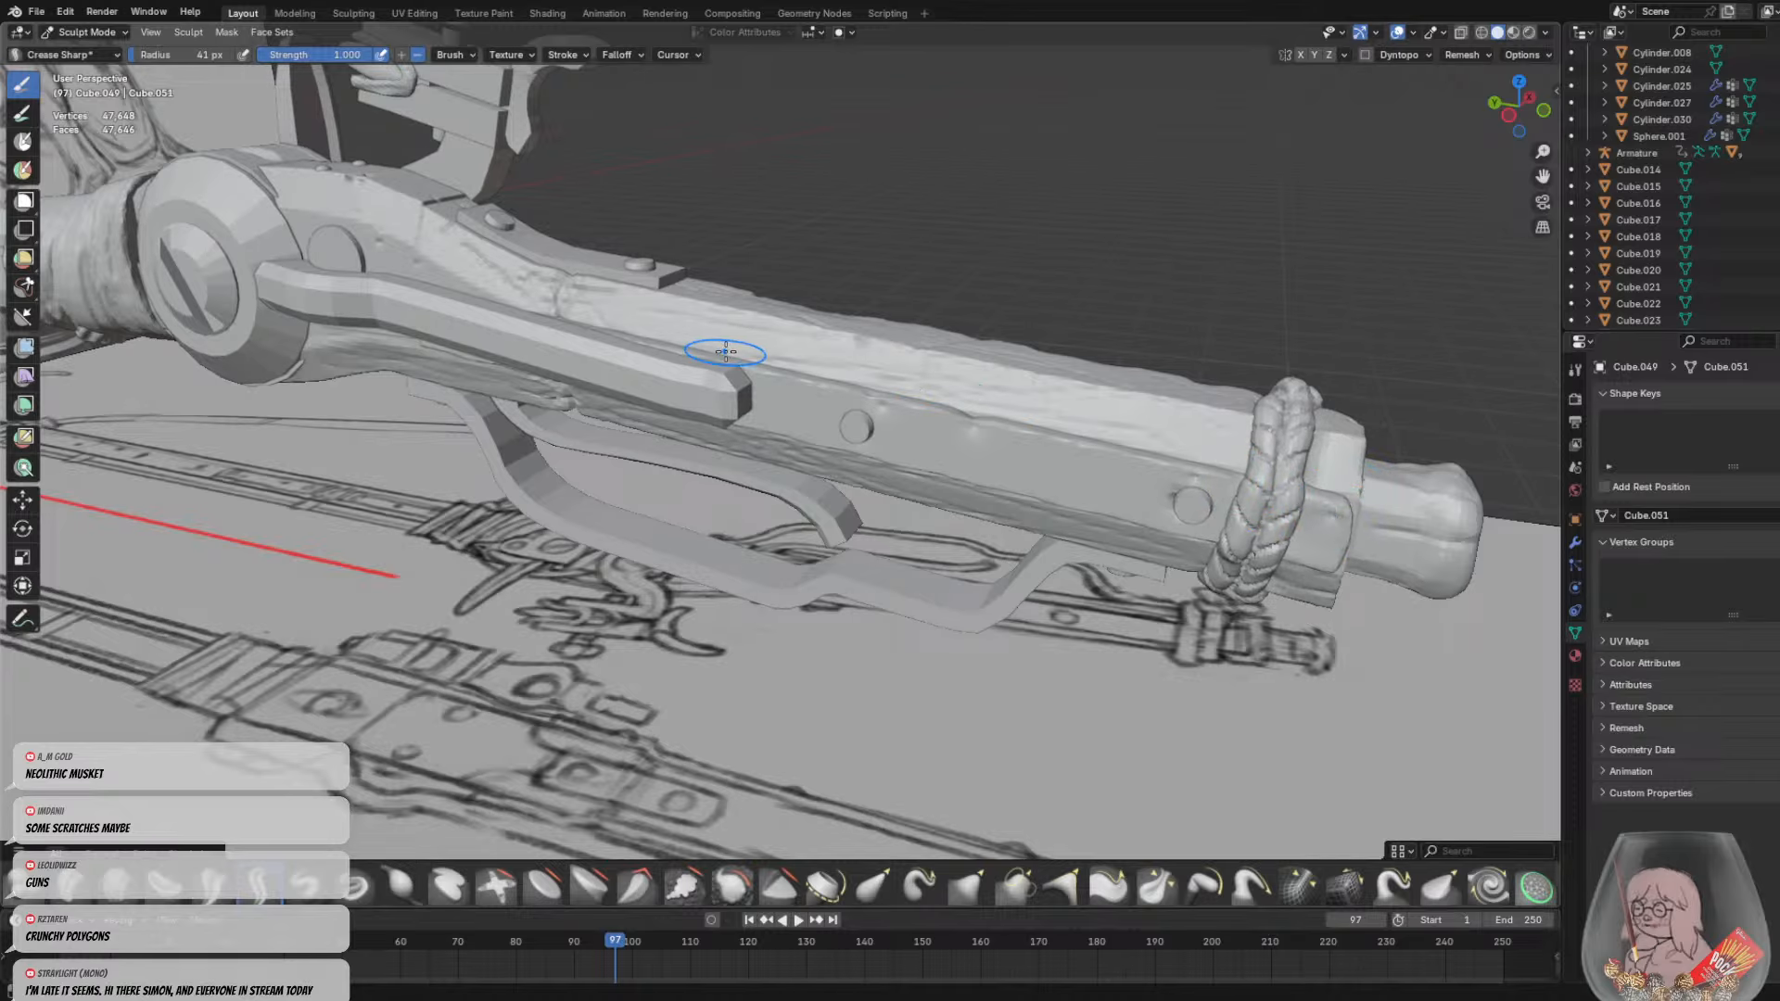
# Cut thin scratches across the near side plate, around its rivets and ends, with Crease Sharp at a 6 px radius
pyautogui.moveTo(926, 425)
pyautogui.mouseDown(button='middle')
pyautogui.moveTo(632, 533)
pyautogui.moveTo(617, 500)
pyautogui.moveTo(786, 530)
pyautogui.mouseUp(button='middle')
pyautogui.scroll(-4, 633, 532)
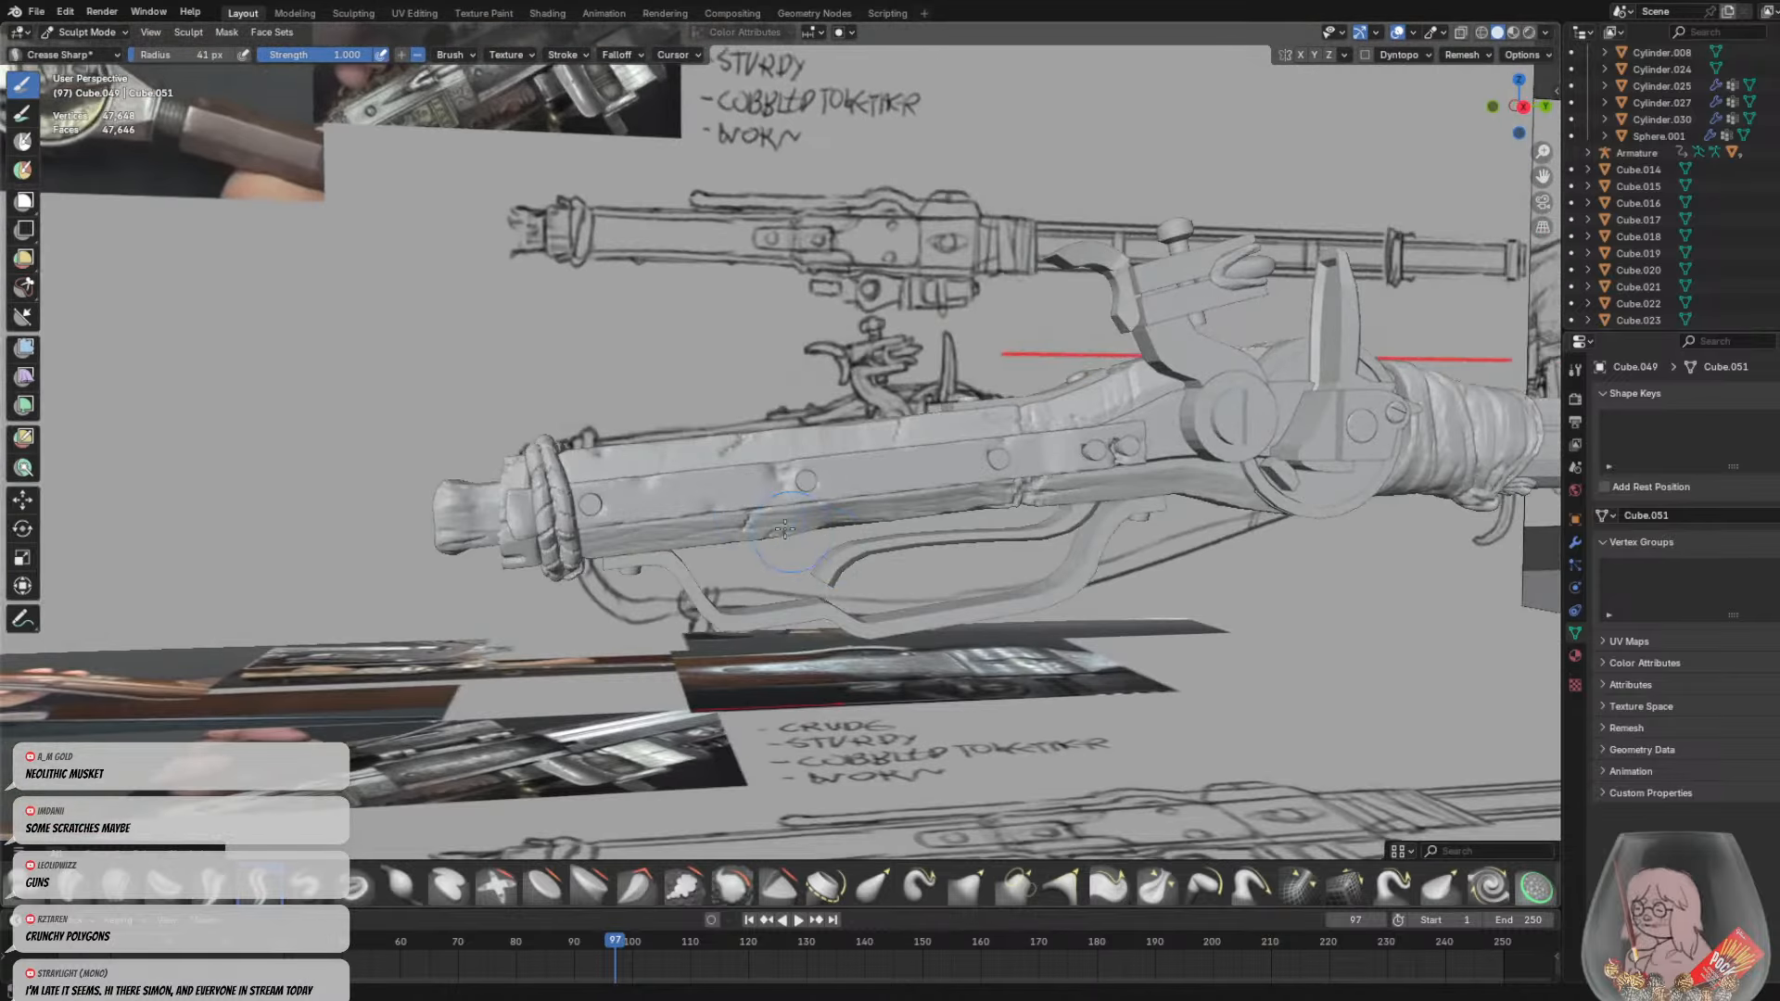
pyautogui.scroll(4, 785, 529)
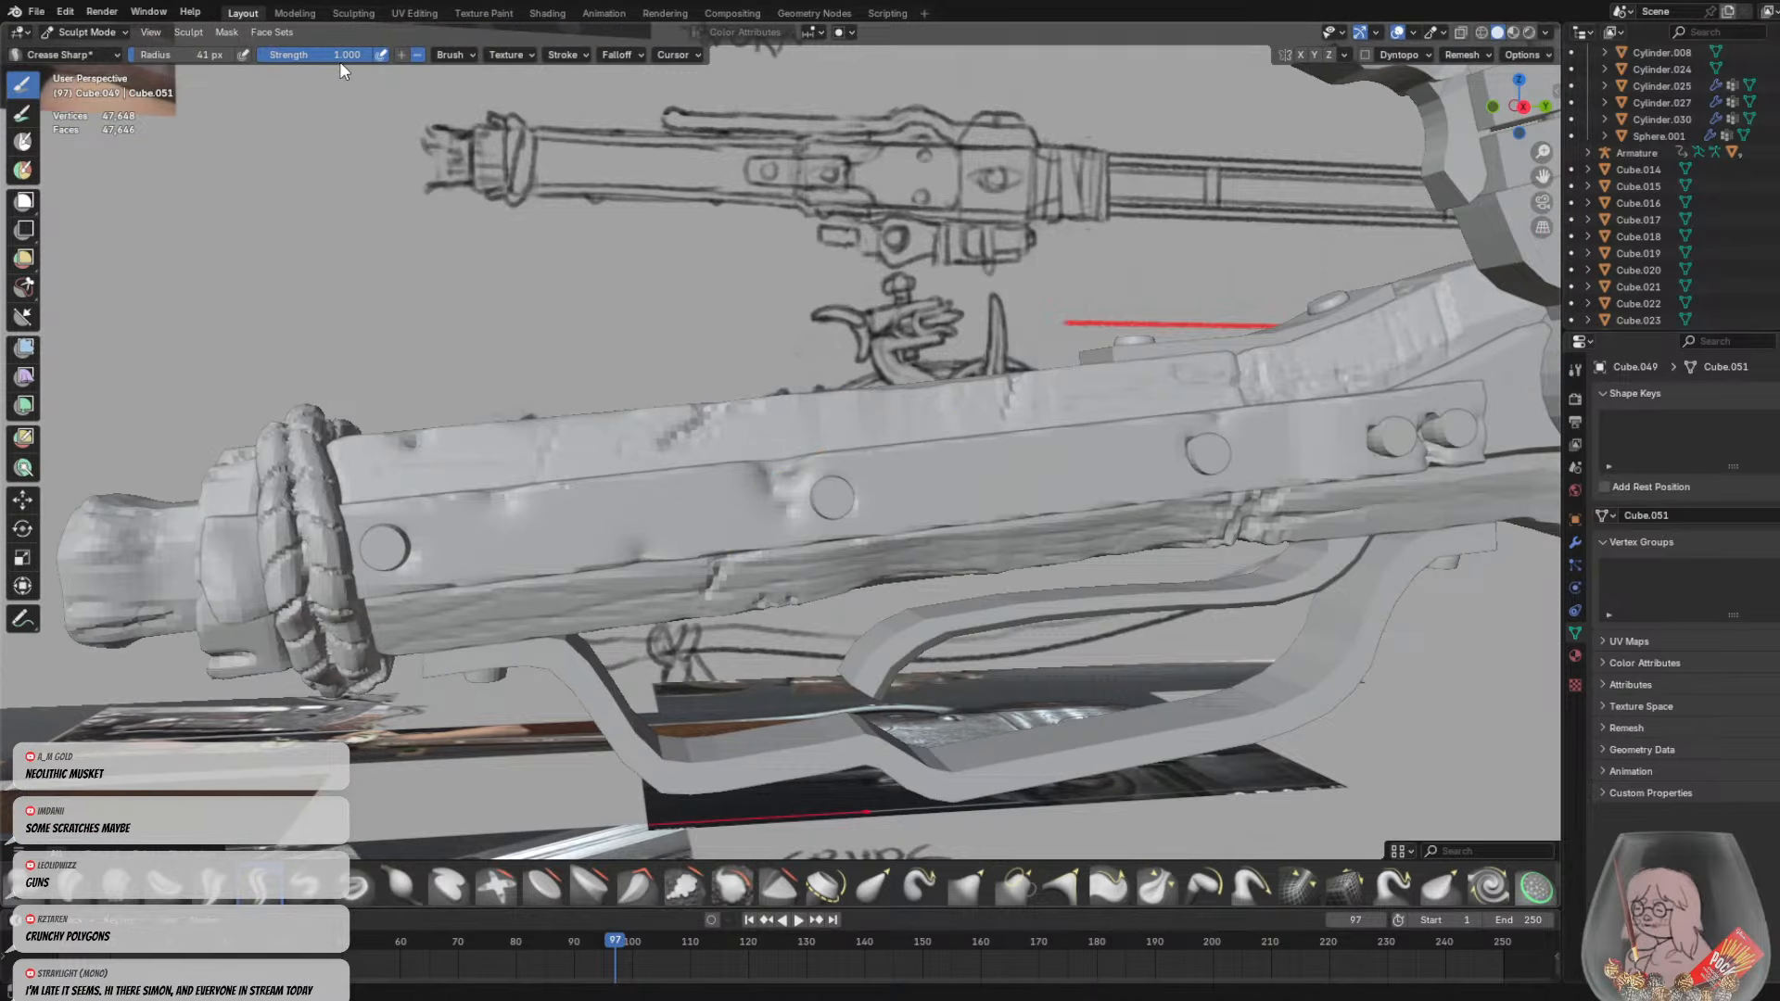
pyautogui.press('f')
pyautogui.click(874, 479)
pyautogui.moveTo(1040, 419); pyautogui.dragTo(1013, 409, button='middle')
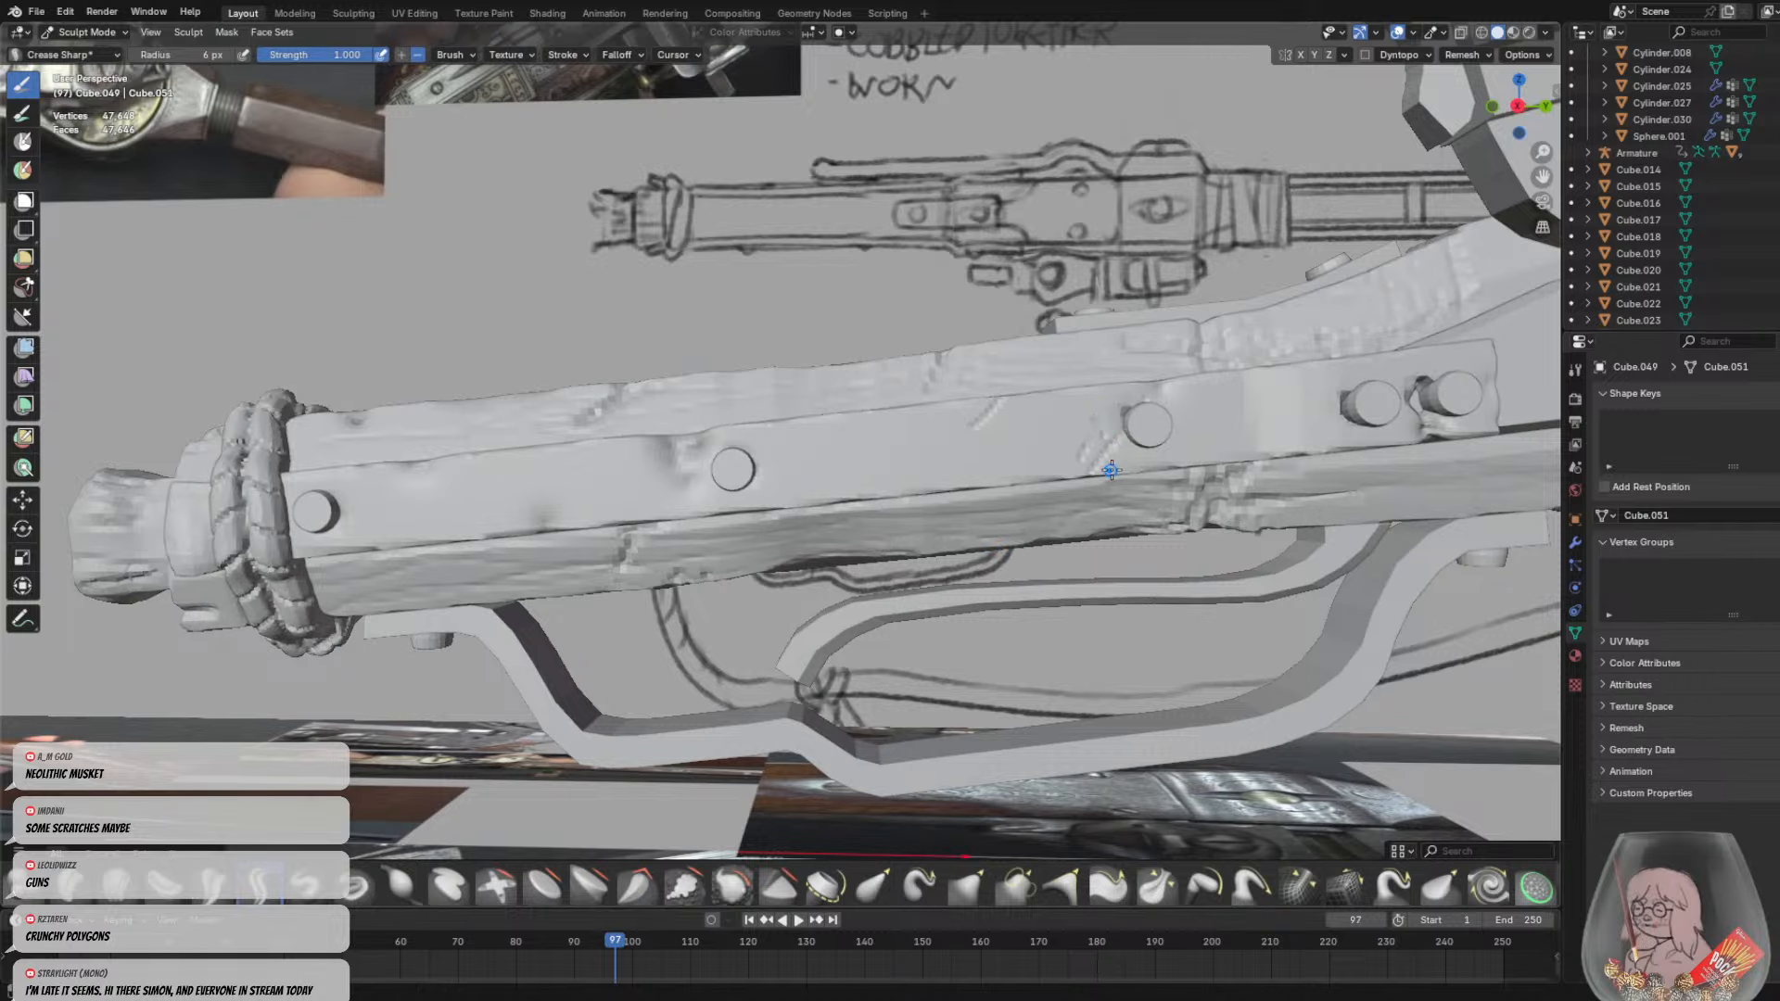
pyautogui.moveTo(1110, 470); pyautogui.dragTo(1053, 490, button='middle')
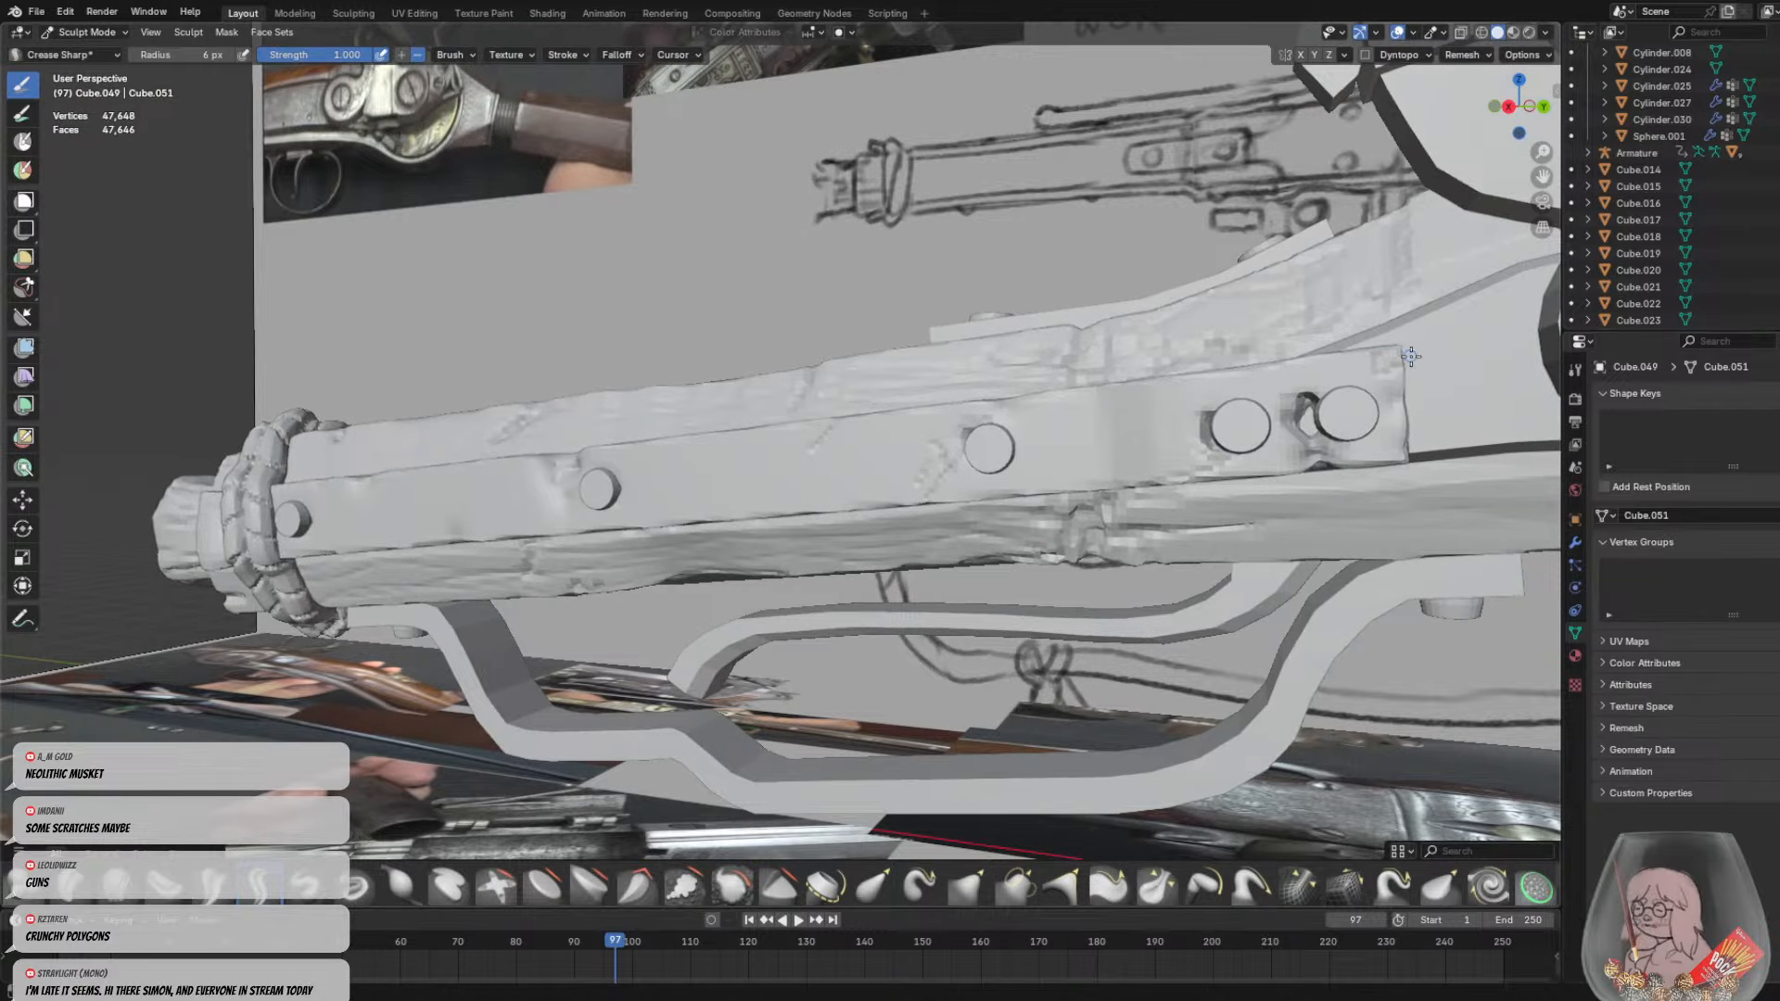
pyautogui.moveTo(821, 456); pyautogui.dragTo(872, 446, button='middle')
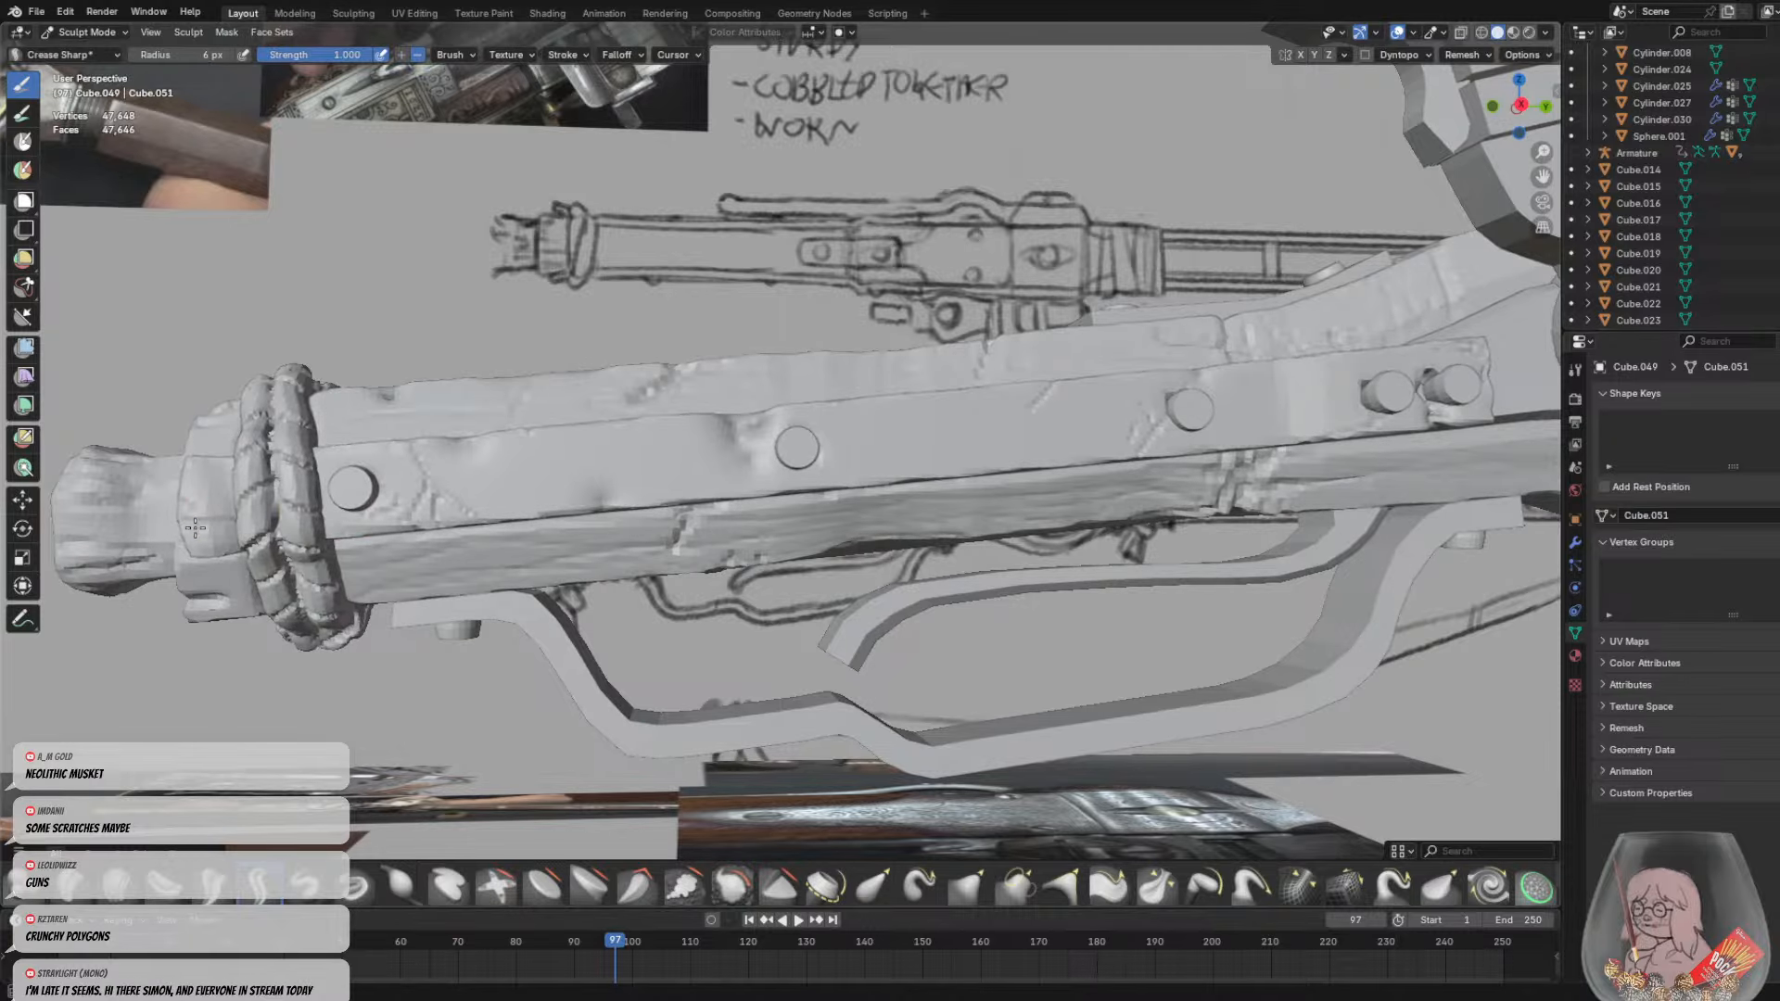
# Add thin 6 px scratches around the rivets and along the lower edge of the opposite side plate
pyautogui.moveTo(286, 487); pyautogui.dragTo(868, 455, button='middle')
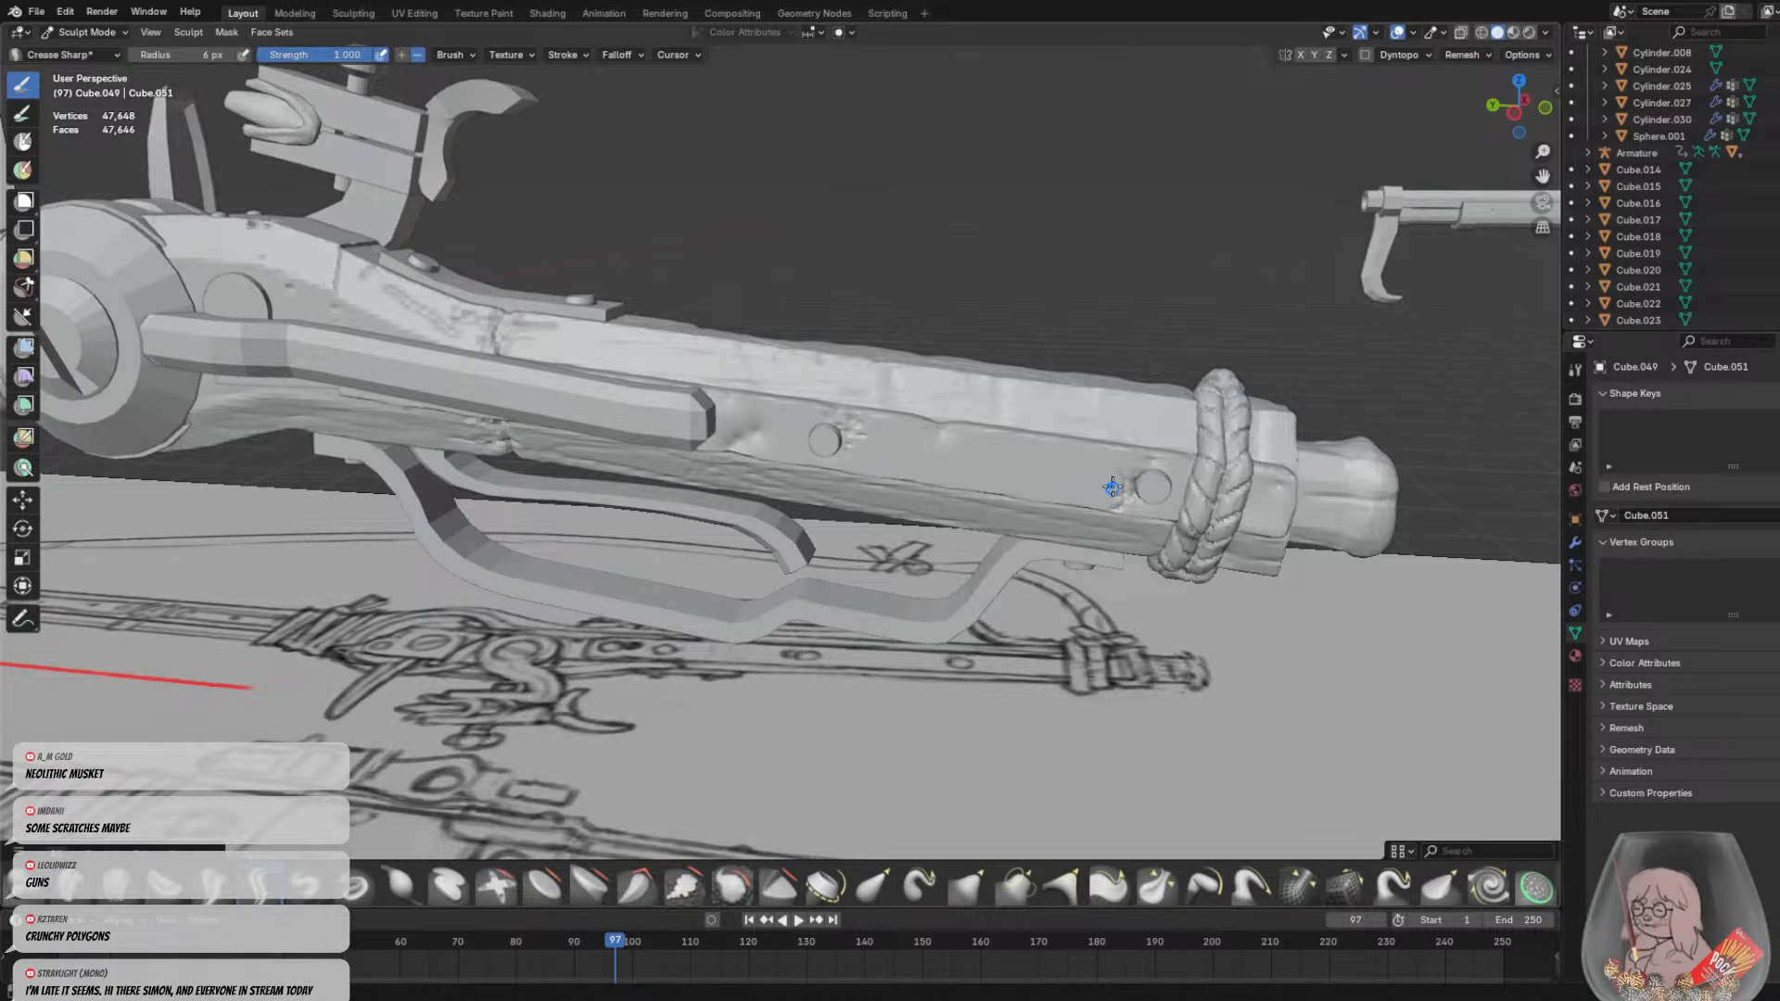
pyautogui.moveTo(1104, 491)
pyautogui.mouseDown(button='middle')
pyautogui.moveTo(1136, 482)
pyautogui.moveTo(1196, 520)
pyautogui.mouseUp(button='middle')
pyautogui.moveTo(1126, 503); pyautogui.dragTo(1233, 556)
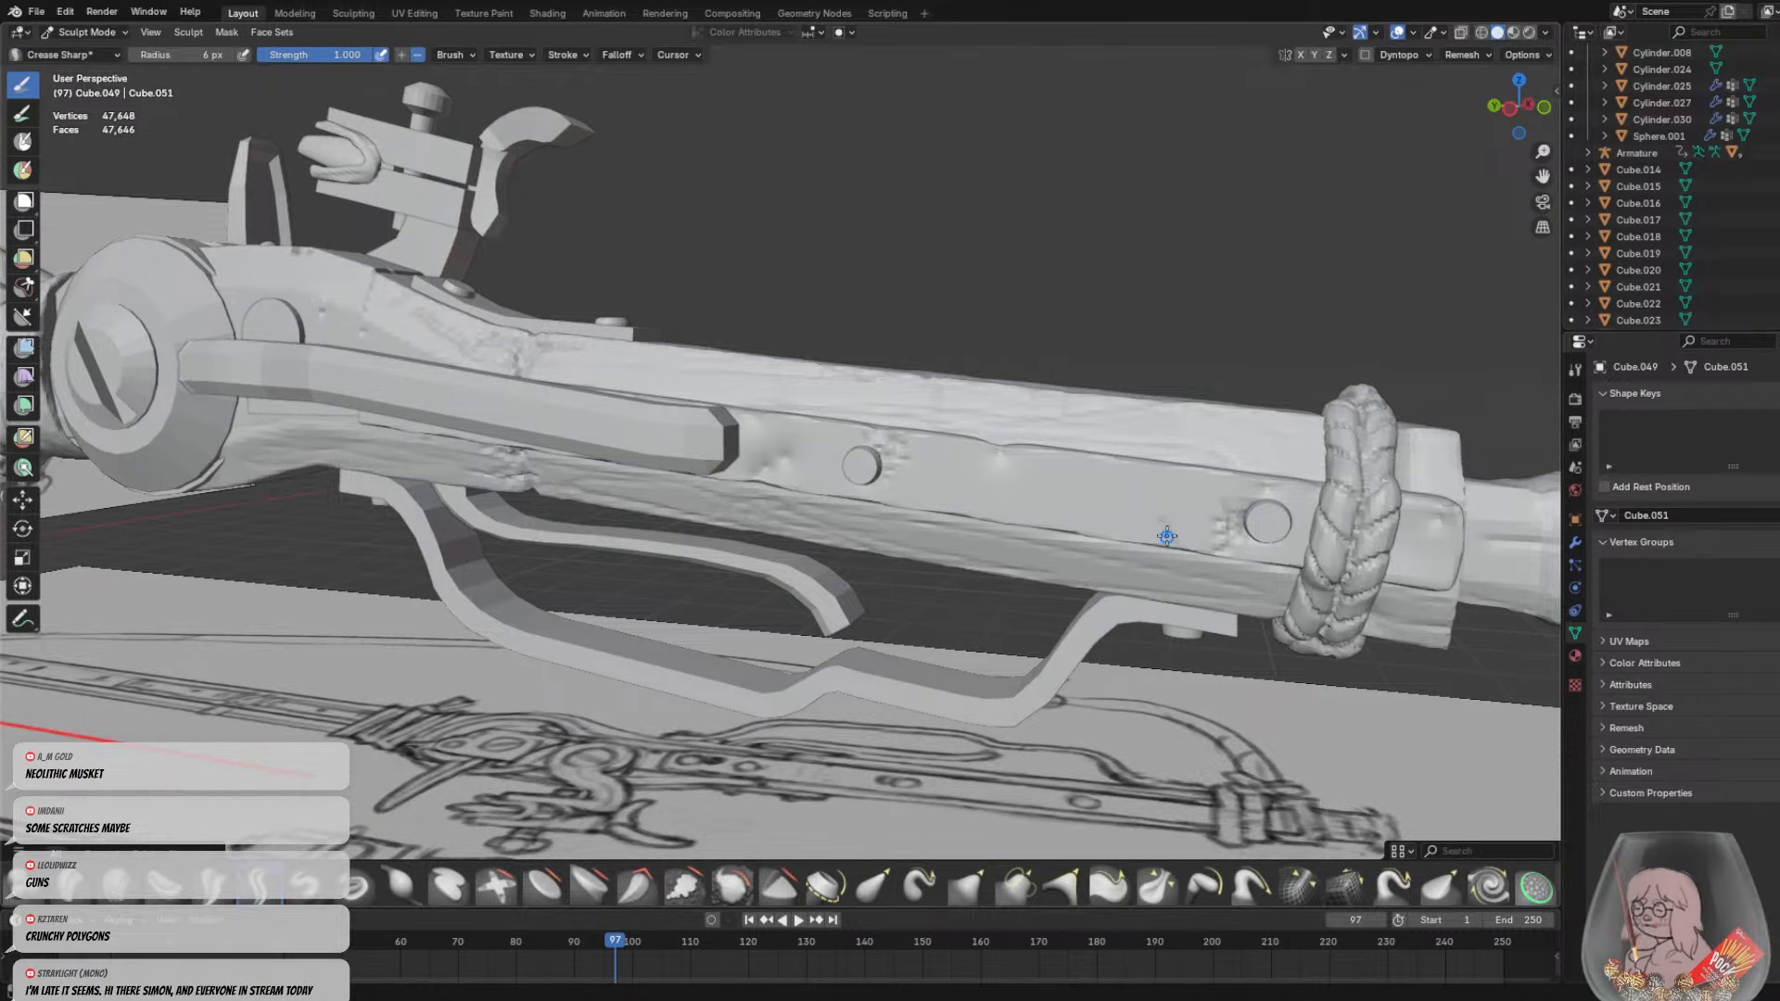
pyautogui.moveTo(1161, 533); pyautogui.dragTo(1220, 531)
pyautogui.moveTo(1253, 516)
pyautogui.mouseDown(button='middle')
pyautogui.moveTo(918, 425)
pyautogui.moveTo(742, 416)
pyautogui.moveTo(768, 458)
pyautogui.mouseUp(button='middle')
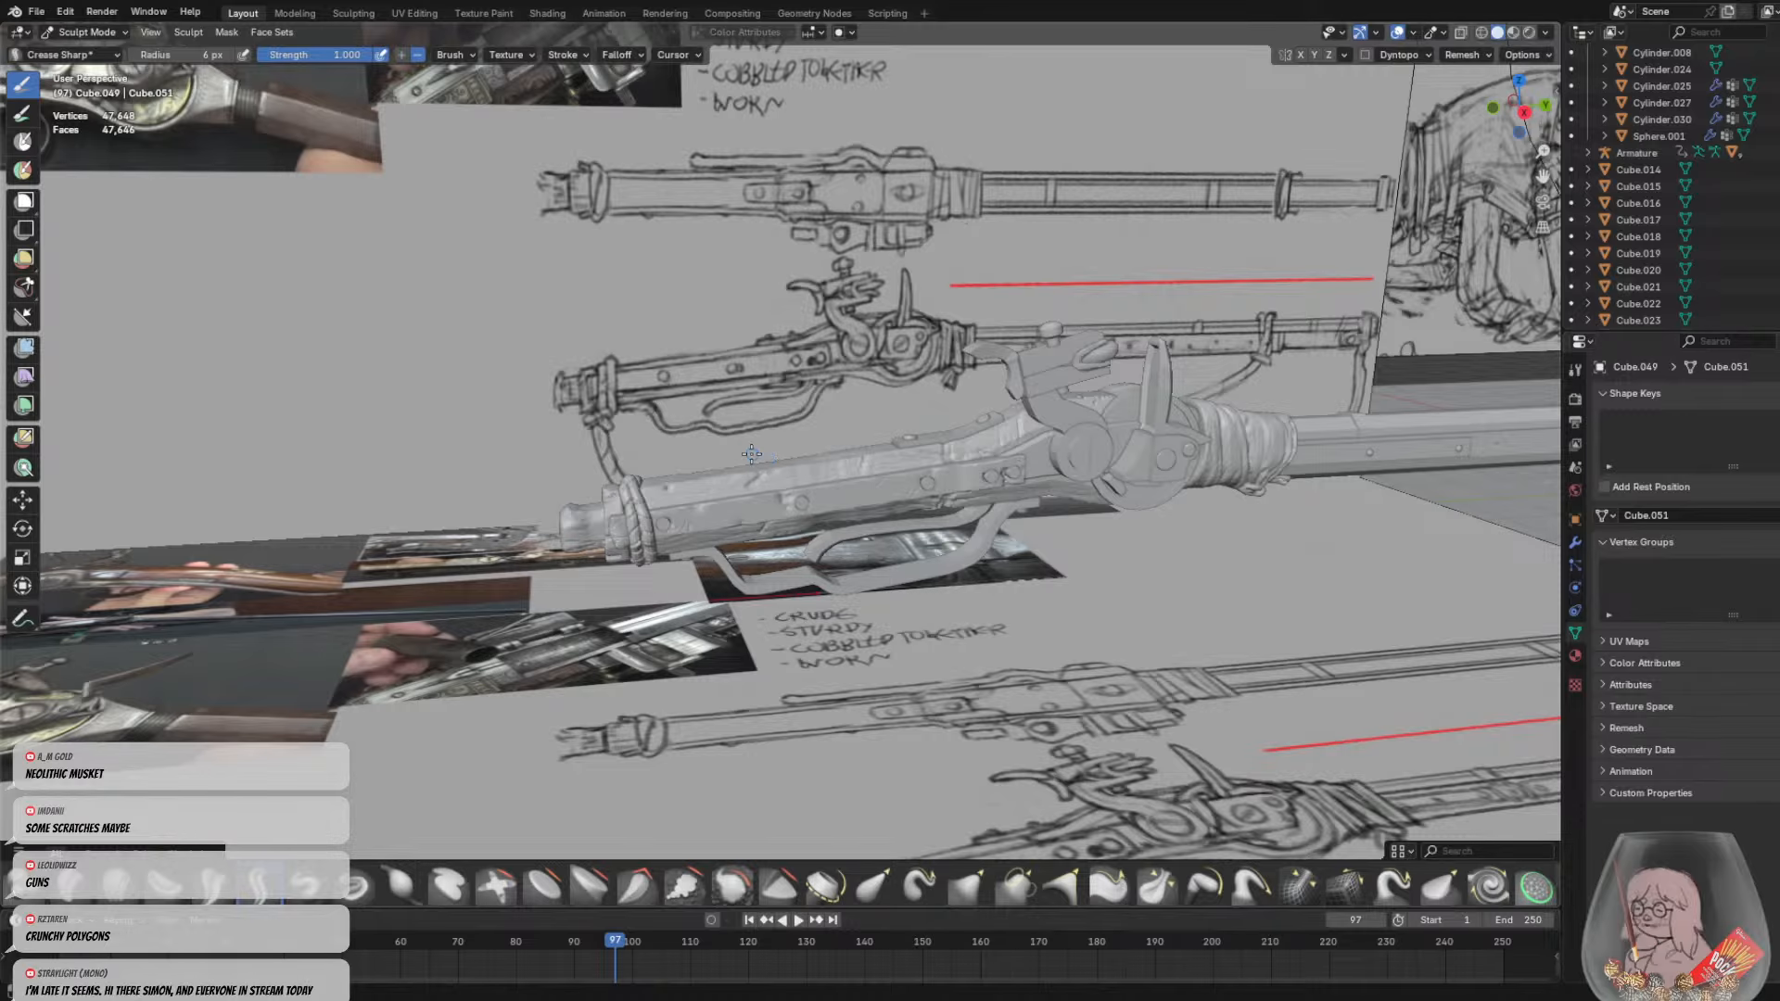
# Review the worn side plate on the whole musket and return to Object Mode
pyautogui.scroll(3, 750, 449)
pyautogui.moveTo(760, 482)
pyautogui.mouseDown(button='middle')
pyautogui.moveTo(838, 548)
pyautogui.moveTo(1006, 552)
pyautogui.moveTo(737, 448)
pyautogui.moveTo(774, 408)
pyautogui.moveTo(895, 552)
pyautogui.moveTo(740, 538)
pyautogui.mouseUp(button='middle')
pyautogui.scroll(-5, 737, 447)
pyautogui.scroll(2, 809, 471)
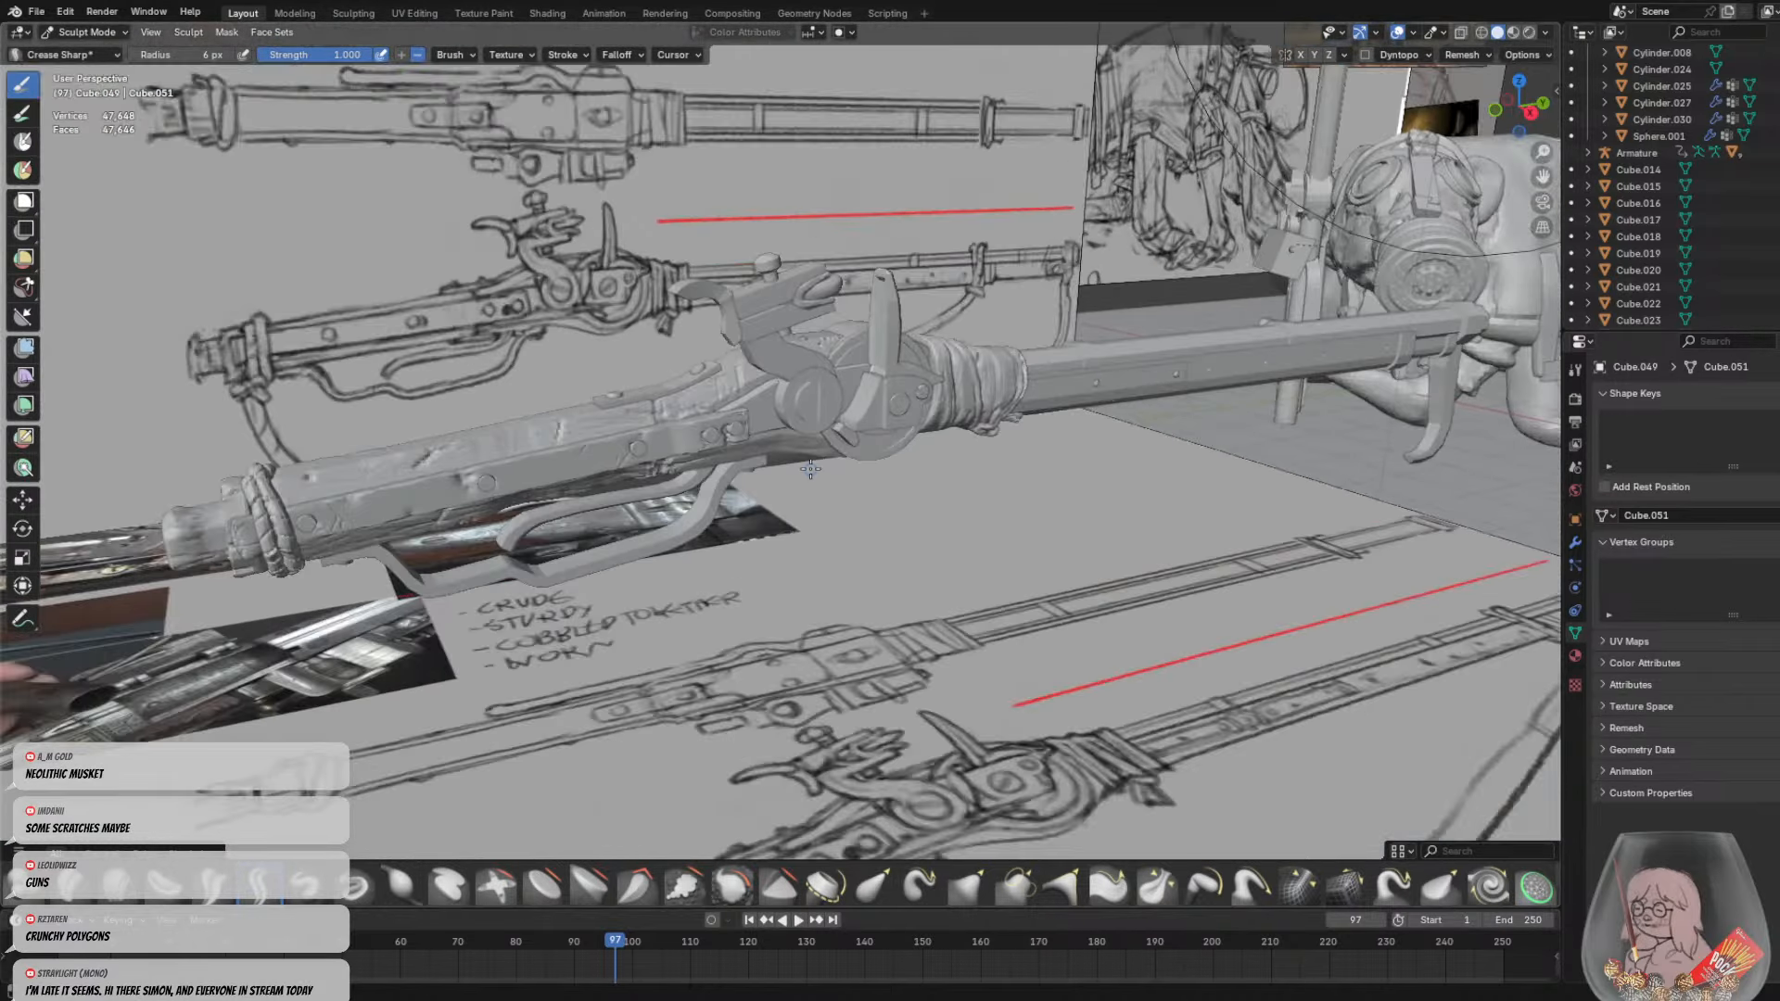
pyautogui.moveTo(810, 470); pyautogui.dragTo(415, 145, button='middle')
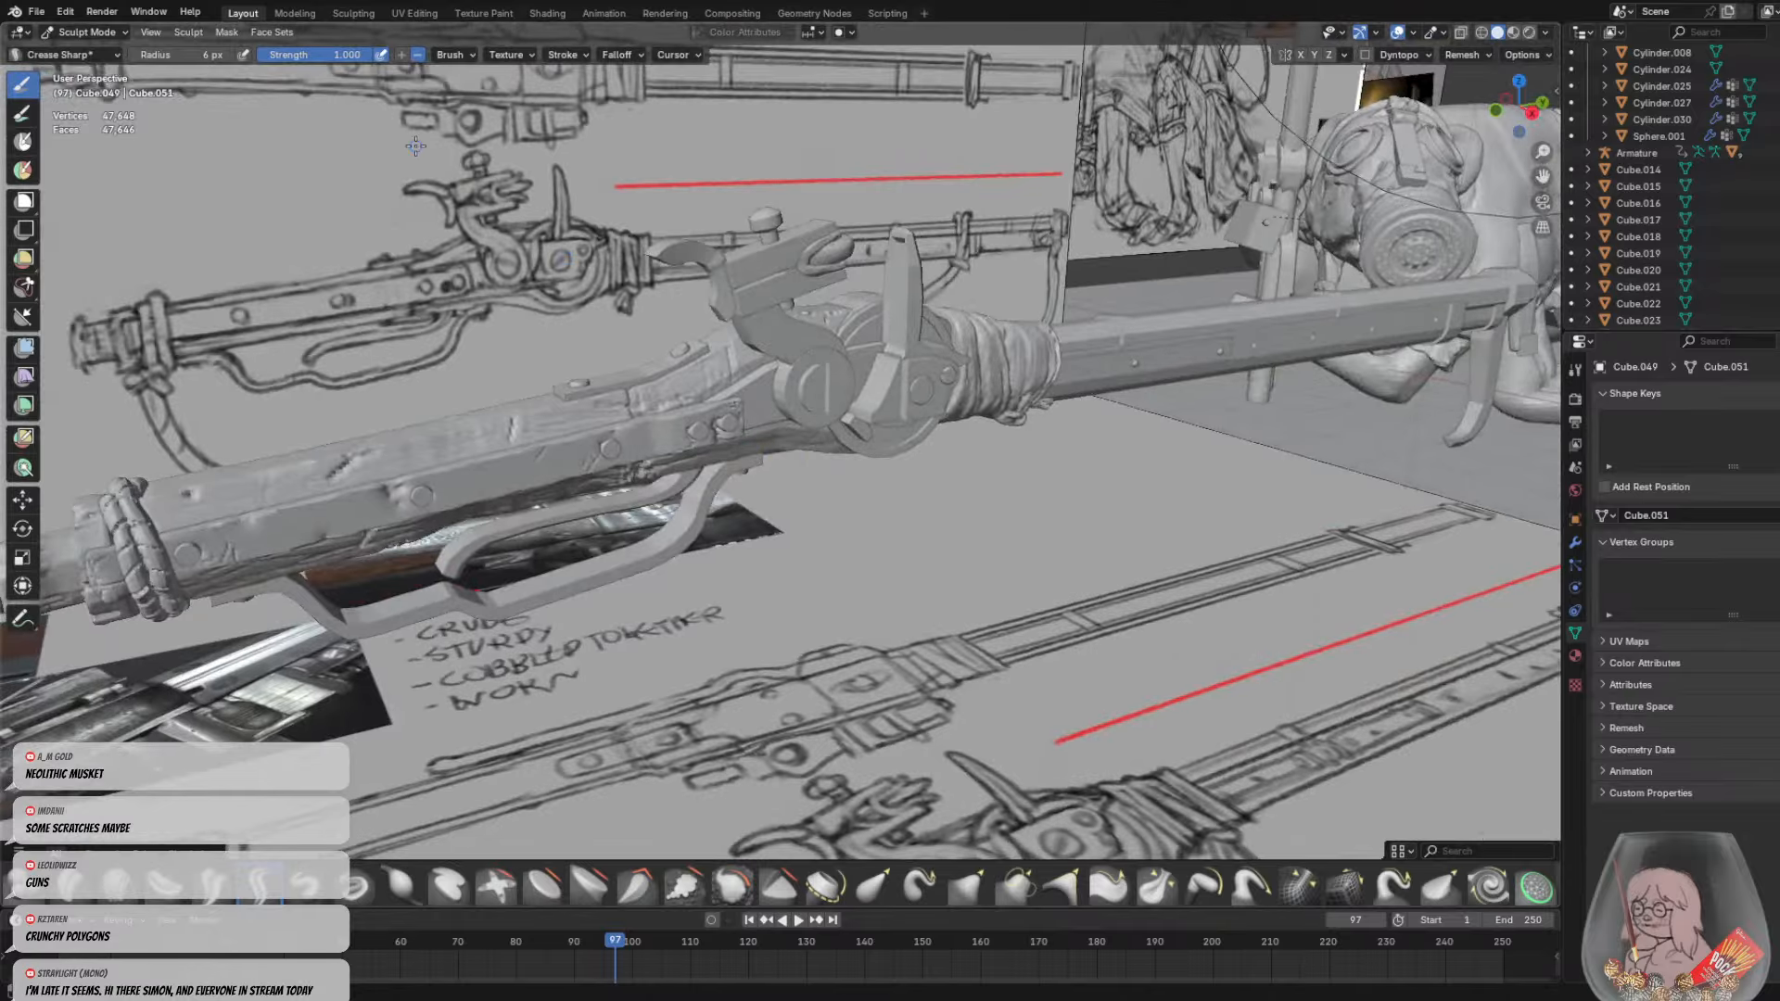
pyautogui.click(86, 31)
pyautogui.click(79, 52)
pyautogui.moveTo(651, 376); pyautogui.dragTo(788, 477, button='middle')
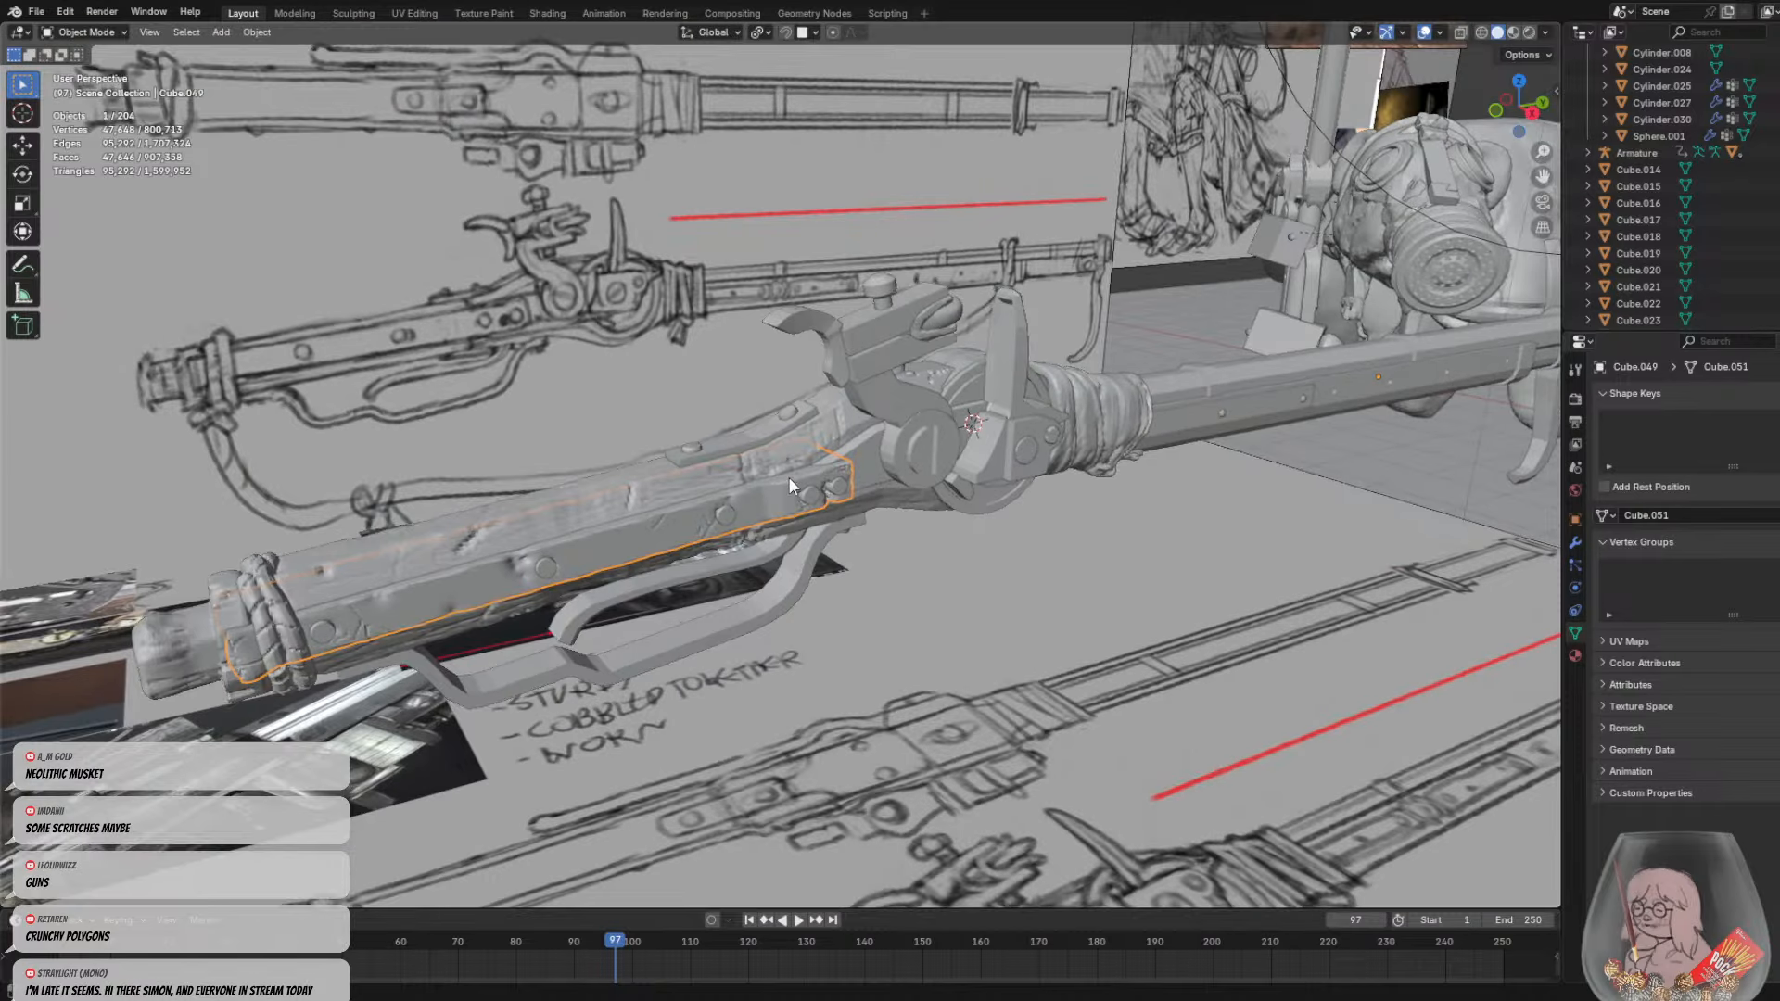
# Select only the outer guard bar beneath the stock, frame it in view and put it in Sculpt Mode
pyautogui.click(719, 617)
pyautogui.moveTo(718, 617); pyautogui.dragTo(864, 532, button='middle')
pyautogui.keyDown('shift'); pyautogui.click(727, 558); pyautogui.keyUp('shift')
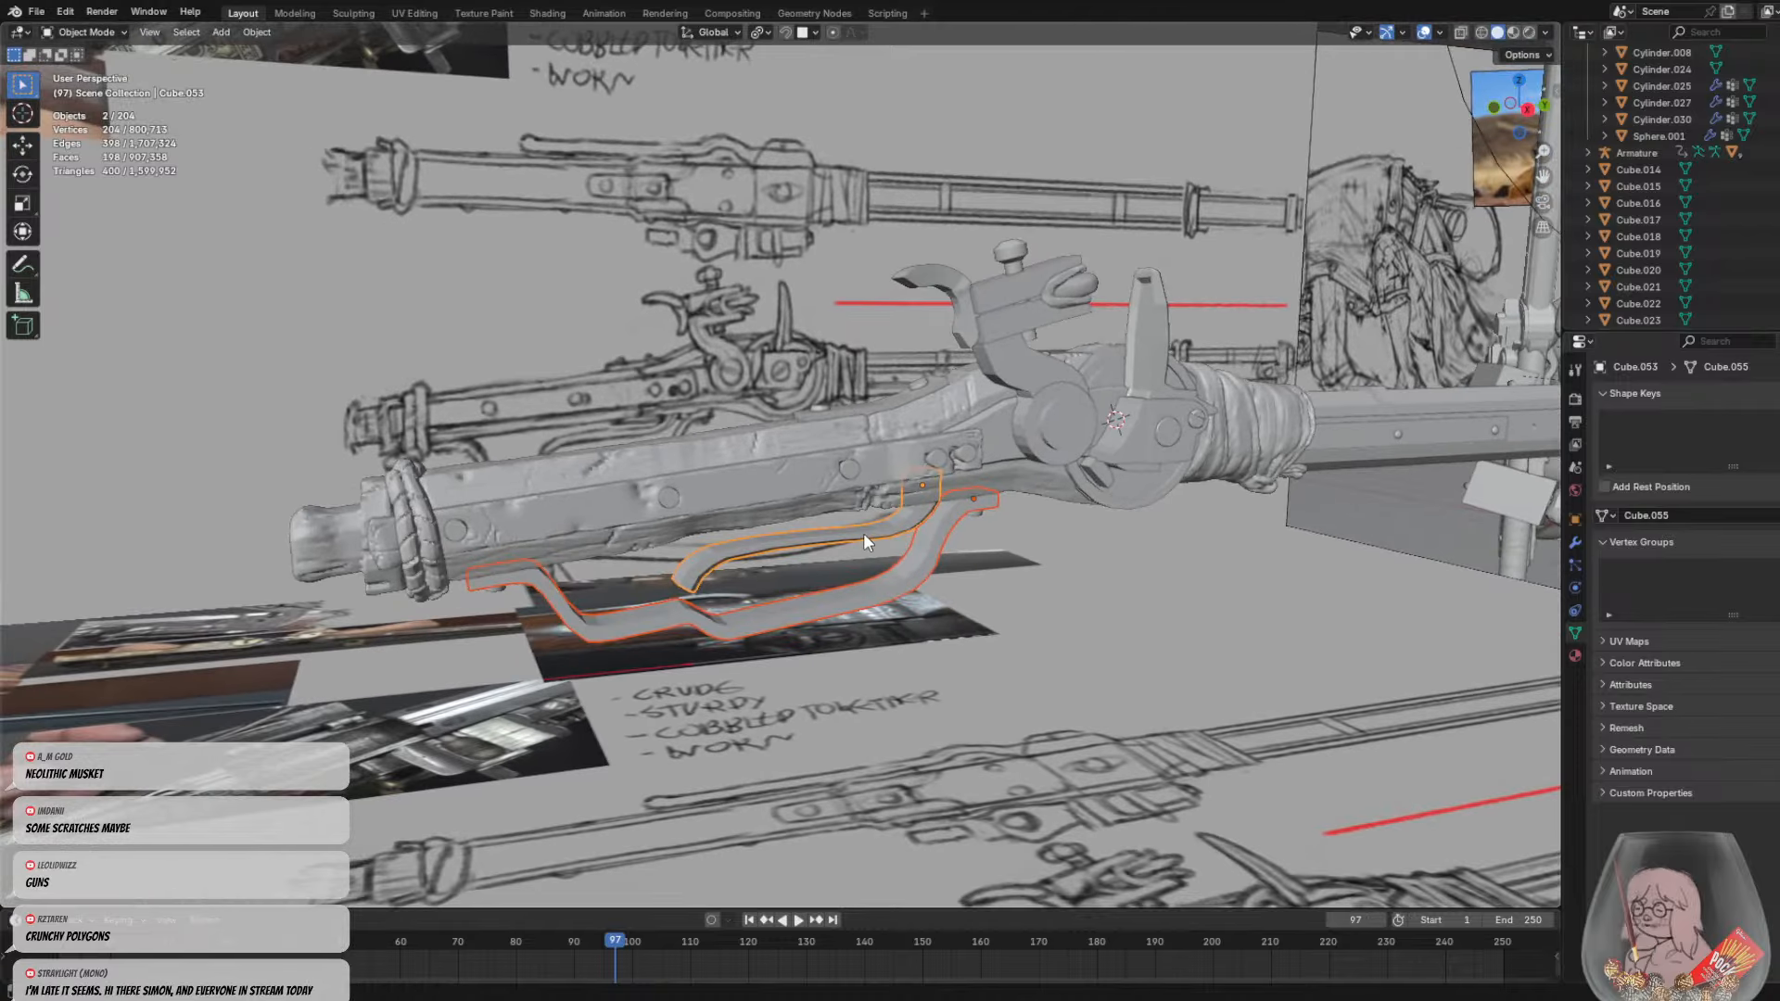
pyautogui.click(910, 573)
pyautogui.press('KP_Decimal')
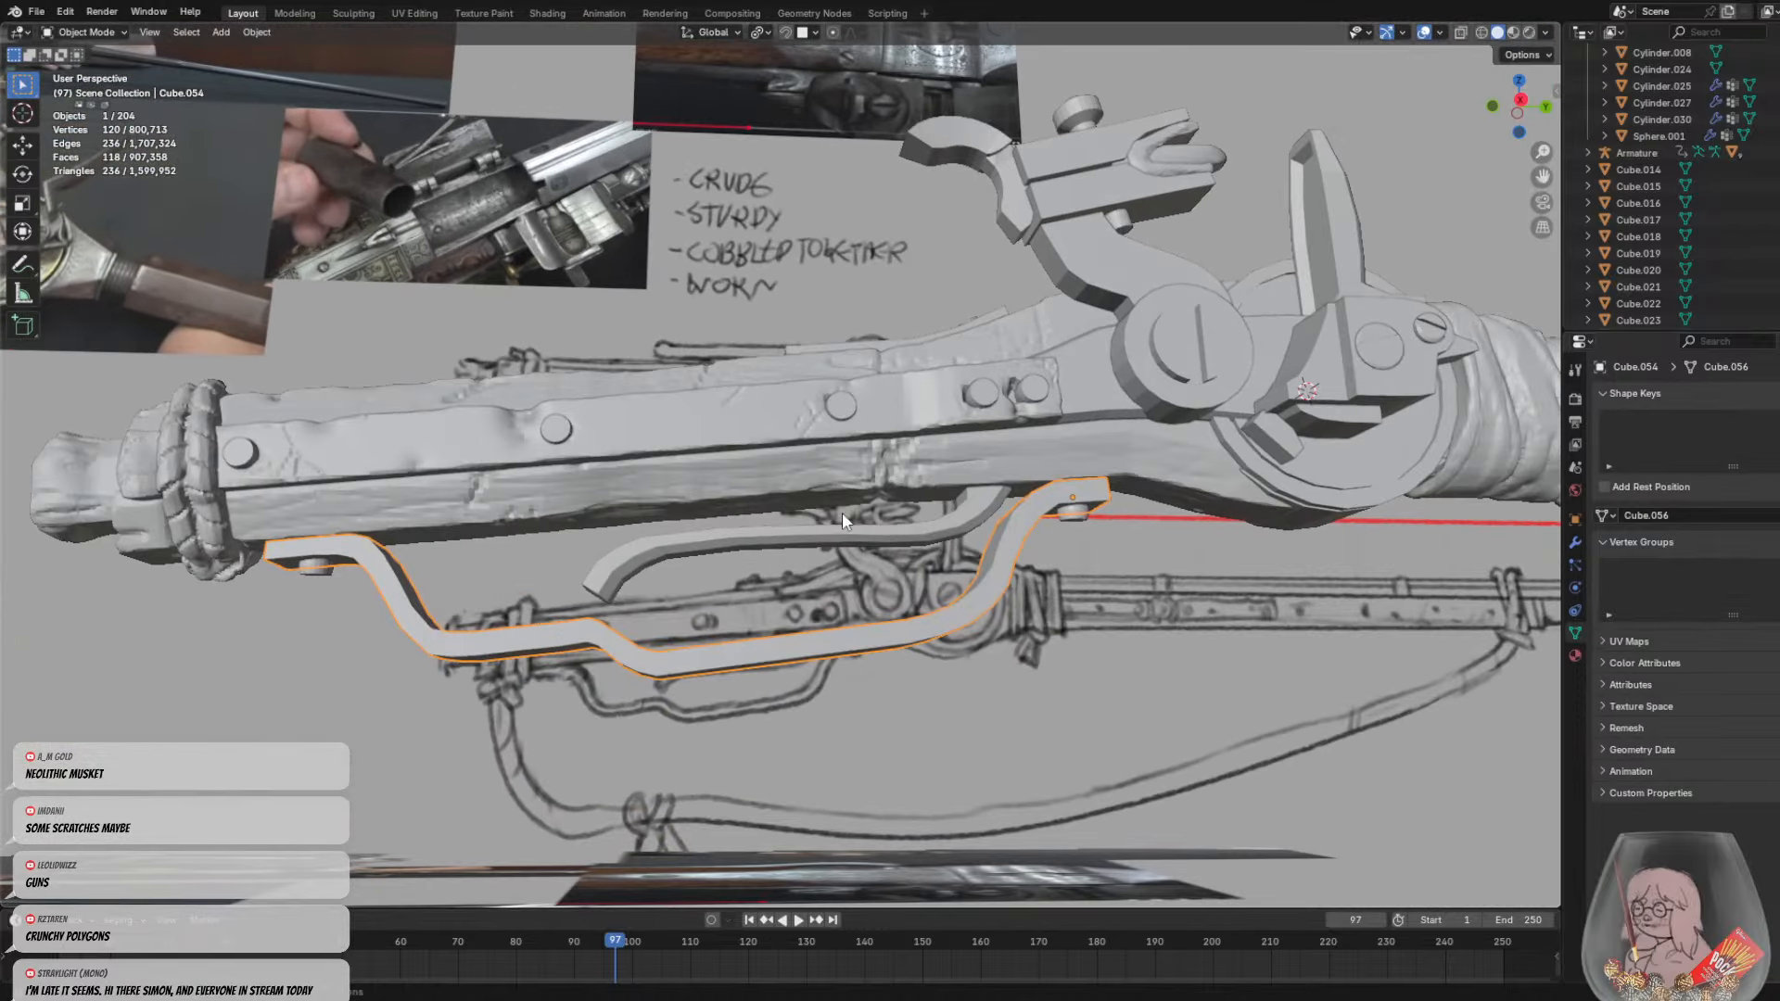
pyautogui.keyDown('shift'); pyautogui.moveTo(503, 476); pyautogui.dragTo(646, 487, button='middle'); pyautogui.keyUp('shift')
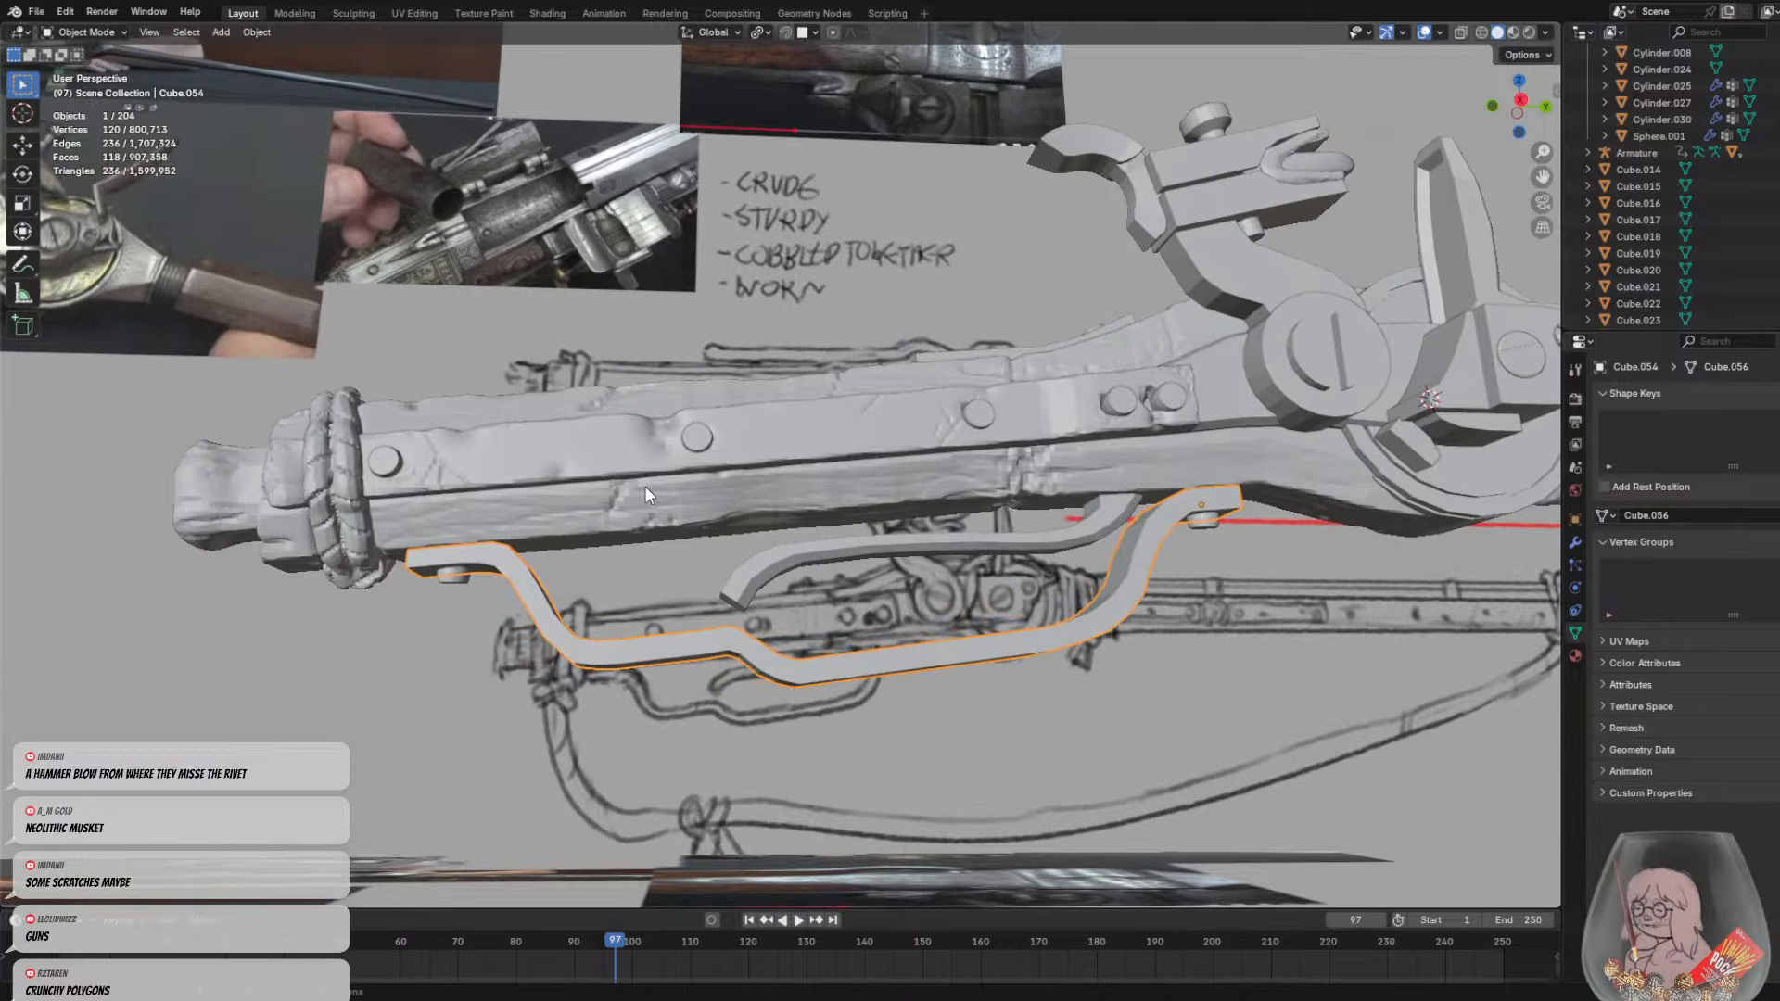
pyautogui.click(87, 31)
pyautogui.click(93, 80)
# Try a fine voxel remesh on the outer guard bar, inspect it from below and undo it
pyautogui.press('r')
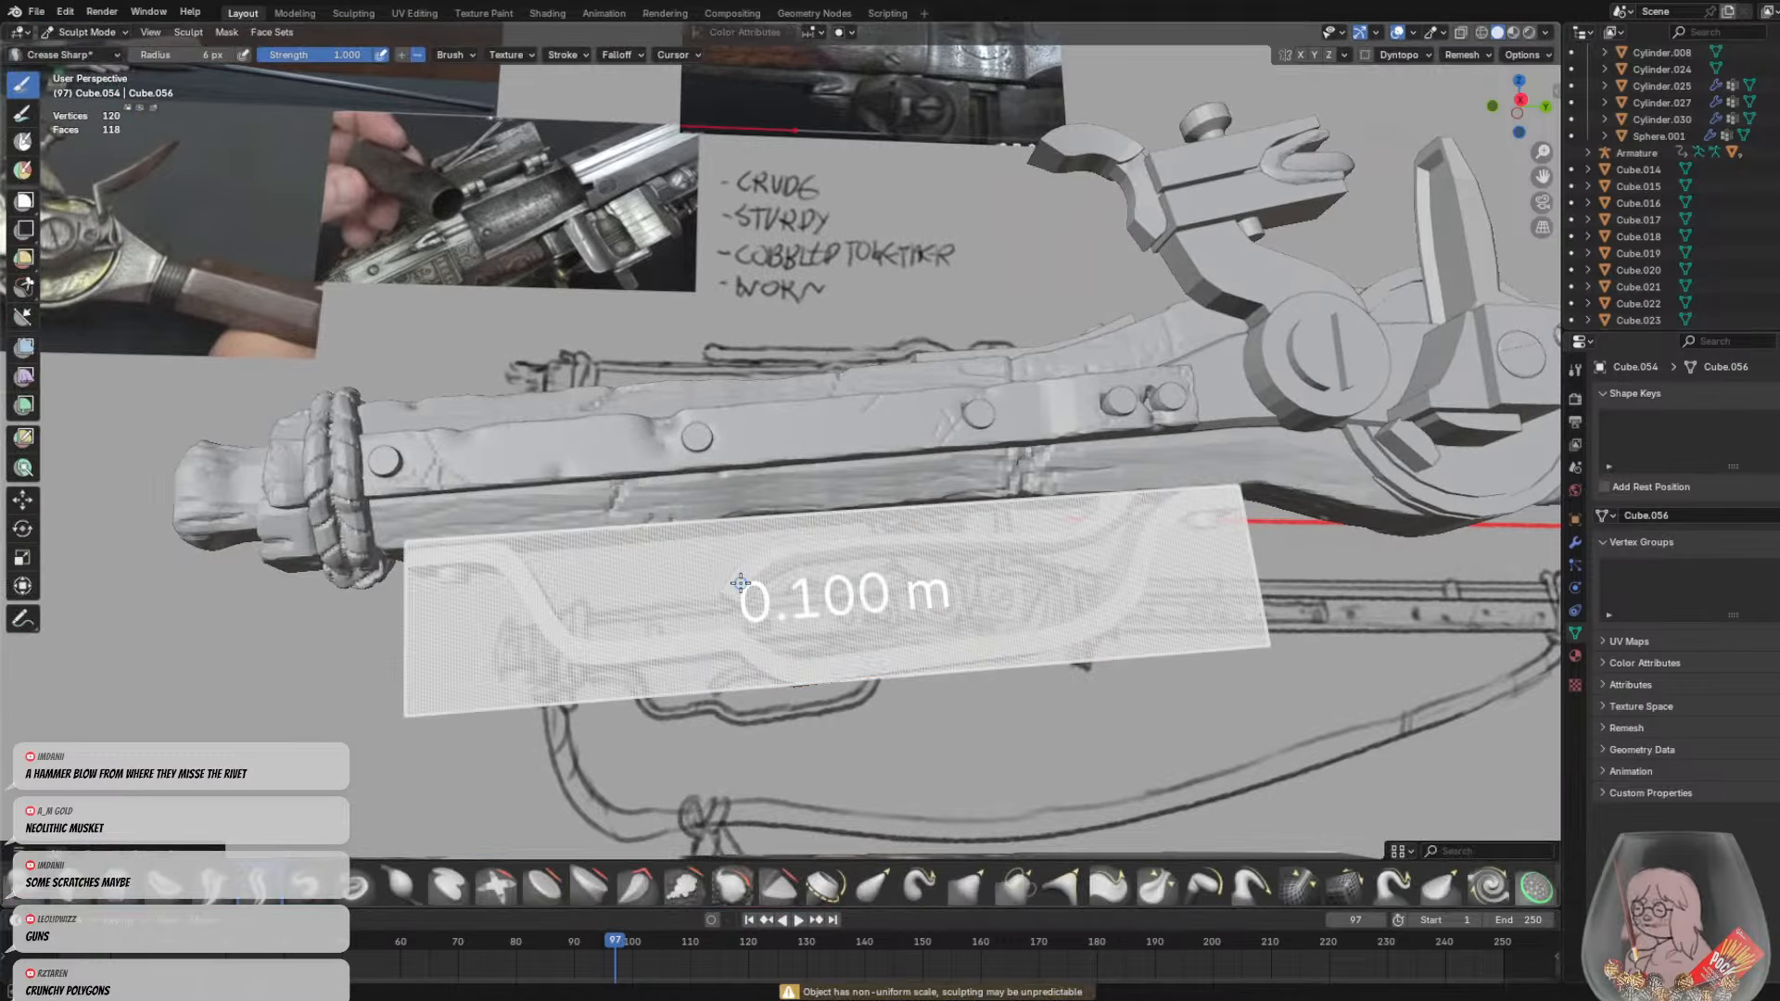
pyautogui.click(740, 583)
pyautogui.hotkey('ctrl', 'r')
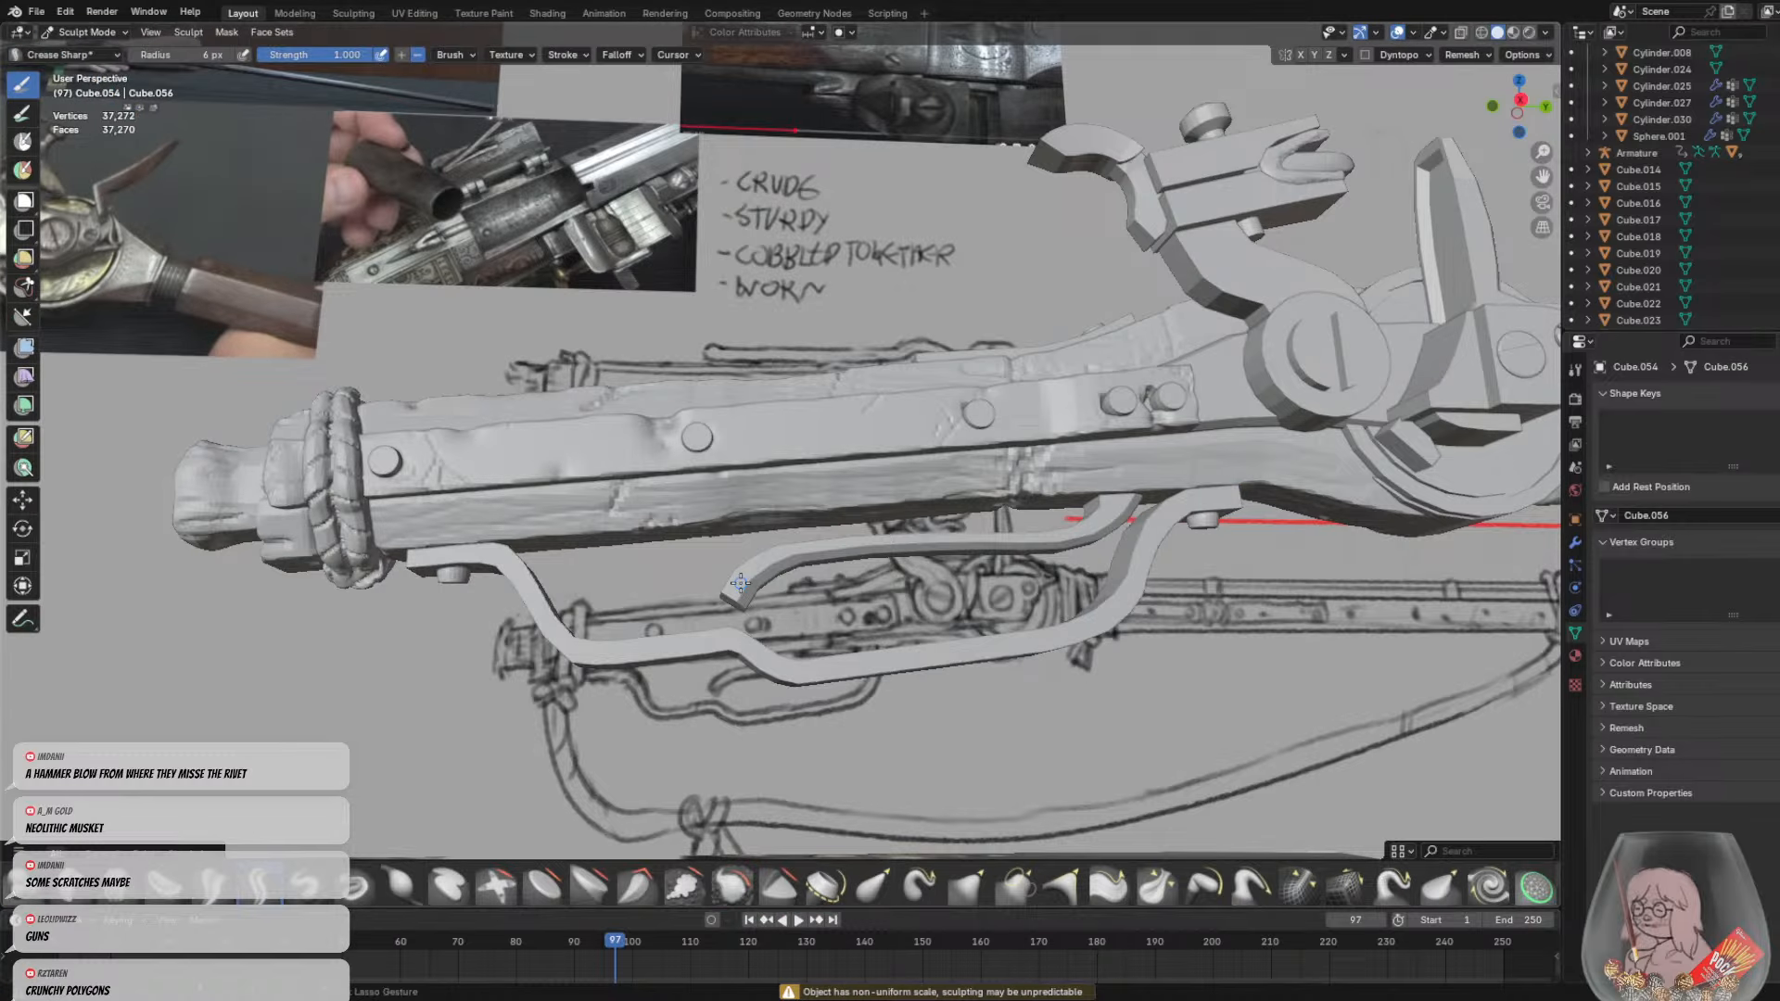
pyautogui.moveTo(740, 583); pyautogui.dragTo(795, 530, button='middle')
pyautogui.scroll(4, 767, 520)
pyautogui.scroll(-3, 724, 519)
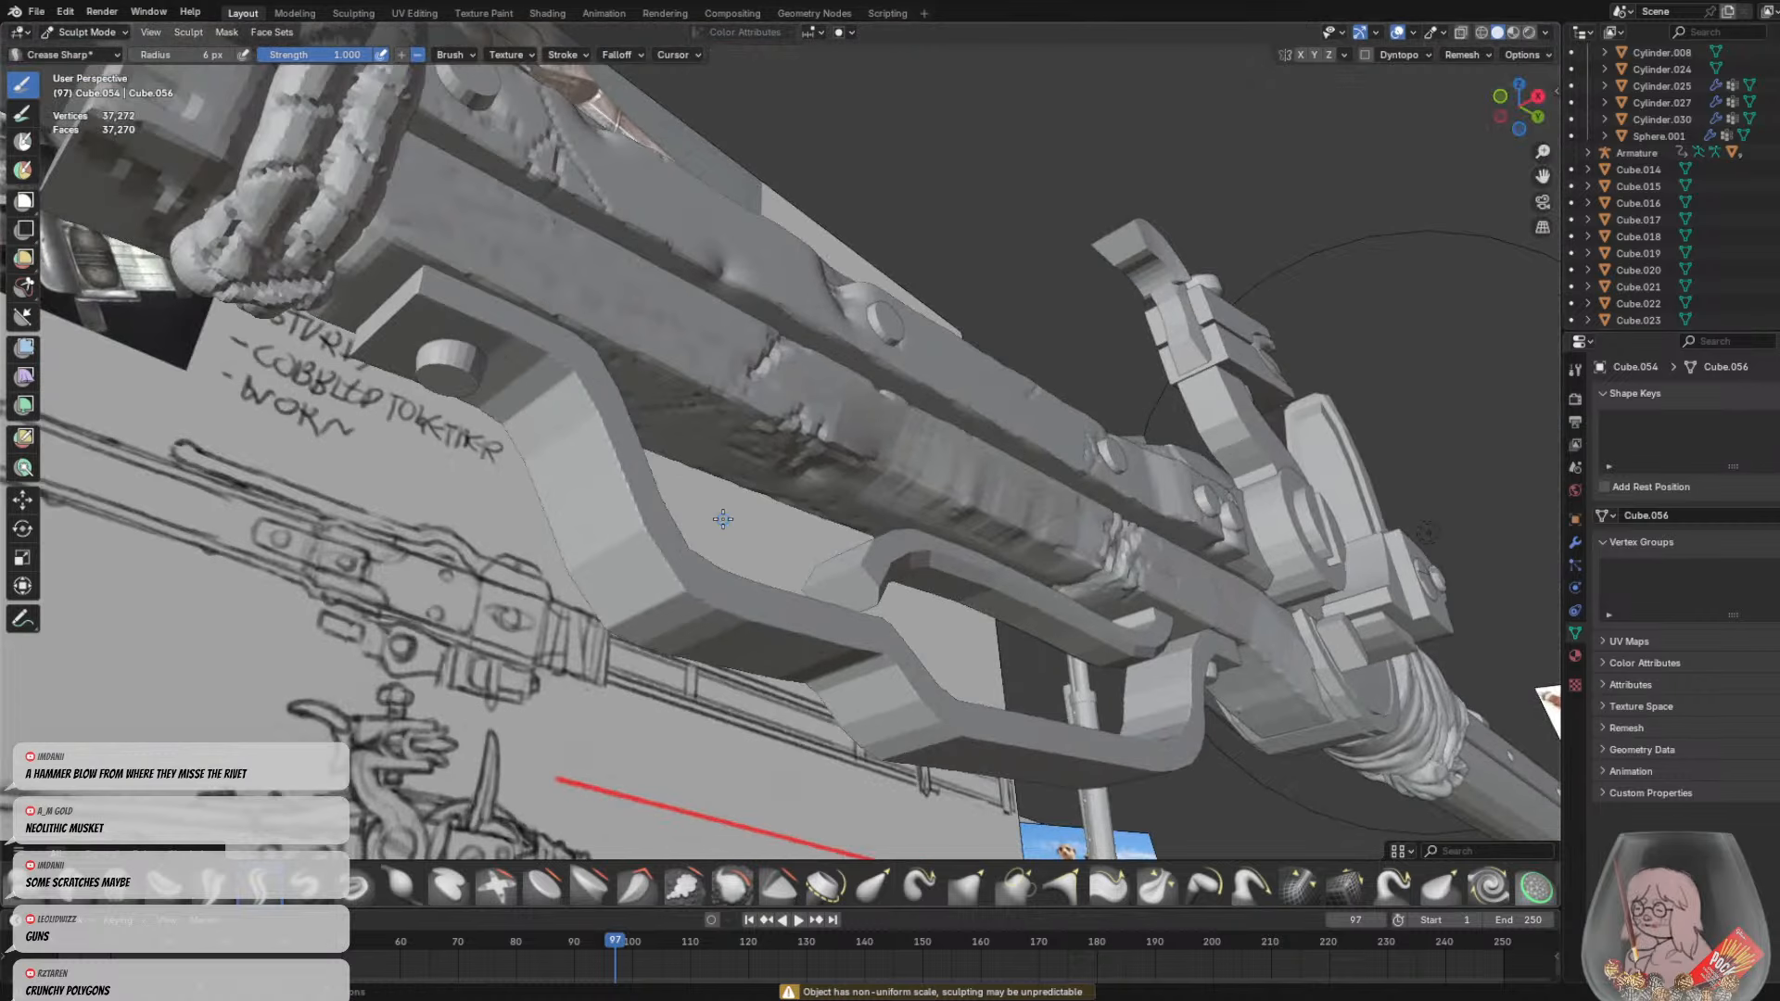
pyautogui.hotkey('ctrl', 'z')
# Voxel-remesh the outer guard bar with a coarser voxel size
pyautogui.press('r')
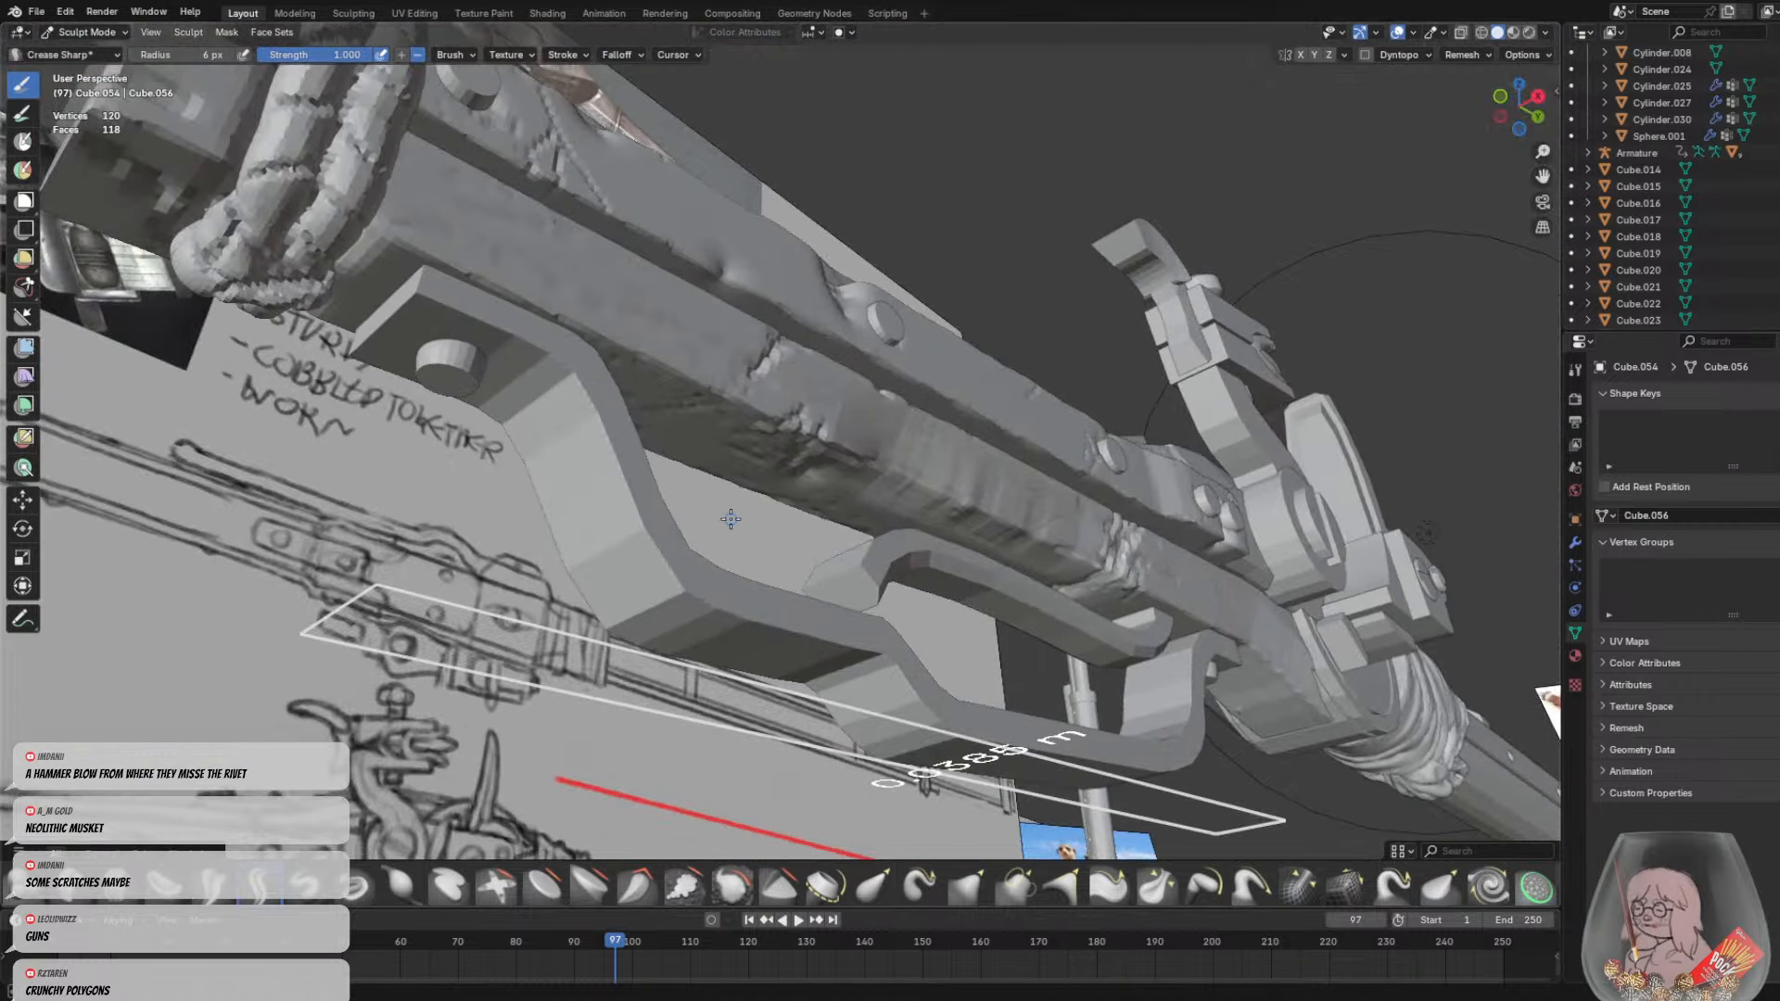
pyautogui.click(709, 524)
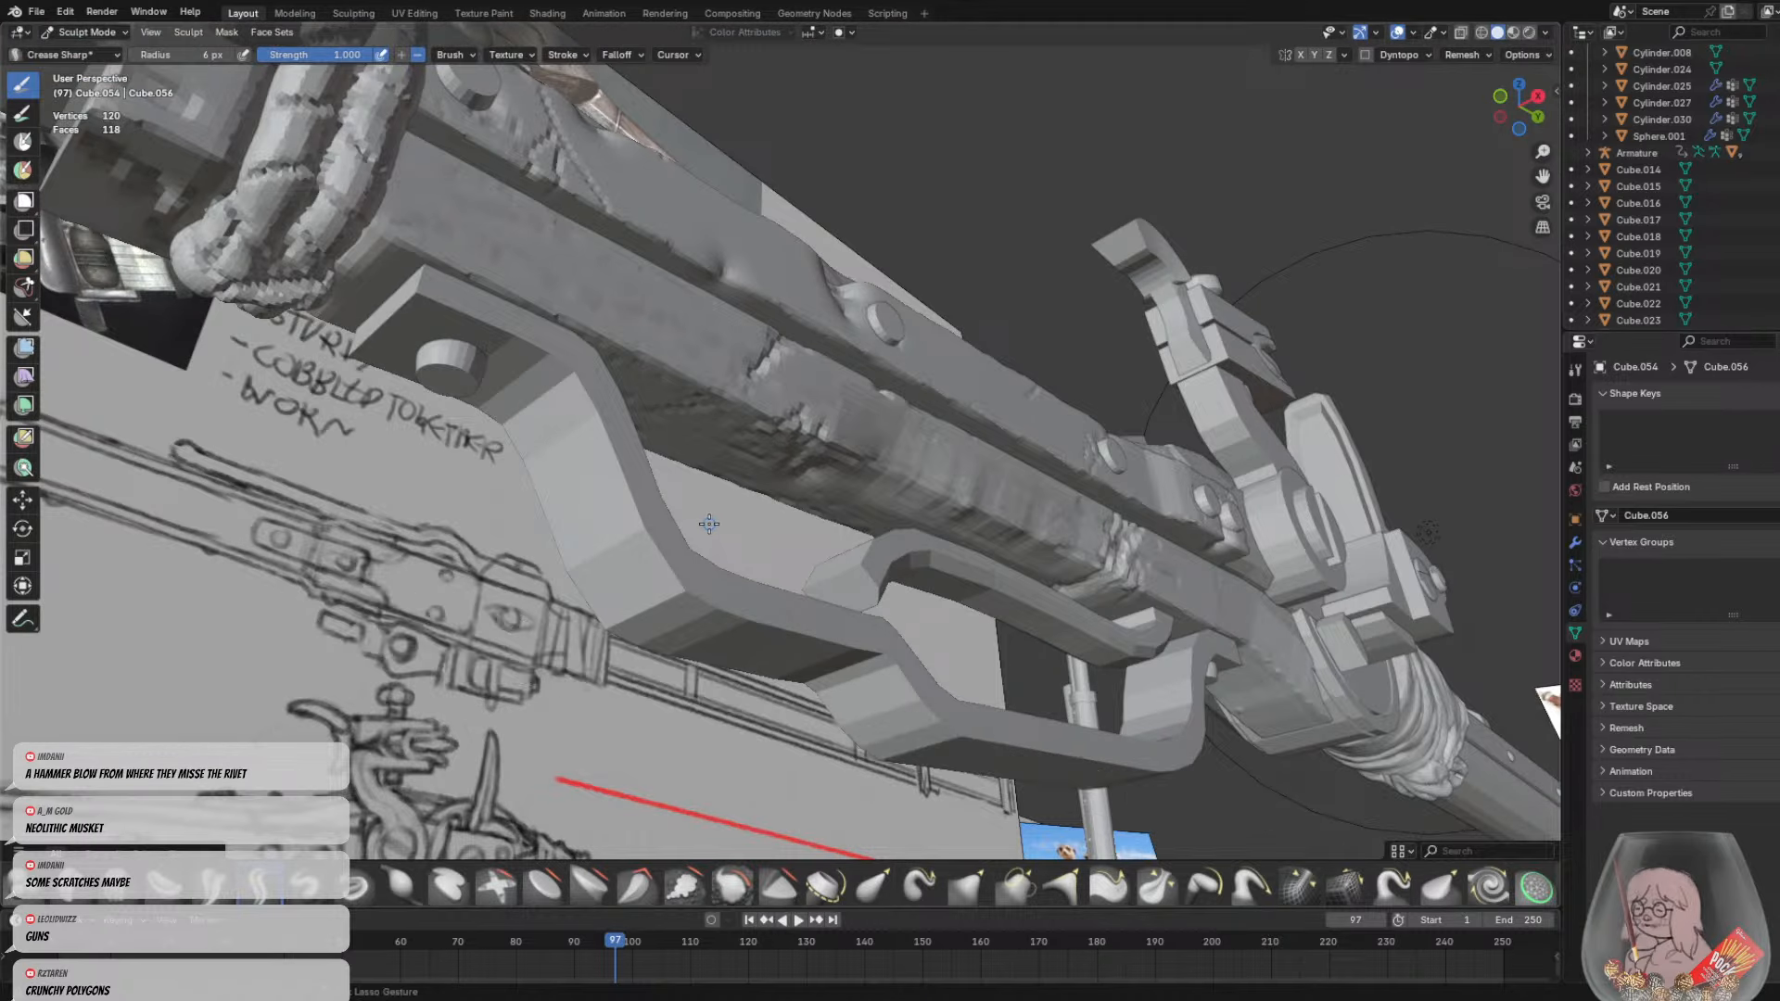
pyautogui.moveTo(710, 524)
pyautogui.mouseDown(button='middle')
pyautogui.moveTo(743, 554)
pyautogui.moveTo(781, 526)
pyautogui.mouseUp(button='middle')
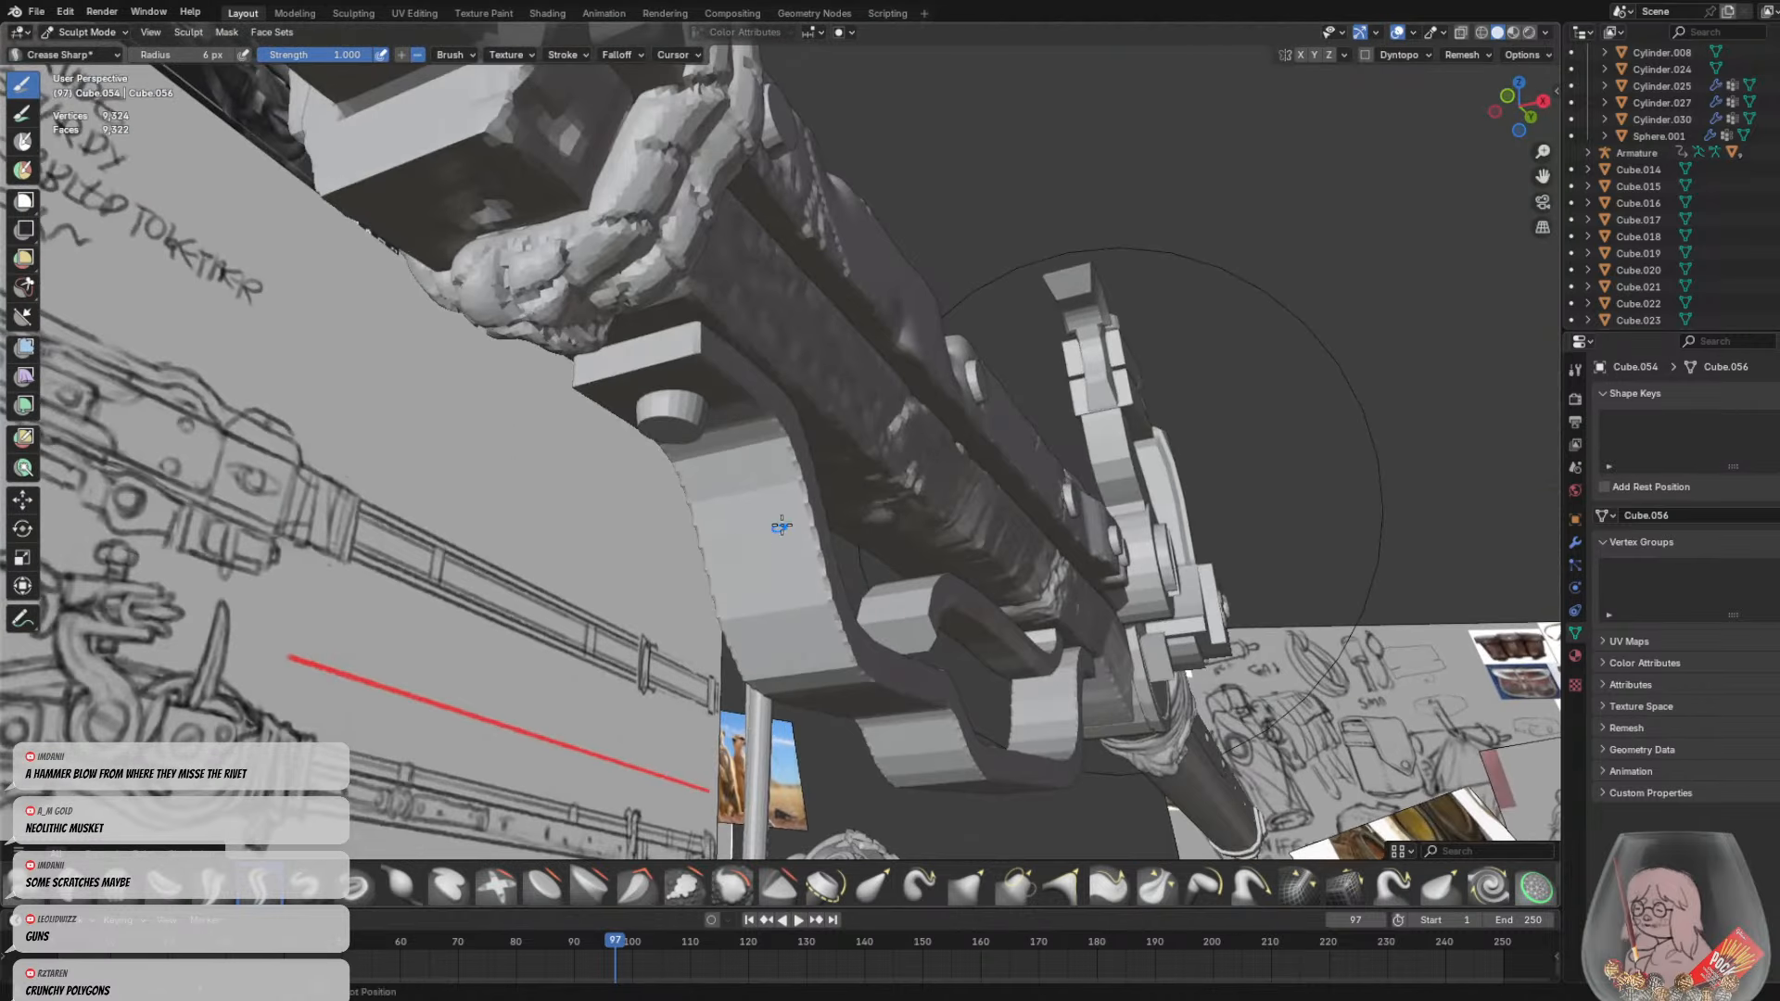
# Chip the edges of the outer guard bar with the Crease Sharp brush, using a 42 px and a 23 px radius
pyautogui.press('f')
pyautogui.click(831, 466)
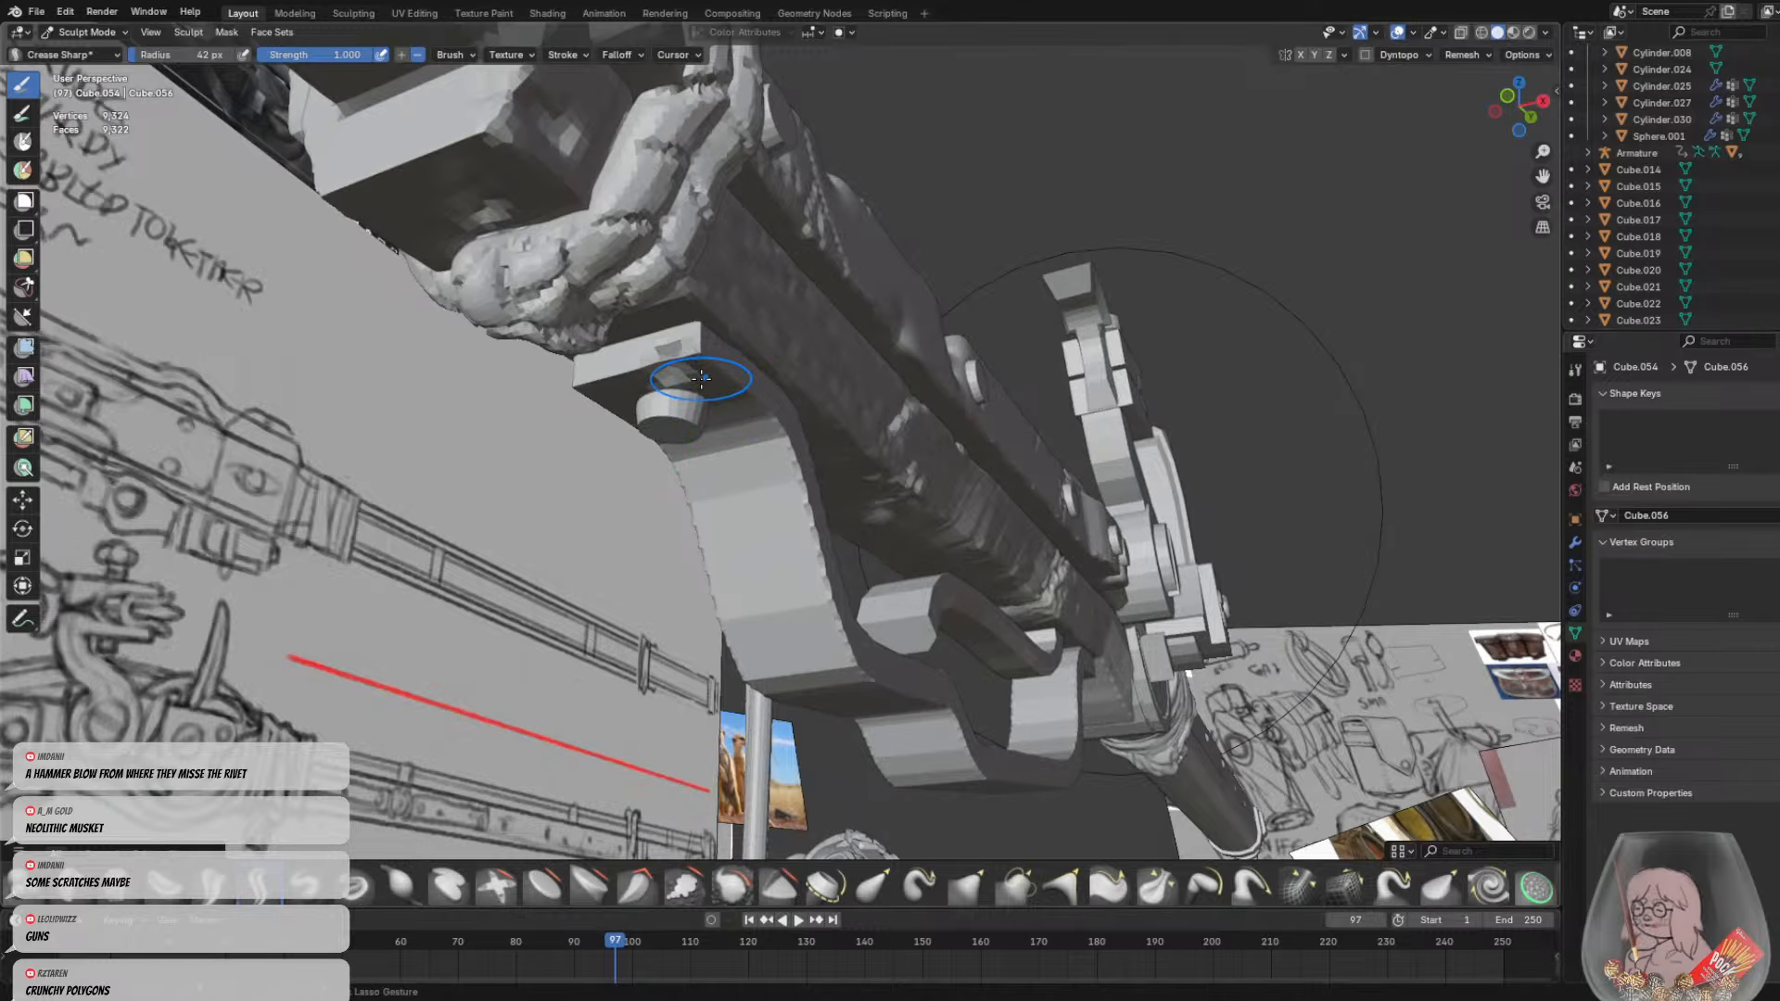
pyautogui.press('f')
pyautogui.click(709, 369)
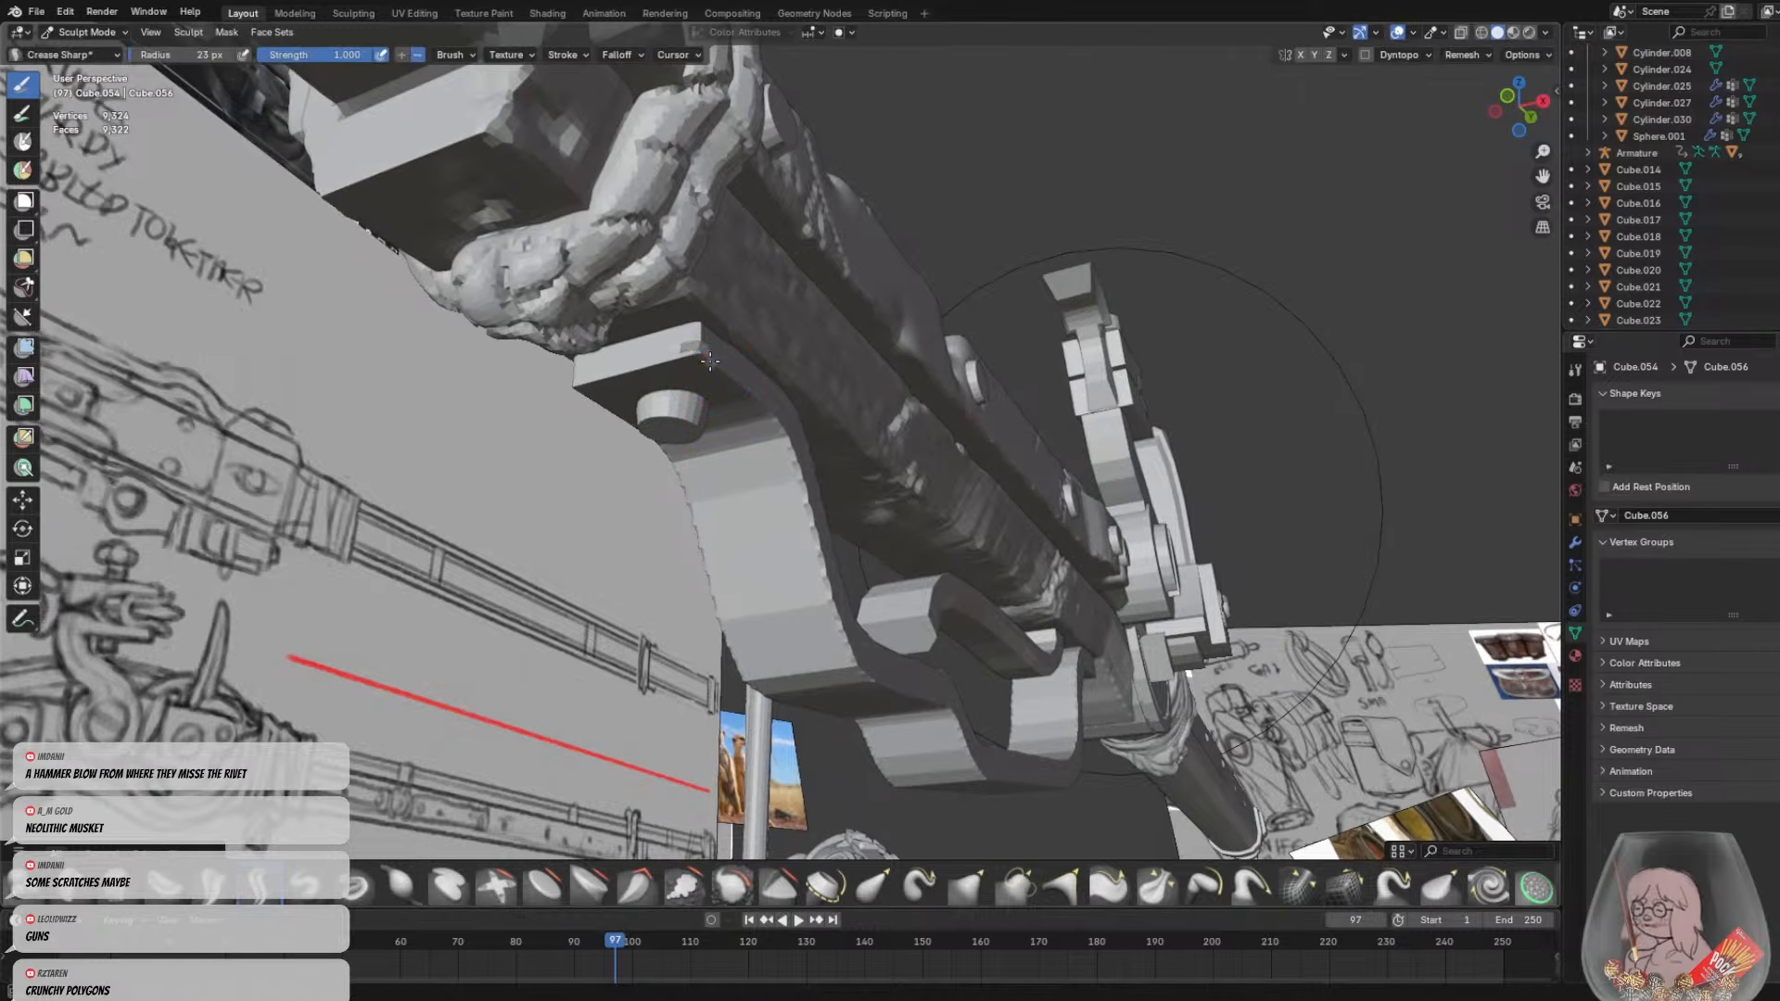
pyautogui.moveTo(734, 378); pyautogui.dragTo(422, 470, button='middle')
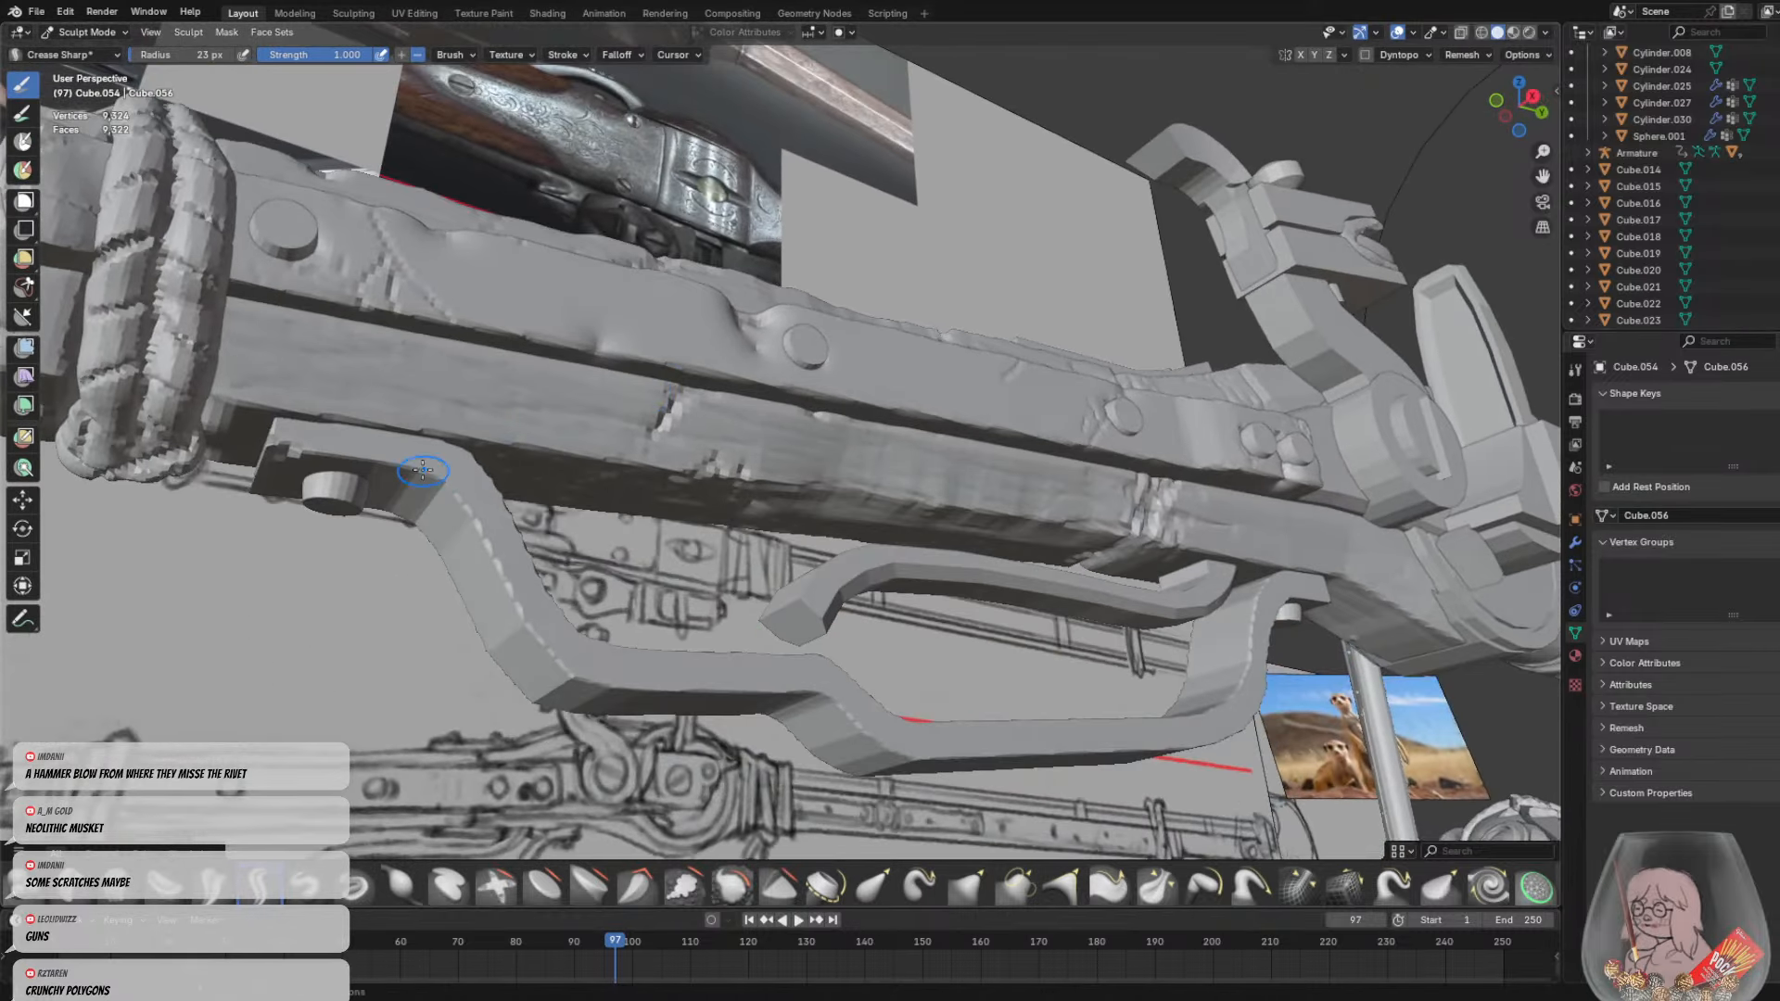
pyautogui.moveTo(505, 608); pyautogui.dragTo(394, 600, button='middle')
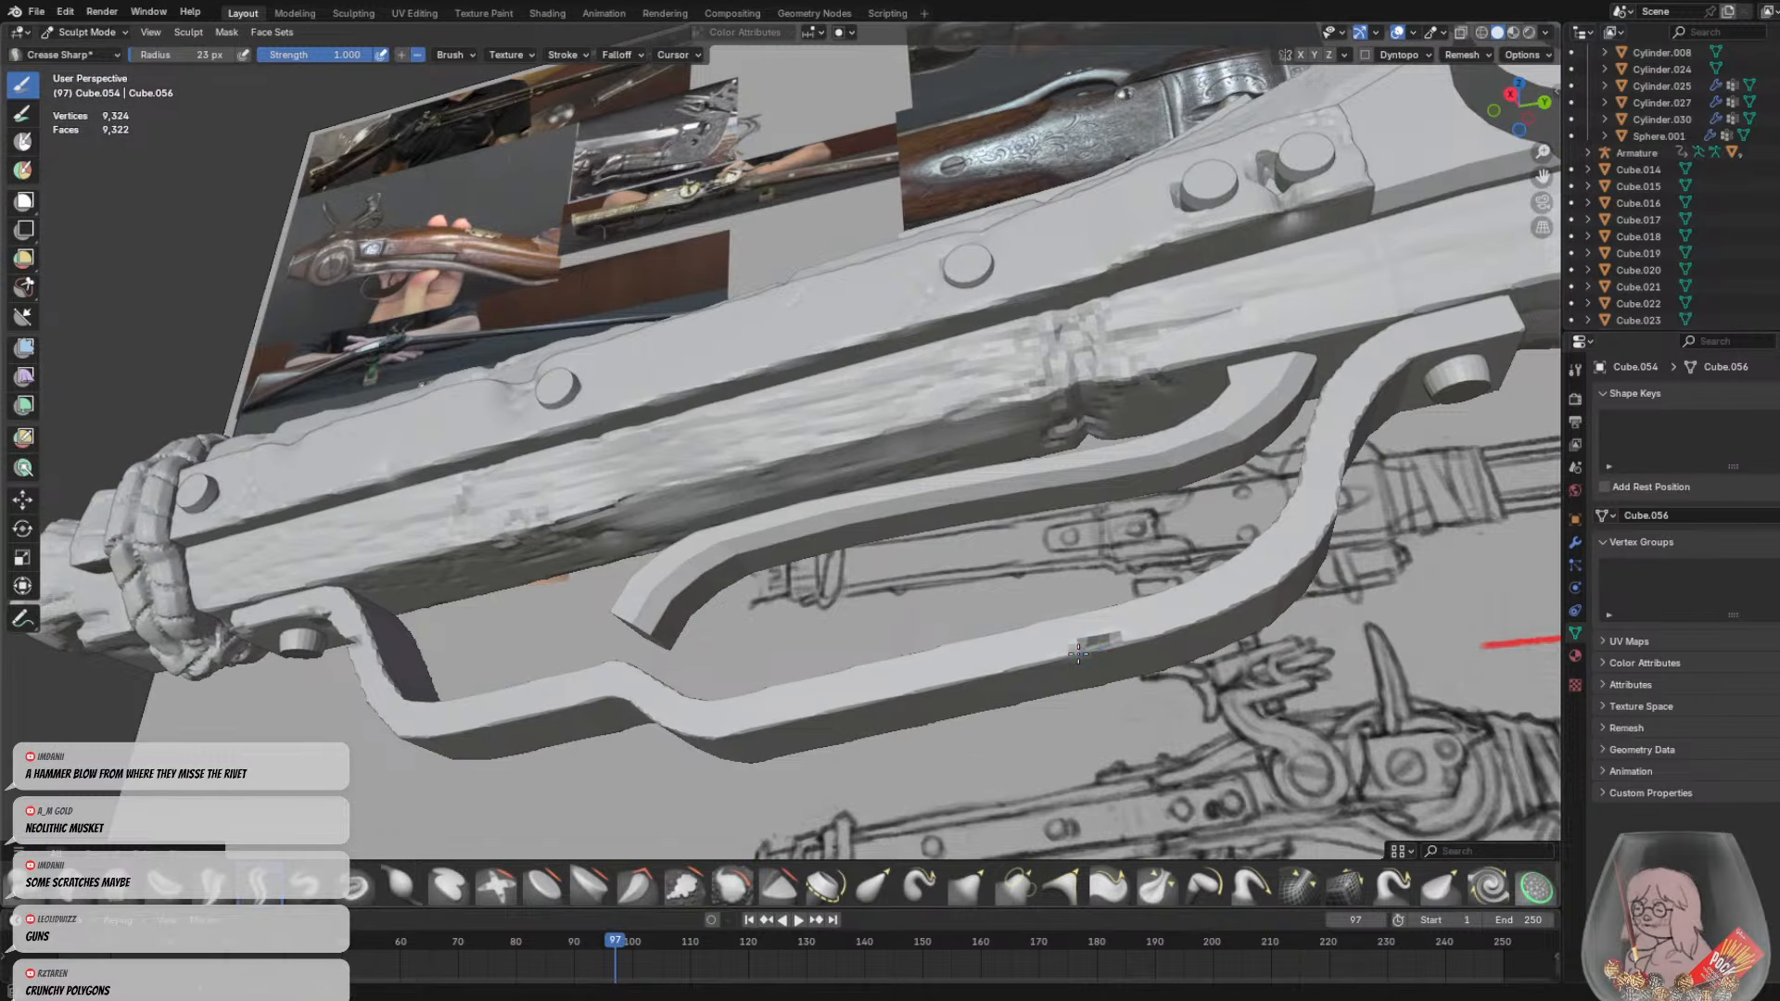
pyautogui.moveTo(1145, 628)
pyautogui.mouseDown(button='middle')
pyautogui.moveTo(1184, 602)
pyautogui.moveTo(1013, 521)
pyautogui.moveTo(1010, 548)
pyautogui.moveTo(1020, 566)
pyautogui.moveTo(1001, 329)
pyautogui.mouseUp(button='middle')
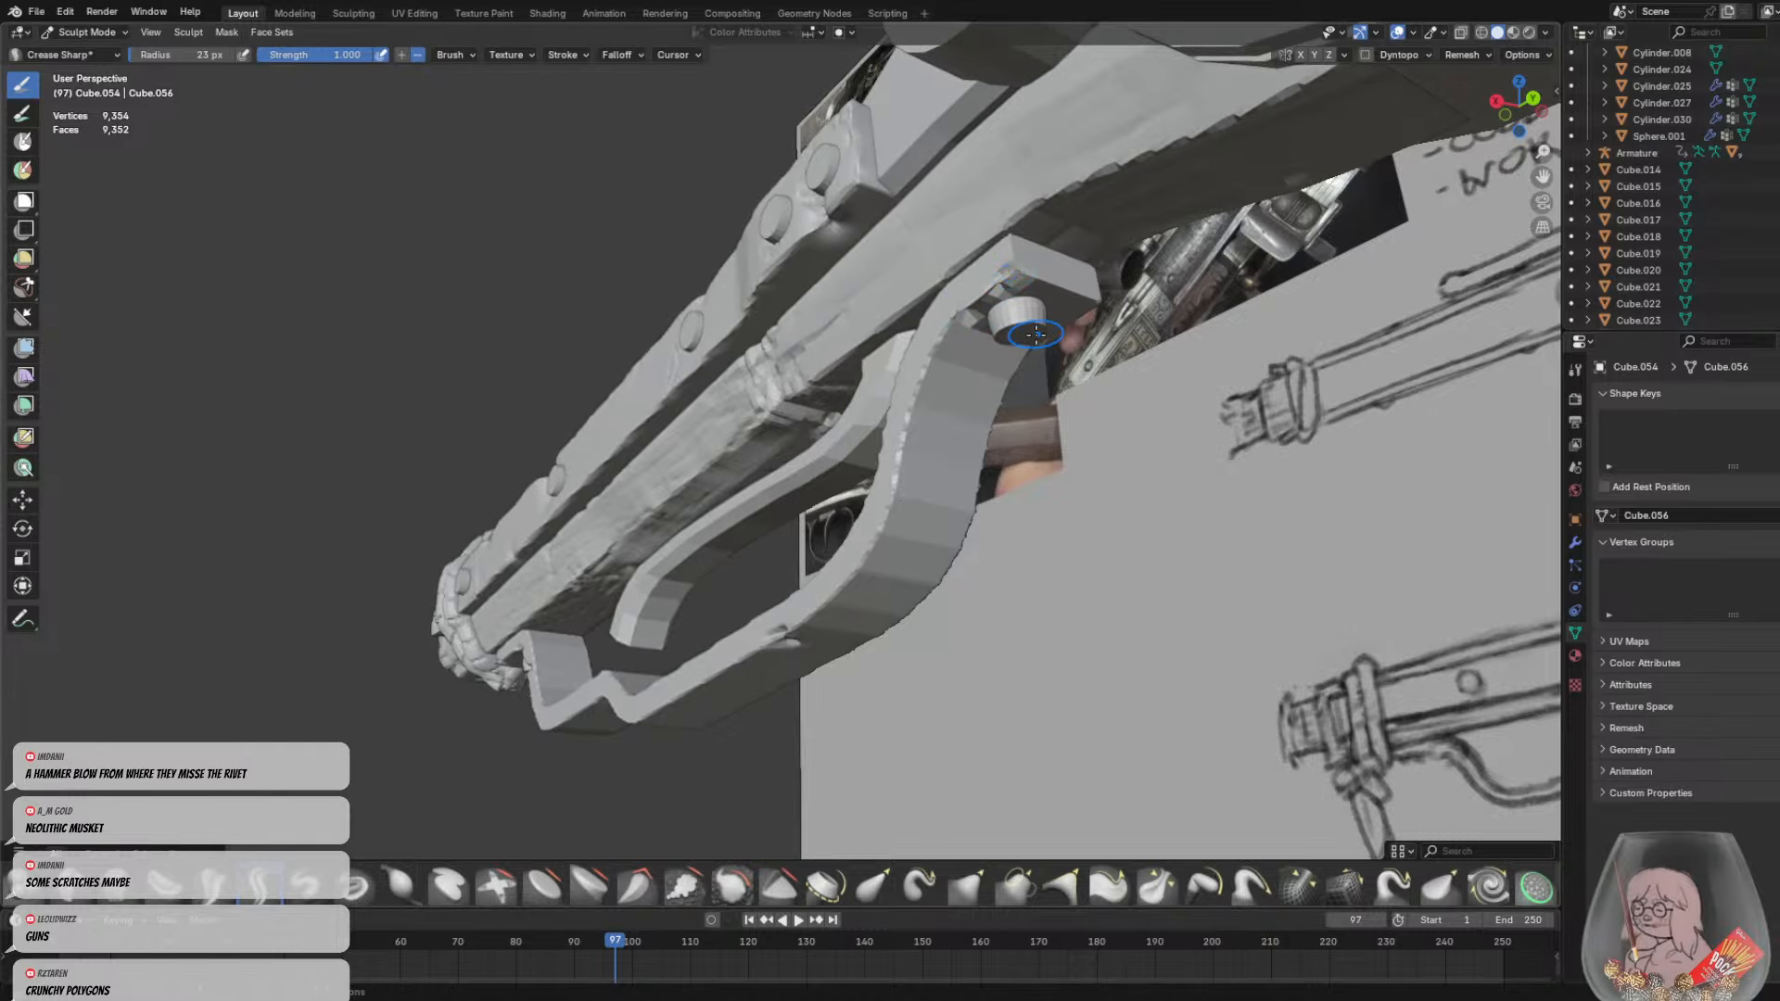
pyautogui.moveTo(1036, 334)
pyautogui.mouseDown(button='middle')
pyautogui.moveTo(866, 409)
pyautogui.moveTo(584, 431)
pyautogui.mouseUp(button='middle')
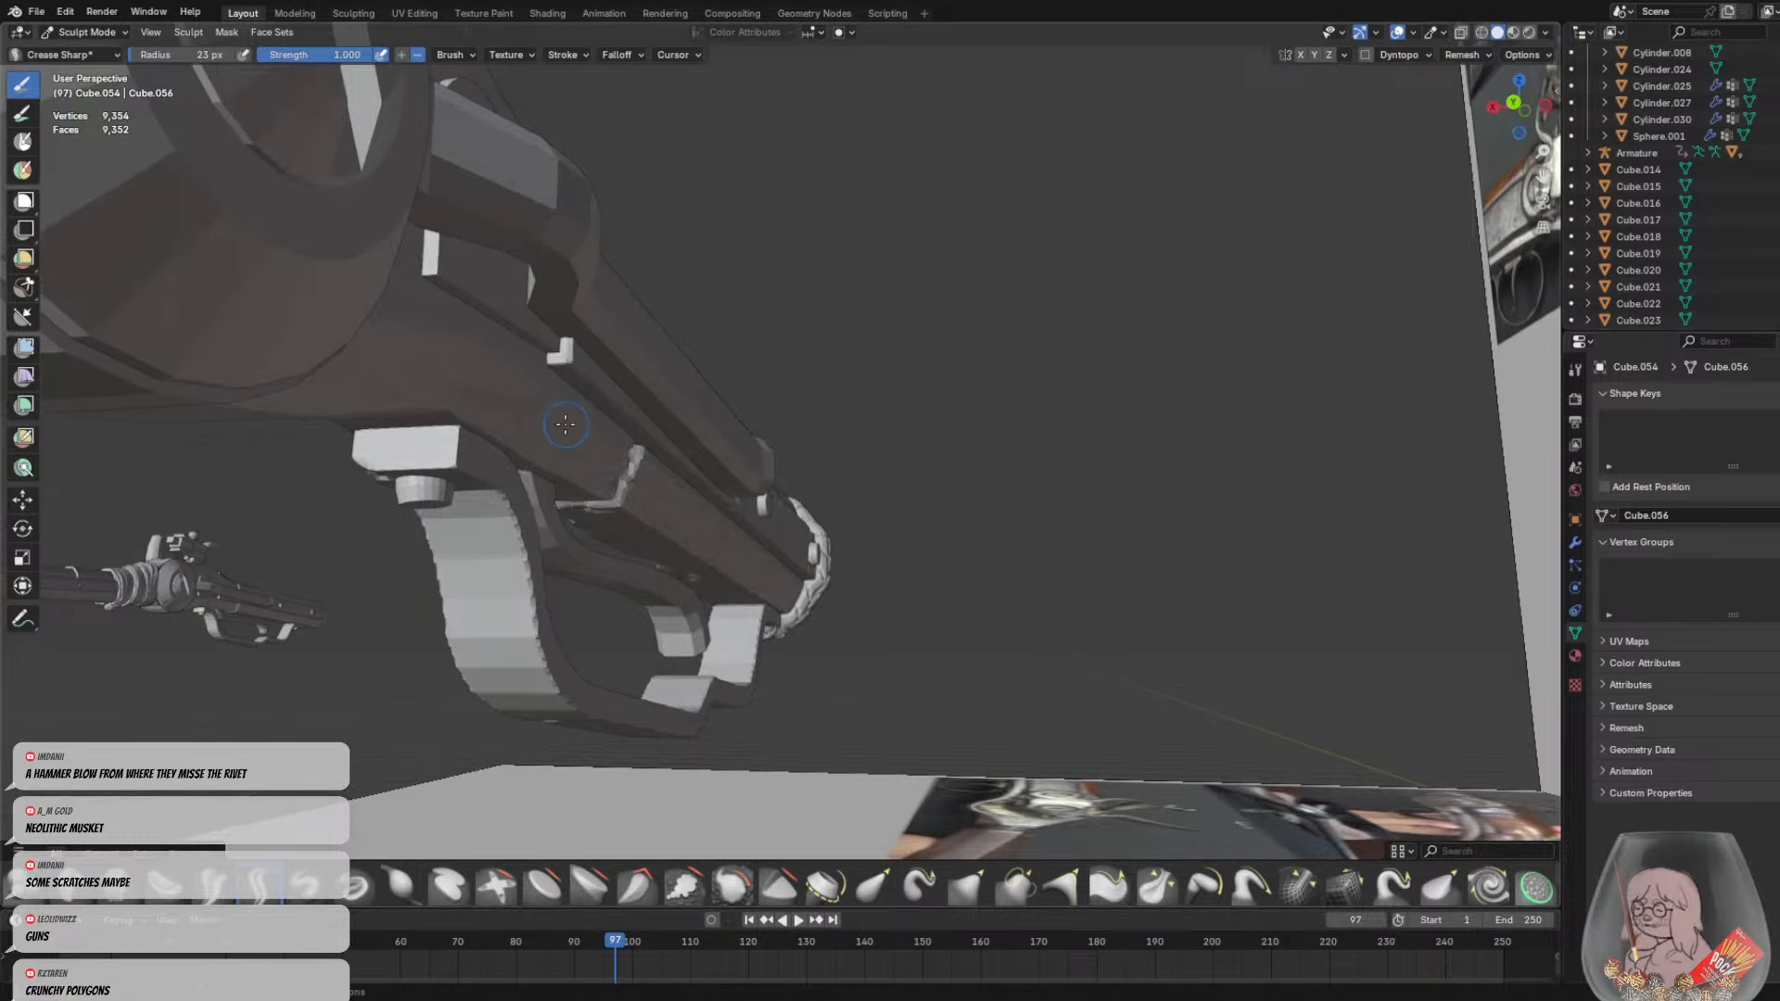
# Resize the crease brush and dent the outer guard bar at its rear mounting end and along its lower run
pyautogui.press('f')
pyautogui.click(560, 451)
pyautogui.moveTo(463, 469); pyautogui.dragTo(535, 411, button='middle')
pyautogui.moveTo(577, 326); pyautogui.dragTo(588, 298, button='middle')
pyautogui.moveTo(594, 350)
pyautogui.mouseDown()
pyautogui.moveTo(619, 351)
pyautogui.moveTo(612, 386)
pyautogui.mouseUp()
pyautogui.moveTo(611, 386); pyautogui.dragTo(809, 508, button='middle')
pyautogui.moveTo(994, 644); pyautogui.dragTo(1027, 640)
pyautogui.moveTo(1037, 642); pyautogui.dragTo(1113, 668, button='middle')
# Bend the lower run of the outer guard bar unevenly with the Grab brush at a 137 px radius
pyautogui.press('f')
pyautogui.click(1255, 676)
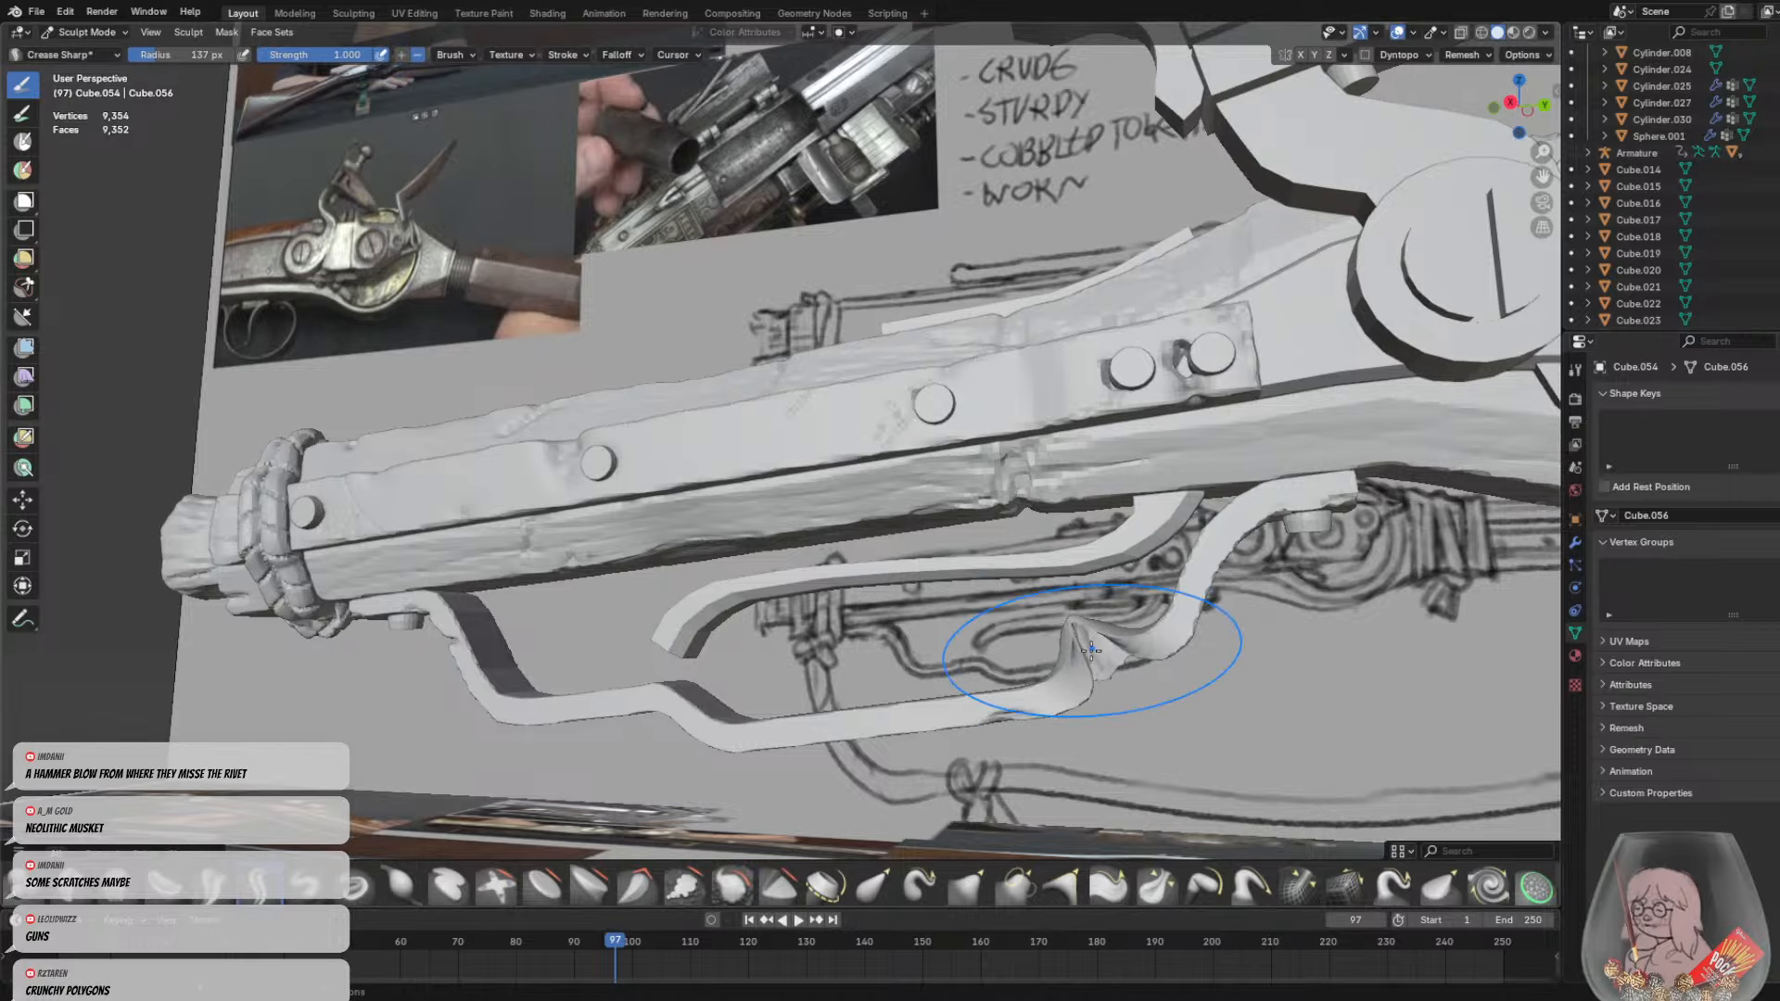
pyautogui.press('g')
pyautogui.moveTo(1082, 691); pyautogui.dragTo(1072, 646)
pyautogui.moveTo(977, 706); pyautogui.dragTo(975, 692)
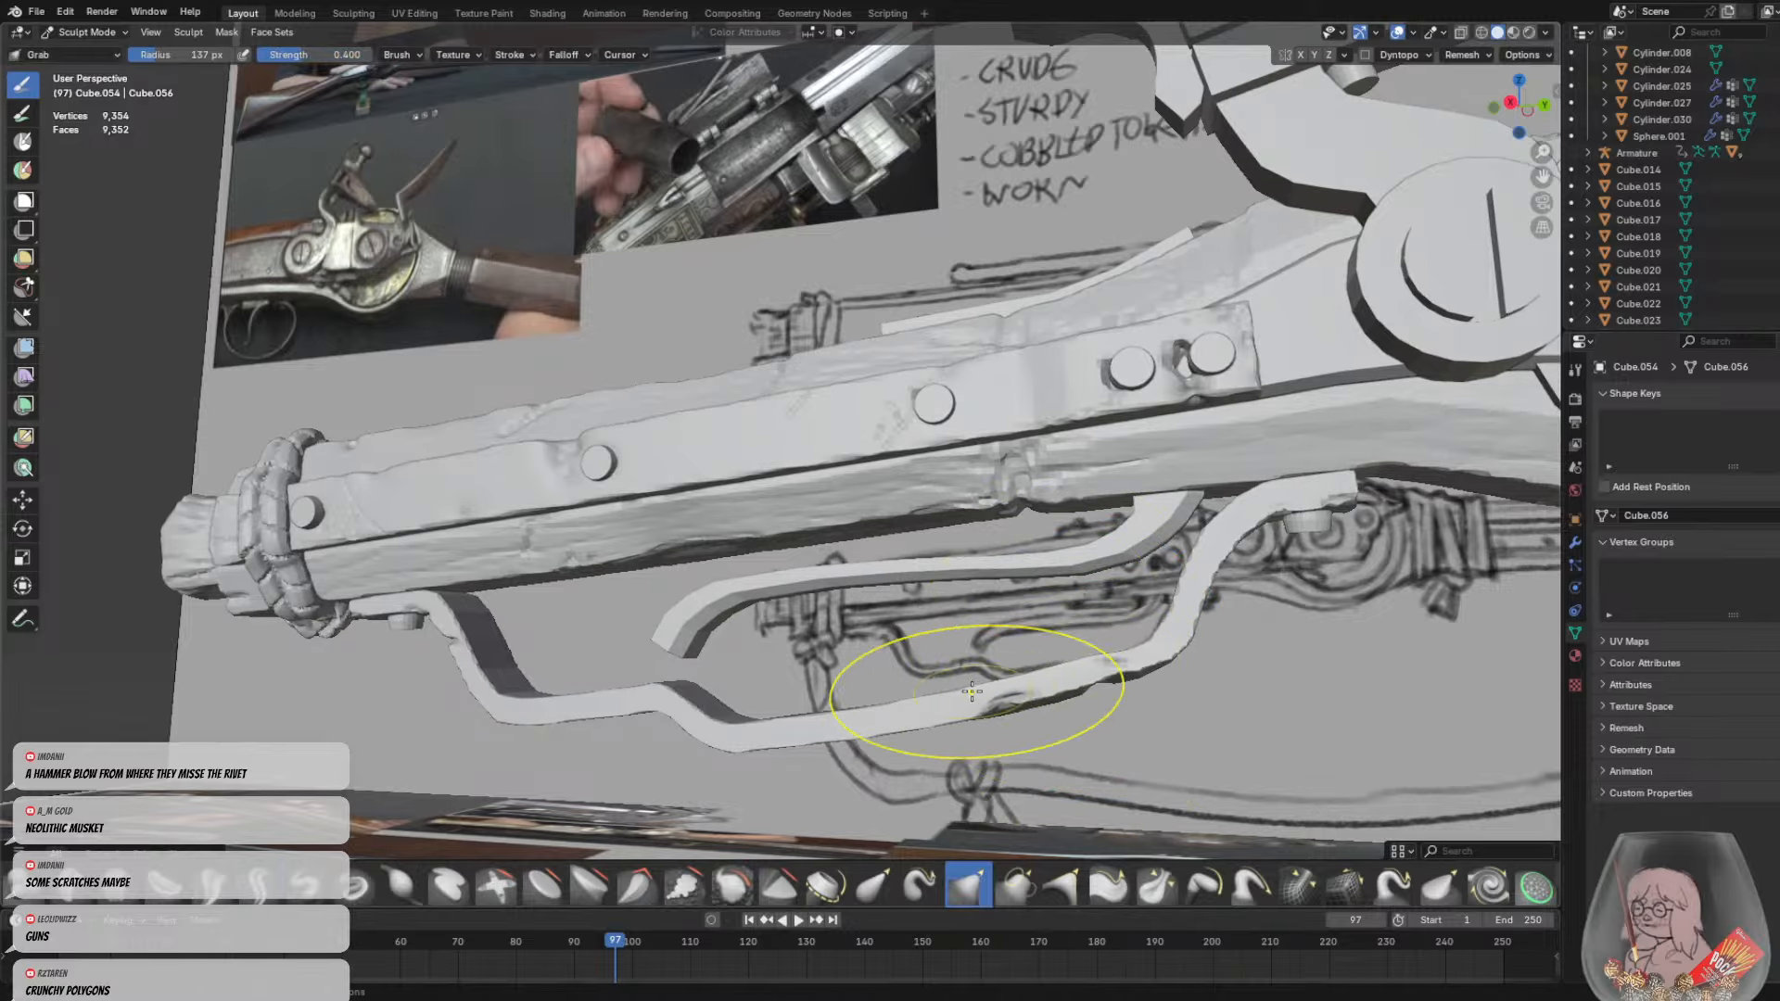
pyautogui.moveTo(934, 702)
pyautogui.mouseDown(button='middle')
pyautogui.moveTo(1078, 729)
pyautogui.moveTo(1087, 712)
pyautogui.mouseUp(button='middle')
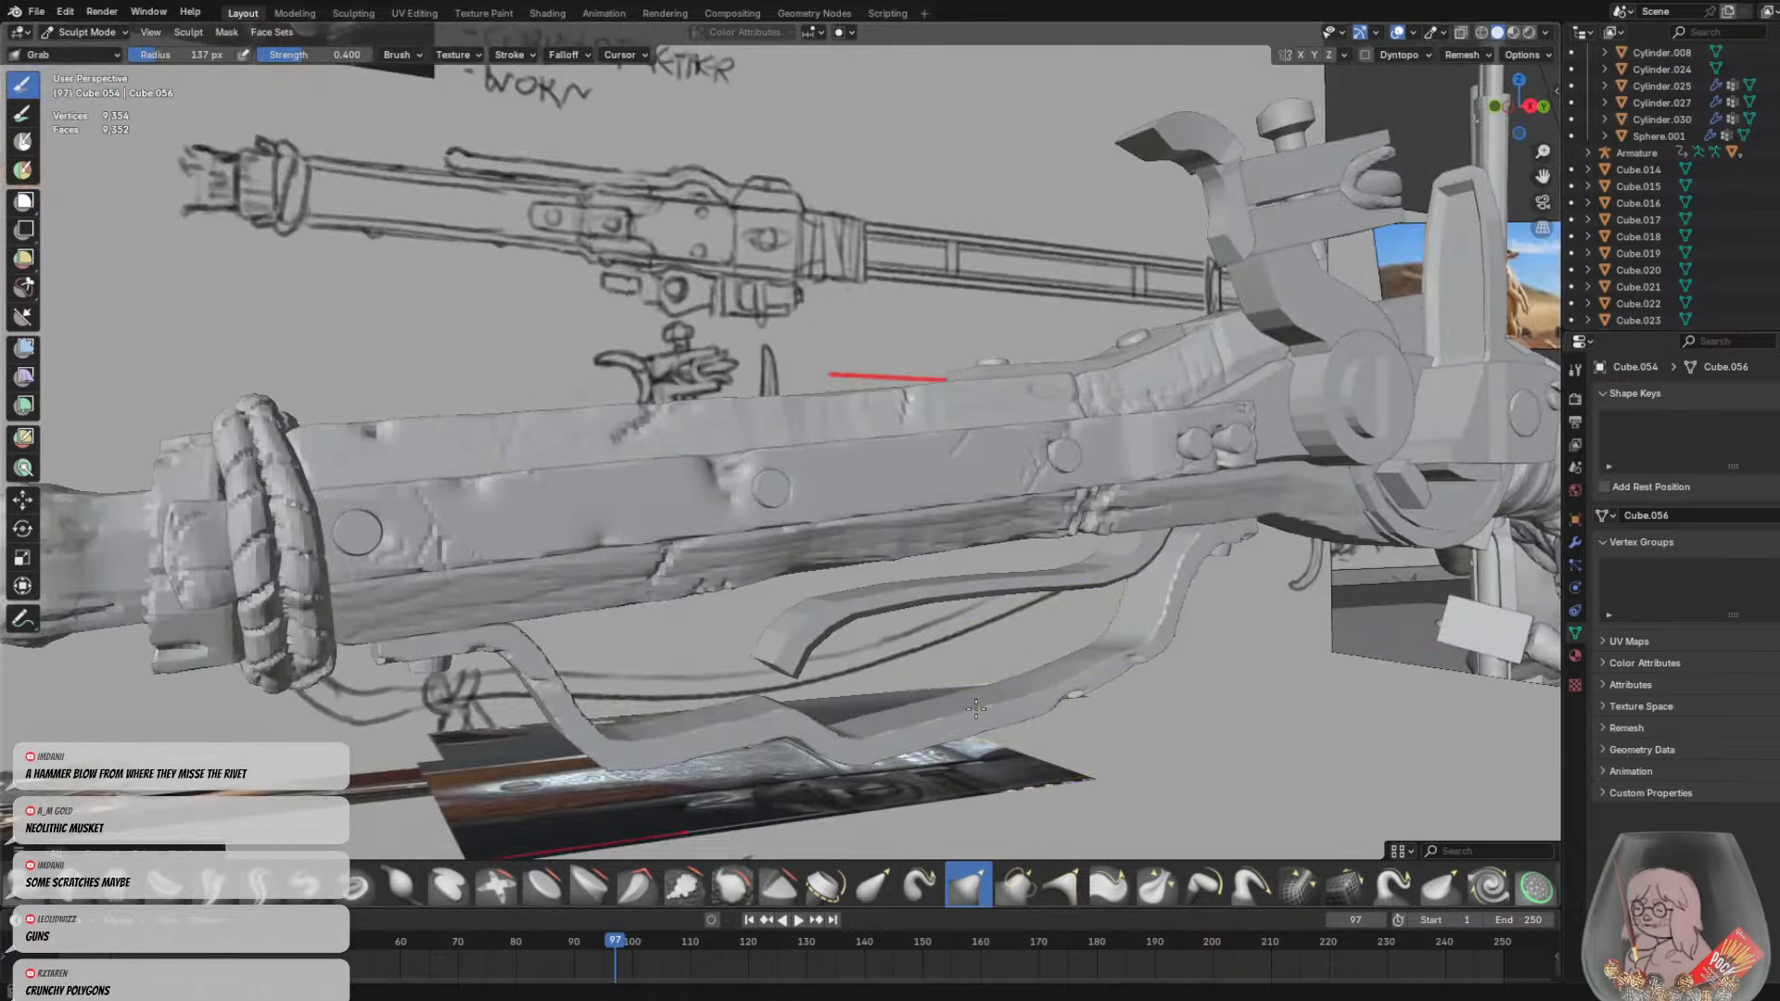
pyautogui.moveTo(966, 721); pyautogui.dragTo(967, 717)
pyautogui.moveTo(966, 716)
pyautogui.mouseDown(button='middle')
pyautogui.moveTo(927, 760)
pyautogui.moveTo(890, 742)
pyautogui.moveTo(907, 728)
pyautogui.mouseUp(button='middle')
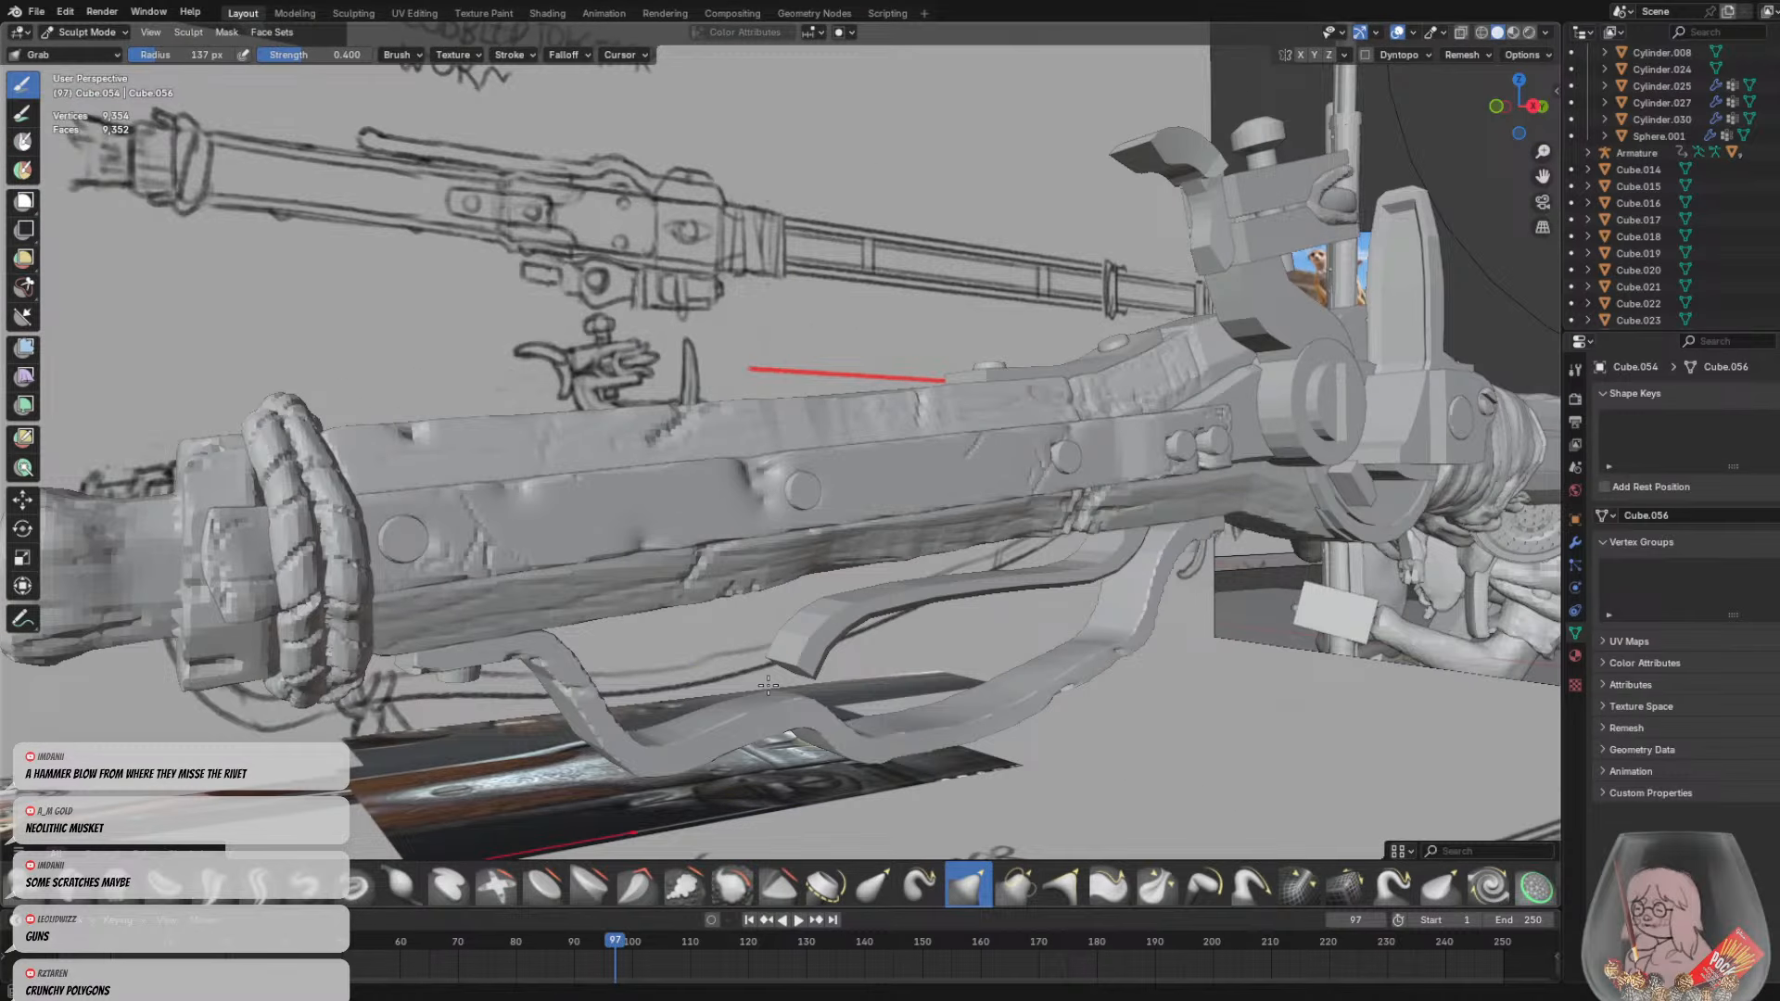
# Try another grab deformation on the outer guard bar's front bend and undo the last strokes
pyautogui.moveTo(770, 687); pyautogui.dragTo(716, 686, button='middle')
pyautogui.moveTo(716, 686); pyautogui.dragTo(705, 697)
pyautogui.hotkey('ctrl', 'z')
pyautogui.hotkey('ctrl', 'z')
# Crease a broad dent into the lower run of the outer guard bar using the Crease Sharp brush at a 60 px radius
pyautogui.moveTo(842, 712); pyautogui.dragTo(828, 675, button='middle')
pyautogui.scroll(4, 827, 675)
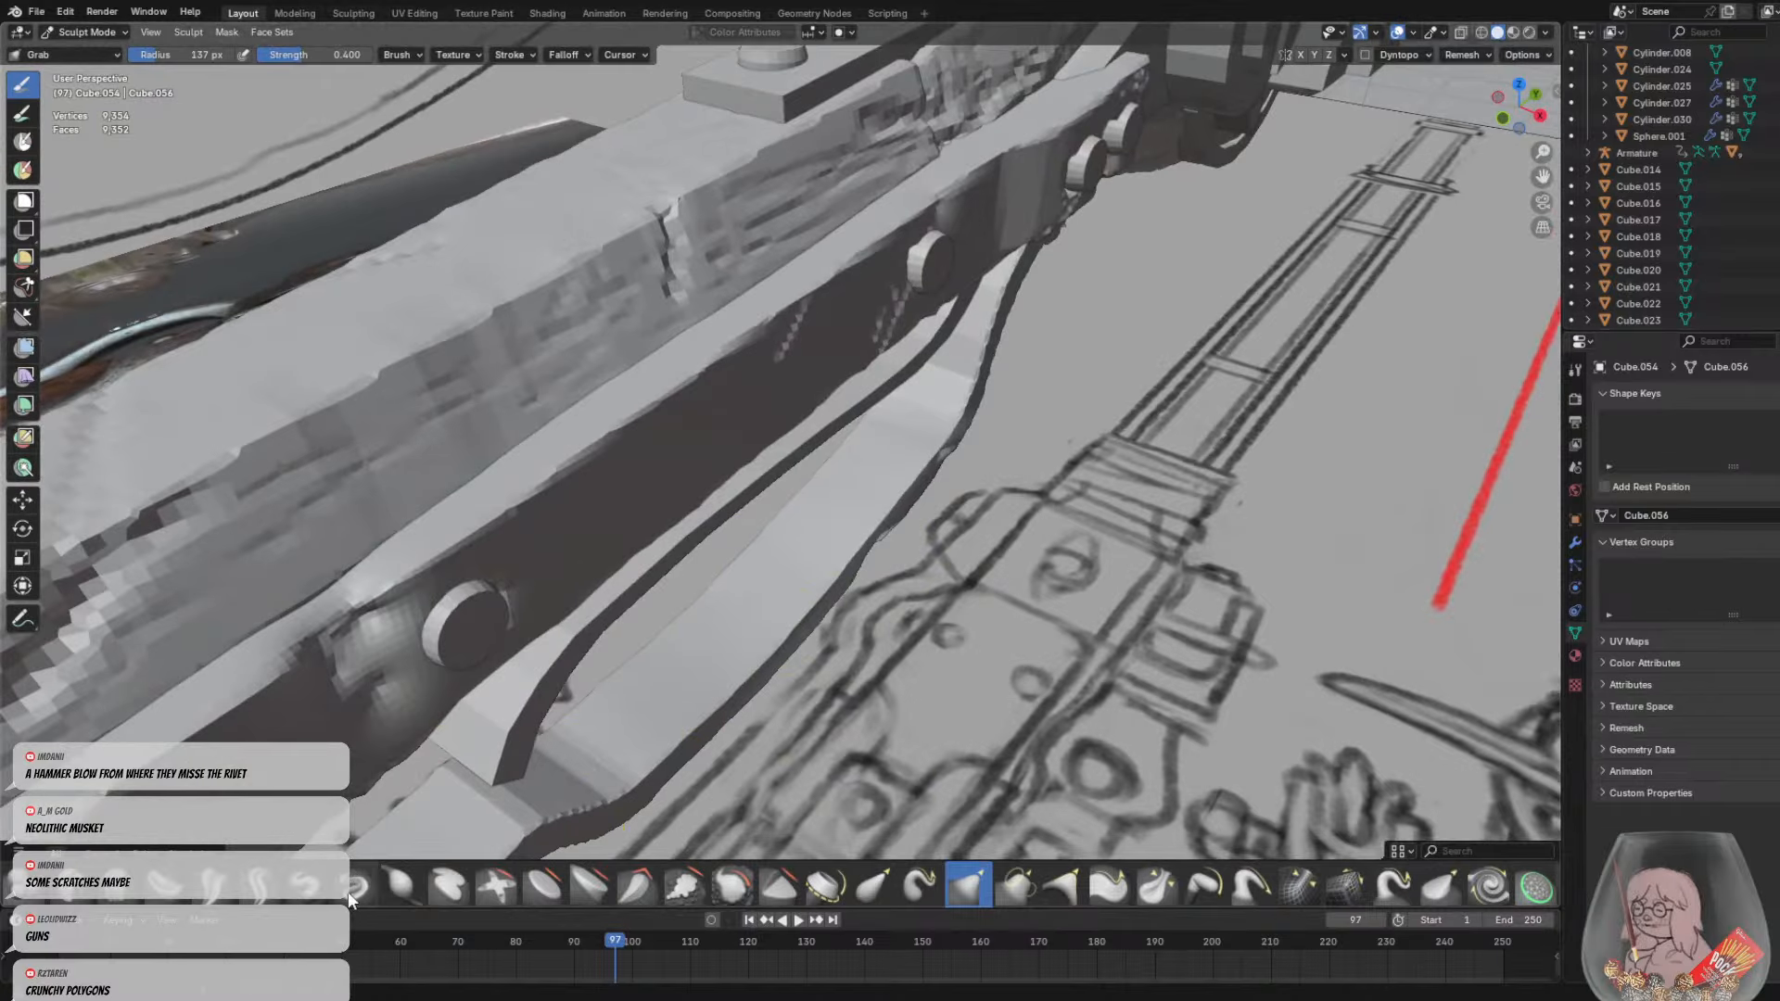
pyautogui.click(258, 886)
pyautogui.moveTo(794, 608); pyautogui.dragTo(862, 588, button='middle')
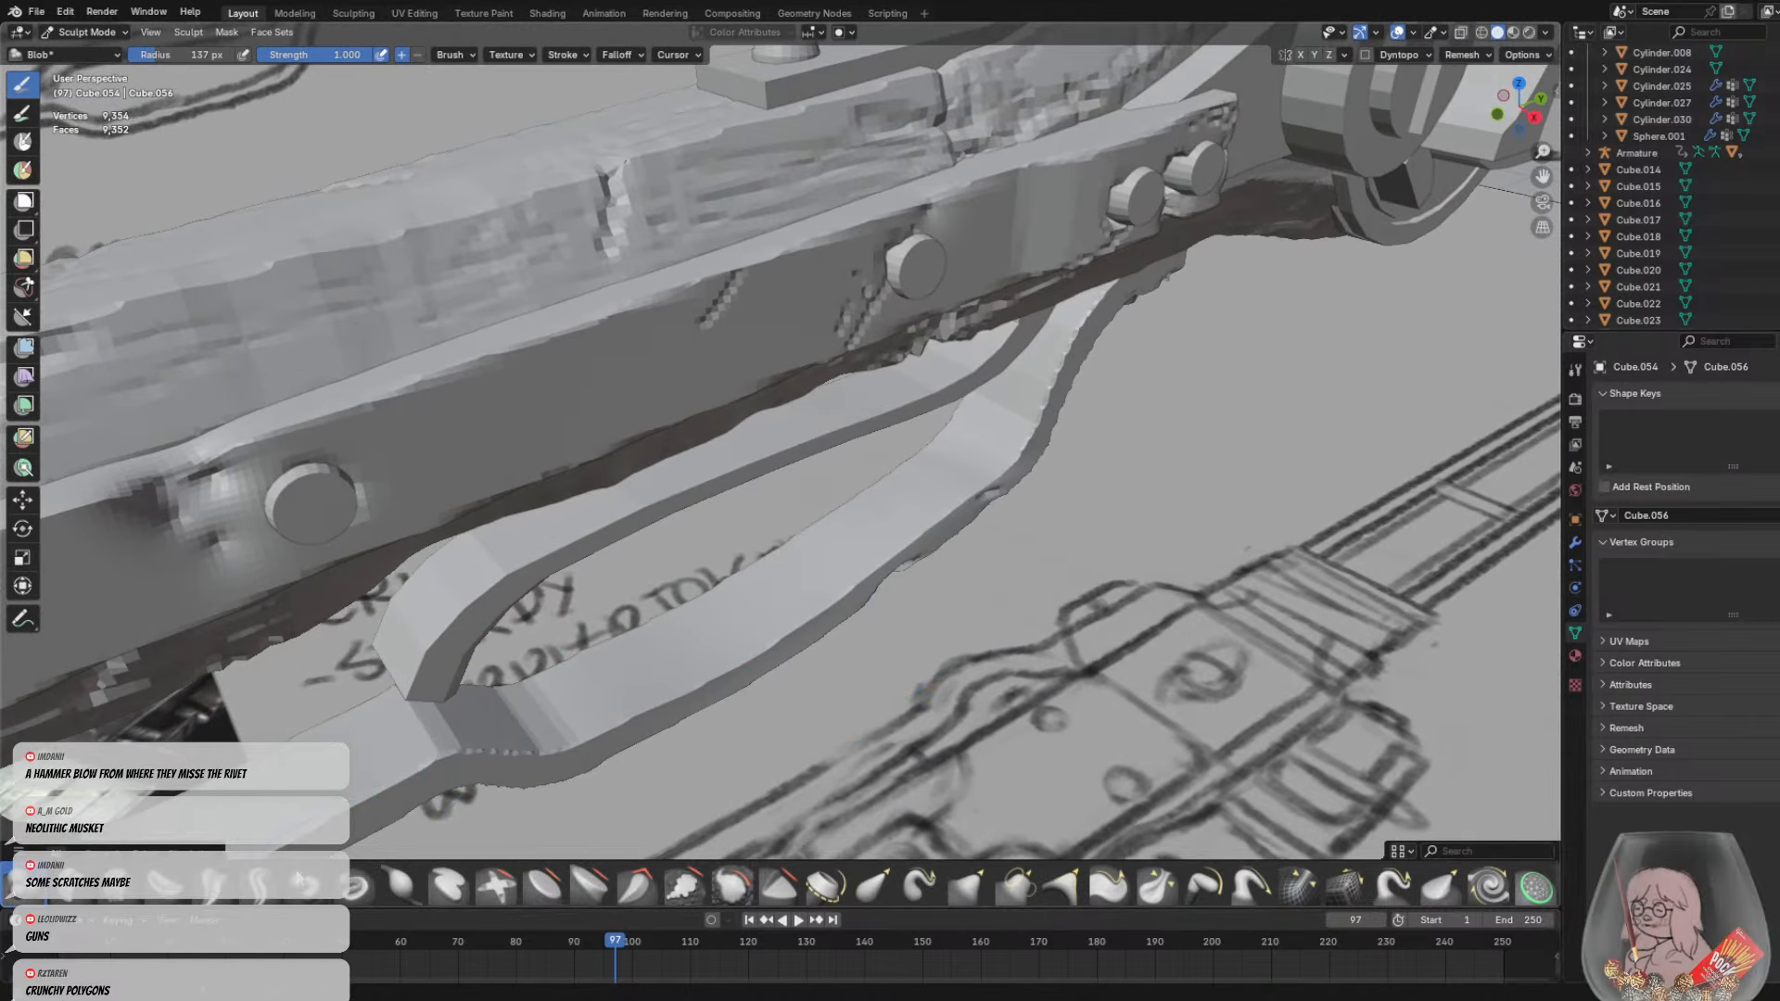
pyautogui.press('f')
pyautogui.click(872, 524)
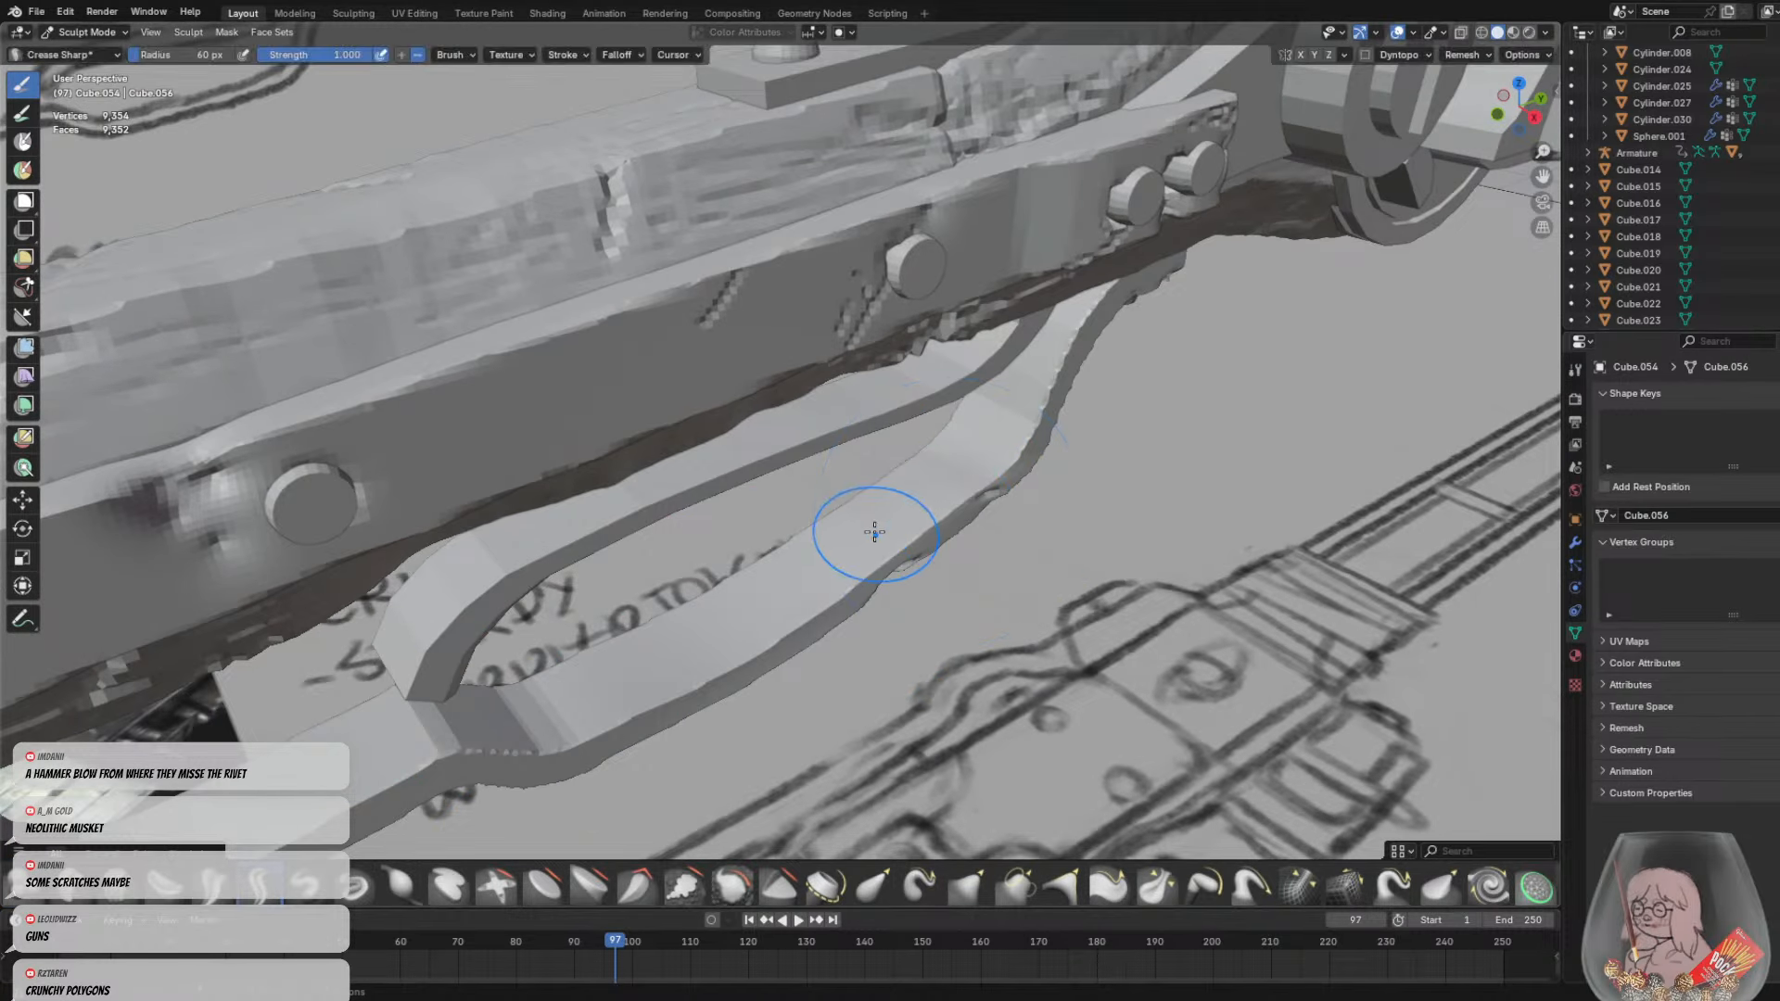
pyautogui.moveTo(894, 547); pyautogui.dragTo(963, 499)
pyautogui.moveTo(964, 499); pyautogui.dragTo(960, 588, button='middle')
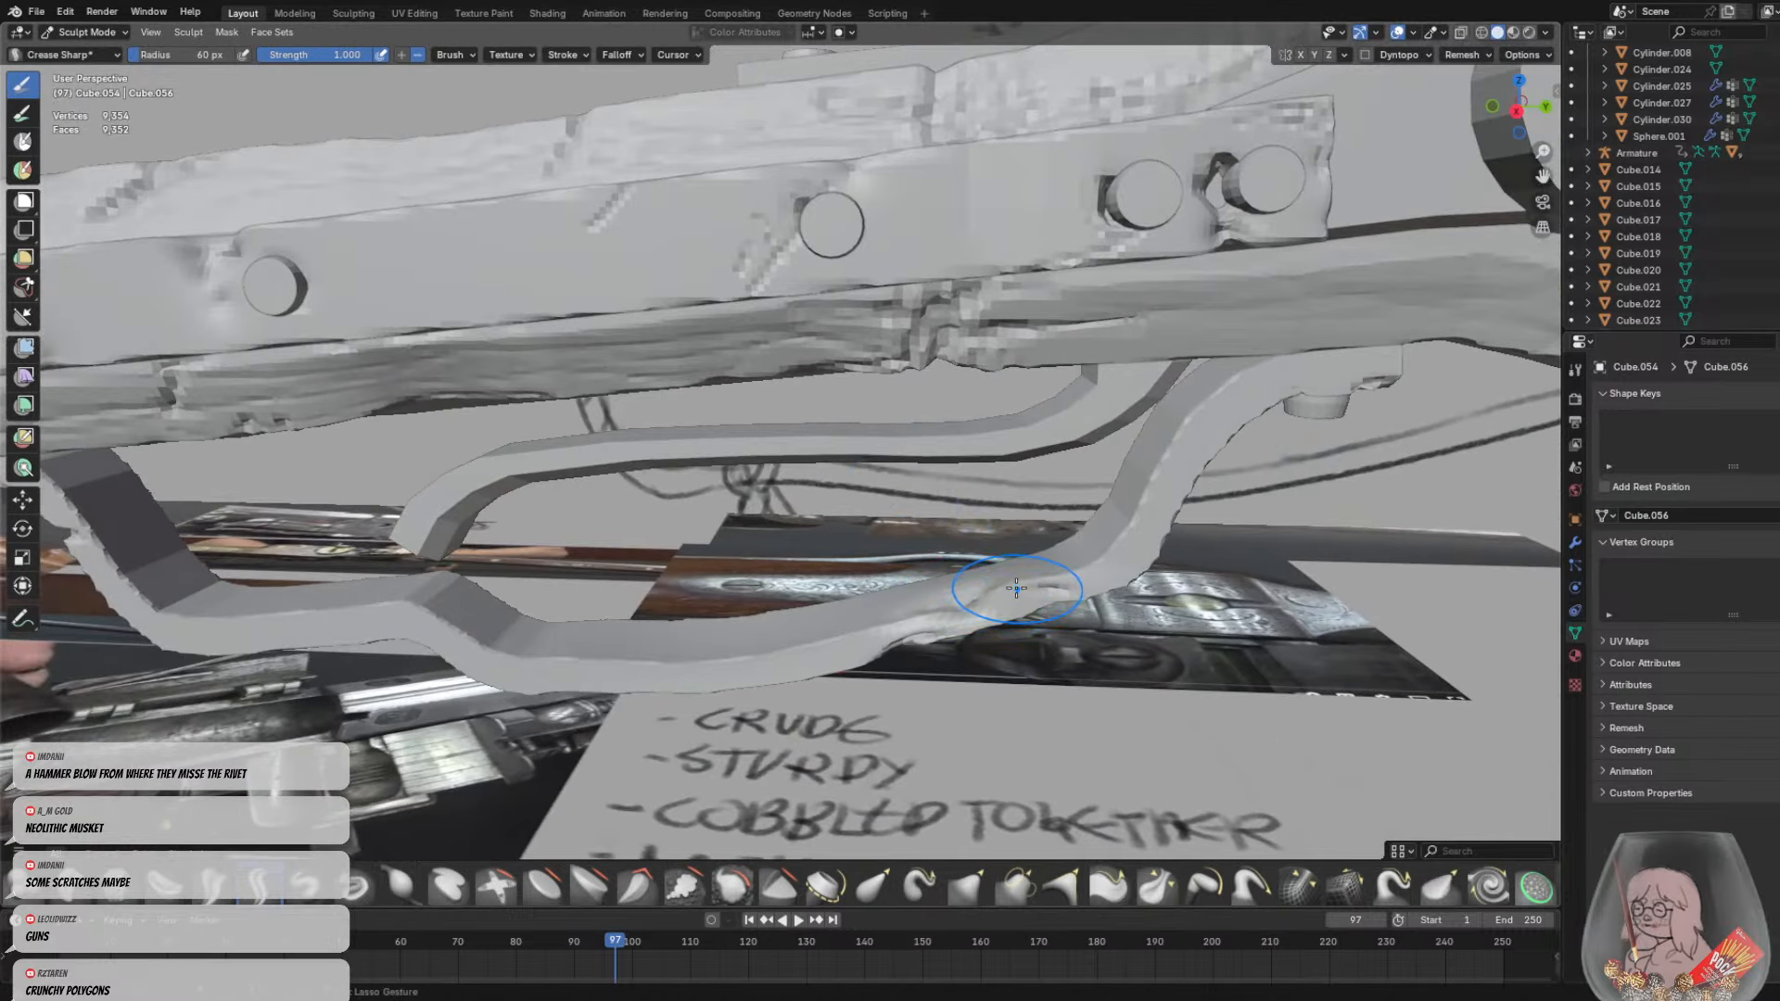
# Reduce the crease brush radius to 12 px and voxel-remesh the outer guard bar at a voxel size of 0.108 m
pyautogui.press('f')
pyautogui.click(913, 598)
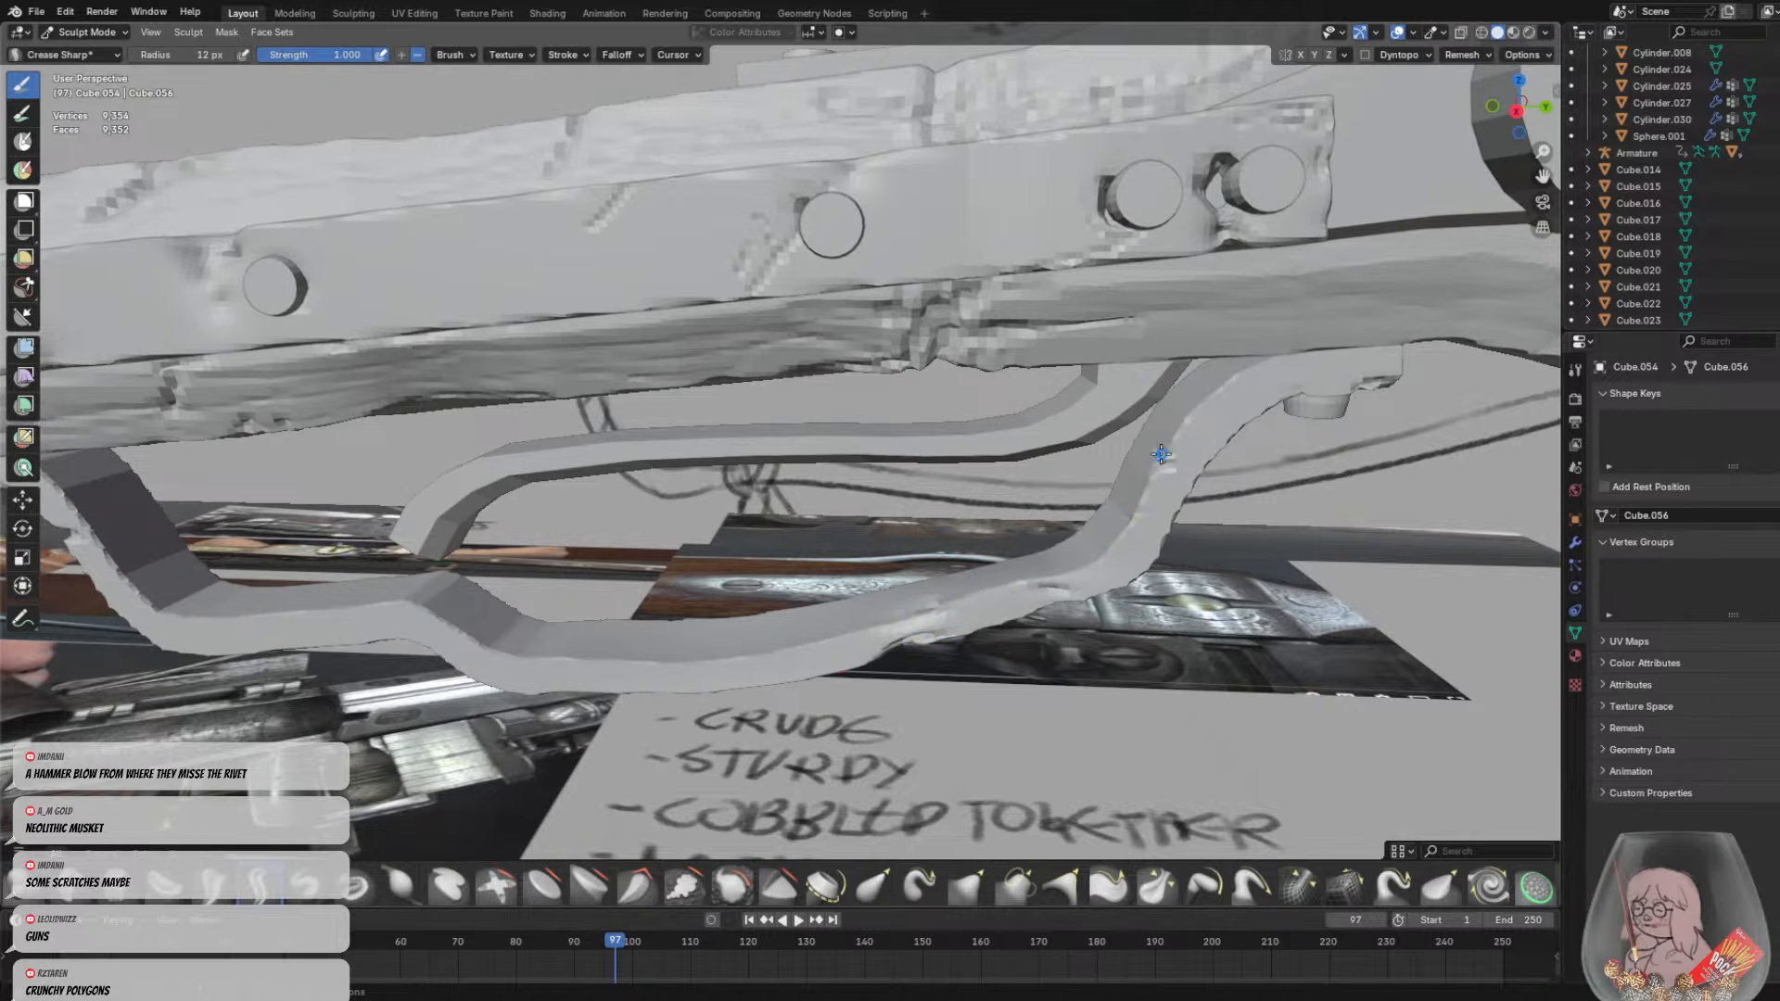
pyautogui.moveTo(1161, 455); pyautogui.dragTo(1194, 480, button='middle')
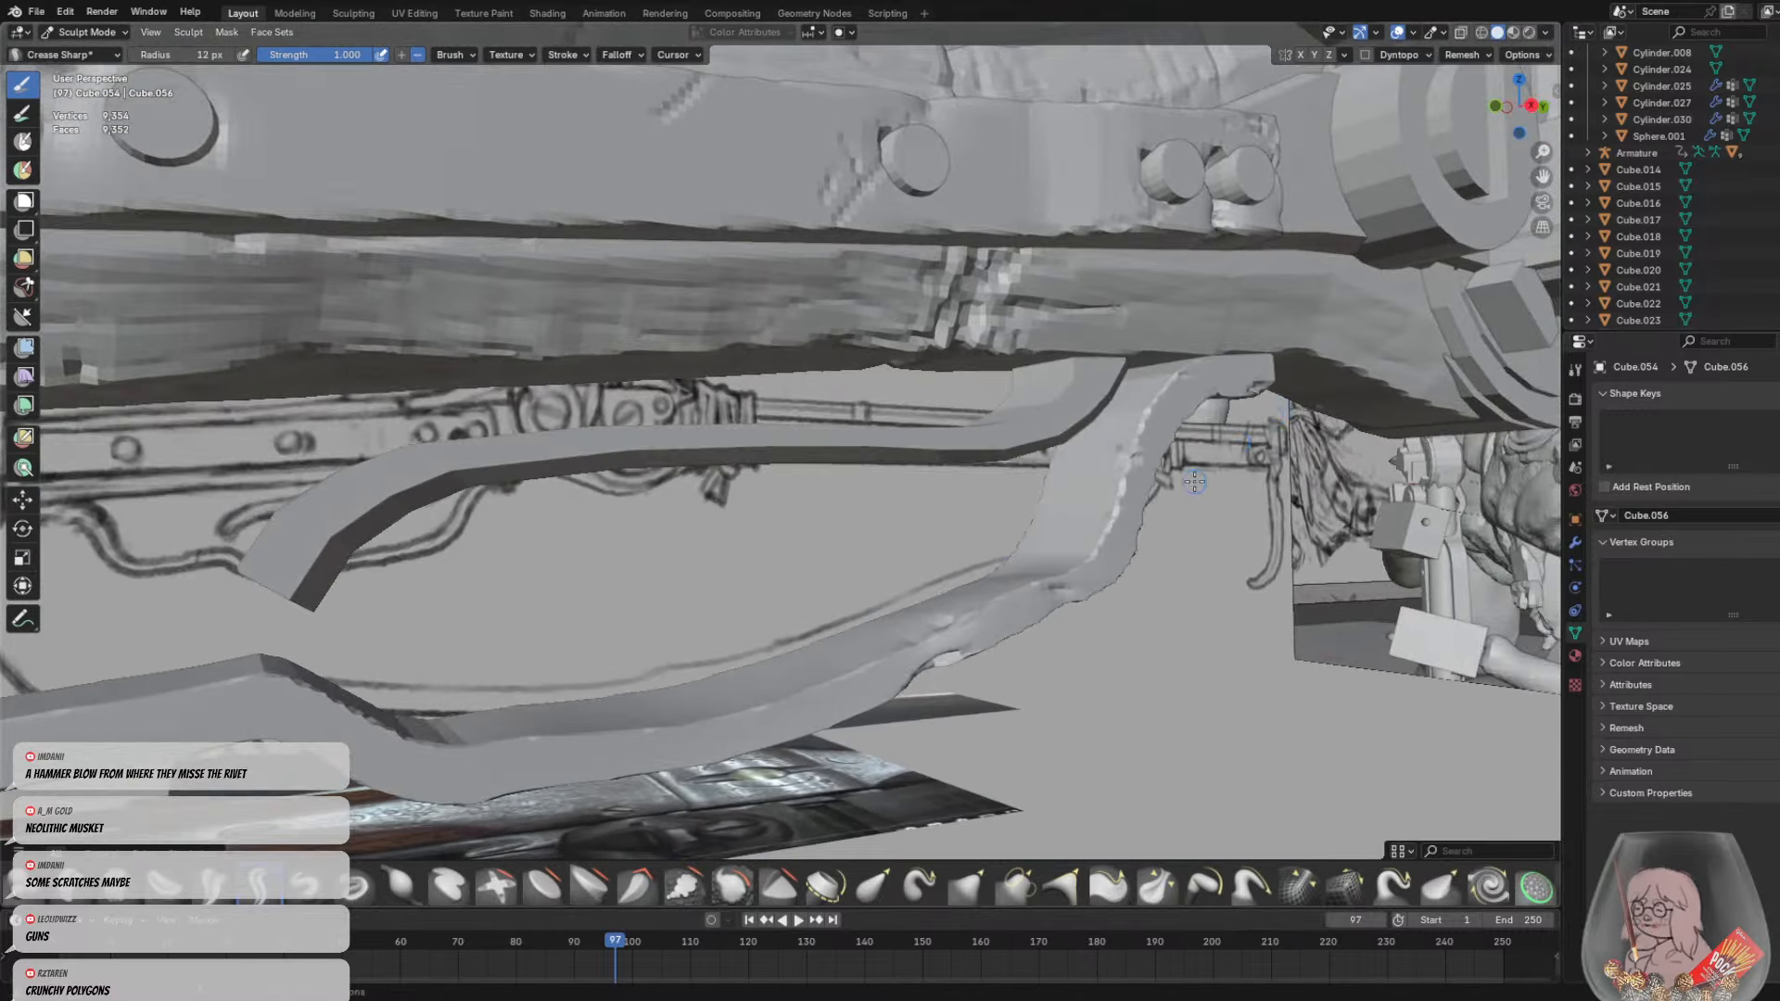
pyautogui.hotkey('shift', 'r')
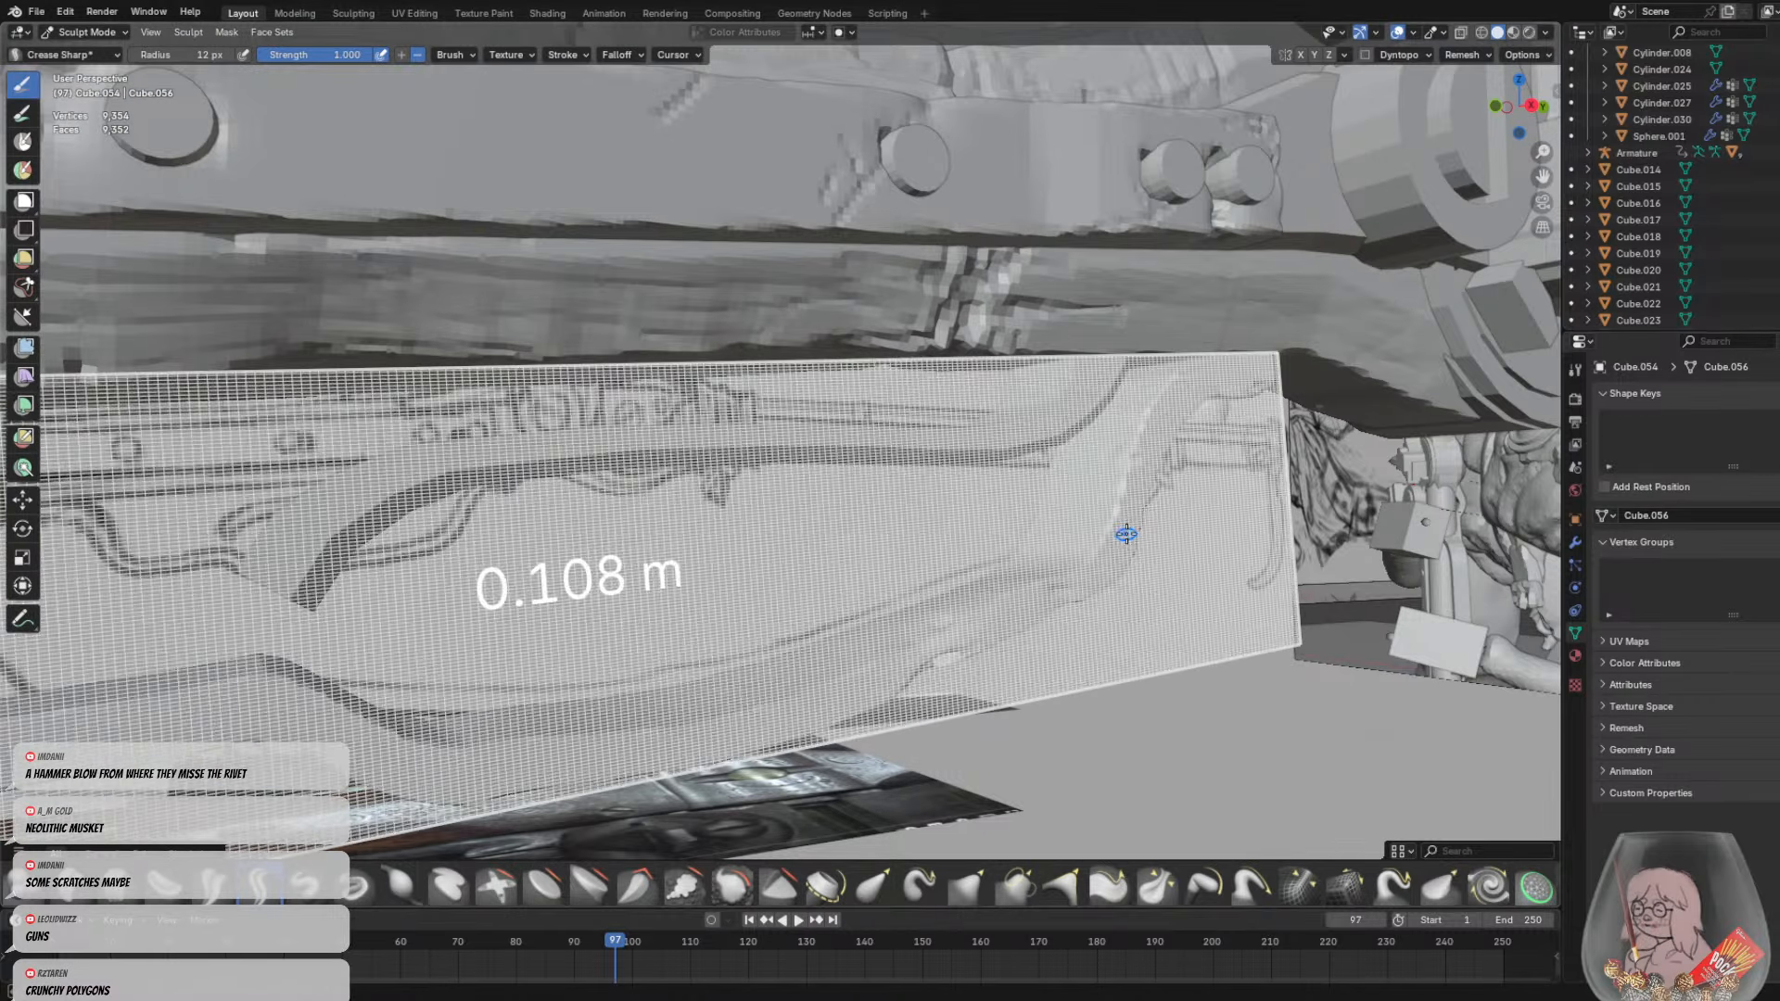
pyautogui.click(1127, 534)
pyautogui.hotkey('ctrl', 'r')
# Gouge a cluster of small chips and pits into the edge and face of the outer guard bar's lower run
pyautogui.moveTo(1129, 531); pyautogui.dragTo(1000, 458, button='middle')
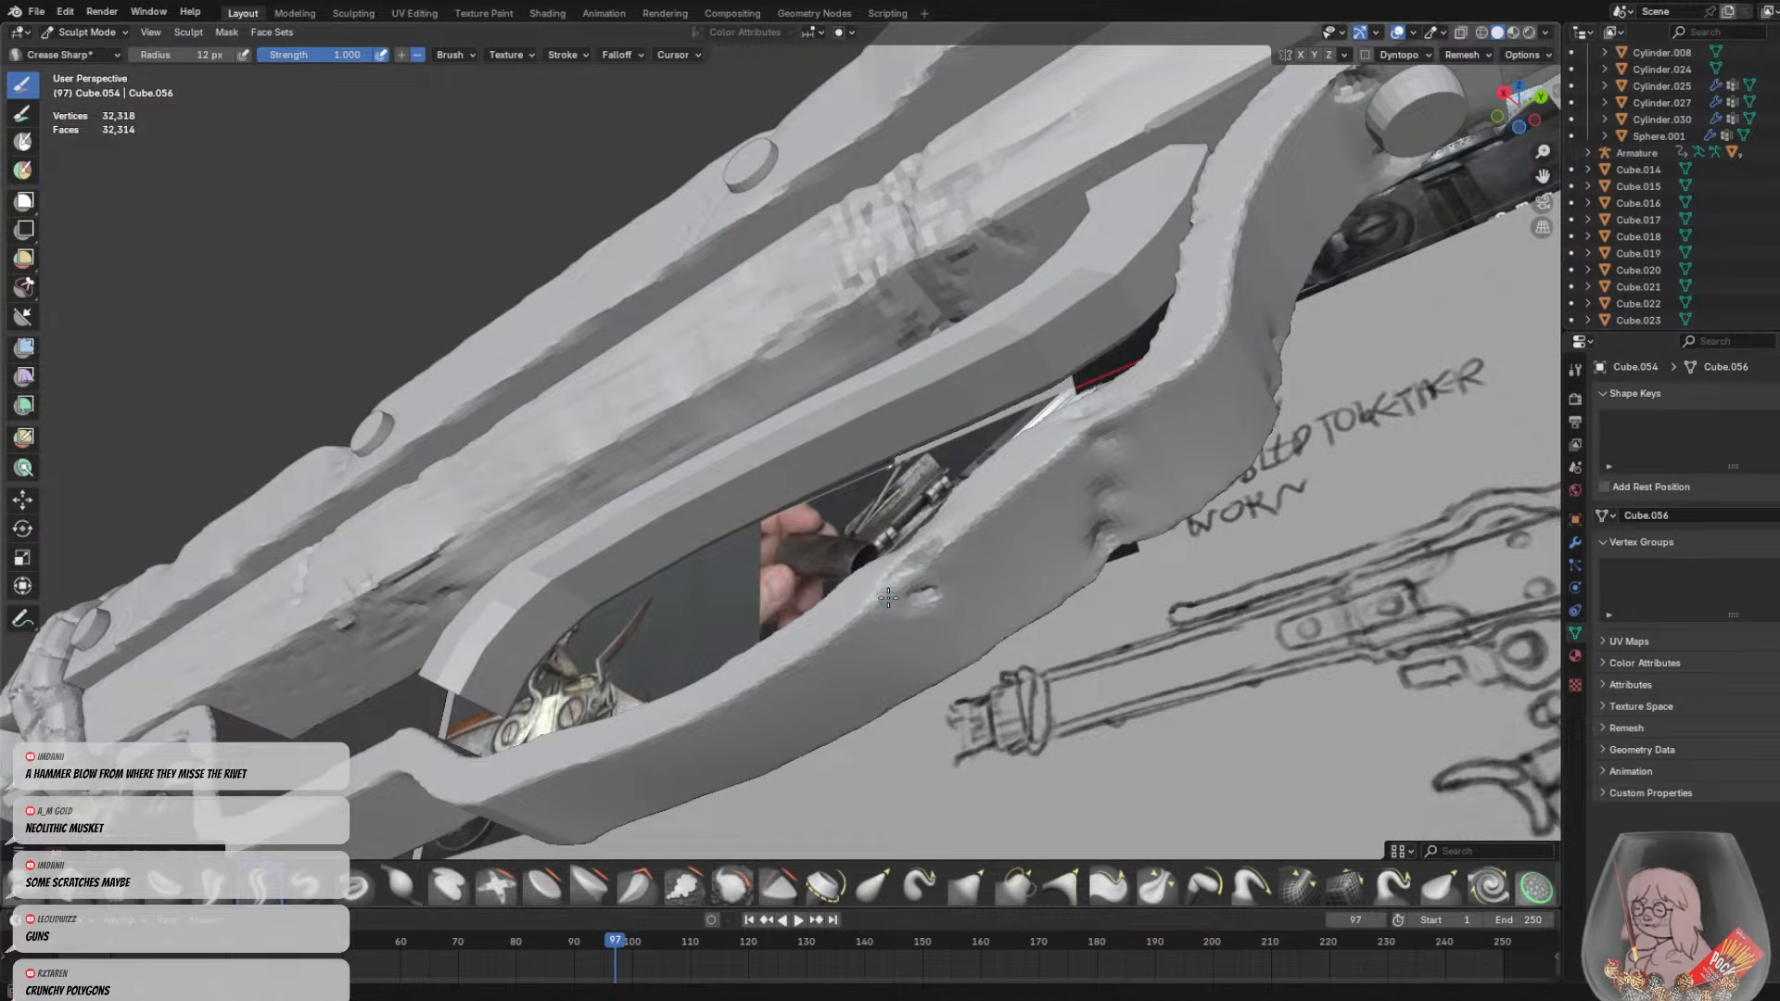
pyautogui.moveTo(887, 599); pyautogui.dragTo(931, 559)
pyautogui.moveTo(960, 561); pyautogui.dragTo(978, 562, button='middle')
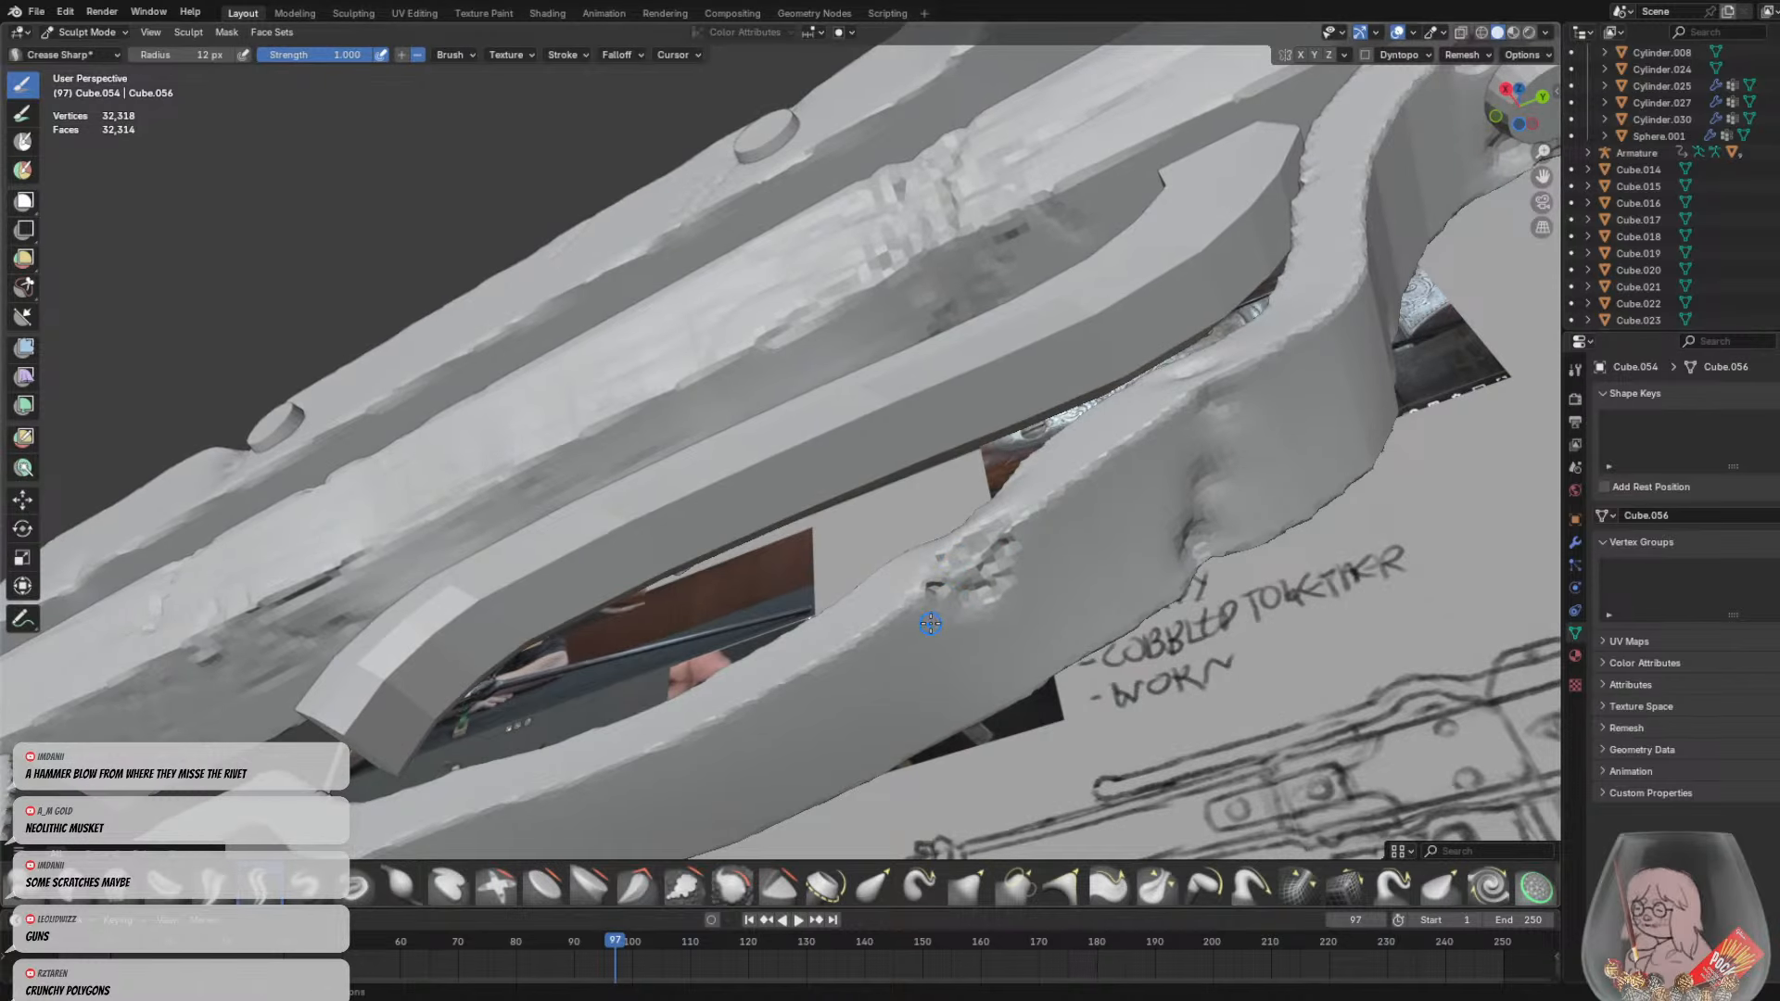
pyautogui.moveTo(931, 623); pyautogui.dragTo(927, 505, button='middle')
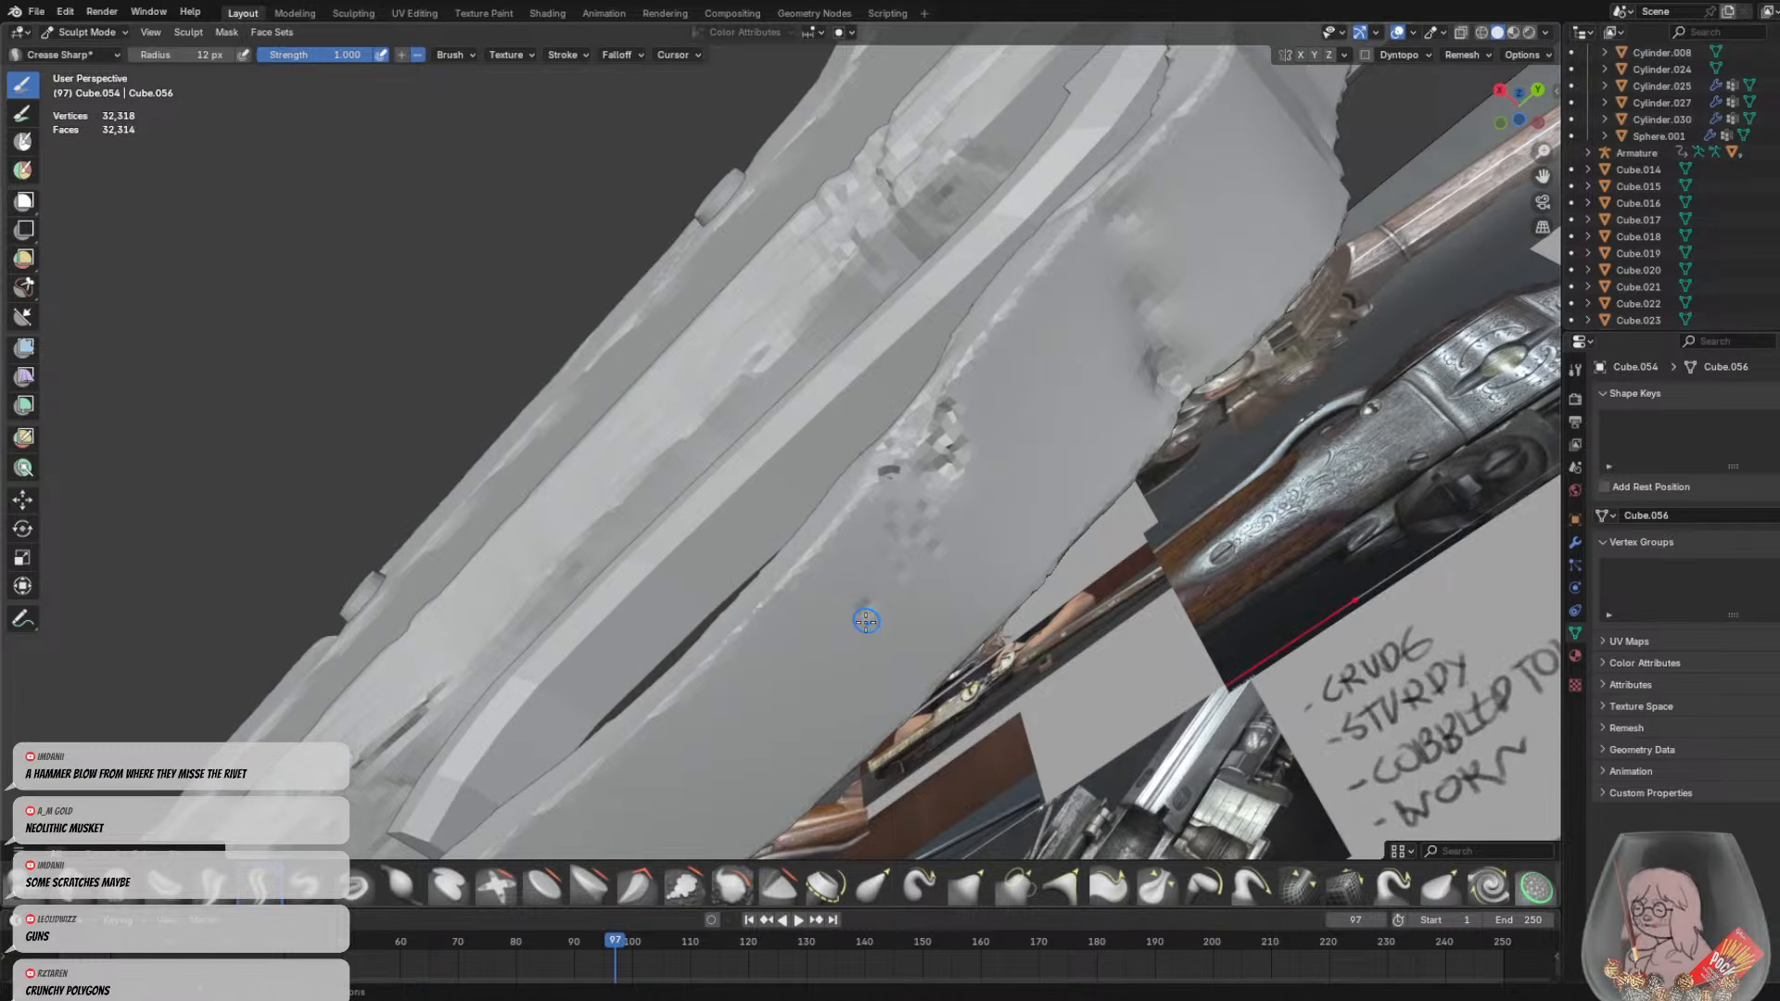
pyautogui.moveTo(1006, 528); pyautogui.dragTo(981, 473, button='middle')
pyautogui.scroll(10, 941, 312)
pyautogui.scroll(-10, 913, 338)
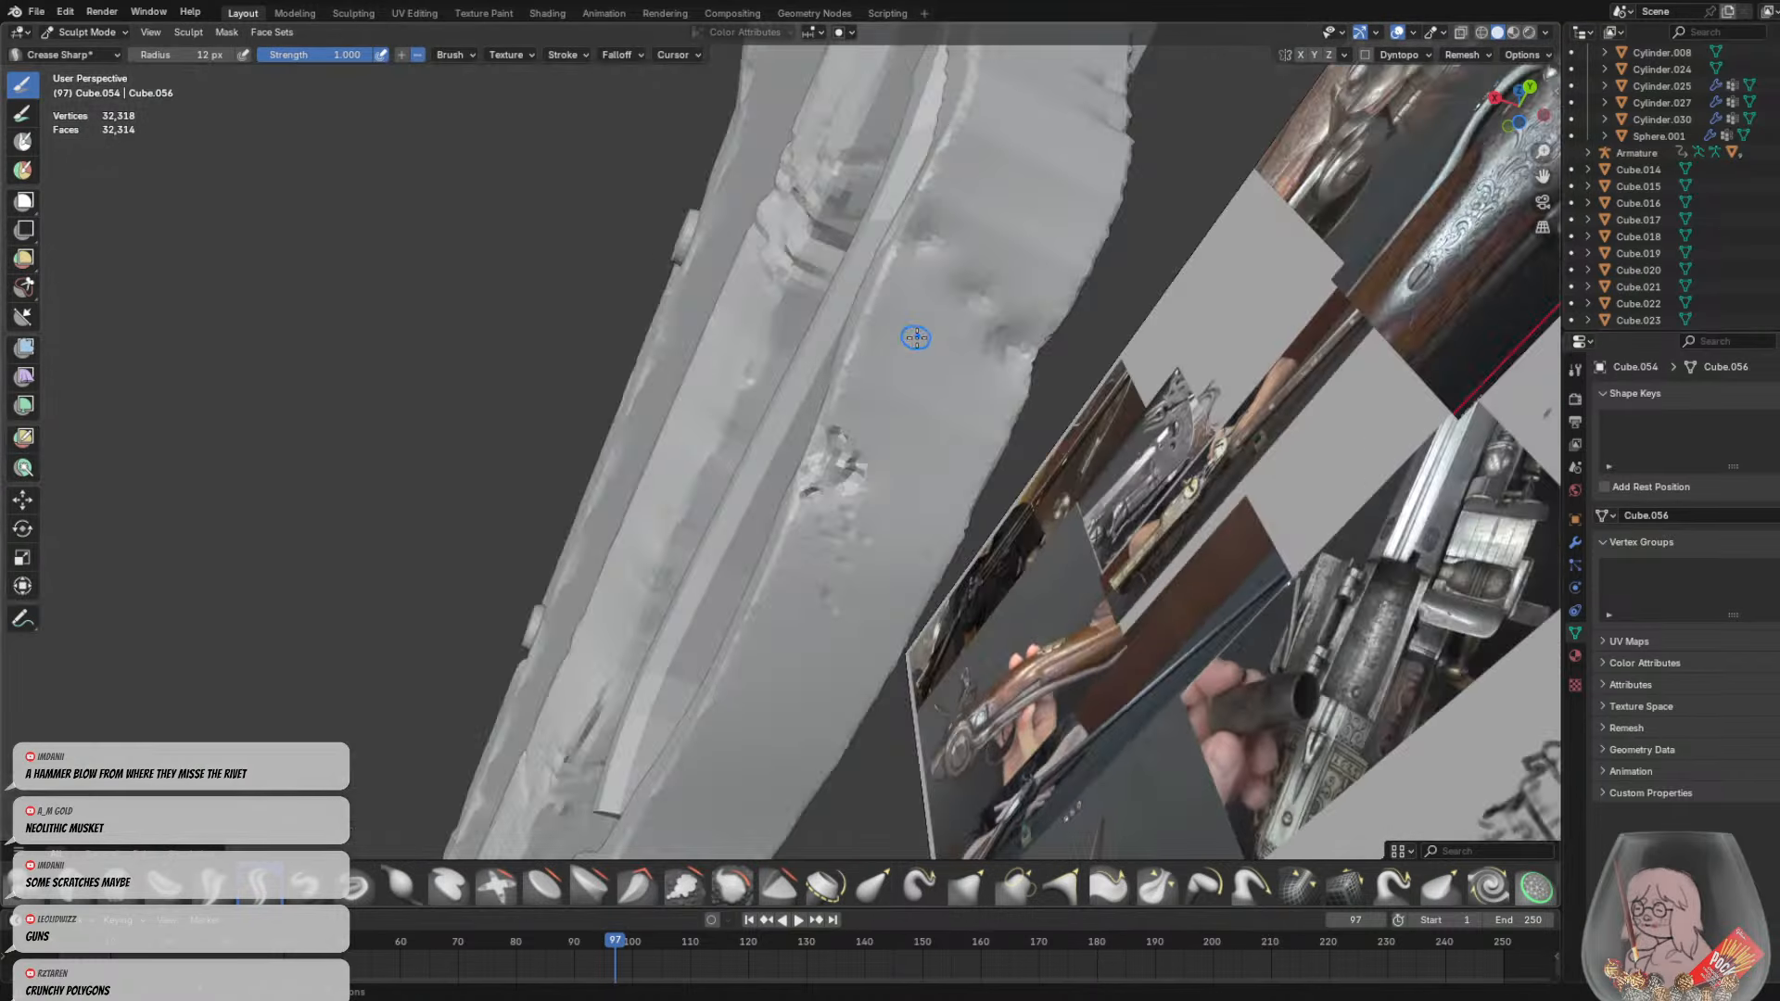
# Return to Object Mode, select the wooden stock above the guard bars and put it in Sculpt Mode
pyautogui.moveTo(916, 337); pyautogui.dragTo(887, 357, button='middle')
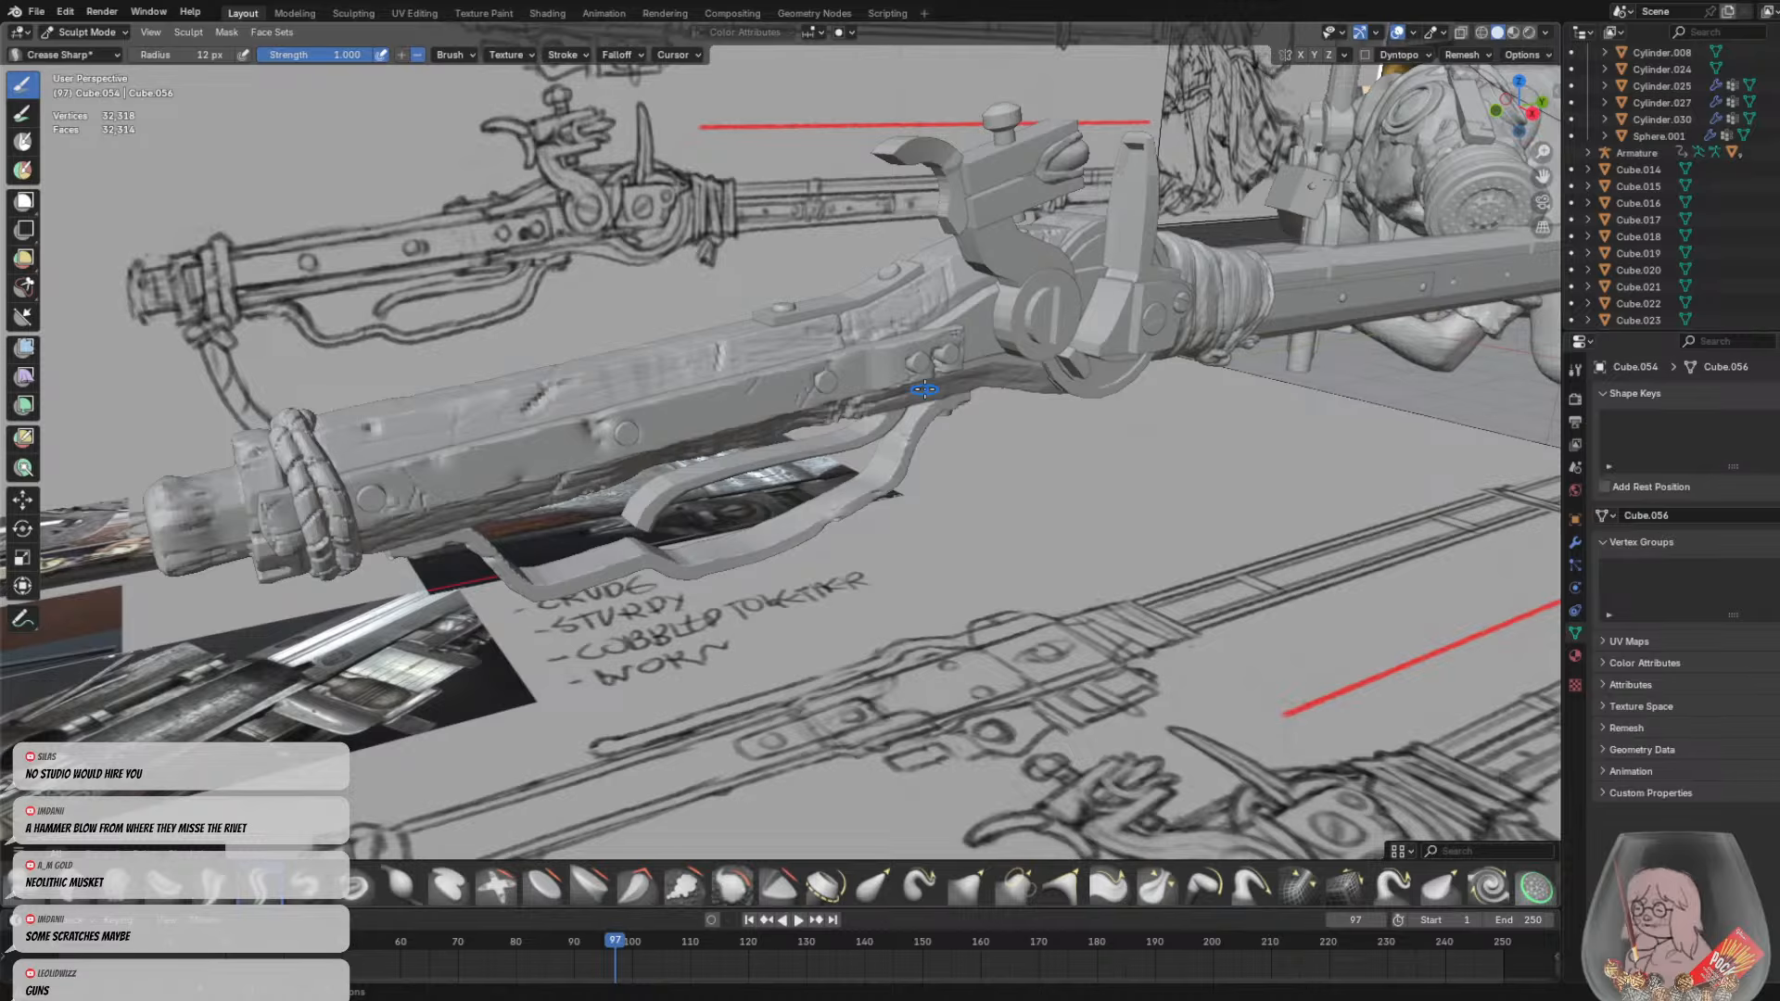
pyautogui.moveTo(915, 198); pyautogui.dragTo(893, 287, button='middle')
pyautogui.scroll(2, 893, 287)
pyautogui.scroll(-2, 893, 288)
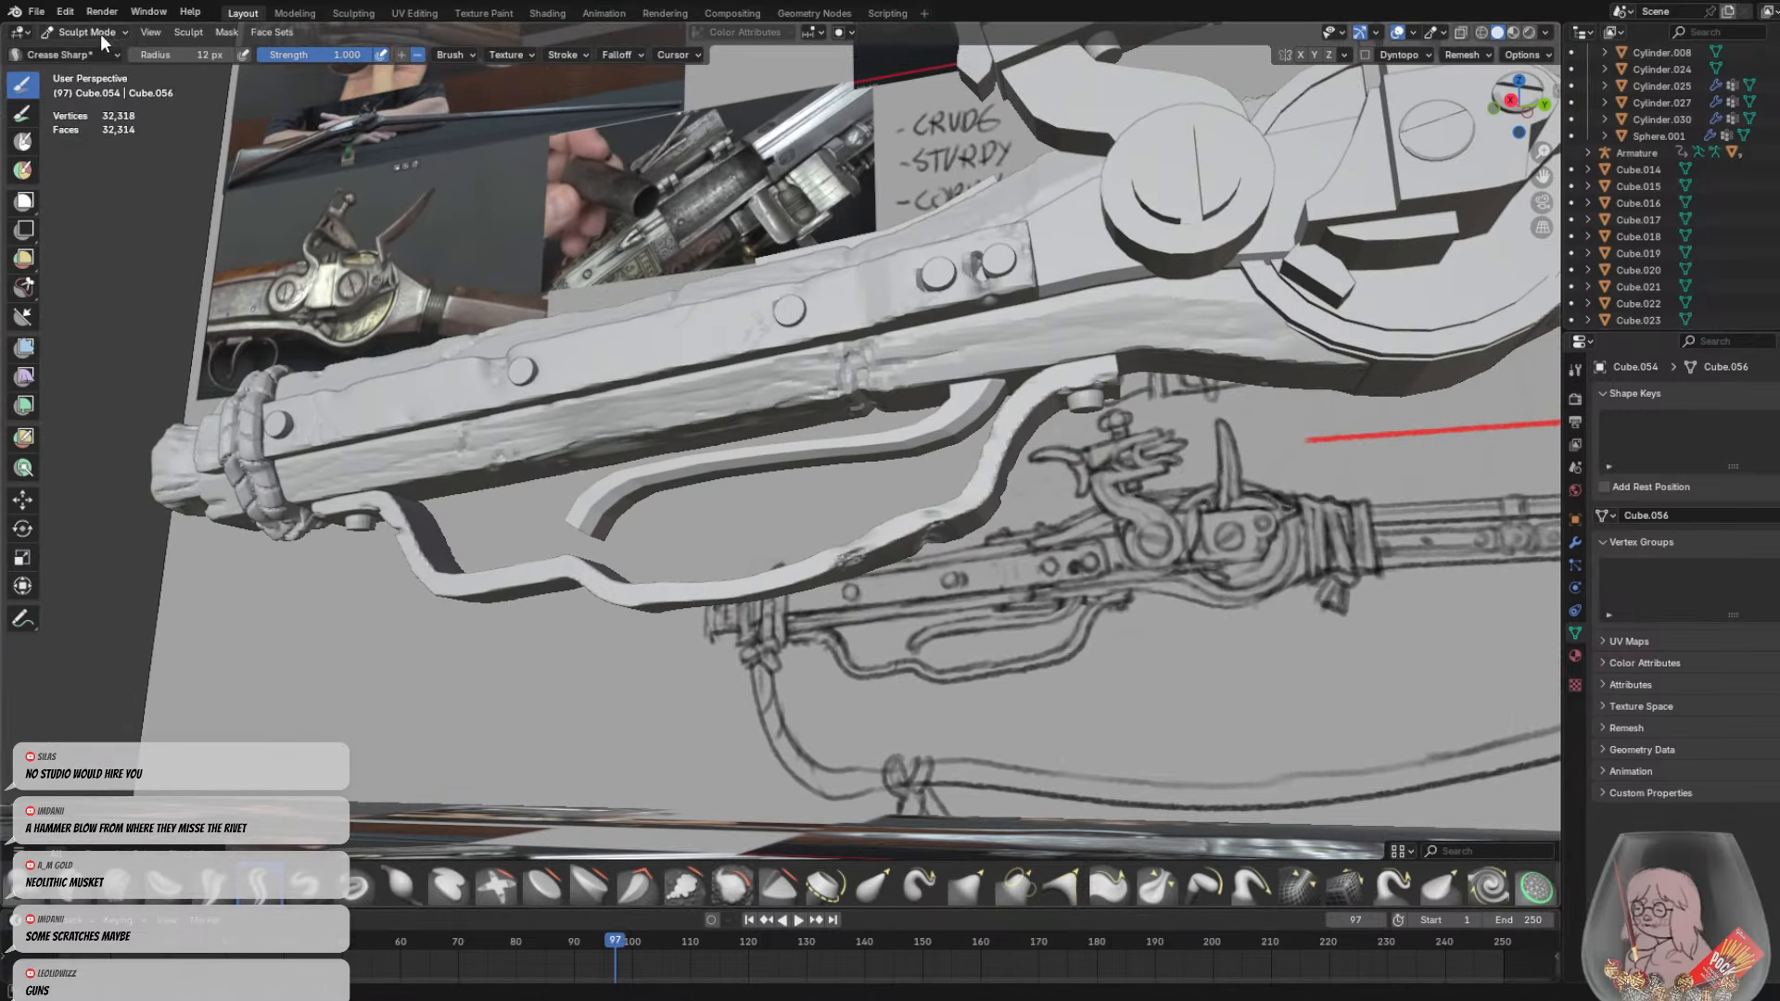
pyautogui.click(100, 33)
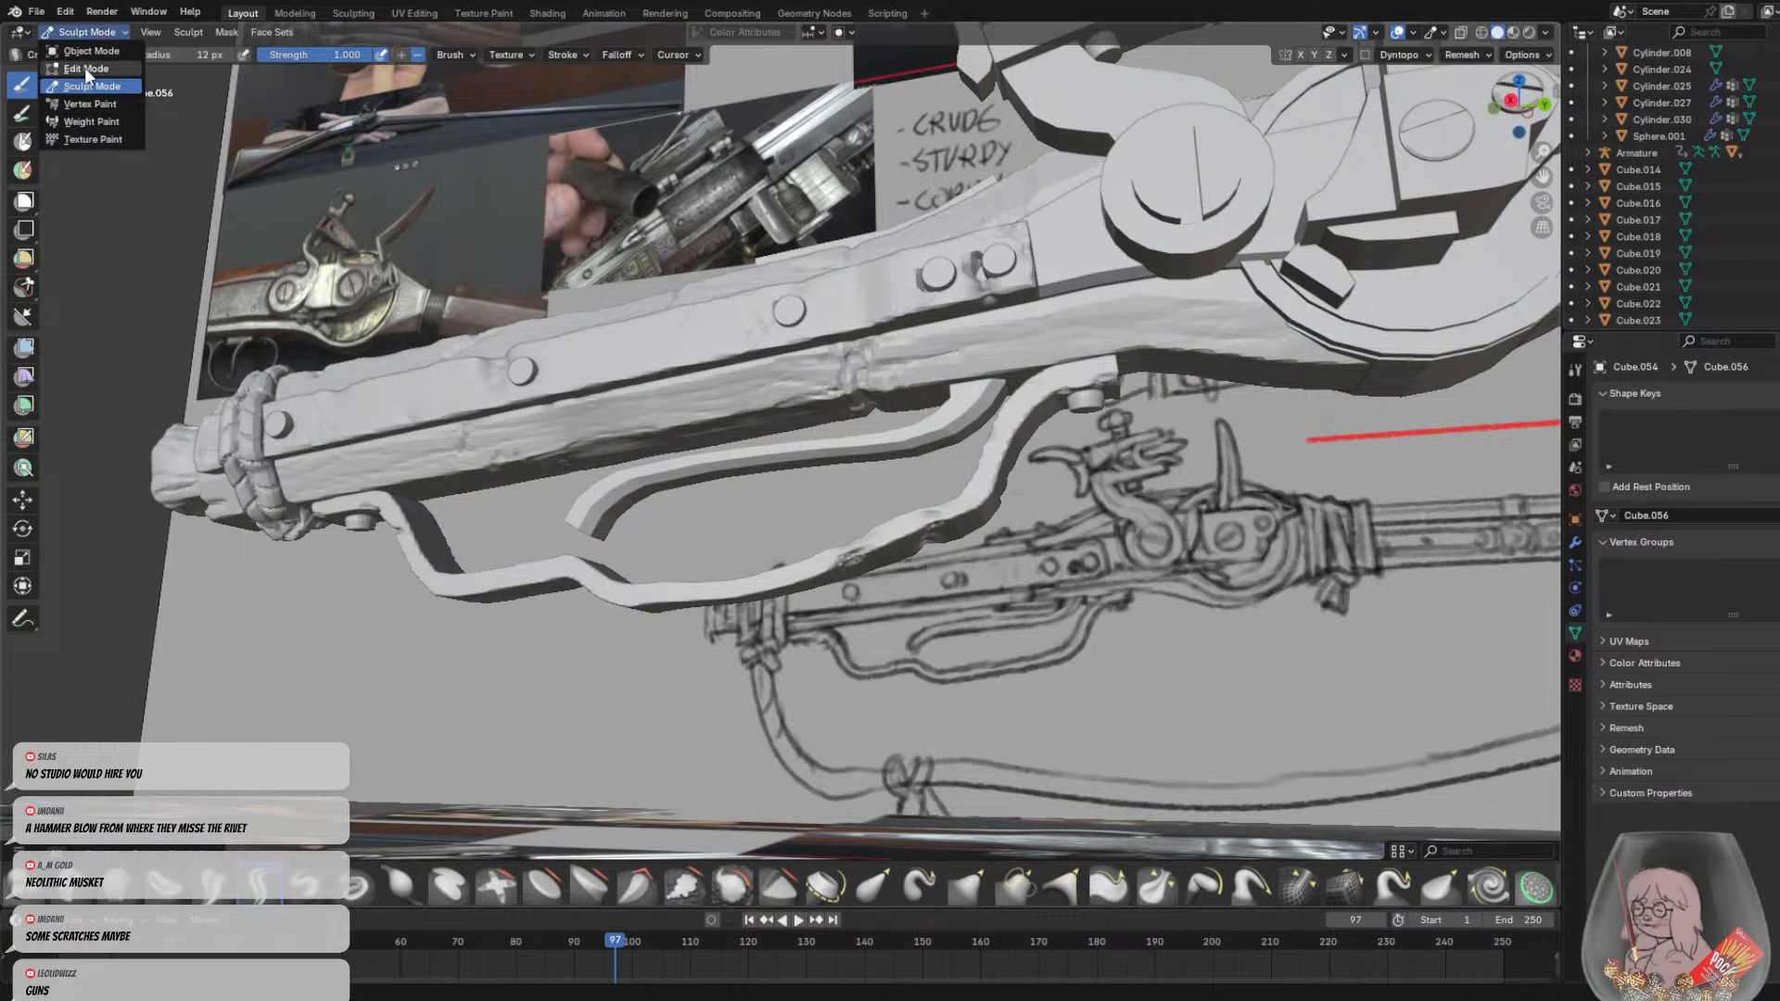
pyautogui.click(90, 51)
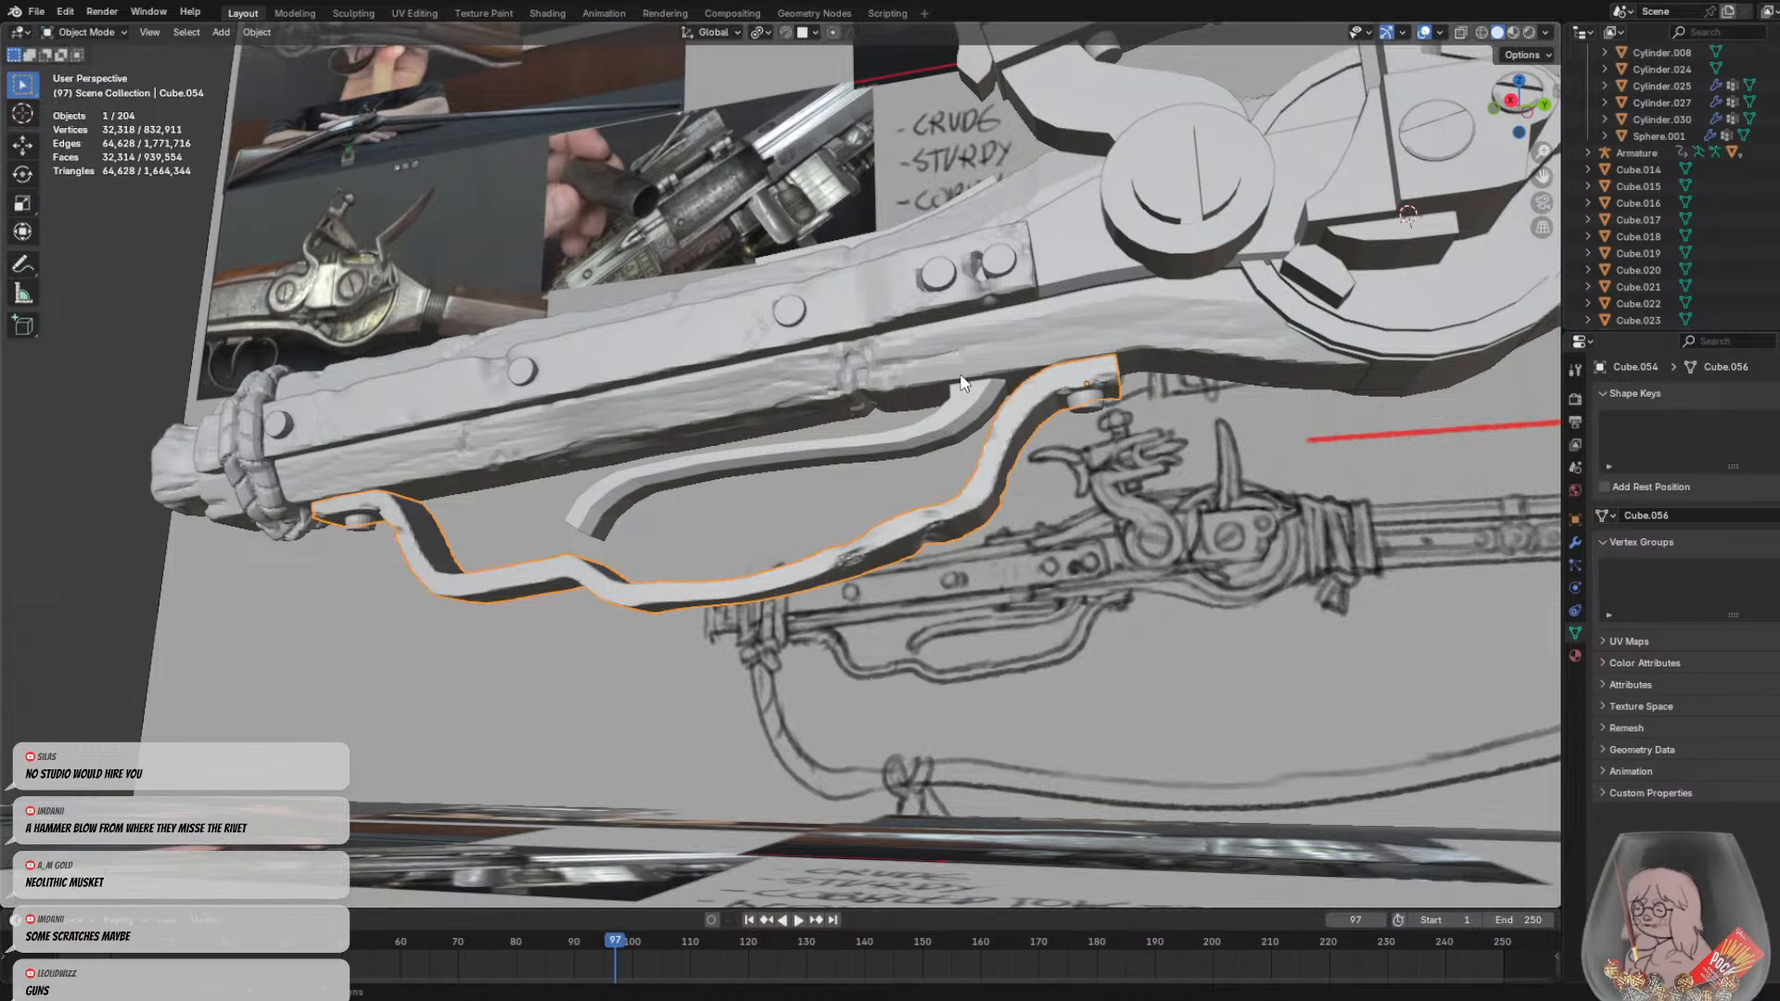
pyautogui.click(96, 31)
pyautogui.click(100, 92)
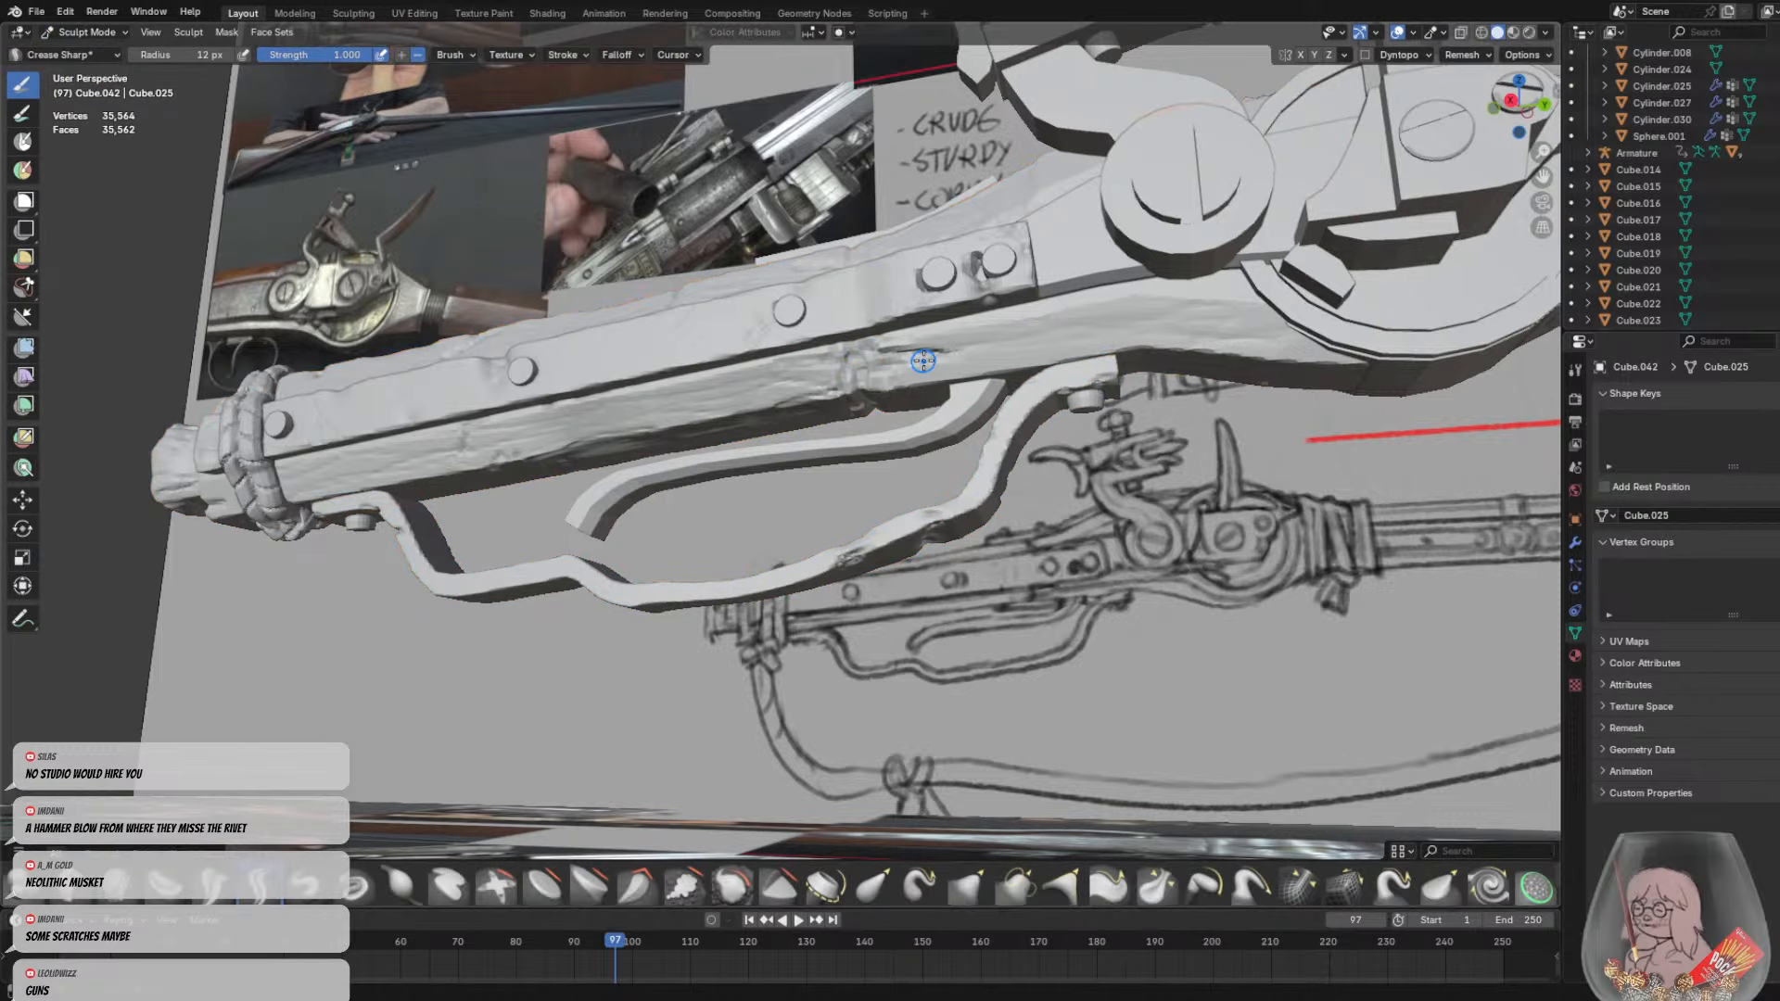
# Carve long thin scratches along the wood grain behind the stock's notch and short ones on its opposite side
pyautogui.moveTo(893, 379); pyautogui.dragTo(933, 327, button='middle')
pyautogui.moveTo(949, 338); pyautogui.dragTo(1064, 327)
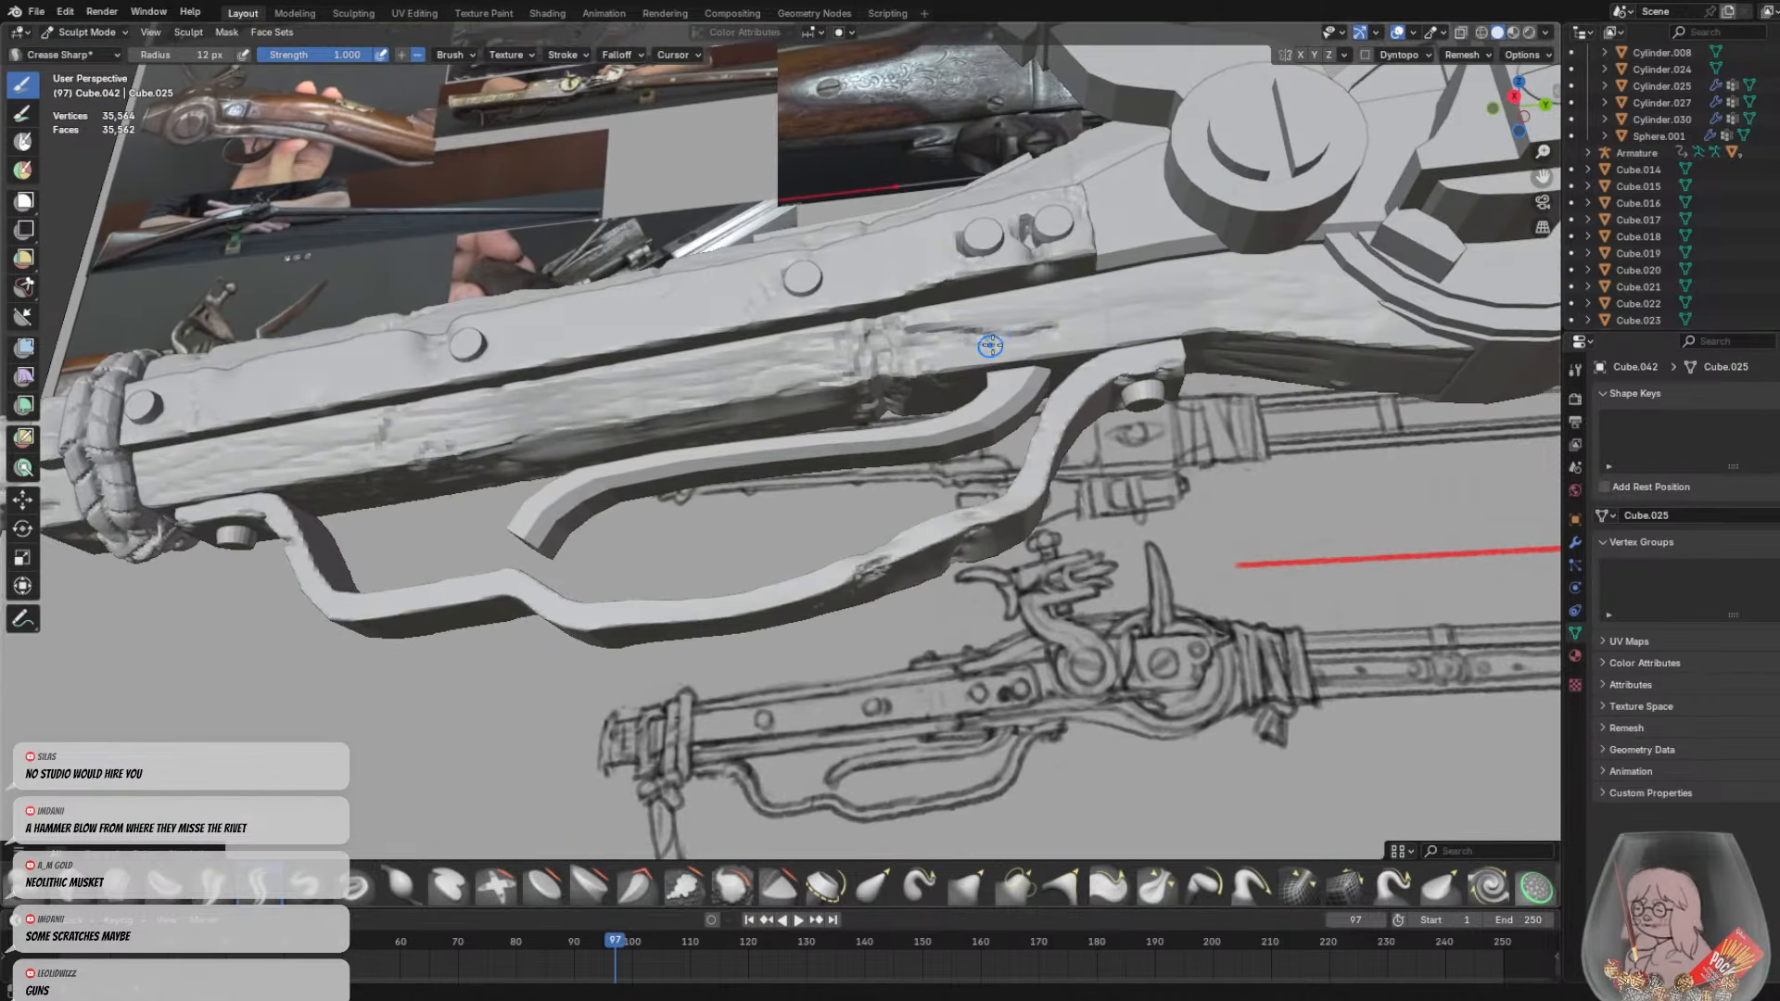
pyautogui.moveTo(906, 350); pyautogui.dragTo(1083, 320)
pyautogui.moveTo(1067, 380)
pyautogui.mouseDown(button='middle')
pyautogui.moveTo(1128, 326)
pyautogui.moveTo(1053, 385)
pyautogui.moveTo(1010, 339)
pyautogui.moveTo(1310, 319)
pyautogui.mouseUp(button='middle')
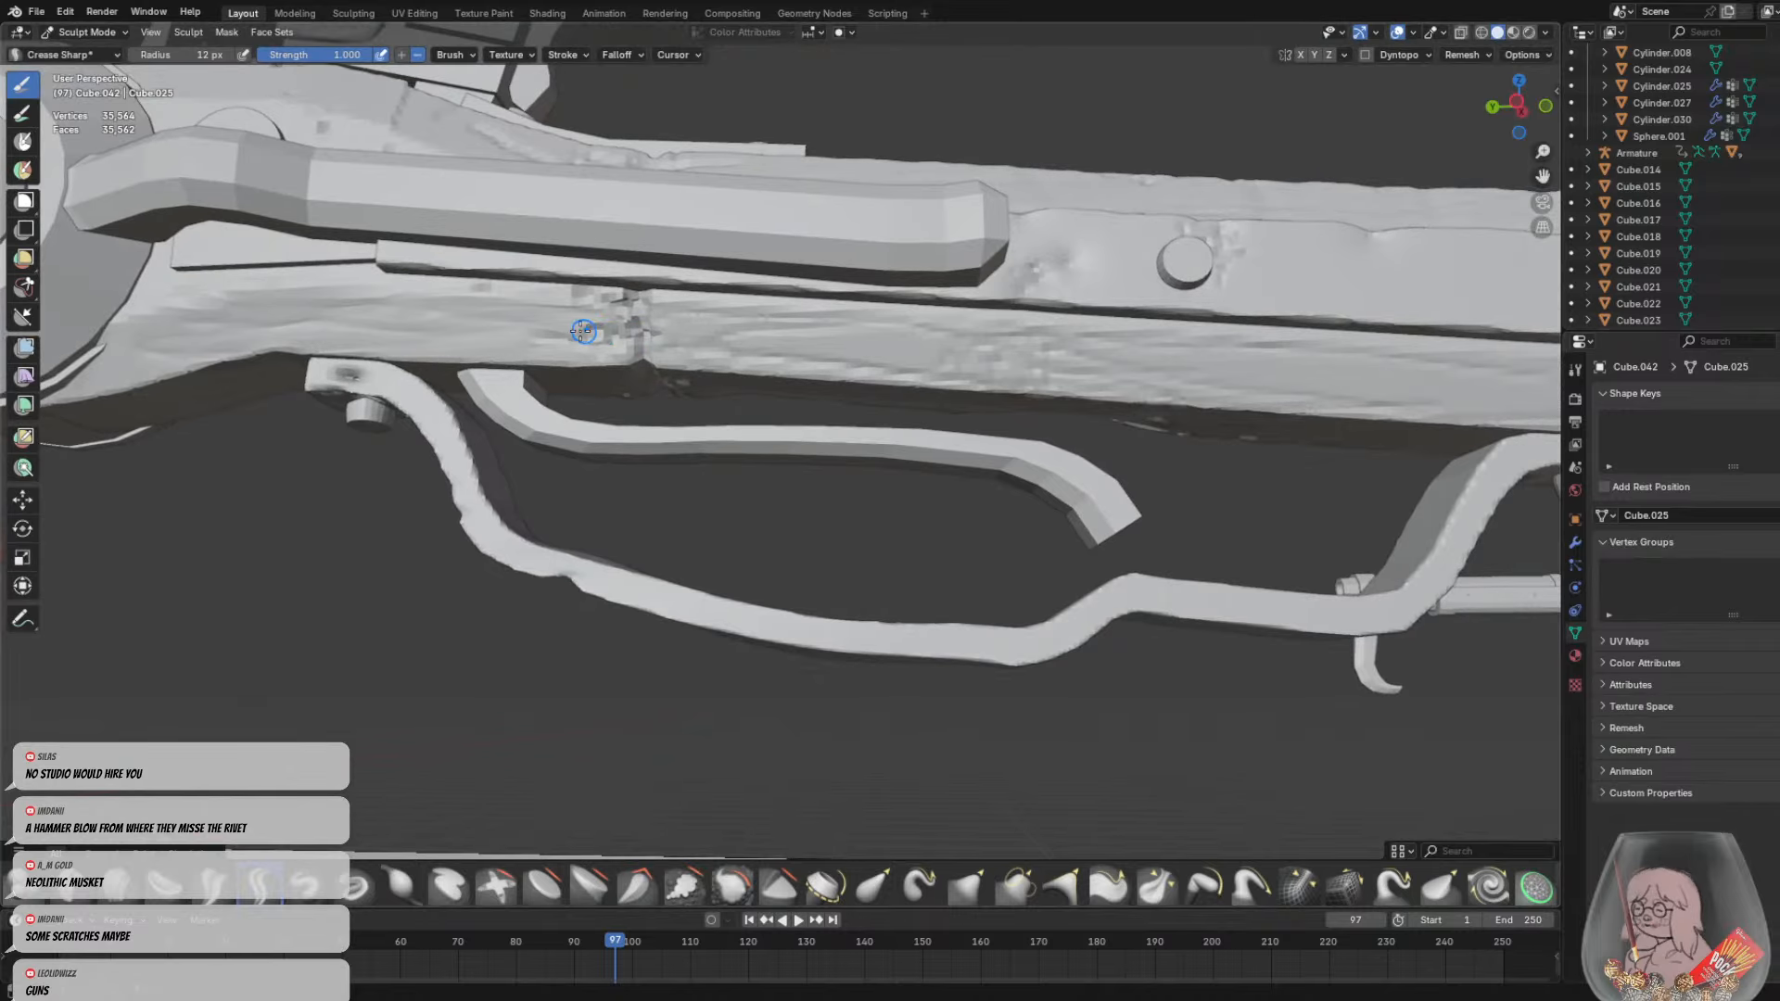
pyautogui.moveTo(552, 330); pyautogui.dragTo(586, 330)
# Return to Object Mode and select the inner guard bar beneath the stock
pyautogui.moveTo(584, 331)
pyautogui.mouseDown(button='middle')
pyautogui.moveTo(681, 353)
pyautogui.moveTo(343, 195)
pyautogui.mouseUp(button='middle')
pyautogui.scroll(-3, 681, 353)
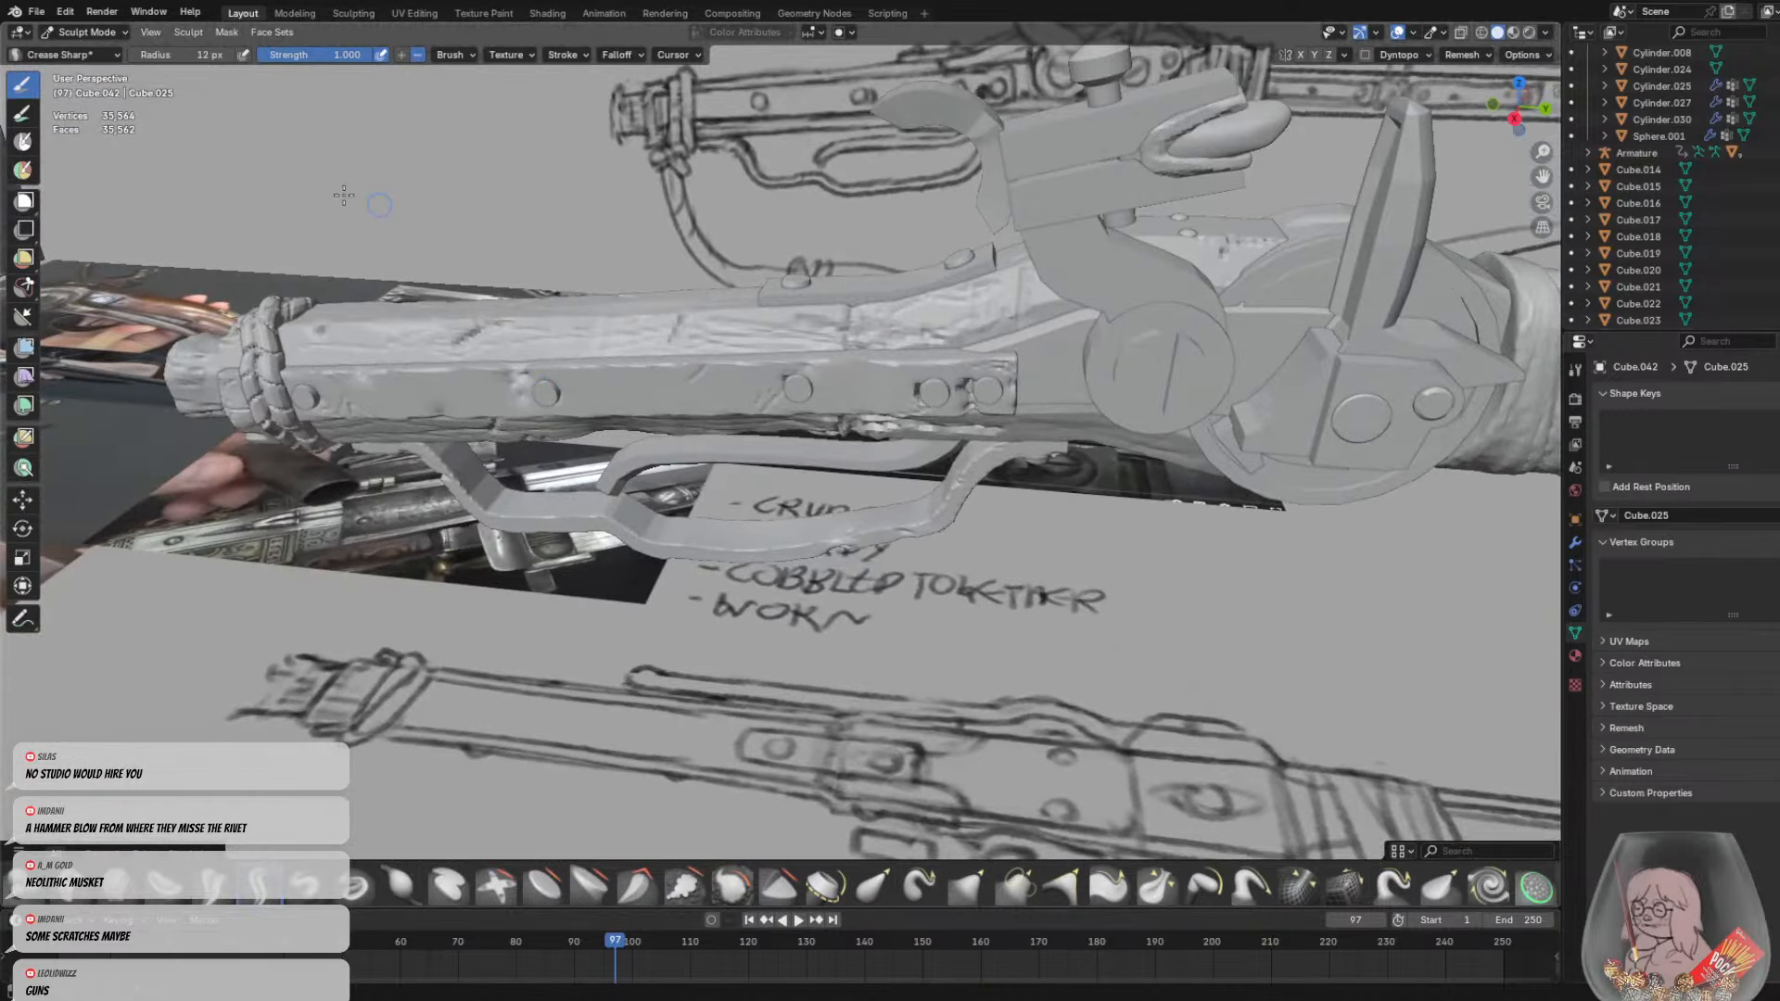
pyautogui.click(117, 33)
pyautogui.click(103, 58)
pyautogui.click(719, 480)
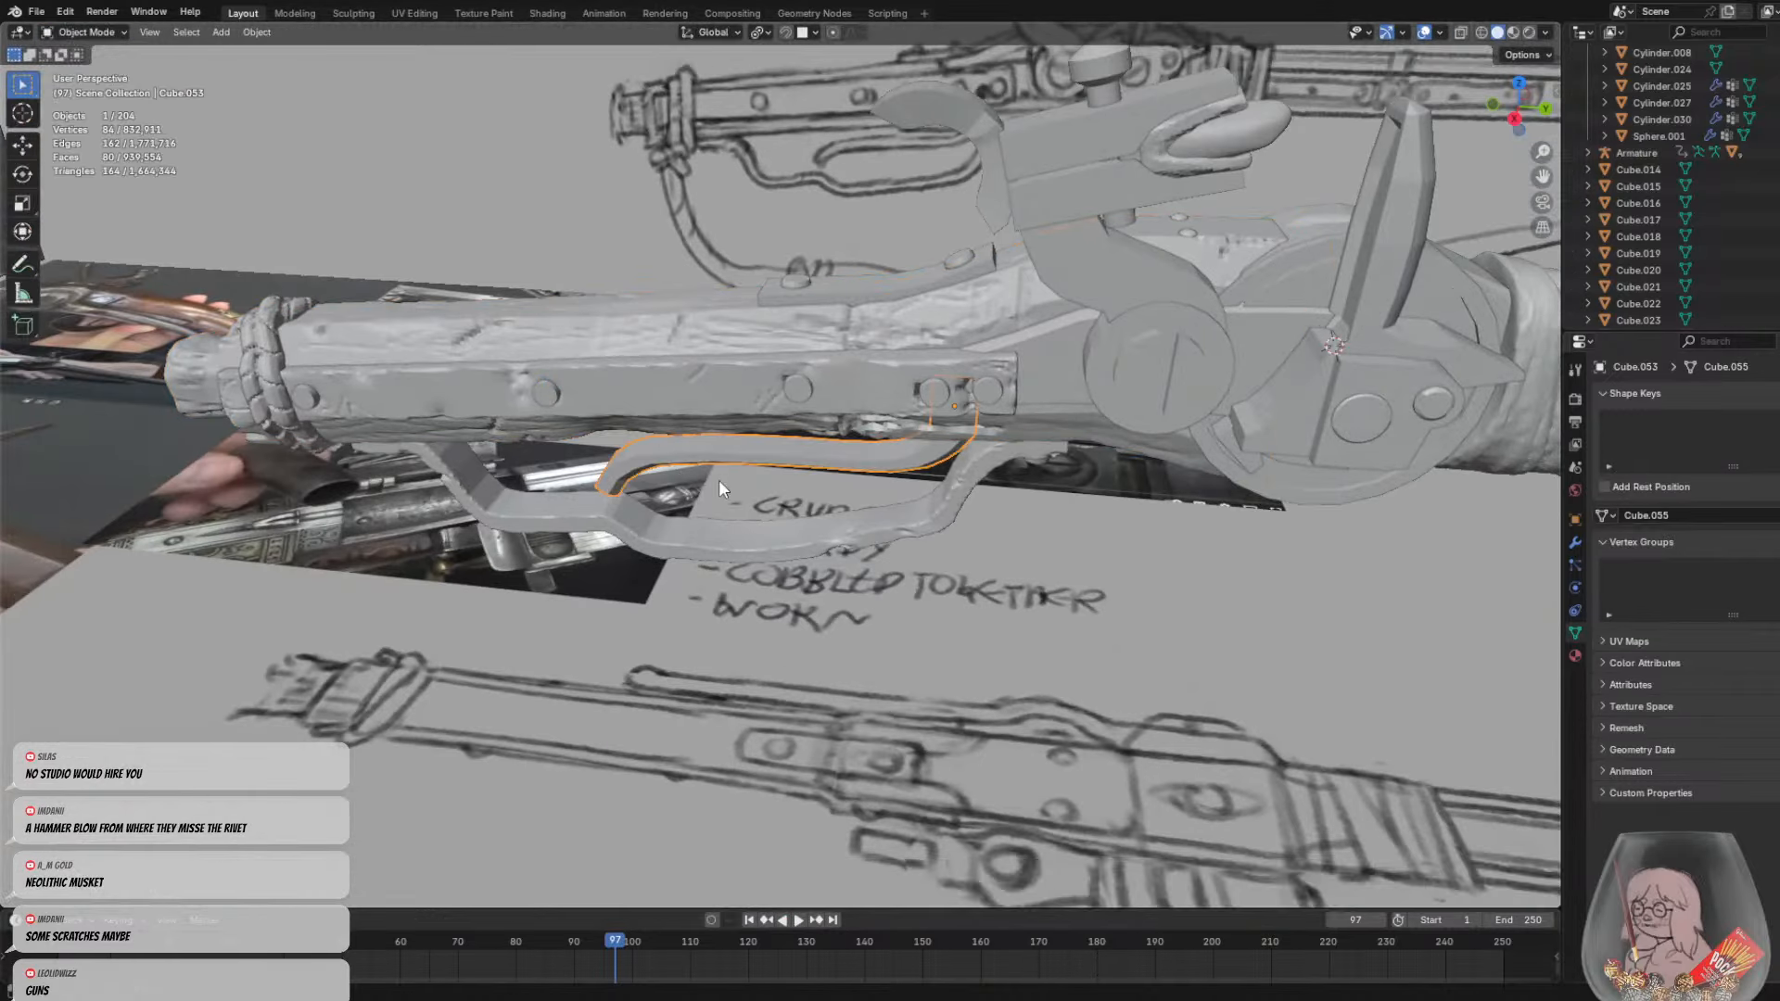
# Review the worn guard bars, side plate and stock on the whole musket from several angles against the reference sketches
pyautogui.moveTo(719, 480); pyautogui.dragTo(899, 470, button='middle')
pyautogui.click(957, 497)
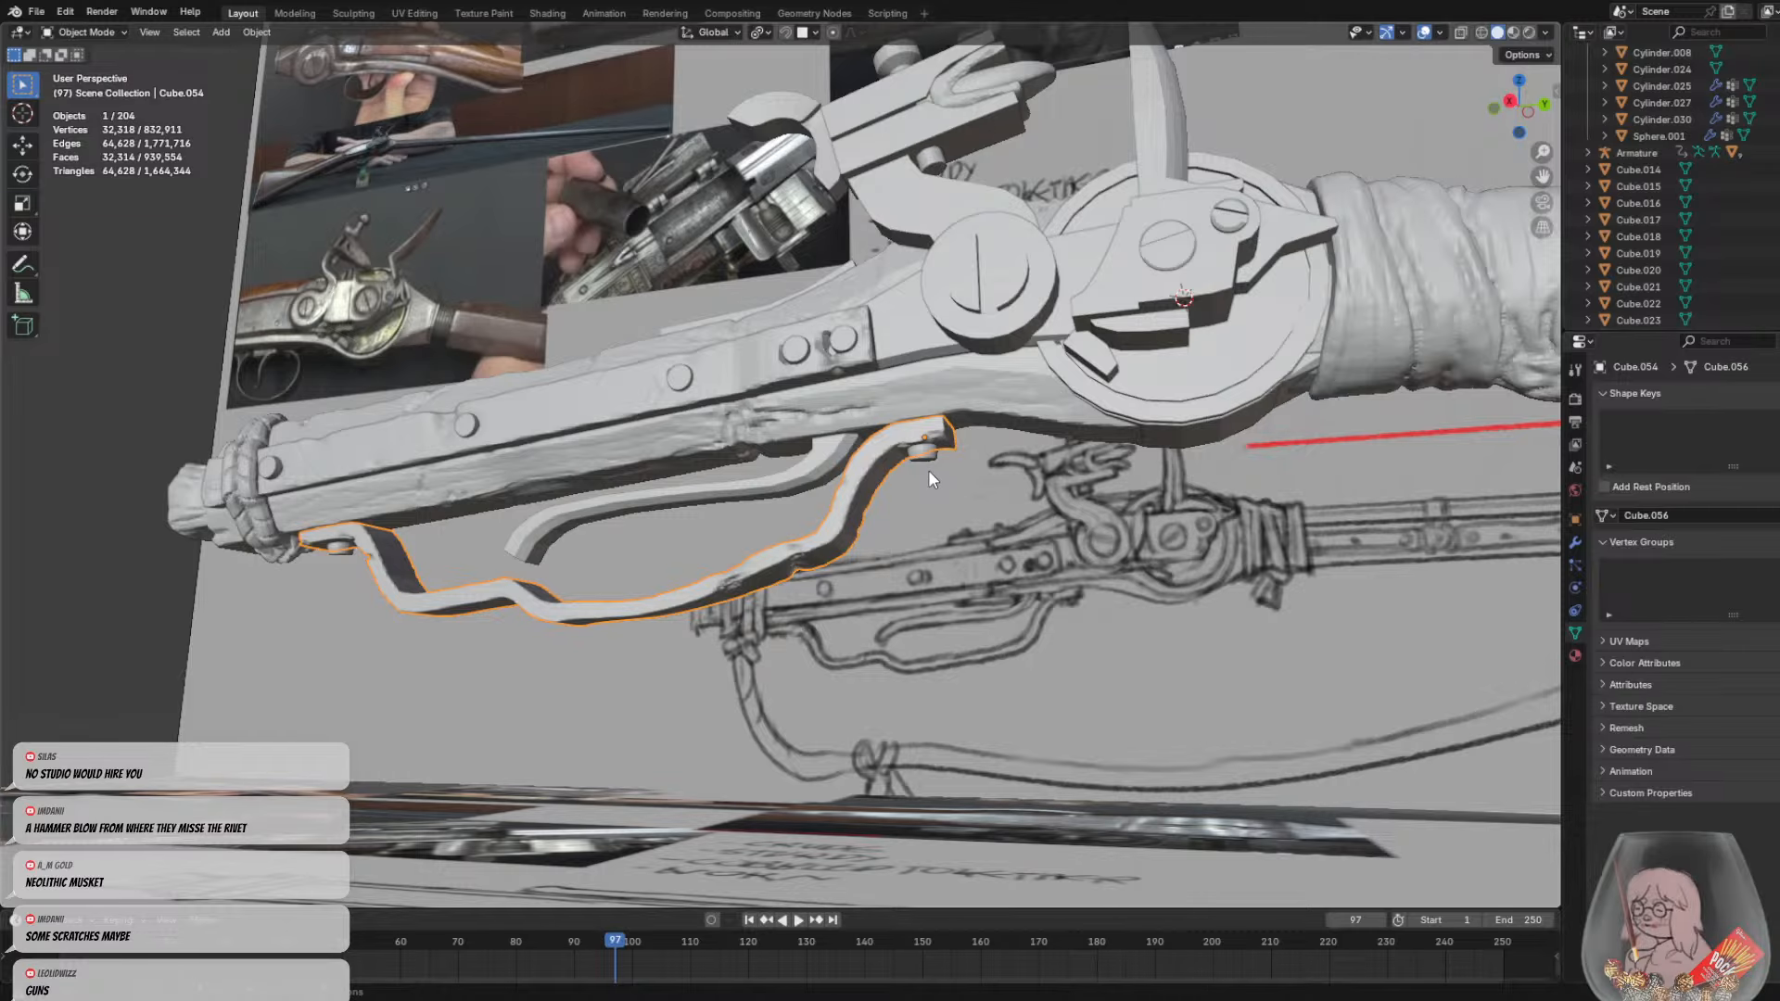
pyautogui.scroll(6, 930, 473)
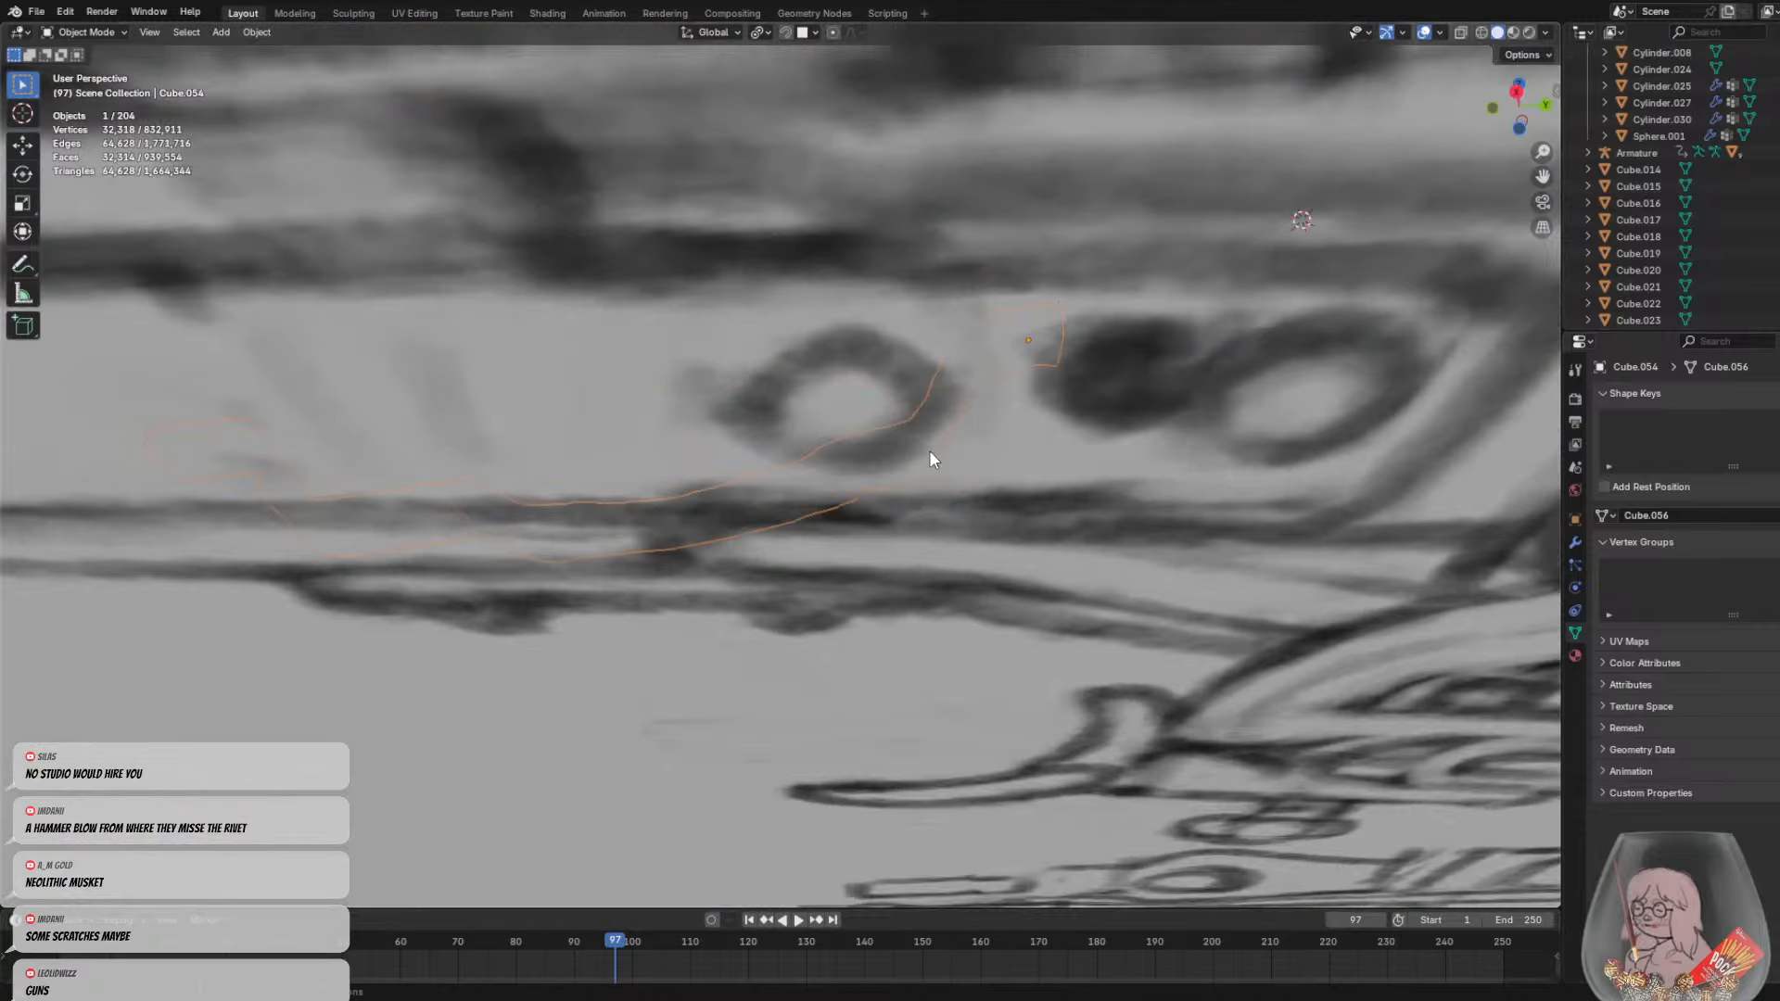
pyautogui.click(931, 453)
pyautogui.scroll(-6, 955, 483)
pyautogui.moveTo(984, 514); pyautogui.dragTo(886, 402, button='middle')
pyautogui.click(1008, 497)
pyautogui.click(855, 341)
pyautogui.moveTo(855, 341); pyautogui.dragTo(1019, 461, button='middle')
pyautogui.click(1047, 357)
pyautogui.click(1009, 493)
pyautogui.click(898, 490)
pyautogui.moveTo(890, 493); pyautogui.dragTo(905, 439, button='middle')
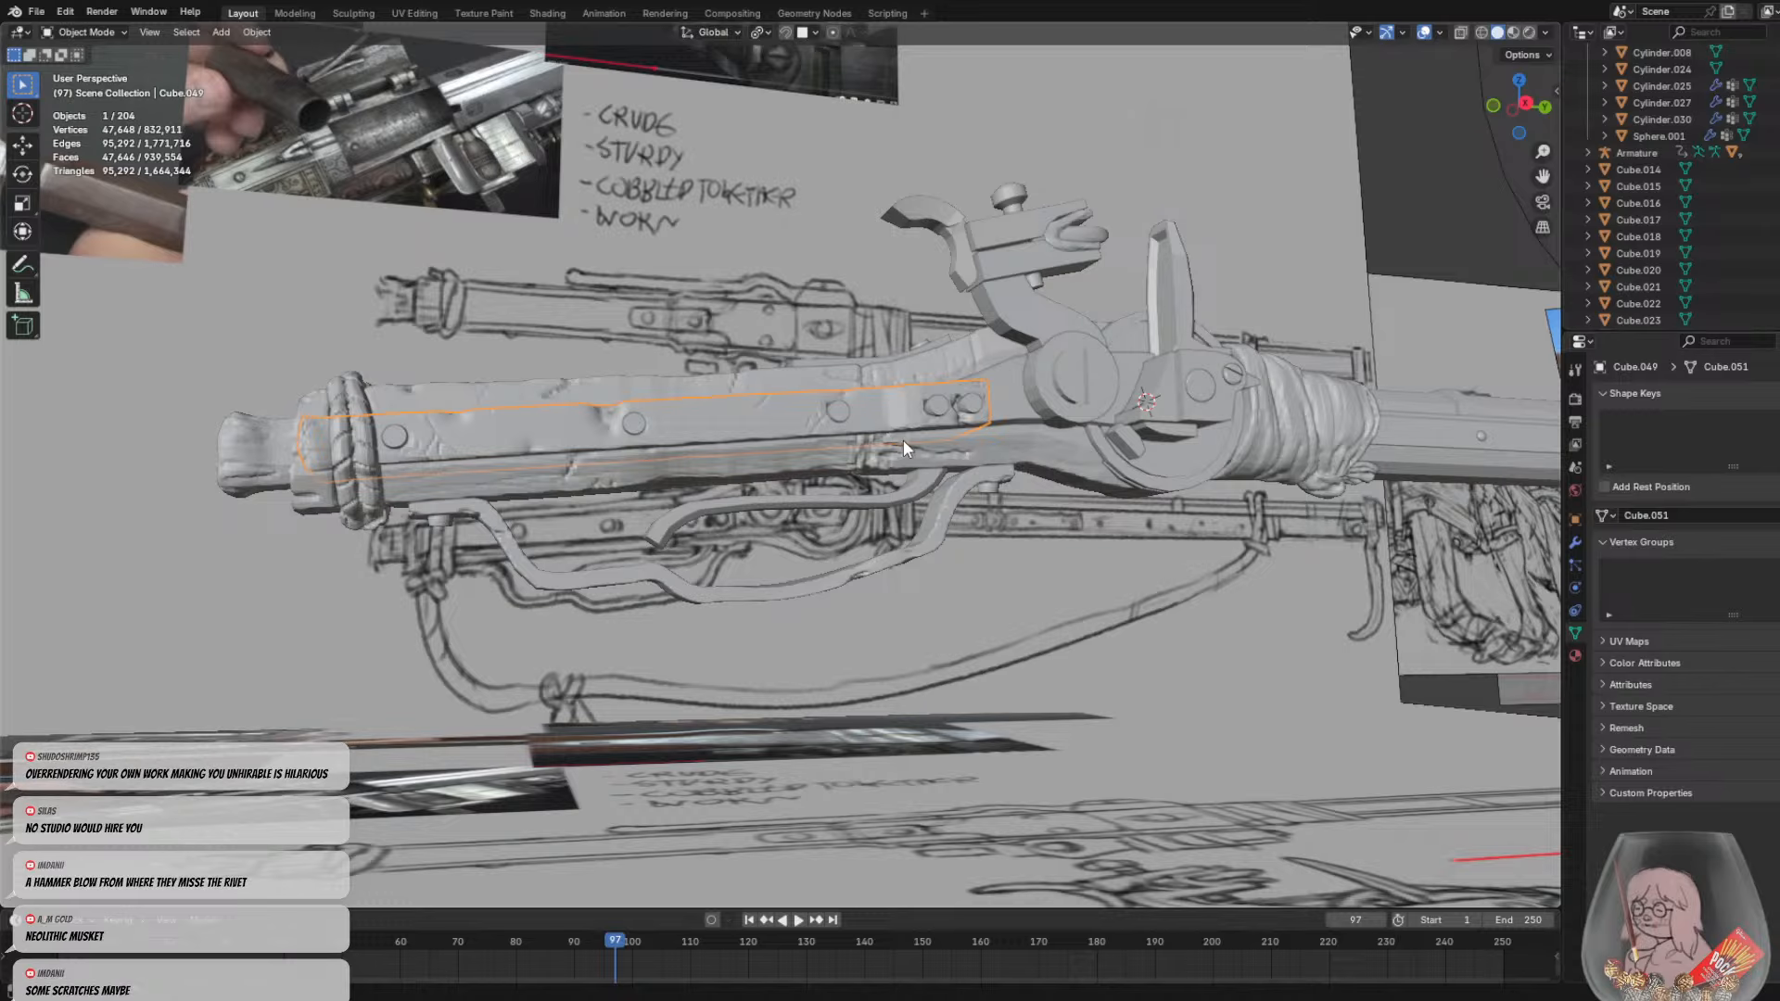
pyautogui.moveTo(903, 440); pyautogui.dragTo(922, 630, button='middle')
pyautogui.click(1039, 592)
pyautogui.scroll(-4, 1038, 592)
pyautogui.scroll(-3, 950, 537)
pyautogui.scroll(-2, 948, 538)
pyautogui.click(865, 626)
pyautogui.scroll(5, 871, 492)
pyautogui.moveTo(871, 486); pyautogui.dragTo(890, 416, button='middle')
pyautogui.scroll(3, 885, 418)
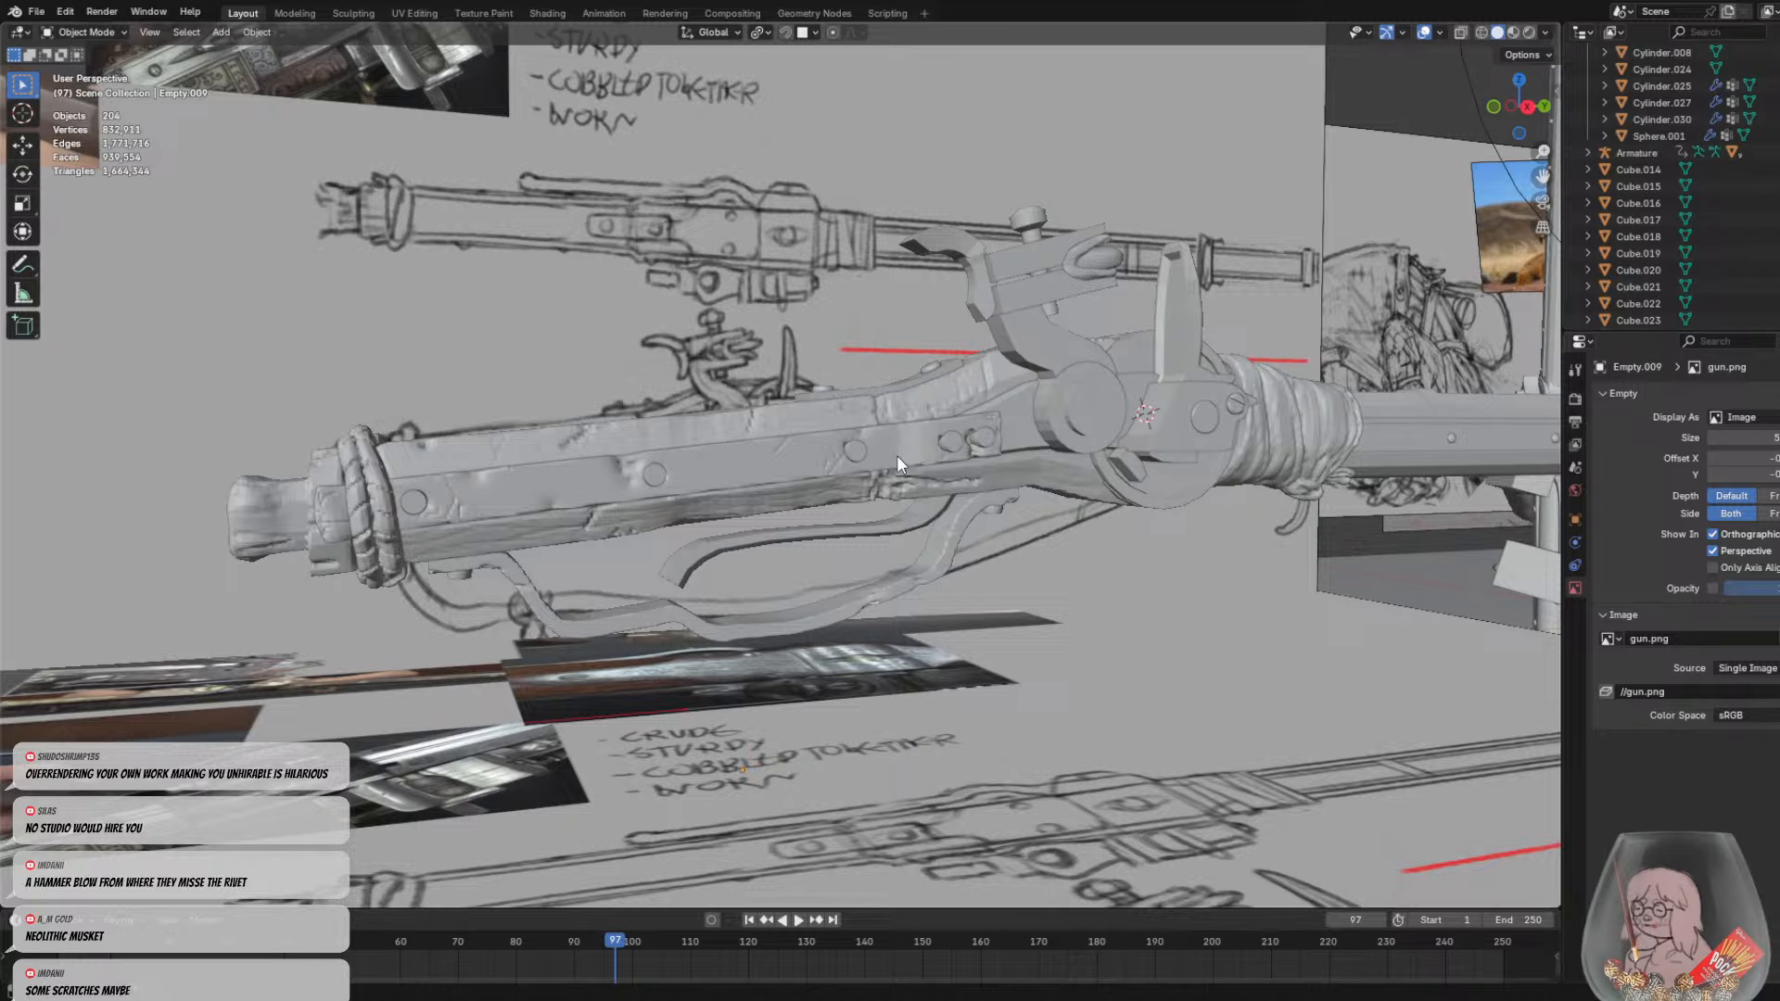
pyautogui.scroll(-2, 910, 488)
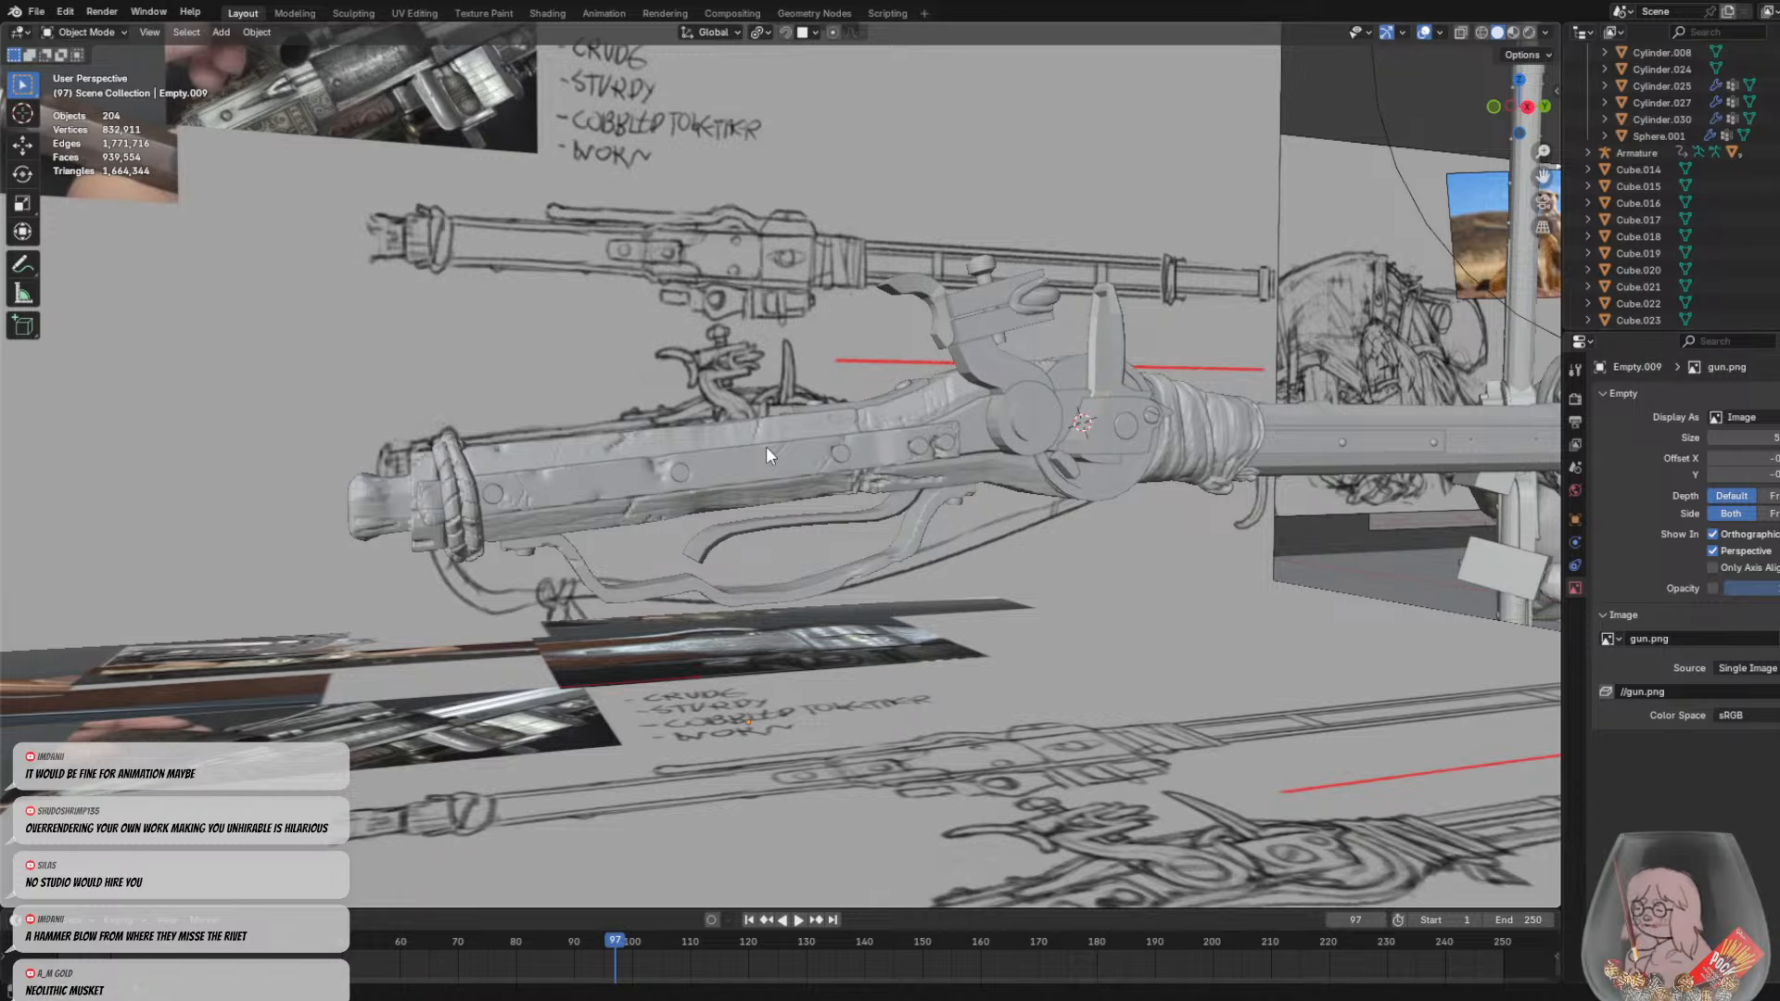
# Select the flat plane that blocks the view of the character's underside and hide it
pyautogui.scroll(-3, 766, 447)
pyautogui.moveTo(780, 440); pyautogui.dragTo(1176, 482, button='middle')
pyautogui.scroll(3, 1010, 417)
pyautogui.moveTo(1043, 422); pyautogui.dragTo(880, 418, button='middle')
pyautogui.scroll(-5, 881, 417)
pyautogui.moveTo(1131, 463)
pyautogui.keyDown('shift'); pyautogui.mouseDown(button='middle')
pyautogui.moveTo(848, 488)
pyautogui.moveTo(1083, 599)
pyautogui.mouseUp(button='middle'); pyautogui.keyUp('shift')
pyautogui.scroll(4, 825, 521)
pyautogui.scroll(-6, 1094, 593)
pyautogui.moveTo(1266, 482); pyautogui.dragTo(667, 493, button='middle')
pyautogui.scroll(4, 582, 510)
pyautogui.scroll(3, 517, 554)
pyautogui.click(753, 582)
pyautogui.scroll(-6, 753, 582)
pyautogui.press('h')
pyautogui.scroll(5, 668, 493)
# Examine the curved horn, buckled pouches and placeholder blocks on the character's underside from several angles
pyautogui.moveTo(816, 470); pyautogui.dragTo(804, 396, button='middle')
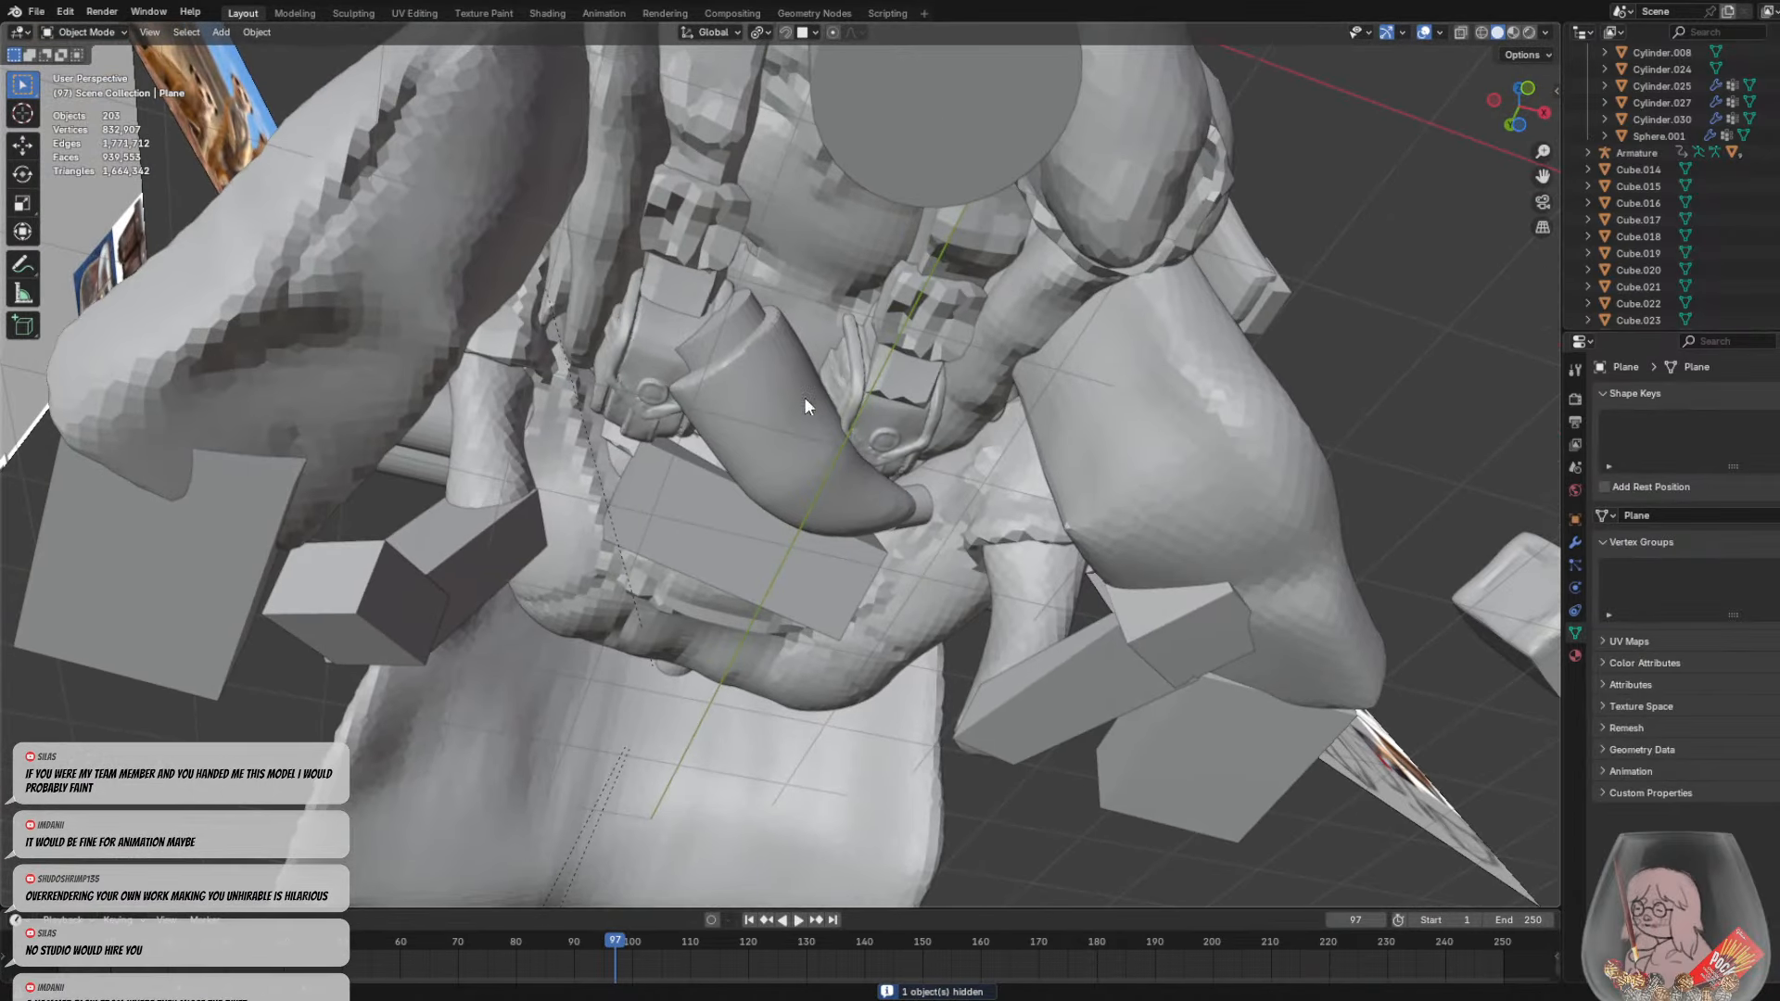
pyautogui.scroll(2, 718, 434)
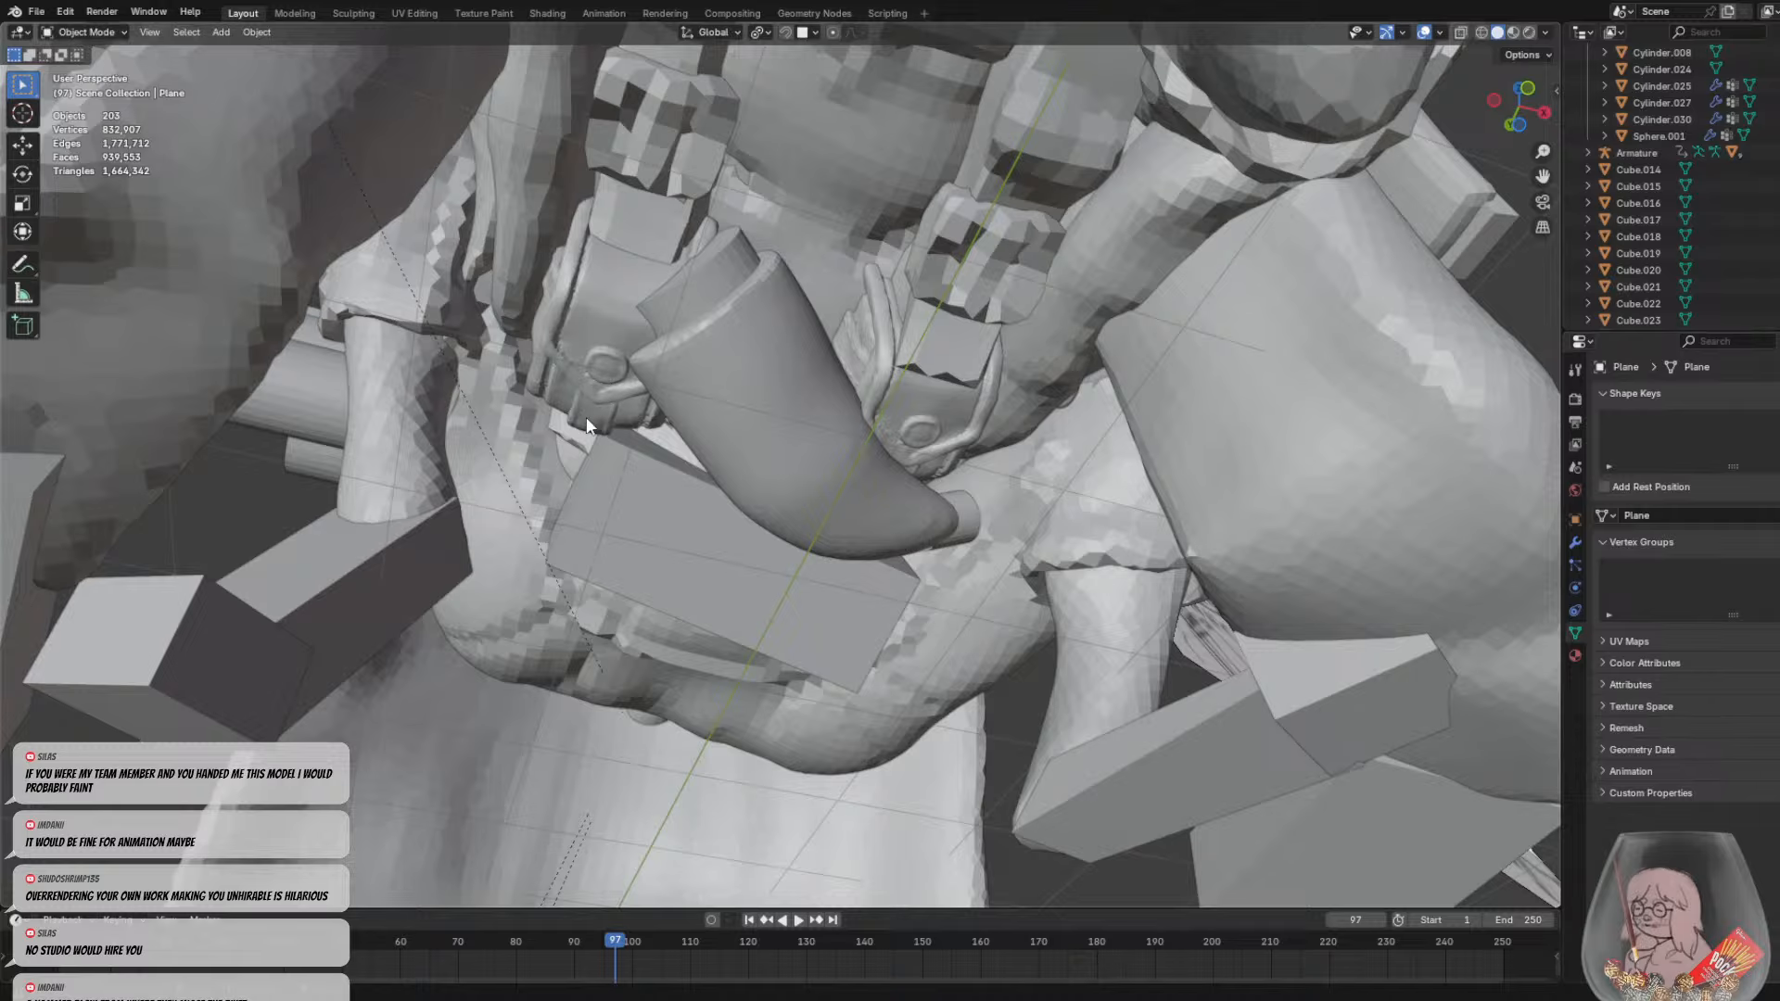
pyautogui.scroll(-6, 999, 169)
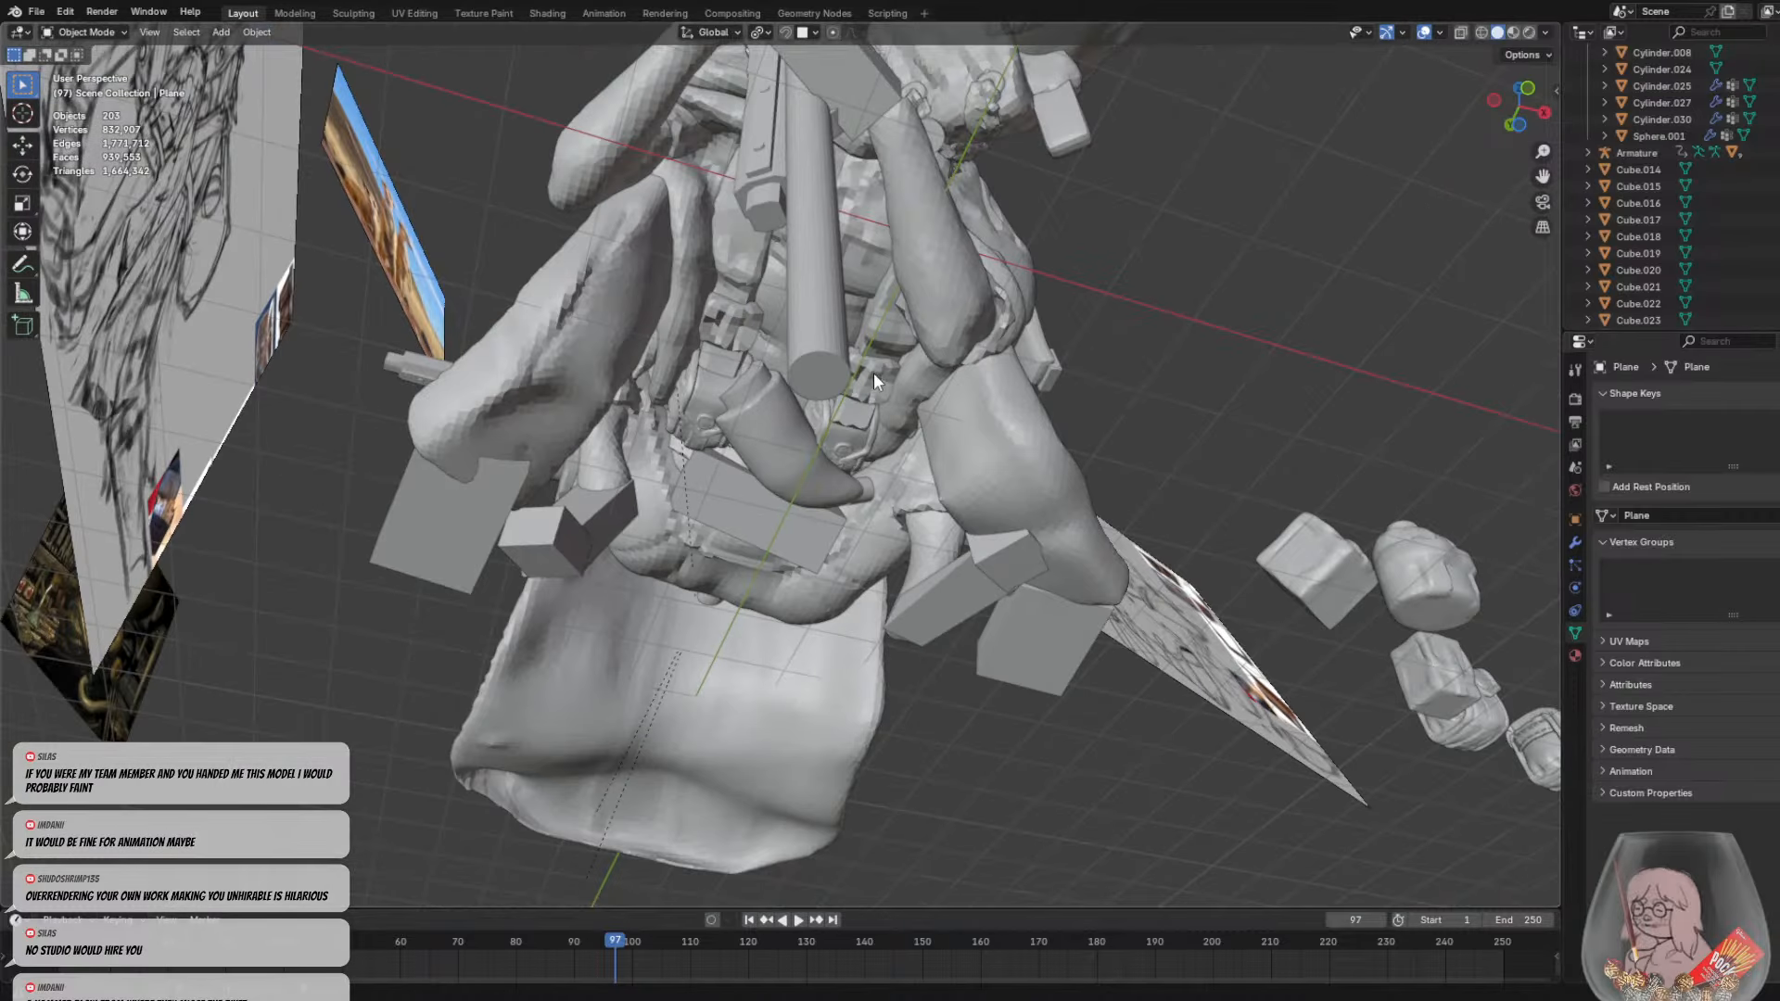
pyautogui.moveTo(874, 372); pyautogui.dragTo(922, 390, button='middle')
pyautogui.scroll(1, 853, 360)
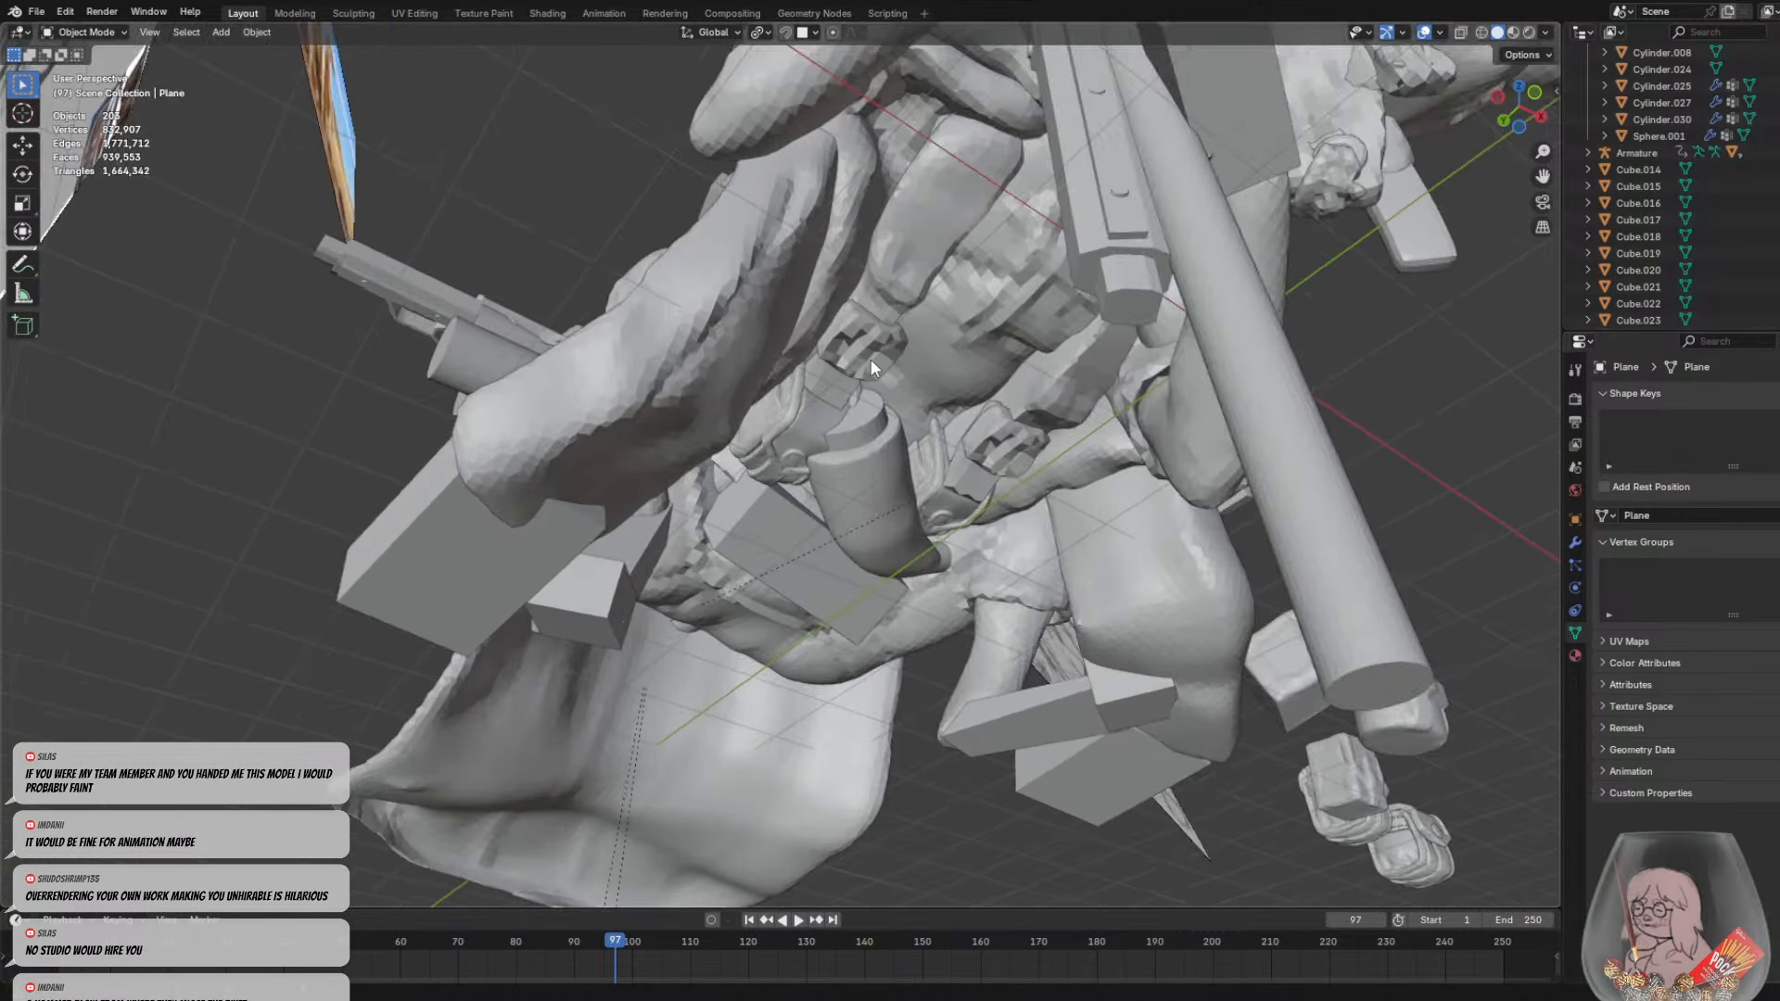
pyautogui.moveTo(905, 413); pyautogui.dragTo(951, 423, button='middle')
pyautogui.scroll(-8, 762, 571)
pyautogui.scroll(-3, 762, 571)
# Select the inner guard bar beneath the musket's stock, put it in Sculpt Mode and remesh it for dense sculpting geometry
pyautogui.keyDown('shift'); pyautogui.moveTo(762, 572); pyautogui.dragTo(847, 522, button='middle'); pyautogui.keyUp('shift')
pyautogui.scroll(6, 848, 523)
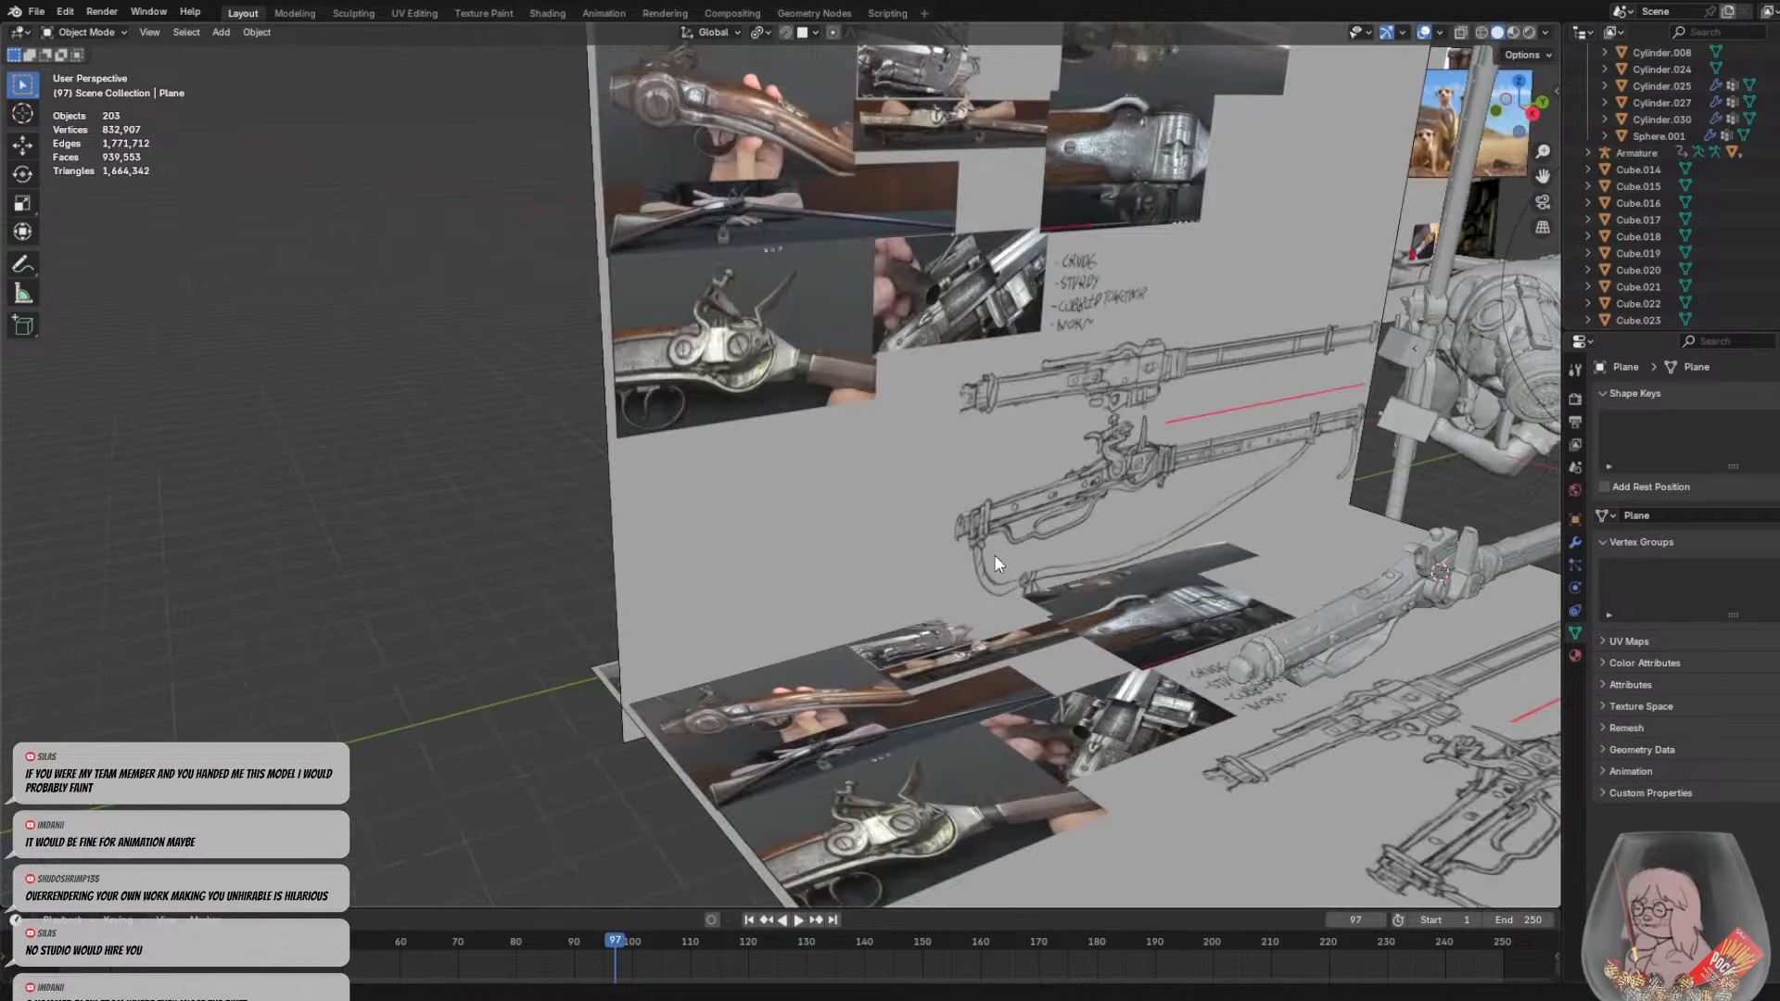
pyautogui.moveTo(994, 555); pyautogui.dragTo(955, 542, button='middle')
pyautogui.keyDown('shift'); pyautogui.moveTo(702, 478); pyautogui.dragTo(721, 490, button='middle'); pyautogui.keyUp('shift')
pyautogui.scroll(8, 765, 475)
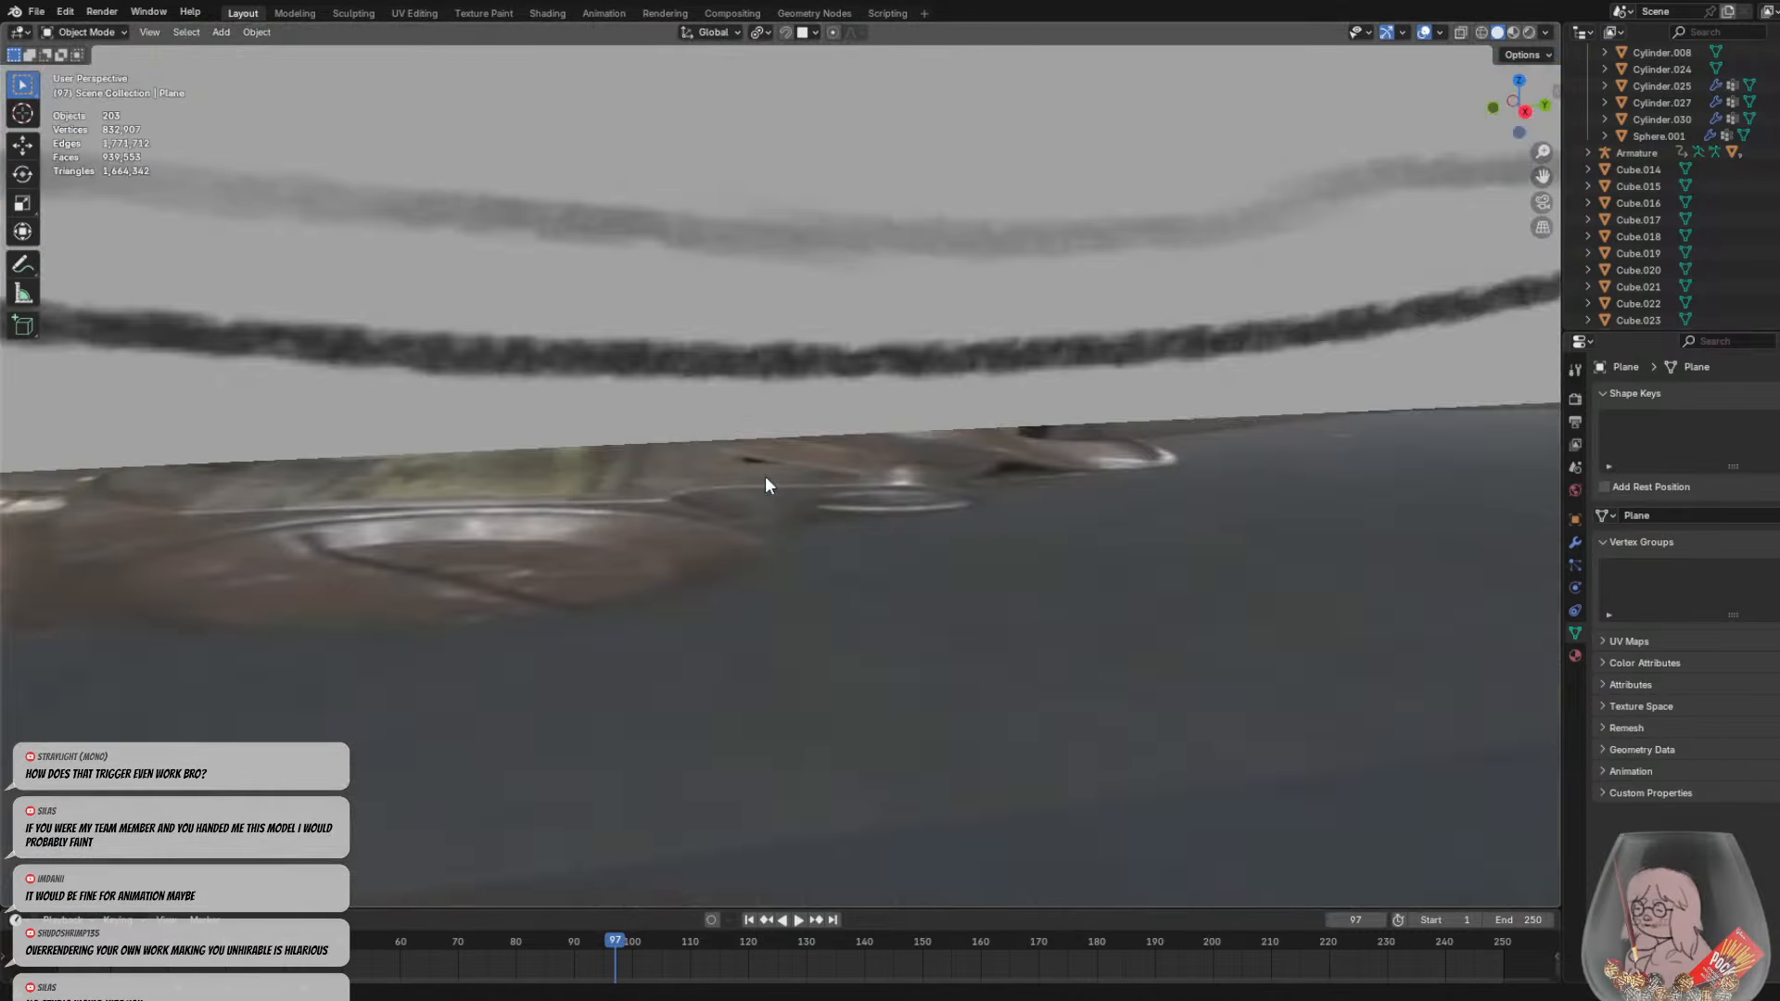
pyautogui.scroll(-5, 692, 429)
pyautogui.click(716, 453)
pyautogui.press('KP_Decimal')
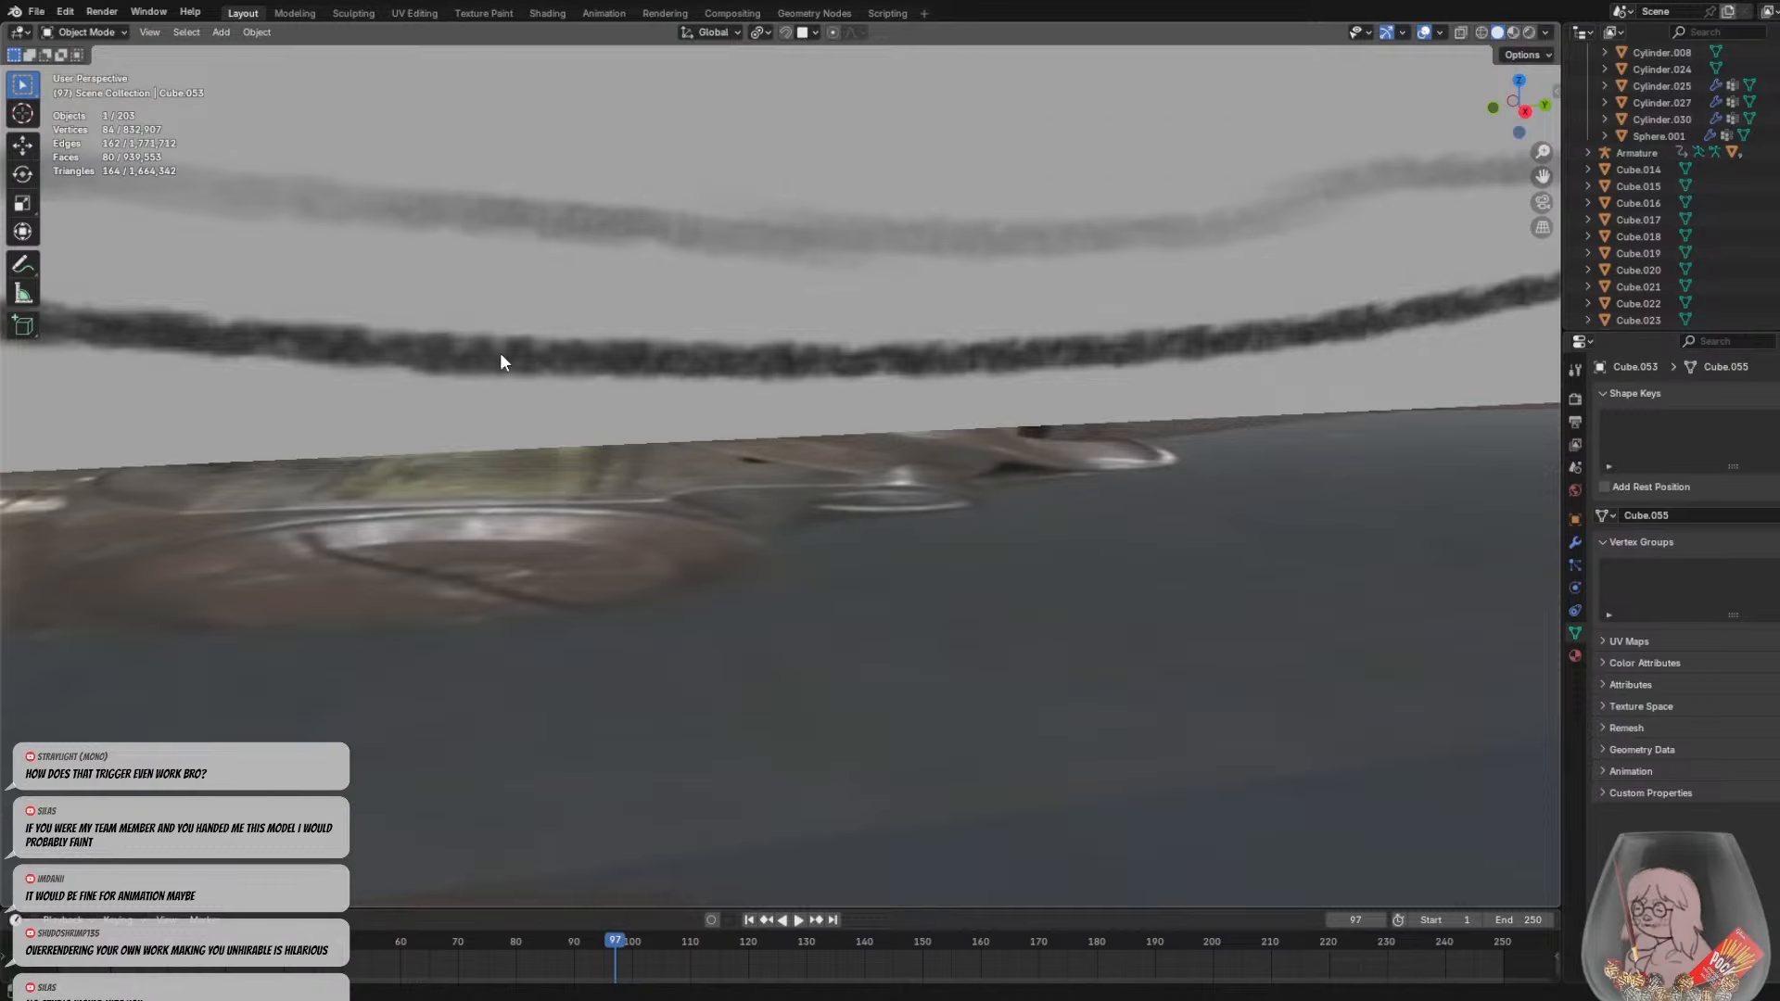
pyautogui.click(103, 32)
pyautogui.click(91, 86)
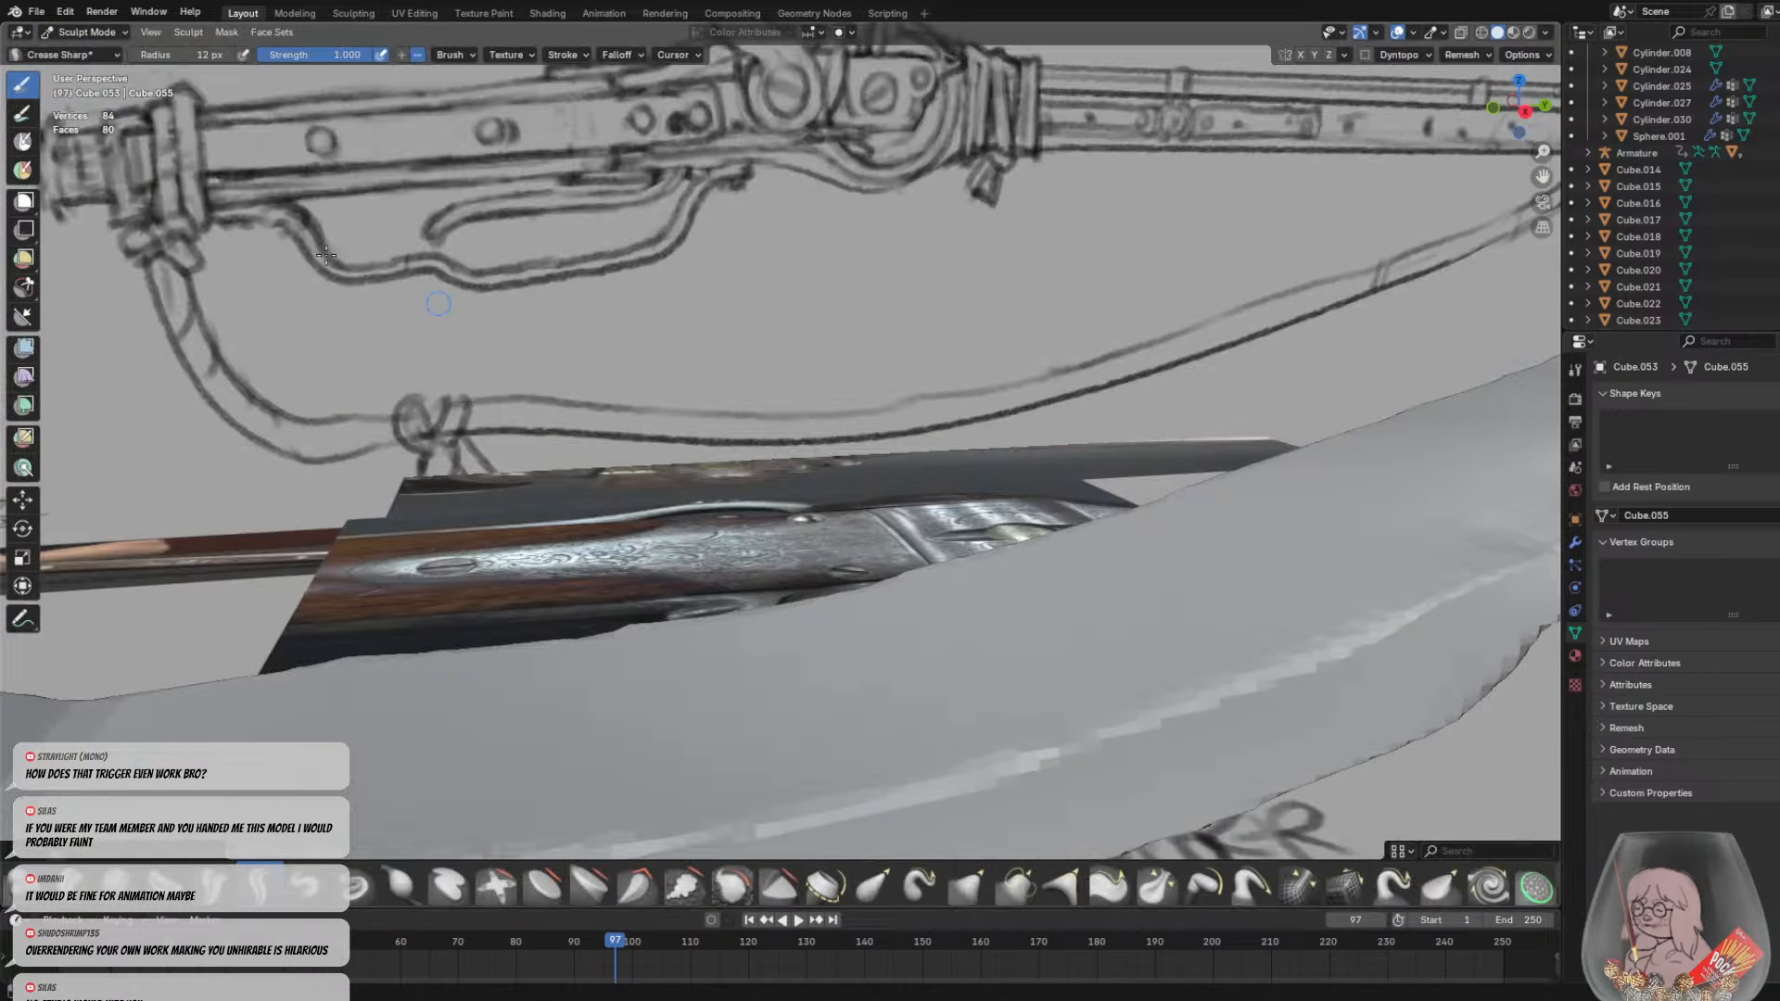
pyautogui.scroll(-8, 766, 381)
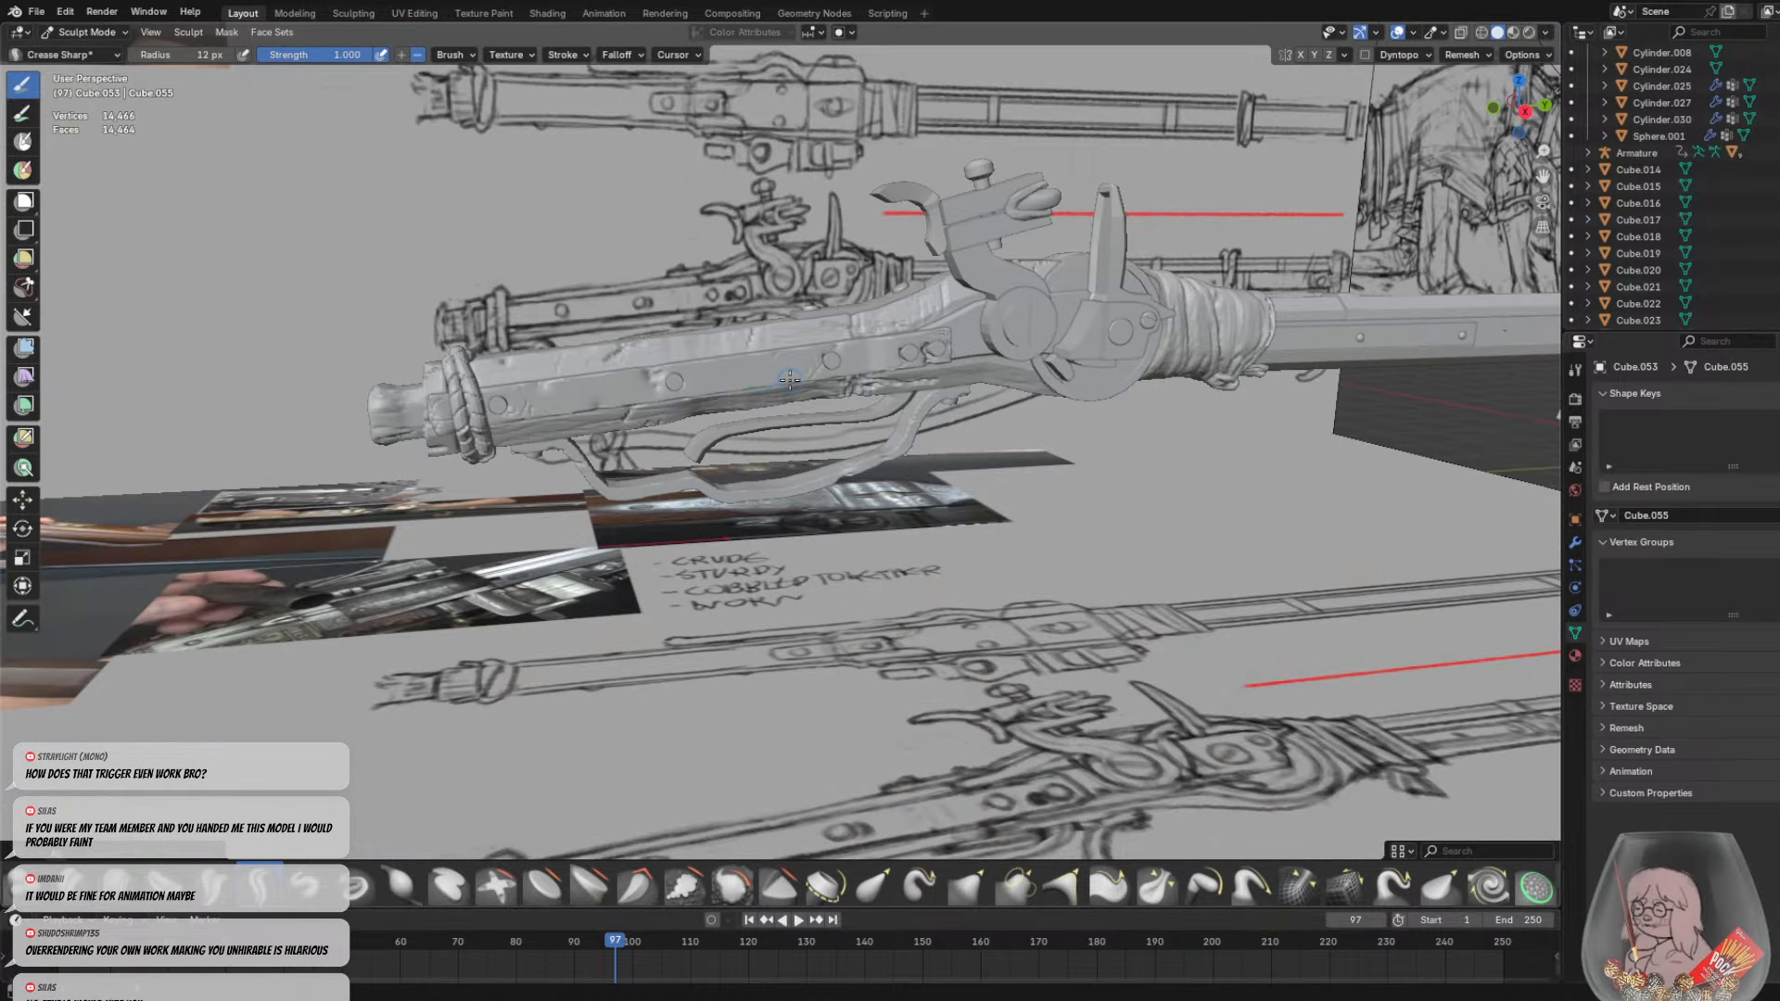
# Compare the inner guard bar and the rest of the musket with the reference sketches
pyautogui.keyDown('shift'); pyautogui.moveTo(789, 380); pyautogui.dragTo(795, 349, button='middle'); pyautogui.keyUp('shift')
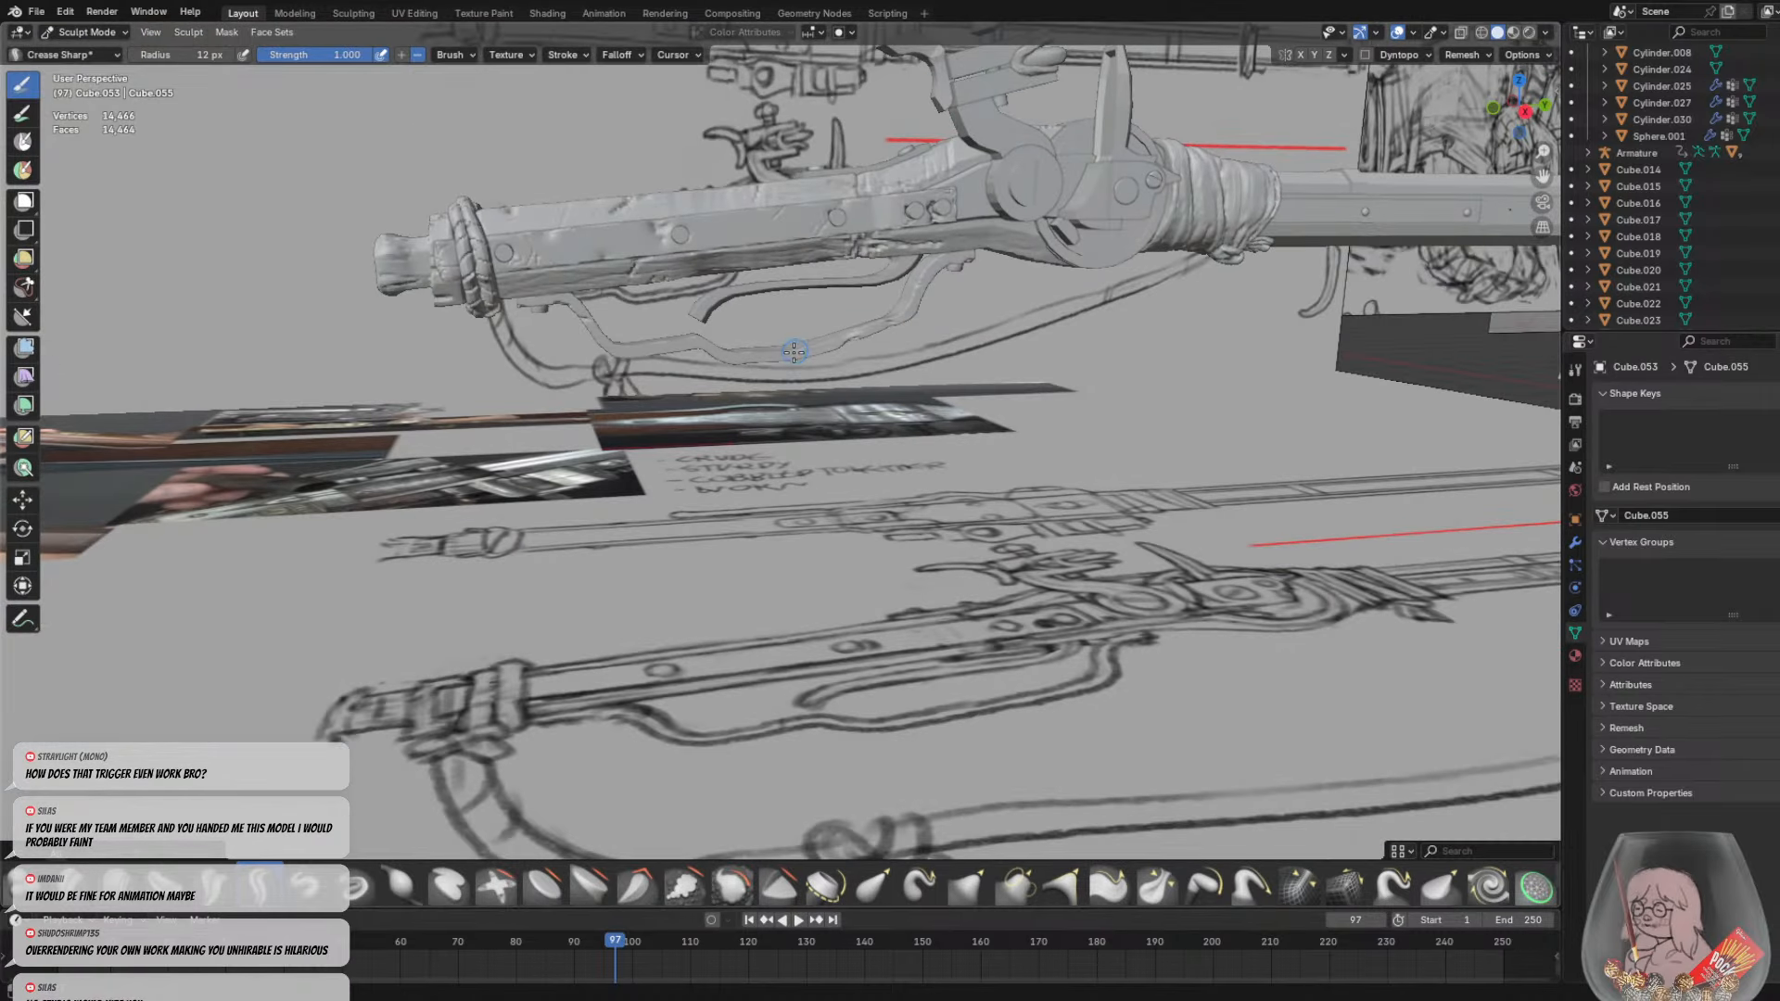
pyautogui.scroll(-2, 759, 259)
pyautogui.keyDown('shift'); pyautogui.moveTo(759, 259); pyautogui.dragTo(758, 297, button='middle'); pyautogui.keyUp('shift')
pyautogui.scroll(8, 791, 516)
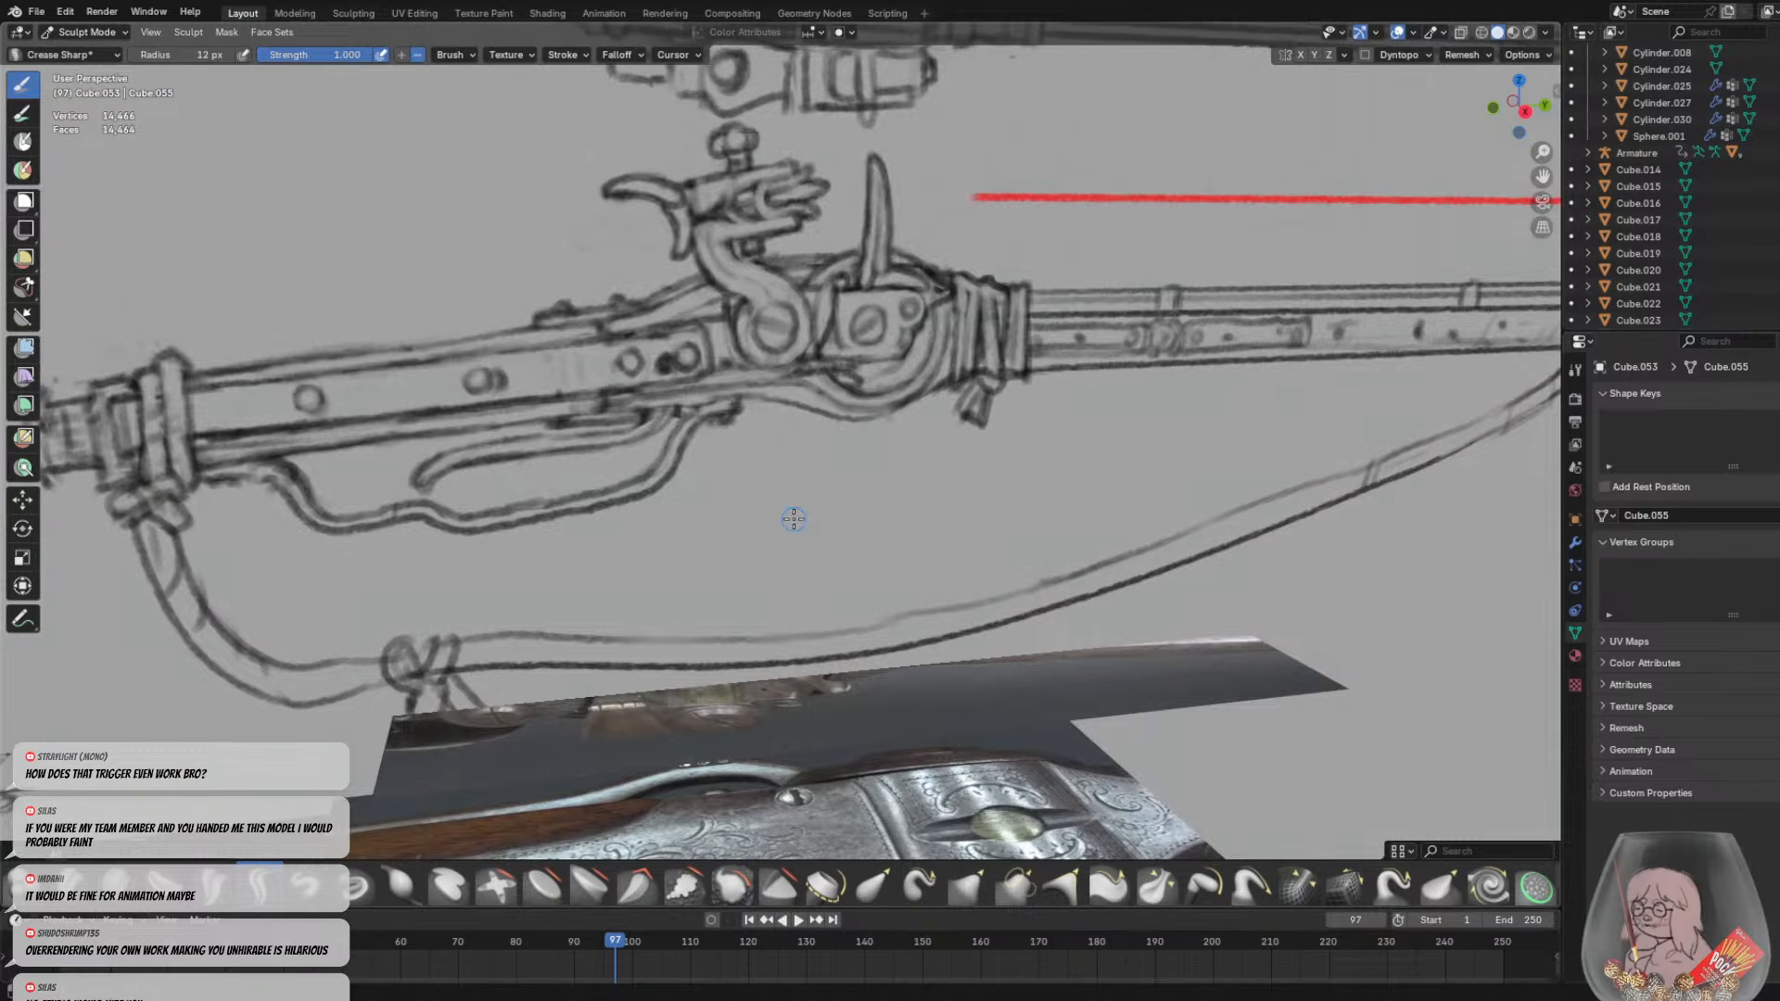
pyautogui.scroll(-6, 779, 441)
pyautogui.moveTo(791, 517)
pyautogui.keyDown('shift'); pyautogui.mouseDown(button='middle')
pyautogui.moveTo(778, 441)
pyautogui.moveTo(839, 551)
pyautogui.moveTo(787, 503)
pyautogui.mouseUp(button='middle'); pyautogui.keyUp('shift')
pyautogui.scroll(-10, 803, 448)
pyautogui.scroll(10, 786, 504)
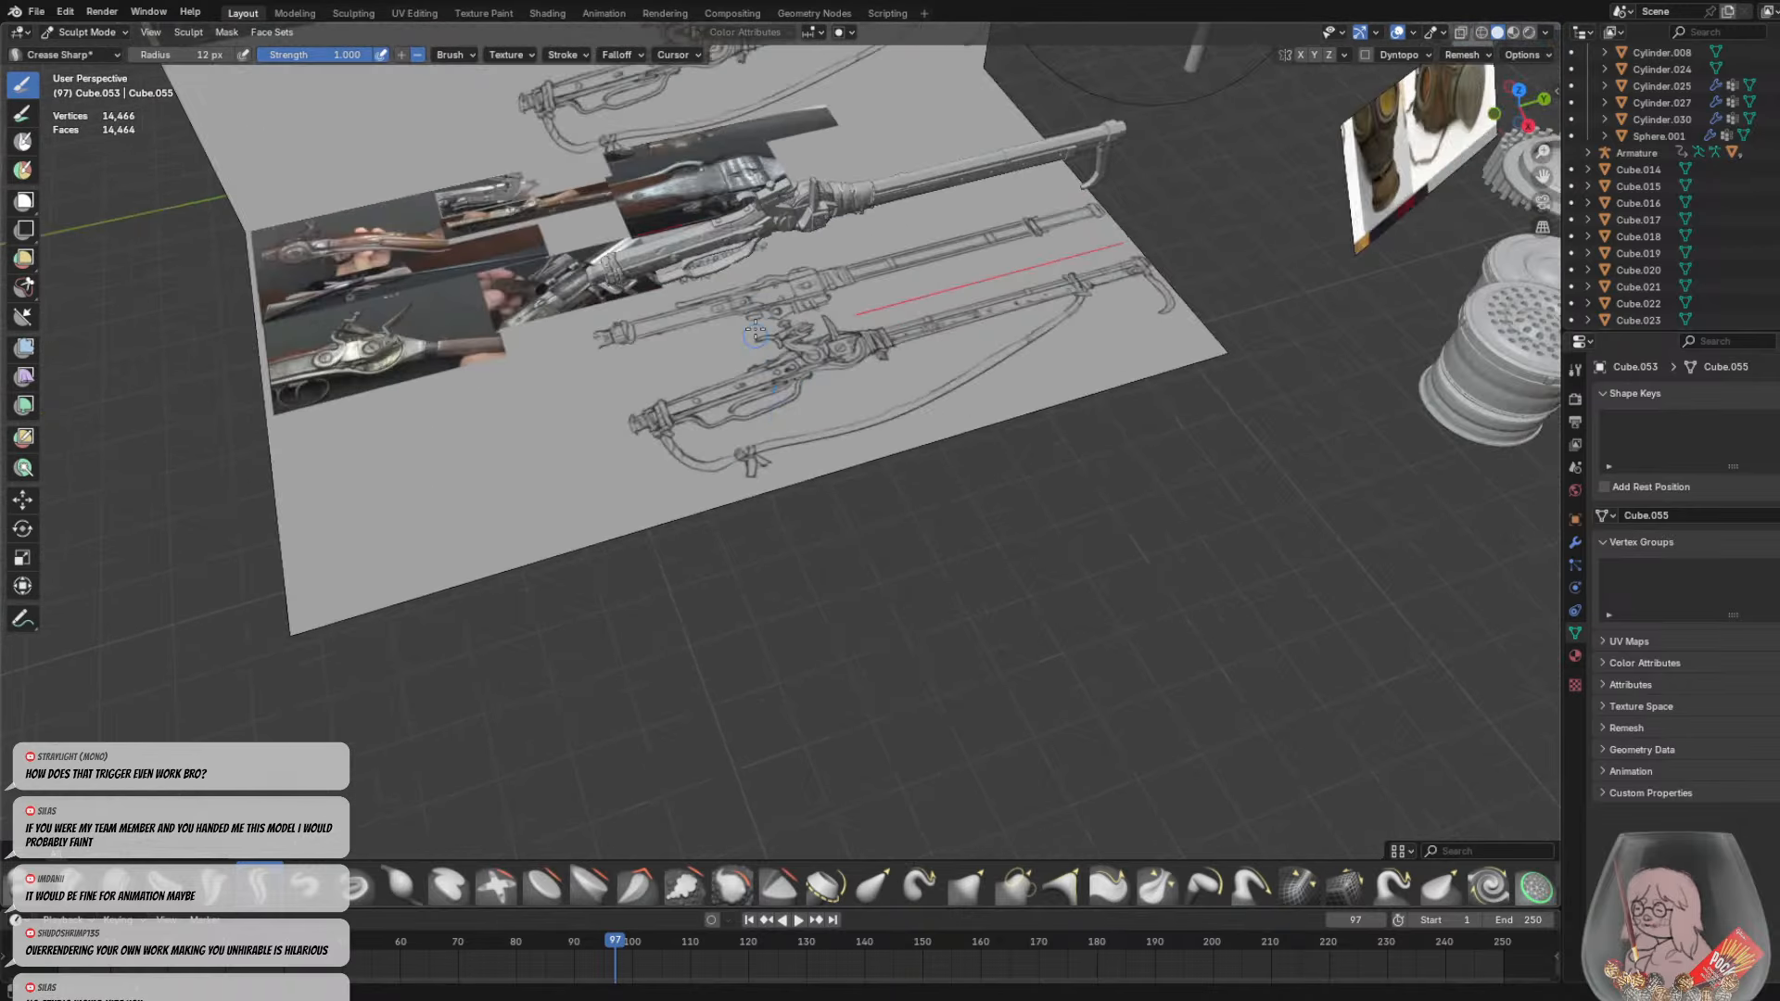
pyautogui.scroll(-10, 782, 449)
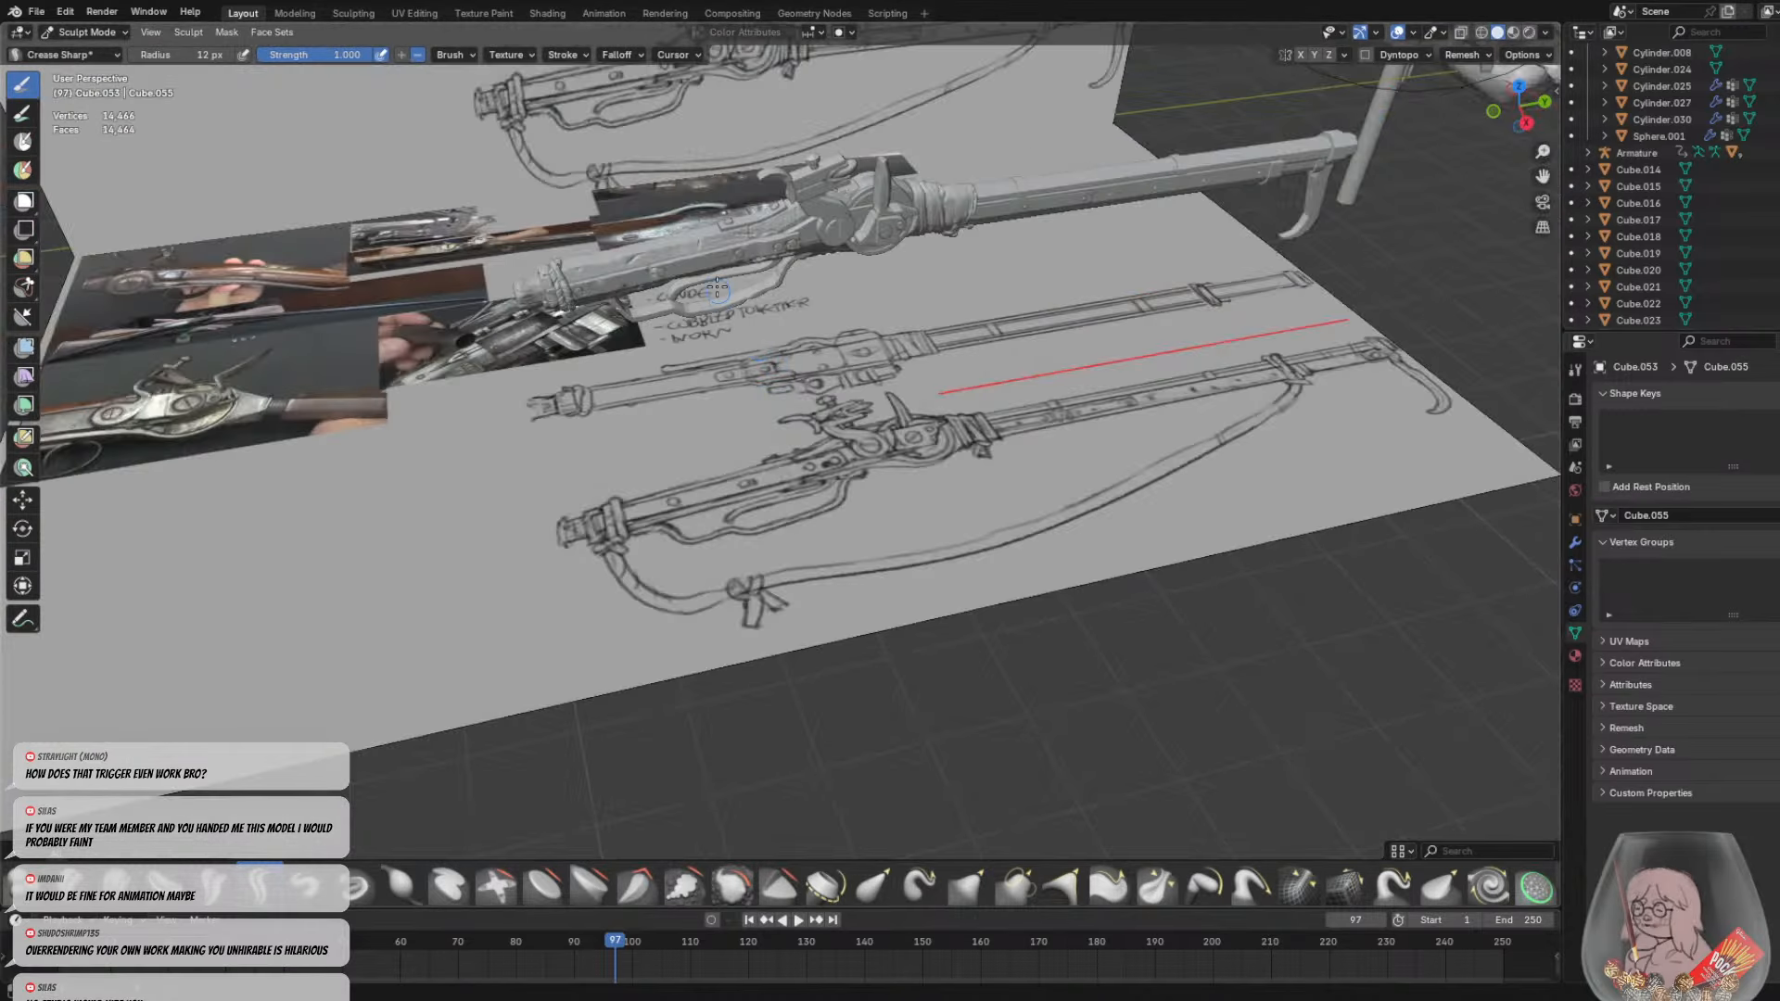
pyautogui.scroll(8, 730, 390)
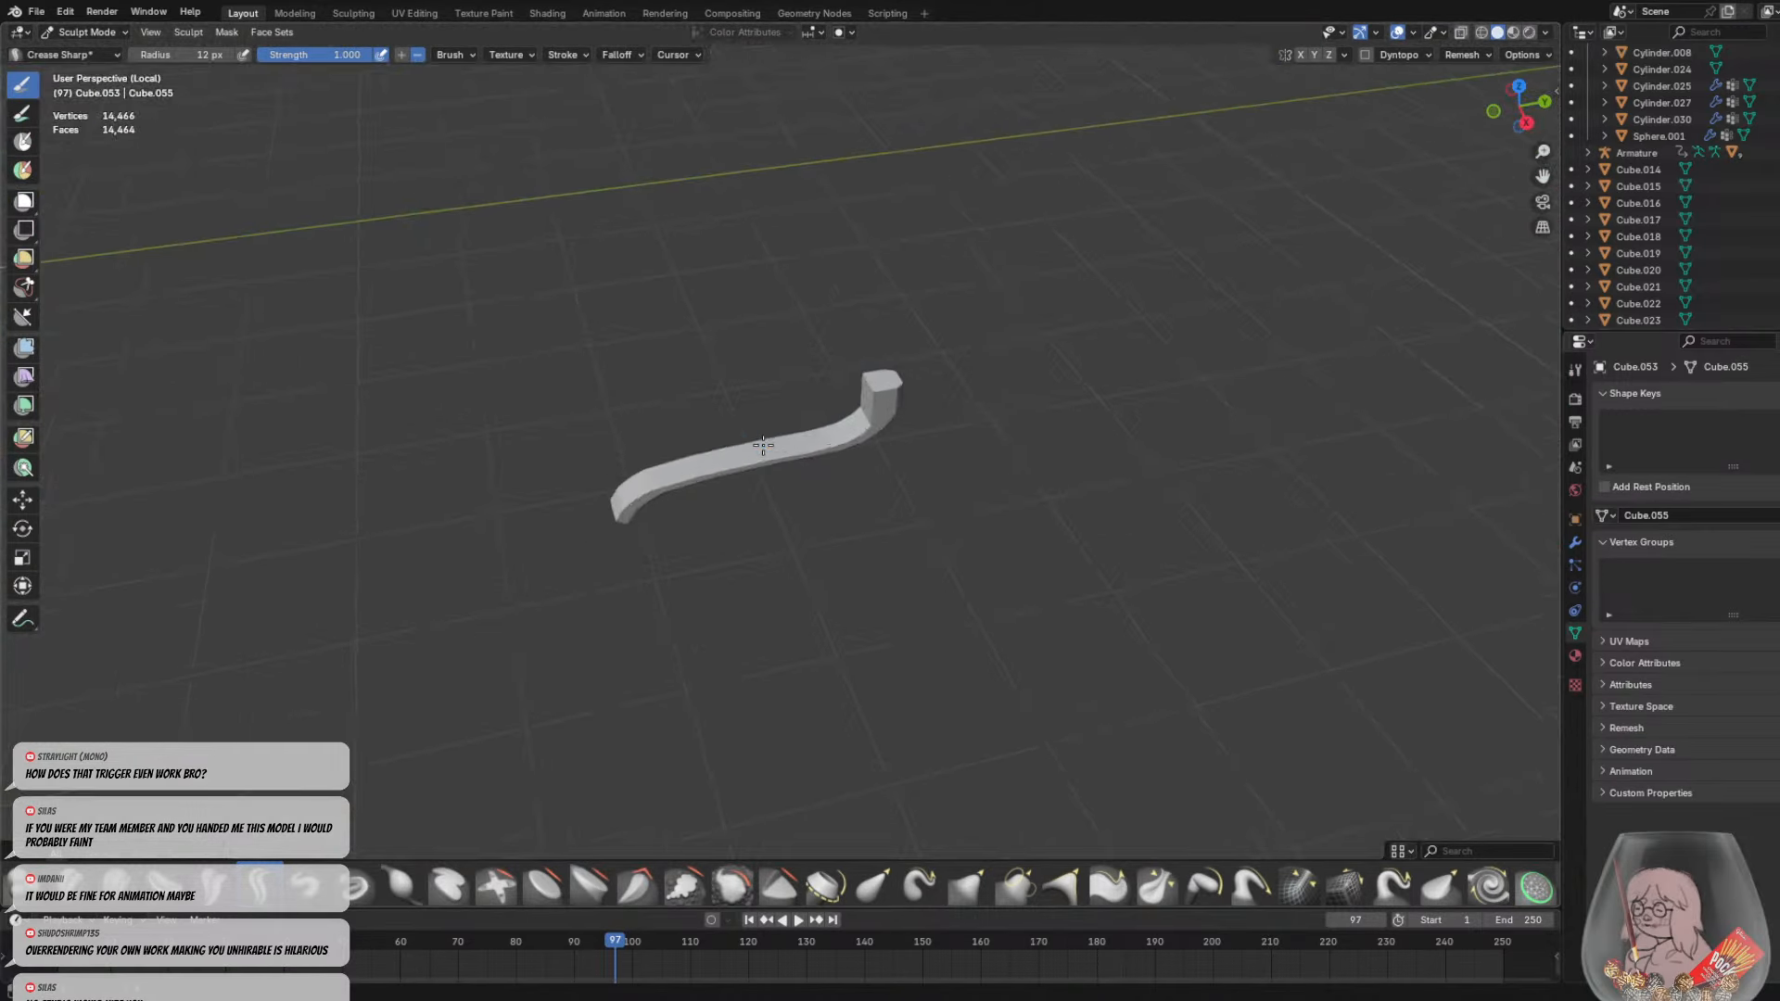
# Isolate the inner guard bar and carve chips into its edge at the tip, the middle and the upright bend with Crease Sharp
pyautogui.press('KP_Divide')
pyautogui.moveTo(837, 441); pyautogui.dragTo(843, 413, button='middle')
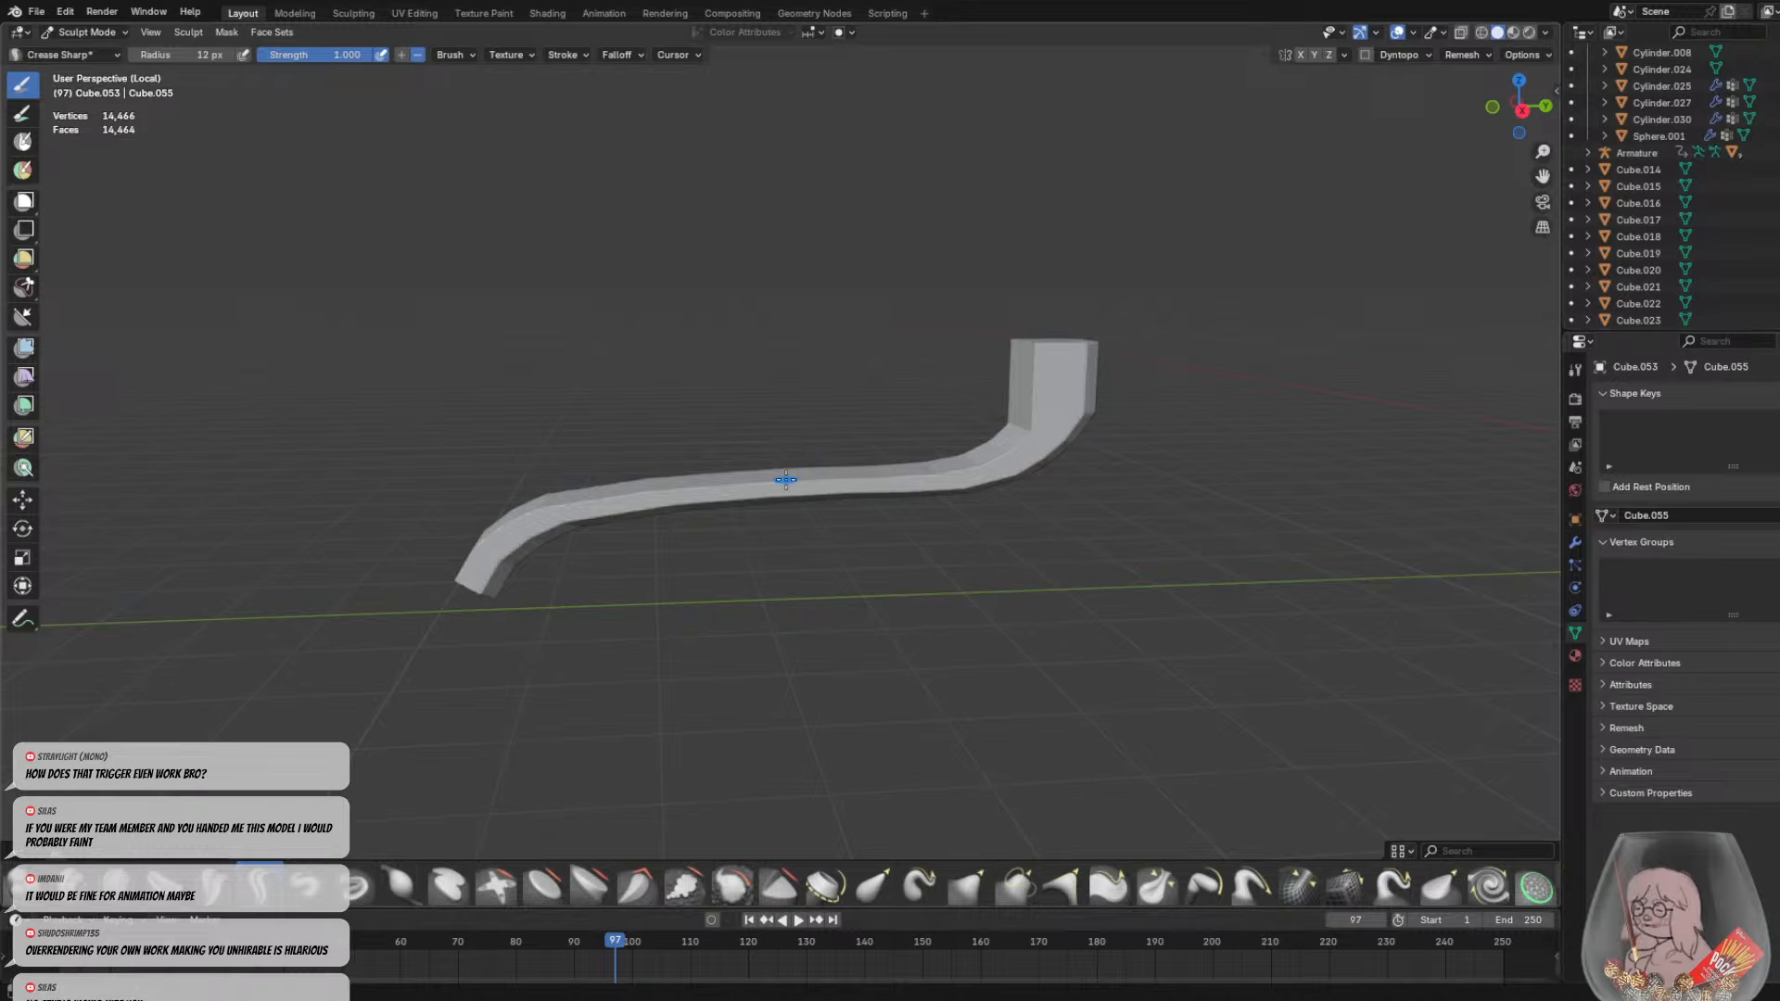
pyautogui.moveTo(775, 489); pyautogui.dragTo(740, 429, button='middle')
pyautogui.moveTo(472, 580); pyautogui.dragTo(437, 497, button='middle')
pyautogui.moveTo(1087, 383); pyautogui.dragTo(1081, 384)
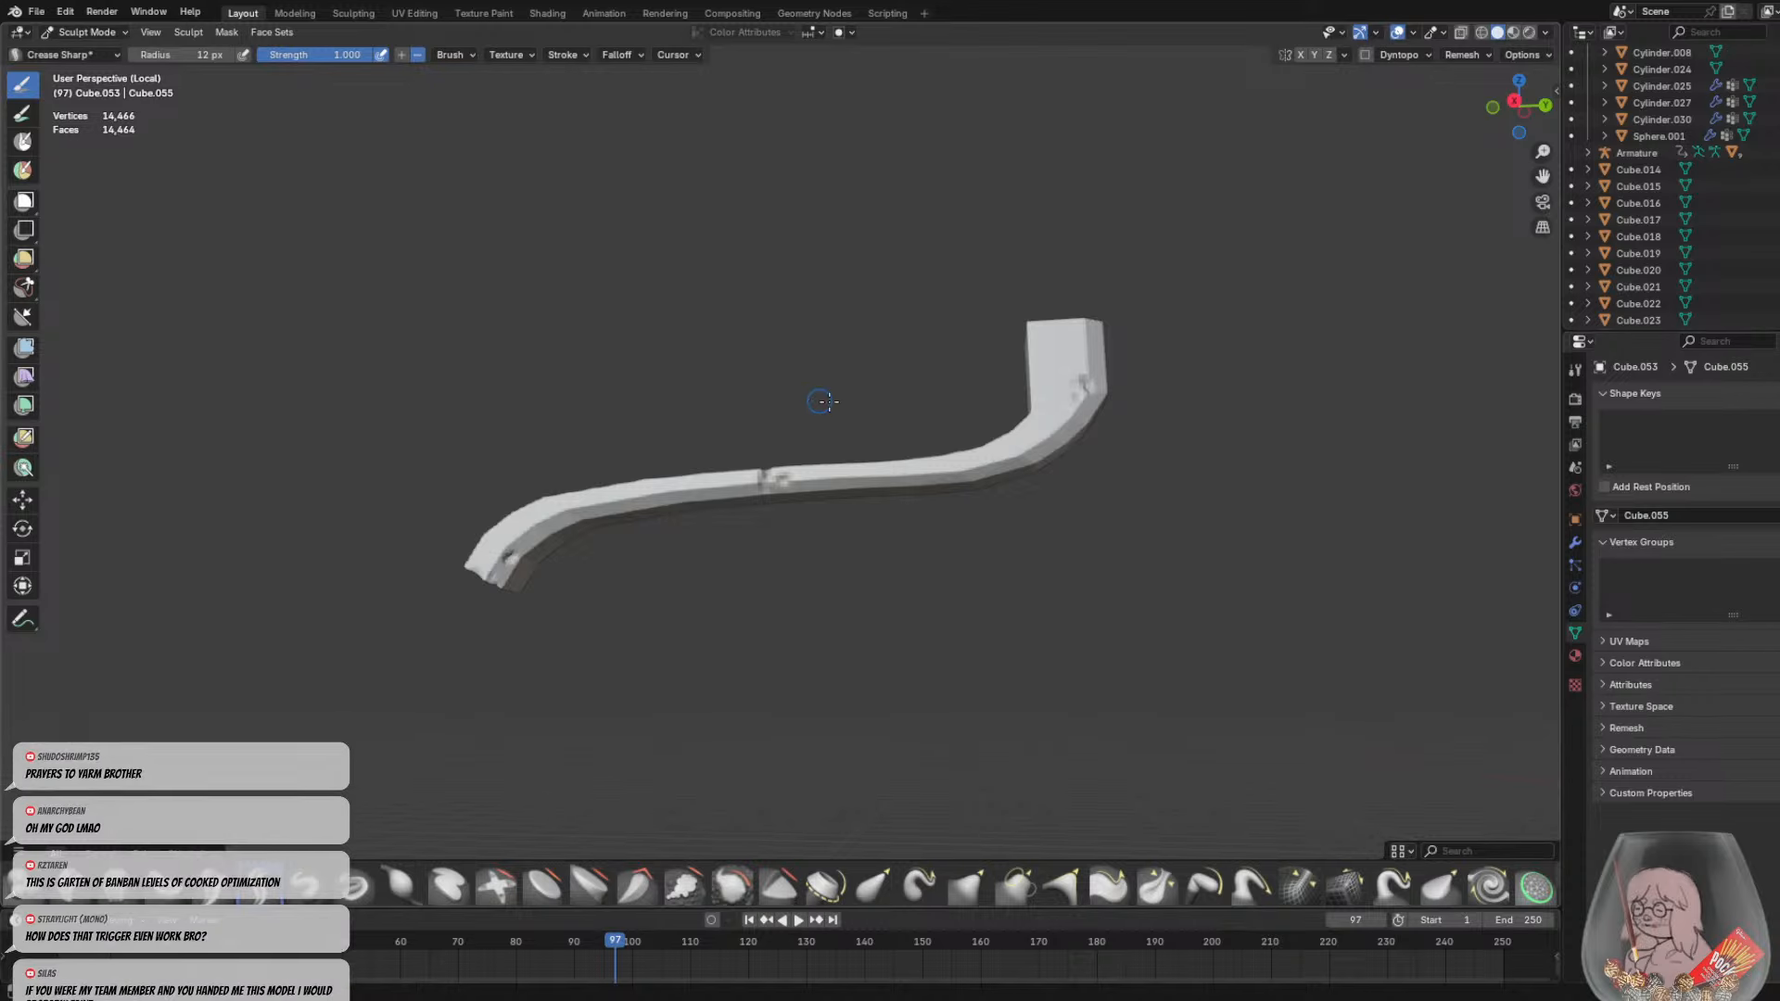
# Nick the edges on the bar's opposite side and around its tip, and leave the isolated view
pyautogui.moveTo(854, 398); pyautogui.dragTo(700, 413, button='middle')
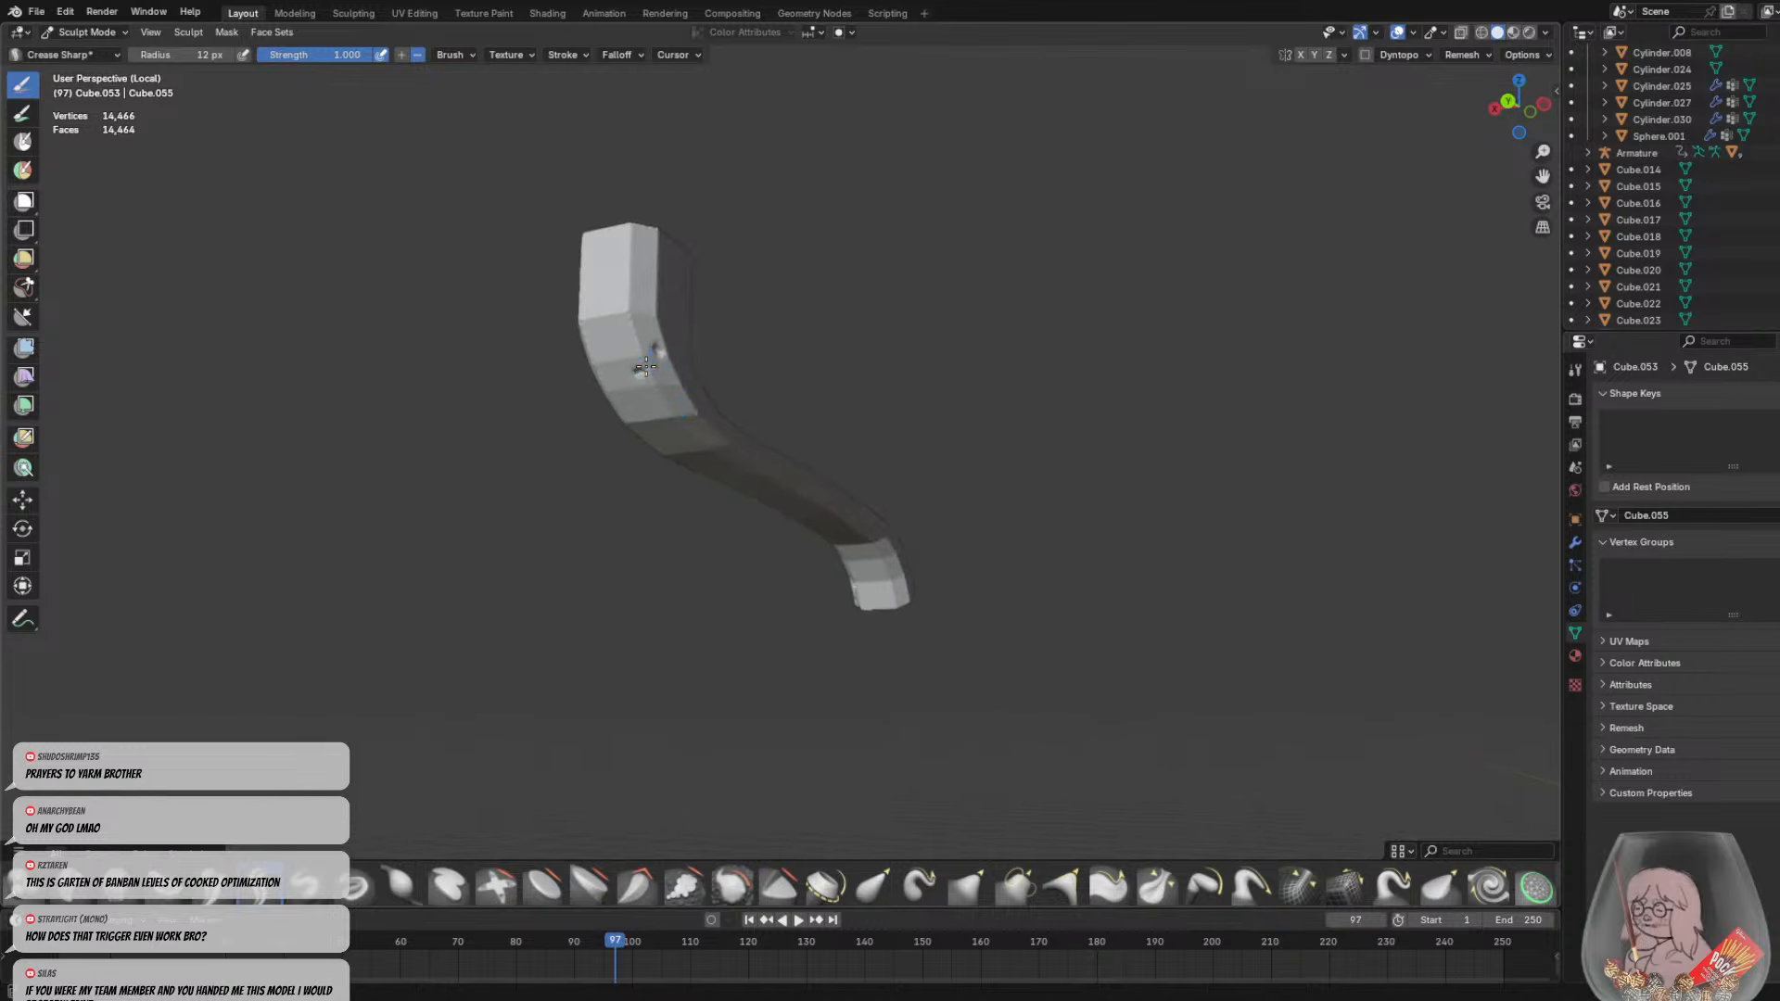
pyautogui.moveTo(652, 357); pyautogui.dragTo(1089, 499, button='middle')
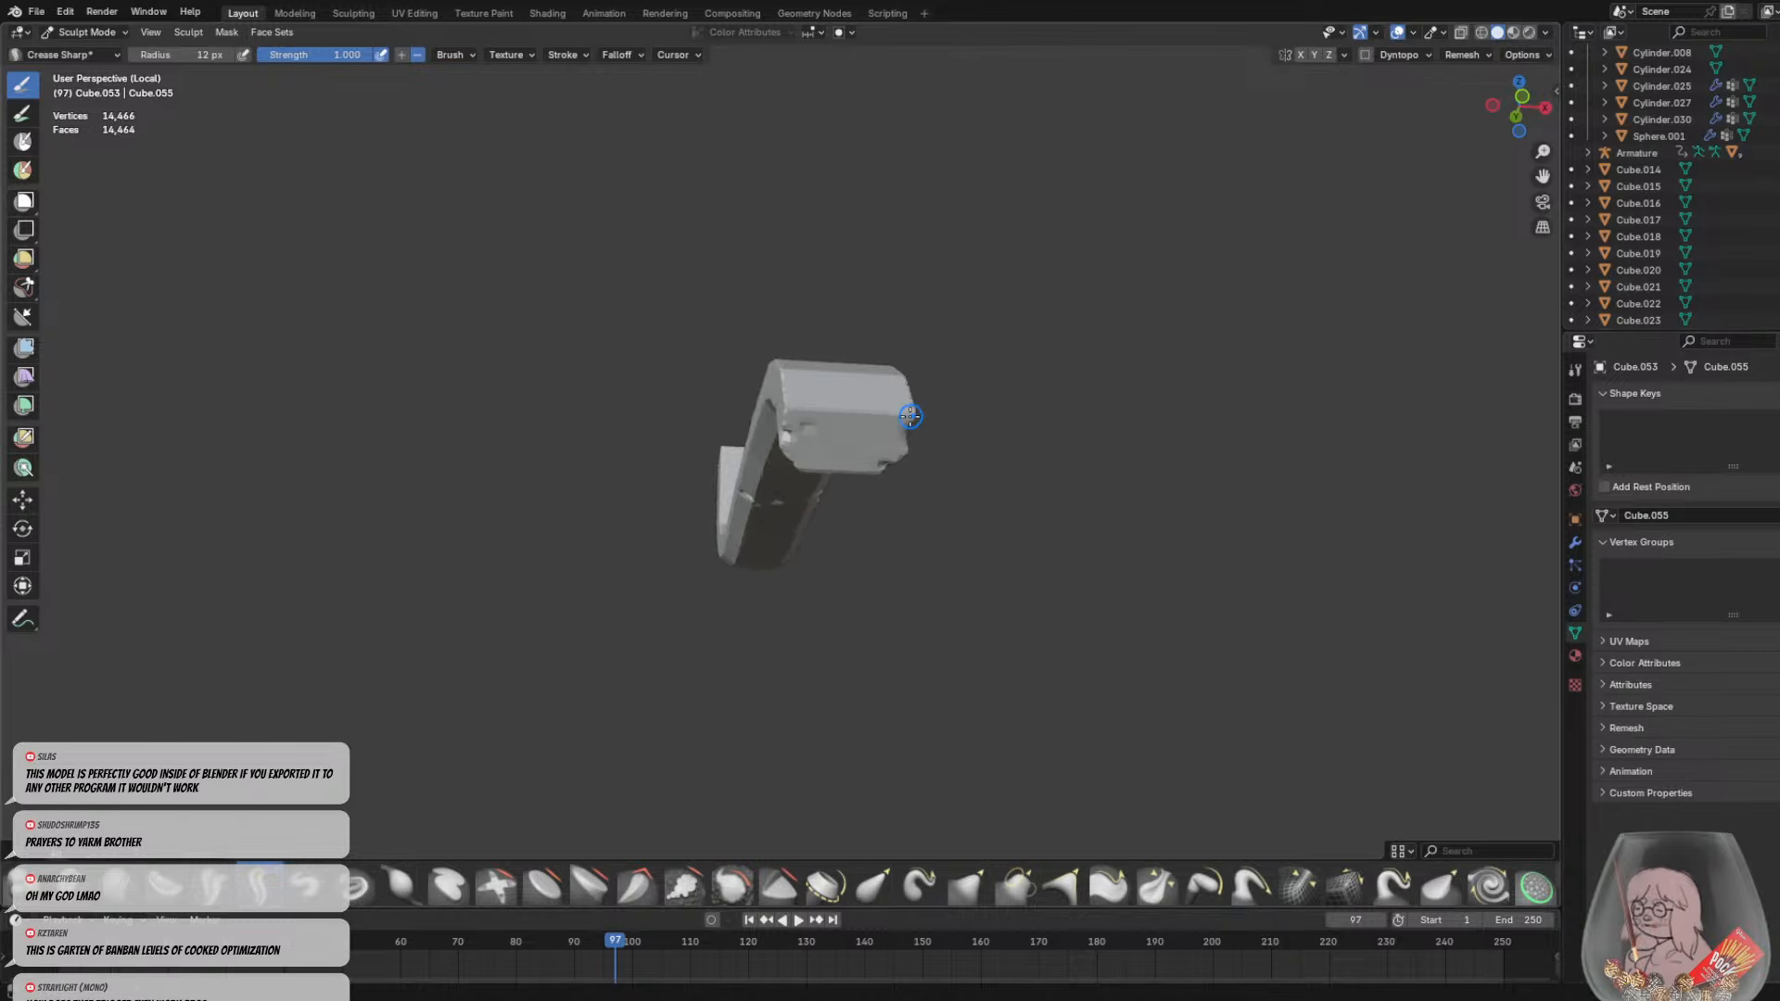
pyautogui.moveTo(914, 417); pyautogui.dragTo(571, 558, button='middle')
pyautogui.scroll(-4, 572, 558)
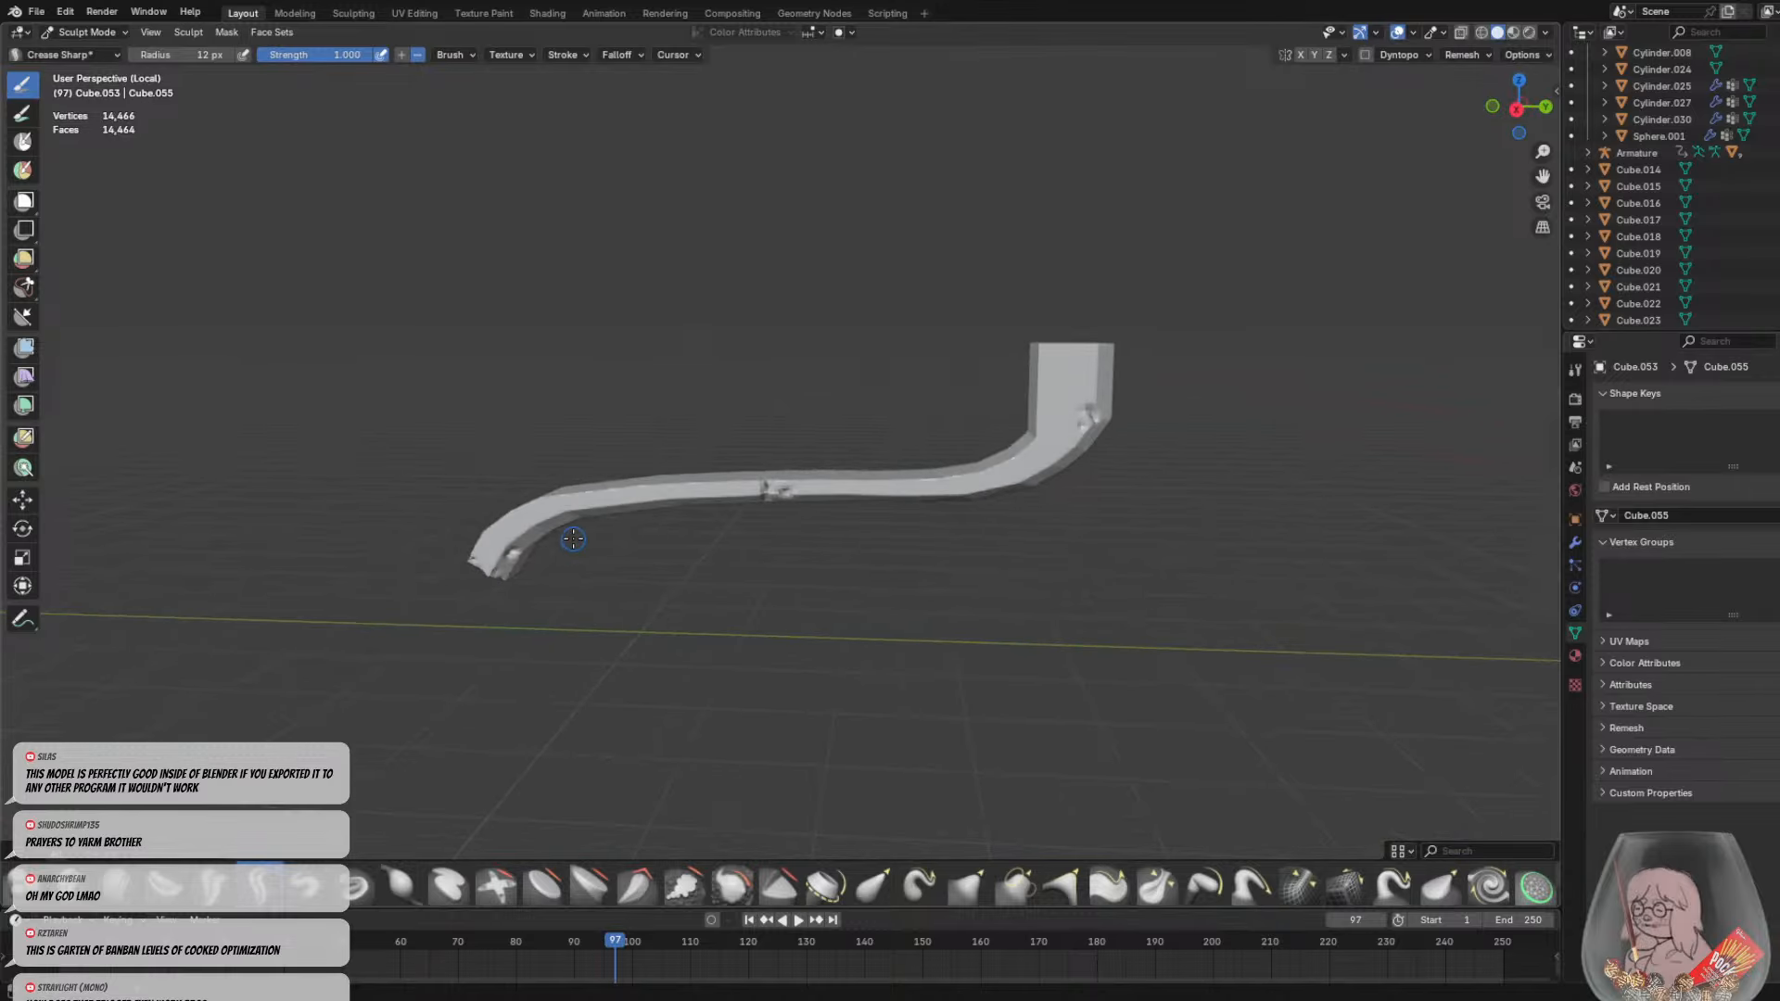
pyautogui.press('KP_Divide')
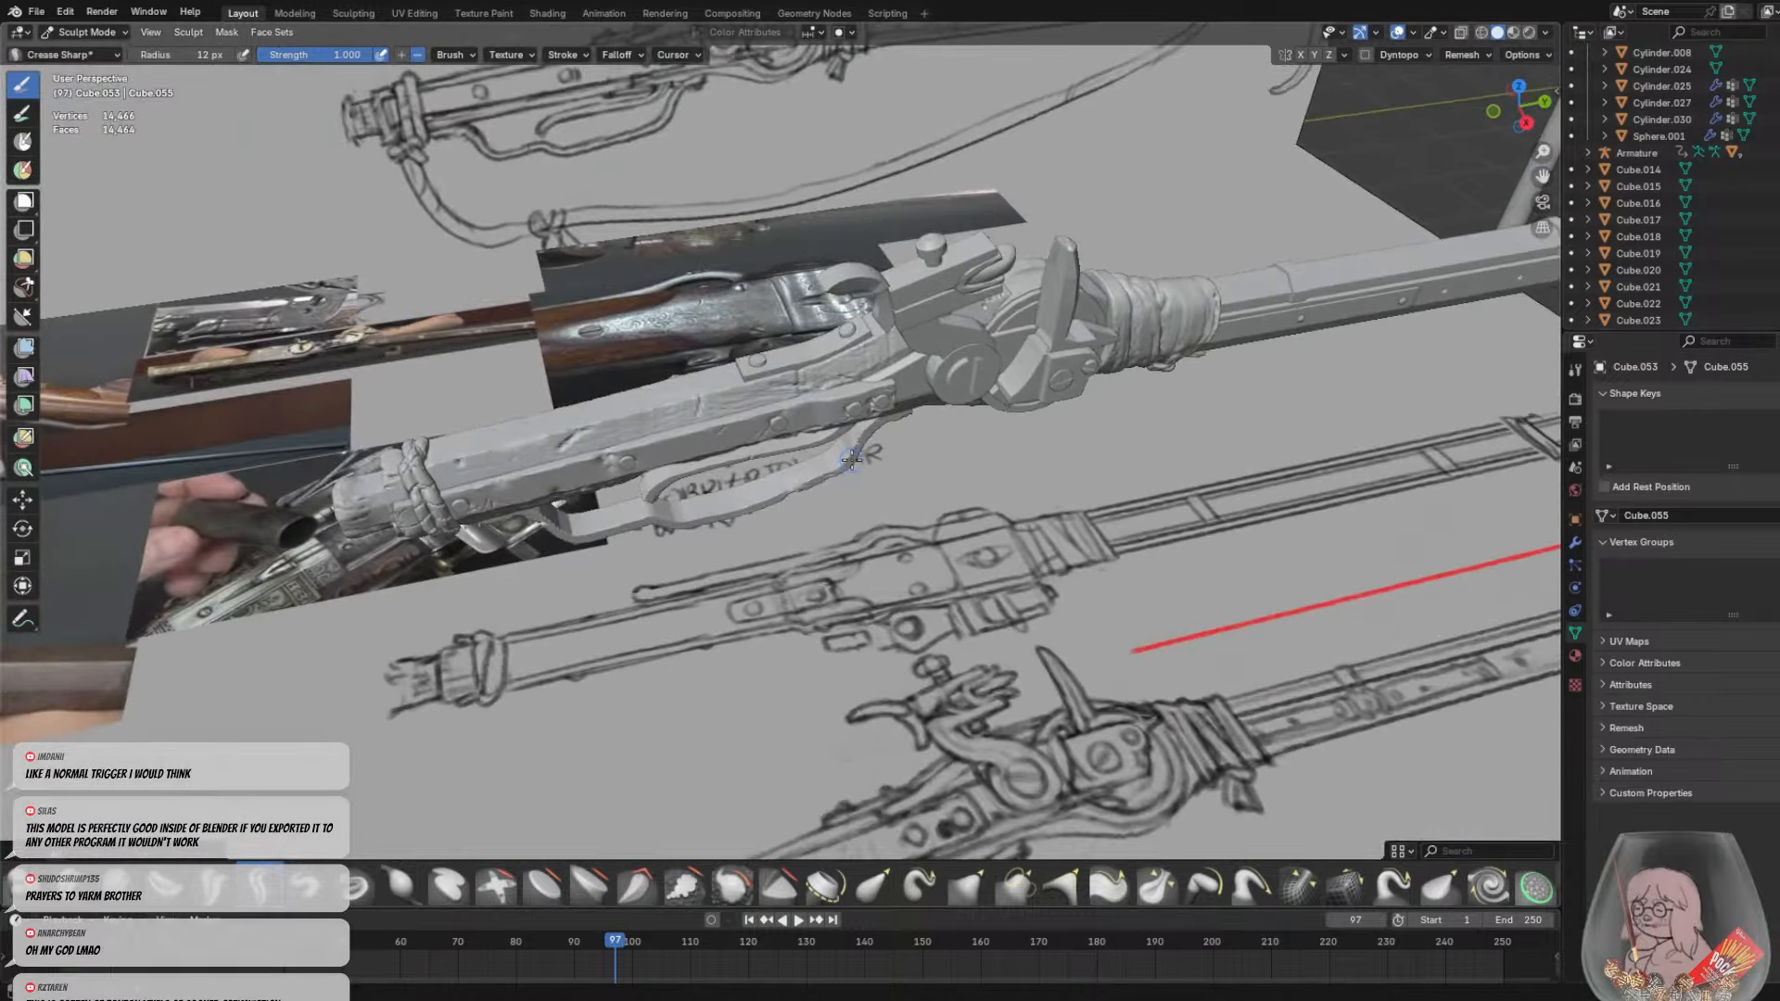
# Review the whole musket, from butt to barrel hook, against the upright and floor reference sketches
pyautogui.scroll(-3, 868, 467)
pyautogui.moveTo(906, 471); pyautogui.dragTo(820, 405, button='middle')
pyautogui.keyDown('shift'); pyautogui.moveTo(651, 280); pyautogui.dragTo(745, 291, button='middle'); pyautogui.keyUp('shift')
pyautogui.keyDown('shift'); pyautogui.moveTo(733, 186); pyautogui.dragTo(835, 428, button='middle'); pyautogui.keyUp('shift')
pyautogui.scroll(2, 847, 474)
pyautogui.keyDown('shift'); pyautogui.moveTo(832, 760); pyautogui.dragTo(826, 462, button='middle'); pyautogui.keyUp('shift')
pyautogui.moveTo(851, 362); pyautogui.dragTo(843, 442, button='middle')
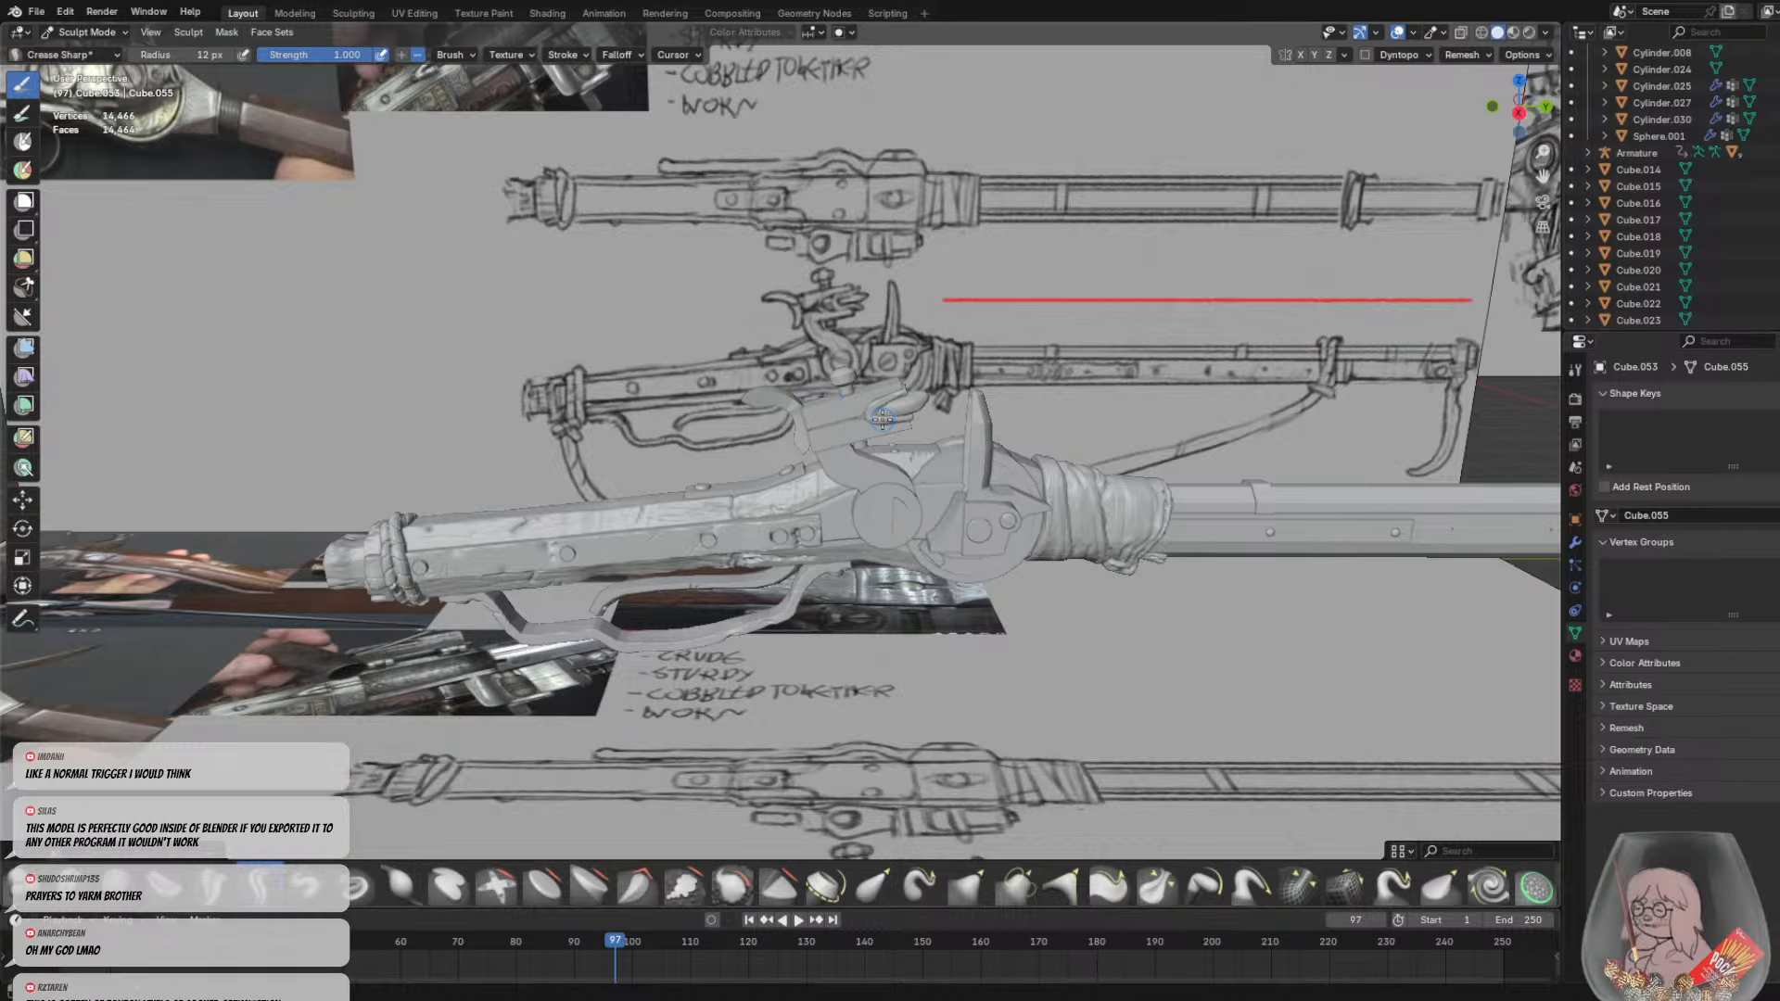
pyautogui.moveTo(908, 493); pyautogui.dragTo(747, 316, button='middle')
pyautogui.scroll(-8, 1039, 497)
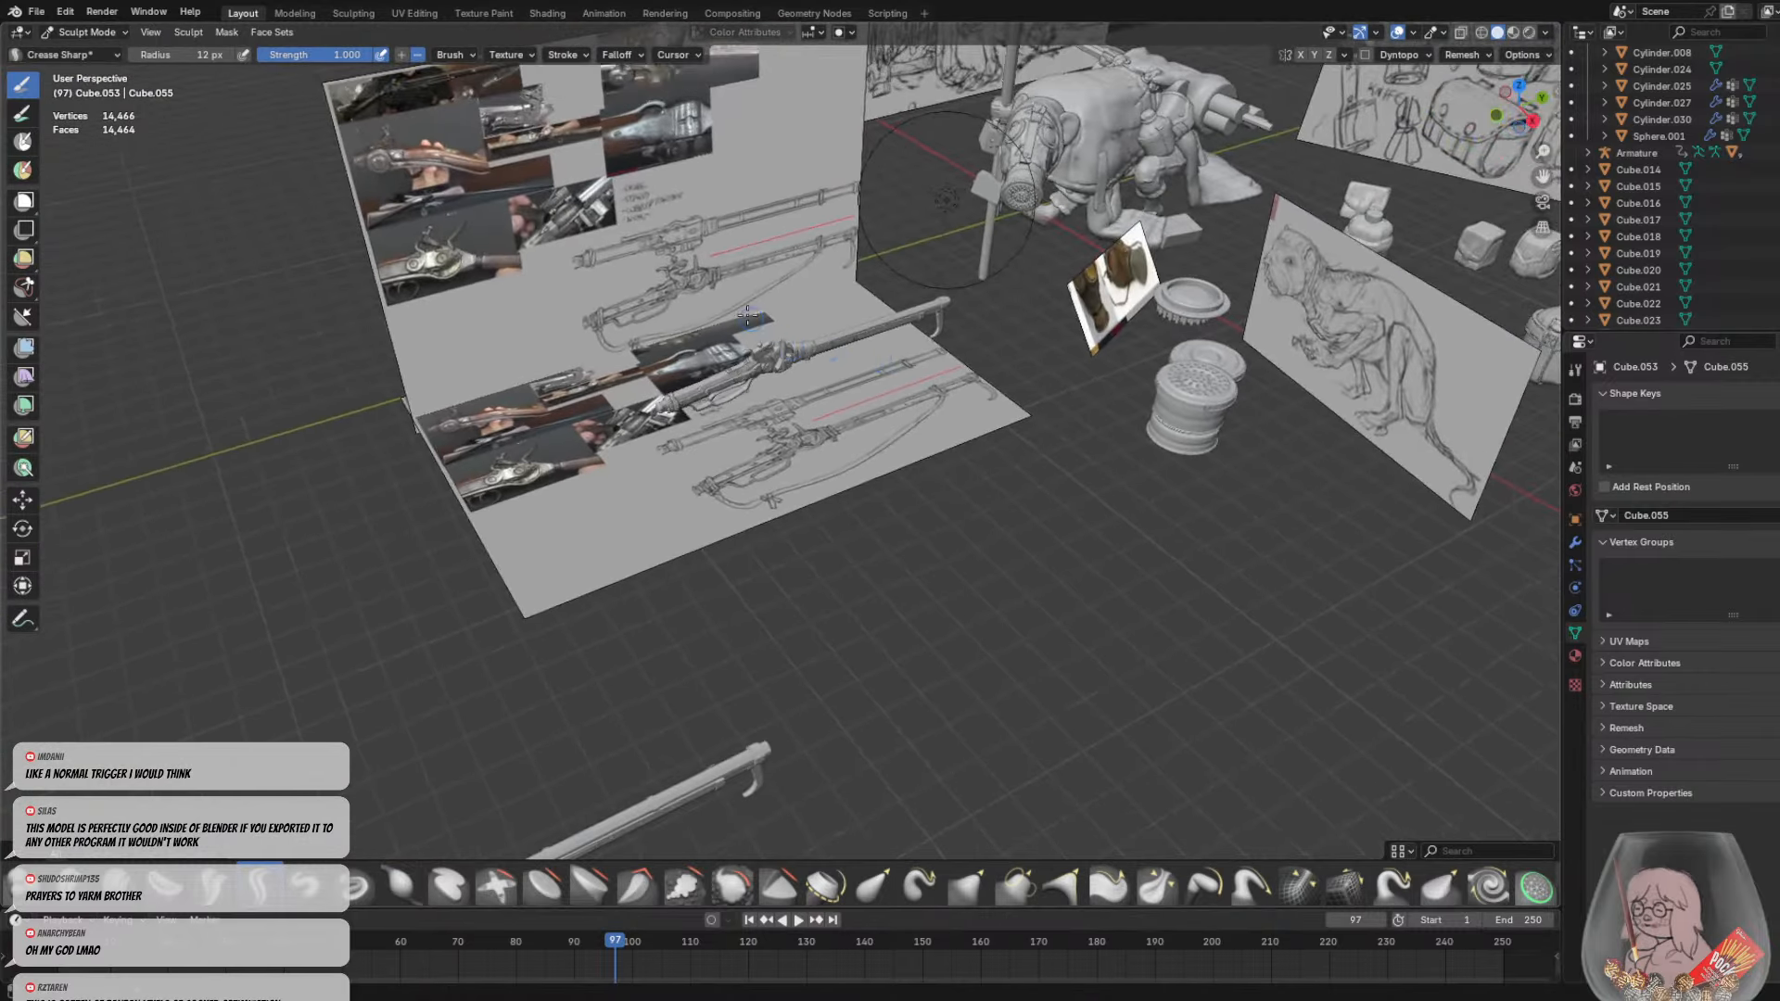
pyautogui.scroll(6, 753, 318)
pyautogui.moveTo(897, 531); pyautogui.dragTo(868, 466, button='middle')
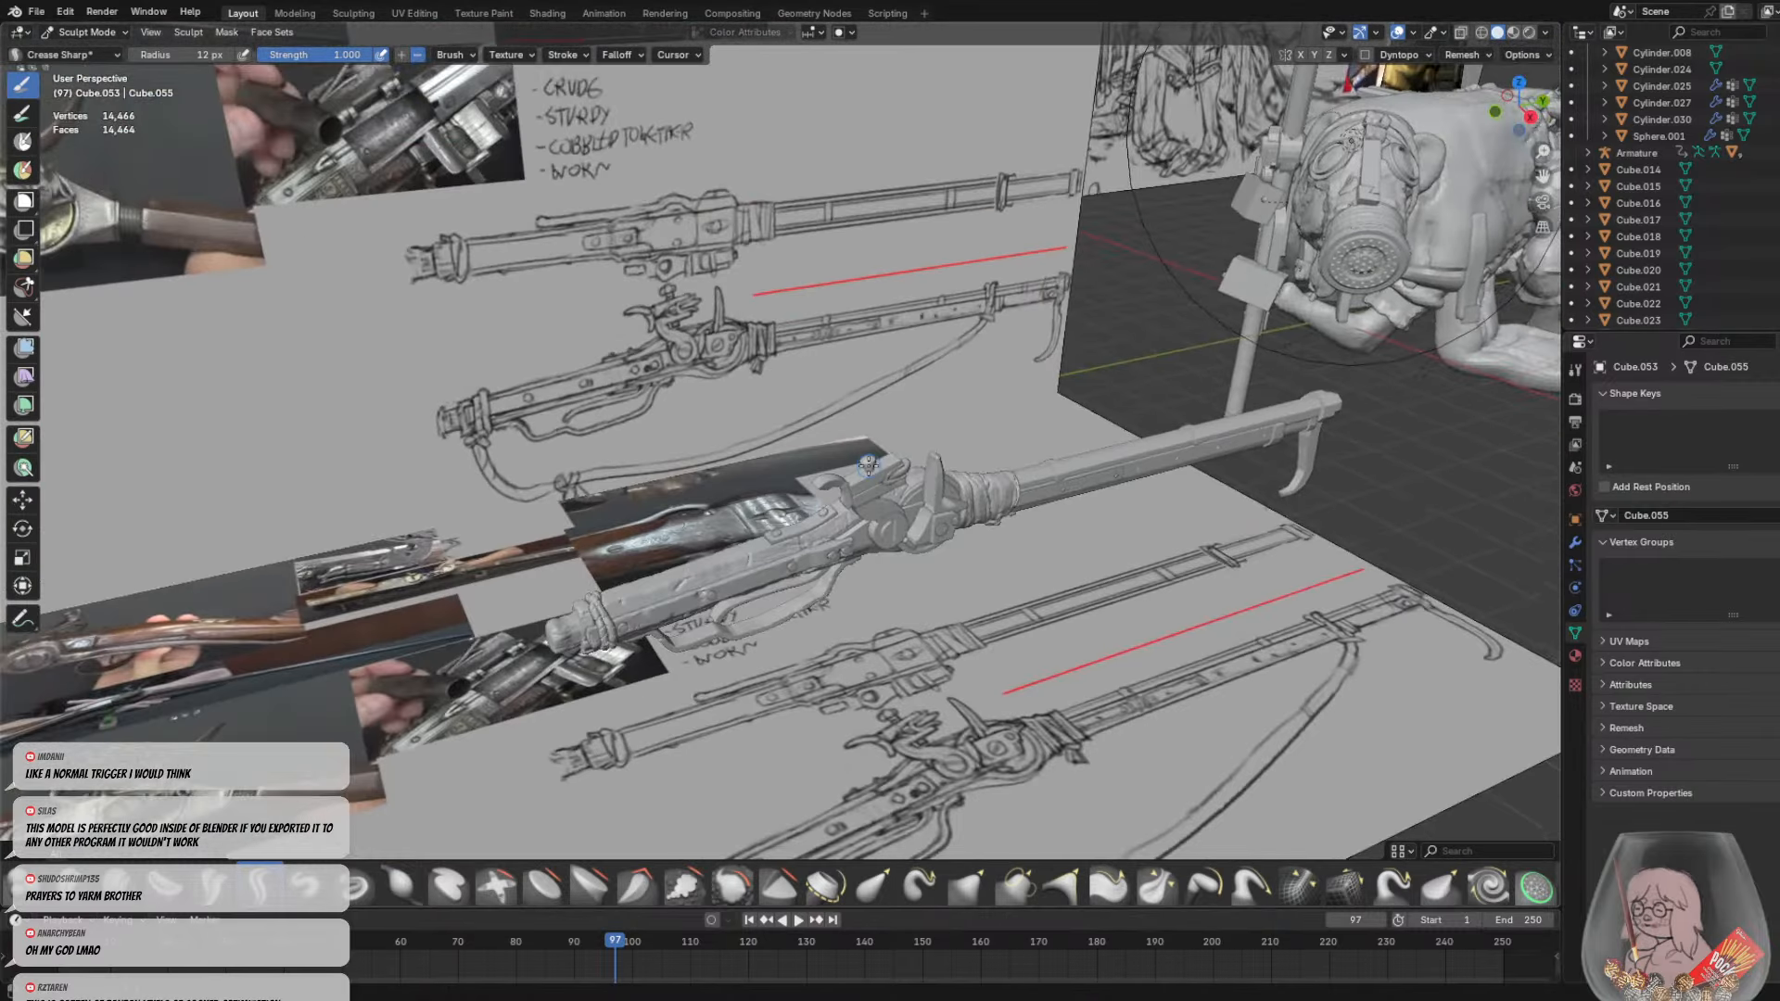
pyautogui.scroll(5, 869, 463)
pyautogui.scroll(-5, 871, 454)
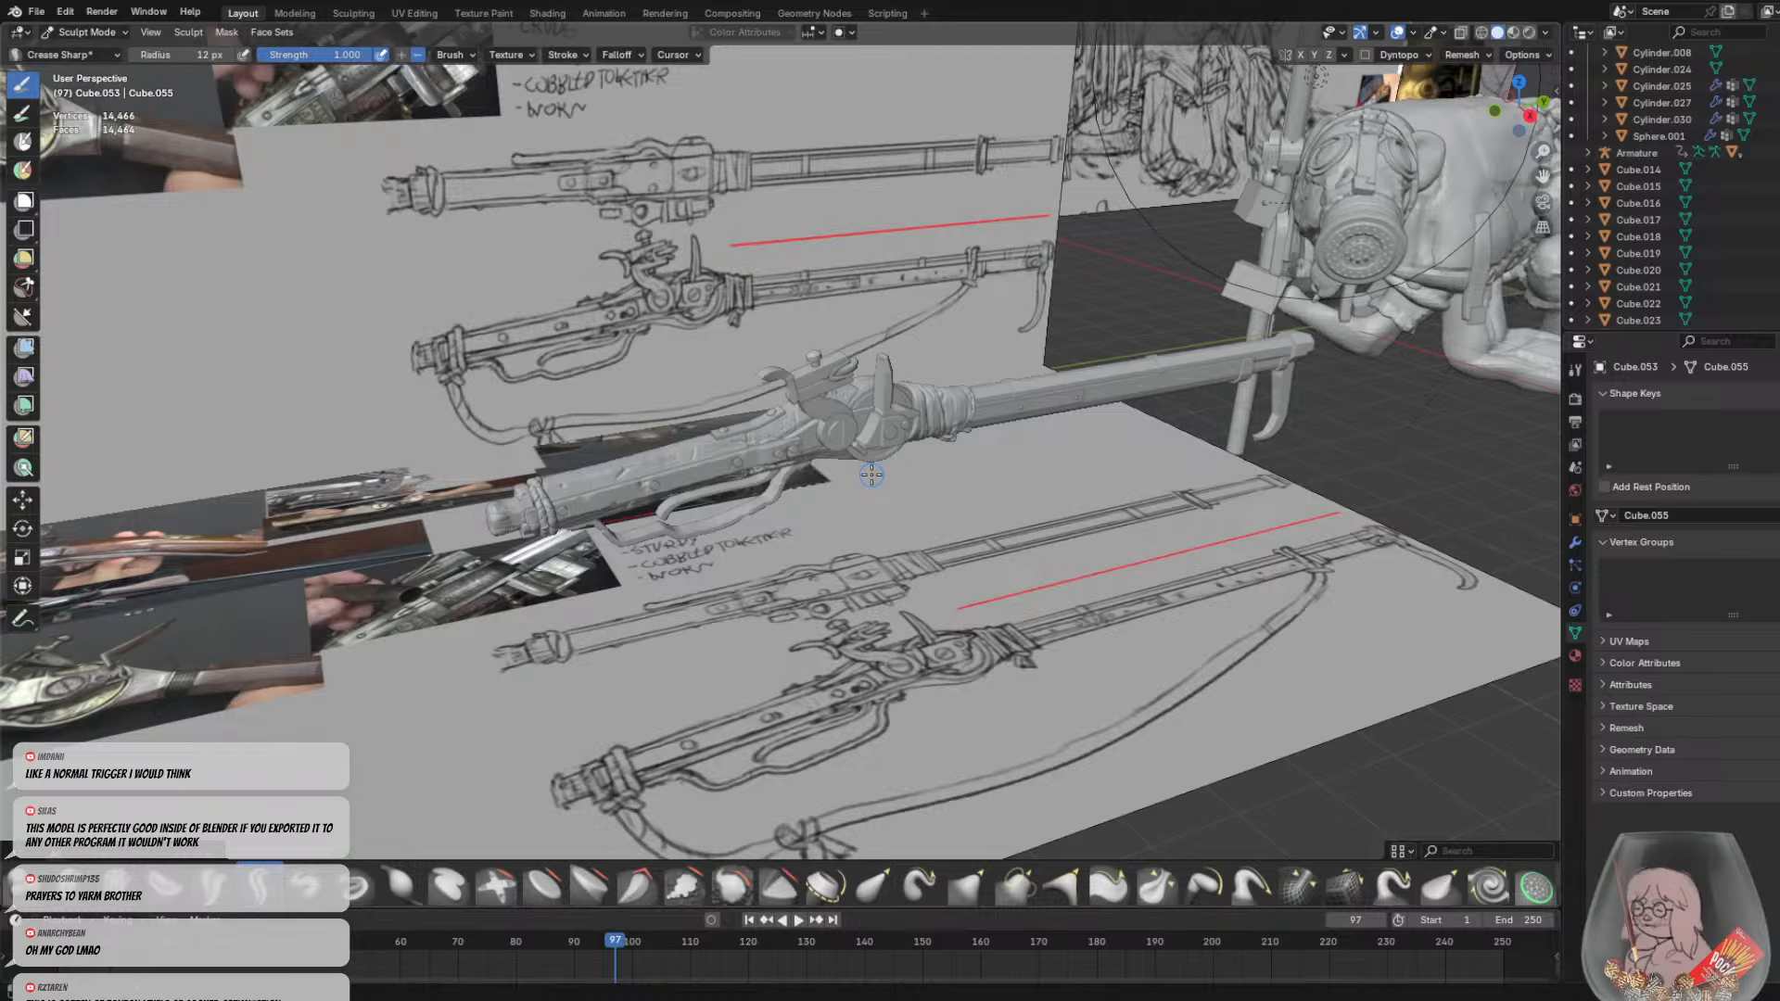
pyautogui.scroll(6, 867, 478)
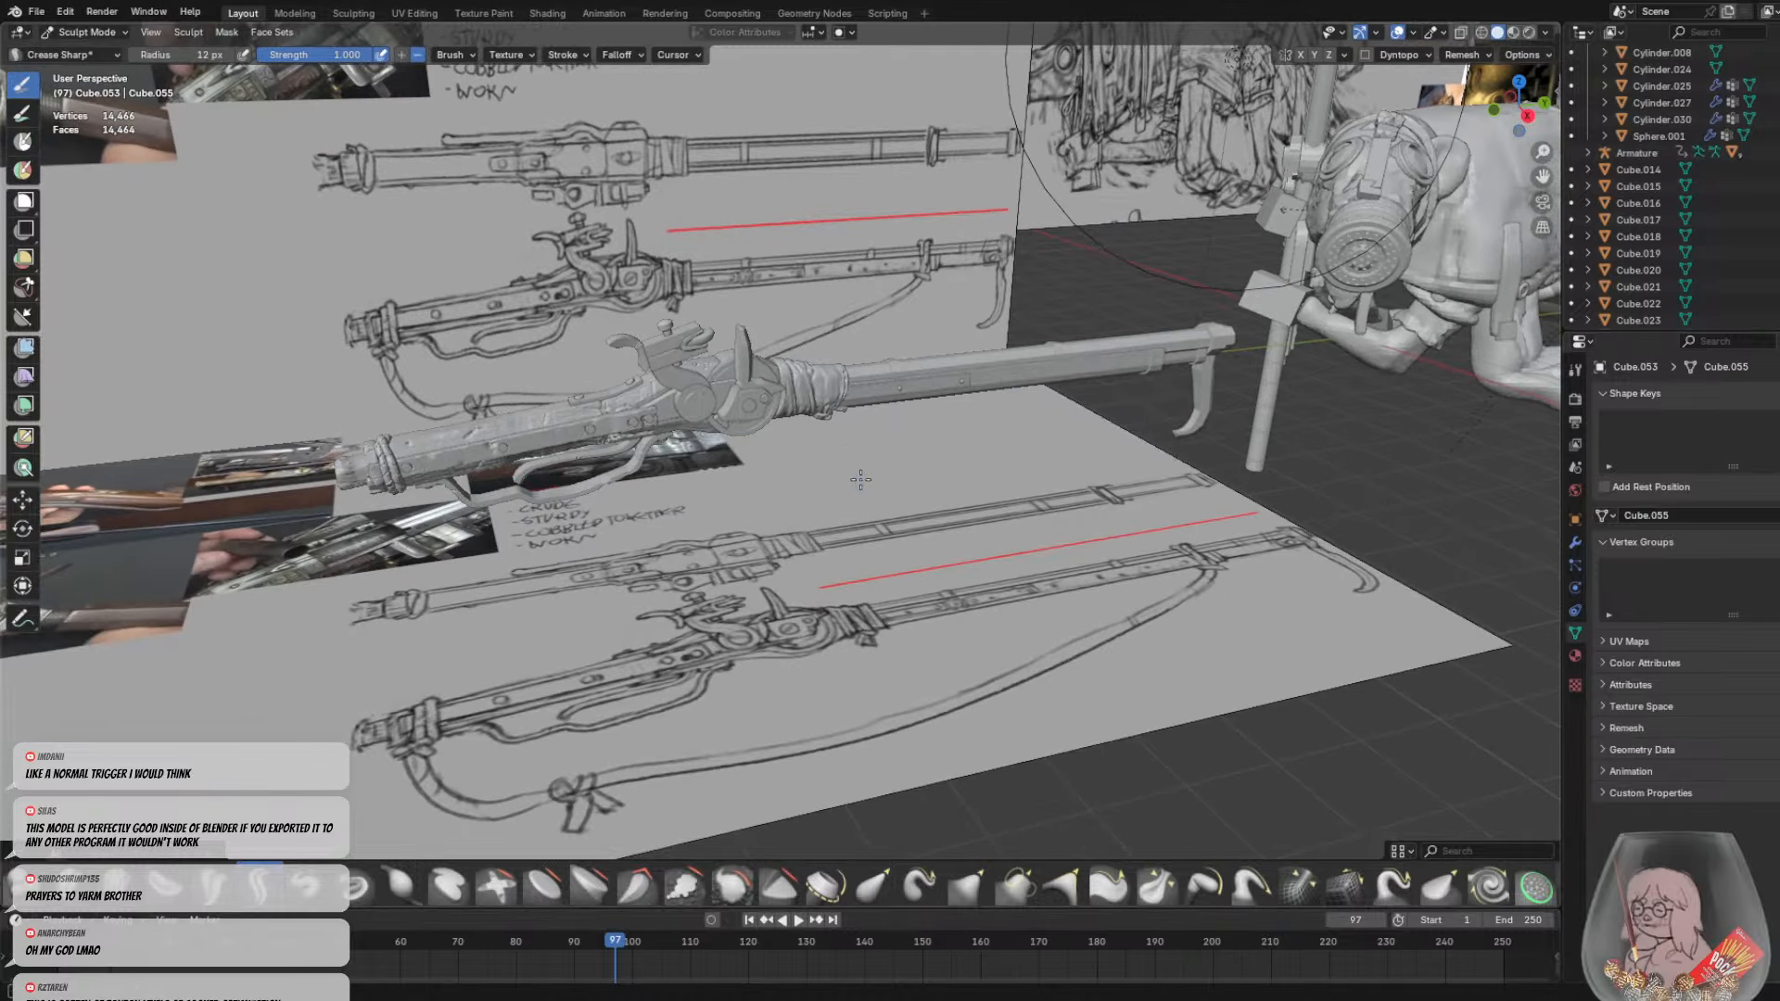
pyautogui.scroll(-7, 807, 488)
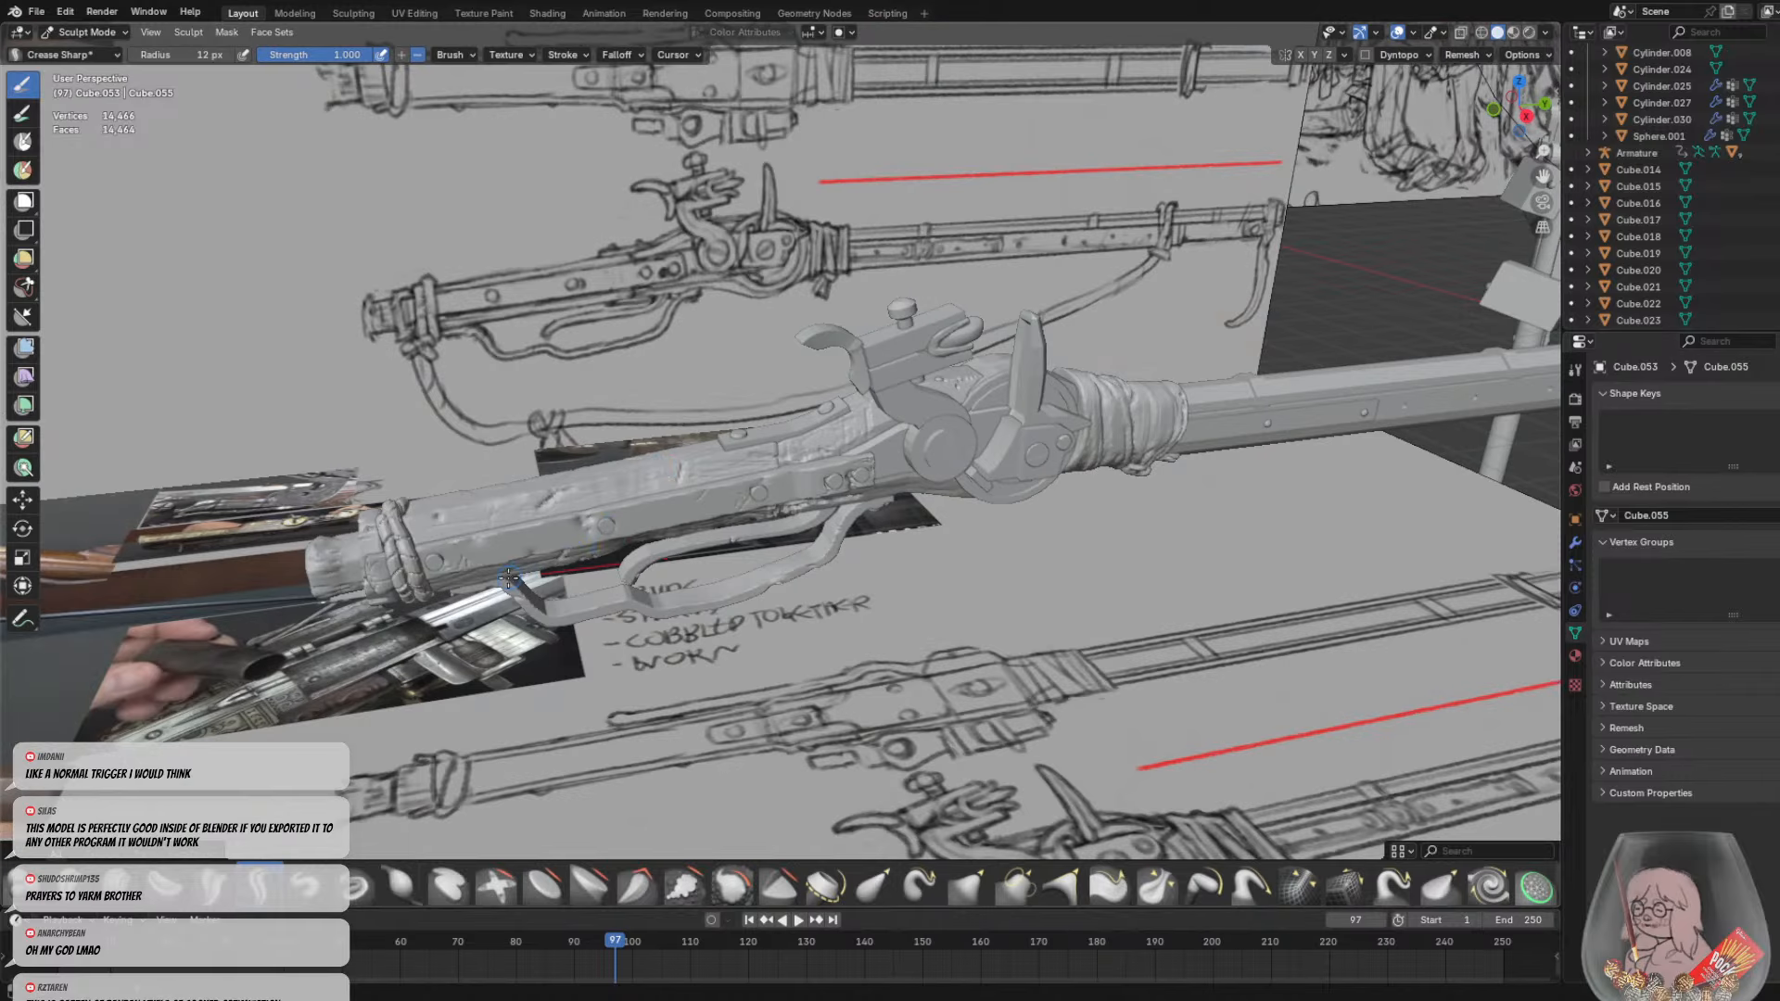
# Inspect the guard bars, lock mechanism and stock from low side views against the sketch behind them
pyautogui.moveTo(718, 568); pyautogui.dragTo(700, 539, button='middle')
pyautogui.moveTo(705, 332)
pyautogui.mouseDown(button='middle')
pyautogui.moveTo(744, 522)
pyautogui.moveTo(668, 477)
pyautogui.moveTo(627, 483)
pyautogui.mouseUp(button='middle')
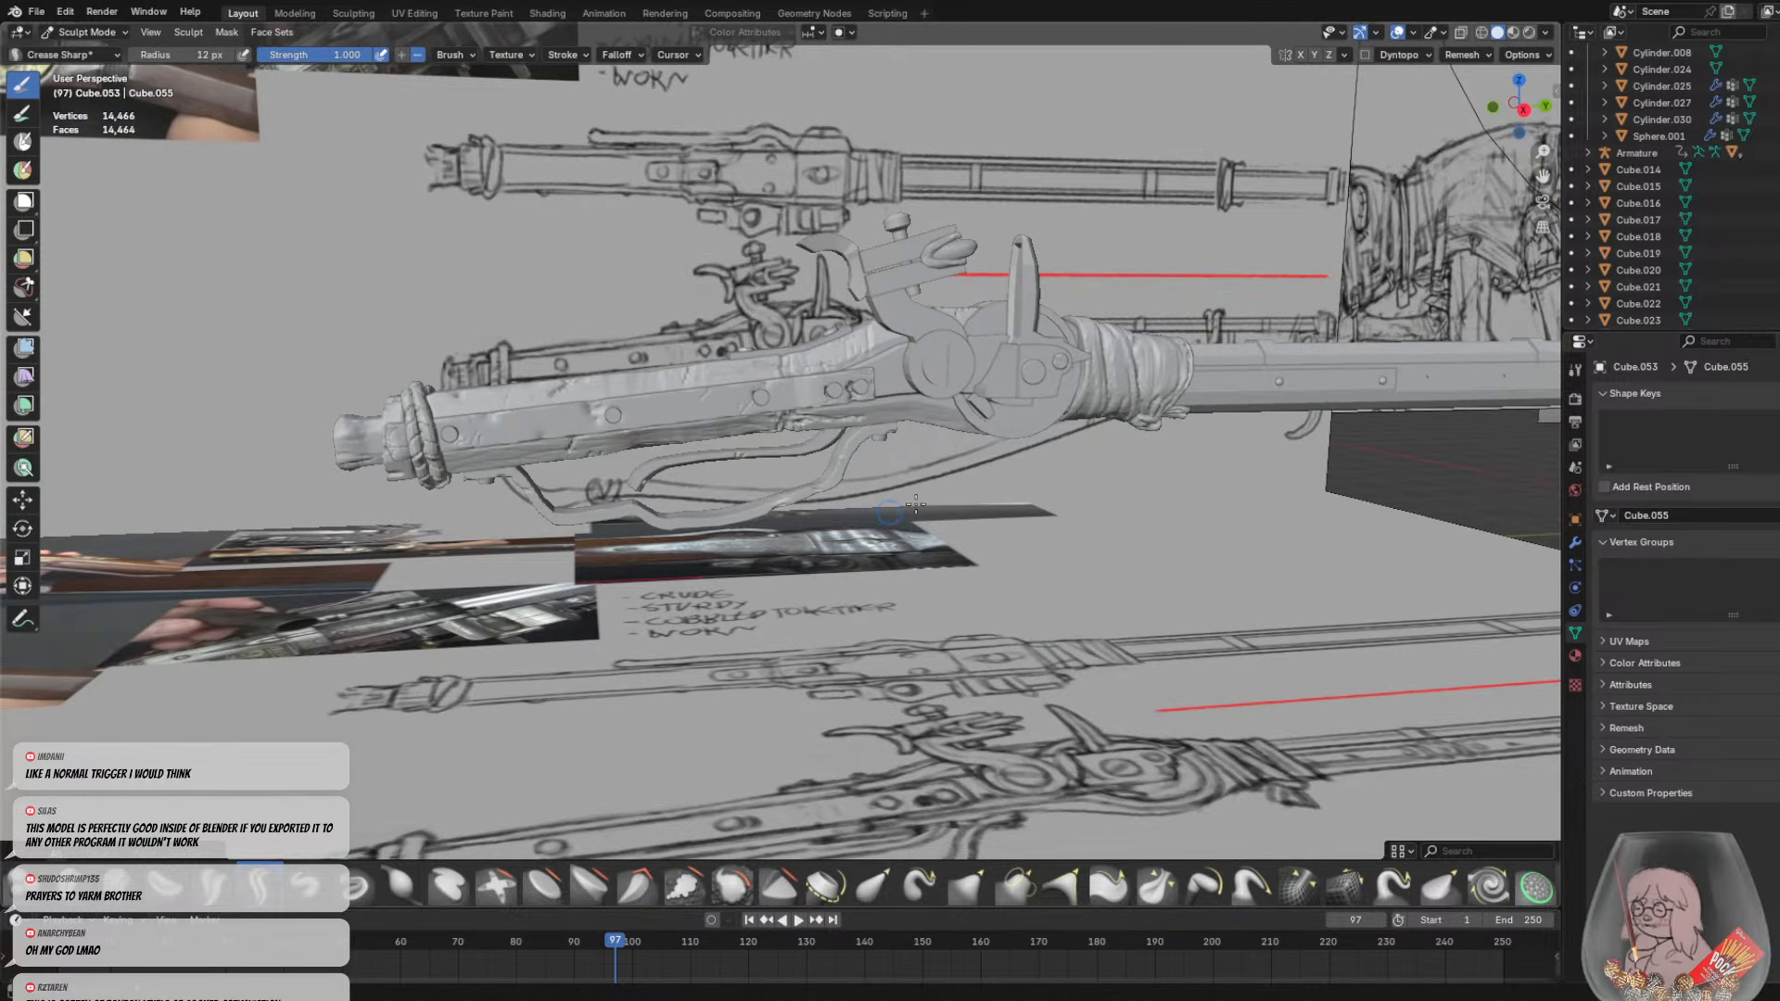
pyautogui.keyDown('shift'); pyautogui.moveTo(899, 554); pyautogui.dragTo(851, 603, button='middle'); pyautogui.keyUp('shift')
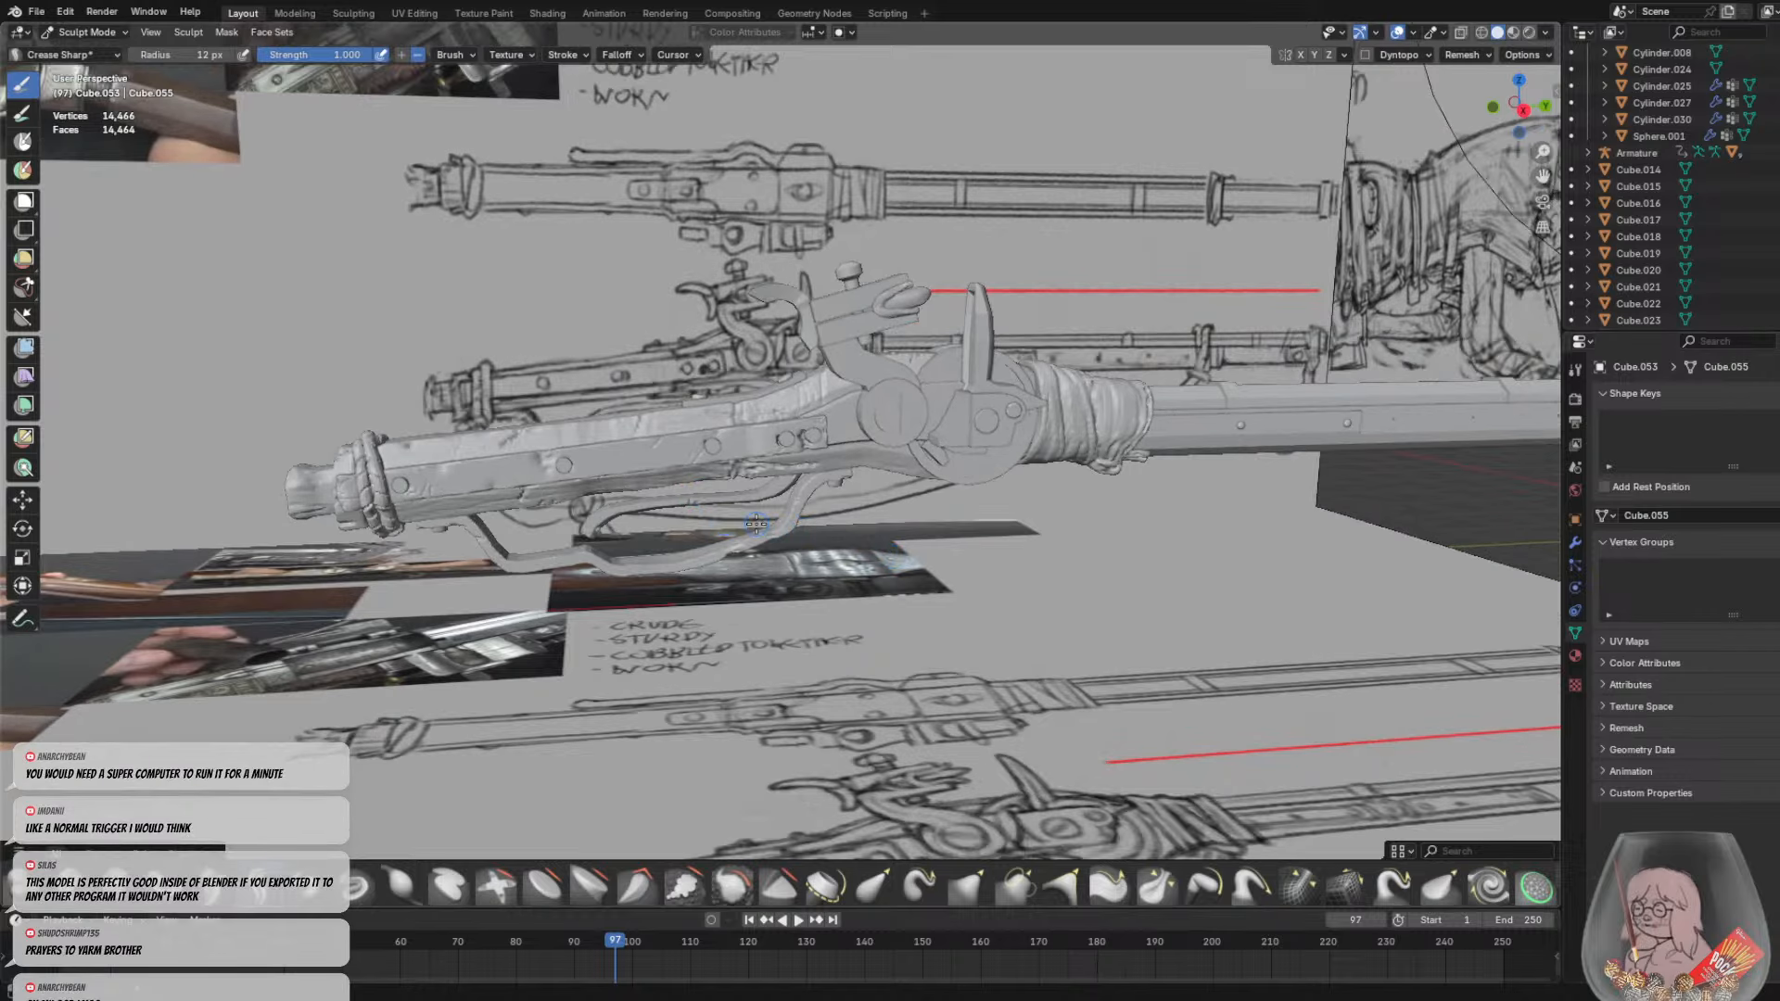
pyautogui.scroll(-5, 756, 552)
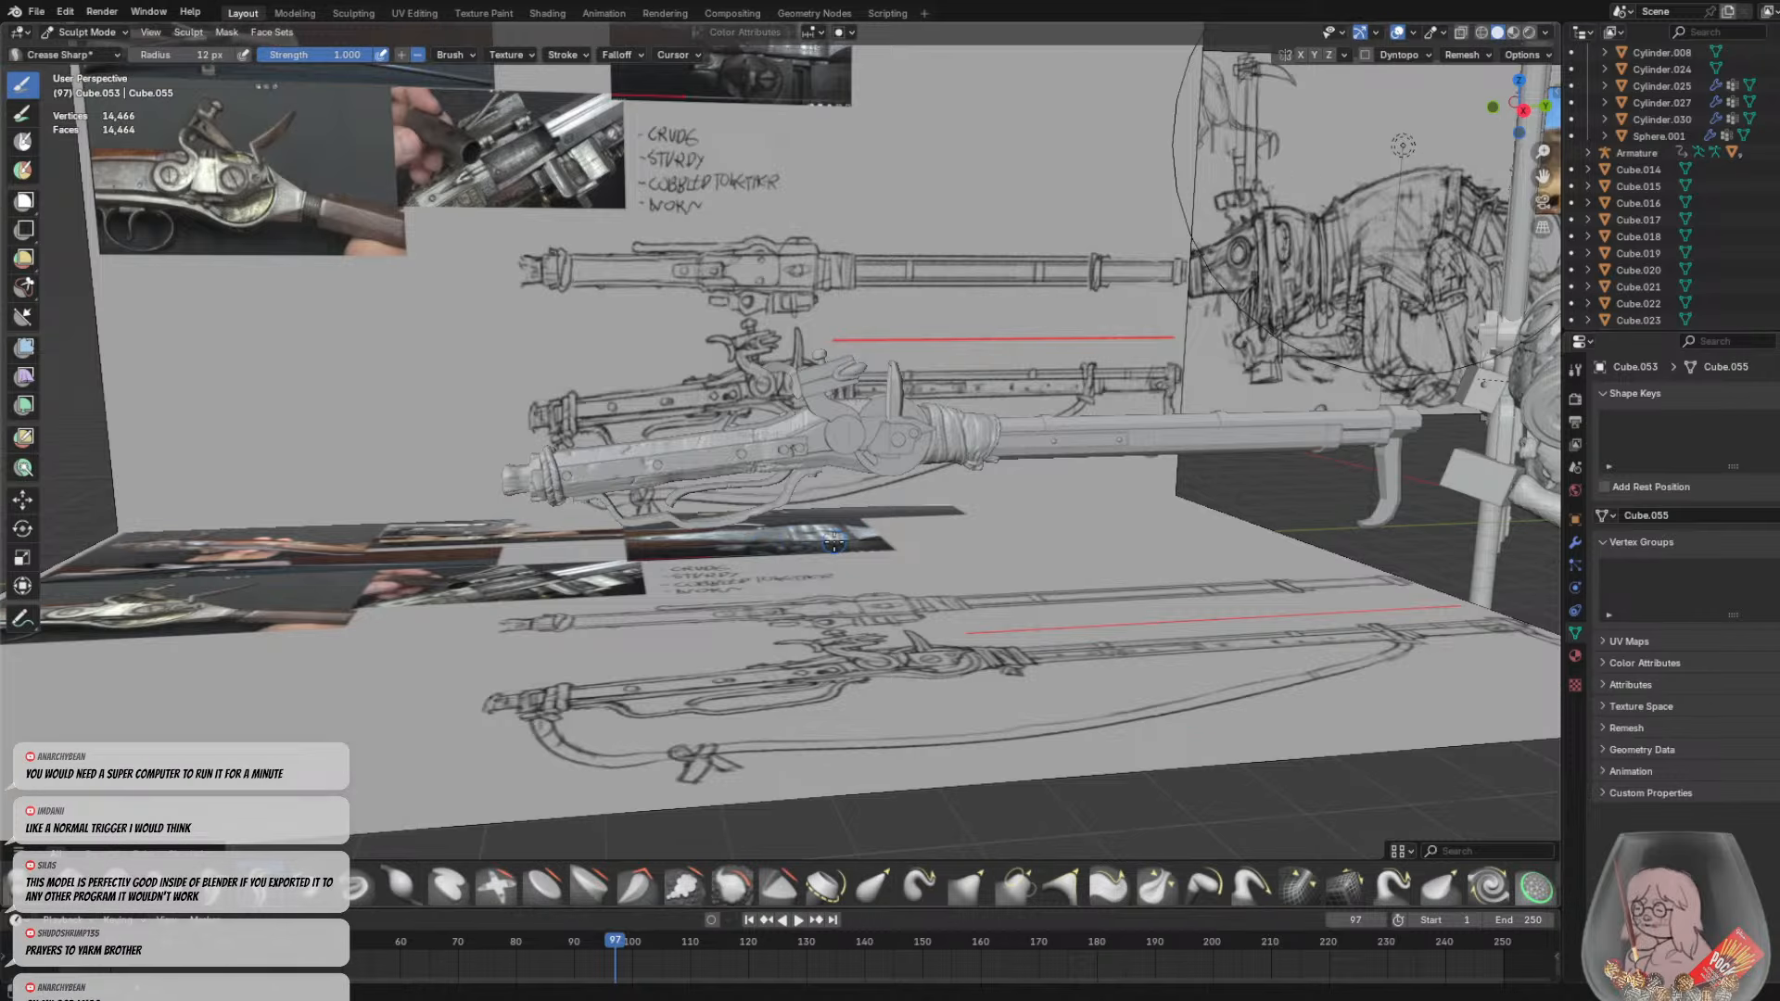
pyautogui.moveTo(762, 552); pyautogui.dragTo(856, 555, button='middle')
pyautogui.scroll(4, 1010, 558)
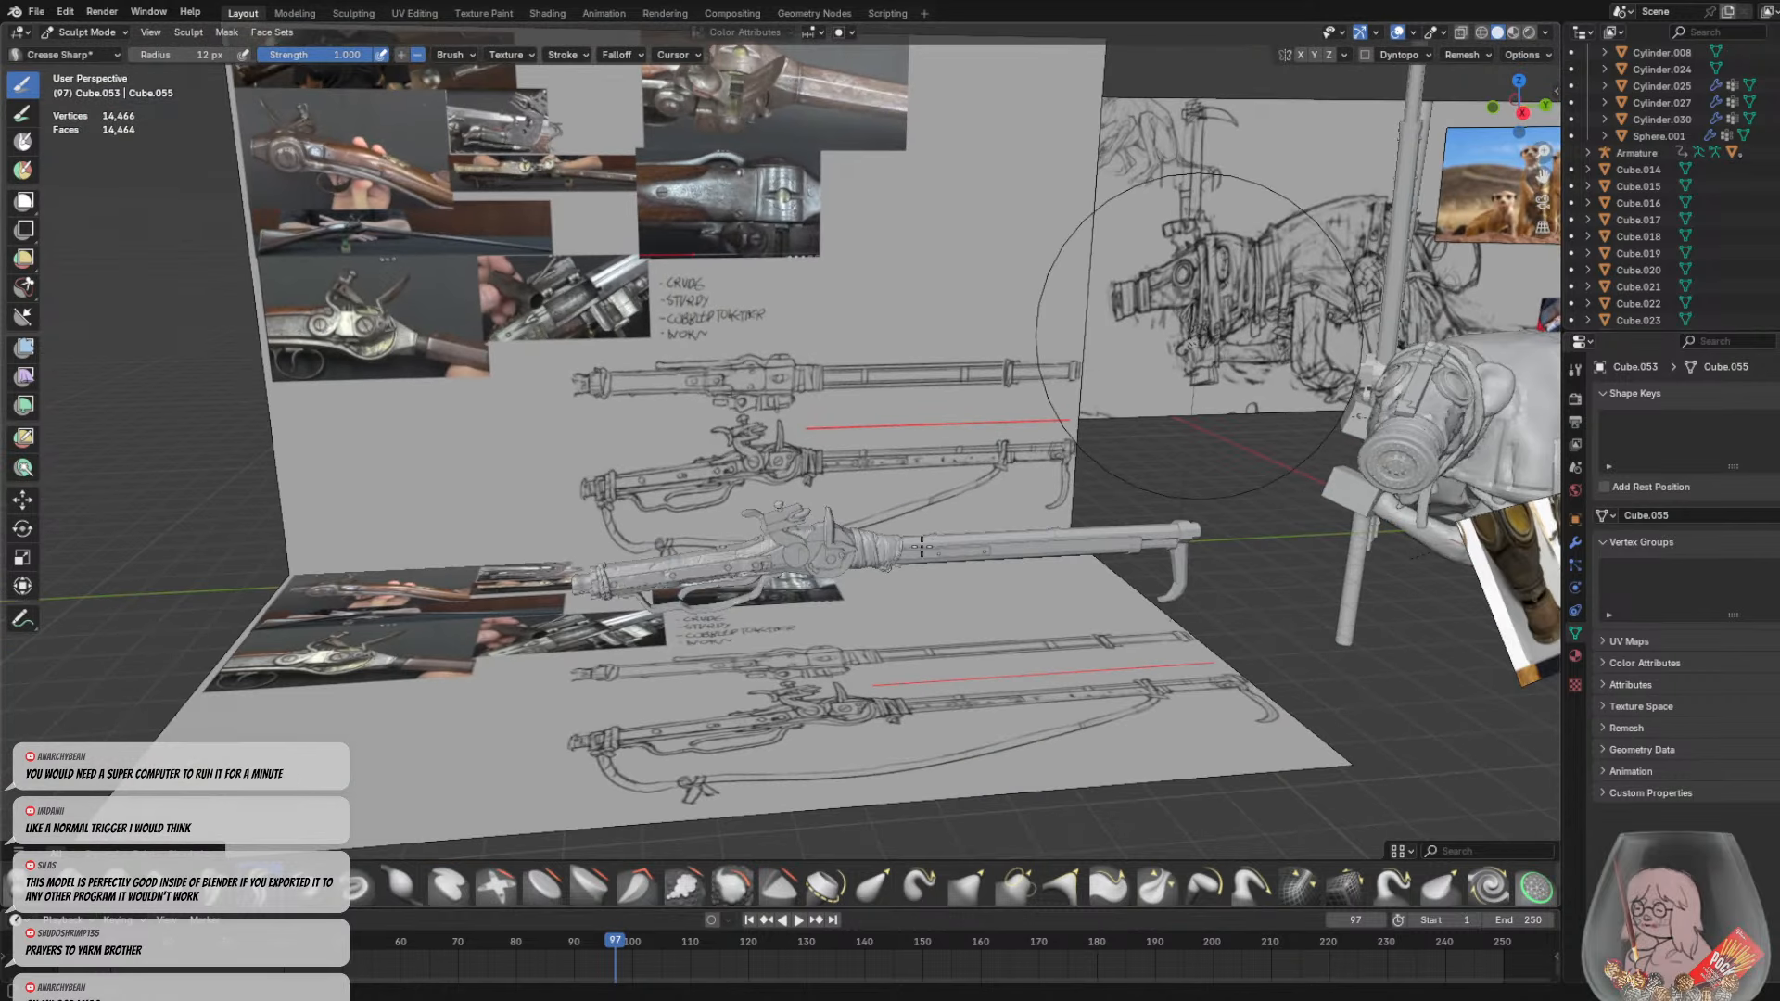
pyautogui.scroll(2, 815, 512)
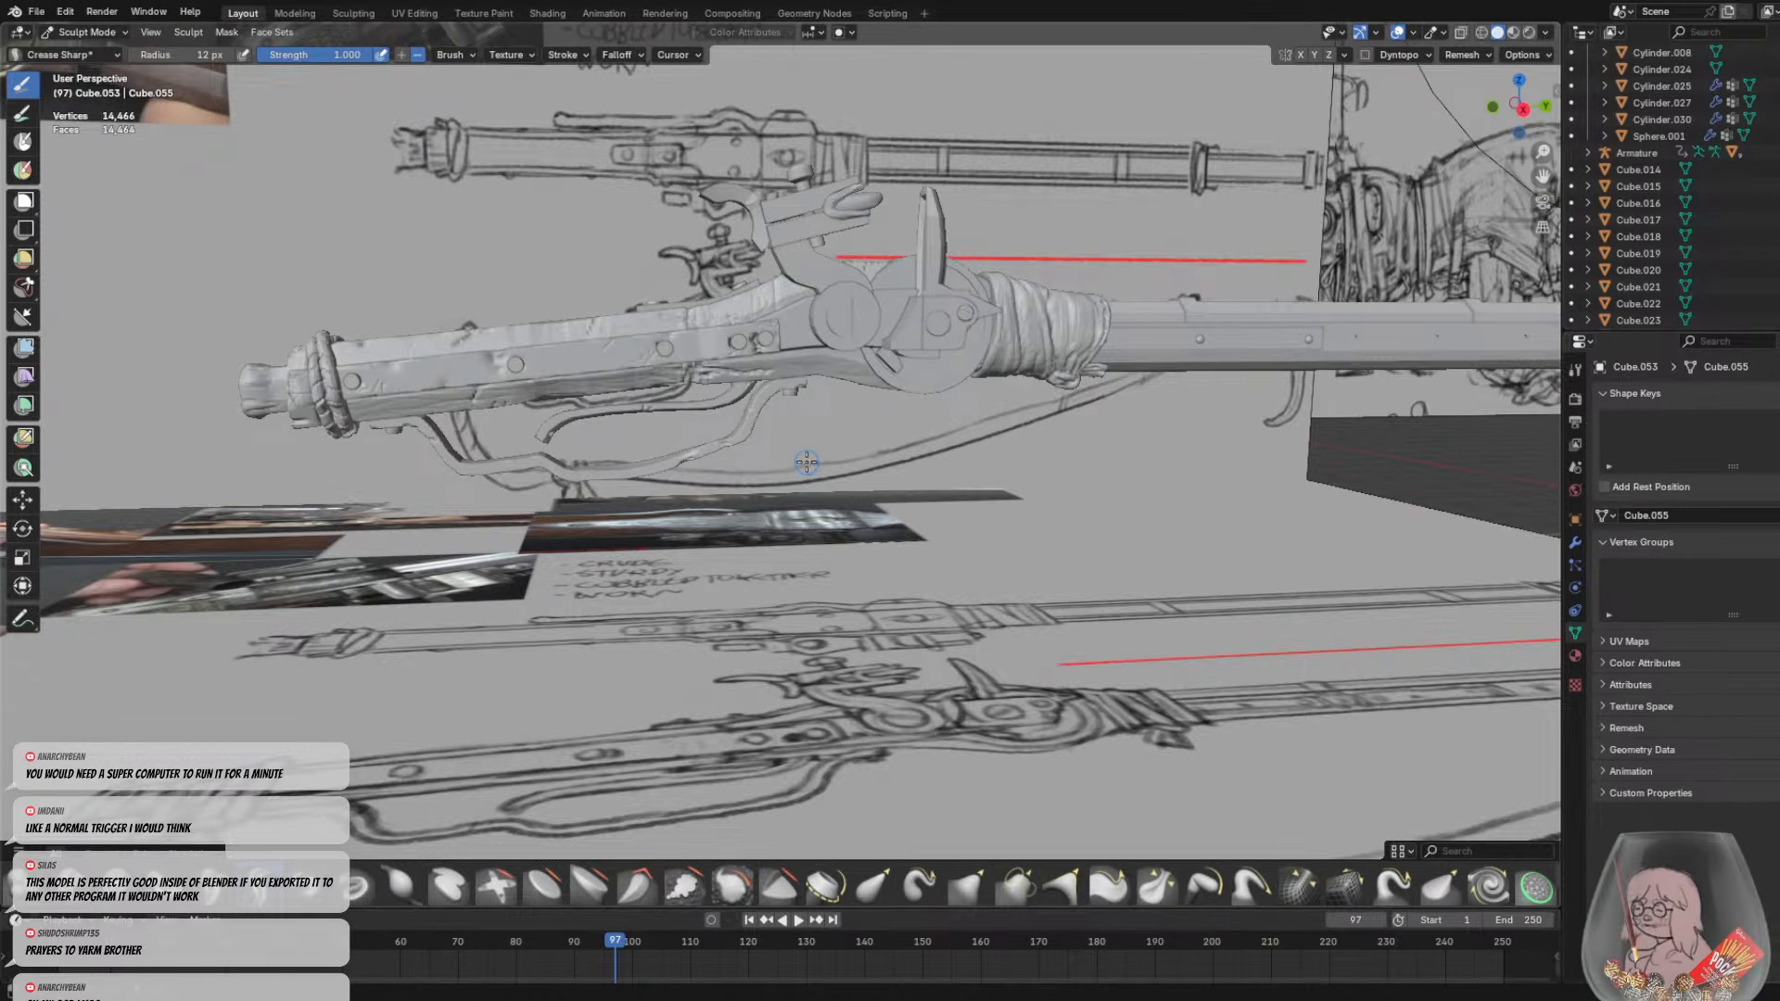
pyautogui.scroll(2, 821, 306)
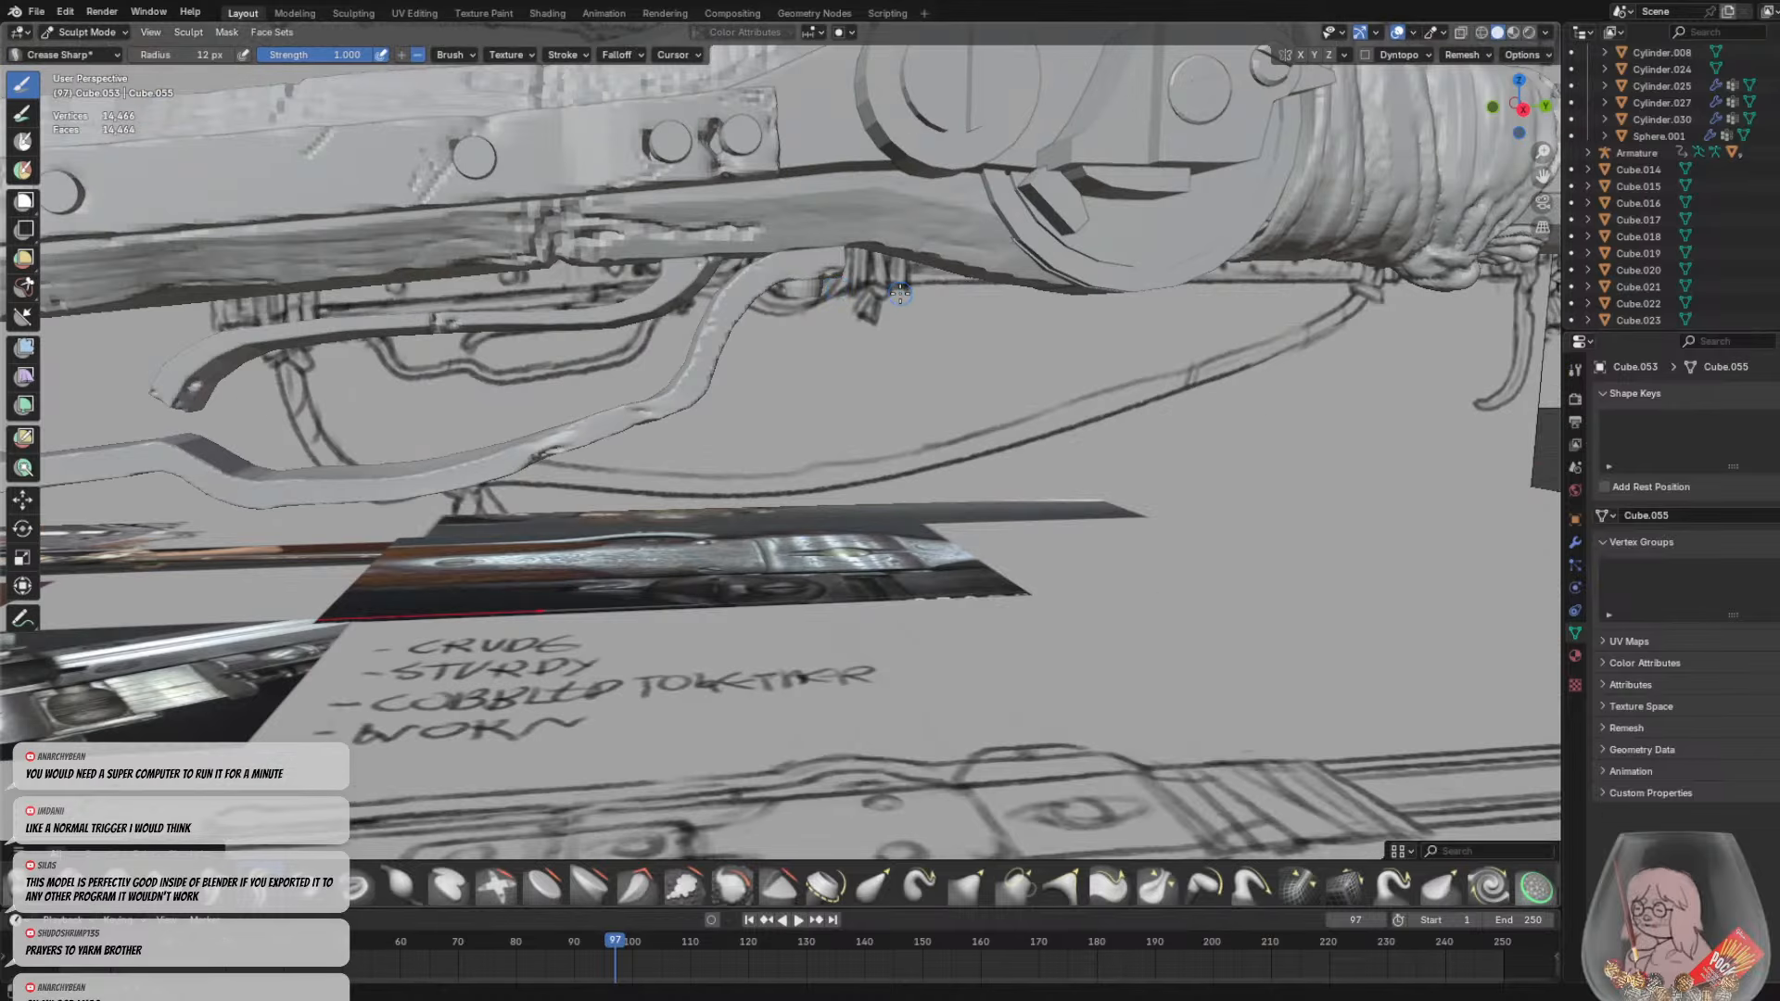
pyautogui.keyDown('shift'); pyautogui.moveTo(900, 296); pyautogui.dragTo(874, 359, button='middle'); pyautogui.keyUp('shift')
pyautogui.scroll(-5, 876, 359)
pyautogui.scroll(4, 950, 466)
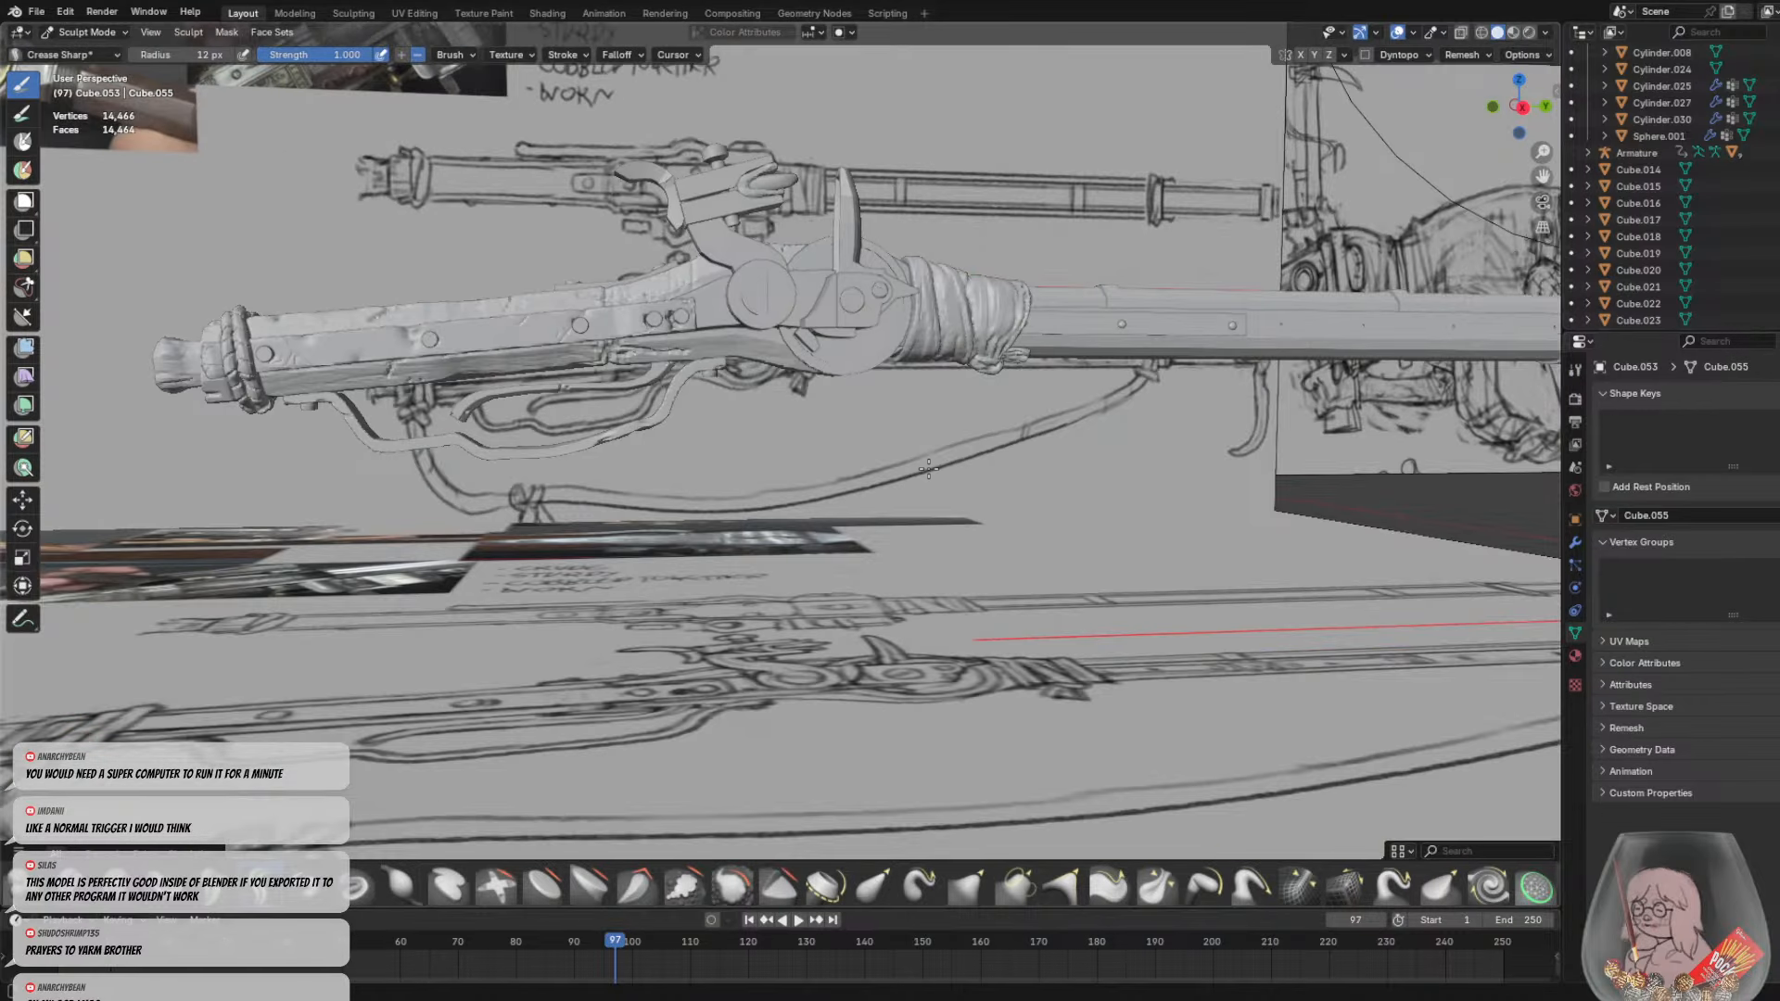
pyautogui.moveTo(950, 466)
pyautogui.mouseDown(button='middle')
pyautogui.moveTo(832, 517)
pyautogui.moveTo(755, 350)
pyautogui.mouseUp(button='middle')
pyautogui.scroll(4, 904, 403)
pyautogui.moveTo(922, 373)
pyautogui.mouseDown(button='middle')
pyautogui.moveTo(938, 425)
pyautogui.moveTo(902, 409)
pyautogui.moveTo(954, 445)
pyautogui.moveTo(965, 421)
pyautogui.moveTo(768, 151)
pyautogui.moveTo(854, 301)
pyautogui.mouseUp(button='middle')
# Return to Object Mode and select the gun reference image lying beneath the musket
pyautogui.press('Tab')
pyautogui.scroll(4, 747, 144)
pyautogui.moveTo(762, 262)
pyautogui.mouseDown(button='middle')
pyautogui.moveTo(668, 246)
pyautogui.moveTo(556, 92)
pyautogui.mouseUp(button='middle')
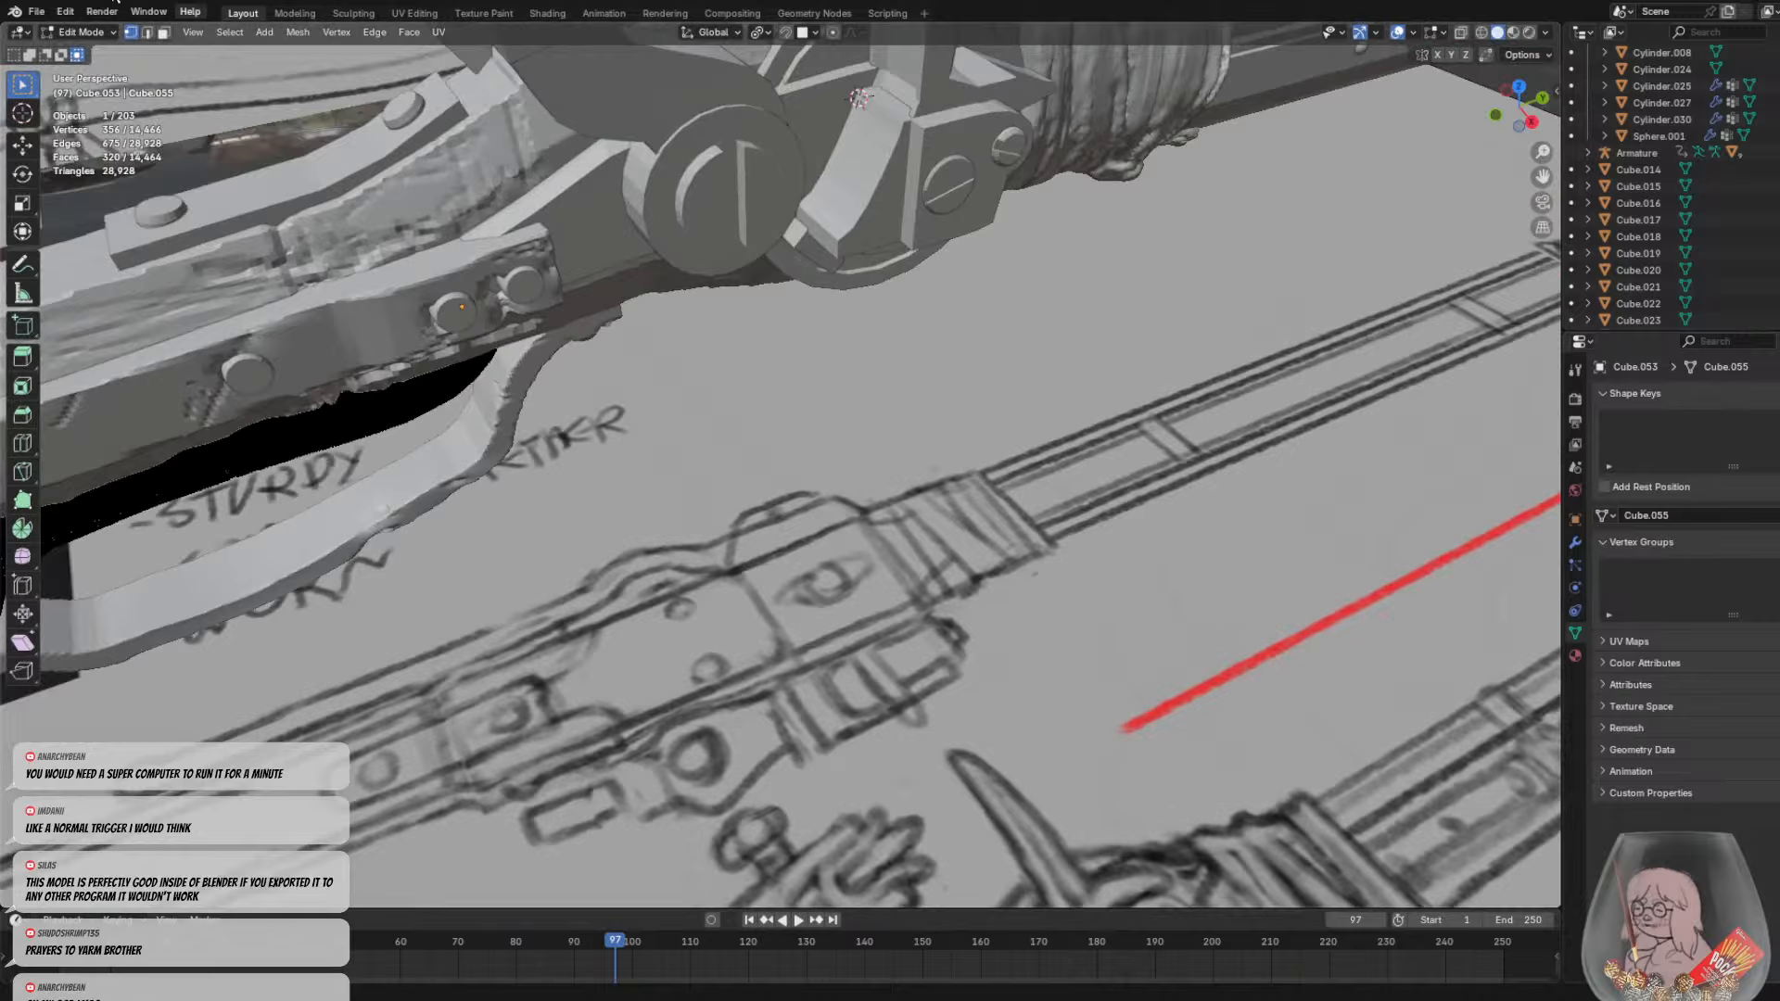
pyautogui.click(85, 32)
pyautogui.click(92, 50)
pyautogui.scroll(-8, 836, 408)
pyautogui.click(844, 532)
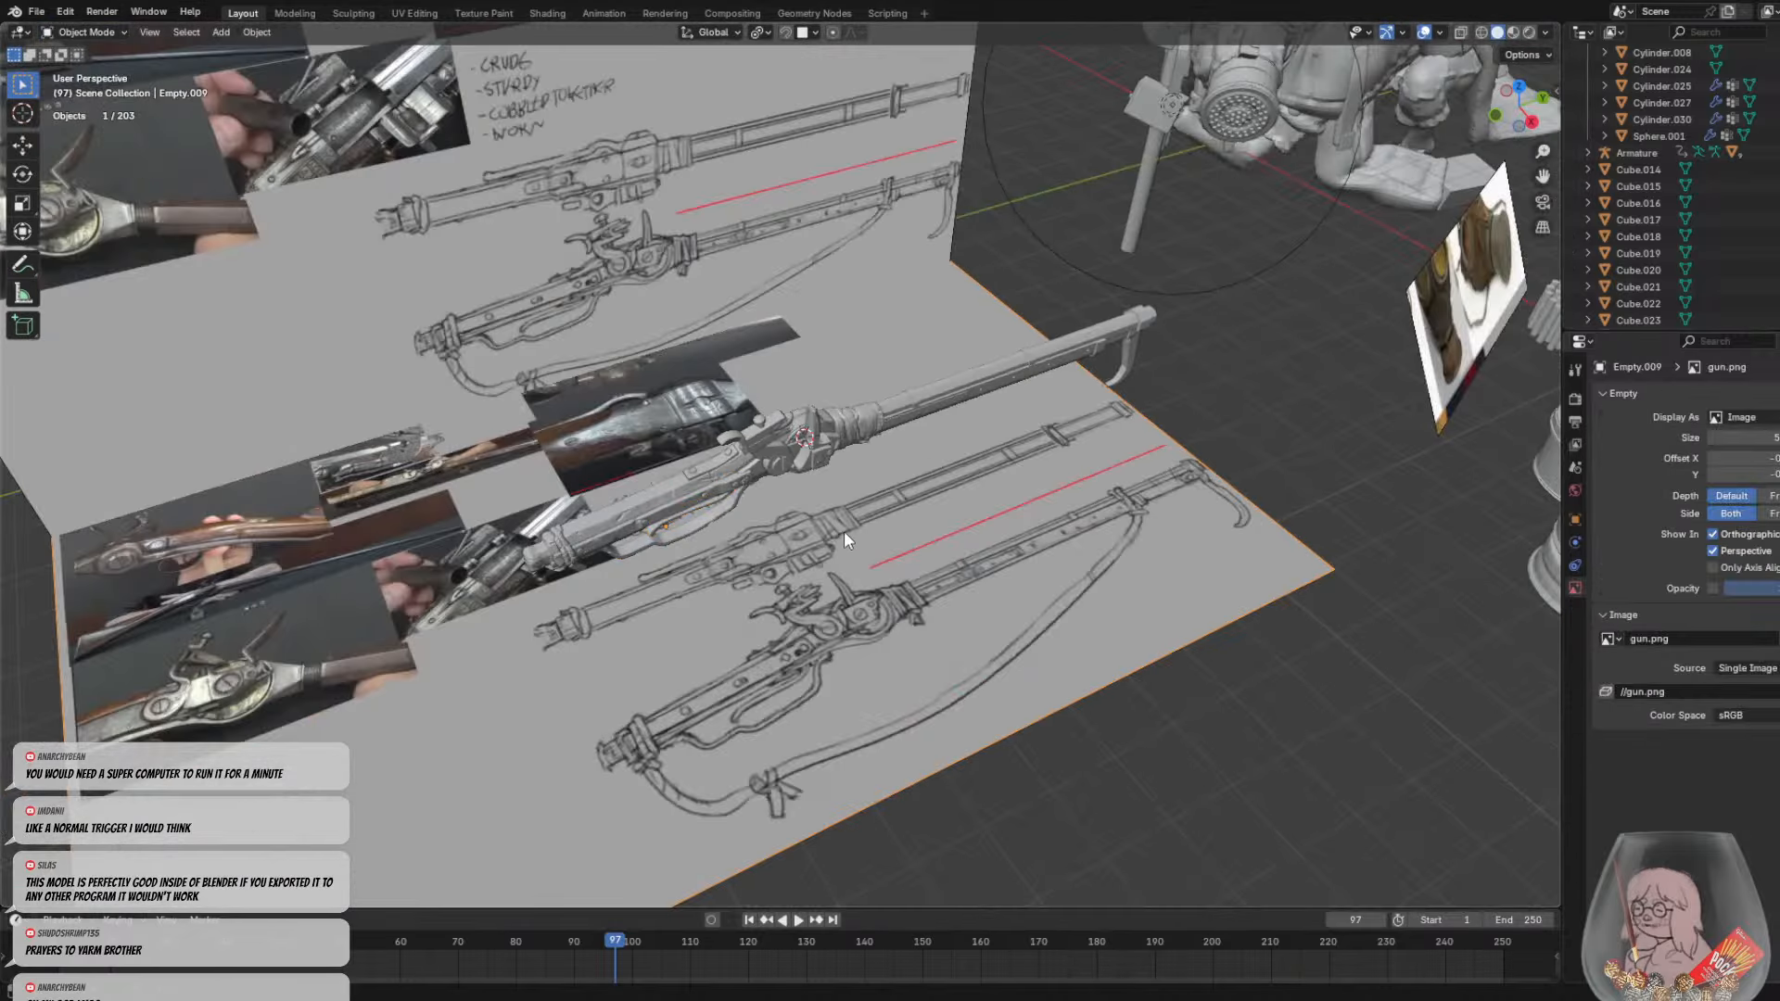
# Look over the whole musket from near and far against the upright and floor reference sketches
pyautogui.moveTo(843, 531)
pyautogui.mouseDown(button='middle')
pyautogui.moveTo(692, 325)
pyautogui.moveTo(825, 499)
pyautogui.moveTo(787, 459)
pyautogui.moveTo(843, 461)
pyautogui.mouseUp(button='middle')
pyautogui.scroll(6, 847, 463)
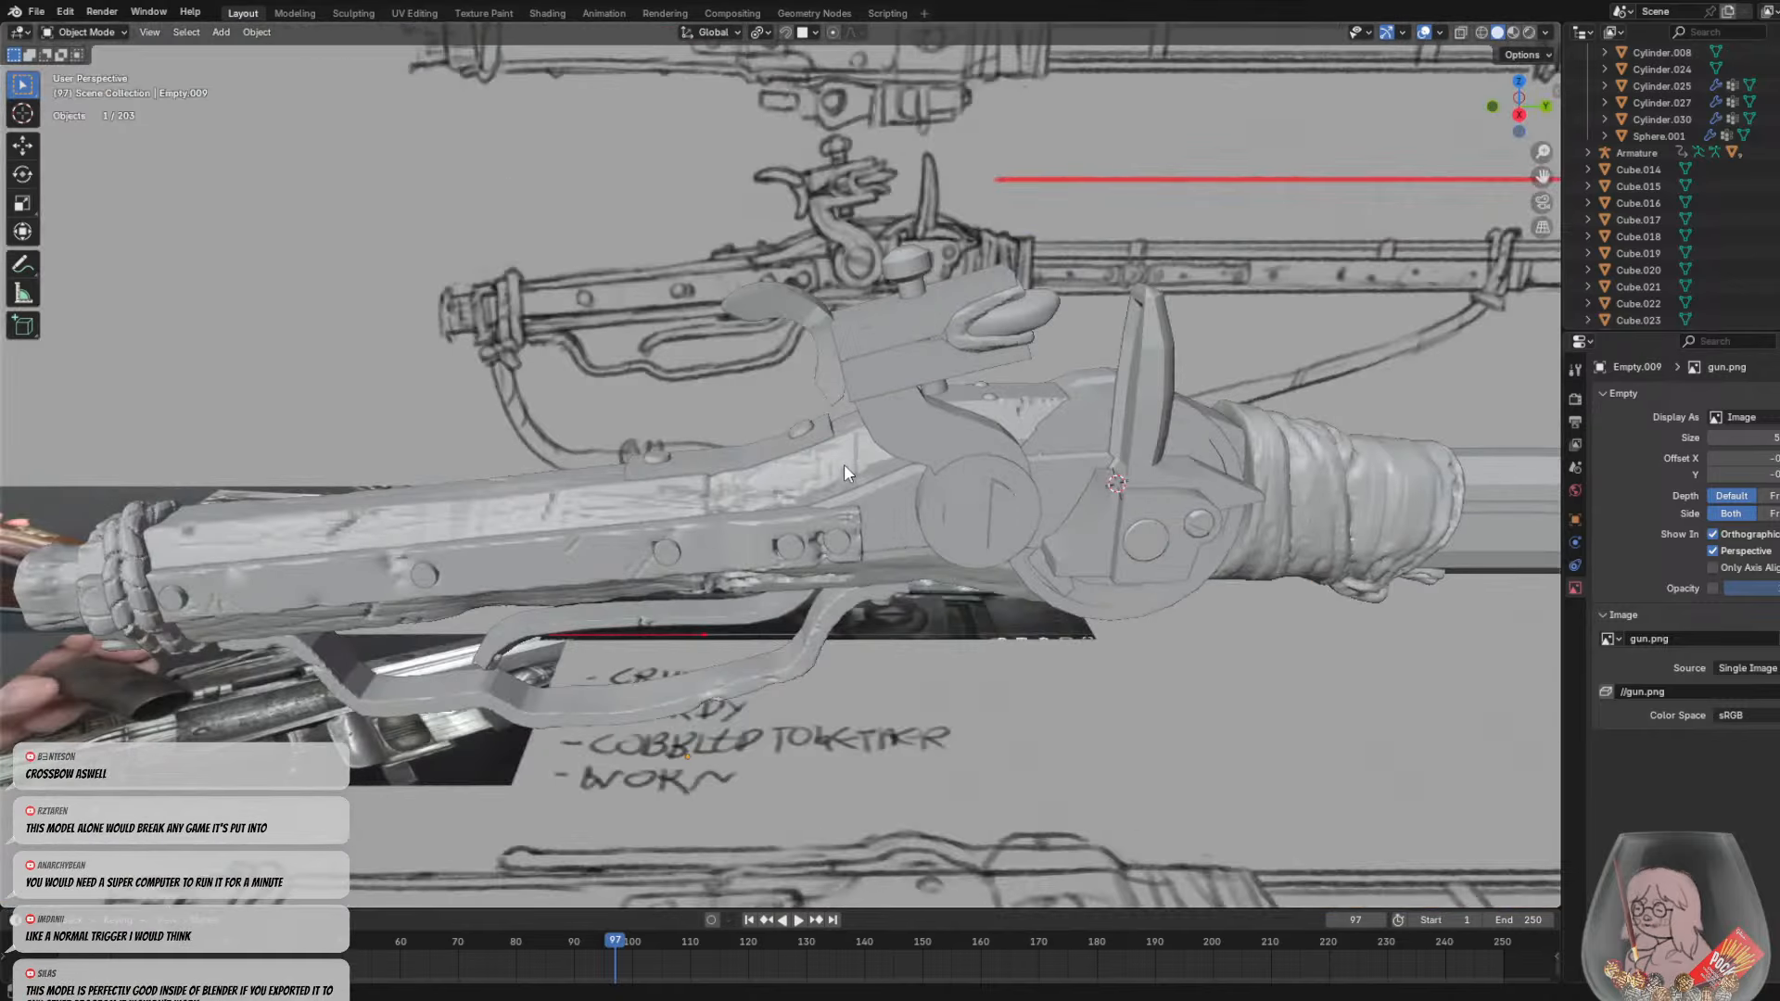
pyautogui.scroll(-6, 847, 395)
pyautogui.scroll(6, 848, 395)
pyautogui.scroll(-11, 882, 475)
pyautogui.moveTo(881, 477)
pyautogui.mouseDown(button='middle')
pyautogui.moveTo(909, 545)
pyautogui.moveTo(877, 502)
pyautogui.moveTo(1049, 582)
pyautogui.moveTo(822, 431)
pyautogui.moveTo(935, 565)
pyautogui.moveTo(862, 509)
pyautogui.moveTo(885, 638)
pyautogui.moveTo(854, 556)
pyautogui.mouseUp(button='middle')
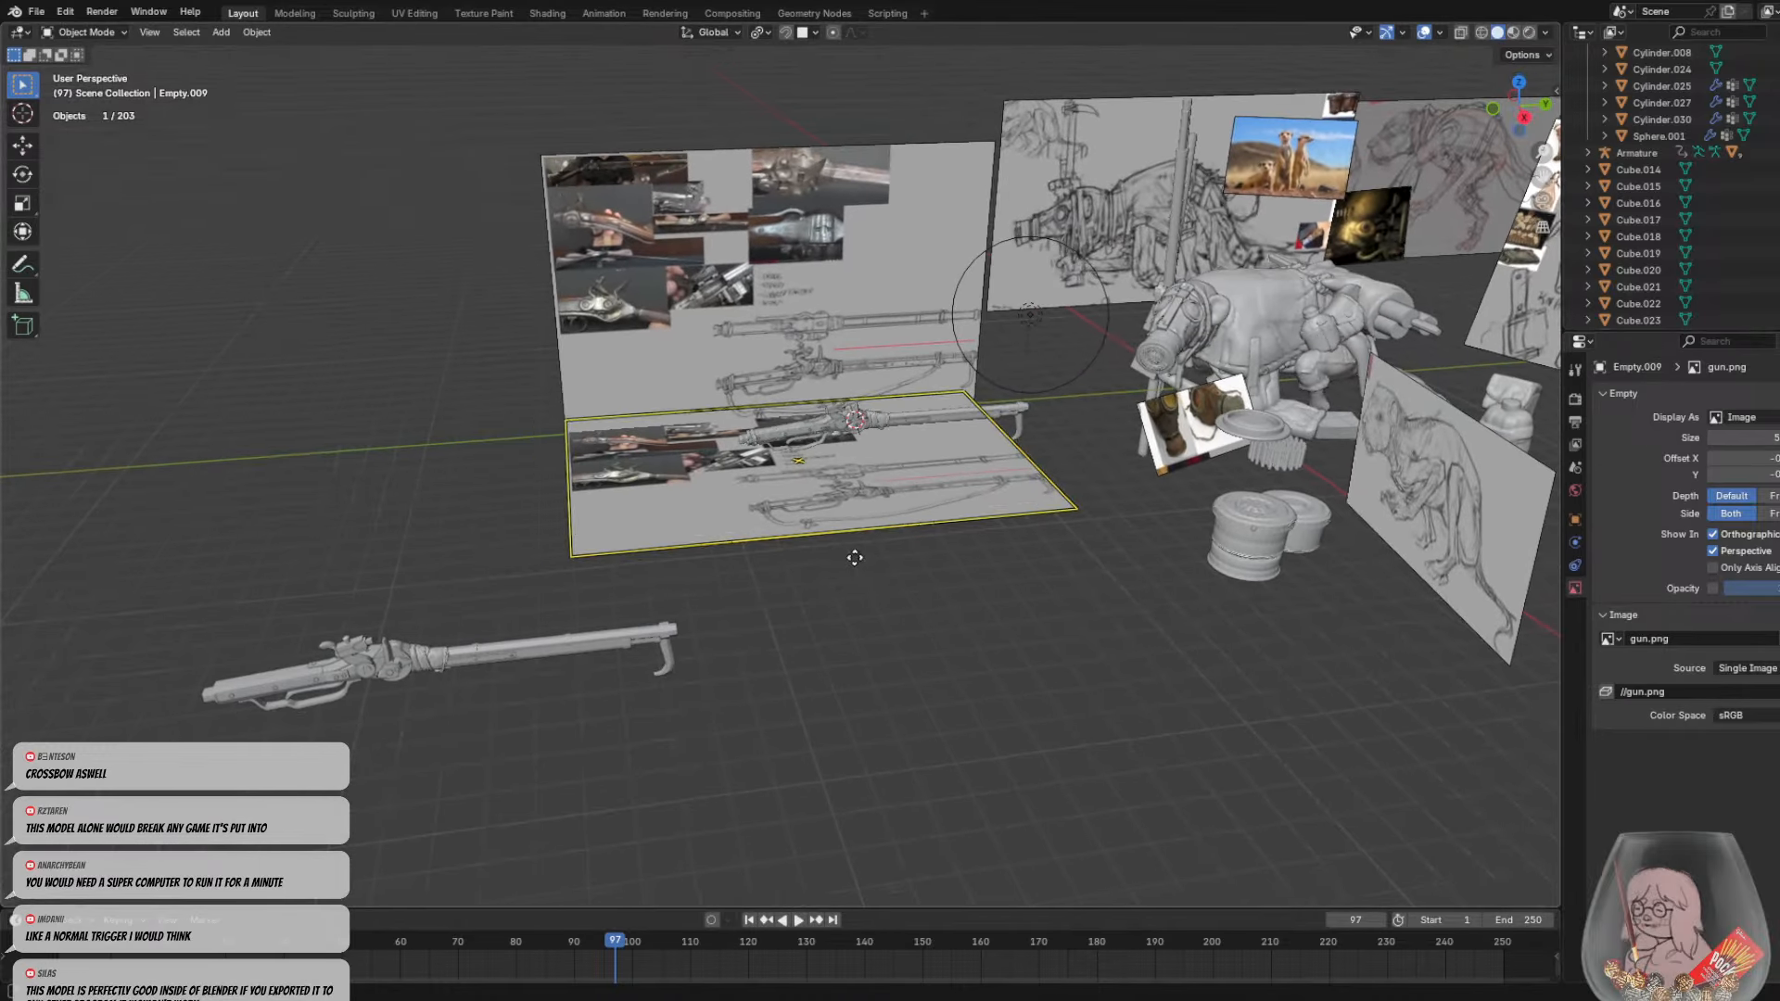
pyautogui.scroll(9, 866, 445)
pyautogui.moveTo(866, 445)
pyautogui.keyDown('shift'); pyautogui.mouseDown(button='middle')
pyautogui.moveTo(966, 498)
pyautogui.moveTo(1115, 525)
pyautogui.moveTo(893, 463)
pyautogui.moveTo(762, 497)
pyautogui.moveTo(868, 541)
pyautogui.moveTo(804, 395)
pyautogui.moveTo(810, 454)
pyautogui.mouseUp(button='middle'); pyautogui.keyUp('shift')
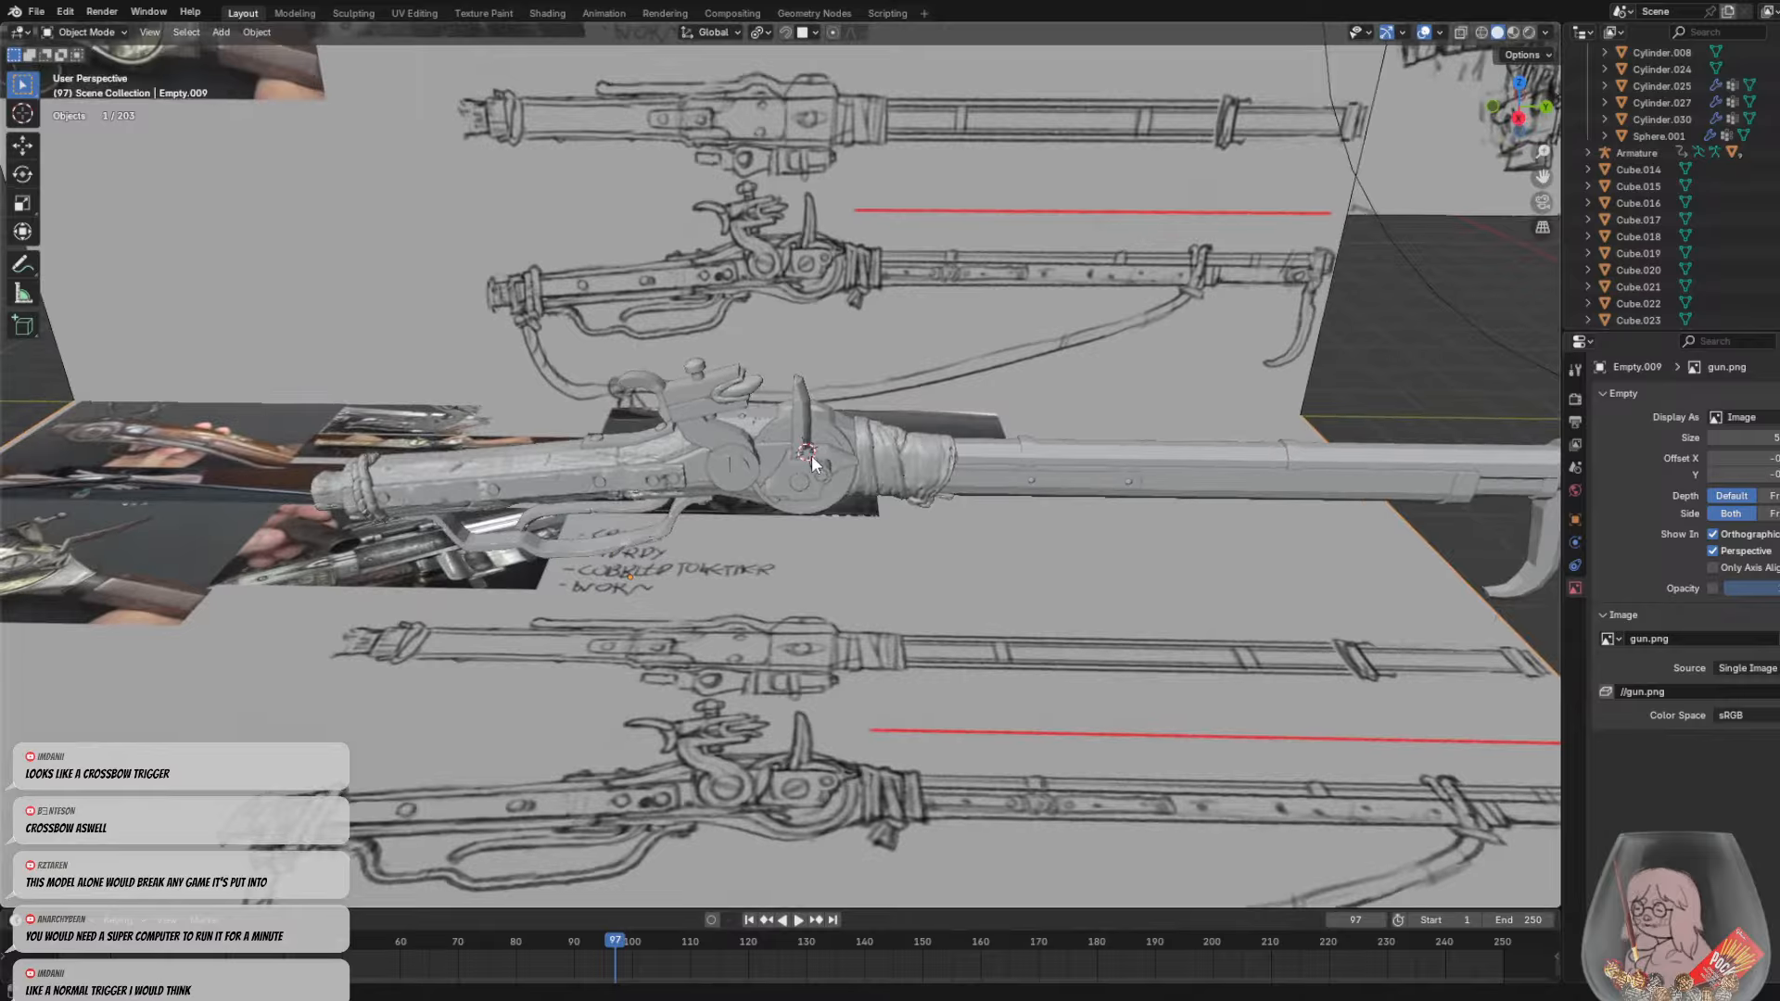
# Select the lower jaw block of the hammer's flint clamp and enter Sculpt Mode
pyautogui.scroll(5, 804, 455)
pyautogui.click(638, 367)
pyautogui.moveTo(638, 367); pyautogui.dragTo(655, 297, button='middle')
pyautogui.scroll(3, 905, 425)
pyautogui.click(110, 37)
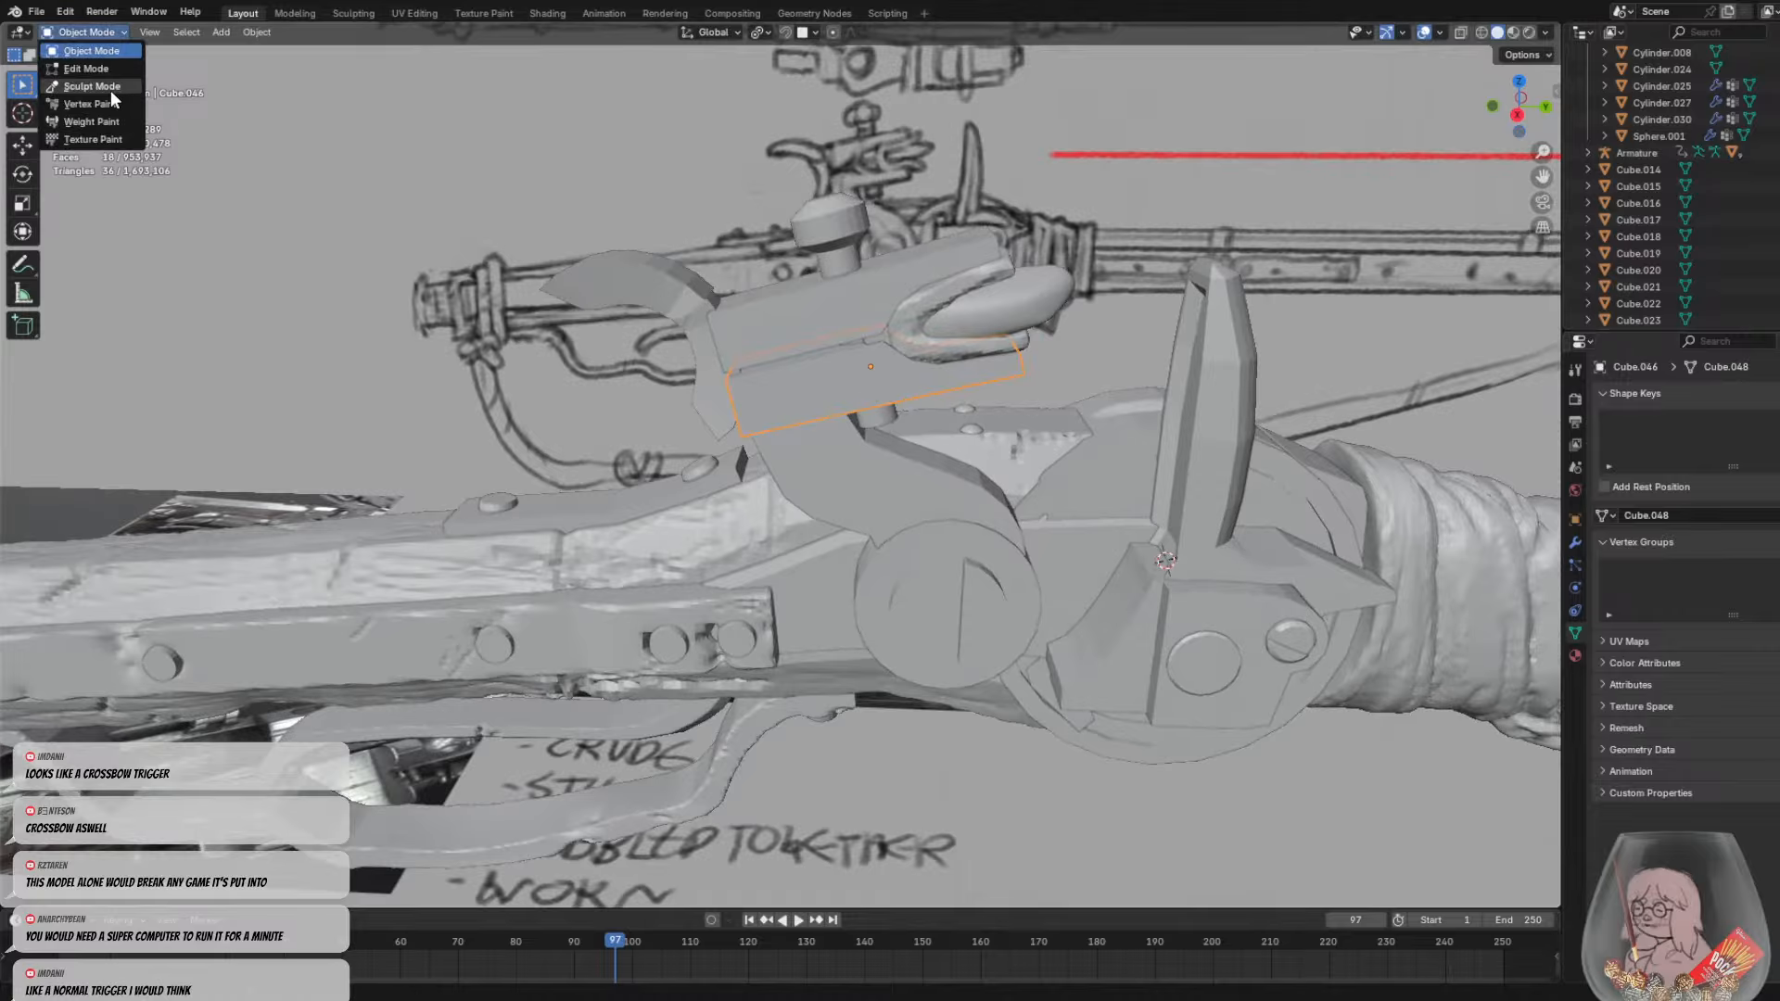
pyautogui.click(109, 91)
# Examine the hammer, lock plate and stock from several distances against the sketch behind them
pyautogui.moveTo(862, 371); pyautogui.dragTo(860, 321, button='middle')
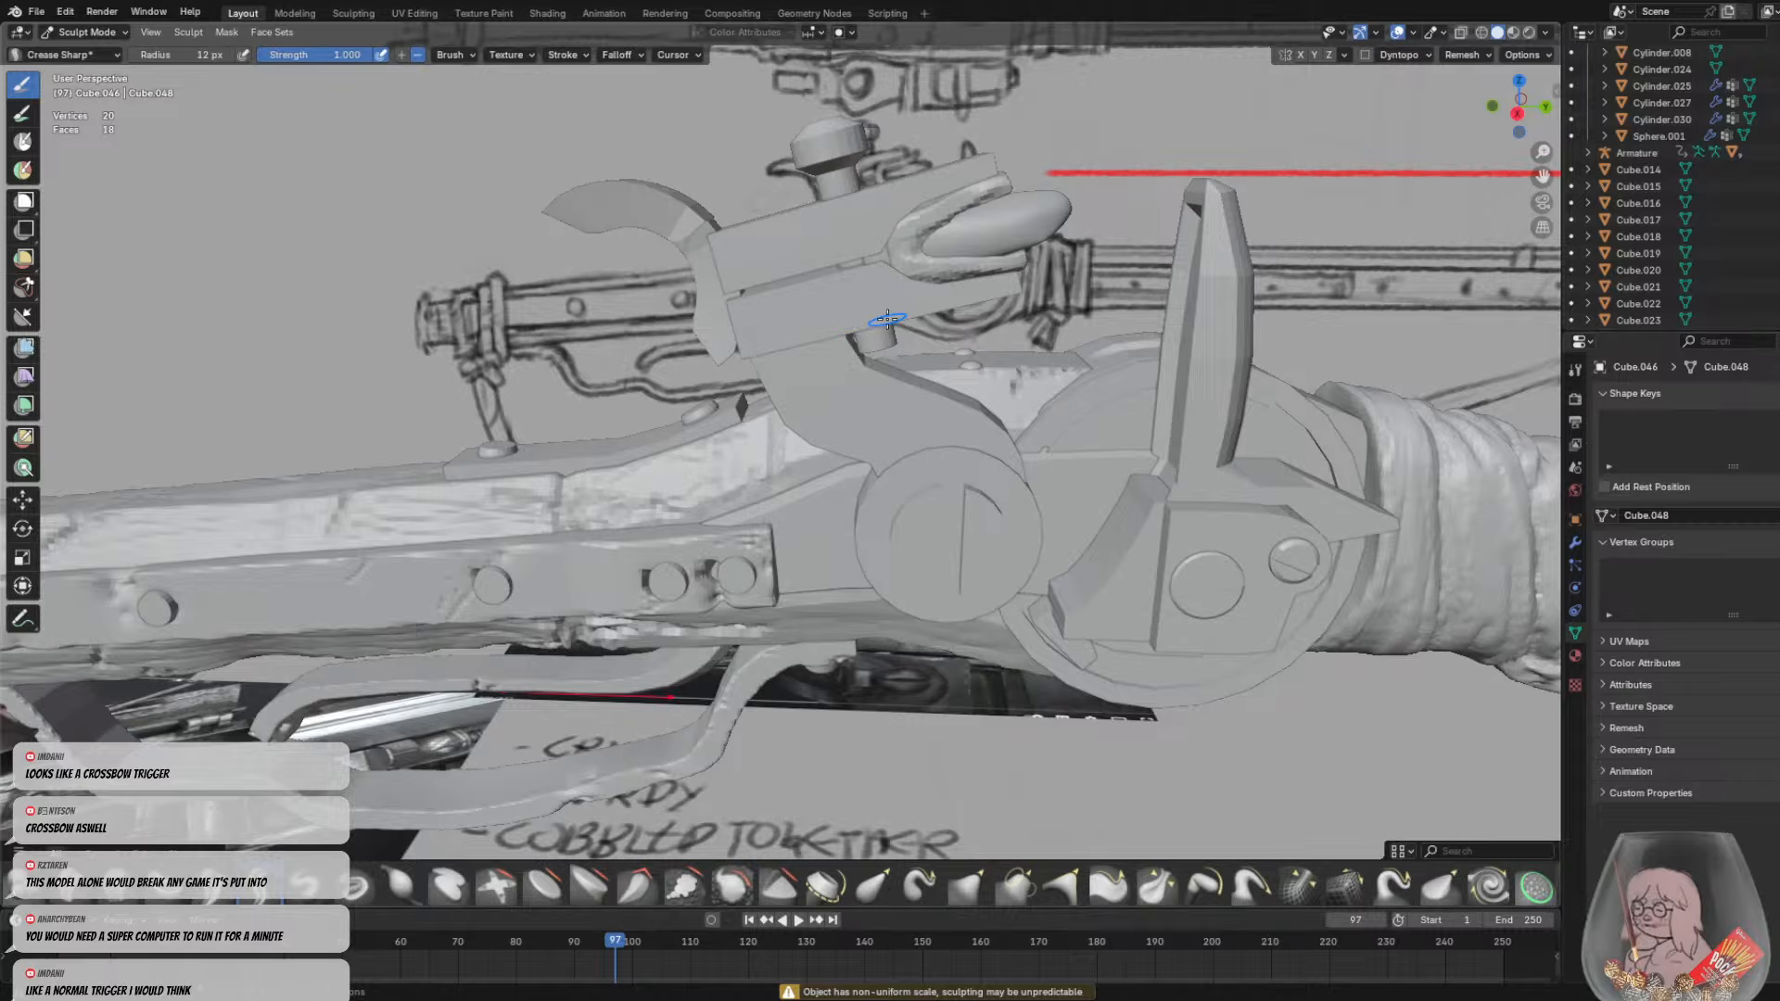
pyautogui.moveTo(885, 325); pyautogui.dragTo(880, 442, button='middle')
pyautogui.scroll(-2, 879, 443)
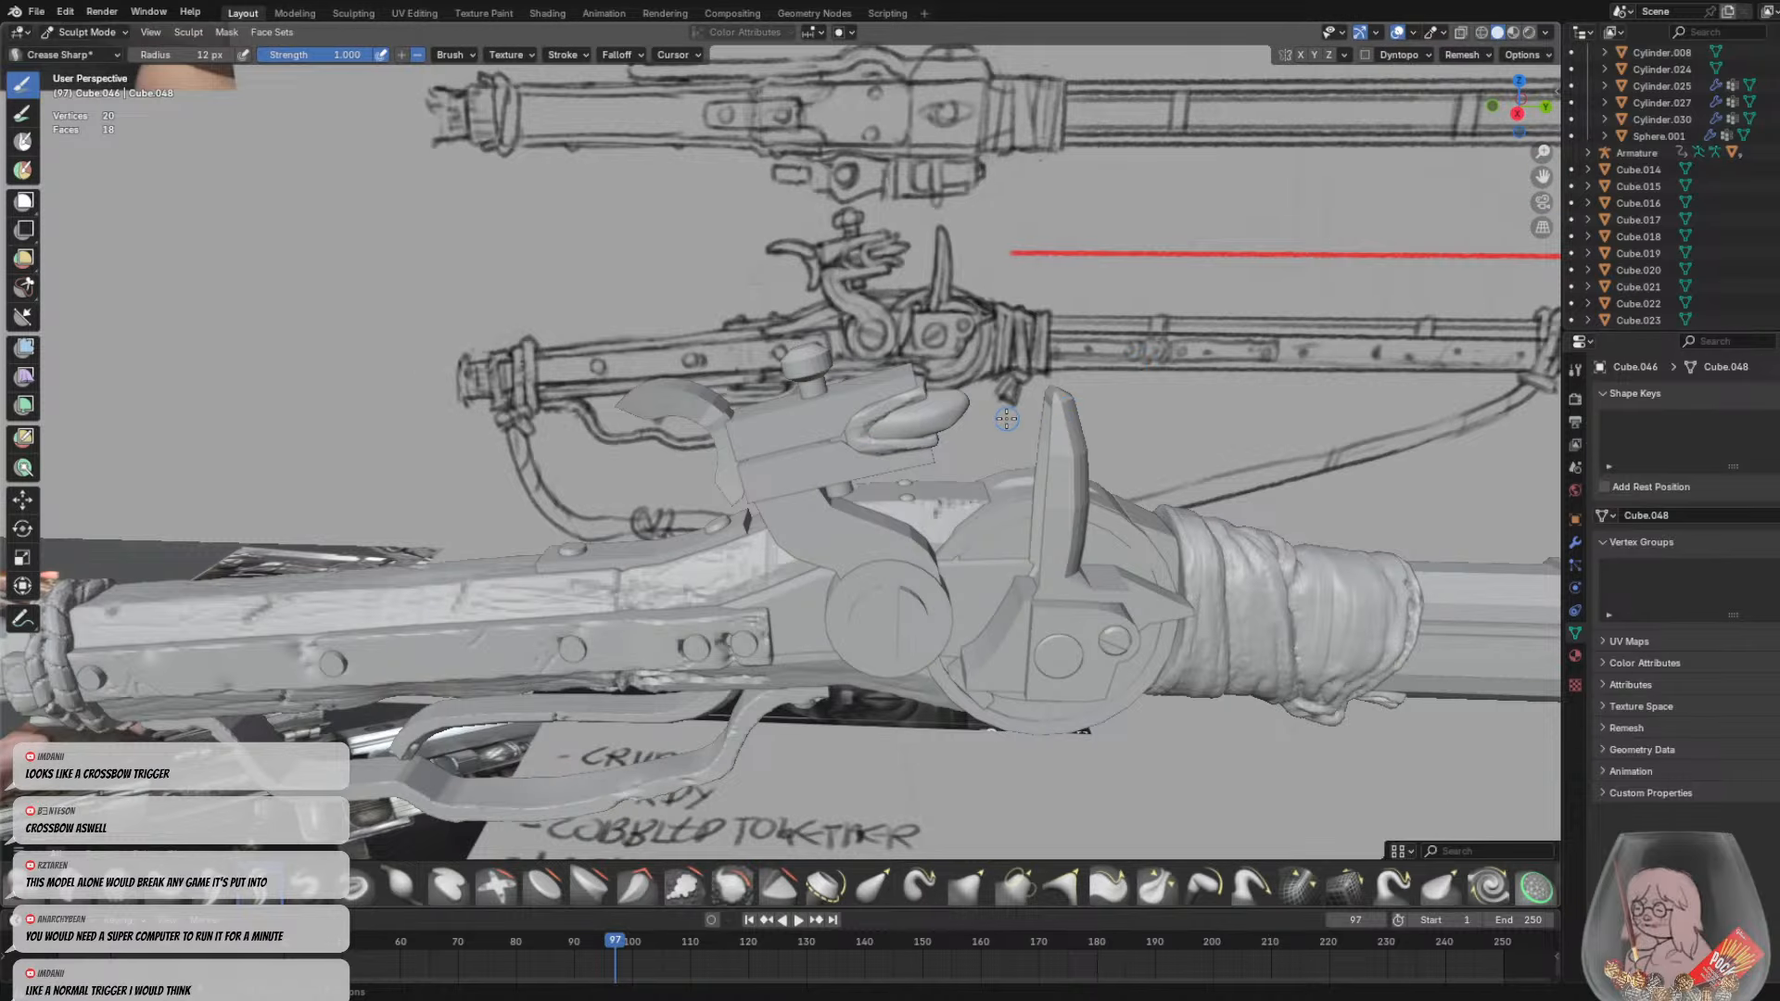
pyautogui.scroll(-1, 880, 481)
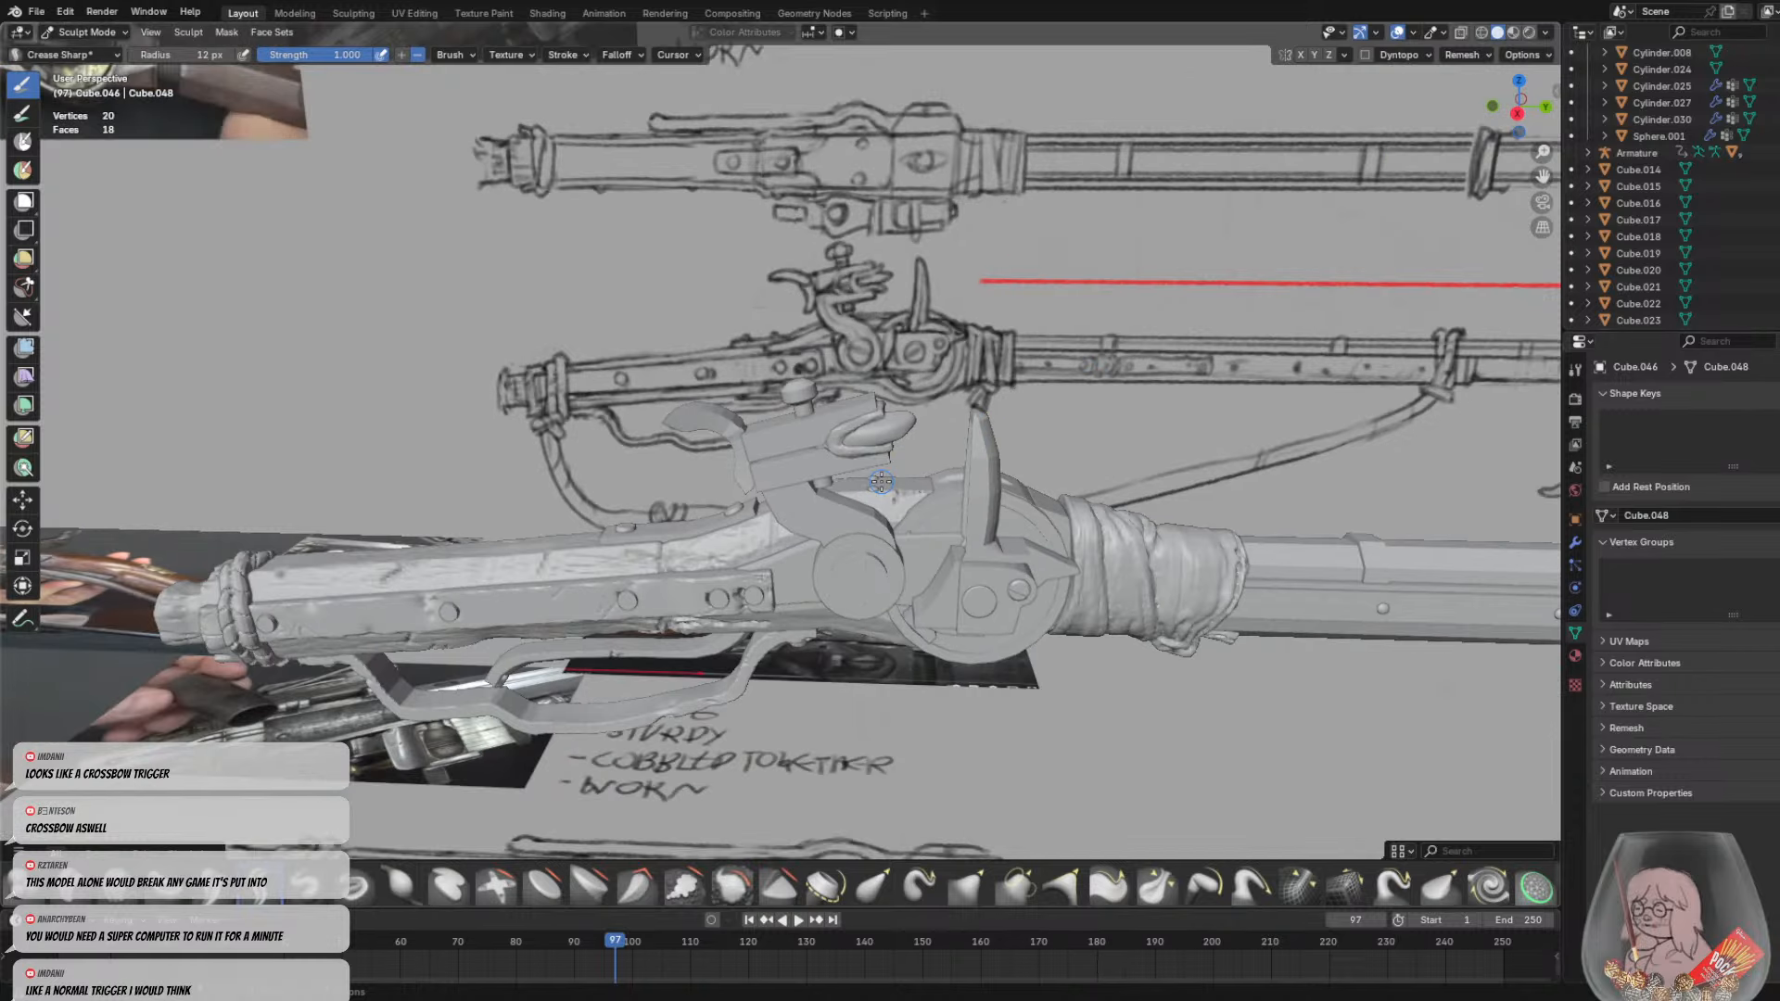
pyautogui.scroll(4, 881, 481)
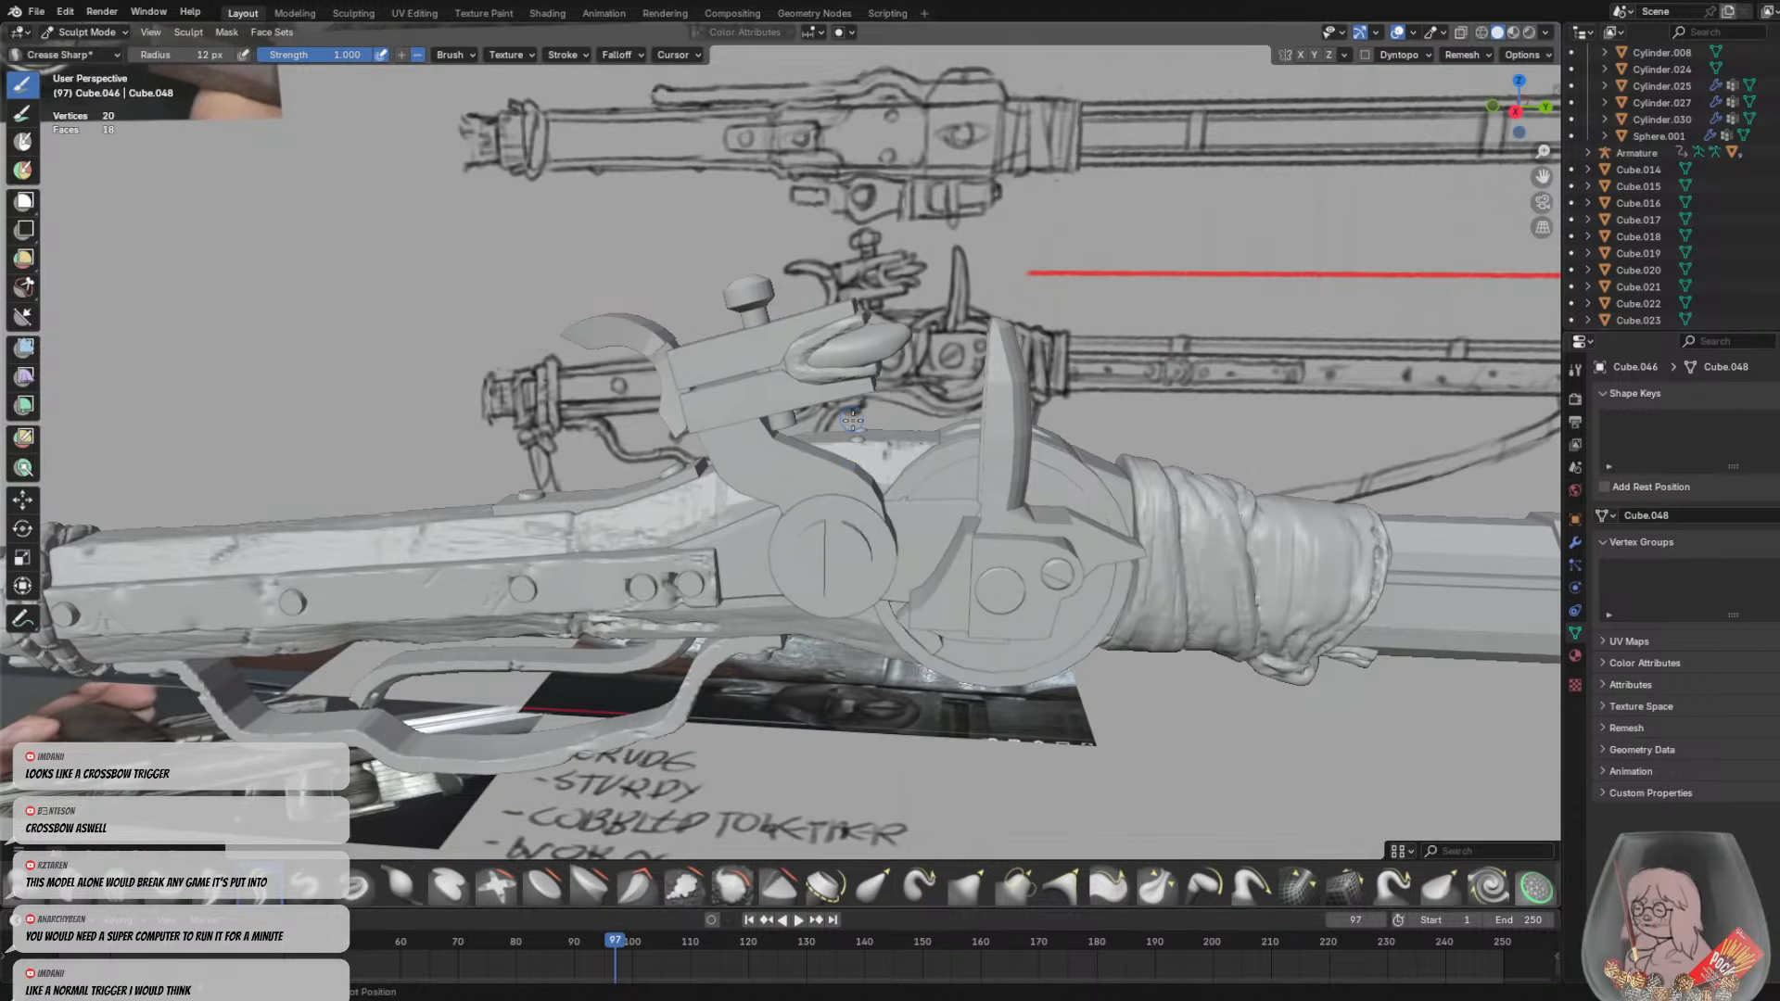
pyautogui.scroll(-5, 867, 456)
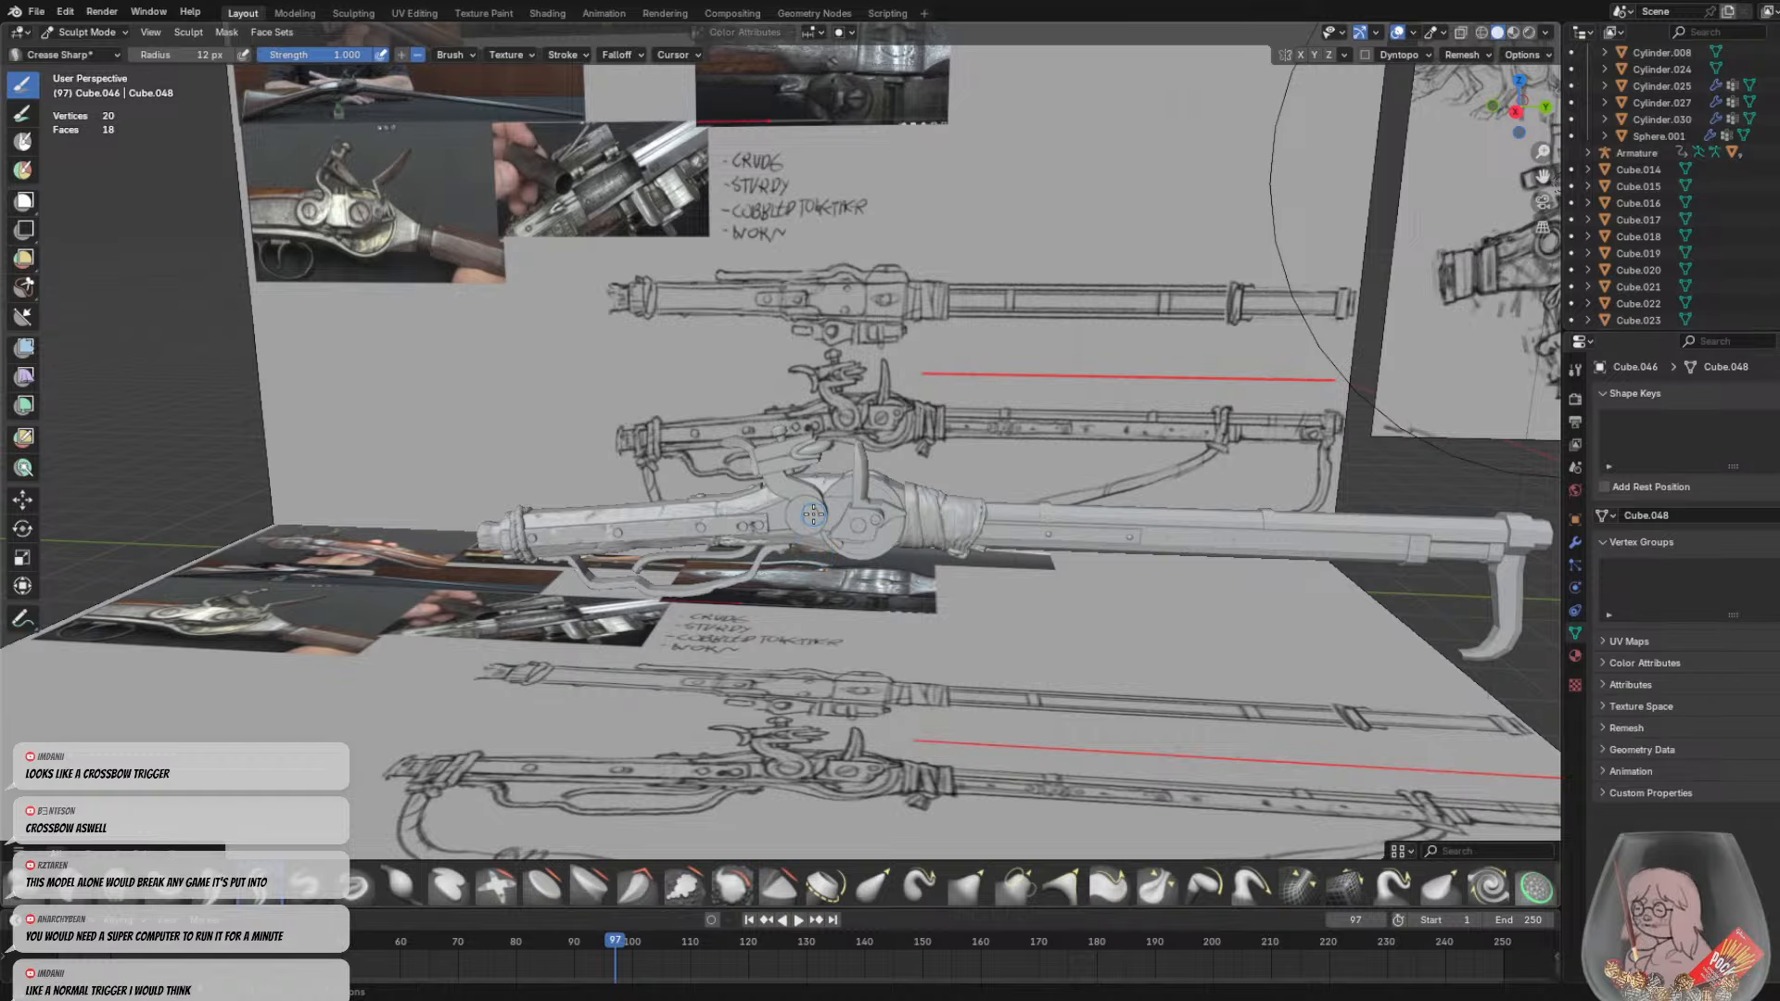
pyautogui.scroll(2, 768, 432)
pyautogui.scroll(2, 817, 463)
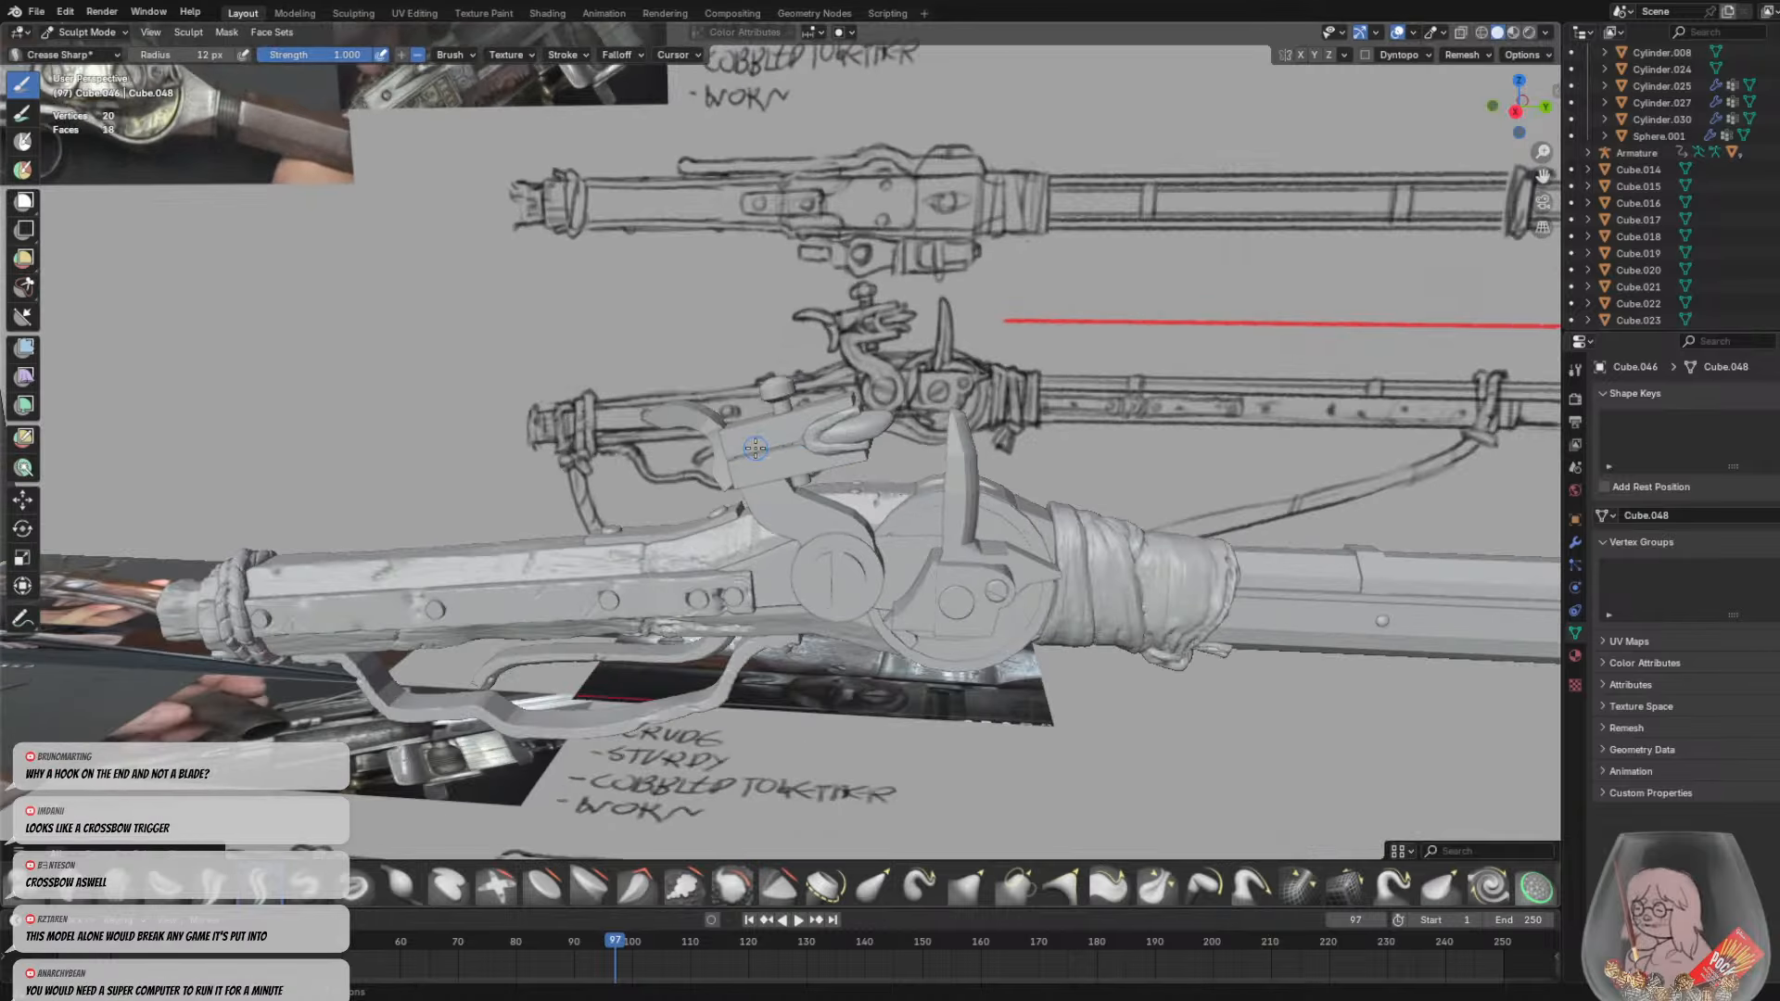
# Return to Object Mode with the lower jaw block still selected
pyautogui.press('Tab')
pyautogui.click(790, 481)
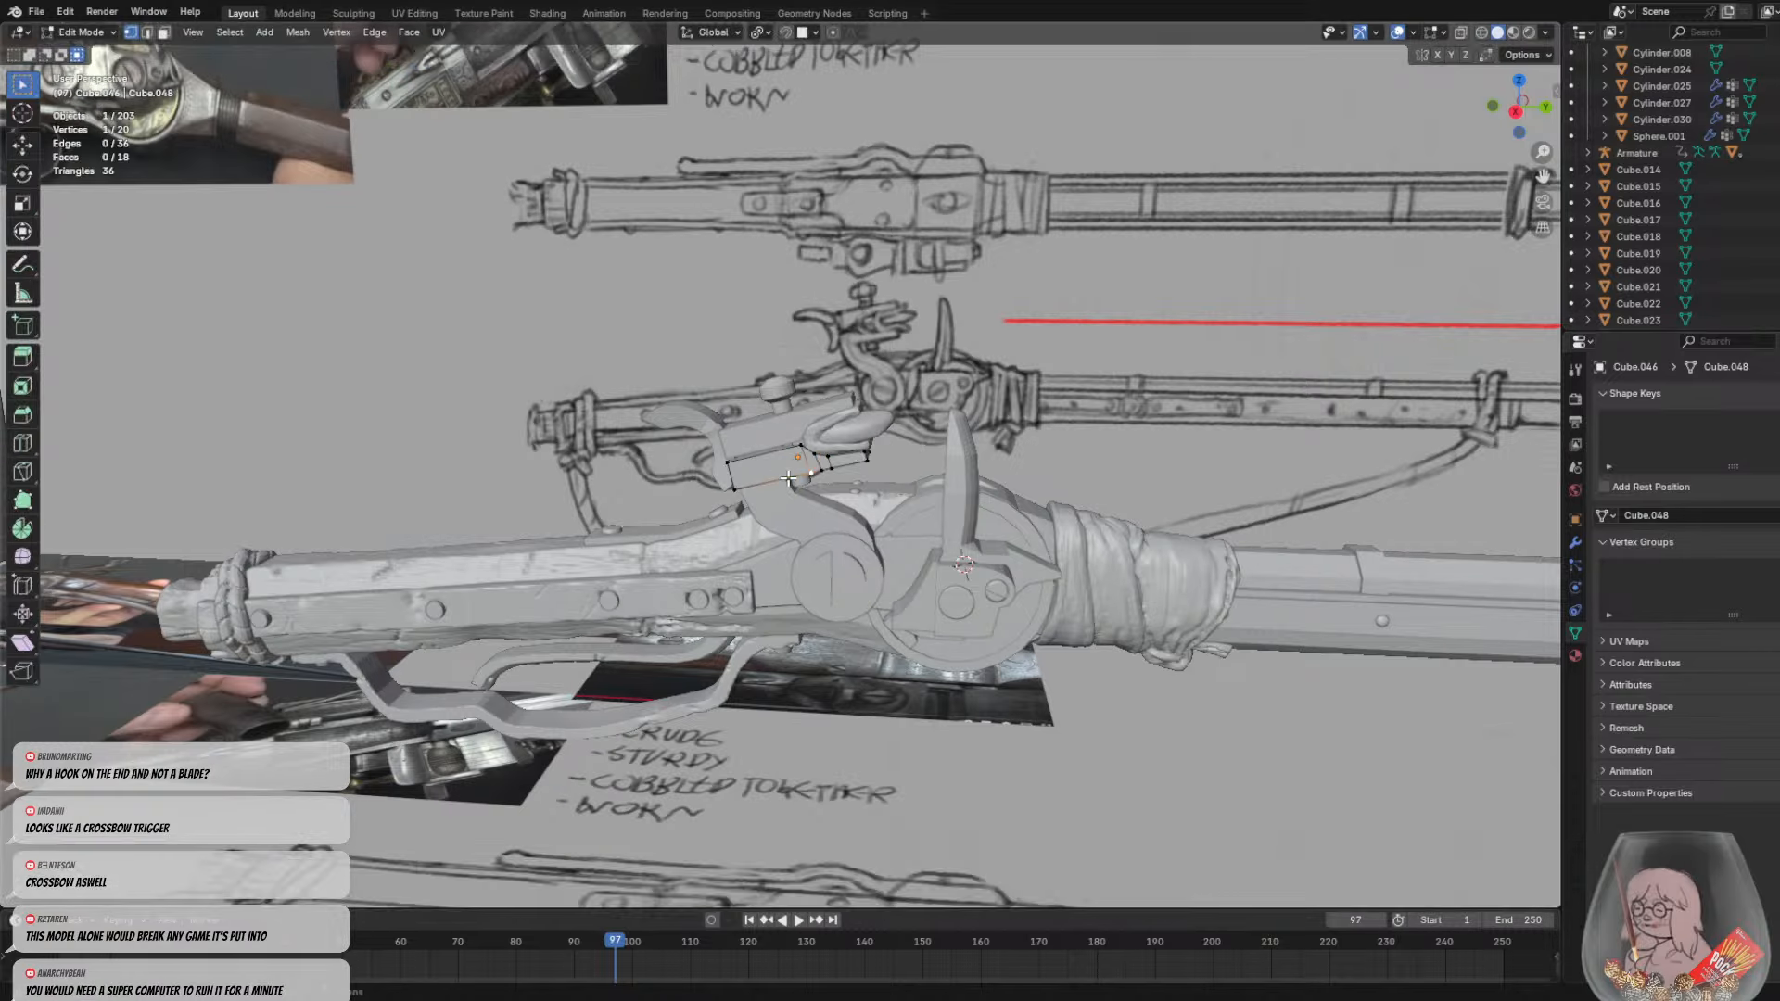
pyautogui.click(83, 32)
pyautogui.click(76, 50)
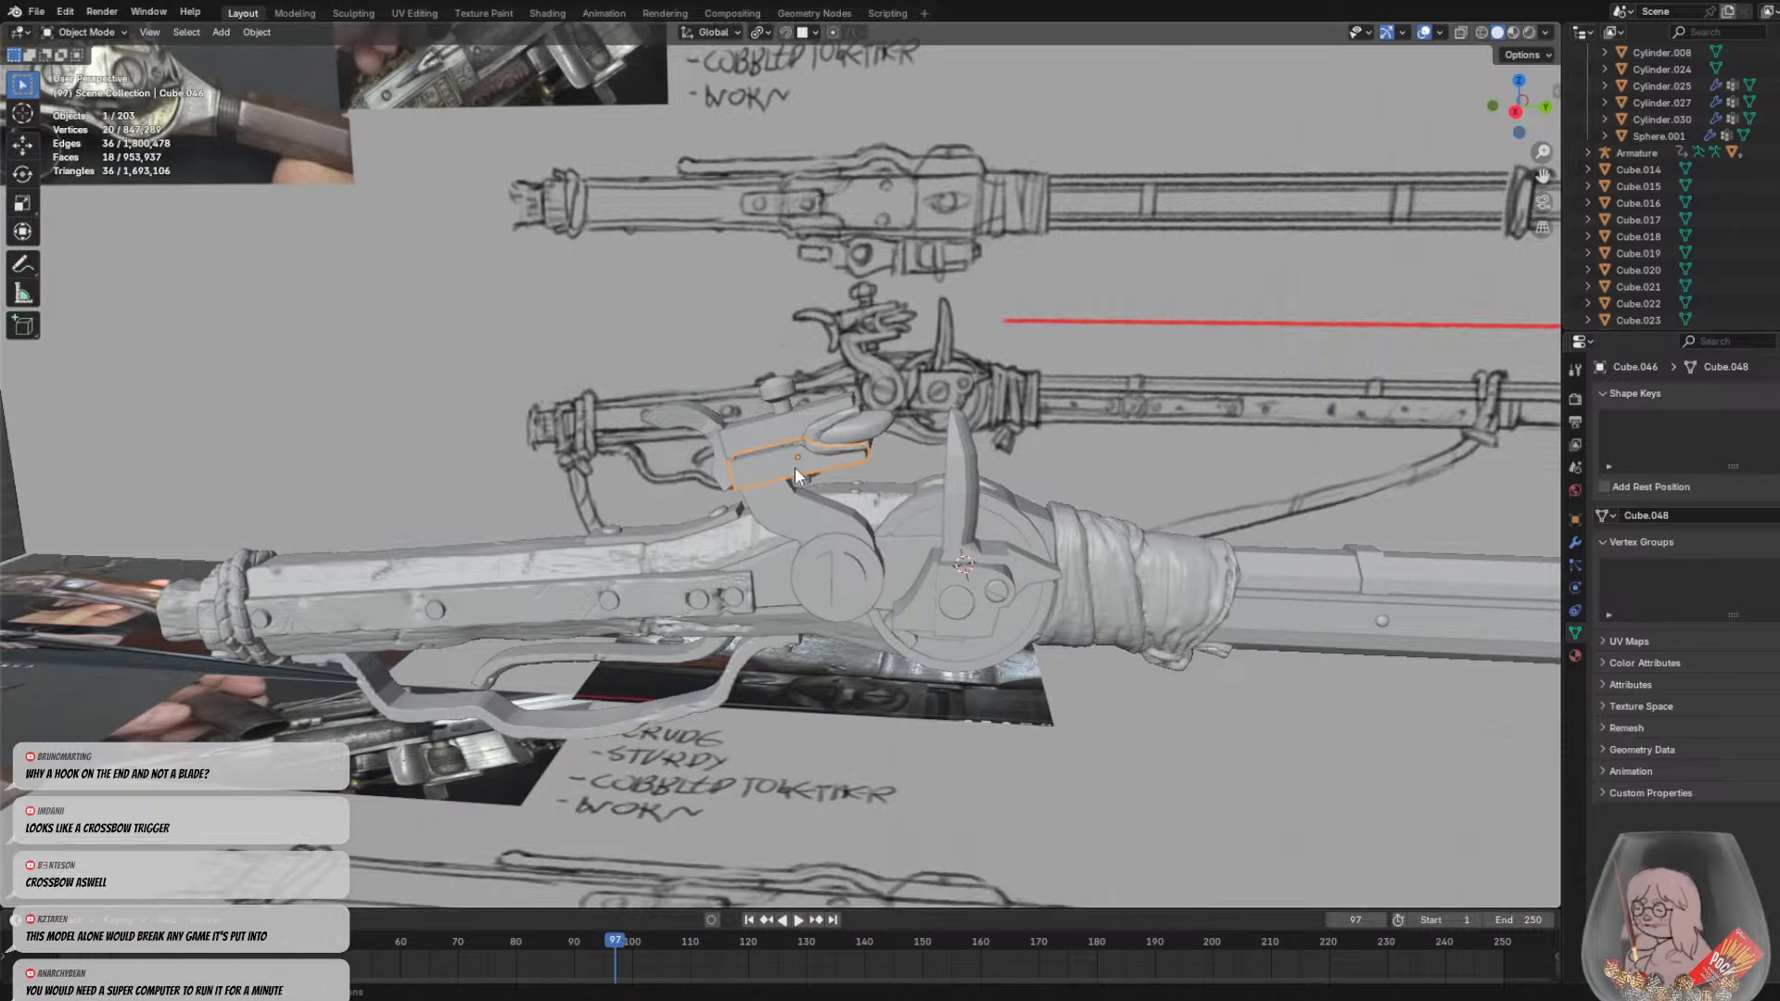
# Apply all transforms to the lower jaw block and set its origin to geometry
pyautogui.scroll(2, 794, 467)
pyautogui.scroll(4, 903, 481)
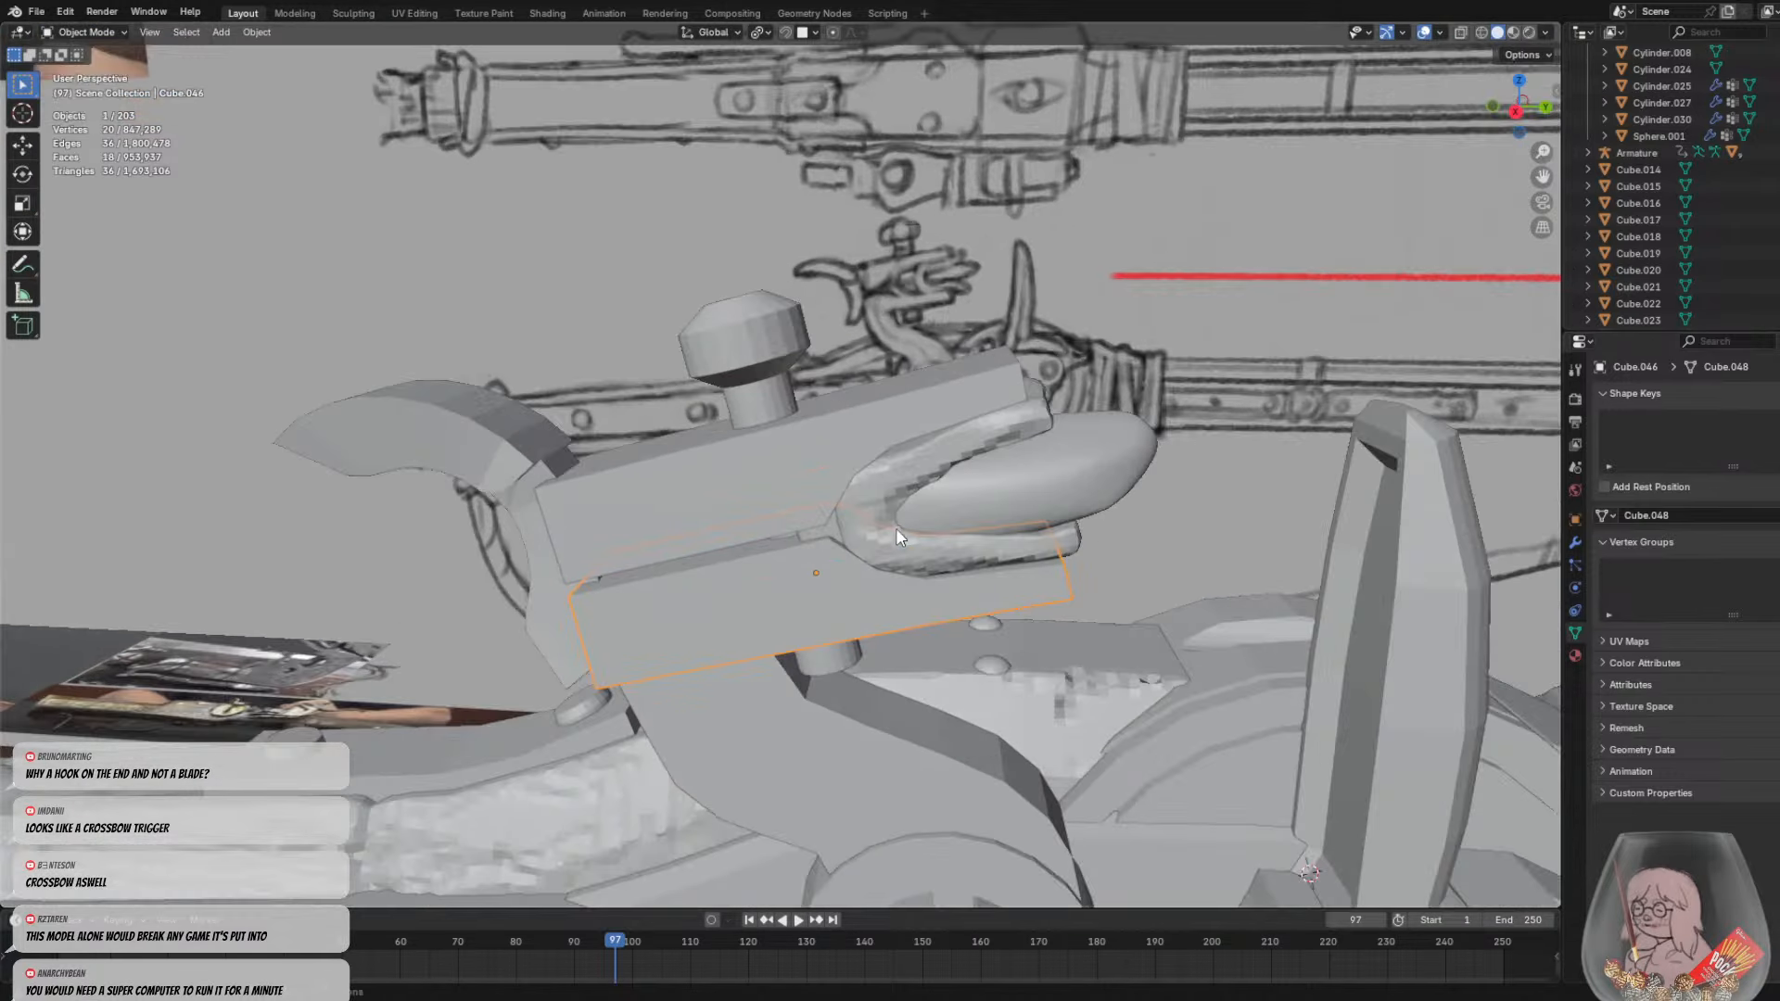
pyautogui.scroll(-4, 903, 516)
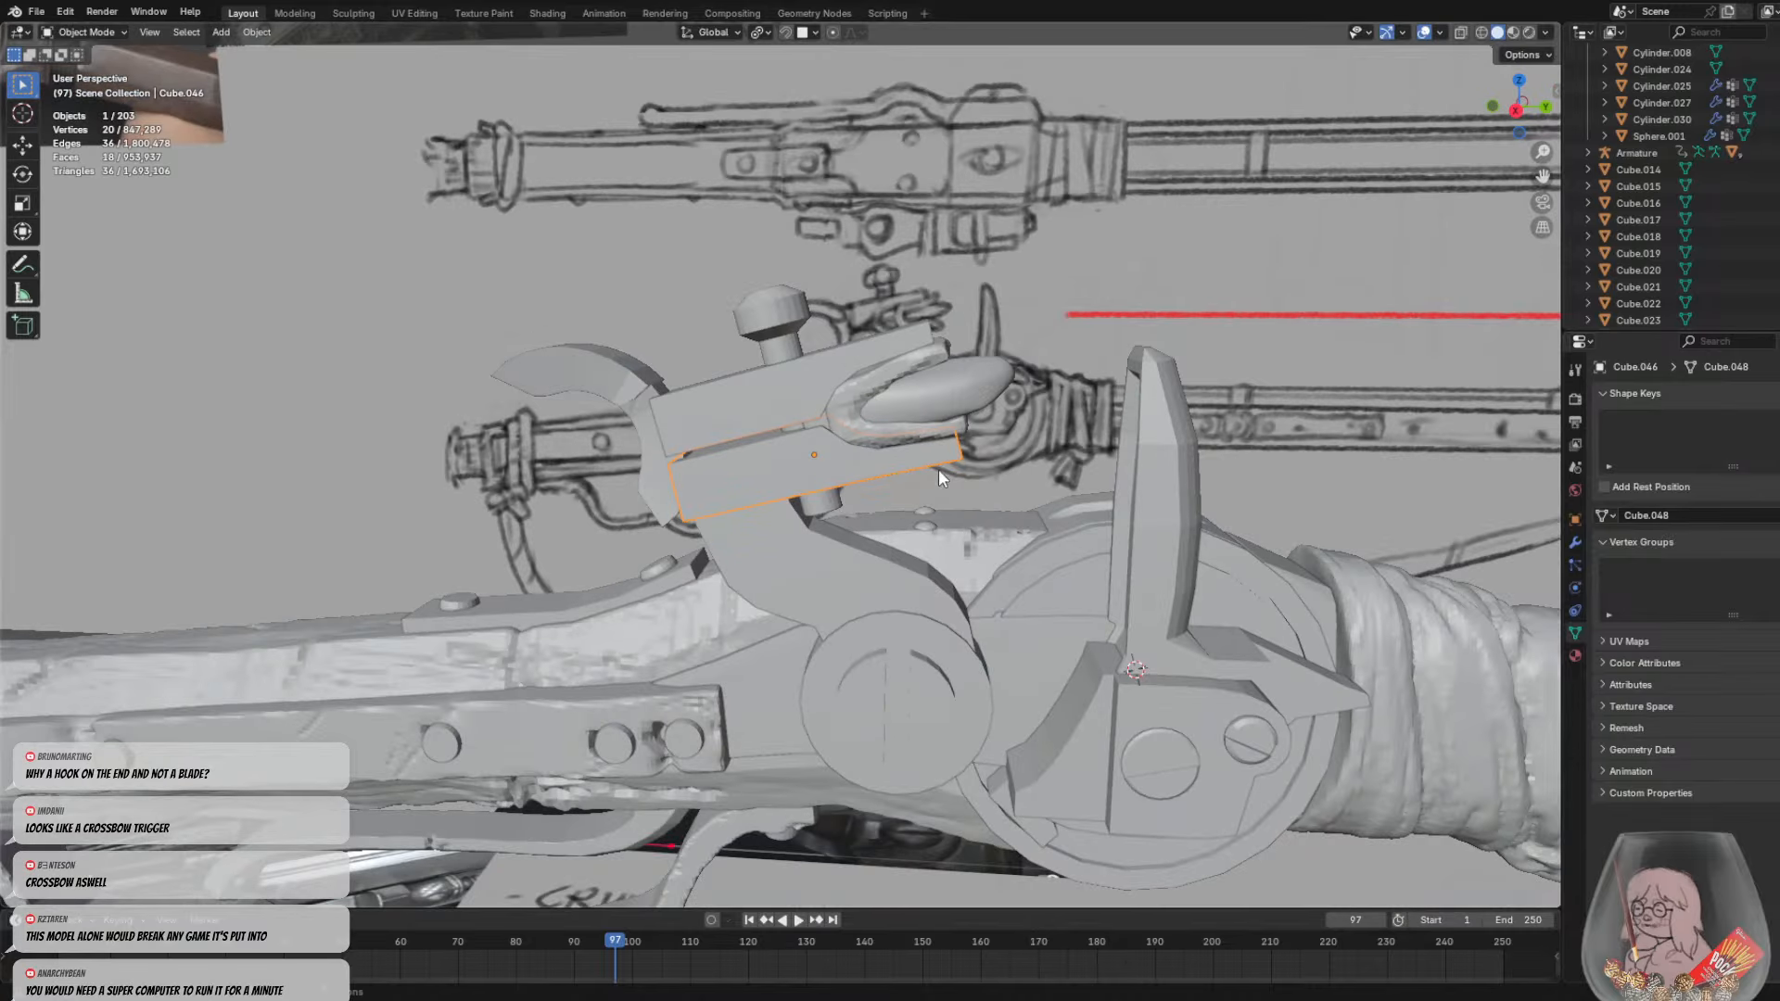
pyautogui.moveTo(938, 450)
pyautogui.mouseDown(button='middle')
pyautogui.moveTo(934, 431)
pyautogui.moveTo(892, 463)
pyautogui.mouseUp(button='middle')
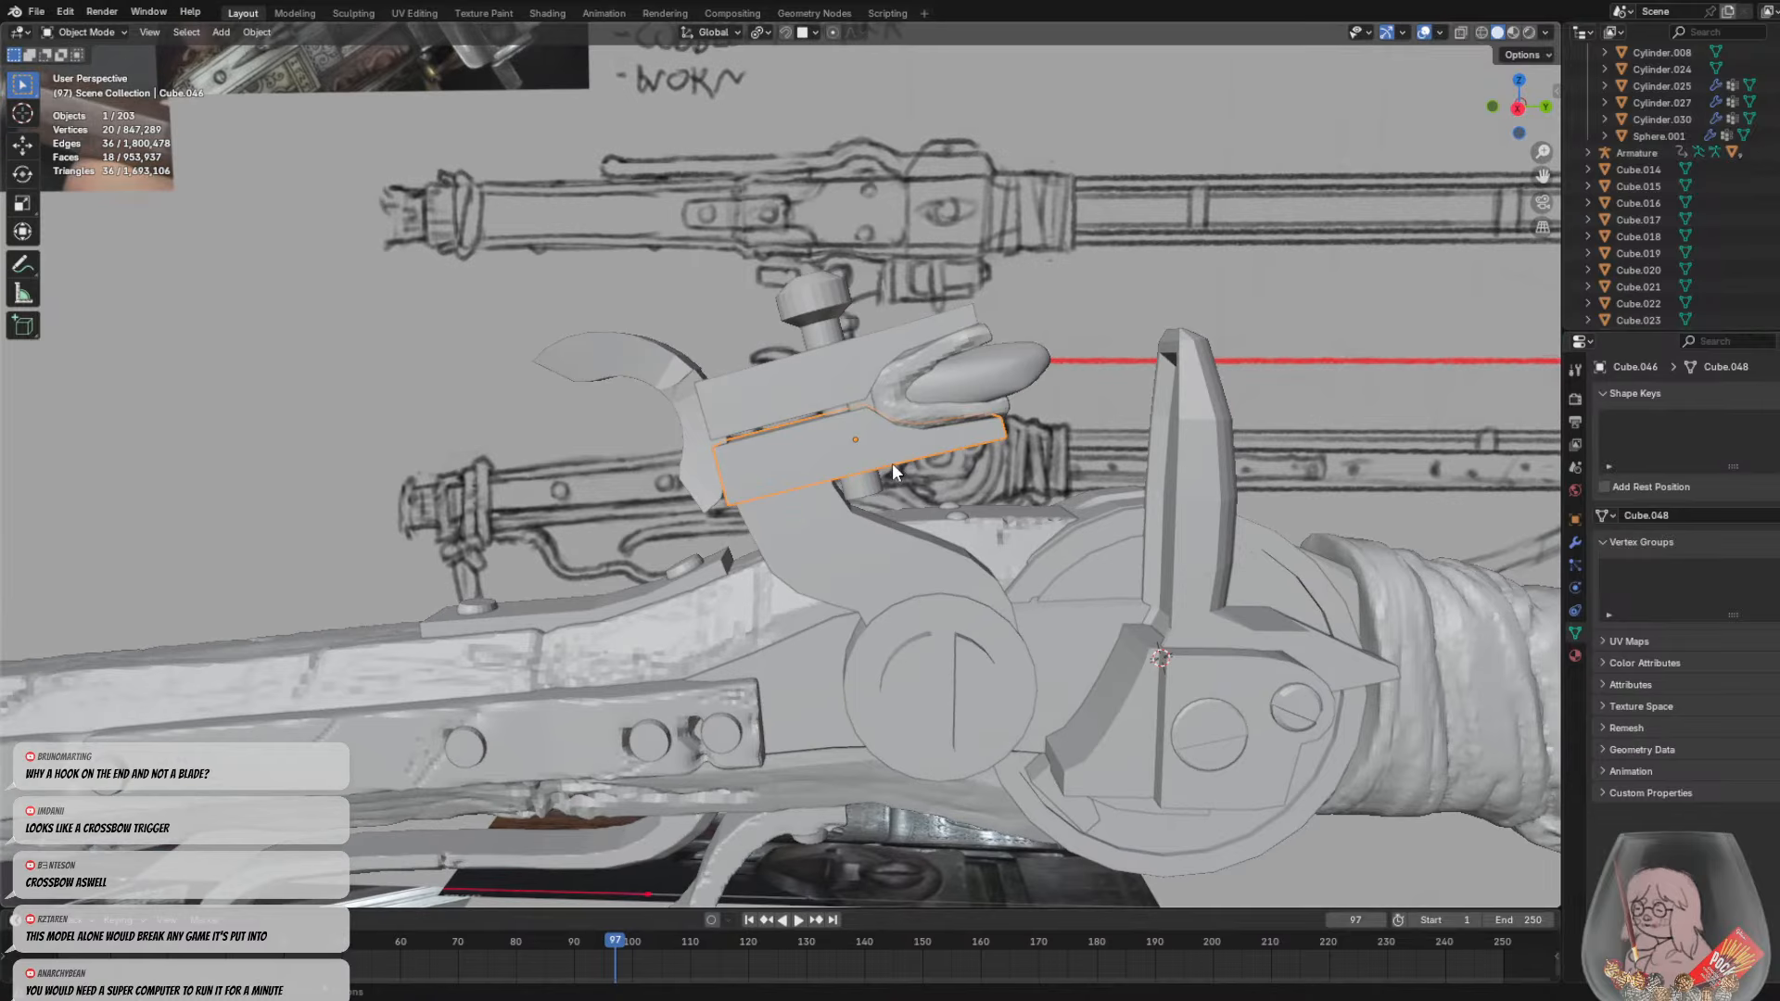
pyautogui.click(257, 32)
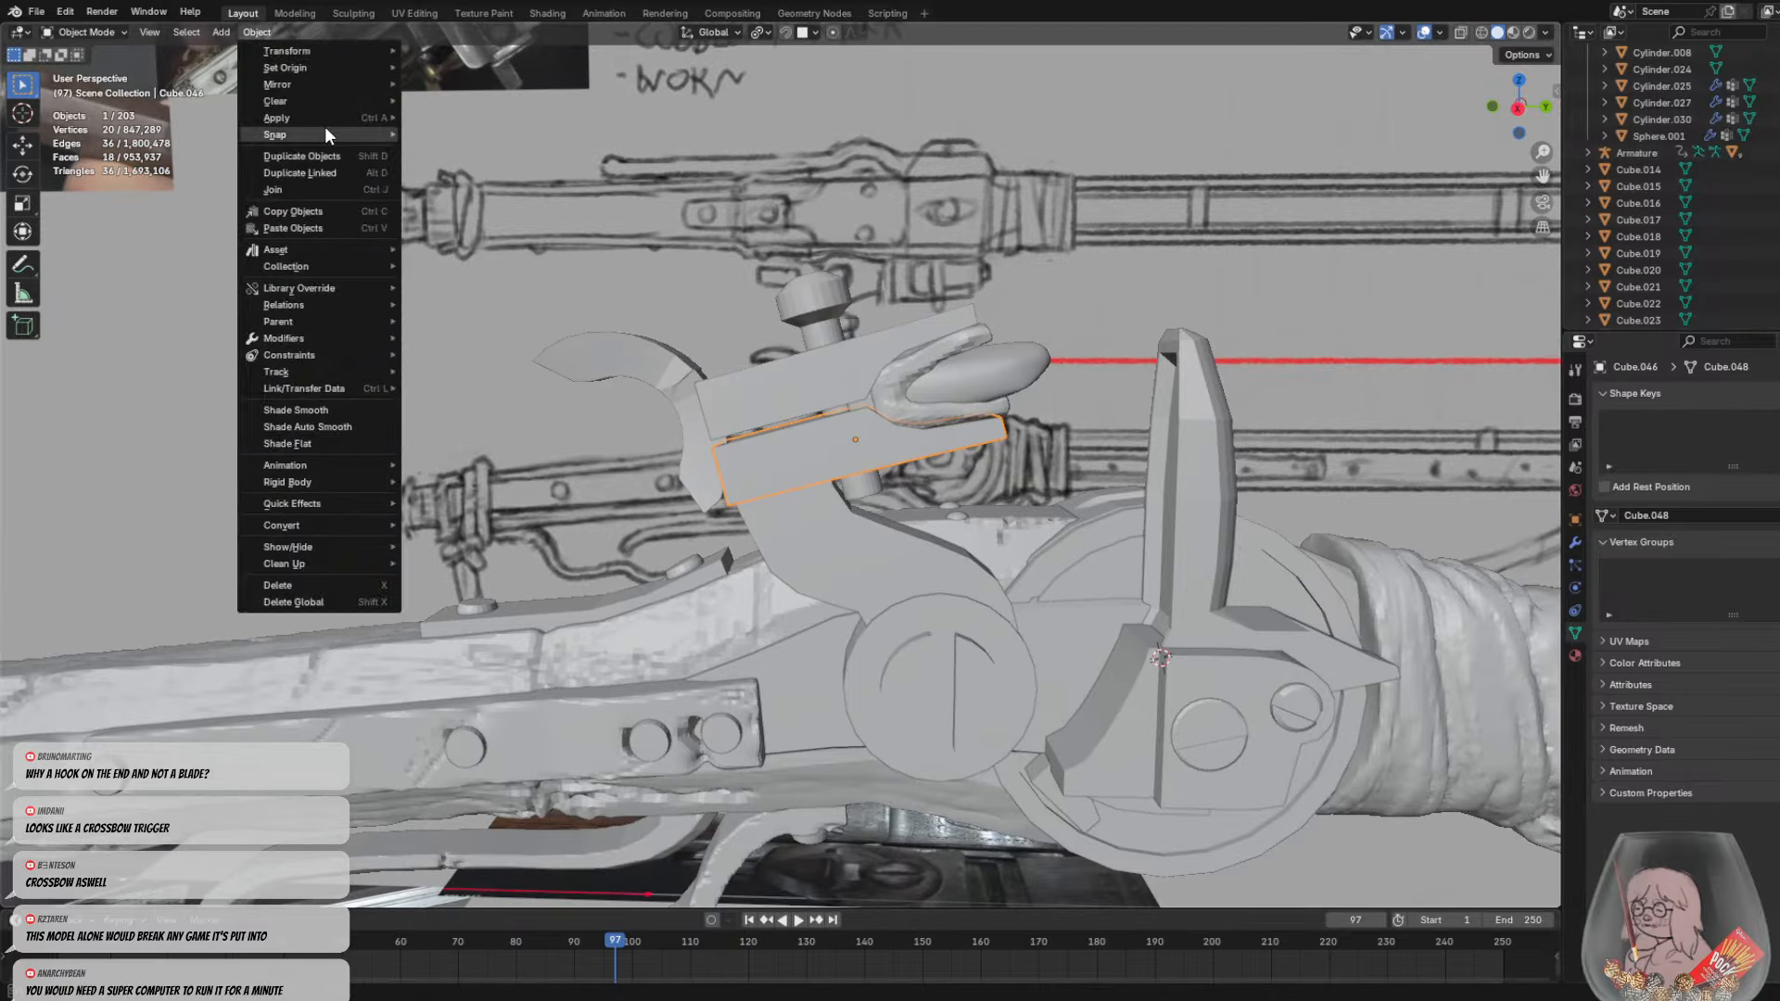
pyautogui.moveTo(319, 122)
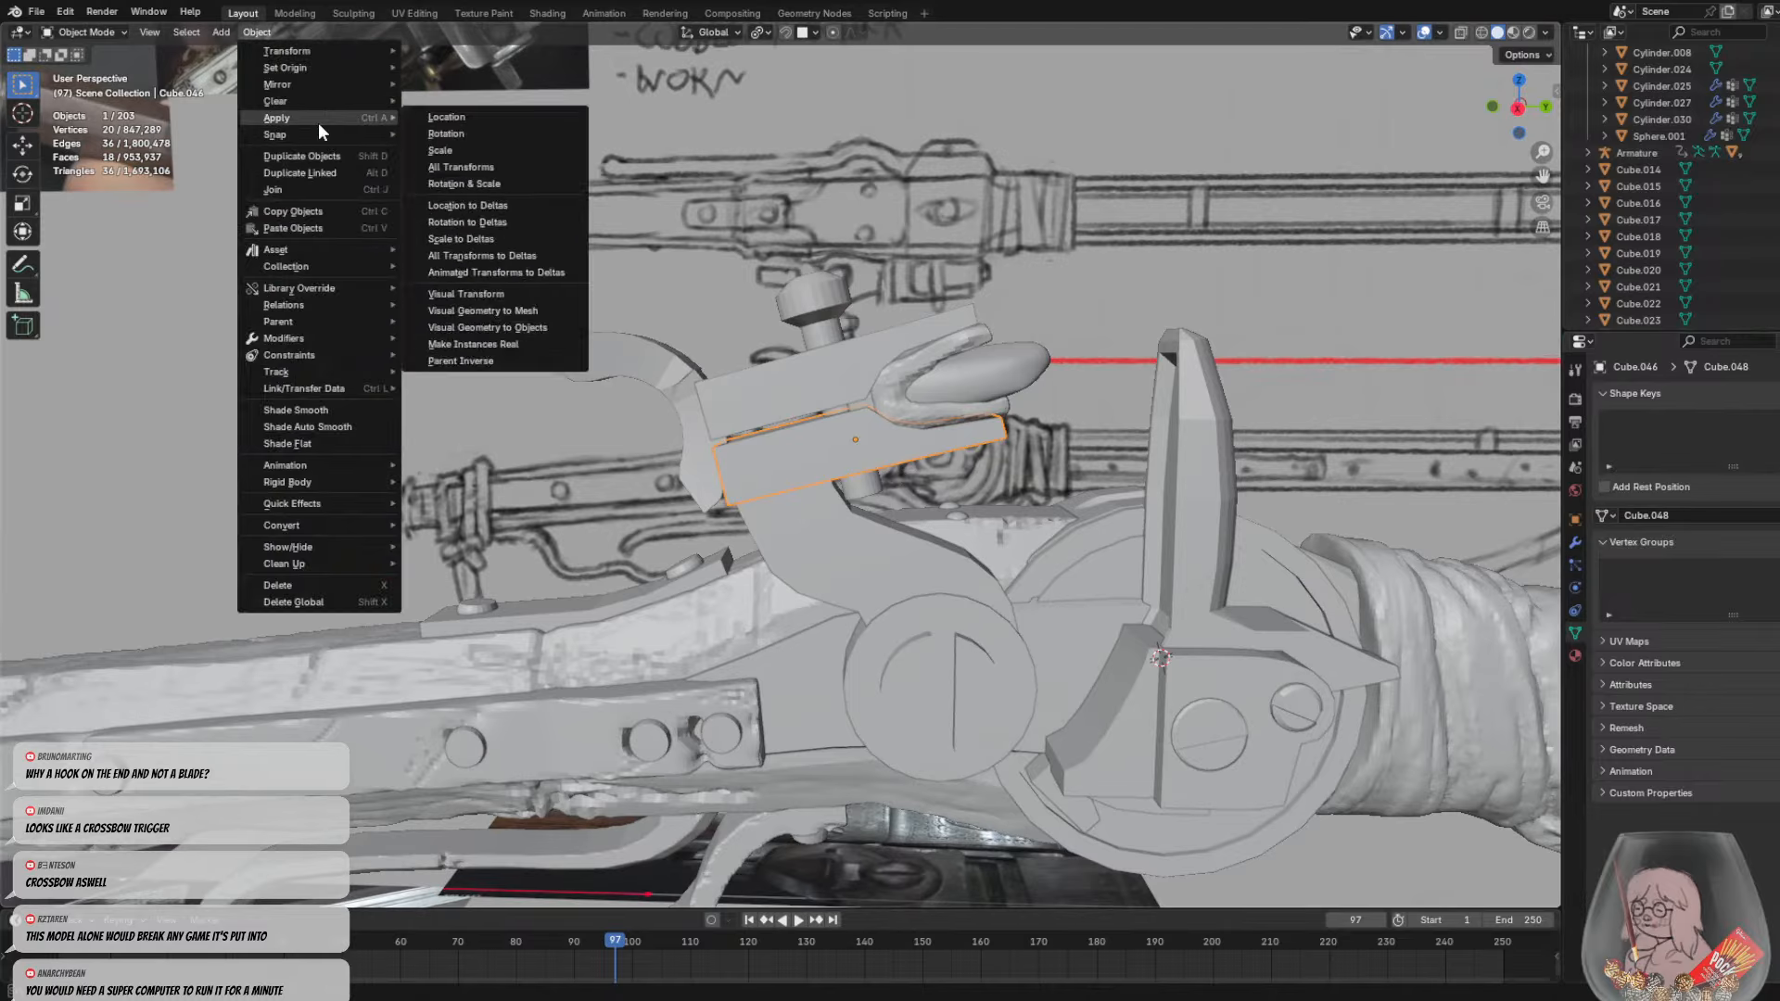
pyautogui.click(486, 165)
pyautogui.click(257, 32)
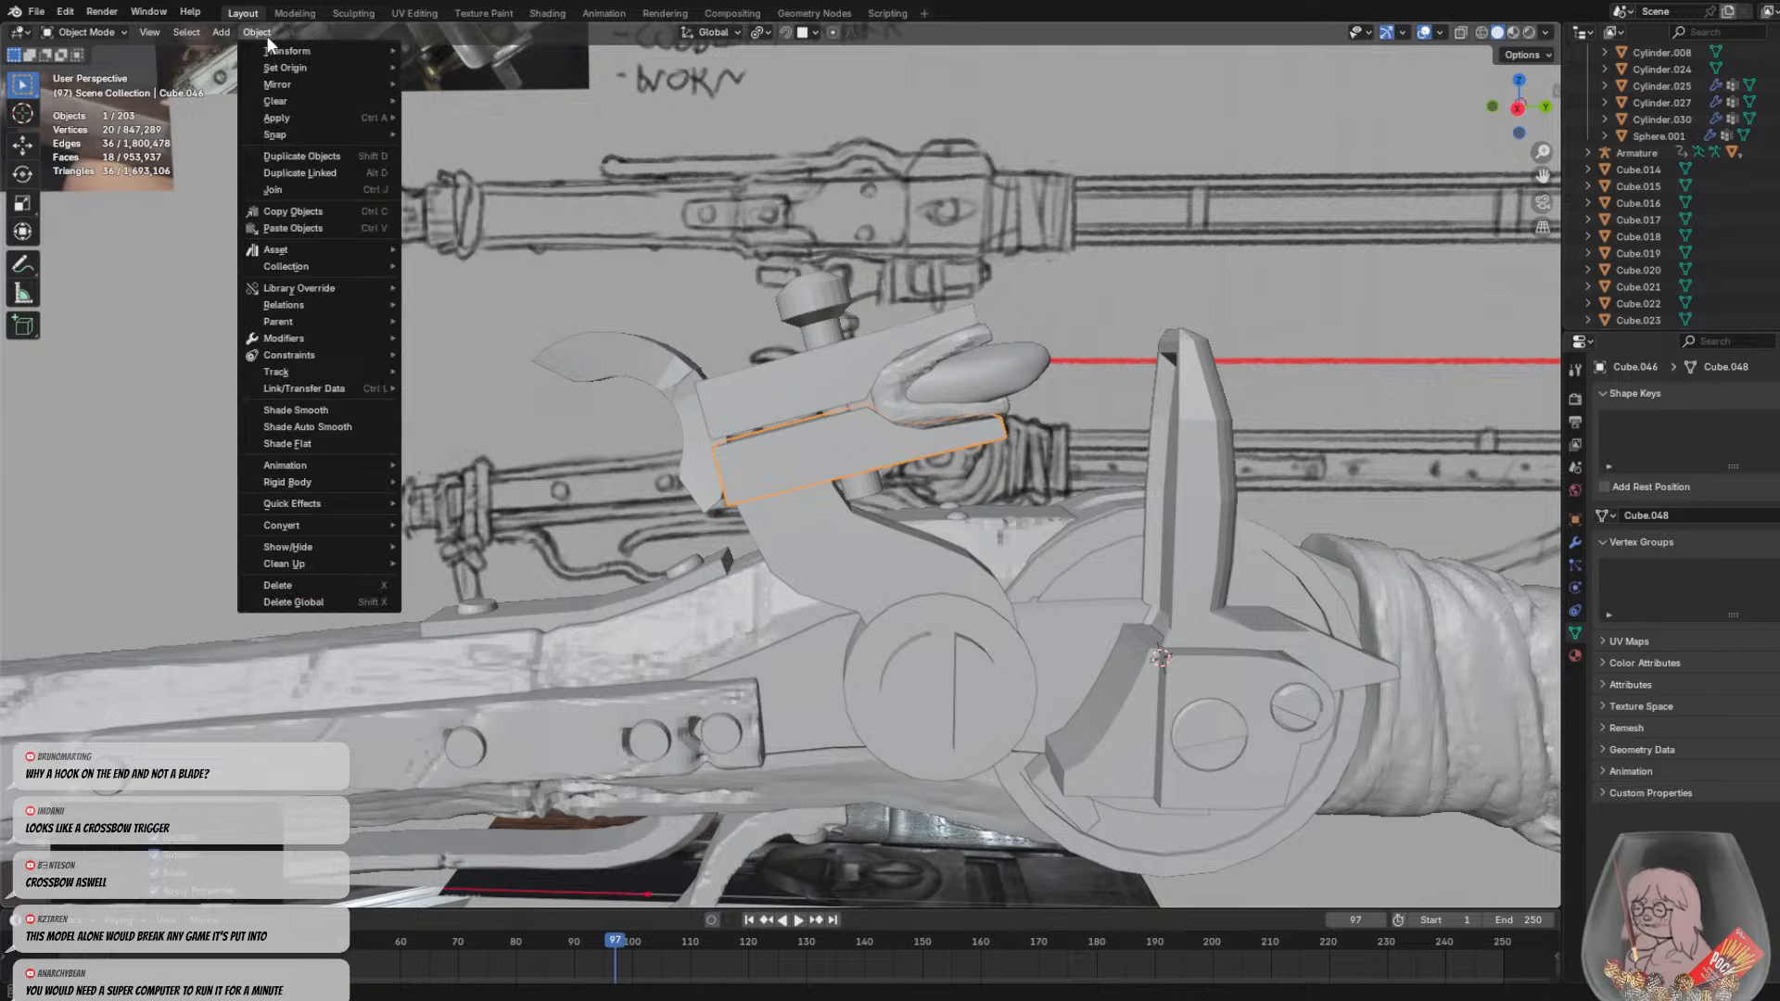
pyautogui.moveTo(297, 70)
pyautogui.click(477, 84)
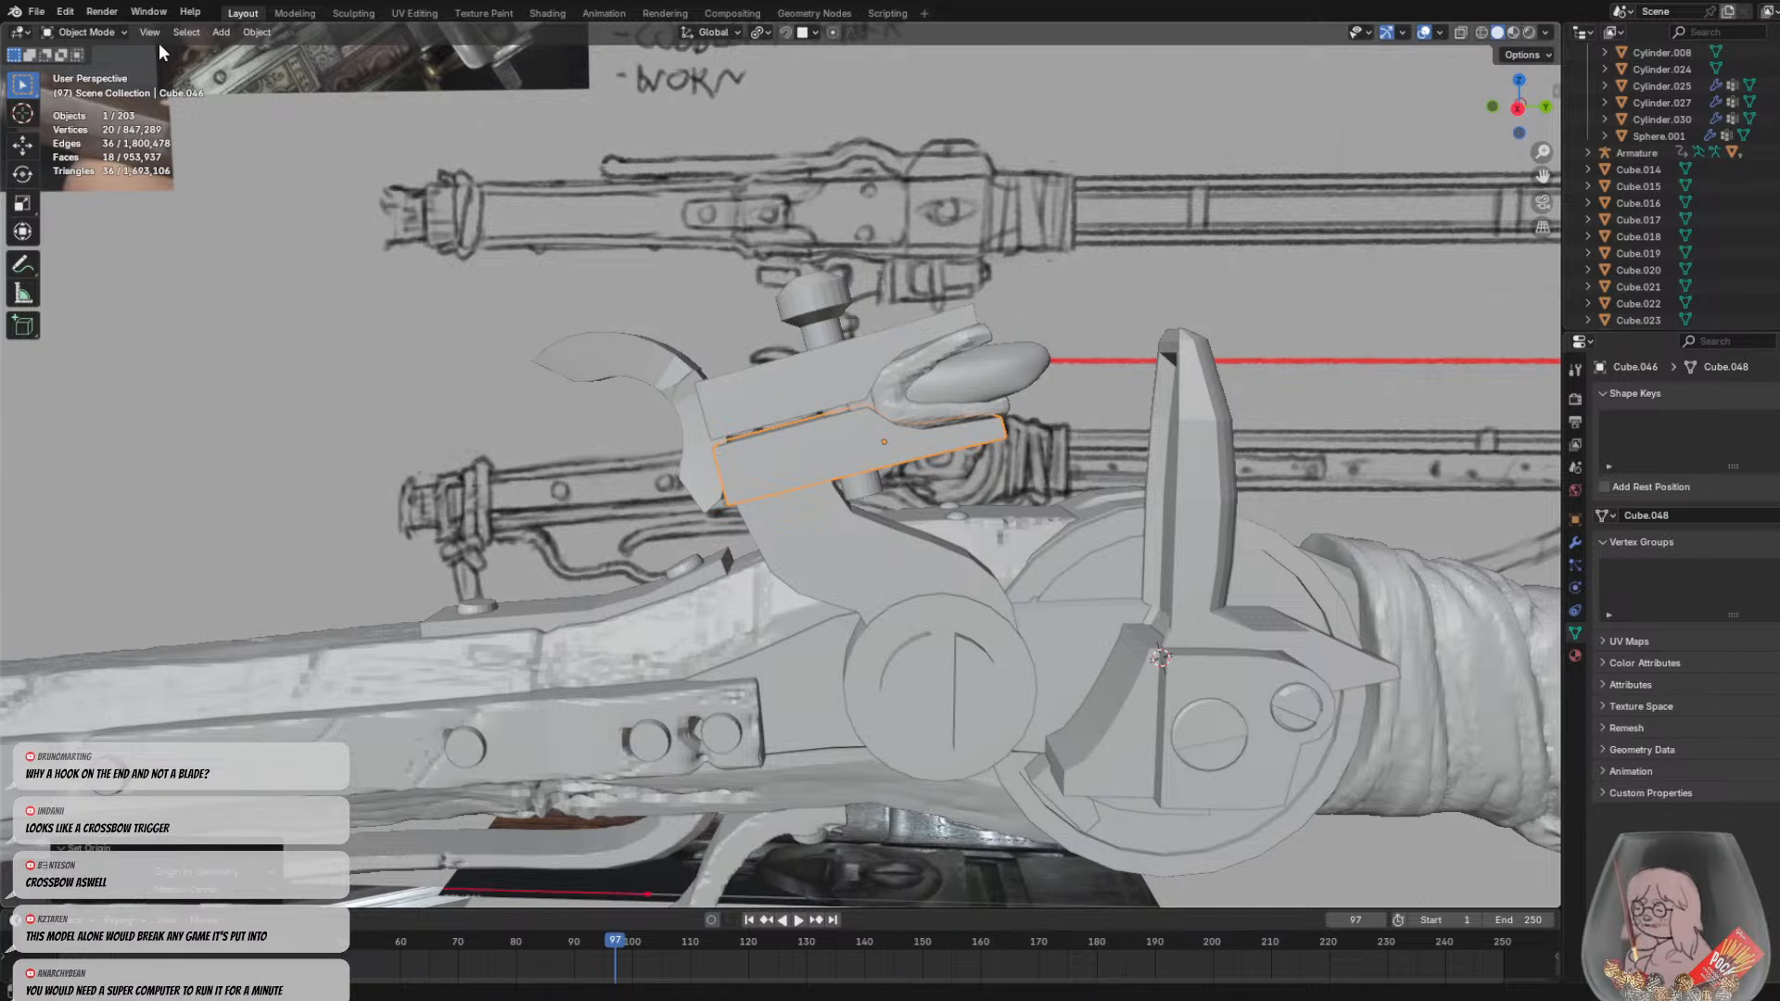
# Put the lower jaw block in Sculpt Mode, adjust its voxel size and remesh it
pyautogui.click(86, 32)
pyautogui.click(104, 79)
pyautogui.press('f')
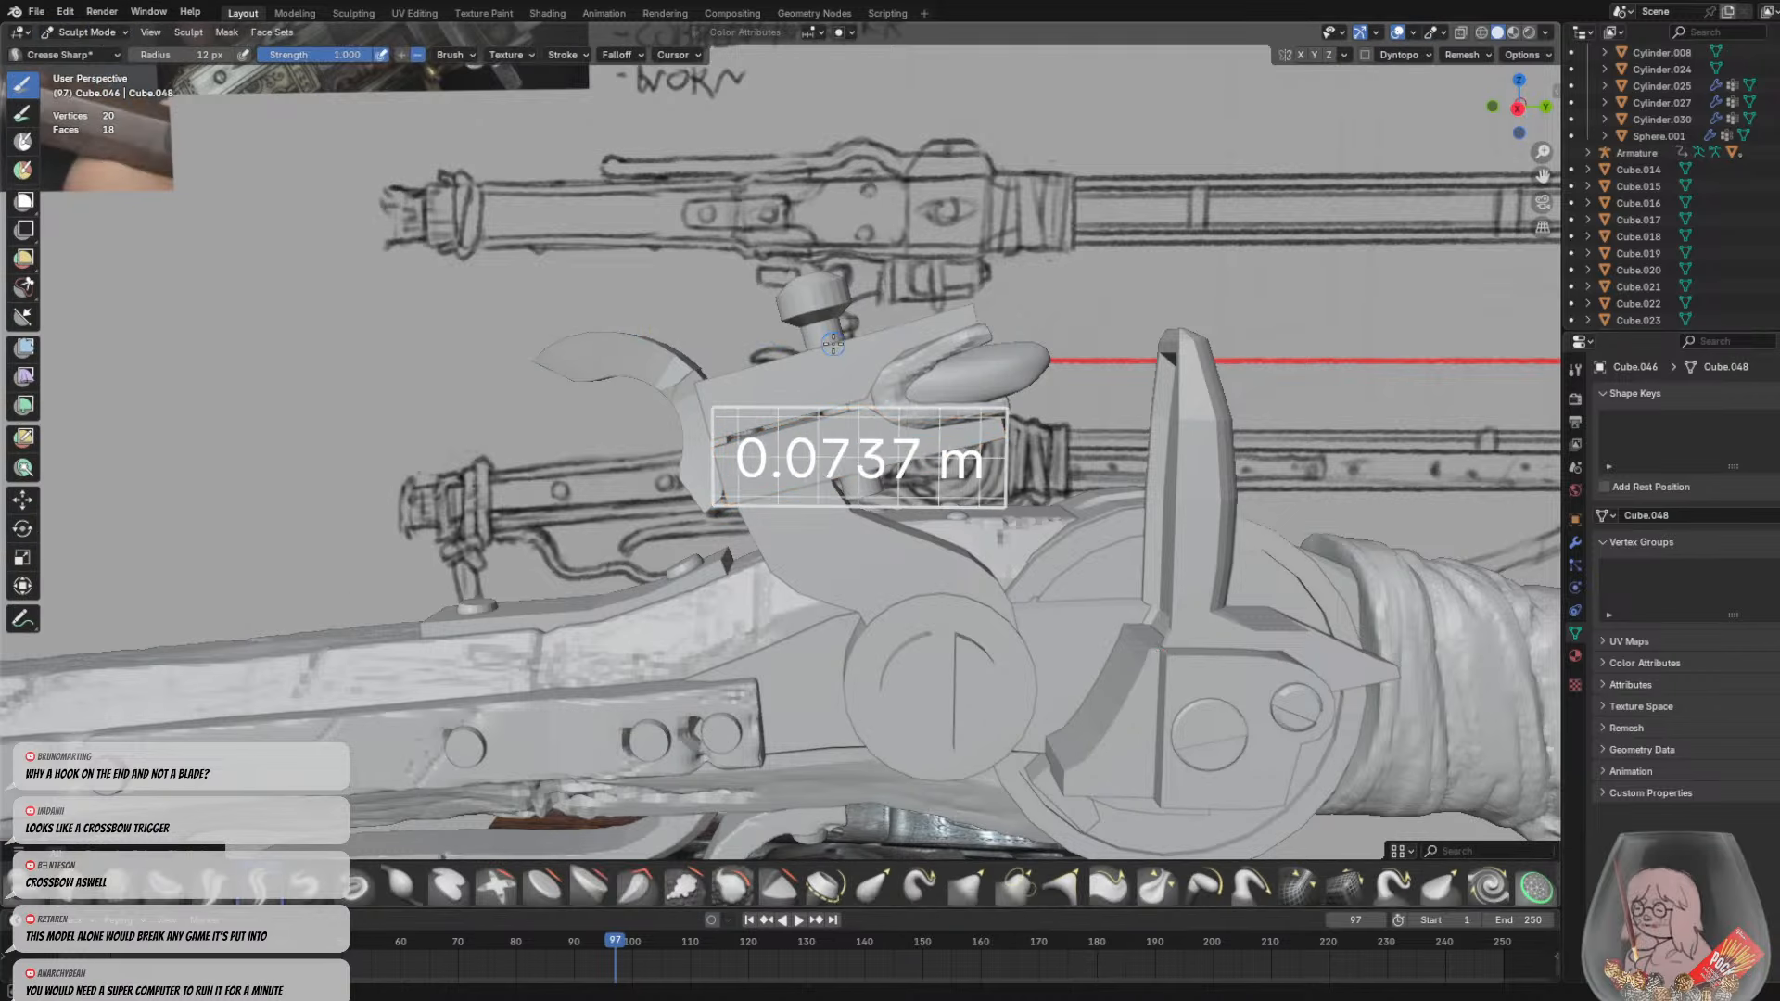
pyautogui.click(1312, 374)
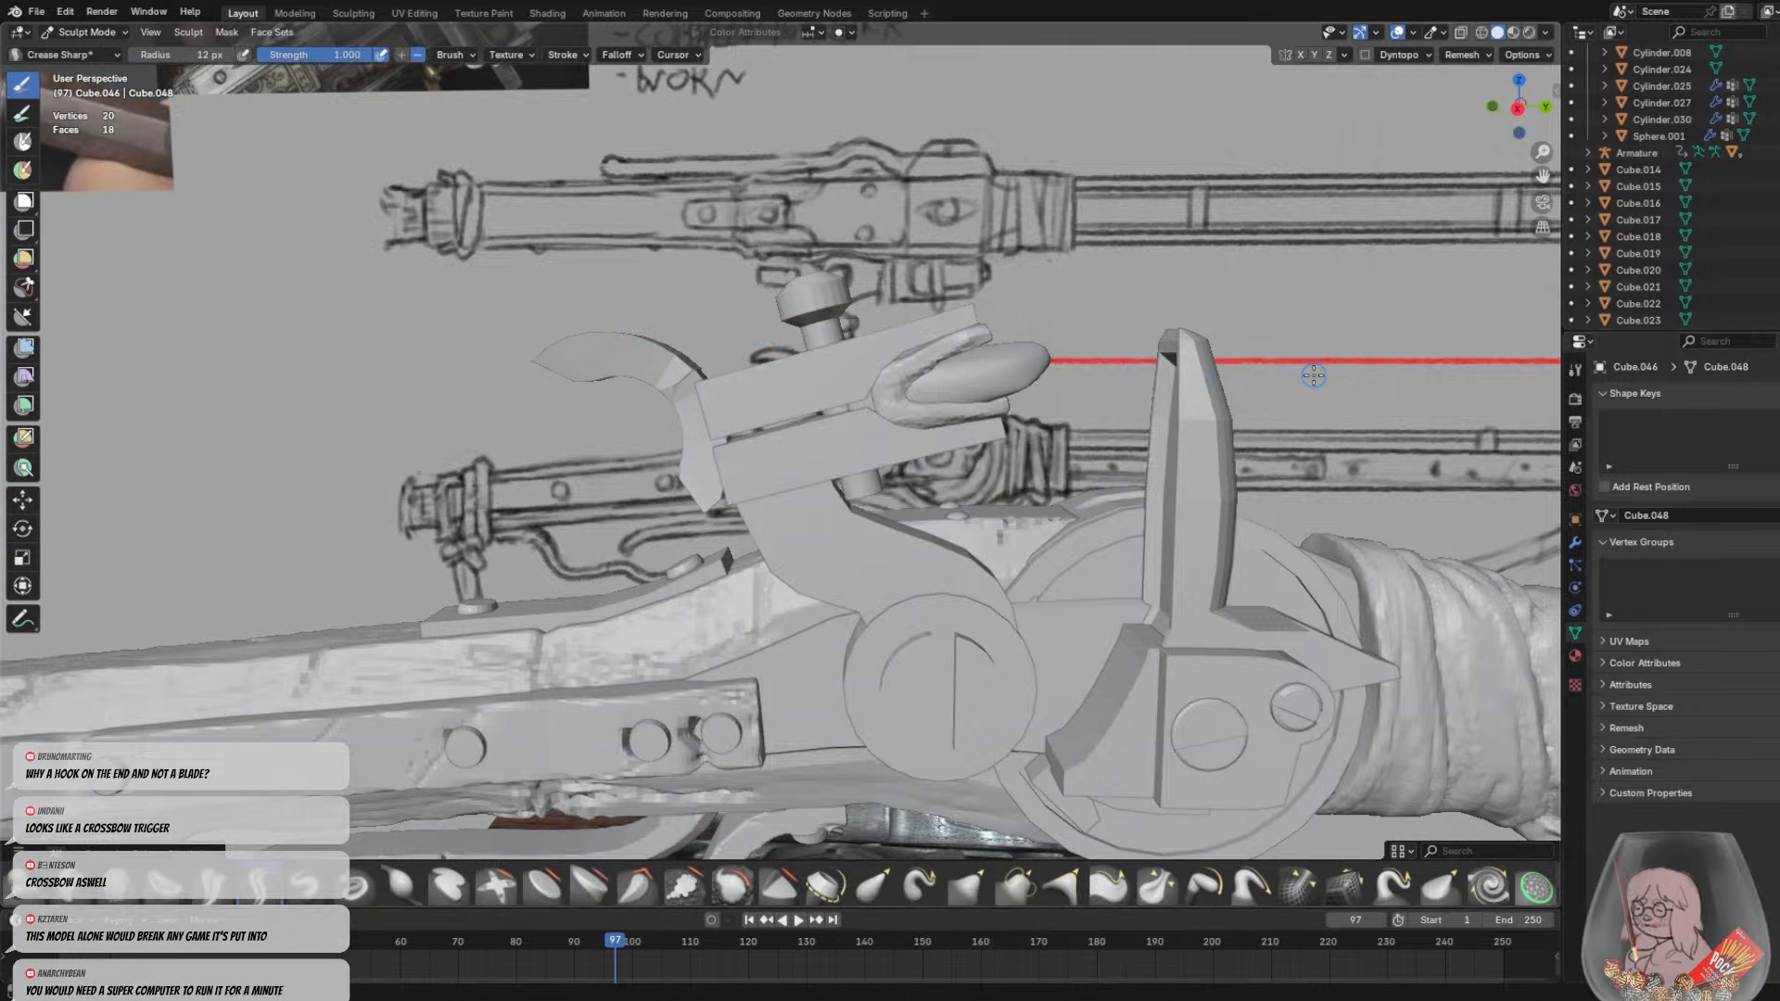
pyautogui.hotkey('ctrl', 'r')
# Examine the remeshed jaw block, then study the flintlock photos, notes and sketches on the upright reference board
pyautogui.moveTo(1000, 470); pyautogui.dragTo(986, 471, button='middle')
pyautogui.scroll(2, 949, 461)
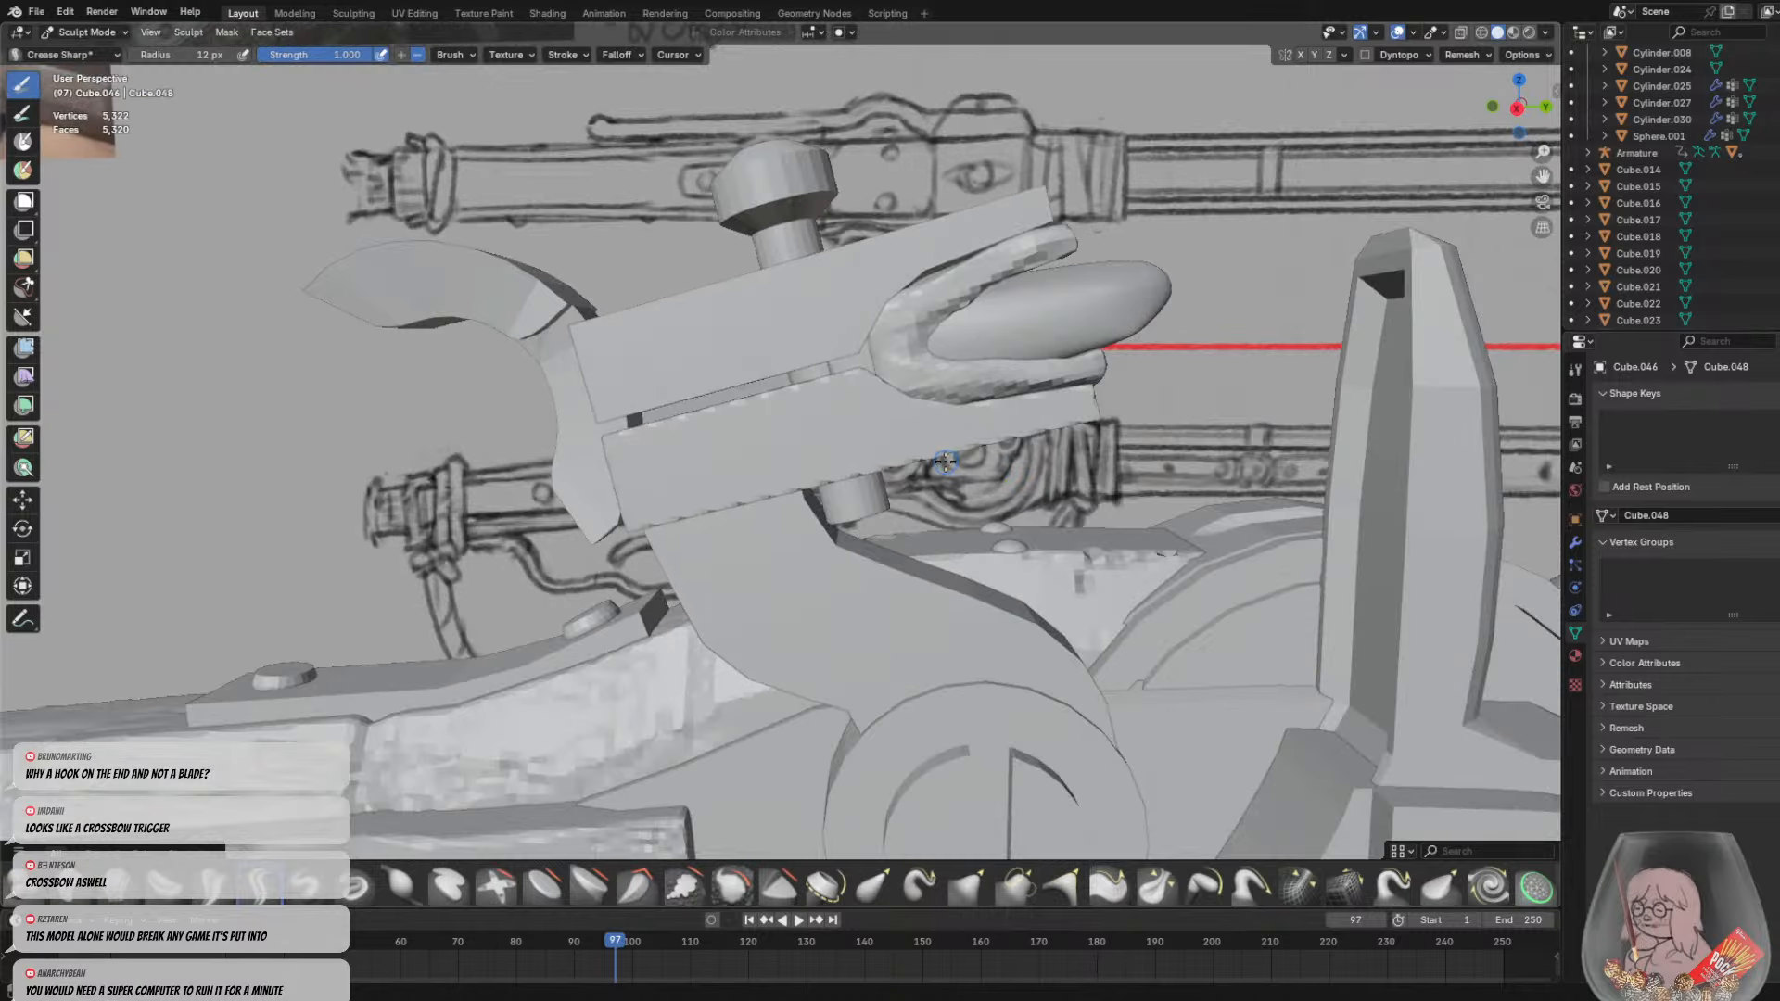
pyautogui.scroll(-3, 939, 469)
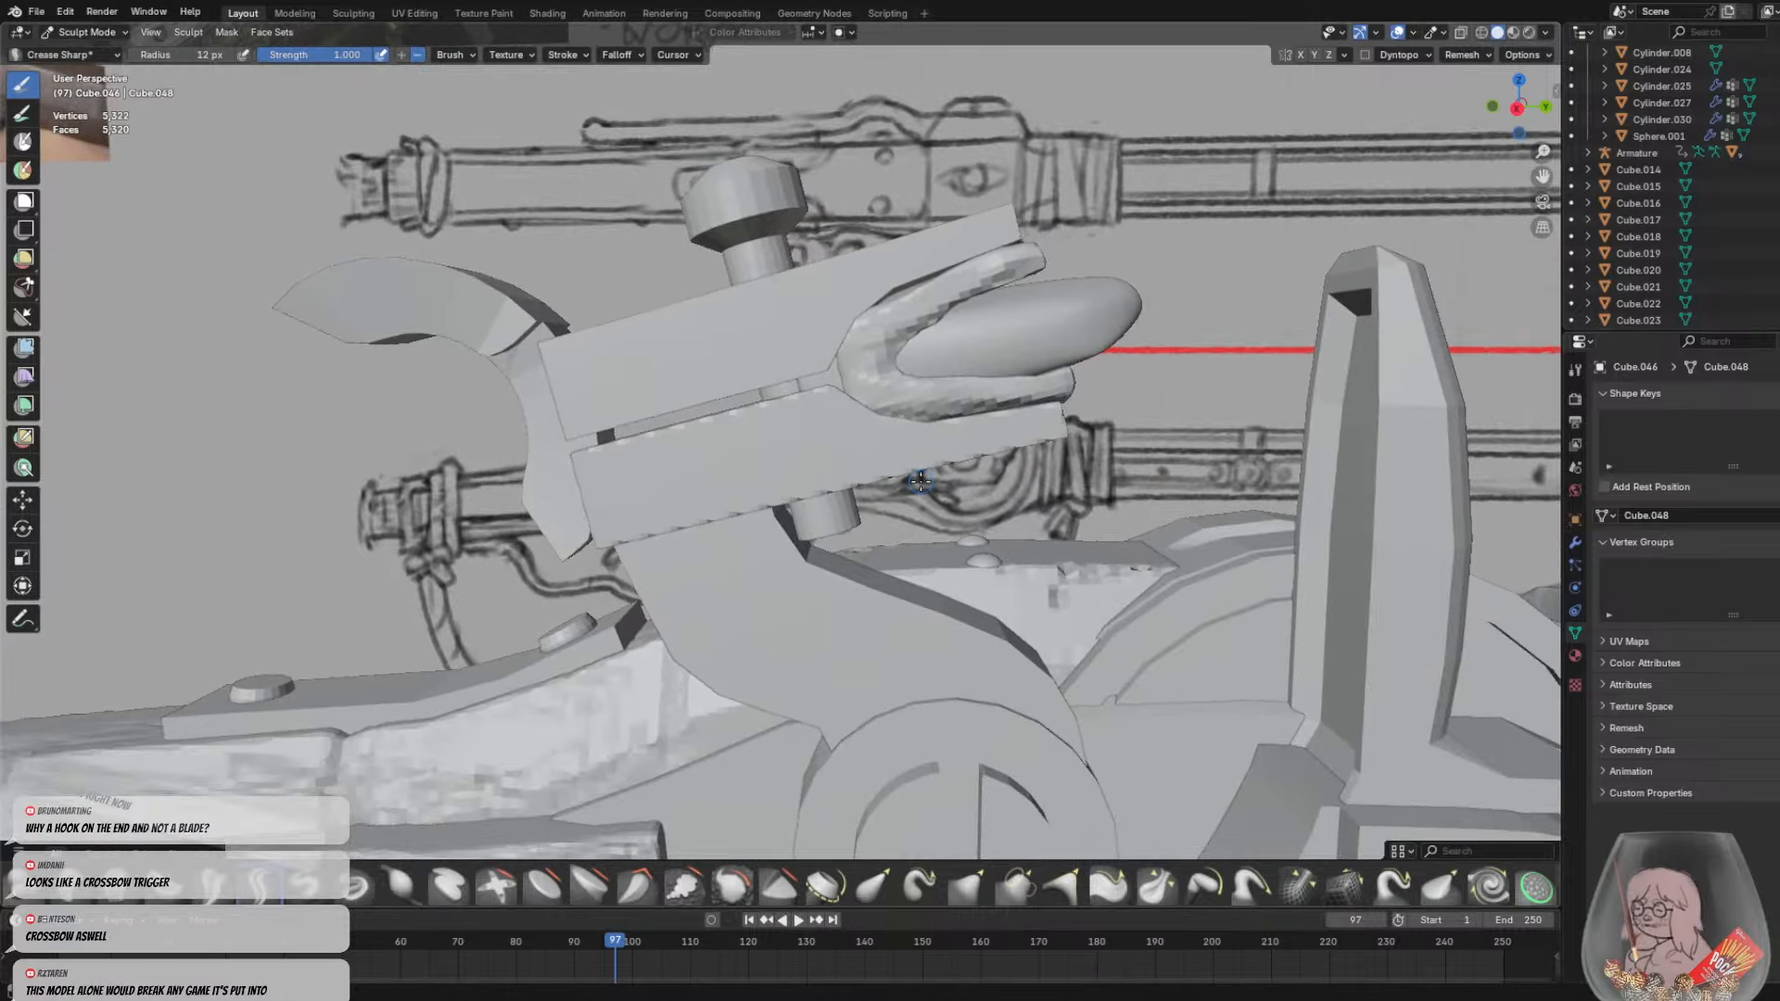
pyautogui.scroll(-2, 918, 483)
pyautogui.scroll(1, 918, 483)
pyautogui.scroll(-4, 894, 459)
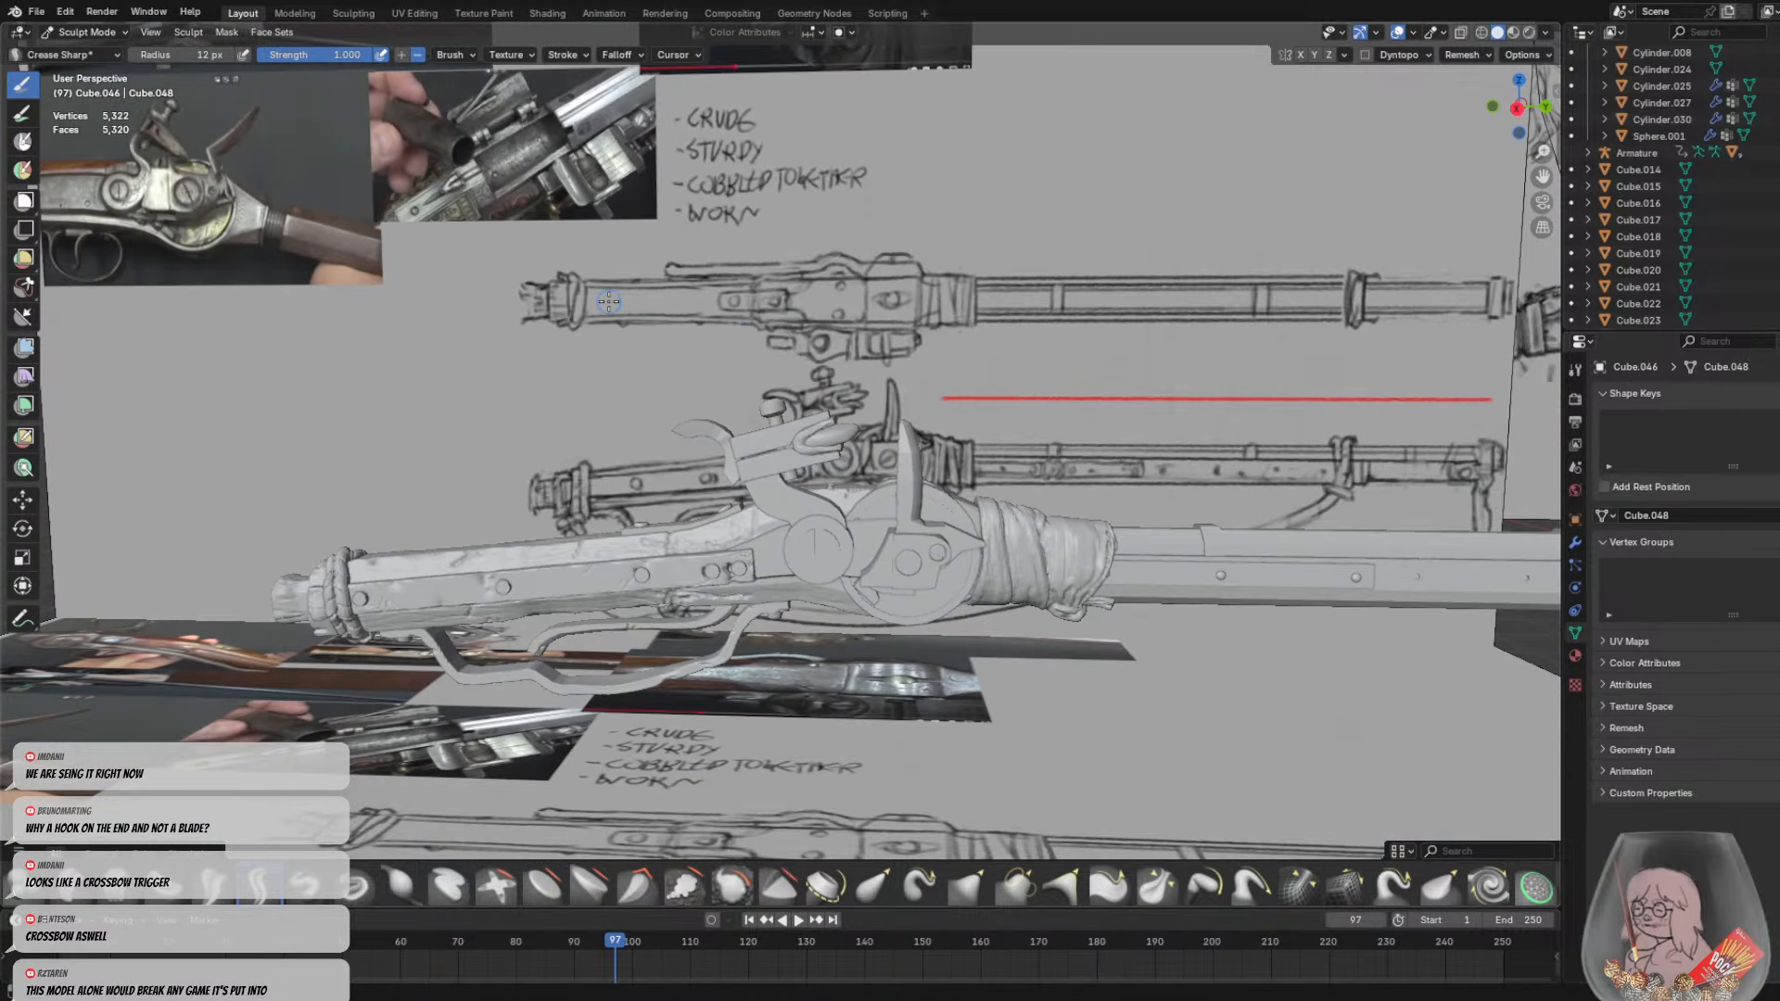
pyautogui.scroll(-2, 609, 278)
pyautogui.keyDown('shift'); pyautogui.moveTo(607, 227); pyautogui.dragTo(742, 561, button='middle'); pyautogui.keyUp('shift')
pyautogui.scroll(4, 534, 422)
pyautogui.keyDown('shift'); pyautogui.moveTo(598, 228); pyautogui.dragTo(788, 411, button='middle'); pyautogui.keyUp('shift')
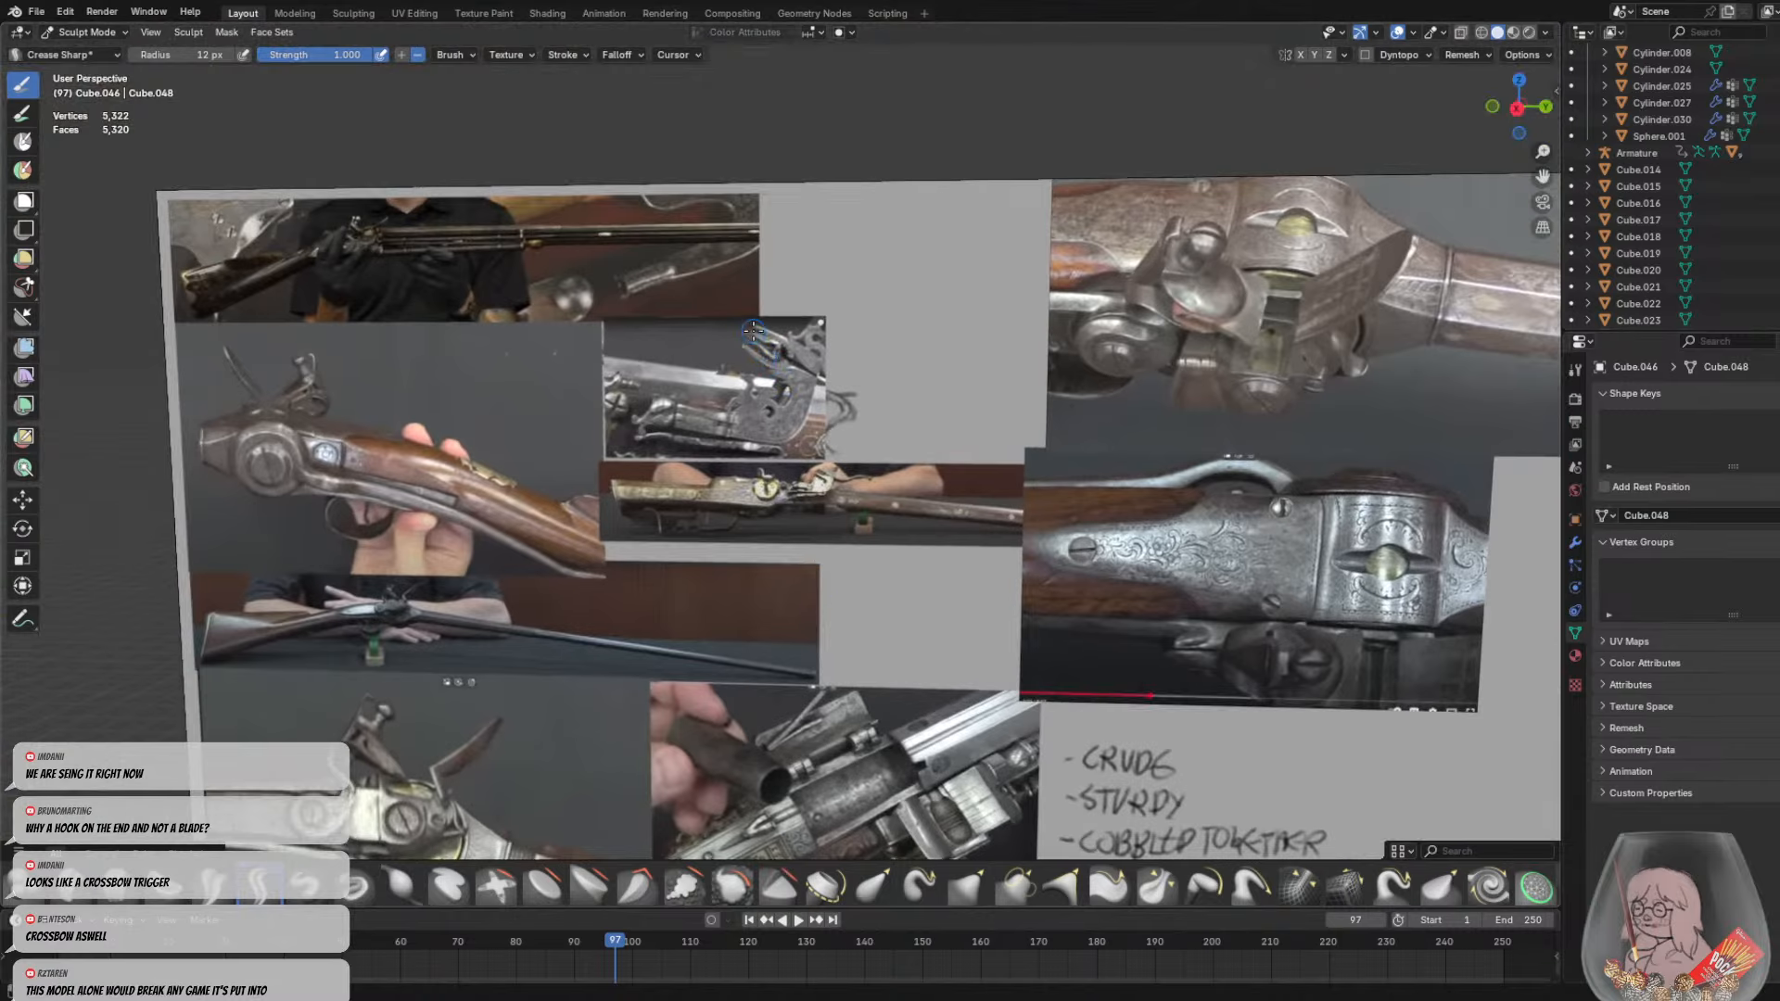
pyautogui.keyDown('shift'); pyautogui.moveTo(927, 521); pyautogui.dragTo(735, 268, button='middle'); pyautogui.keyUp('shift')
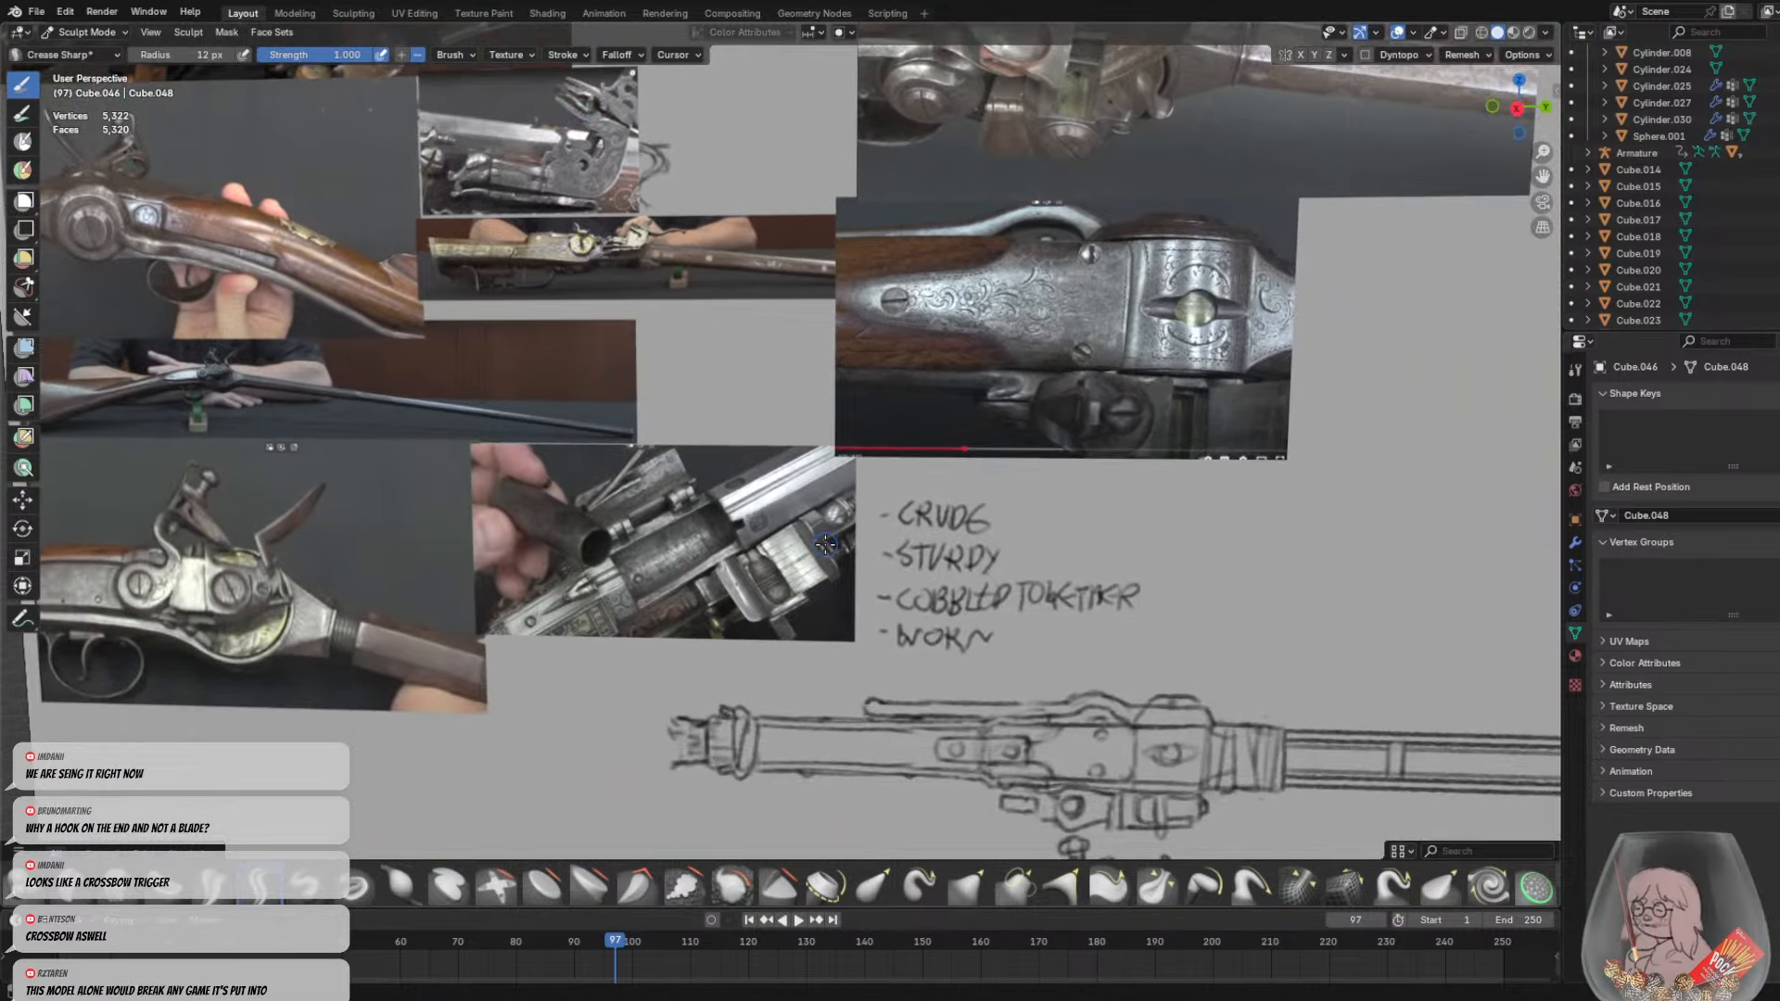
pyautogui.keyDown('shift'); pyautogui.moveTo(822, 470); pyautogui.dragTo(696, 145, button='middle'); pyautogui.keyUp('shift')
pyautogui.keyDown('shift'); pyautogui.moveTo(965, 496); pyautogui.dragTo(816, 93, button='middle'); pyautogui.keyUp('shift')
pyautogui.keyDown('shift'); pyautogui.moveTo(887, 295); pyautogui.dragTo(916, 524, button='middle'); pyautogui.keyUp('shift')
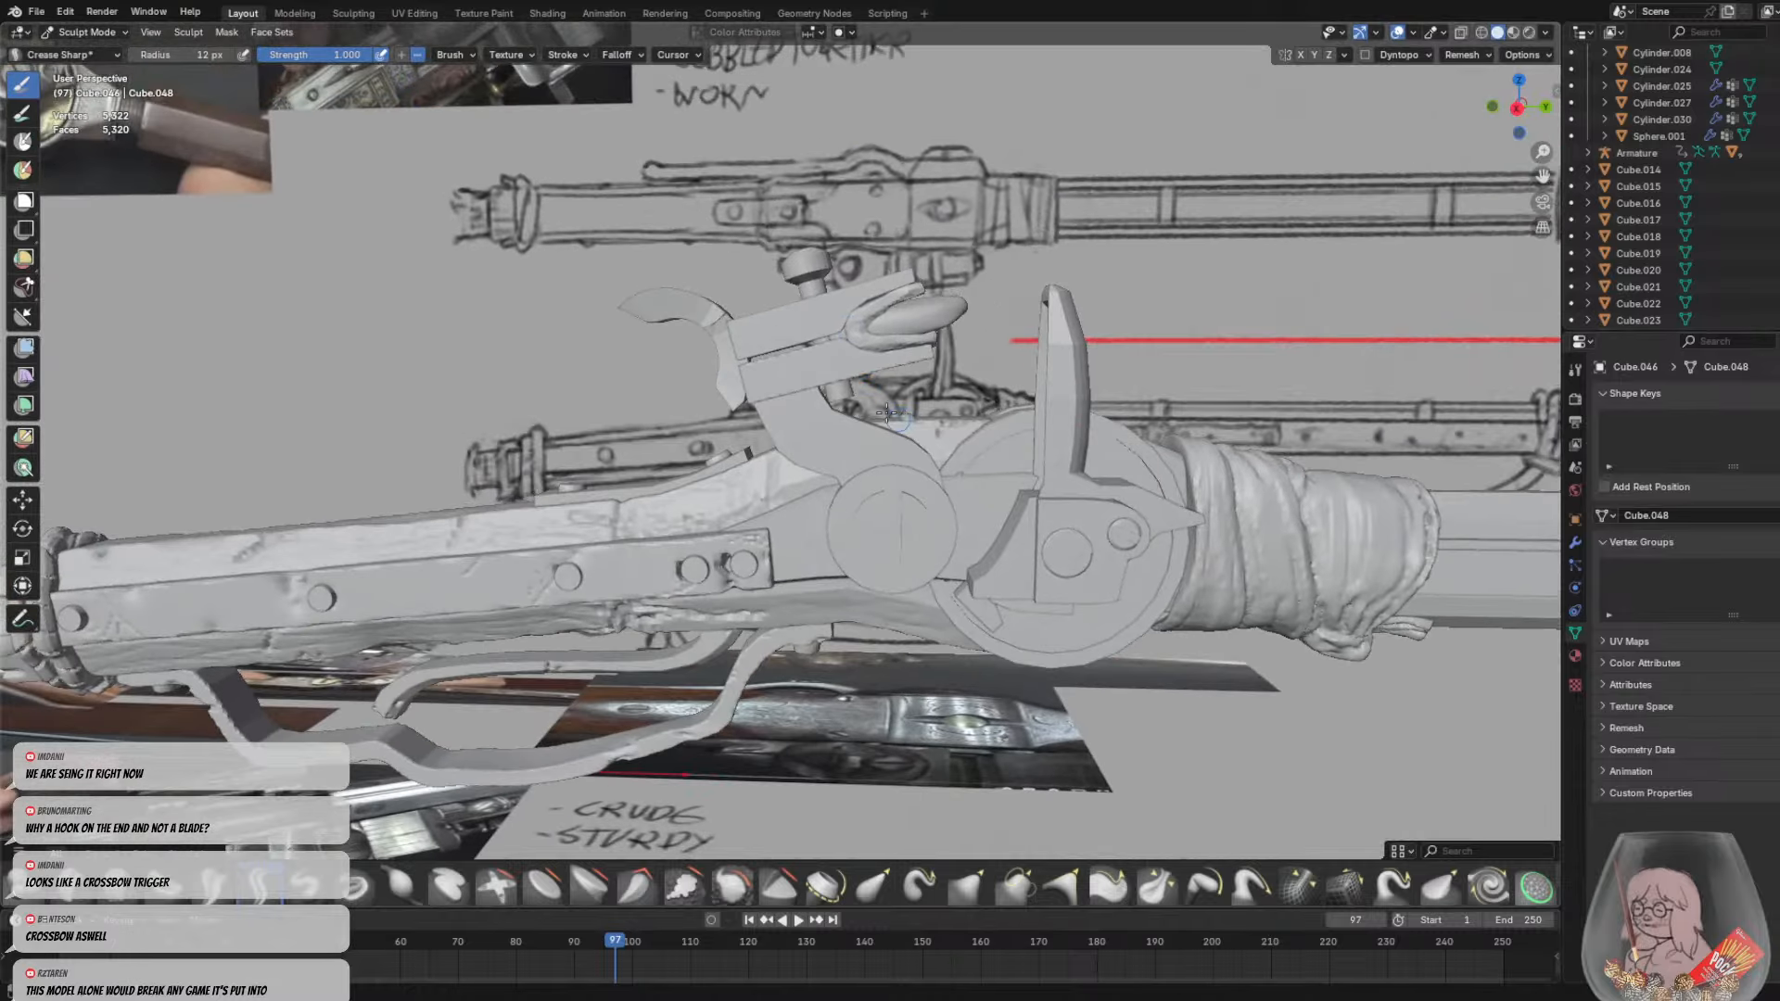
# Set the Crease Sharp brush radius to 25 px and try crease strokes on the lower jaw block's upper edge near the flint wrap
pyautogui.keyDown('ctrl'); pyautogui.moveTo(881, 464); pyautogui.dragTo(850, 322, button='middle'); pyautogui.keyUp('ctrl')
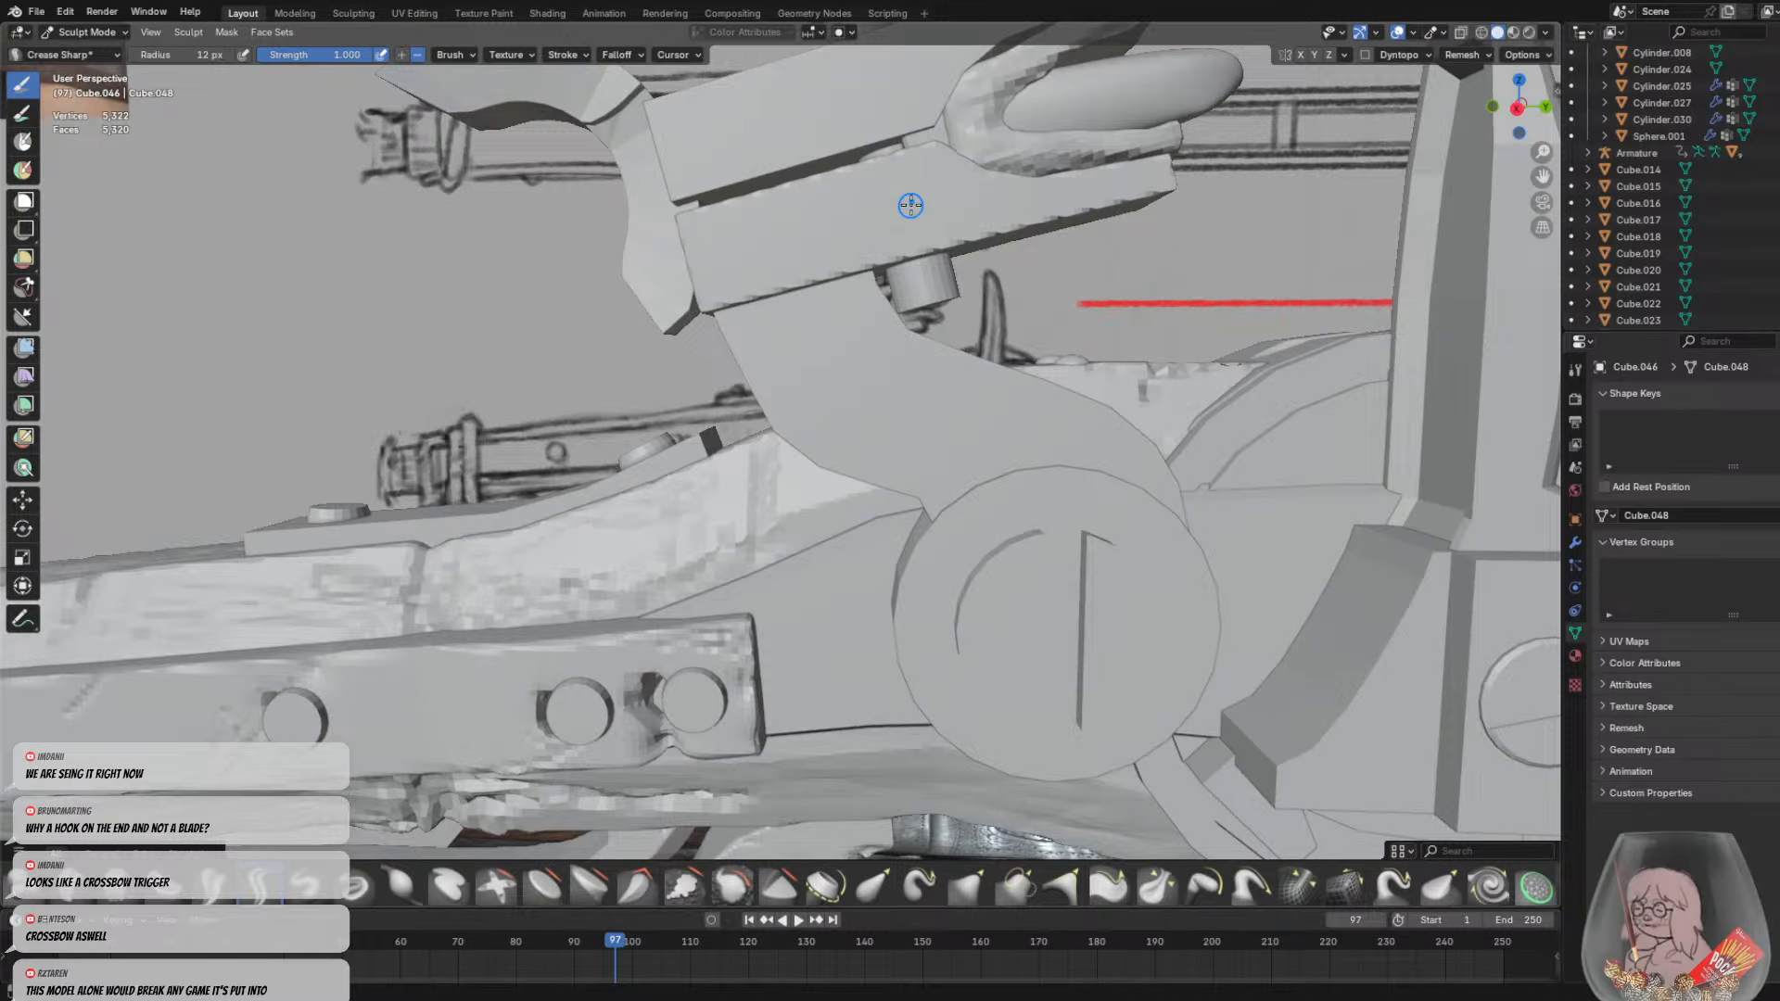
pyautogui.keyDown('ctrl'); pyautogui.moveTo(909, 199); pyautogui.dragTo(879, 338, button='middle'); pyautogui.keyUp('ctrl')
pyautogui.press('f')
pyautogui.click(882, 356)
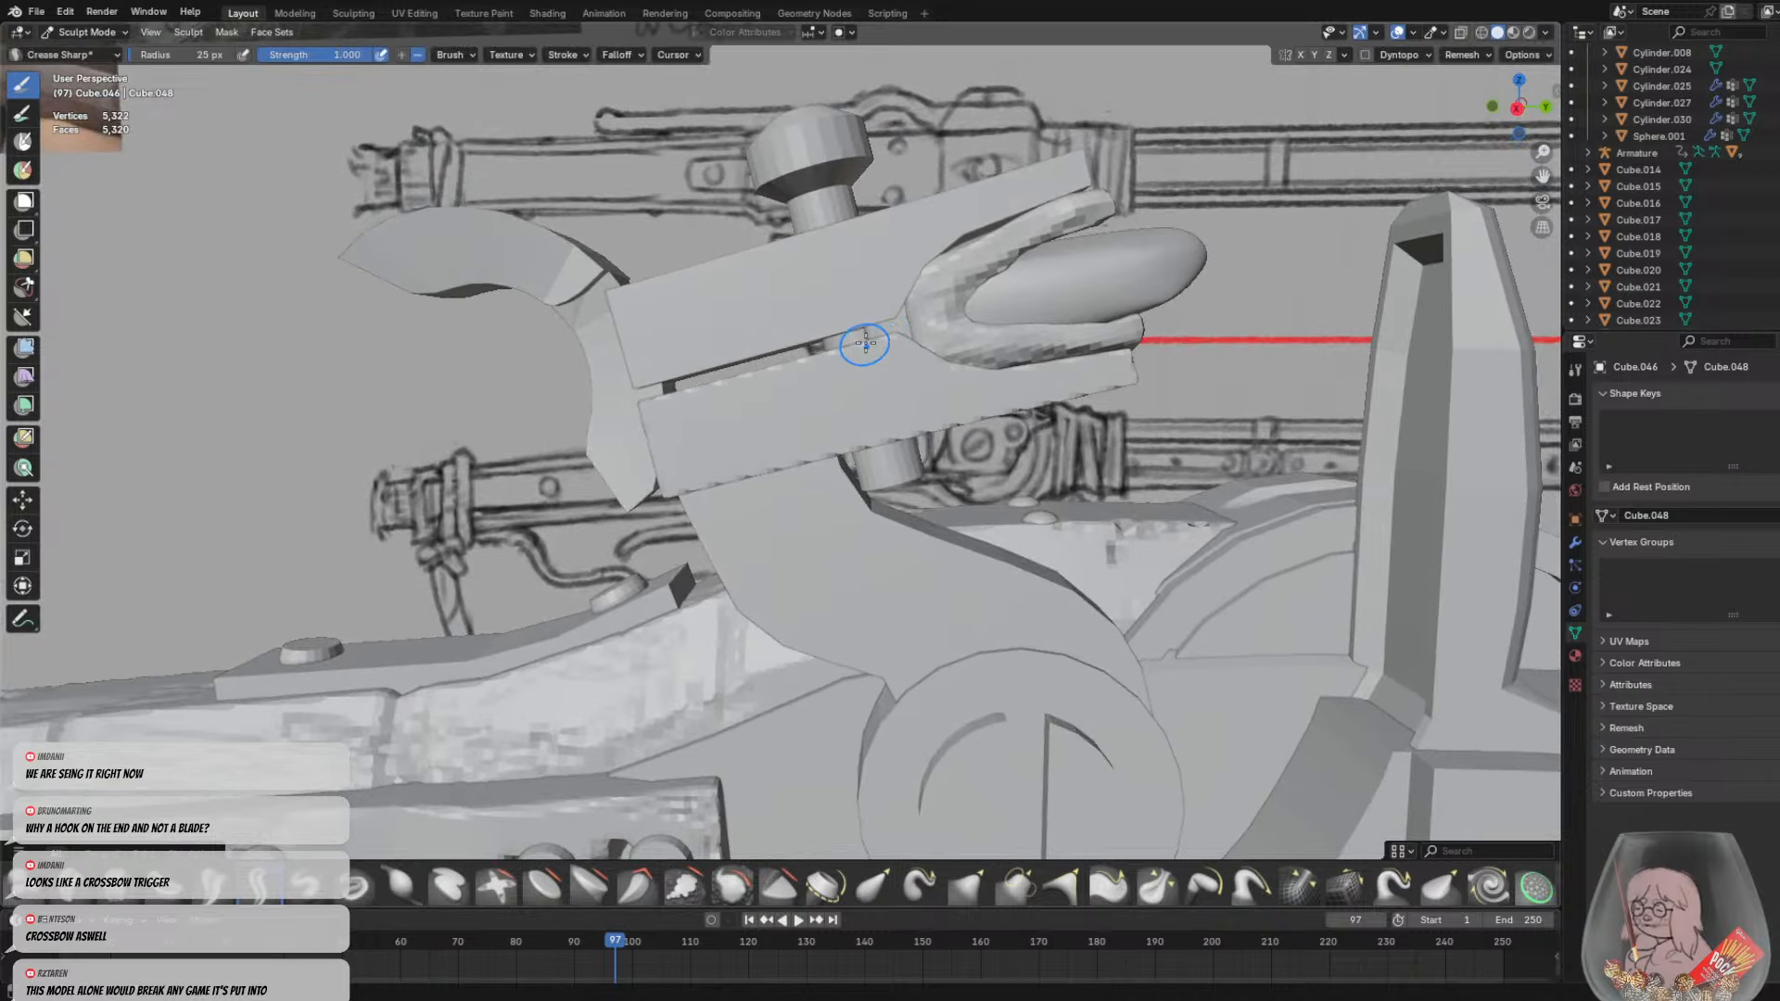
pyautogui.moveTo(865, 343)
pyautogui.mouseDown()
pyautogui.moveTo(847, 385)
pyautogui.moveTo(842, 371)
pyautogui.mouseUp()
pyautogui.moveTo(937, 377); pyautogui.dragTo(881, 429, button='middle')
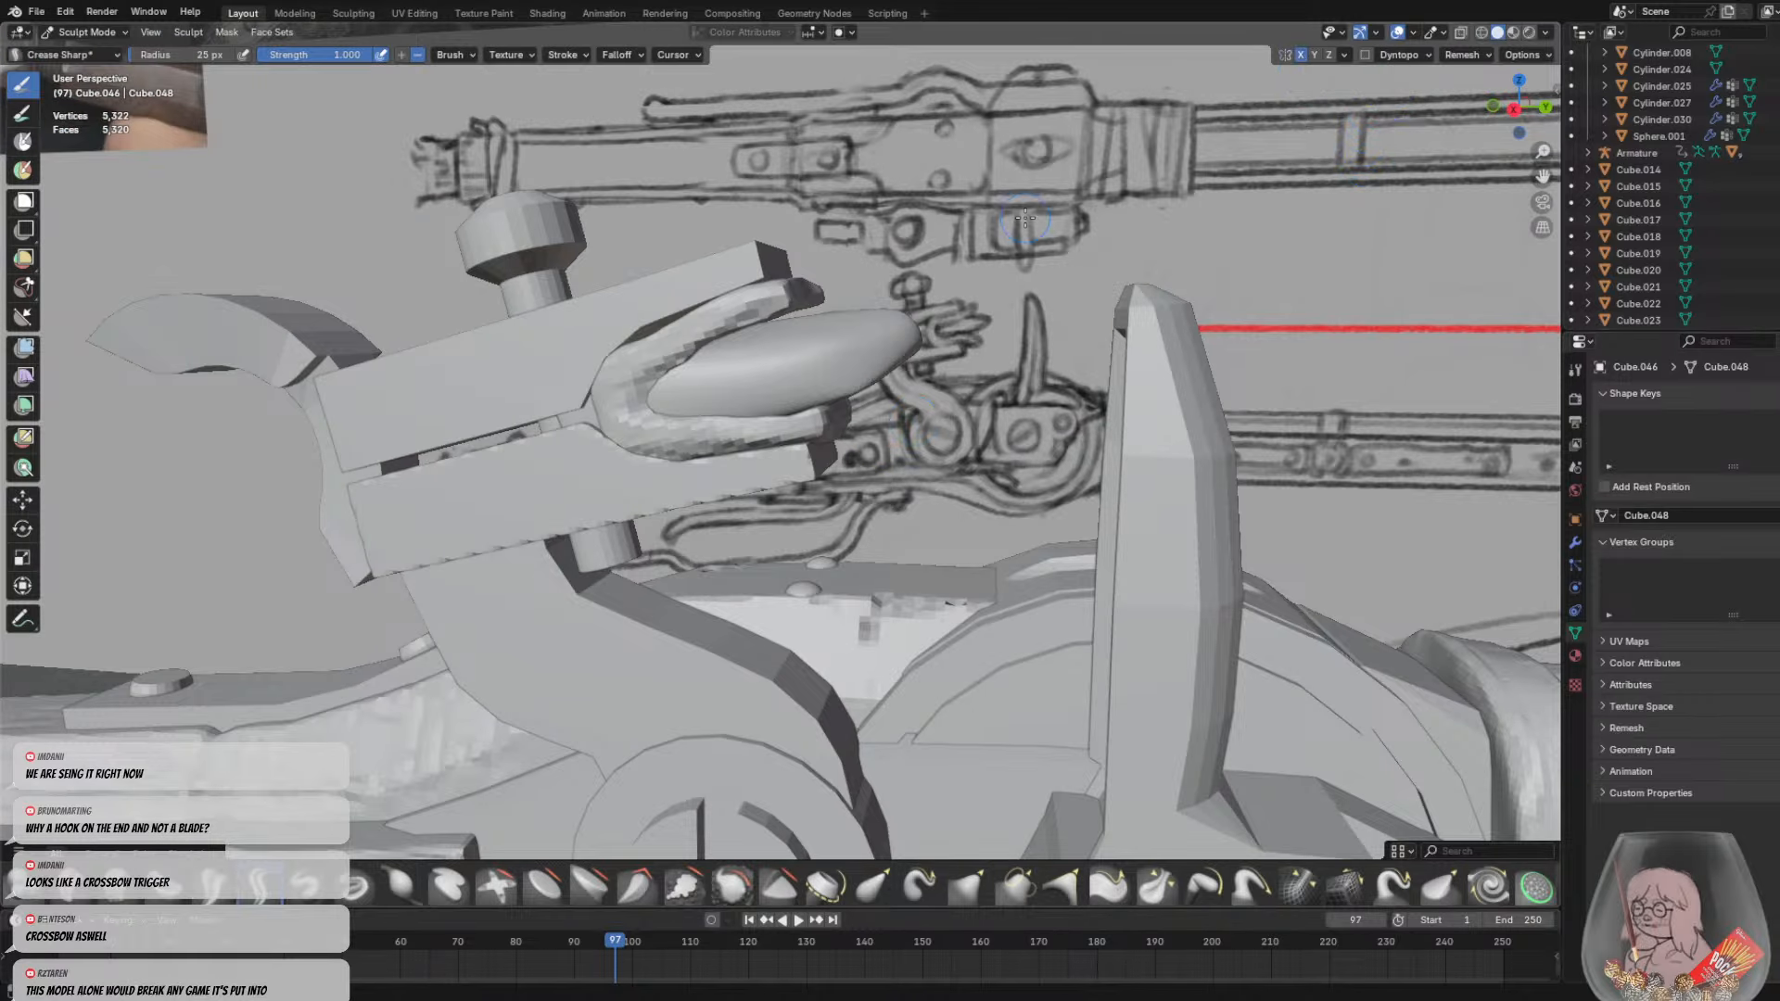
pyautogui.moveTo(697, 465); pyautogui.dragTo(838, 449, button='middle')
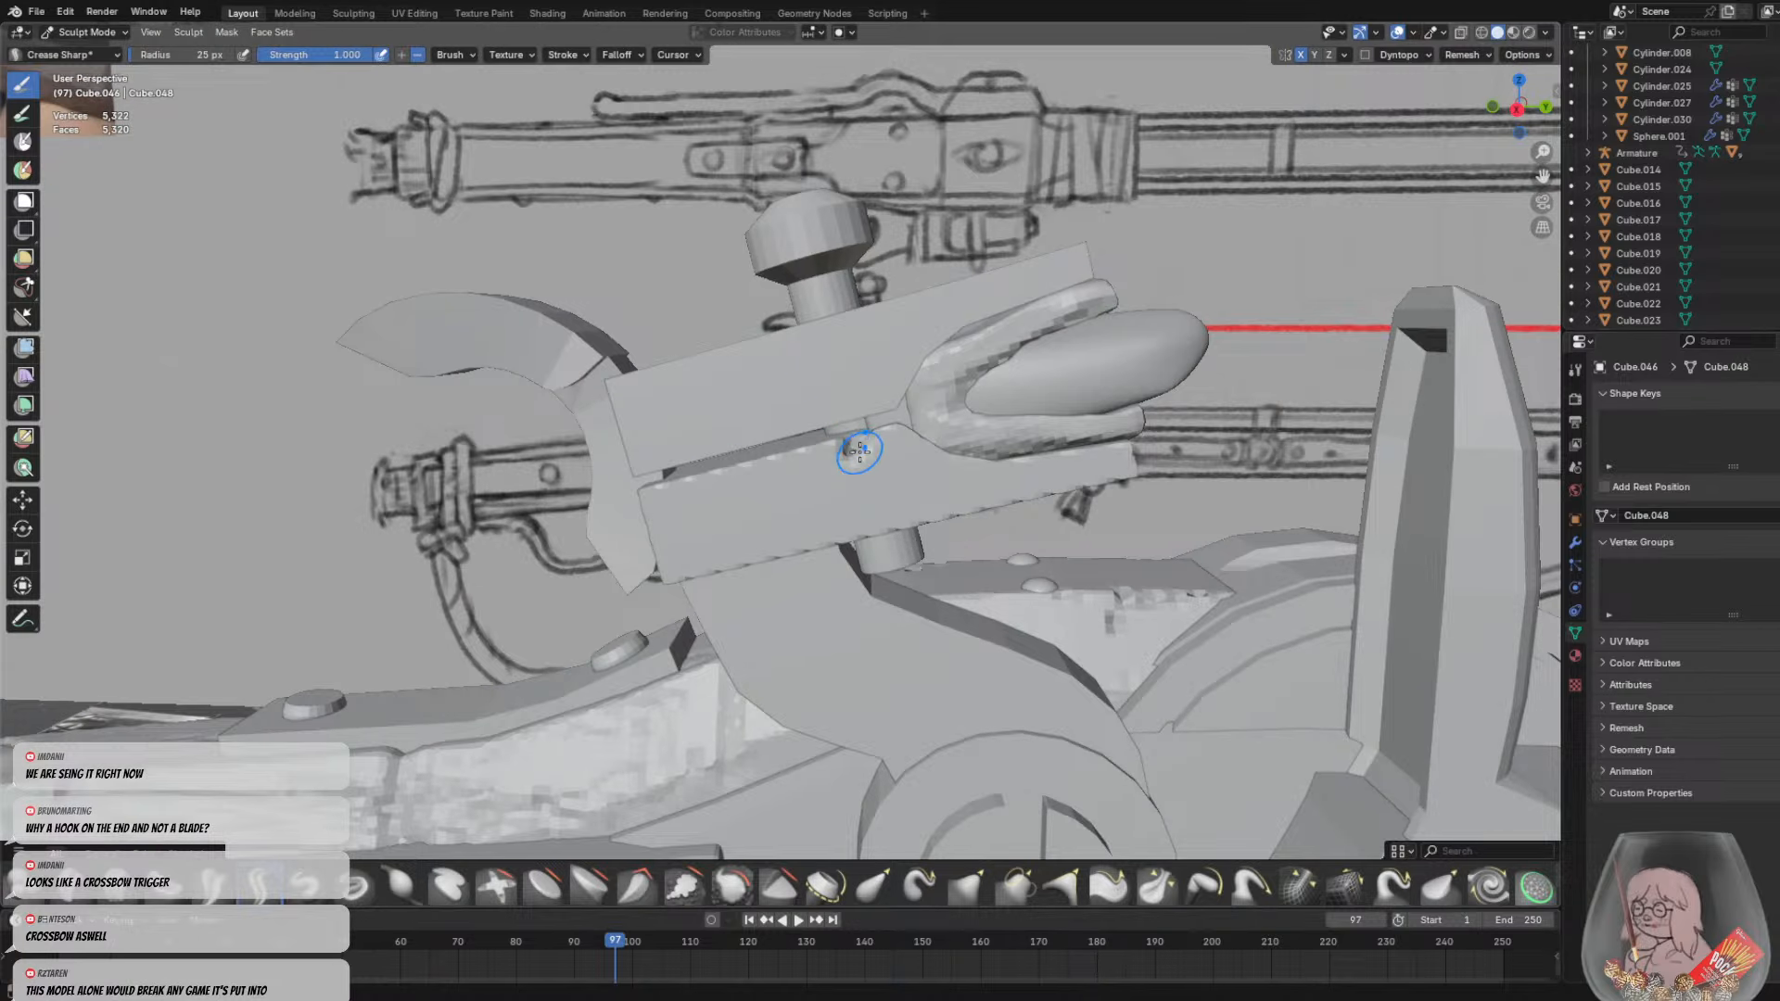
pyautogui.moveTo(859, 451)
pyautogui.mouseDown()
pyautogui.moveTo(841, 474)
pyautogui.moveTo(769, 445)
pyautogui.mouseUp()
pyautogui.keyDown('shift'); pyautogui.moveTo(871, 459); pyautogui.dragTo(787, 393, button='middle'); pyautogui.keyUp('shift')
pyautogui.scroll(5, 787, 393)
pyautogui.hotkey('ctrl', 'z')
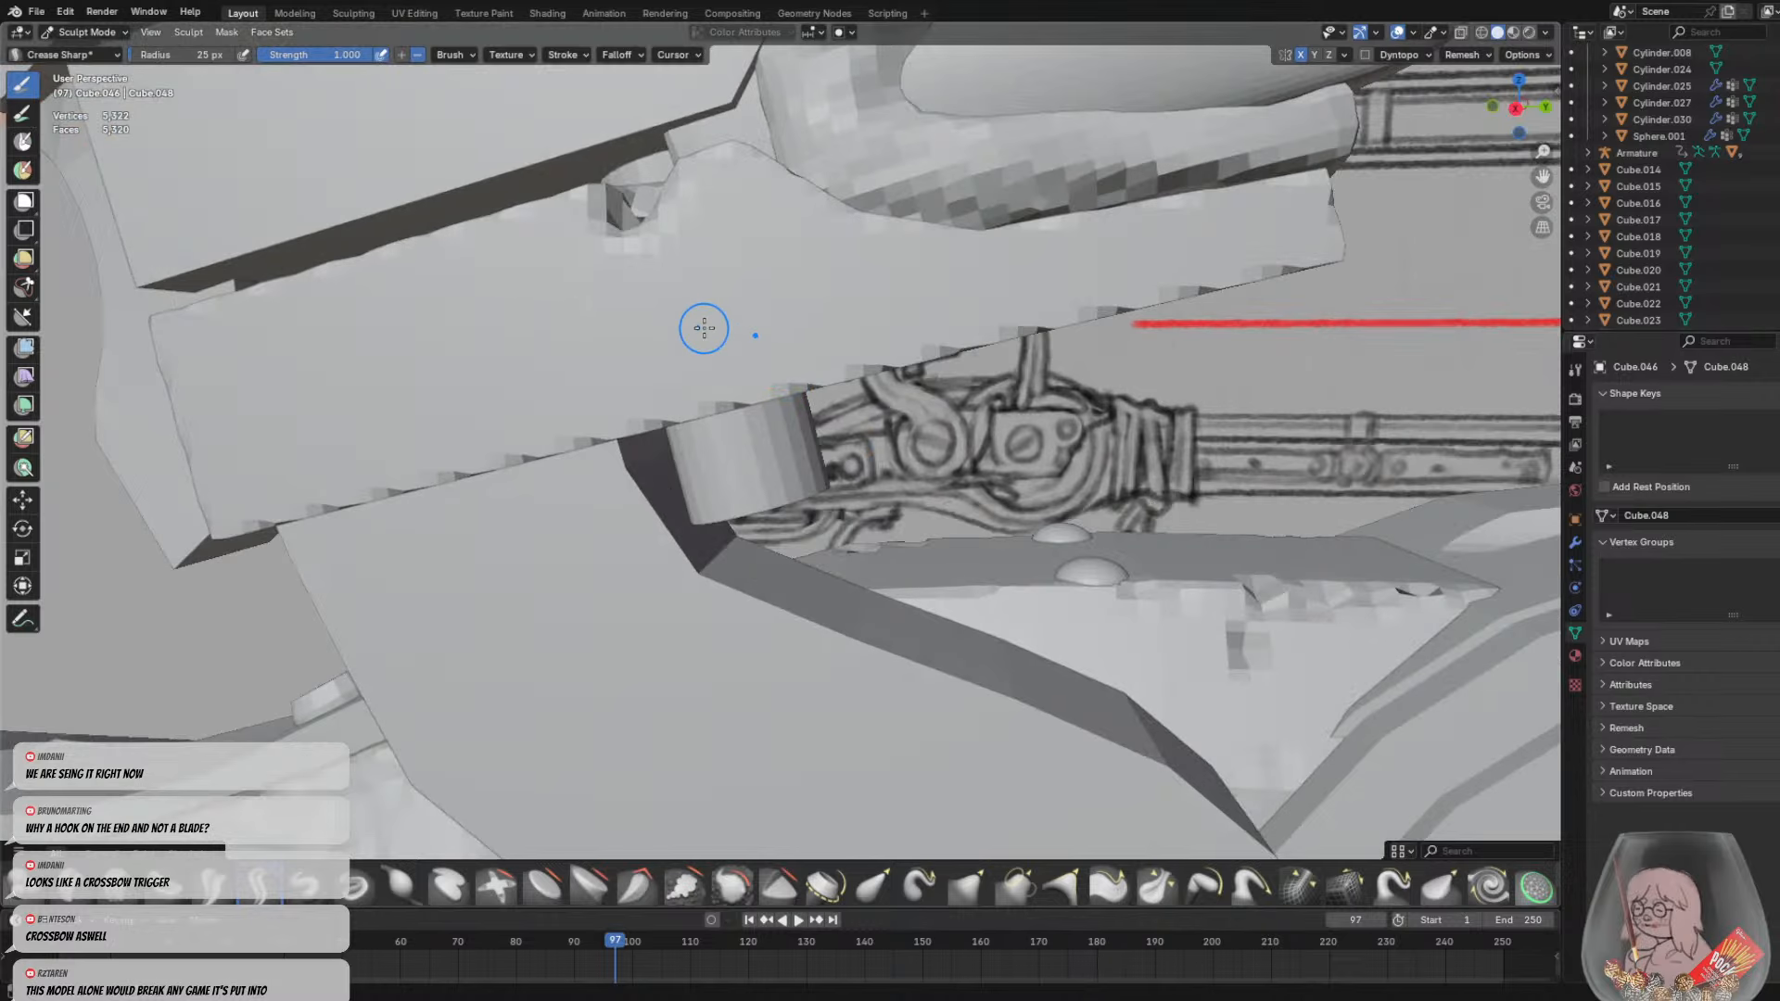
# Rework the notch on the jaw block's upper edge with a 31 px Crease Sharp brush, and switch to the Grab brush
pyautogui.scroll(-5, 710, 329)
pyautogui.press('f')
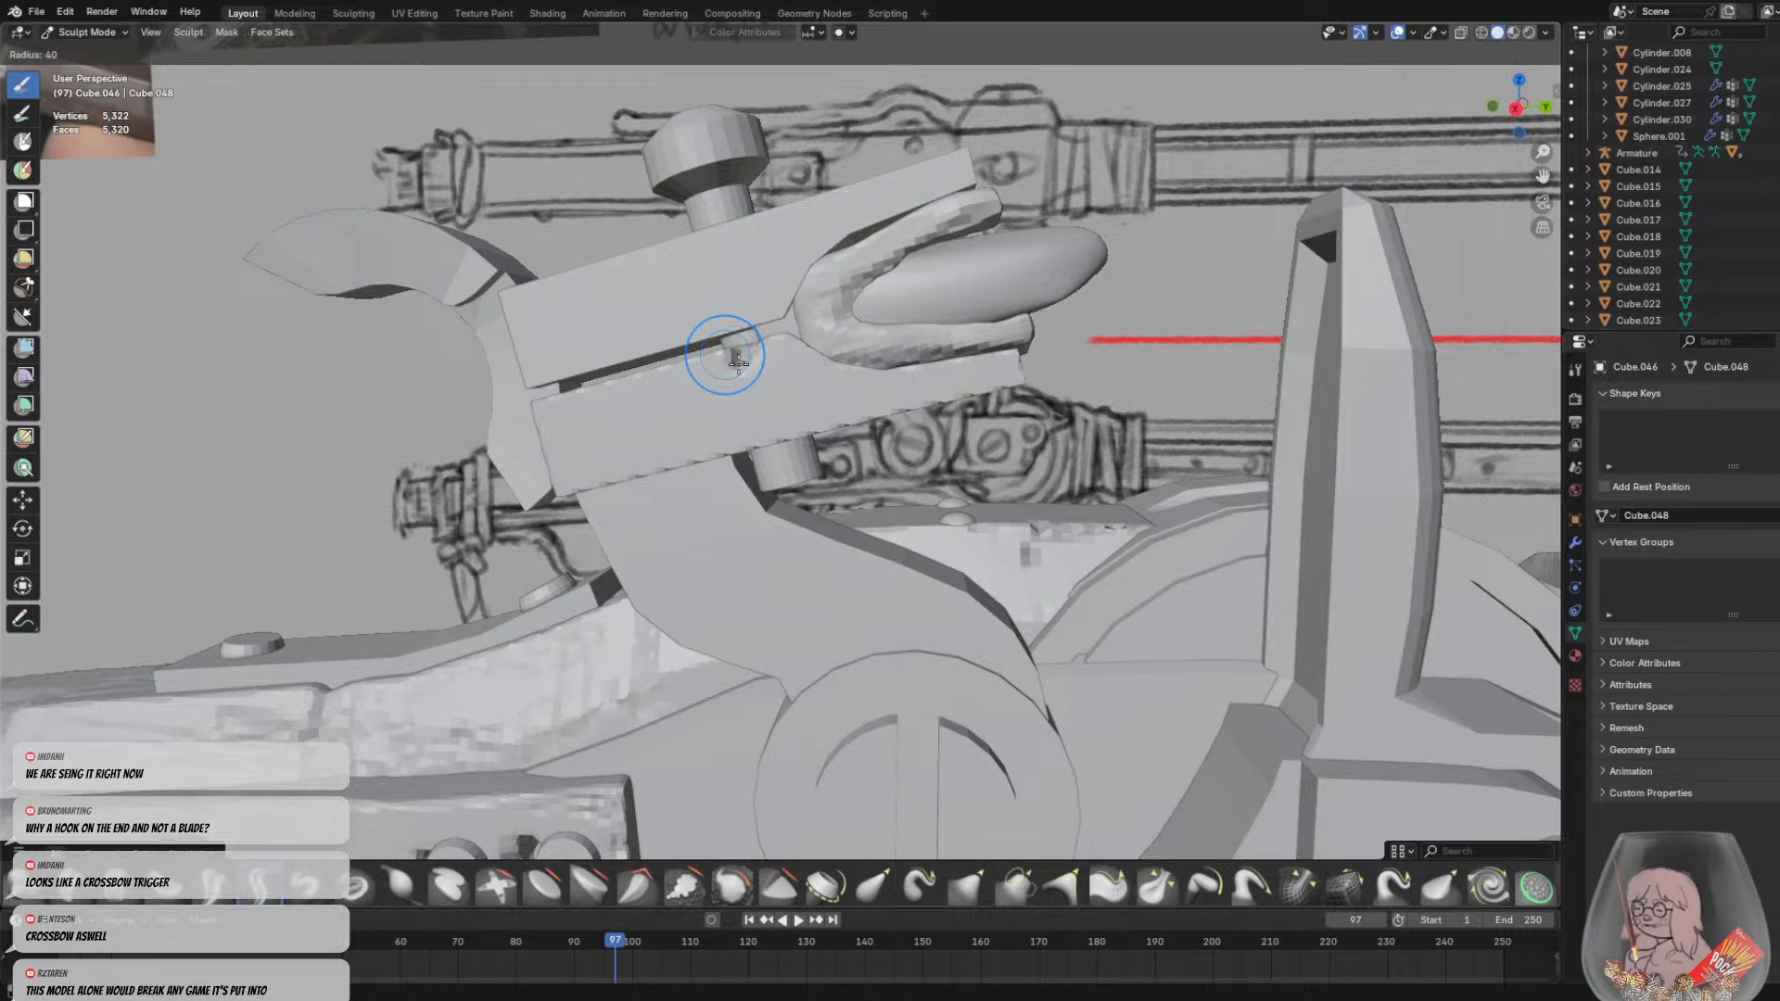
pyautogui.rightClick(738, 364)
pyautogui.hotkey('ctrl', 'z')
pyautogui.press('f')
pyautogui.click(736, 352)
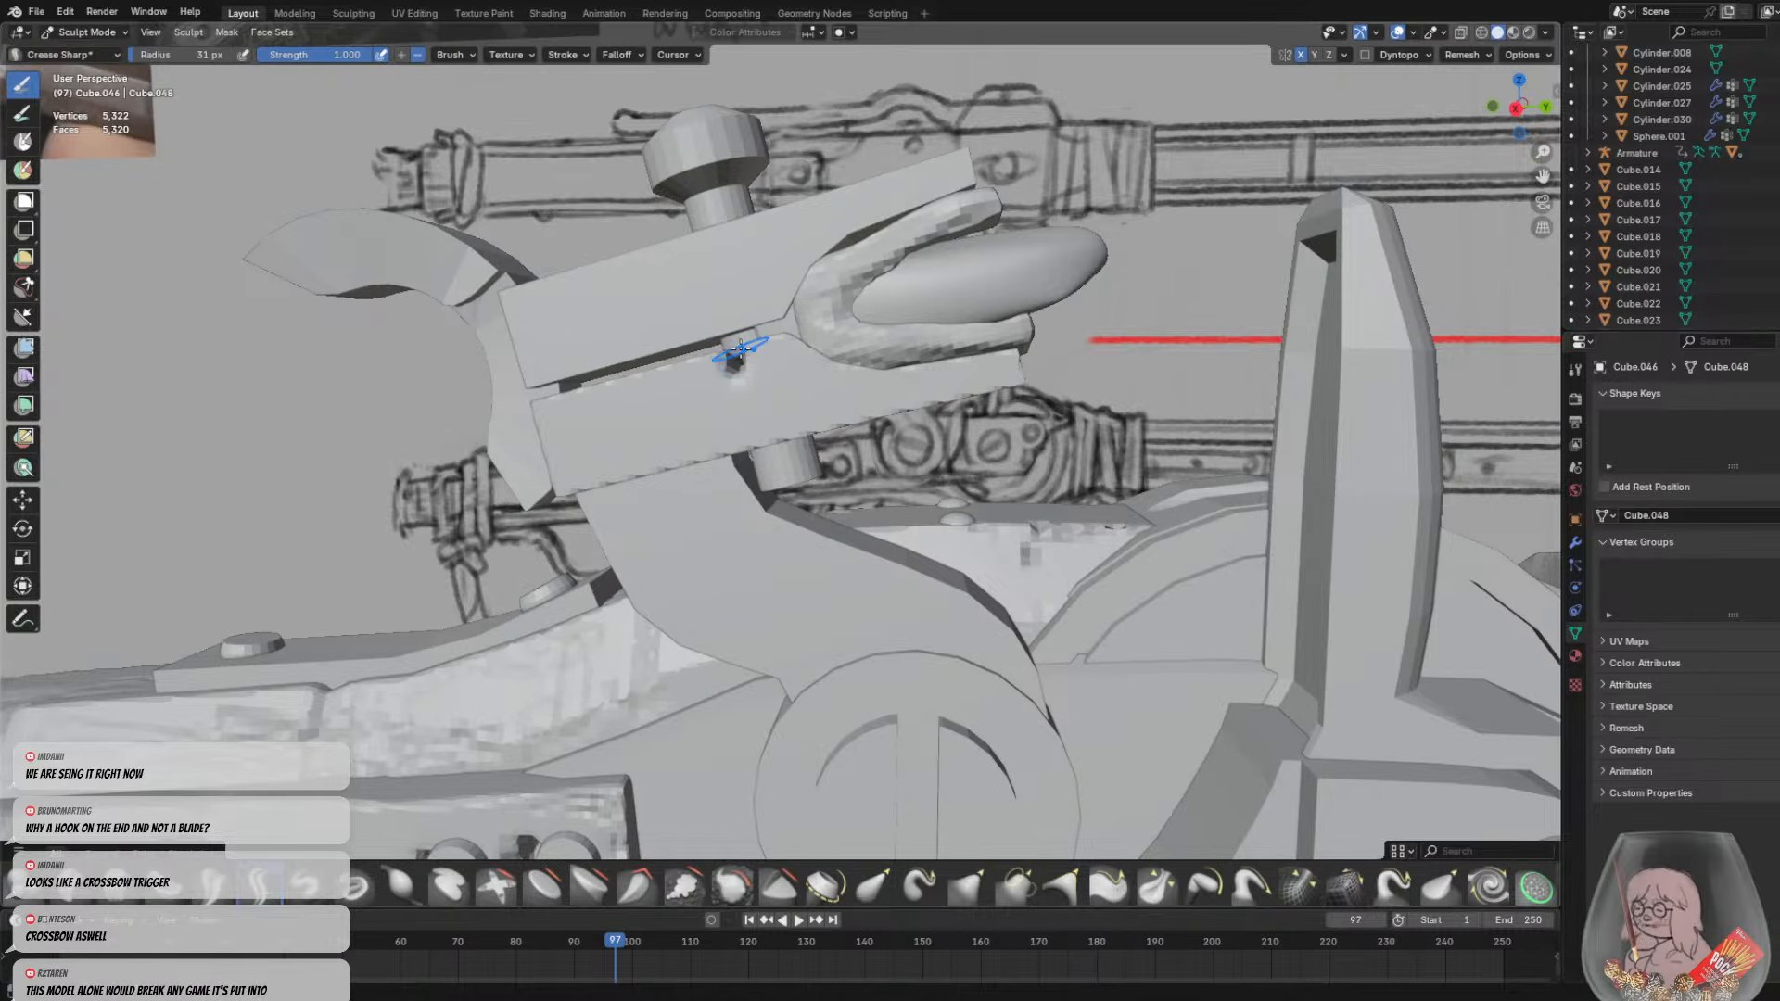
pyautogui.press('g')
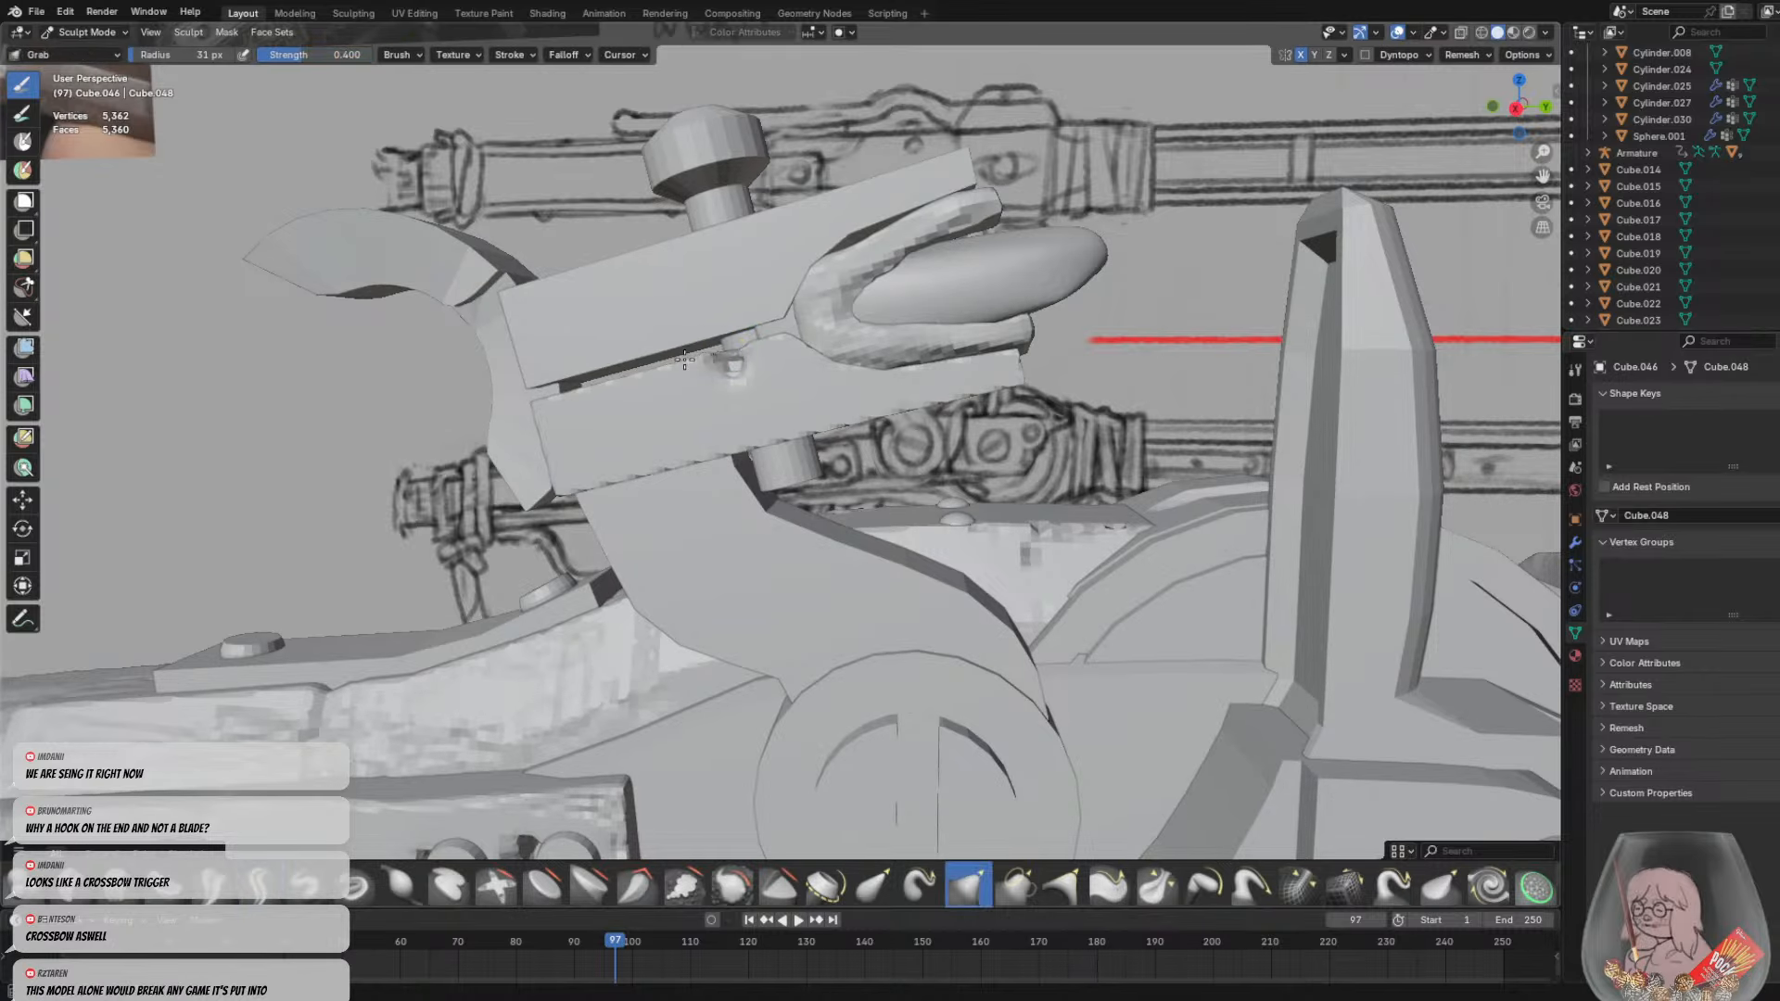
# Soften the notch on the lower jaw block's upper edge with the 31 px Grab brush and remesh the block
pyautogui.moveTo(753, 345)
pyautogui.mouseDown()
pyautogui.moveTo(722, 371)
pyautogui.moveTo(752, 363)
pyautogui.mouseUp()
pyautogui.hotkey('ctrl', 'r')
pyautogui.moveTo(842, 385)
pyautogui.mouseDown(button='middle')
pyautogui.moveTo(865, 417)
pyautogui.moveTo(846, 388)
pyautogui.moveTo(739, 437)
pyautogui.mouseUp(button='middle')
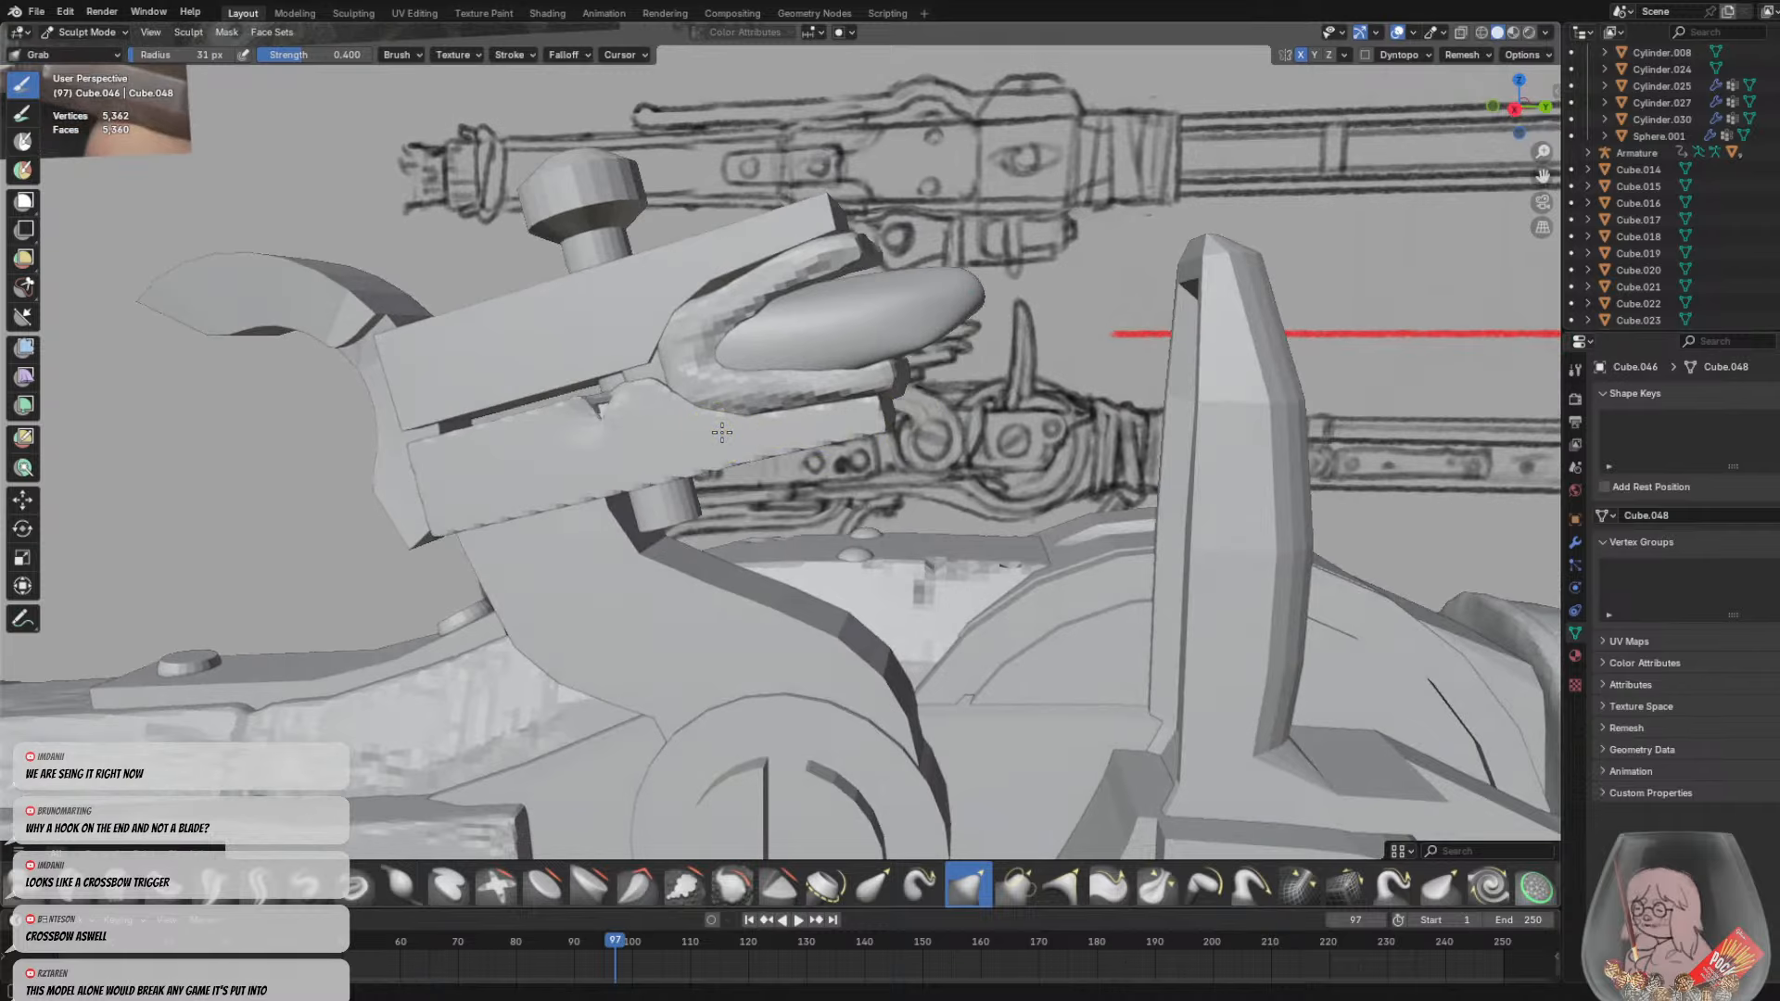
pyautogui.scroll(6, 714, 426)
pyautogui.moveTo(666, 217)
pyautogui.mouseDown()
pyautogui.moveTo(668, 238)
pyautogui.moveTo(683, 210)
pyautogui.moveTo(737, 225)
pyautogui.mouseUp()
pyautogui.scroll(-6, 753, 227)
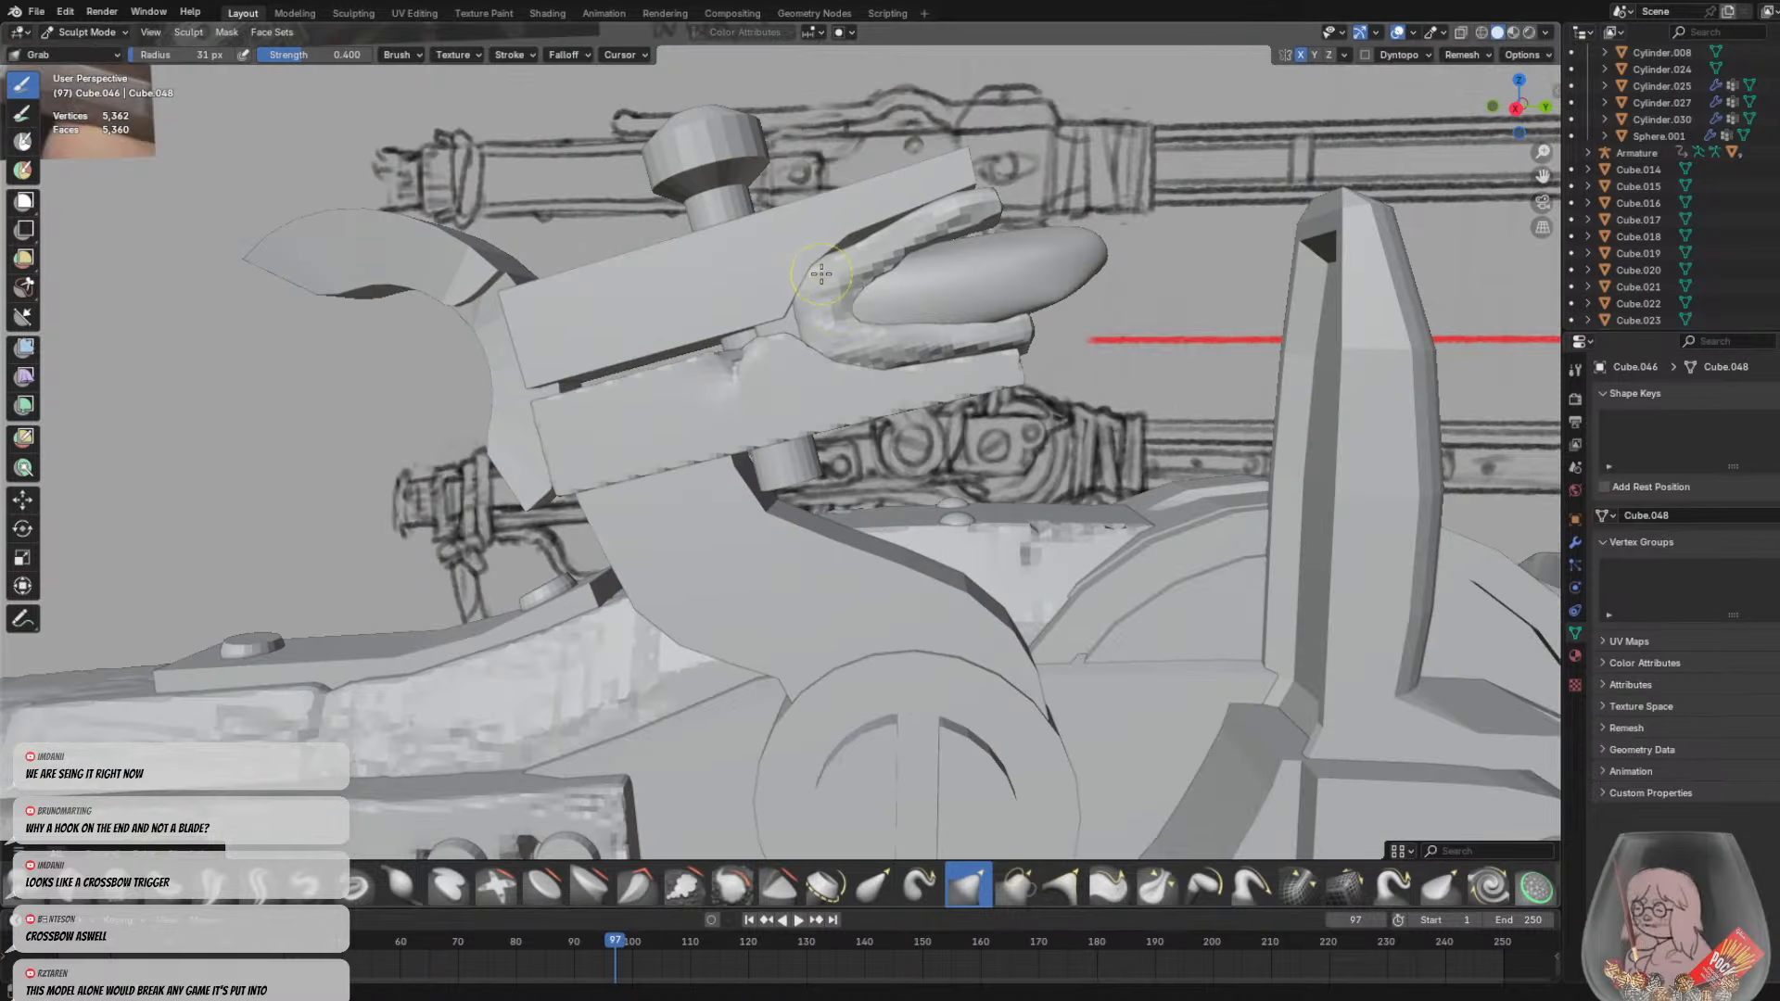
# Try long crease strokes along the lower jaw block beneath the flint wrap with a 14 px Crease Sharp brush at full strength
pyautogui.click(260, 886)
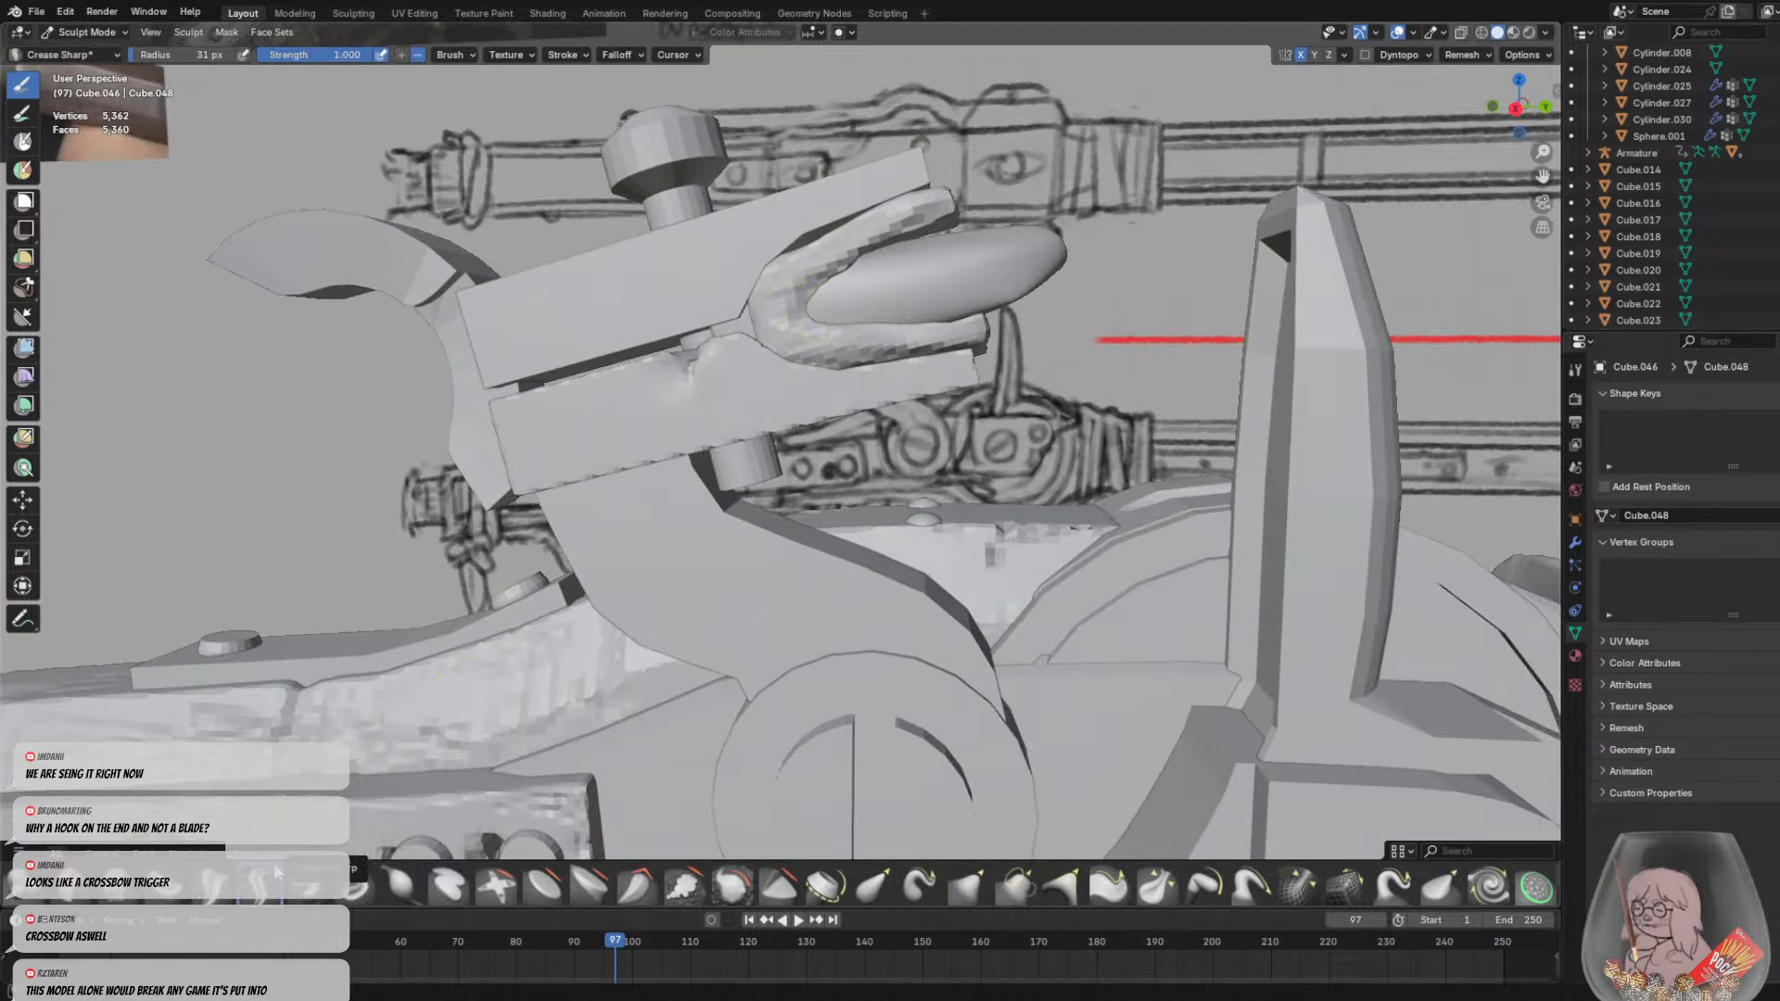
pyautogui.press('g')
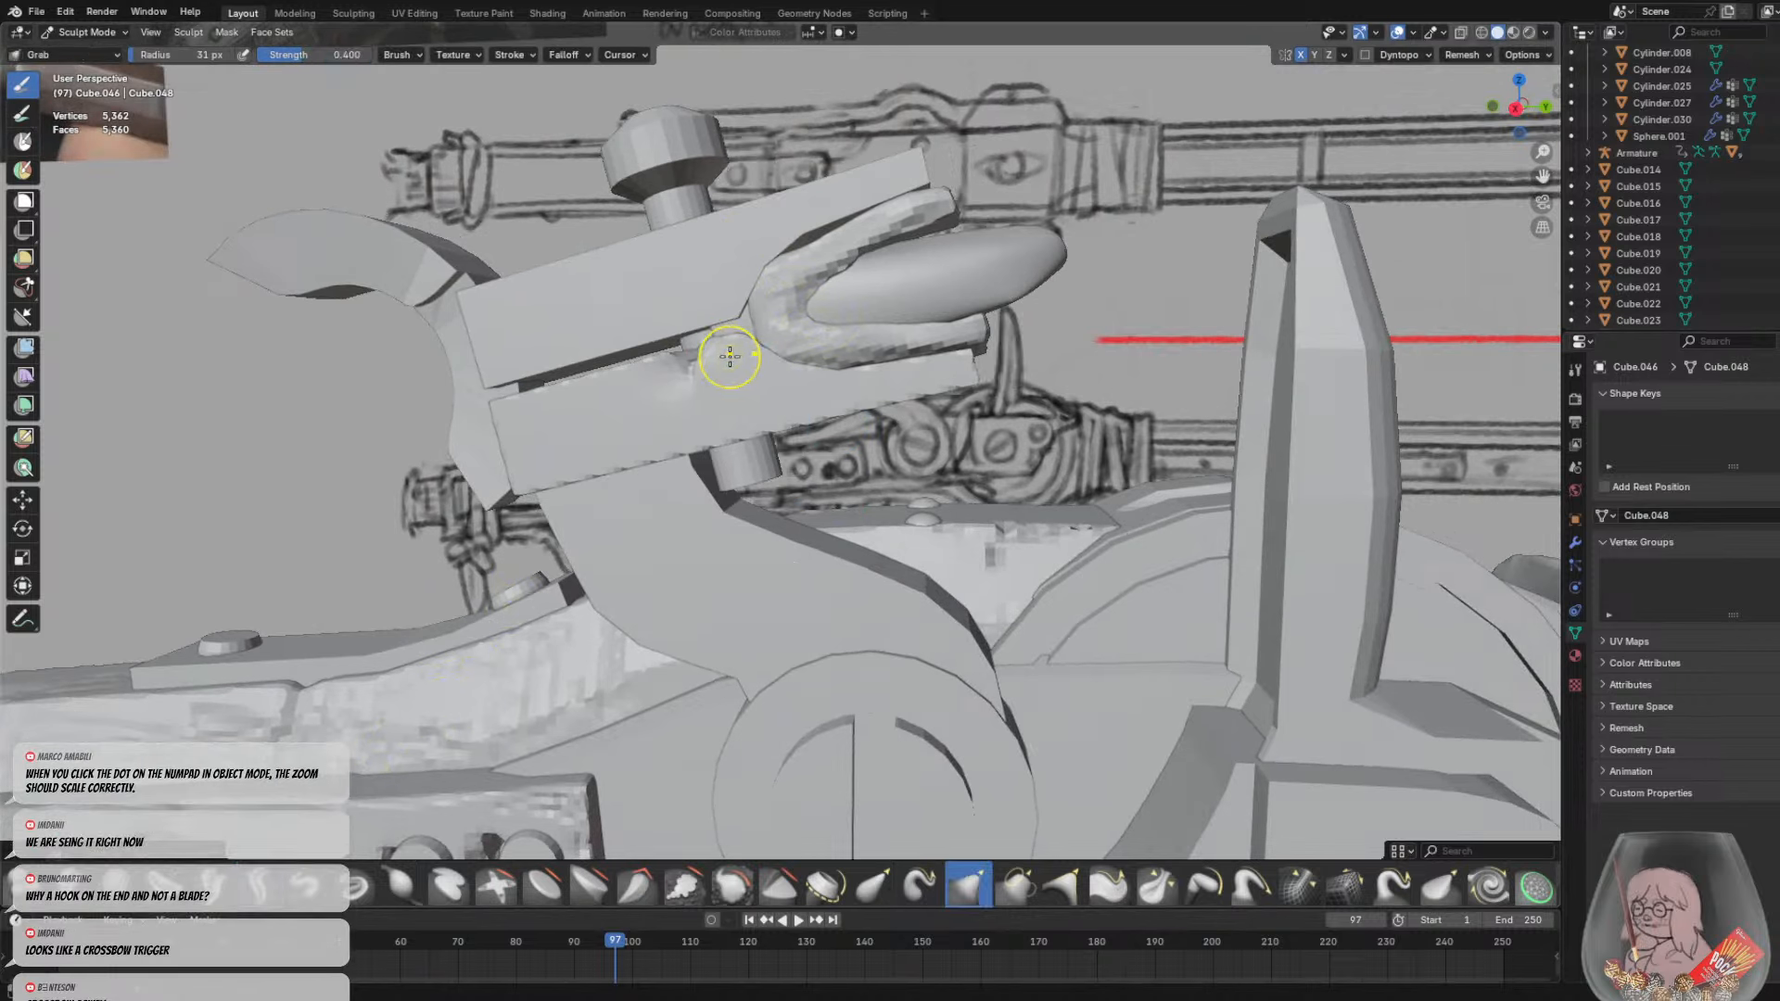
pyautogui.hotkey('shift', 'c')
pyautogui.press('f')
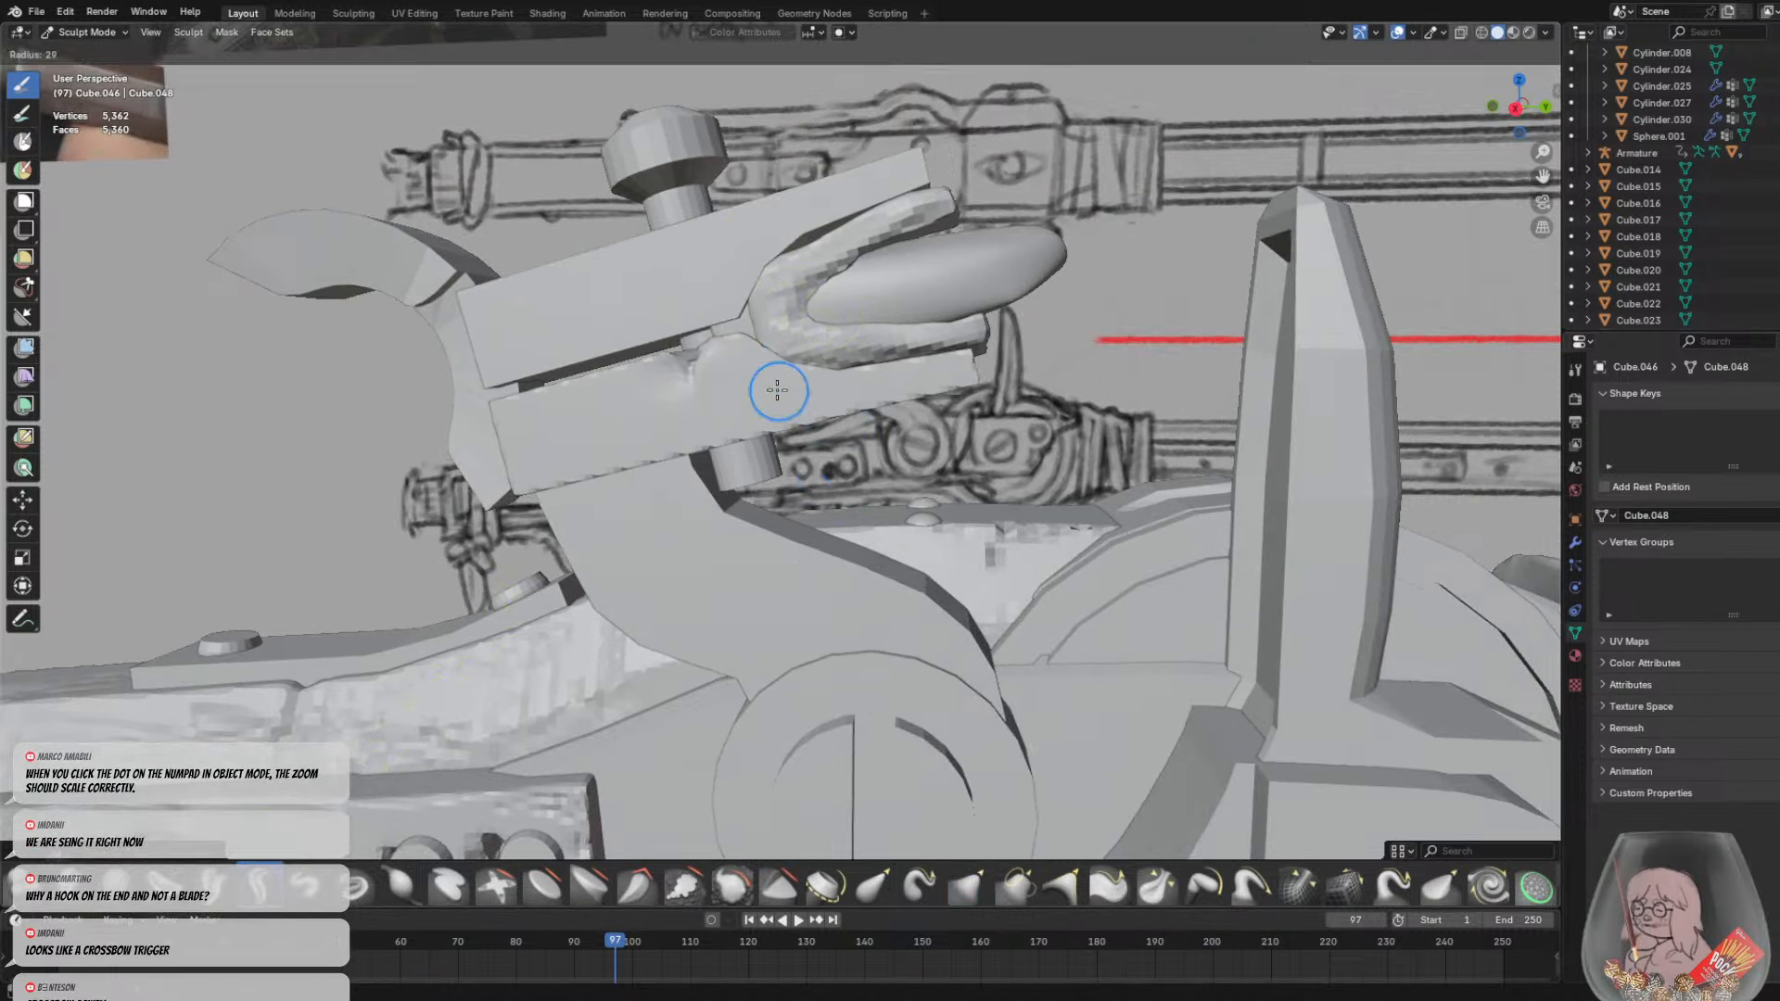
pyautogui.click(762, 394)
pyautogui.moveTo(722, 354)
pyautogui.mouseDown()
pyautogui.moveTo(853, 397)
pyautogui.moveTo(742, 366)
pyautogui.moveTo(831, 392)
pyautogui.moveTo(944, 380)
pyautogui.mouseUp()
pyautogui.hotkey('ctrl', 'z')
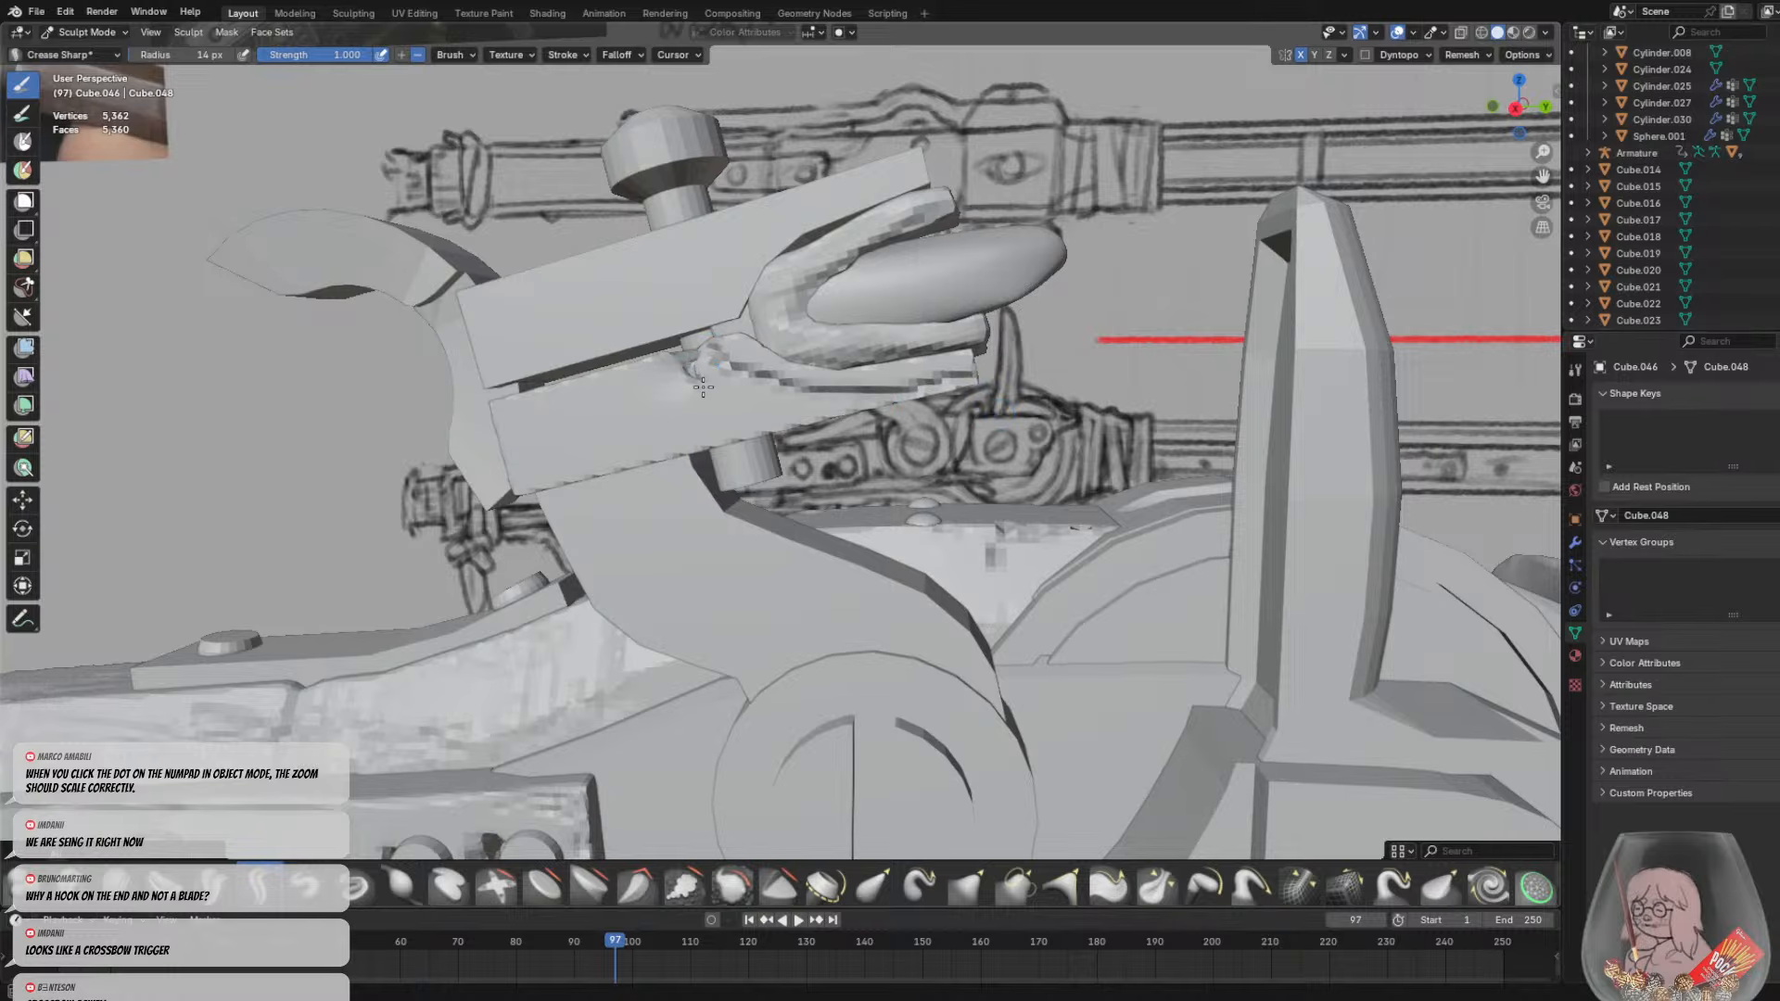
pyautogui.moveTo(703, 388); pyautogui.dragTo(730, 408, button='middle')
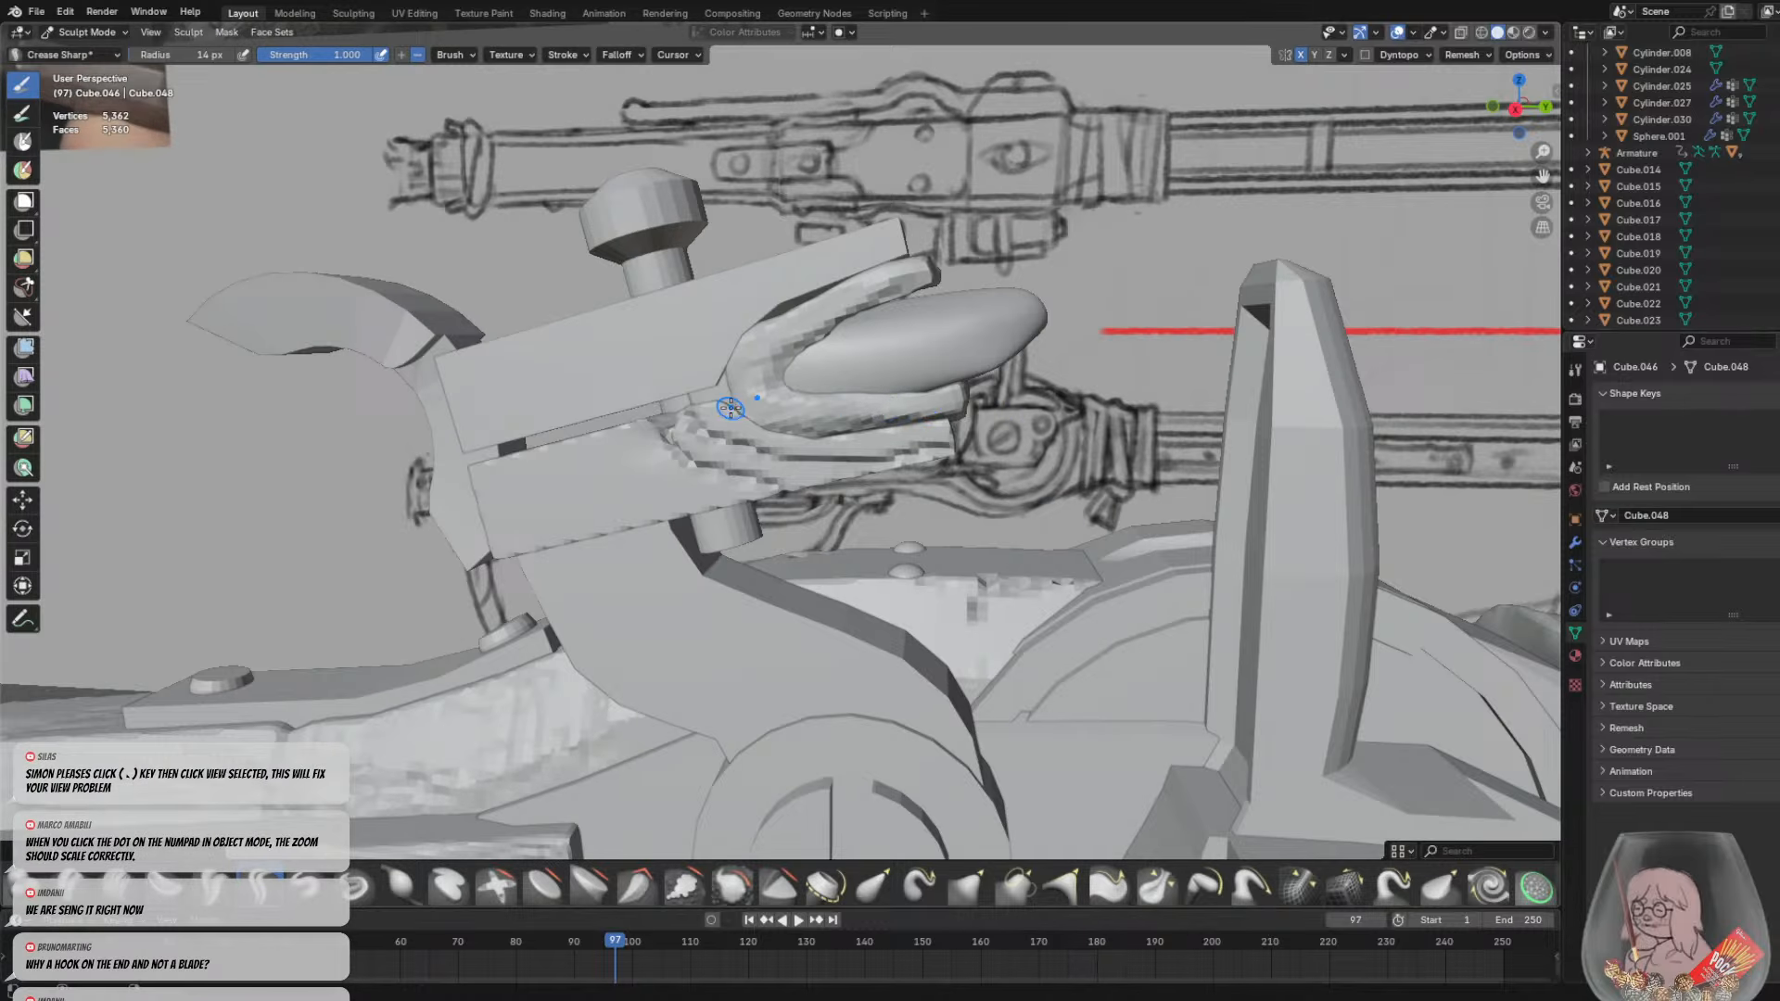
pyautogui.scroll(4, 731, 408)
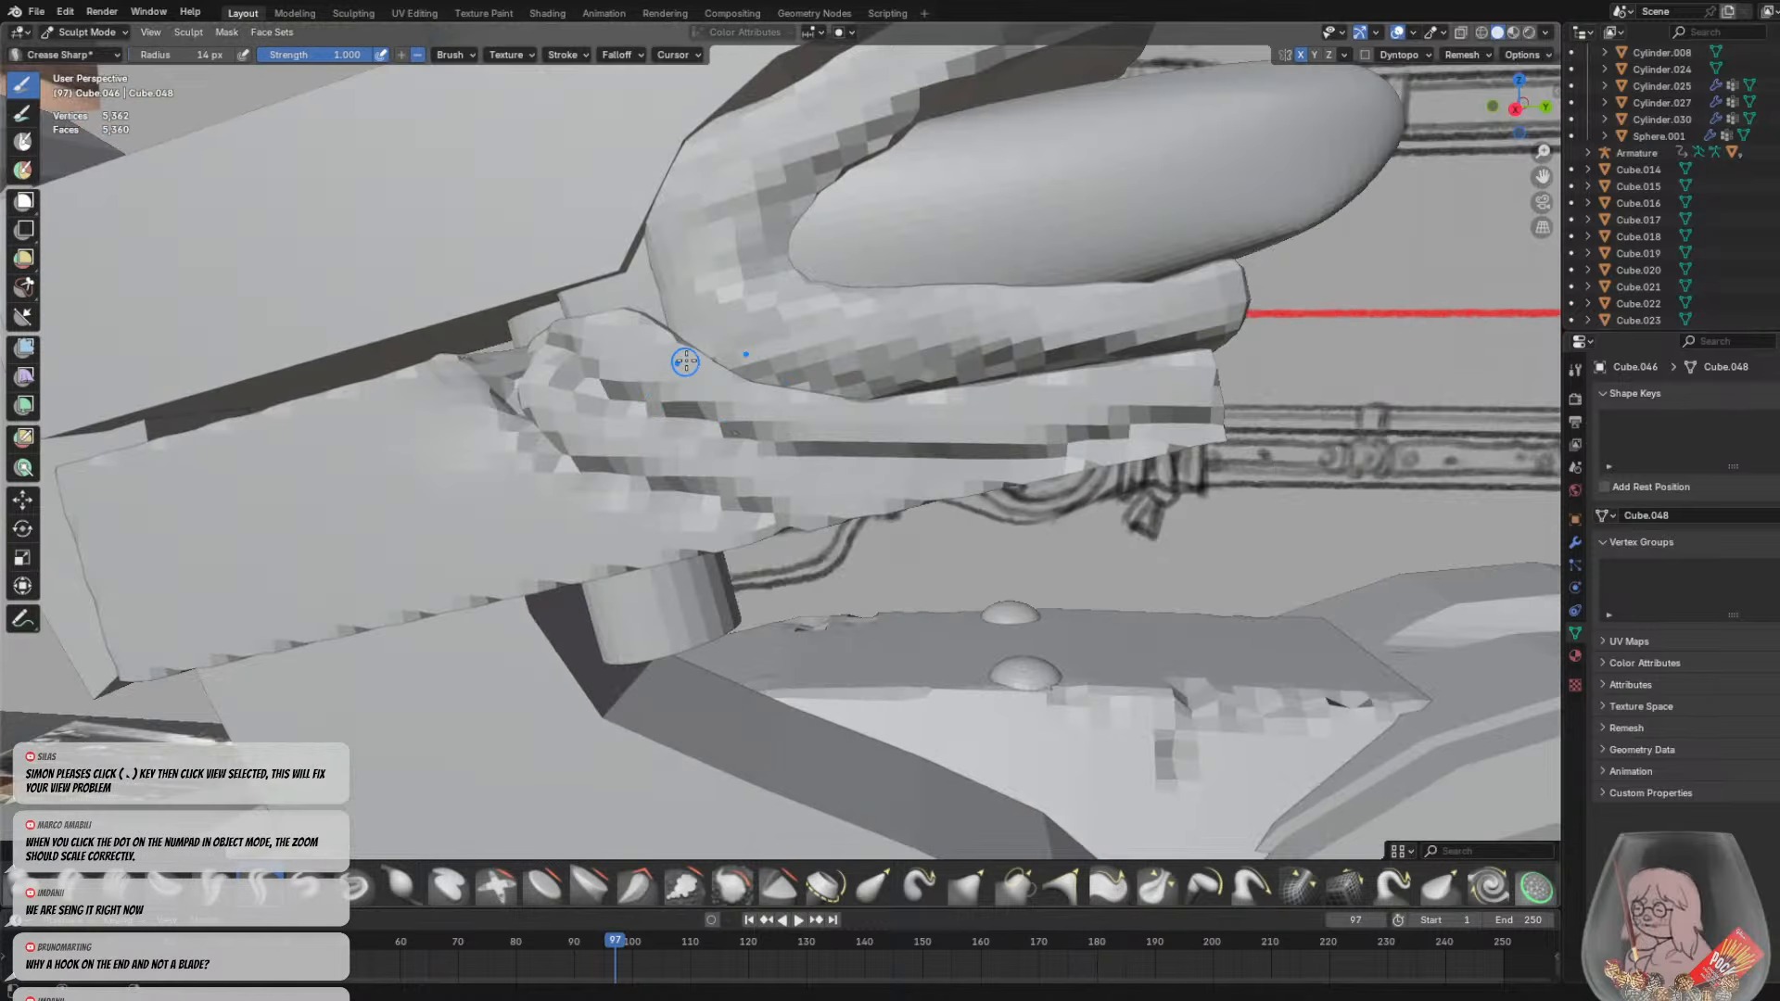
pyautogui.scroll(-5, 686, 361)
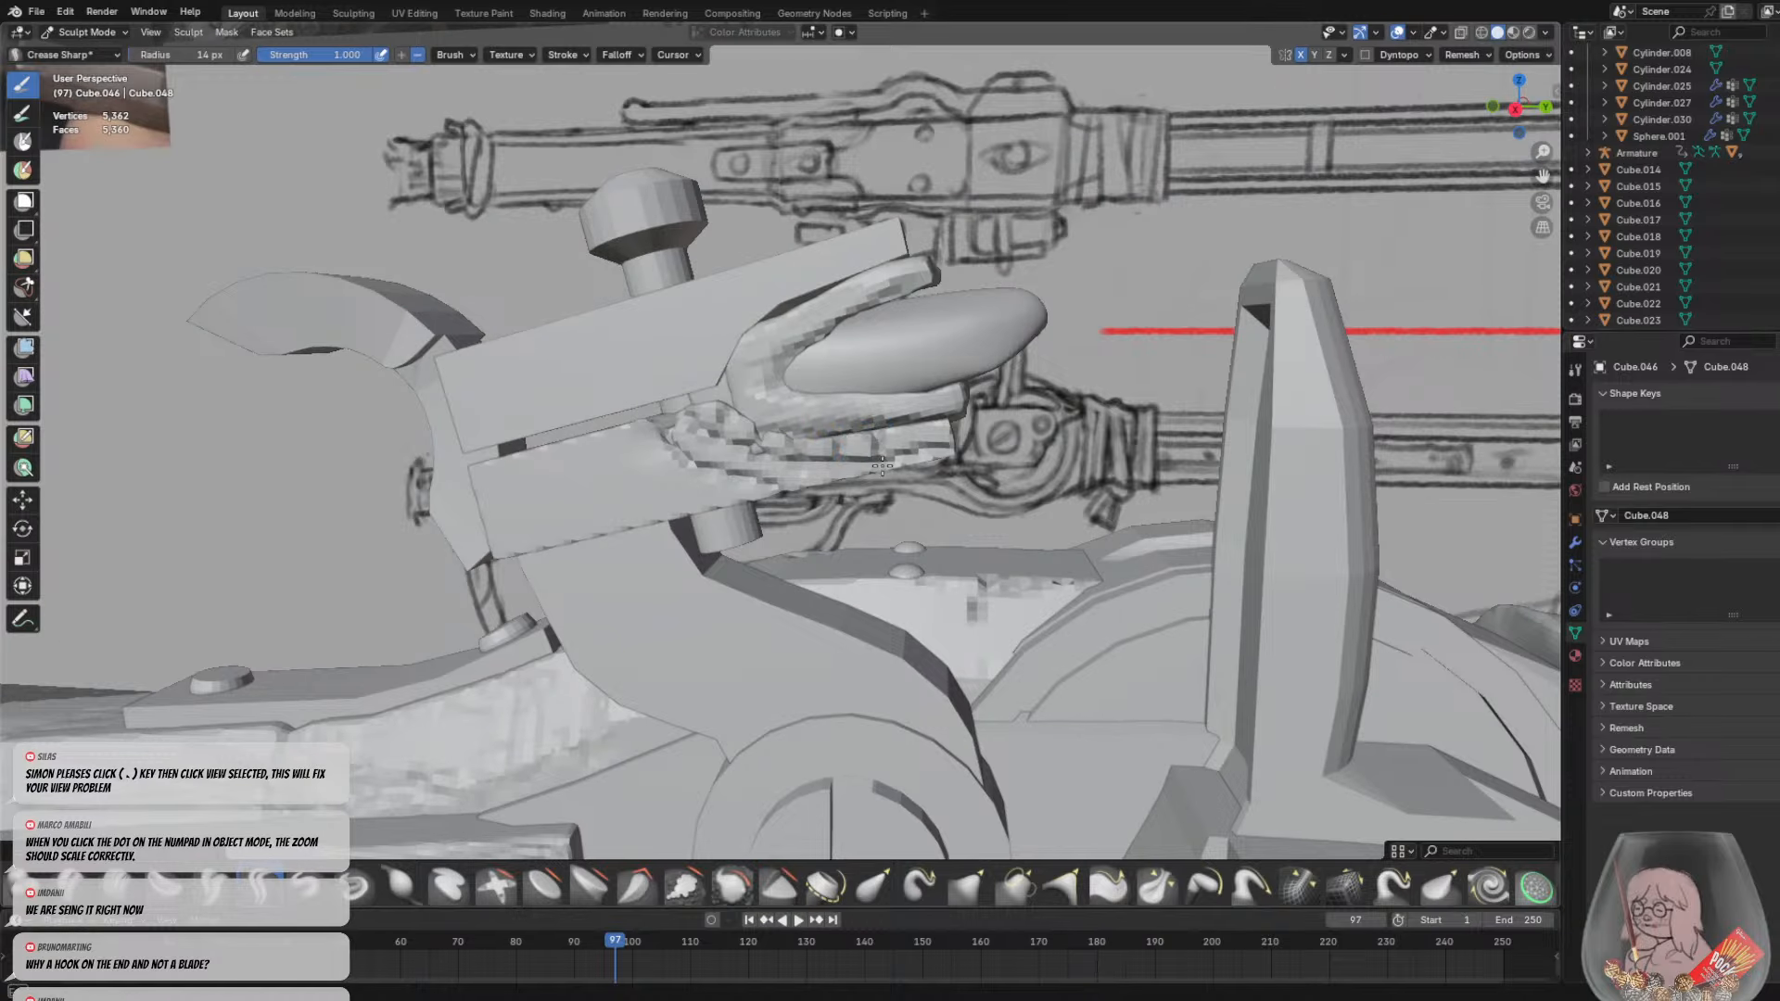
# Reduce the lower jaw block's voxel size and remesh it more finely
pyautogui.scroll(-6, 918, 450)
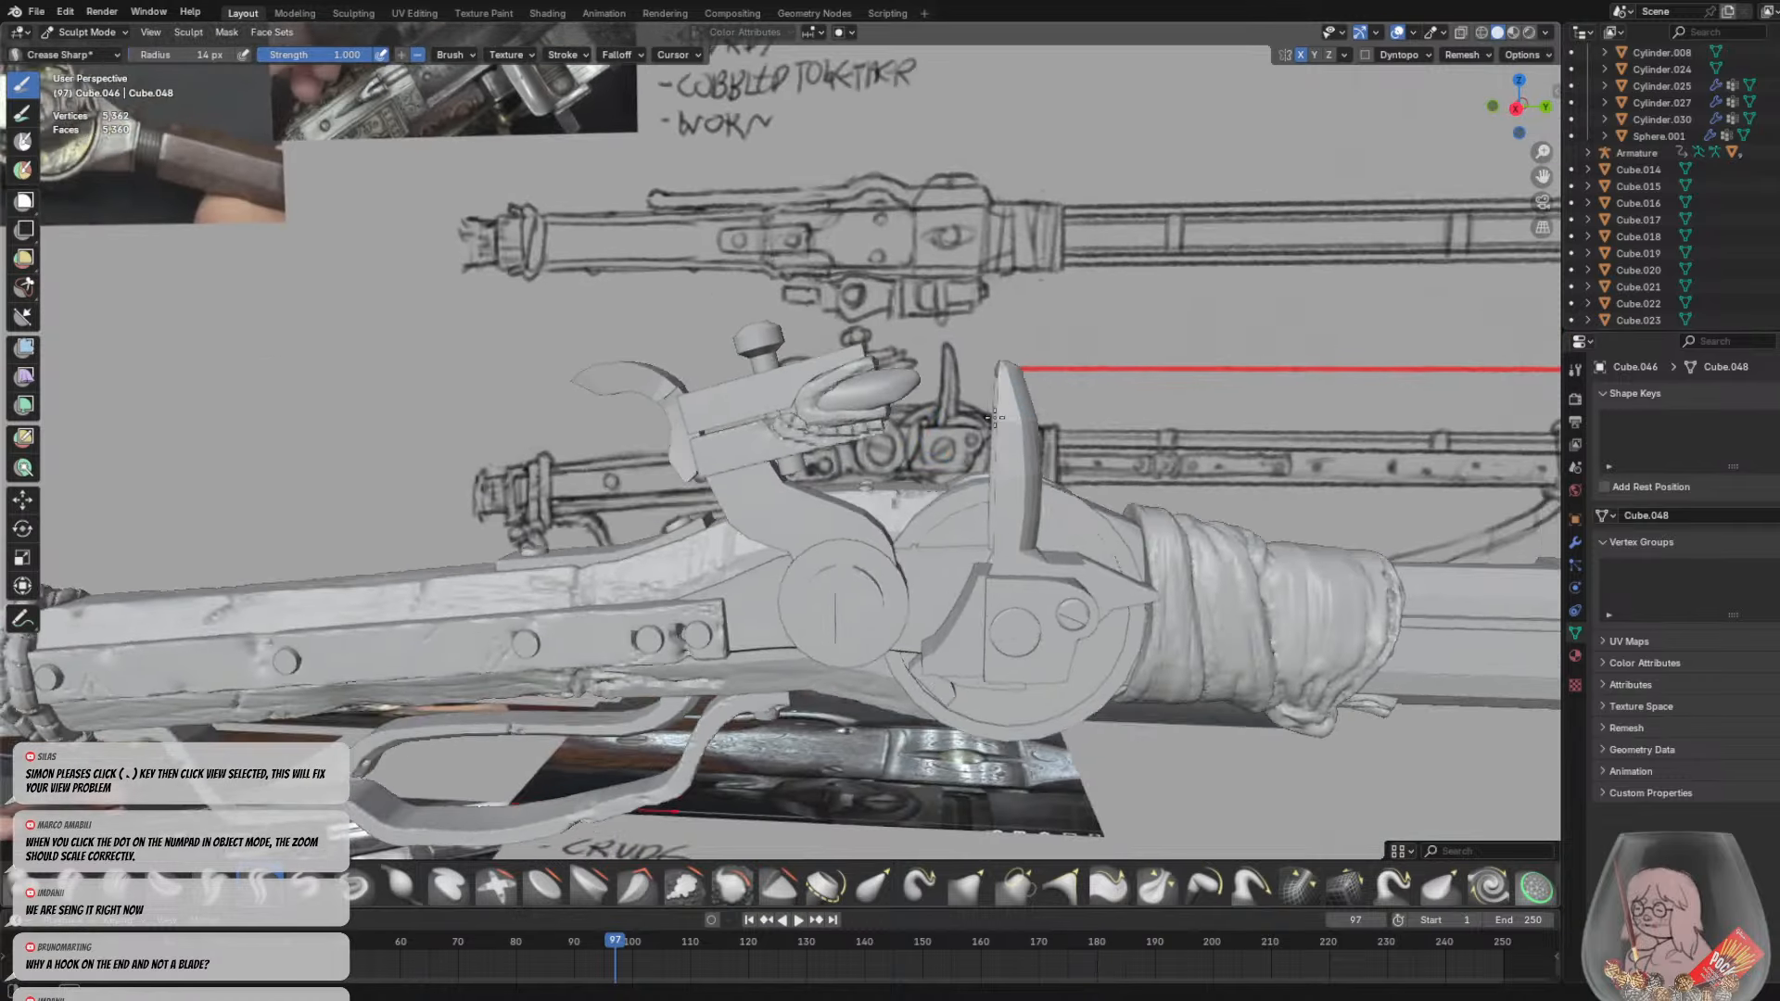
pyautogui.scroll(-3, 994, 417)
pyautogui.scroll(3, 695, 403)
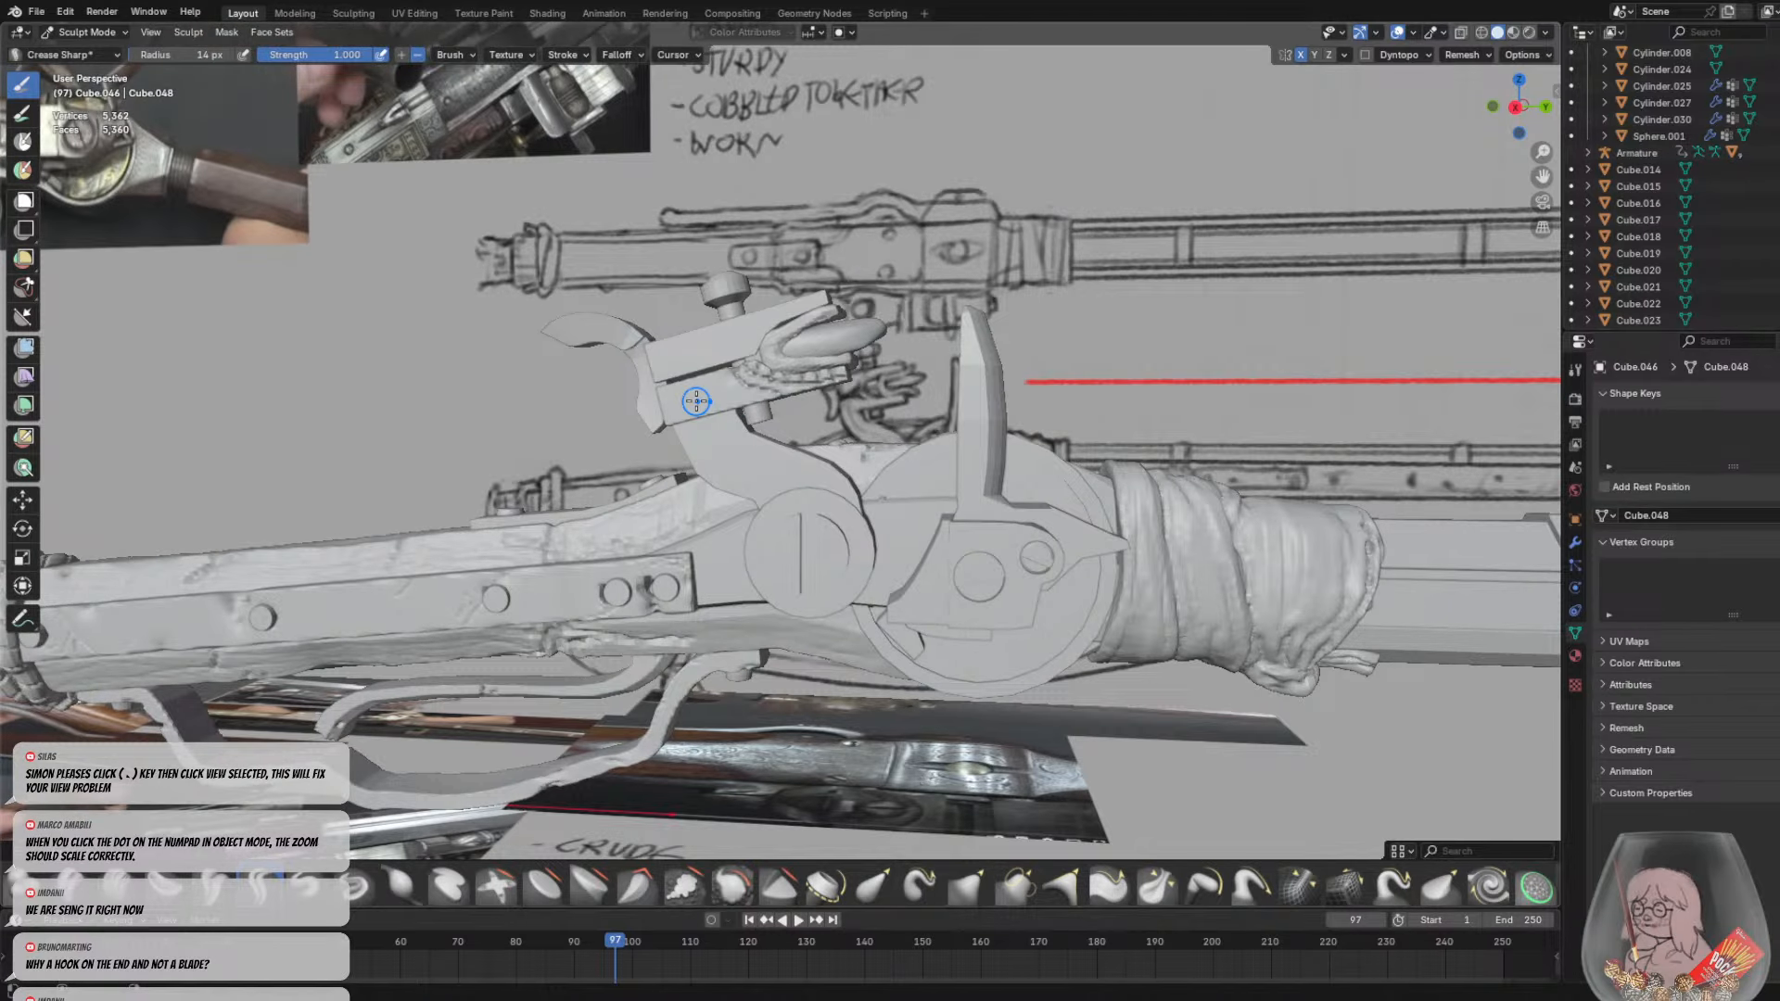
pyautogui.scroll(-2, 702, 389)
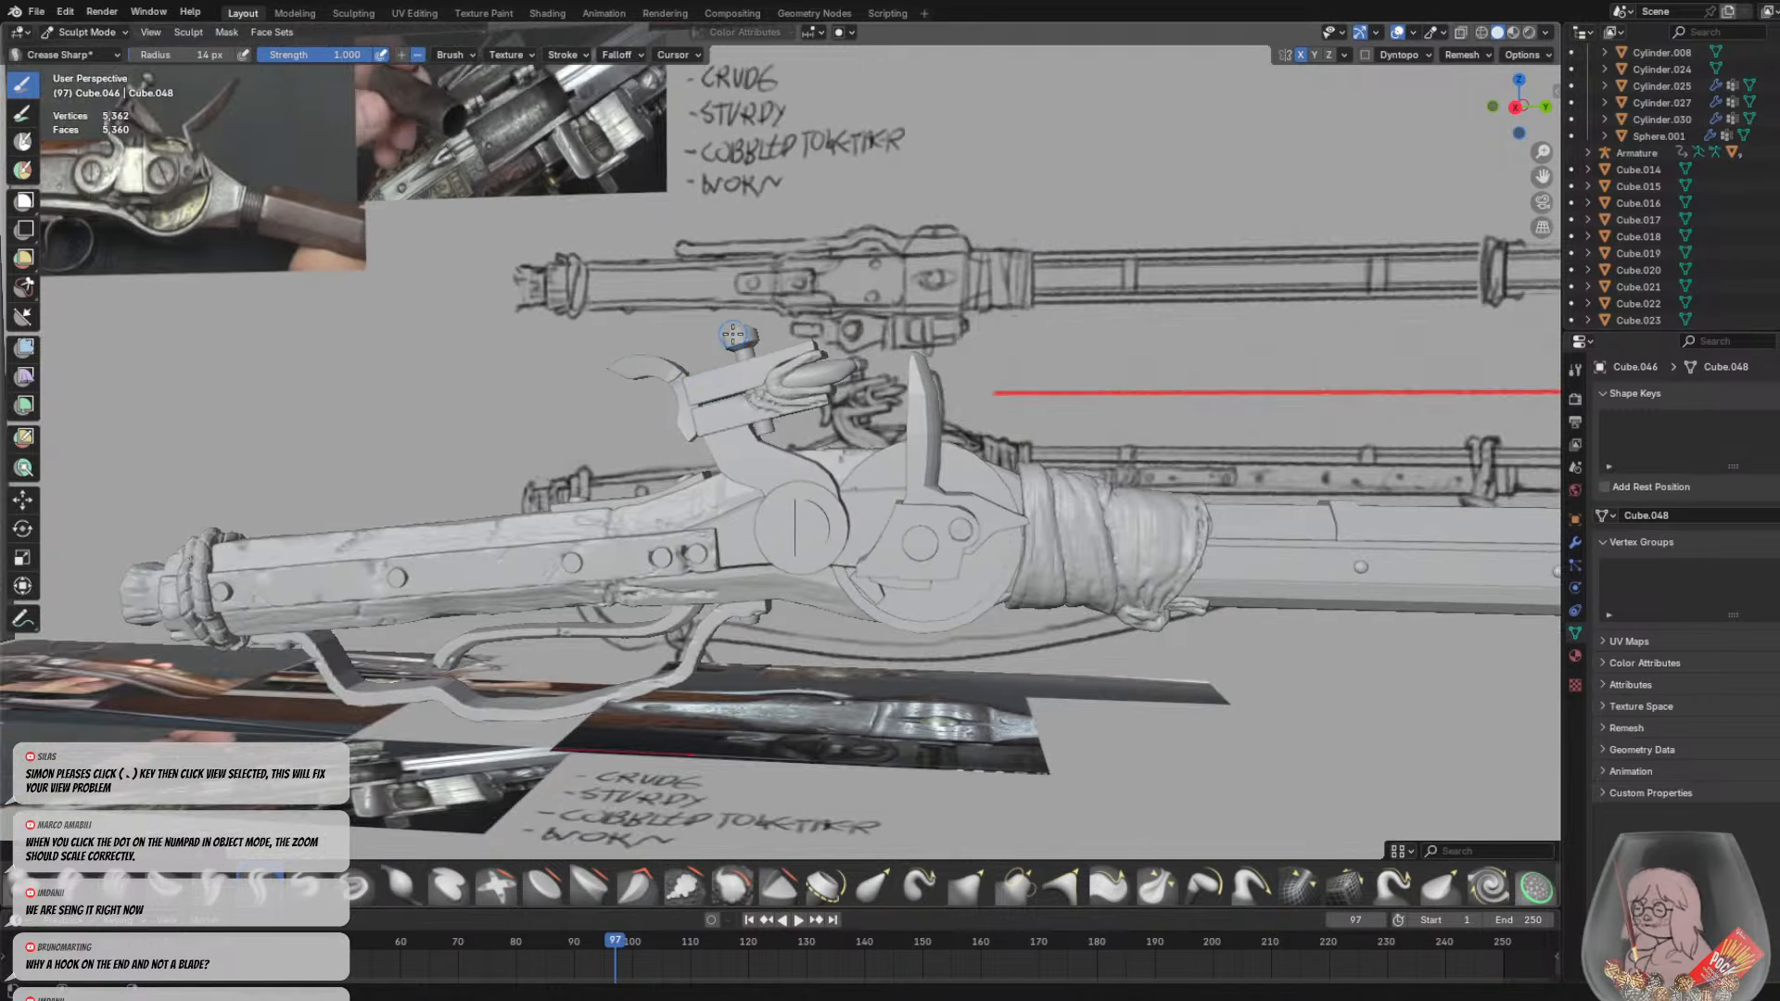
pyautogui.scroll(2, 737, 334)
pyautogui.hotkey('shift', 'r')
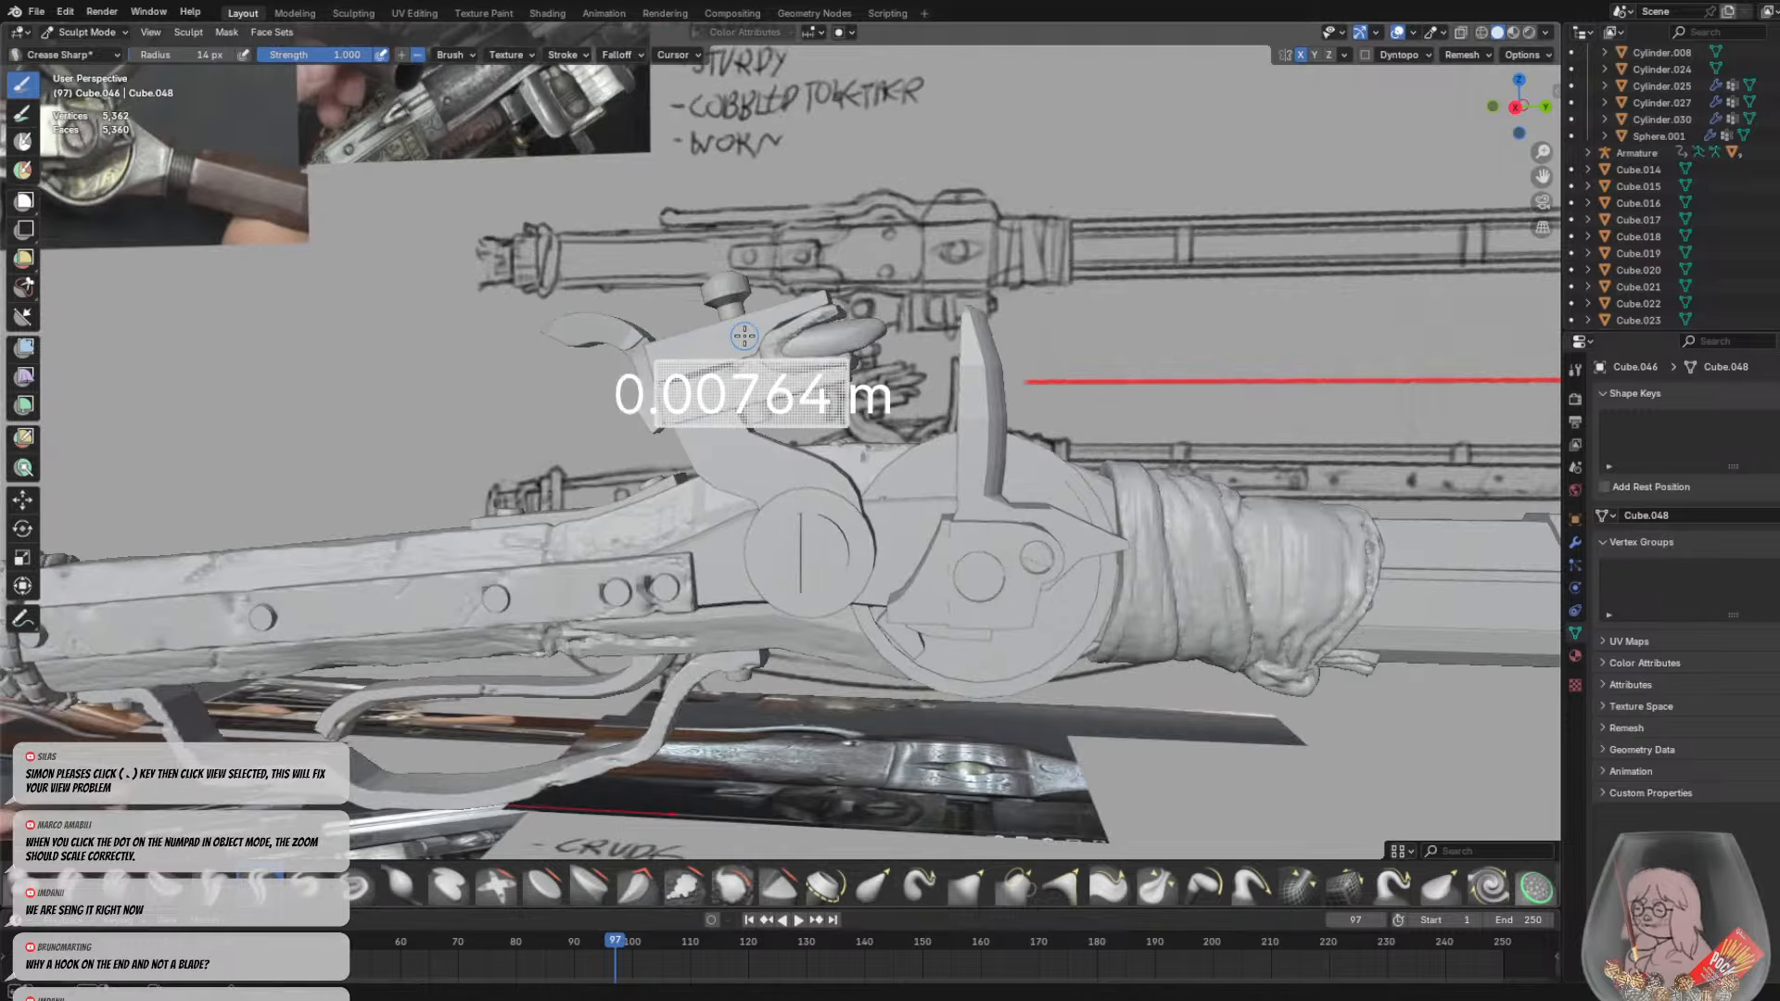
pyautogui.click(737, 301)
pyautogui.scroll(3, 723, 293)
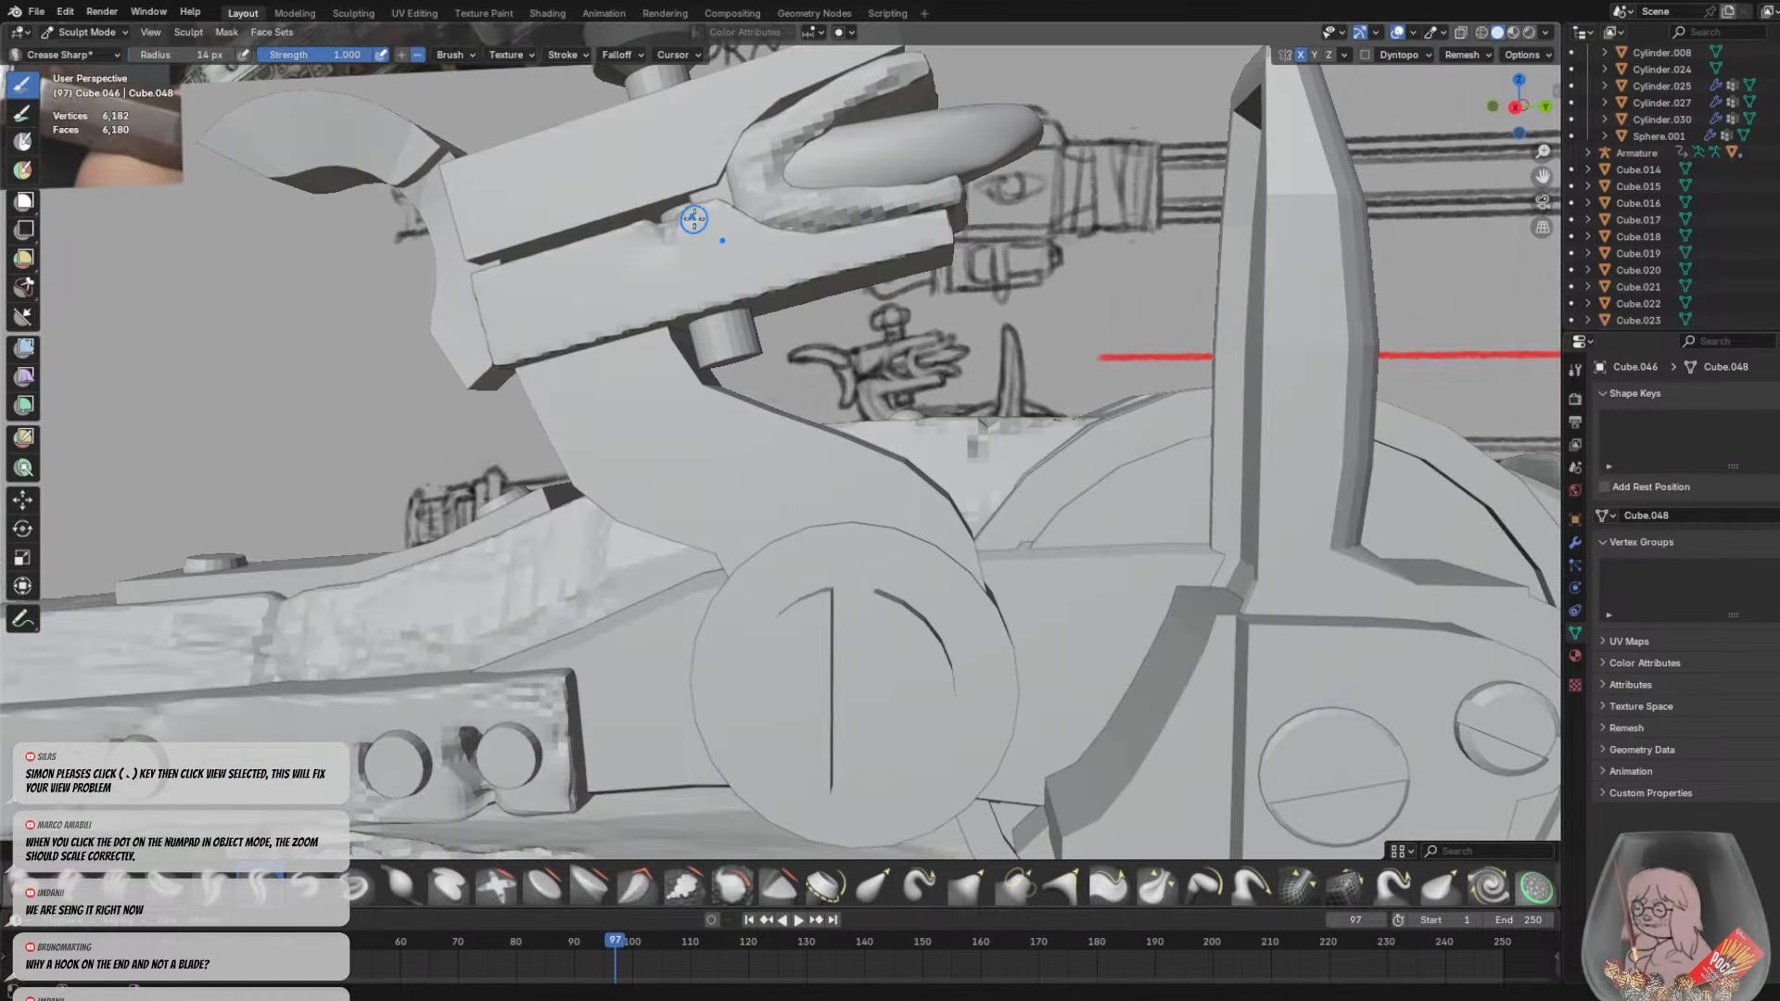
# Try softer creases beneath the flint wrap on the lower jaw block, with the Crease Sharp strength lowered to 0.613
pyautogui.moveTo(720, 243); pyautogui.dragTo(909, 248)
pyautogui.hotkey('ctrl', 'z')
pyautogui.keyDown('shift'); pyautogui.scroll(2, 799, 215); pyautogui.keyUp('shift')
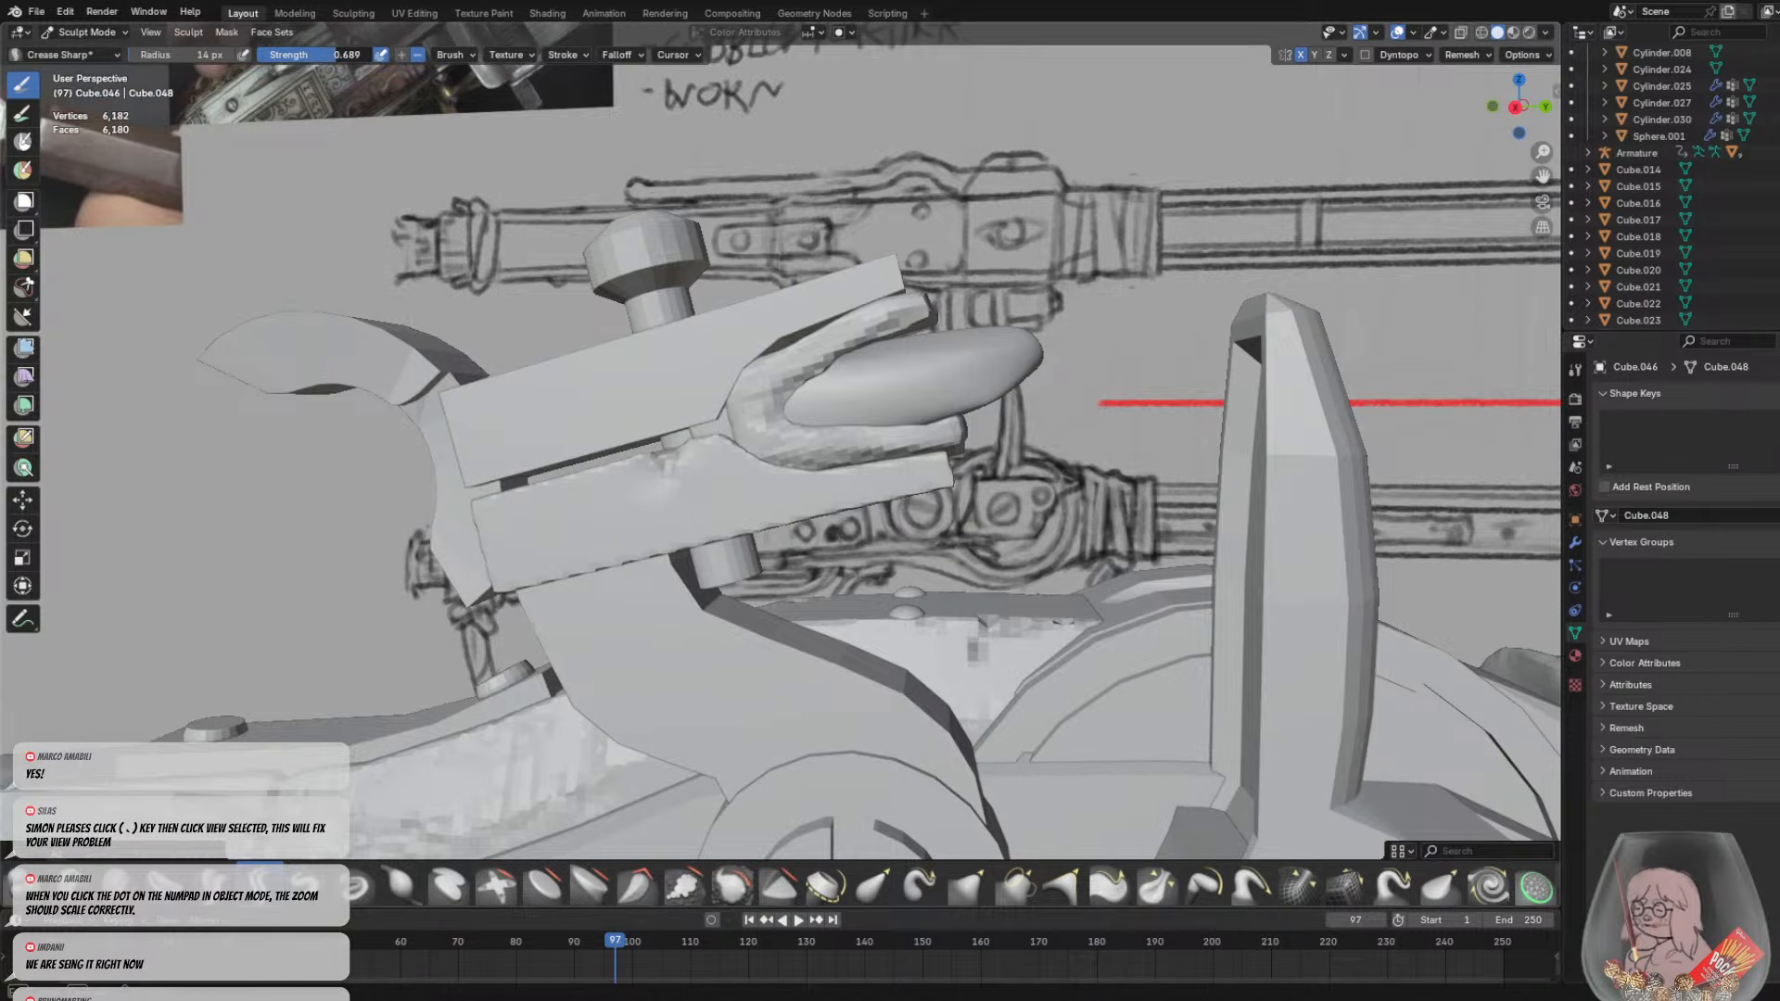
pyautogui.moveTo(346, 53); pyautogui.dragTo(334, 53)
pyautogui.moveTo(723, 456); pyautogui.dragTo(810, 485)
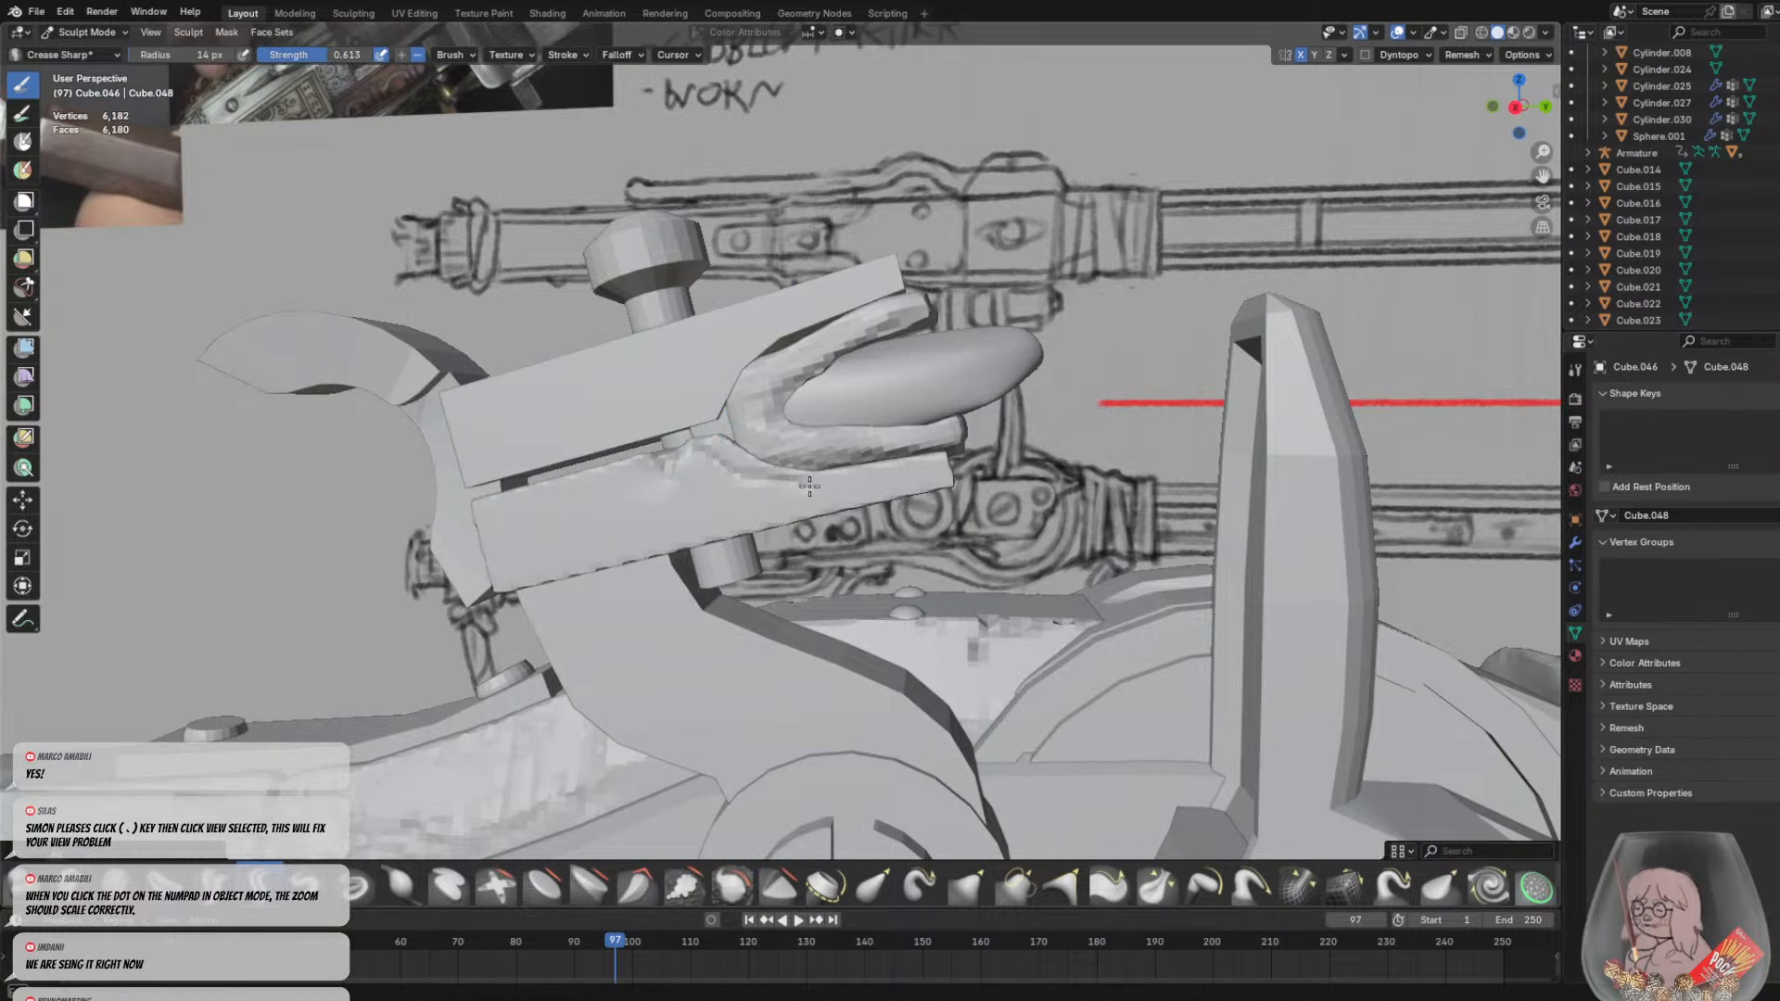
pyautogui.scroll(4, 816, 477)
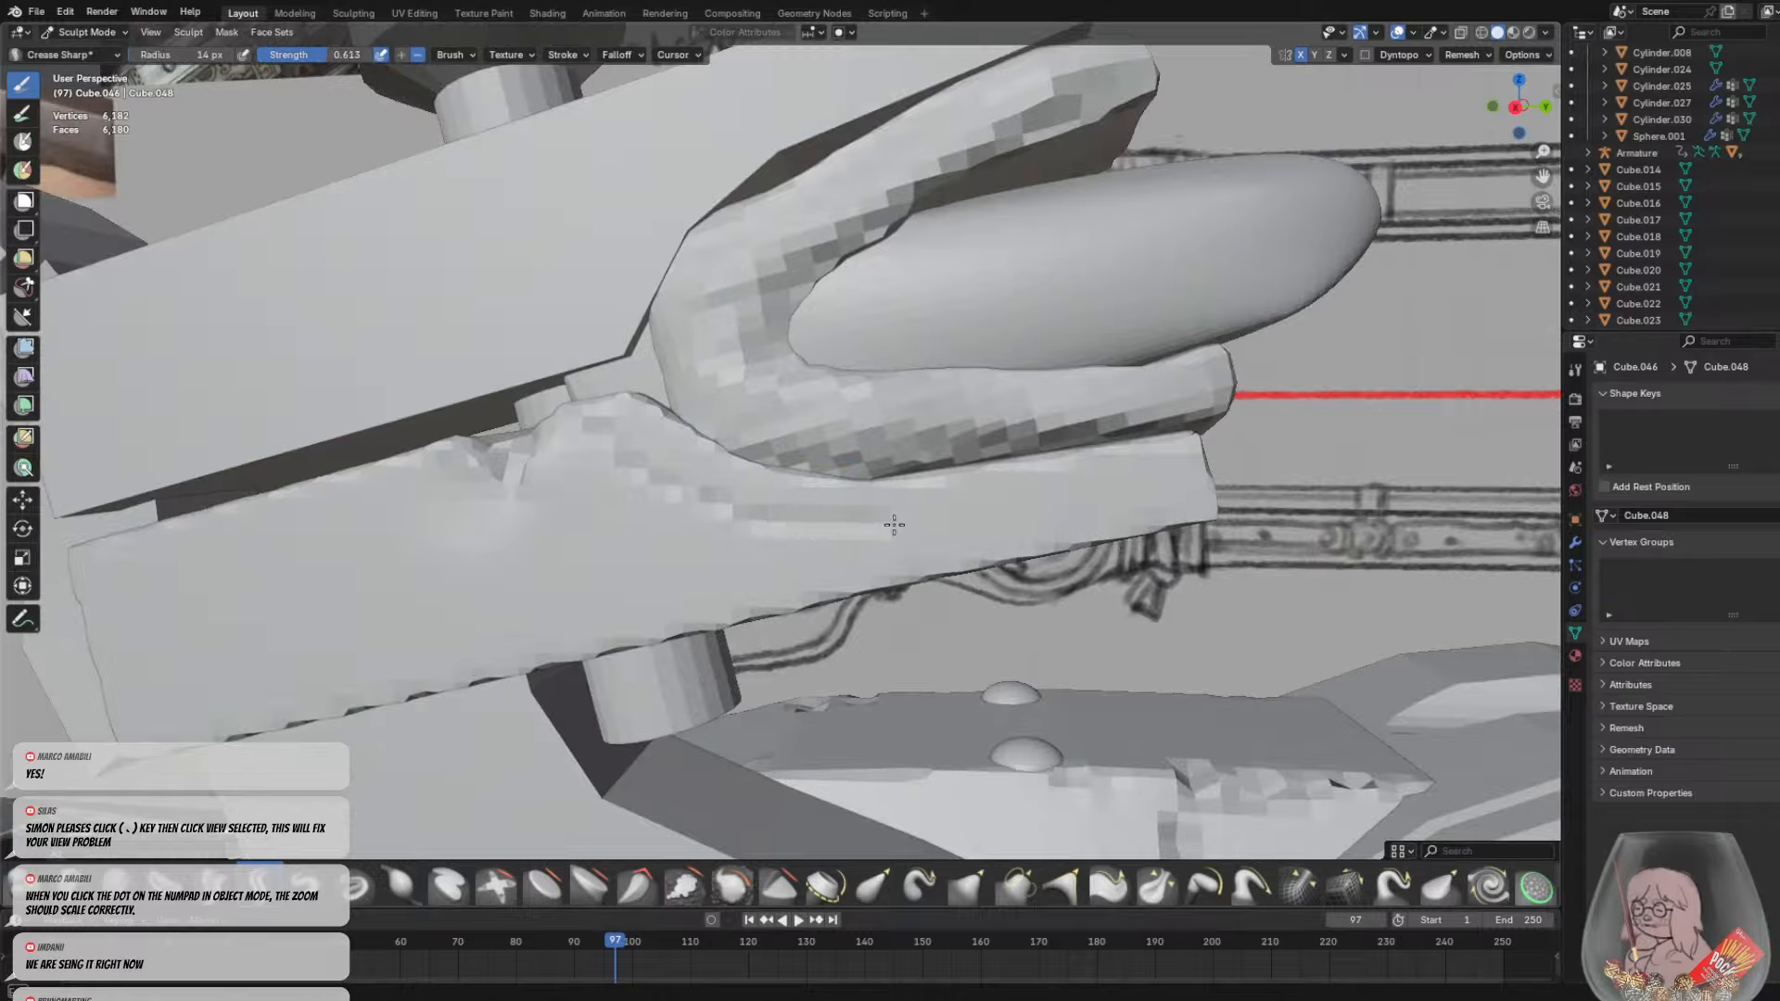
pyautogui.moveTo(894, 525); pyautogui.dragTo(1161, 503)
pyautogui.scroll(-5, 951, 512)
pyautogui.hotkey('ctrl', 'z')
pyautogui.moveTo(702, 446)
pyautogui.mouseDown()
pyautogui.moveTo(874, 491)
pyautogui.moveTo(980, 474)
pyautogui.mouseUp()
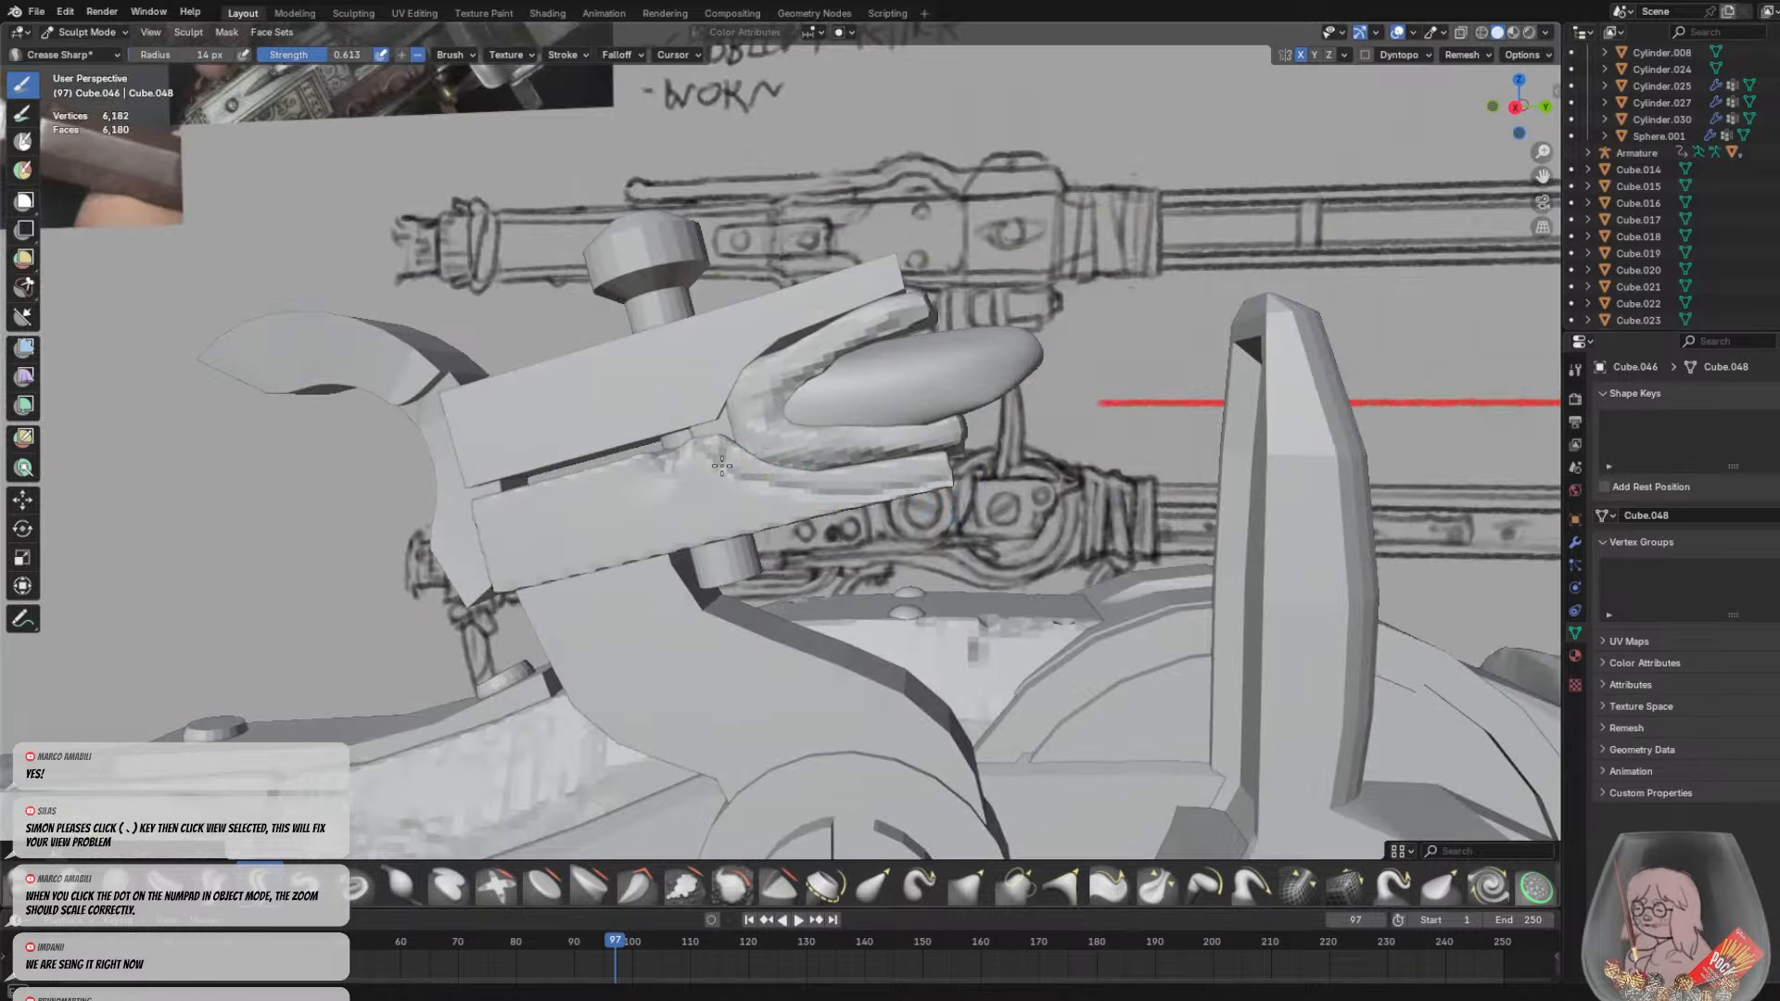
pyautogui.scroll(4, 778, 482)
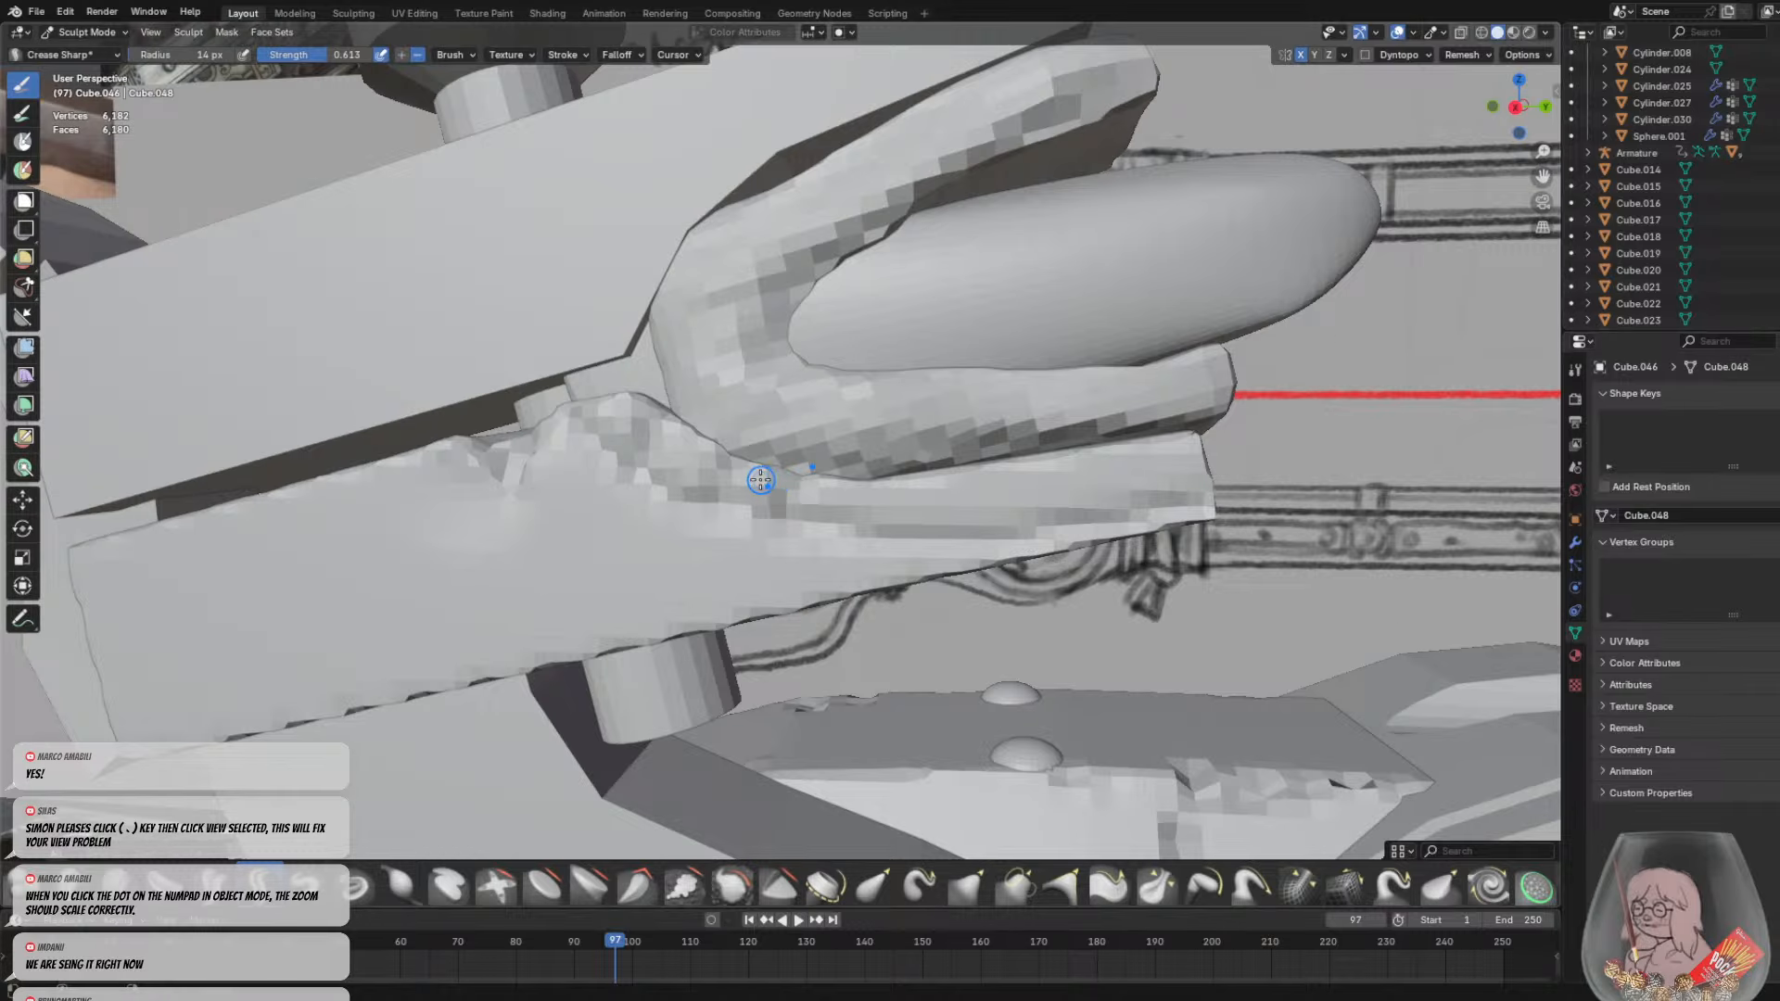
# Set Crease Sharp to 15 px radius and 0.882 strength, and carve a long crease with short cross ribs beneath the flint wrap
pyautogui.press('f')
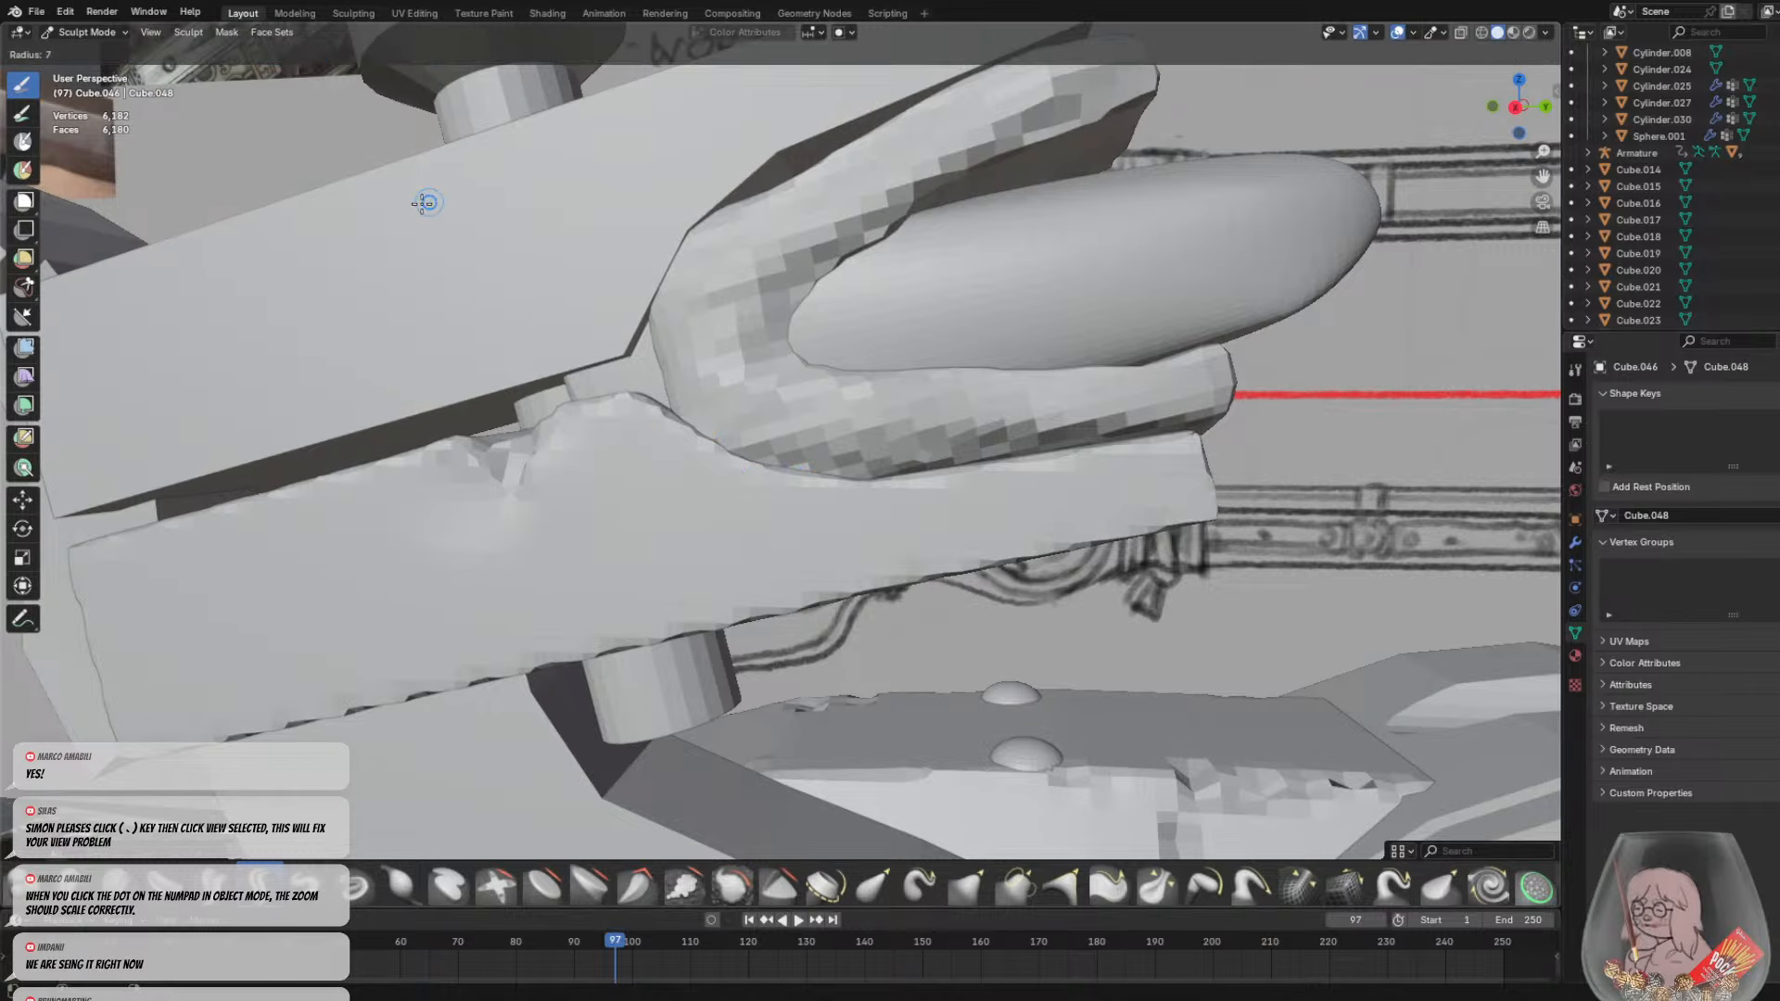
pyautogui.click(425, 202)
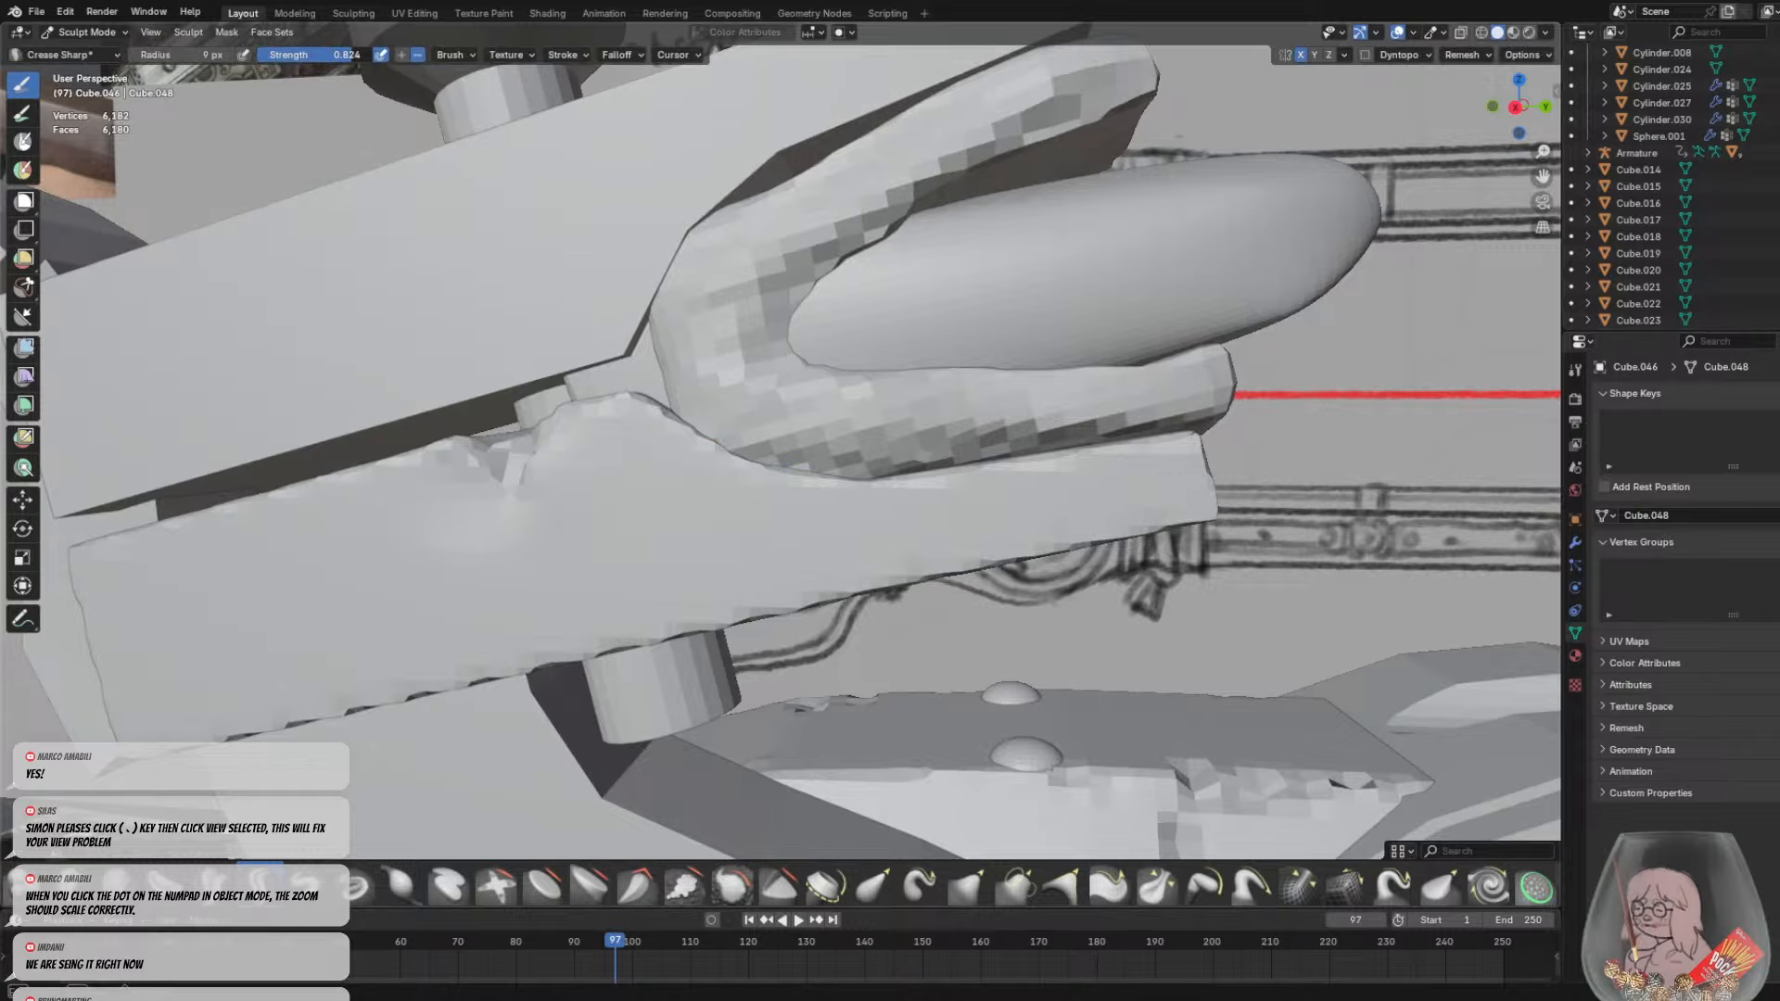
pyautogui.scroll(-5, 686, 455)
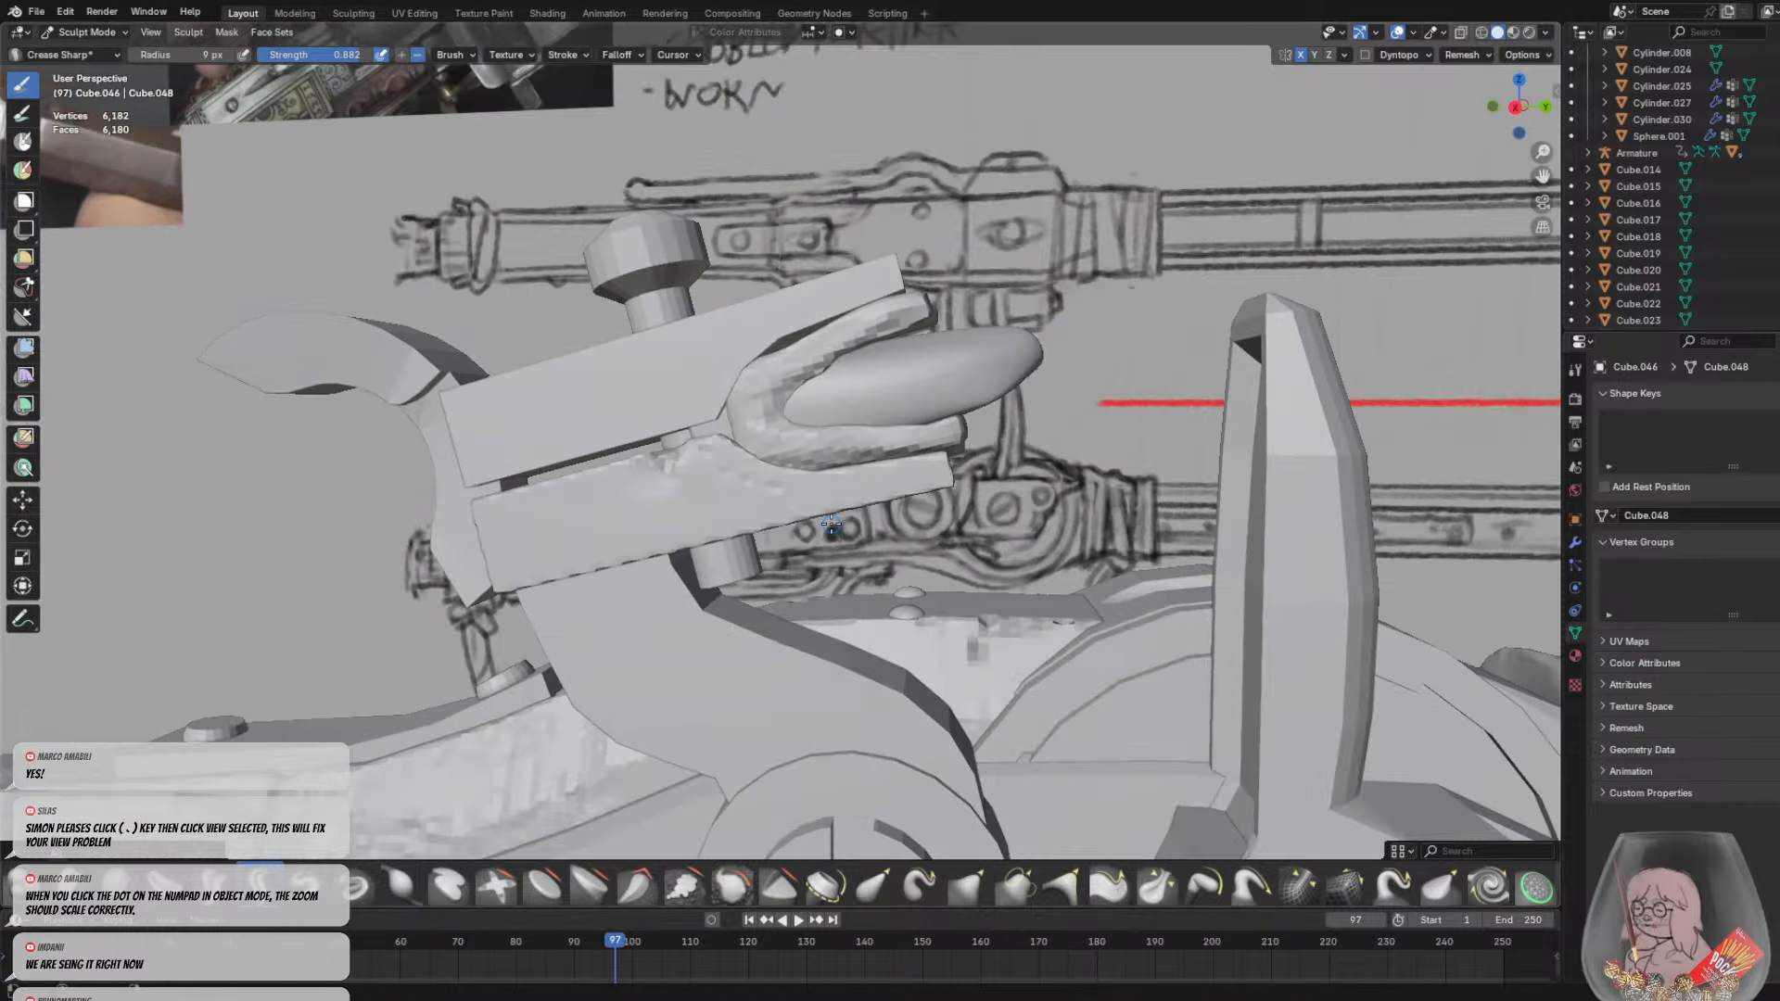
pyautogui.press('f')
pyautogui.click(715, 447)
pyautogui.moveTo(715, 447)
pyautogui.mouseDown()
pyautogui.moveTo(759, 488)
pyautogui.moveTo(946, 489)
pyautogui.mouseUp()
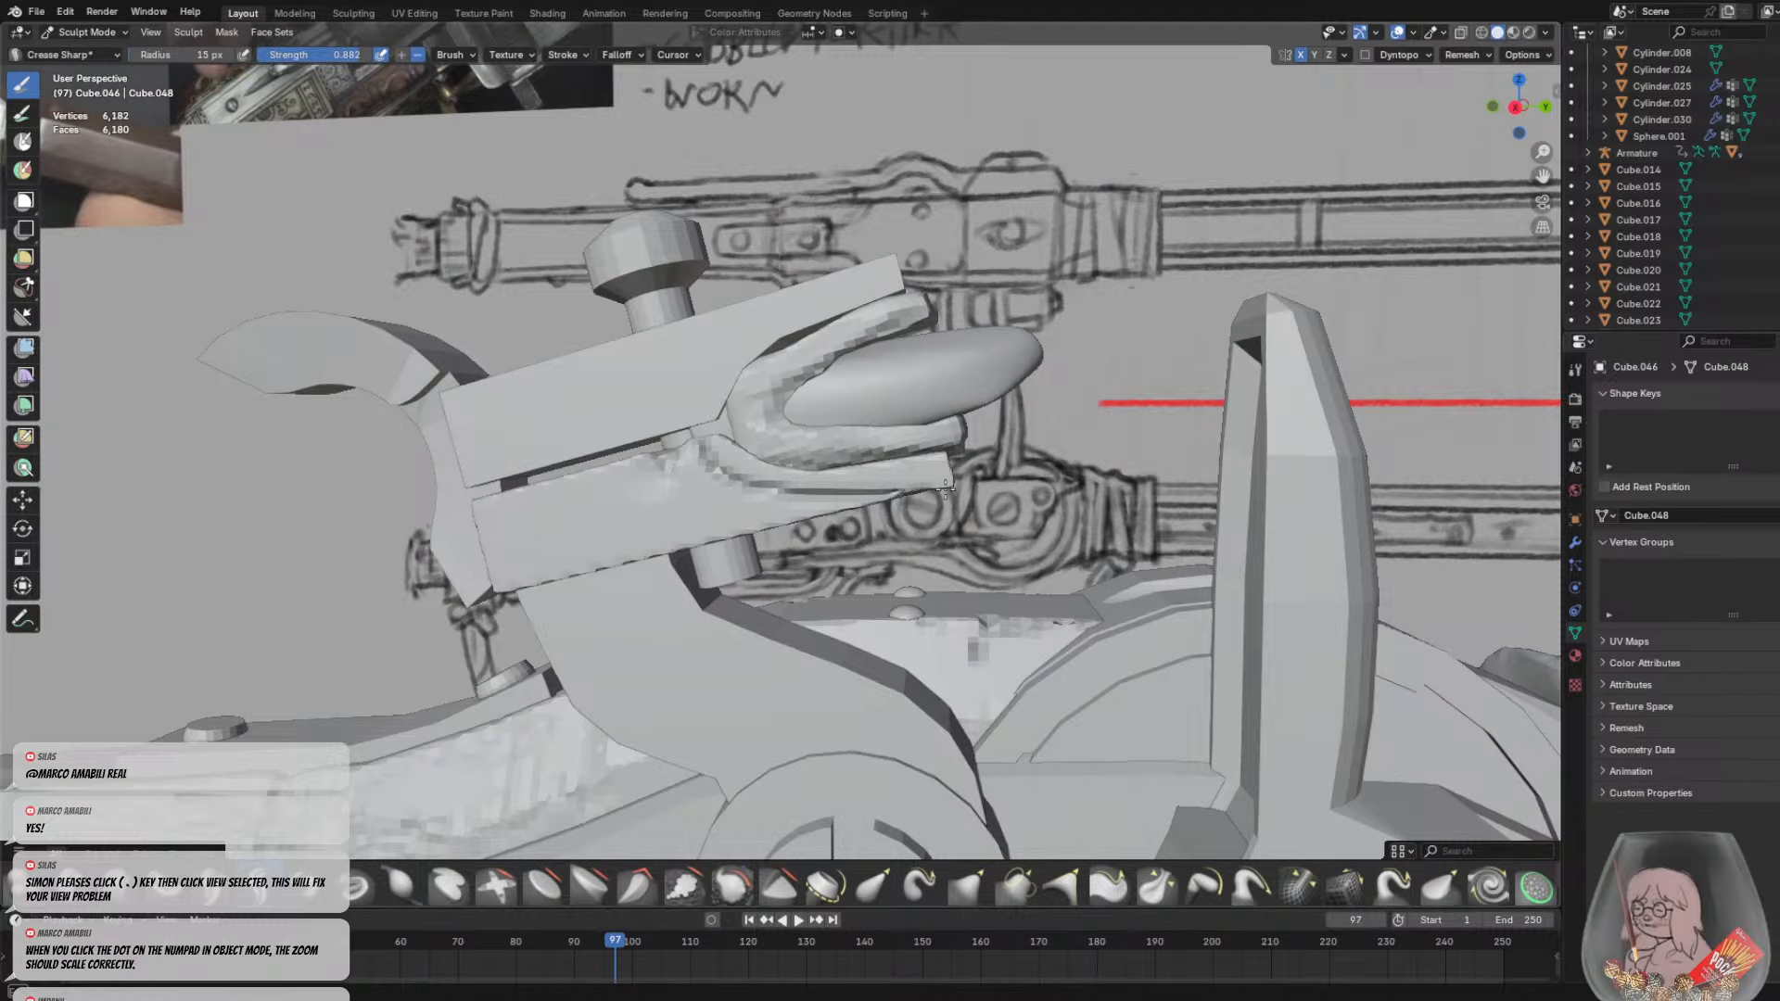
pyautogui.moveTo(737, 439)
pyautogui.mouseDown()
pyautogui.moveTo(721, 468)
pyautogui.moveTo(768, 491)
pyautogui.mouseUp()
pyautogui.press('z')
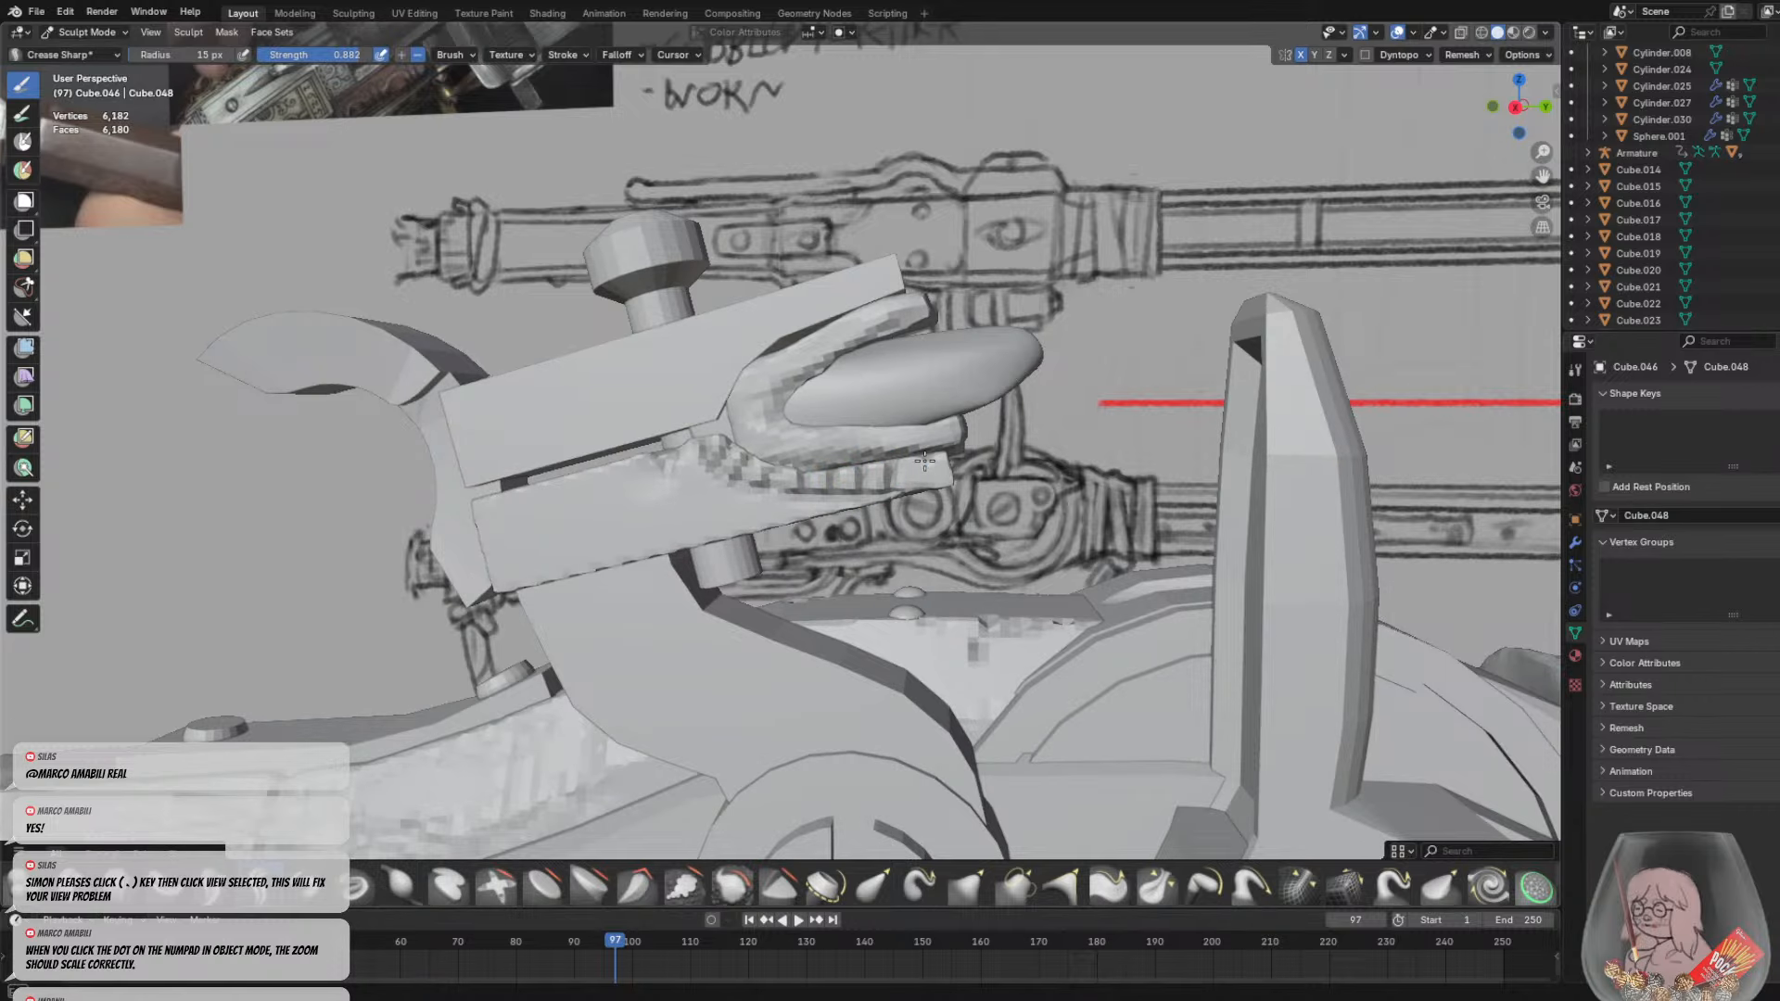
pyautogui.moveTo(922, 503); pyautogui.dragTo(845, 358, button='middle')
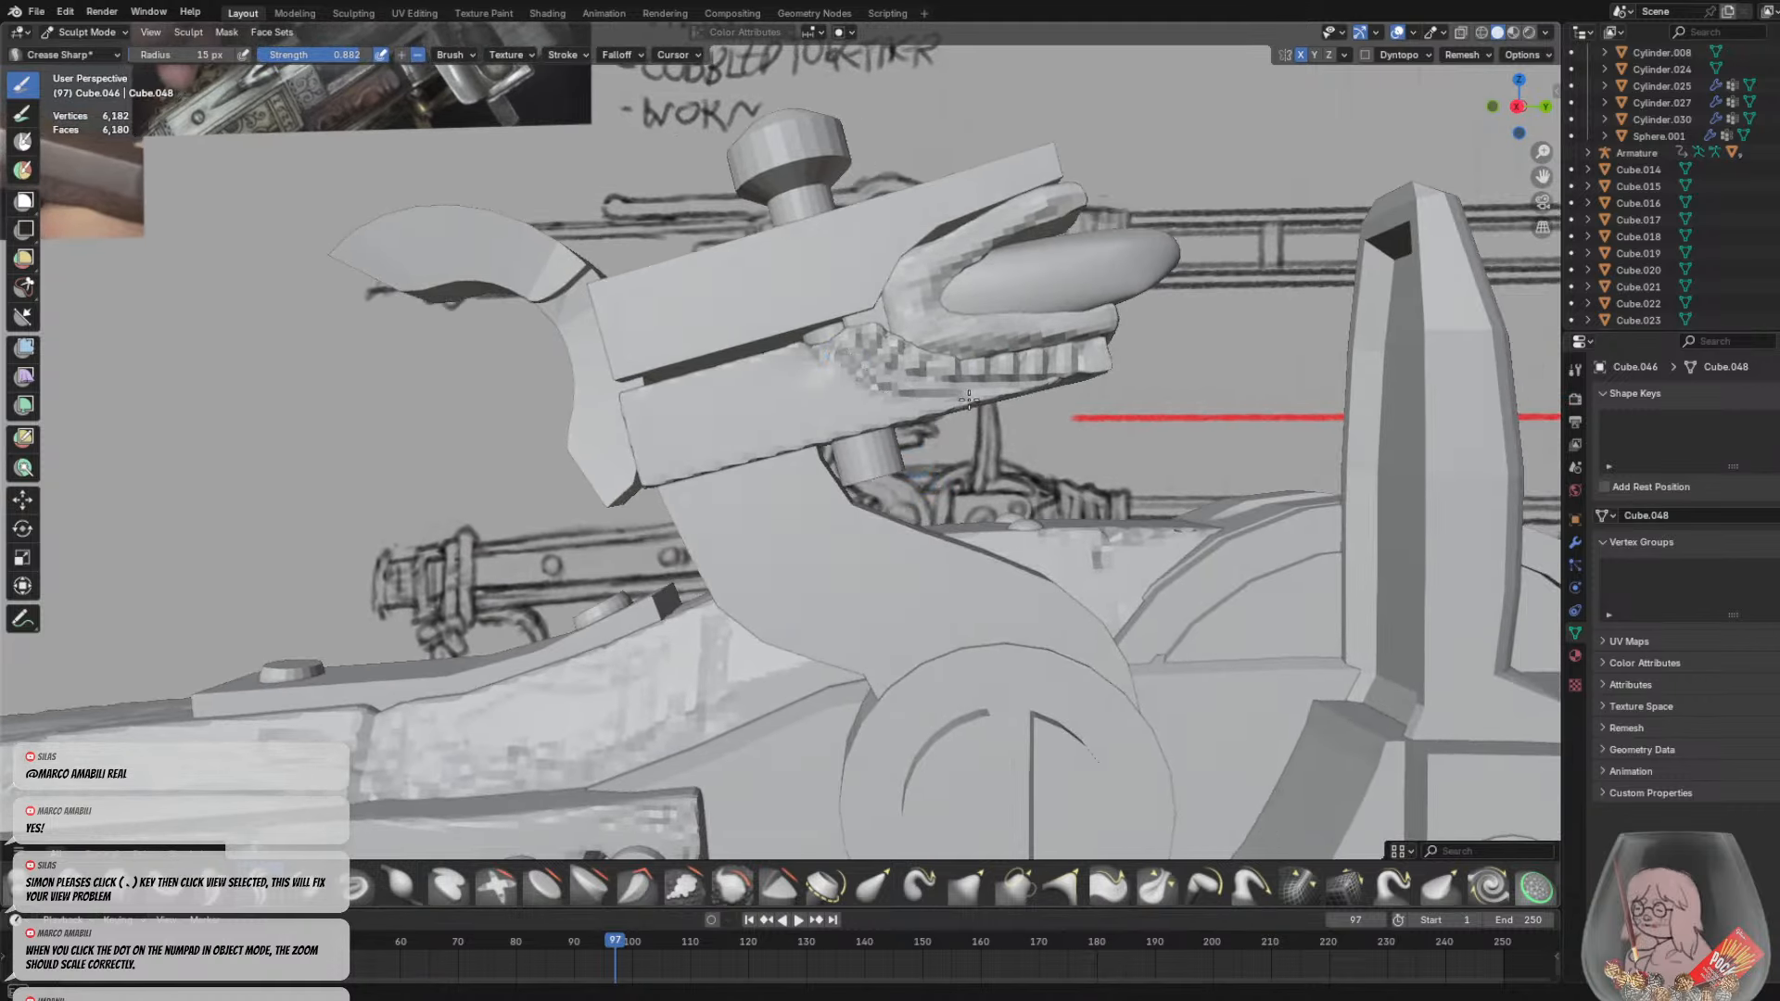
# Switch to the Blob brush at 14 px radius and build up the creased band's inner end on the lower jaw block
pyautogui.click(61, 905)
pyautogui.click(30, 894)
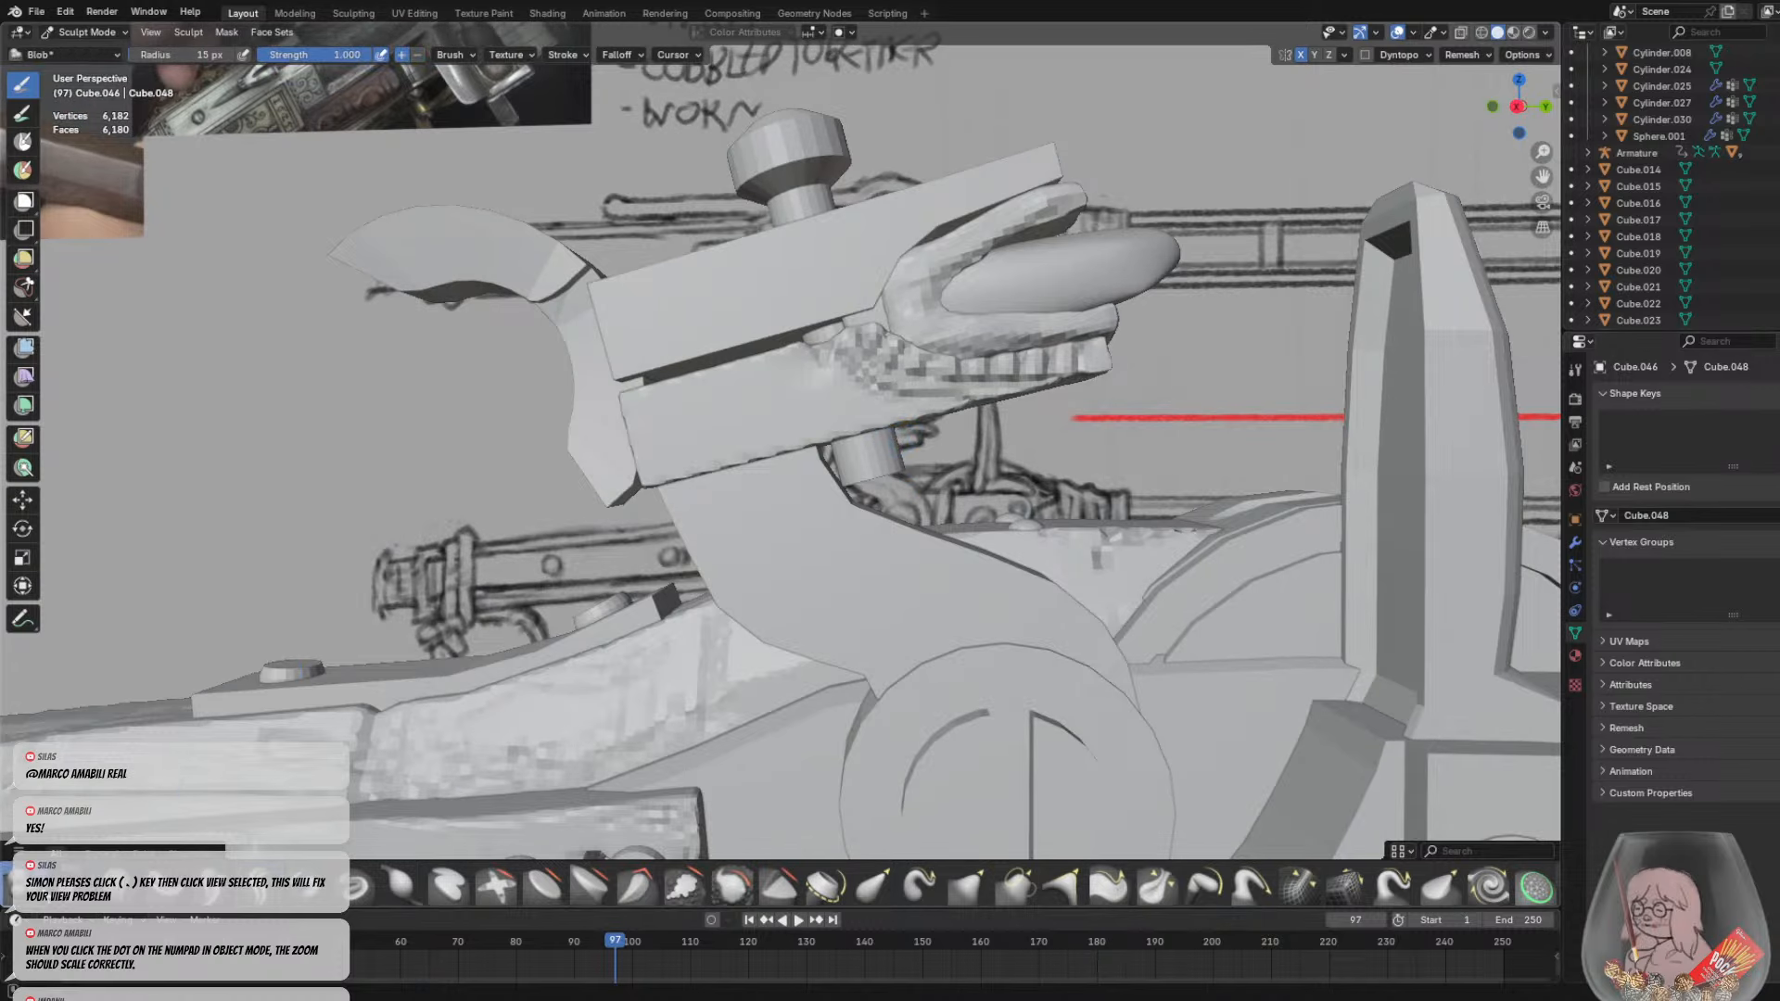
pyautogui.scroll(4, 918, 310)
pyautogui.scroll(-4, 918, 308)
pyautogui.press('f')
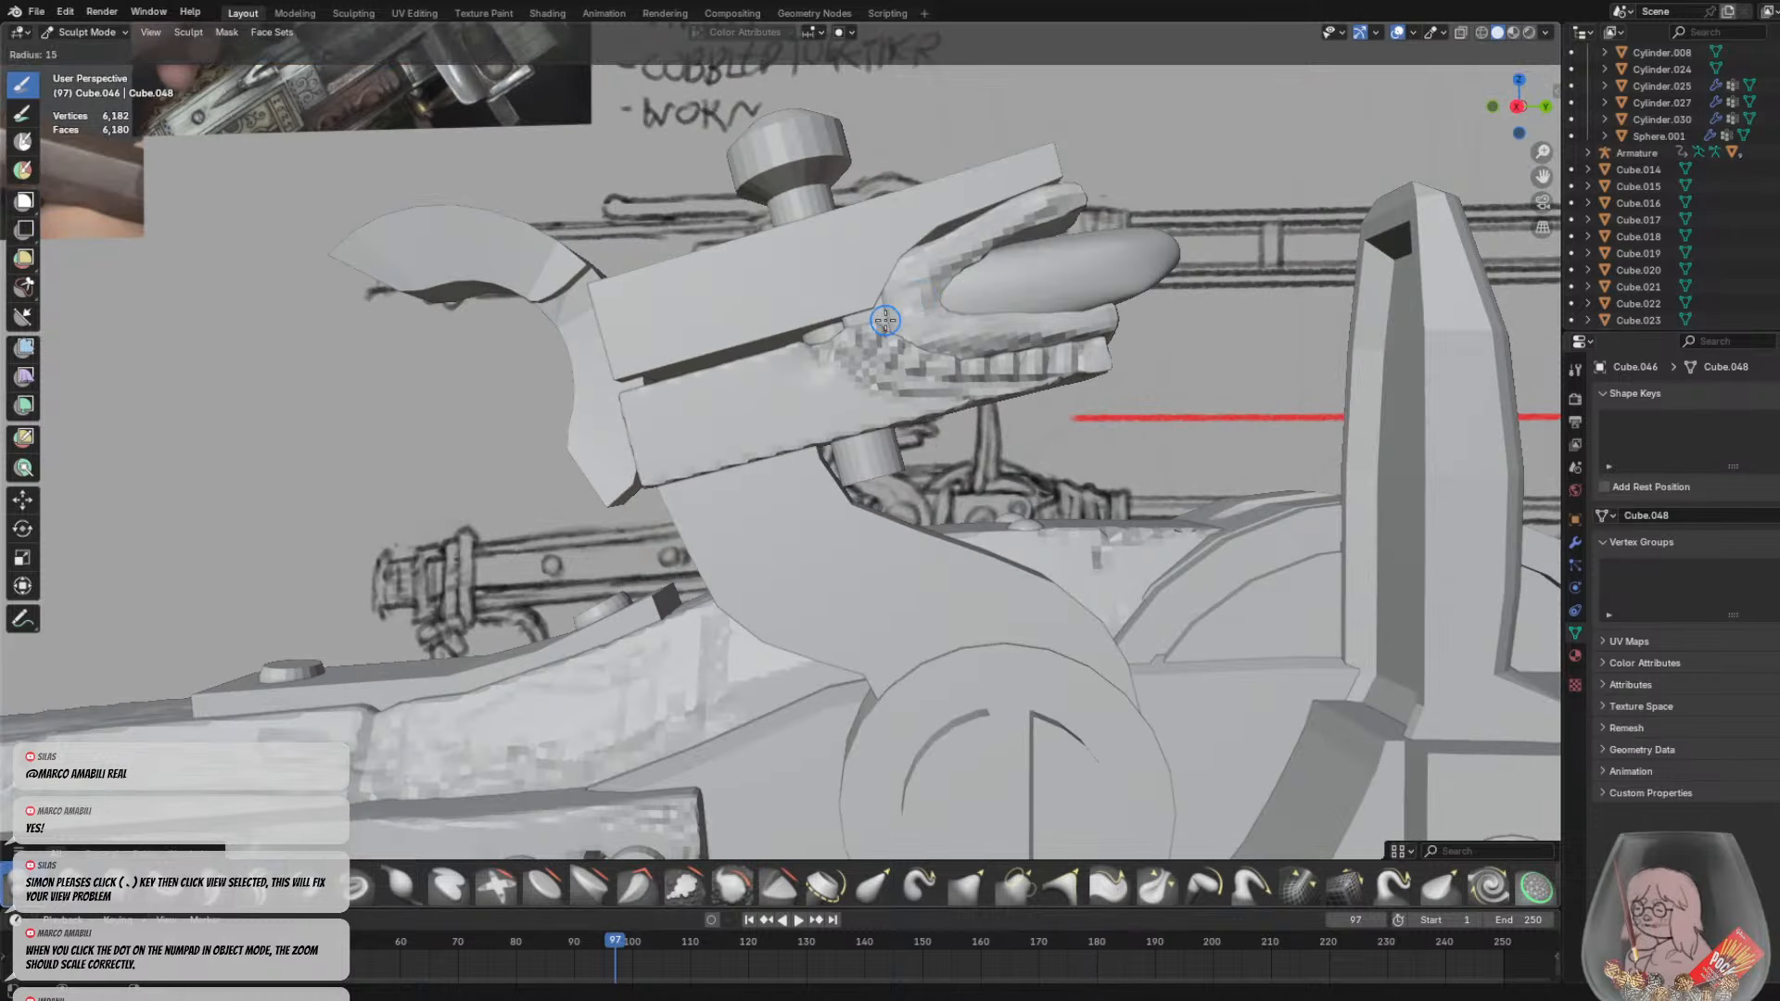
pyautogui.click(886, 320)
pyautogui.moveTo(839, 341); pyautogui.dragTo(955, 387)
# Add another raised Blob strand along the lower side of the ribbed band on the jaw block
pyautogui.moveTo(1015, 386); pyautogui.dragTo(954, 435, button='middle')
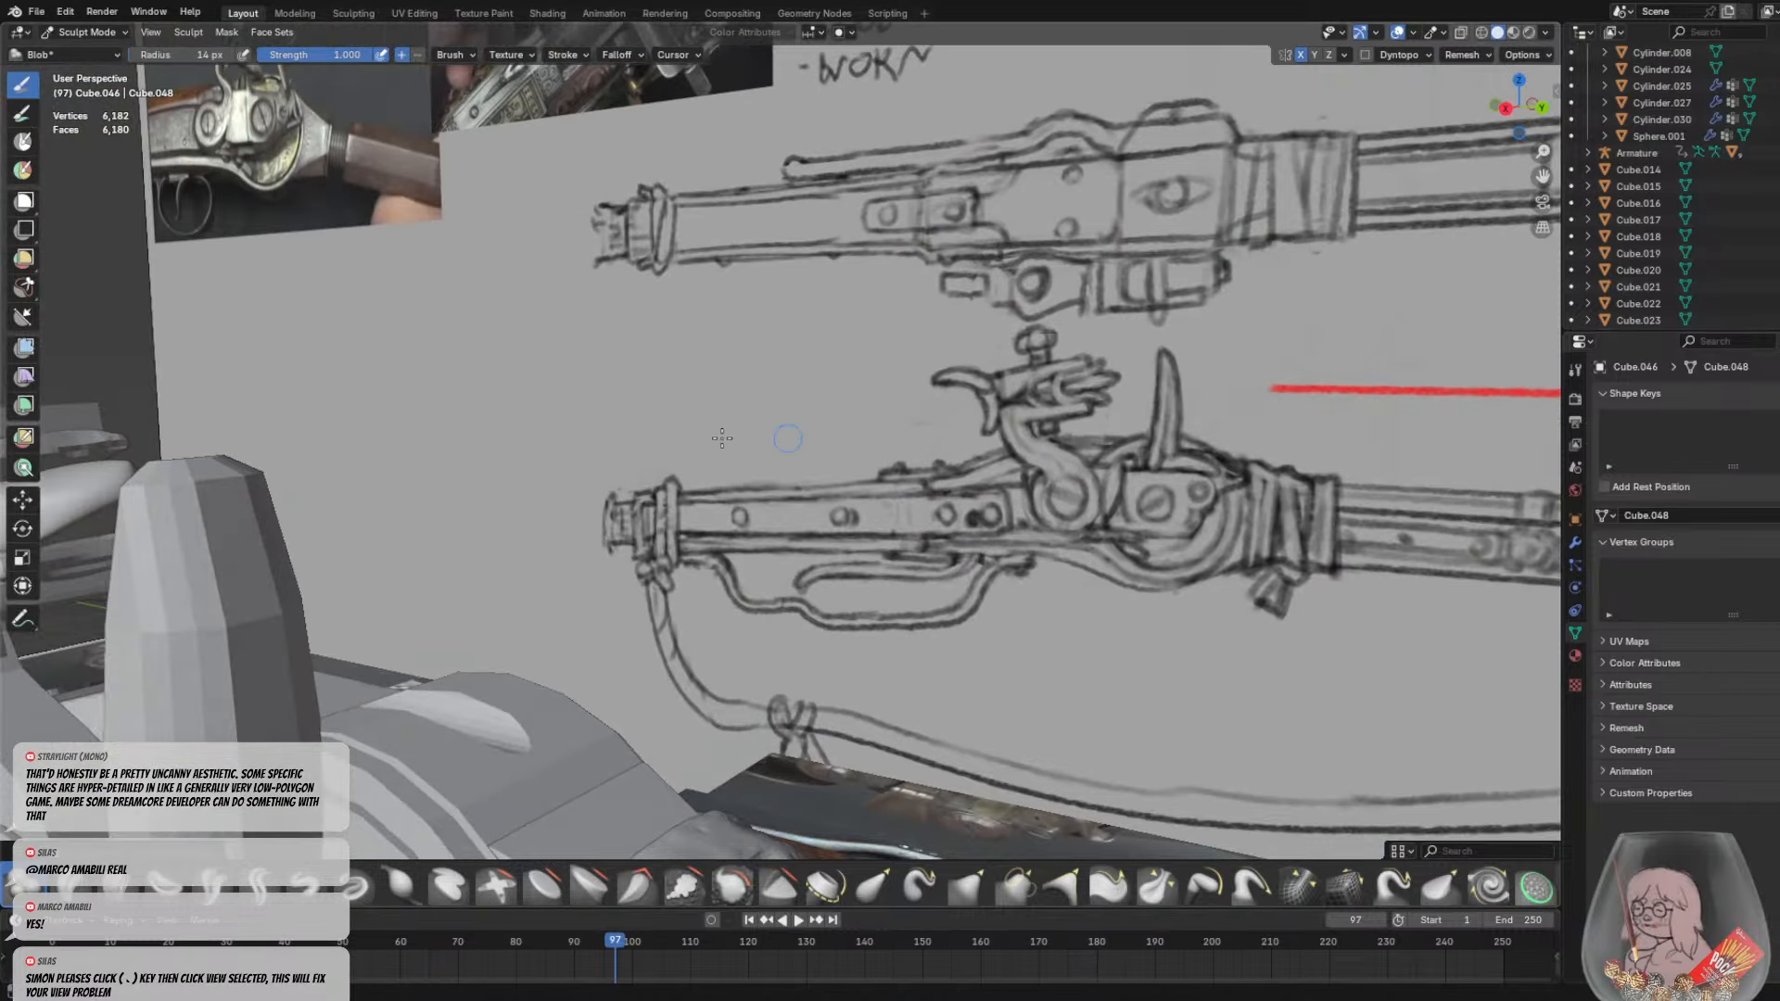
pyautogui.scroll(-2, 732, 436)
pyautogui.keyDown('shift'); pyautogui.moveTo(485, 463); pyautogui.dragTo(596, 491, button='middle'); pyautogui.keyUp('shift')
pyautogui.scroll(2, 596, 492)
pyautogui.scroll(3, 596, 492)
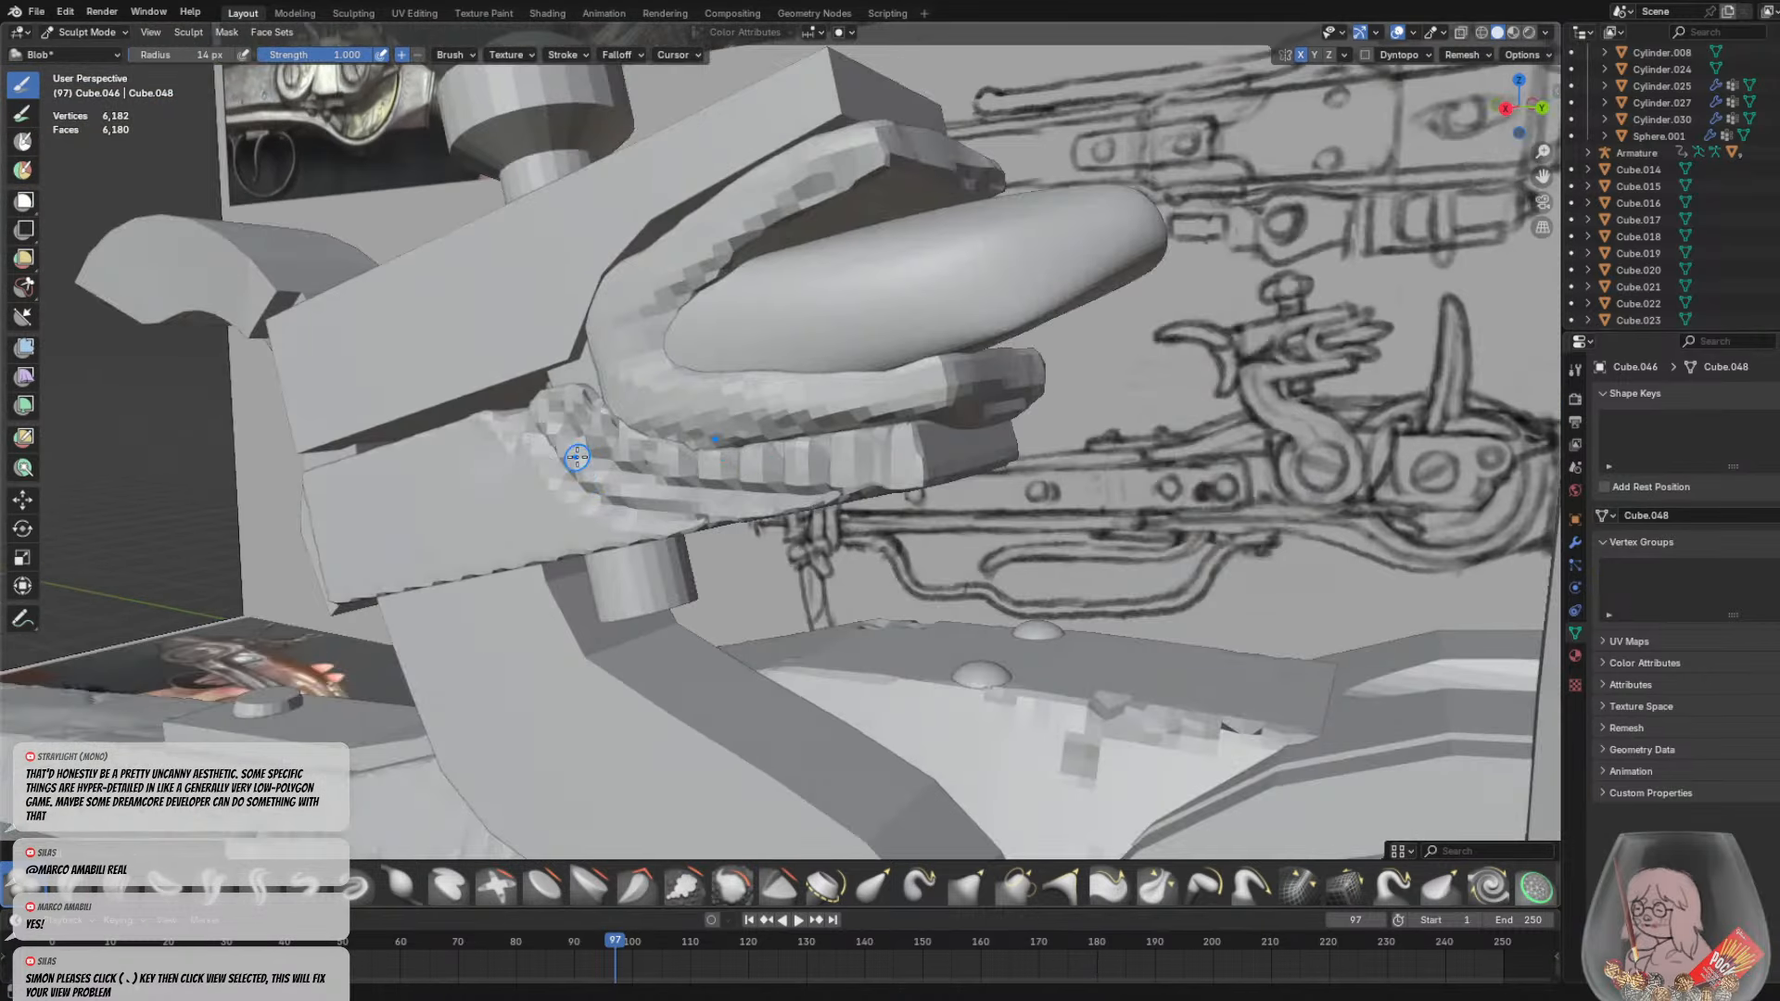
pyautogui.moveTo(545, 418)
pyautogui.mouseDown()
pyautogui.moveTo(644, 486)
pyautogui.moveTo(732, 506)
pyautogui.moveTo(781, 492)
pyautogui.mouseUp()
# Check the ribbed band against the whole hammer and remesh the lower jaw block
pyautogui.scroll(-5, 816, 462)
pyautogui.scroll(-3, 848, 436)
pyautogui.moveTo(833, 431); pyautogui.dragTo(859, 428, button='middle')
pyautogui.moveTo(977, 417); pyautogui.dragTo(984, 422, button='middle')
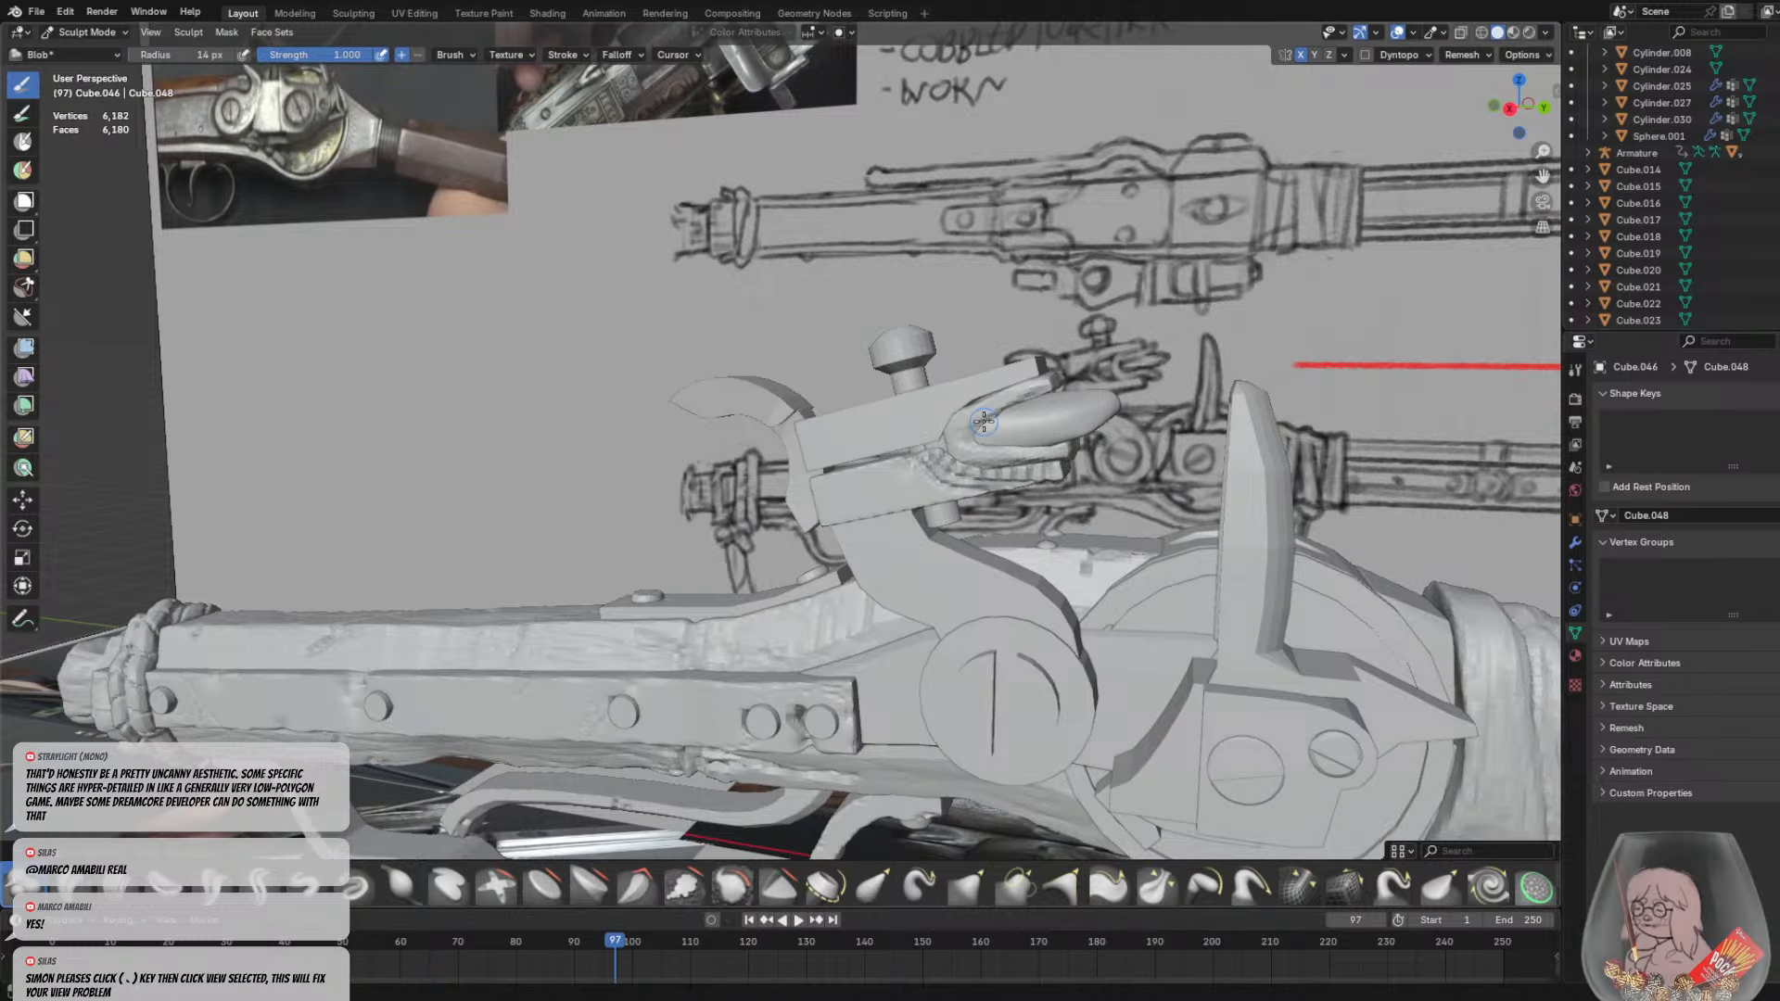
pyautogui.scroll(5, 984, 422)
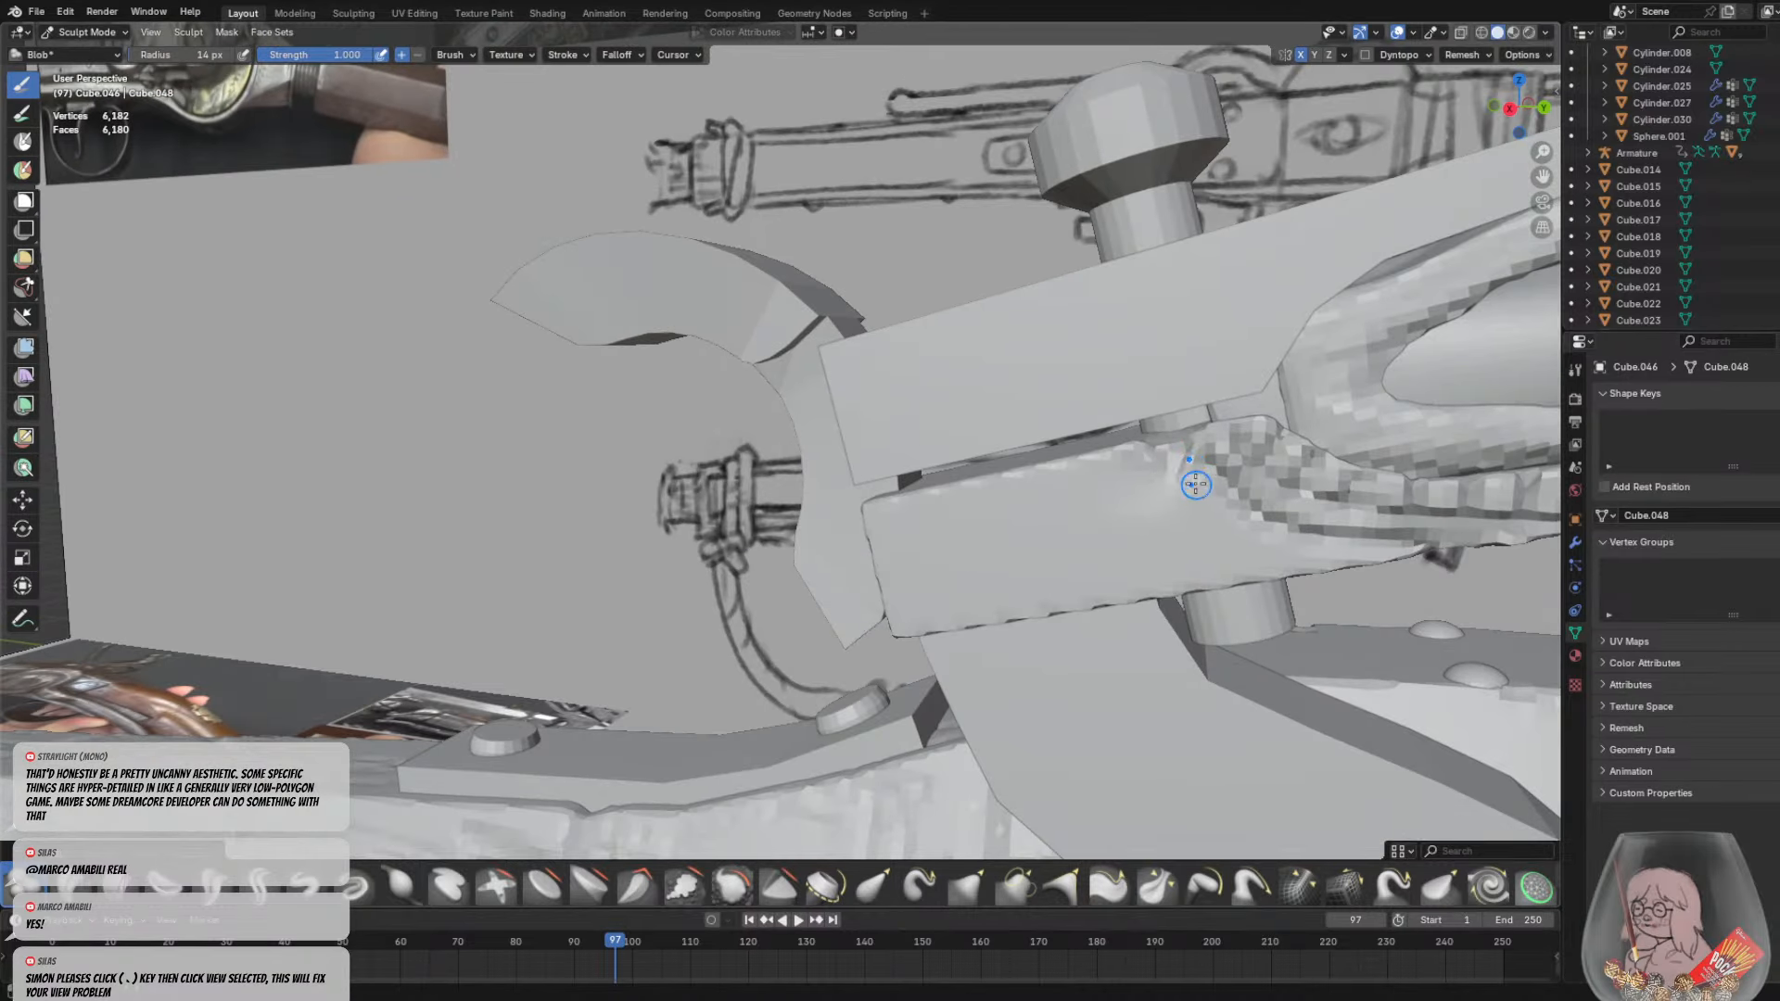
pyautogui.moveTo(1193, 476); pyautogui.dragTo(1179, 476, button='middle')
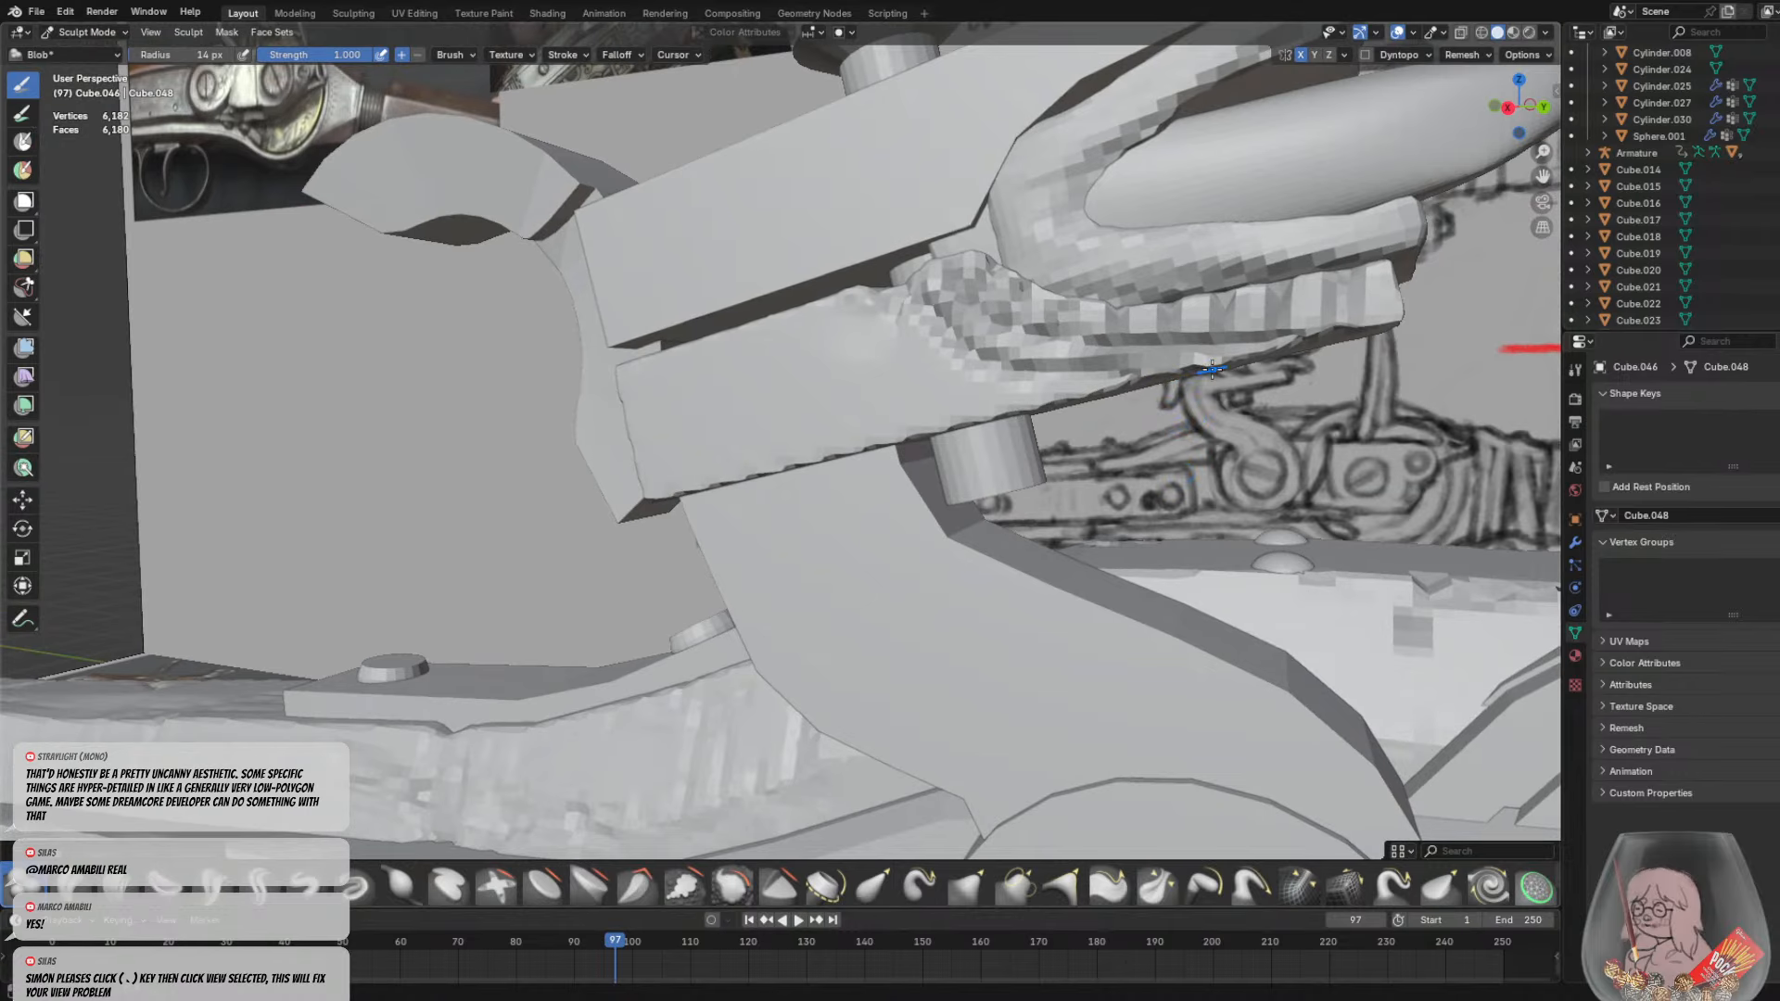
pyautogui.hotkey('ctrl', 'r')
pyautogui.moveTo(1210, 370); pyautogui.dragTo(1128, 402, button='middle')
pyautogui.scroll(-3, 853, 442)
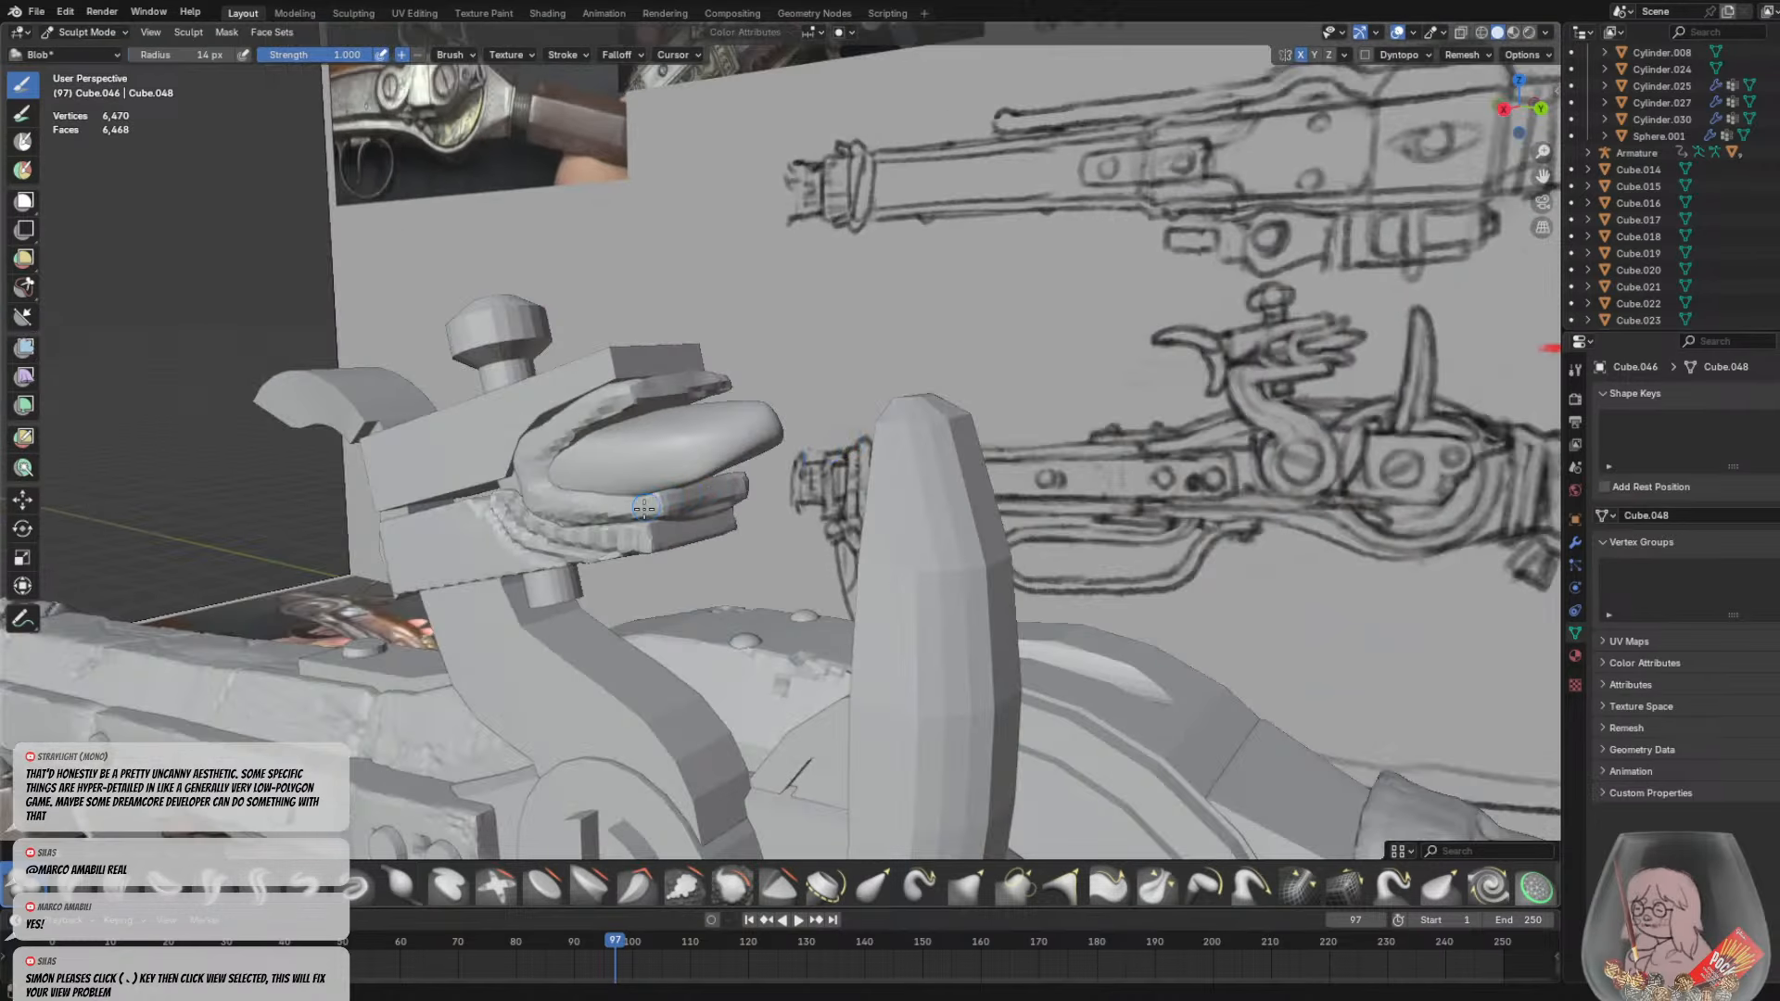
# Add vertical Blob strokes across the lower jaw block's front end face, beneath the flint wrap
pyautogui.moveTo(662, 517); pyautogui.dragTo(669, 562)
pyautogui.scroll(3, 673, 529)
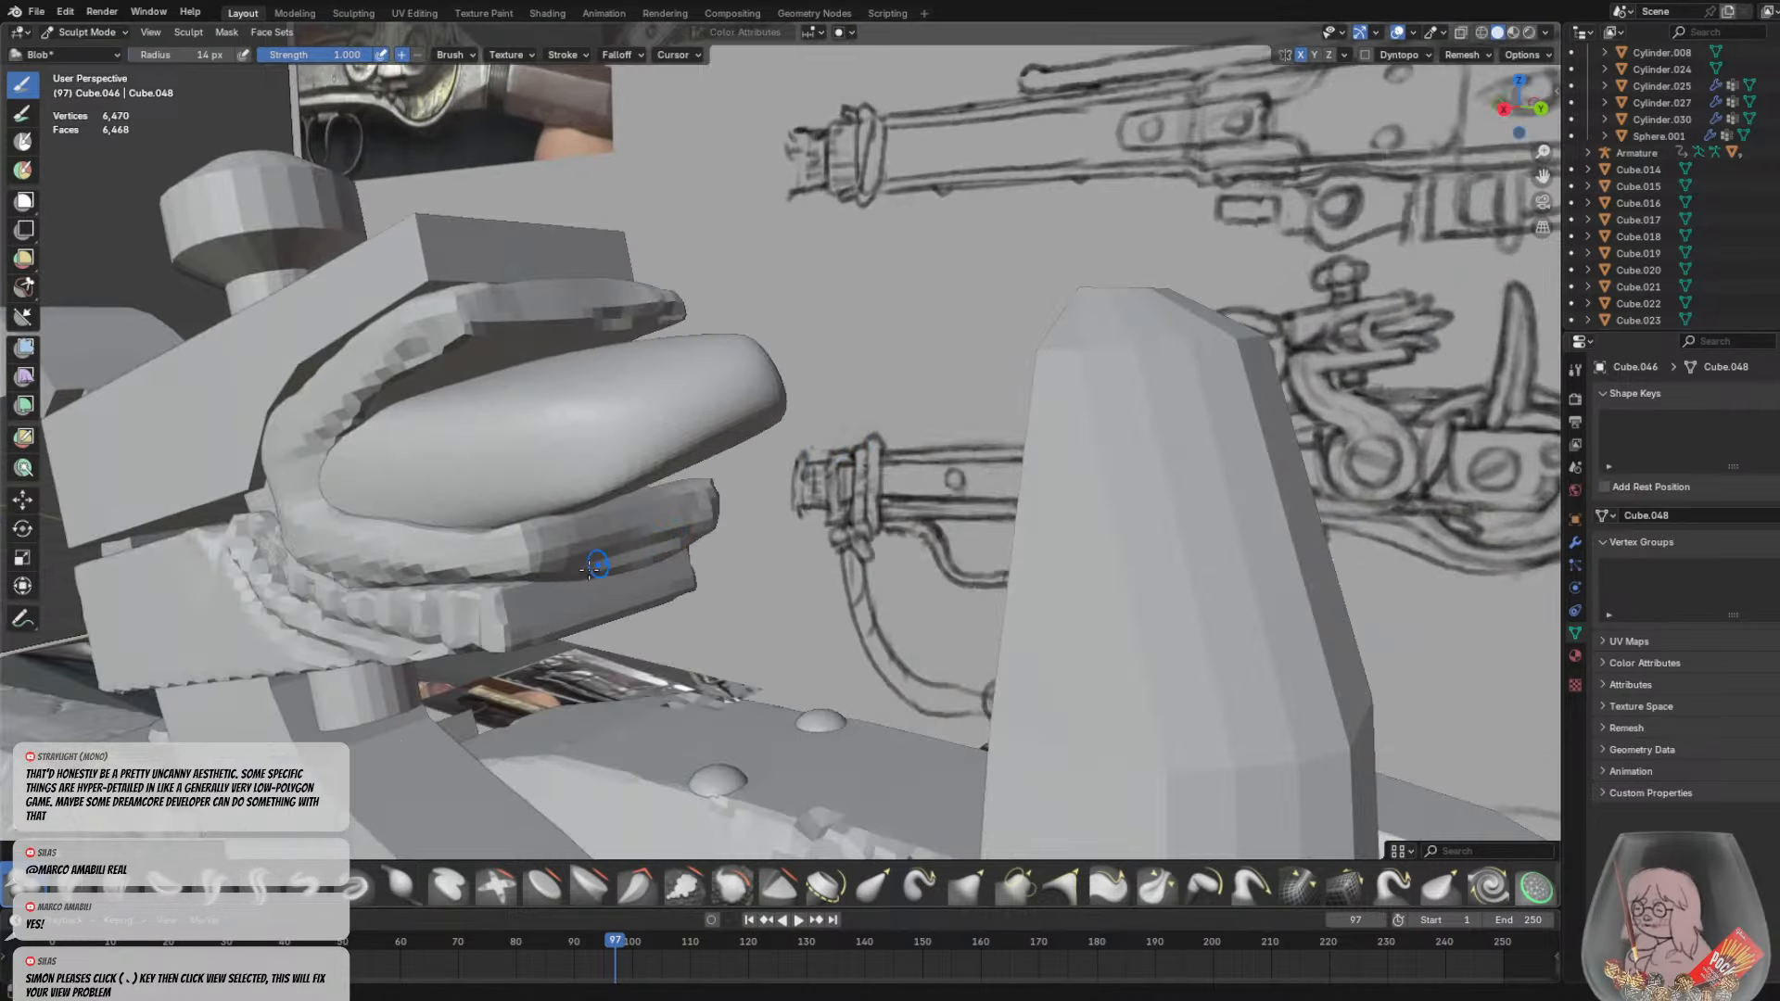
pyautogui.moveTo(536, 586); pyautogui.dragTo(551, 645)
pyautogui.keyDown('shift'); pyautogui.moveTo(575, 598); pyautogui.dragTo(589, 575, button='middle'); pyautogui.keyUp('shift')
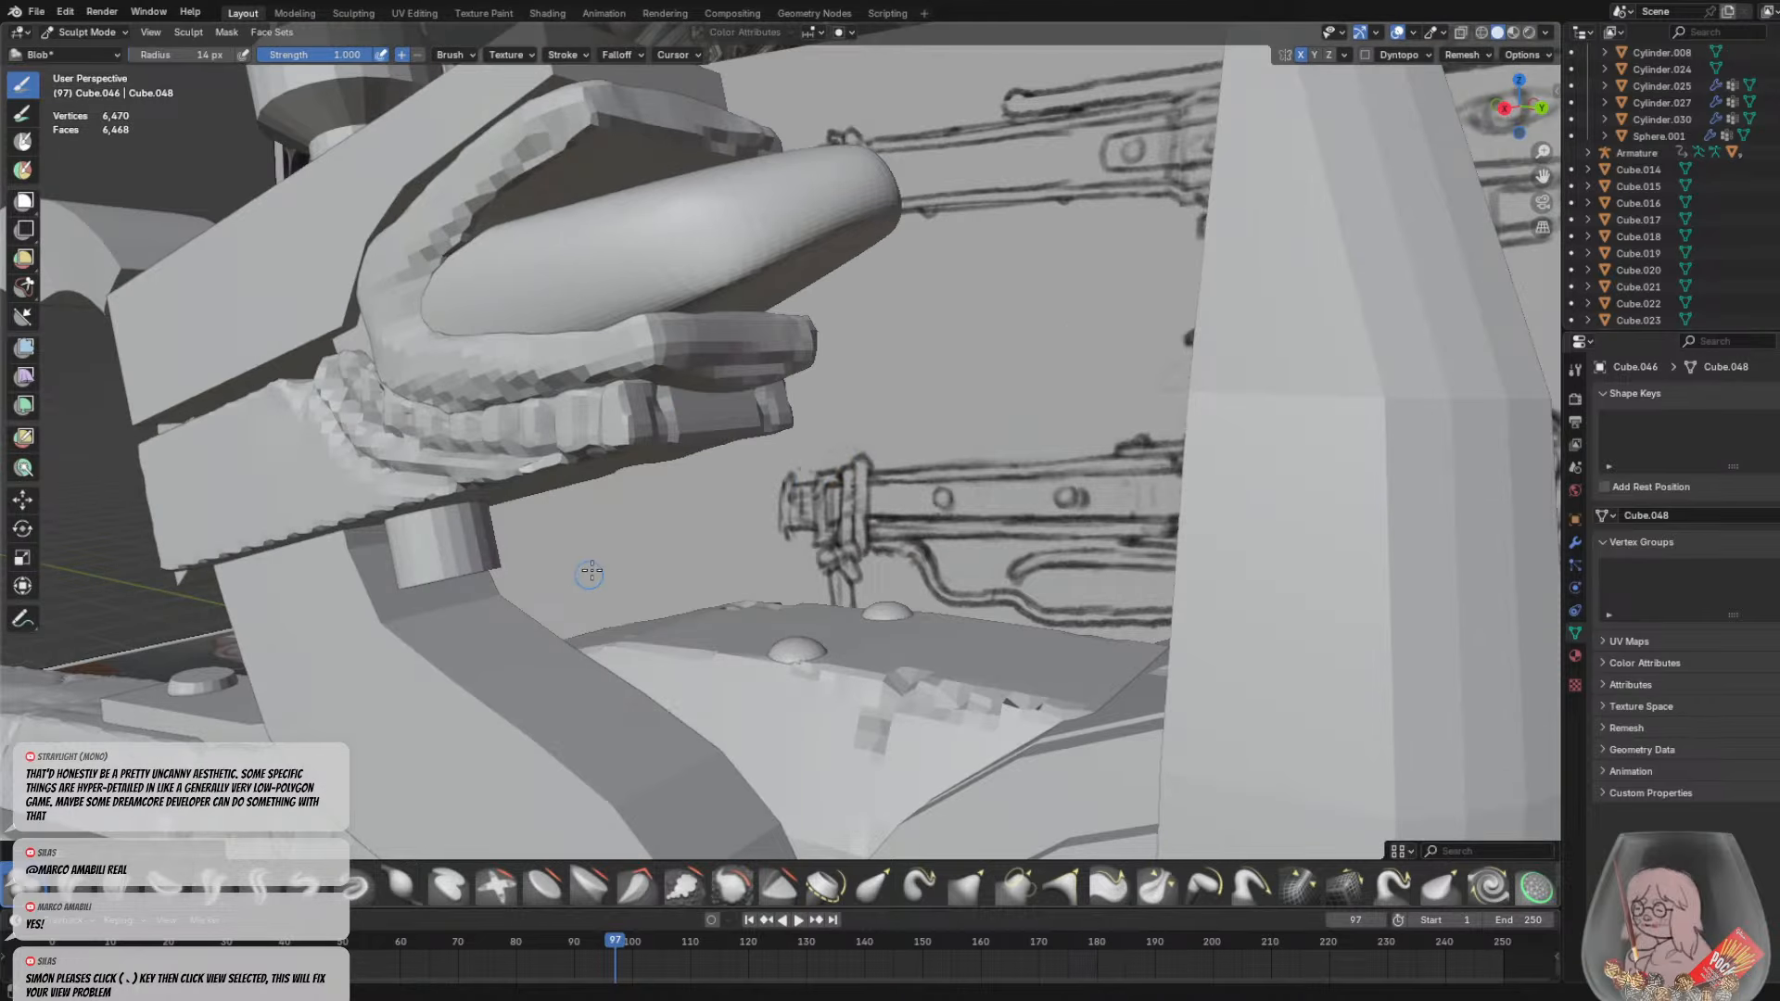
# Set the brush radius to 41 px and reshape the ribbed band's inner end and the lower jaw block's underside edge with Blob and Grab strokes
pyautogui.scroll(-4, 636, 506)
pyautogui.moveTo(636, 505); pyautogui.dragTo(646, 504, button='middle')
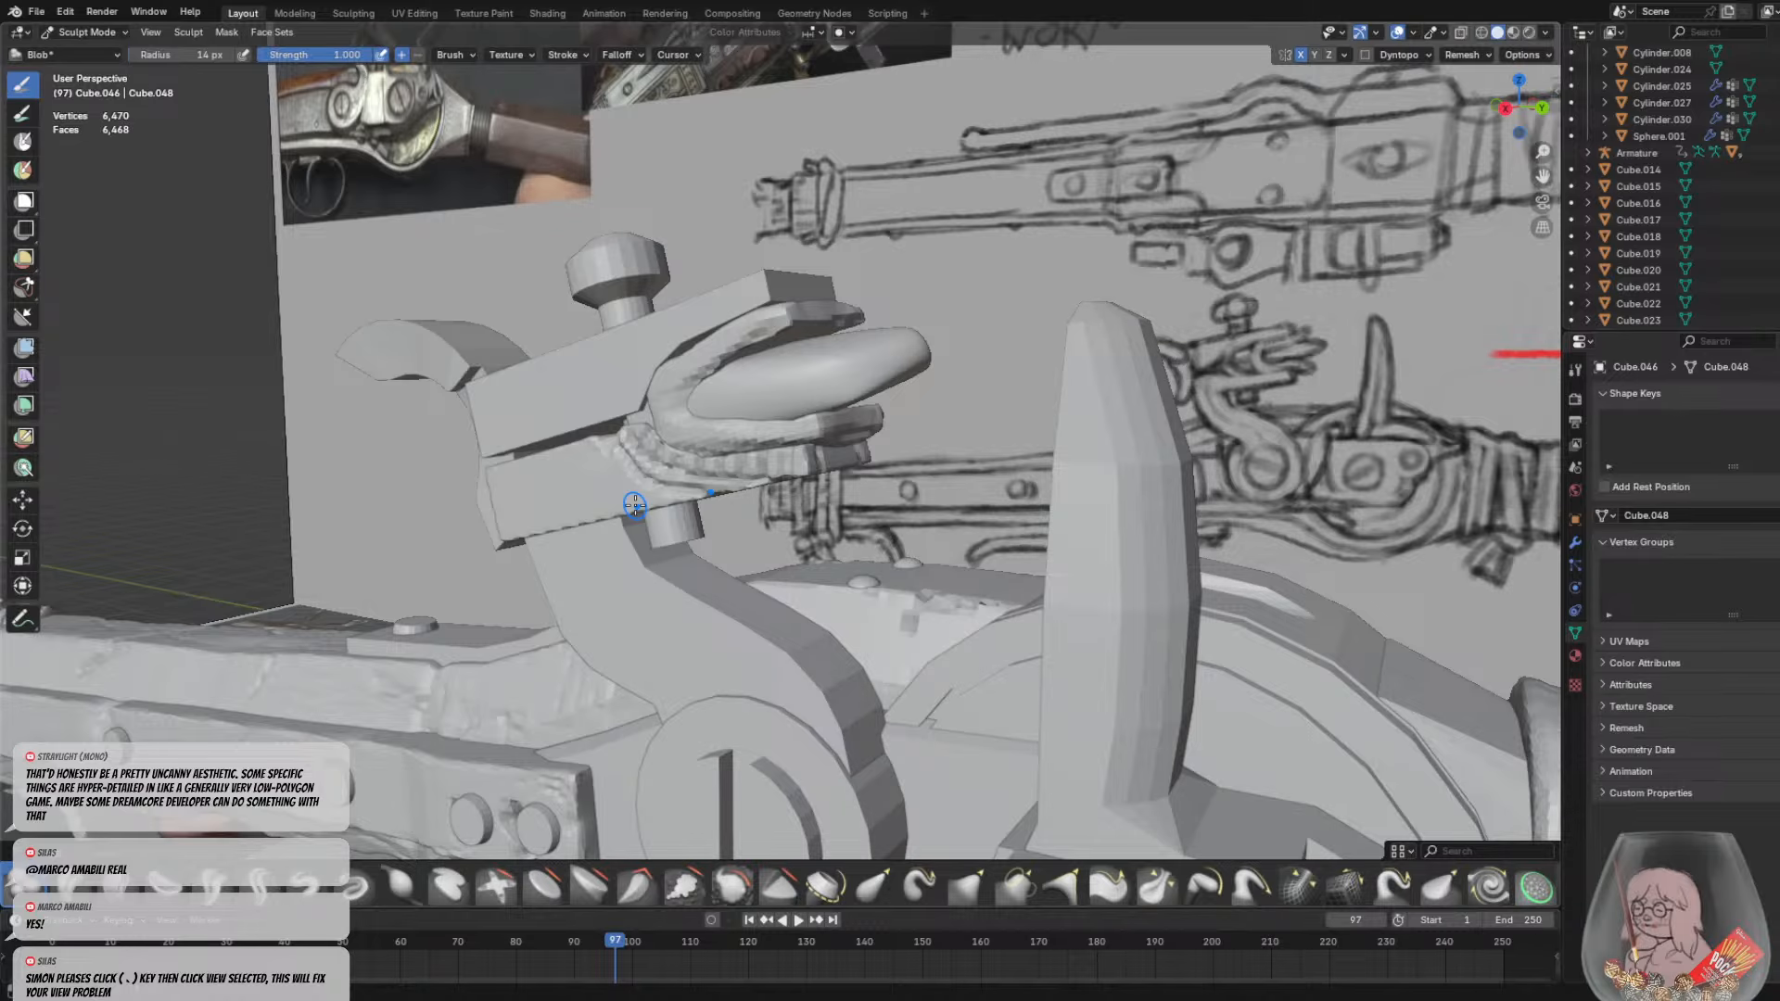
pyautogui.moveTo(635, 506); pyautogui.dragTo(716, 516, button='middle')
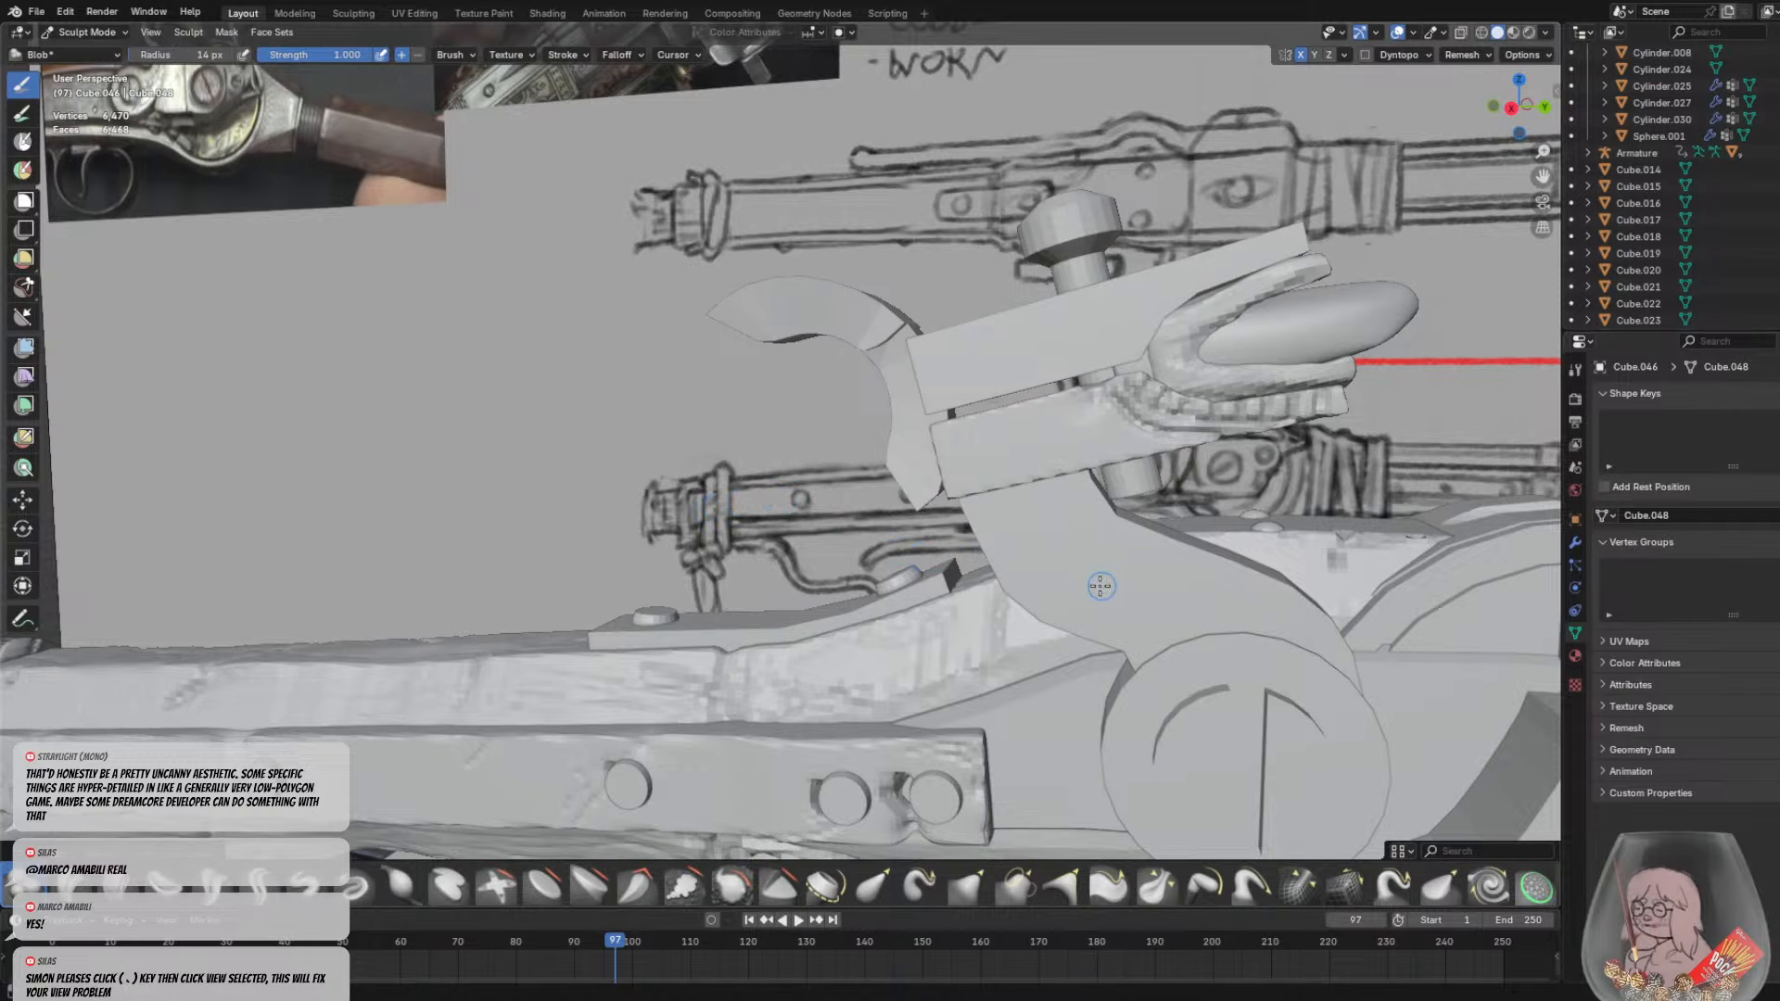
pyautogui.moveTo(1101, 586)
pyautogui.keyDown('shift'); pyautogui.mouseDown(button='middle')
pyautogui.moveTo(904, 603)
pyautogui.moveTo(903, 421)
pyautogui.mouseUp(button='middle'); pyautogui.keyUp('shift')
pyautogui.press('f')
pyautogui.click(938, 389)
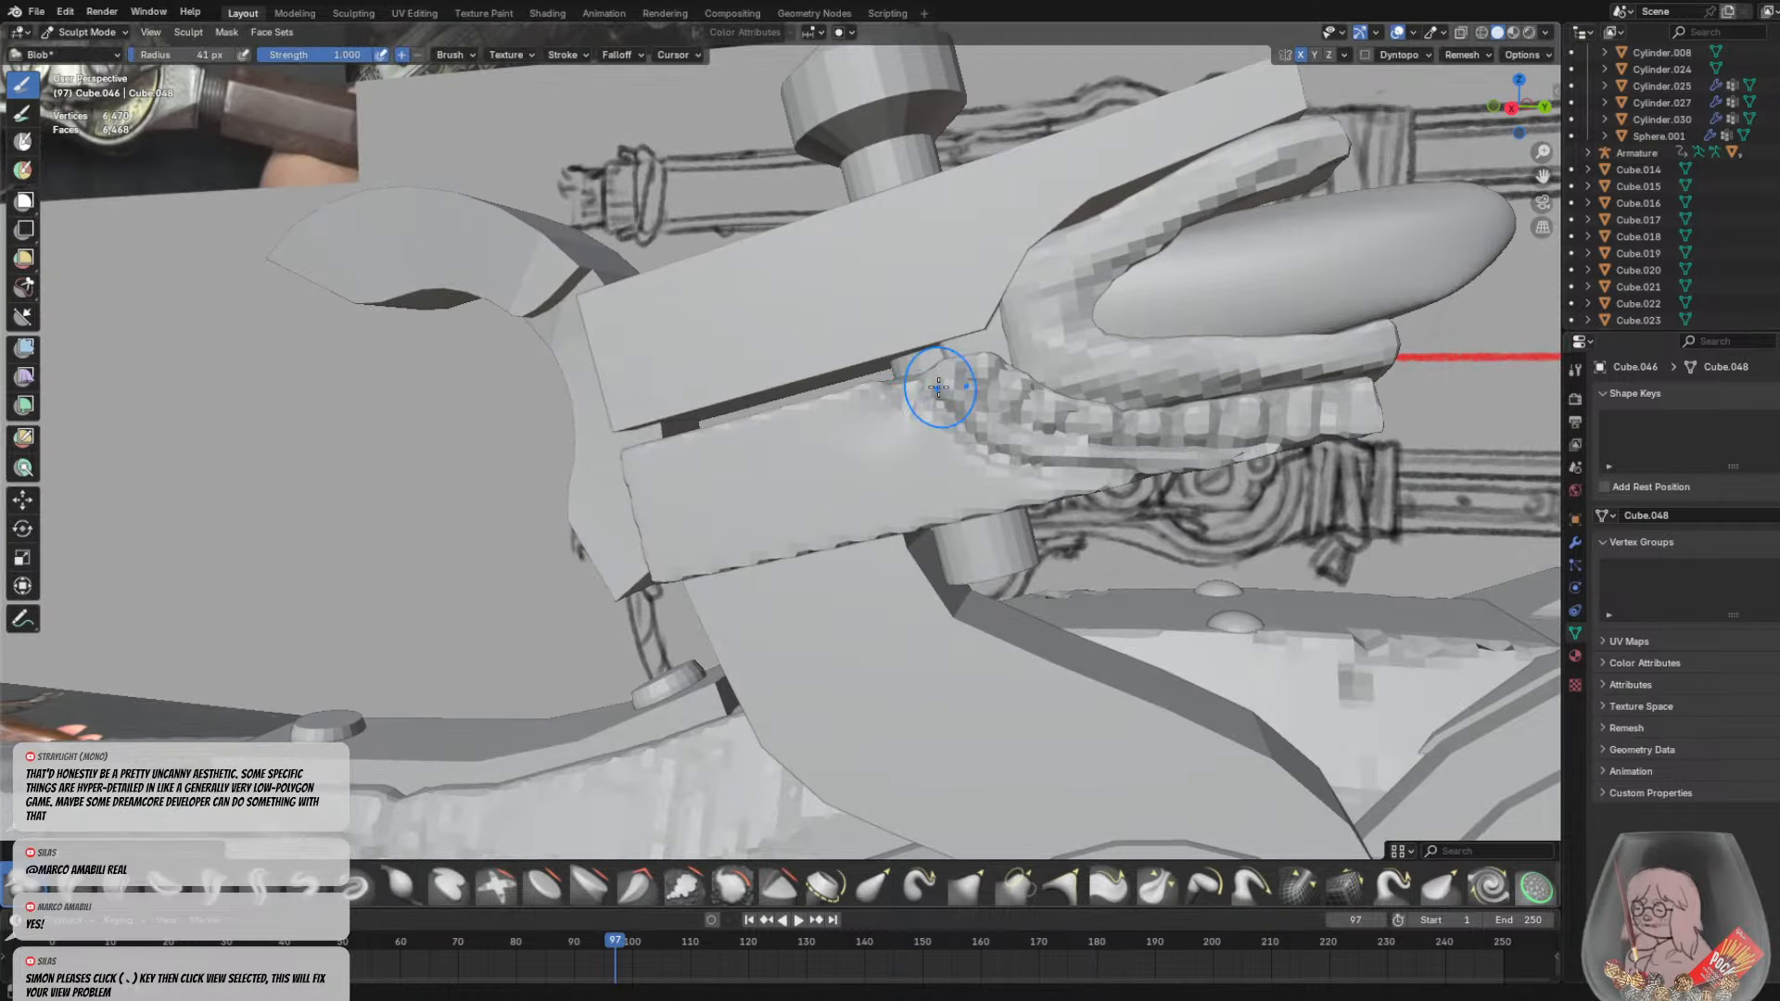
pyautogui.moveTo(935, 392)
pyautogui.mouseDown()
pyautogui.moveTo(907, 387)
pyautogui.moveTo(930, 367)
pyautogui.moveTo(893, 399)
pyautogui.moveTo(862, 384)
pyautogui.moveTo(882, 390)
pyautogui.mouseUp()
pyautogui.press('g')
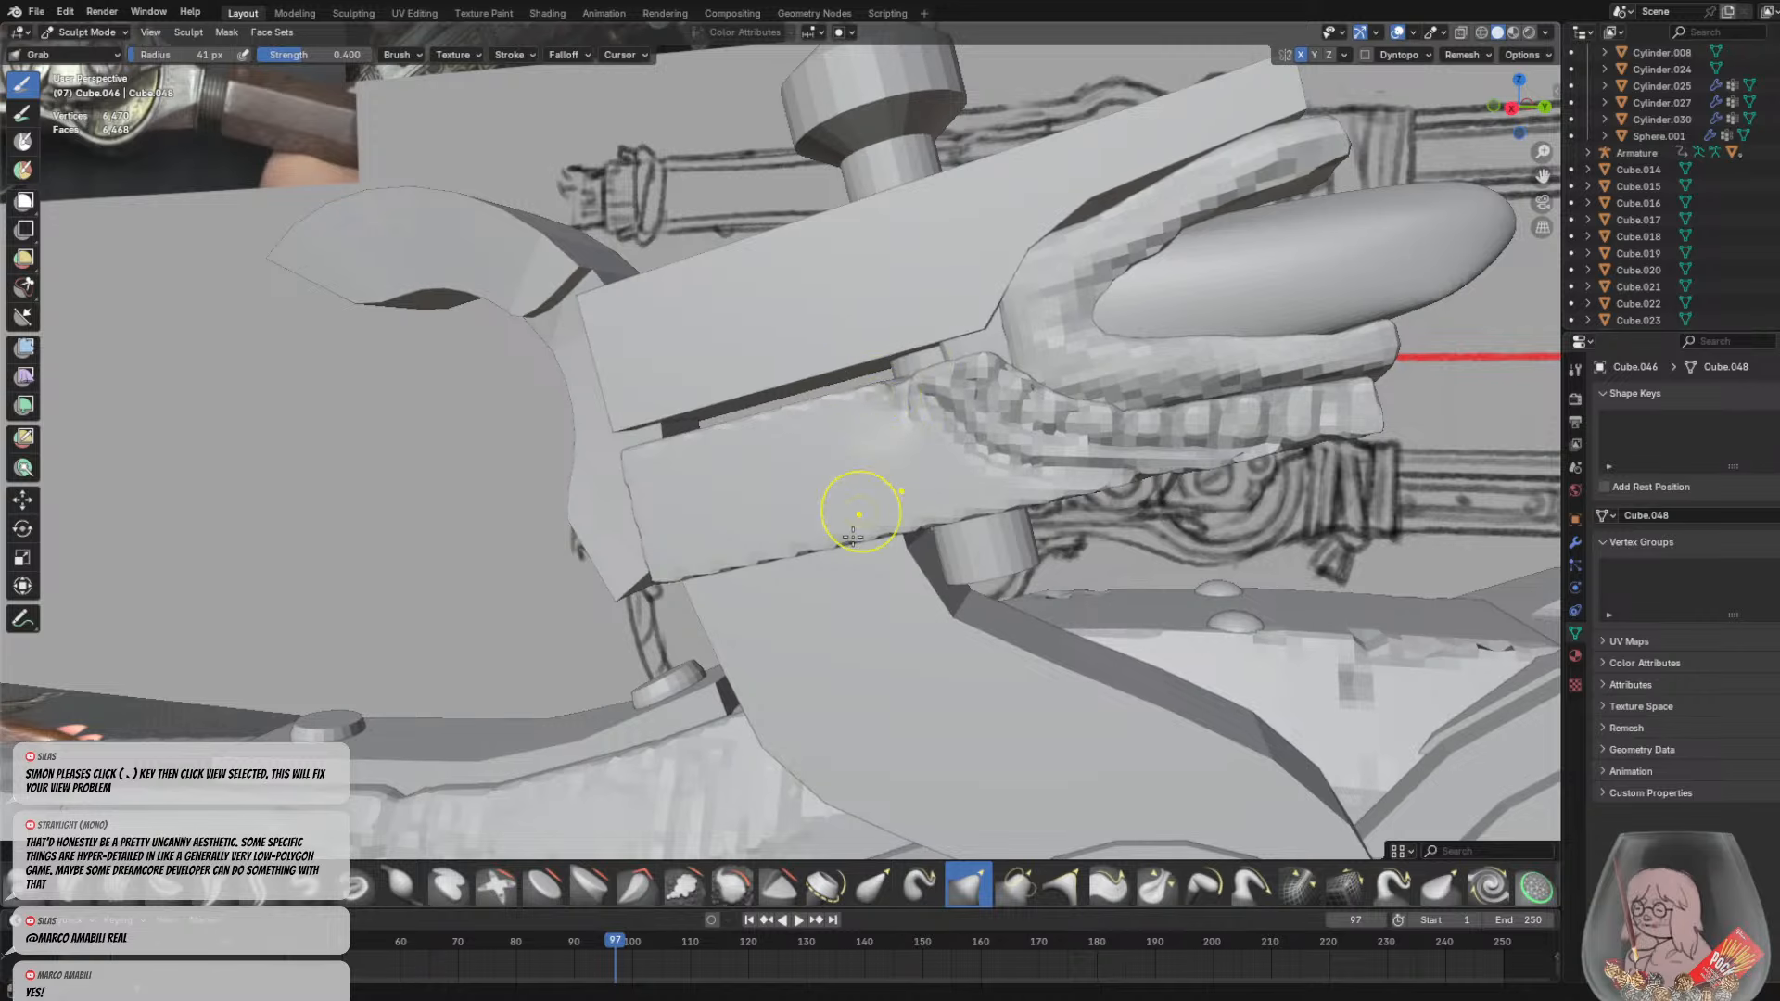
pyautogui.moveTo(777, 568); pyautogui.dragTo(805, 551)
# Examine the lower jaw's silhouette and ribbed band against the whole musket and the reference sketch from near and far
pyautogui.scroll(-8, 890, 529)
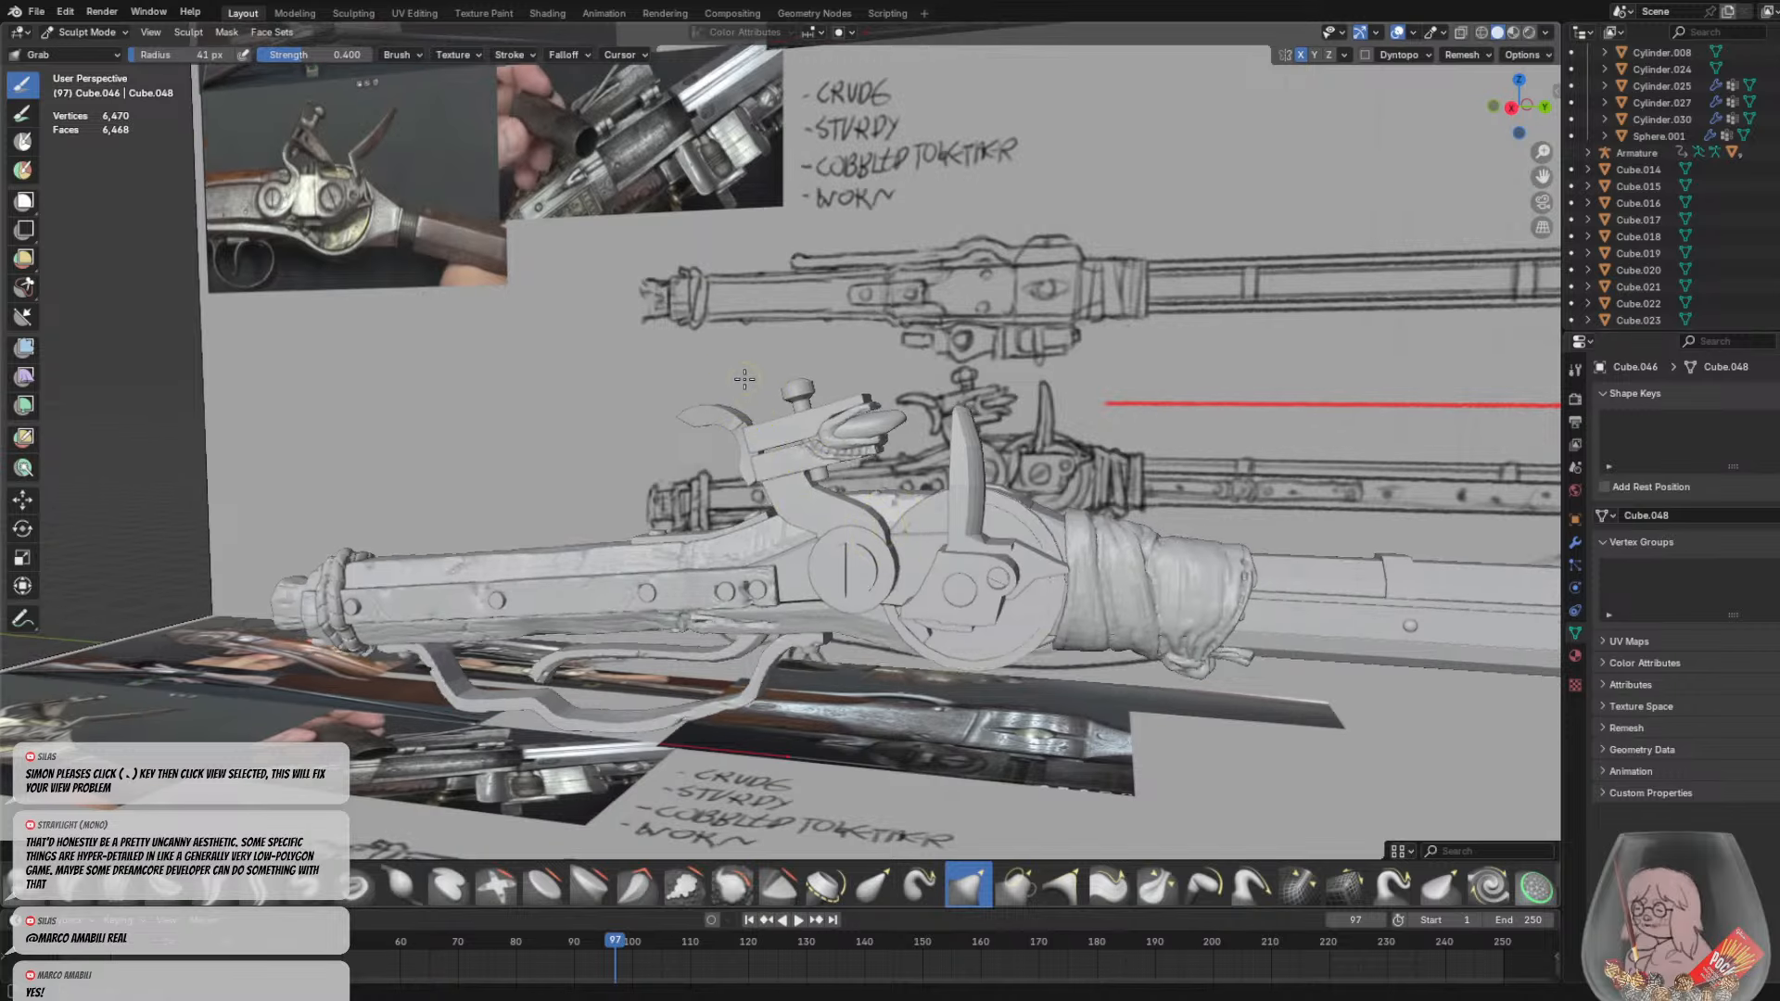
pyautogui.scroll(8, 760, 394)
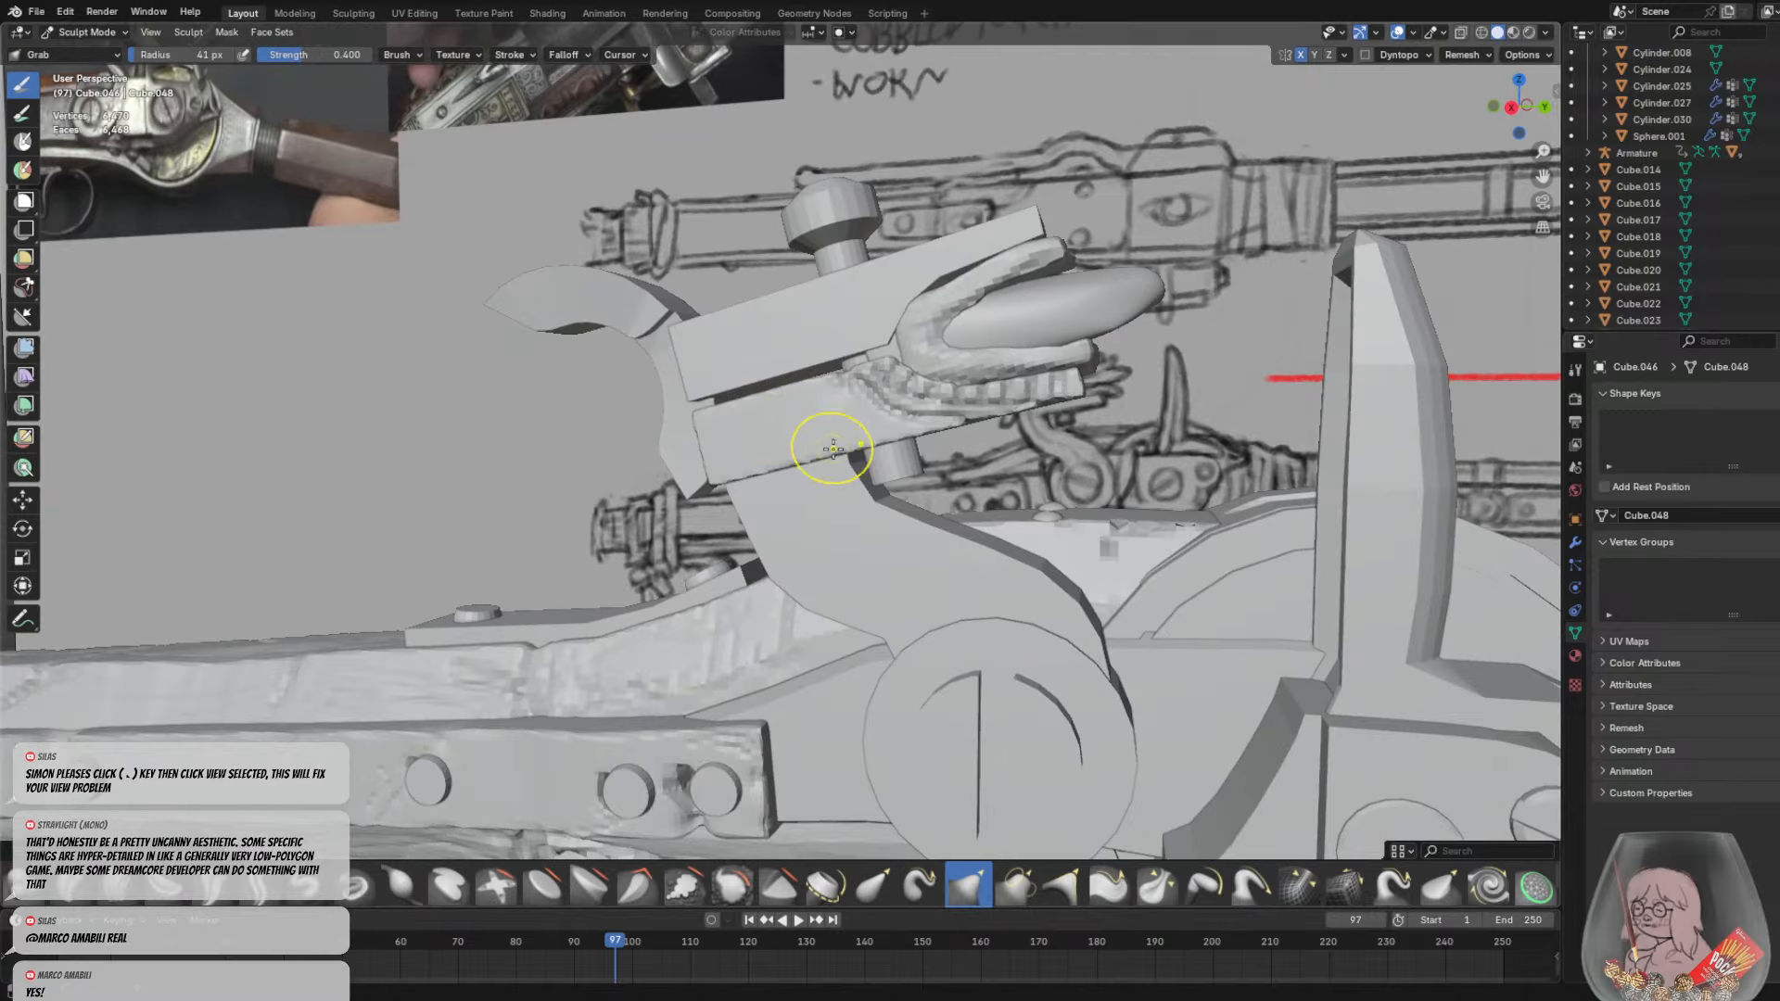
pyautogui.scroll(-6, 832, 449)
pyautogui.scroll(6, 846, 470)
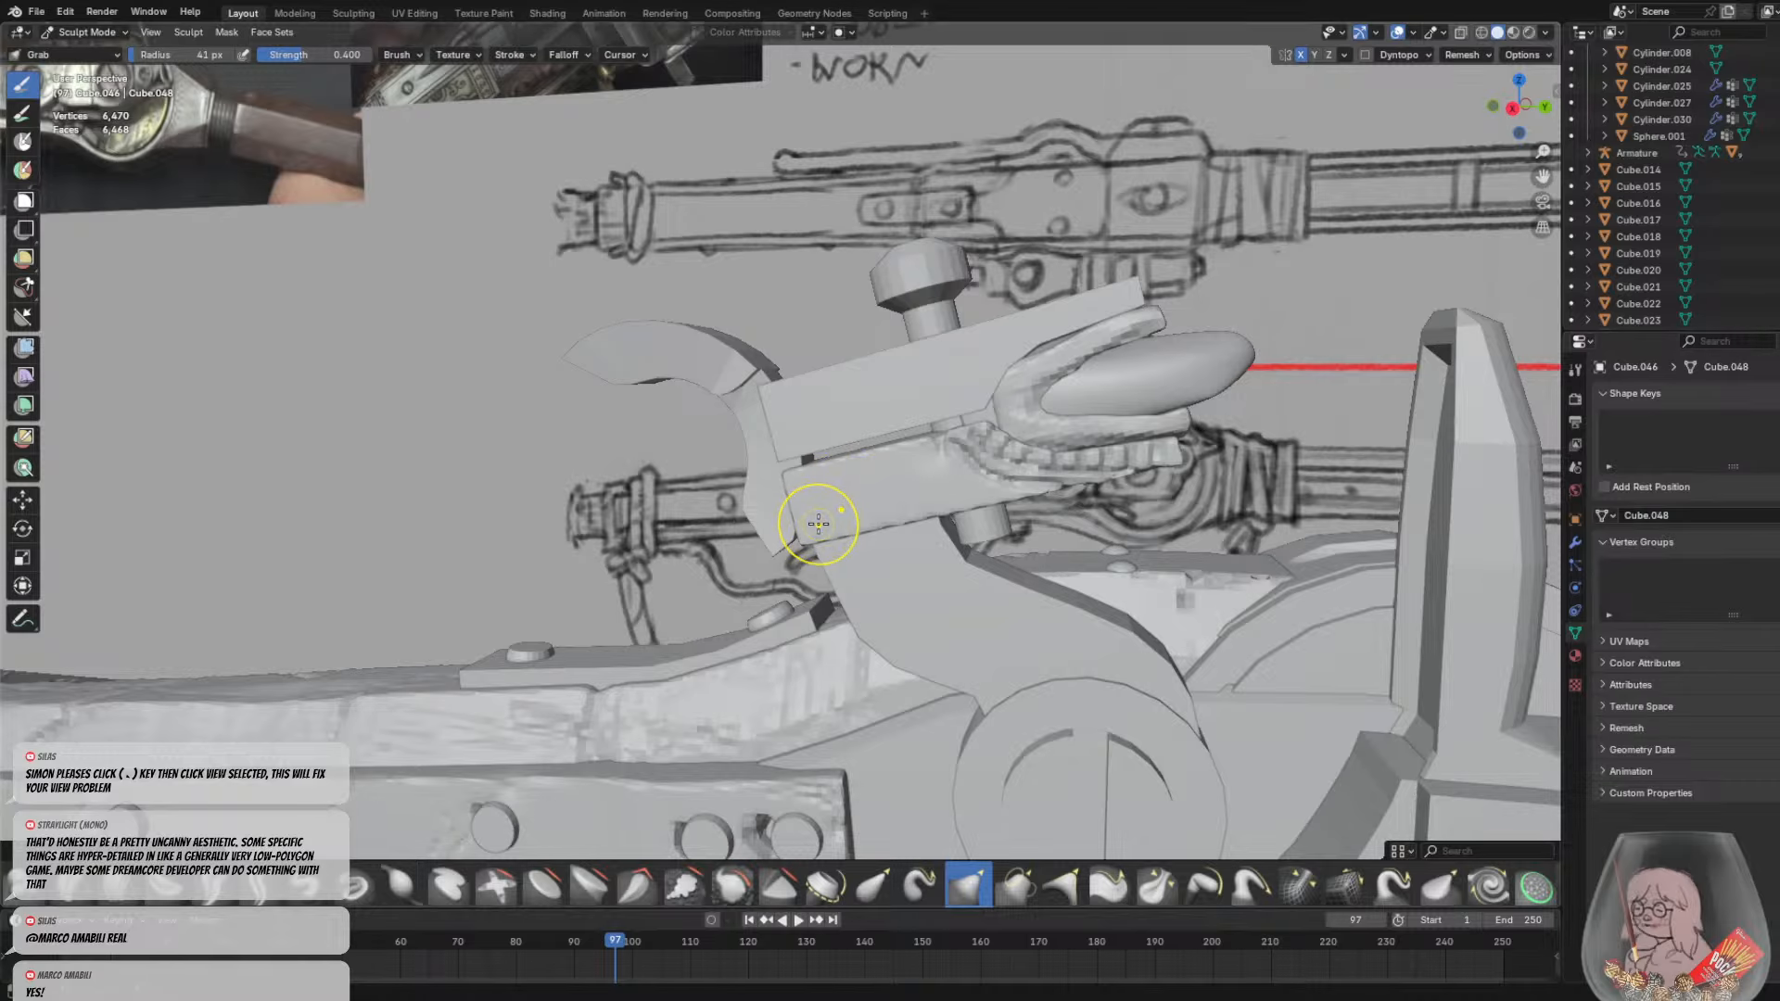
pyautogui.keyDown('shift'); pyautogui.moveTo(819, 524); pyautogui.dragTo(764, 527, button='middle'); pyautogui.keyUp('shift')
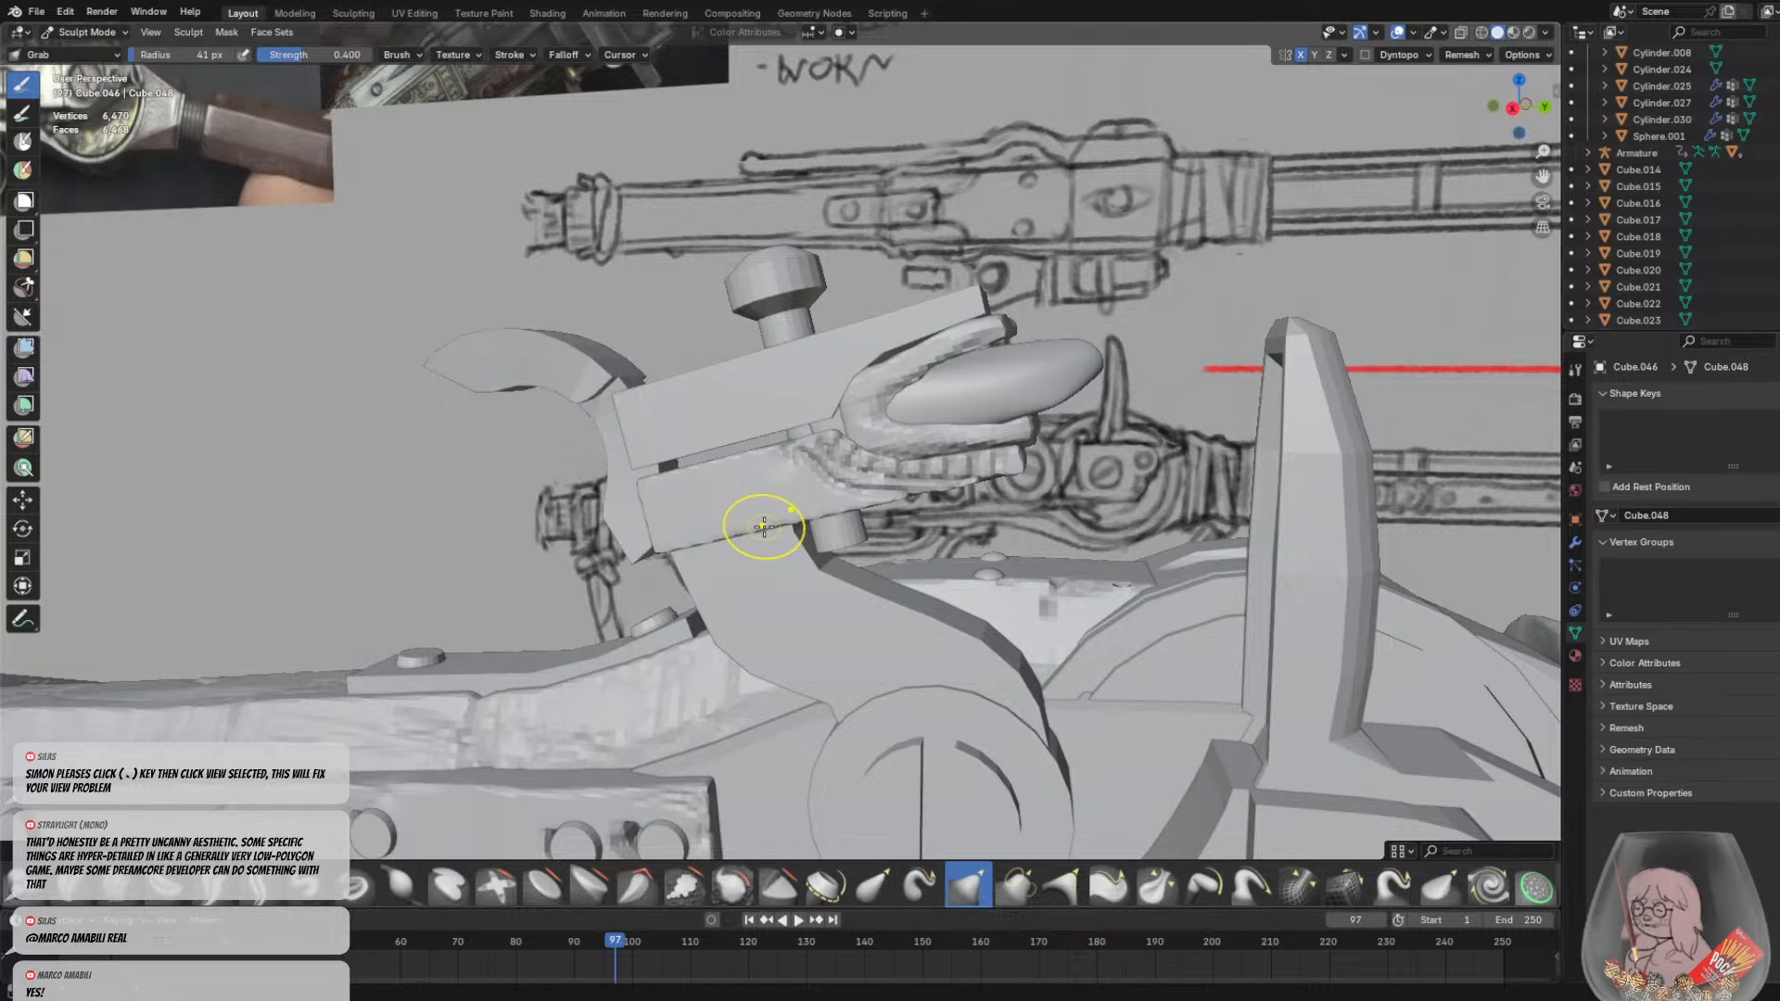
pyautogui.scroll(-2, 764, 527)
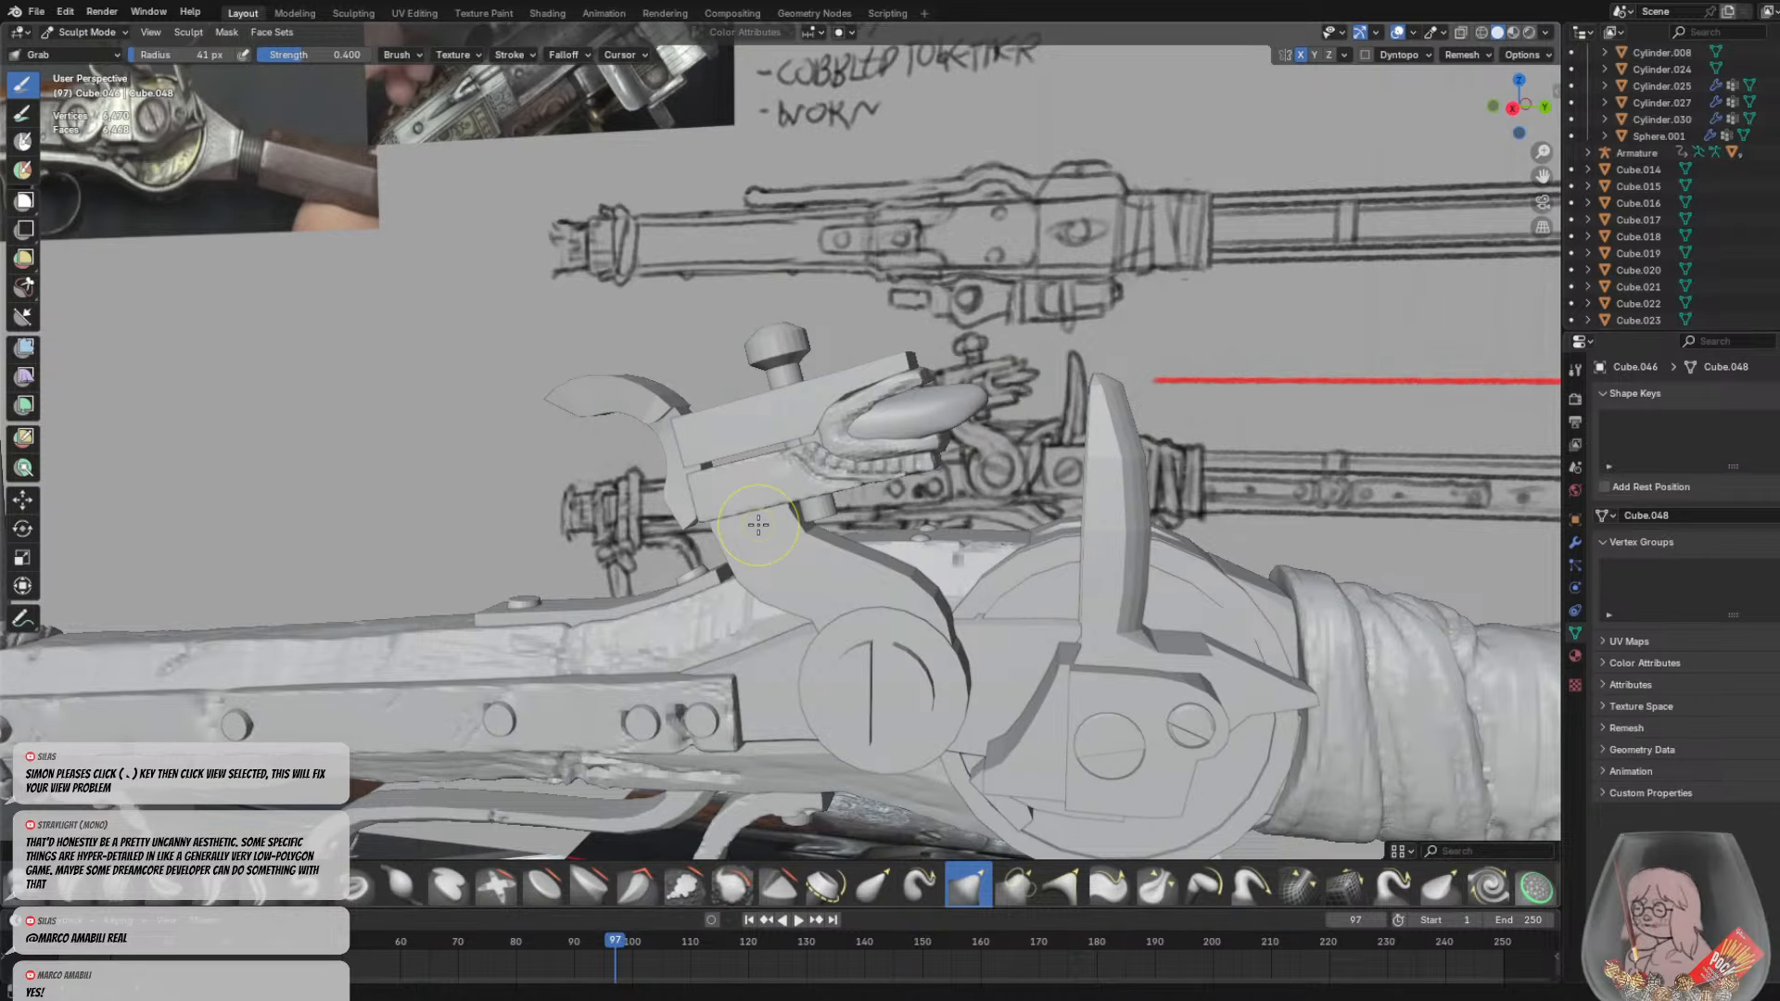
pyautogui.scroll(-5, 759, 525)
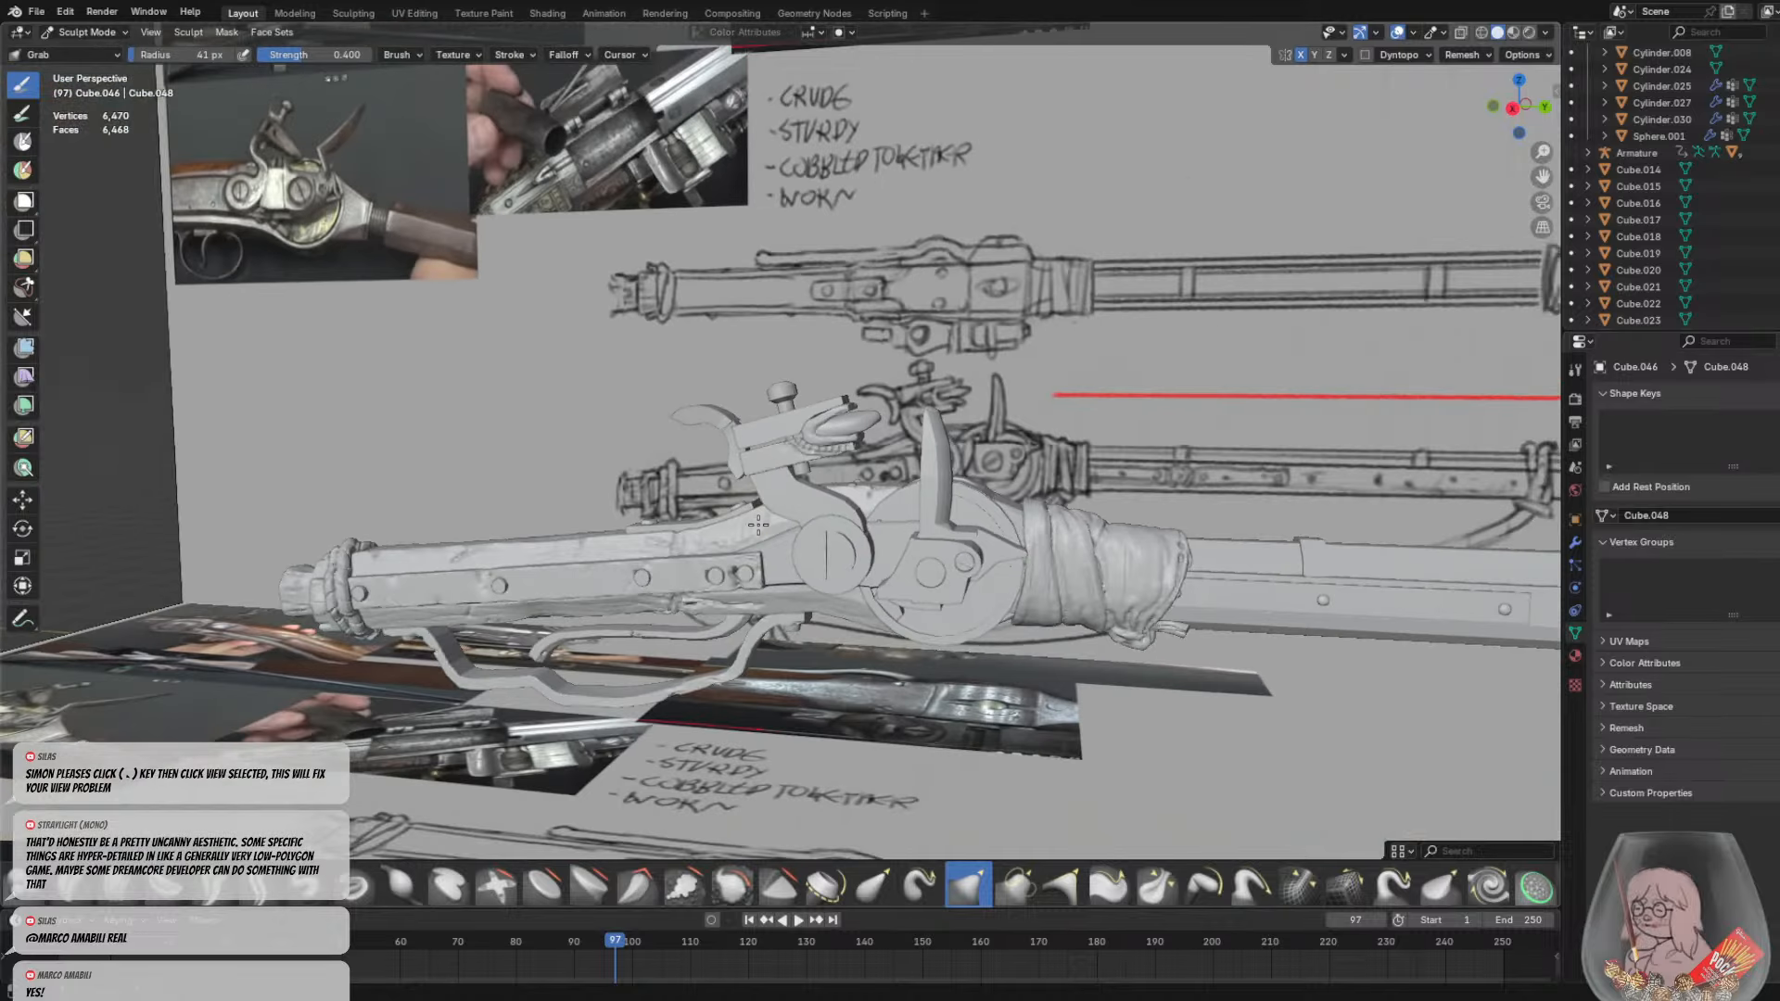
pyautogui.moveTo(832, 464); pyautogui.dragTo(825, 389, button='middle')
pyautogui.scroll(8, 827, 452)
pyautogui.moveTo(826, 389); pyautogui.dragTo(819, 366, button='middle')
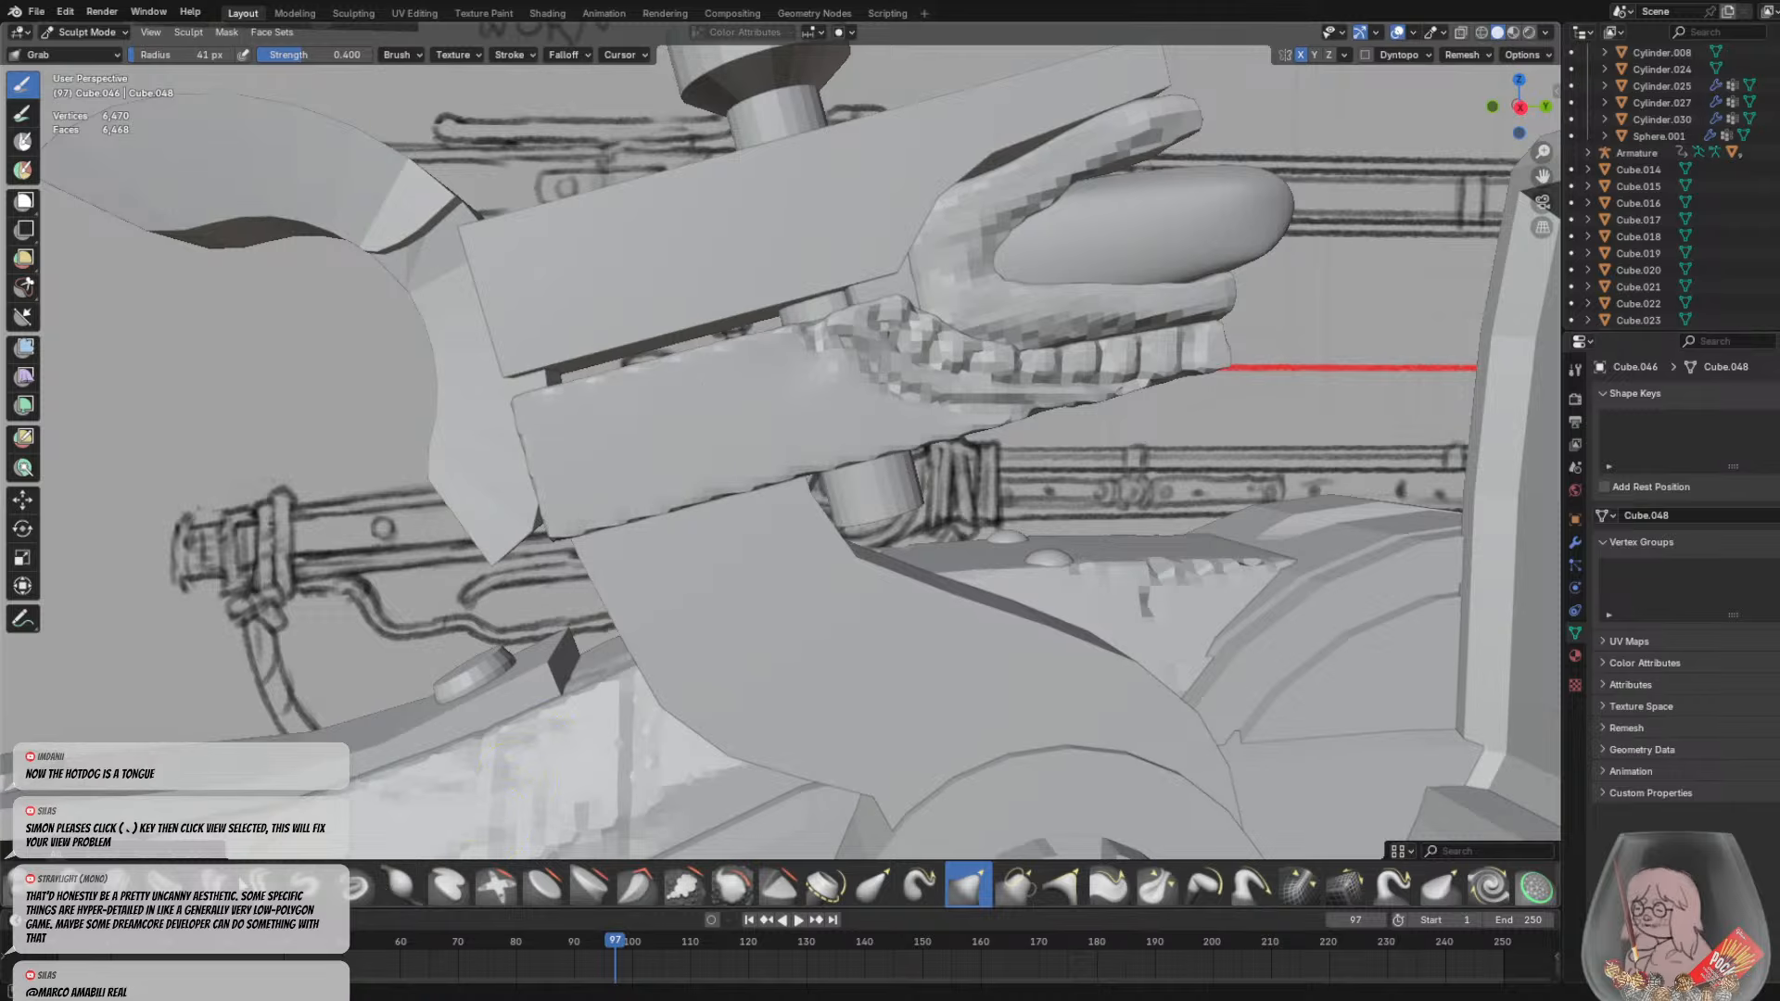
pyautogui.scroll(-5, 667, 457)
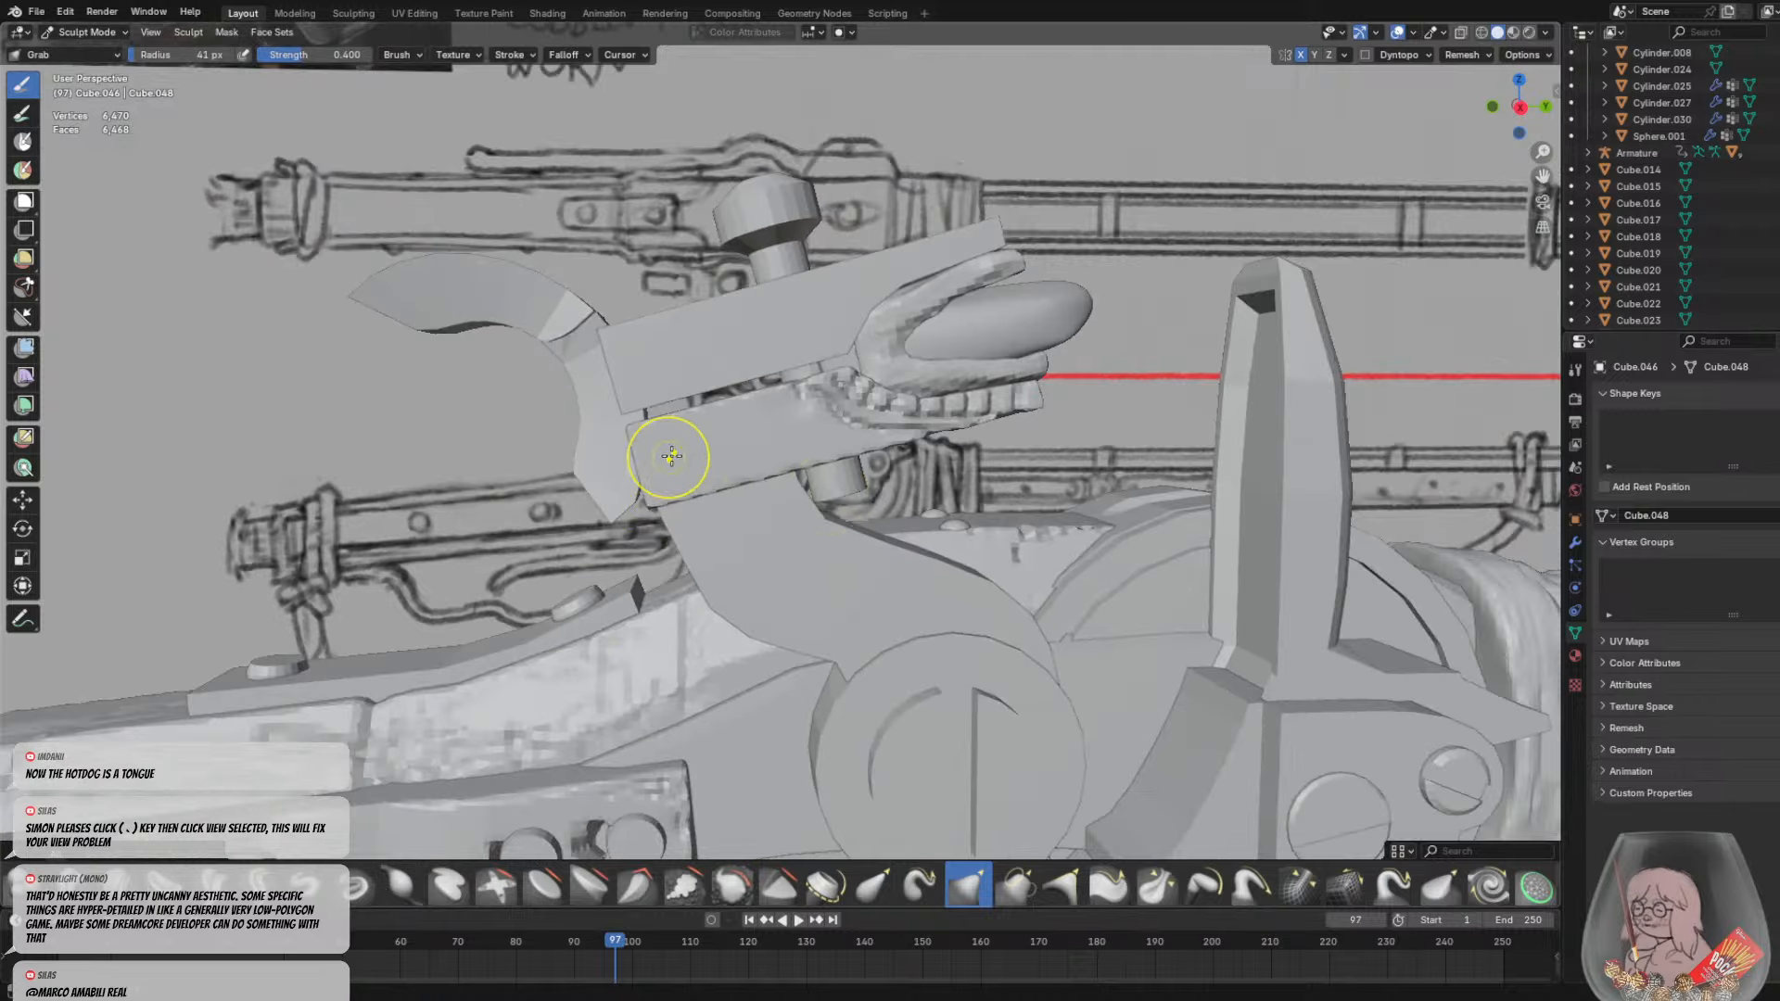
pyautogui.moveTo(913, 499); pyautogui.dragTo(809, 503, button='middle')
pyautogui.scroll(1, 801, 501)
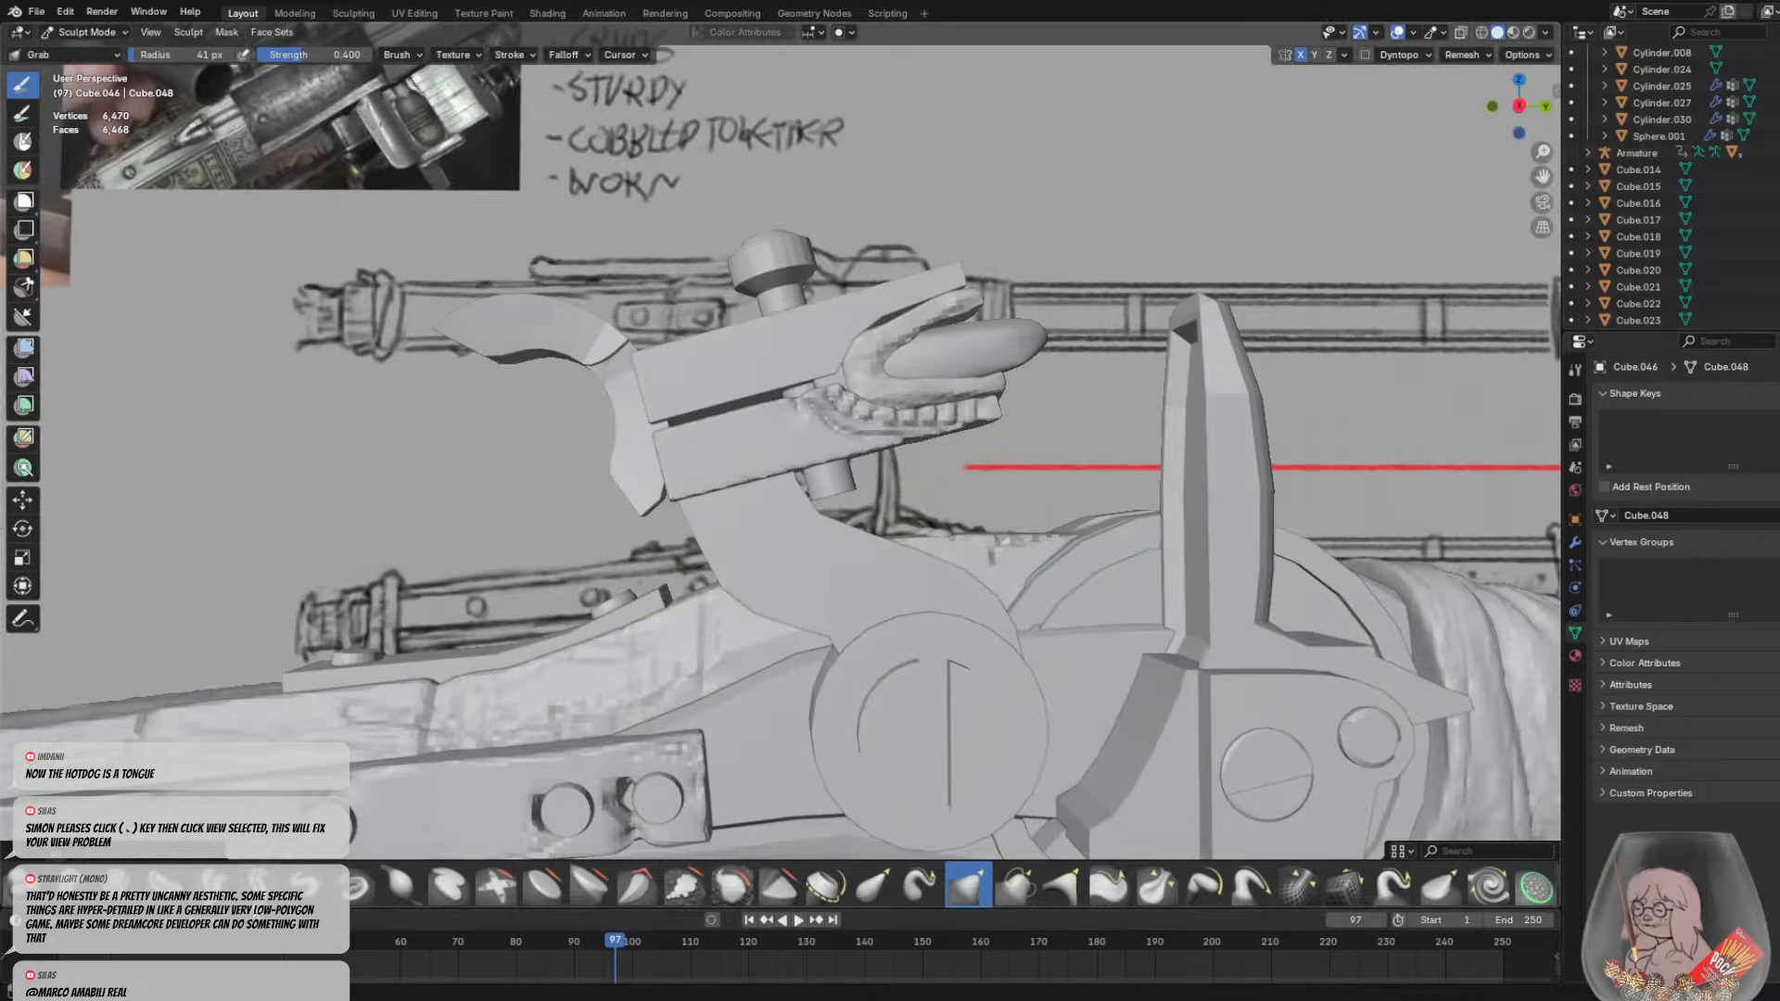
# Try carving 41 px Crease Sharp grooves across the lower jaw block's side face and along its lower edge
pyautogui.click(260, 884)
pyautogui.moveTo(675, 418); pyautogui.dragTo(773, 466)
pyautogui.scroll(2, 724, 418)
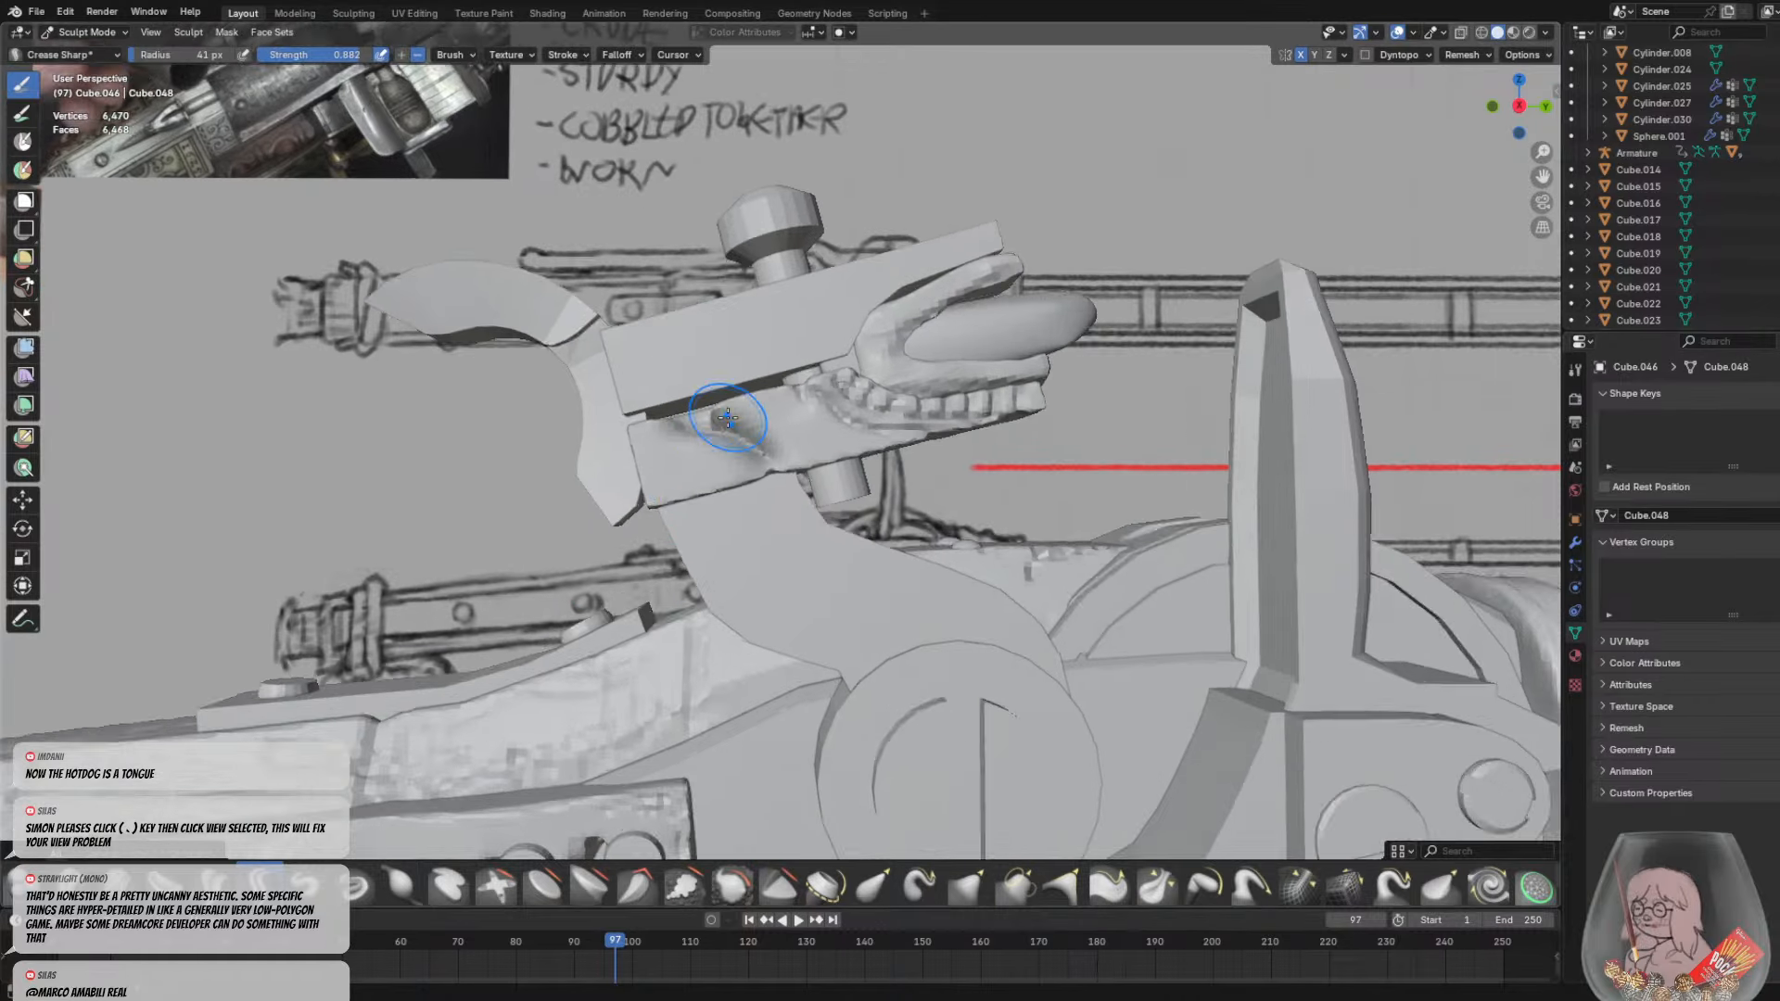
pyautogui.moveTo(715, 408); pyautogui.dragTo(641, 417)
pyautogui.hotkey('ctrl', 'z')
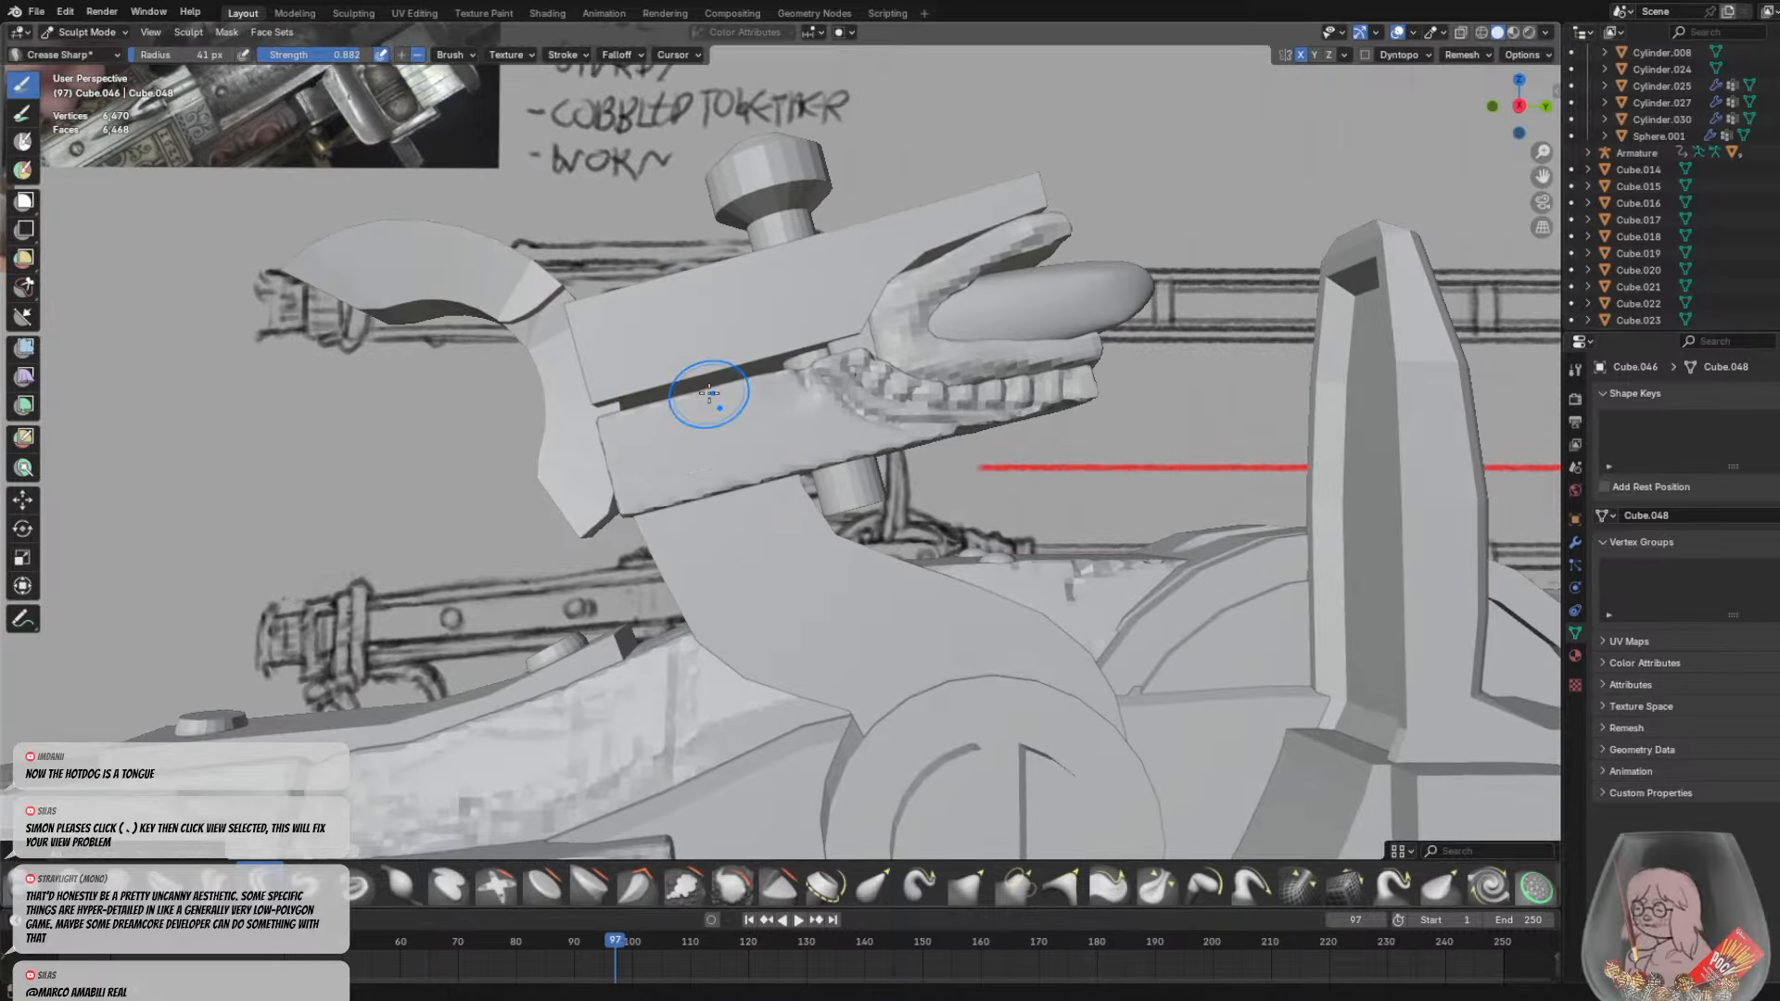
pyautogui.scroll(-1, 669, 377)
pyautogui.scroll(3, 668, 376)
pyautogui.moveTo(666, 506); pyautogui.dragTo(693, 479, button='middle')
pyautogui.hotkey('ctrl', 'z')
pyautogui.moveTo(577, 502); pyautogui.dragTo(911, 412)
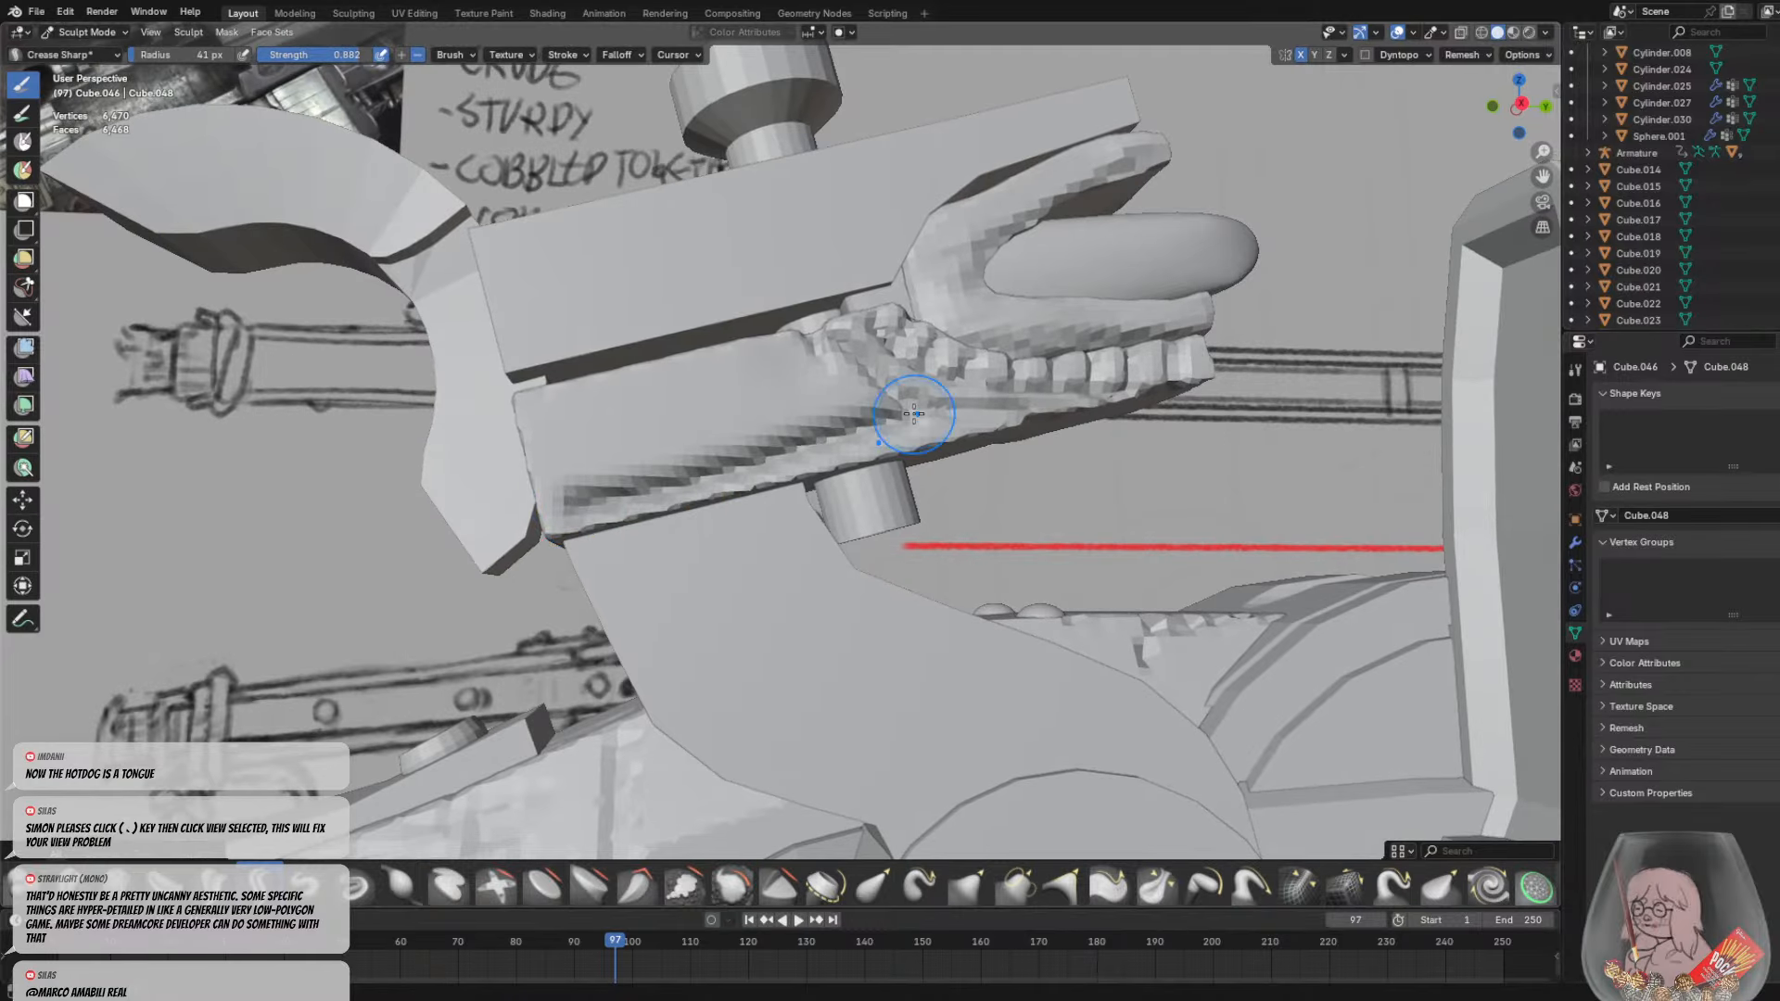
pyautogui.hotkey('ctrl', 'z')
# Carve a thin border groove along the edges of the lower jaw block's side face with Crease Sharp at 14 px radius
pyautogui.press('f')
pyautogui.click(712, 458)
pyautogui.moveTo(536, 507)
pyautogui.mouseDown()
pyautogui.moveTo(897, 426)
pyautogui.moveTo(562, 496)
pyautogui.moveTo(547, 380)
pyautogui.mouseUp()
pyautogui.hotkey('ctrl', 'z')
pyautogui.moveTo(547, 380); pyautogui.dragTo(854, 383, button='middle')
pyautogui.scroll(-4, 724, 436)
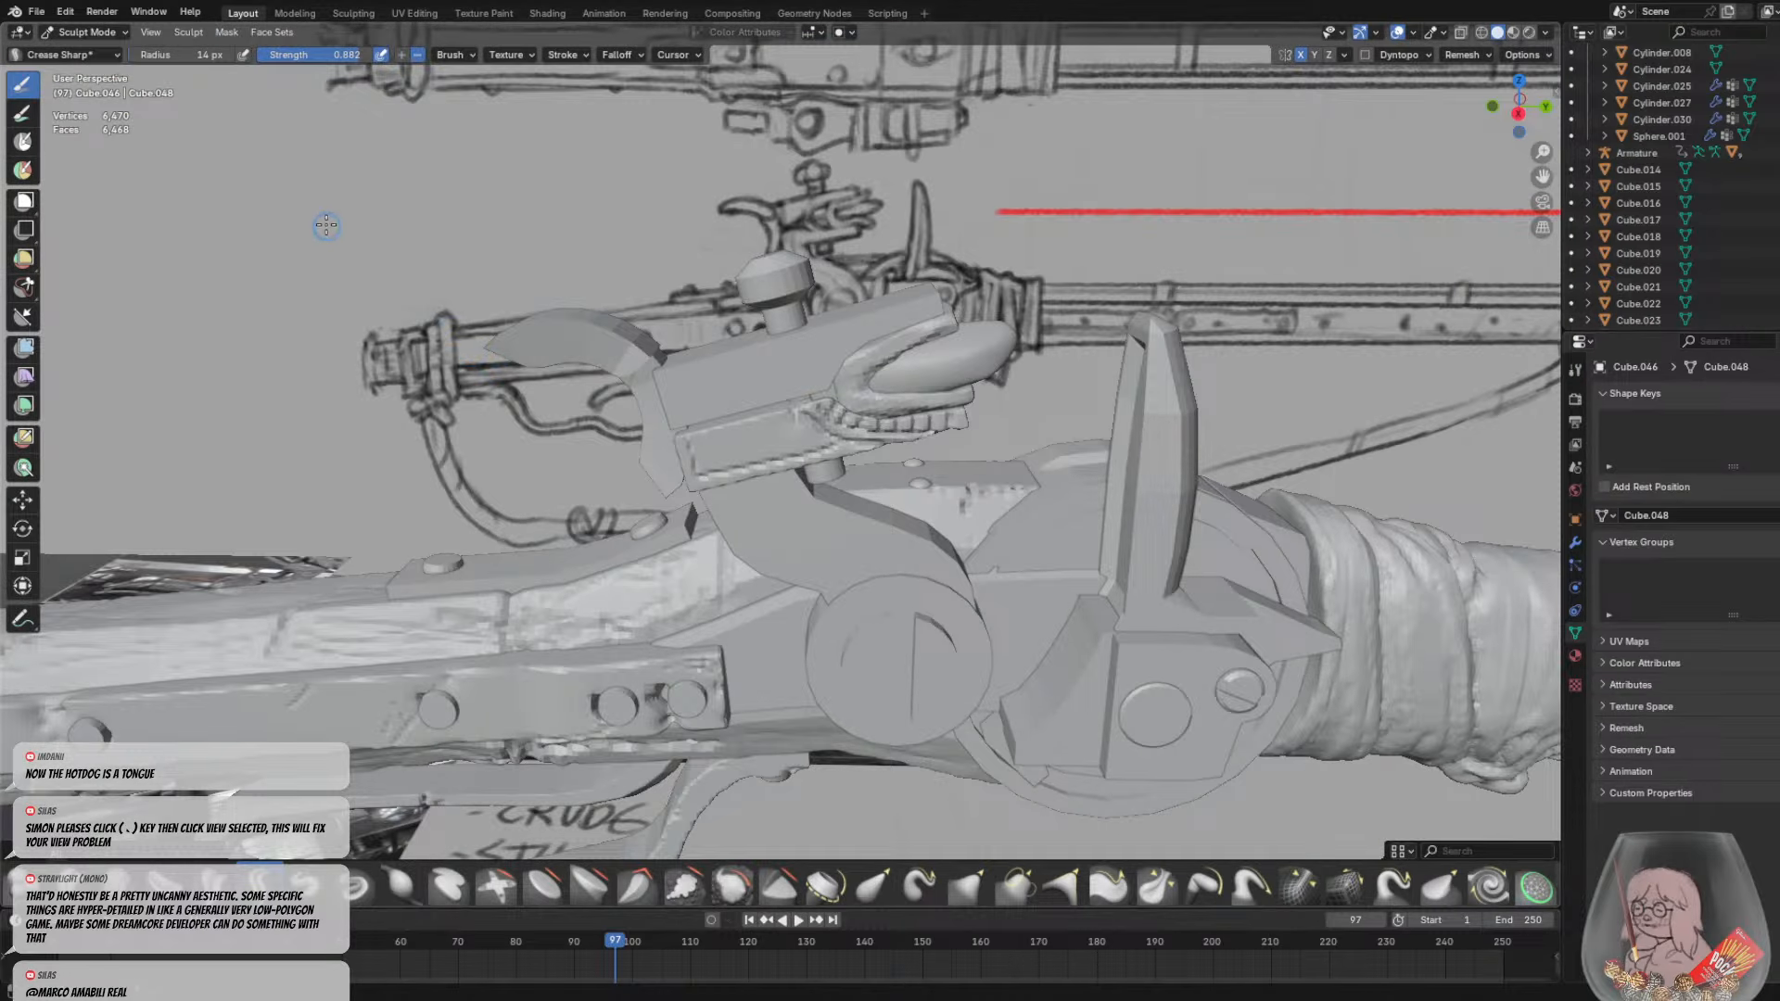
# Return to Object Mode, duplicate the lower jaw block, and move the copy up over the upper jaw in the right orthographic view
pyautogui.click(74, 35)
pyautogui.click(78, 49)
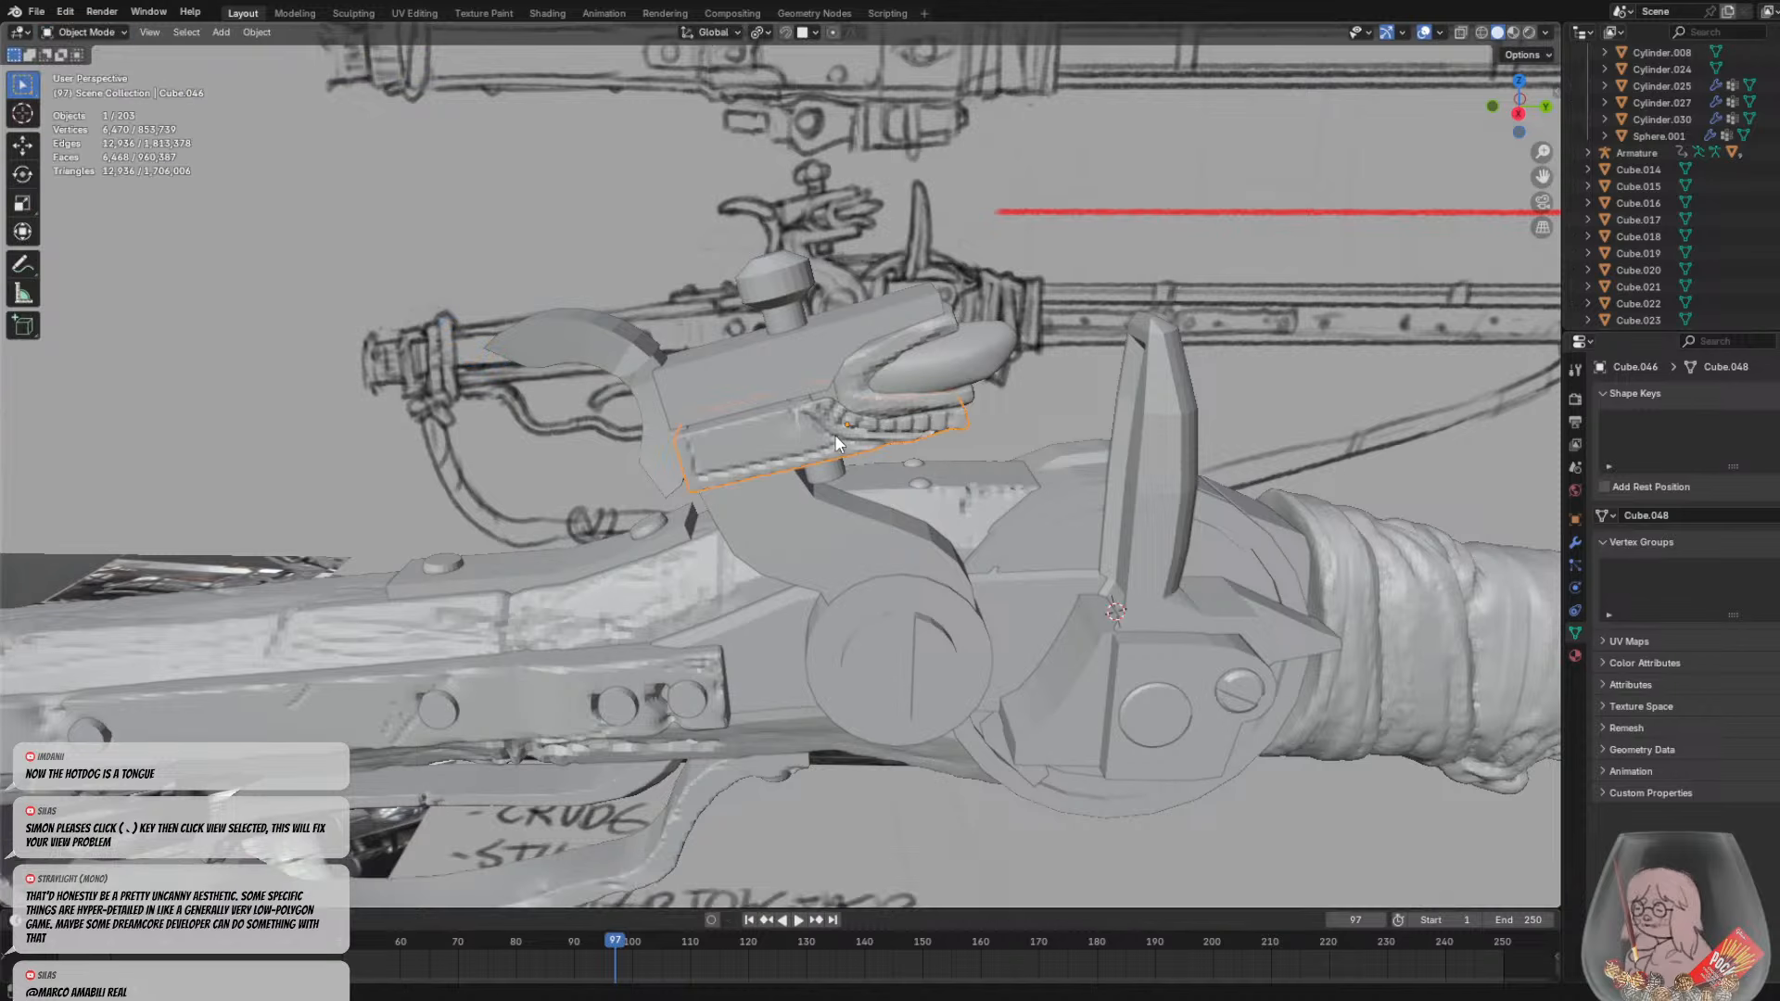
pyautogui.moveTo(834, 434); pyautogui.dragTo(826, 384, button='middle')
pyautogui.scroll(2, 826, 384)
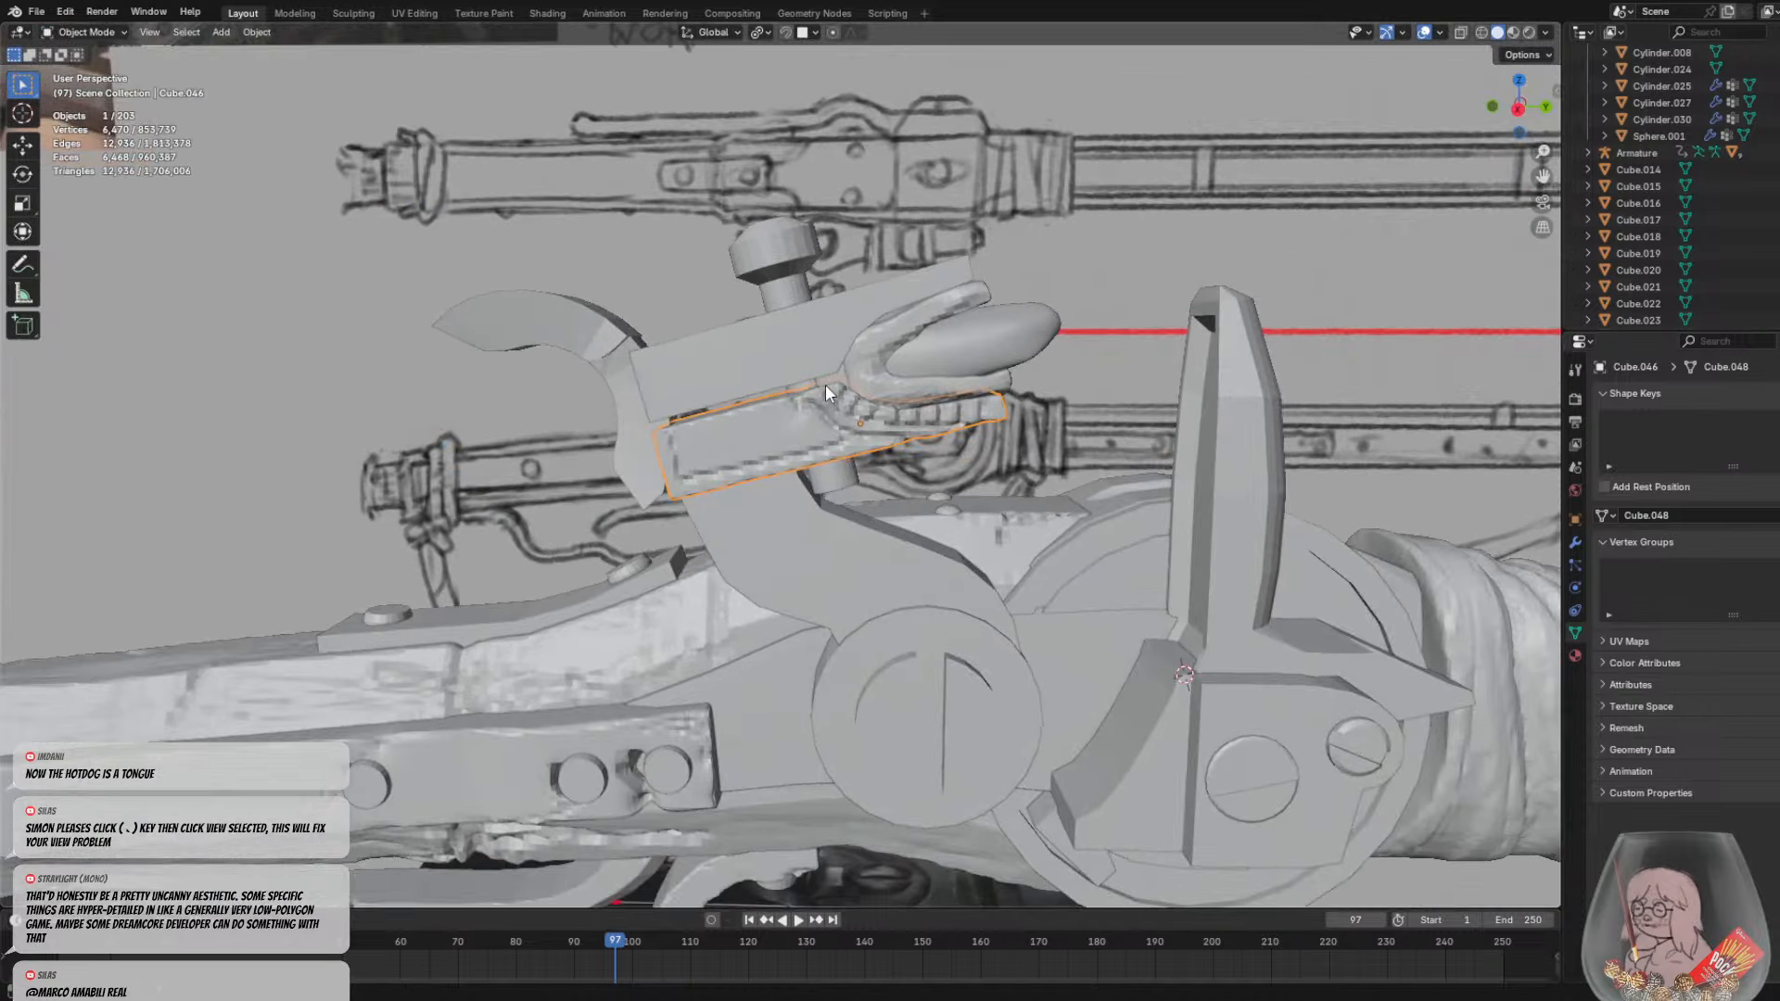
pyautogui.hotkey('shift', 'd')
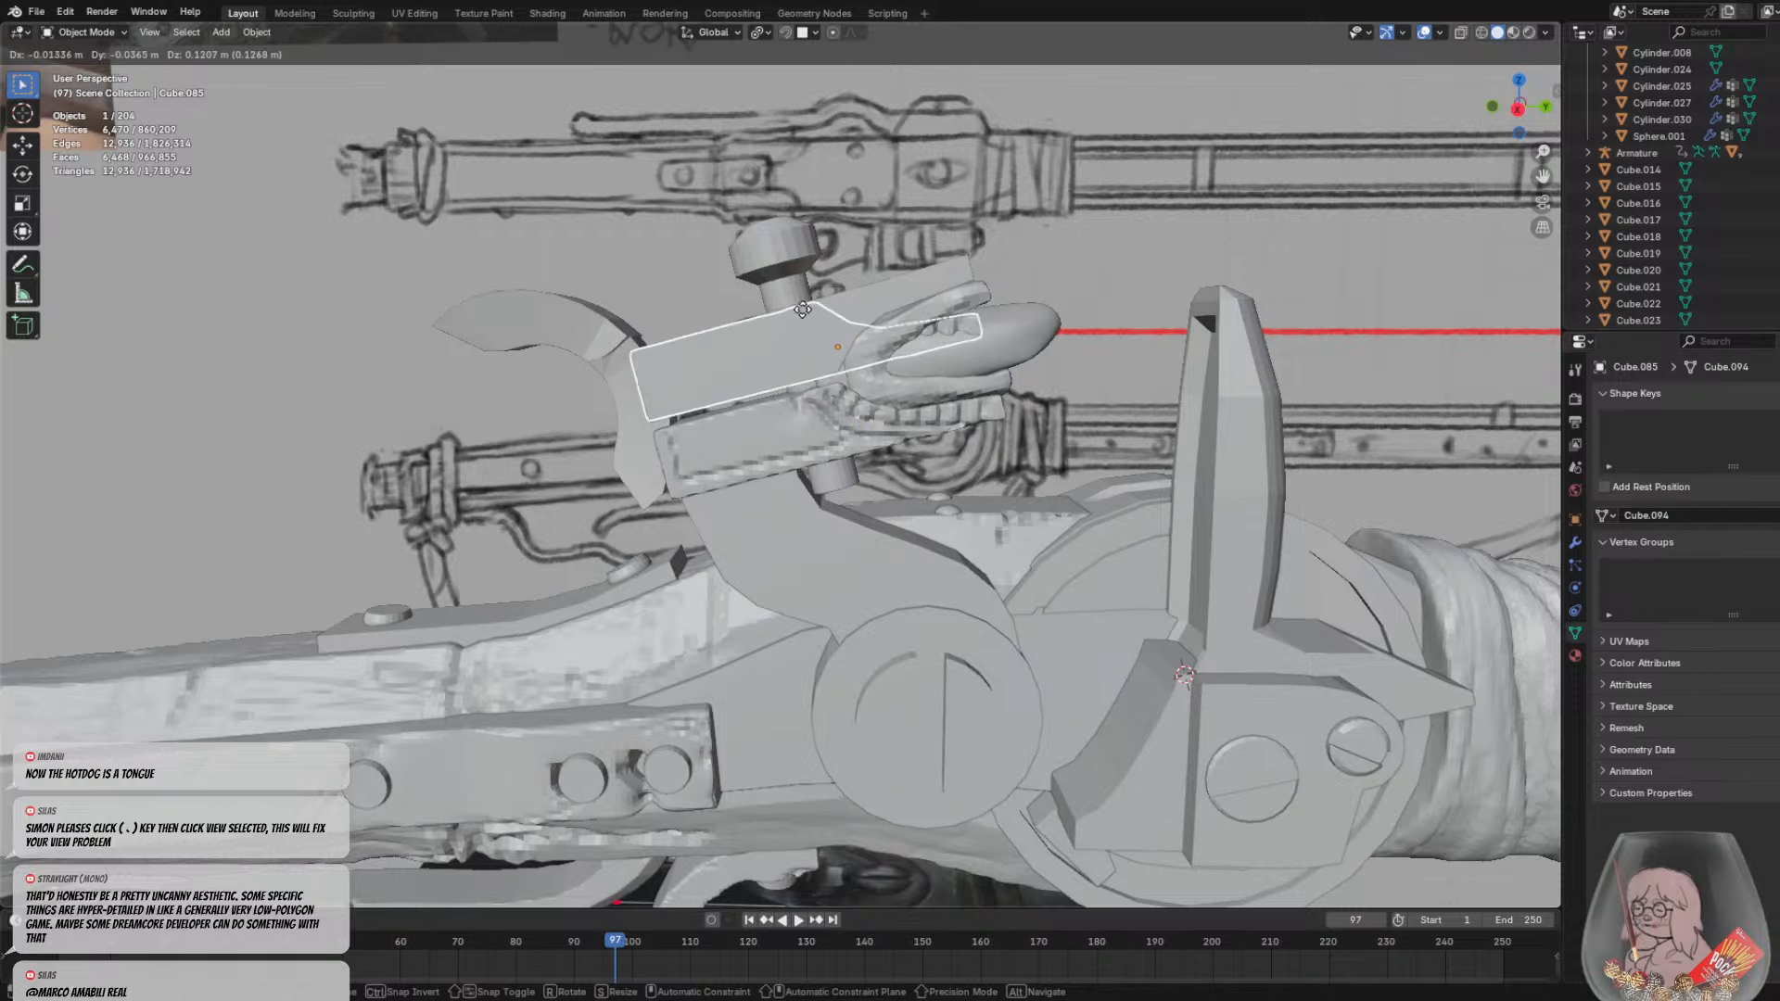
pyautogui.press('x')
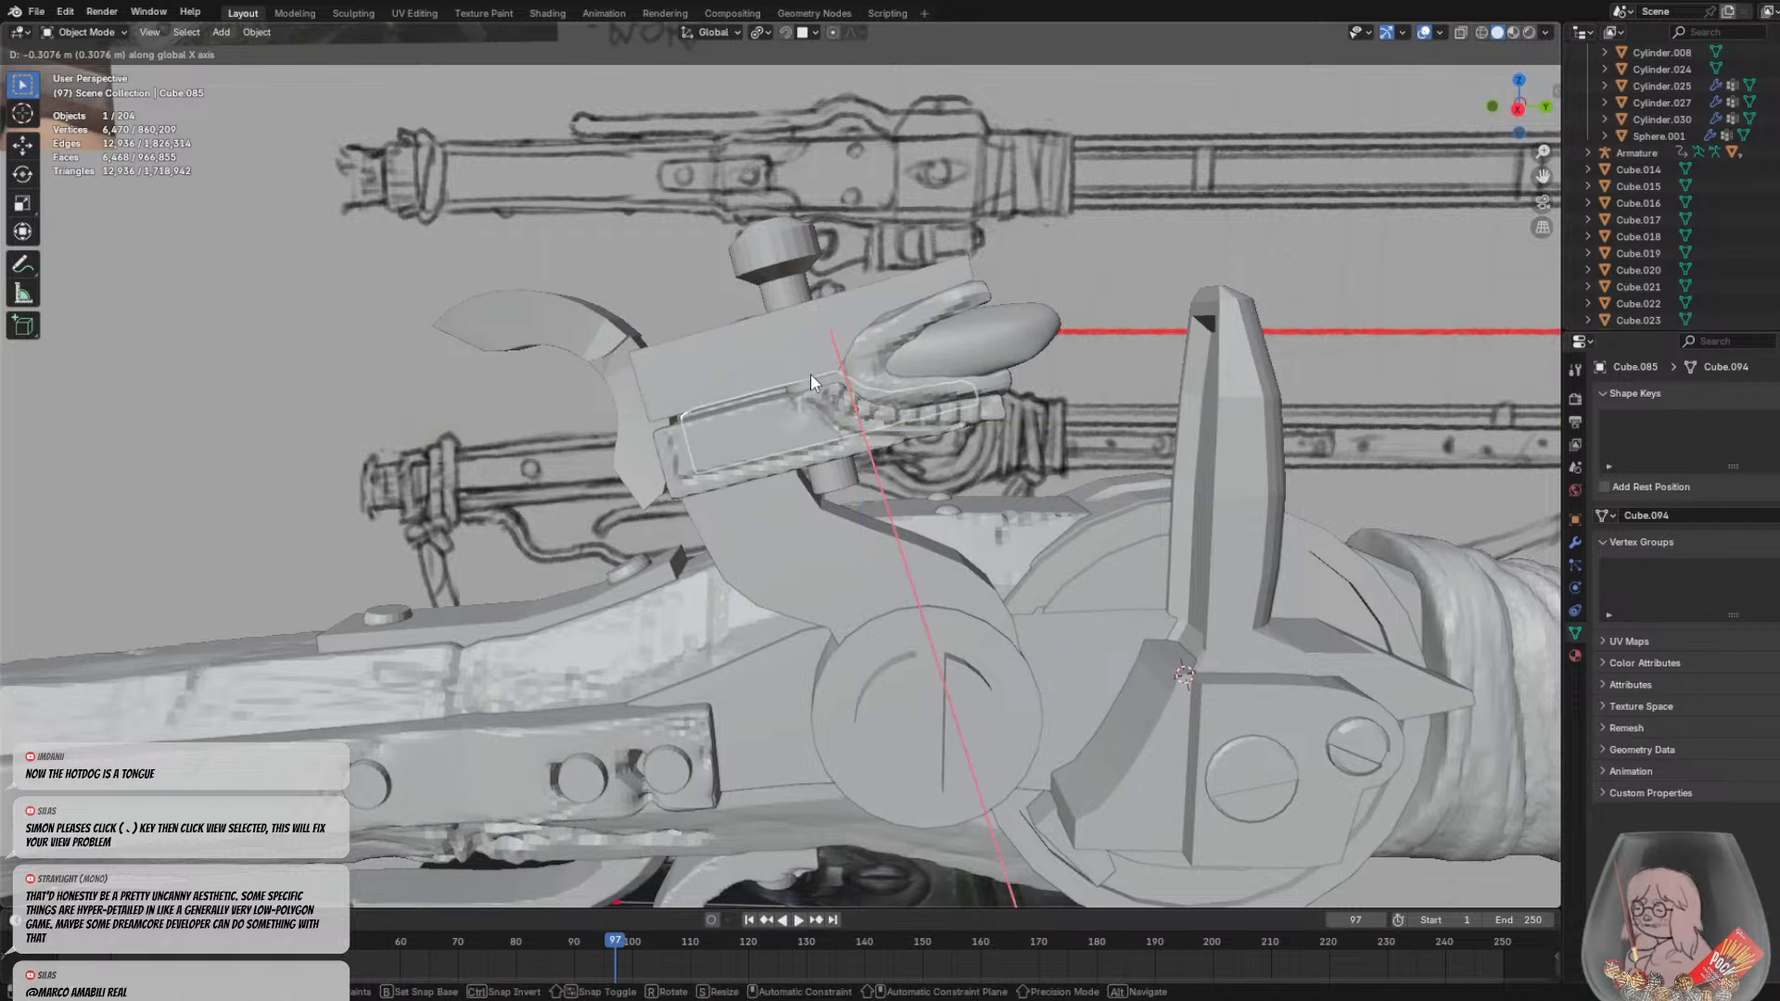
pyautogui.rightClick(810, 374)
pyautogui.click(1519, 107)
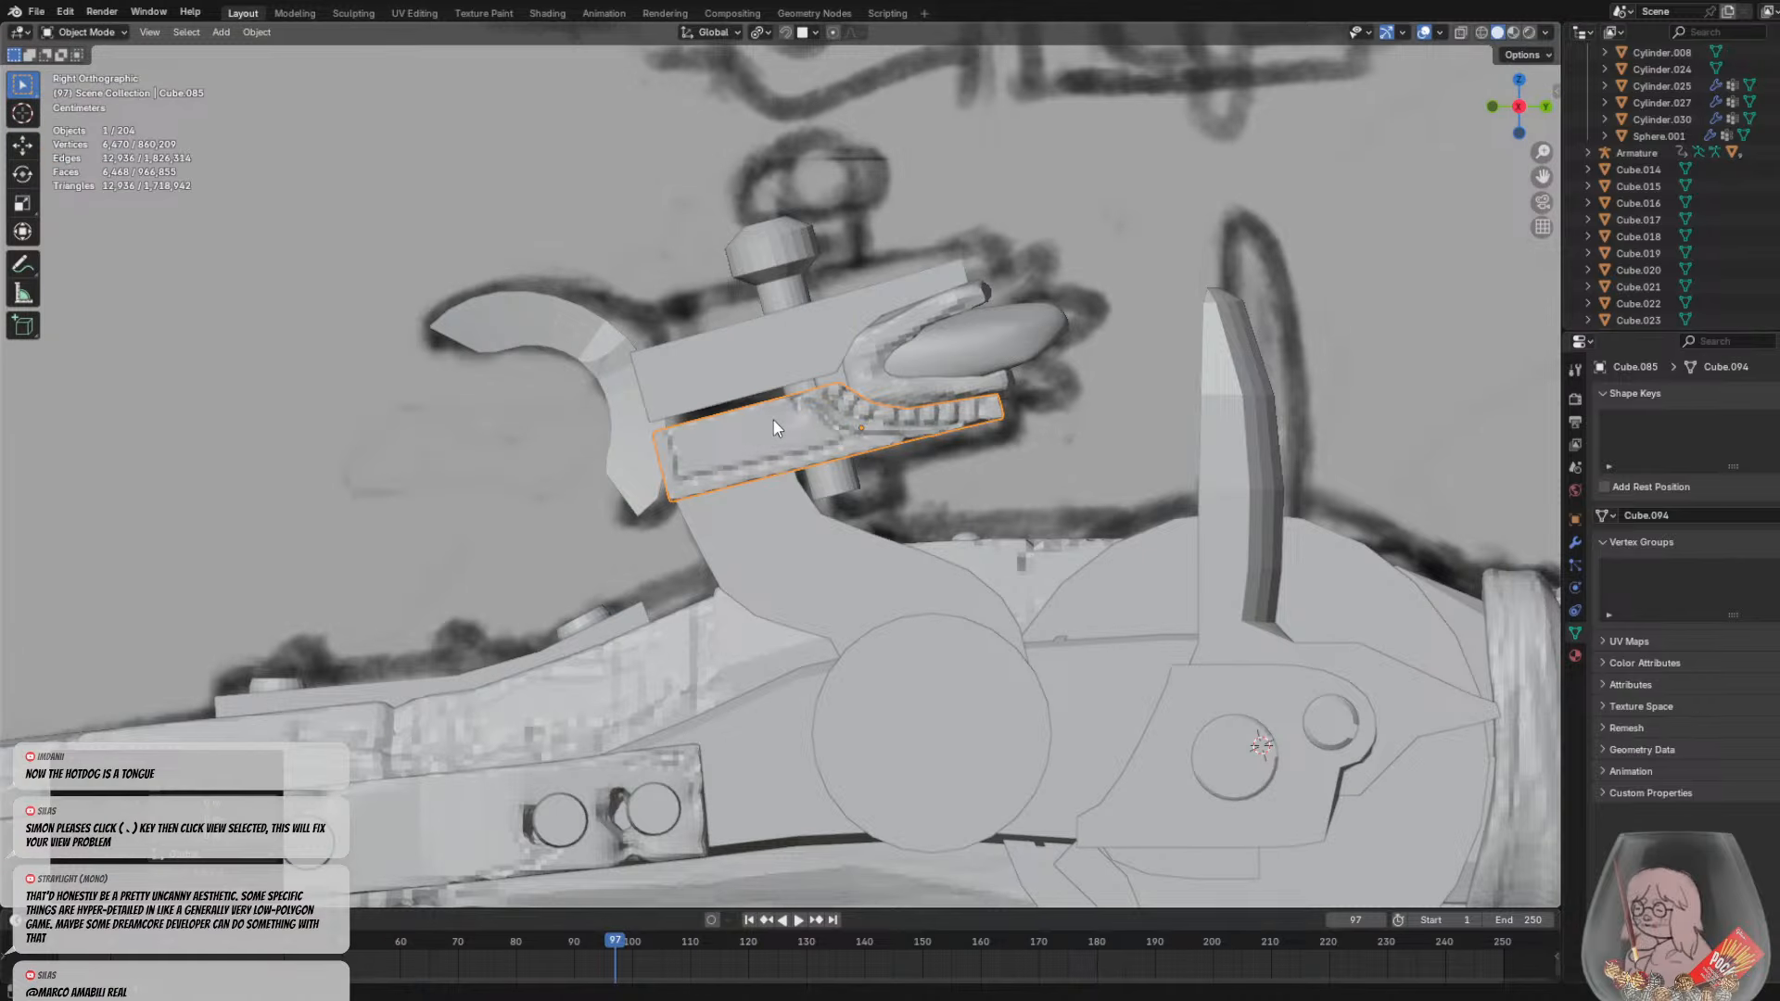
pyautogui.press('g')
pyautogui.click(766, 334)
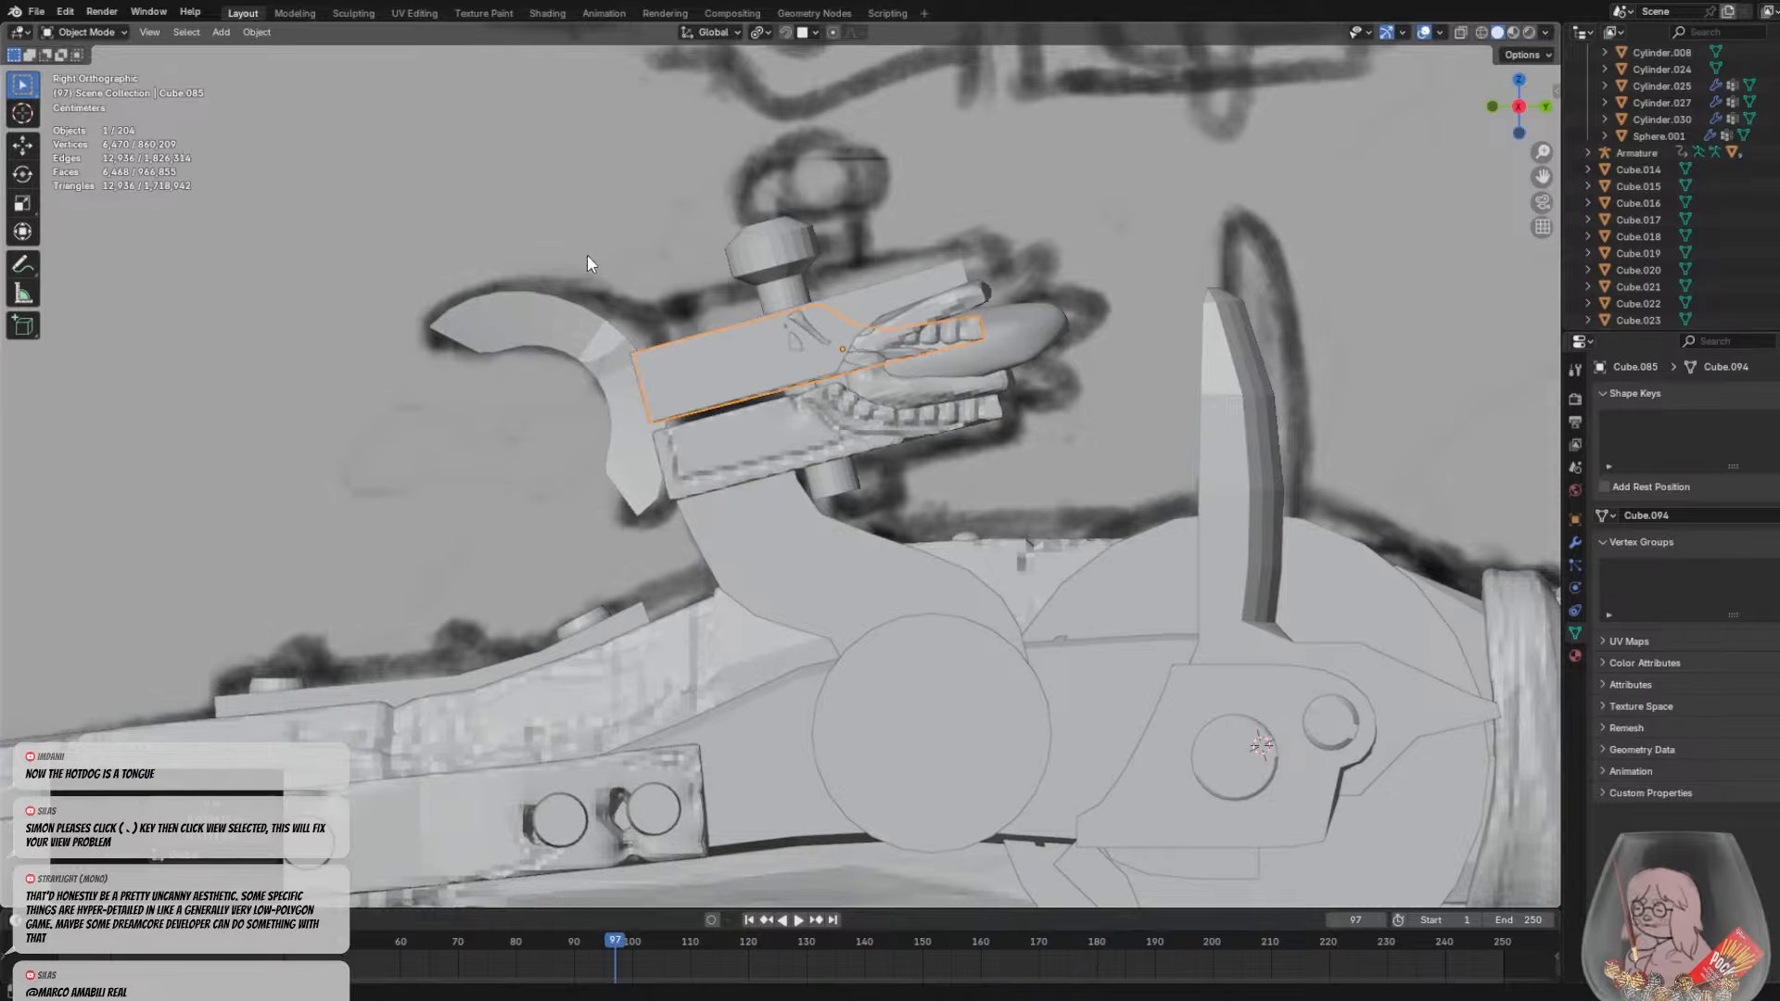
# Try turning the duplicated jaw block about 177° in the side view, then with free trackball rotation
pyautogui.press('r')
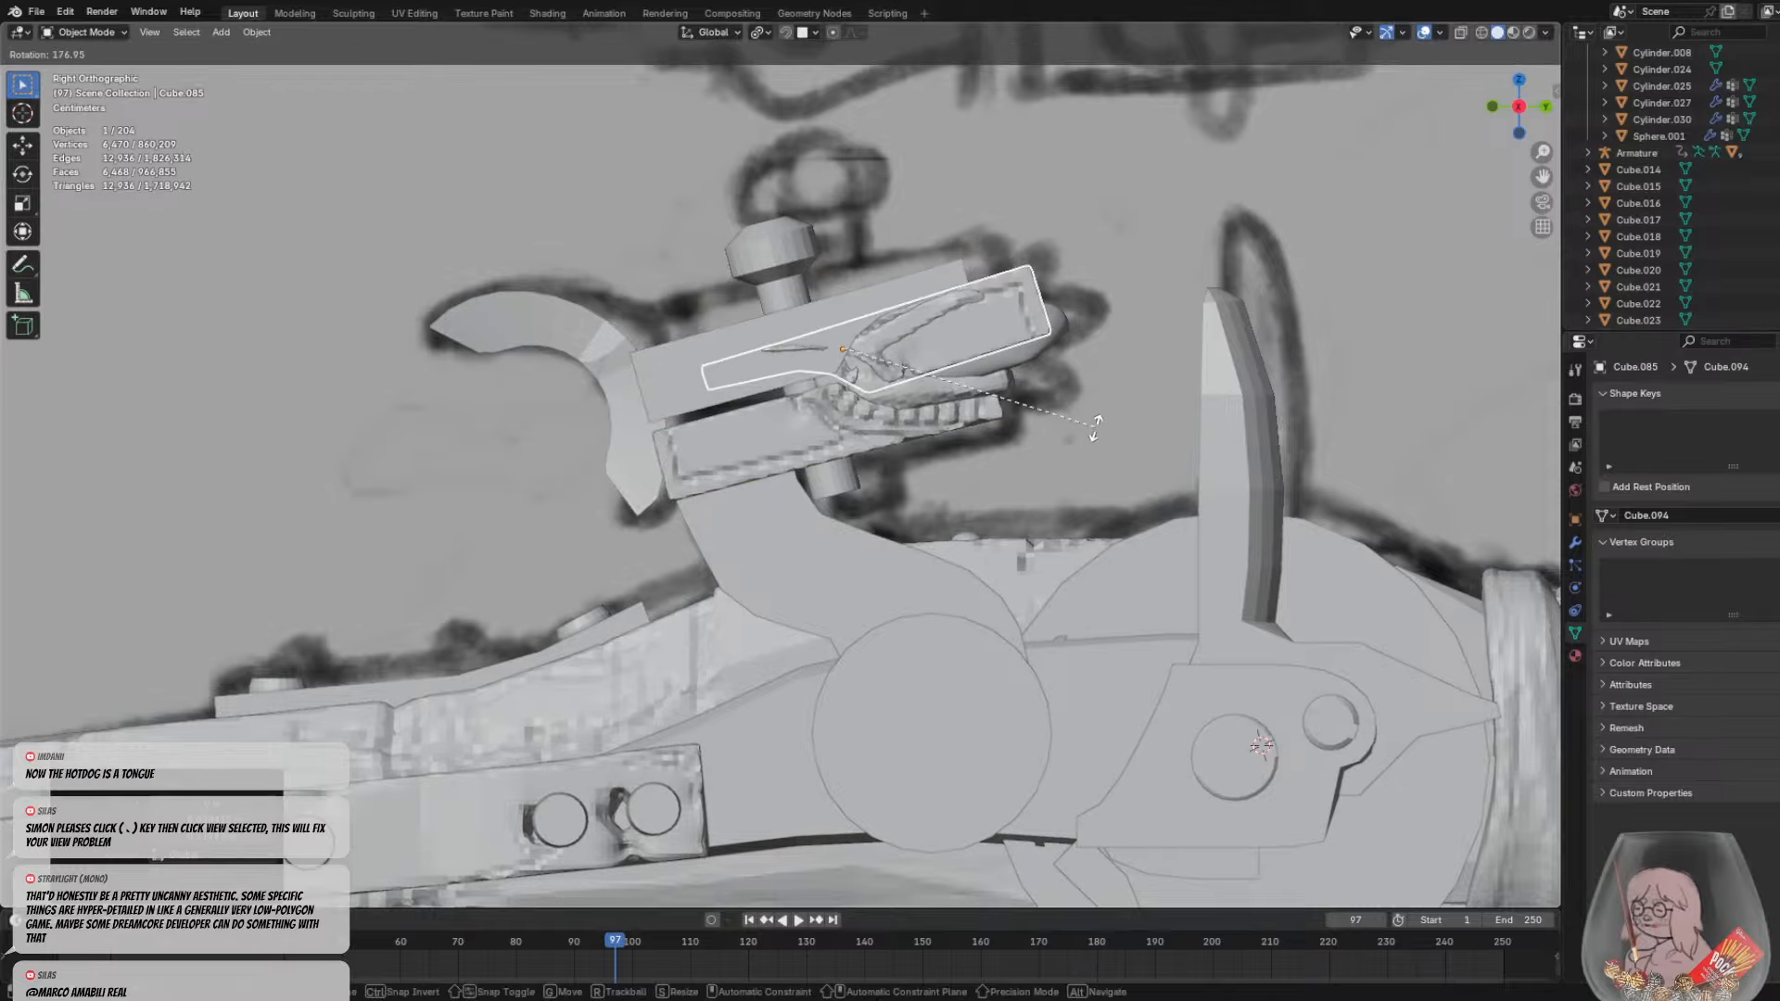
pyautogui.click(1097, 432)
pyautogui.press('r')
pyautogui.press('r')
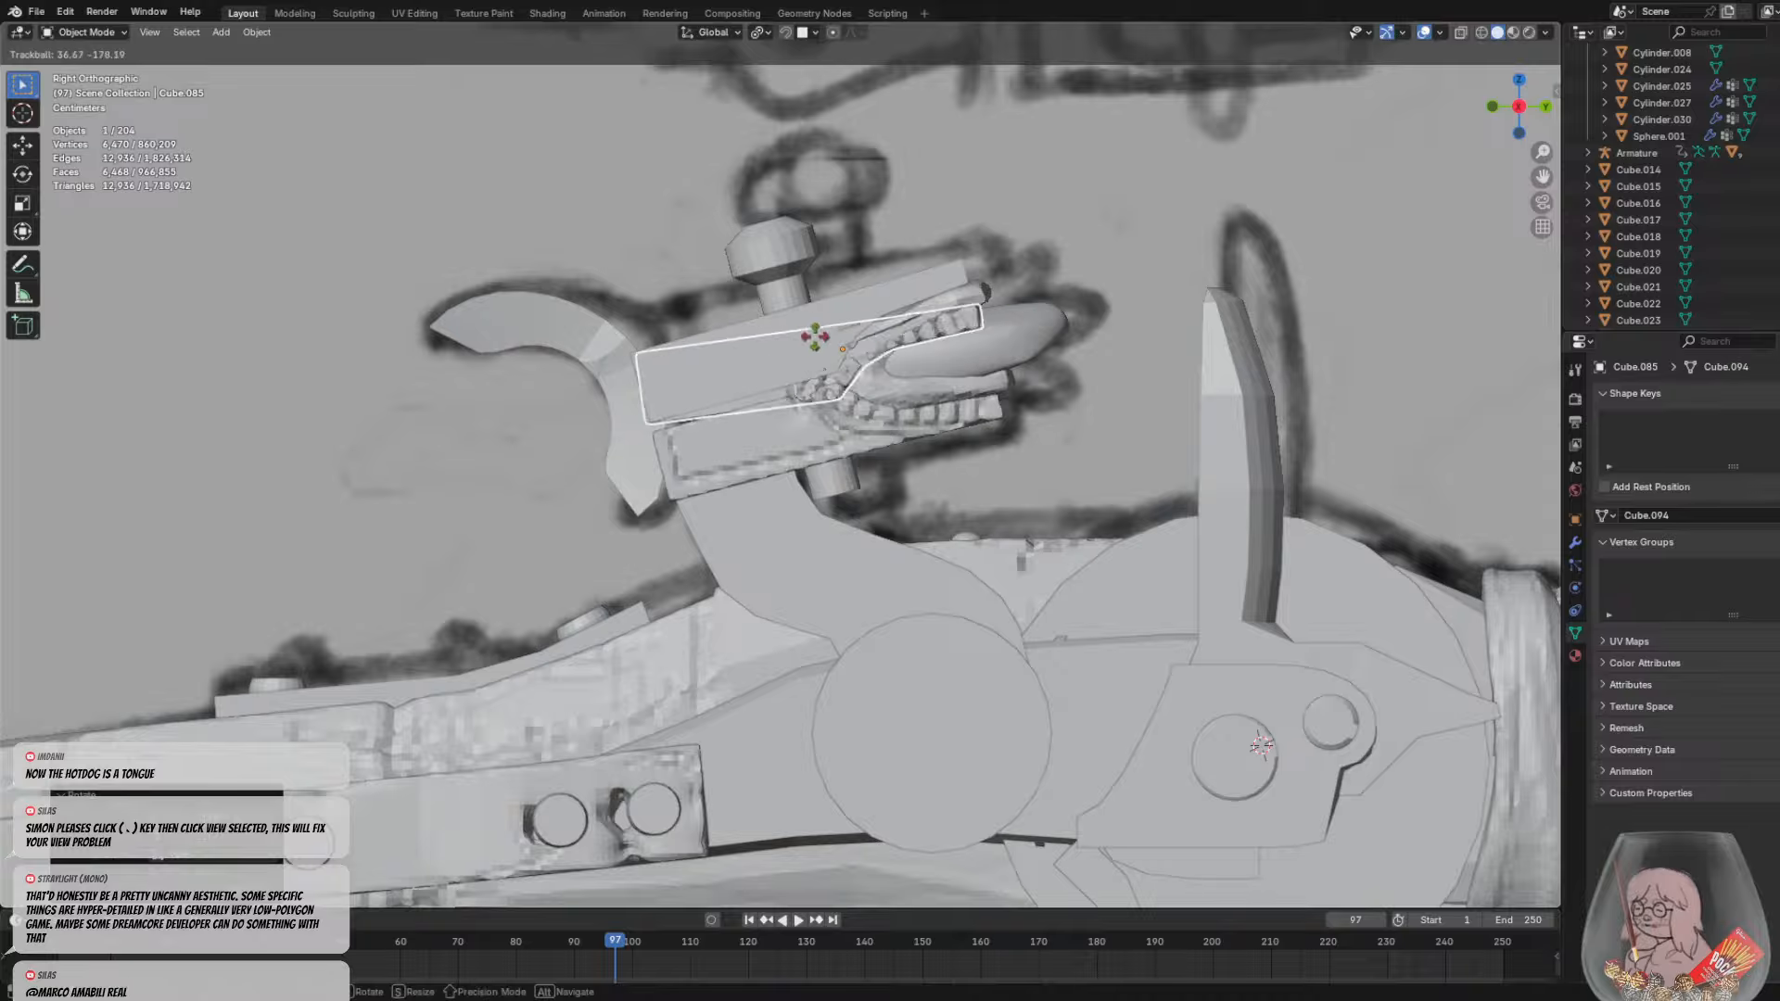
pyautogui.rightClick(836, 349)
pyautogui.press('r')
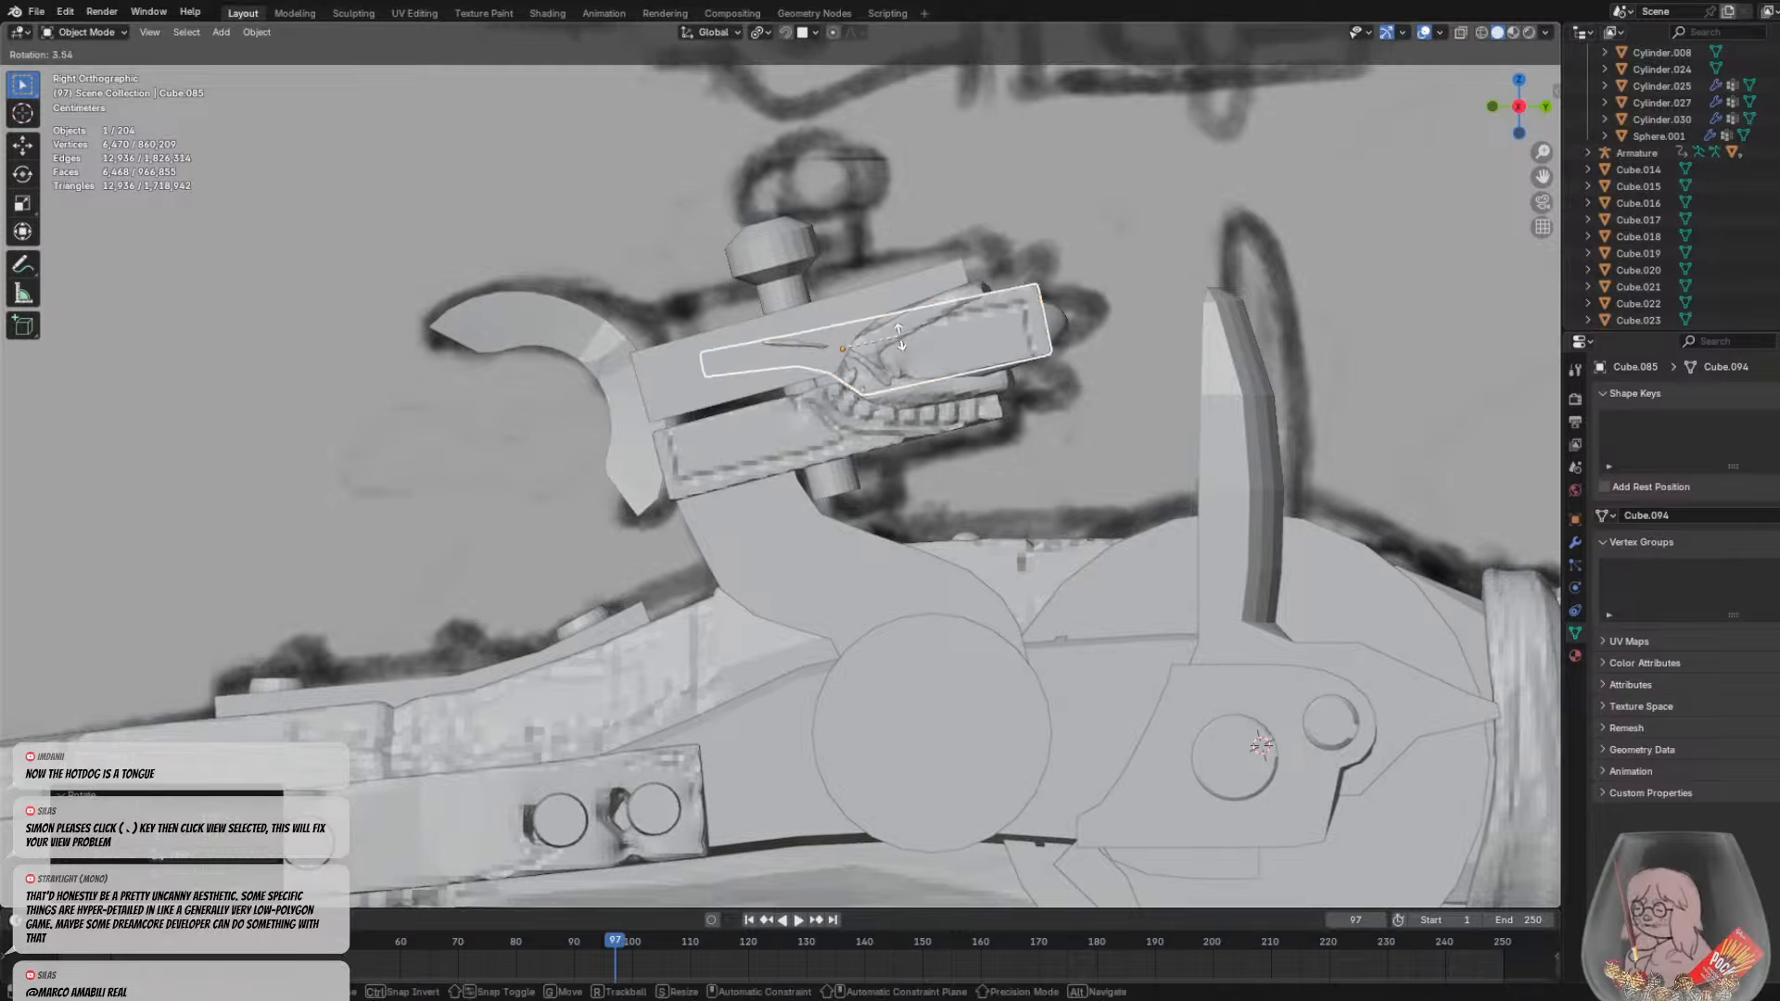
pyautogui.rightClick(899, 343)
pyautogui.rightClick(899, 343)
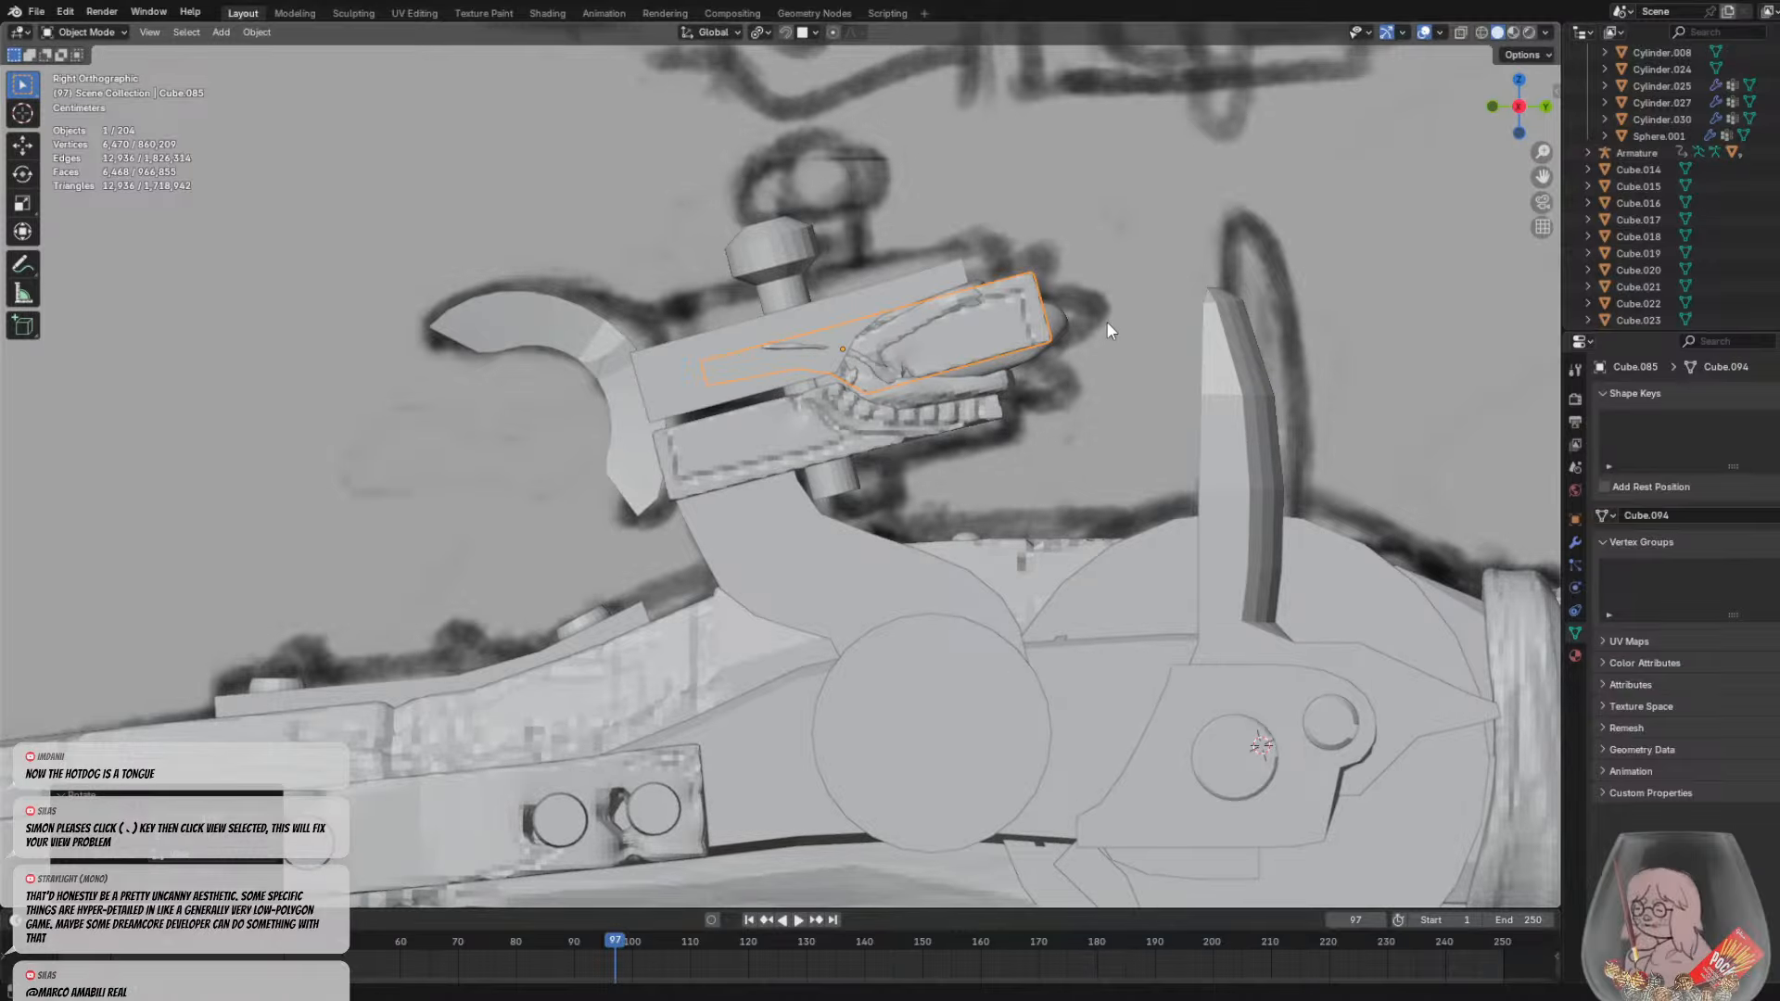
# Flip the duplicated jaw block upside down by rotating it about the global Y axis
pyautogui.press('r')
pyautogui.press('z')
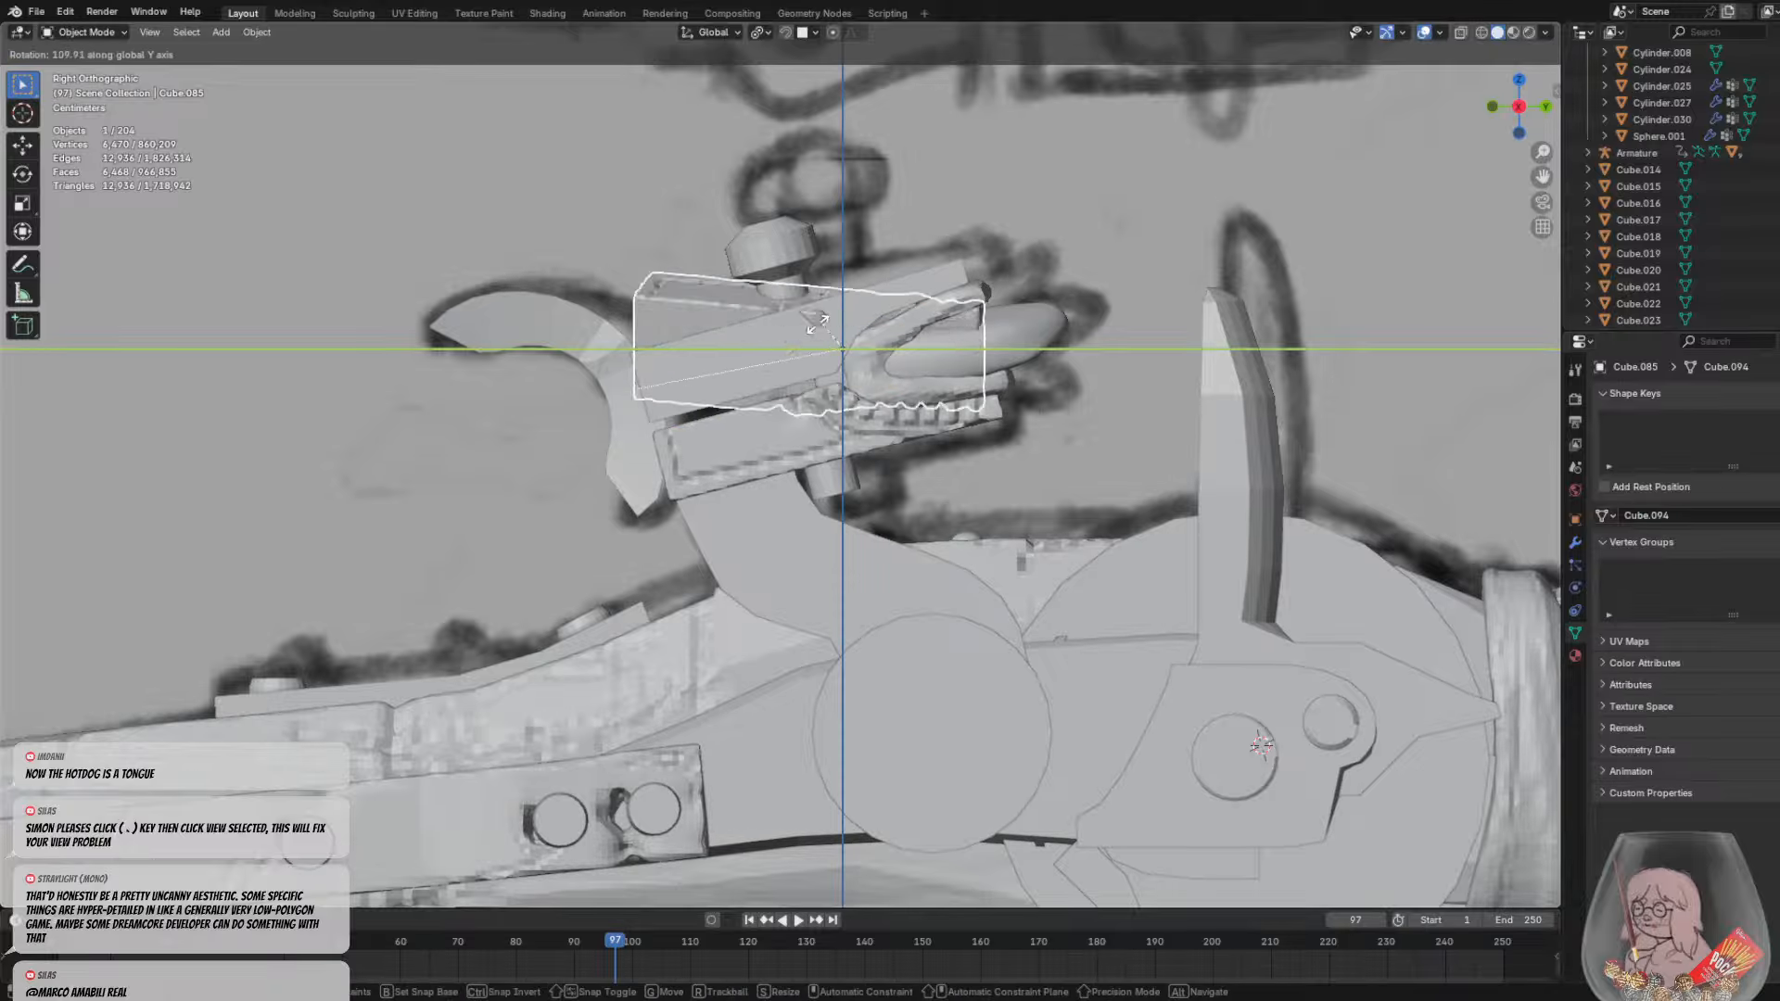
pyautogui.press('y')
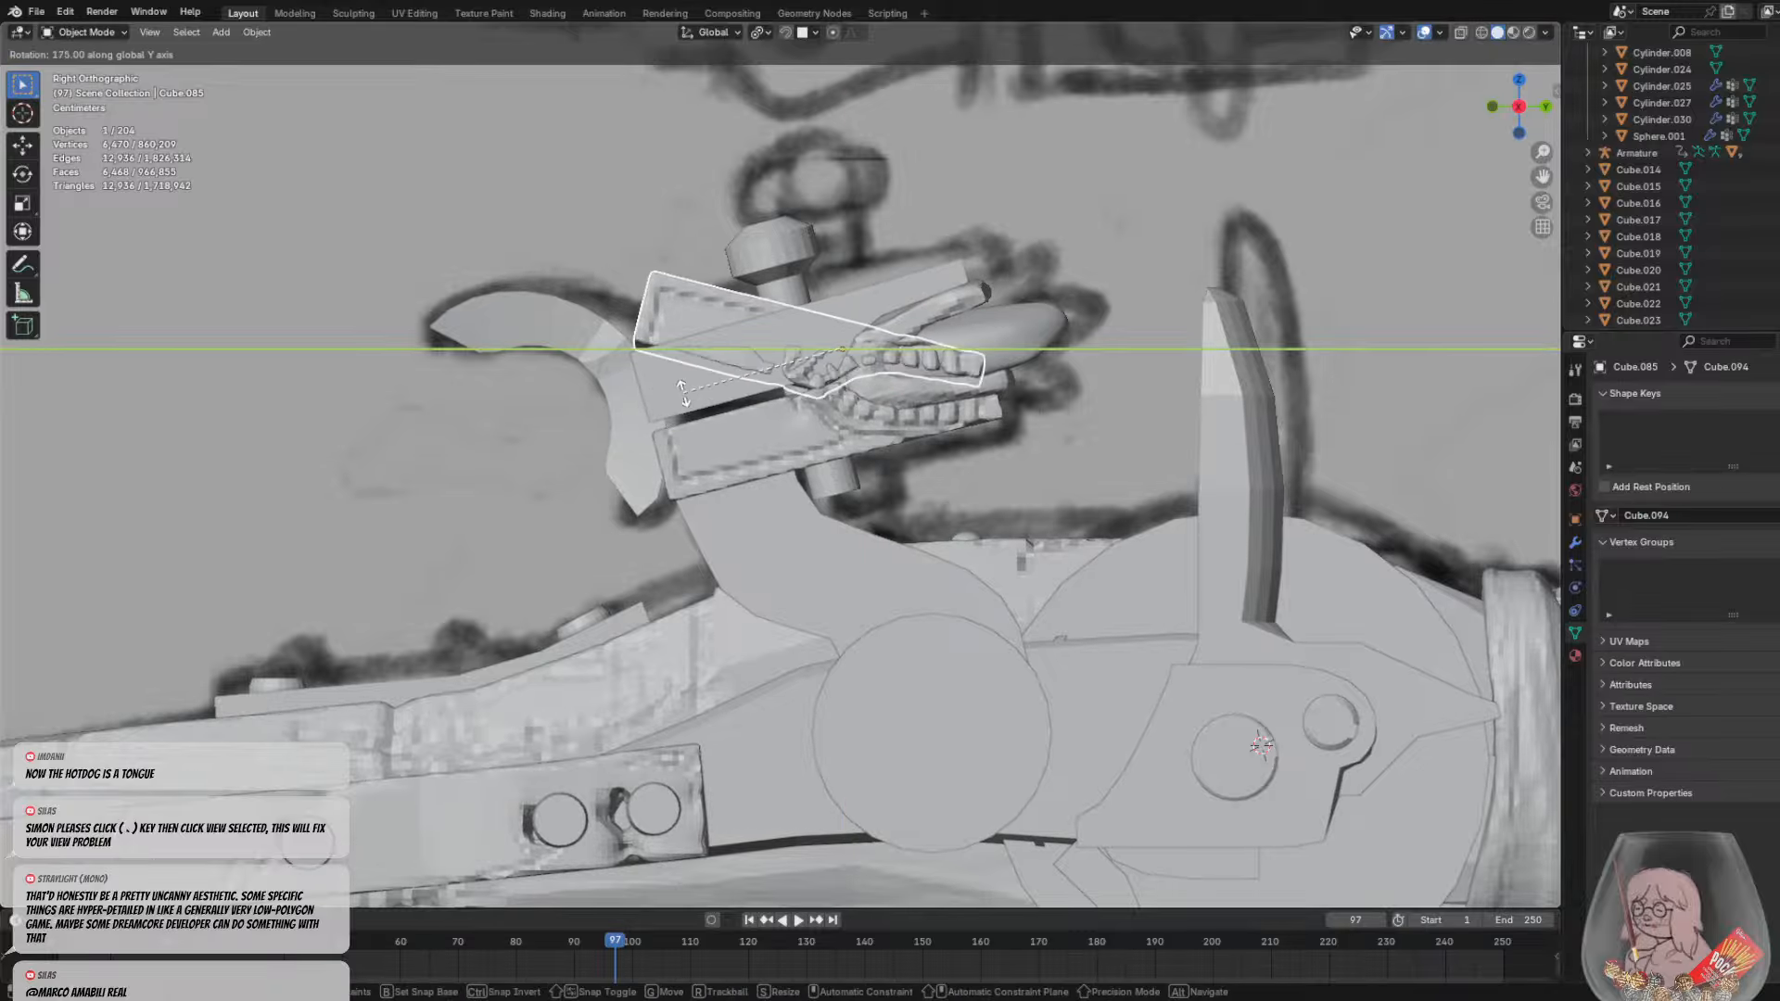
pyautogui.click(816, 370)
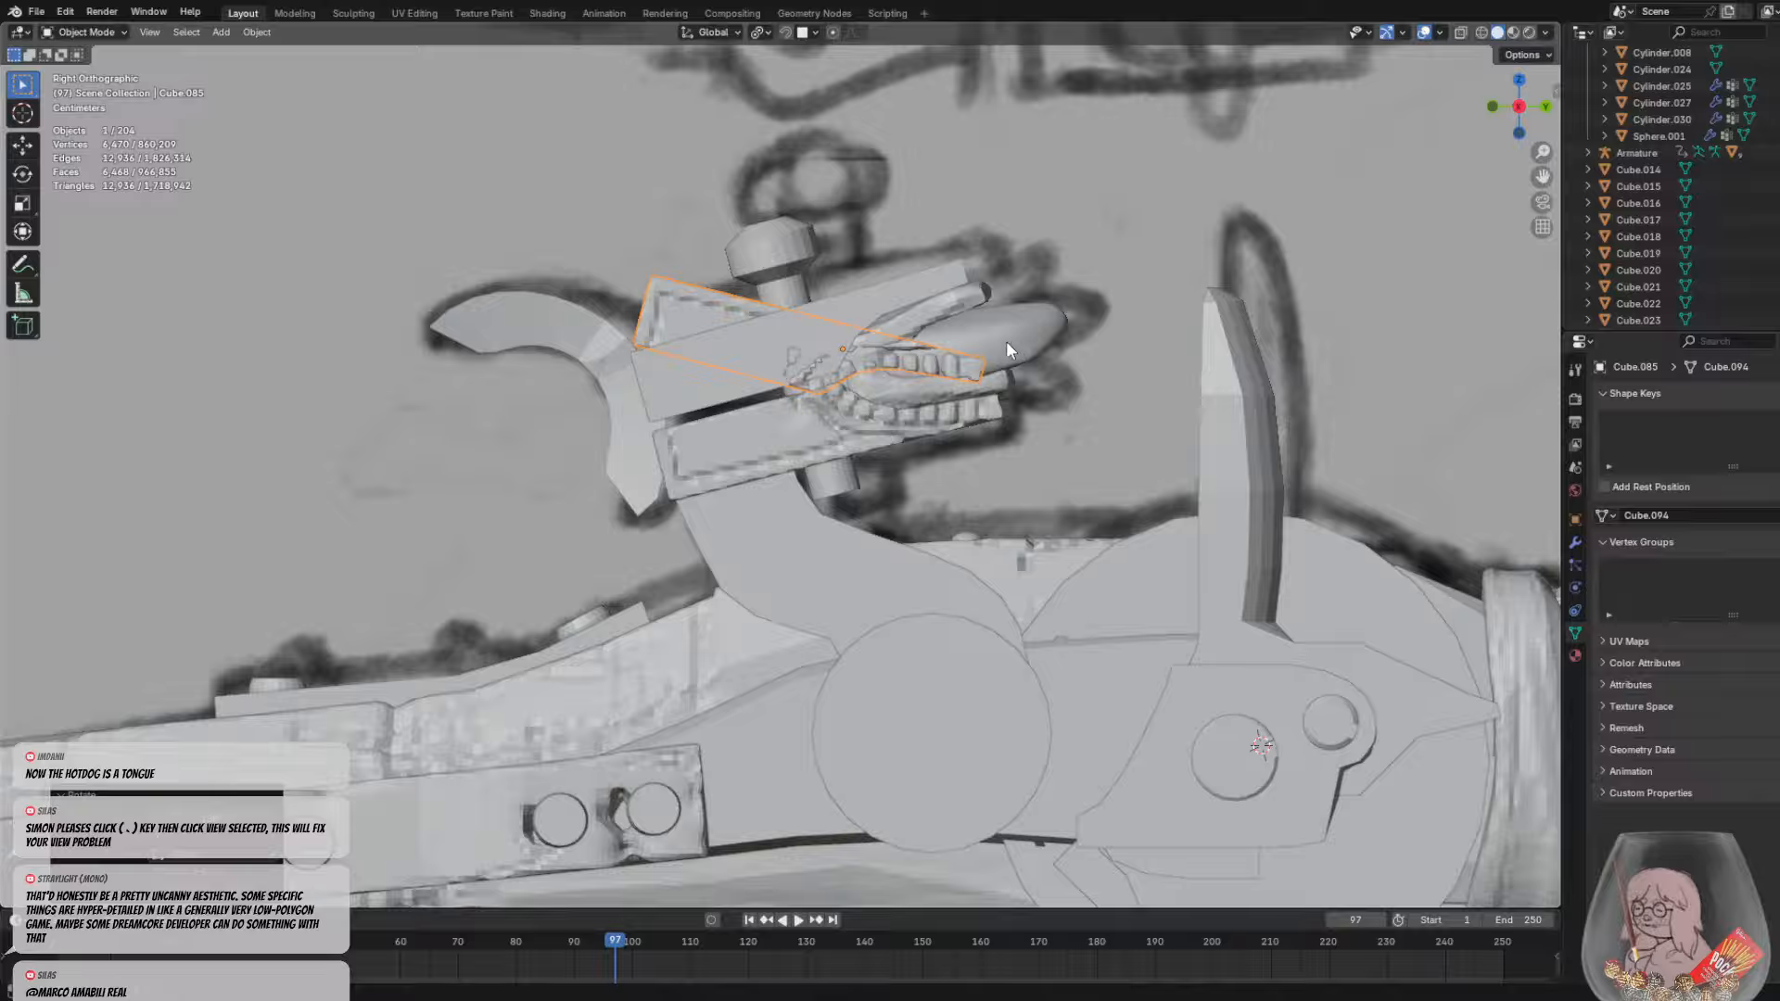
# Tilt the flipped jaw copy about 29° to match the upper jaw's slope and move it onto the upper jaw block
pyautogui.press('r')
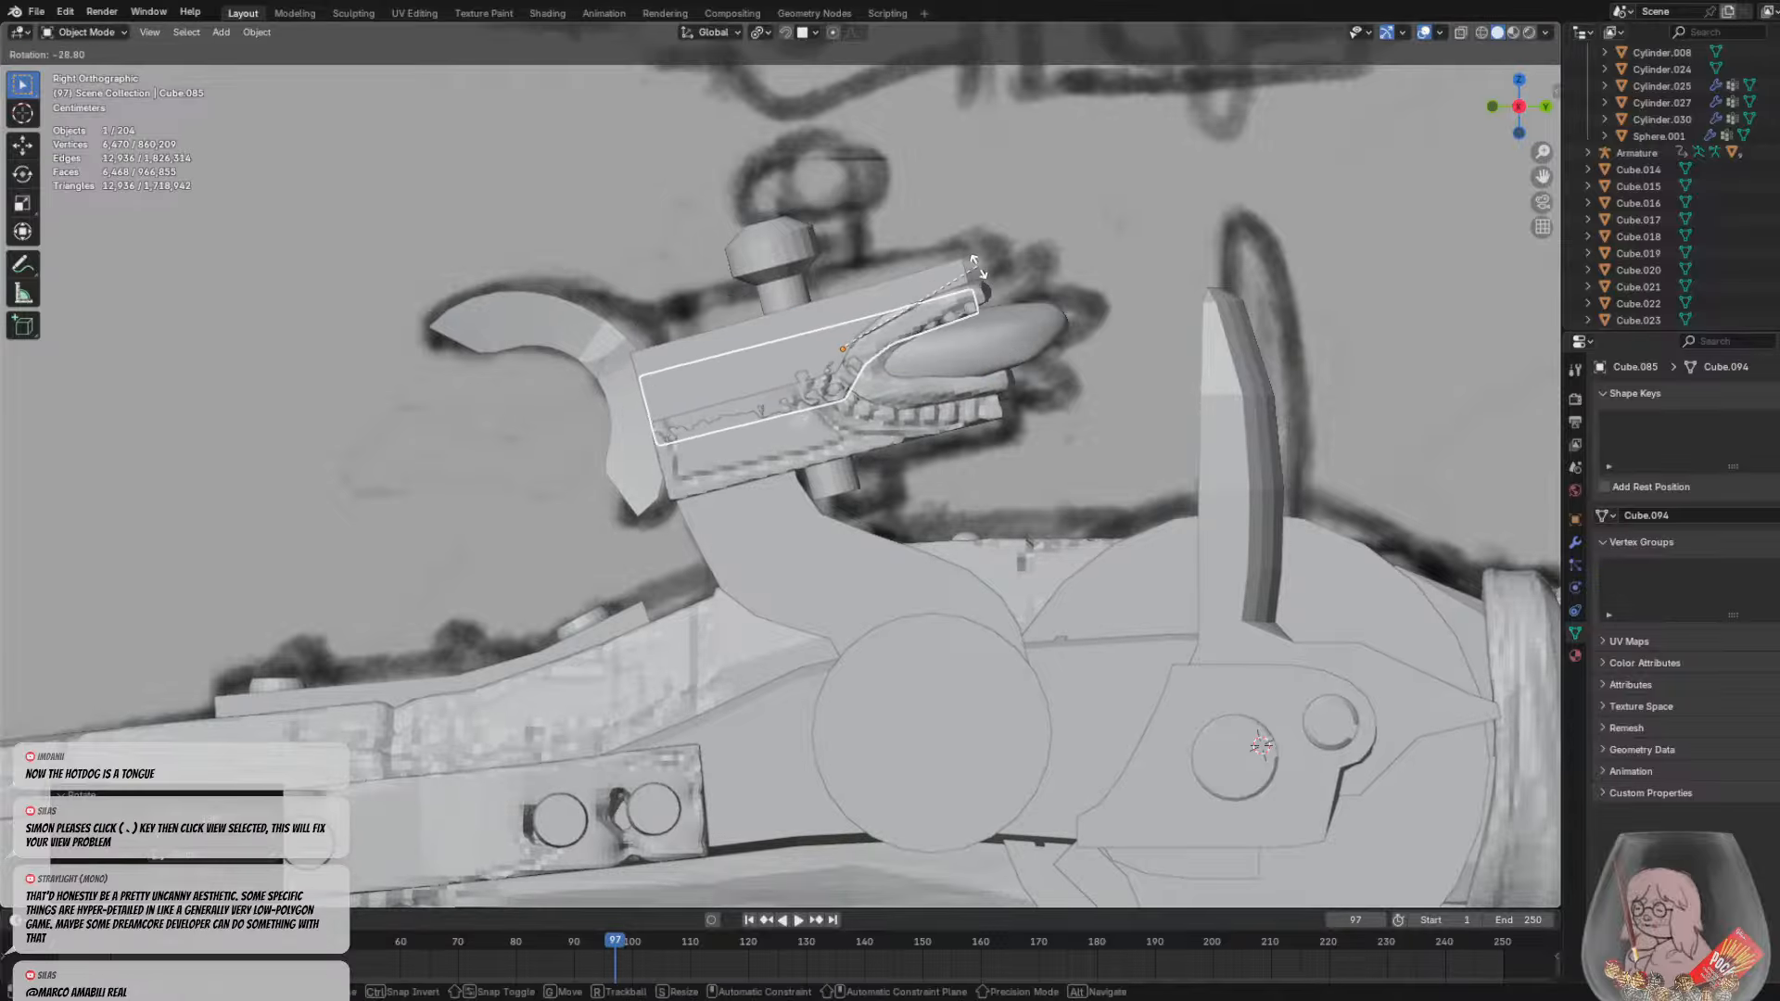
pyautogui.click(972, 254)
pyautogui.press('g')
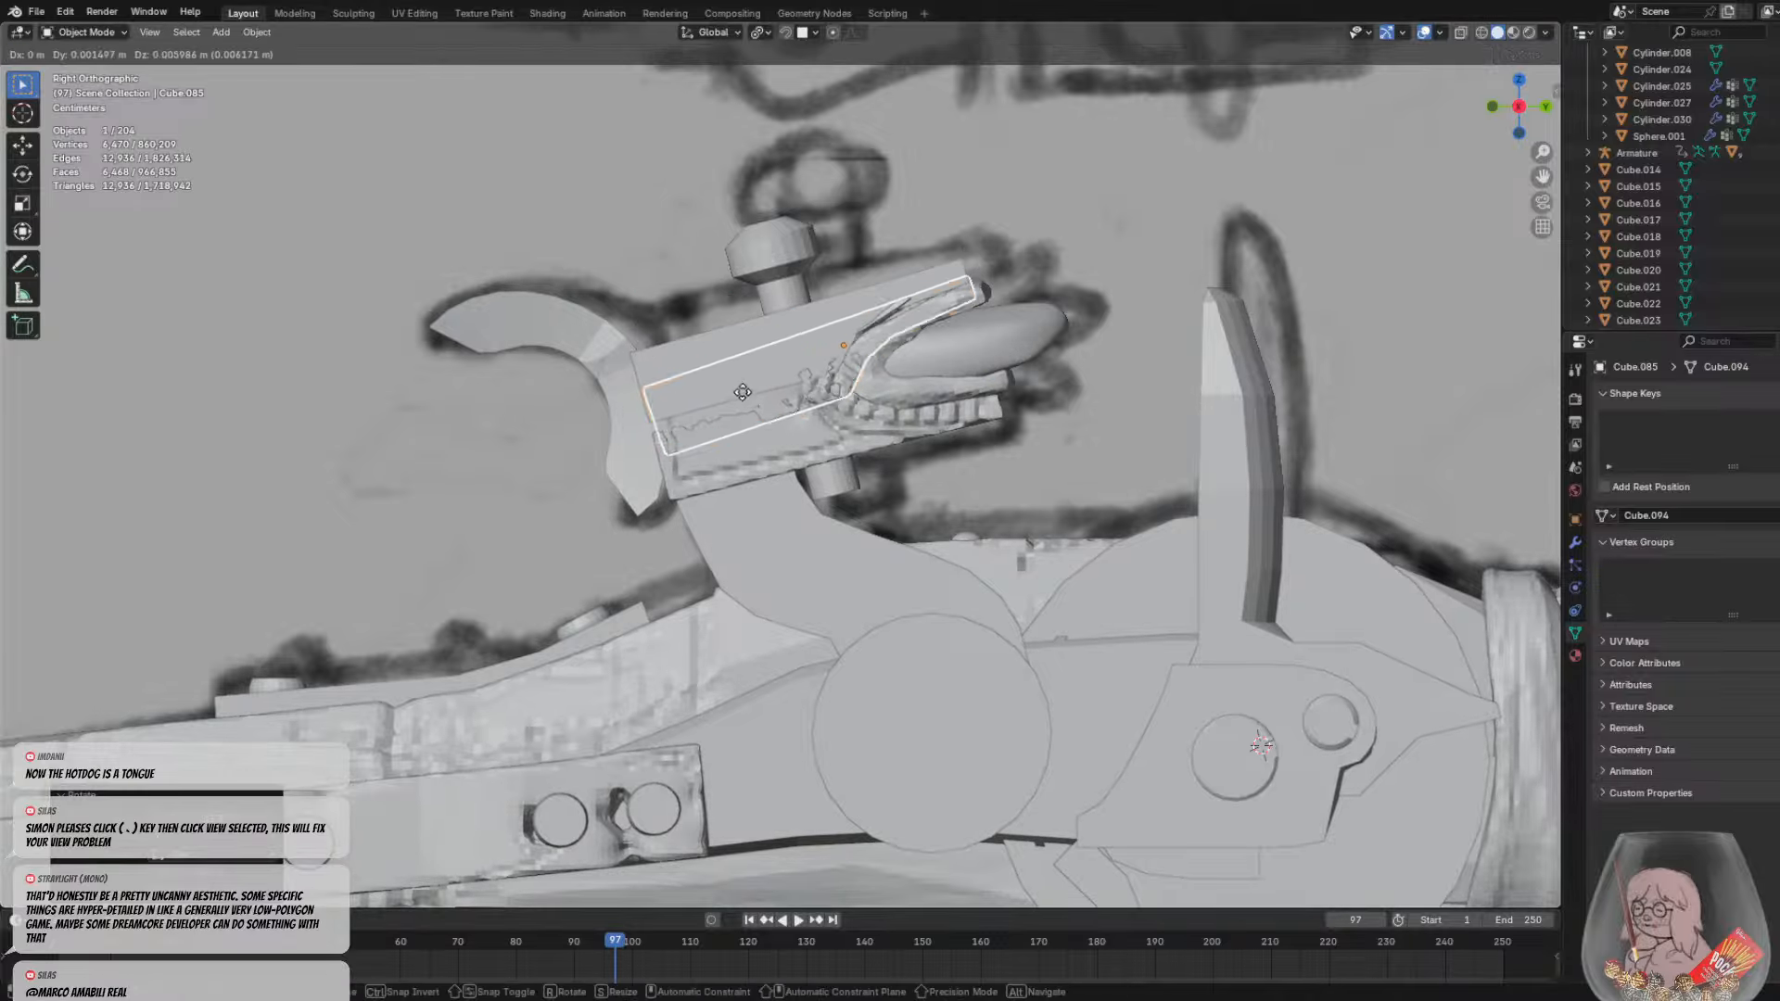
pyautogui.click(735, 368)
pyautogui.press('r')
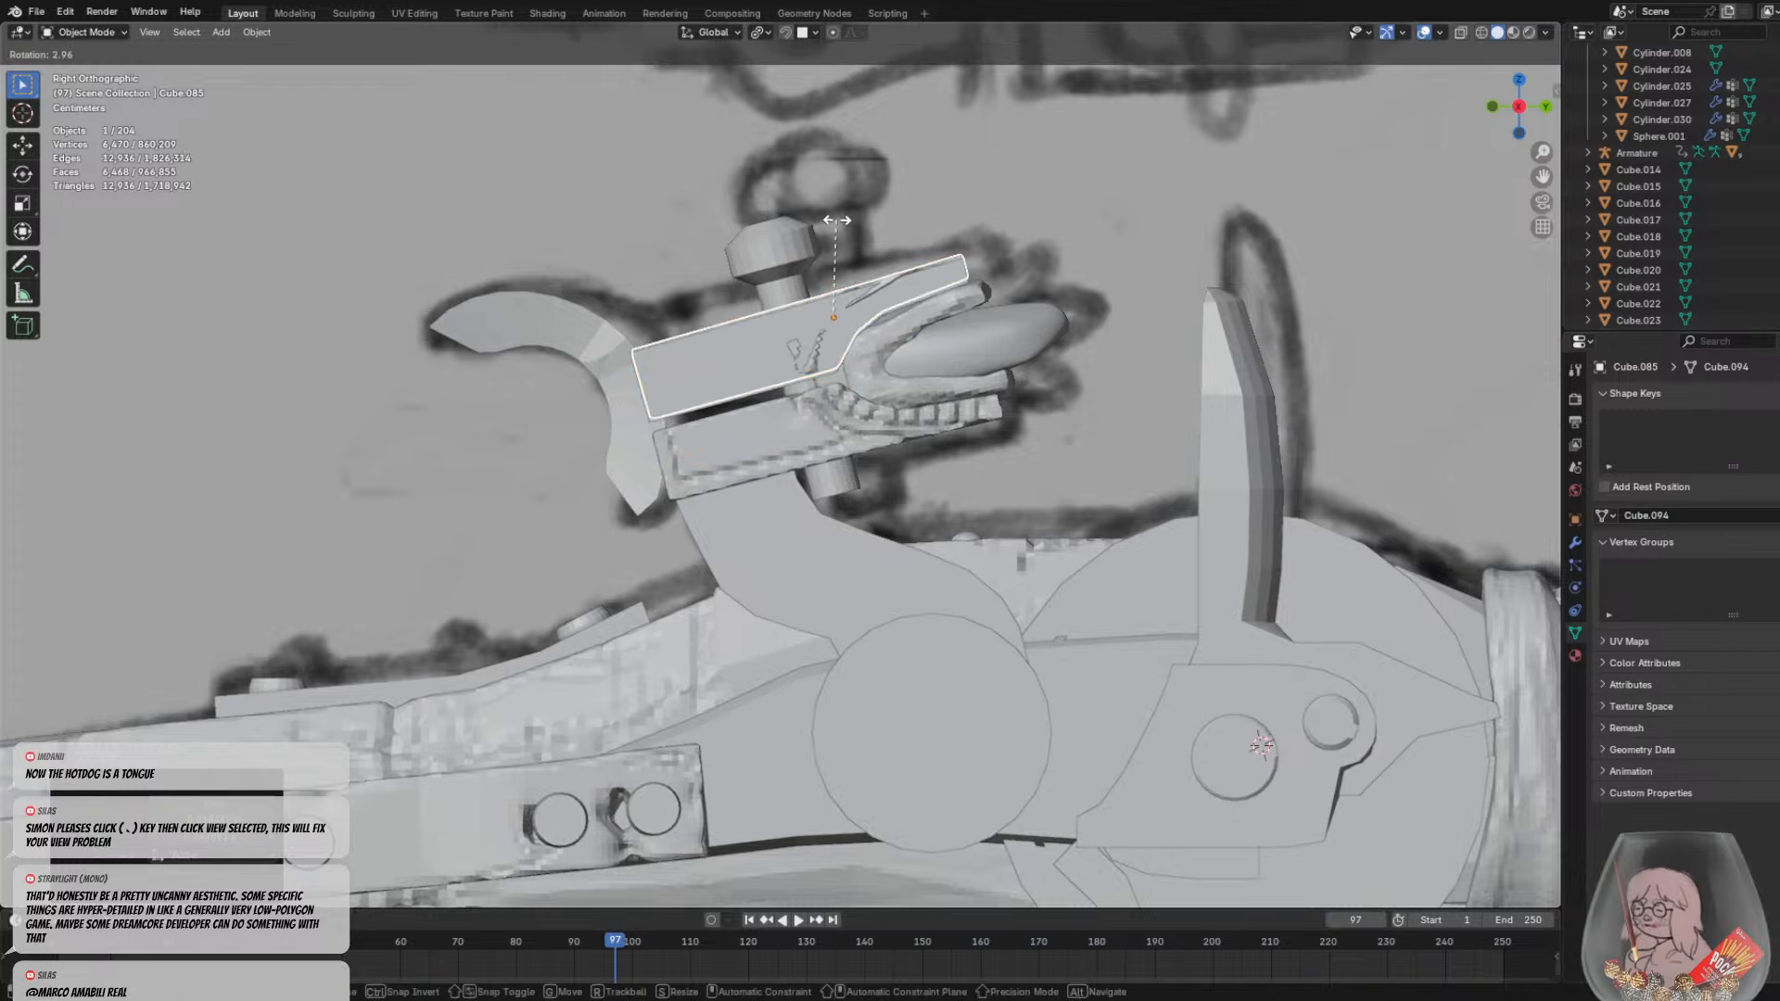
pyautogui.rightClick(739, 359)
# Delete the original plain upper jaw block and select the sculpted copy in its place
pyautogui.click(739, 359)
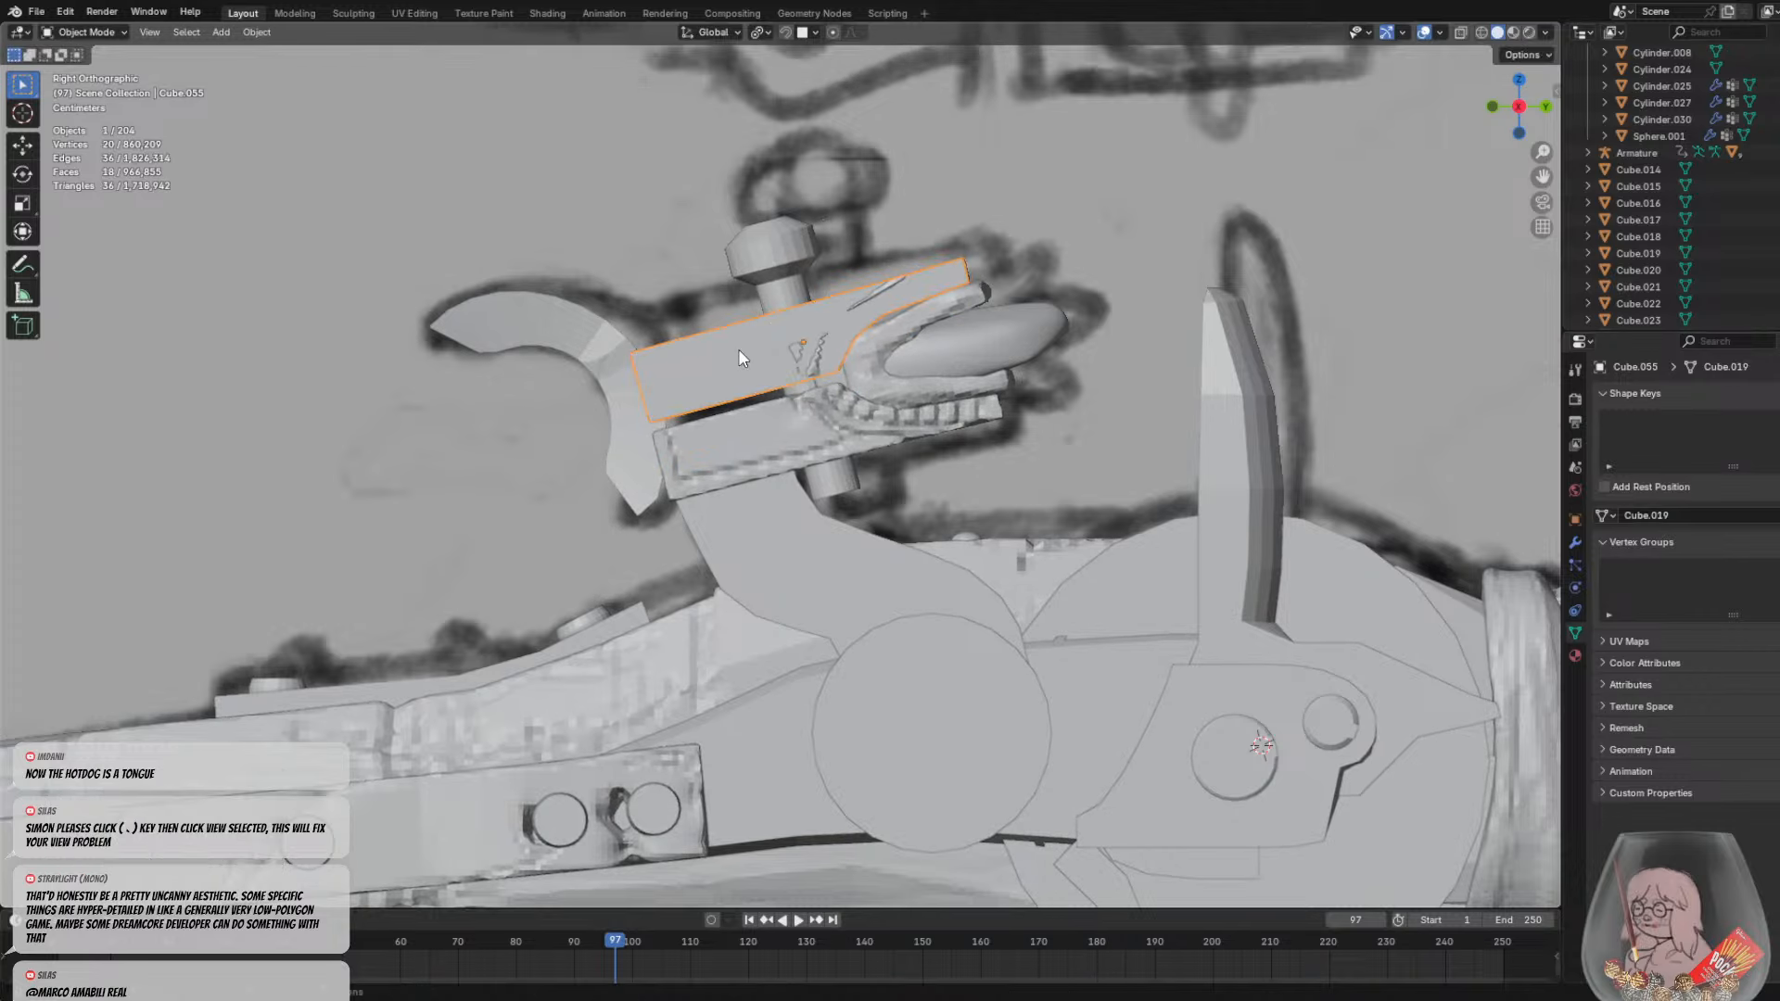
pyautogui.press('Delete')
pyautogui.click(758, 343)
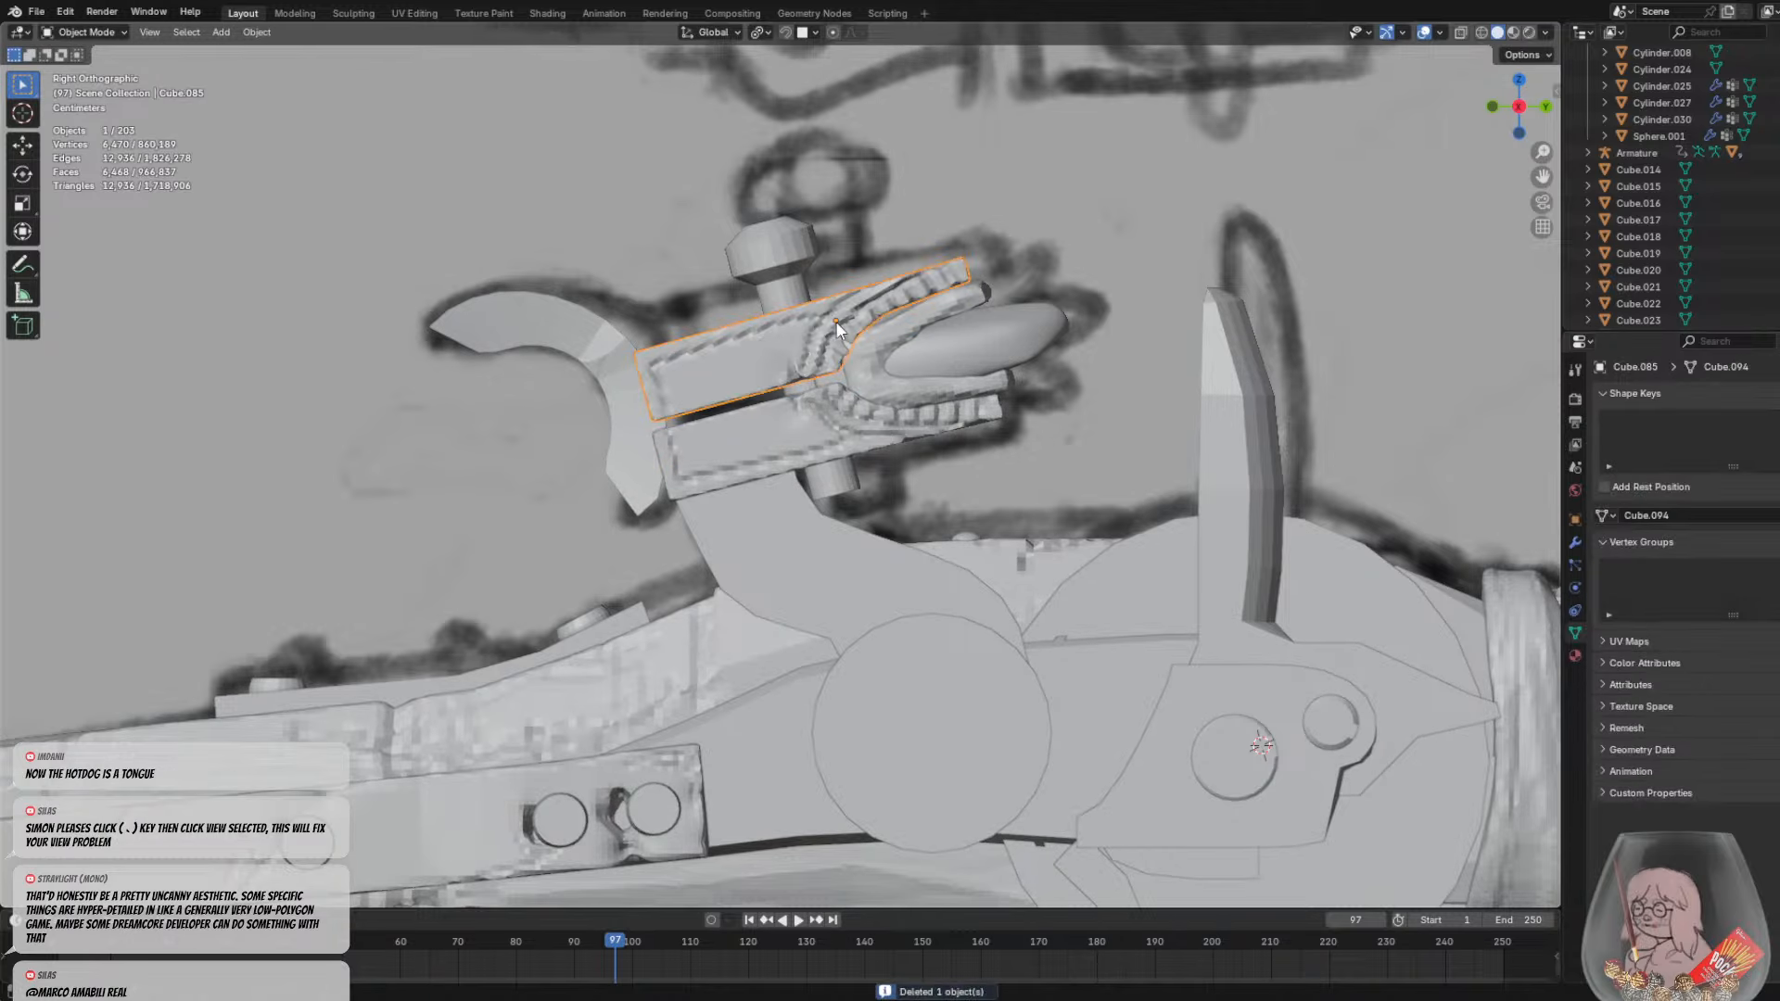
# Move the flipped jaw copy slightly down in the side view to close its gap with the lower jaw
pyautogui.click(1000, 442)
pyautogui.moveTo(1000, 442); pyautogui.dragTo(743, 314, button='middle')
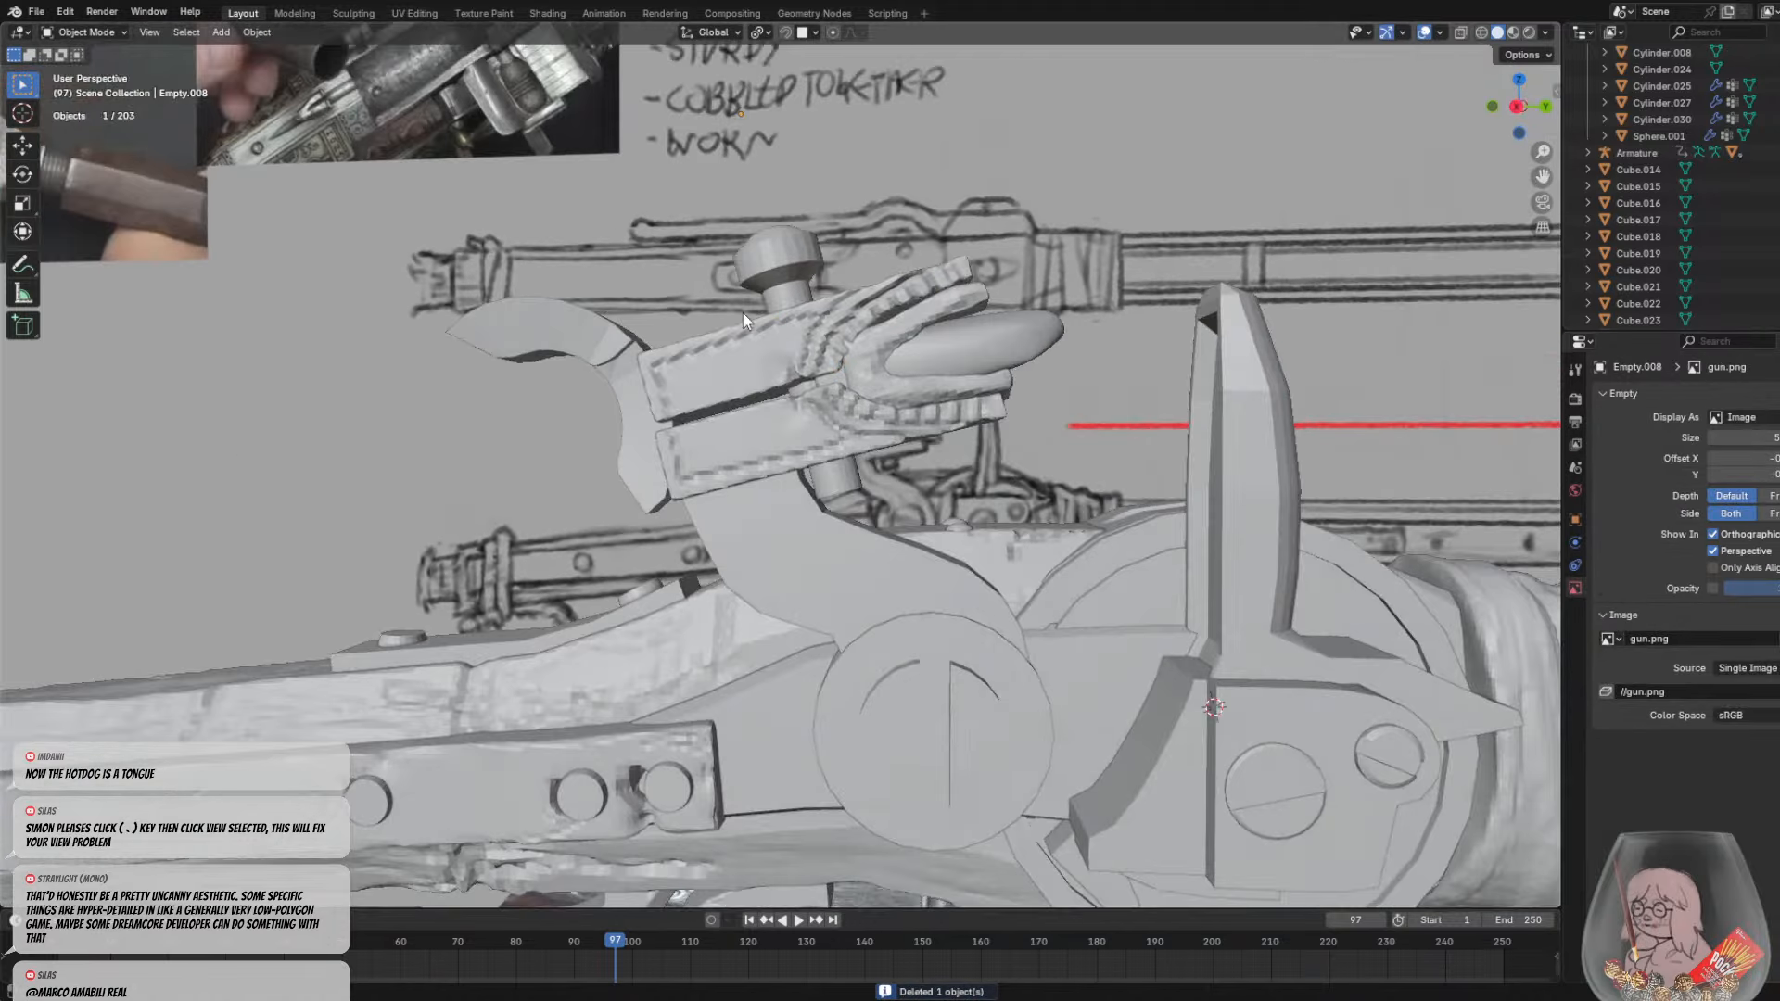
pyautogui.click(753, 351)
pyautogui.press('g')
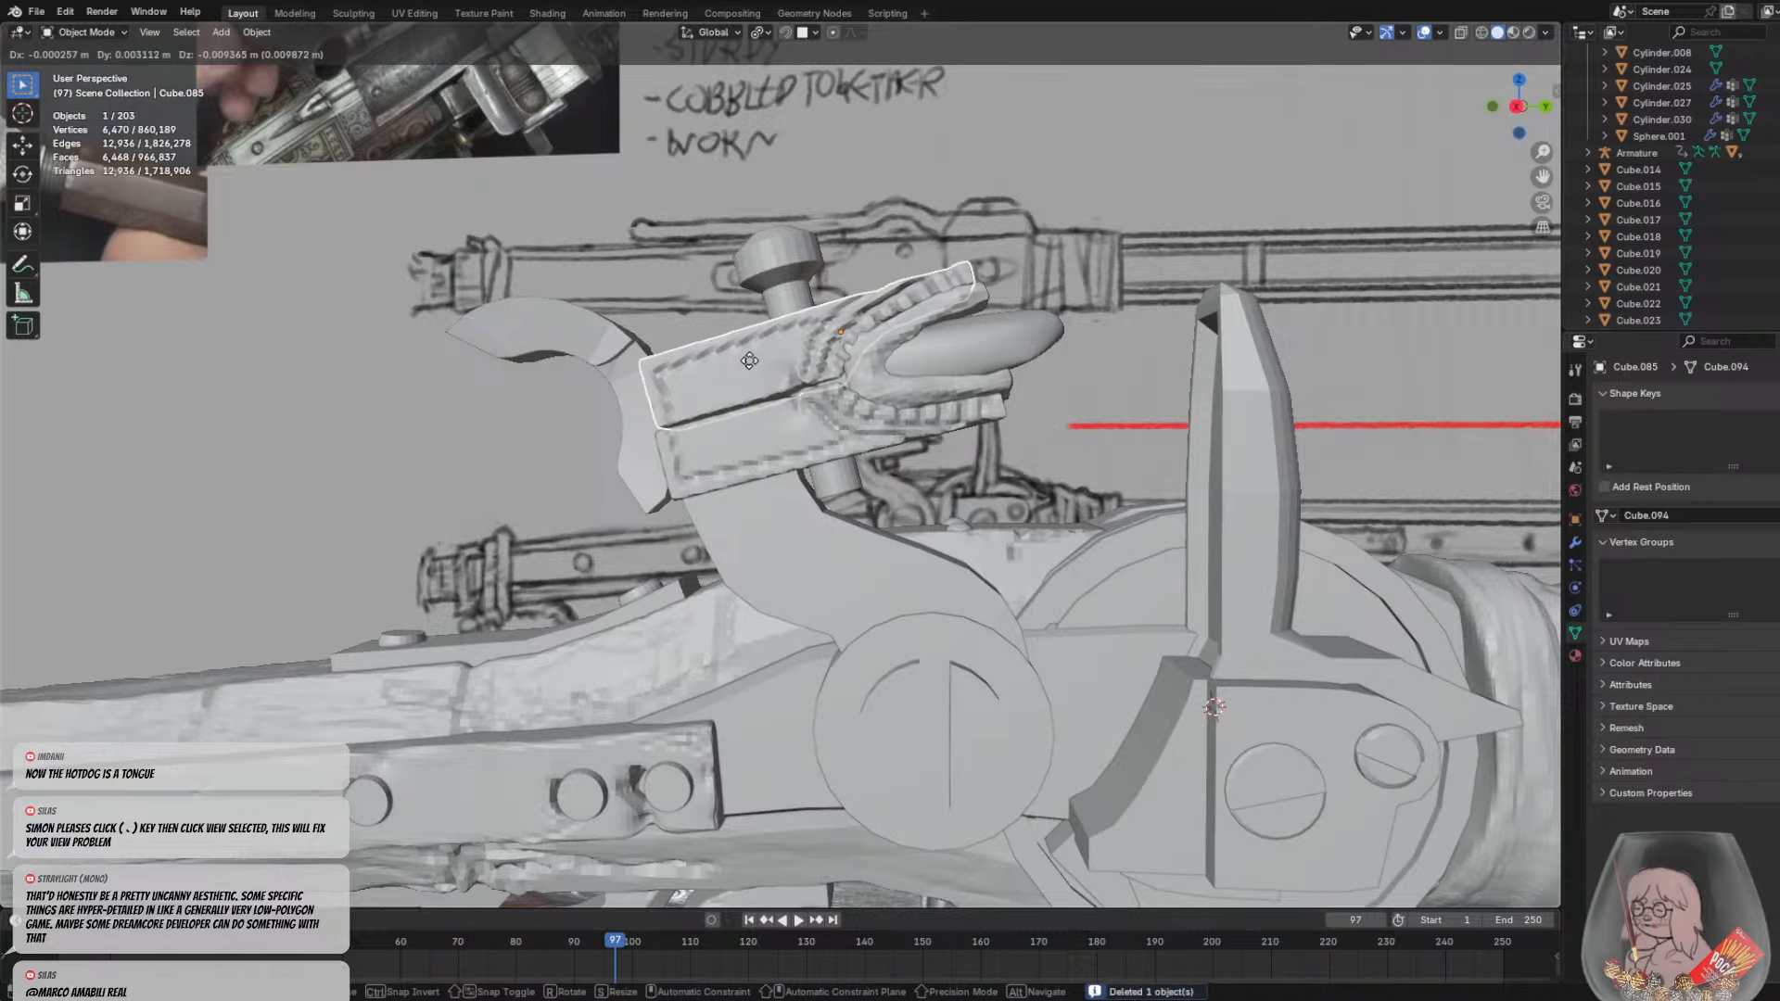
pyautogui.click(749, 361)
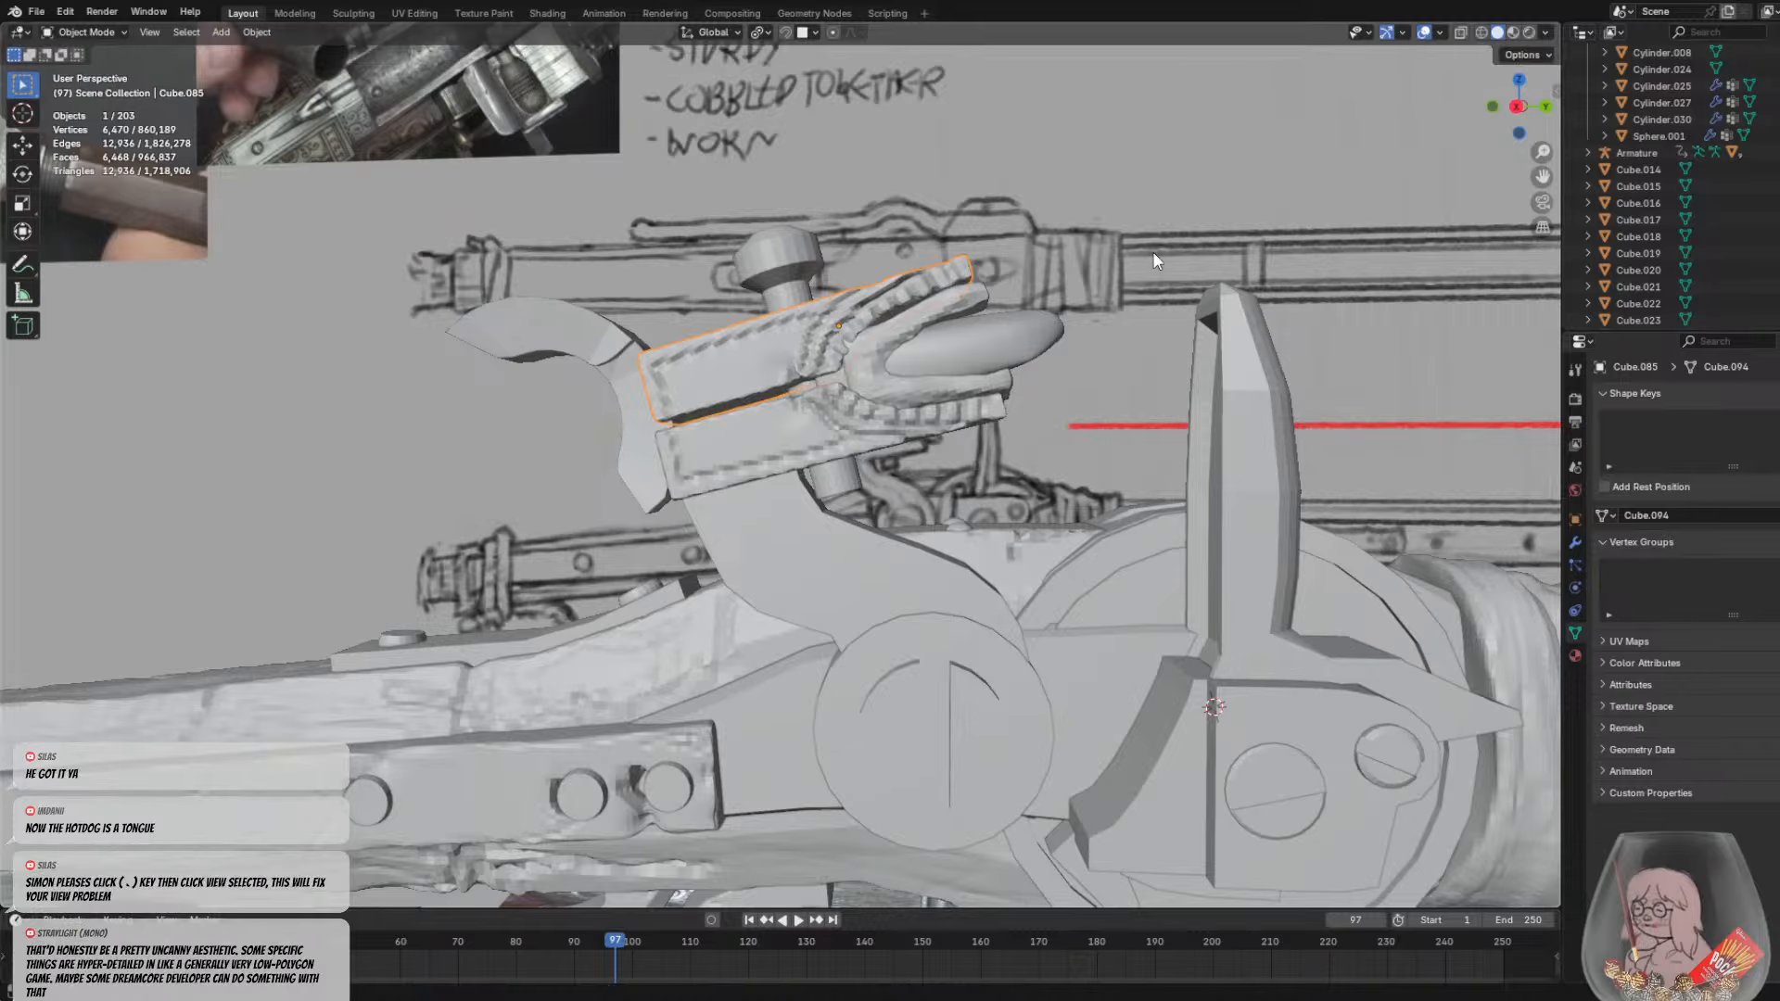
pyautogui.click(1519, 105)
pyautogui.press('g')
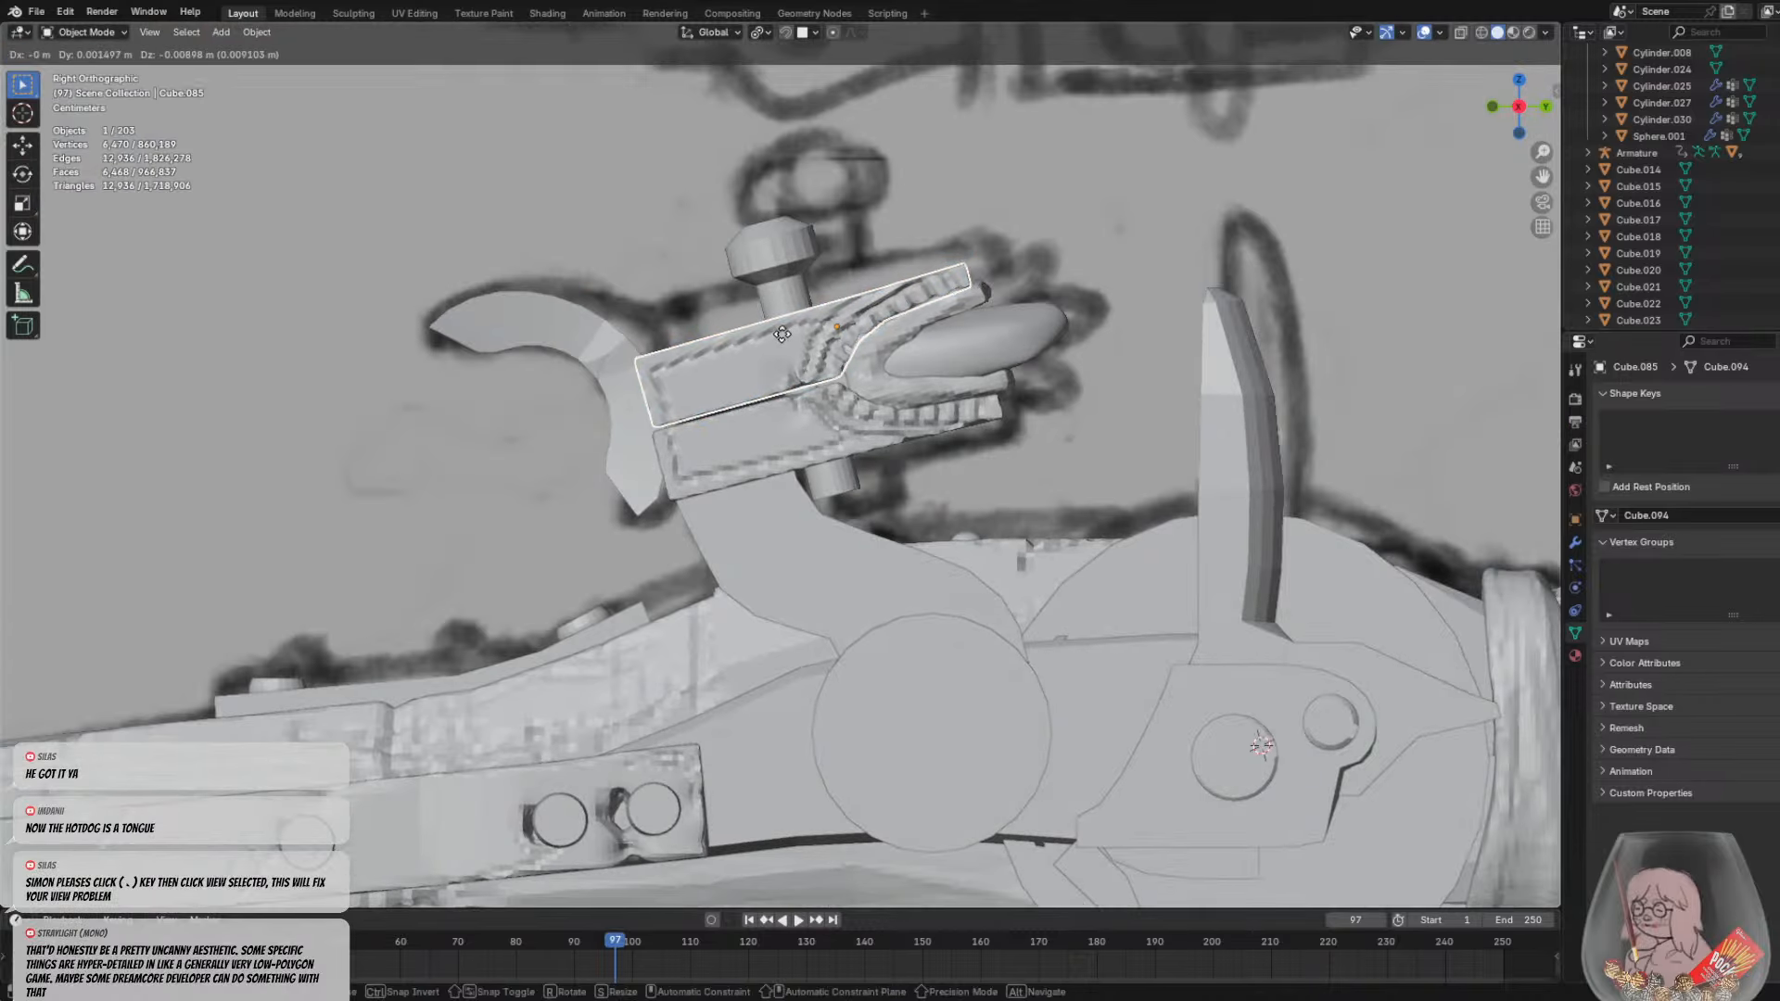
pyautogui.click(781, 334)
# Enter Sculpt Mode on the upper jaw and pull its front end upward with the Grab brush, undoing the stray last stroke
pyautogui.click(736, 373)
pyautogui.click(736, 373)
pyautogui.moveTo(736, 373); pyautogui.dragTo(893, 349, button='middle')
pyautogui.click(78, 33)
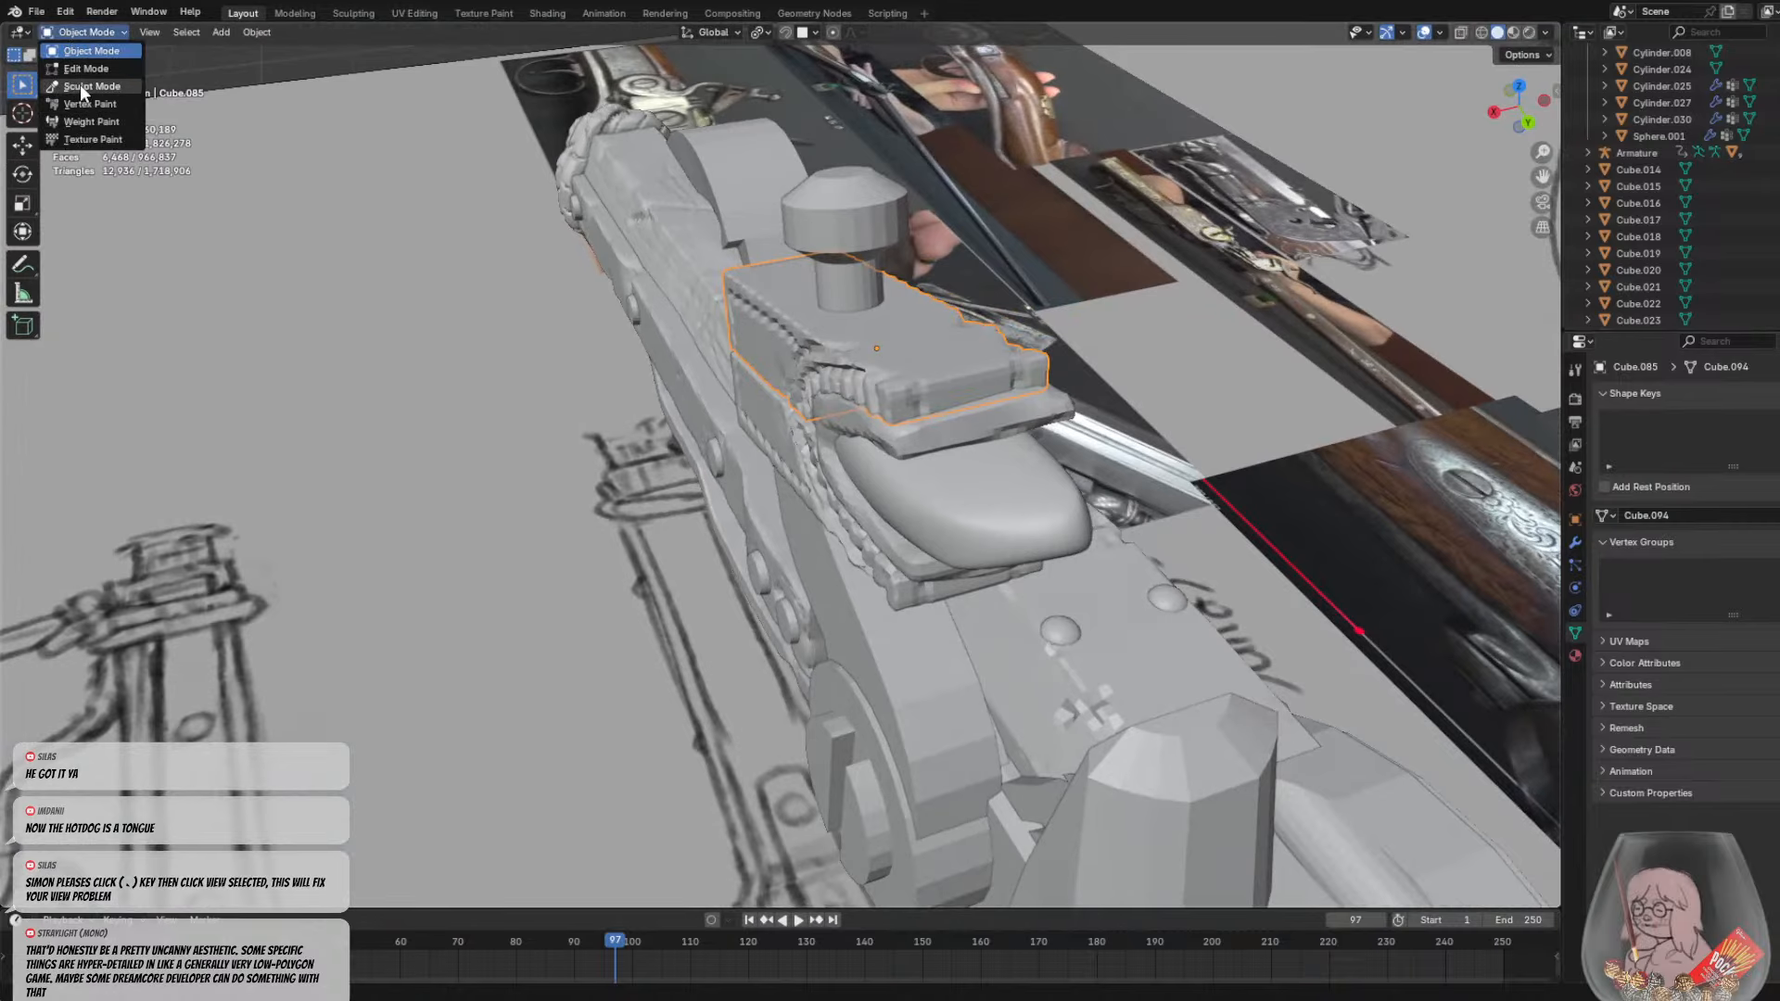
pyautogui.click(81, 86)
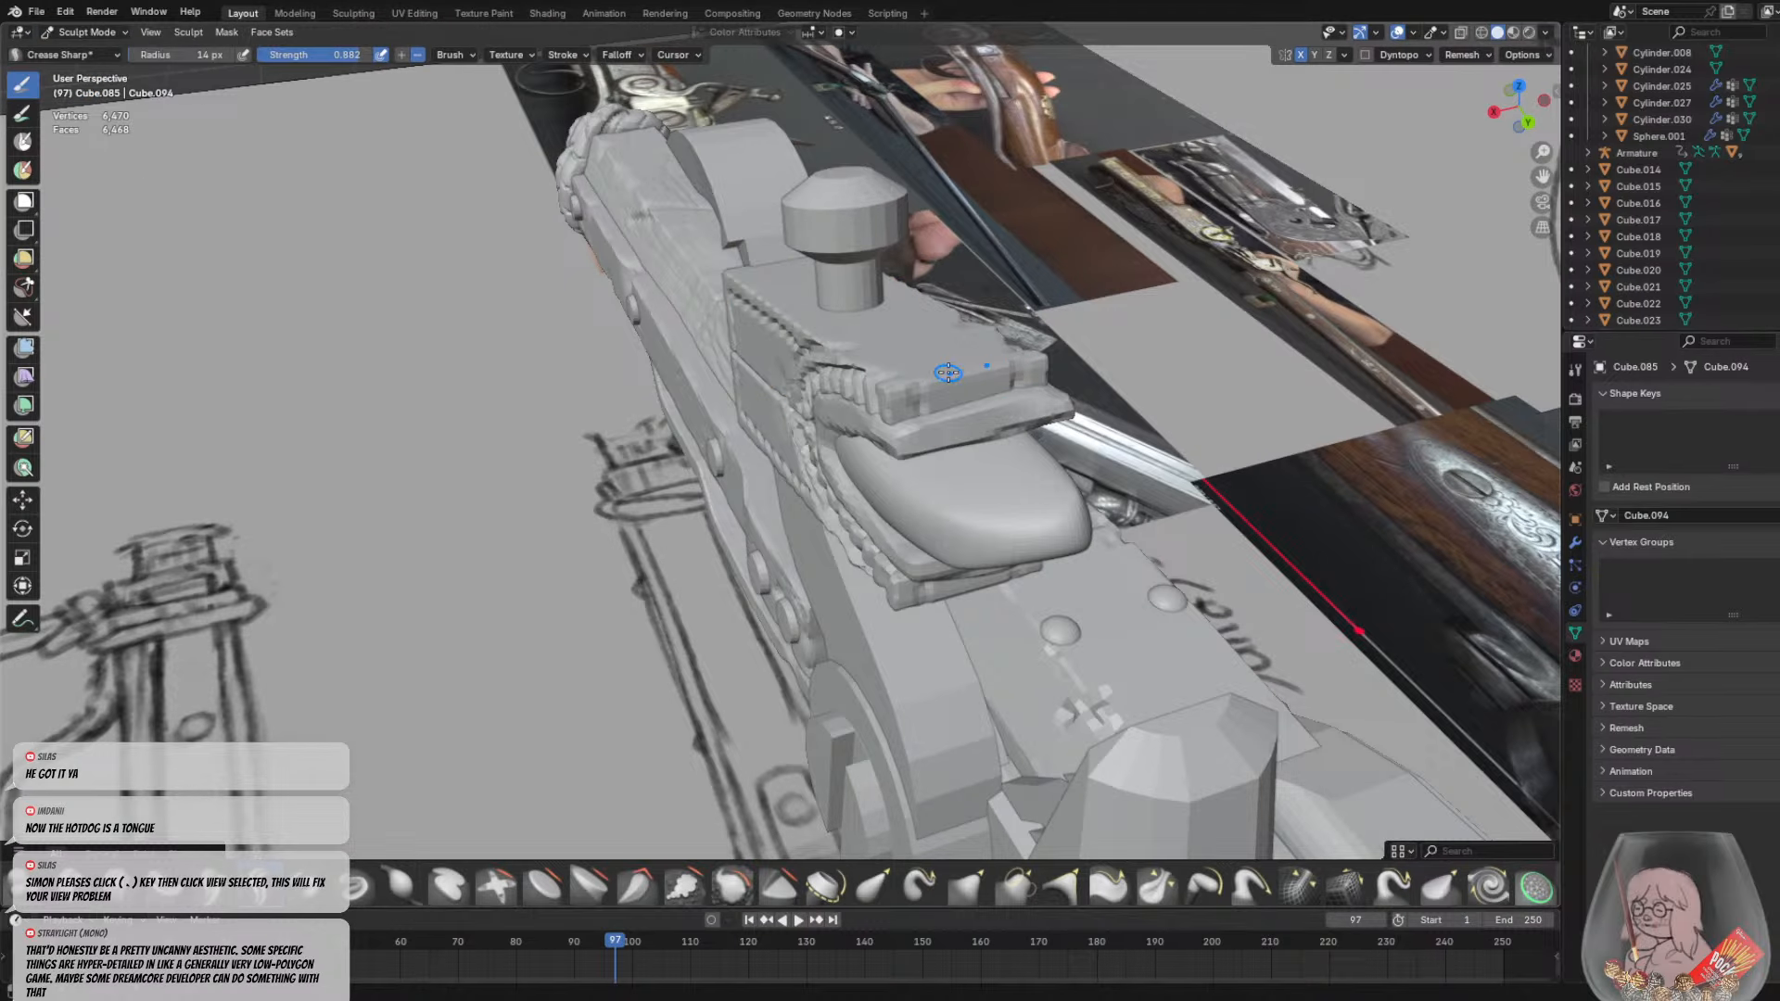
pyautogui.press('g')
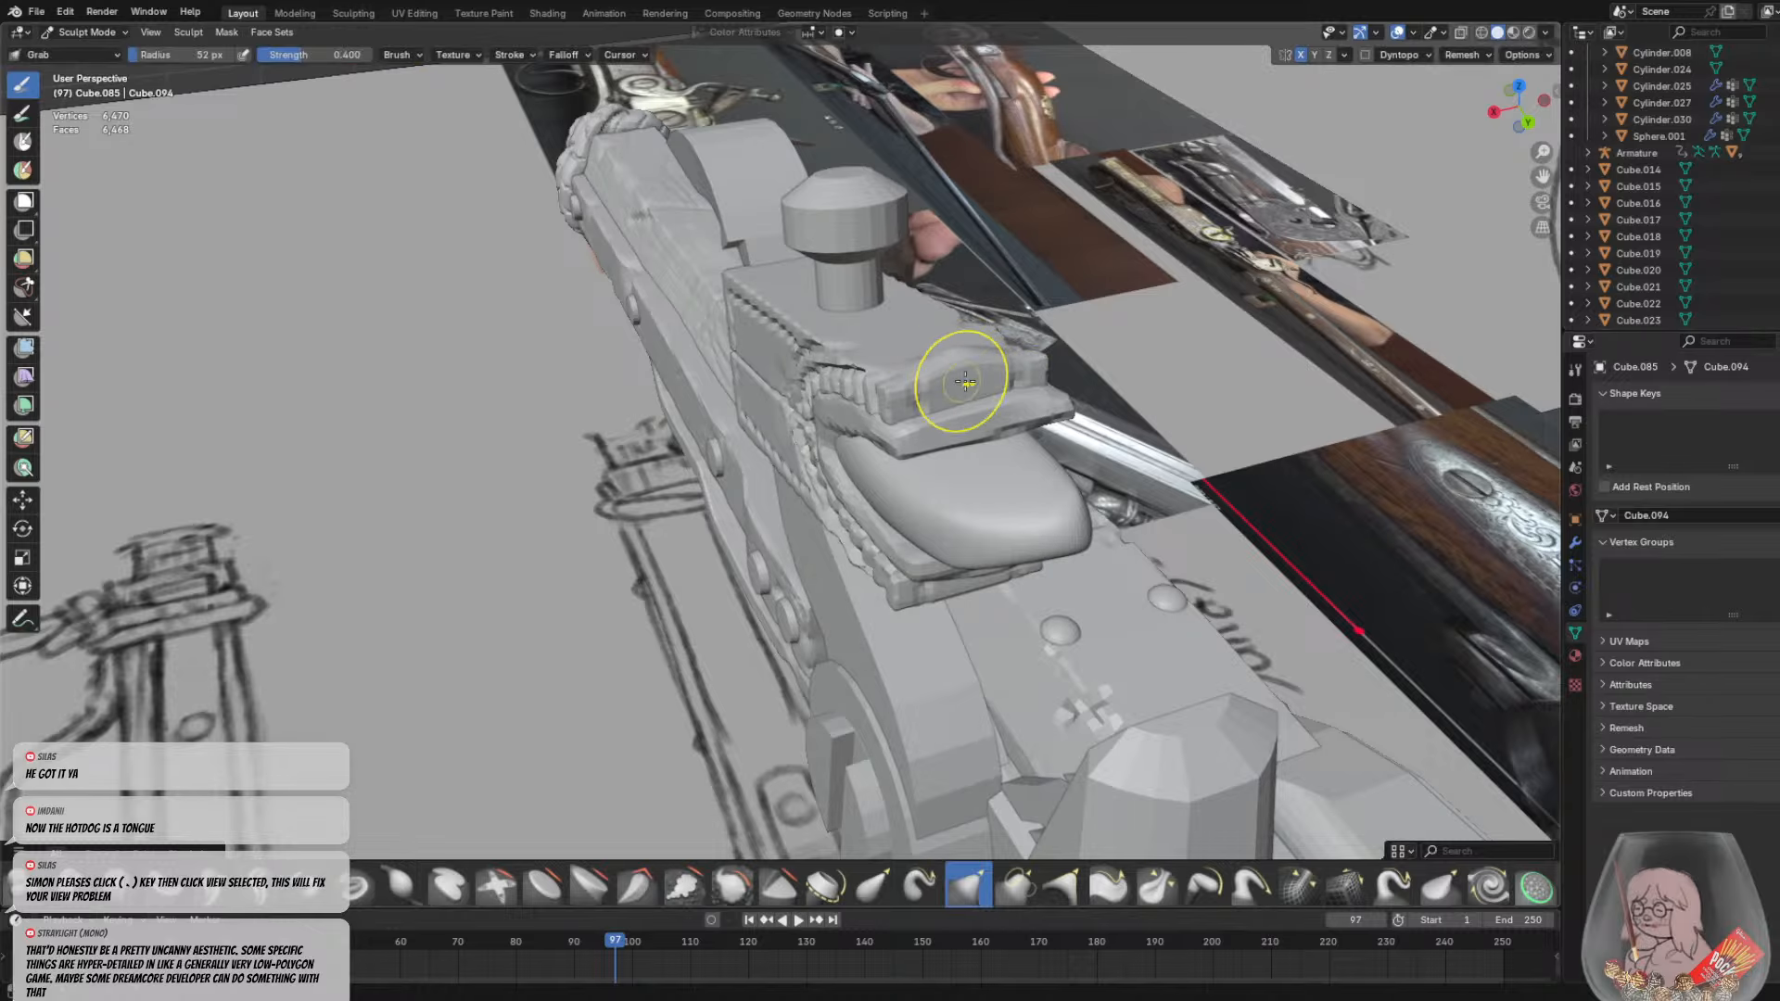
pyautogui.moveTo(965, 381); pyautogui.dragTo(981, 285, button='middle')
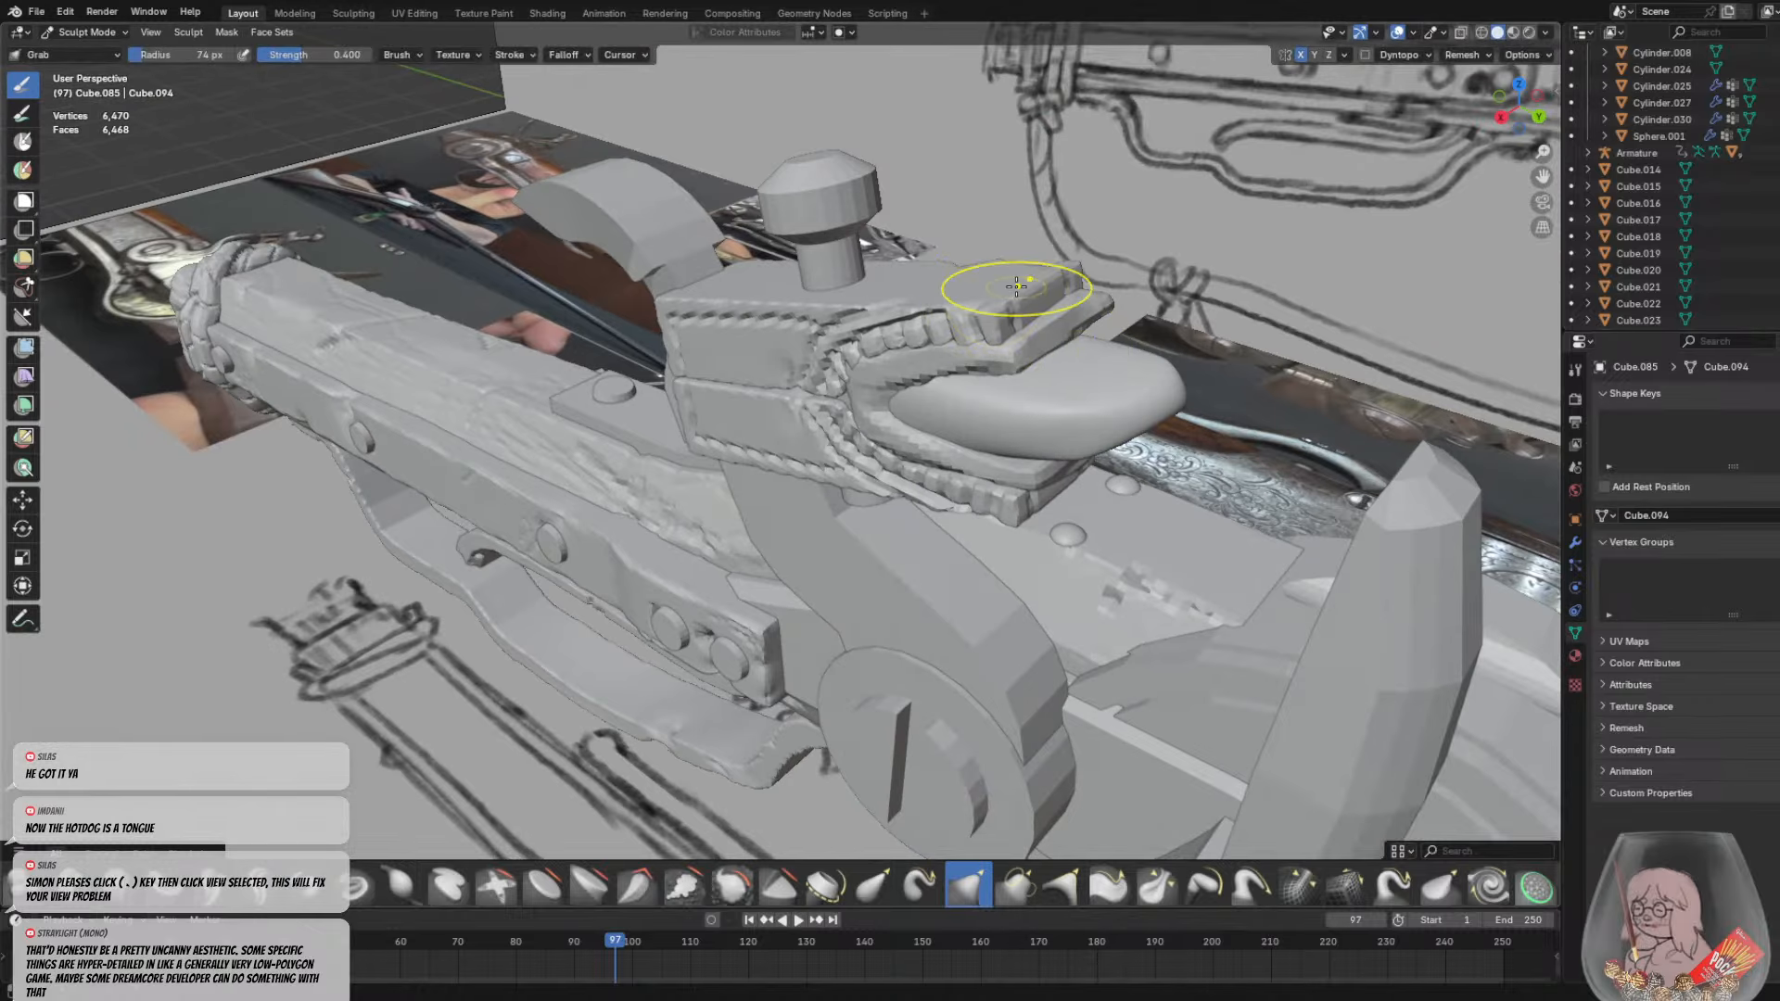
pyautogui.moveTo(996, 290); pyautogui.dragTo(961, 188)
pyautogui.moveTo(944, 300)
pyautogui.mouseDown()
pyautogui.moveTo(934, 266)
pyautogui.moveTo(999, 267)
pyautogui.moveTo(994, 251)
pyautogui.mouseUp()
pyautogui.hotkey('ctrl', 'z')
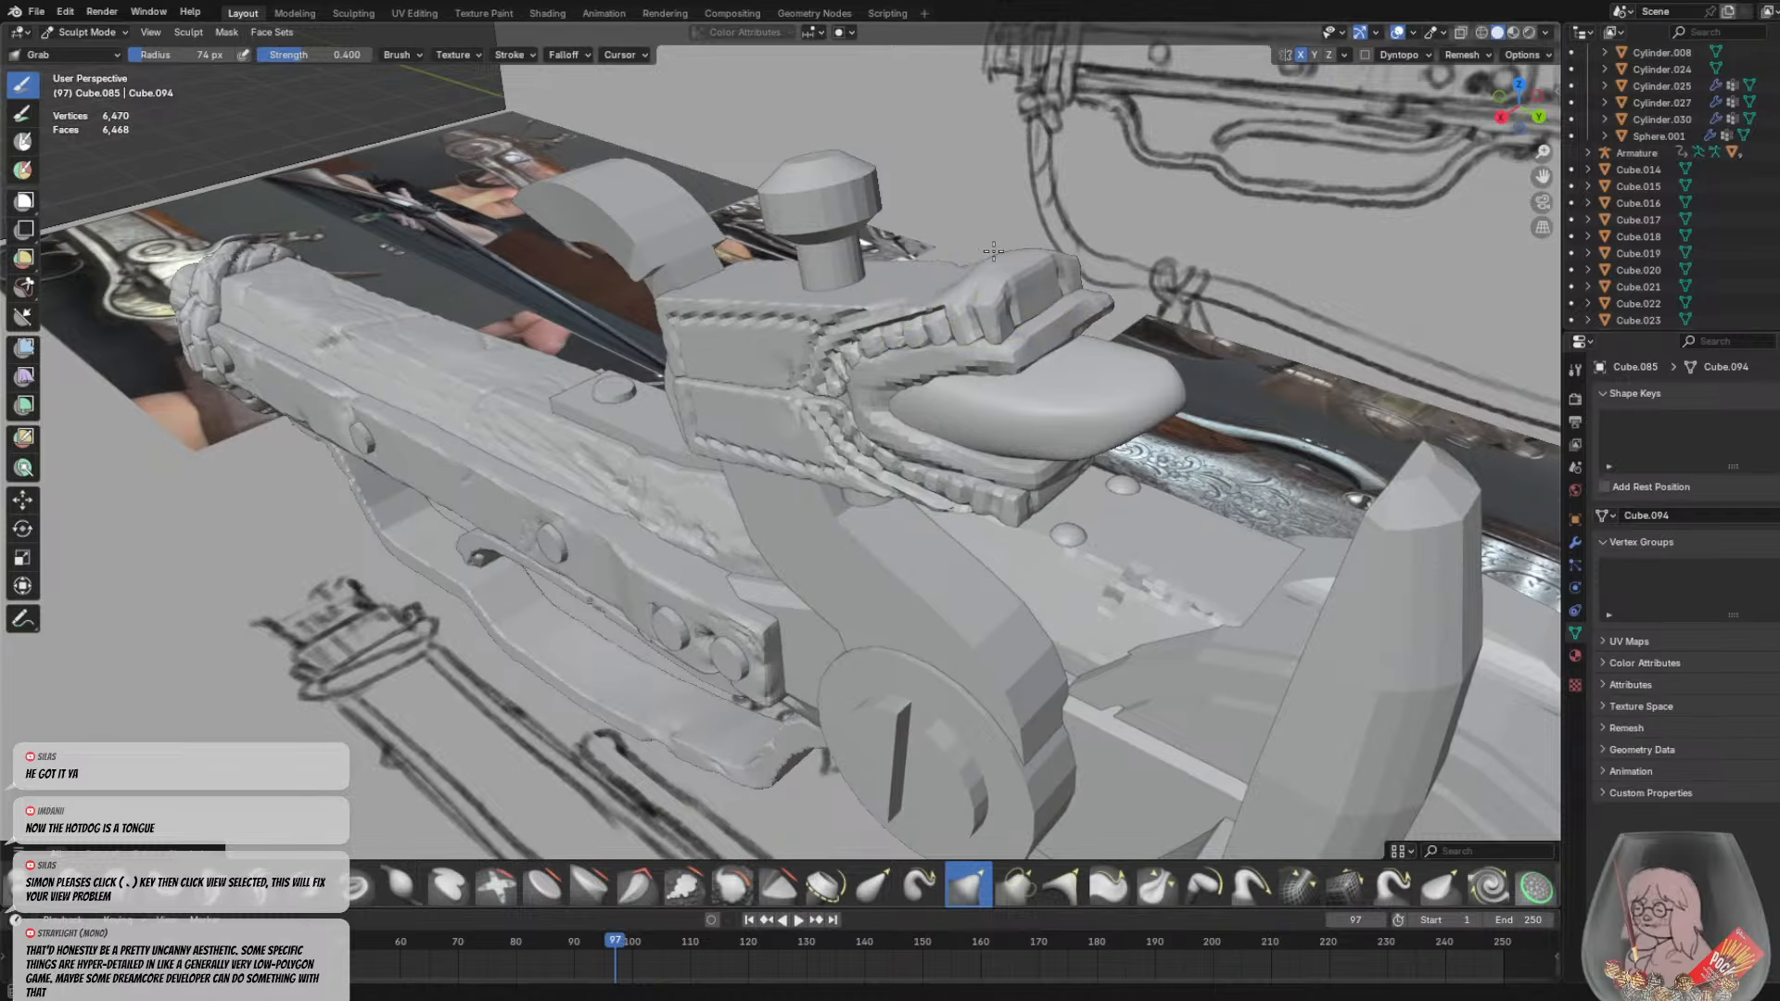
pyautogui.moveTo(993, 250)
pyautogui.mouseDown(button='middle')
pyautogui.moveTo(1104, 296)
pyautogui.moveTo(1066, 260)
pyautogui.moveTo(1095, 237)
pyautogui.moveTo(982, 278)
pyautogui.mouseUp(button='middle')
# Sculpt nostrils and wrinkles into the top of the upper jaw's front with the Crease Sharp brush, reducing its radius to 24 px
pyautogui.hotkey('shift', 'c')
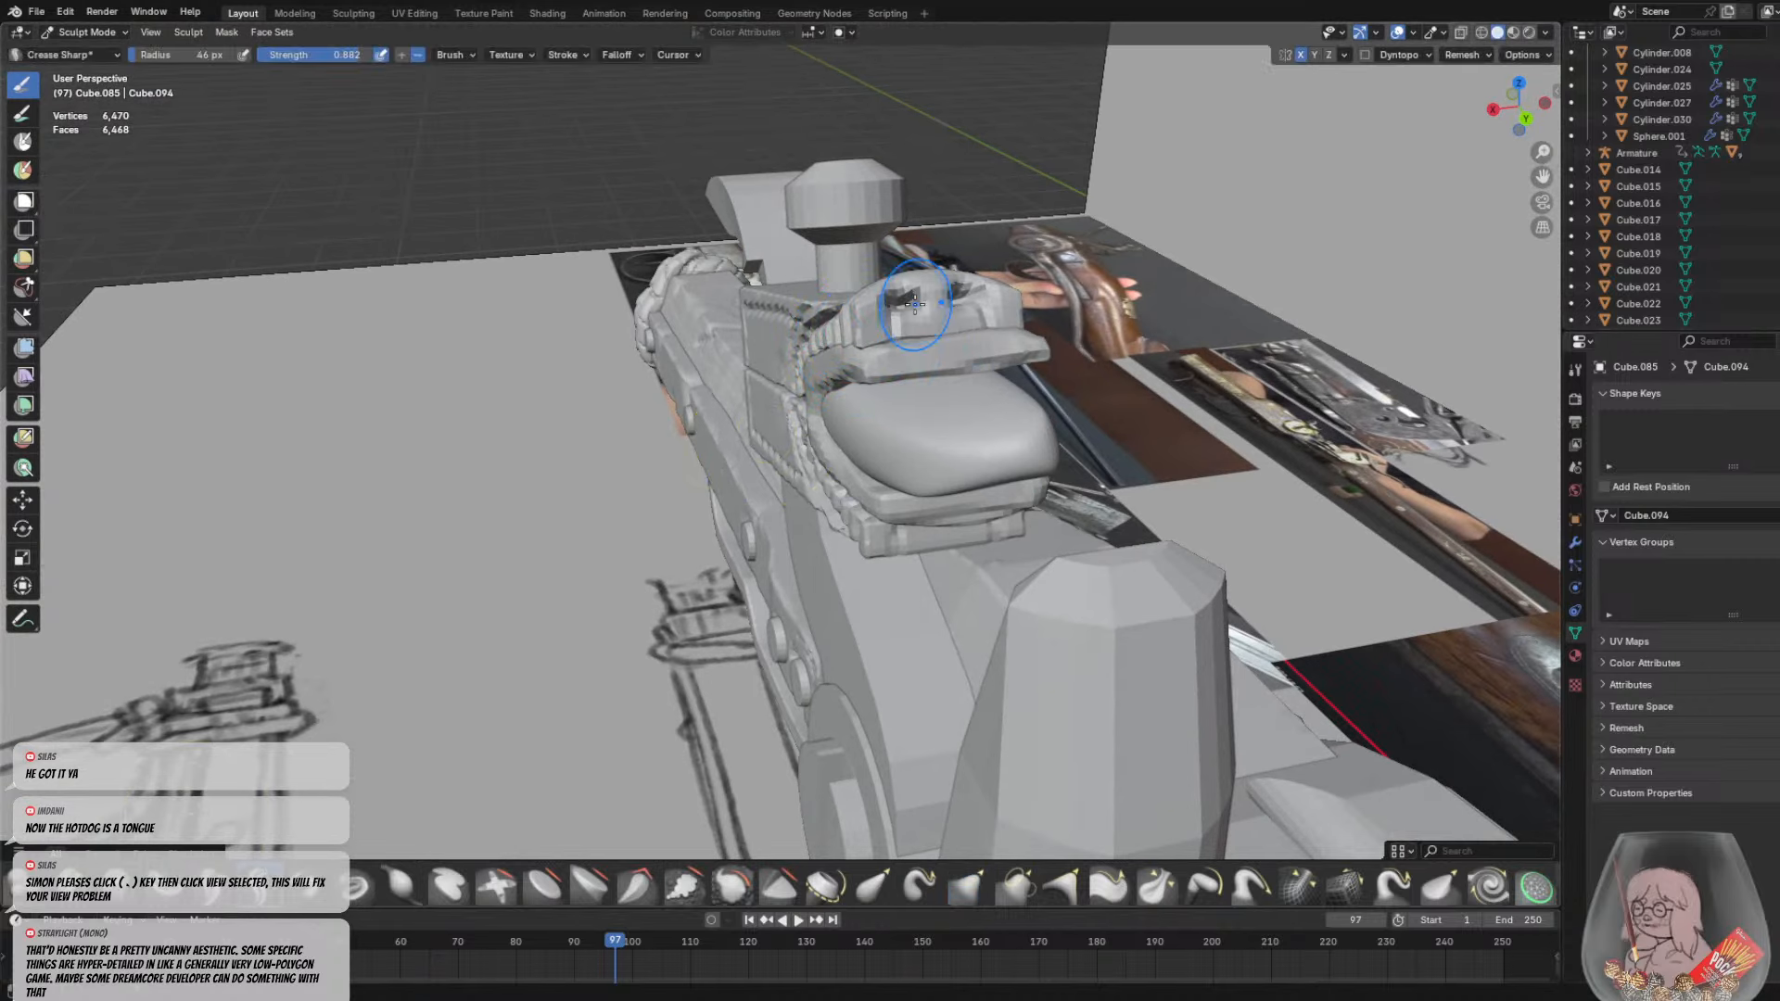
pyautogui.moveTo(915, 303); pyautogui.dragTo(964, 226, button='middle')
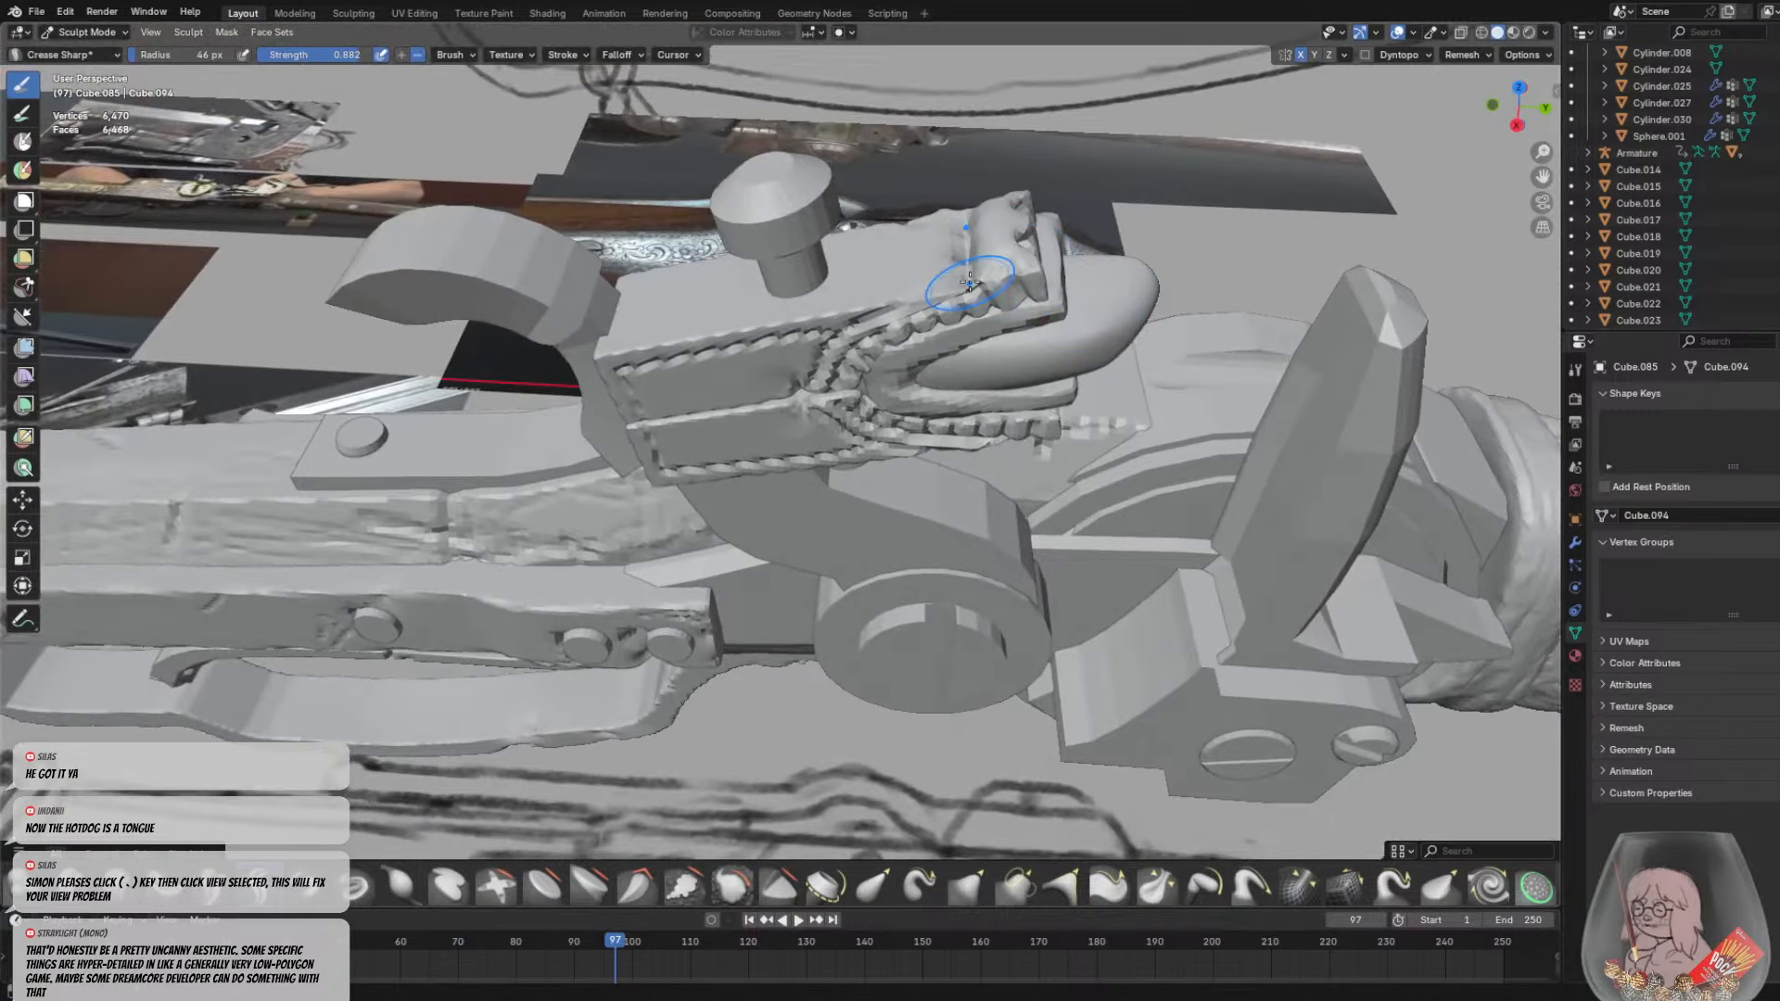
pyautogui.scroll(1, 1015, 209)
pyautogui.press('f')
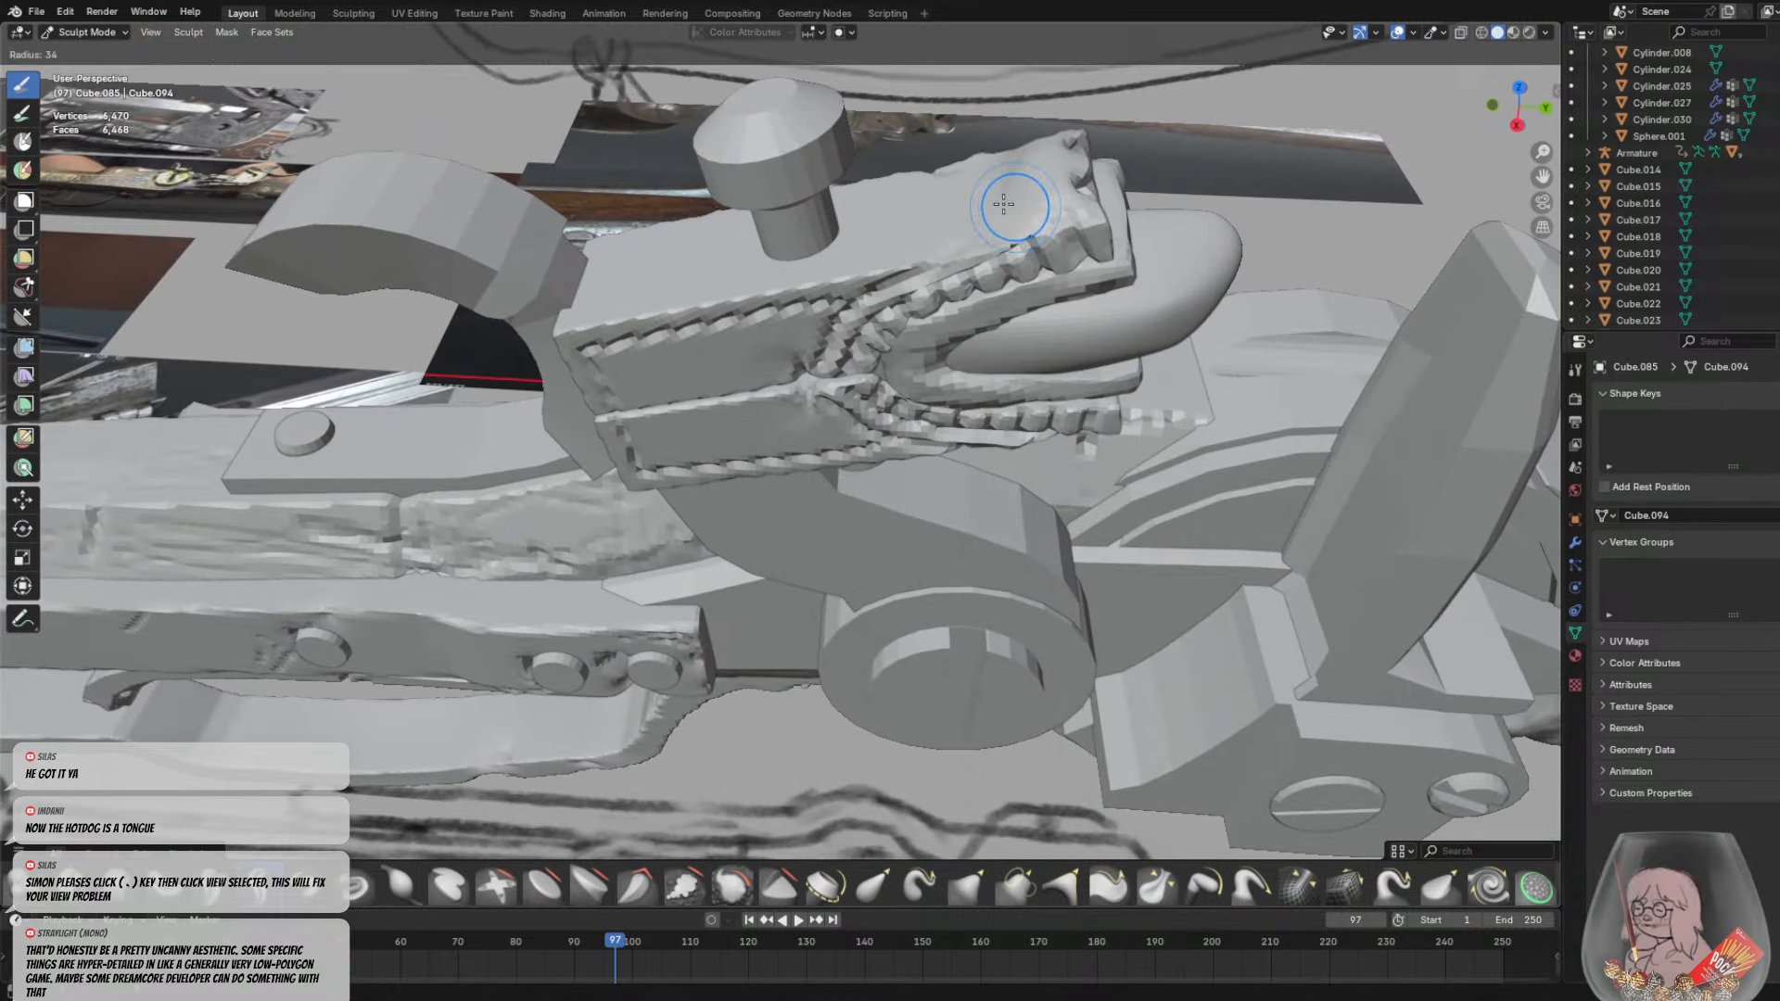
pyautogui.click(993, 204)
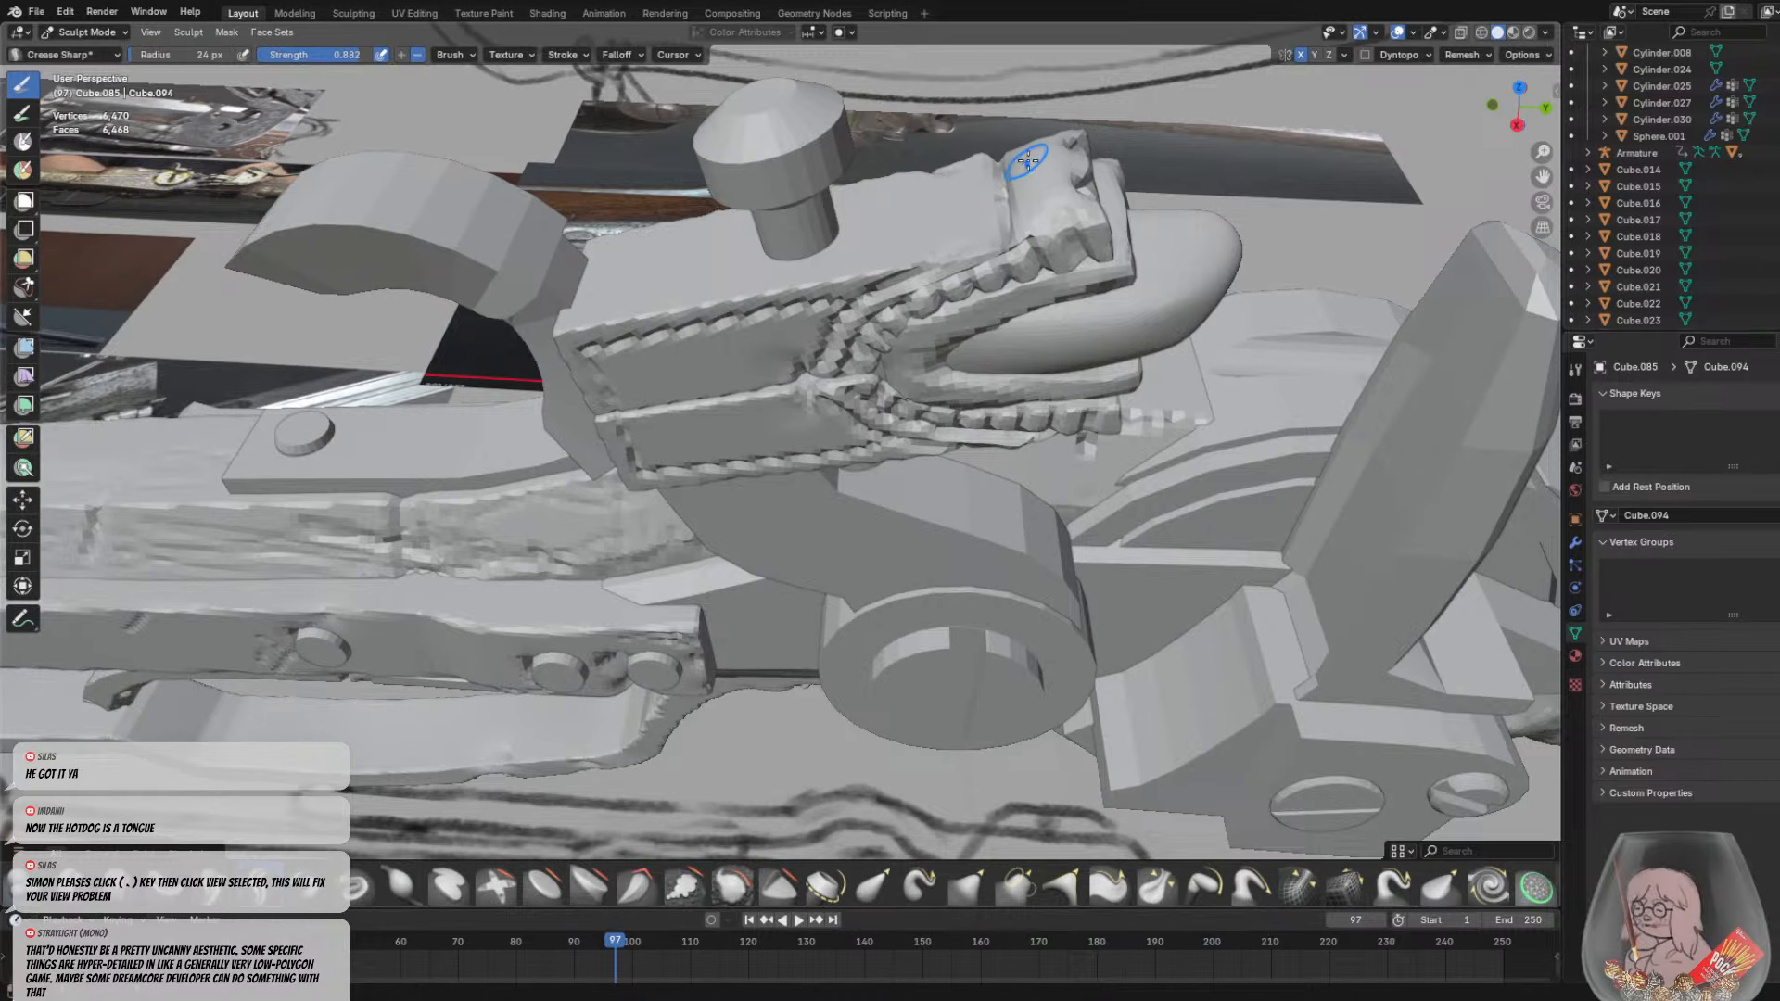
pyautogui.moveTo(1071, 223)
pyautogui.mouseDown(button='middle')
pyautogui.moveTo(1033, 179)
pyautogui.moveTo(784, 269)
pyautogui.moveTo(726, 226)
pyautogui.moveTo(640, 367)
pyautogui.mouseUp(button='middle')
# Reshape the upper jaw's top side edge with the Grab brush, reducing its radius to 33 px
pyautogui.press('g')
pyautogui.press('f')
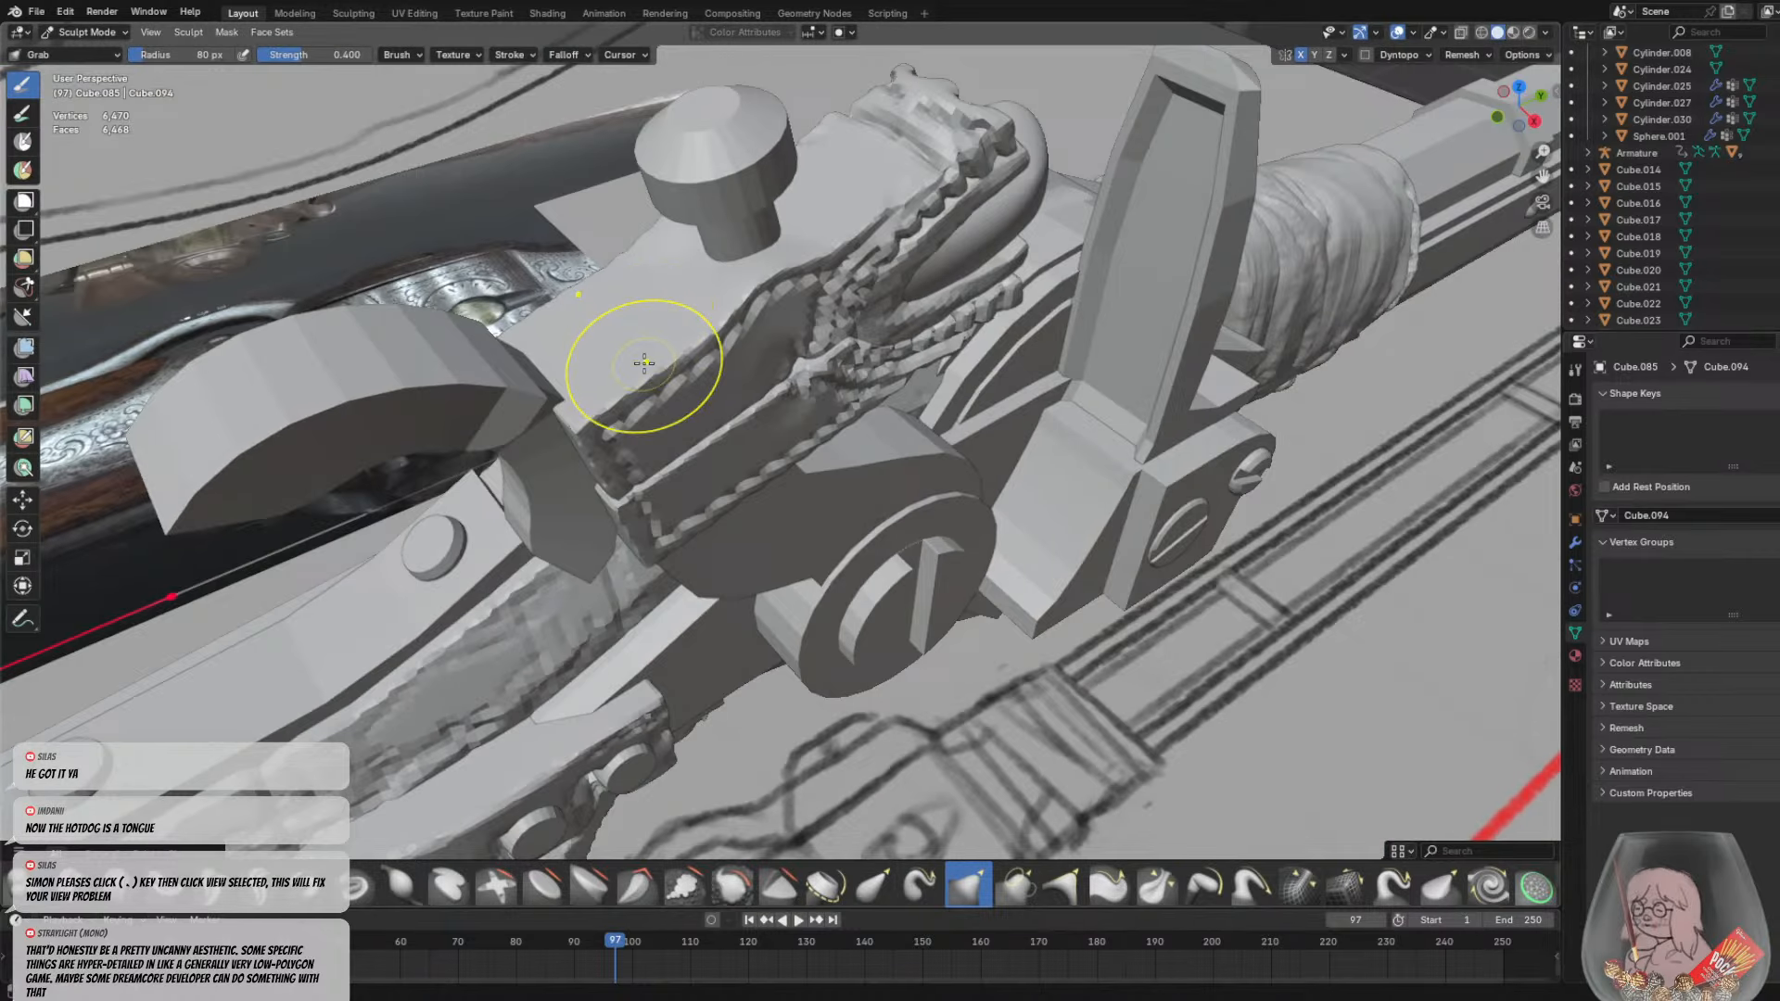
pyautogui.click(601, 367)
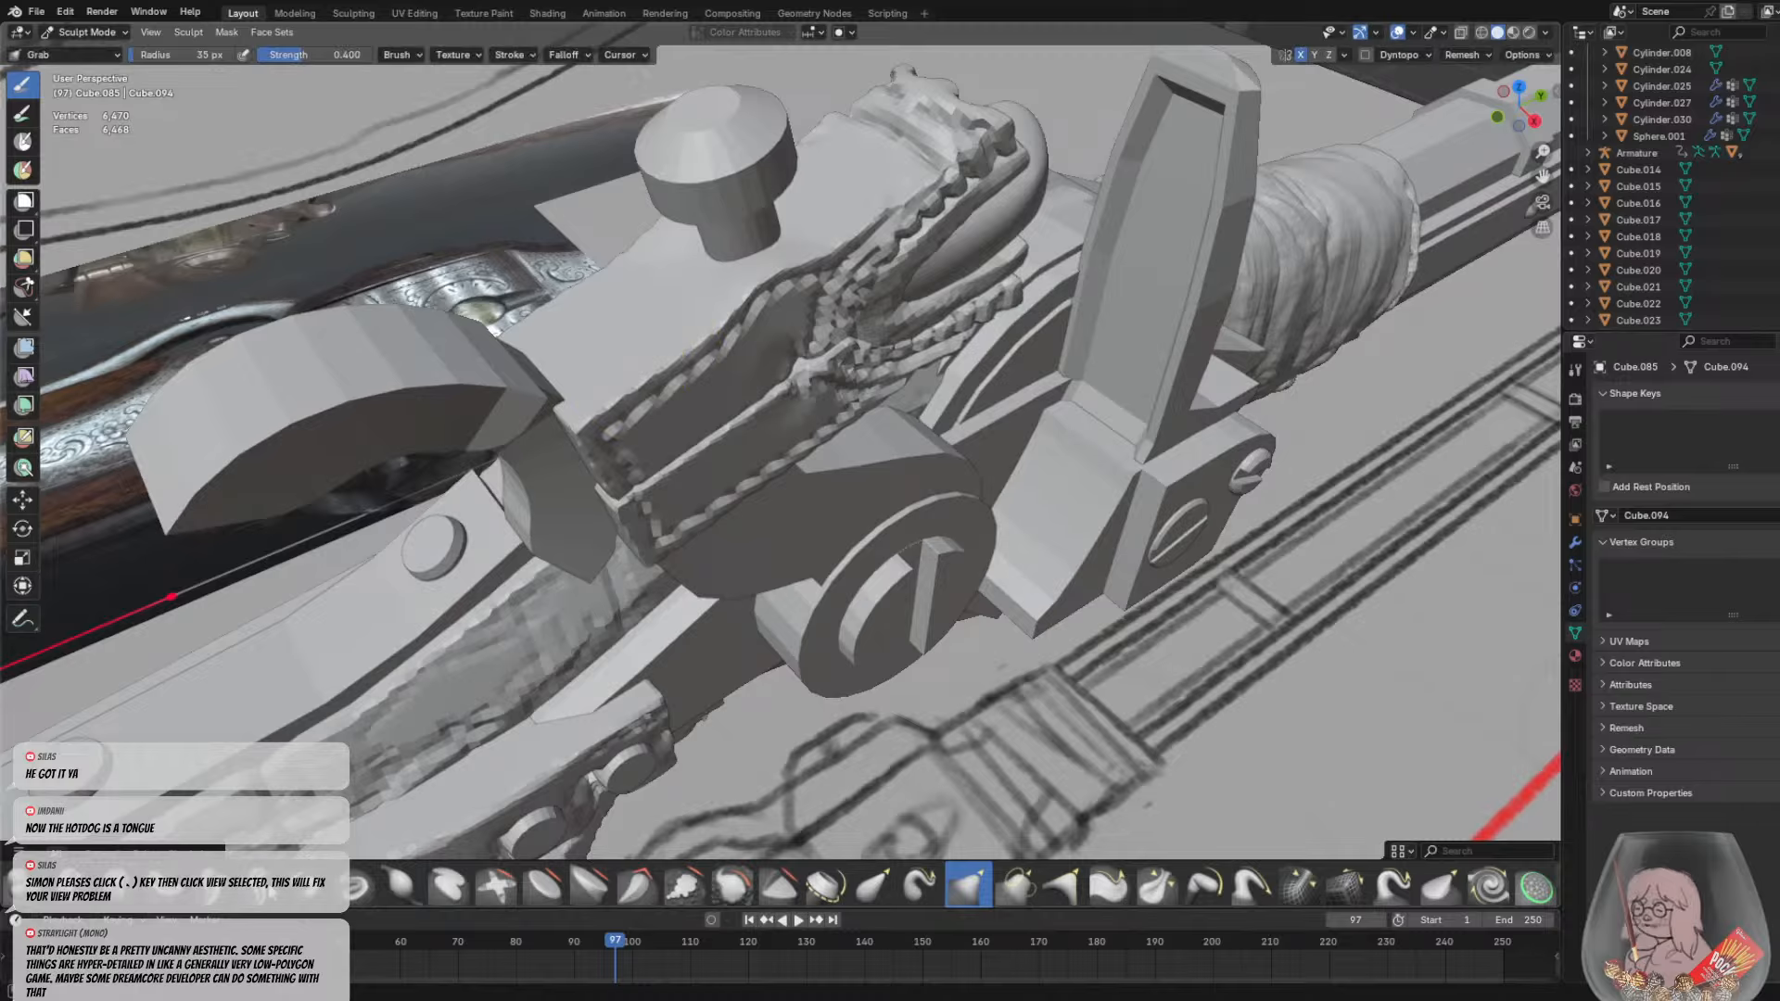
# Sculpt creases around the screw's base and an eye-like ring on the upper jaw's side with Crease Sharp at 15 px radius
pyautogui.press('f')
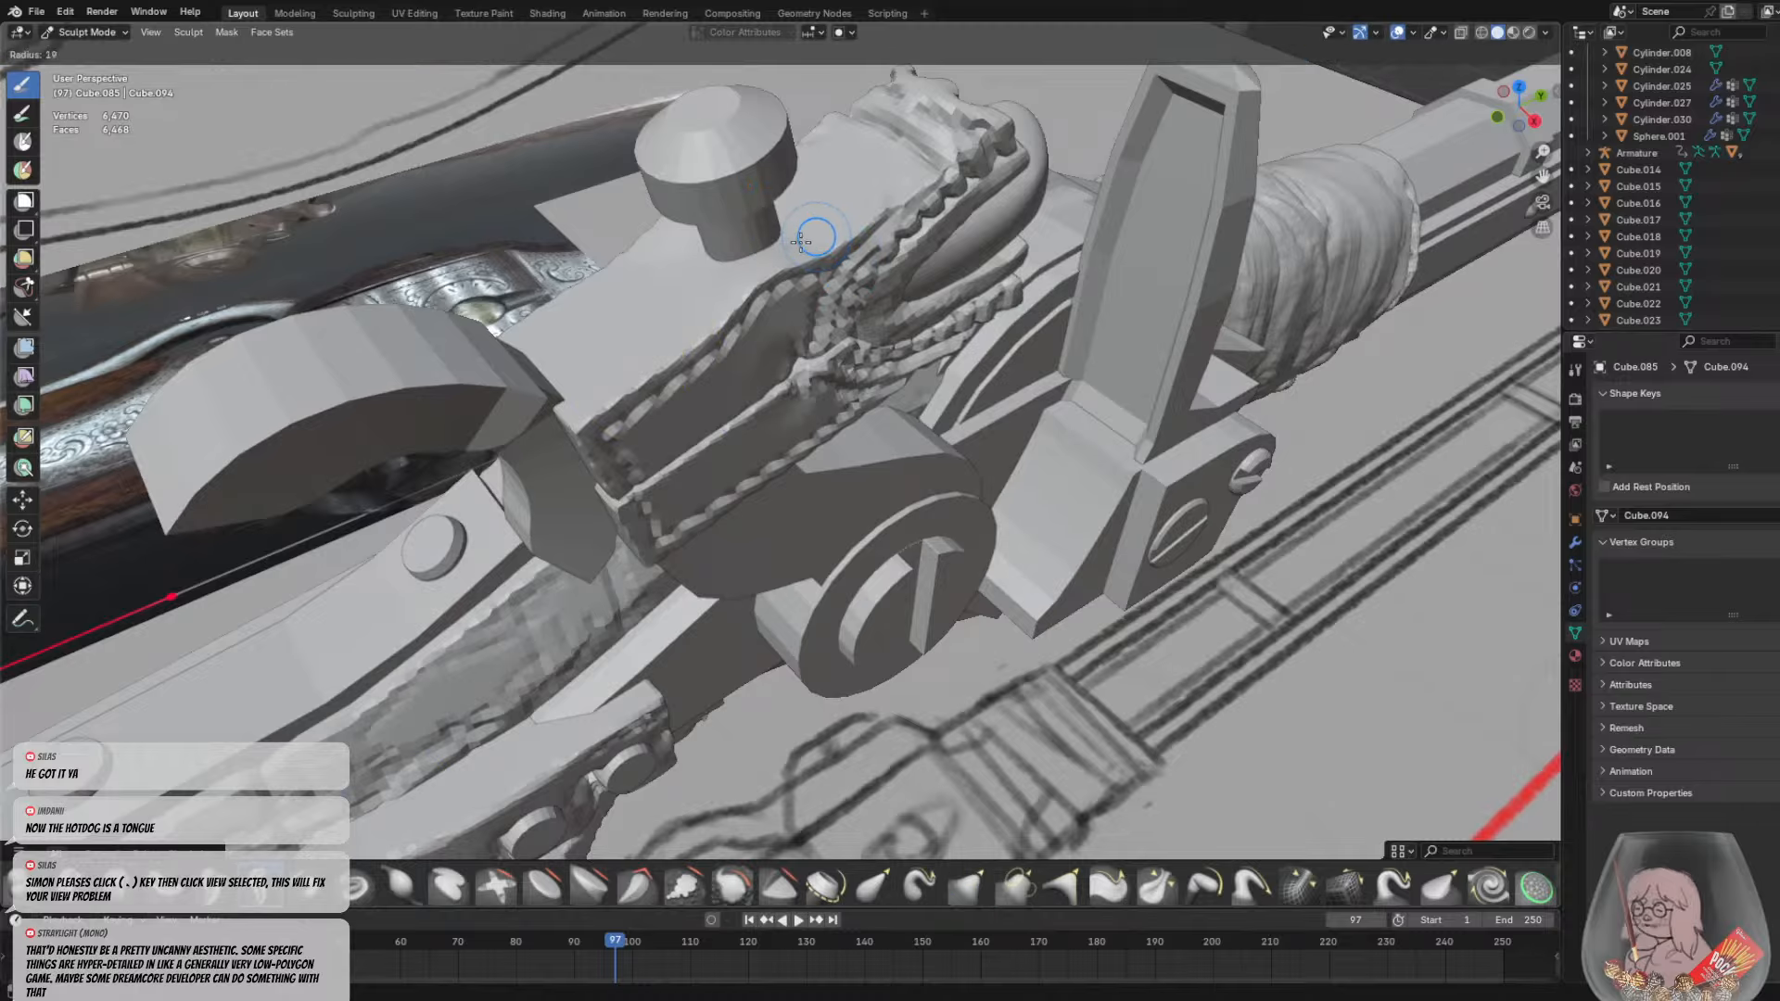
pyautogui.click(801, 241)
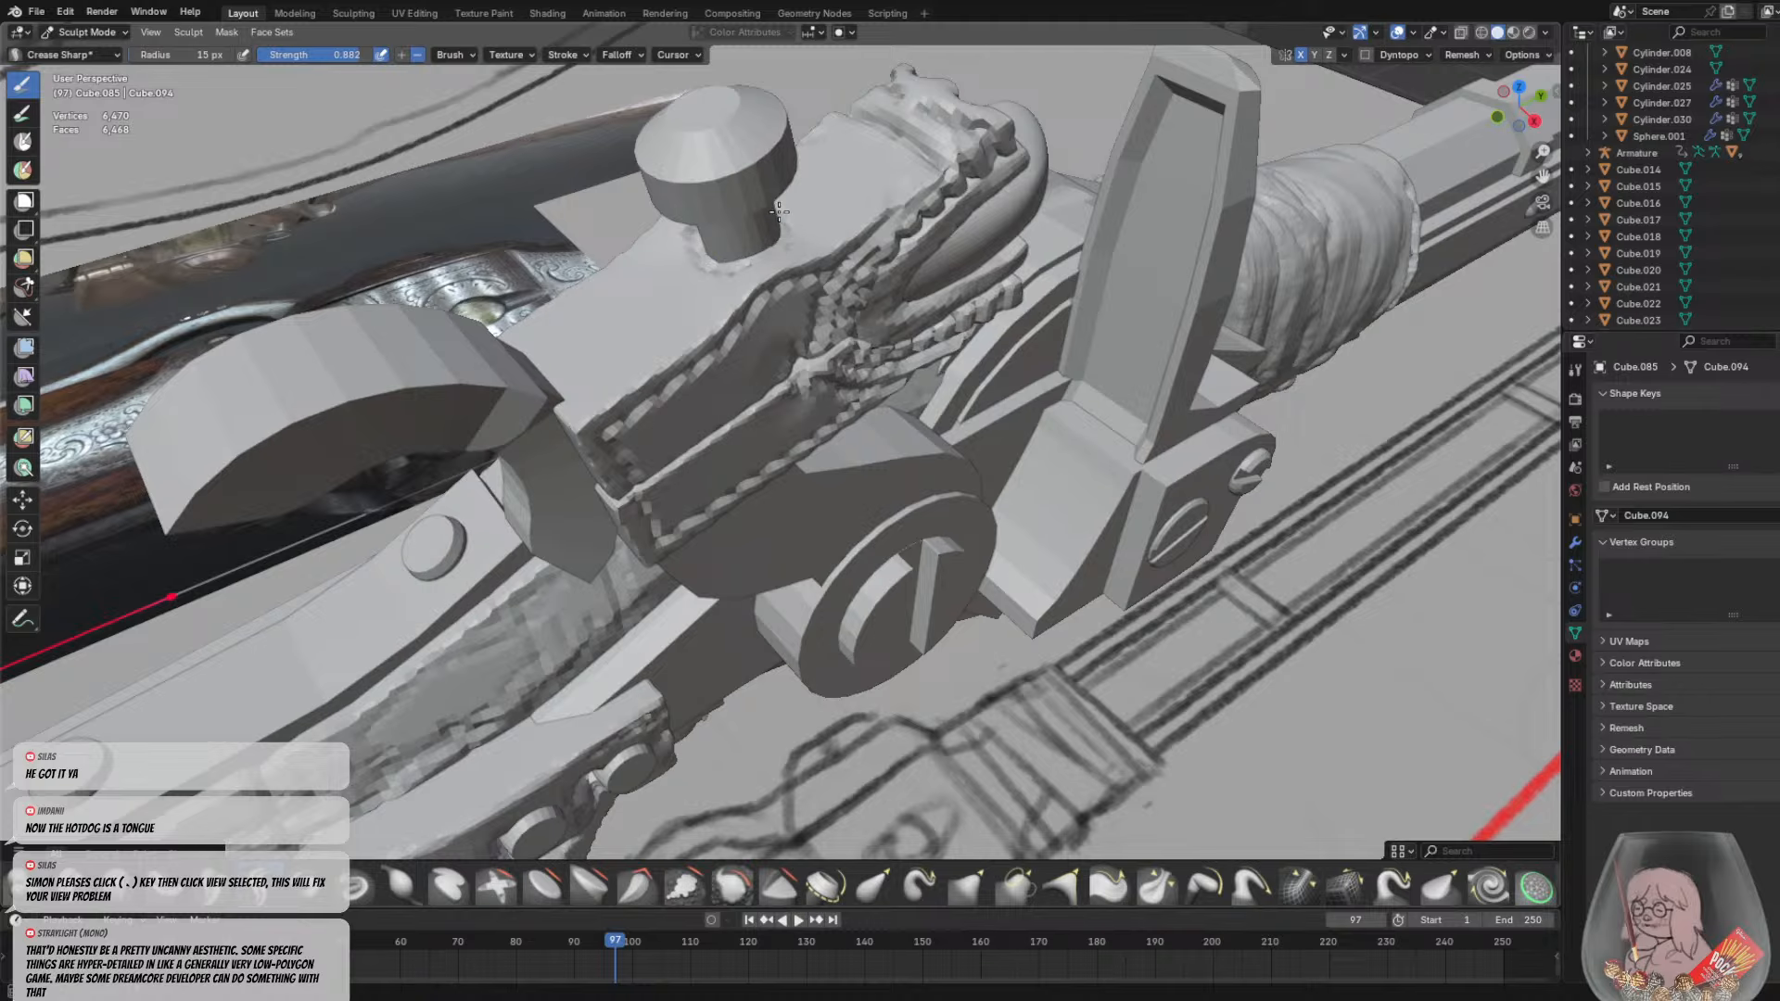
pyautogui.moveTo(779, 211); pyautogui.dragTo(792, 275, button='middle')
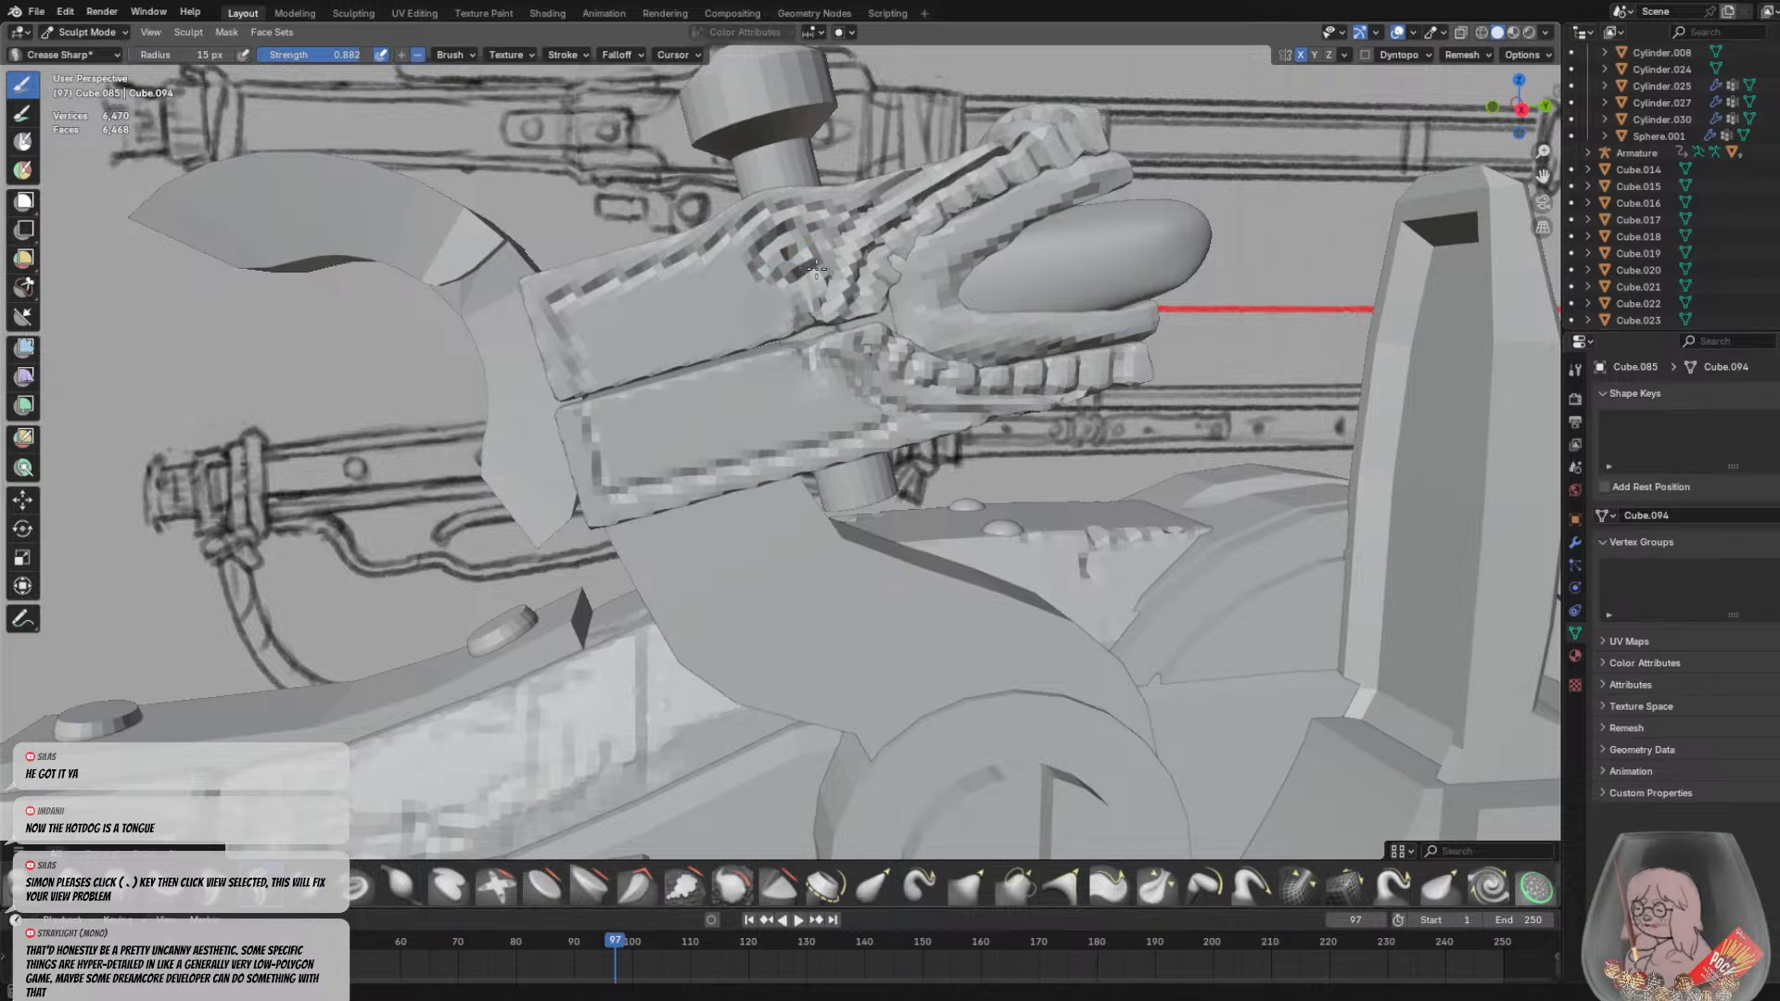
# Examine the sculpted hammer jaws on the whole musket against the reference sketches from several angles
pyautogui.moveTo(844, 261)
pyautogui.mouseDown(button='middle')
pyautogui.moveTo(729, 363)
pyautogui.moveTo(973, 342)
pyautogui.moveTo(1179, 371)
pyautogui.moveTo(1222, 341)
pyautogui.mouseUp(button='middle')
pyautogui.scroll(-7, 1113, 357)
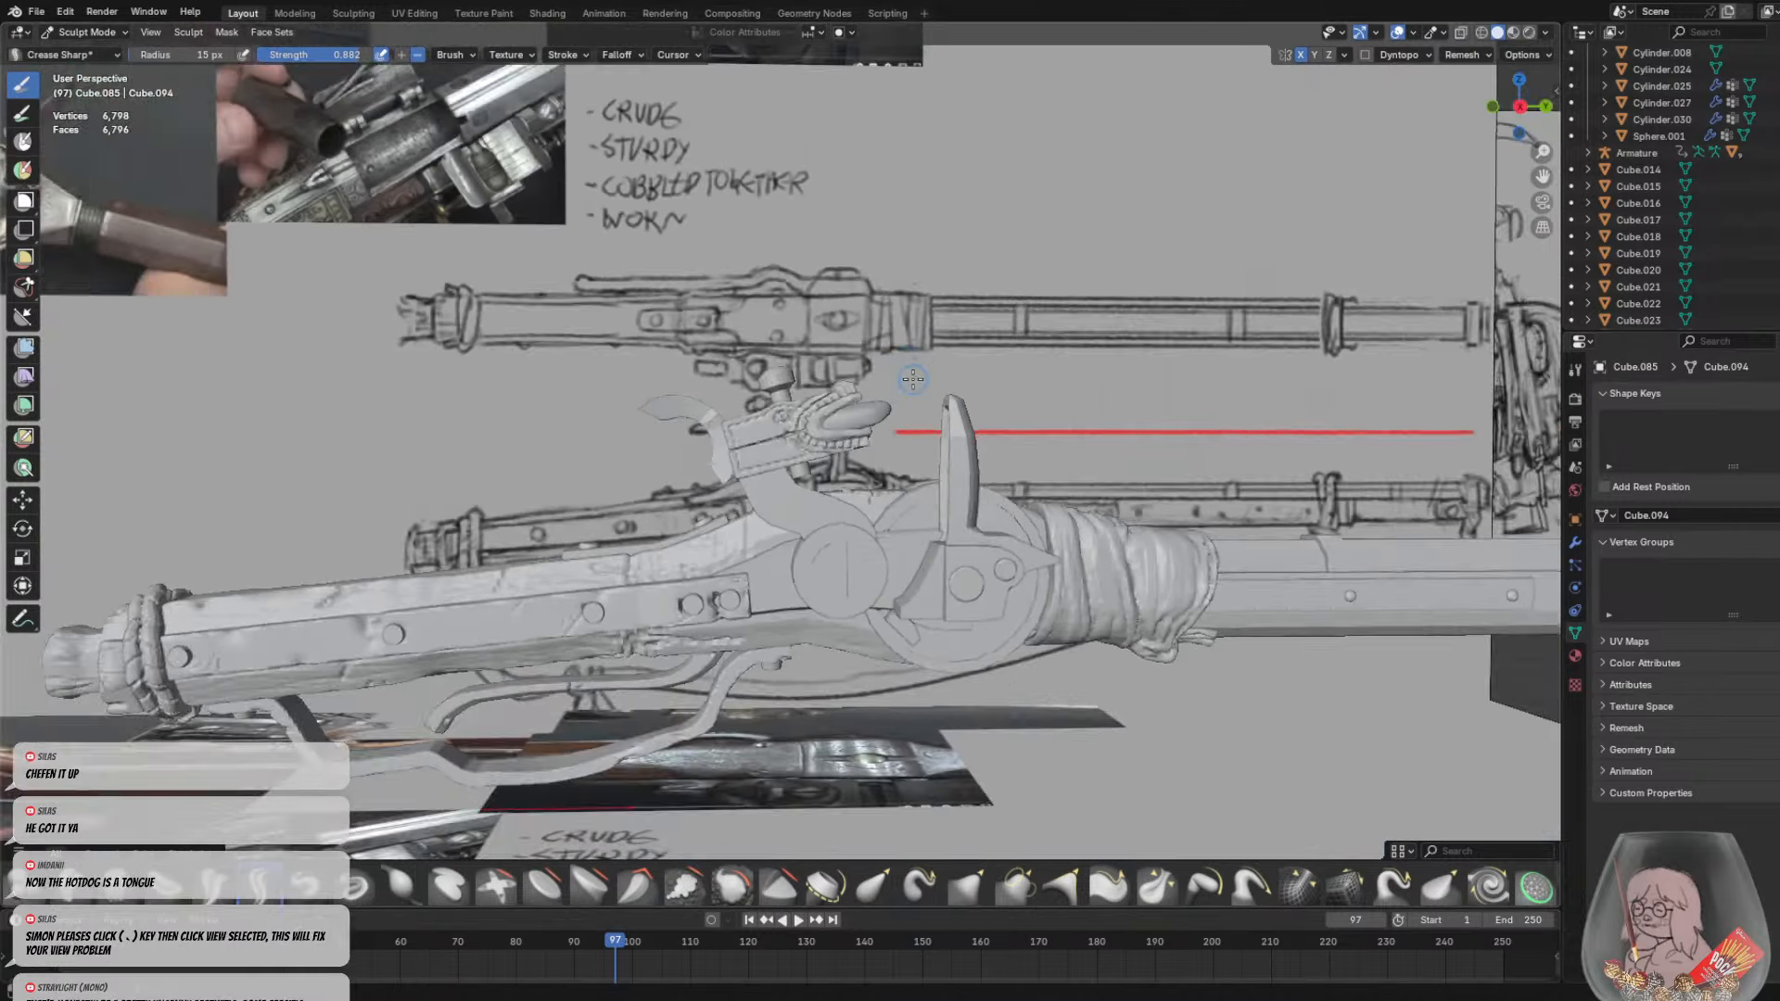
pyautogui.moveTo(915, 386)
pyautogui.mouseDown(button='middle')
pyautogui.moveTo(951, 340)
pyautogui.moveTo(762, 361)
pyautogui.mouseUp(button='middle')
pyautogui.scroll(2, 762, 326)
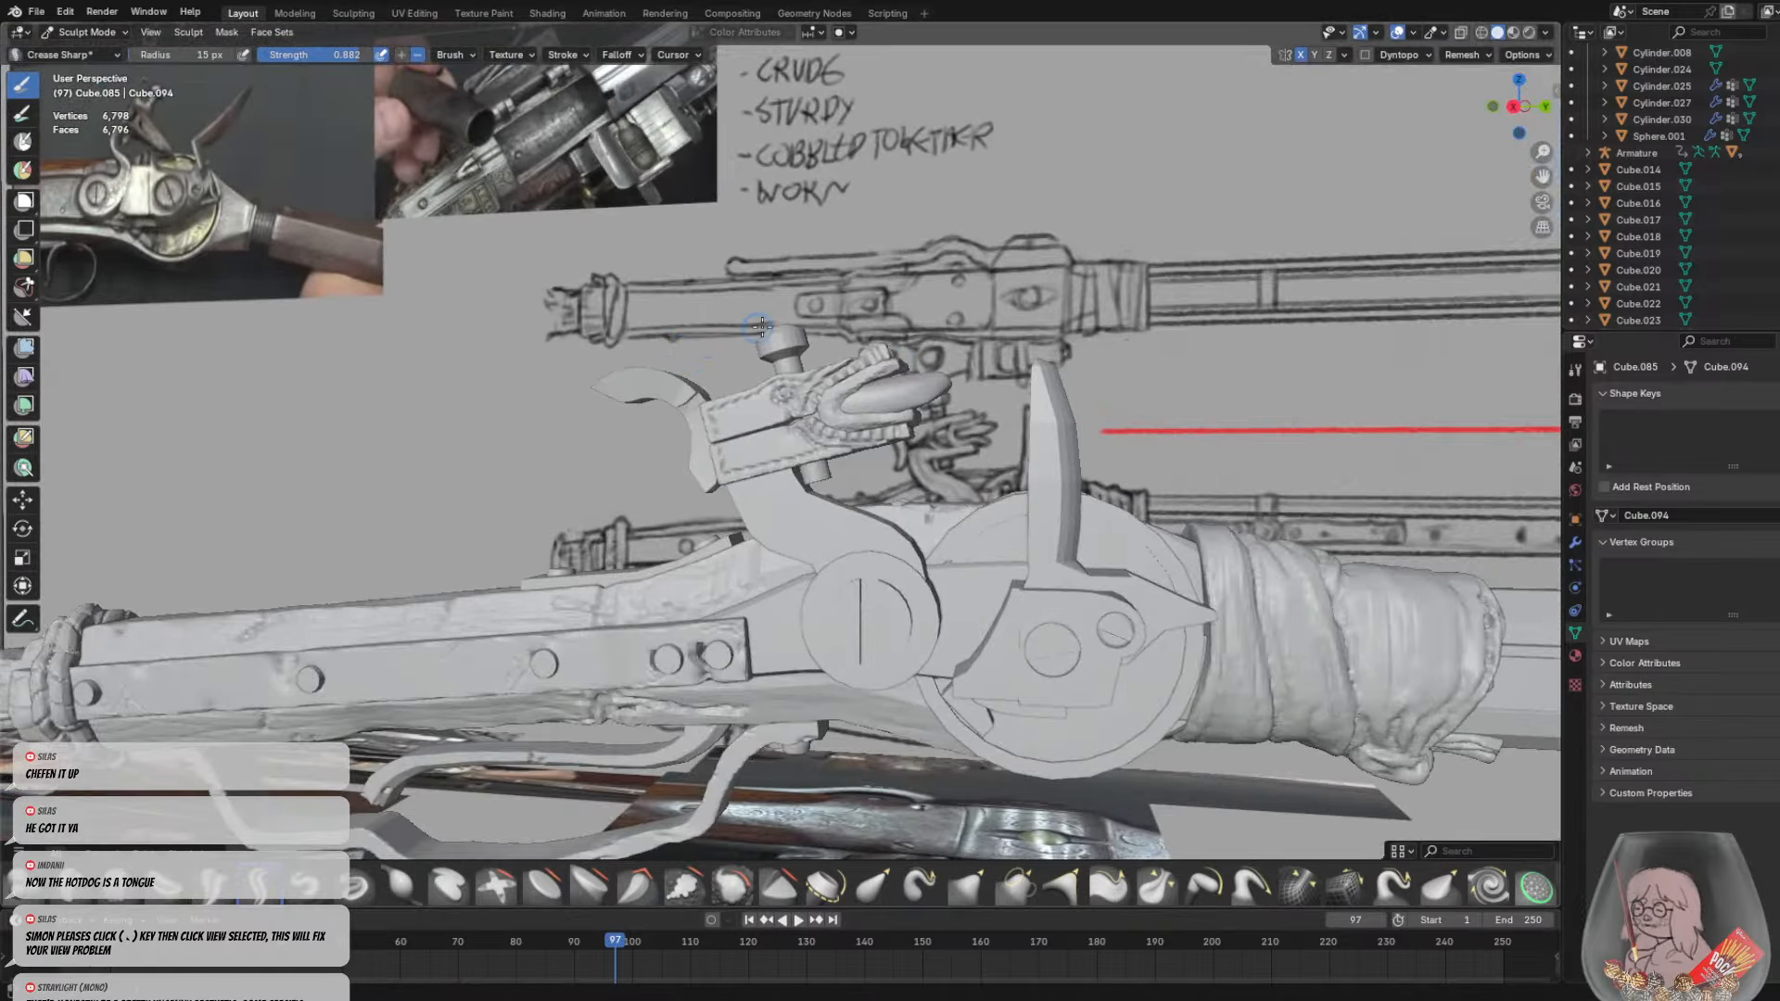
pyautogui.moveTo(973, 401)
pyautogui.mouseDown(button='middle')
pyautogui.moveTo(913, 460)
pyautogui.moveTo(949, 425)
pyautogui.moveTo(1058, 418)
pyautogui.mouseUp(button='middle')
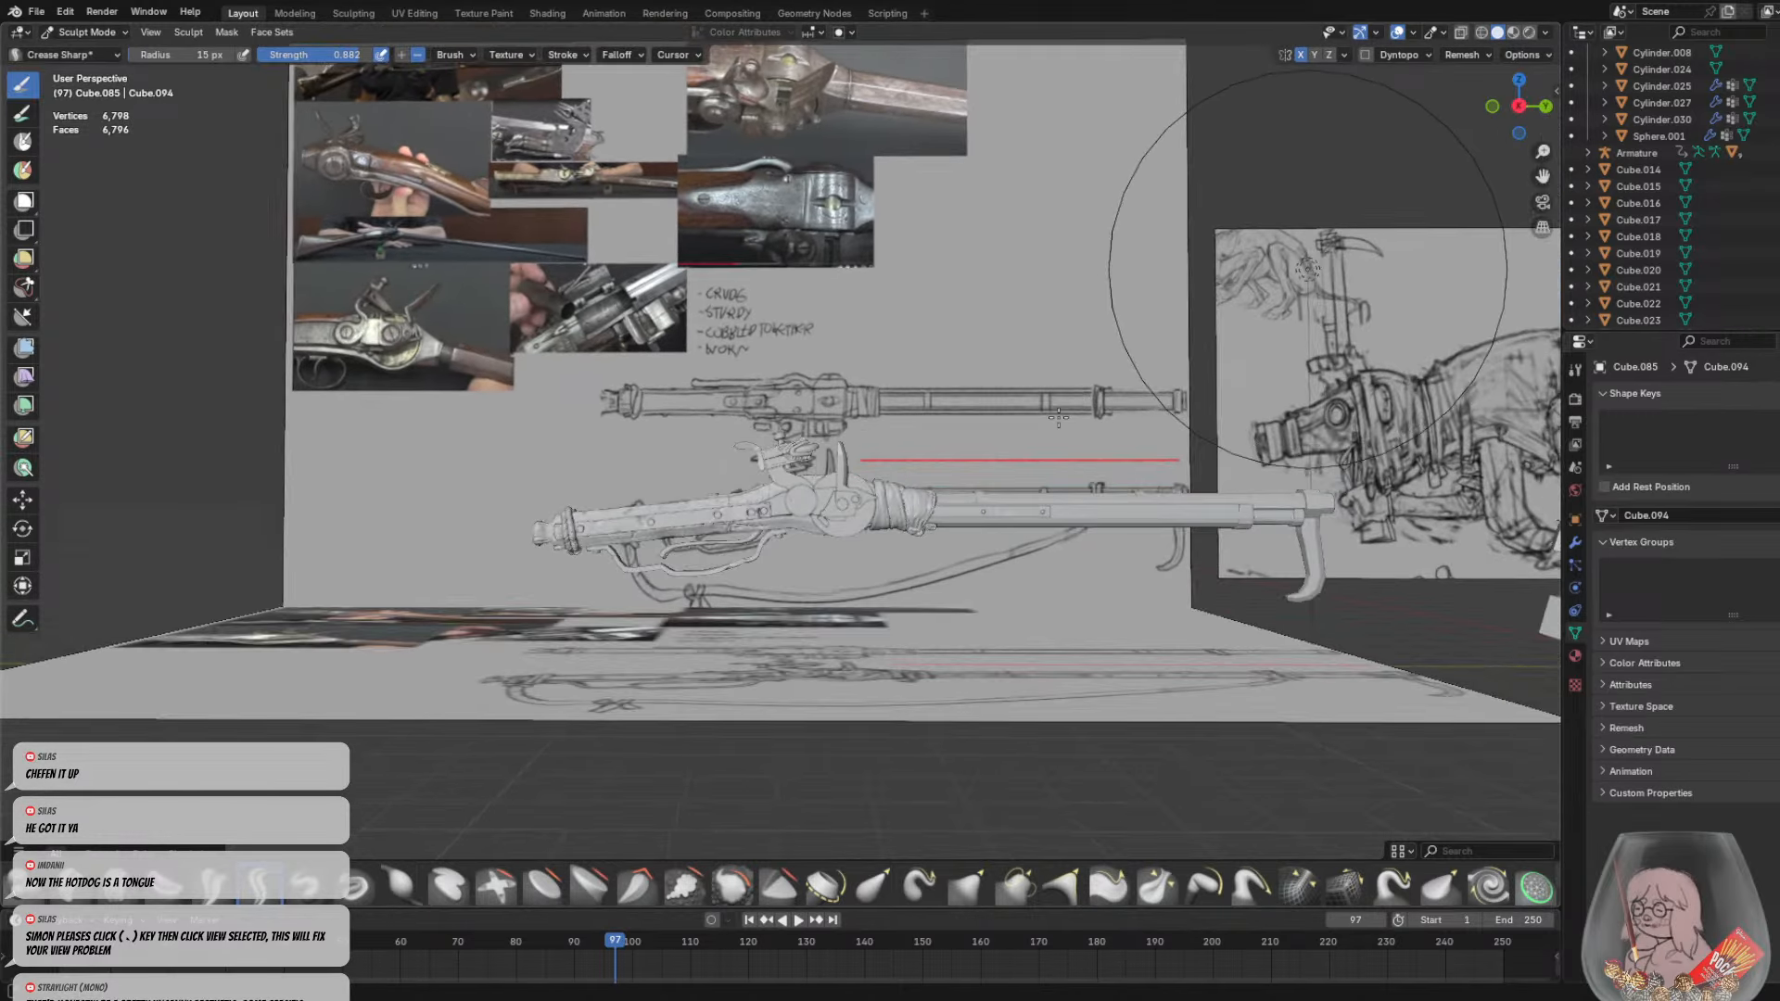
pyautogui.scroll(7, 1059, 418)
pyautogui.moveTo(706, 498); pyautogui.dragTo(810, 552, button='middle')
pyautogui.scroll(2, 707, 462)
# Restore the accidentally hidden upper jaw and reshape its rear corner with the Grab brush at 49 px radius
pyautogui.press('h')
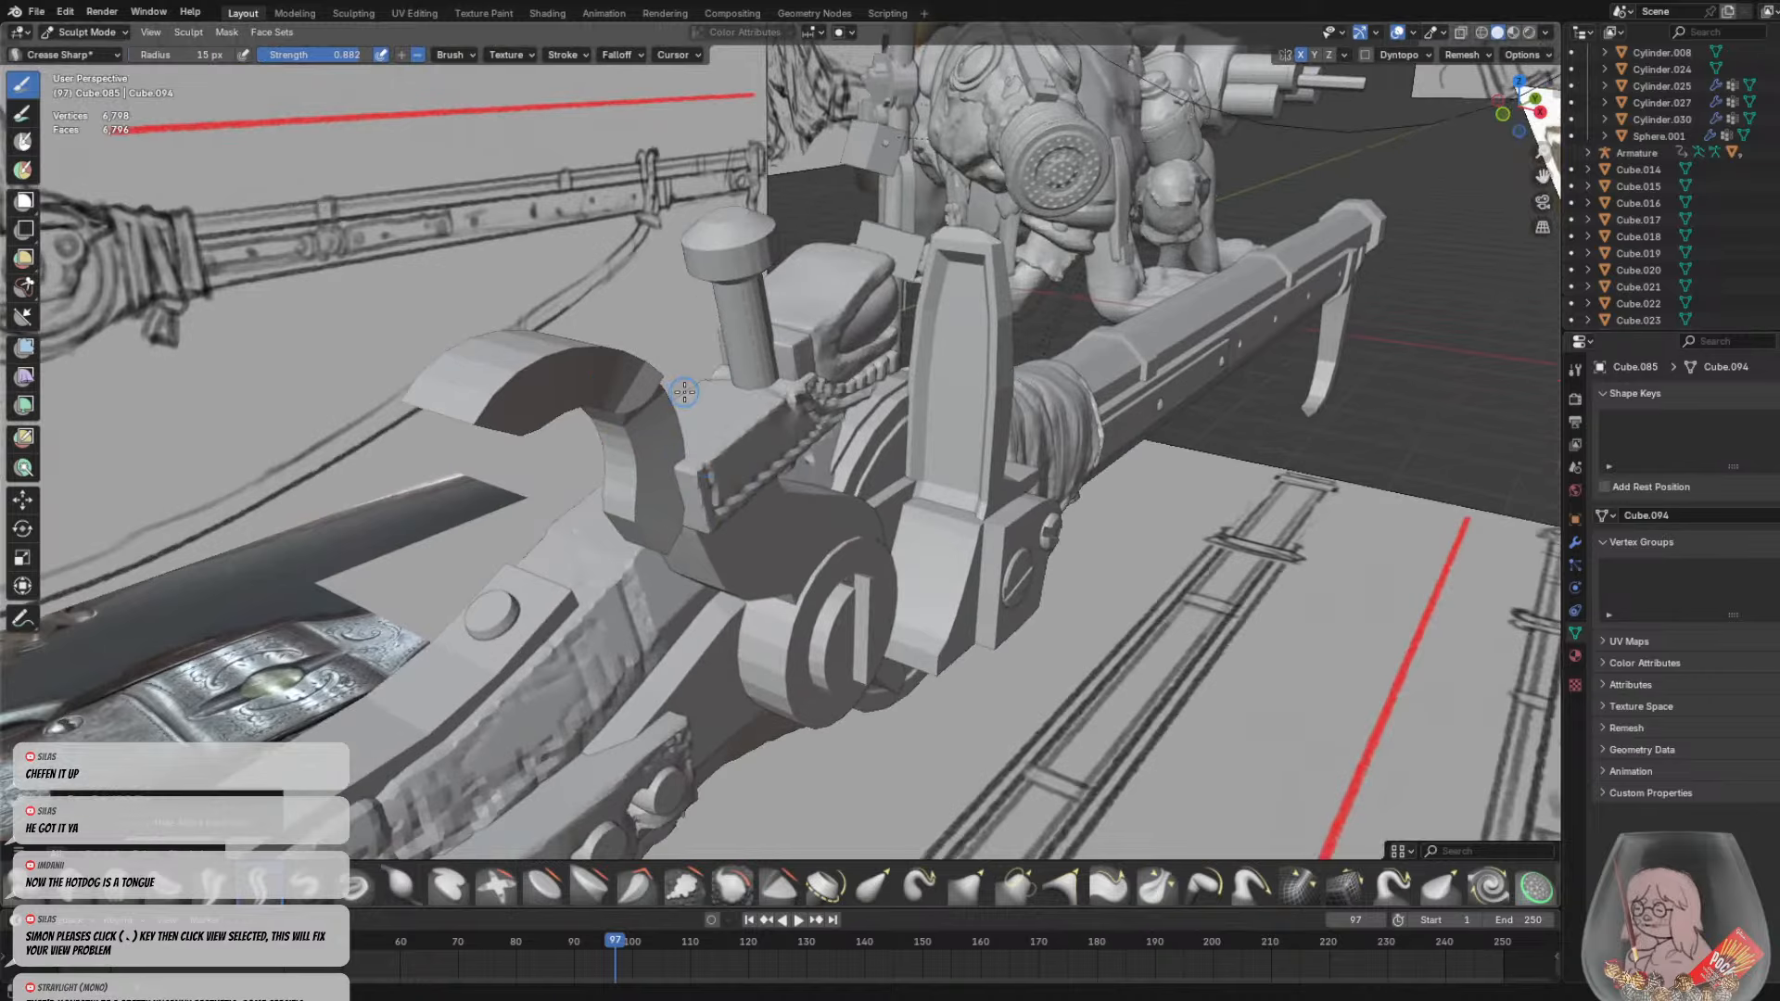
pyautogui.hotkey('ctrl', 'z')
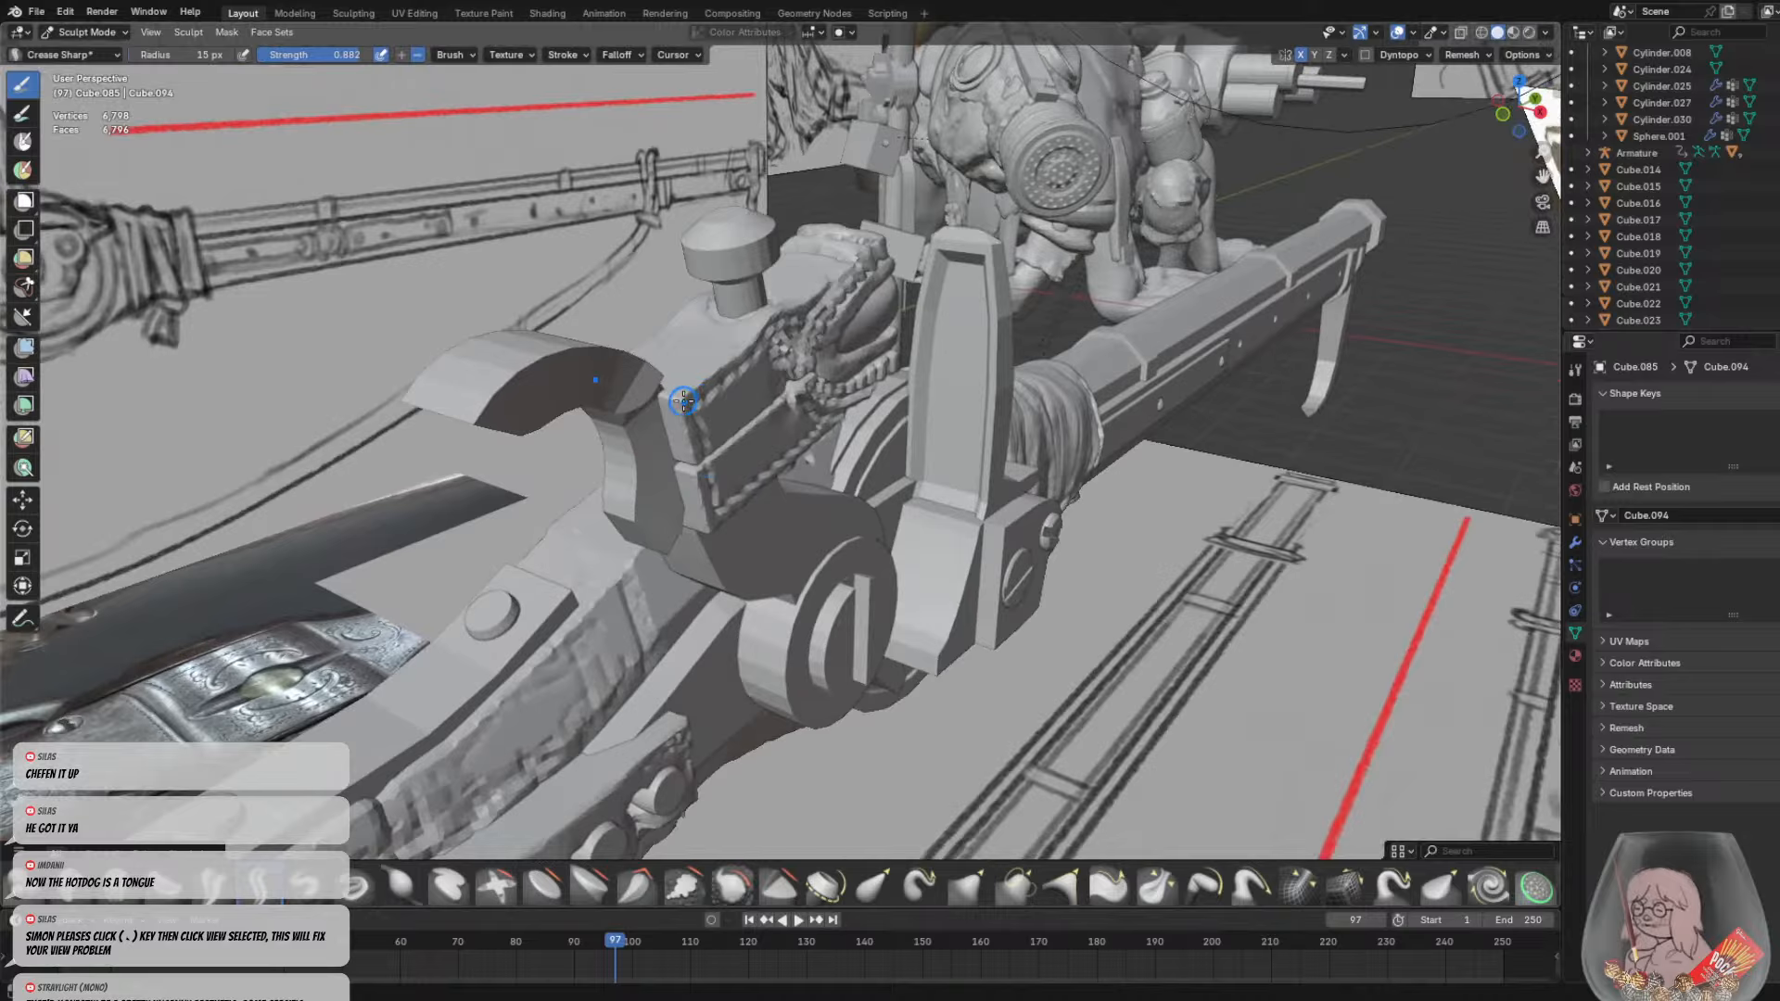
pyautogui.press('g')
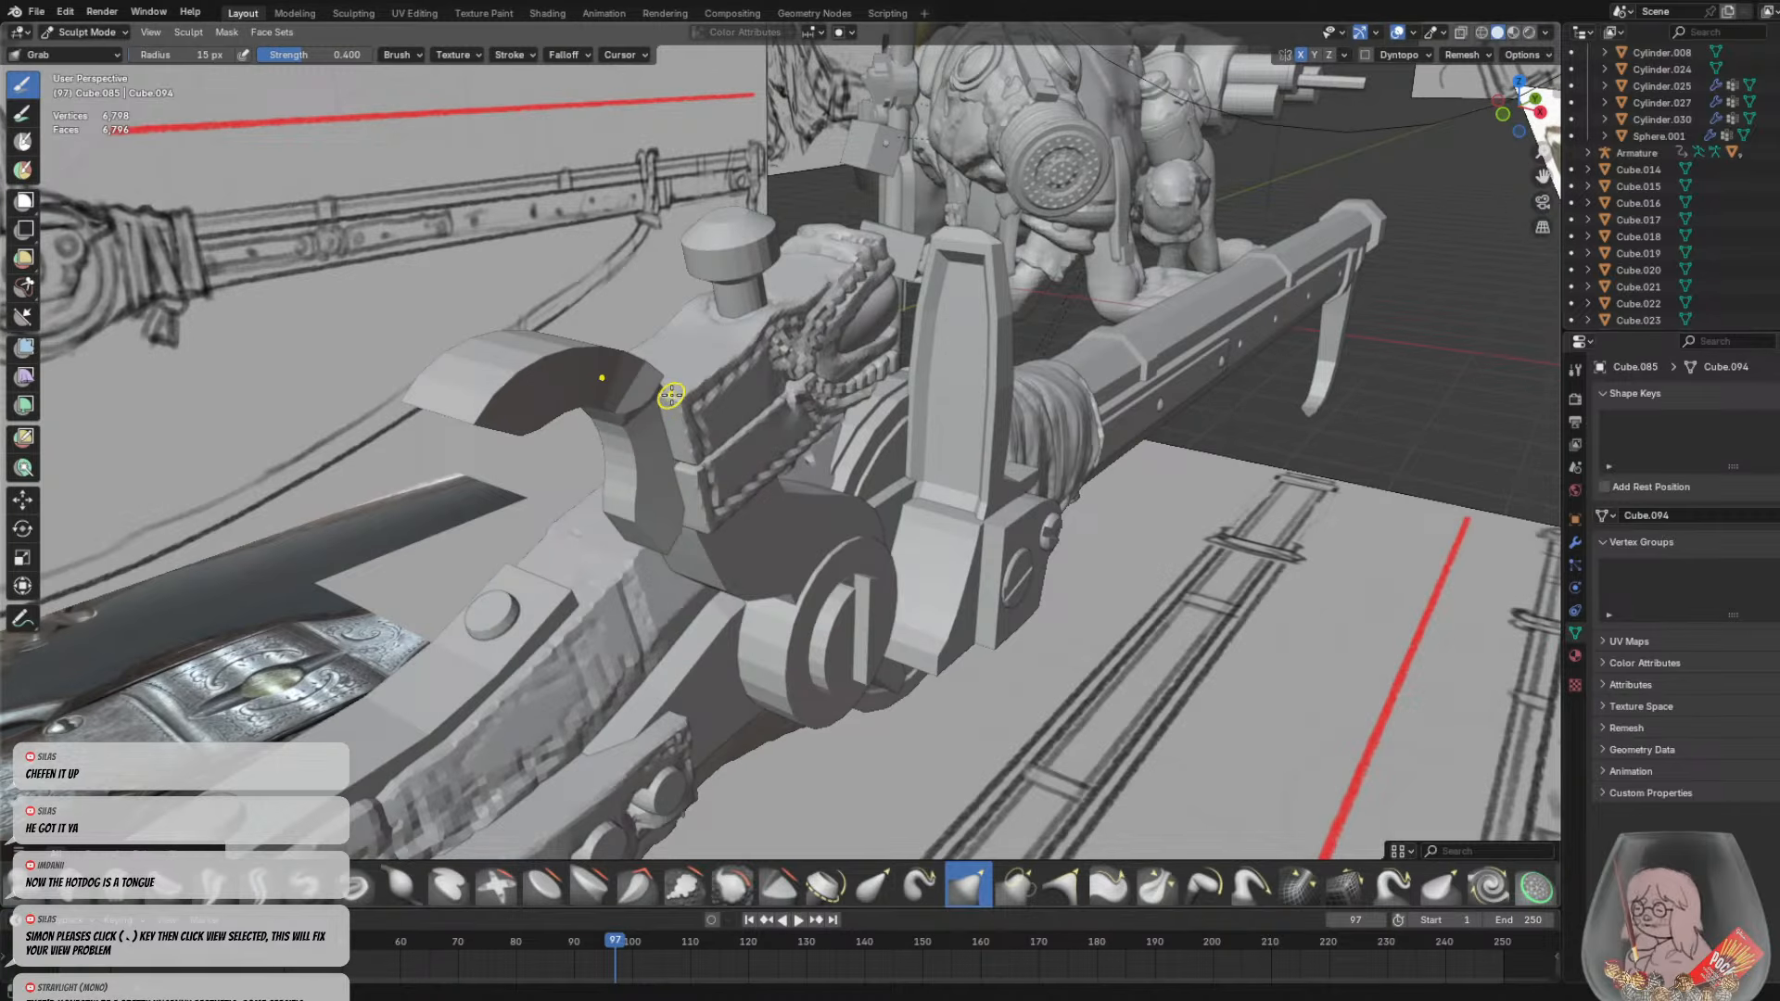
pyautogui.press('f')
pyautogui.click(714, 397)
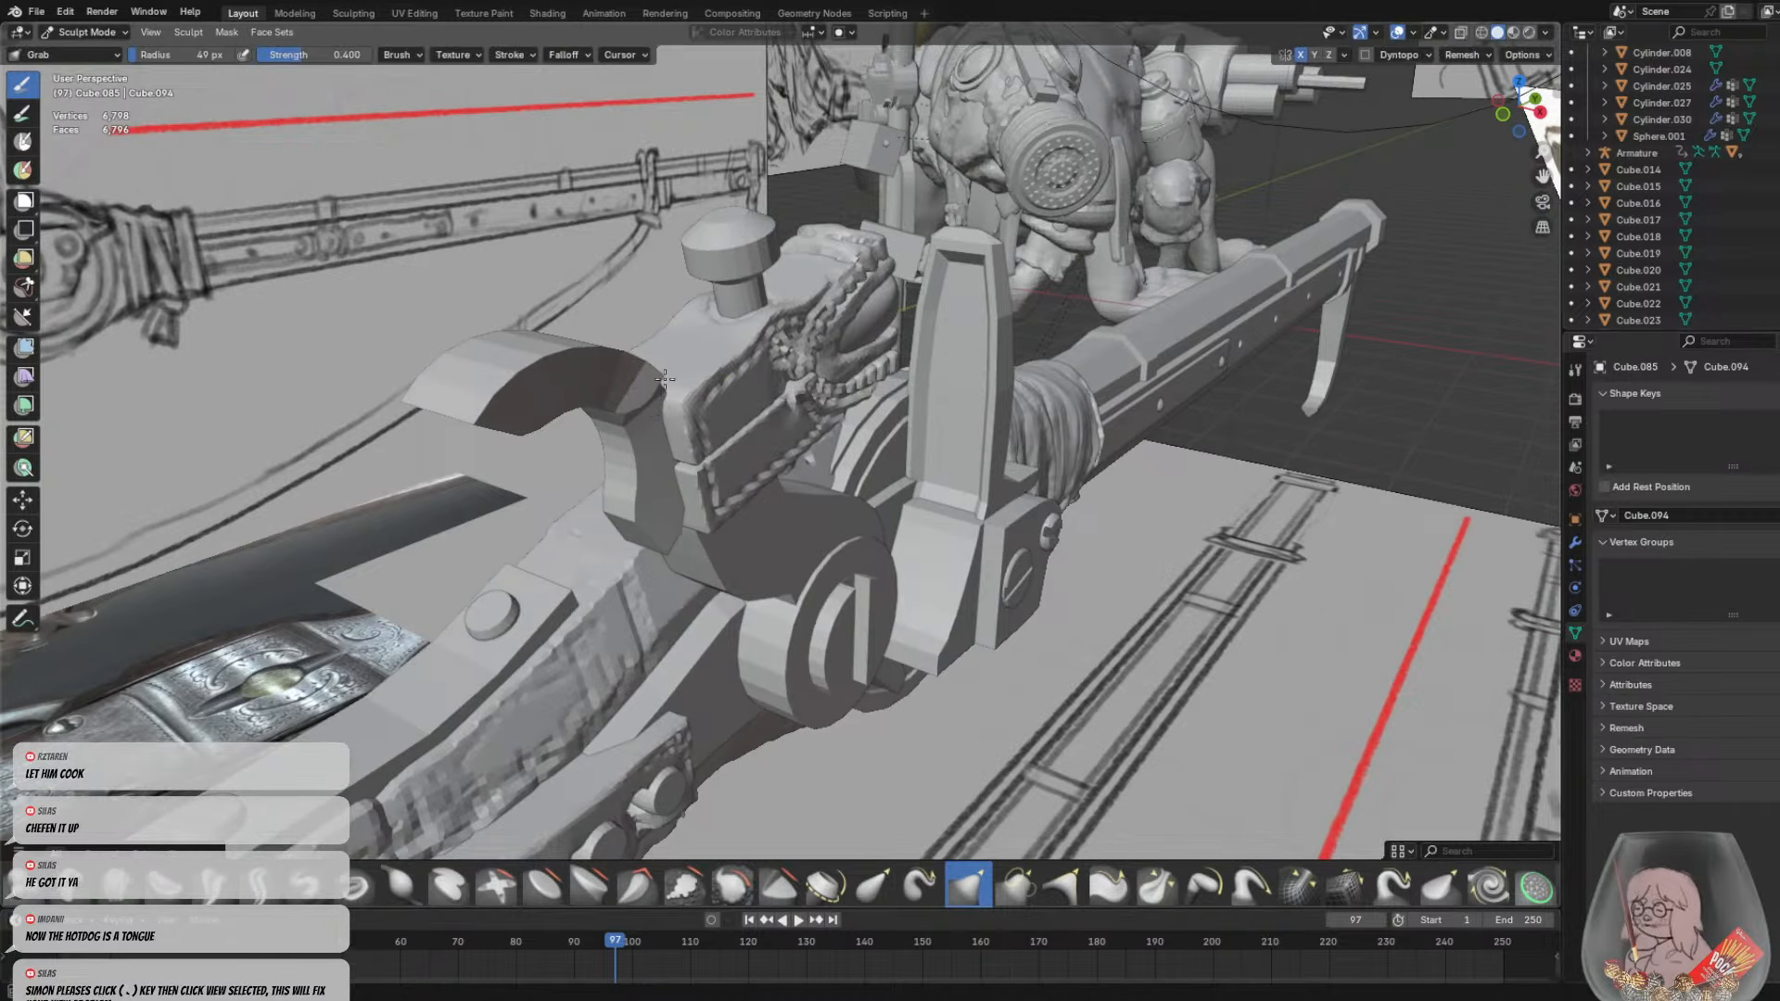
pyautogui.moveTo(678, 388); pyautogui.dragTo(647, 373, button='middle')
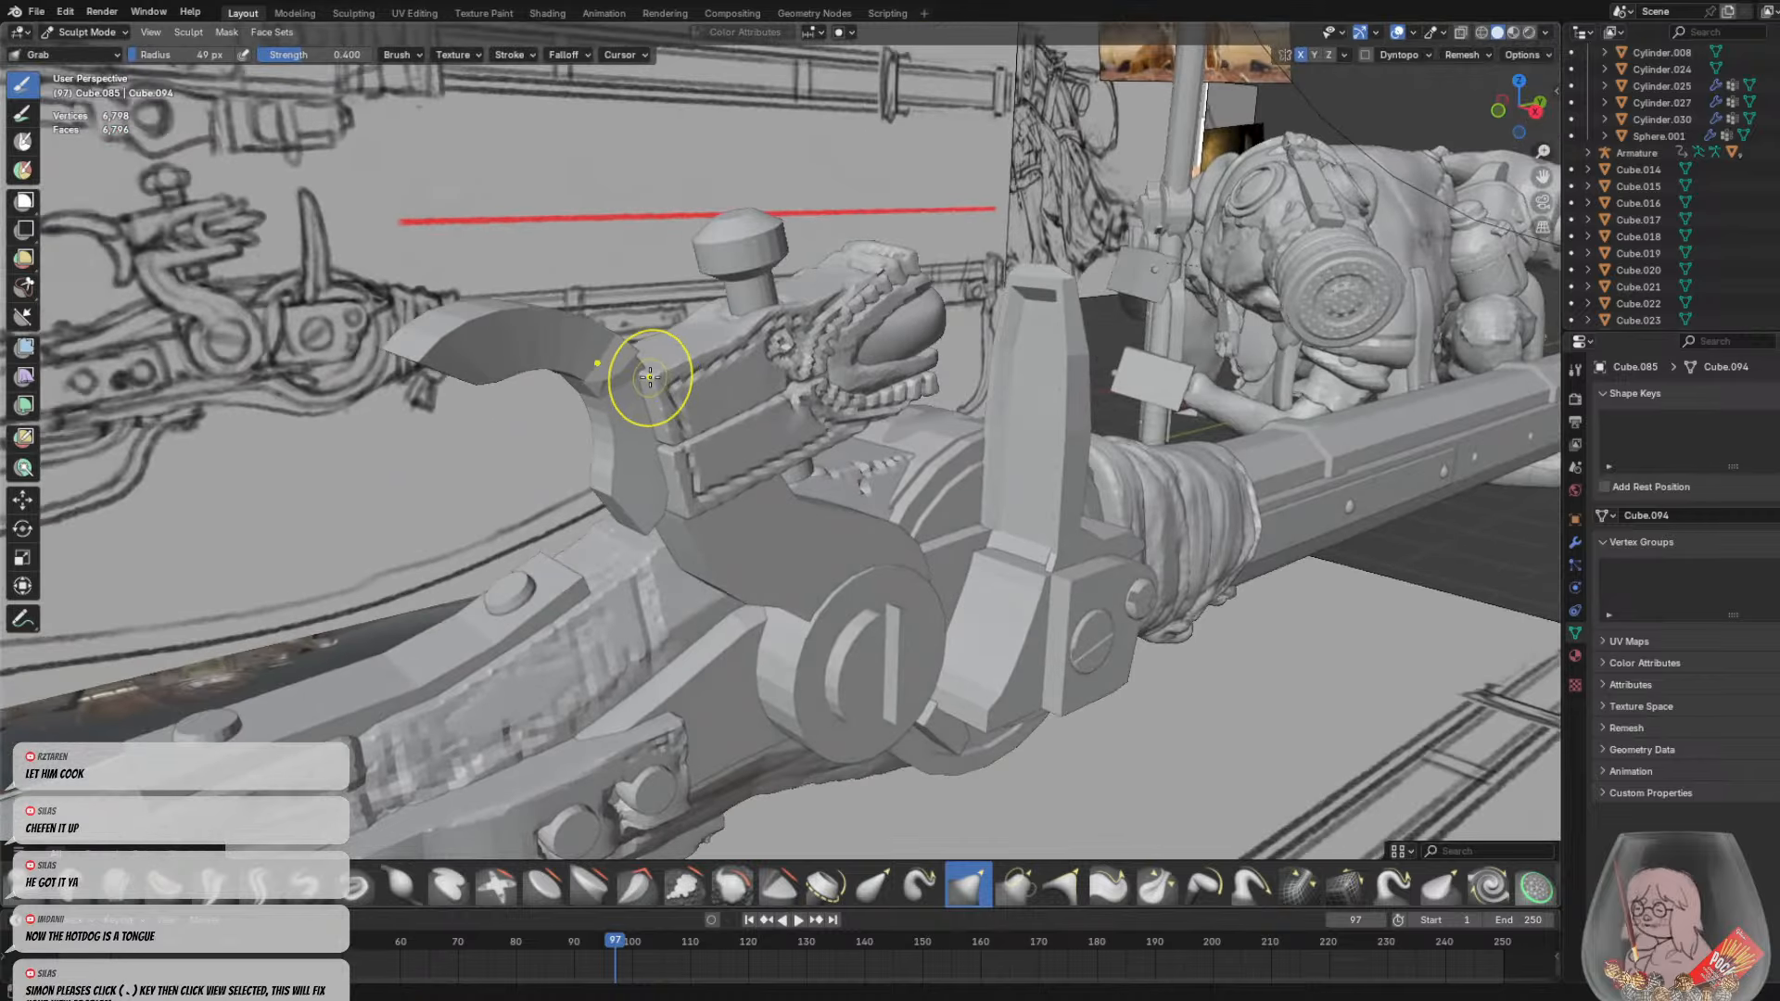
pyautogui.moveTo(649, 377); pyautogui.dragTo(657, 381)
pyautogui.moveTo(665, 385)
pyautogui.mouseDown(button='middle')
pyautogui.moveTo(626, 399)
pyautogui.moveTo(630, 335)
pyautogui.moveTo(691, 360)
pyautogui.mouseUp(button='middle')
pyautogui.moveTo(678, 354); pyautogui.dragTo(684, 367)
pyautogui.moveTo(685, 367)
pyautogui.mouseDown(button='middle')
pyautogui.moveTo(617, 353)
pyautogui.moveTo(799, 397)
pyautogui.moveTo(769, 361)
pyautogui.moveTo(898, 263)
pyautogui.mouseUp(button='middle')
# Leave the upper jaw's sculpting, select the screw running through the jaws, and enter Sculpt Mode on it
pyautogui.click(87, 33)
pyautogui.click(88, 49)
pyautogui.click(686, 337)
pyautogui.scroll(1, 691, 341)
pyautogui.click(892, 267)
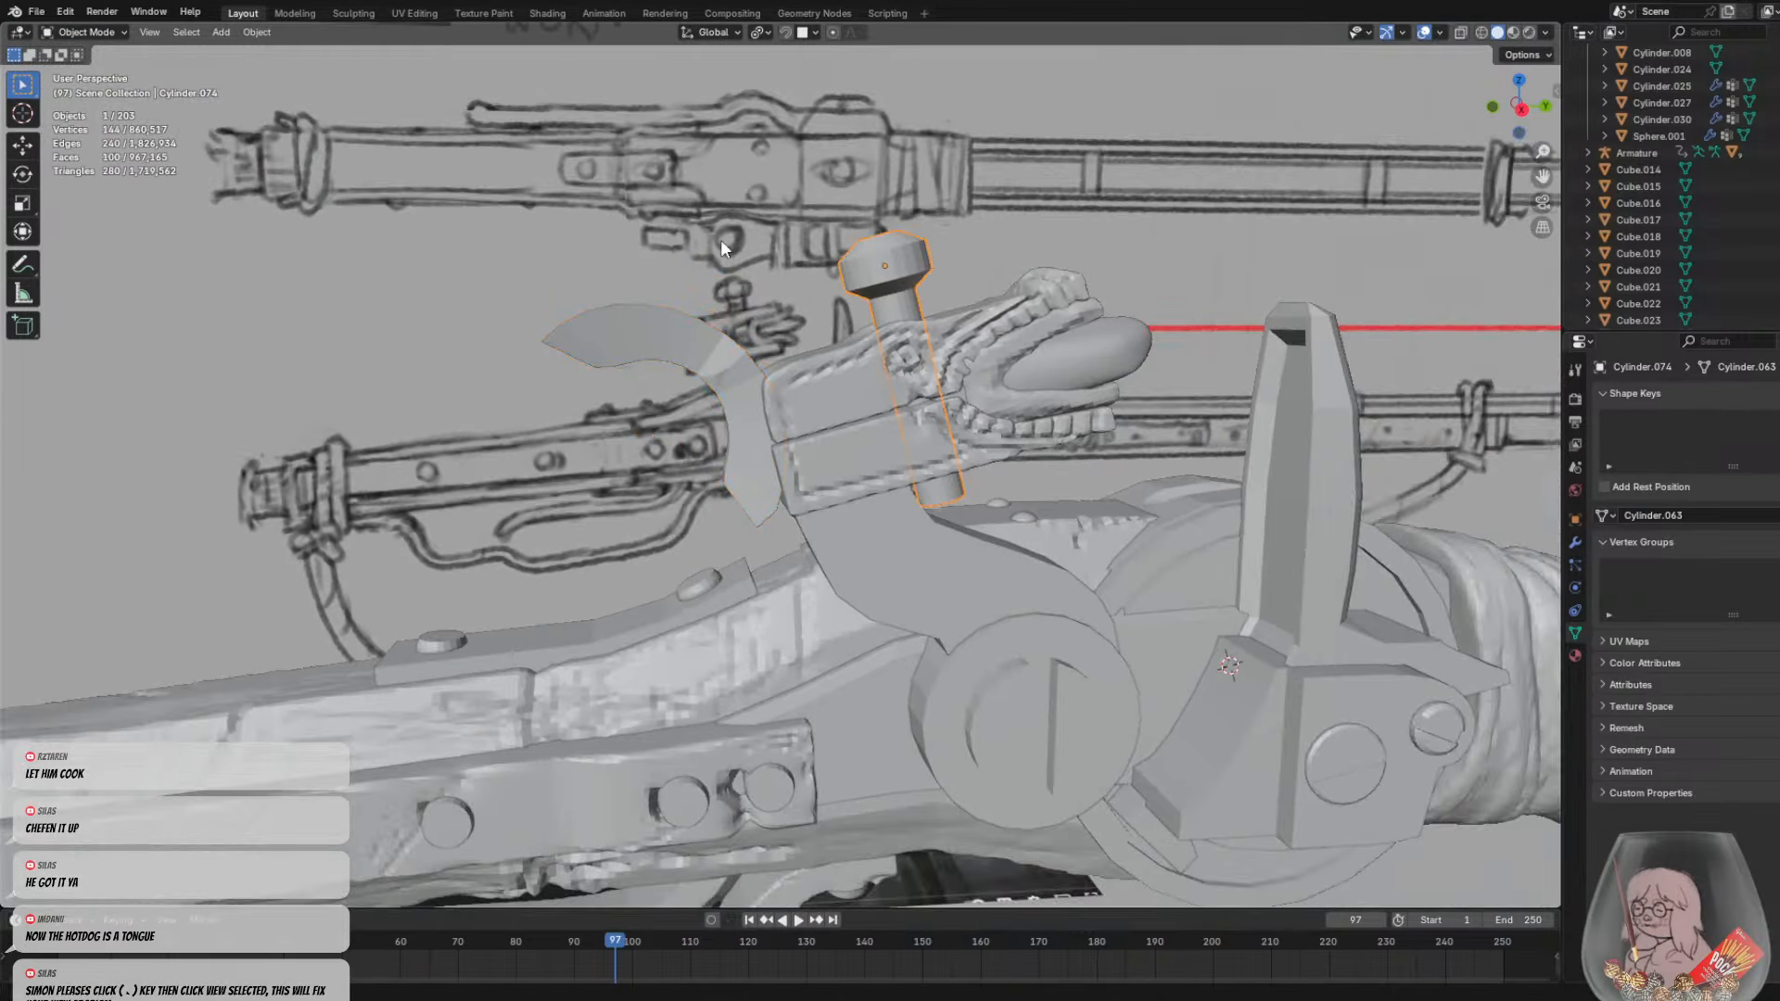
pyautogui.click(82, 34)
pyautogui.click(92, 86)
# Try denting the remeshed screw head with the Grab brush using X symmetry
pyautogui.moveTo(835, 371); pyautogui.dragTo(906, 338, button='middle')
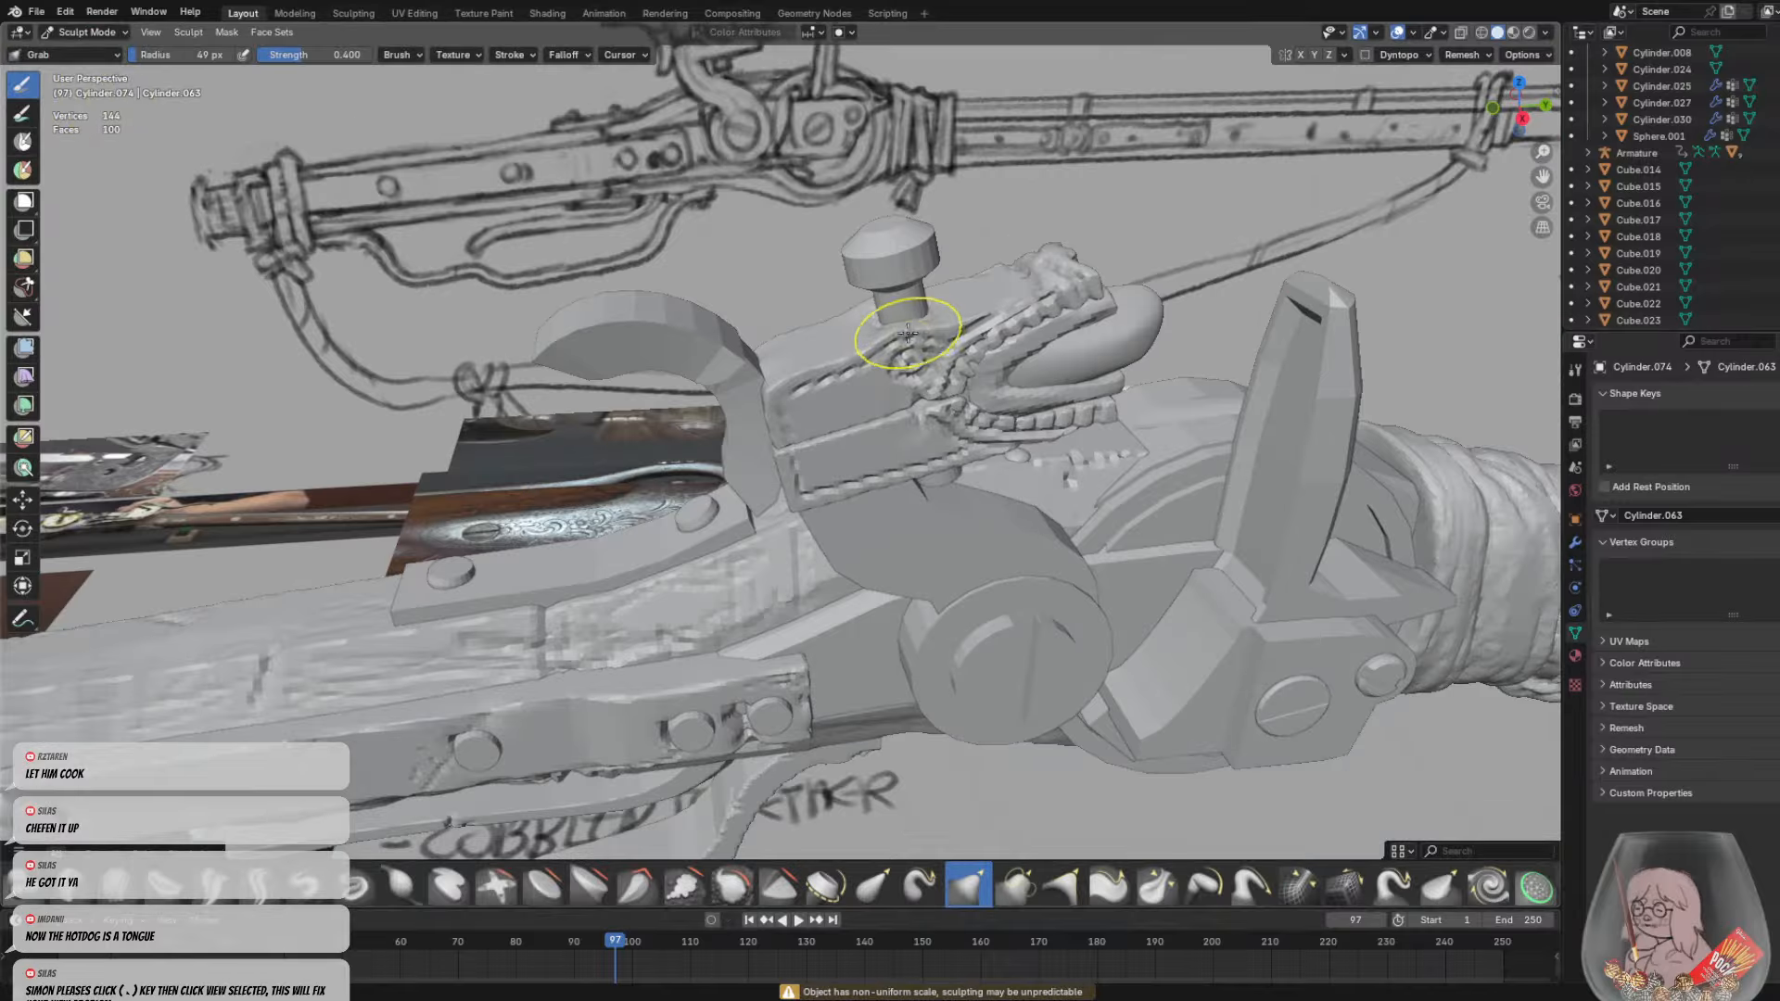
pyautogui.keyDown('shift'); pyautogui.moveTo(970, 274); pyautogui.dragTo(865, 432, button='middle'); pyautogui.keyUp('shift')
pyautogui.scroll(3, 865, 415)
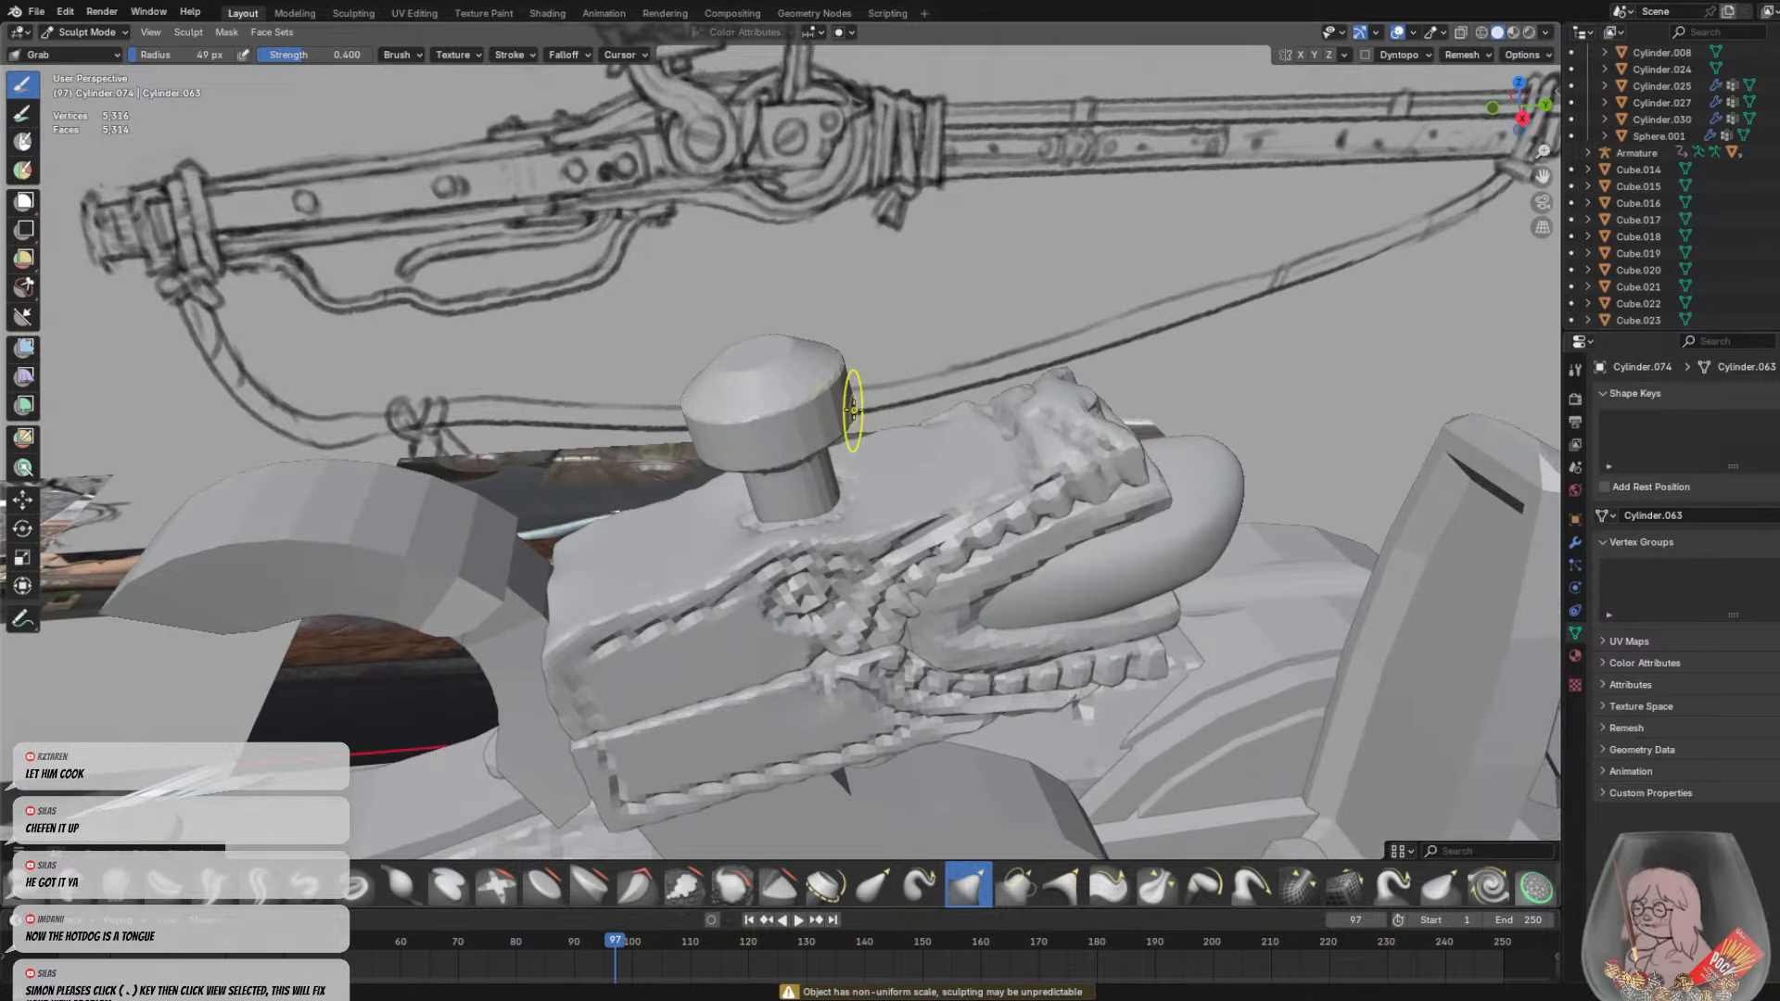
pyautogui.click(1300, 54)
pyautogui.click(1315, 55)
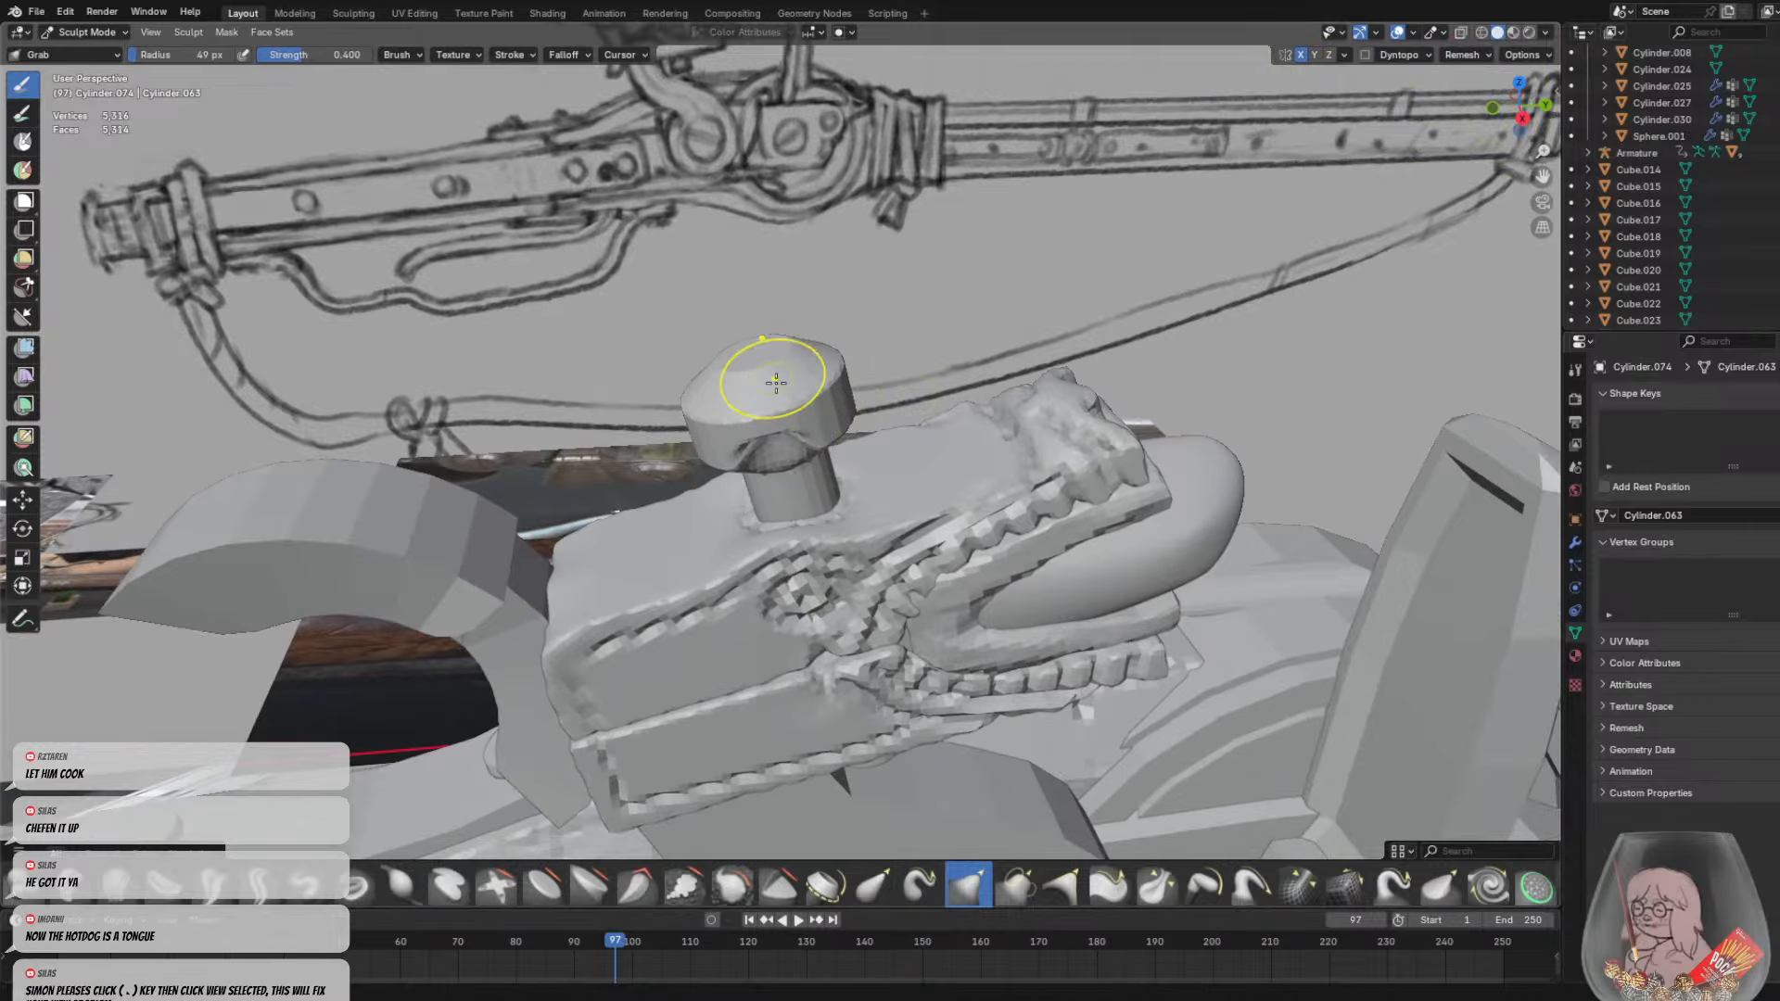
pyautogui.hotkey('ctrl', 'z')
# Try carving worn grooves down the screw head's side with the Crease Sharp brush at 24 px radius
pyautogui.press('f')
pyautogui.click(783, 448)
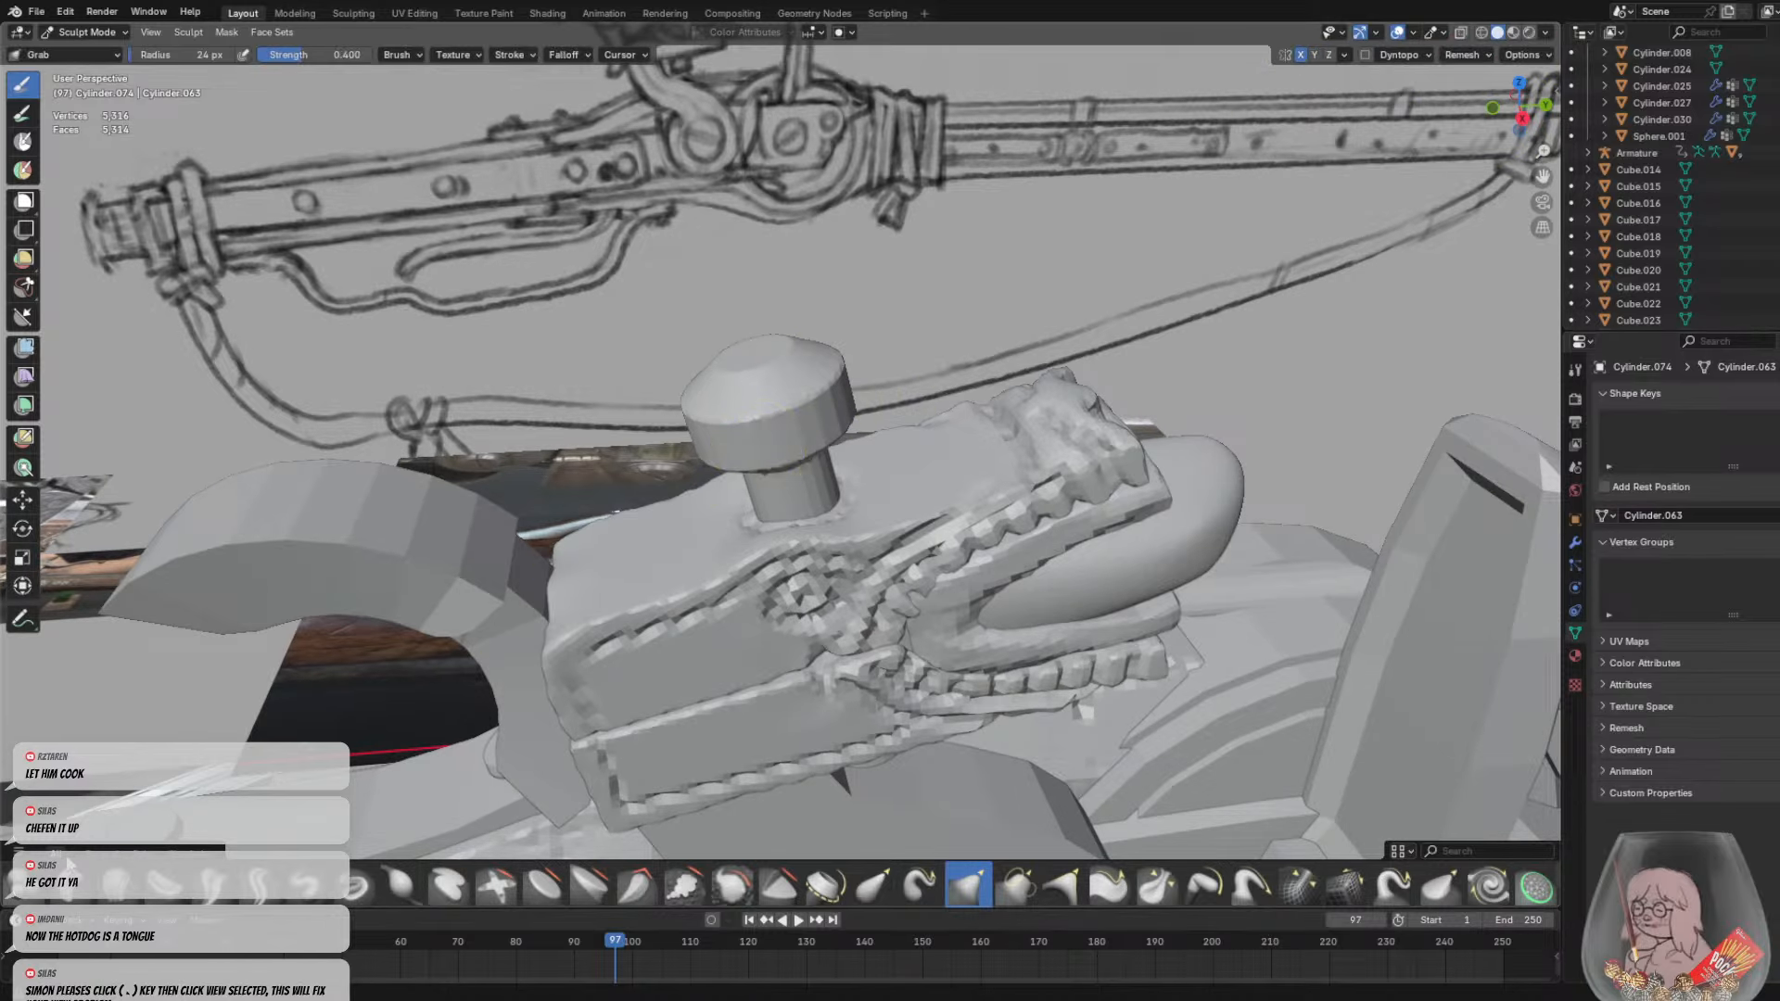
pyautogui.click(257, 888)
pyautogui.moveTo(769, 394); pyautogui.dragTo(783, 467)
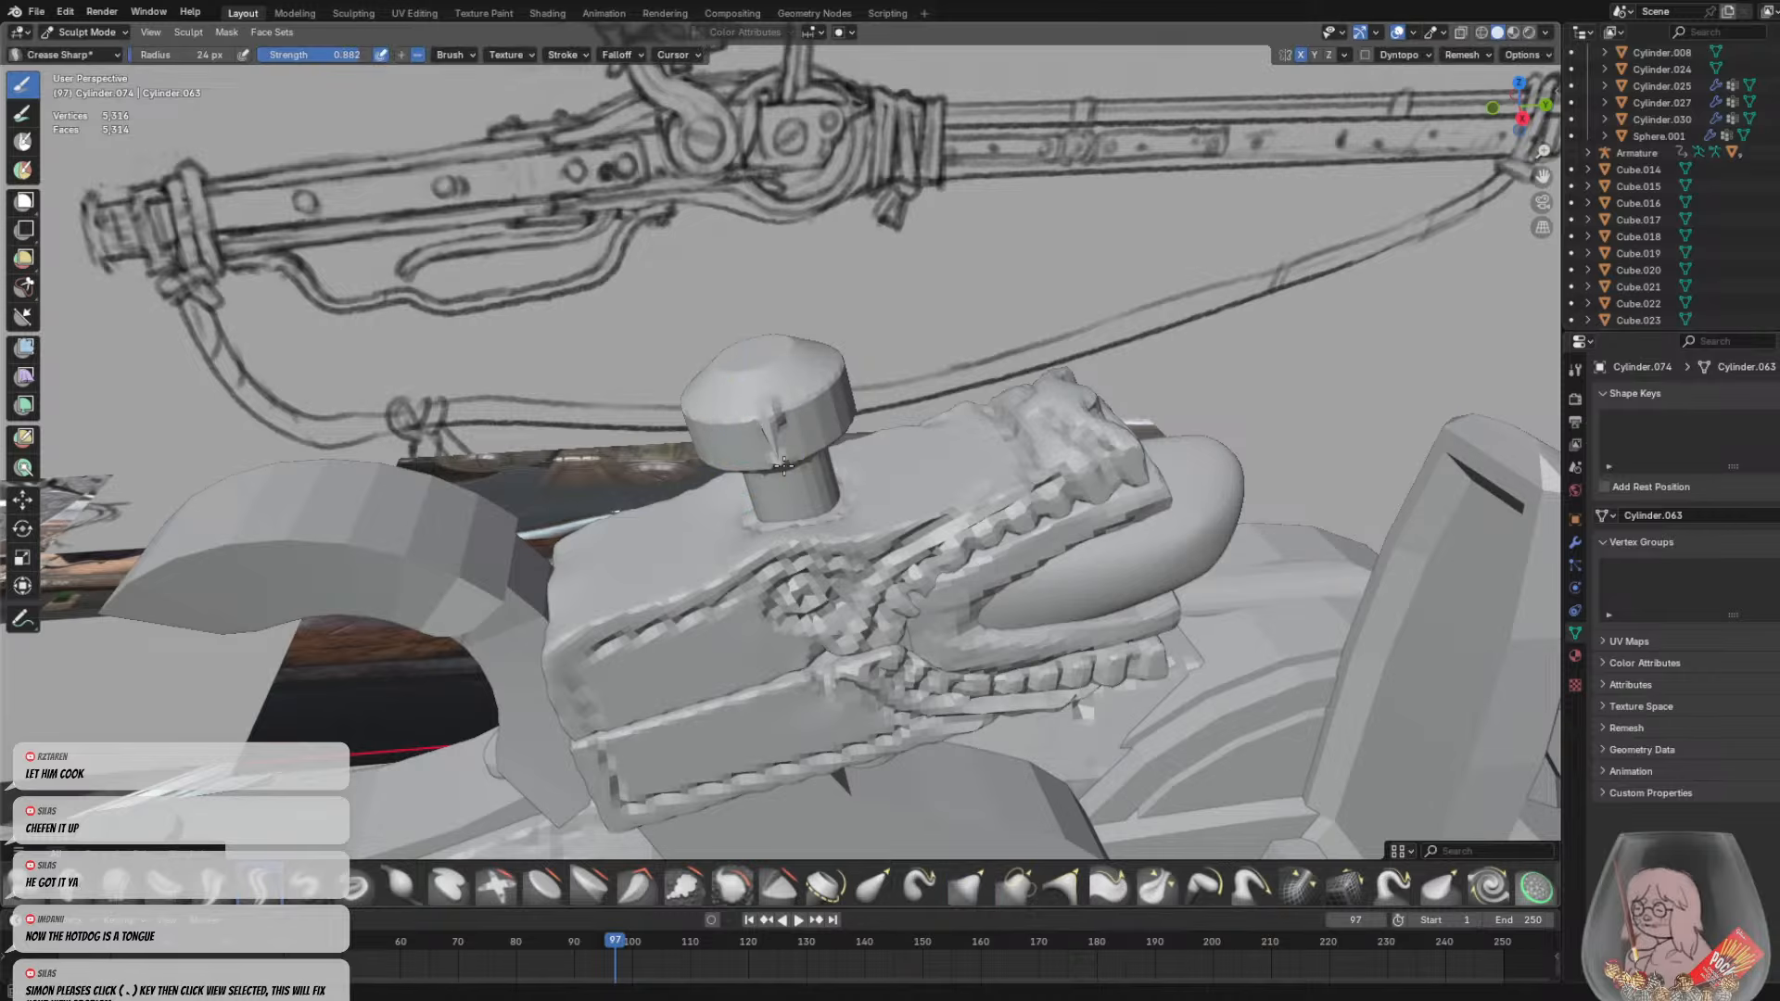
pyautogui.moveTo(803, 452); pyautogui.dragTo(783, 351, button='middle')
pyautogui.hotkey('ctrl', 'z')
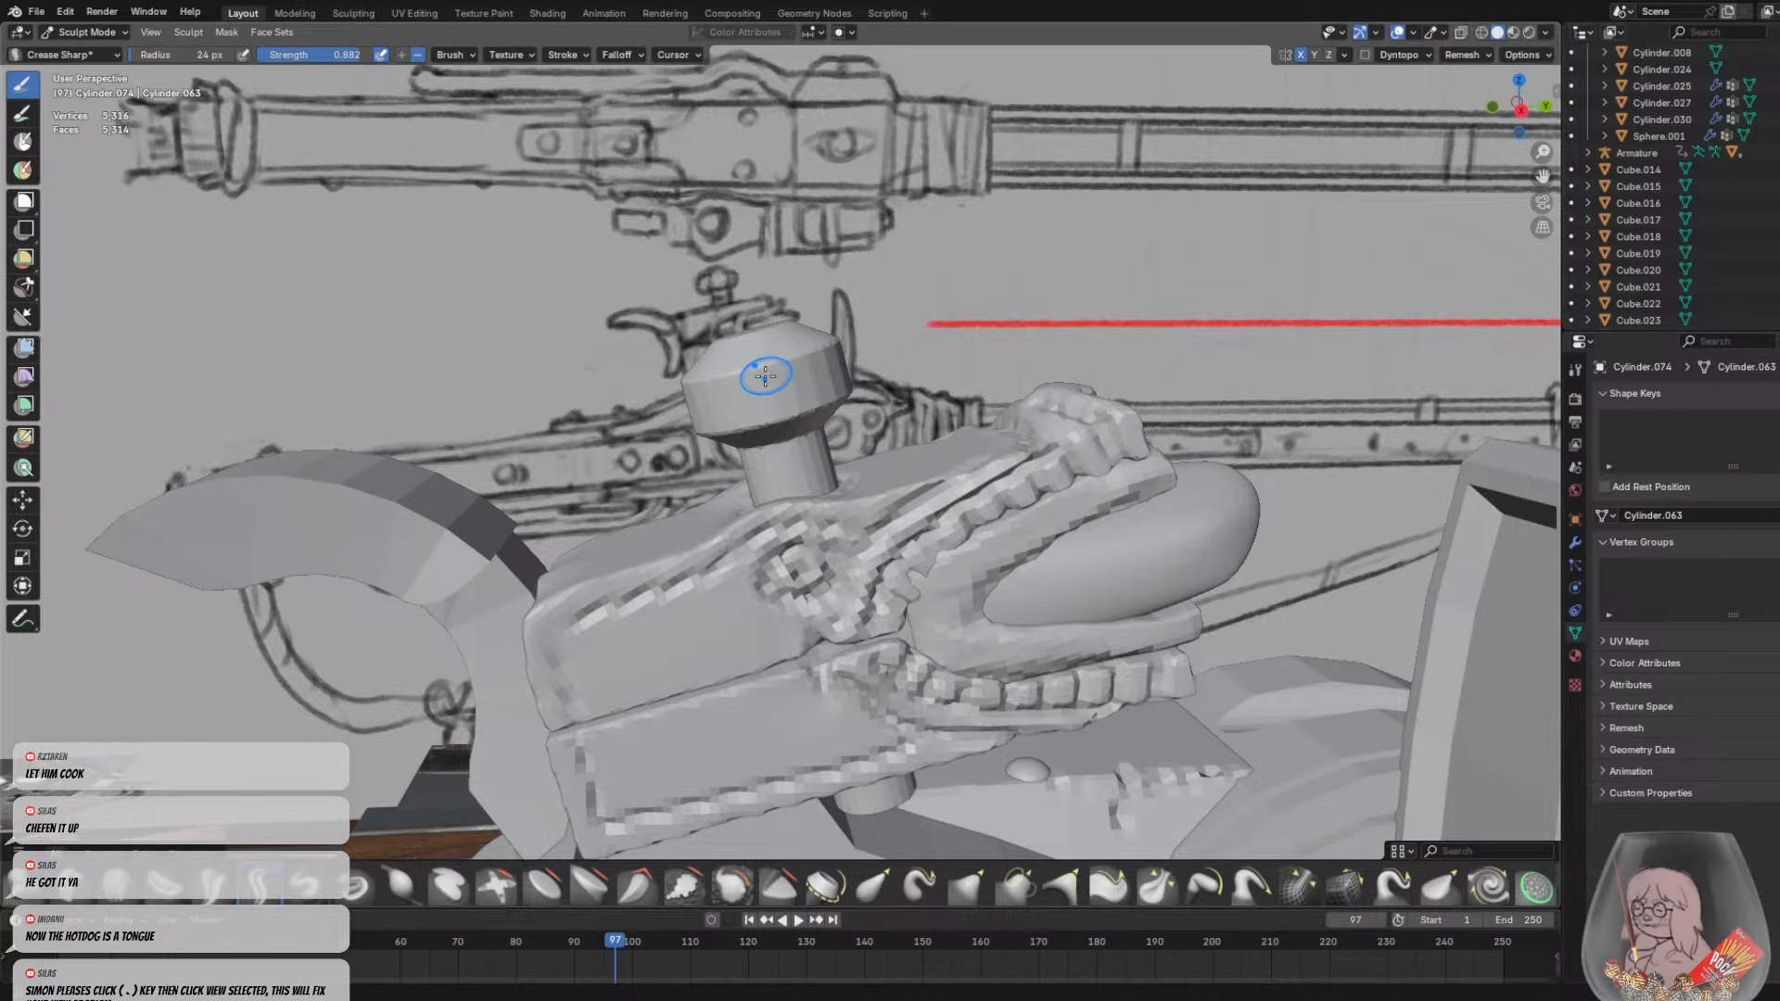
pyautogui.scroll(1, 397, 804)
pyautogui.moveTo(744, 327); pyautogui.dragTo(786, 445)
pyautogui.moveTo(821, 445); pyautogui.dragTo(623, 459, button='middle')
pyautogui.hotkey('ctrl', 'z')
# Try remeshing the jaw screw and switching it to Object Mode
pyautogui.moveTo(721, 421); pyautogui.dragTo(909, 383, button='middle')
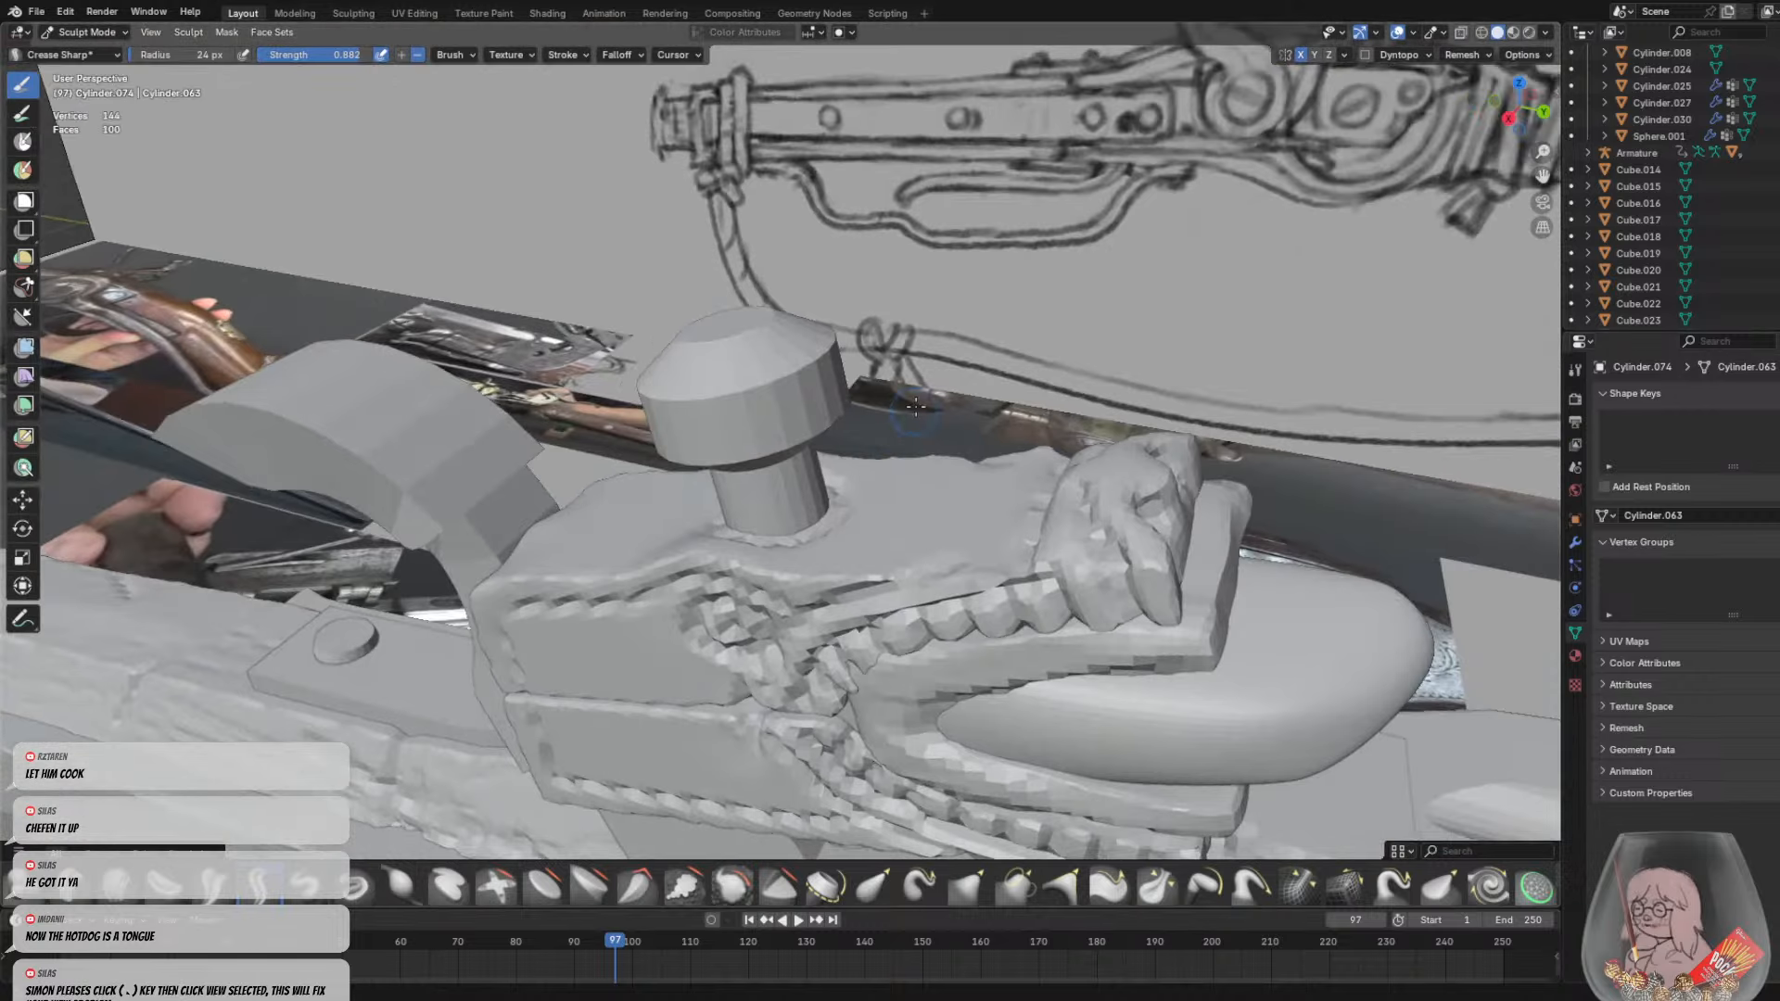
pyautogui.hotkey('ctrl', 'r')
pyautogui.click(86, 31)
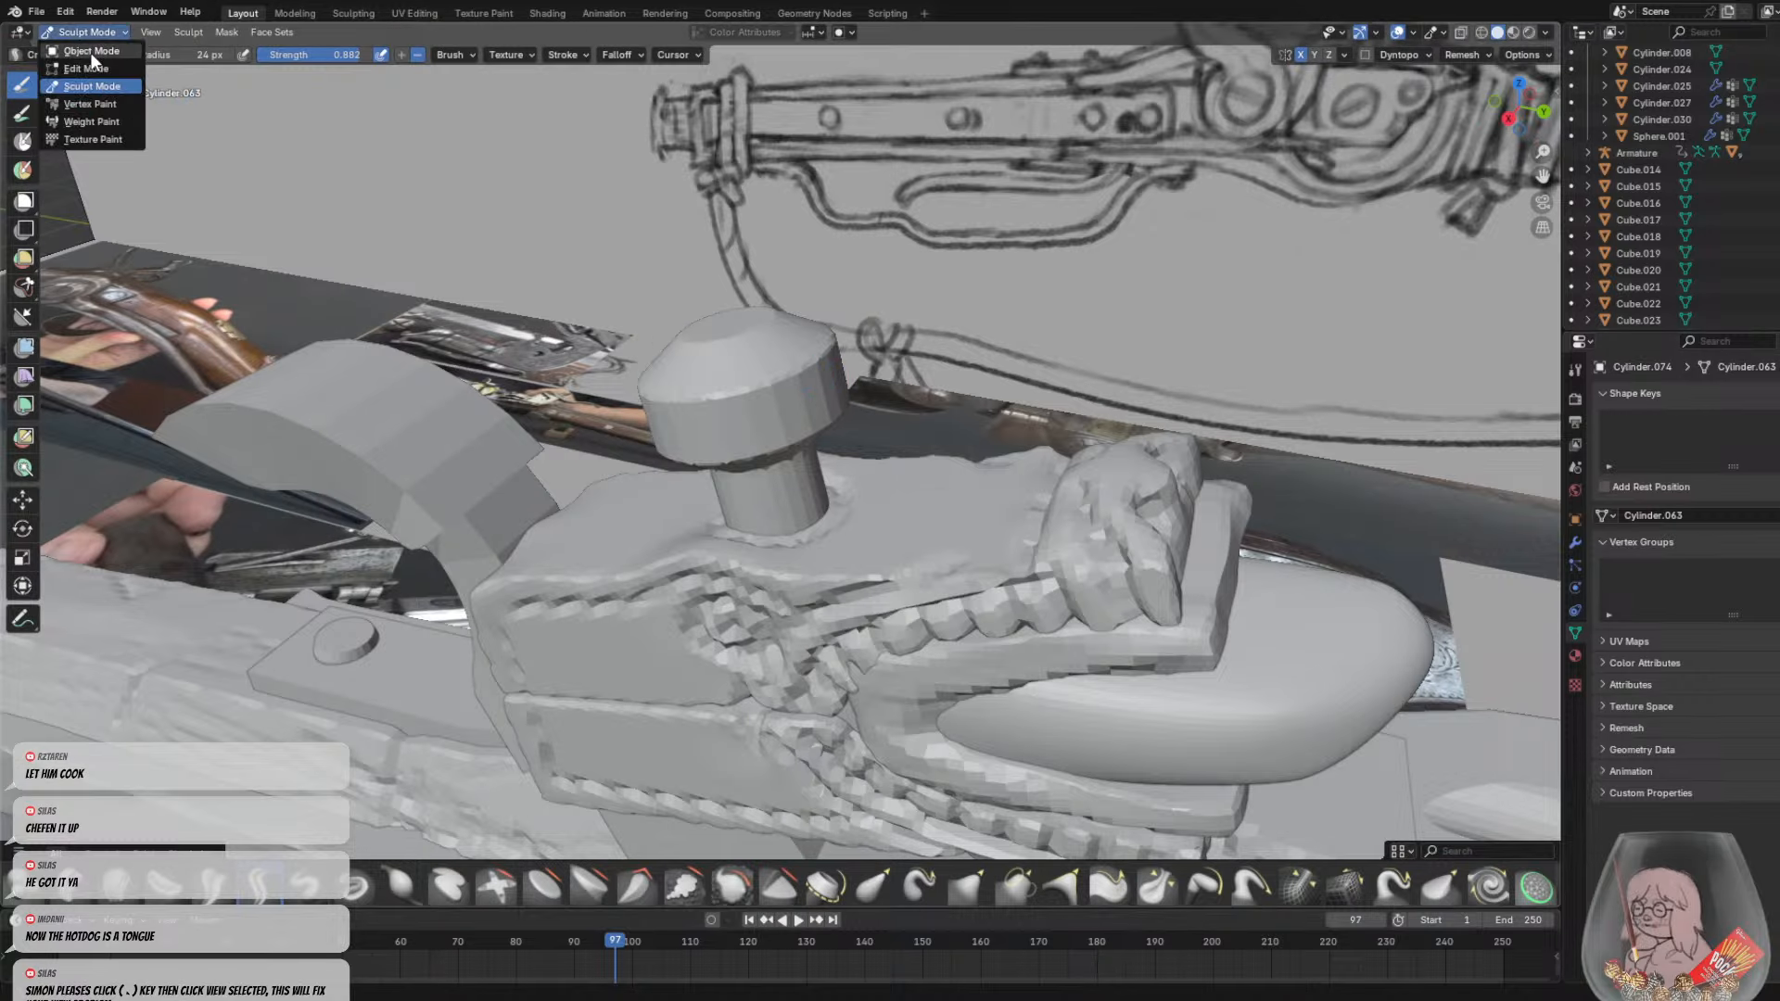
pyautogui.click(78, 52)
pyautogui.hotkey('ctrl', 'z')
pyautogui.hotkey('ctrl', 'z')
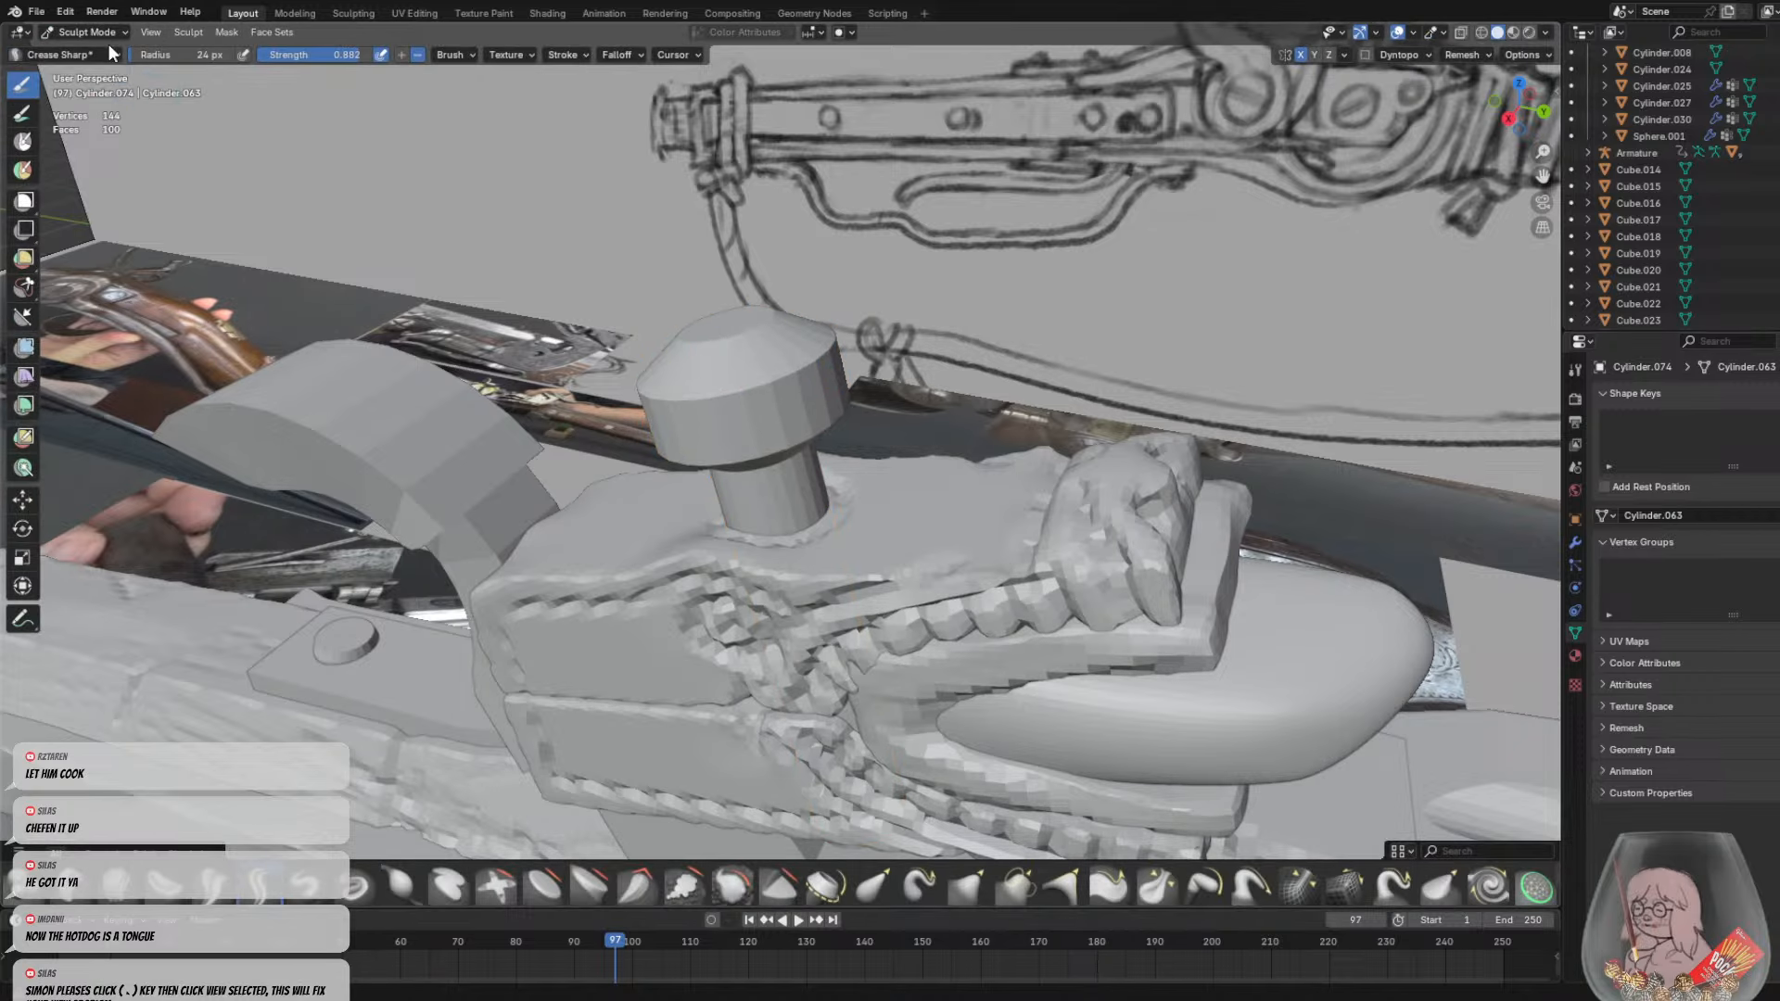
# Check the jaw screw's whole mesh in Edit Mode, deselect it, and return to Sculpt Mode
pyautogui.click(85, 31)
pyautogui.click(91, 61)
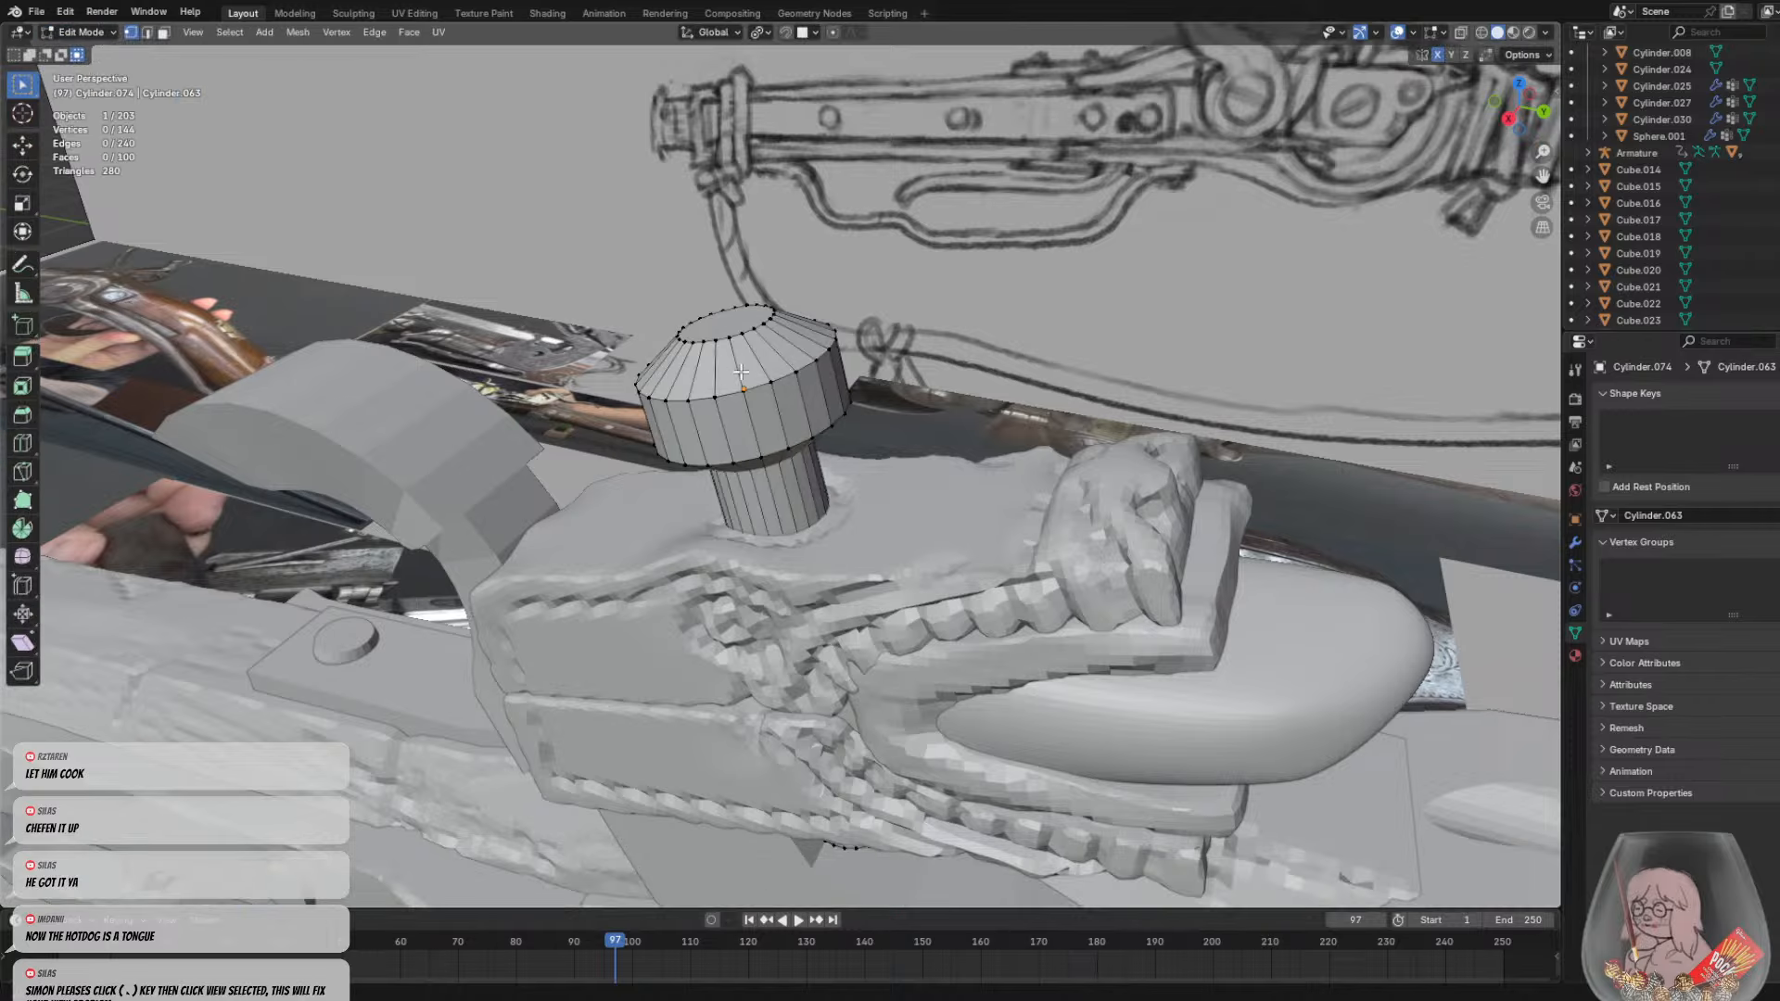
pyautogui.press('a')
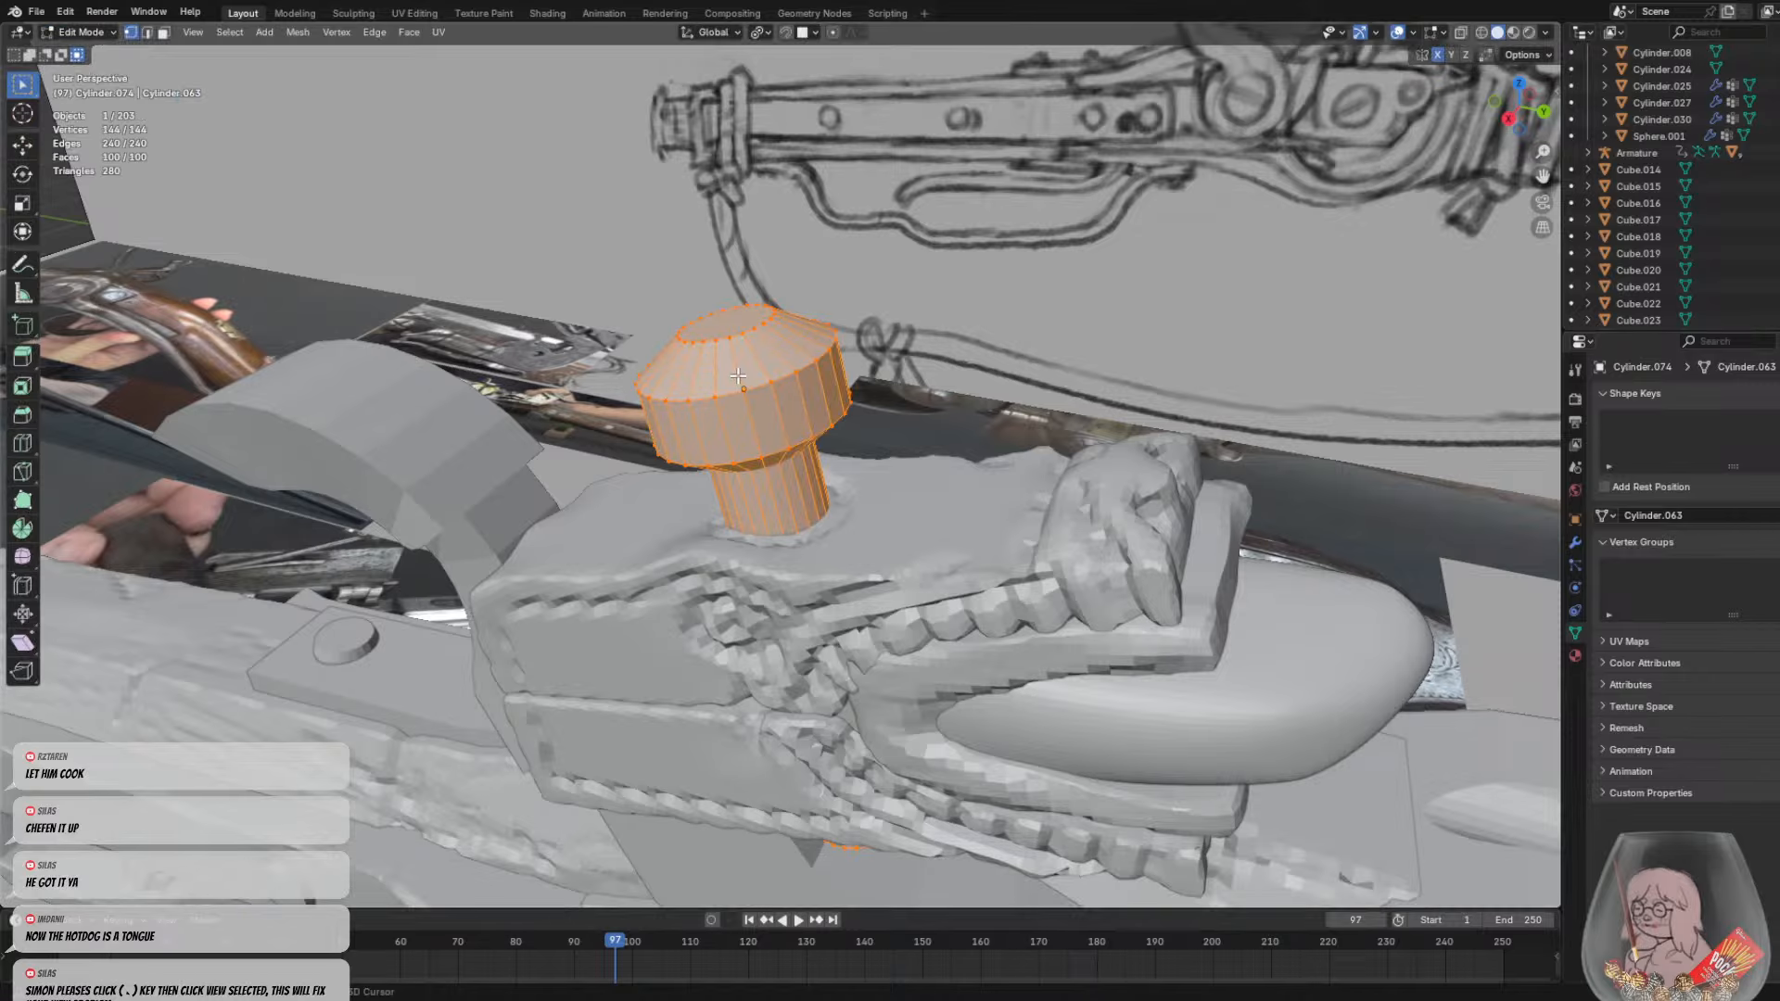
pyautogui.scroll(-1, 573, 431)
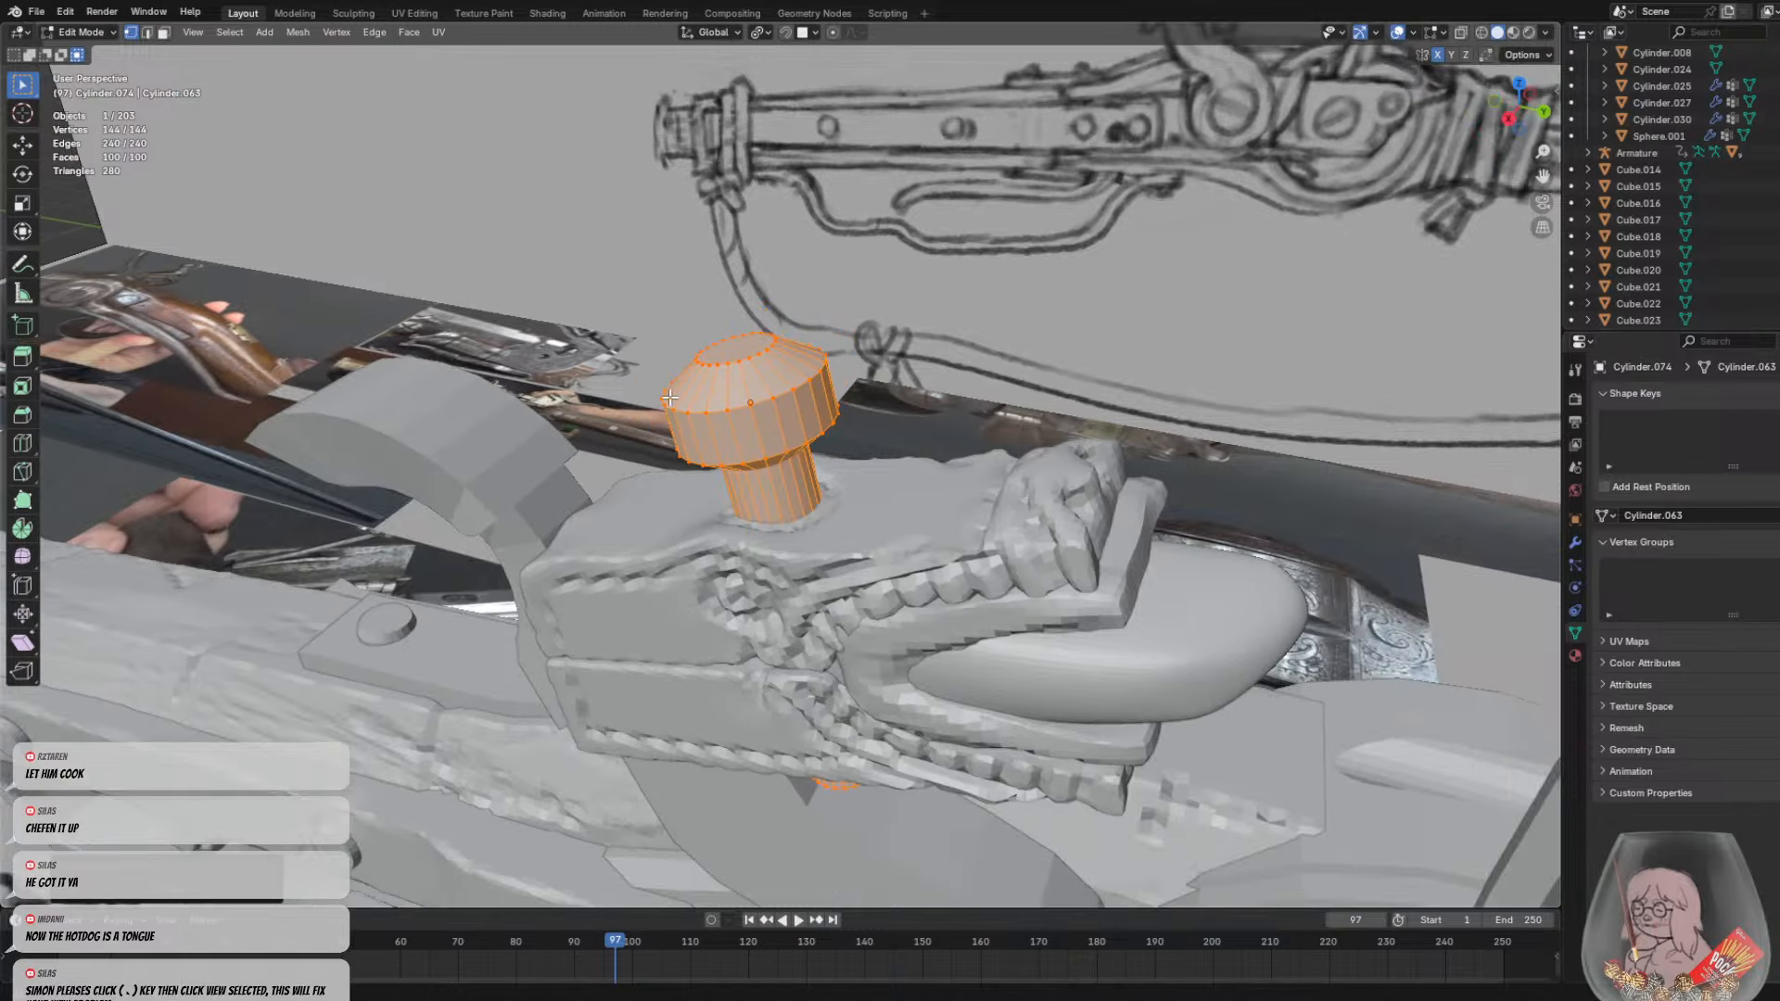
pyautogui.click(556, 334)
pyautogui.click(84, 32)
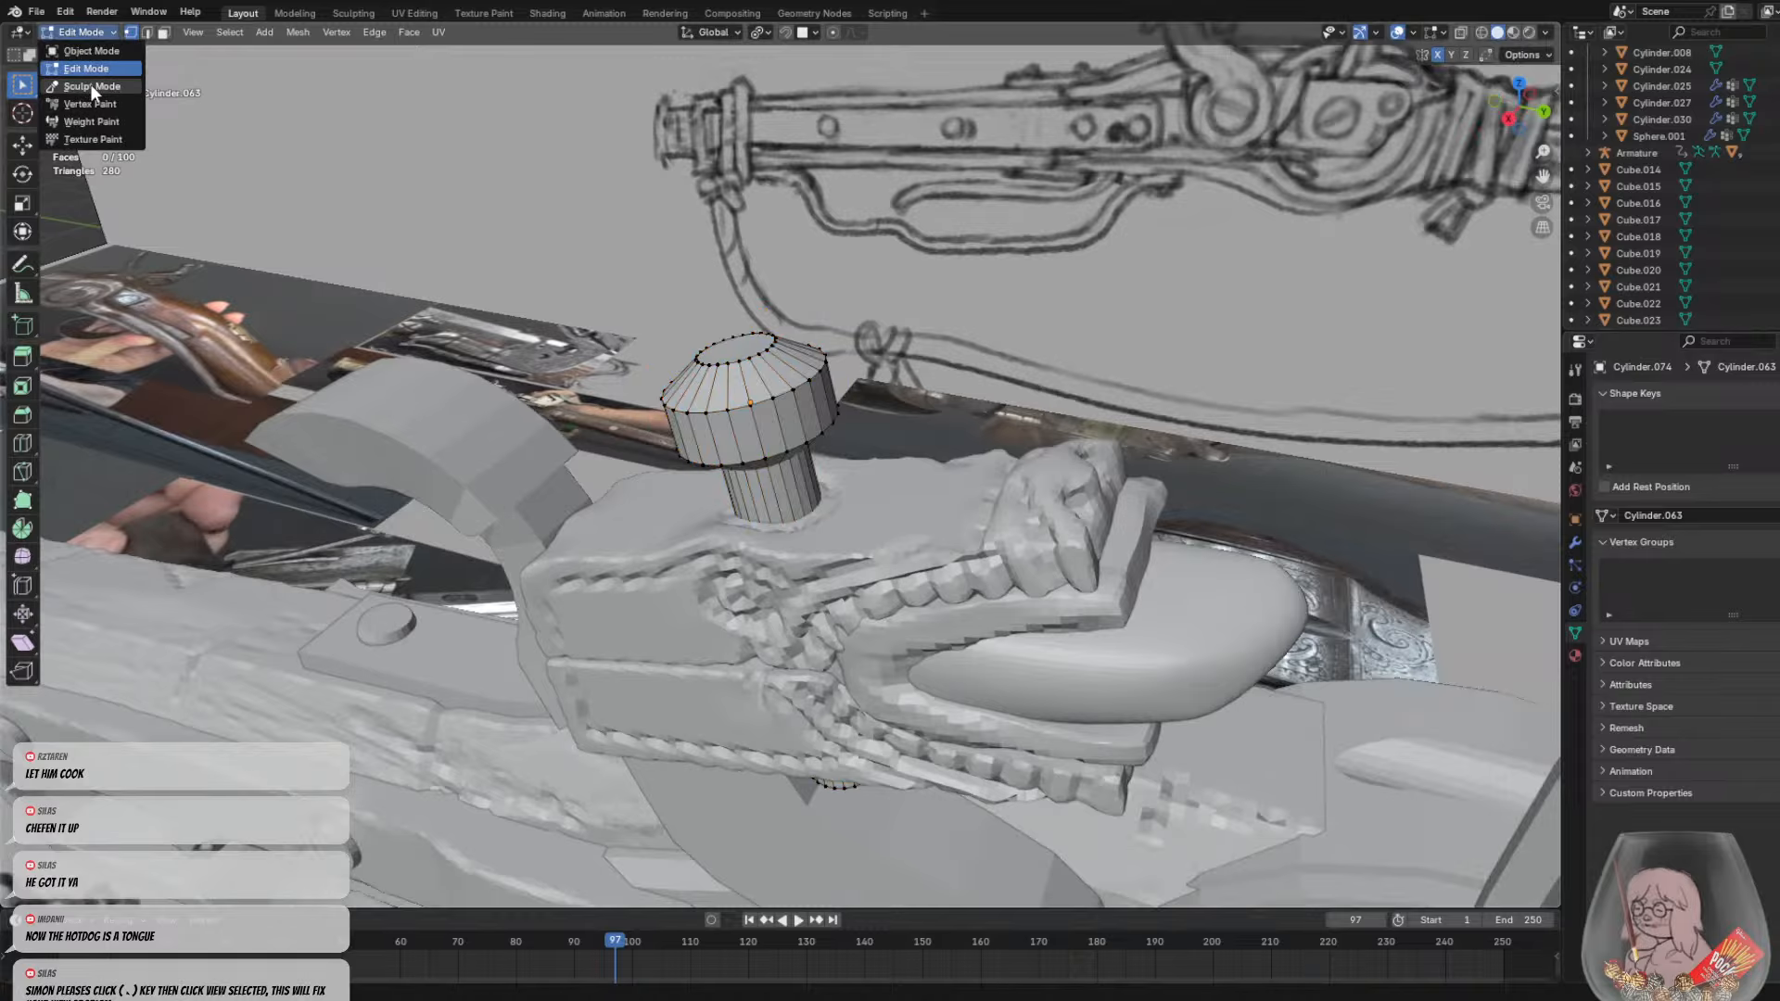
pyautogui.click(91, 85)
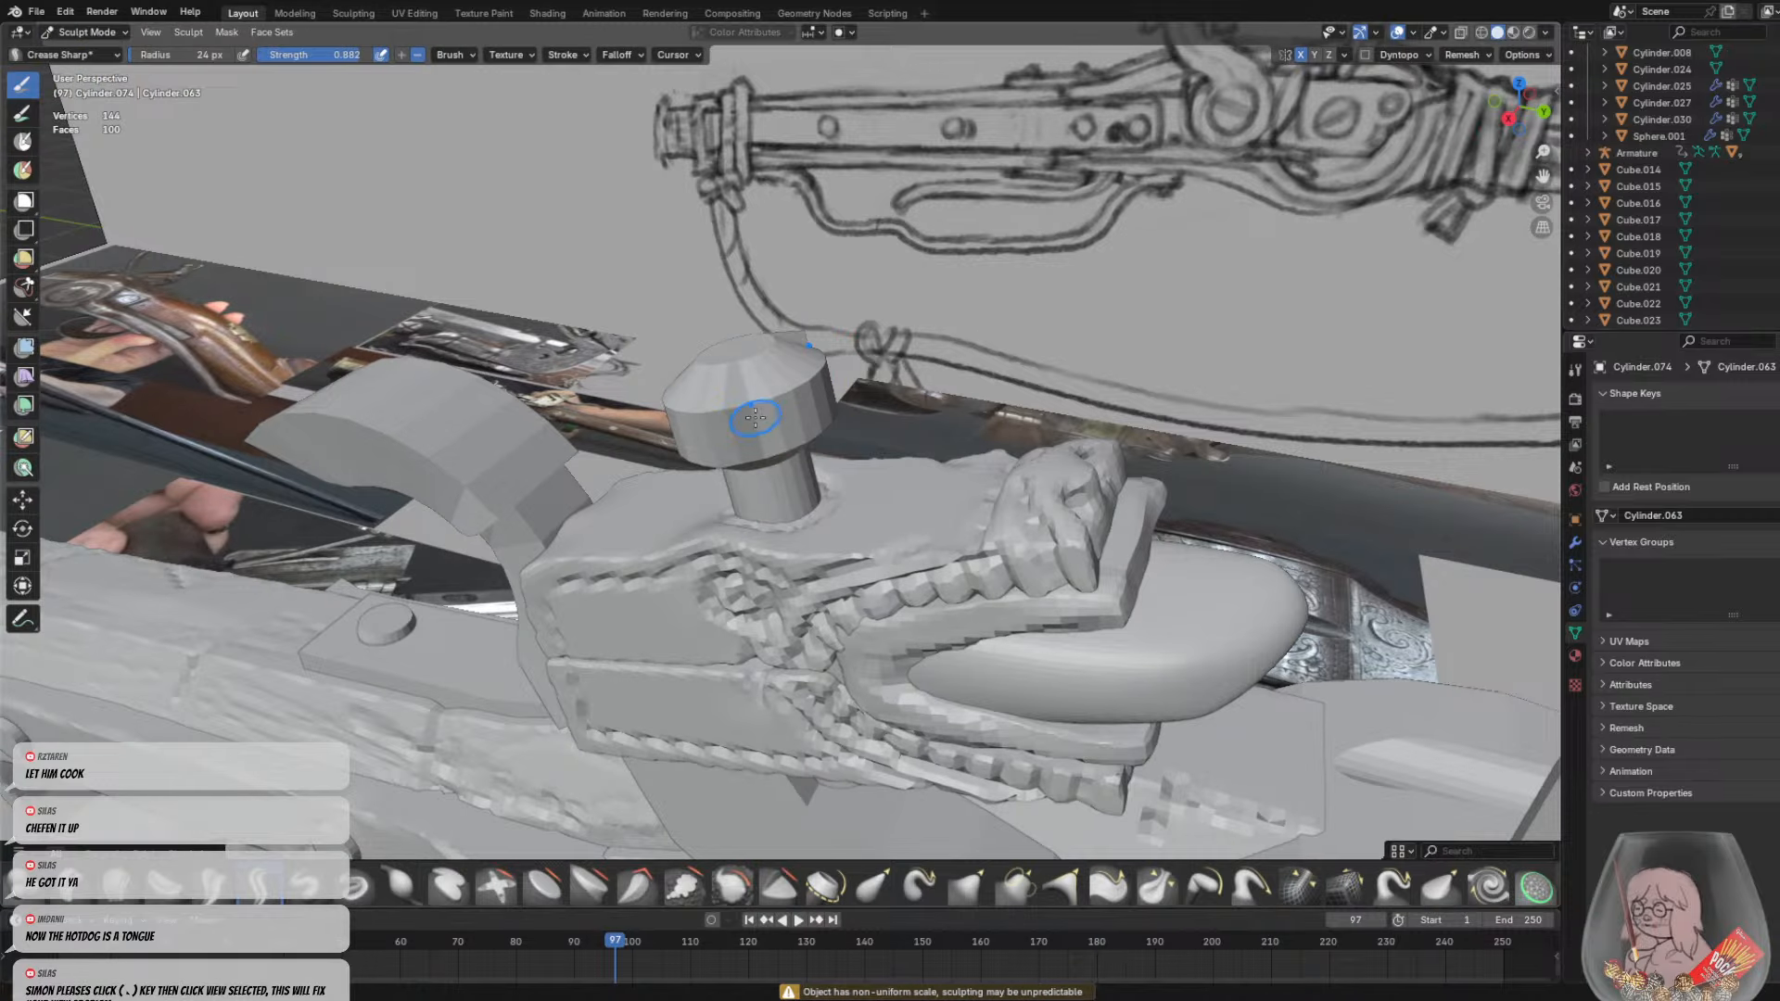
# Try remeshing the jaw screw and carving a groove down its head with the Crease Sharp brush
pyautogui.moveTo(737, 400)
pyautogui.mouseDown(button='middle')
pyautogui.moveTo(756, 374)
pyautogui.moveTo(738, 356)
pyautogui.mouseUp(button='middle')
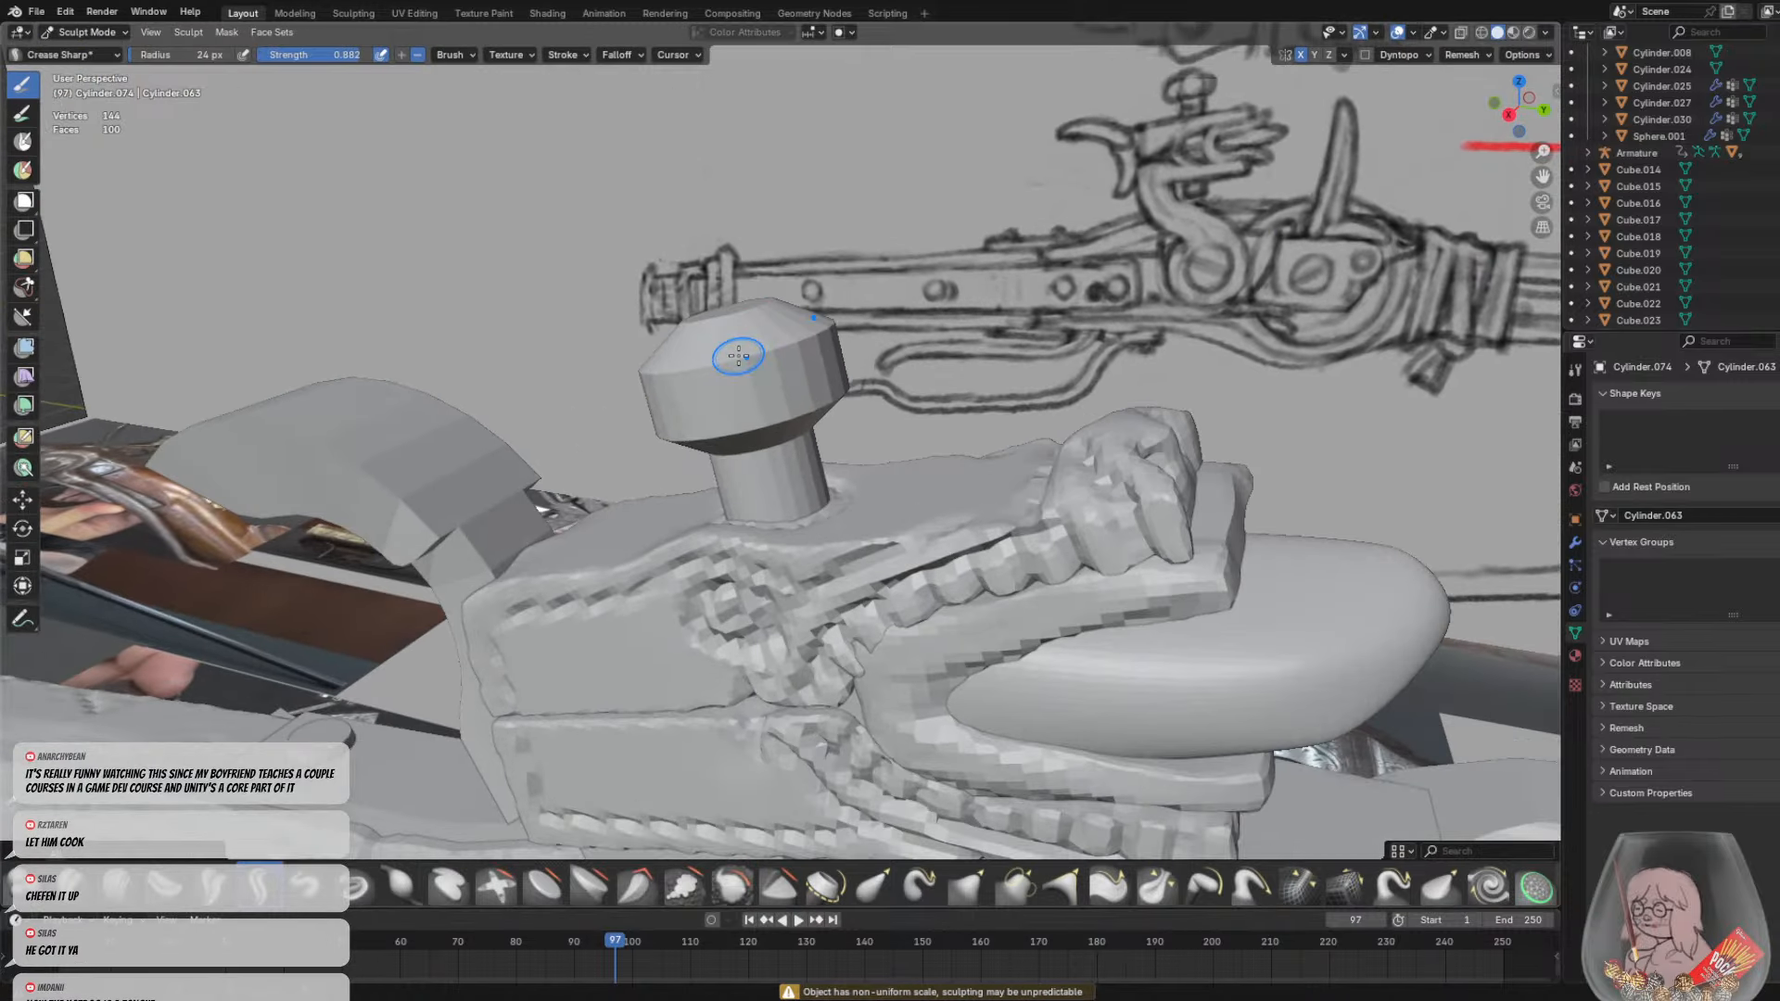
pyautogui.hotkey('ctrl', 'r')
pyautogui.moveTo(693, 366); pyautogui.dragTo(728, 434)
pyautogui.moveTo(719, 410); pyautogui.dragTo(540, 453, button='middle')
pyautogui.moveTo(593, 360); pyautogui.dragTo(753, 427, button='middle')
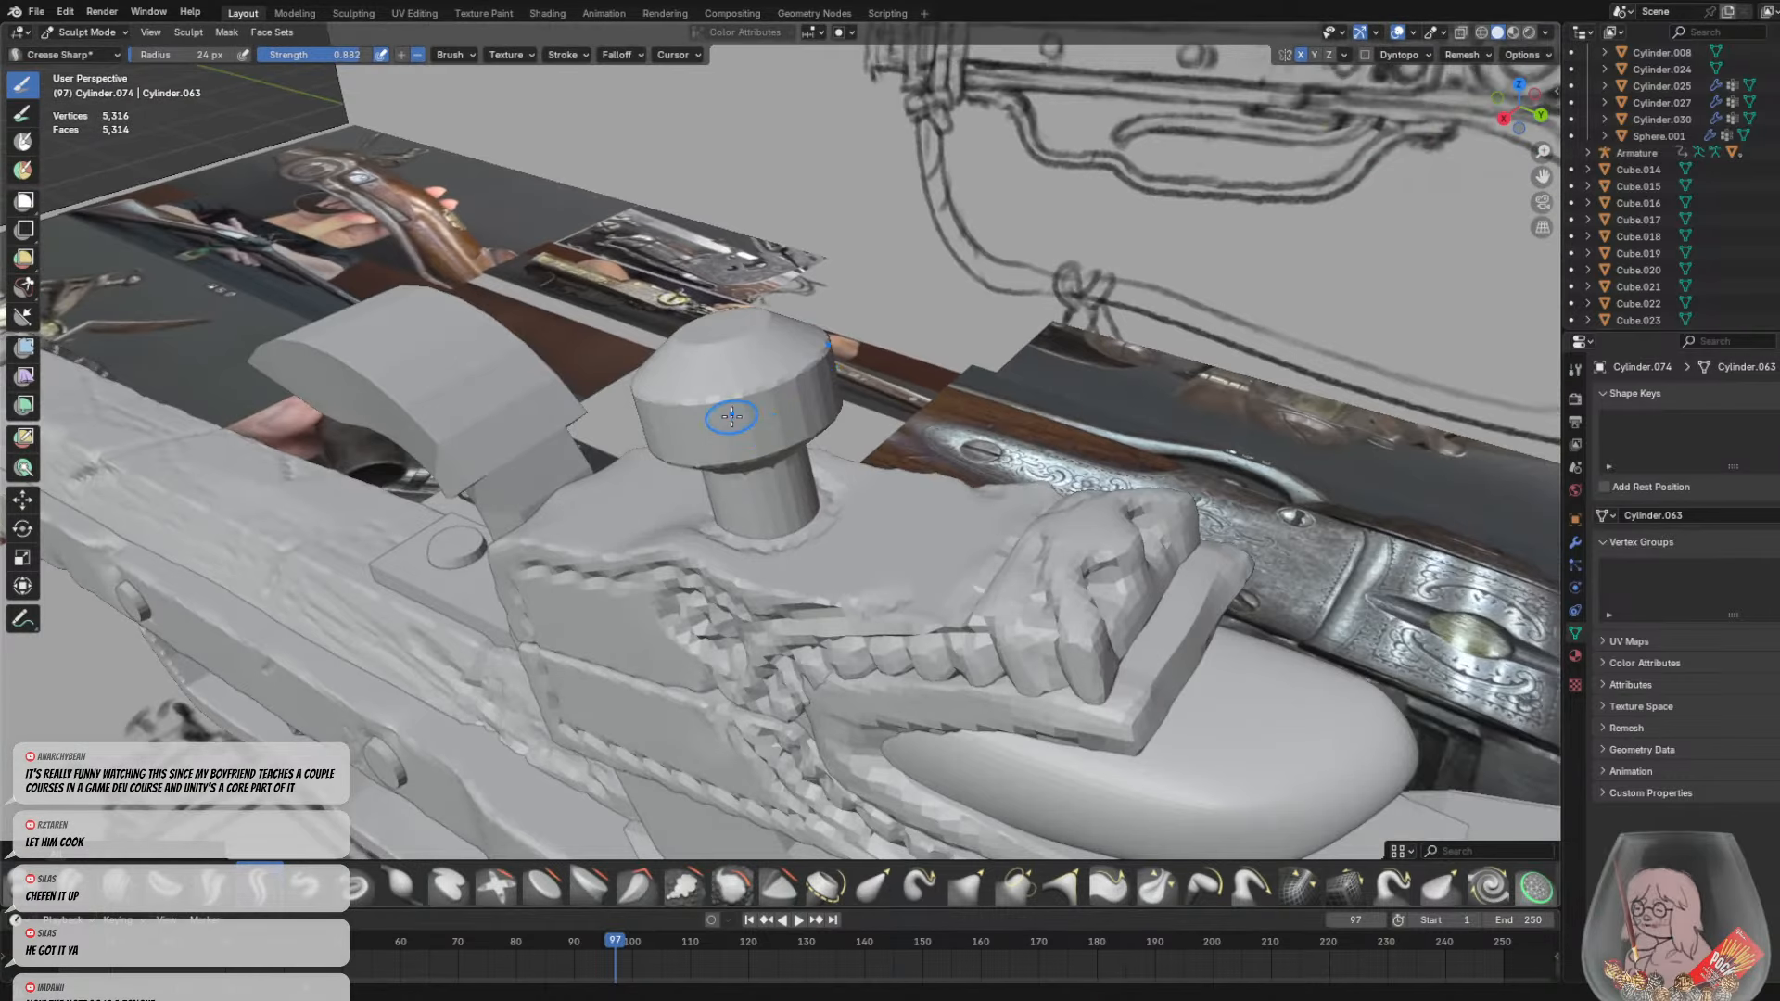
pyautogui.hotkey('ctrl', 'z')
# Apply all transforms to the jaw screw in Object Mode and set its origin to its geometry
pyautogui.press('Tab')
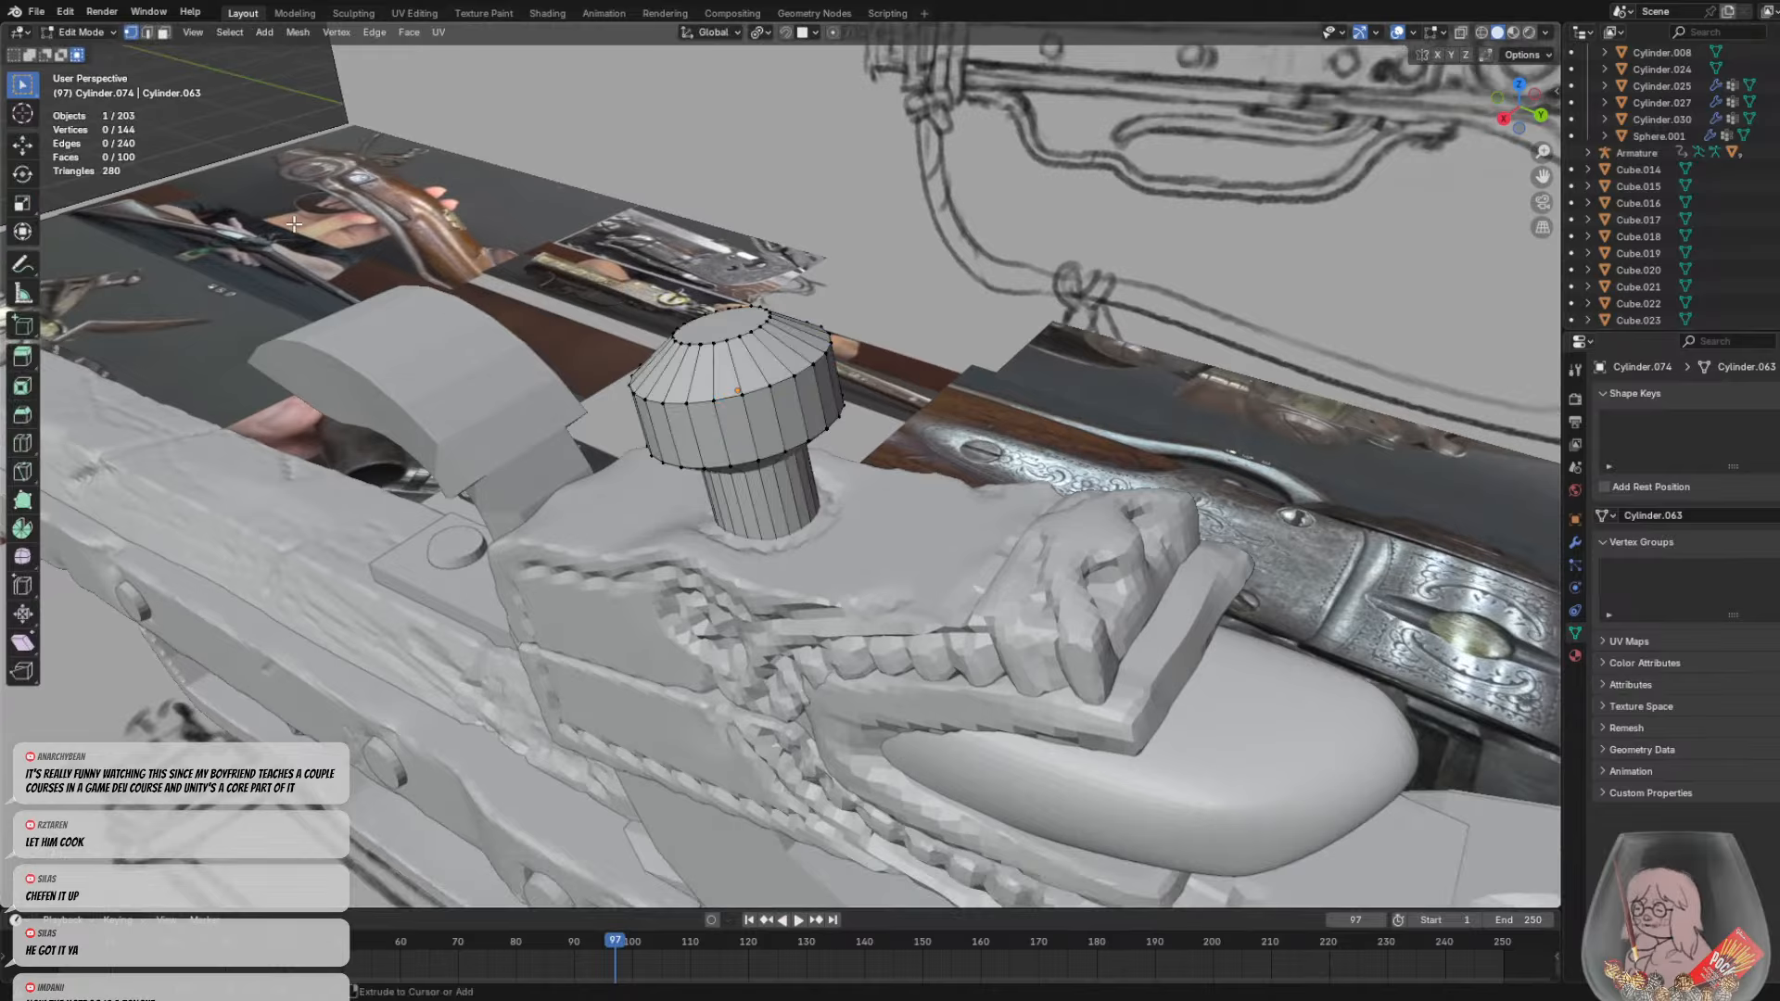
pyautogui.press('a')
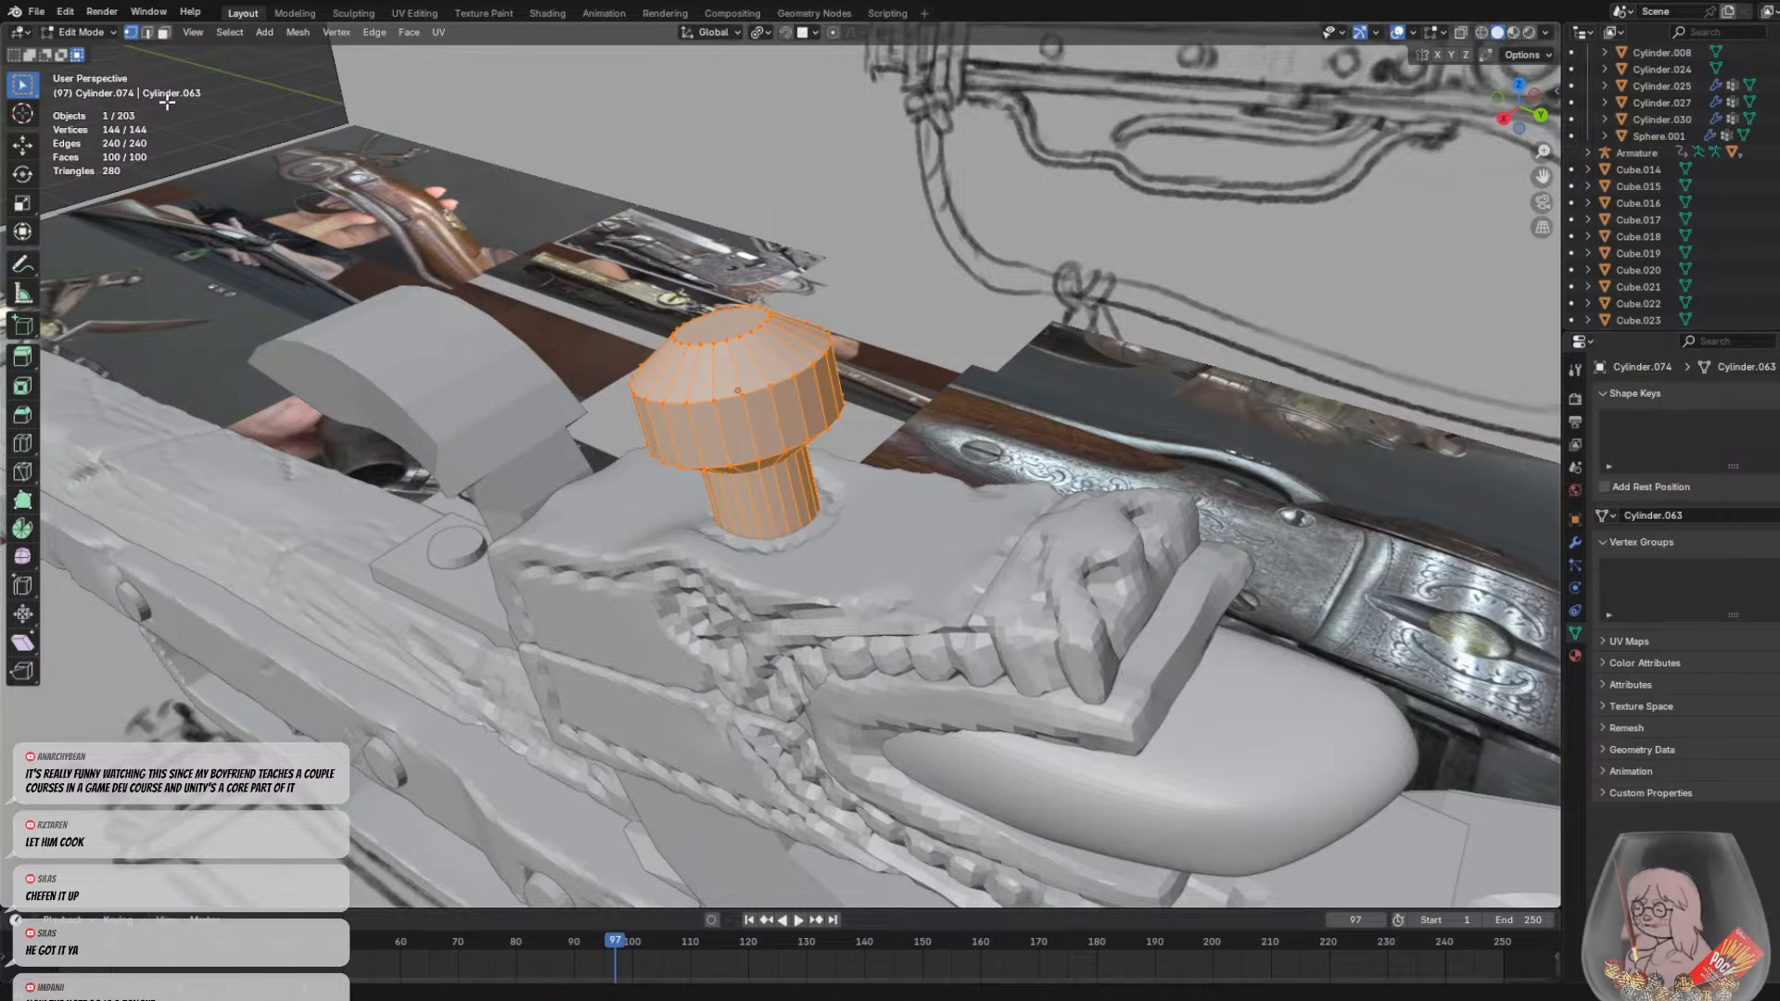
pyautogui.click(93, 31)
pyautogui.click(87, 46)
pyautogui.click(257, 32)
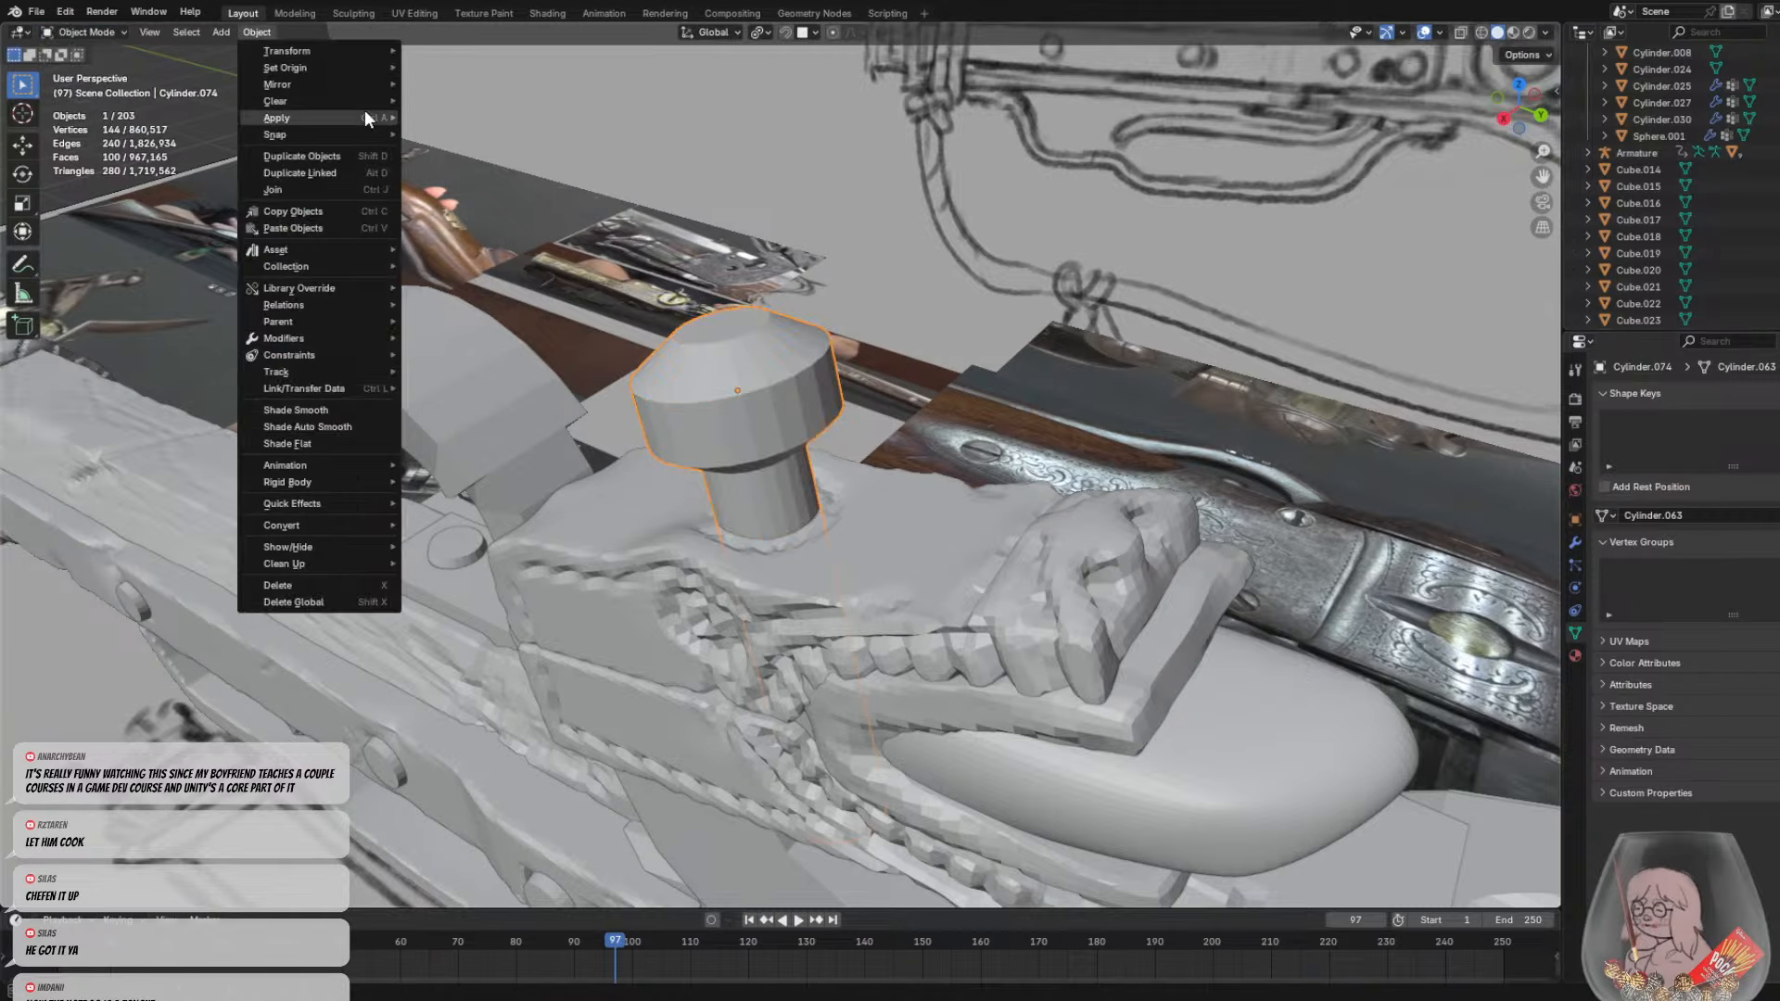
pyautogui.moveTo(303, 120)
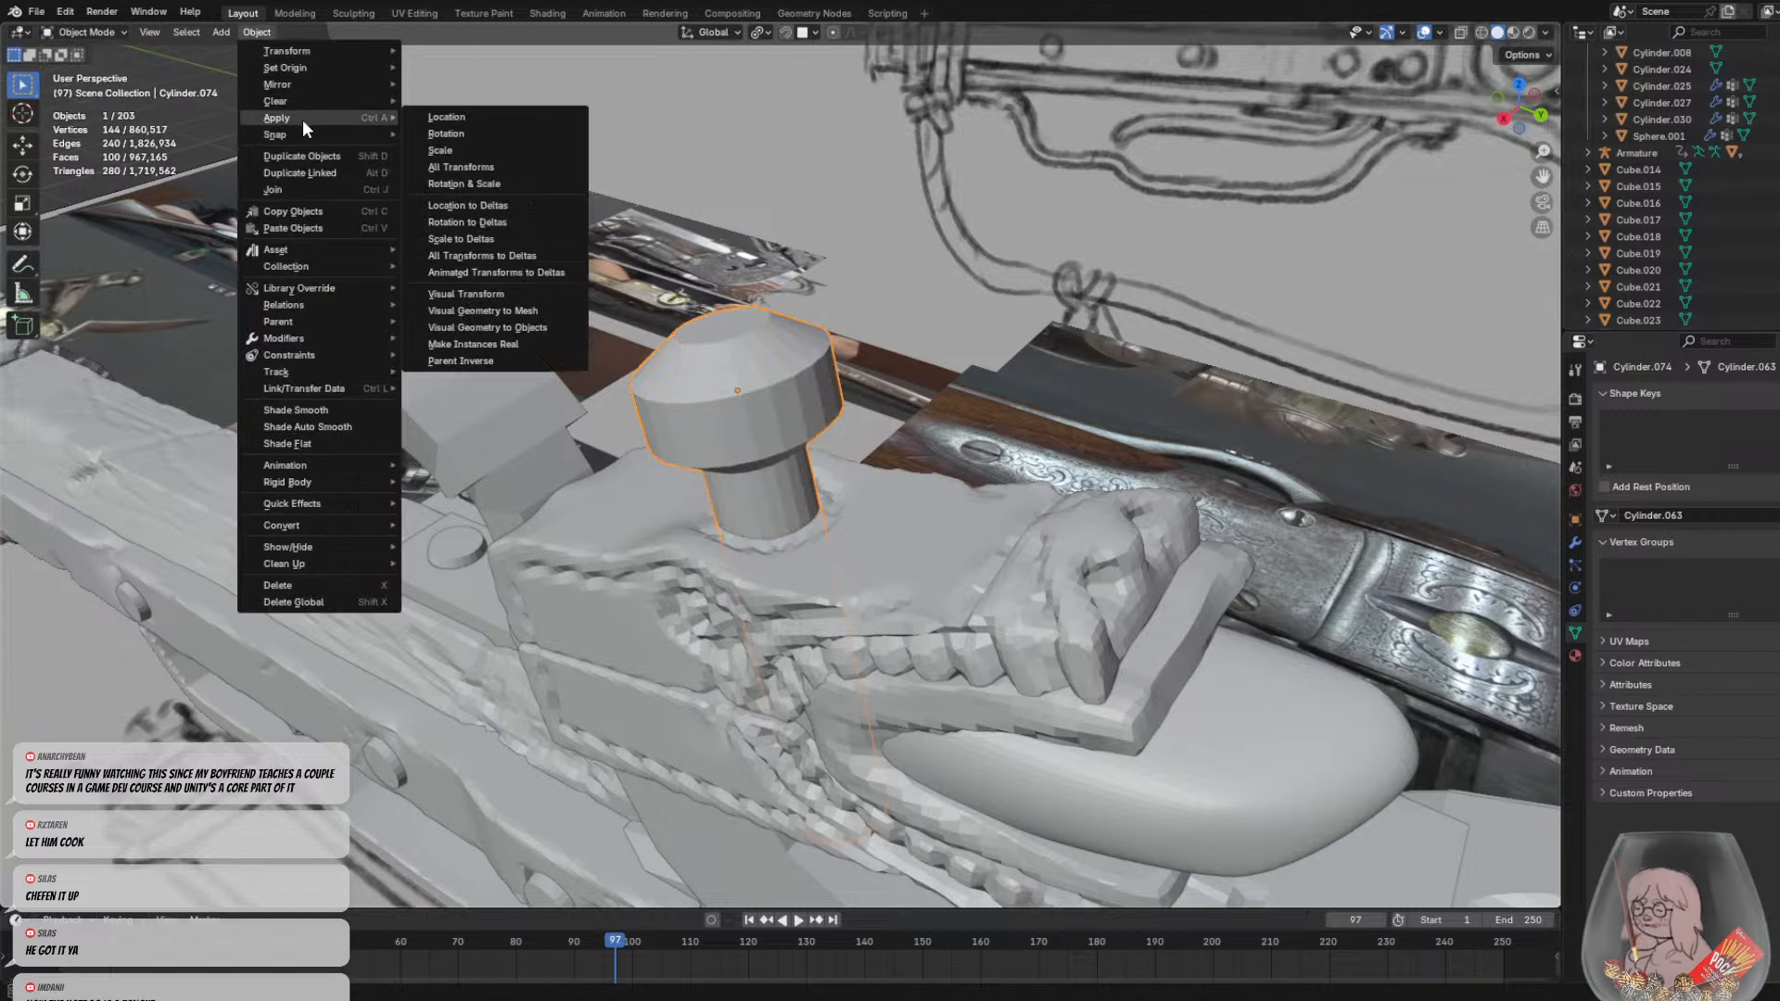
pyautogui.click(465, 161)
pyautogui.click(258, 35)
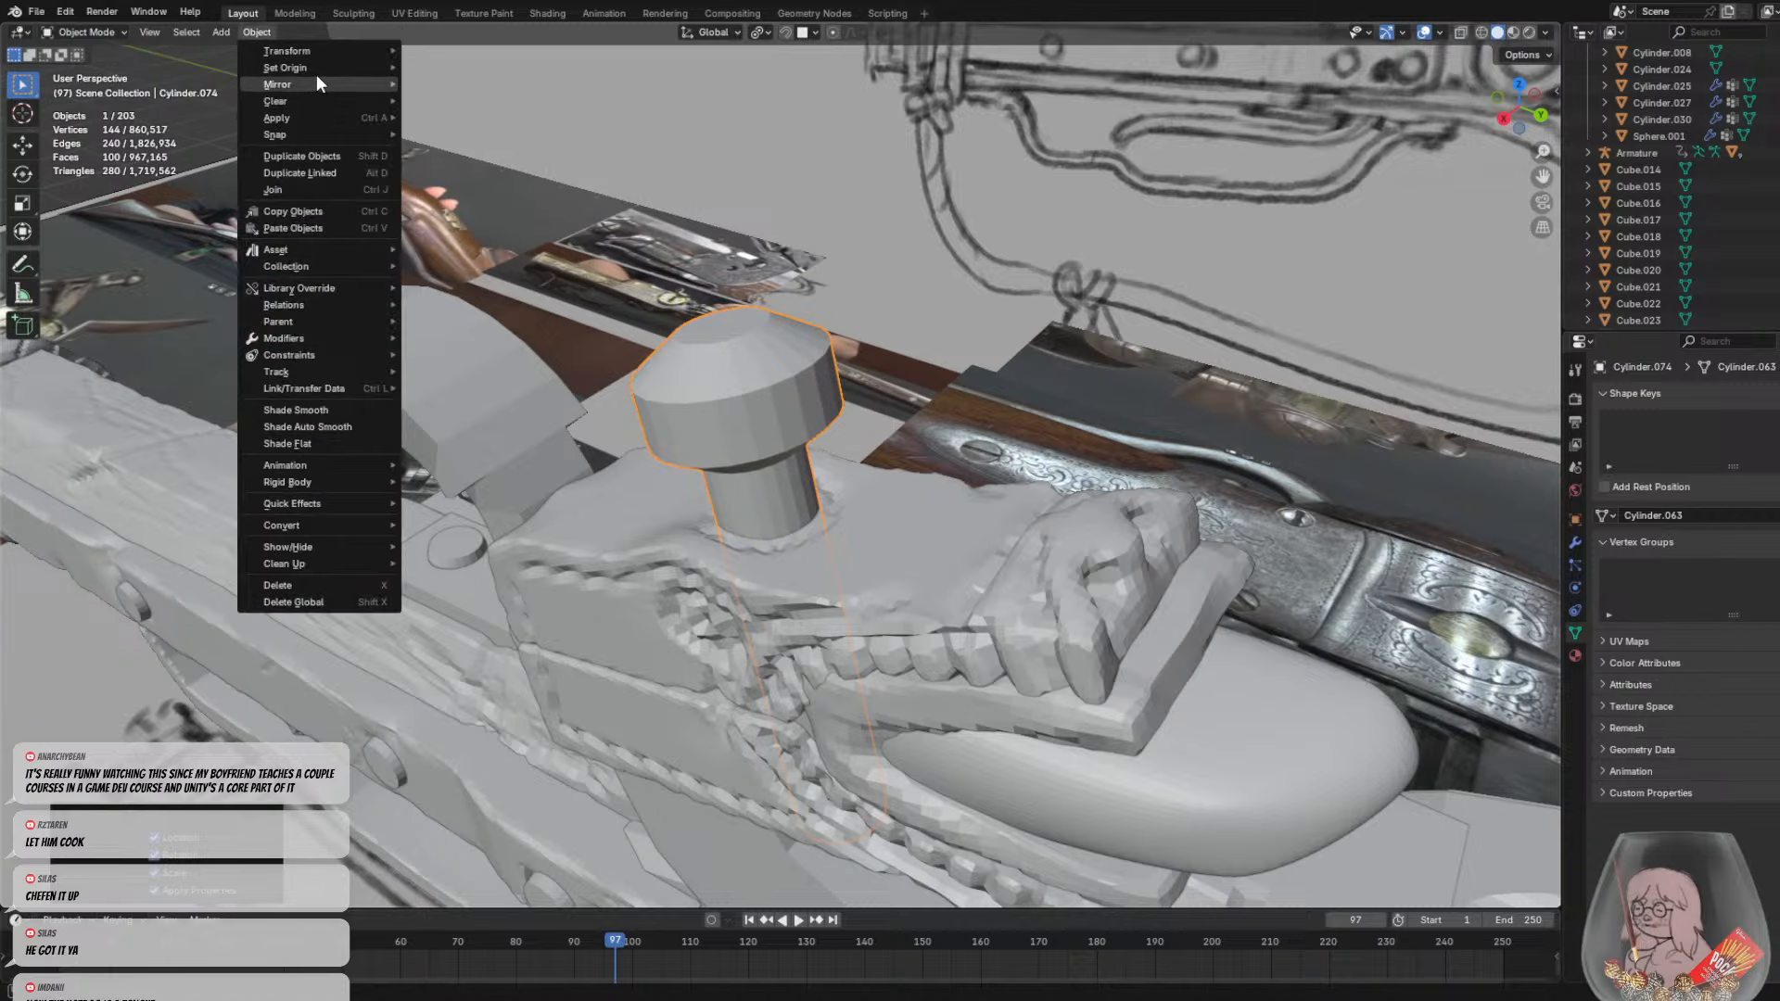
pyautogui.moveTo(358, 69)
pyautogui.click(431, 86)
# Put the jaw screw back into Sculpt Mode after passing through Edit Mode
pyautogui.click(85, 32)
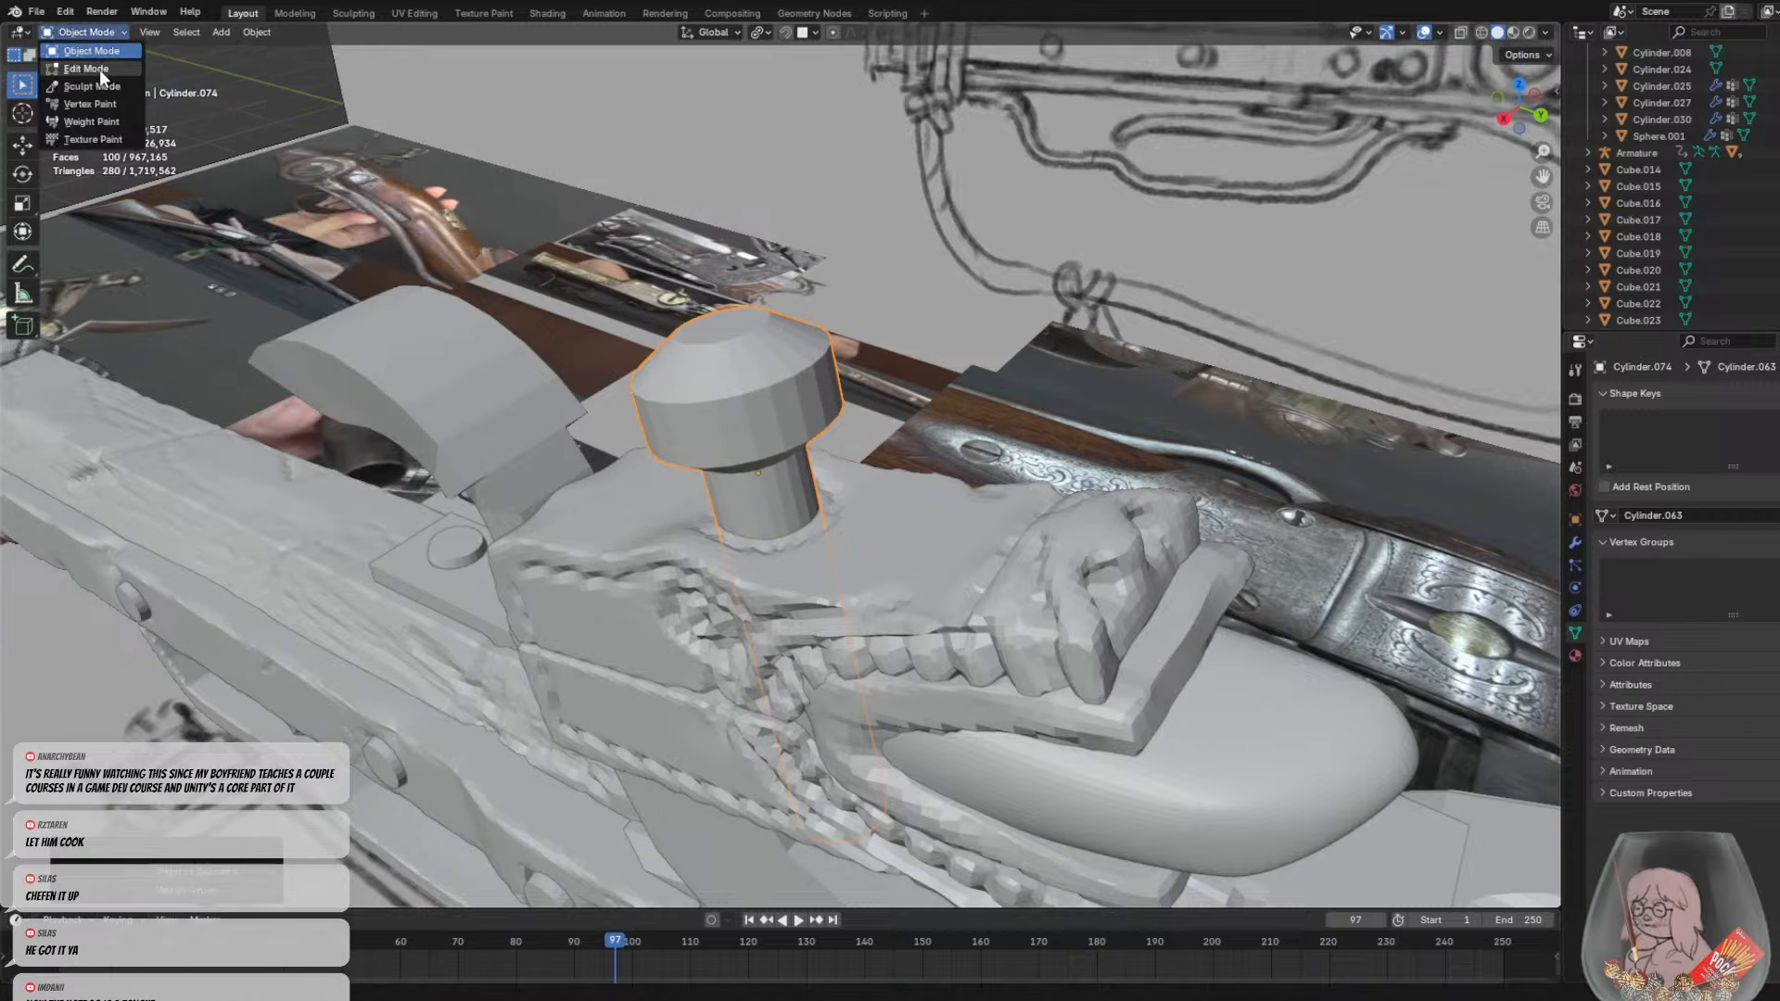
pyautogui.click(99, 67)
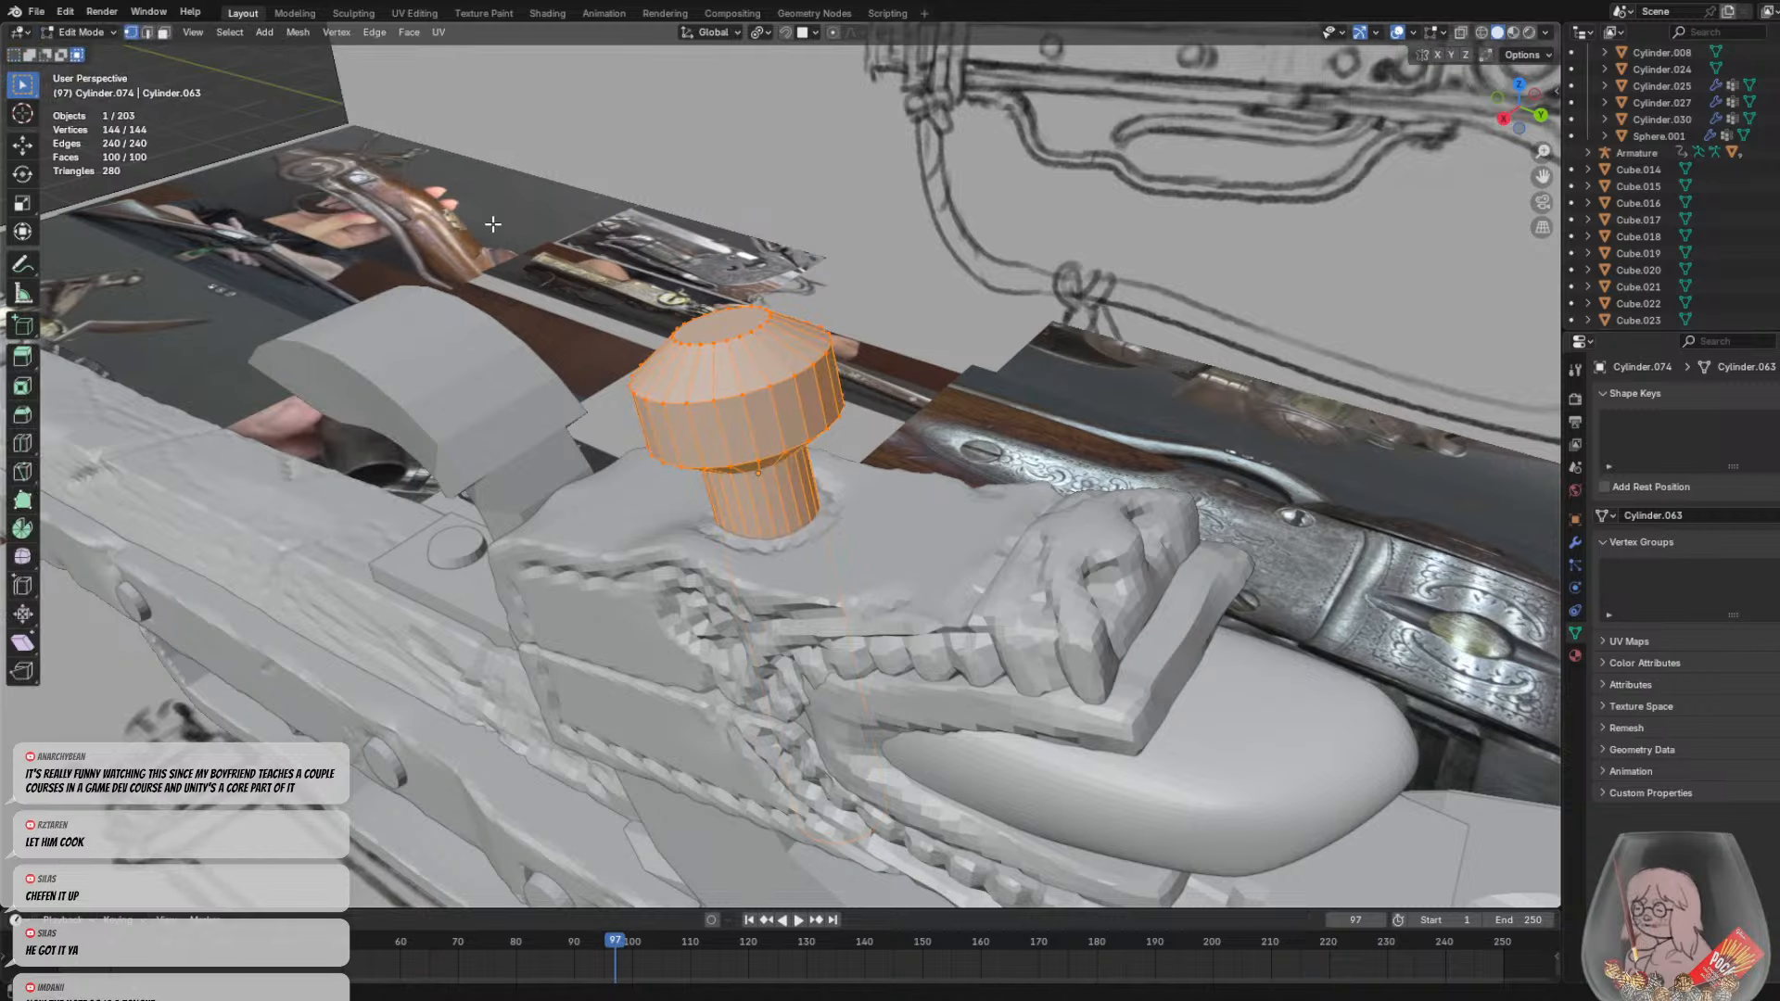
pyautogui.click(82, 32)
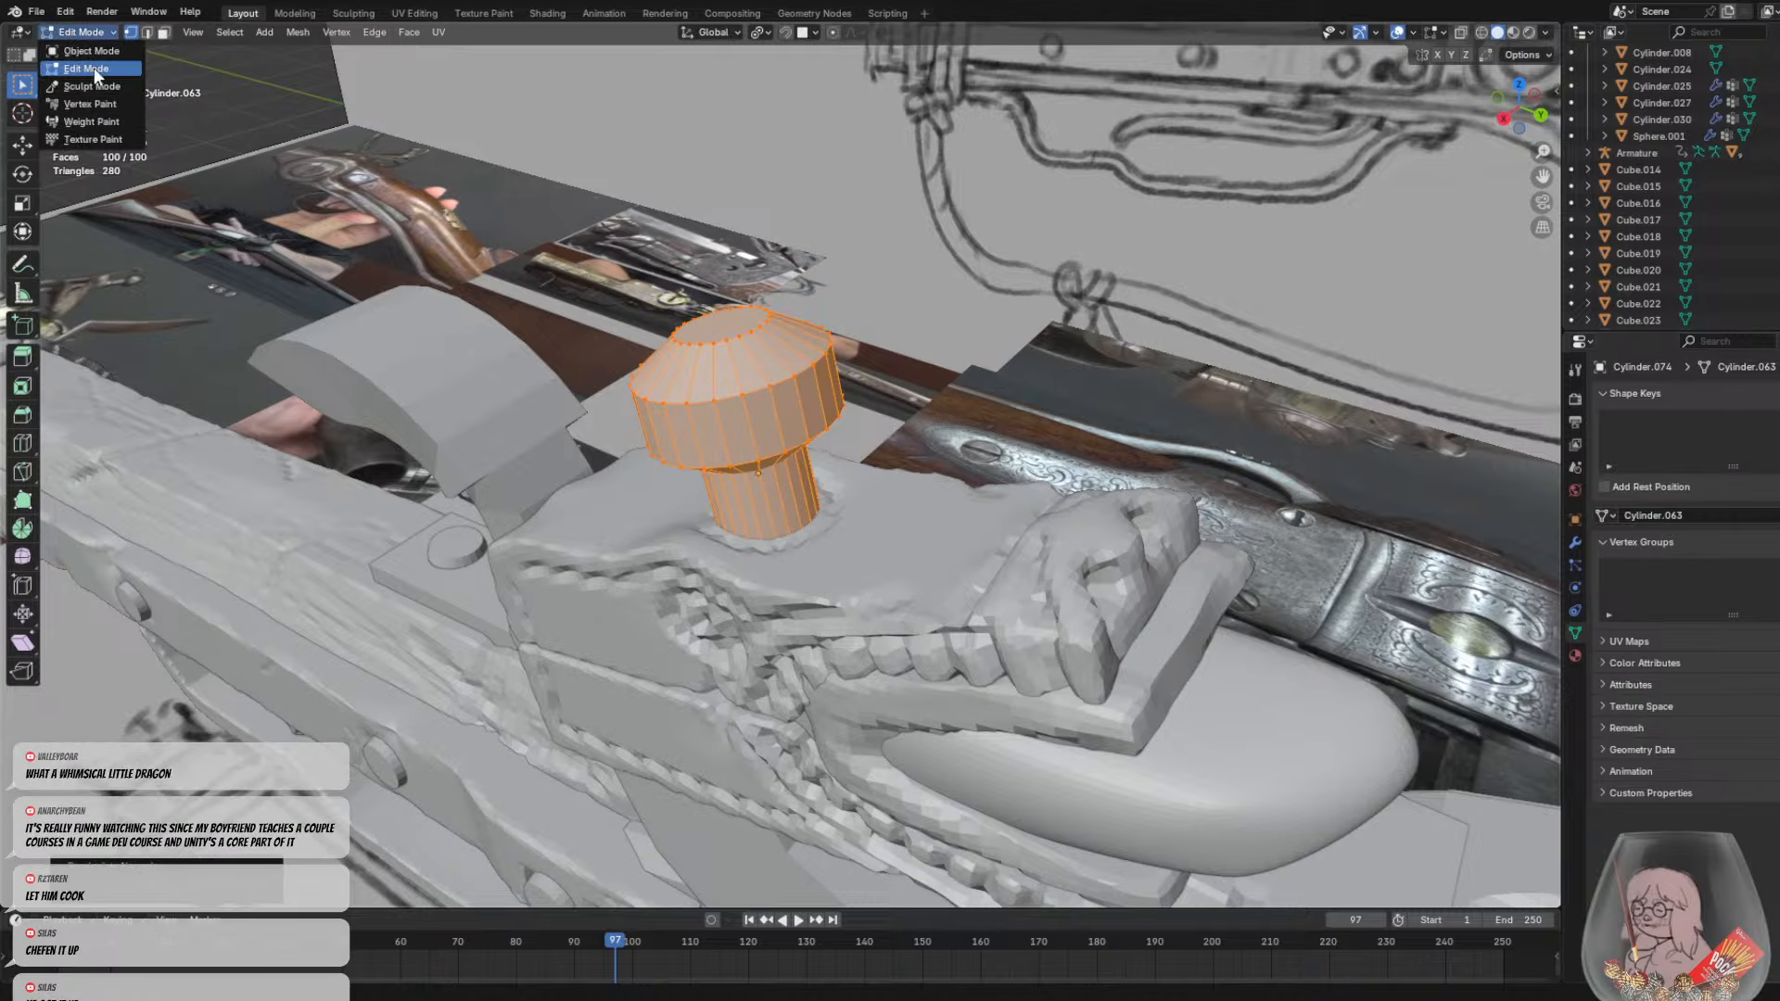
pyautogui.click(89, 86)
pyautogui.moveTo(706, 468); pyautogui.dragTo(795, 449, button='middle')
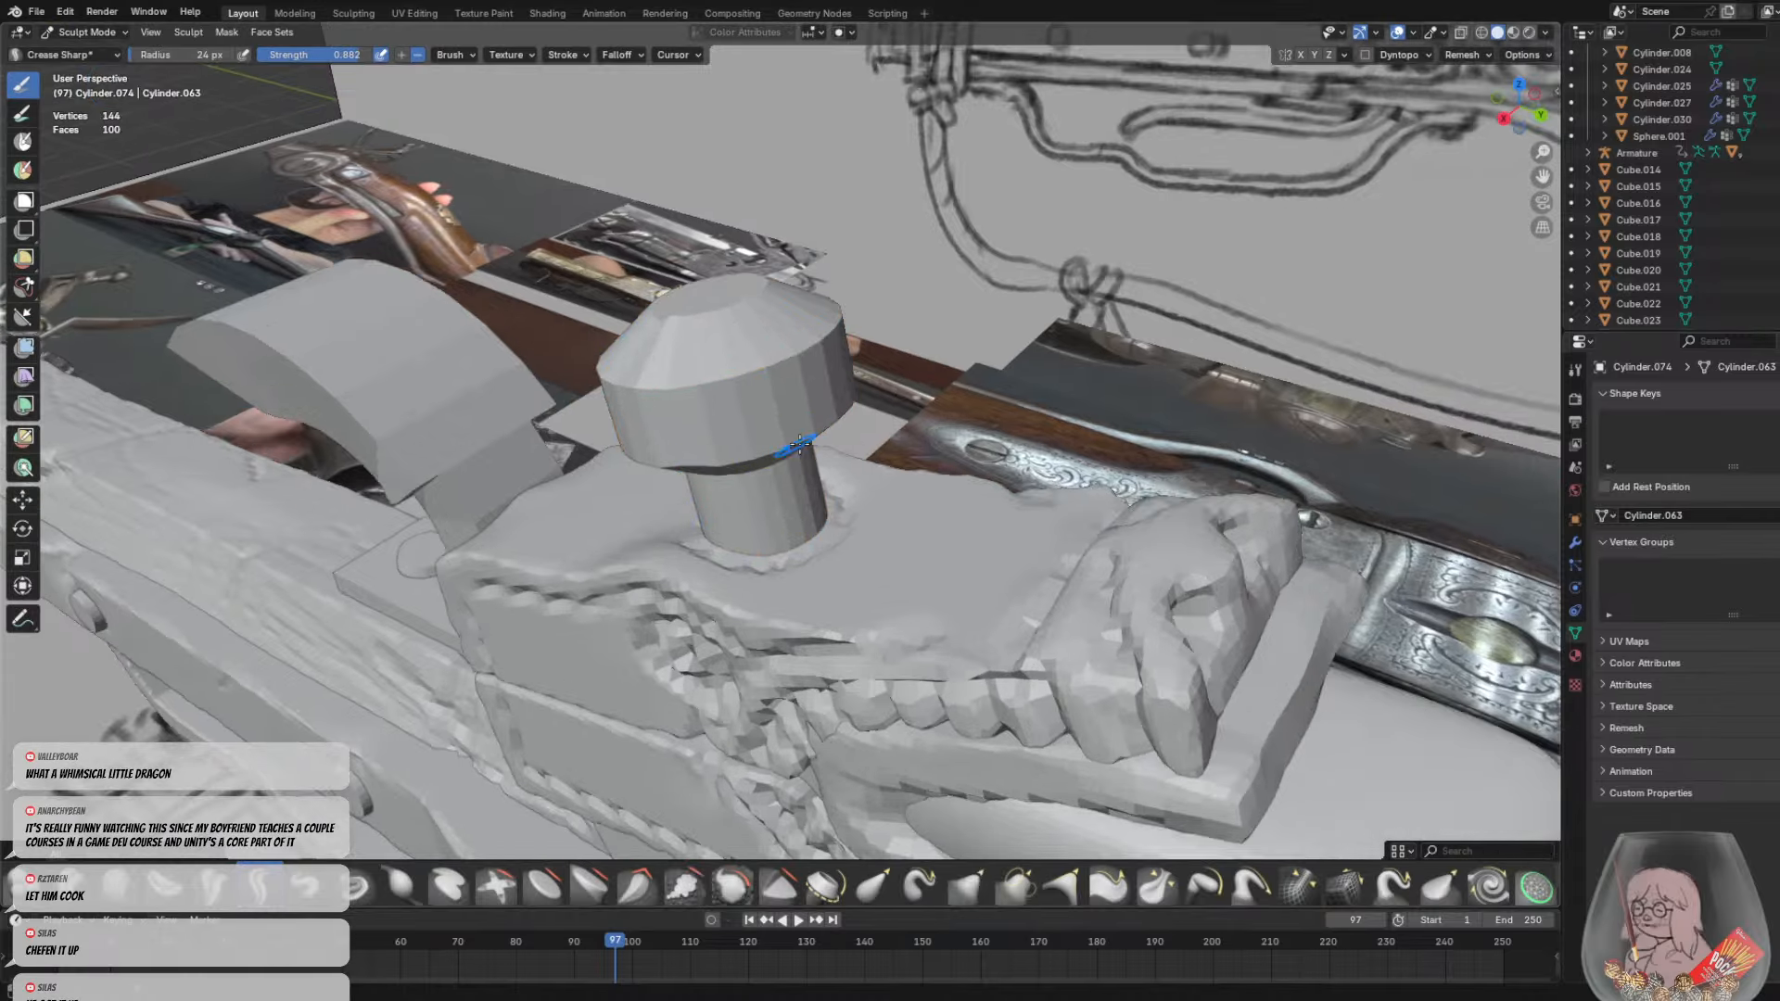
# Undo a trial remesh of the screw that is too coarse and set a finer remesh voxel size
pyautogui.scroll(1, 797, 447)
pyautogui.hotkey('ctrl', 'r')
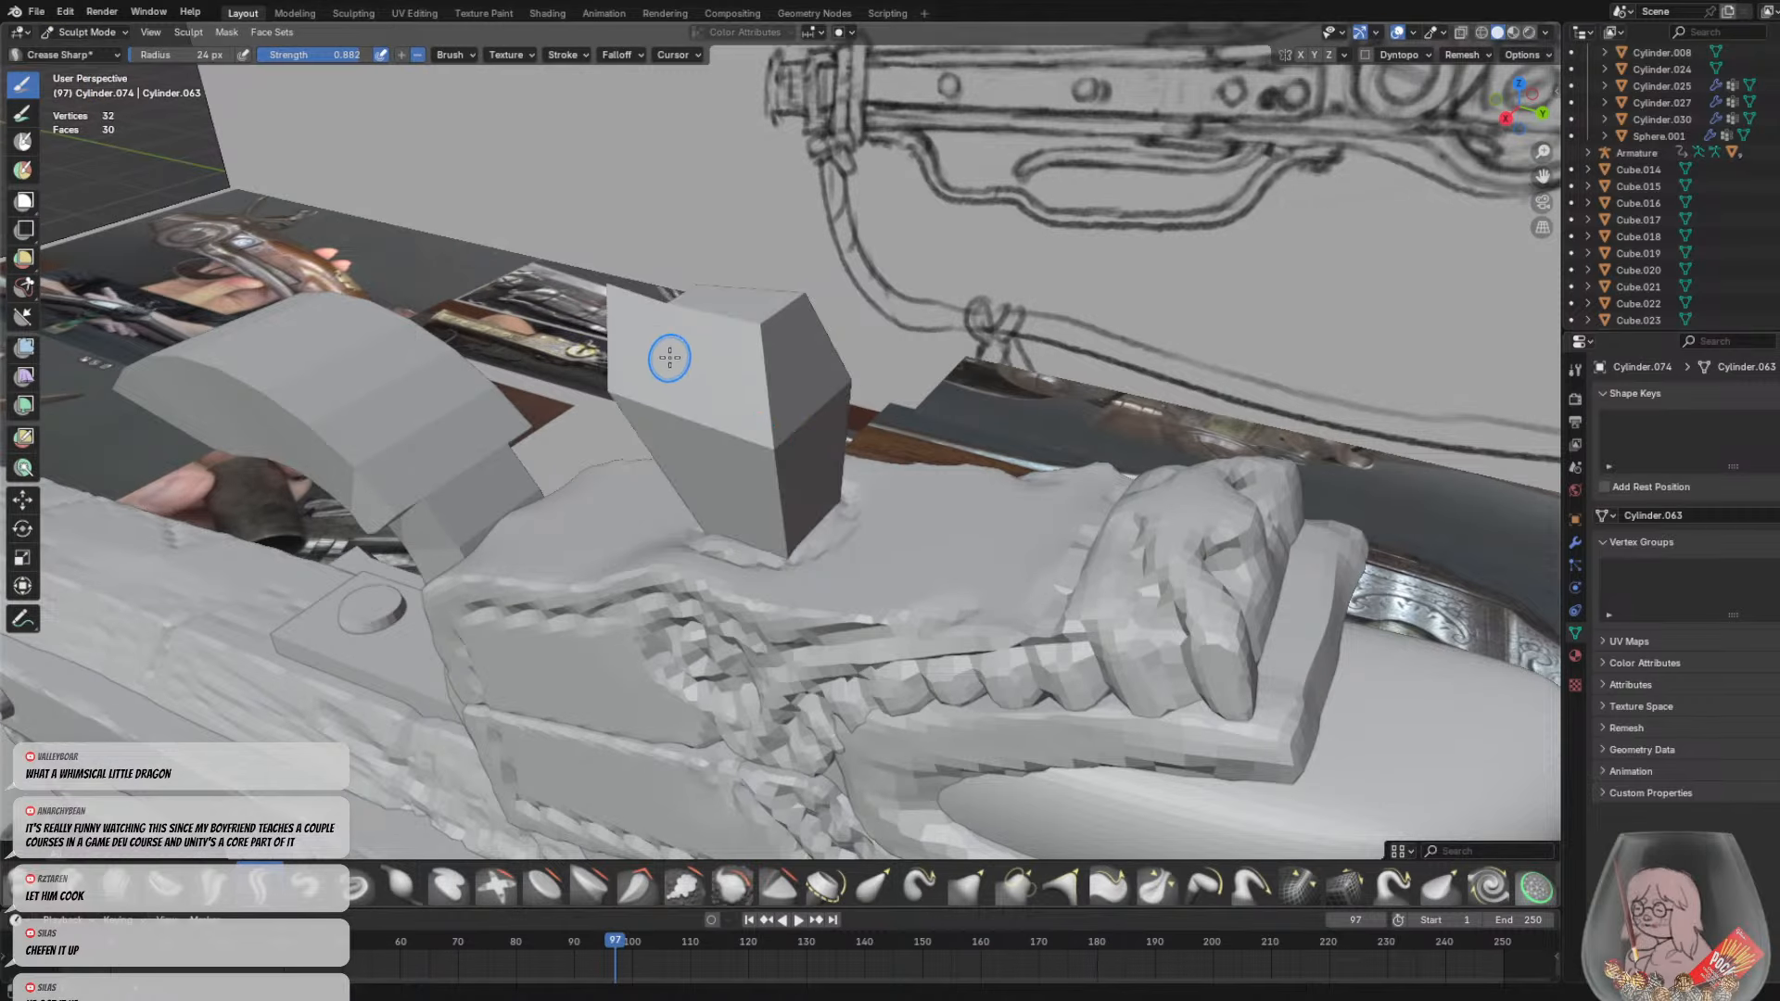
pyautogui.hotkey('ctrl', 'z')
pyautogui.press('r')
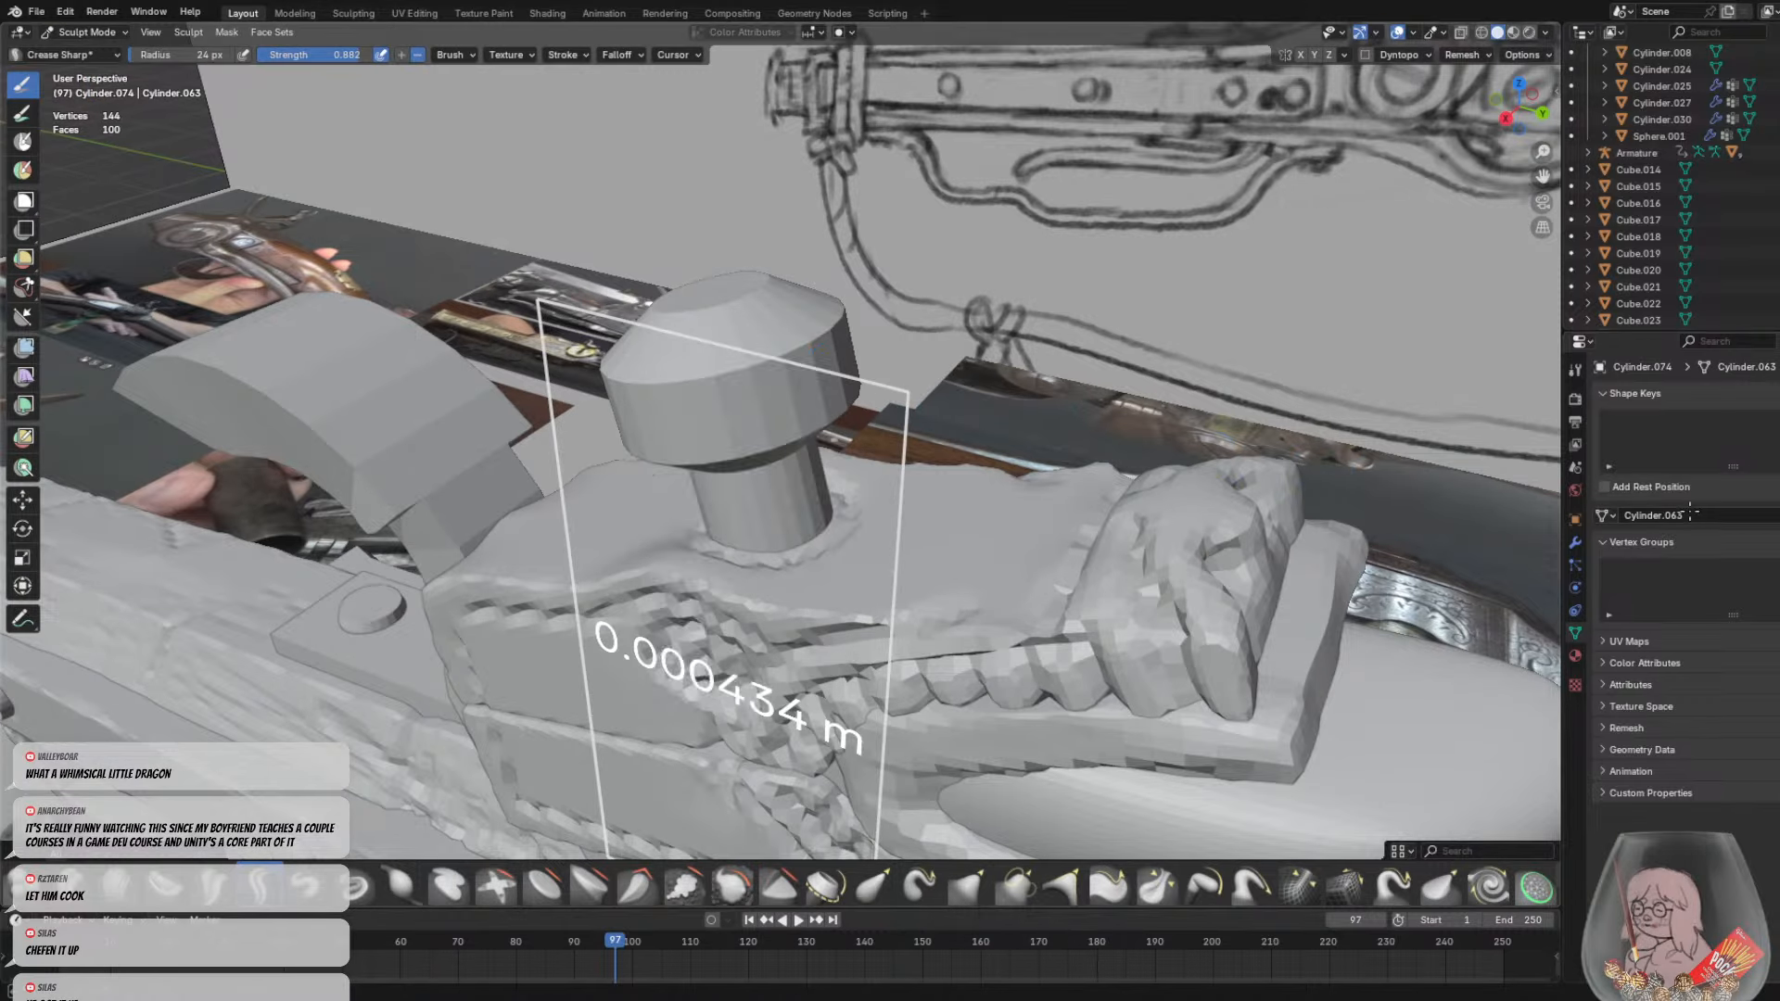
pyautogui.click(1602, 536)
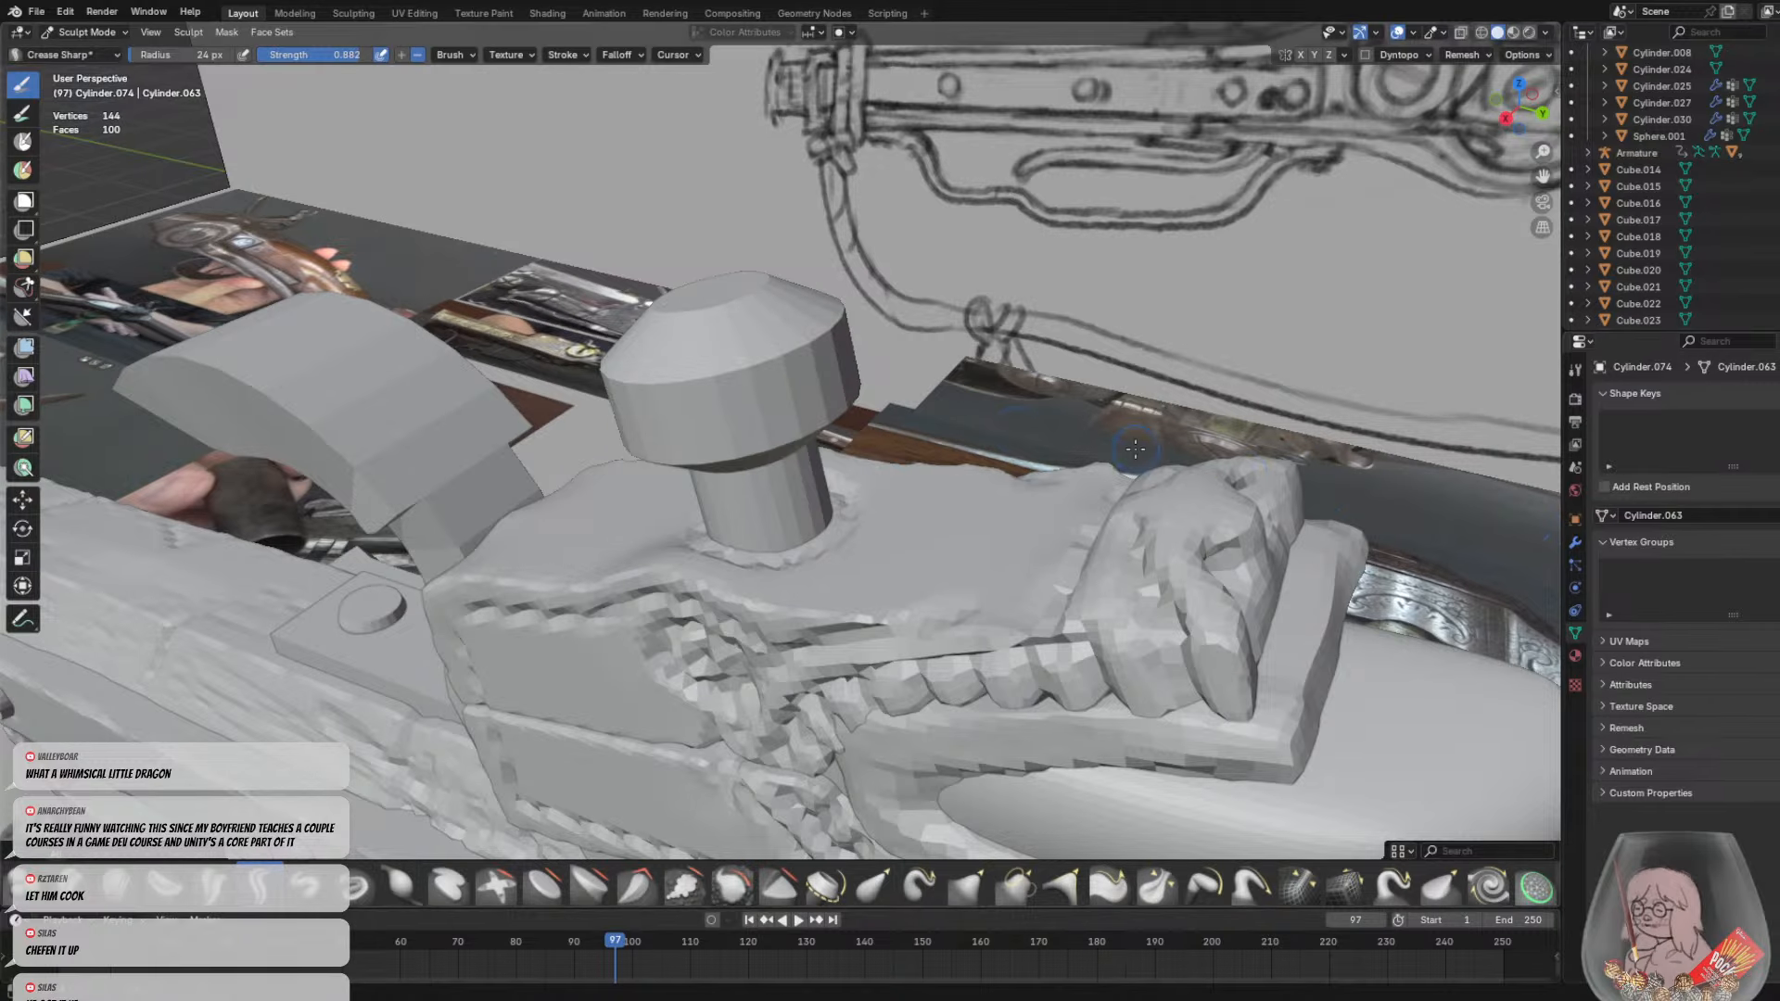
# Try carving a groove in the finely remeshed screw head with the Crease Sharp brush without symmetry
pyautogui.moveTo(900, 419); pyautogui.dragTo(856, 383, button='middle')
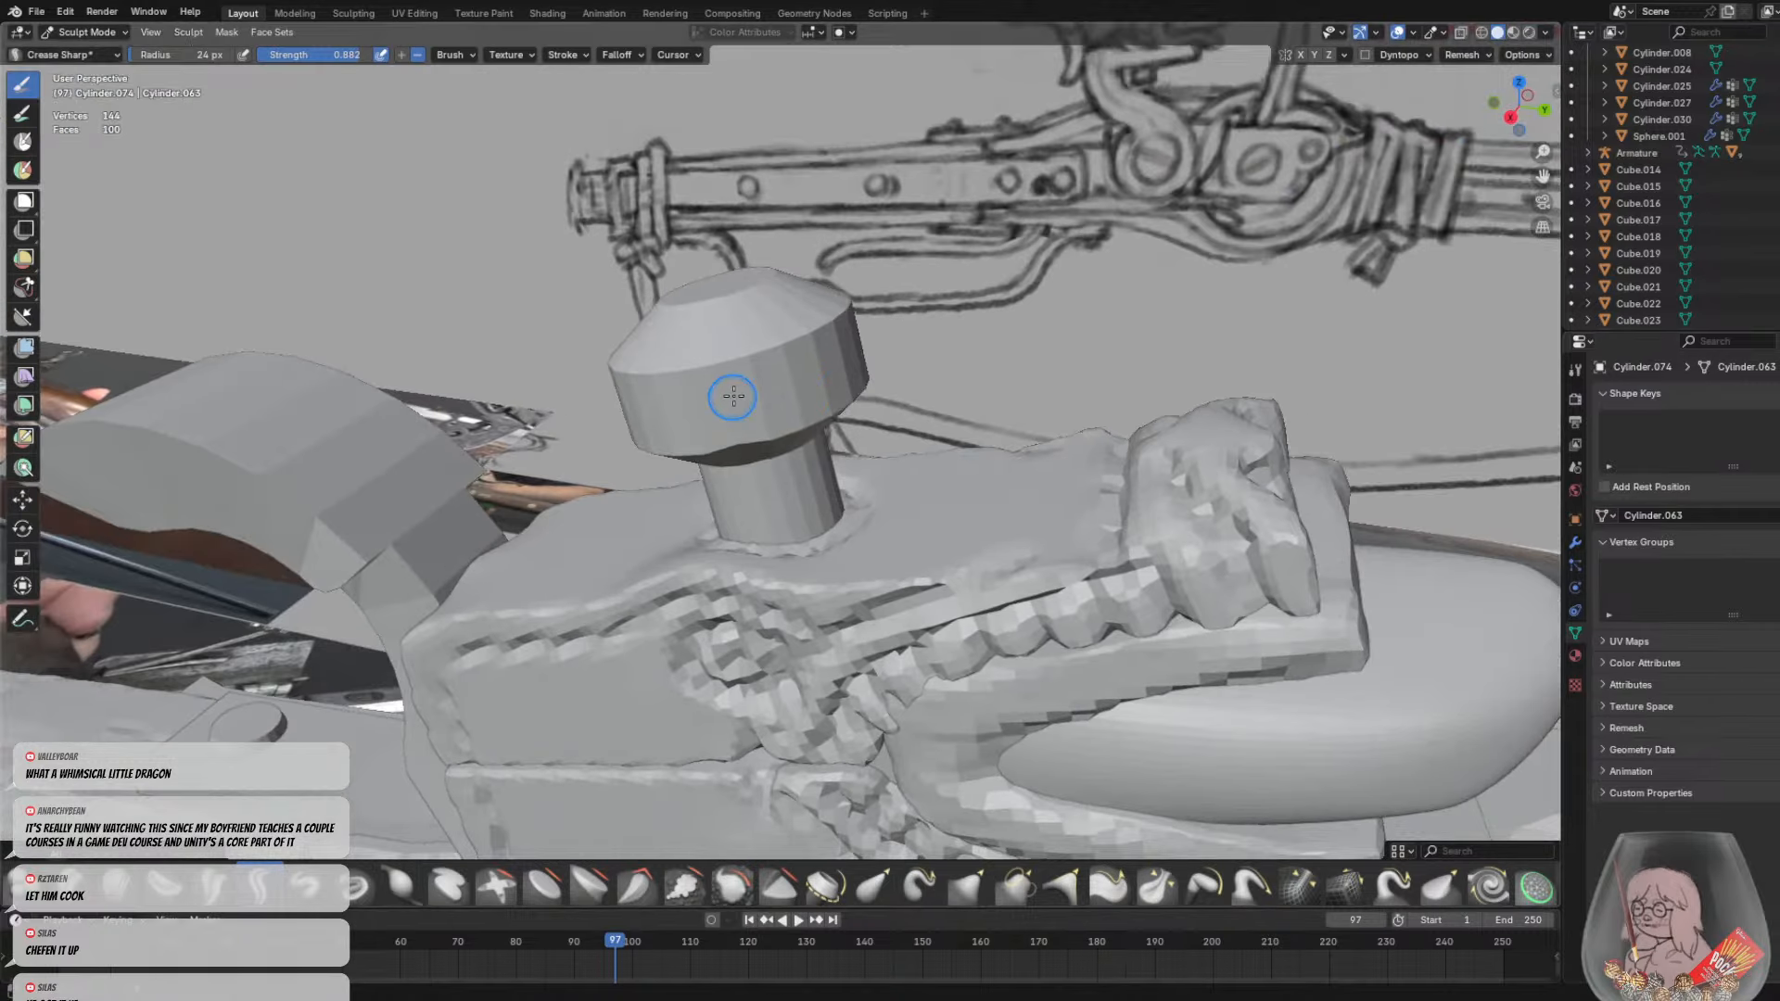
pyautogui.scroll(-2, 857, 360)
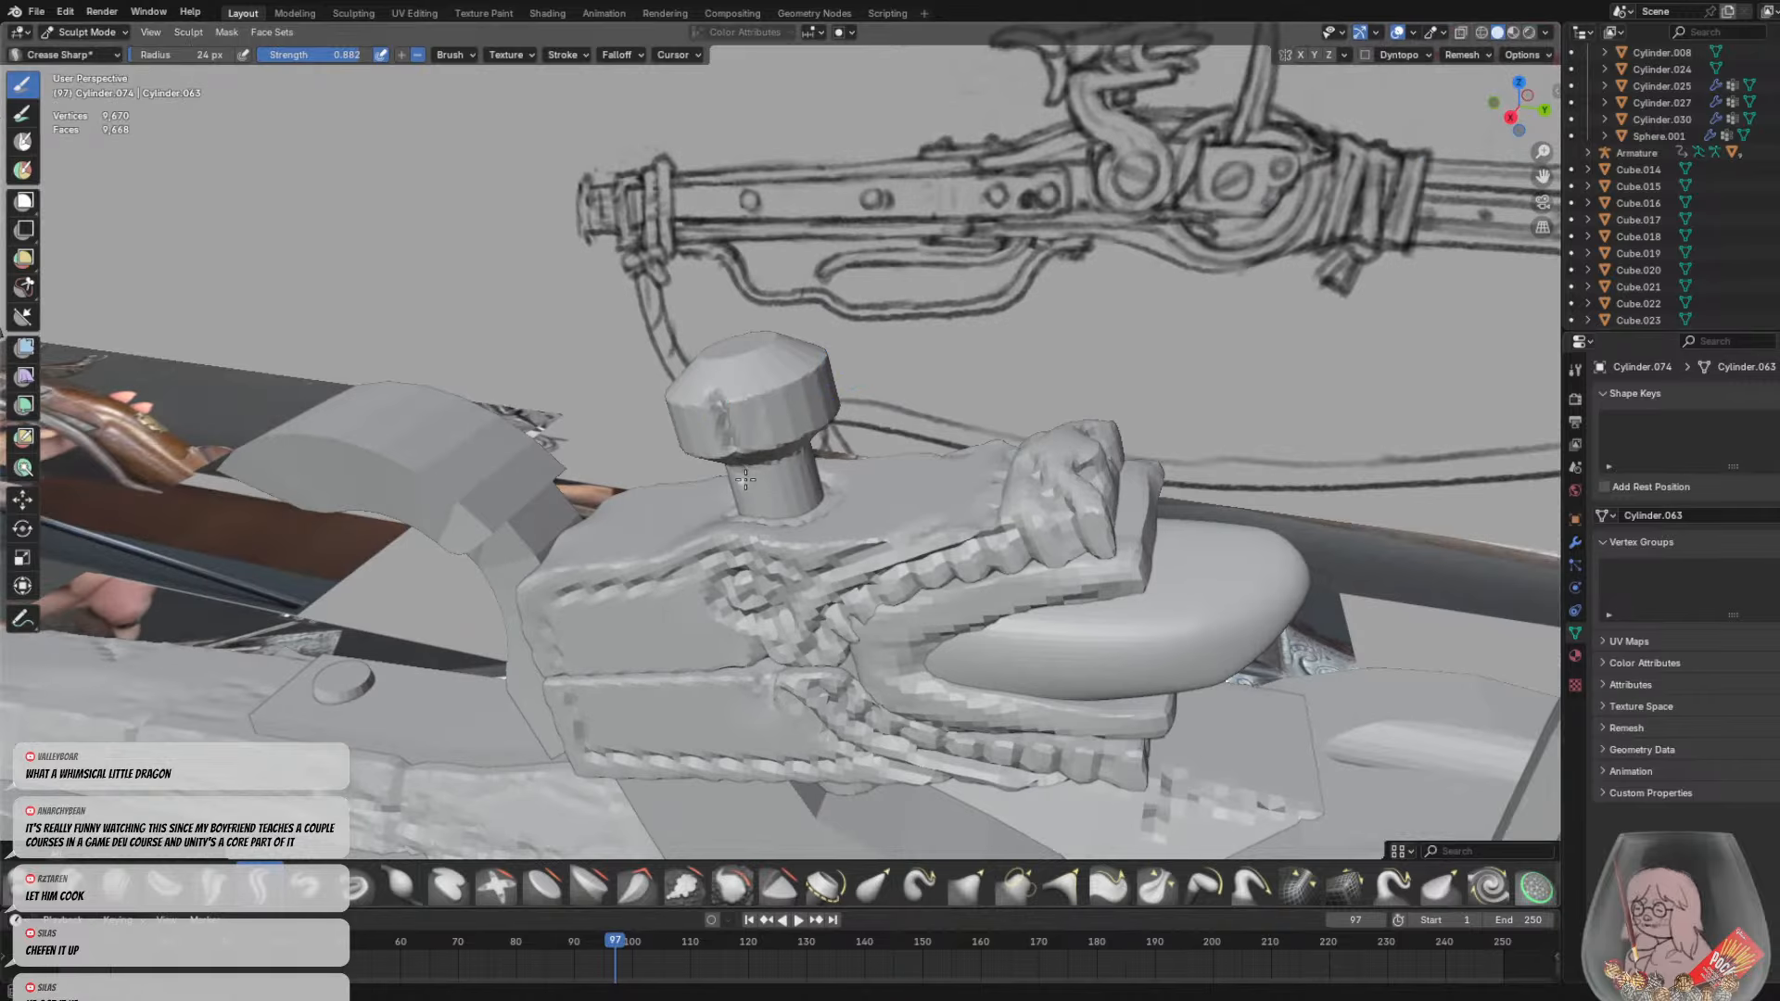
pyautogui.moveTo(709, 403); pyautogui.dragTo(878, 400, button='middle')
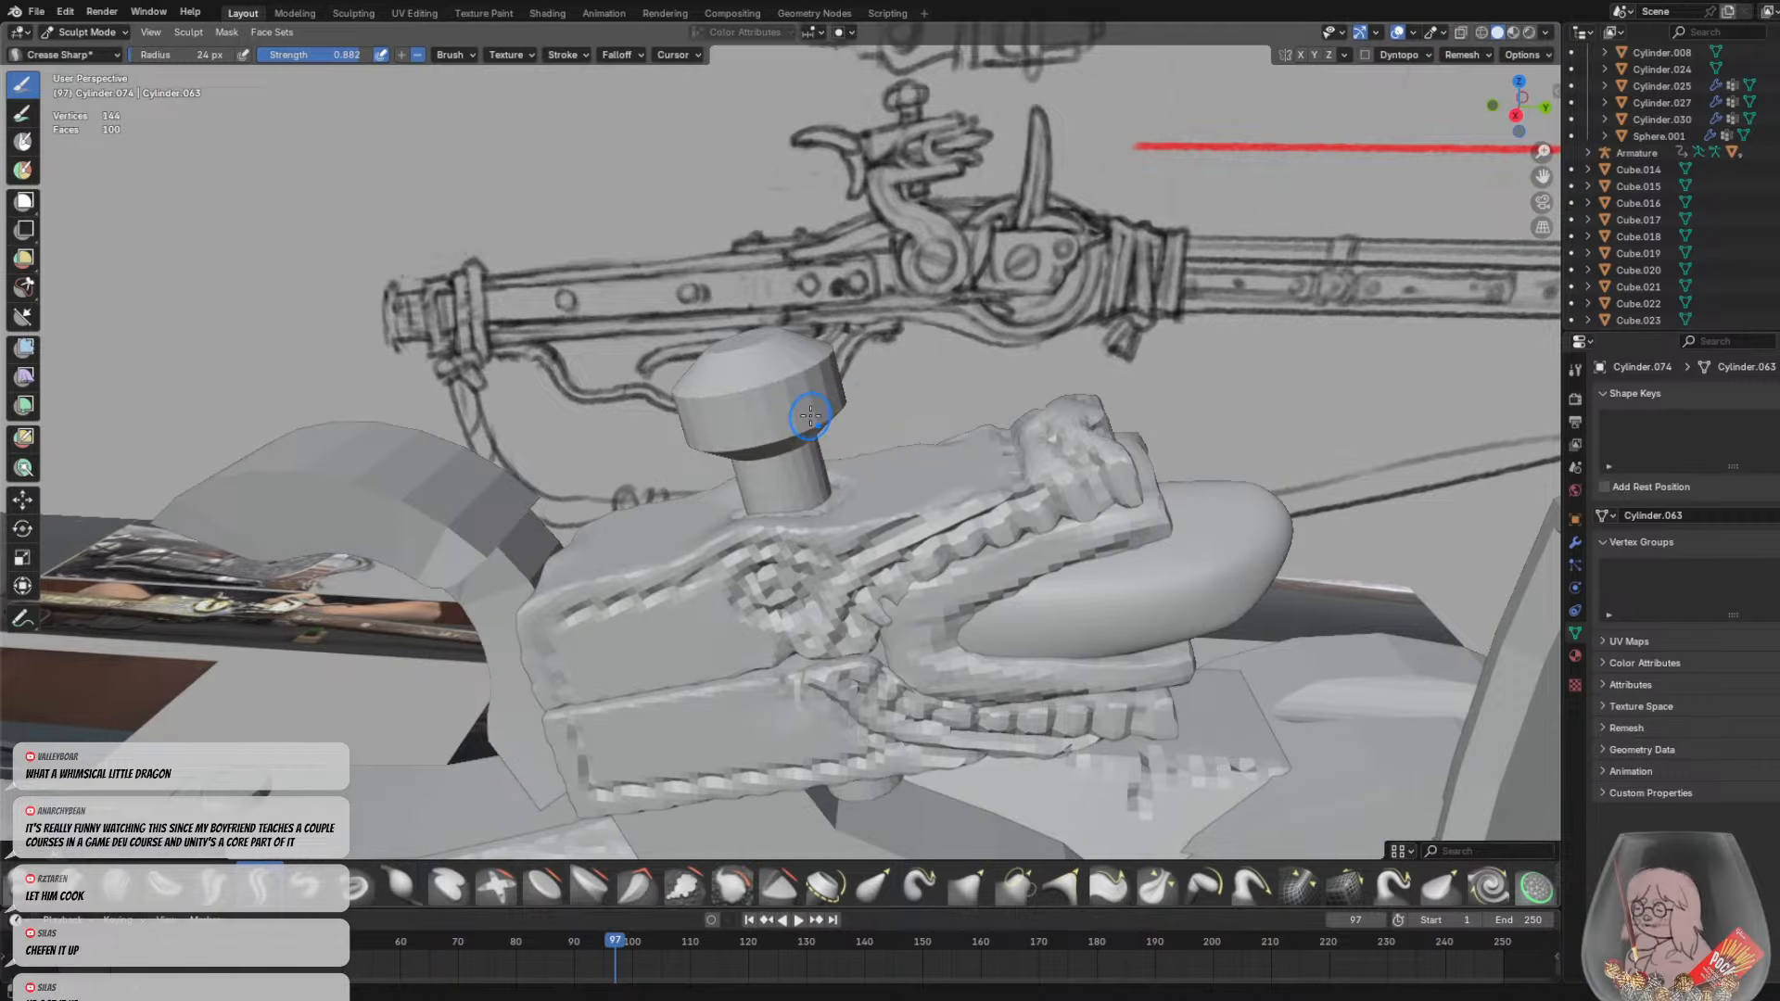
# Remesh the screw and carve vertical grooves around its head with the Crease Sharp brush at 24 px radius, using X symmetry
pyautogui.hotkey('ctrl', 'r')
pyautogui.scroll(1, 739, 390)
pyautogui.moveTo(734, 387); pyautogui.dragTo(760, 347, button='middle')
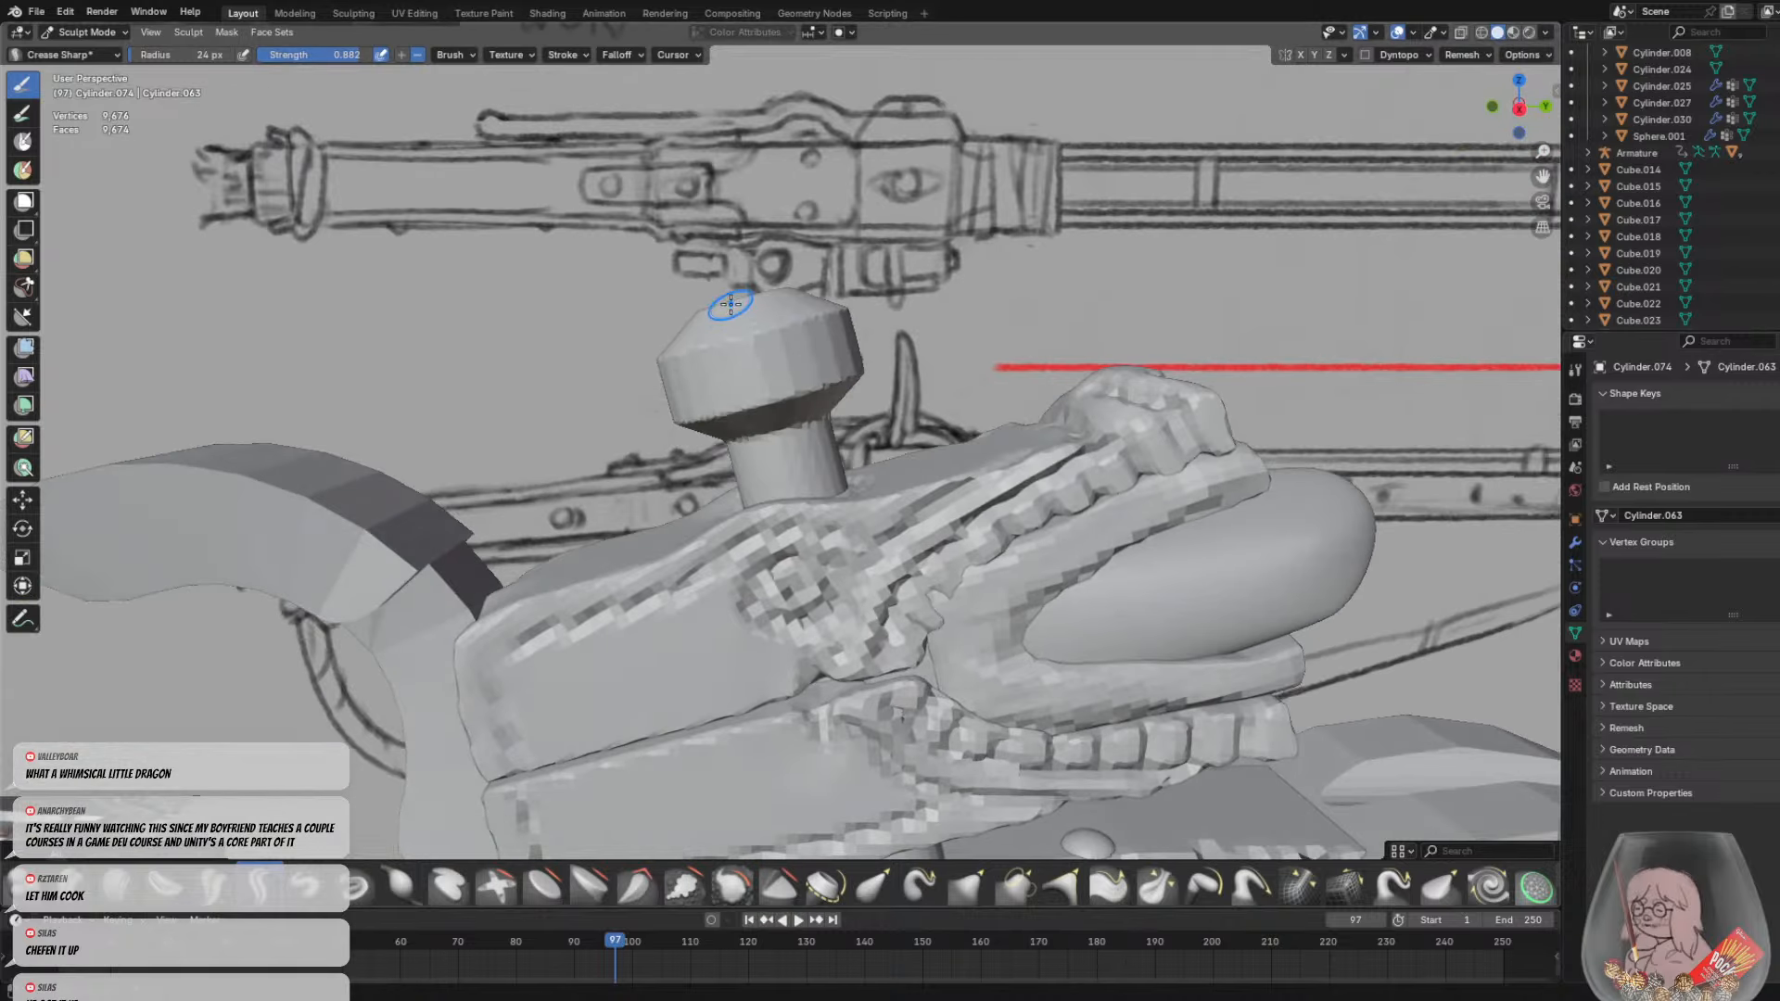
pyautogui.moveTo(731, 307); pyautogui.dragTo(769, 436)
pyautogui.moveTo(769, 436); pyautogui.dragTo(851, 374, button='middle')
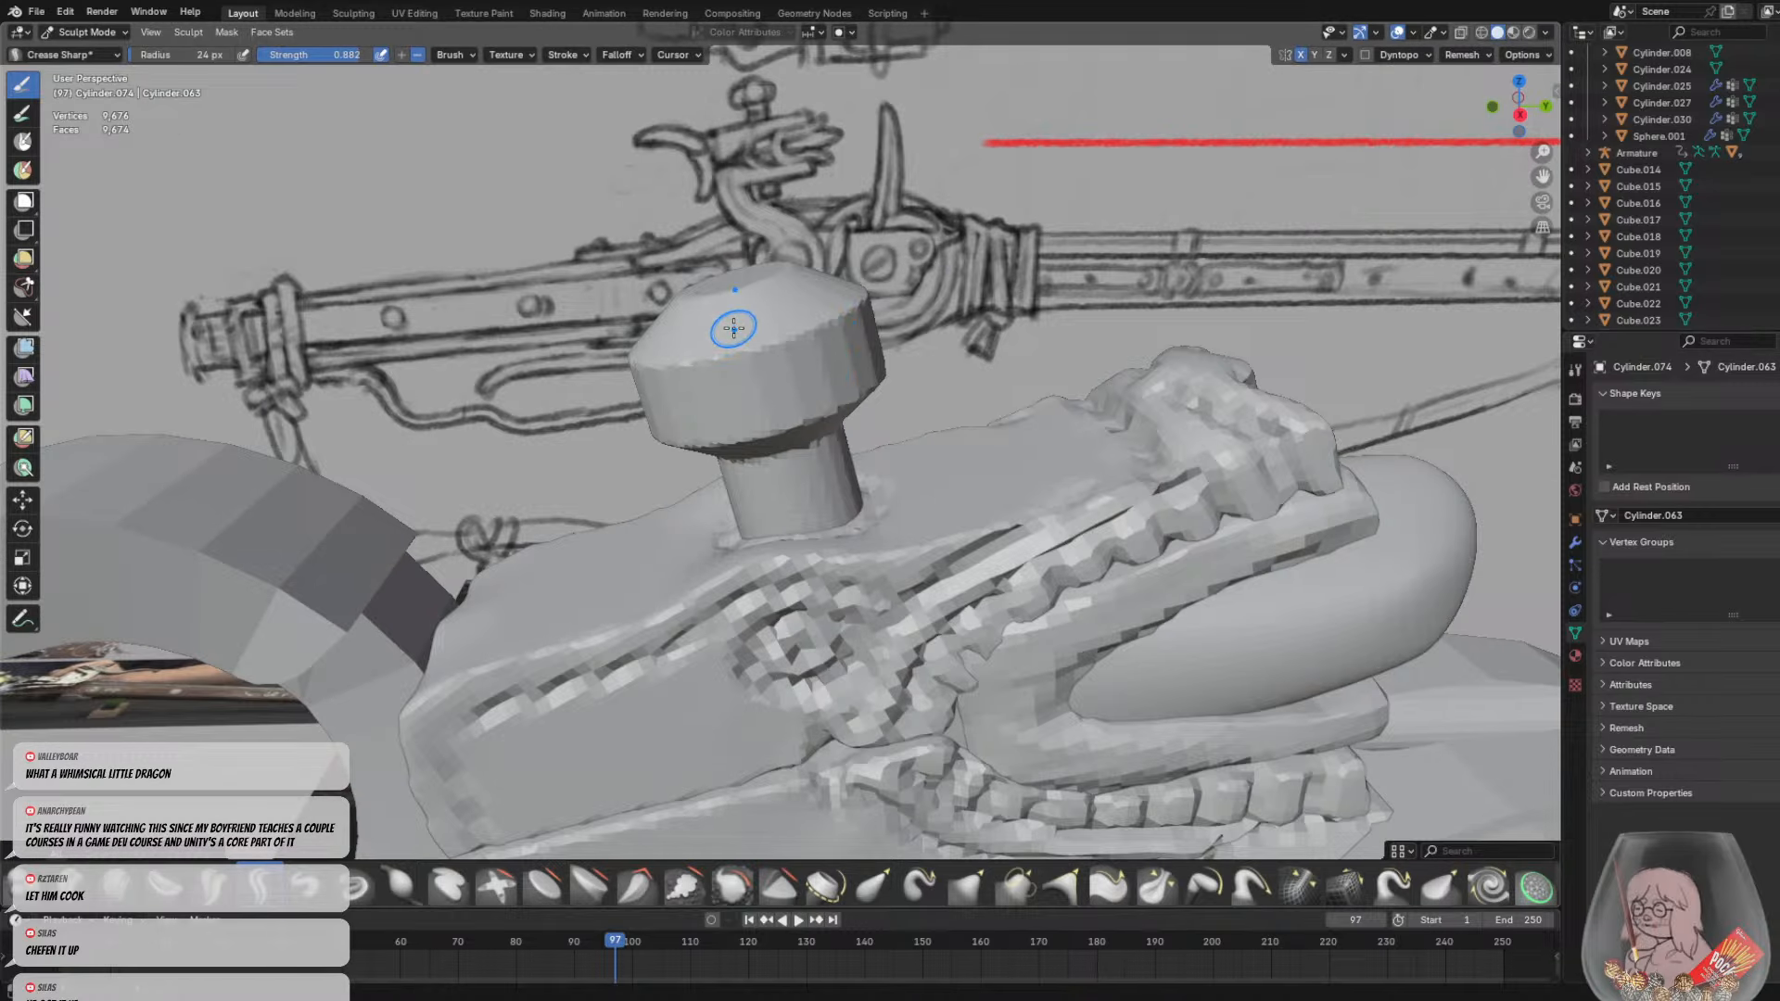
pyautogui.moveTo(764, 452)
pyautogui.mouseDown(button='middle')
pyautogui.moveTo(726, 341)
pyautogui.moveTo(758, 311)
pyautogui.mouseUp(button='middle')
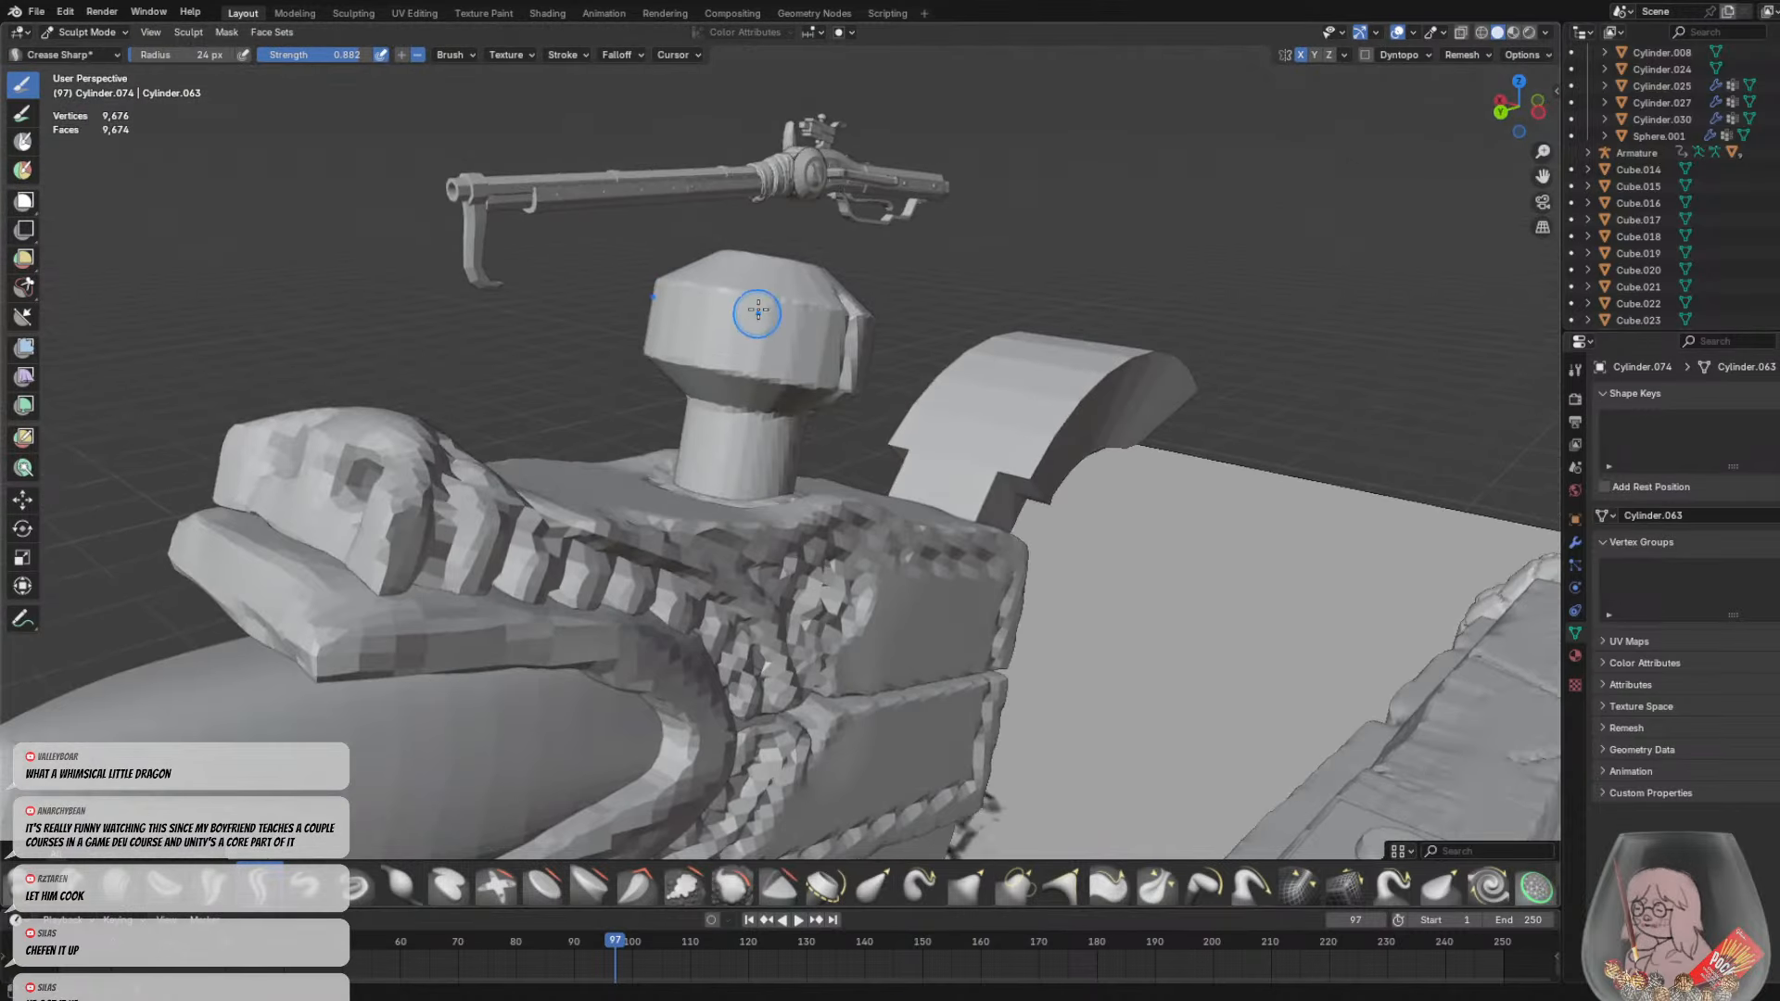
pyautogui.moveTo(740, 414); pyautogui.dragTo(830, 270, button='middle')
pyautogui.moveTo(833, 279); pyautogui.dragTo(814, 377)
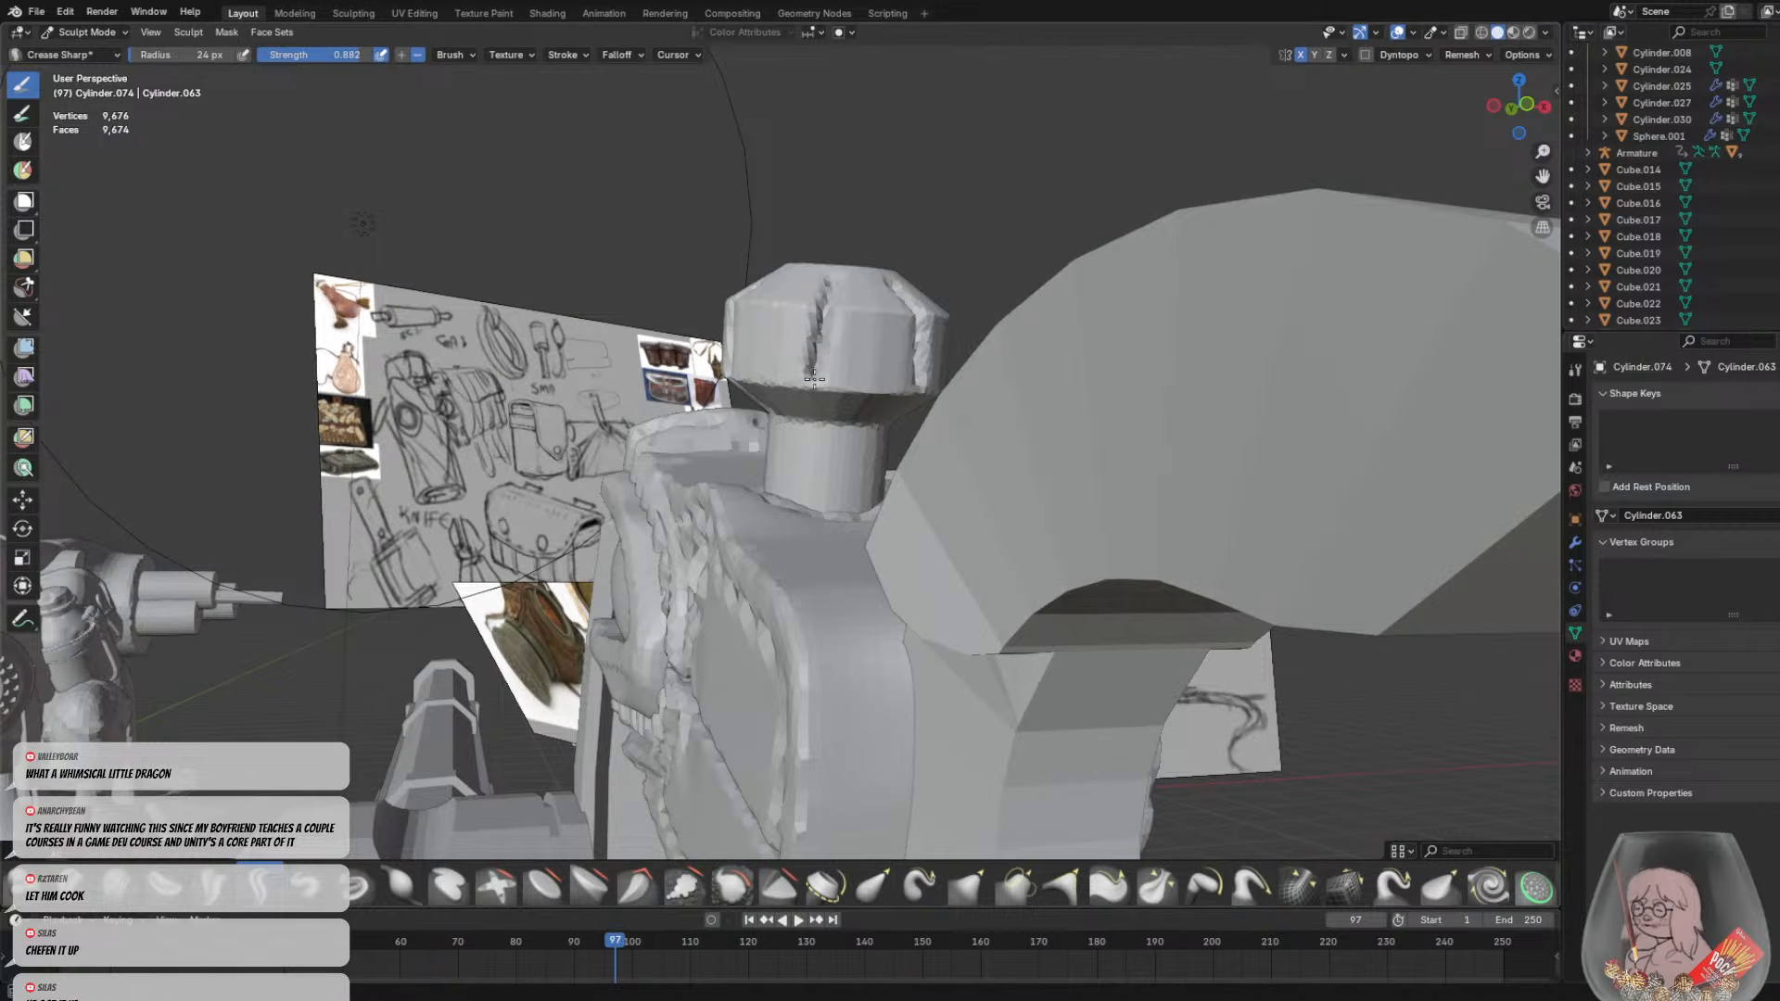
# Carve a ring-shaped groove around the flat top of the screw head with the Crease Sharp brush
pyautogui.moveTo(810, 414); pyautogui.dragTo(854, 495, button='middle')
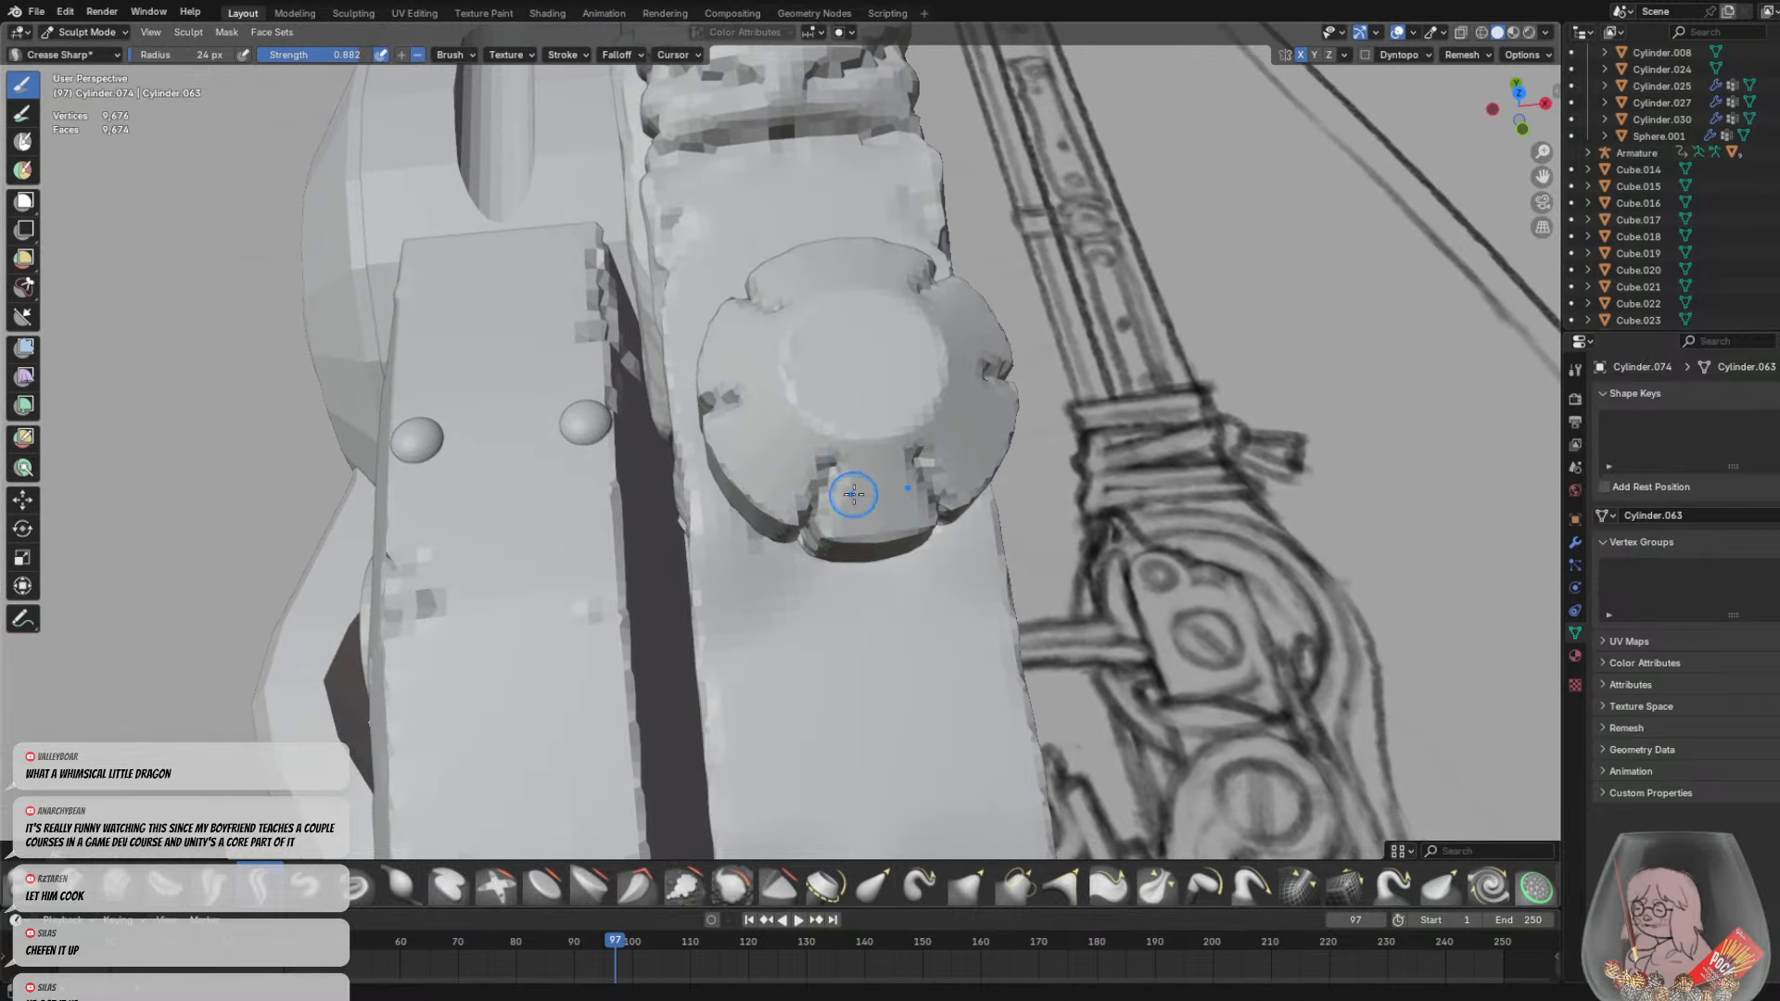
pyautogui.moveTo(831, 451); pyautogui.dragTo(964, 364)
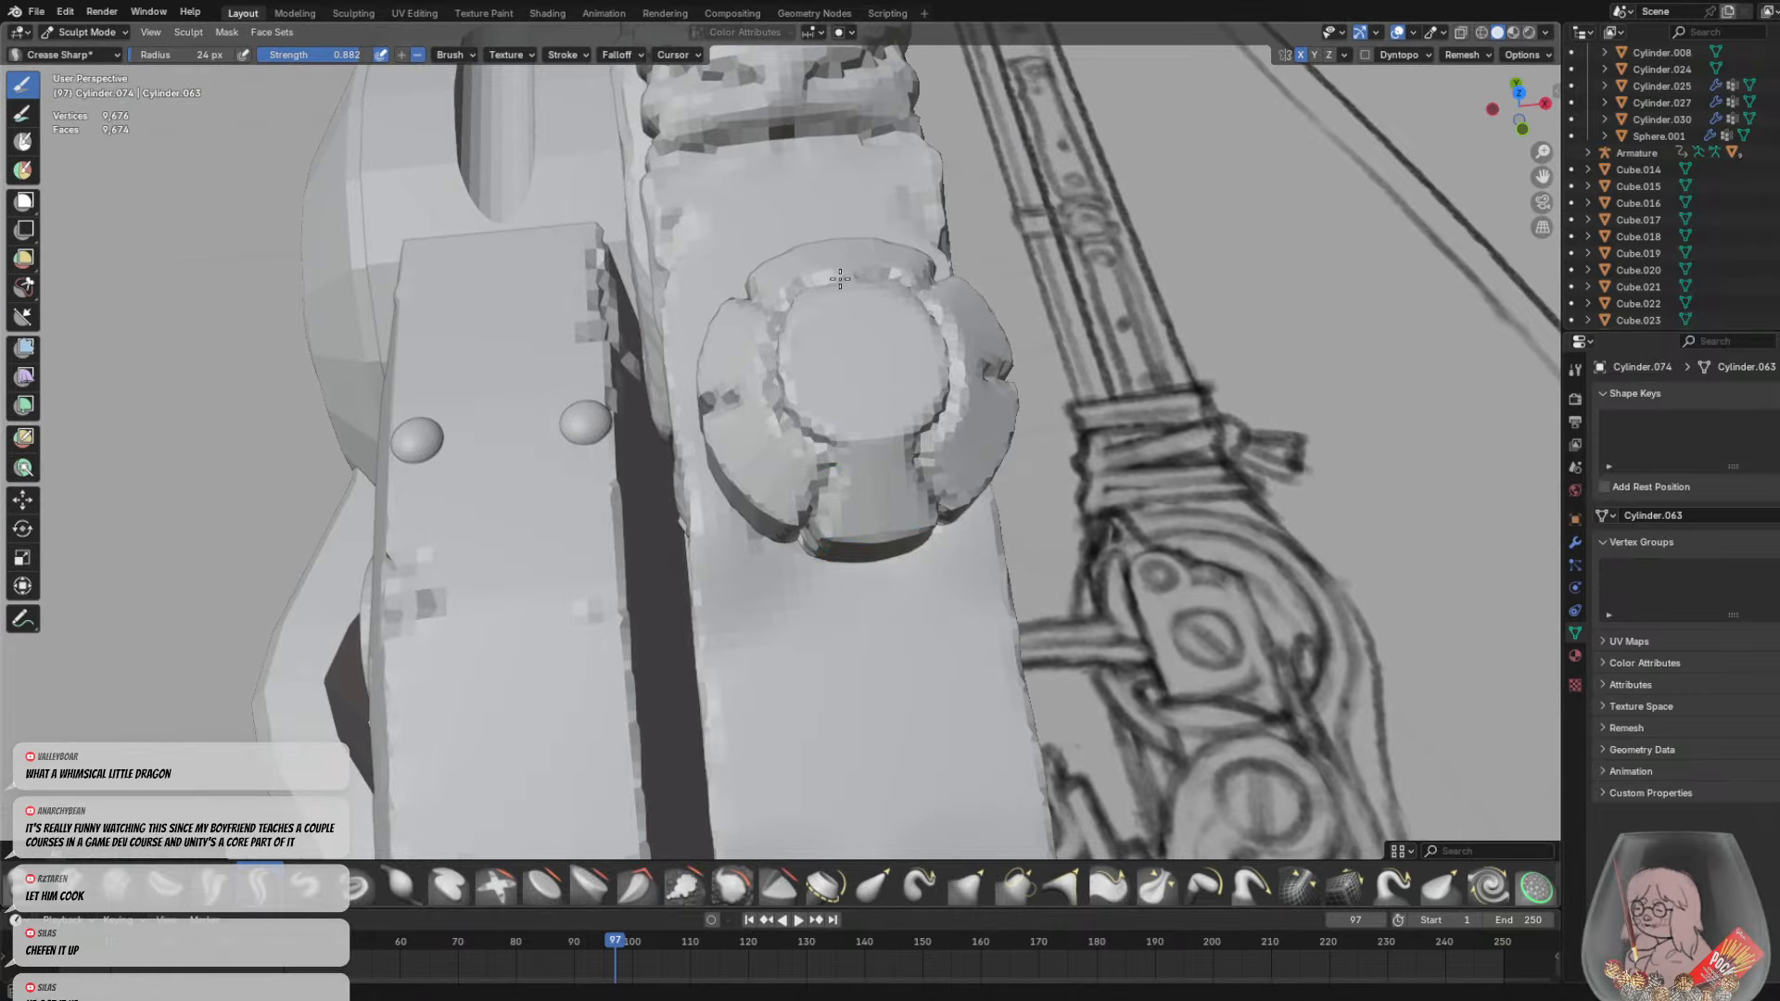
# Swell the top of the screw head into a rounded dome with the Blob brush at strength 1.000, enlarging the radius to 78 px
pyautogui.moveTo(877, 455)
pyautogui.mouseDown(button='middle')
pyautogui.moveTo(692, 322)
pyautogui.moveTo(732, 334)
pyautogui.moveTo(756, 311)
pyautogui.mouseUp(button='middle')
pyautogui.hotkey('shift', 't')
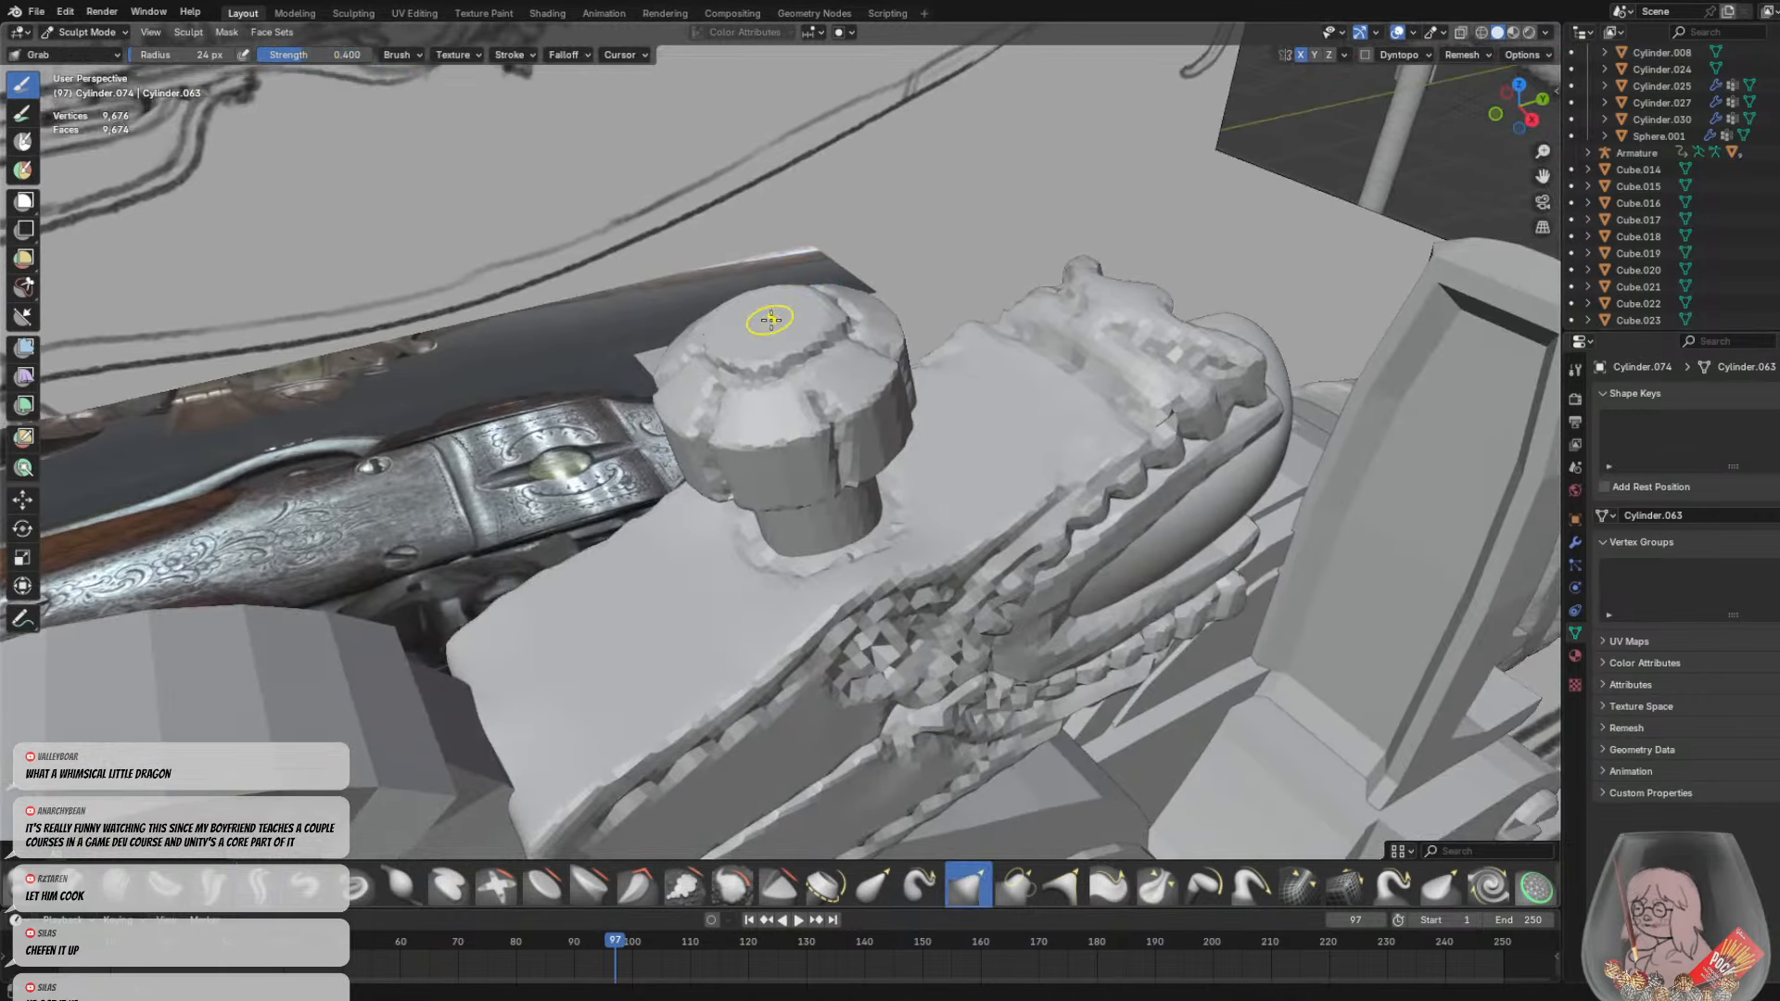
pyautogui.press('f')
pyautogui.click(810, 307)
pyautogui.click(24, 886)
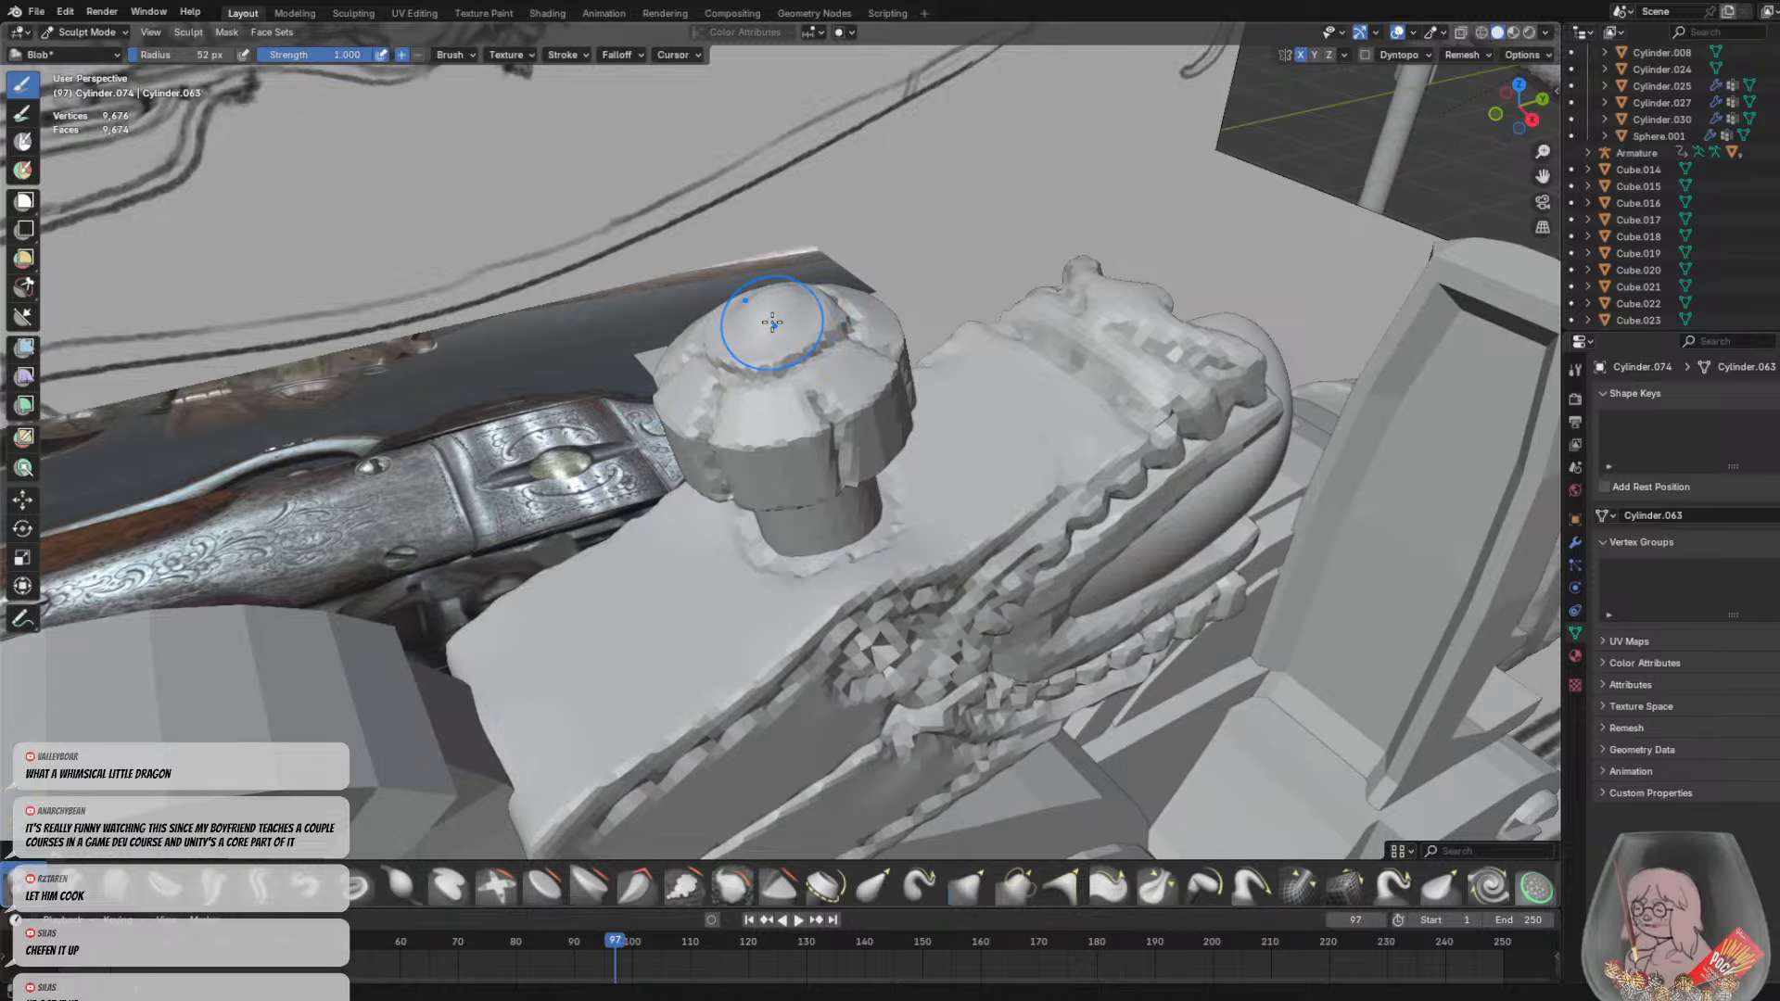
pyautogui.press('f')
pyautogui.click(768, 321)
pyautogui.click(768, 321)
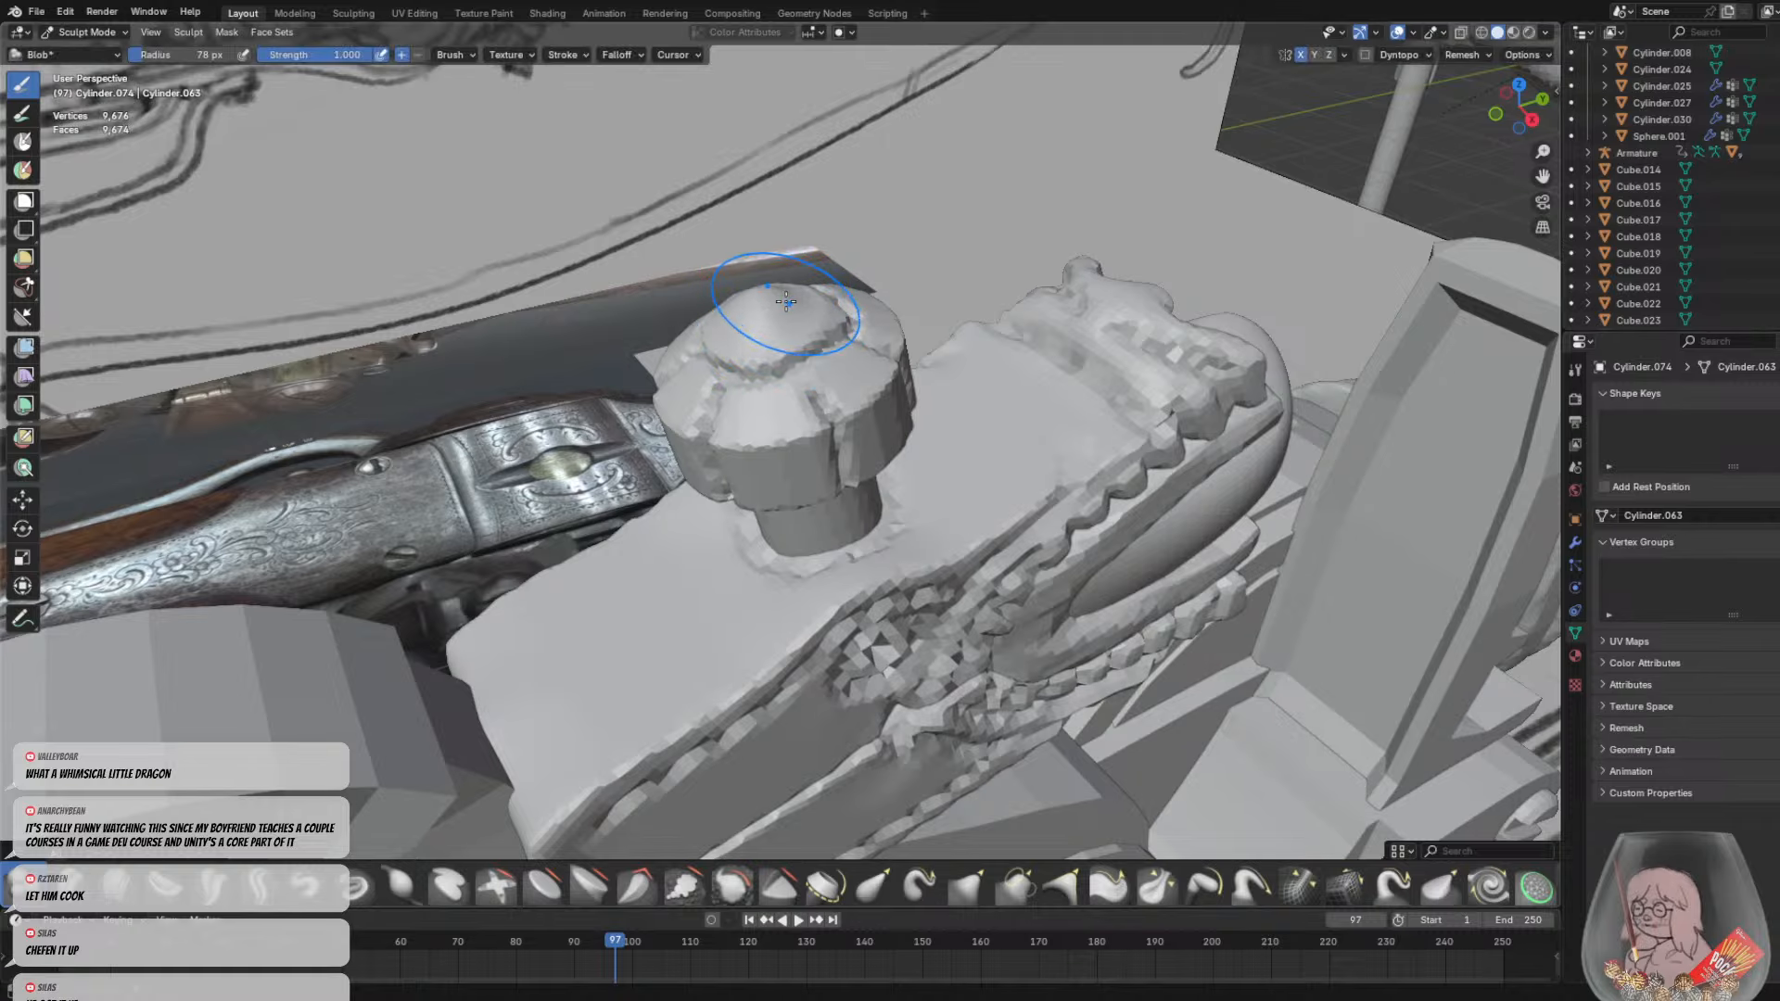
pyautogui.moveTo(790, 325); pyautogui.dragTo(763, 273, button='middle')
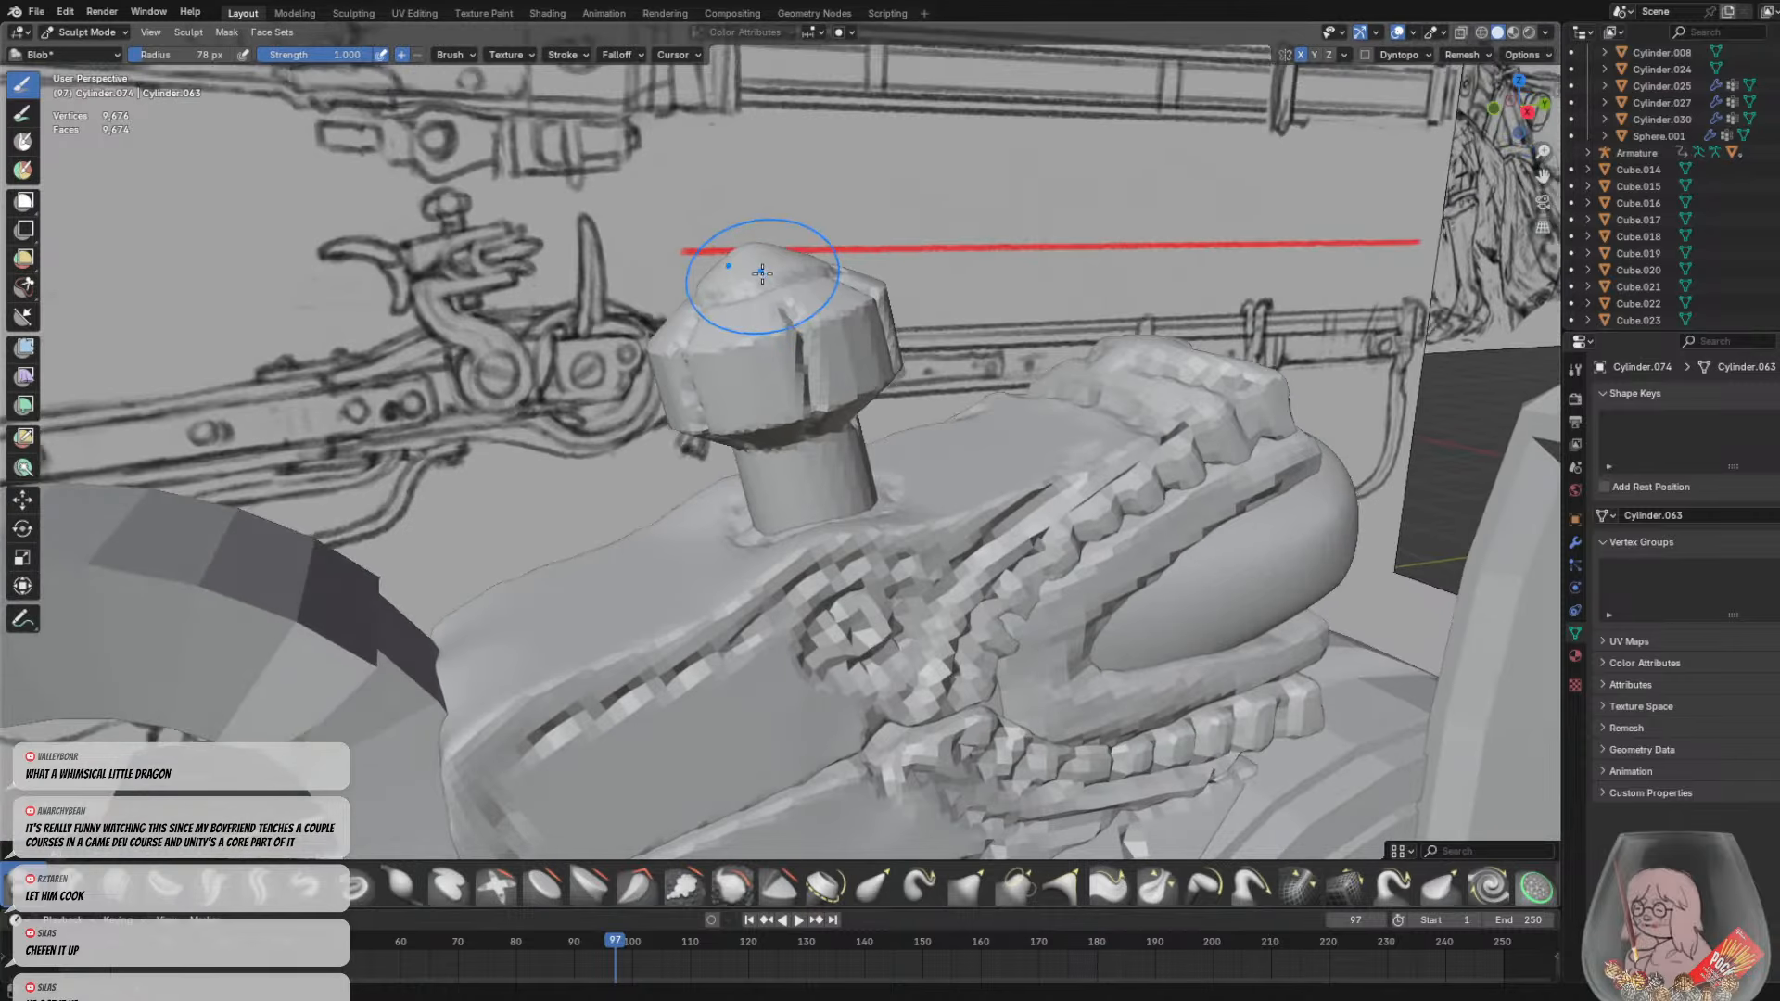
# Try building up a raised collar around the screw's neck with the Blob brush at 20 px radius
pyautogui.scroll(1, 814, 374)
pyautogui.moveTo(814, 373); pyautogui.dragTo(765, 364, button='middle')
pyautogui.press('f')
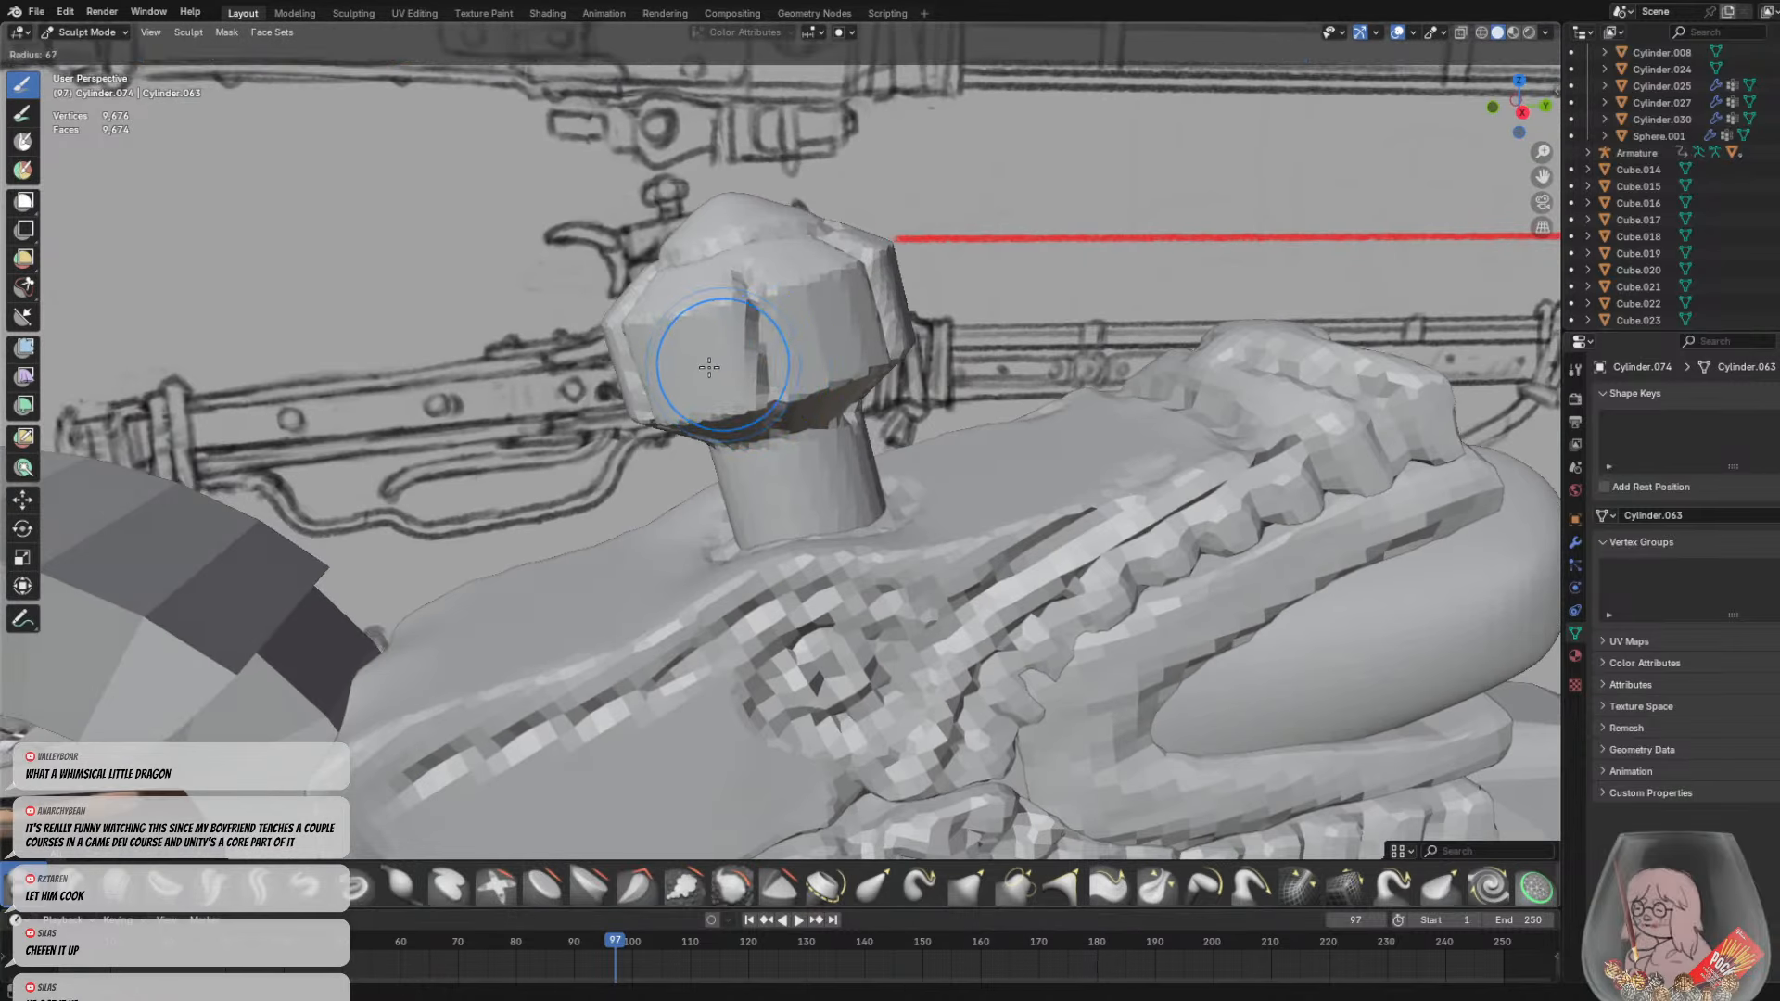
pyautogui.click(693, 370)
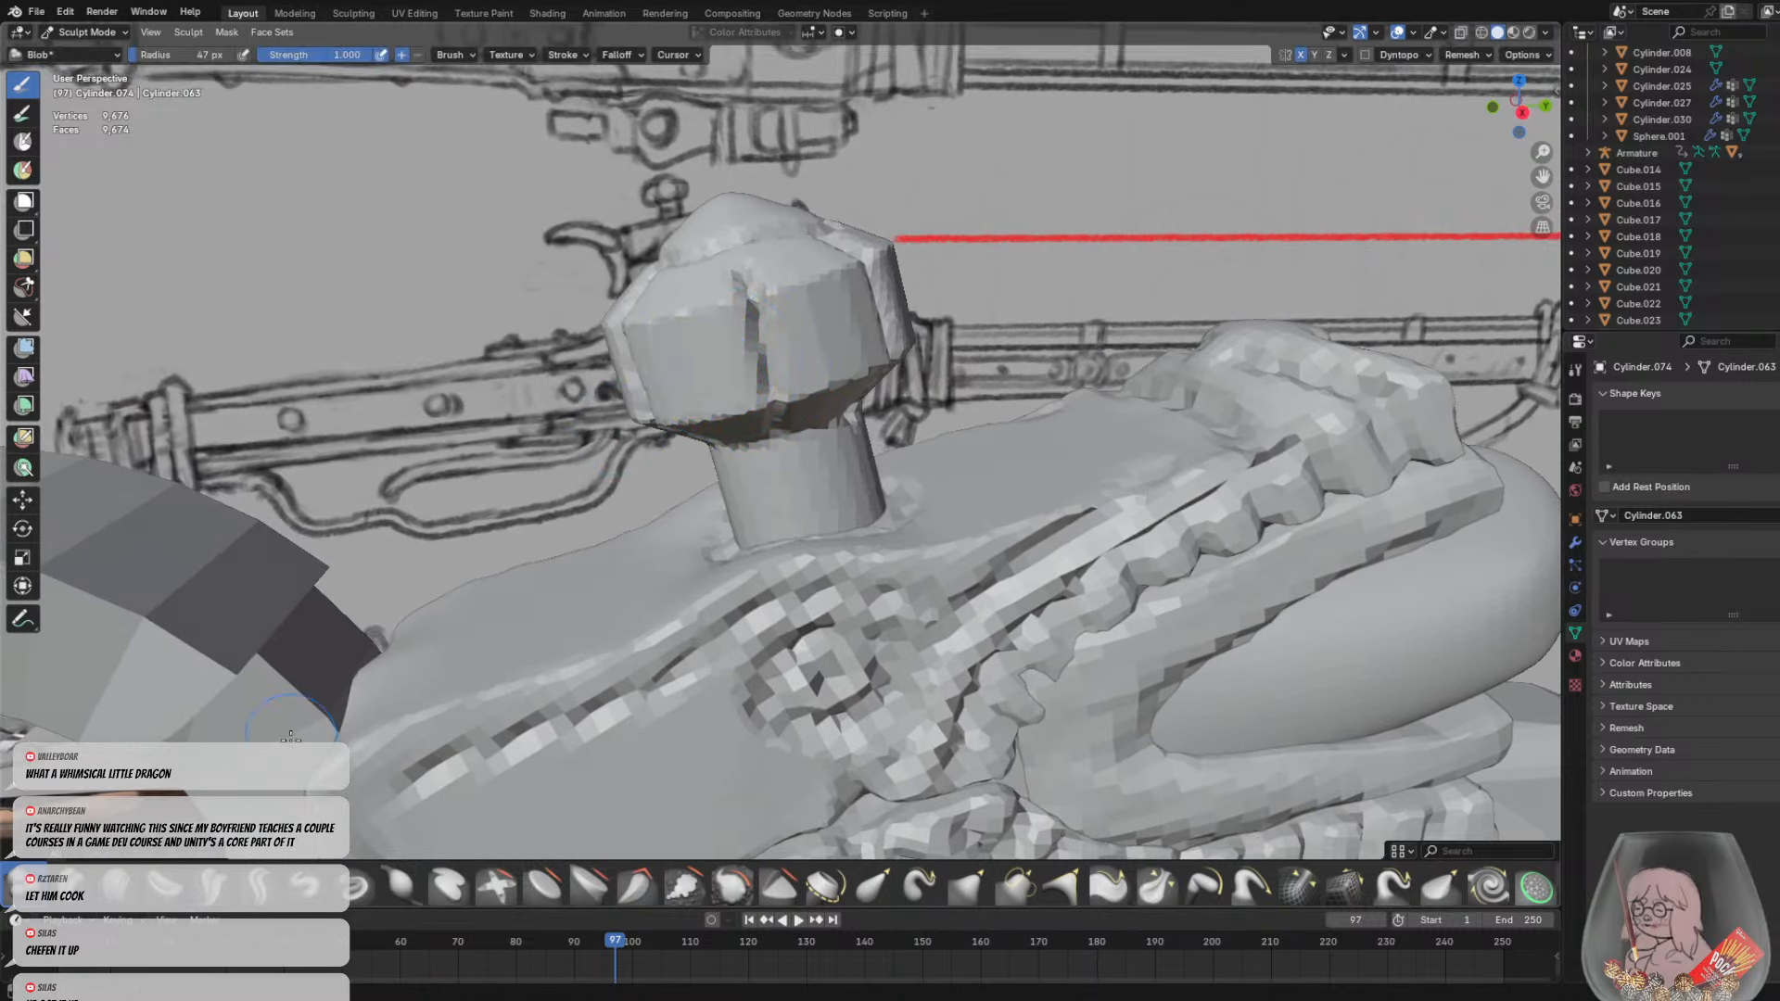
pyautogui.scroll(-5, 830, 449)
pyautogui.moveTo(830, 450); pyautogui.dragTo(778, 439, button='middle')
pyautogui.scroll(3, 778, 438)
pyautogui.press('f')
pyautogui.click(722, 448)
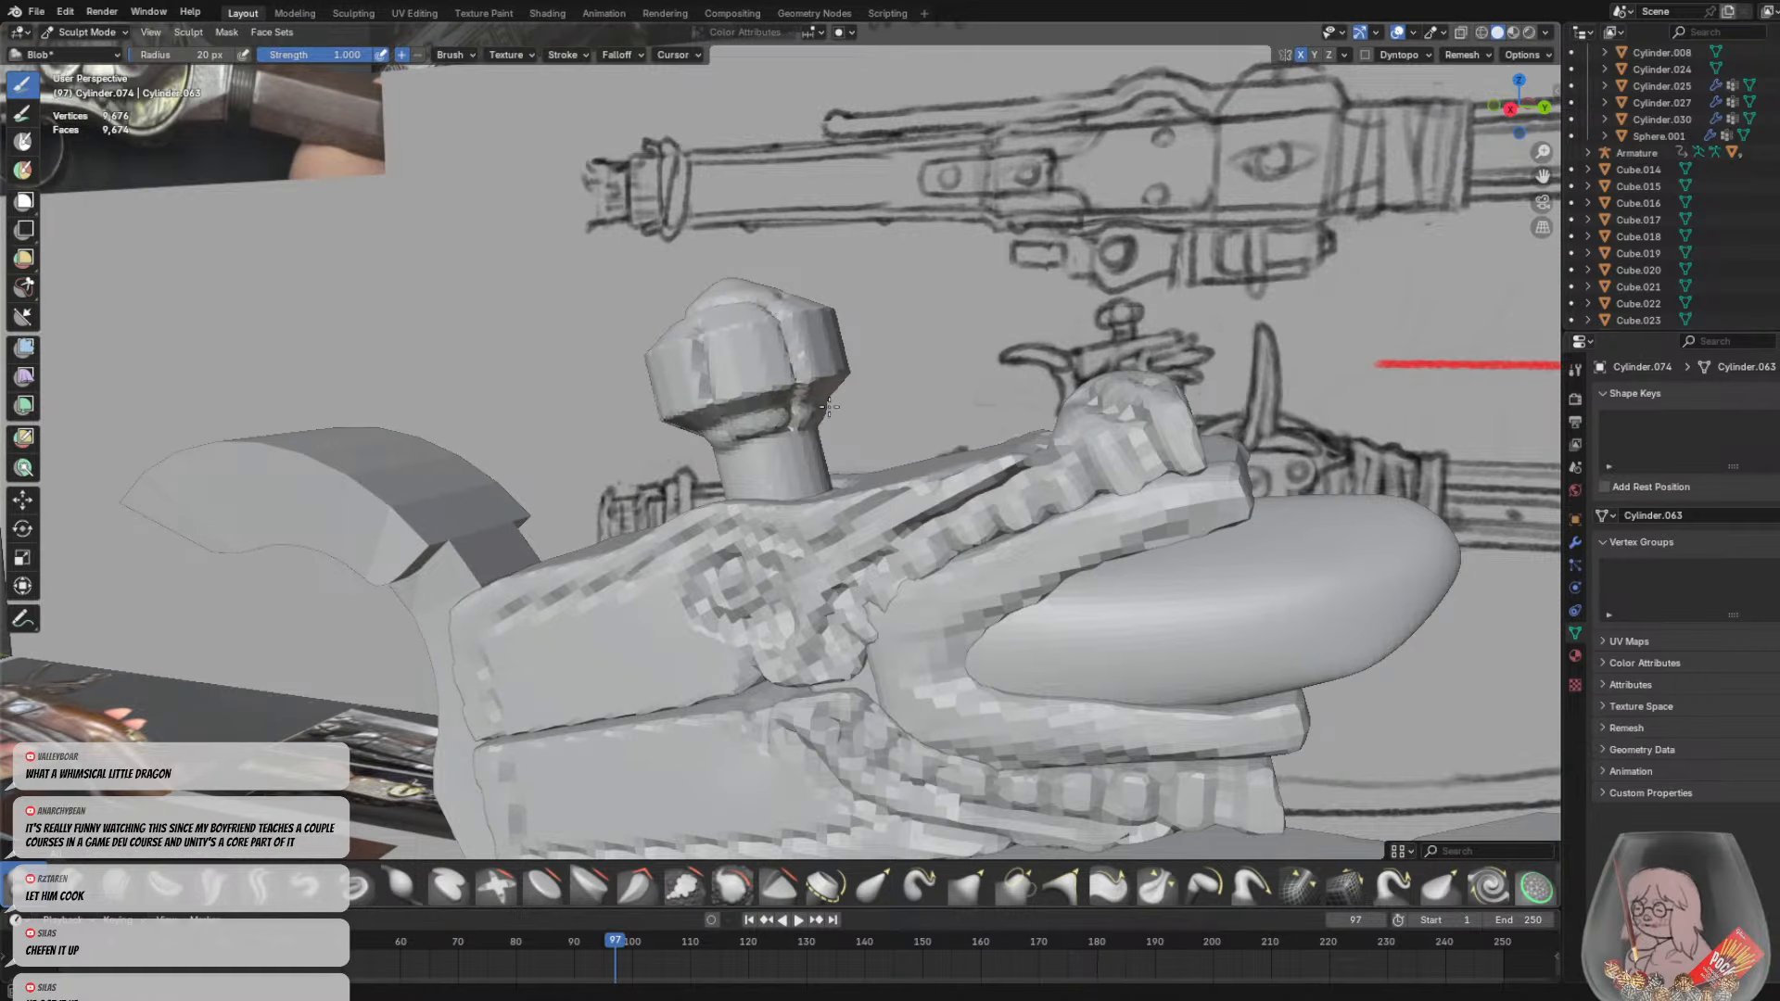
pyautogui.scroll(3, 827, 406)
pyautogui.moveTo(828, 406); pyautogui.dragTo(861, 381, button='middle')
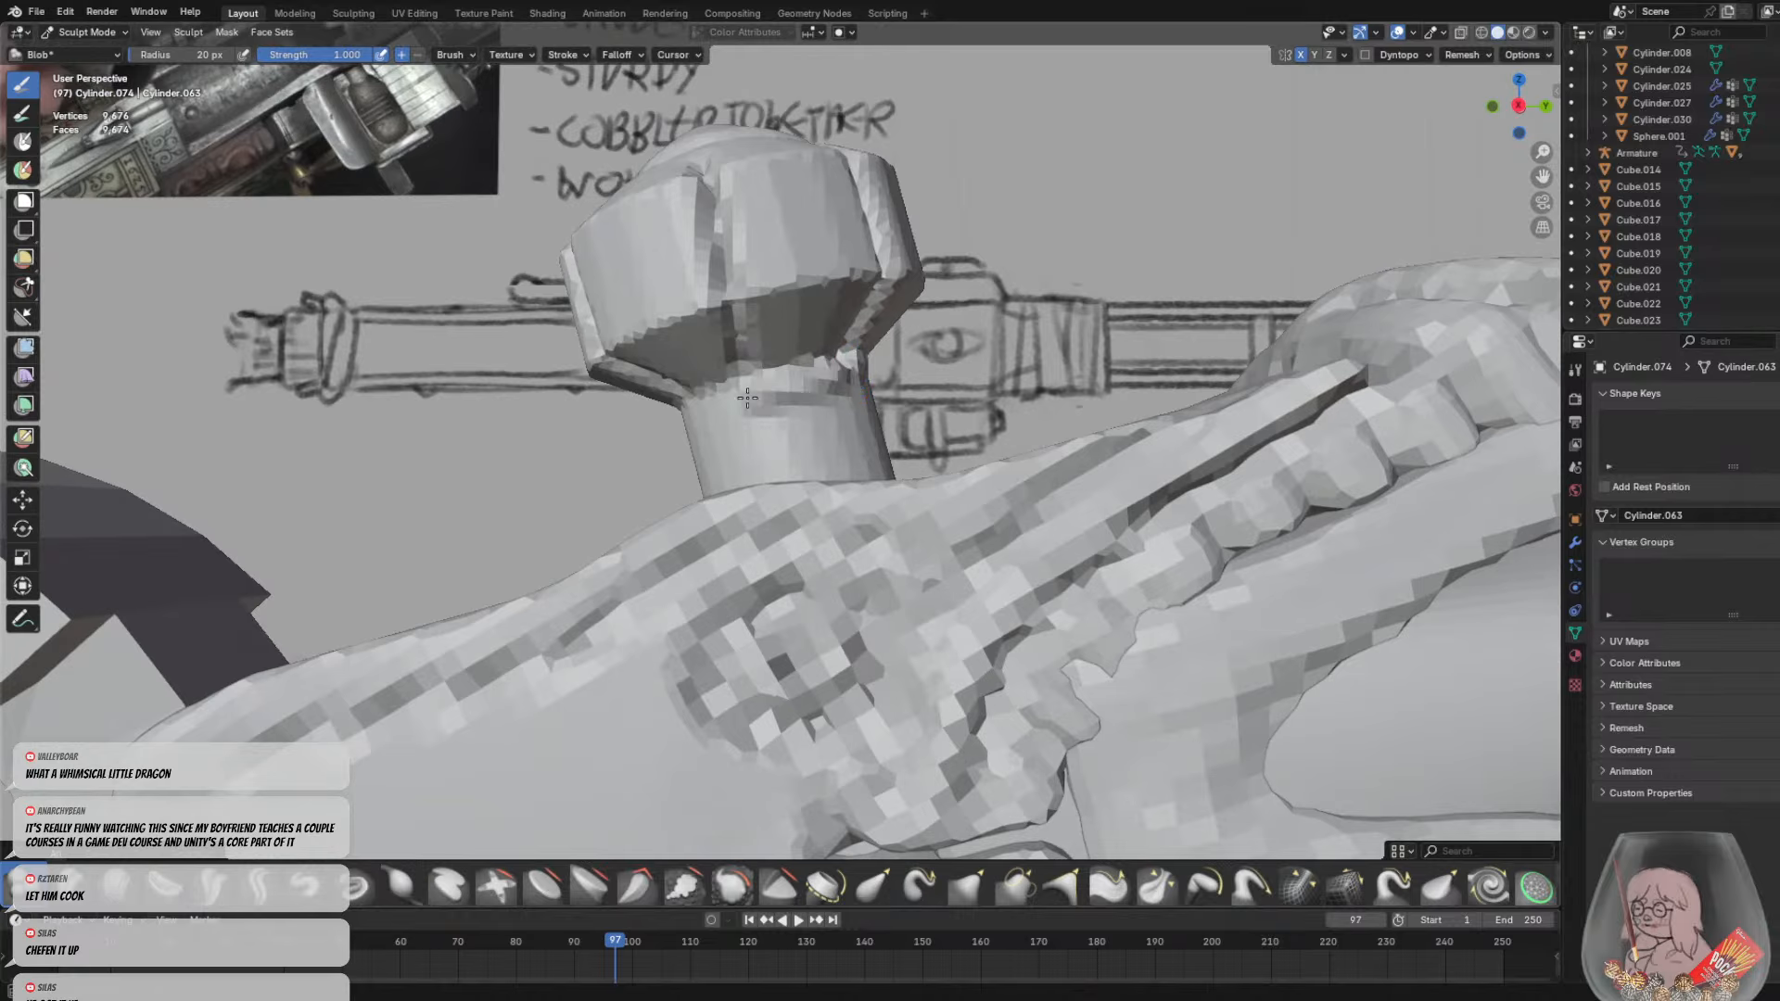
pyautogui.hotkey('ctrl', 'z')
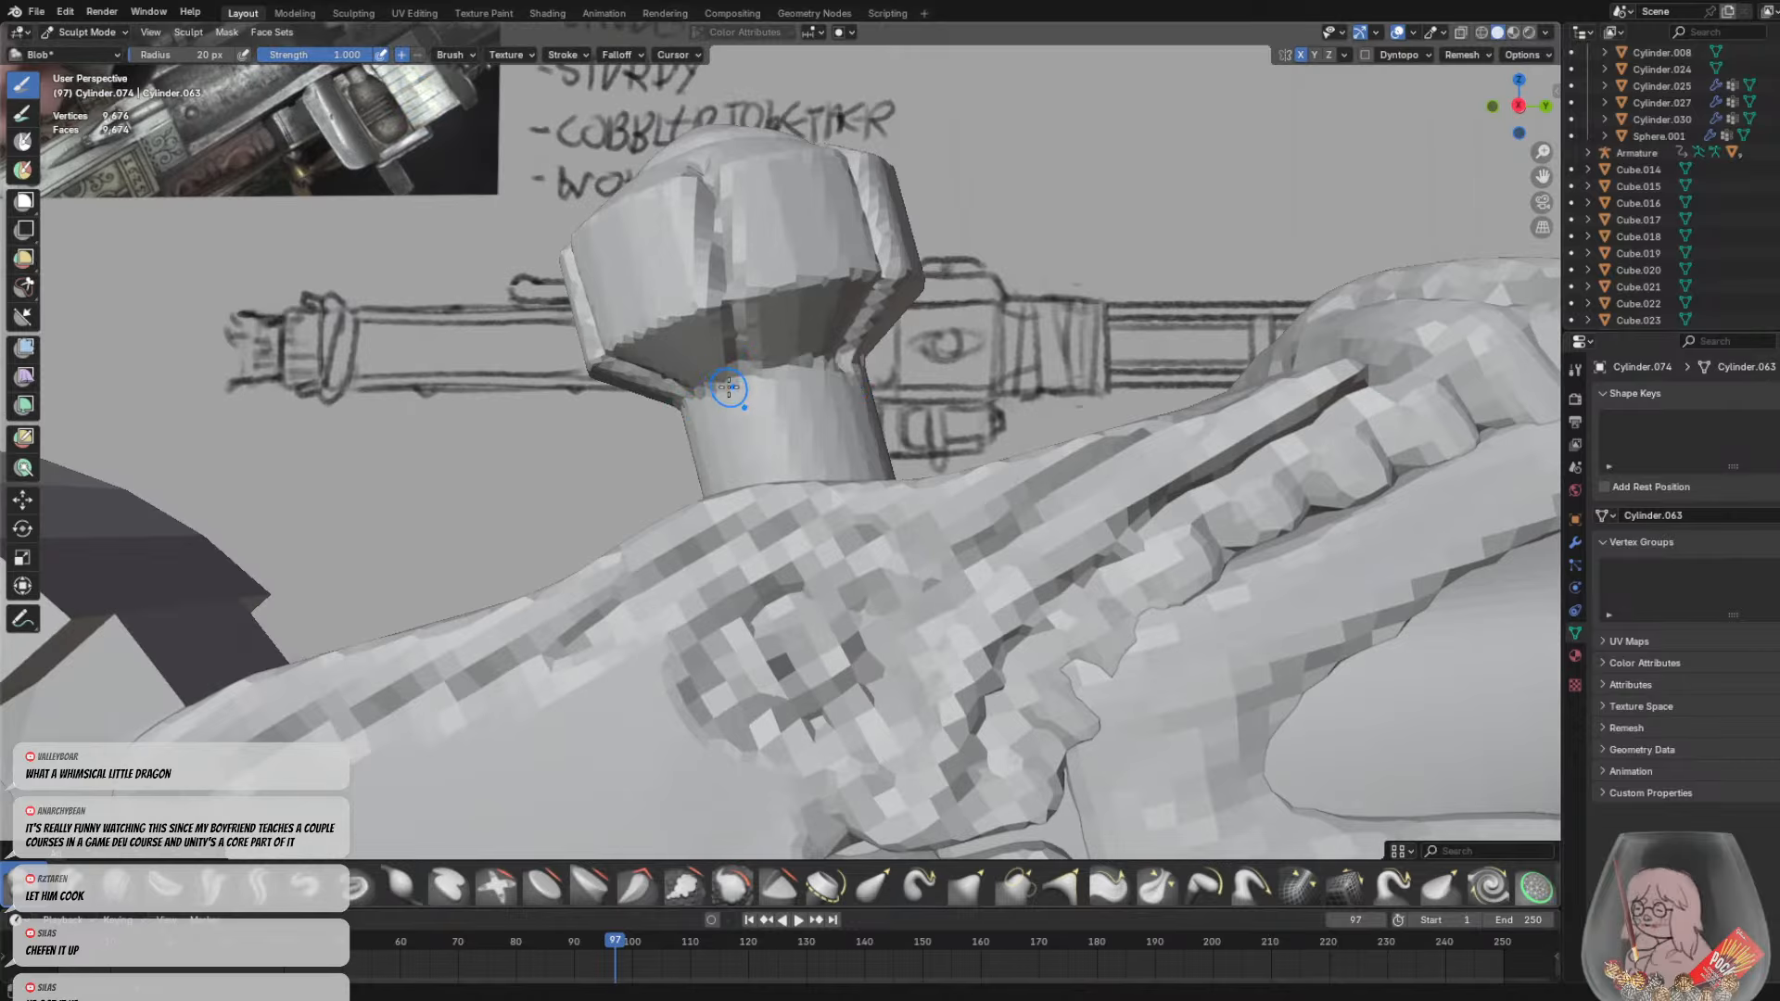
# Build up a raised ring around the screw's neck, just beneath the head, with the Blob brush at 28 px radius
pyautogui.press('f')
pyautogui.click(674, 426)
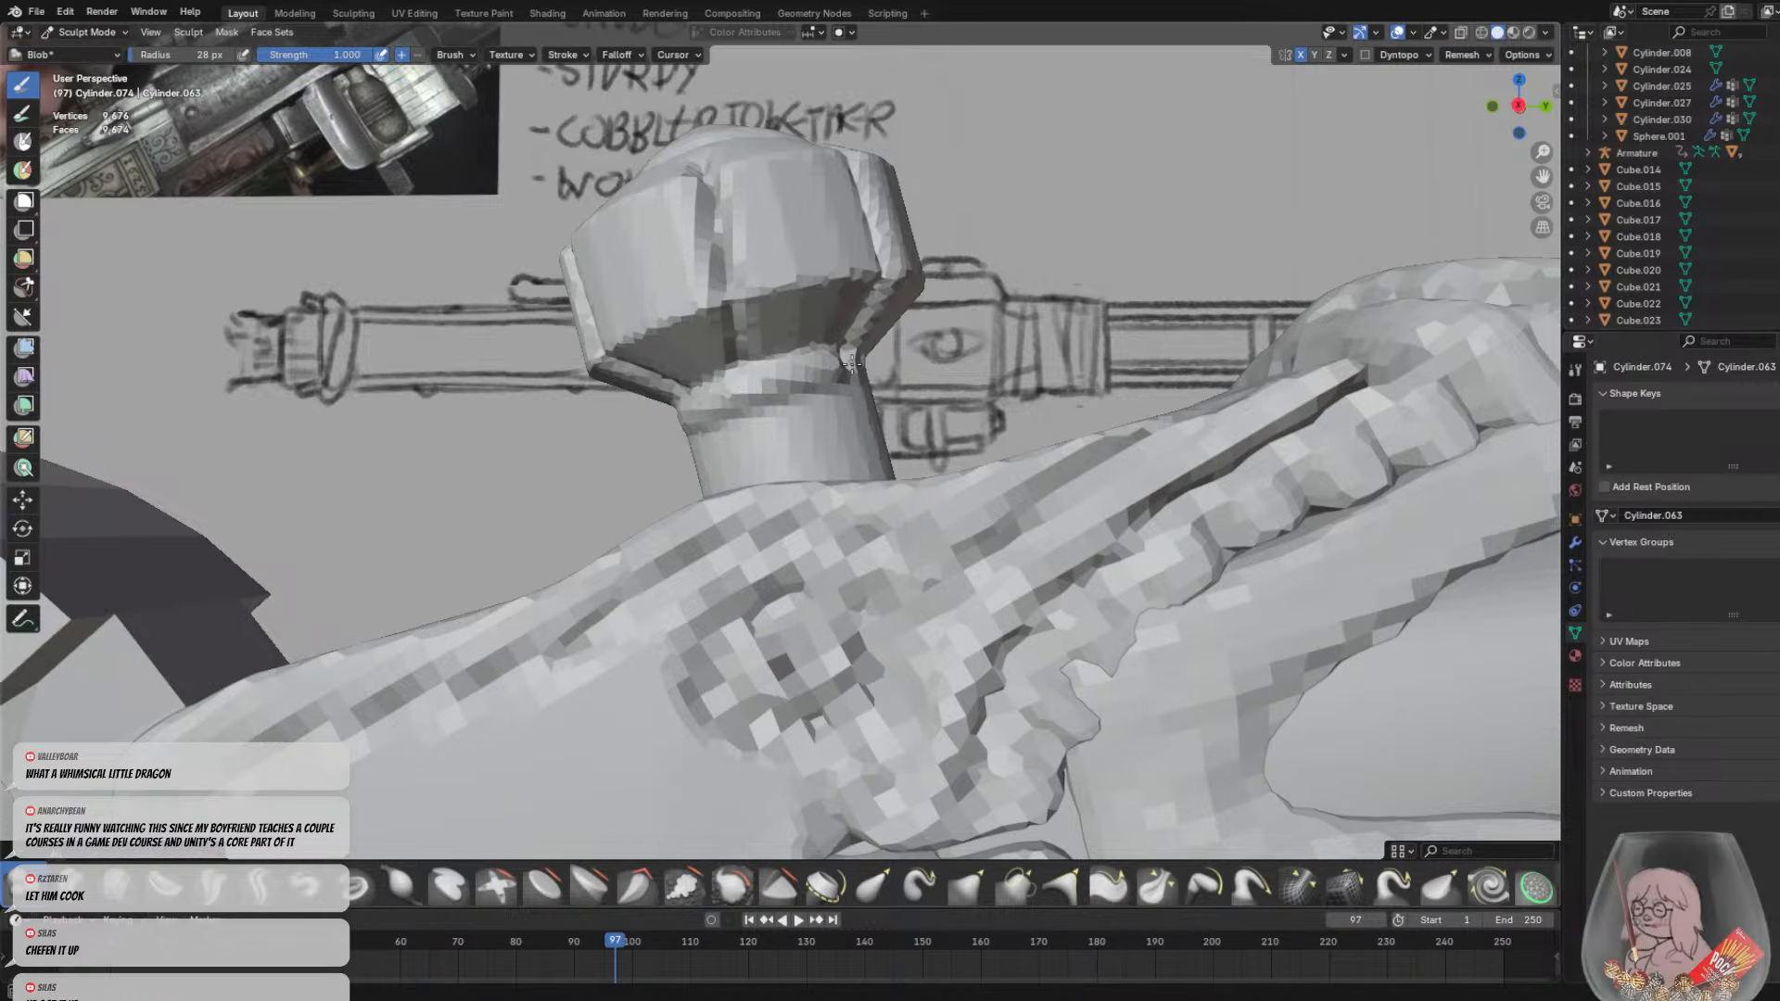
pyautogui.moveTo(858, 366); pyautogui.dragTo(649, 408, button='middle')
pyautogui.moveTo(648, 389); pyautogui.dragTo(714, 394)
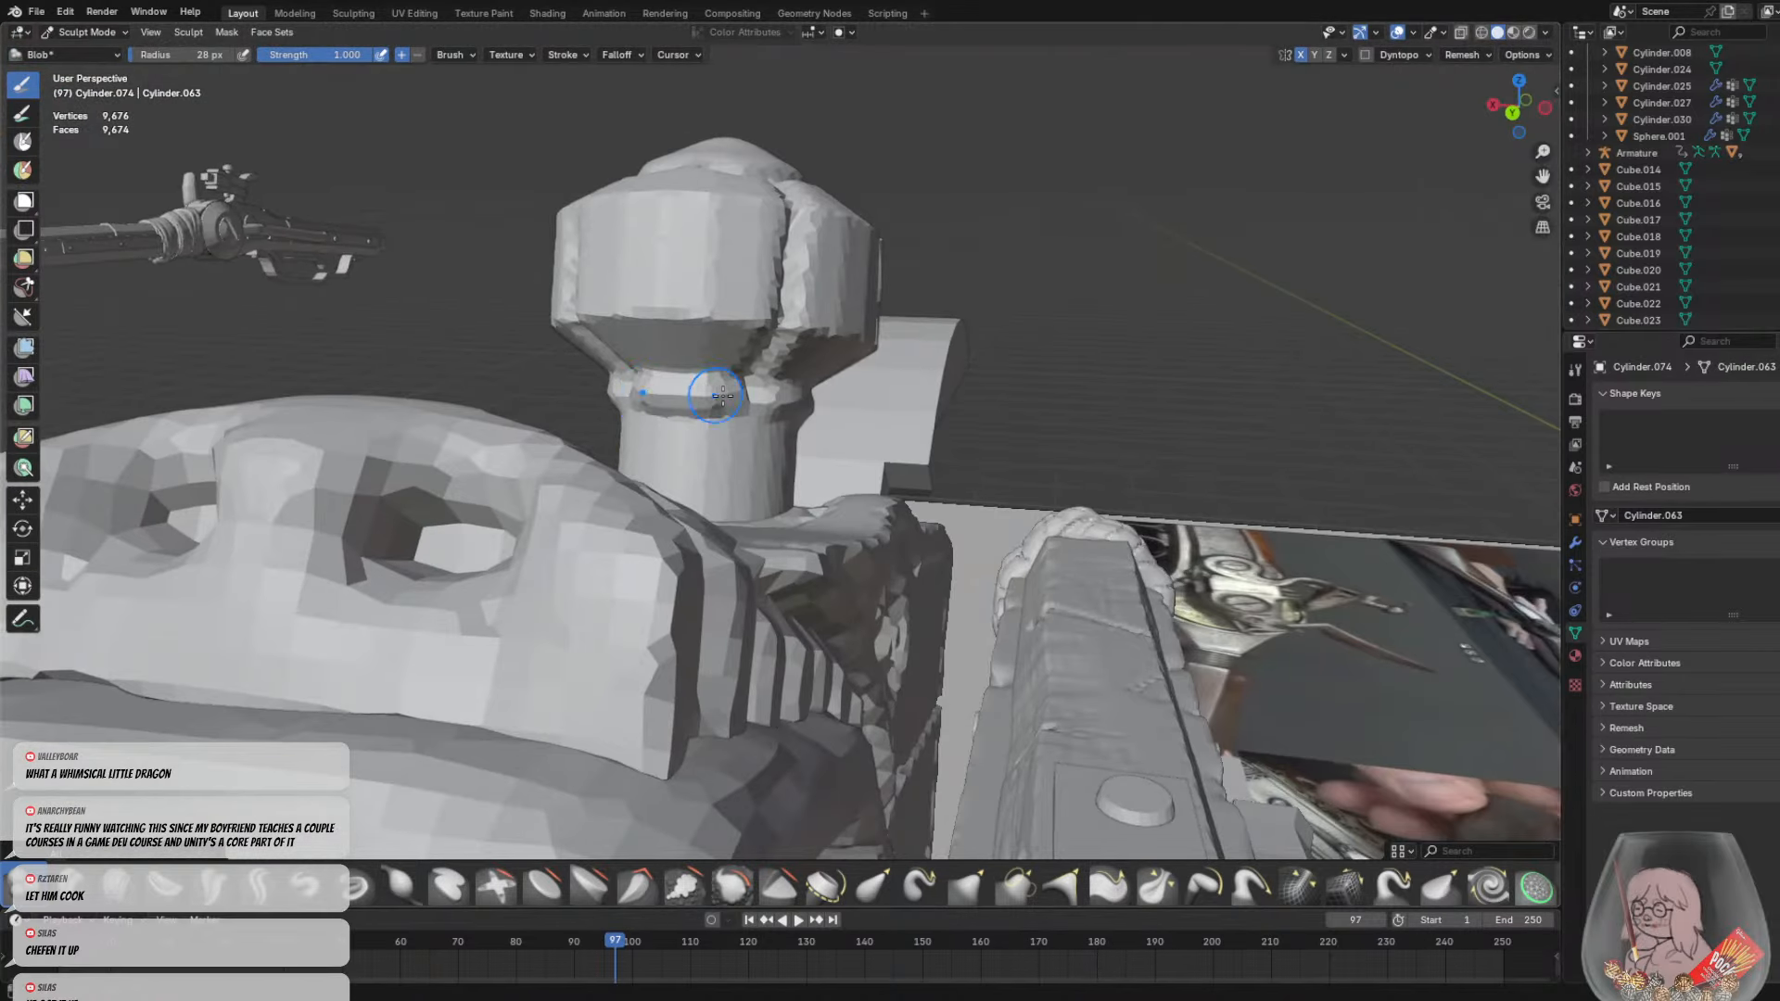
pyautogui.moveTo(714, 394); pyautogui.dragTo(785, 399, button='middle')
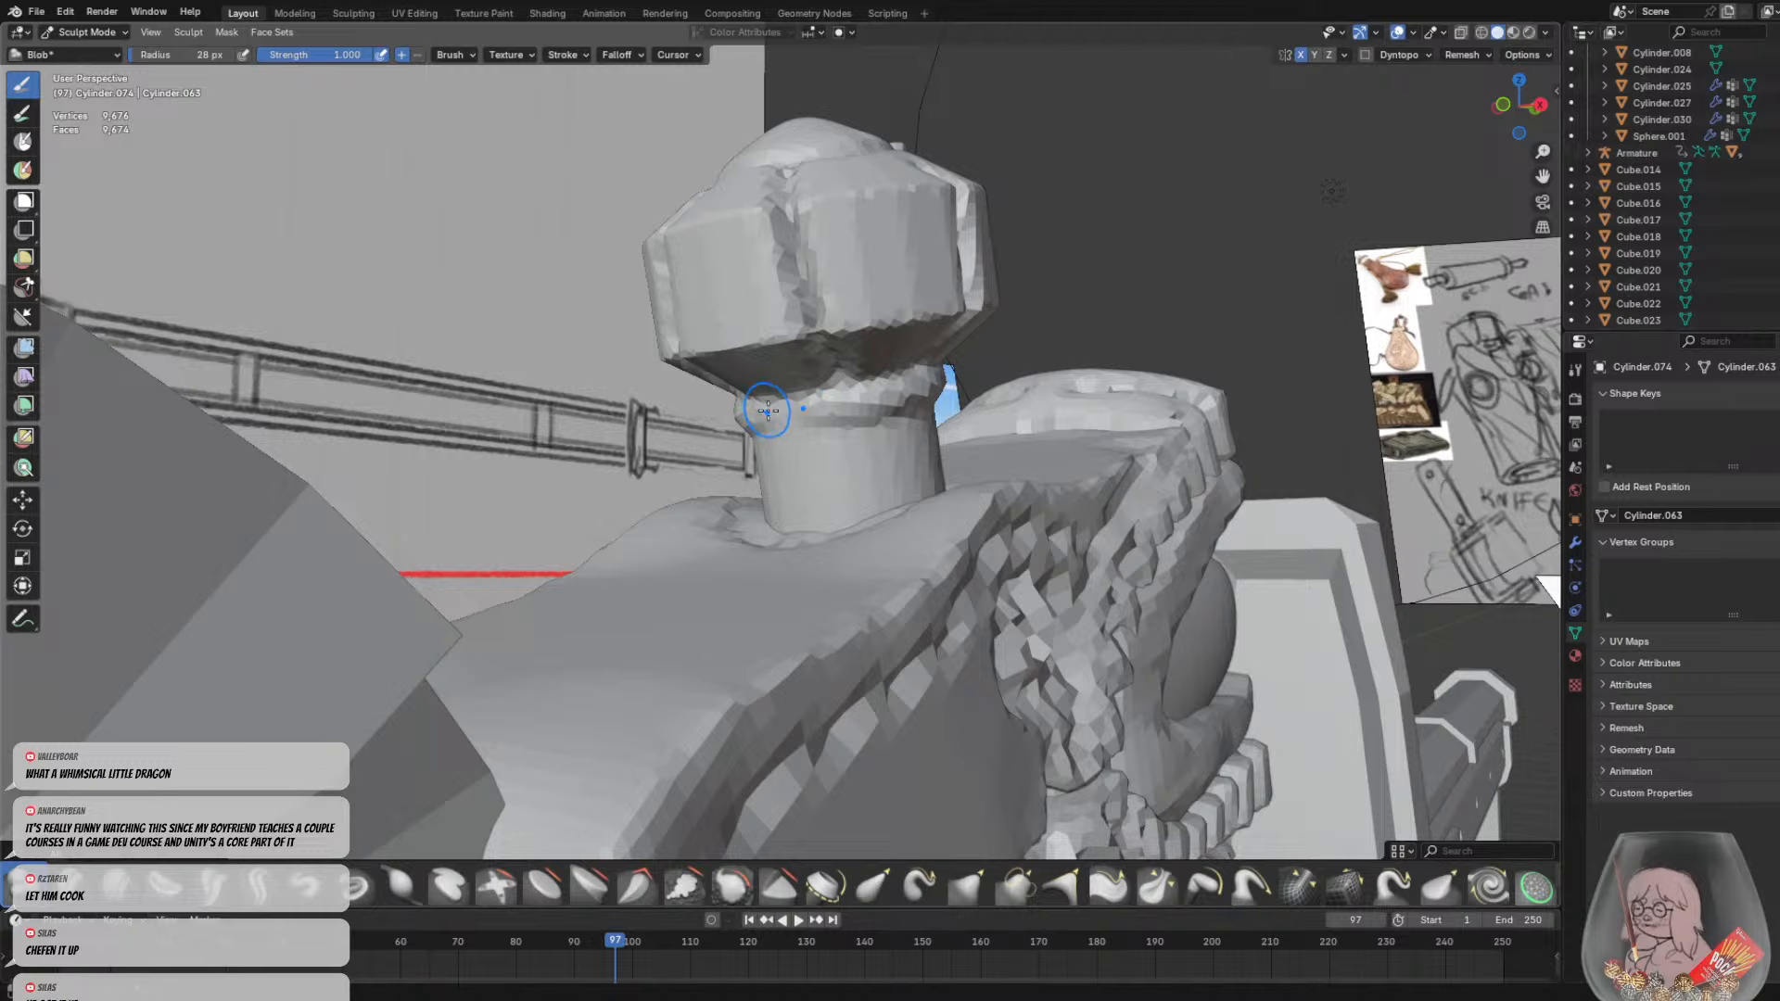
pyautogui.moveTo(767, 411); pyautogui.dragTo(802, 408)
# Swell uneven lumps around the base of the screw head's dome with the Blob brush at 28 px radius
pyautogui.moveTo(827, 408); pyautogui.dragTo(795, 270, button='middle')
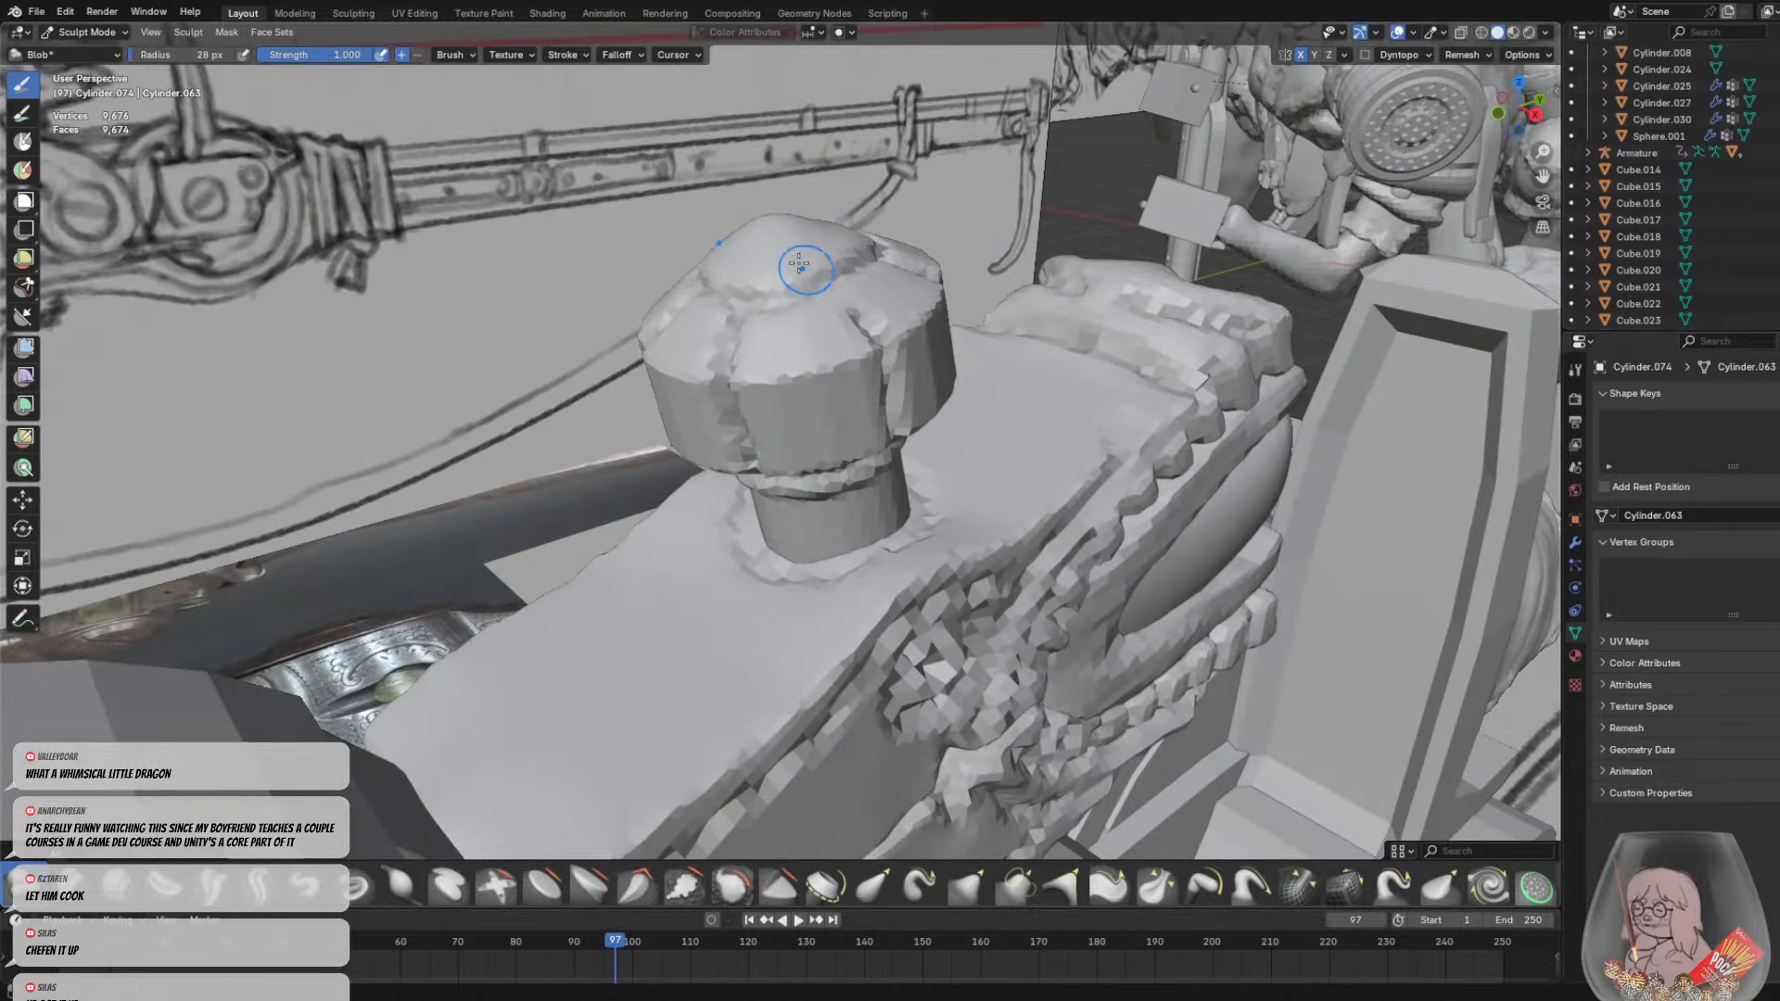
pyautogui.moveTo(789, 308); pyautogui.dragTo(802, 307)
pyautogui.moveTo(879, 277); pyautogui.dragTo(837, 397, button='middle')
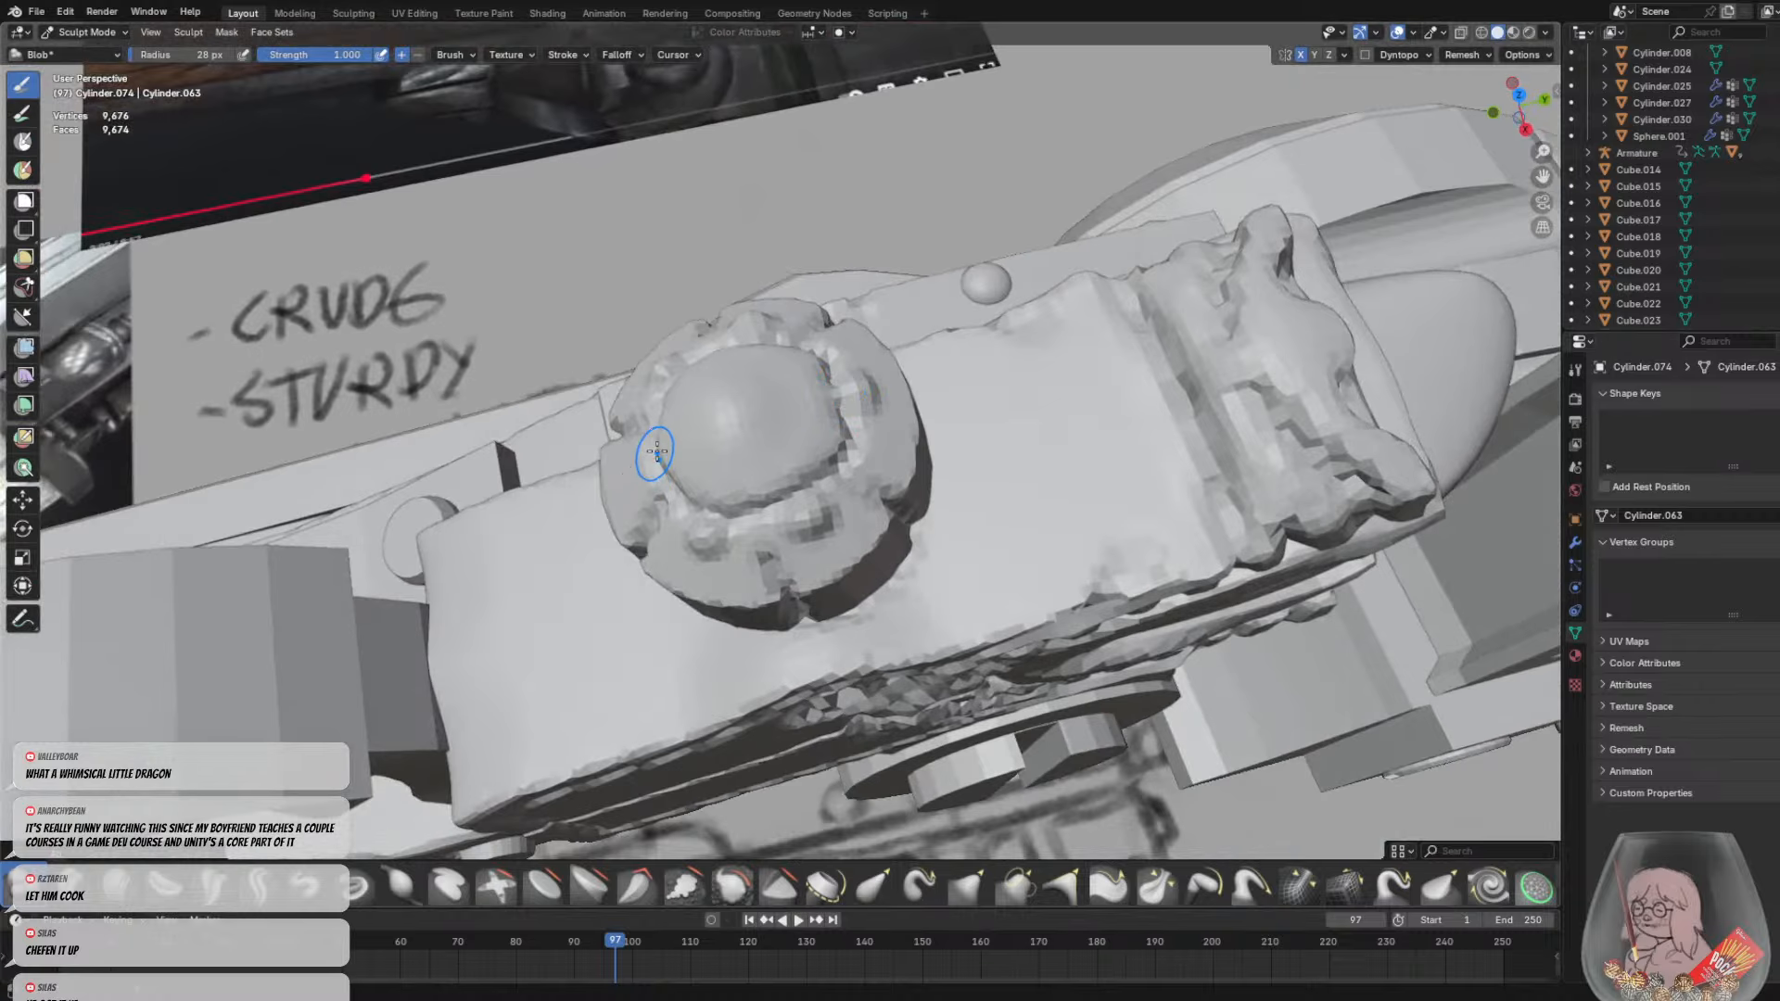
pyautogui.moveTo(683, 443); pyautogui.dragTo(671, 314, button='middle')
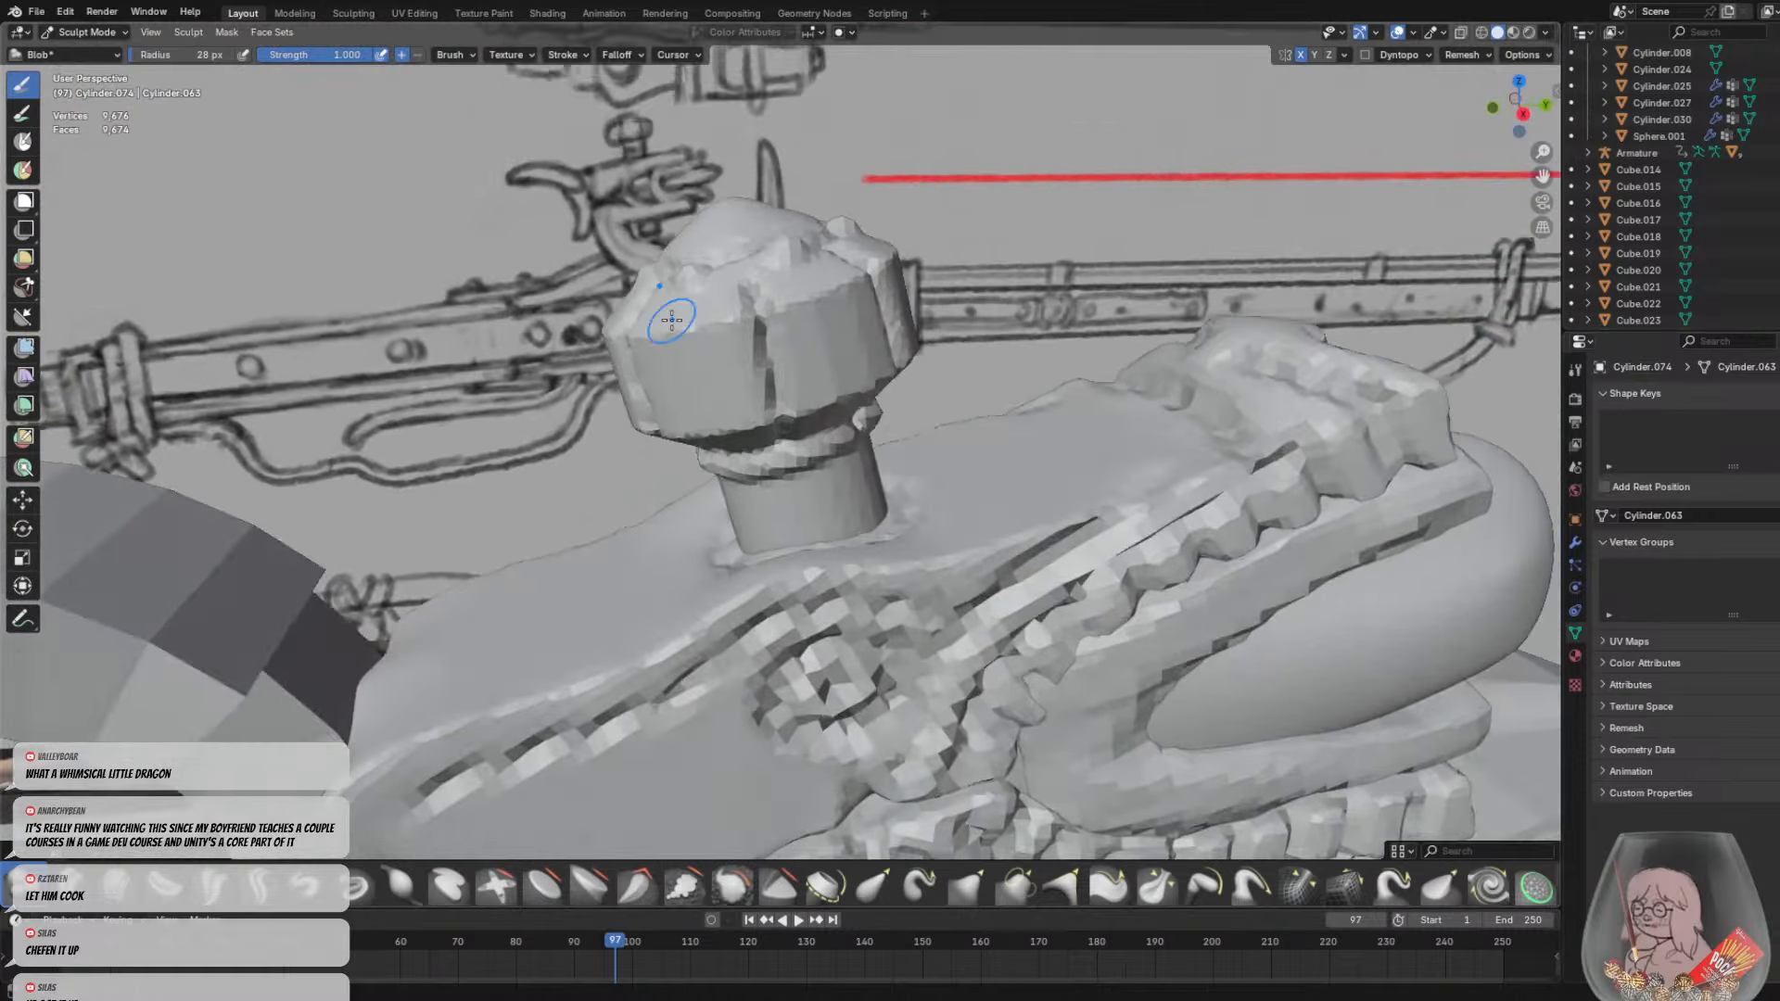
# Examine the dragon-shaped jaws, the gap between them and the screw's lower end from close up and from several angles
pyautogui.scroll(-6, 671, 314)
pyautogui.moveTo(827, 290); pyautogui.dragTo(774, 196, button='middle')
pyautogui.scroll(-1, 823, 283)
pyautogui.scroll(3, 816, 463)
pyautogui.moveTo(834, 610); pyautogui.dragTo(823, 568, button='middle')
pyautogui.scroll(2, 837, 773)
pyautogui.scroll(2, 823, 525)
pyautogui.scroll(1, 846, 525)
pyautogui.scroll(3, 827, 536)
pyautogui.scroll(-2, 876, 447)
pyautogui.moveTo(794, 481); pyautogui.dragTo(877, 515, button='middle')
pyautogui.scroll(-7, 843, 492)
pyautogui.scroll(3, 841, 457)
pyautogui.scroll(1, 760, 371)
pyautogui.moveTo(718, 341); pyautogui.dragTo(820, 379, button='middle')
pyautogui.scroll(4, 753, 358)
pyautogui.scroll(3, 832, 375)
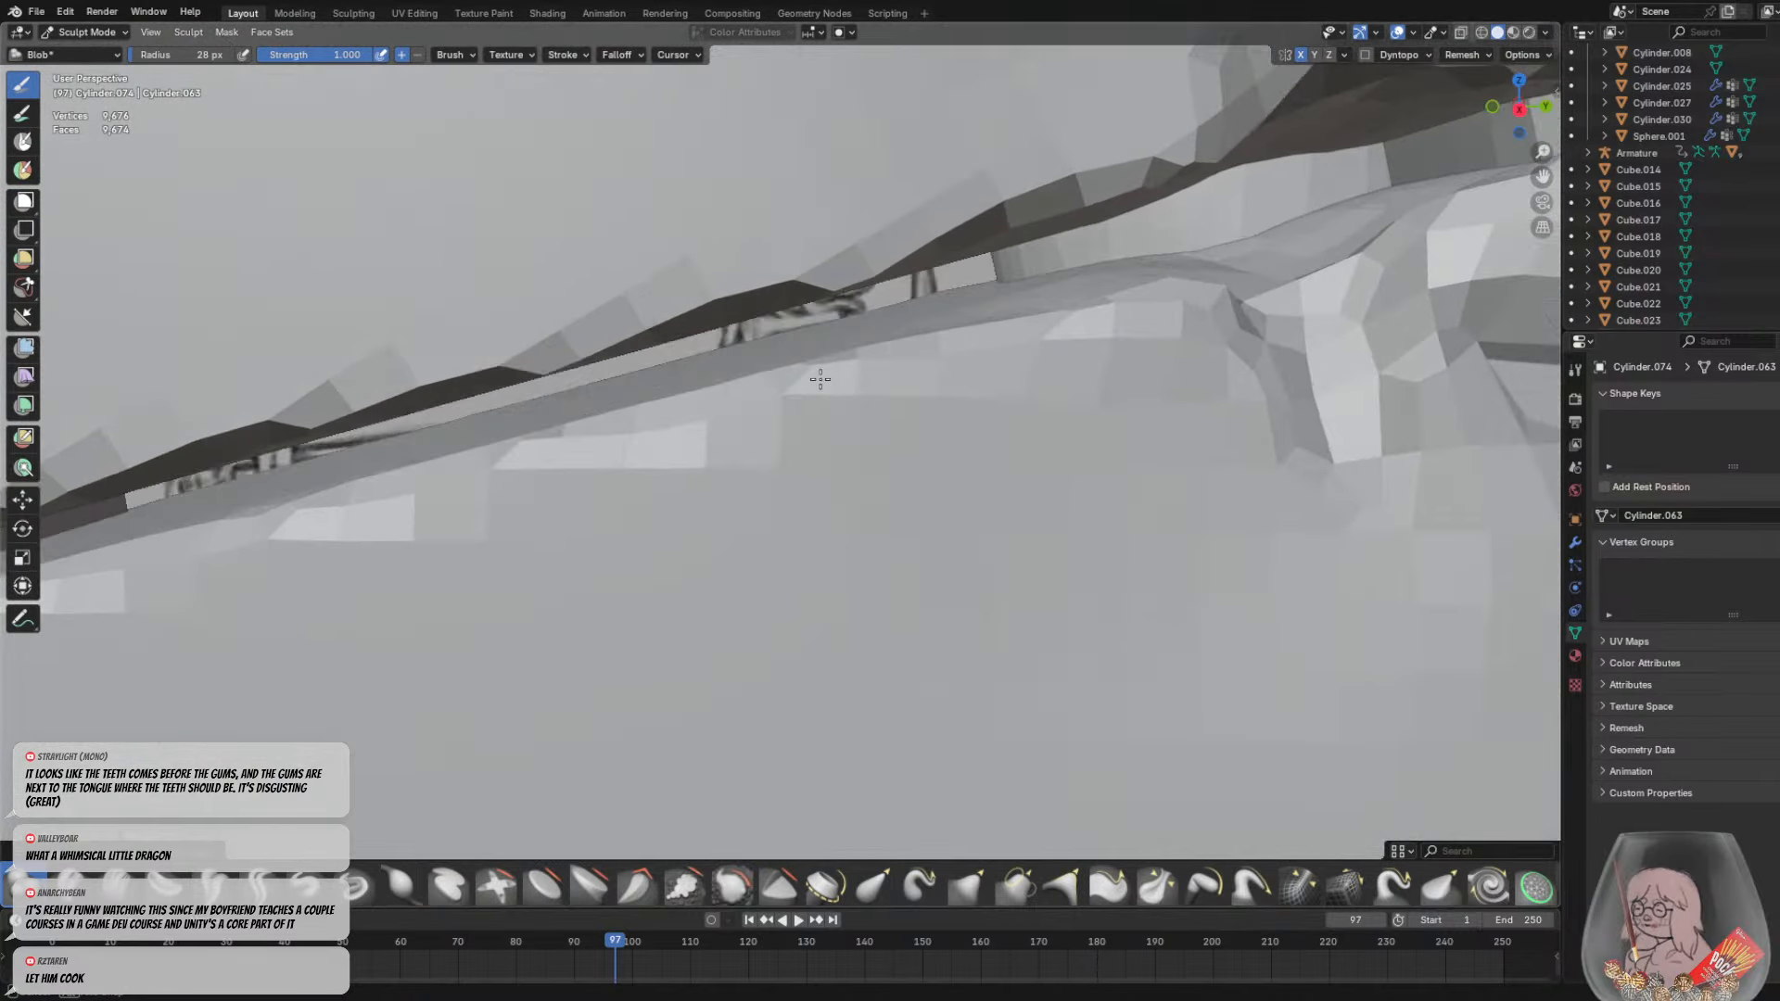
pyautogui.scroll(-5, 788, 330)
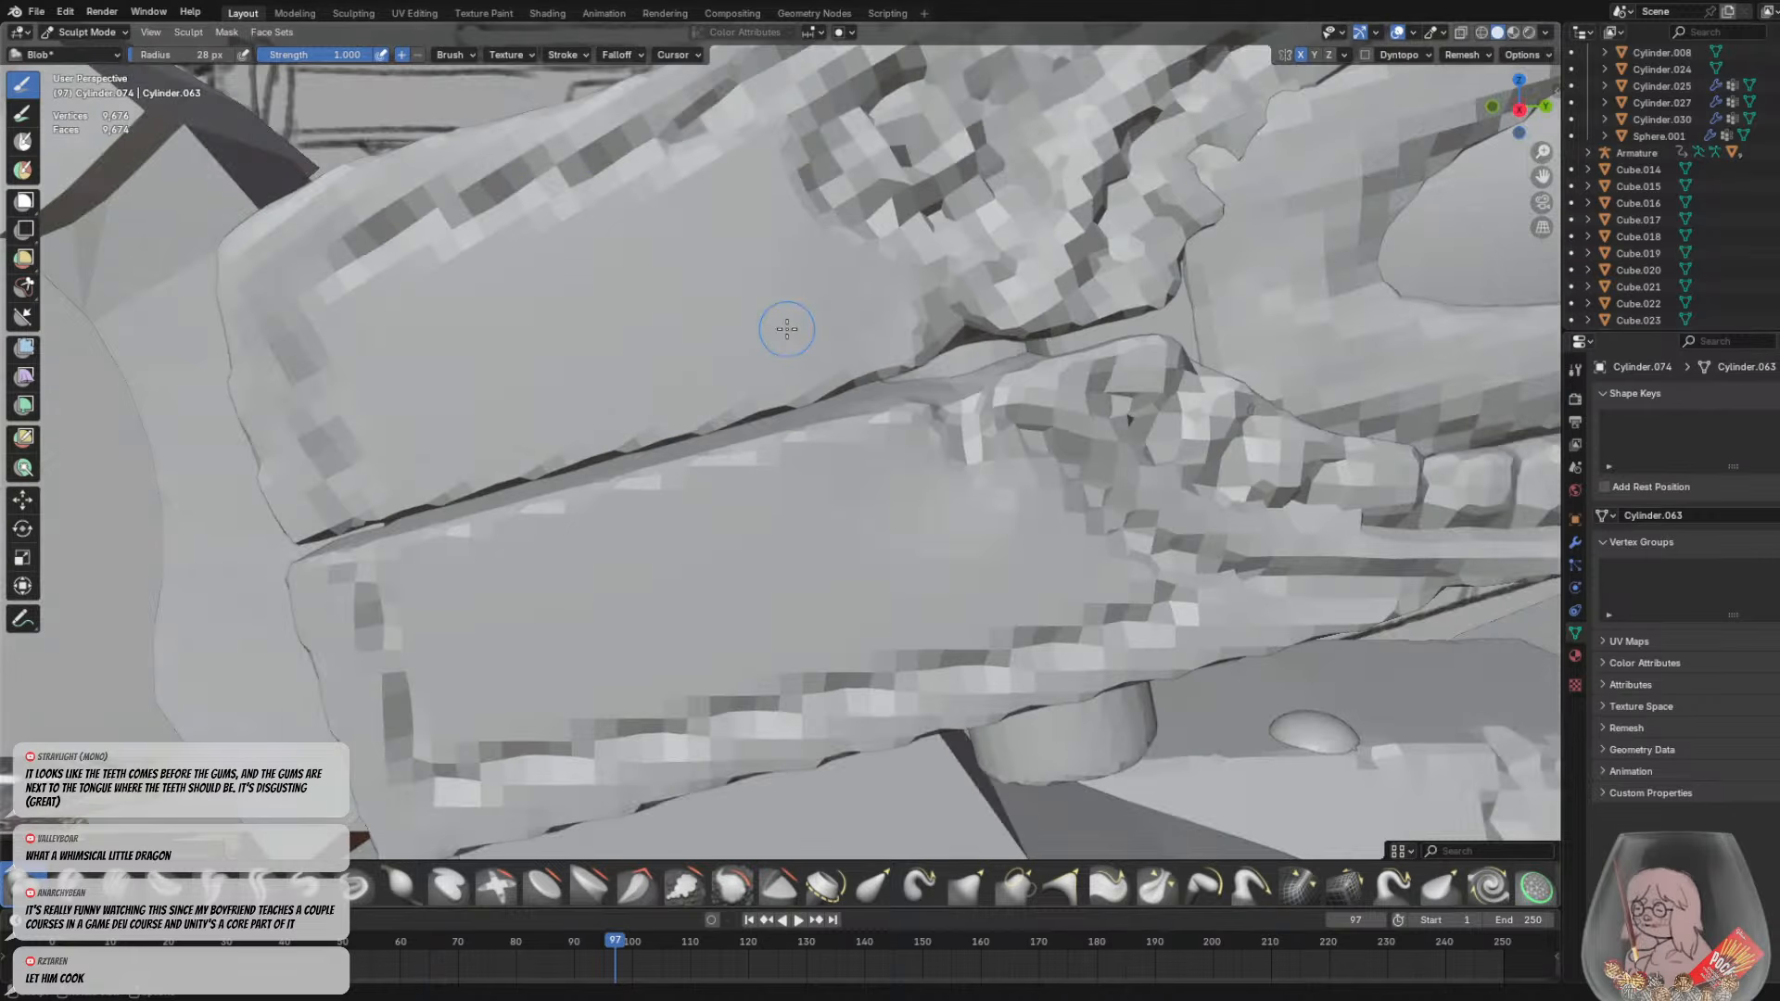
pyautogui.scroll(-5, 774, 400)
pyautogui.moveTo(774, 401)
pyautogui.mouseDown(button='middle')
pyautogui.moveTo(879, 414)
pyautogui.moveTo(830, 442)
pyautogui.moveTo(677, 438)
pyautogui.moveTo(759, 417)
pyautogui.moveTo(882, 429)
pyautogui.moveTo(800, 440)
pyautogui.moveTo(717, 488)
pyautogui.mouseUp(button='middle')
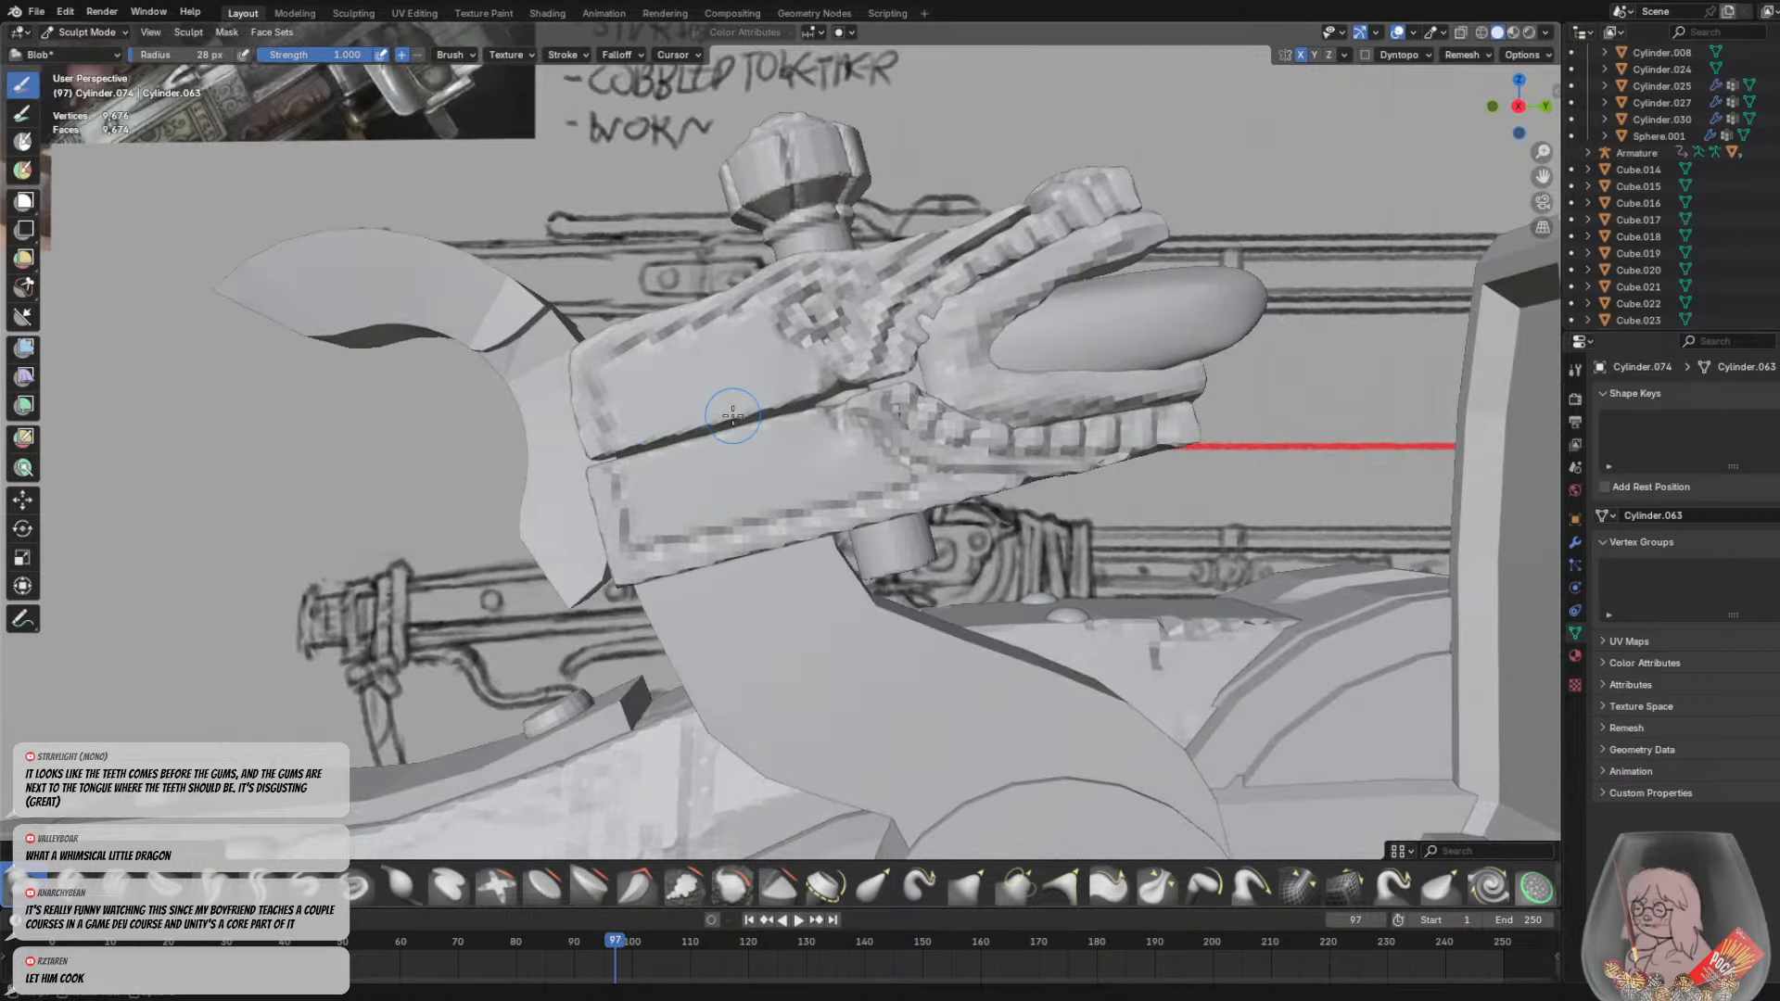
pyautogui.moveTo(851, 411); pyautogui.dragTo(880, 478)
pyautogui.scroll(4, 898, 582)
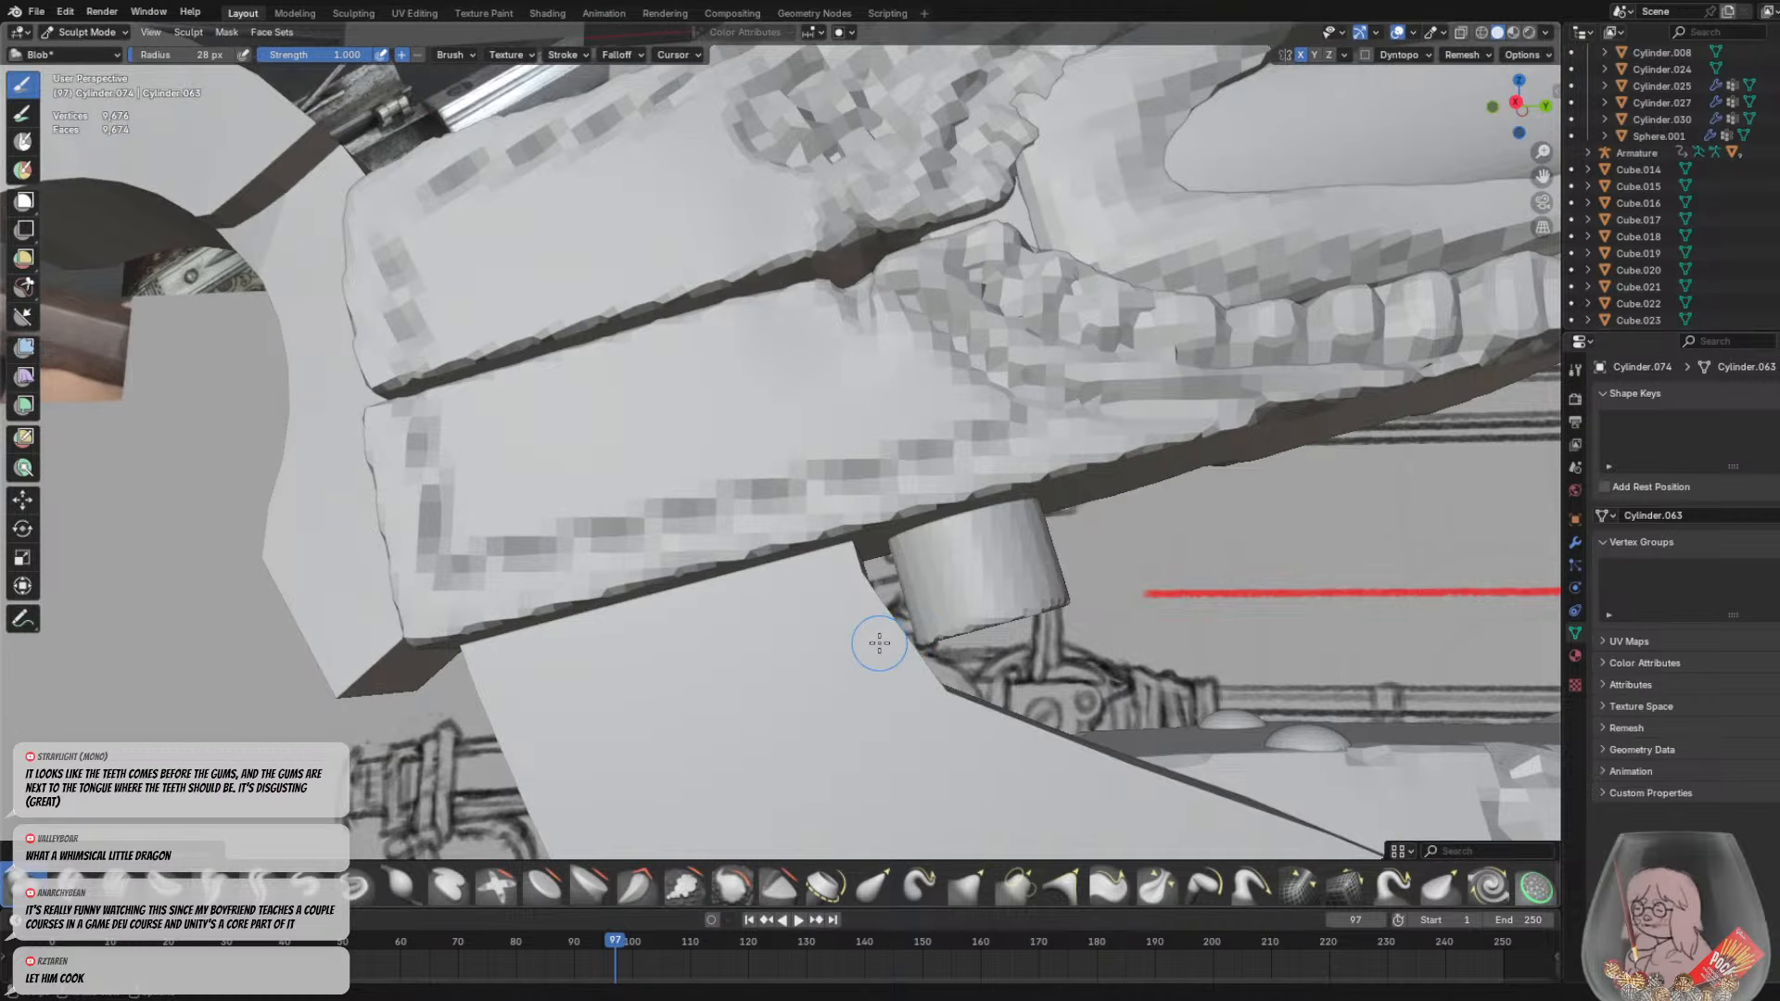
pyautogui.scroll(-8, 904, 630)
pyautogui.moveTo(840, 473); pyautogui.dragTo(952, 584, button='middle')
pyautogui.scroll(4, 912, 397)
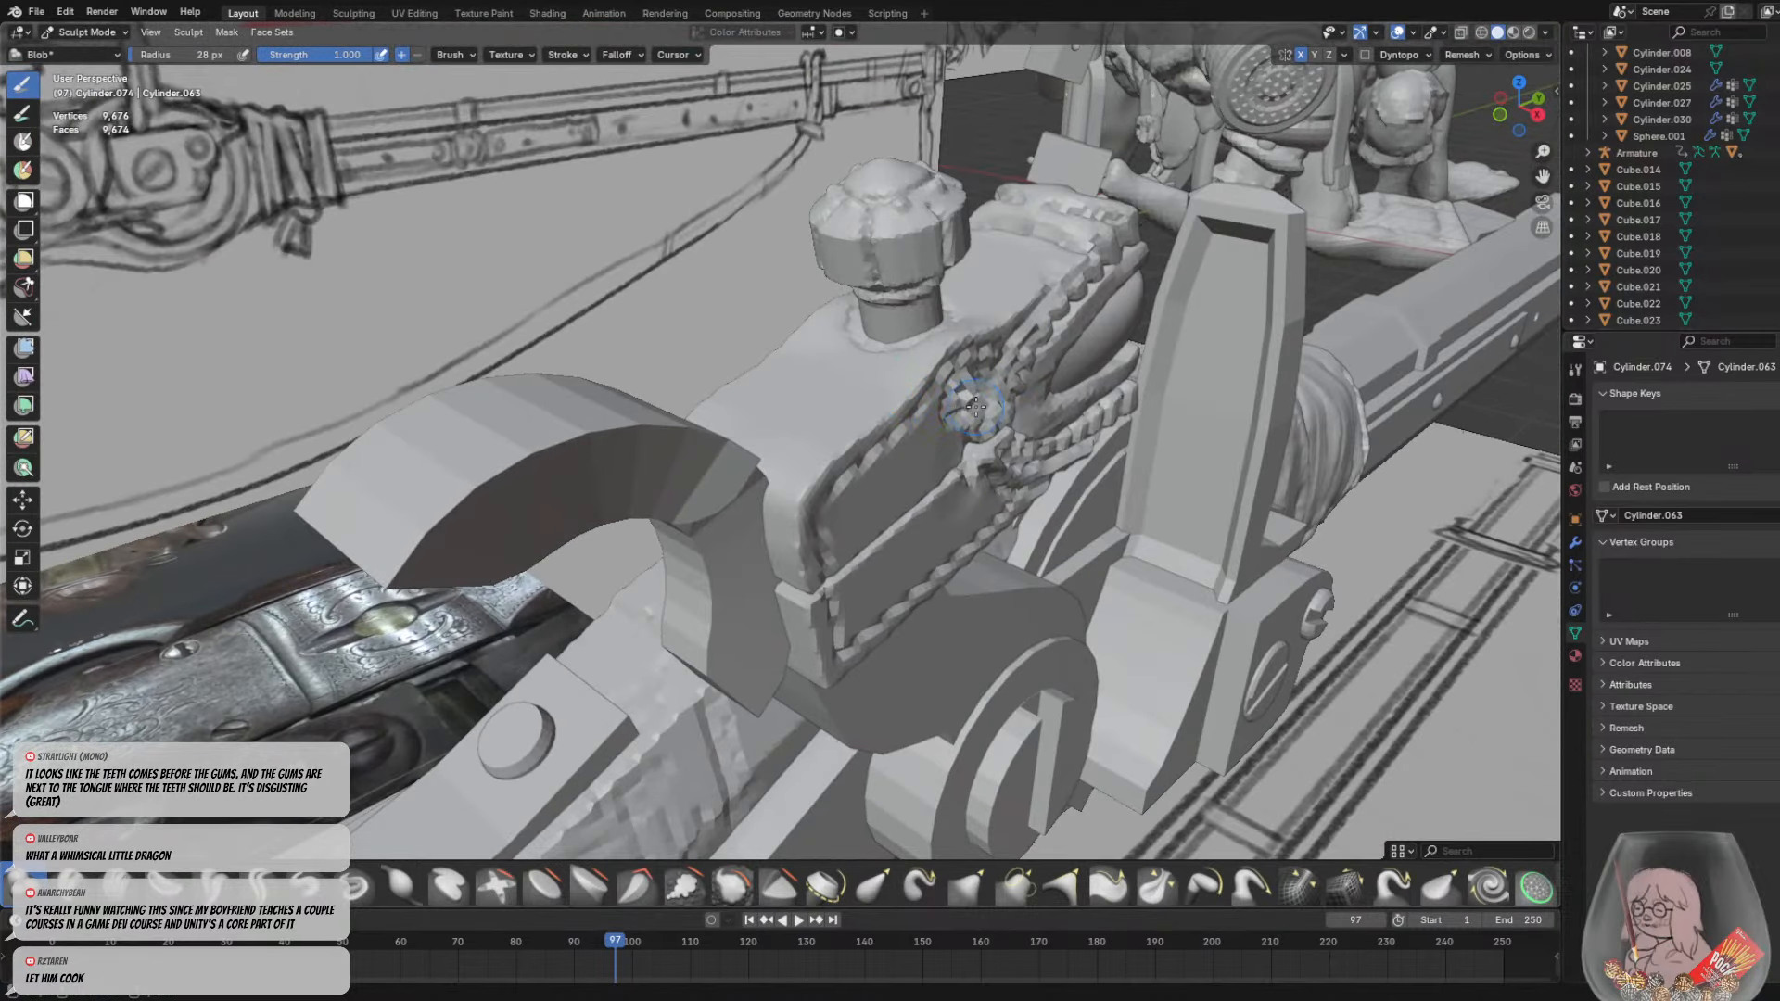
pyautogui.moveTo(975, 406); pyautogui.dragTo(914, 416, button='middle')
pyautogui.press('g')
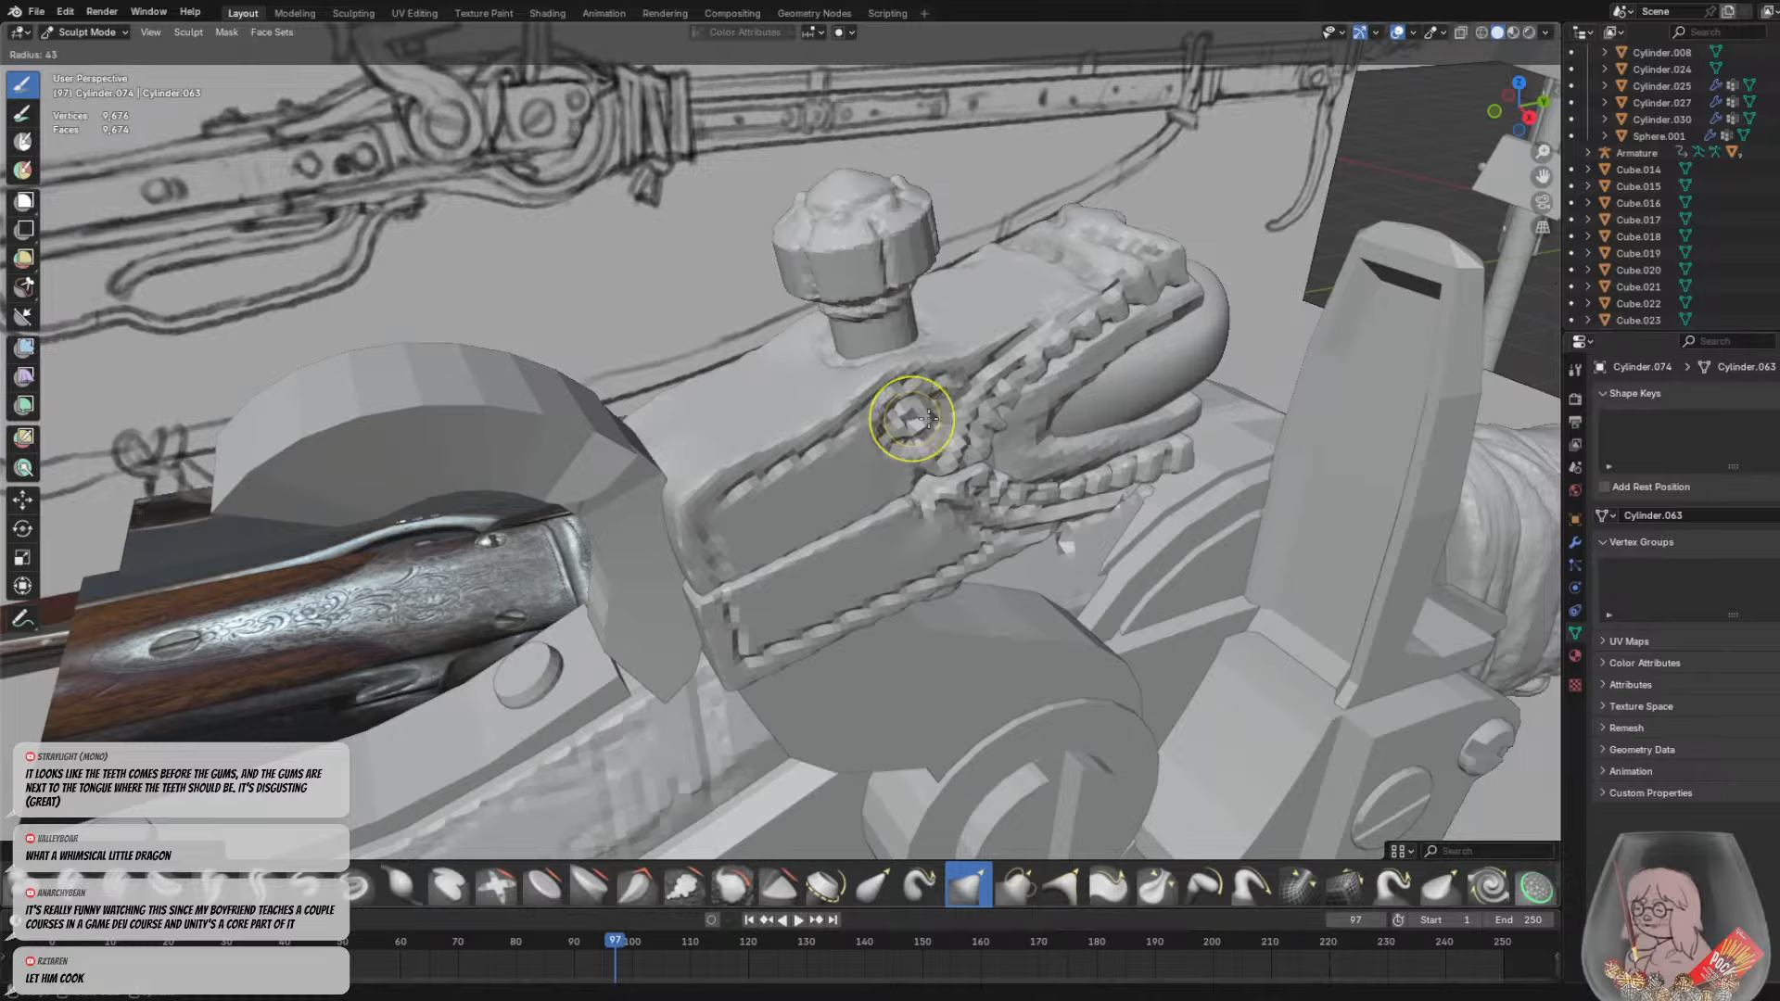
pyautogui.moveTo(942, 440); pyautogui.dragTo(992, 449, button='middle')
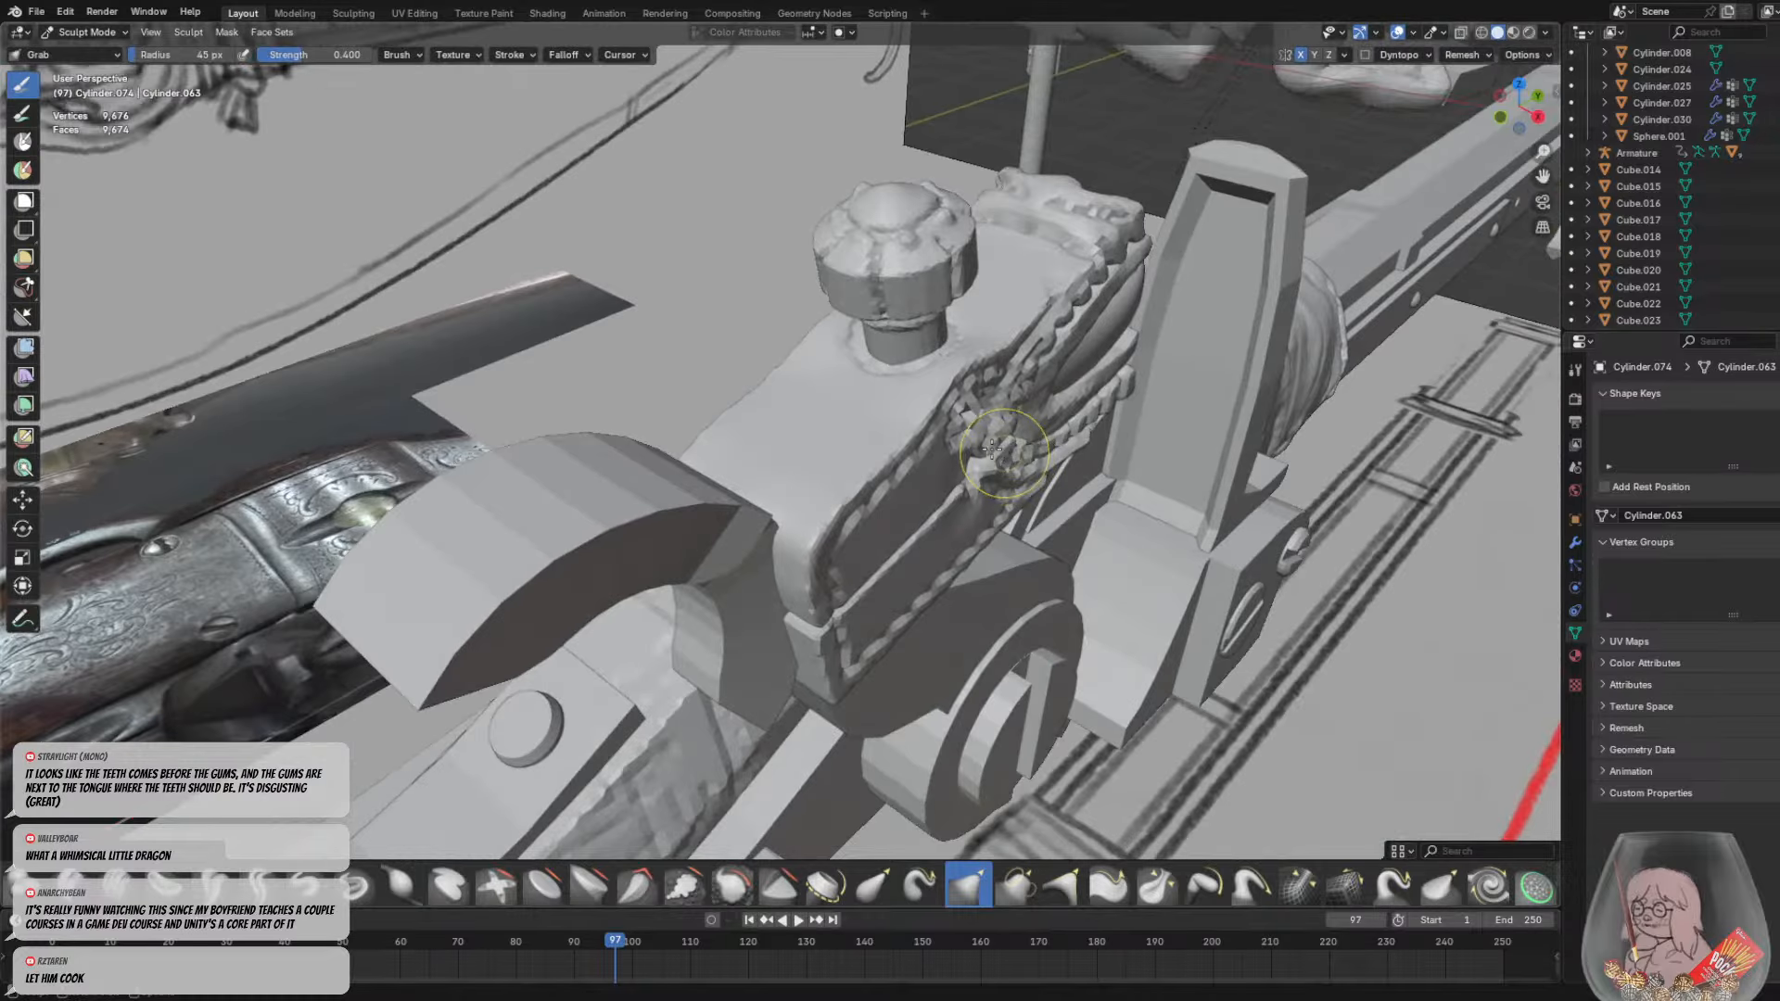
pyautogui.press('Tab')
pyautogui.press('Tab')
pyautogui.click(87, 31)
pyautogui.click(87, 46)
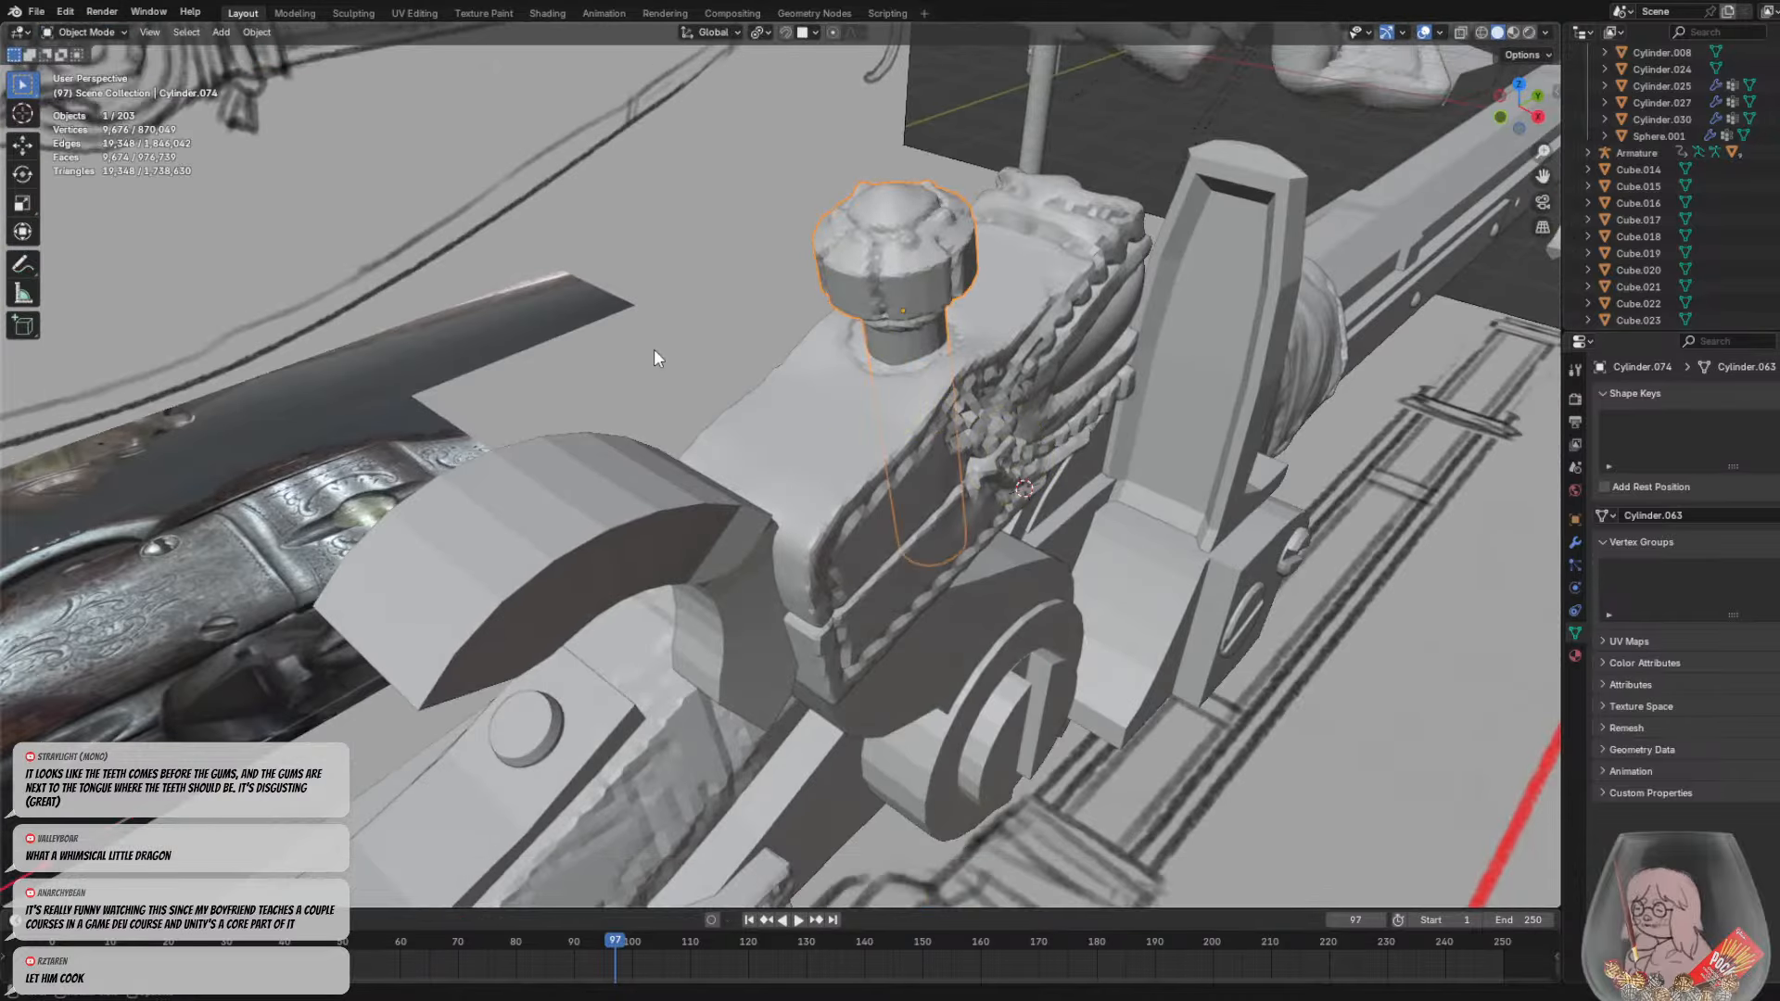
pyautogui.moveTo(653, 349); pyautogui.dragTo(688, 384, button='middle')
pyautogui.hotkey('ctrl', 'z')
pyautogui.hotkey('ctrl', 'z')
pyautogui.hotkey('ctrl', 'z')
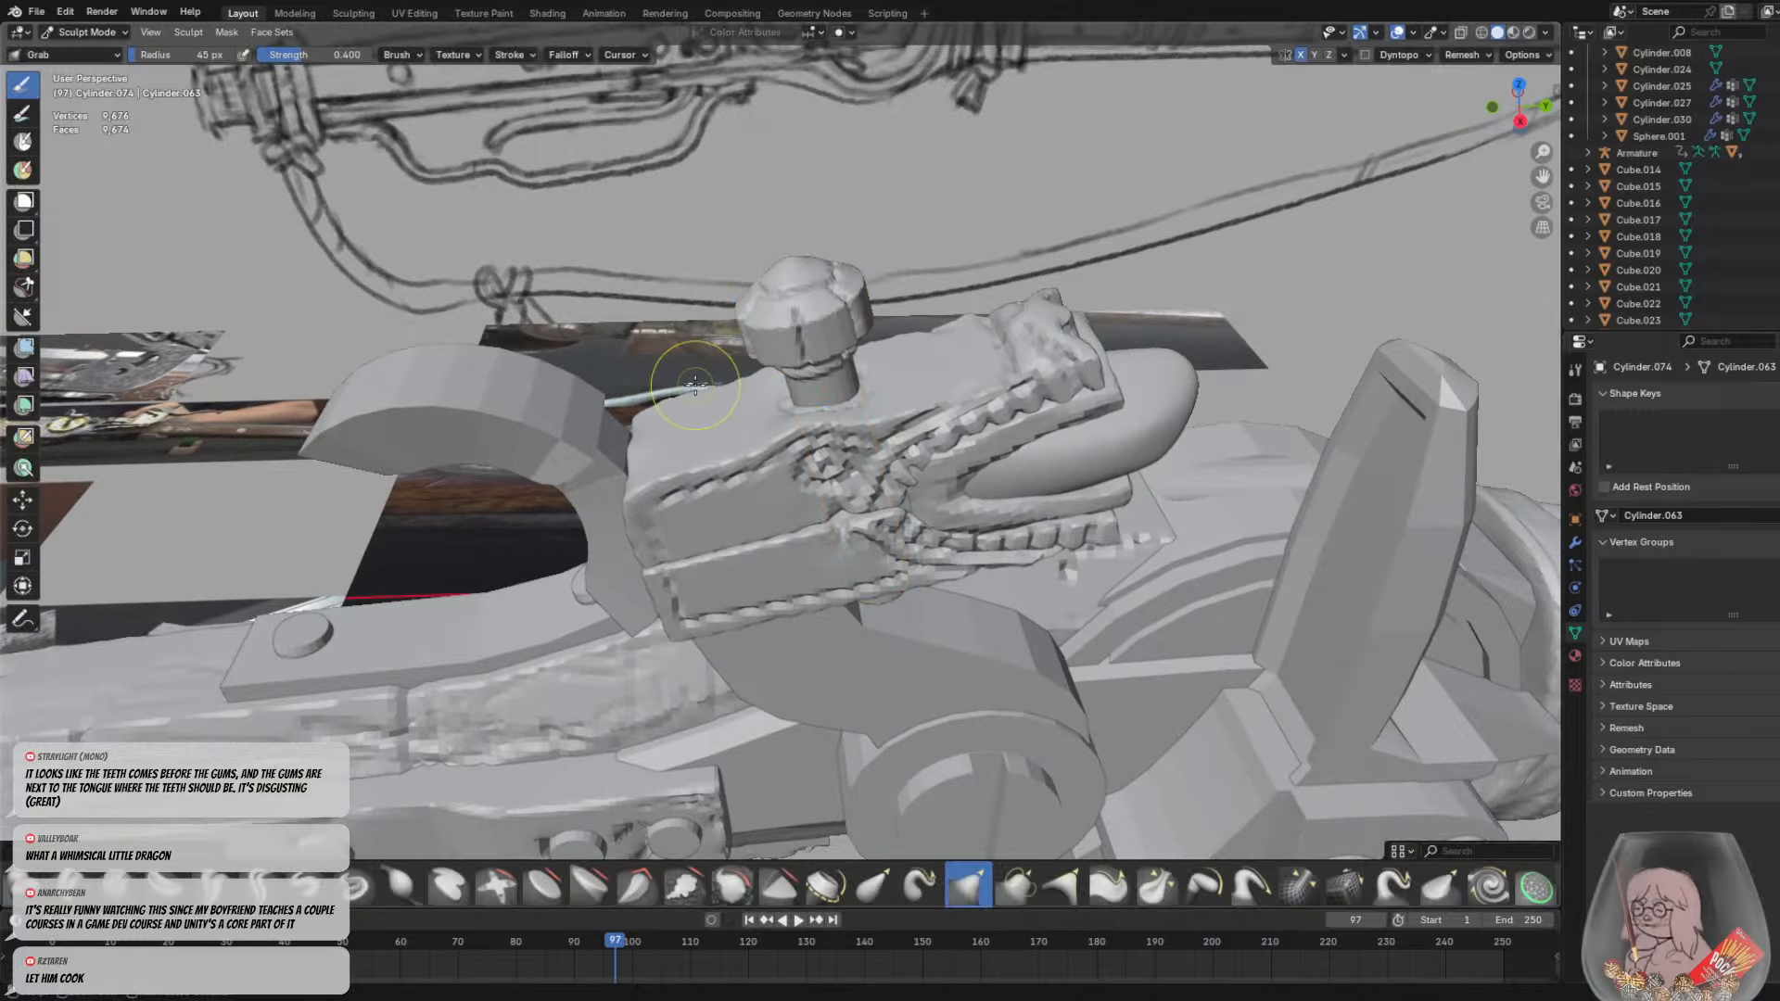
# Select the curved spur behind the hammer's jaws, switch it to Sculpt Mode and remesh it at a finer voxel size
pyautogui.click(80, 29)
pyautogui.click(78, 52)
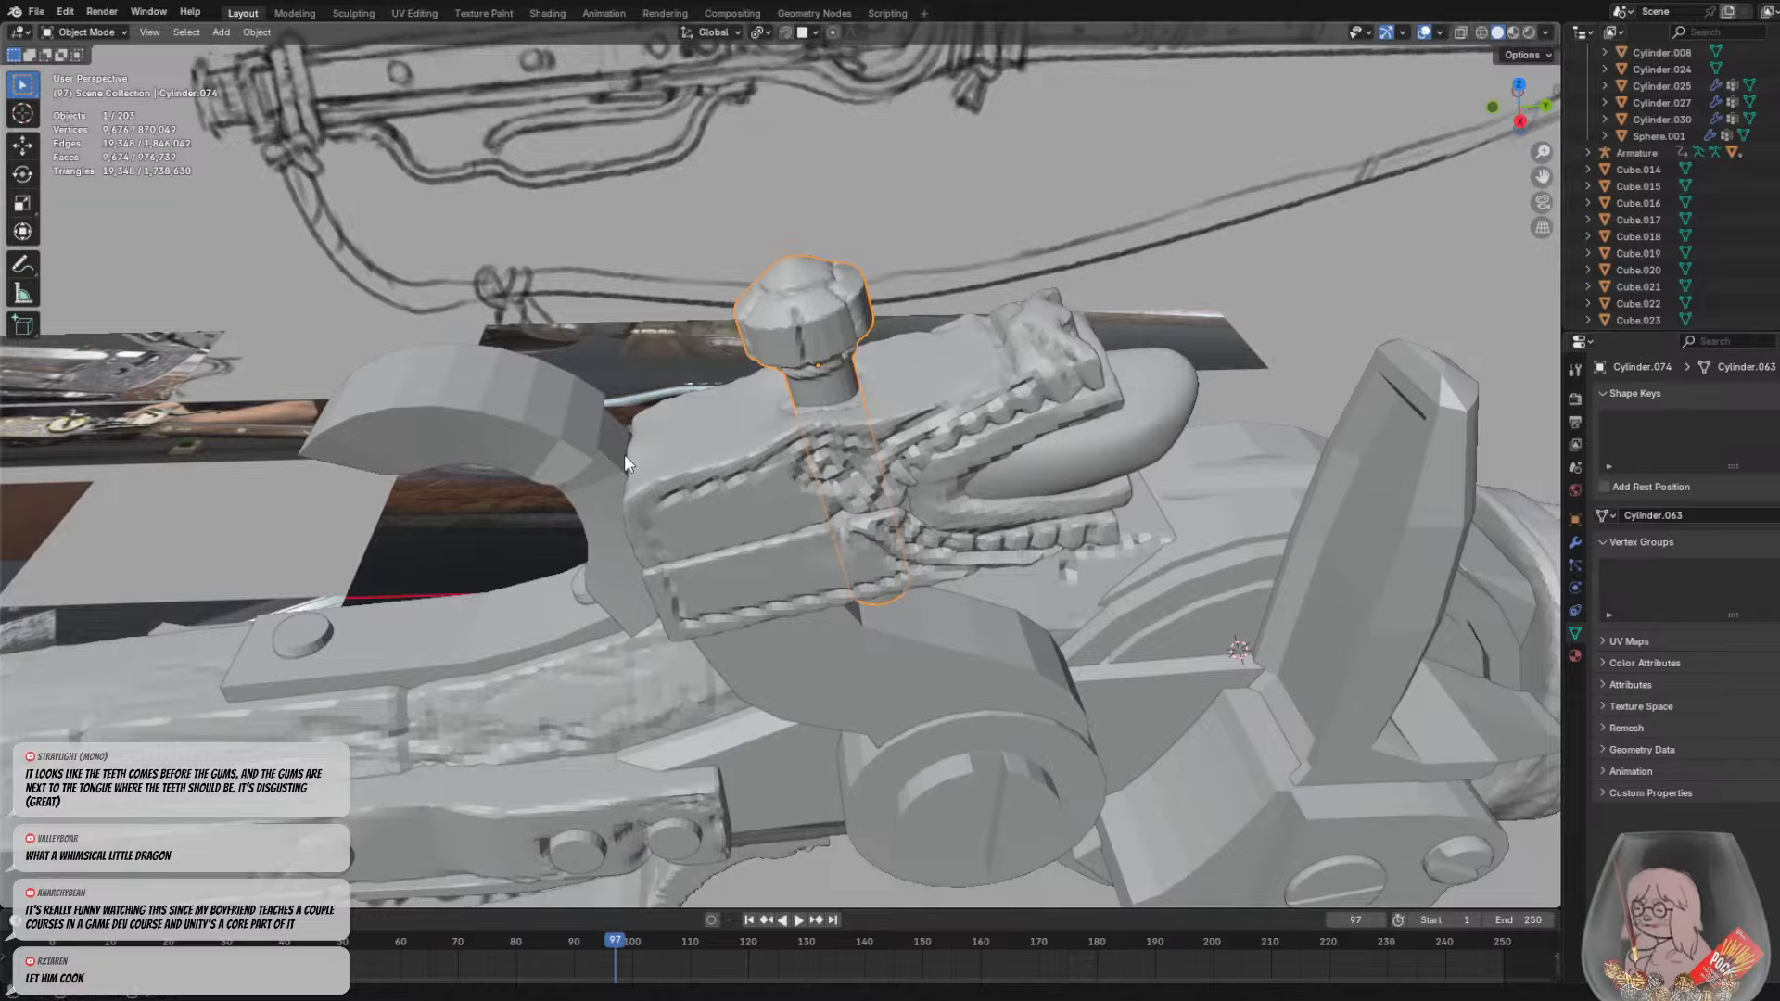
pyautogui.click(491, 438)
pyautogui.moveTo(625, 454)
pyautogui.mouseDown(button='middle')
pyautogui.moveTo(492, 438)
pyautogui.moveTo(816, 395)
pyautogui.moveTo(769, 440)
pyautogui.moveTo(792, 450)
pyautogui.mouseUp(button='middle')
pyautogui.click(586, 426)
pyautogui.click(88, 32)
pyautogui.click(83, 86)
pyautogui.press('r')
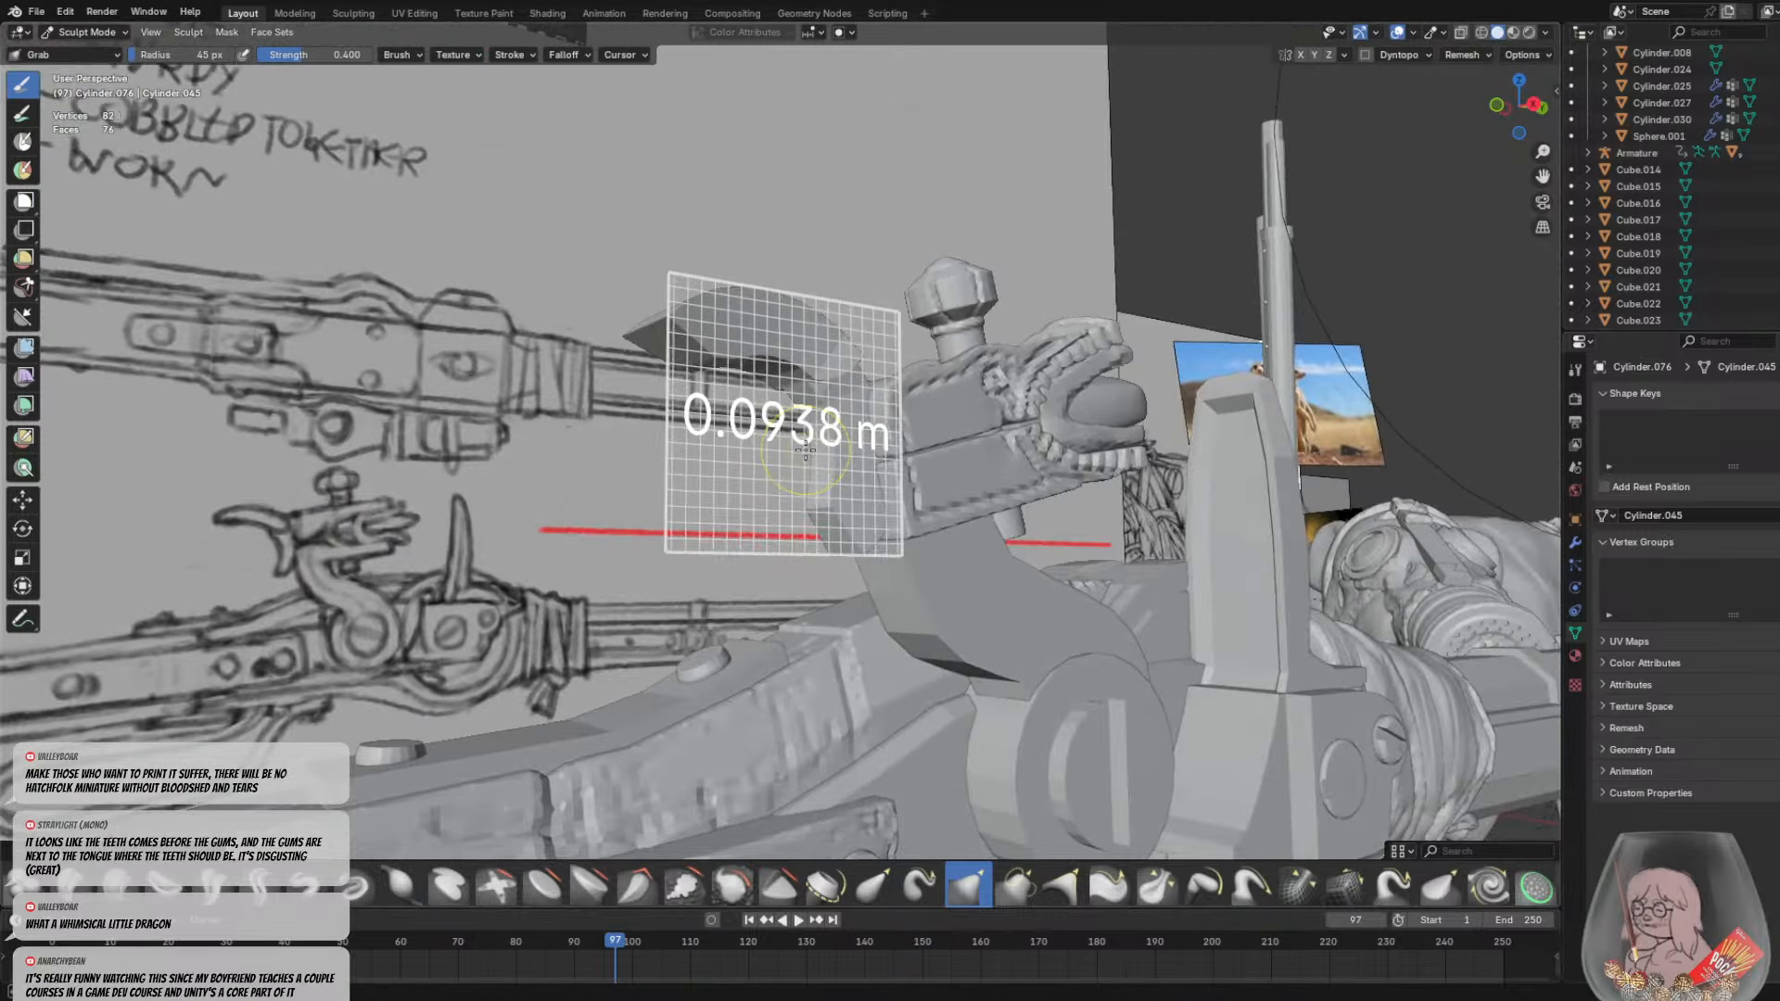
pyautogui.click(935, 446)
pyautogui.hotkey('ctrl', 'r')
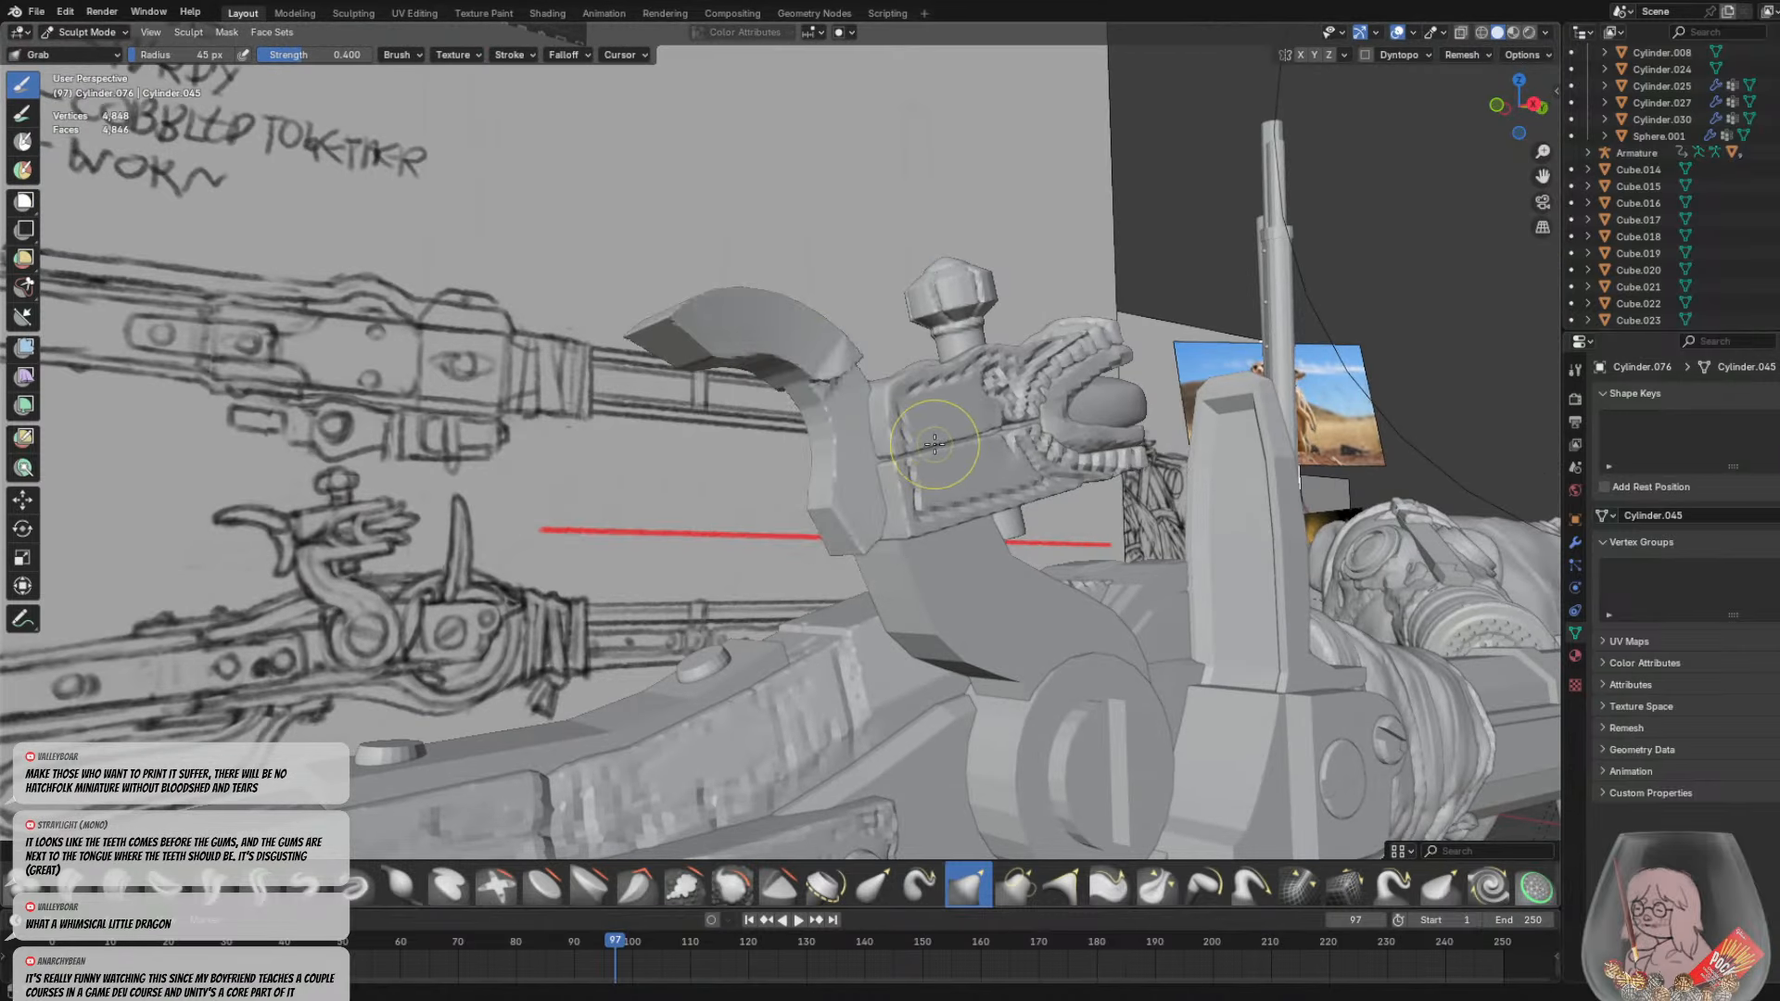
# Carve nicks into the curved spur's edges with the Crease Sharp brush, reducing the radius to 22 px
pyautogui.moveTo(935, 446)
pyautogui.mouseDown(button='middle')
pyautogui.moveTo(951, 535)
pyautogui.moveTo(794, 417)
pyautogui.moveTo(897, 422)
pyautogui.moveTo(862, 434)
pyautogui.mouseUp(button='middle')
pyautogui.click(260, 886)
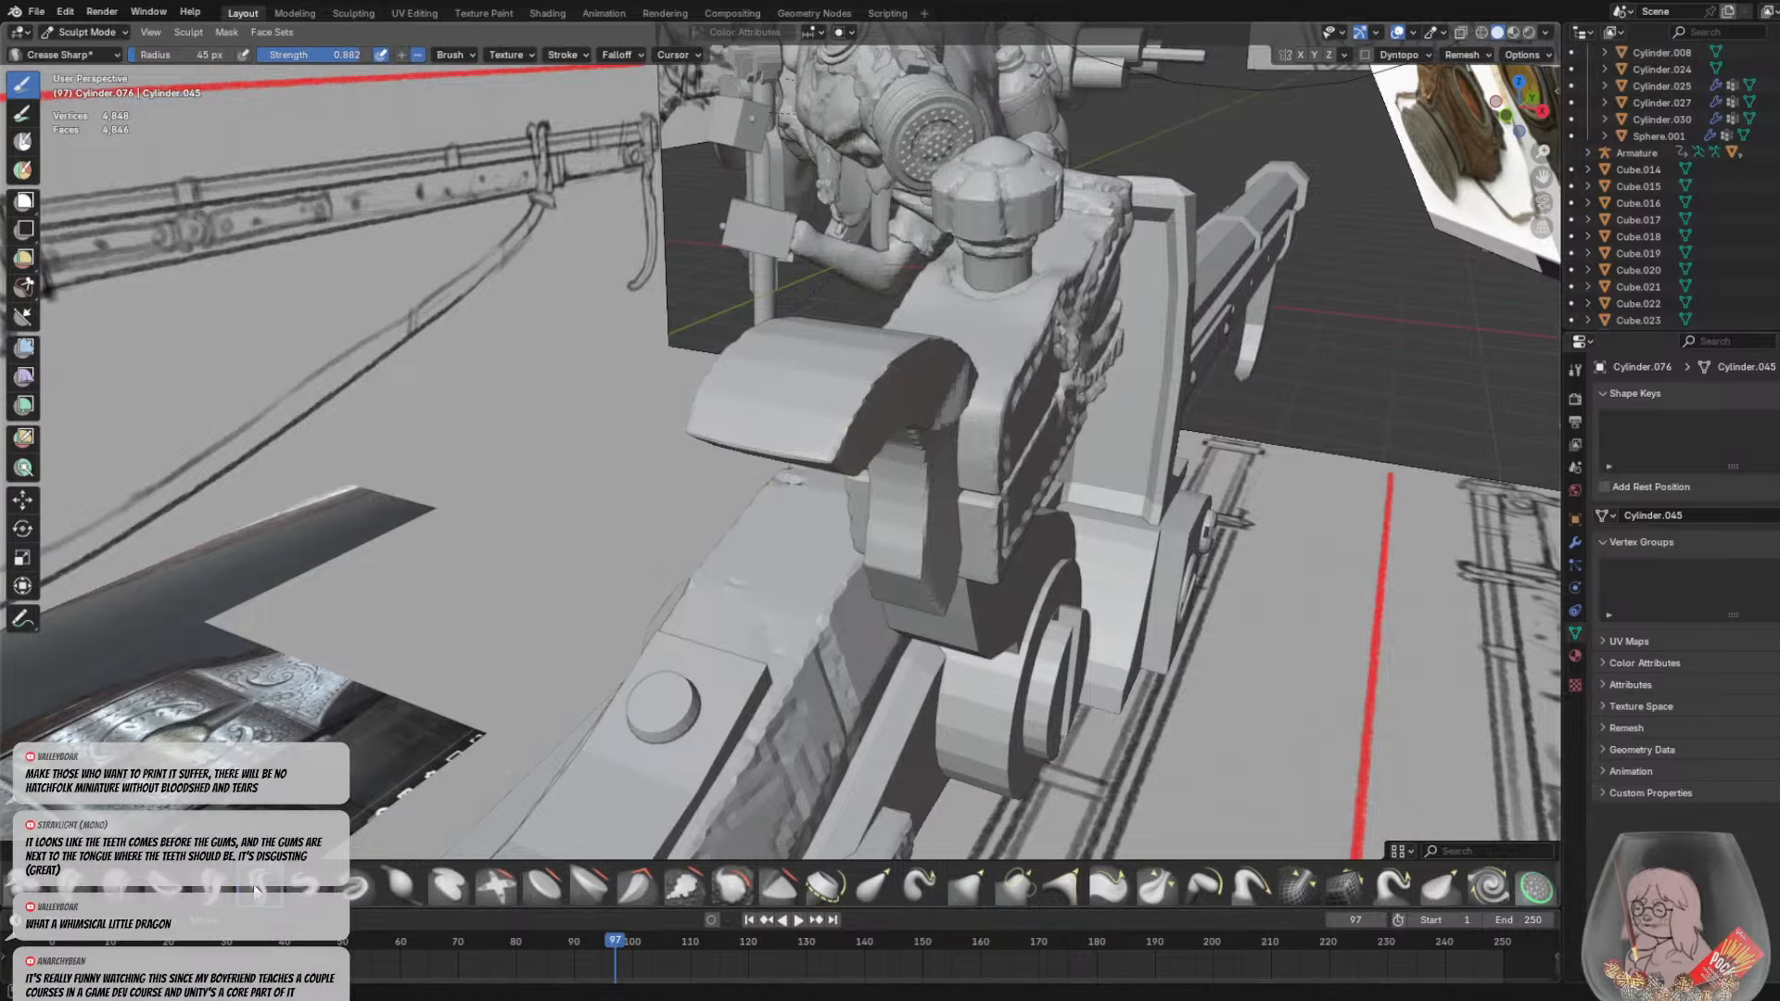
pyautogui.moveTo(838, 413); pyautogui.dragTo(860, 384)
pyautogui.moveTo(881, 415)
pyautogui.mouseDown(button='middle')
pyautogui.moveTo(794, 517)
pyautogui.moveTo(732, 526)
pyautogui.mouseUp(button='middle')
pyautogui.press('f')
pyautogui.click(792, 495)
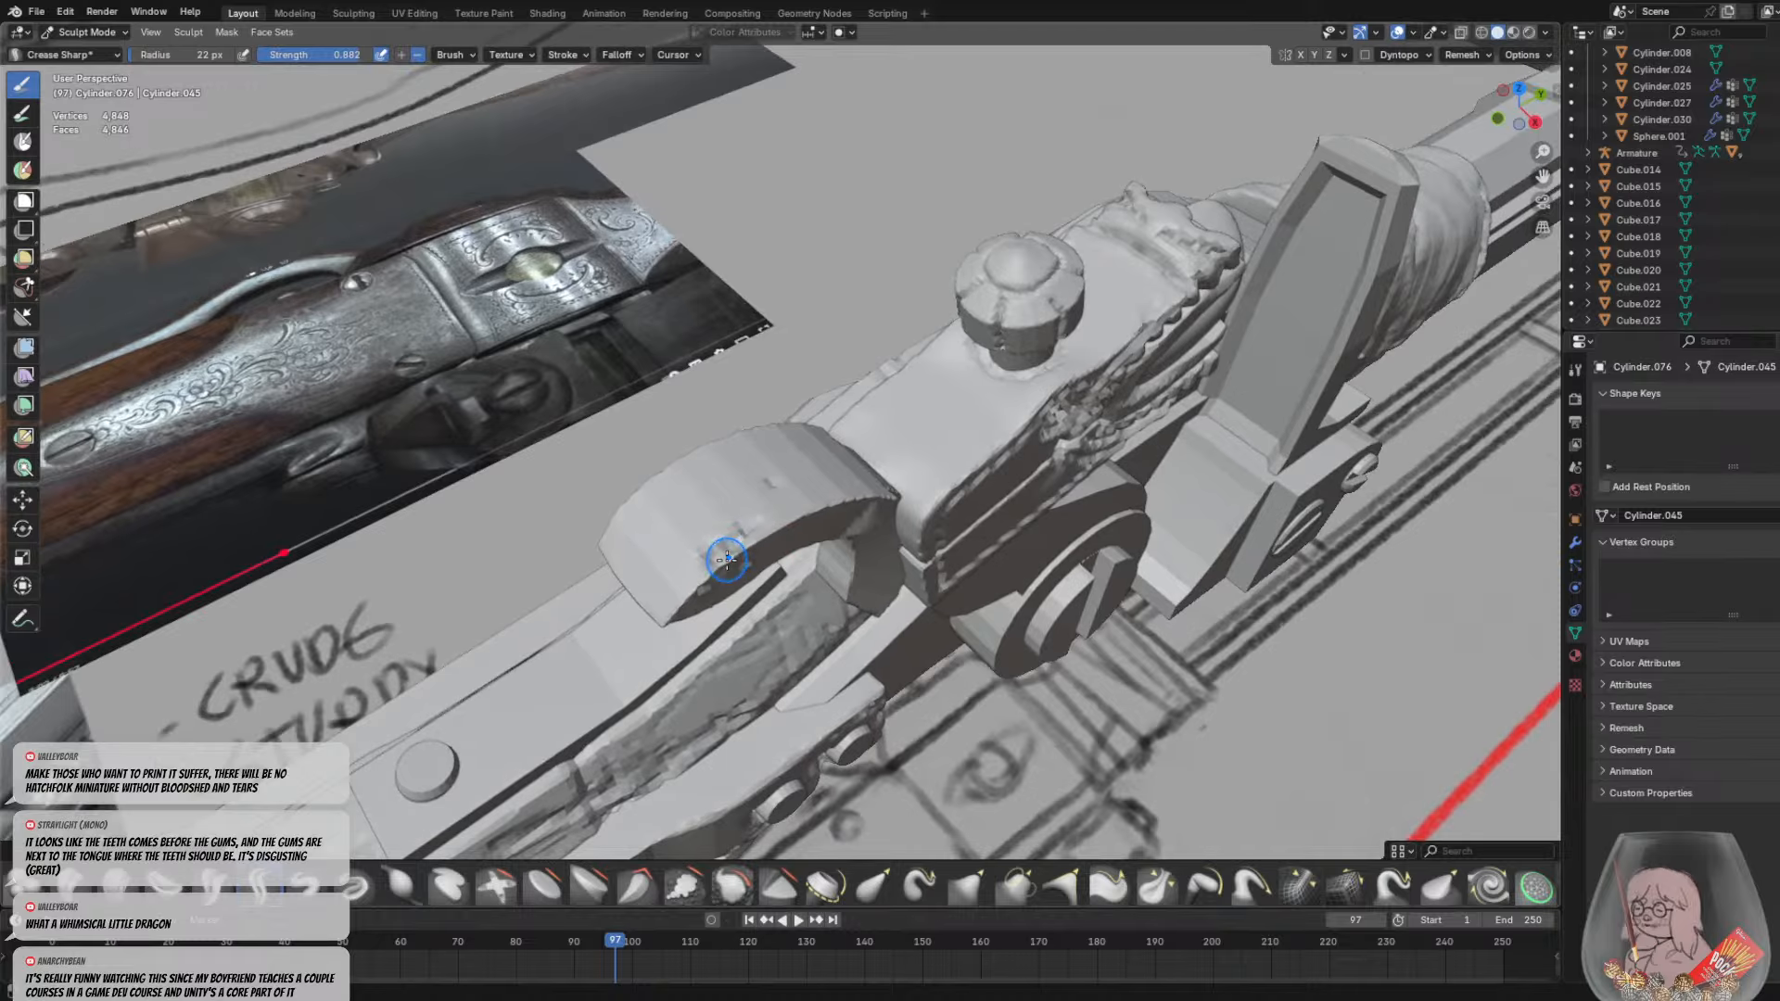
pyautogui.moveTo(740, 548); pyautogui.dragTo(718, 570)
# Roughen the spur's side edges and carve creases at its bend with the Crease Sharp brush at 22 px radius
pyautogui.moveTo(773, 551)
pyautogui.mouseDown(button='middle')
pyautogui.moveTo(689, 452)
pyautogui.moveTo(799, 428)
pyautogui.mouseUp(button='middle')
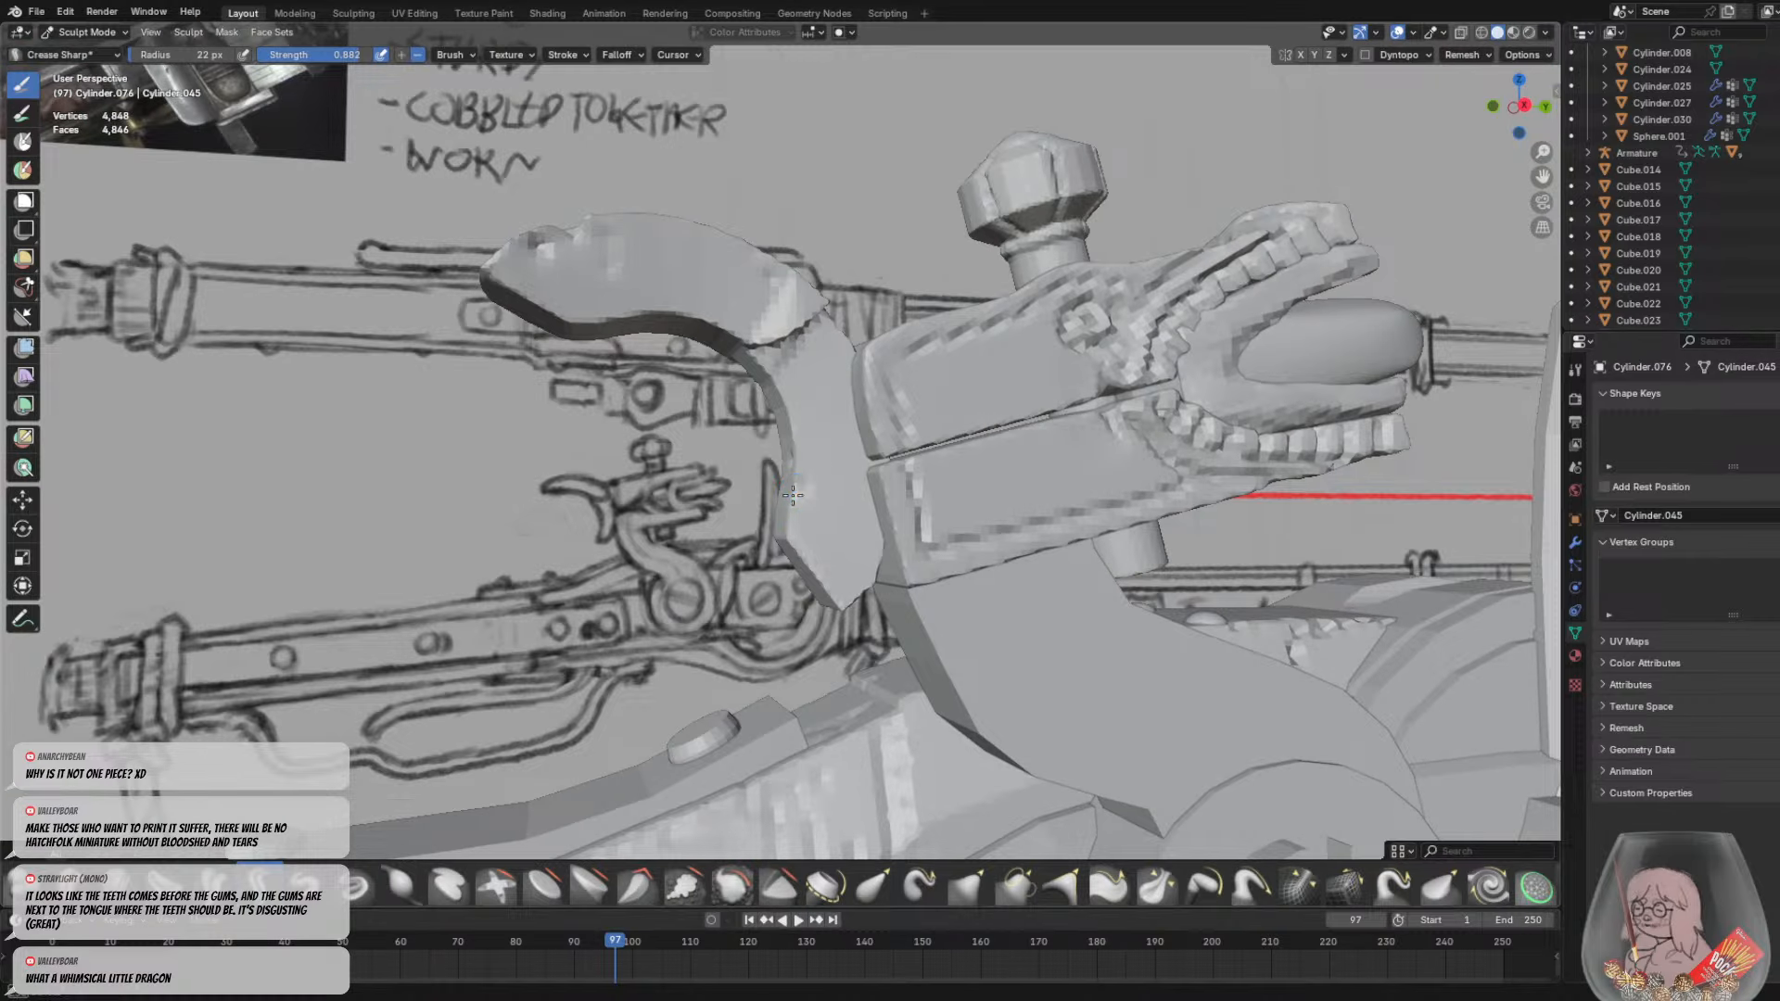
pyautogui.moveTo(792, 496); pyautogui.dragTo(890, 474, button='middle')
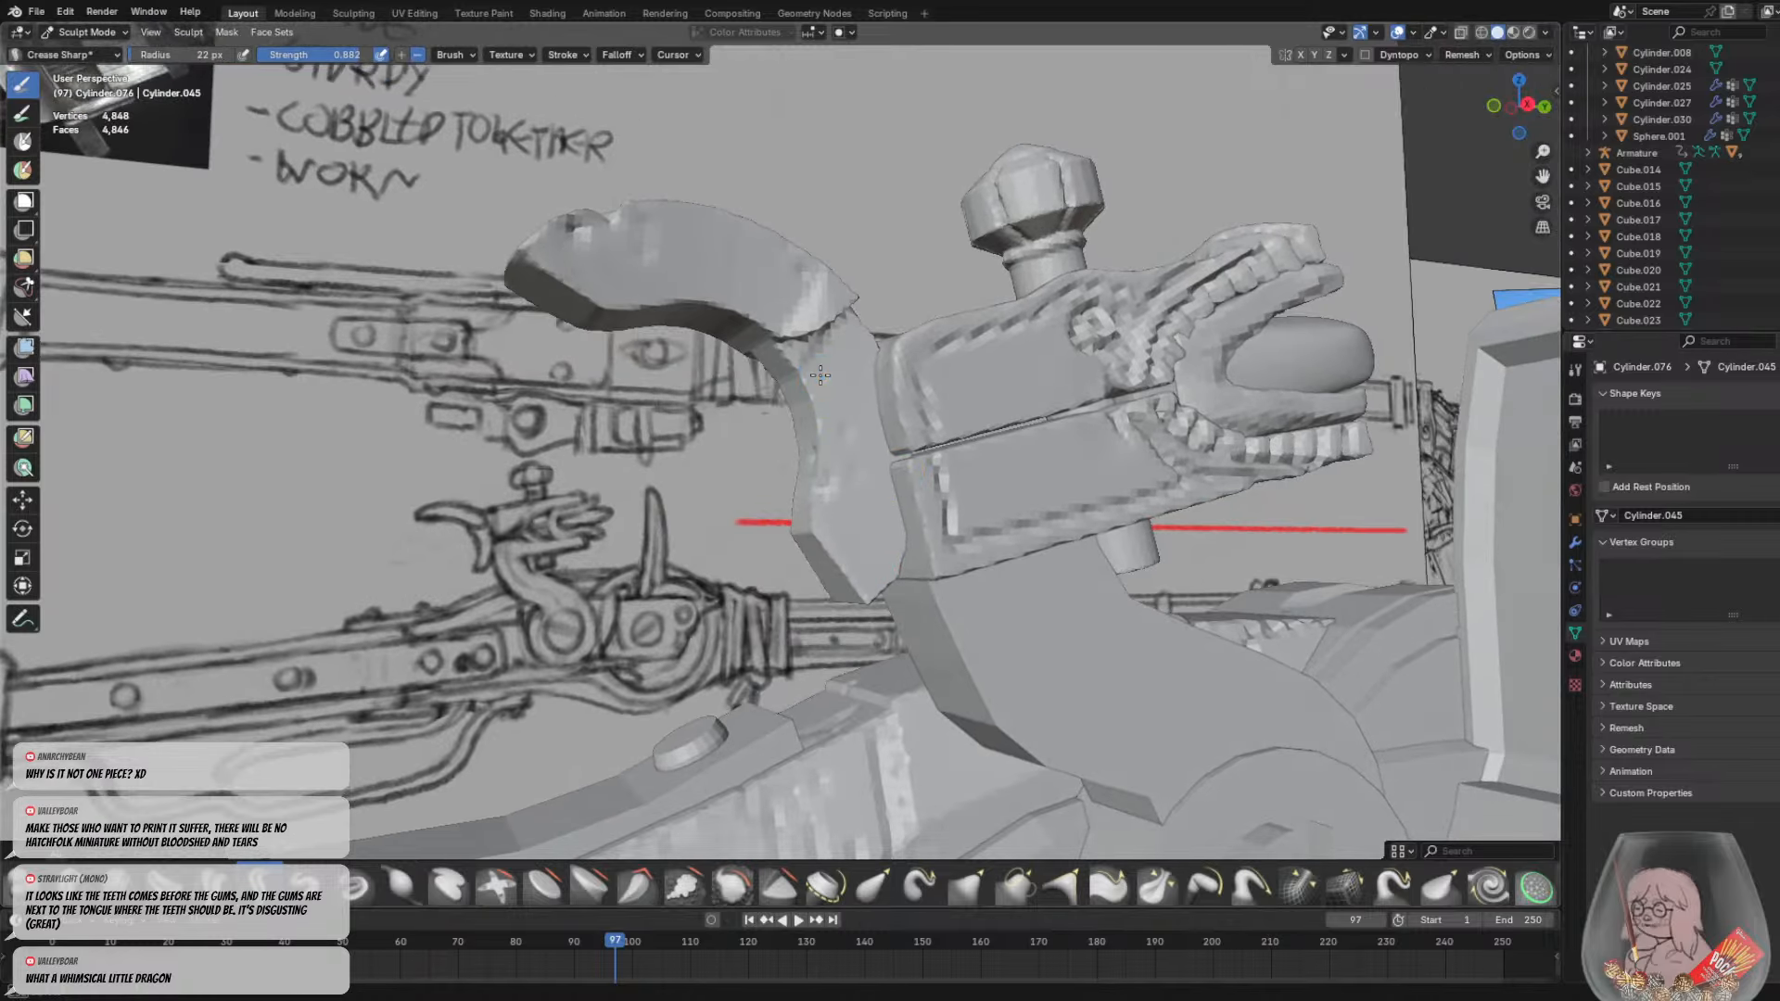
pyautogui.moveTo(835, 400); pyautogui.dragTo(819, 350, button='middle')
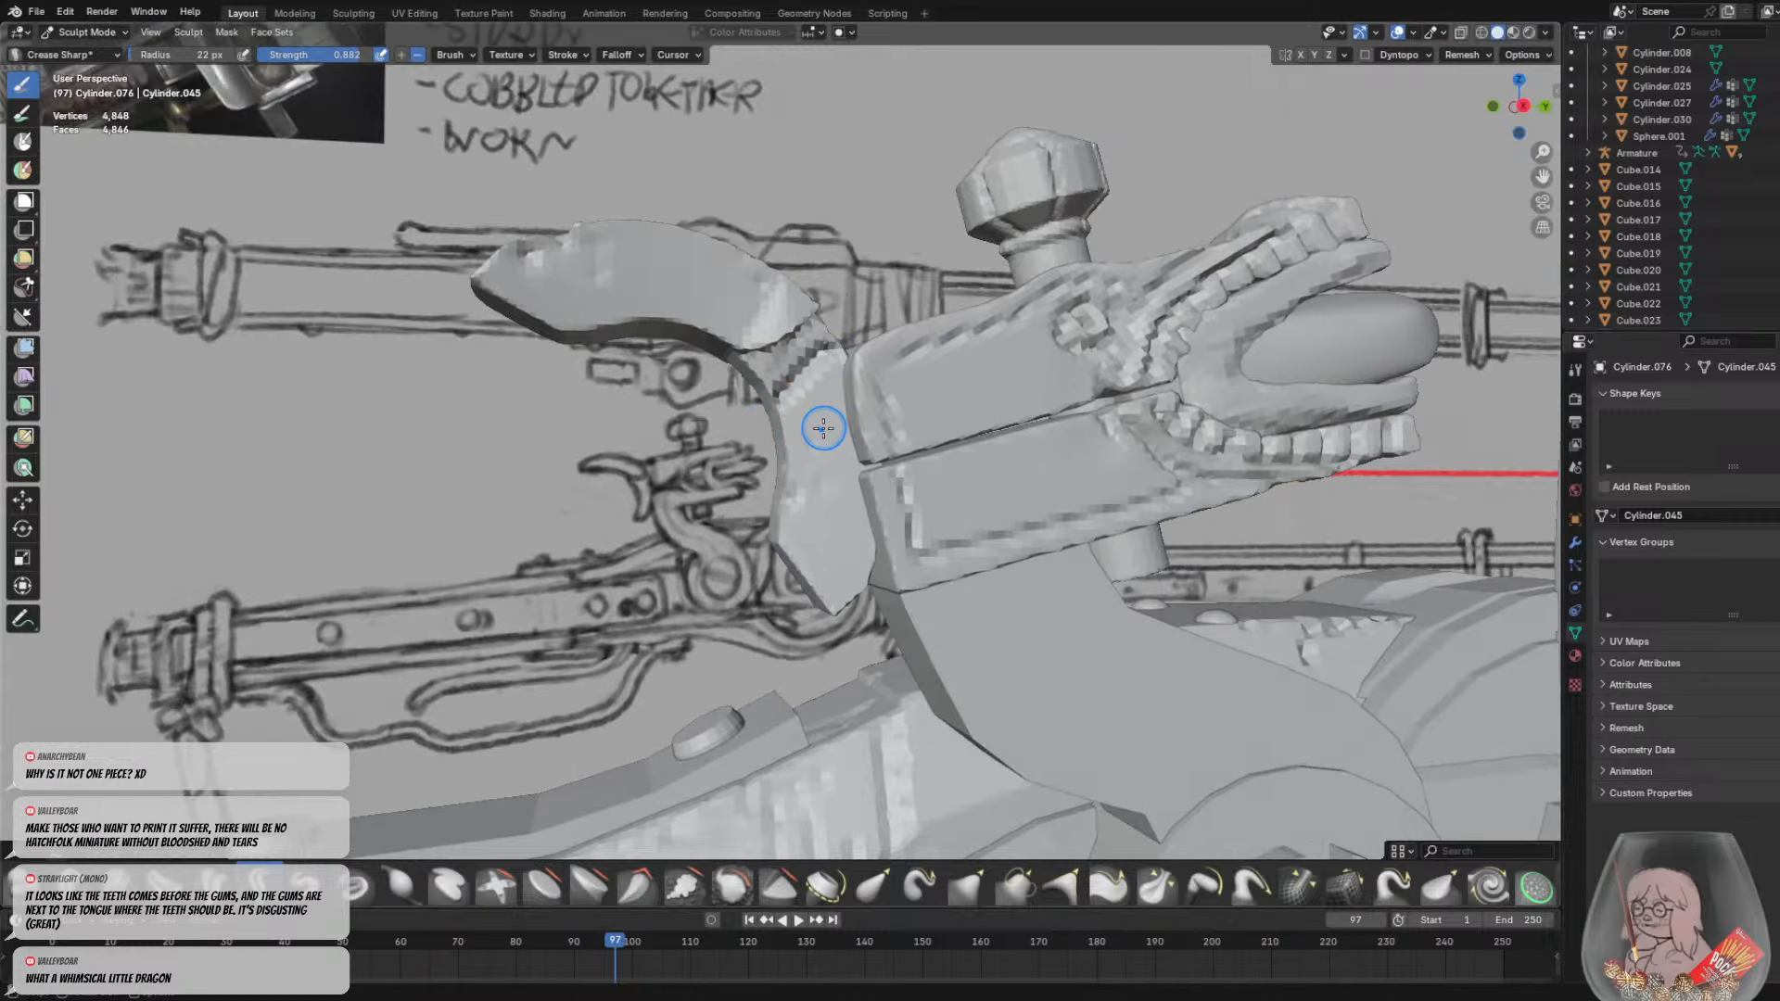
pyautogui.moveTo(819, 425); pyautogui.dragTo(723, 394, button='middle')
# Try carving a long groove along the sides of the spur, following its curve, with the Crease Sharp brush at 22 px radius
pyautogui.moveTo(665, 345)
pyautogui.mouseDown()
pyautogui.moveTo(682, 310)
pyautogui.moveTo(466, 275)
pyautogui.mouseUp()
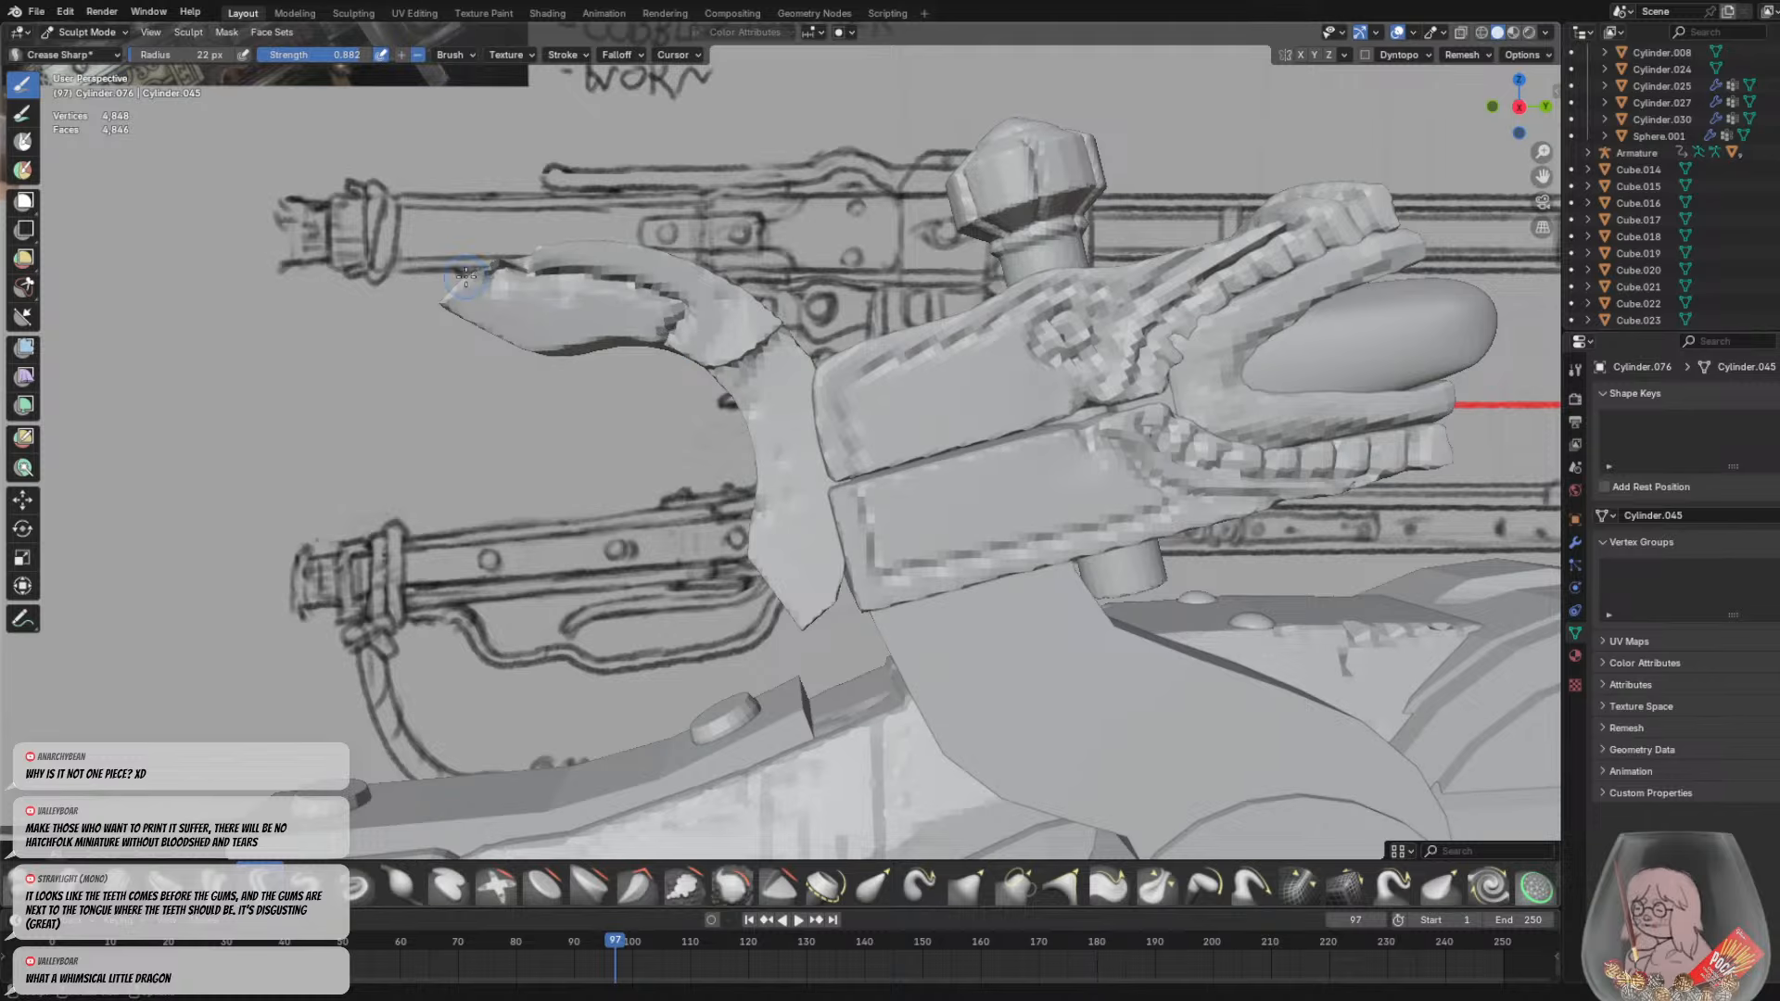
pyautogui.scroll(1, 694, 361)
pyautogui.moveTo(694, 362)
pyautogui.mouseDown(button='middle')
pyautogui.moveTo(755, 417)
pyautogui.moveTo(511, 291)
pyautogui.mouseUp(button='middle')
pyautogui.moveTo(511, 291)
pyautogui.mouseDown()
pyautogui.moveTo(660, 271)
pyautogui.moveTo(772, 290)
pyautogui.mouseUp()
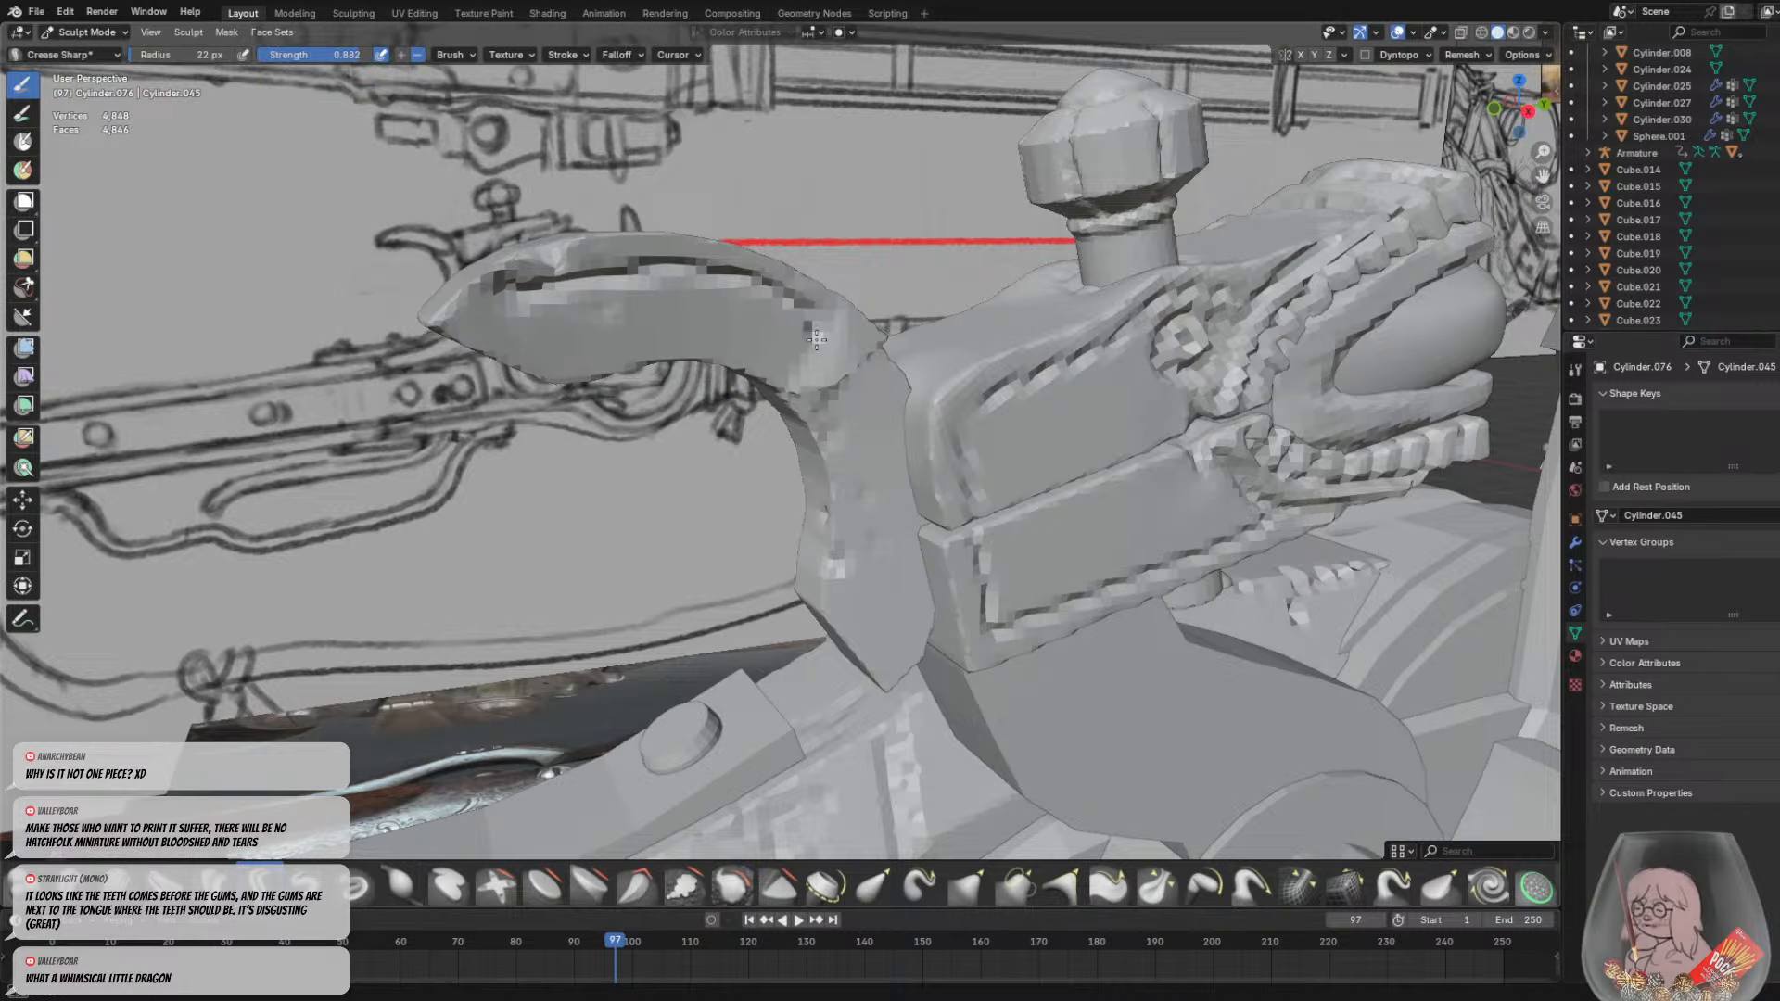
pyautogui.moveTo(816, 340); pyautogui.dragTo(904, 332, button='middle')
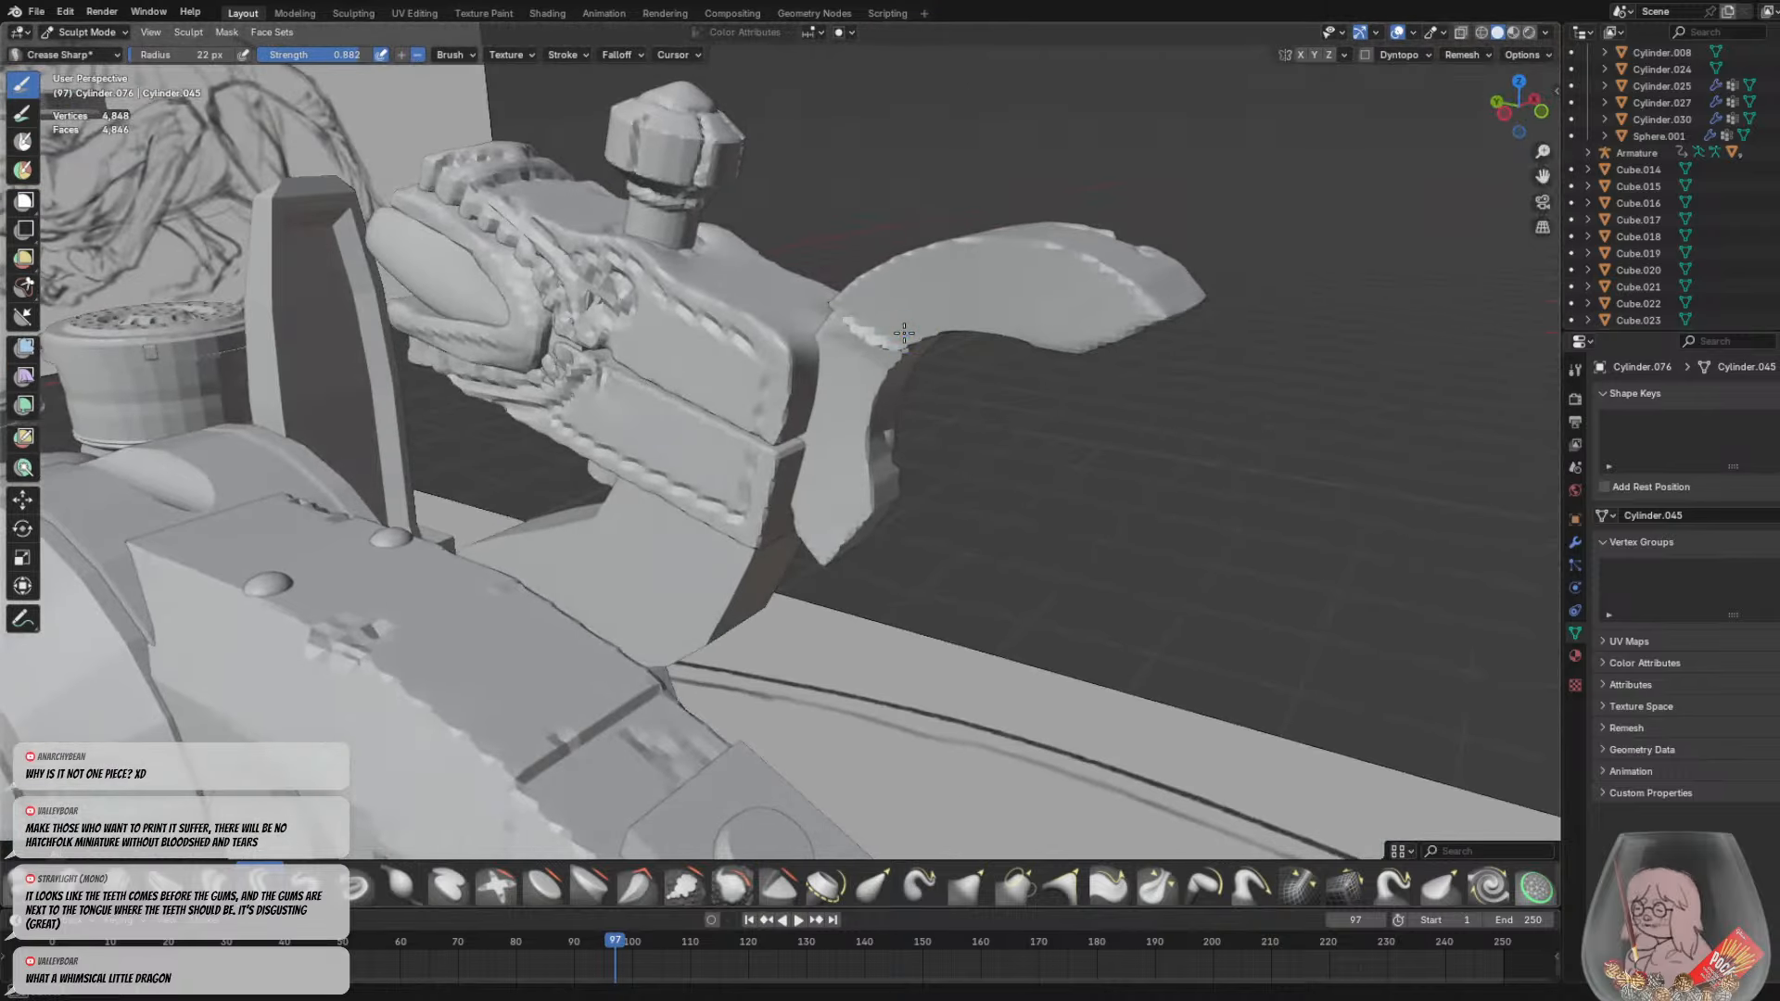
pyautogui.moveTo(904, 332)
pyautogui.mouseDown()
pyautogui.moveTo(858, 301)
pyautogui.moveTo(983, 269)
pyautogui.moveTo(1095, 306)
pyautogui.mouseUp()
pyautogui.moveTo(1094, 306)
pyautogui.mouseDown(button='middle')
pyautogui.moveTo(1233, 388)
pyautogui.moveTo(1021, 299)
pyautogui.mouseUp(button='middle')
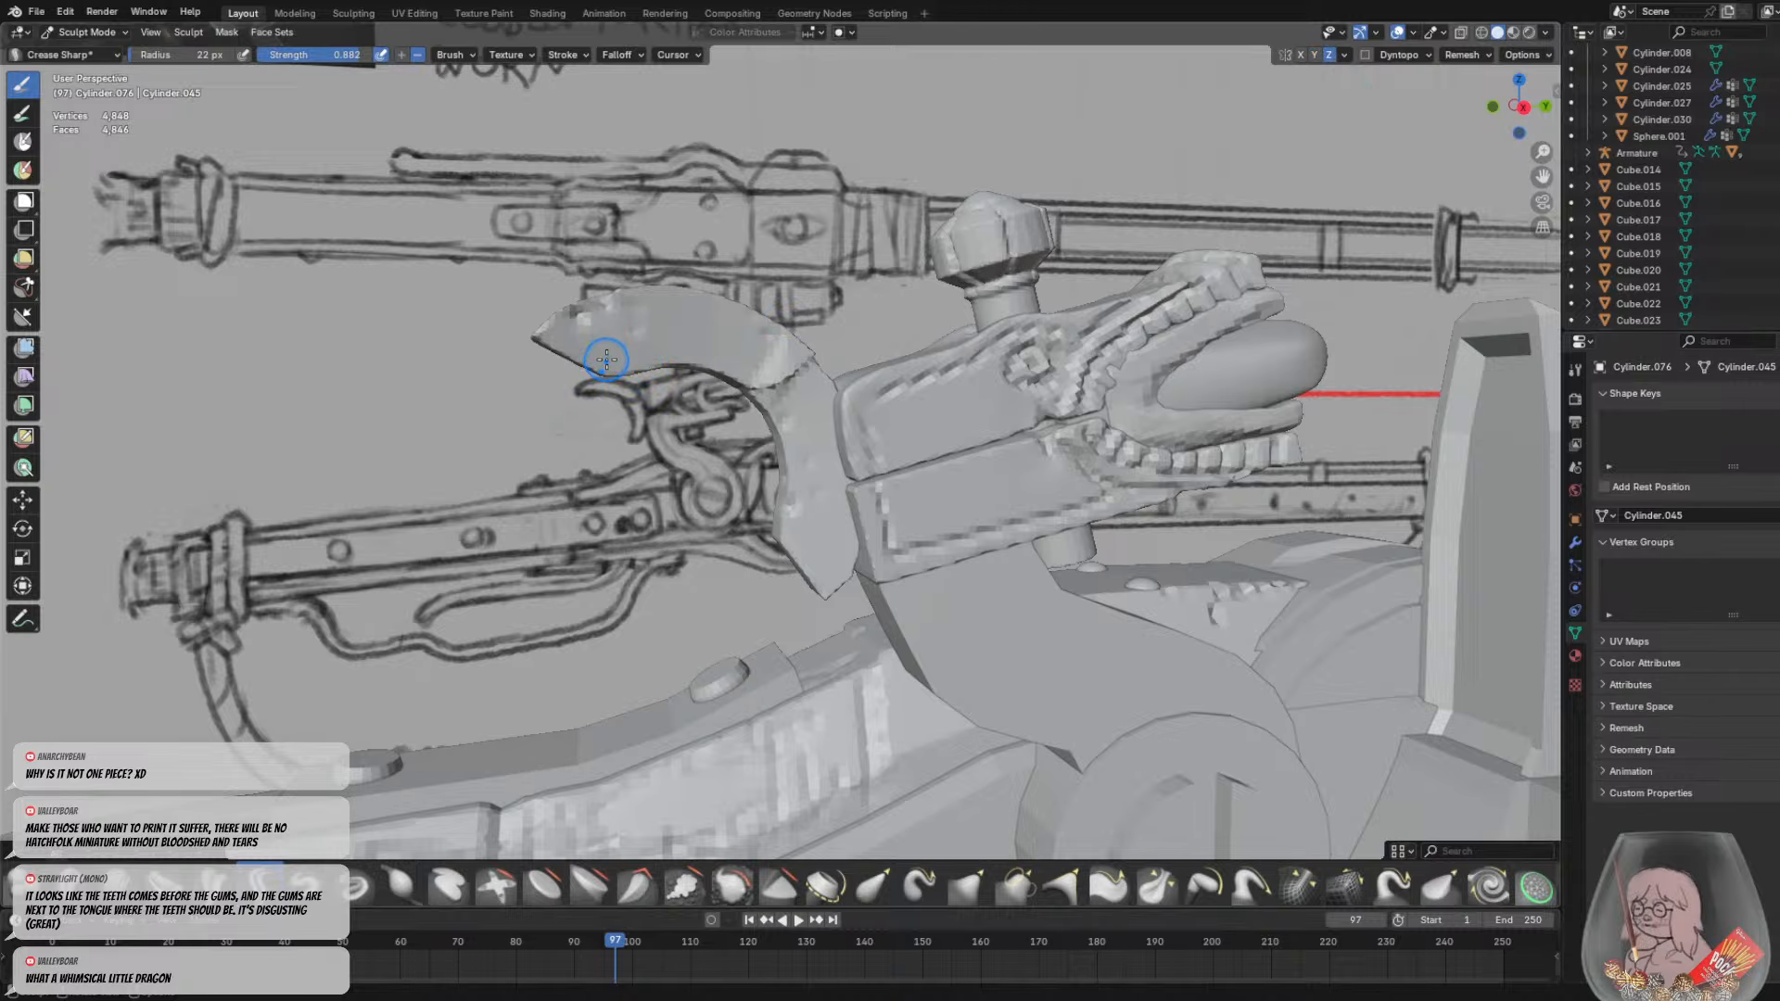
# Try carving several transverse grooves across the top of the curved spur with the Crease Sharp brush at 22 px radius
pyautogui.moveTo(788, 380)
pyautogui.mouseDown(button='middle')
pyautogui.moveTo(977, 355)
pyautogui.moveTo(1116, 361)
pyautogui.moveTo(1004, 367)
pyautogui.moveTo(1039, 306)
pyautogui.moveTo(1120, 327)
pyautogui.mouseUp(button='middle')
pyautogui.moveTo(898, 346); pyautogui.dragTo(756, 422, button='middle')
pyautogui.moveTo(637, 487); pyautogui.dragTo(791, 612)
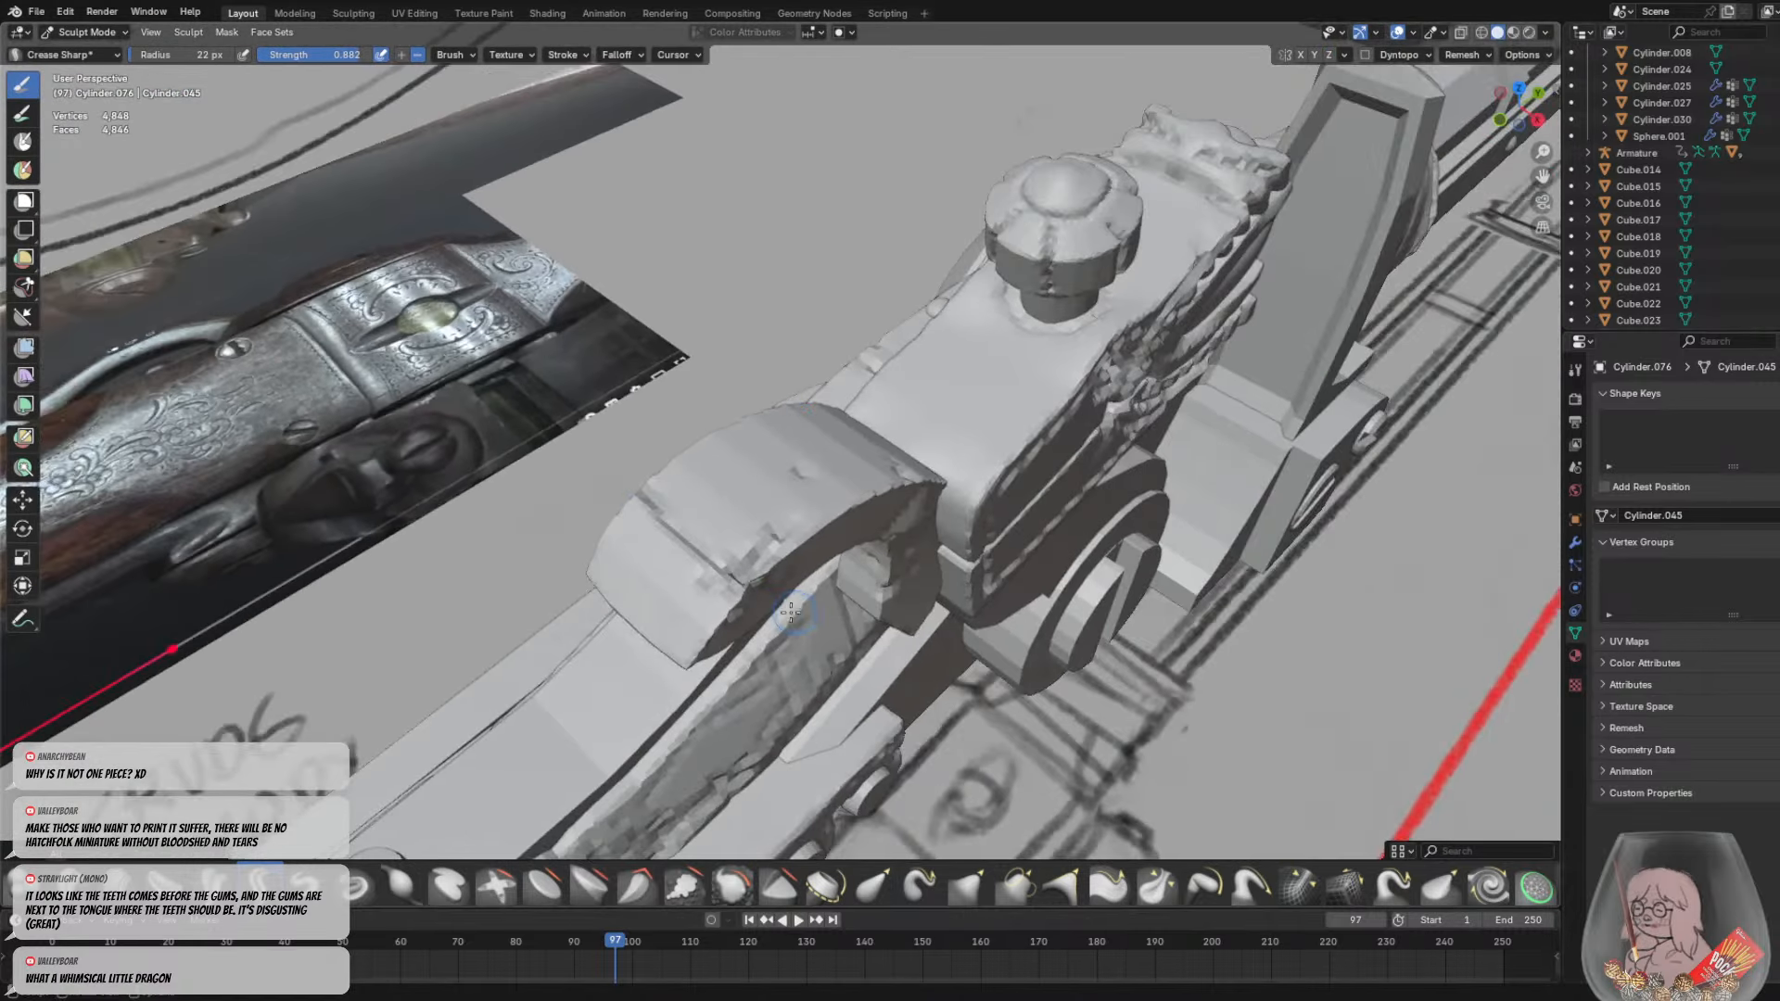
pyautogui.moveTo(686, 441)
pyautogui.mouseDown()
pyautogui.moveTo(804, 542)
pyautogui.moveTo(866, 534)
pyautogui.mouseUp()
pyautogui.moveTo(866, 534); pyautogui.dragTo(687, 504, button='middle')
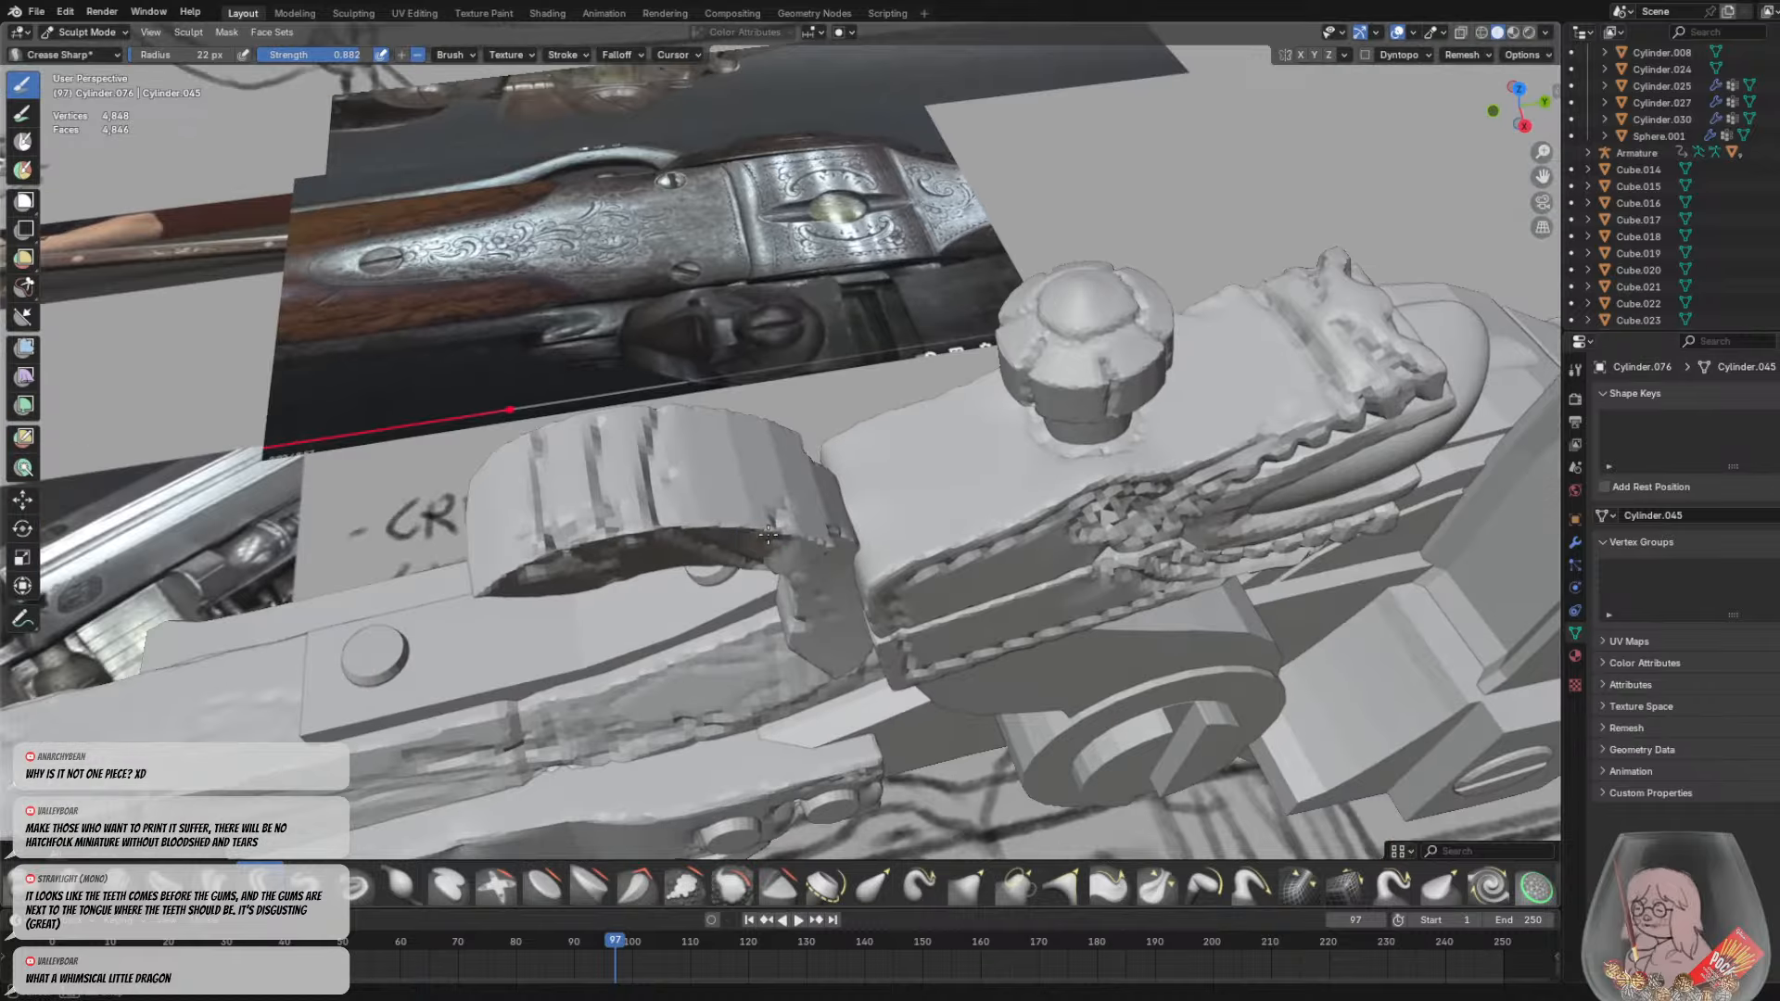
pyautogui.hotkey('ctrl', 'z')
pyautogui.hotkey('ctrl', 'z')
pyautogui.hotkey('ctrl', 'z')
# Carve four spaced transverse grooves across the top of the curved spur with the Crease Sharp brush at 22 px radius
pyautogui.moveTo(530, 436); pyautogui.dragTo(567, 573)
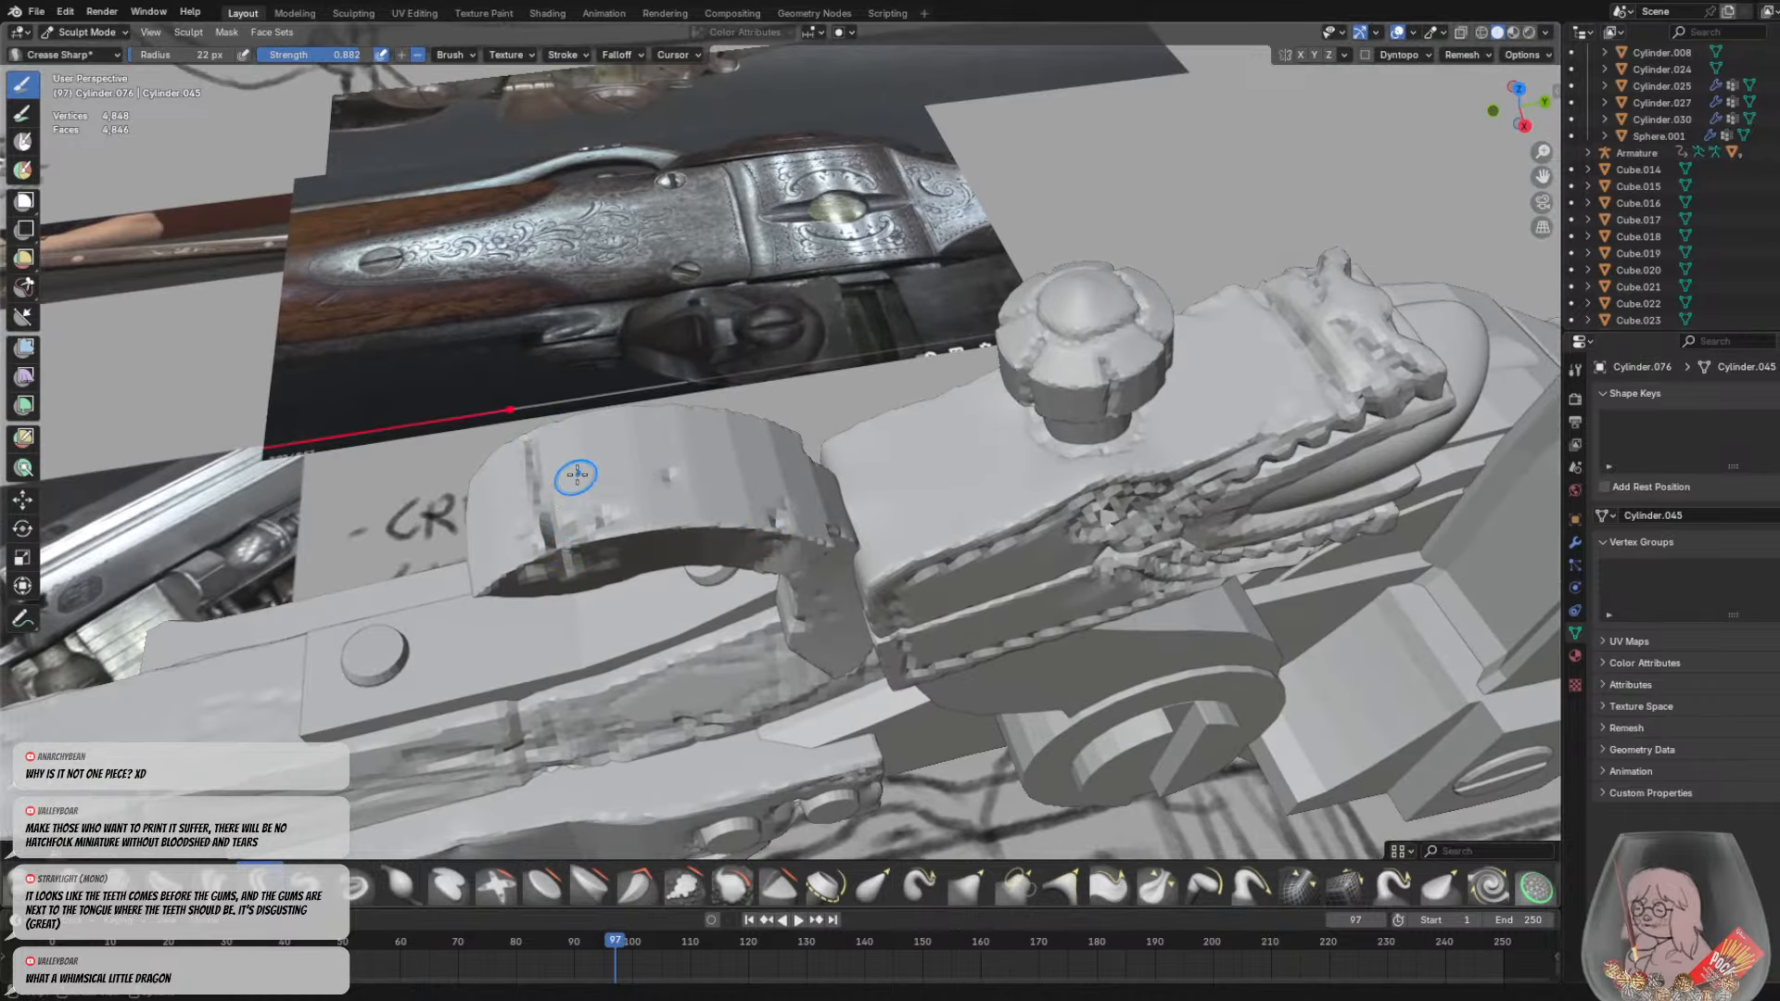
pyautogui.moveTo(597, 416); pyautogui.dragTo(625, 538)
pyautogui.moveTo(683, 396); pyautogui.dragTo(702, 541)
pyautogui.moveTo(745, 402); pyautogui.dragTo(773, 540)
pyautogui.moveTo(773, 533)
pyautogui.mouseDown(button='middle')
pyautogui.moveTo(737, 468)
pyautogui.moveTo(1152, 417)
pyautogui.moveTo(866, 324)
pyautogui.mouseUp(button='middle')
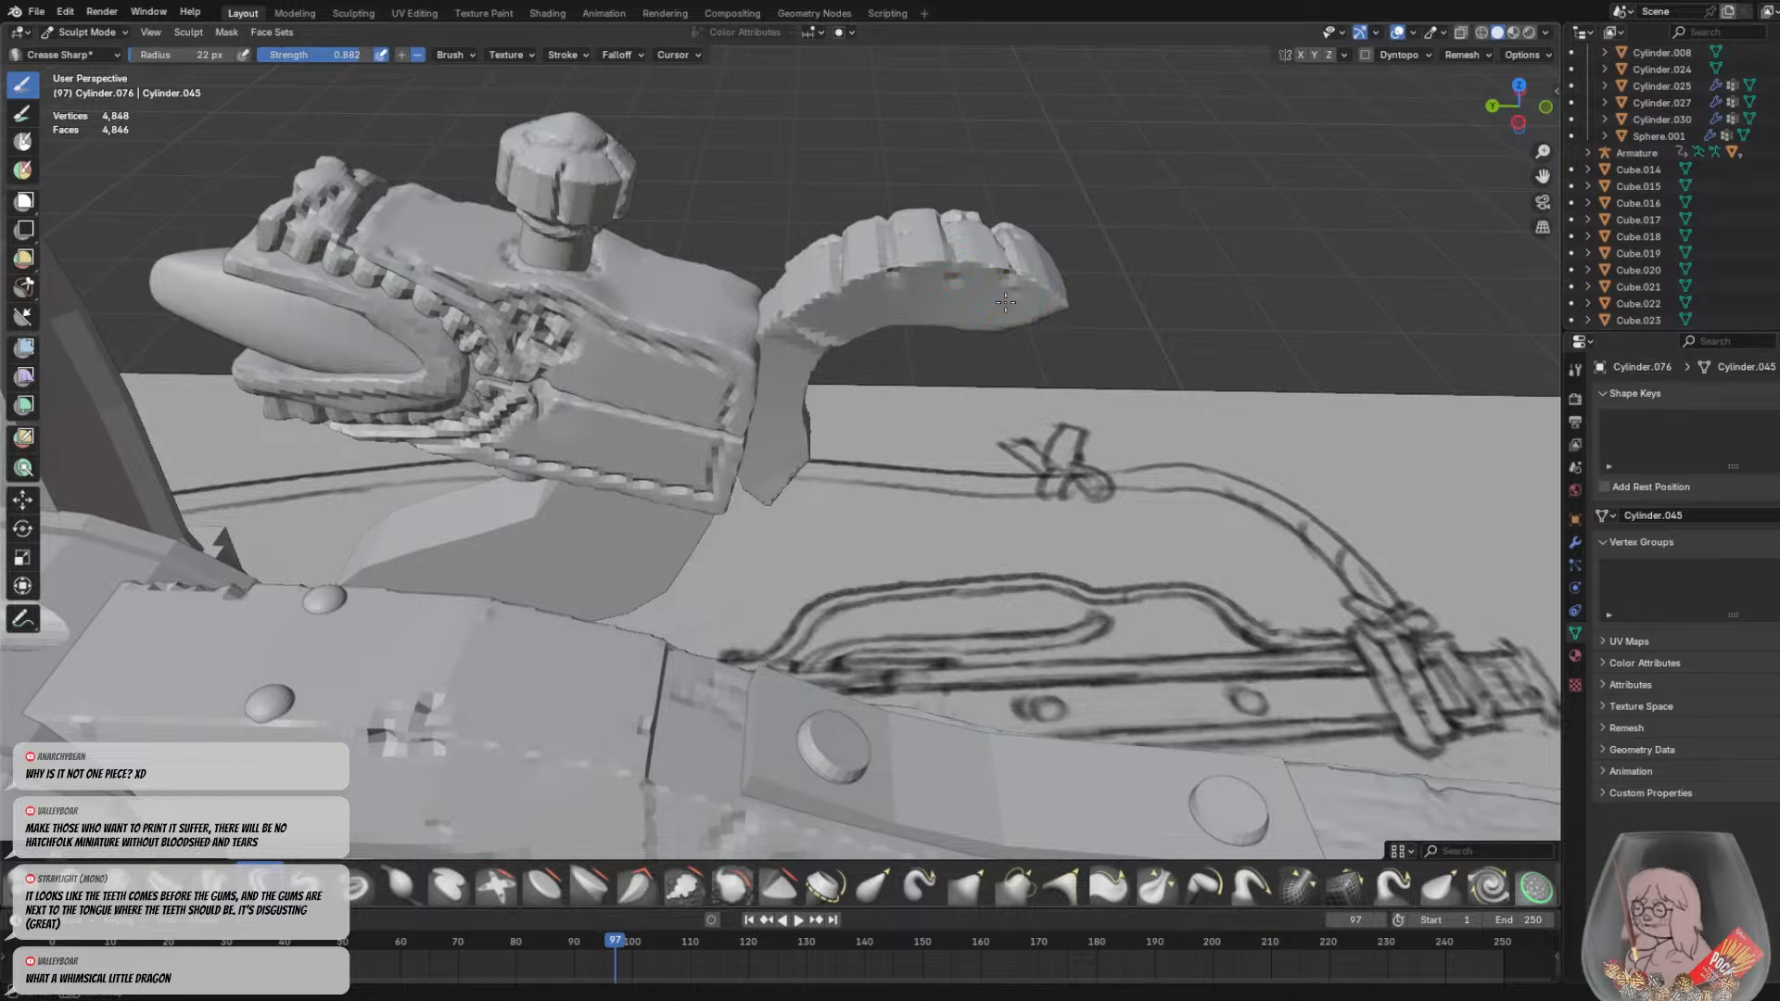
pyautogui.moveTo(1005, 302); pyautogui.dragTo(638, 317, button='middle')
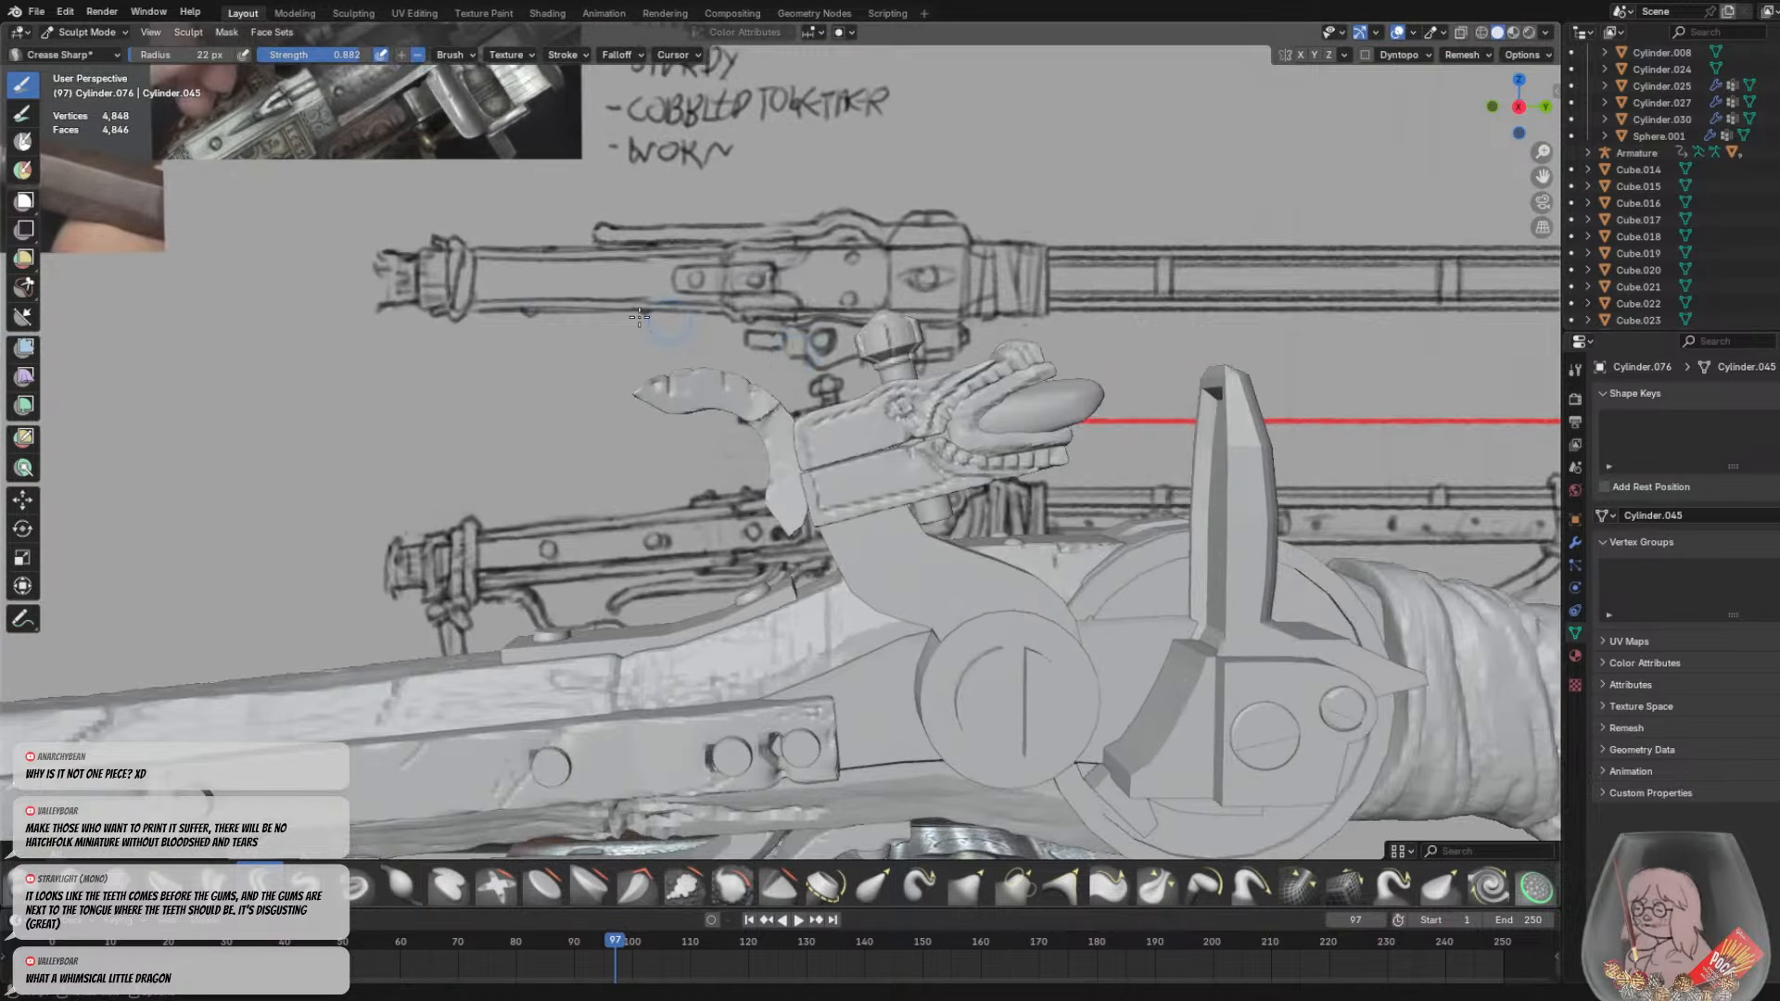
# Switch sculpting to the hammer's upper jaw and voxel remesh it at a finer resolution
pyautogui.click(102, 32)
pyautogui.click(93, 52)
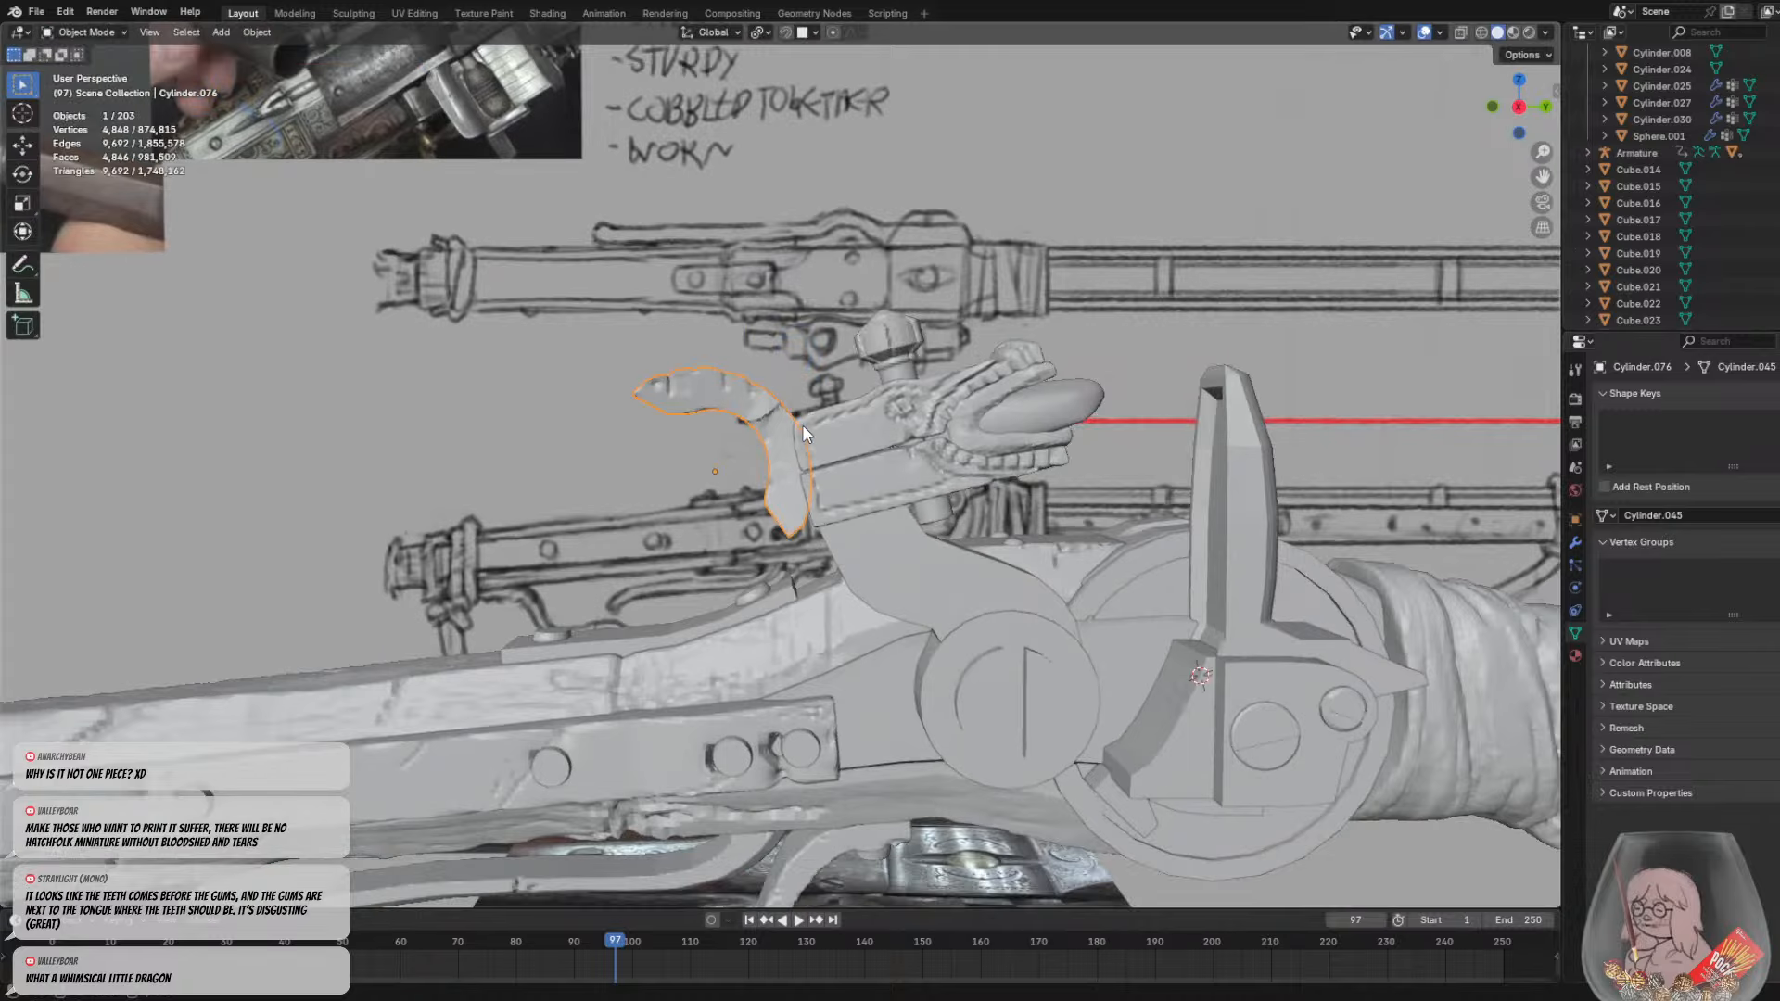
pyautogui.click(812, 421)
pyautogui.click(113, 32)
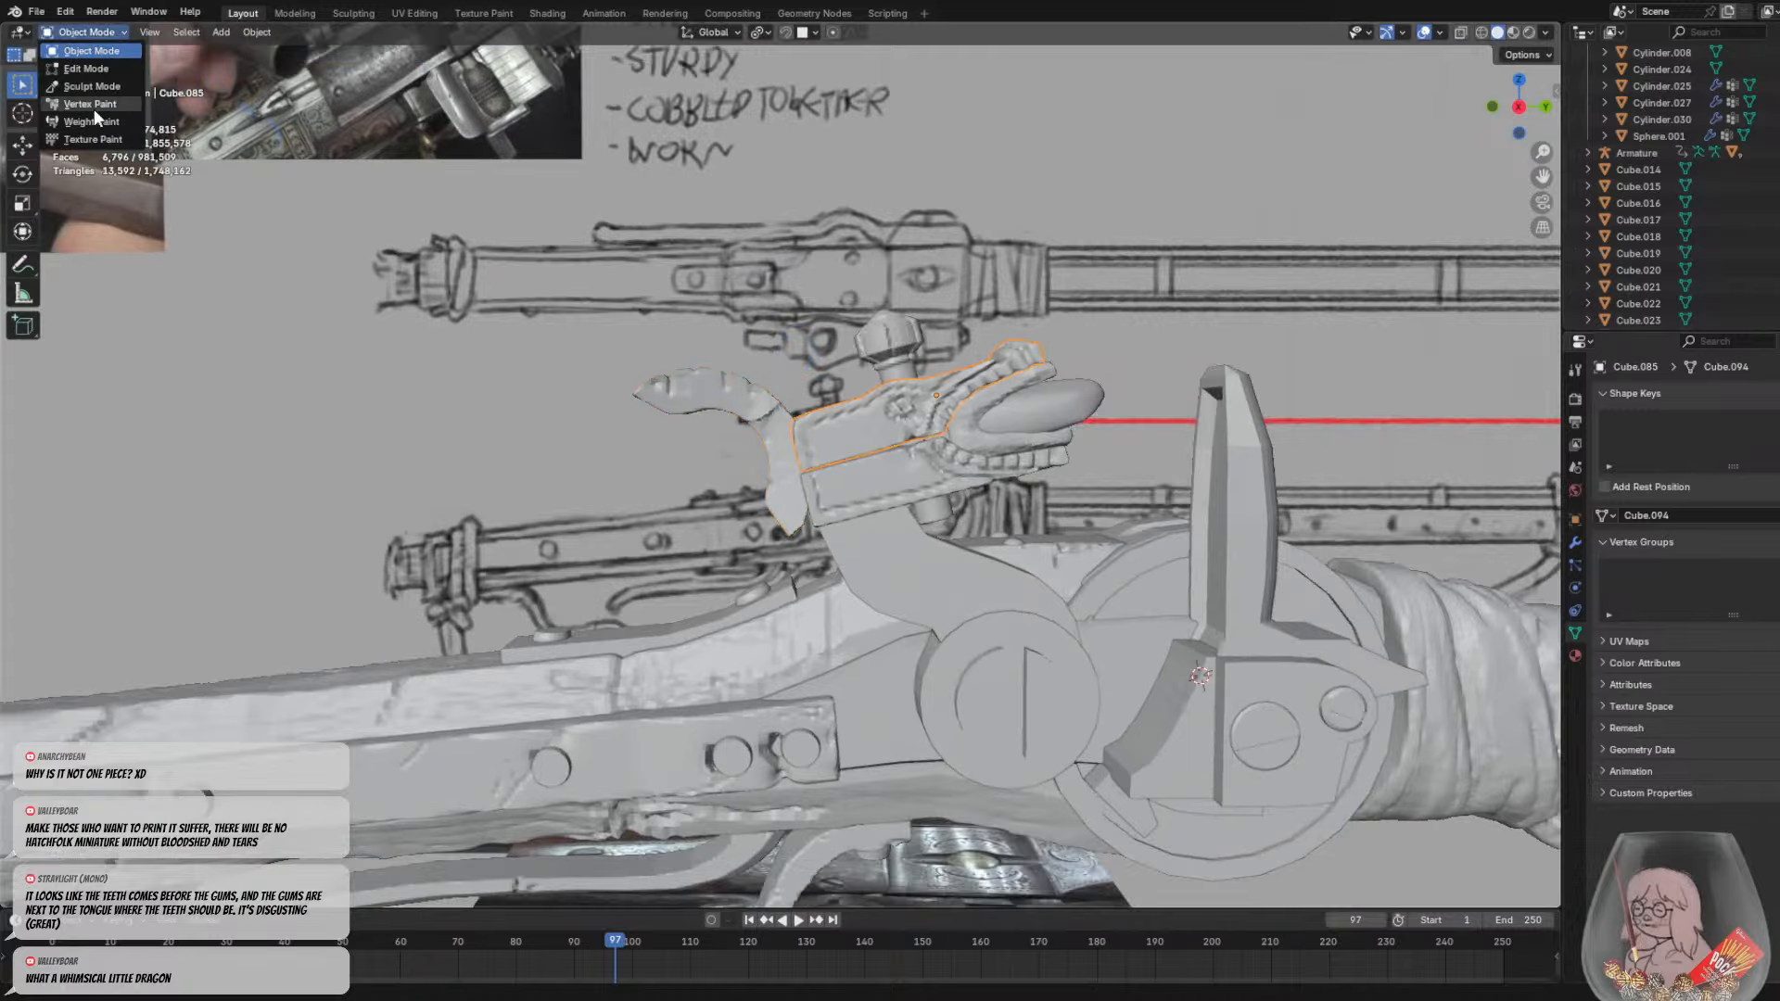
pyautogui.click(92, 108)
pyautogui.click(911, 389)
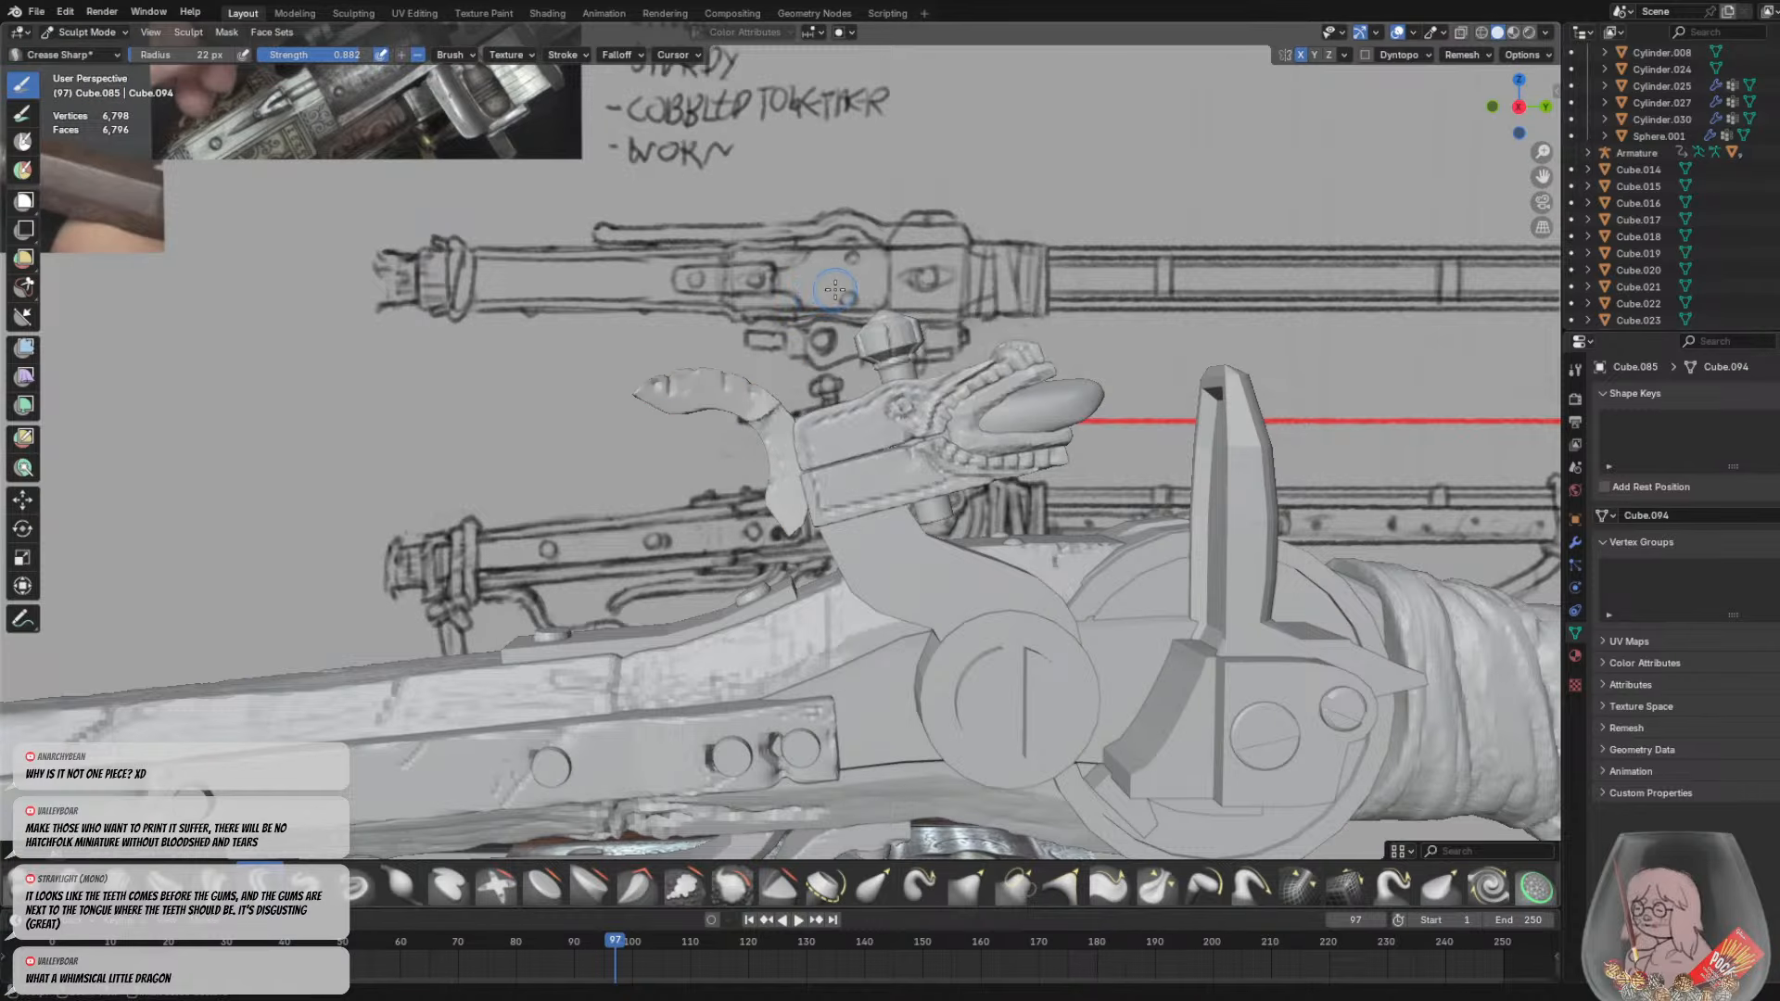
pyautogui.hotkey('ctrl', 'r')
pyautogui.scroll(3, 911, 390)
pyautogui.scroll(1, 814, 399)
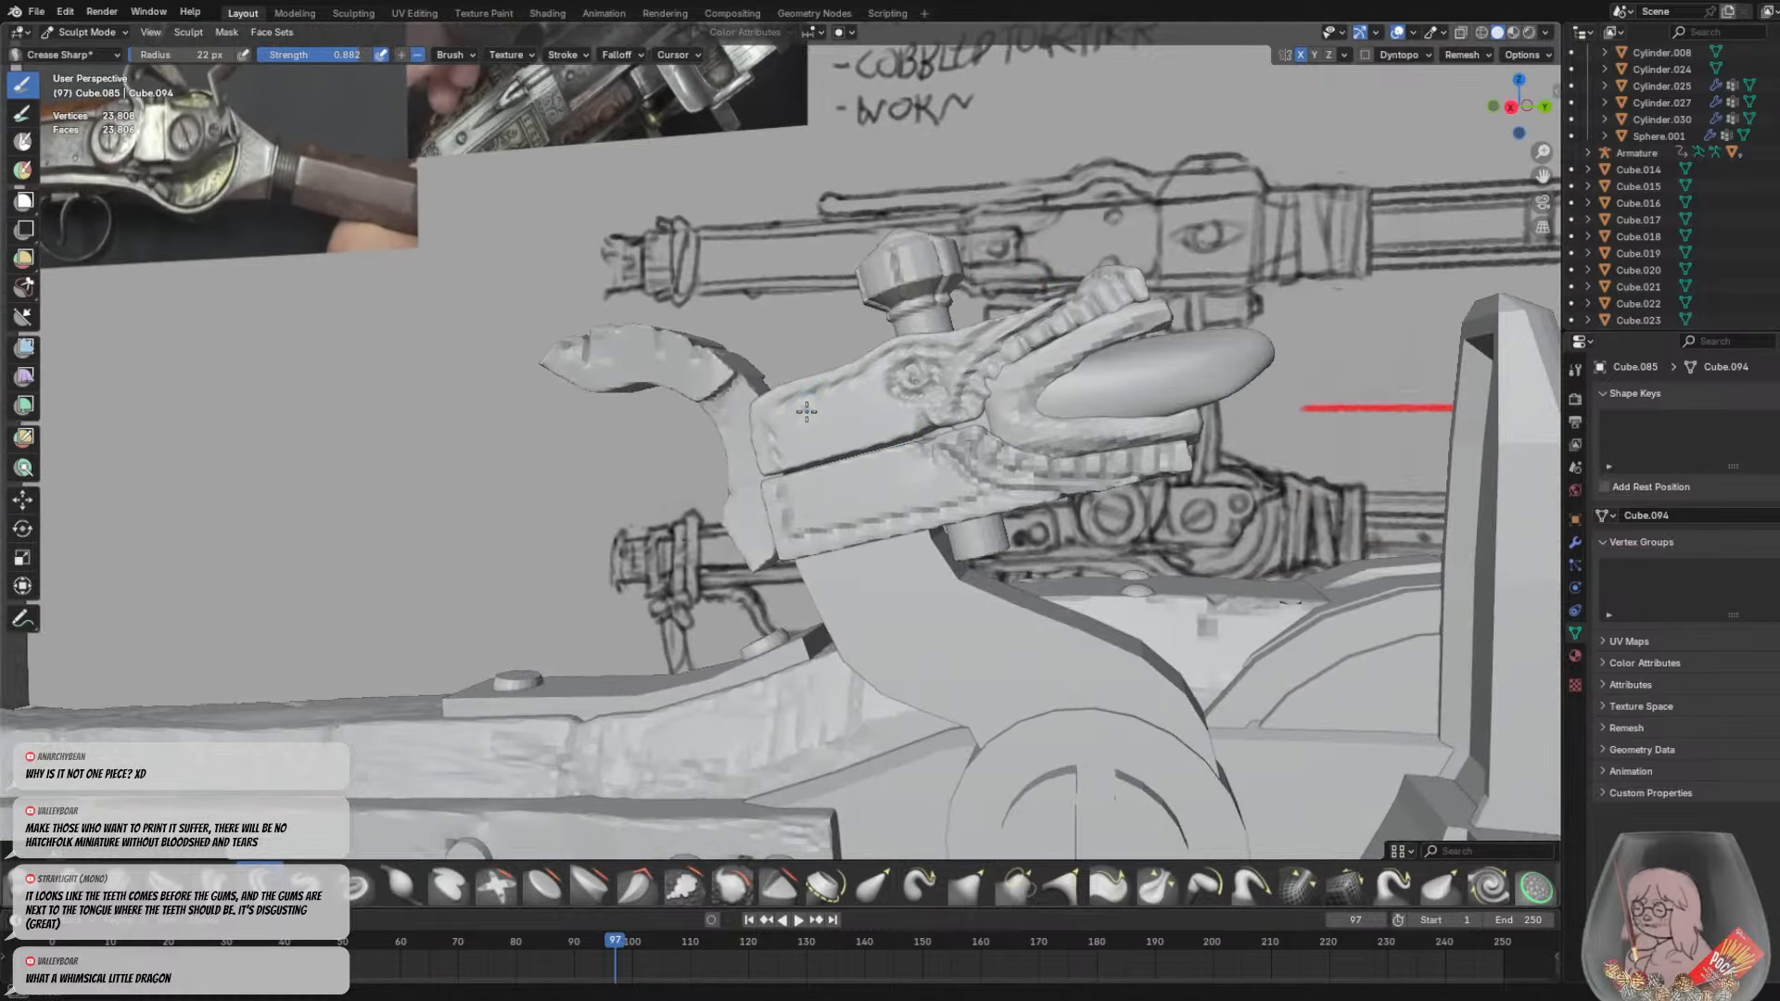
# Carve small nicks into the rear upper edges of the upper jaw with the Crease Sharp brush at 22 px radius
pyautogui.moveTo(835, 389); pyautogui.dragTo(1243, 334, button='middle')
pyautogui.scroll(2, 1272, 321)
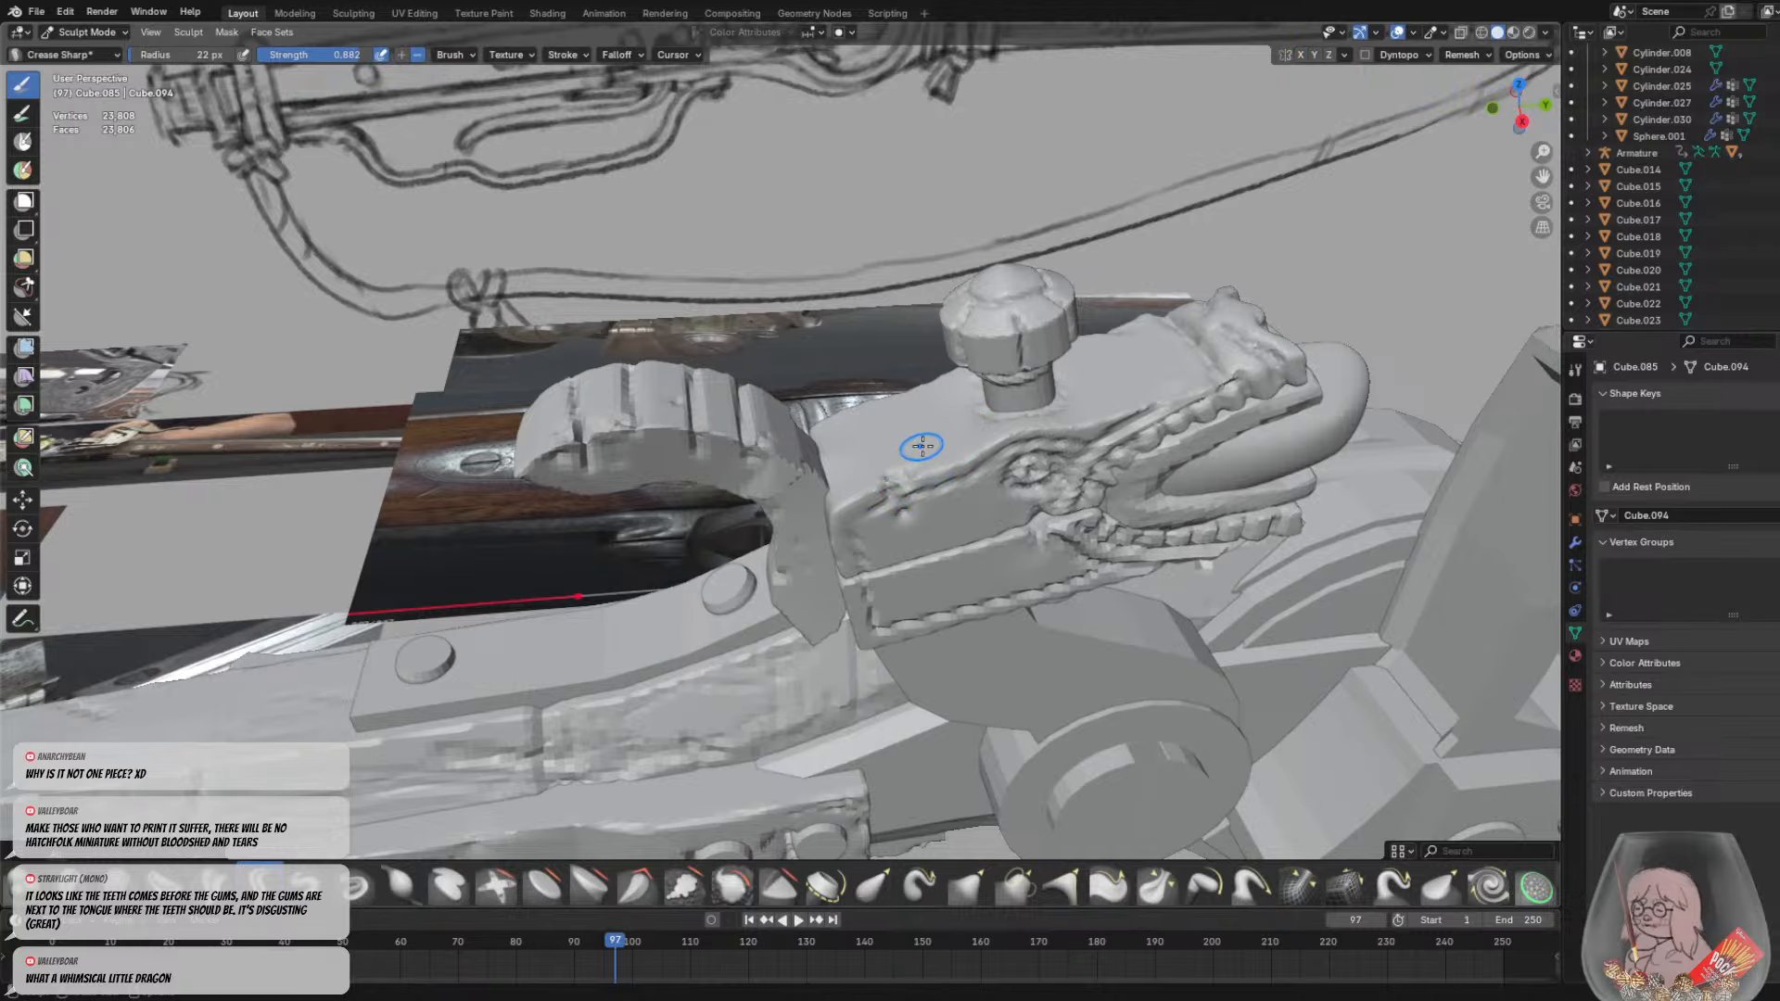
pyautogui.moveTo(966, 430)
pyautogui.mouseDown()
pyautogui.moveTo(935, 454)
pyautogui.moveTo(946, 445)
pyautogui.mouseUp()
pyautogui.moveTo(947, 450)
pyautogui.mouseDown(button='middle')
pyautogui.moveTo(942, 398)
pyautogui.moveTo(1039, 427)
pyautogui.mouseUp(button='middle')
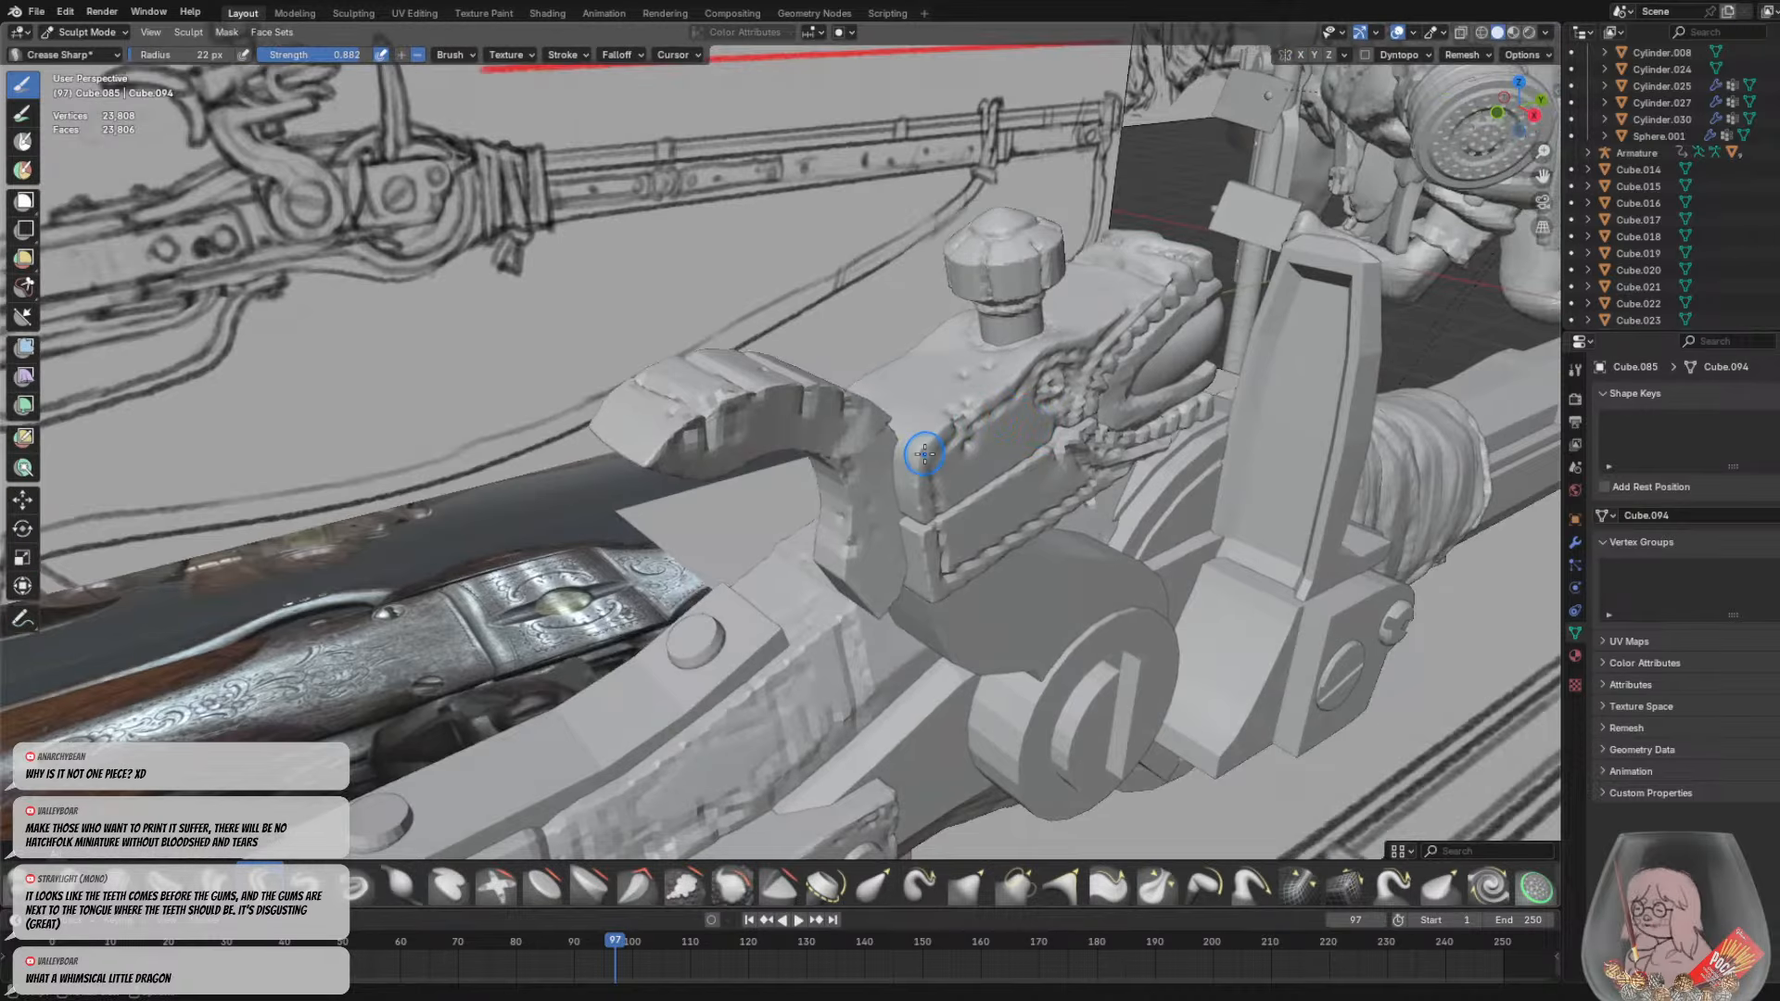
pyautogui.moveTo(921, 470); pyautogui.dragTo(471, 262, button='middle')
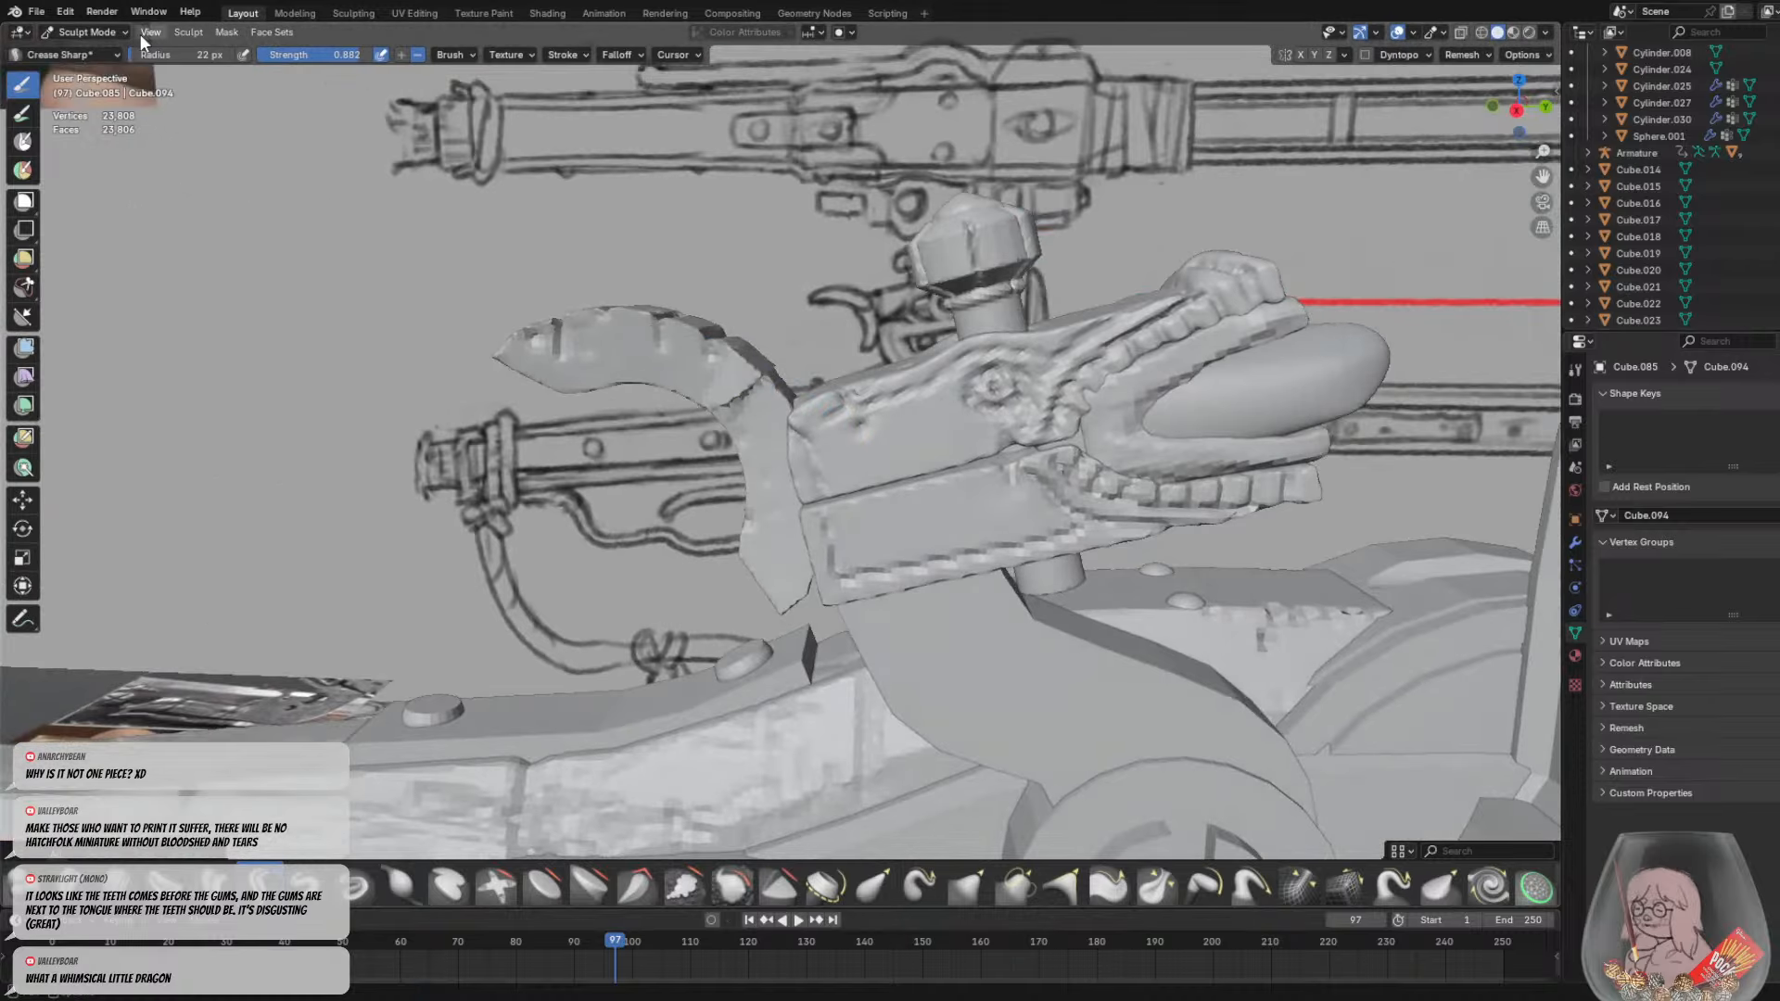
# Switch sculpting to the hammer's lower jaw, reduce its voxel size and remesh it more finely
pyautogui.click(83, 31)
pyautogui.click(100, 53)
pyautogui.click(937, 487)
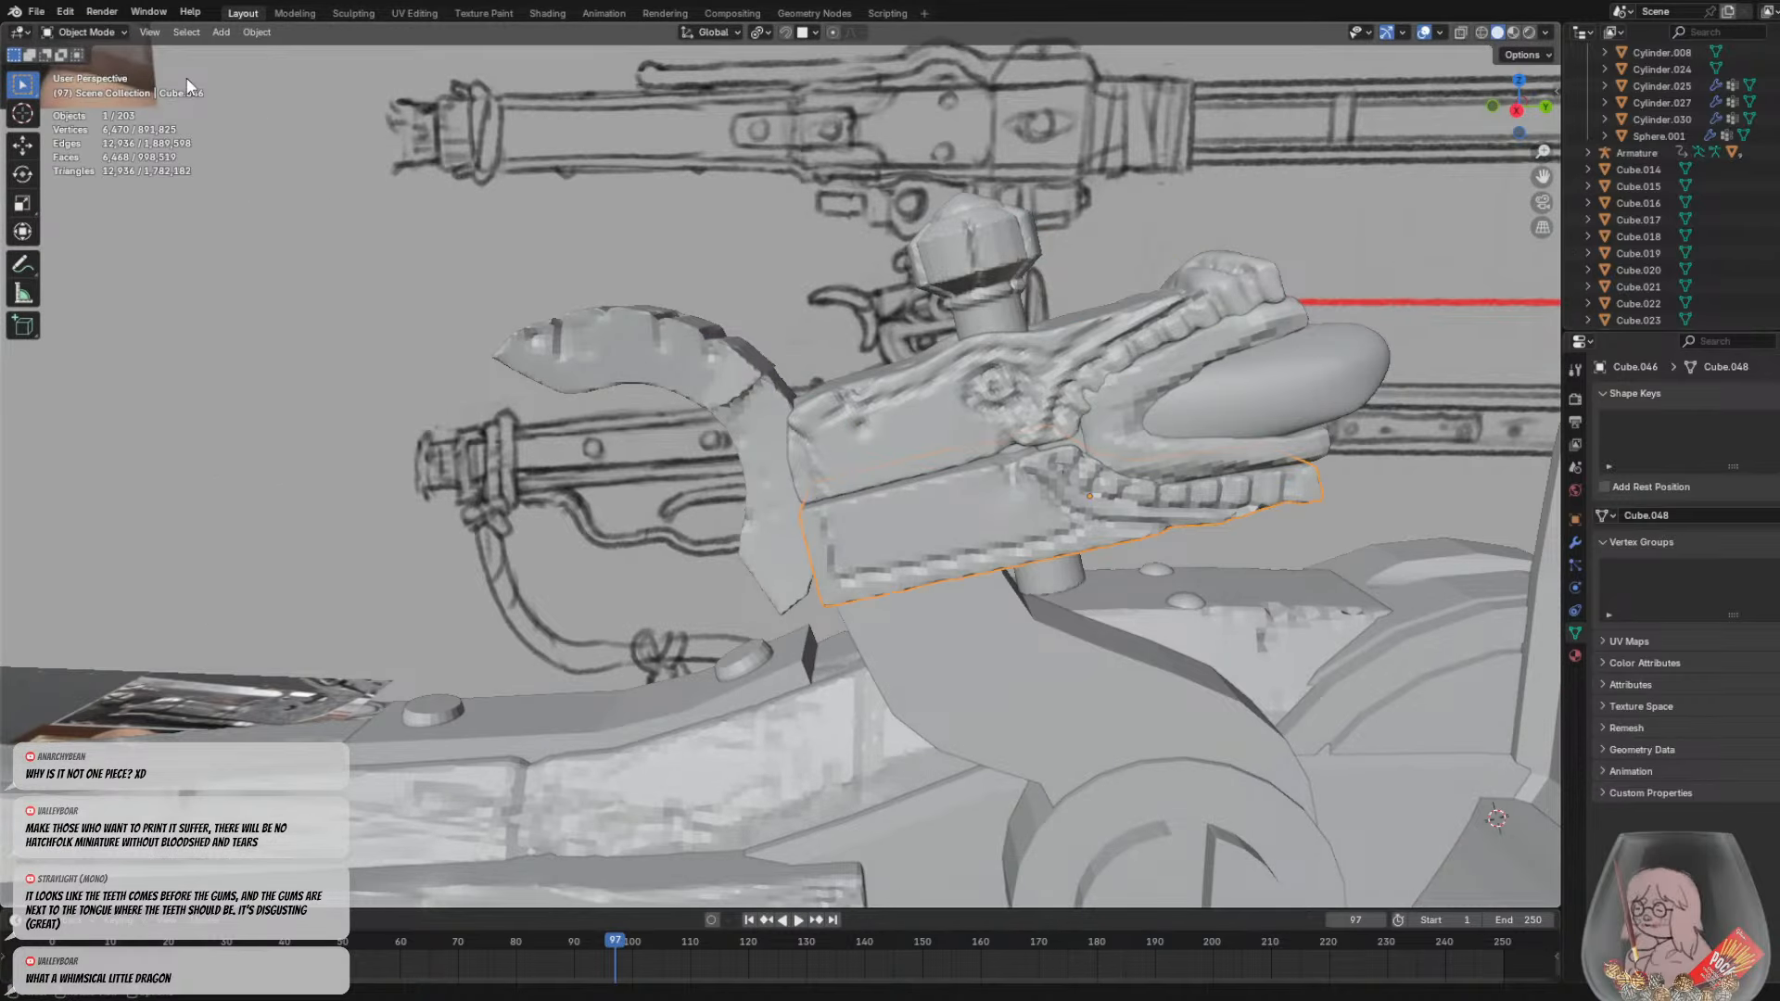
pyautogui.click(84, 31)
pyautogui.click(93, 93)
pyautogui.press('r')
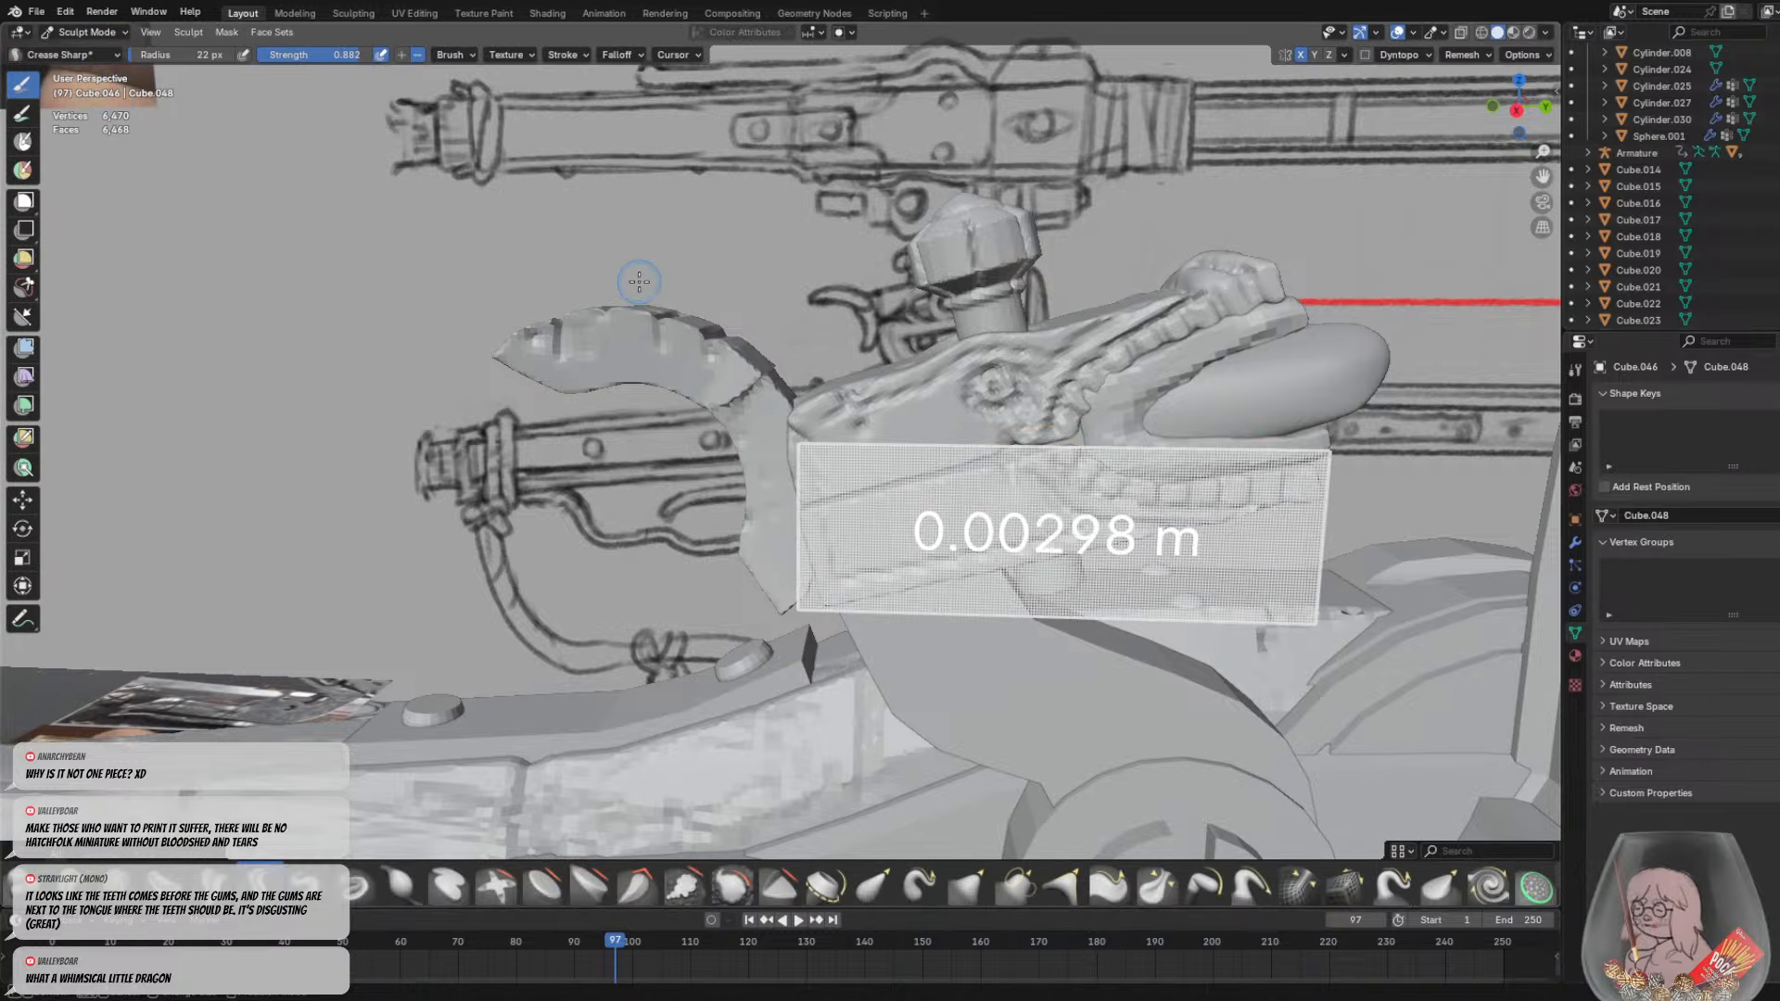
pyautogui.click(616, 278)
pyautogui.hotkey('ctrl', 'r')
# Switch sculpting to the hammer's curved arm below the jaws and voxel remesh it
pyautogui.scroll(-2, 615, 278)
pyautogui.moveTo(615, 278)
pyautogui.mouseDown(button='middle')
pyautogui.moveTo(766, 279)
pyautogui.moveTo(917, 393)
pyautogui.moveTo(1020, 418)
pyautogui.moveTo(1159, 408)
pyautogui.moveTo(927, 370)
pyautogui.mouseUp(button='middle')
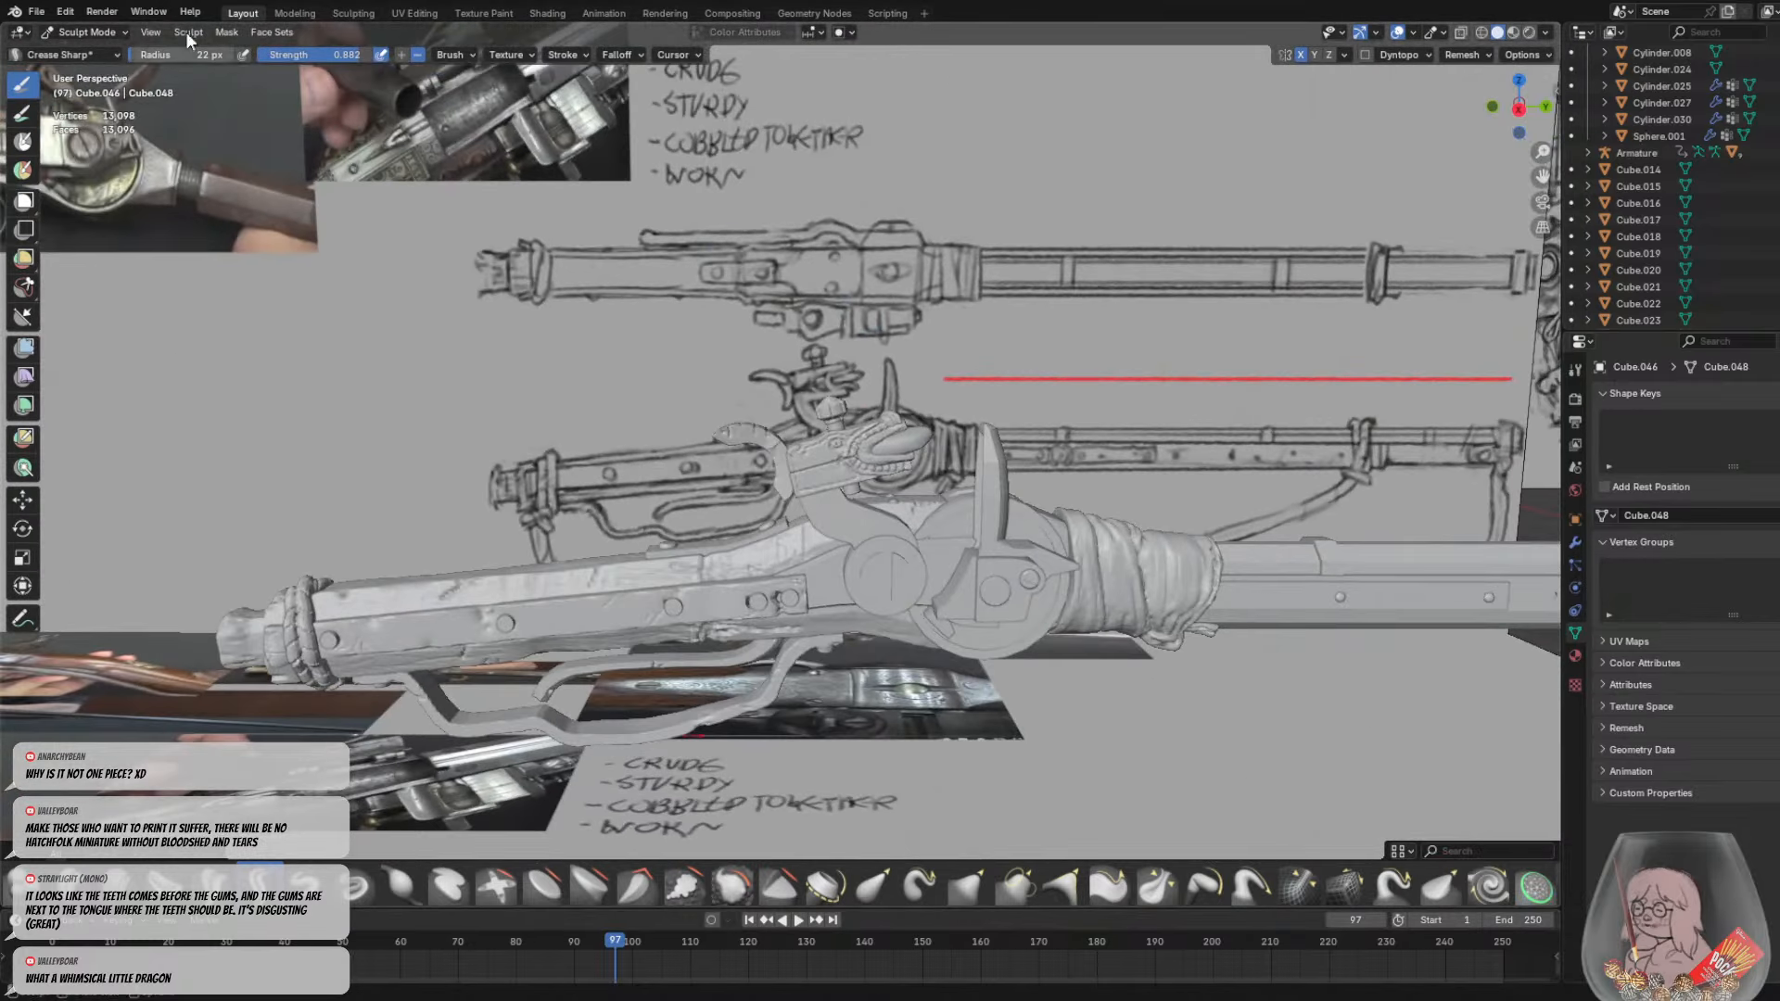
pyautogui.click(88, 32)
pyautogui.click(82, 50)
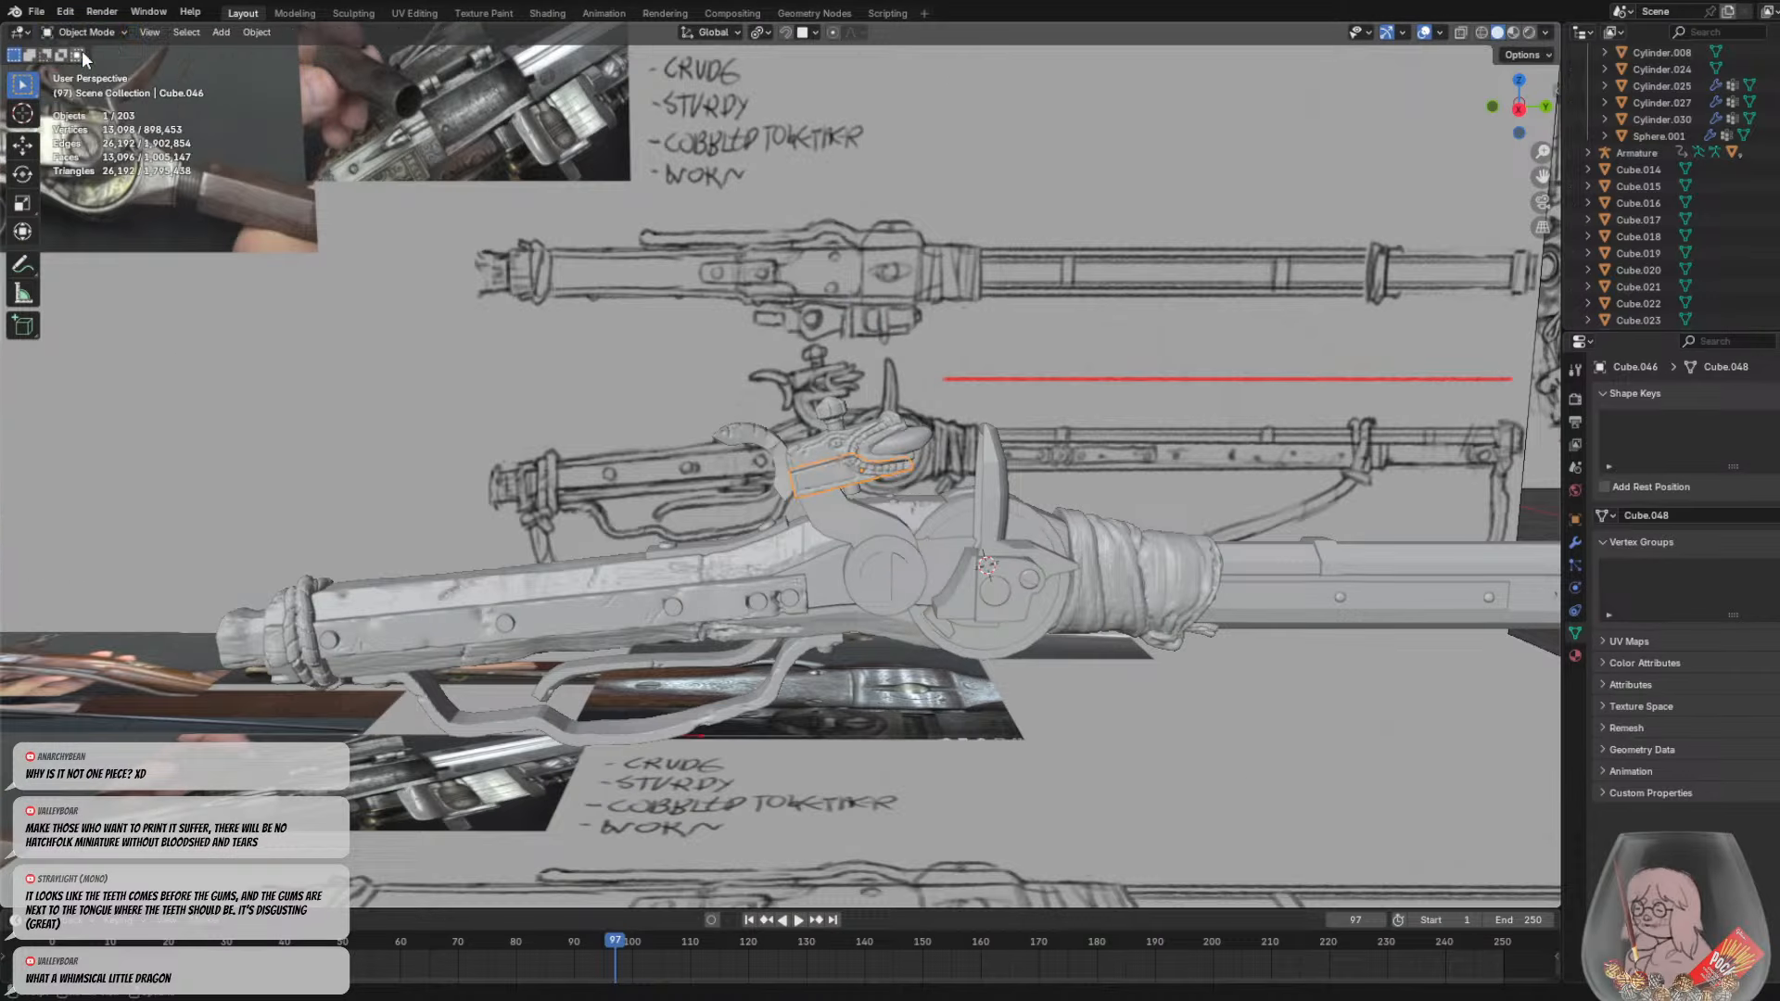
pyautogui.moveTo(649, 426); pyautogui.dragTo(675, 445, button='middle')
pyautogui.click(799, 464)
pyautogui.click(801, 464)
pyautogui.scroll(3, 835, 469)
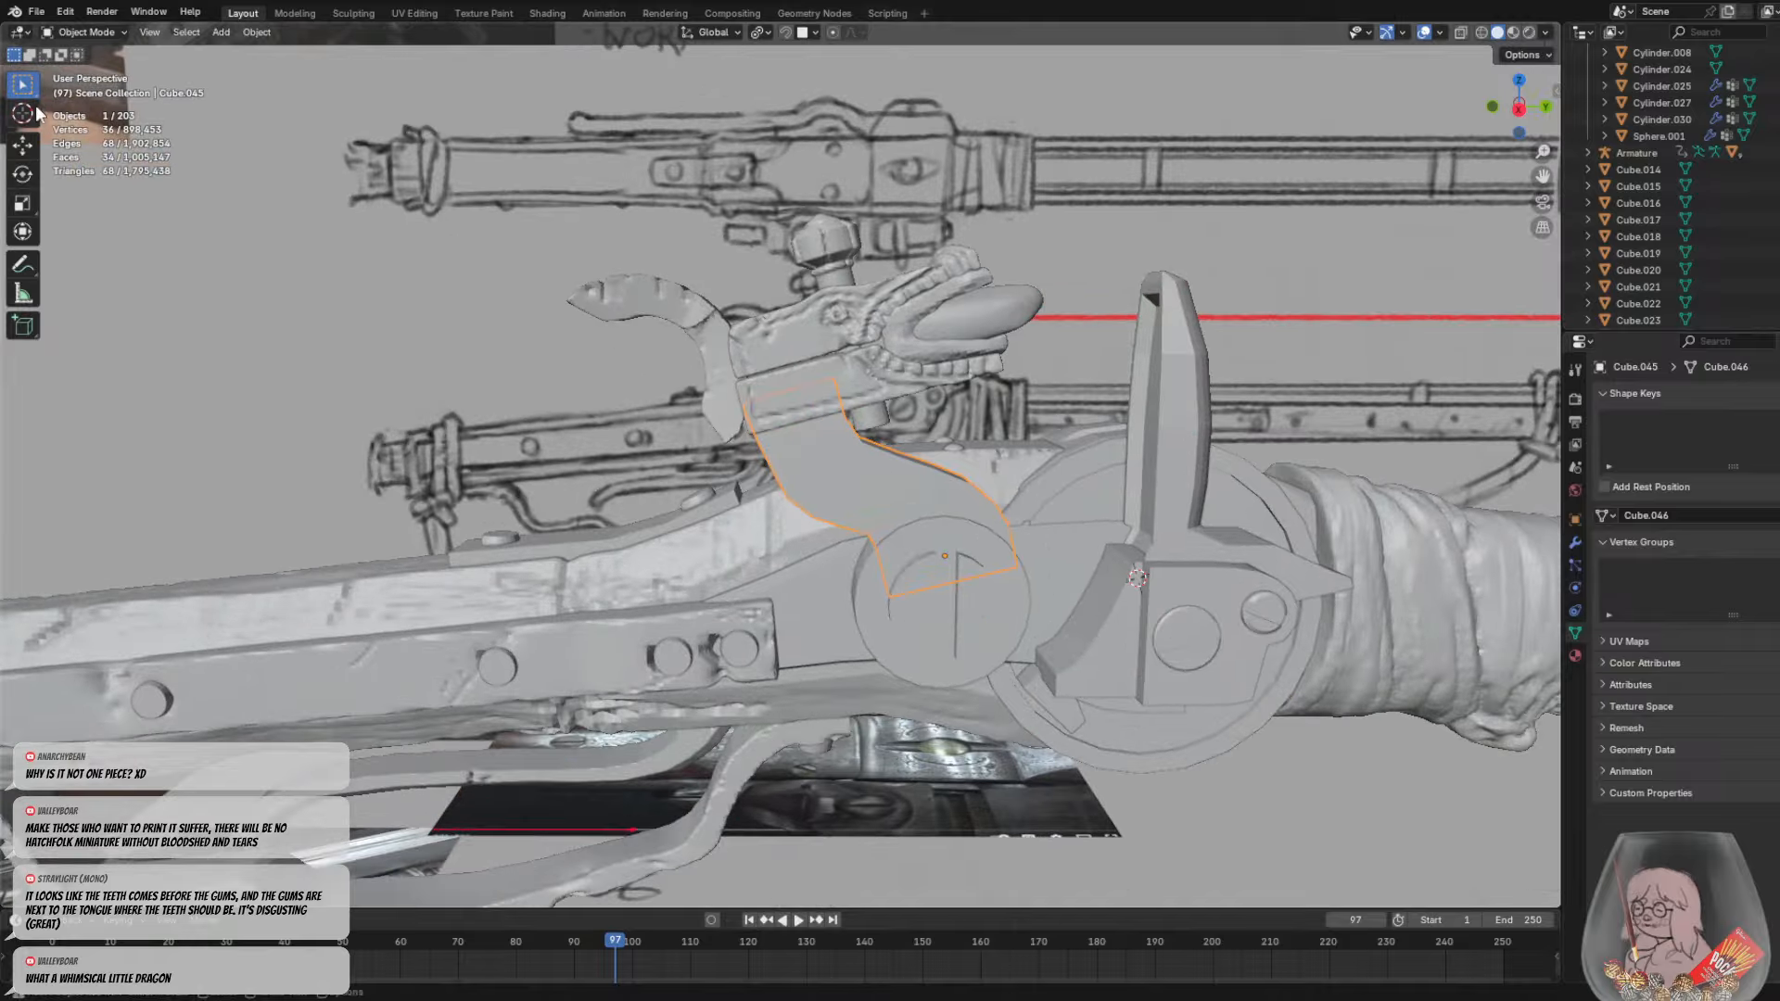
pyautogui.click(83, 33)
pyautogui.click(85, 78)
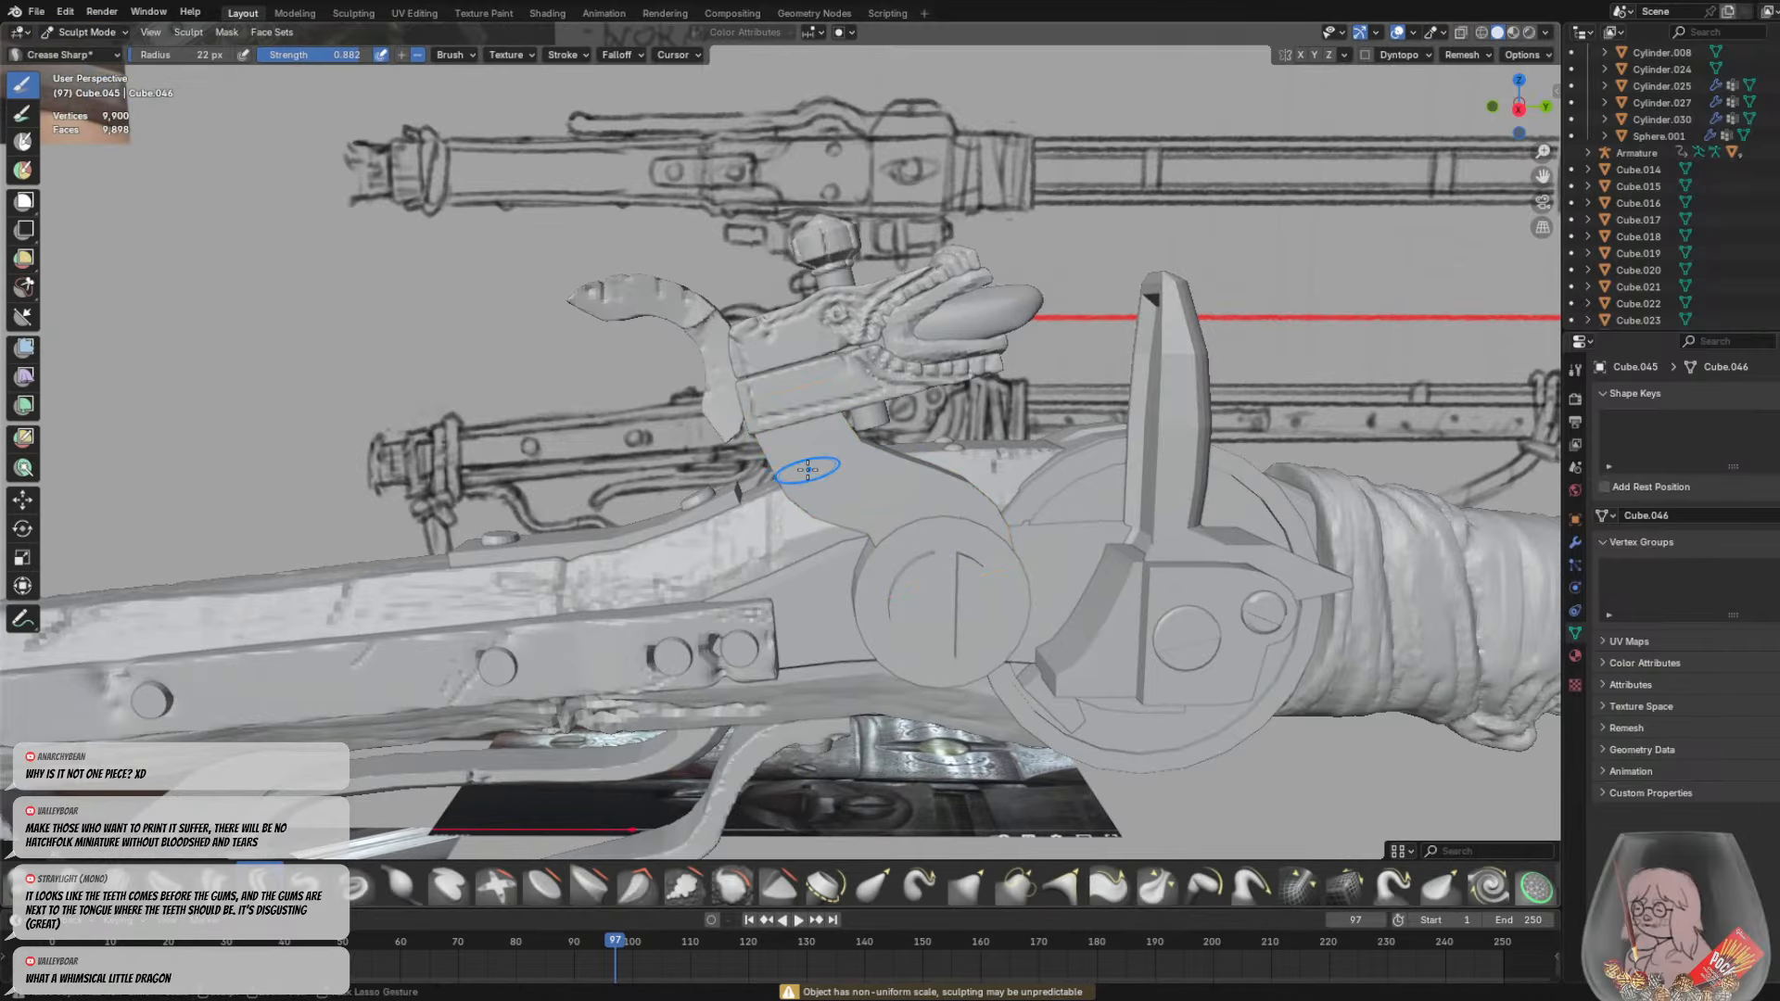
# Undo the test crease on the hammer's arm, turn on X-axis symmetry and reduce the Crease Sharp radius to 17 px
pyautogui.scroll(2, 925, 452)
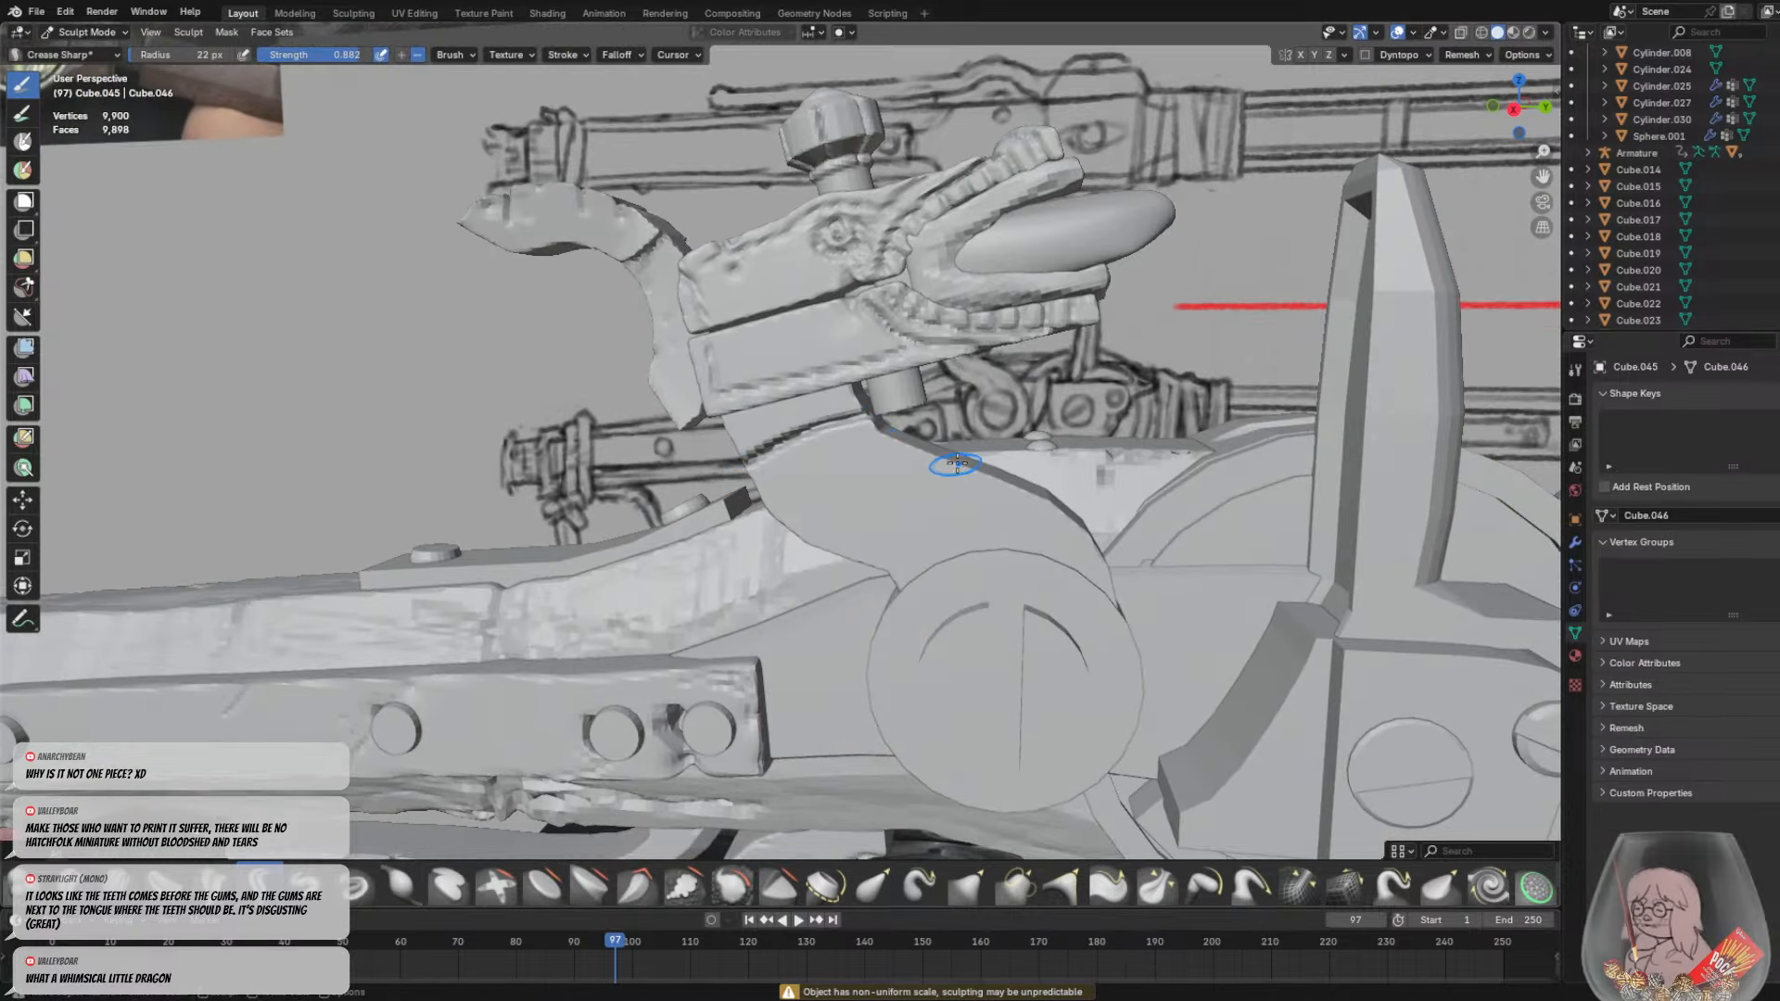
pyautogui.scroll(2, 964, 454)
pyautogui.hotkey('ctrl', 'z')
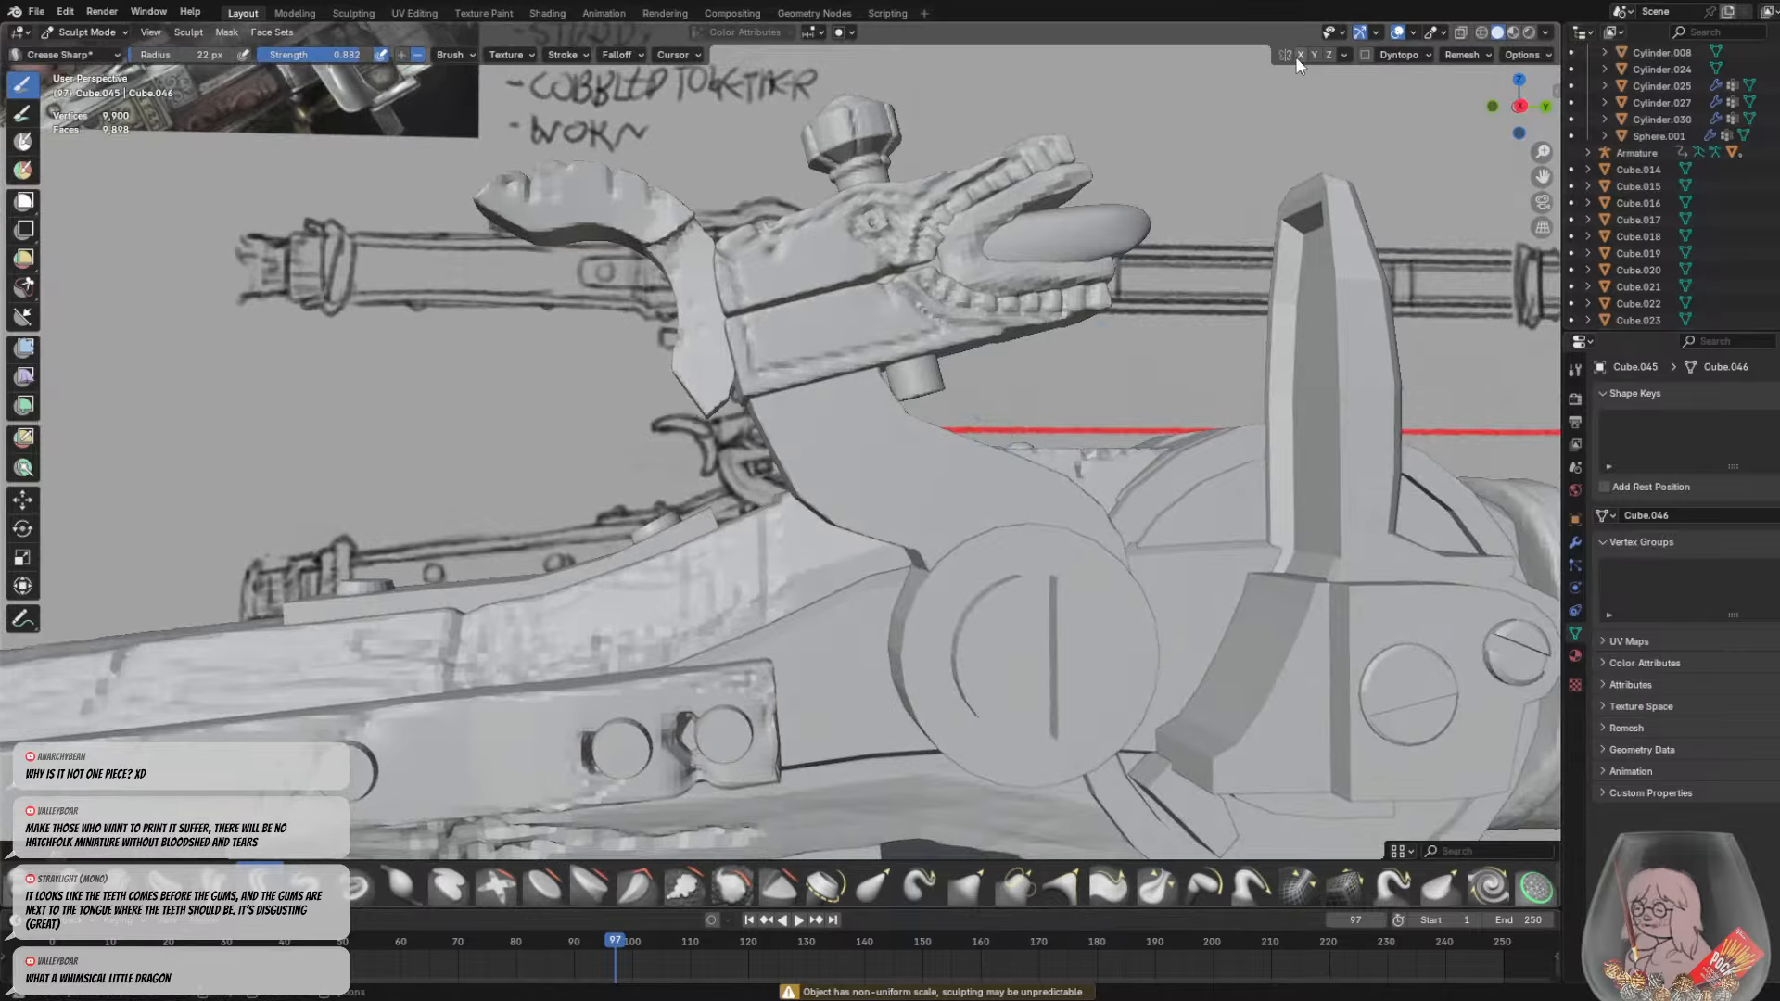
pyautogui.moveTo(920, 437); pyautogui.dragTo(859, 437, button='middle')
pyautogui.press('f')
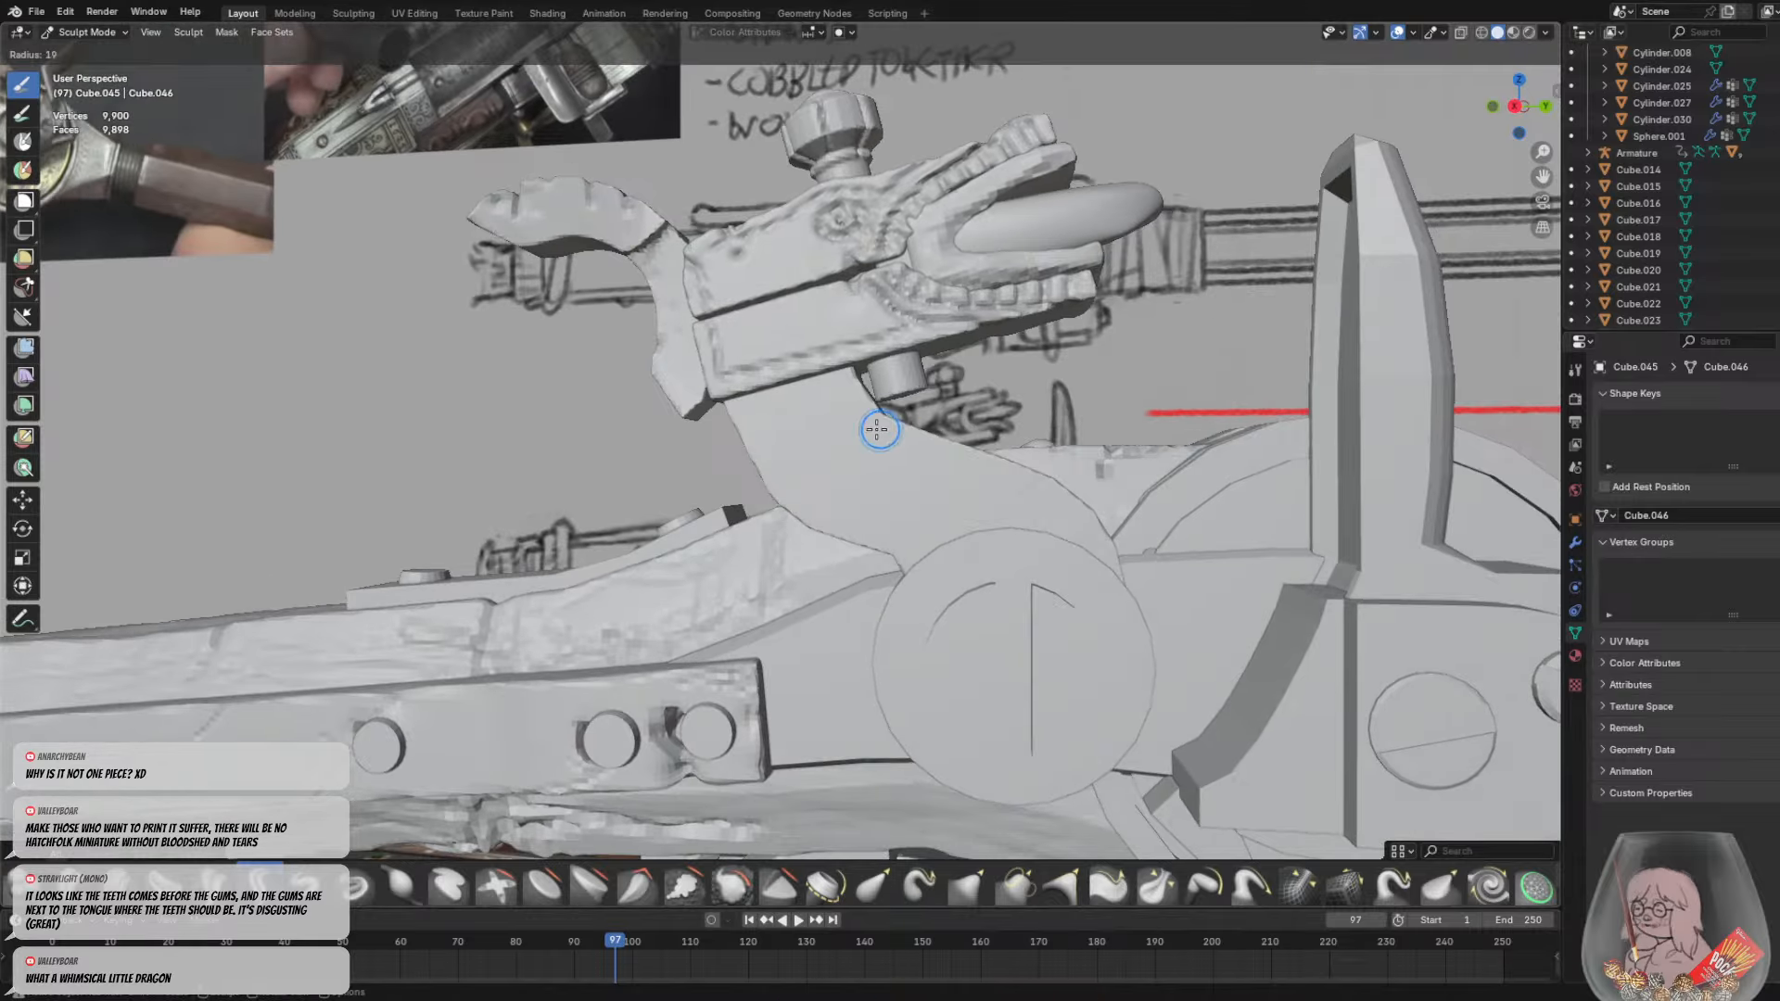
pyautogui.click(876, 429)
# Try carving a long groove along the rear edge of the hammer's arm with the Crease Sharp brush at 17 px radius
pyautogui.moveTo(747, 386)
pyautogui.mouseDown()
pyautogui.moveTo(834, 475)
pyautogui.moveTo(945, 540)
pyautogui.mouseUp()
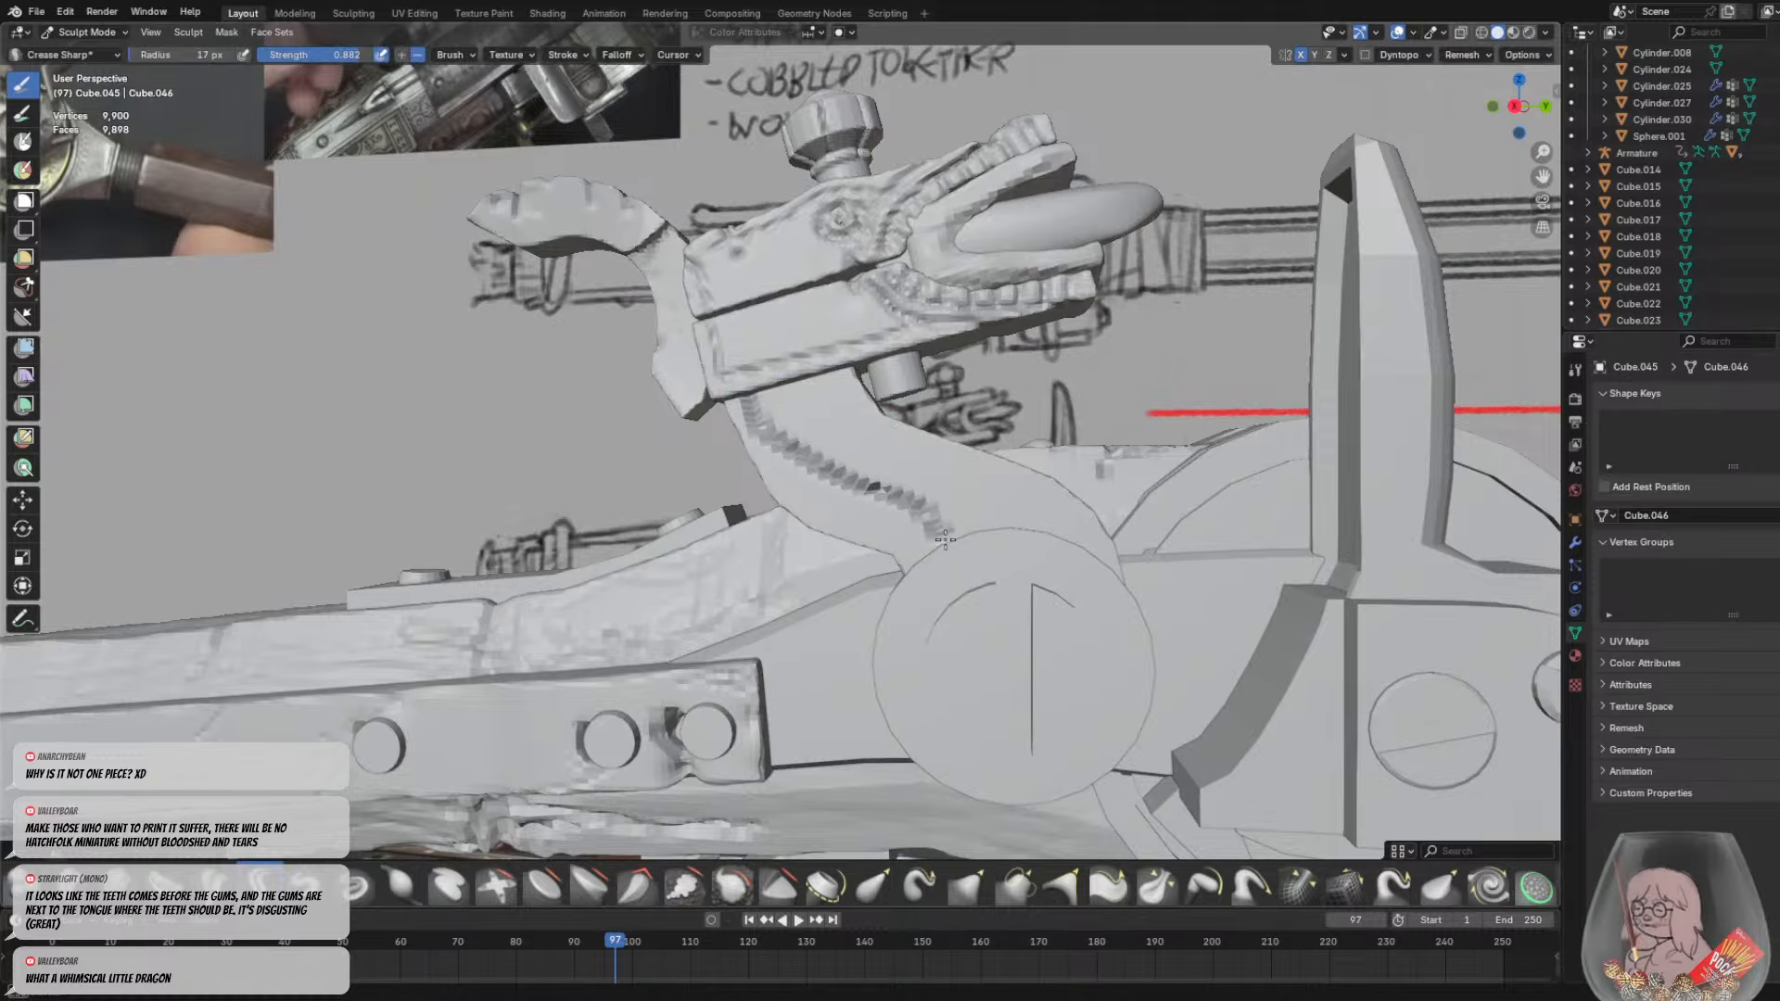
pyautogui.hotkey('ctrl', 'z')
pyautogui.moveTo(752, 391)
pyautogui.mouseDown()
pyautogui.moveTo(786, 468)
pyautogui.moveTo(907, 536)
pyautogui.mouseUp()
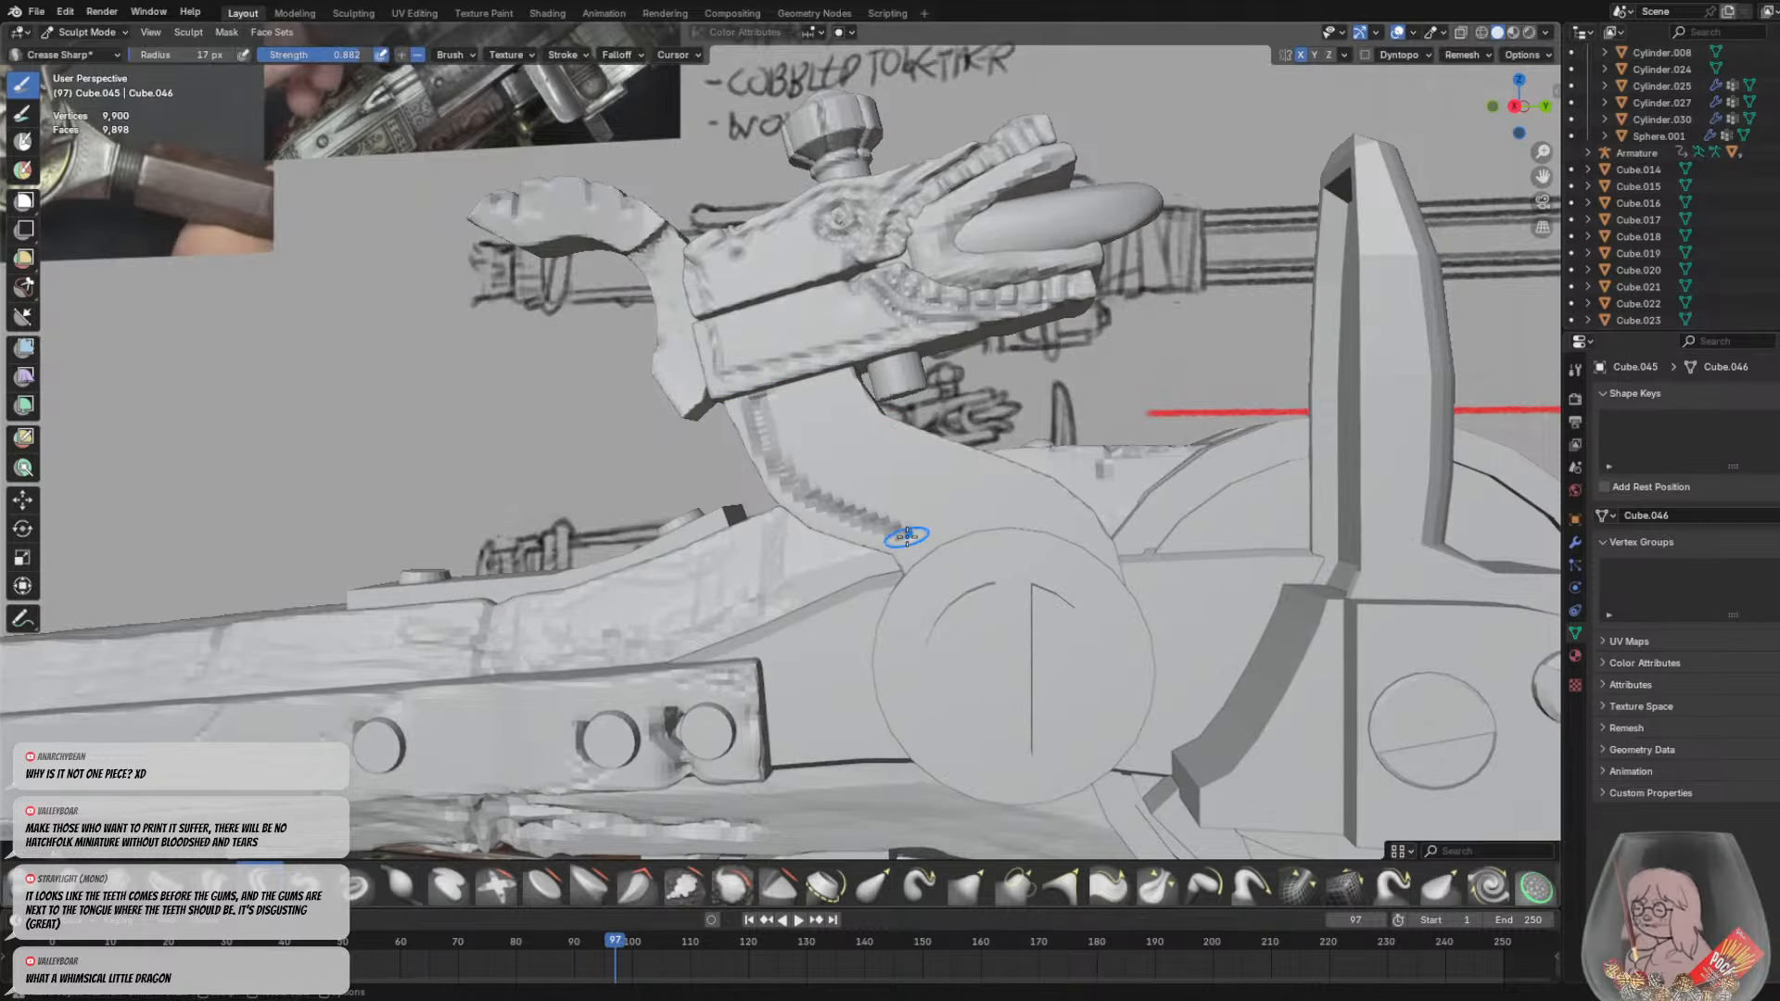
pyautogui.hotkey('ctrl', 'z')
# Apply all transforms to the hammer's arm, set its origin to its geometry and return it to sculpting
pyautogui.click(88, 31)
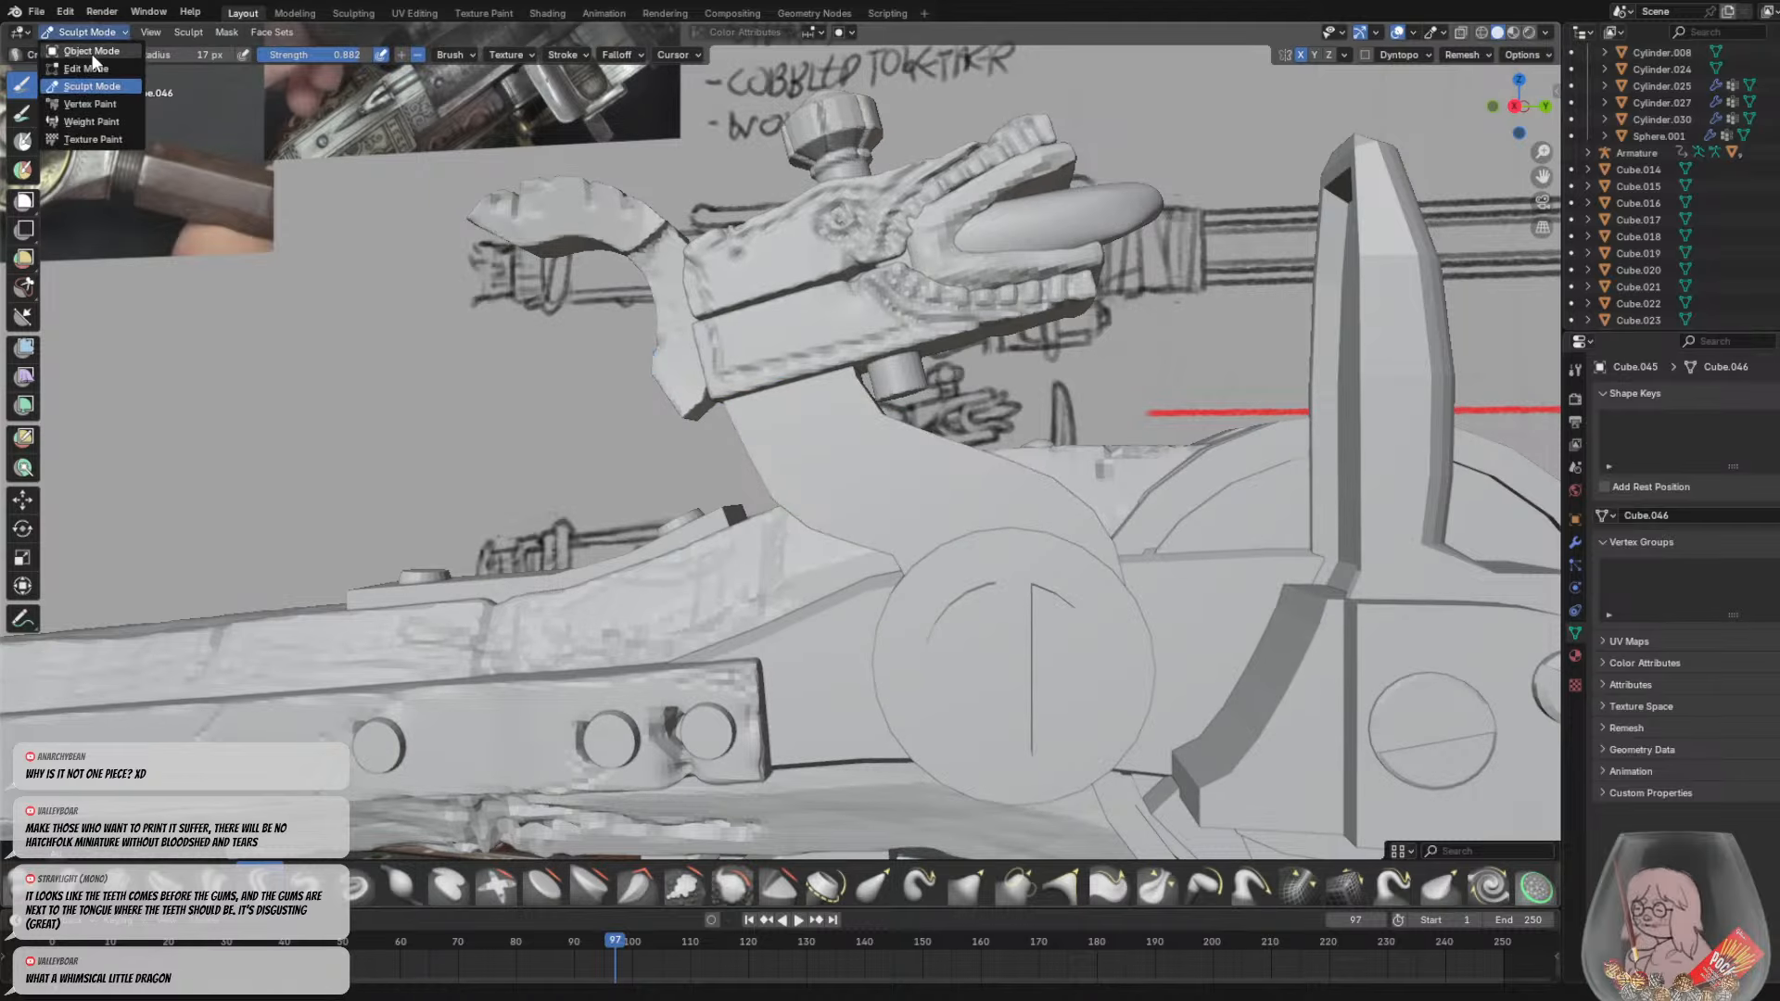
pyautogui.click(82, 54)
pyautogui.click(251, 33)
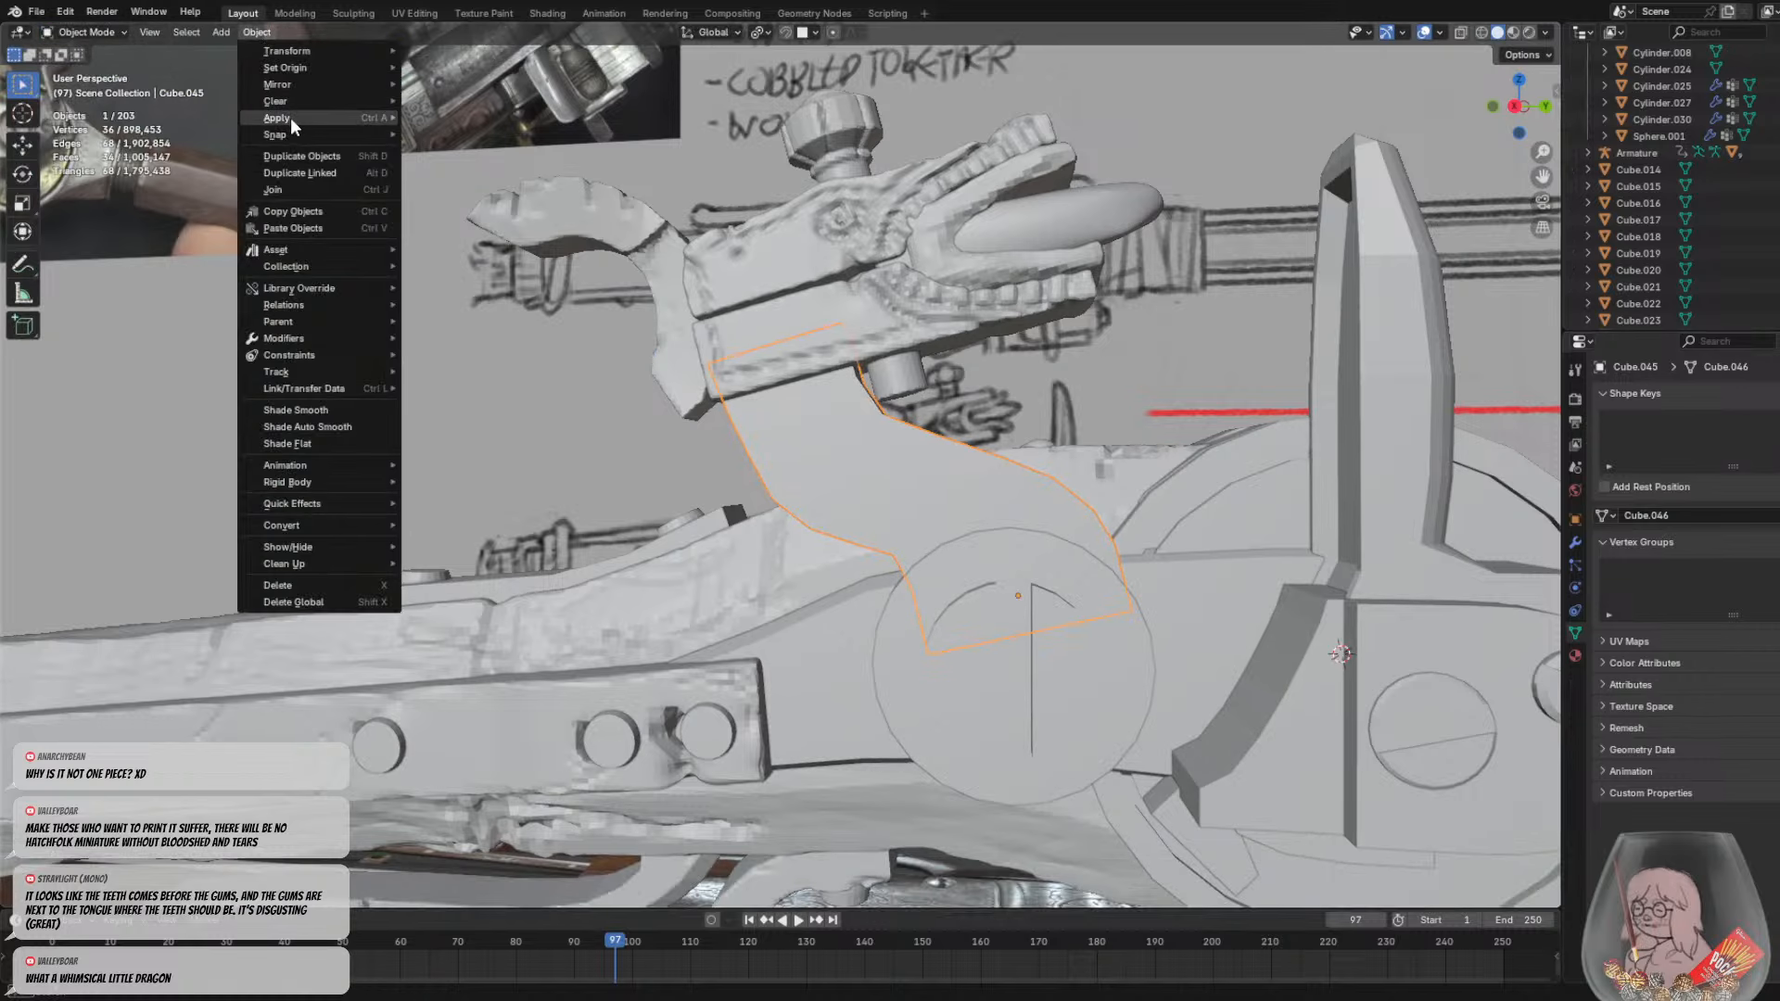
pyautogui.moveTo(295, 118)
pyautogui.click(476, 167)
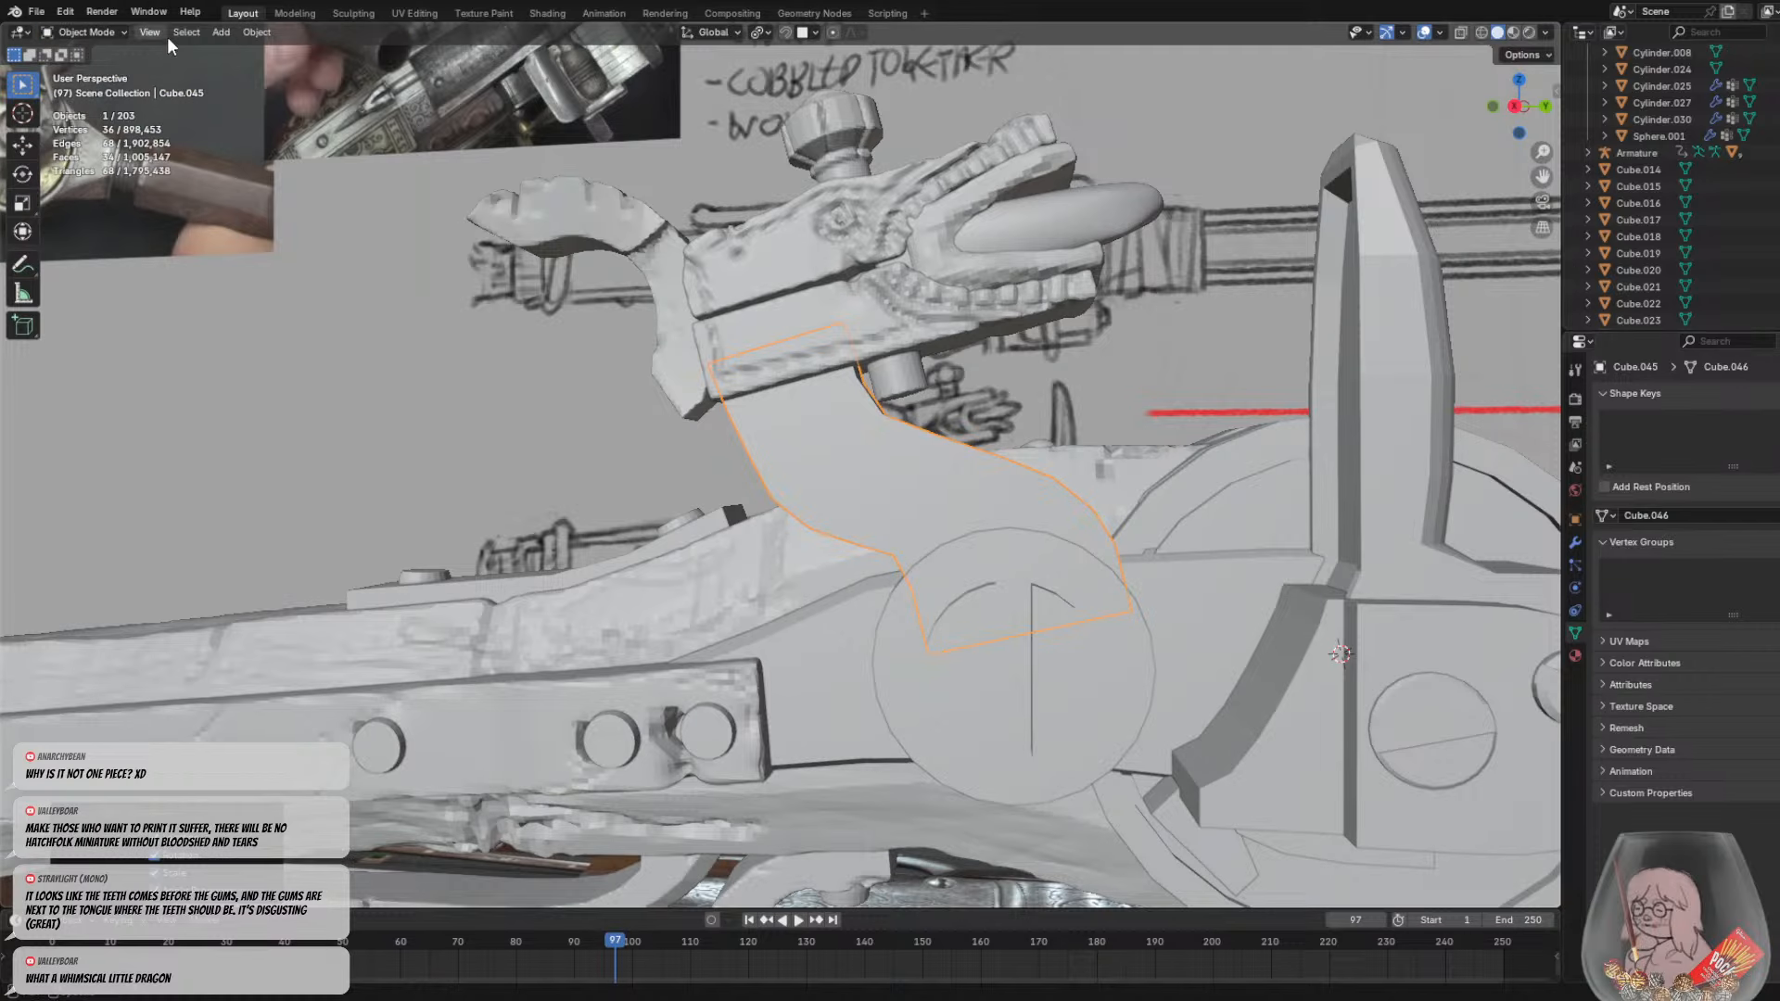
pyautogui.click(257, 33)
pyautogui.moveTo(315, 69)
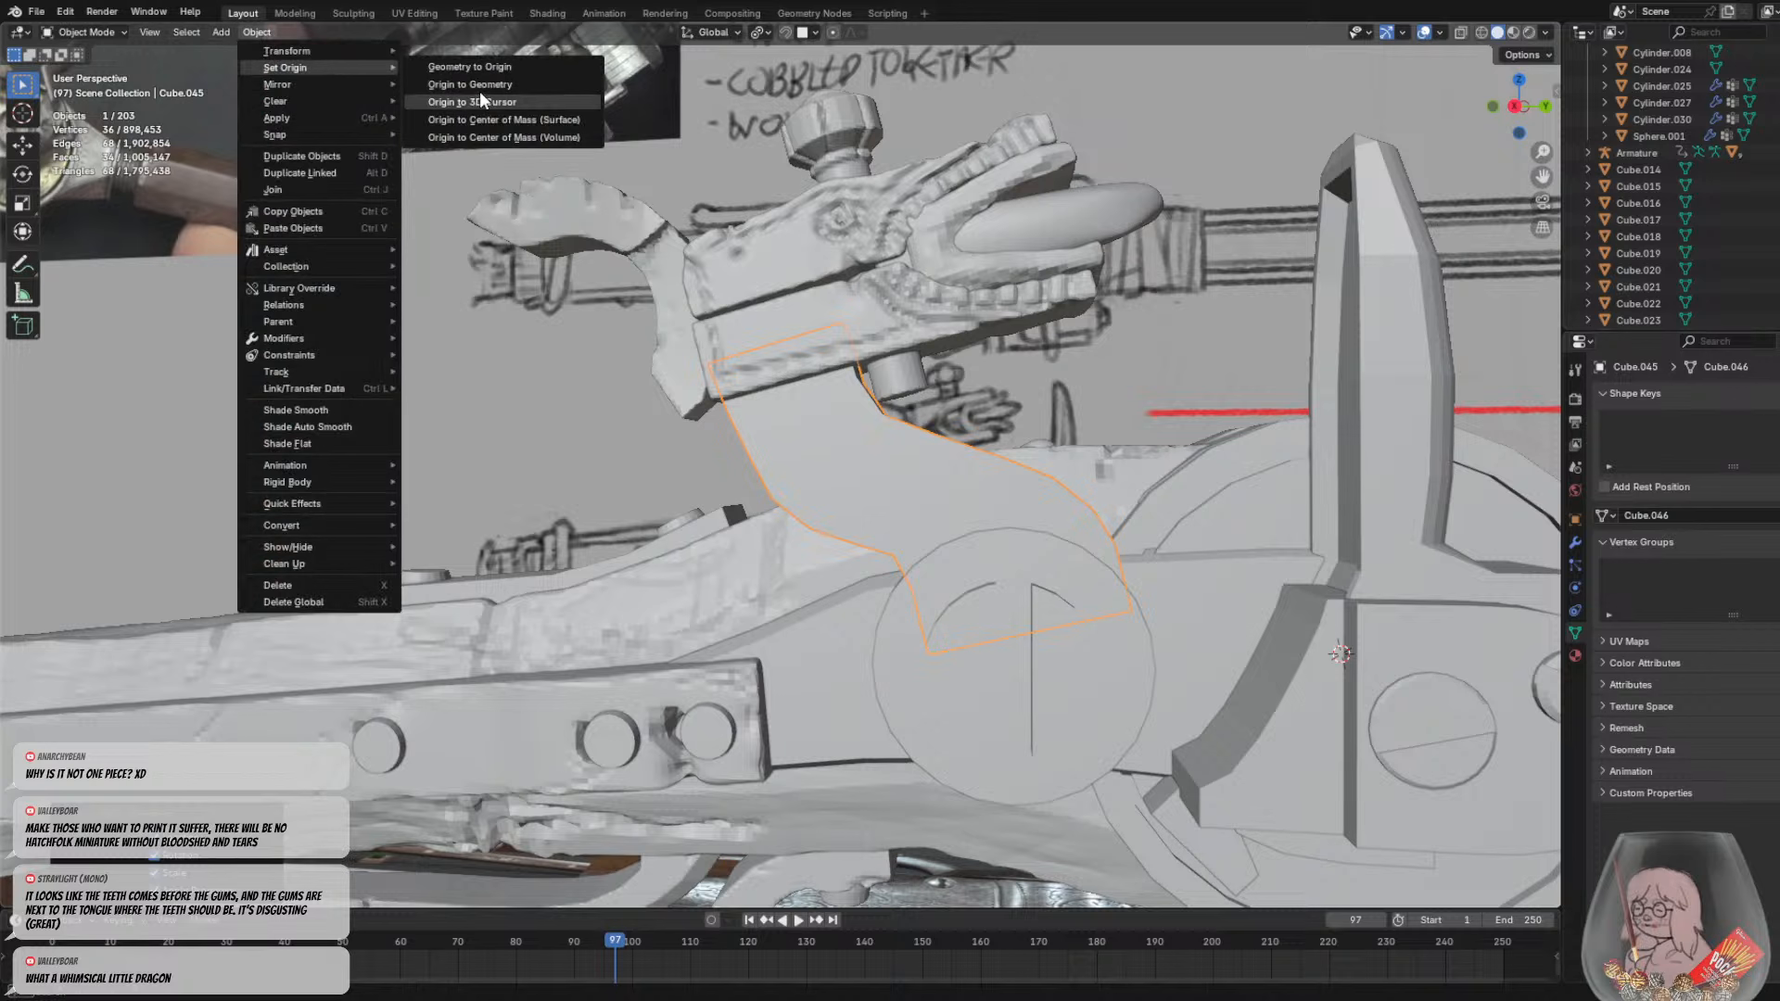
pyautogui.click(454, 82)
pyautogui.click(88, 31)
pyautogui.click(95, 86)
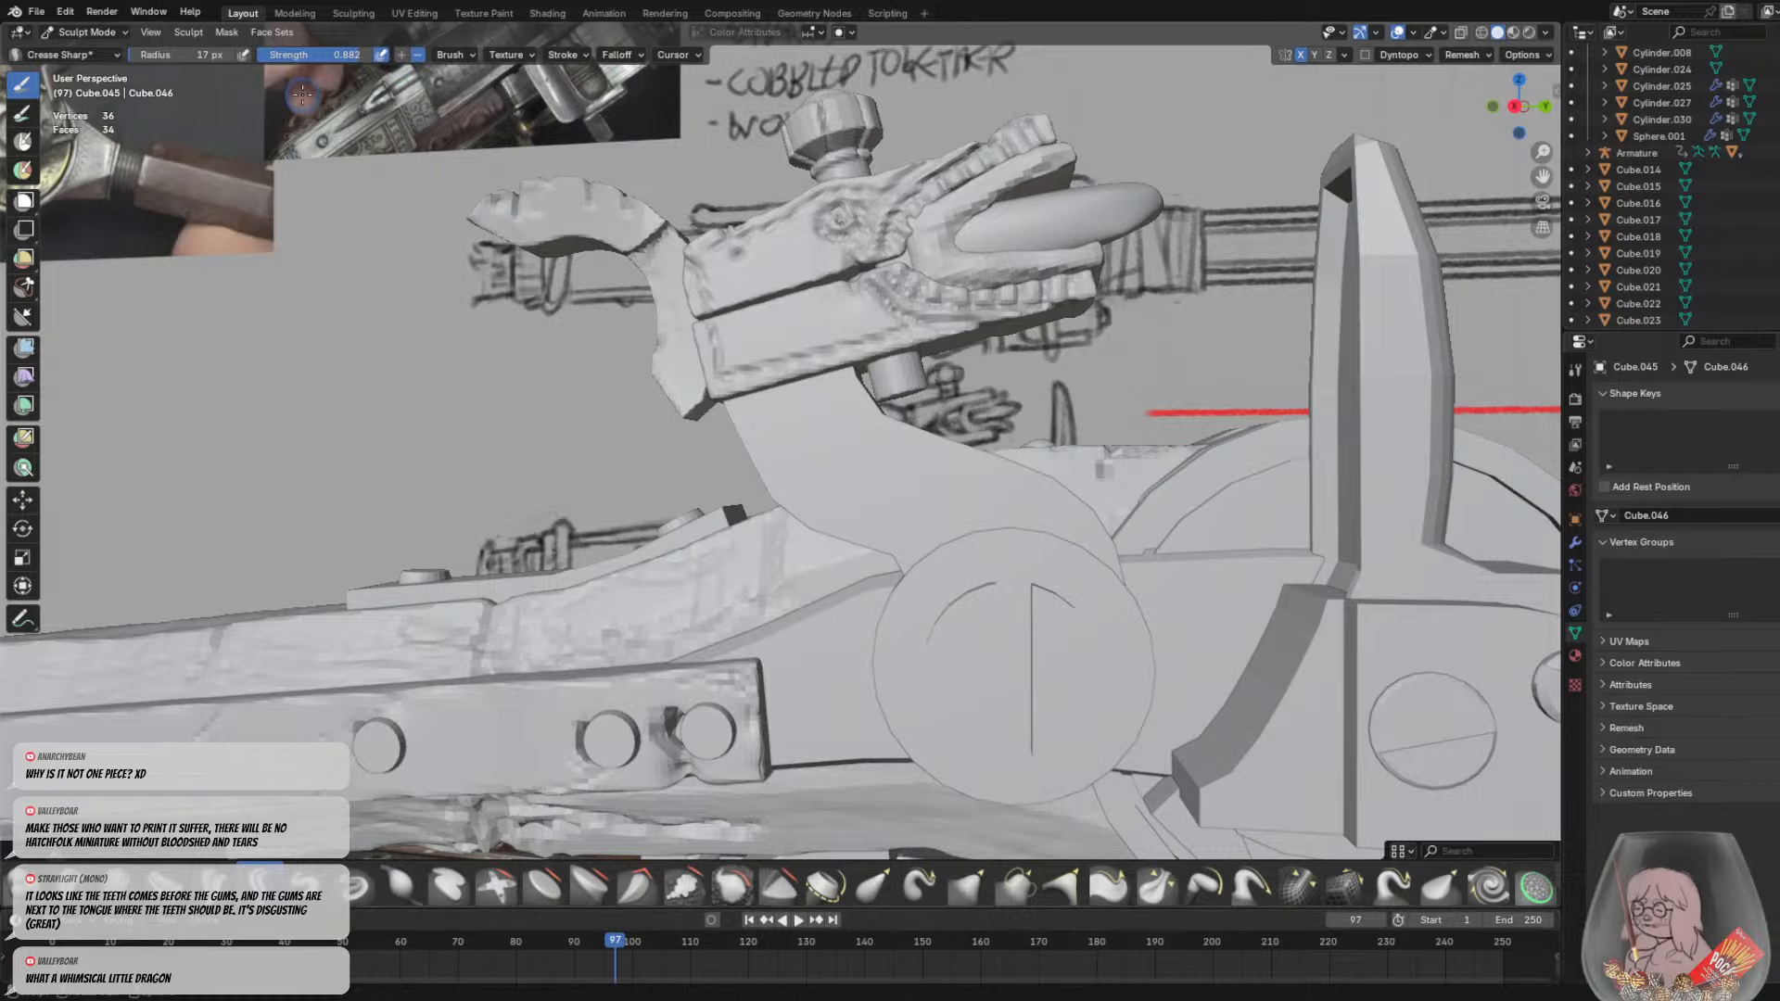
# Set a finer voxel size for the hammer's arm and remesh it
pyautogui.moveTo(568, 346); pyautogui.dragTo(1028, 407, button='middle')
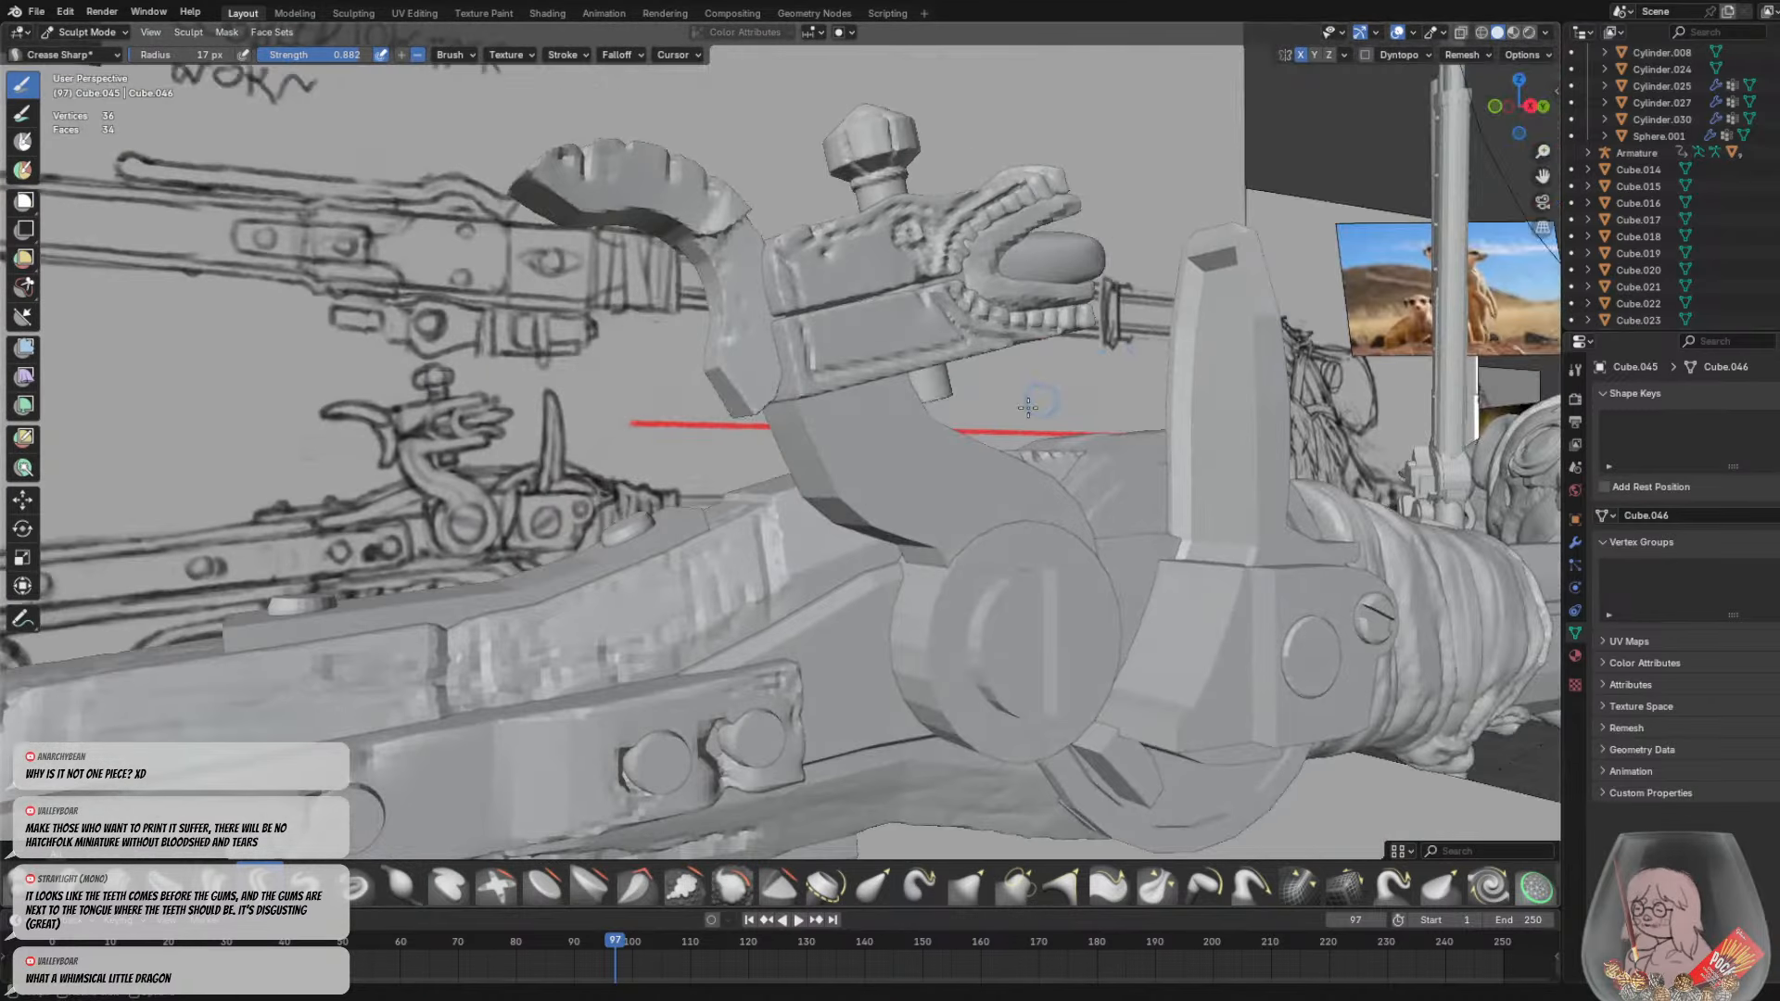
pyautogui.moveTo(858, 490); pyautogui.dragTo(745, 436, button='middle')
pyautogui.press('r')
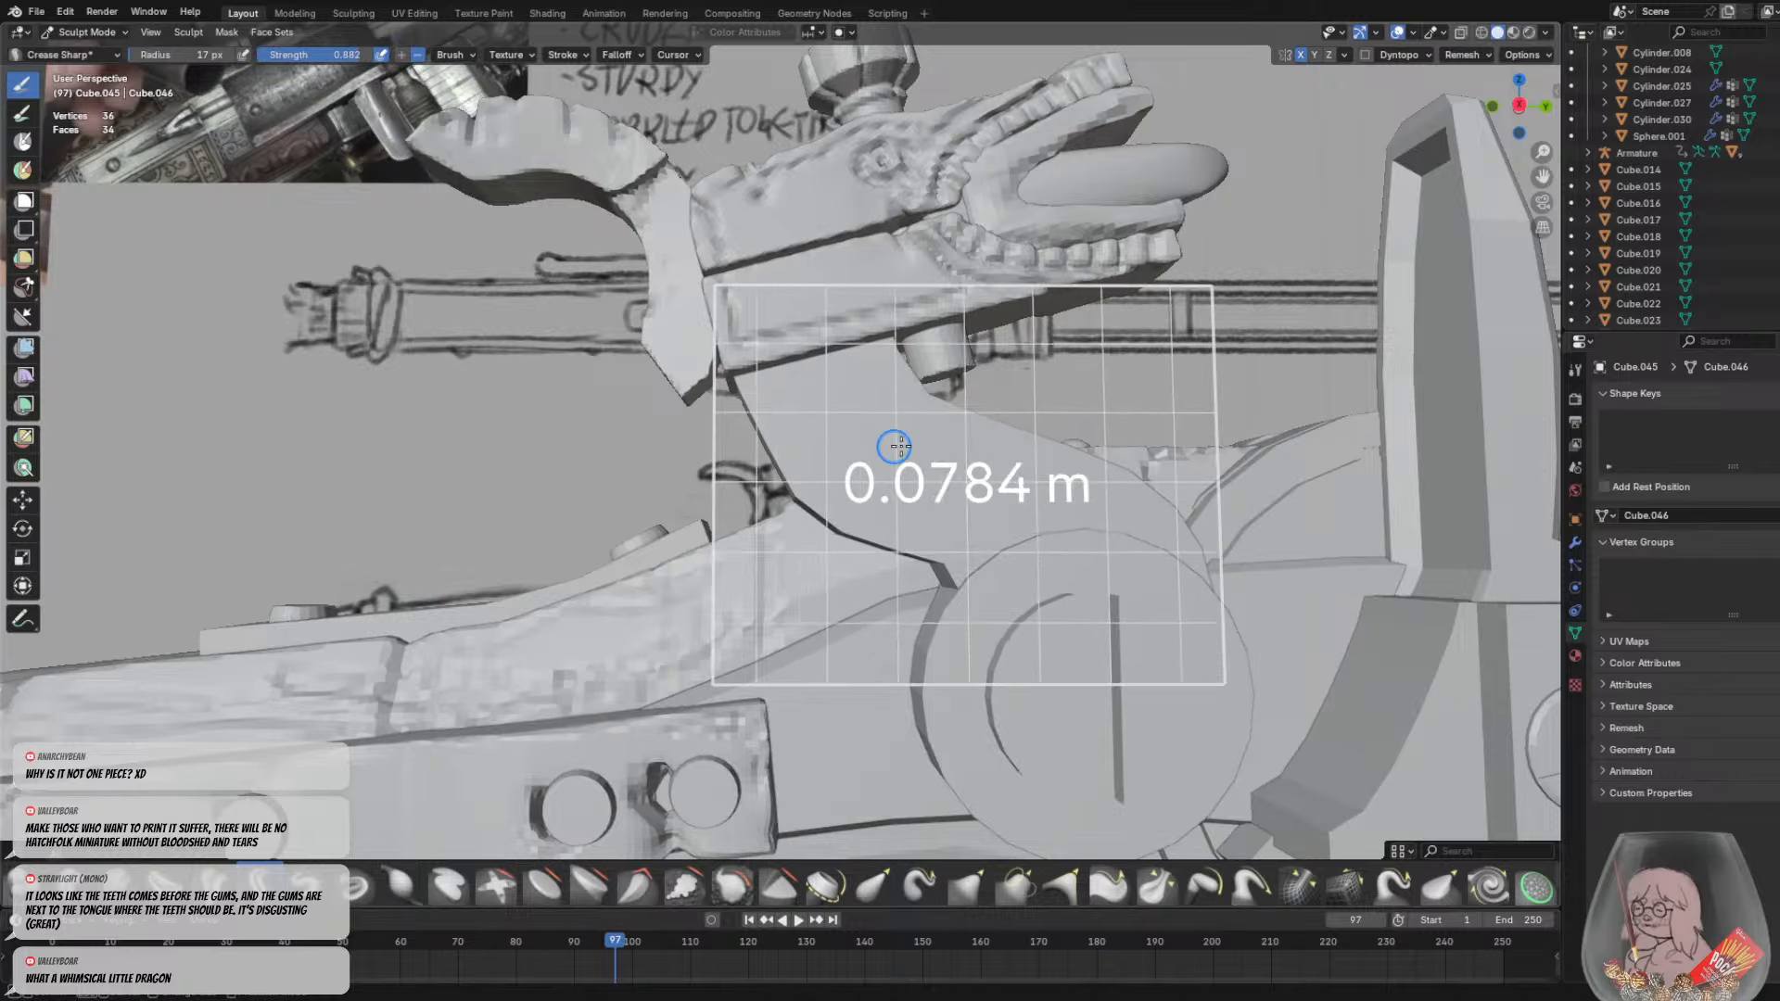
pyautogui.click(1398, 452)
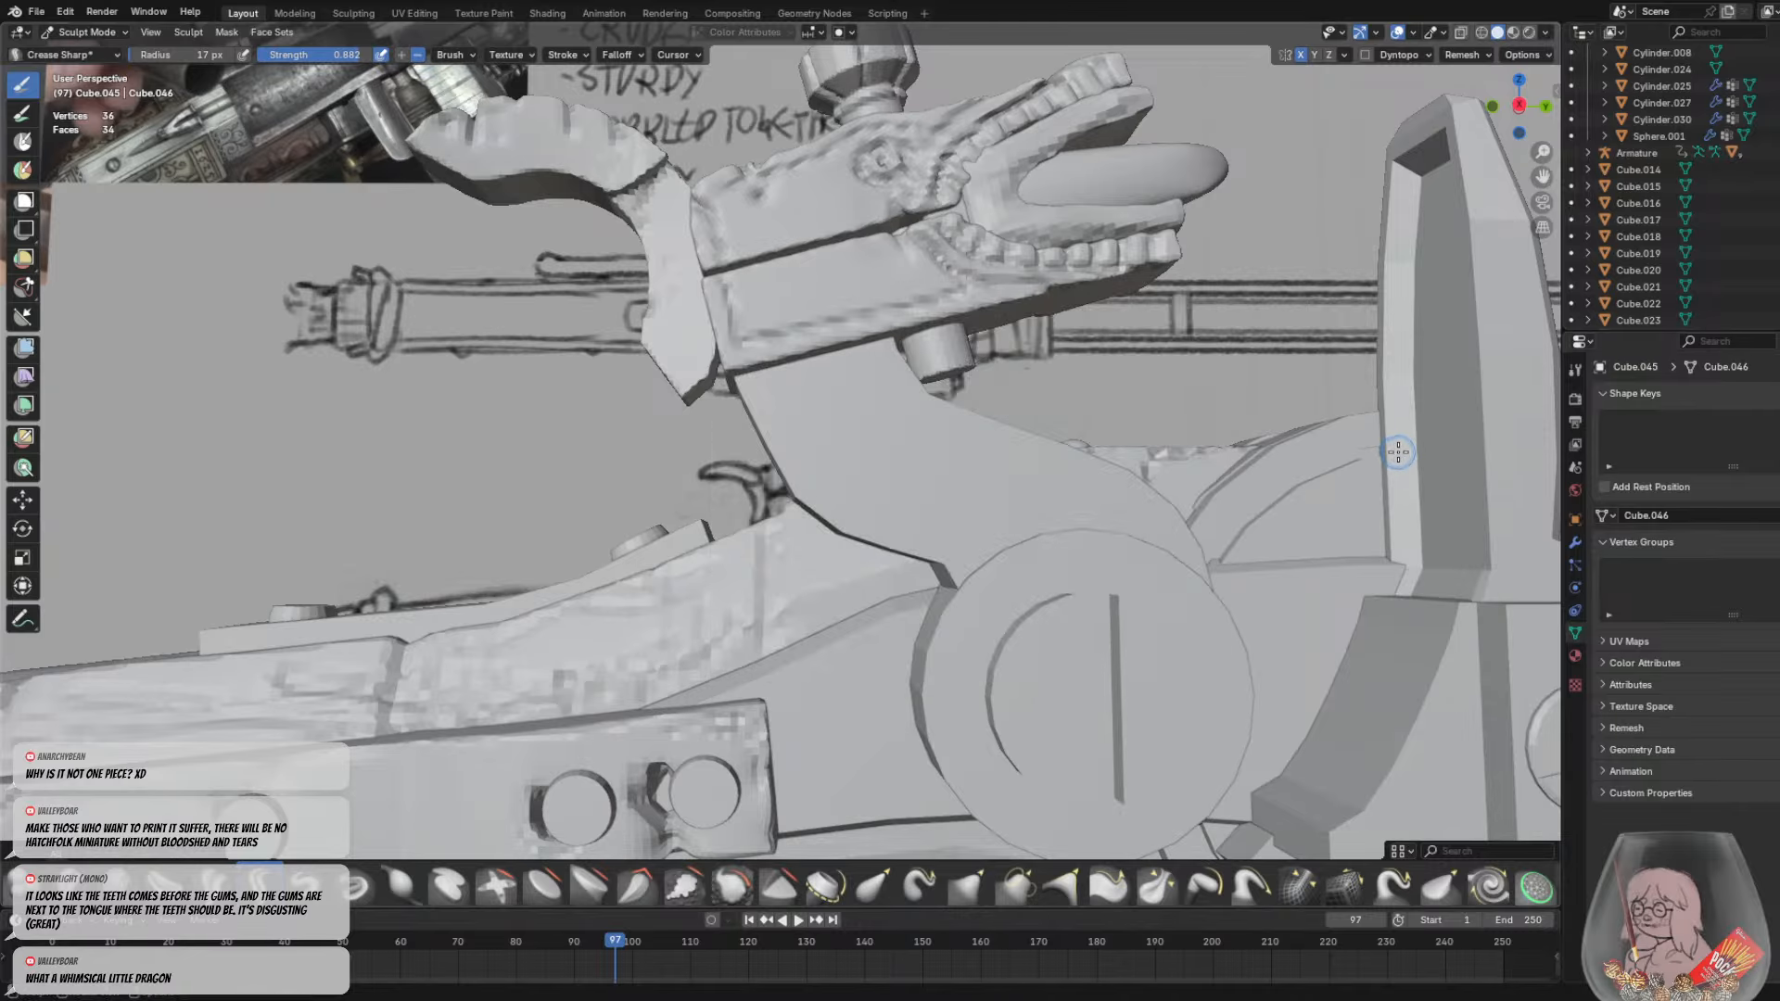
pyautogui.hotkey('ctrl', 'r')
# Try carving a groove along the remeshed arm's rear edge and cross grooves below the jaws with Crease Sharp at 17 px radius
pyautogui.moveTo(1094, 478); pyautogui.dragTo(1033, 504, button='middle')
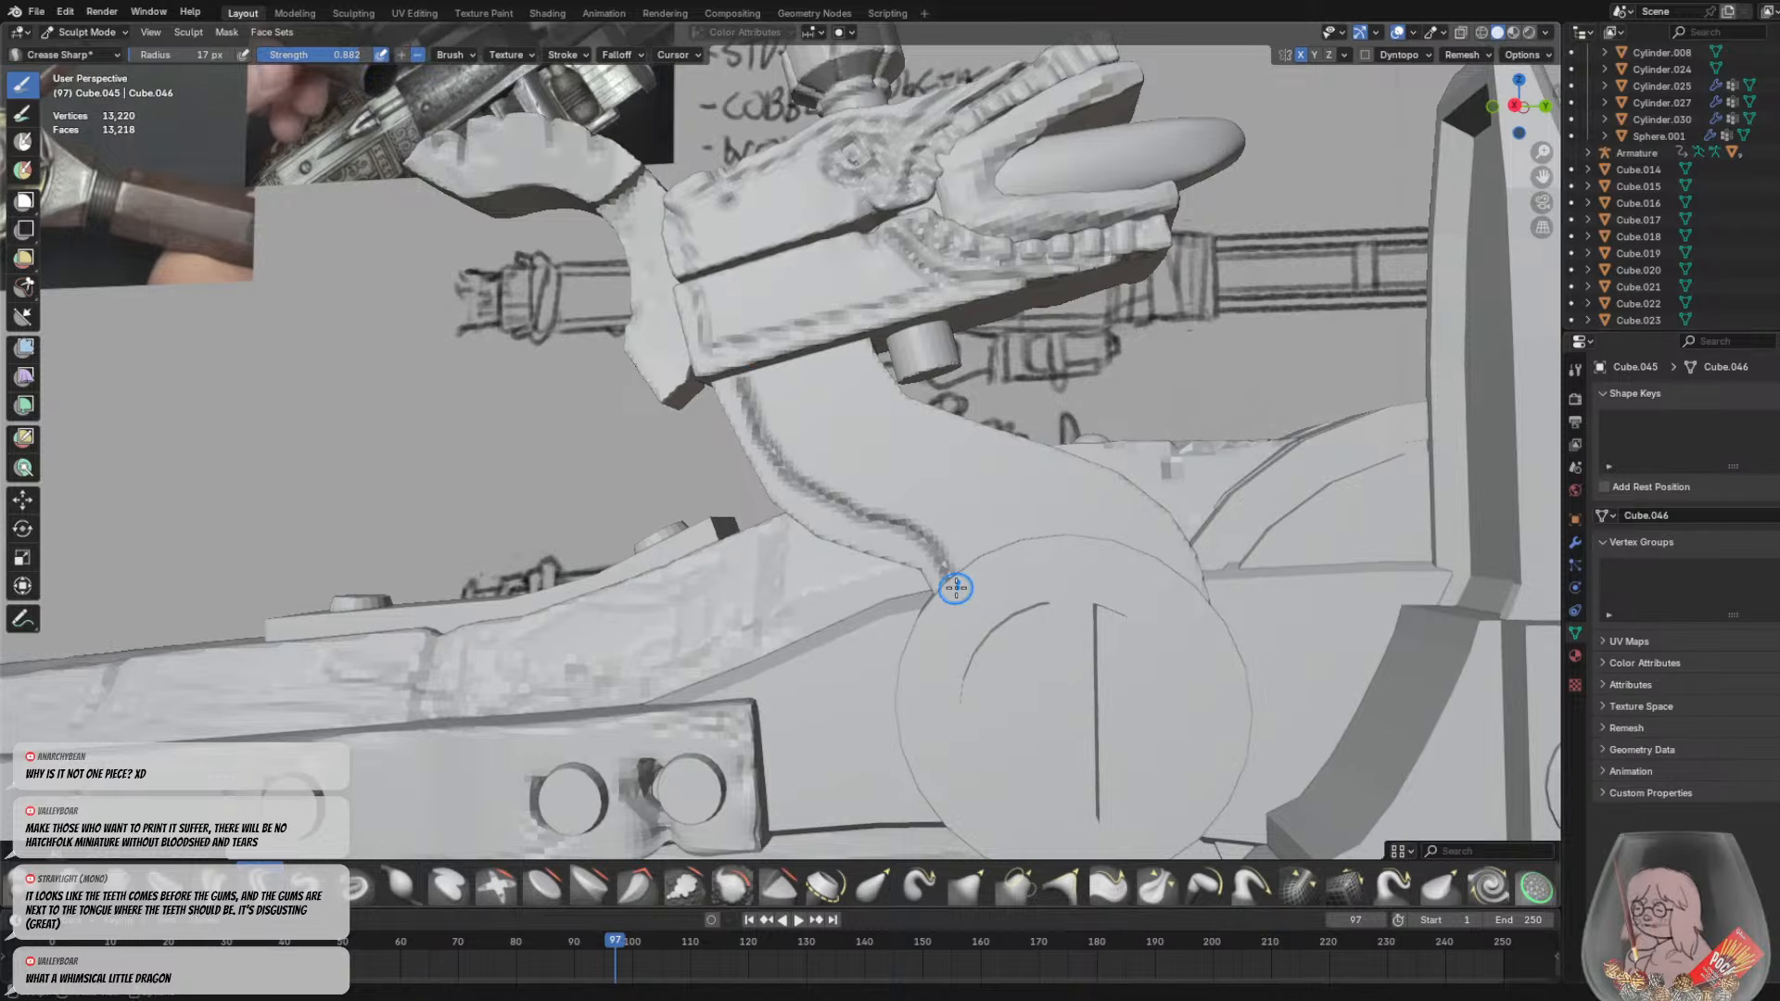
pyautogui.hotkey('ctrl', 'z')
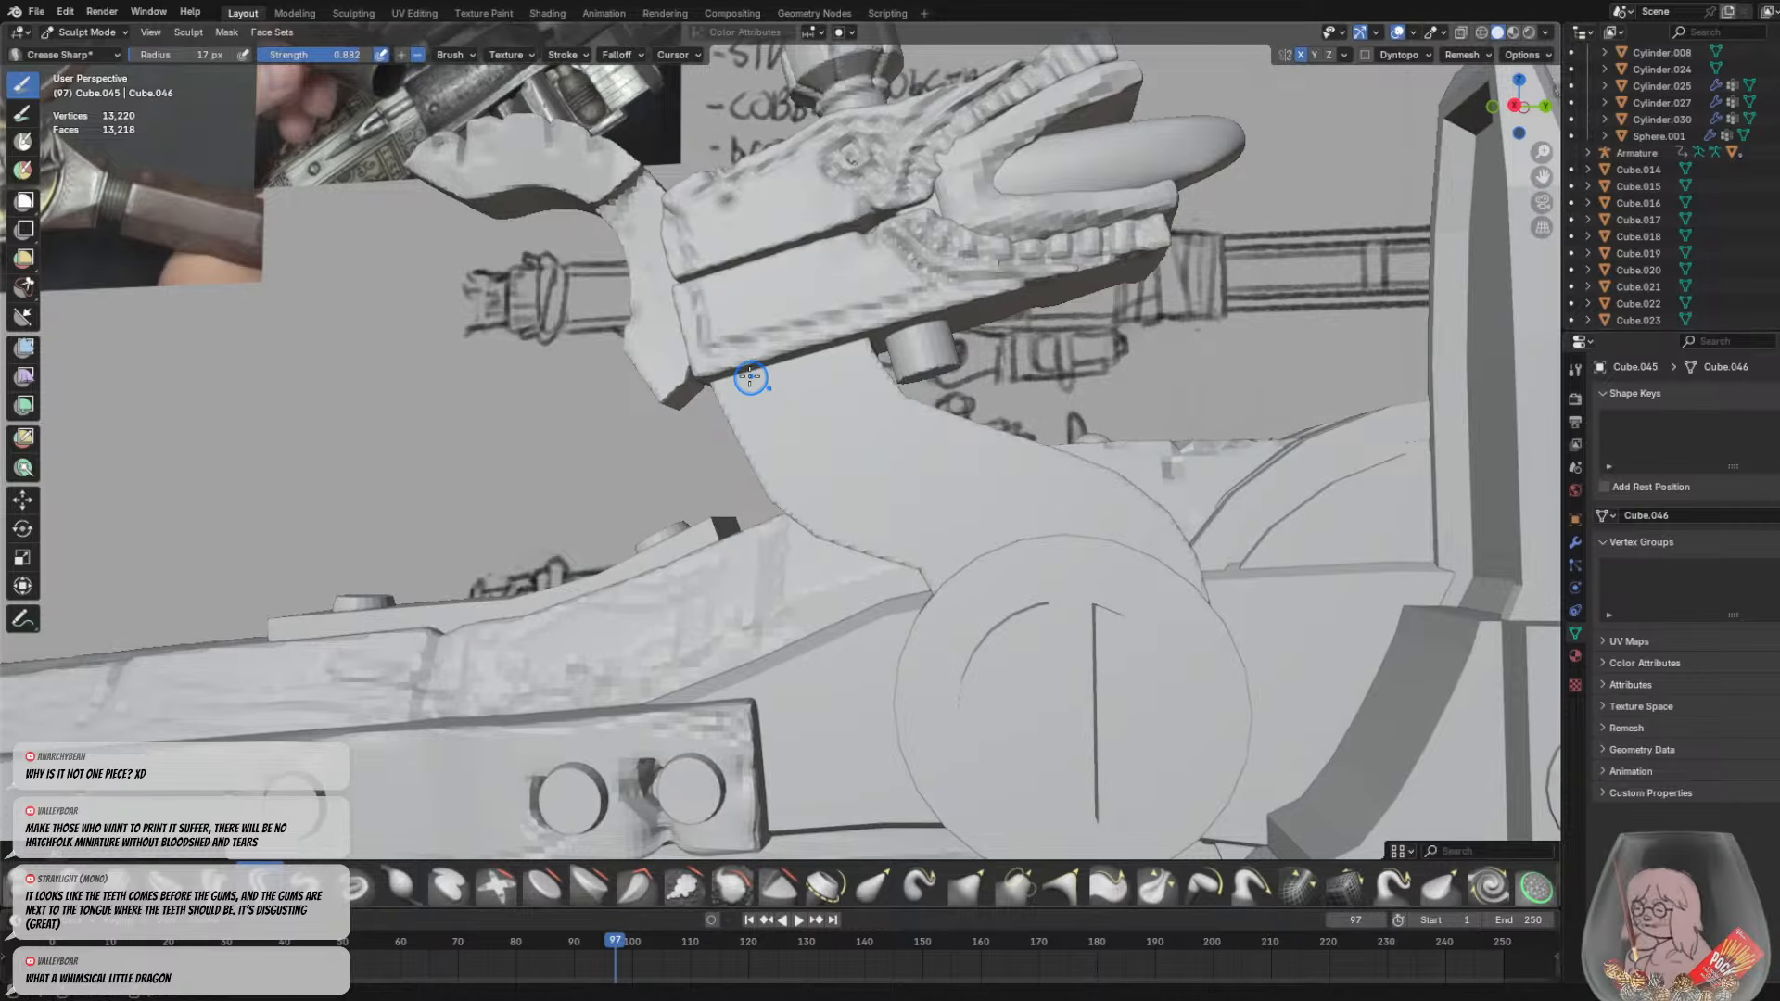
pyautogui.moveTo(746, 380)
pyautogui.mouseDown()
pyautogui.moveTo(798, 468)
pyautogui.moveTo(962, 557)
pyautogui.mouseUp()
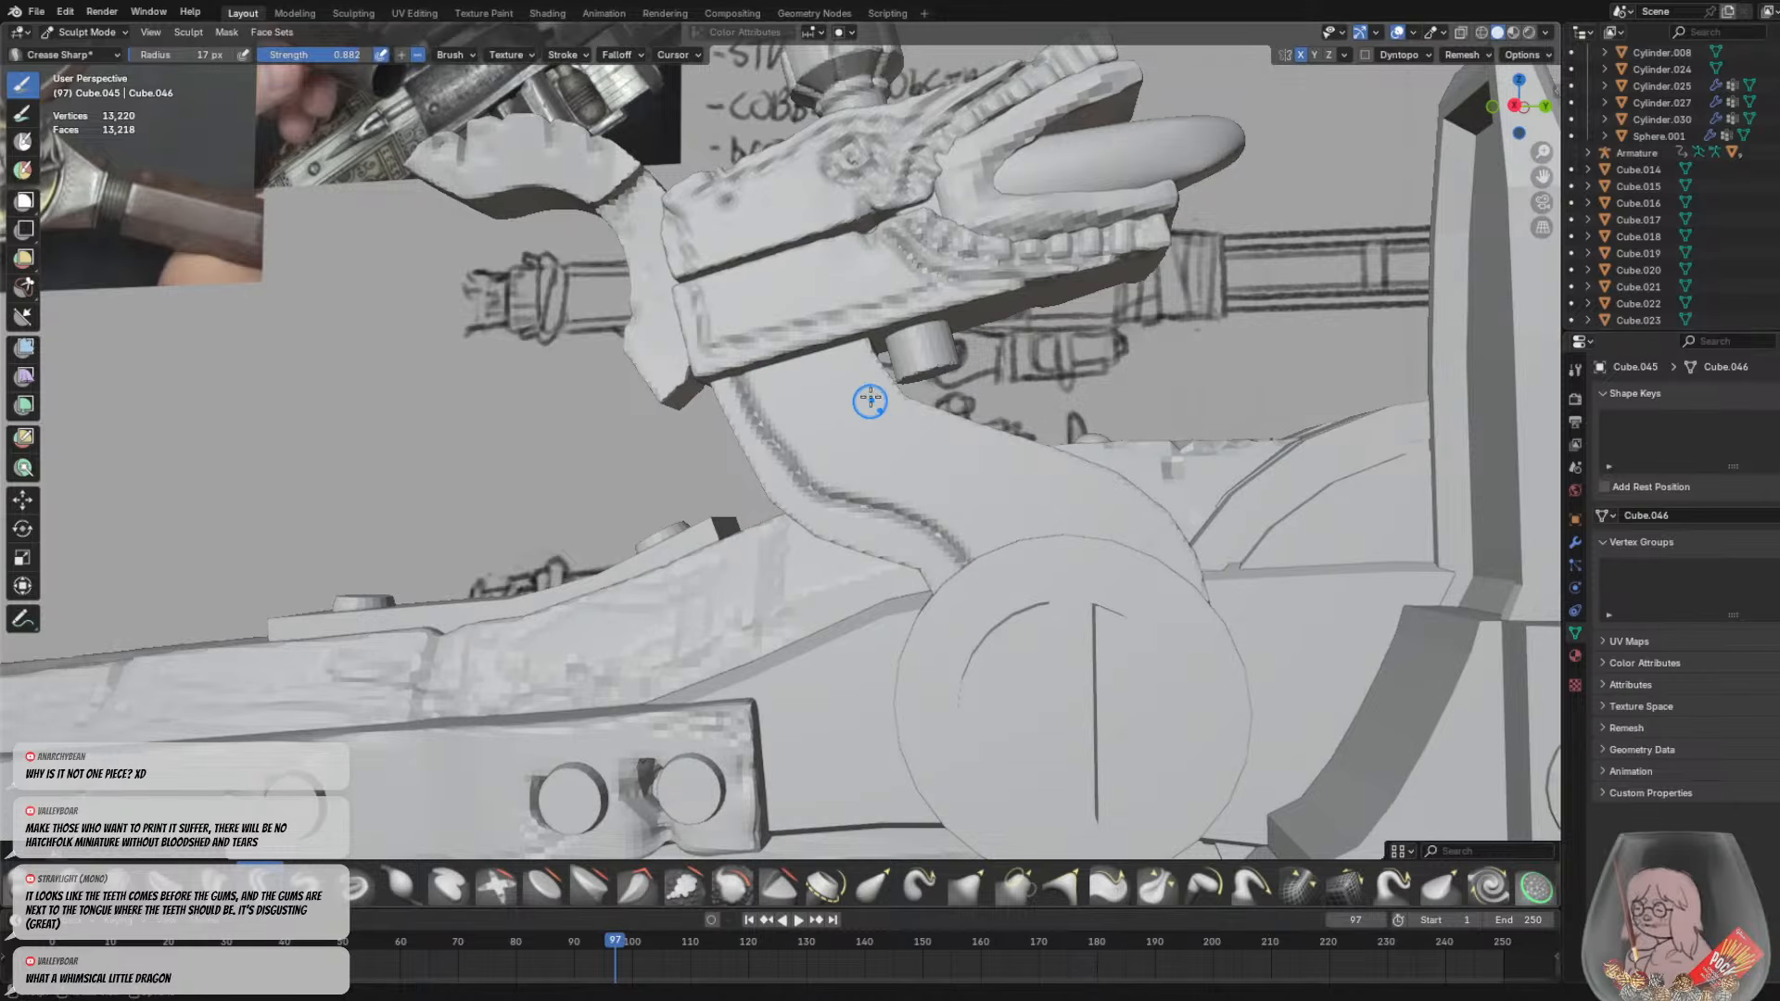
pyautogui.moveTo(881, 363); pyautogui.dragTo(792, 401)
pyautogui.hotkey('ctrl', 'z')
pyautogui.moveTo(887, 364); pyautogui.dragTo(756, 437)
pyautogui.hotkey('ctrl', 'z')
pyautogui.scroll(-1, 884, 396)
pyautogui.scroll(-4, 885, 396)
pyautogui.scroll(3, 892, 418)
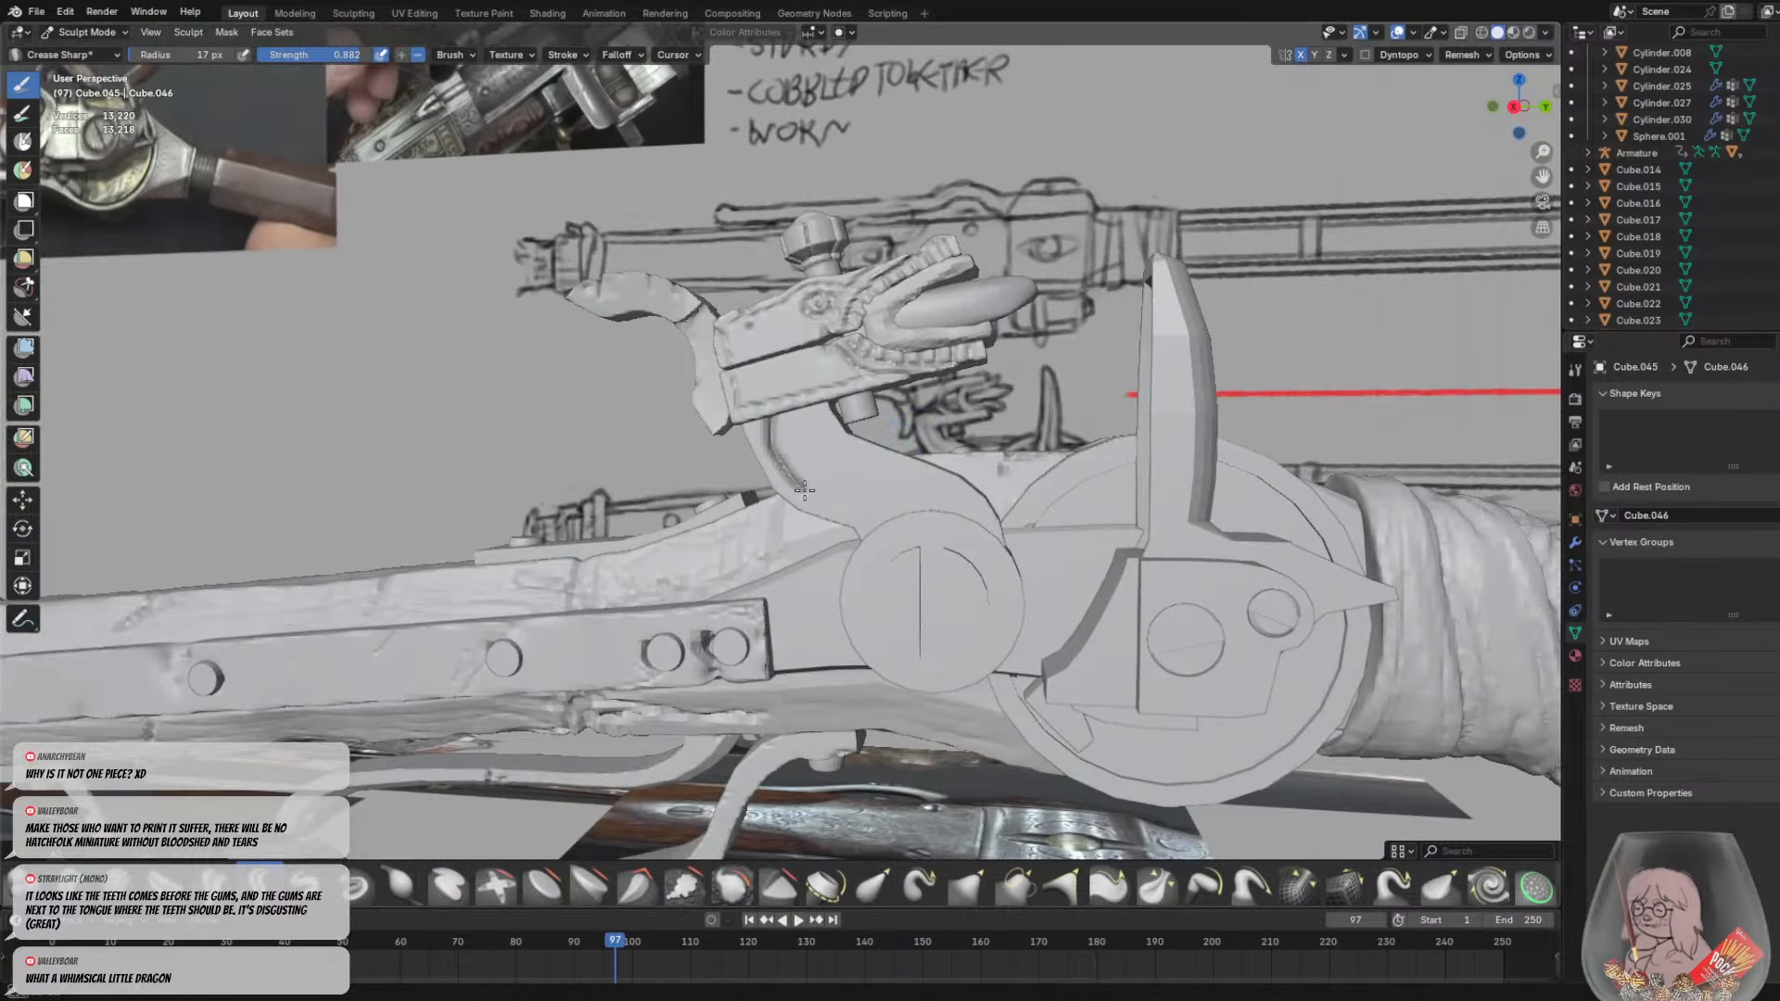
pyautogui.moveTo(881, 551)
pyautogui.mouseDown(button='middle')
pyautogui.moveTo(956, 522)
pyautogui.moveTo(868, 471)
pyautogui.mouseUp(button='middle')
pyautogui.scroll(1, 868, 471)
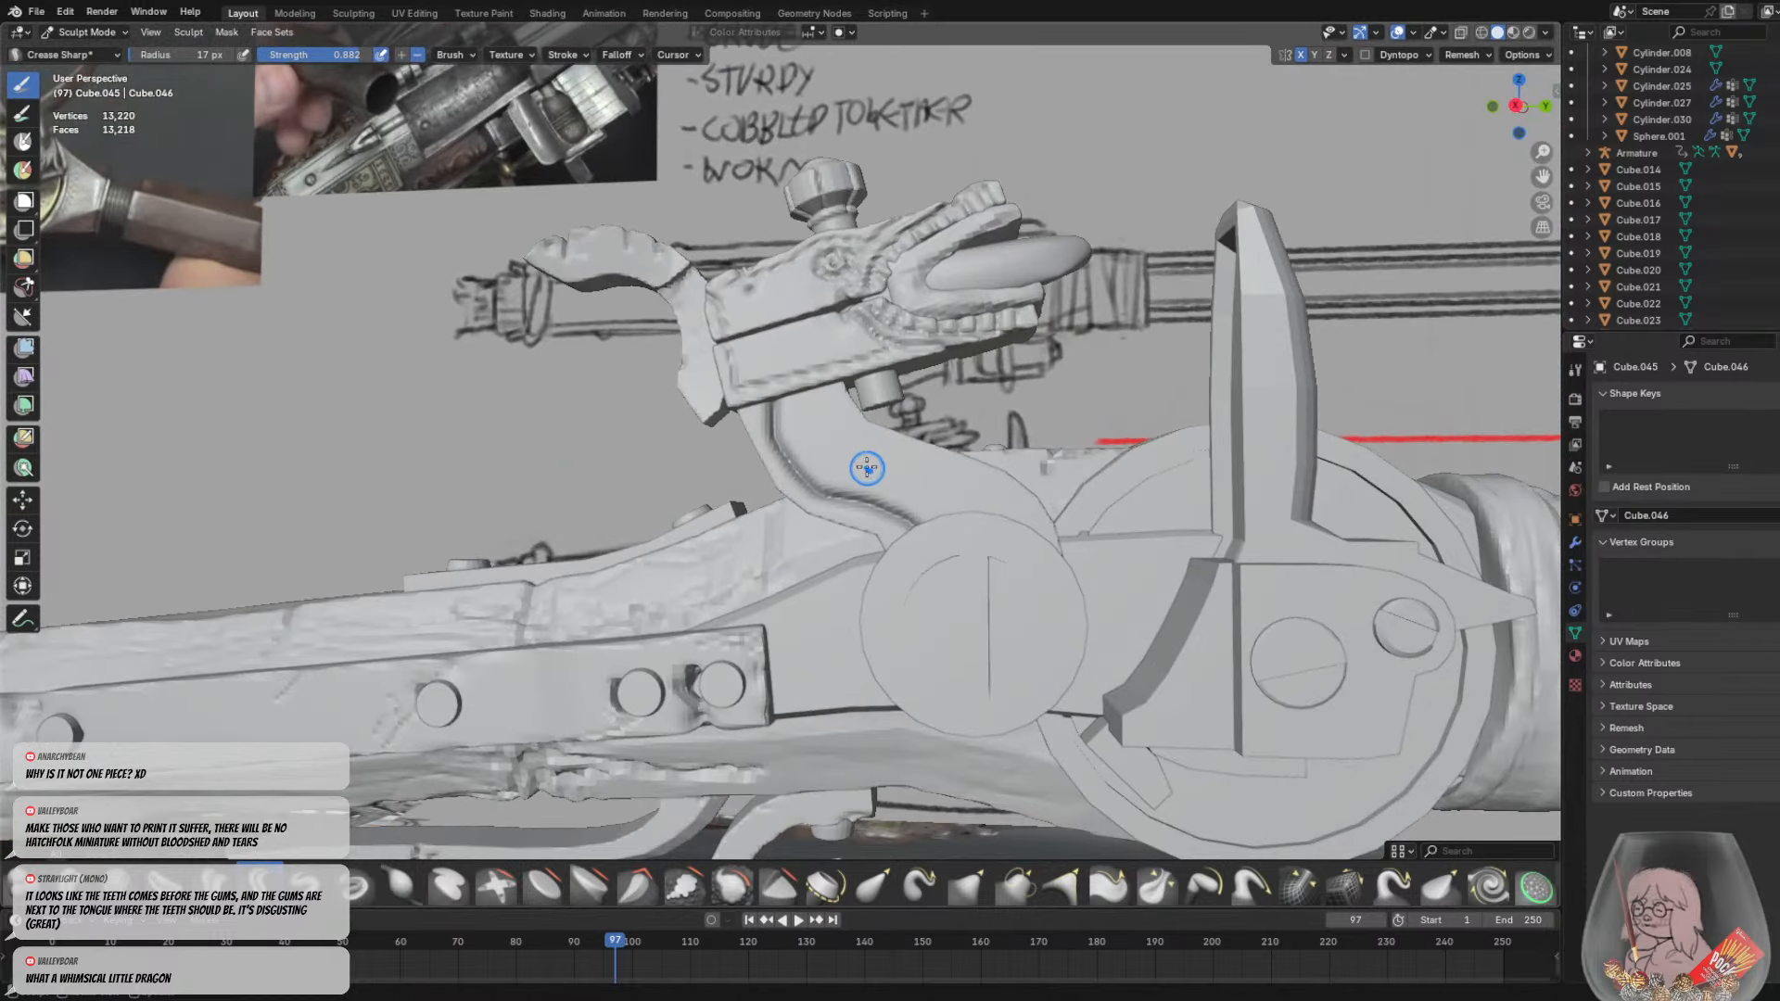
pyautogui.hotkey('ctrl', 'z')
# Carve a long groove along the rear edge of the hammer arm's side with Crease Sharp at 15 px radius and strength 1.000
pyautogui.press('f')
pyautogui.click(762, 422)
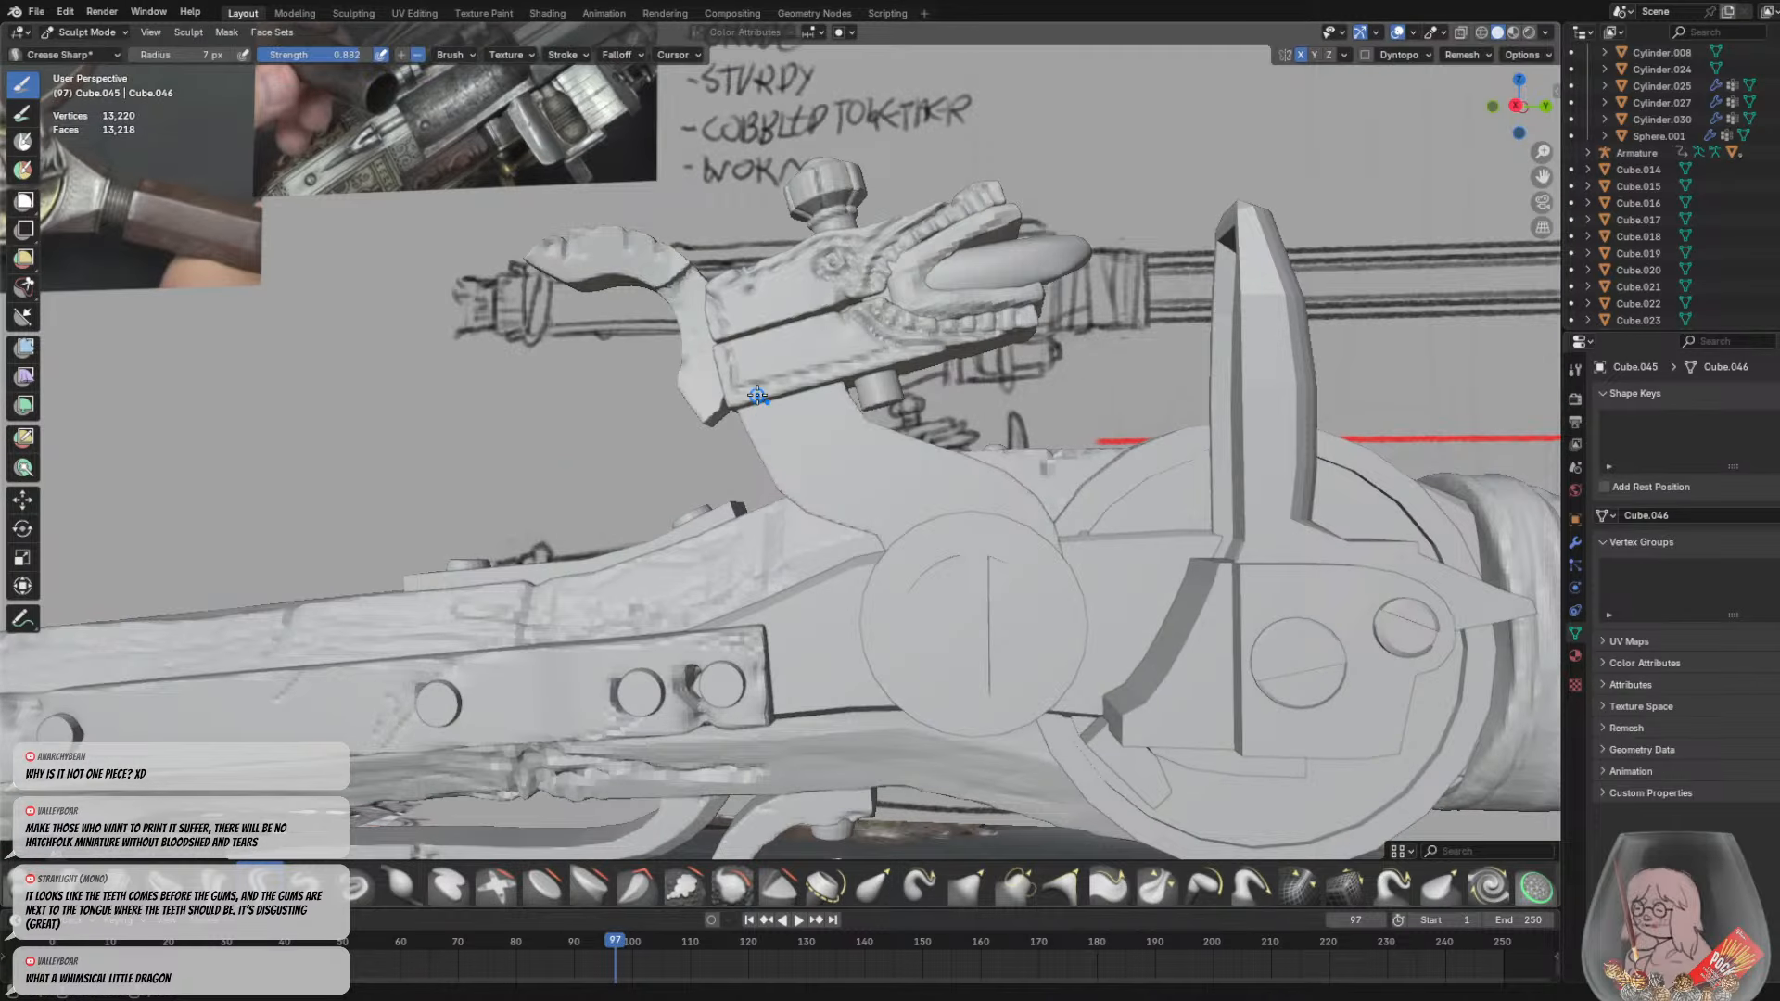
pyautogui.scroll(2, 872, 478)
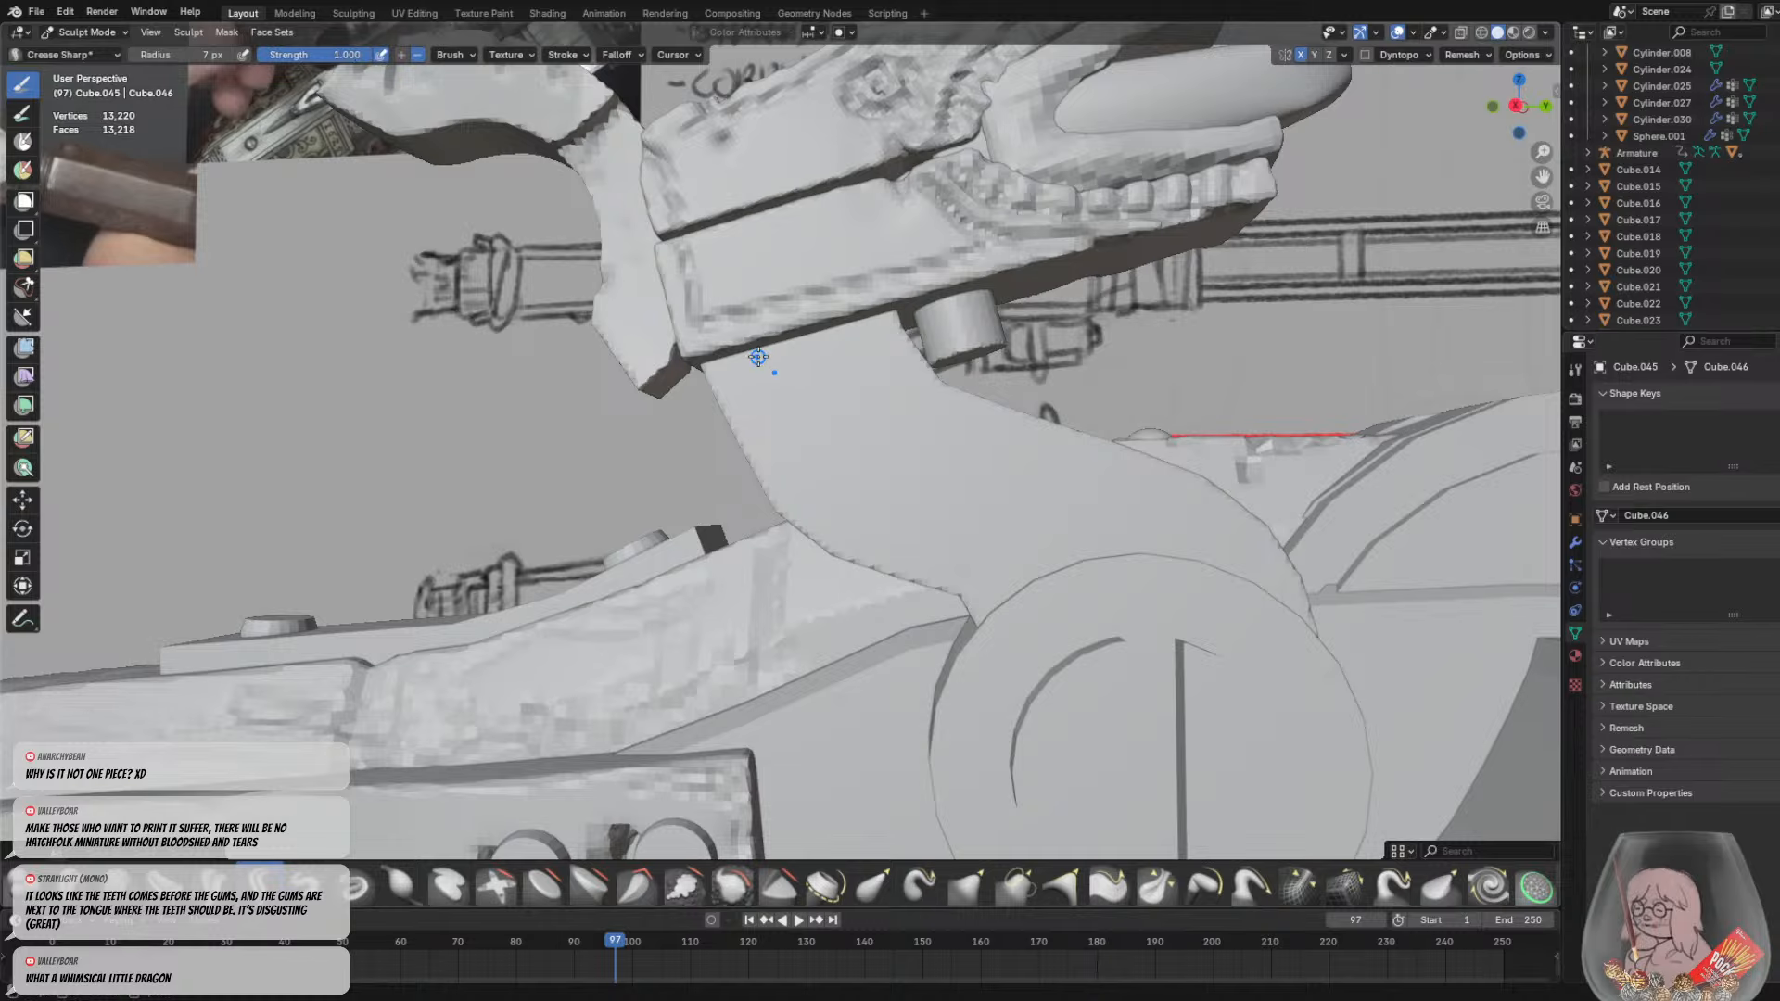
pyautogui.press('f')
pyautogui.click(806, 449)
pyautogui.moveTo(749, 359); pyautogui.dragTo(802, 456)
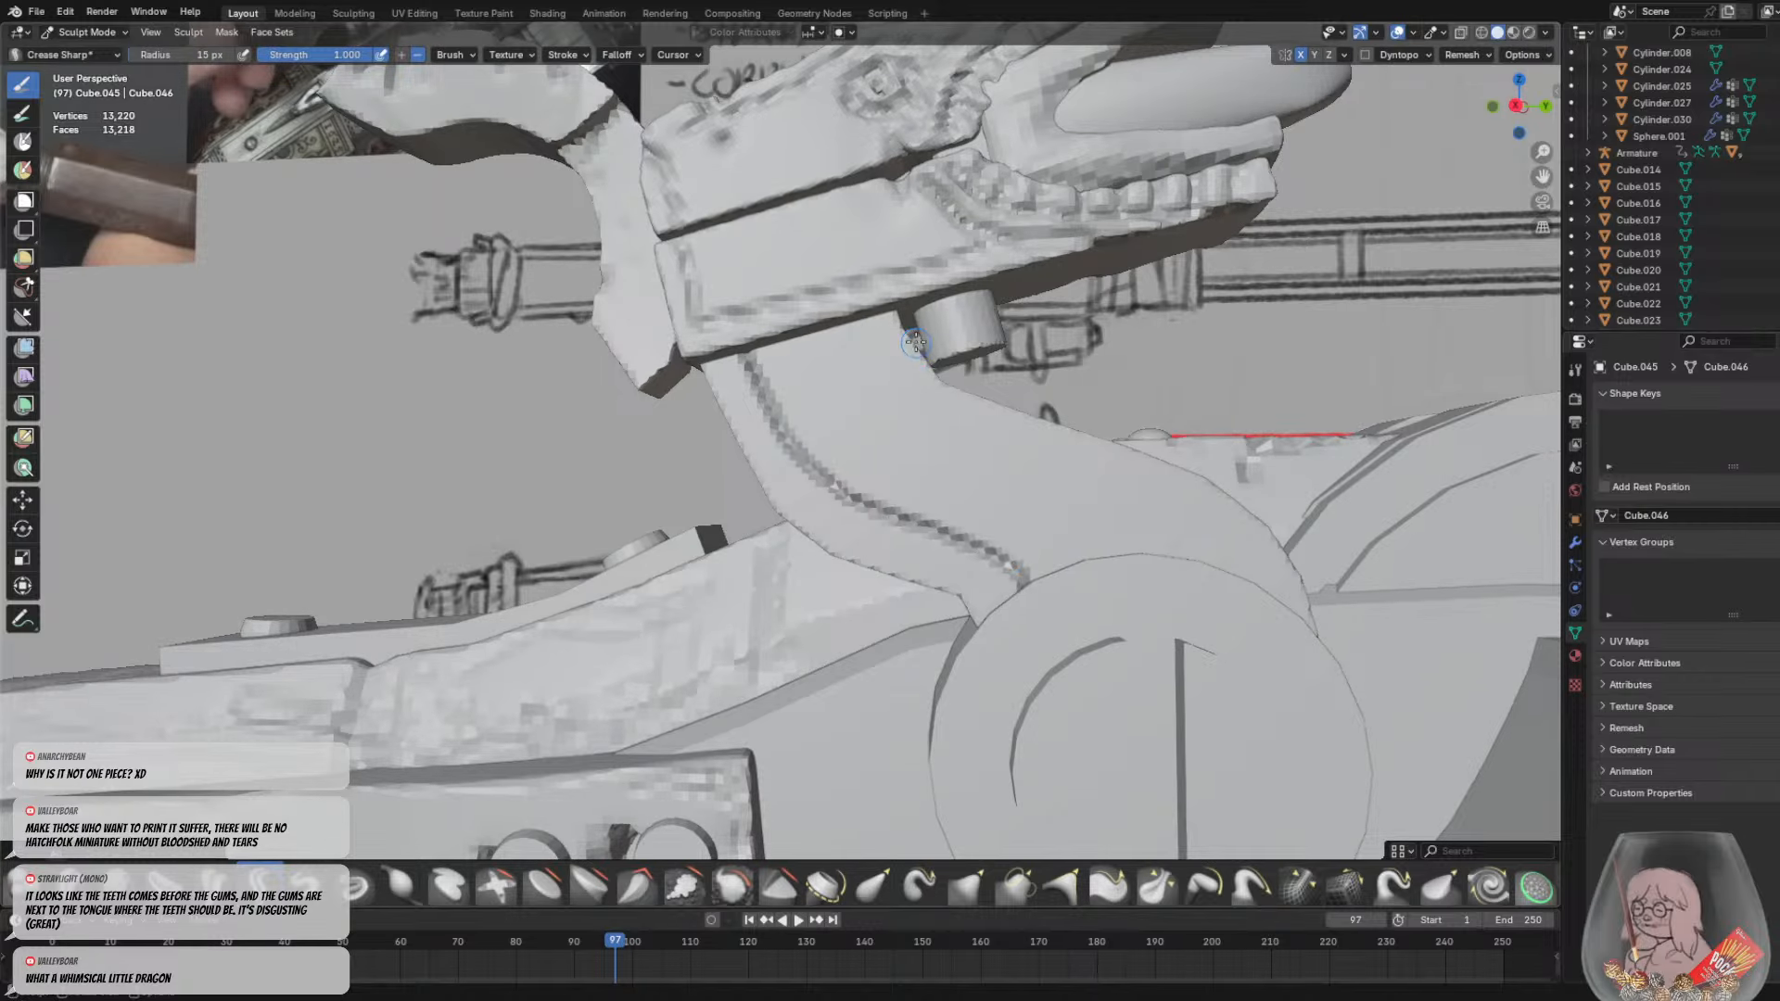
# Carve rows of overlapping scales over the side of the hammer's arm, from below the jaws down towards the pivot disc
pyautogui.moveTo(906, 339)
pyautogui.mouseDown()
pyautogui.moveTo(861, 352)
pyautogui.moveTo(842, 332)
pyautogui.moveTo(845, 374)
pyautogui.moveTo(789, 343)
pyautogui.moveTo(802, 384)
pyautogui.moveTo(759, 380)
pyautogui.mouseUp()
pyautogui.moveTo(902, 357)
pyautogui.mouseDown()
pyautogui.moveTo(843, 389)
pyautogui.moveTo(849, 432)
pyautogui.moveTo(806, 406)
pyautogui.moveTo(819, 418)
pyautogui.mouseUp()
pyautogui.hotkey('ctrl', 'z')
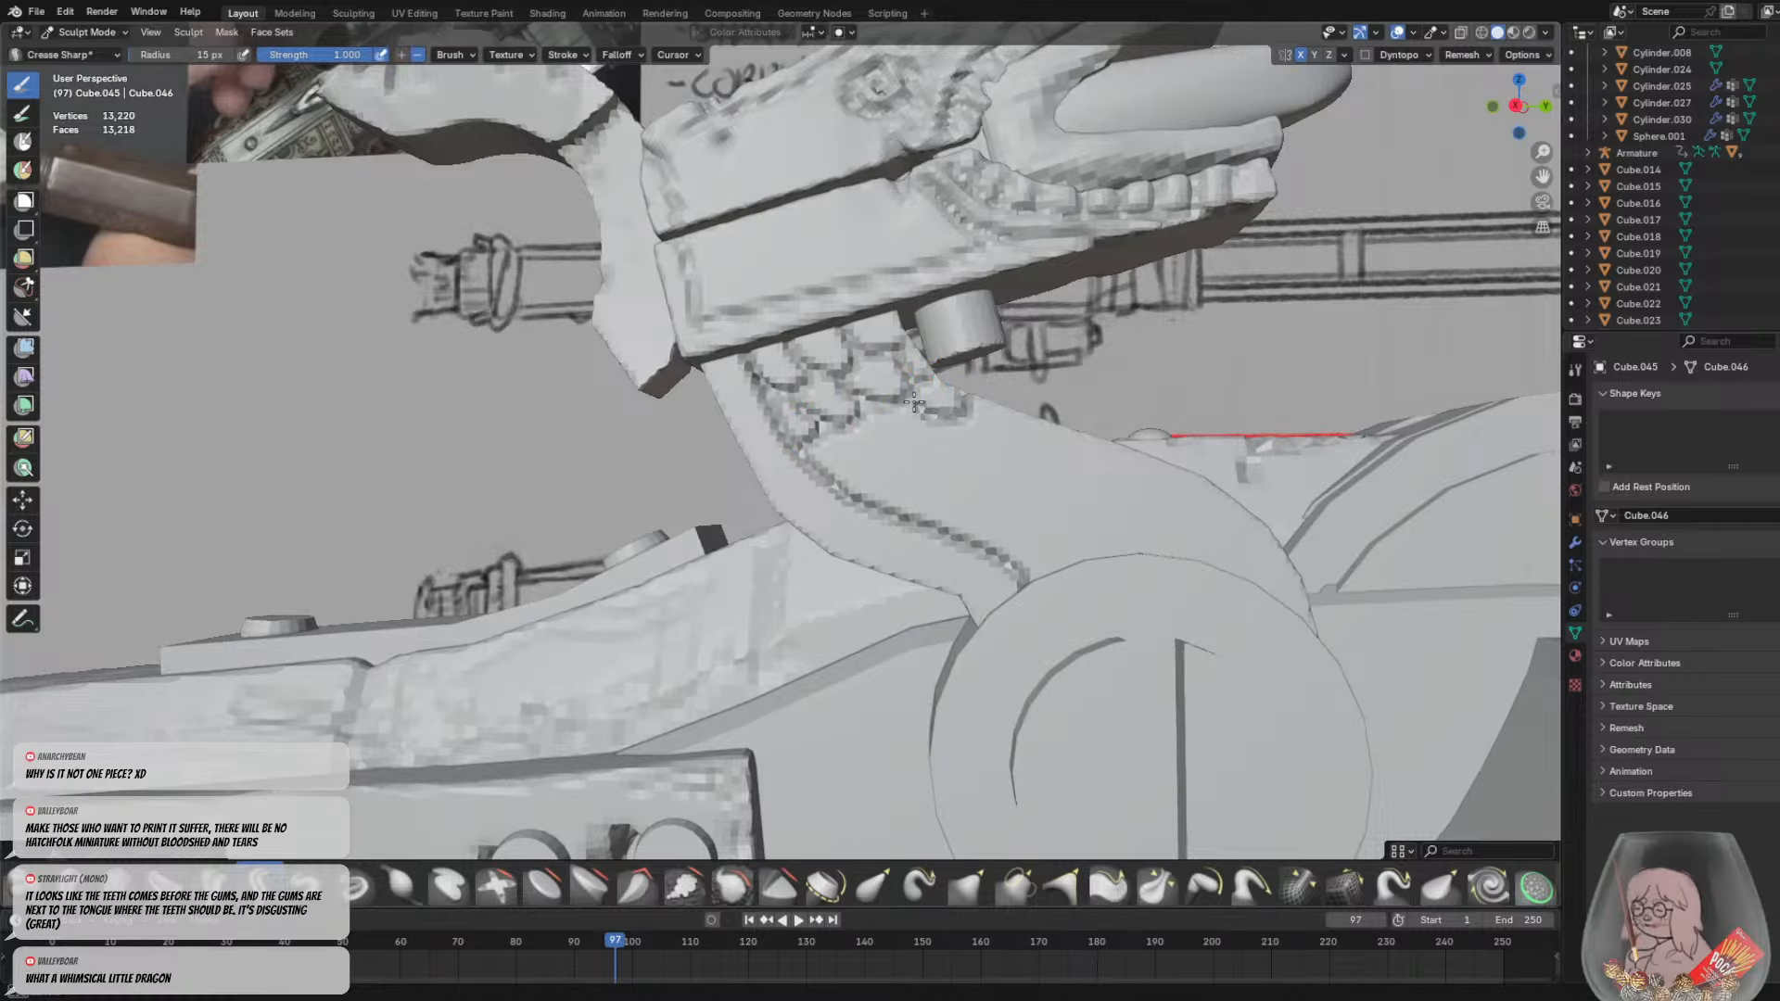
pyautogui.moveTo(938, 420)
pyautogui.mouseDown()
pyautogui.moveTo(864, 433)
pyautogui.moveTo(877, 498)
pyautogui.mouseUp()
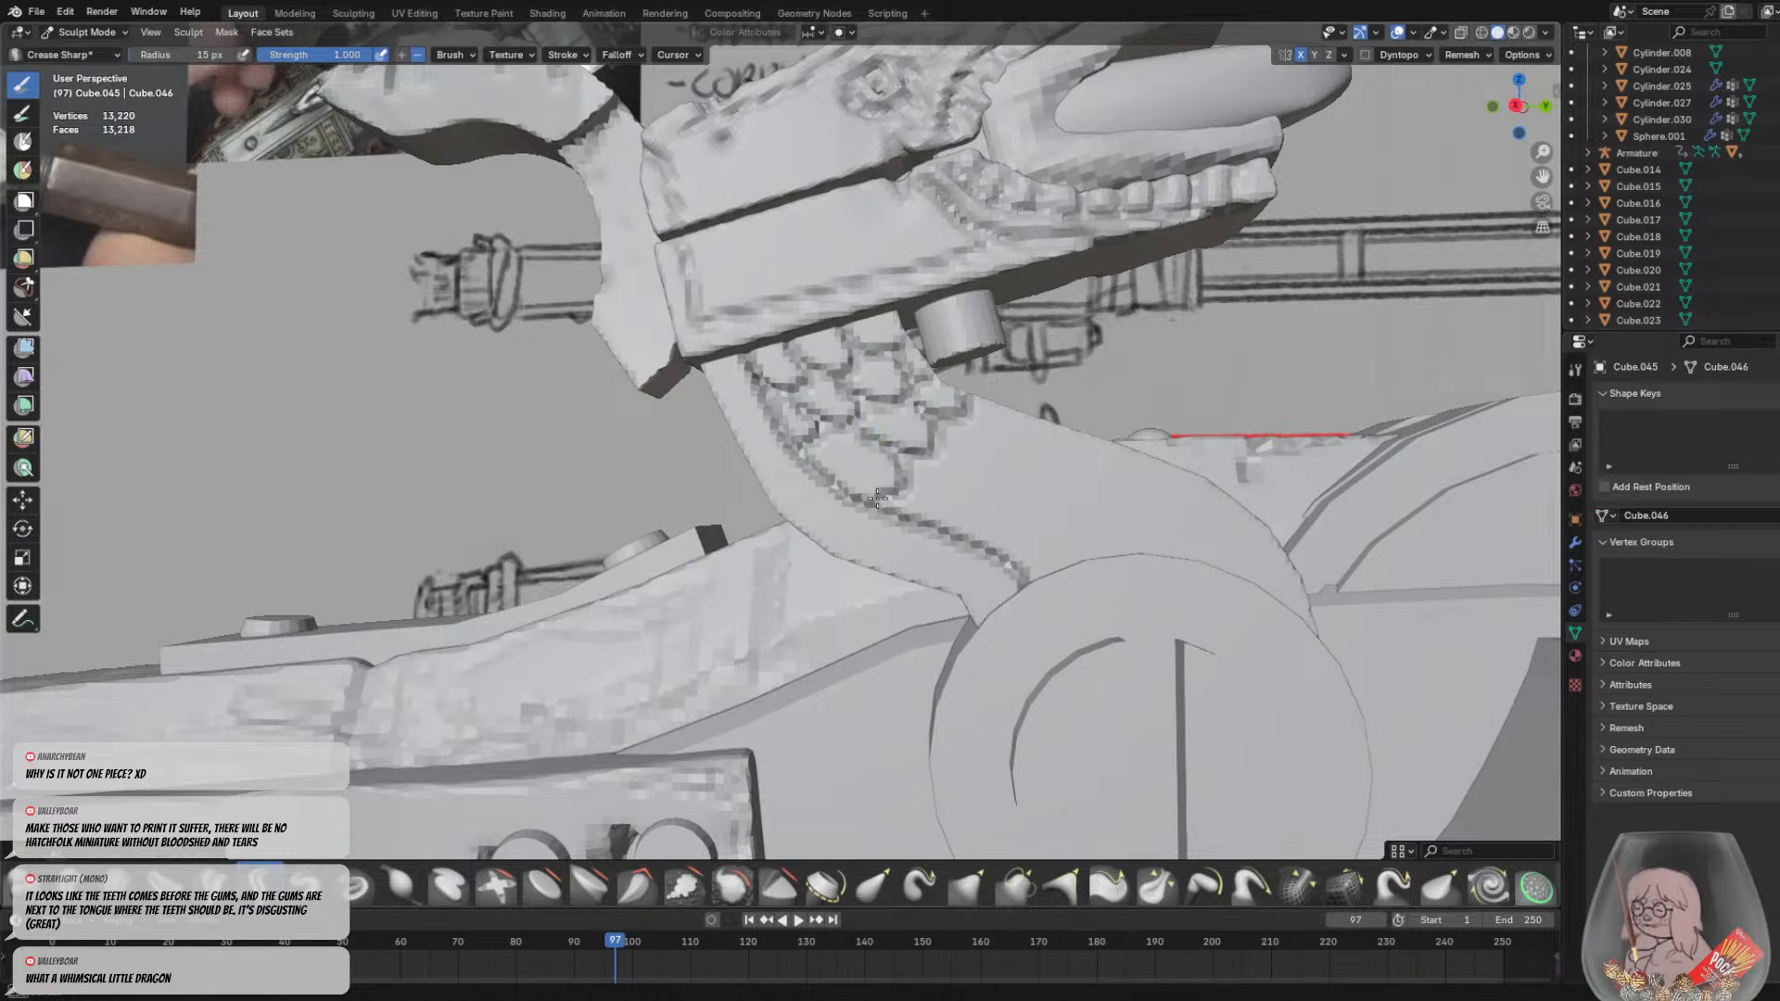
pyautogui.moveTo(887, 498)
pyautogui.mouseDown(button='middle')
pyautogui.moveTo(713, 529)
pyautogui.moveTo(892, 475)
pyautogui.mouseUp(button='middle')
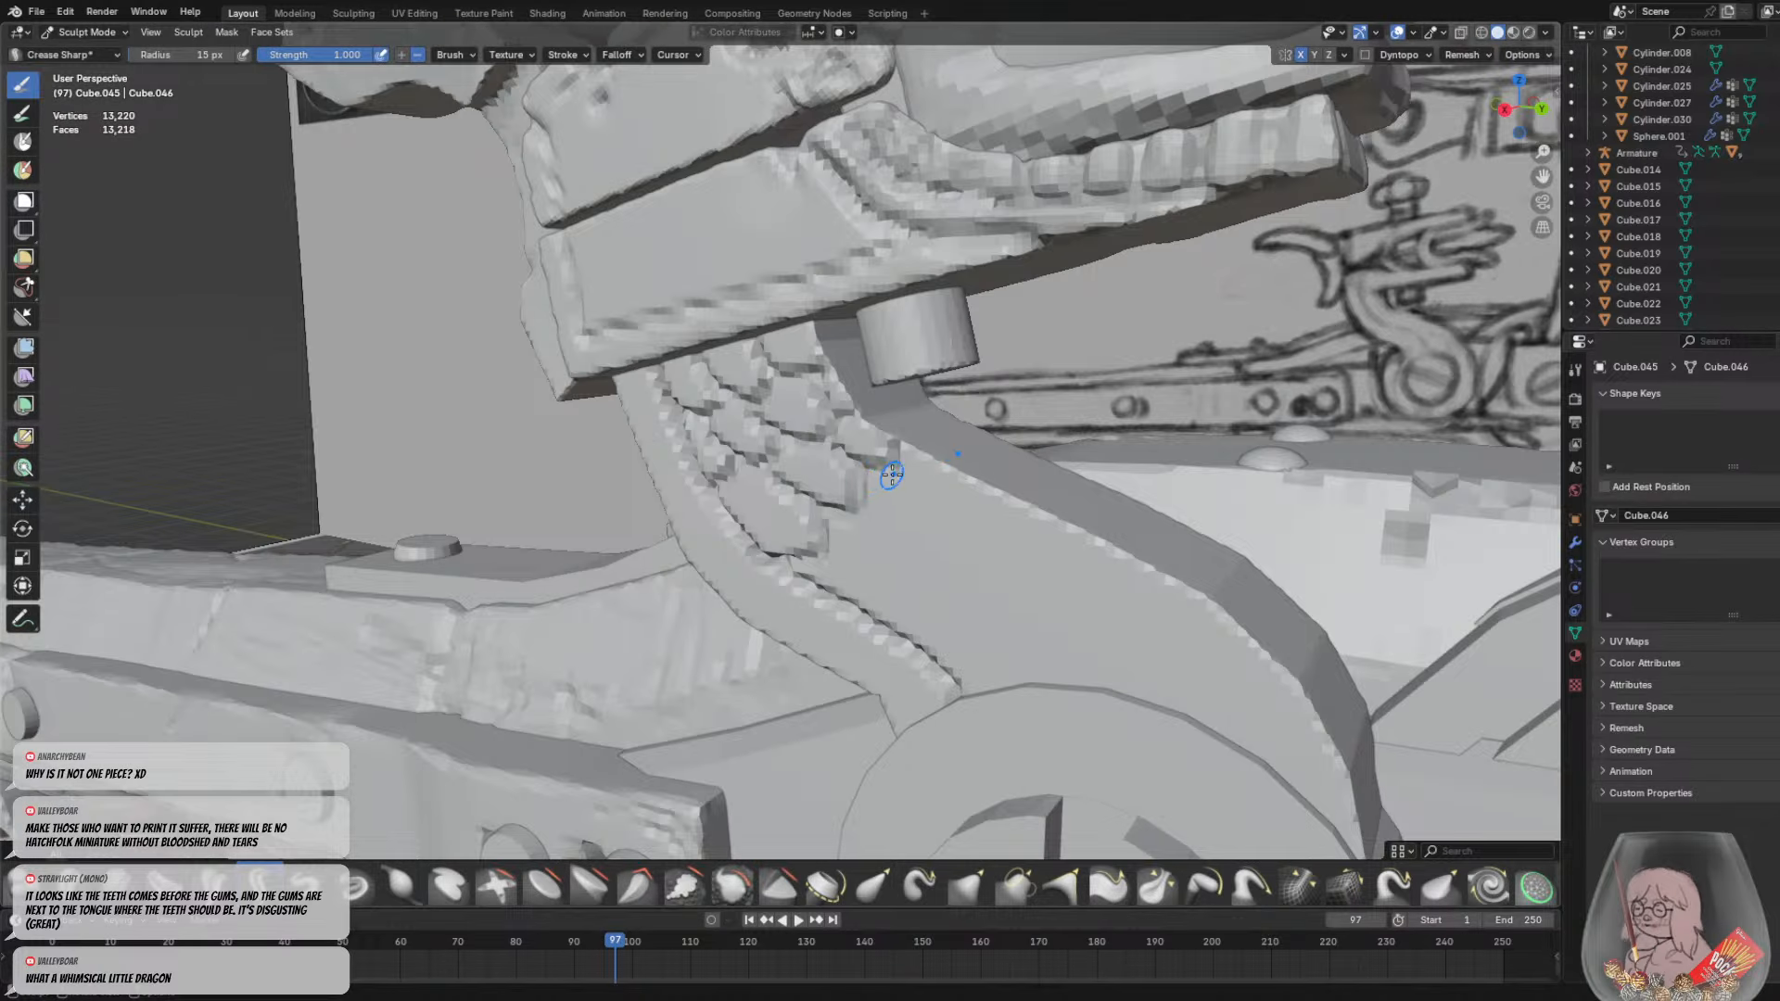
pyautogui.moveTo(892, 477)
pyautogui.mouseDown()
pyautogui.moveTo(916, 525)
pyautogui.moveTo(851, 528)
pyautogui.mouseUp()
pyautogui.moveTo(946, 534); pyautogui.dragTo(999, 506, button='middle')
pyautogui.moveTo(1011, 452)
pyautogui.mouseDown()
pyautogui.moveTo(989, 426)
pyautogui.moveTo(1046, 435)
pyautogui.moveTo(969, 482)
pyautogui.moveTo(1001, 478)
pyautogui.moveTo(985, 548)
pyautogui.mouseUp()
# Crease border lines along the front edge of the hammer's arm, from under the jaws down to the pivot disc
pyautogui.moveTo(1040, 434)
pyautogui.mouseDown()
pyautogui.moveTo(1080, 436)
pyautogui.moveTo(1057, 466)
pyautogui.moveTo(1136, 506)
pyautogui.moveTo(1029, 547)
pyautogui.moveTo(1109, 556)
pyautogui.moveTo(1073, 603)
pyautogui.moveTo(1136, 538)
pyautogui.moveTo(1152, 557)
pyautogui.moveTo(1179, 475)
pyautogui.moveTo(1170, 593)
pyautogui.moveTo(1259, 477)
pyautogui.moveTo(1200, 497)
pyautogui.mouseUp()
pyautogui.moveTo(1200, 497); pyautogui.dragTo(683, 375, button='middle')
pyautogui.moveTo(662, 337); pyautogui.dragTo(814, 682)
pyautogui.moveTo(815, 679); pyautogui.dragTo(818, 580, button='middle')
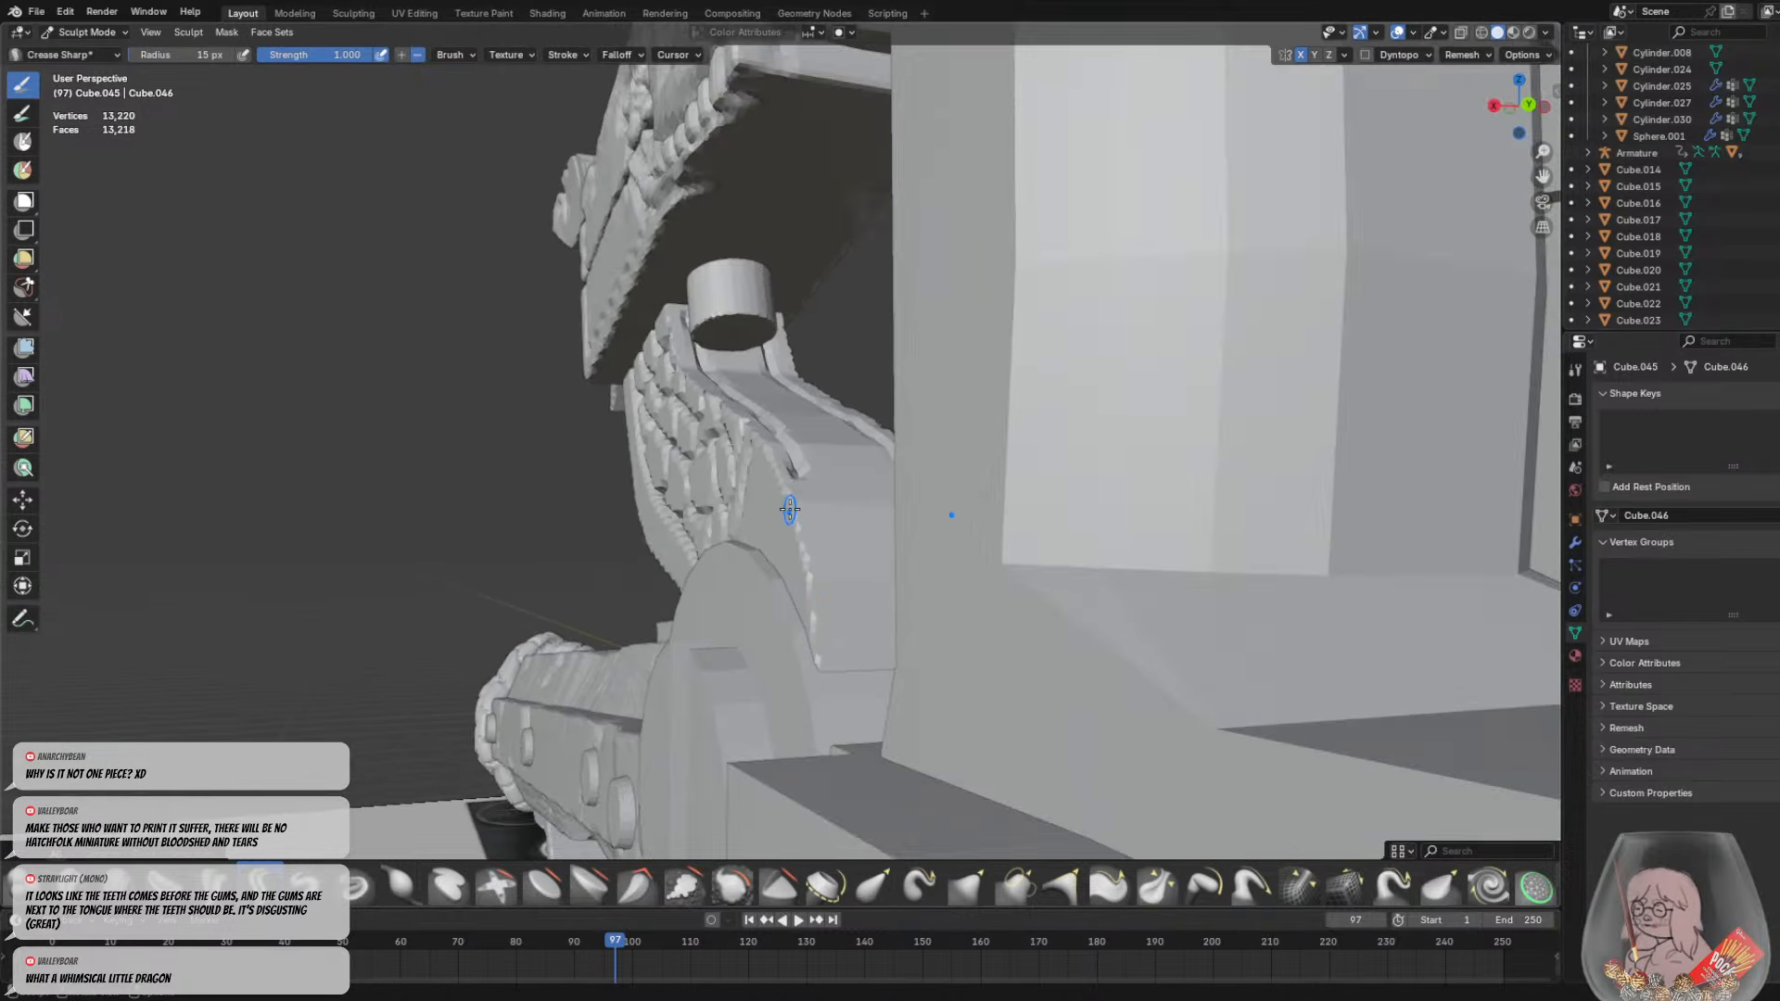
pyautogui.moveTo(790, 474); pyautogui.dragTo(845, 651)
pyautogui.moveTo(846, 651); pyautogui.dragTo(851, 483, button='middle')
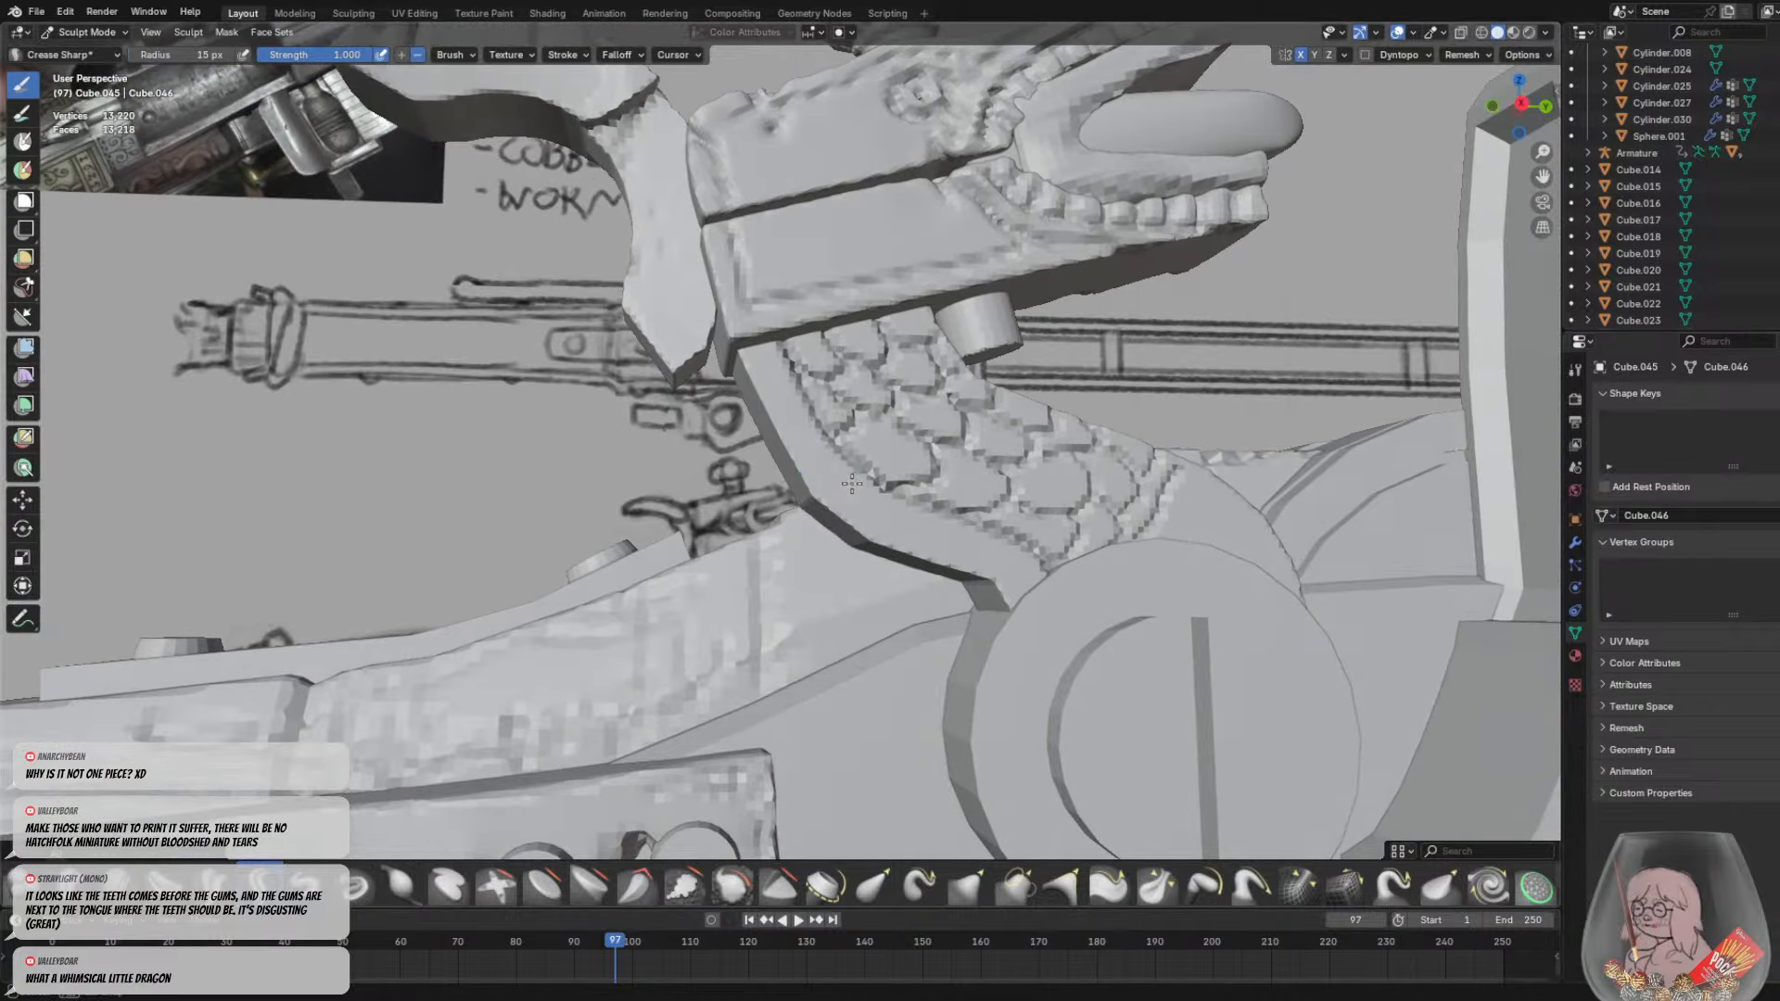
# Crease a second border line along the arm's rear edge and around onto its back face
pyautogui.moveTo(759, 346); pyautogui.dragTo(795, 411)
pyautogui.moveTo(830, 475); pyautogui.dragTo(1031, 586)
pyautogui.moveTo(1031, 586)
pyautogui.mouseDown(button='middle')
pyautogui.moveTo(1052, 596)
pyautogui.moveTo(973, 474)
pyautogui.mouseUp(button='middle')
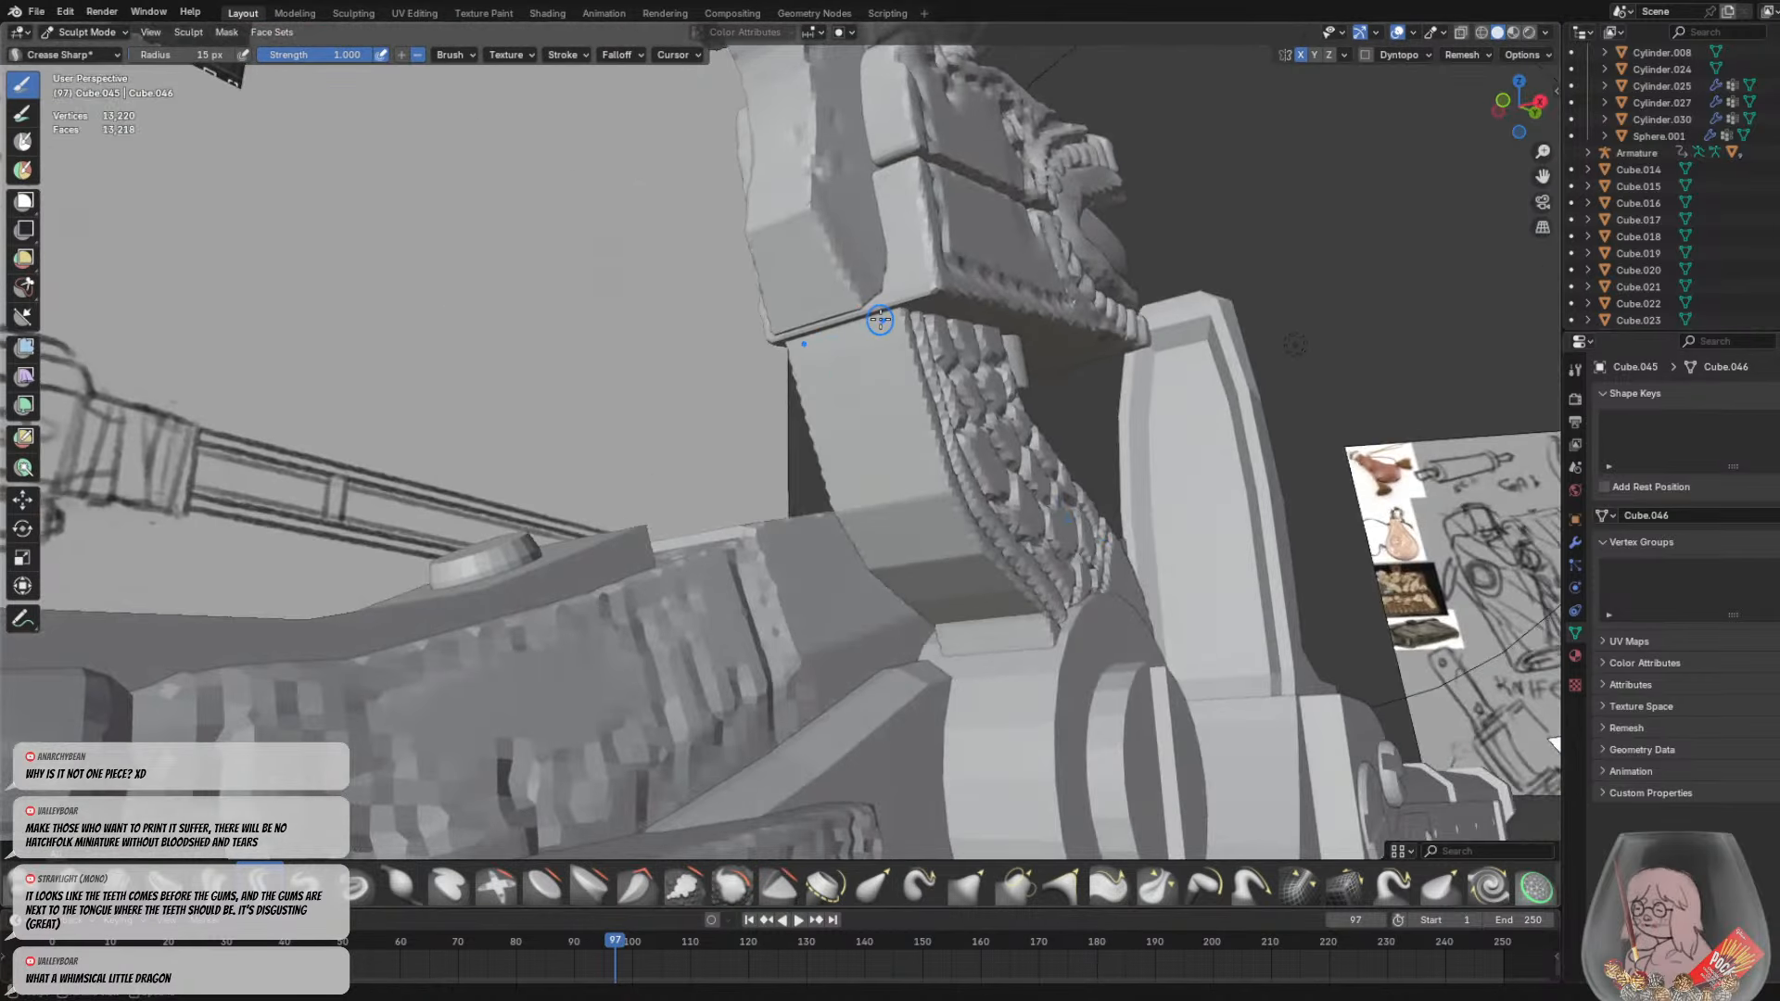
pyautogui.moveTo(880, 320); pyautogui.dragTo(954, 532)
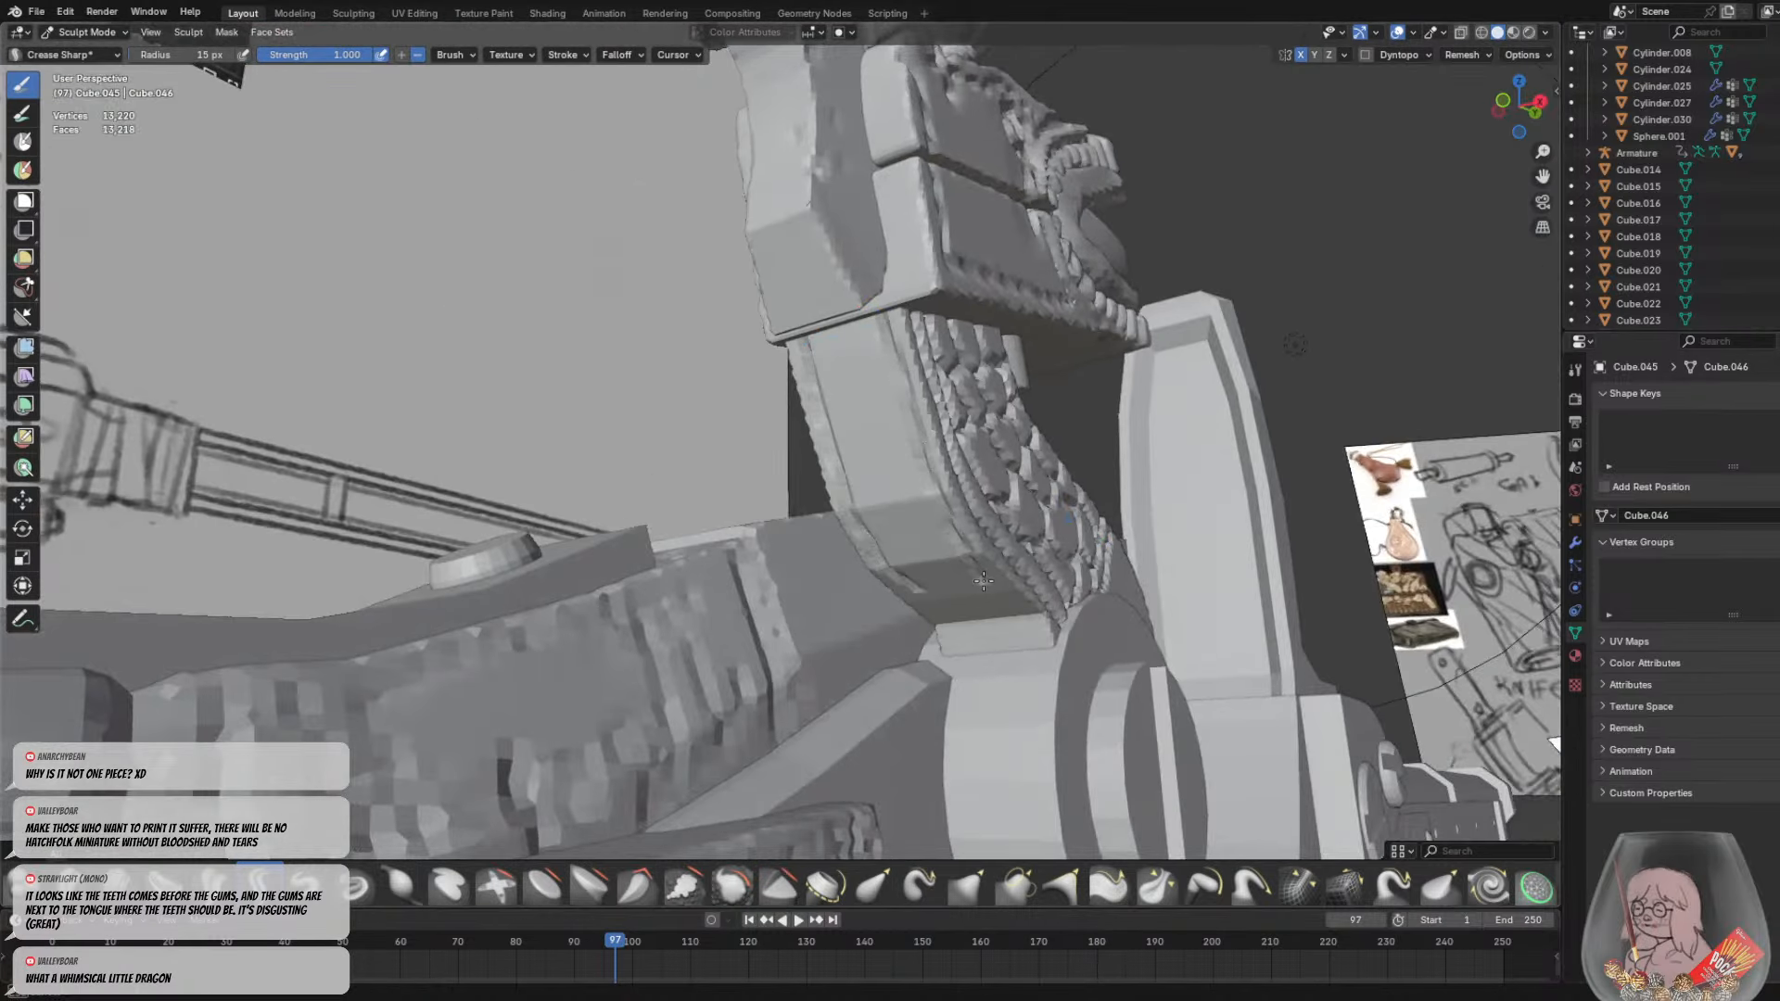
pyautogui.moveTo(1032, 636); pyautogui.dragTo(977, 547, button='middle')
pyautogui.moveTo(986, 479); pyautogui.dragTo(985, 509, button='middle')
# Set a finer voxel size for the scaled hammer arm and remesh it
pyautogui.scroll(-4, 985, 508)
pyautogui.scroll(4, 940, 381)
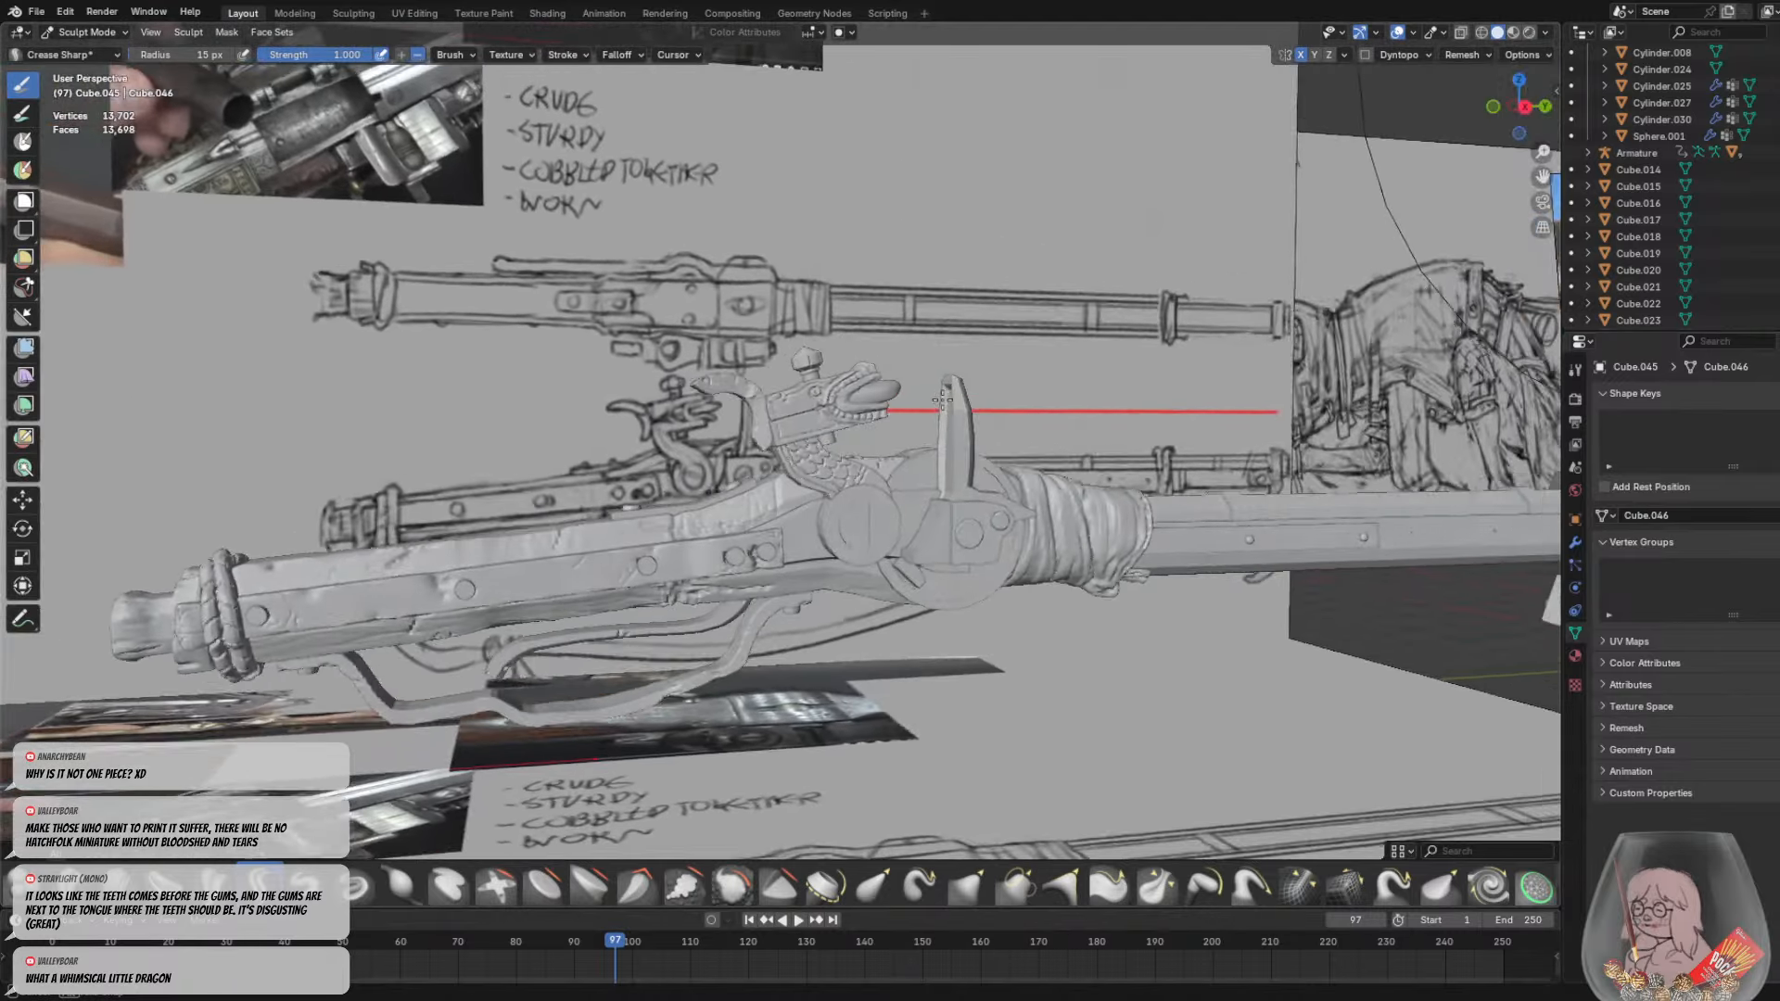
pyautogui.scroll(5, 894, 391)
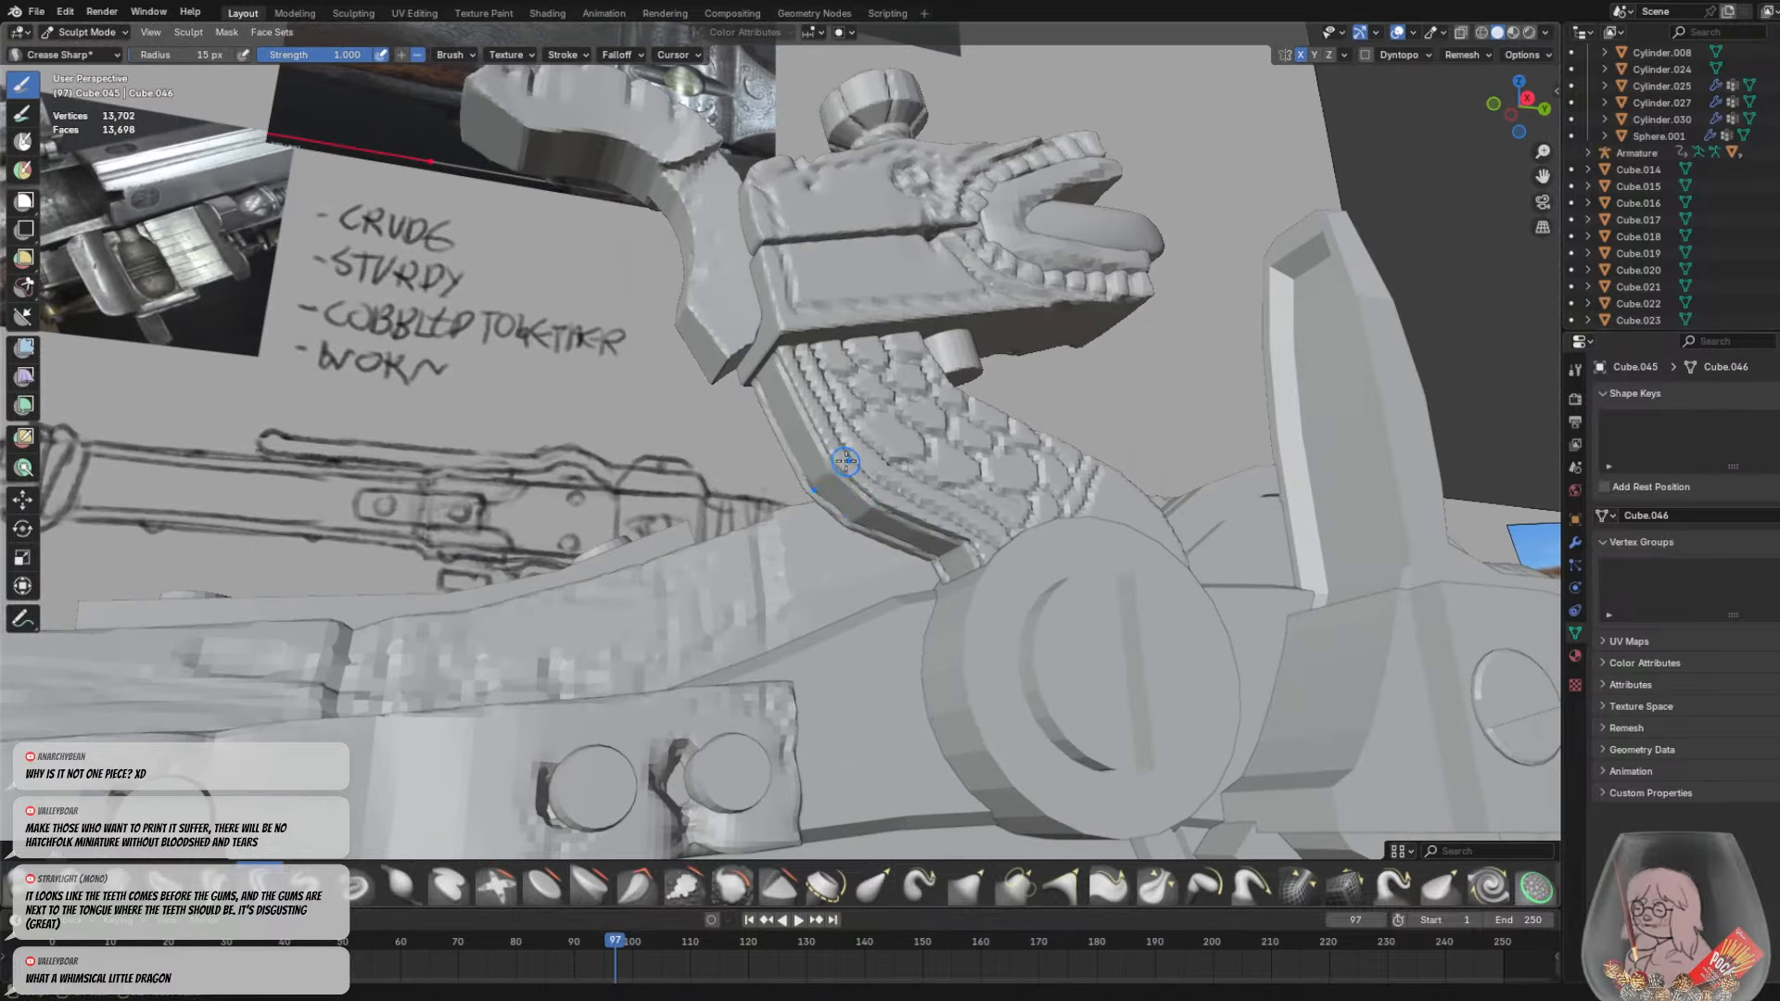
pyautogui.scroll(-6, 877, 490)
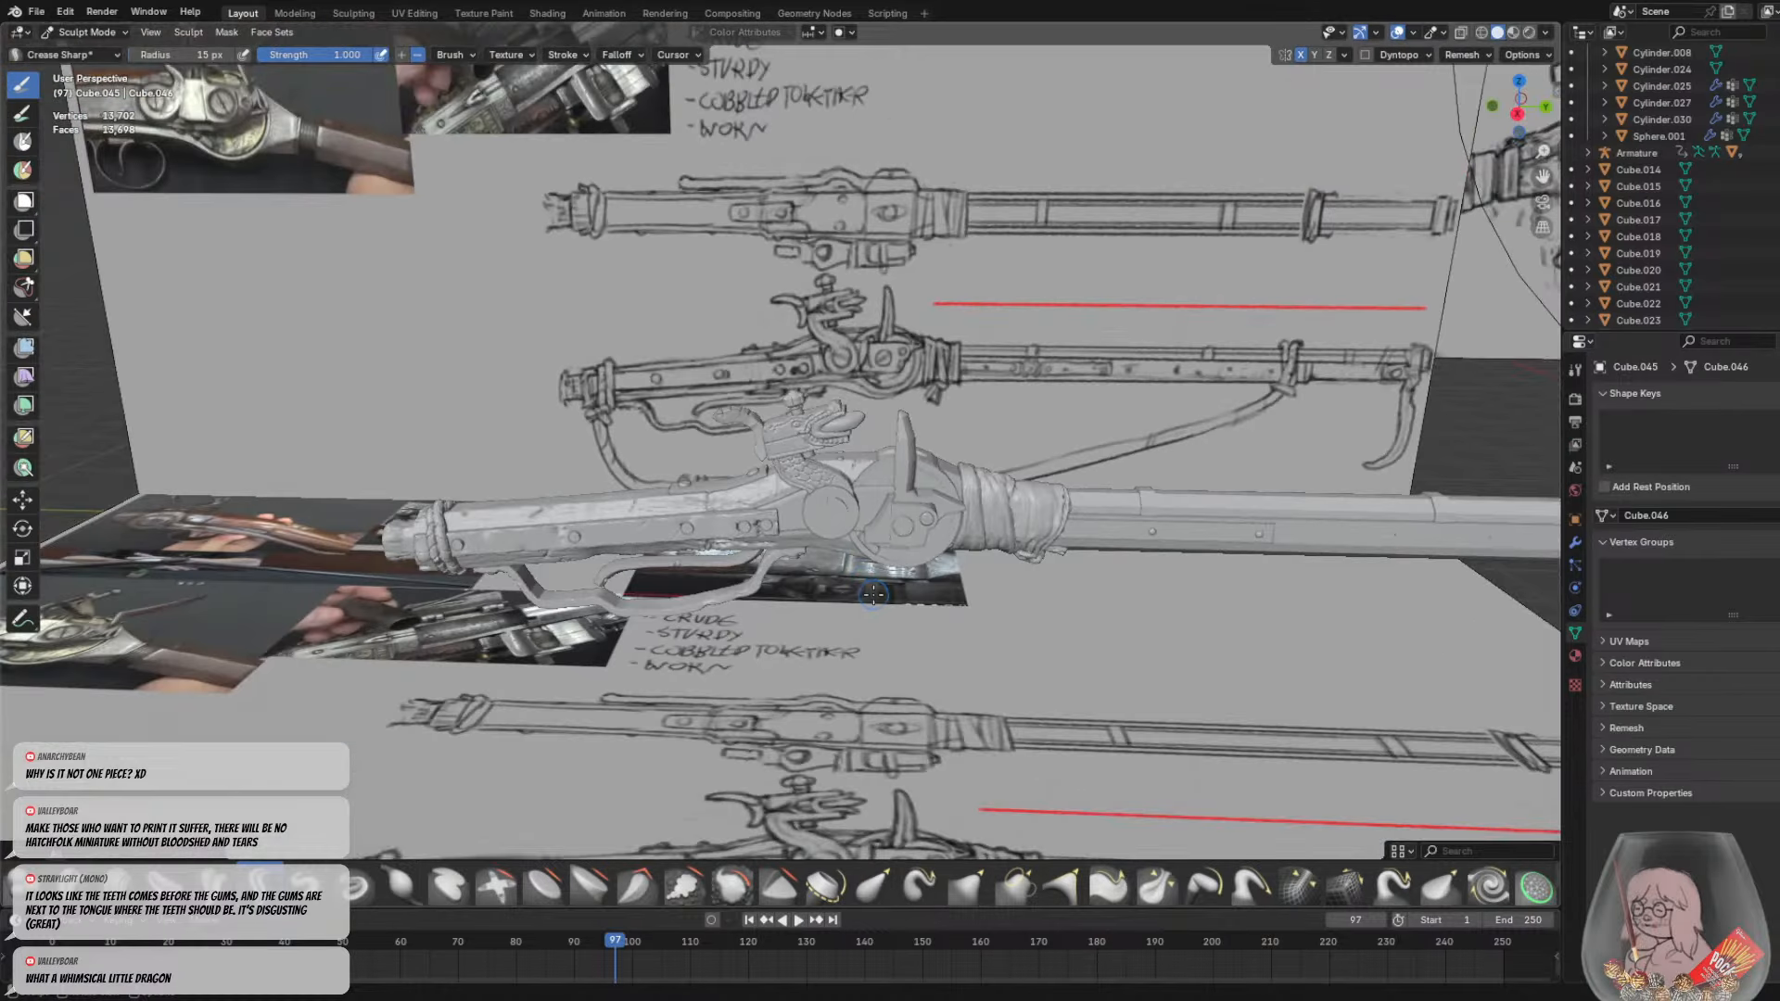
pyautogui.scroll(6, 877, 556)
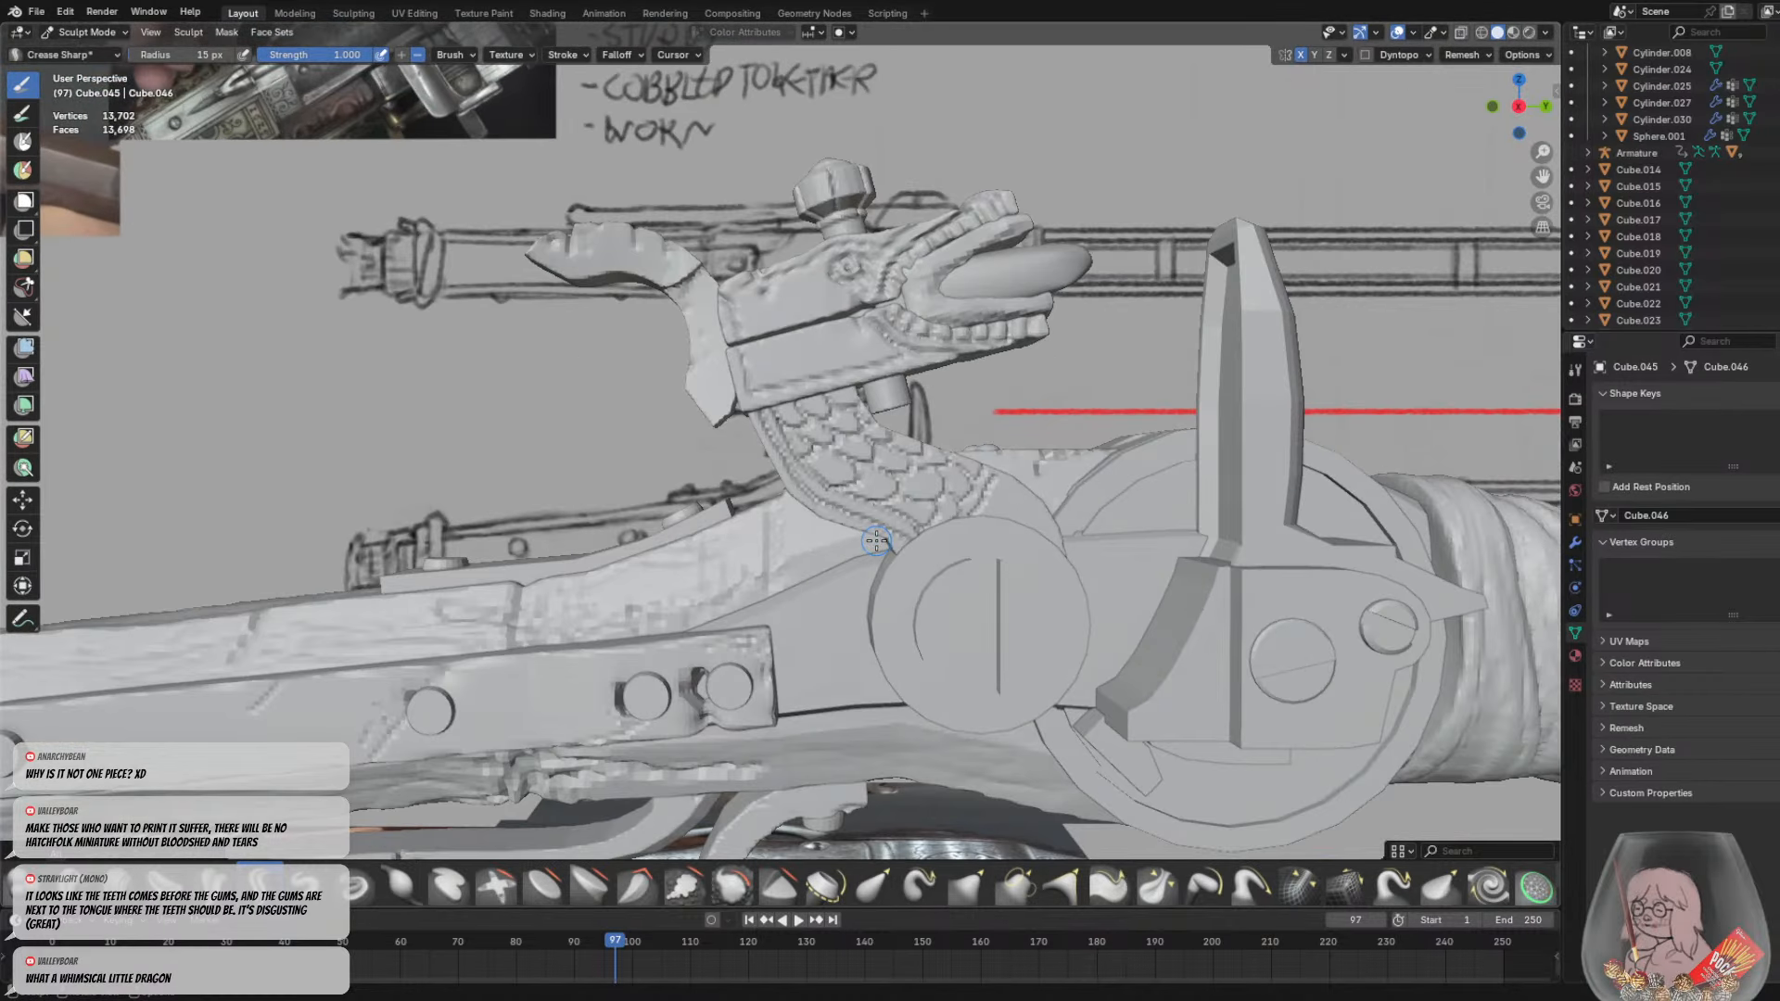
pyautogui.scroll(-5, 877, 541)
pyautogui.moveTo(838, 509); pyautogui.dragTo(823, 512, button='middle')
pyautogui.press('r')
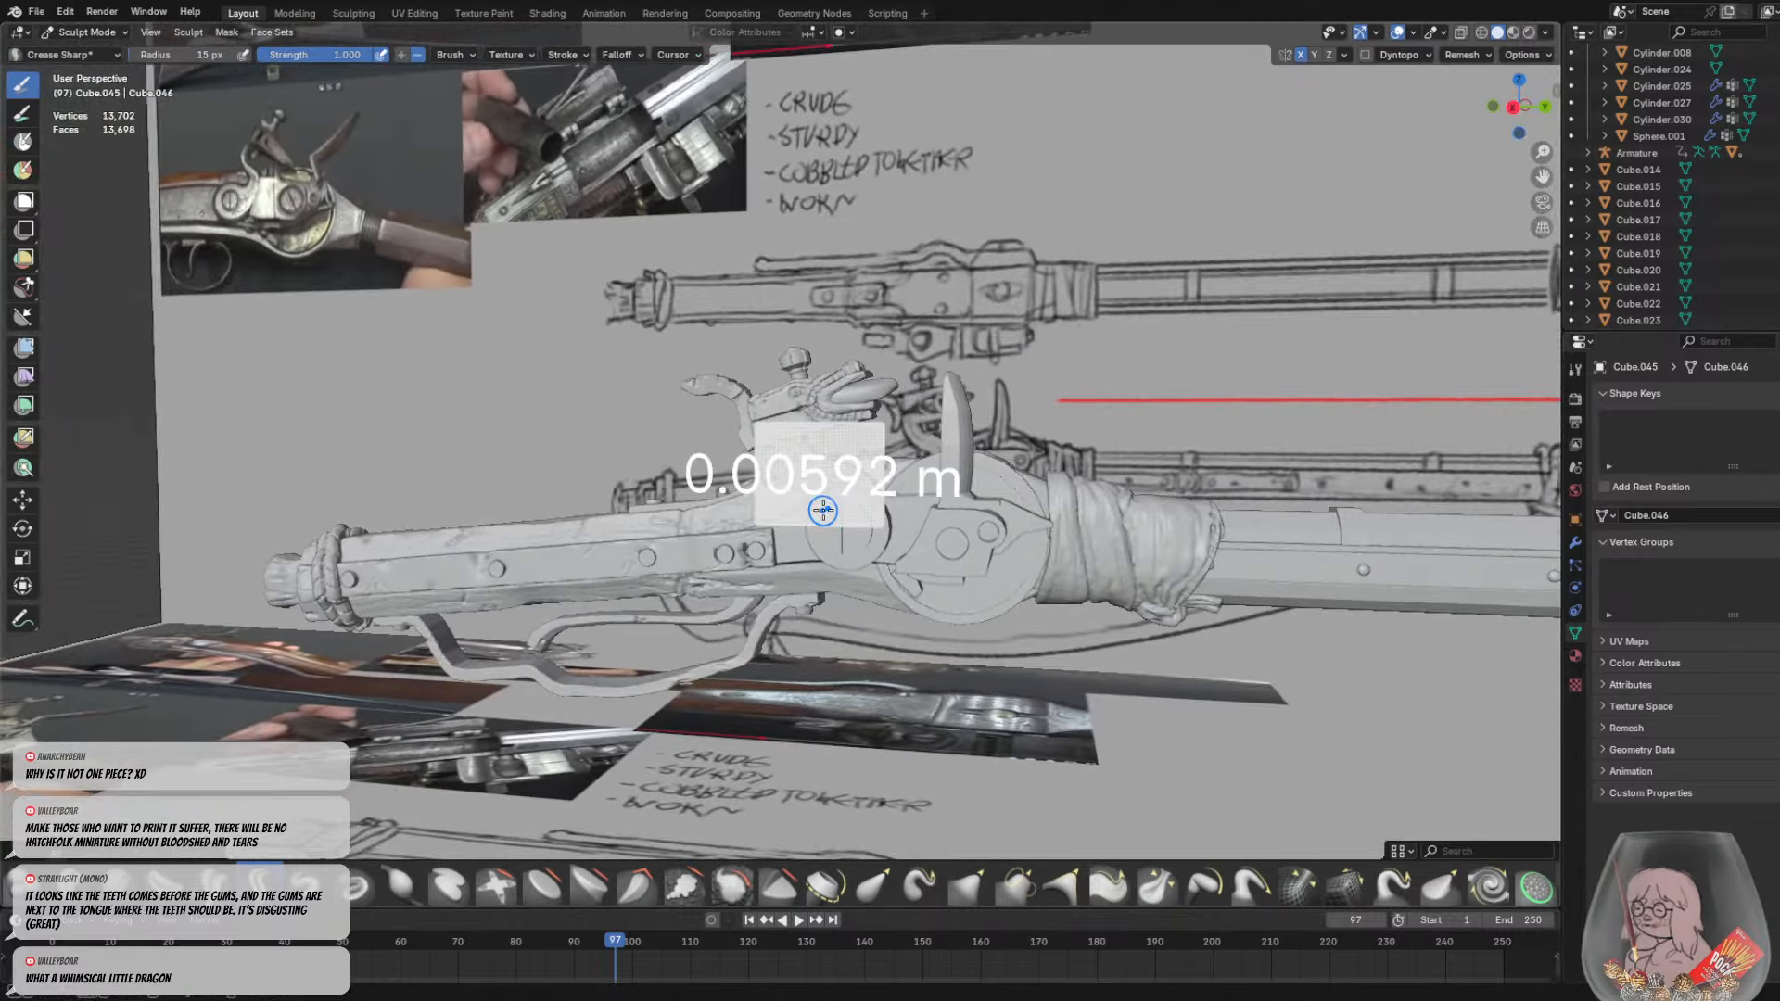
pyautogui.click(827, 510)
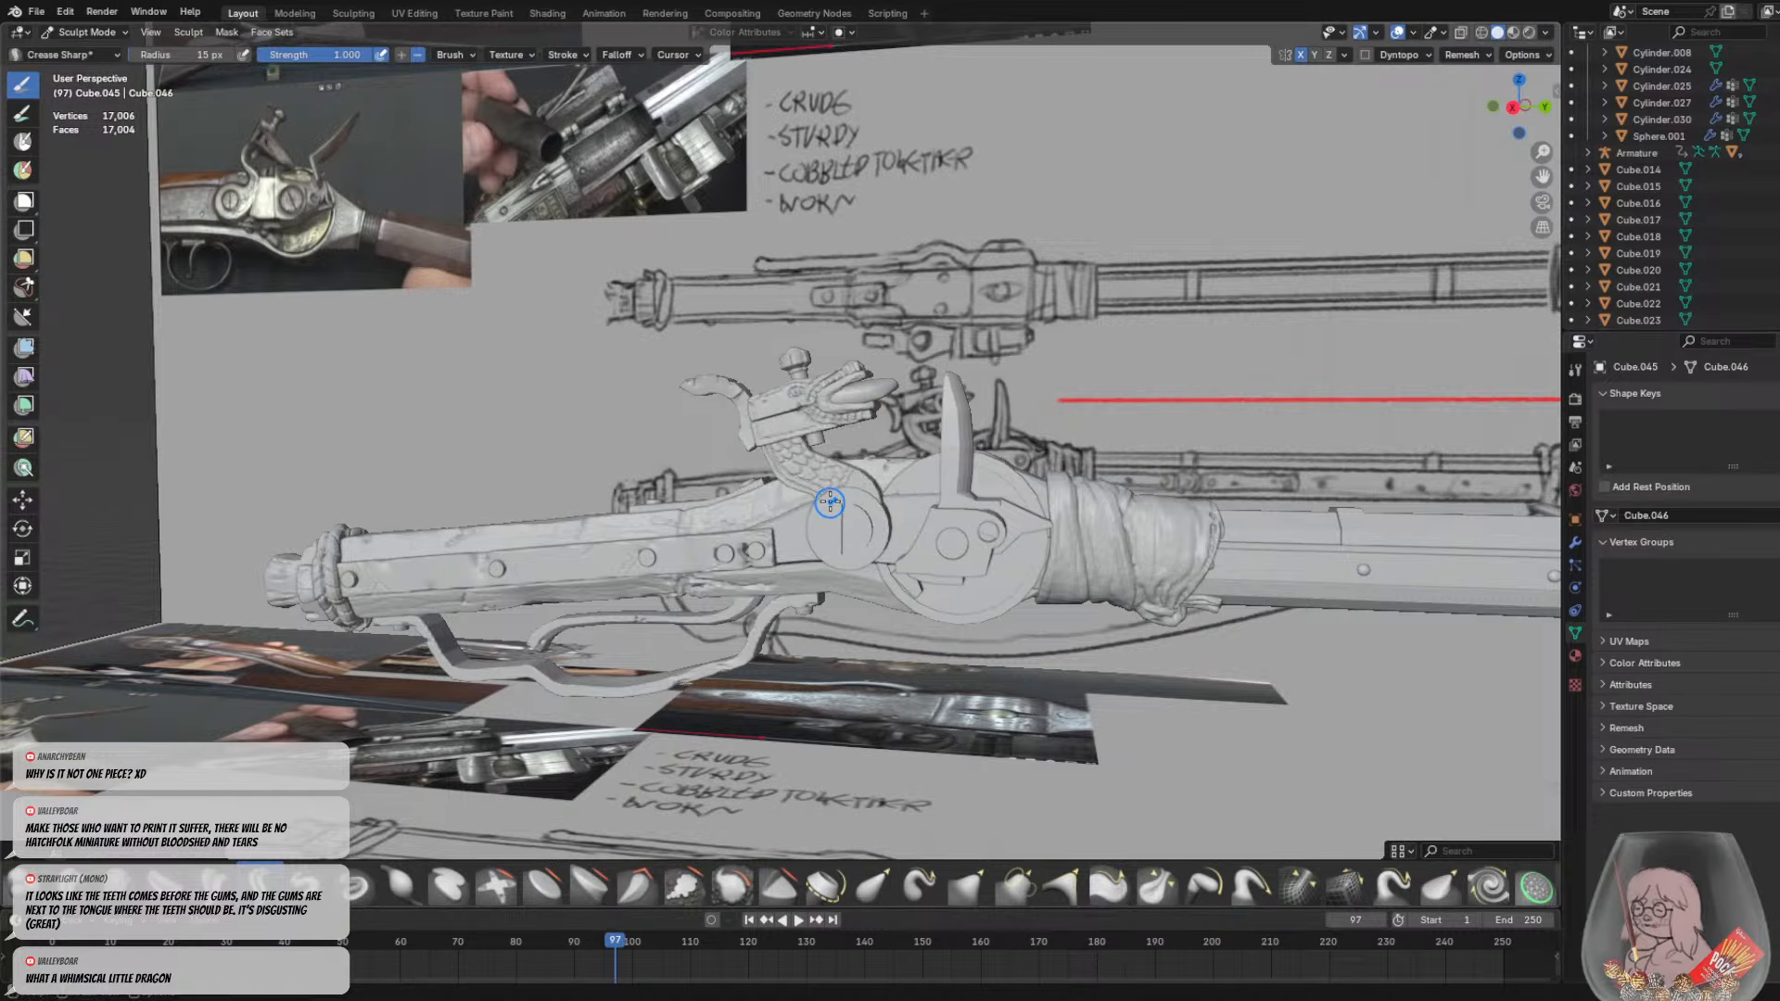
# Examine the hammer arm's scales up close and the whole musket against the reference sketches from several angles
pyautogui.scroll(4, 830, 502)
pyautogui.scroll(2, 913, 501)
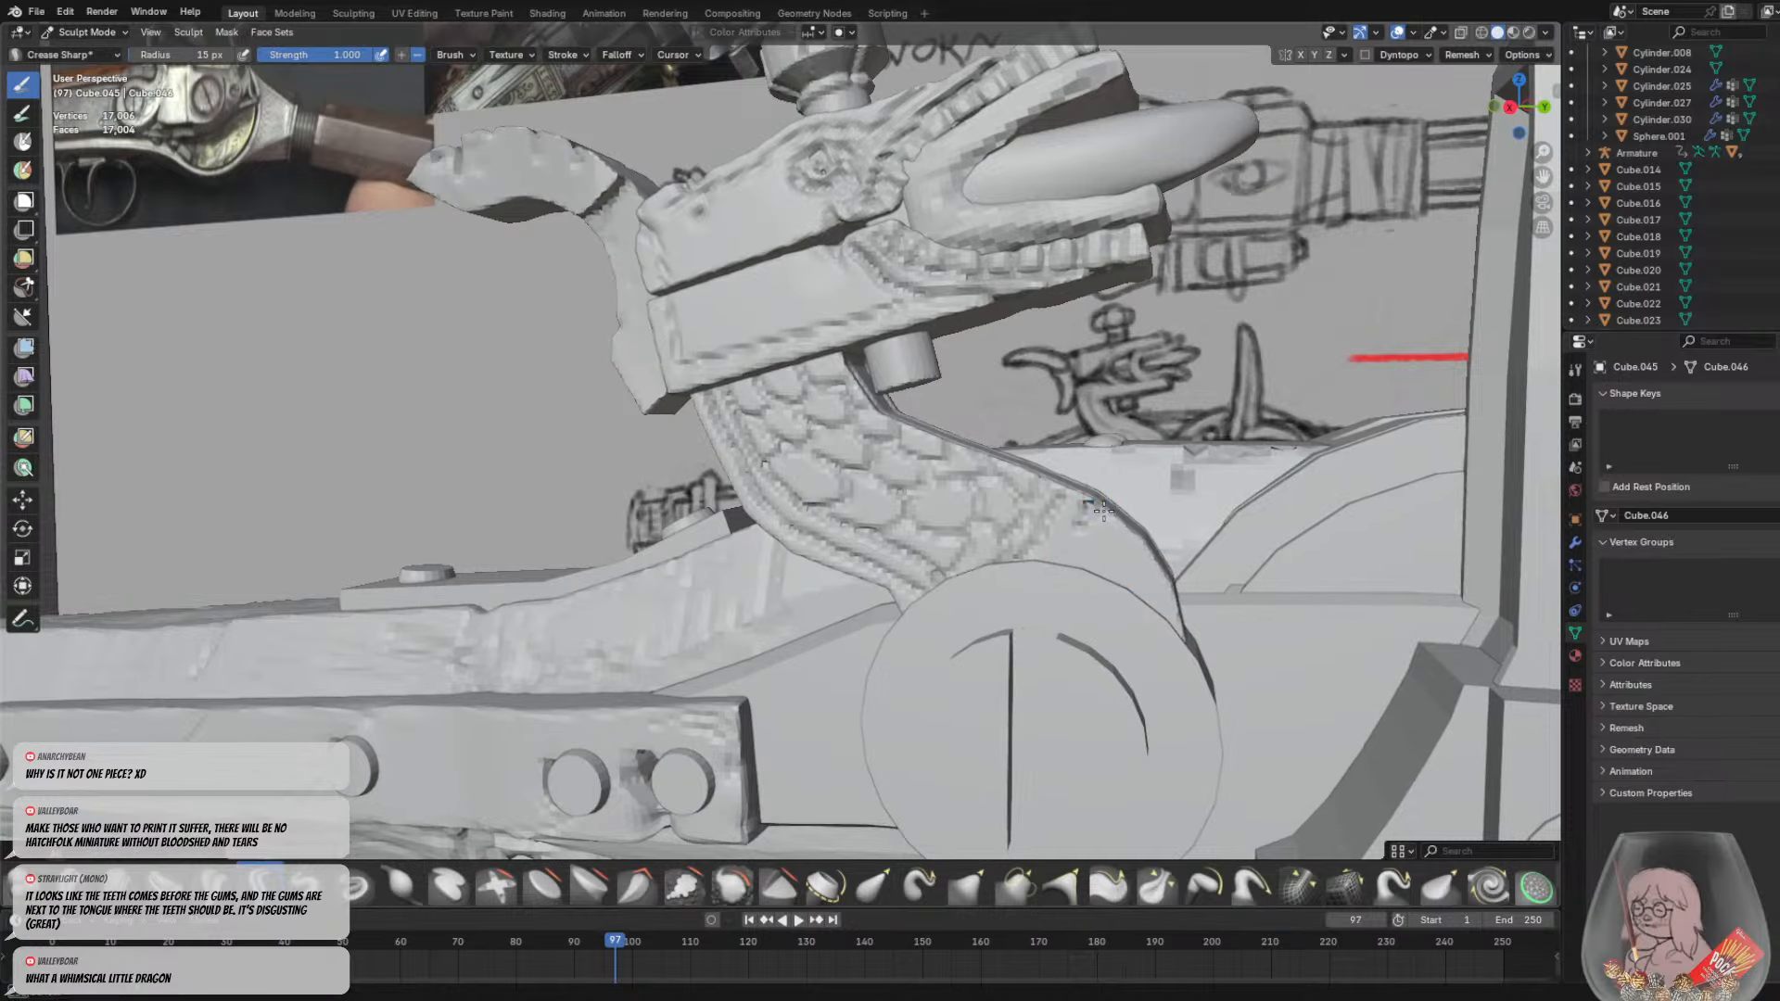
pyautogui.moveTo(1125, 540); pyautogui.dragTo(913, 561, button='middle')
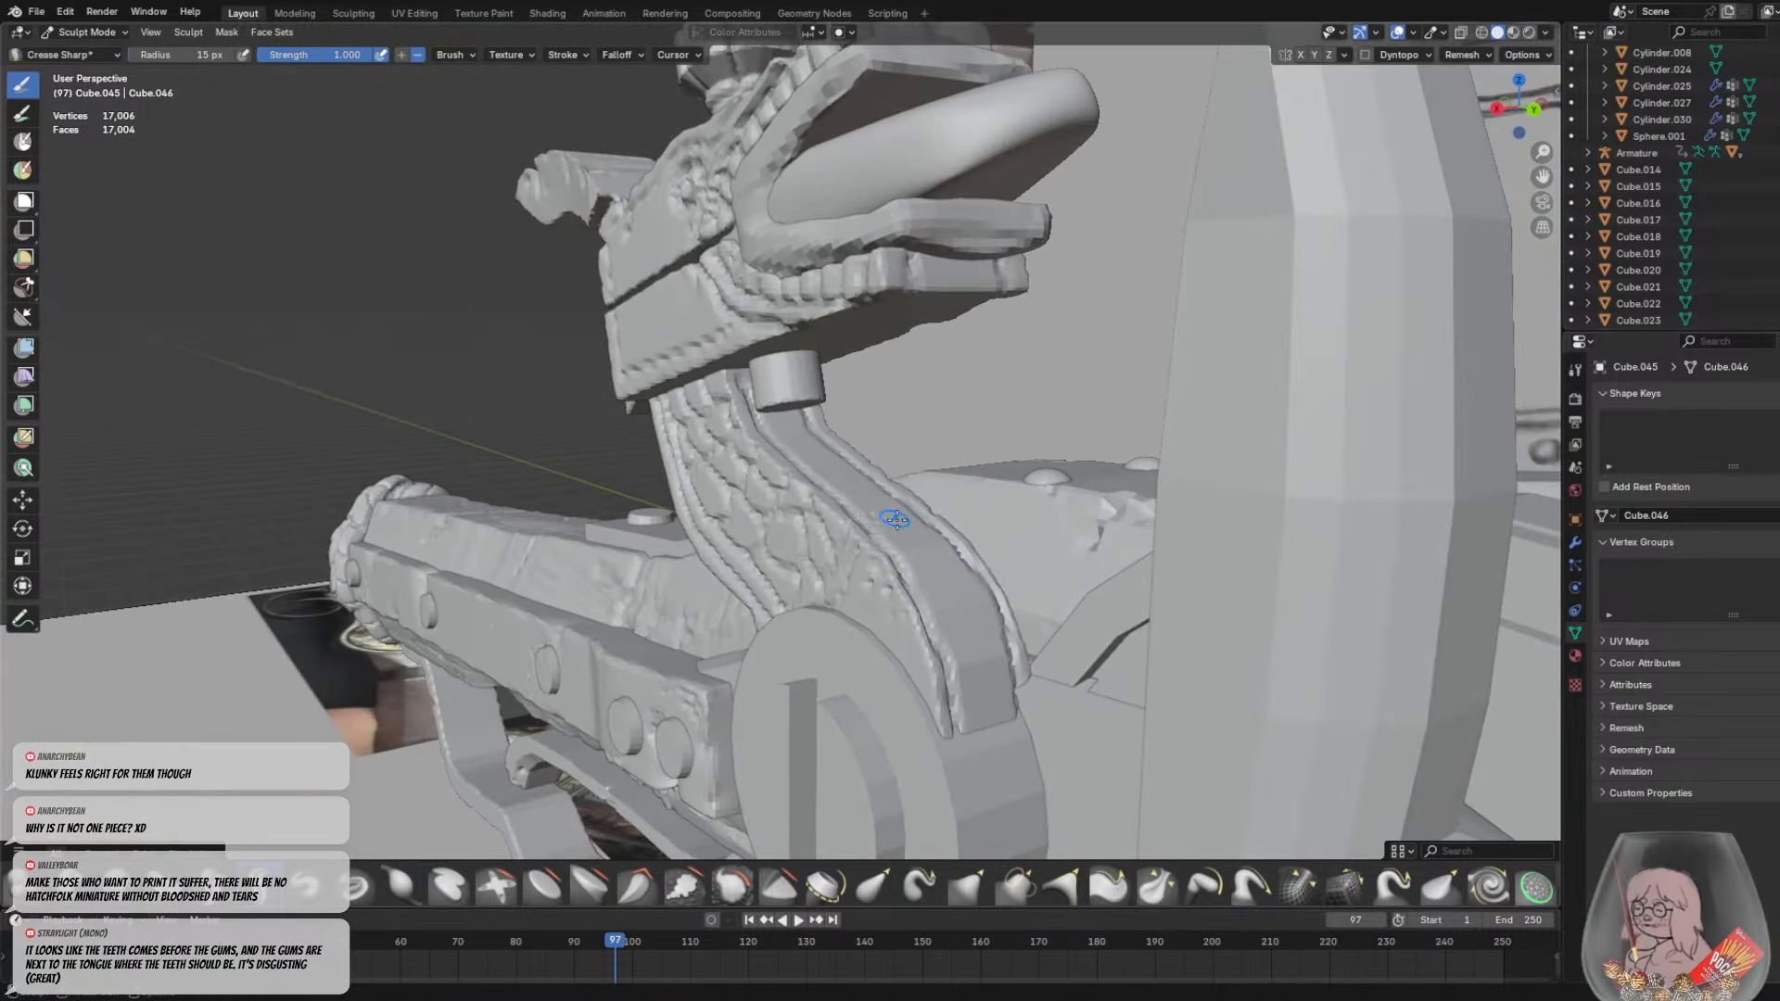
pyautogui.scroll(4, 886, 517)
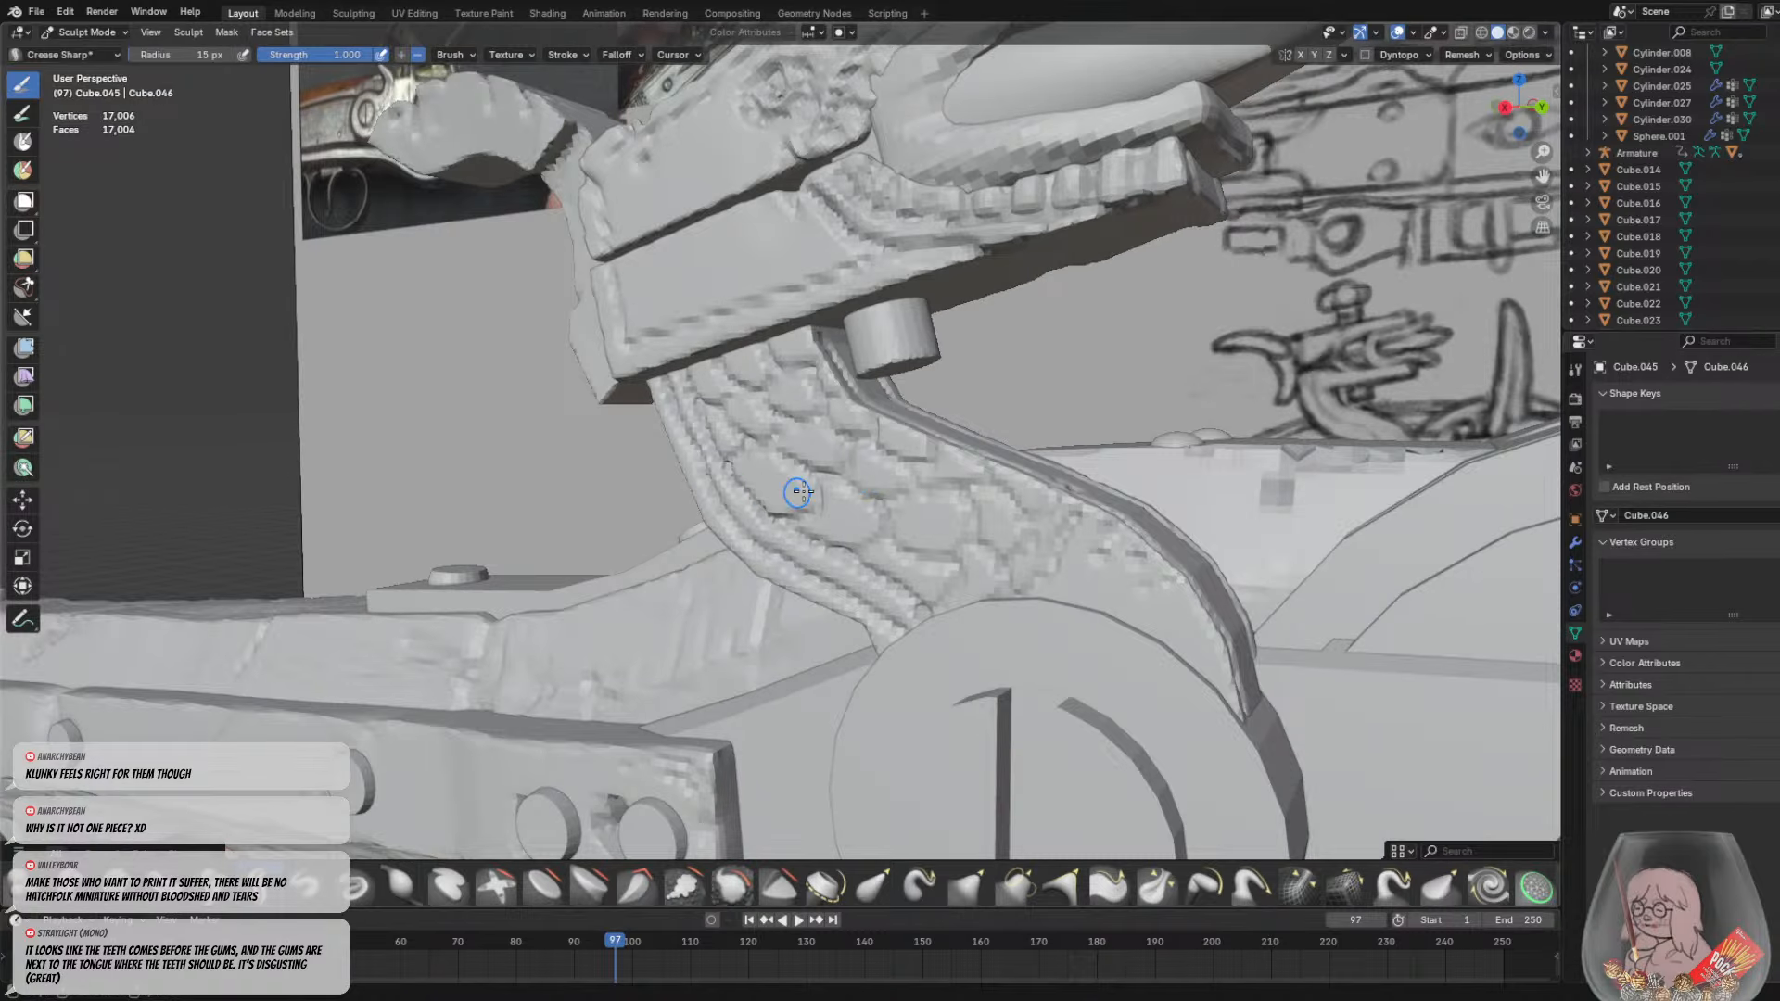
pyautogui.scroll(-5, 852, 495)
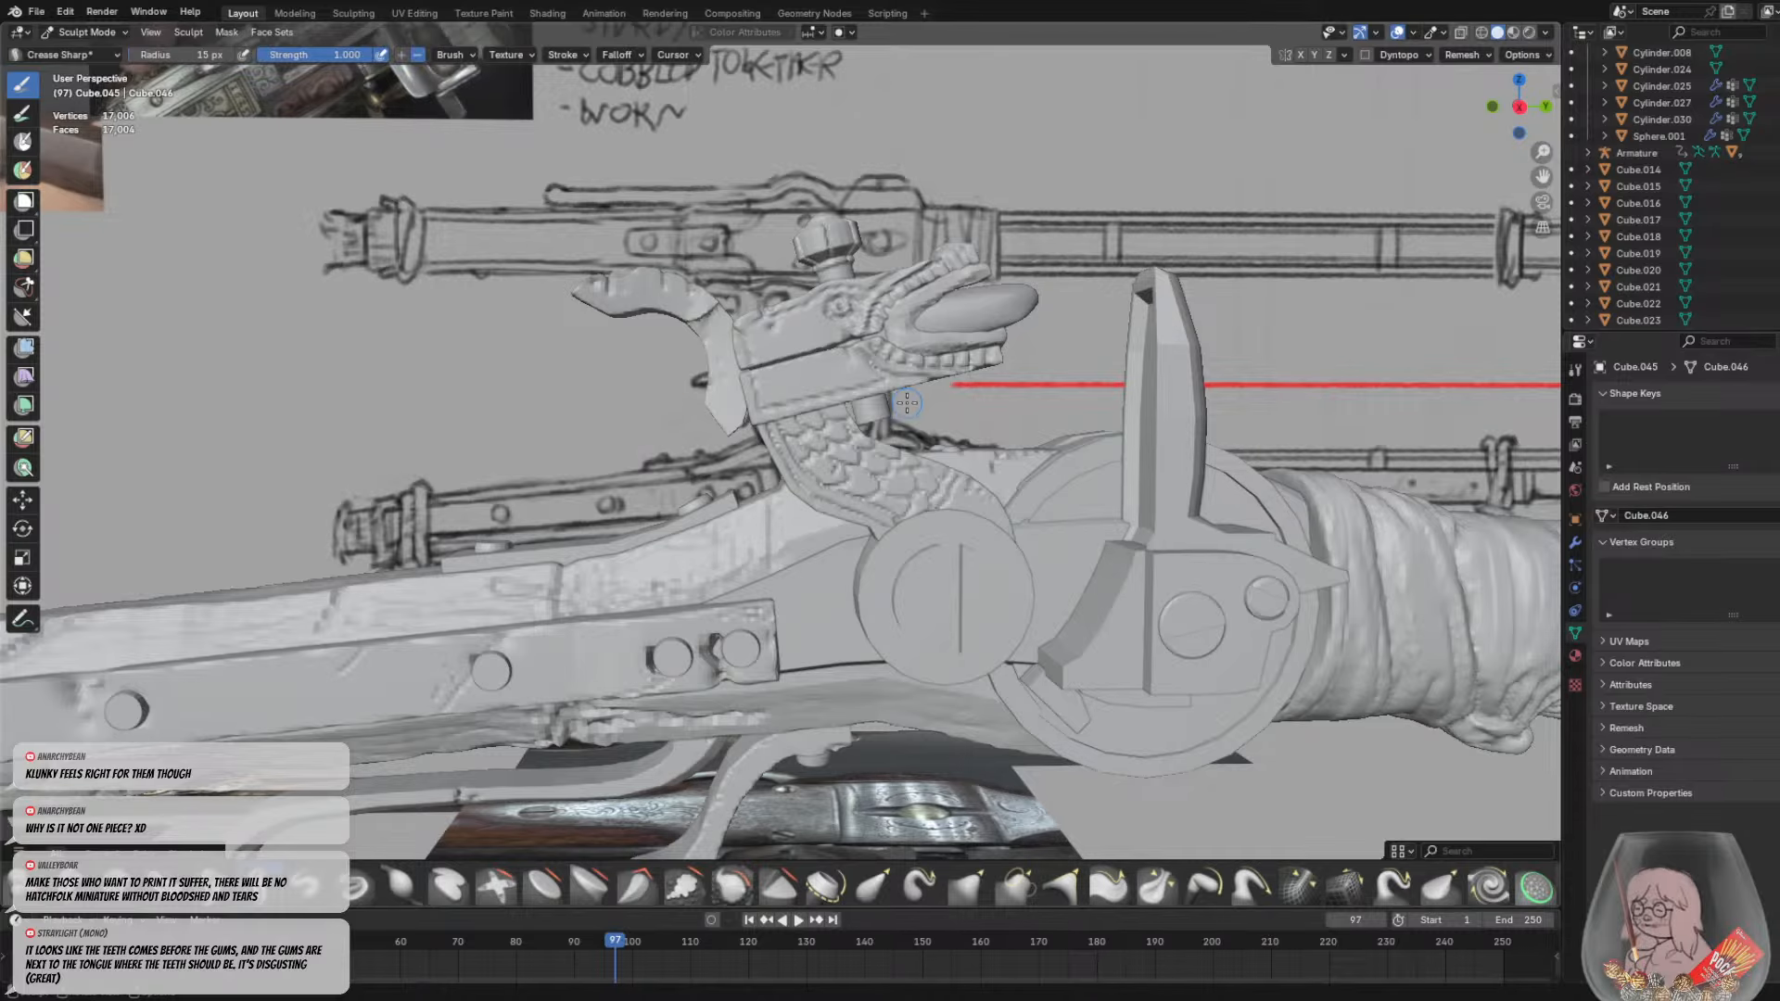
pyautogui.moveTo(663, 373)
pyautogui.mouseDown(button='middle')
pyautogui.moveTo(1127, 574)
pyautogui.moveTo(828, 445)
pyautogui.moveTo(884, 426)
pyautogui.moveTo(836, 461)
pyautogui.moveTo(609, 461)
pyautogui.moveTo(649, 547)
pyautogui.moveTo(867, 503)
pyautogui.moveTo(839, 519)
pyautogui.moveTo(881, 494)
pyautogui.mouseUp(button='middle')
pyautogui.scroll(2, 831, 394)
pyautogui.scroll(-5, 898, 427)
pyautogui.scroll(-2, 865, 506)
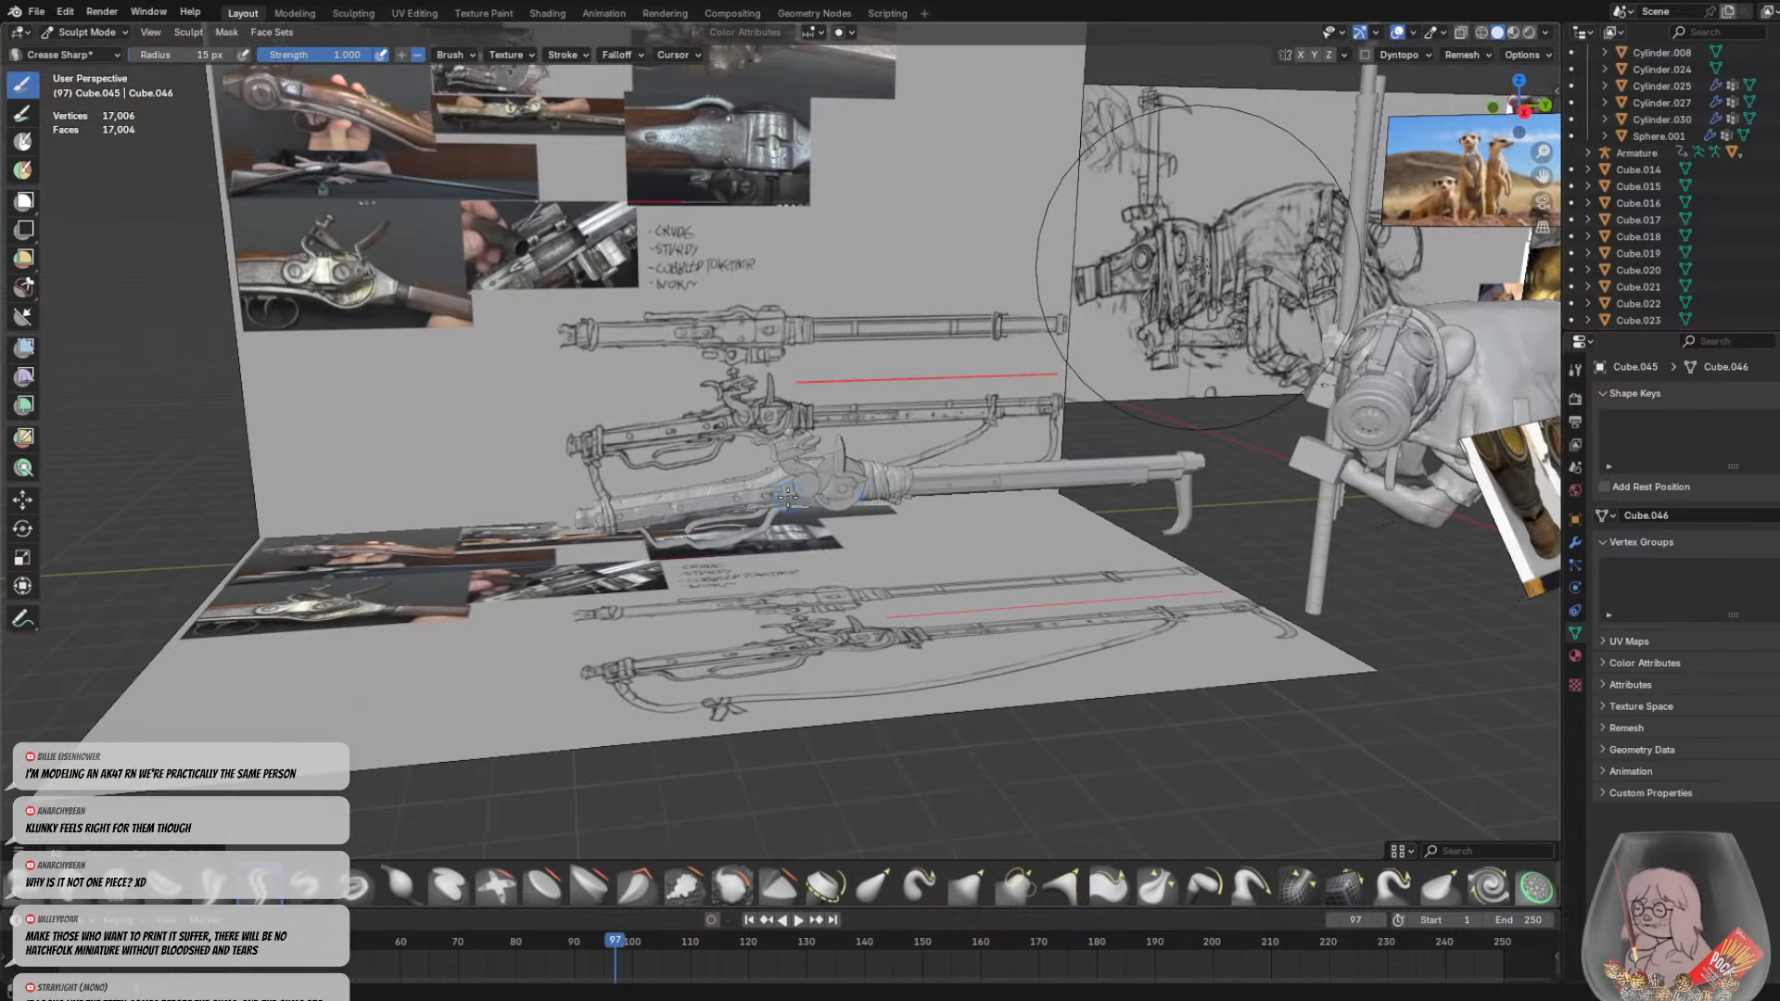
pyautogui.scroll(2, 787, 498)
pyautogui.moveTo(769, 498); pyautogui.dragTo(729, 476, button='middle')
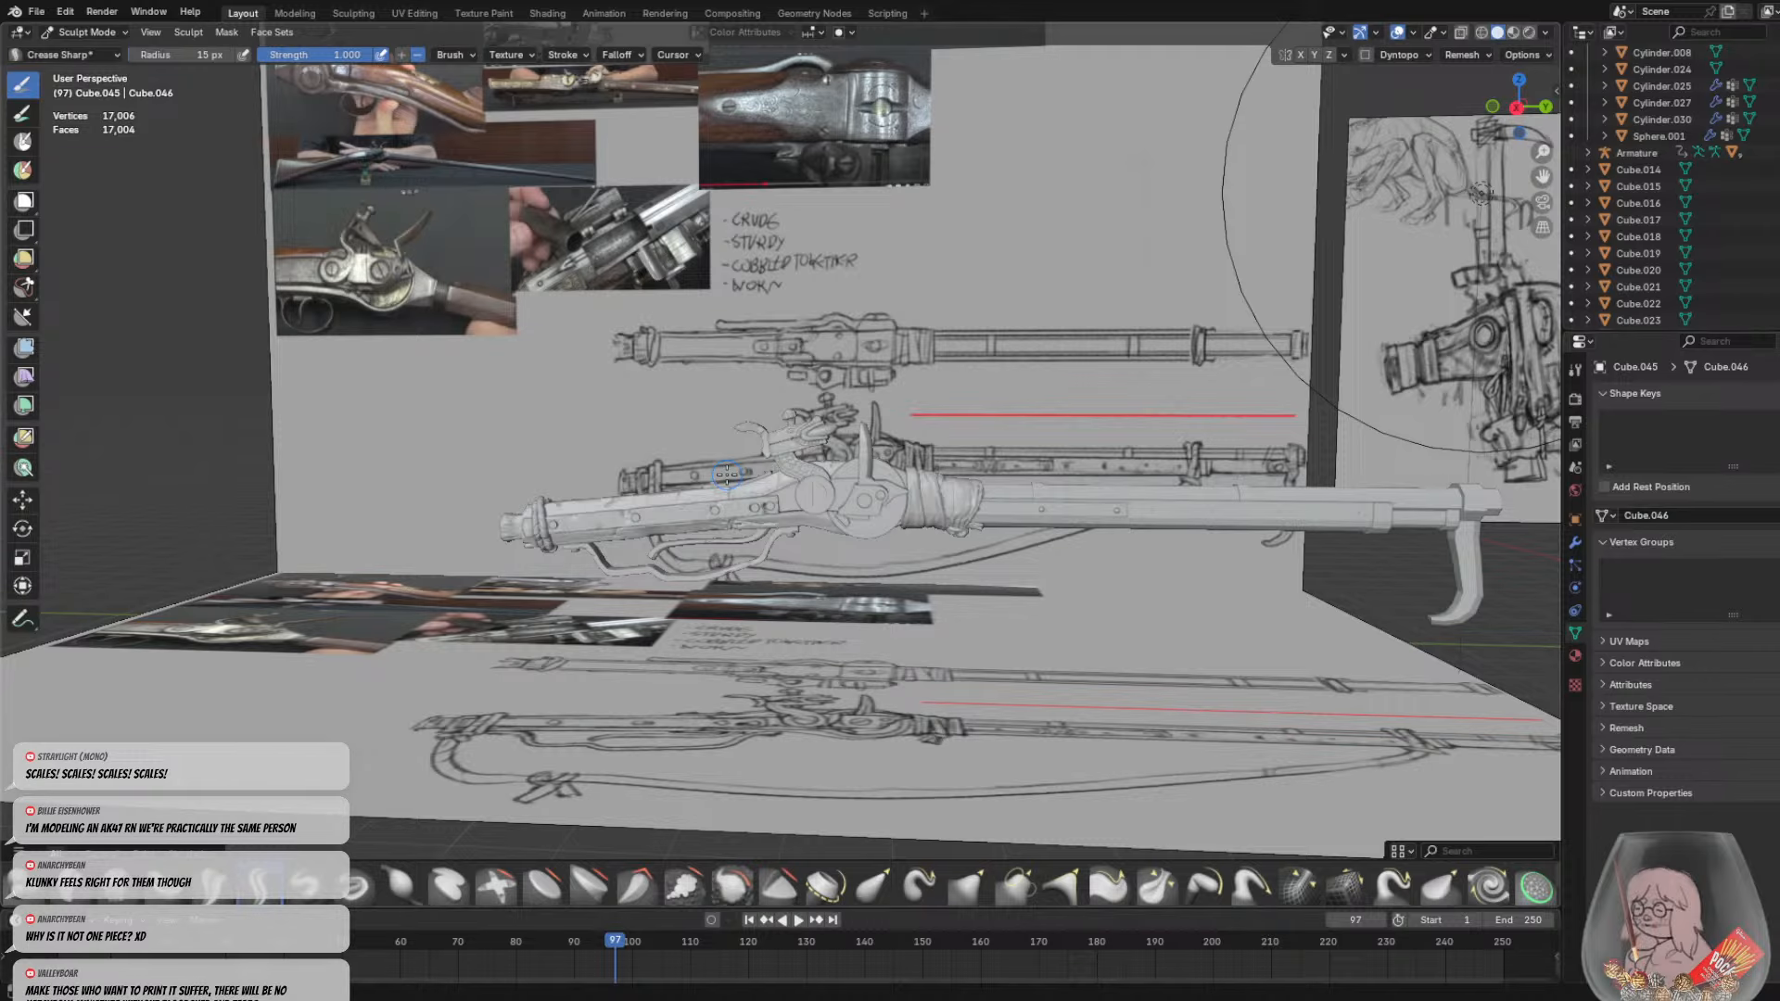
pyautogui.moveTo(879, 528); pyautogui.dragTo(937, 571, button='middle')
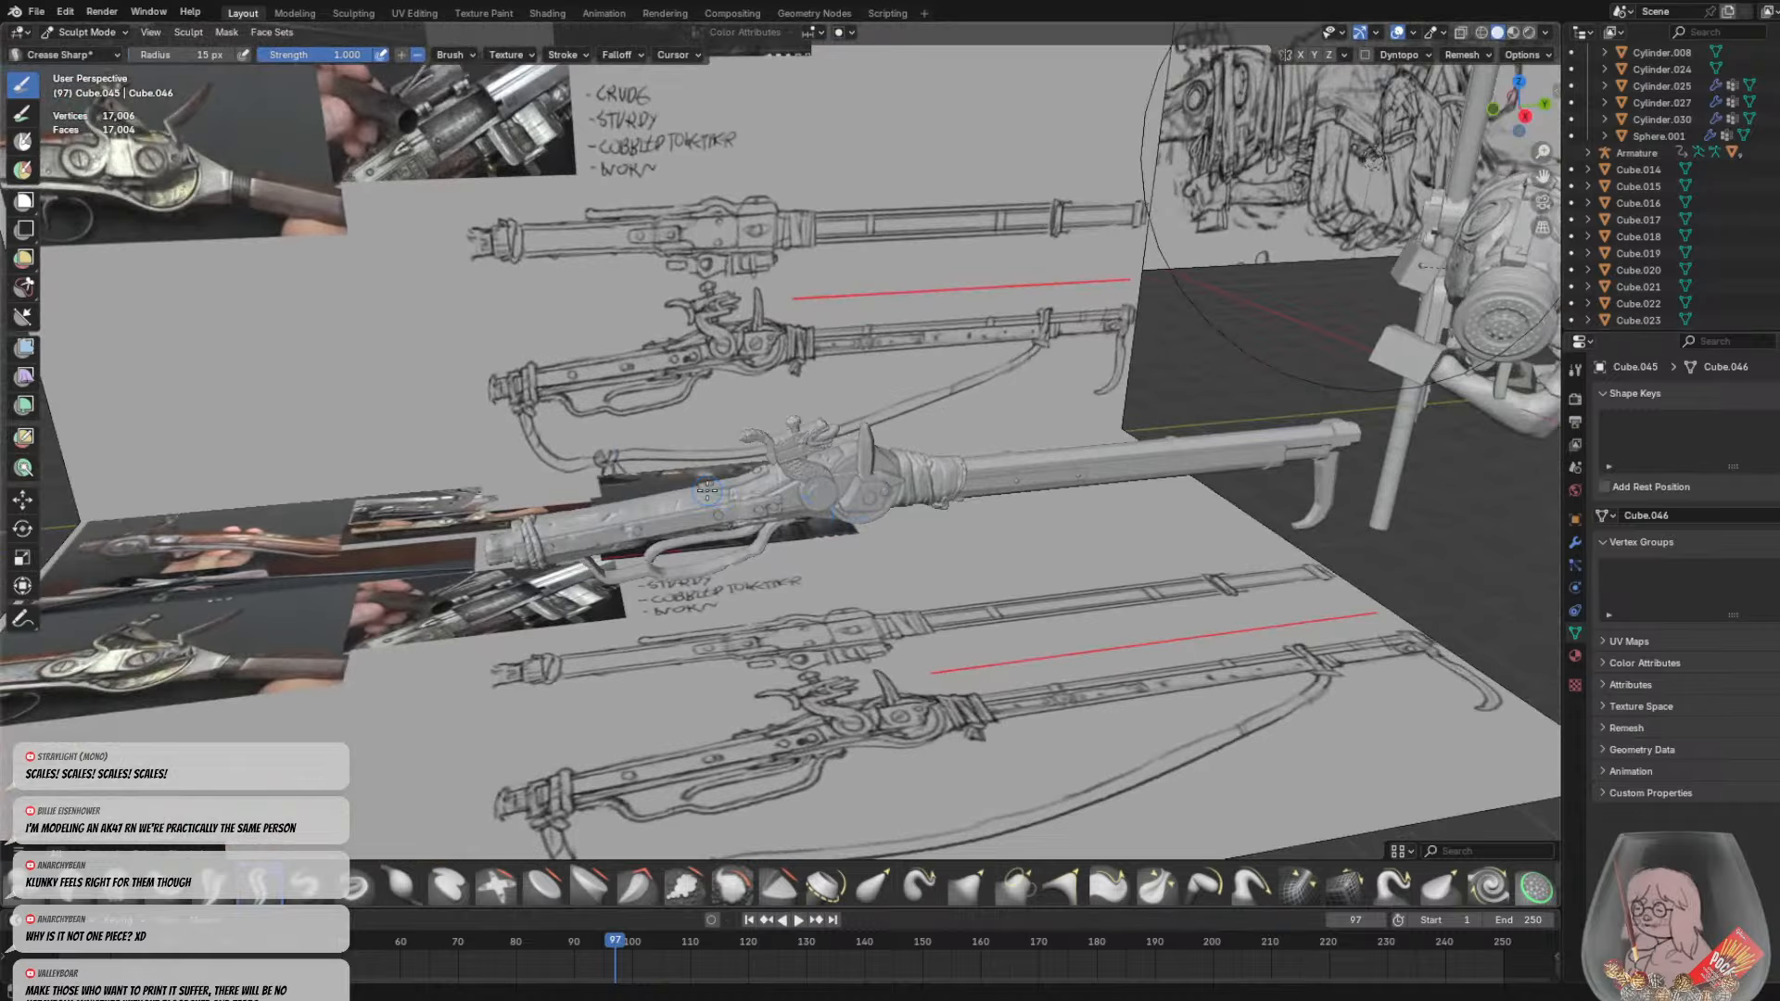
# Switch sculpting to the round pivot disc at the base of the hammer's arm, then set its voxel size and remesh it
pyautogui.click(80, 34)
pyautogui.click(85, 50)
pyautogui.scroll(1, 835, 533)
pyautogui.moveTo(843, 544); pyautogui.dragTo(916, 516, button='middle')
pyautogui.click(834, 517)
pyautogui.scroll(2, 834, 516)
pyautogui.scroll(4, 909, 520)
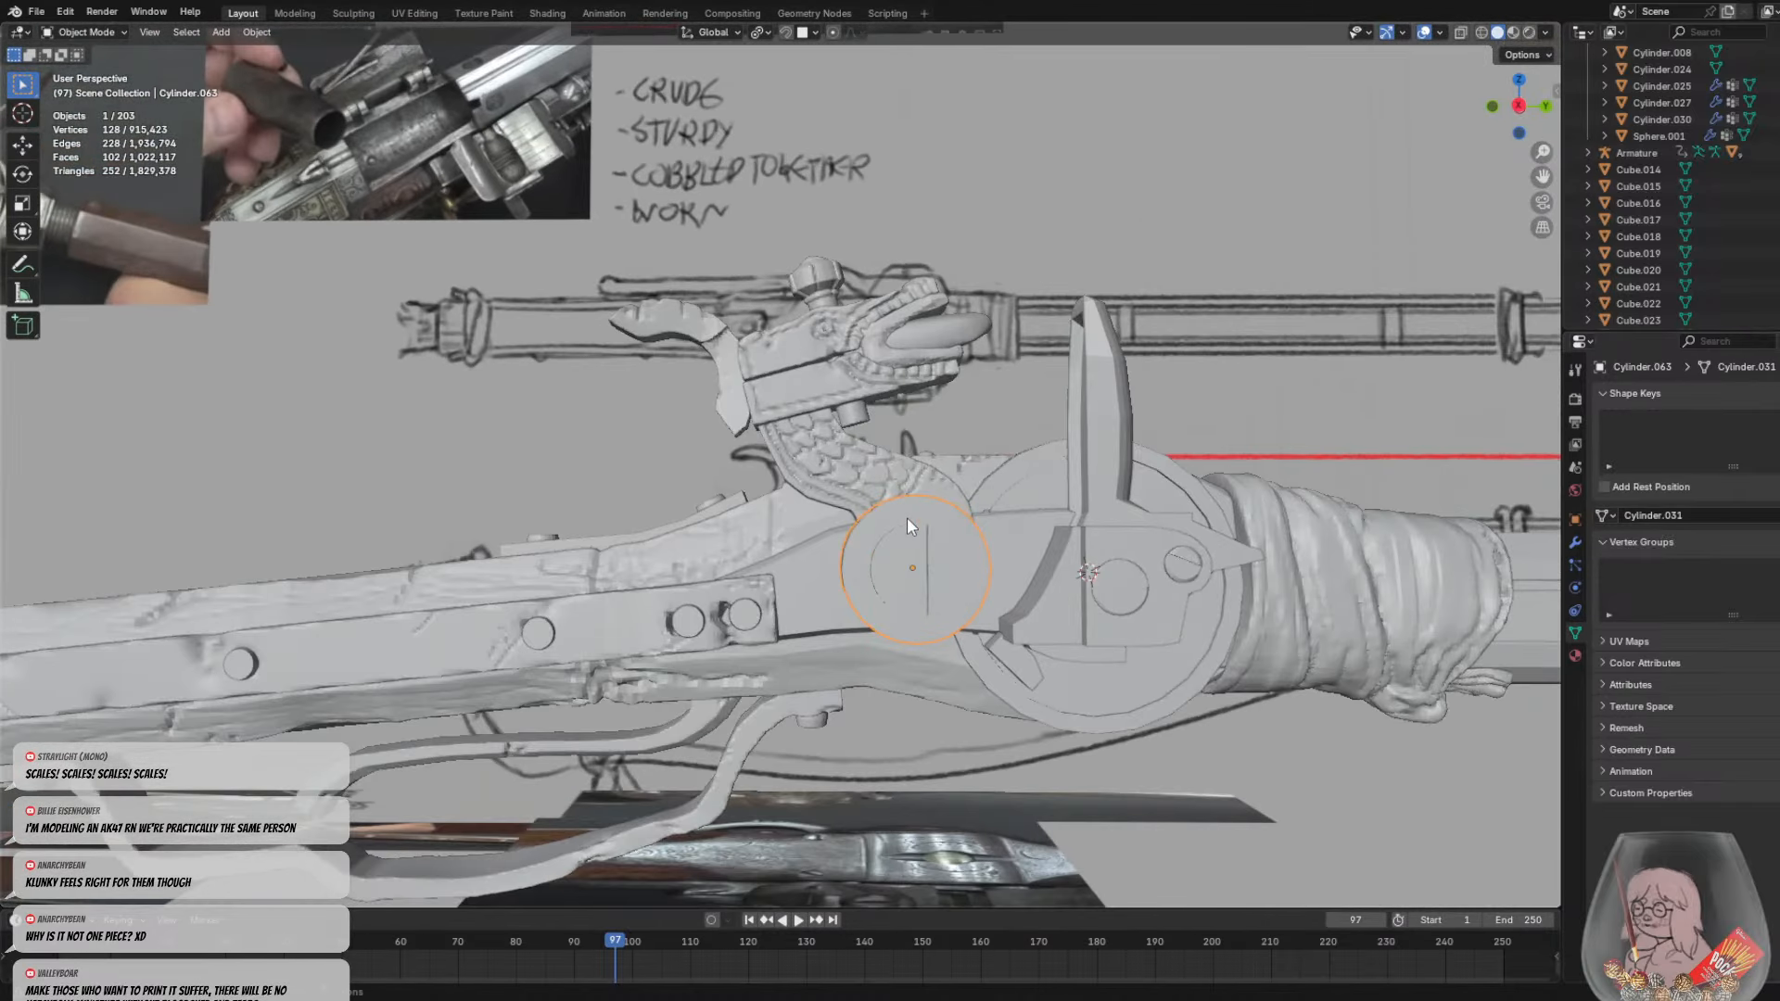
pyautogui.click(82, 32)
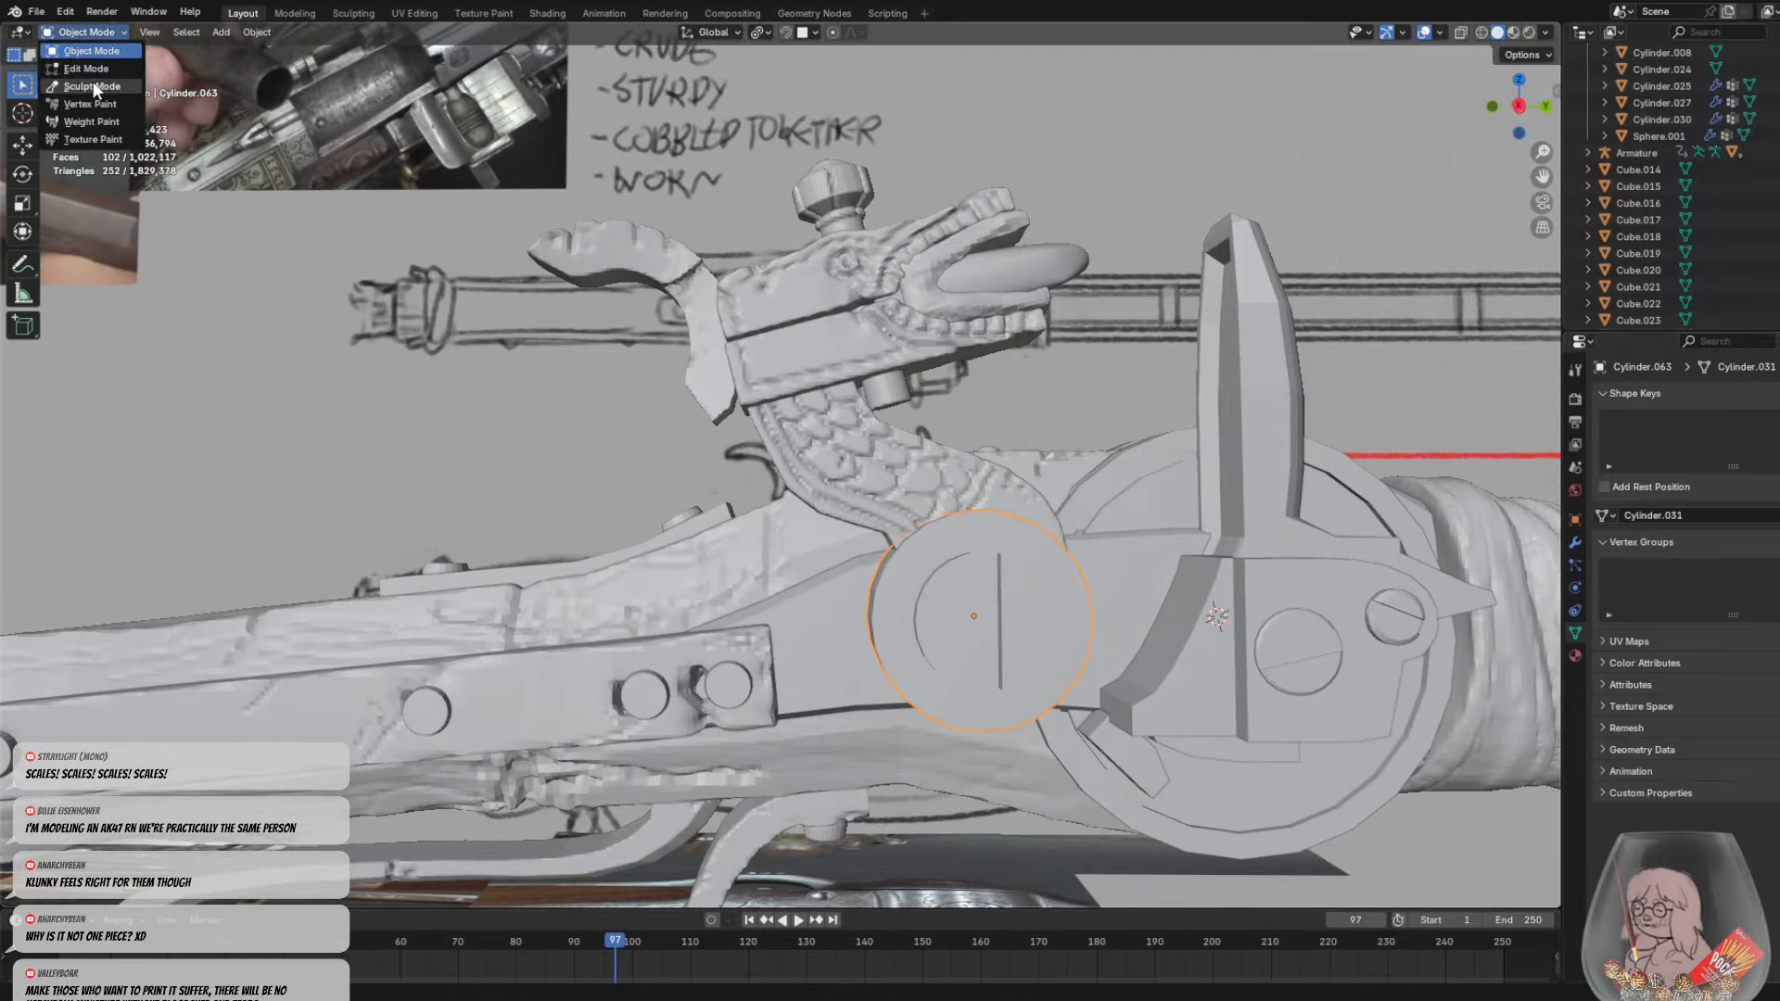
pyautogui.click(86, 91)
pyautogui.press('r')
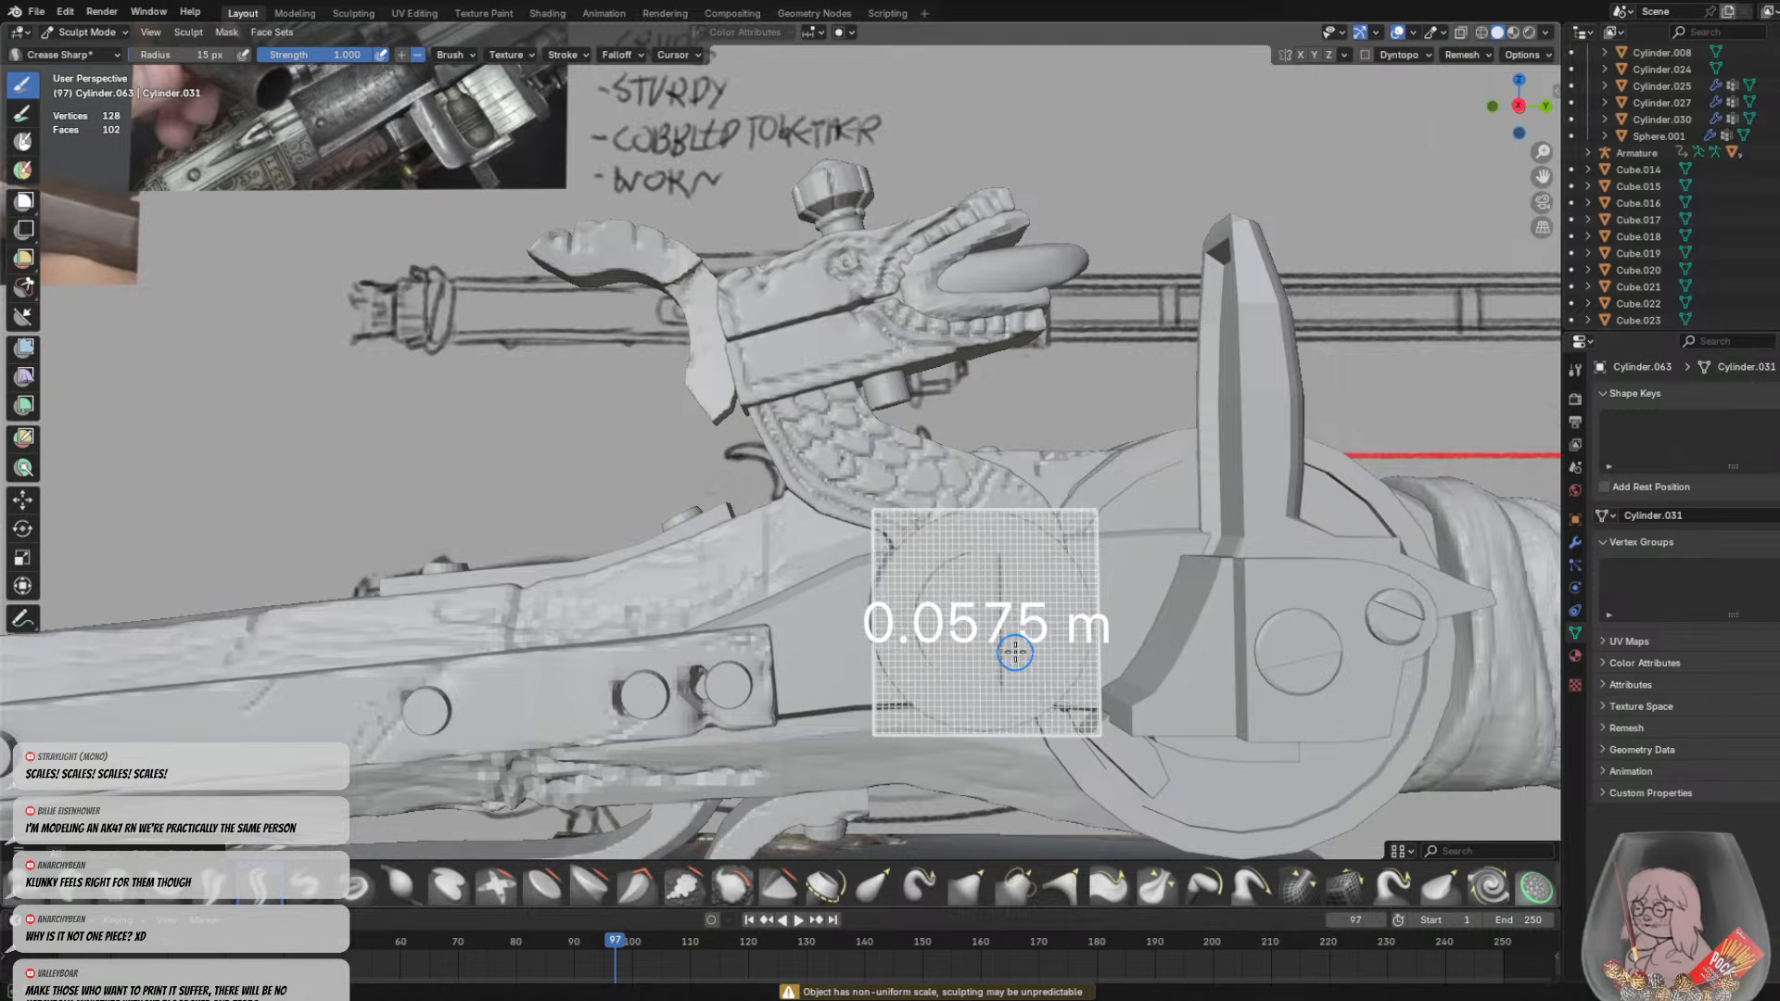
pyautogui.click(1081, 656)
pyautogui.moveTo(1082, 656)
pyautogui.mouseDown(button='middle')
pyautogui.moveTo(1010, 642)
pyautogui.moveTo(1081, 637)
pyautogui.moveTo(1109, 593)
pyautogui.mouseUp(button='middle')
pyautogui.click(86, 32)
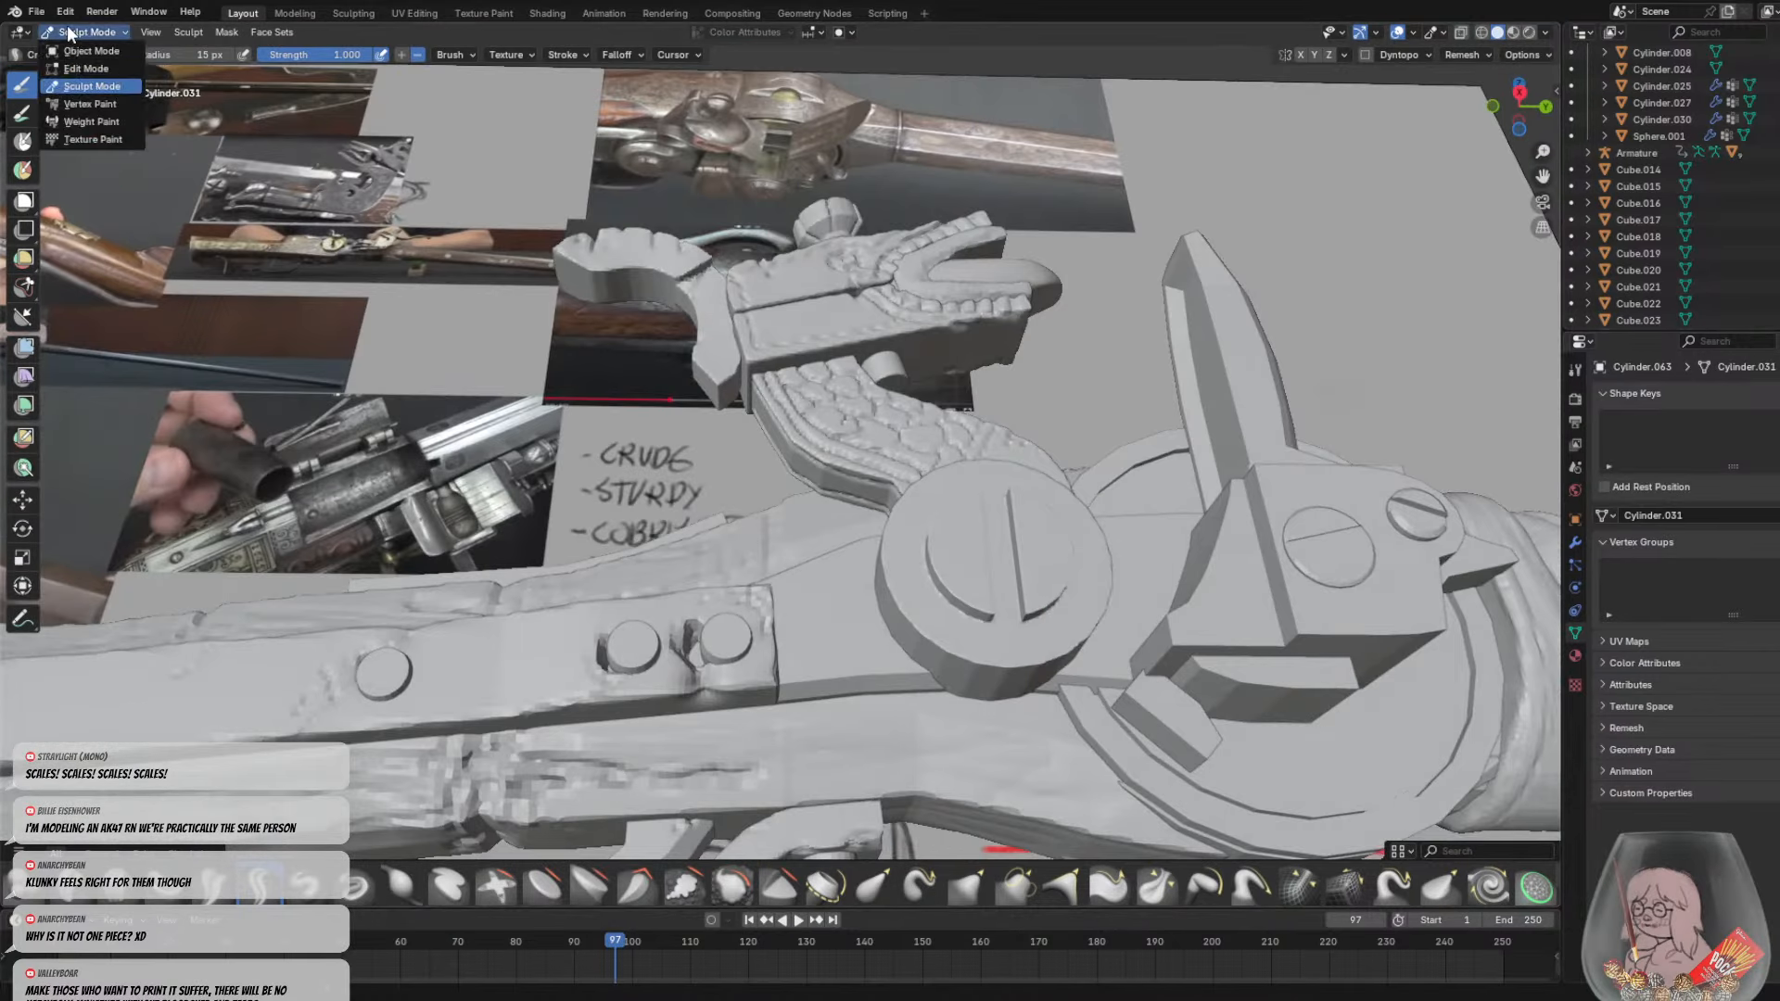
pyautogui.click(93, 48)
pyautogui.moveTo(903, 642); pyautogui.dragTo(998, 653, button='middle')
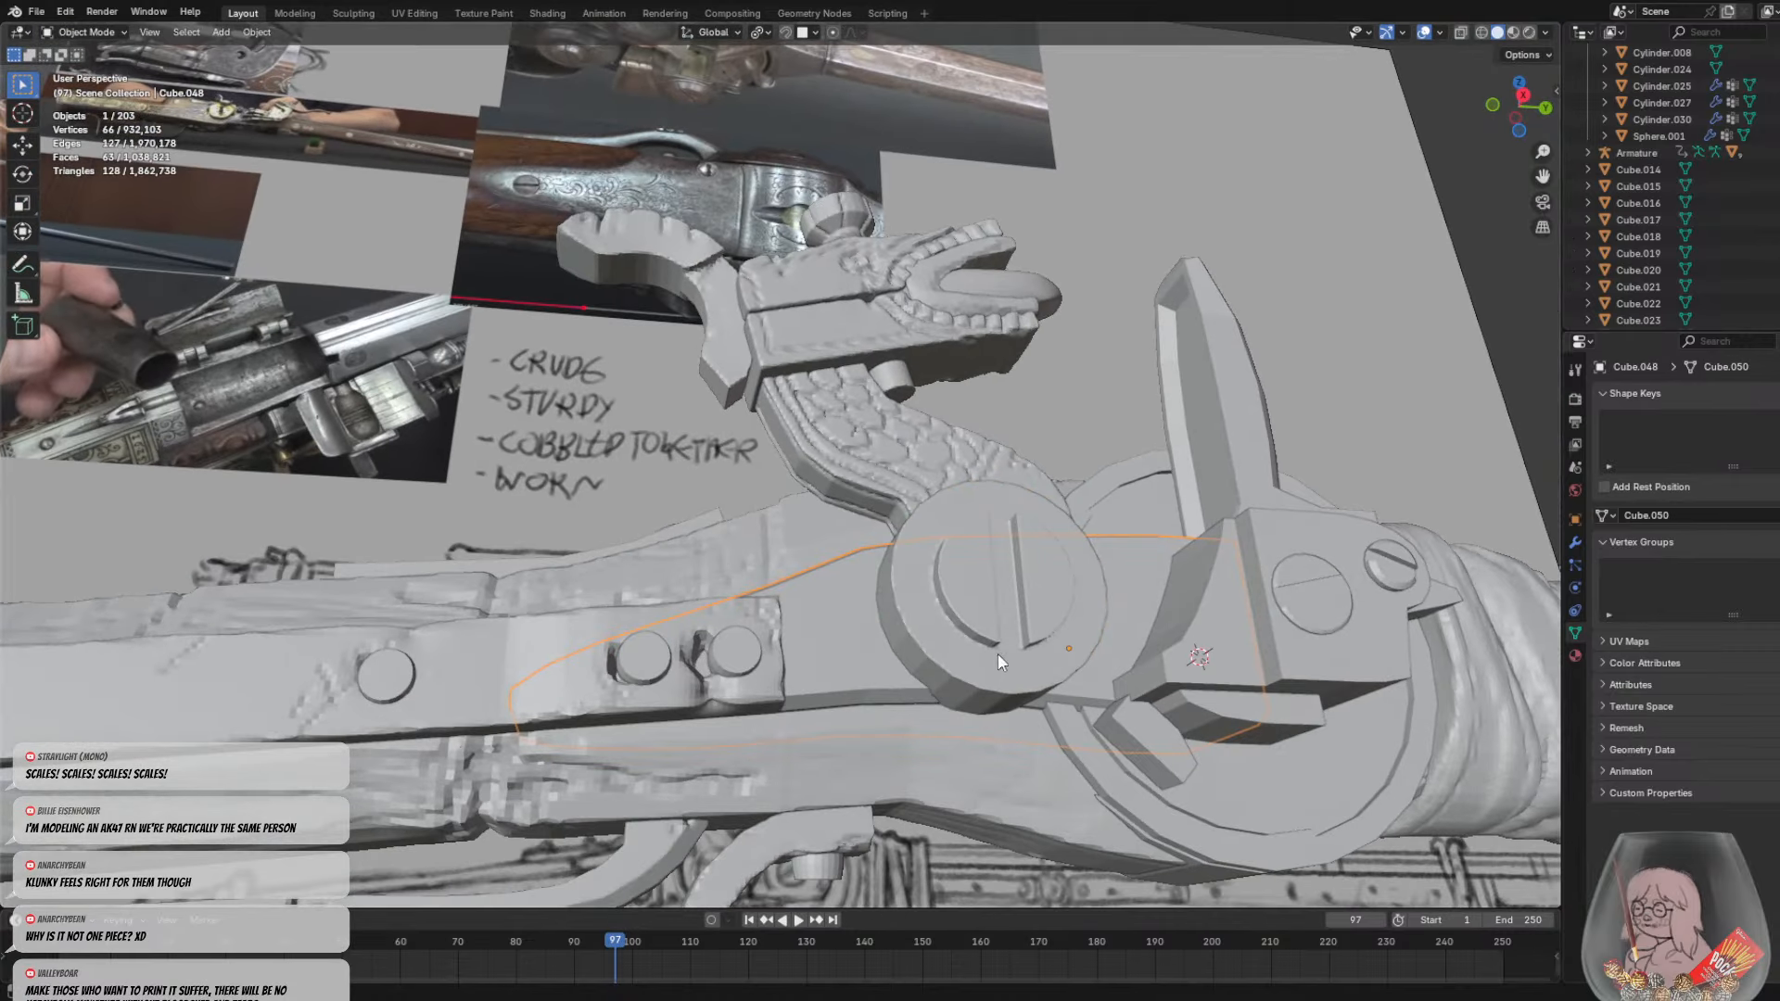
pyautogui.click(89, 34)
pyautogui.click(84, 83)
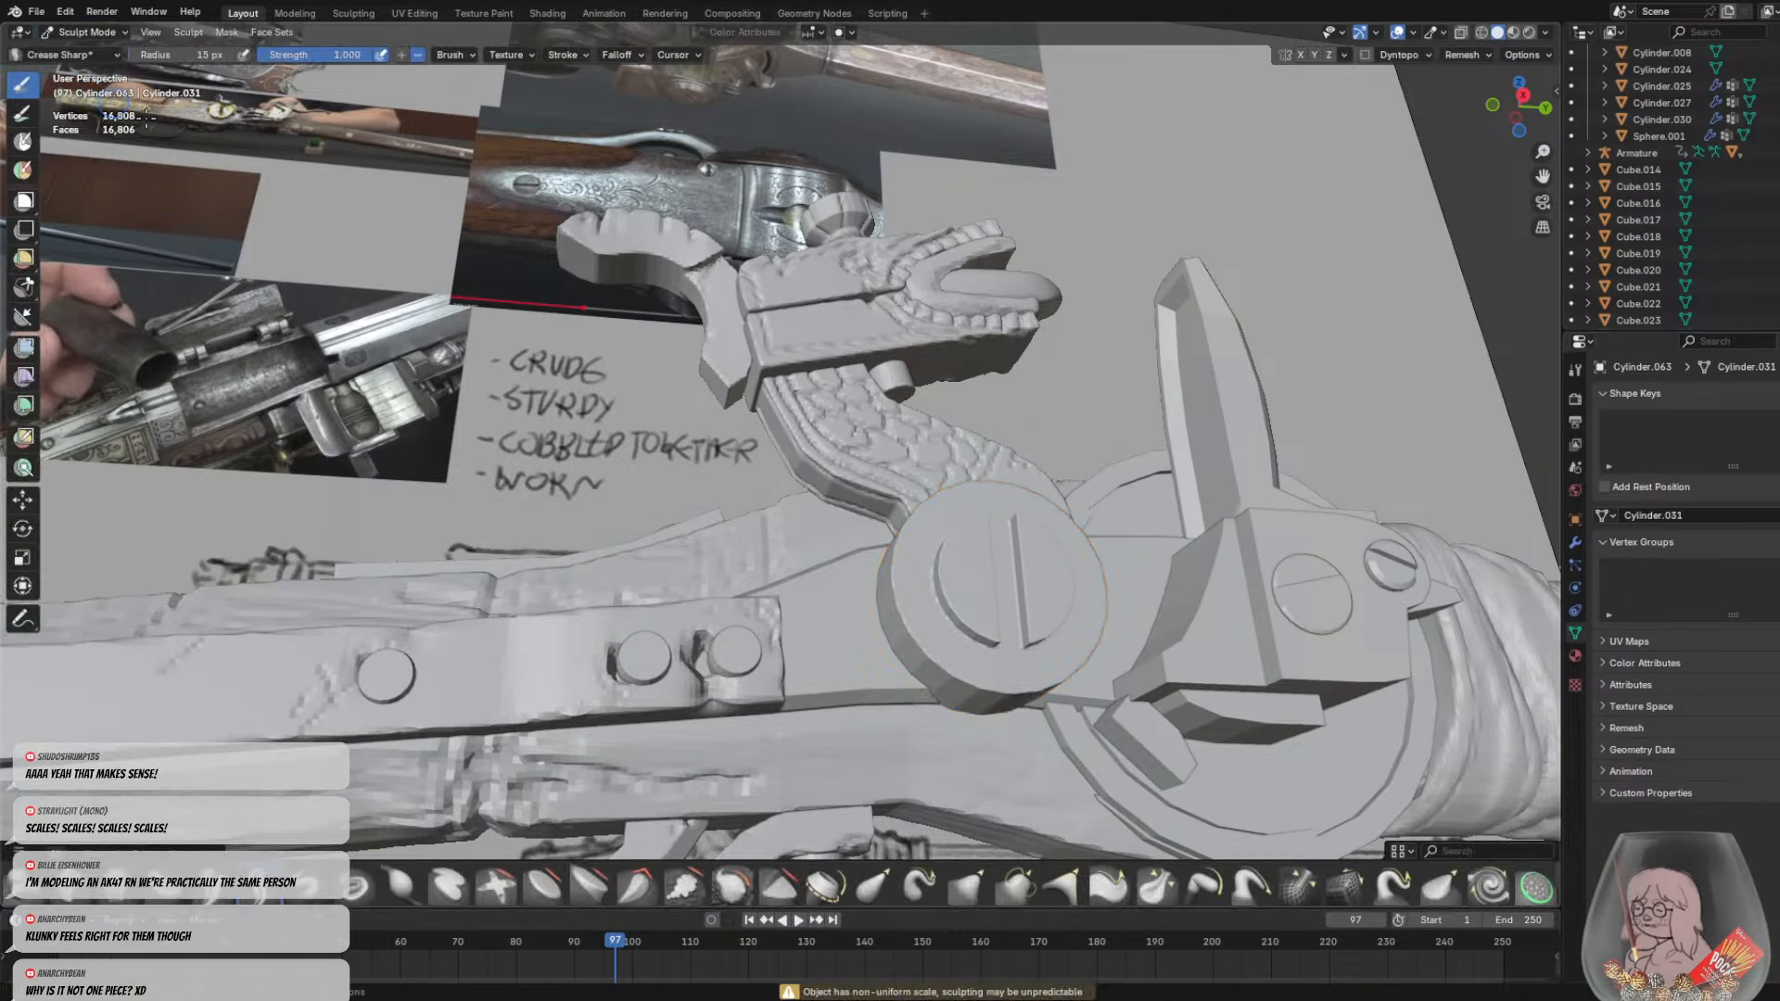
# Carve small nicks into the pivot disc's face and rim with Crease Sharp at 15 px radius
pyautogui.scroll(2, 972, 656)
pyautogui.moveTo(972, 656); pyautogui.dragTo(925, 661)
pyautogui.moveTo(1010, 720); pyautogui.dragTo(954, 664, button='middle')
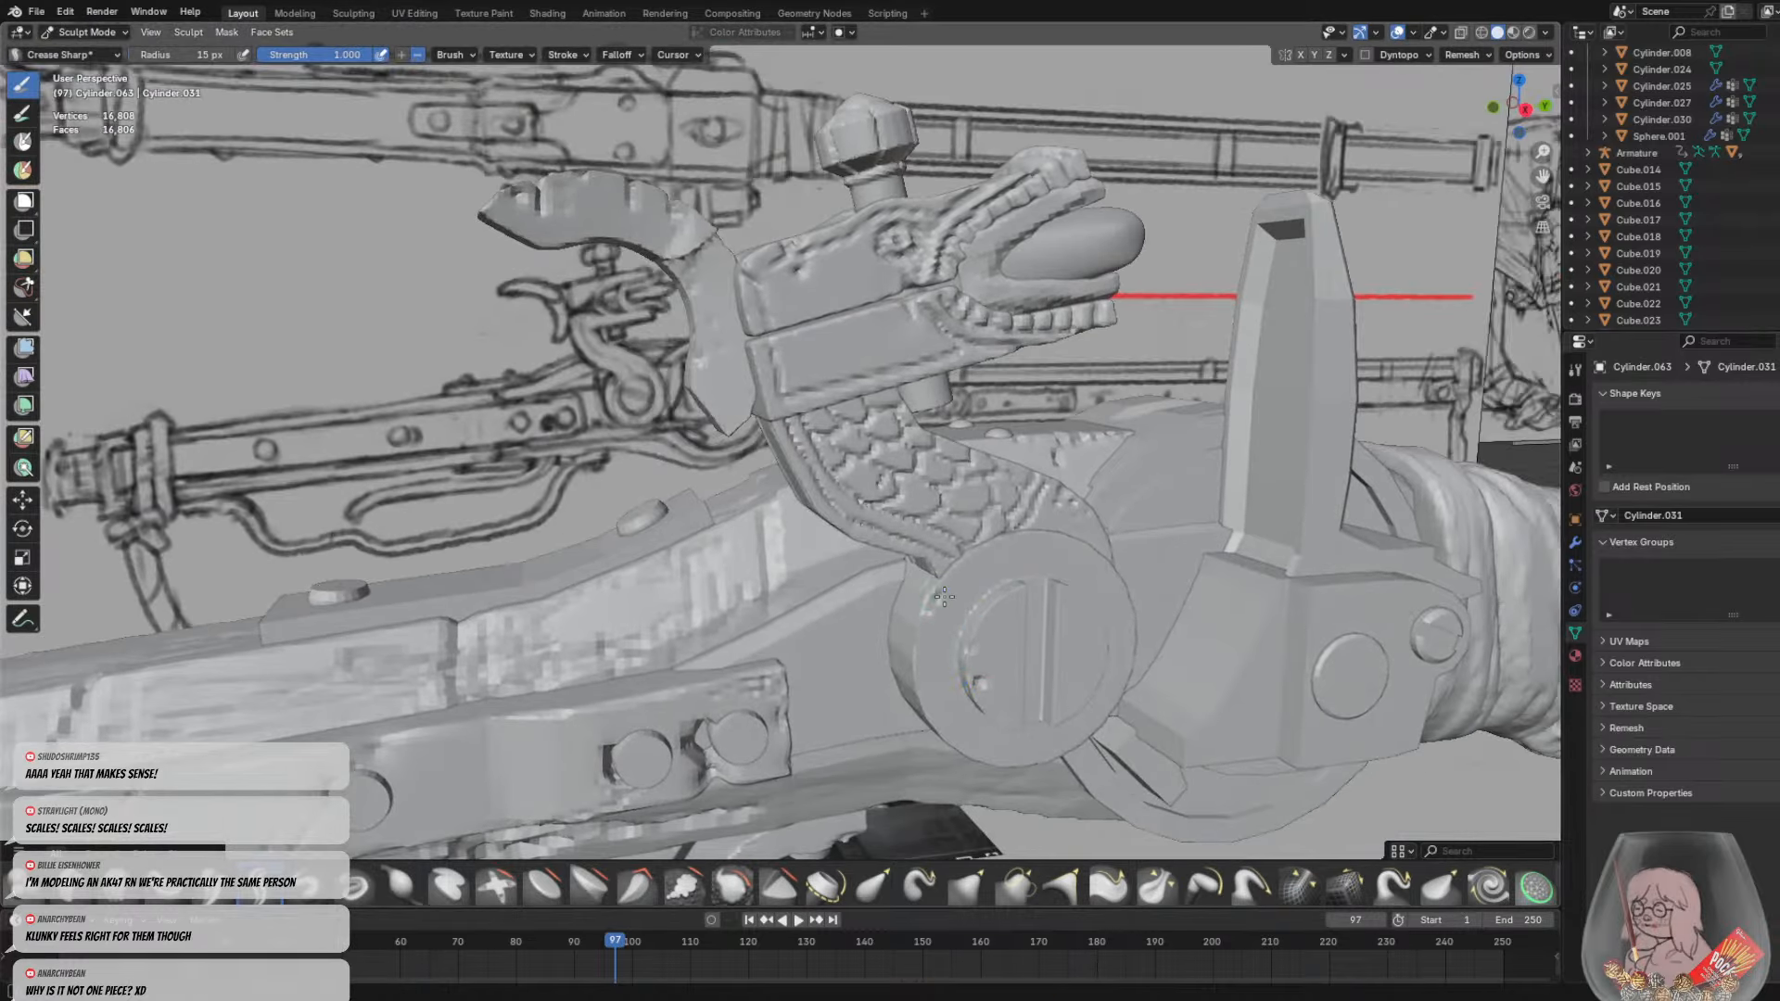
pyautogui.moveTo(937, 598); pyautogui.dragTo(847, 556, button='middle')
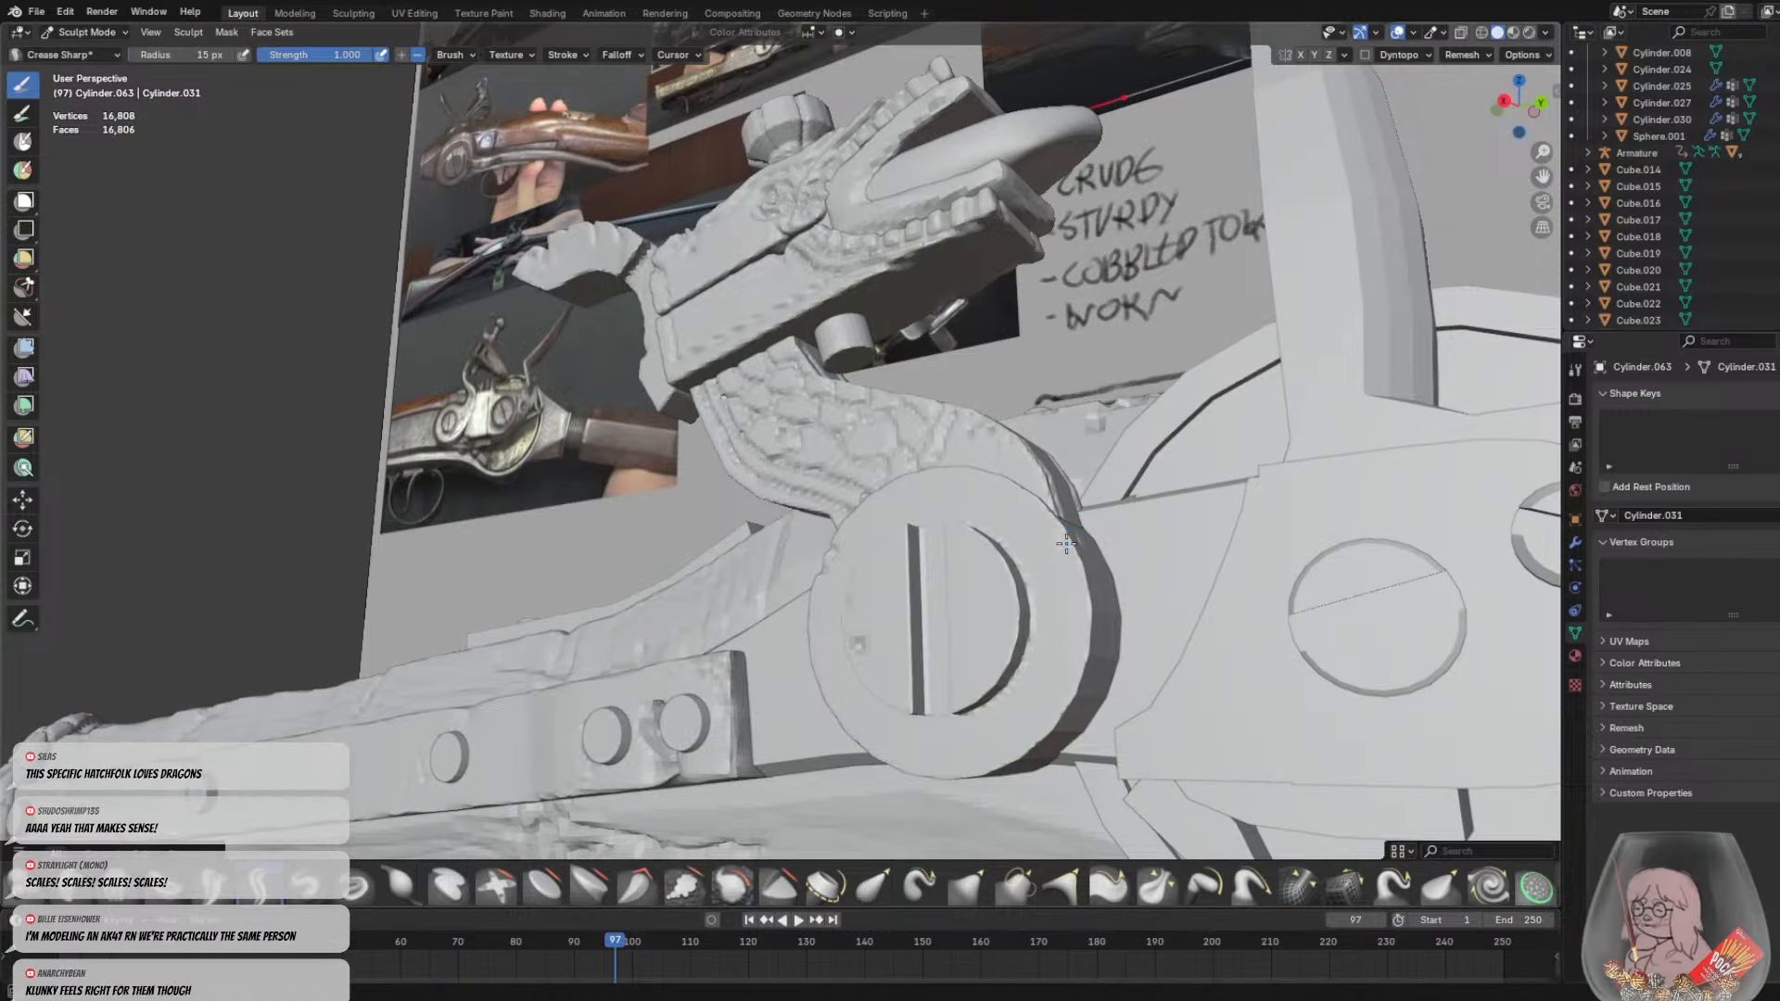
pyautogui.moveTo(1076, 543)
pyautogui.mouseDown(button='middle')
pyautogui.moveTo(1067, 639)
pyautogui.moveTo(1031, 594)
pyautogui.moveTo(998, 601)
pyautogui.mouseUp(button='middle')
# Enlarge the Crease Sharp brush to 50 px radius and dent the edges of the pivot disc's slot
pyautogui.press('f')
pyautogui.click(1019, 593)
pyautogui.moveTo(1019, 573)
pyautogui.mouseDown()
pyautogui.moveTo(1020, 593)
pyautogui.moveTo(1082, 602)
pyautogui.mouseUp()
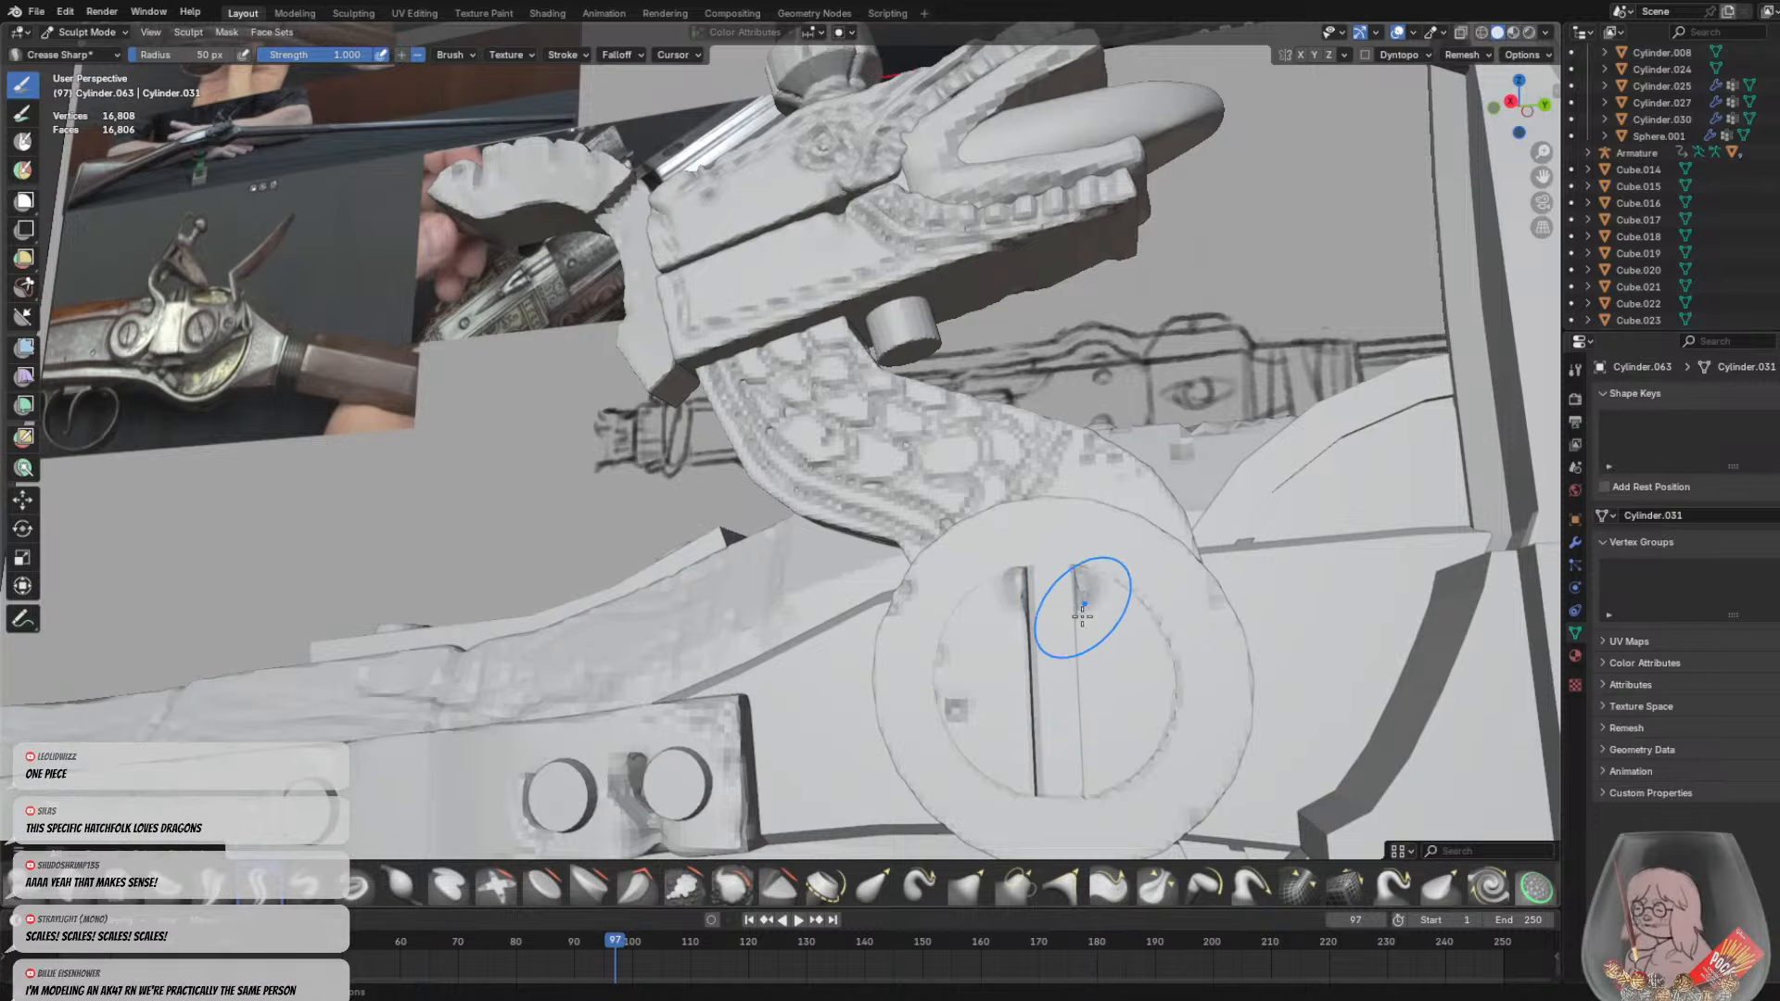
pyautogui.moveTo(1083, 608)
pyautogui.mouseDown(button='middle')
pyautogui.moveTo(1149, 629)
pyautogui.moveTo(1141, 666)
pyautogui.moveTo(1044, 679)
pyautogui.moveTo(1025, 707)
pyautogui.moveTo(965, 588)
pyautogui.mouseUp(button='middle')
pyautogui.scroll(-3, 1038, 682)
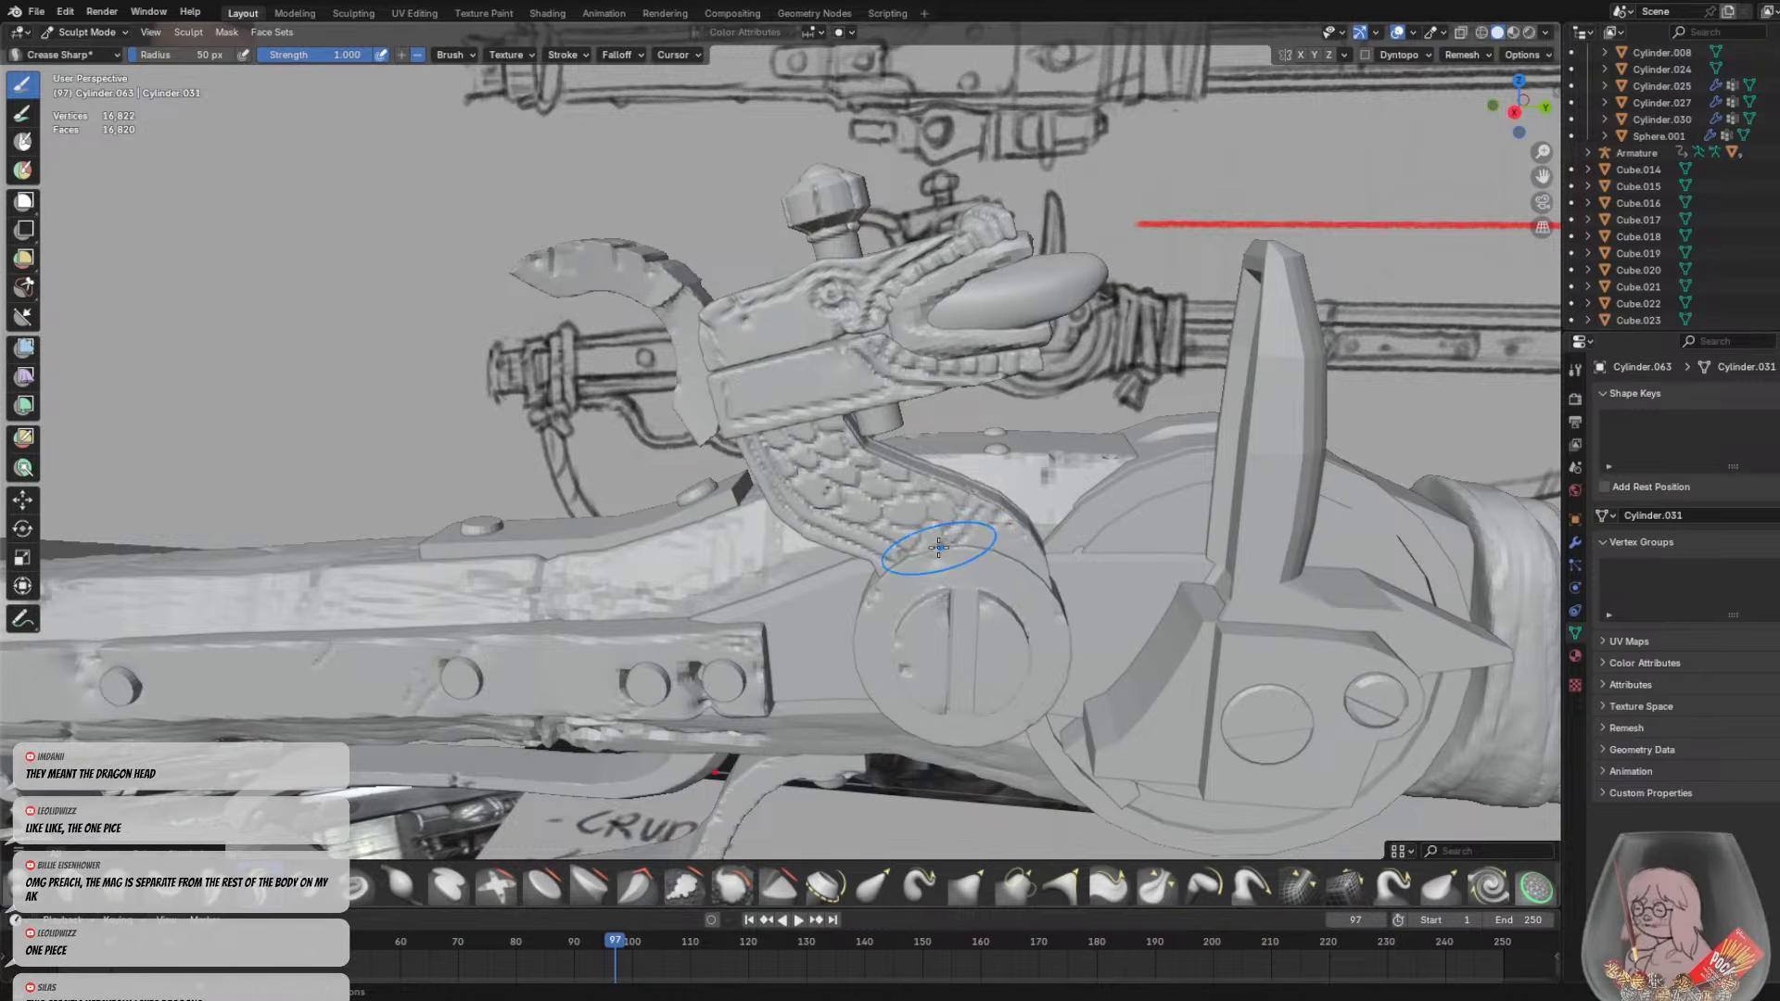
# Try to score a groove along the outer side wall of the pivot disc with Crease Sharp at 32 px radius
pyautogui.scroll(-3, 987, 598)
pyautogui.moveTo(988, 601)
pyautogui.mouseDown(button='middle')
pyautogui.moveTo(964, 547)
pyautogui.moveTo(1013, 587)
pyautogui.moveTo(974, 626)
pyautogui.moveTo(1013, 616)
pyautogui.mouseUp(button='middle')
pyautogui.scroll(5, 927, 568)
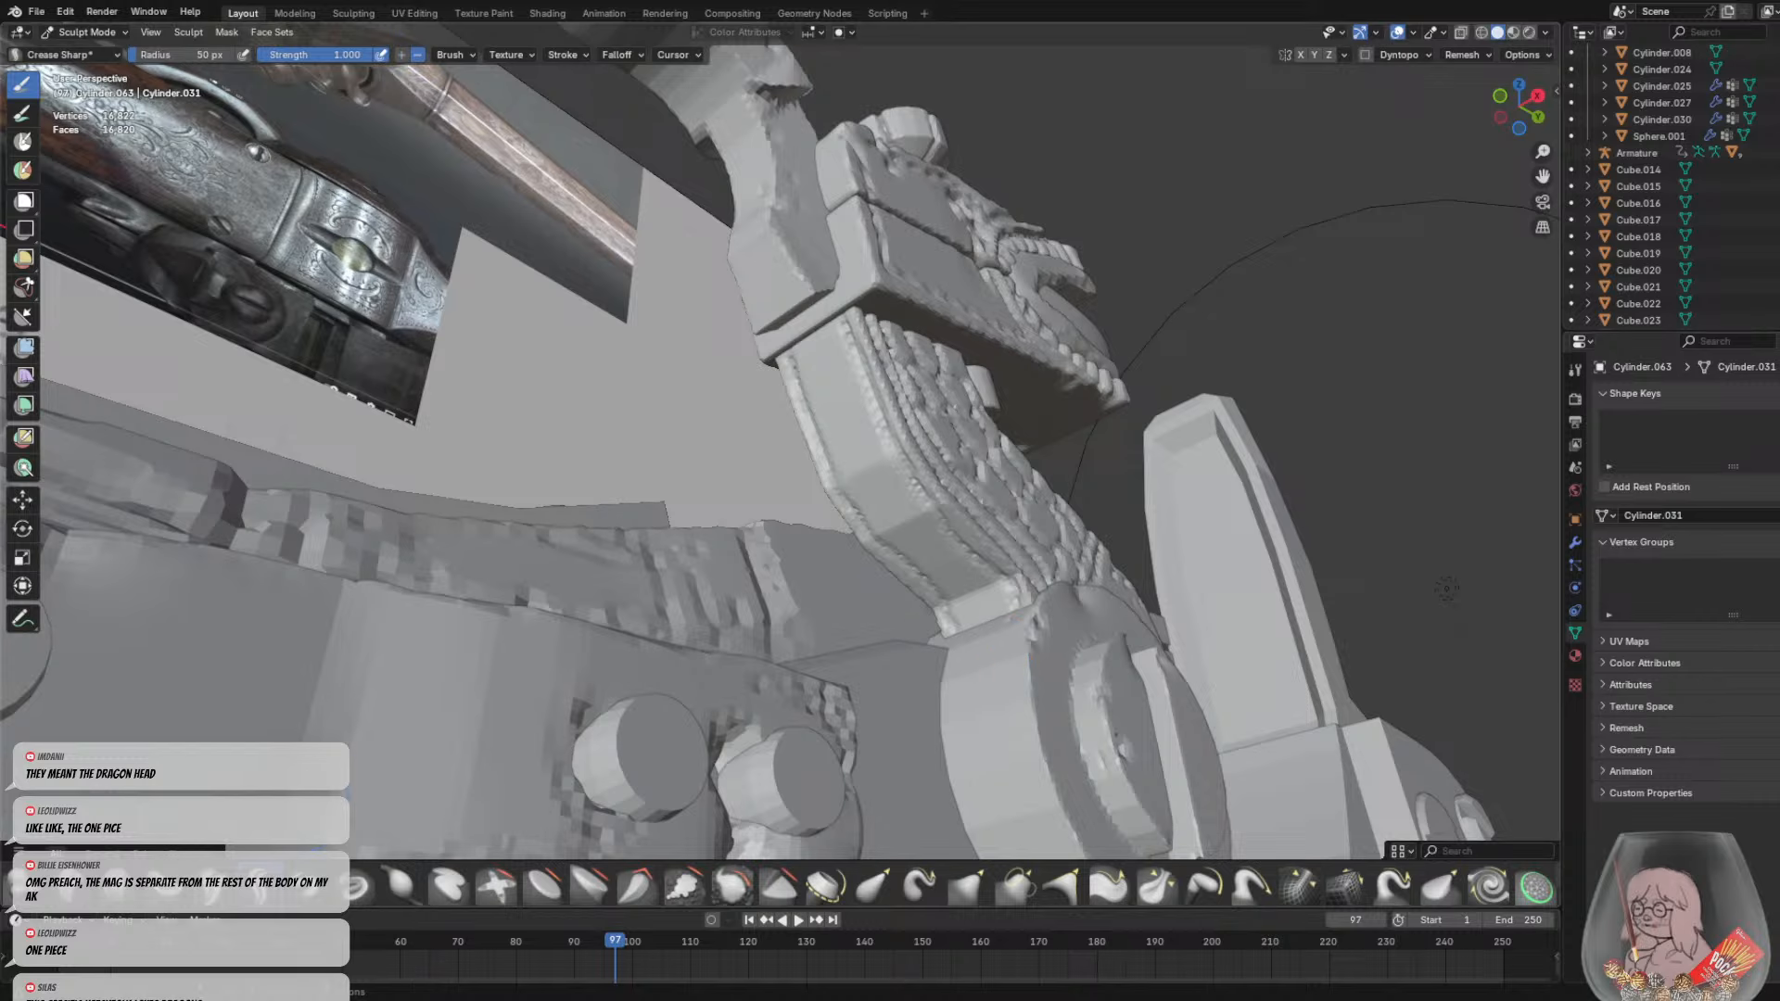
pyautogui.moveTo(955, 691); pyautogui.dragTo(992, 654, button='middle')
pyautogui.press('f')
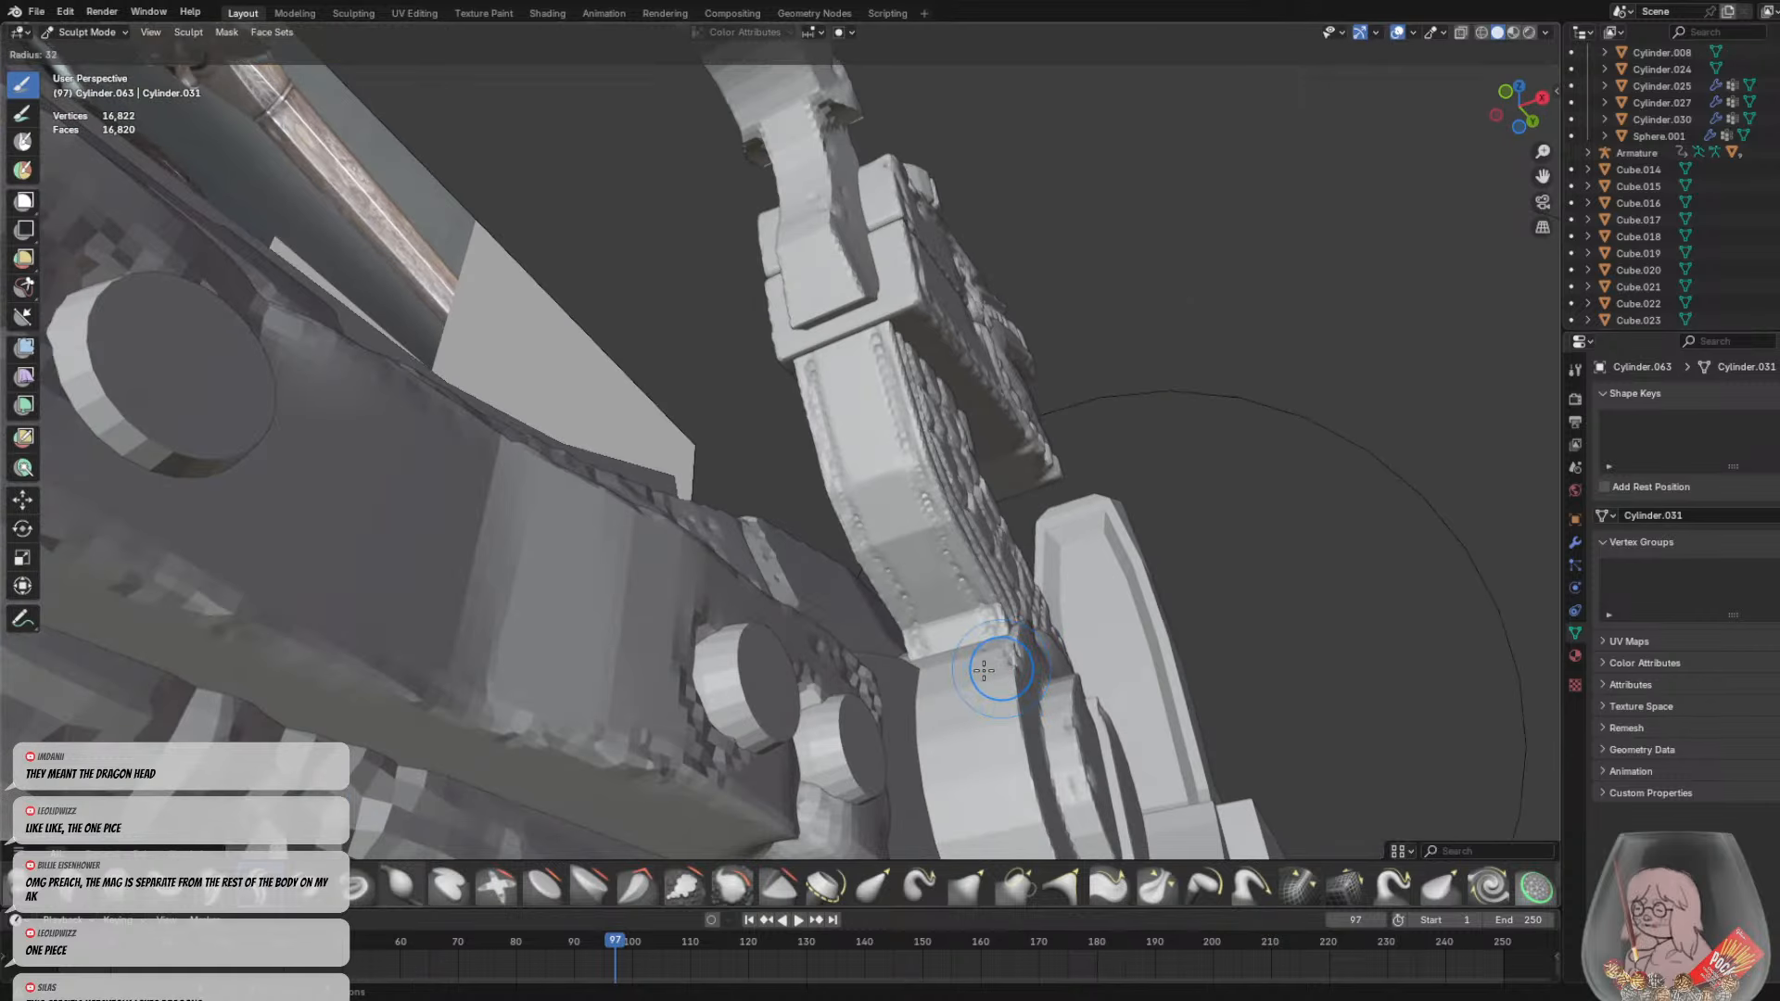
pyautogui.click(984, 671)
pyautogui.moveTo(986, 641); pyautogui.dragTo(988, 786)
pyautogui.hotkey('ctrl', 'z')
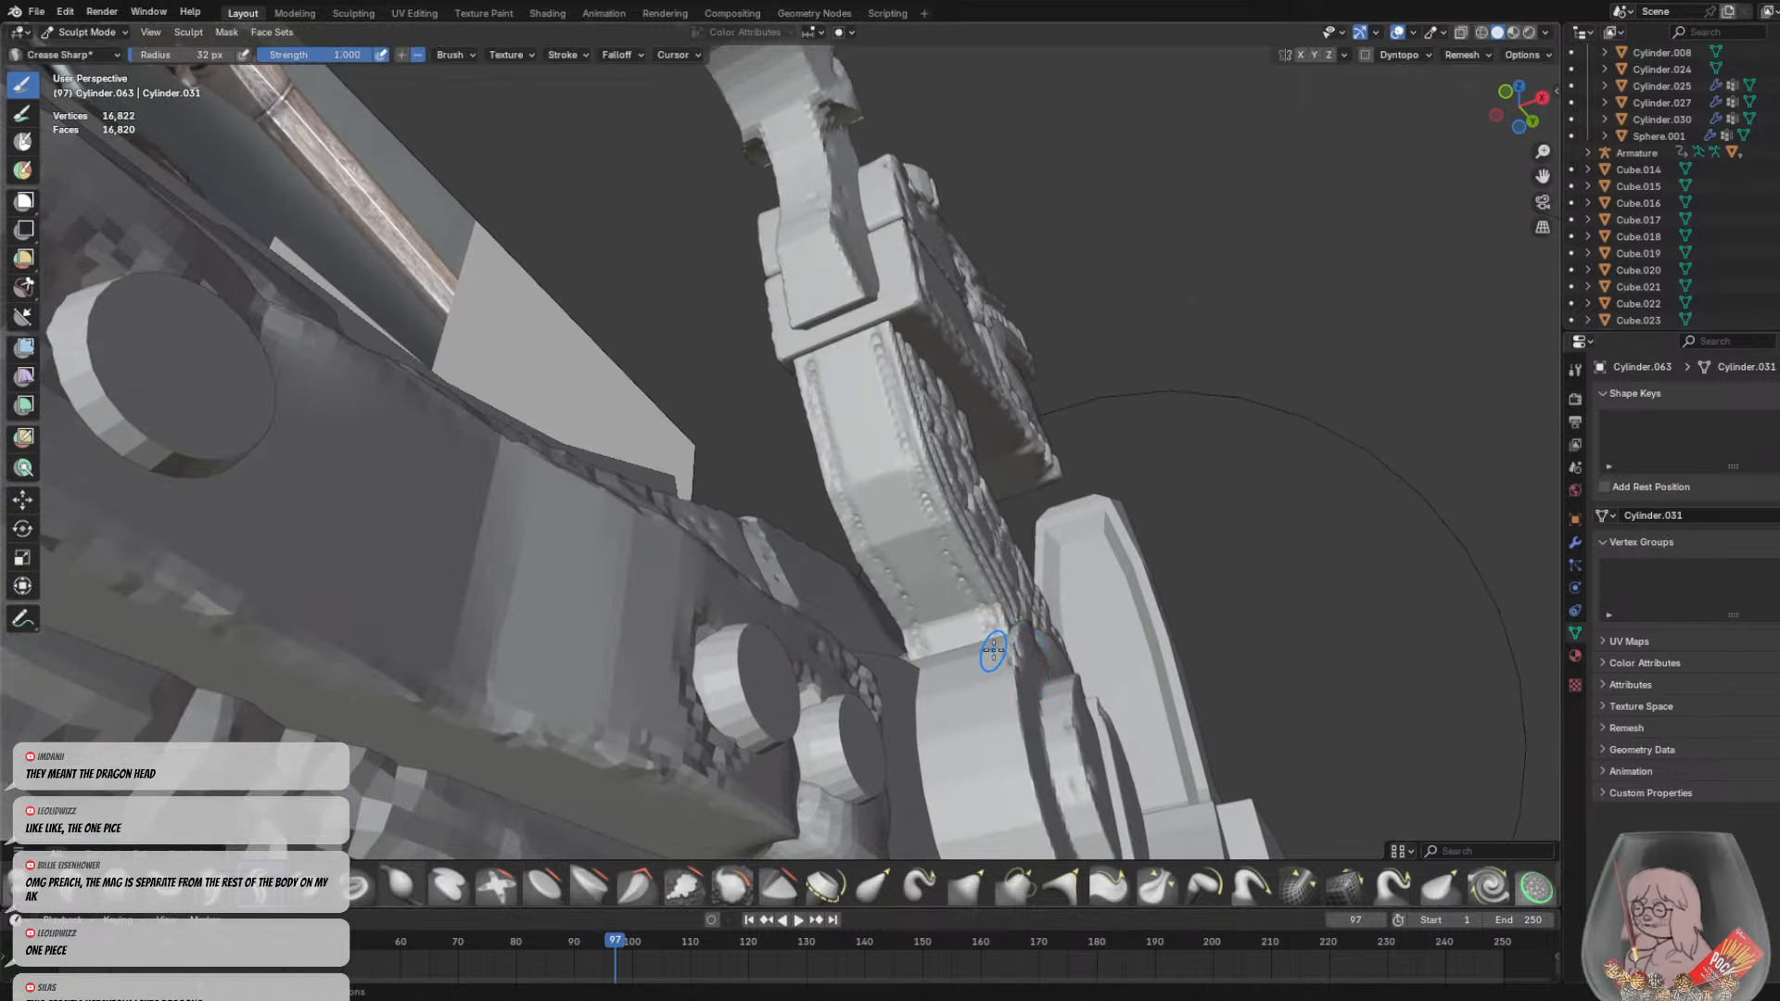
# Try a finer groove along the pivot disc's side wall with Crease Sharp at 18 px radius
pyautogui.press('f')
pyautogui.click(985, 640)
pyautogui.moveTo(985, 647); pyautogui.dragTo(1017, 765)
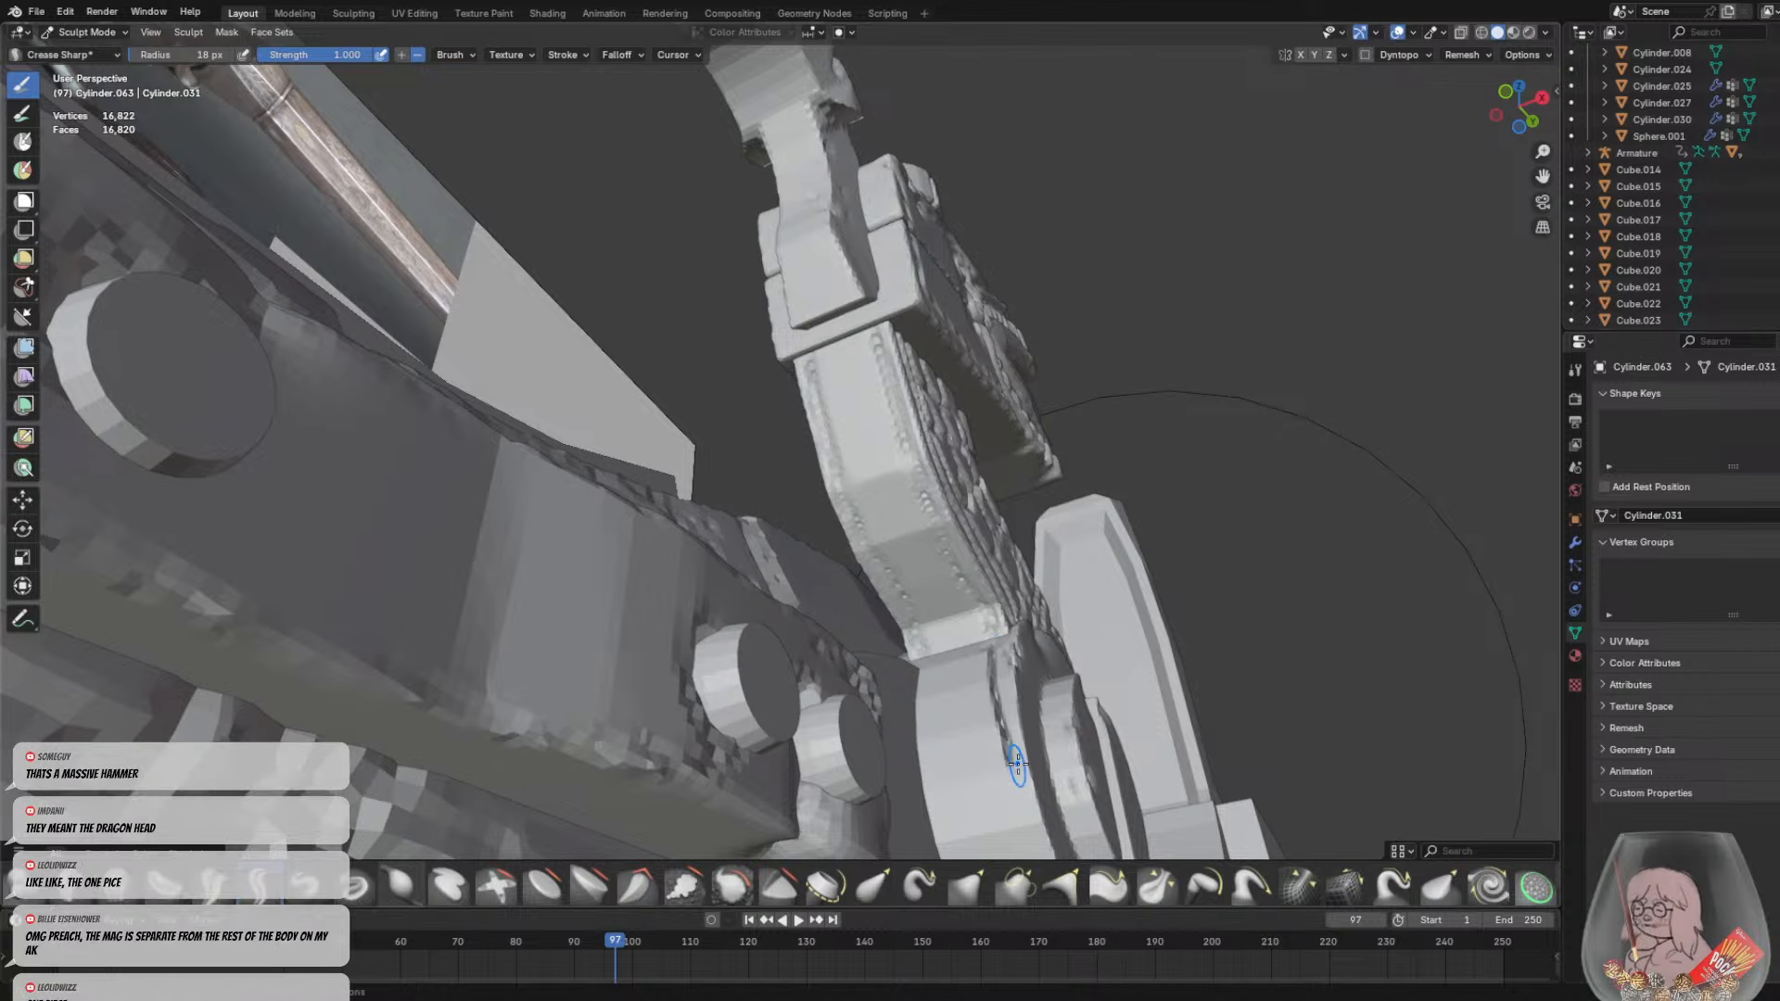
pyautogui.scroll(-2, 1034, 801)
pyautogui.moveTo(1019, 765)
pyautogui.mouseDown(button='middle')
pyautogui.moveTo(1033, 801)
pyautogui.moveTo(960, 649)
pyautogui.mouseUp(button='middle')
pyautogui.hotkey('ctrl', 'z')
# Try scoring the pivot disc's side wall below the hammer arm with Crease Sharp at 12 px radius
pyautogui.scroll(2, 942, 557)
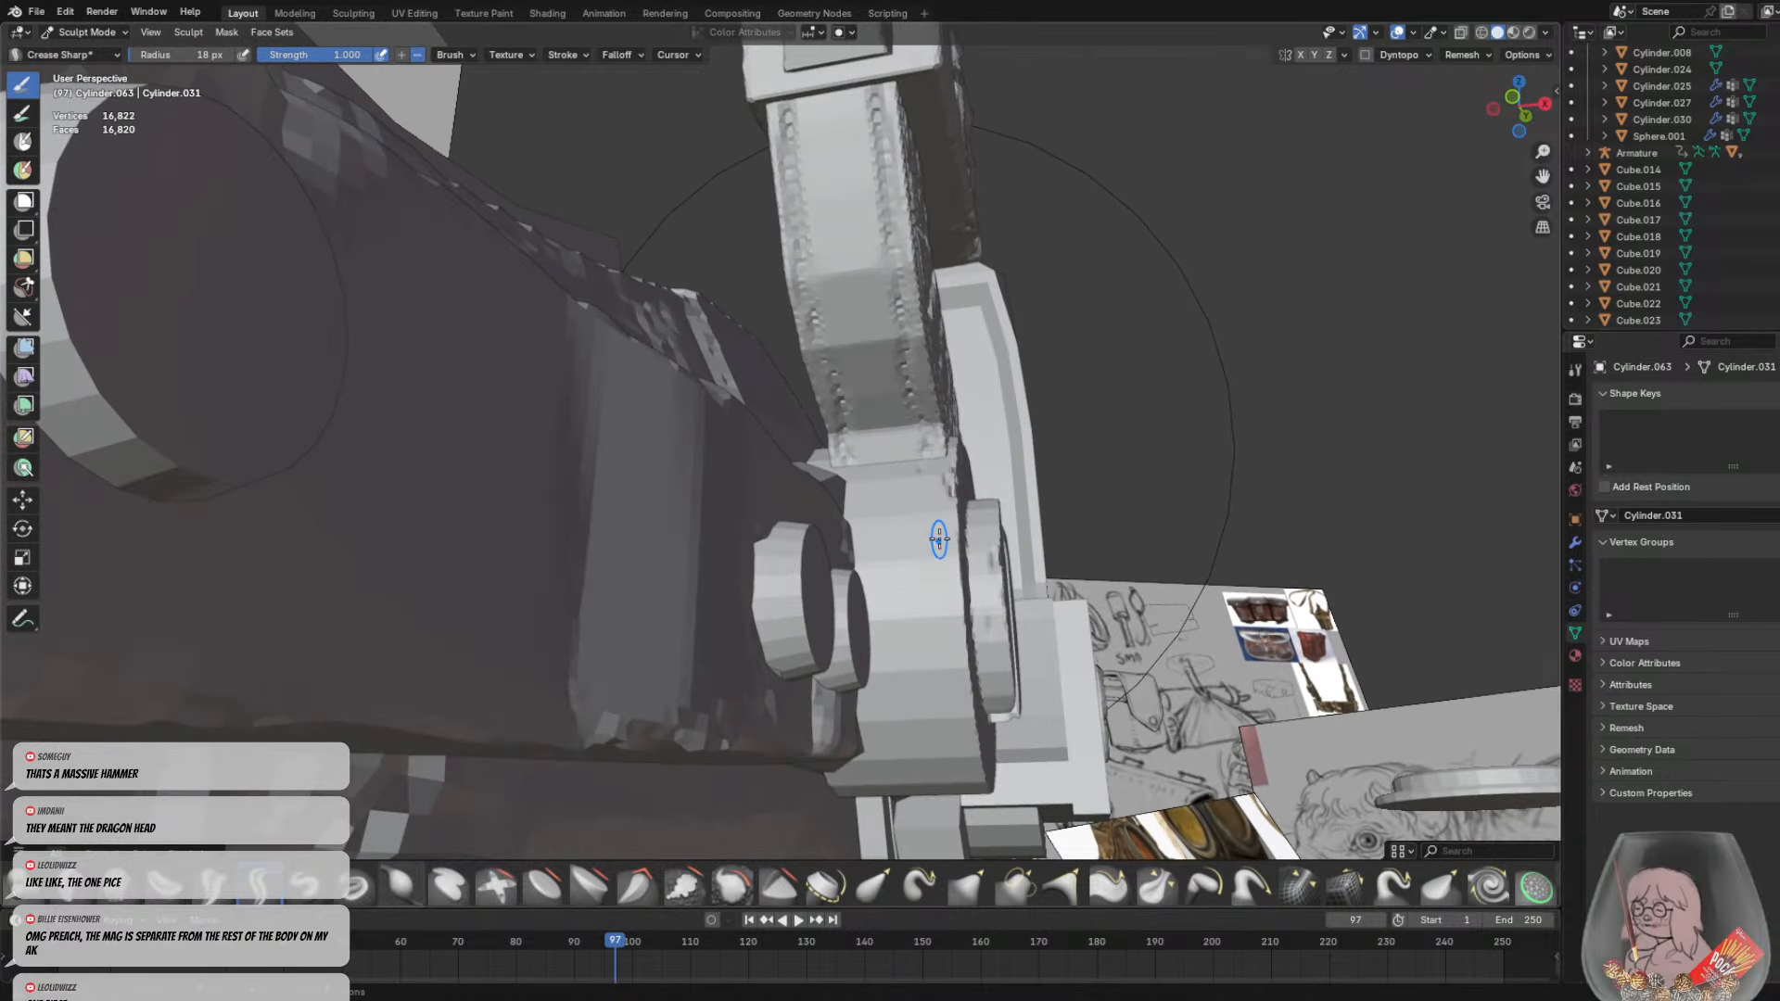
pyautogui.press('f')
pyautogui.click(934, 536)
pyautogui.moveTo(934, 459); pyautogui.dragTo(946, 663)
pyautogui.moveTo(946, 663)
pyautogui.mouseDown(button='middle')
pyautogui.moveTo(910, 582)
pyautogui.moveTo(548, 318)
pyautogui.mouseUp(button='middle')
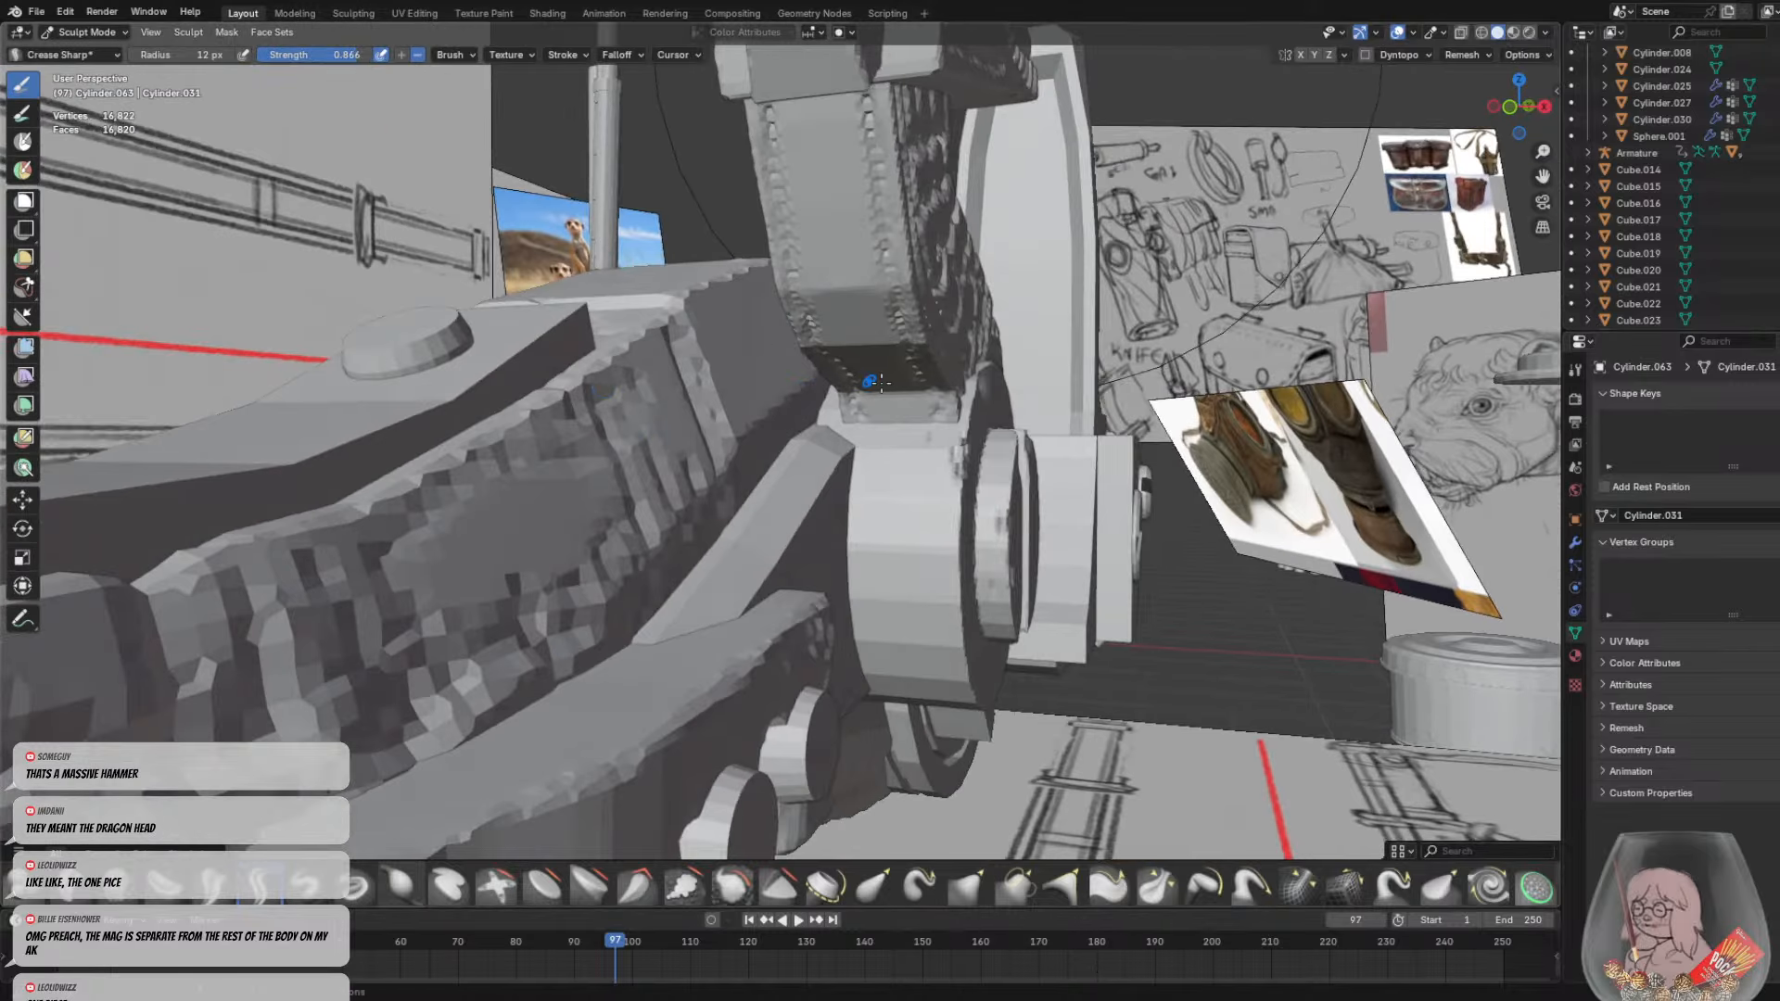
pyautogui.moveTo(937, 425); pyautogui.dragTo(940, 603)
pyautogui.moveTo(941, 603); pyautogui.dragTo(955, 516, button='middle')
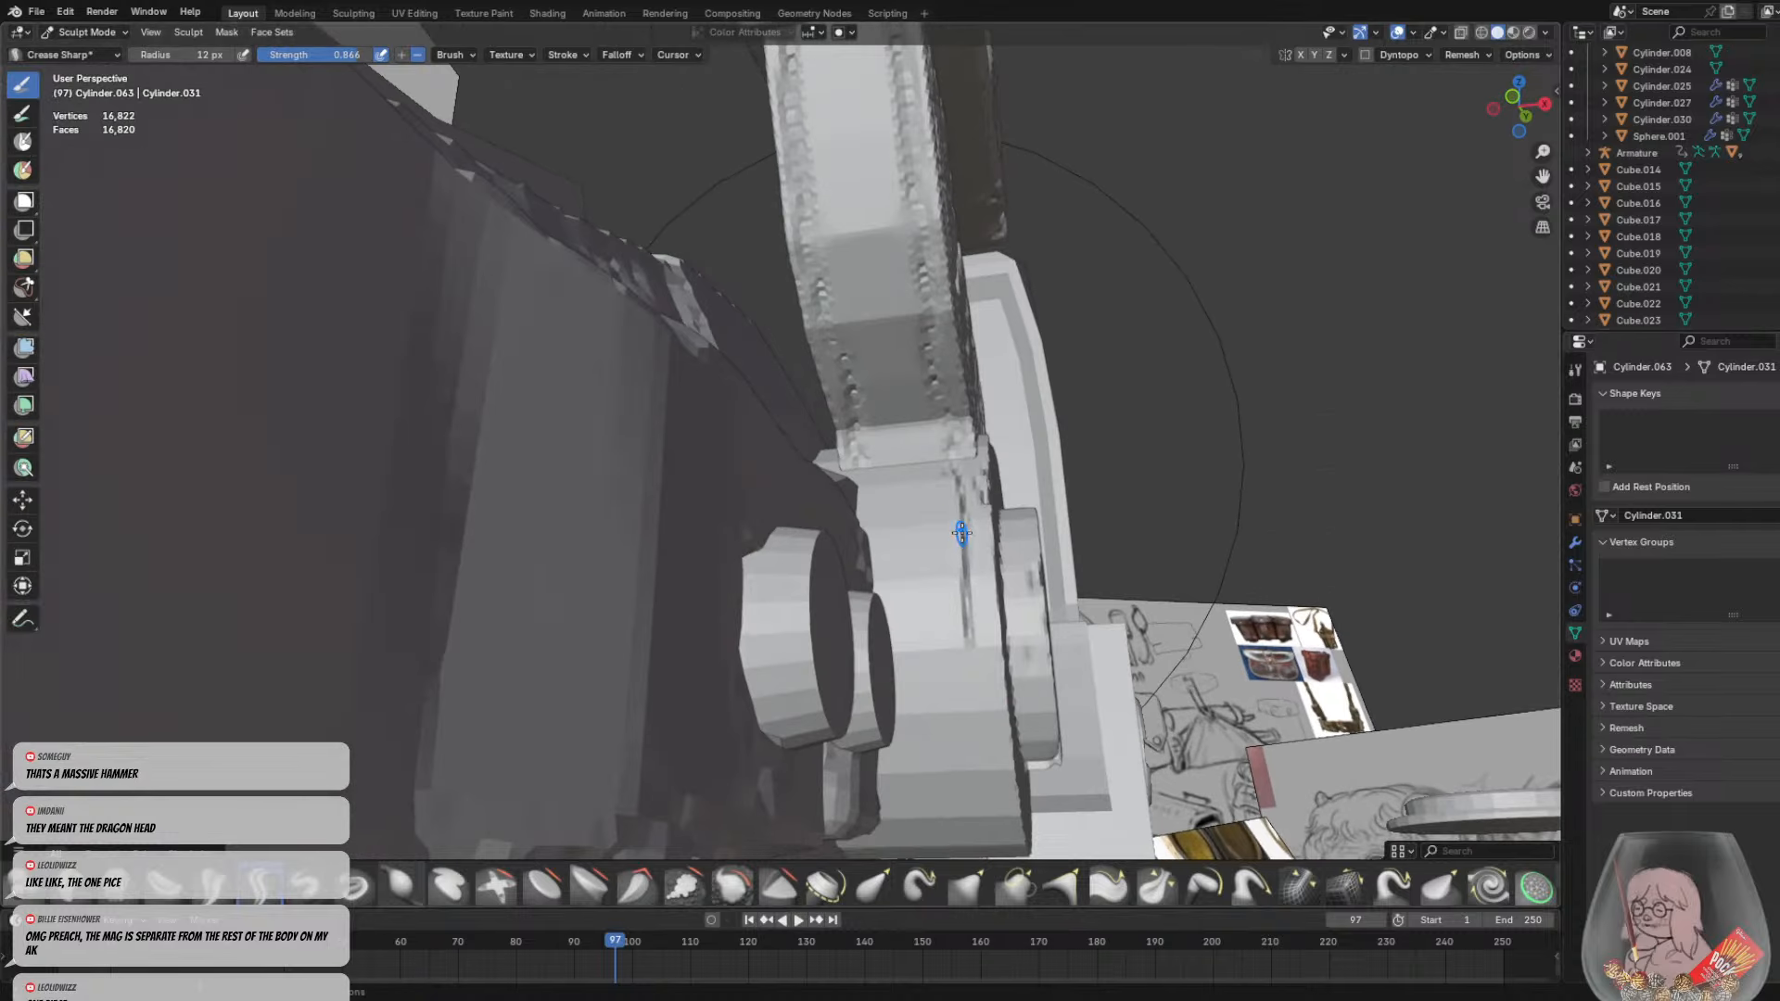
# Set Crease Sharp to 19 px radius and carve the first stretch of a groove around the pivot disc's side wall
pyautogui.press('f')
pyautogui.click(984, 519)
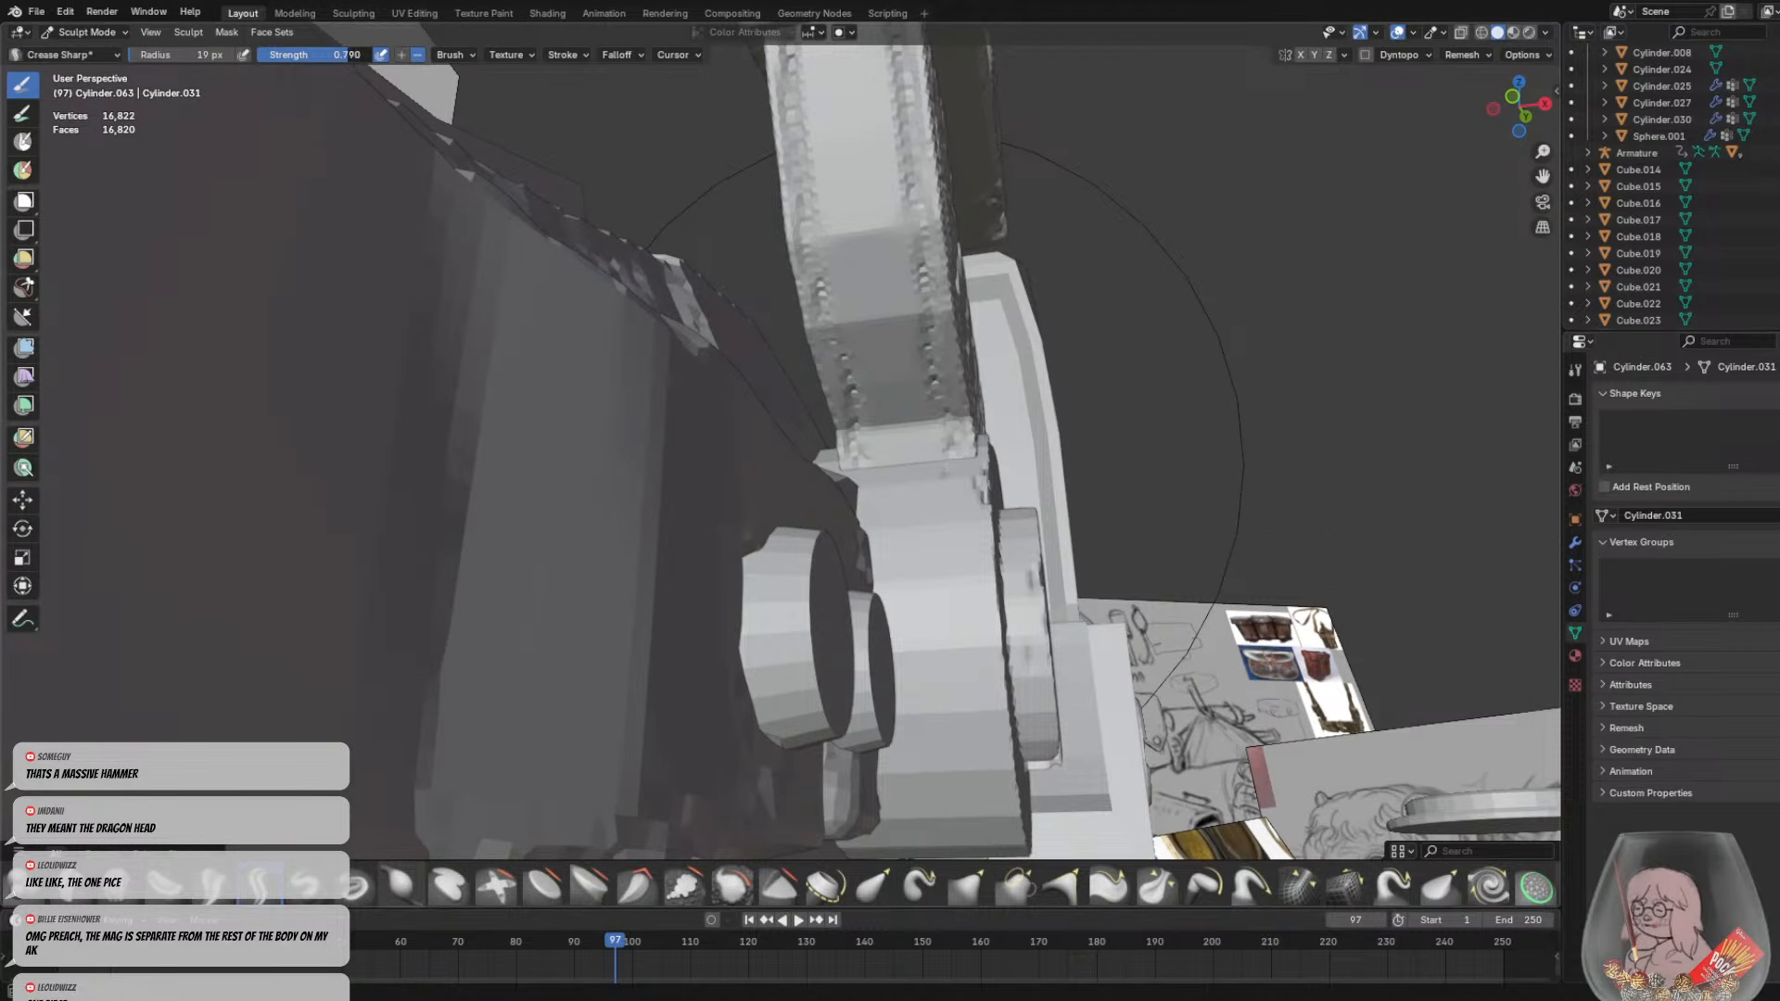
pyautogui.moveTo(960, 449); pyautogui.dragTo(972, 713)
pyautogui.moveTo(972, 712); pyautogui.dragTo(887, 740, button='middle')
pyautogui.moveTo(1027, 709)
pyautogui.mouseDown(button='middle')
pyautogui.moveTo(1104, 663)
pyautogui.moveTo(1103, 520)
pyautogui.mouseUp(button='middle')
pyautogui.moveTo(1032, 565); pyautogui.dragTo(1142, 781)
pyautogui.moveTo(1142, 780); pyautogui.dragTo(612, 402, button='middle')
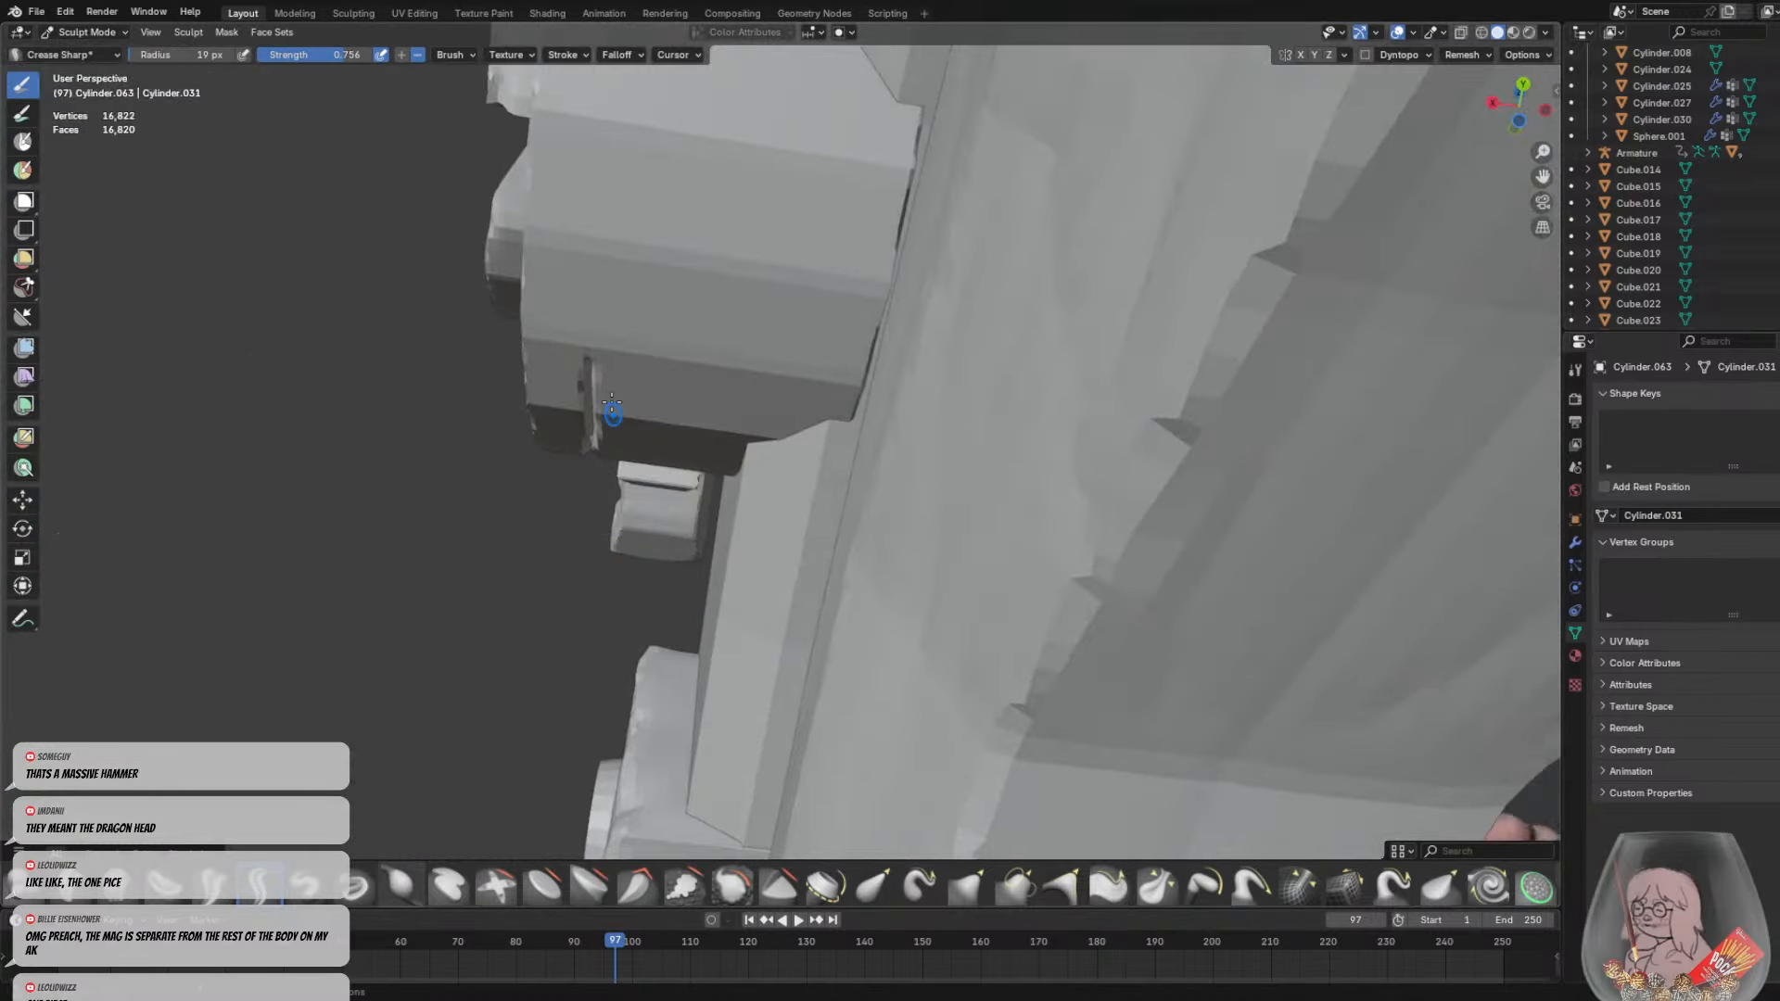
# Continue the carved groove around the underside and remaining side wall of the pivot disc, parallel to its face
pyautogui.moveTo(583, 358); pyautogui.dragTo(621, 119)
pyautogui.moveTo(621, 118)
pyautogui.mouseDown(button='middle')
pyautogui.moveTo(691, 270)
pyautogui.moveTo(819, 432)
pyautogui.mouseUp(button='middle')
pyautogui.moveTo(871, 556); pyautogui.dragTo(790, 555, button='middle')
pyautogui.moveTo(796, 543); pyautogui.dragTo(809, 199)
pyautogui.moveTo(809, 199)
pyautogui.mouseDown(button='middle')
pyautogui.moveTo(816, 470)
pyautogui.moveTo(868, 469)
pyautogui.moveTo(927, 130)
pyautogui.mouseUp(button='middle')
pyautogui.moveTo(946, 57); pyautogui.dragTo(973, 342)
pyautogui.moveTo(974, 341)
pyautogui.mouseDown(button='middle')
pyautogui.moveTo(969, 489)
pyautogui.moveTo(1029, 469)
pyautogui.moveTo(997, 432)
pyautogui.moveTo(1028, 434)
pyautogui.mouseUp(button='middle')
pyautogui.moveTo(1107, 406)
pyautogui.mouseDown()
pyautogui.moveTo(1159, 550)
pyautogui.moveTo(1174, 683)
pyautogui.mouseUp()
pyautogui.moveTo(1174, 683)
pyautogui.mouseDown(button='middle')
pyautogui.moveTo(1124, 709)
pyautogui.moveTo(1140, 680)
pyautogui.moveTo(1244, 630)
pyautogui.moveTo(854, 676)
pyautogui.moveTo(889, 587)
pyautogui.mouseUp(button='middle')
# Switch to the Grab brush at 45 px radius over the disc's rim, then return to Crease Sharp at 7 px radius
pyautogui.press('g')
pyautogui.press('f')
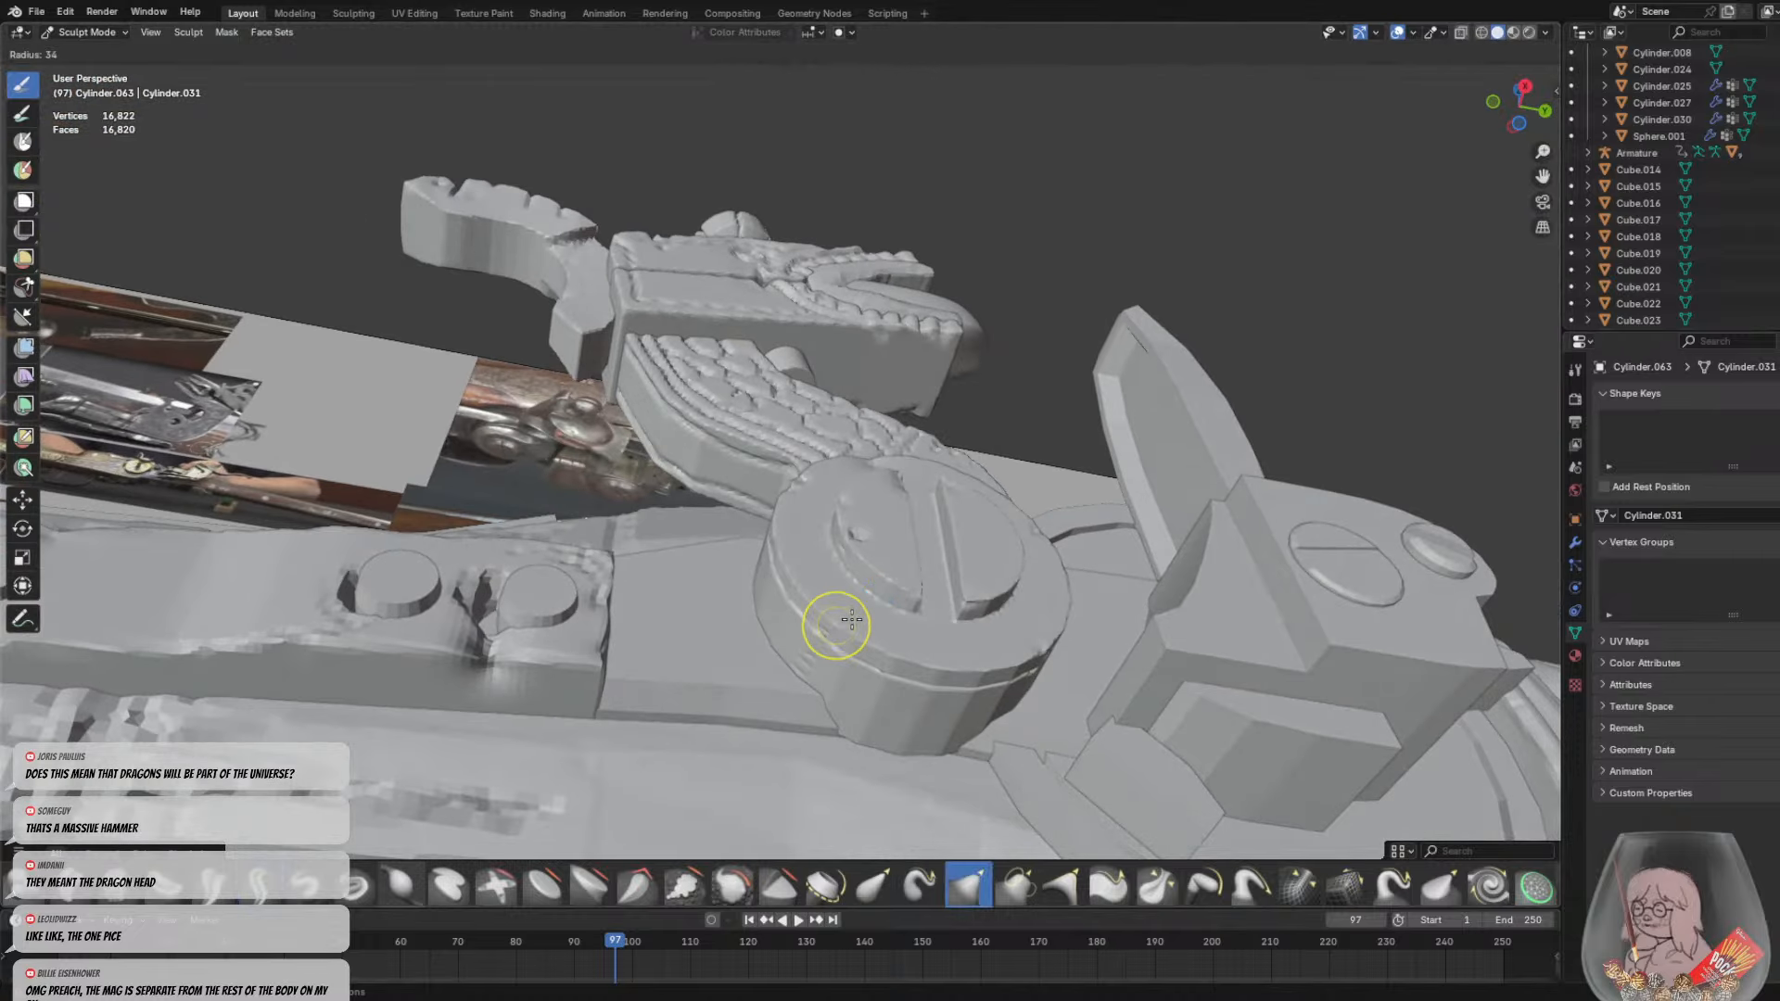
pyautogui.click(823, 619)
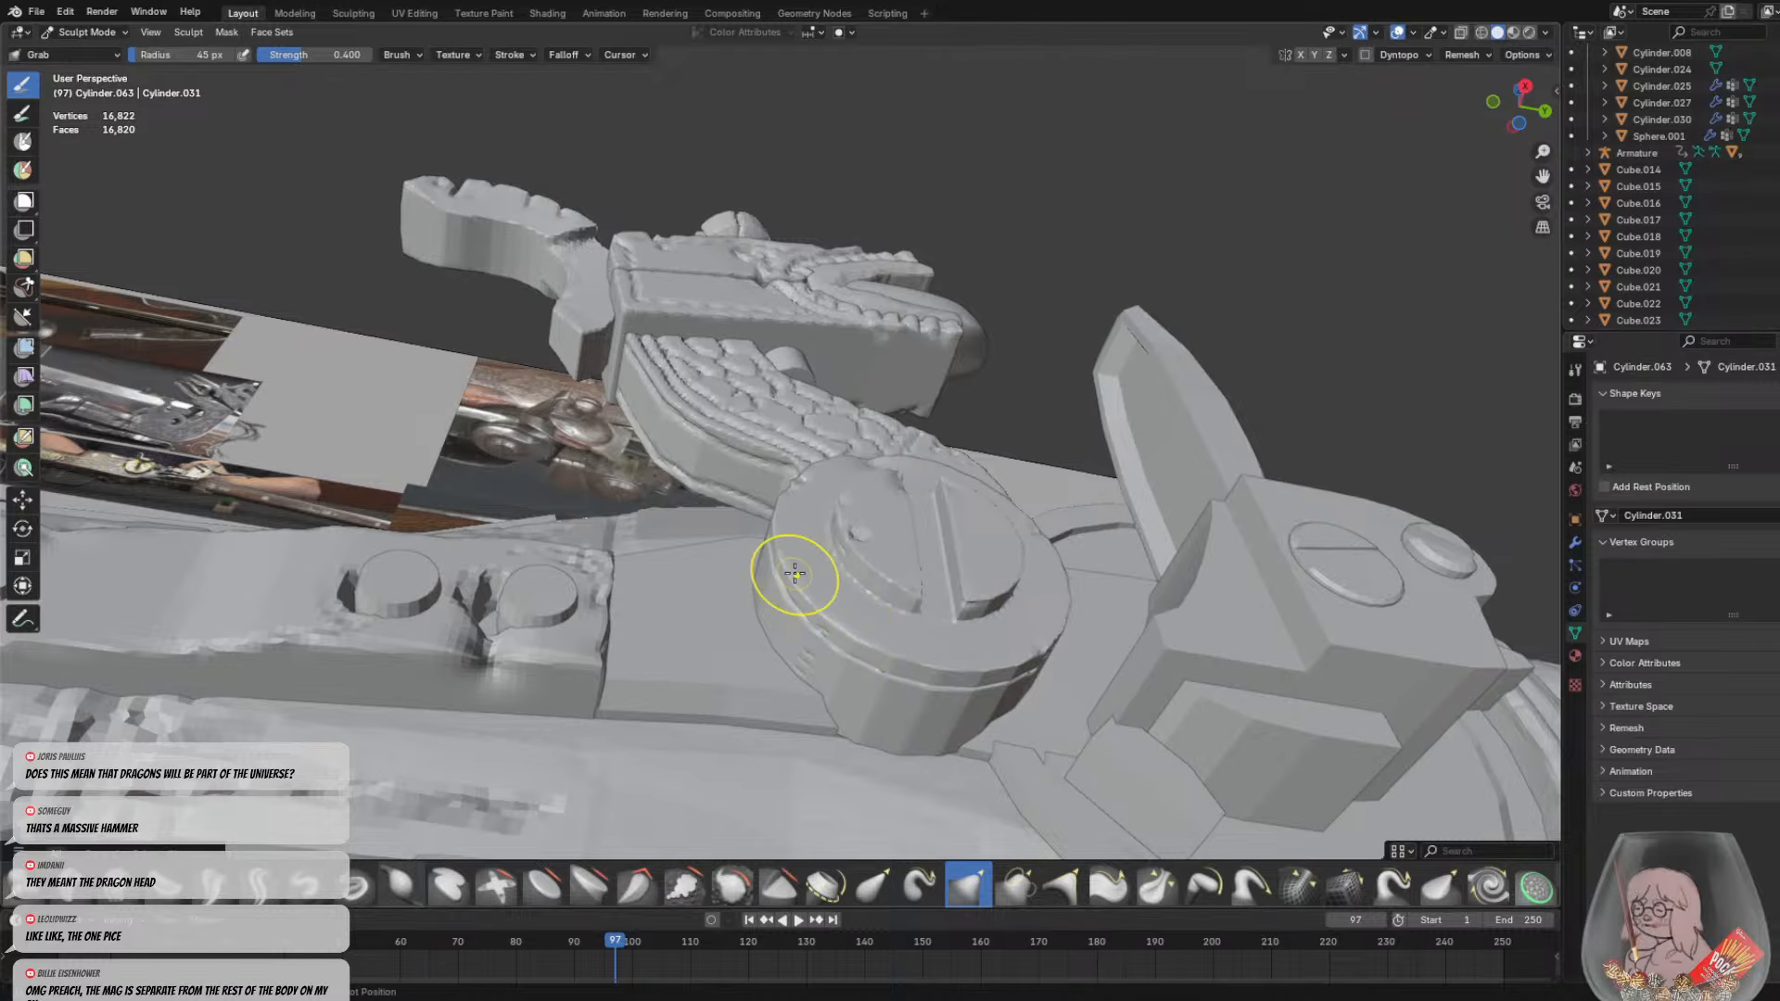
pyautogui.moveTo(794, 576)
pyautogui.mouseDown(button='middle')
pyautogui.moveTo(862, 734)
pyautogui.moveTo(814, 597)
pyautogui.moveTo(814, 528)
pyautogui.moveTo(926, 548)
pyautogui.moveTo(842, 521)
pyautogui.moveTo(971, 530)
pyautogui.mouseUp(button='middle')
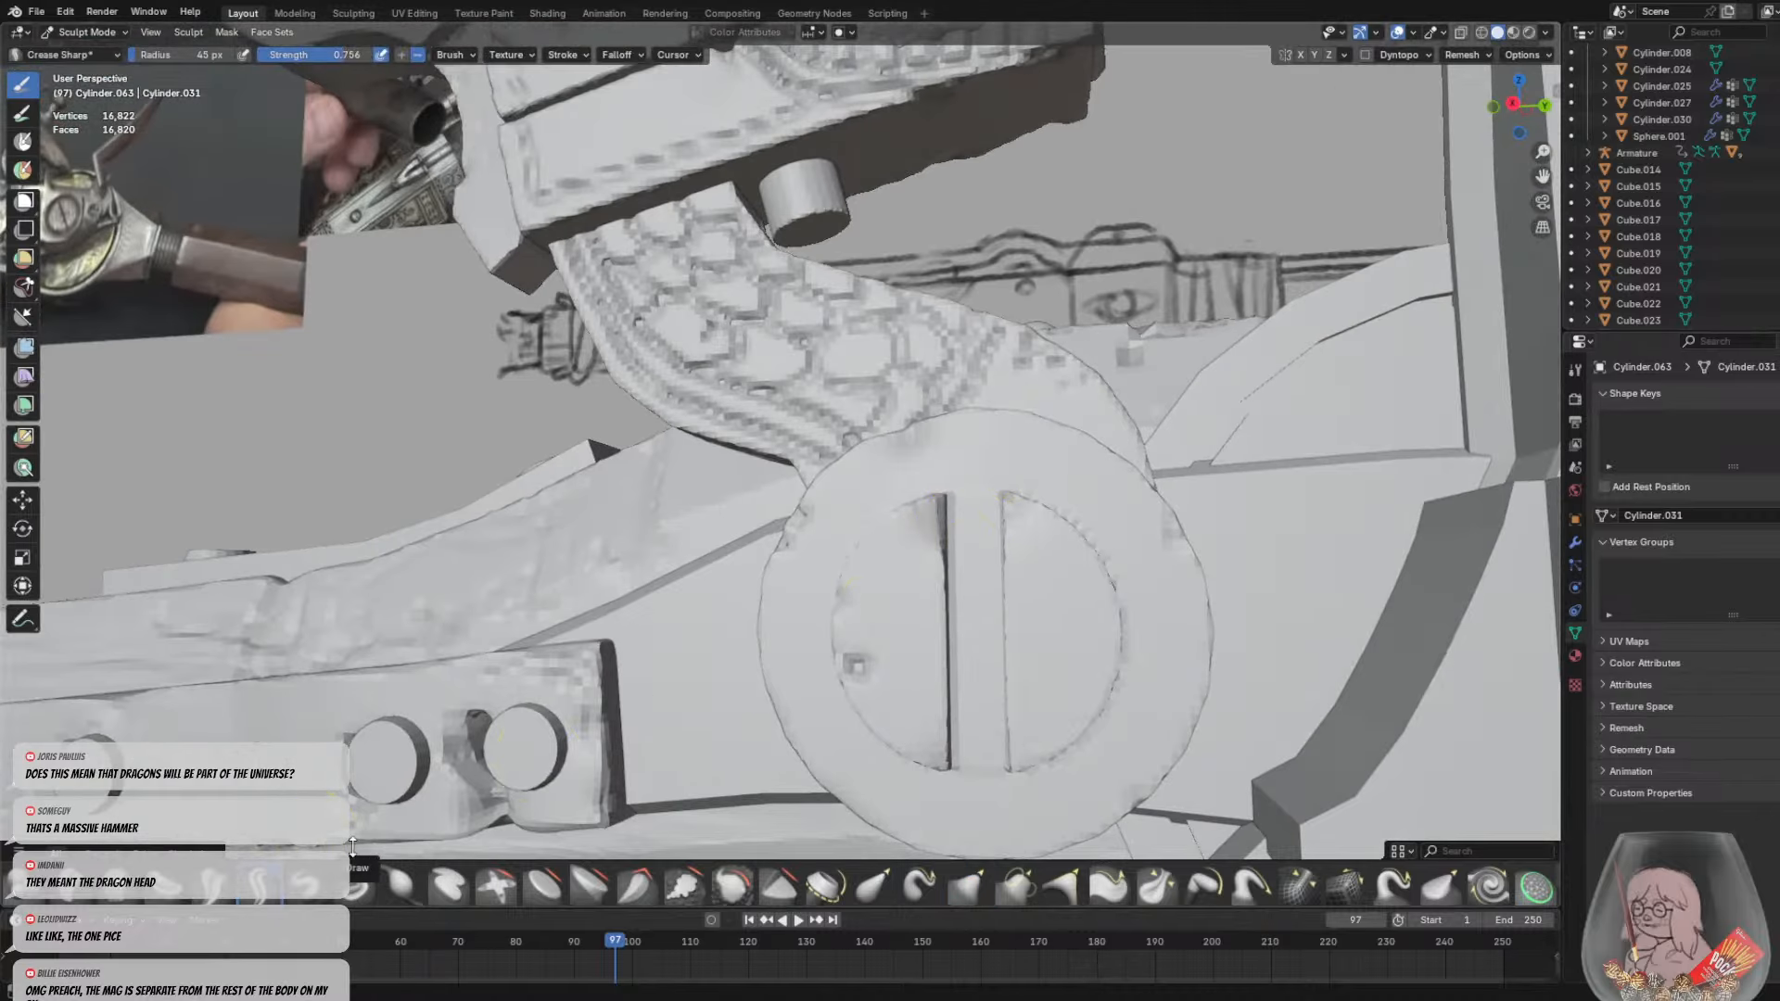
pyautogui.press('f')
pyautogui.click(997, 503)
# Examine the pivot disc and the whole musket against the reference sketches from several angles
pyautogui.scroll(-2, 1065, 572)
pyautogui.moveTo(1017, 503); pyautogui.dragTo(758, 492, button='middle')
pyautogui.scroll(-4, 875, 489)
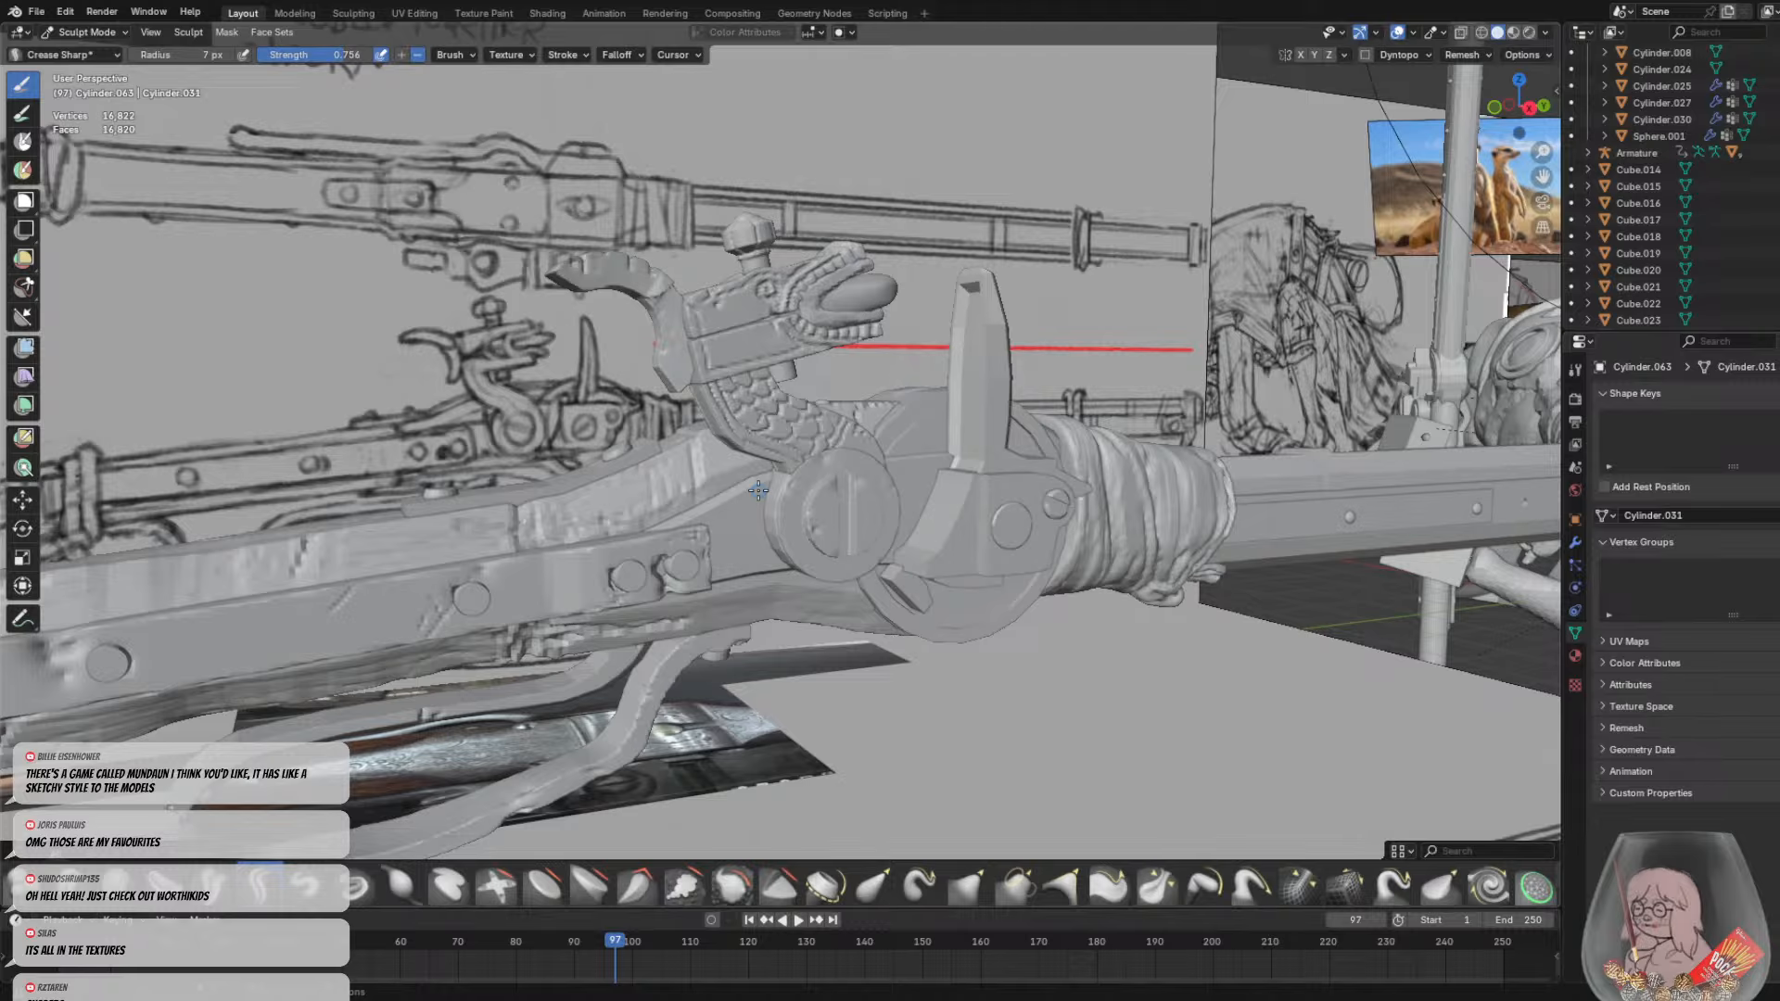
pyautogui.moveTo(673, 442)
pyautogui.mouseDown(button='middle')
pyautogui.moveTo(1003, 553)
pyautogui.moveTo(750, 458)
pyautogui.moveTo(753, 563)
pyautogui.moveTo(640, 556)
pyautogui.moveTo(825, 566)
pyautogui.moveTo(924, 593)
pyautogui.moveTo(862, 522)
pyautogui.moveTo(848, 542)
pyautogui.moveTo(881, 550)
pyautogui.mouseUp(button='middle')
pyautogui.scroll(5, 752, 564)
pyautogui.scroll(-4, 639, 556)
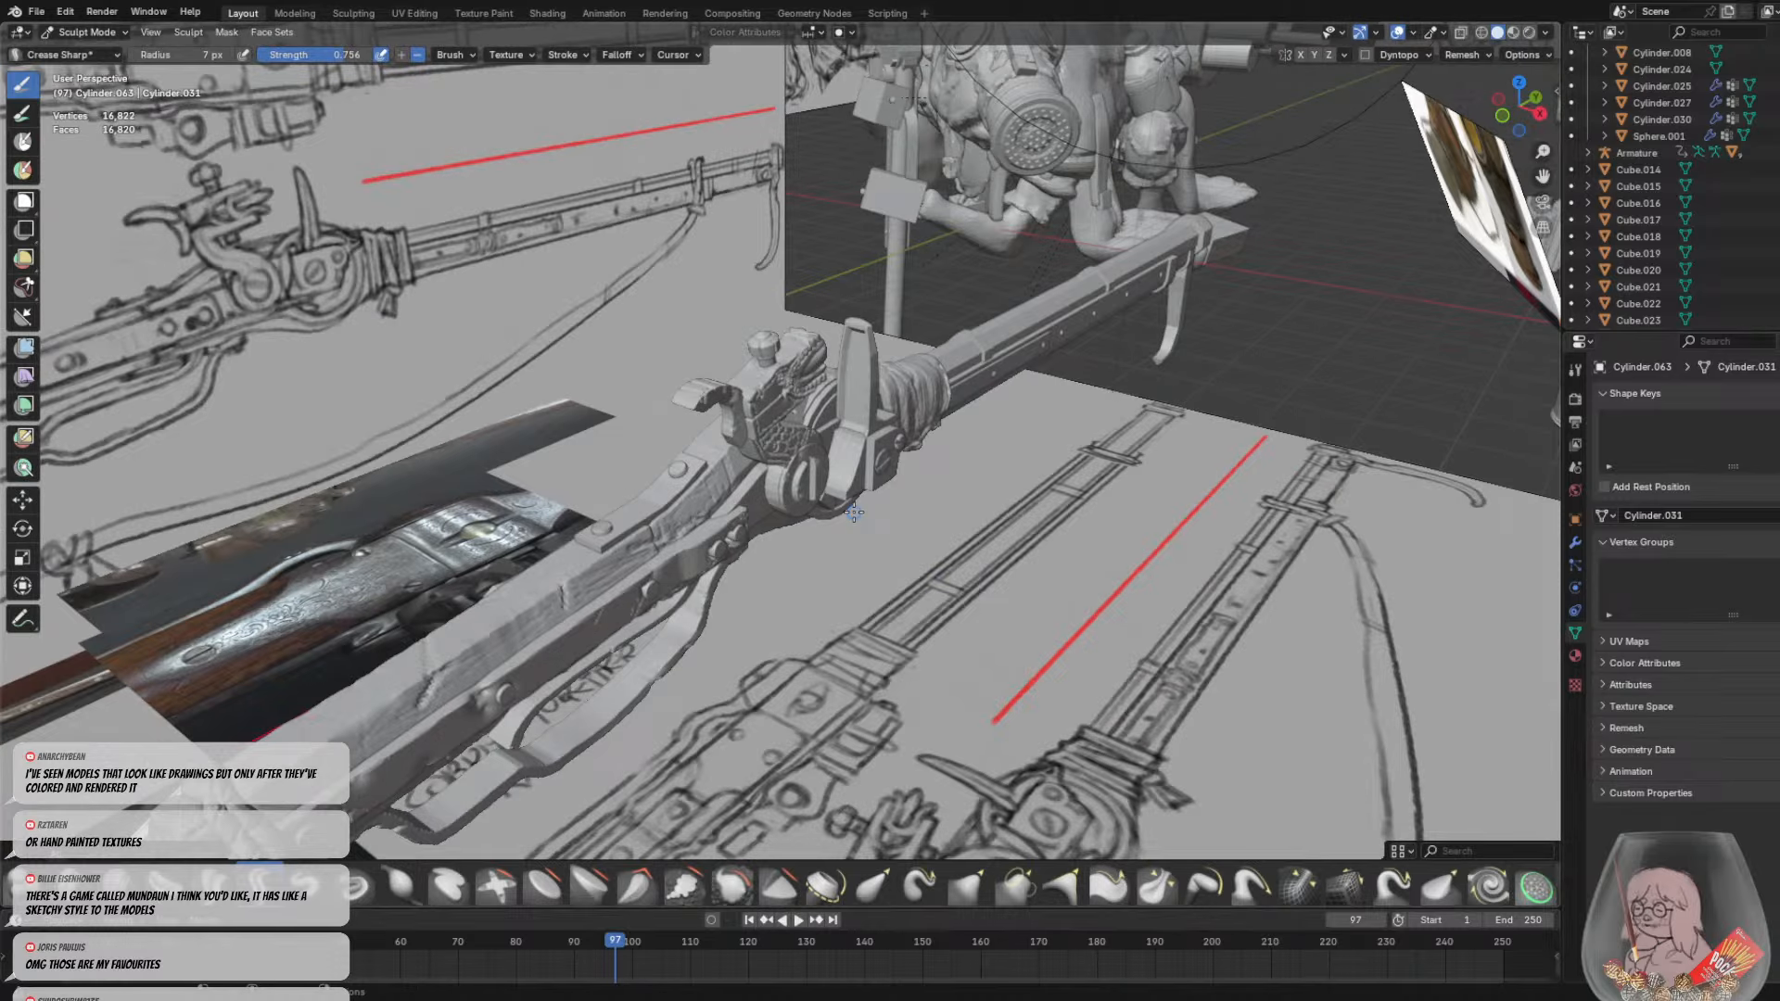
pyautogui.moveTo(977, 457); pyautogui.dragTo(770, 429, button='middle')
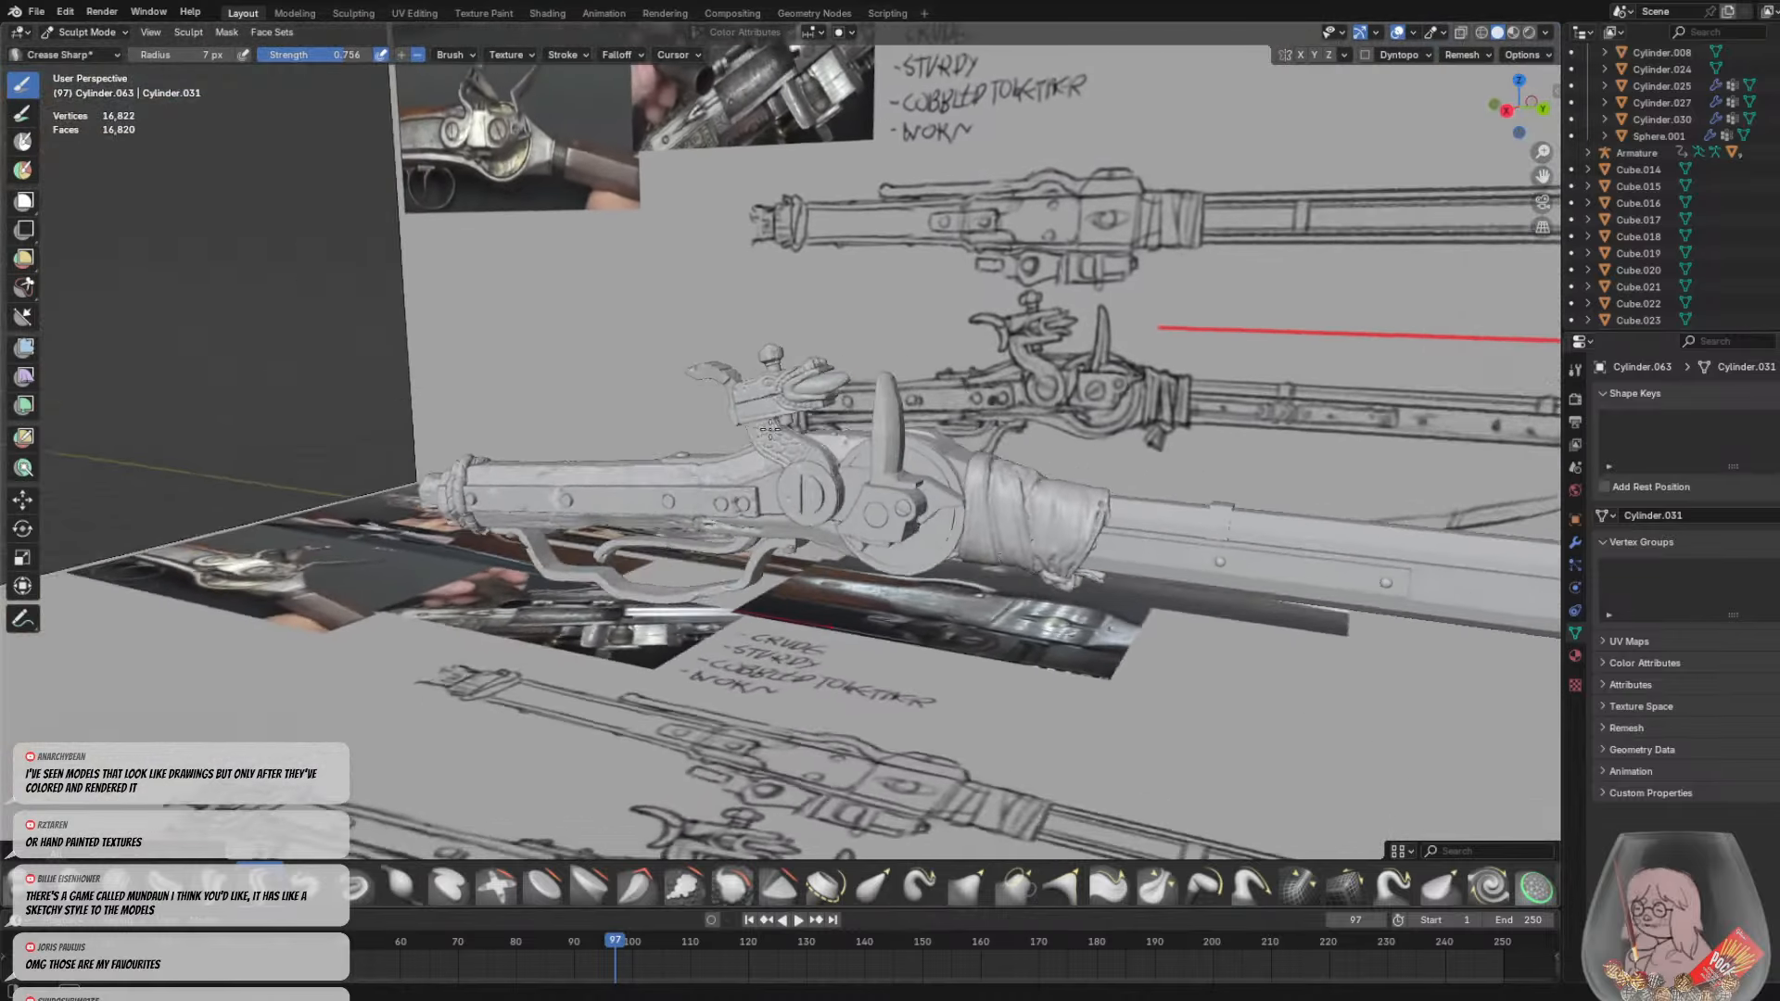
# Switch from Sculpt Mode to Object Mode and select the flat lock plate behind the round slotted disc
pyautogui.scroll(-2, 770, 429)
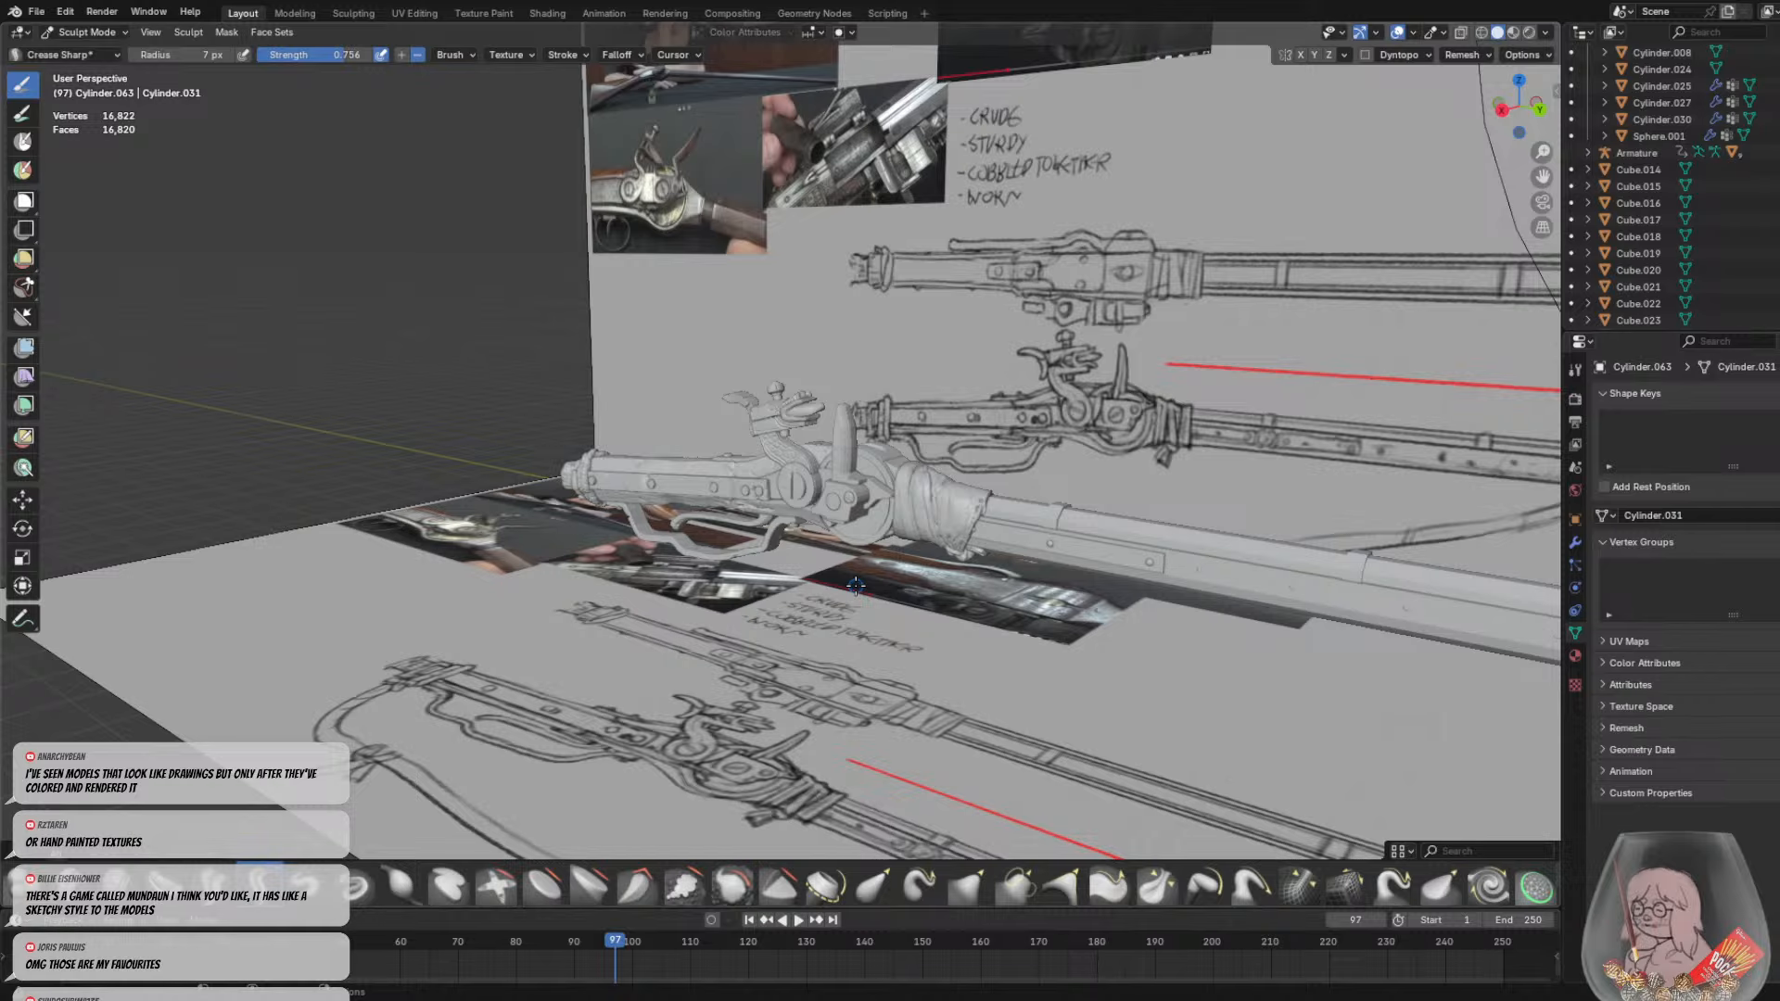
pyautogui.moveTo(858, 584); pyautogui.dragTo(722, 409, button='middle')
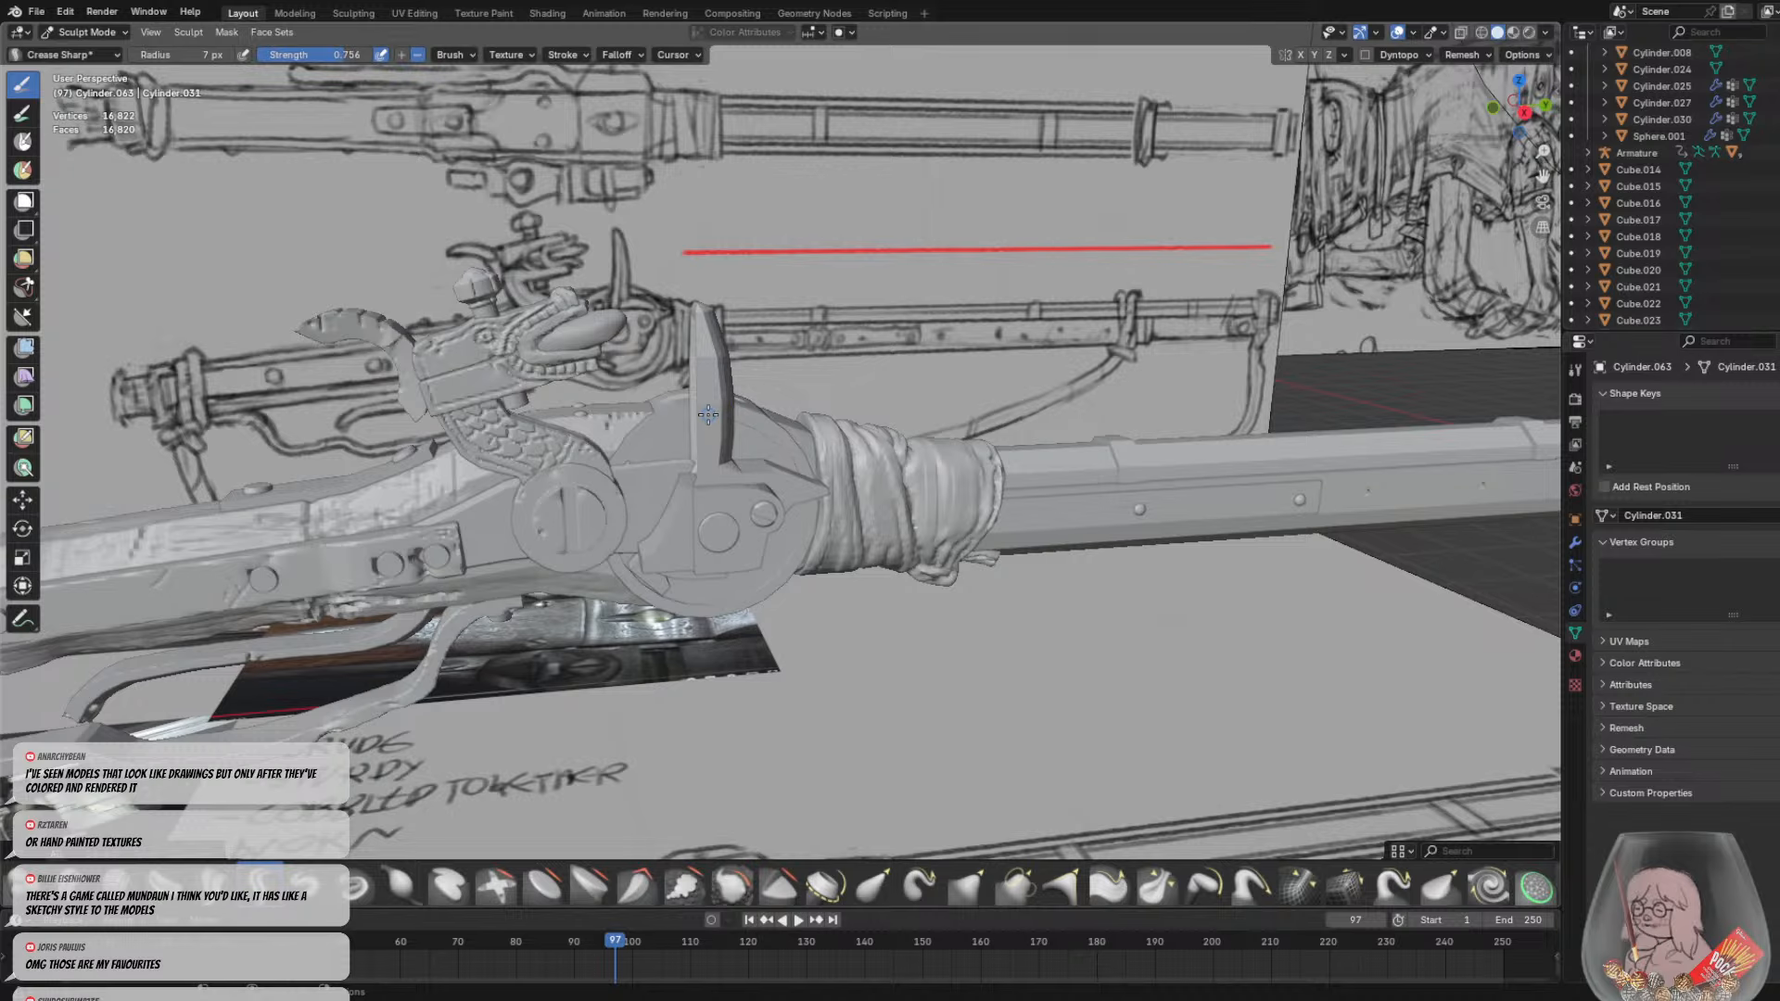
pyautogui.moveTo(708, 414); pyautogui.dragTo(686, 477, button='middle')
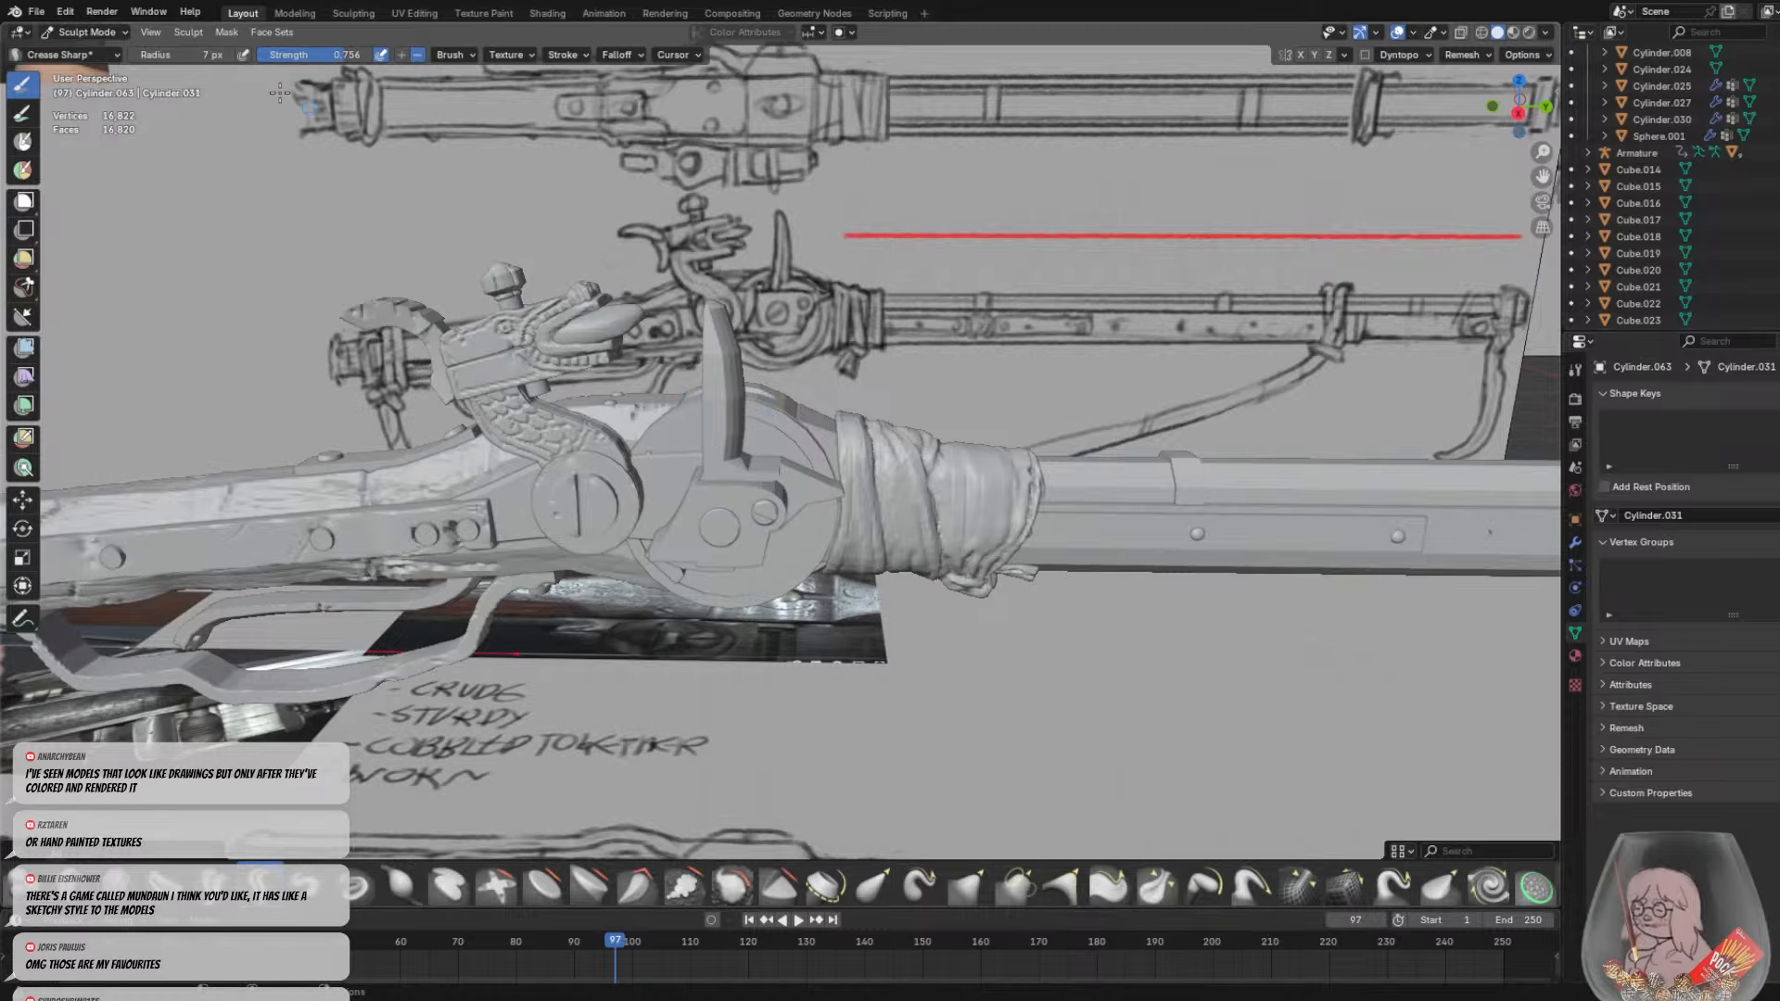
pyautogui.click(83, 52)
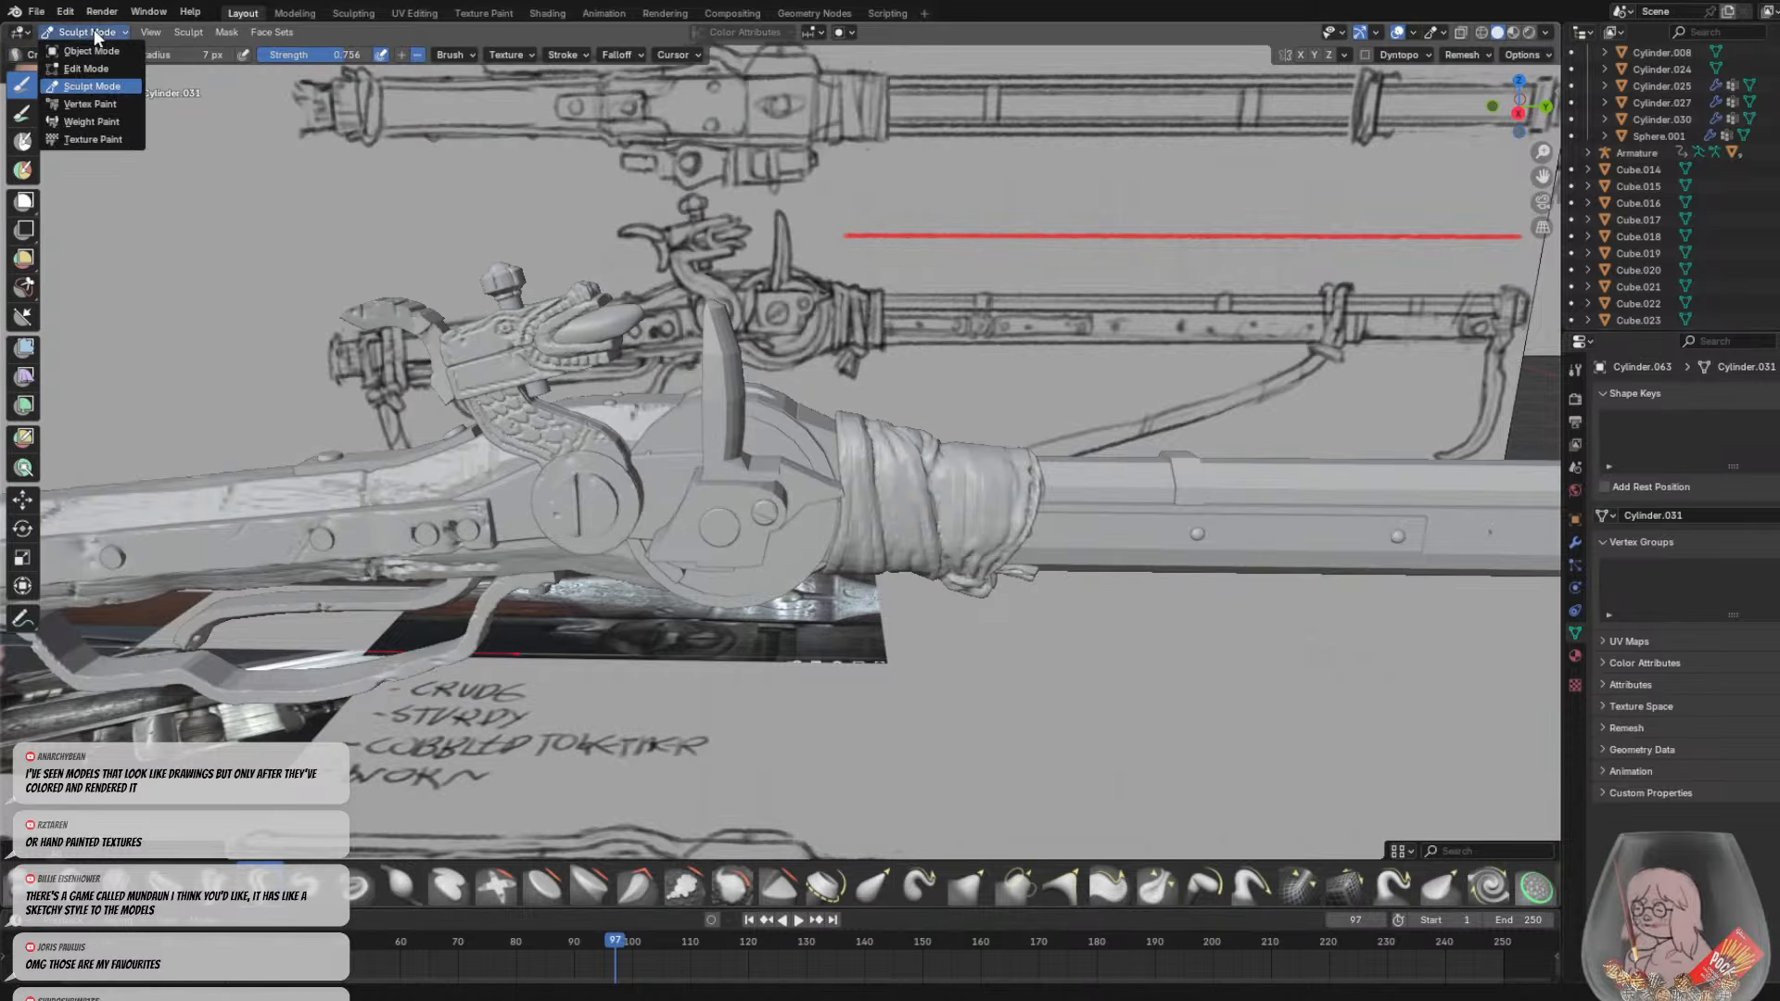
pyautogui.click(80, 41)
pyautogui.click(82, 52)
pyautogui.scroll(3, 755, 439)
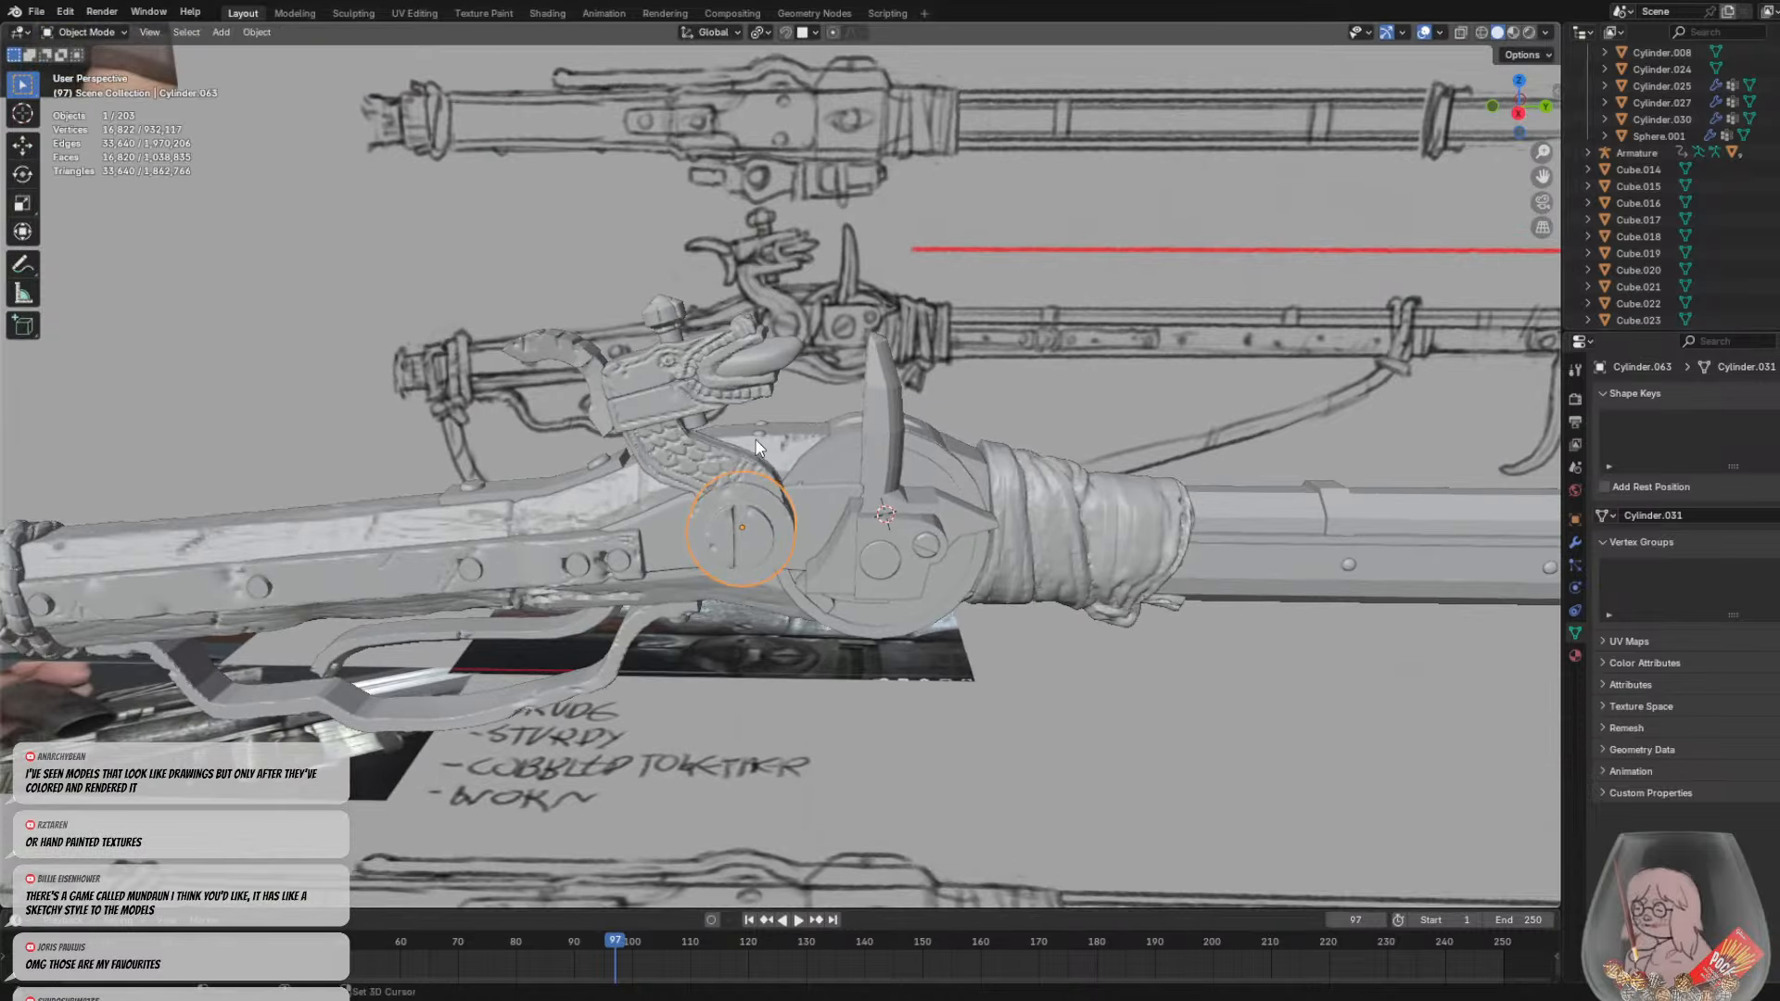
pyautogui.moveTo(792, 562); pyautogui.dragTo(961, 536, button='middle')
pyautogui.keyDown('shift'); pyautogui.moveTo(690, 565); pyautogui.dragTo(772, 488, button='middle'); pyautogui.keyUp('shift')
pyautogui.scroll(5, 762, 478)
pyautogui.scroll(1, 764, 478)
pyautogui.click(651, 489)
pyautogui.moveTo(651, 490); pyautogui.dragTo(504, 513, button='middle')
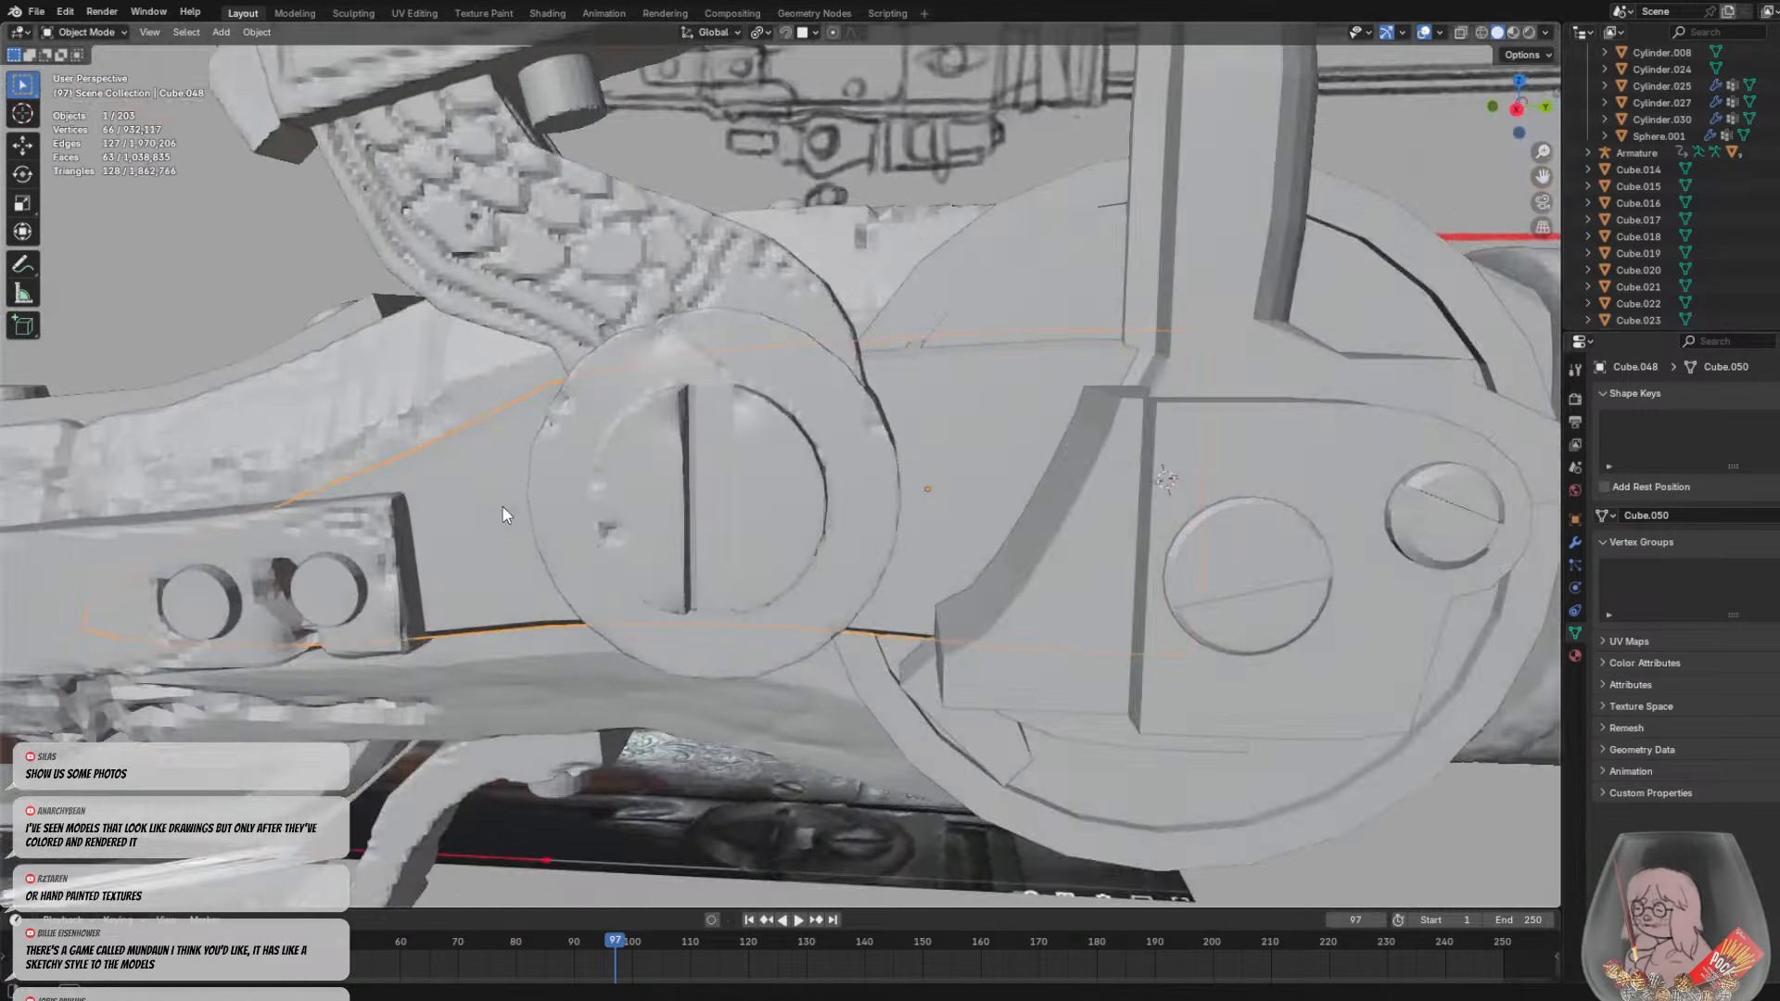
# Examine the gun's lock mechanism and stock from several angles and distances, comparing them with the reference sketches
pyautogui.scroll(-4, 672, 510)
pyautogui.moveTo(674, 513); pyautogui.dragTo(717, 502, button='middle')
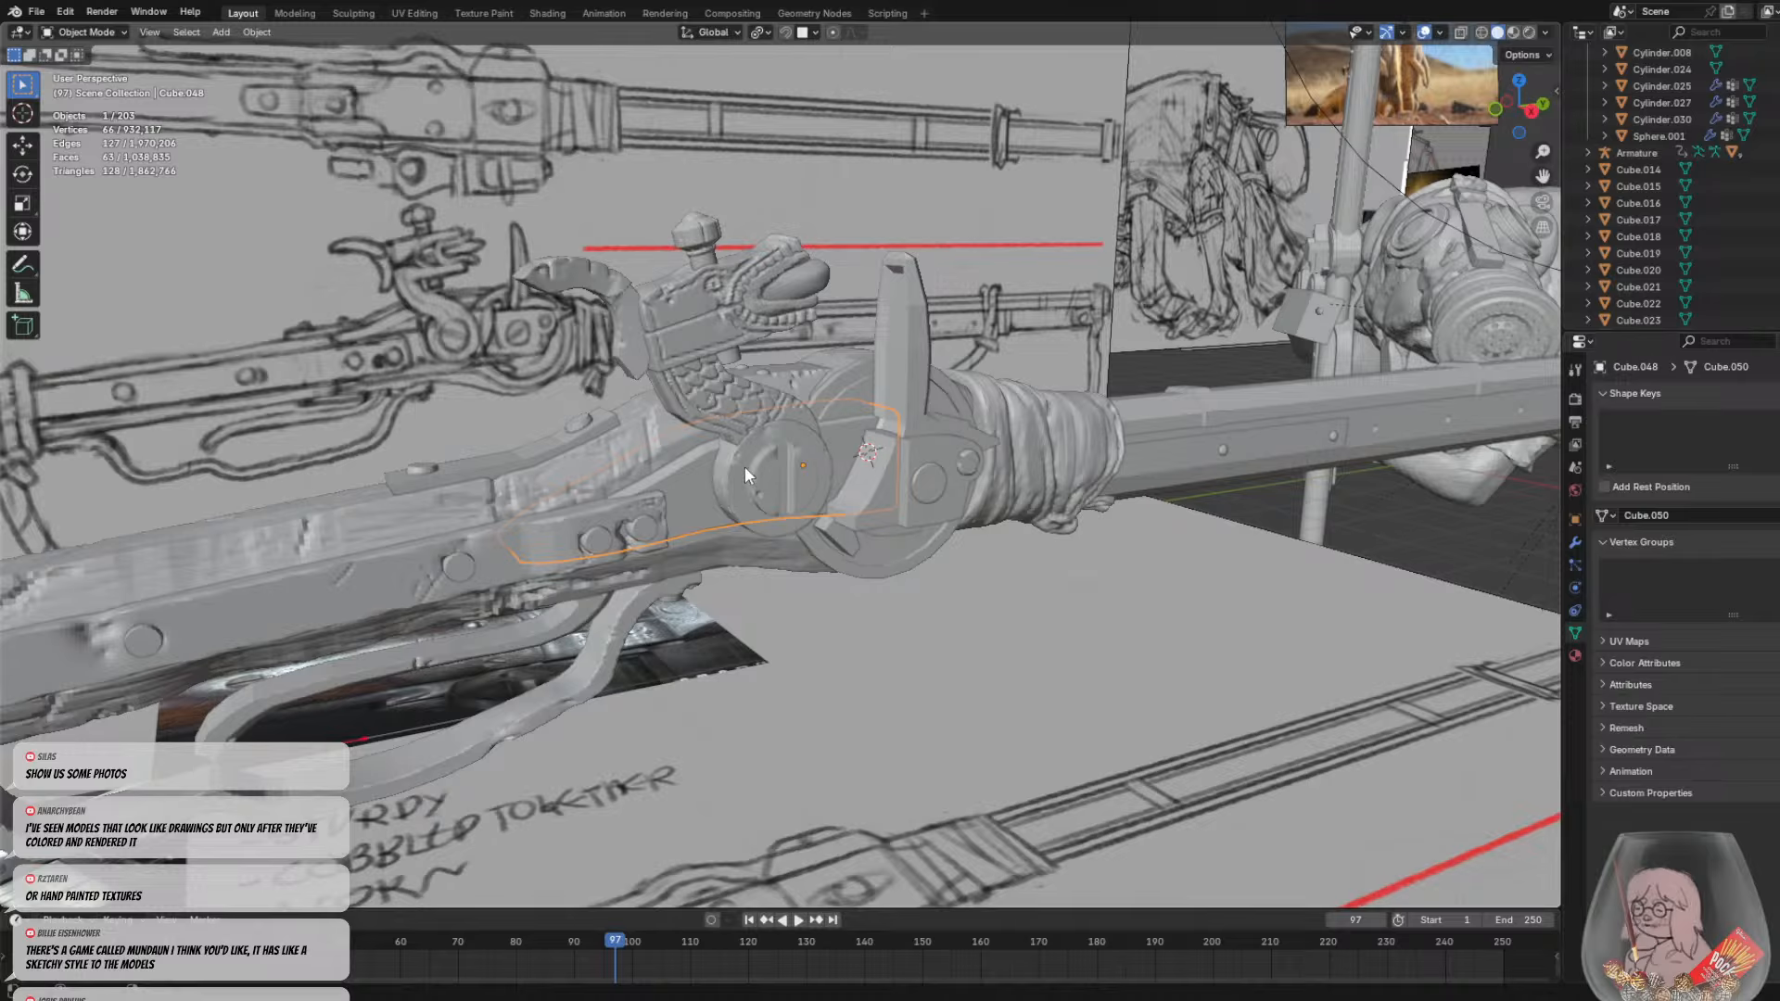
pyautogui.moveTo(743, 466)
pyautogui.mouseDown(button='middle')
pyautogui.moveTo(820, 514)
pyautogui.moveTo(660, 560)
pyautogui.moveTo(675, 486)
pyautogui.moveTo(736, 438)
pyautogui.mouseUp(button='middle')
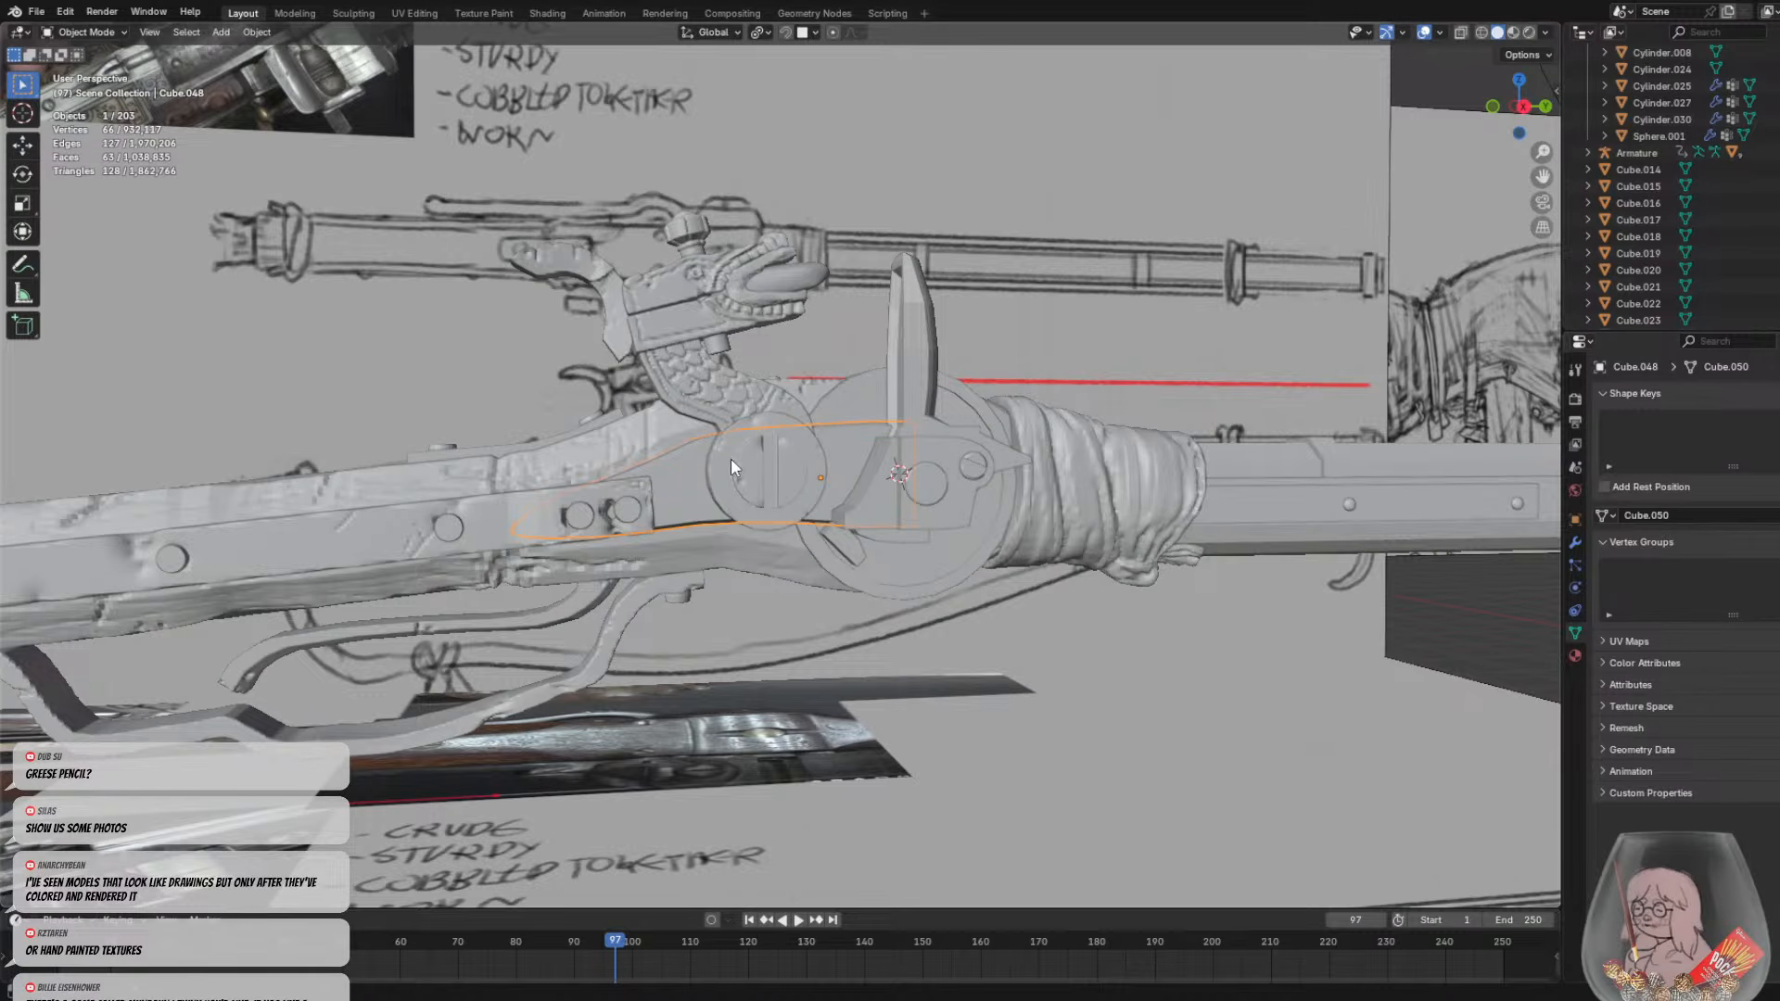
pyautogui.scroll(2, 764, 465)
pyautogui.moveTo(765, 464); pyautogui.dragTo(801, 425, button='middle')
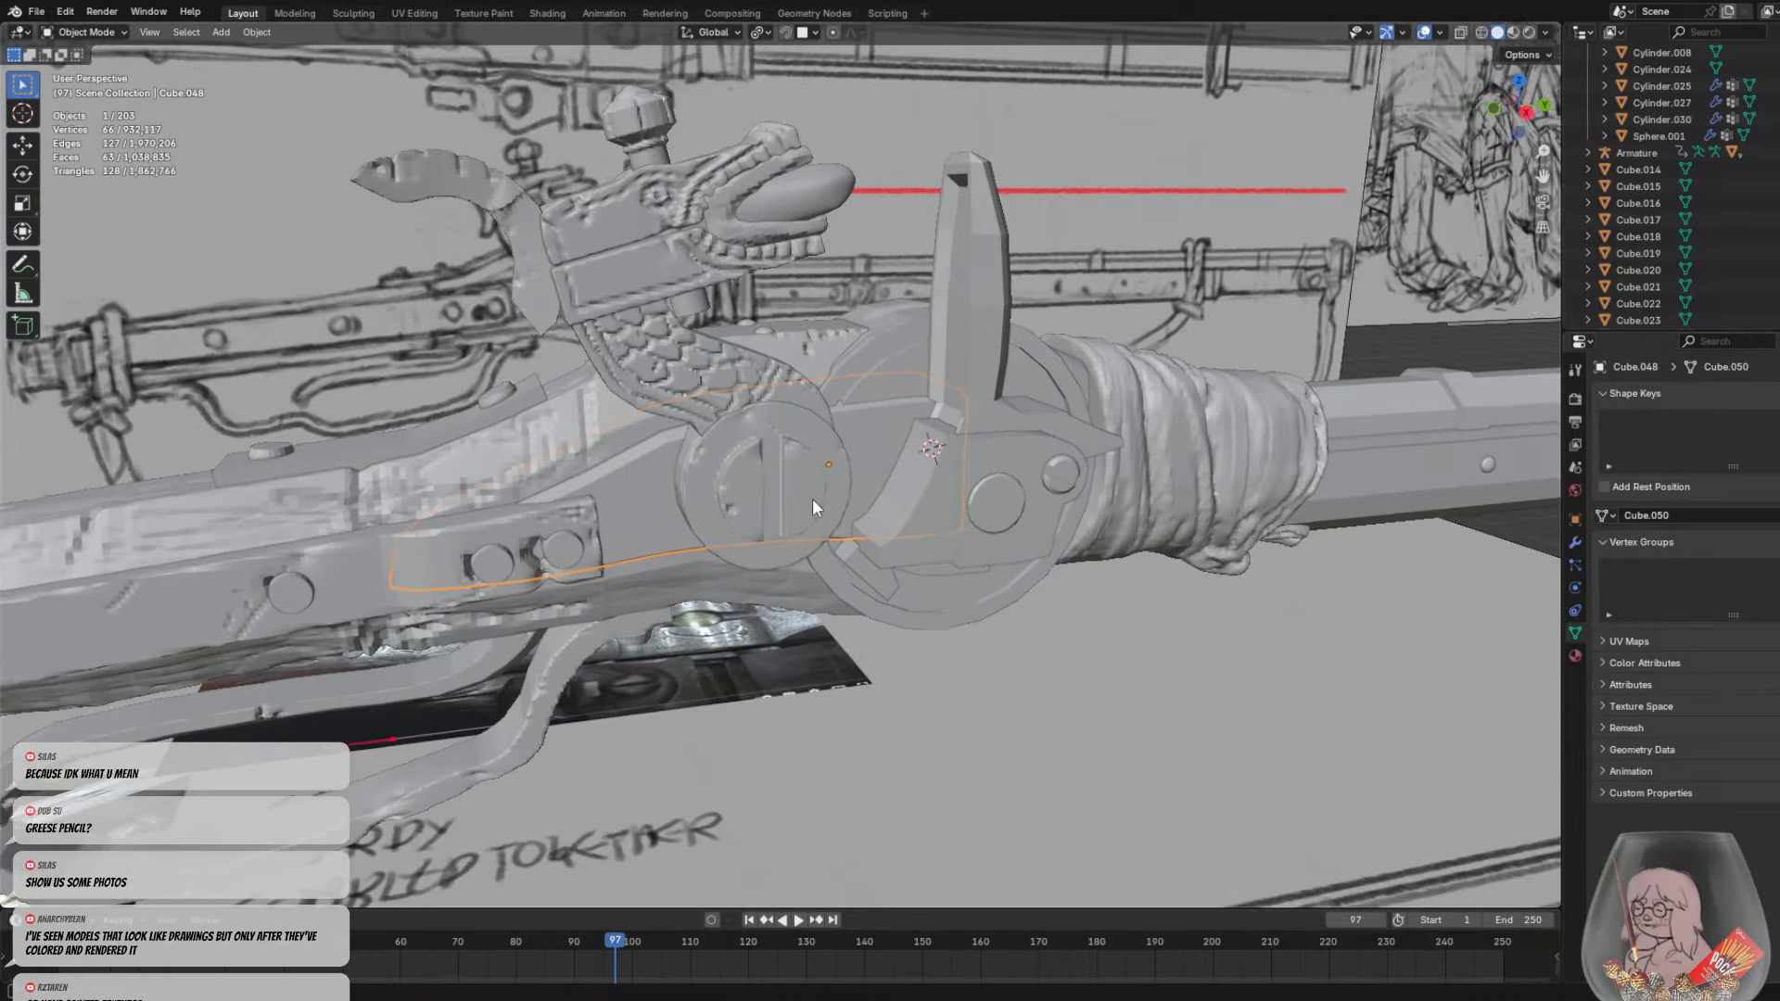
pyautogui.moveTo(813, 498); pyautogui.dragTo(828, 505, button='middle')
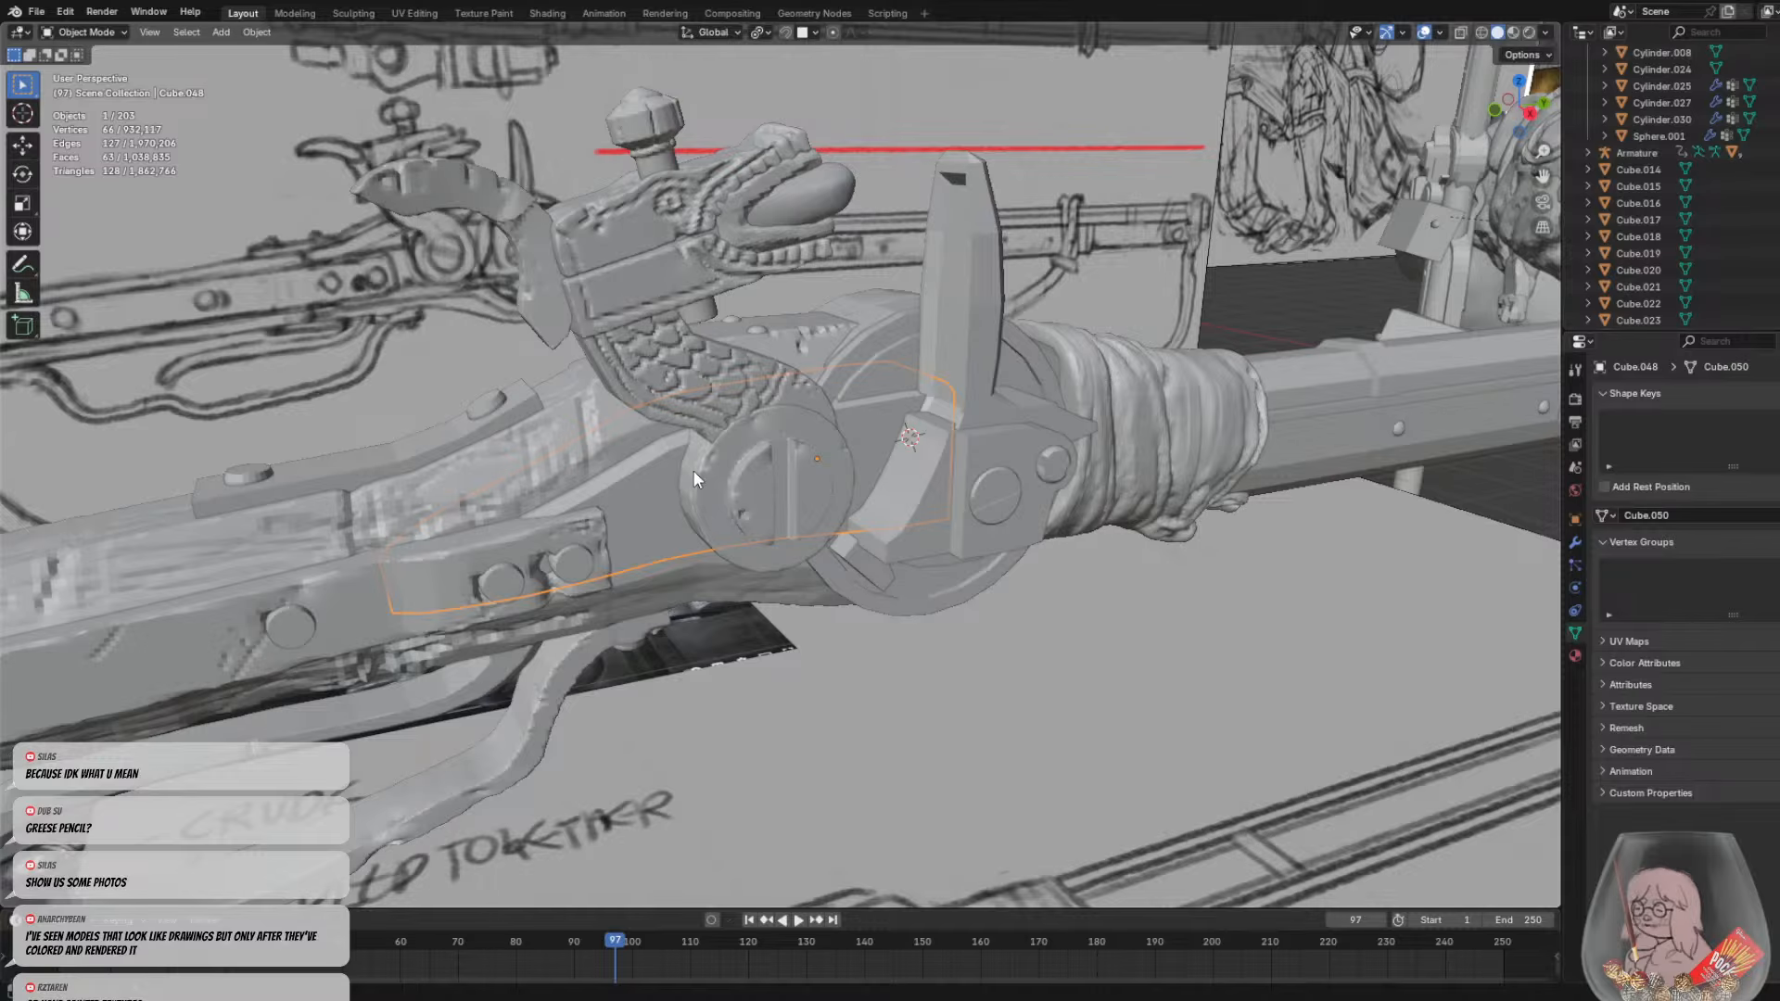
pyautogui.scroll(-5, 691, 470)
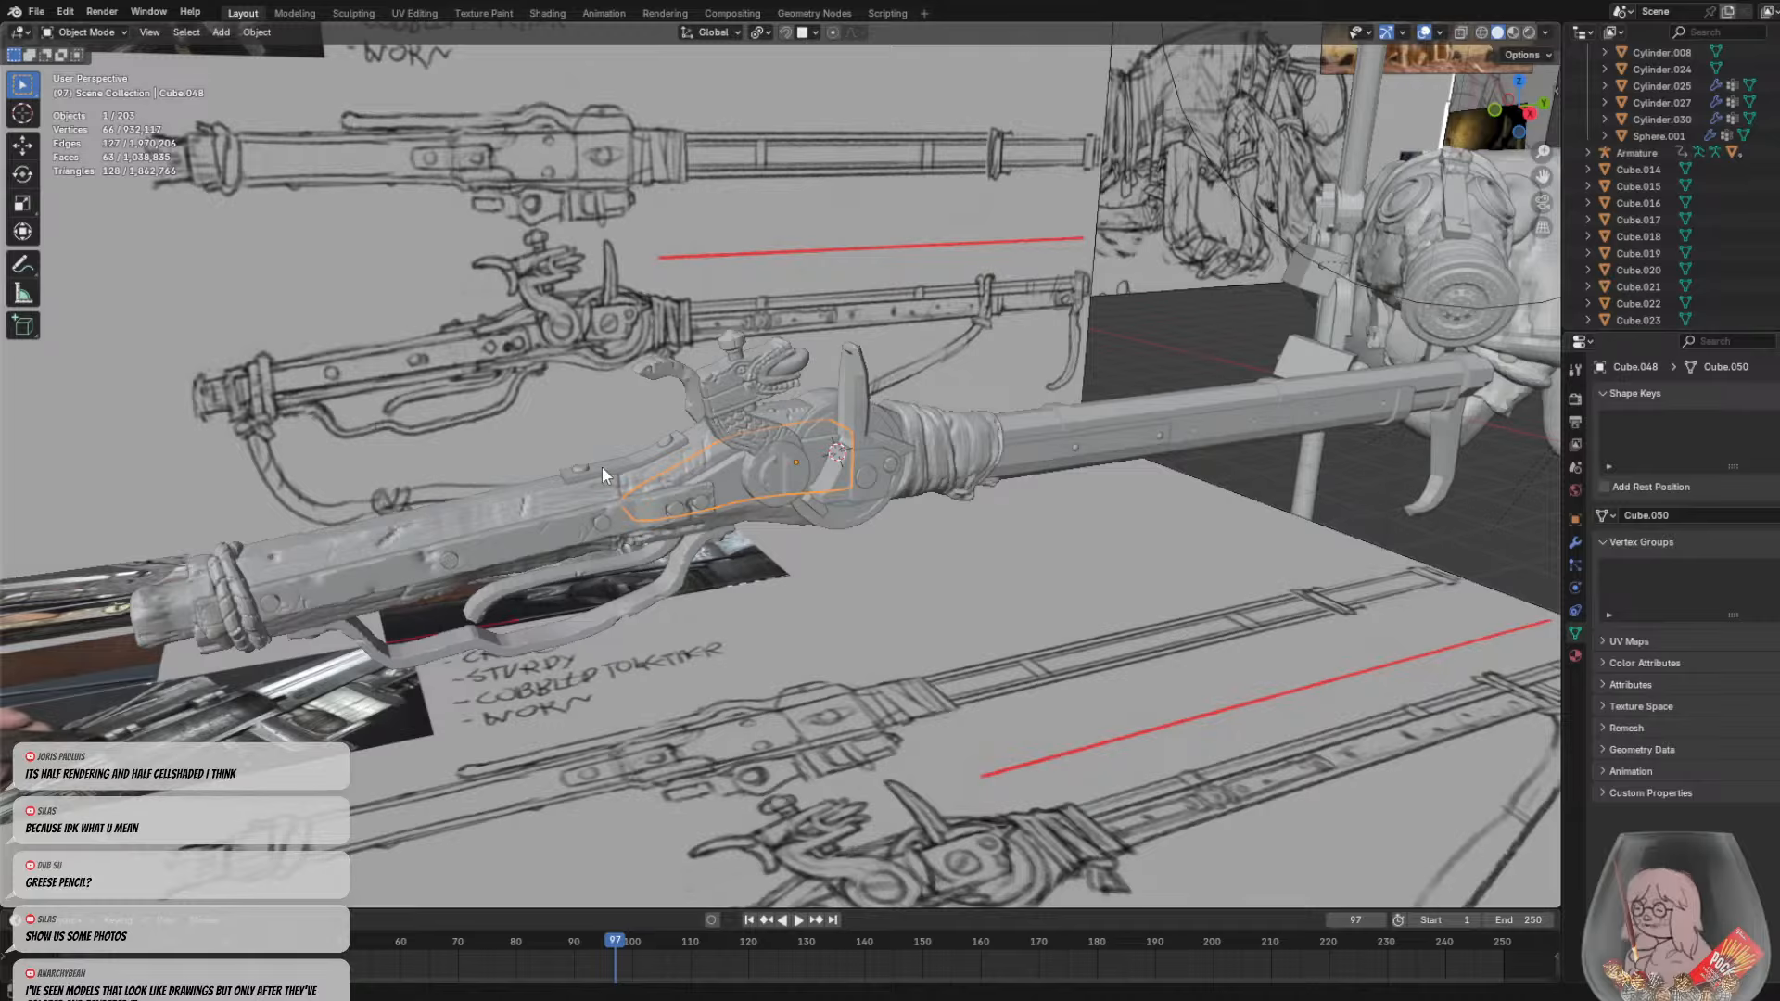
pyautogui.moveTo(602, 466)
pyautogui.mouseDown(button='middle')
pyautogui.moveTo(704, 463)
pyautogui.moveTo(570, 466)
pyautogui.moveTo(802, 492)
pyautogui.moveTo(815, 549)
pyautogui.moveTo(784, 546)
pyautogui.mouseUp(button='middle')
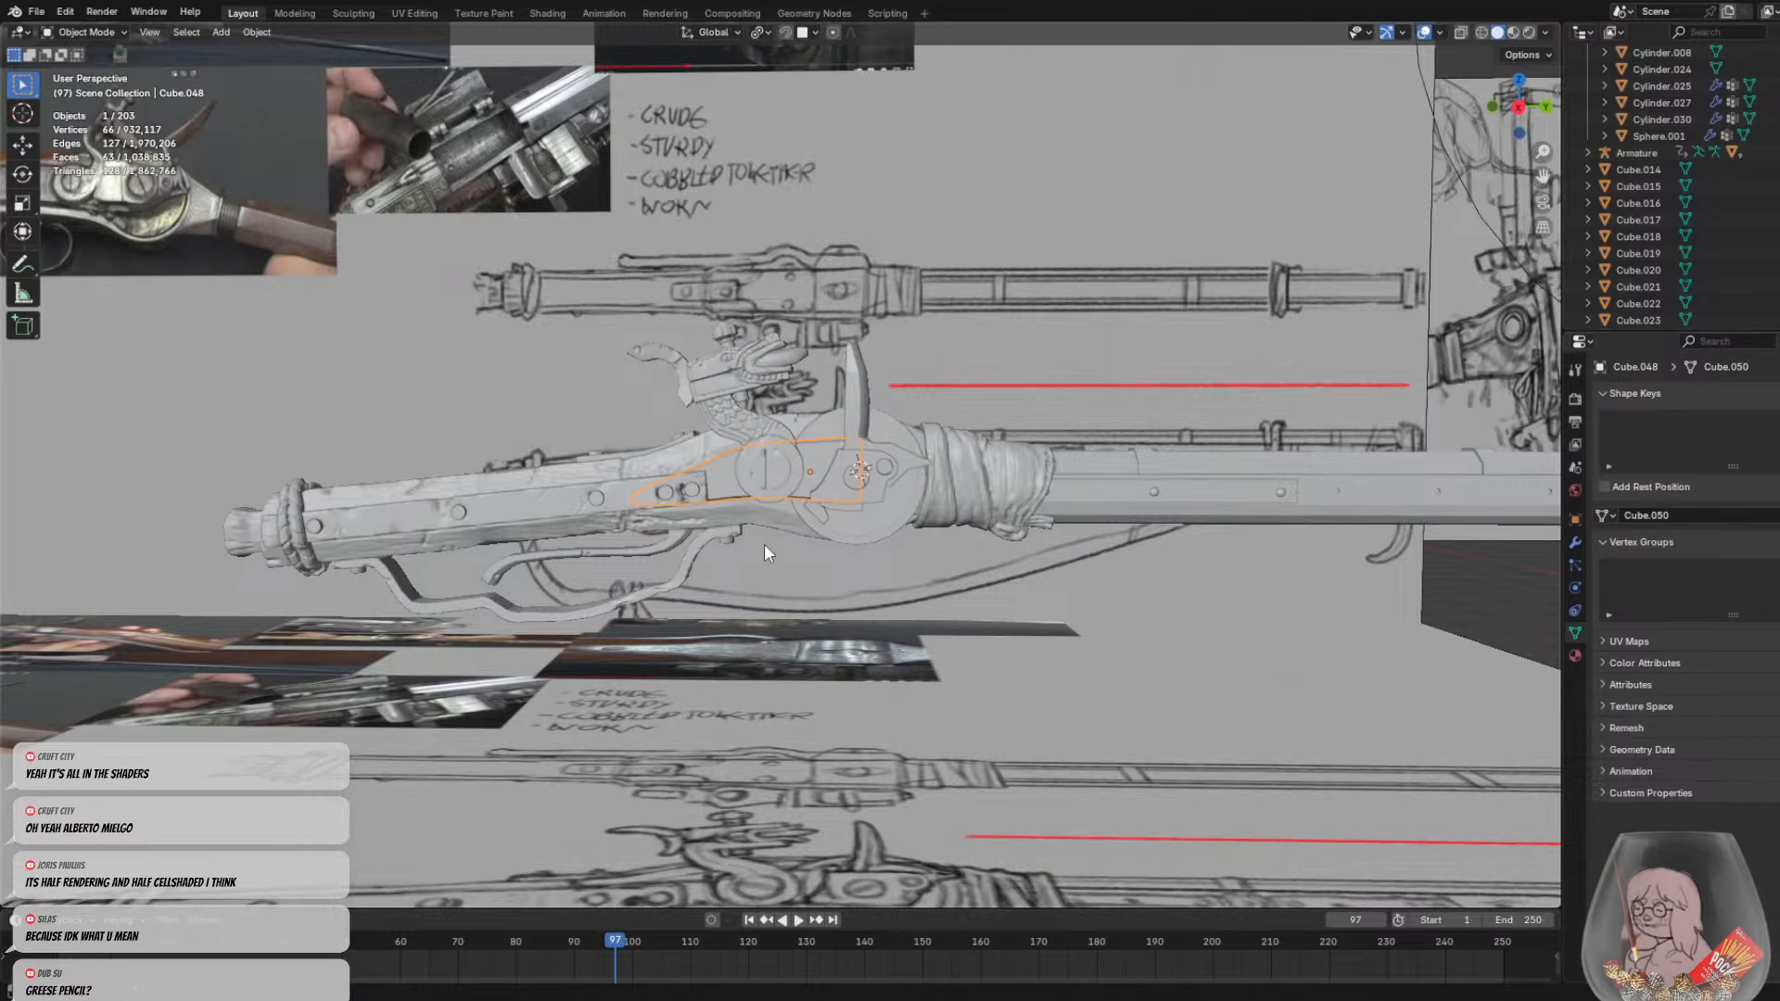
pyautogui.moveTo(697, 586); pyautogui.dragTo(730, 492, button='middle')
pyautogui.scroll(3, 709, 482)
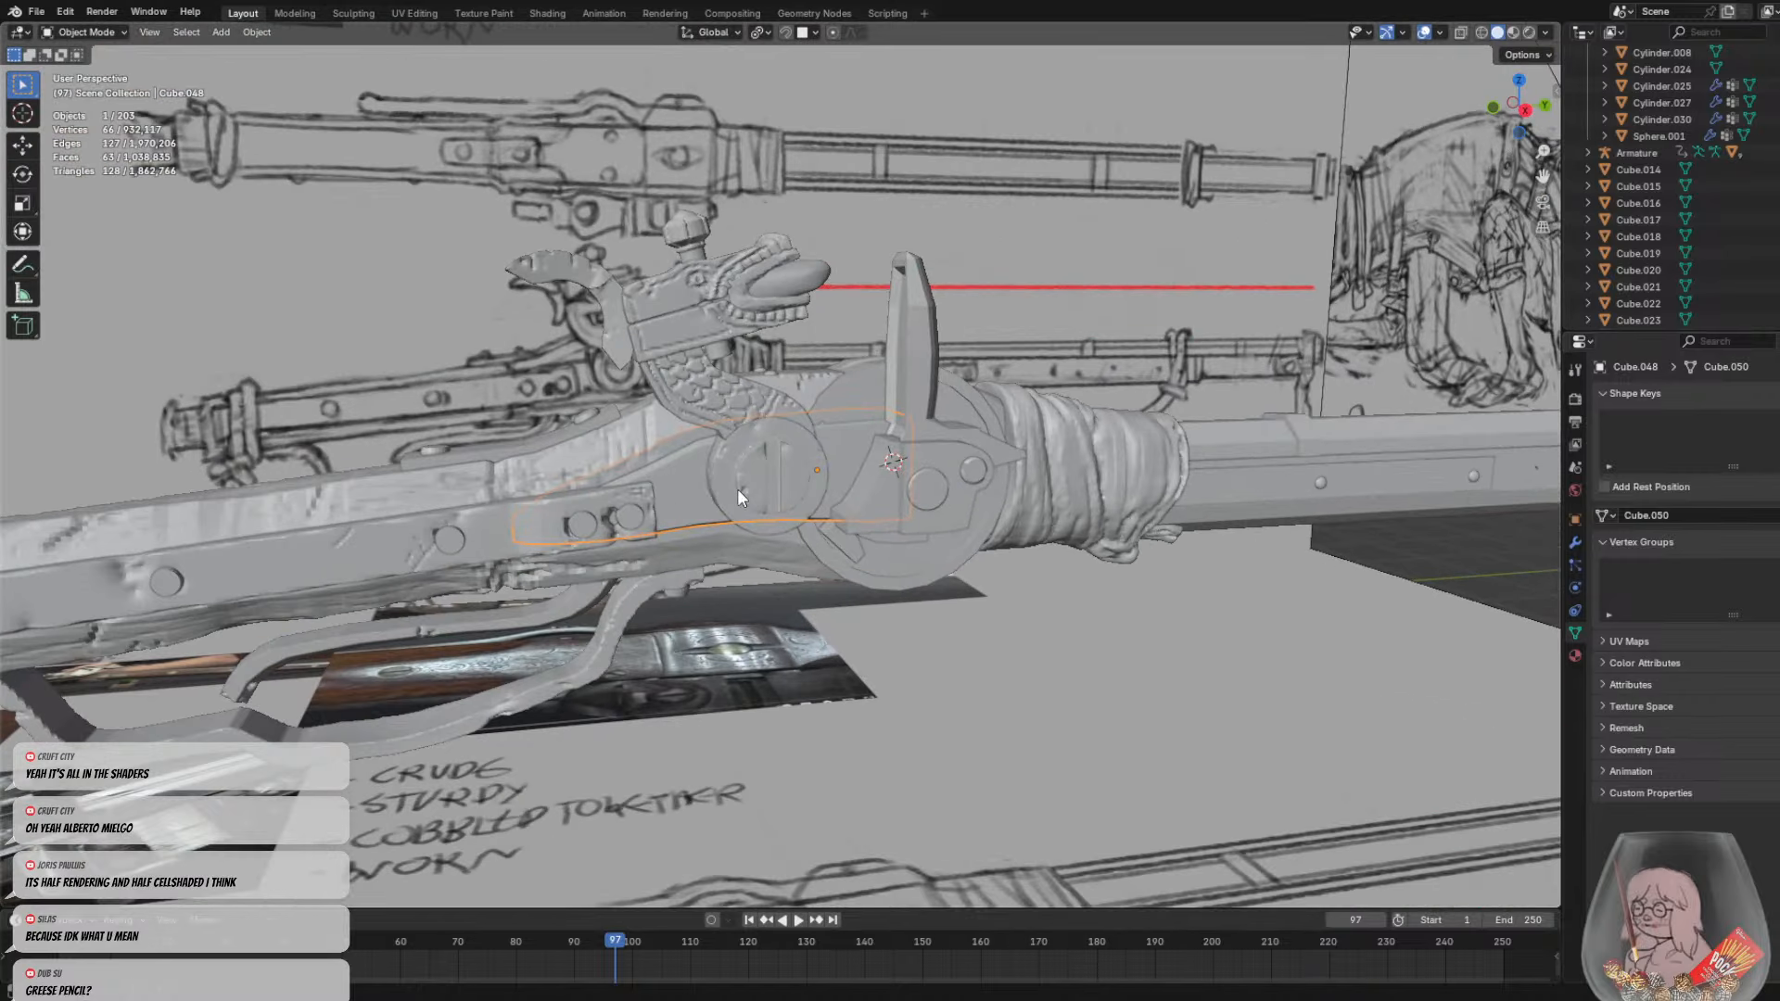
pyautogui.scroll(3, 738, 487)
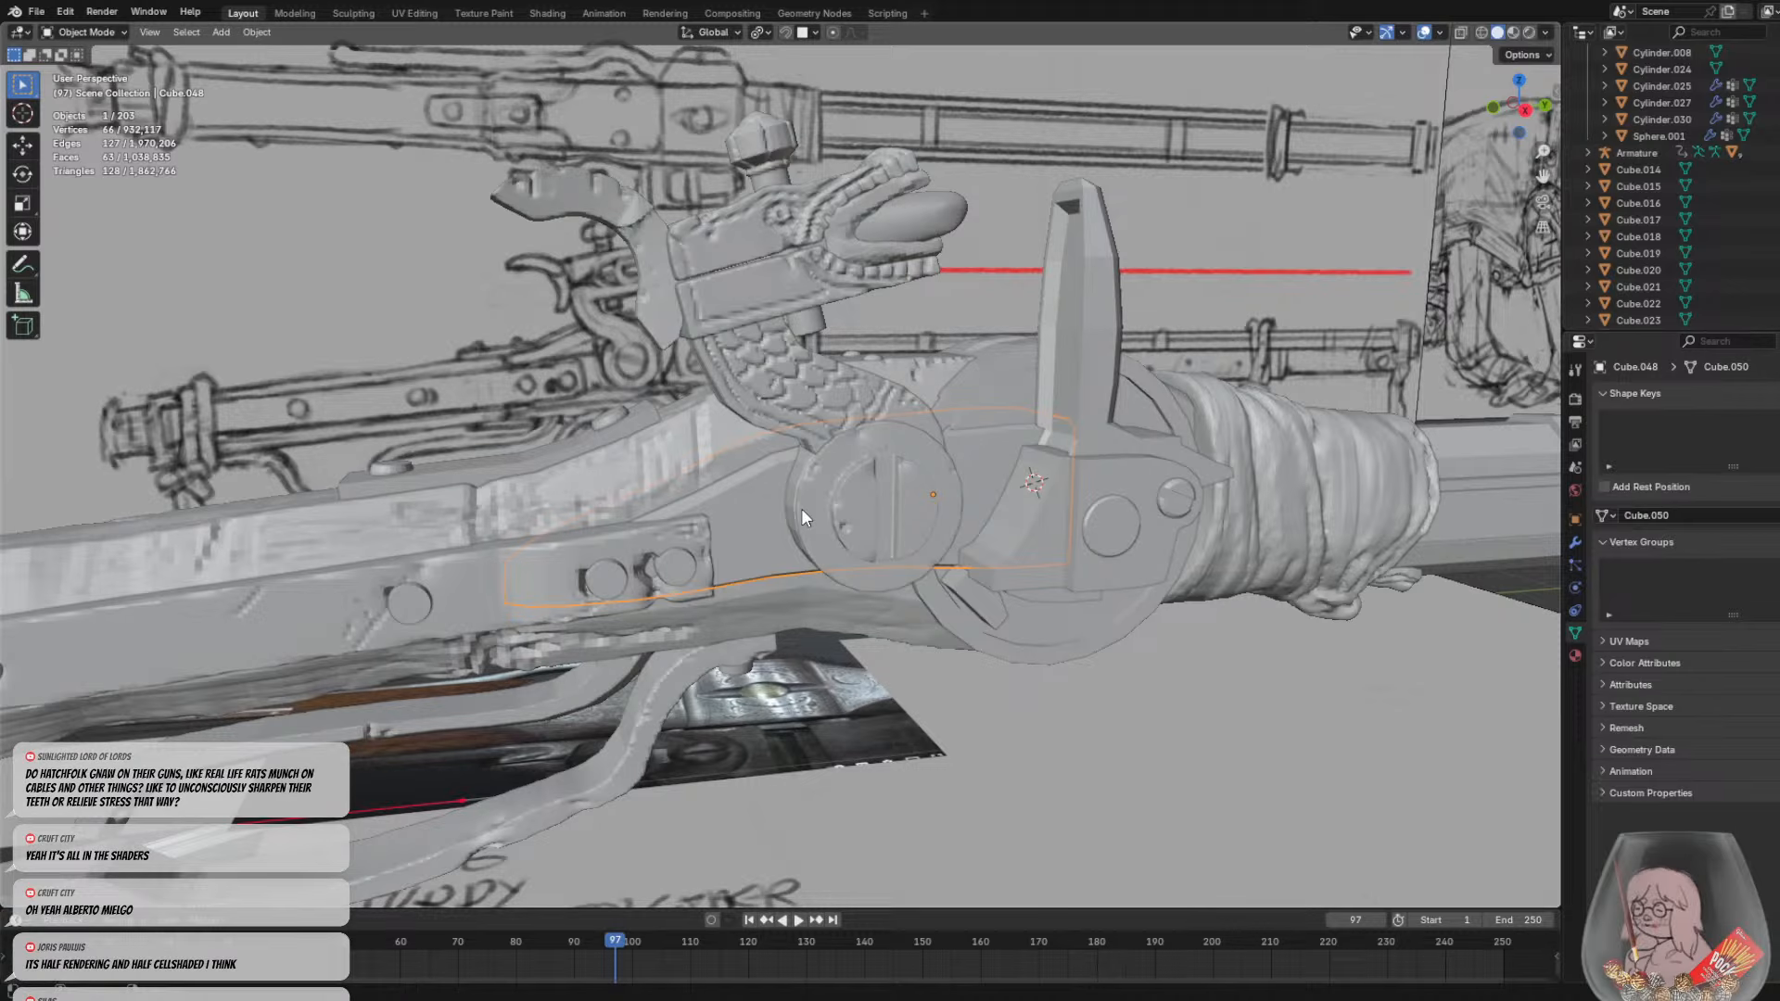
pyautogui.moveTo(801, 509); pyautogui.dragTo(732, 492, button='middle')
# Enter Sculpt Mode on the lock plate and voxel remesh it into a dense, sculptable mesh
pyautogui.click(86, 32)
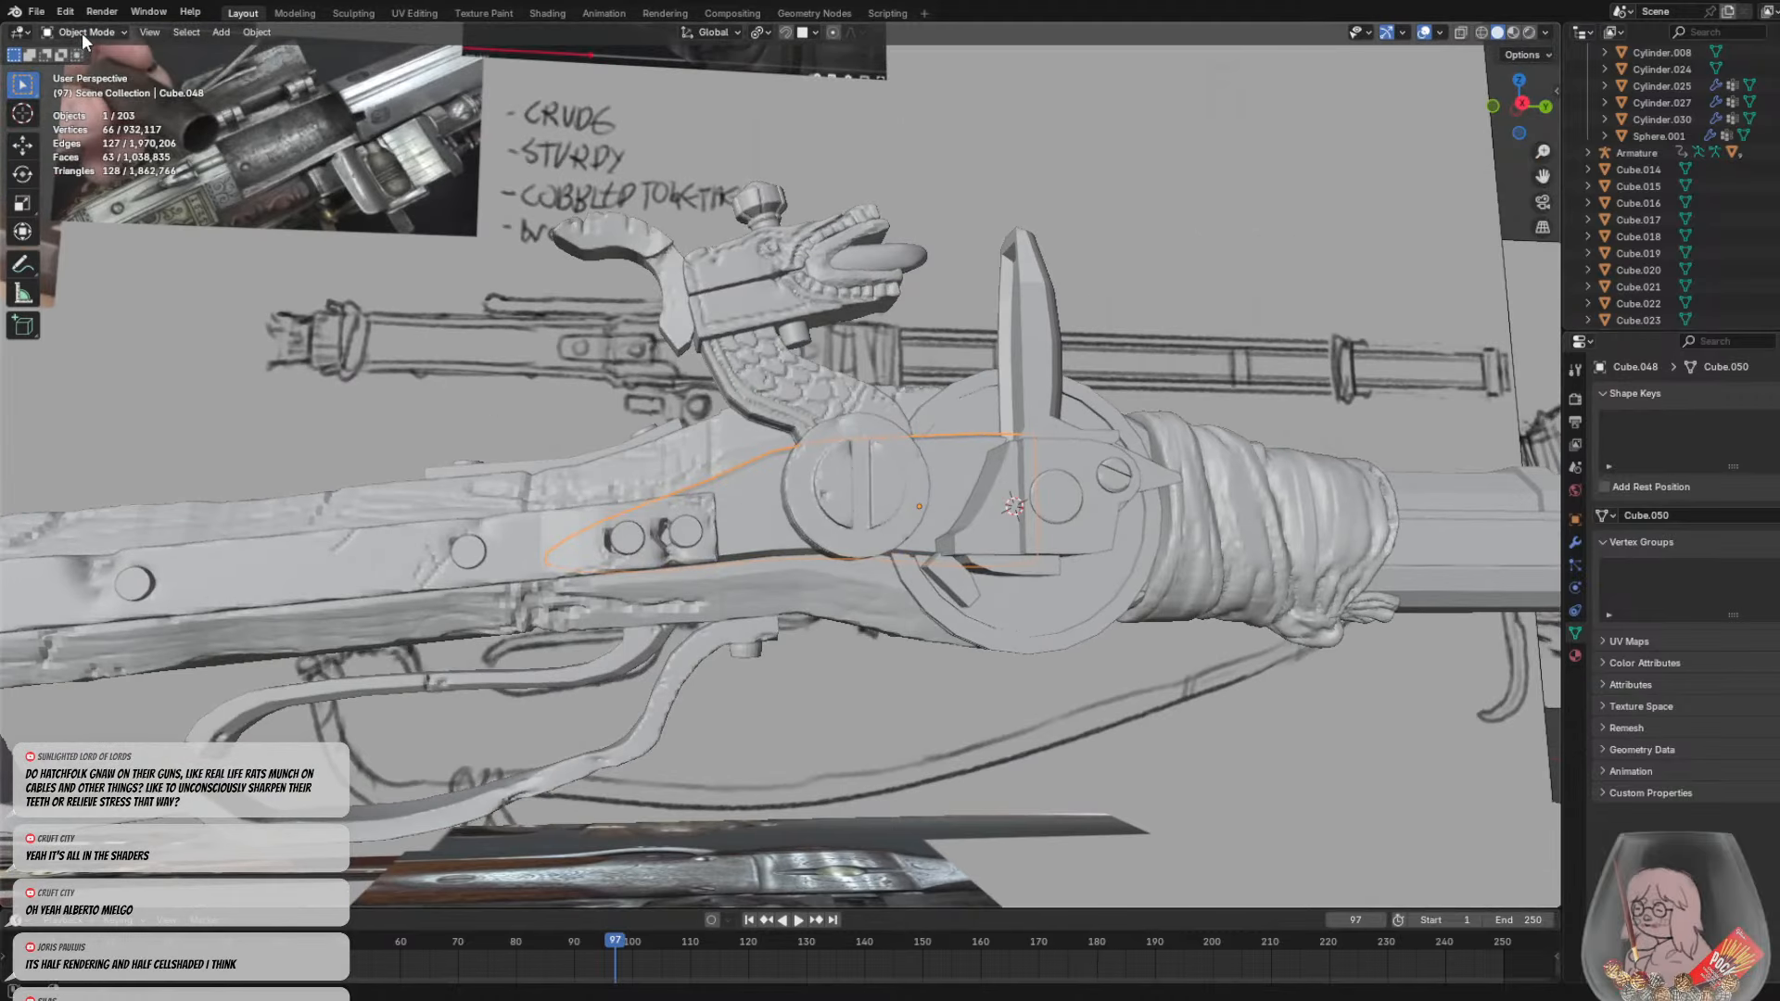
pyautogui.click(86, 89)
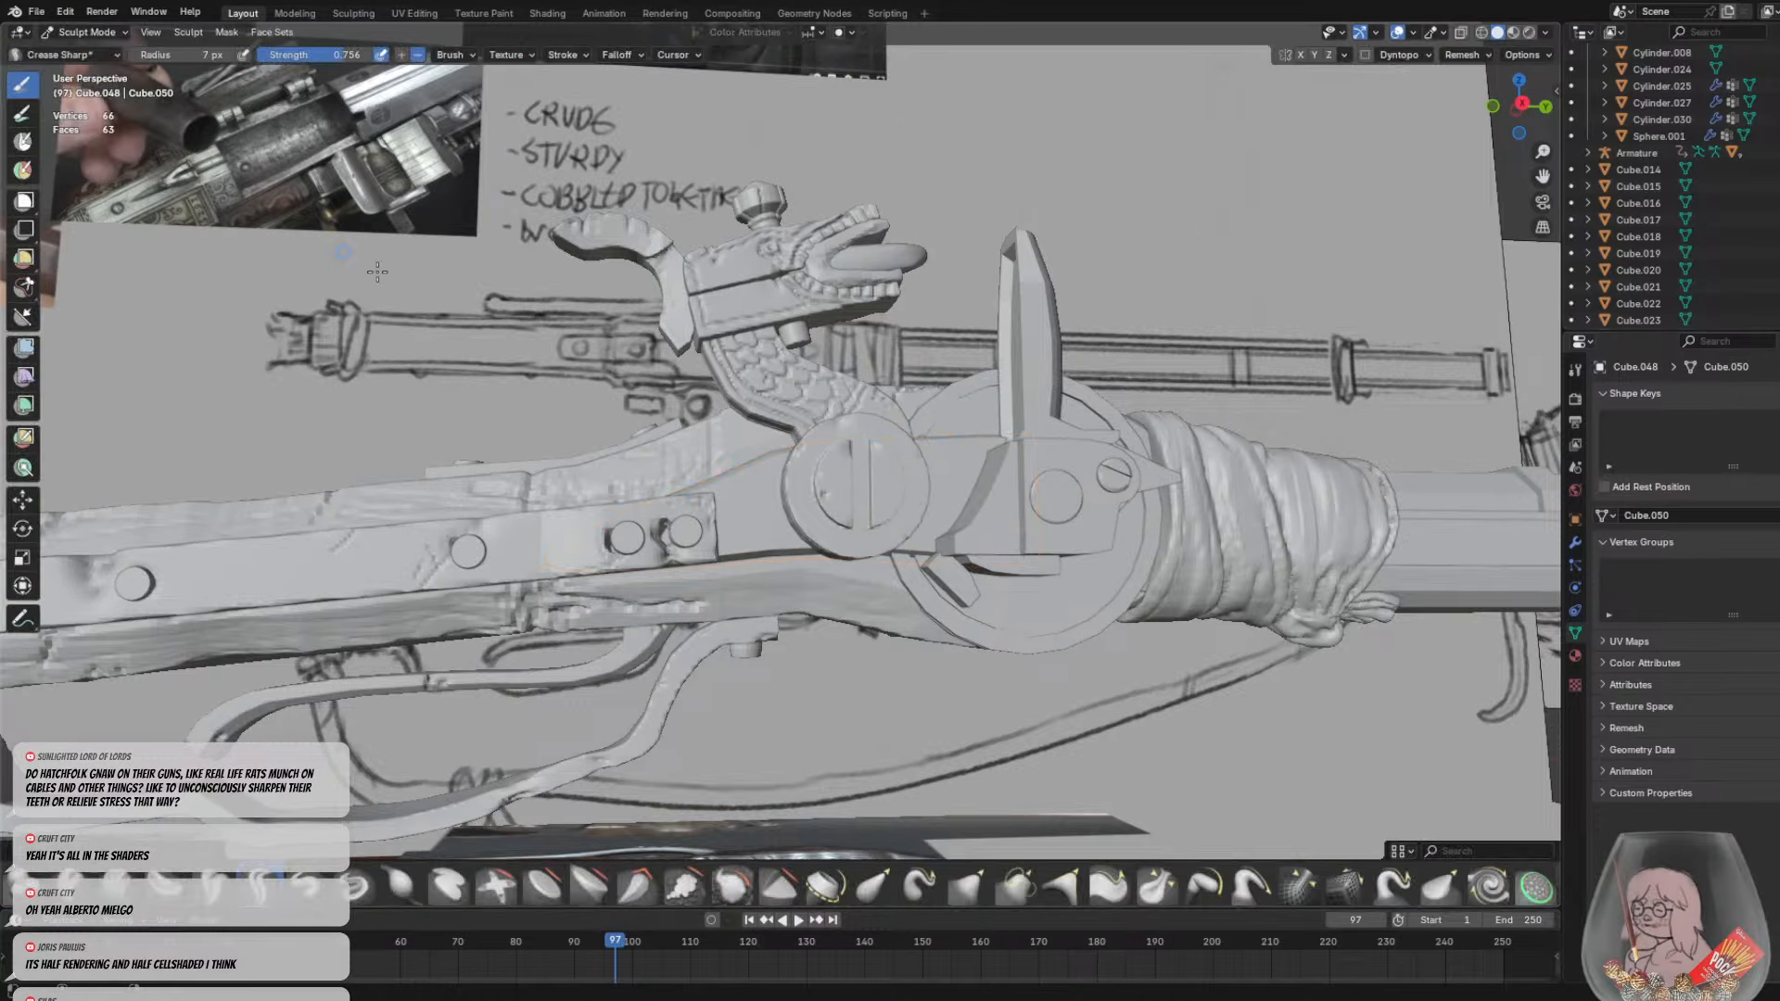
pyautogui.press('r')
pyautogui.click(754, 541)
pyautogui.hotkey('ctrl', 'r')
pyautogui.moveTo(756, 543); pyautogui.dragTo(834, 614, button='middle')
pyautogui.scroll(2, 797, 570)
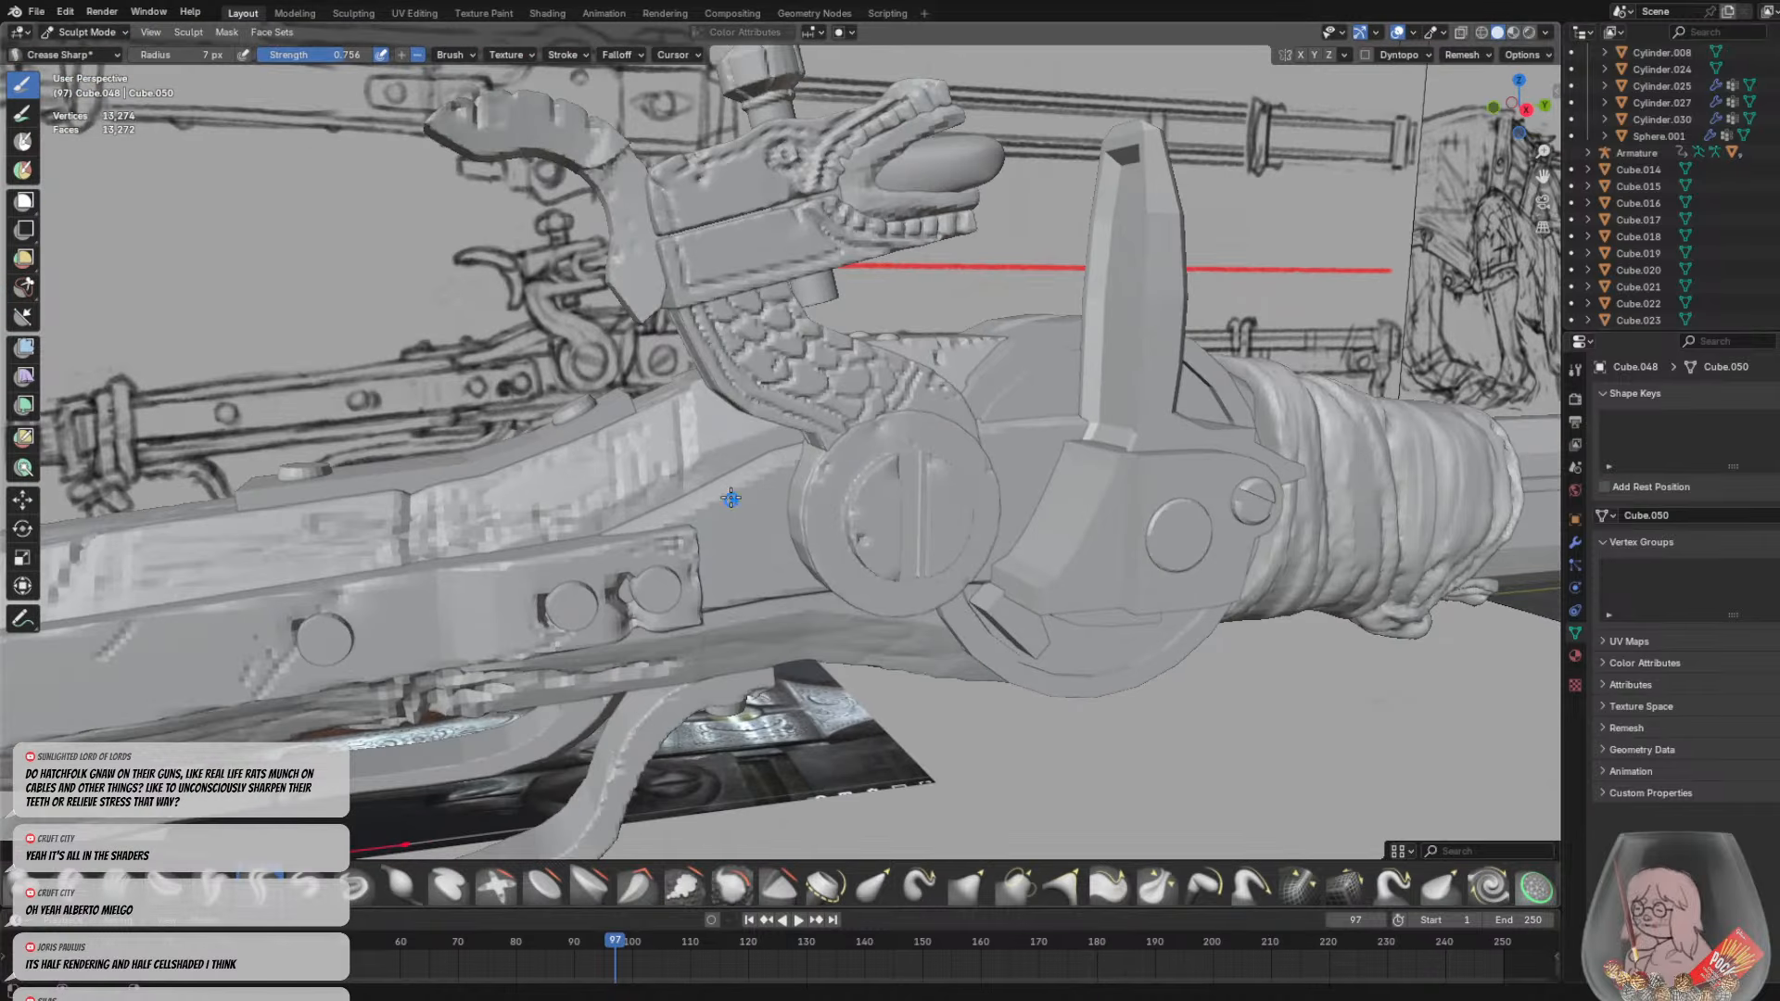
# Set the Crease Sharp brush radius to 19 px and carve a short nick into the lock plate's upper edge
pyautogui.scroll(3, 744, 491)
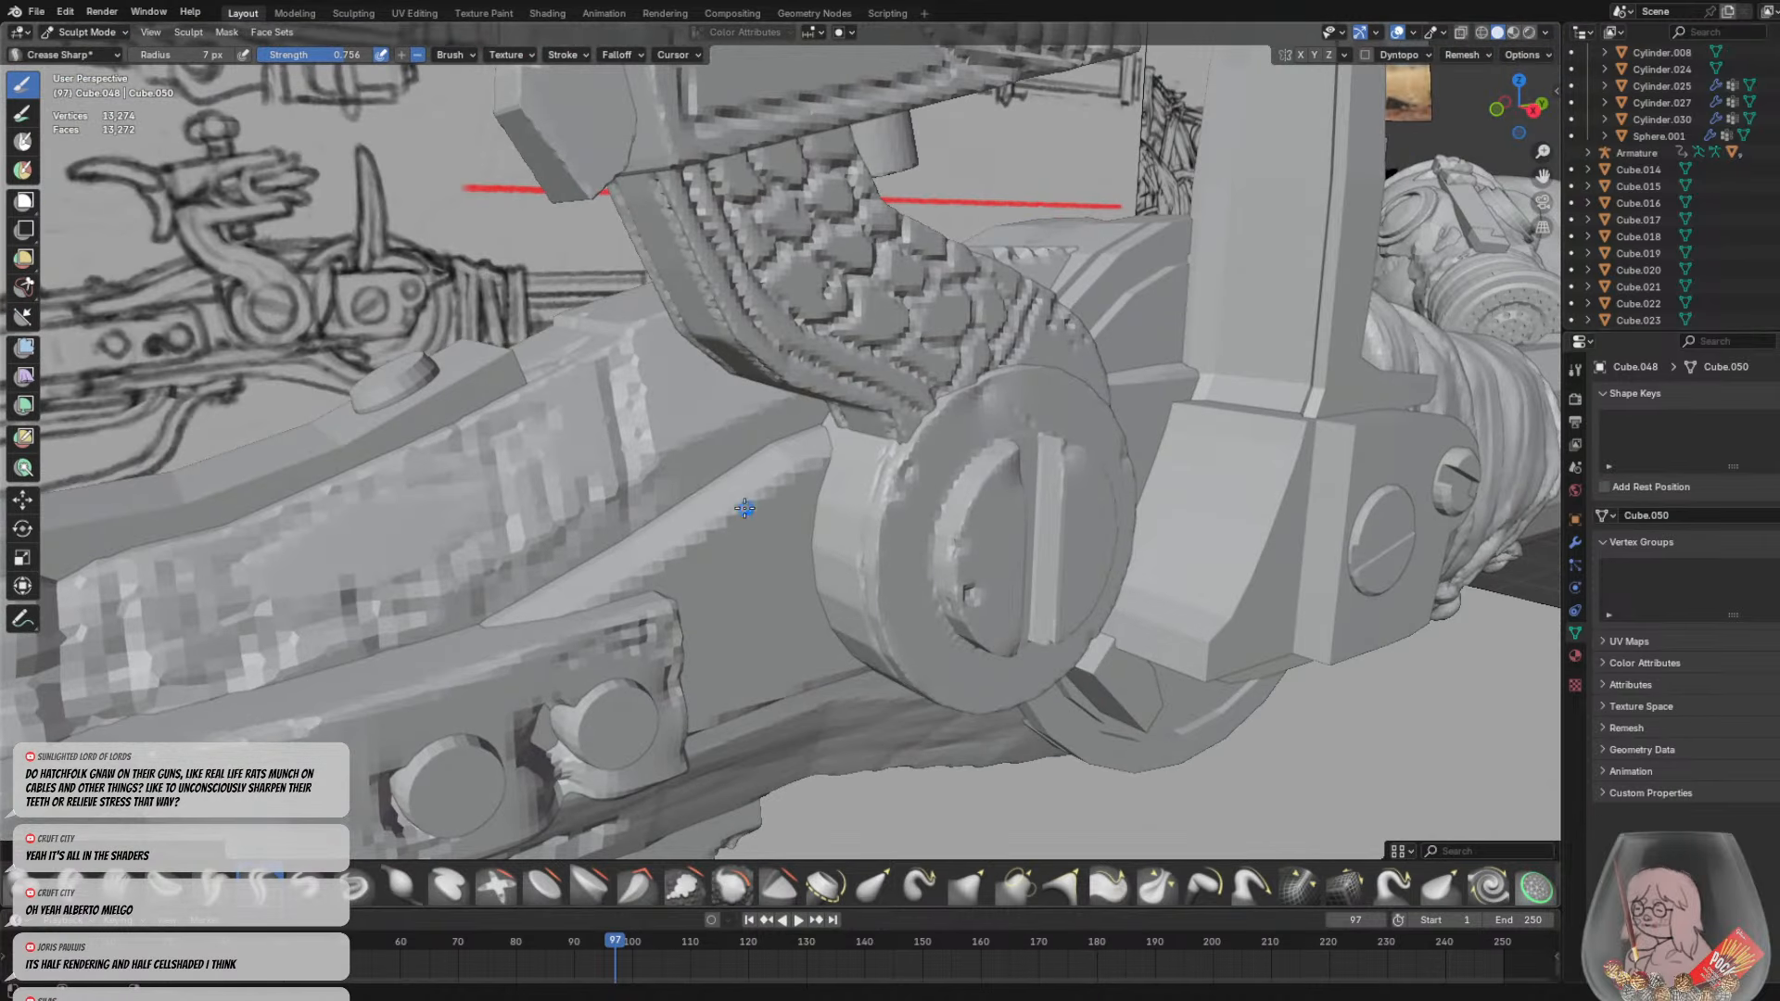
pyautogui.press('f')
pyautogui.click(769, 520)
pyautogui.moveTo(732, 519); pyautogui.dragTo(738, 503)
# Remesh the lock plate at a smaller voxel size and carve wear into its upper edge between the disc and upright lever
pyautogui.press('r')
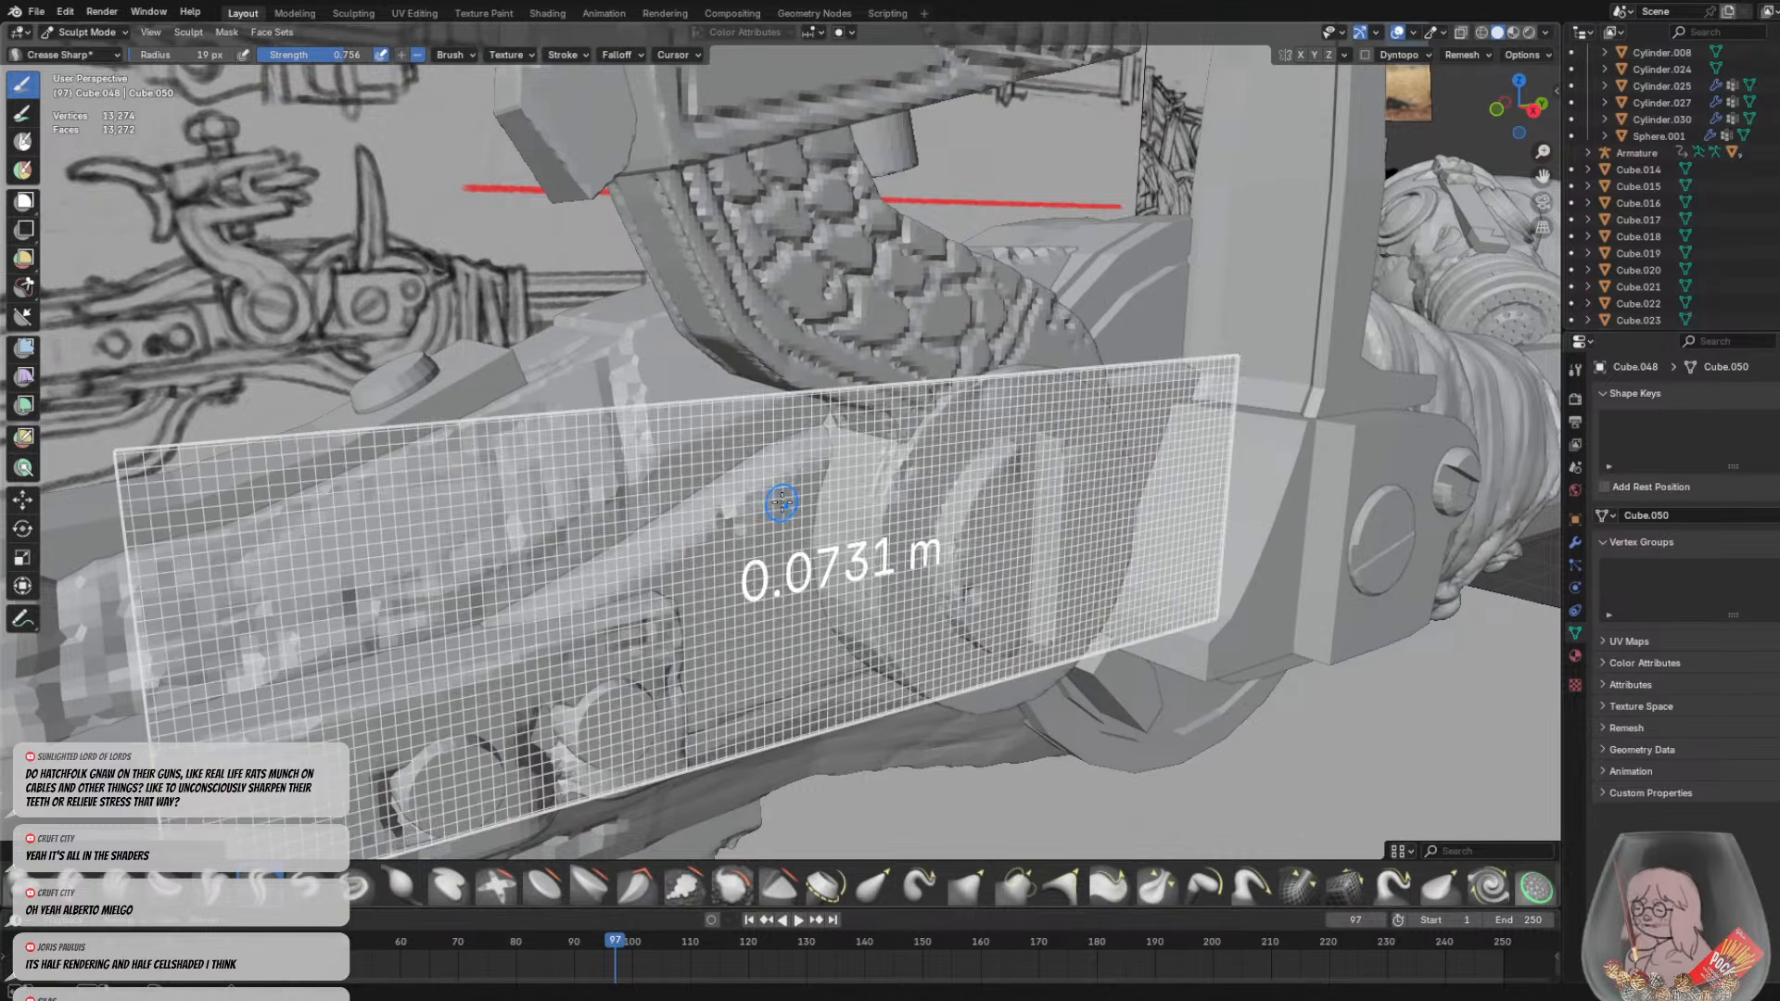
pyautogui.click(789, 505)
pyautogui.hotkey('ctrl', 'r')
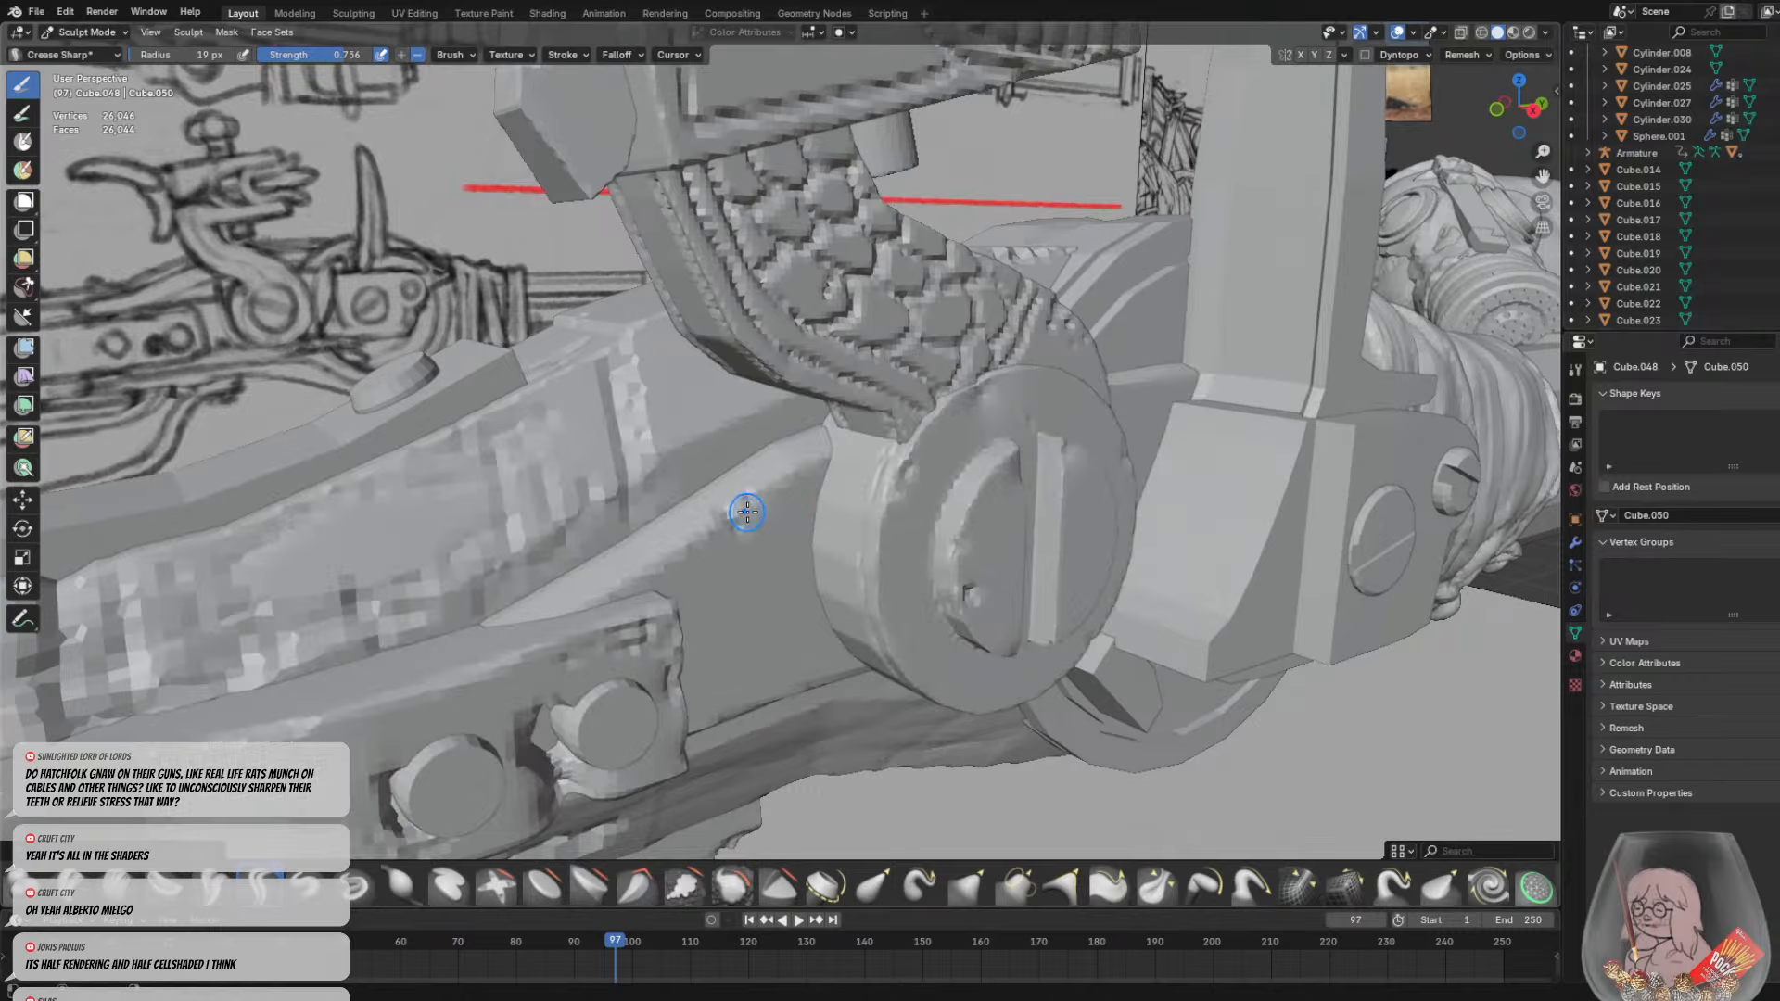
pyautogui.moveTo(728, 501); pyautogui.dragTo(1161, 482, button='middle')
pyautogui.moveTo(1153, 420); pyautogui.dragTo(1209, 420)
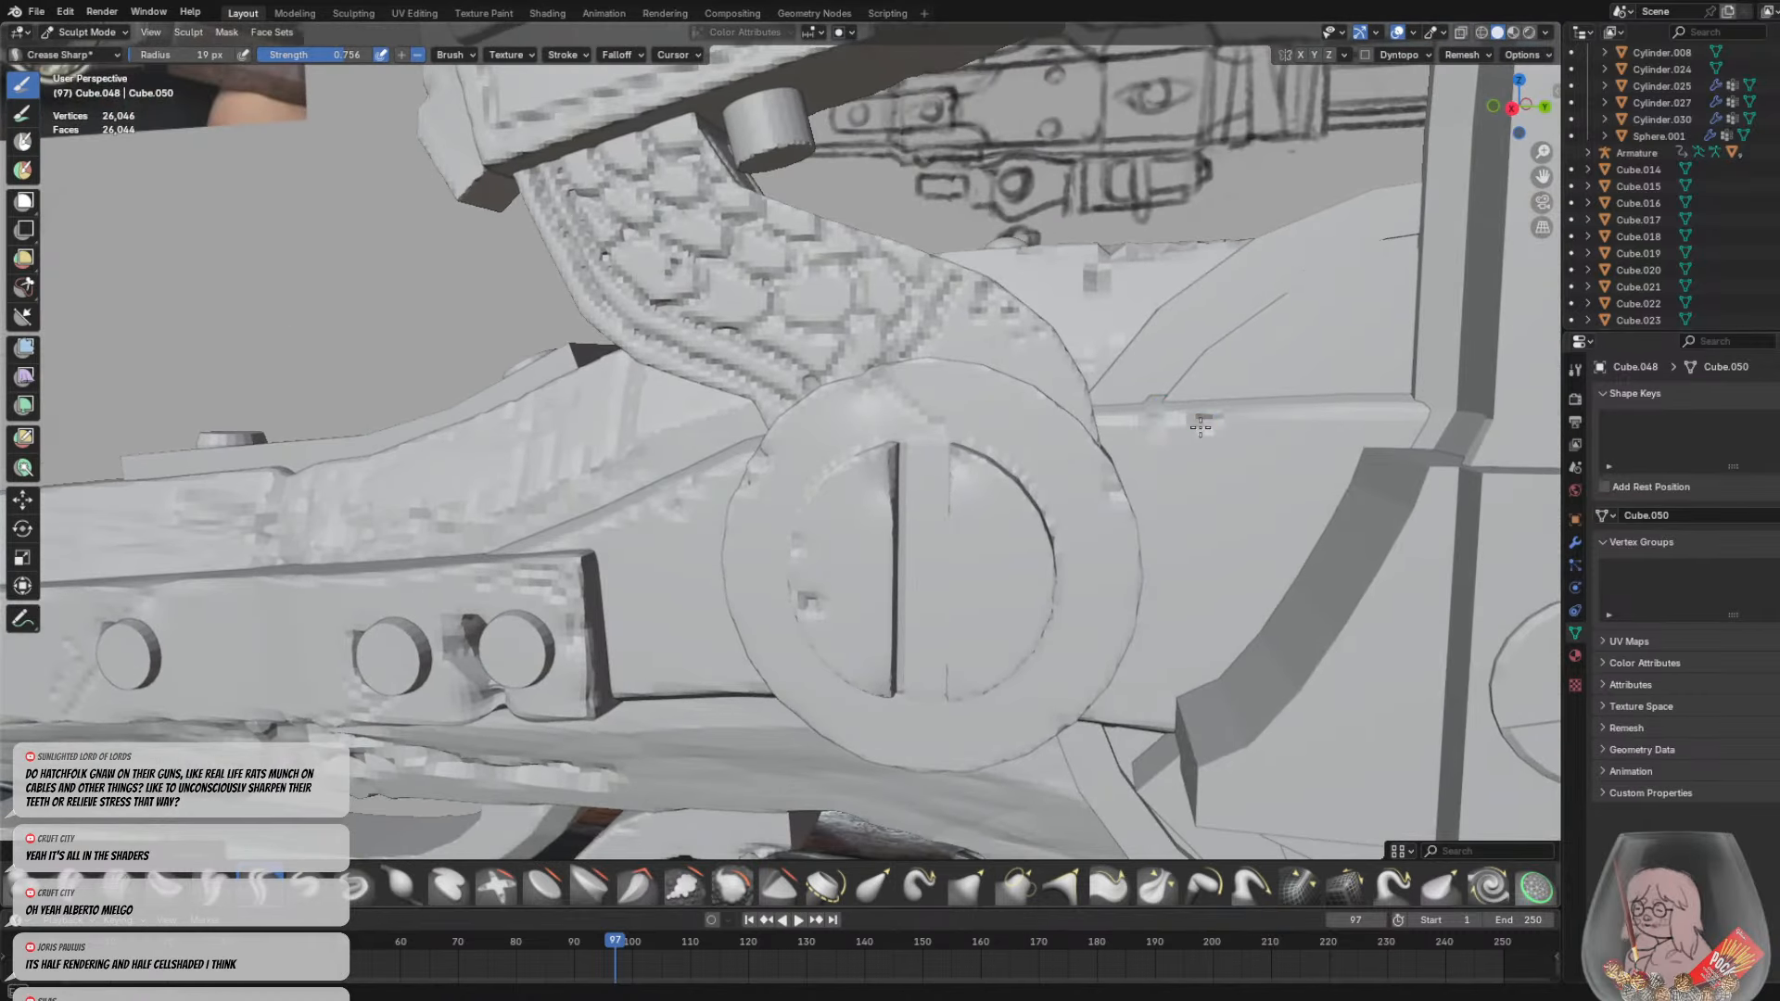
# Inspect the worn lock plate edges up close and from afar, along with the surface detail of the whole gun
pyautogui.scroll(-4, 1224, 464)
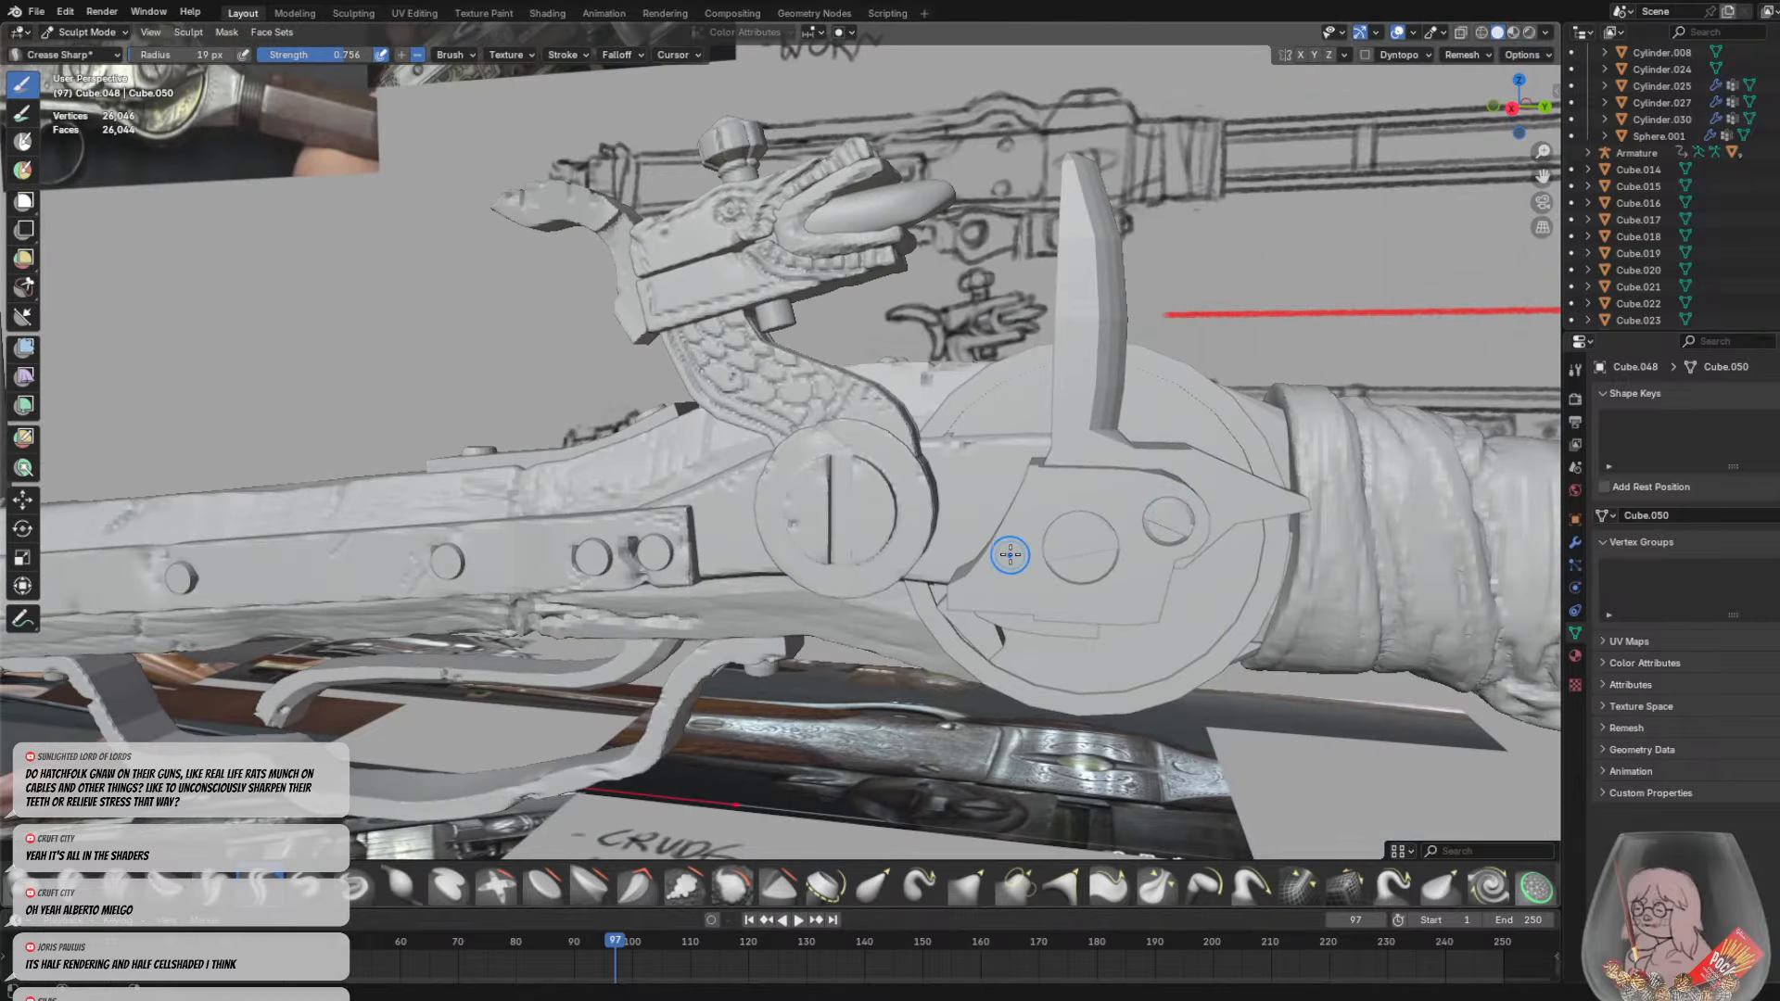
pyautogui.moveTo(1010, 557); pyautogui.dragTo(1047, 491, button='middle')
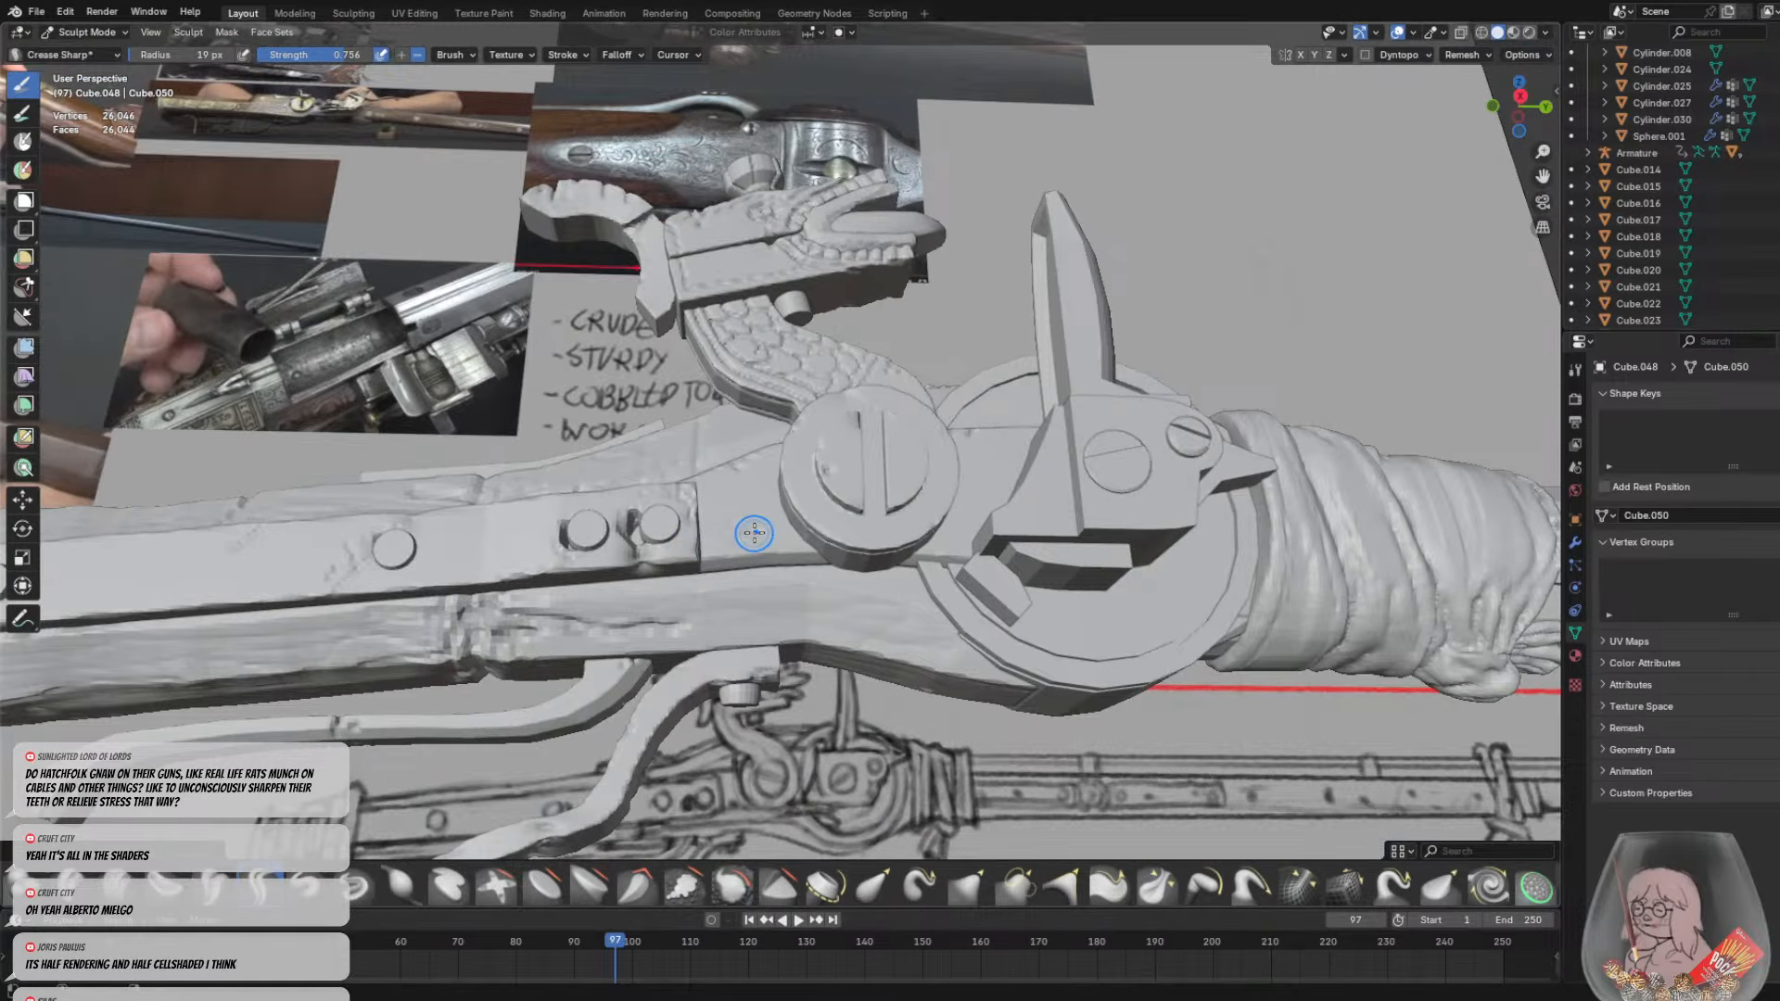
pyautogui.moveTo(755, 524)
pyautogui.mouseDown(button='middle')
pyautogui.moveTo(782, 511)
pyautogui.moveTo(707, 544)
pyautogui.mouseUp(button='middle')
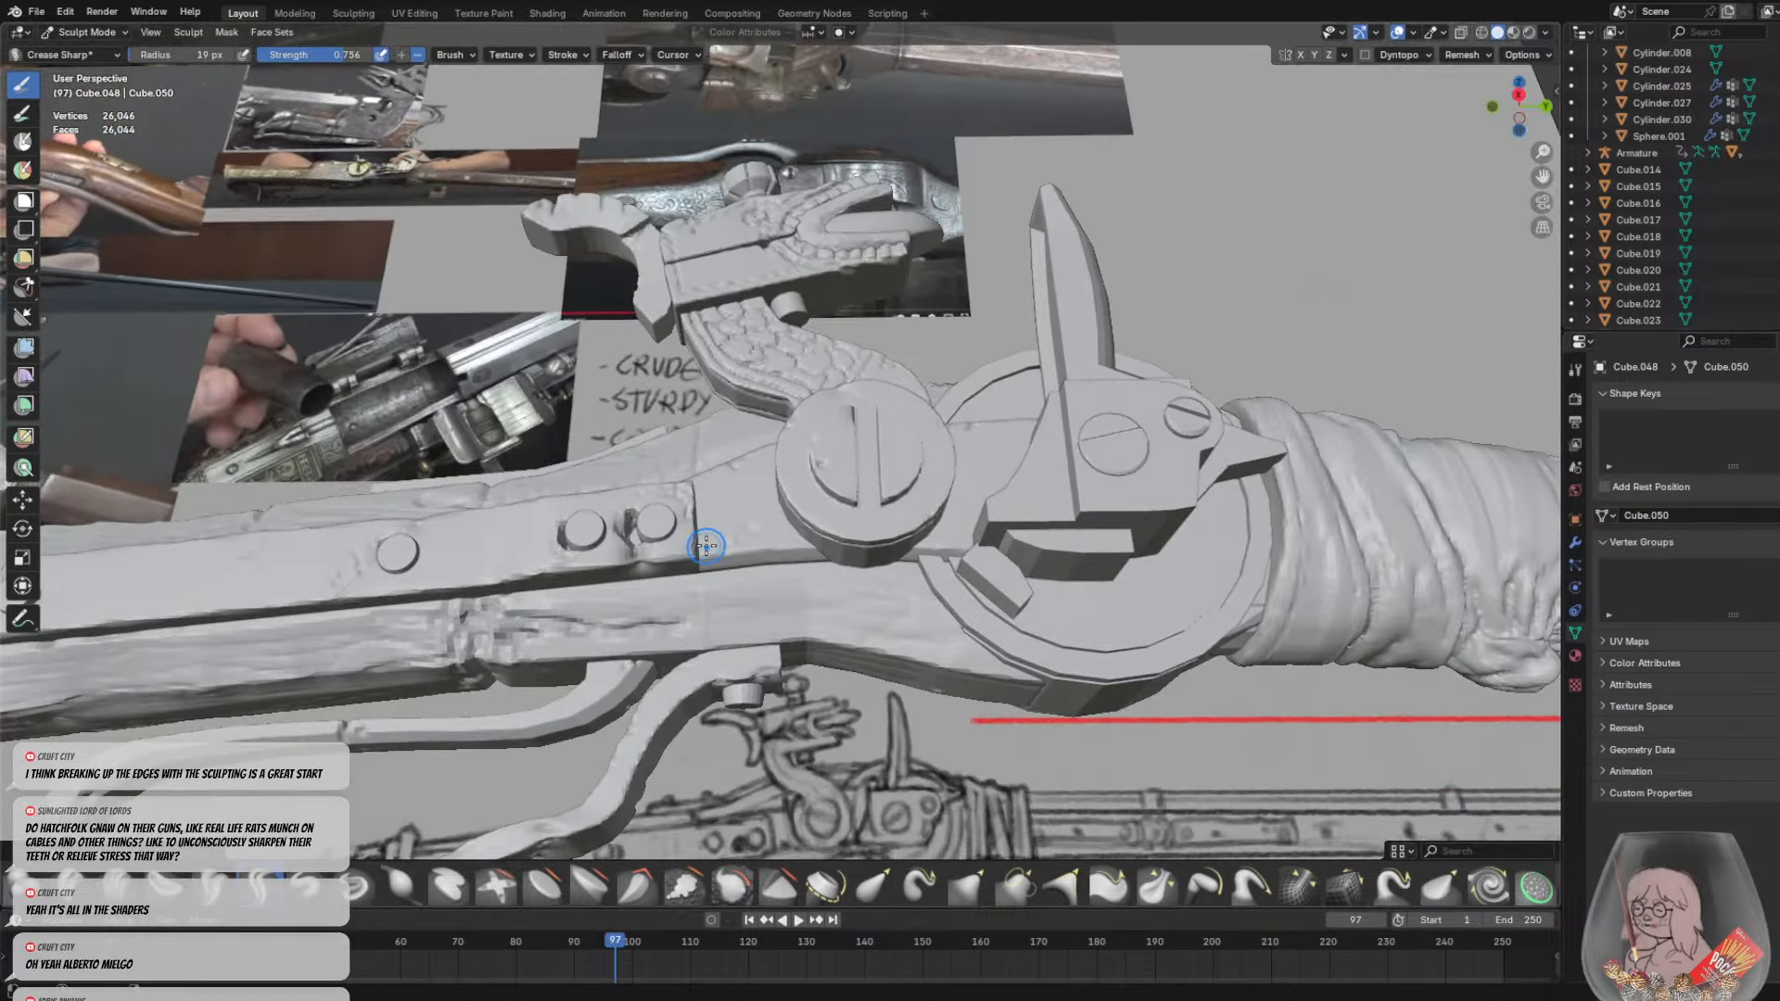
pyautogui.scroll(4, 700, 549)
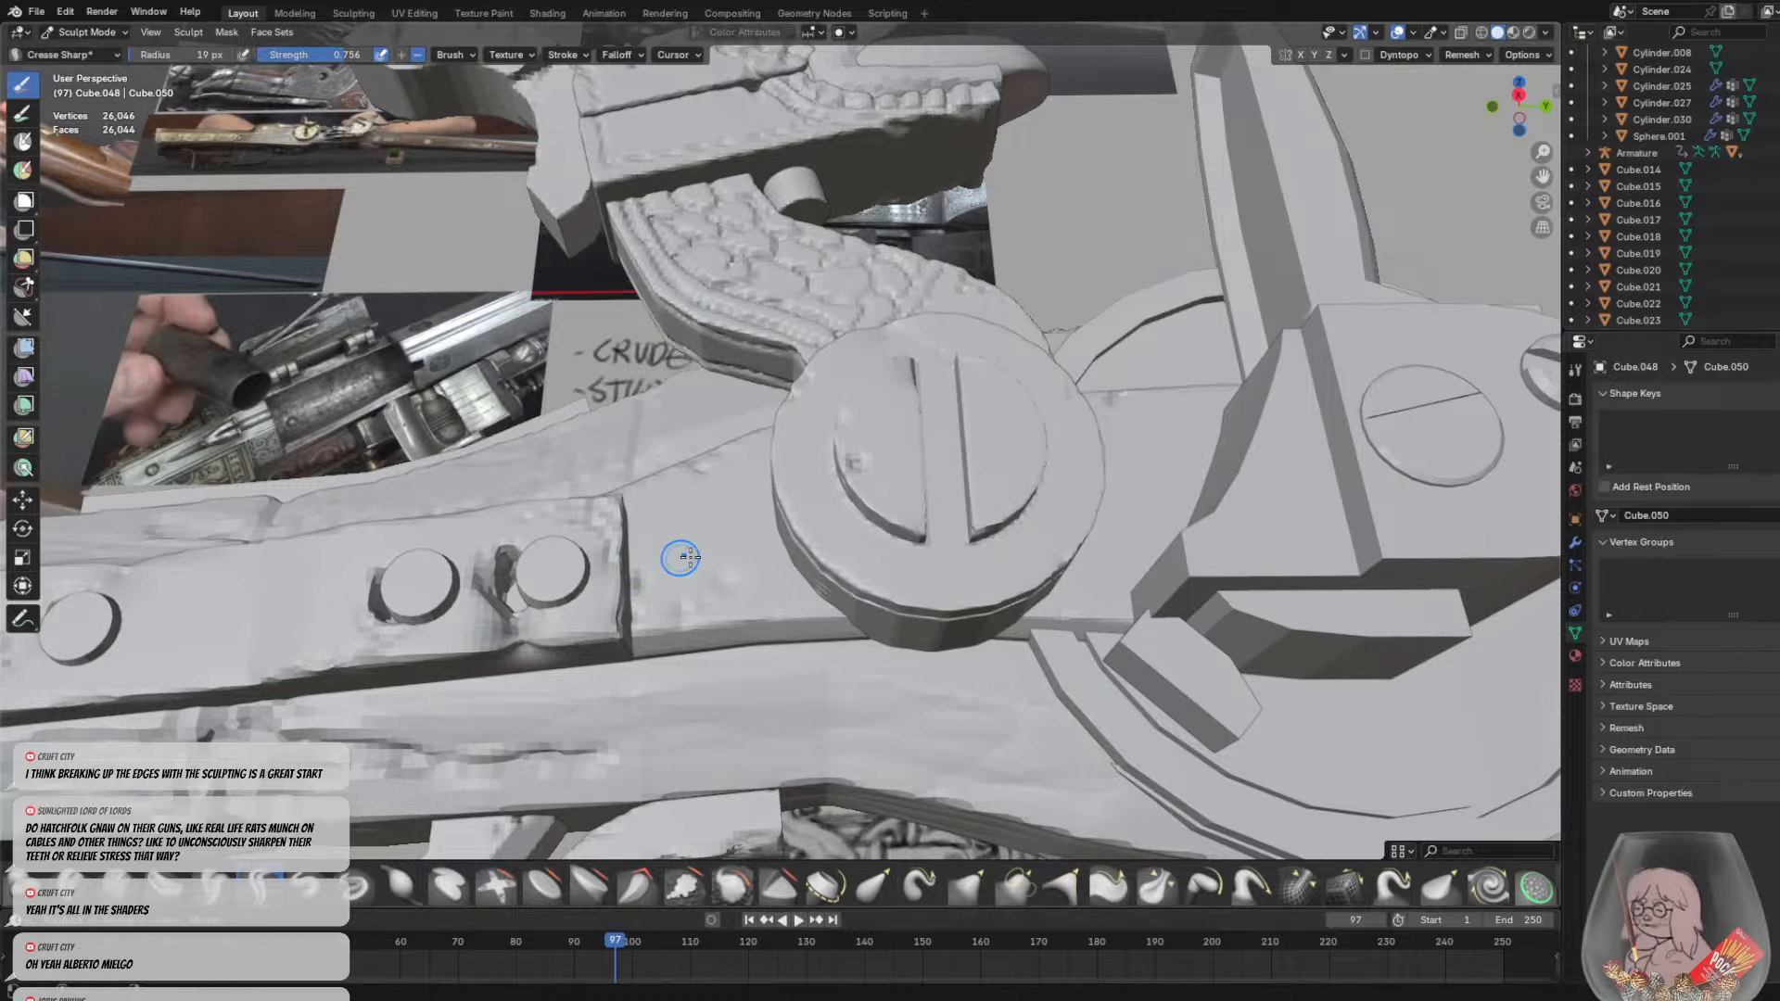
pyautogui.moveTo(684, 564)
pyautogui.mouseDown(button='middle')
pyautogui.moveTo(861, 600)
pyautogui.moveTo(753, 547)
pyautogui.moveTo(809, 545)
pyautogui.mouseUp(button='middle')
pyautogui.scroll(-5, 823, 545)
pyautogui.scroll(-3, 751, 548)
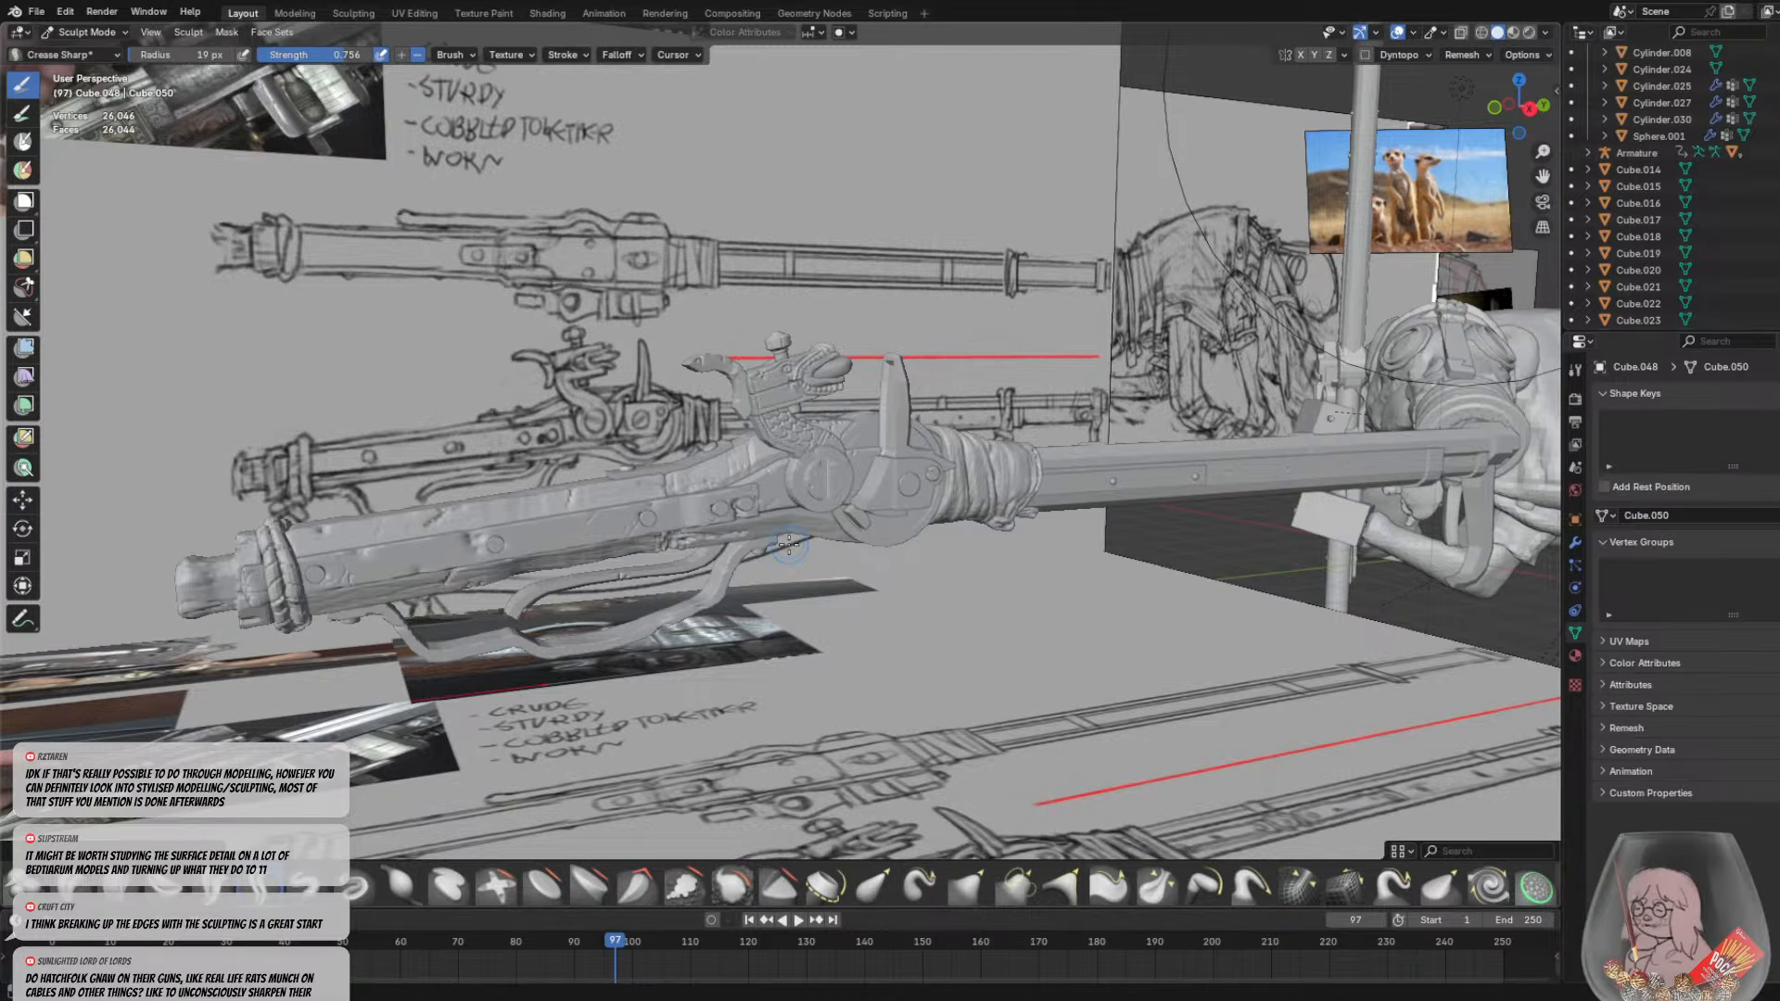
pyautogui.moveTo(645, 527)
pyautogui.mouseDown(button='middle')
pyautogui.moveTo(680, 594)
pyautogui.moveTo(705, 586)
pyautogui.mouseUp(button='middle')
pyautogui.scroll(4, 742, 586)
pyautogui.moveTo(816, 593)
pyautogui.mouseDown(button='middle')
pyautogui.moveTo(727, 536)
pyautogui.moveTo(819, 477)
pyautogui.moveTo(913, 482)
pyautogui.moveTo(848, 468)
pyautogui.moveTo(821, 501)
pyautogui.moveTo(864, 470)
pyautogui.moveTo(918, 547)
pyautogui.moveTo(1034, 598)
pyautogui.moveTo(1103, 529)
pyautogui.moveTo(860, 543)
pyautogui.moveTo(654, 512)
pyautogui.moveTo(860, 538)
pyautogui.mouseUp(button='middle')
pyautogui.scroll(3, 769, 531)
pyautogui.scroll(-7, 795, 529)
pyautogui.scroll(6, 864, 469)
pyautogui.scroll(-6, 864, 470)
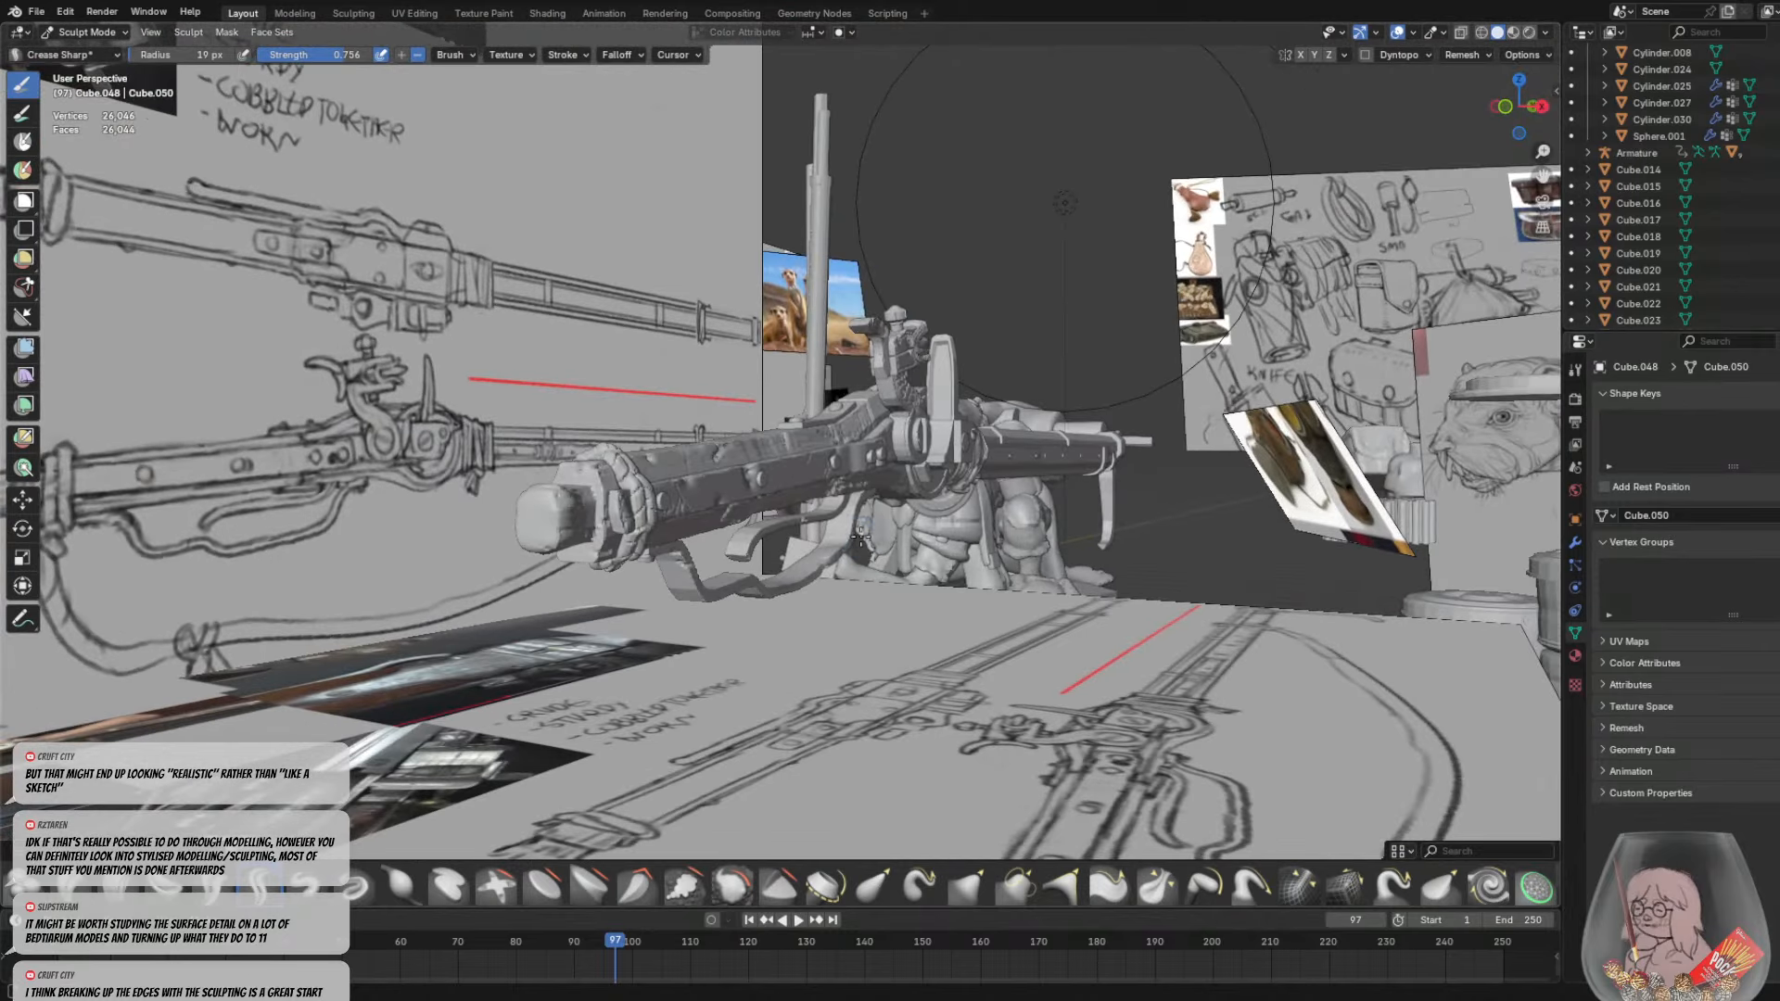
# Switch to Object Mode, select the gun's wooden stock at its butt end, and enter Sculpt Mode on it
pyautogui.keyDown('shift'); pyautogui.moveTo(556, 531); pyautogui.dragTo(726, 492, button='middle'); pyautogui.keyUp('shift')
pyautogui.scroll(4, 726, 493)
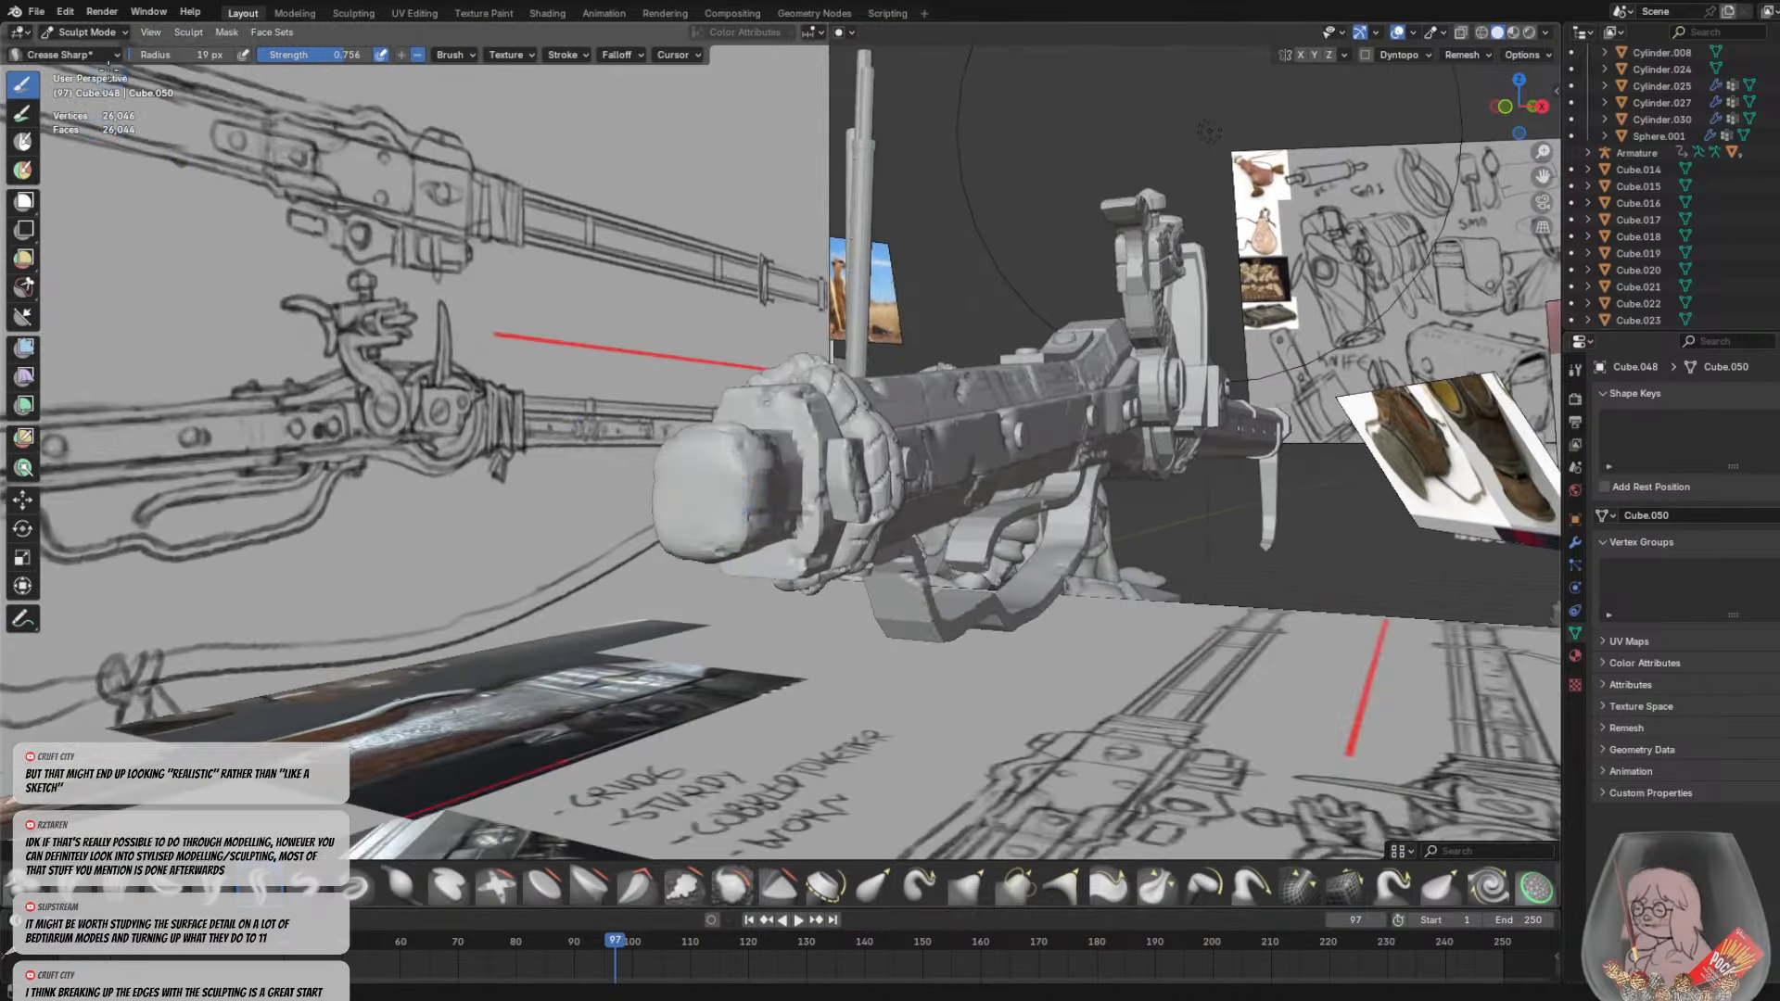
pyautogui.click(83, 31)
pyautogui.click(85, 49)
pyautogui.click(719, 469)
pyautogui.click(89, 32)
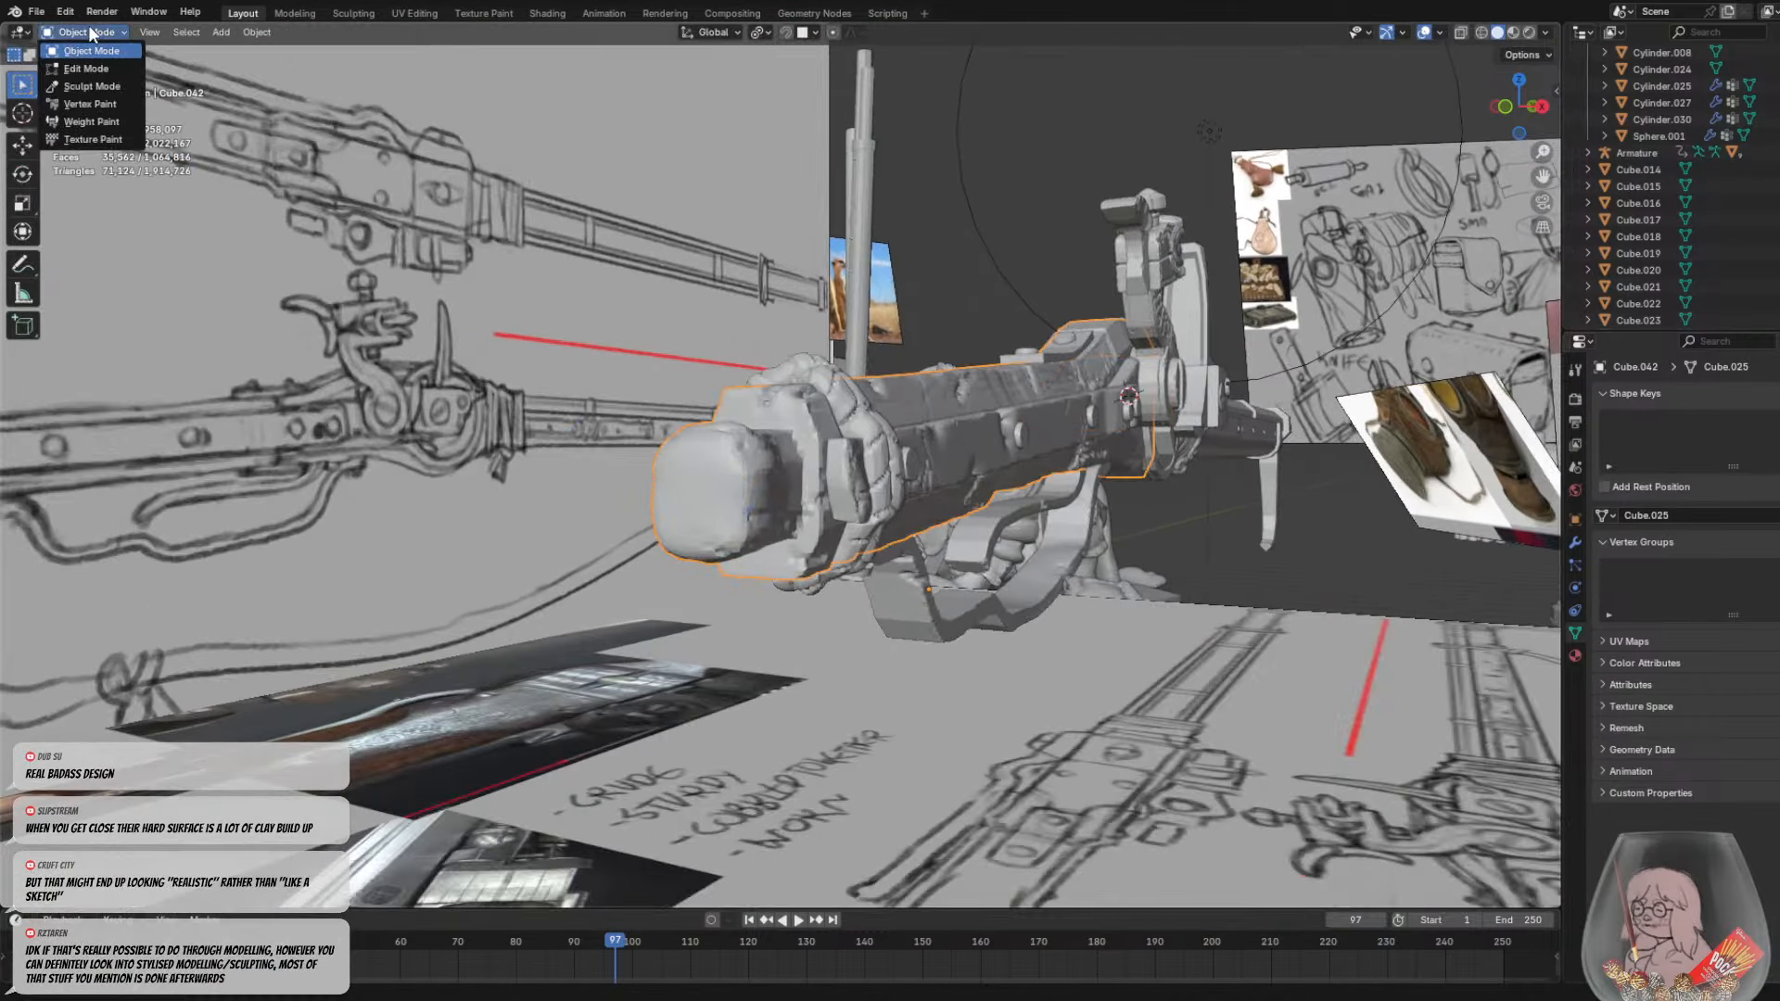
pyautogui.click(90, 87)
# Examine the stock's butt end, the slotted disc and the lock wheel from several angles, including close up
pyautogui.moveTo(554, 438); pyautogui.dragTo(586, 414, button='middle')
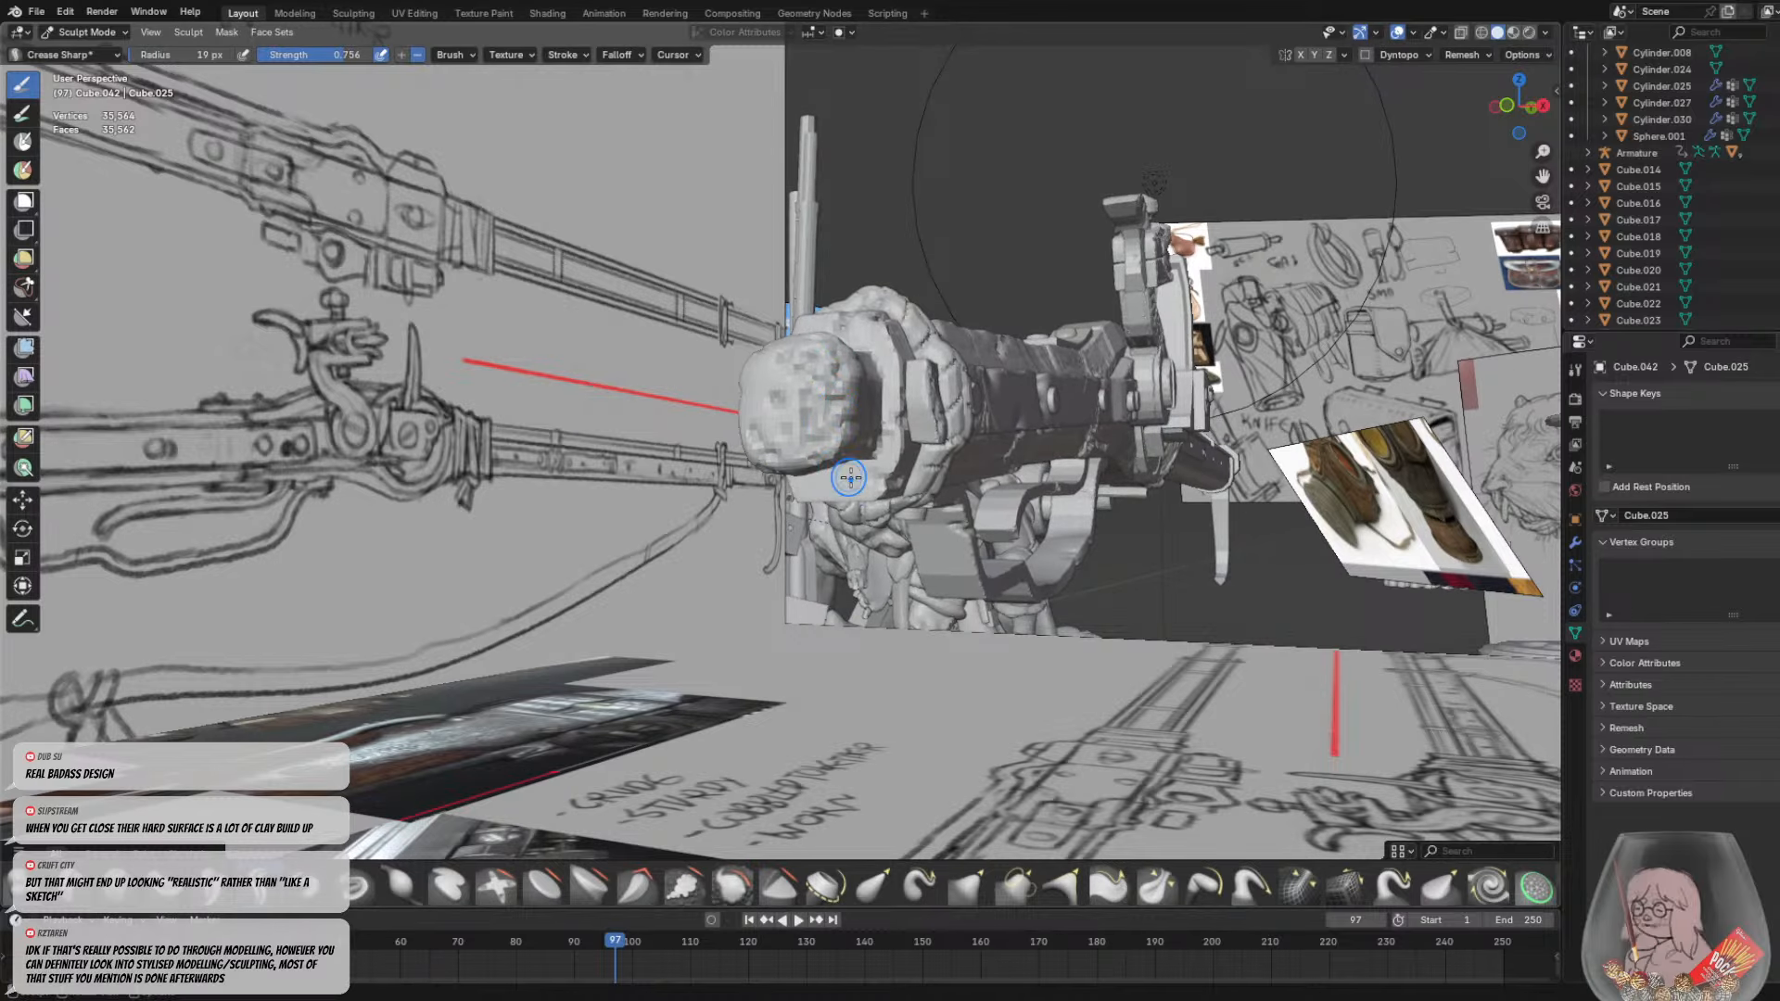
pyautogui.moveTo(866, 469); pyautogui.dragTo(1140, 525, button='middle')
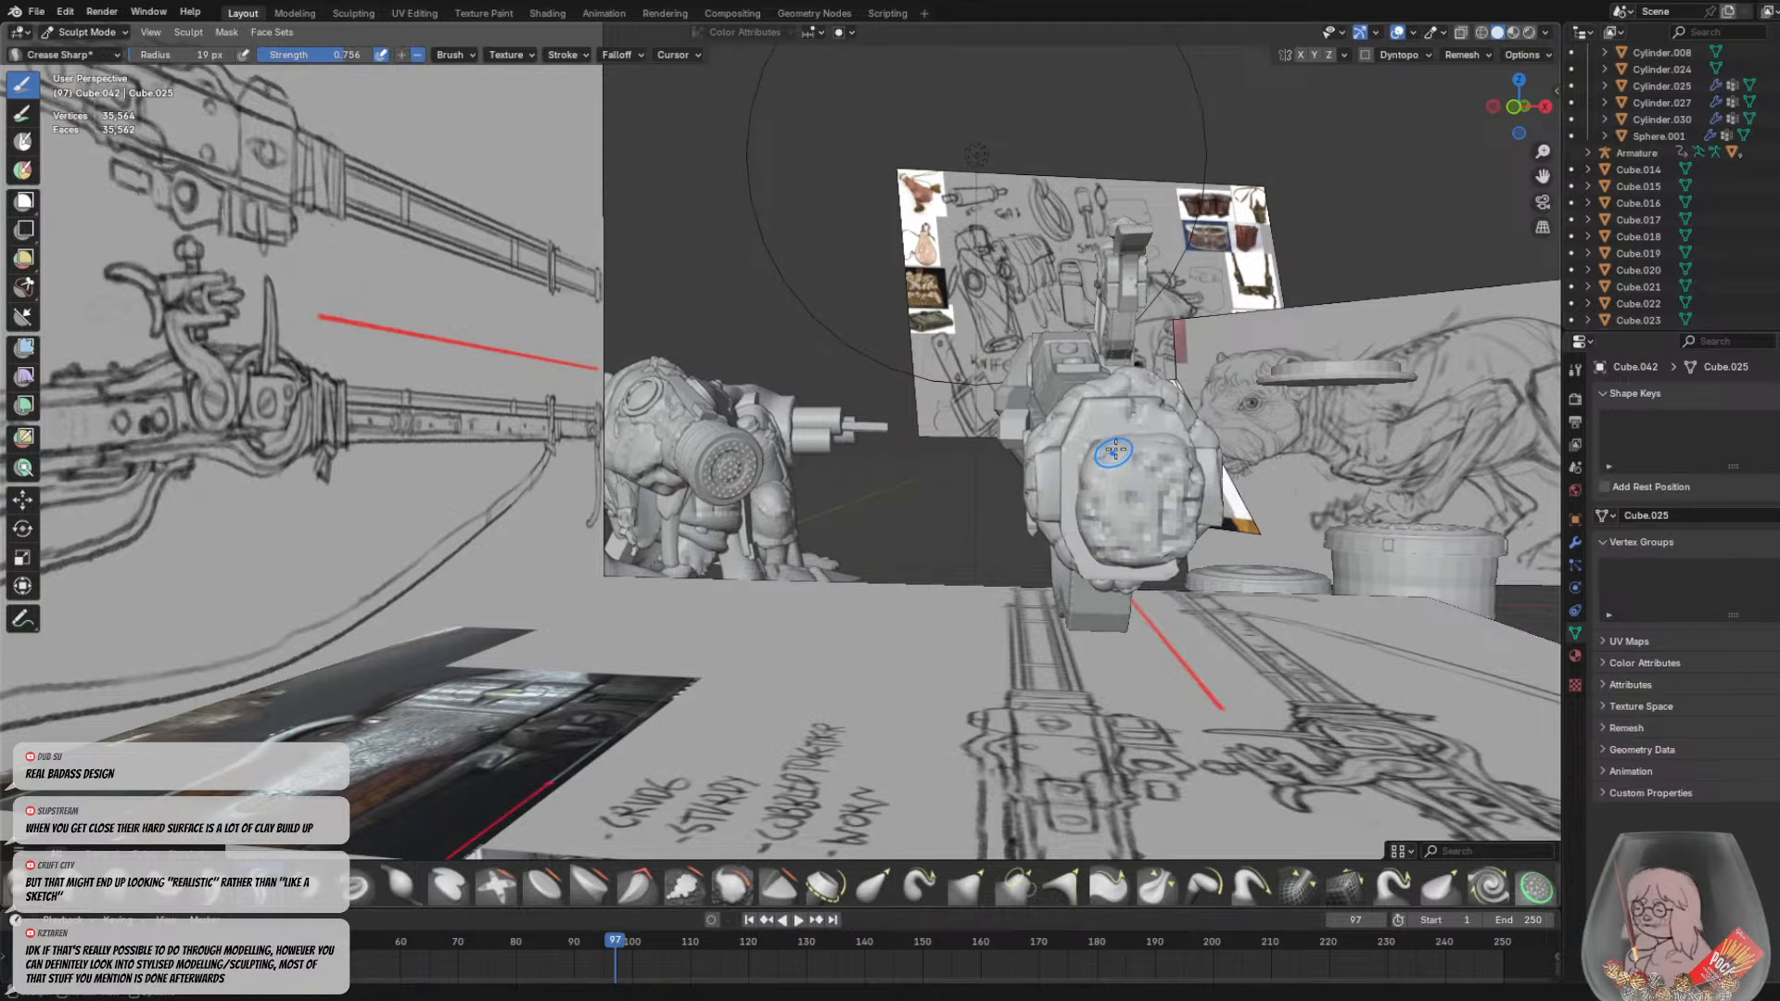
pyautogui.moveTo(1114, 452)
pyautogui.mouseDown(button='middle')
pyautogui.moveTo(849, 526)
pyautogui.moveTo(686, 489)
pyautogui.mouseUp(button='middle')
pyautogui.scroll(-3, 797, 492)
pyautogui.scroll(4, 913, 505)
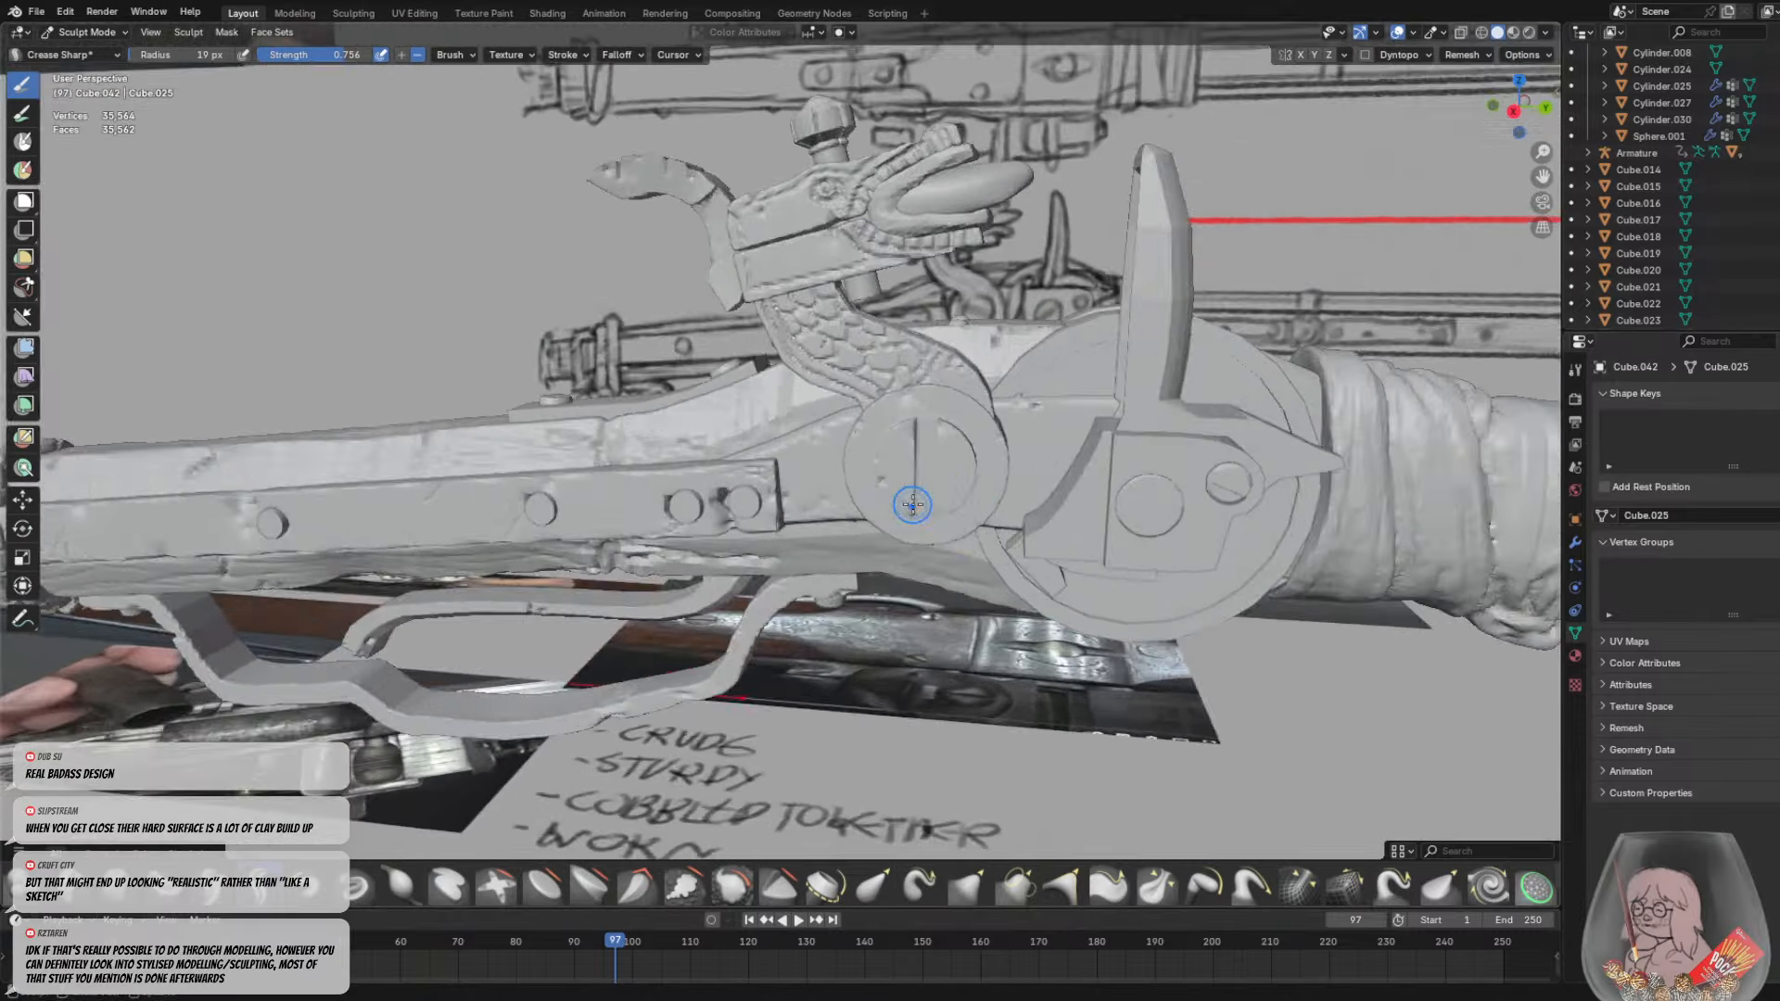
pyautogui.moveTo(913, 506); pyautogui.dragTo(757, 520, button='middle')
pyautogui.scroll(5, 920, 557)
pyautogui.scroll(2, 920, 557)
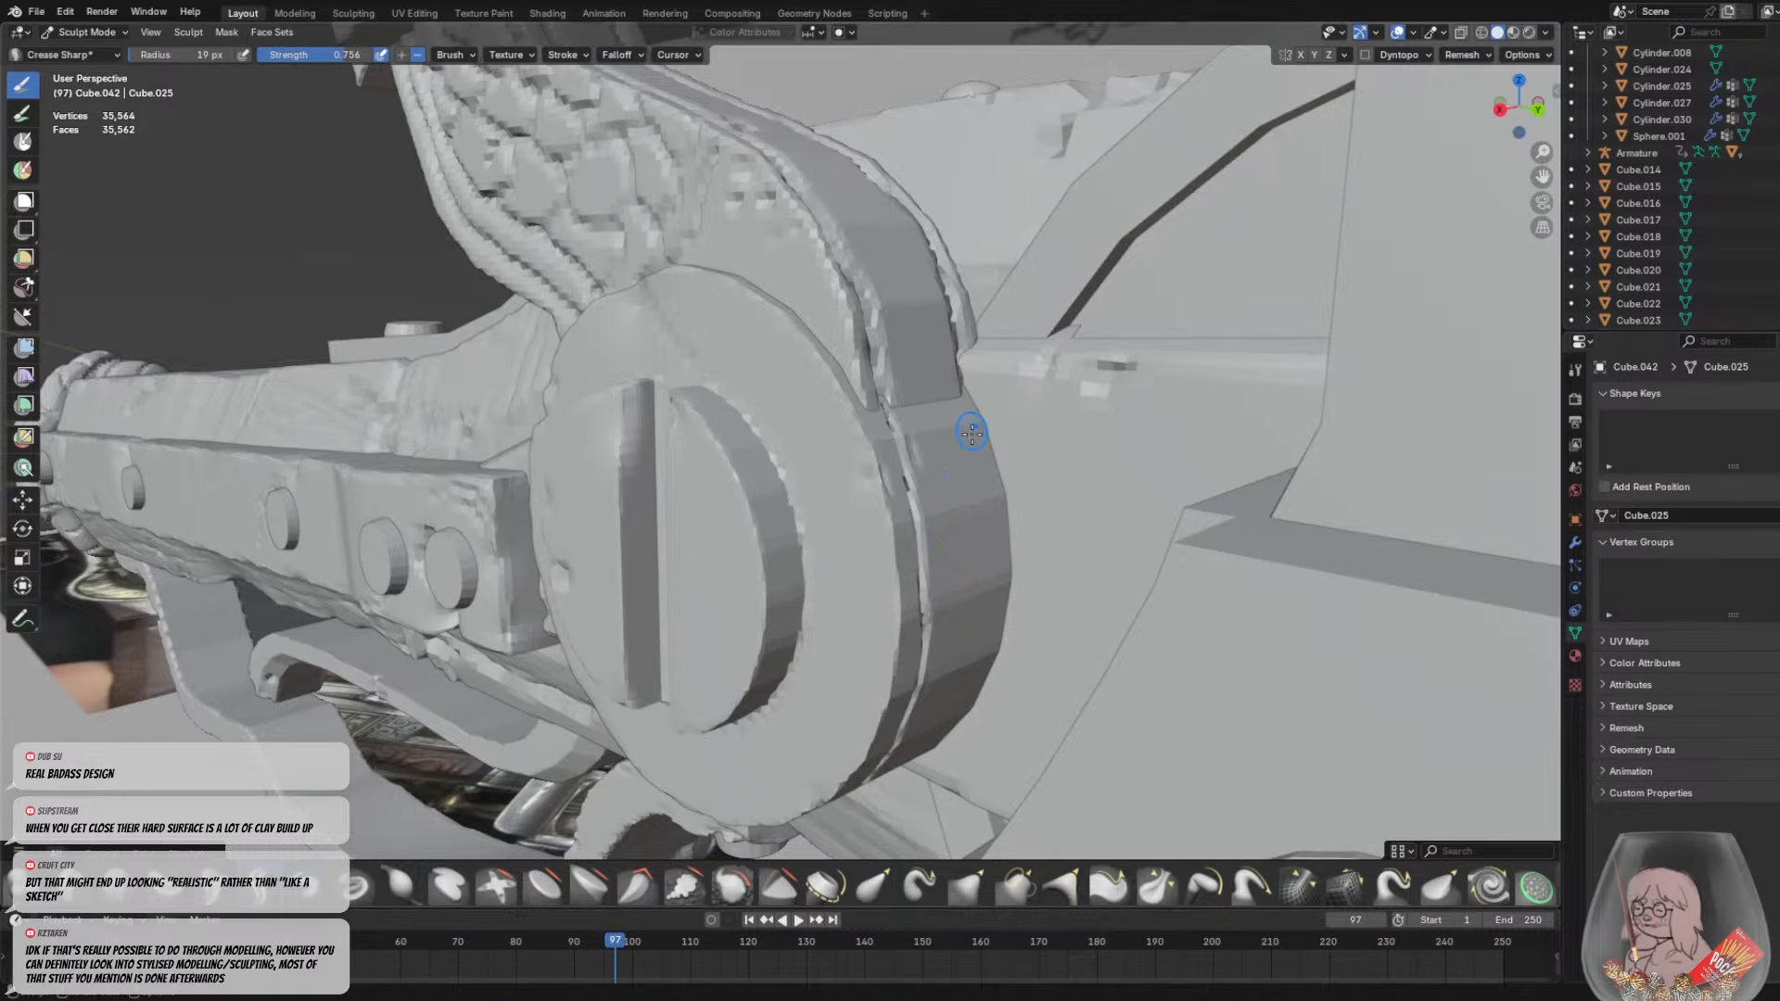
pyautogui.scroll(-7, 971, 433)
pyautogui.scroll(-3, 978, 503)
pyautogui.moveTo(883, 497); pyautogui.dragTo(875, 447, button='middle')
pyautogui.scroll(5, 883, 470)
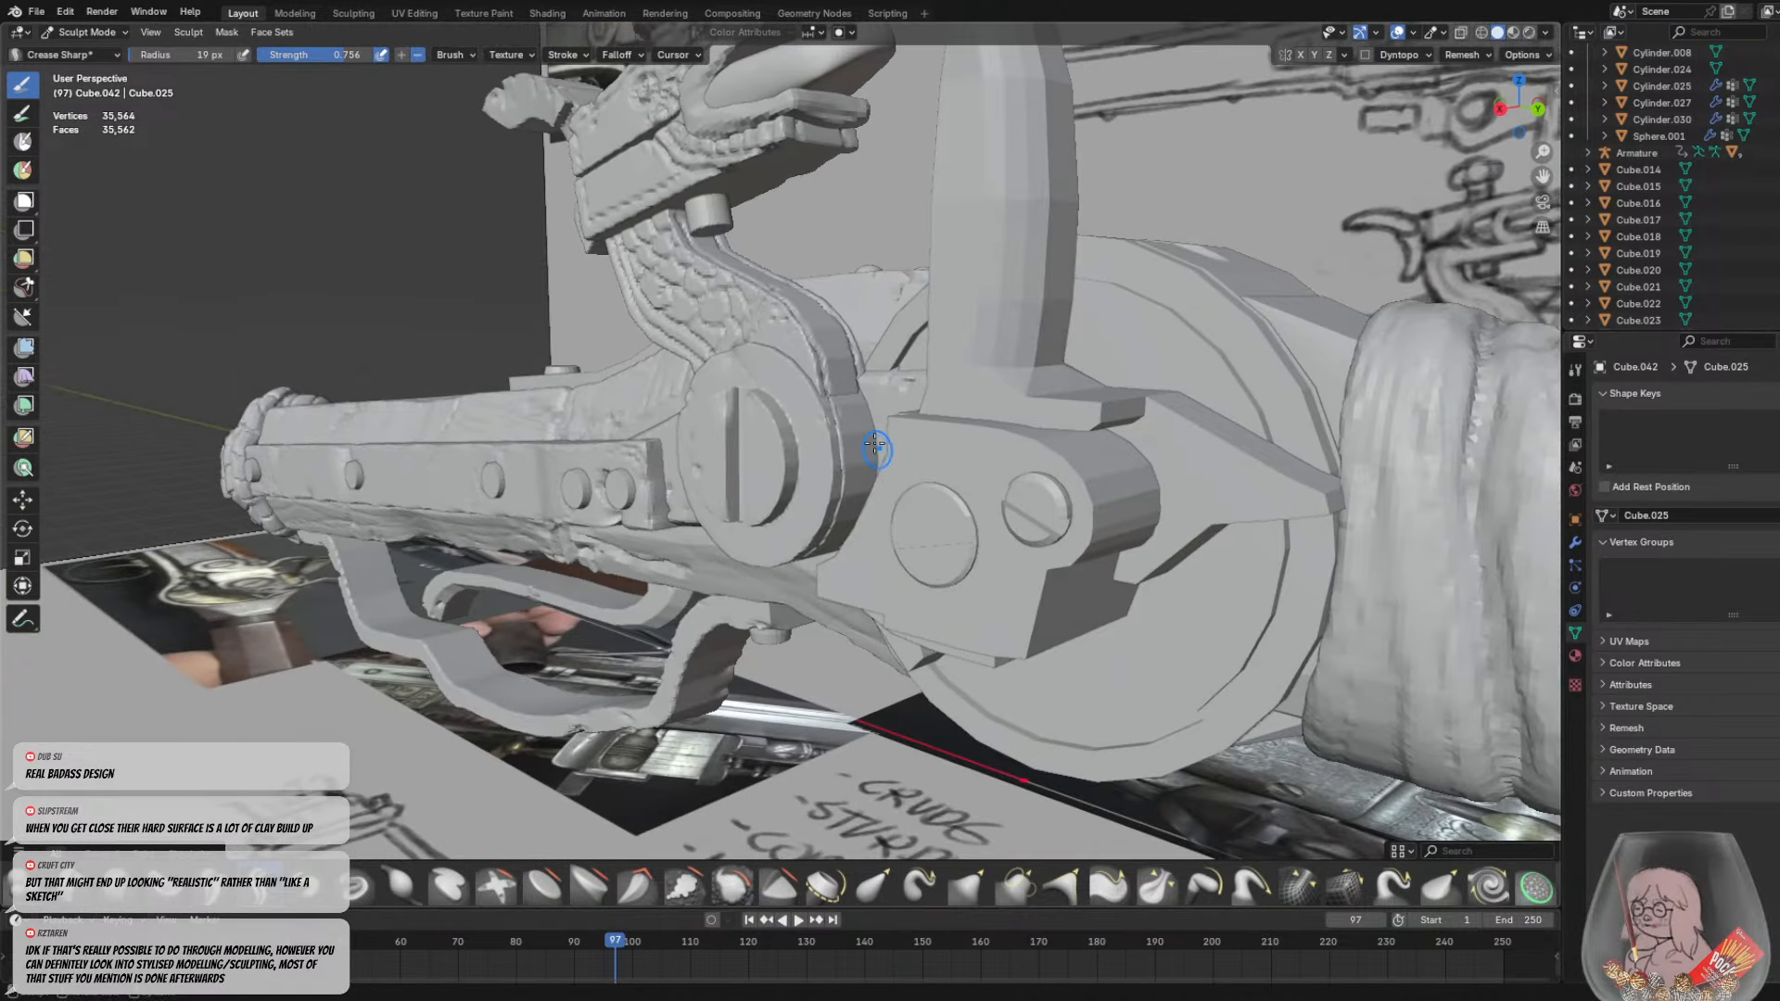
pyautogui.scroll(-6, 892, 577)
pyautogui.moveTo(892, 578)
pyautogui.mouseDown(button='middle')
pyautogui.moveTo(790, 526)
pyautogui.moveTo(896, 497)
pyautogui.mouseUp(button='middle')
pyautogui.scroll(-6, 731, 385)
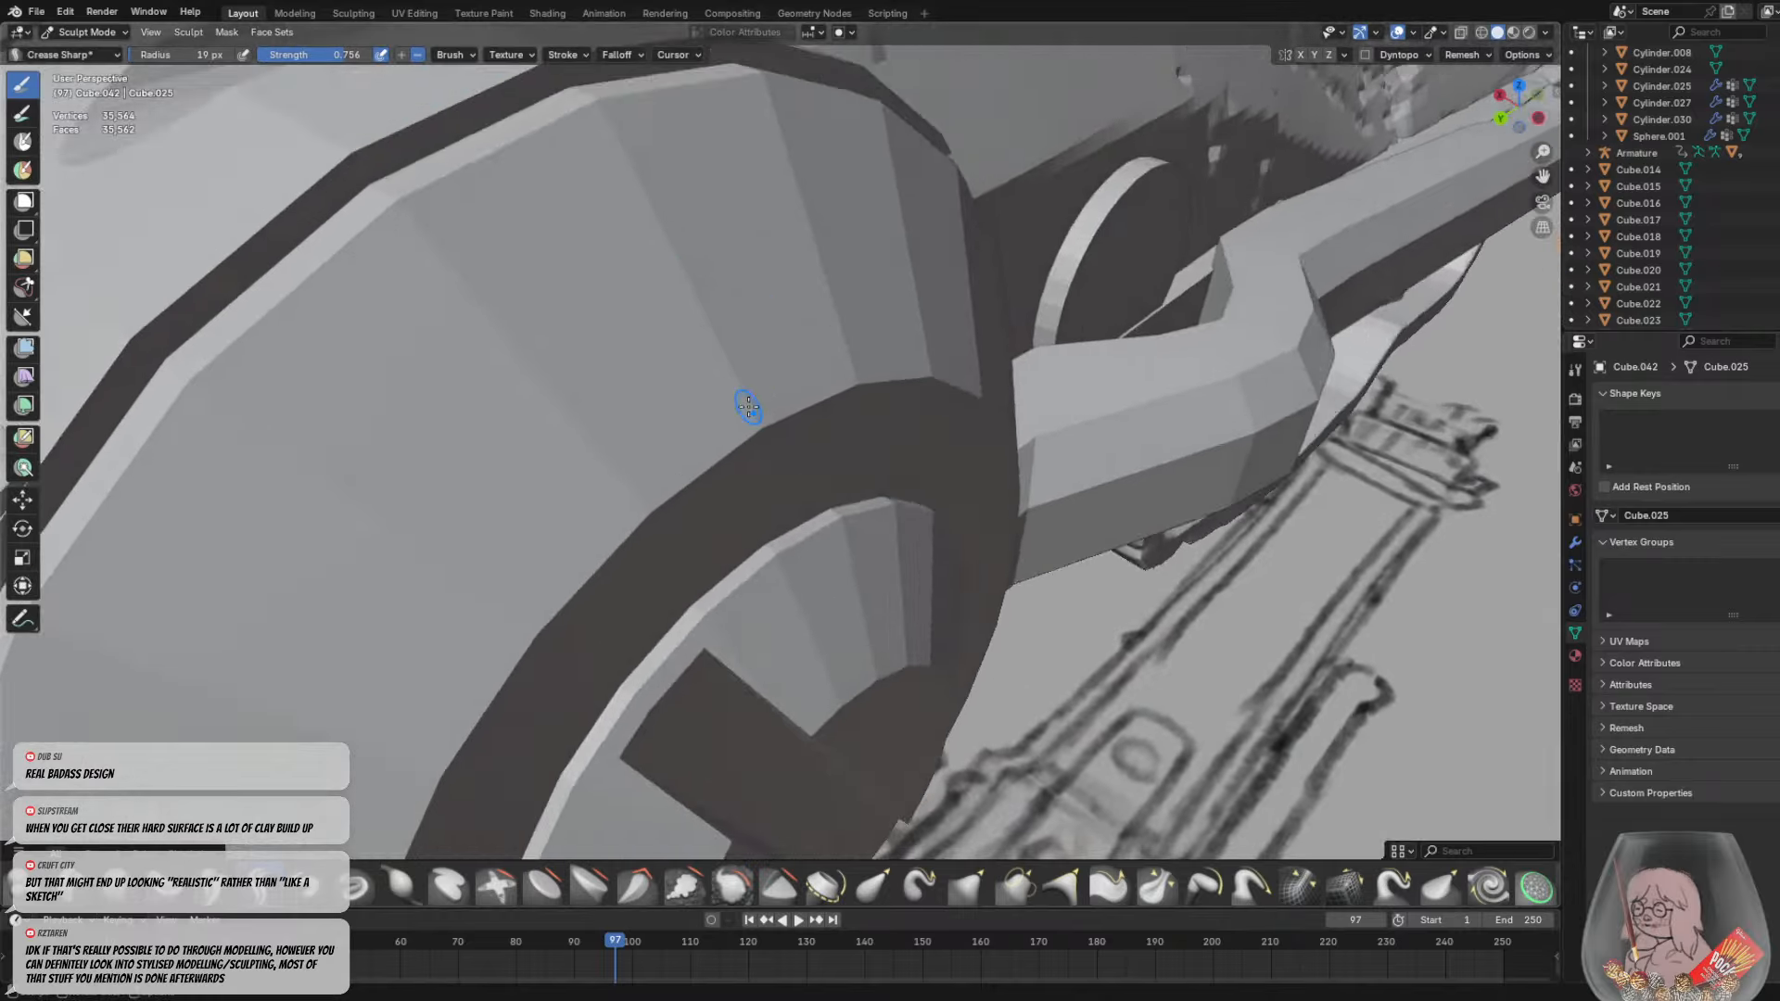
# Switch to Object Mode, select the mouth lining of the dragon-shaped hammer, and enter Sculpt Mode on it
pyautogui.scroll(-5, 823, 492)
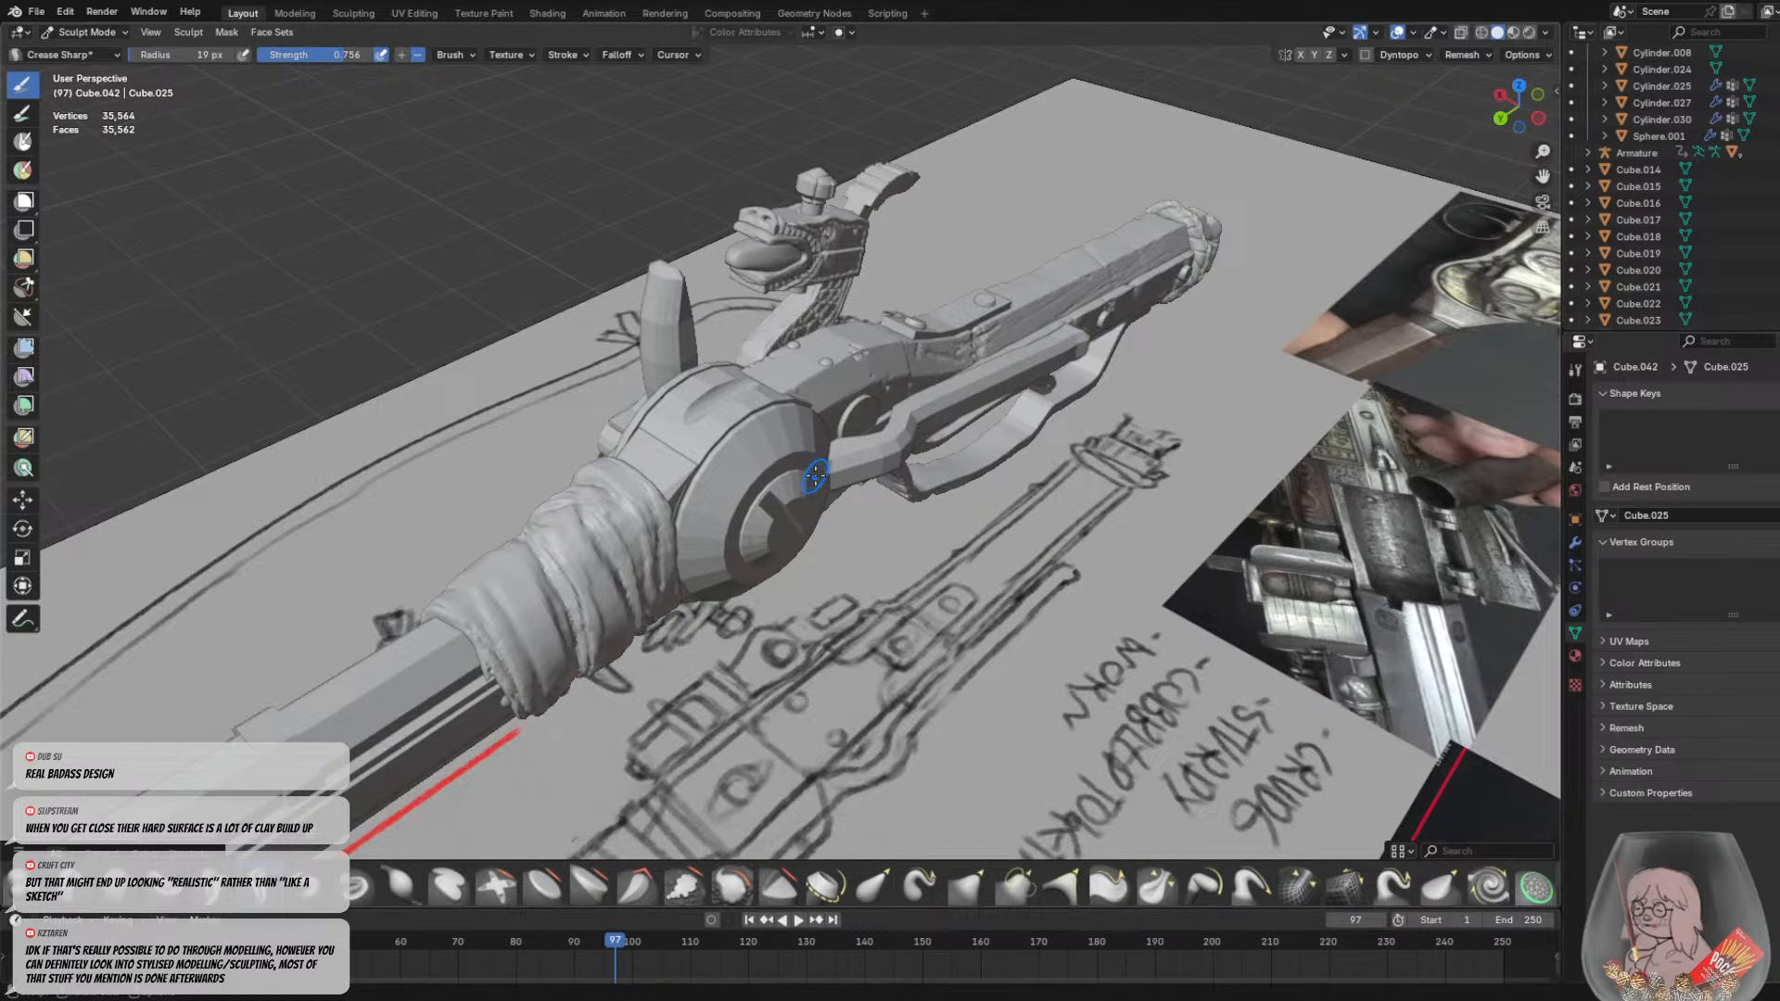
pyautogui.moveTo(774, 470)
pyautogui.mouseDown(button='middle')
pyautogui.moveTo(1025, 439)
pyautogui.moveTo(746, 344)
pyautogui.mouseUp(button='middle')
pyautogui.click(102, 32)
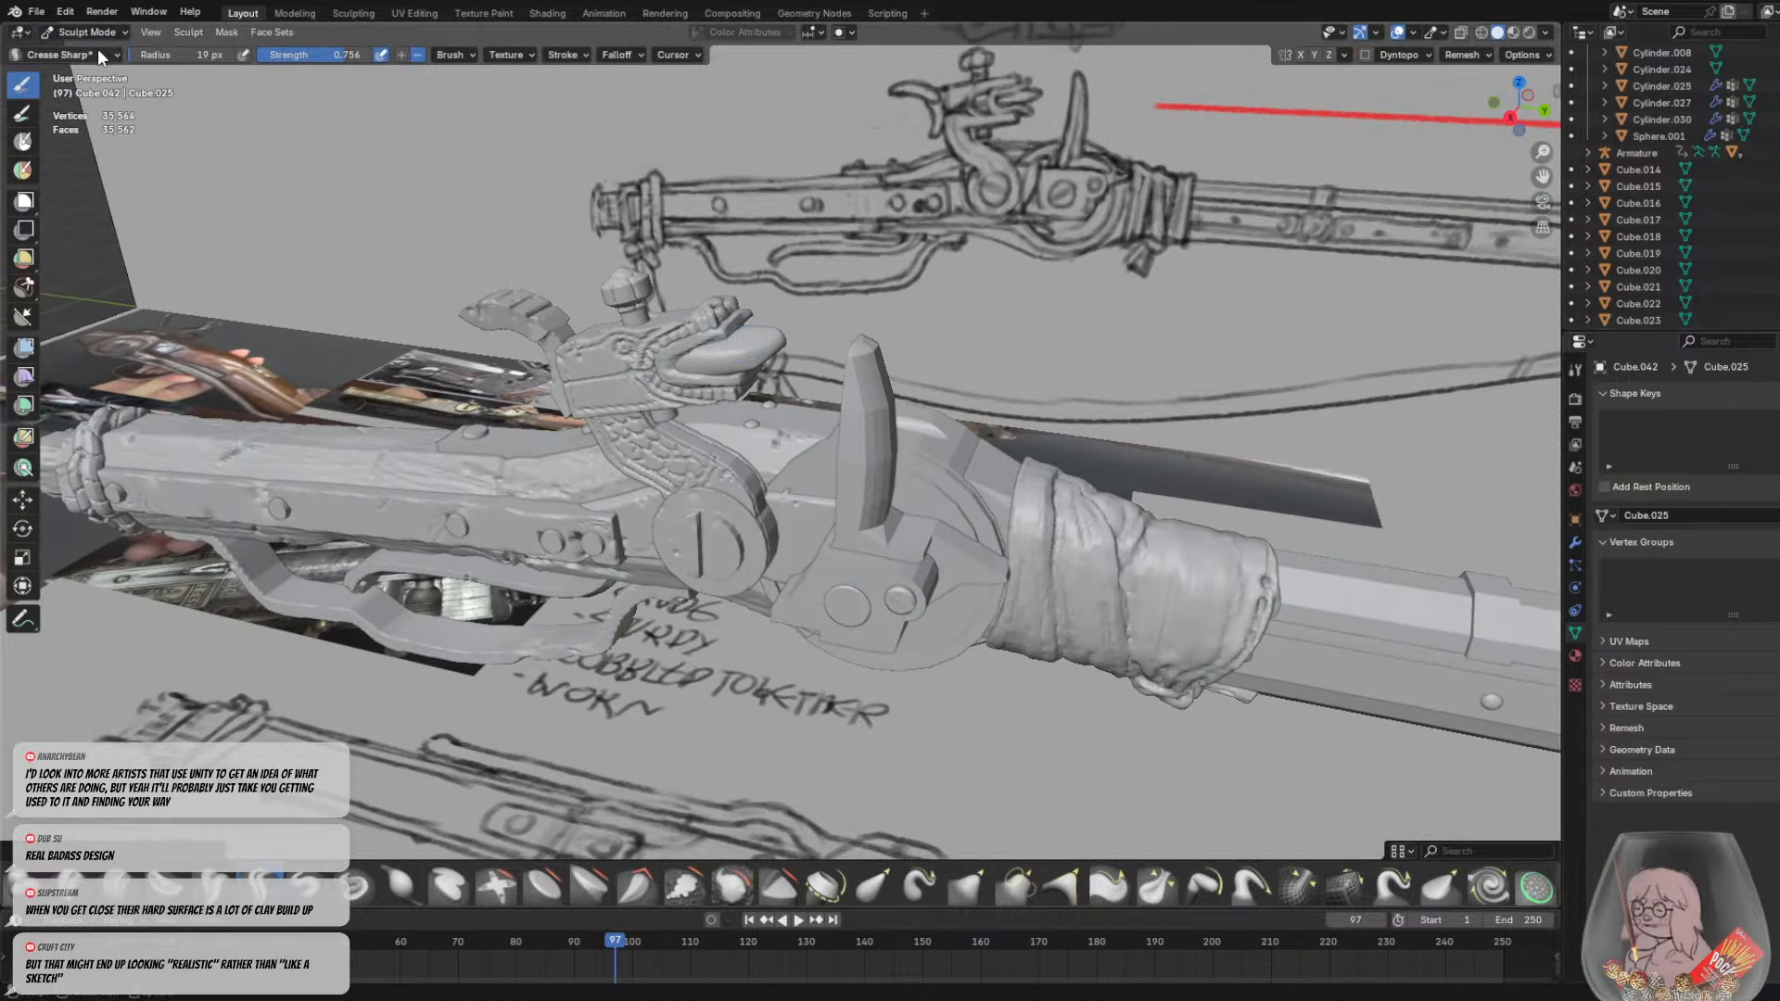
pyautogui.click(91, 52)
pyautogui.click(738, 369)
pyautogui.moveTo(738, 369); pyautogui.dragTo(716, 252, button='middle')
pyautogui.scroll(4, 717, 253)
pyautogui.click(674, 167)
pyautogui.moveTo(674, 167); pyautogui.dragTo(835, 295, button='middle')
pyautogui.click(86, 31)
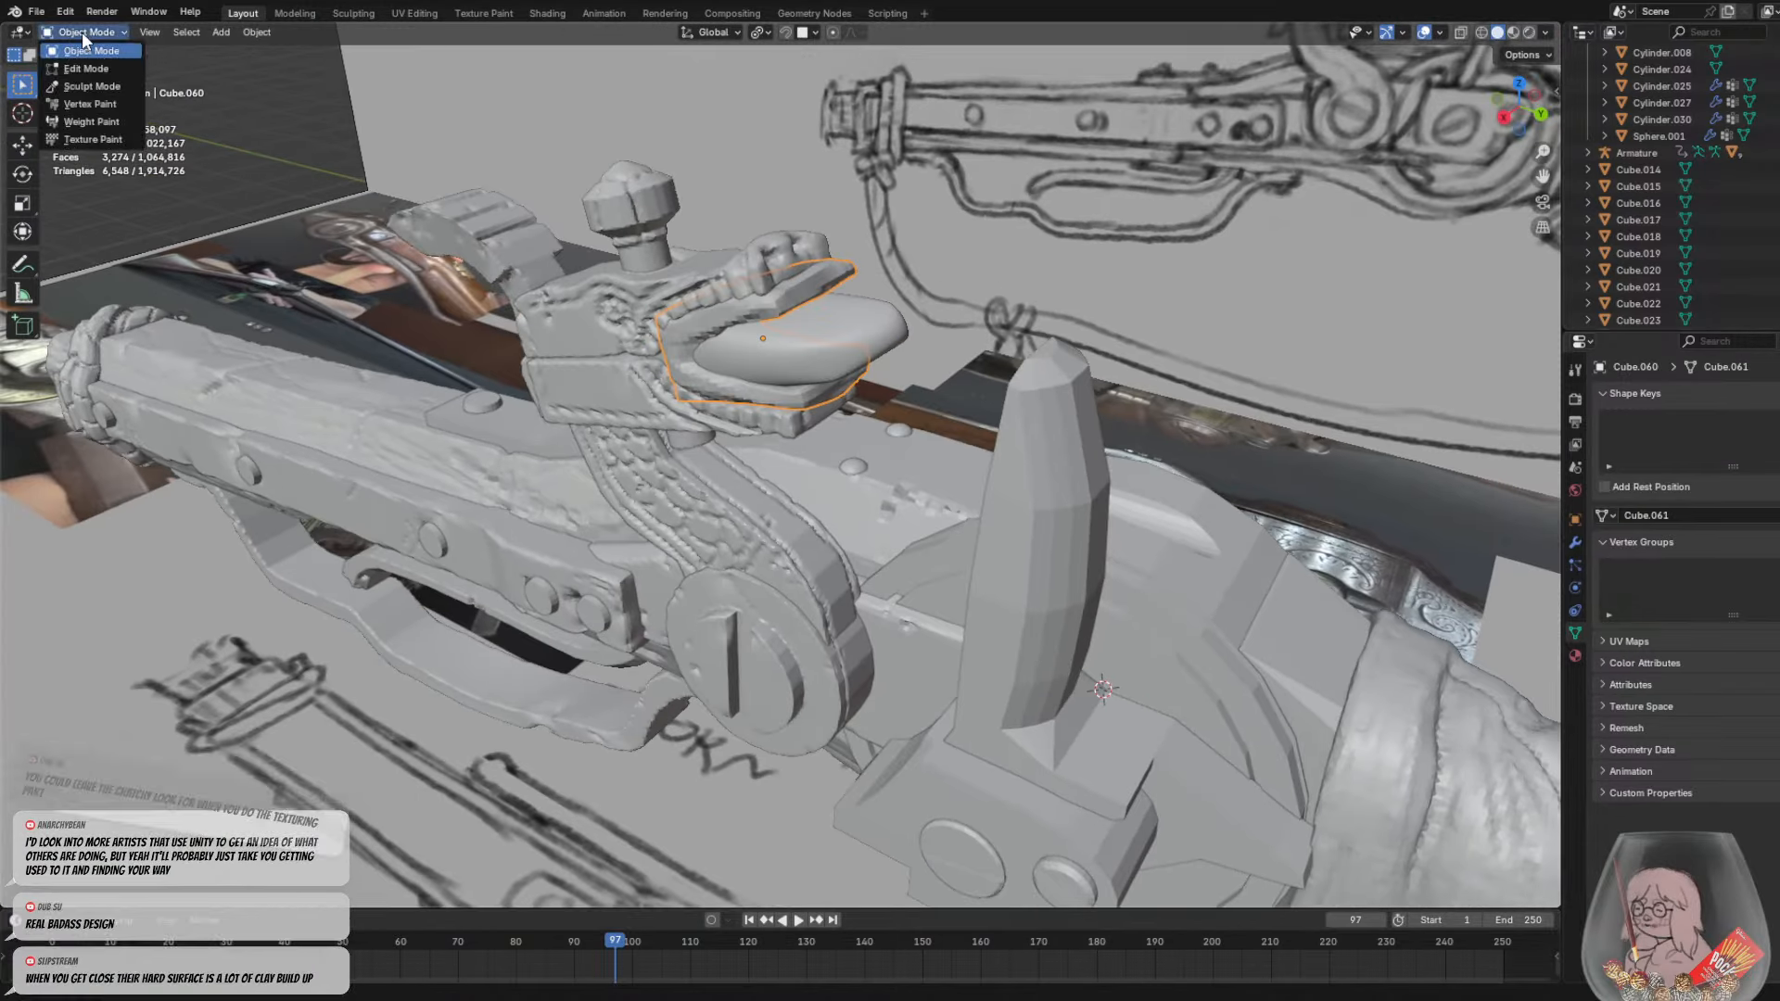
pyautogui.click(86, 86)
# Reshape the dragon head's mouth lining around the jaws and mouth corner using the Grab brush at a 59 px radius
pyautogui.moveTo(649, 278); pyautogui.dragTo(727, 295, button='middle')
pyautogui.press('g')
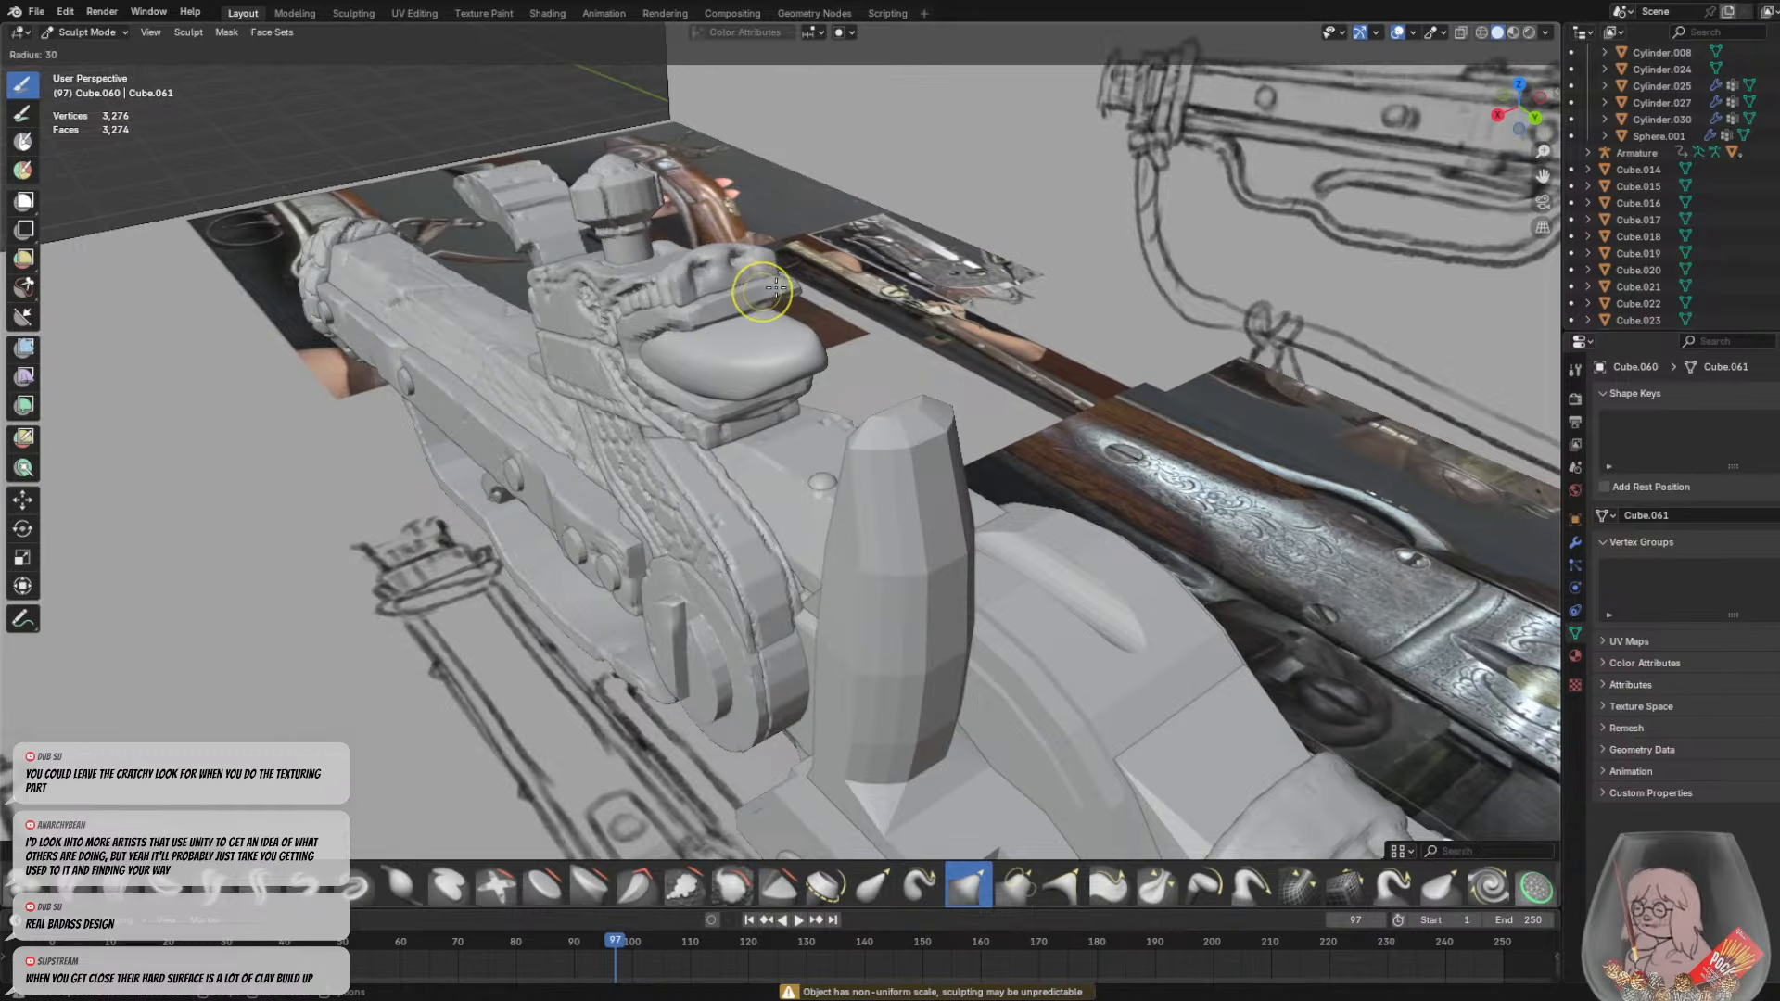
pyautogui.moveTo(739, 309); pyautogui.dragTo(630, 245, button='middle')
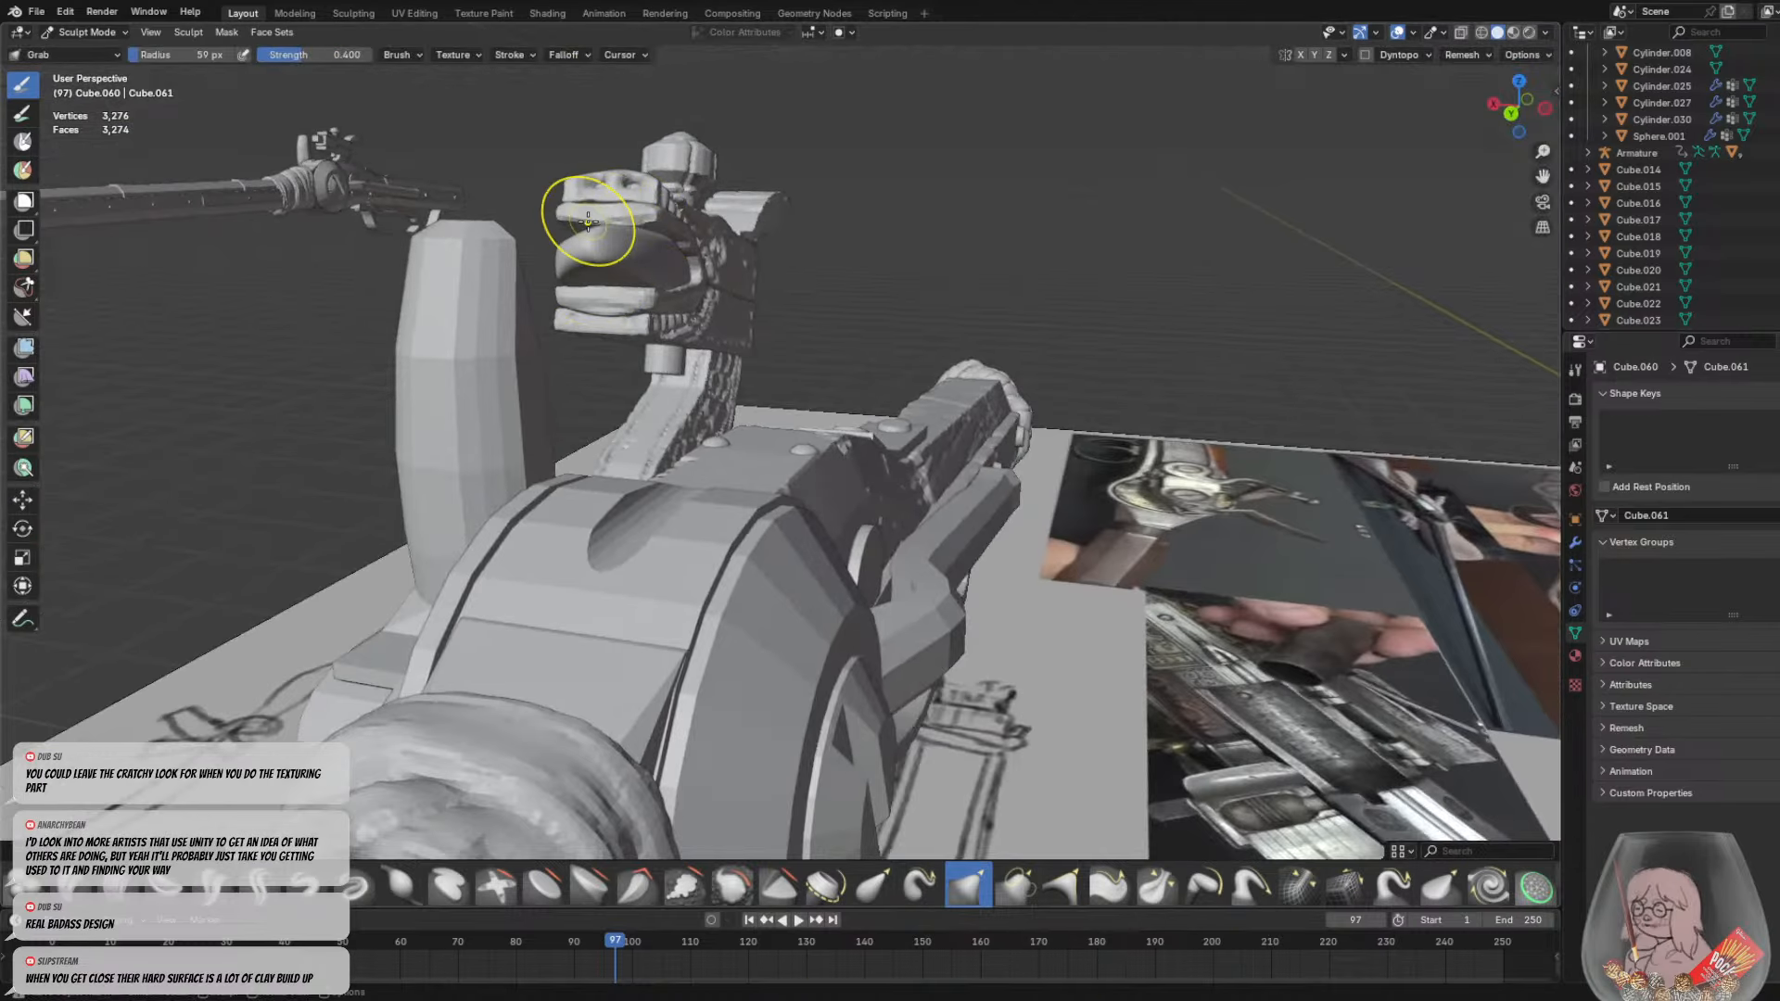
pyautogui.moveTo(605, 232)
pyautogui.mouseDown(button='middle')
pyautogui.moveTo(735, 285)
pyautogui.moveTo(715, 238)
pyautogui.mouseUp(button='middle')
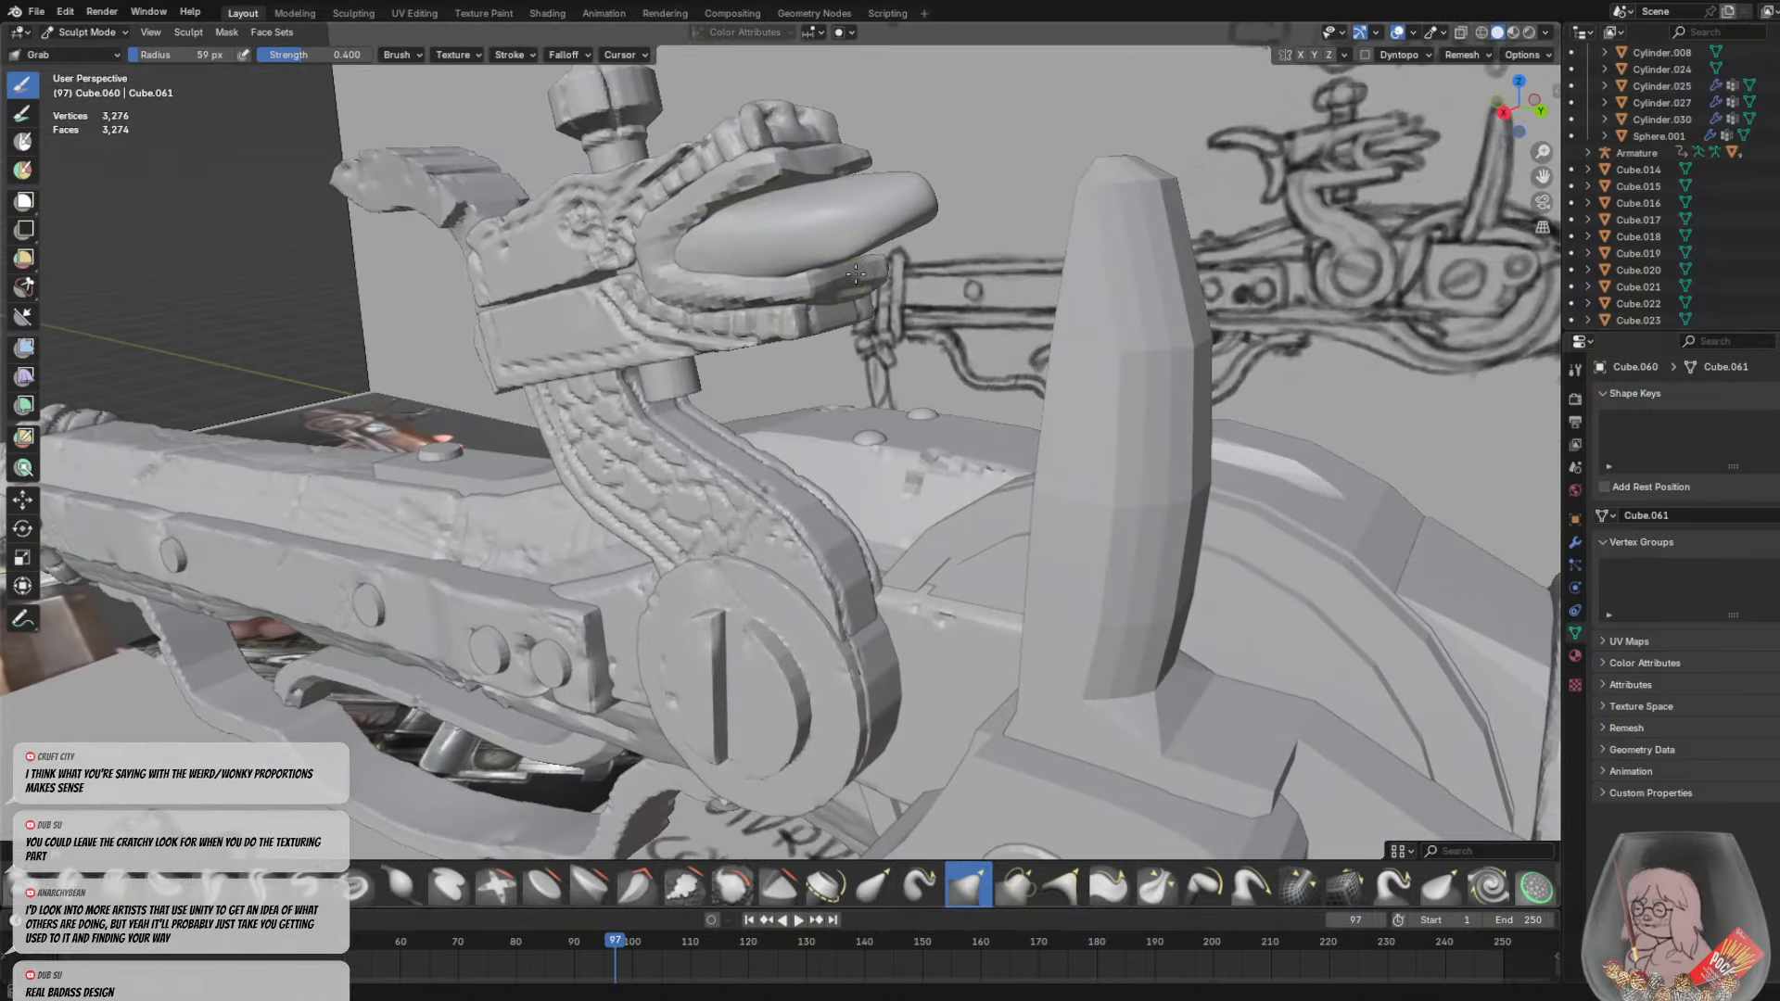
pyautogui.moveTo(846, 294); pyautogui.dragTo(856, 293)
pyautogui.moveTo(857, 293); pyautogui.dragTo(895, 400, button='middle')
pyautogui.moveTo(746, 329); pyautogui.dragTo(837, 320, button='middle')
pyautogui.scroll(4, 837, 320)
pyautogui.moveTo(912, 165); pyautogui.dragTo(928, 170)
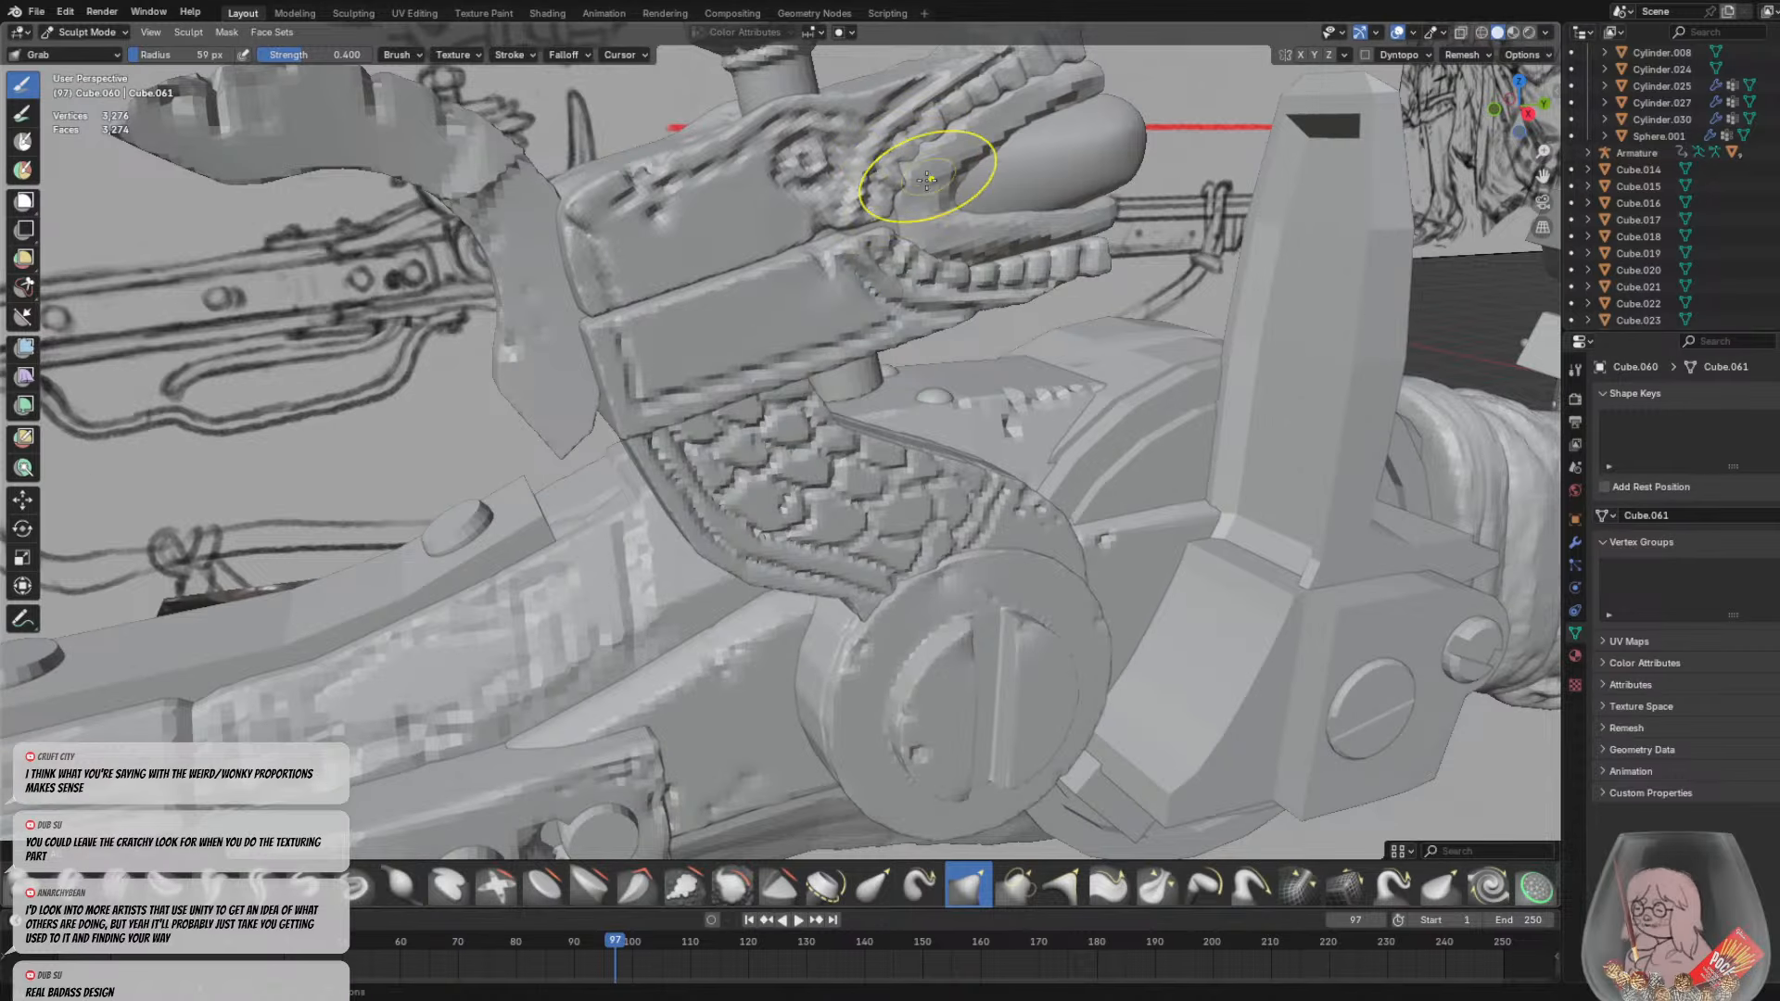
pyautogui.moveTo(916, 231); pyautogui.dragTo(926, 222)
# Examine the dragon hammer, the lock and the whole gun from several angles against the reference sketches
pyautogui.scroll(-4, 926, 223)
pyautogui.moveTo(926, 222)
pyautogui.mouseDown(button='middle')
pyautogui.moveTo(832, 282)
pyautogui.moveTo(440, 298)
pyautogui.mouseUp(button='middle')
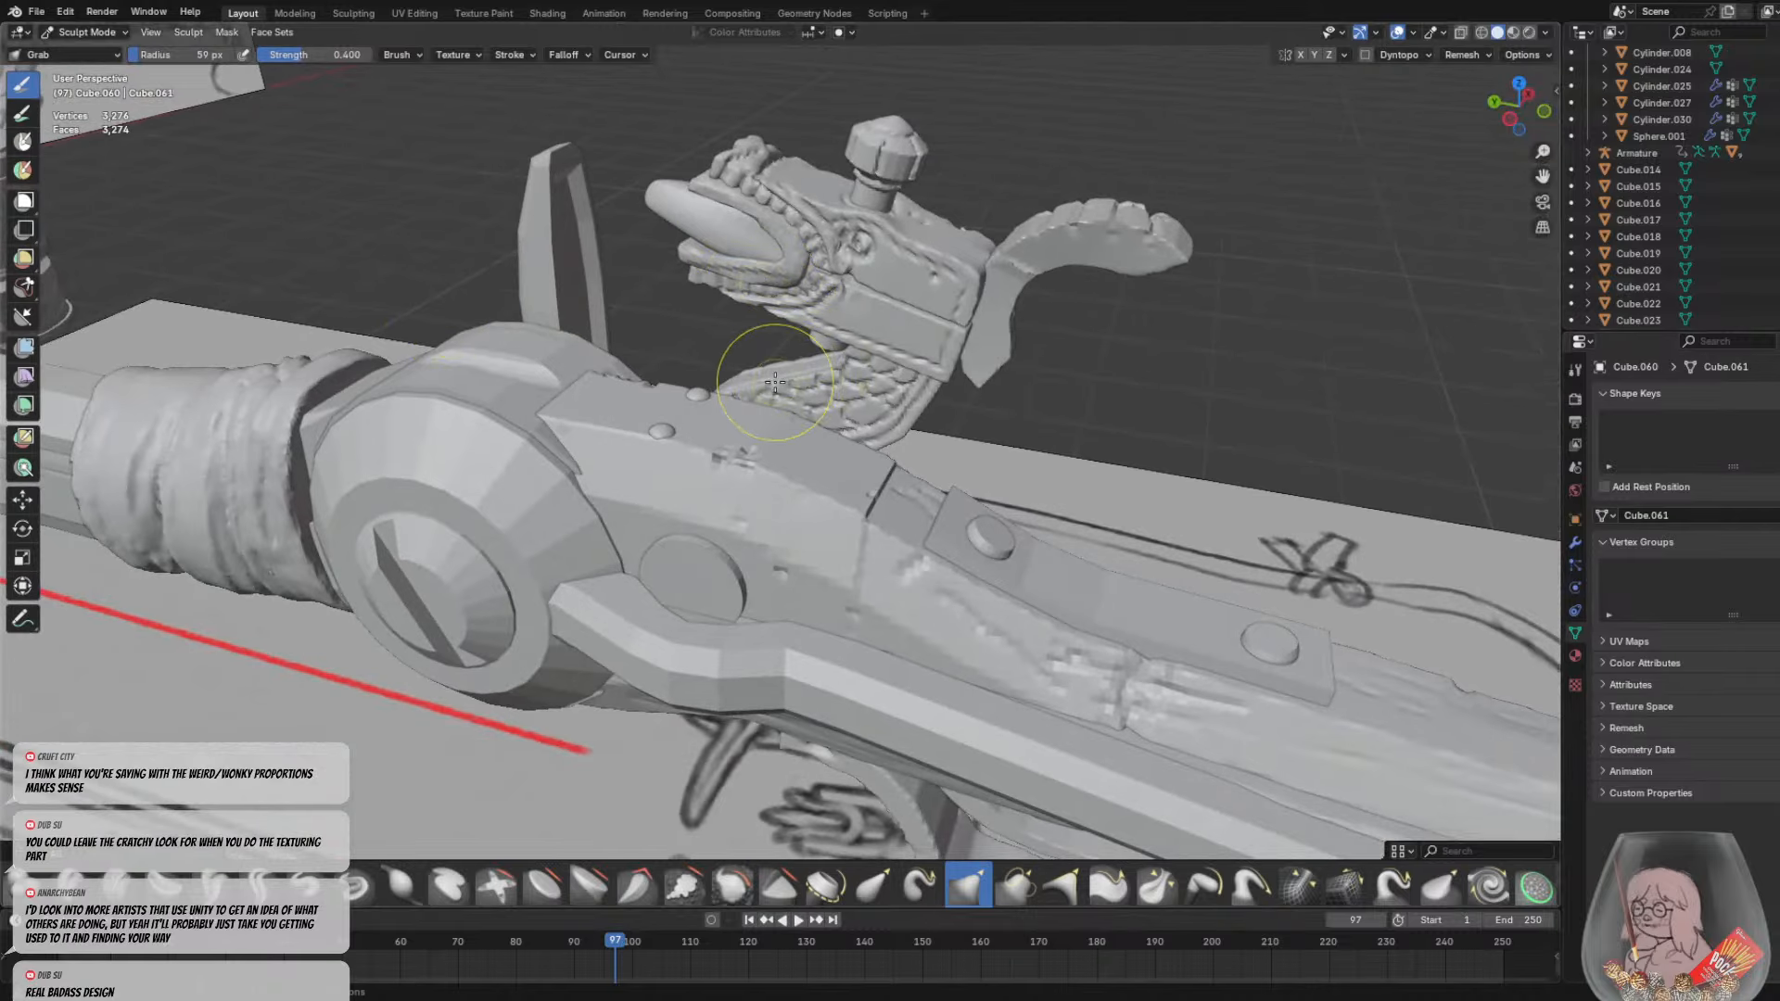
pyautogui.moveTo(775, 382); pyautogui.dragTo(881, 459, button='middle')
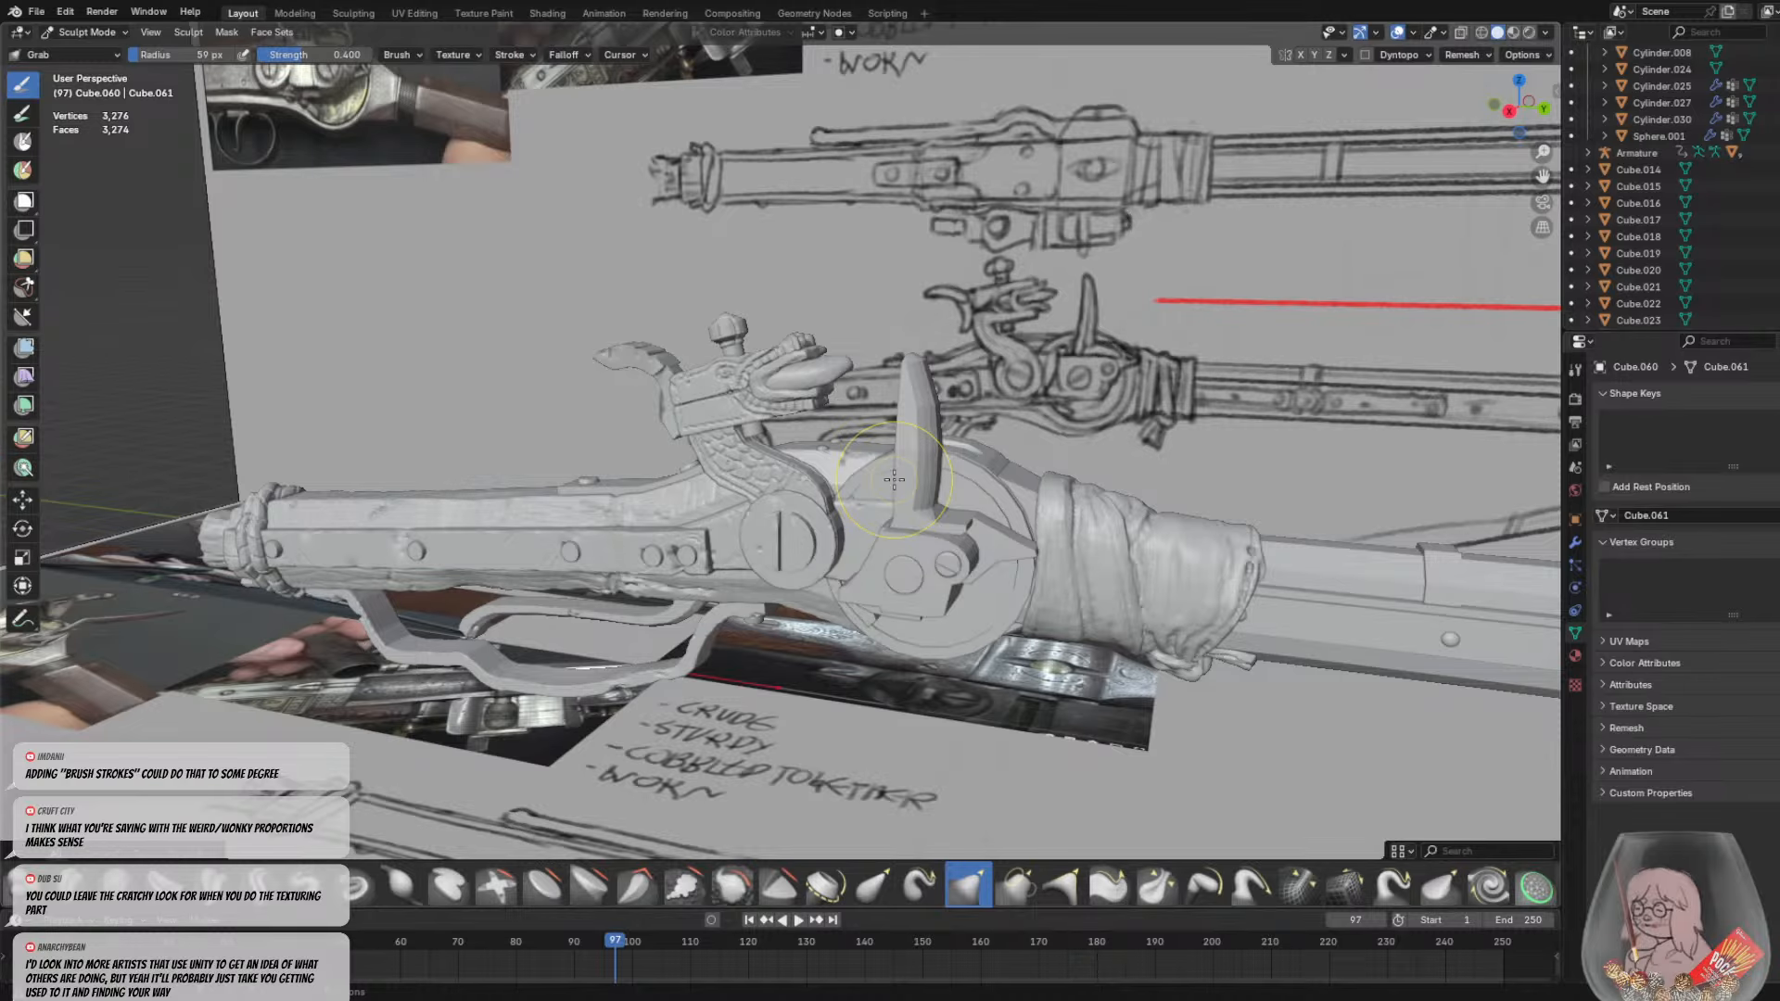
pyautogui.scroll(2, 814, 369)
pyautogui.moveTo(829, 387)
pyautogui.mouseDown(button='middle')
pyautogui.moveTo(1018, 533)
pyautogui.moveTo(825, 509)
pyautogui.moveTo(941, 559)
pyautogui.moveTo(887, 504)
pyautogui.moveTo(904, 475)
pyautogui.mouseUp(button='middle')
pyautogui.scroll(3, 833, 509)
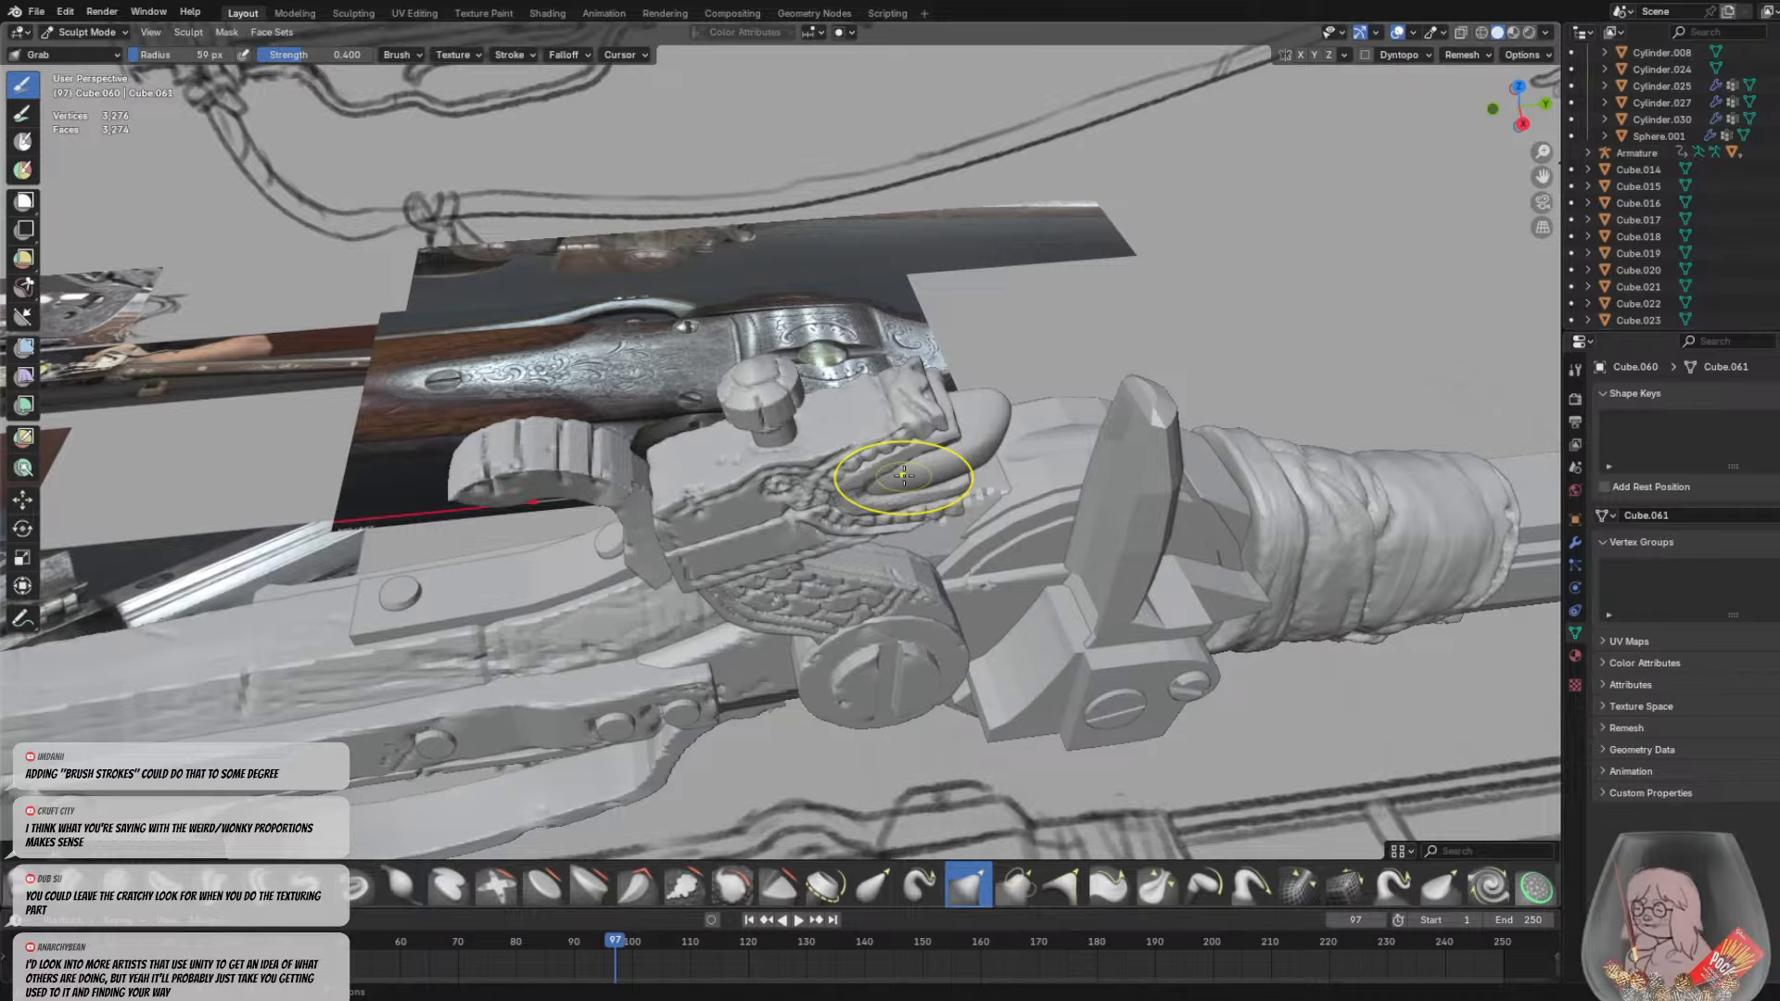
pyautogui.moveTo(954, 457); pyautogui.dragTo(983, 466, button='middle')
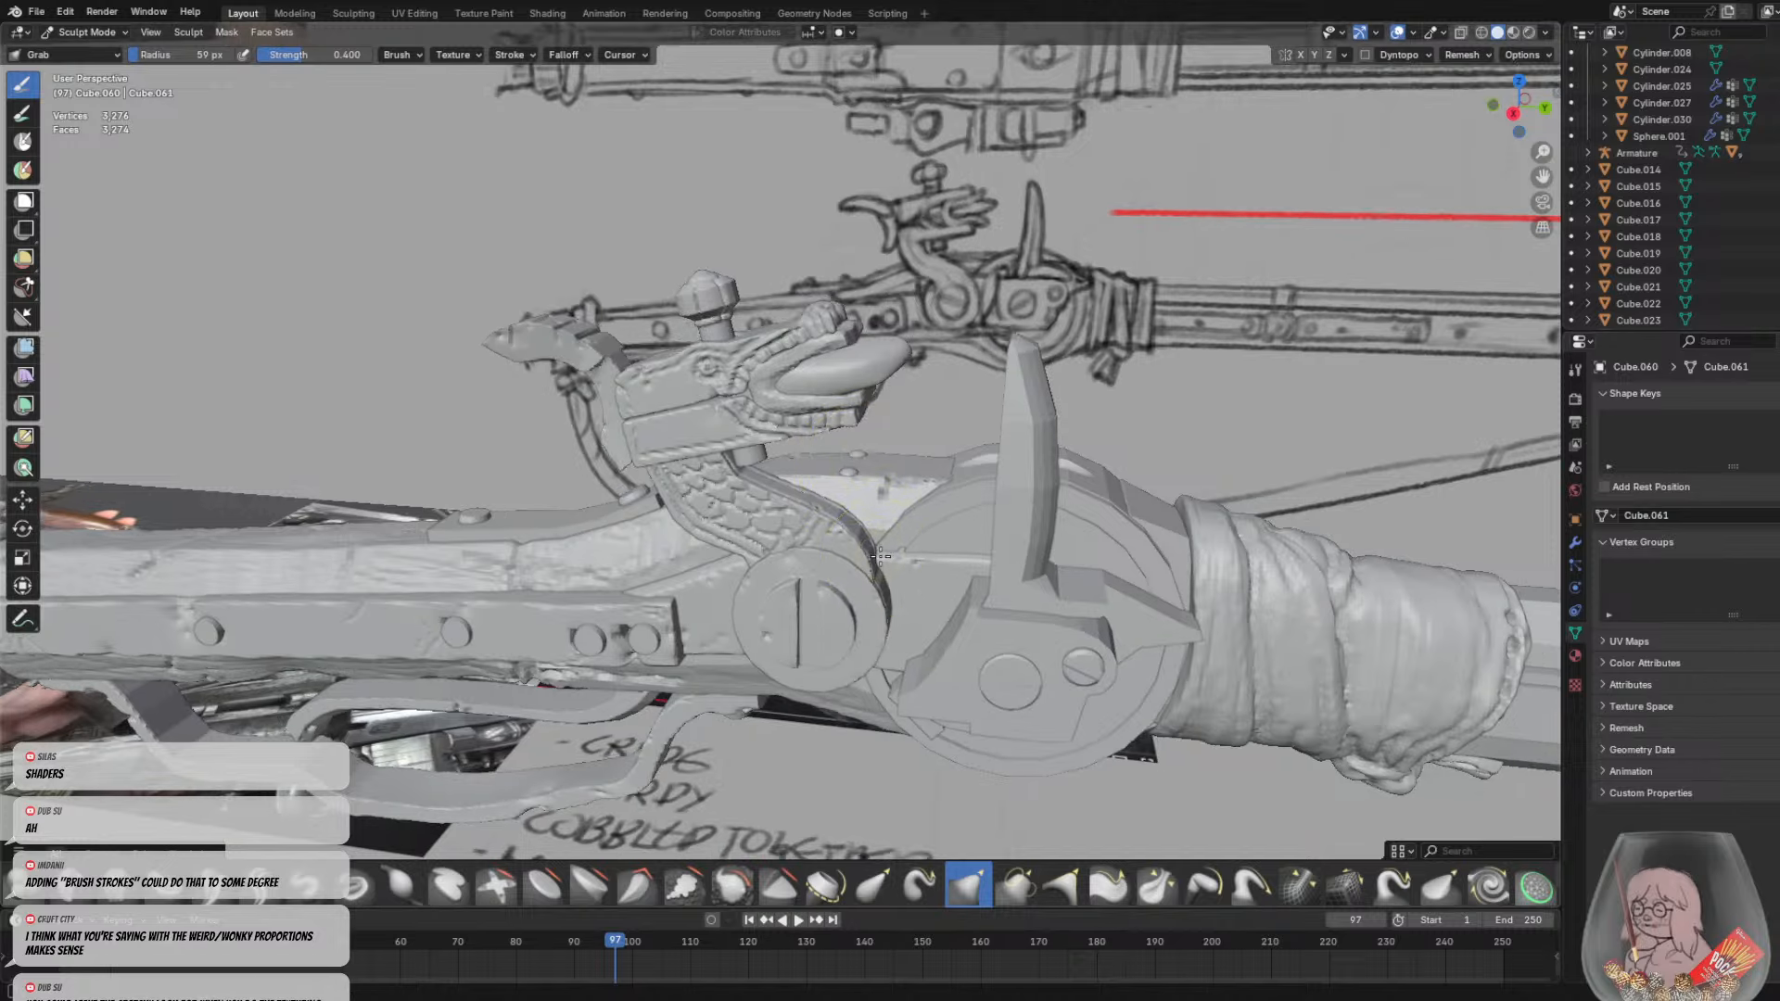
pyautogui.scroll(-4, 853, 464)
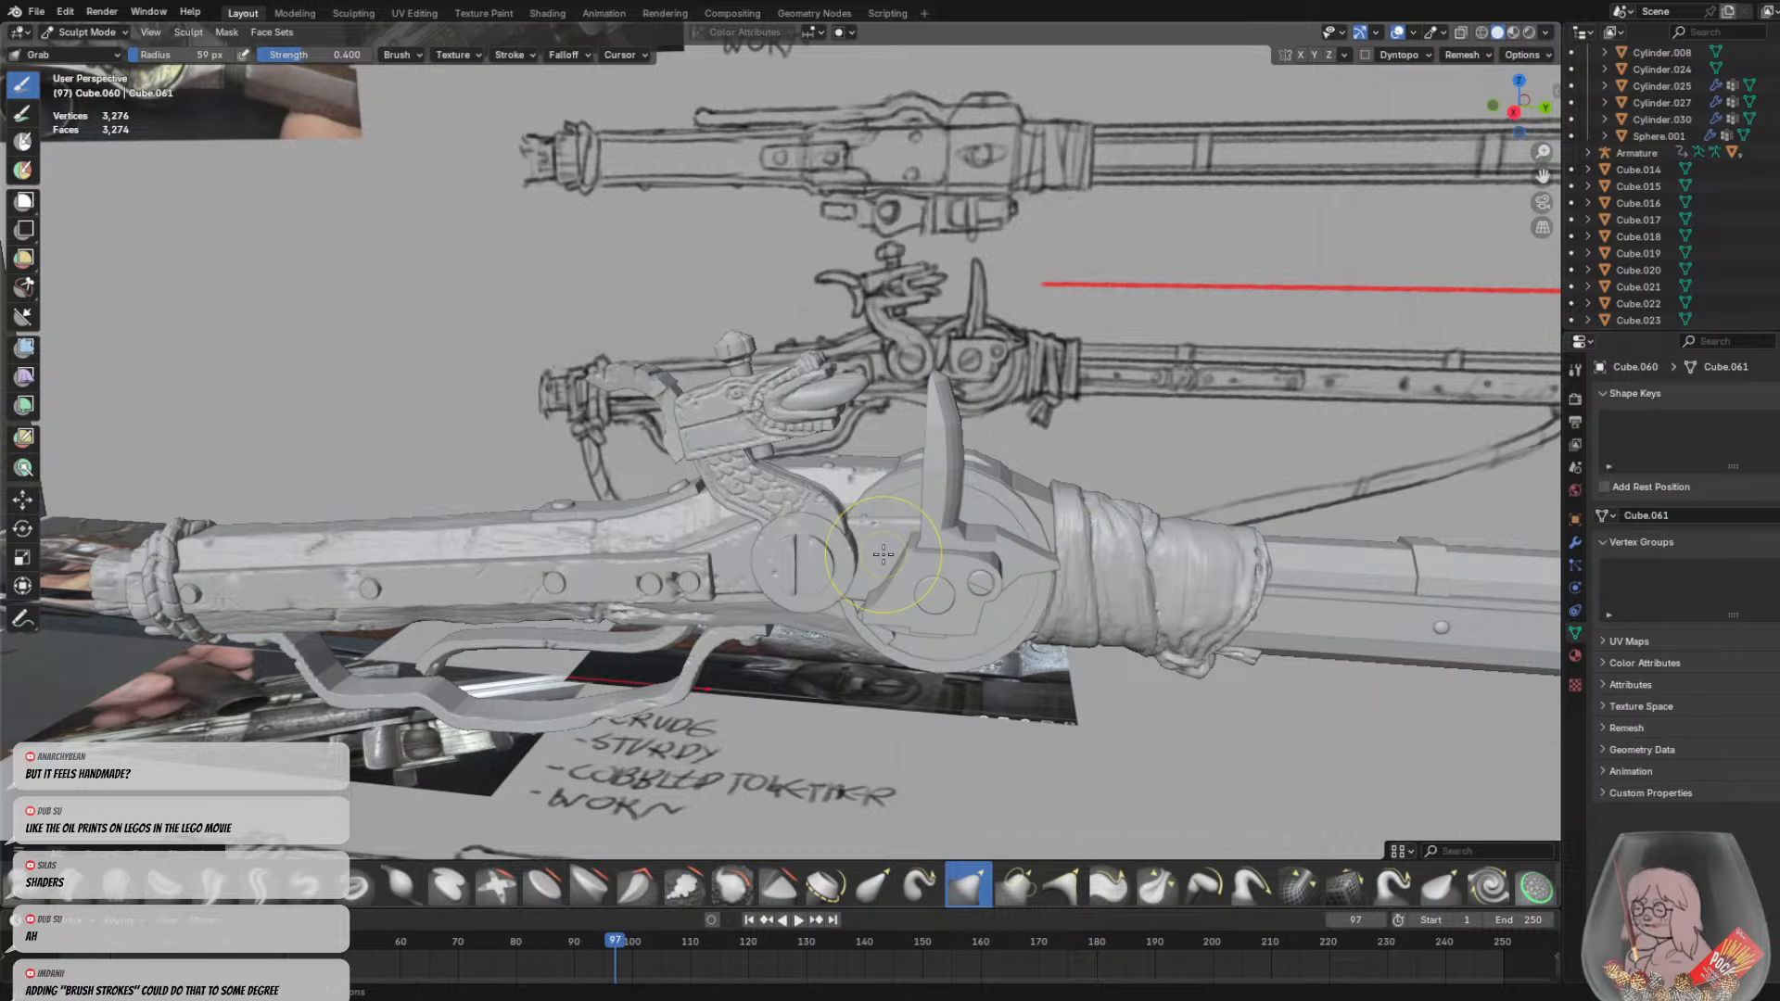
pyautogui.scroll(4, 890, 547)
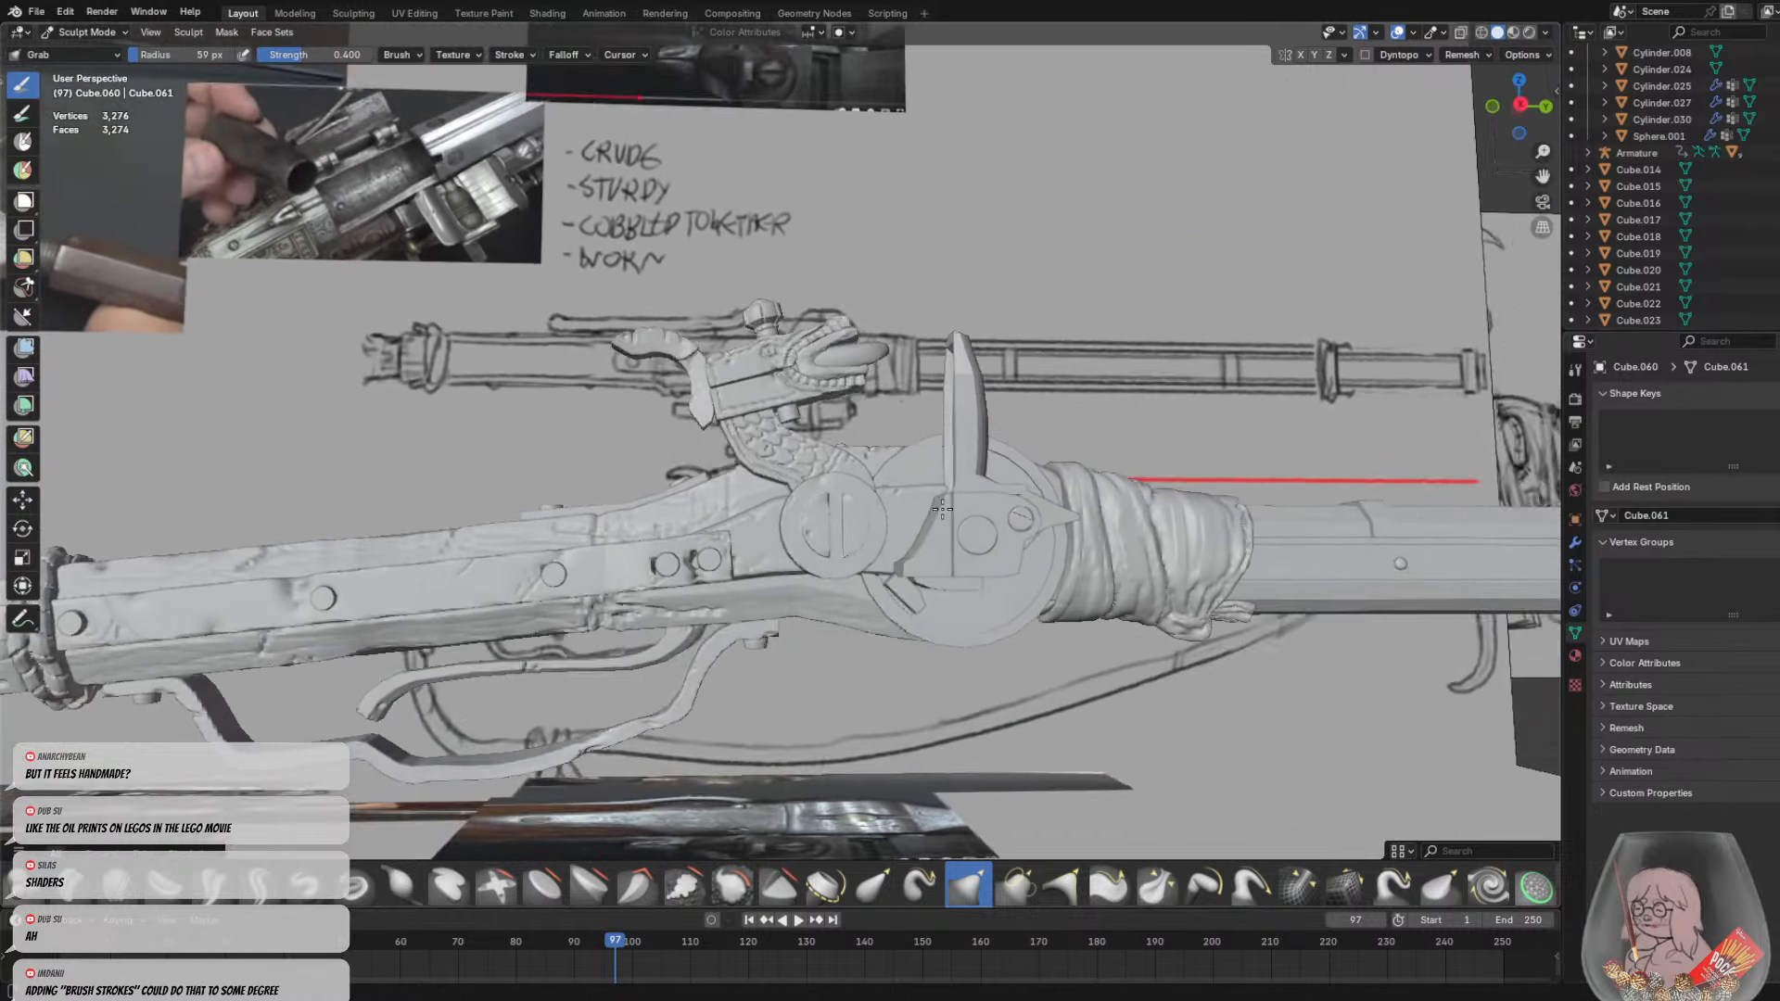
pyautogui.moveTo(914, 500)
pyautogui.mouseDown(button='middle')
pyautogui.moveTo(1018, 525)
pyautogui.moveTo(918, 506)
pyautogui.mouseUp(button='middle')
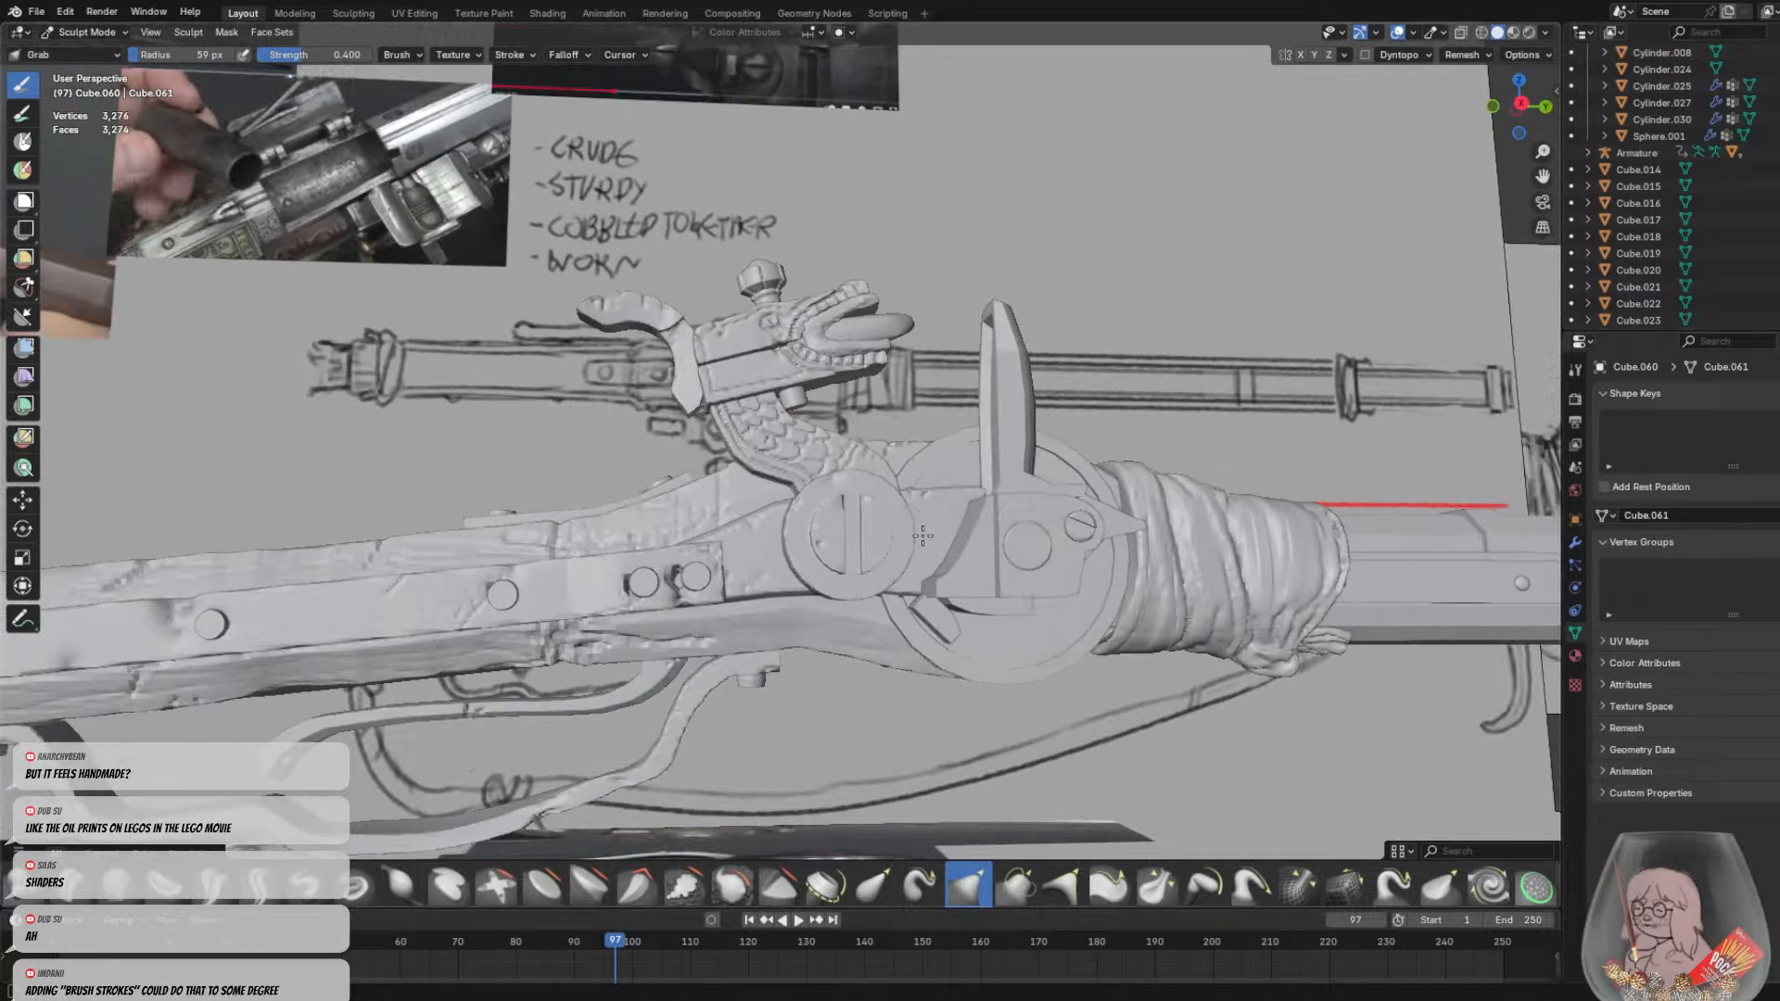
# Return to Object Mode and join the round disc and the rectangular block behind the long side bar into one object
pyautogui.click(87, 32)
pyautogui.click(70, 51)
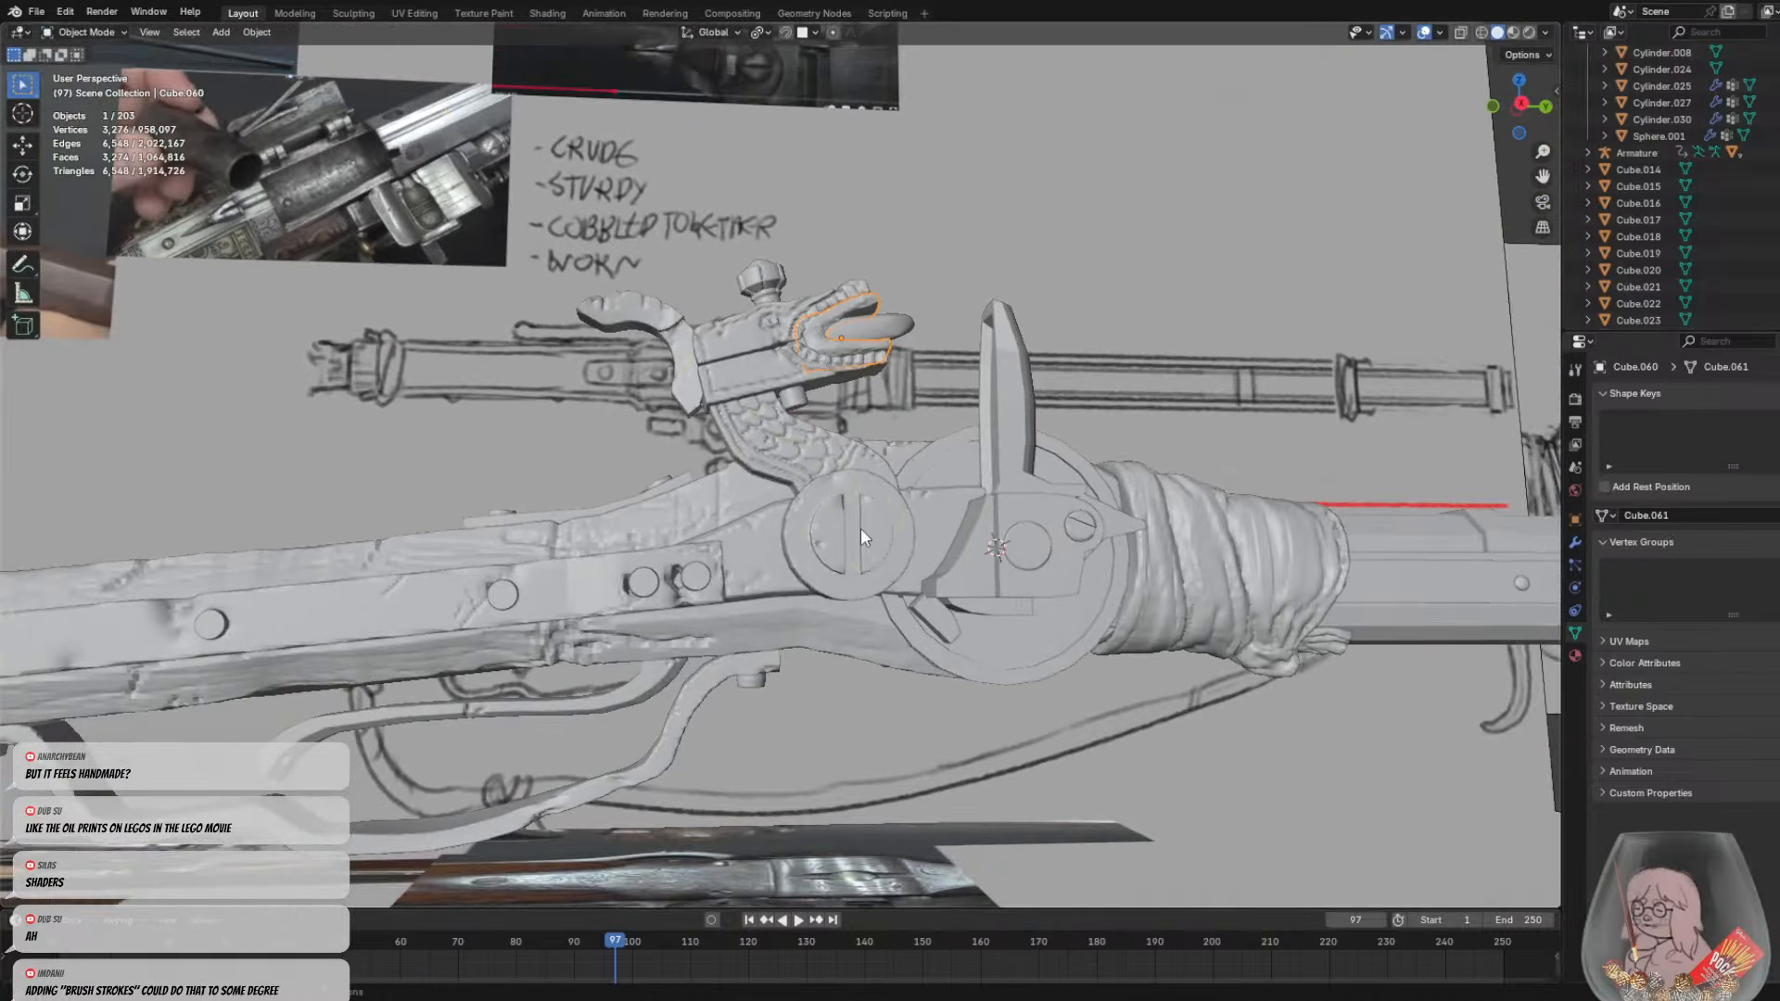
pyautogui.click(858, 543)
pyautogui.moveTo(855, 549); pyautogui.dragTo(821, 585, button='middle')
pyautogui.click(827, 584)
pyautogui.scroll(1, 816, 575)
pyautogui.click(737, 532)
pyautogui.moveTo(736, 533); pyautogui.dragTo(780, 587, button='middle')
pyautogui.keyDown('shift'); pyautogui.click(744, 588); pyautogui.keyUp('shift')
pyautogui.scroll(2, 781, 587)
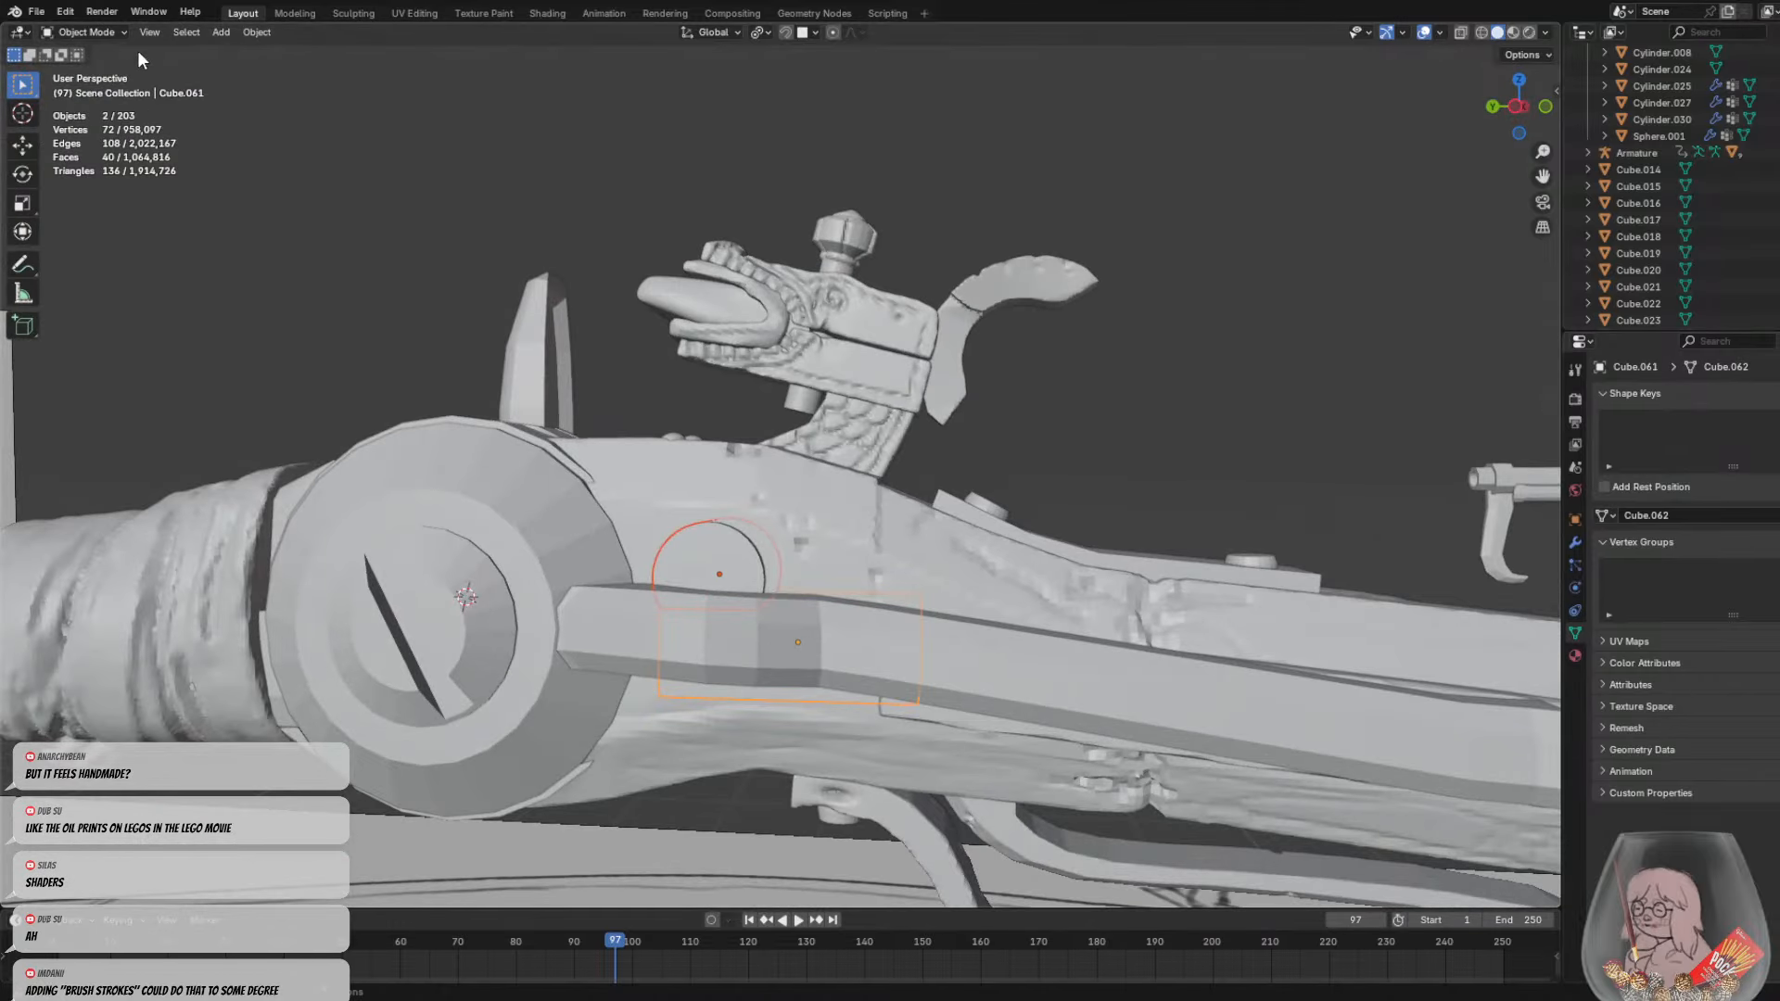
pyautogui.click(85, 32)
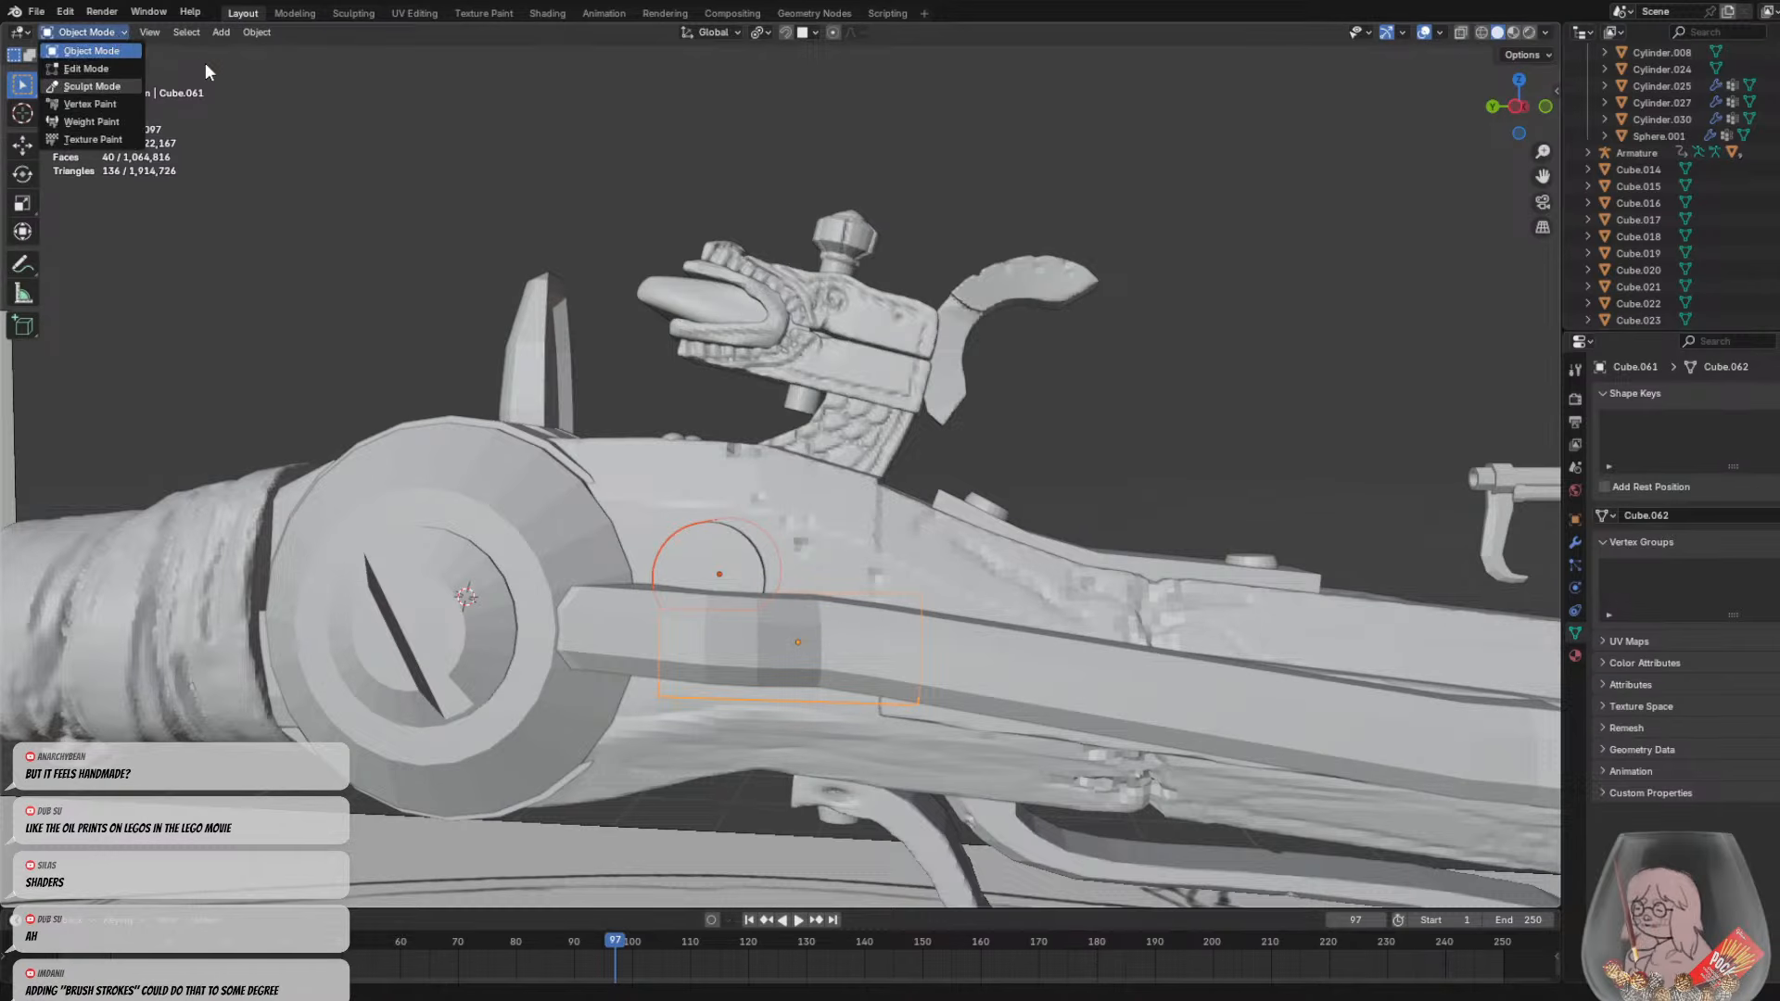
pyautogui.click(250, 31)
pyautogui.moveTo(295, 100)
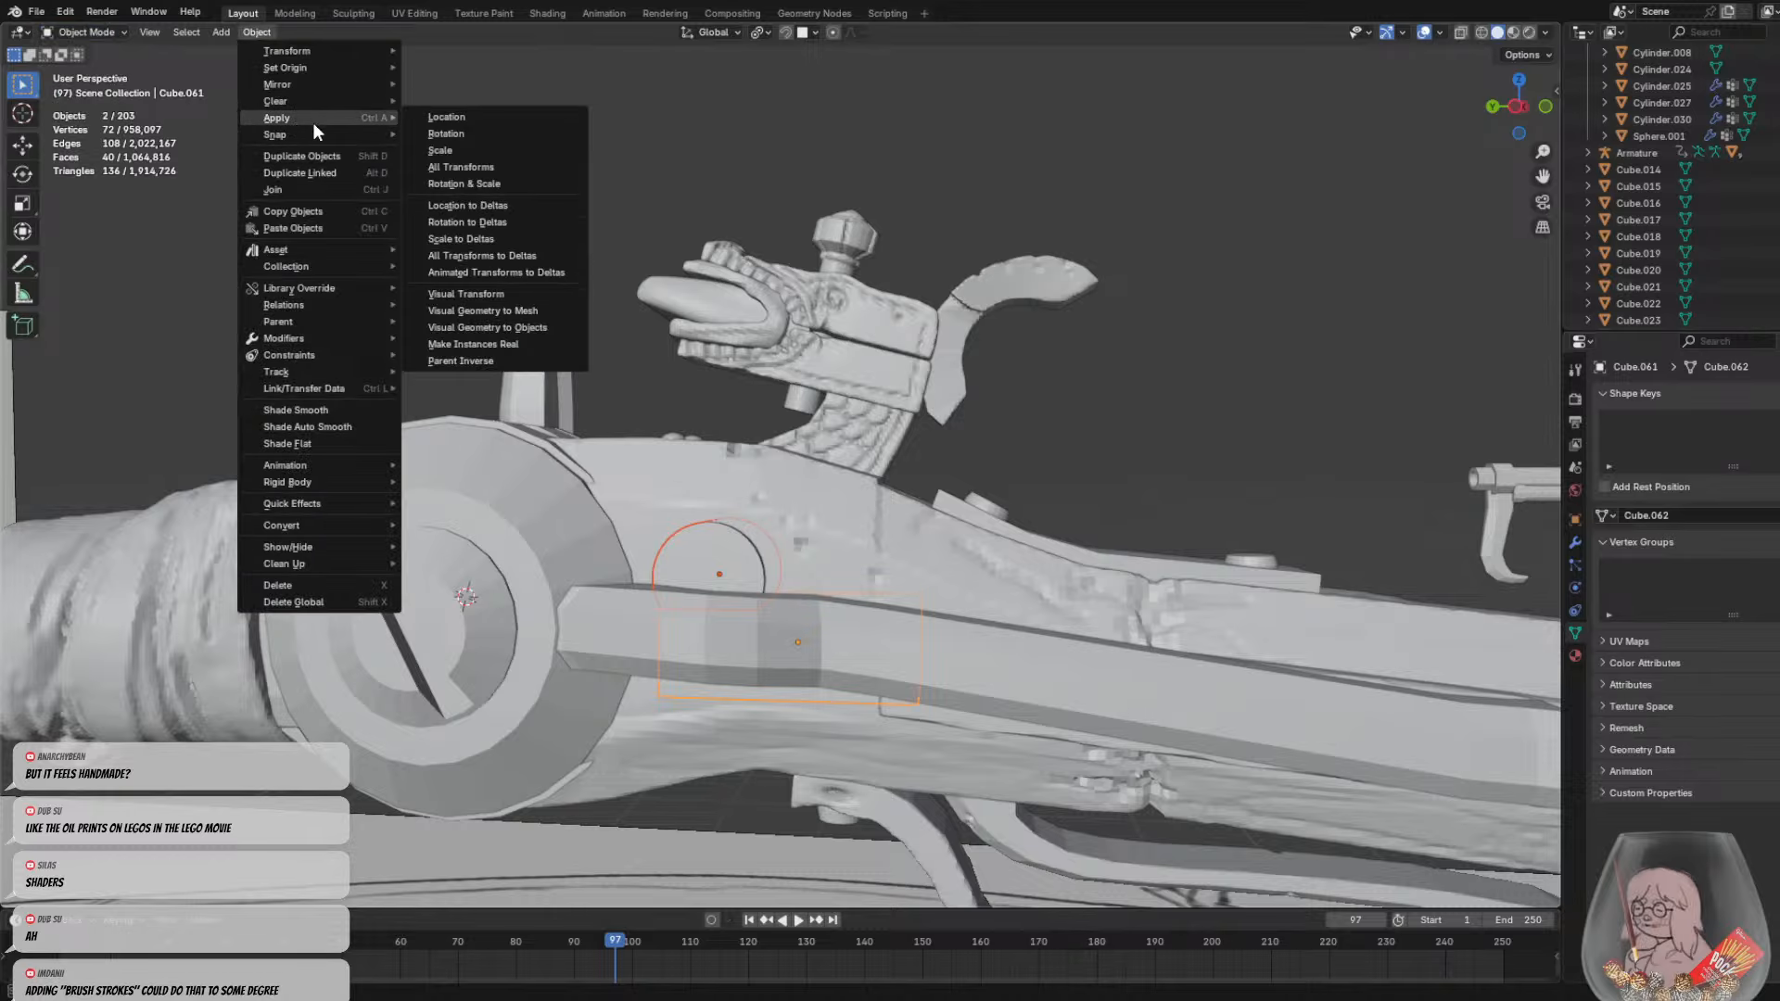
pyautogui.click(303, 188)
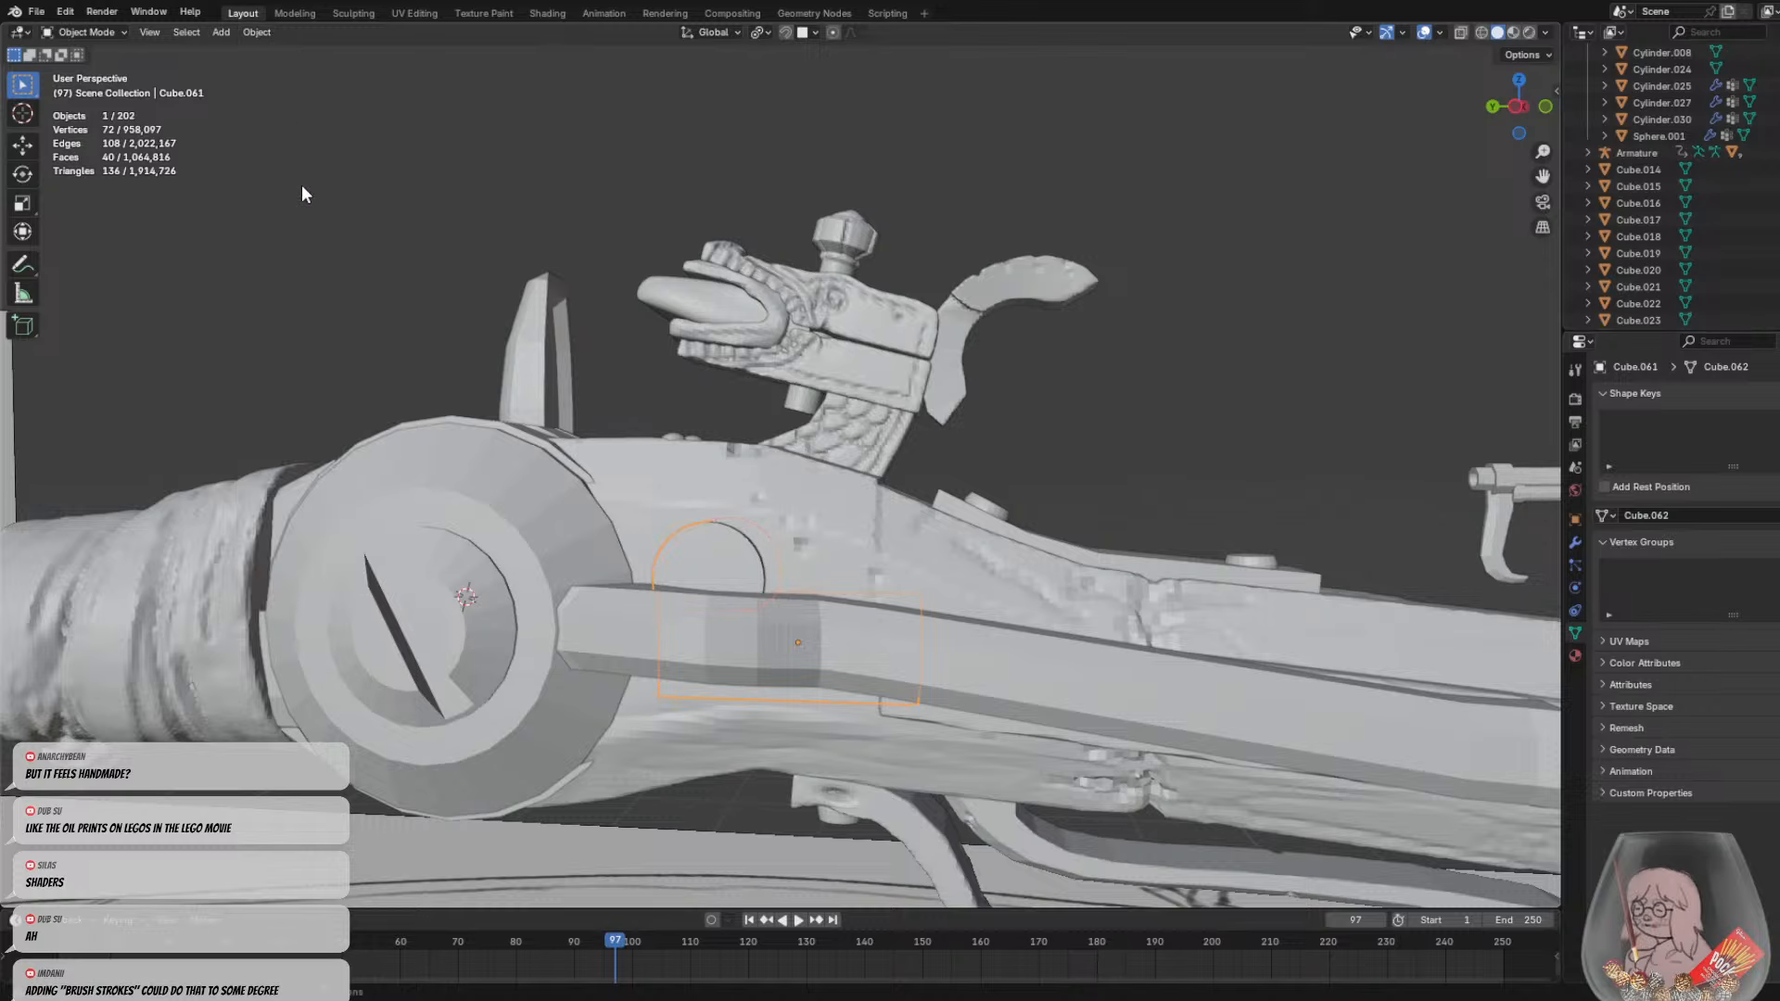
# Enter Sculpt Mode on the joined disc and block and remesh the piece
pyautogui.click(966, 555)
pyautogui.moveTo(966, 555); pyautogui.dragTo(747, 445, button='middle')
pyautogui.click(709, 526)
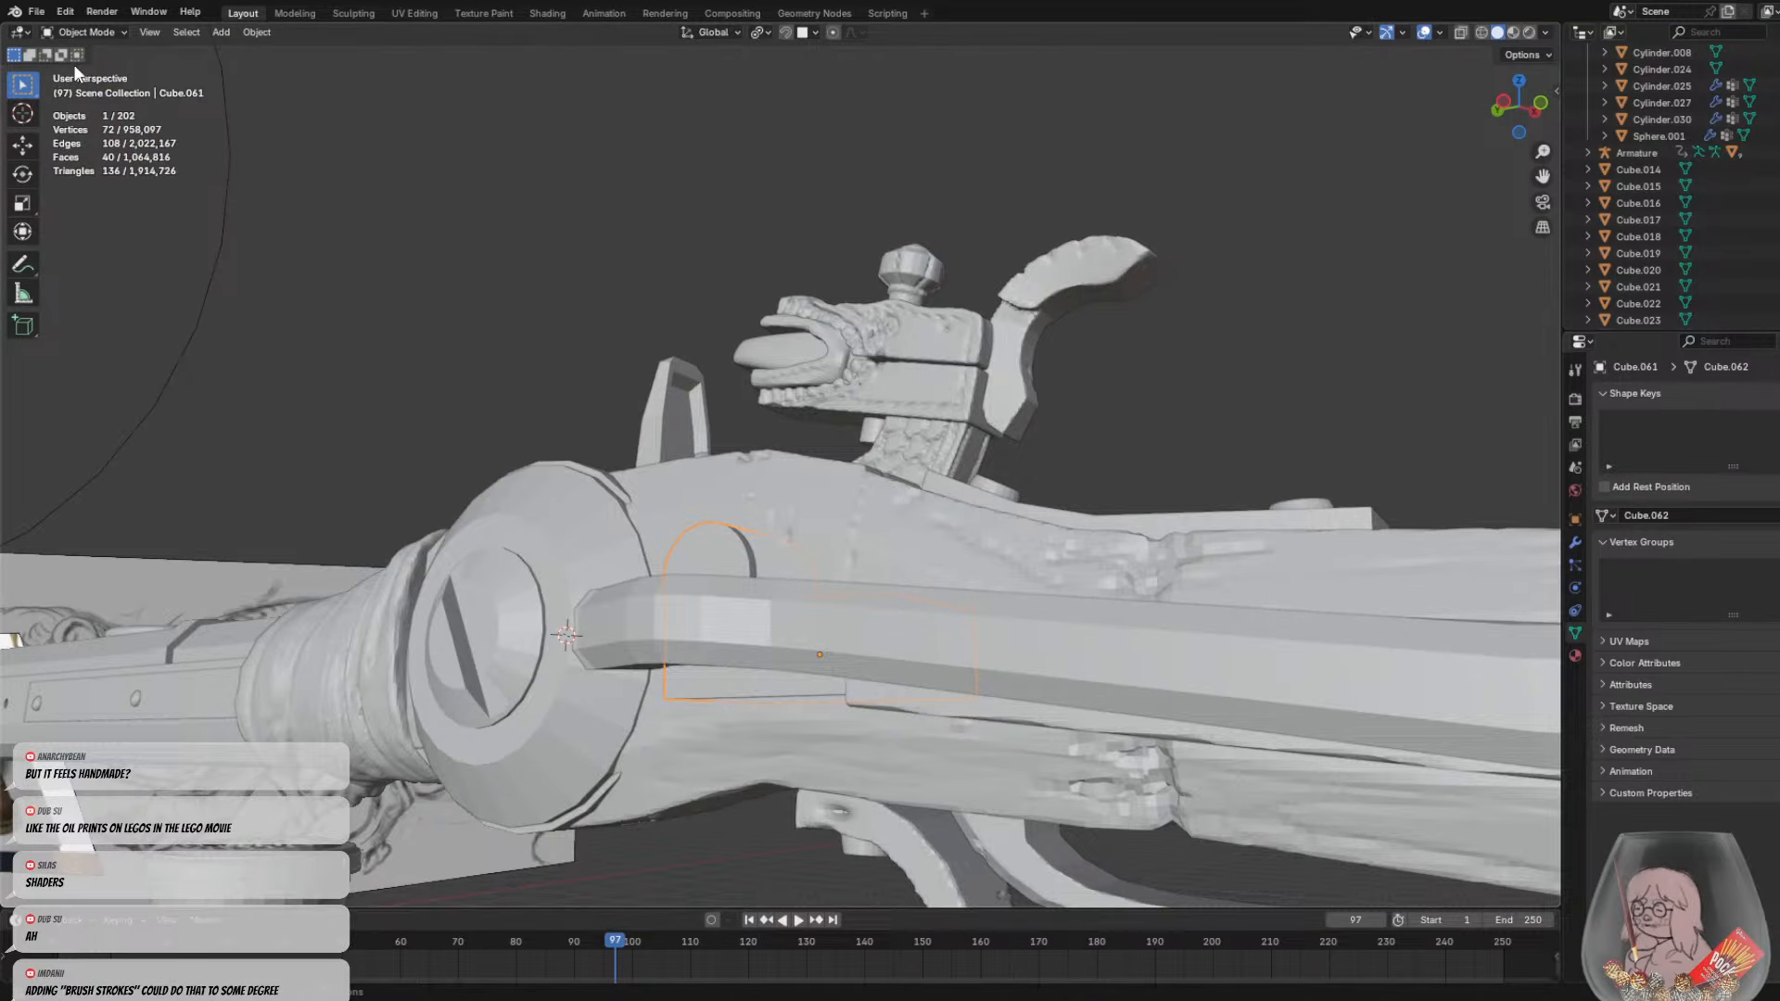
pyautogui.click(85, 32)
pyautogui.click(86, 91)
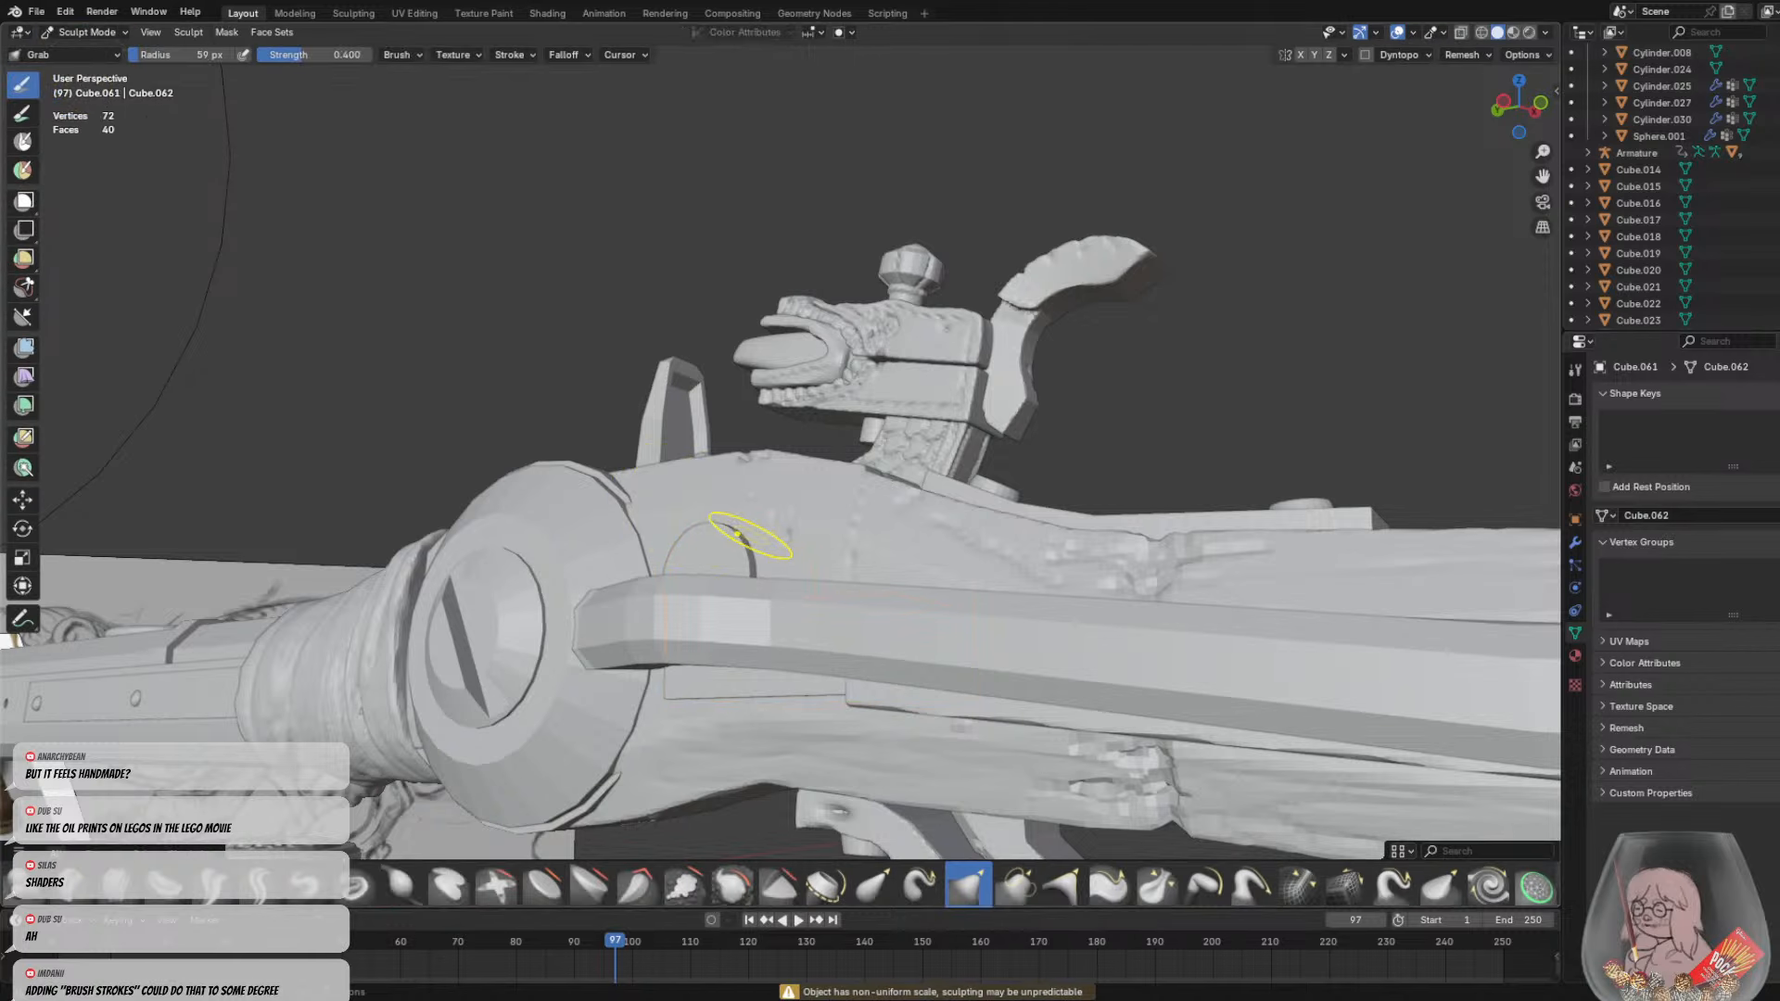
pyautogui.rightClick(774, 548)
pyautogui.moveTo(928, 479)
pyautogui.mouseDown(button='middle')
pyautogui.moveTo(916, 521)
pyautogui.moveTo(556, 324)
pyautogui.mouseUp(button='middle')
# Switch to Object Mode, select the long bent bar beside the slotted disc, then enter Sculpt Mode and remesh it
pyautogui.click(52, 37)
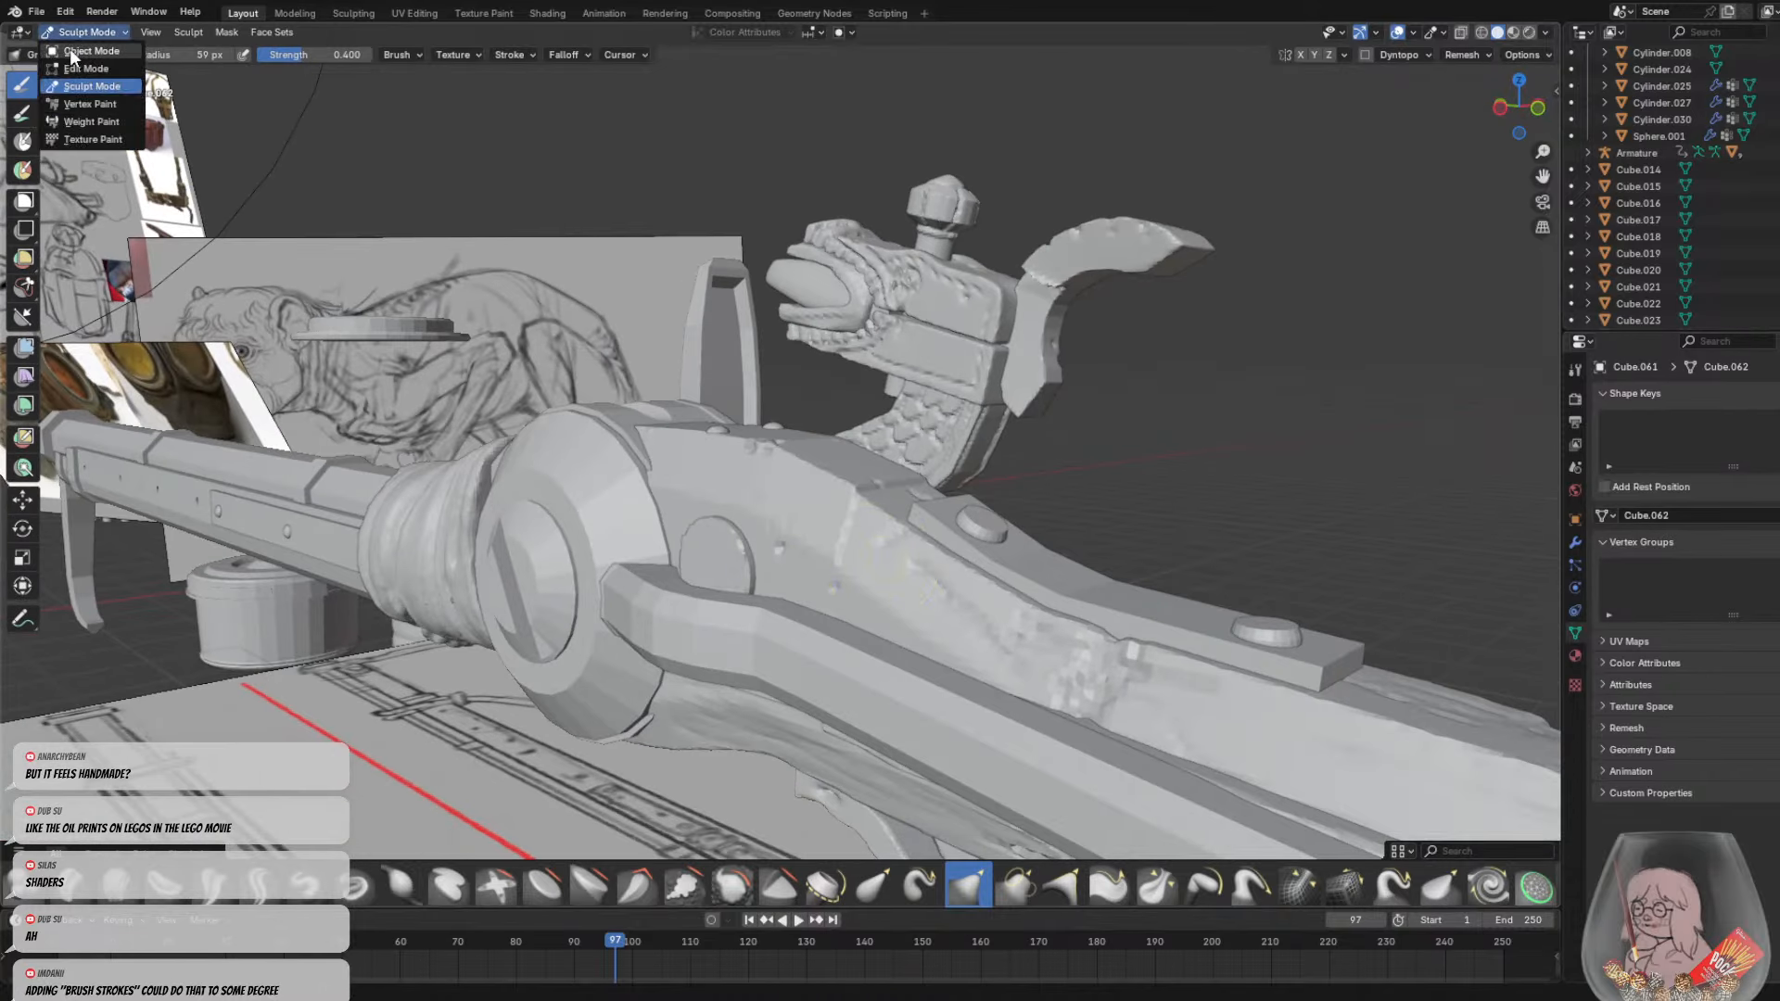
pyautogui.click(70, 48)
pyautogui.click(727, 658)
pyautogui.moveTo(727, 658); pyautogui.dragTo(907, 577, button='middle')
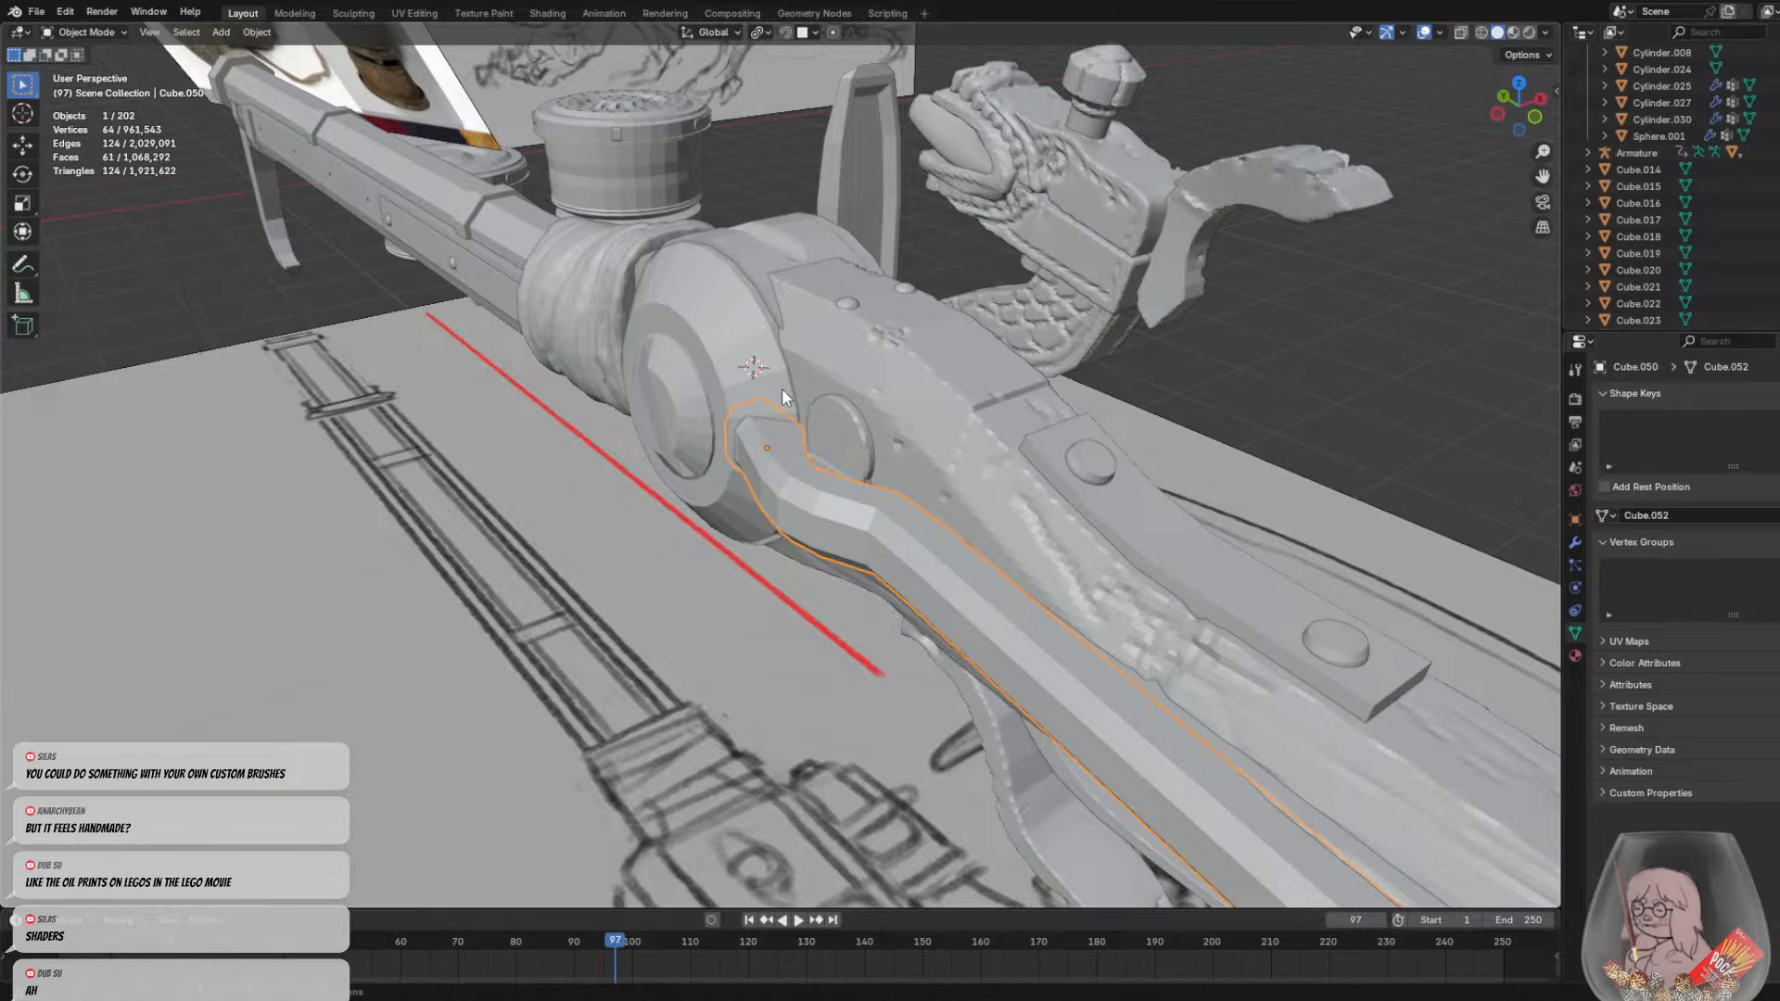
pyautogui.moveTo(782, 388); pyautogui.dragTo(782, 471, button='middle')
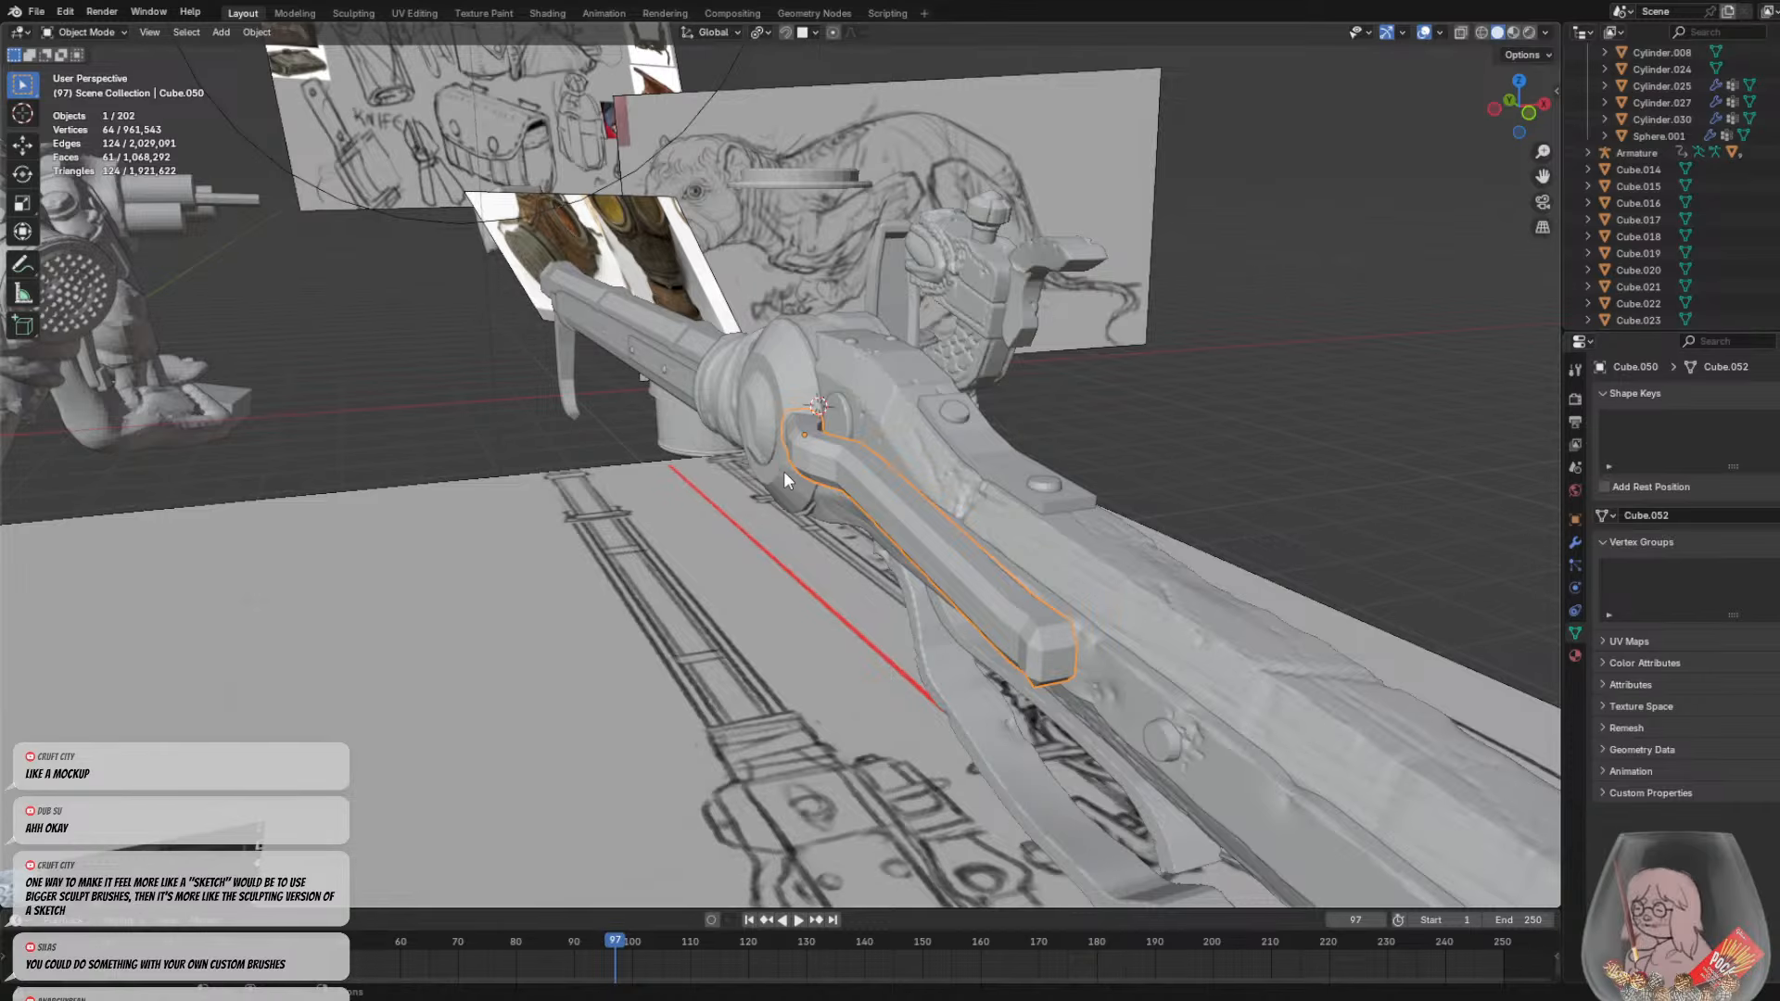
pyautogui.moveTo(782, 471); pyautogui.dragTo(926, 509, button='middle')
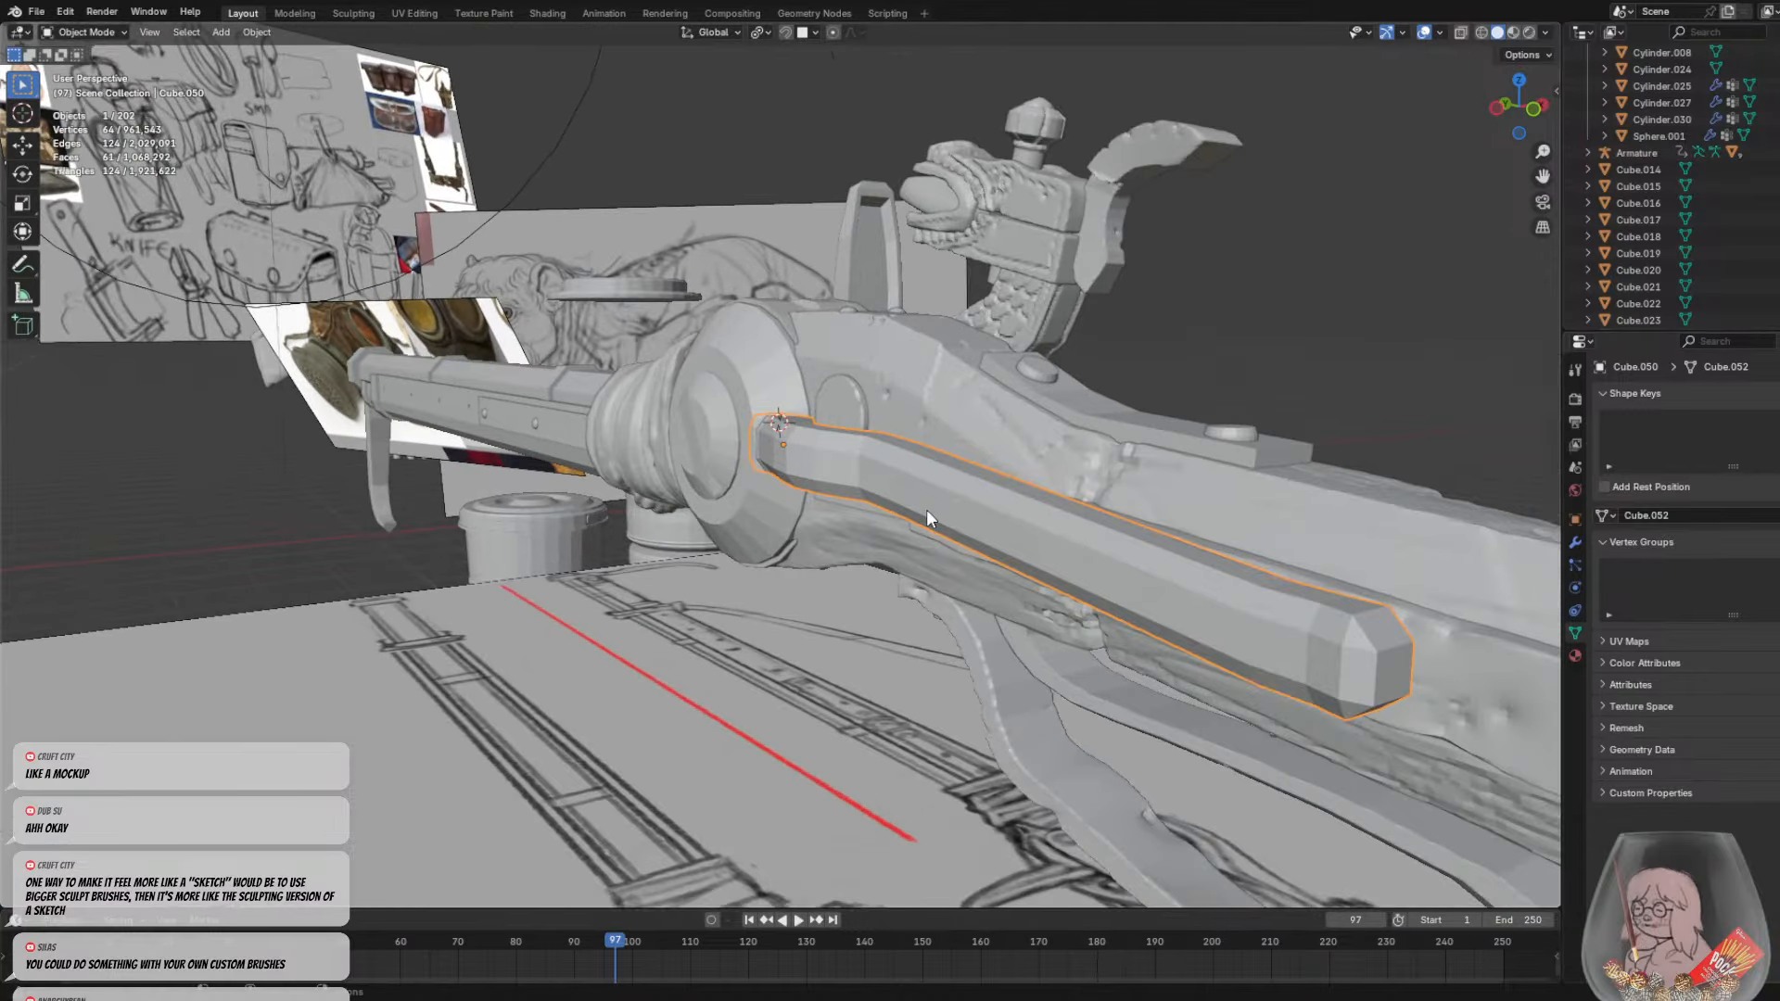
pyautogui.click(88, 32)
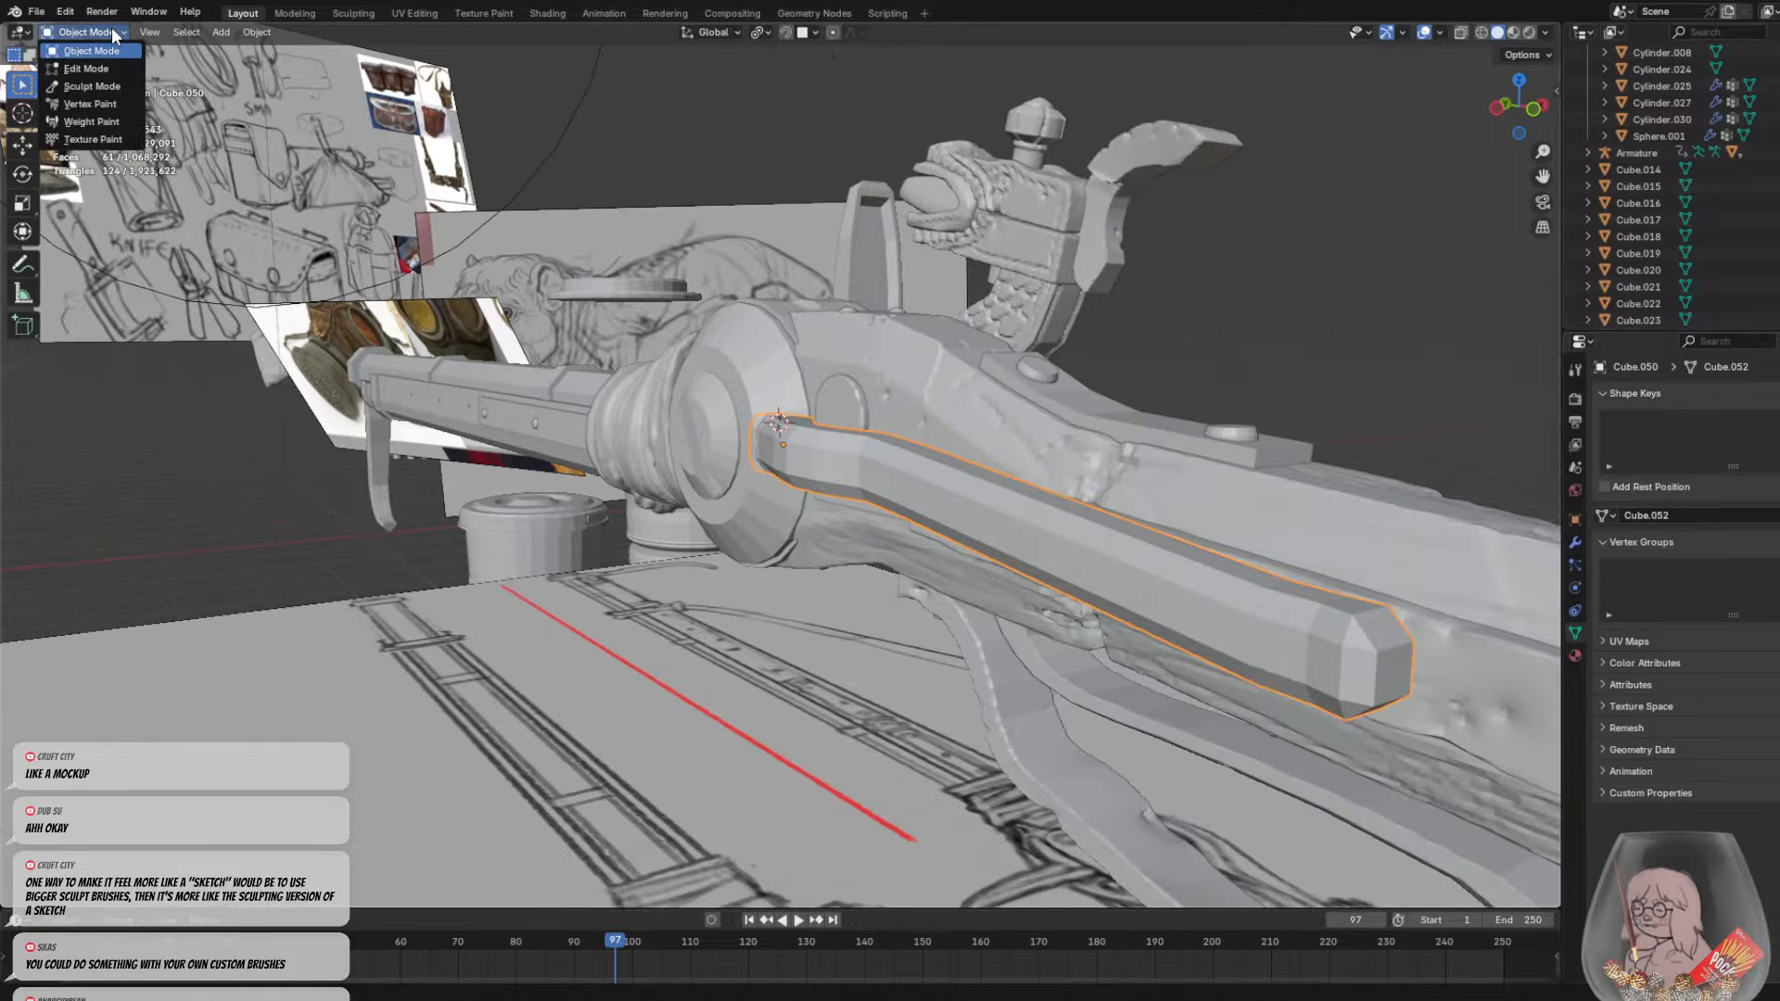
pyautogui.click(102, 85)
pyautogui.moveTo(795, 476); pyautogui.dragTo(967, 620, button='middle')
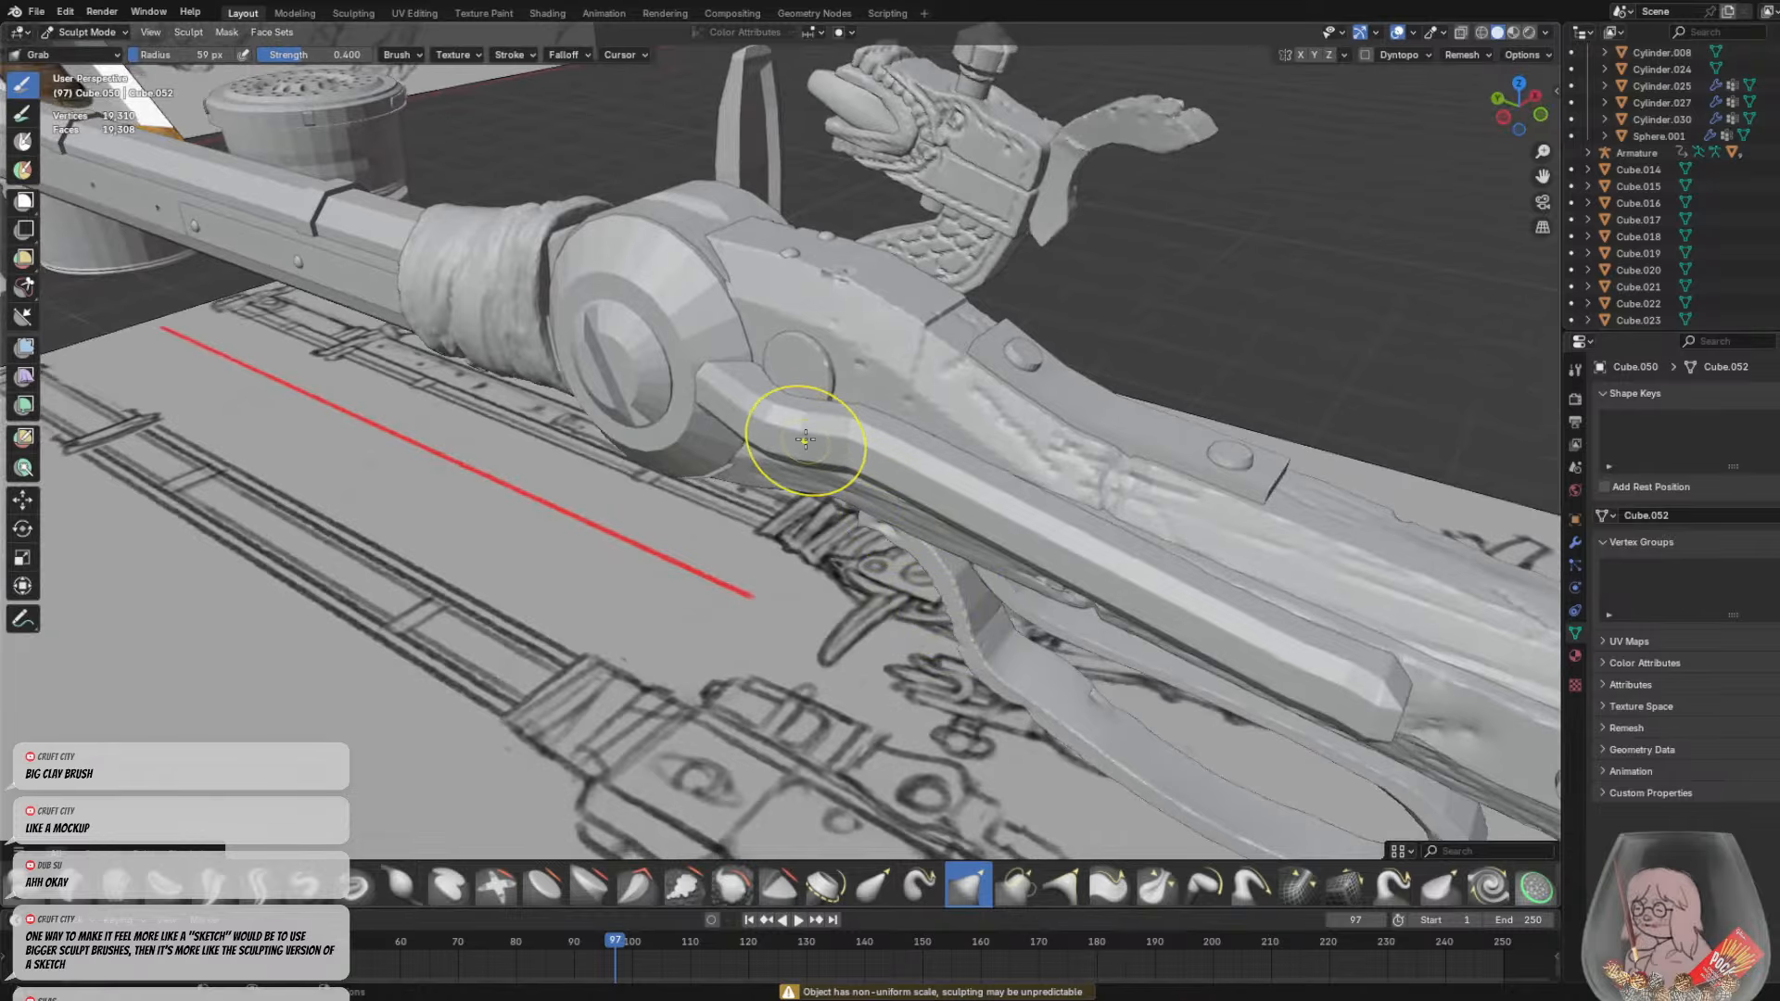
# Carve a nick into the upper edge of the bar's bend using the Crease Sharp brush at a 15 px radius
pyautogui.moveTo(1073, 556); pyautogui.dragTo(1176, 590, button='middle')
pyautogui.moveTo(1132, 656); pyautogui.dragTo(1073, 616, button='middle')
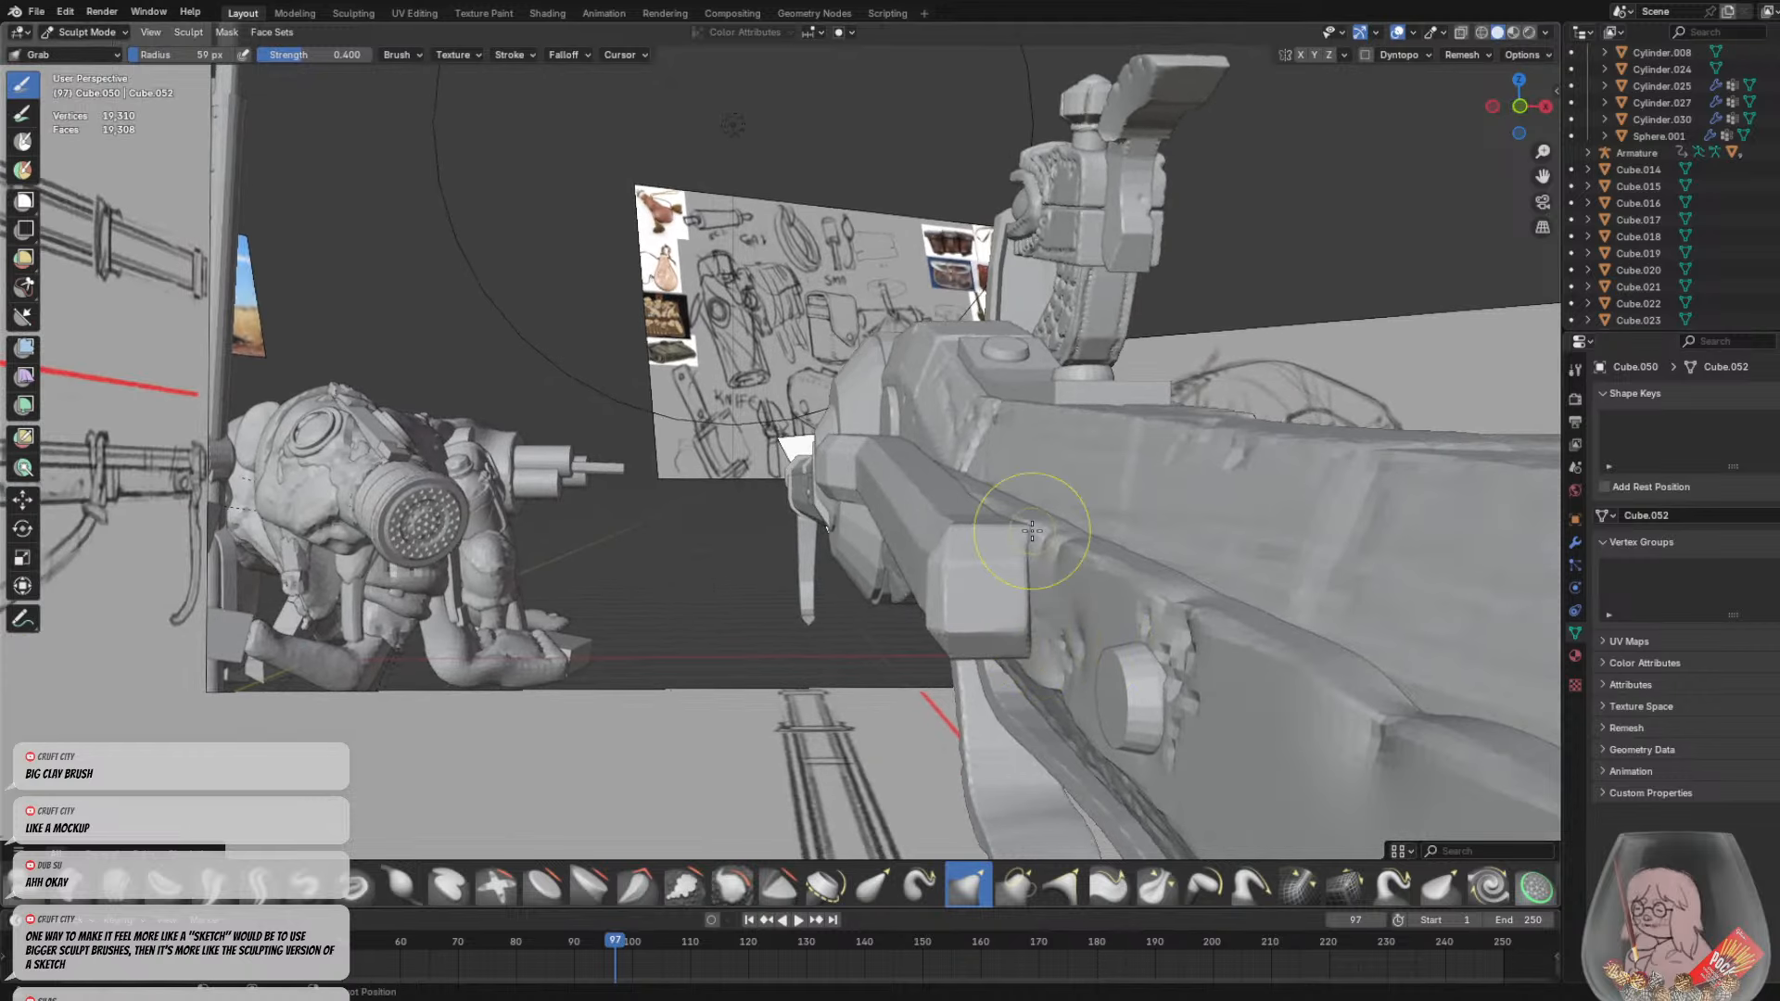
pyautogui.moveTo(1041, 516); pyautogui.dragTo(1011, 561, button='middle')
pyautogui.moveTo(842, 744)
pyautogui.mouseDown(button='middle')
pyautogui.moveTo(1032, 786)
pyautogui.moveTo(894, 465)
pyautogui.mouseUp(button='middle')
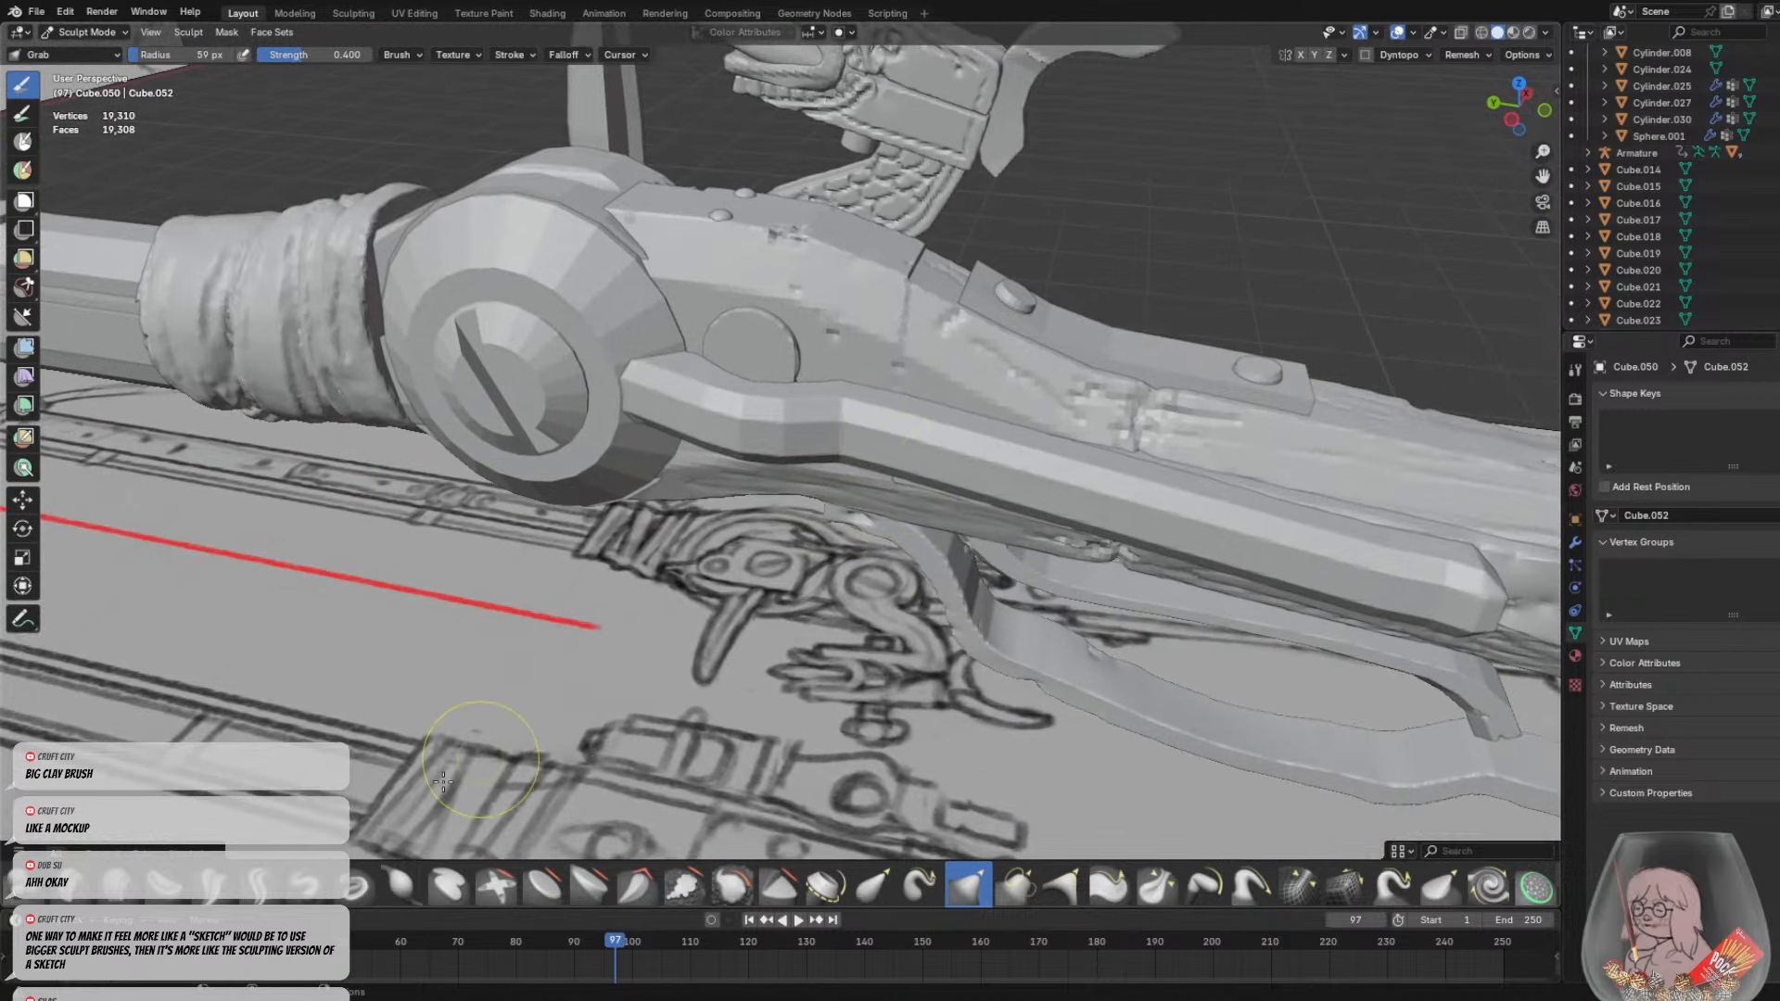
pyautogui.click(267, 892)
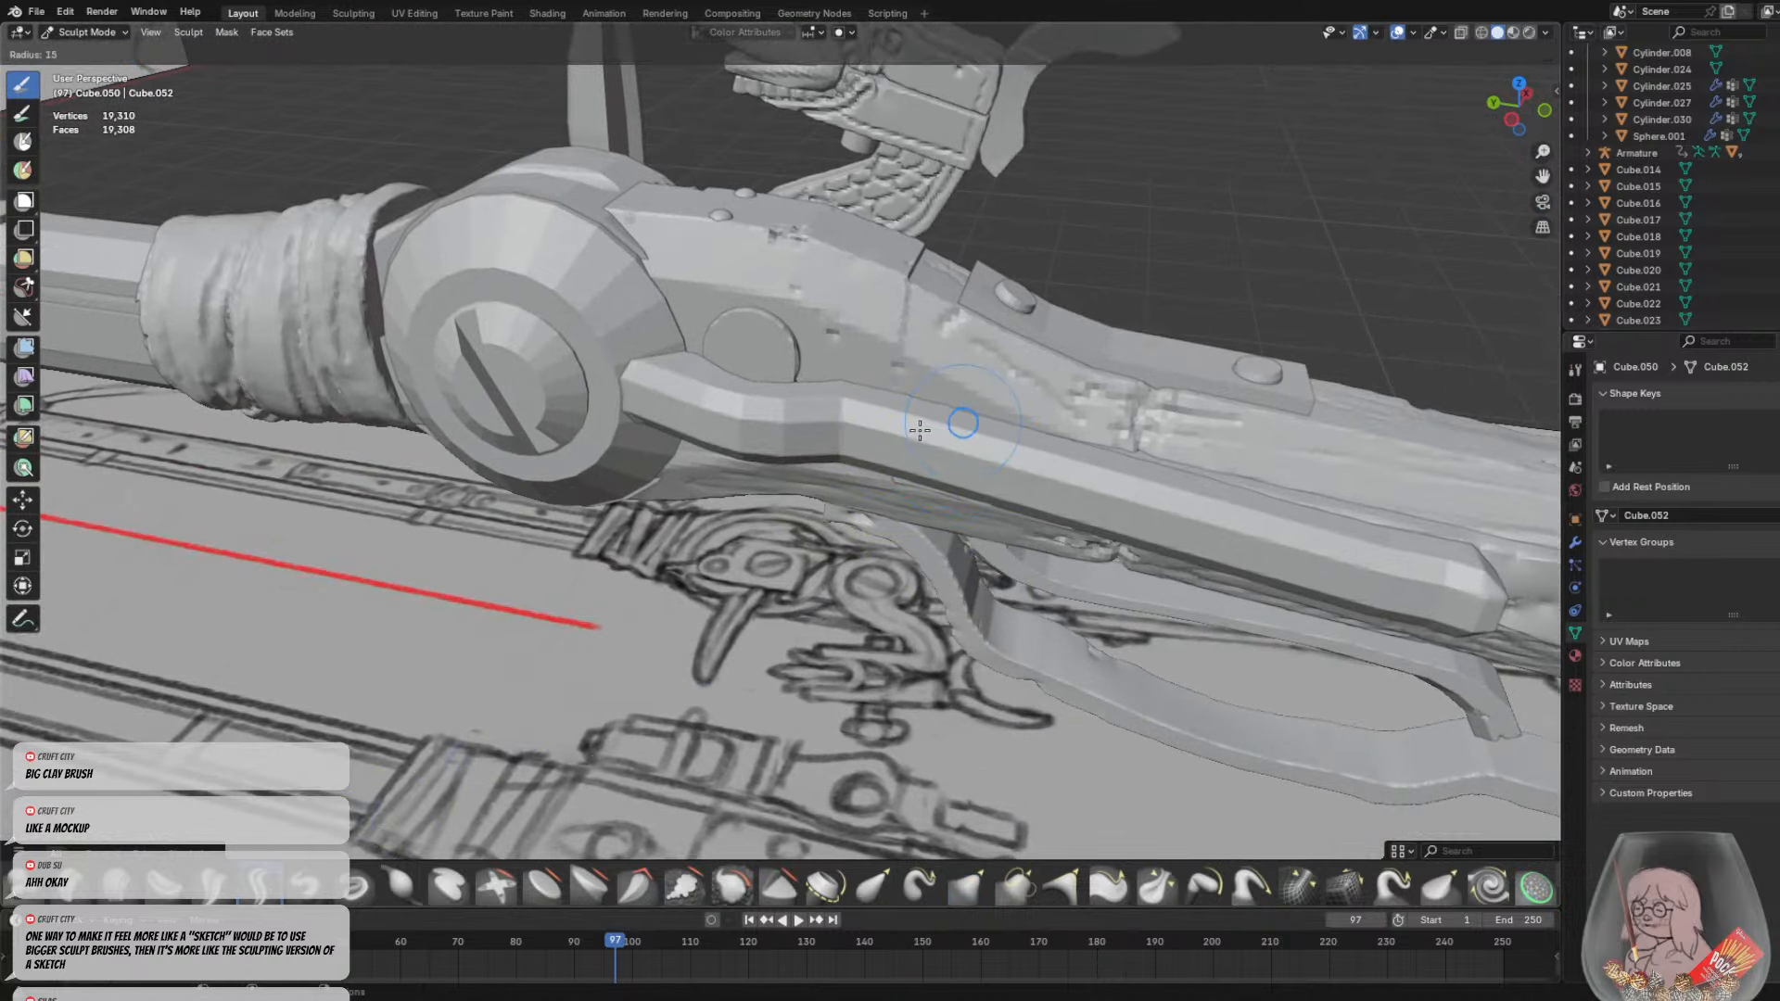
pyautogui.moveTo(854, 397)
pyautogui.mouseDown(button='middle')
pyautogui.moveTo(862, 422)
pyautogui.moveTo(554, 536)
pyautogui.moveTo(580, 547)
pyautogui.mouseUp(button='middle')
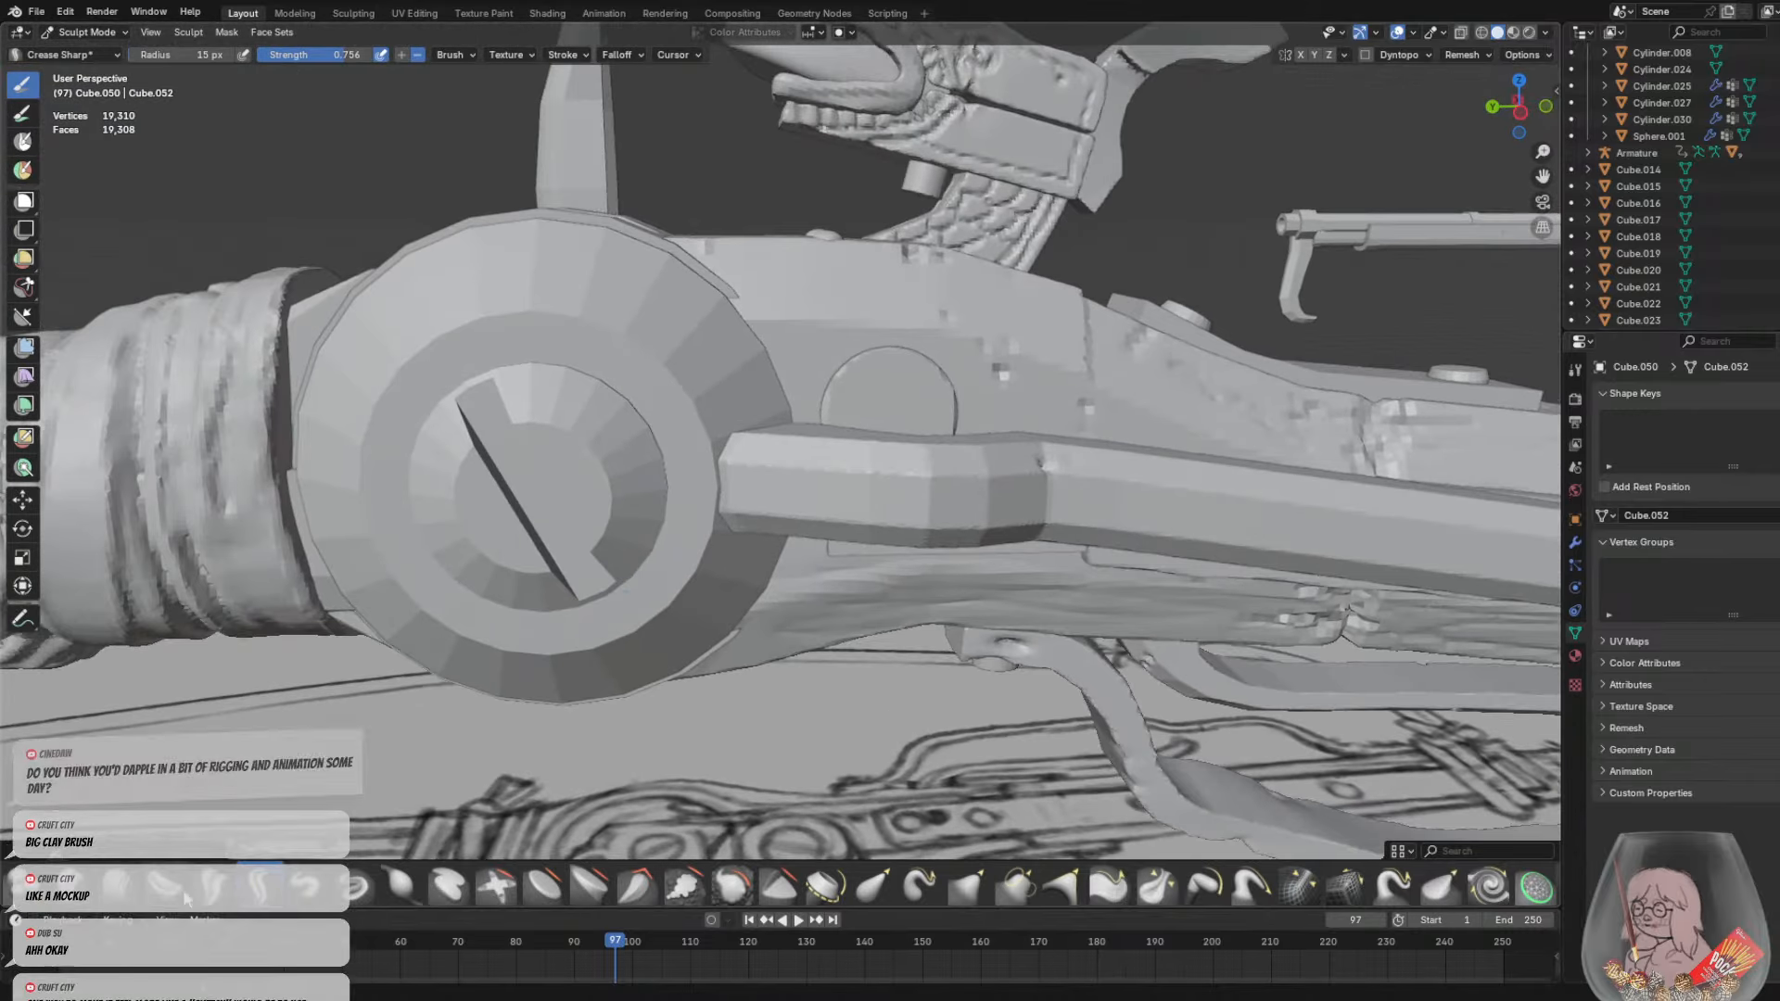
# Chip the upper and lower edges of the bar's end beside the slotted disc with the Blob brush at 15 px radius
pyautogui.click(37, 899)
pyautogui.scroll(2, 715, 533)
pyautogui.moveTo(715, 533); pyautogui.dragTo(726, 465, button='middle')
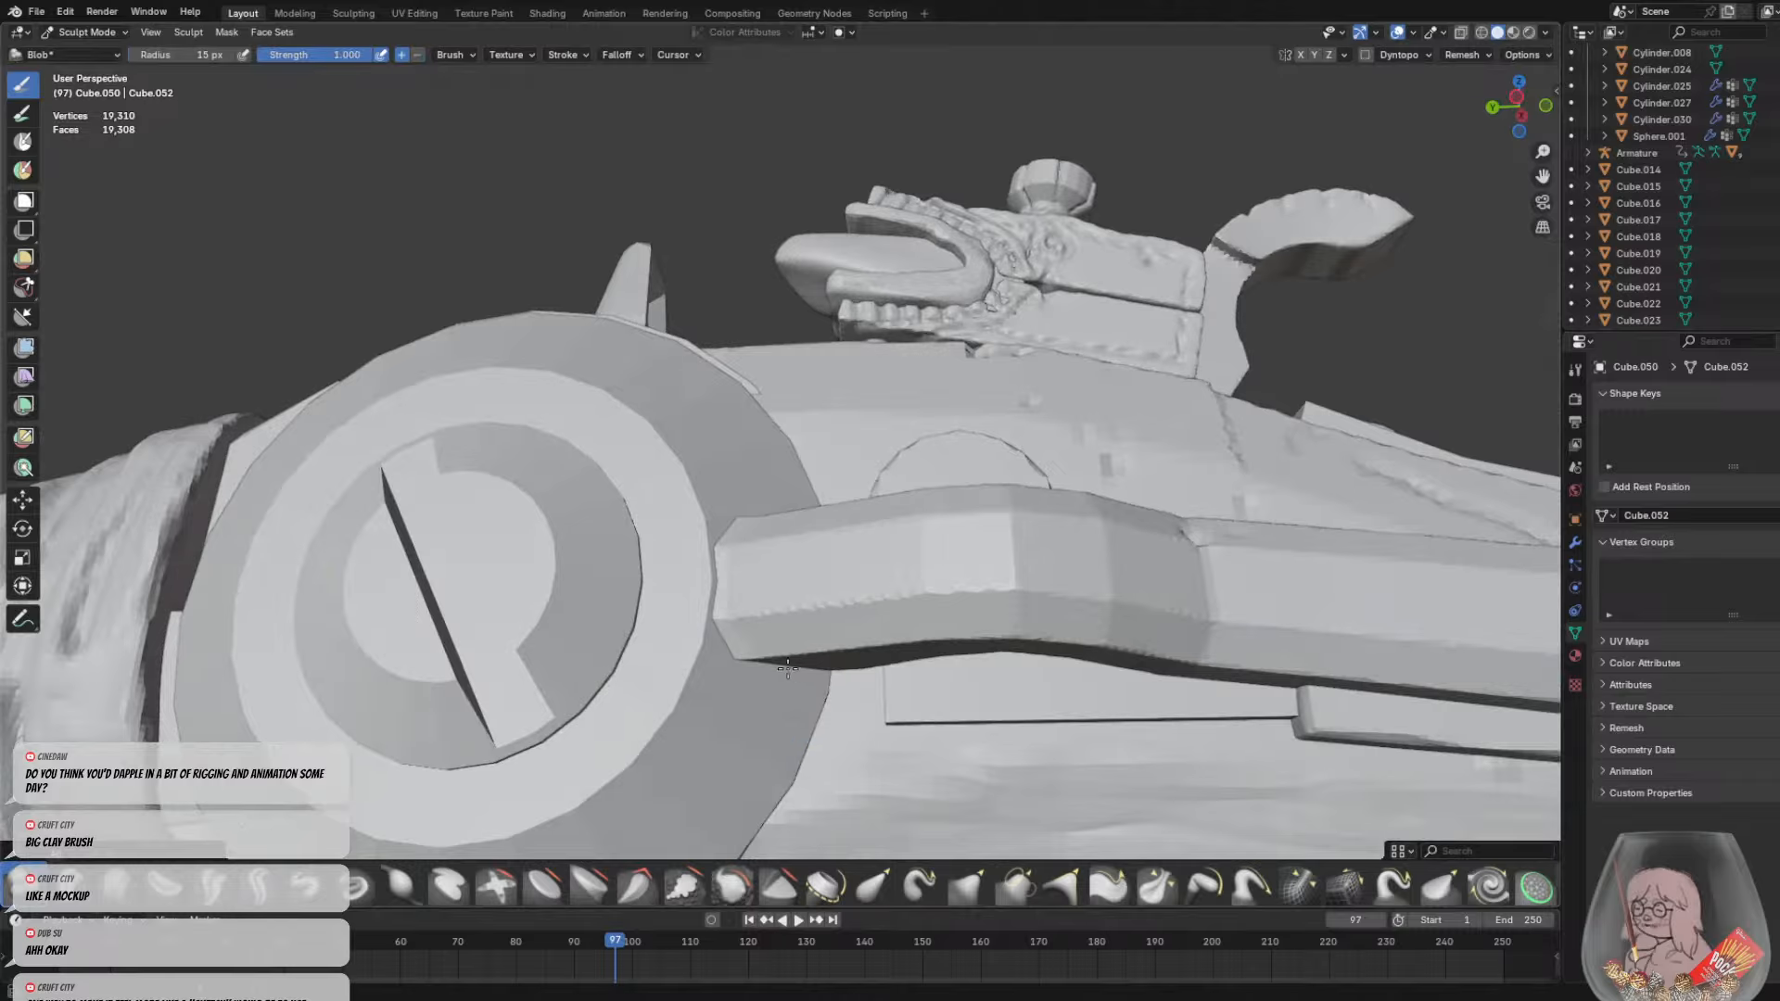
pyautogui.moveTo(725, 527); pyautogui.dragTo(593, 665, button='middle')
pyautogui.moveTo(919, 405); pyautogui.dragTo(966, 410)
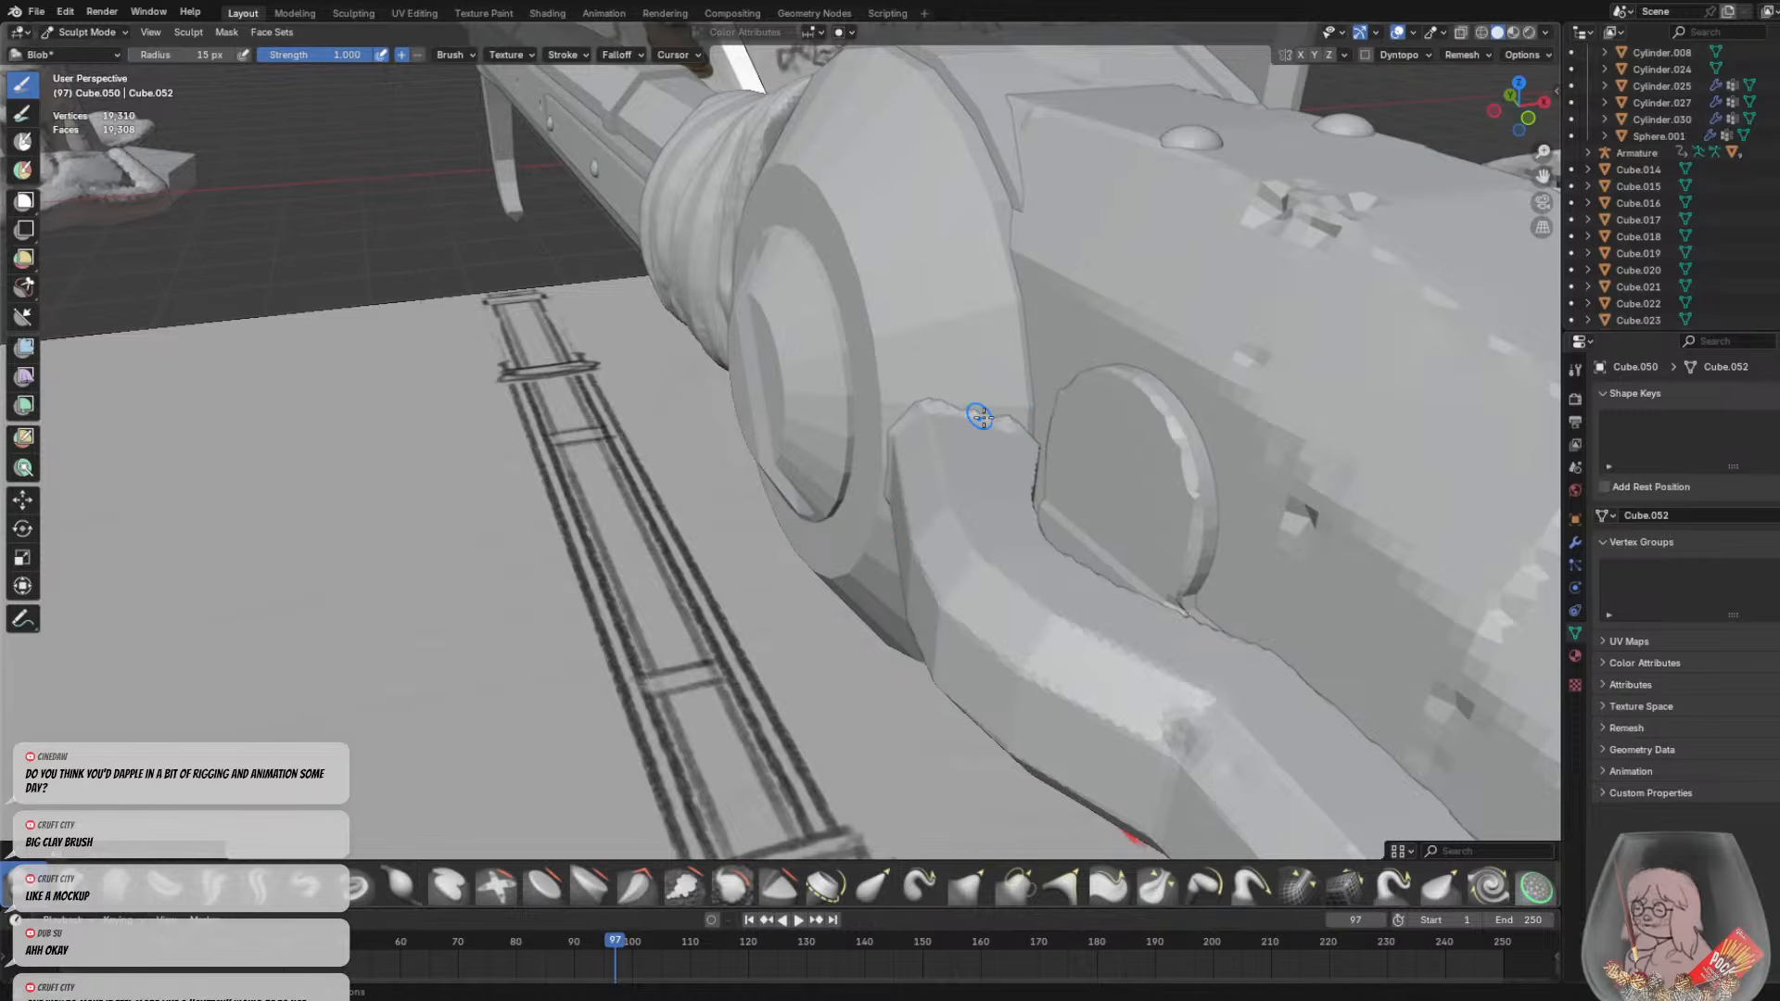
pyautogui.moveTo(977, 413); pyautogui.dragTo(1079, 302, button='middle')
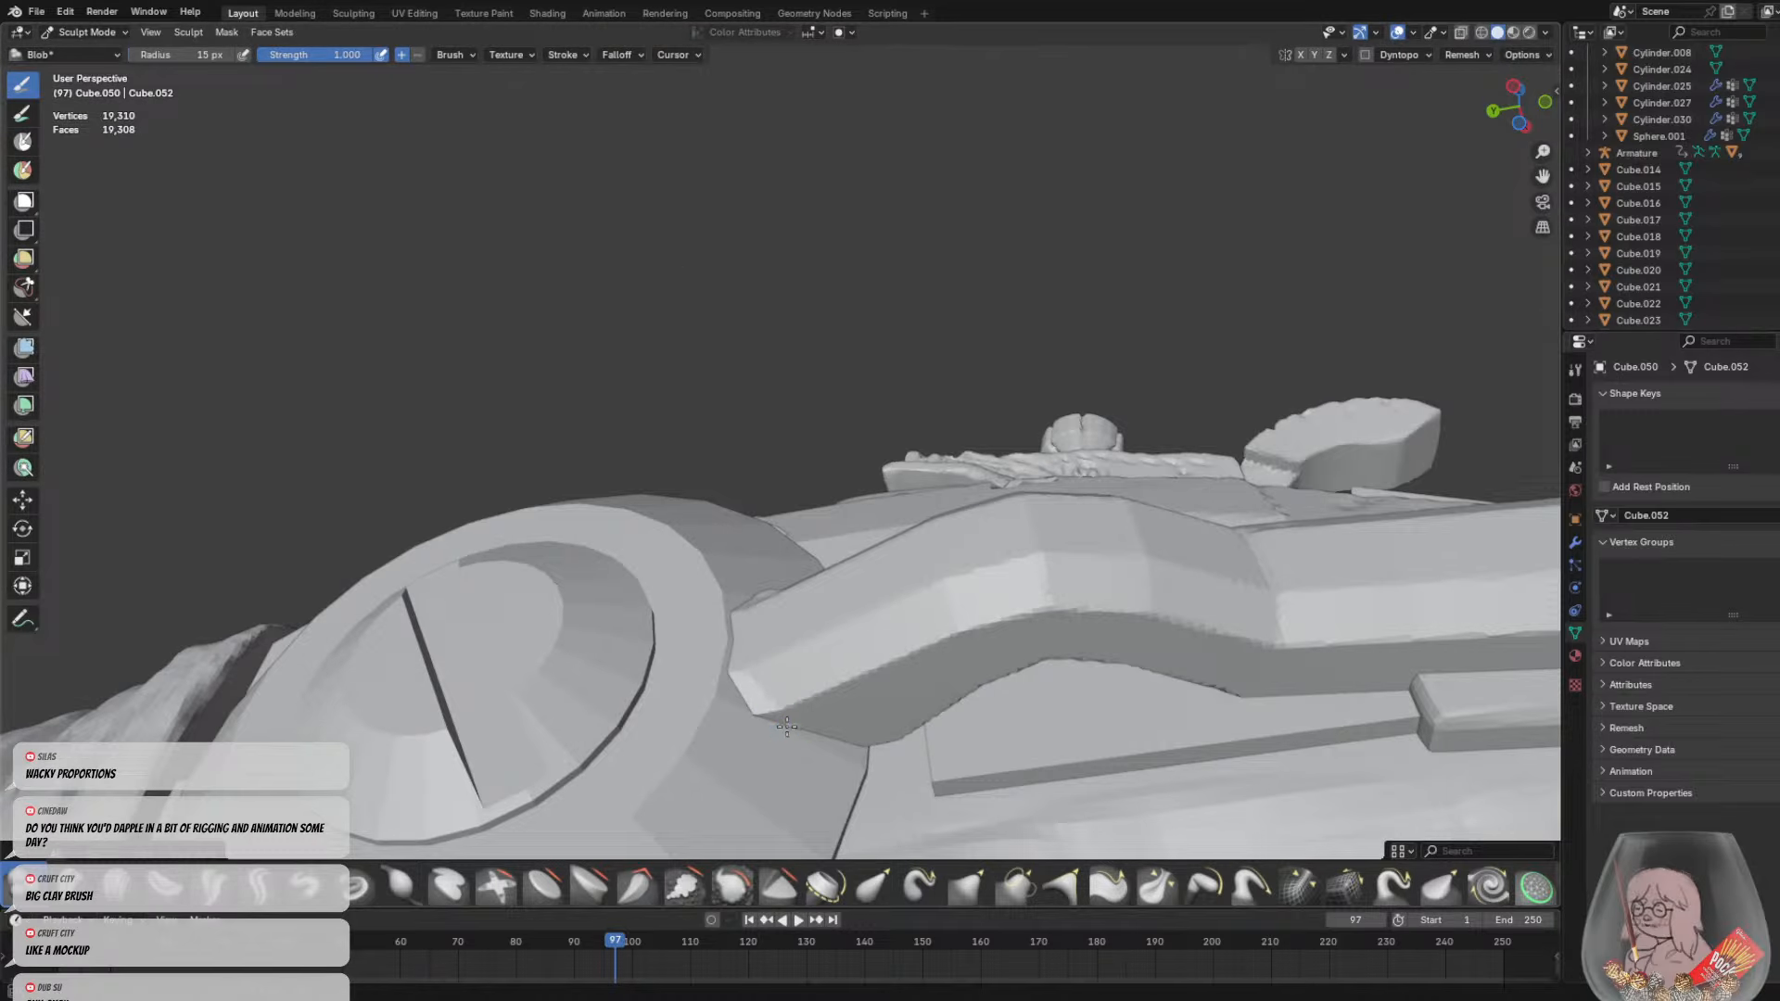
pyautogui.moveTo(786, 727); pyautogui.dragTo(802, 729)
pyautogui.moveTo(854, 732)
pyautogui.mouseDown(button='middle')
pyautogui.moveTo(890, 744)
pyautogui.moveTo(868, 759)
pyautogui.mouseUp(button='middle')
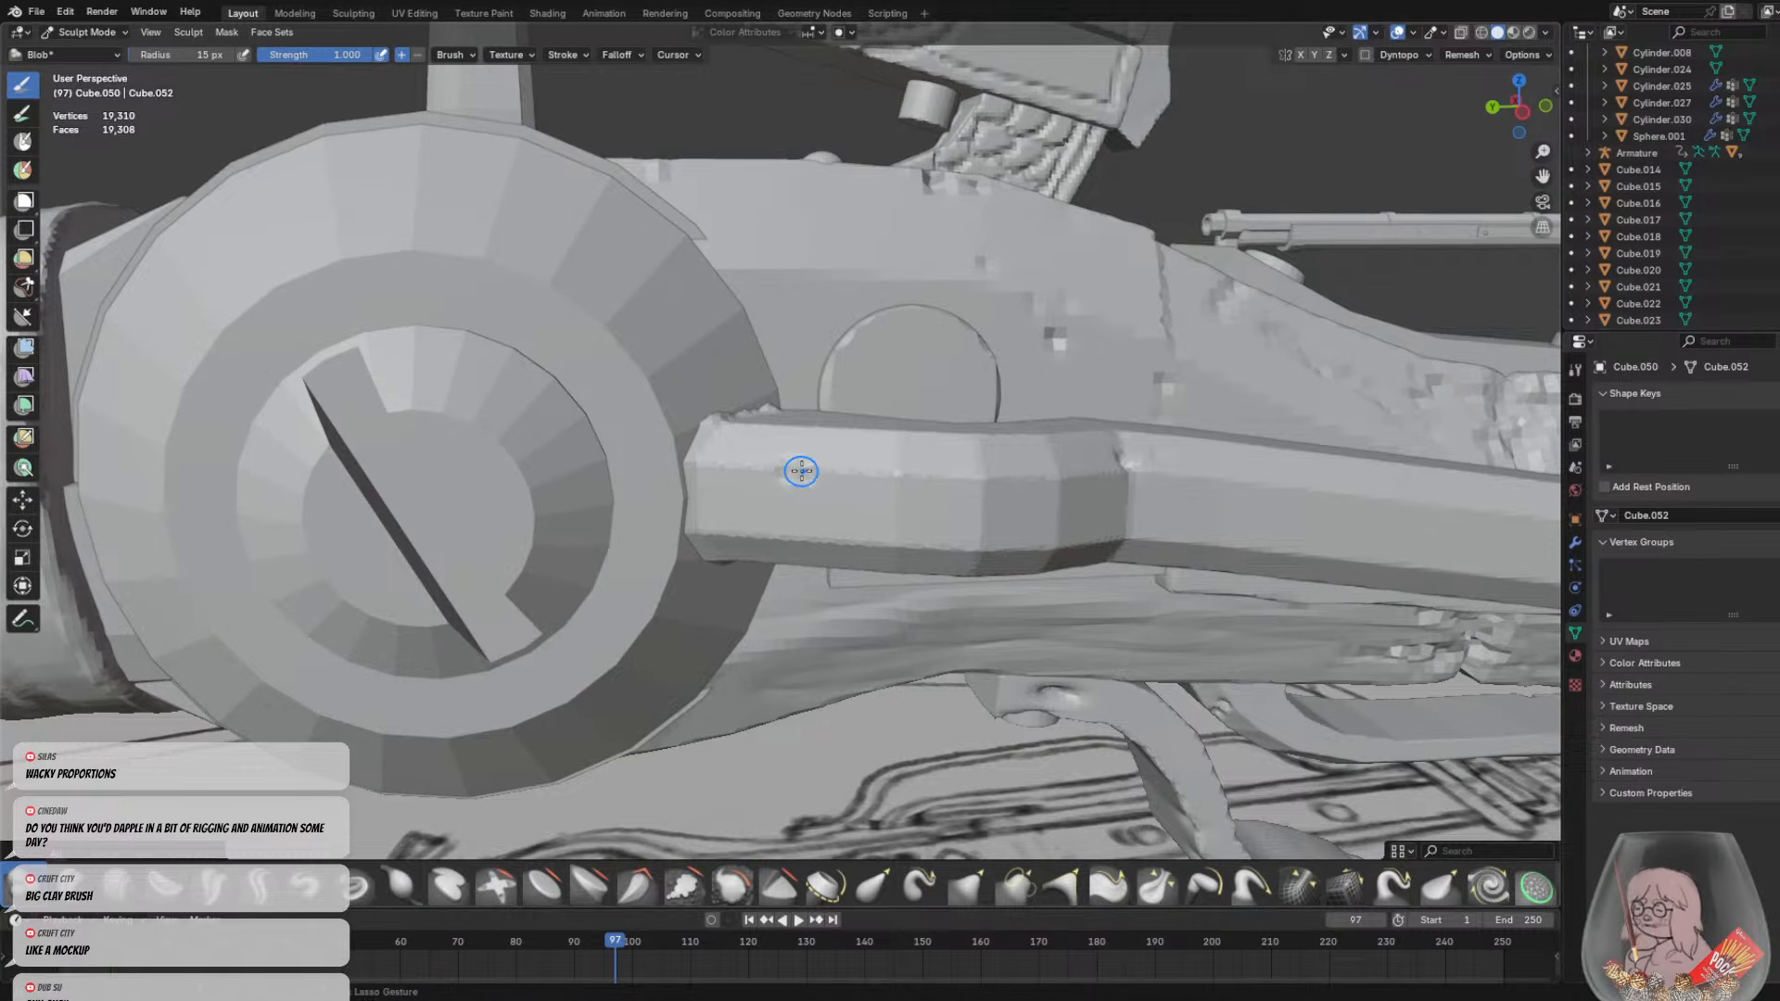
# Sculpt scattered dents and nicks along the faces and edges of the long bent bar with the Blob brush
pyautogui.moveTo(842, 469)
pyautogui.mouseDown(button='middle')
pyautogui.moveTo(962, 471)
pyautogui.moveTo(1062, 514)
pyautogui.moveTo(1020, 491)
pyautogui.moveTo(958, 497)
pyautogui.moveTo(1005, 504)
pyautogui.moveTo(1010, 525)
pyautogui.moveTo(664, 476)
pyautogui.mouseUp(button='middle')
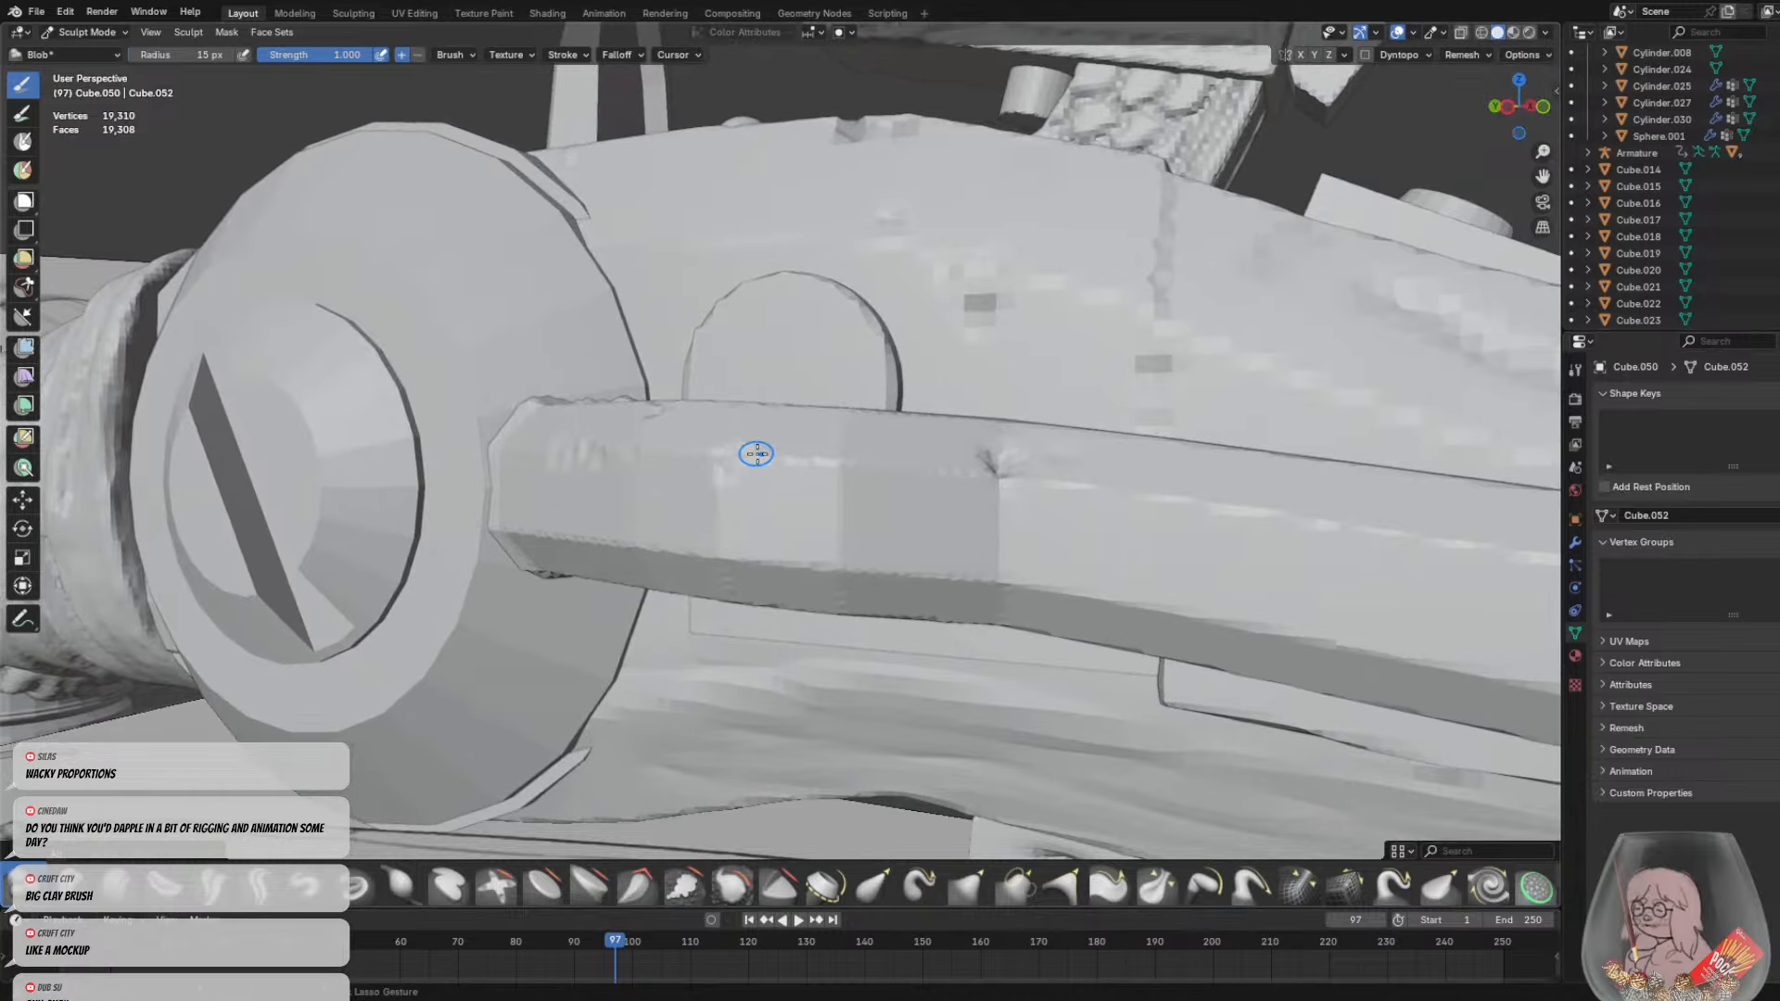
pyautogui.moveTo(757, 455); pyautogui.dragTo(795, 519, button='middle')
pyautogui.moveTo(766, 436); pyautogui.dragTo(837, 429, button='middle')
pyautogui.scroll(-8, 757, 402)
pyautogui.scroll(5, 846, 469)
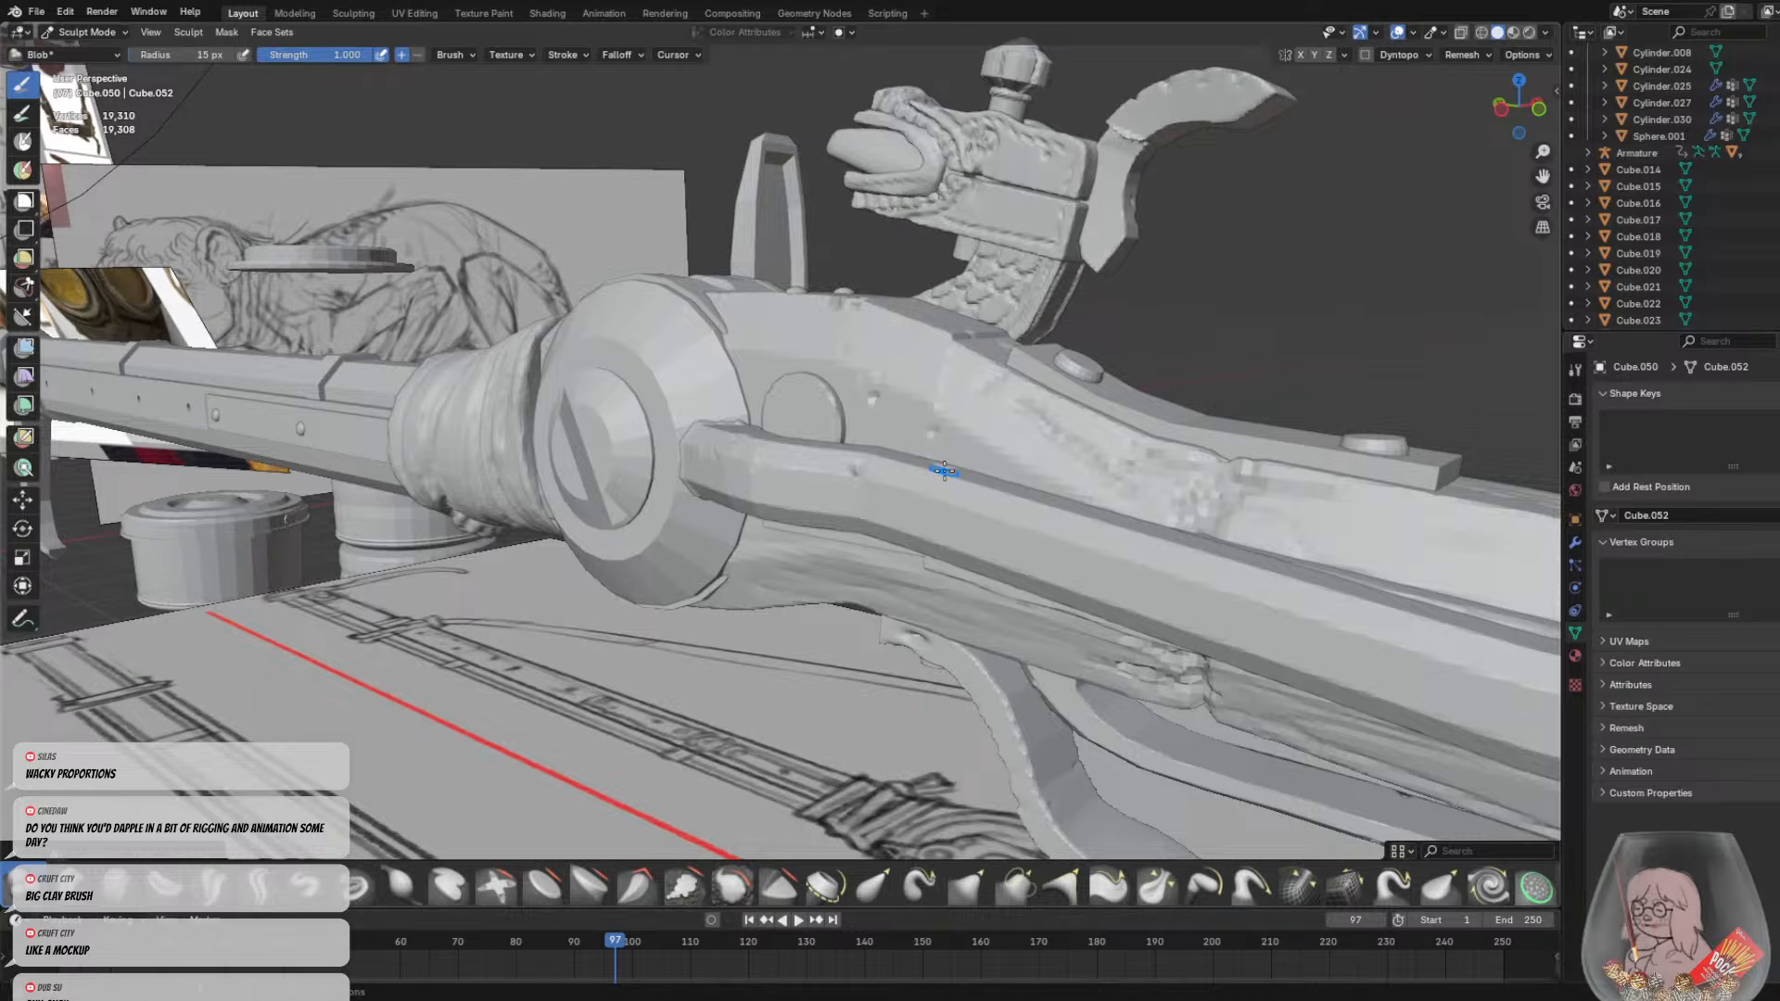
pyautogui.moveTo(930, 497); pyautogui.dragTo(921, 525, button='middle')
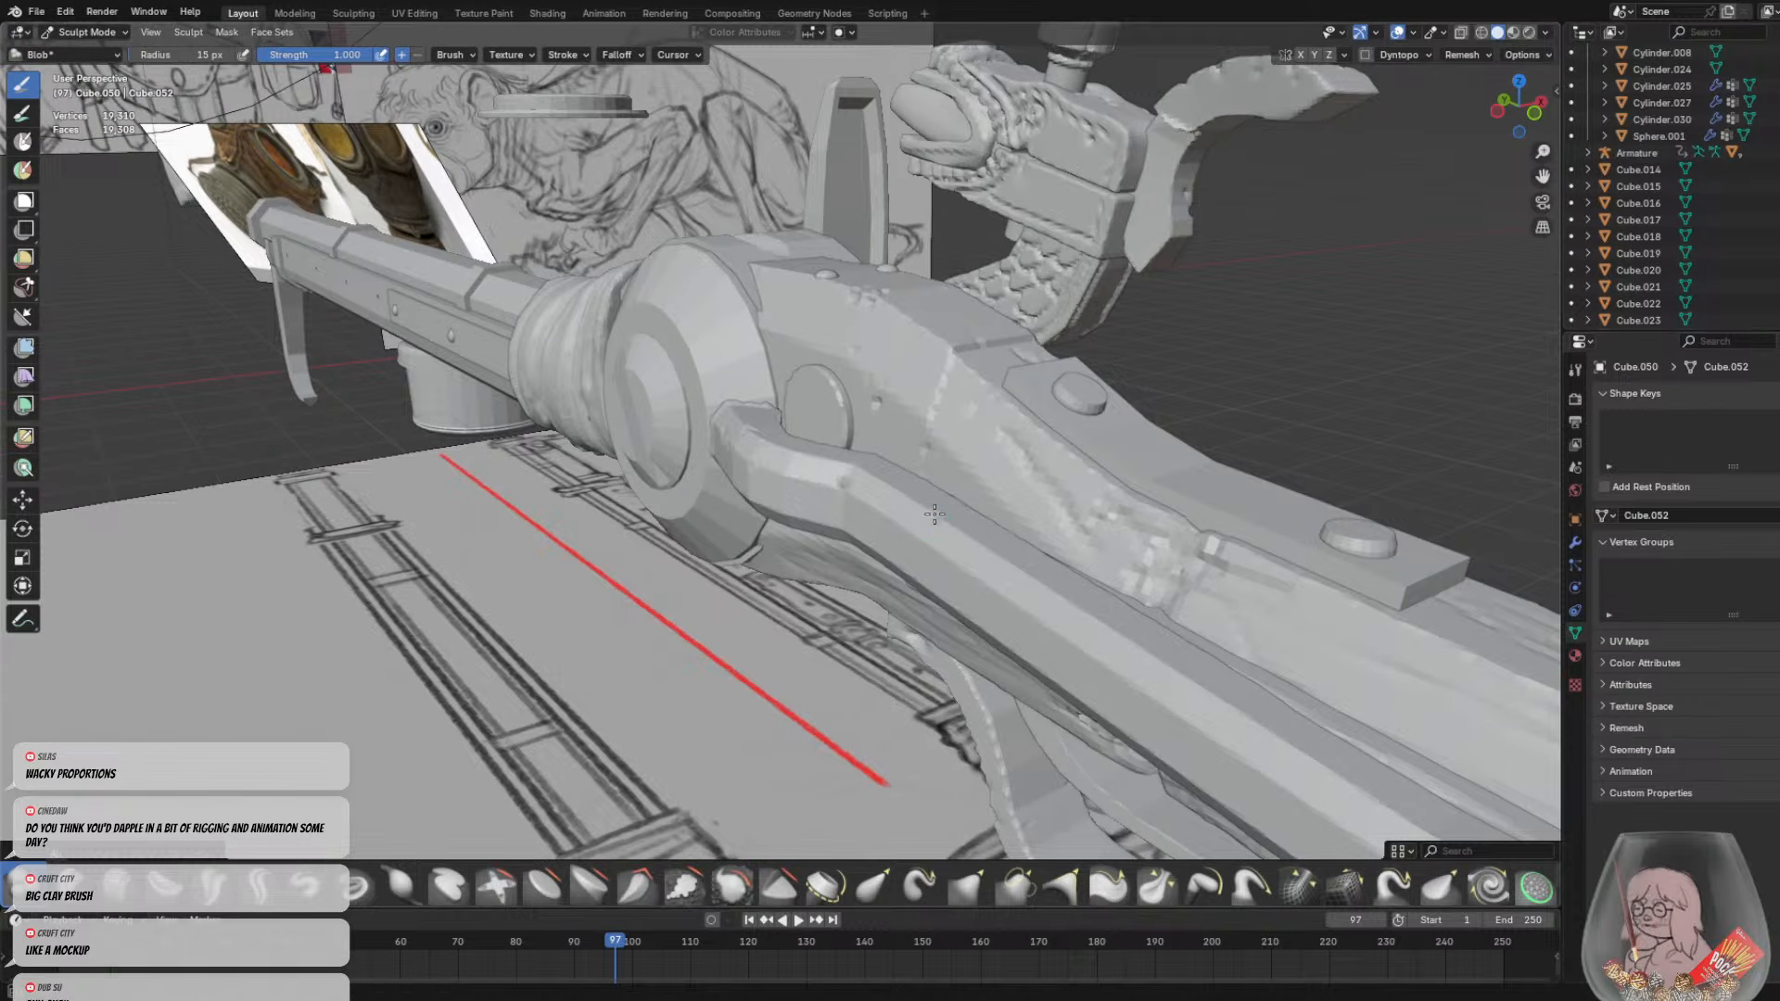
pyautogui.moveTo(961, 520)
pyautogui.mouseDown(button='middle')
pyautogui.moveTo(1024, 568)
pyautogui.moveTo(983, 517)
pyautogui.mouseUp(button='middle')
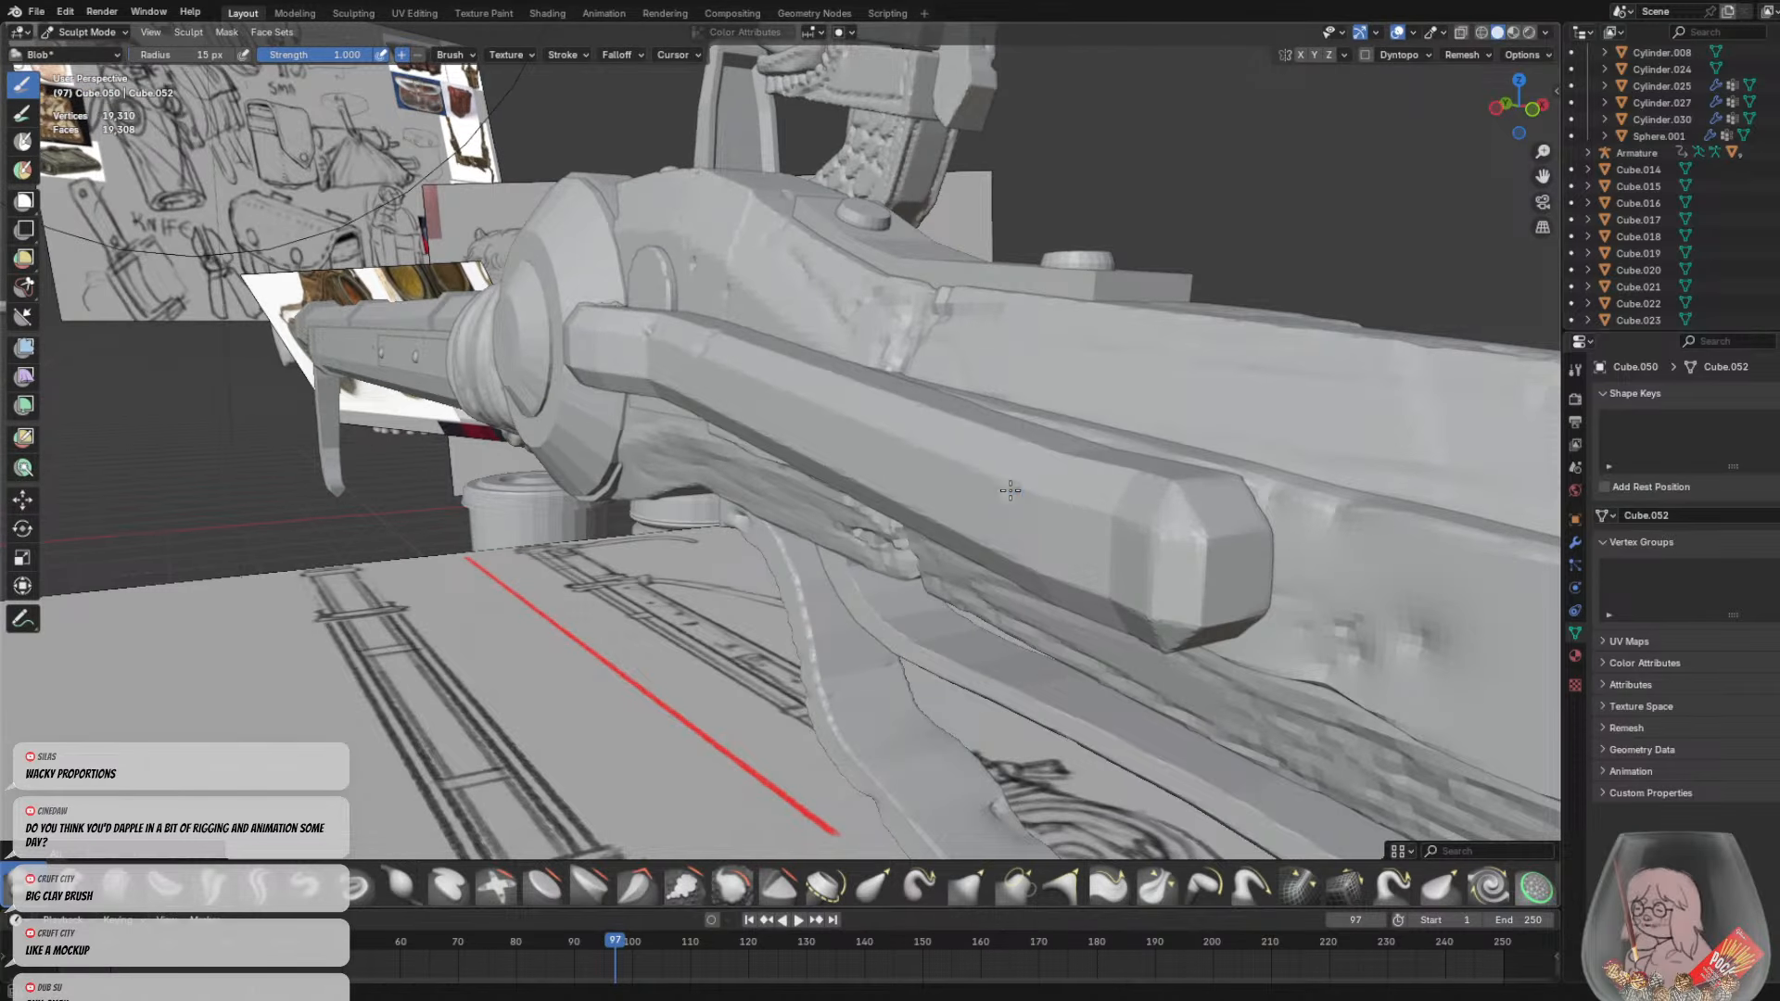
pyautogui.moveTo(1013, 491); pyautogui.dragTo(971, 472)
pyautogui.moveTo(989, 426); pyautogui.dragTo(1072, 437, button='middle')
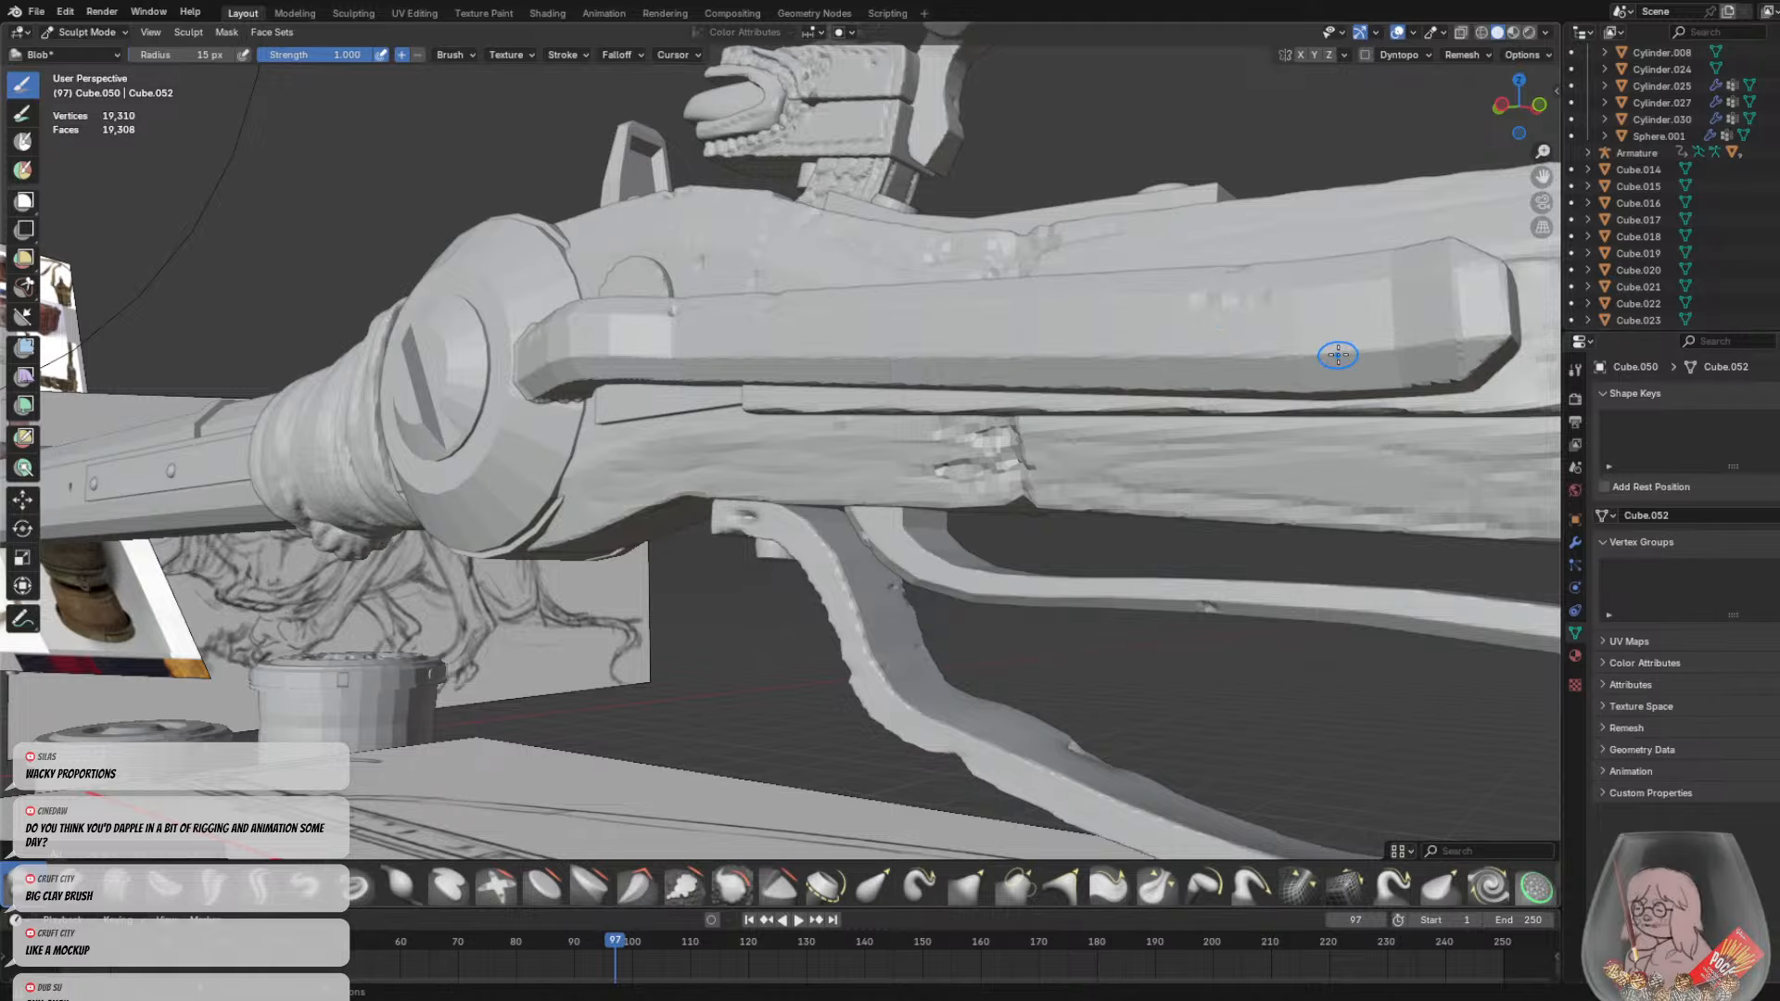
pyautogui.moveTo(1322, 344); pyautogui.dragTo(906, 497, button='middle')
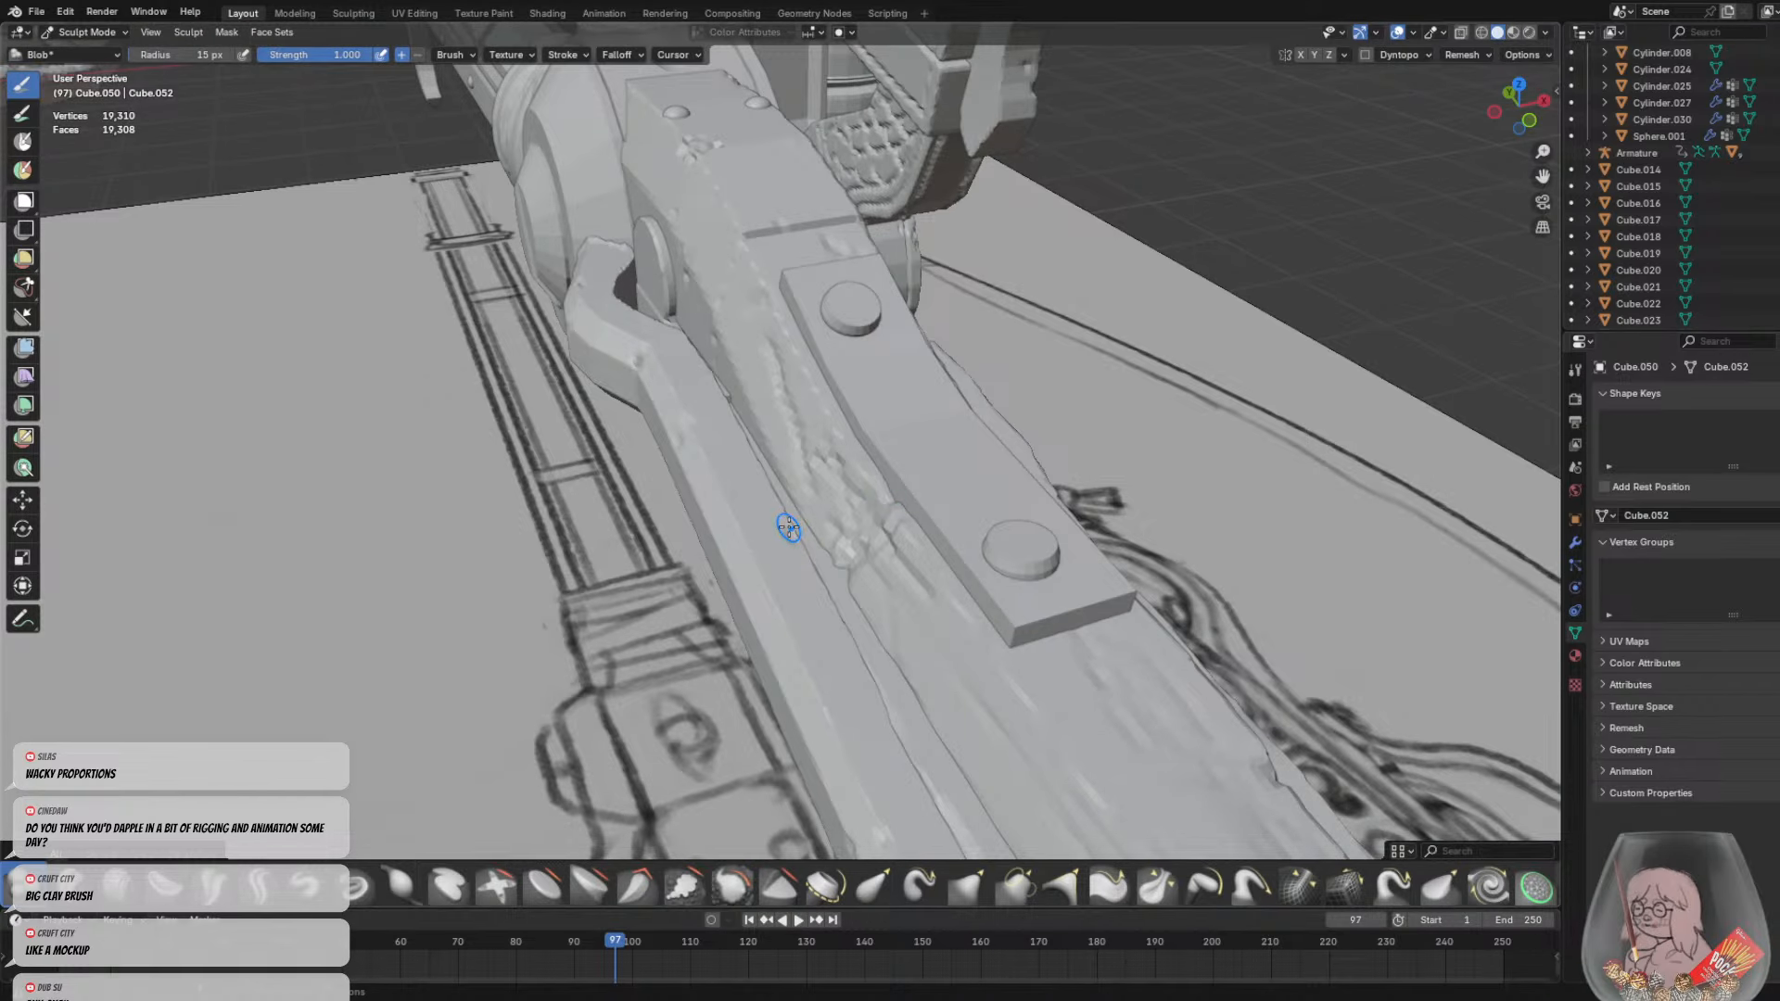
pyautogui.moveTo(788, 527); pyautogui.dragTo(880, 455, button='middle')
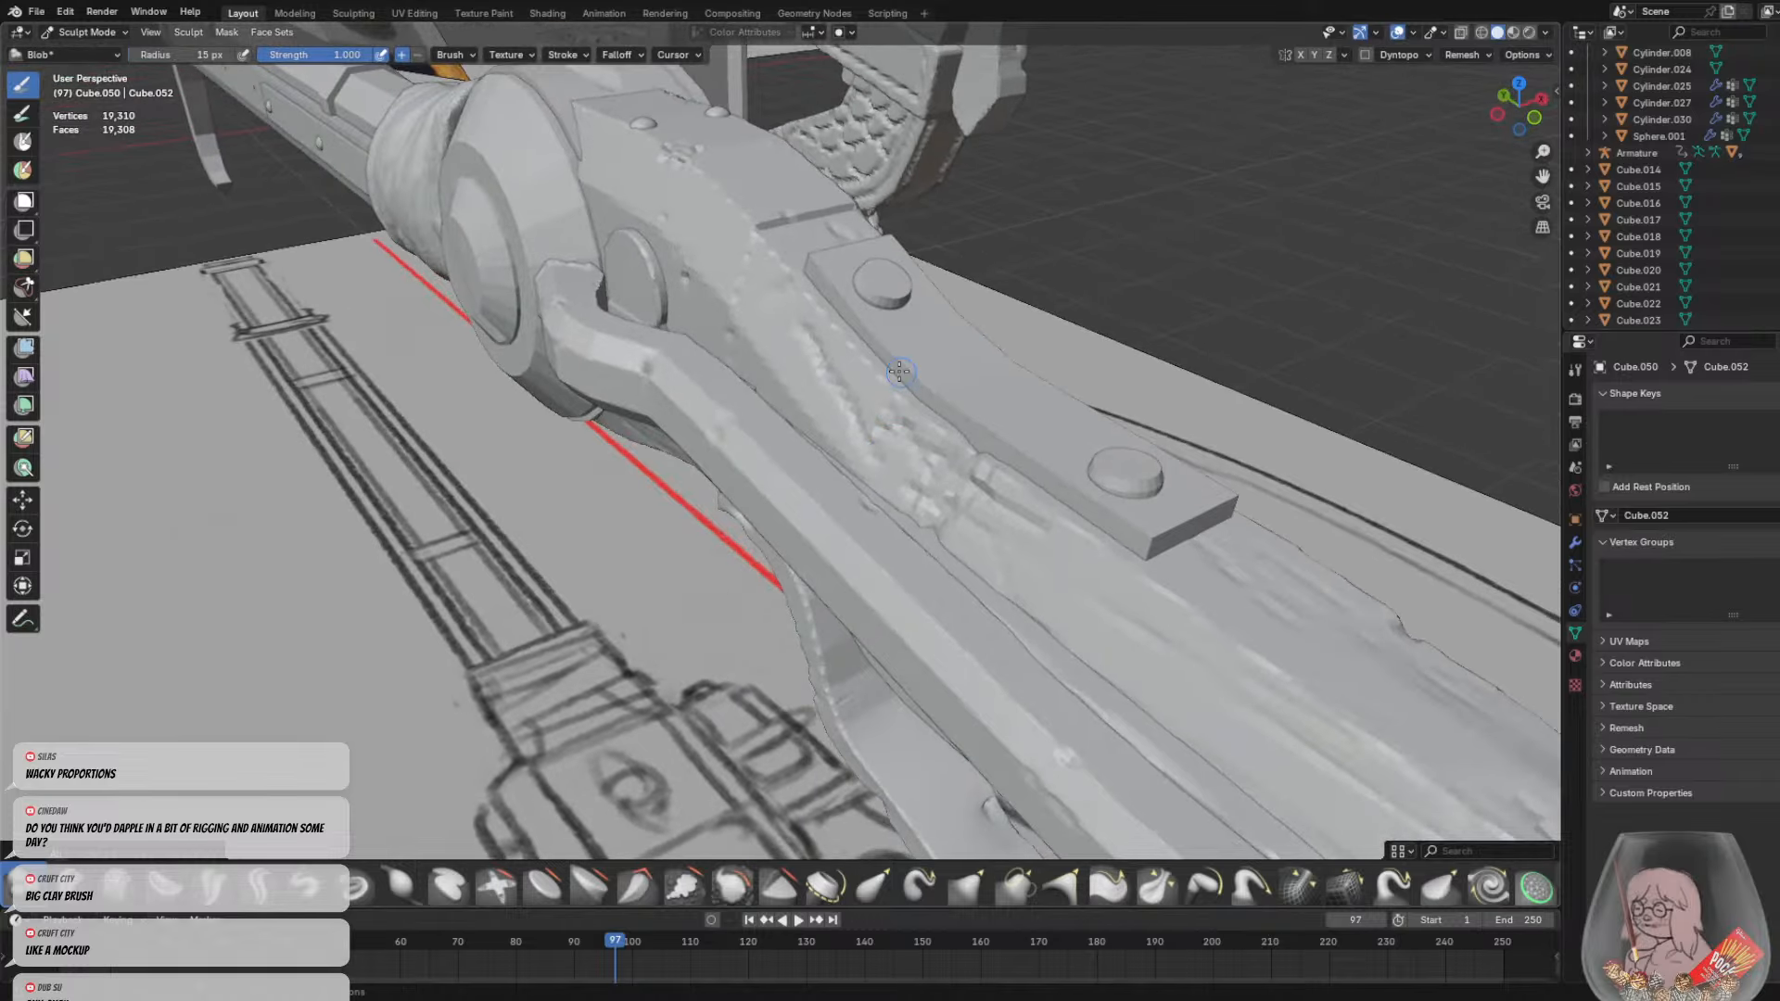
# Return to Object Mode and shift the bolt nearest the dragon hammer on the top plate slightly along the X axis
pyautogui.click(104, 33)
pyautogui.click(92, 49)
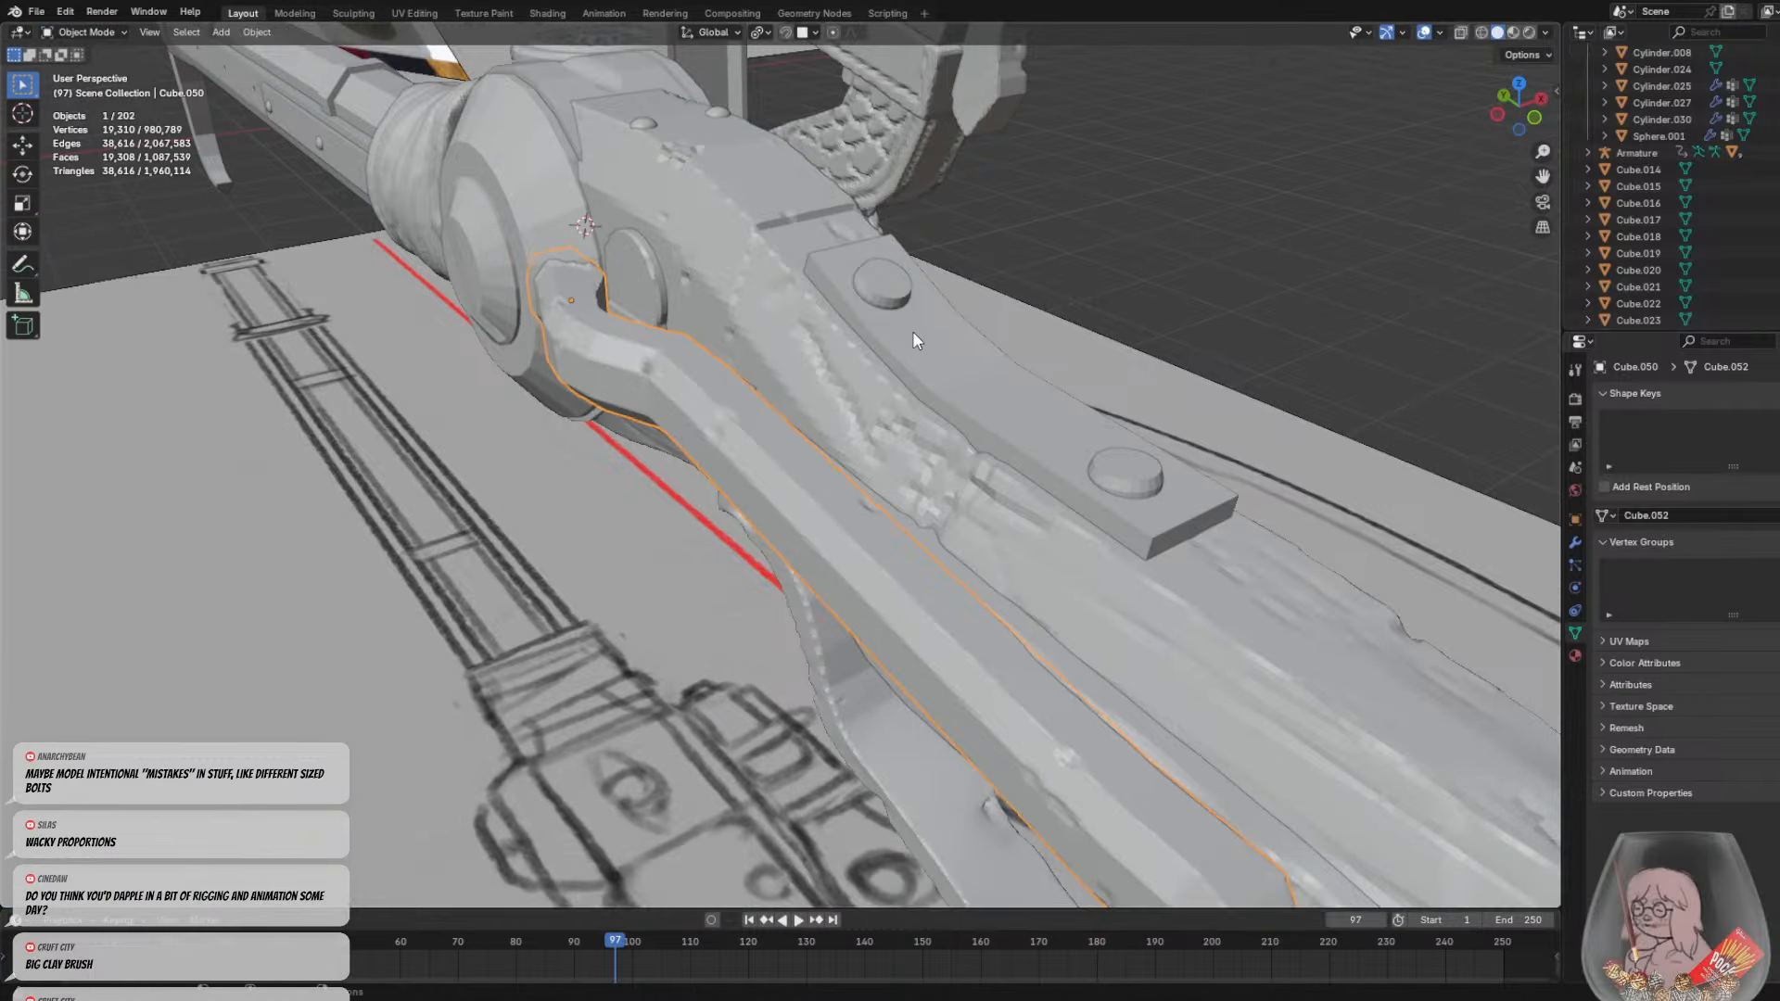
pyautogui.click(913, 331)
pyautogui.moveTo(912, 331)
pyautogui.mouseDown(button='middle')
pyautogui.moveTo(897, 429)
pyautogui.moveTo(810, 442)
pyautogui.moveTo(781, 341)
pyautogui.moveTo(805, 442)
pyautogui.moveTo(675, 425)
pyautogui.moveTo(703, 408)
pyautogui.moveTo(693, 376)
pyautogui.moveTo(743, 437)
pyautogui.moveTo(720, 460)
pyautogui.moveTo(735, 465)
pyautogui.mouseUp(button='middle')
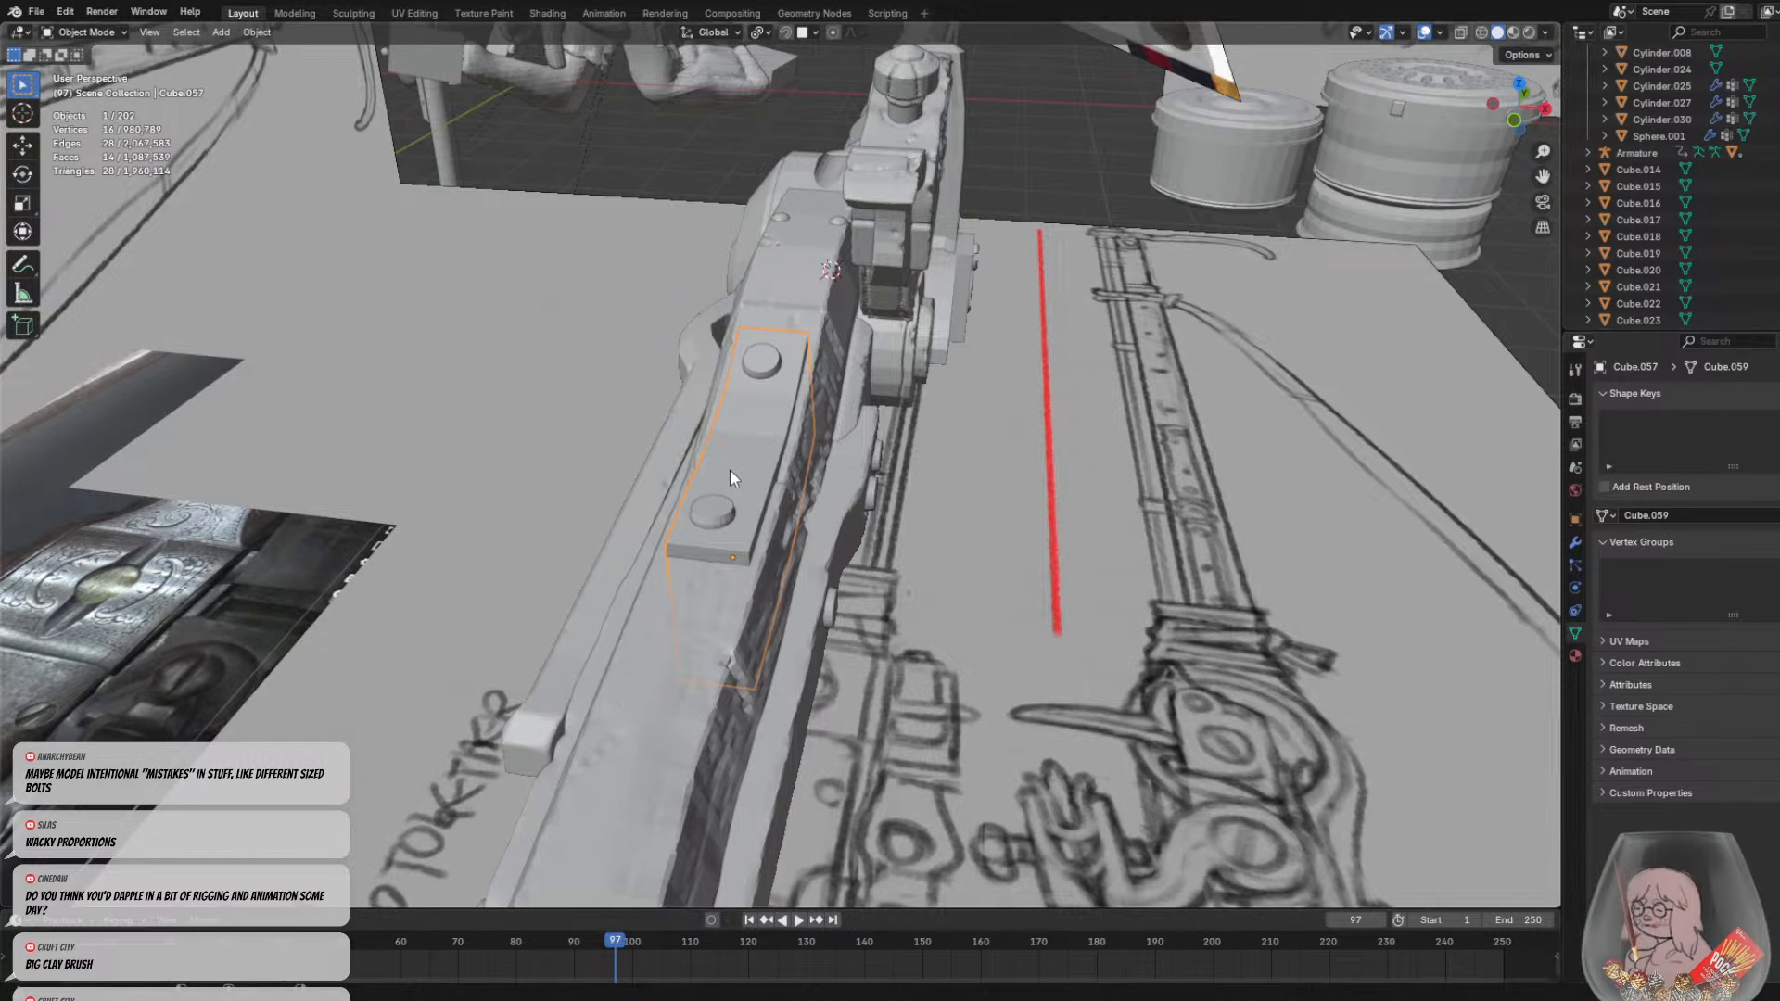
pyautogui.moveTo(748, 321)
pyautogui.mouseDown(button='middle')
pyautogui.moveTo(815, 398)
pyautogui.moveTo(839, 389)
pyautogui.mouseUp(button='middle')
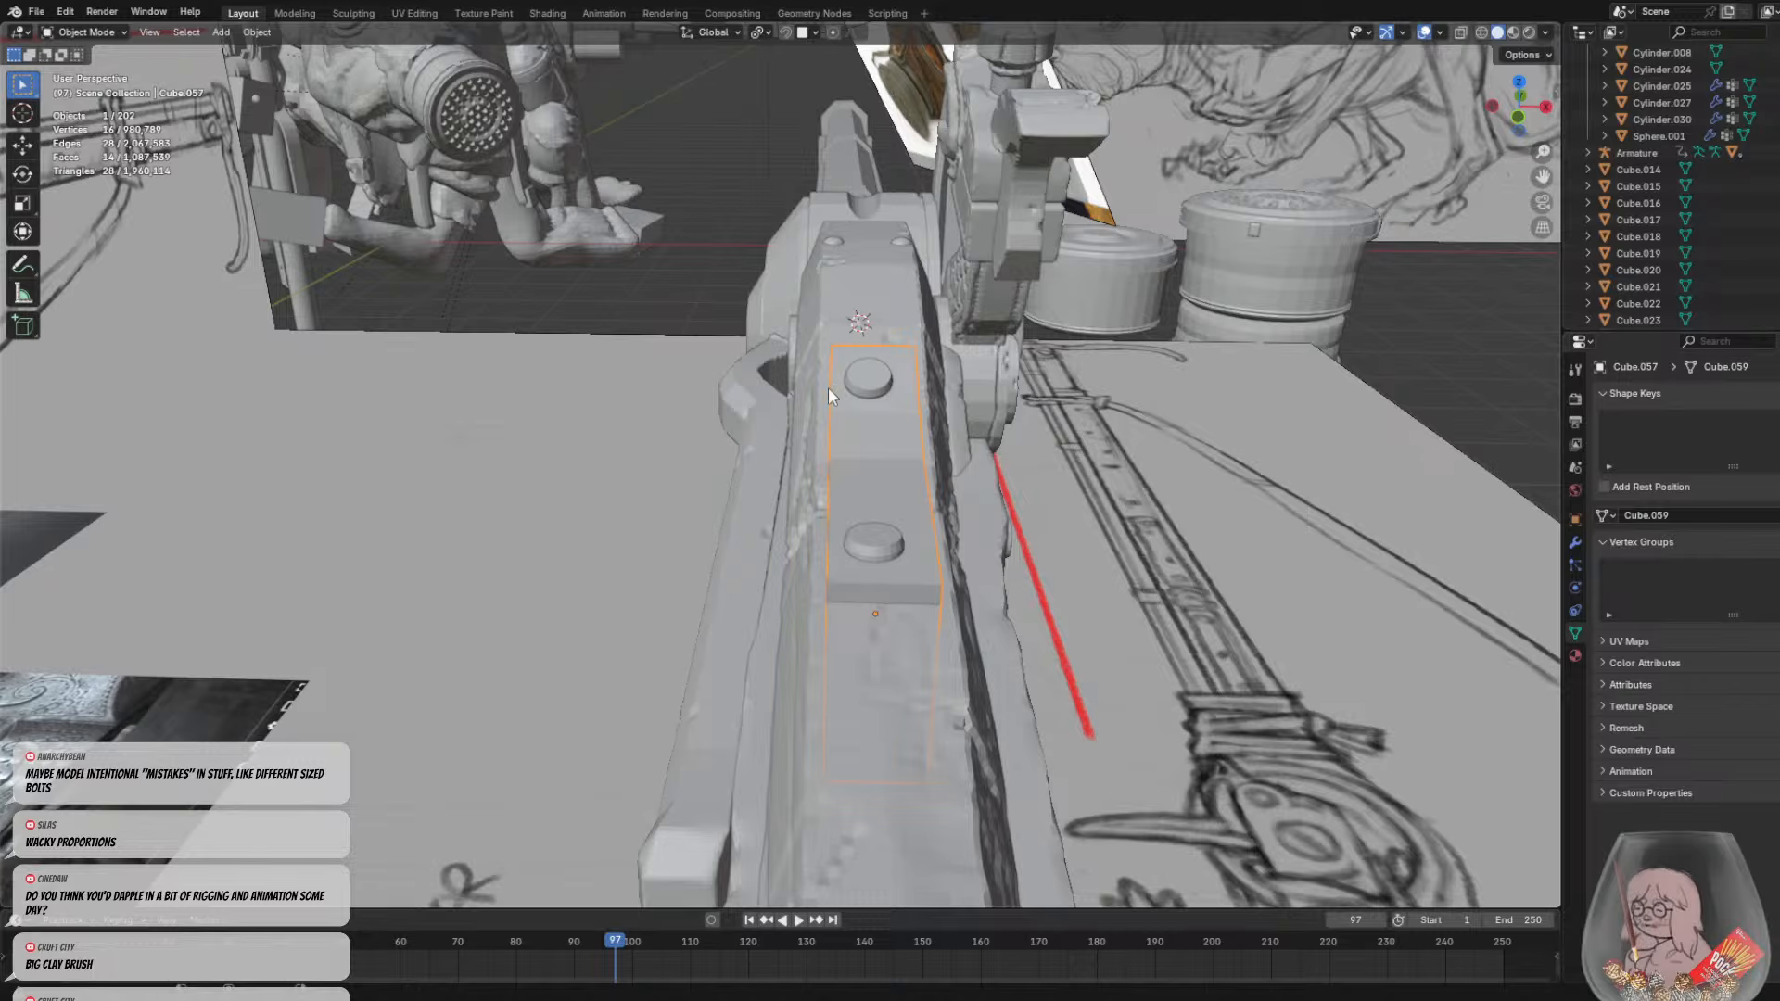
pyautogui.moveTo(729, 227); pyautogui.dragTo(896, 432, button='middle')
pyautogui.click(870, 452)
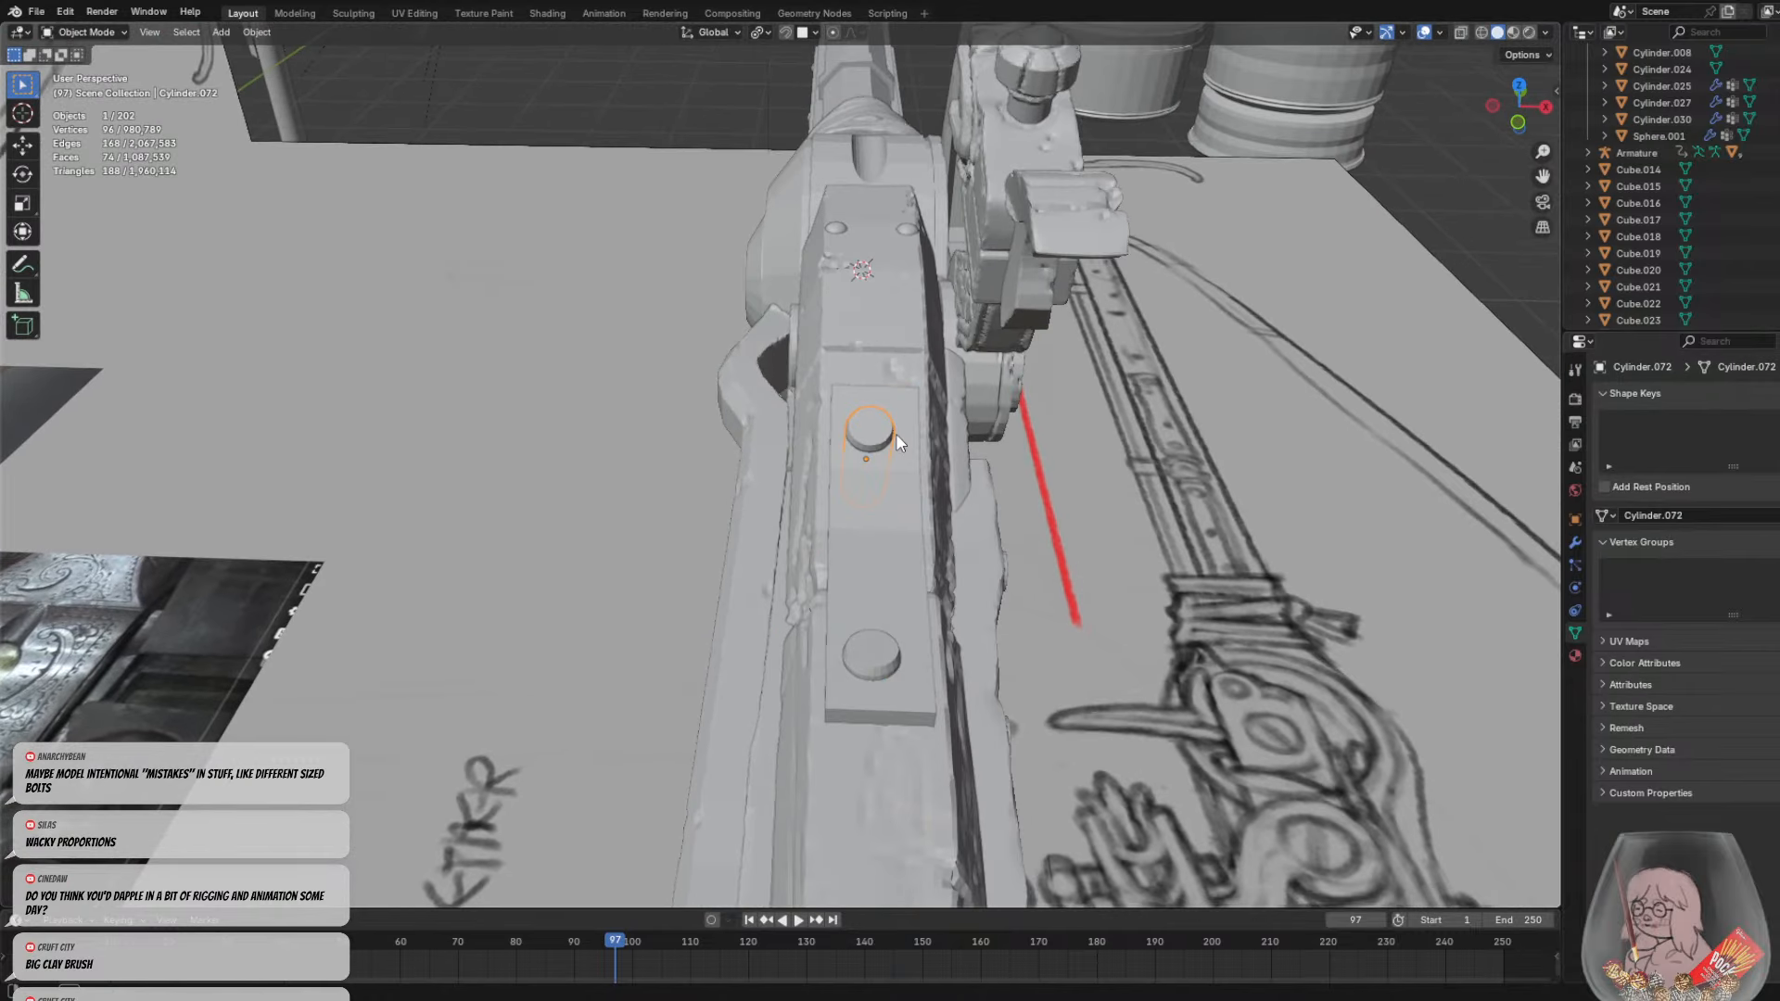
pyautogui.press('g')
pyautogui.press('x')
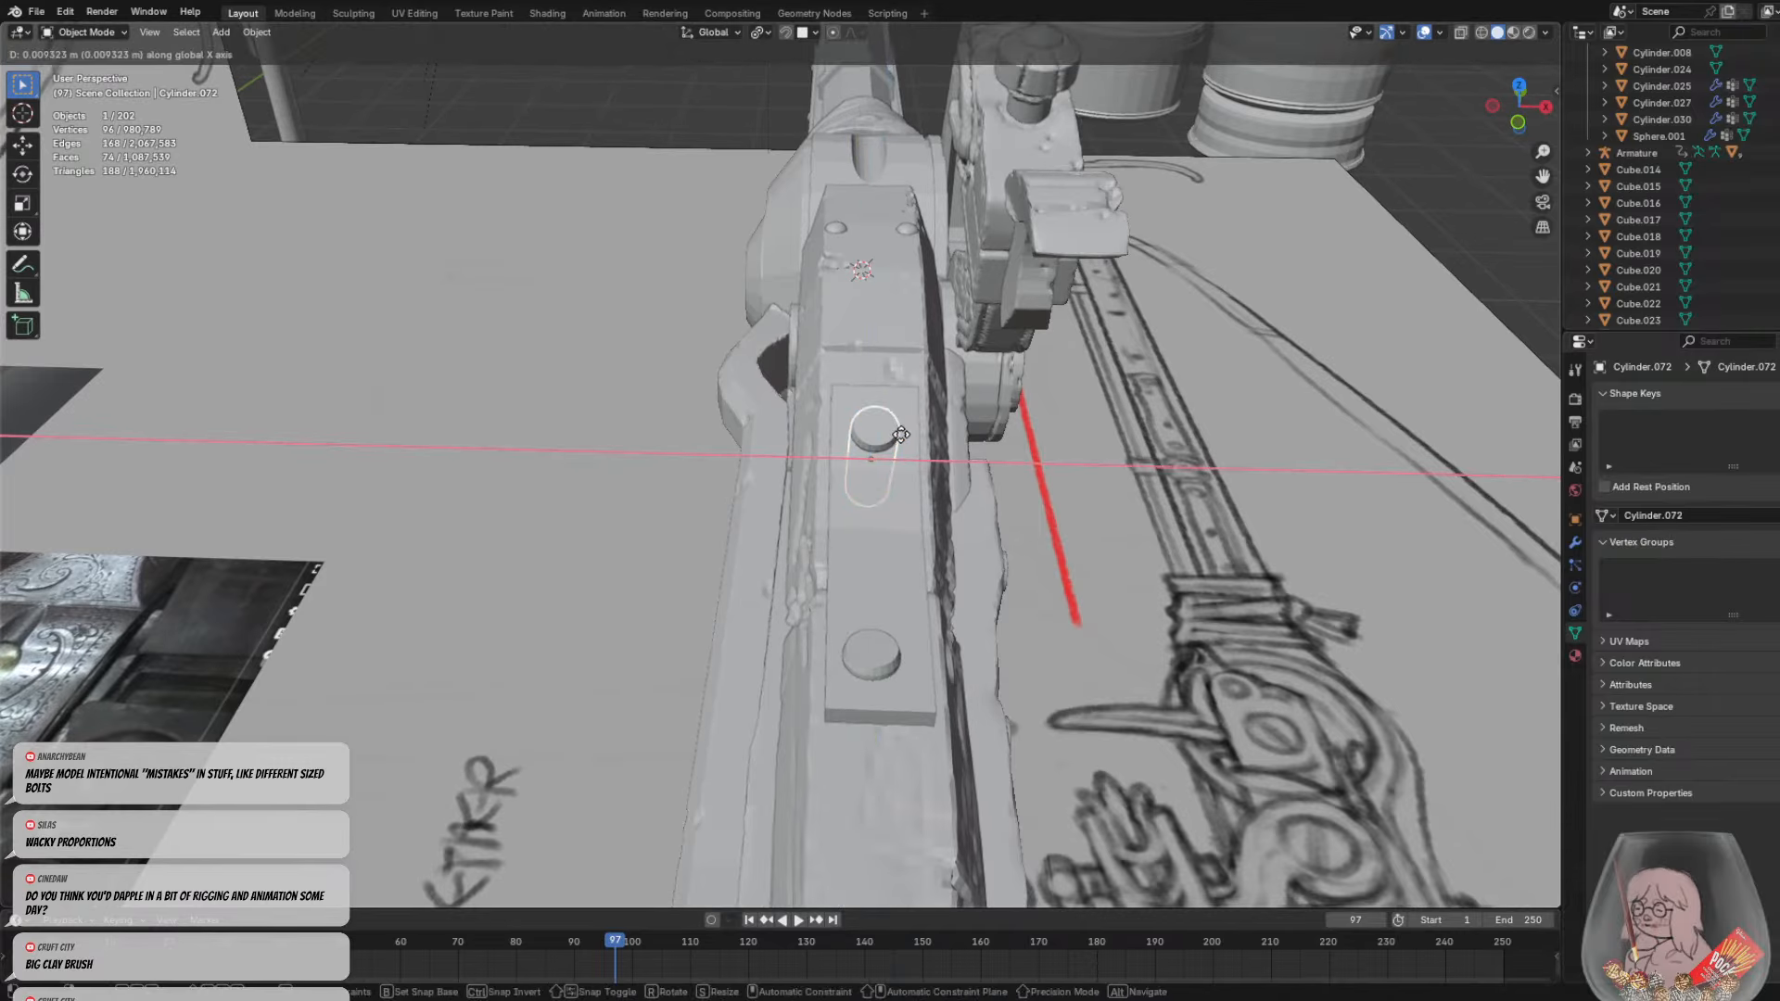
pyautogui.click(892, 432)
# Shift the other bolt, near the top plate's stepped end, slightly along the X axis toward the plate's centre line
pyautogui.moveTo(870, 582); pyautogui.dragTo(842, 617, button='middle')
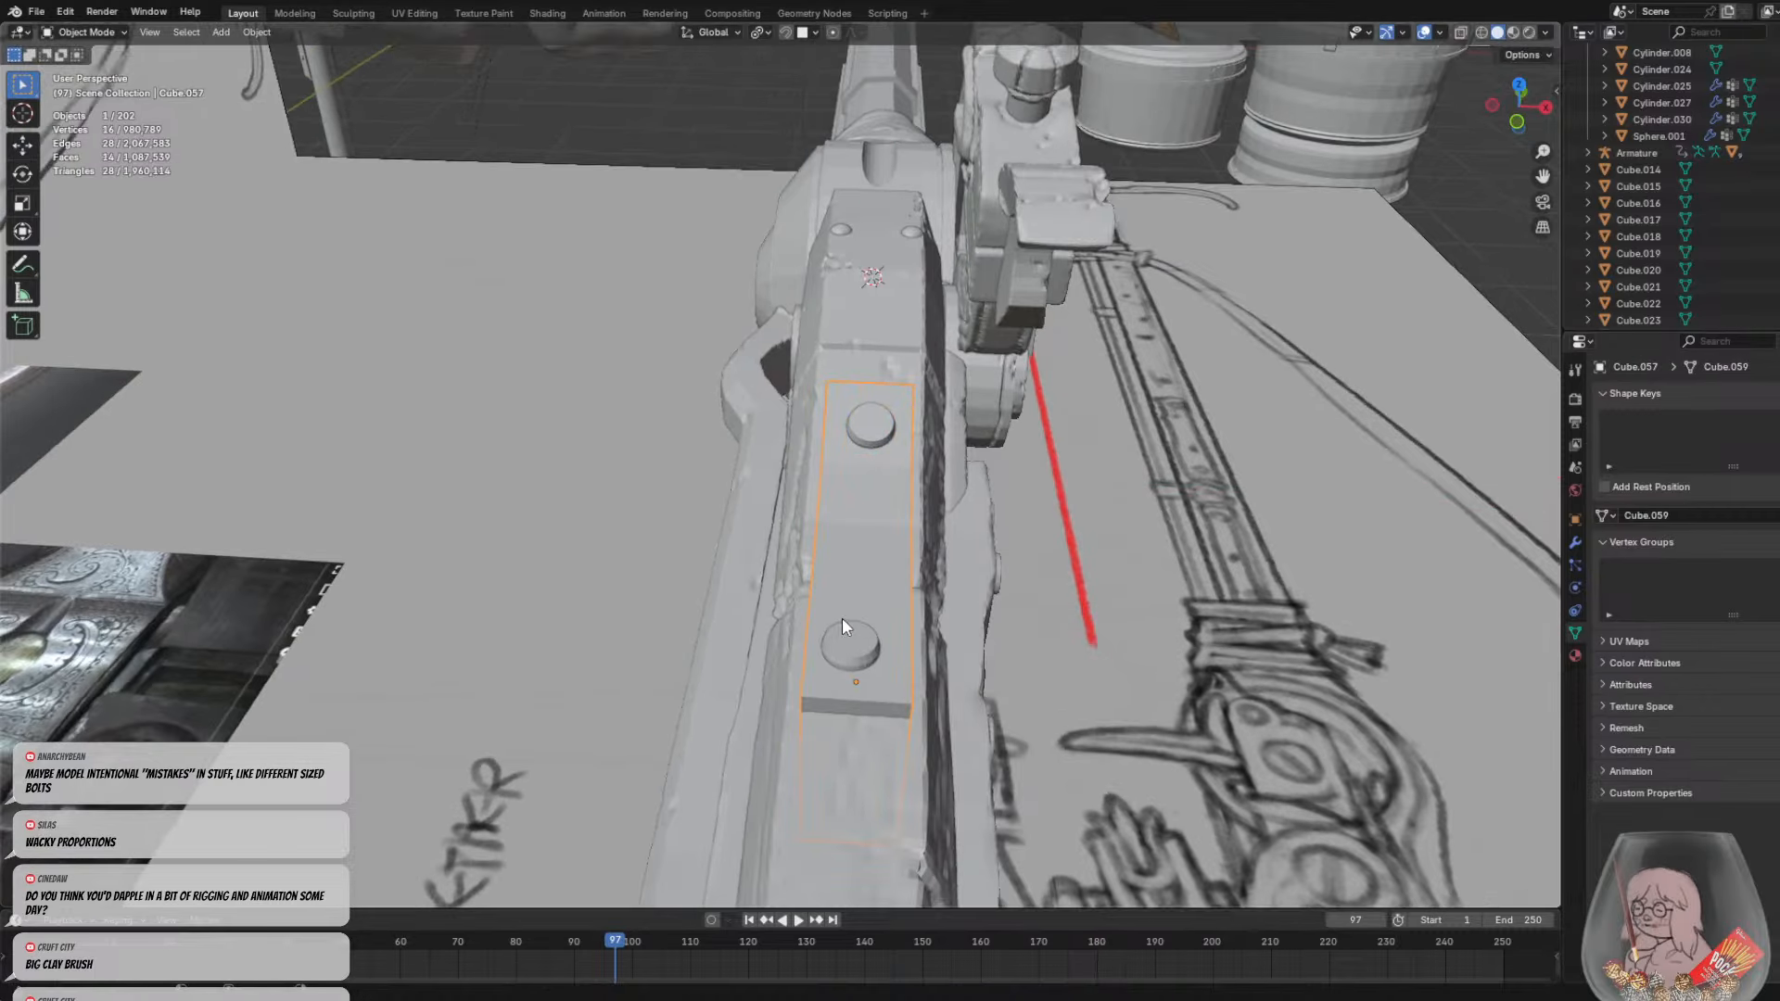
pyautogui.click(849, 636)
pyautogui.press('g')
pyautogui.press('x')
pyautogui.click(859, 642)
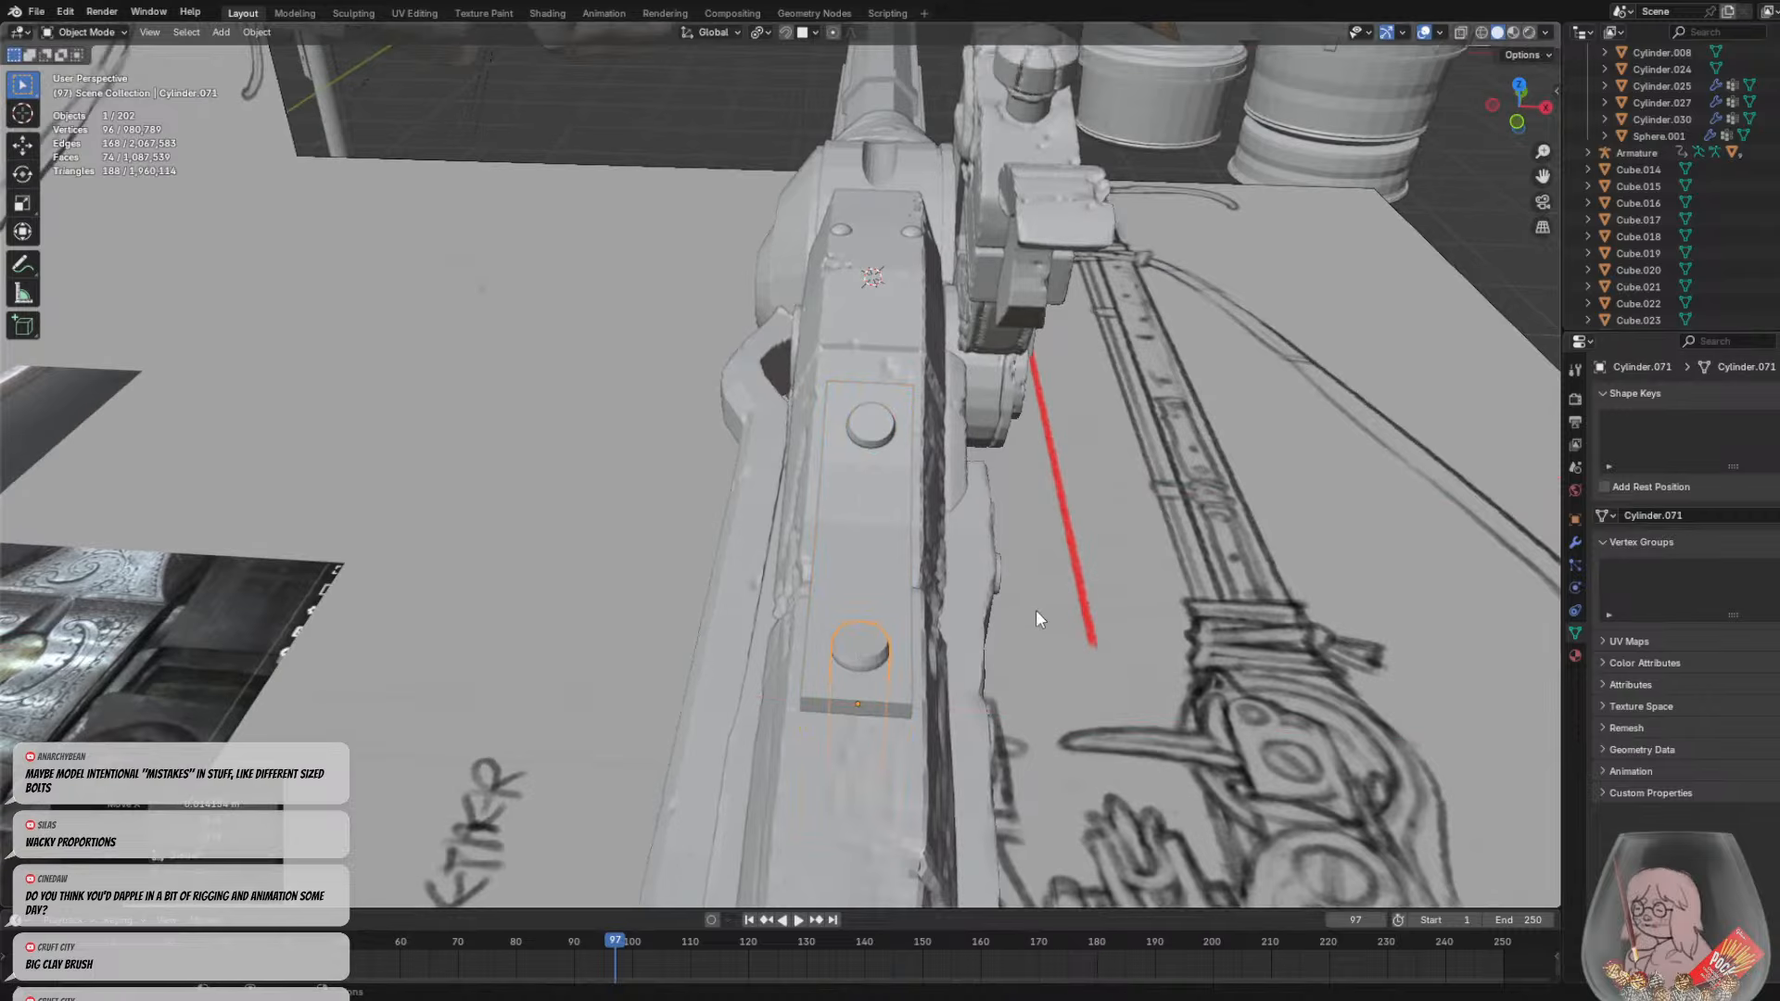
# Select the two-bolt plate on top of the stock, enter Sculpt Mode on it and remesh it
pyautogui.moveTo(1036, 611); pyautogui.dragTo(1010, 603, button='middle')
pyautogui.click(818, 555)
pyautogui.moveTo(838, 559); pyautogui.dragTo(714, 501, button='middle')
pyautogui.scroll(1, 837, 506)
pyautogui.scroll(1, 804, 536)
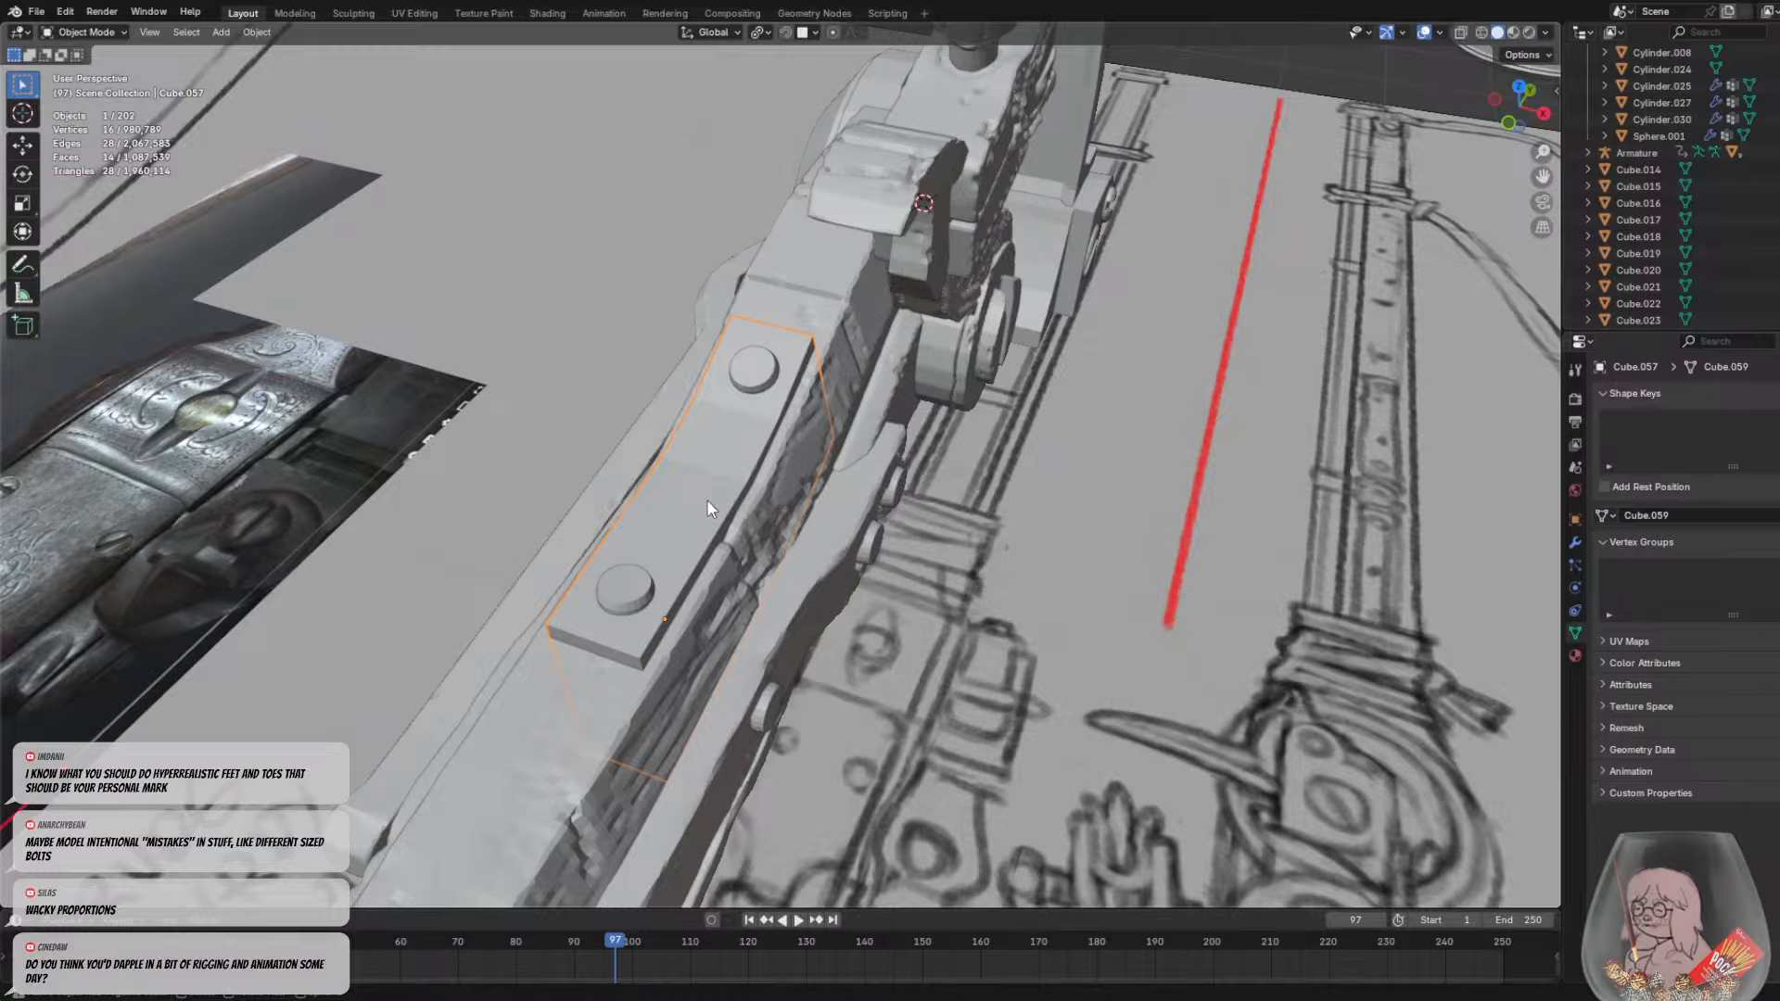
pyautogui.moveTo(826, 506); pyautogui.dragTo(736, 421, button='middle')
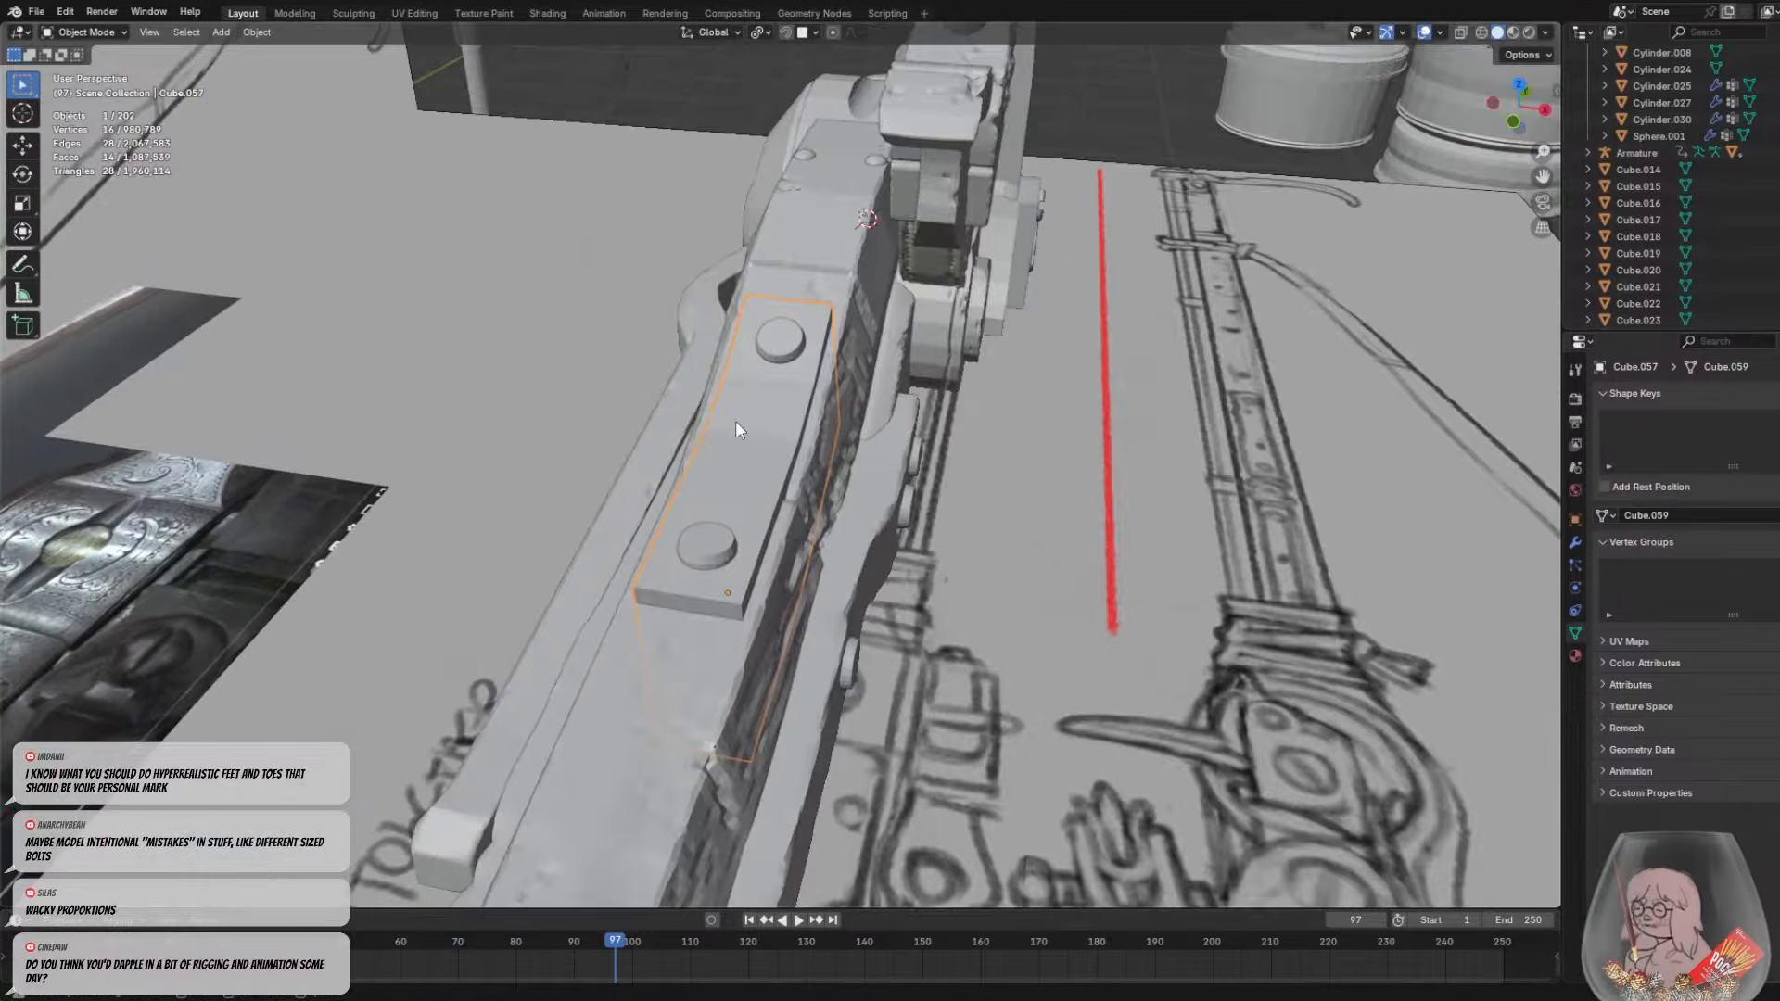
pyautogui.click(76, 30)
pyautogui.click(74, 86)
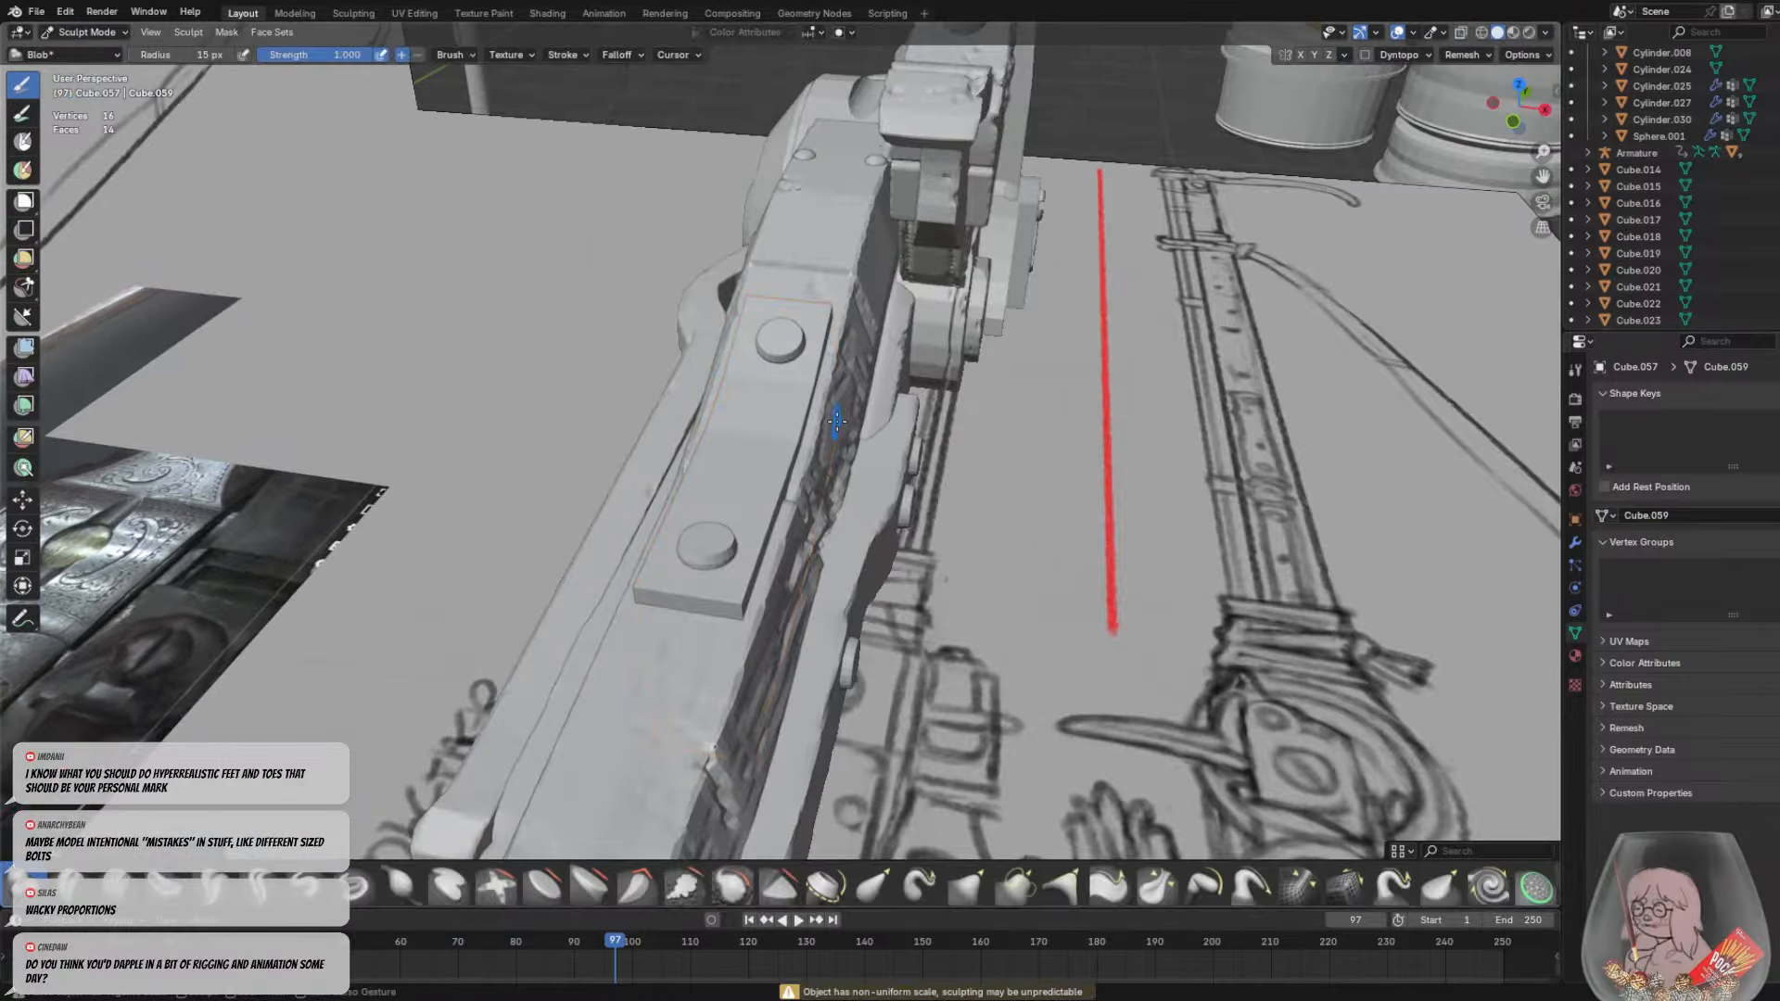
pyautogui.moveTo(779, 485)
pyautogui.mouseDown(button='middle')
pyautogui.moveTo(680, 464)
pyautogui.moveTo(781, 473)
pyautogui.mouseUp(button='middle')
pyautogui.scroll(2, 693, 472)
pyautogui.scroll(2, 784, 474)
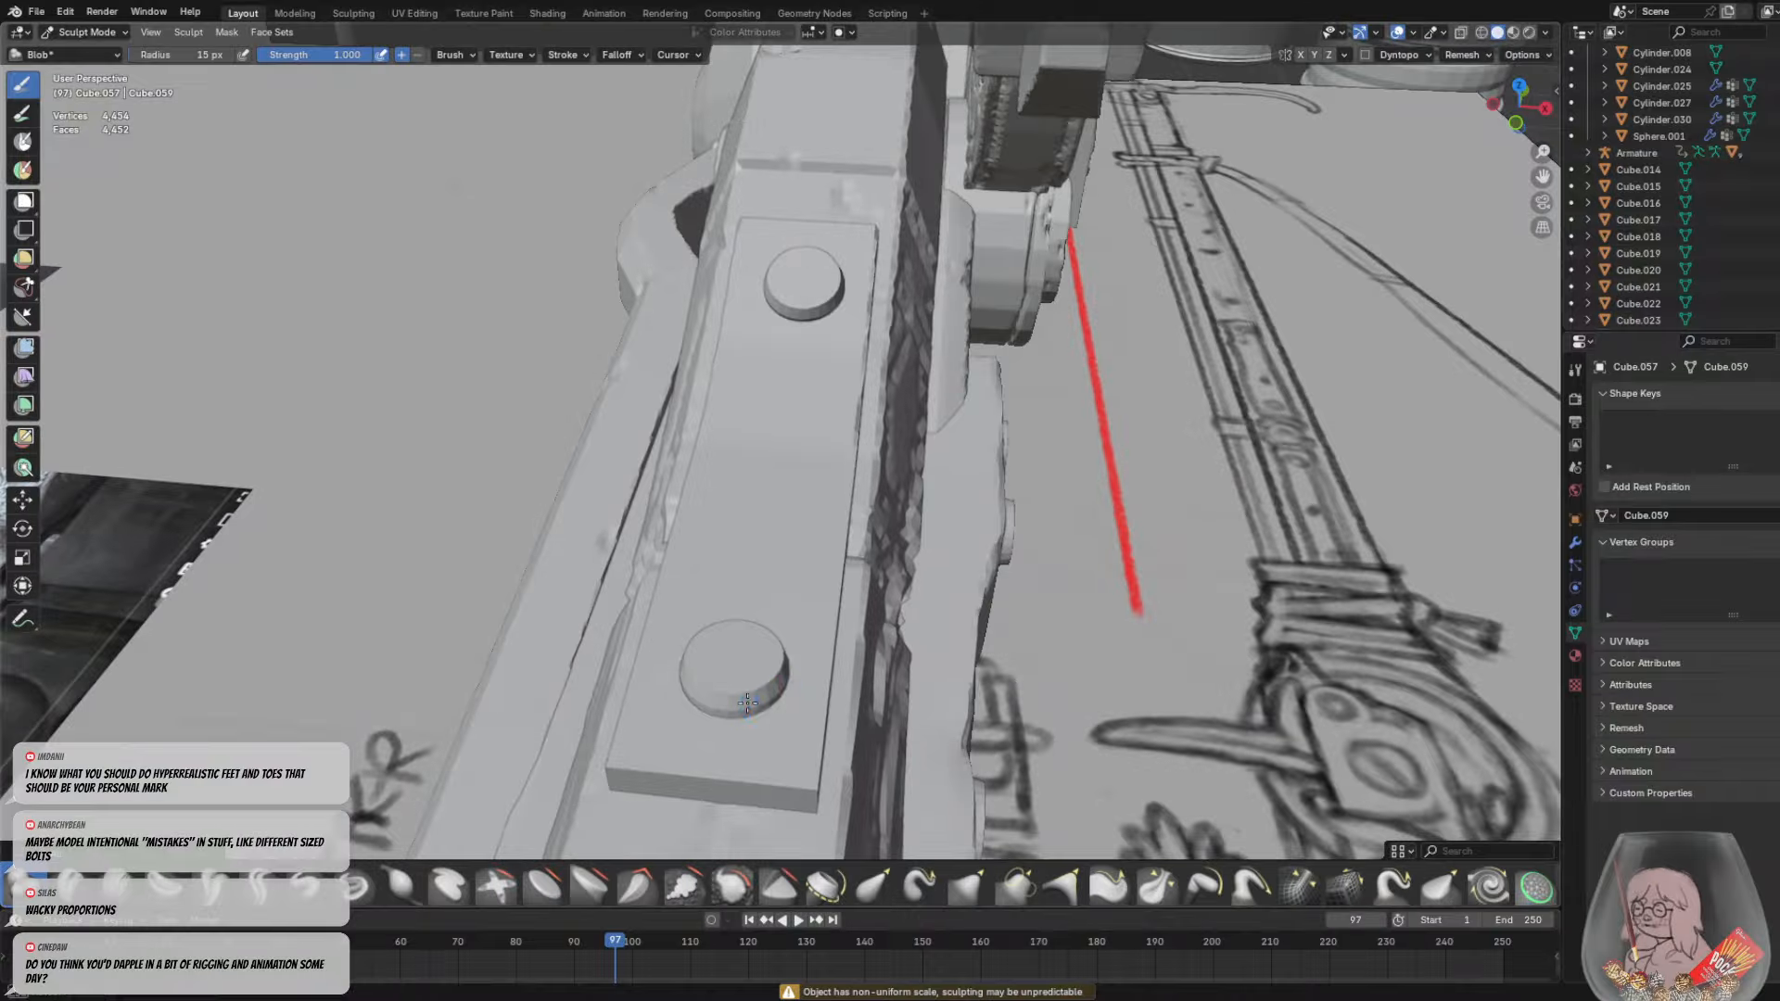
# Dent the top plate beside its rear bolt and chip its end corner and long edge with the Blob brush
pyautogui.moveTo(710, 713); pyautogui.dragTo(779, 723)
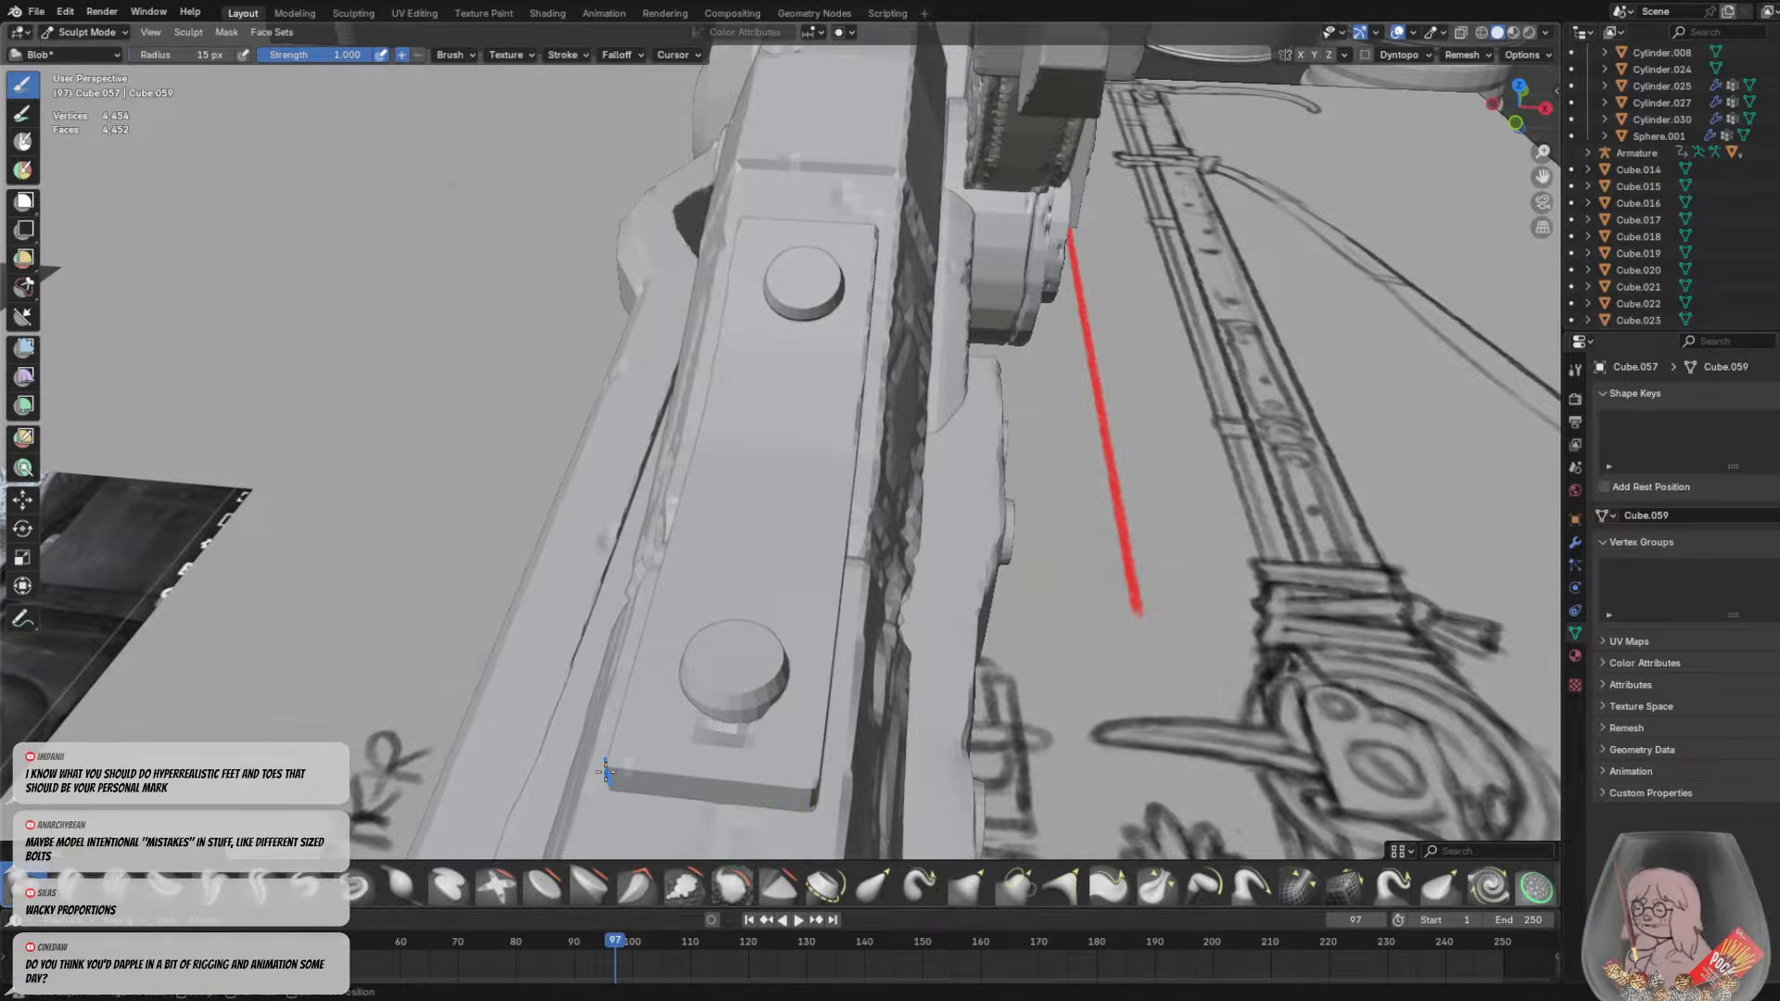
pyautogui.moveTo(615, 781)
pyautogui.mouseDown()
pyautogui.moveTo(612, 756)
pyautogui.moveTo(651, 765)
pyautogui.mouseUp()
pyautogui.moveTo(703, 762)
pyautogui.mouseDown(button='middle')
pyautogui.moveTo(785, 757)
pyautogui.moveTo(1104, 557)
pyautogui.mouseUp(button='middle')
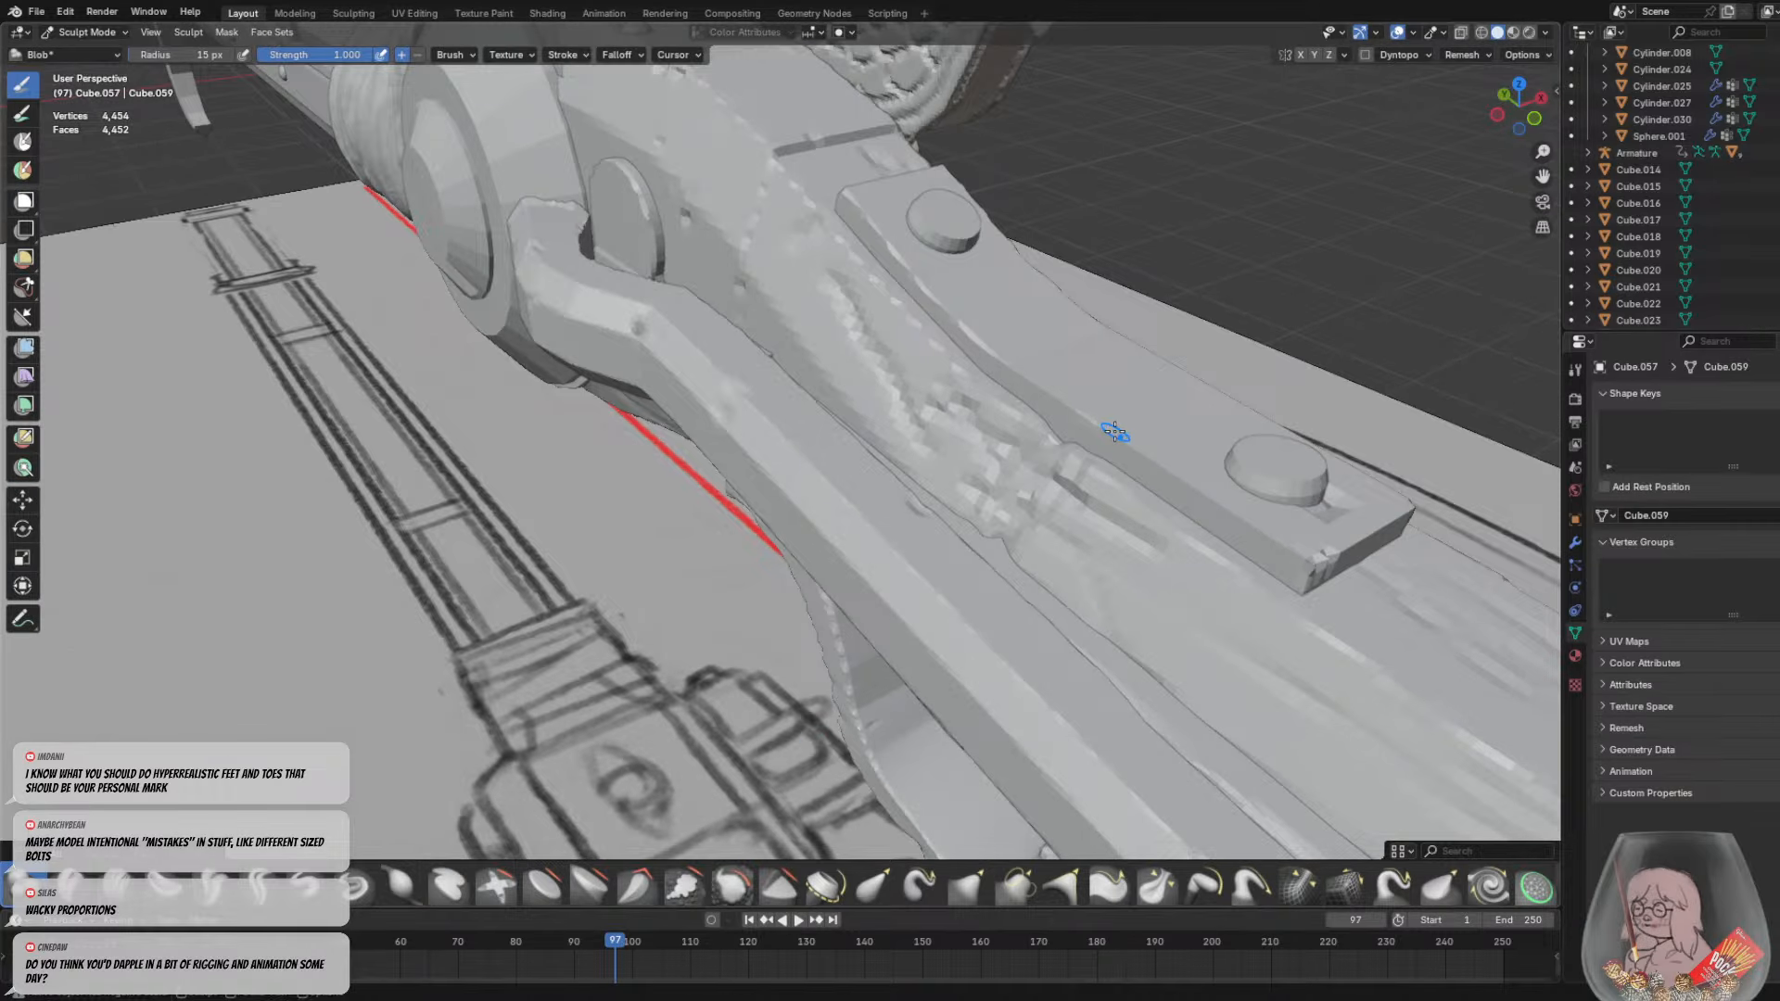
pyautogui.keyDown('ctrl'); pyautogui.moveTo(1101, 423); pyautogui.dragTo(1107, 439); pyautogui.keyUp('ctrl')
pyautogui.moveTo(1110, 431); pyautogui.dragTo(1025, 461, button='middle')
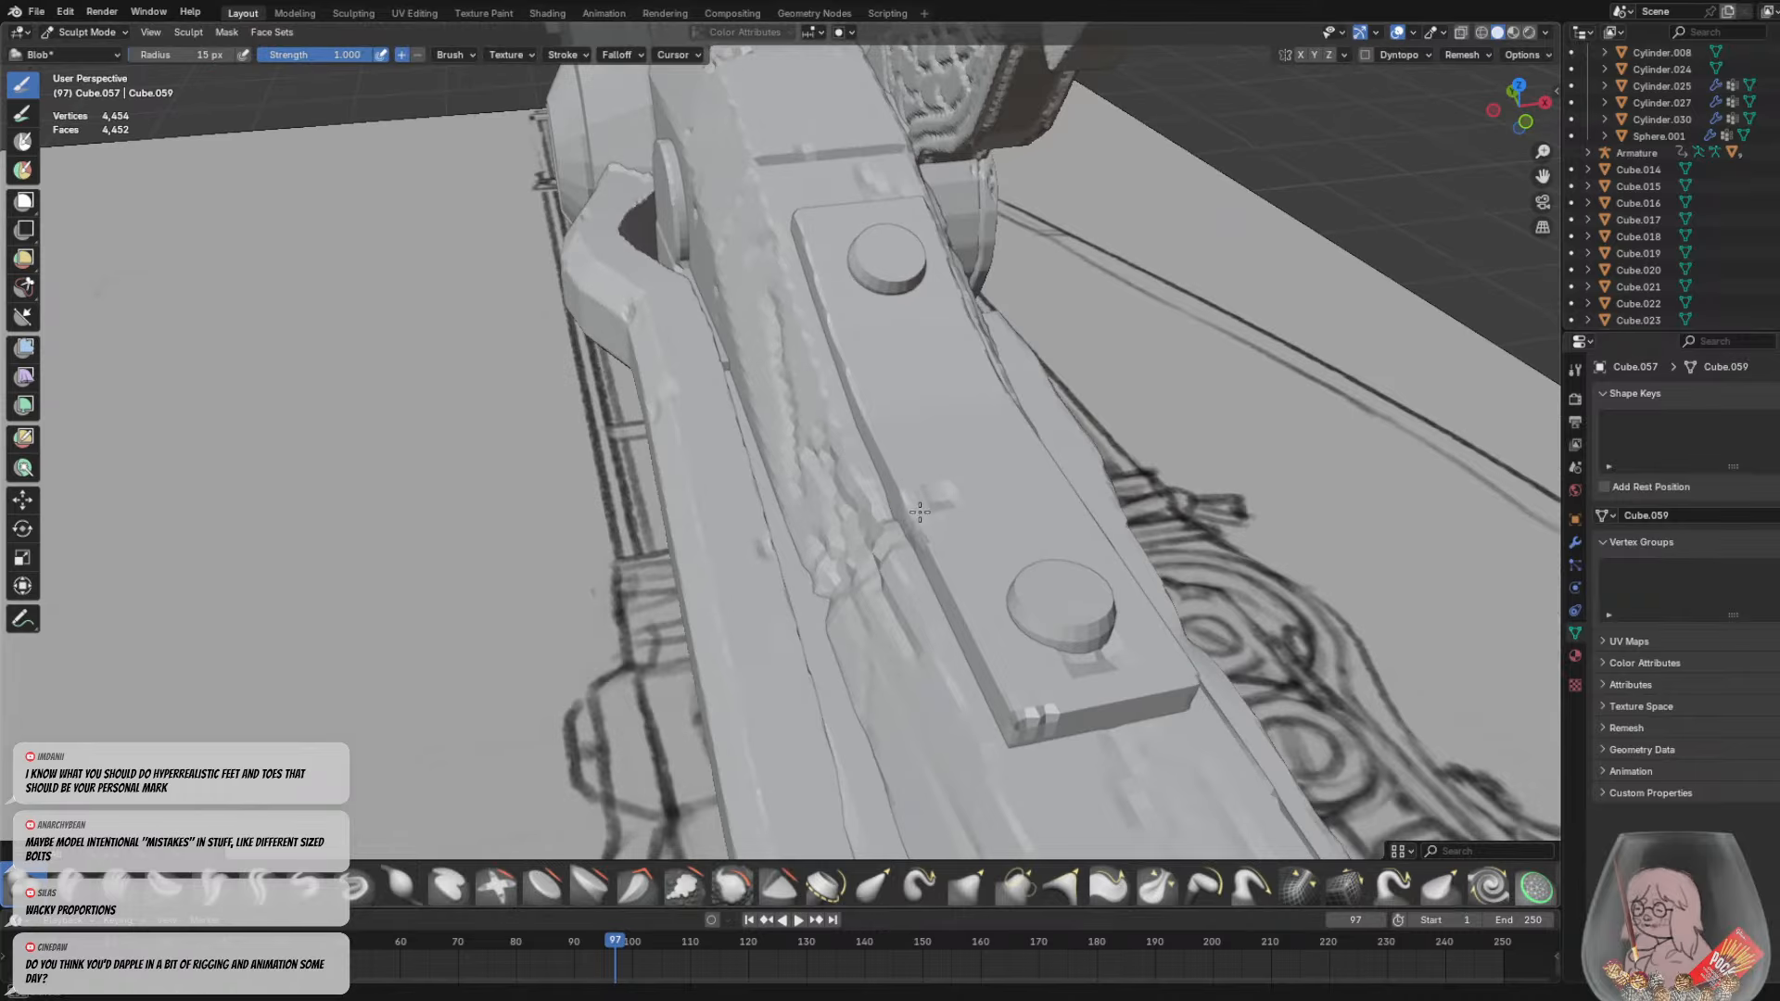
# Sculpt chips around the top plate's front bolt and into the plate's front edge with the Blob brush
pyautogui.moveTo(887, 488); pyautogui.dragTo(897, 468, button='middle')
pyautogui.moveTo(849, 350)
pyautogui.mouseDown(button='middle')
pyautogui.moveTo(952, 474)
pyautogui.moveTo(927, 484)
pyautogui.moveTo(966, 440)
pyautogui.mouseUp(button='middle')
pyautogui.moveTo(966, 441)
pyautogui.mouseDown()
pyautogui.moveTo(979, 547)
pyautogui.moveTo(994, 579)
pyautogui.moveTo(1018, 575)
pyautogui.mouseUp()
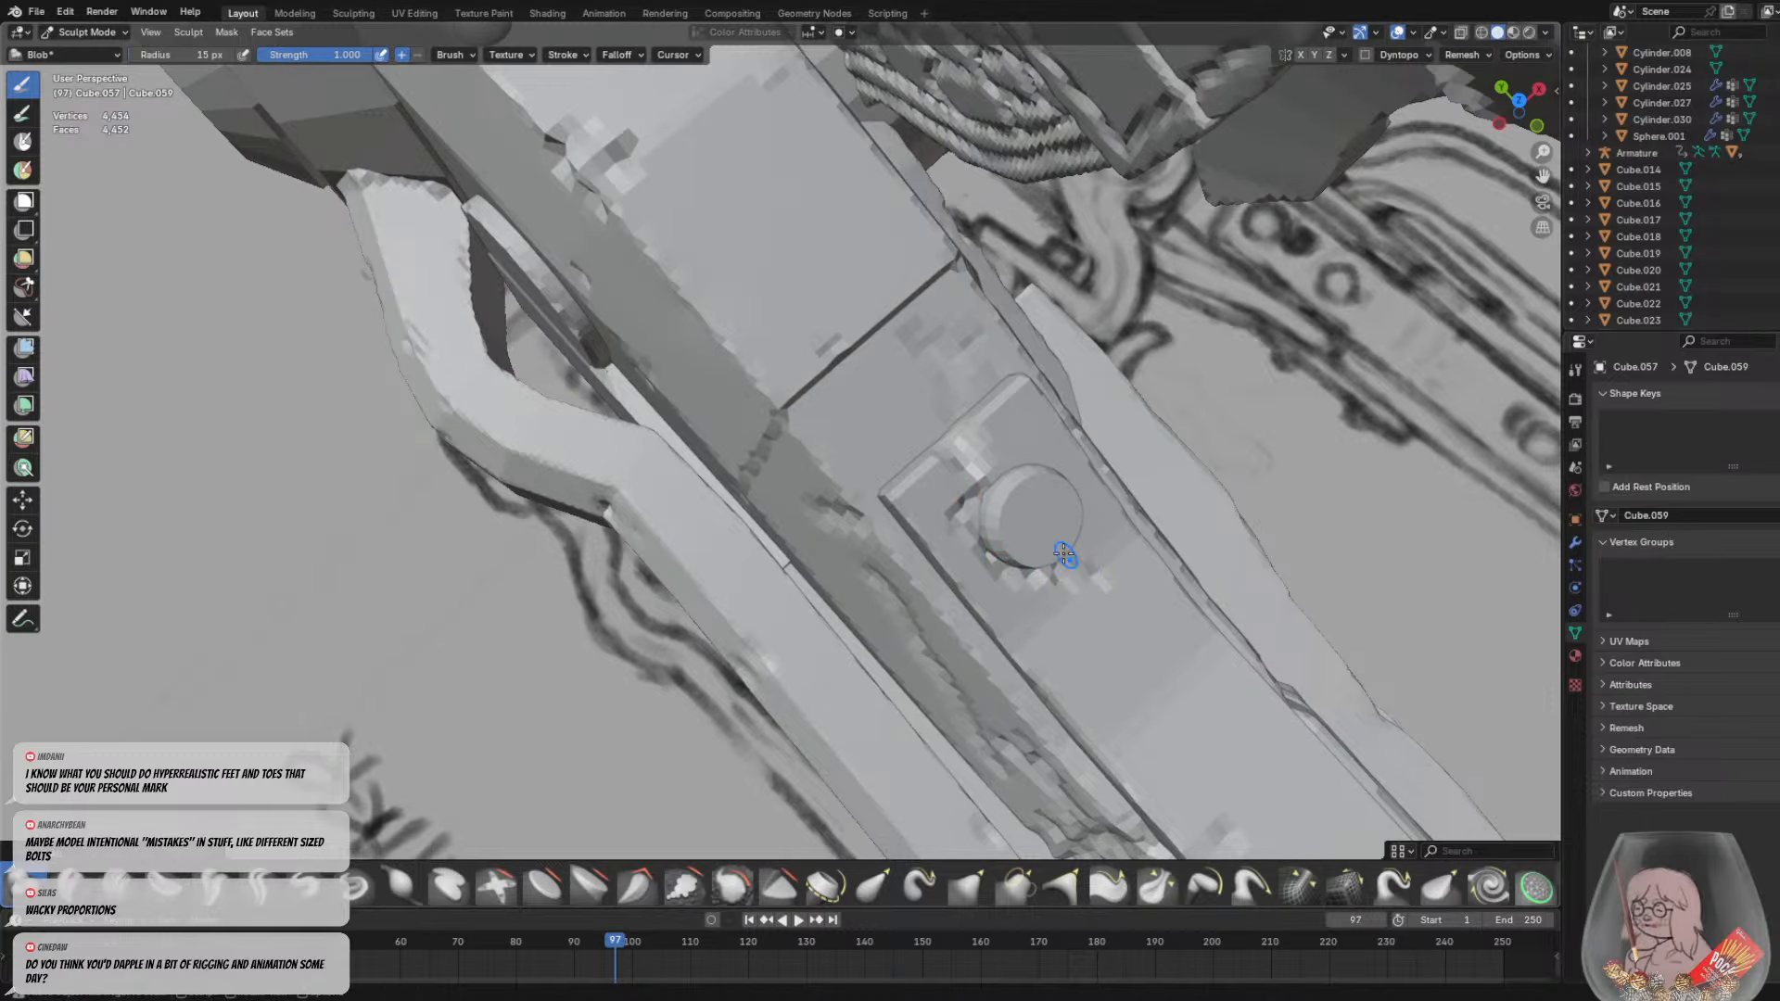
pyautogui.moveTo(1066, 557); pyautogui.dragTo(959, 494, button='middle')
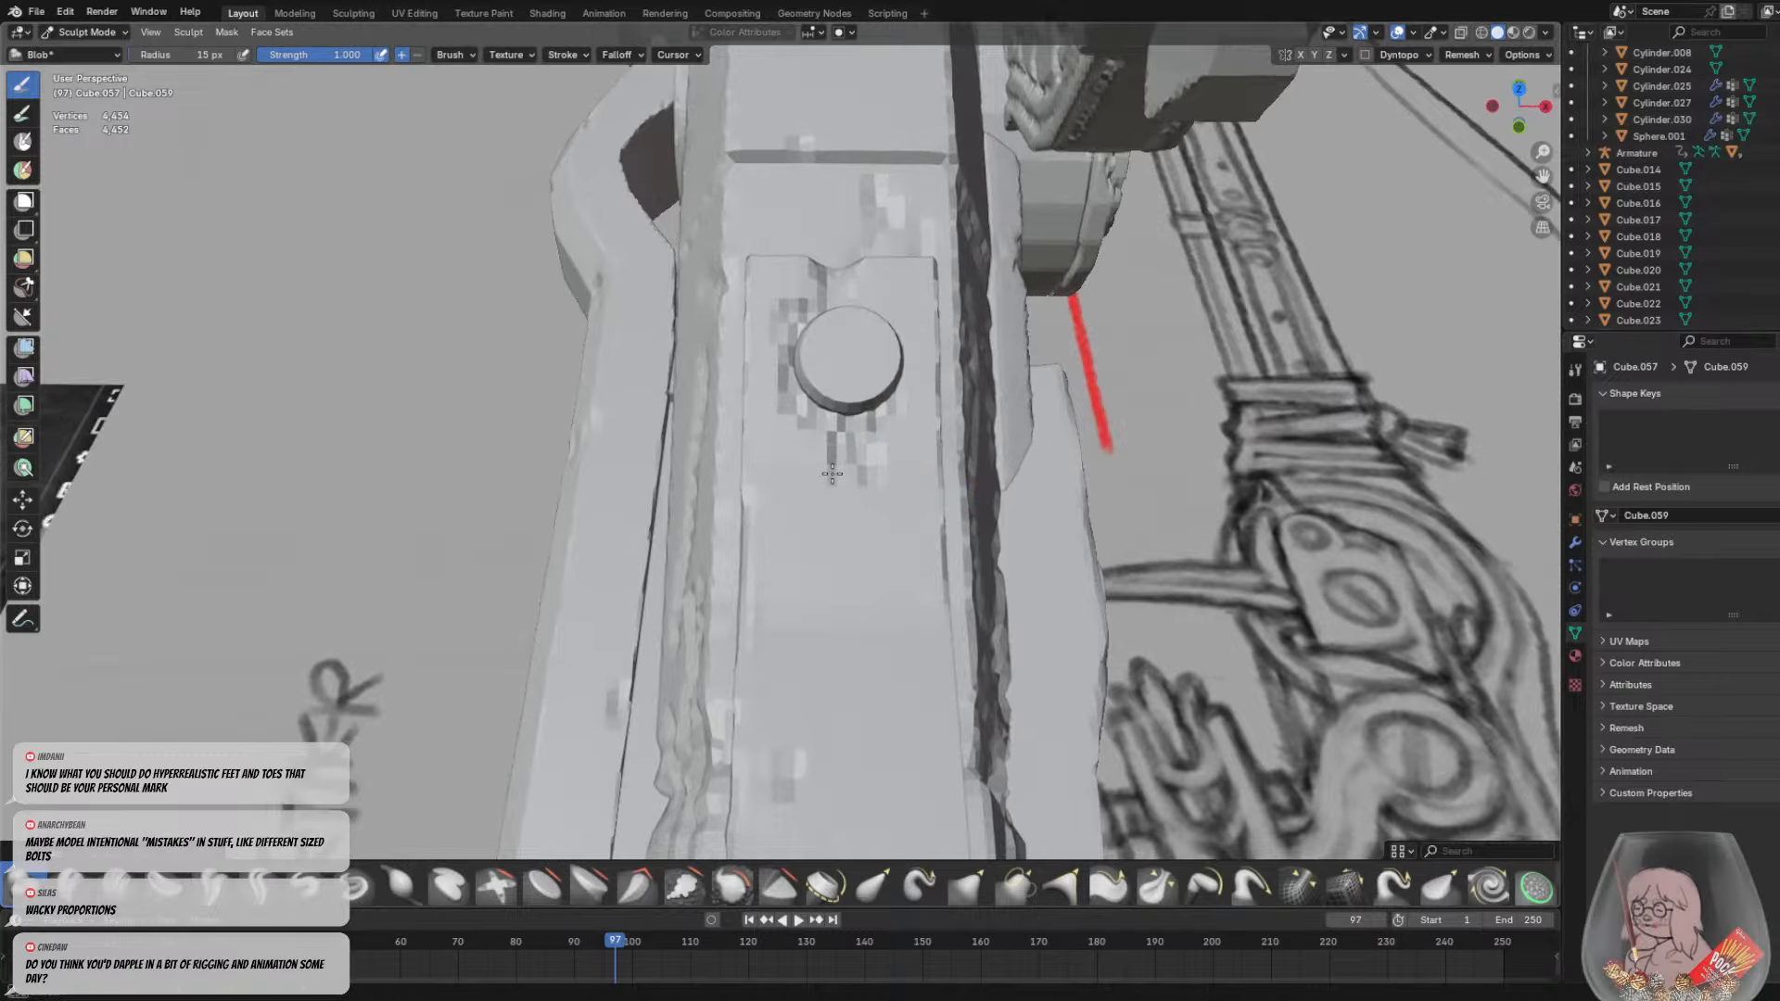
# Examine the sculpted bar, top plate and stock from both sides of the gun
pyautogui.scroll(-7, 872, 487)
pyautogui.moveTo(849, 510)
pyautogui.mouseDown(button='middle')
pyautogui.moveTo(766, 445)
pyautogui.moveTo(811, 420)
pyautogui.moveTo(1059, 431)
pyautogui.mouseUp(button='middle')
pyautogui.scroll(7, 1058, 431)
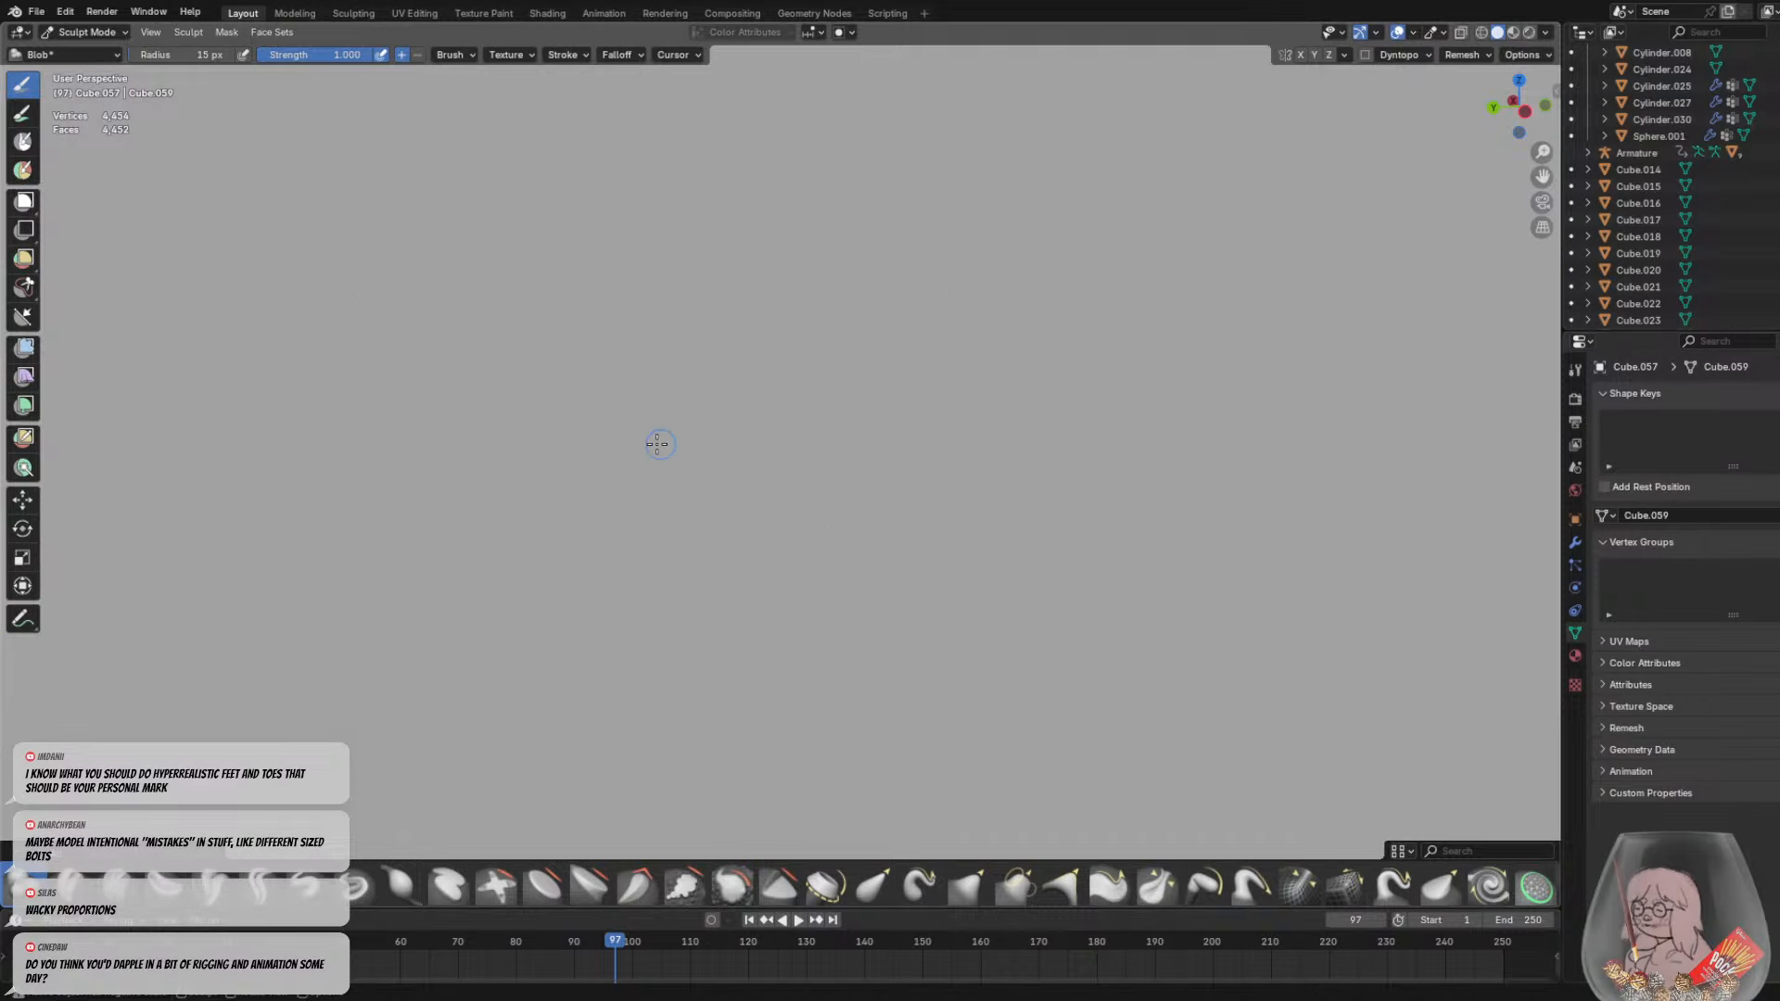
pyautogui.scroll(-6, 662, 449)
pyautogui.scroll(2, 758, 536)
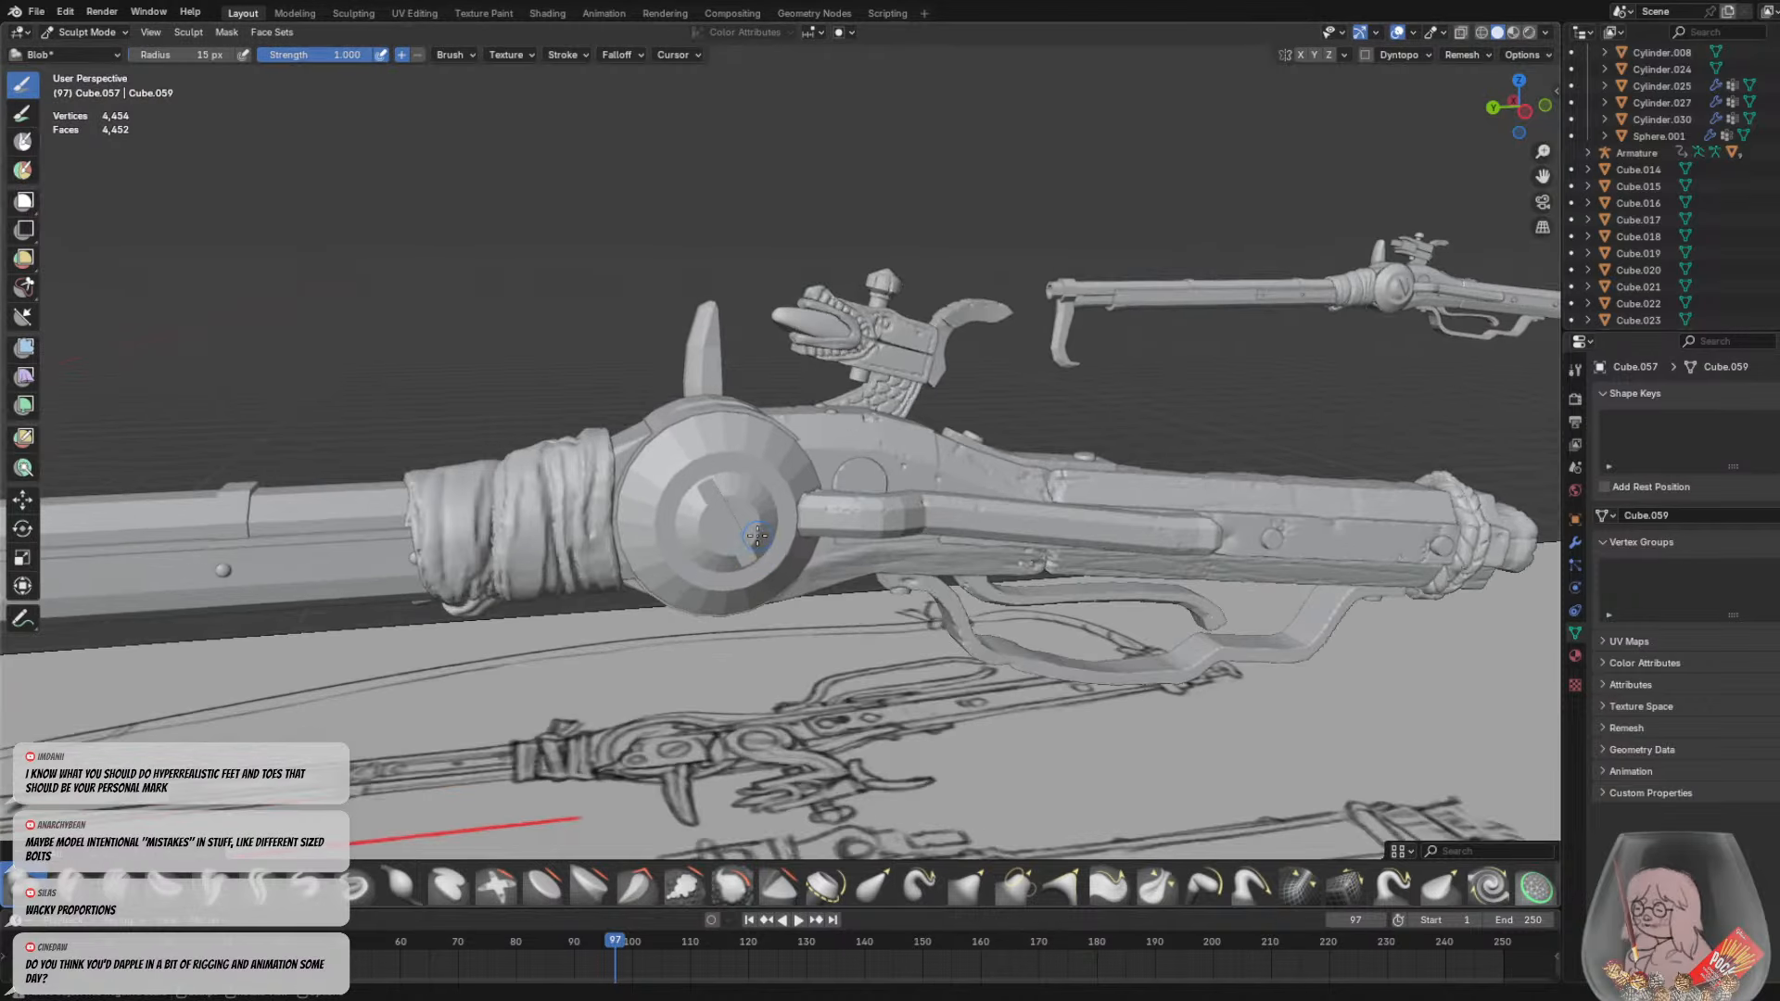
pyautogui.scroll(4, 671, 534)
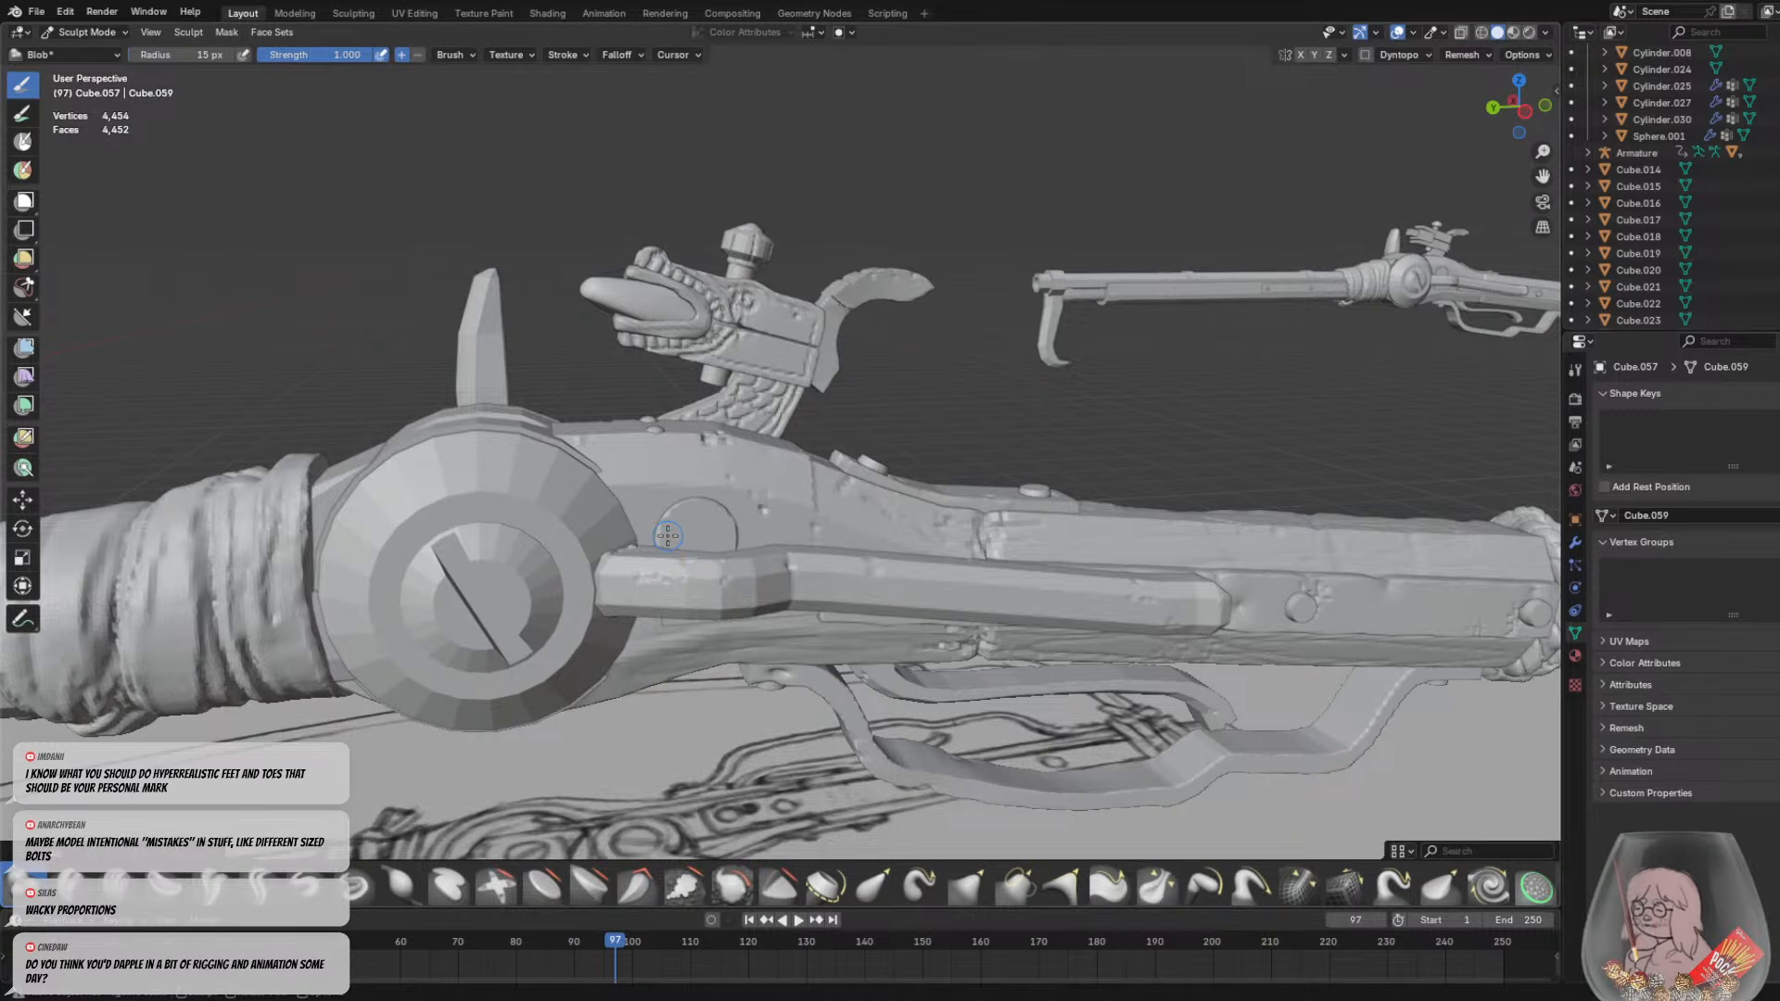
pyautogui.moveTo(607, 577); pyautogui.dragTo(310, 586, button='middle')
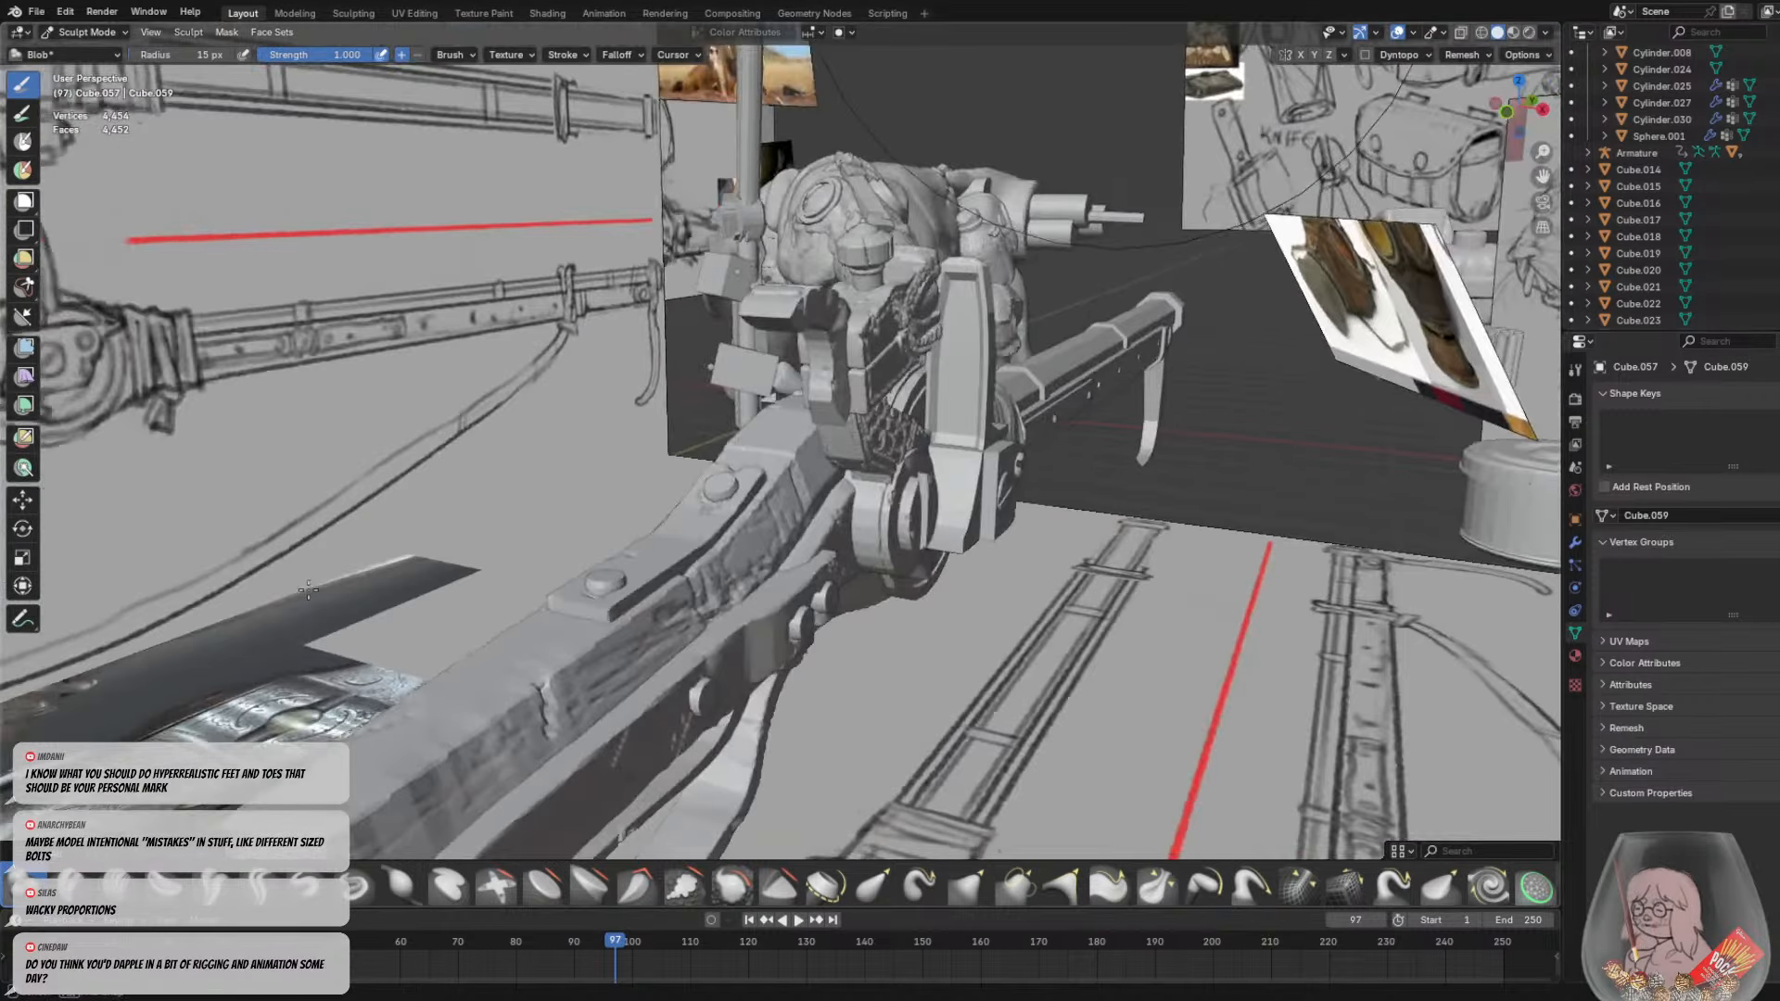
pyautogui.moveTo(740, 618); pyautogui.dragTo(618, 595, button='middle')
# Return to Object Mode, select the five bolts along the stock's side bar and join them into one object
pyautogui.click(66, 34)
pyautogui.click(115, 49)
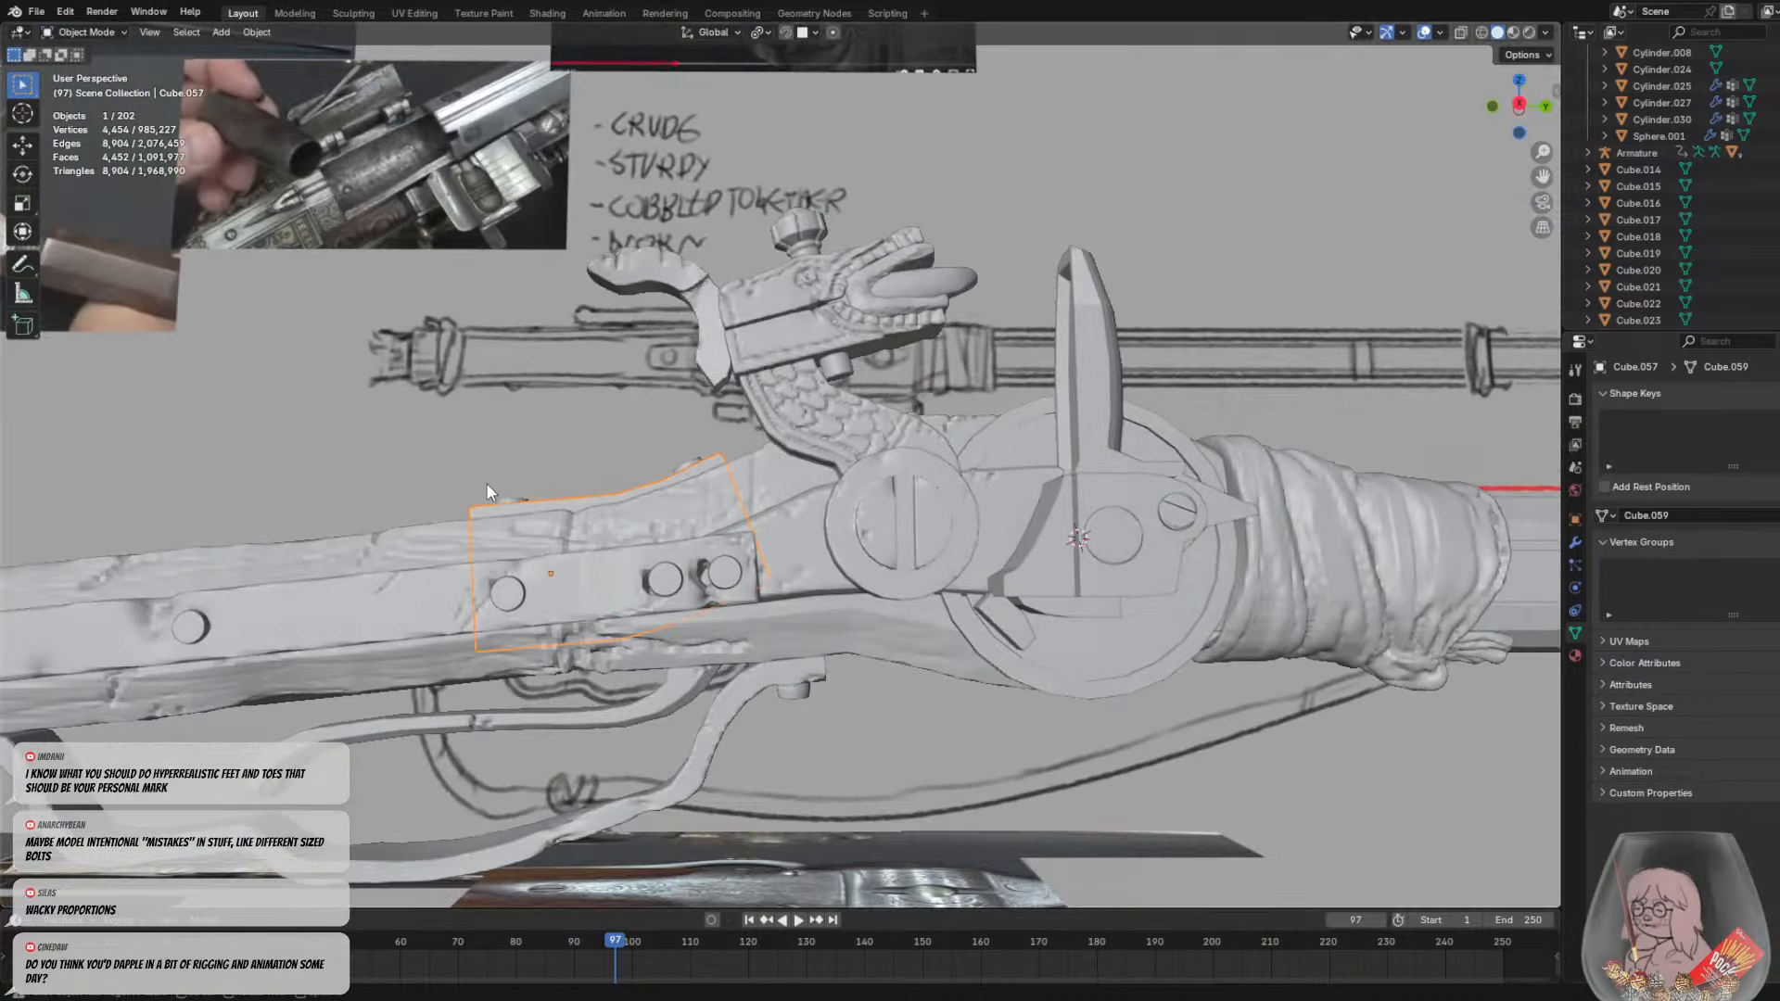
pyautogui.keyDown('shift'); pyautogui.moveTo(545, 529); pyautogui.dragTo(816, 479, button='middle'); pyautogui.keyUp('shift')
pyautogui.click(128, 608)
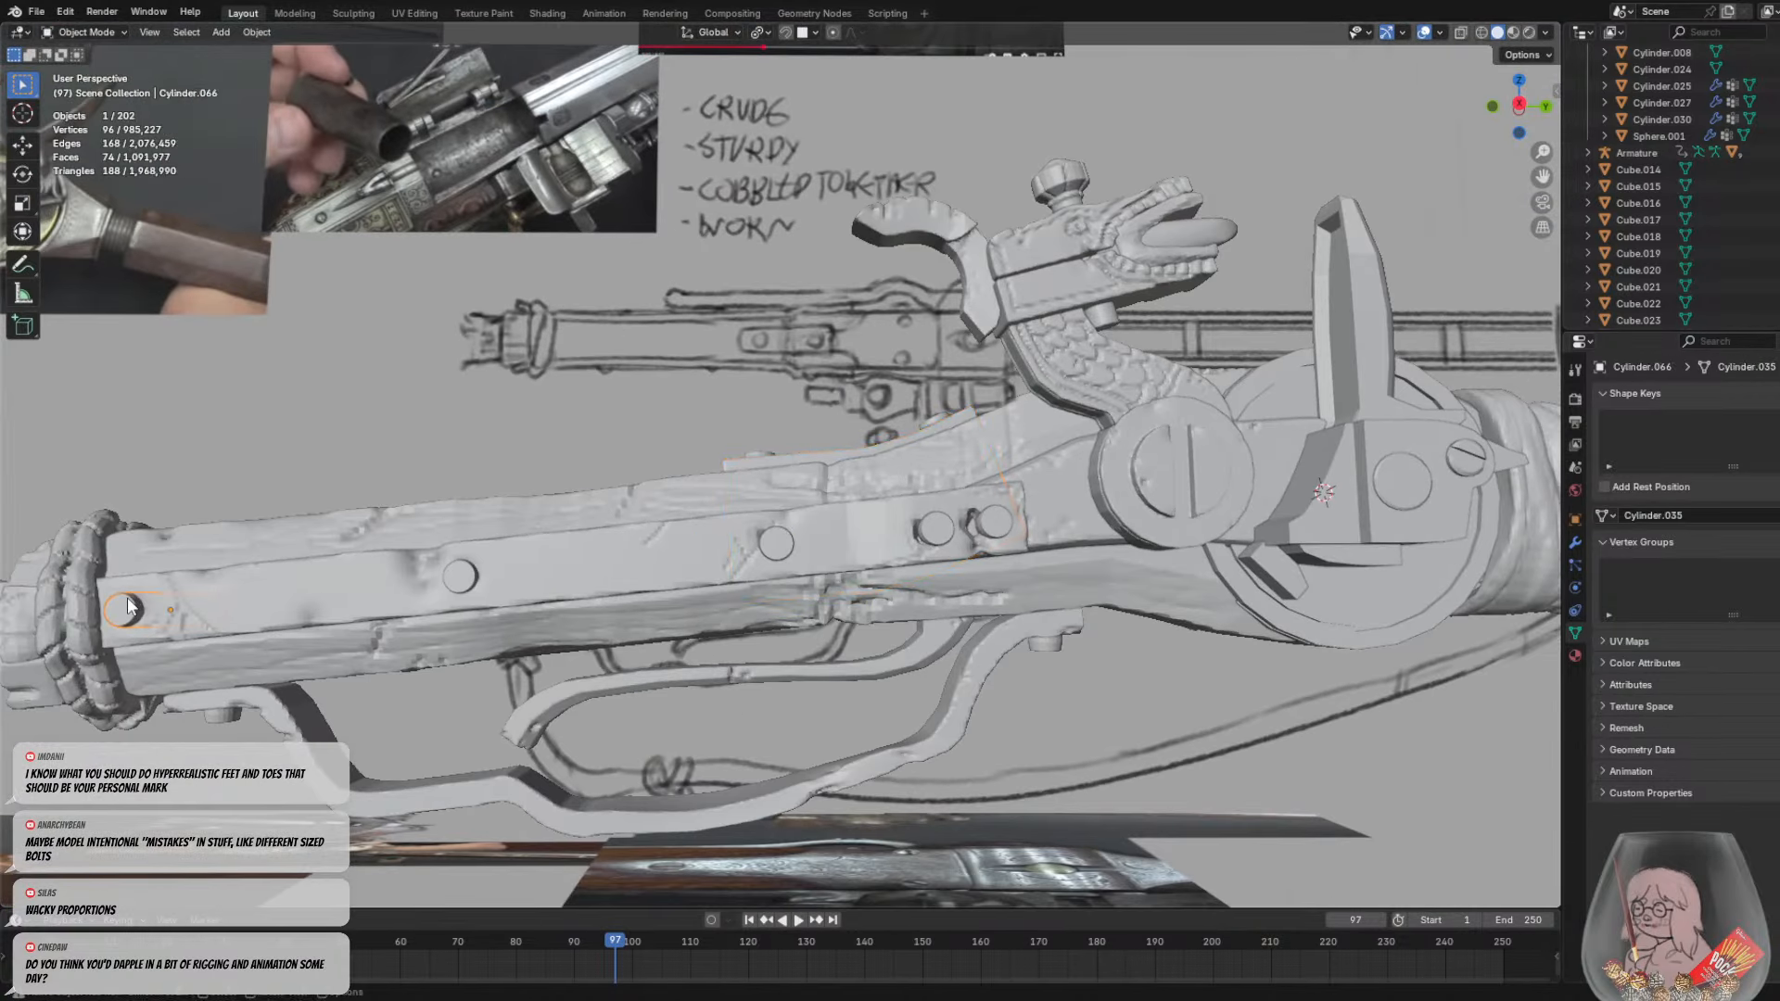
pyautogui.keyDown('shift'); pyautogui.click(464, 575); pyautogui.keyUp('shift')
pyautogui.keyDown('shift'); pyautogui.click(790, 535); pyautogui.keyUp('shift')
pyautogui.keyDown('shift'); pyautogui.click(946, 532); pyautogui.keyUp('shift')
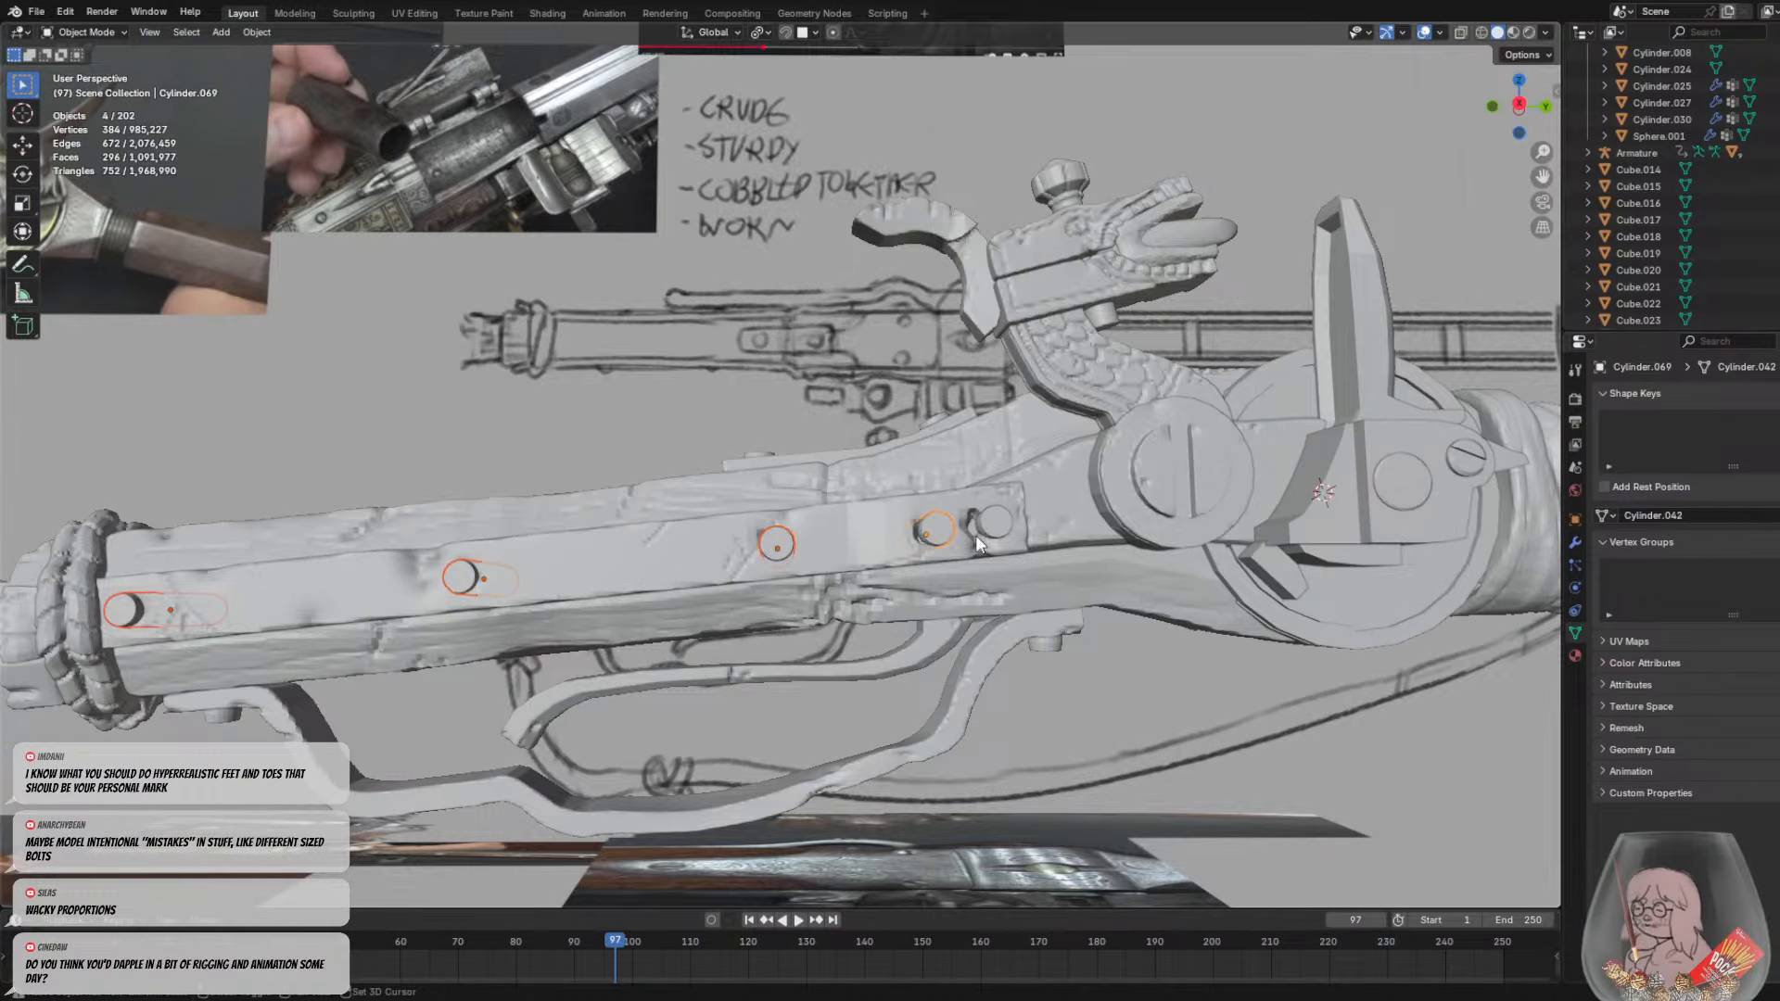
pyautogui.keyDown('shift'); pyautogui.click(993, 526); pyautogui.keyUp('shift')
pyautogui.moveTo(738, 576)
pyautogui.keyDown('shift'); pyautogui.mouseDown(button='middle')
pyautogui.moveTo(864, 547)
pyautogui.moveTo(640, 544)
pyautogui.moveTo(638, 621)
pyautogui.moveTo(755, 551)
pyautogui.mouseUp(button='middle'); pyautogui.keyUp('shift')
pyautogui.scroll(2, 755, 550)
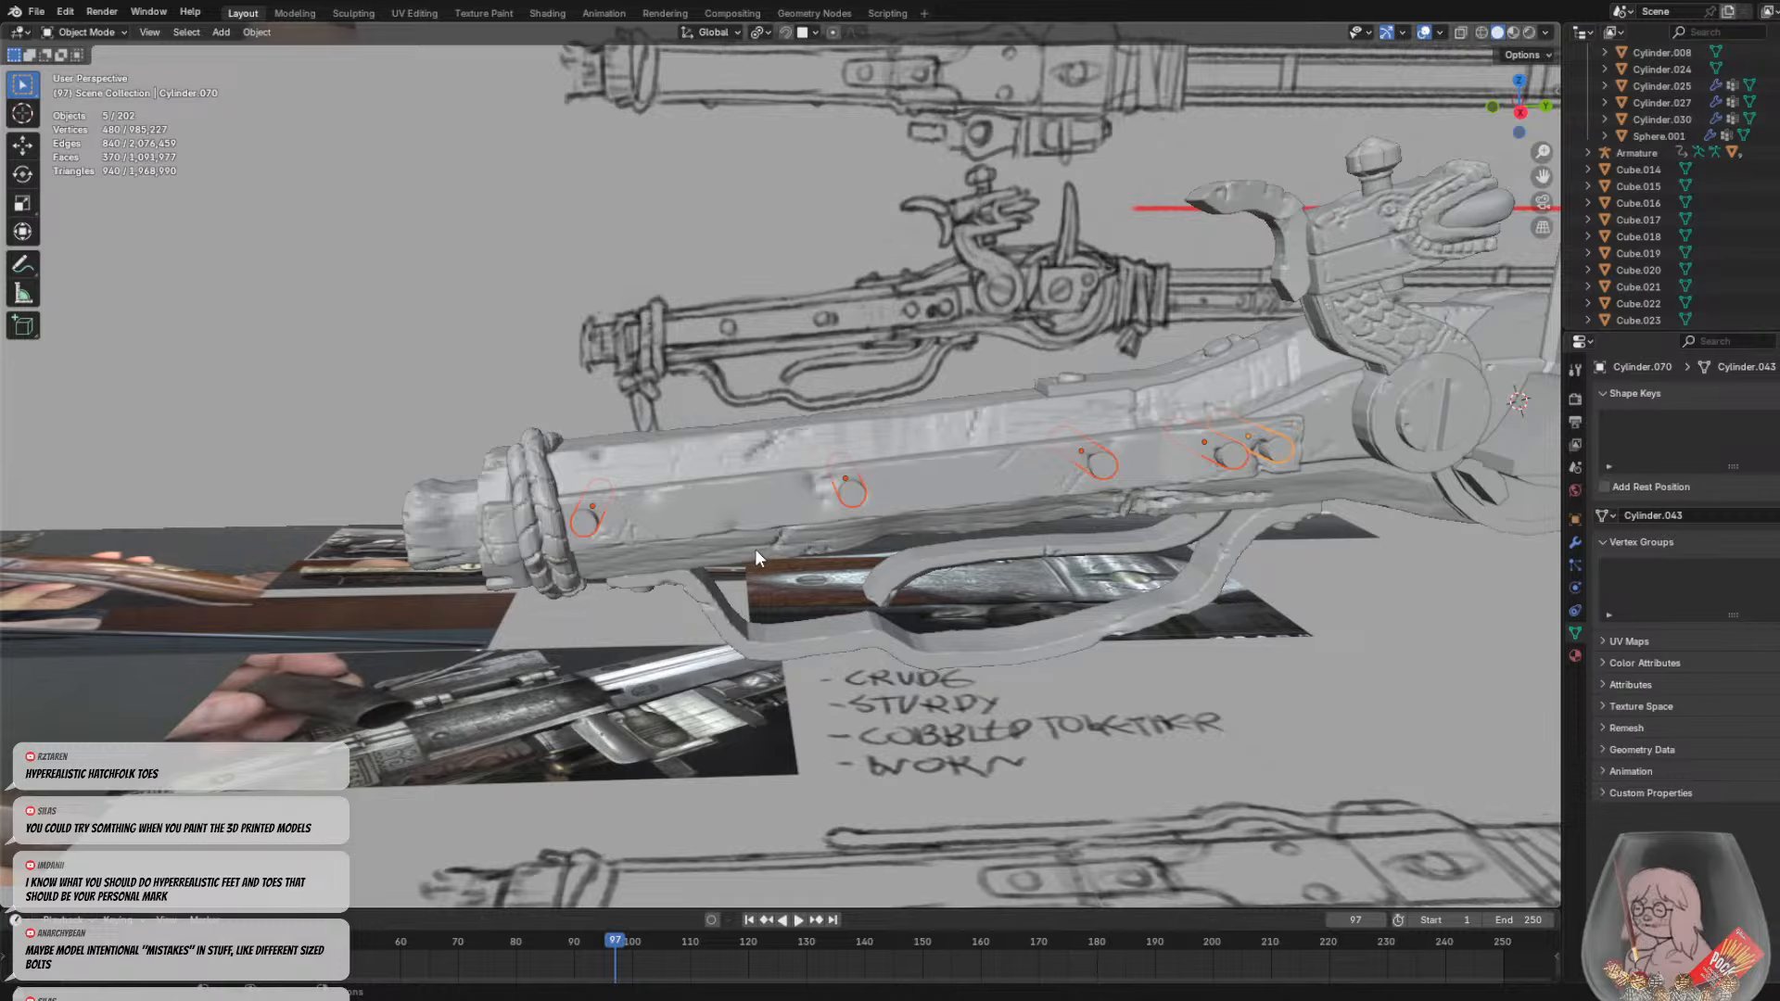
pyautogui.moveTo(748, 428); pyautogui.dragTo(164, 5, button='middle')
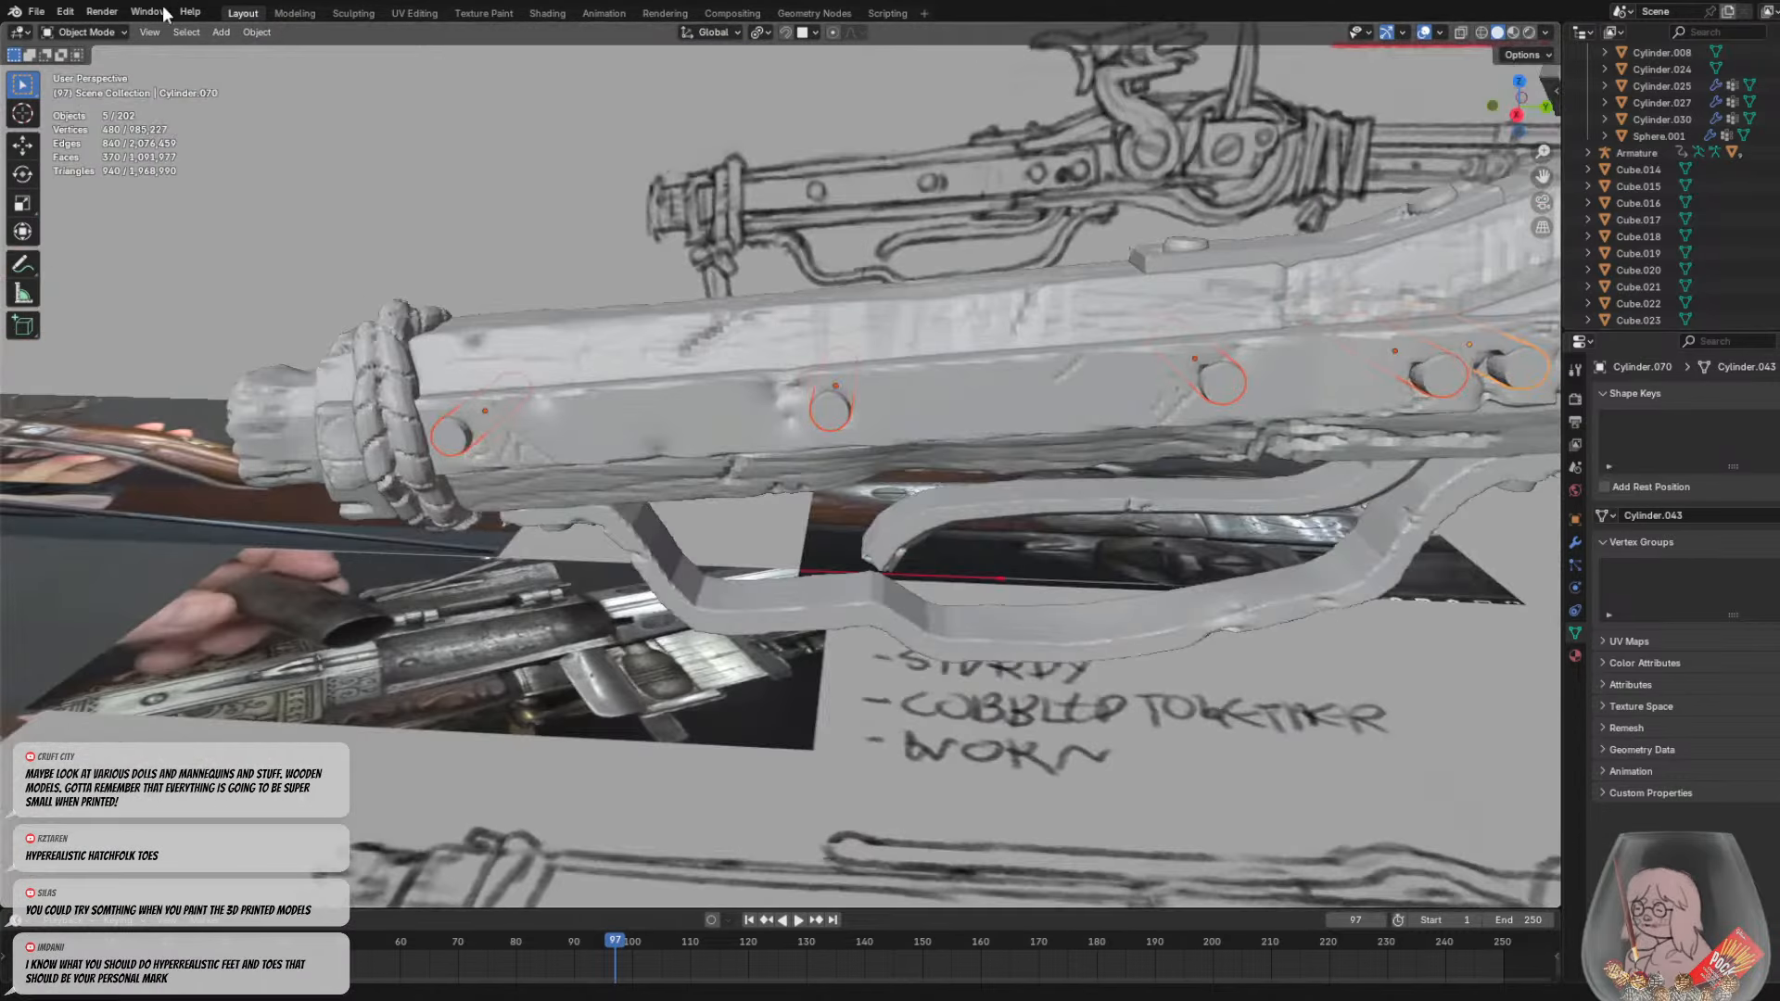
pyautogui.click(266, 37)
pyautogui.moveTo(293, 117)
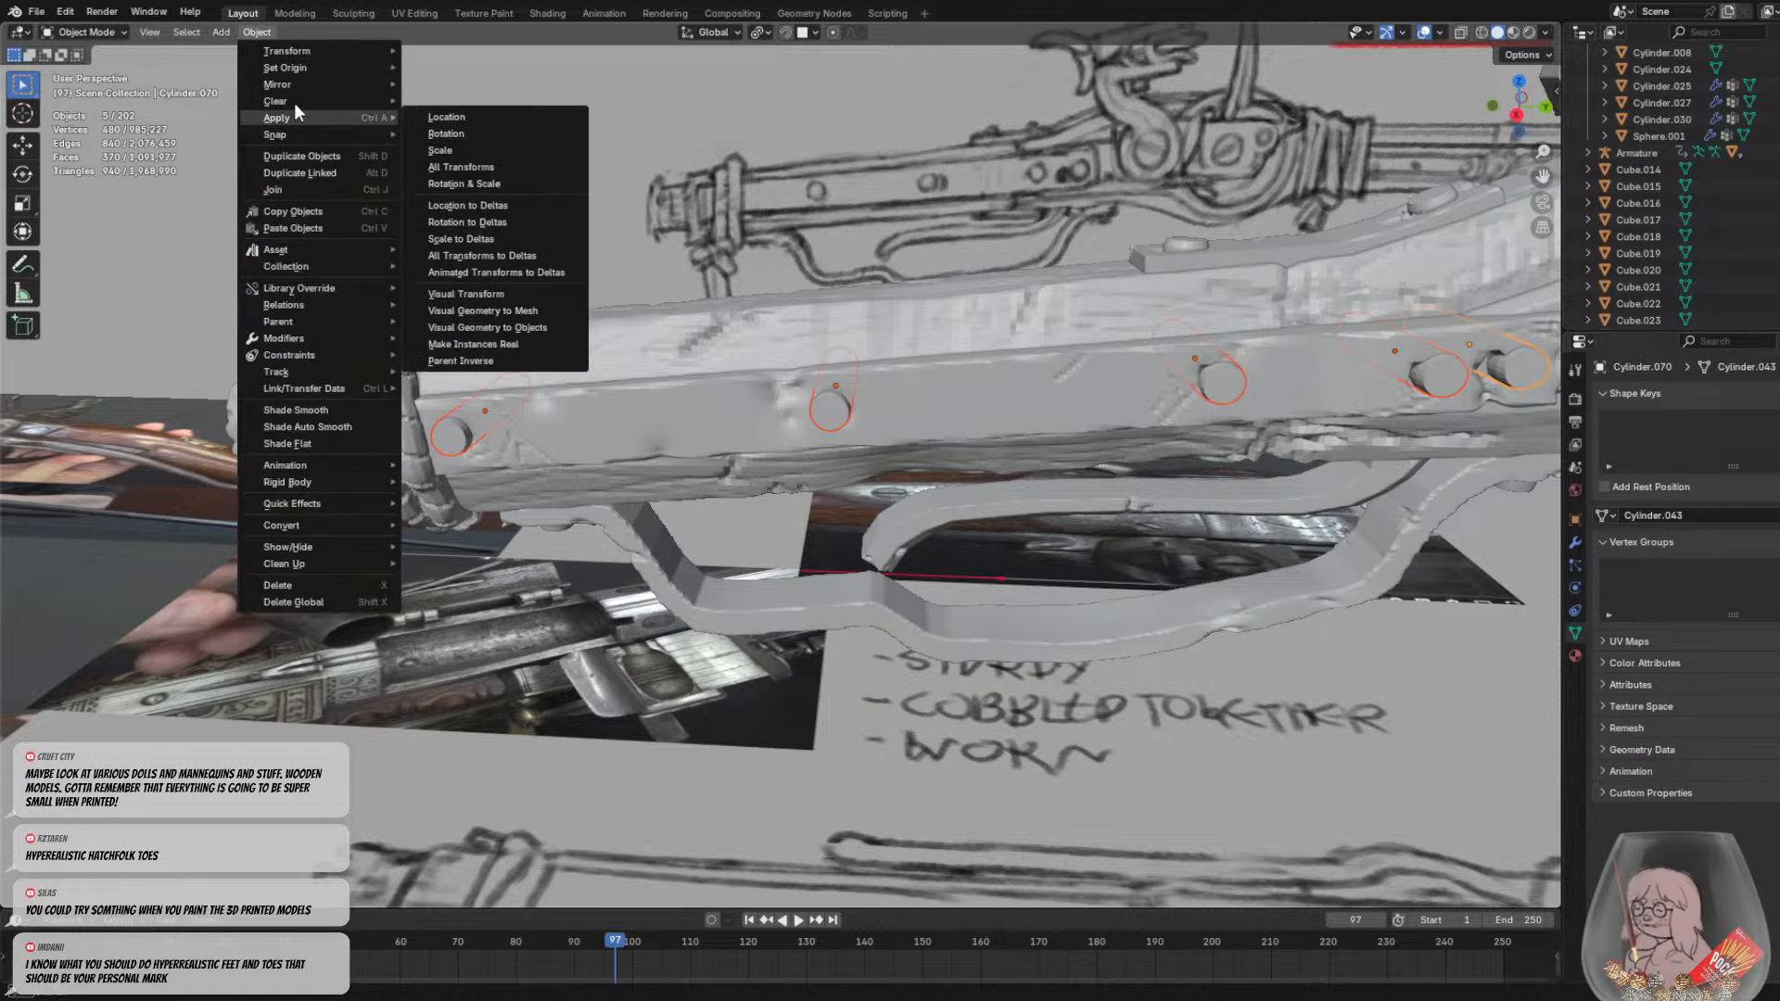
pyautogui.click(280, 189)
# Enter Sculpt Mode on the joined side-bar bolts and remesh them
pyautogui.moveTo(280, 189)
pyautogui.mouseDown(button='middle')
pyautogui.moveTo(631, 413)
pyautogui.moveTo(120, 50)
pyautogui.mouseUp(button='middle')
pyautogui.click(102, 32)
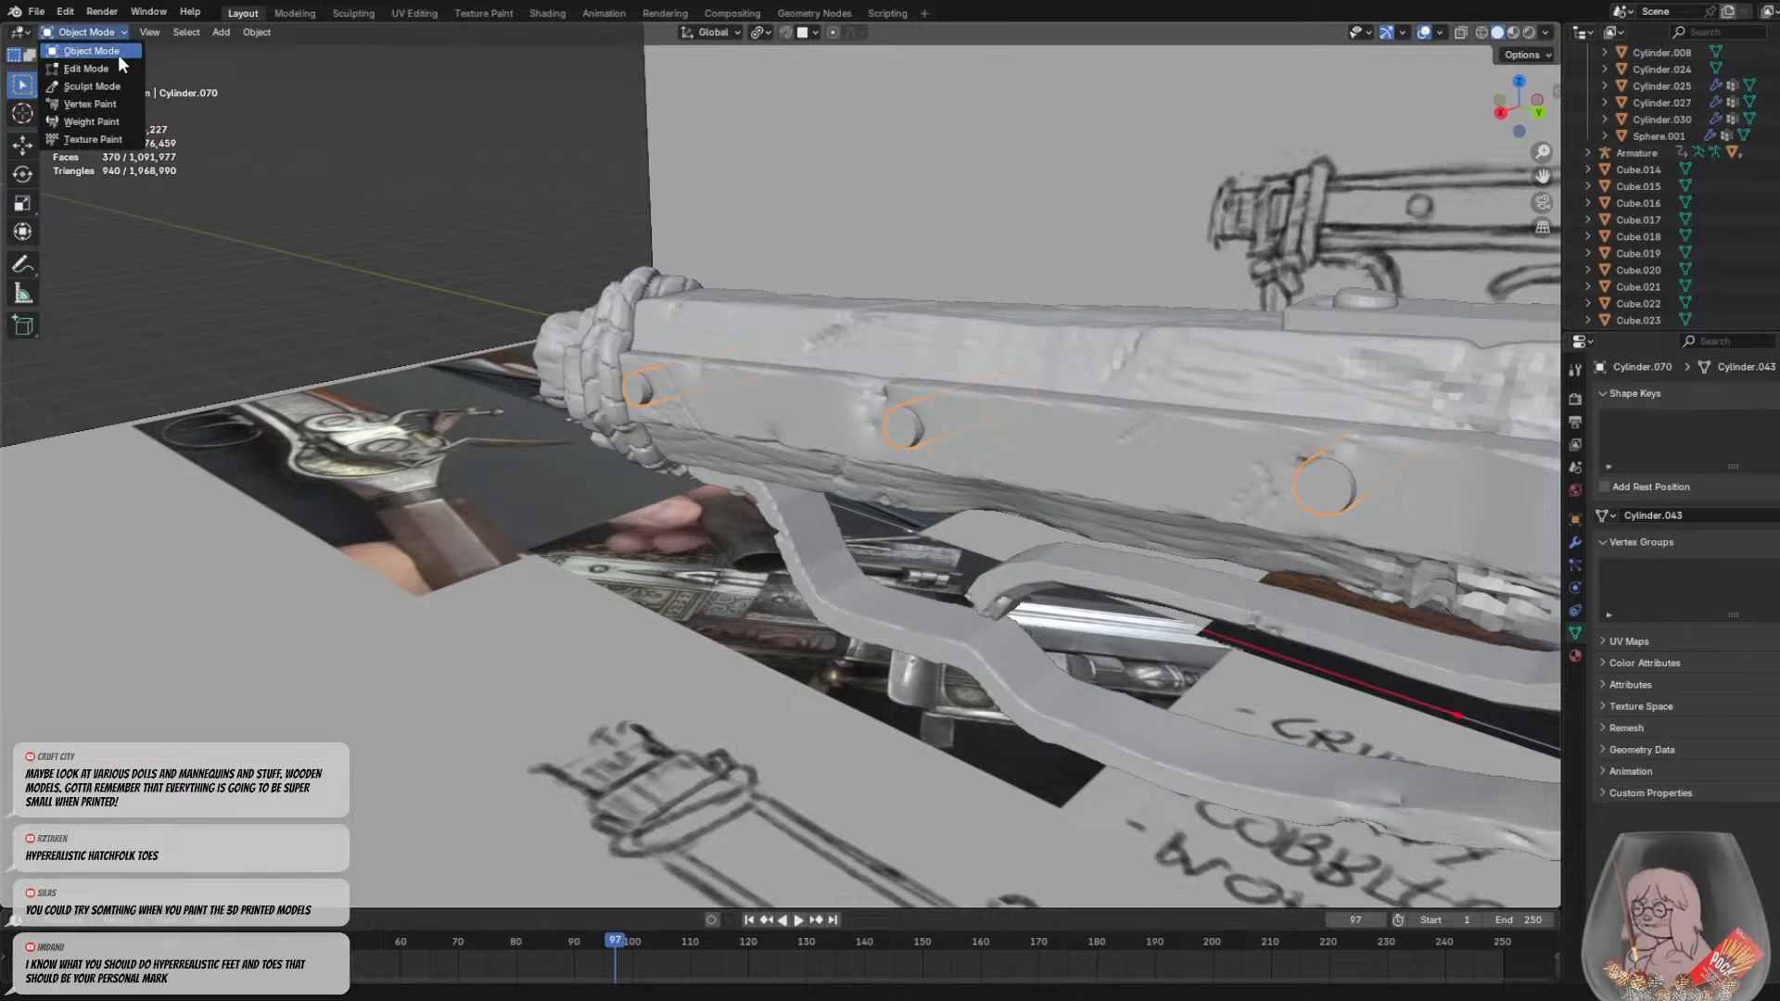
pyautogui.click(88, 87)
pyautogui.moveTo(556, 279); pyautogui.dragTo(704, 313, button='middle')
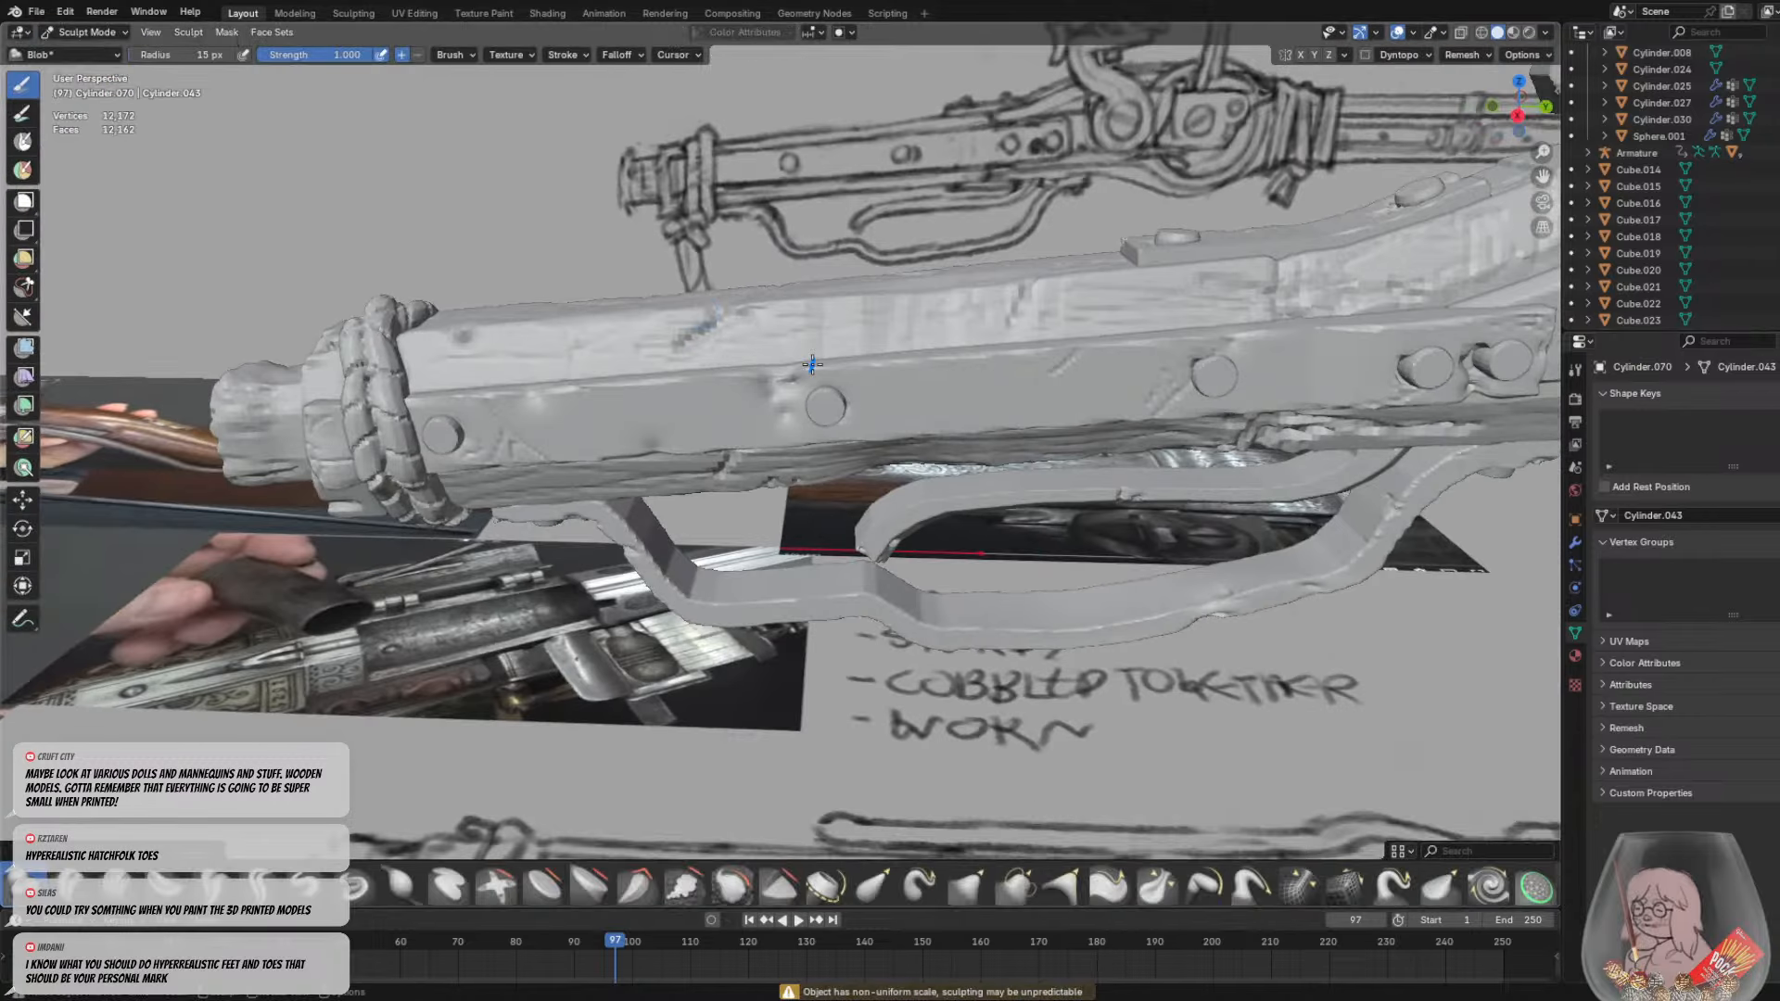
pyautogui.keyDown('shift'); pyautogui.moveTo(1043, 415); pyautogui.dragTo(838, 413, button='middle'); pyautogui.keyUp('shift')
# Sculpt small nicks and dents into the bolt heads along the side bar with the Blob brush
pyautogui.scroll(1, 890, 394)
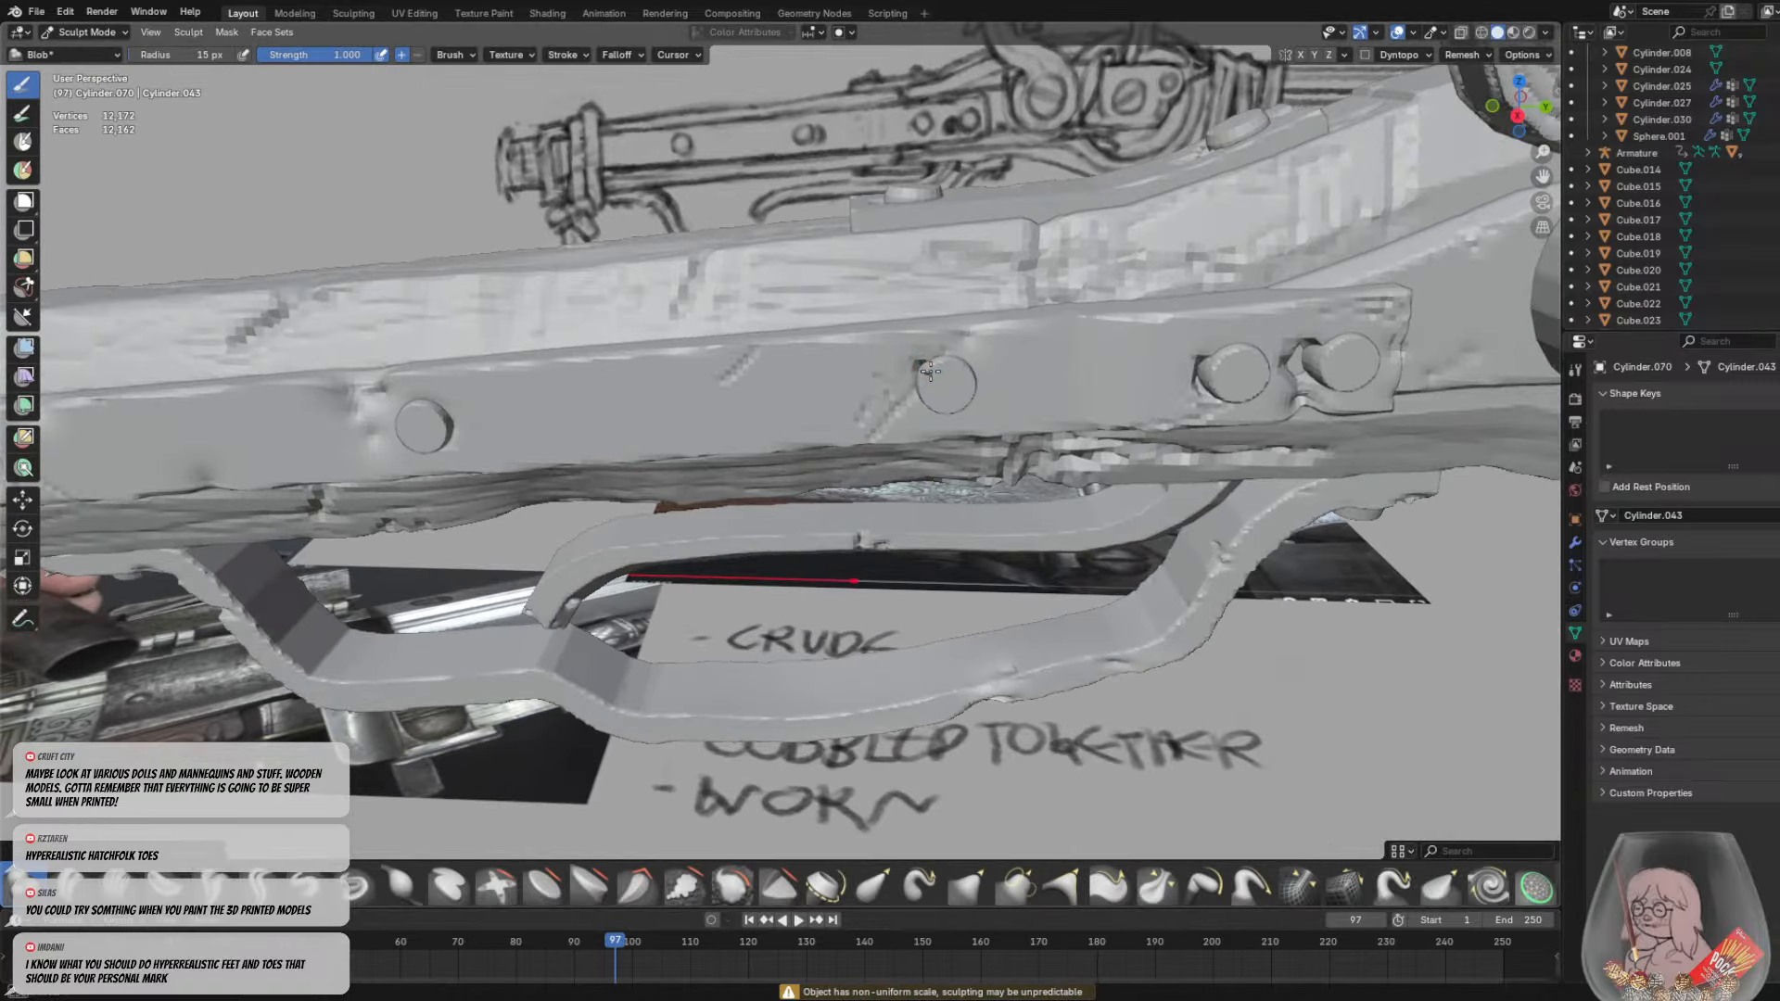
pyautogui.scroll(2, 933, 359)
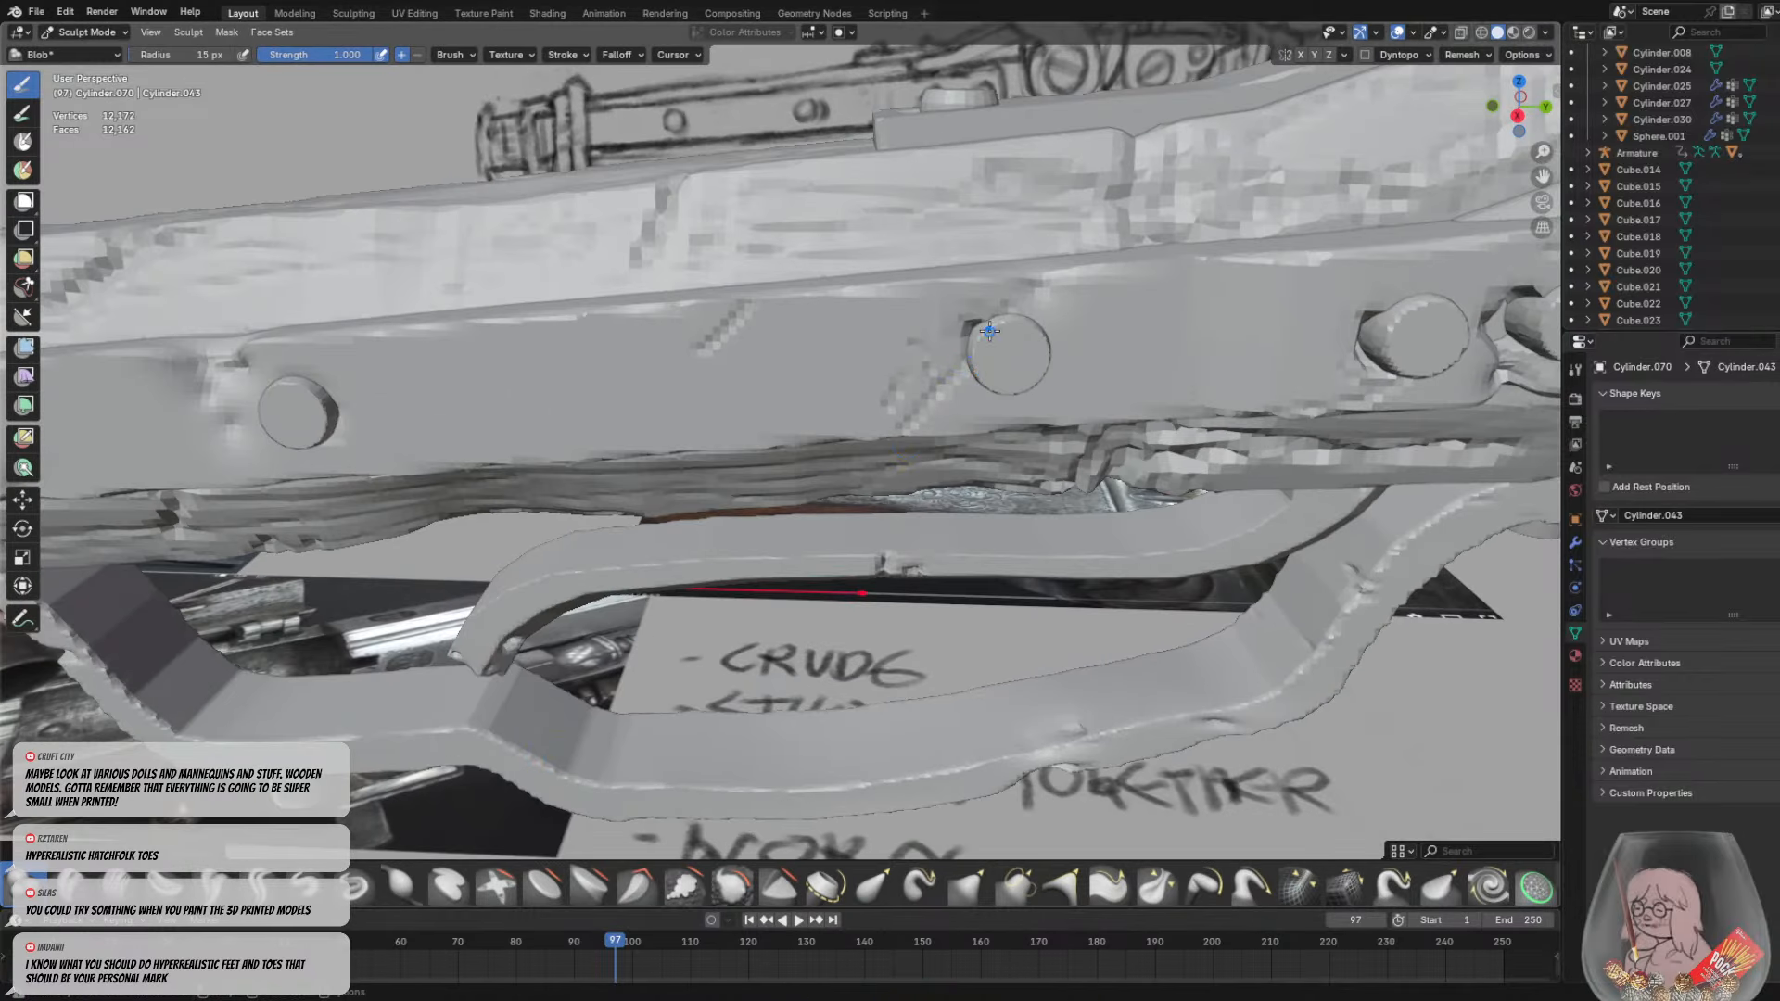
pyautogui.moveTo(1013, 318); pyautogui.dragTo(1037, 334, button='middle')
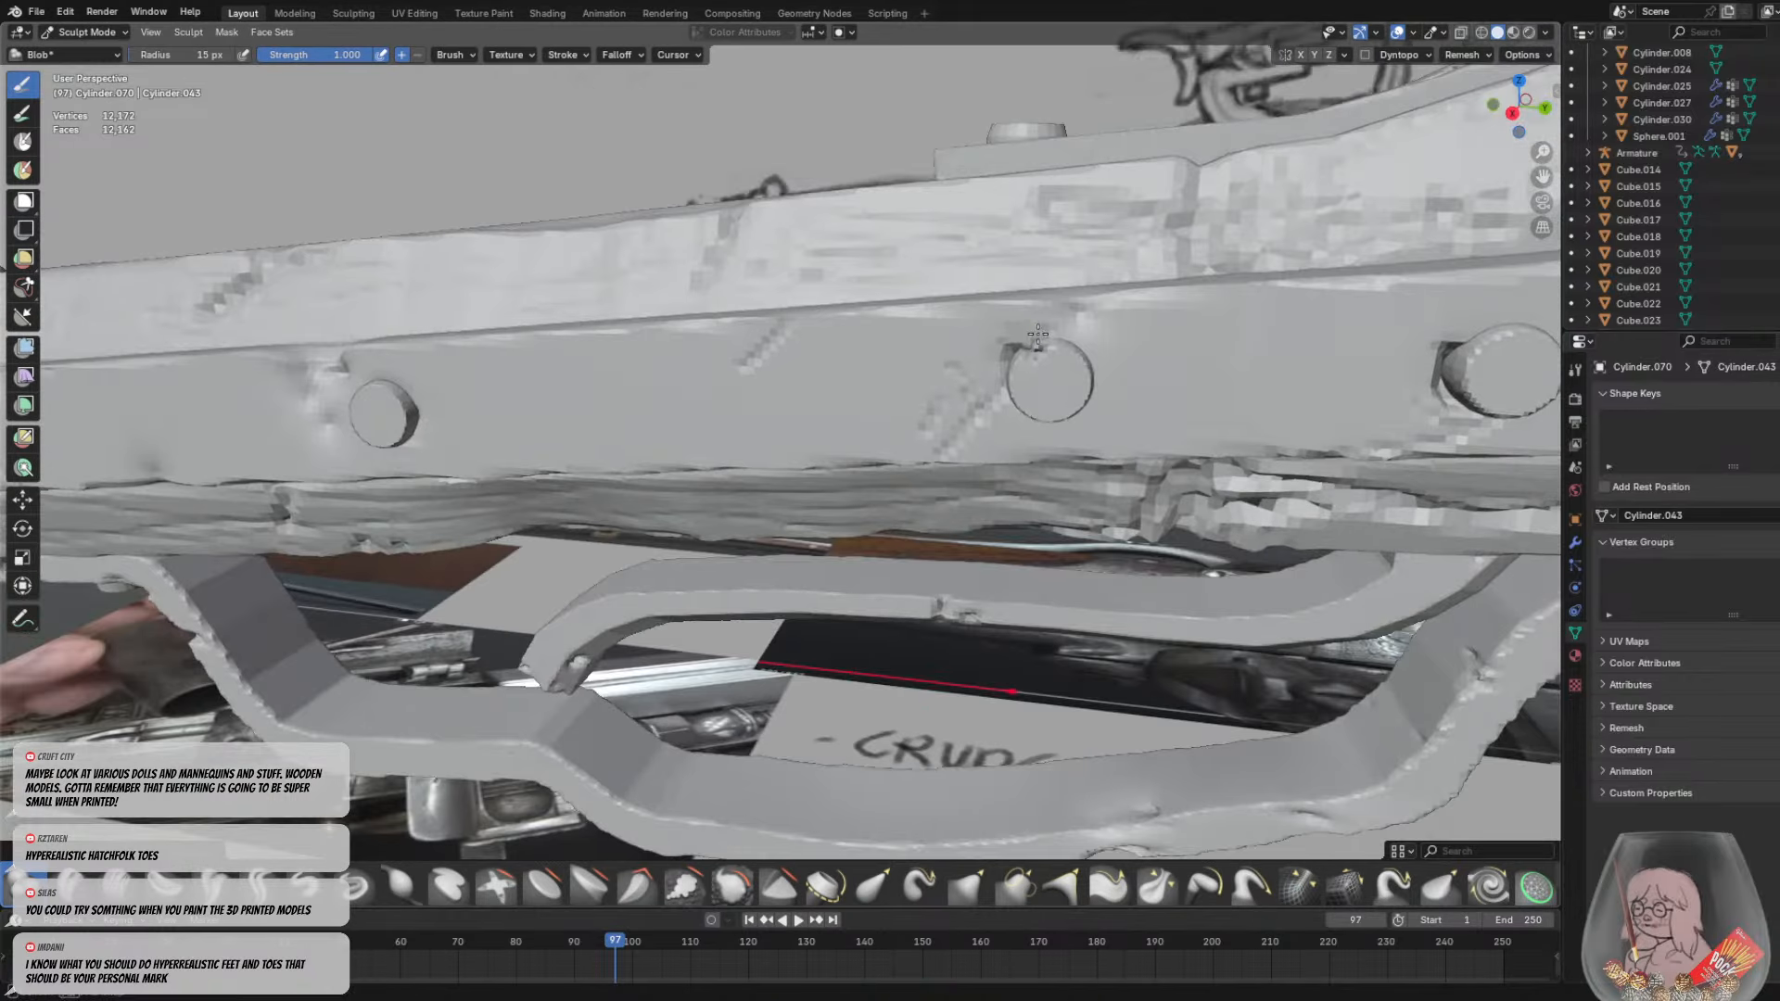
pyautogui.moveTo(1029, 411); pyautogui.dragTo(939, 429, button='middle')
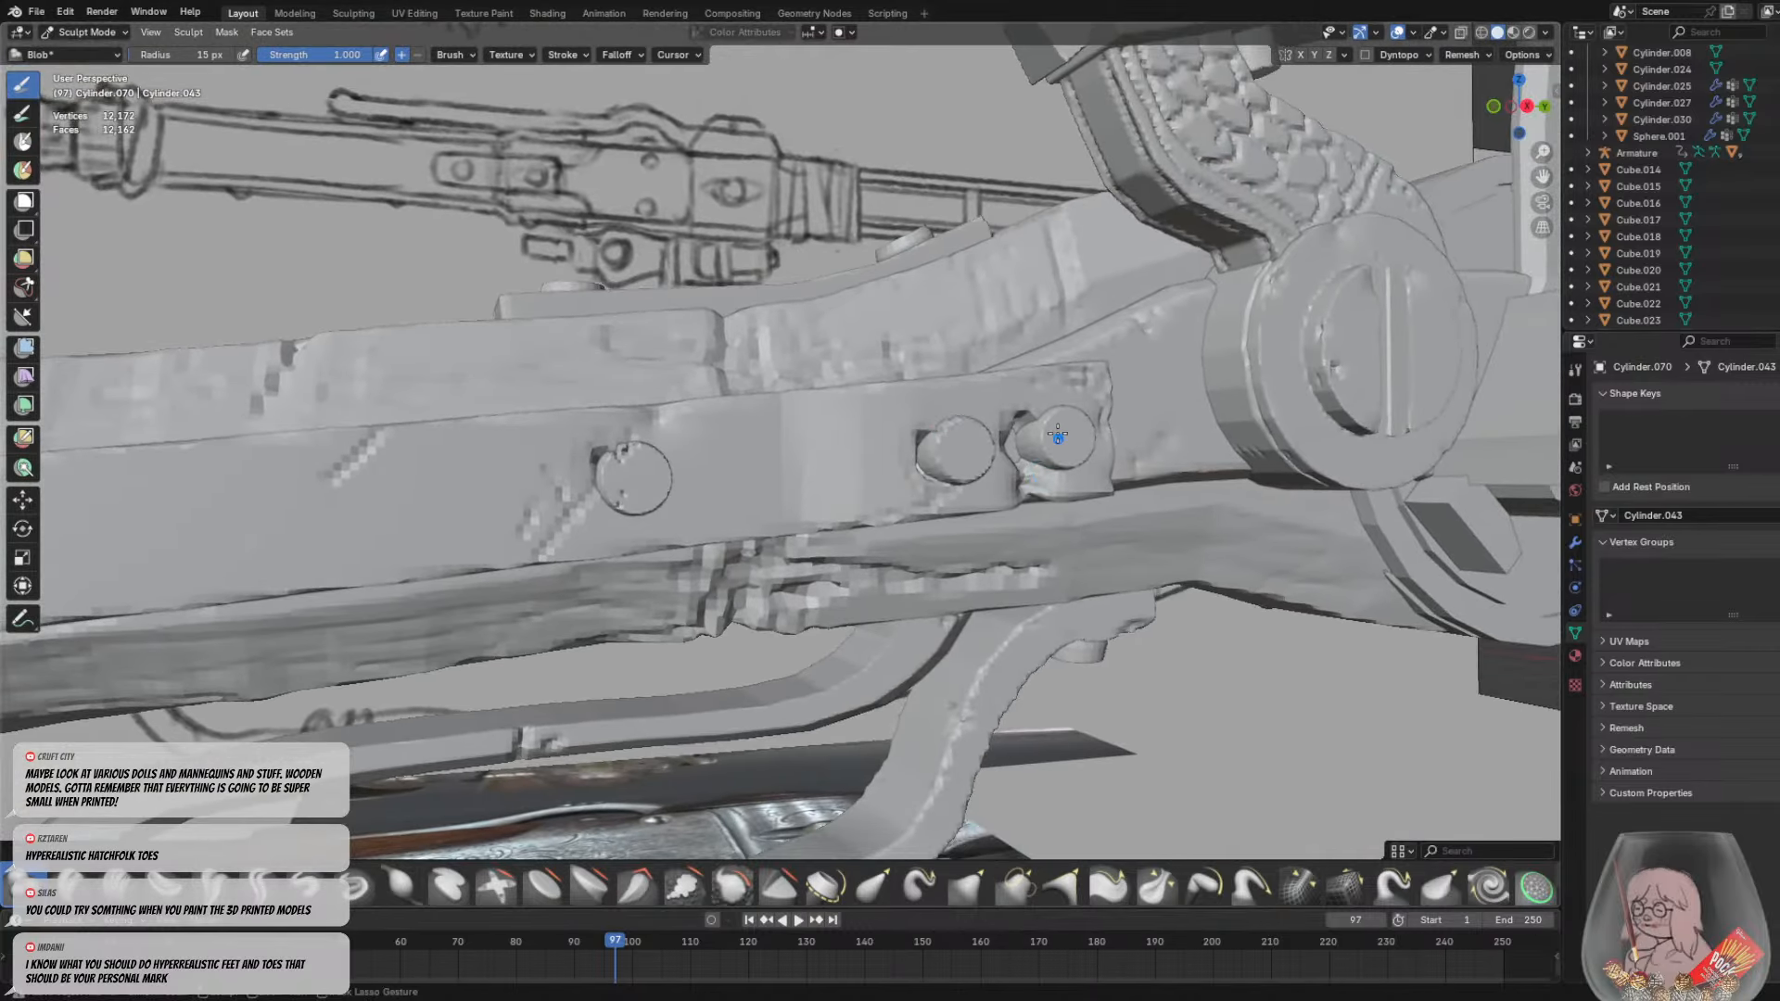
pyautogui.moveTo(1024, 441)
pyautogui.mouseDown(button='middle')
pyautogui.moveTo(925, 521)
pyautogui.moveTo(1107, 496)
pyautogui.mouseUp(button='middle')
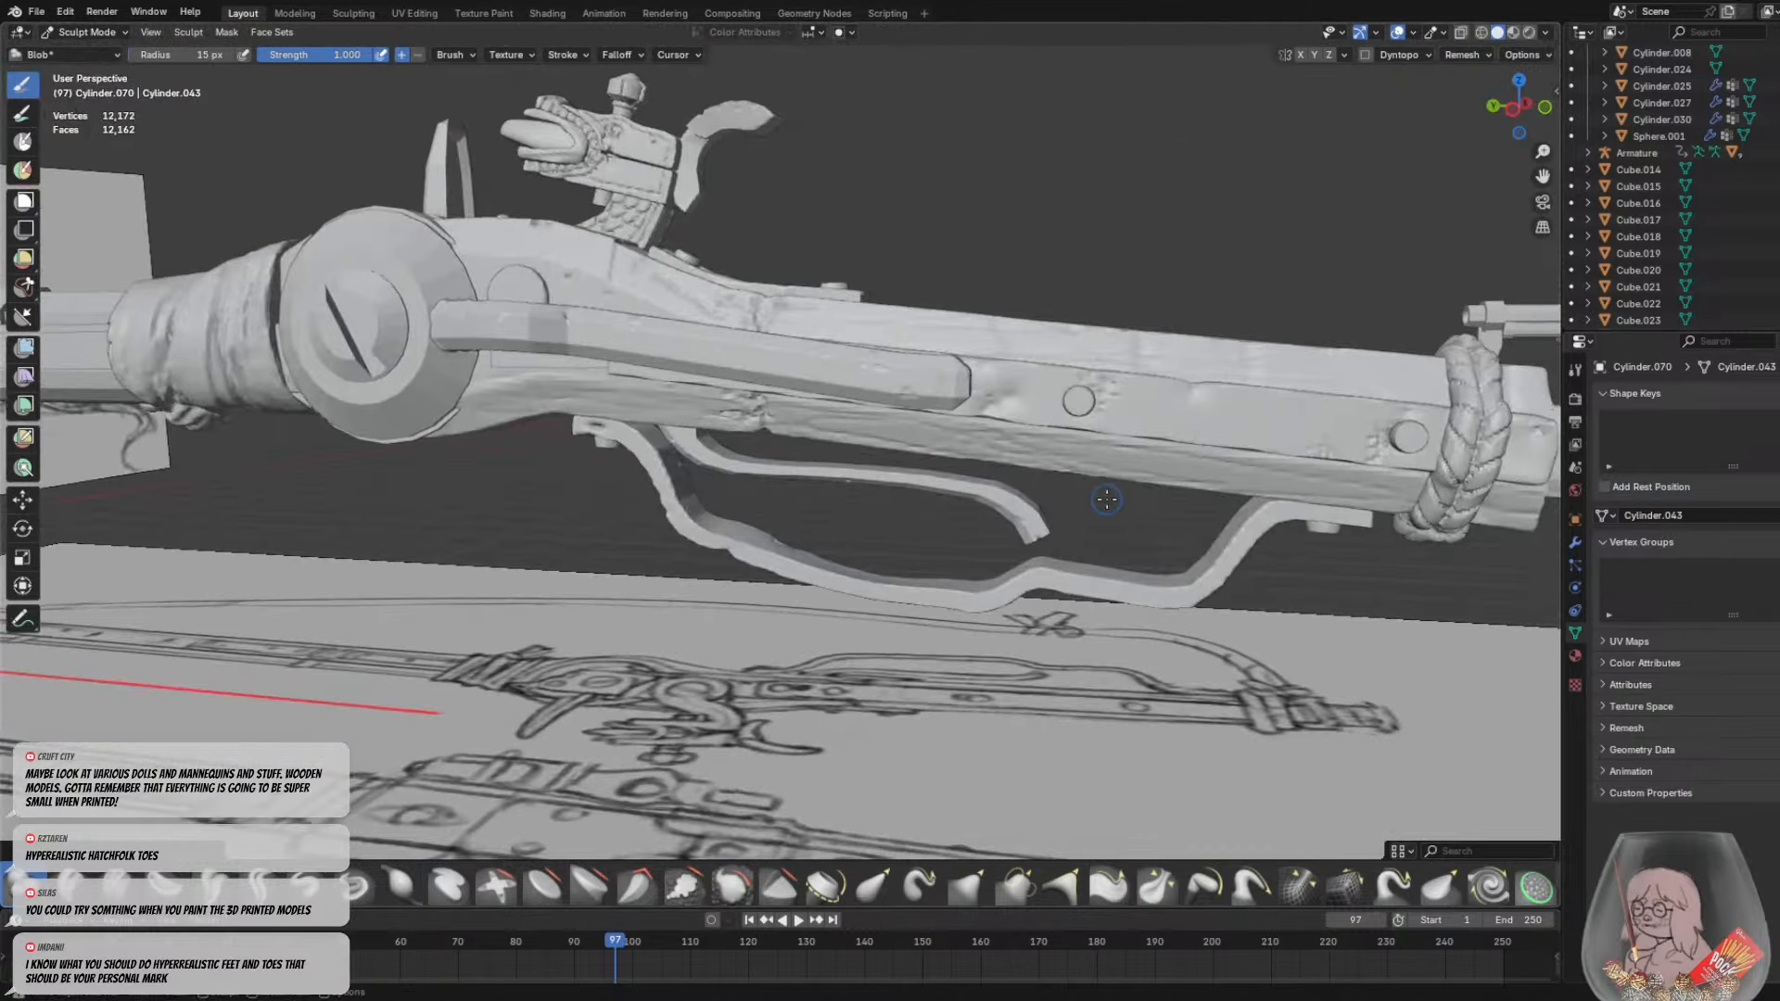
# Sculpt worn dents into the two bolt heads on the opposite side of the stock with the Blob brush
pyautogui.moveTo(1066, 406)
pyautogui.mouseDown()
pyautogui.moveTo(1068, 387)
pyautogui.moveTo(1142, 435)
pyautogui.mouseUp()
pyautogui.keyDown('shift'); pyautogui.moveTo(1103, 430); pyautogui.dragTo(876, 444, button='middle'); pyautogui.keyUp('shift')
pyautogui.scroll(2, 876, 443)
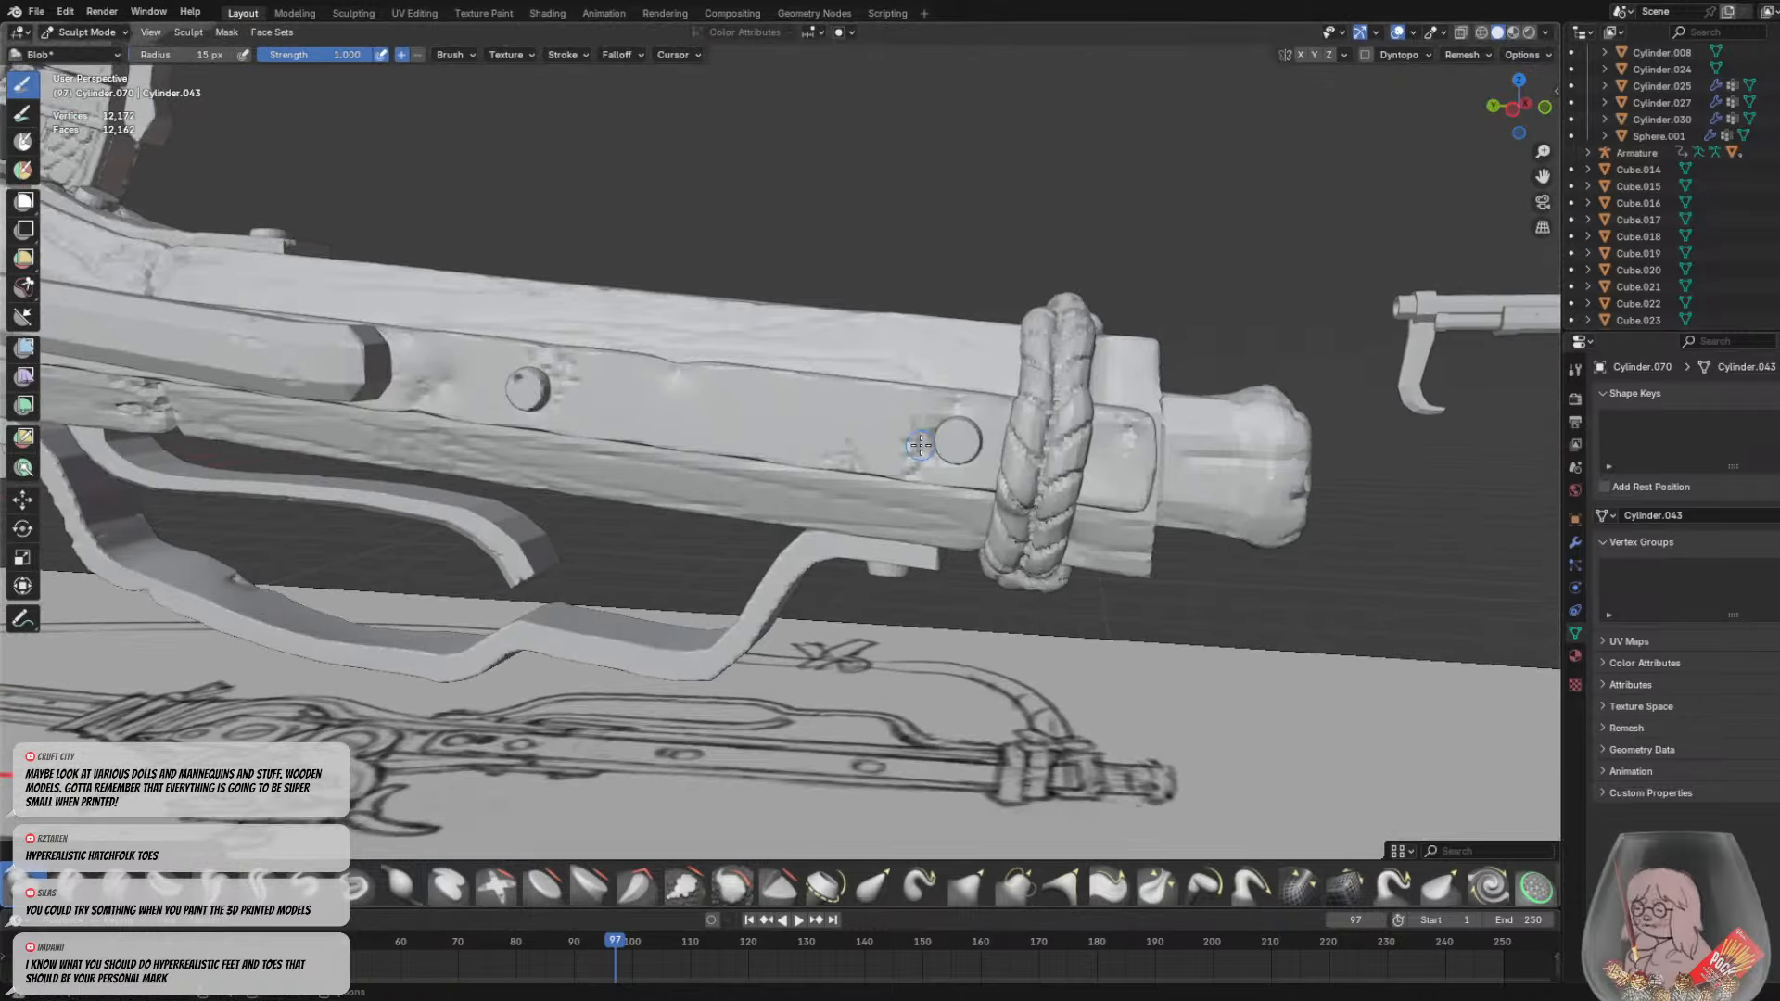
pyautogui.moveTo(957, 462); pyautogui.dragTo(939, 456)
pyautogui.moveTo(939, 456)
pyautogui.mouseDown(button='middle')
pyautogui.moveTo(1008, 430)
pyautogui.moveTo(1004, 505)
pyautogui.moveTo(681, 500)
pyautogui.moveTo(723, 482)
pyautogui.moveTo(774, 585)
pyautogui.moveTo(747, 579)
pyautogui.mouseUp(button='middle')
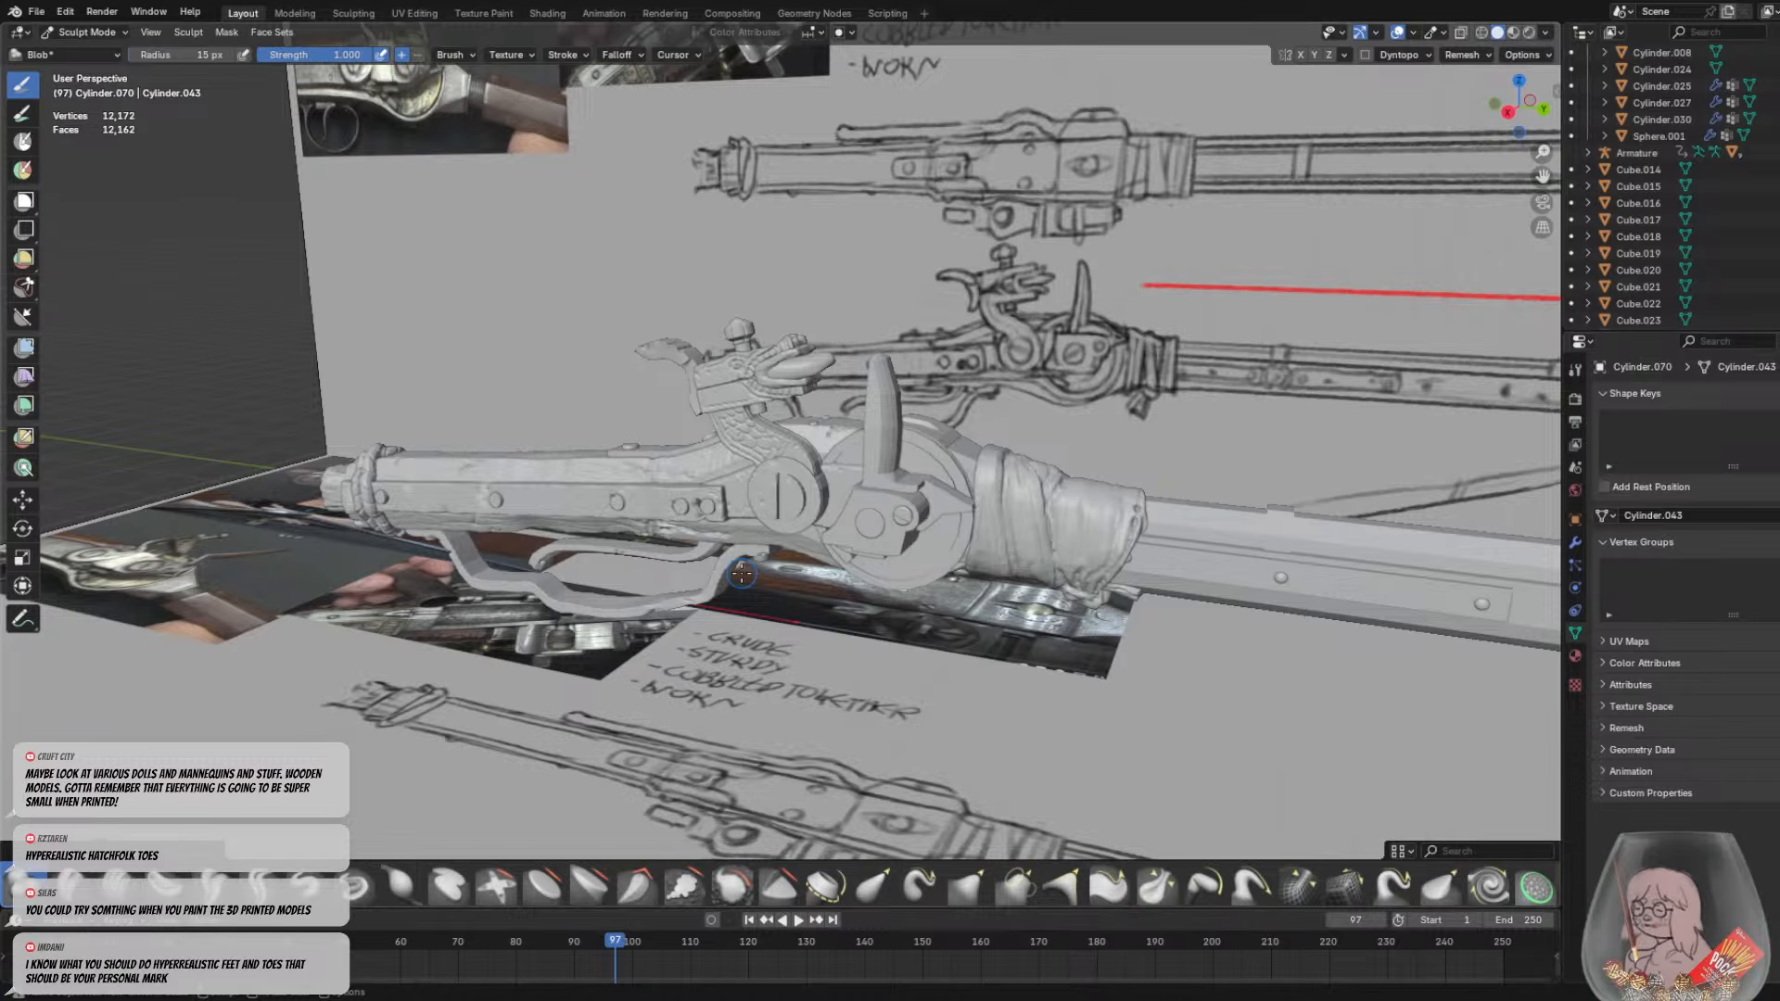
pyautogui.scroll(5, 739, 427)
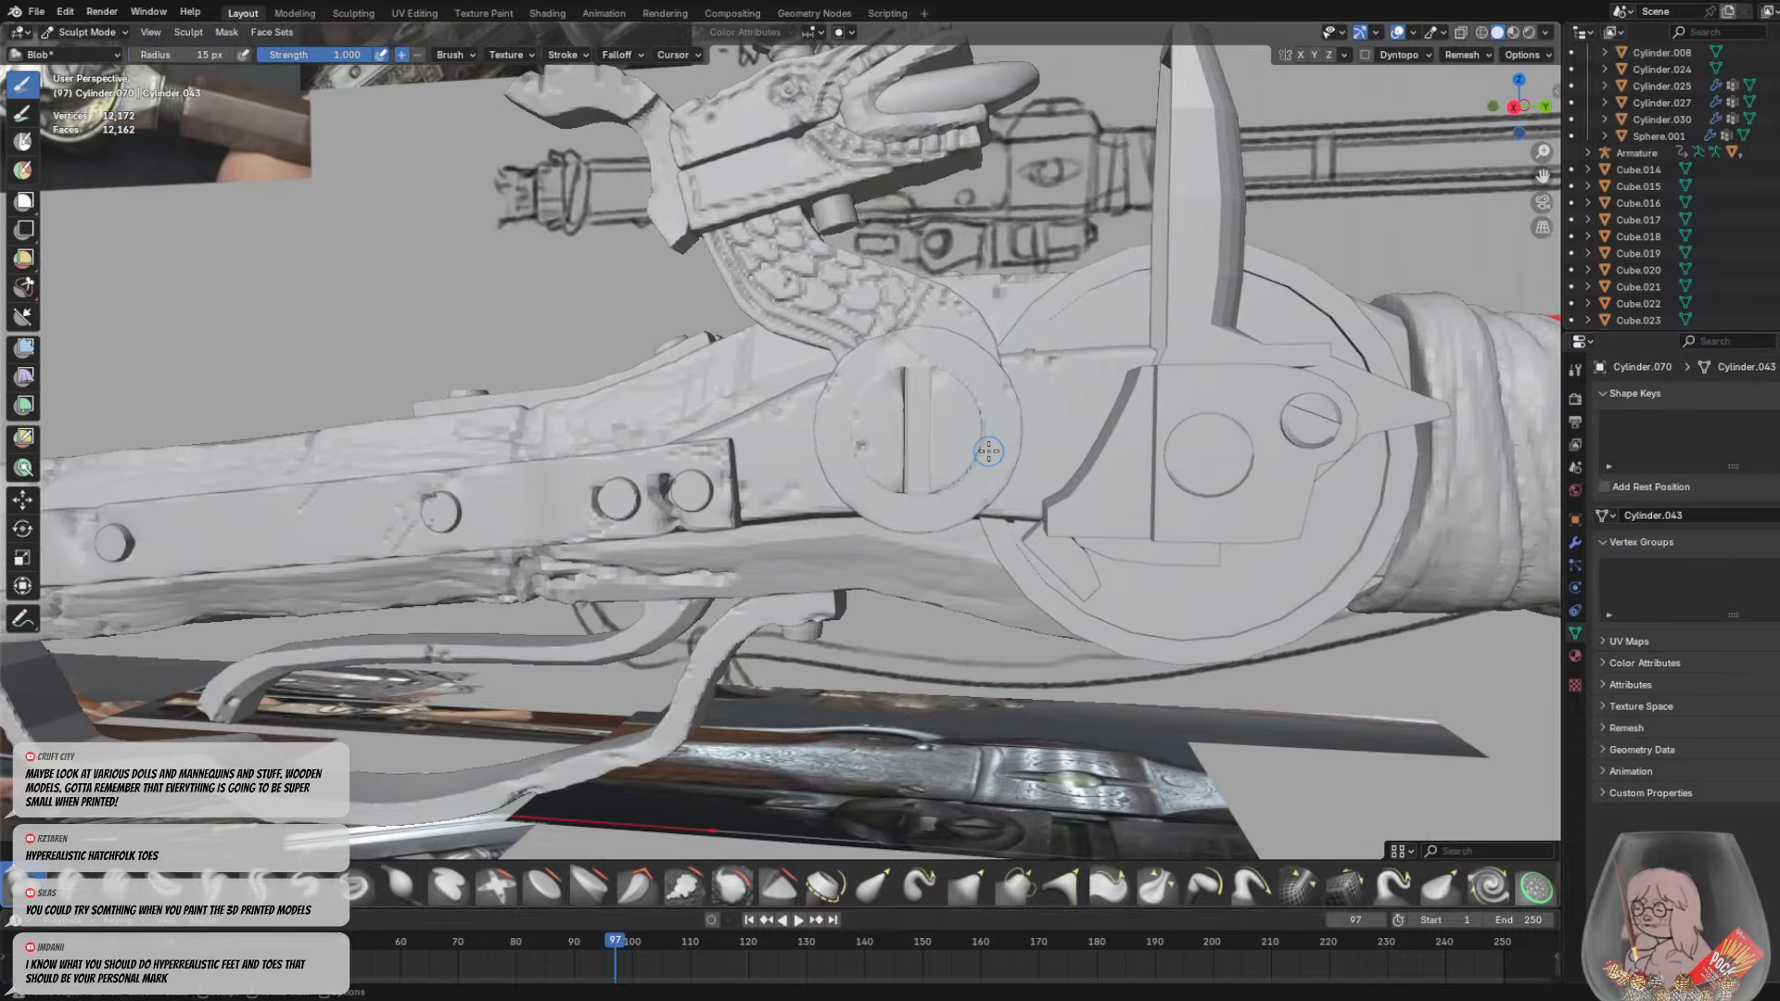
# Return to Object Mode and select the front and rear bolts that hold the trigger guard under the stock
pyautogui.click(60, 35)
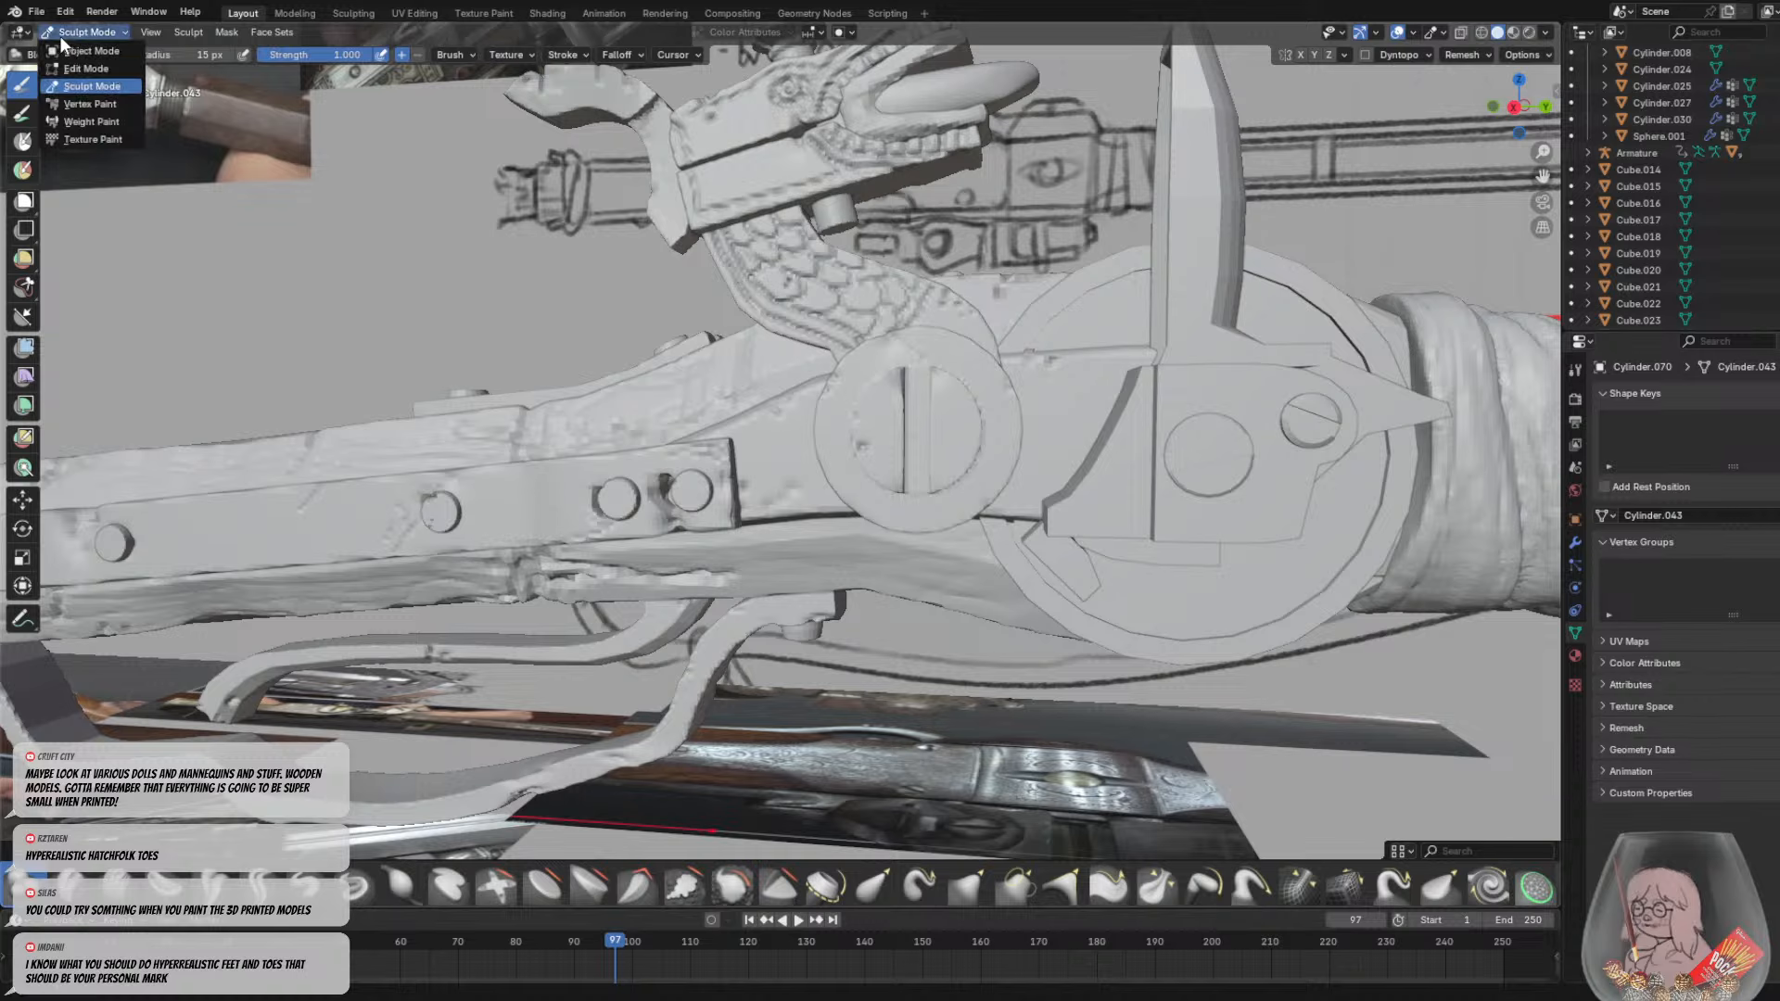
pyautogui.click(74, 53)
pyautogui.scroll(-5, 806, 479)
pyautogui.click(792, 508)
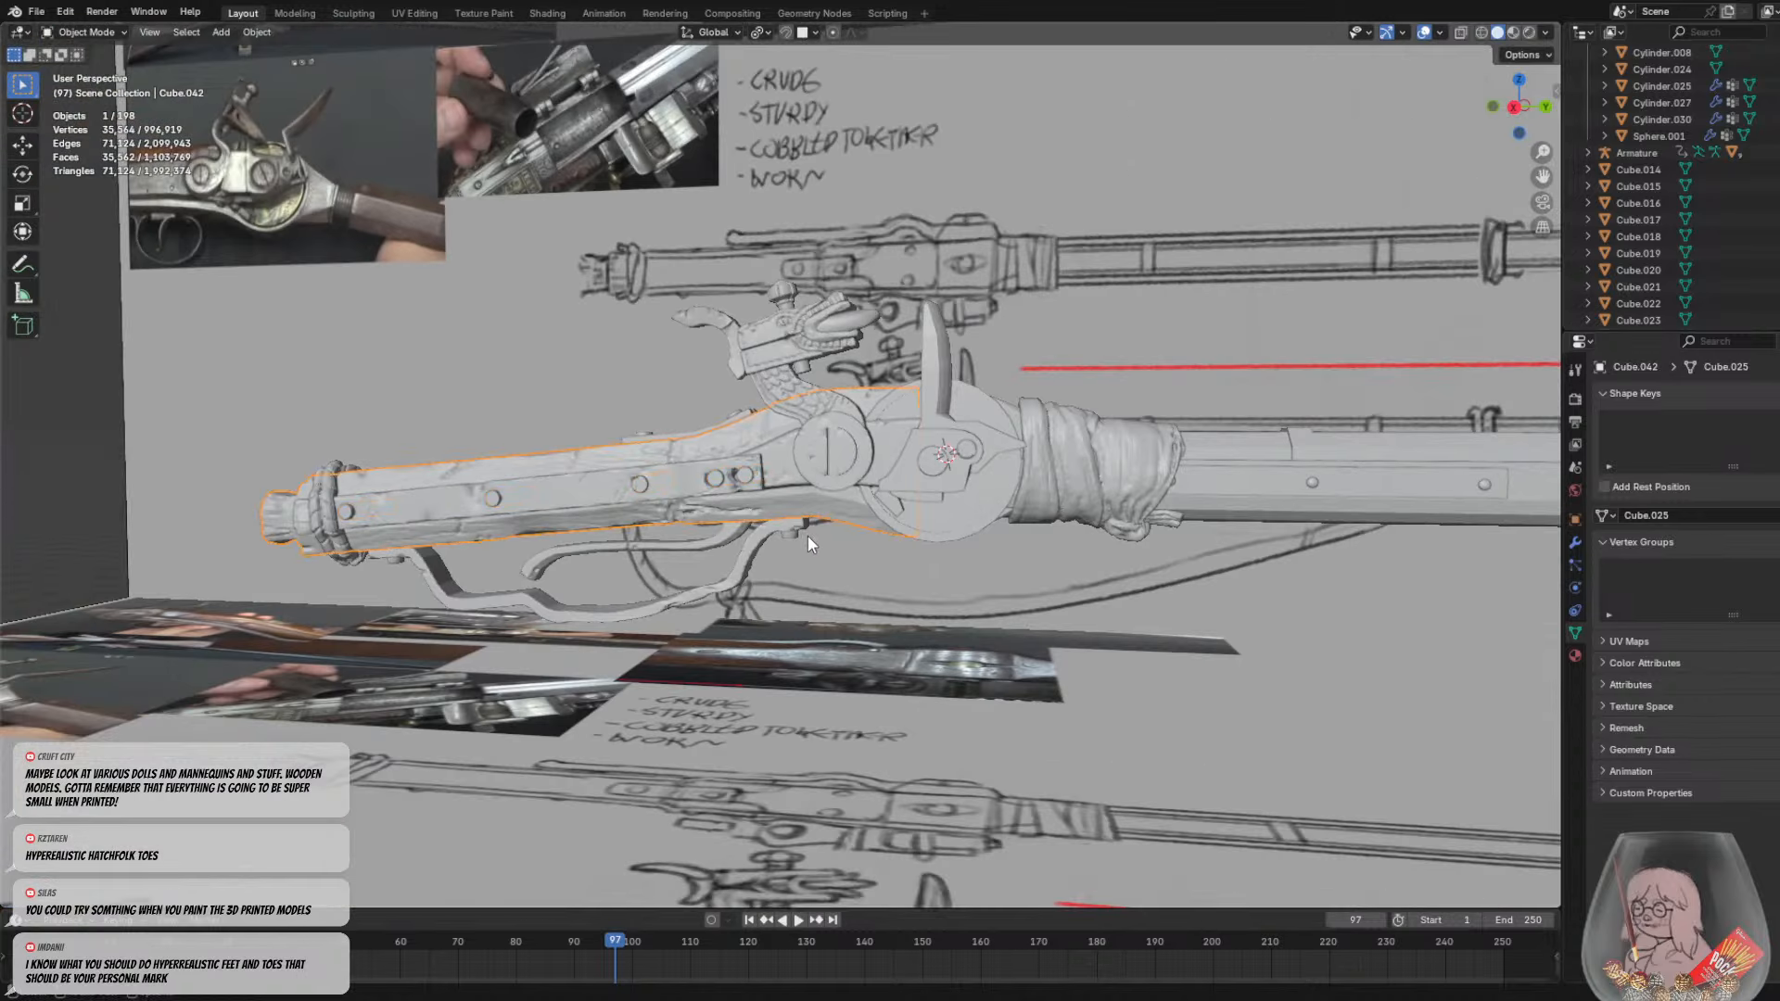
pyautogui.moveTo(808, 536); pyautogui.dragTo(1138, 511, button='middle')
pyautogui.click(832, 507)
pyautogui.click(782, 517)
pyautogui.click(775, 464)
pyautogui.keyDown('shift'); pyautogui.click(321, 679); pyautogui.keyUp('shift')
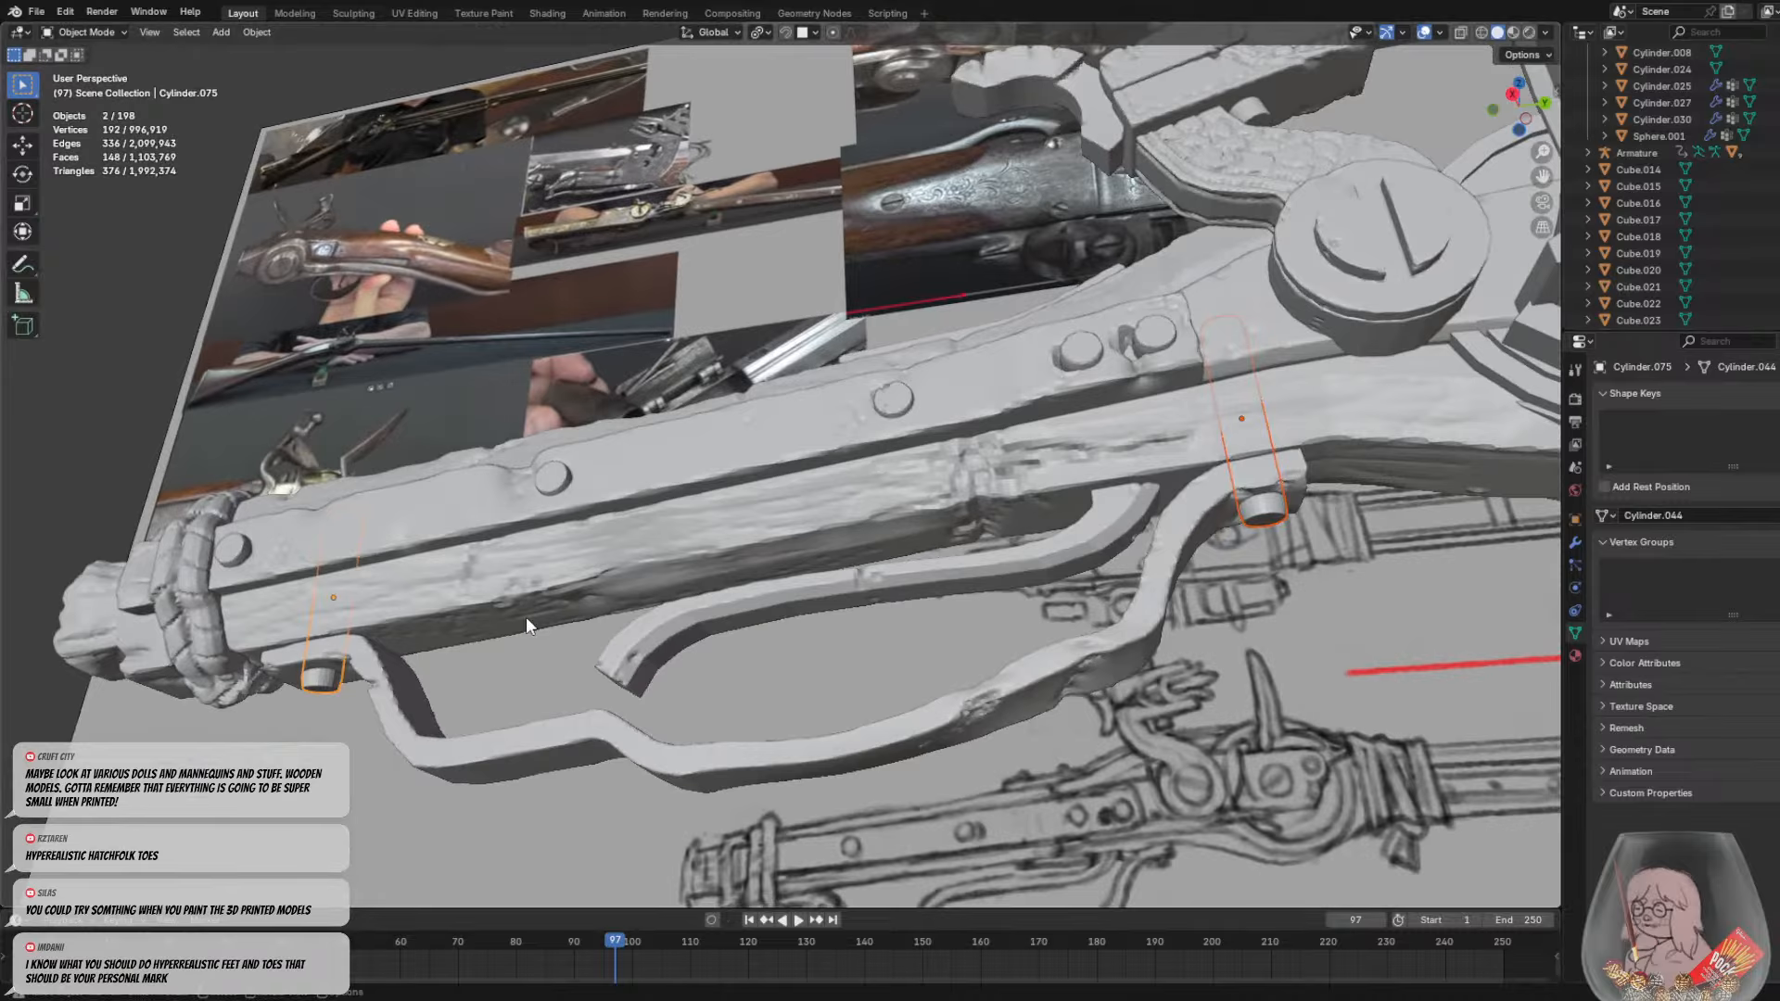
# Enter Sculpt Mode on the trigger guard's front bolt alone and remesh it
pyautogui.click(92, 31)
pyautogui.click(83, 85)
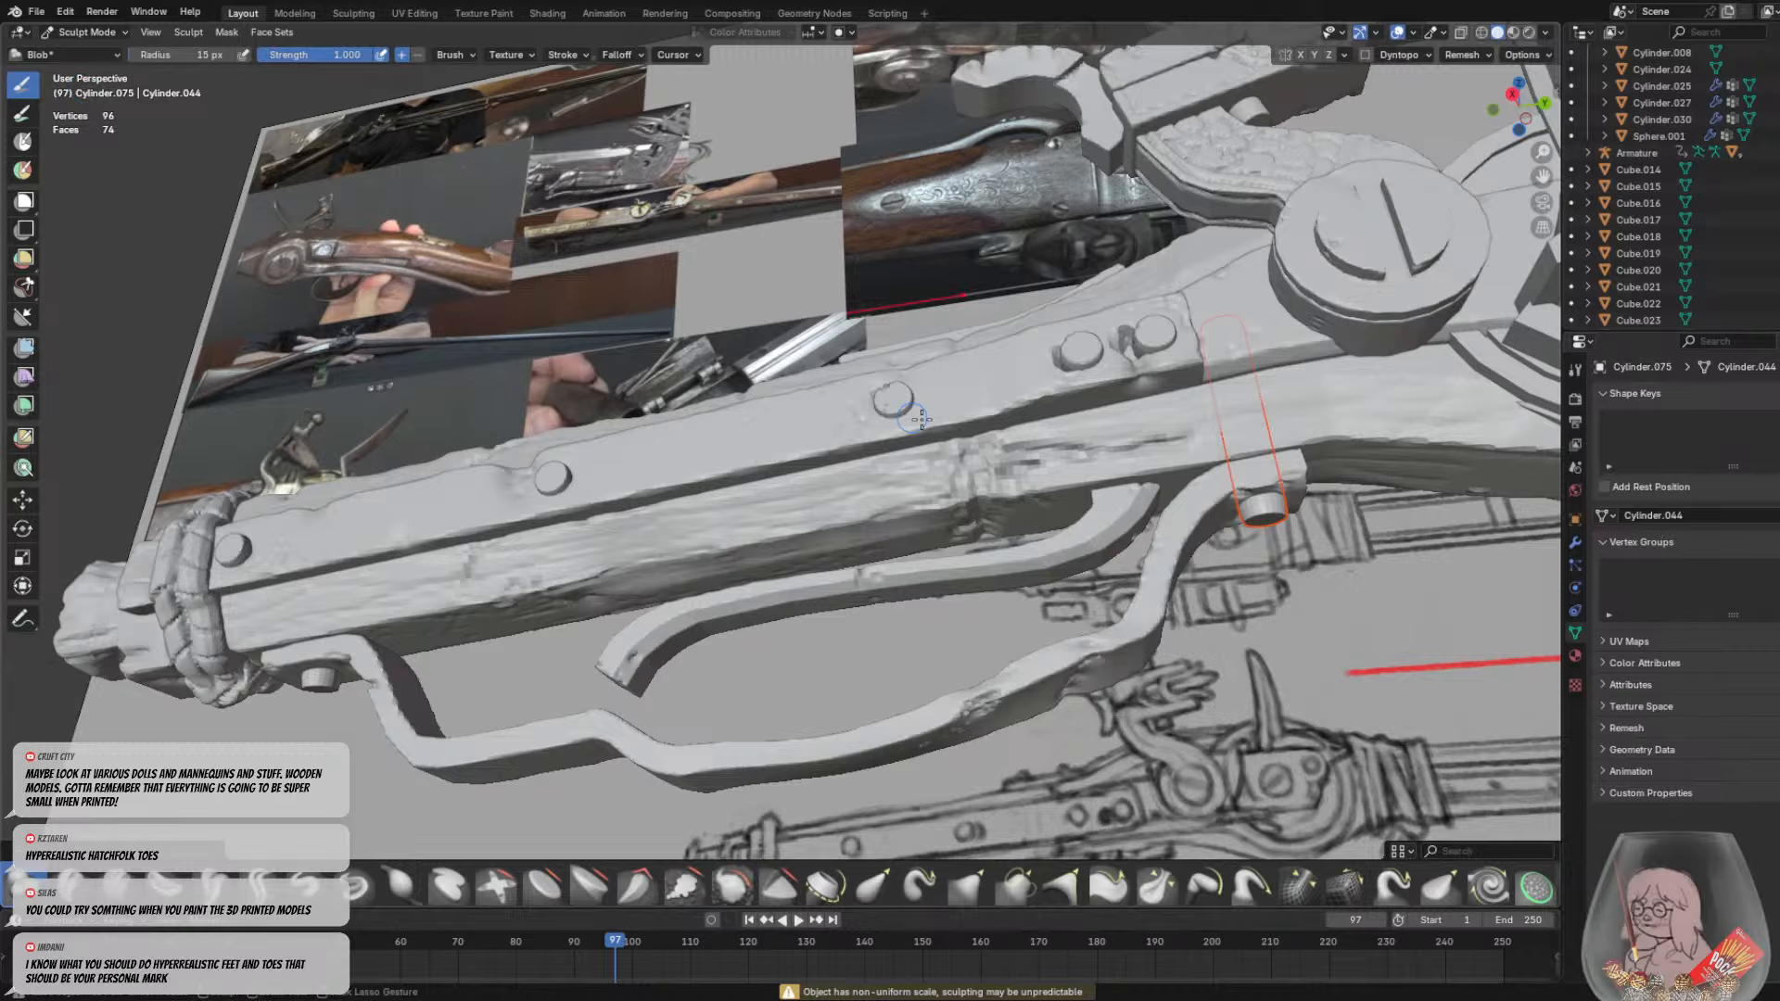
pyautogui.moveTo(1076, 542); pyautogui.dragTo(1087, 504, button='middle')
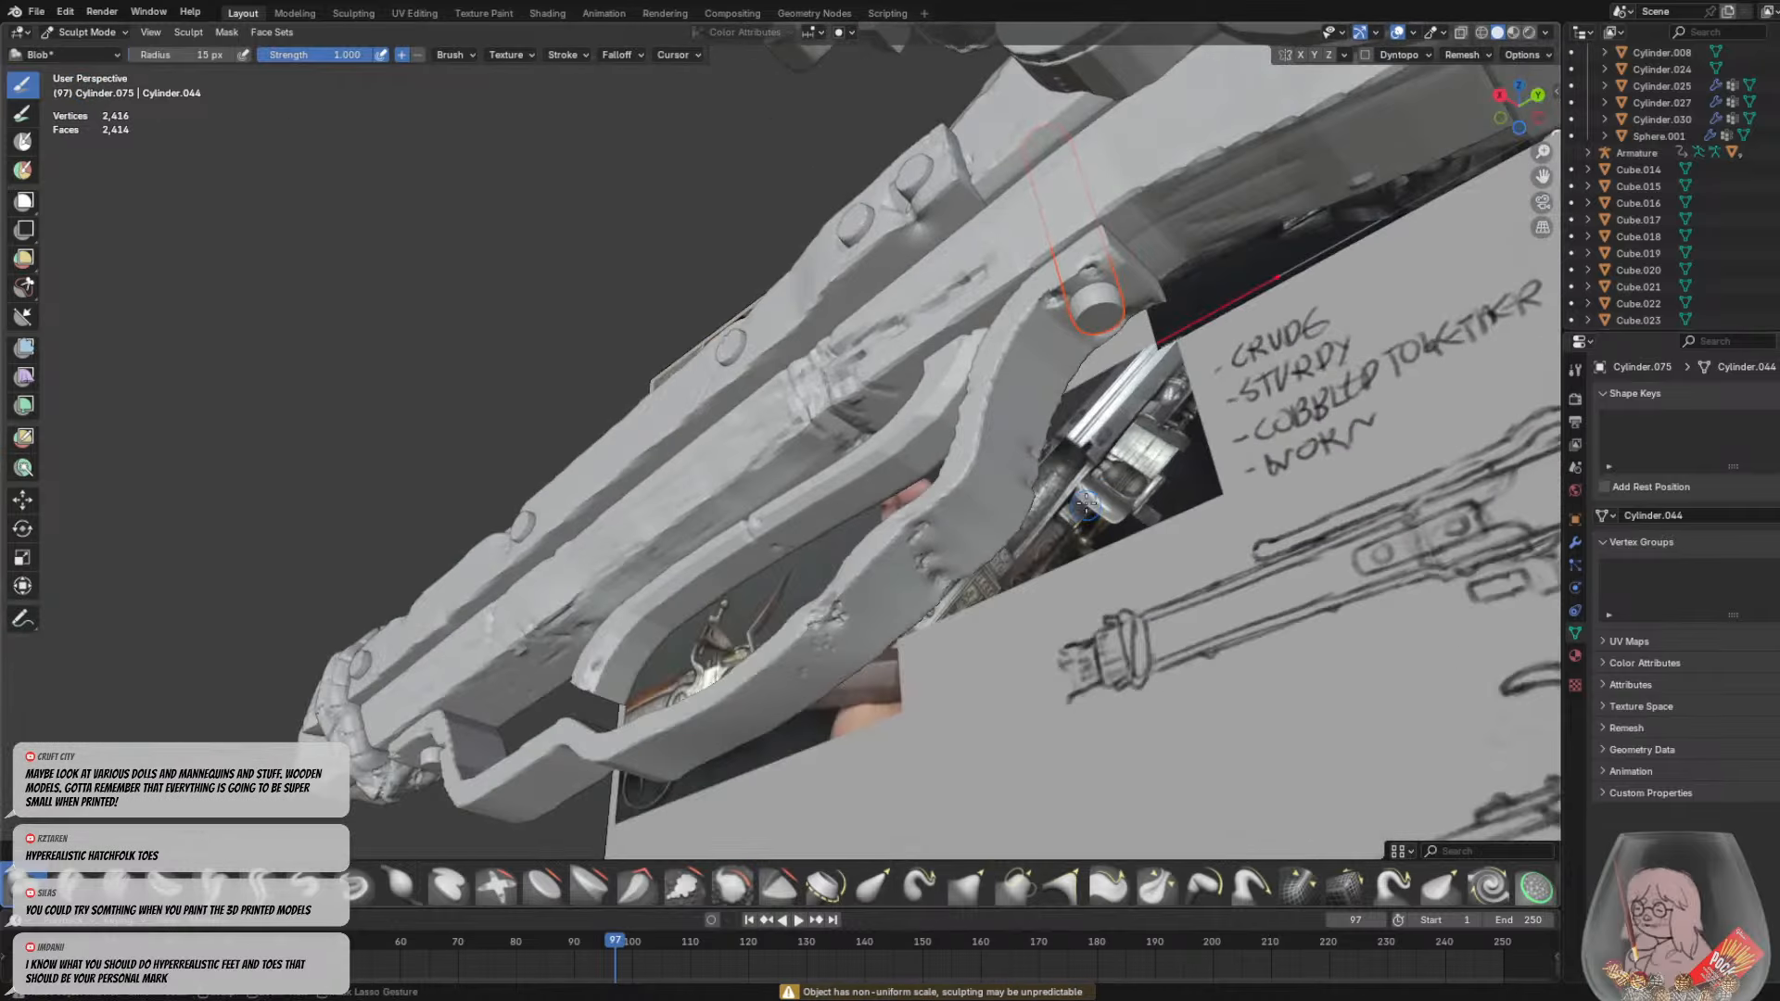
pyautogui.scroll(4, 1092, 304)
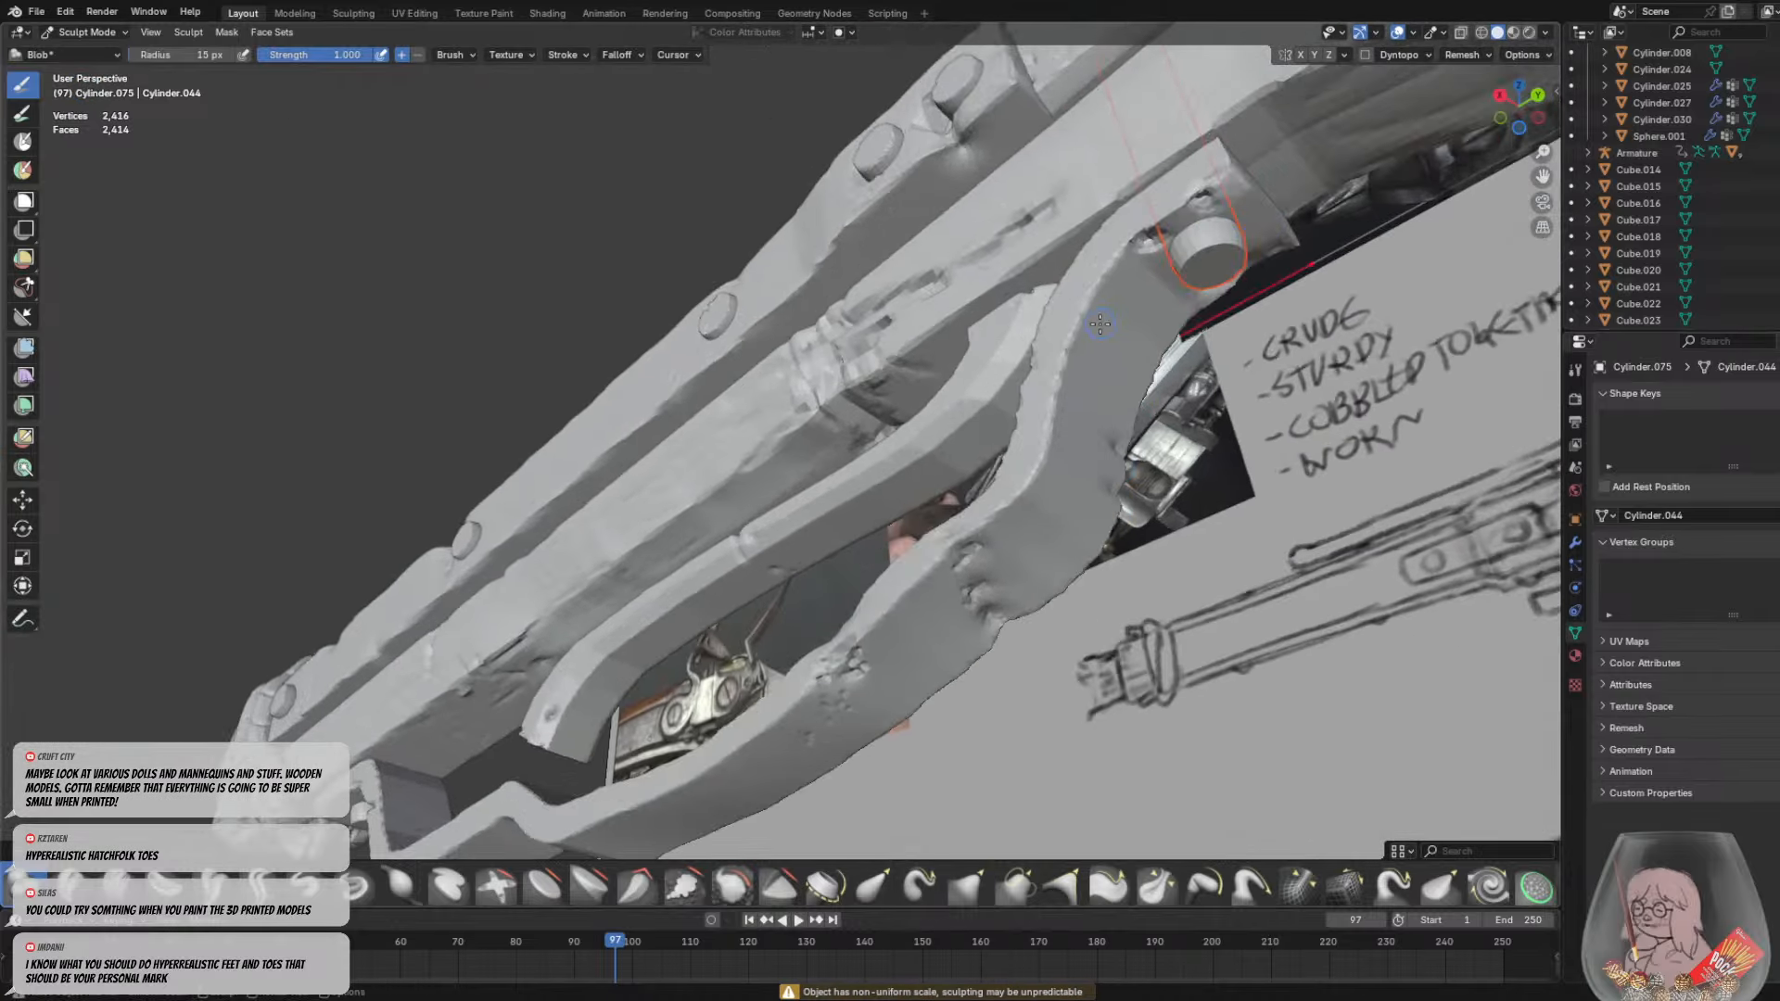
pyautogui.moveTo(1091, 345); pyautogui.dragTo(1080, 389, button='middle')
pyautogui.scroll(-5, 599, 336)
pyautogui.scroll(-5, 600, 337)
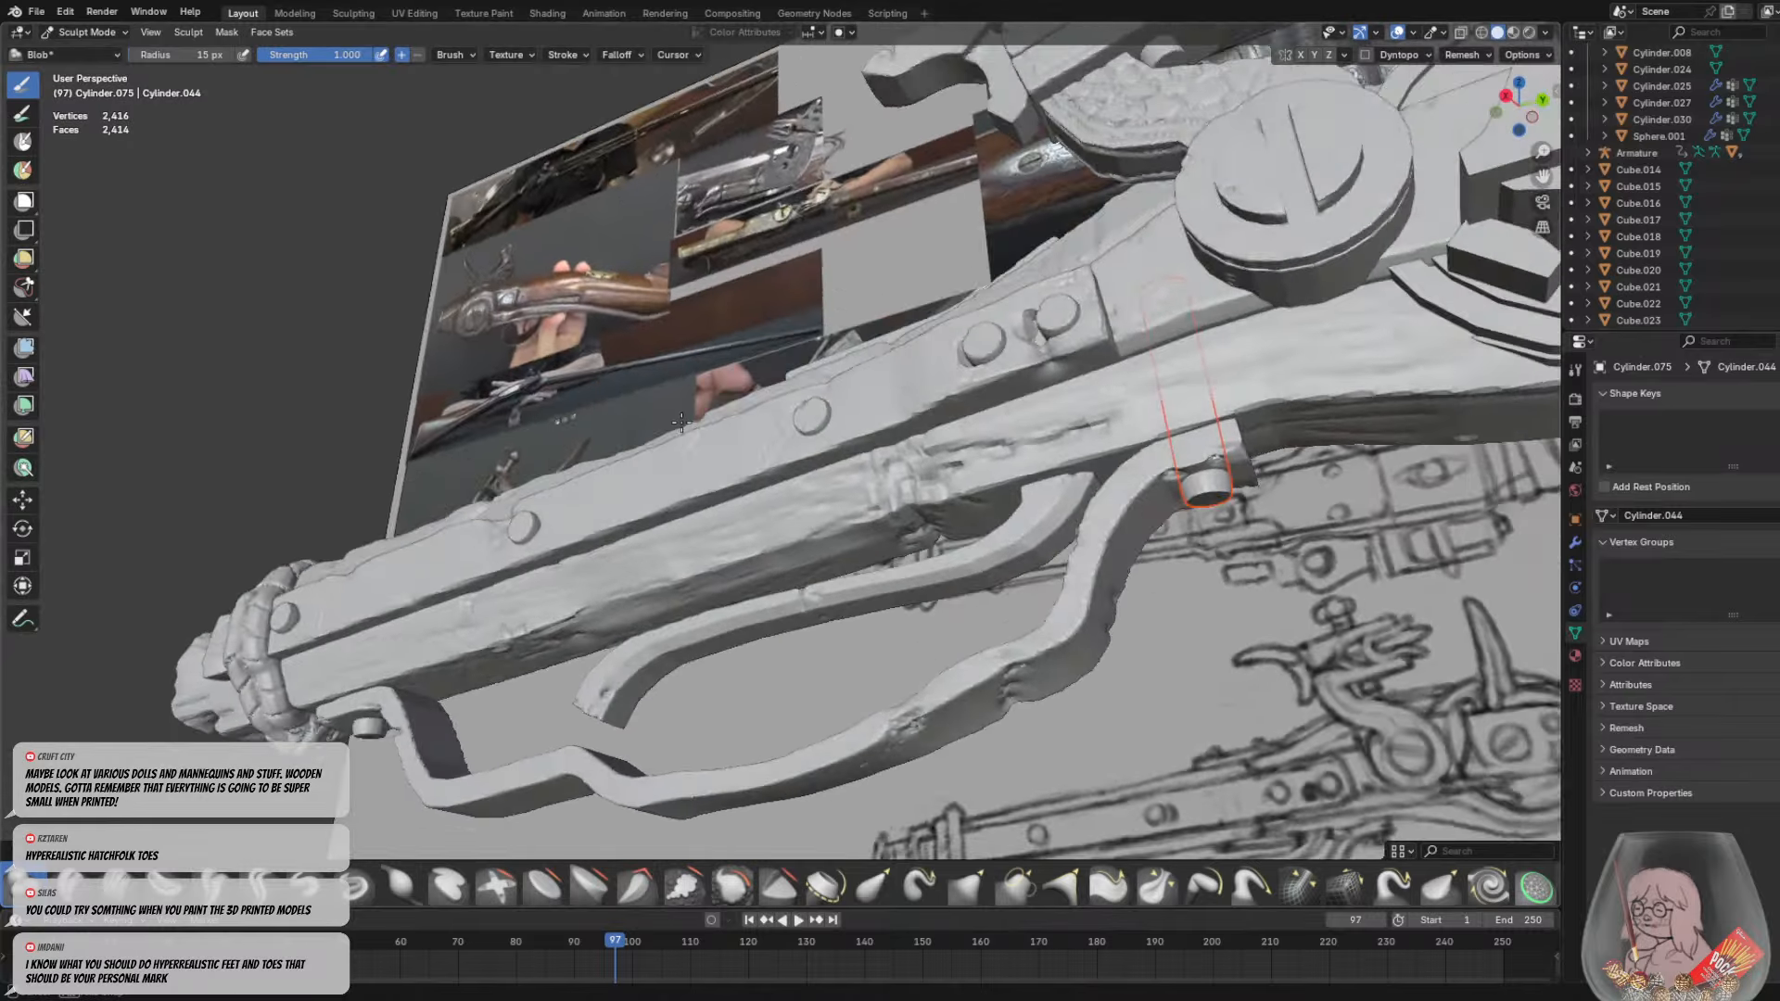
pyautogui.moveTo(663, 376); pyautogui.dragTo(697, 447, button='middle')
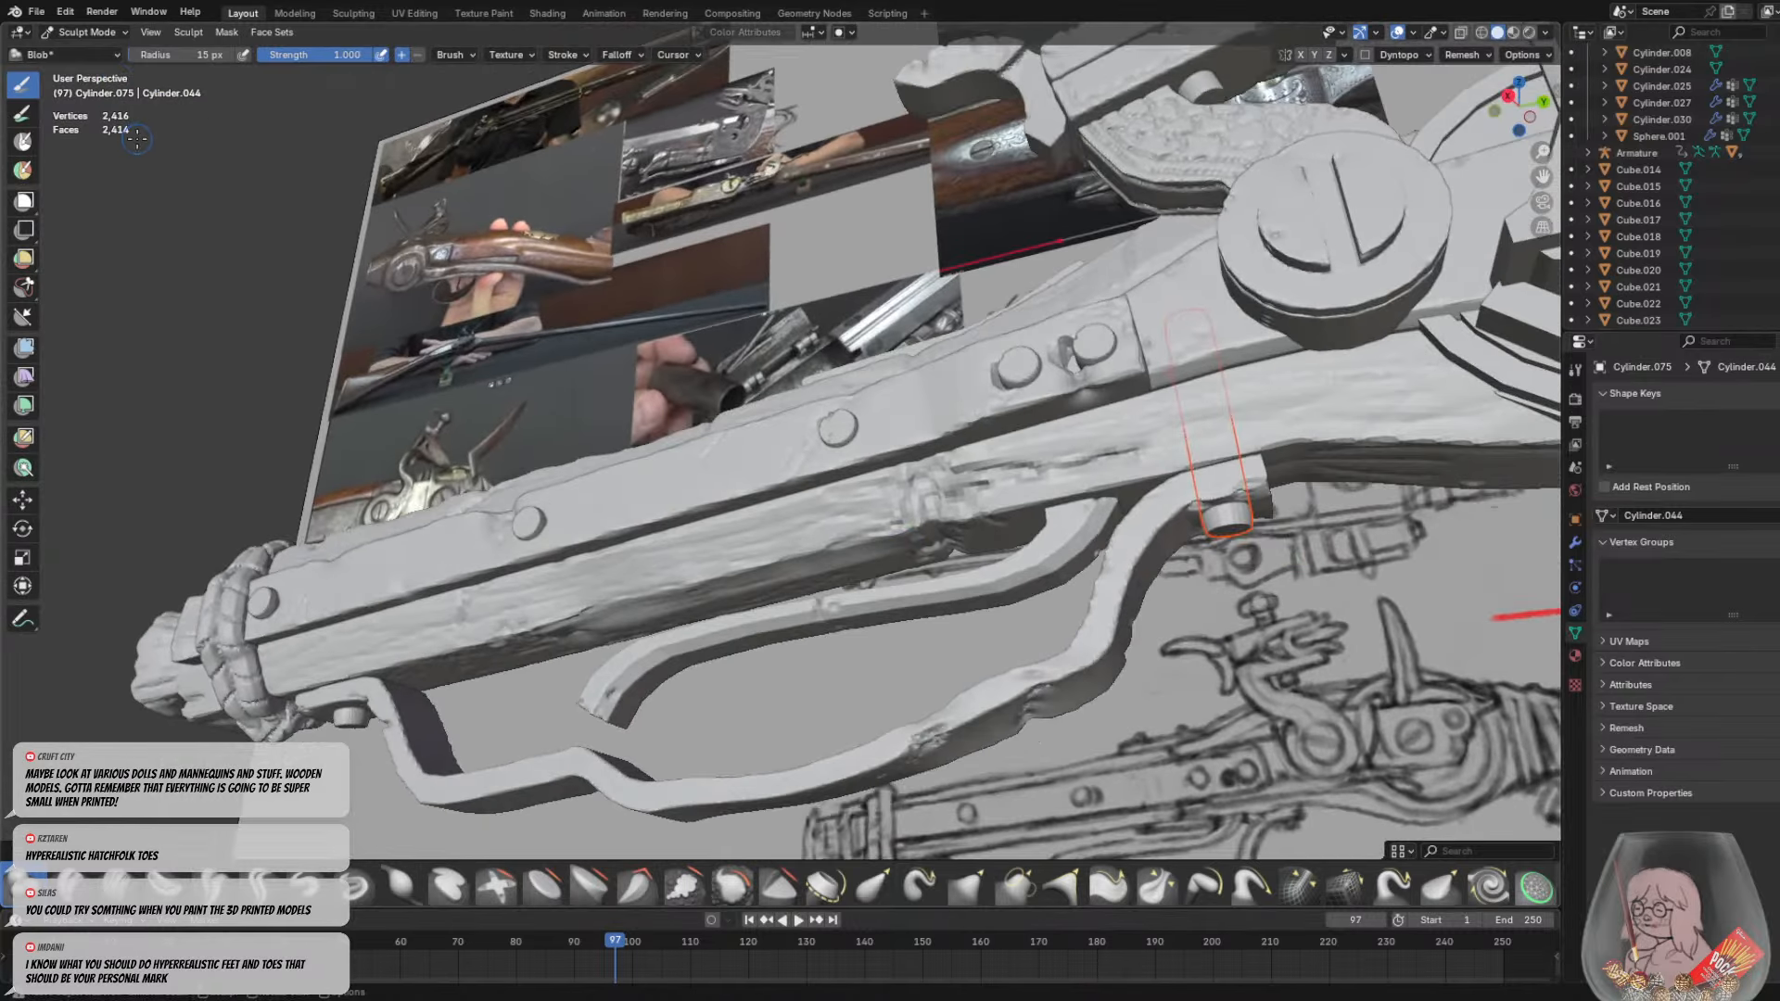
# Return to Object Mode and join the trigger guard's two bolts into one object
pyautogui.click(100, 35)
pyautogui.click(102, 55)
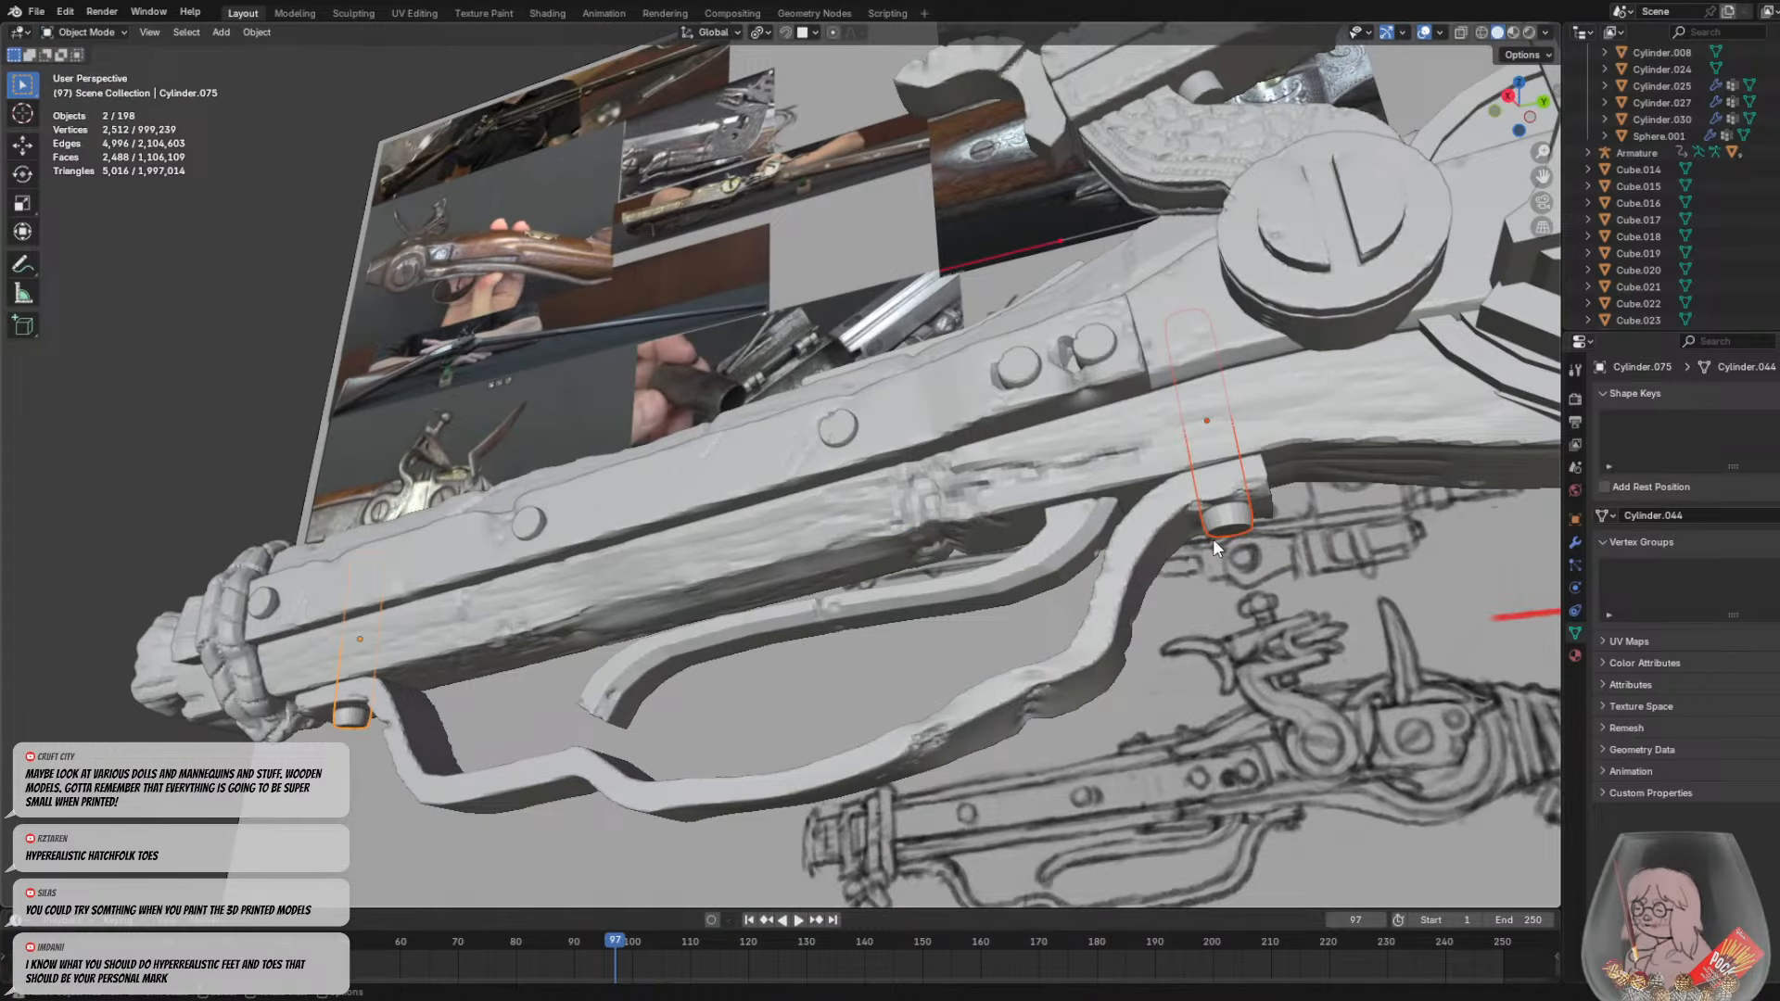
pyautogui.click(257, 32)
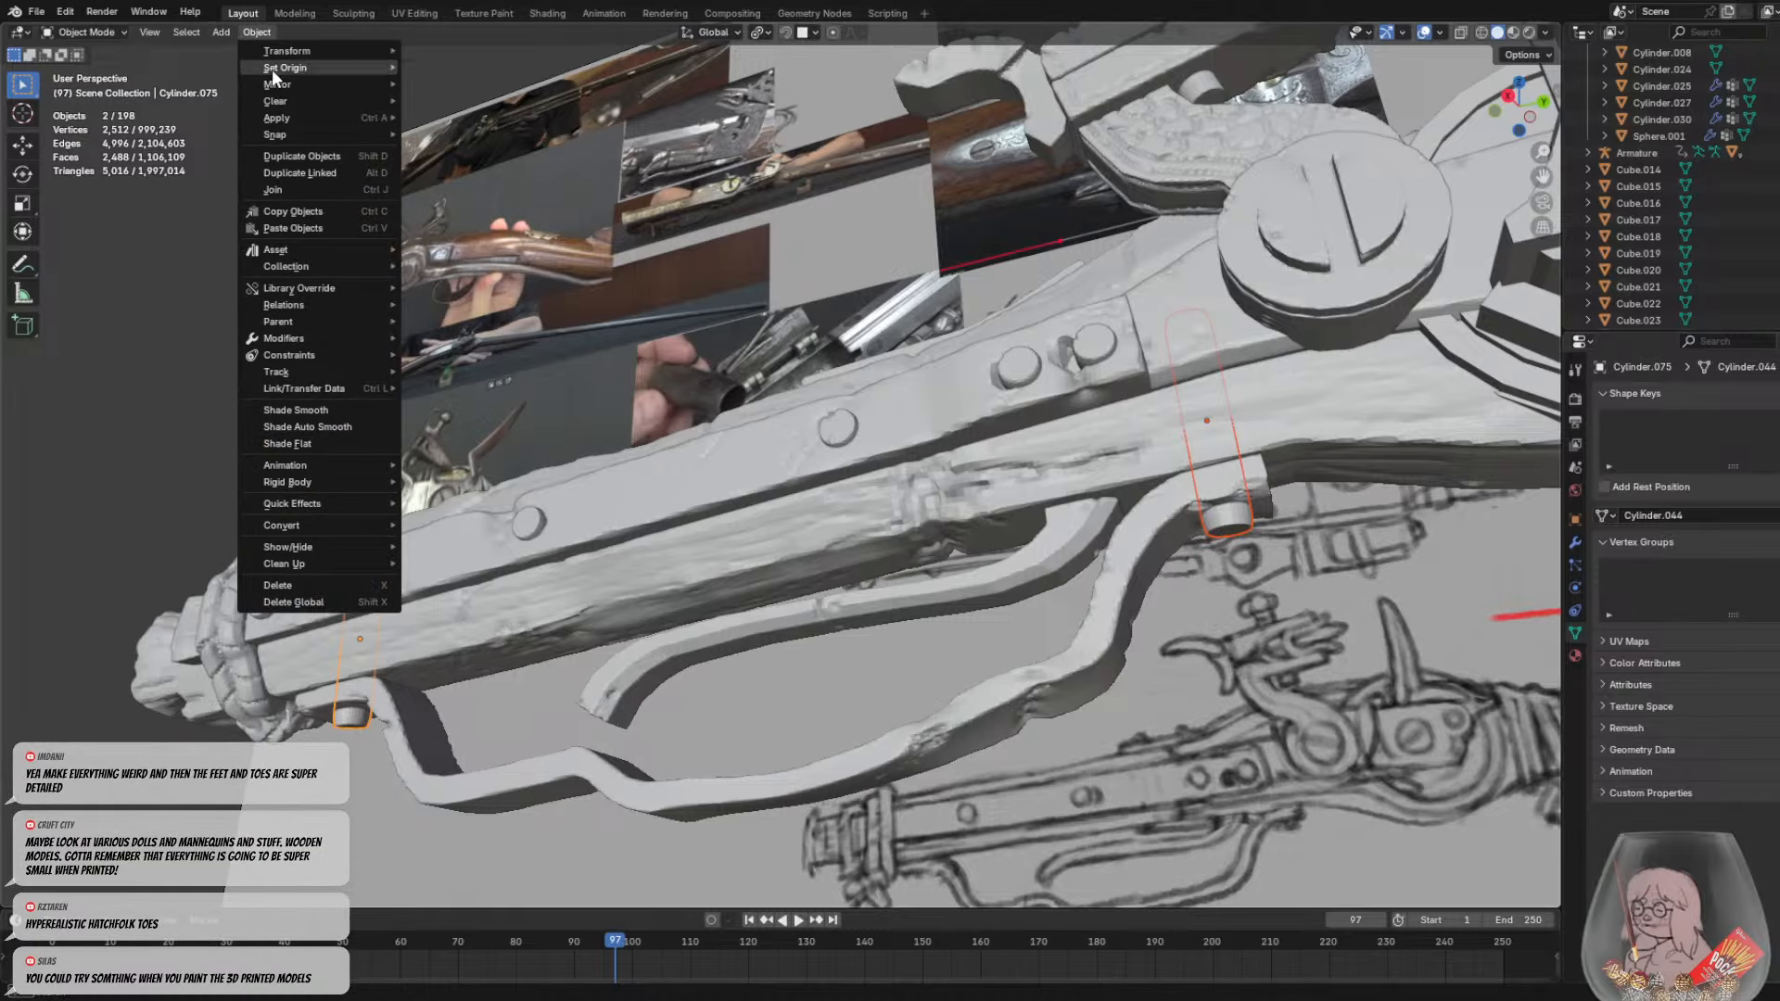
pyautogui.click(288, 189)
# Enter Sculpt Mode on the joined trigger guard bolts and remesh them
pyautogui.click(85, 32)
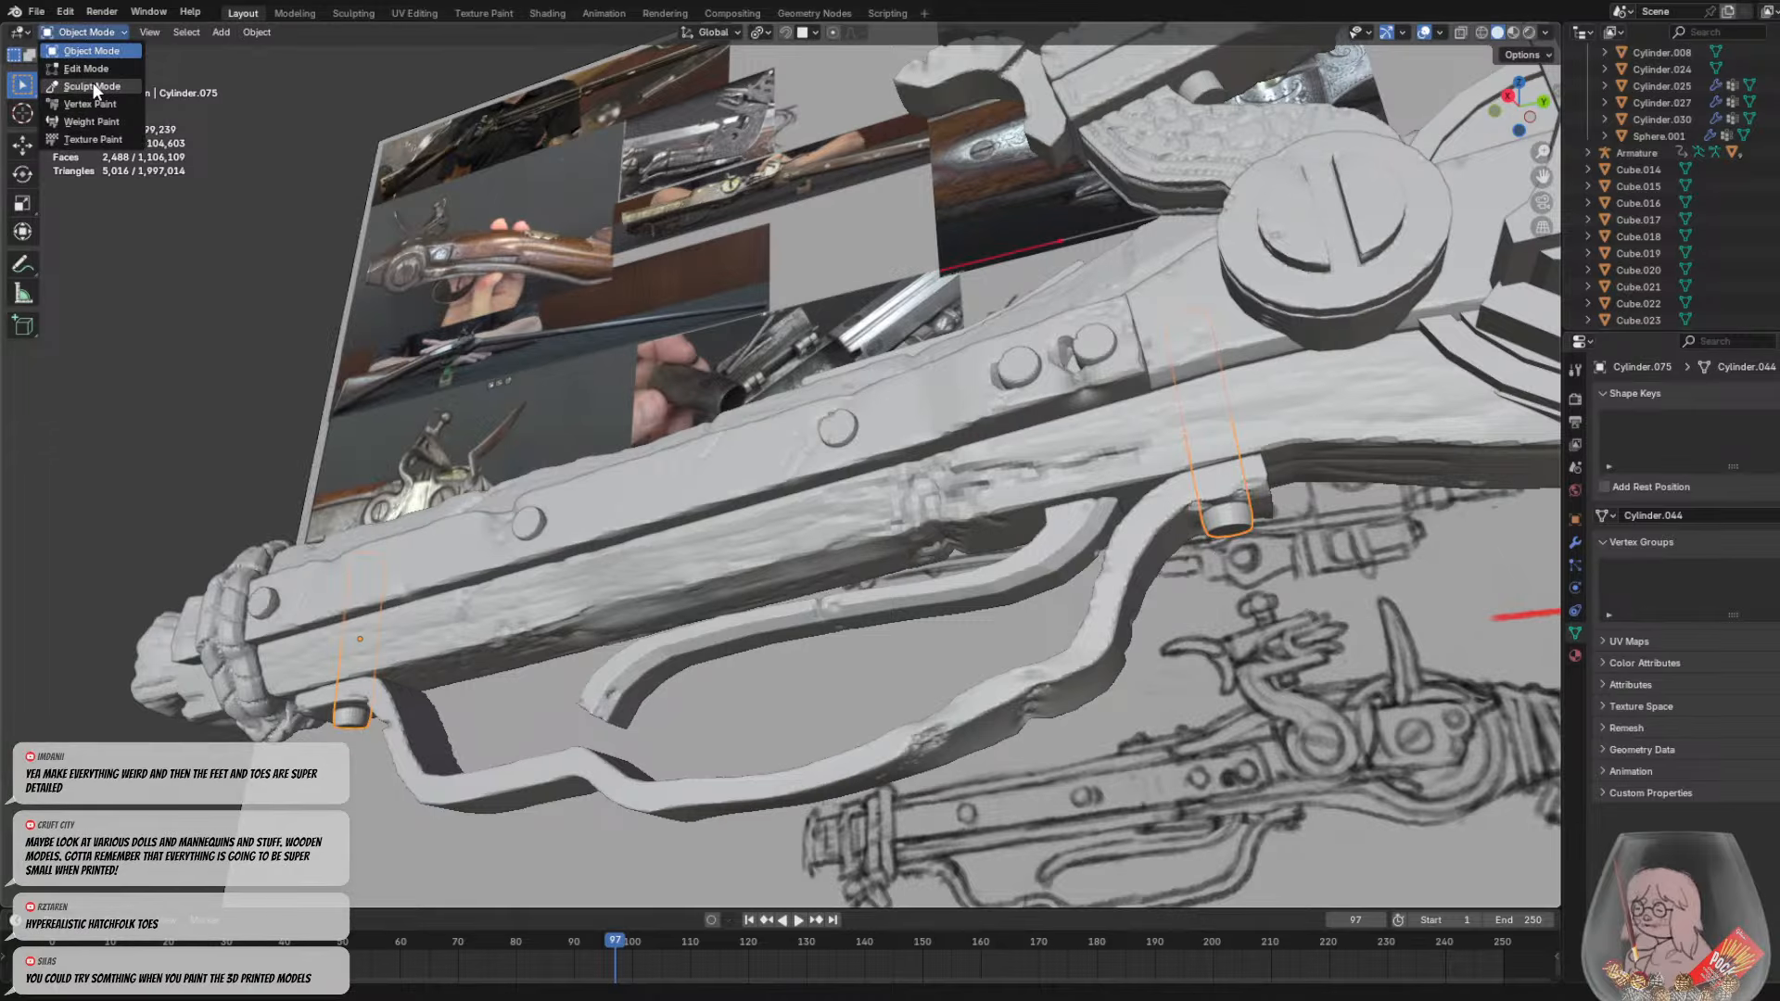
pyautogui.click(92, 86)
pyautogui.moveTo(822, 486); pyautogui.dragTo(721, 489, button='middle')
pyautogui.hotkey('ctrl', 'r')
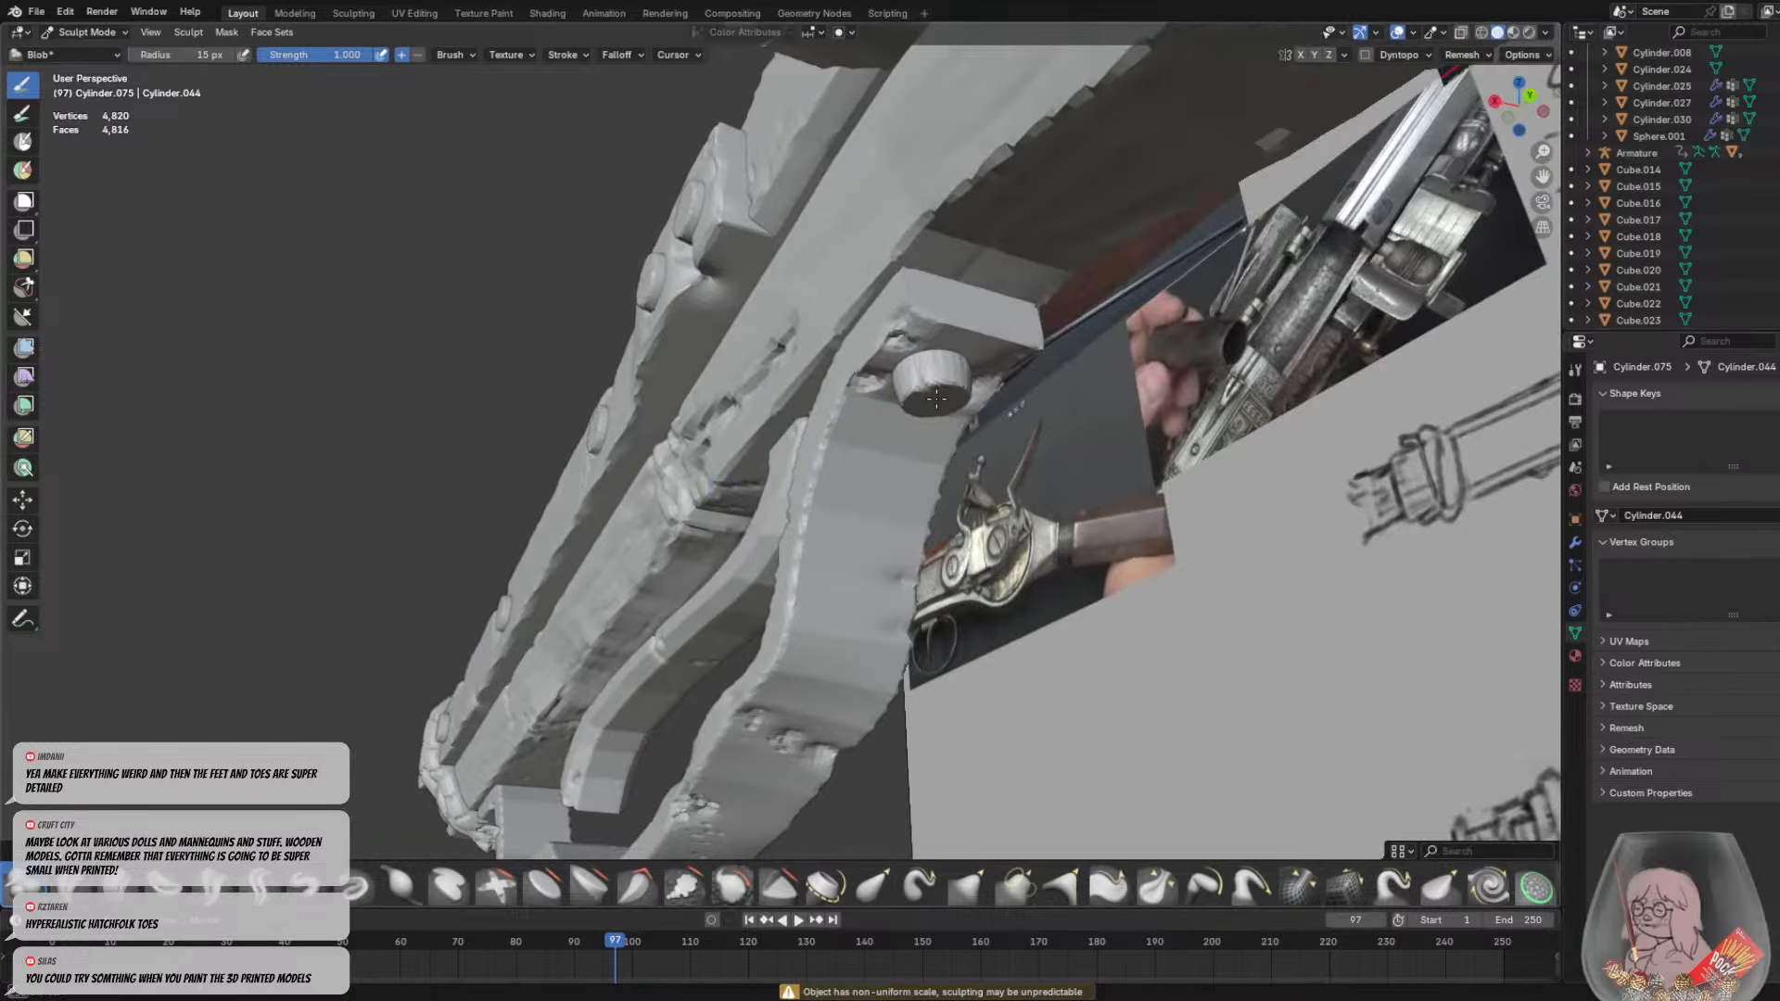
# Sculpt wear into the front and rear trigger guard bolt heads with the Blob brush and return to Object Mode
pyautogui.moveTo(955, 388); pyautogui.dragTo(278, 571, button='middle')
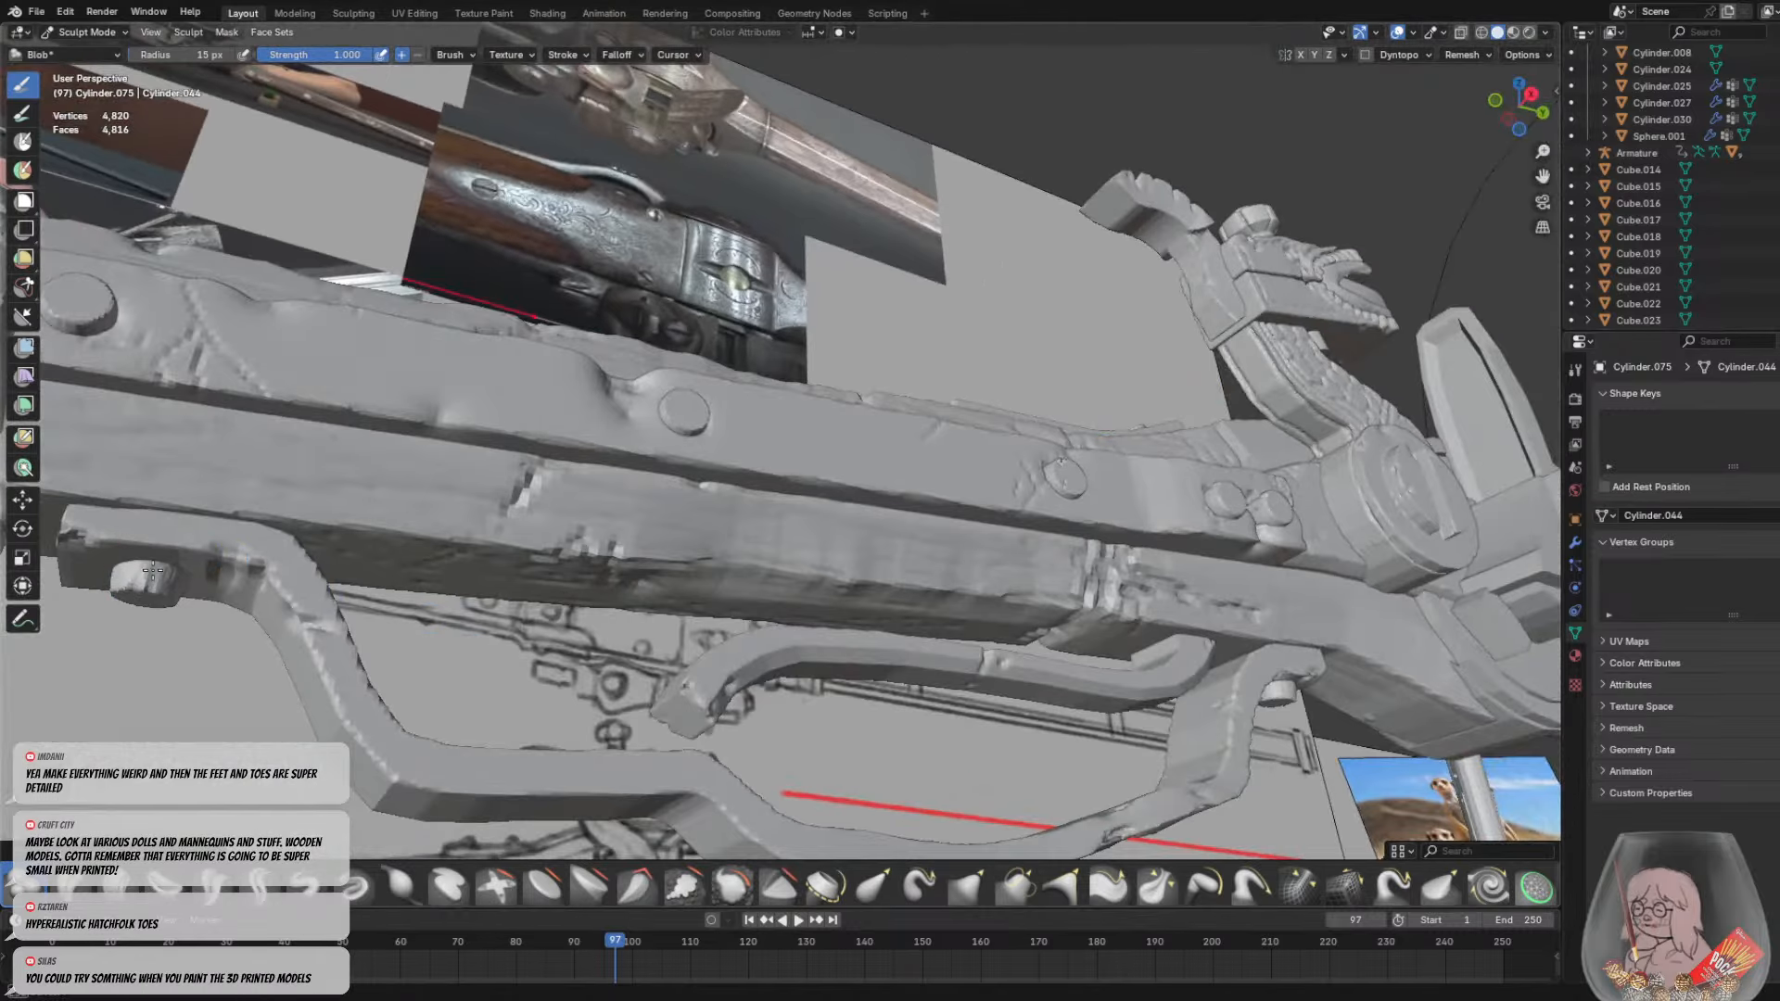
pyautogui.moveTo(155, 595); pyautogui.dragTo(636, 521, button='middle')
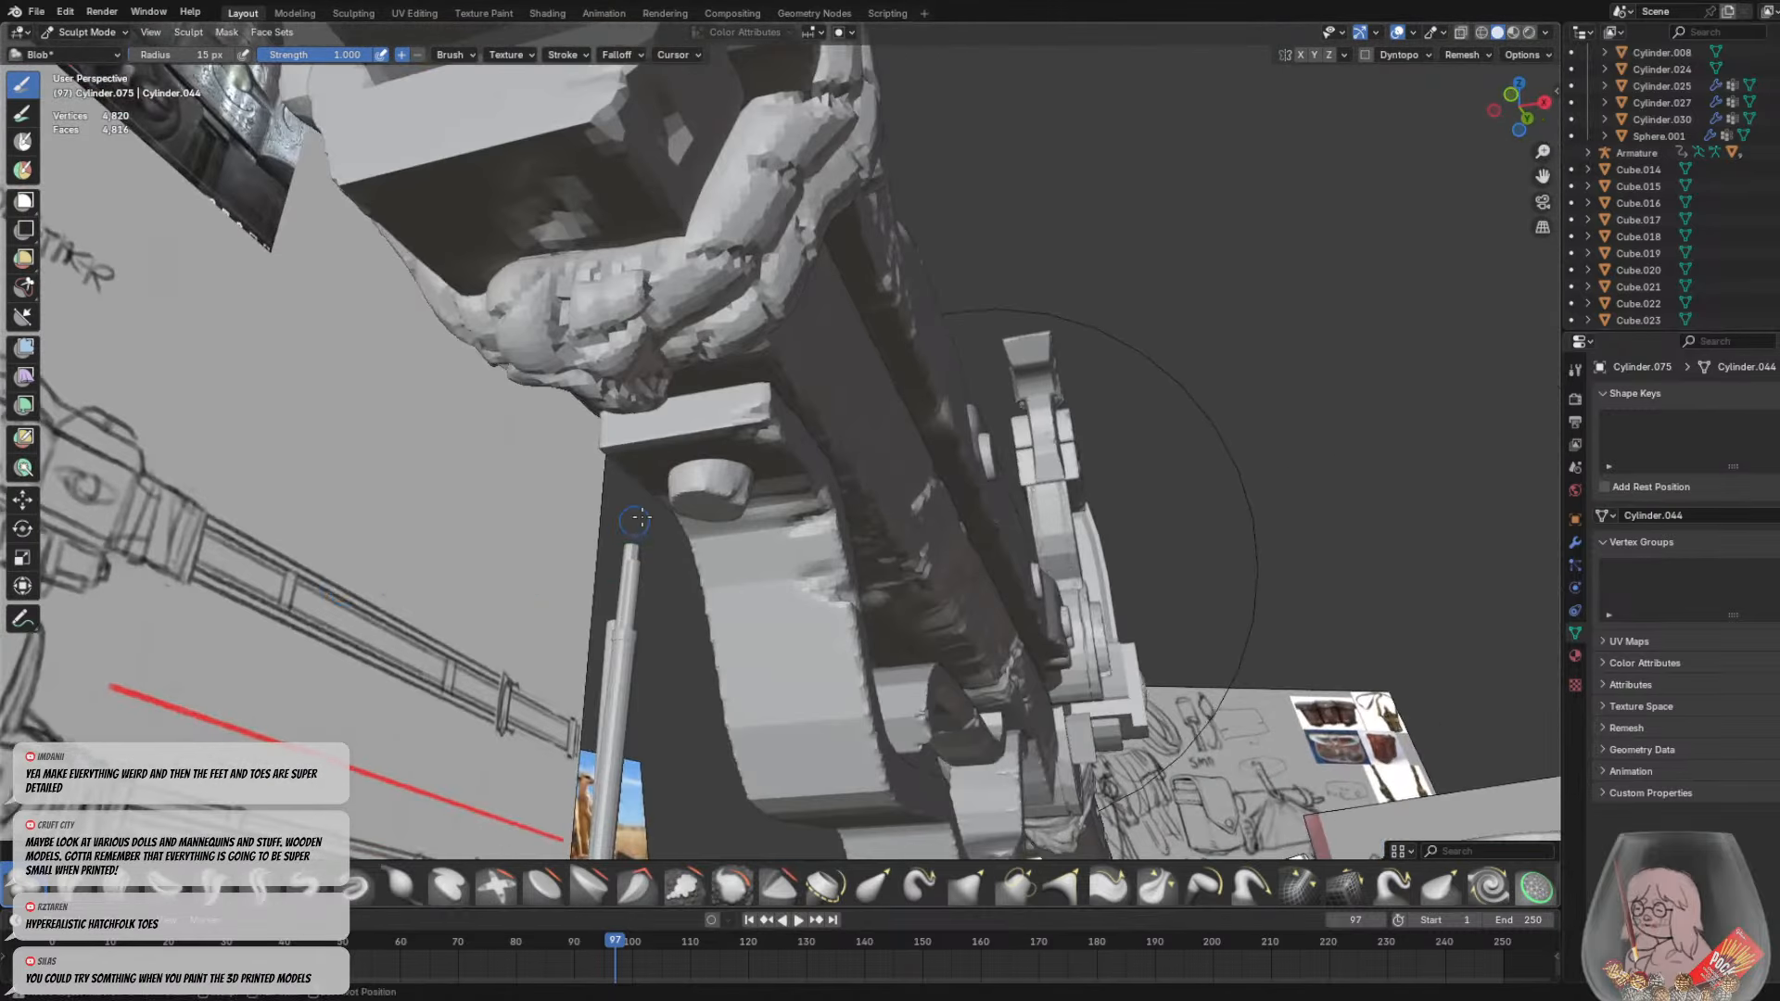
pyautogui.moveTo(748, 523); pyautogui.dragTo(1051, 557, button='middle')
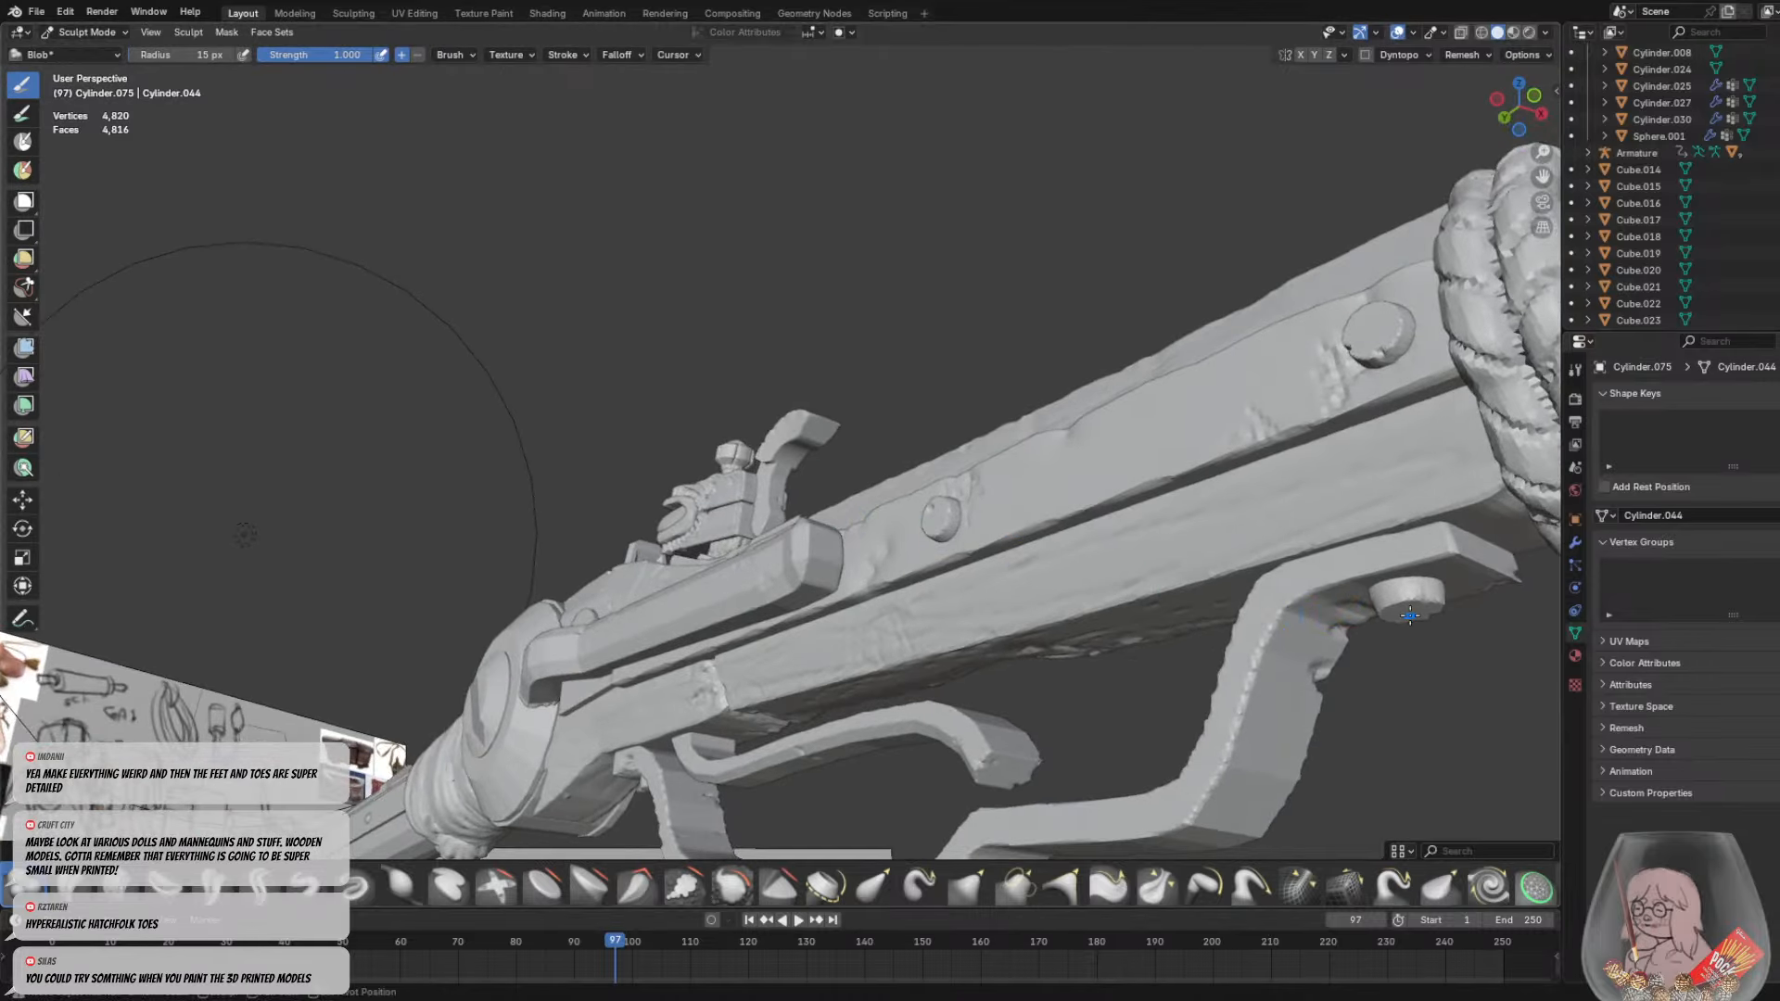
pyautogui.scroll(-8, 1317, 590)
pyautogui.moveTo(1167, 565); pyautogui.dragTo(723, 571, button='middle')
pyautogui.click(87, 32)
pyautogui.click(79, 53)
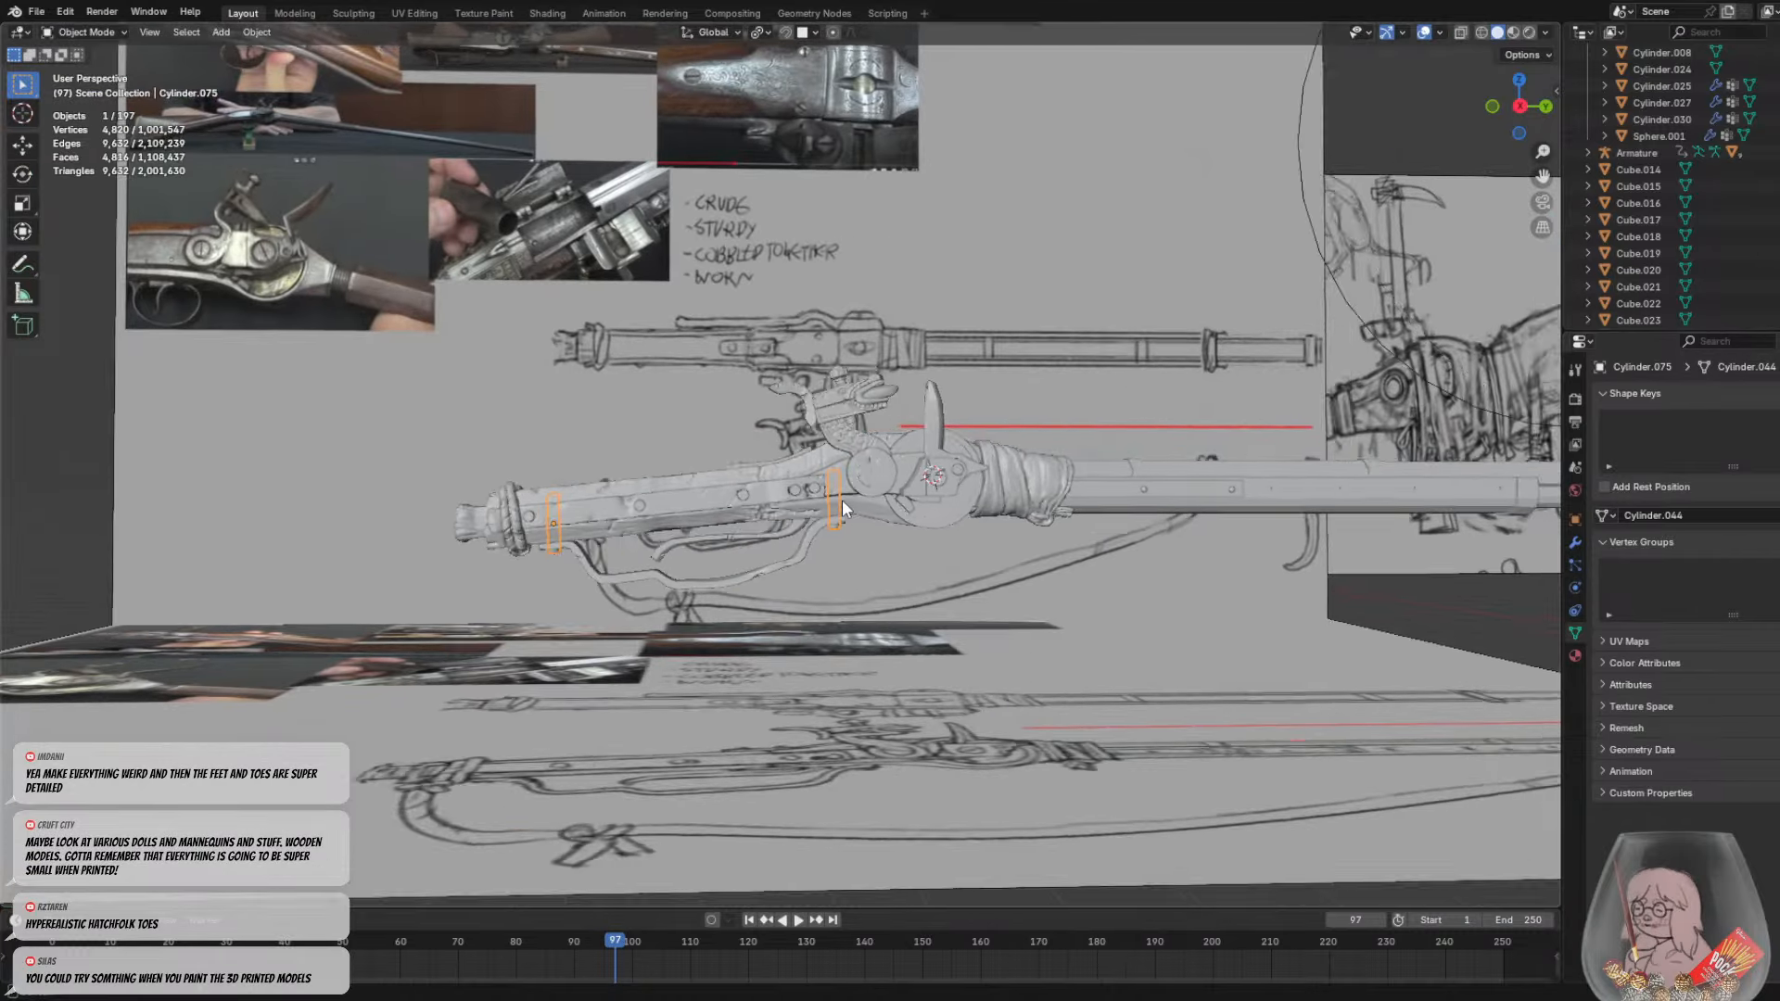
pyautogui.scroll(6, 842, 499)
pyautogui.moveTo(865, 544); pyautogui.dragTo(887, 531, button='middle')
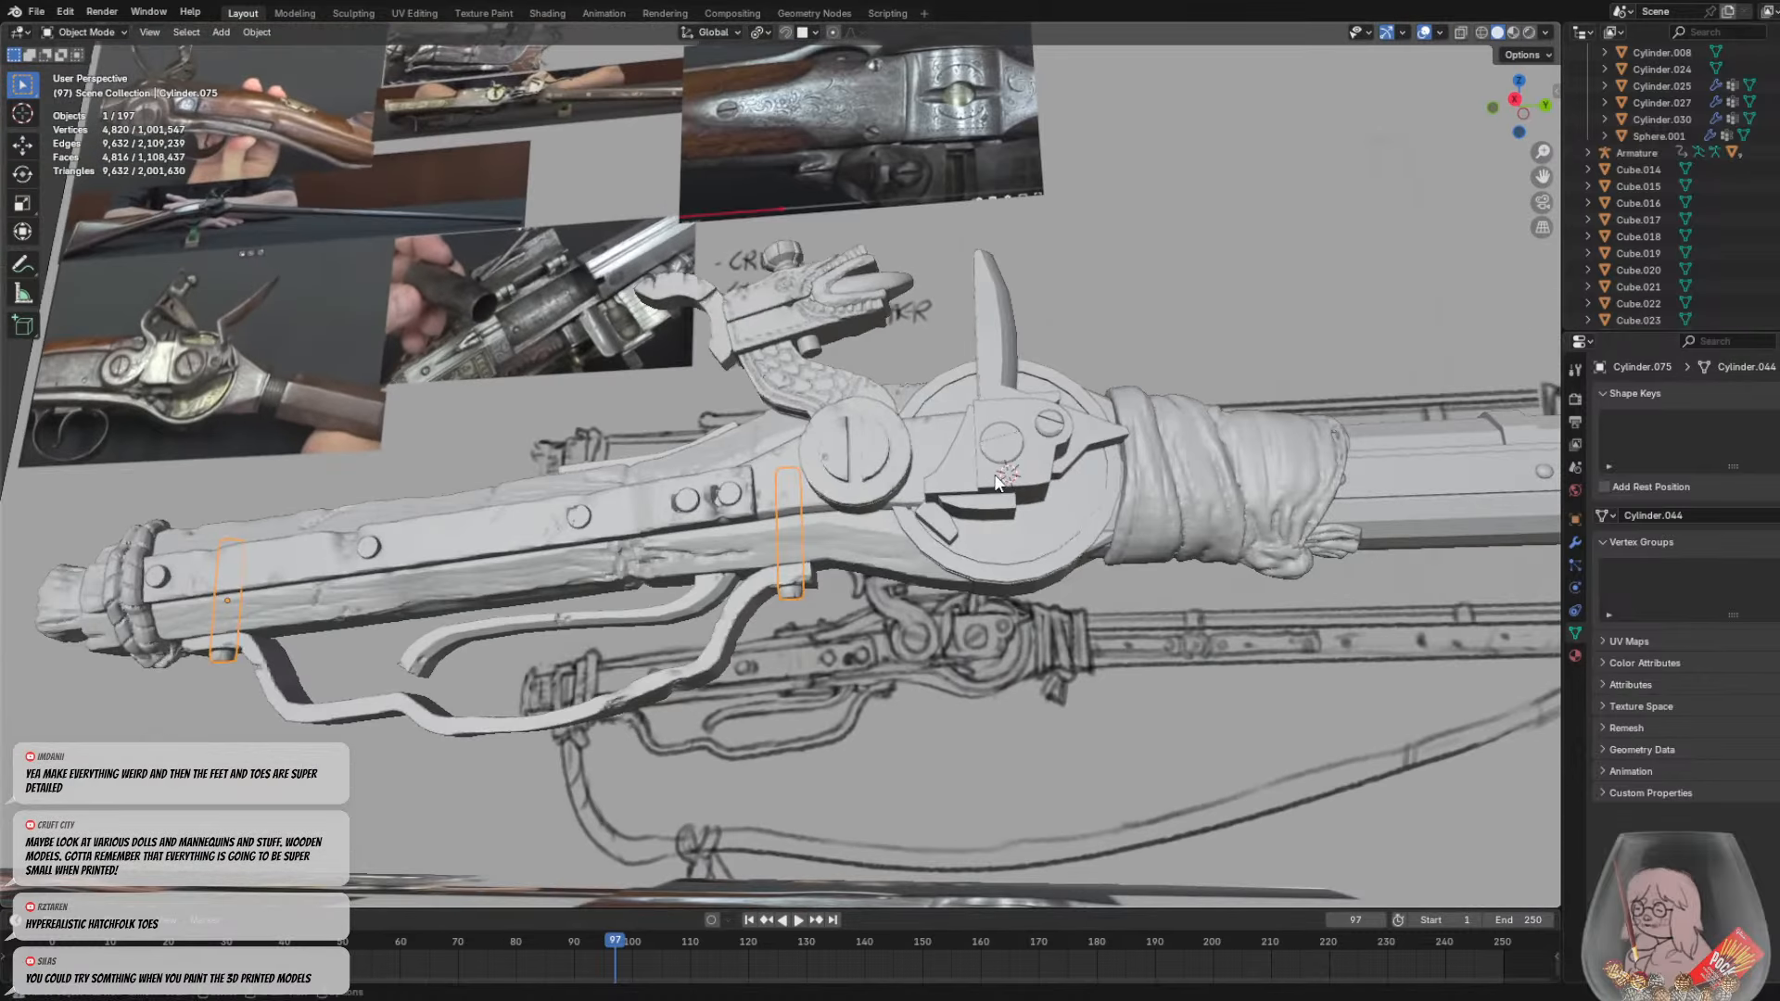
pyautogui.moveTo(998, 483); pyautogui.dragTo(876, 535, button='middle')
pyautogui.scroll(4, 966, 481)
pyautogui.click(880, 496)
pyautogui.scroll(2, 909, 508)
pyautogui.keyDown('shift'); pyautogui.click(792, 580); pyautogui.keyUp('shift')
pyautogui.keyDown('shift'); pyautogui.click(908, 531); pyautogui.keyUp('shift')
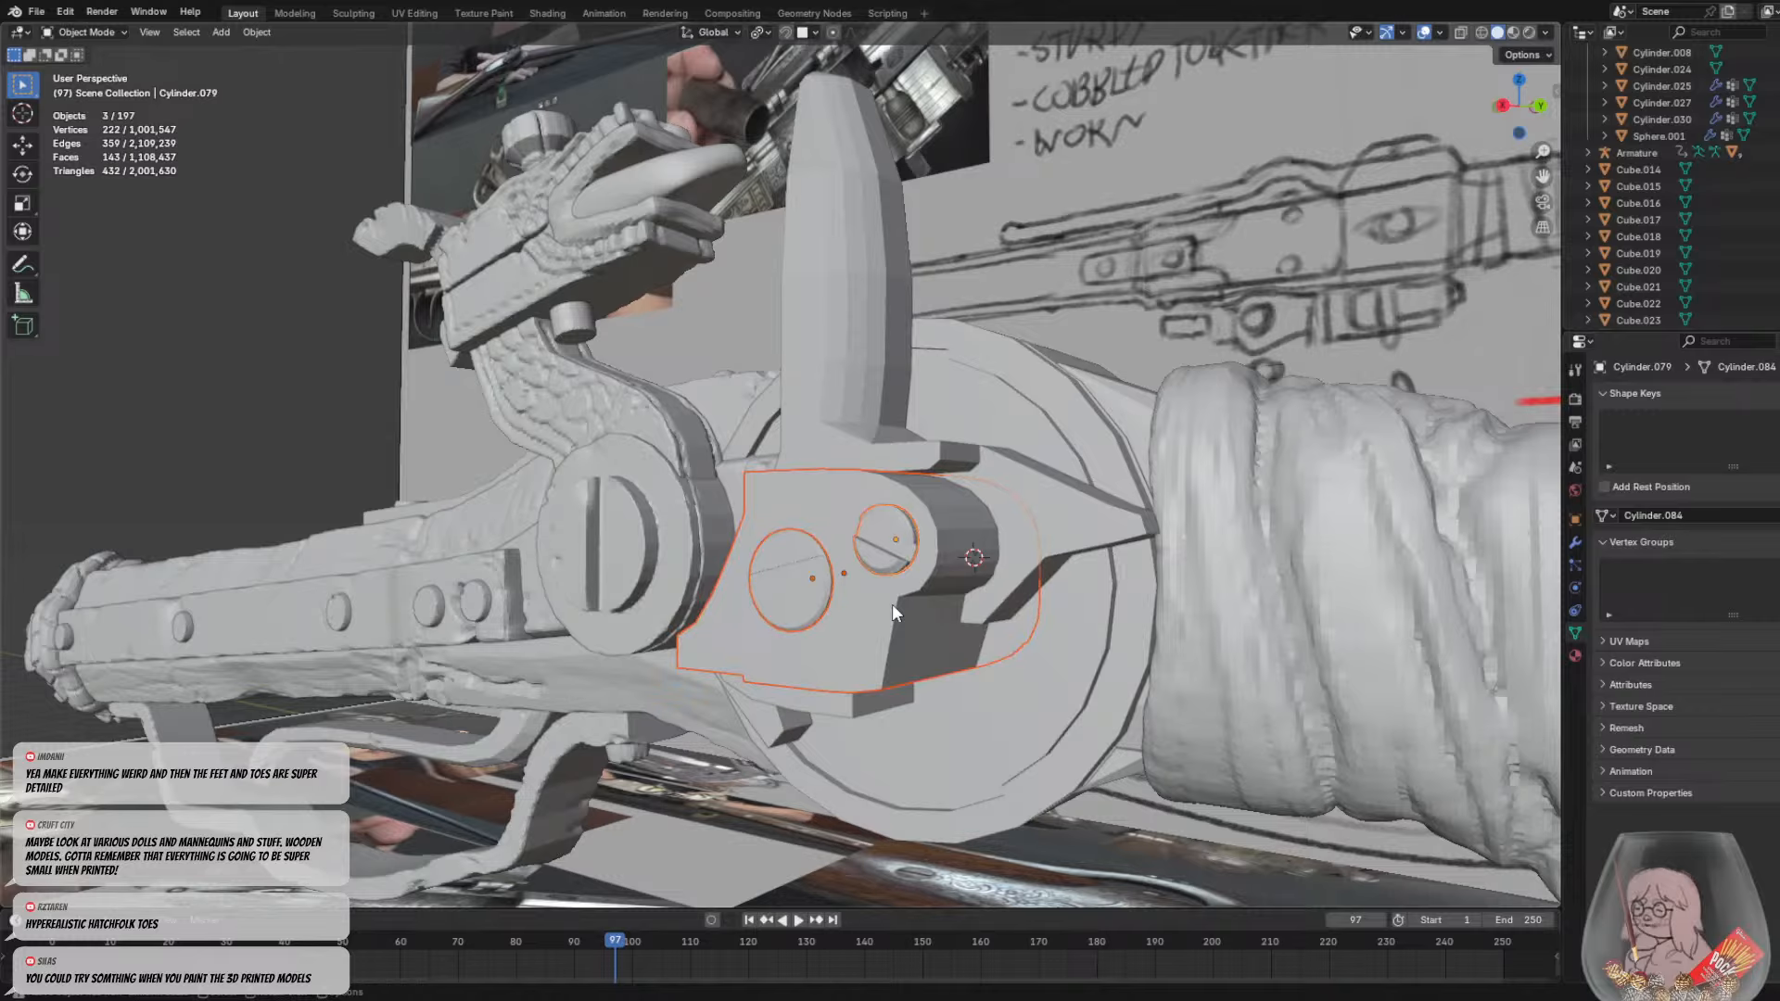
pyautogui.click(891, 603)
pyautogui.moveTo(883, 599); pyautogui.dragTo(859, 561, button='middle')
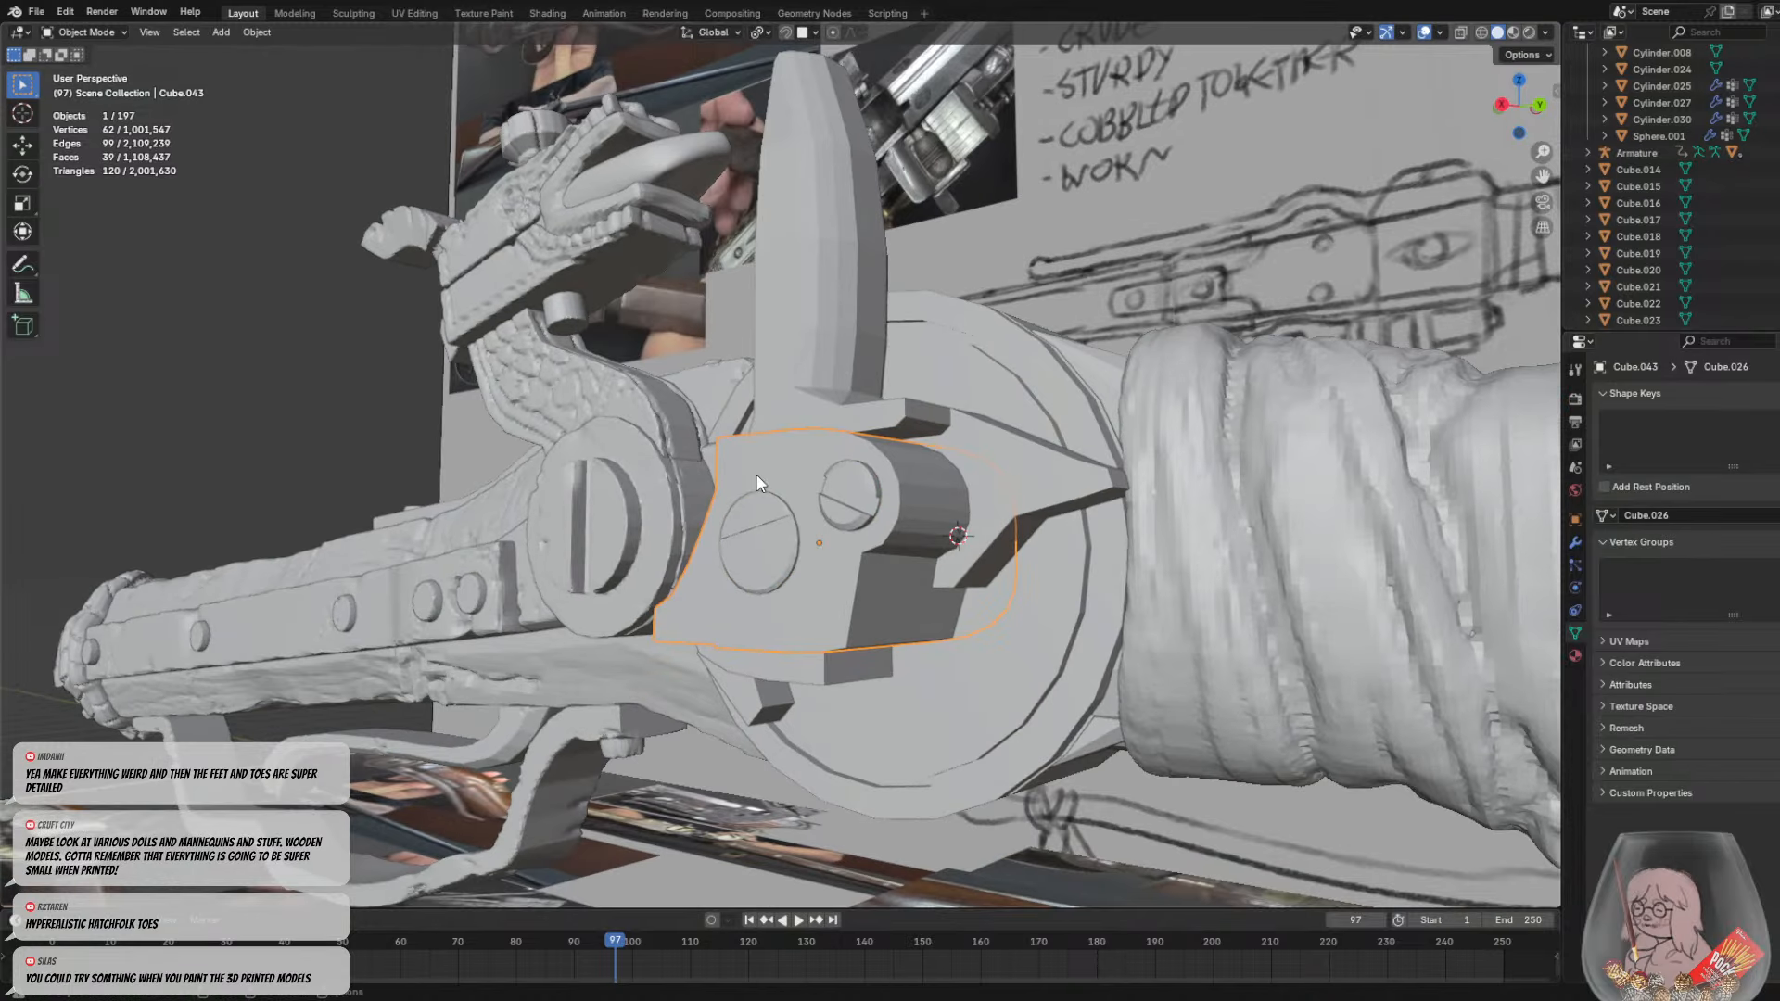
# Enter Sculpt Mode on the upright frizzen beside the lock and remesh it
pyautogui.click(820, 358)
pyautogui.moveTo(820, 358); pyautogui.dragTo(828, 403, button='middle')
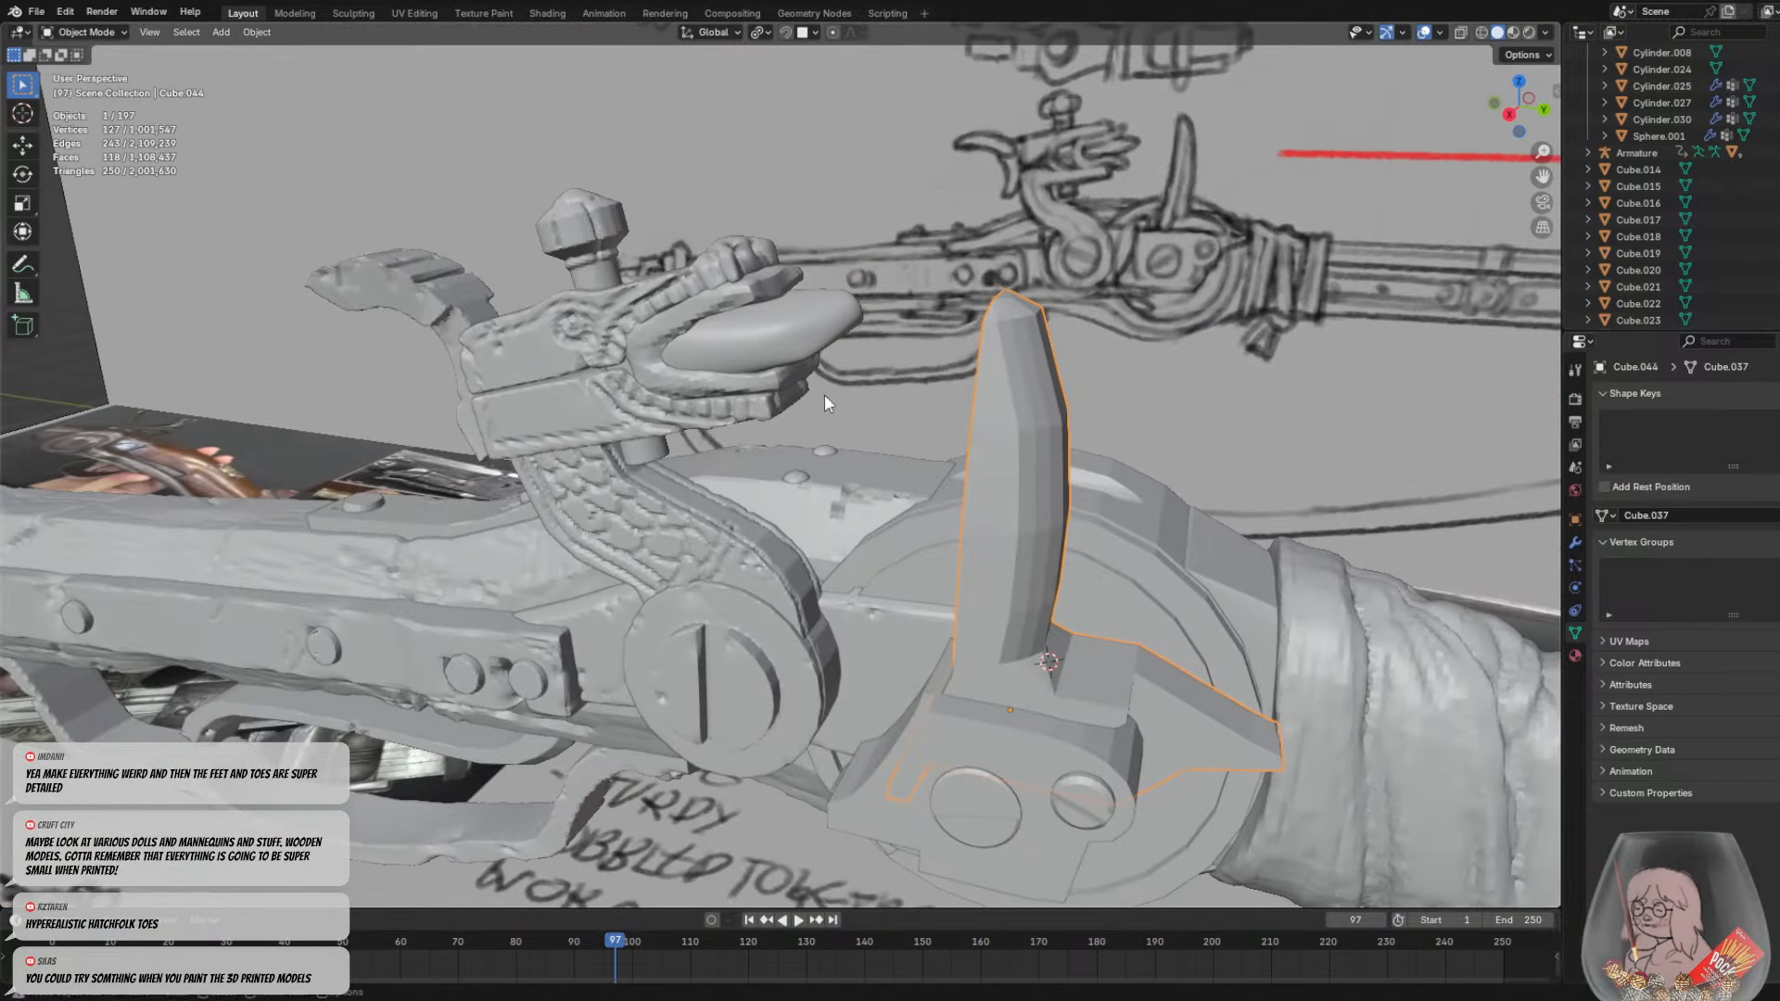
pyautogui.click(114, 29)
pyautogui.click(88, 86)
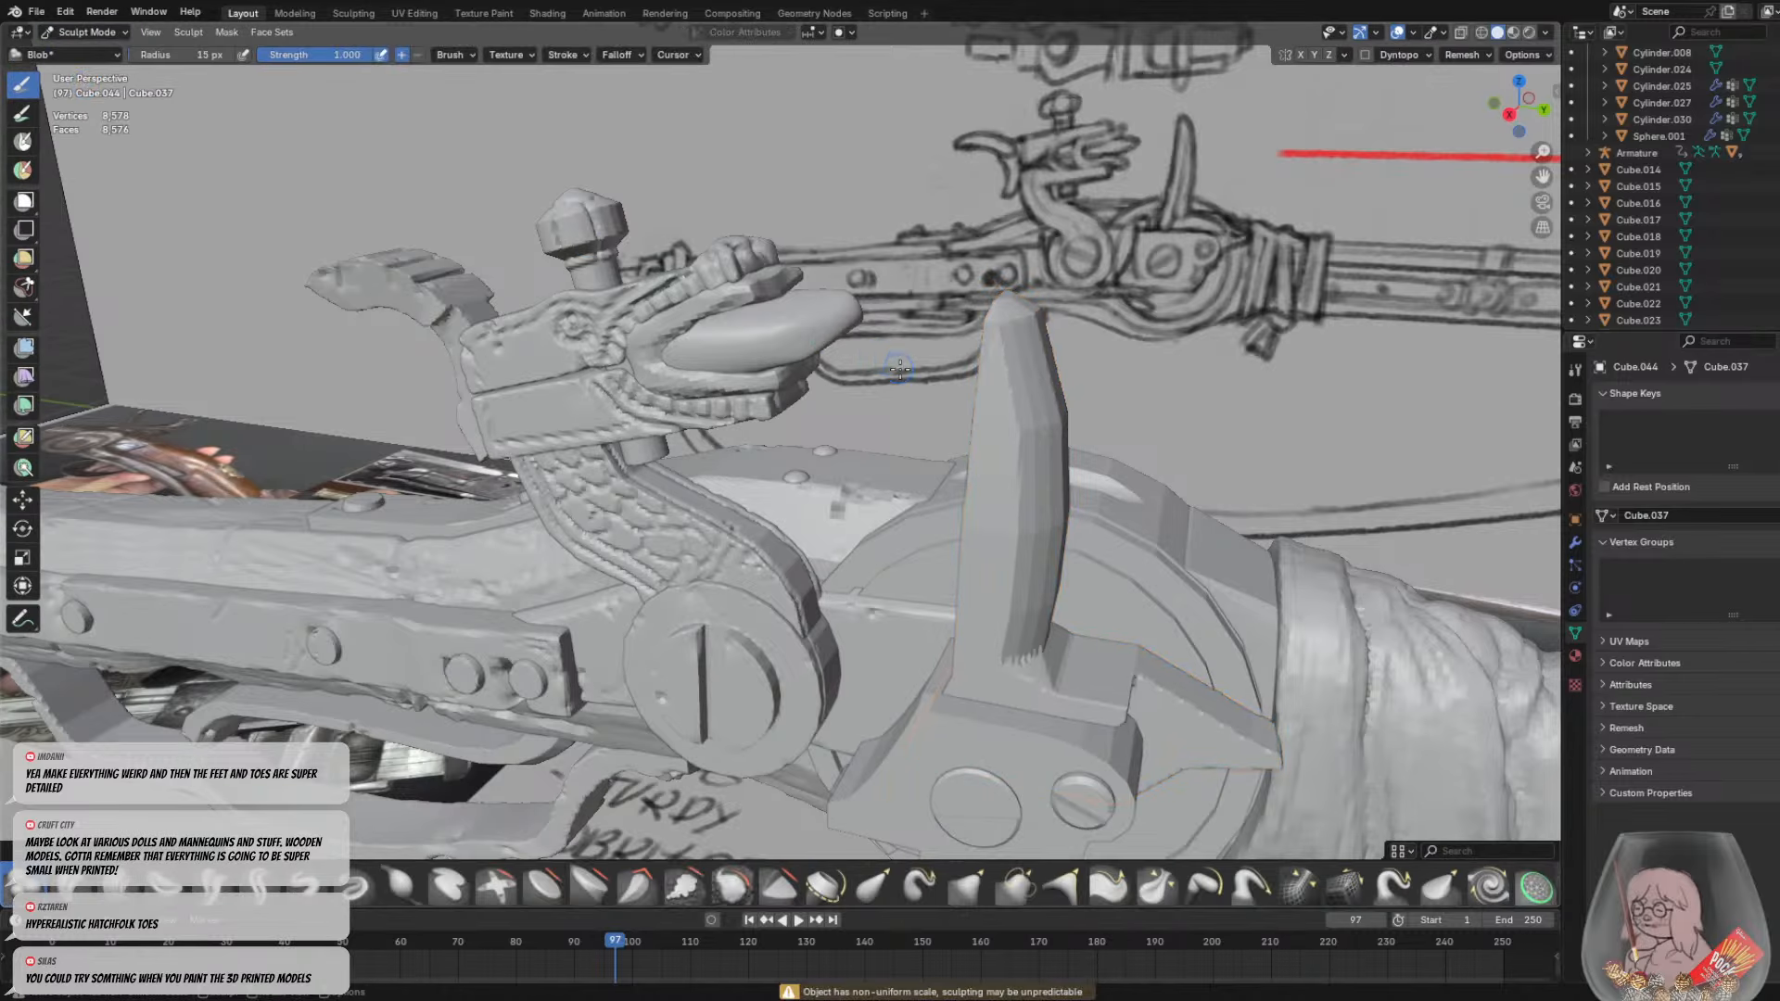
pyautogui.moveTo(1067, 445)
pyautogui.mouseDown(button='middle')
pyautogui.moveTo(1137, 428)
pyautogui.moveTo(1054, 439)
pyautogui.mouseUp(button='middle')
# Enlarge the brush and reshape the frizzen's tip, stem and pointed foot slightly with the Grab brush
pyautogui.press('f')
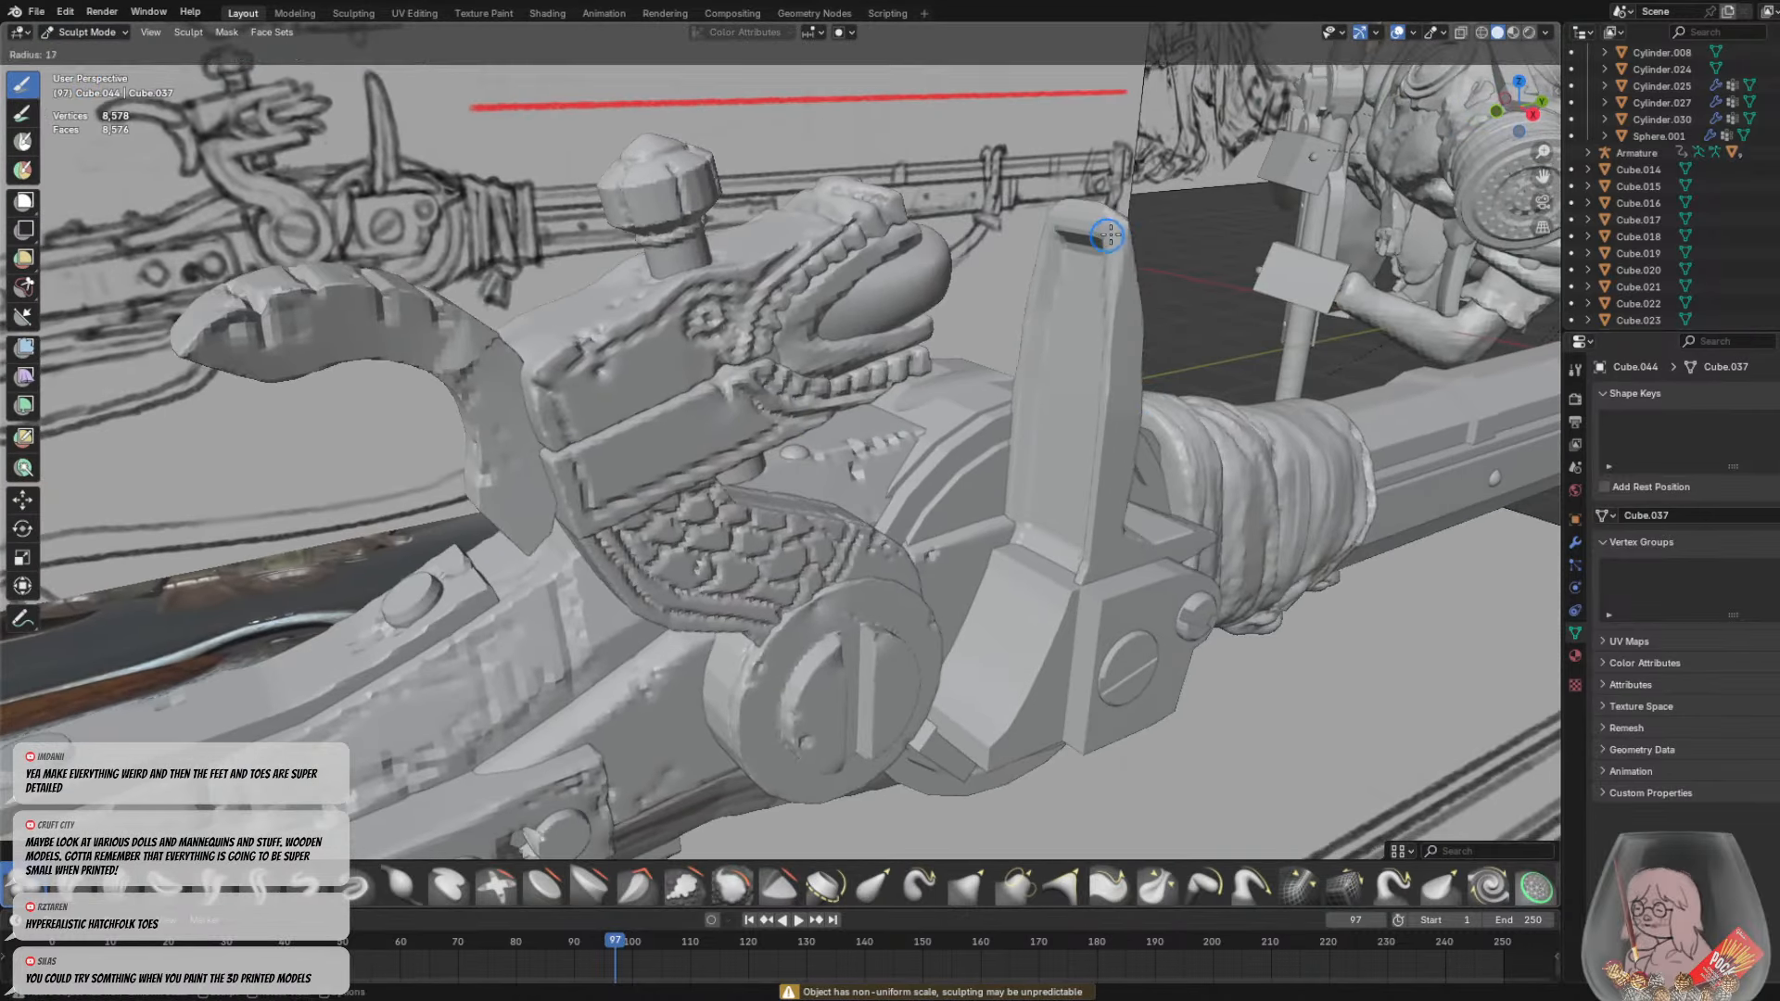
pyautogui.click(1182, 242)
pyautogui.moveTo(1125, 239)
pyautogui.mouseDown(button='middle')
pyautogui.moveTo(529, 329)
pyautogui.moveTo(498, 239)
pyautogui.moveTo(557, 233)
pyautogui.mouseUp(button='middle')
pyautogui.press('g')
pyautogui.moveTo(560, 235); pyautogui.dragTo(567, 241)
pyautogui.moveTo(567, 241); pyautogui.dragTo(663, 218, button='middle')
pyautogui.moveTo(855, 493); pyautogui.dragTo(918, 498, button='middle')
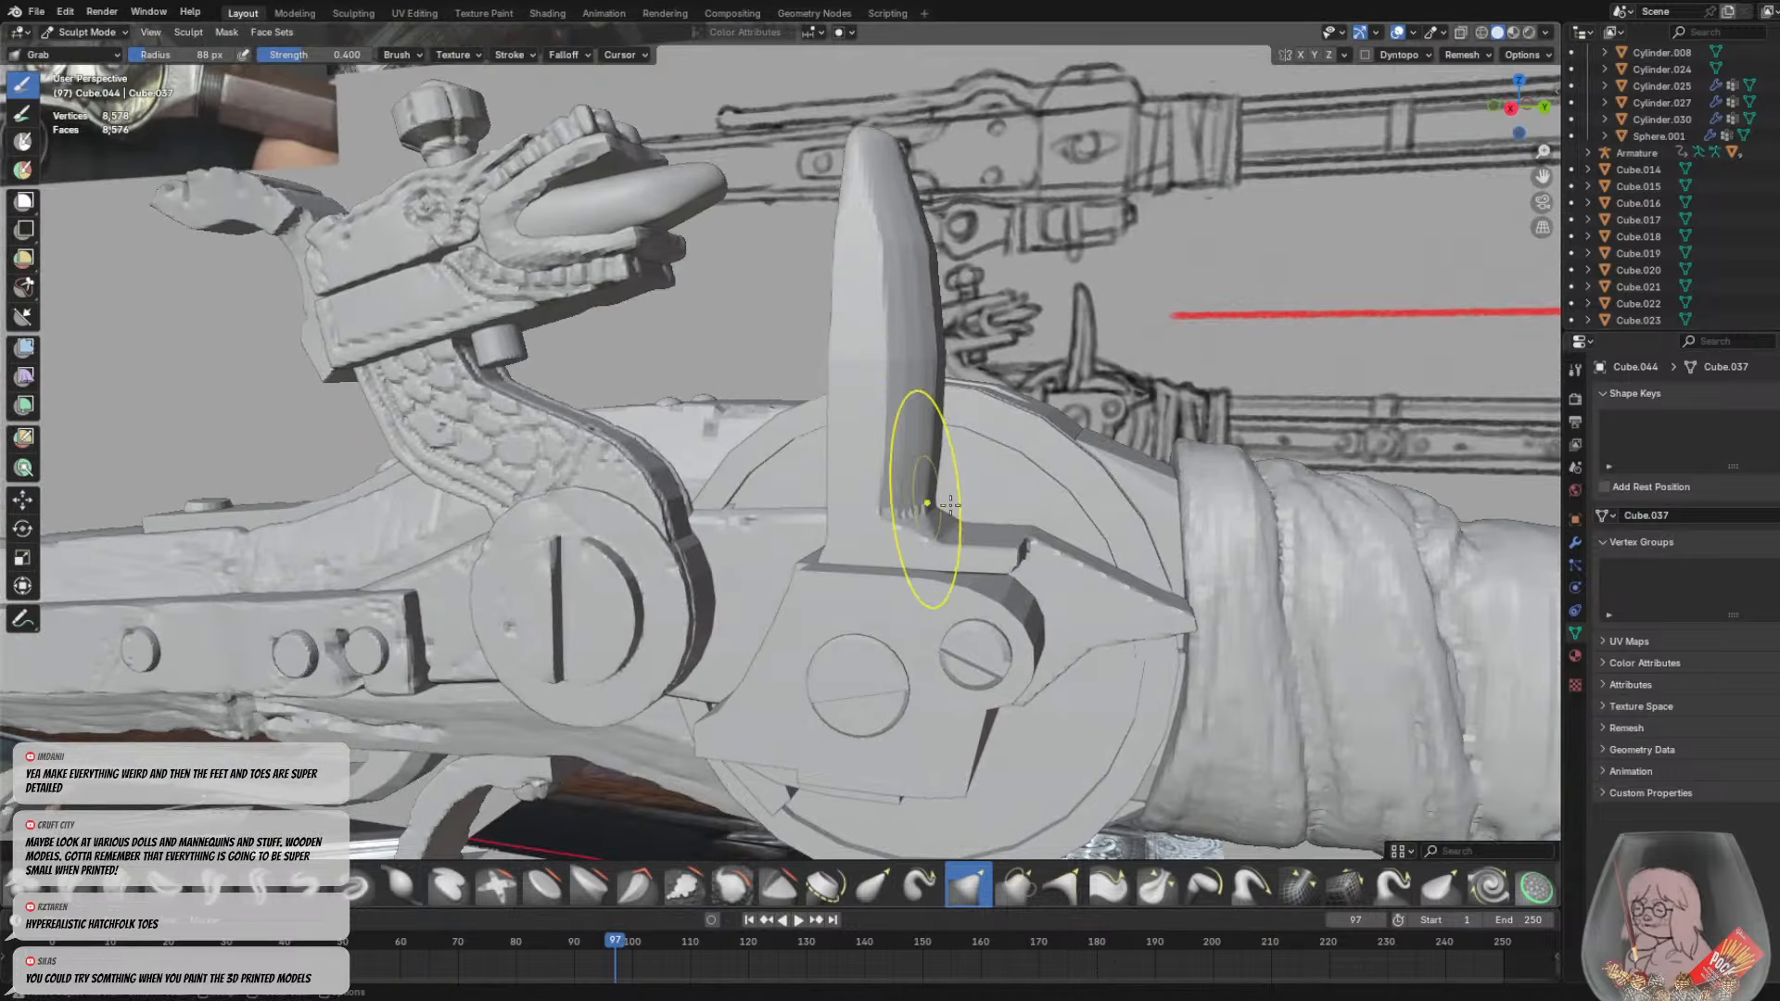
pyautogui.moveTo(1133, 602); pyautogui.dragTo(1143, 601)
pyautogui.moveTo(1143, 601)
pyautogui.mouseDown(button='middle')
pyautogui.moveTo(1094, 459)
pyautogui.moveTo(807, 552)
pyautogui.mouseUp(button='middle')
# Carve dents into the frizzen's edges and foot with the Blob brush at 24 px radius and return to Object Mode
pyautogui.click(25, 885)
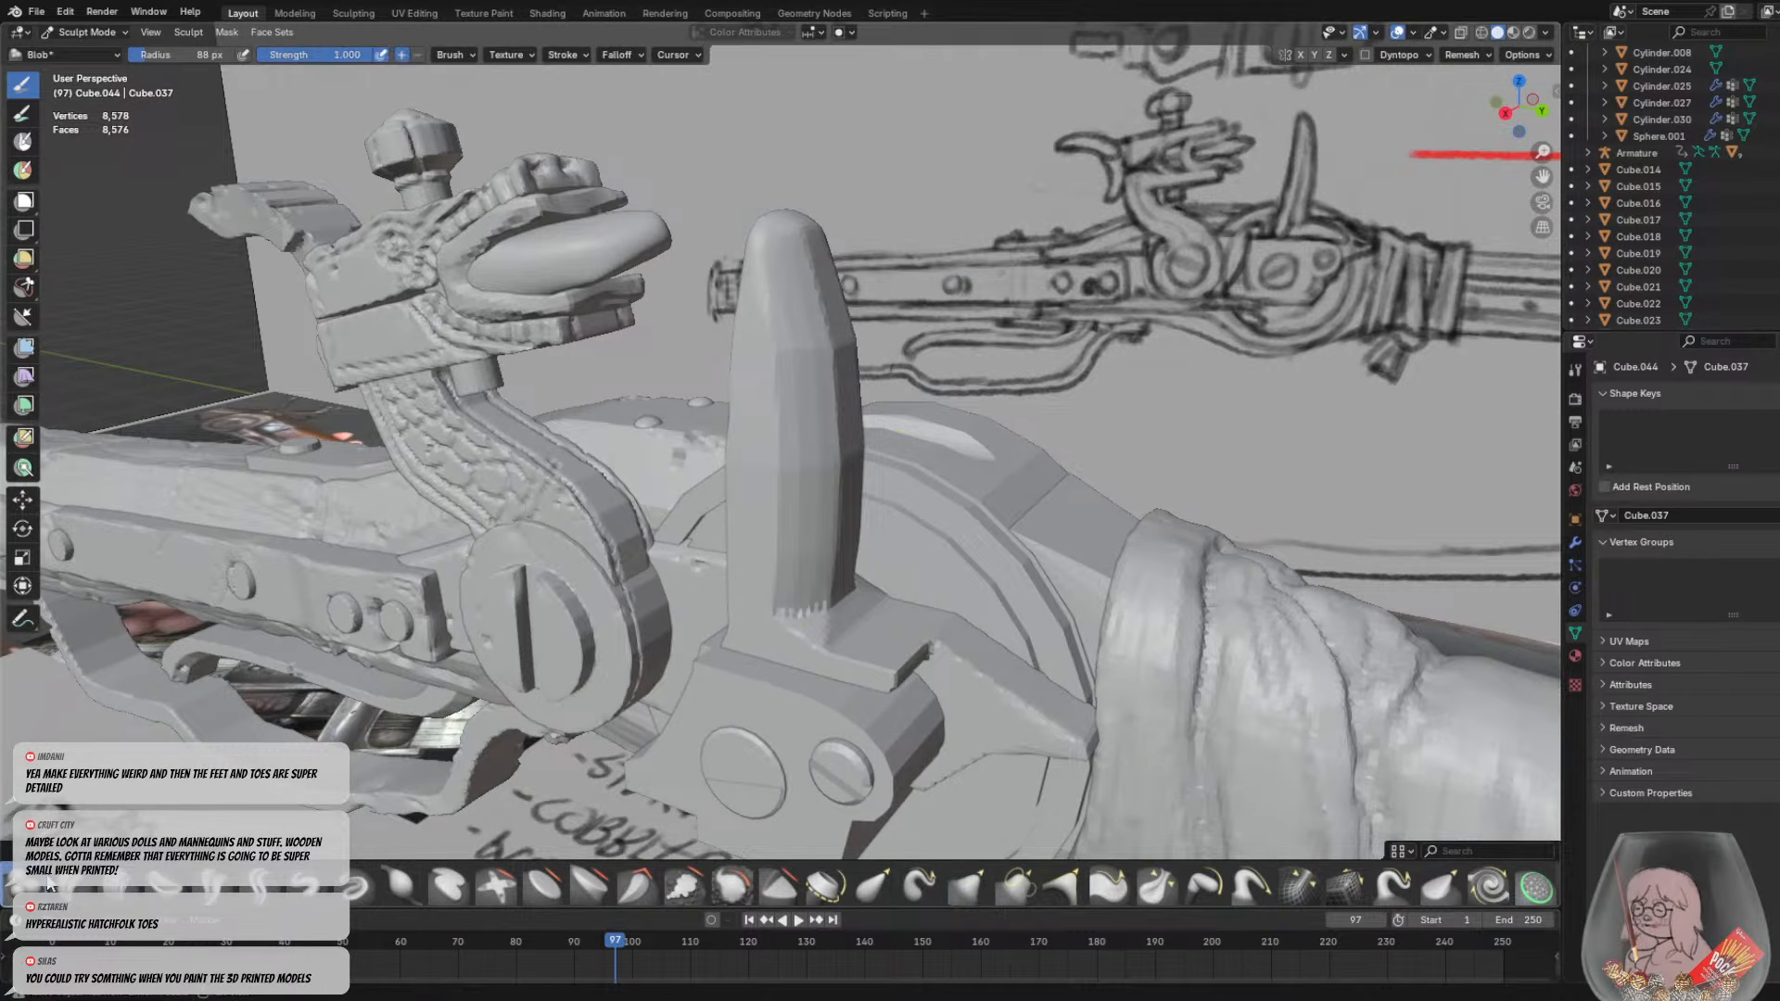
pyautogui.keyDown('ctrl'); pyautogui.moveTo(749, 306); pyautogui.dragTo(770, 300); pyautogui.keyUp('ctrl')
pyautogui.hotkey('ctrl', 'z')
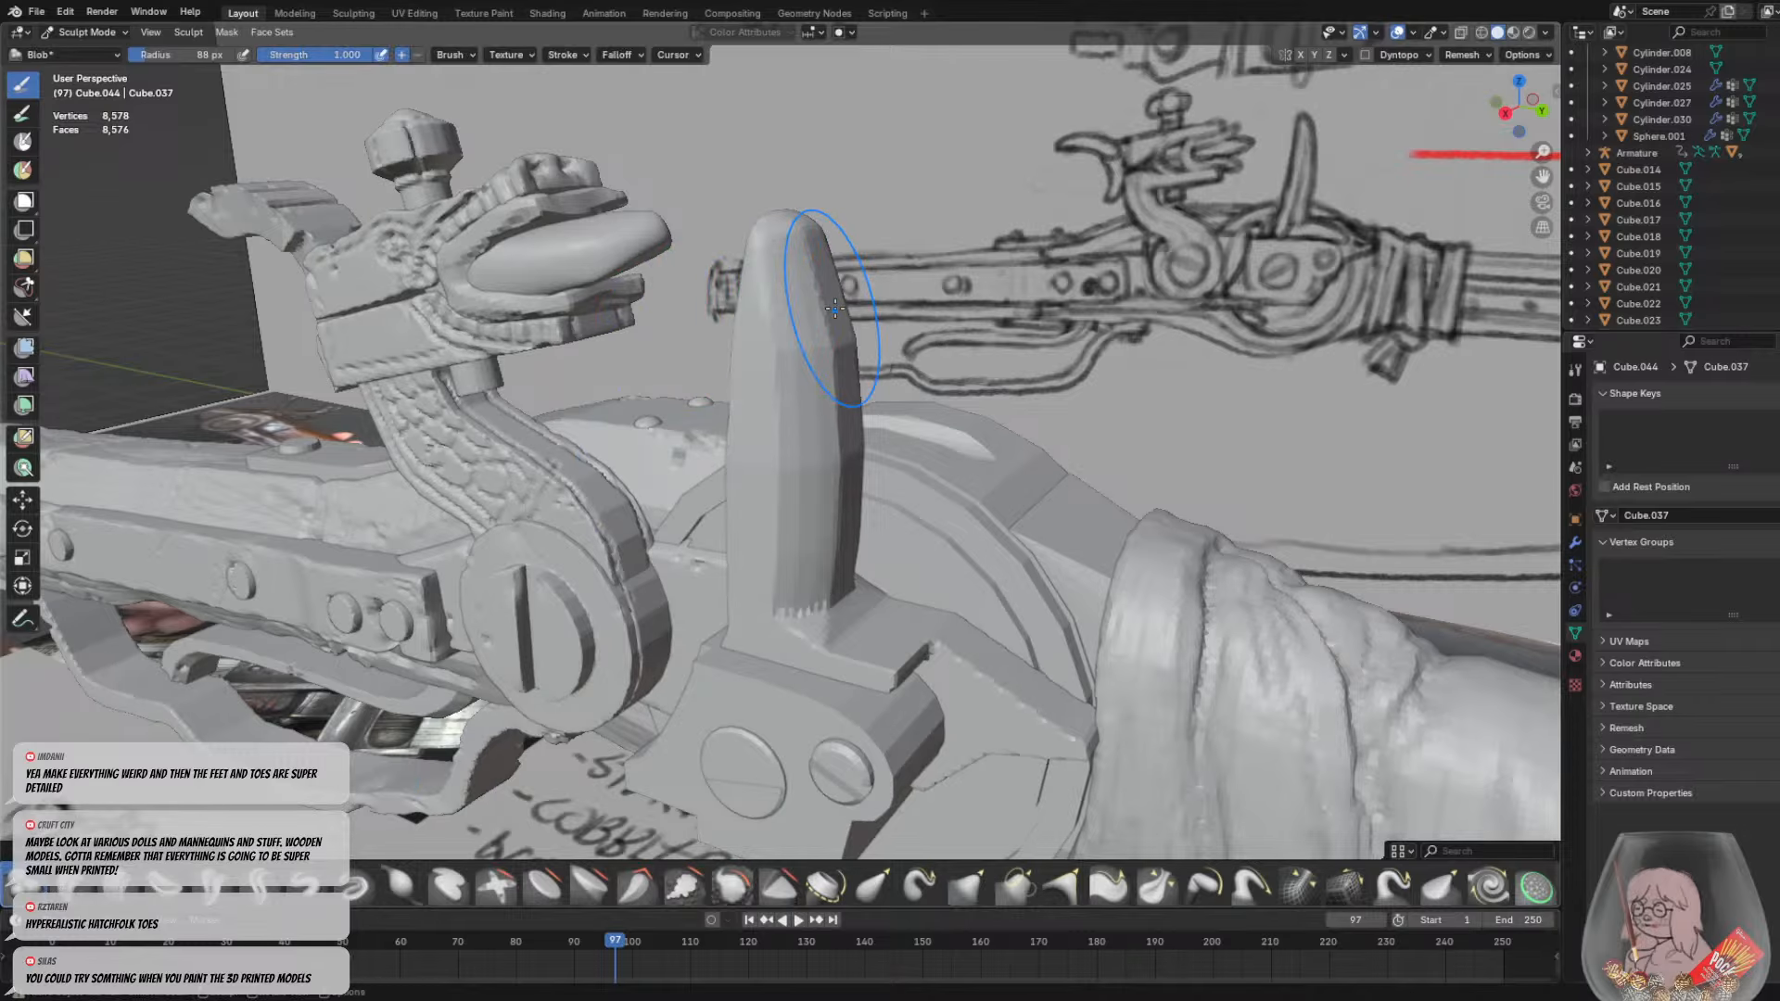
pyautogui.press('f')
pyautogui.click(756, 334)
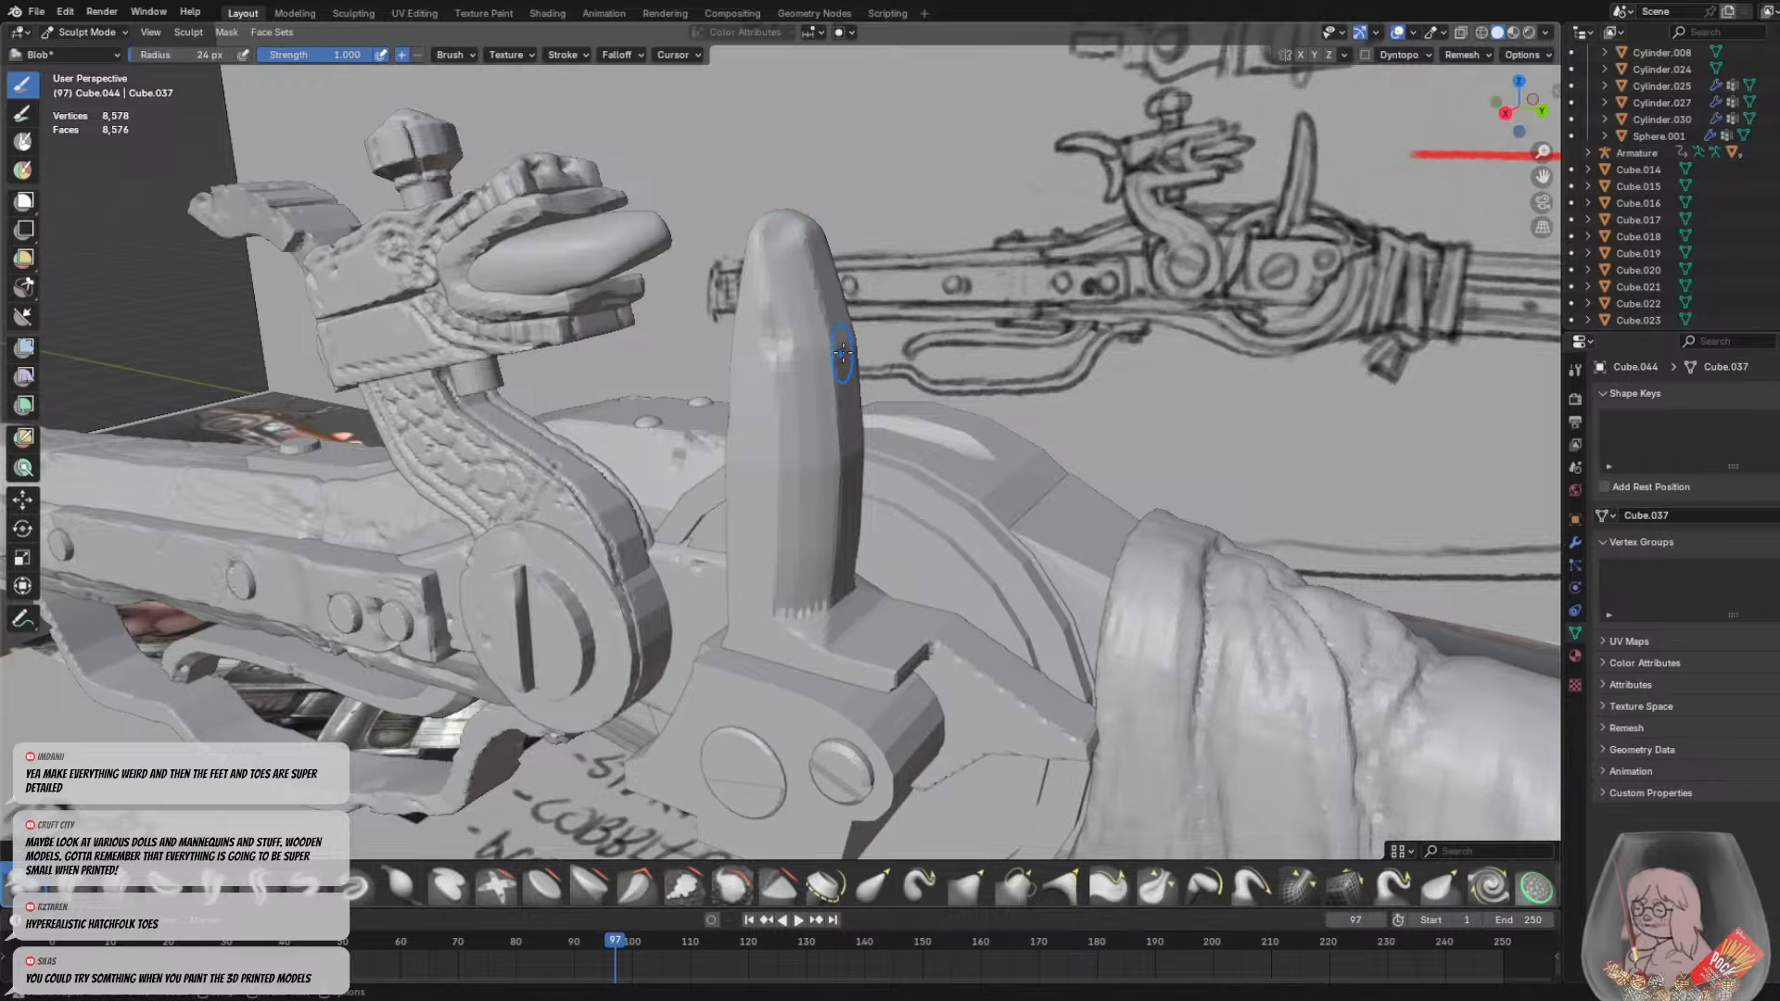
pyautogui.moveTo(788, 231)
pyautogui.mouseDown(button='middle')
pyautogui.moveTo(1153, 348)
pyautogui.moveTo(1138, 320)
pyautogui.mouseUp(button='middle')
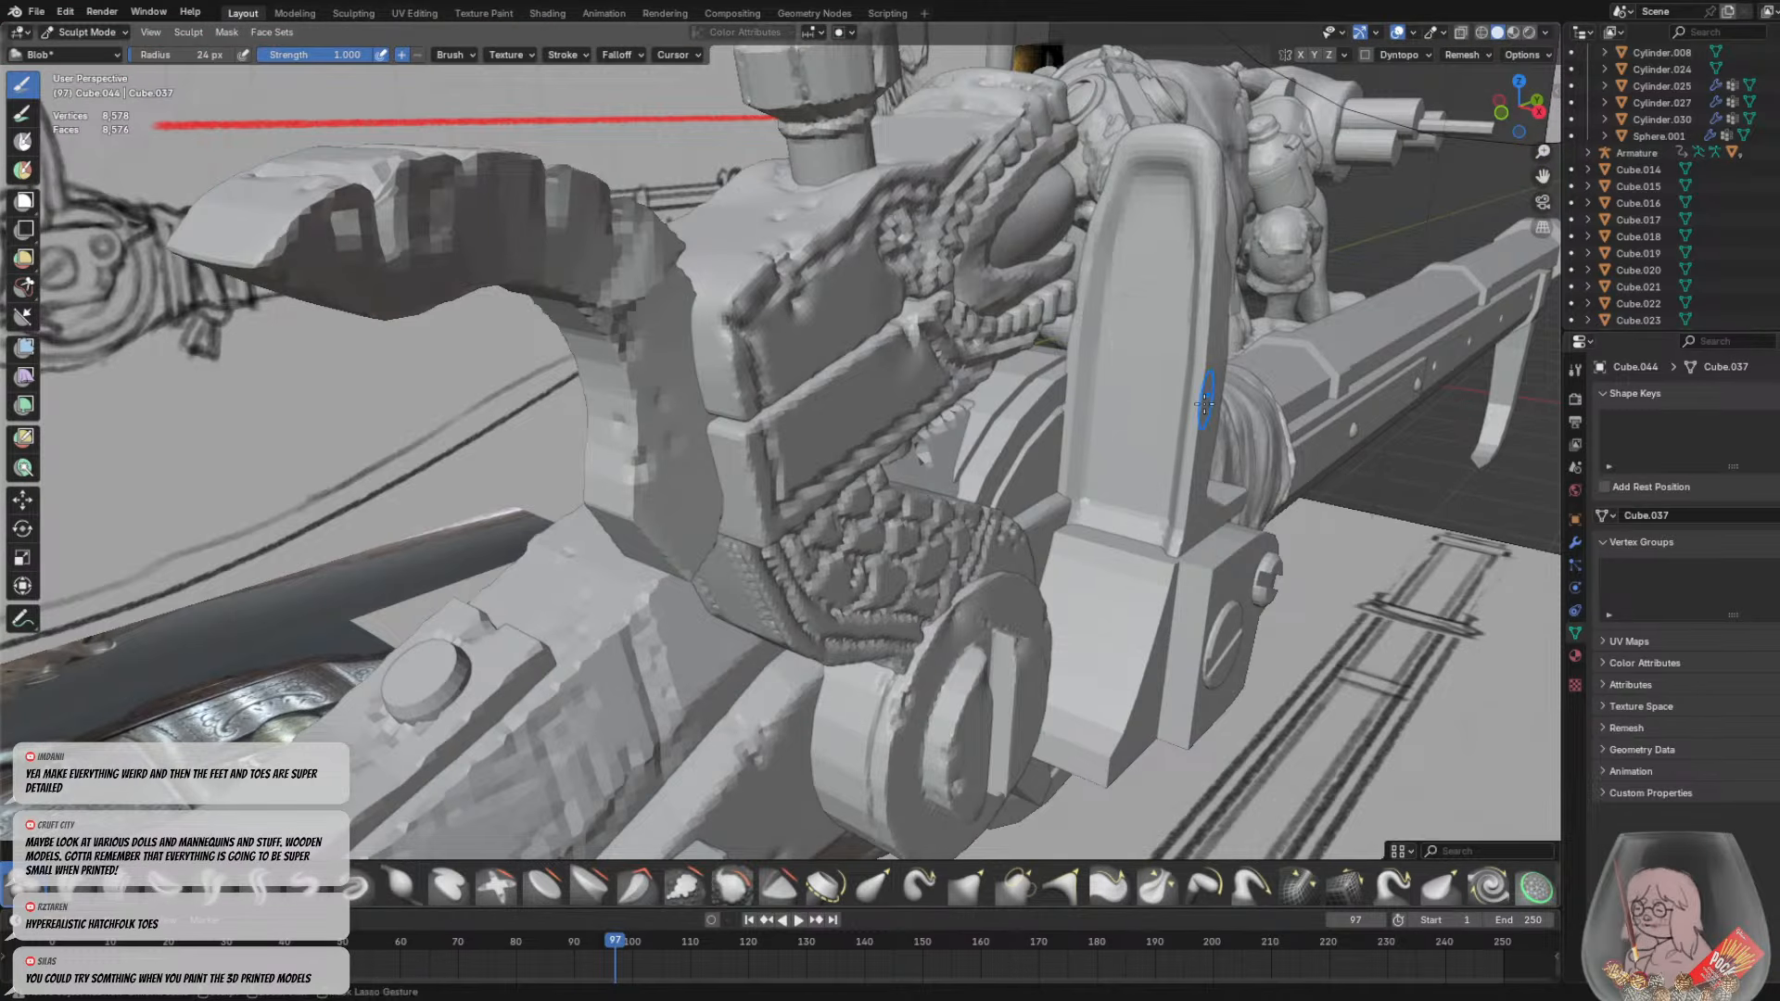
pyautogui.moveTo(1124, 385); pyautogui.dragTo(923, 712, button='middle')
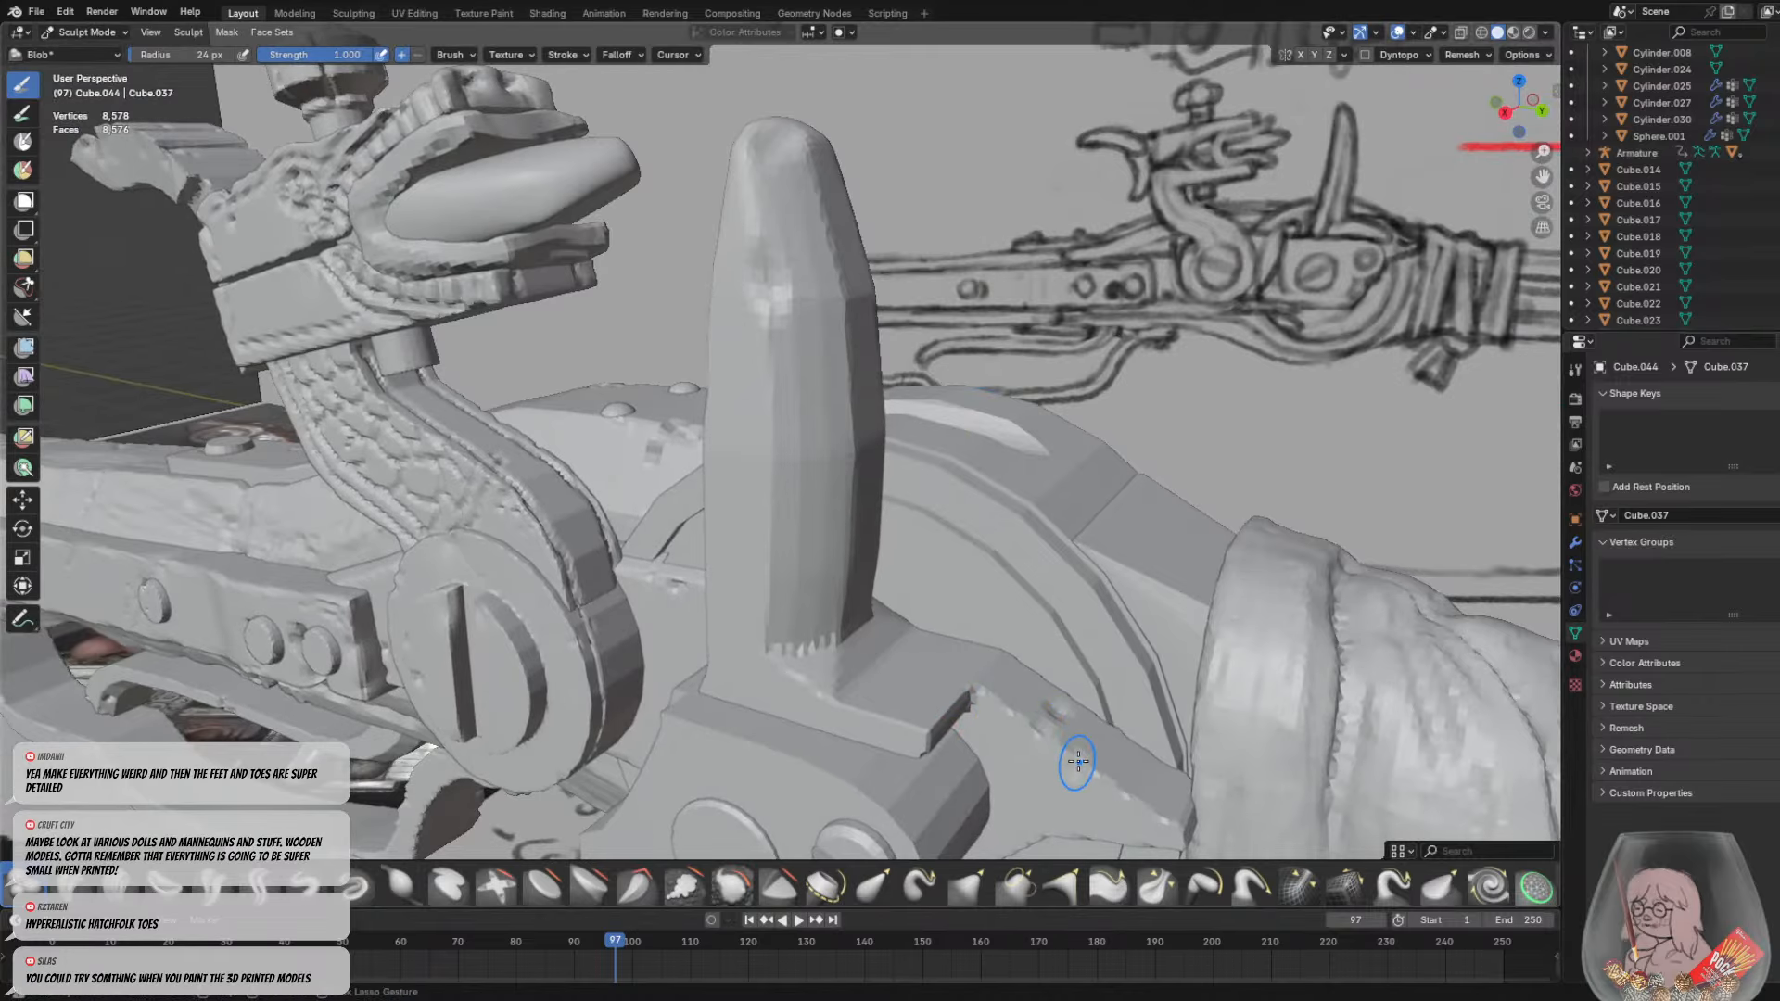
pyautogui.moveTo(1077, 763)
pyautogui.mouseDown(button='middle')
pyautogui.moveTo(1065, 597)
pyautogui.moveTo(1043, 570)
pyautogui.moveTo(1076, 584)
pyautogui.moveTo(966, 618)
pyautogui.mouseUp(button='middle')
pyautogui.scroll(-4, 1077, 584)
pyautogui.press('Tab')
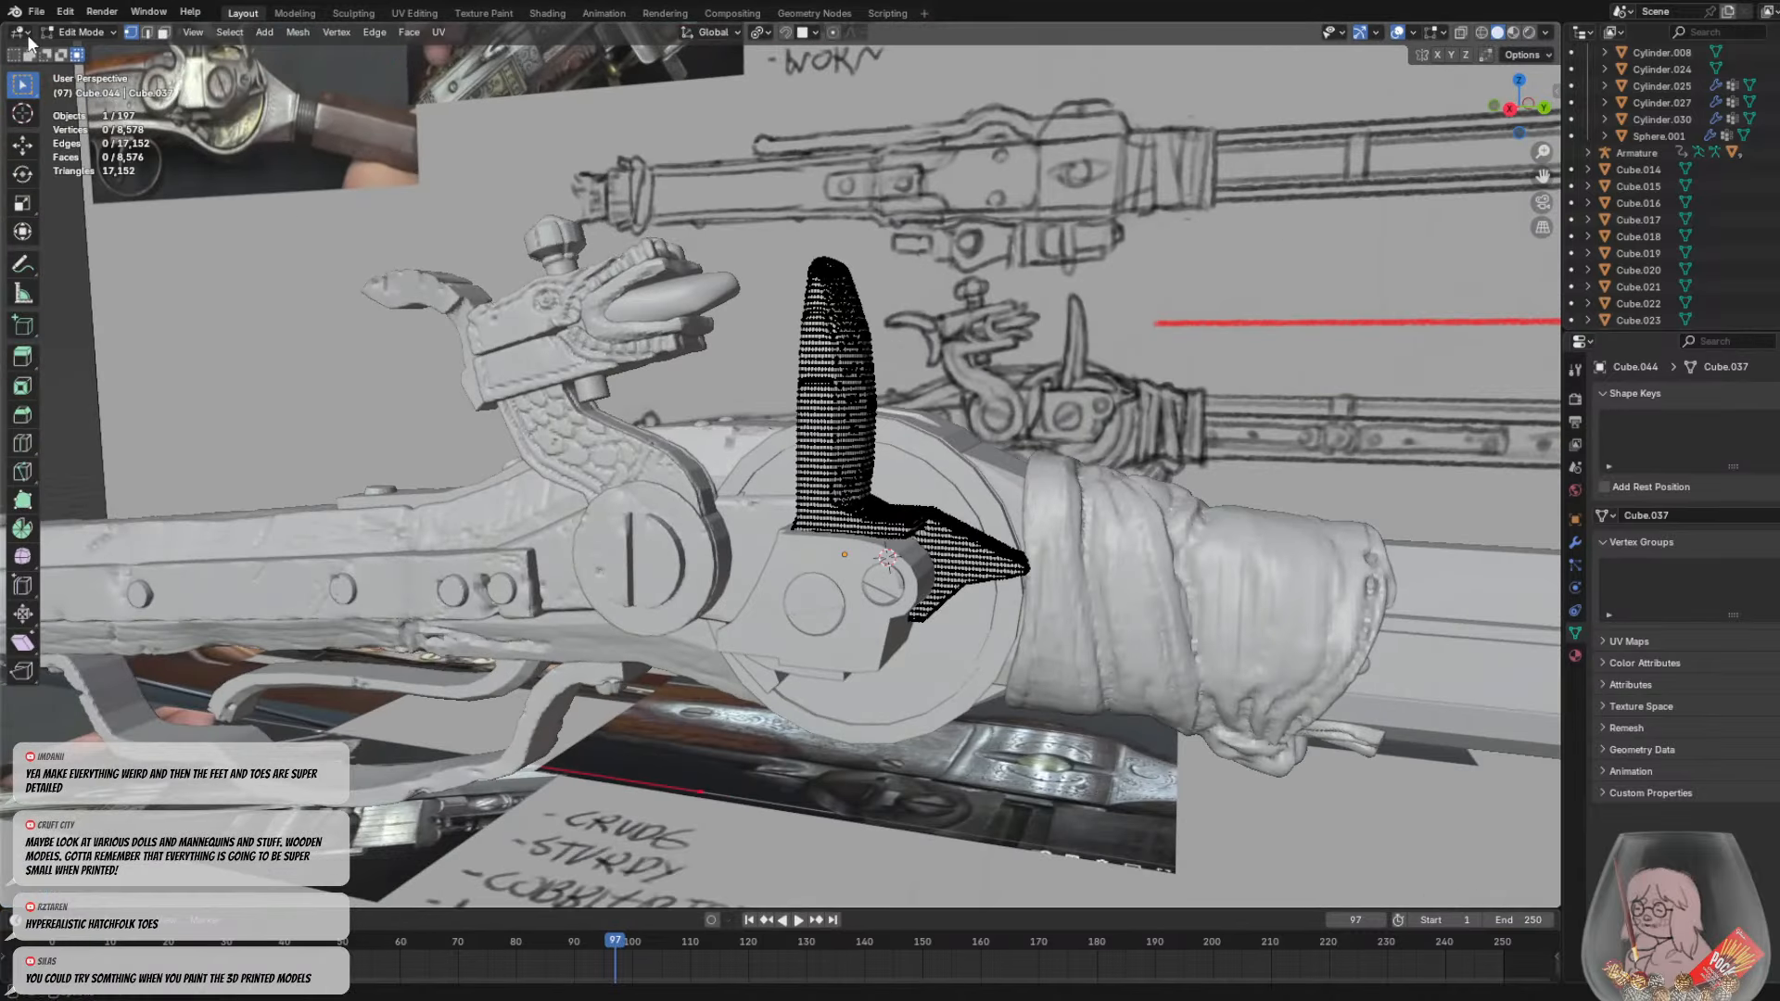
pyautogui.click(83, 31)
pyautogui.click(98, 51)
# Enter Sculpt Mode on the large round slotted disc on the gun's opposite side
pyautogui.moveTo(734, 429); pyautogui.dragTo(577, 503, button='middle')
pyautogui.click(855, 573)
pyautogui.click(747, 560)
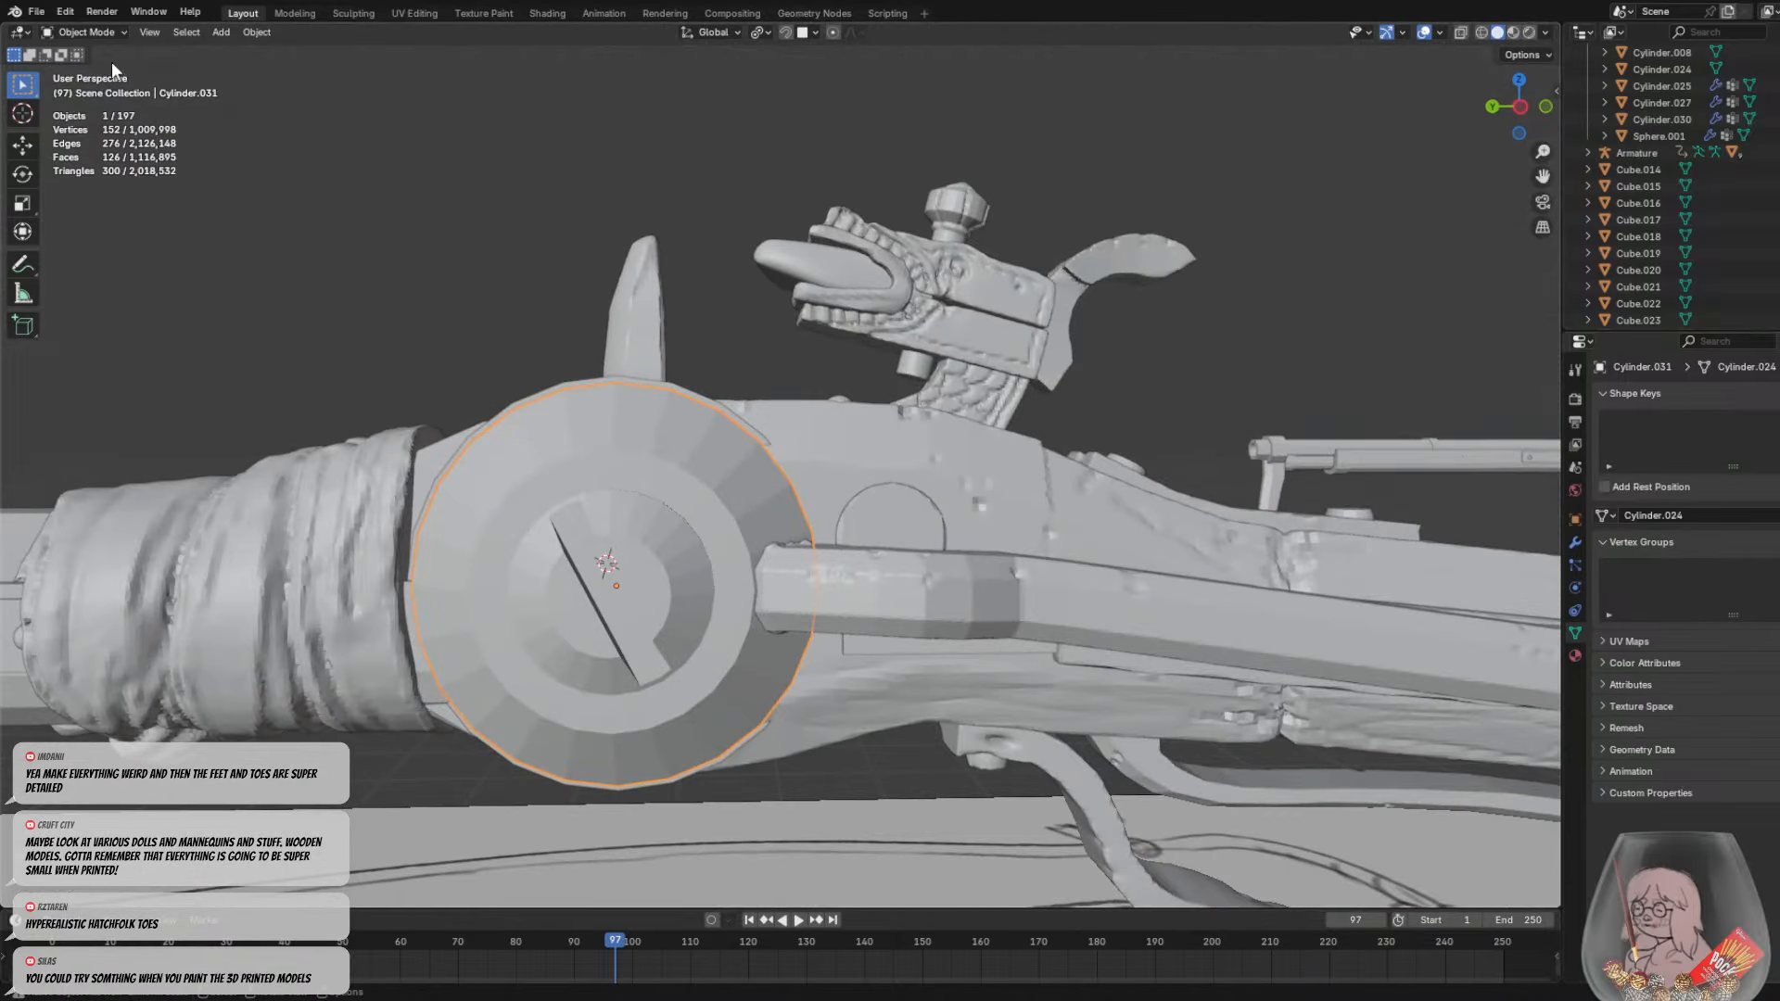
pyautogui.click(91, 32)
pyautogui.click(90, 87)
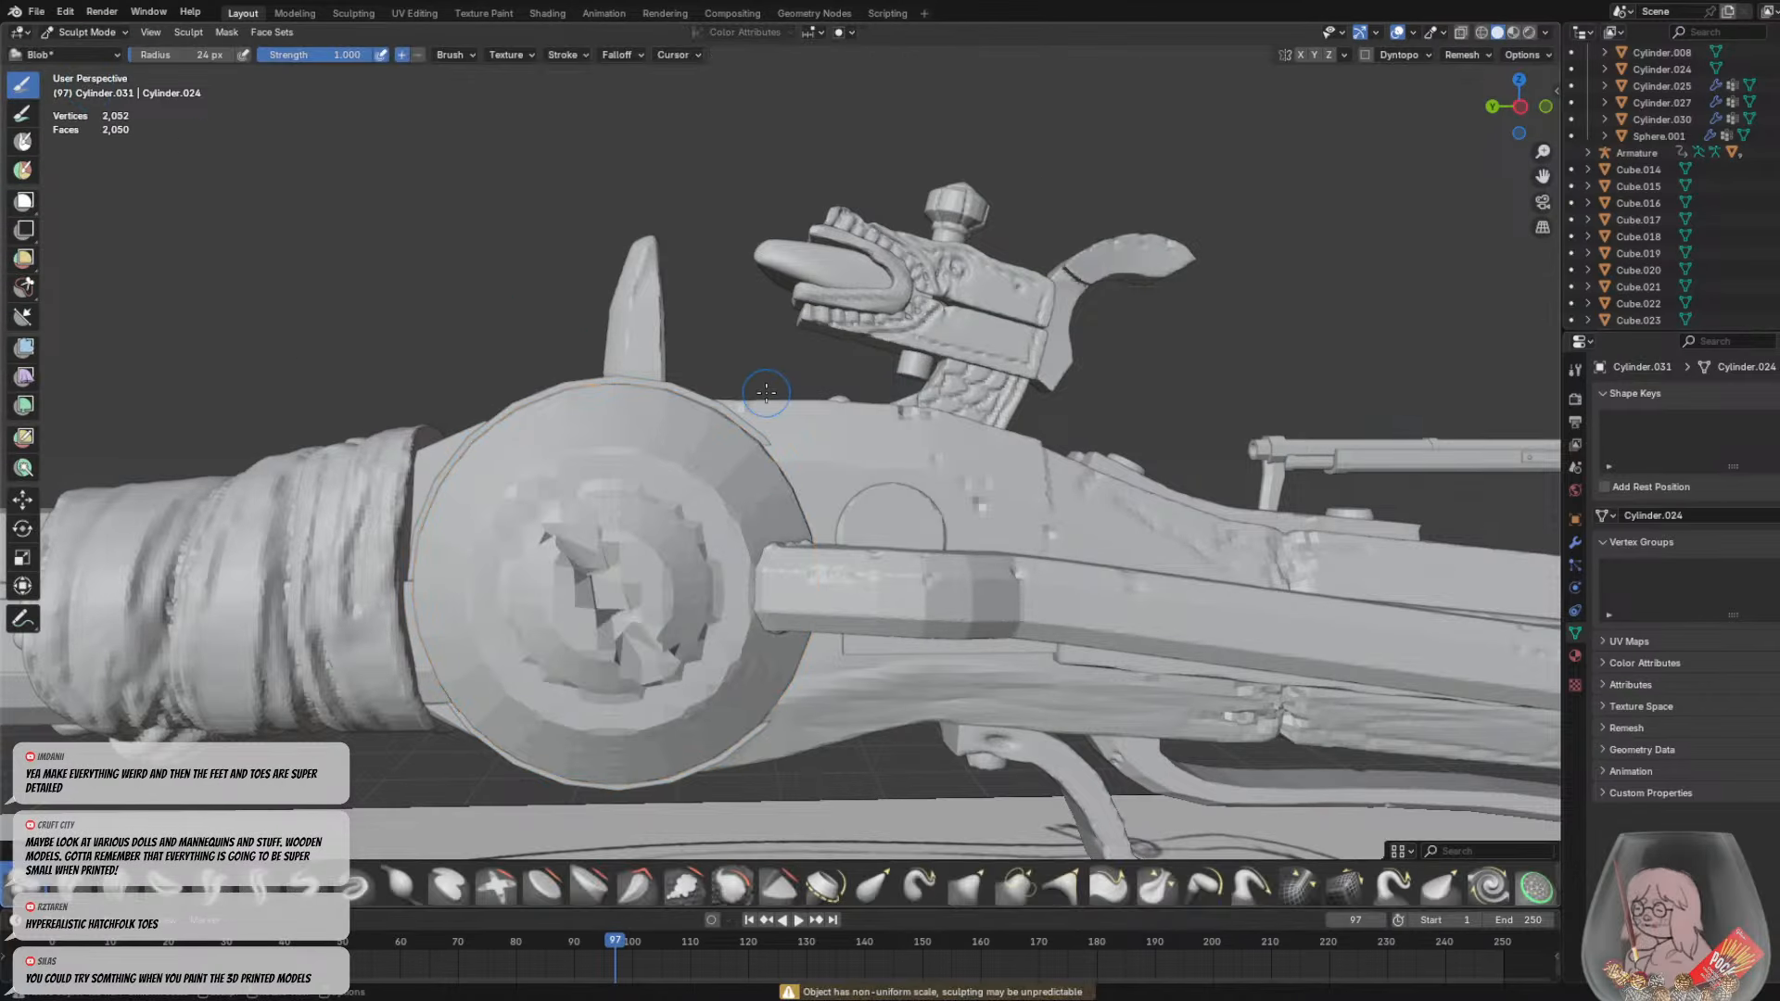
# Reduce the voxel size and remesh the slotted disc densely enough to keep its slot crisp
pyautogui.press('r')
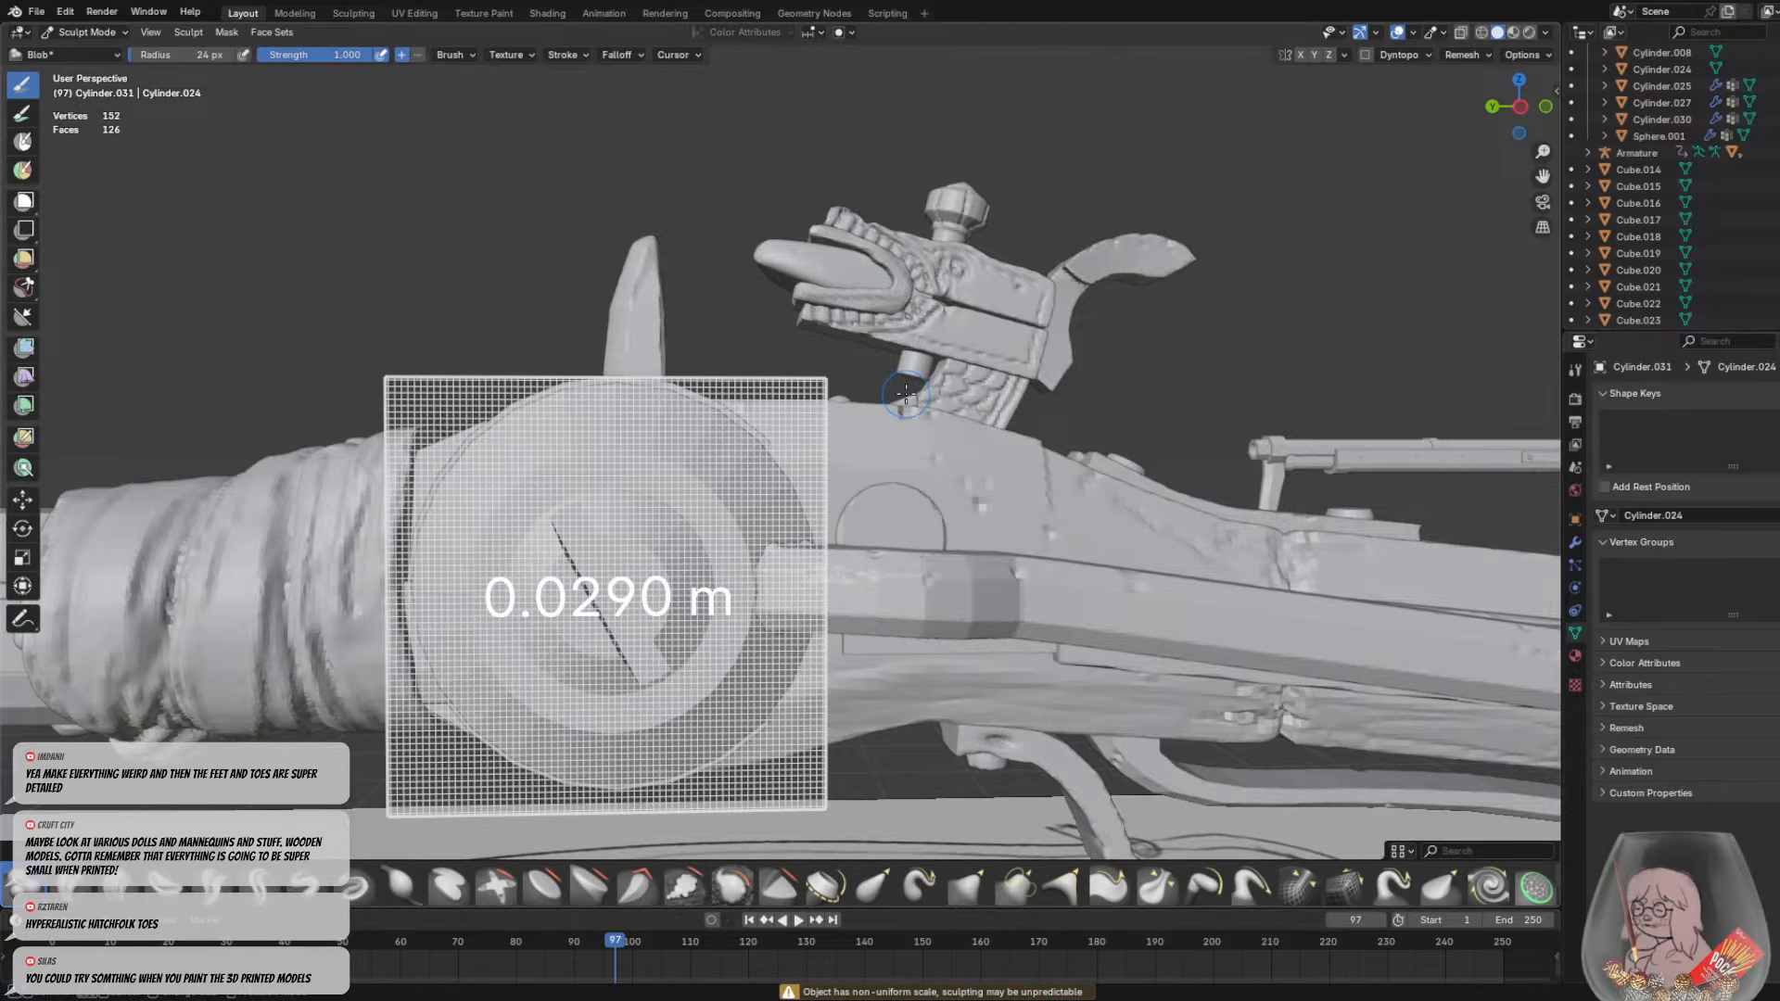
pyautogui.click(905, 395)
pyautogui.hotkey('ctrl', 'r')
pyautogui.hotkey('ctrl', 'r')
pyautogui.keyDown('shift'); pyautogui.moveTo(694, 516); pyautogui.dragTo(830, 415, button='middle'); pyautogui.keyUp('shift')
pyautogui.moveTo(924, 468); pyautogui.dragTo(866, 310, button='middle')
pyautogui.press('r')
pyautogui.click(907, 472)
pyautogui.hotkey('ctrl', 'r')
pyautogui.scroll(3, 1000, 456)
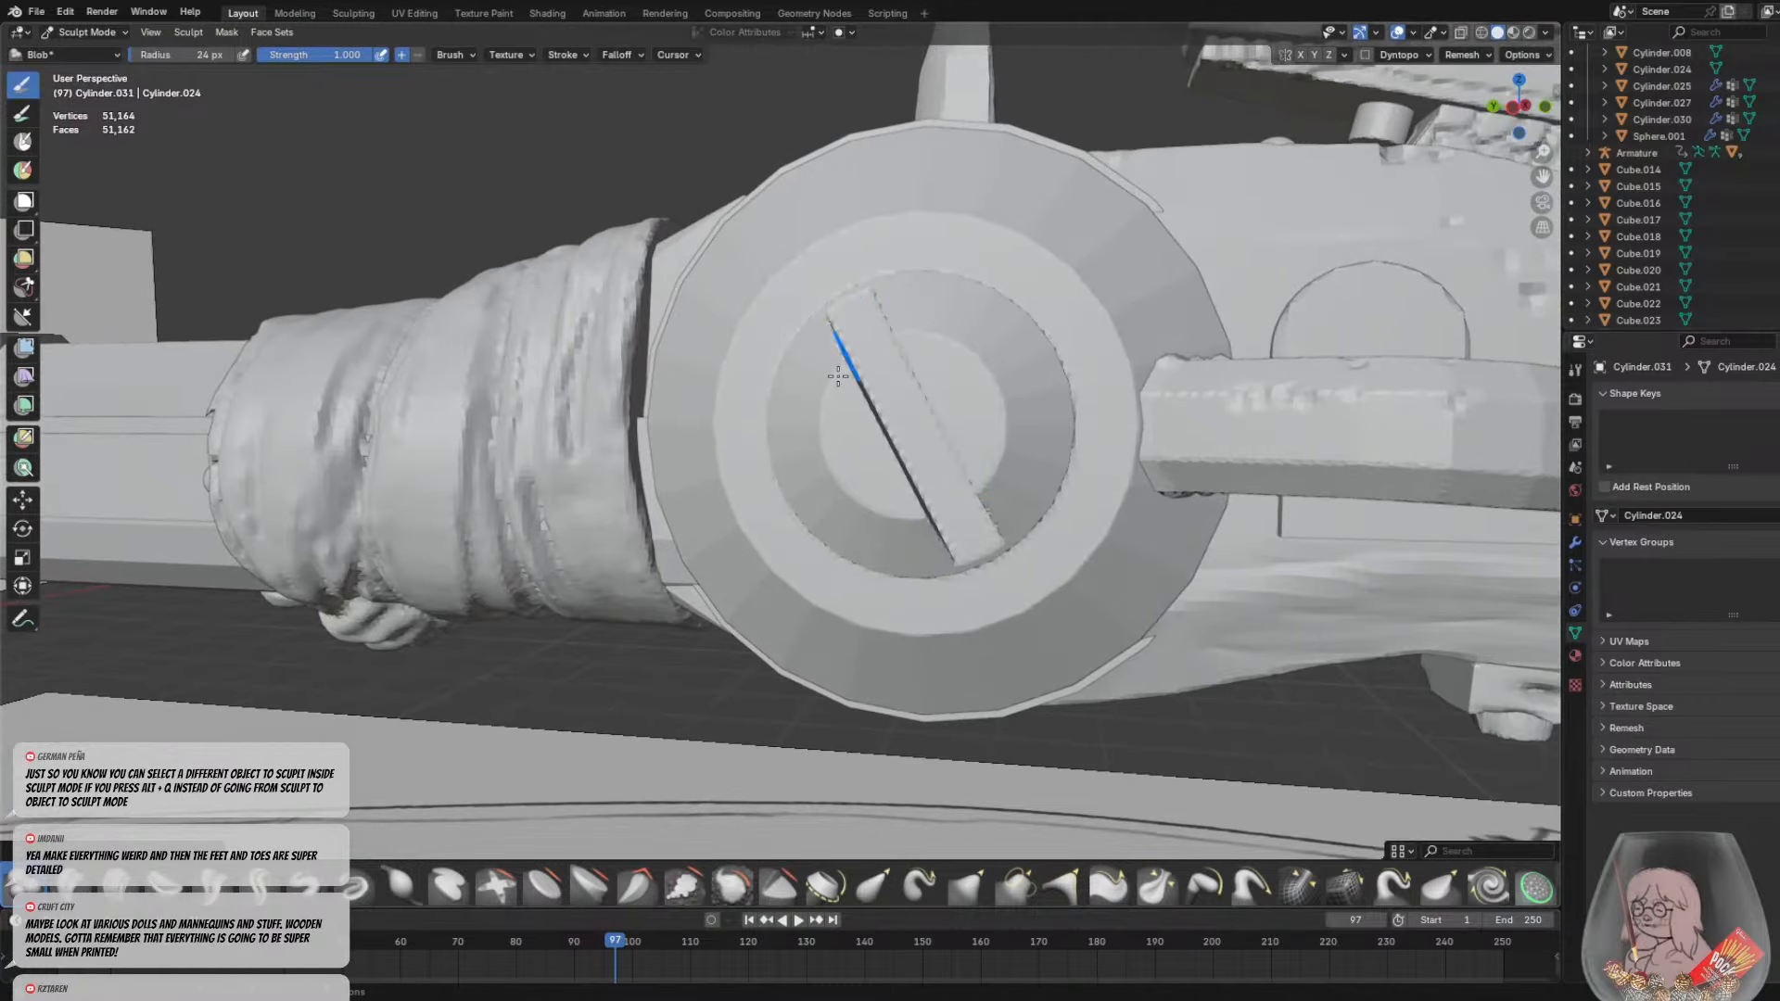
# Set the Blob brush radius to 13 px and sculpt dents into the disc's outer rim and ring edges
pyautogui.press('f')
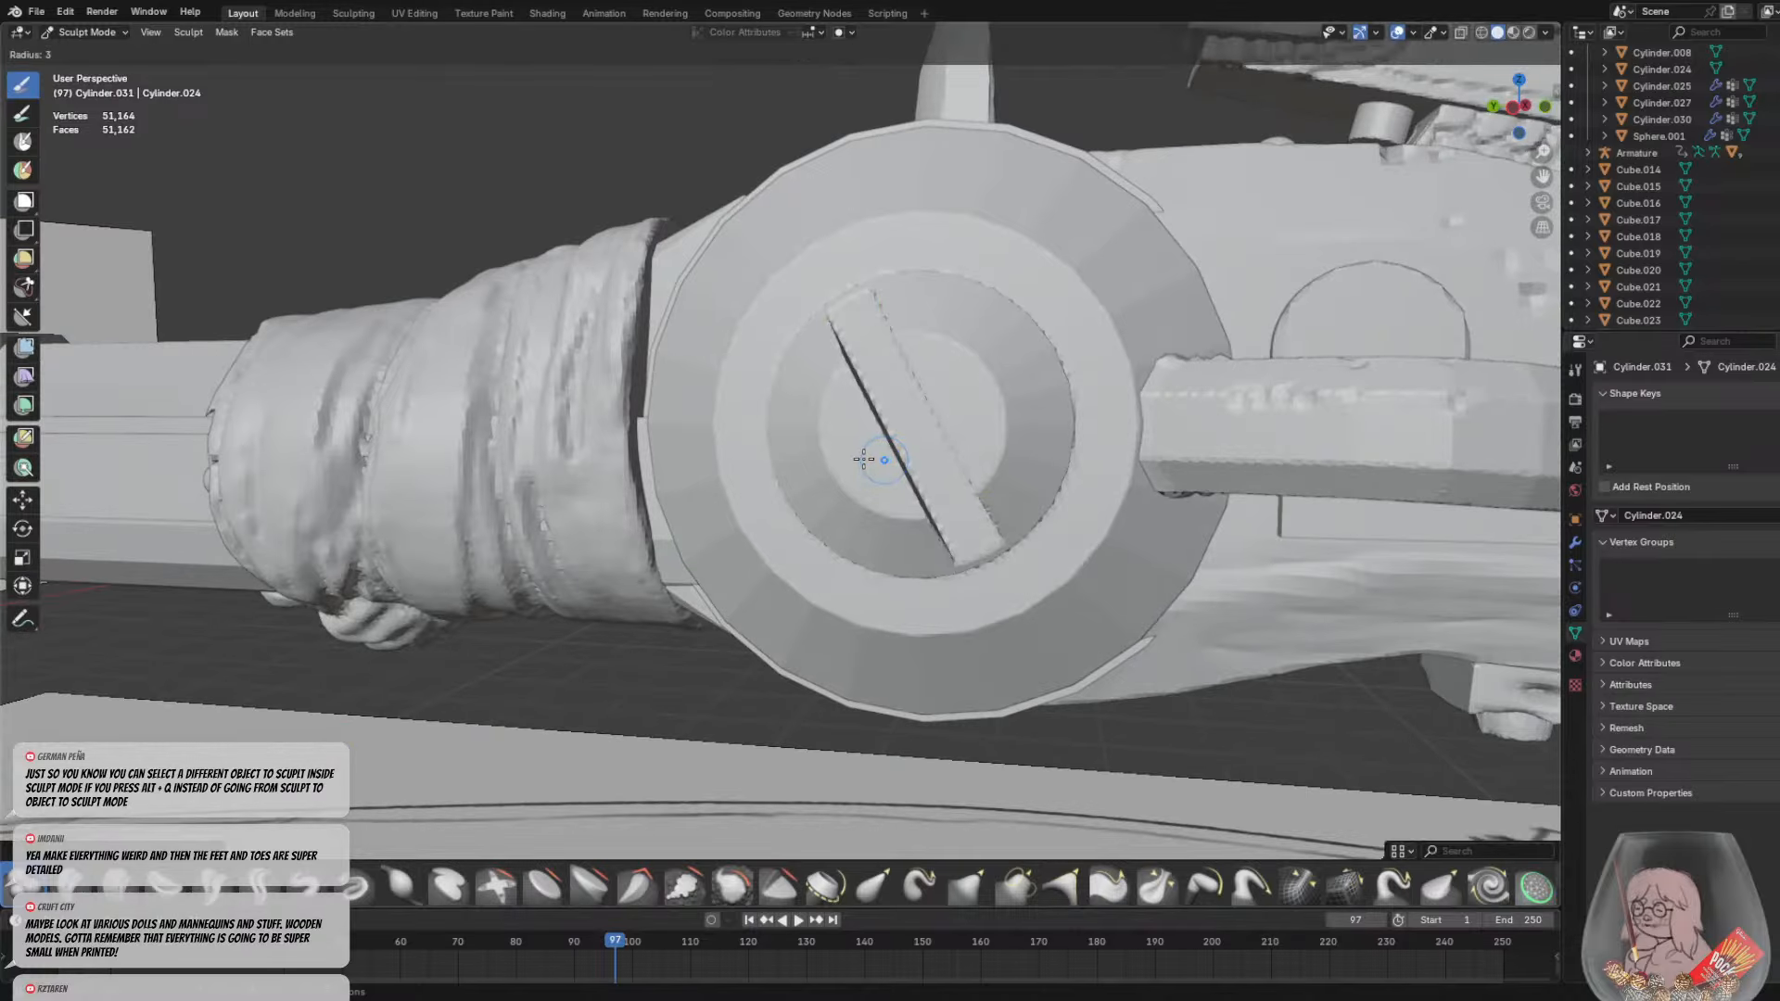
pyautogui.click(863, 459)
pyautogui.moveTo(958, 315); pyautogui.dragTo(983, 290, button='middle')
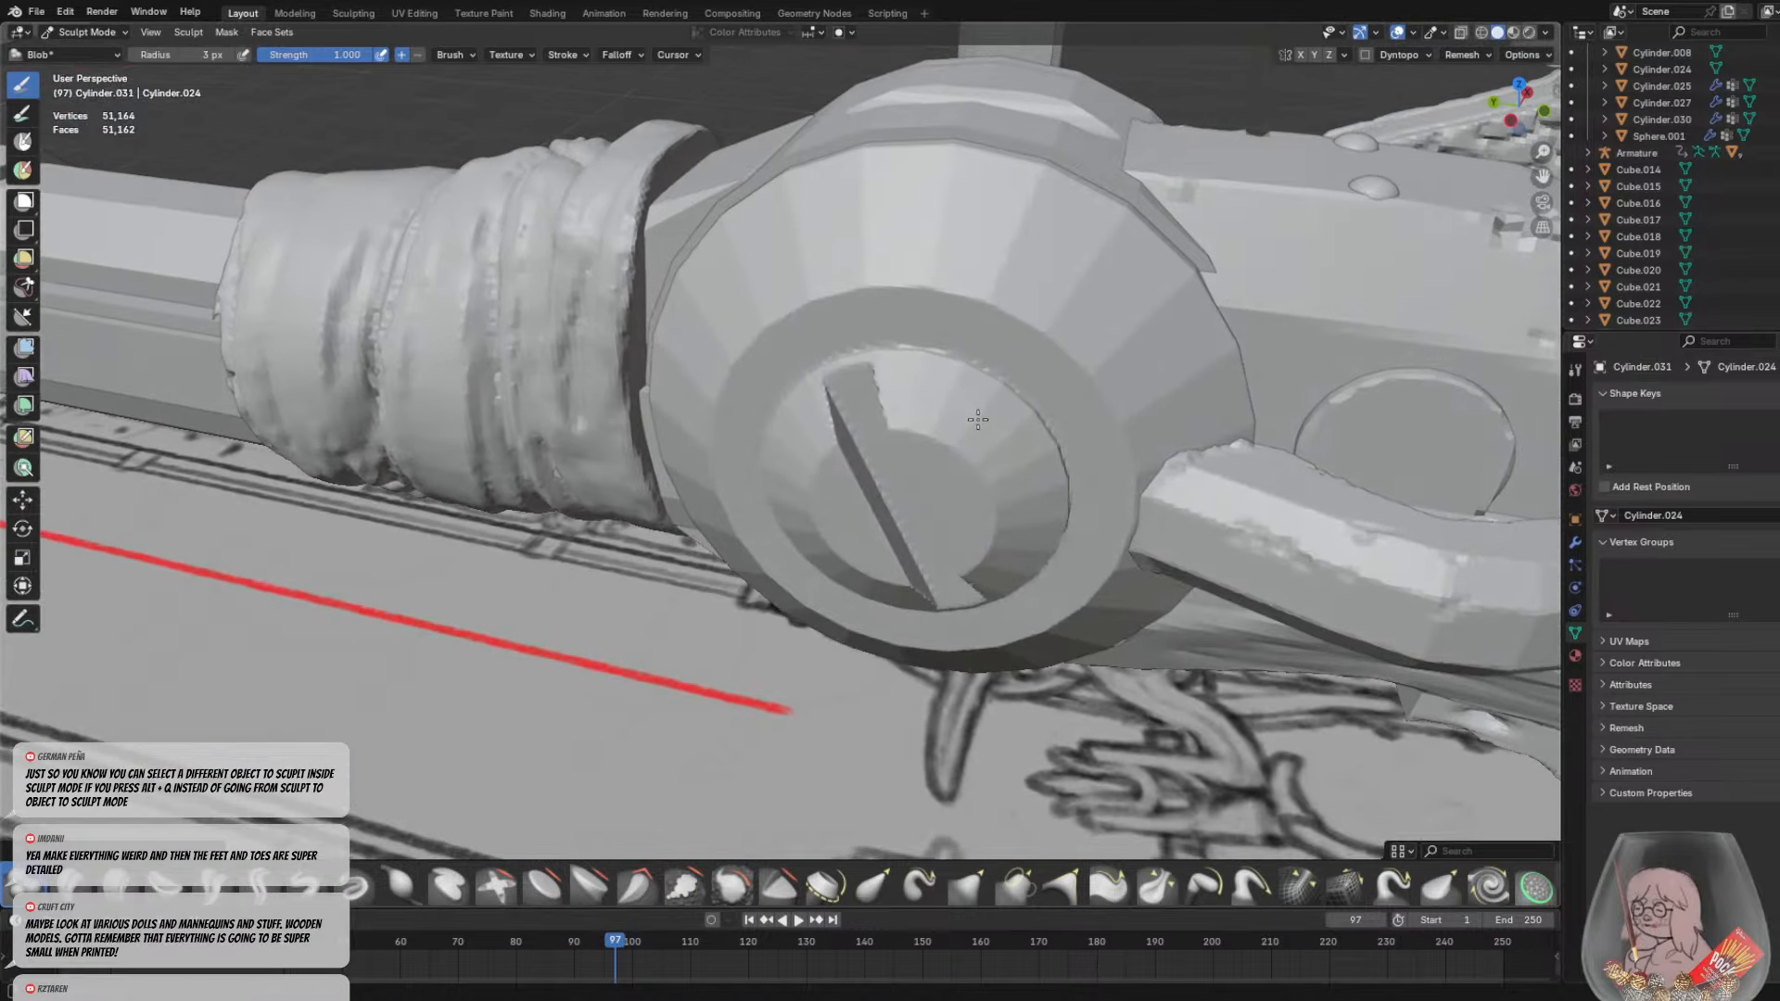
pyautogui.press('f')
pyautogui.click(960, 290)
pyautogui.moveTo(981, 282); pyautogui.dragTo(956, 280, button='middle')
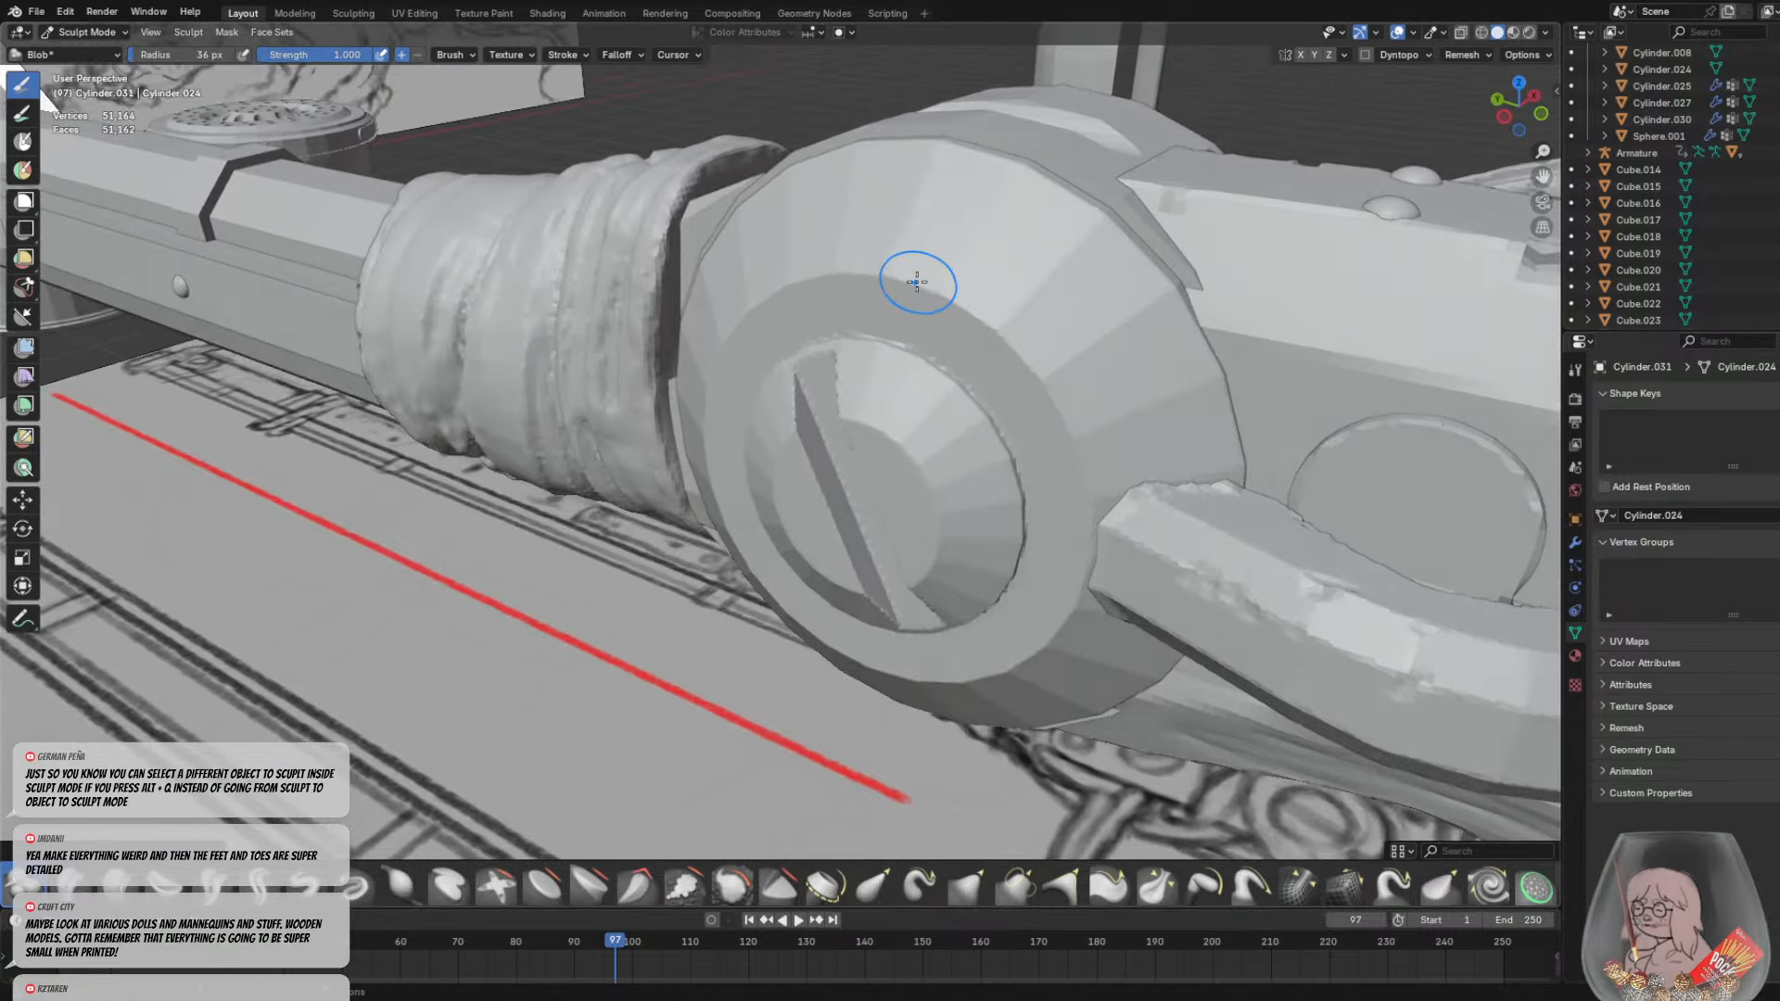
pyautogui.press('f')
pyautogui.click(895, 286)
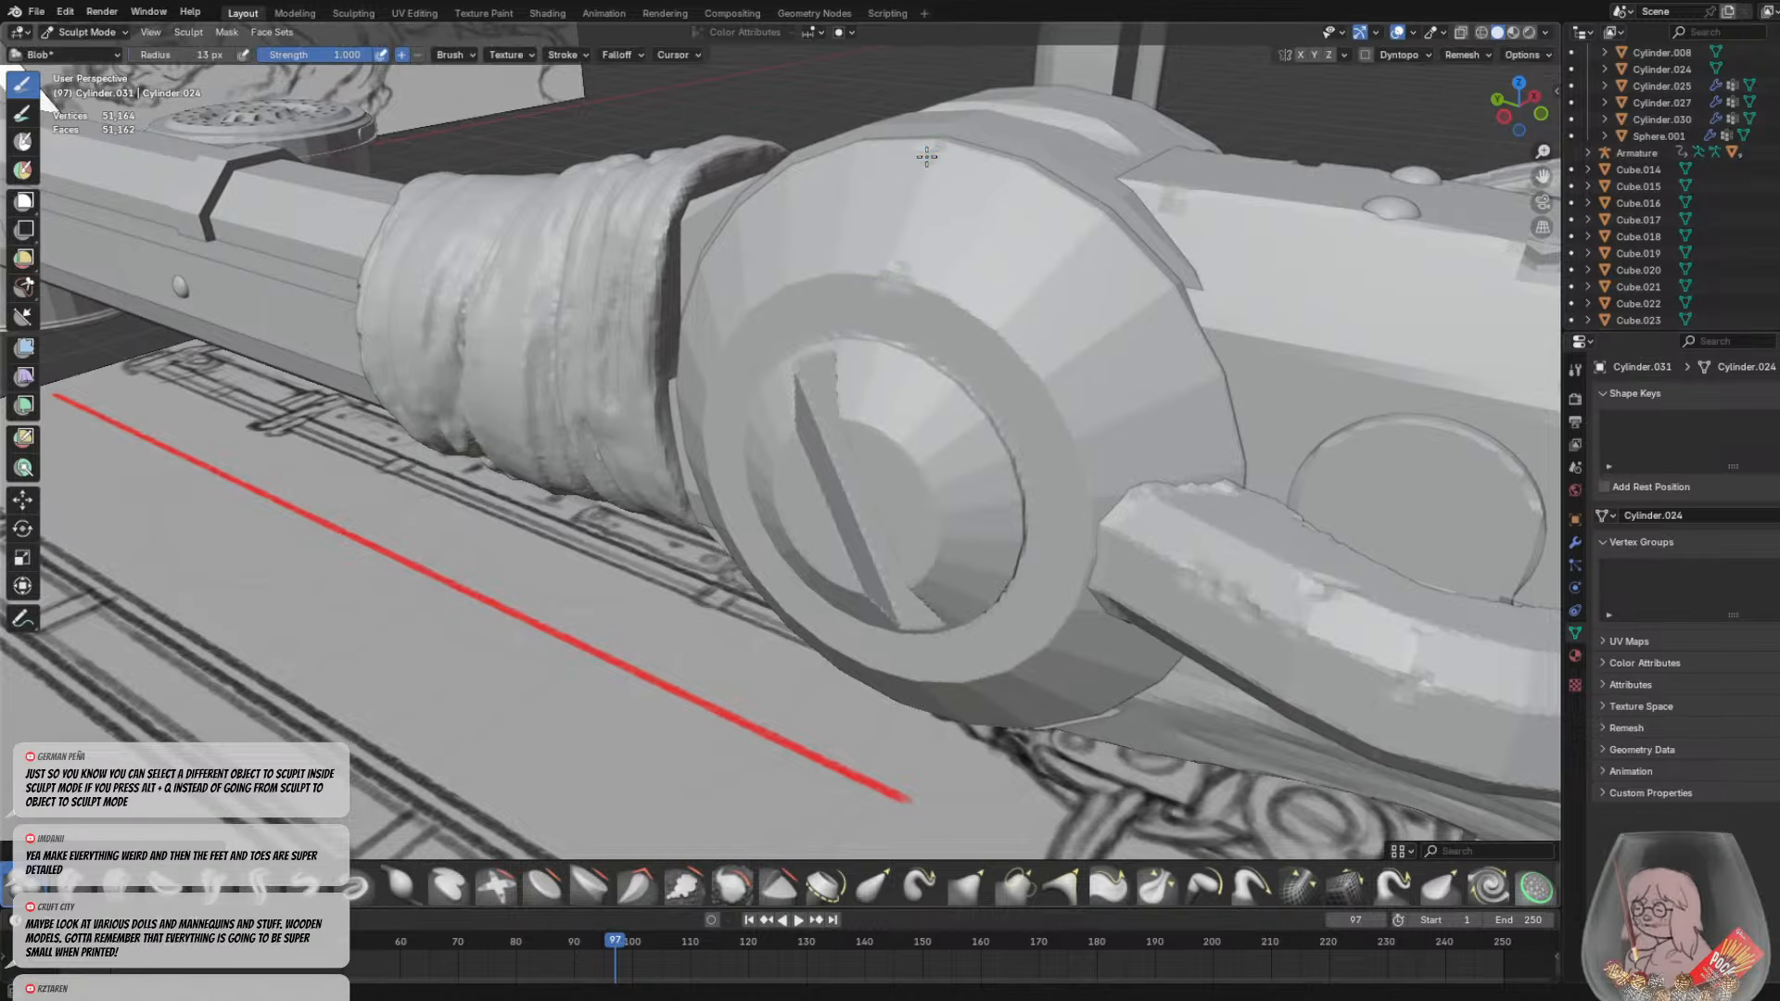
pyautogui.moveTo(926, 157); pyautogui.dragTo(1004, 226, button='middle')
pyautogui.moveTo(649, 510)
pyautogui.mouseDown(button='middle')
pyautogui.moveTo(649, 450)
pyautogui.moveTo(771, 373)
pyautogui.mouseUp(button='middle')
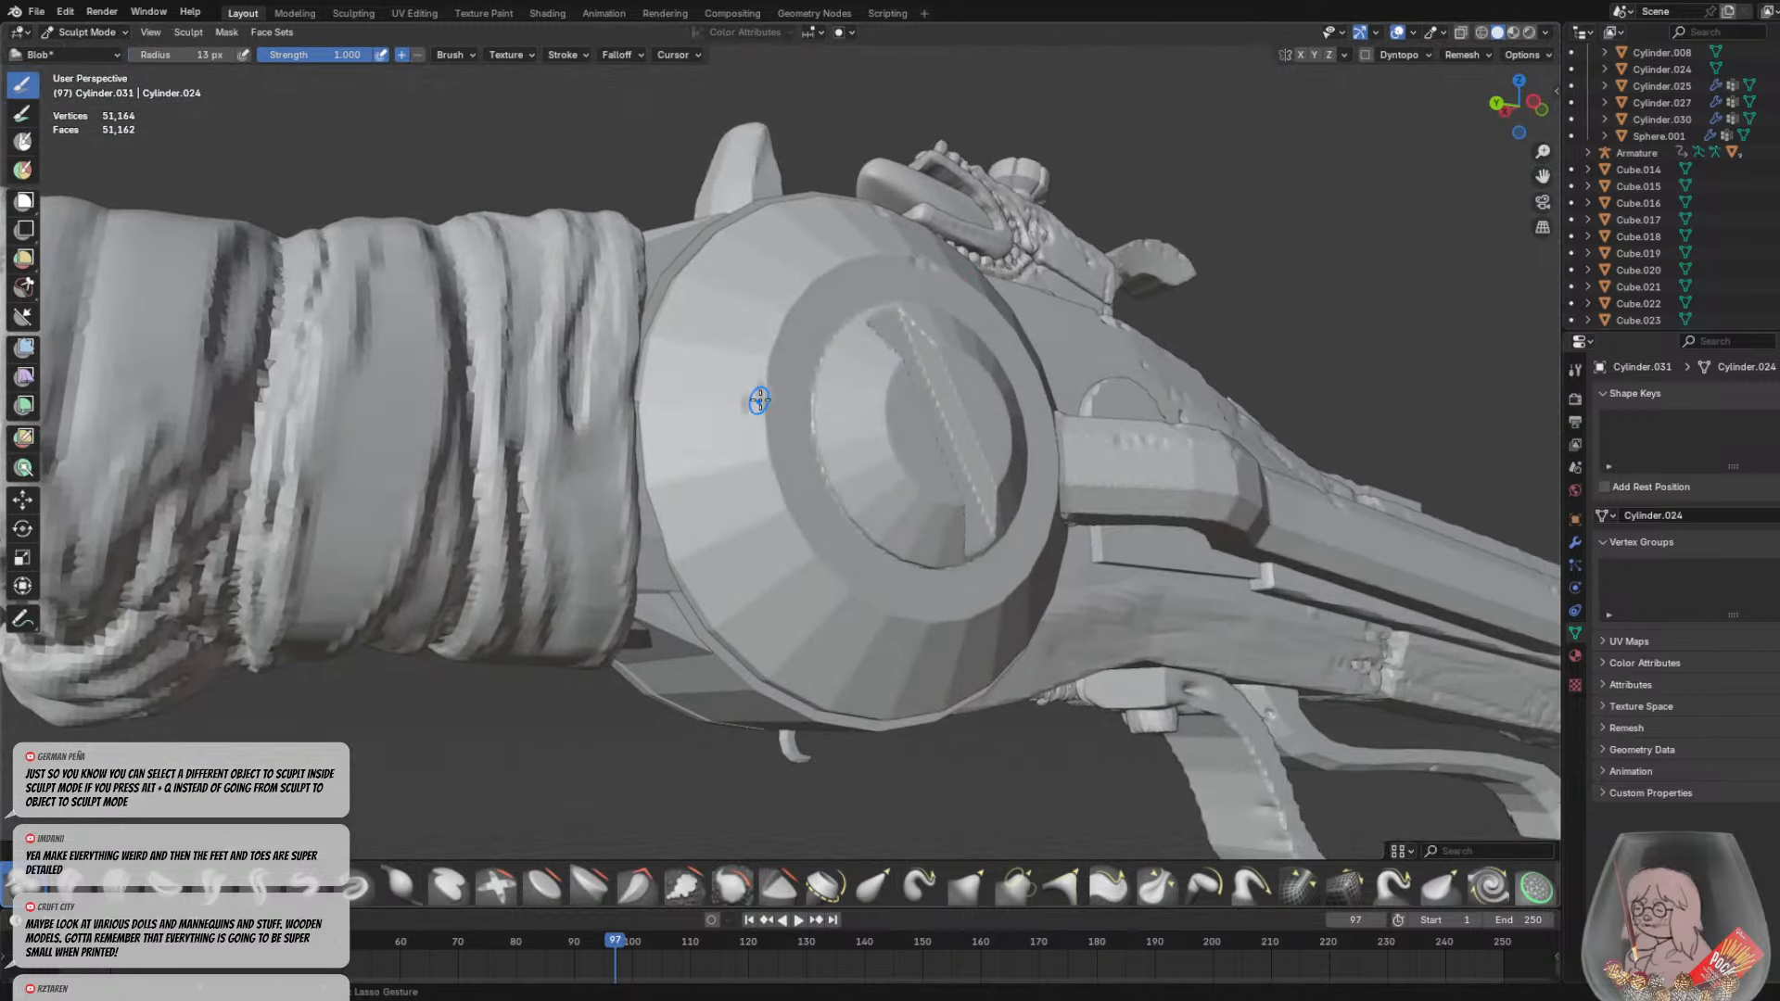
pyautogui.moveTo(775, 442); pyautogui.dragTo(708, 338, button='middle')
# Chip and wear the edges of the disc's central slot and raised screw head with the Blob brush
pyautogui.moveTo(776, 386)
pyautogui.mouseDown(button='middle')
pyautogui.moveTo(743, 421)
pyautogui.moveTo(833, 348)
pyautogui.moveTo(791, 396)
pyautogui.mouseUp(button='middle')
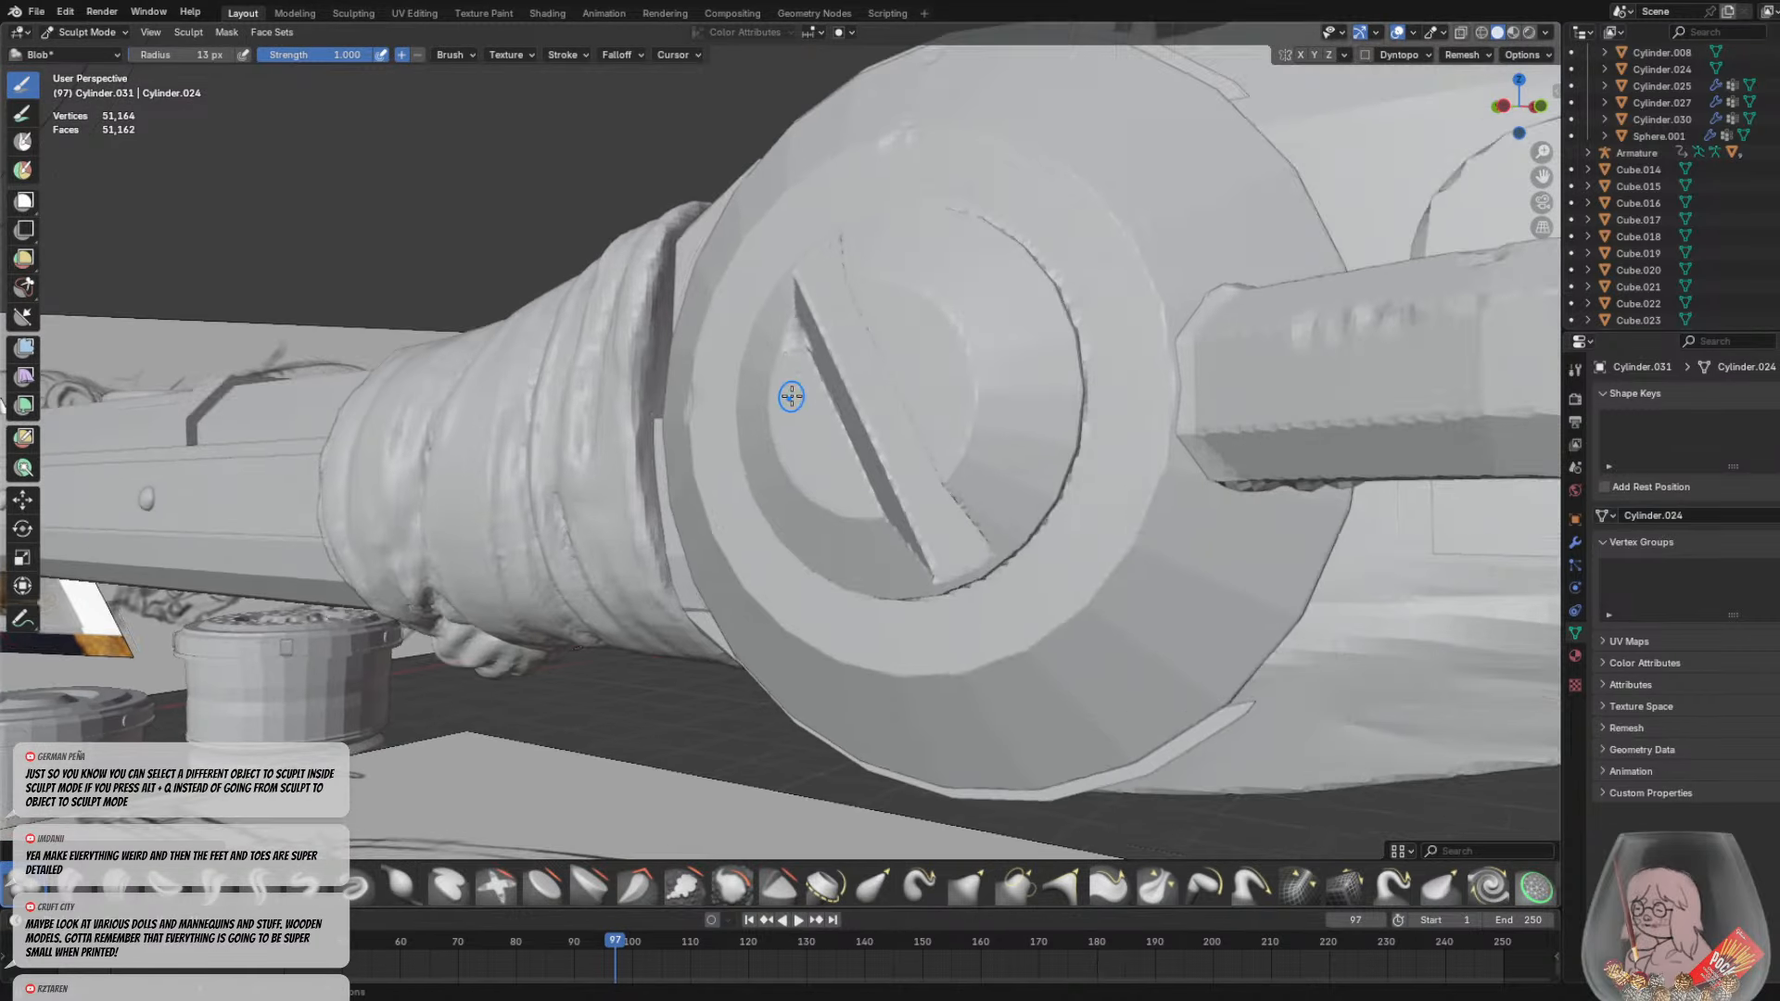
pyautogui.moveTo(813, 341); pyautogui.dragTo(853, 457)
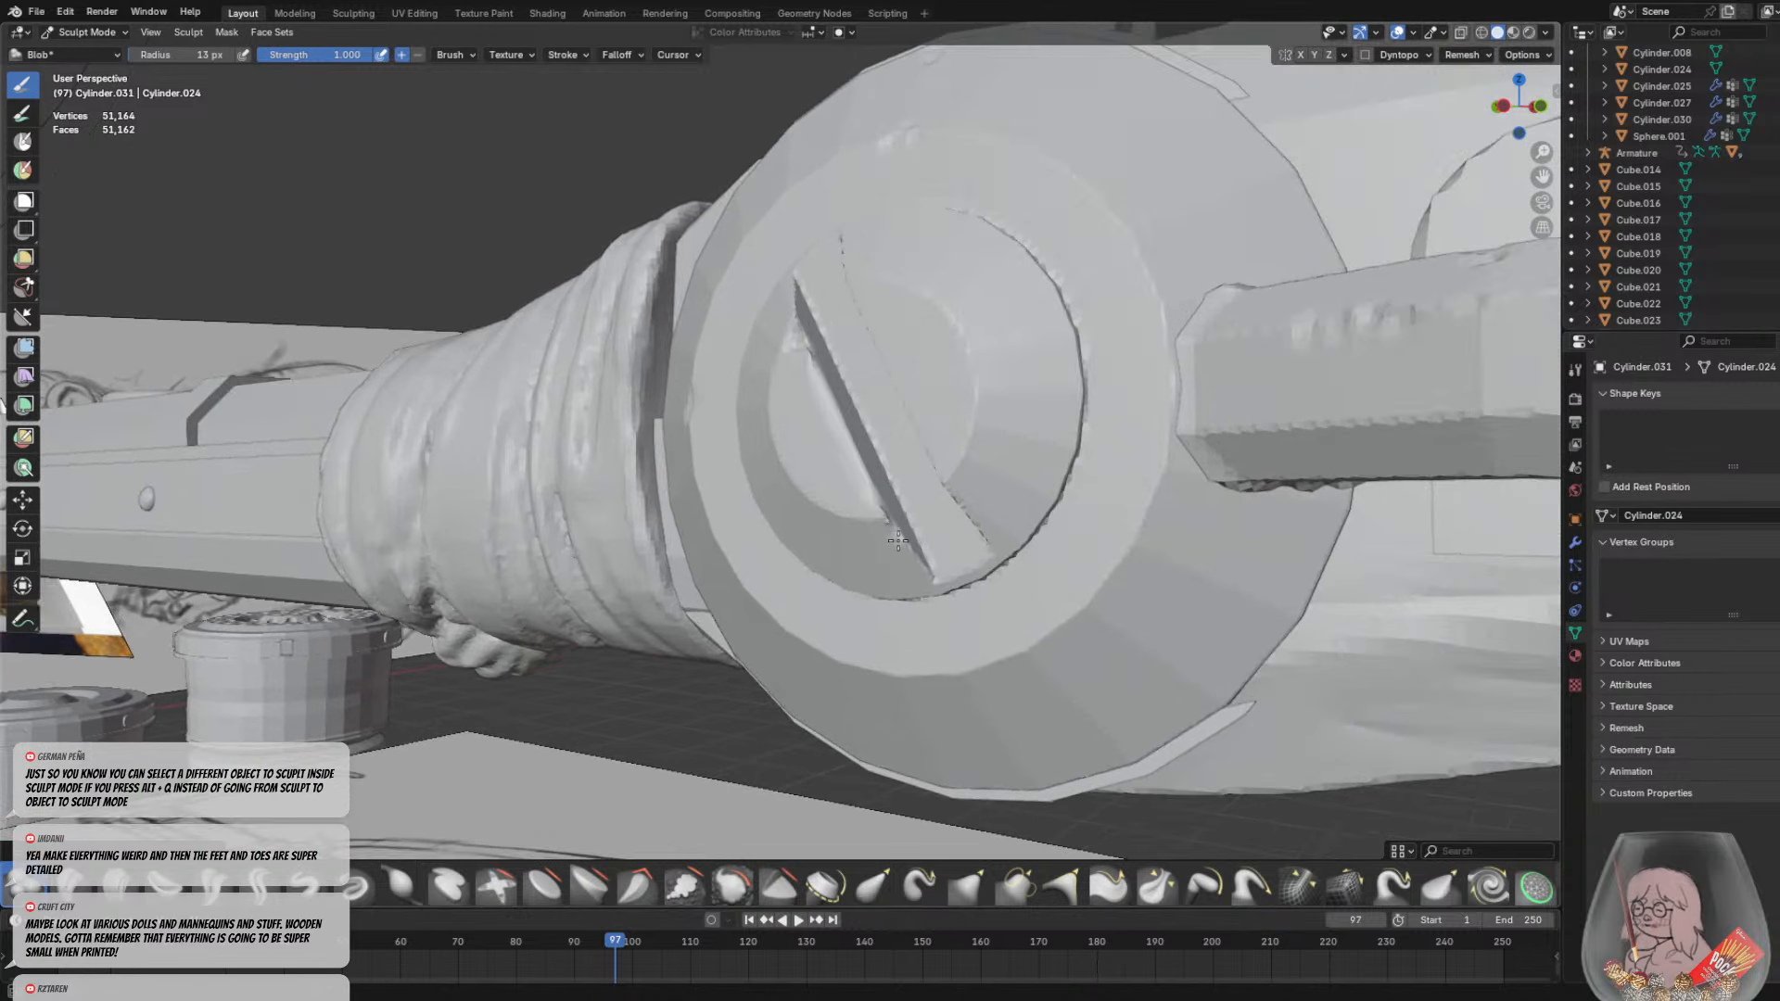
pyautogui.moveTo(885, 515); pyautogui.dragTo(905, 388, button='middle')
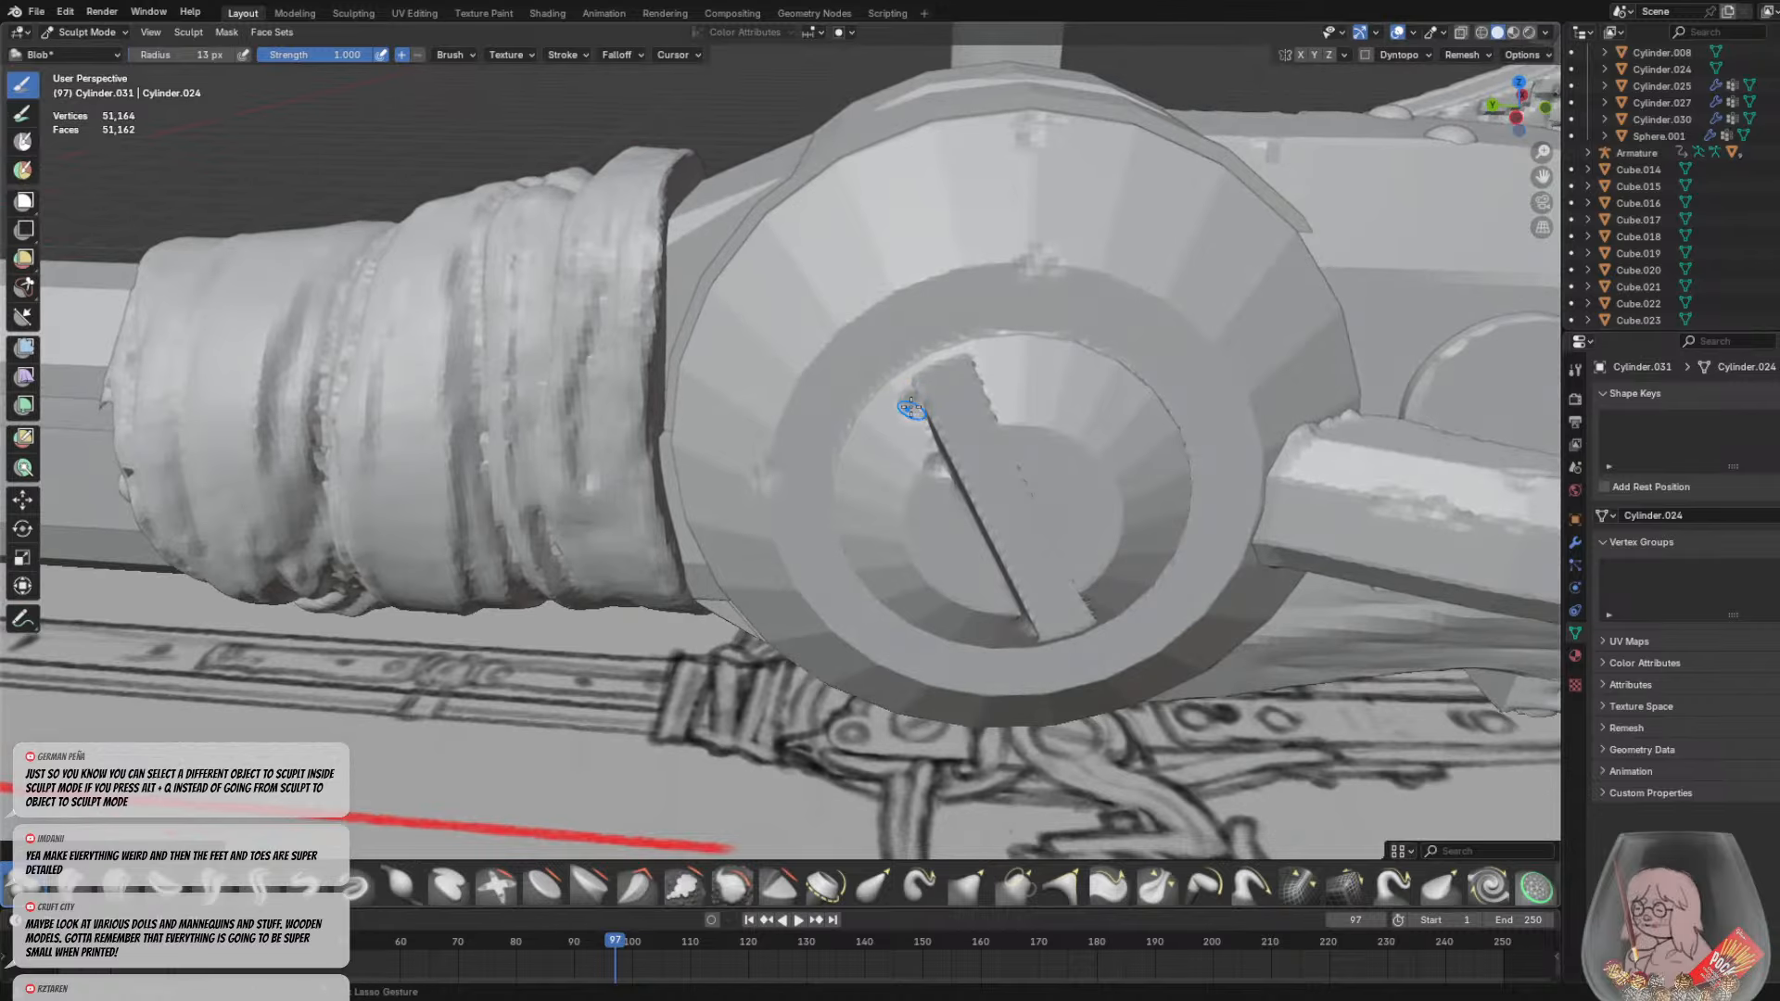
pyautogui.moveTo(1061, 393); pyautogui.dragTo(980, 337, button='middle')
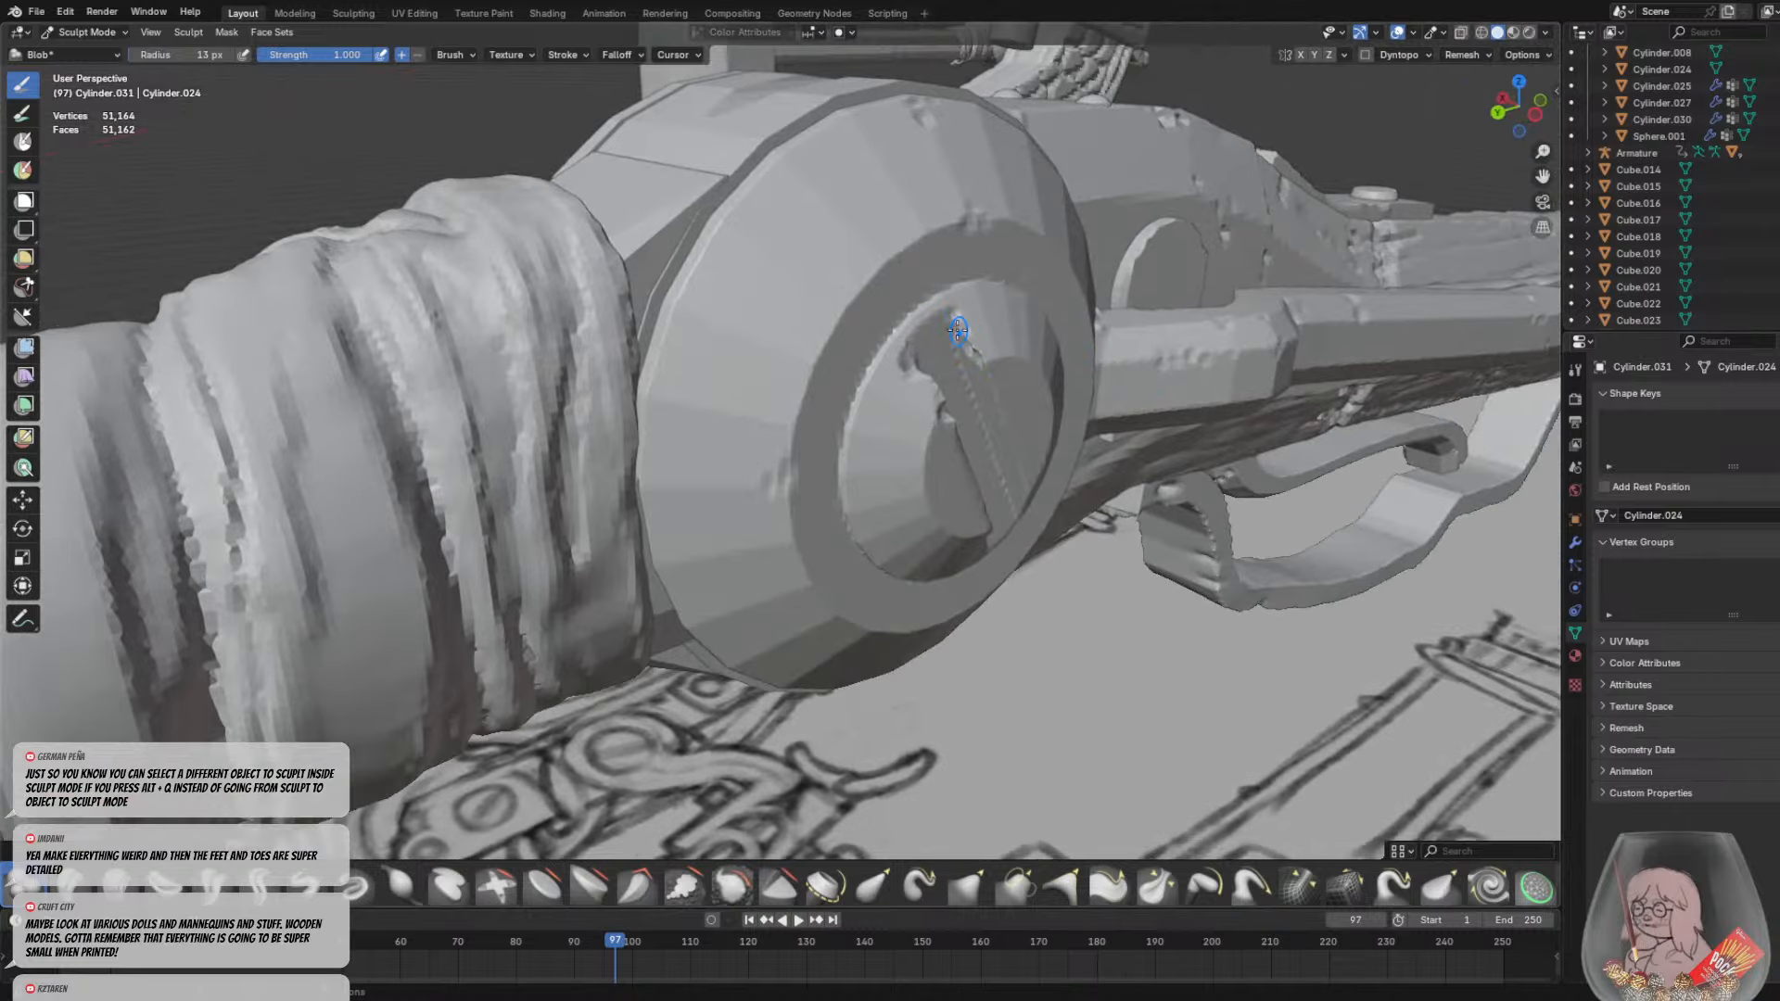
pyautogui.moveTo(1000, 427); pyautogui.dragTo(894, 358, button='middle')
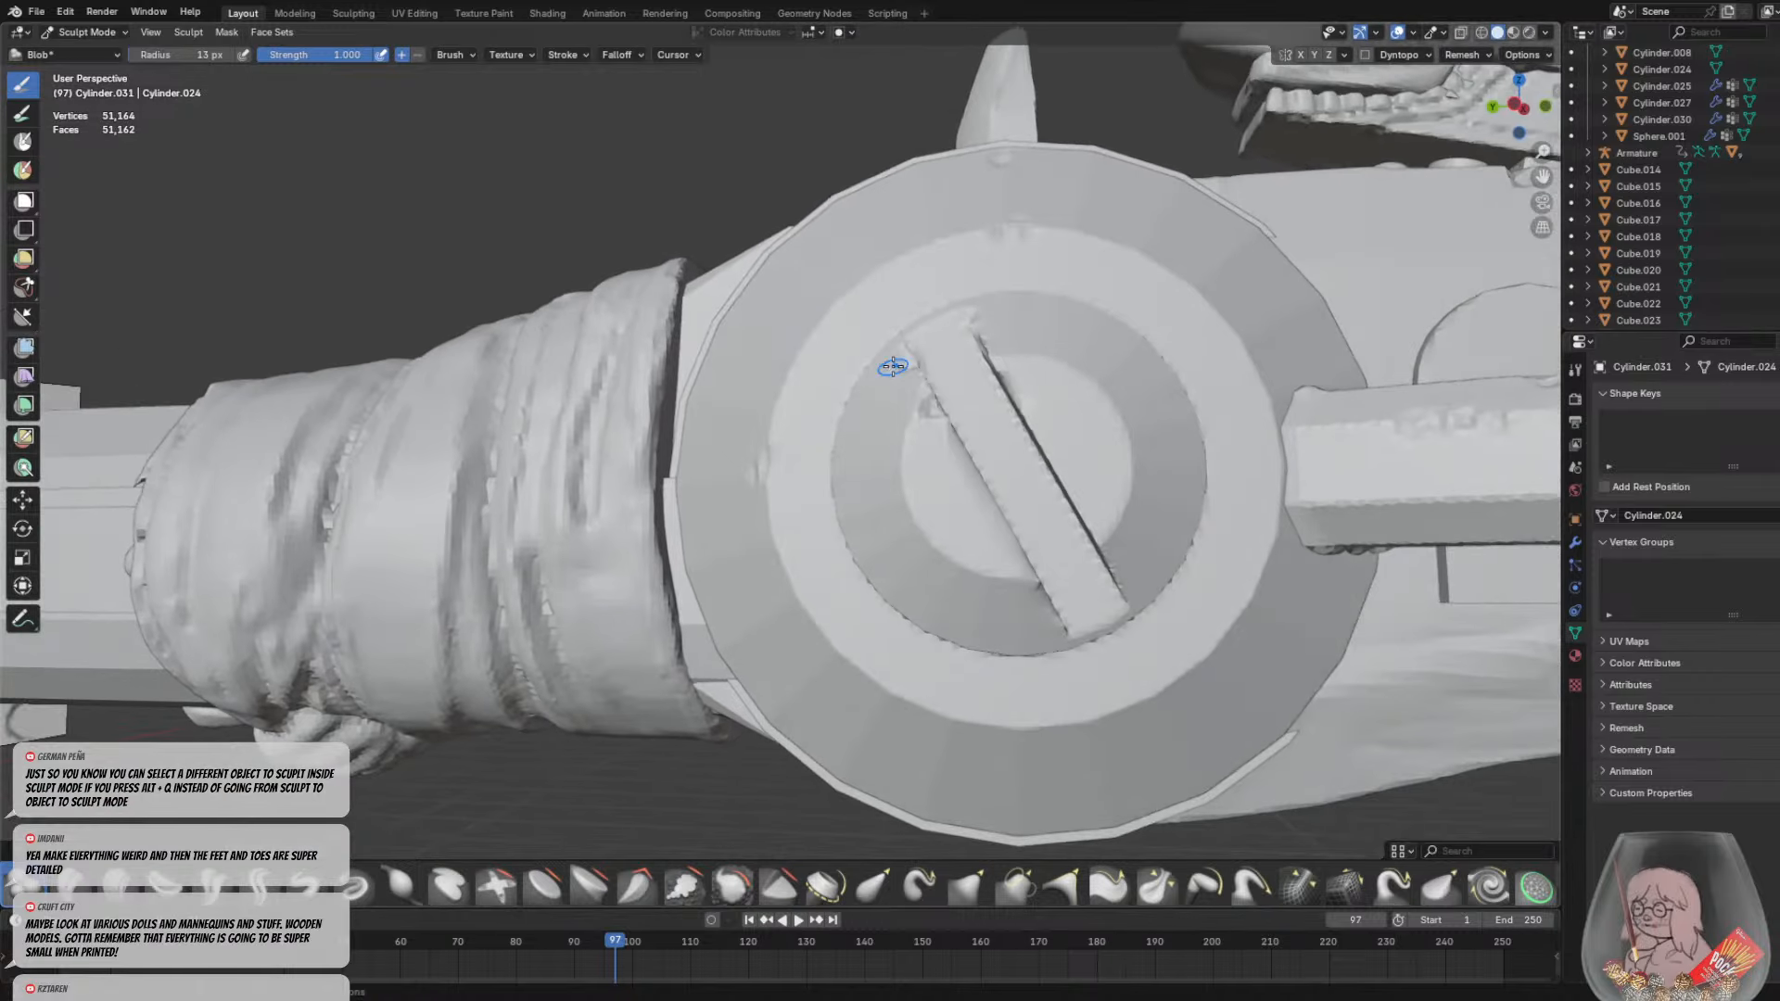
pyautogui.moveTo(1025, 382); pyautogui.dragTo(947, 465, button='middle')
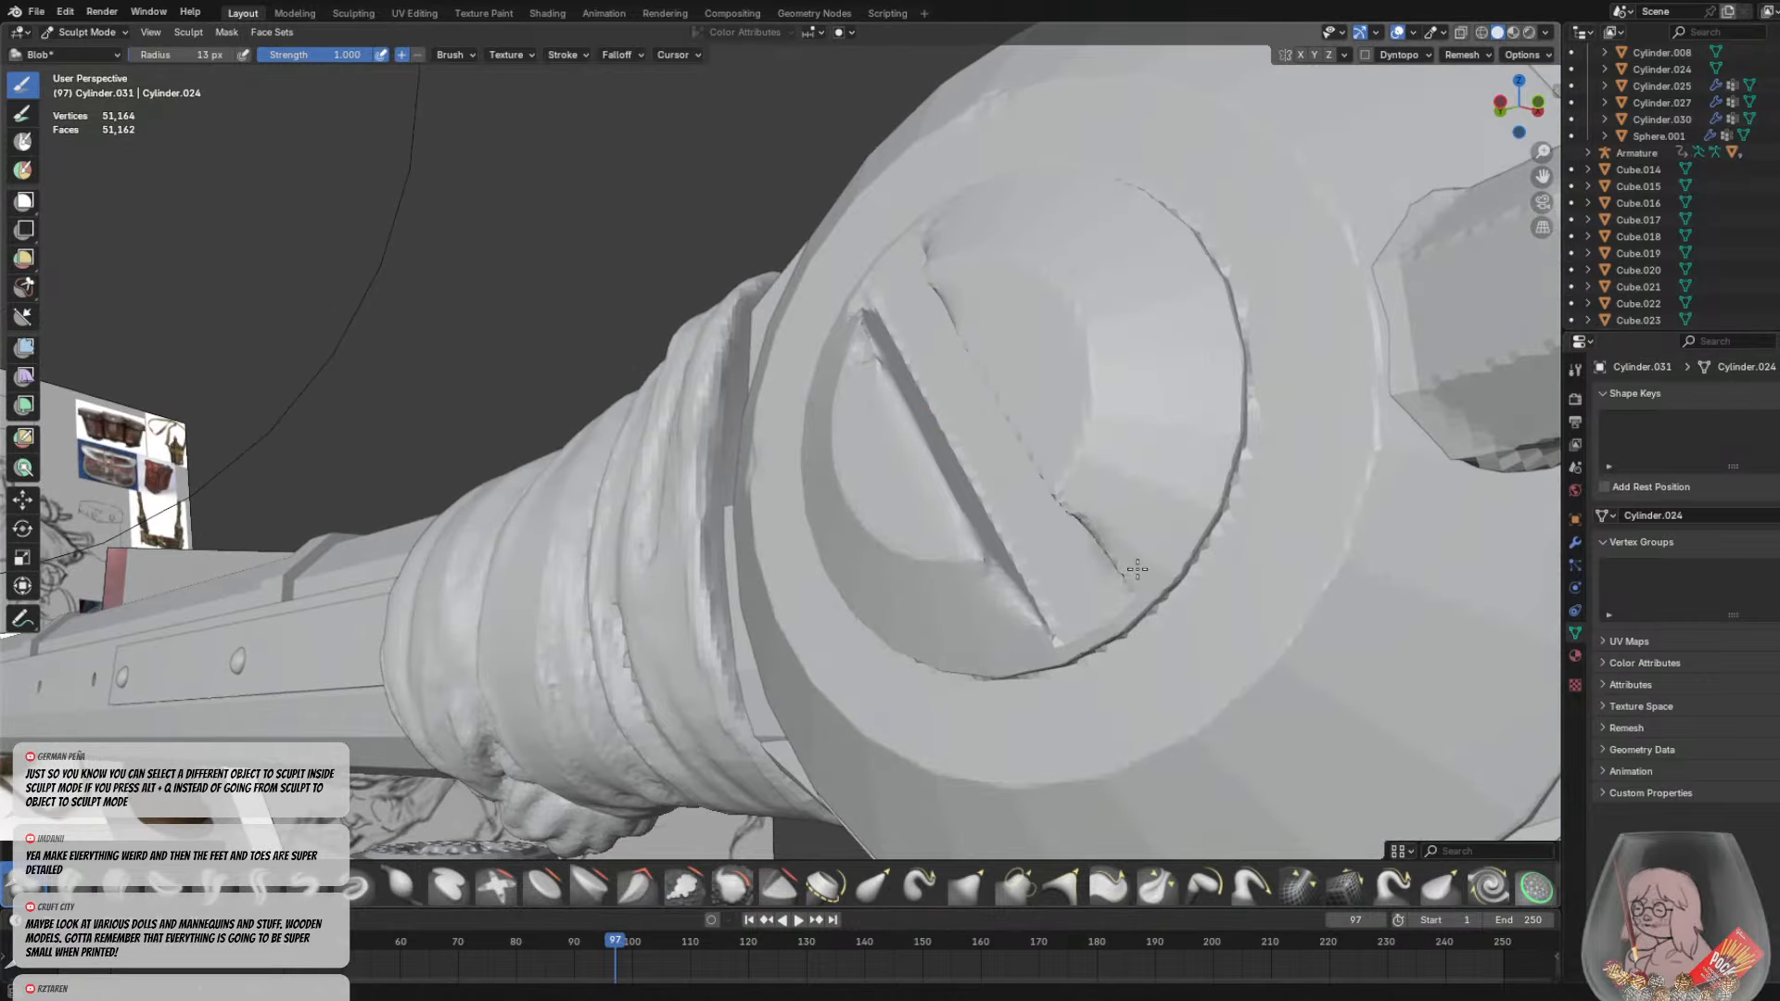
pyautogui.scroll(-2, 1062, 520)
# Switch to the Crease Sharp brush, try scratches on the disc's ring, and set radius 5 px and strength 1.000
pyautogui.click(260, 887)
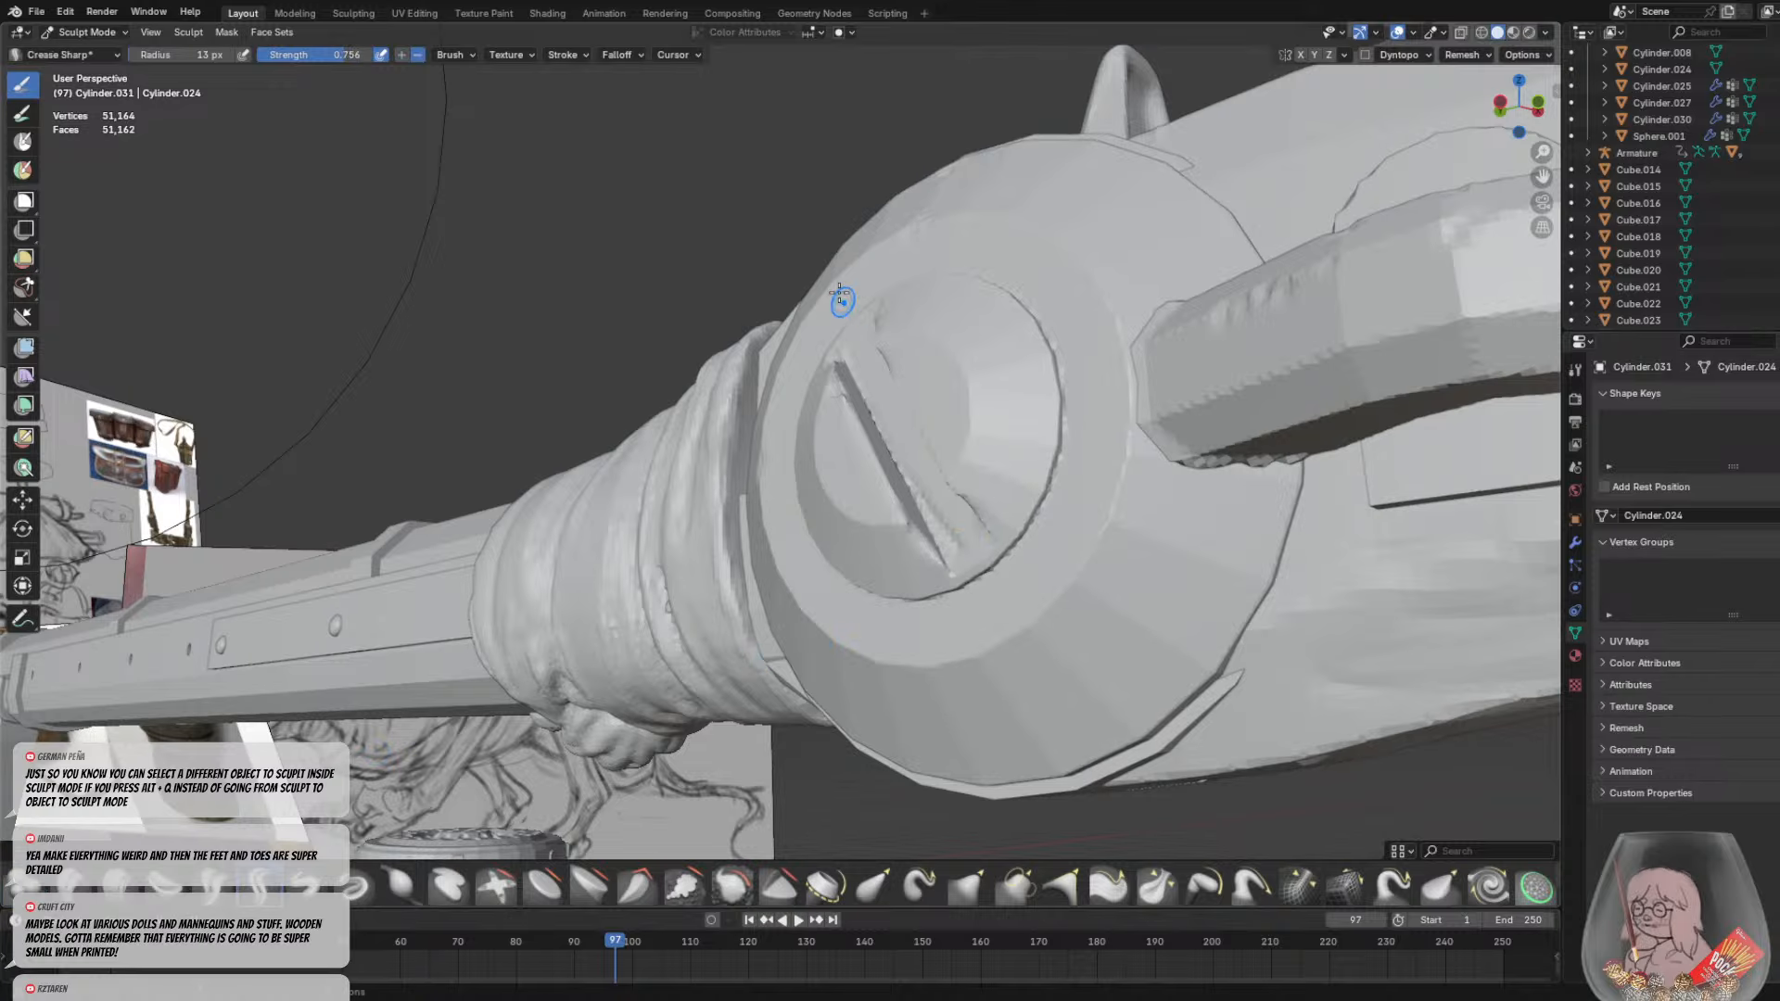
pyautogui.moveTo(842, 297); pyautogui.dragTo(1014, 512, button='middle')
pyautogui.moveTo(913, 445)
pyautogui.mouseDown()
pyautogui.moveTo(969, 551)
pyautogui.moveTo(913, 492)
pyautogui.mouseUp()
pyautogui.hotkey('ctrl', 'z')
pyautogui.moveTo(940, 501); pyautogui.dragTo(1005, 512, button='middle')
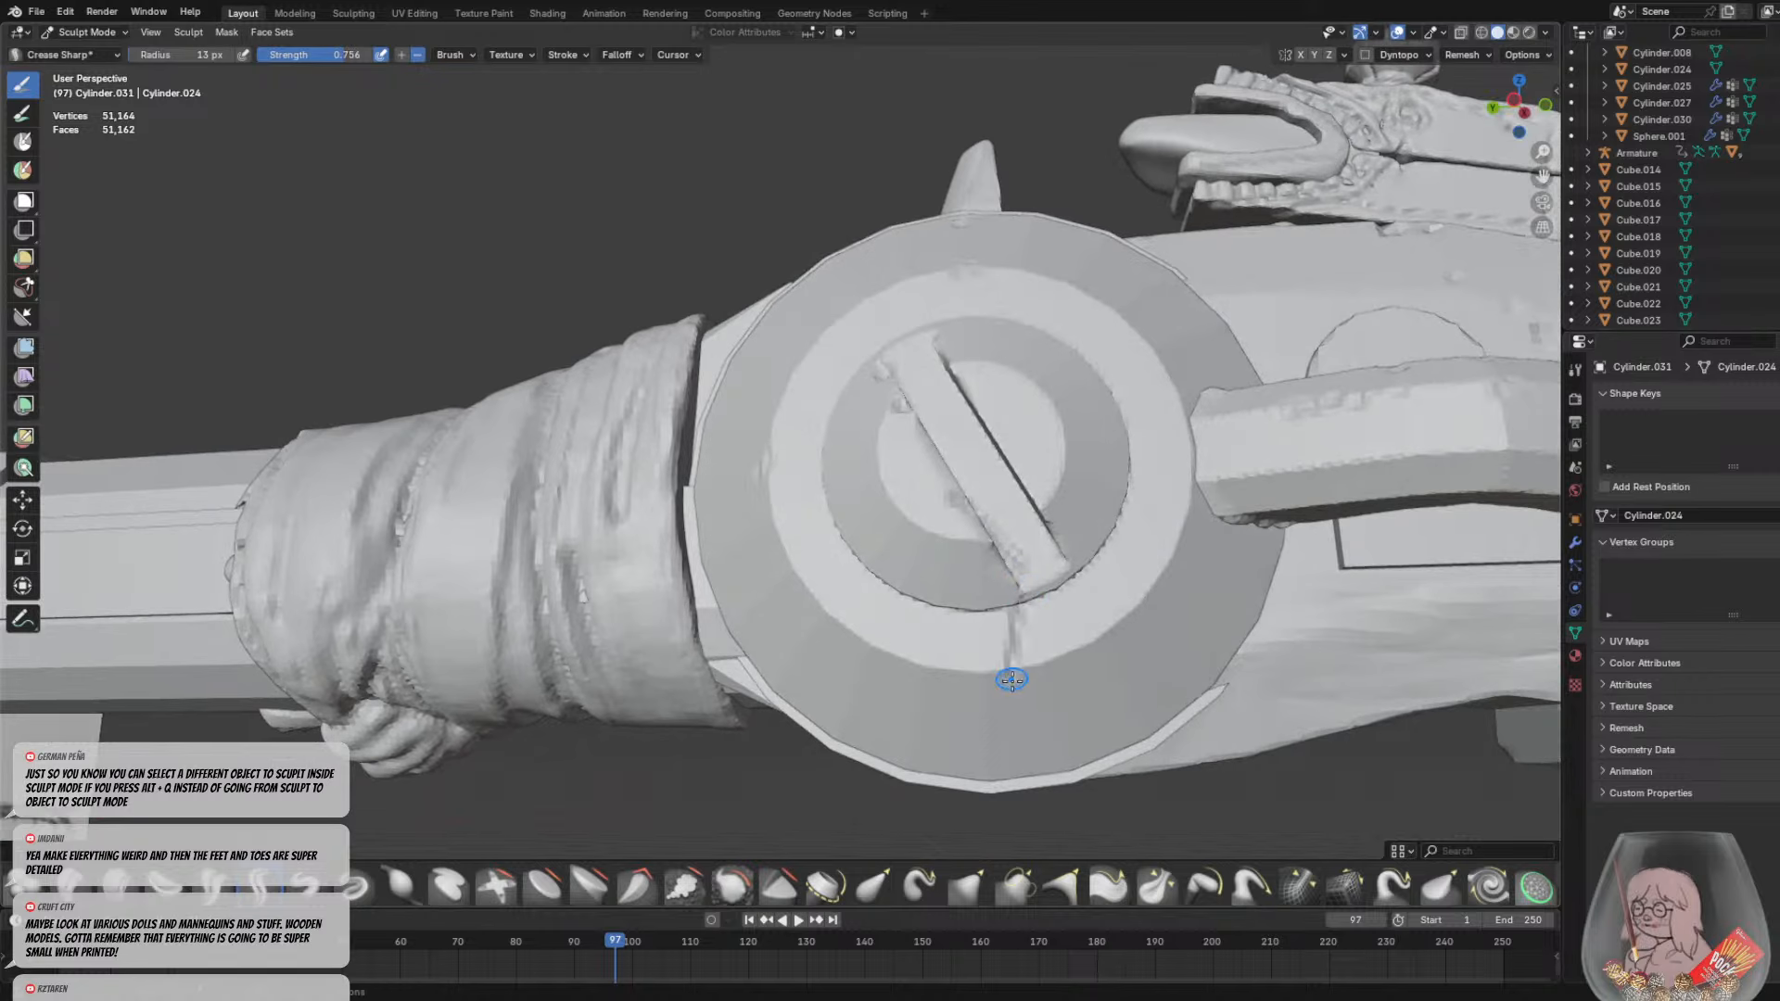
pyautogui.press('f')
pyautogui.click(1030, 626)
pyautogui.moveTo(1030, 626); pyautogui.dragTo(1038, 649)
pyautogui.moveTo(1081, 616); pyautogui.dragTo(1094, 637, button='middle')
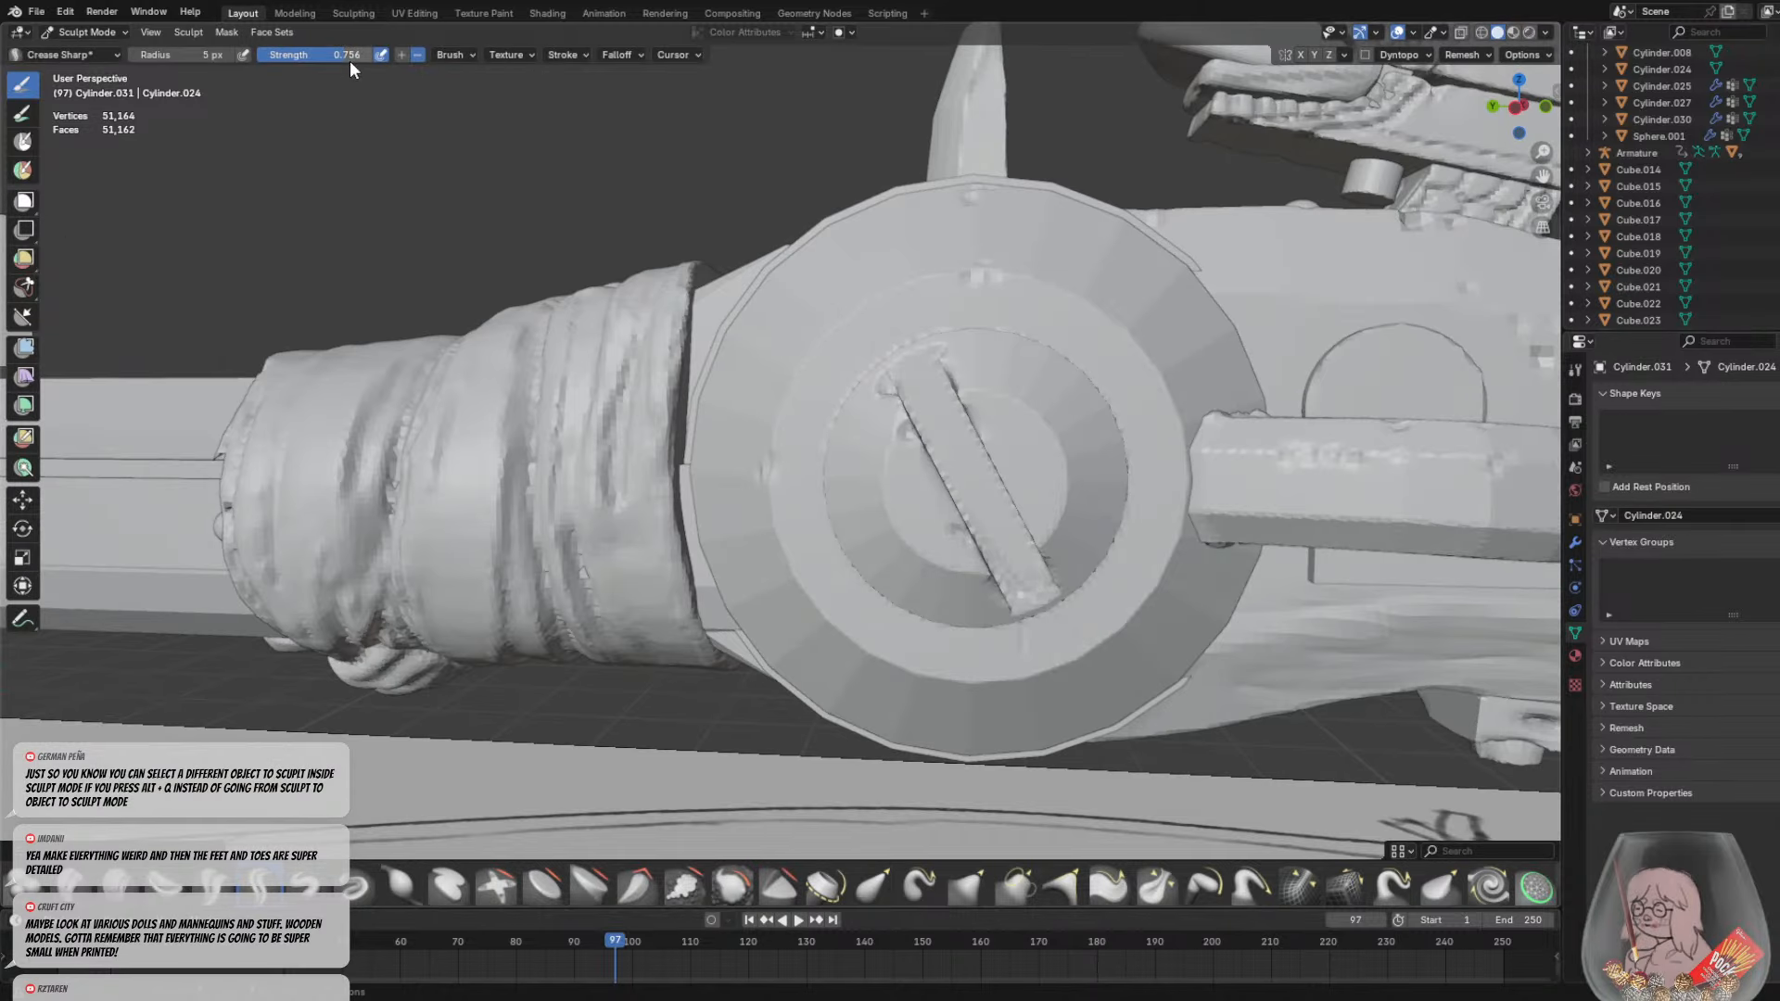
pyautogui.moveTo(349, 59); pyautogui.dragTo(373, 59)
# Cut fine scratches and nicks around the disc's slot, flat ring and beveled rim with the Crease Sharp brush
pyautogui.moveTo(1047, 594); pyautogui.dragTo(992, 494, button='middle')
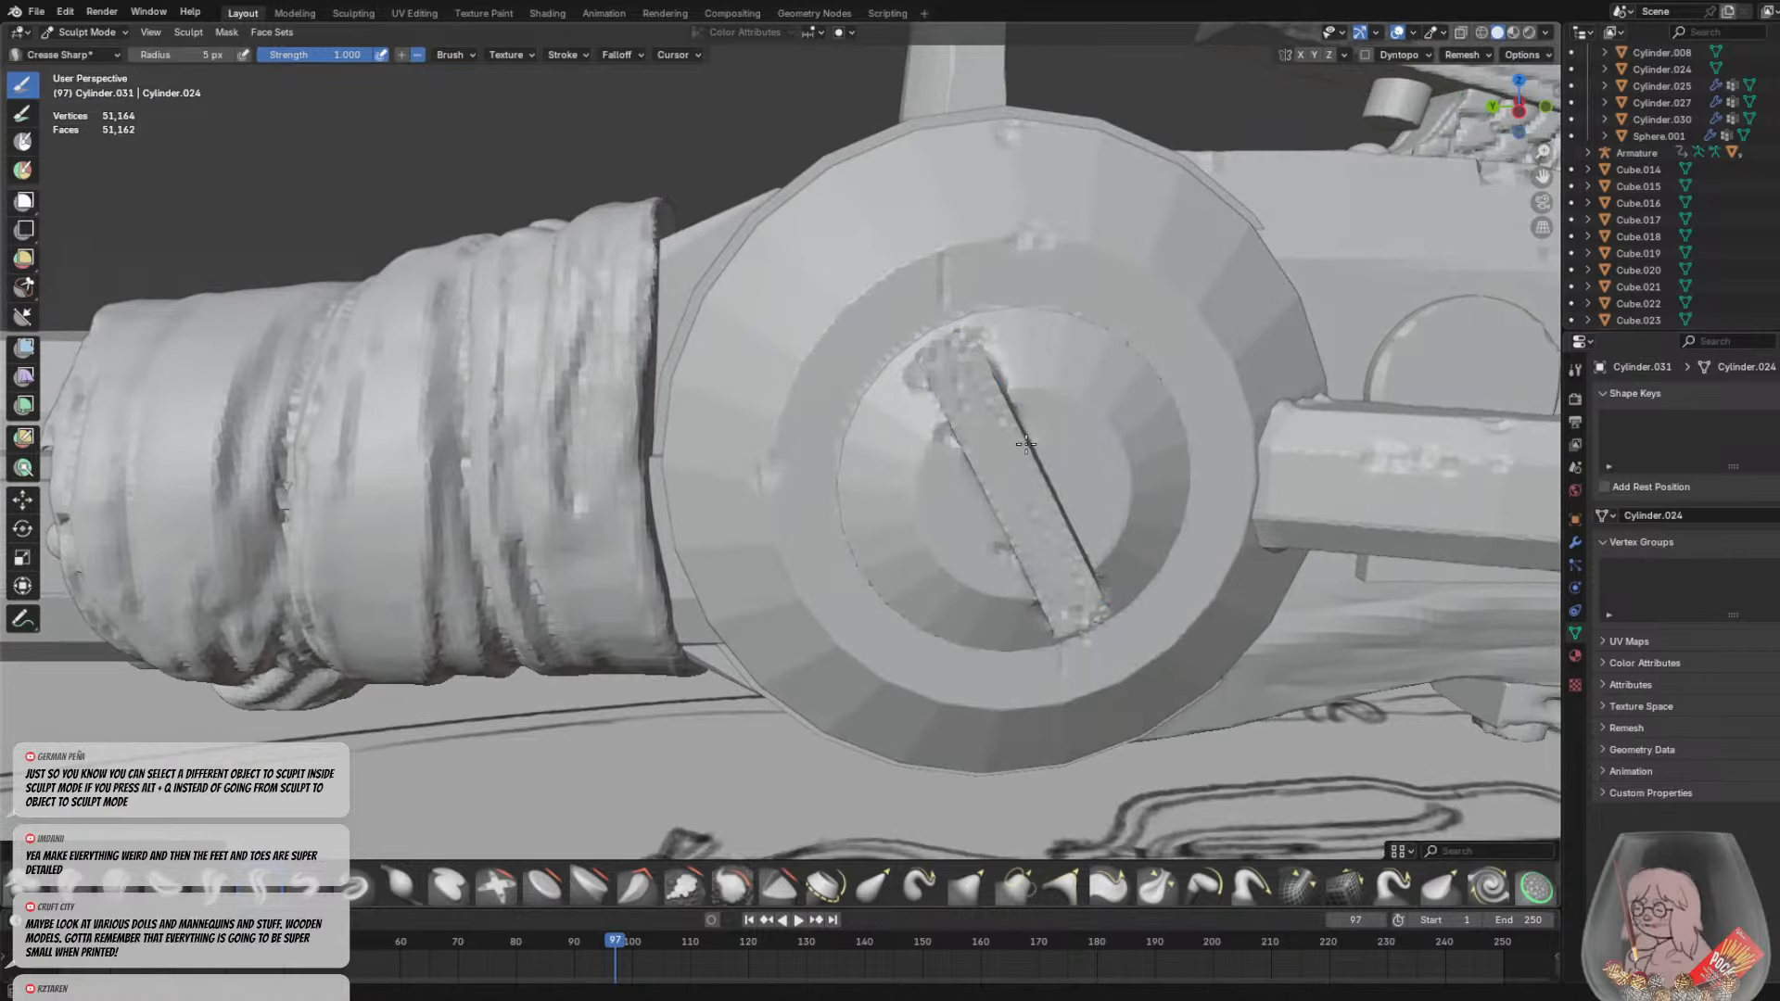
pyautogui.moveTo(1081, 308); pyautogui.dragTo(965, 318, button='middle')
pyautogui.scroll(-4, 961, 413)
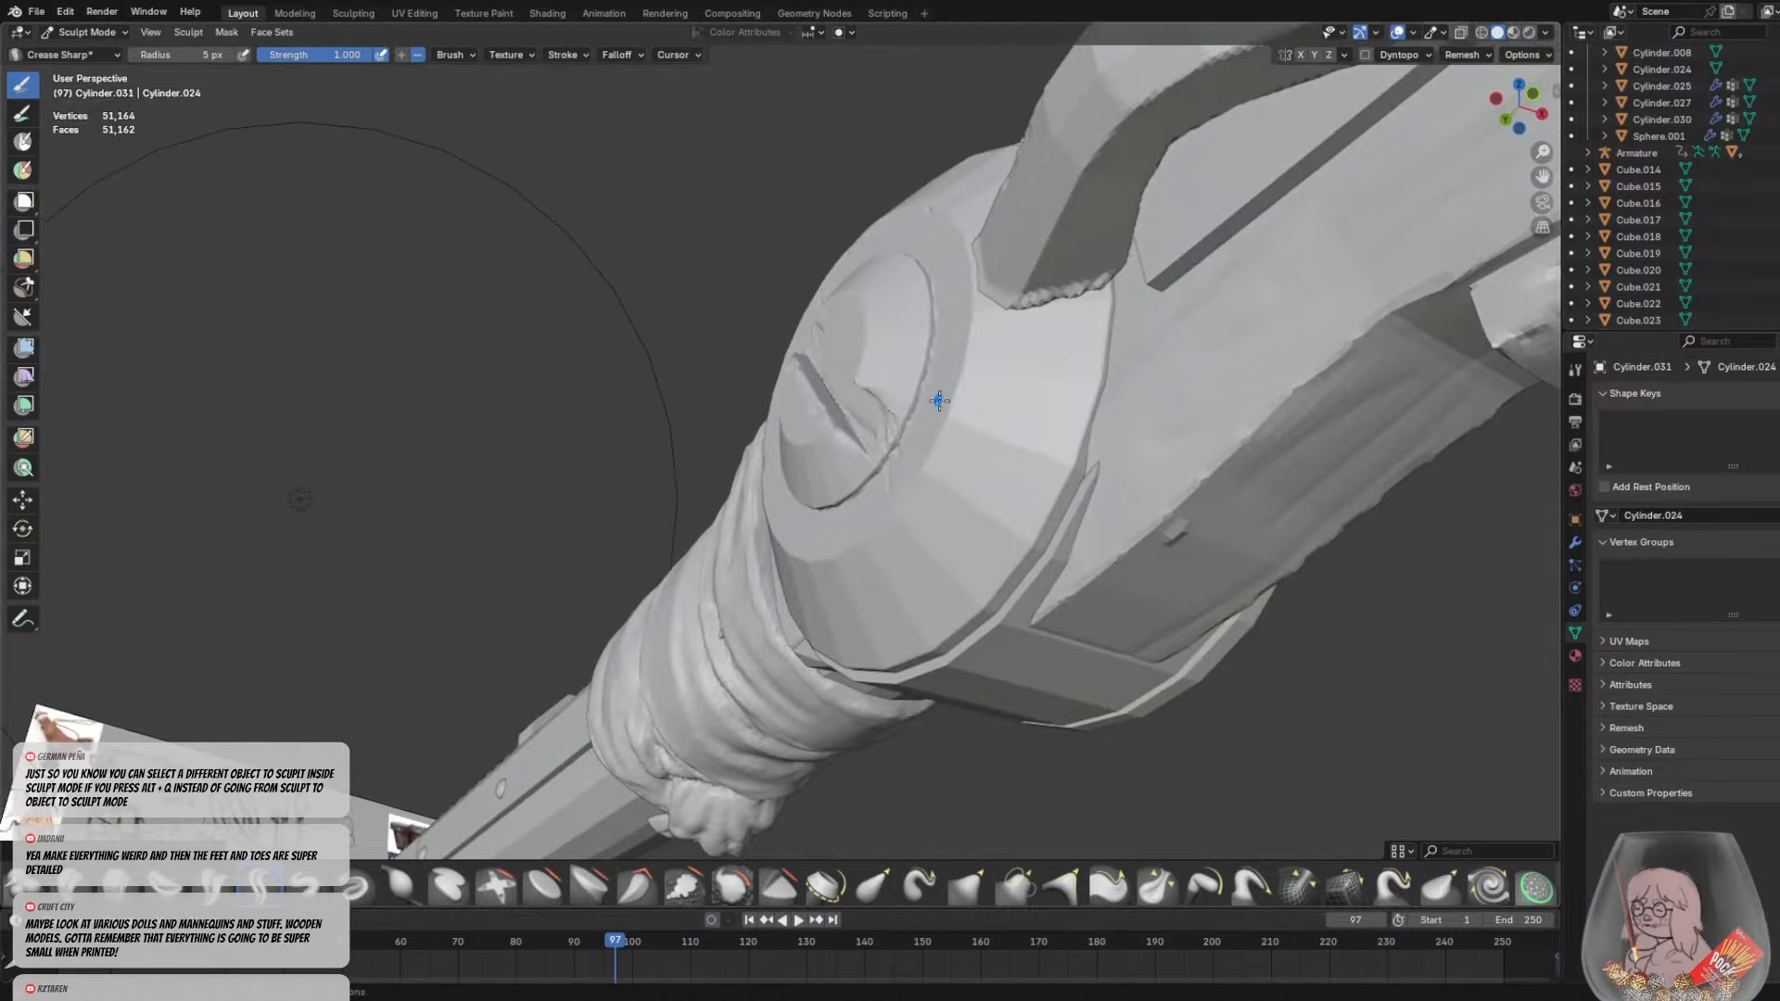
pyautogui.moveTo(964, 400); pyautogui.dragTo(971, 387)
pyautogui.moveTo(1049, 510); pyautogui.dragTo(1161, 509, button='middle')
pyautogui.moveTo(904, 617); pyautogui.dragTo(869, 616, button='middle')
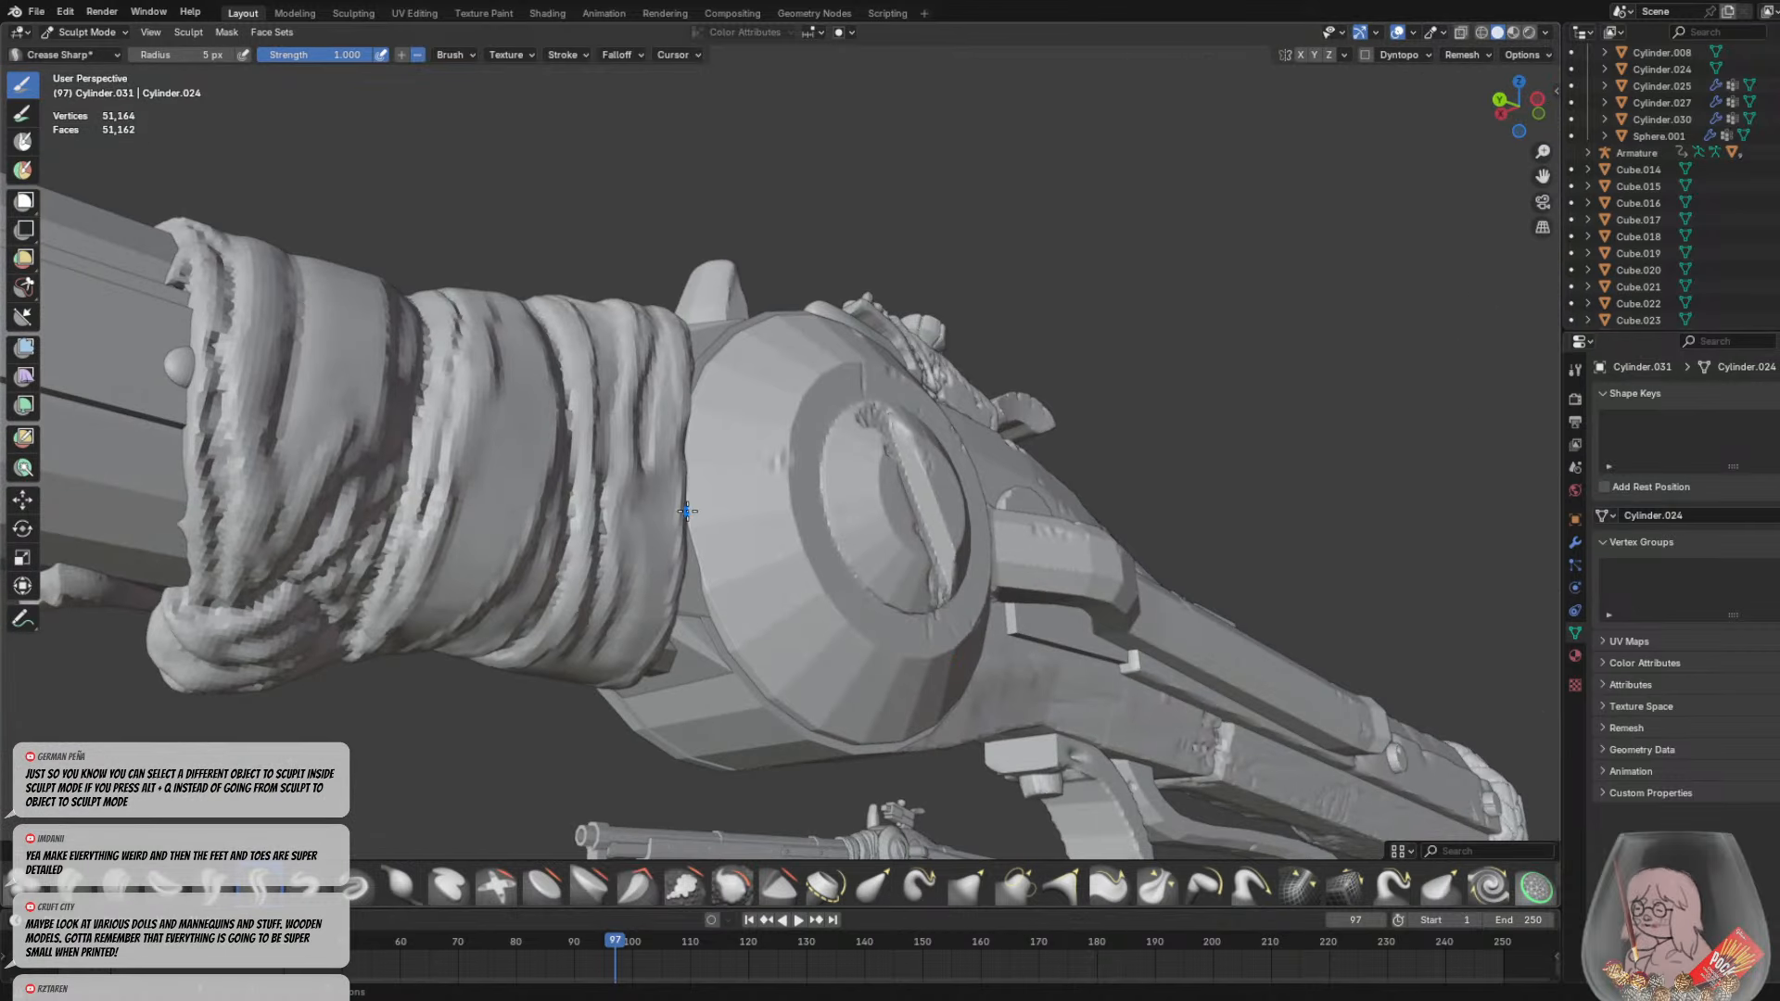
pyautogui.moveTo(743, 660); pyautogui.dragTo(656, 679, button='middle')
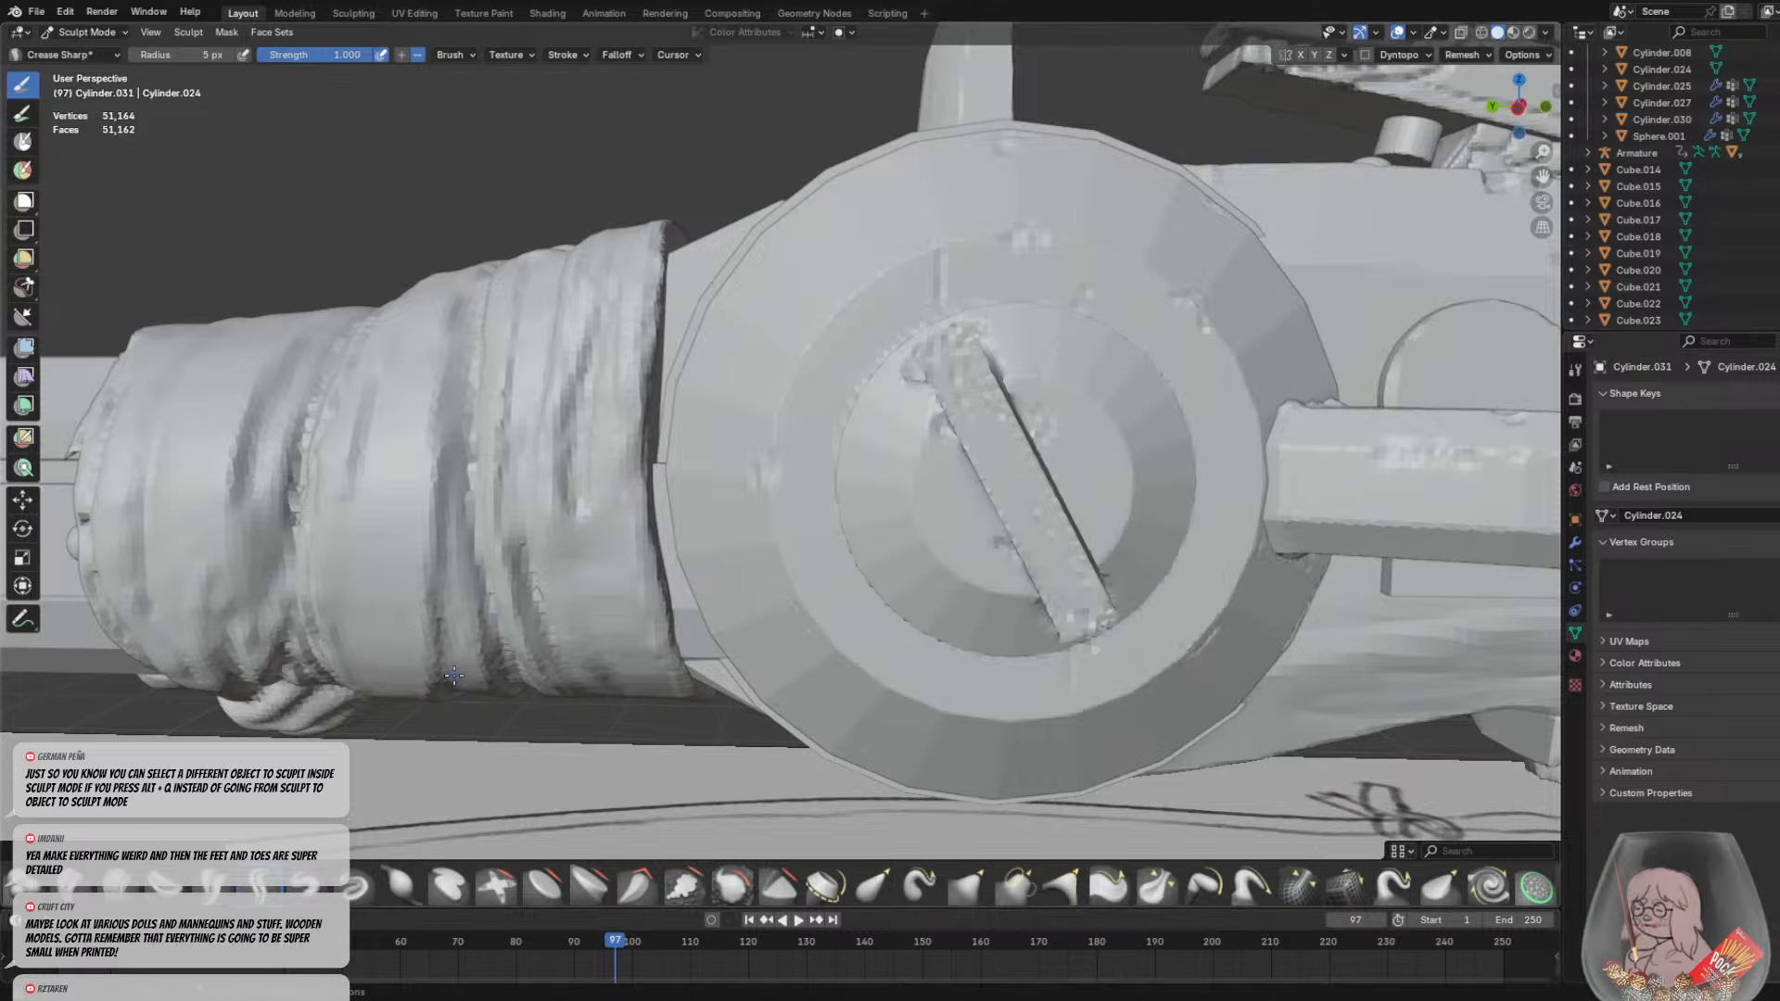
# Try switching the sculpt target from the slotted disc to another gun part without leaving Sculpt Mode
pyautogui.scroll(-2, 454, 676)
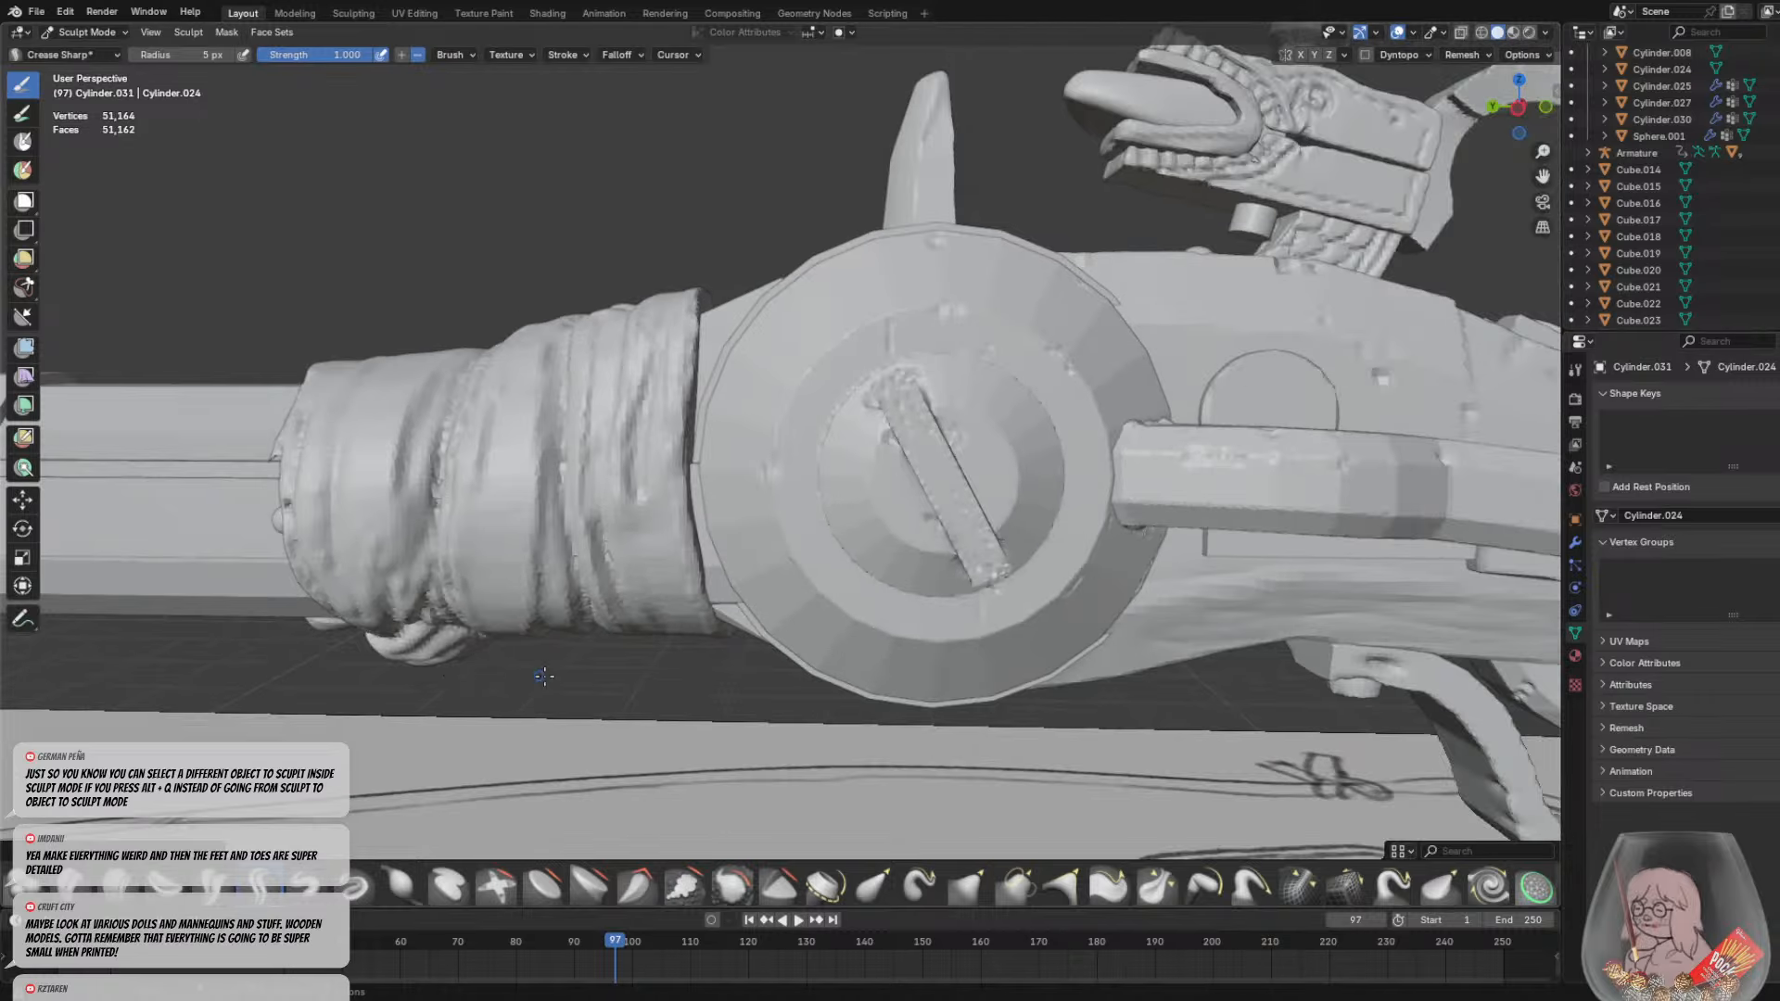
pyautogui.moveTo(955, 625)
pyautogui.mouseDown(button='middle')
pyautogui.moveTo(1044, 571)
pyautogui.moveTo(976, 614)
pyautogui.mouseUp(button='middle')
pyautogui.scroll(-2, 977, 614)
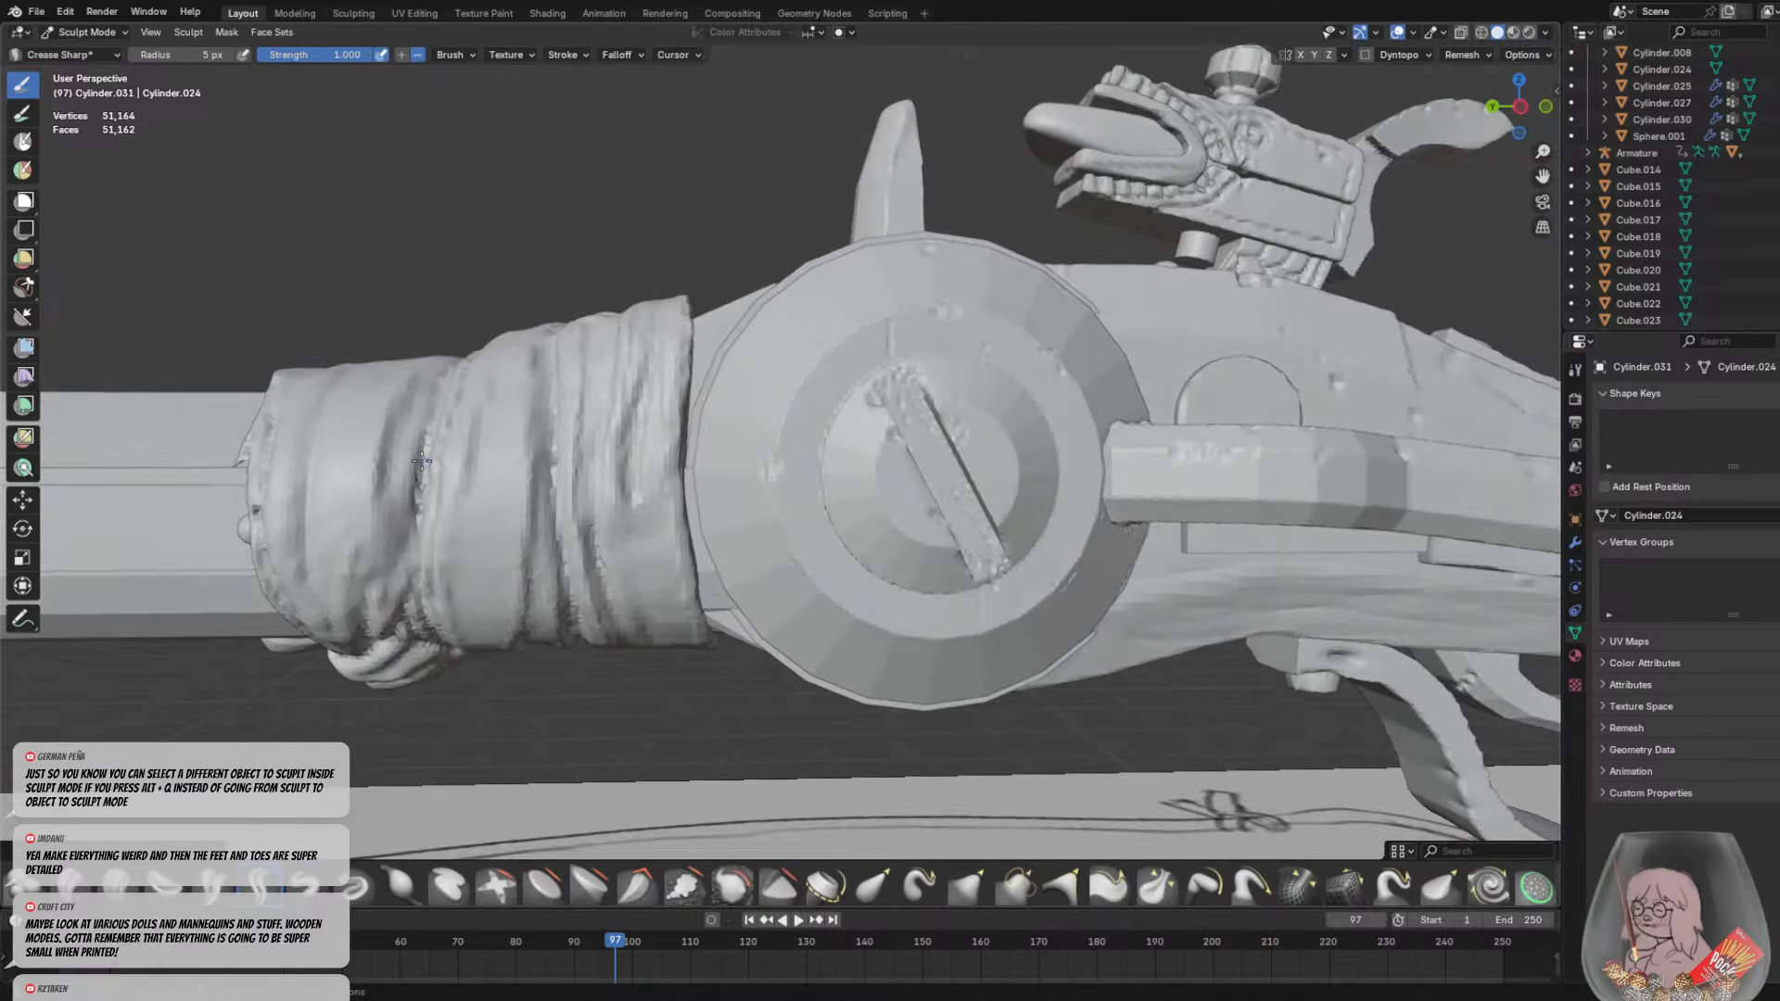
pyautogui.moveTo(427, 462); pyautogui.dragTo(607, 489, button='middle')
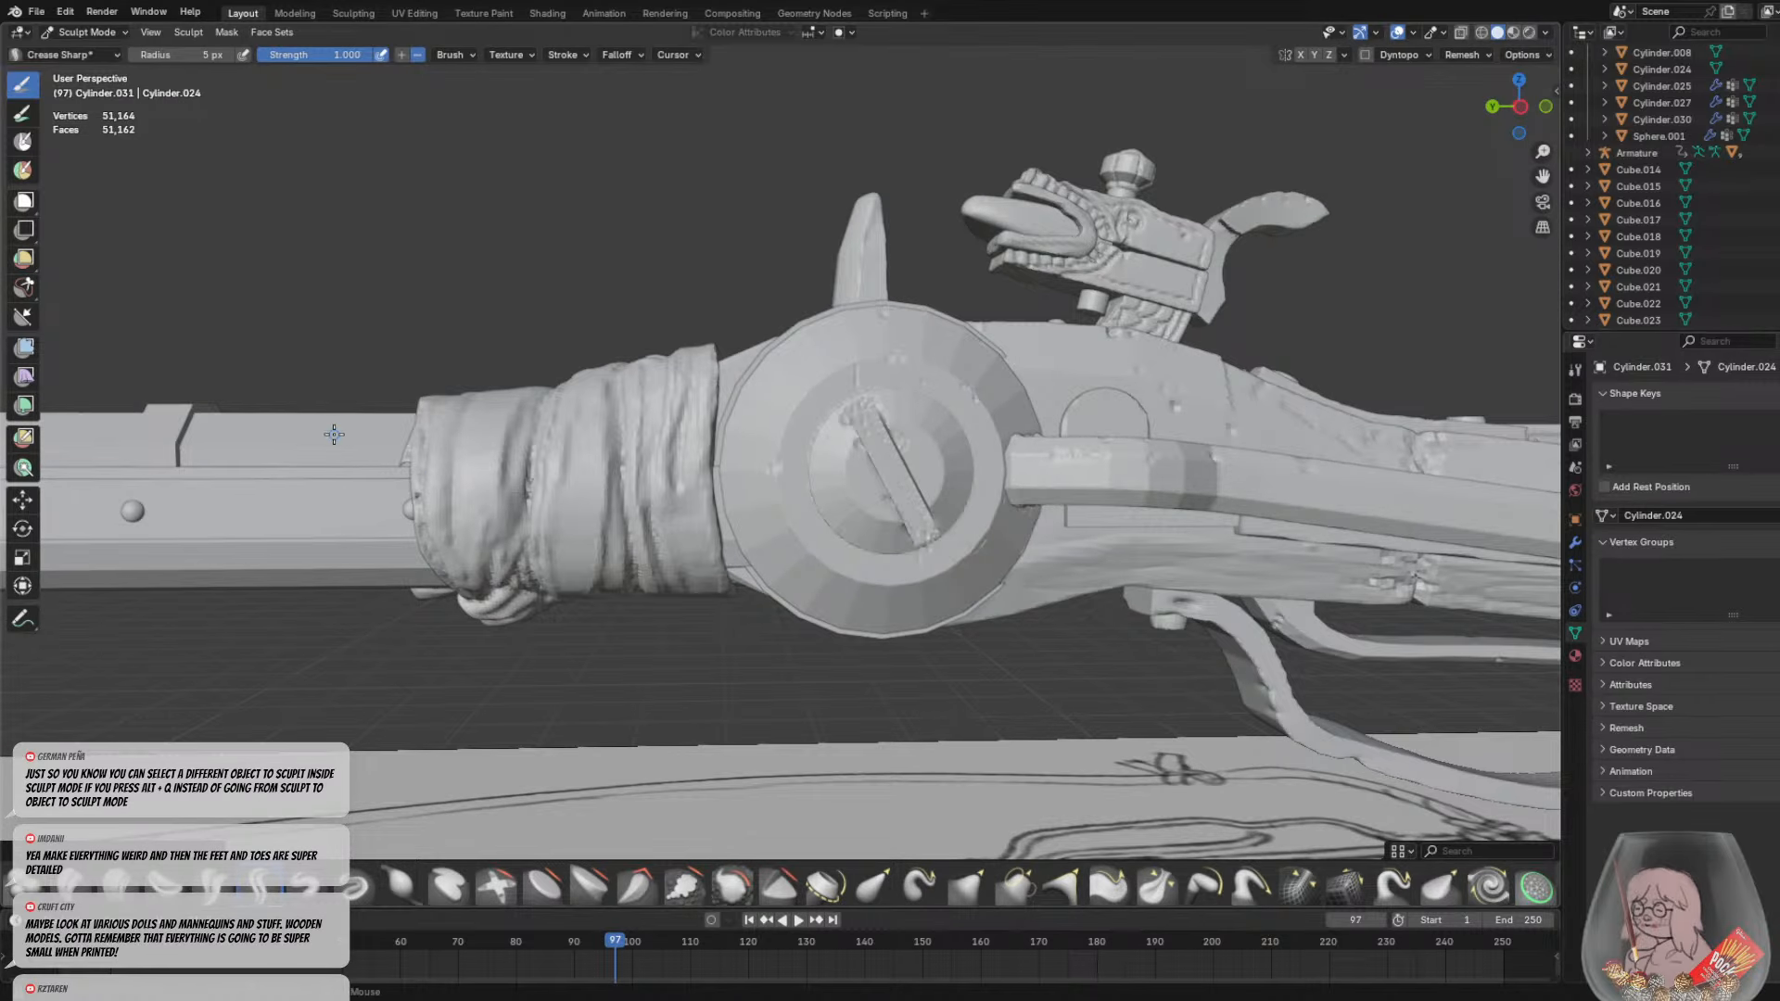
pyautogui.hotkey('alt', 'q')
pyautogui.moveTo(888, 584); pyautogui.dragTo(812, 565, button='middle')
pyautogui.scroll(3, 933, 576)
pyautogui.moveTo(933, 576); pyautogui.dragTo(1001, 573, button='middle')
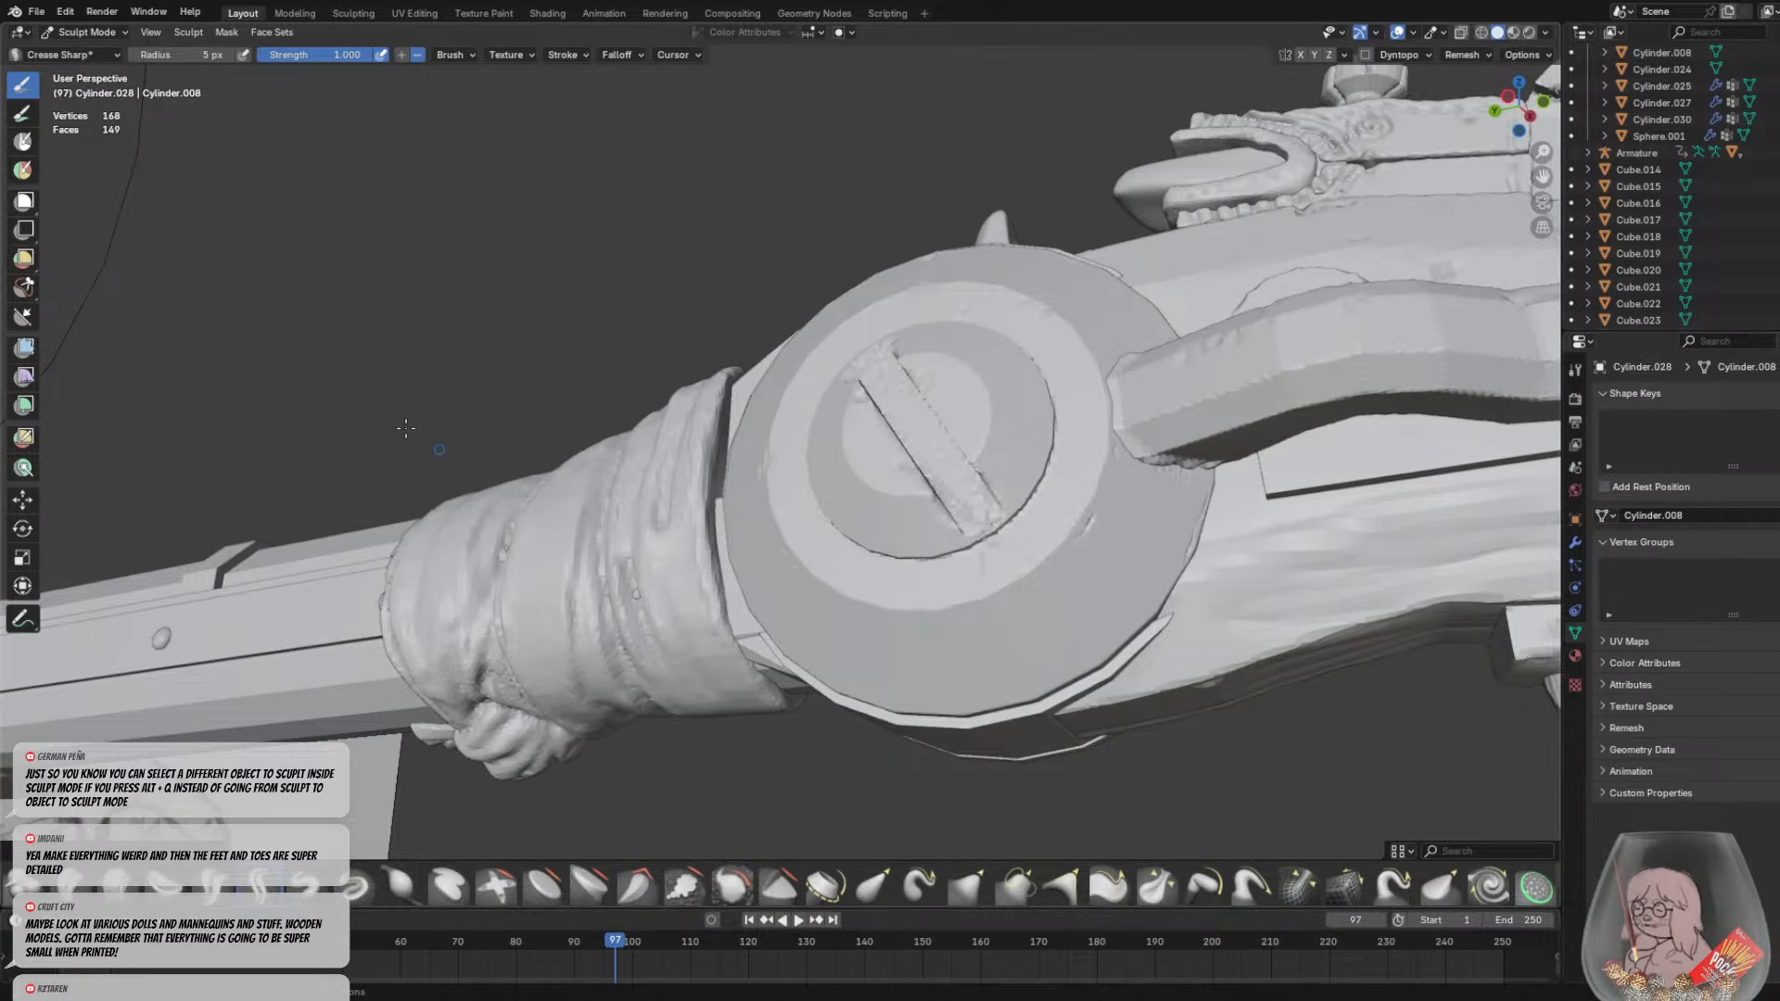
# Return to Object Mode, select the slotted disc again, and put it back into Sculpt Mode
pyautogui.click(70, 34)
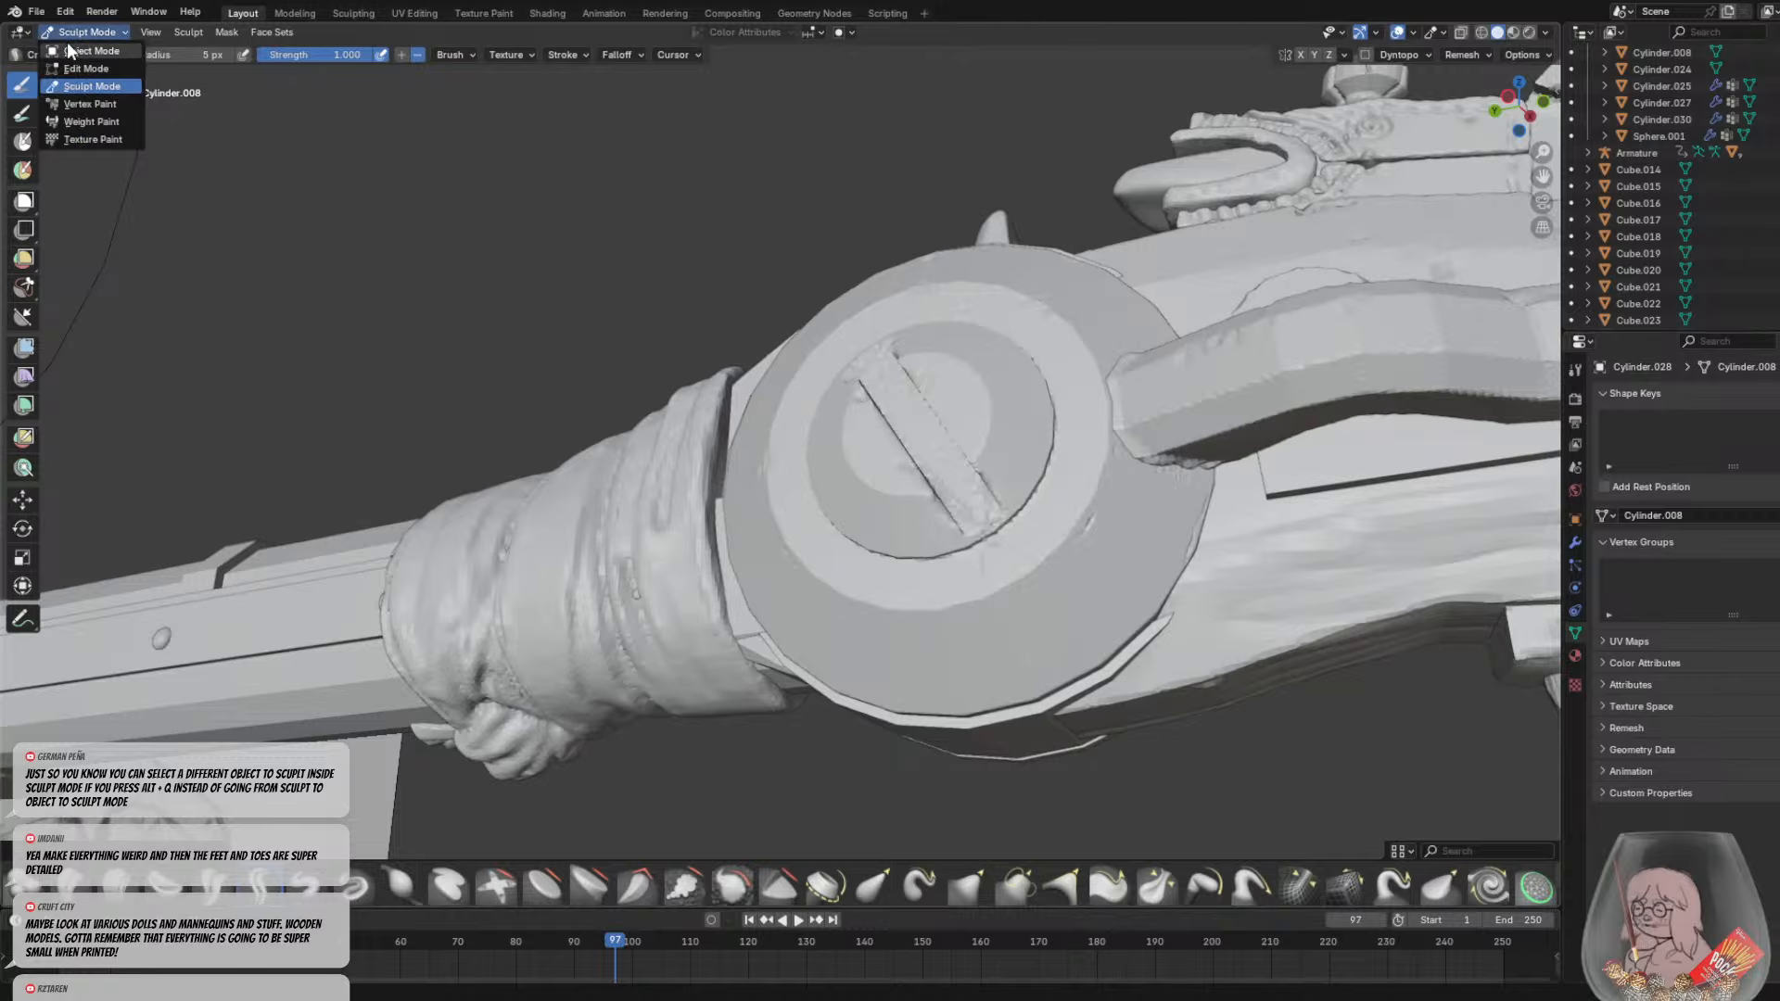
pyautogui.click(67, 51)
pyautogui.click(959, 486)
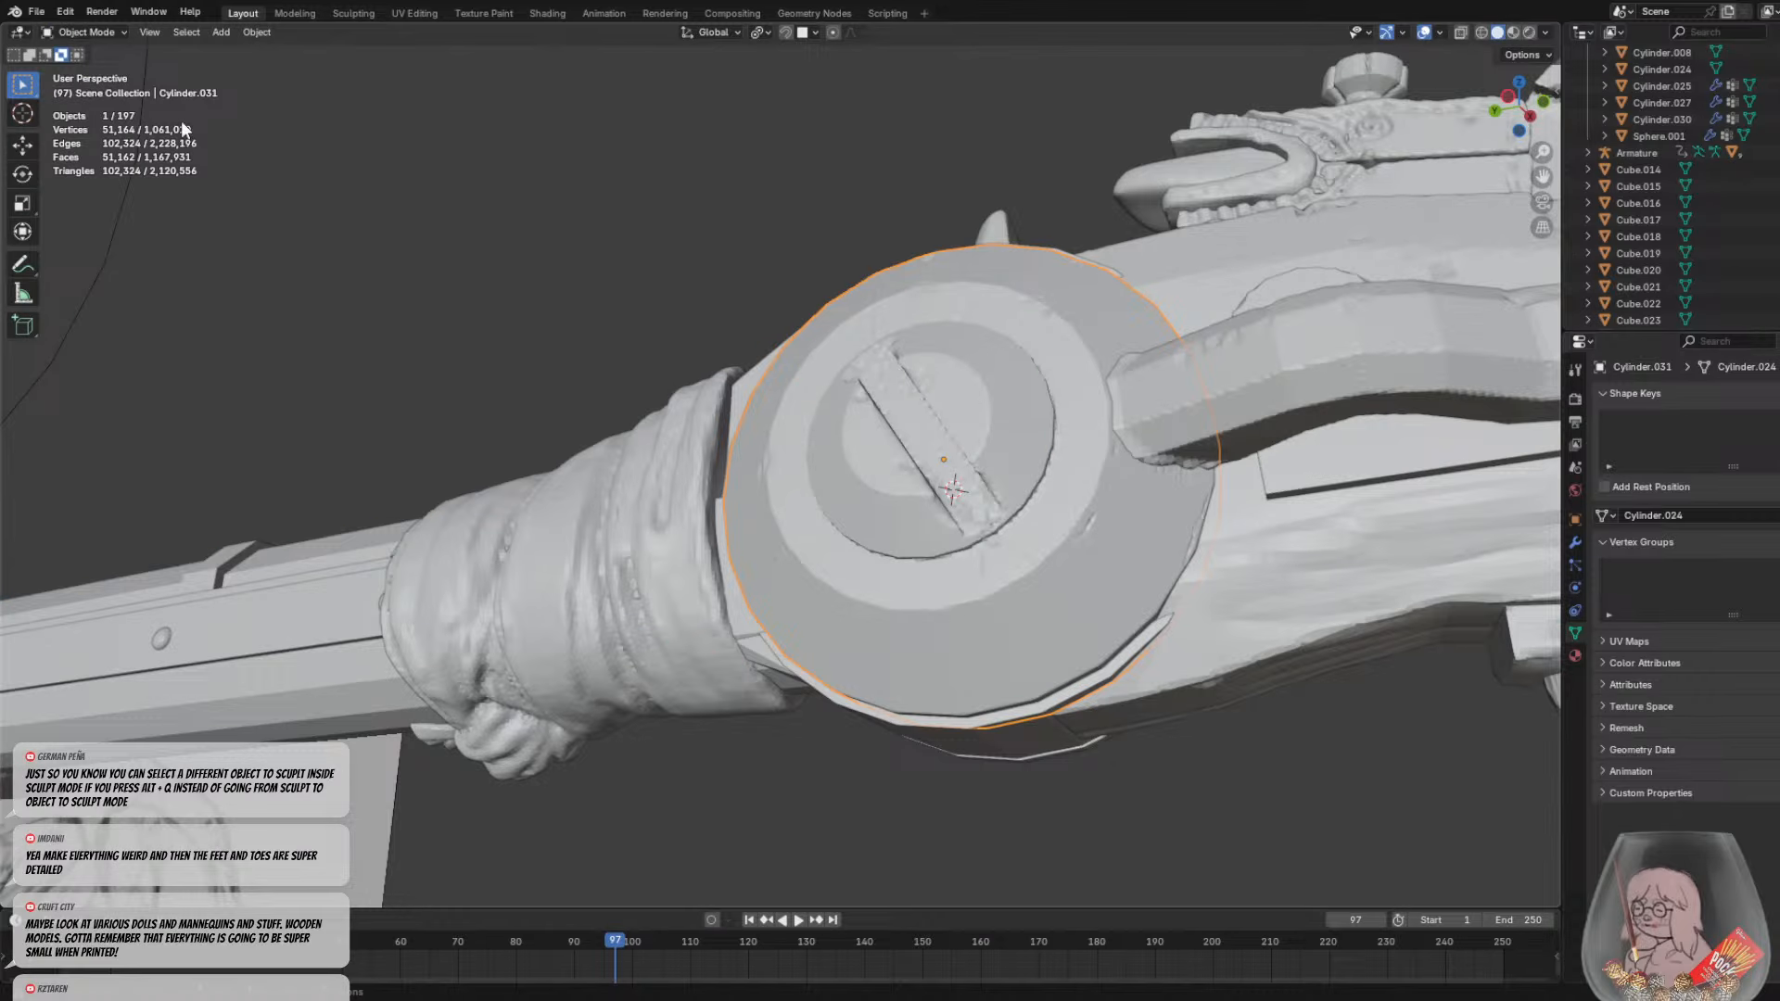
pyautogui.click(86, 32)
pyautogui.click(93, 86)
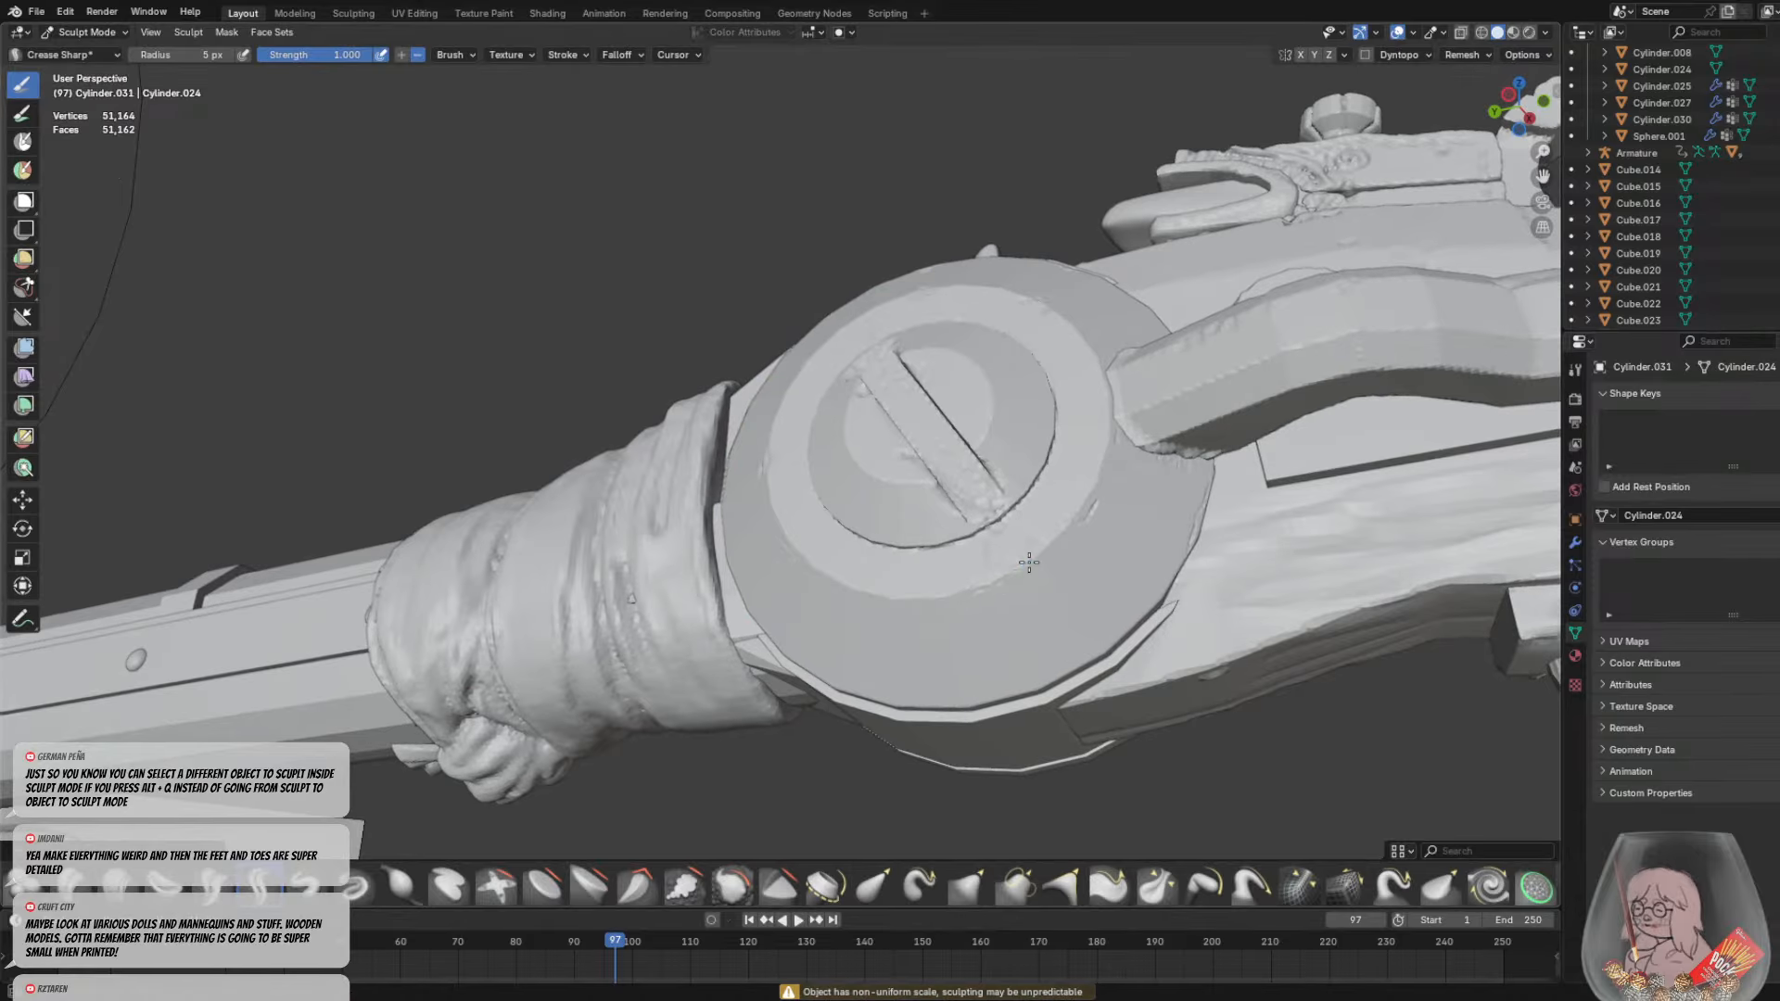
pyautogui.moveTo(1094, 592); pyautogui.dragTo(1132, 660, button='middle')
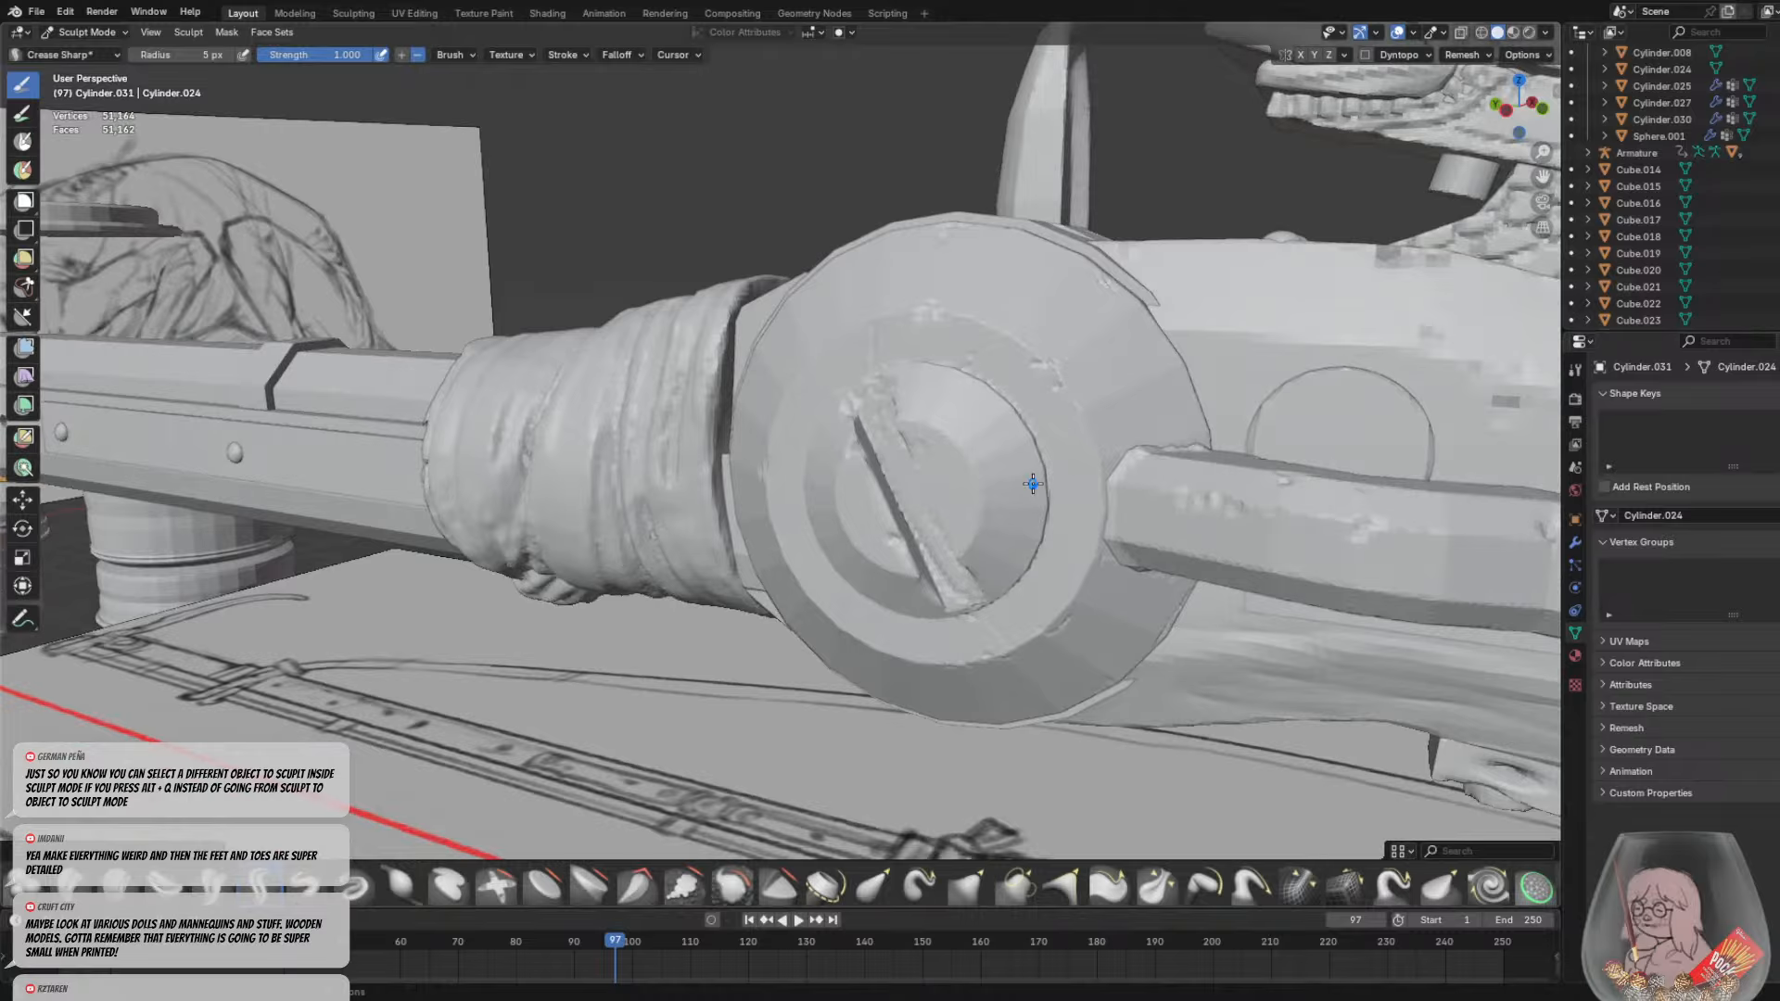
pyautogui.moveTo(1057, 484); pyautogui.dragTo(1138, 529, button='middle')
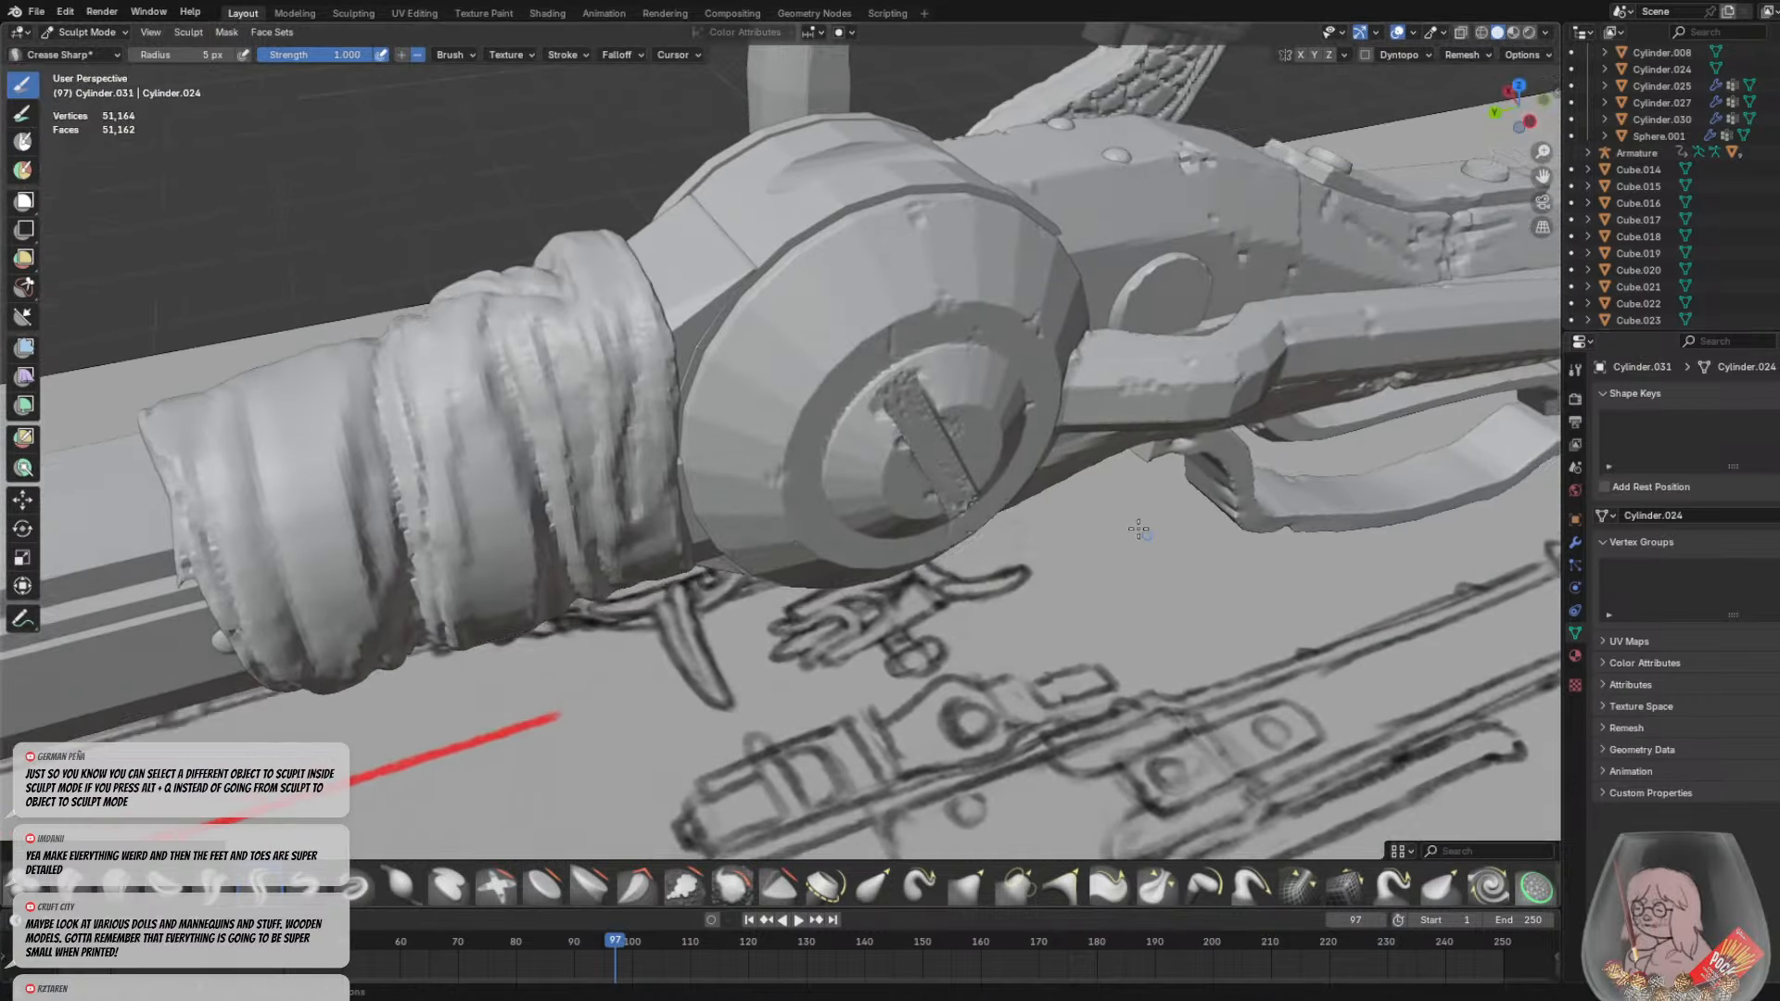
pyautogui.moveTo(947, 377); pyautogui.dragTo(981, 317, button='middle')
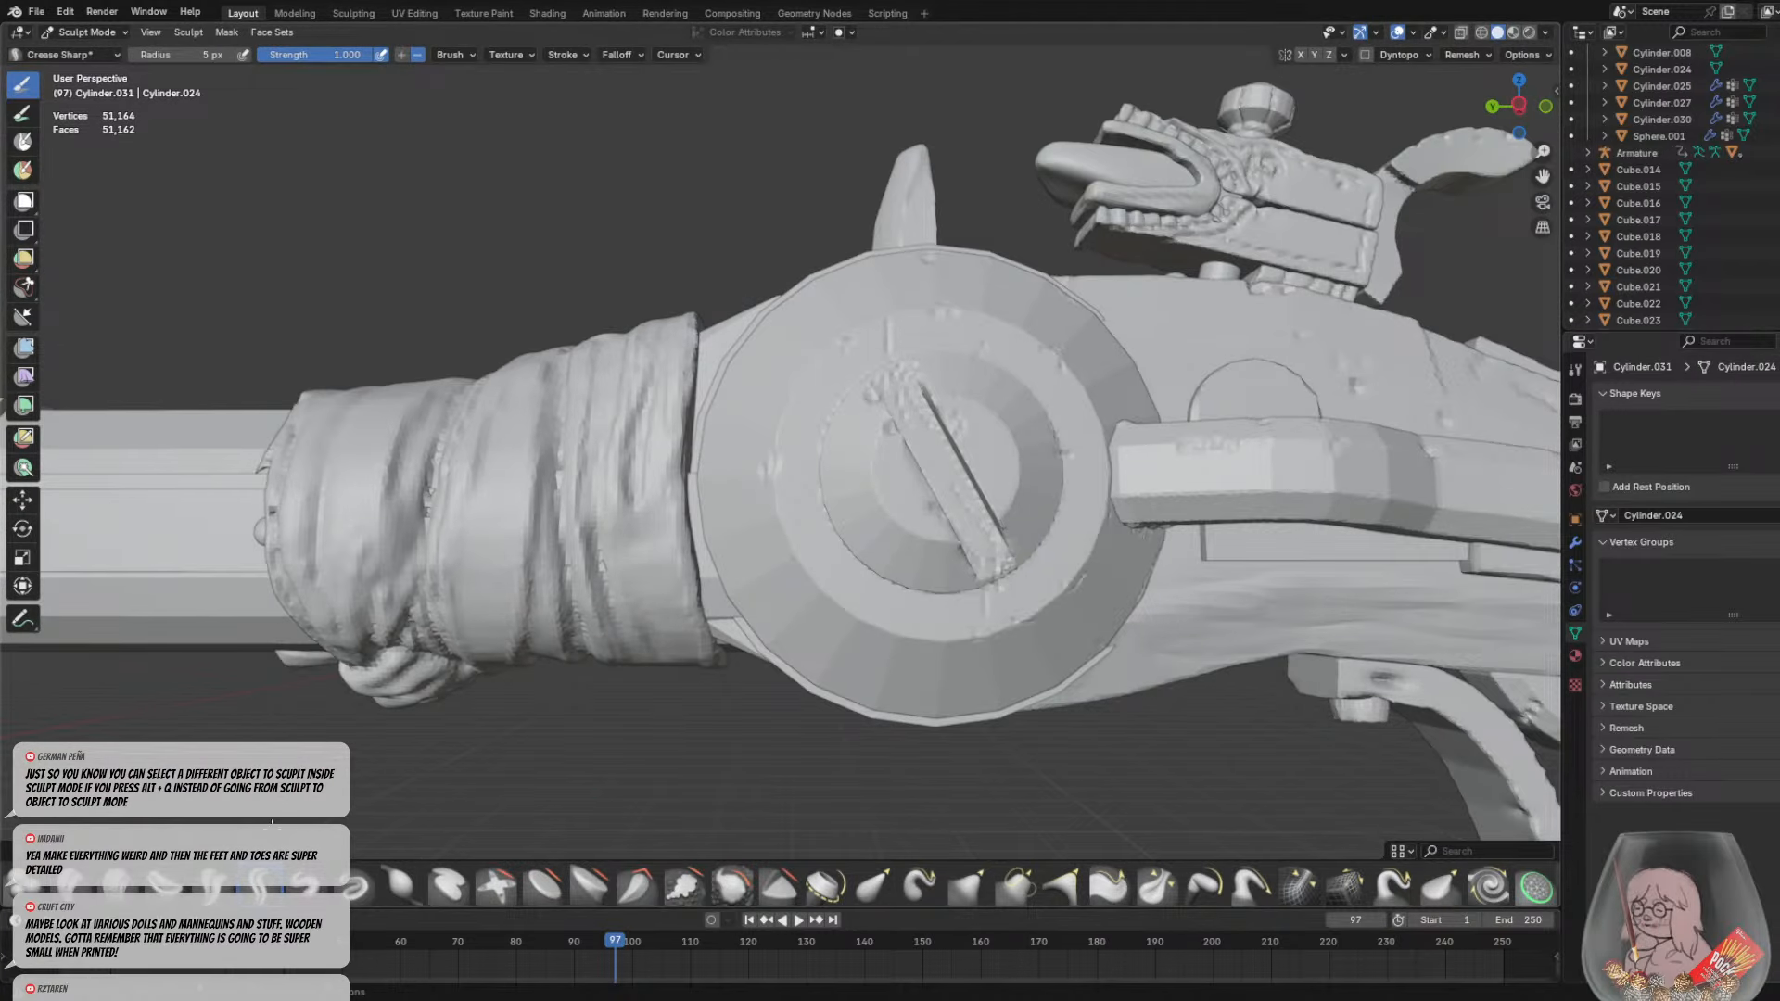
# Set the Crease Sharp brush radius to 6 px and carve a groove around the outer edge of the disc's flat ring
pyautogui.press('f')
pyautogui.click(836, 384)
pyautogui.moveTo(820, 363)
pyautogui.mouseDown()
pyautogui.moveTo(784, 471)
pyautogui.moveTo(822, 580)
pyautogui.mouseUp()
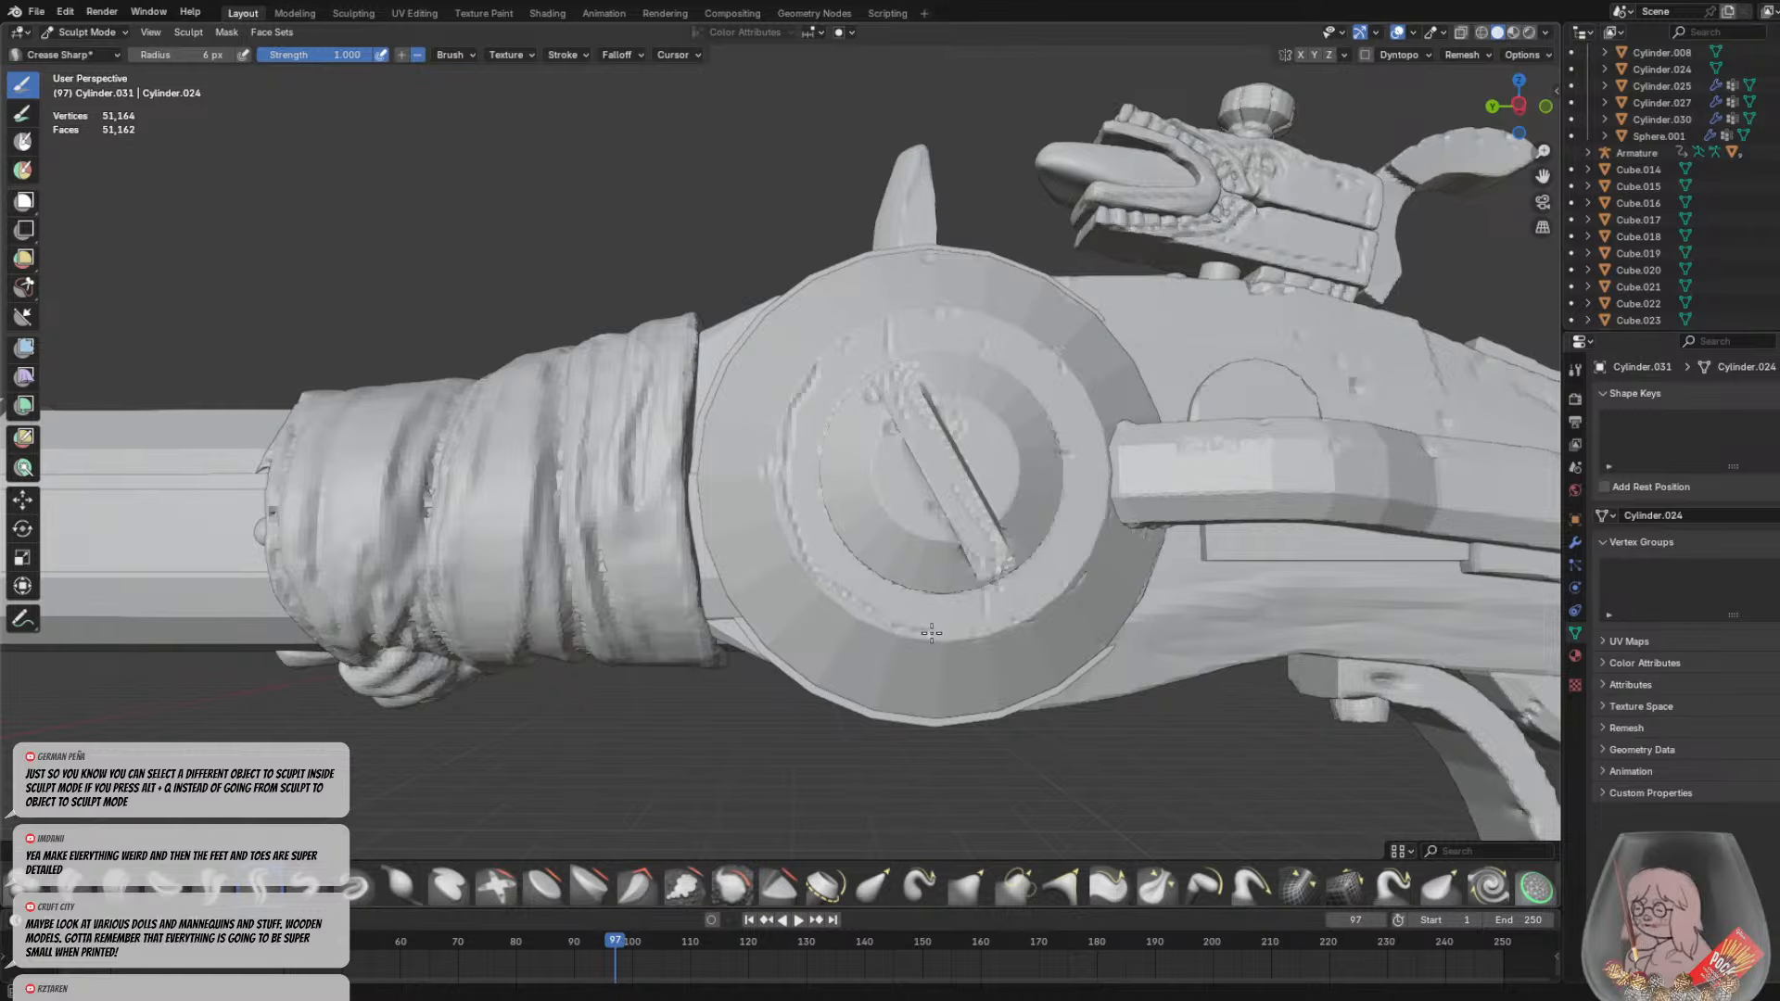
pyautogui.hotkey('ctrl', 'z')
pyautogui.moveTo(932, 634); pyautogui.dragTo(940, 556, button='middle')
pyautogui.scroll(1, 818, 449)
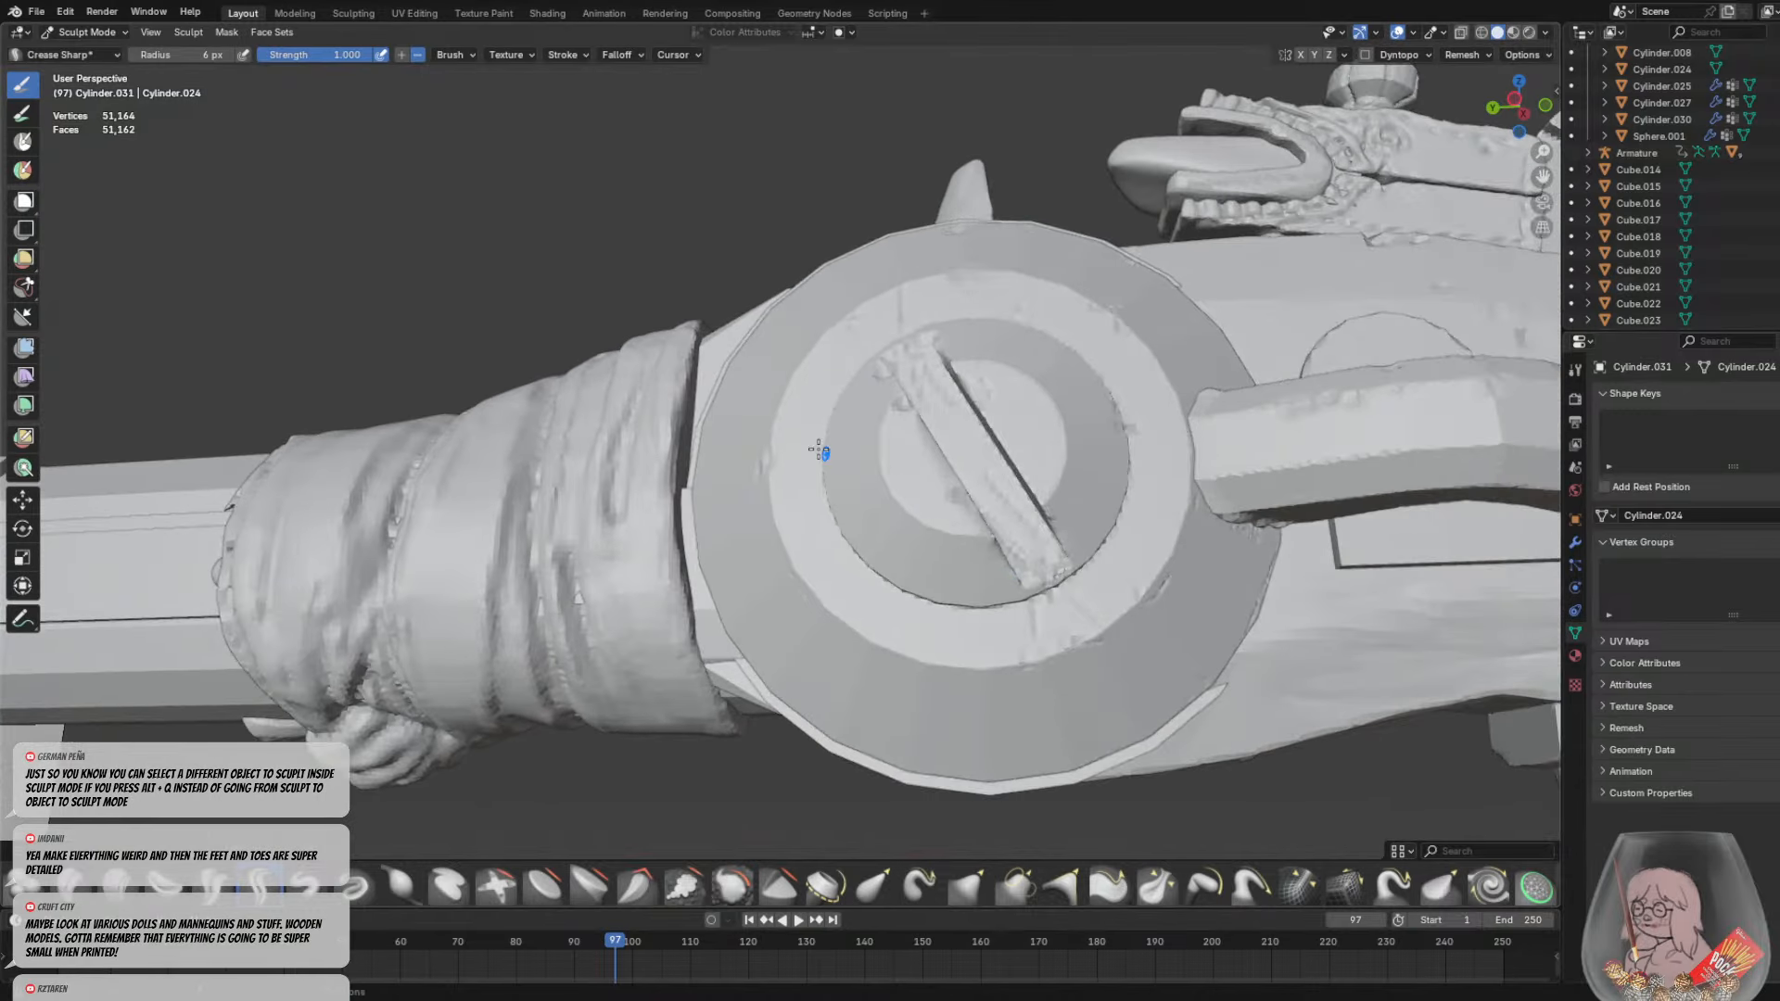
pyautogui.moveTo(778, 425); pyautogui.dragTo(816, 584)
pyautogui.hotkey('ctrl', 'z')
pyautogui.moveTo(777, 484)
pyautogui.mouseDown()
pyautogui.moveTo(819, 588)
pyautogui.moveTo(894, 636)
pyautogui.moveTo(1030, 655)
pyautogui.mouseUp()
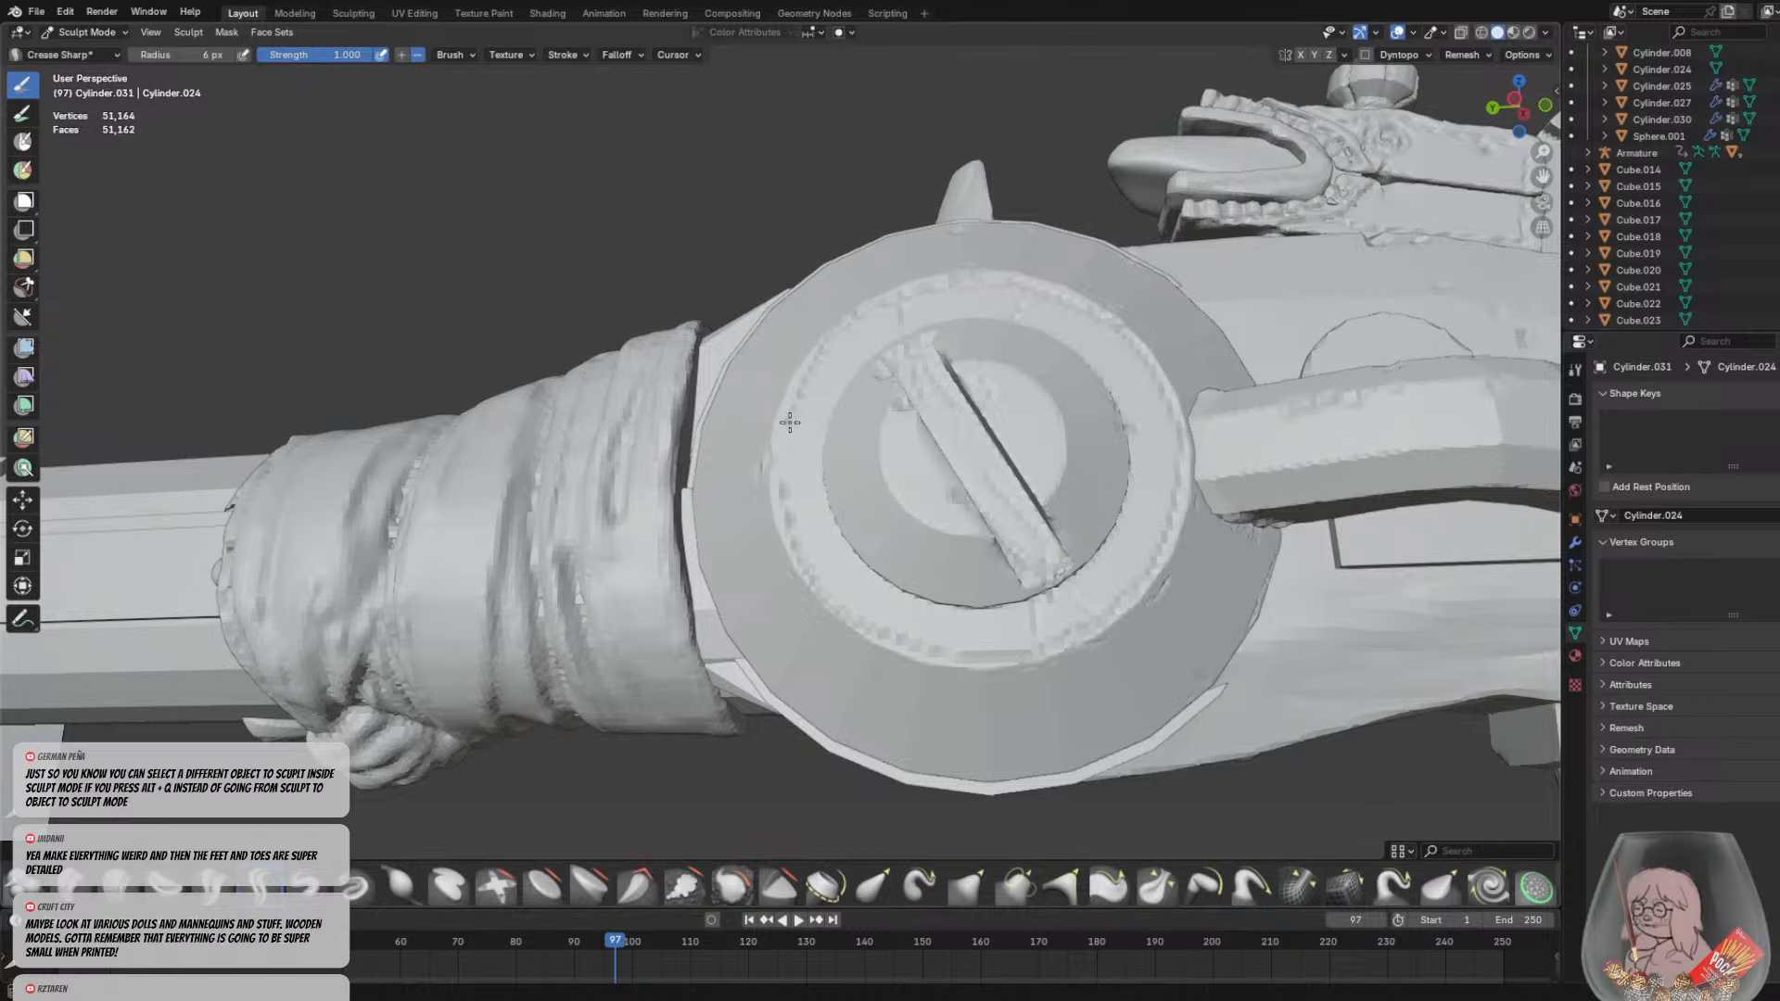
# Carve worn creases along the upper outer rim of the disc's bevel with the Crease Sharp brush
pyautogui.moveTo(791, 513)
pyautogui.mouseDown(button='middle')
pyautogui.moveTo(895, 373)
pyautogui.moveTo(714, 310)
pyautogui.moveTo(913, 362)
pyautogui.moveTo(939, 417)
pyautogui.mouseUp(button='middle')
pyautogui.scroll(3, 897, 386)
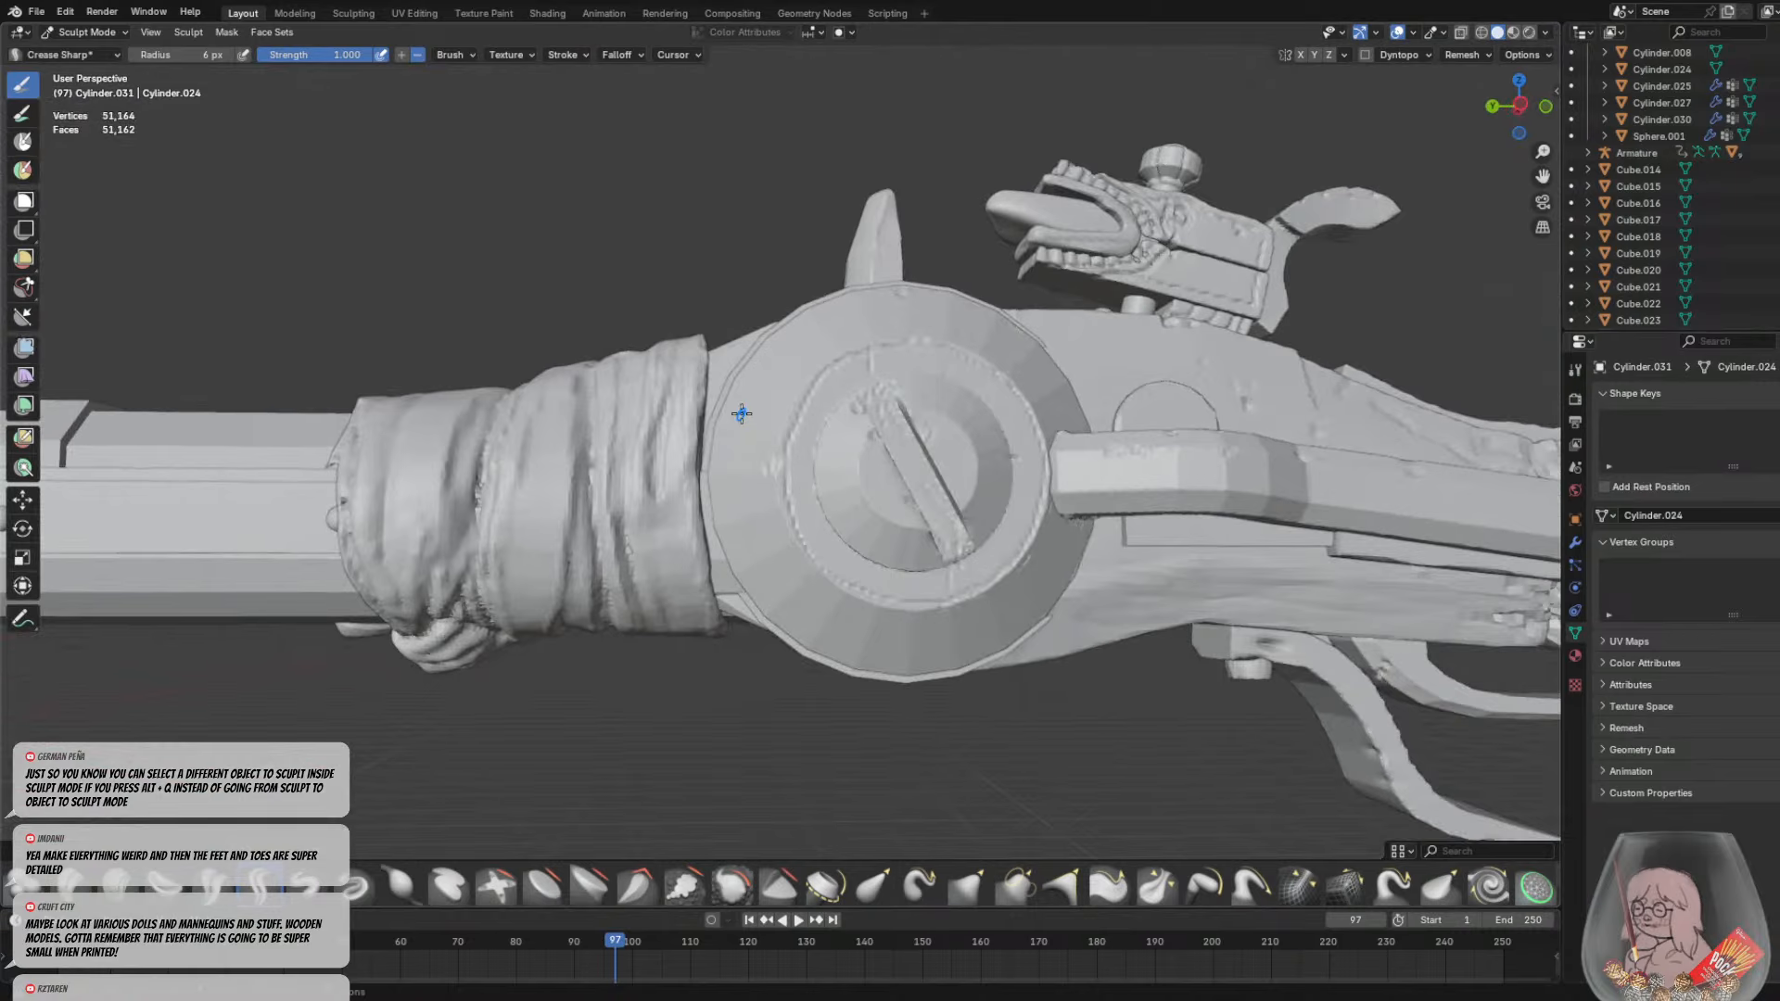
pyautogui.moveTo(891, 490)
pyautogui.mouseDown(button='middle')
pyautogui.moveTo(828, 530)
pyautogui.moveTo(864, 538)
pyautogui.moveTo(551, 498)
pyautogui.moveTo(805, 492)
pyautogui.moveTo(837, 454)
pyautogui.mouseUp(button='middle')
pyautogui.scroll(-3, 828, 531)
pyautogui.scroll(2, 835, 459)
pyautogui.scroll(1, 781, 523)
pyautogui.moveTo(782, 524)
pyautogui.mouseDown(button='middle')
pyautogui.moveTo(767, 509)
pyautogui.moveTo(807, 634)
pyautogui.moveTo(772, 298)
pyautogui.mouseUp(button='middle')
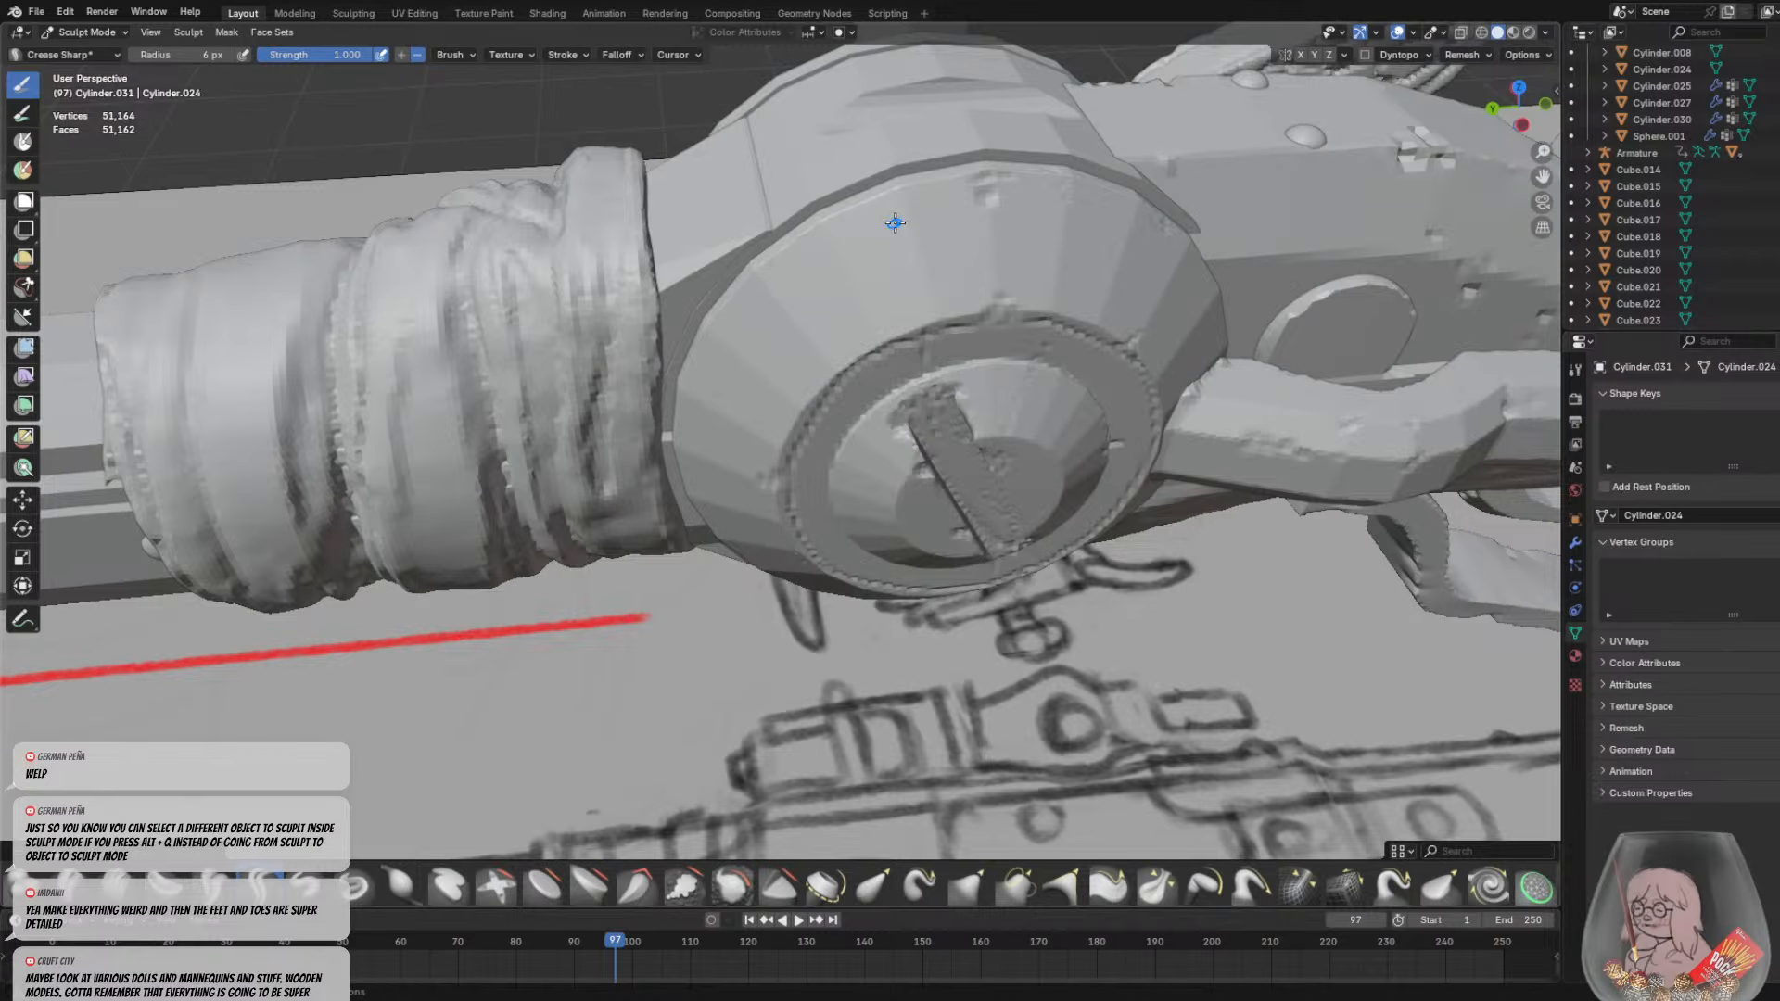
pyautogui.moveTo(896, 223); pyautogui.dragTo(747, 337, button='middle')
pyautogui.moveTo(792, 312); pyautogui.dragTo(695, 337)
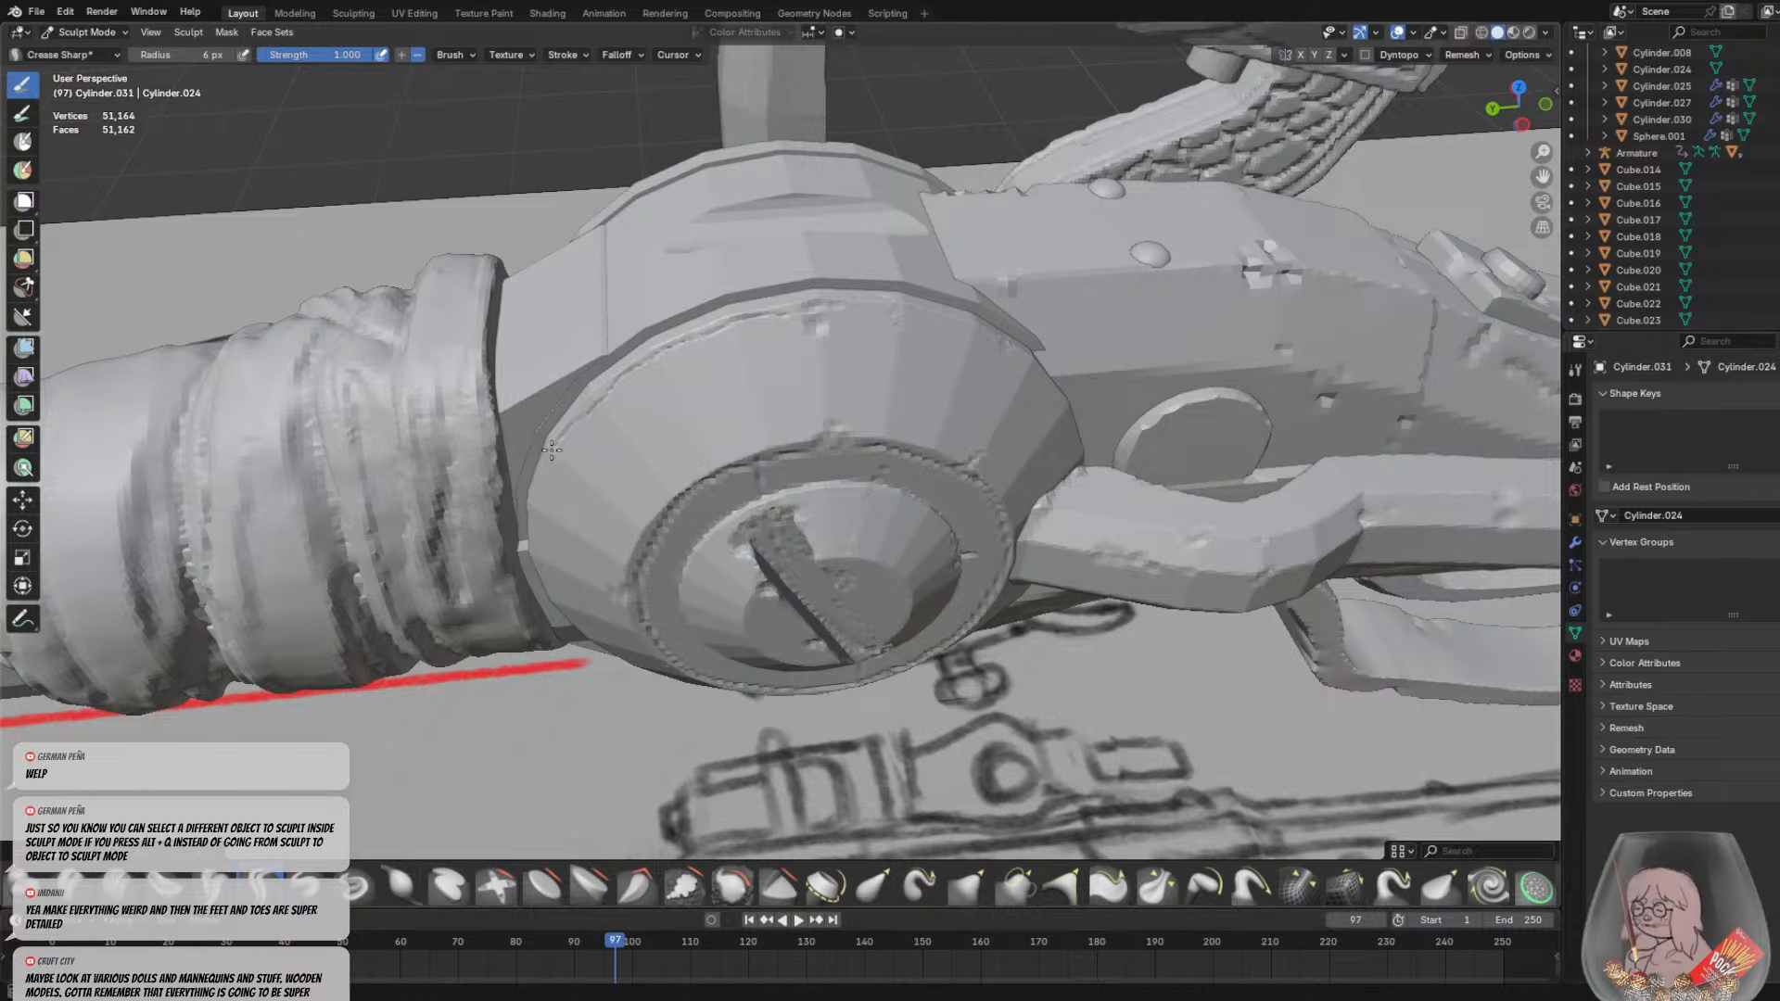
pyautogui.moveTo(552, 450); pyautogui.dragTo(779, 320, button='middle')
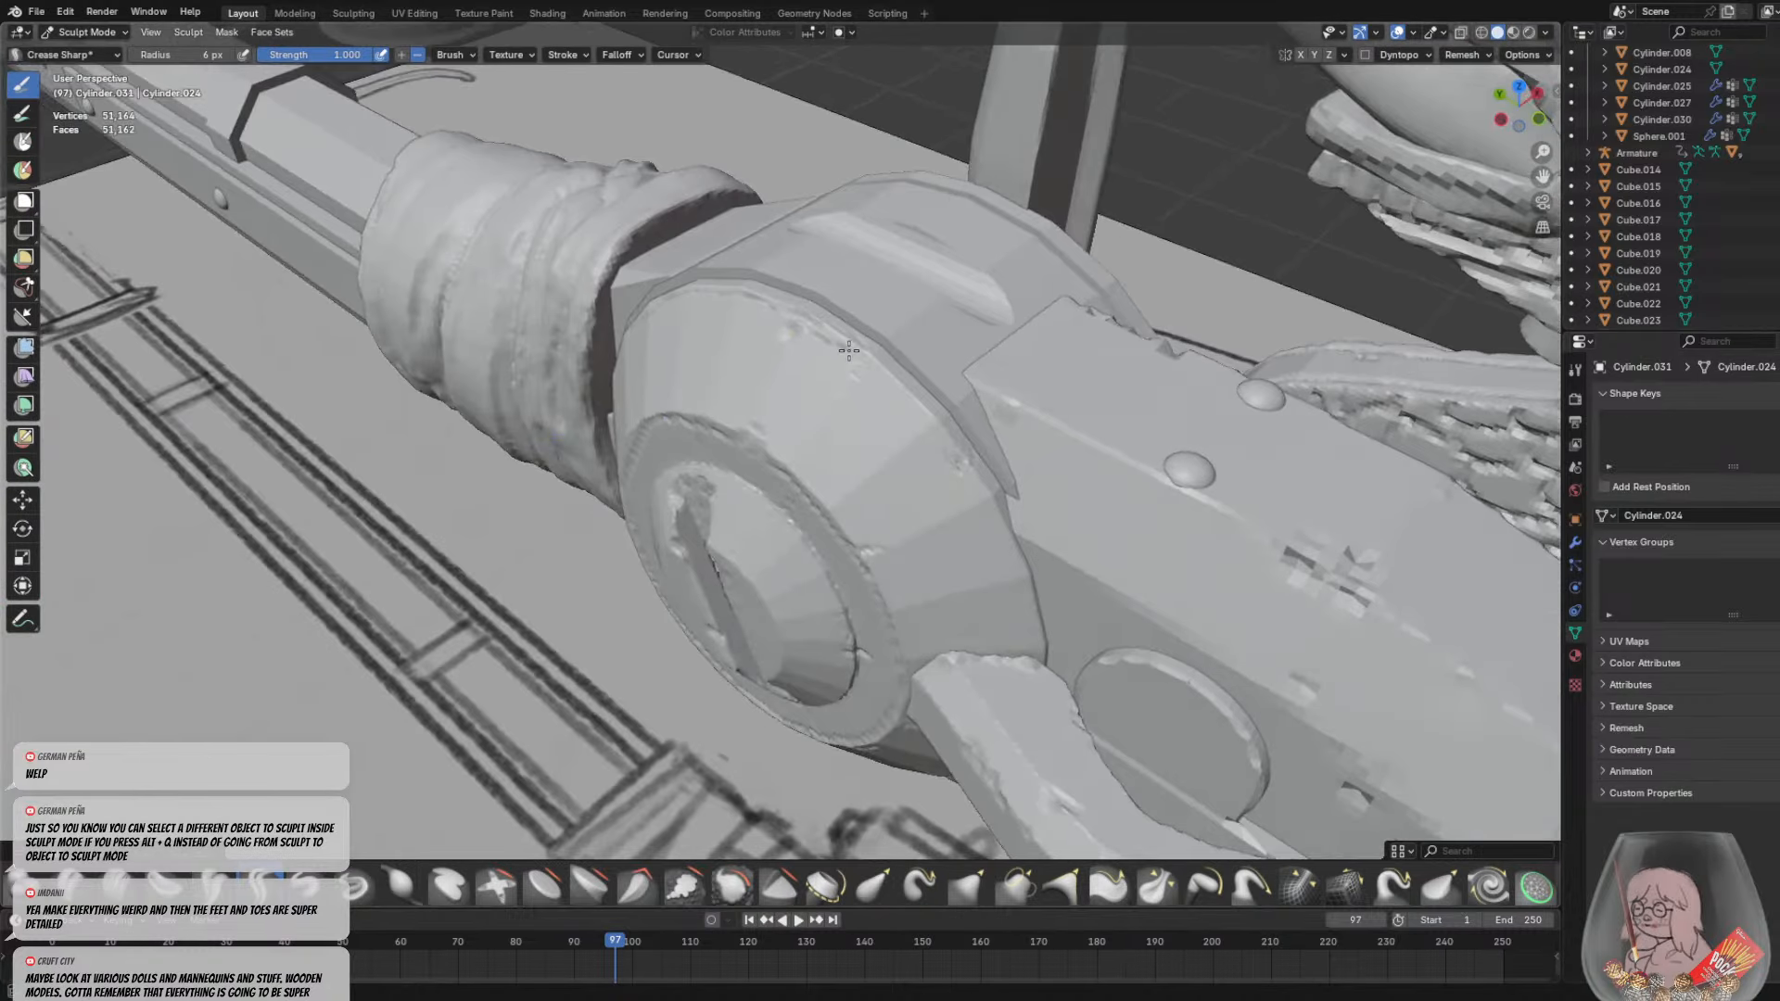
pyautogui.moveTo(953, 459); pyautogui.dragTo(986, 501)
pyautogui.moveTo(1019, 570); pyautogui.dragTo(1021, 471, button='middle')
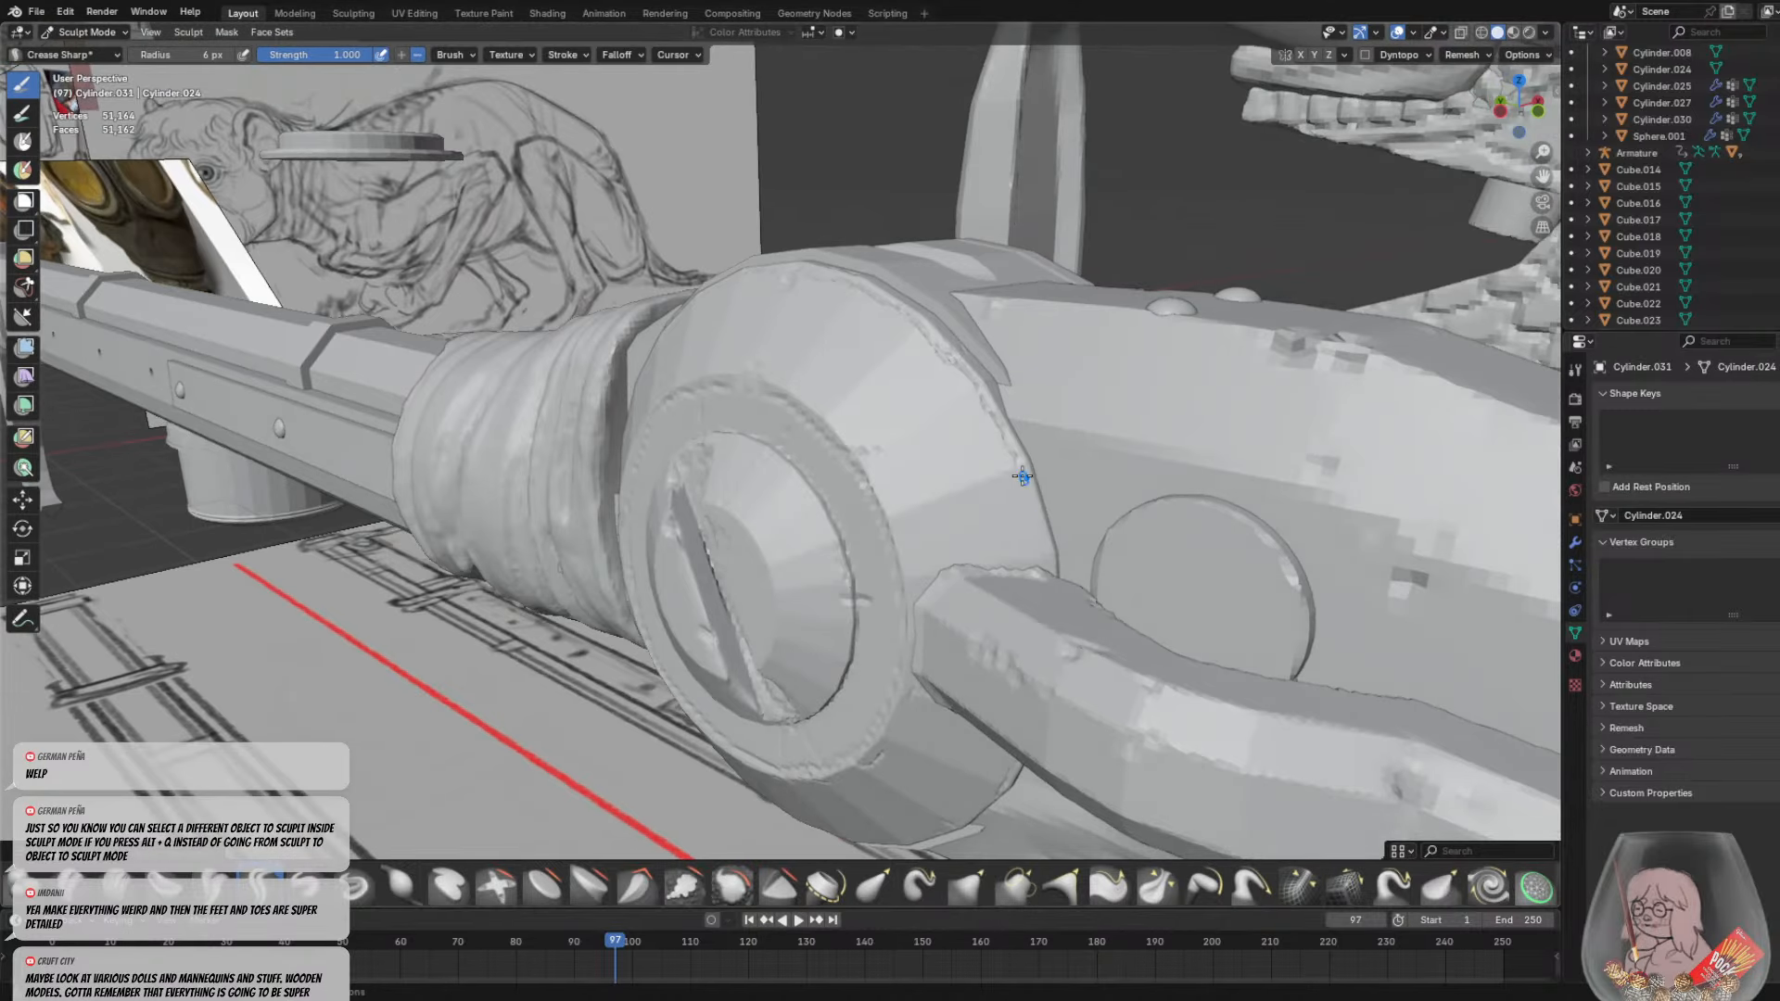
# Continue the worn crease along the disc's outer rim beside the cloth wrap and around its underside
pyautogui.moveTo(1046, 563); pyautogui.dragTo(631, 415, button='middle')
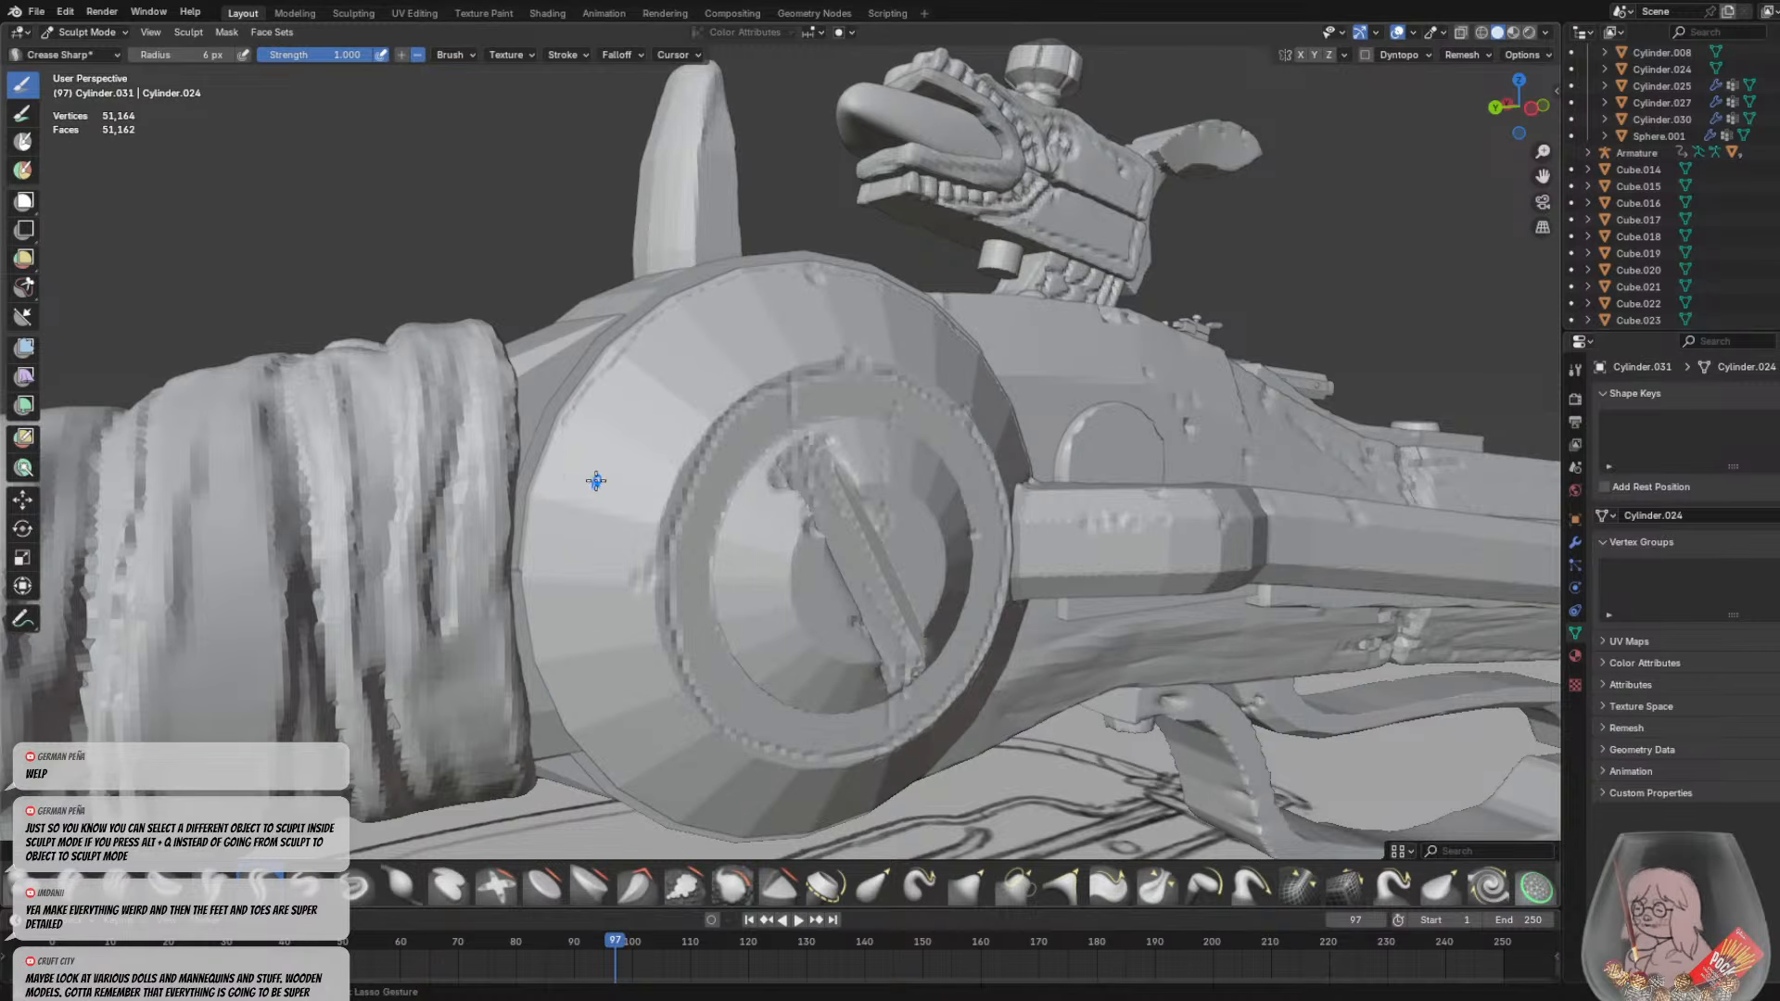
pyautogui.keyDown('shift'); pyautogui.moveTo(596, 481); pyautogui.dragTo(822, 398, button='middle'); pyautogui.keyUp('shift')
pyautogui.scroll(1, 818, 396)
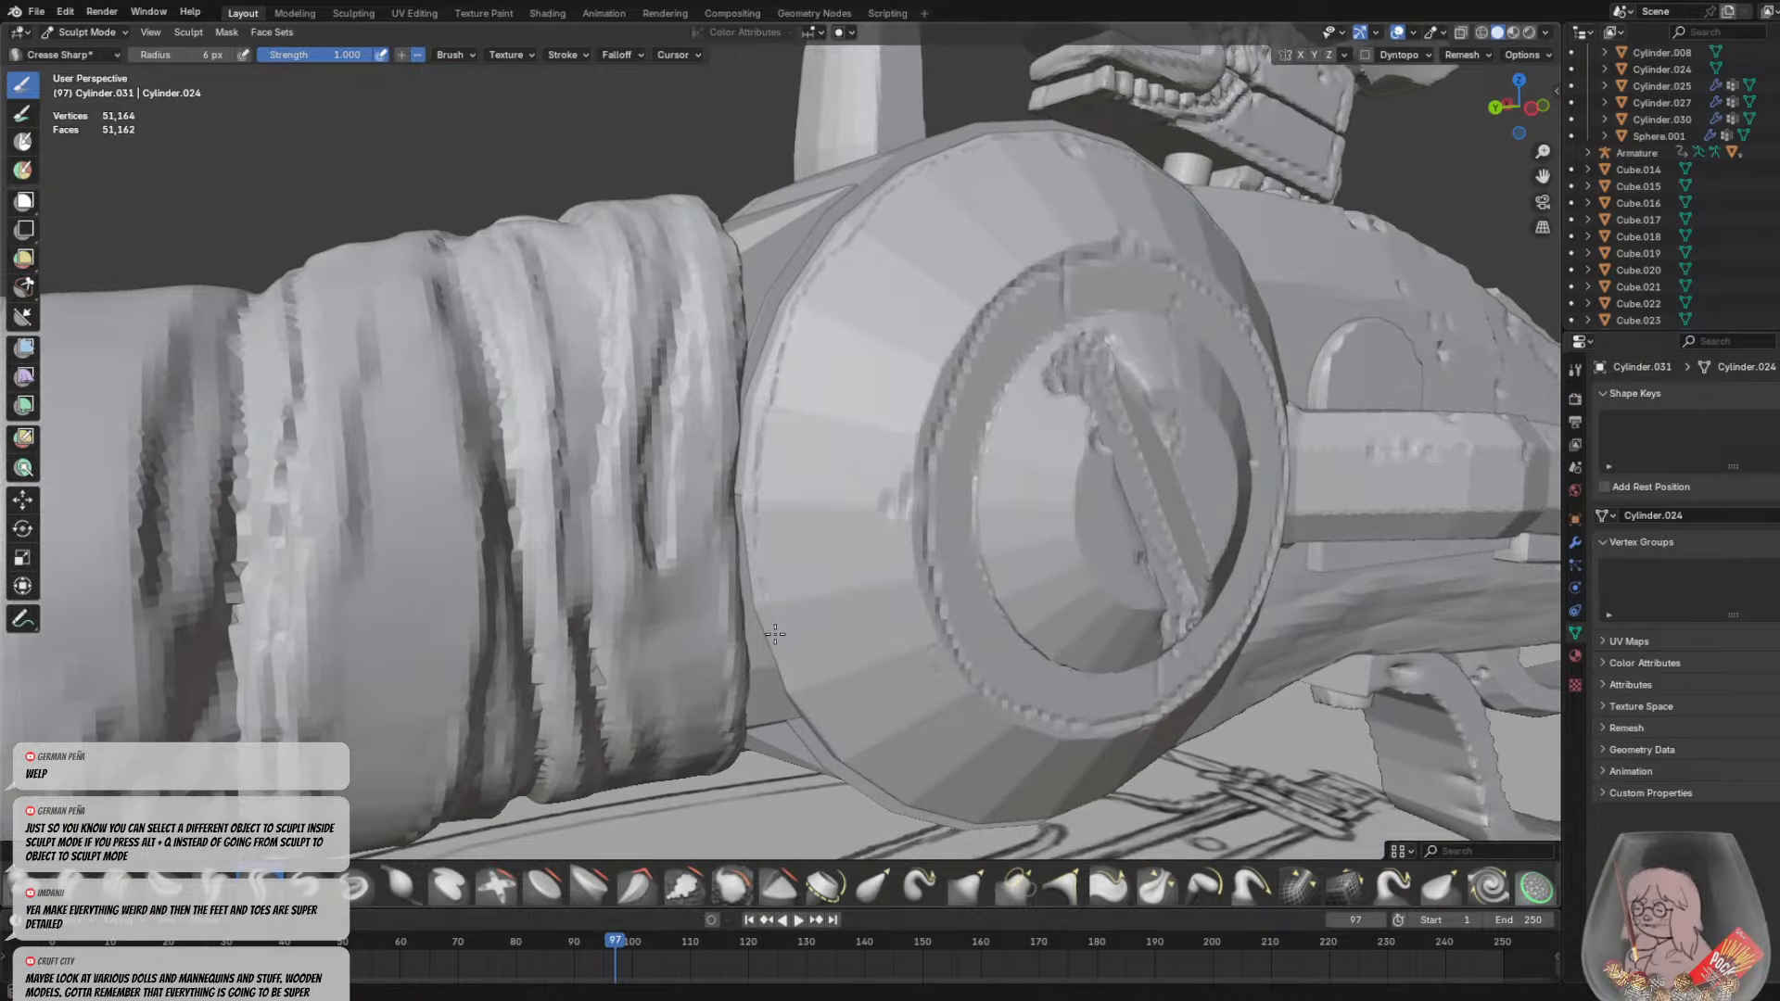
pyautogui.moveTo(778, 653); pyautogui.dragTo(723, 577, button='middle')
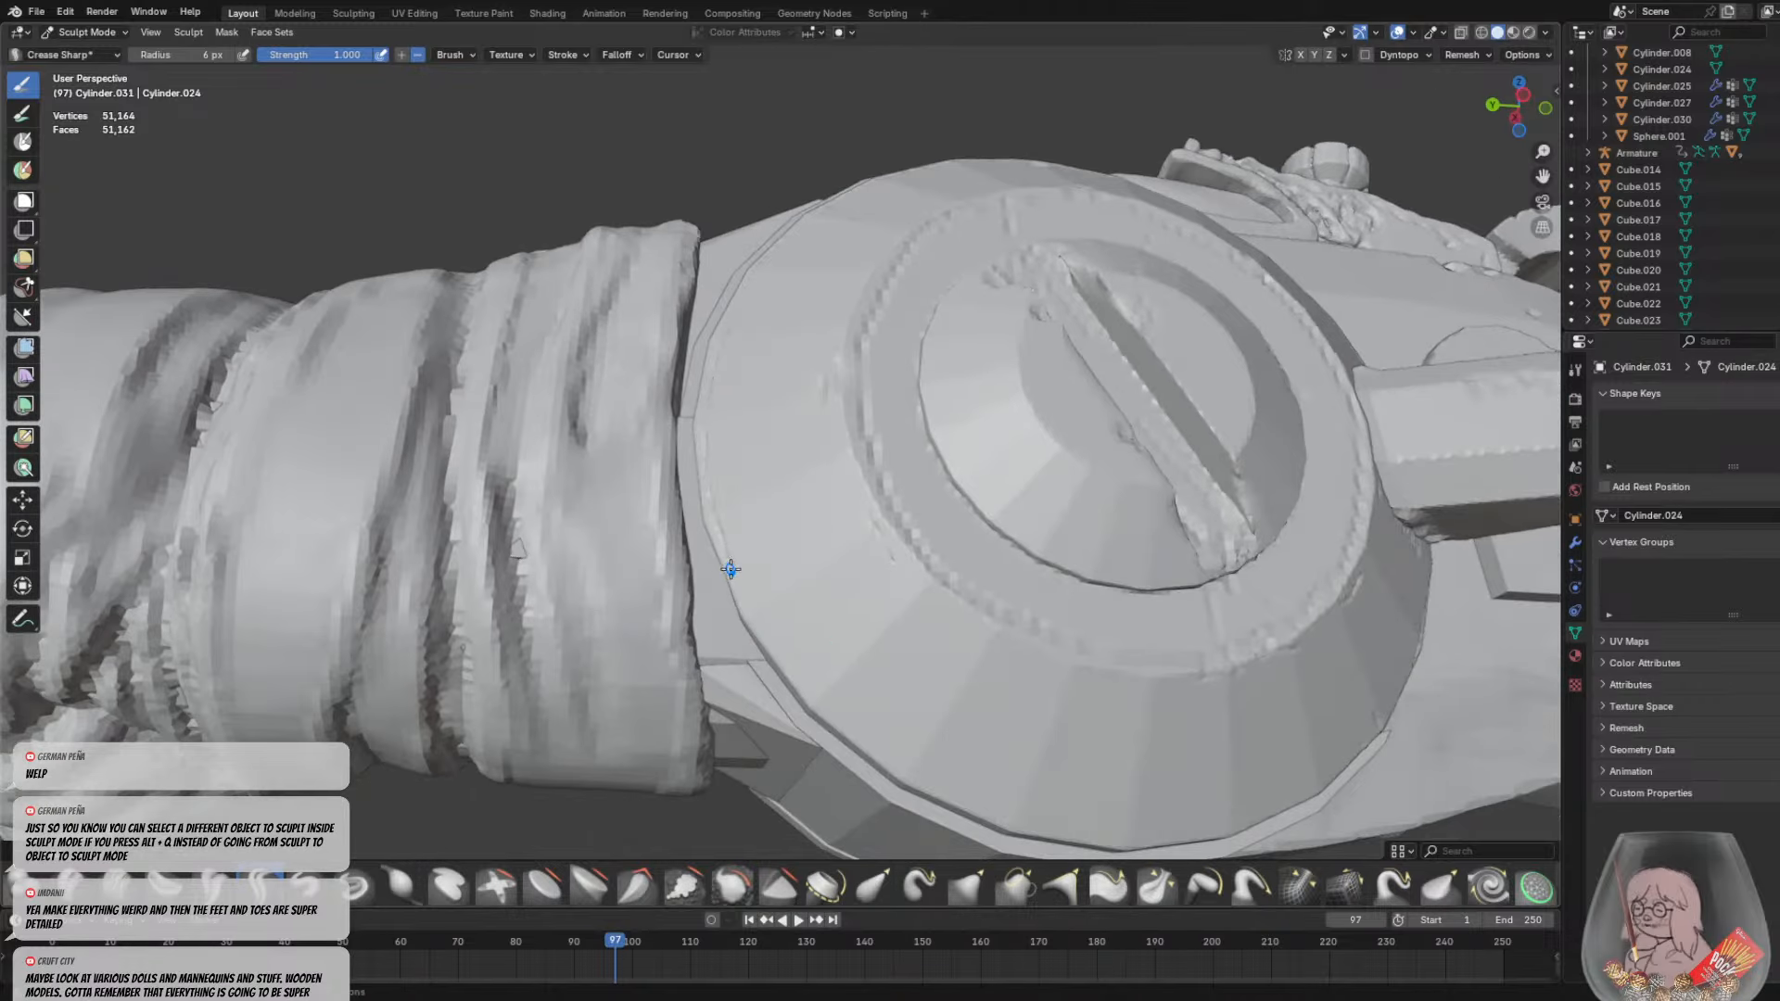
pyautogui.moveTo(730, 567); pyautogui.dragTo(754, 617)
pyautogui.moveTo(1212, 821); pyautogui.dragTo(997, 687, button='middle')
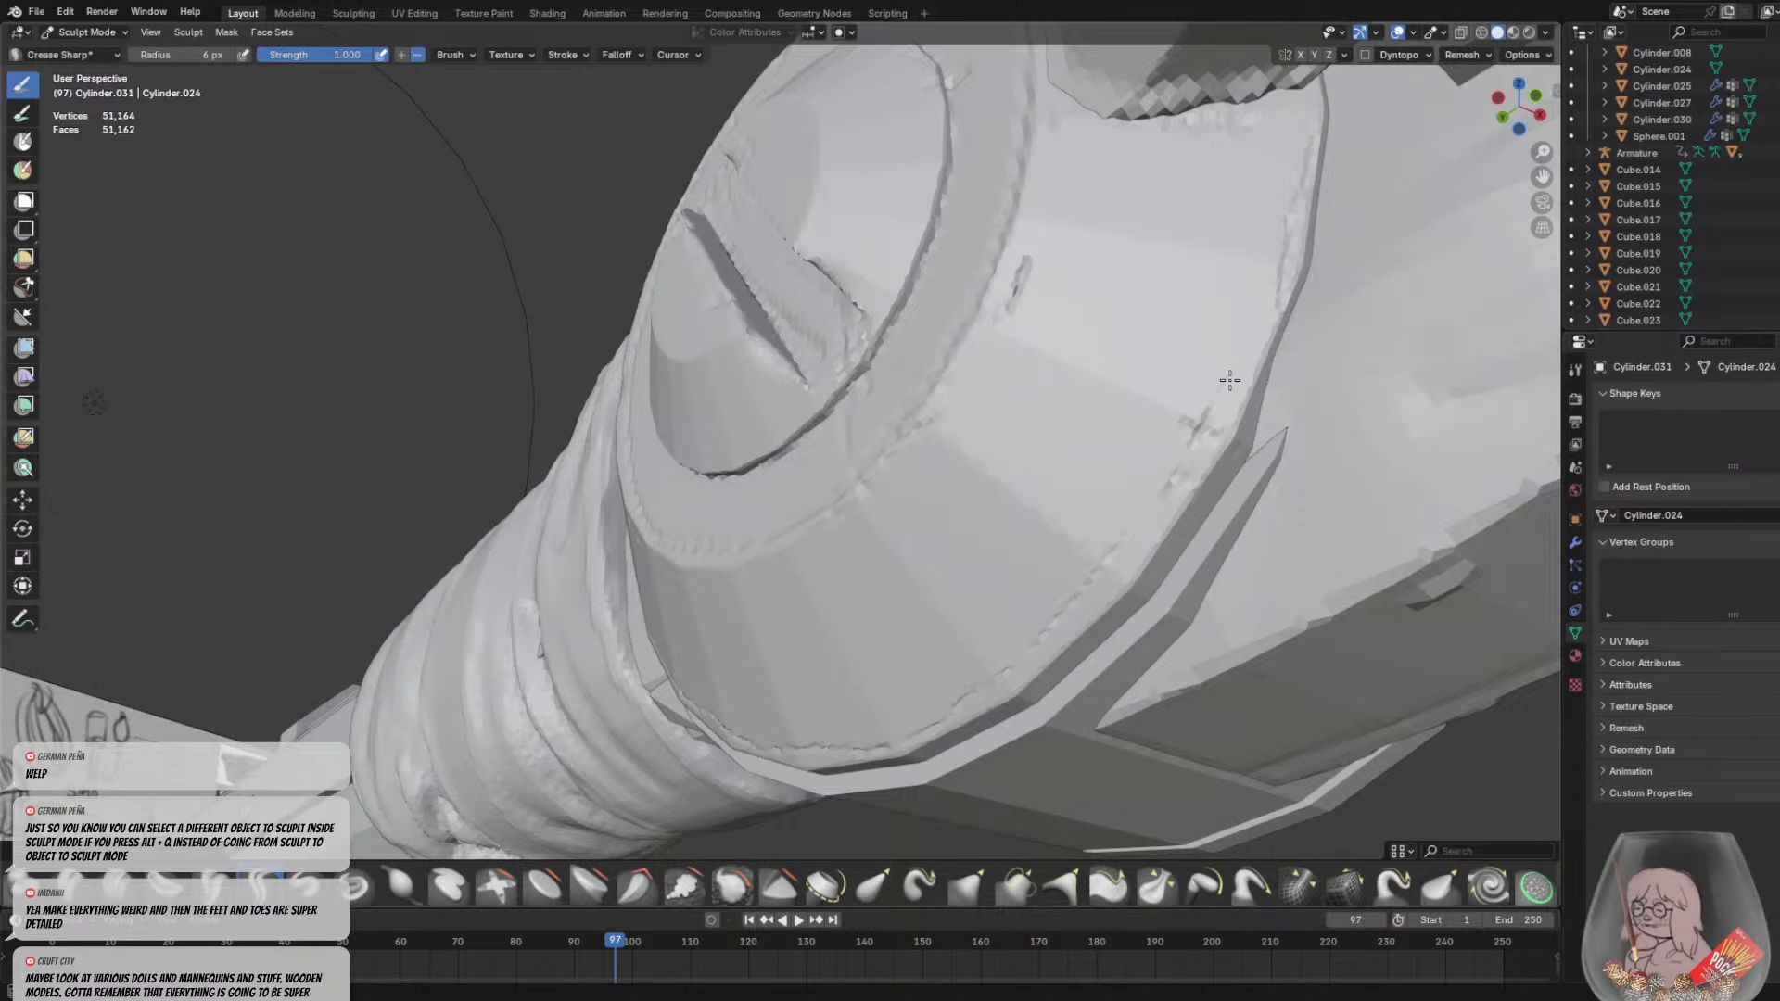
# Leave the disc, select the round housing behind the upright frizzen in Object Mode, and switch it to Sculpt Mode
pyautogui.scroll(-5, 1255, 344)
pyautogui.moveTo(1255, 343)
pyautogui.mouseDown(button='middle')
pyautogui.moveTo(1020, 376)
pyautogui.moveTo(953, 473)
pyautogui.moveTo(890, 436)
pyautogui.mouseUp(button='middle')
pyautogui.scroll(4, 1013, 373)
pyautogui.scroll(-3, 1015, 380)
pyautogui.scroll(2, 954, 473)
pyautogui.scroll(-3, 953, 473)
pyautogui.click(84, 32)
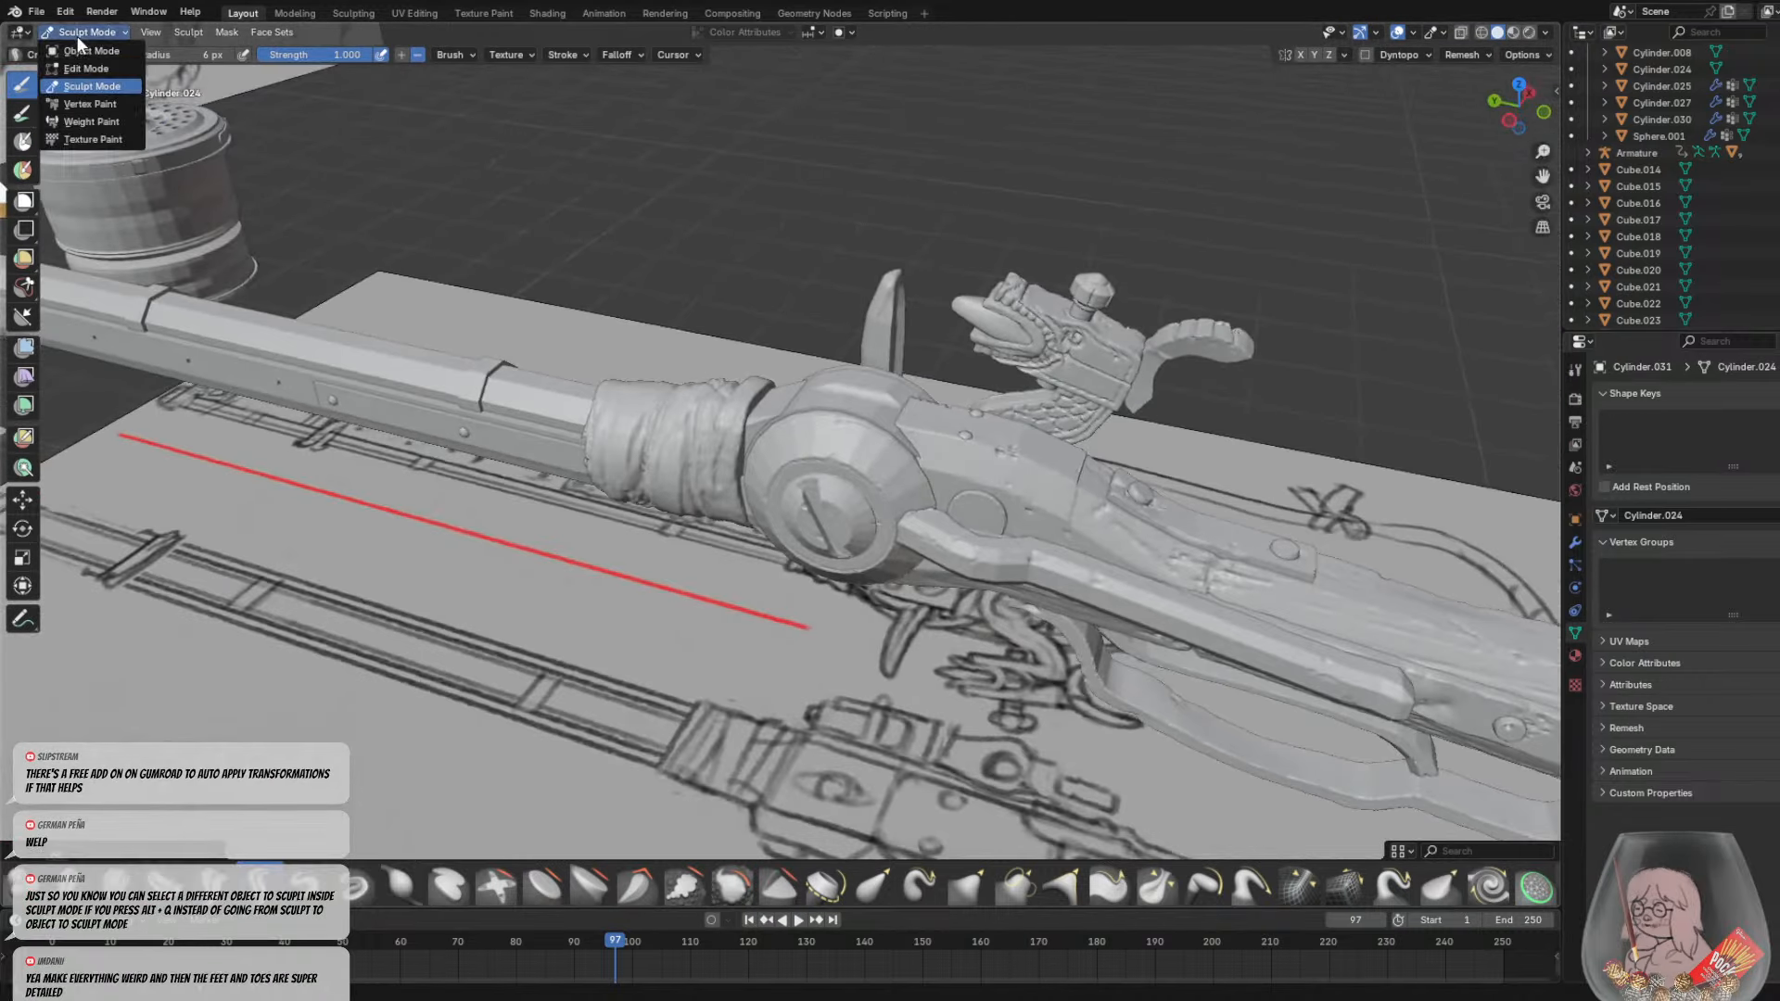
pyautogui.click(88, 50)
pyautogui.click(885, 420)
pyautogui.moveTo(892, 420); pyautogui.dragTo(560, 349, button='middle')
pyautogui.click(83, 32)
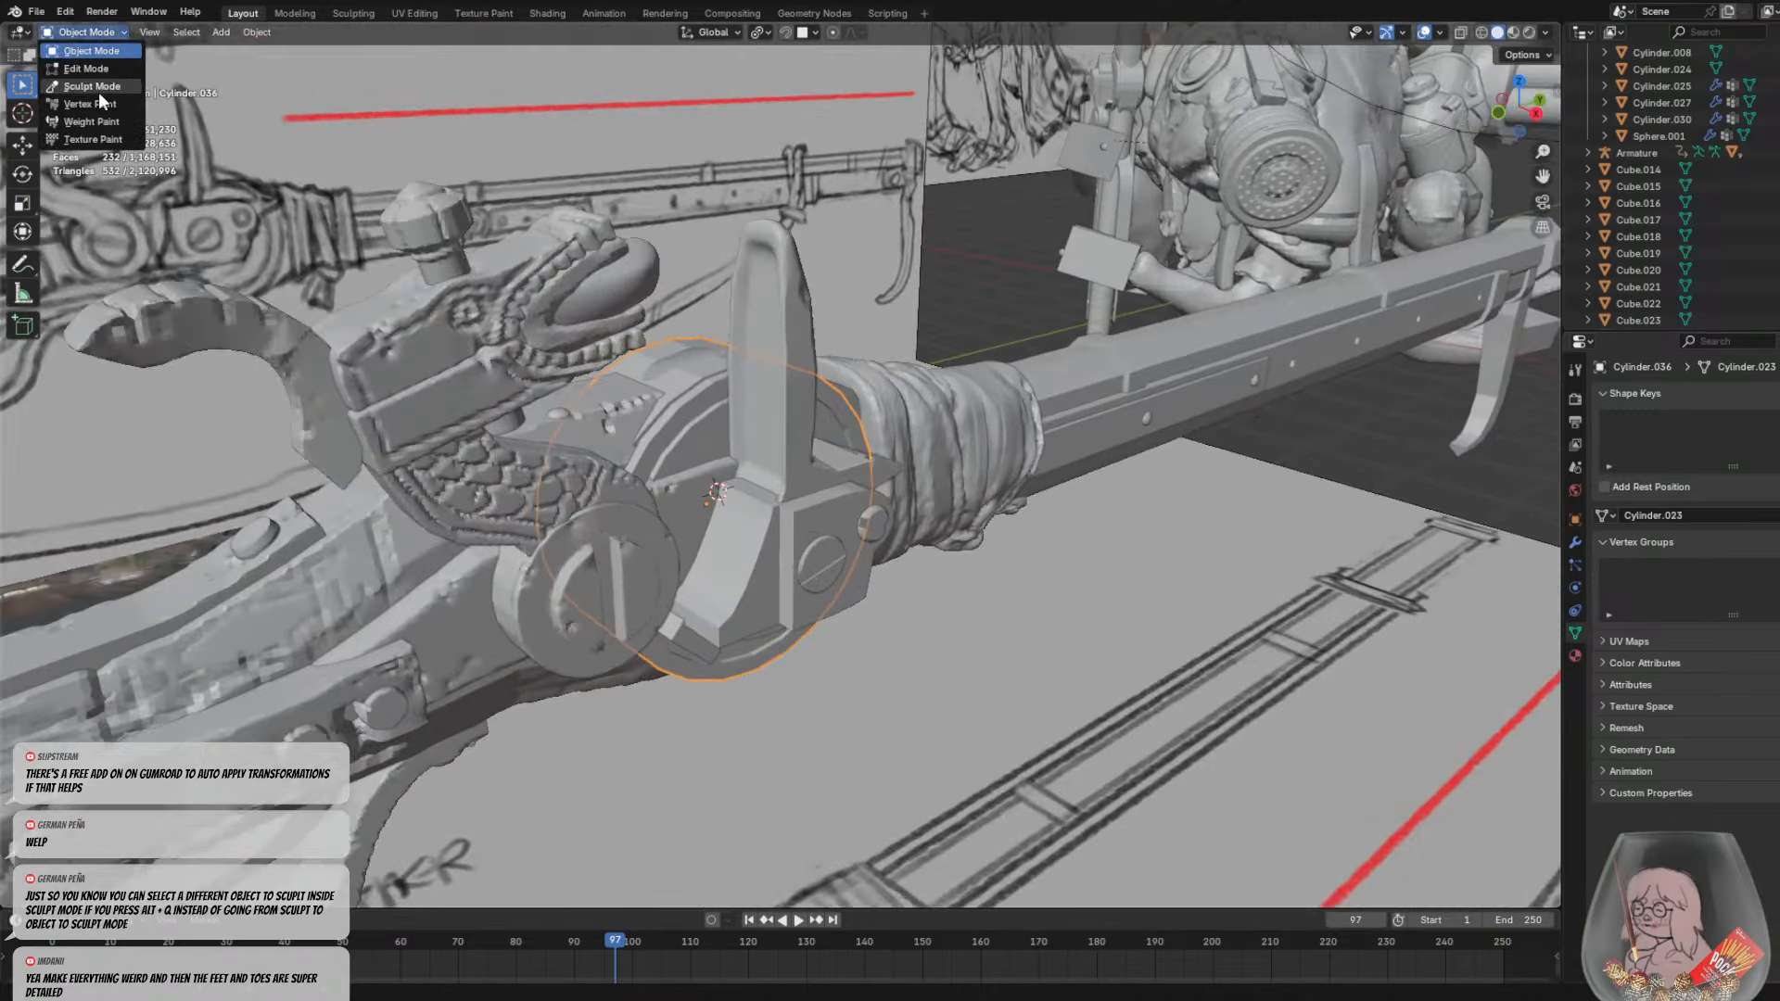
pyautogui.click(88, 97)
# Try voxel remeshing the round housing, refining the voxel size to 0.00600 m, and undo the remesh
pyautogui.hotkey('shift', 'r')
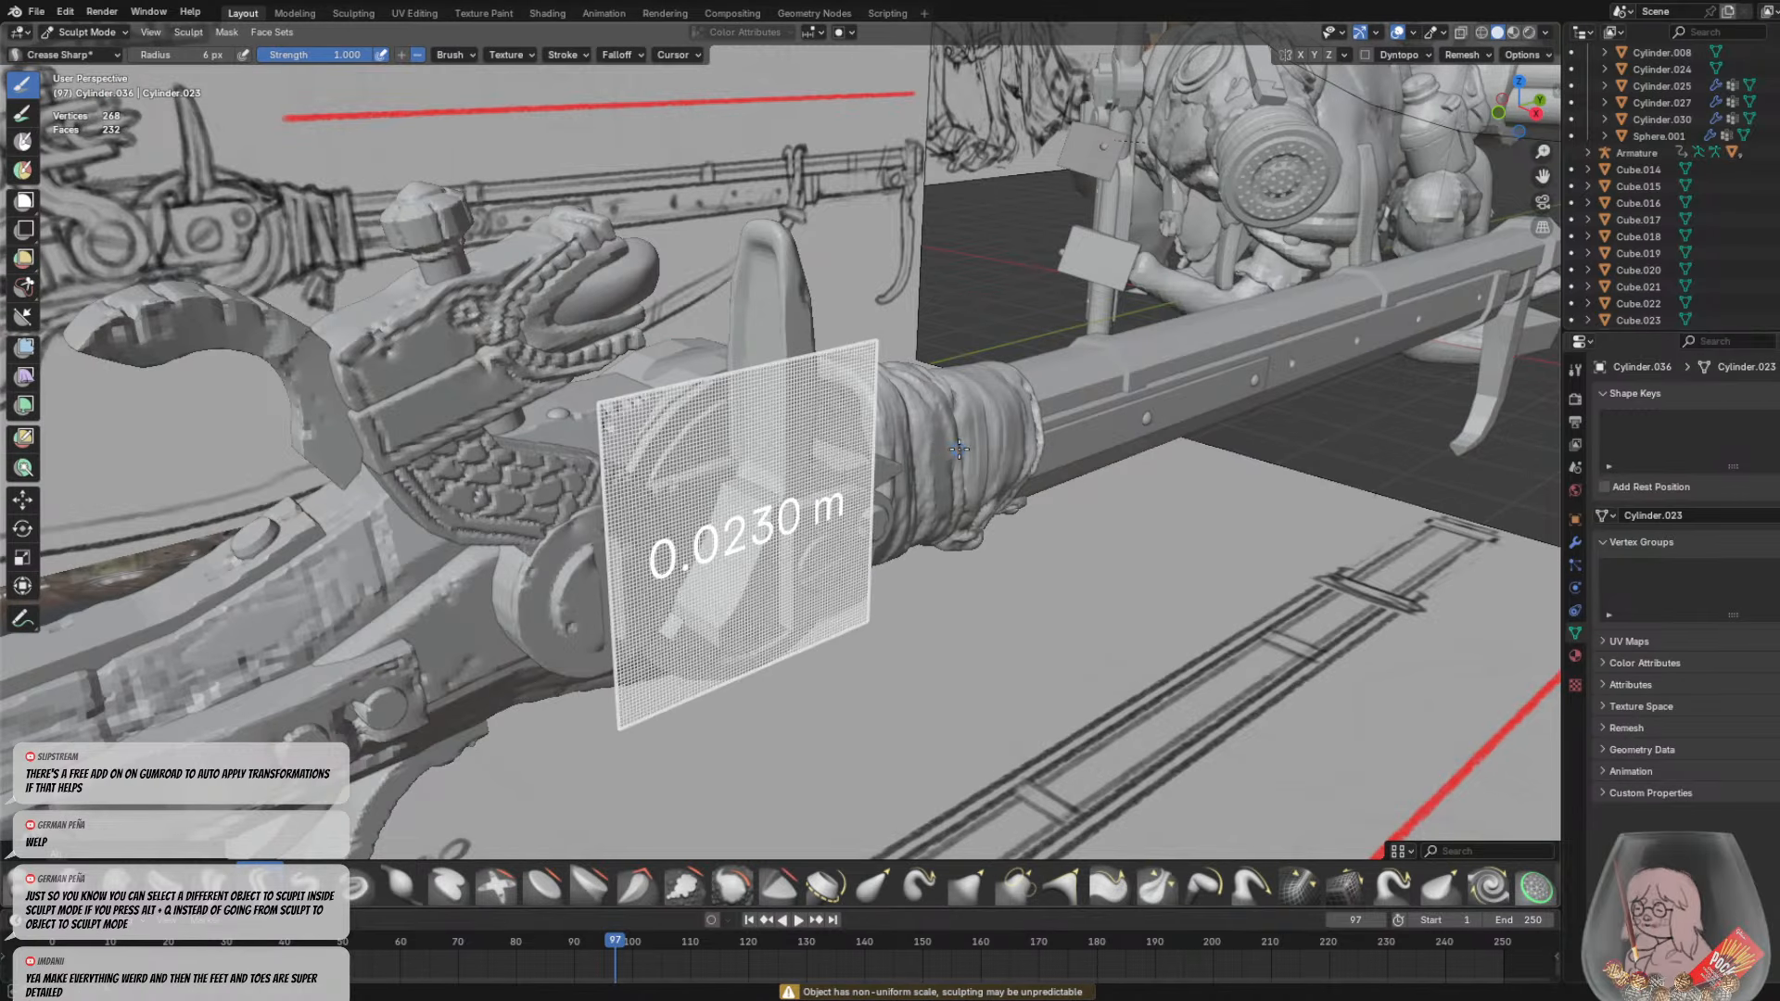
pyautogui.click(876, 461)
pyautogui.hotkey('ctrl', 'r')
pyautogui.hotkey('ctrl', 'z')
pyautogui.hotkey('shift', 'r')
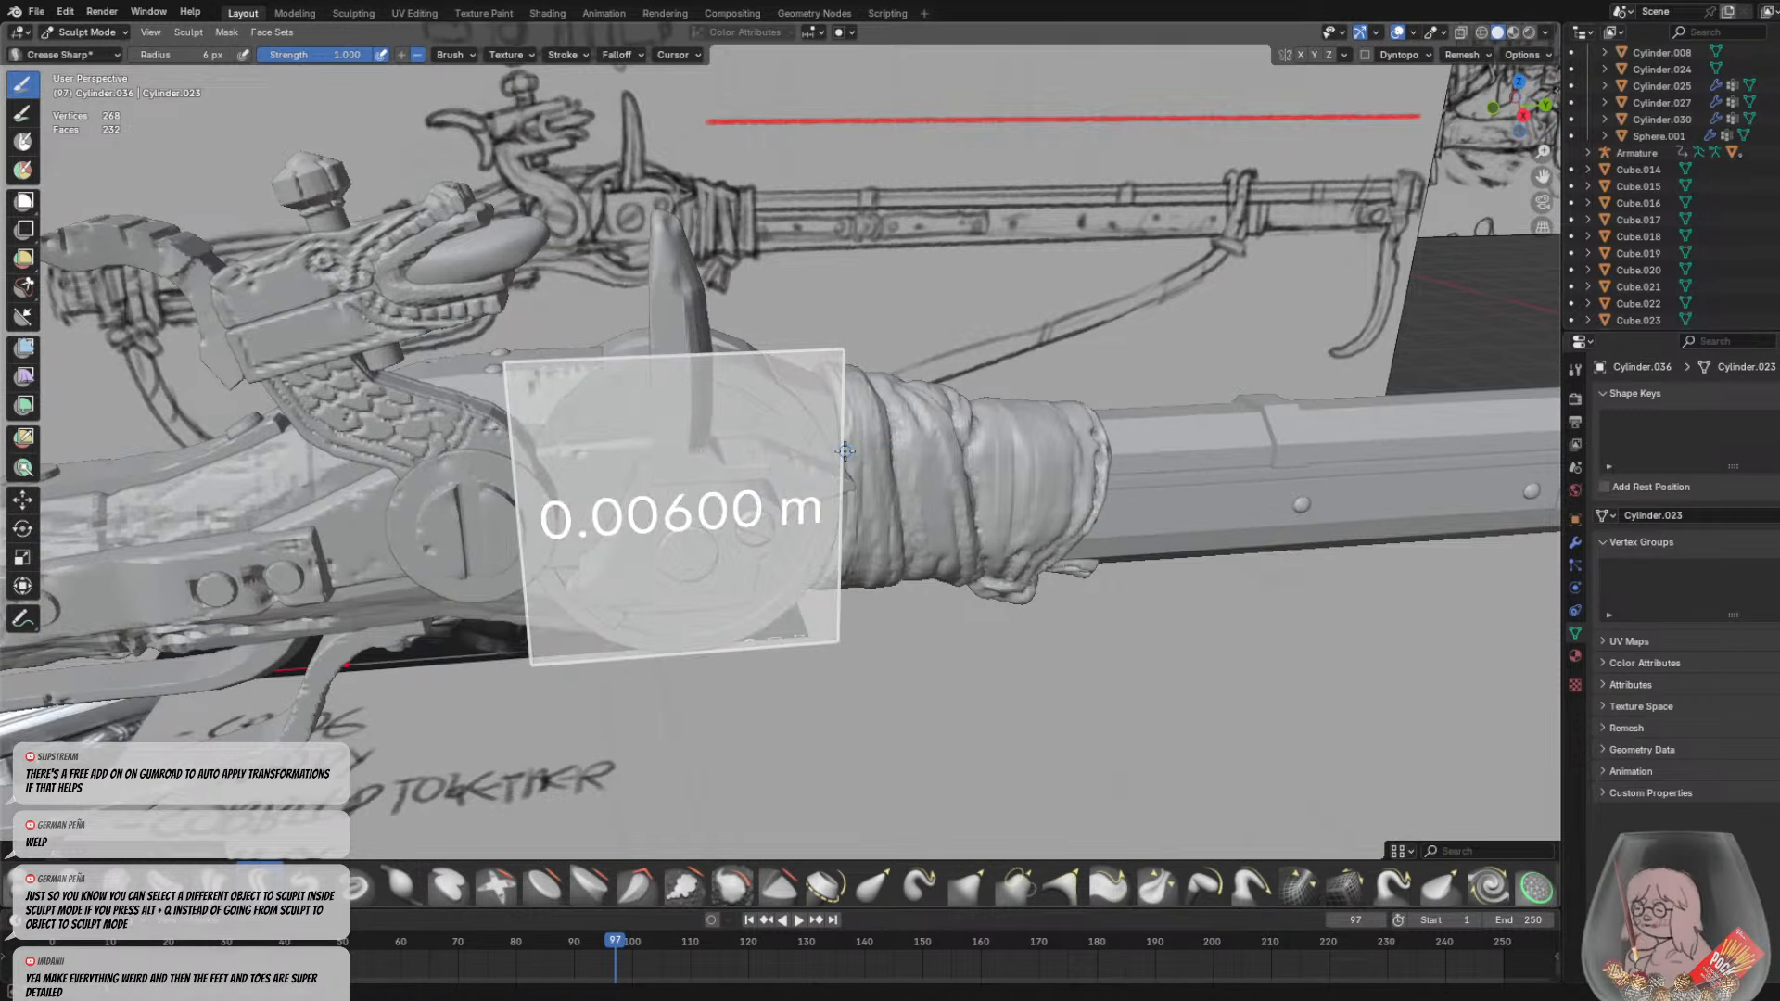
pyautogui.click(845, 451)
pyautogui.hotkey('ctrl', 'r')
pyautogui.scroll(8, 789, 452)
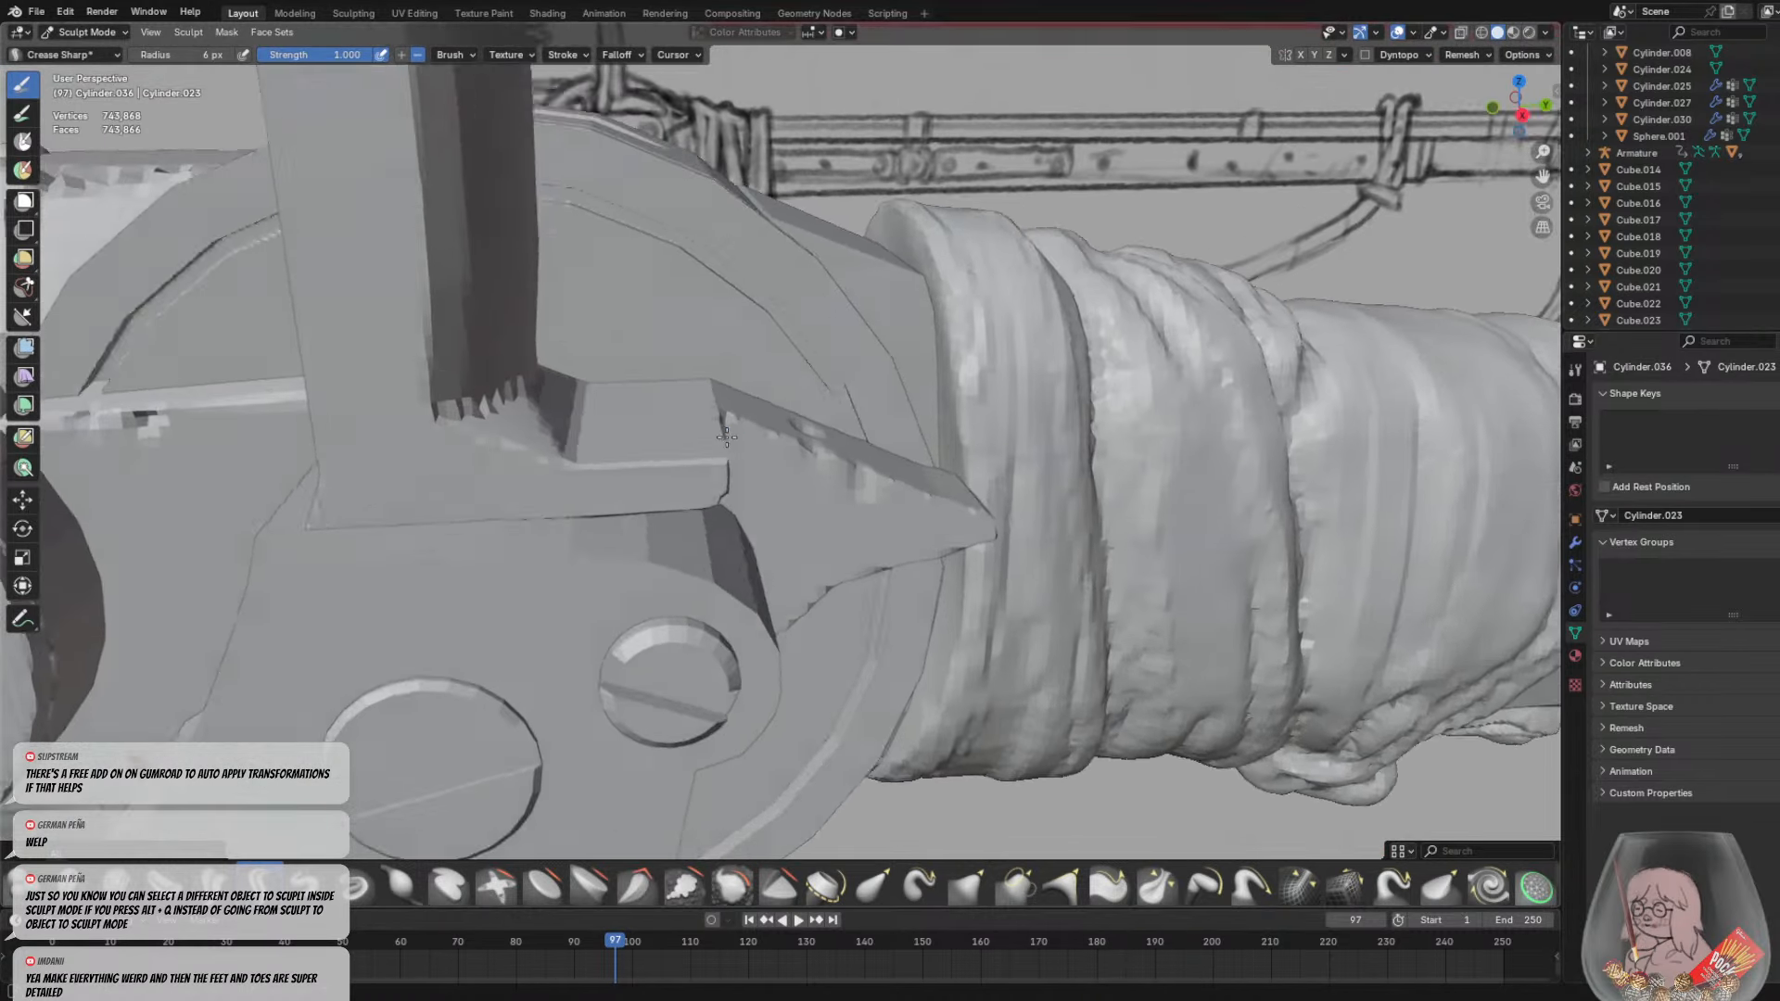
pyautogui.hotkey('ctrl', 'z')
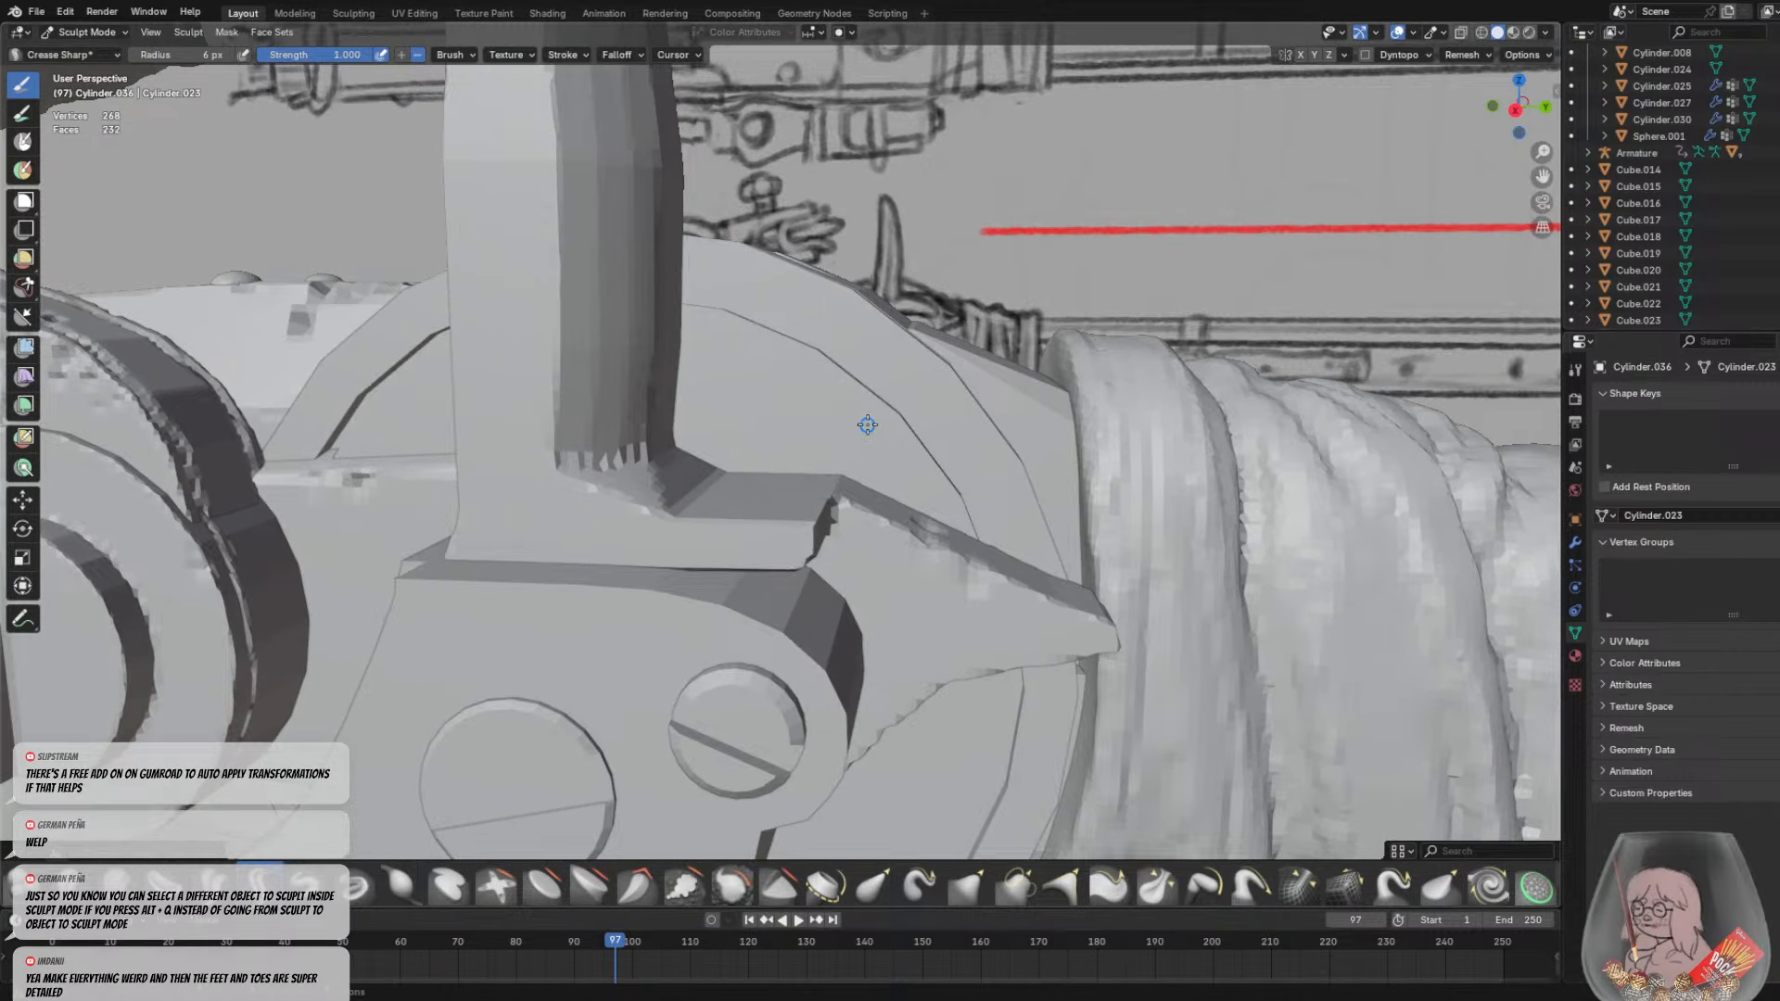
# Set the voxel size to 0.00650 m and remesh the round housing
pyautogui.press('r')
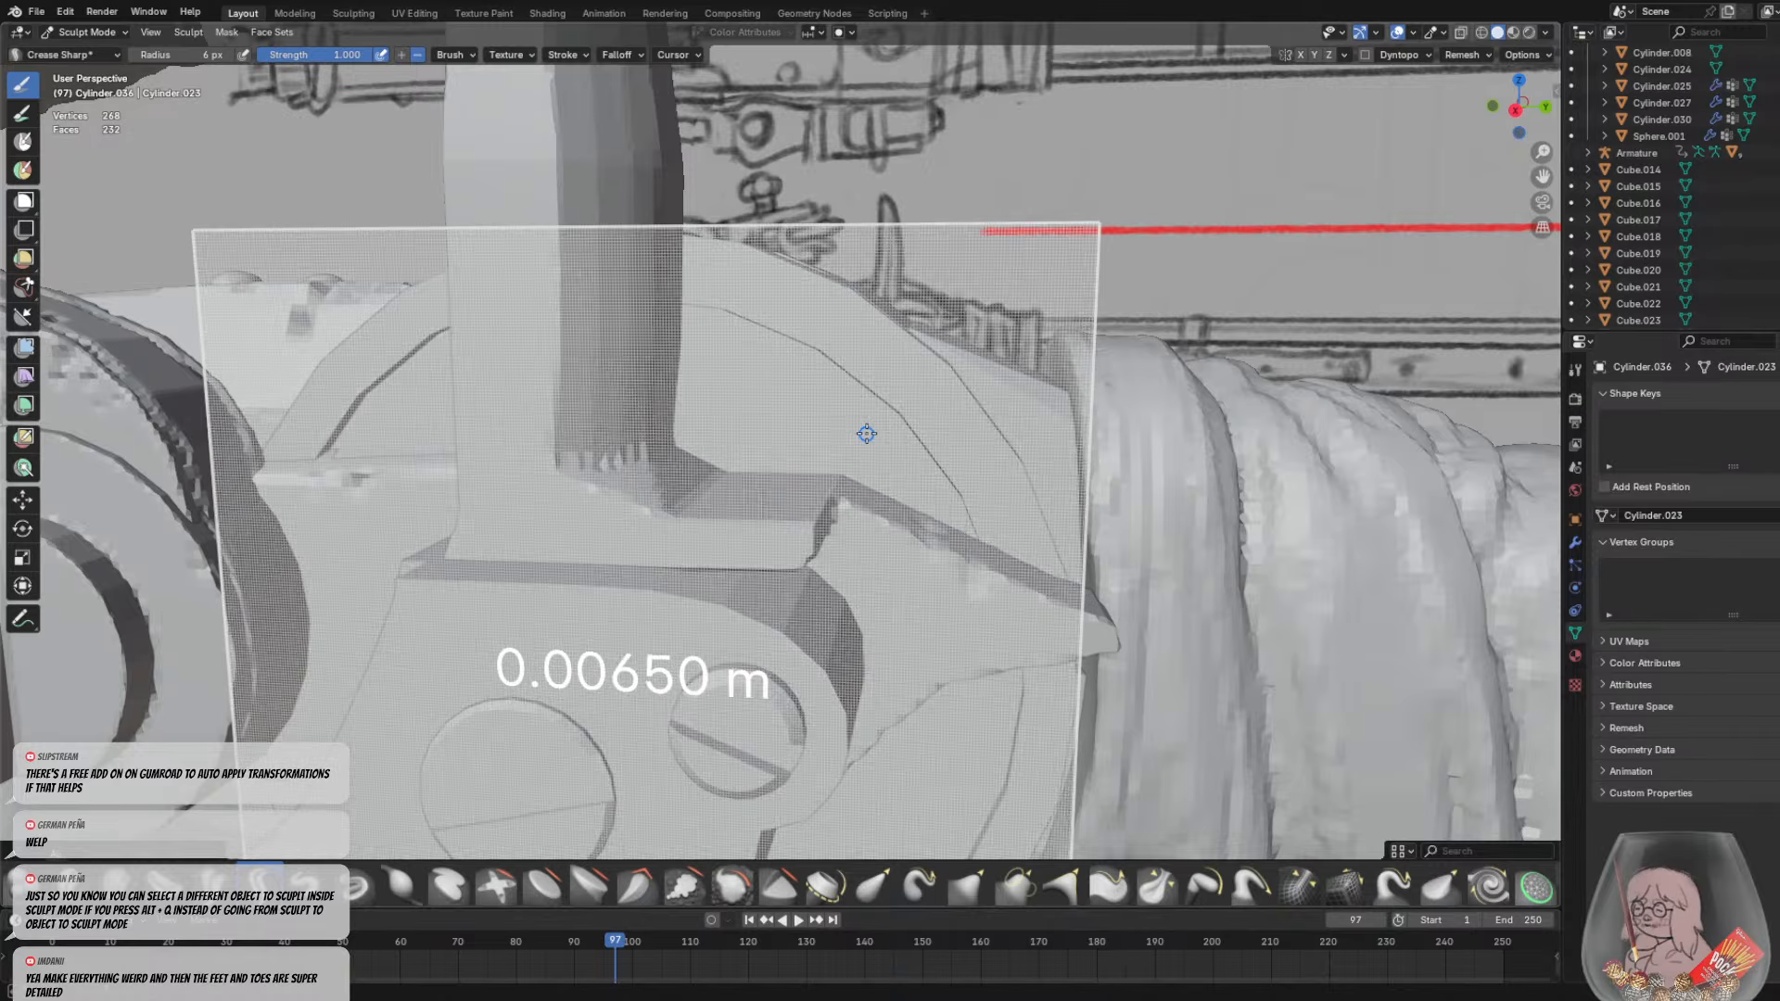
pyautogui.click(866, 433)
pyautogui.hotkey('ctrl', 'r')
pyautogui.scroll(5, 881, 402)
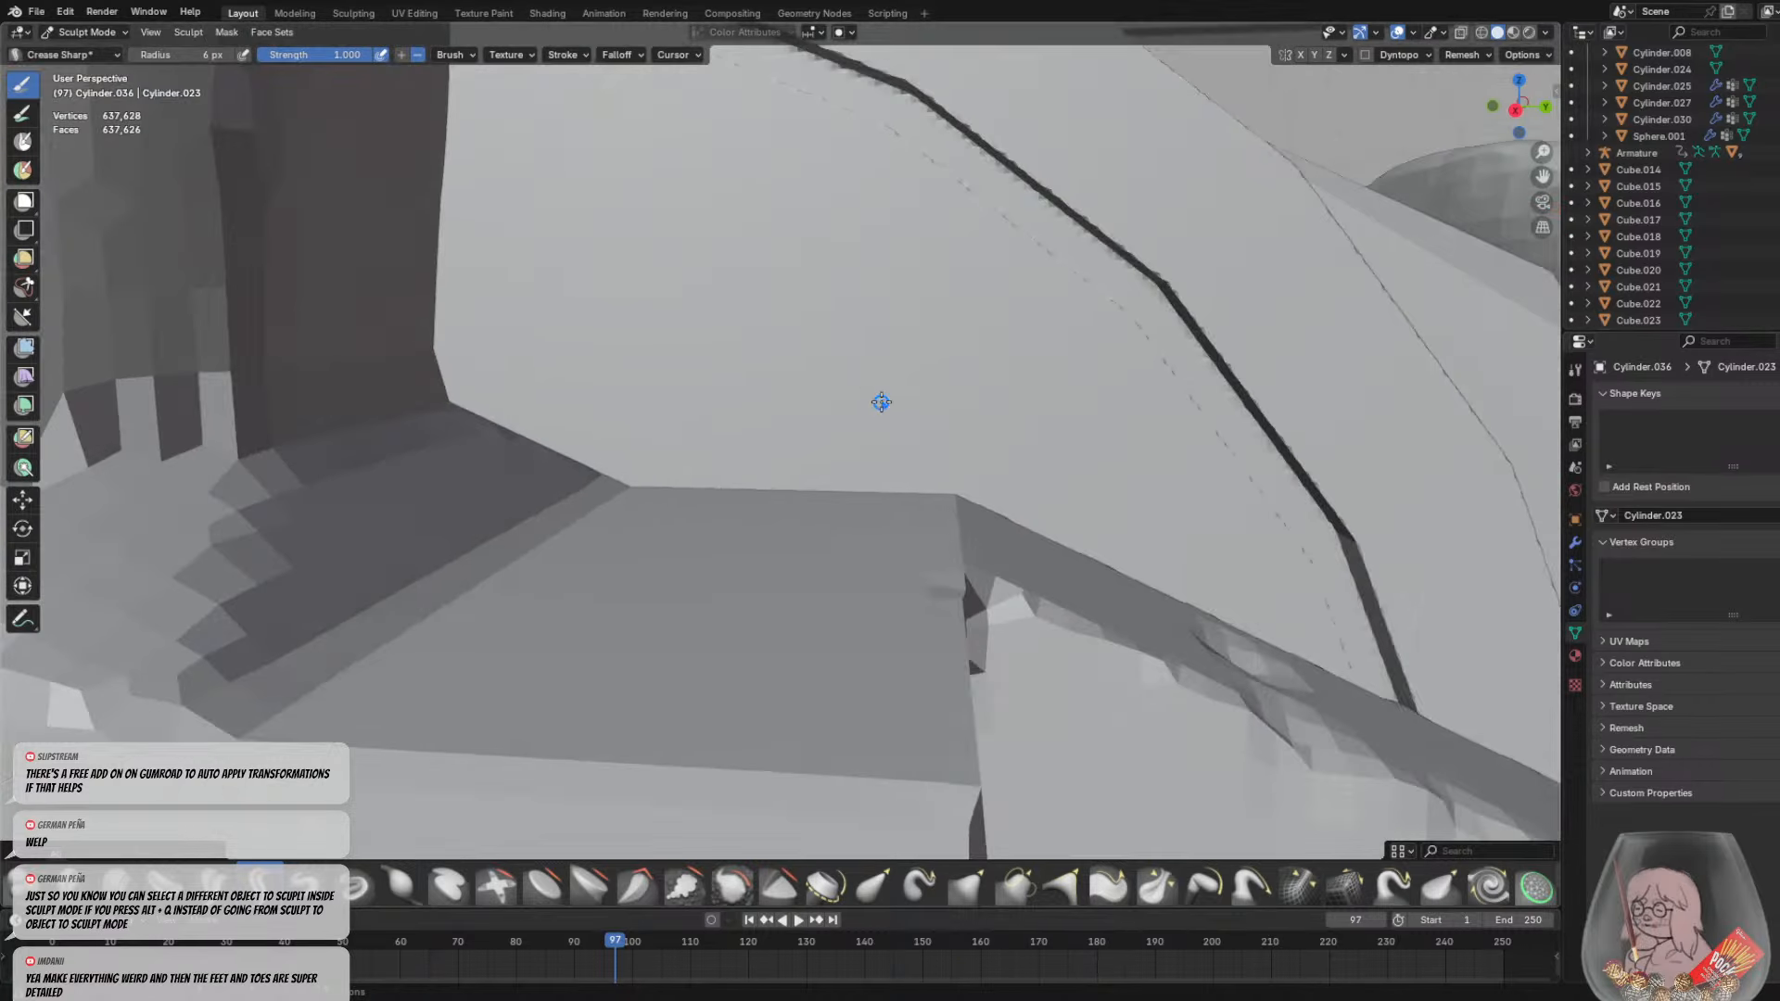
pyautogui.moveTo(974, 396)
pyautogui.mouseDown(button='middle')
pyautogui.moveTo(998, 409)
pyautogui.moveTo(895, 422)
pyautogui.moveTo(773, 514)
pyautogui.moveTo(659, 520)
pyautogui.moveTo(806, 469)
pyautogui.moveTo(757, 480)
pyautogui.mouseUp(button='middle')
pyautogui.scroll(-5, 973, 413)
pyautogui.moveTo(777, 468); pyautogui.dragTo(841, 427, button='middle')
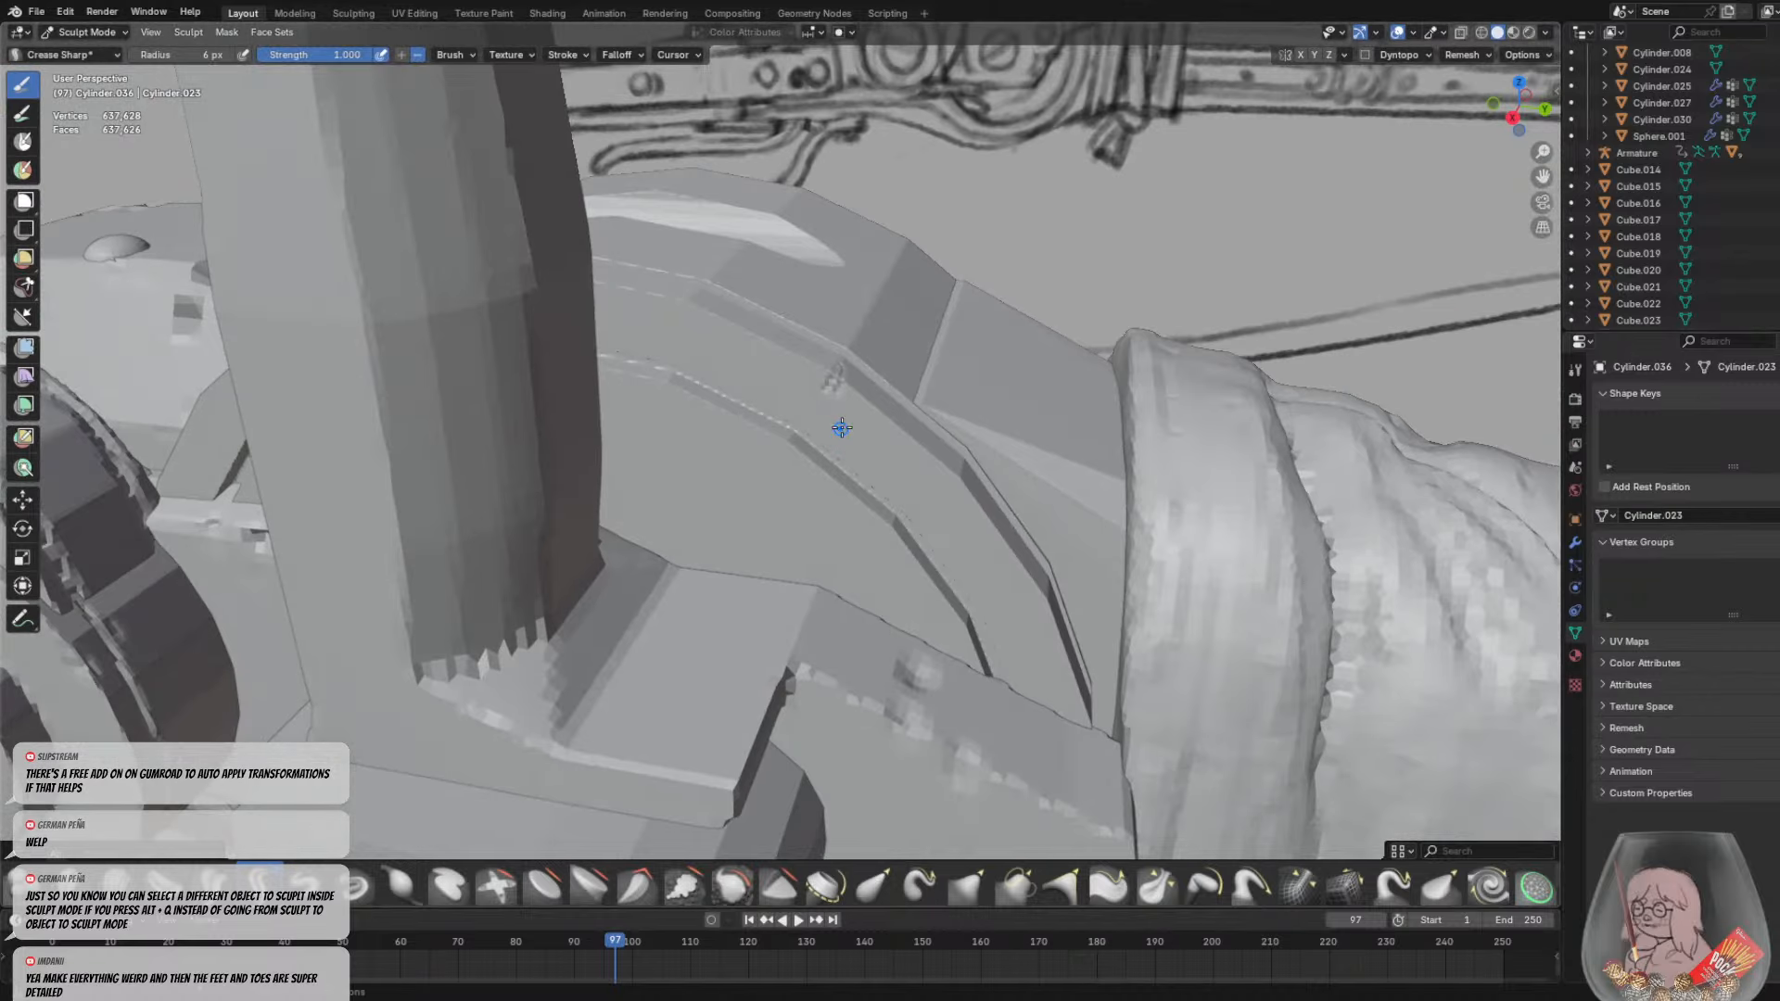
# Set the Crease Sharp brush radius to 26 px and try a dent on the round housing's raised rim
pyautogui.press('f')
pyautogui.click(875, 392)
pyautogui.moveTo(834, 365); pyautogui.dragTo(824, 376)
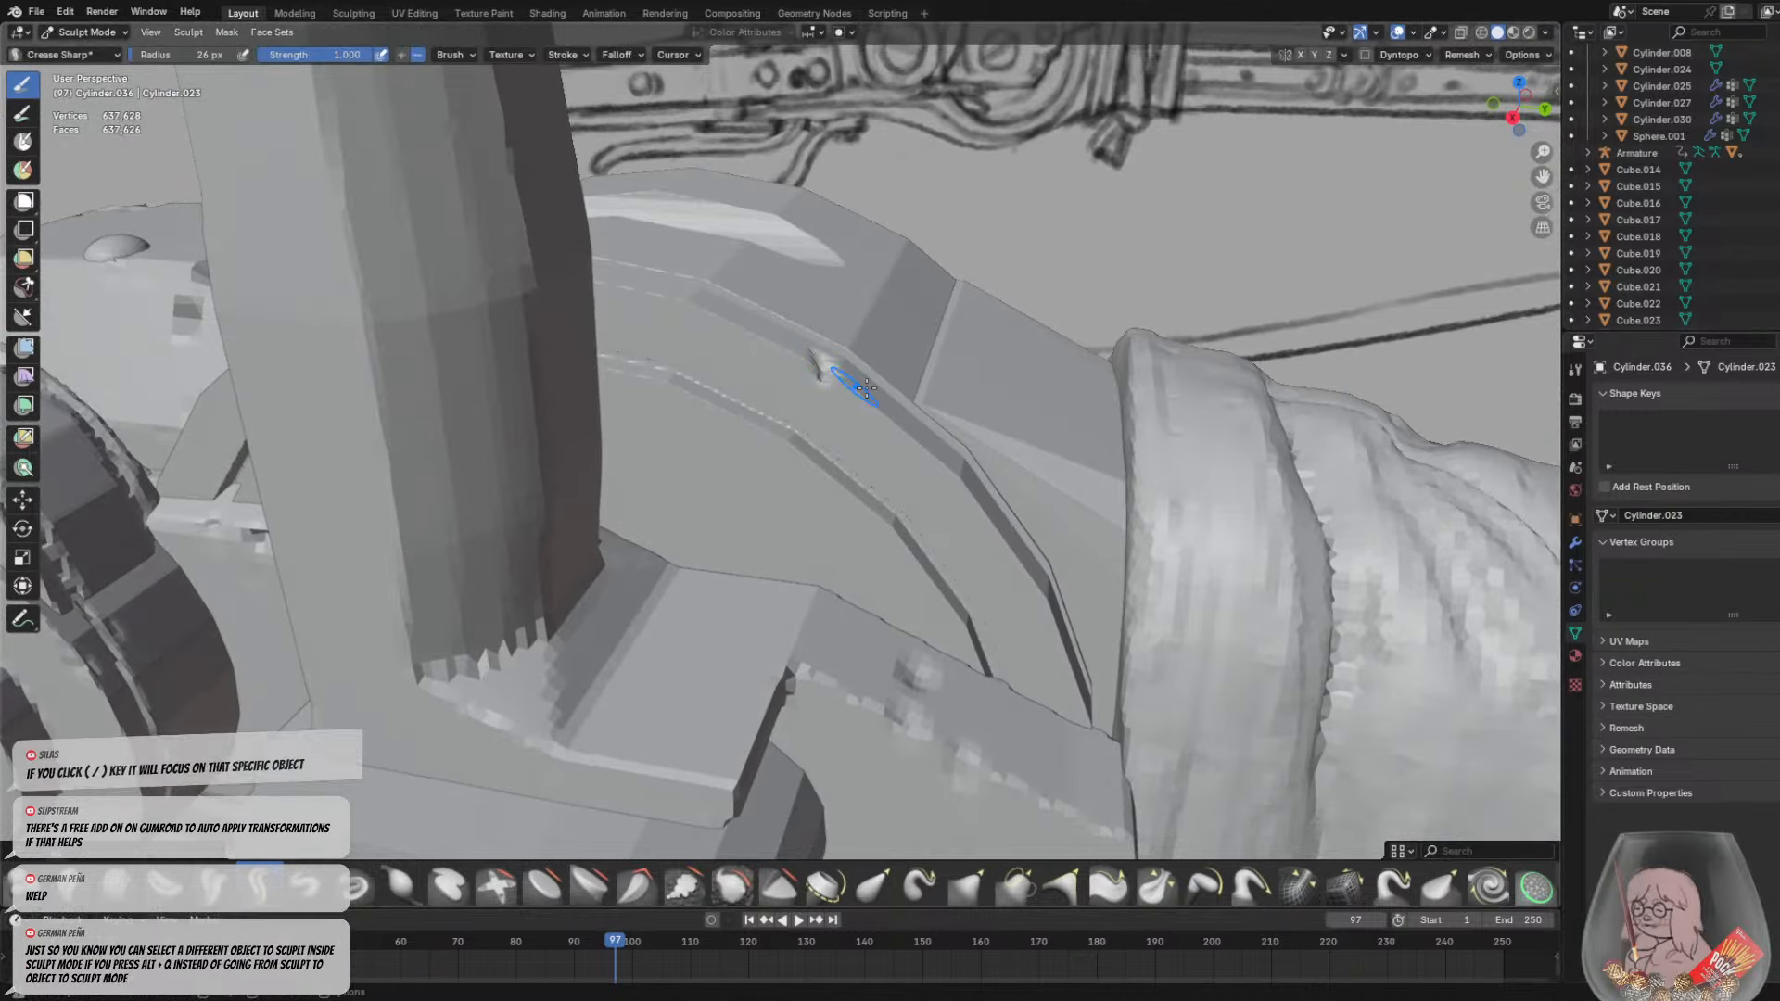
pyautogui.moveTo(874, 422)
pyautogui.mouseDown(button='middle')
pyautogui.moveTo(815, 398)
pyautogui.moveTo(709, 432)
pyautogui.mouseUp(button='middle')
pyautogui.scroll(2, 709, 432)
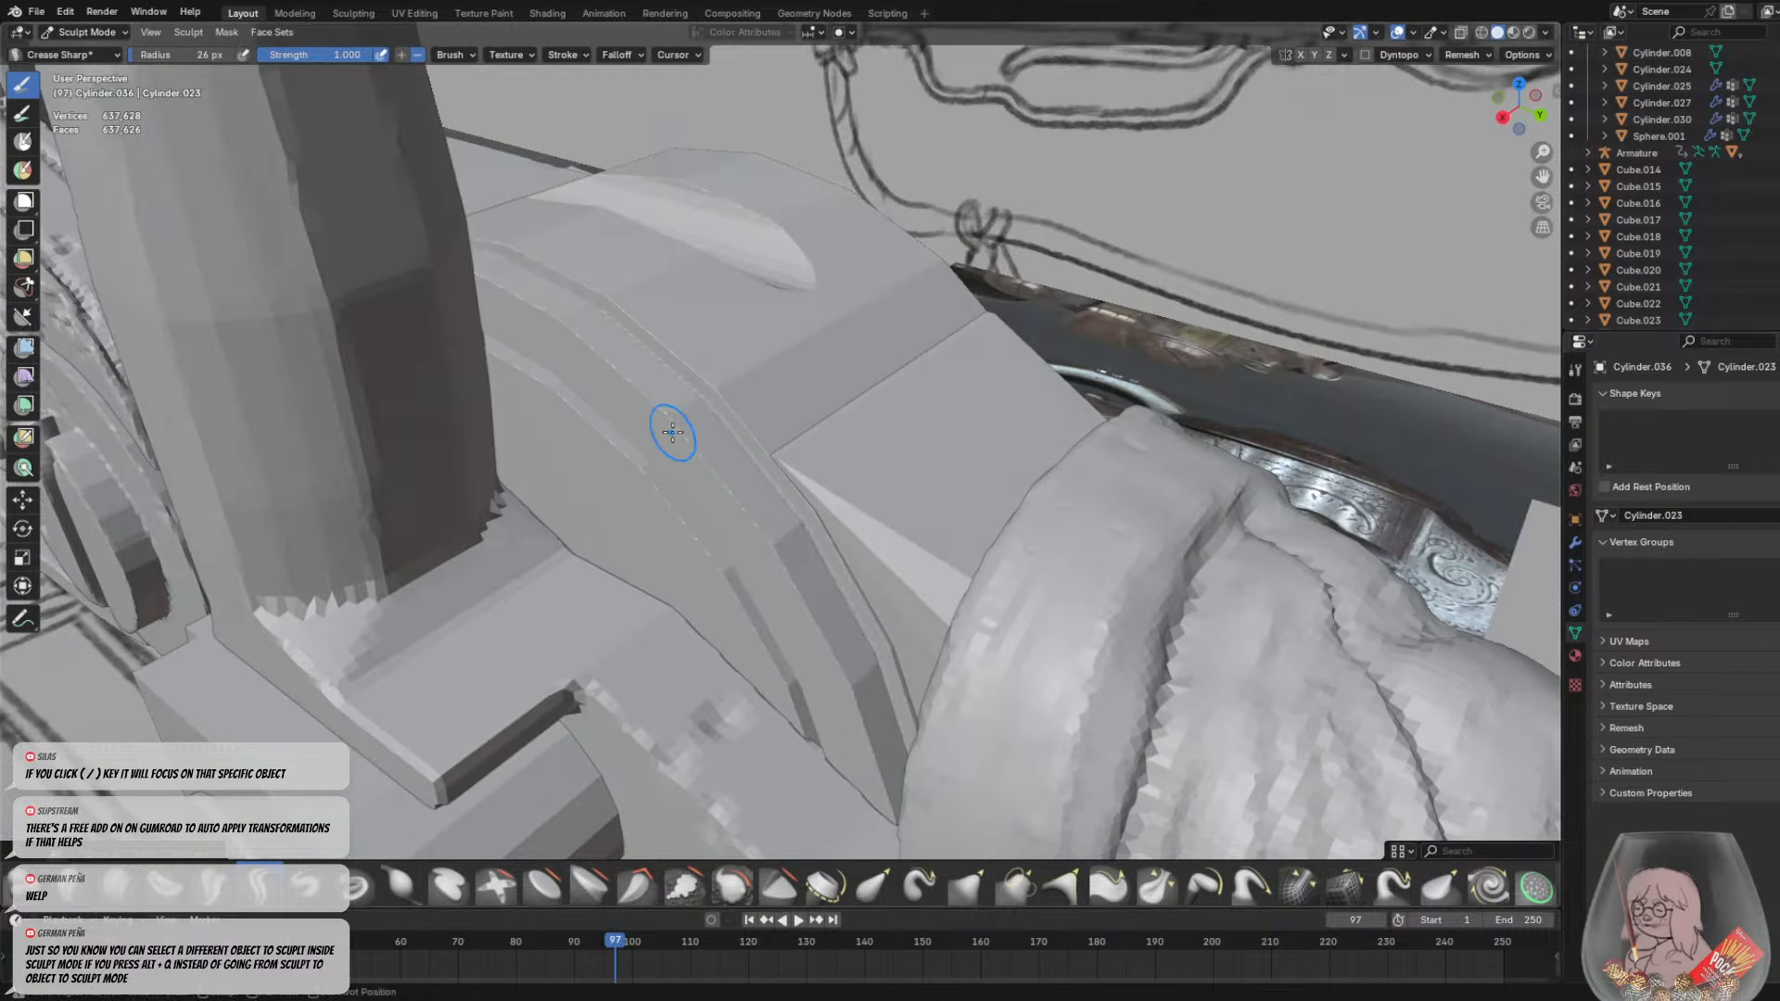
pyautogui.moveTo(747, 438)
pyautogui.mouseDown(button='middle')
pyautogui.moveTo(697, 489)
pyautogui.moveTo(636, 448)
pyautogui.moveTo(666, 454)
pyautogui.mouseUp(button='middle')
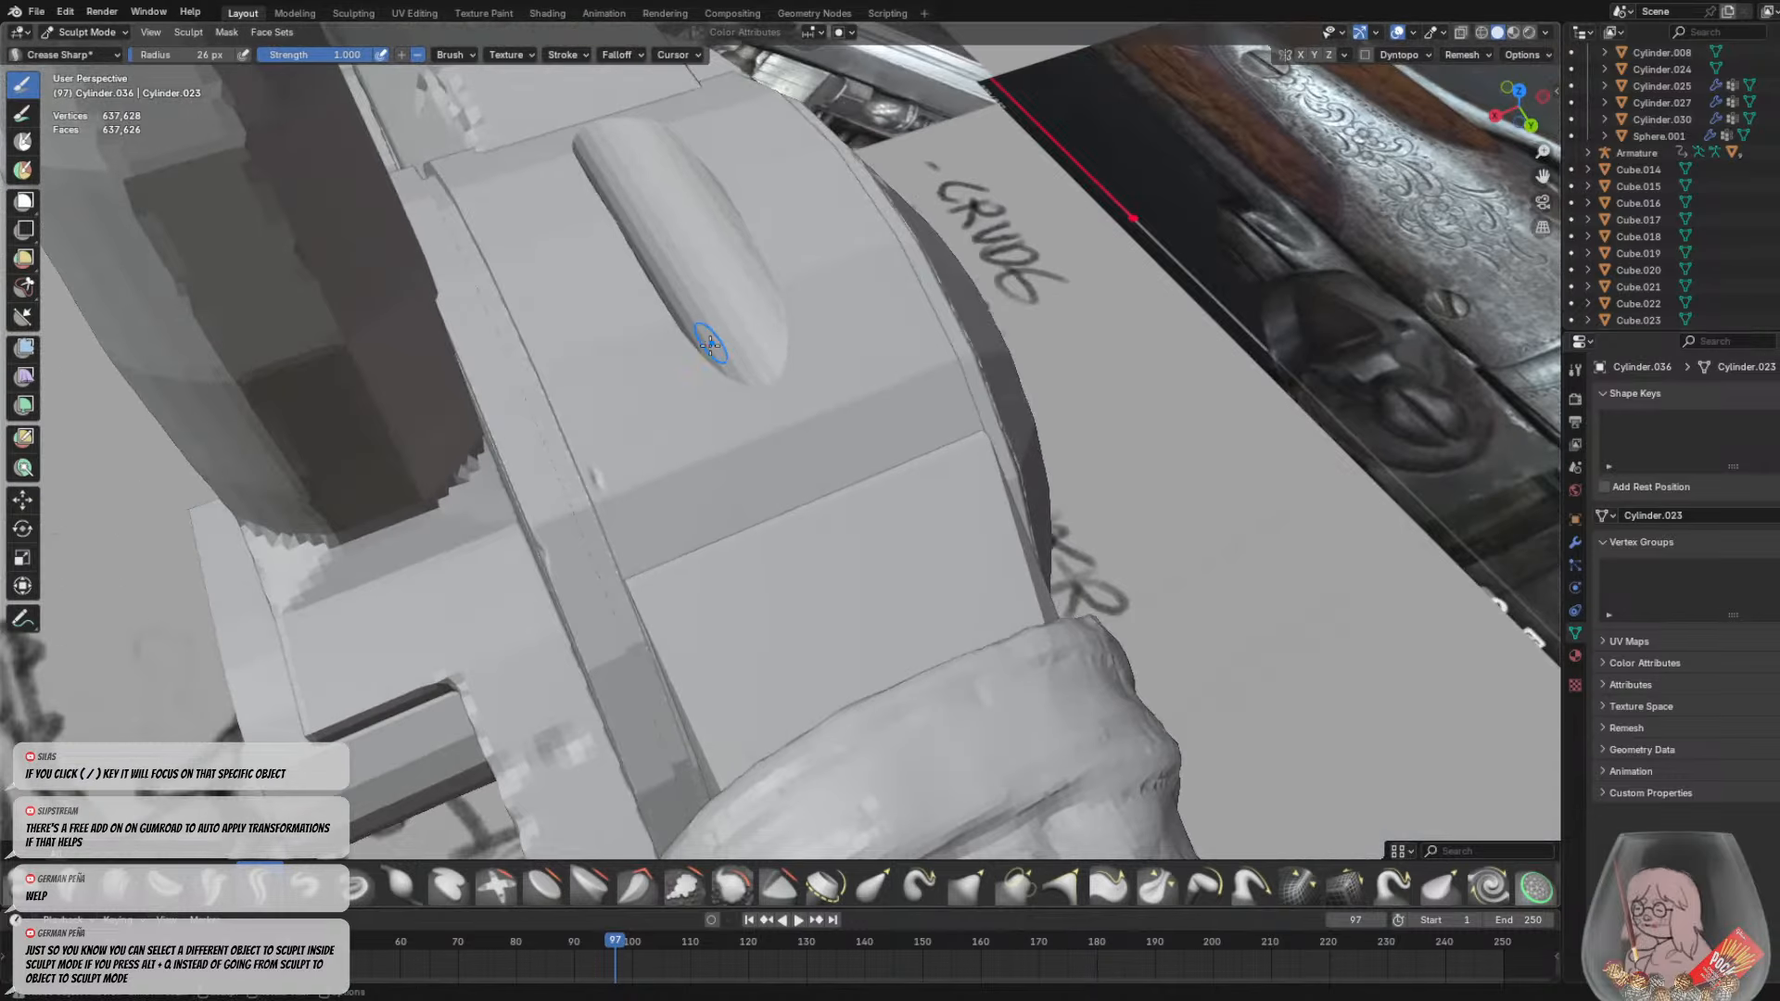
pyautogui.moveTo(701, 359)
pyautogui.mouseDown(button='middle')
pyautogui.moveTo(469, 386)
pyautogui.moveTo(835, 378)
pyautogui.moveTo(872, 399)
pyautogui.moveTo(828, 424)
pyautogui.mouseUp(button='middle')
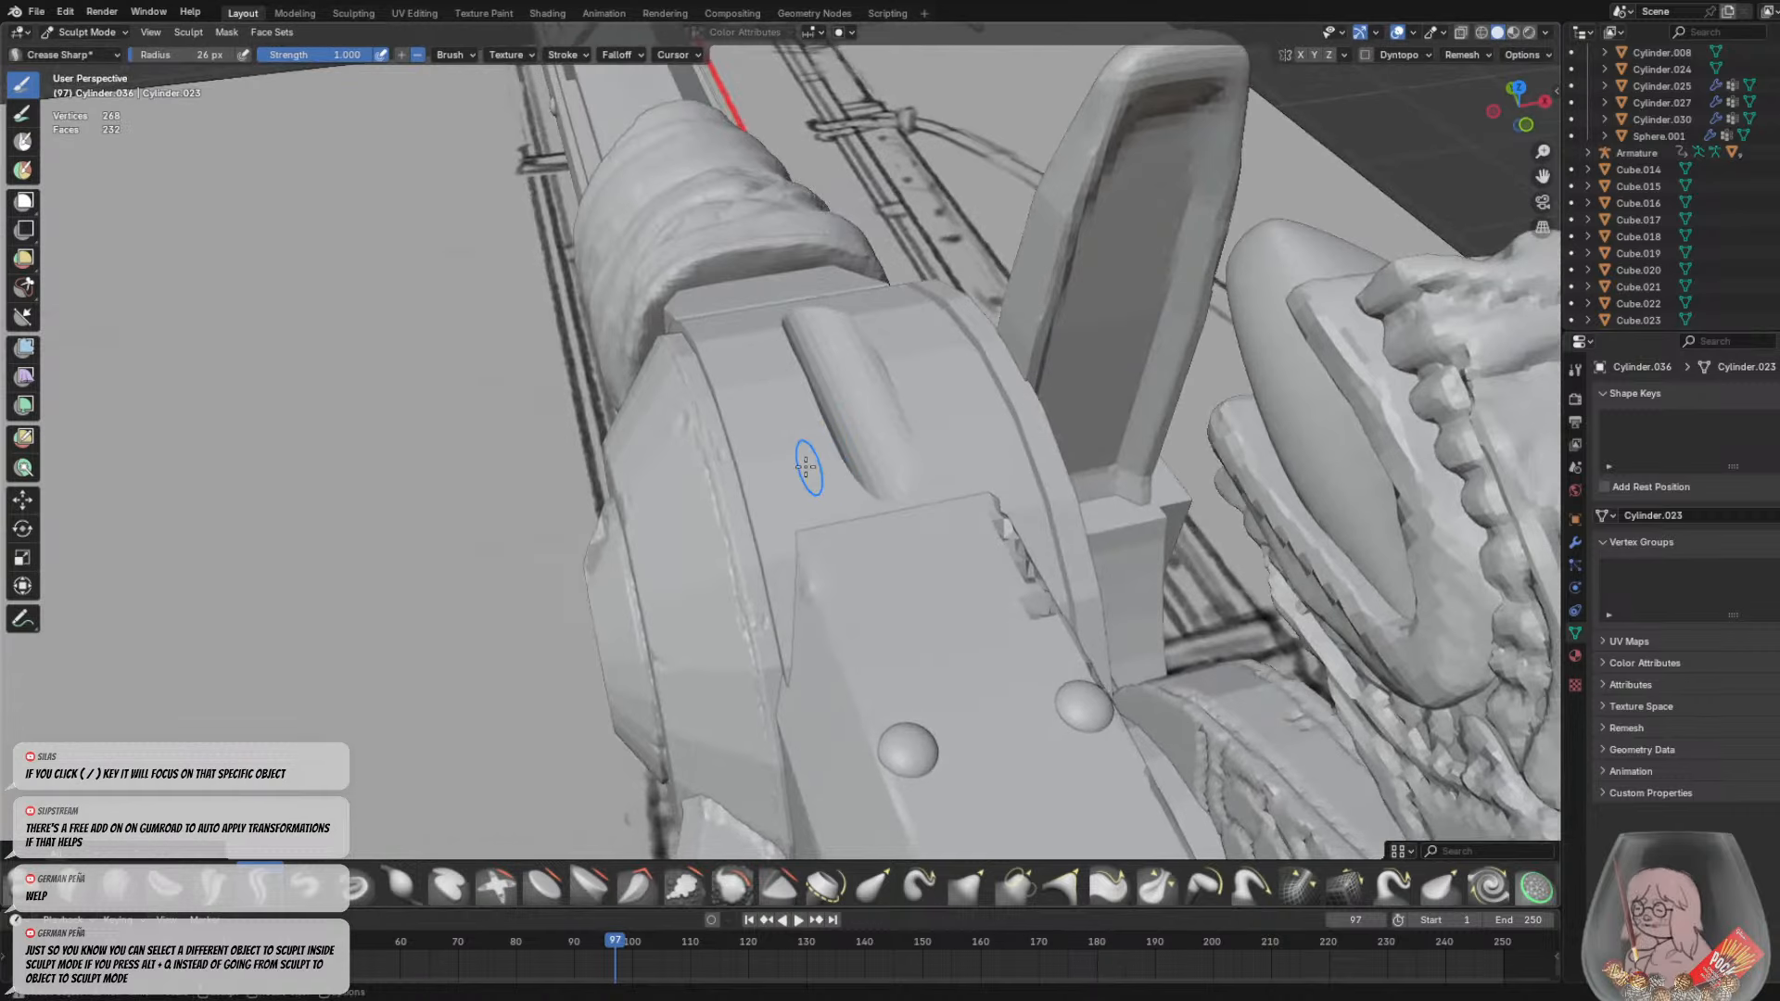
# Apply all transforms to the round housing in Object Mode and set its origin to its geometry
pyautogui.moveTo(806, 449); pyautogui.dragTo(573, 393, button='middle')
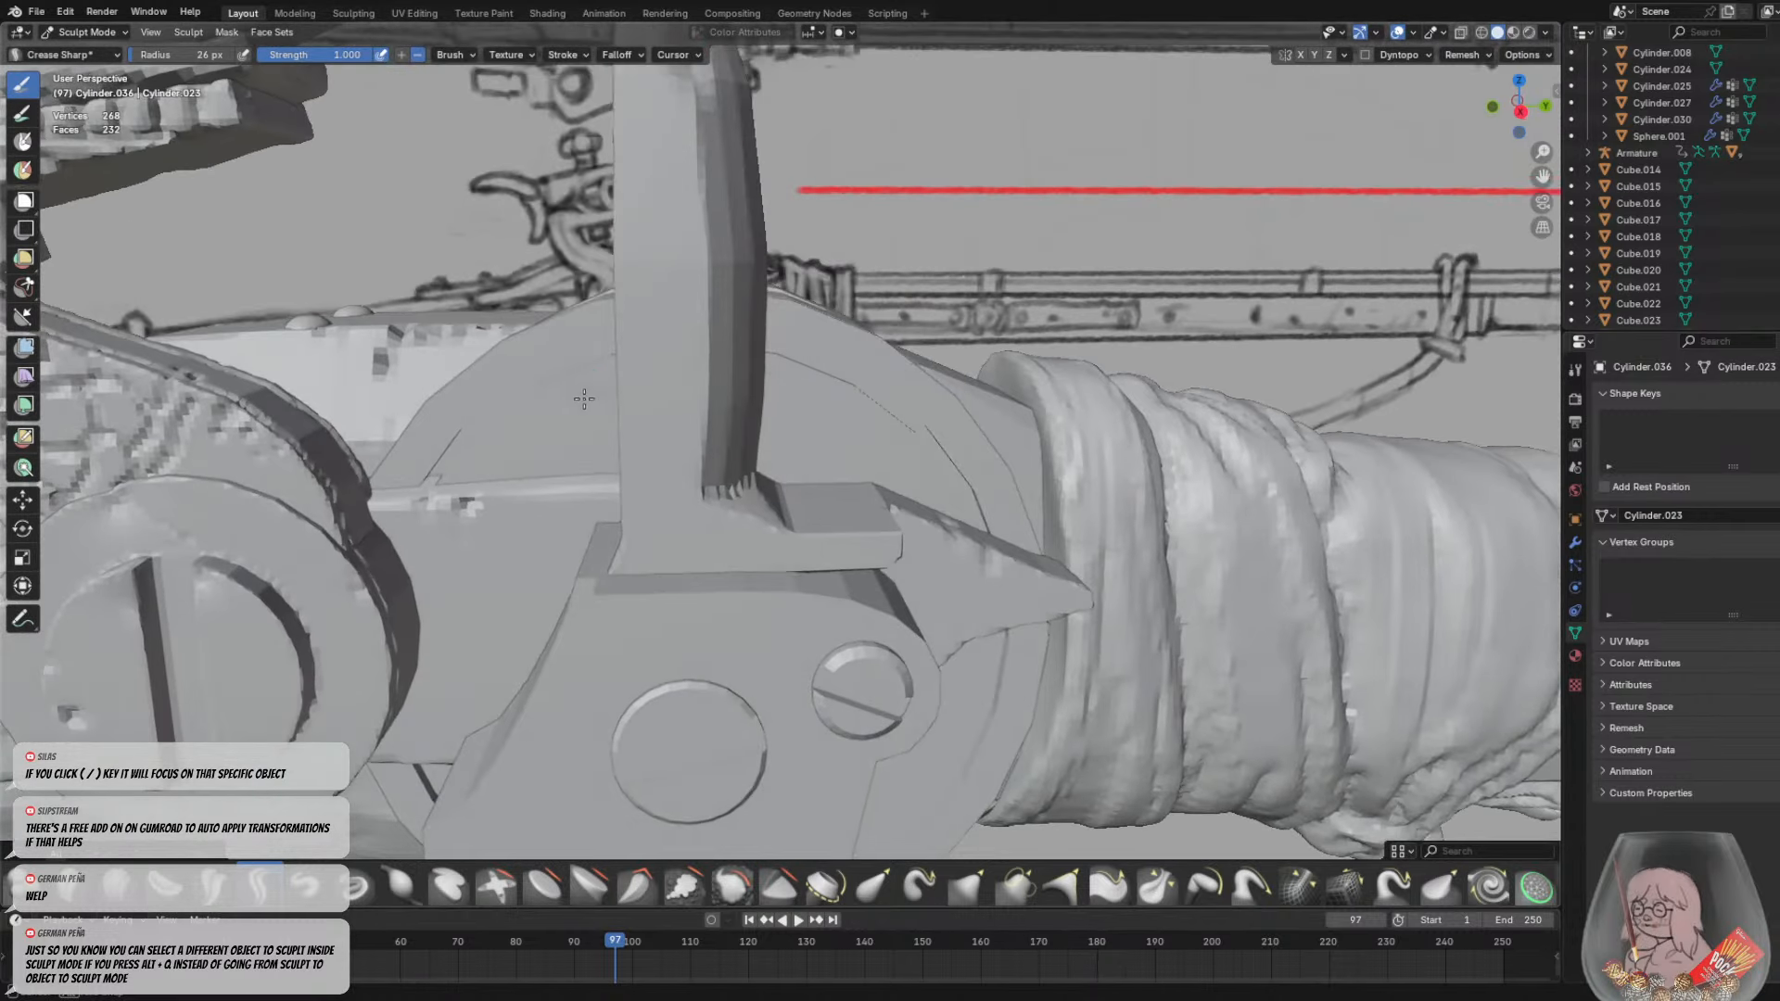
pyautogui.click(83, 32)
pyautogui.click(93, 51)
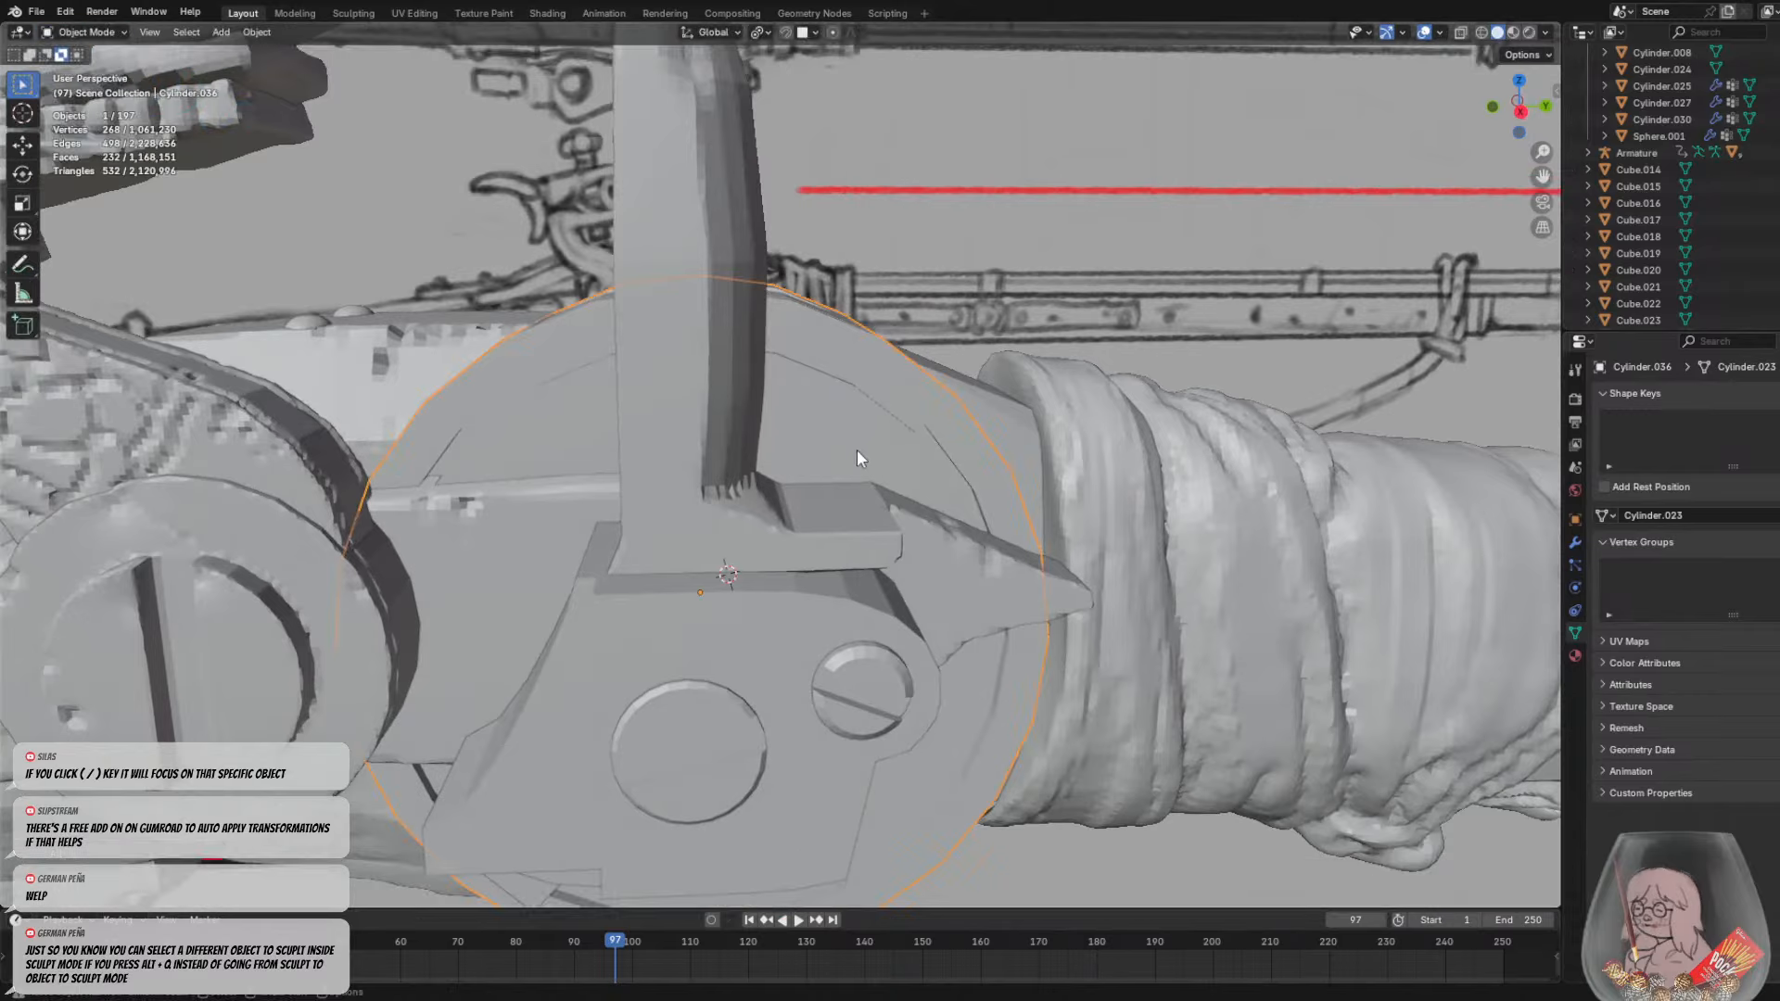
pyautogui.moveTo(856, 449); pyautogui.dragTo(806, 508, button='middle')
pyautogui.click(257, 32)
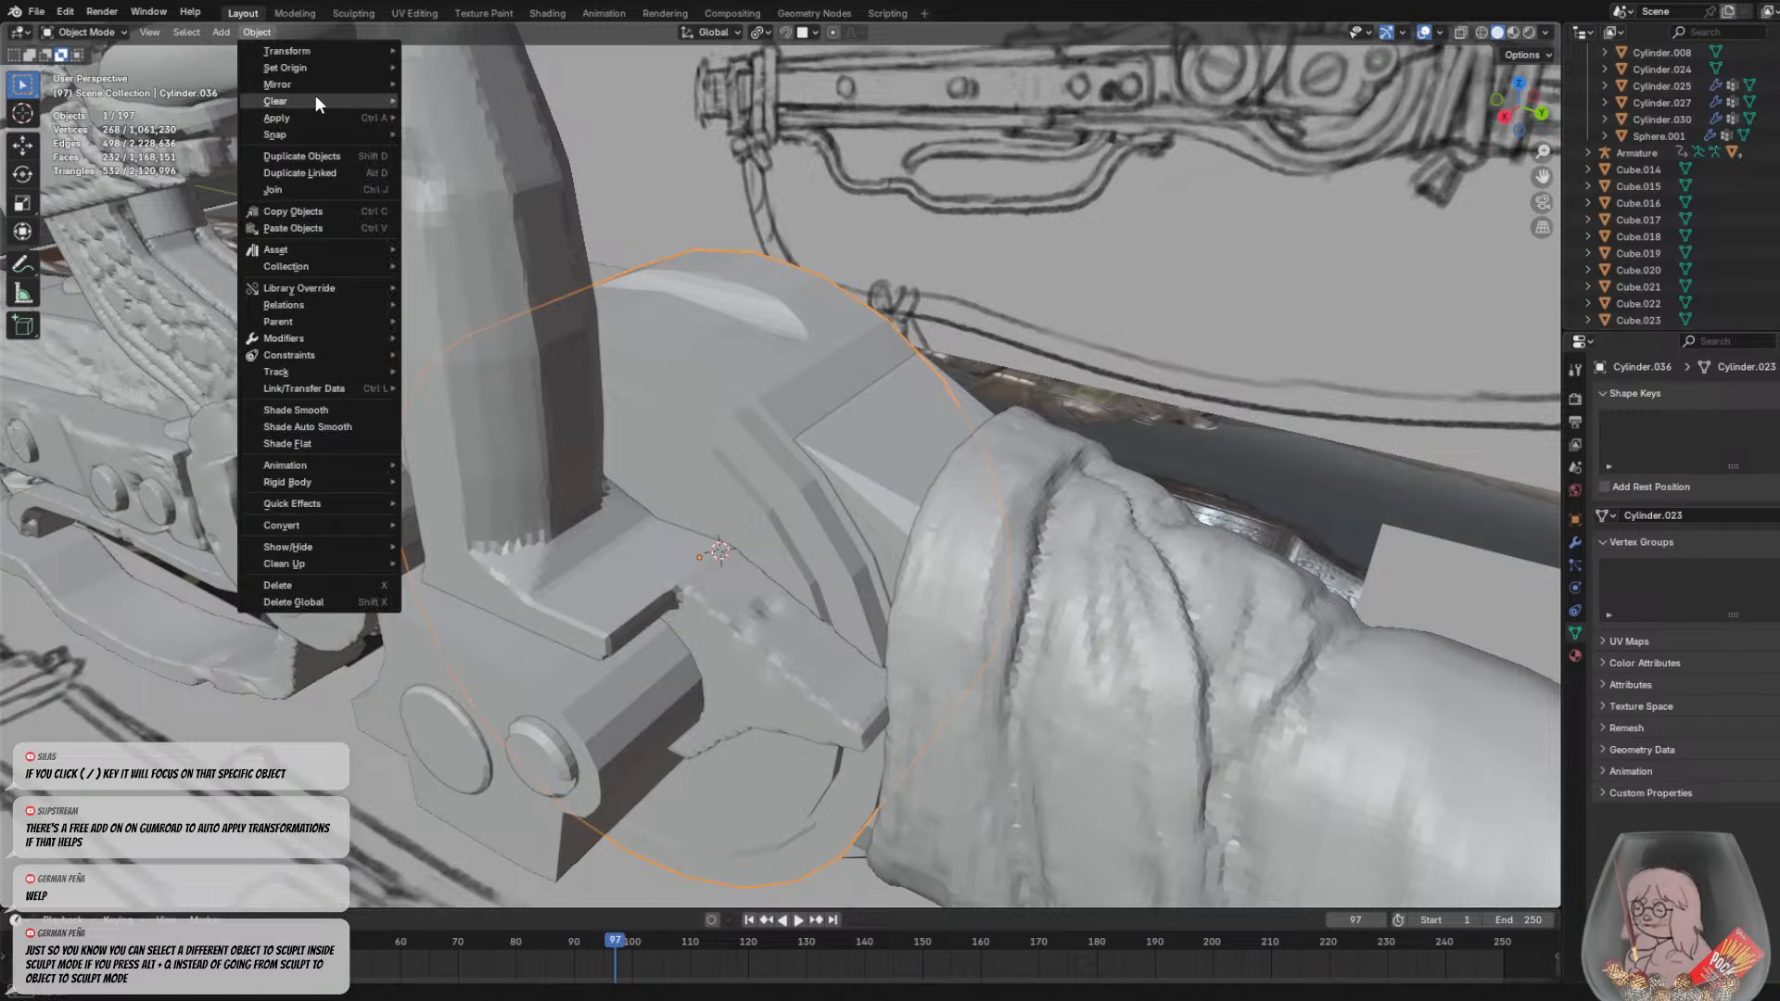
pyautogui.moveTo(333, 71)
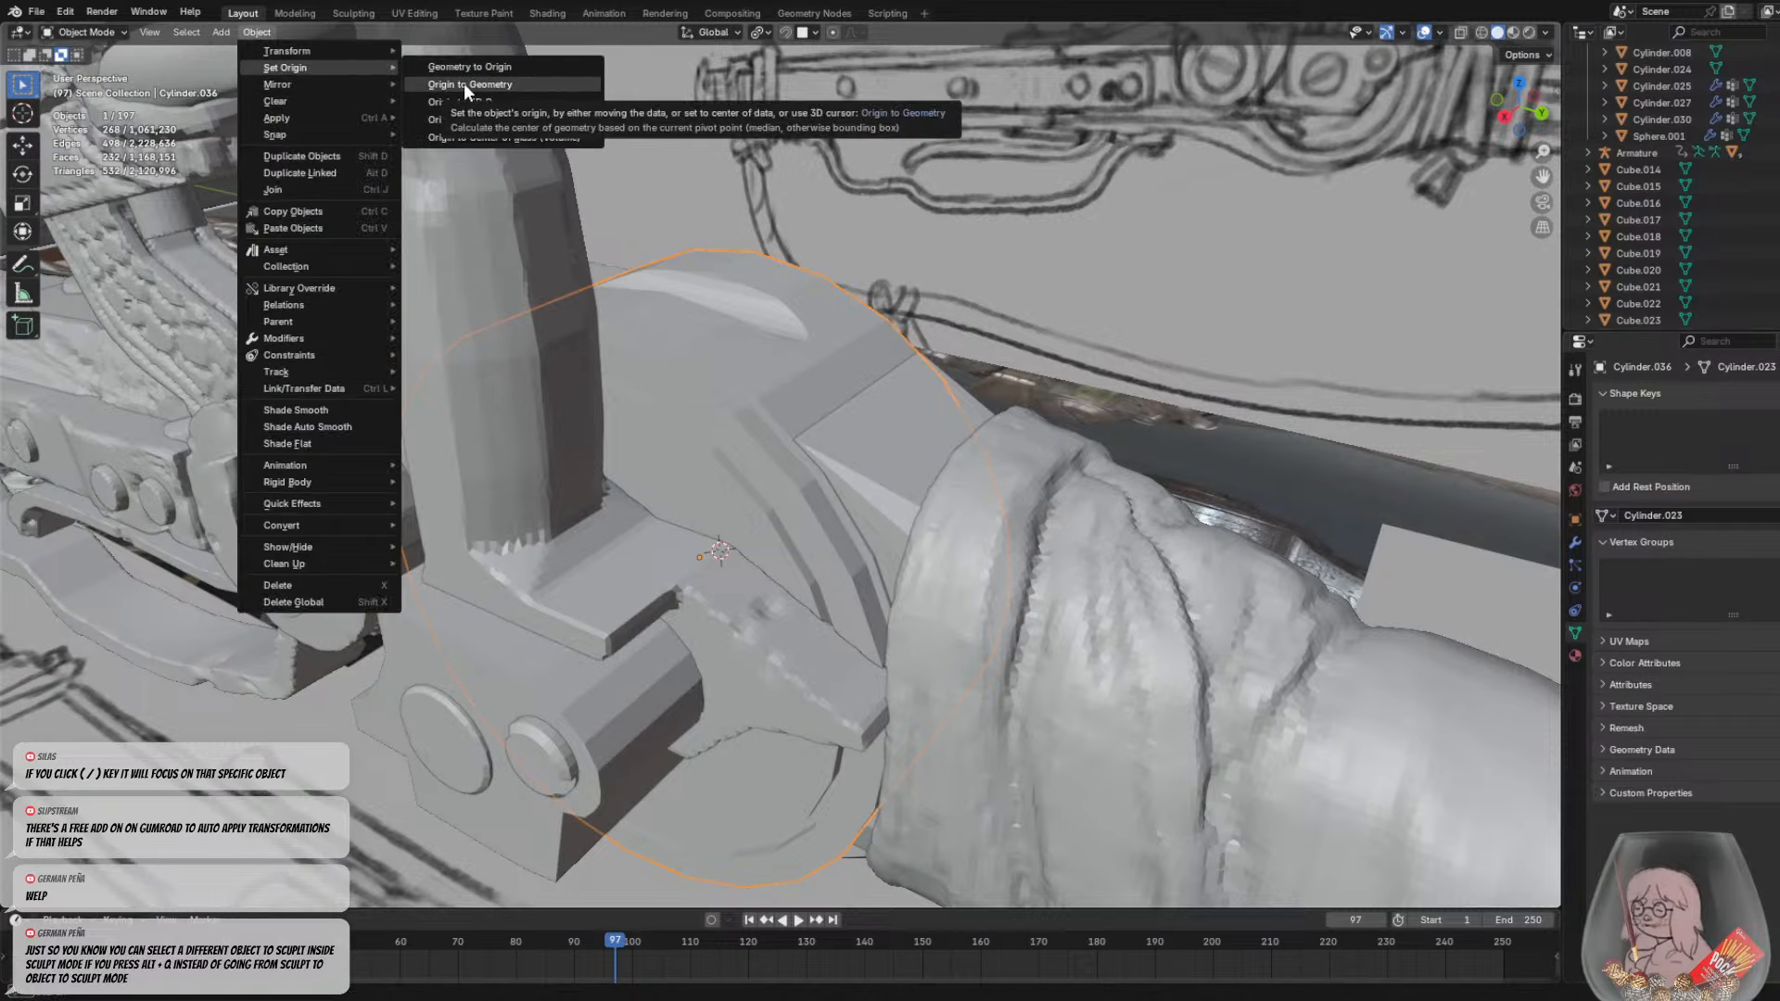
pyautogui.moveTo(344, 119)
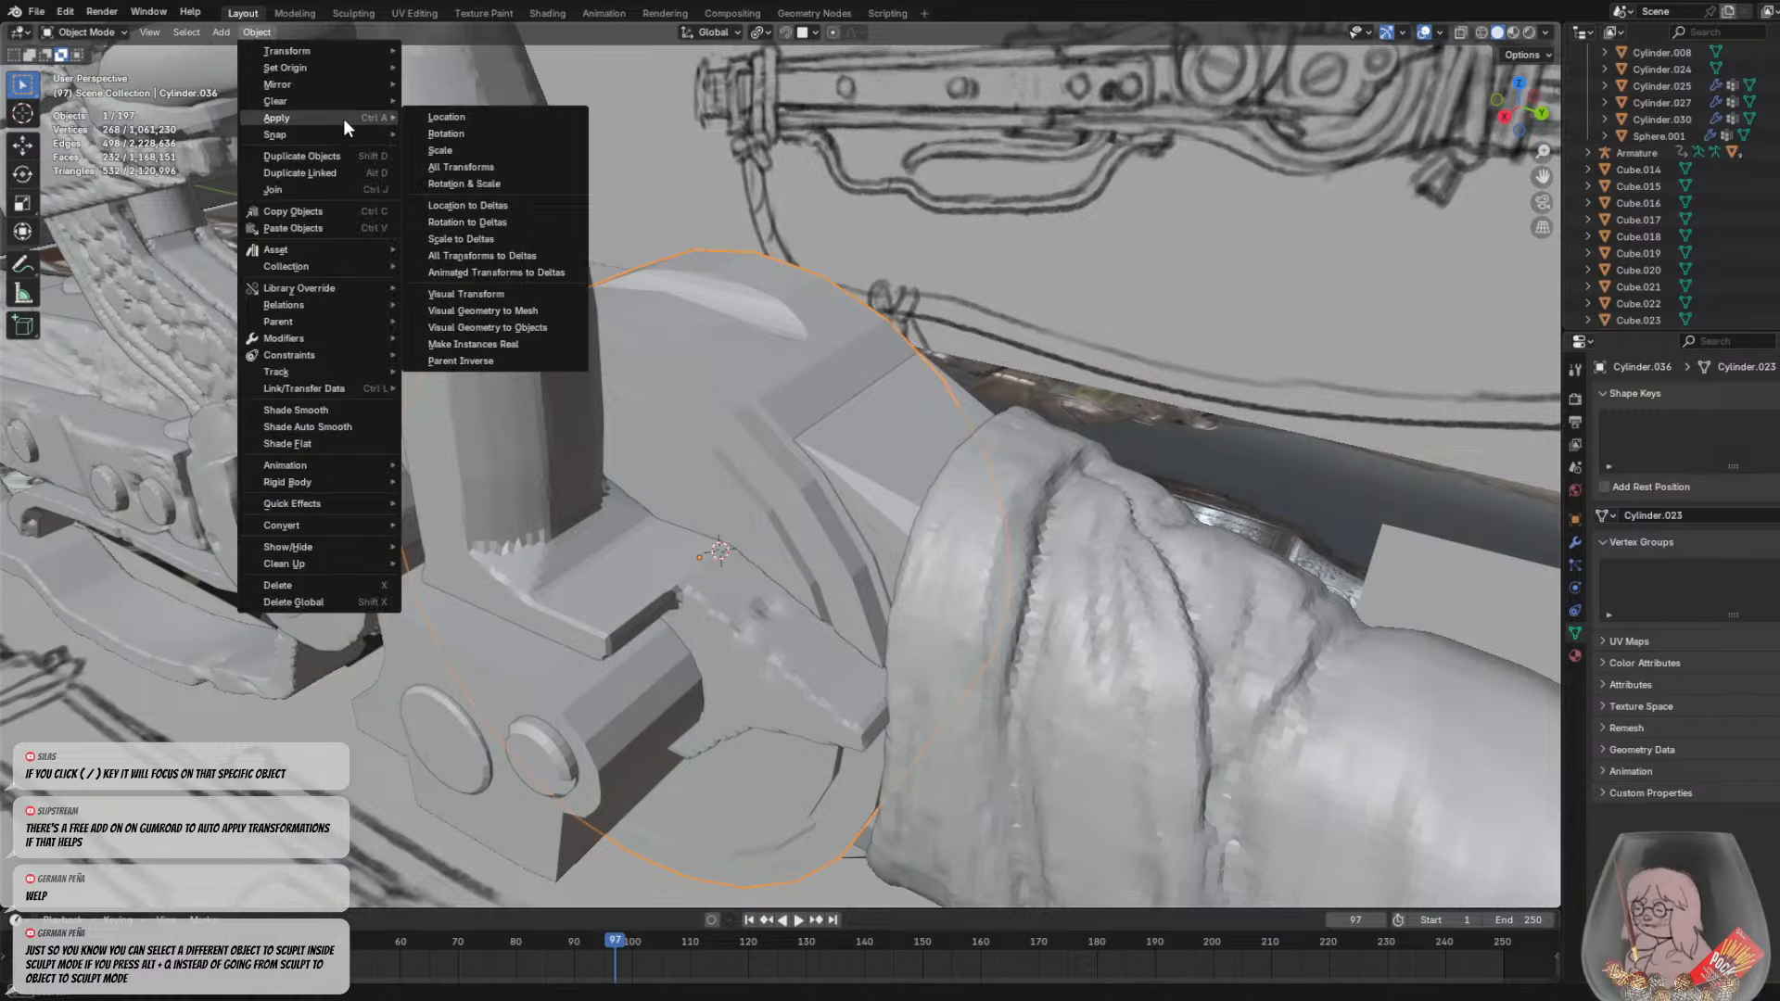
pyautogui.click(470, 167)
pyautogui.click(257, 32)
pyautogui.moveTo(312, 84)
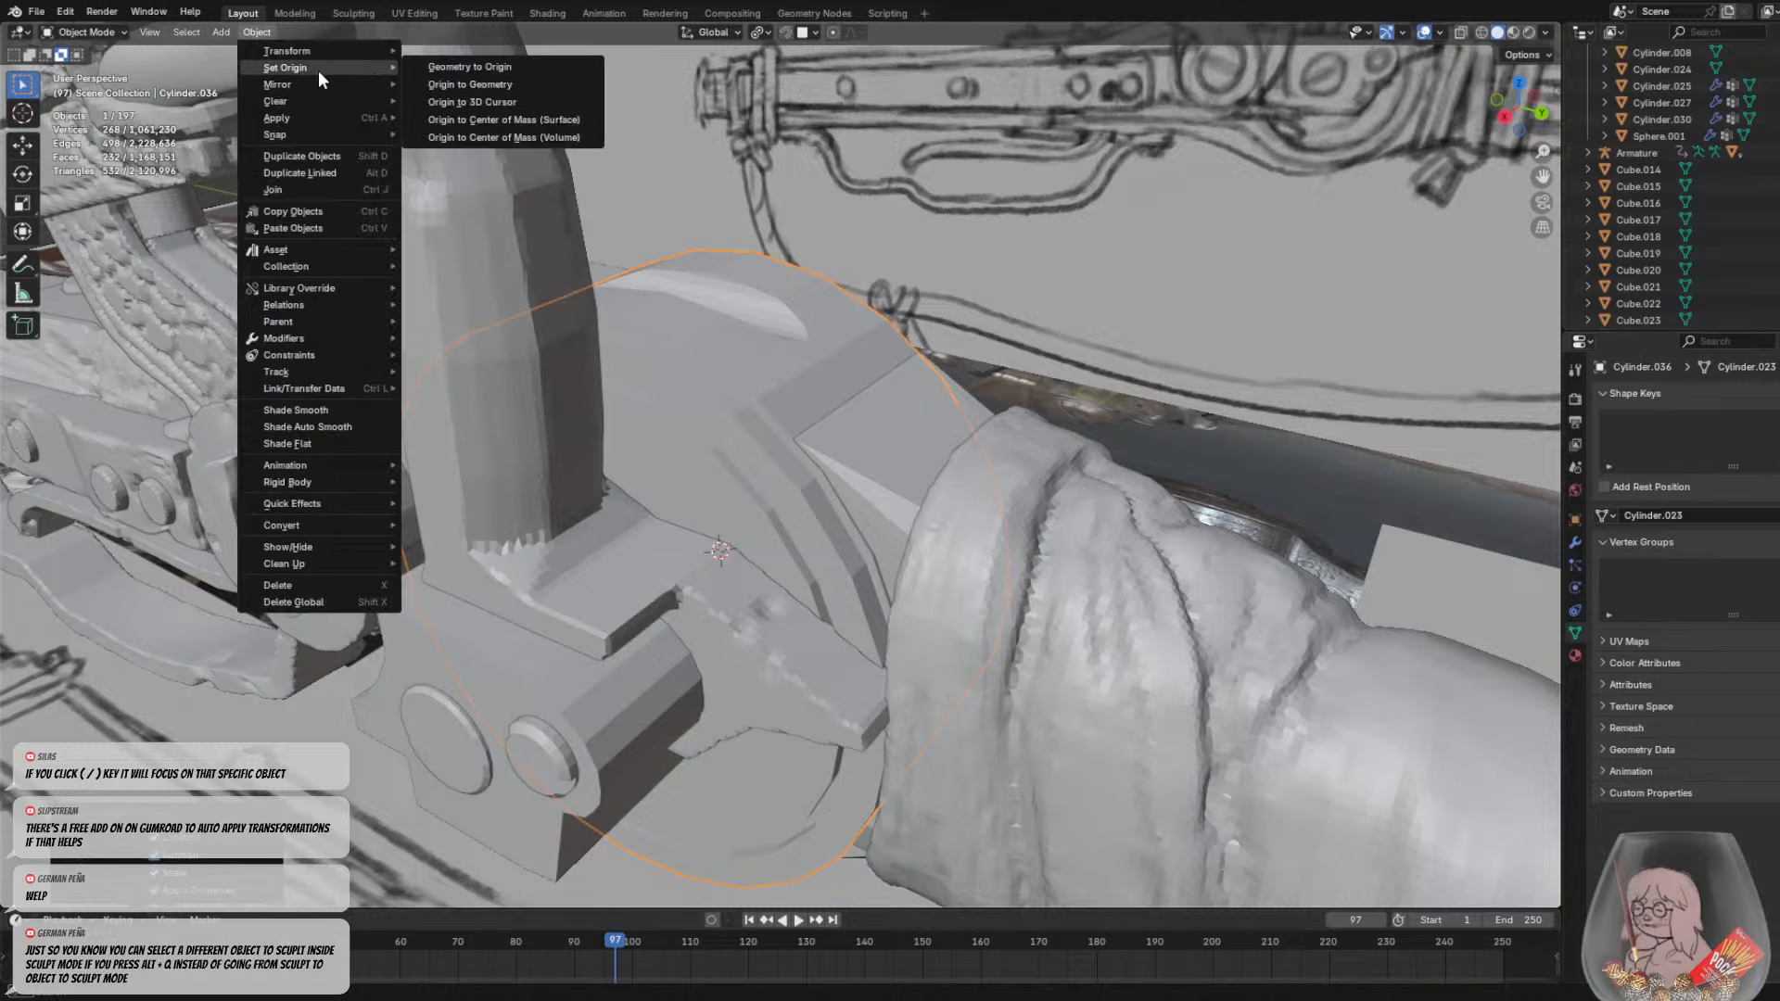
pyautogui.click(519, 89)
# Return the round housing to Sculpt Mode and voxel remesh it with a voxel size of 0.00472 m
pyautogui.click(111, 33)
pyautogui.click(102, 86)
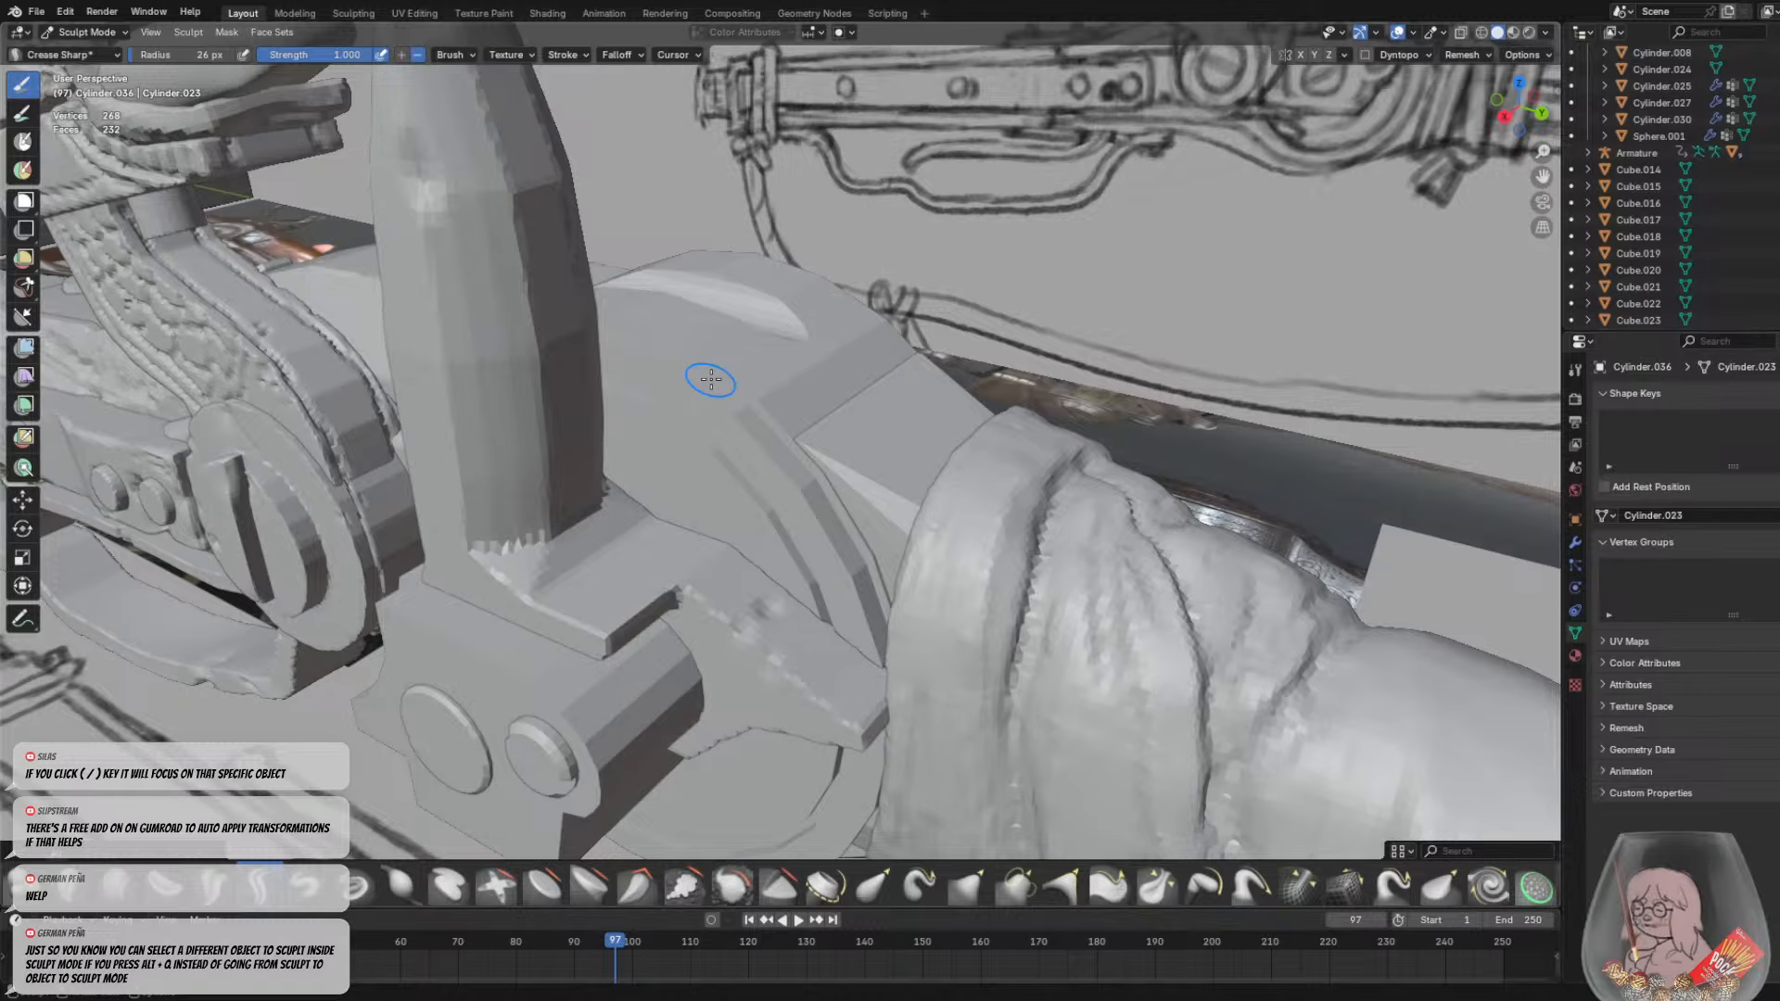
pyautogui.scroll(-3, 712, 381)
pyautogui.press('r')
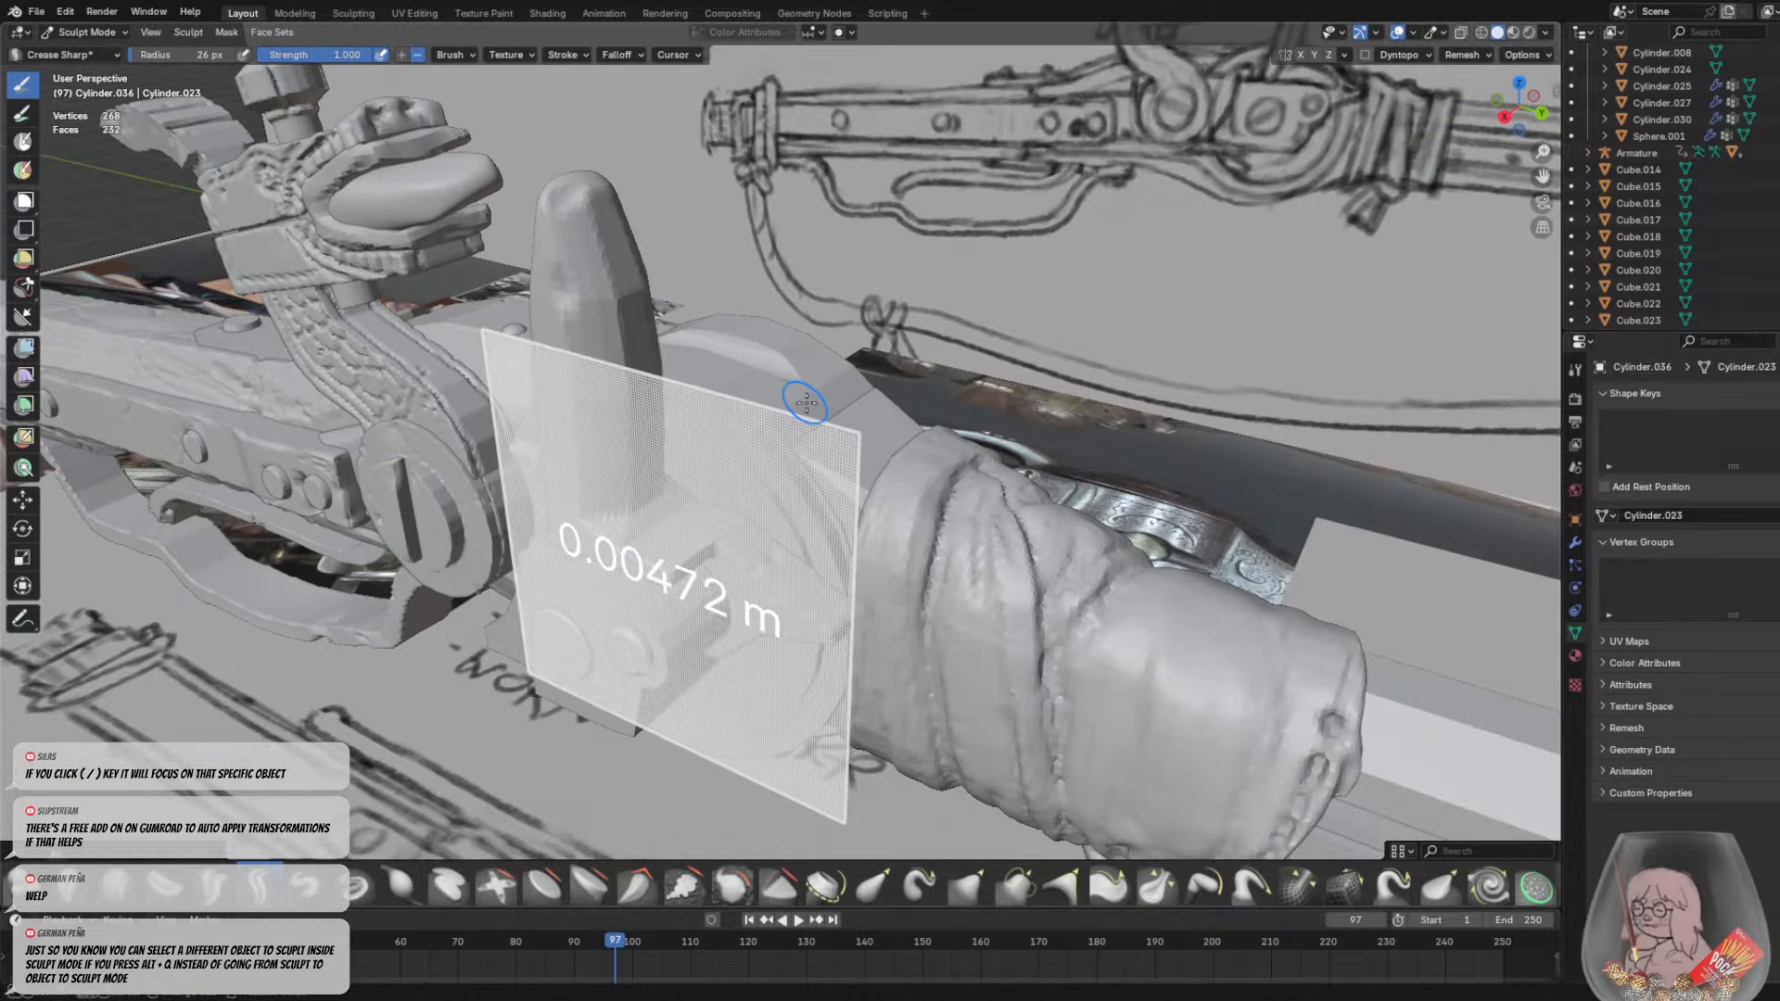
pyautogui.click(806, 404)
pyautogui.moveTo(806, 403); pyautogui.dragTo(659, 325, button='middle')
pyautogui.scroll(2, 794, 397)
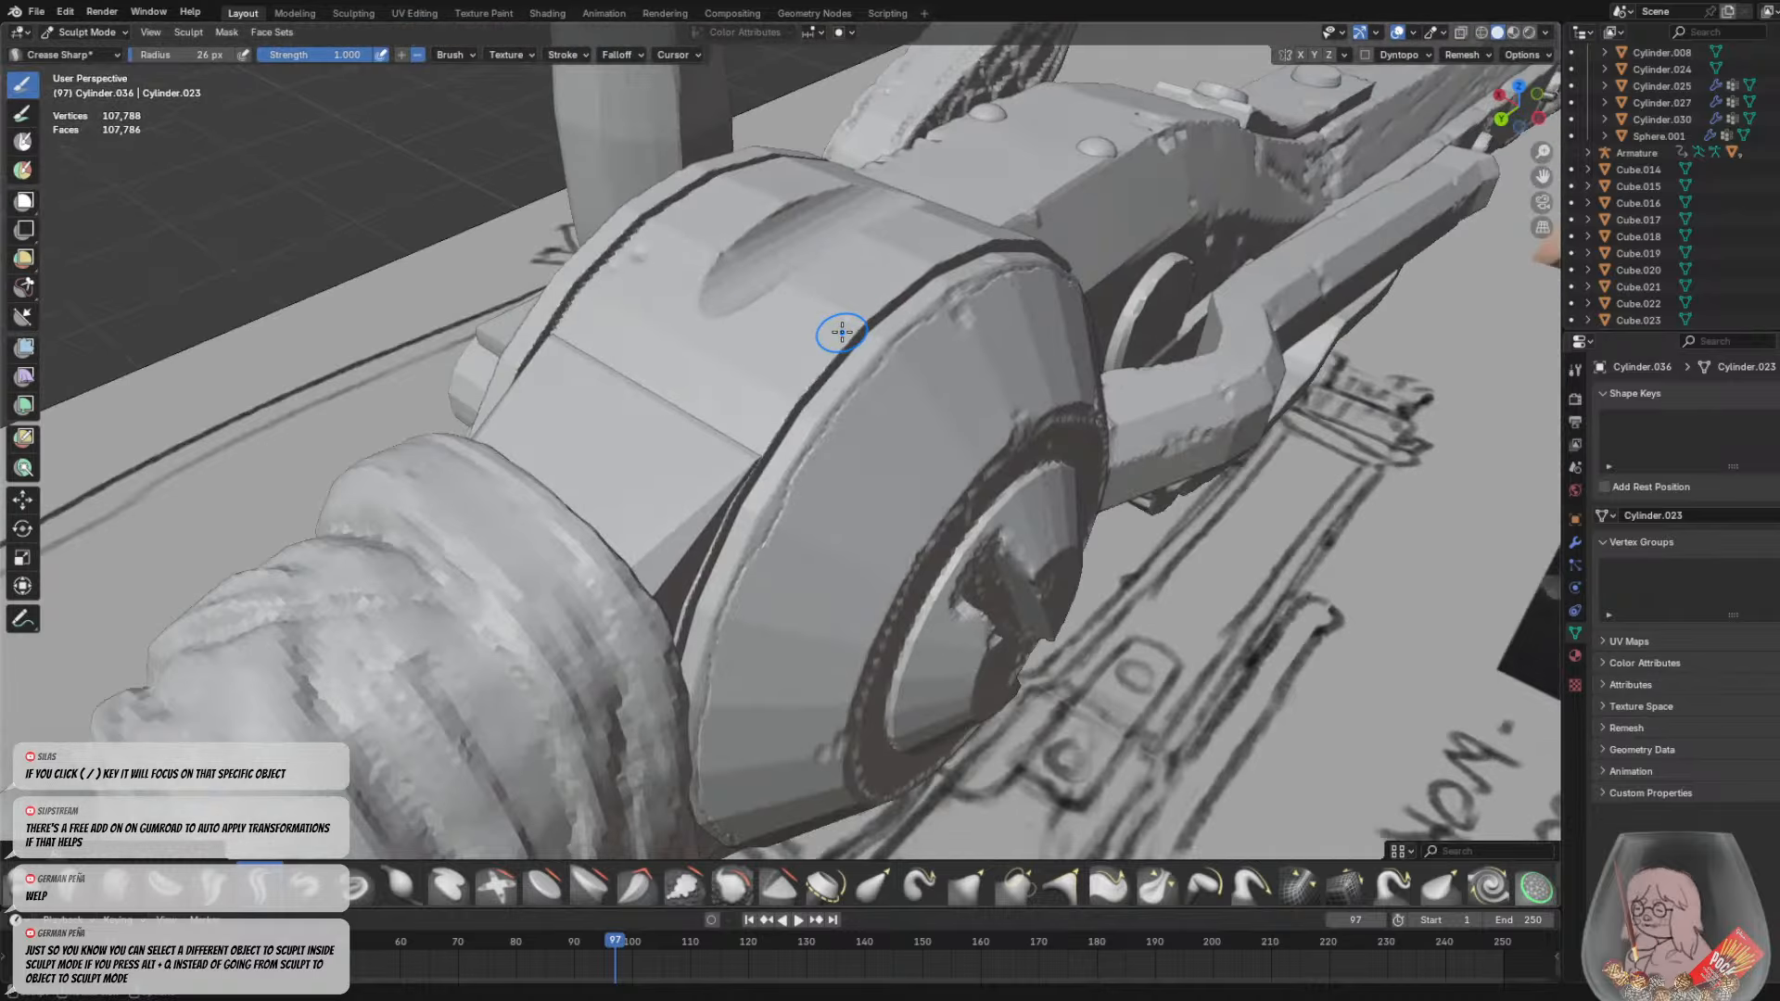
# Set the brush radius to 31 px and dent the round housing's top and rim with the Blob brush
pyautogui.moveTo(875, 338); pyautogui.dragTo(927, 390, button='middle')
pyautogui.scroll(-7, 926, 507)
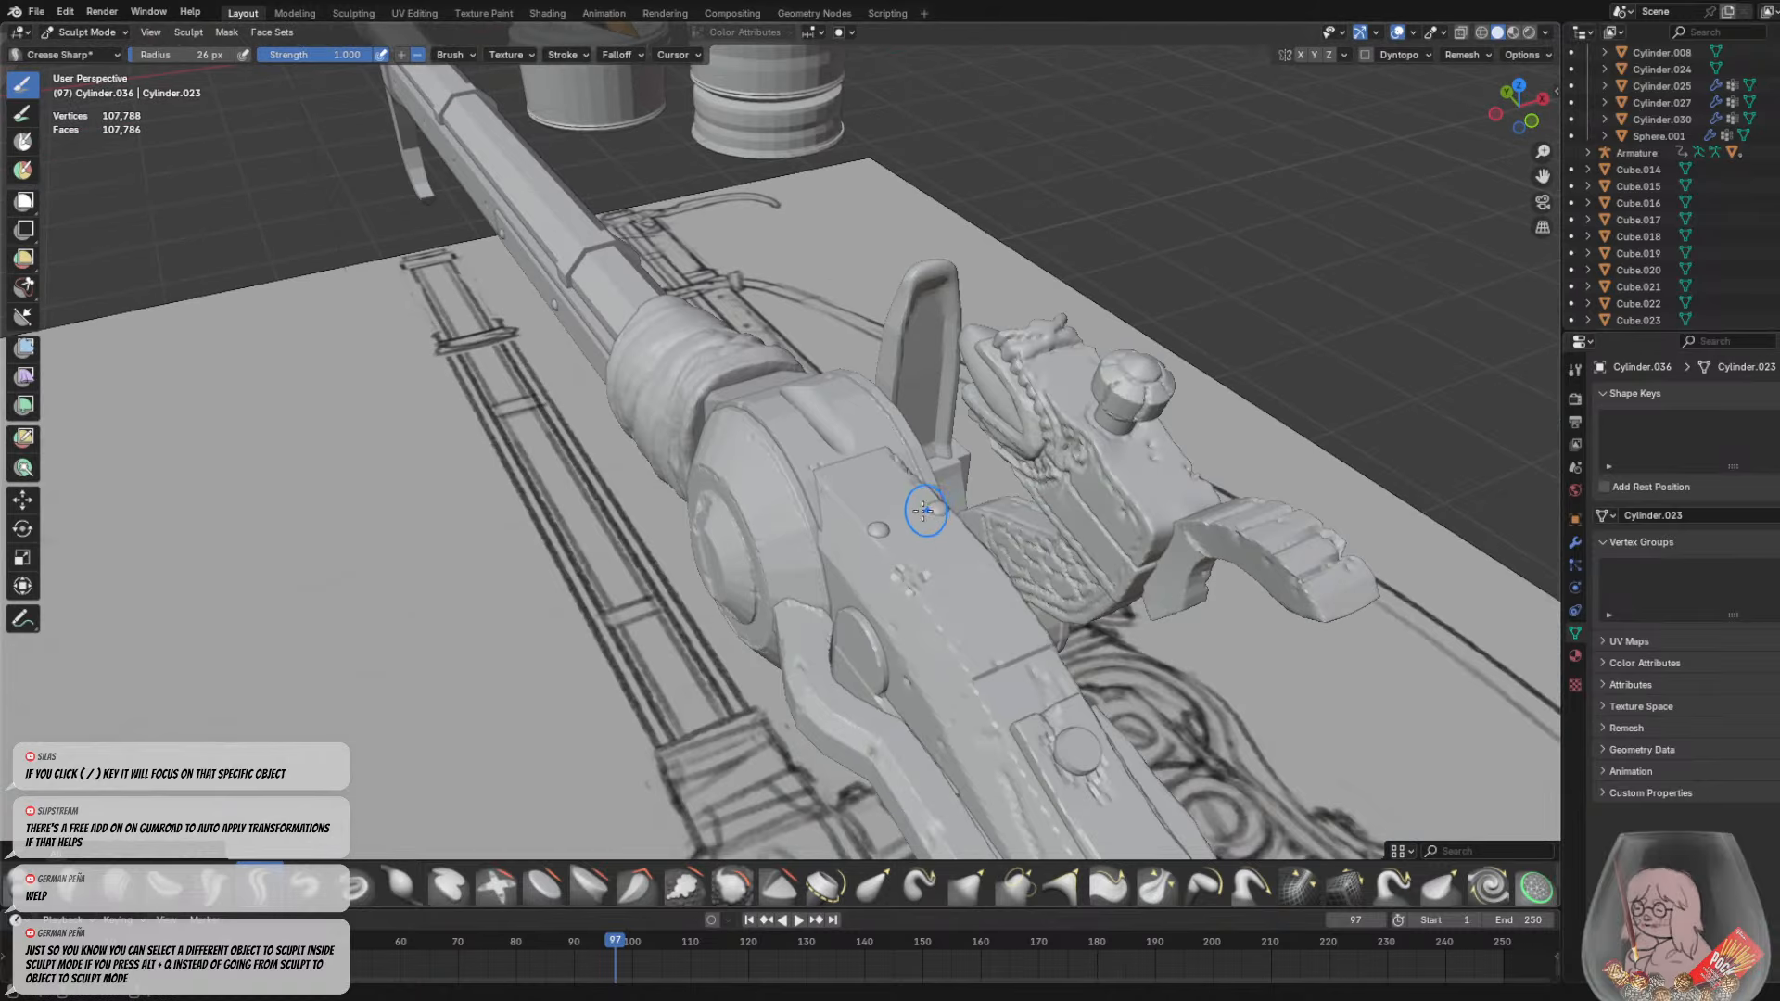
pyautogui.moveTo(924, 509)
pyautogui.mouseDown(button='middle')
pyautogui.moveTo(760, 545)
pyautogui.moveTo(753, 564)
pyautogui.moveTo(811, 556)
pyautogui.moveTo(755, 504)
pyautogui.moveTo(858, 499)
pyautogui.moveTo(827, 517)
pyautogui.moveTo(846, 568)
pyautogui.moveTo(853, 516)
pyautogui.moveTo(706, 459)
pyautogui.moveTo(833, 444)
pyautogui.mouseUp(button='middle')
pyautogui.press('f')
pyautogui.click(732, 500)
pyautogui.click(87, 893)
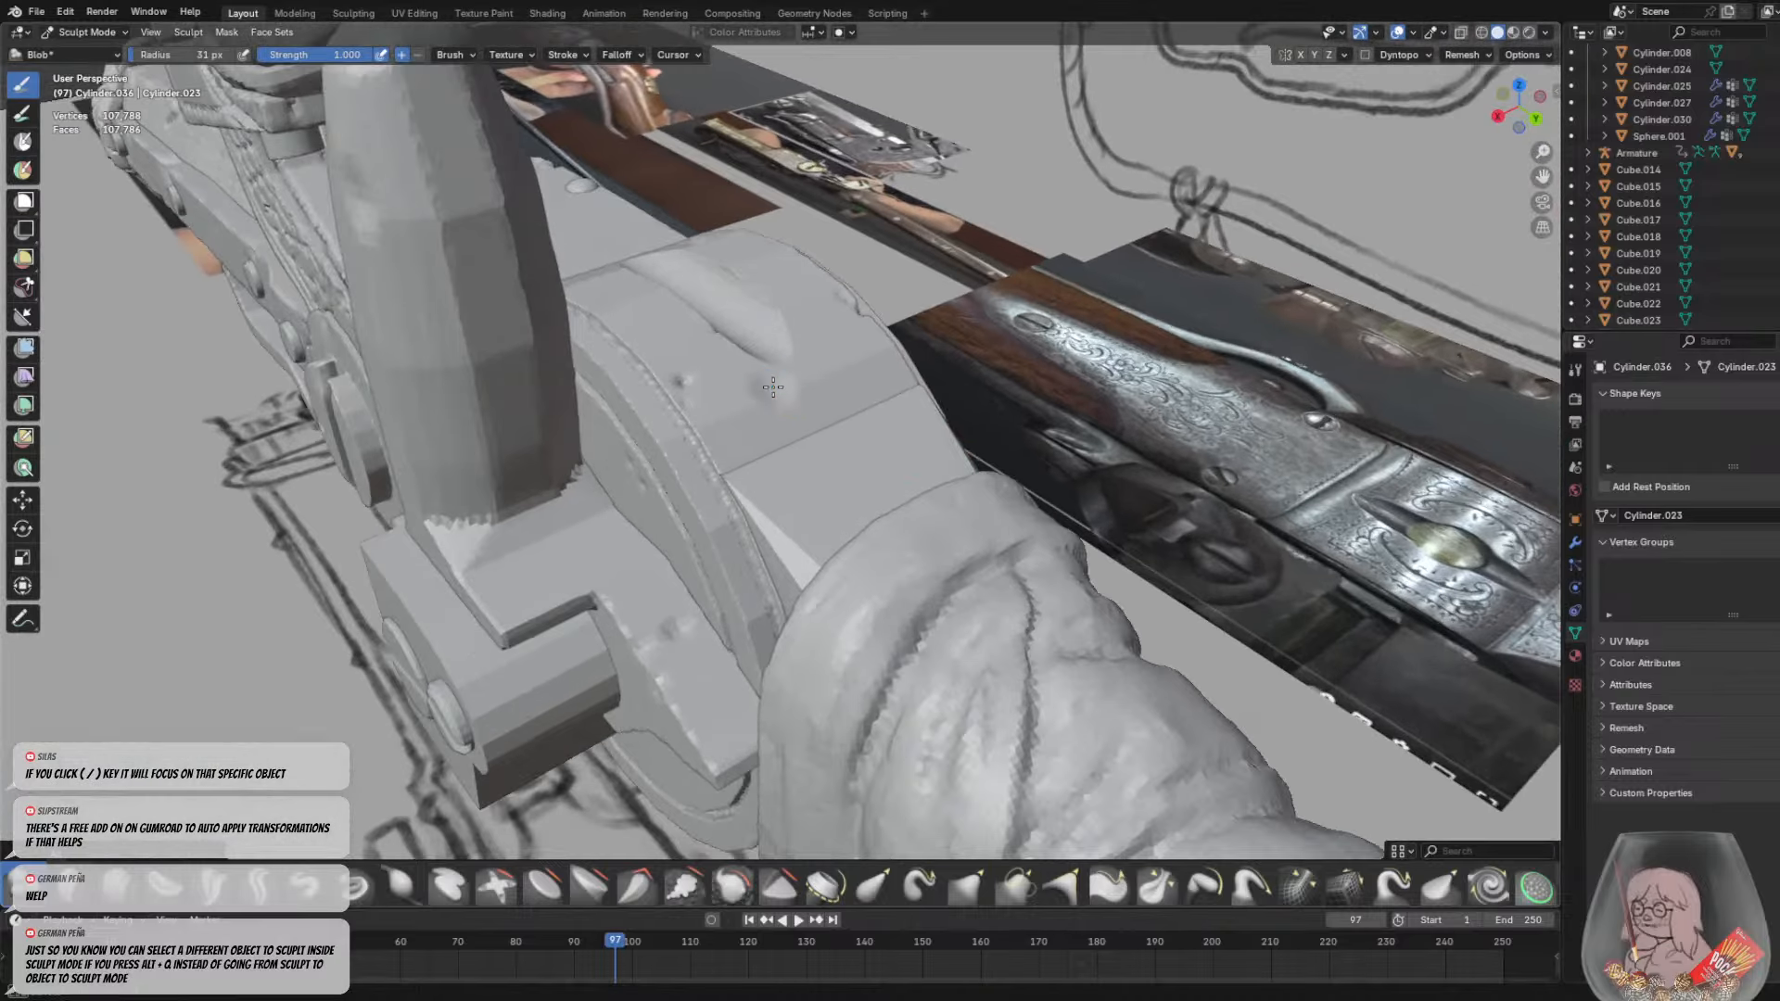
pyautogui.moveTo(773, 387)
pyautogui.mouseDown(button='middle')
pyautogui.moveTo(814, 452)
pyautogui.moveTo(840, 438)
pyautogui.moveTo(793, 452)
pyautogui.mouseUp(button='middle')
pyautogui.moveTo(668, 392)
pyautogui.mouseDown(button='middle')
pyautogui.moveTo(761, 417)
pyautogui.moveTo(815, 398)
pyautogui.moveTo(708, 386)
pyautogui.moveTo(714, 418)
pyautogui.mouseUp(button='middle')
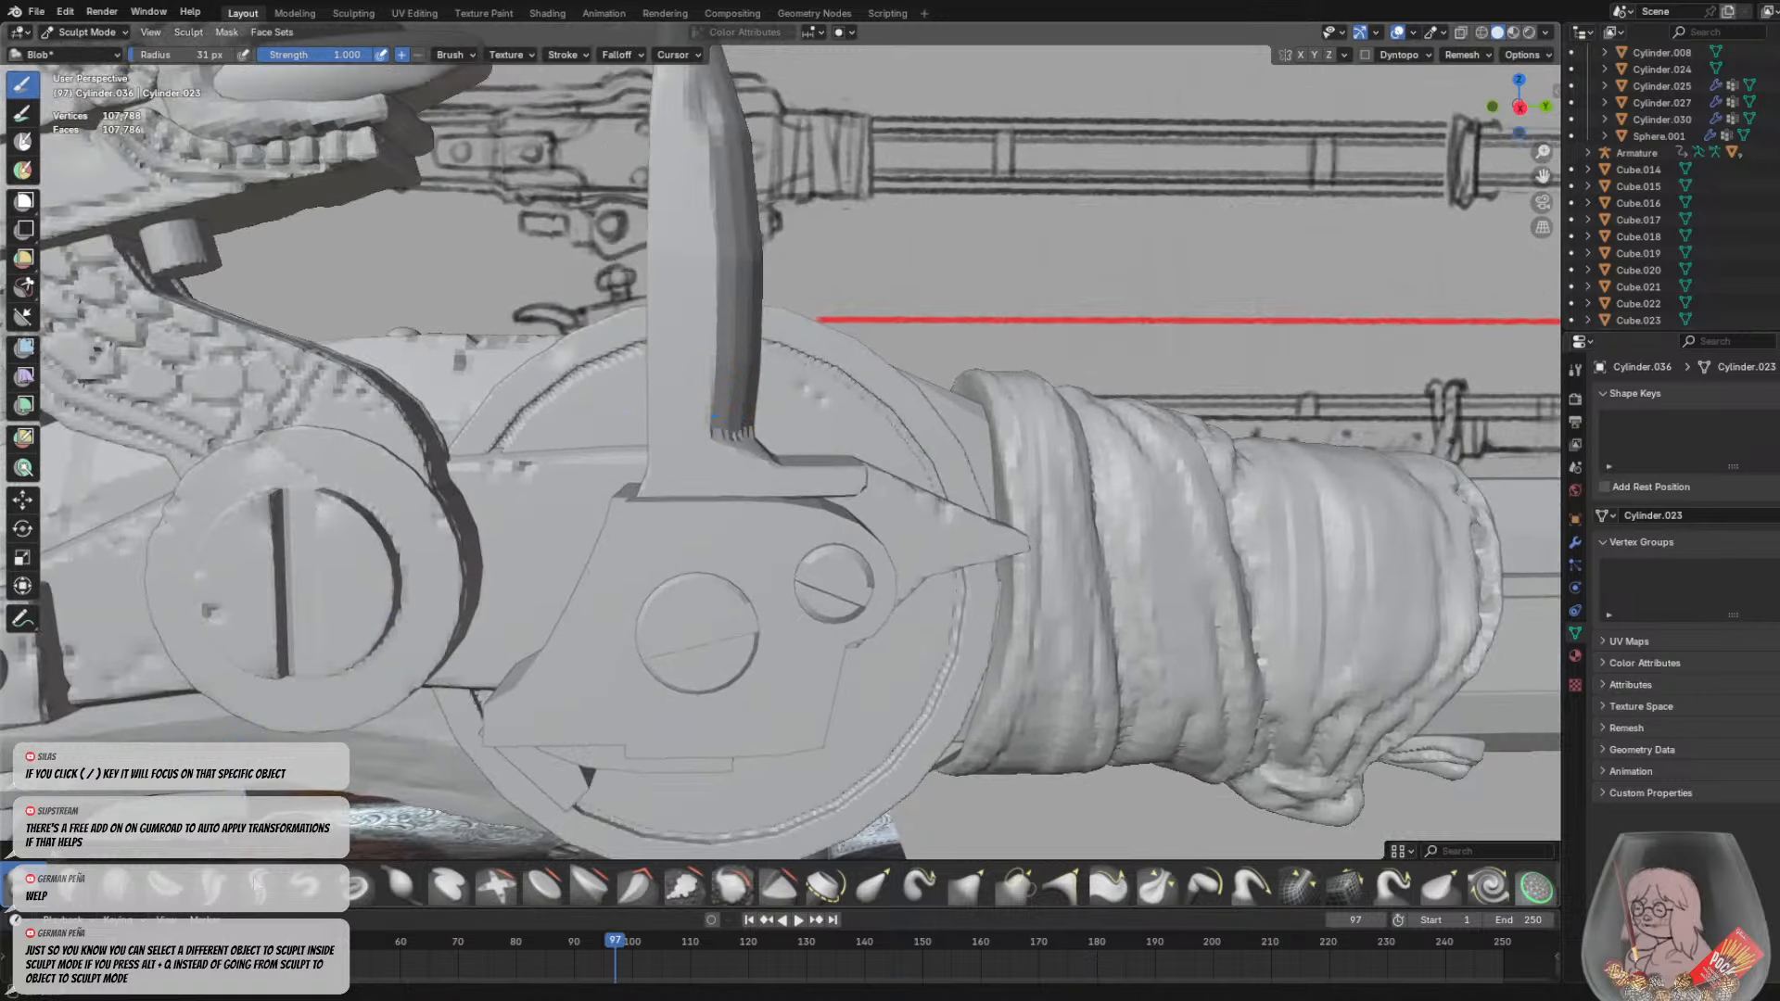
# Carve a second ring groove inside the round housing's upper rim with Crease Sharp at 17 px radius and 0.605 strength
pyautogui.hotkey('shift', 'c')
pyautogui.scroll(1, 775, 397)
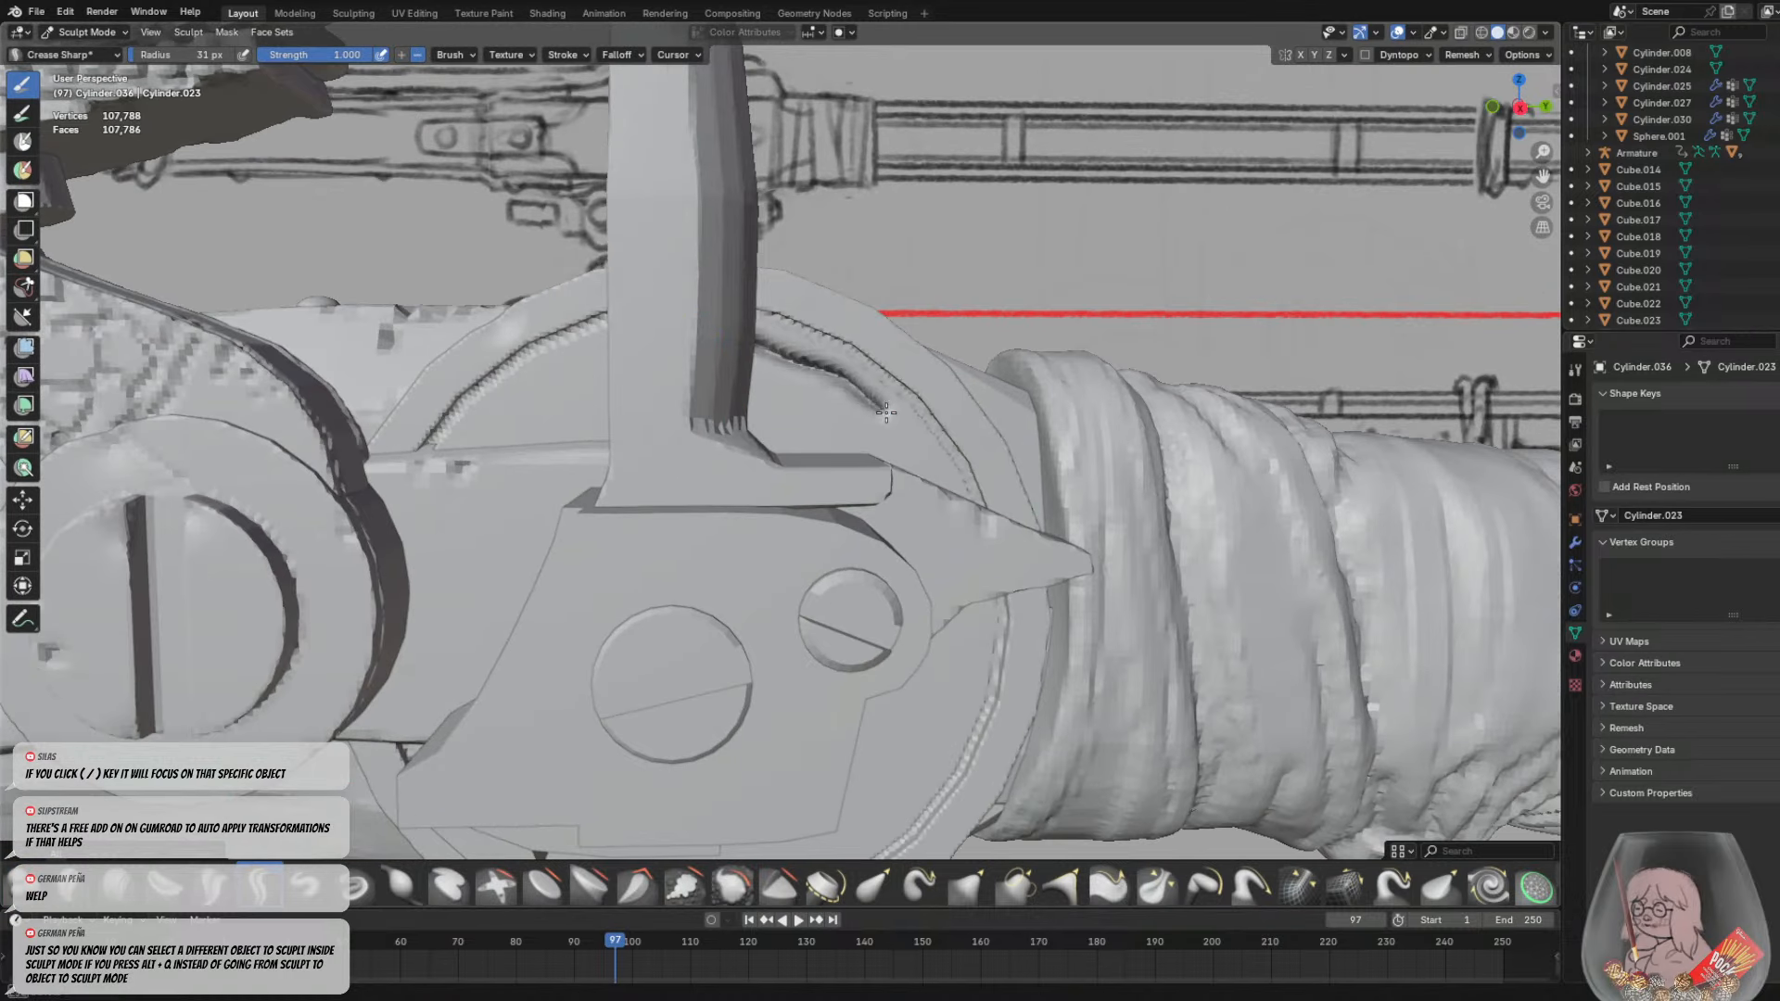
pyautogui.press('f')
pyautogui.click(808, 409)
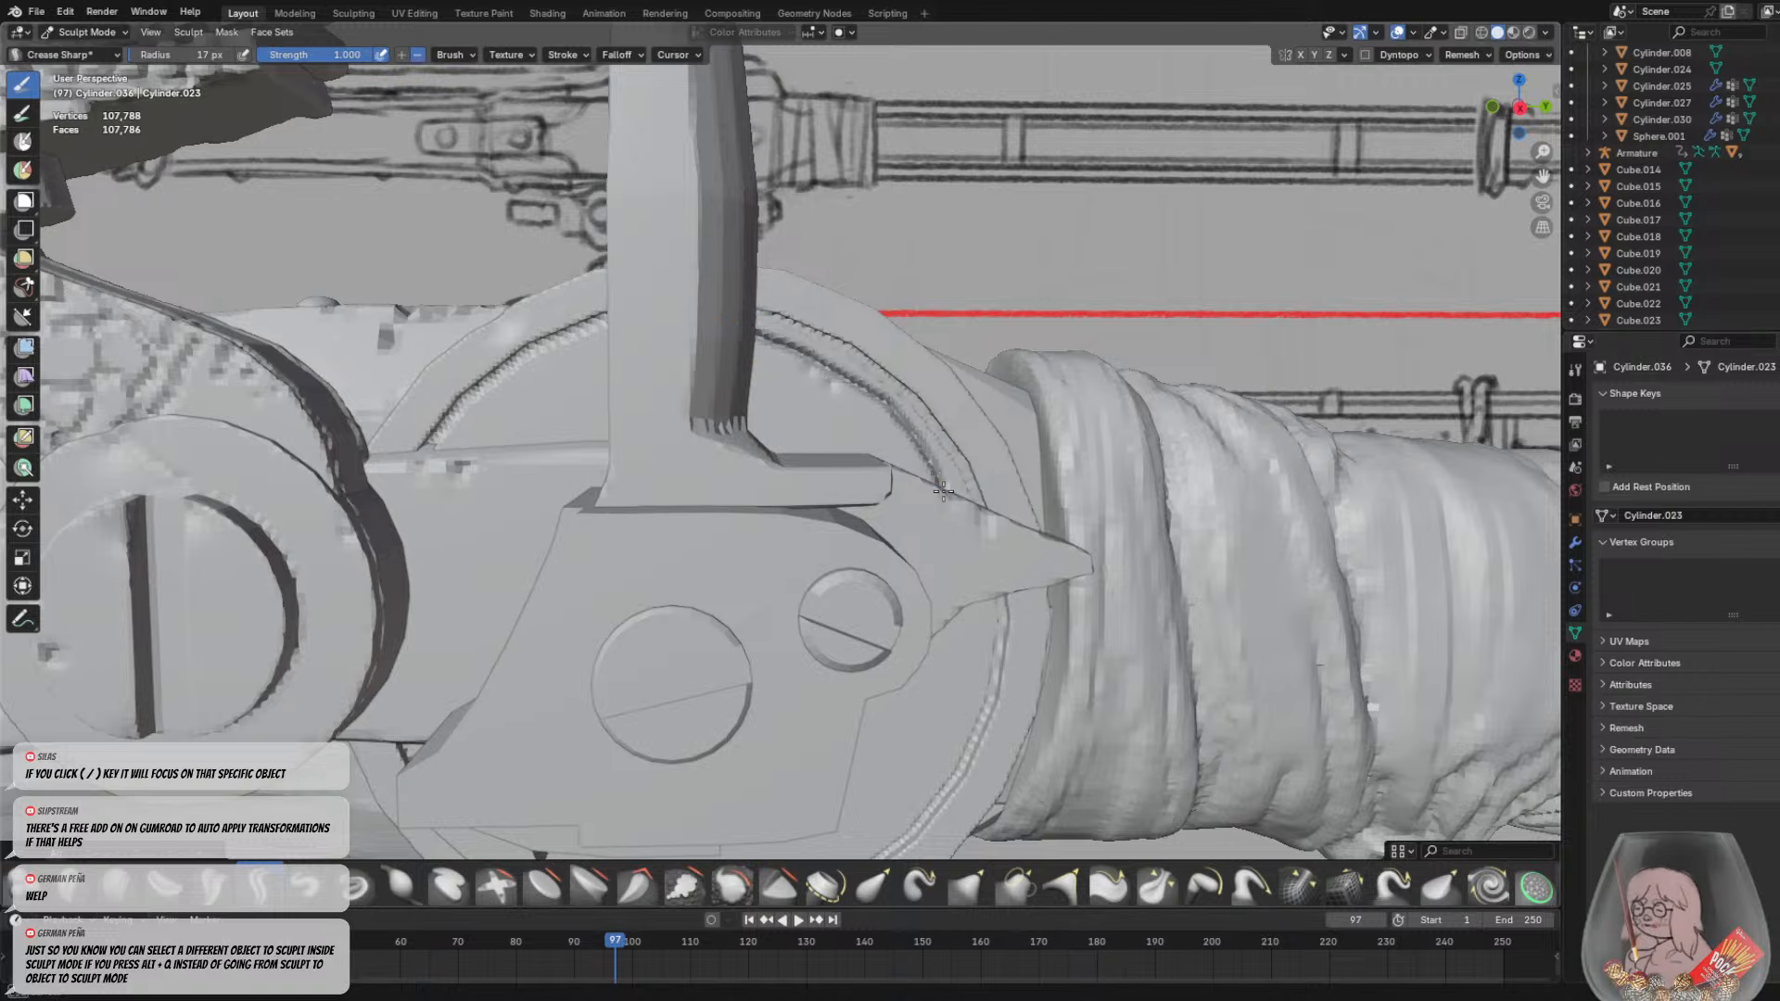
pyautogui.moveTo(943, 492); pyautogui.dragTo(562, 344, button='middle')
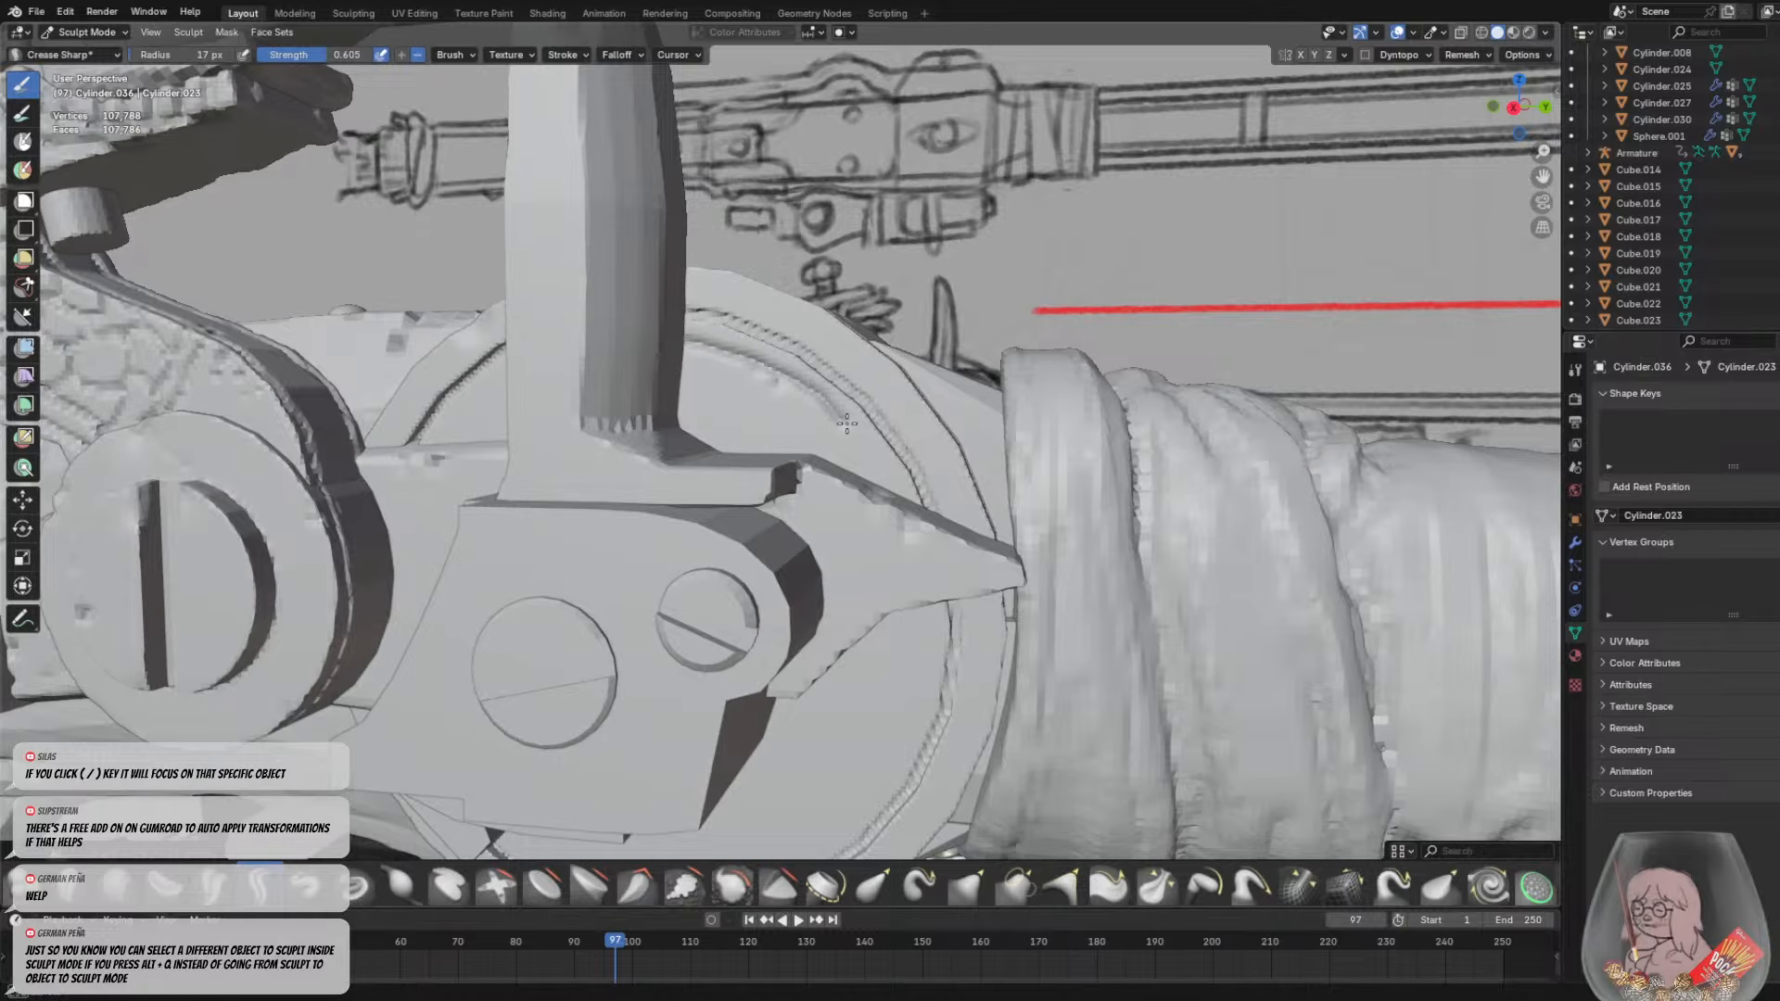
pyautogui.moveTo(901, 490); pyautogui.dragTo(688, 354, button='middle')
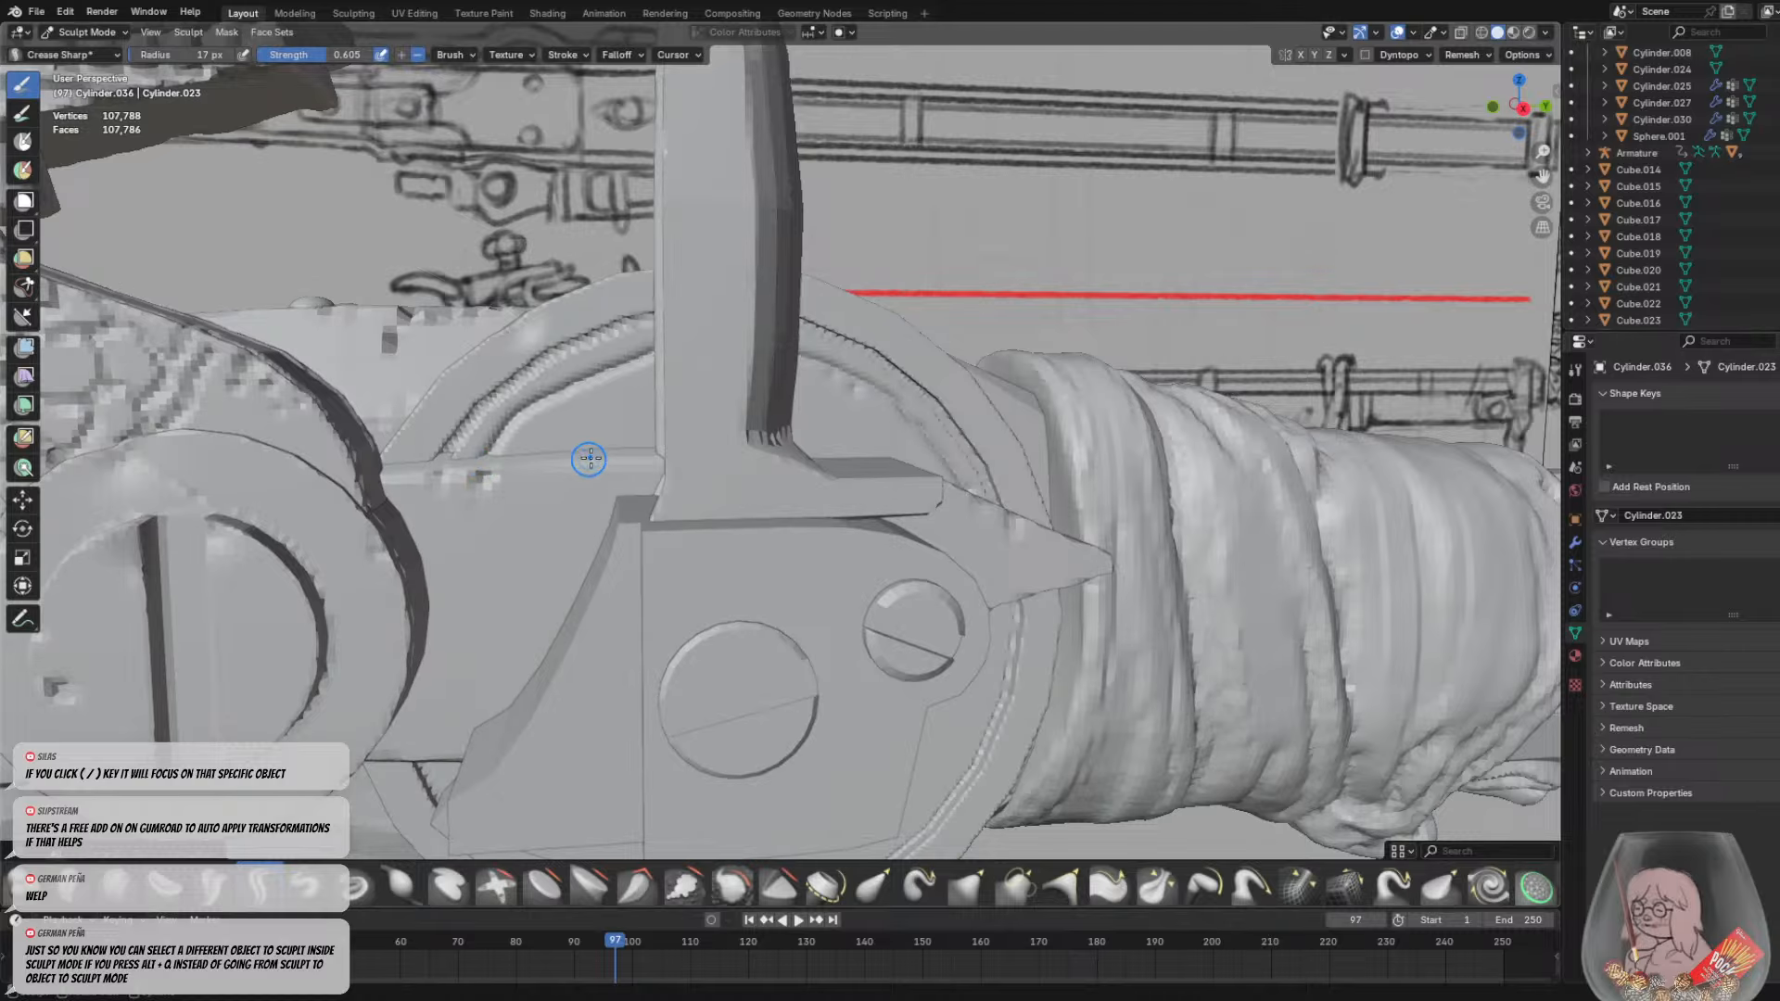
pyautogui.moveTo(590, 458); pyautogui.dragTo(554, 365, button='middle')
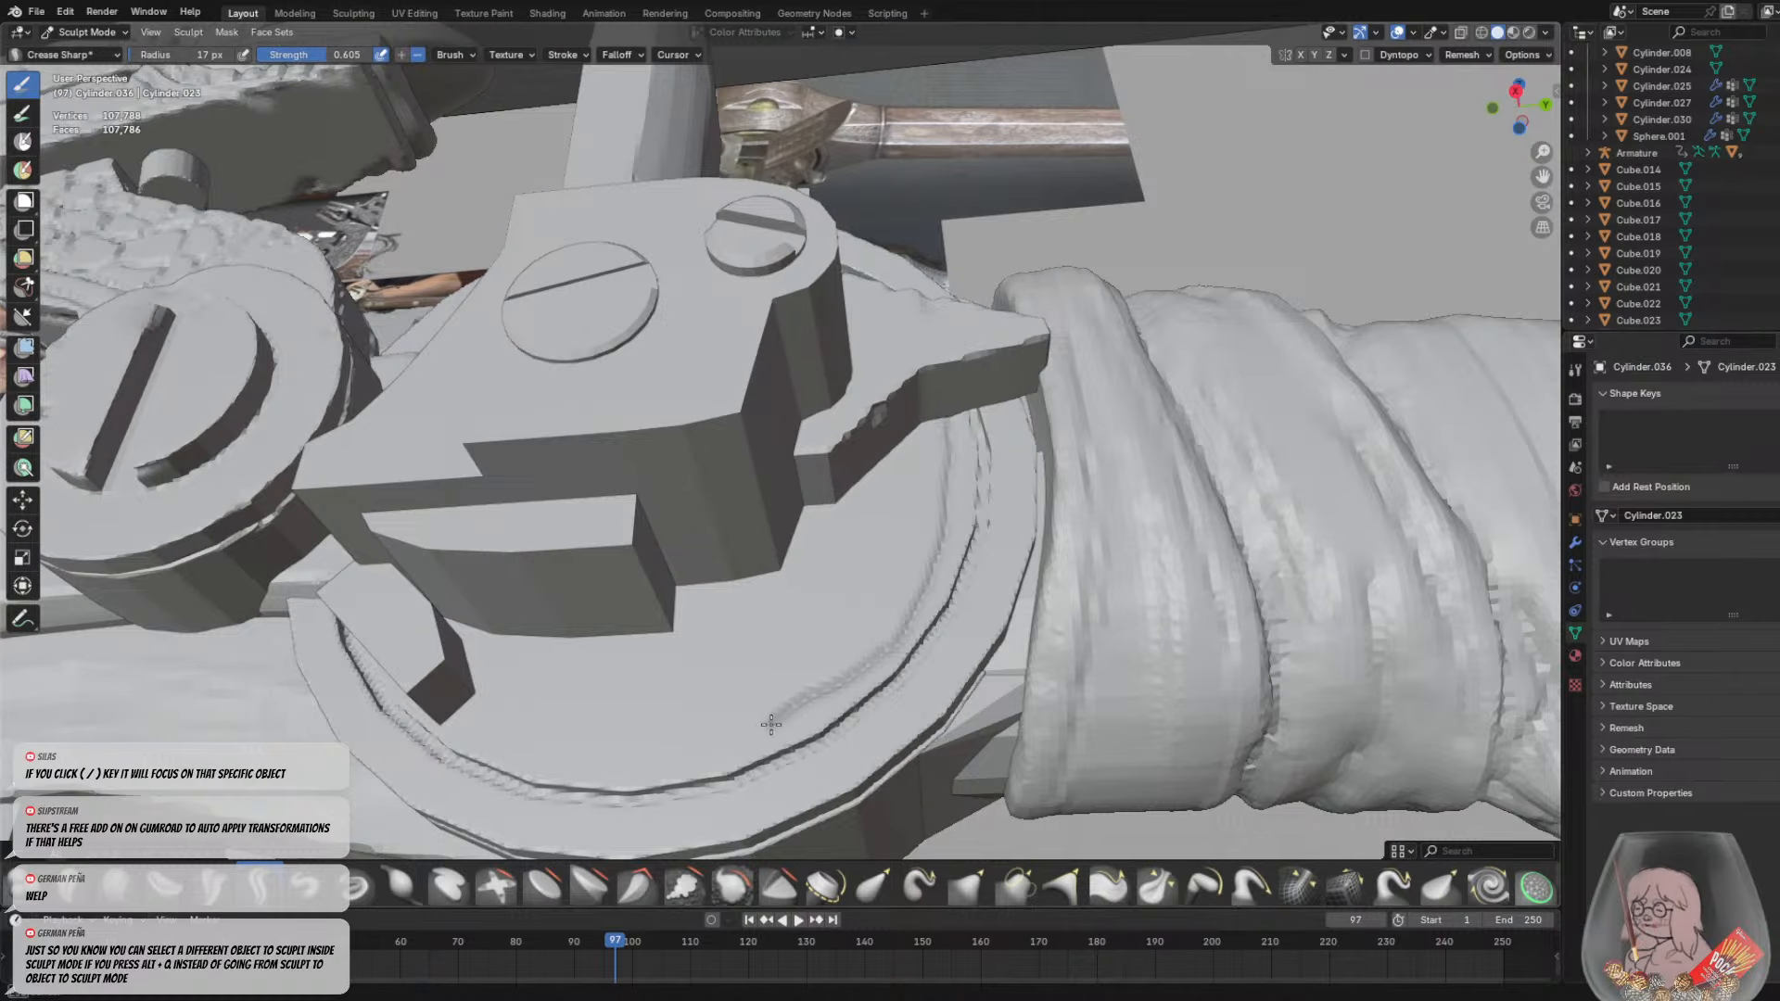
pyautogui.moveTo(596, 757); pyautogui.dragTo(477, 719)
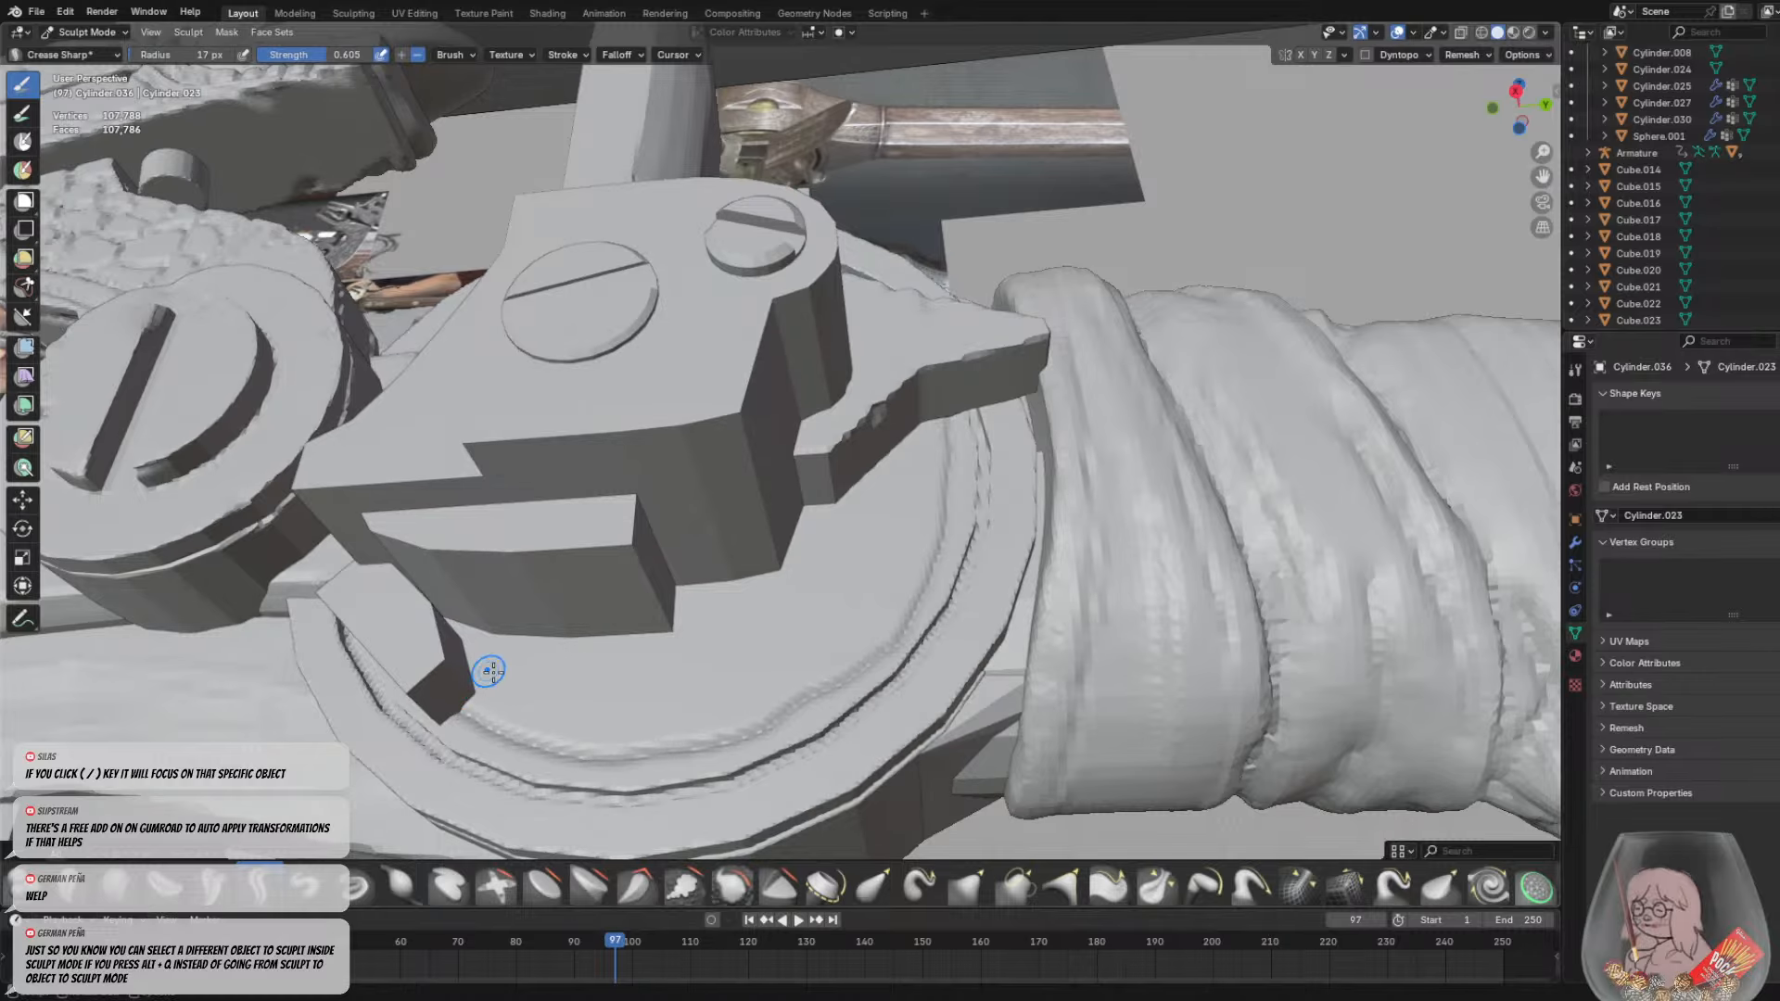
pyautogui.moveTo(490, 671); pyautogui.dragTo(517, 696, button='middle')
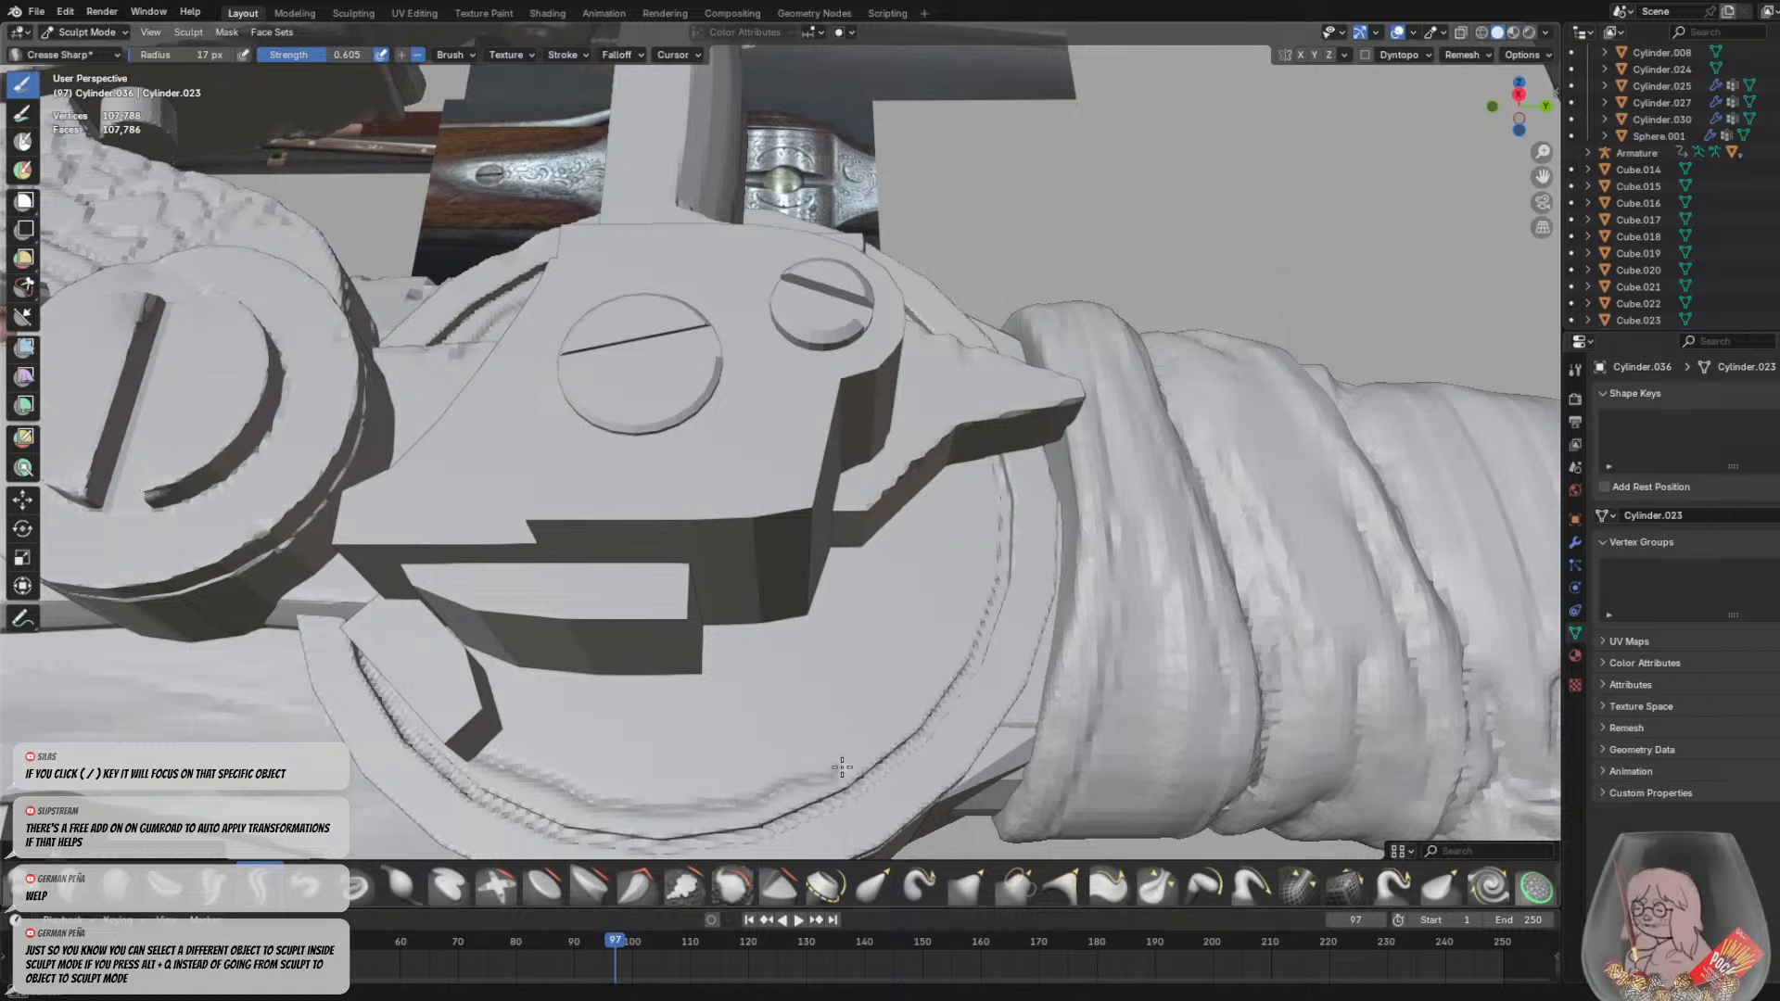
pyautogui.hotkey('ctrl', 'z')
pyautogui.moveTo(469, 738)
pyautogui.mouseDown()
pyautogui.moveTo(627, 803)
pyautogui.moveTo(760, 795)
pyautogui.moveTo(830, 765)
pyautogui.mouseUp()
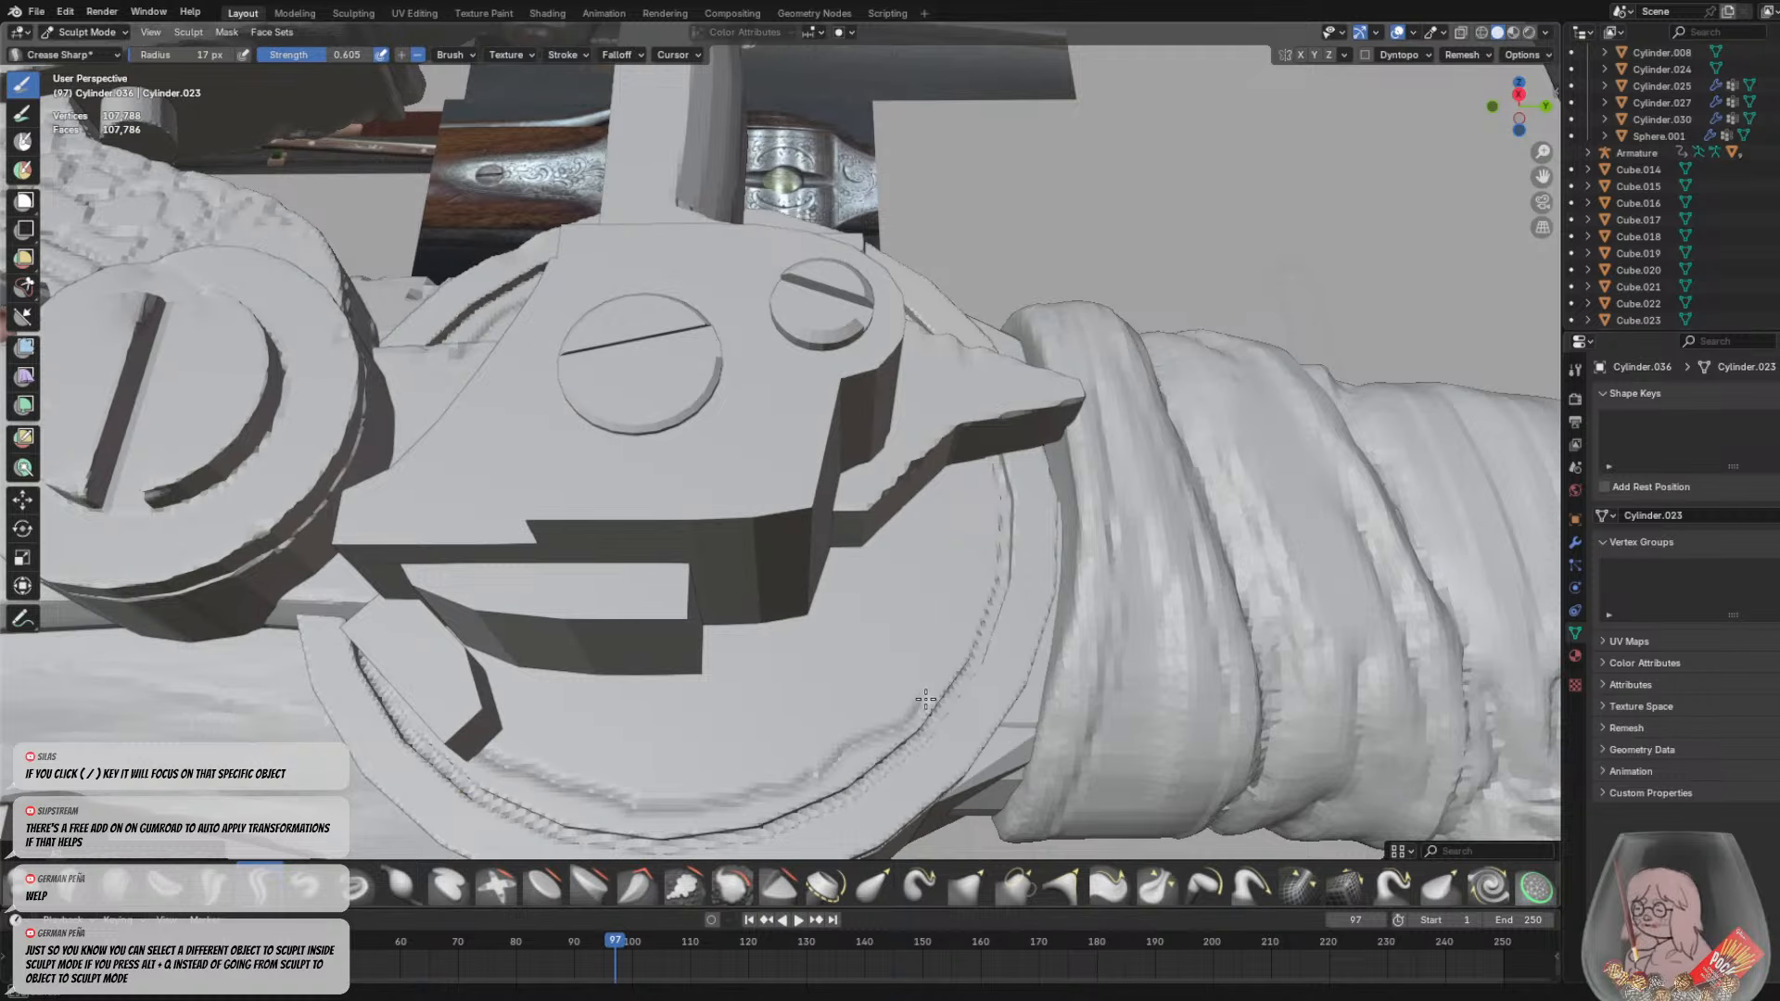
pyautogui.hotkey('ctrl', 'z')
pyautogui.moveTo(926, 699); pyautogui.dragTo(827, 772)
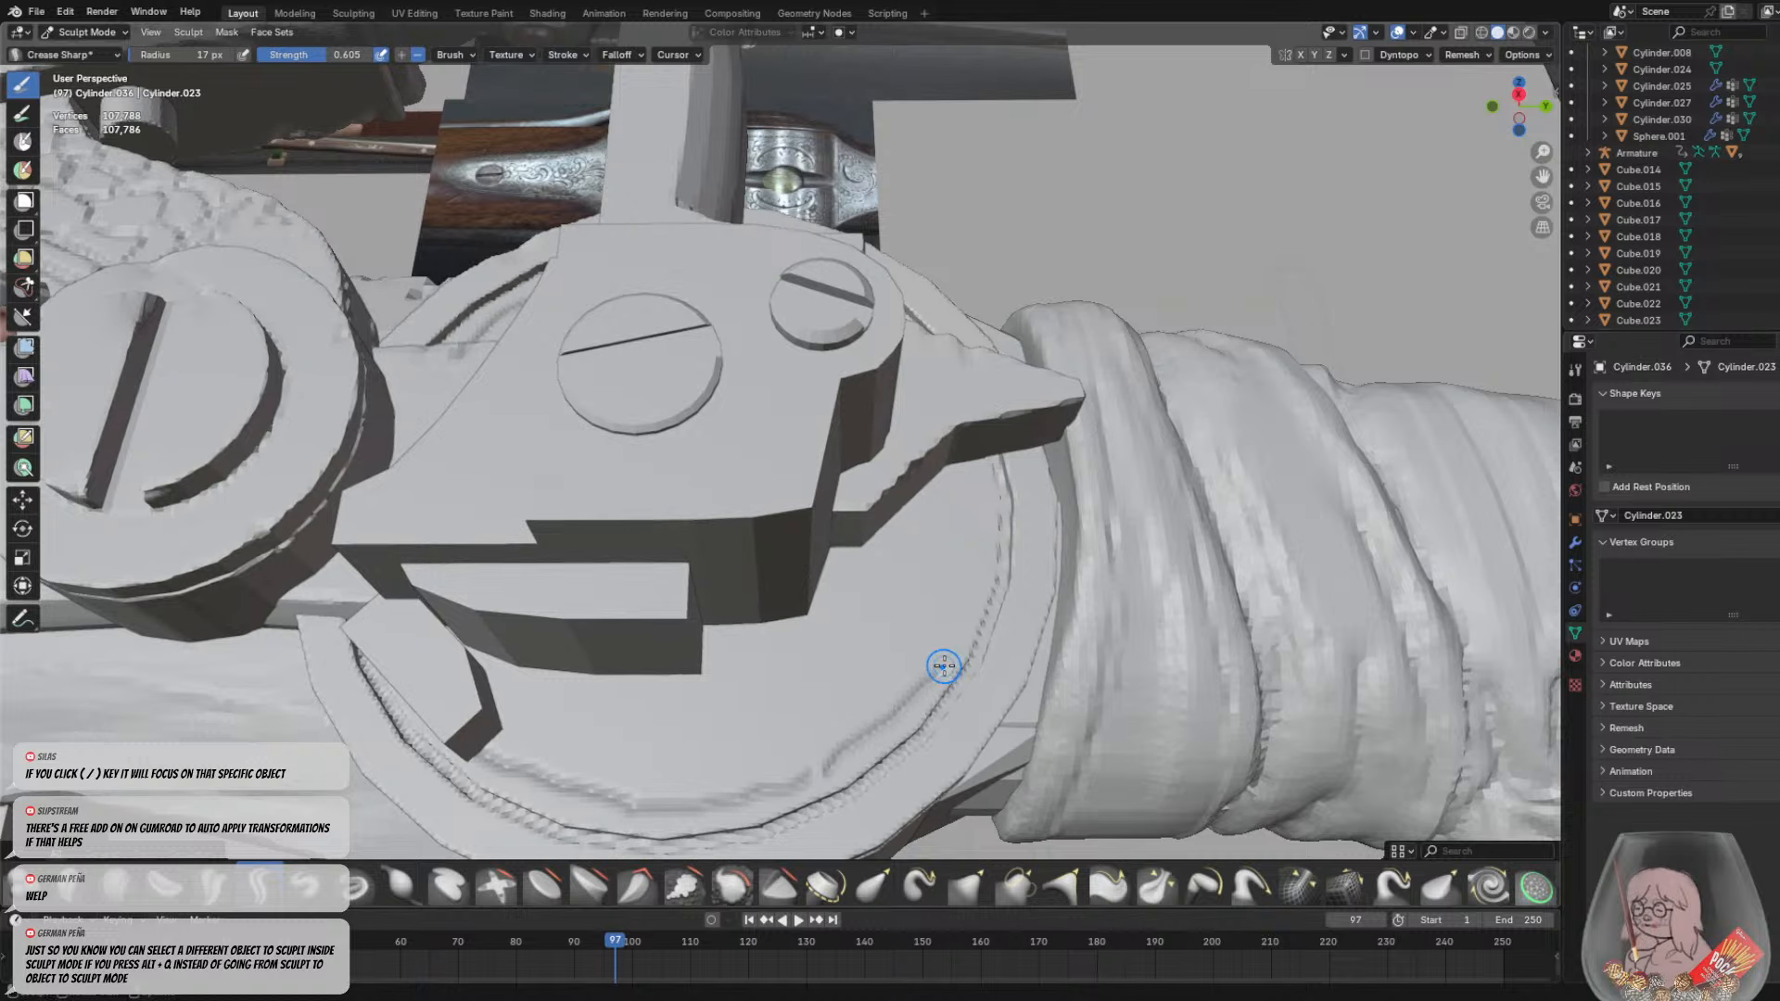
pyautogui.moveTo(941, 657)
pyautogui.mouseDown()
pyautogui.moveTo(847, 742)
pyautogui.moveTo(648, 806)
pyautogui.moveTo(862, 767)
pyautogui.mouseUp()
pyautogui.hotkey('ctrl', 'z')
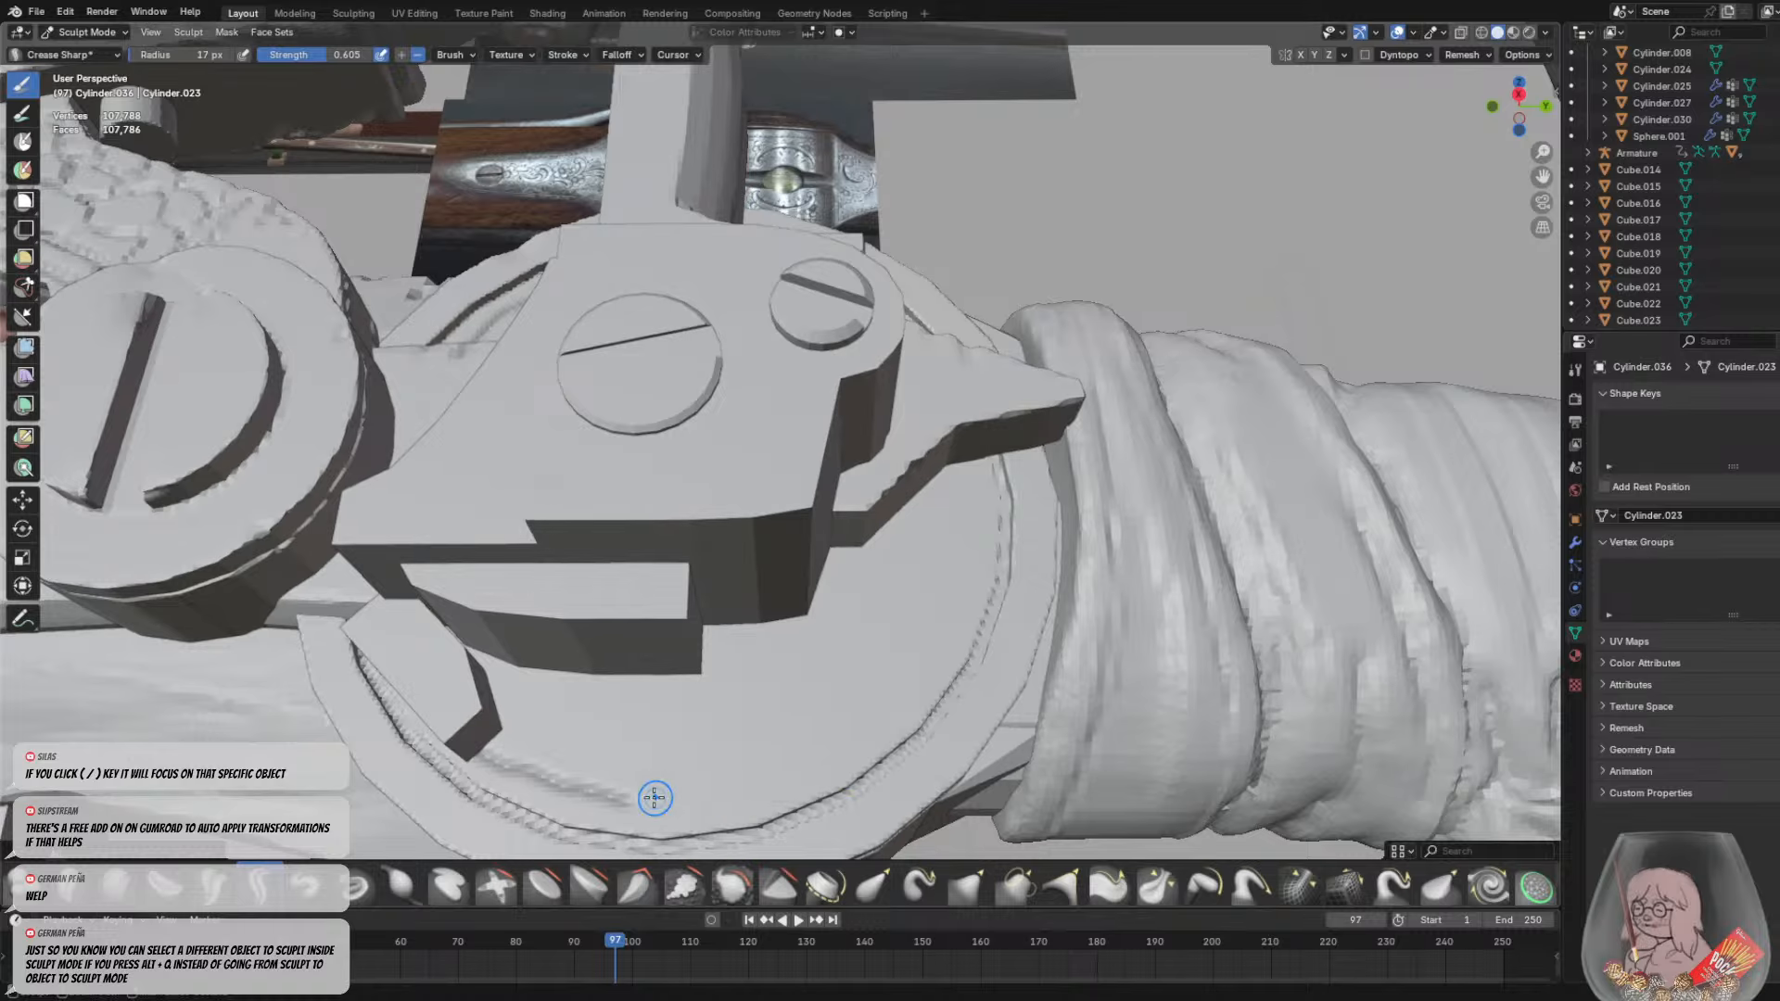
pyautogui.moveTo(638, 799); pyautogui.dragTo(840, 764)
pyautogui.hotkey('ctrl', 'z')
pyautogui.moveTo(624, 794); pyautogui.dragTo(703, 793)
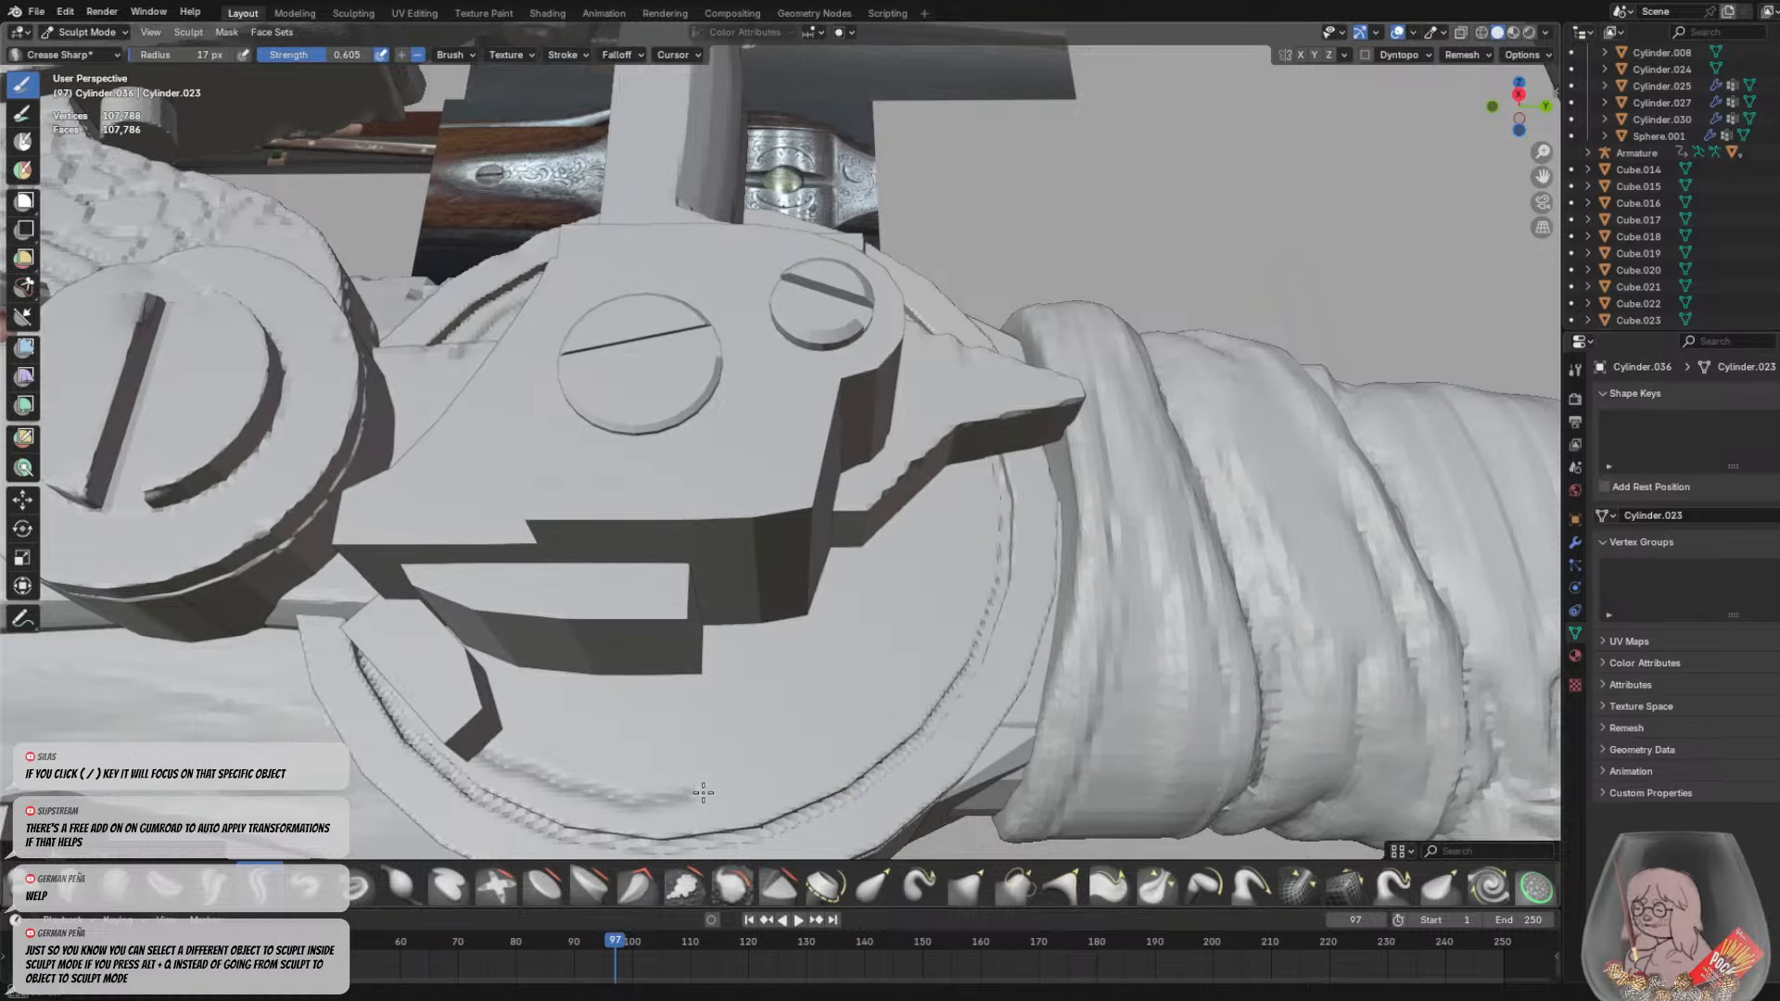
pyautogui.moveTo(812, 777); pyautogui.dragTo(847, 767)
pyautogui.hotkey('ctrl', 'z')
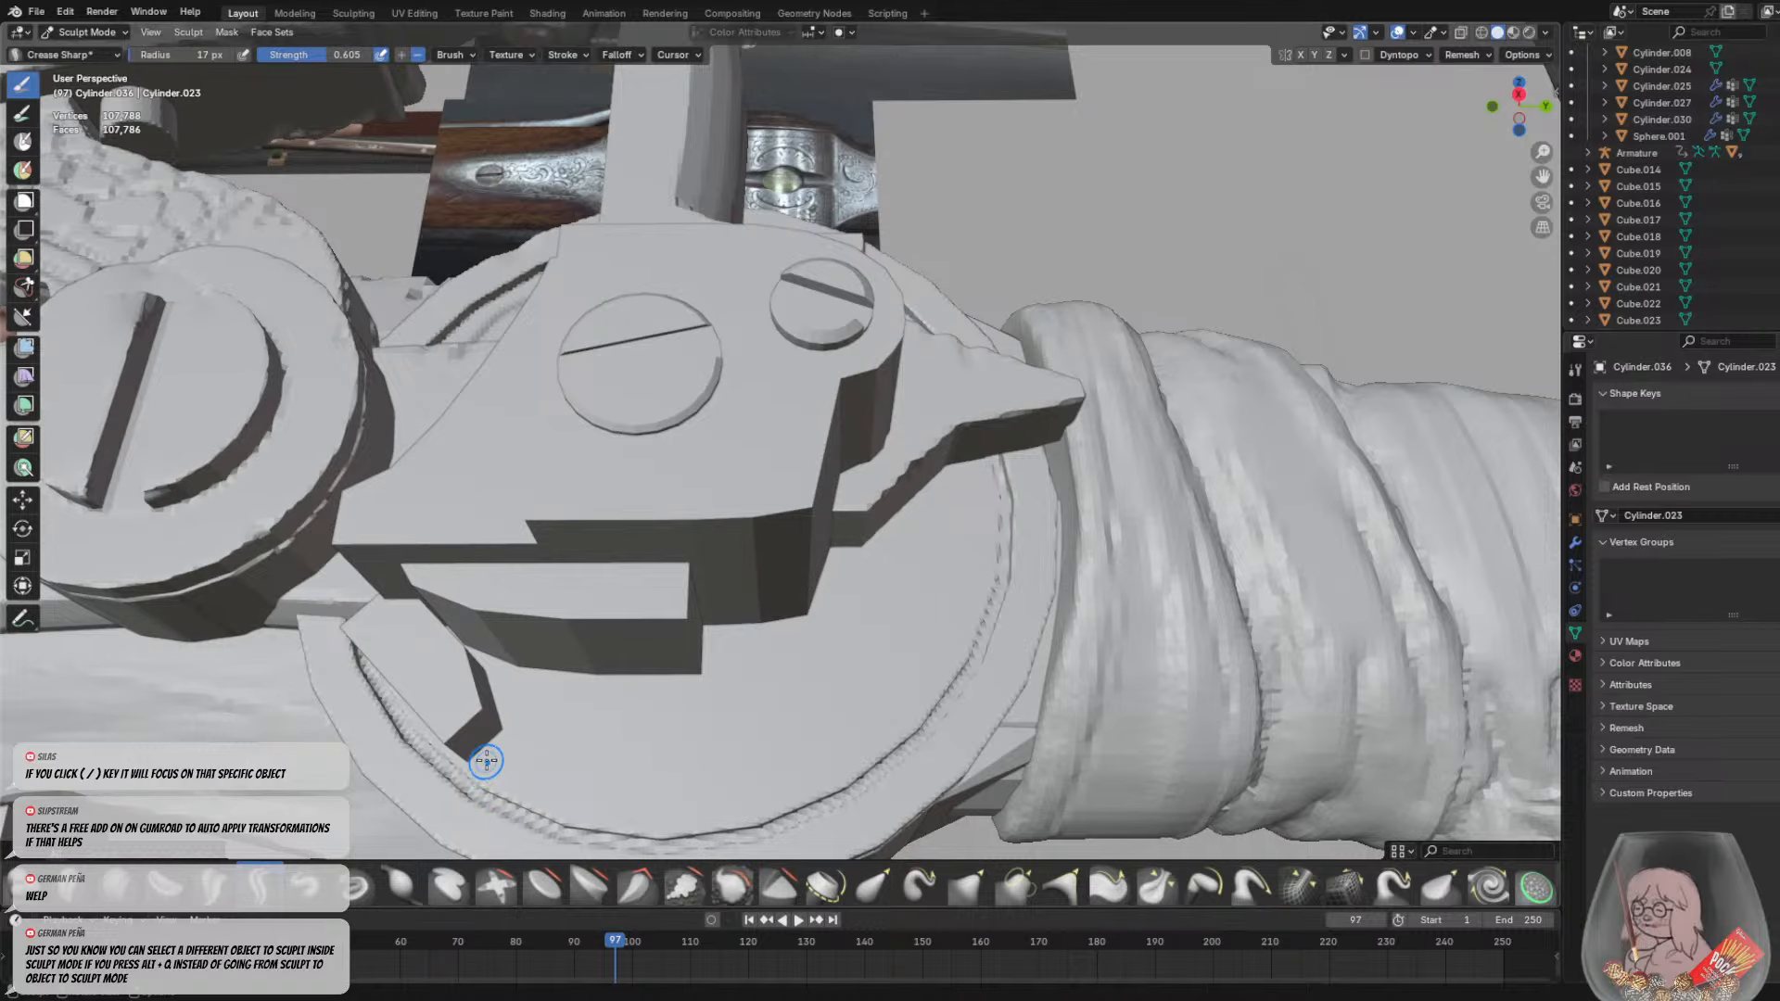
pyautogui.hotkey('ctrl', 'z')
pyautogui.moveTo(470, 751); pyautogui.dragTo(529, 774)
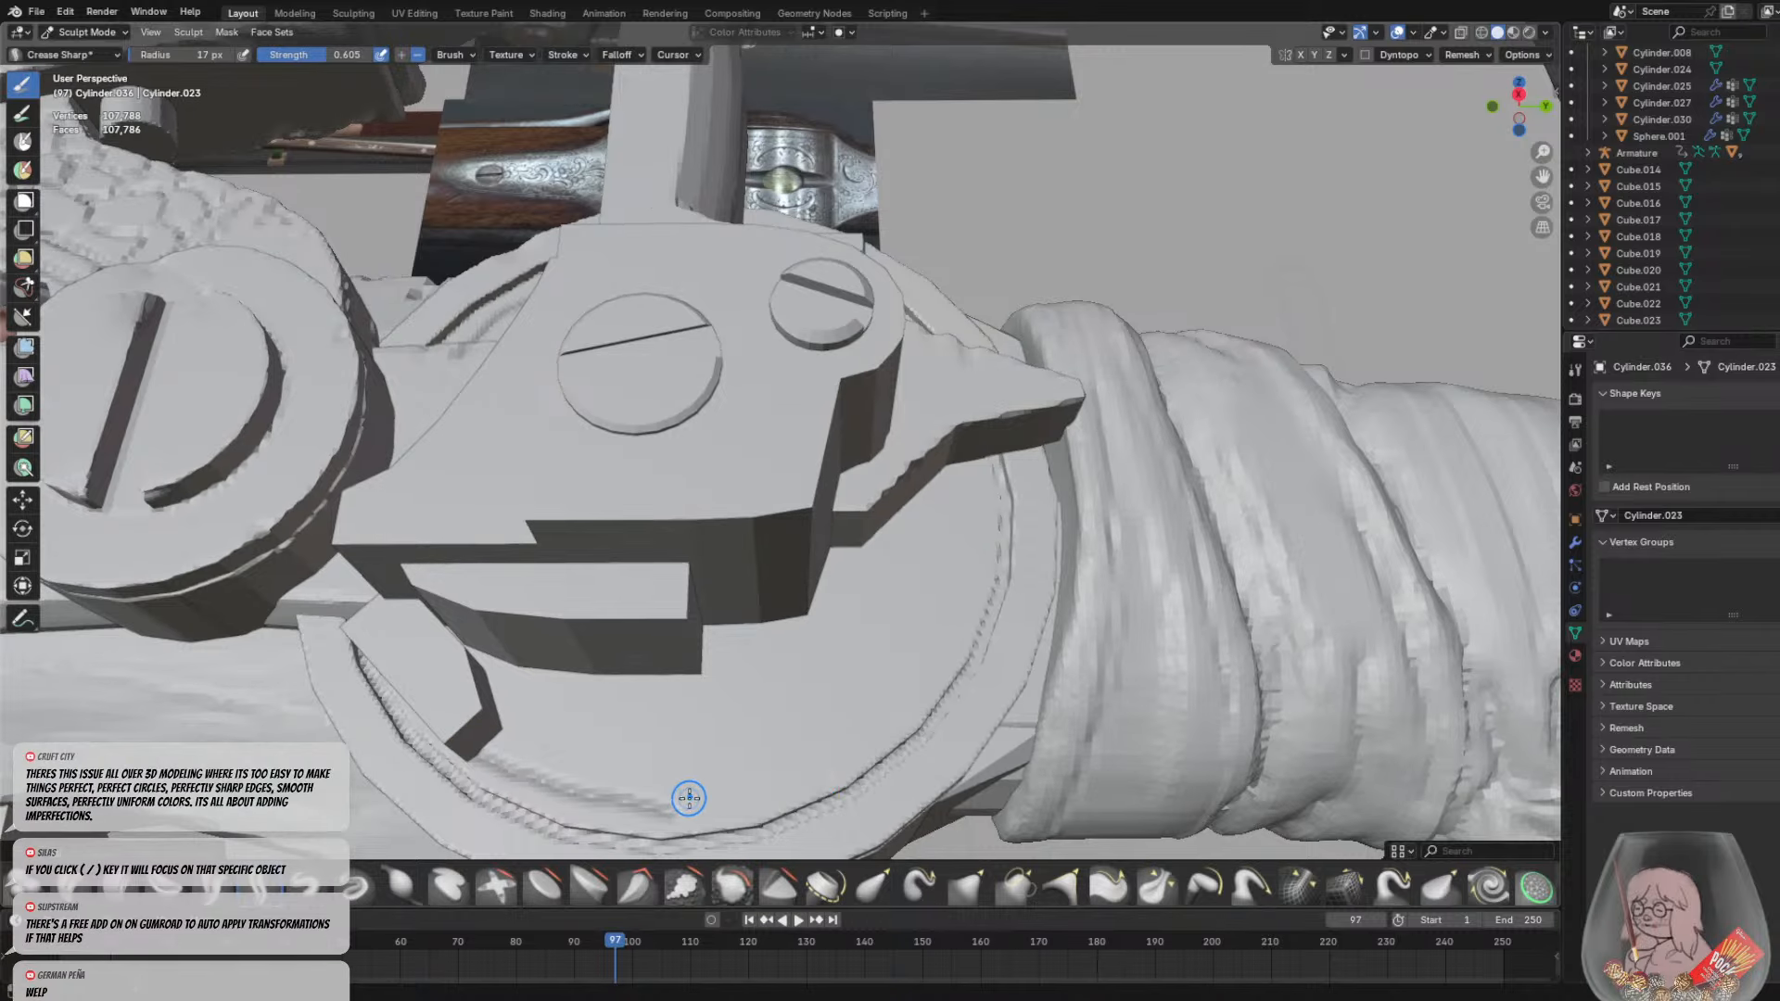
pyautogui.moveTo(689, 798); pyautogui.dragTo(732, 801)
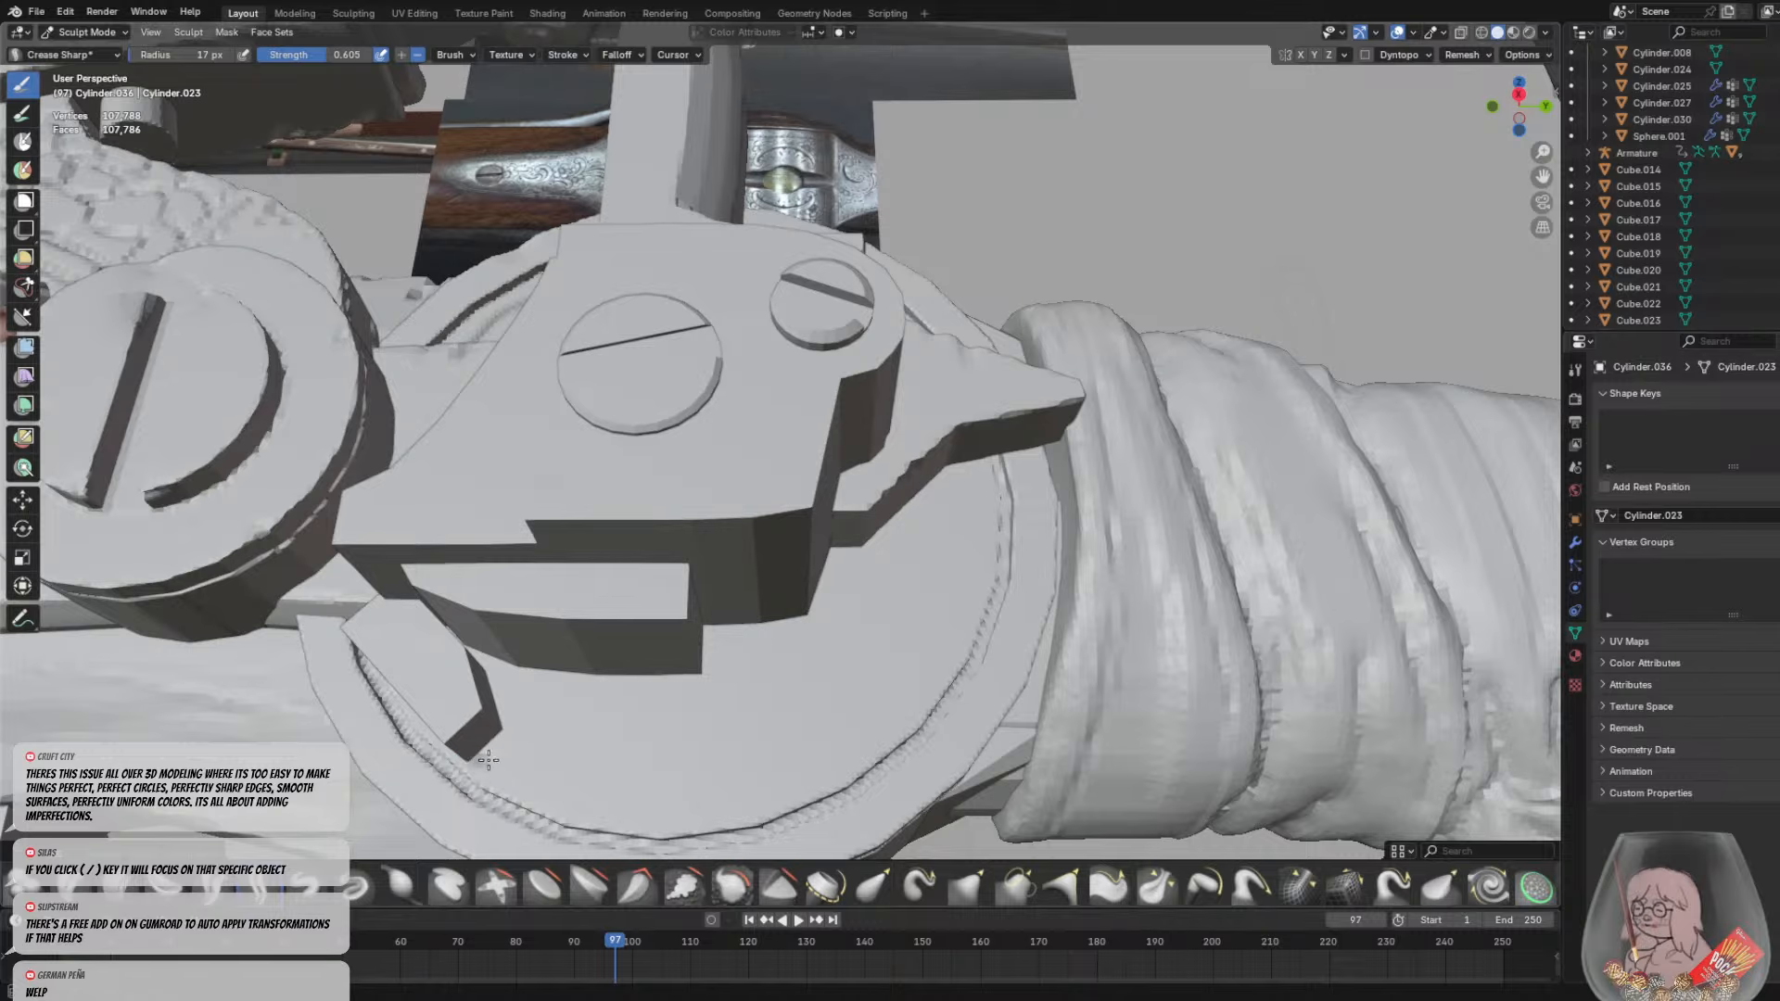
pyautogui.moveTo(634, 799); pyautogui.dragTo(678, 803)
pyautogui.hotkey('ctrl', 'z')
# Continue the inner ring groove along the lower rim of the round housing's lock-side face
pyautogui.moveTo(477, 750); pyautogui.dragTo(526, 780)
pyautogui.moveTo(674, 808)
pyautogui.mouseDown()
pyautogui.moveTo(647, 798)
pyautogui.moveTo(701, 804)
pyautogui.mouseUp()
pyautogui.moveTo(812, 775); pyautogui.dragTo(835, 763)
pyautogui.hotkey('ctrl', 'z')
pyautogui.moveTo(702, 802); pyautogui.dragTo(838, 764)
pyautogui.hotkey('ctrl', 'z')
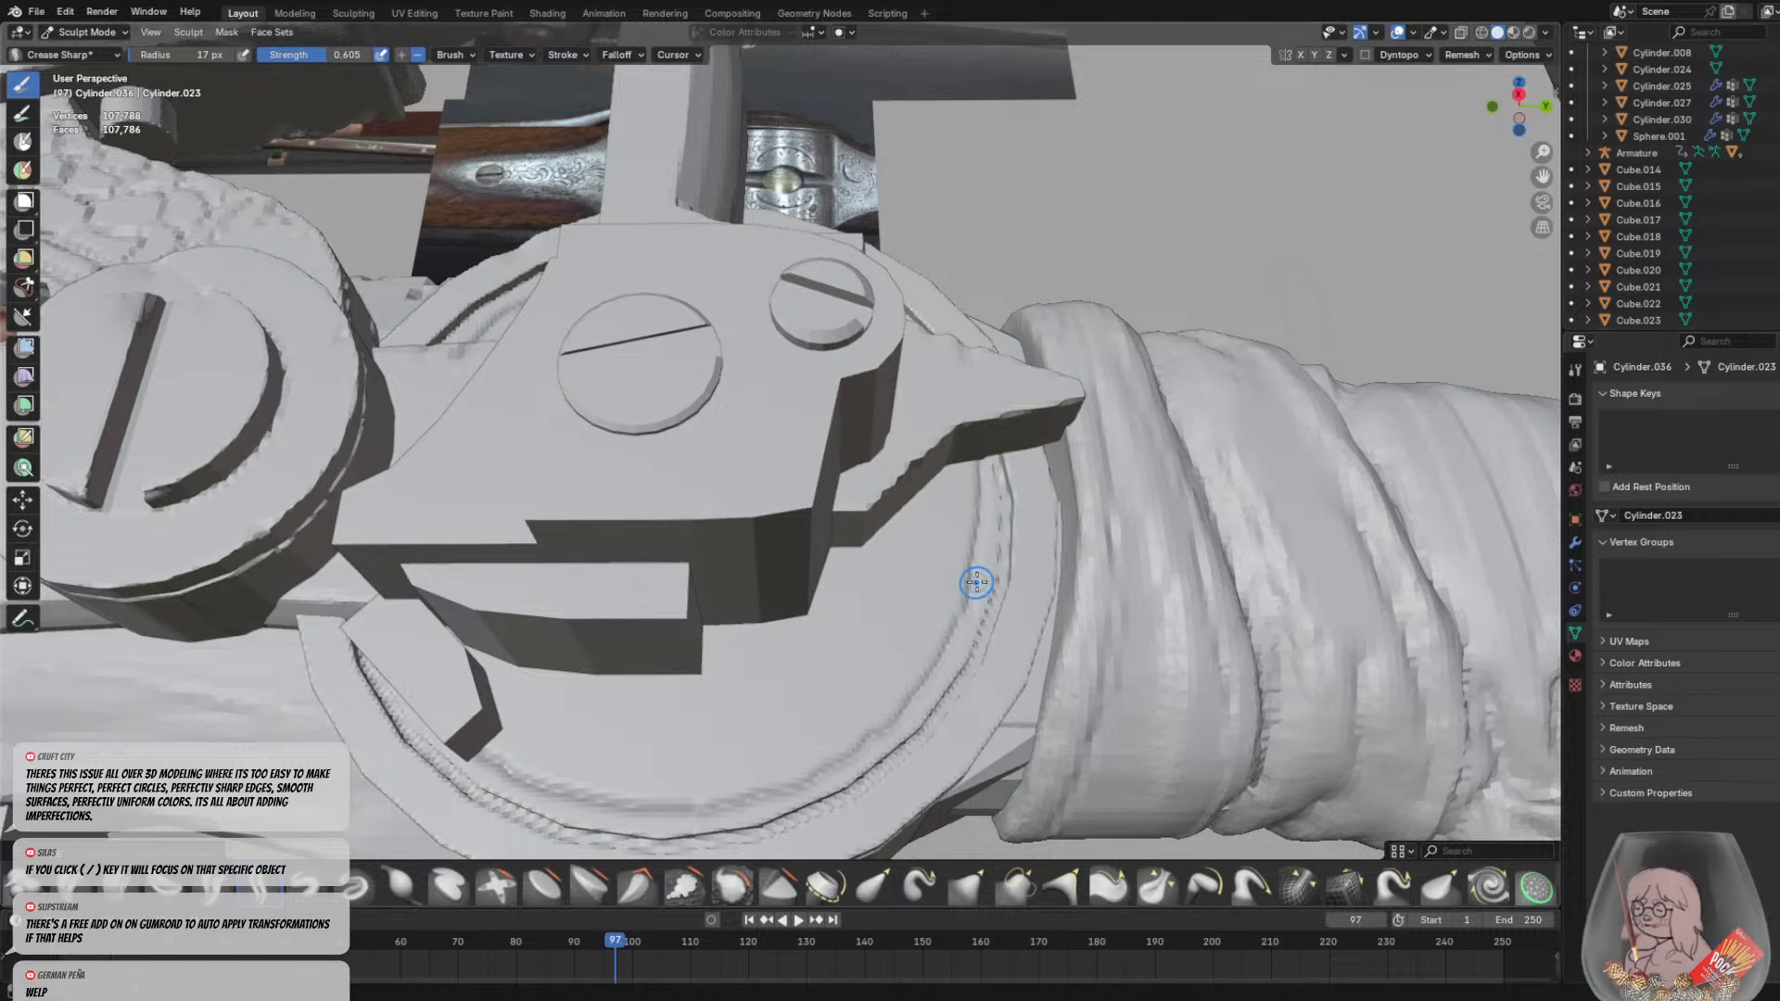
# Try a wavy scratch across the round housing's flat lock-side face and undo it
pyautogui.moveTo(631, 759); pyautogui.dragTo(954, 614)
pyautogui.hotkey('ctrl', 'z')
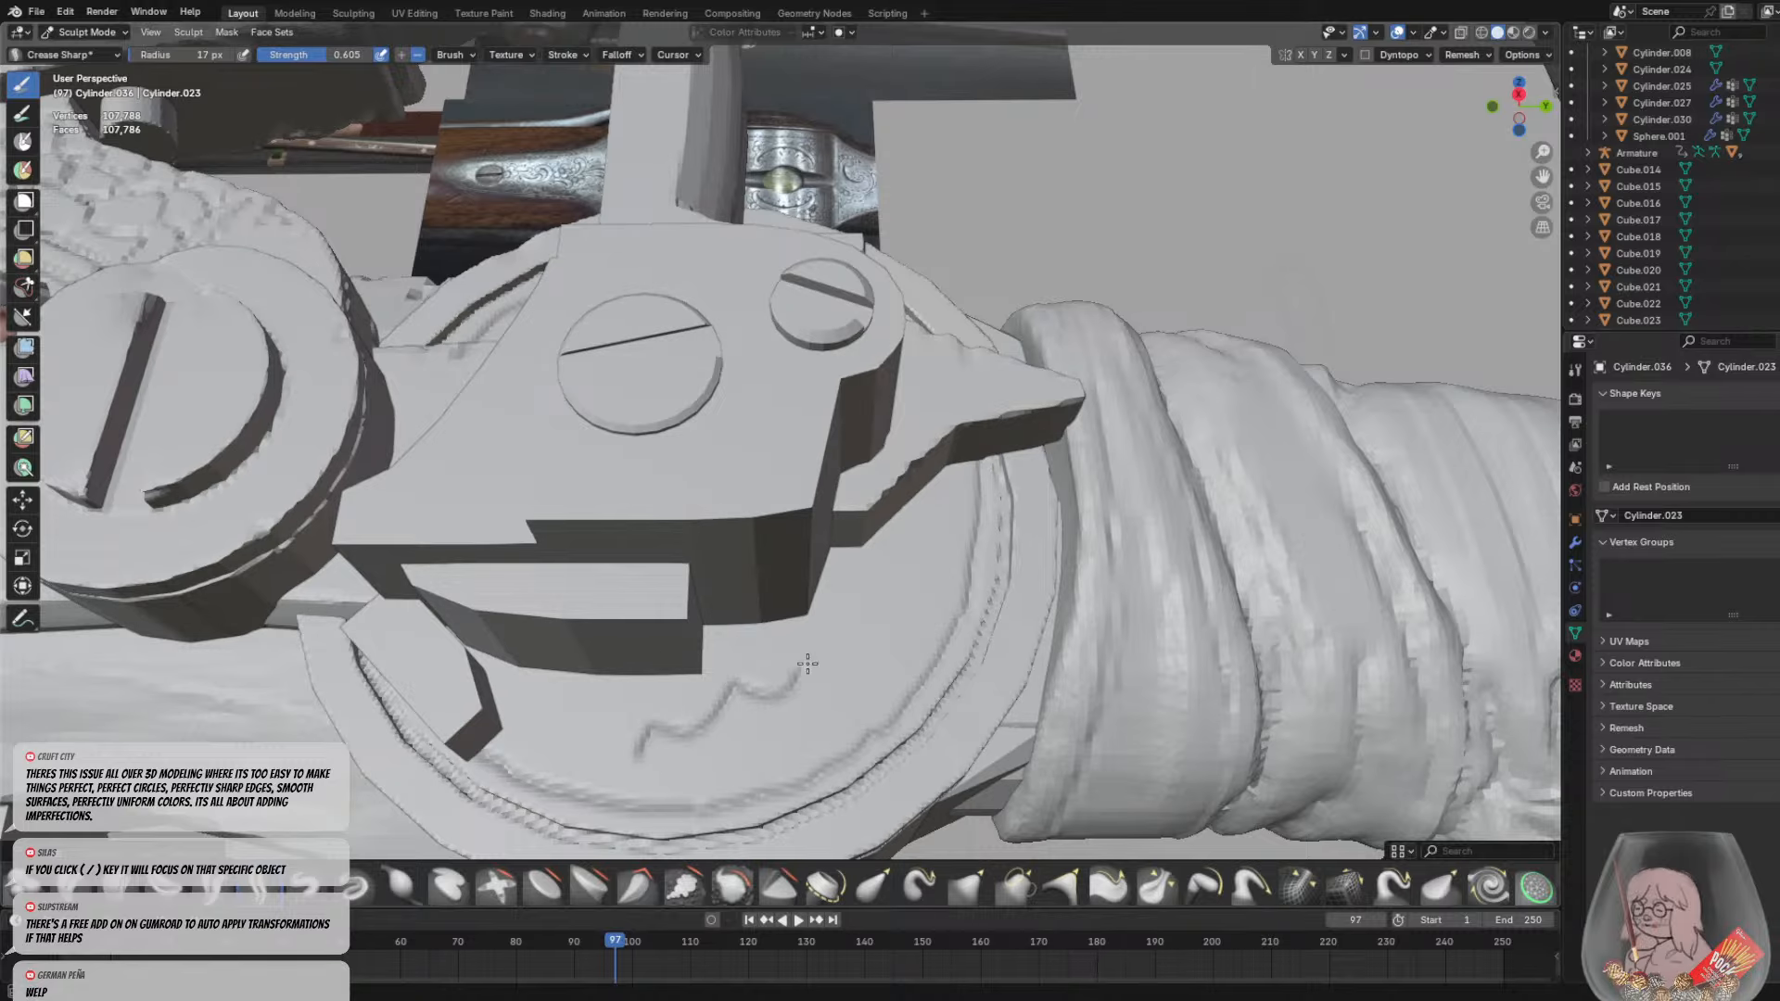
pyautogui.moveTo(808, 664); pyautogui.dragTo(986, 568)
pyautogui.hotkey('ctrl', 'z')
# Examine the grooves on the round housing and the surrounding lock parts from several distances and angles
pyautogui.moveTo(929, 709)
pyautogui.mouseDown(button='middle')
pyautogui.moveTo(970, 683)
pyautogui.moveTo(991, 710)
pyautogui.moveTo(851, 727)
pyautogui.moveTo(885, 738)
pyautogui.mouseUp(button='middle')
pyautogui.scroll(-3, 878, 737)
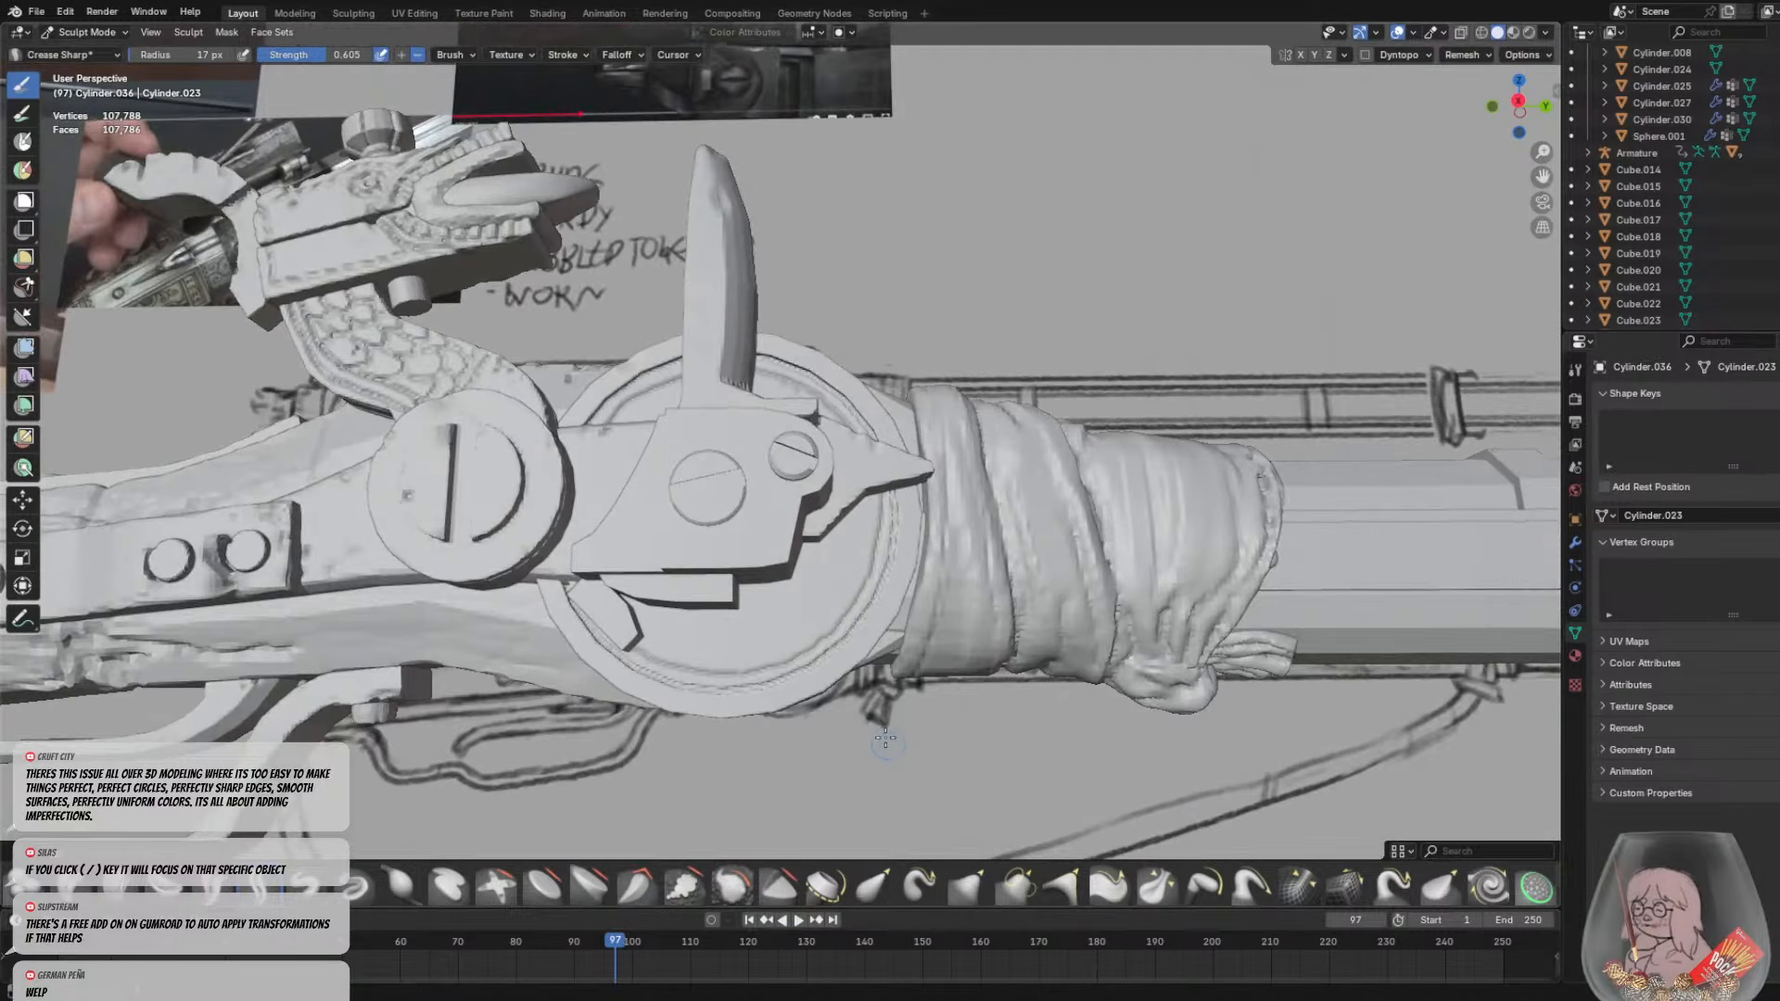
pyautogui.scroll(5, 885, 739)
pyautogui.moveTo(973, 528)
pyautogui.mouseDown(button='middle')
pyautogui.moveTo(922, 615)
pyautogui.moveTo(937, 579)
pyautogui.moveTo(905, 595)
pyautogui.moveTo(838, 576)
pyautogui.moveTo(833, 674)
pyautogui.moveTo(858, 639)
pyautogui.moveTo(838, 624)
pyautogui.moveTo(906, 608)
pyautogui.moveTo(882, 673)
pyautogui.moveTo(862, 610)
pyautogui.moveTo(906, 557)
pyautogui.moveTo(777, 593)
pyautogui.moveTo(799, 661)
pyautogui.moveTo(859, 609)
pyautogui.moveTo(877, 536)
pyautogui.moveTo(823, 576)
pyautogui.moveTo(955, 481)
pyautogui.mouseUp(button='middle')
pyautogui.scroll(-4, 922, 616)
pyautogui.scroll(2, 833, 674)
pyautogui.scroll(6, 858, 603)
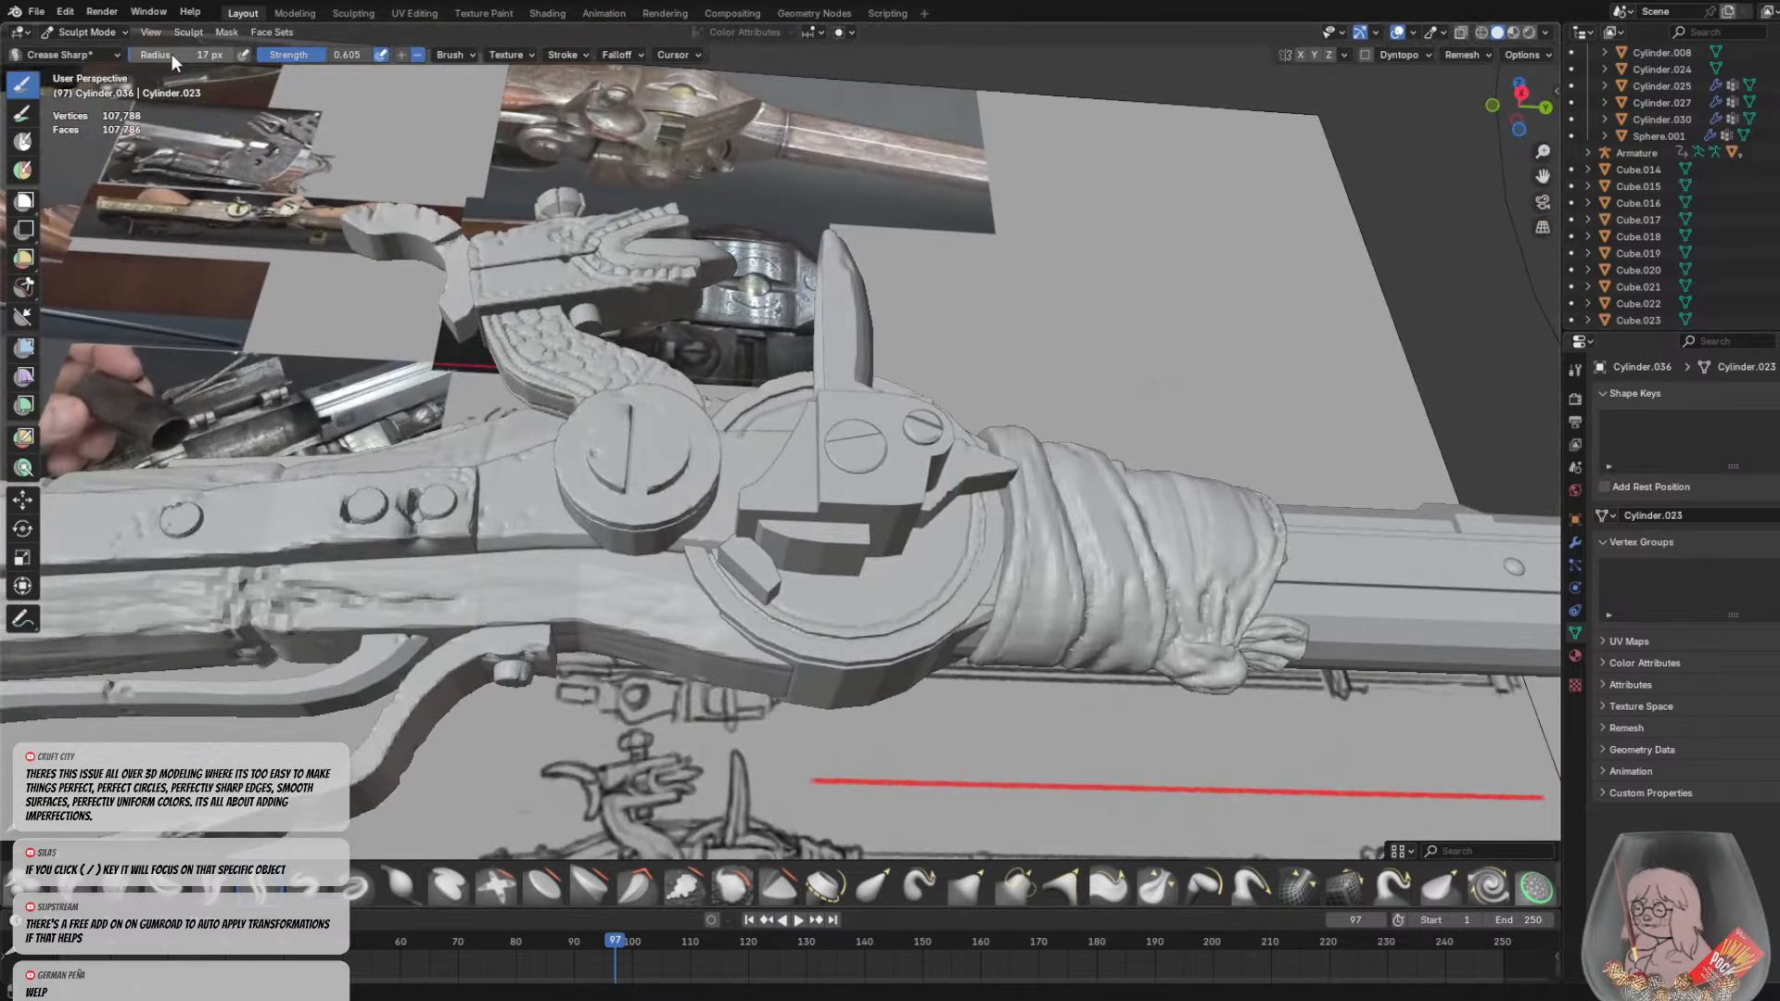
# Leave the round housing, select the small angled block below the lock plate in Object Mode, and switch it to Sculpt Mode
pyautogui.click(87, 33)
pyautogui.click(83, 44)
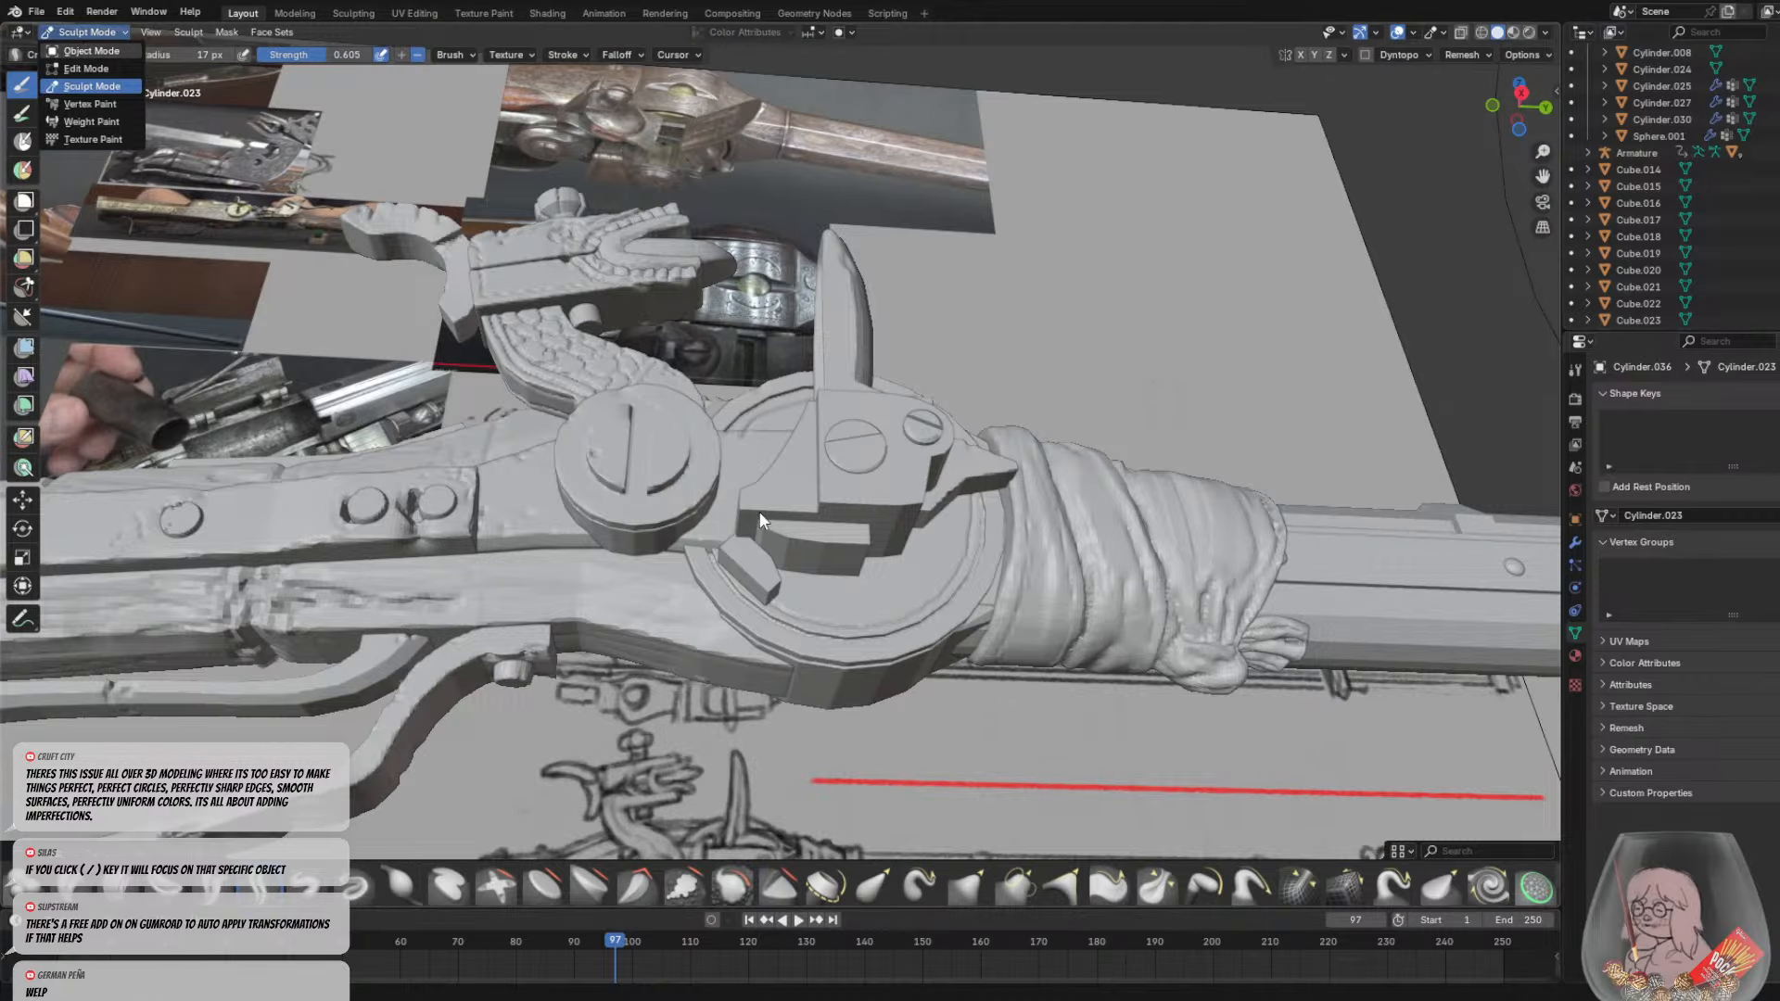
pyautogui.click(737, 568)
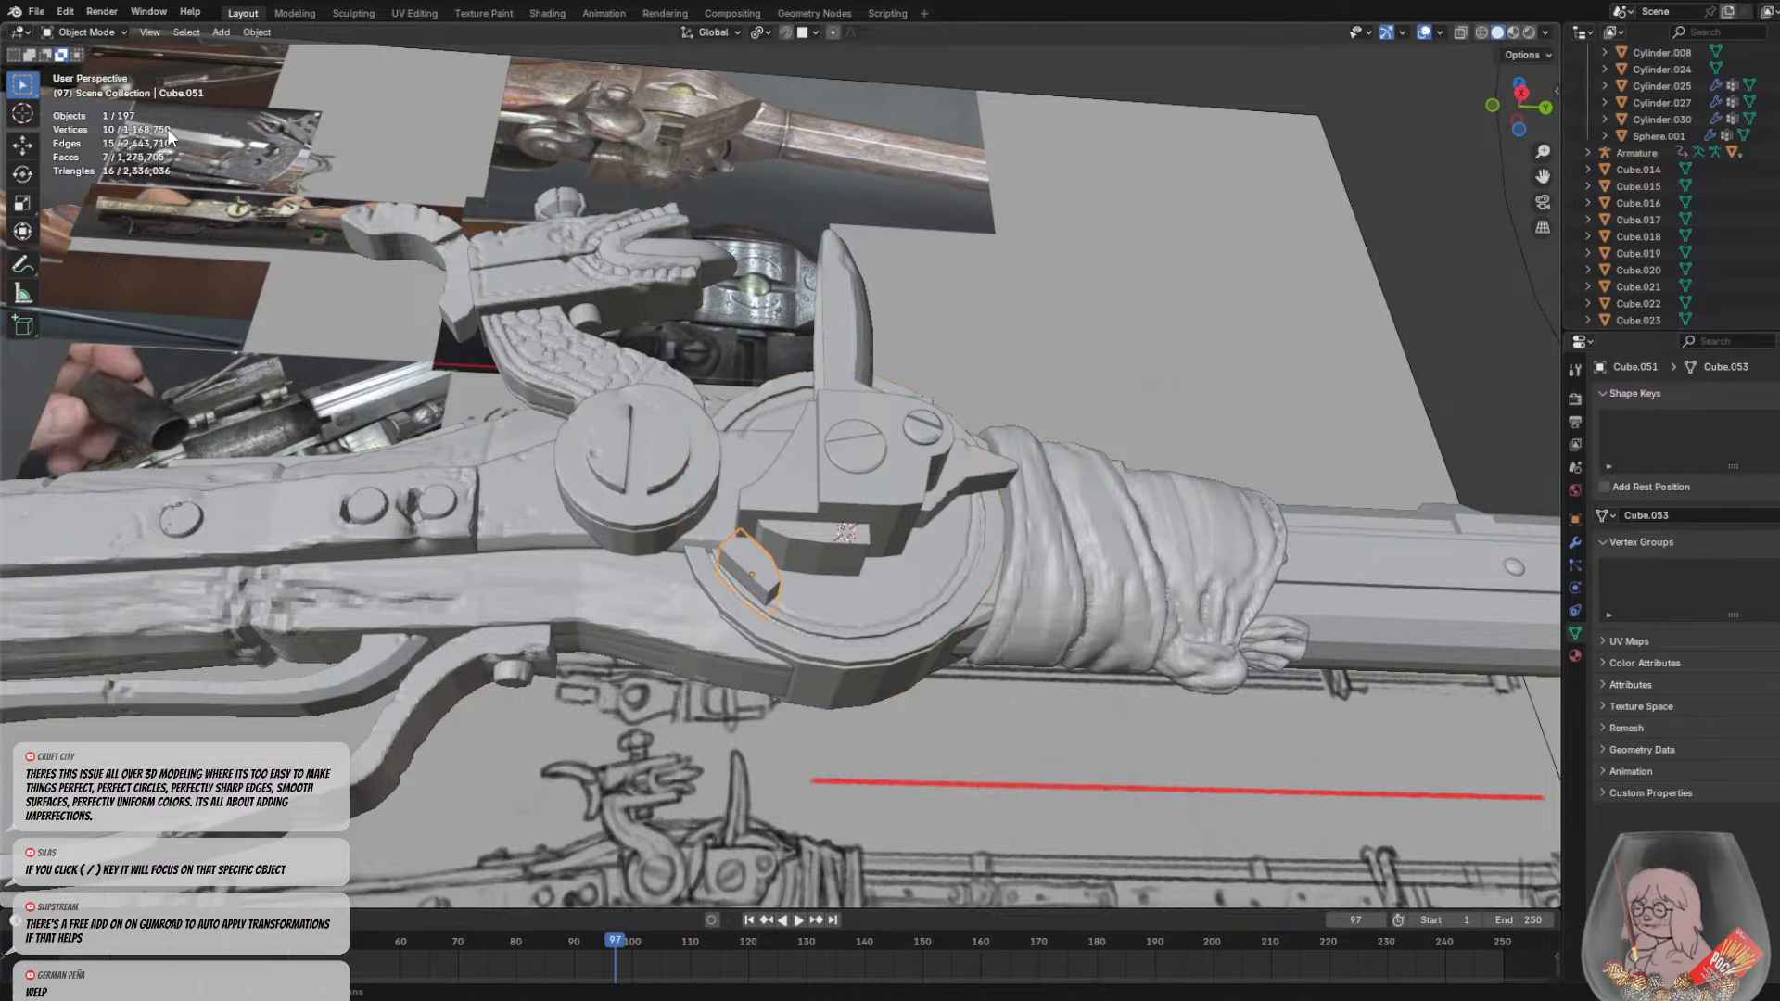
pyautogui.click(98, 12)
pyautogui.click(75, 31)
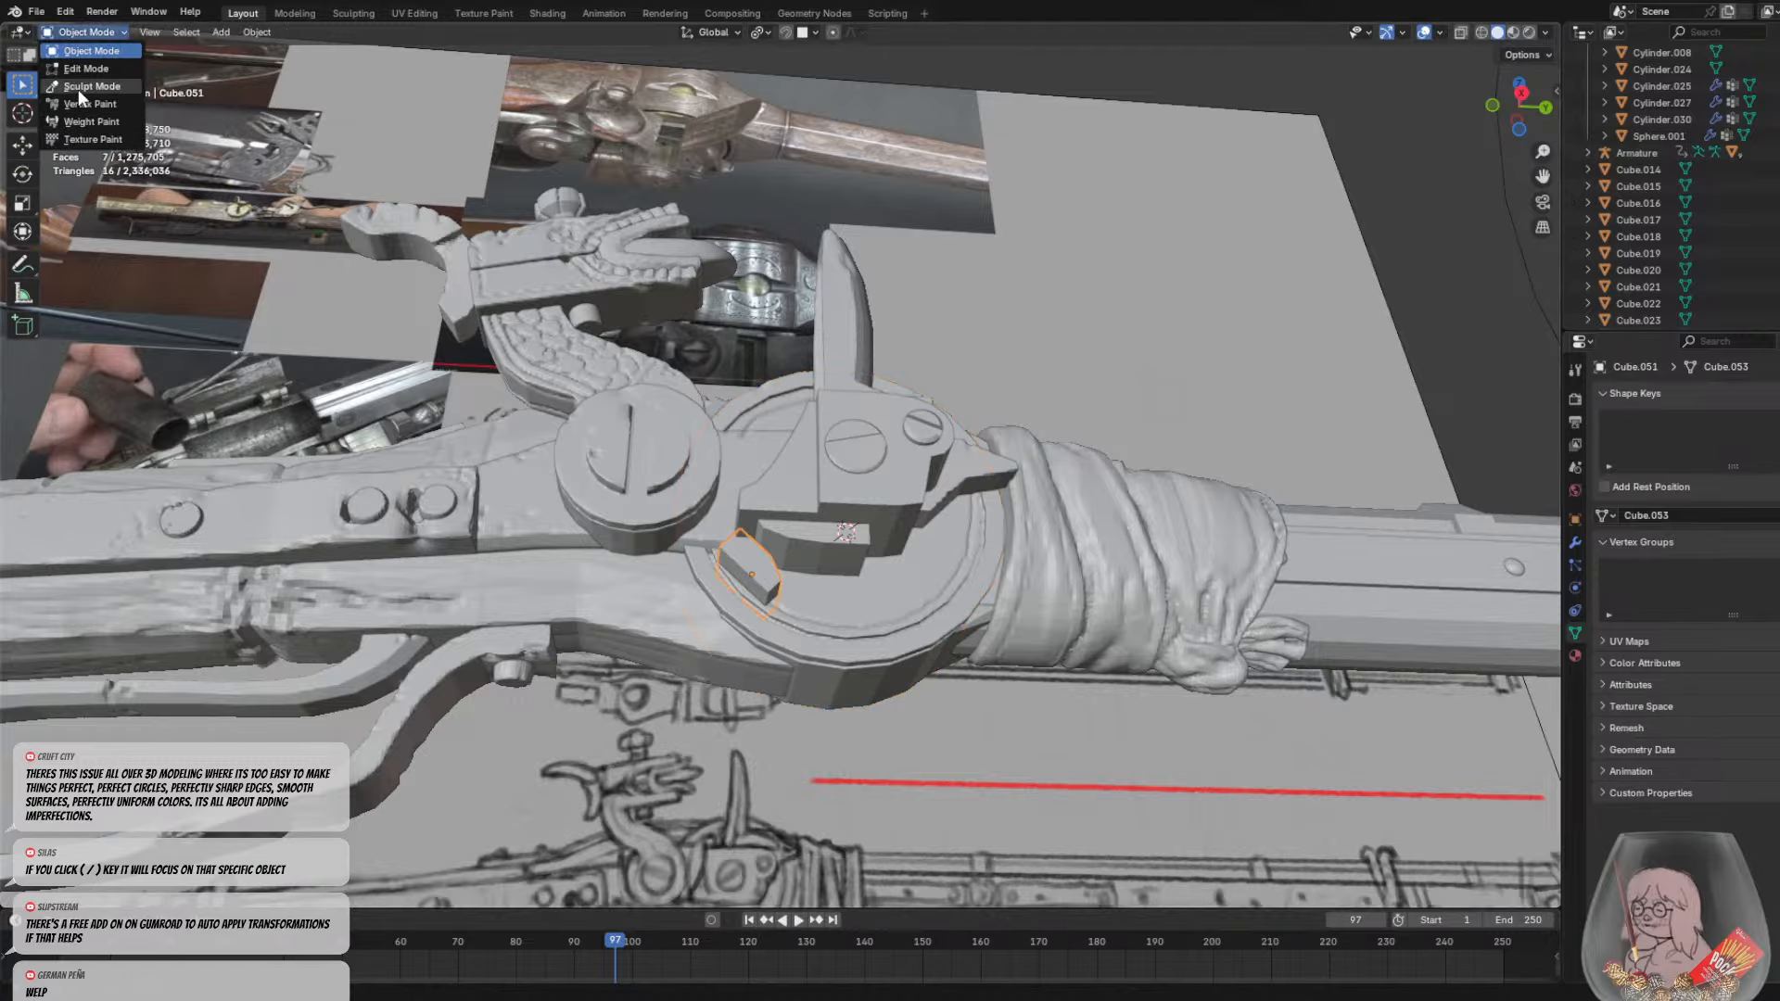
pyautogui.click(78, 89)
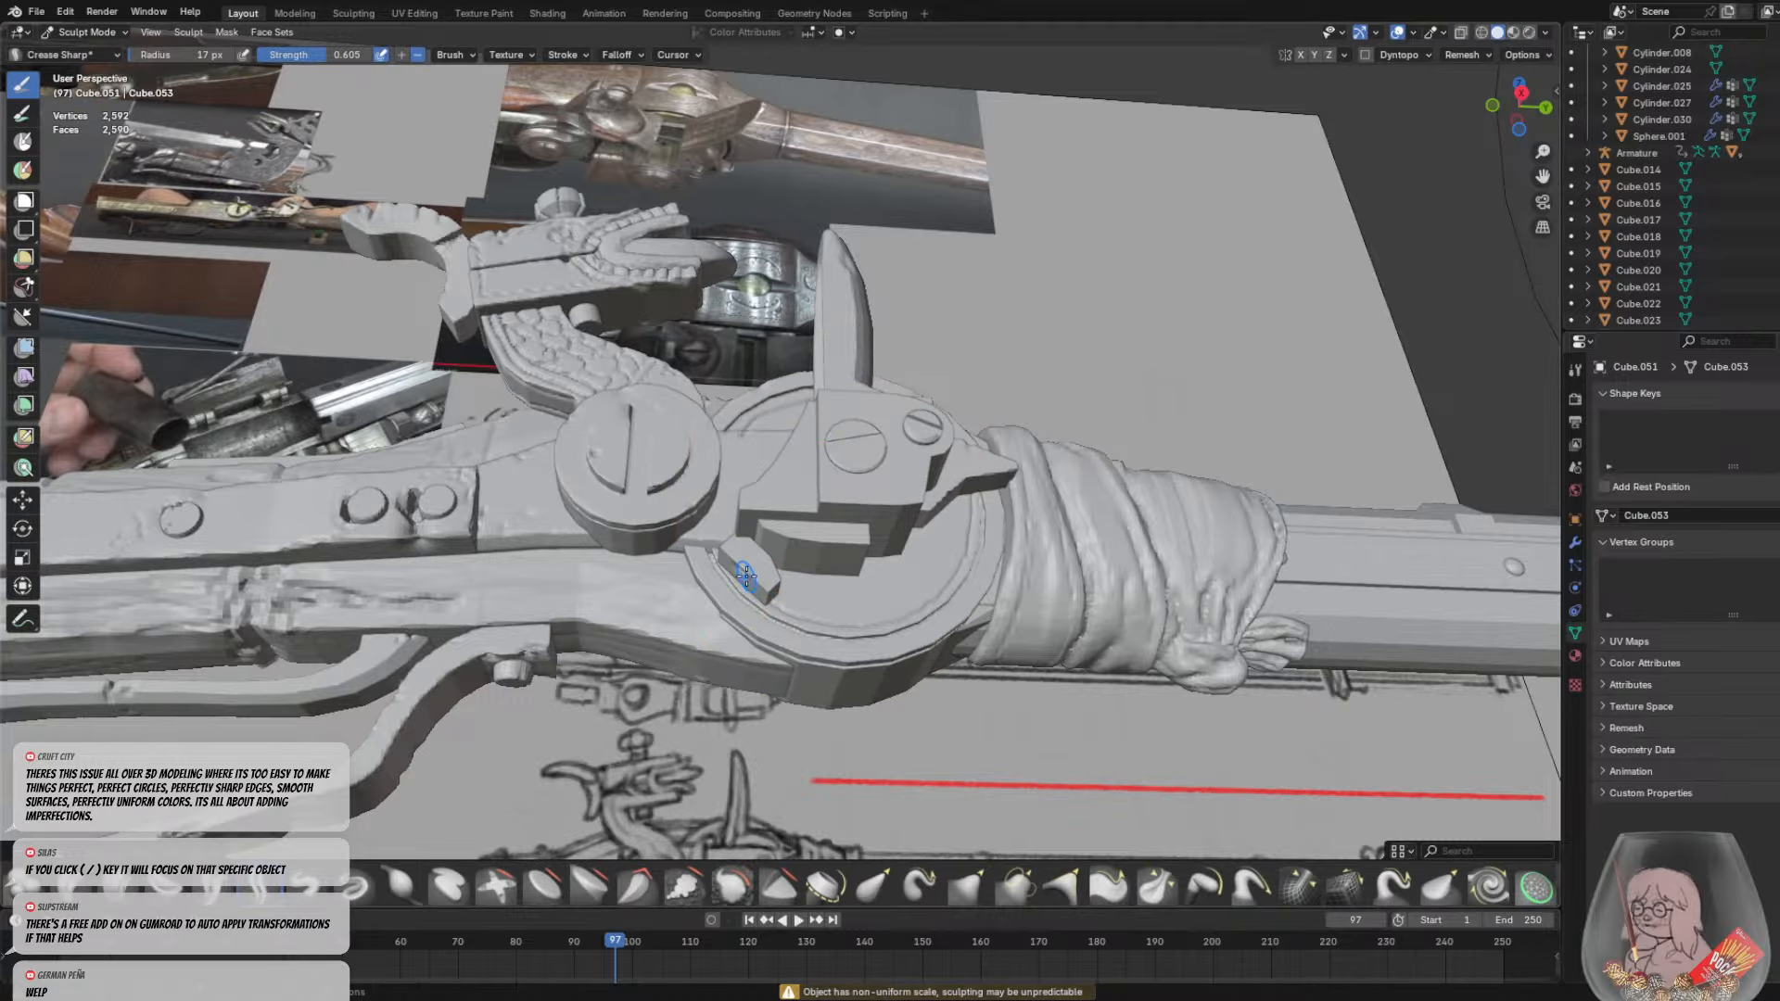
# Remesh the small angled block below the lock plate at a finer voxel size and dent its edges
pyautogui.moveTo(775, 586); pyautogui.dragTo(775, 560, button='middle')
pyautogui.scroll(2, 775, 562)
pyautogui.press('r')
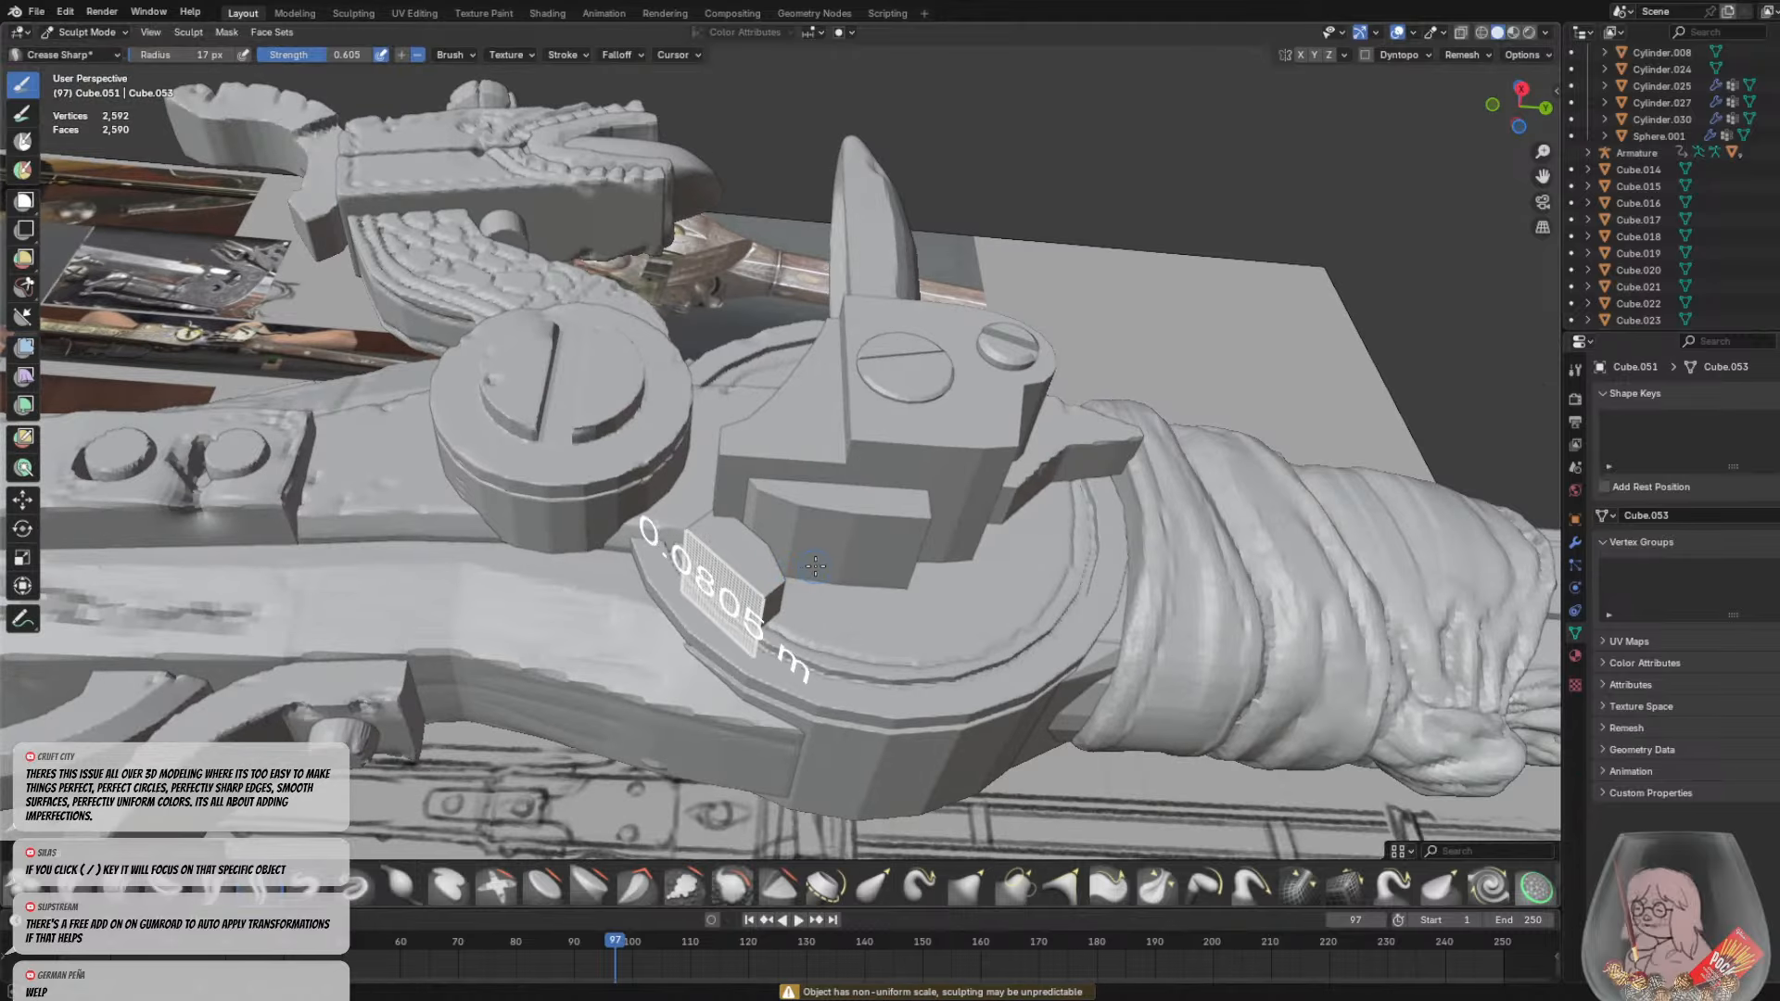
pyautogui.click(712, 567)
pyautogui.hotkey('ctrl', 'r')
pyautogui.moveTo(644, 558); pyautogui.dragTo(663, 592, button='middle')
pyautogui.scroll(1, 663, 592)
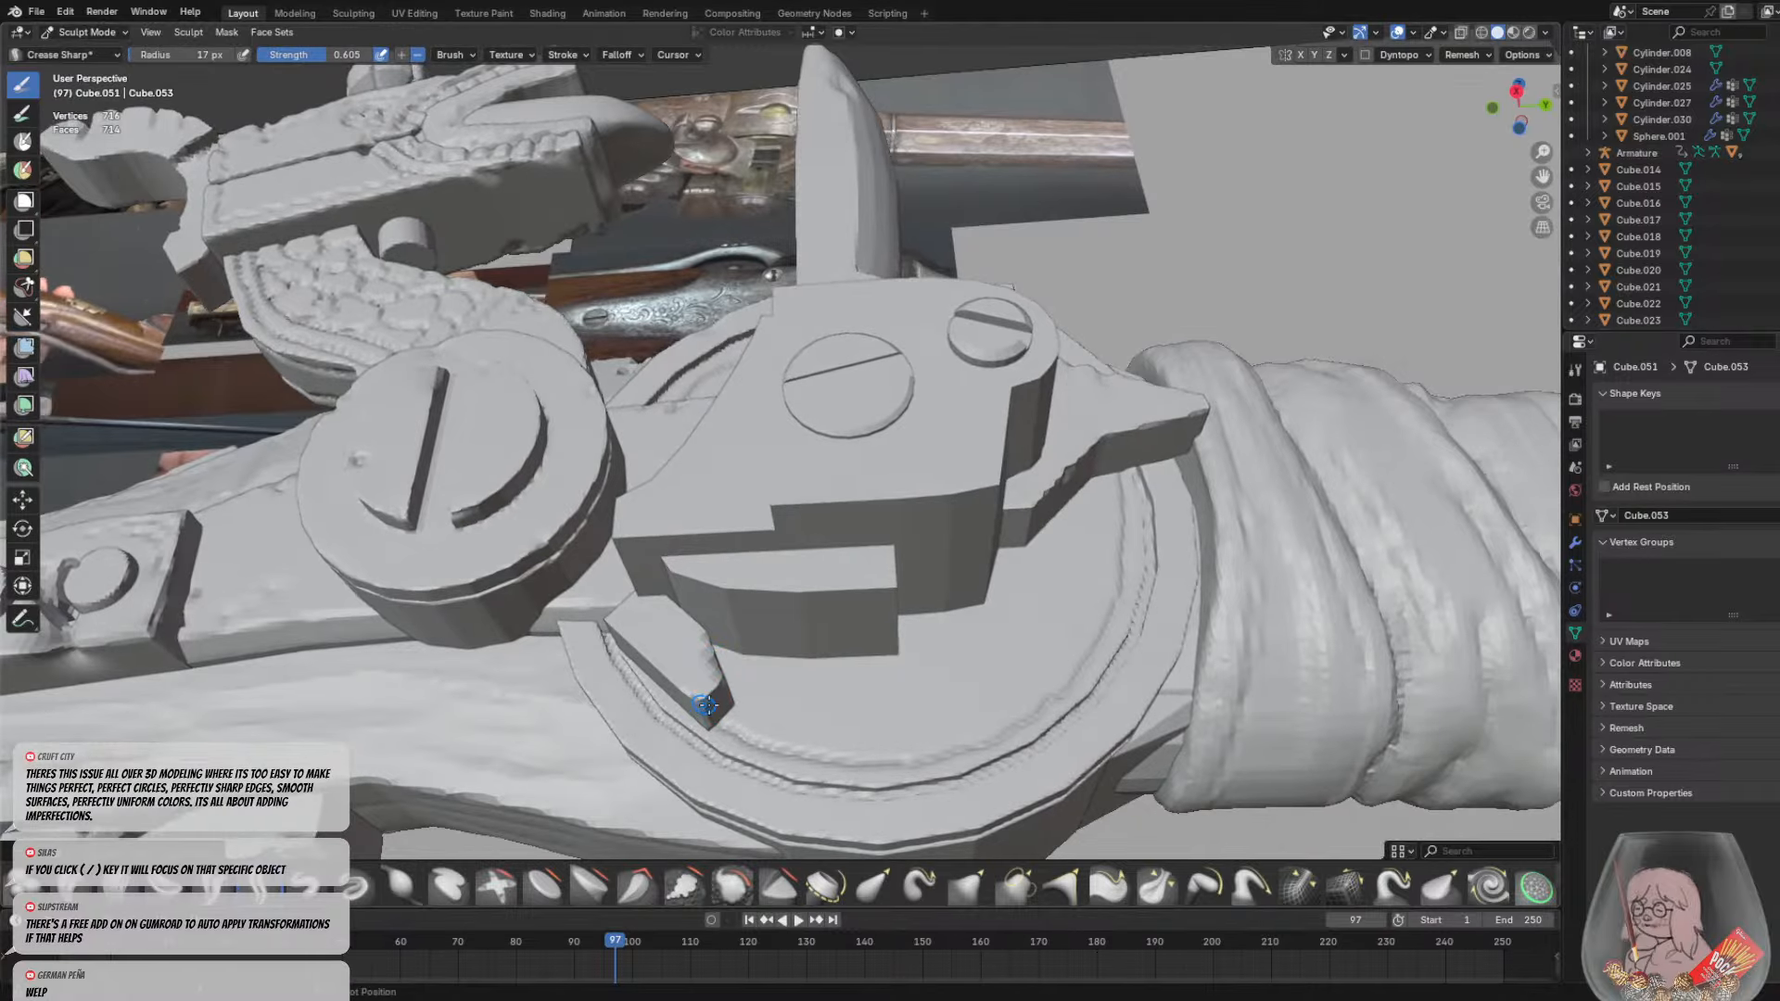
pyautogui.scroll(-3, 706, 706)
pyautogui.moveTo(756, 577); pyautogui.dragTo(284, 107, button='middle')
# Leave the small block, select the lock plate holding the two slotted screws in Object Mode, and switch it to Sculpt Mode
pyautogui.click(98, 32)
pyautogui.click(91, 50)
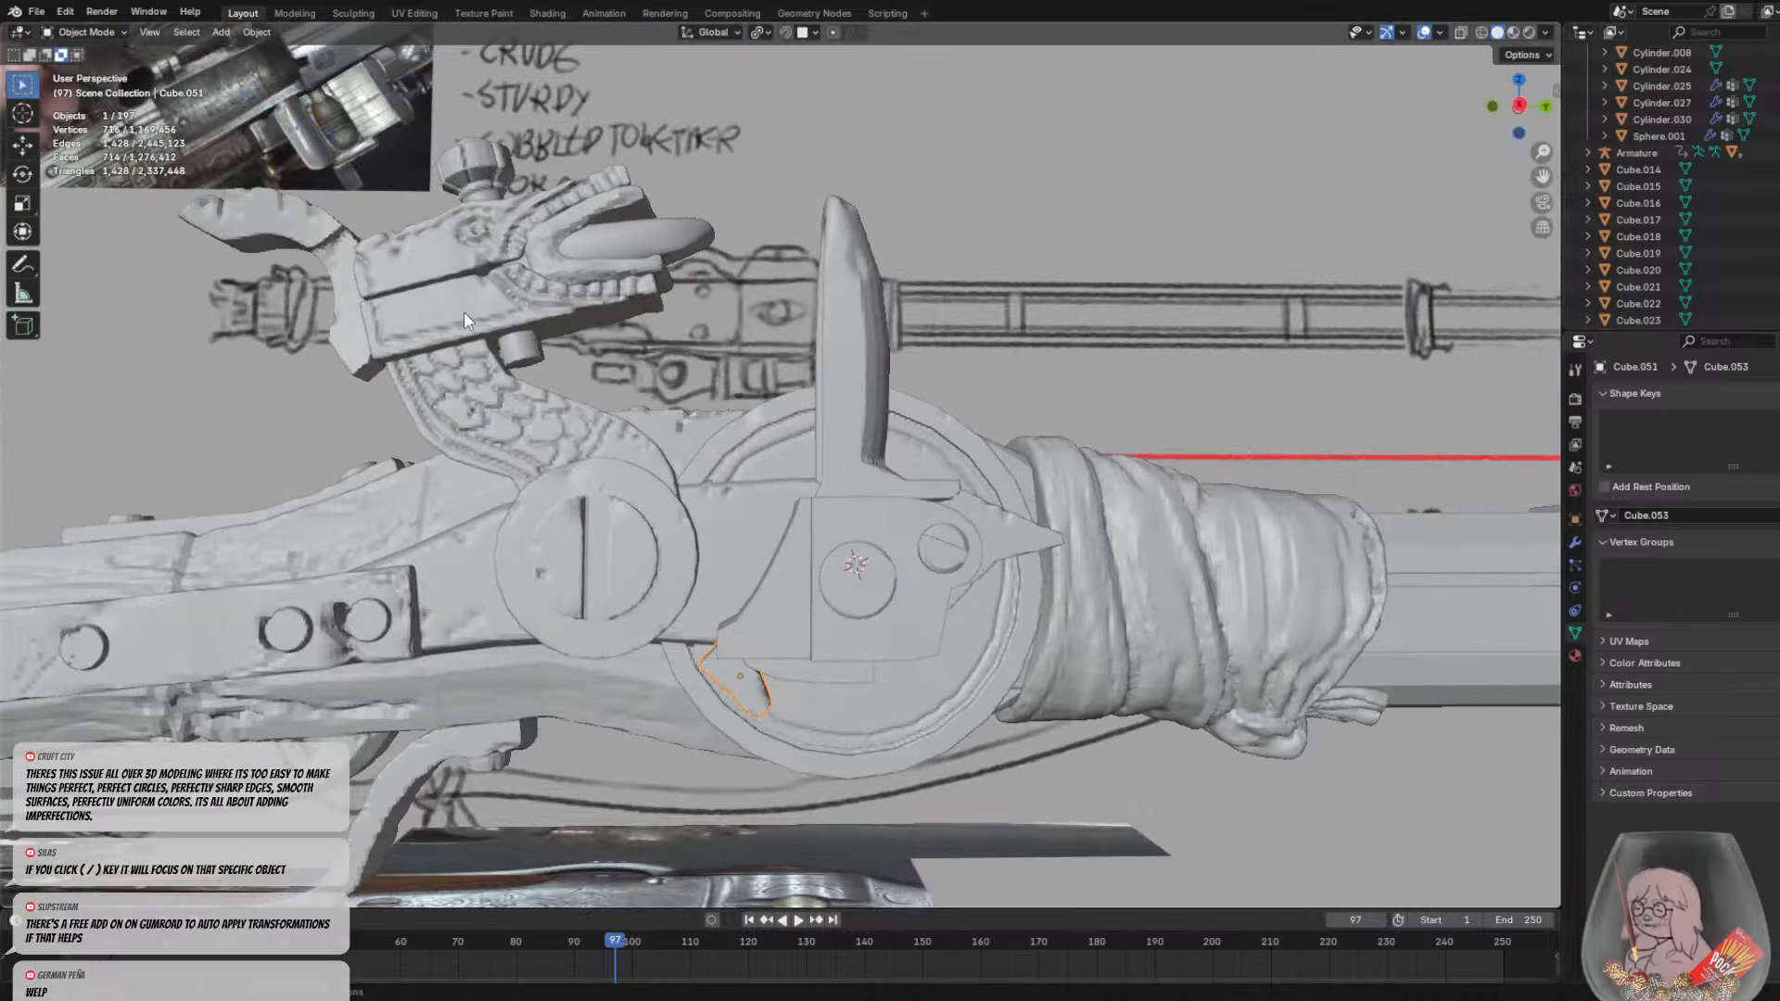
pyautogui.click(867, 577)
pyautogui.moveTo(903, 569)
pyautogui.mouseDown(button='middle')
pyautogui.moveTo(866, 594)
pyautogui.moveTo(810, 581)
pyautogui.mouseUp(button='middle')
pyautogui.click(866, 589)
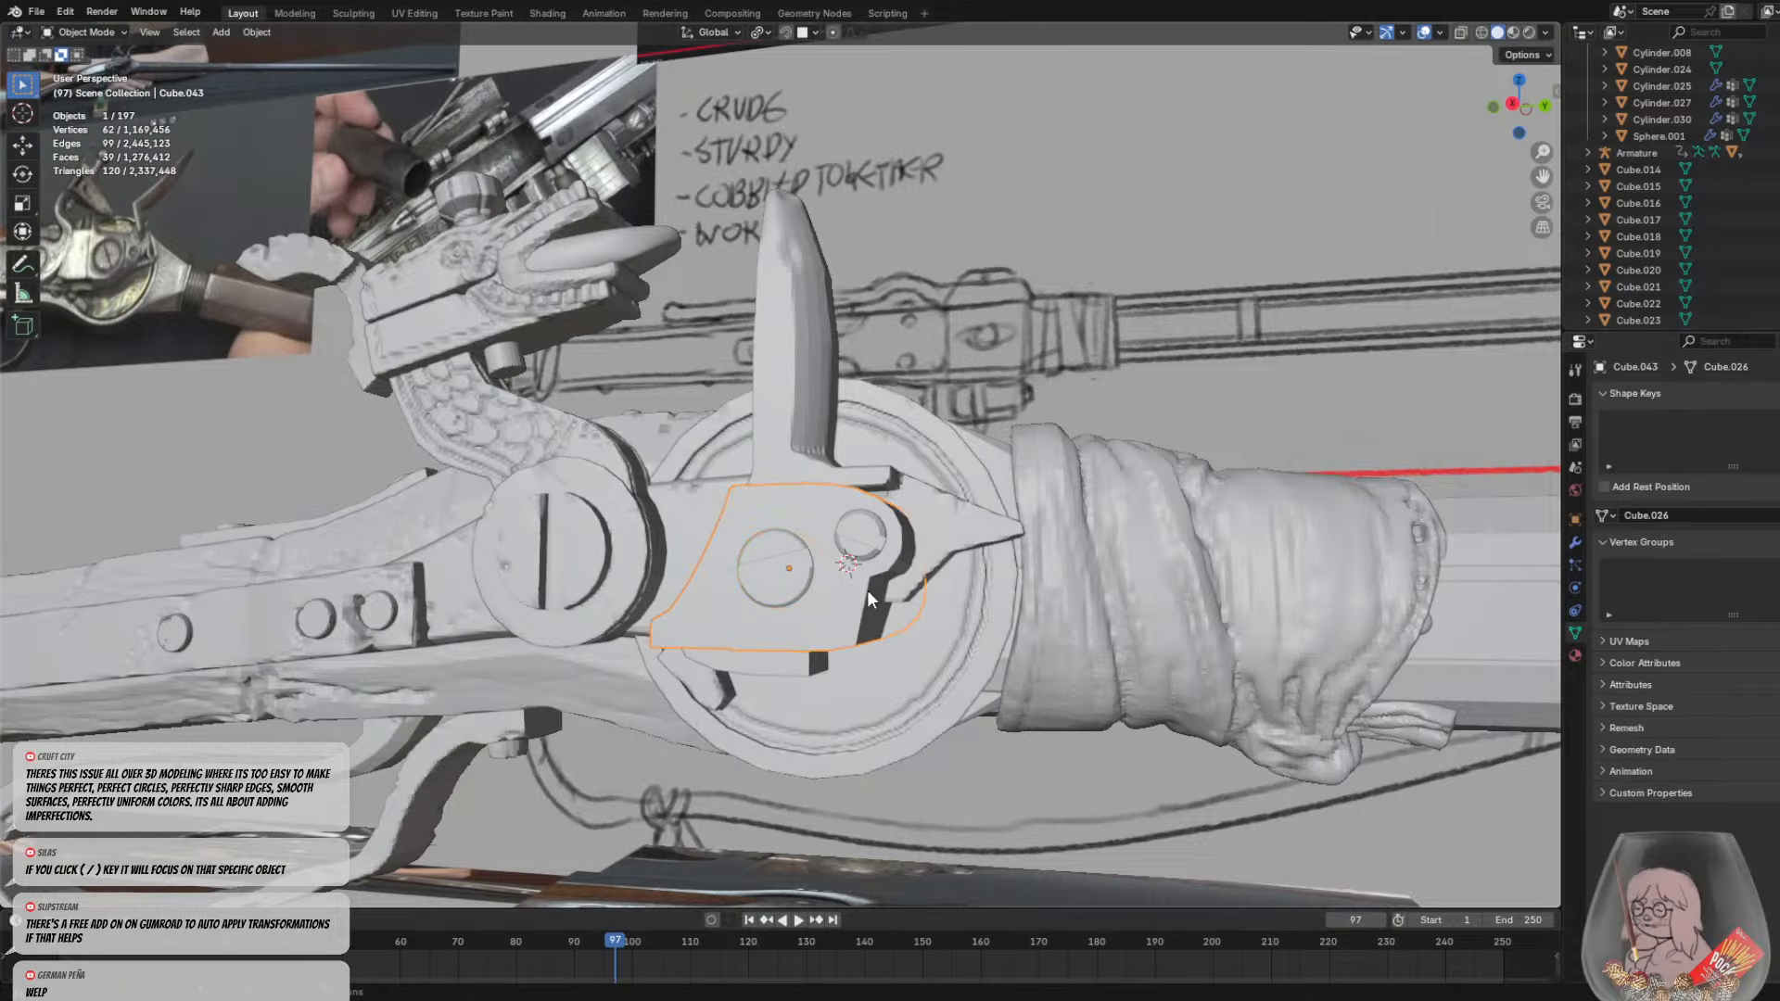
pyautogui.click(98, 31)
pyautogui.click(97, 82)
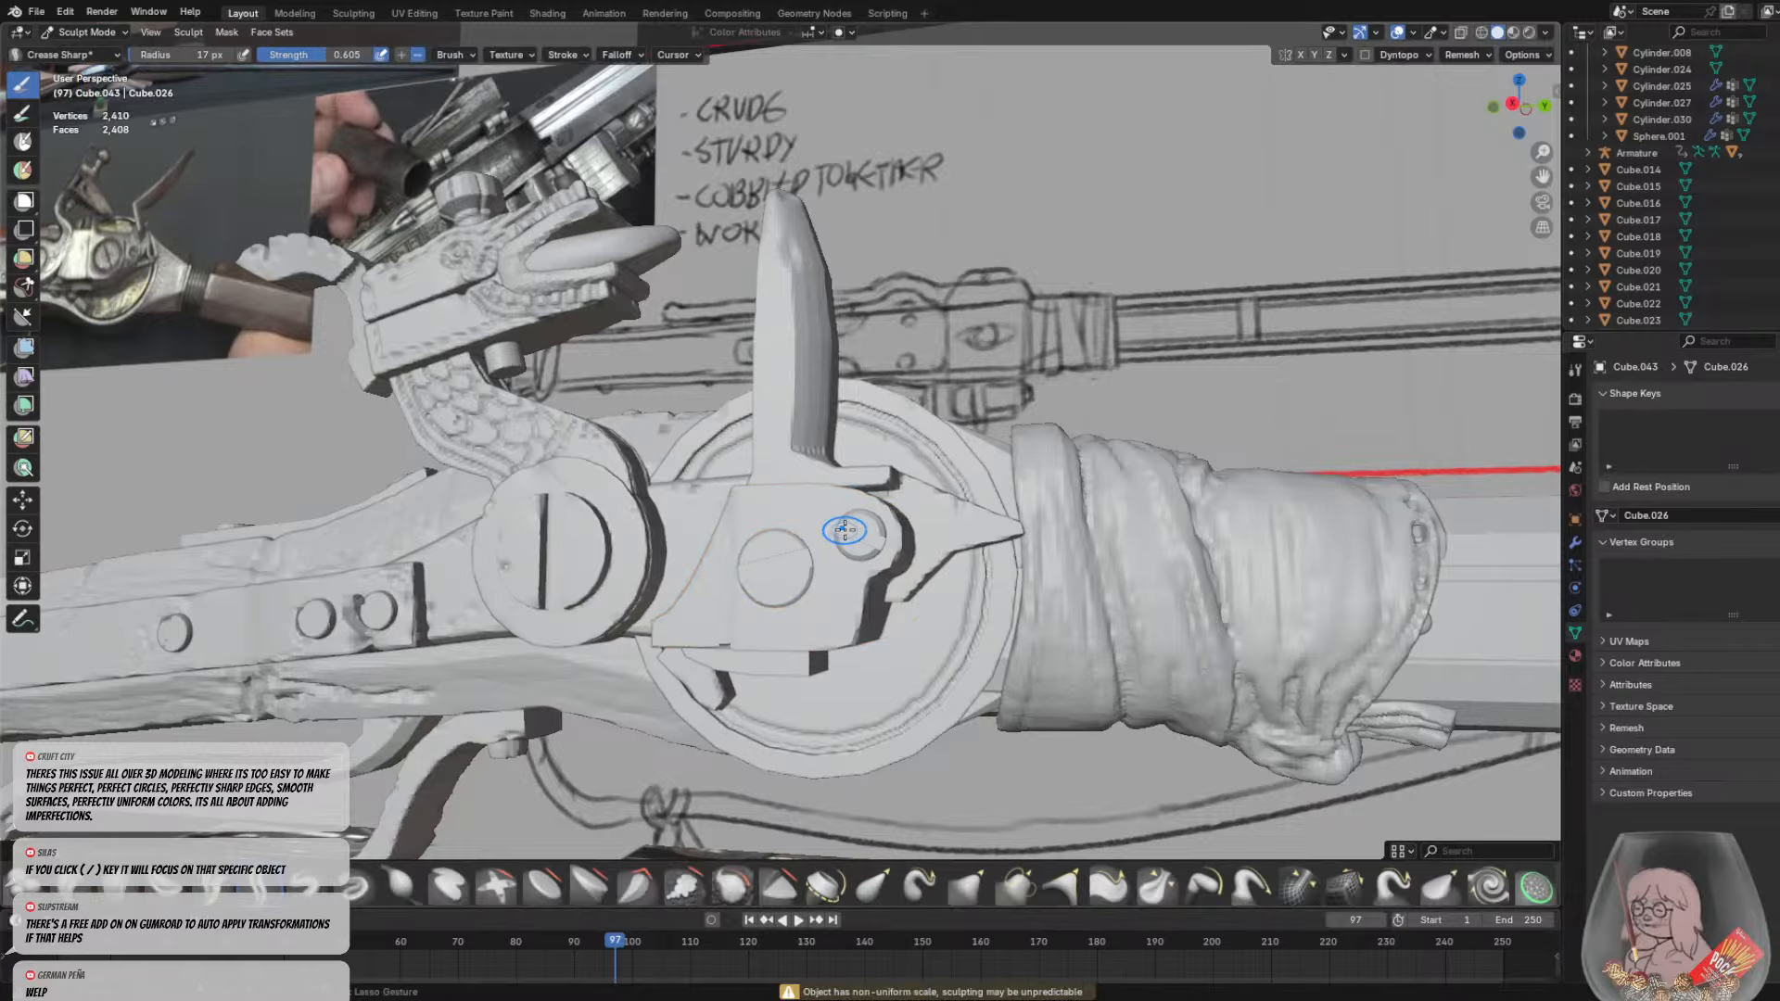
# With the Grab brush at 159 px, pull the lock plate's angular lower front notch into a softer, irregular outline
pyautogui.scroll(2, 897, 510)
pyautogui.moveTo(896, 510); pyautogui.dragTo(873, 590, button='middle')
pyautogui.press('f')
pyautogui.click(927, 630)
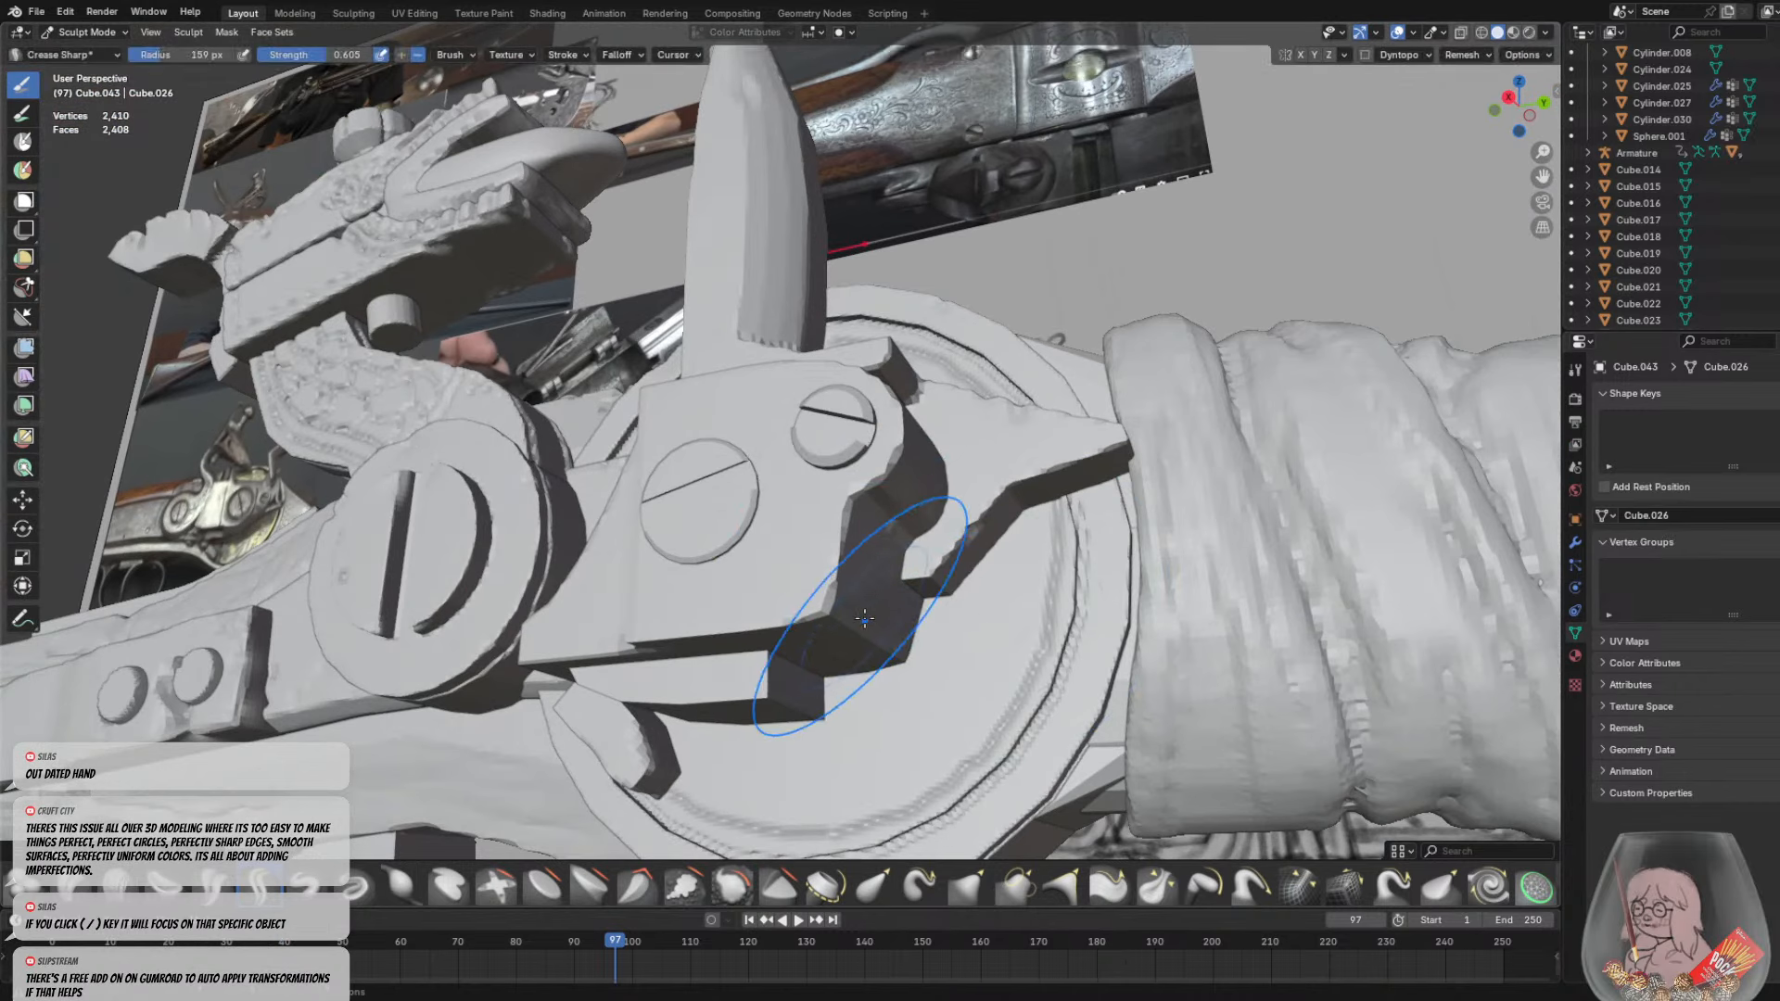
pyautogui.moveTo(972, 660); pyautogui.dragTo(979, 668, button='middle')
pyautogui.press('g')
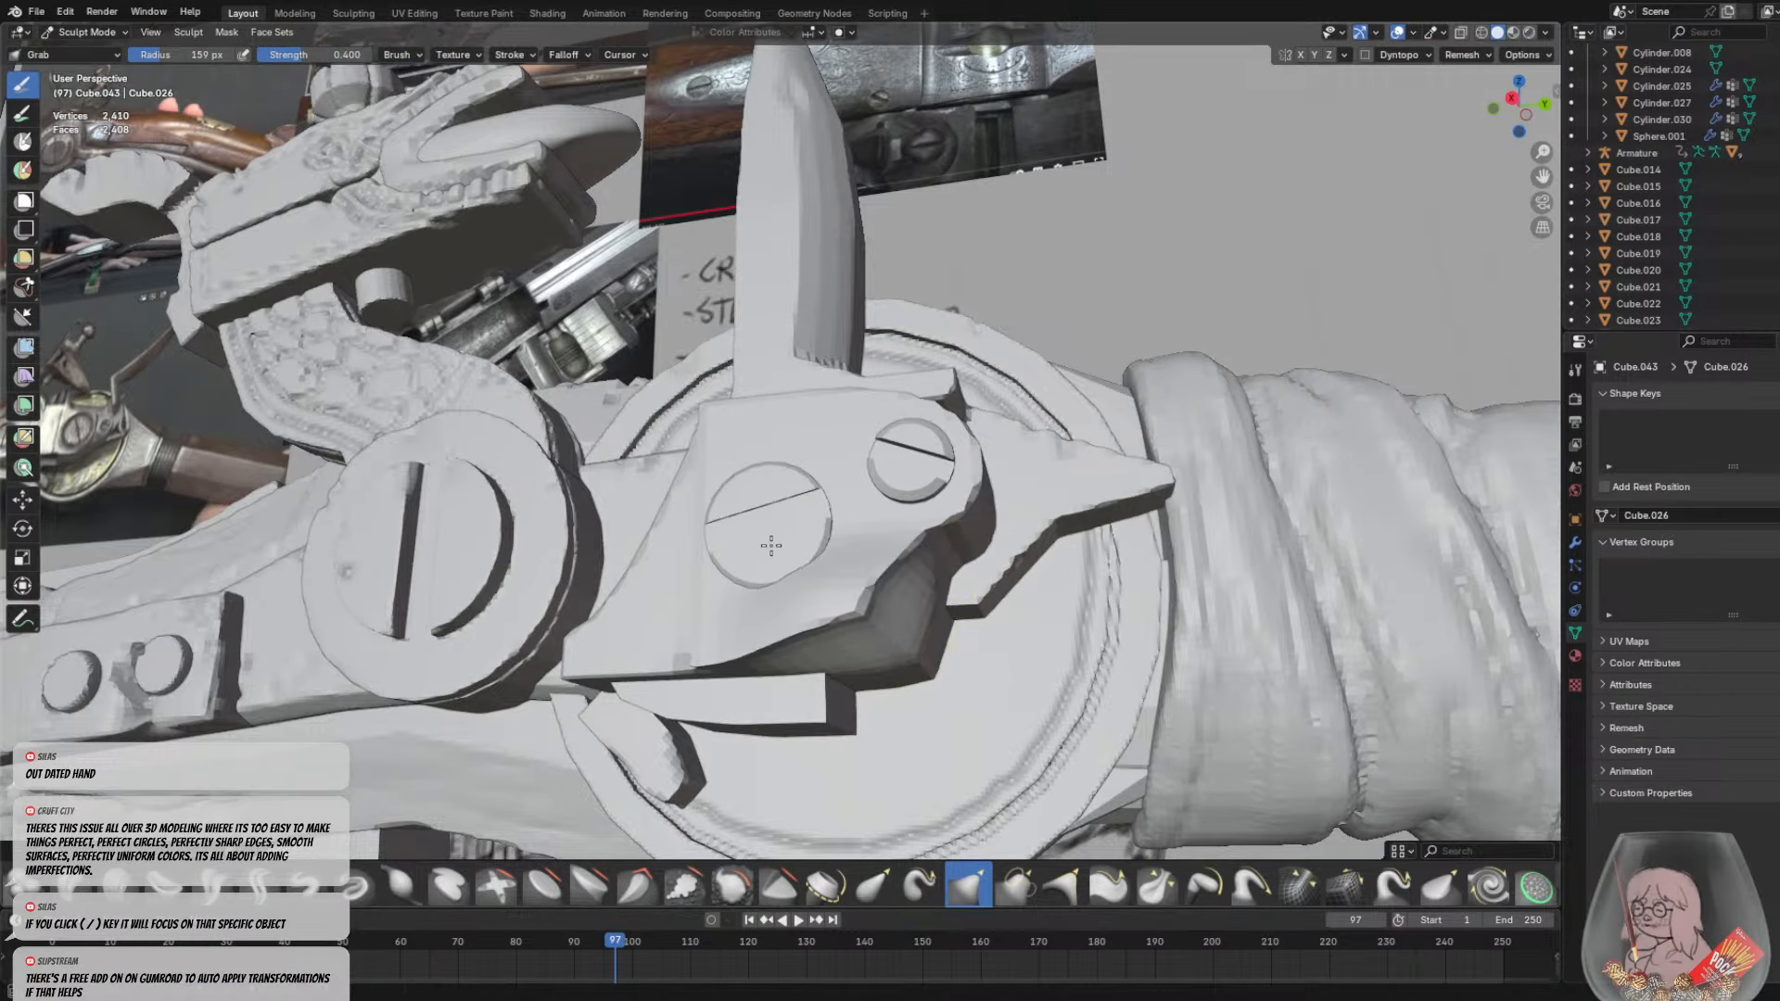
pyautogui.moveTo(770, 545); pyautogui.dragTo(973, 639, button='middle')
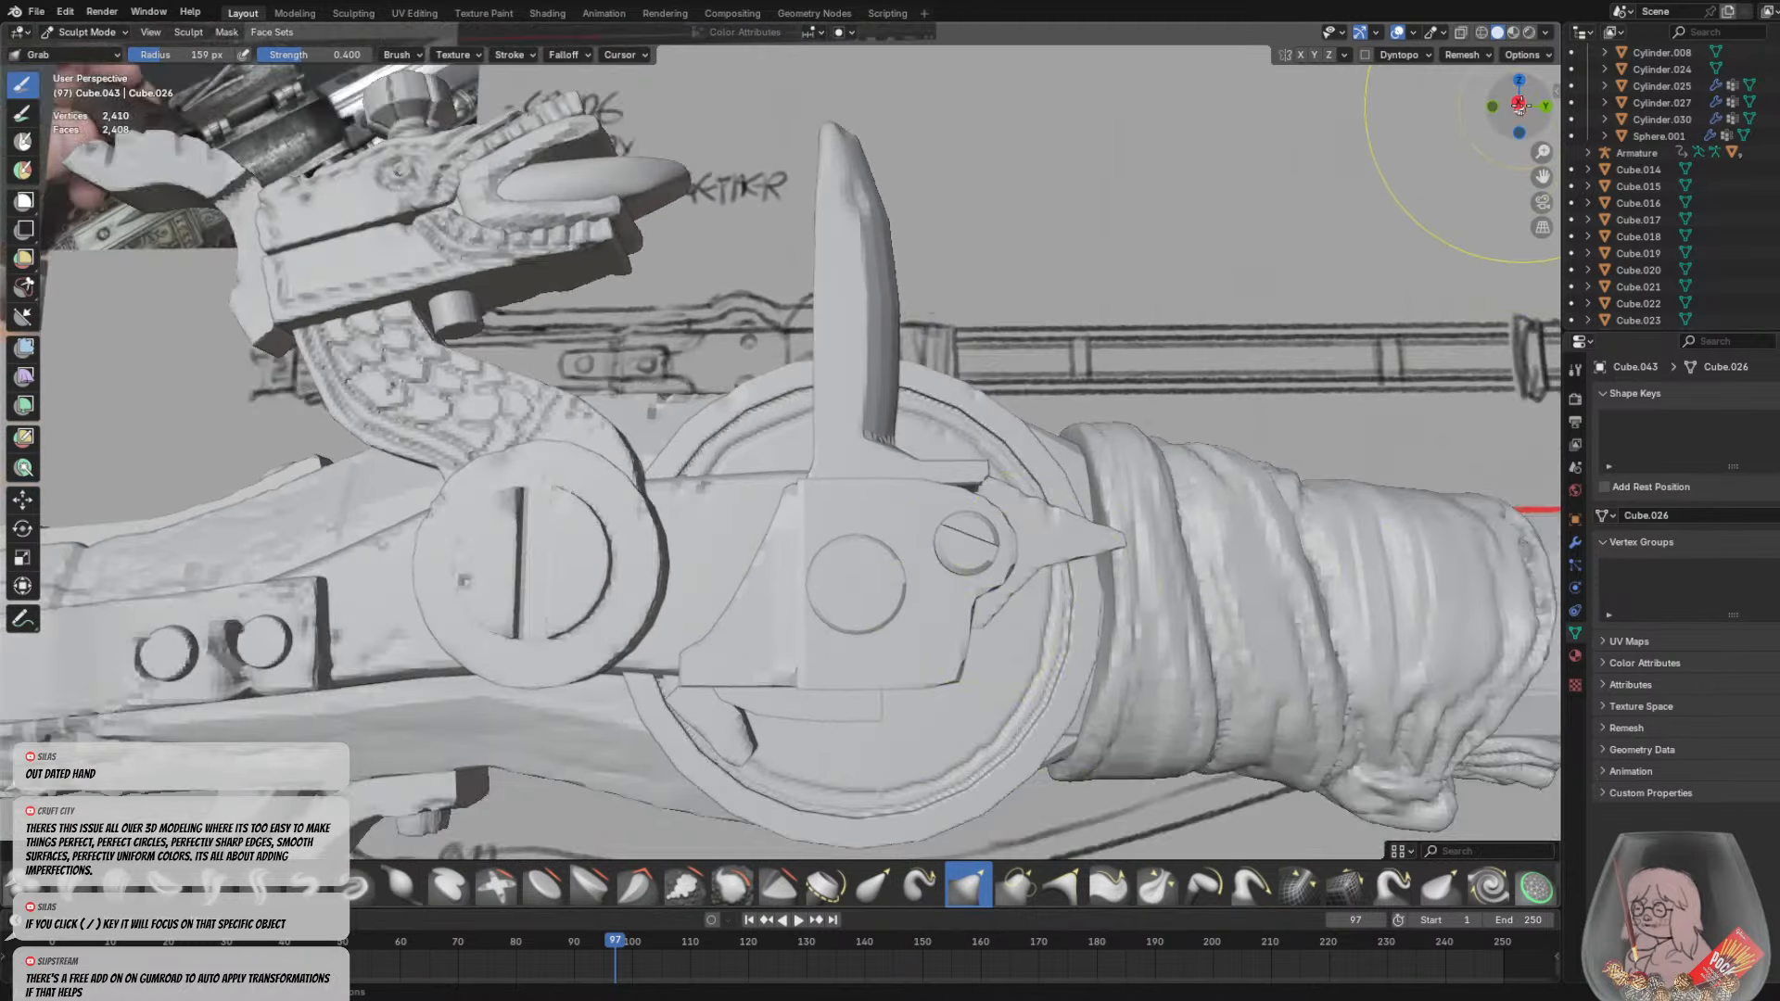
pyautogui.click(1519, 104)
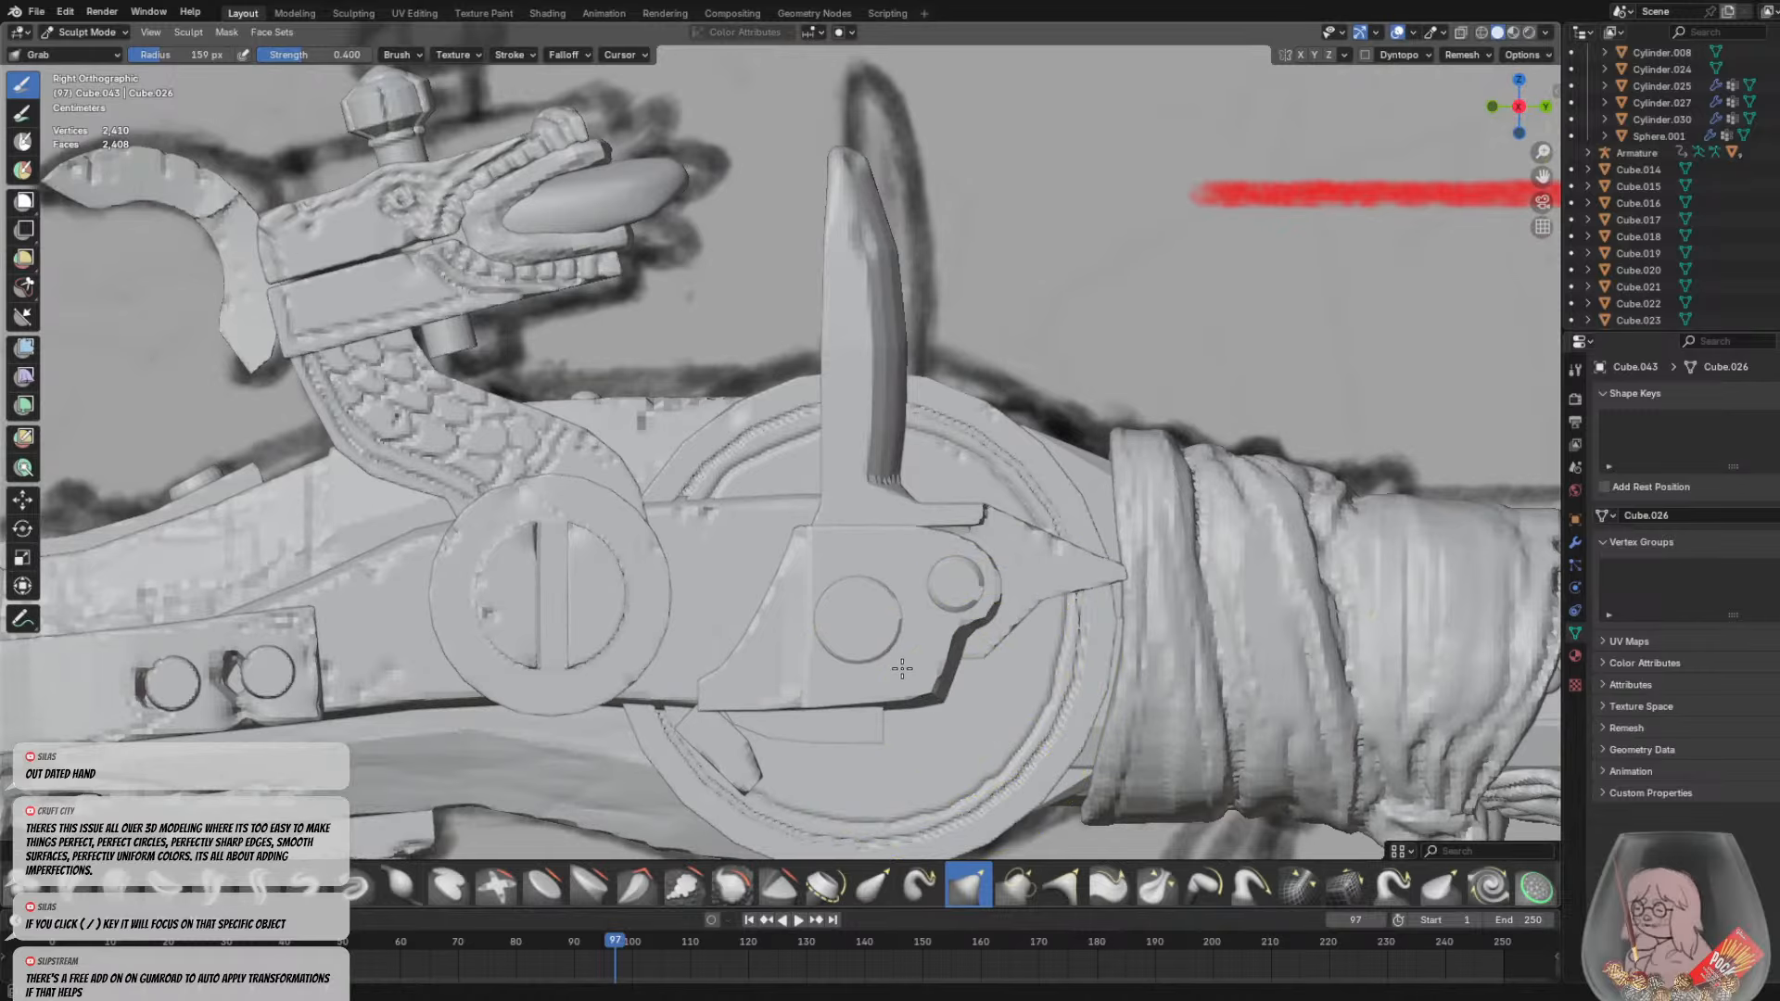
pyautogui.moveTo(838, 620); pyautogui.dragTo(868, 590, button='middle')
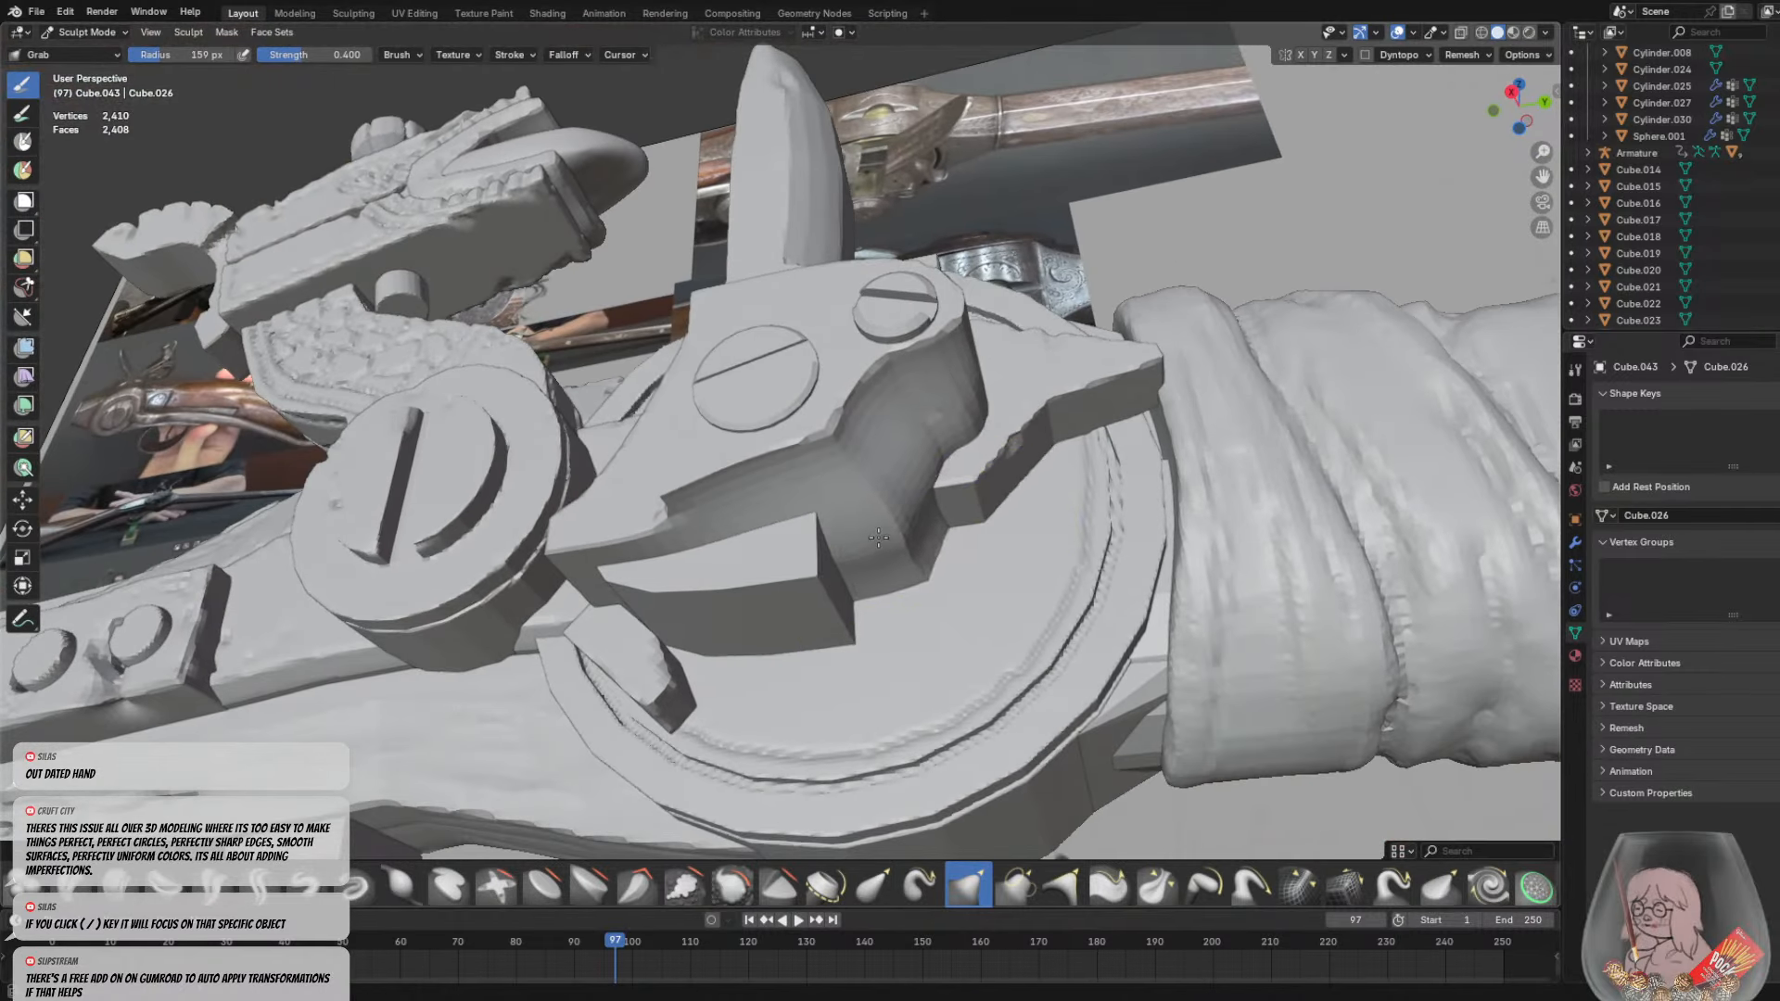
# Push the notch's side wall inward at its base and pull the plate's lower edge into a gentle curve
pyautogui.moveTo(855, 527); pyautogui.dragTo(919, 599)
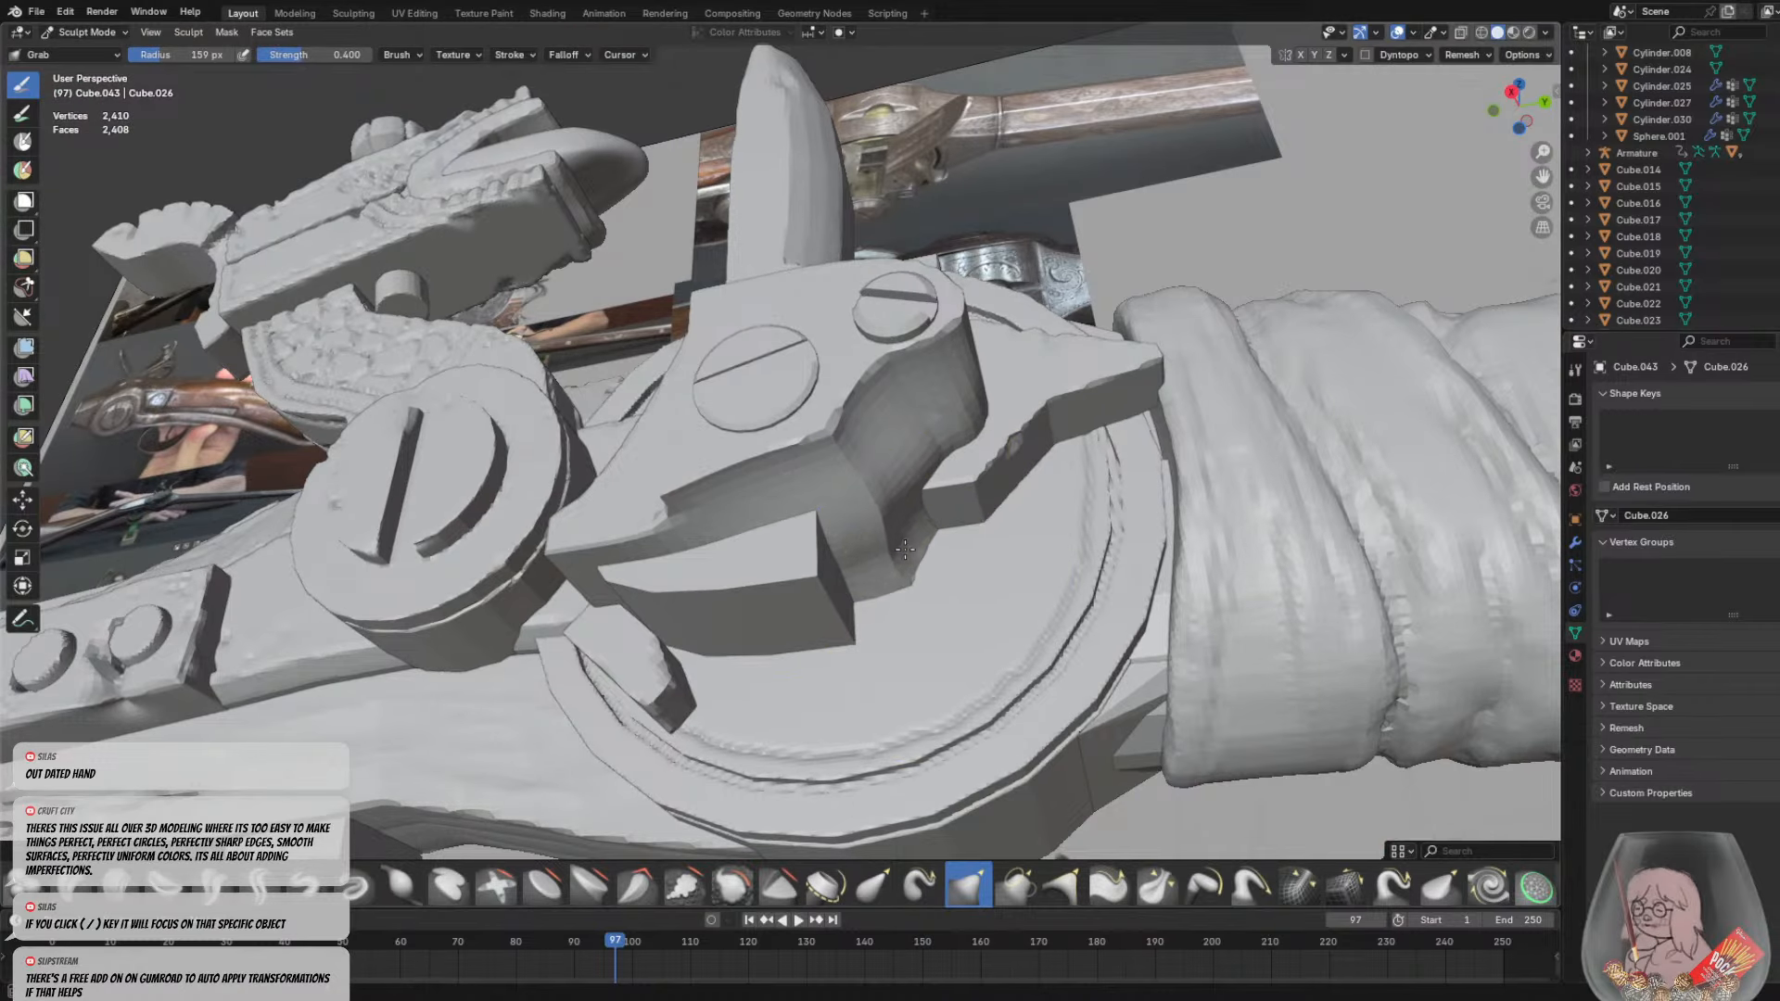
pyautogui.scroll(4, 995, 614)
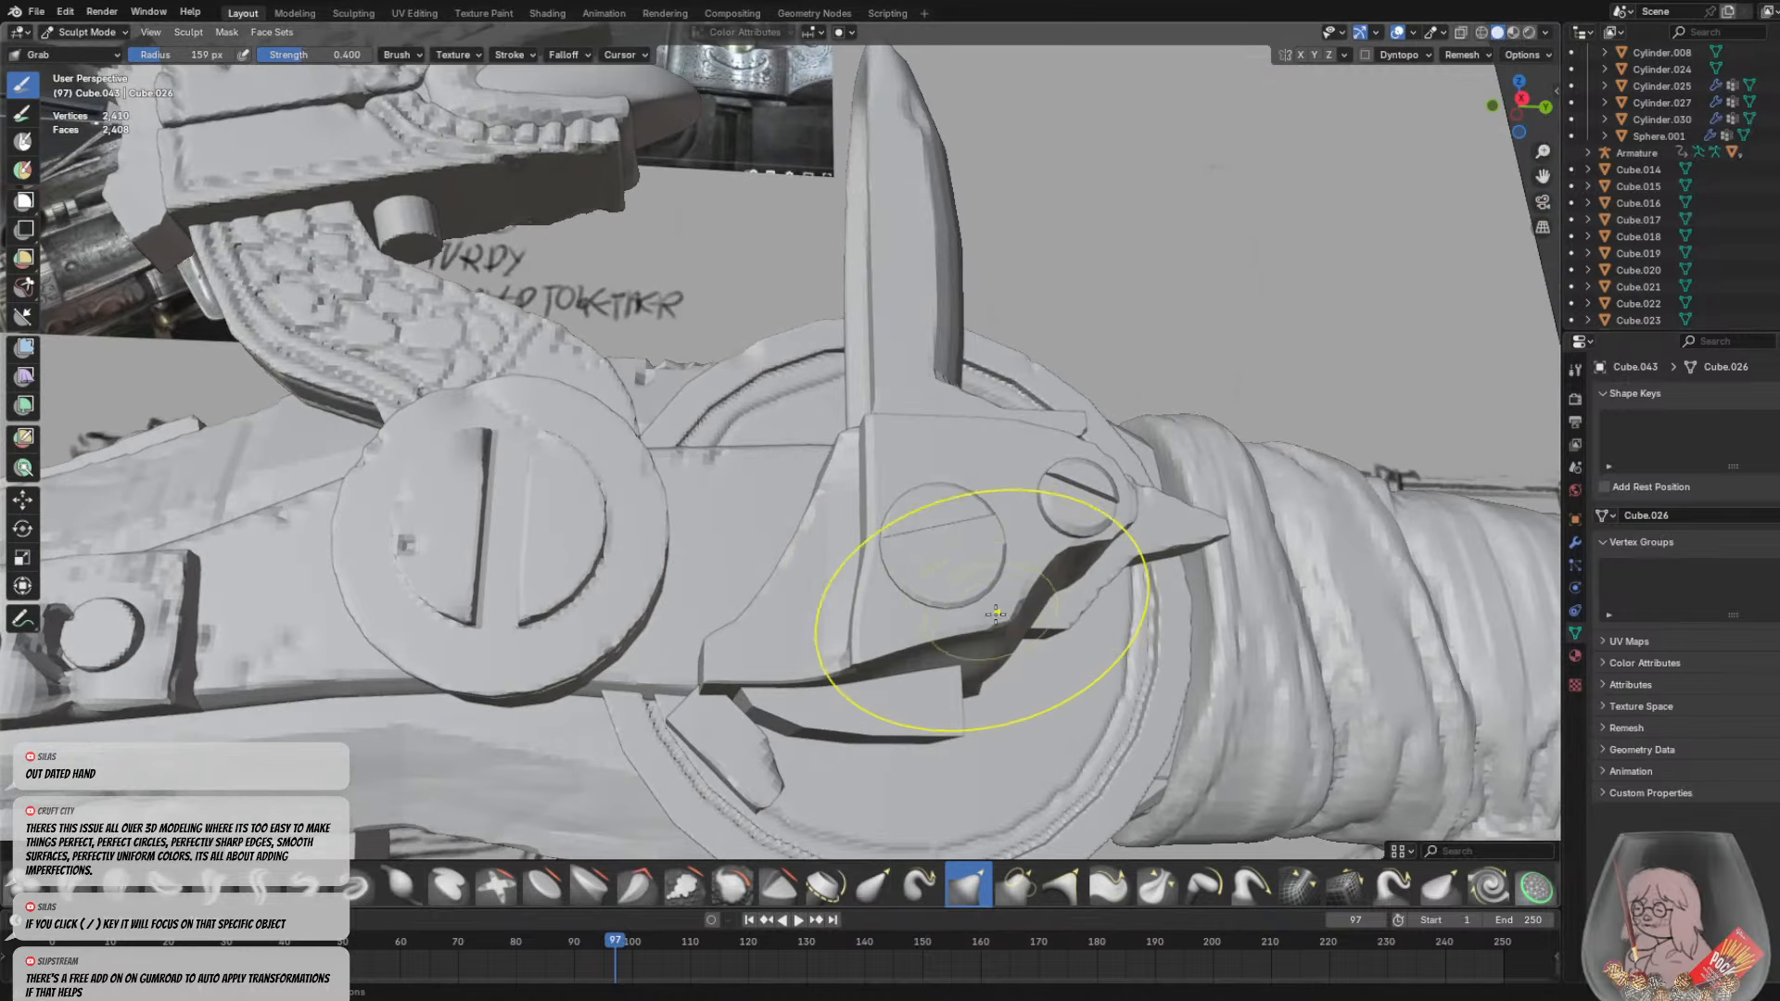
pyautogui.moveTo(995, 613); pyautogui.dragTo(933, 656)
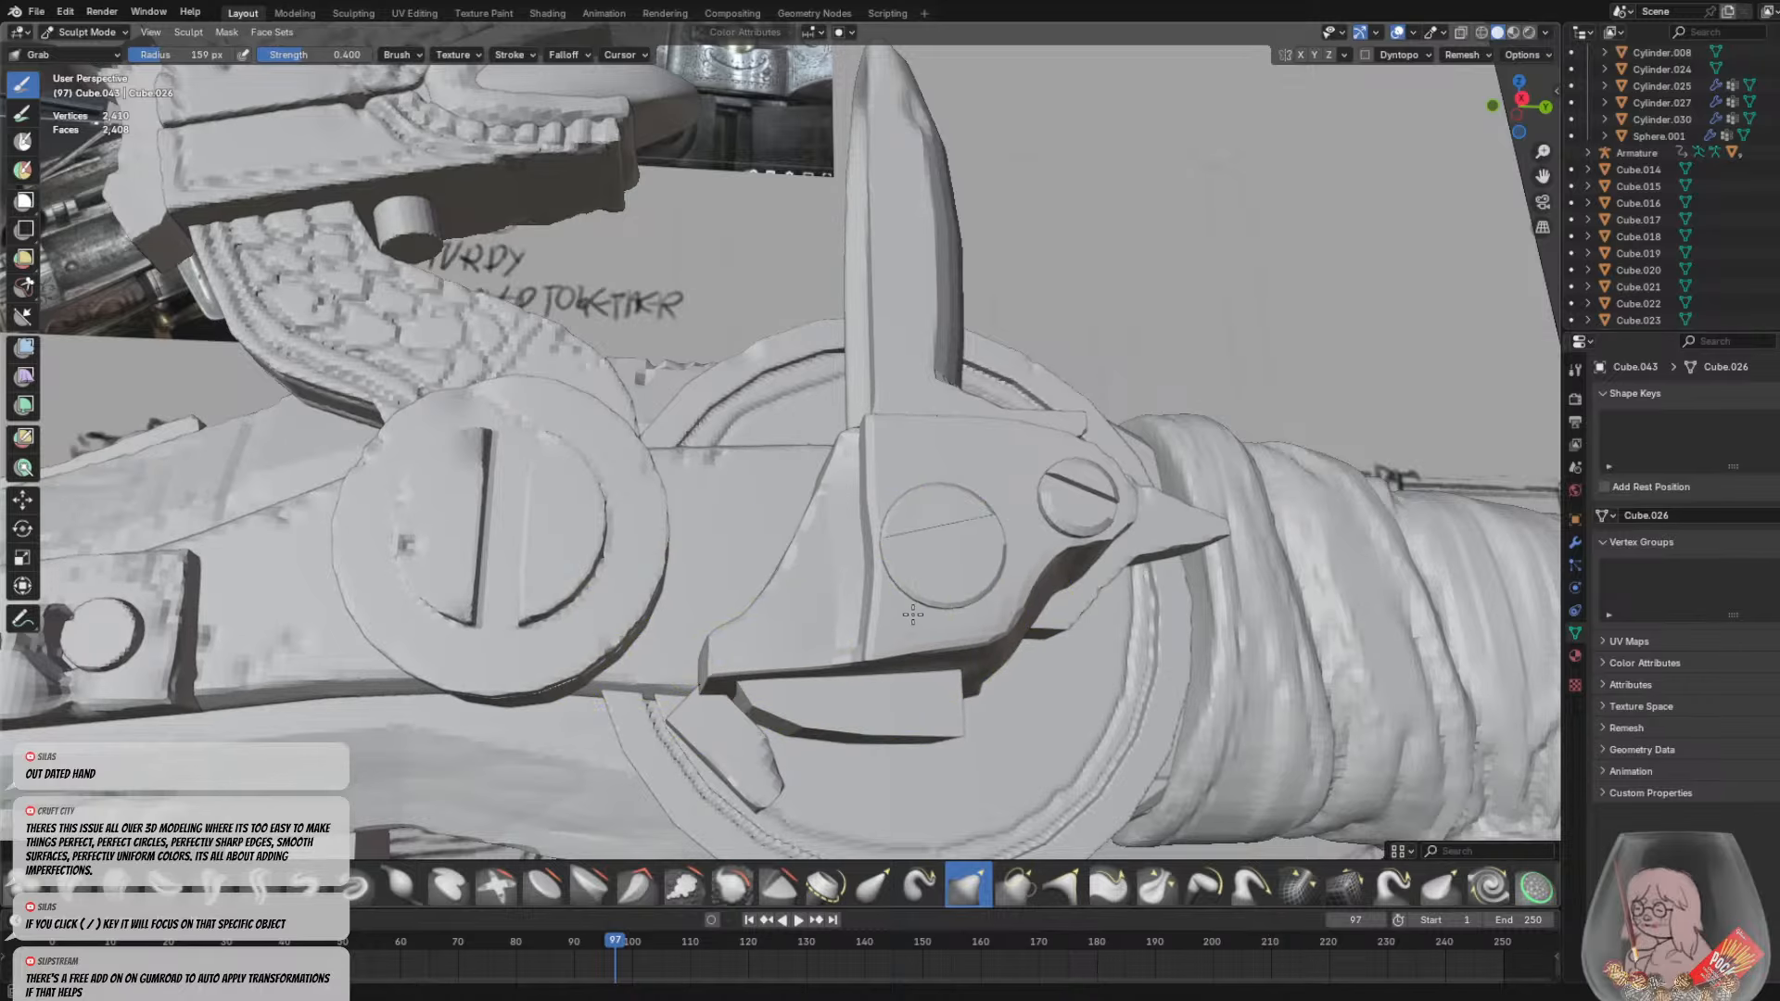
pyautogui.moveTo(874, 538); pyautogui.dragTo(900, 579, button='middle')
pyautogui.scroll(2, 913, 575)
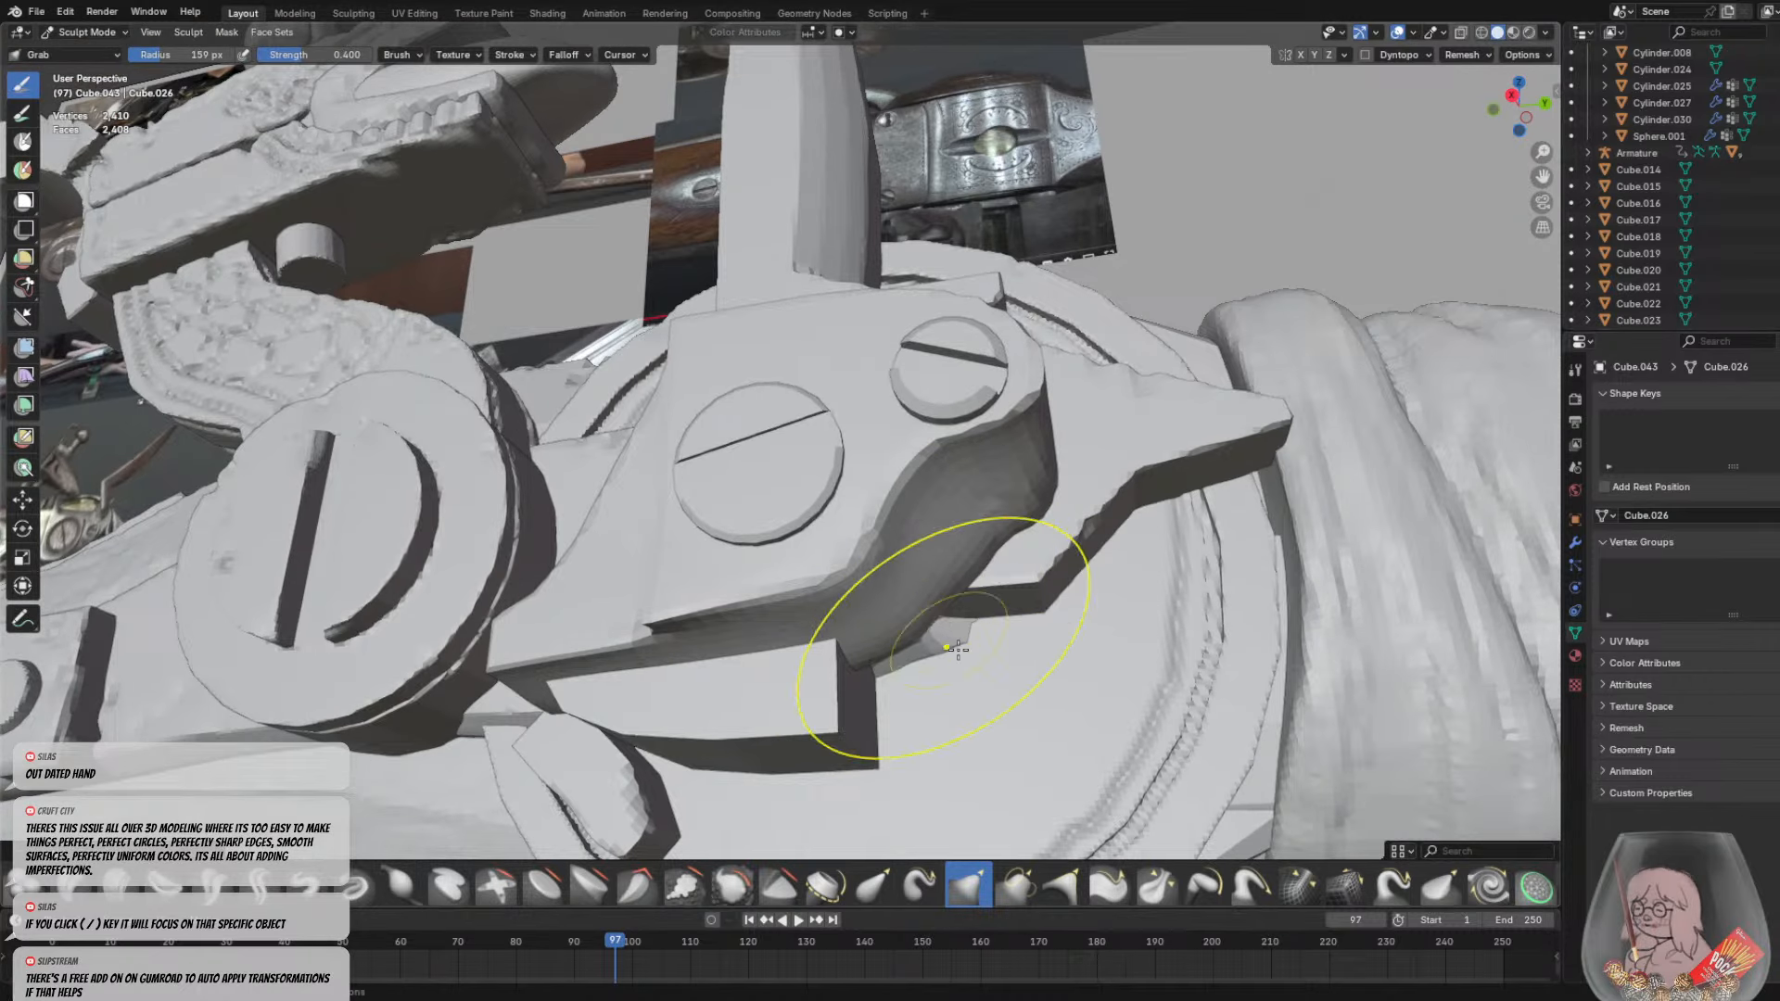
# Refine the curved recess between the small screw and the plate's lower edge with the Grab brush from several angles
pyautogui.moveTo(959, 651); pyautogui.dragTo(951, 604, button='middle')
pyautogui.moveTo(942, 469); pyautogui.dragTo(881, 453)
pyautogui.moveTo(968, 491)
pyautogui.mouseDown(button='middle')
pyautogui.moveTo(1030, 622)
pyautogui.moveTo(910, 596)
pyautogui.moveTo(797, 616)
pyautogui.moveTo(793, 642)
pyautogui.moveTo(852, 647)
pyautogui.mouseUp(button='middle')
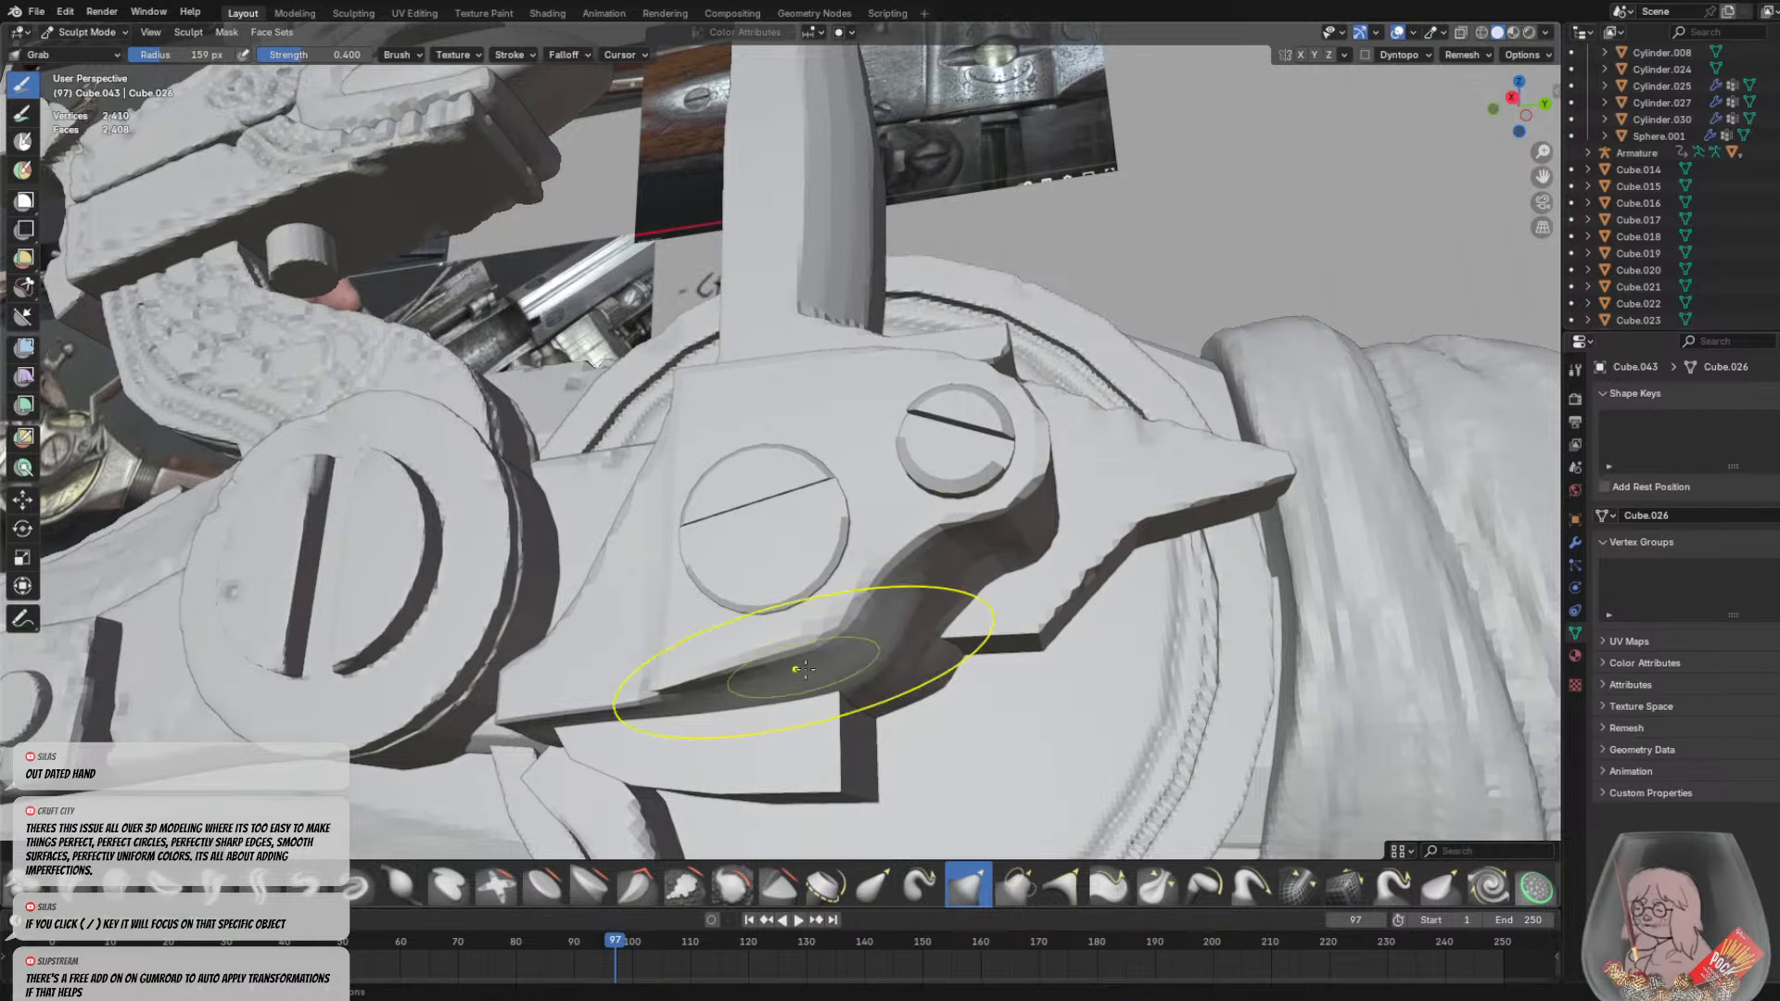
pyautogui.moveTo(851, 648); pyautogui.dragTo(960, 571, button='middle')
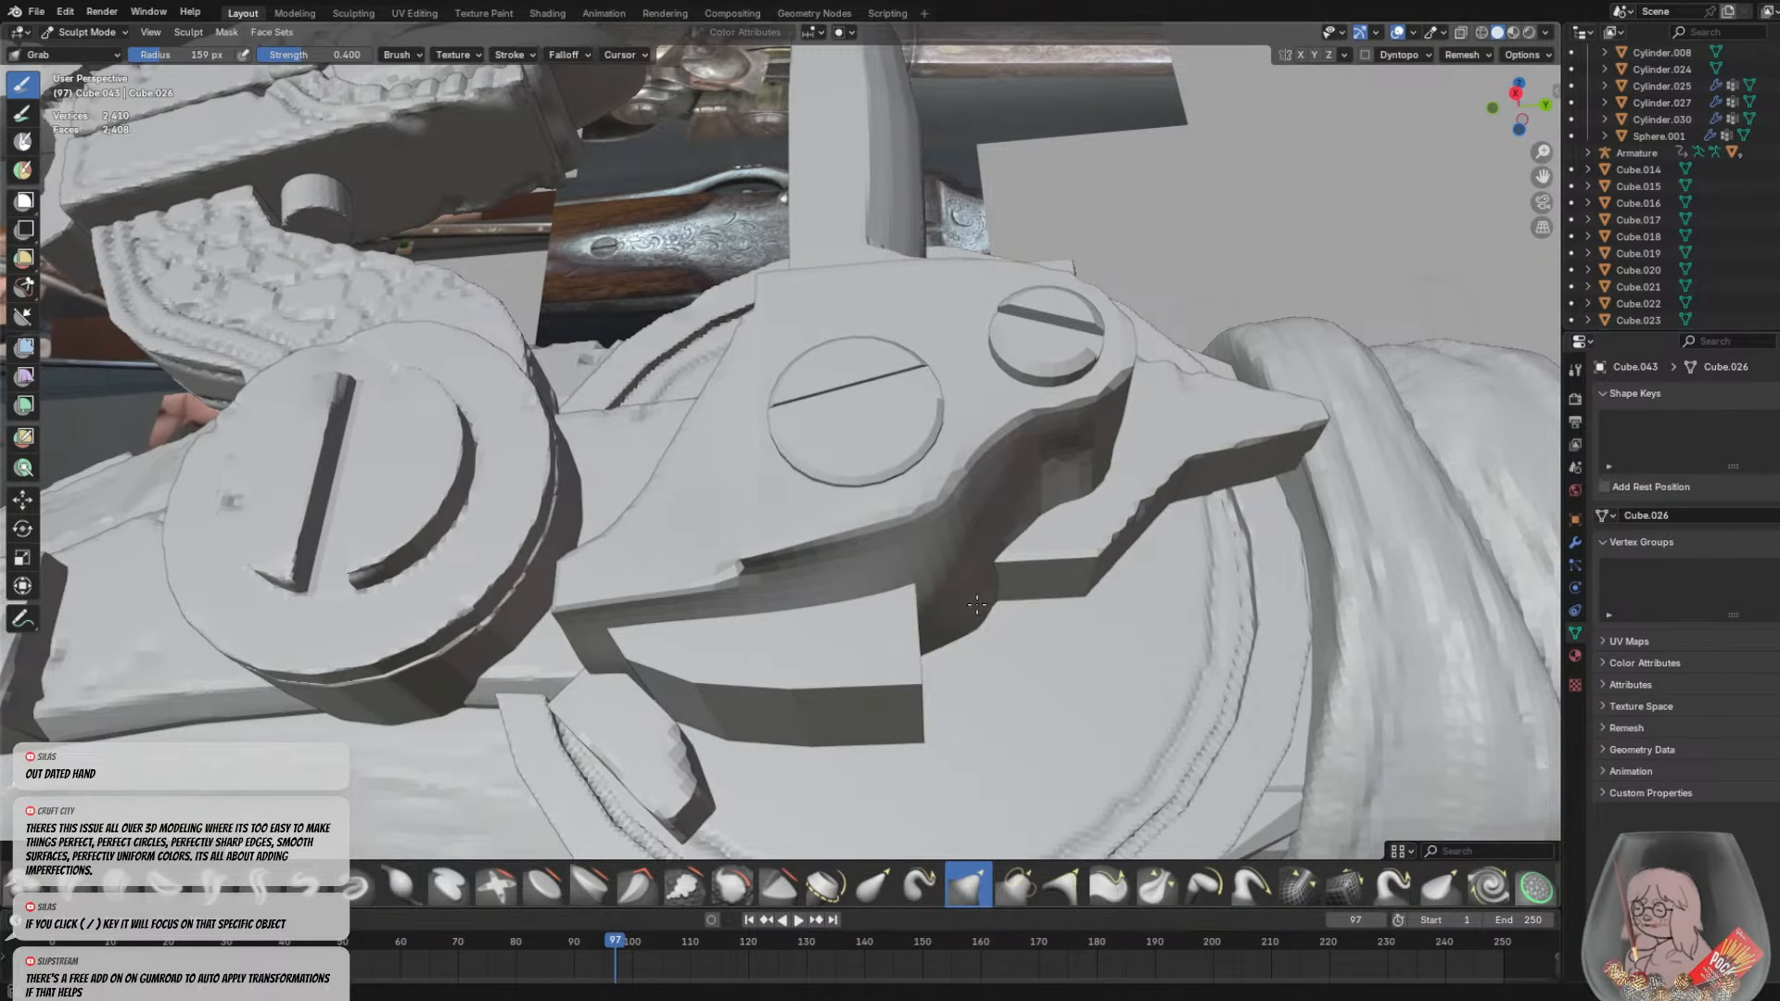
pyautogui.moveTo(974, 615); pyautogui.dragTo(974, 676, button='middle')
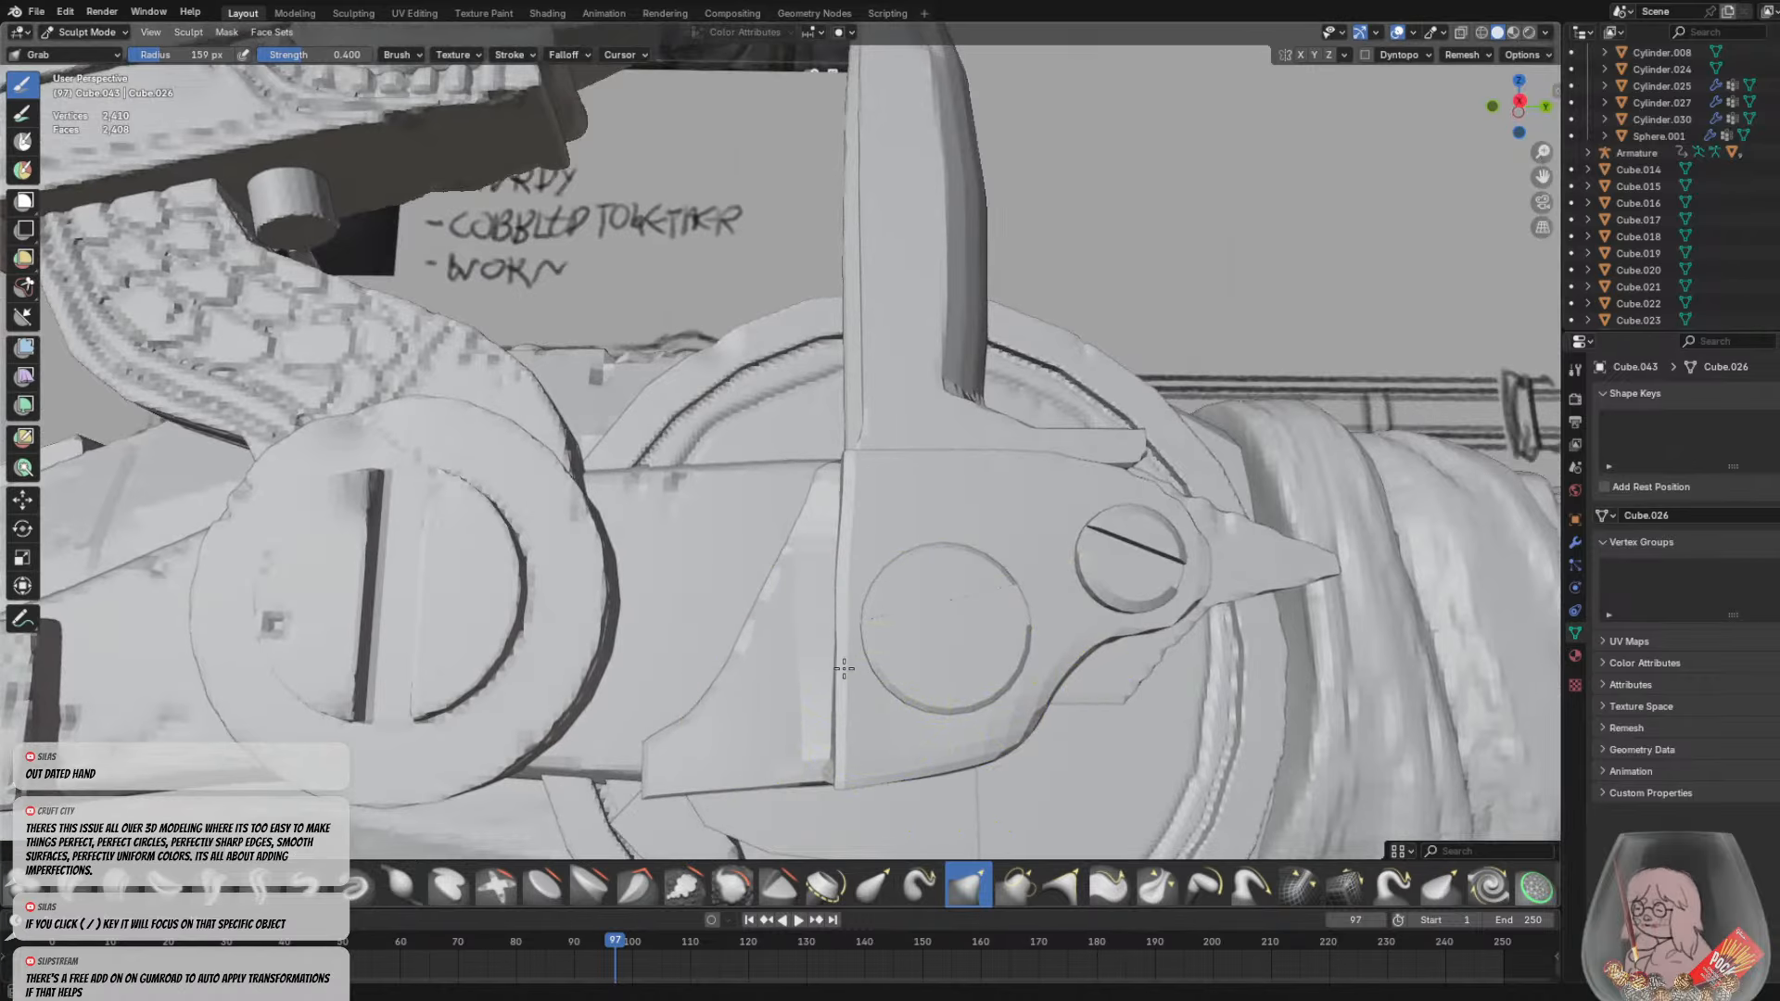
pyautogui.moveTo(847, 629); pyautogui.dragTo(835, 556, button='middle')
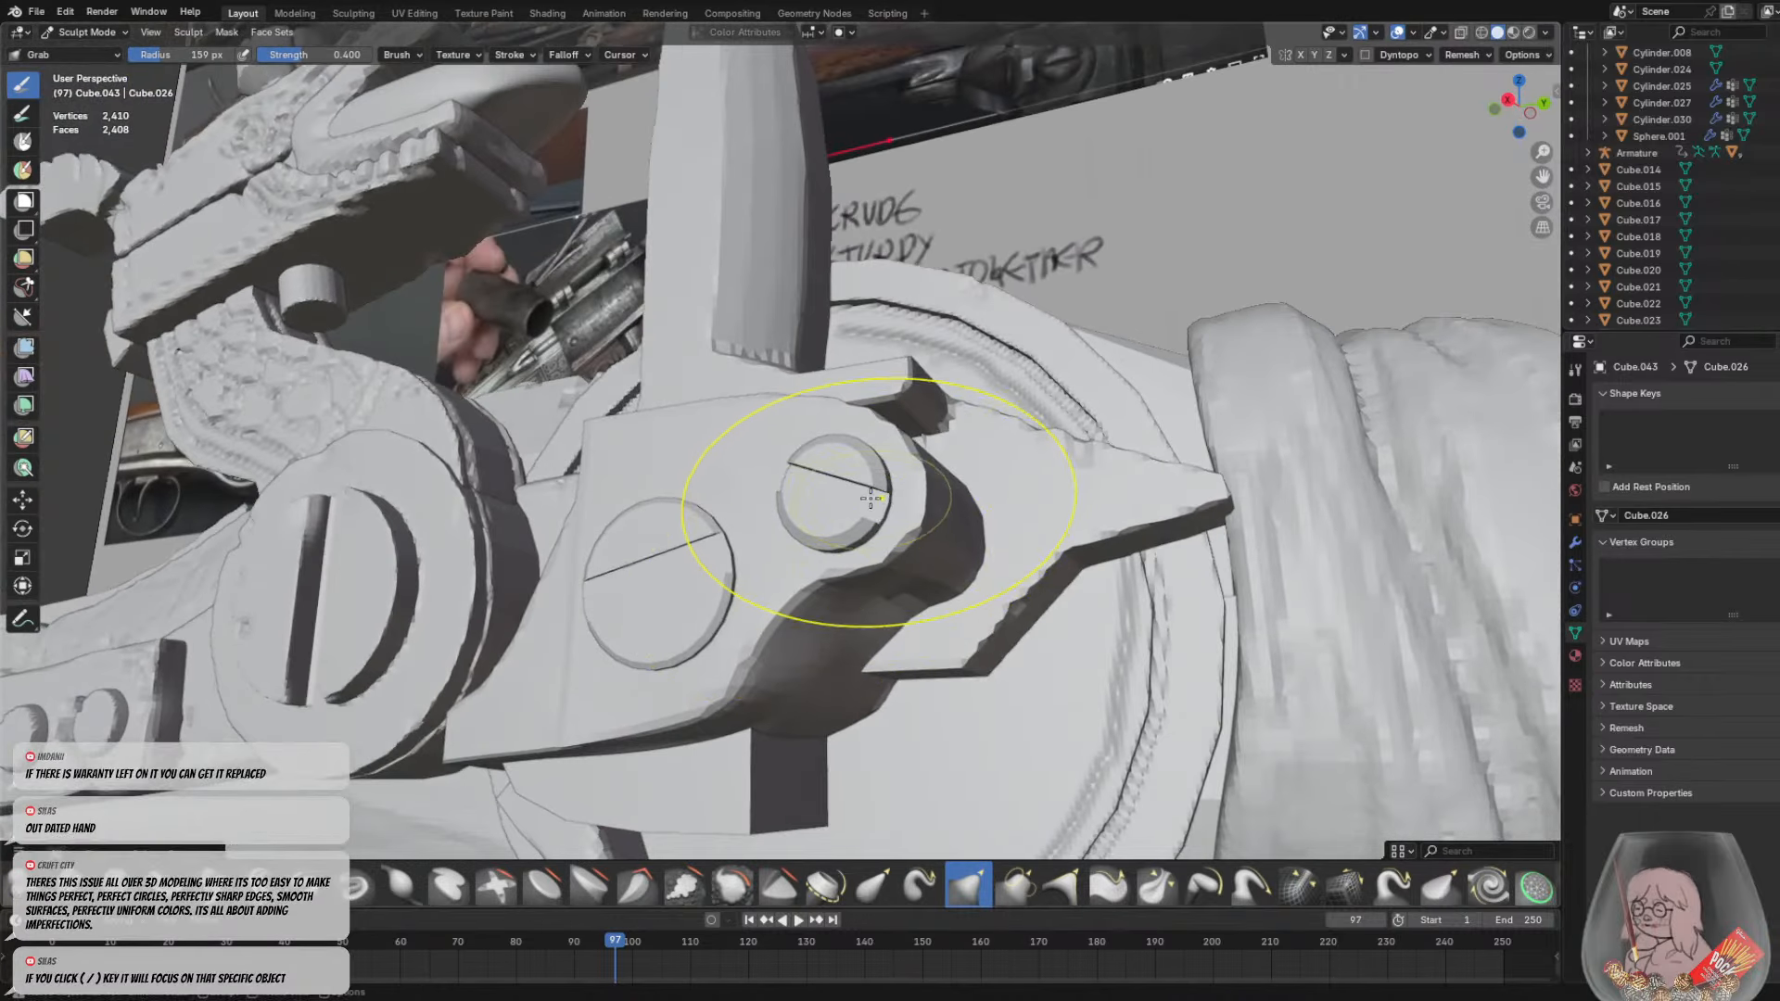
pyautogui.moveTo(887, 502); pyautogui.dragTo(894, 557, button='middle')
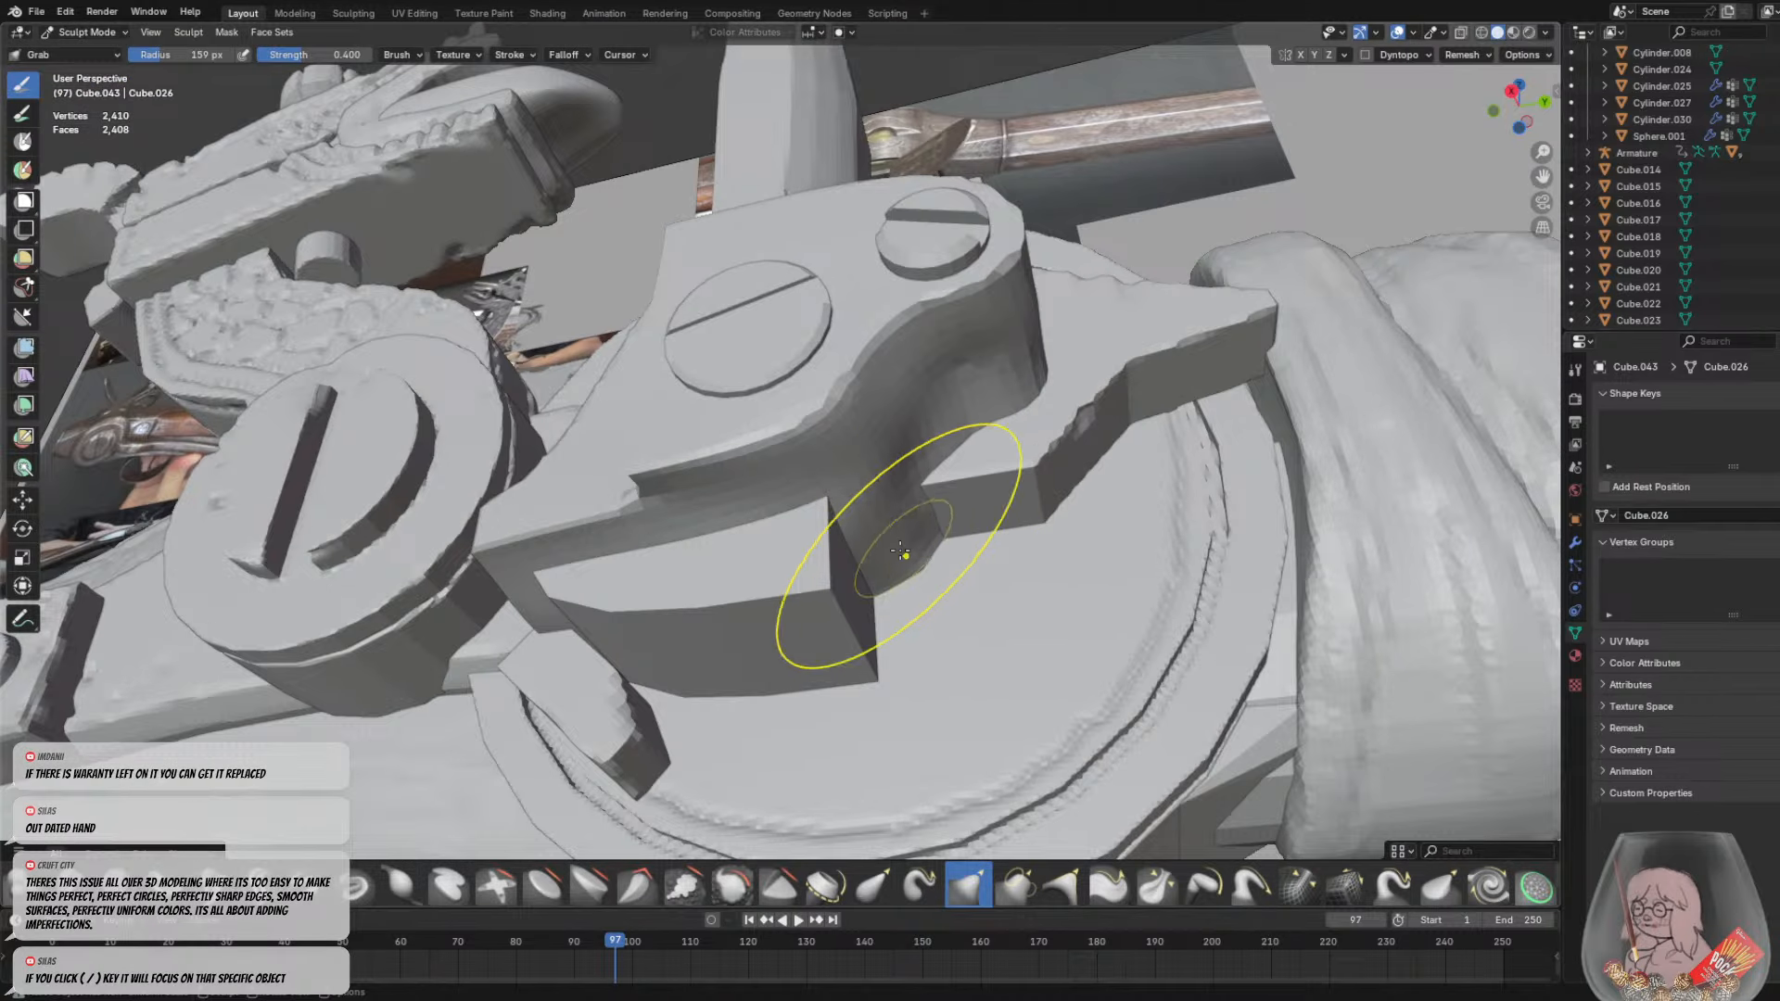
# Reduce the Grab radius to 112 px and reshape the recess wall and the rounded end around the small screw
pyautogui.click(260, 886)
pyautogui.press('f')
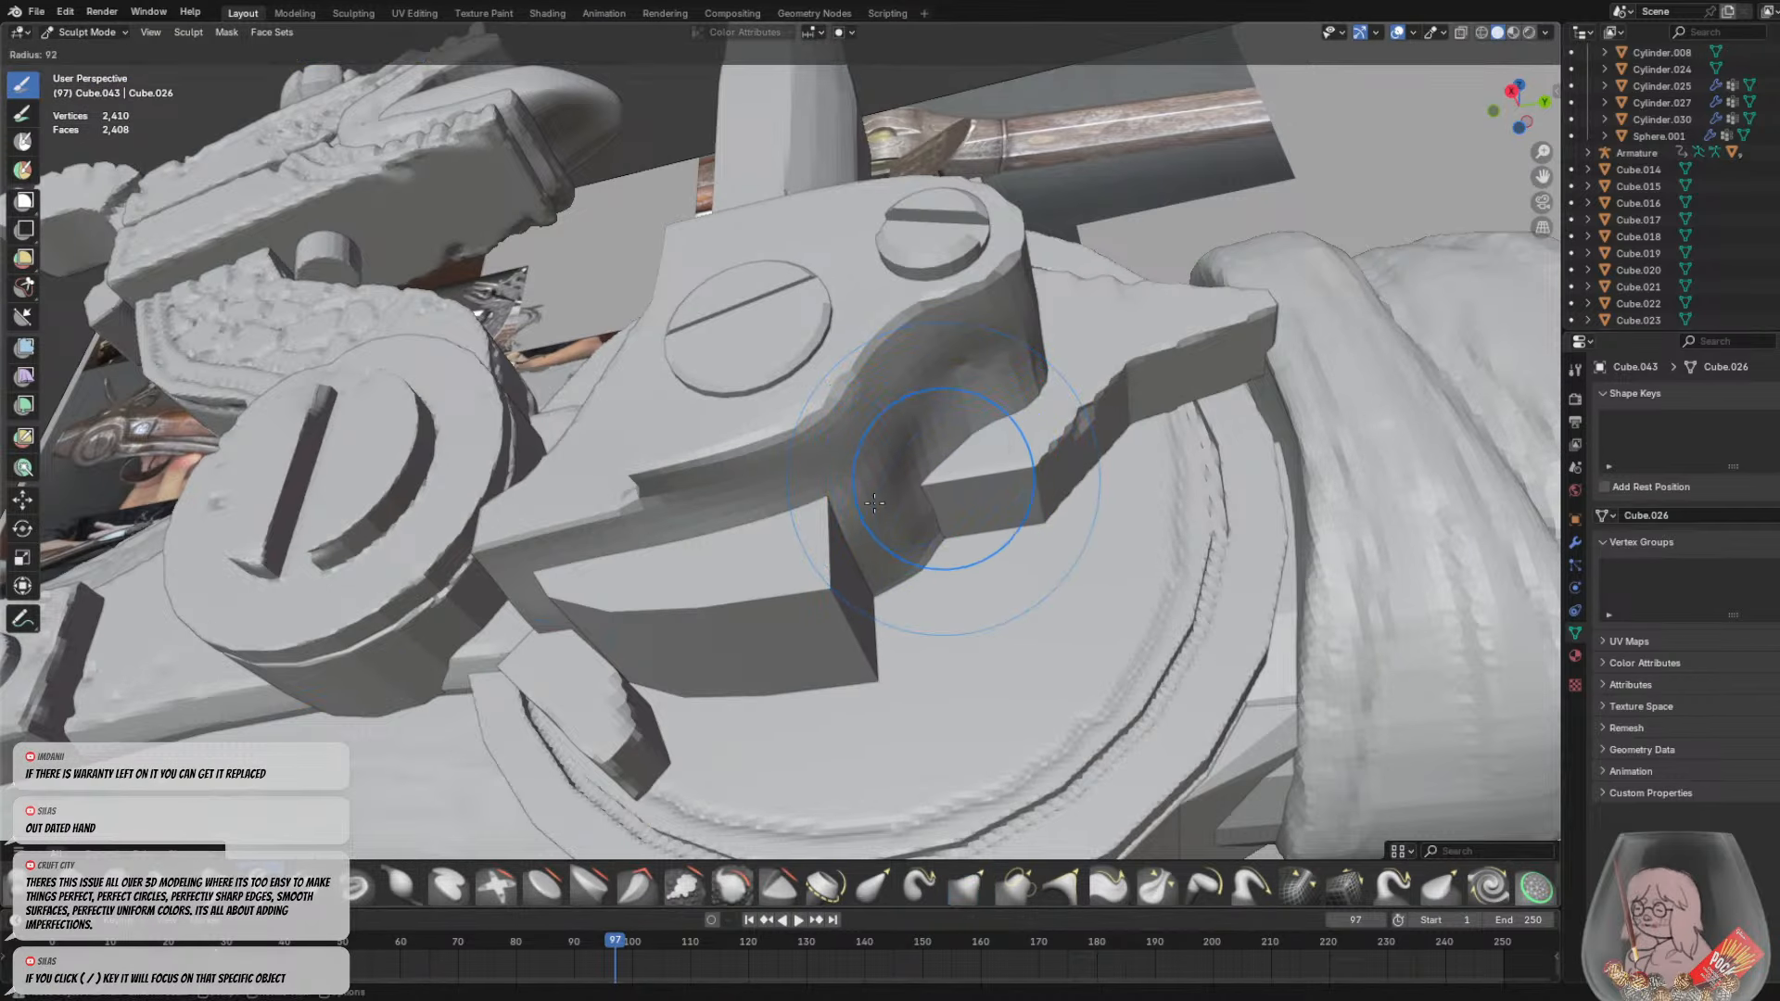
pyautogui.click(870, 471)
pyautogui.moveTo(927, 478); pyautogui.dragTo(846, 560)
pyautogui.moveTo(936, 561); pyautogui.dragTo(848, 559, button='middle')
pyautogui.press('g')
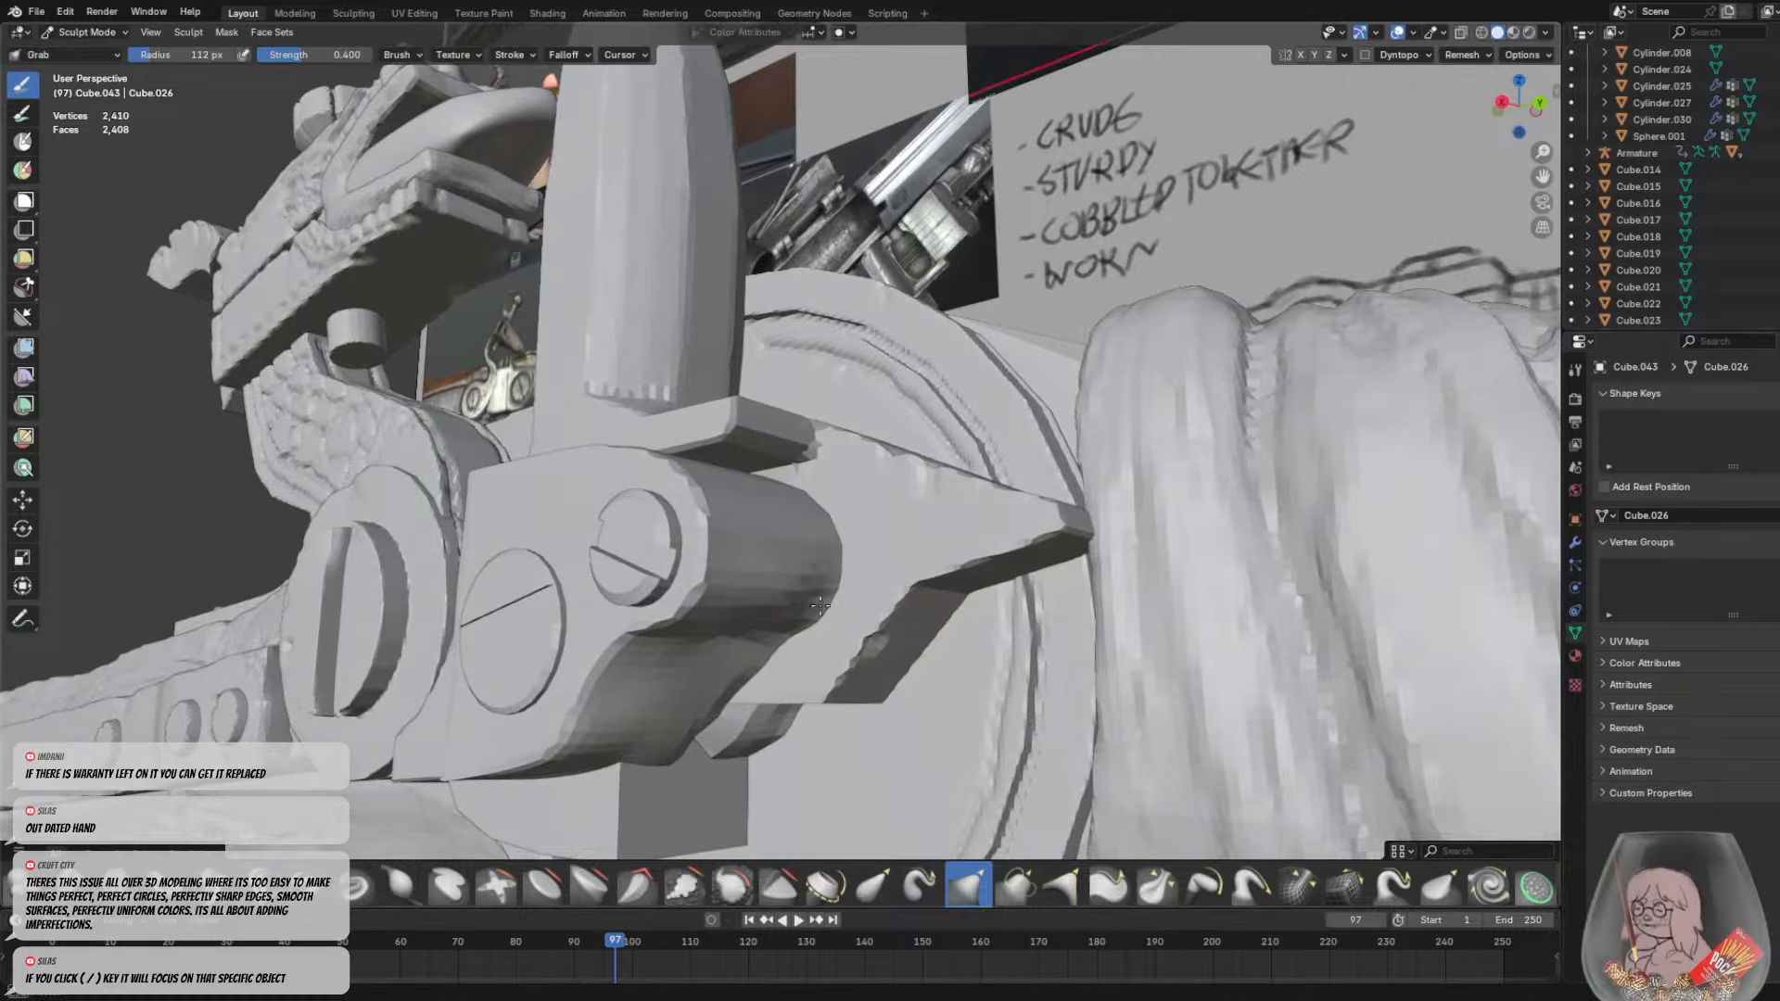
pyautogui.moveTo(815, 557); pyautogui.dragTo(988, 564, button='middle')
pyautogui.moveTo(989, 564); pyautogui.dragTo(991, 586)
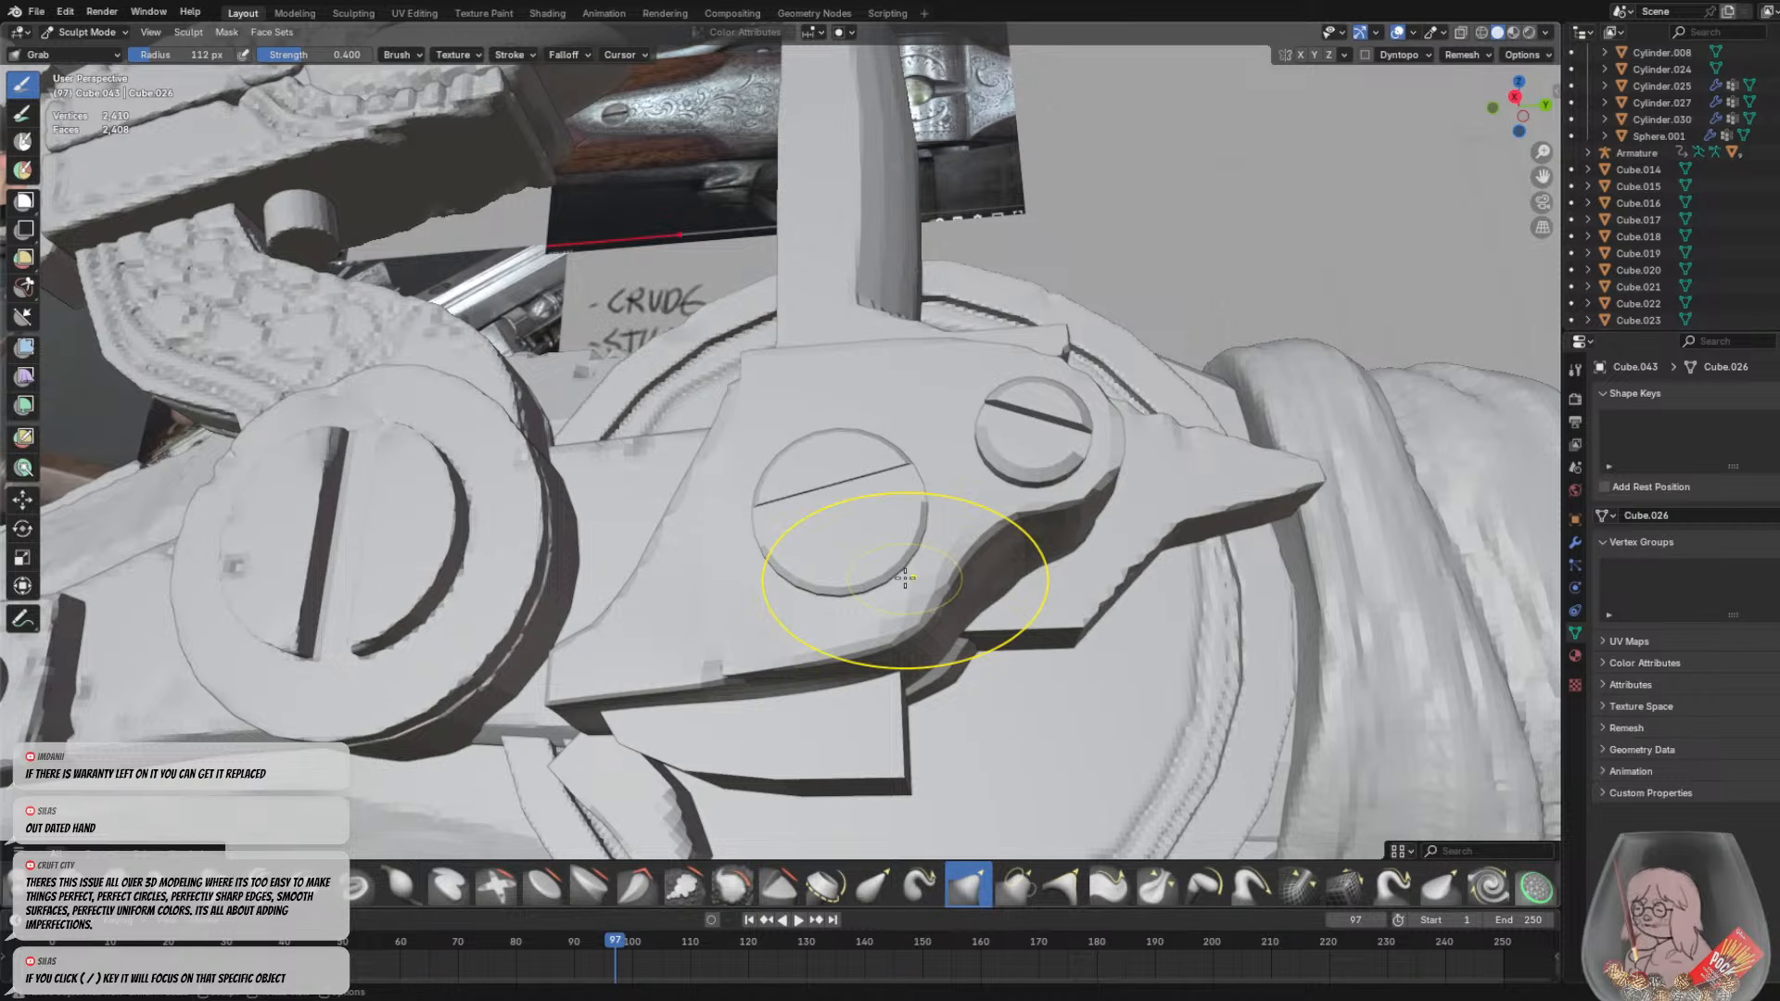
# Nudge the plate's lower edge beneath the large screw and its rear bevelled edge into uneven contours with the Grab brush
pyautogui.moveTo(936, 541); pyautogui.dragTo(923, 545)
pyautogui.scroll(2, 887, 447)
pyautogui.scroll(-2, 891, 528)
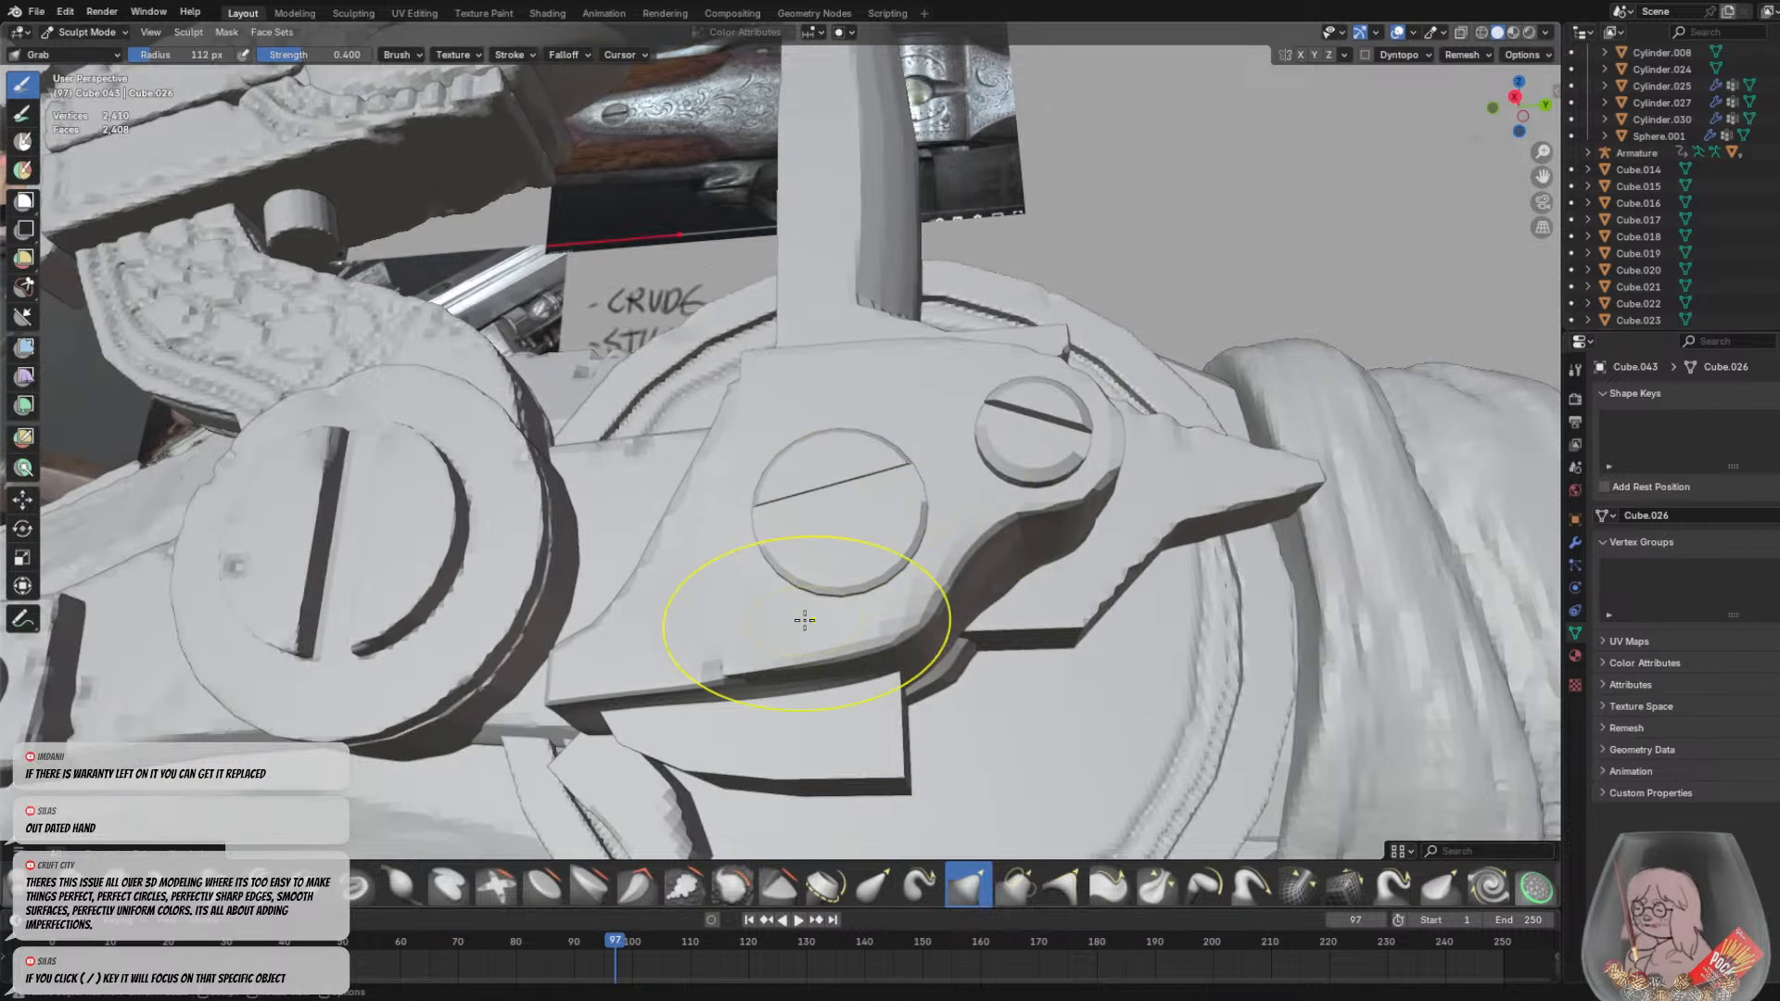
pyautogui.moveTo(805, 620); pyautogui.dragTo(946, 593, button='middle')
pyautogui.moveTo(937, 572); pyautogui.dragTo(877, 581)
pyautogui.moveTo(877, 580)
pyautogui.mouseDown(button='middle')
pyautogui.moveTo(894, 673)
pyautogui.moveTo(925, 707)
pyautogui.mouseUp(button='middle')
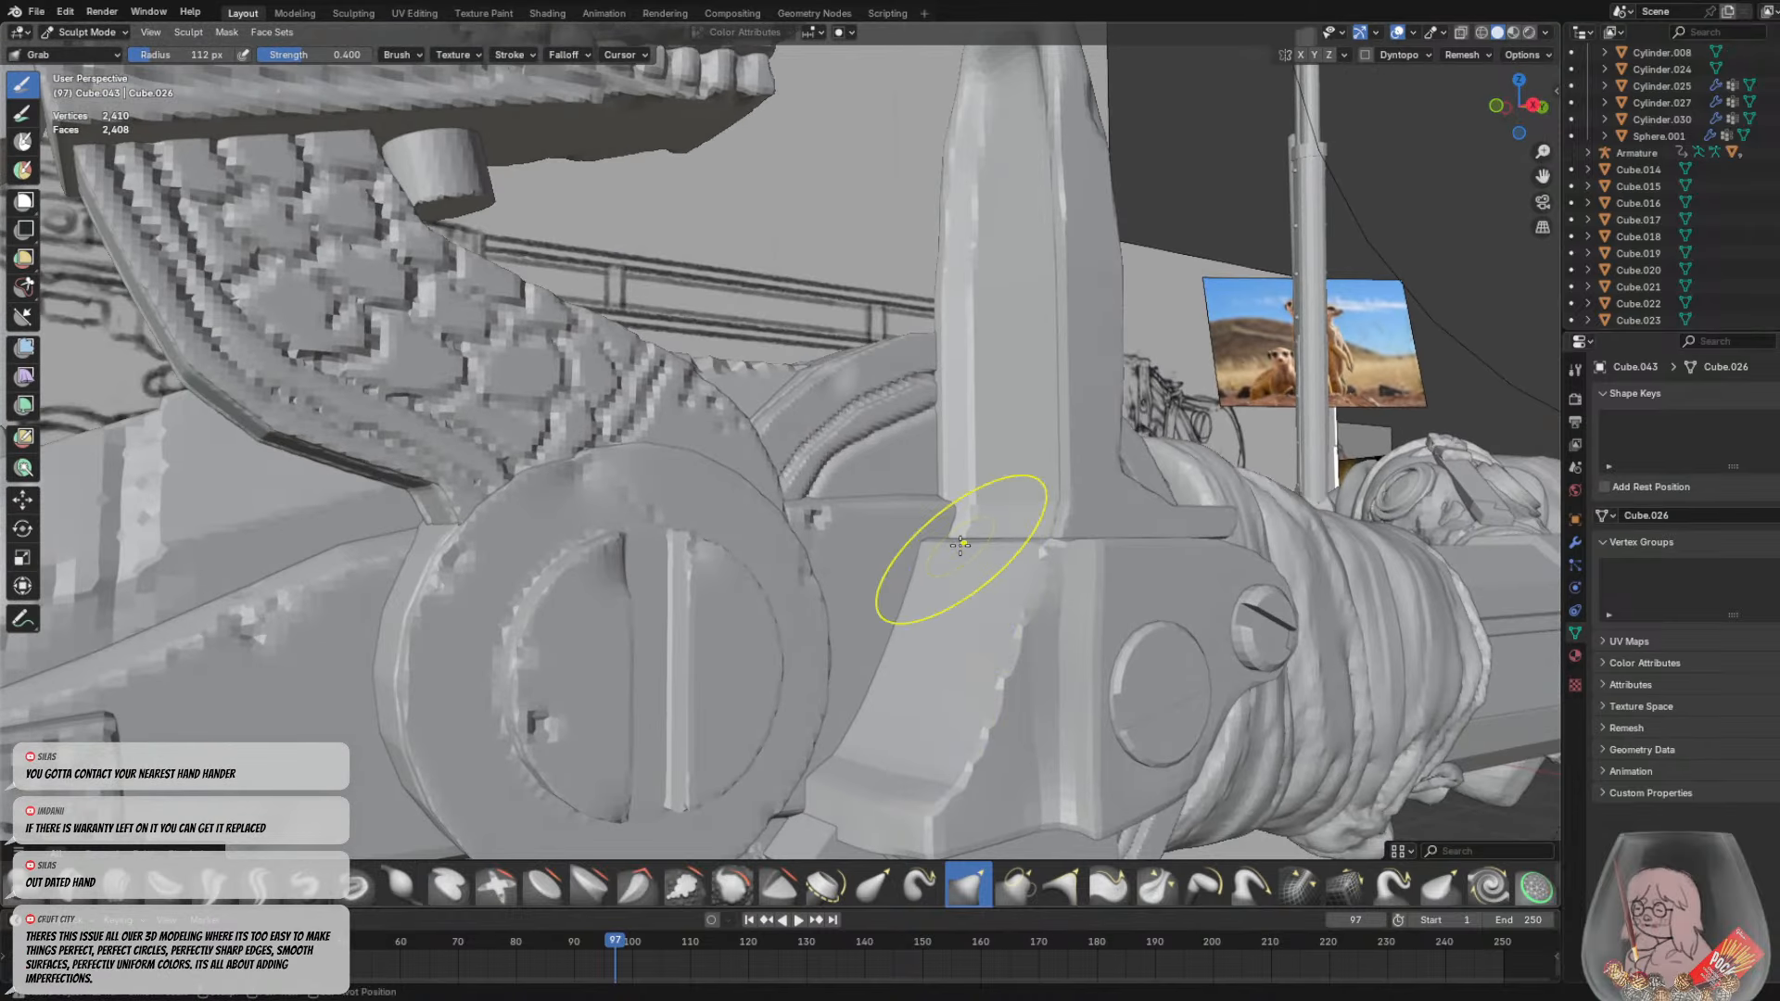
pyautogui.moveTo(958, 596)
pyautogui.mouseDown(button='middle')
pyautogui.moveTo(872, 634)
pyautogui.moveTo(888, 605)
pyautogui.mouseUp(button='middle')
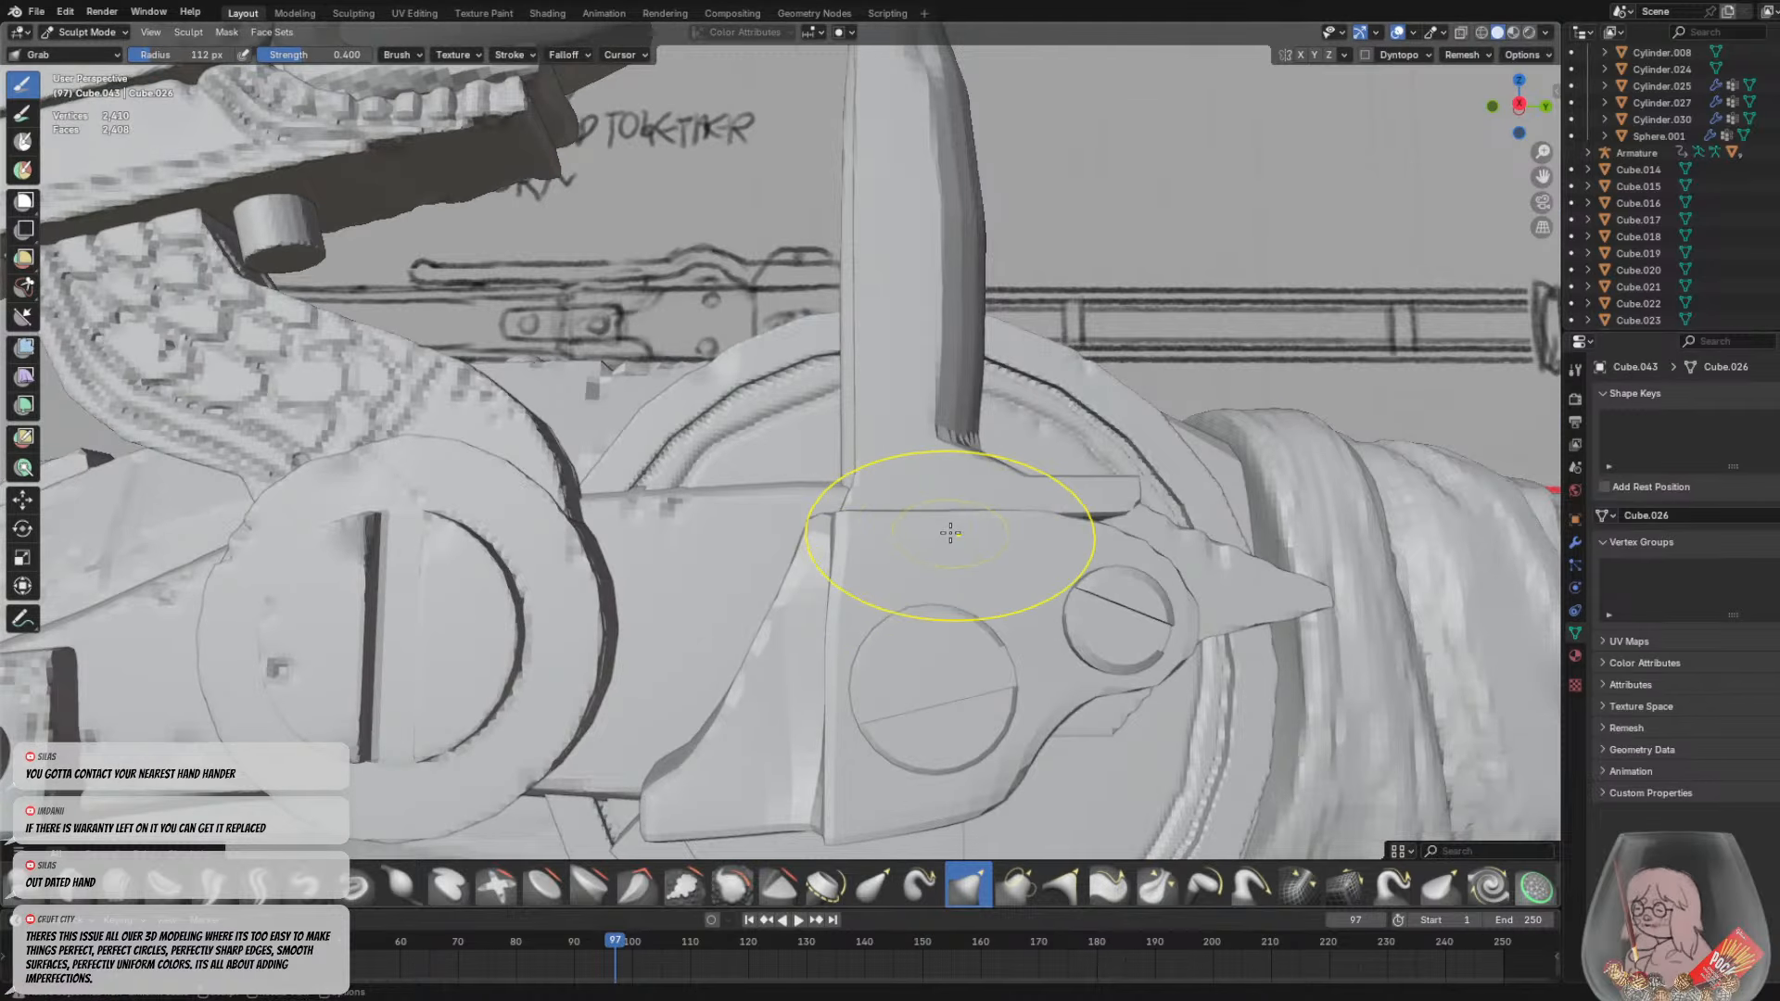
pyautogui.moveTo(950, 532); pyautogui.dragTo(890, 639, button='middle')
# Switch to the Crease Sharp brush at 31 px and carve small dents along the plate's upper and rear bevelled edges
pyautogui.press('f')
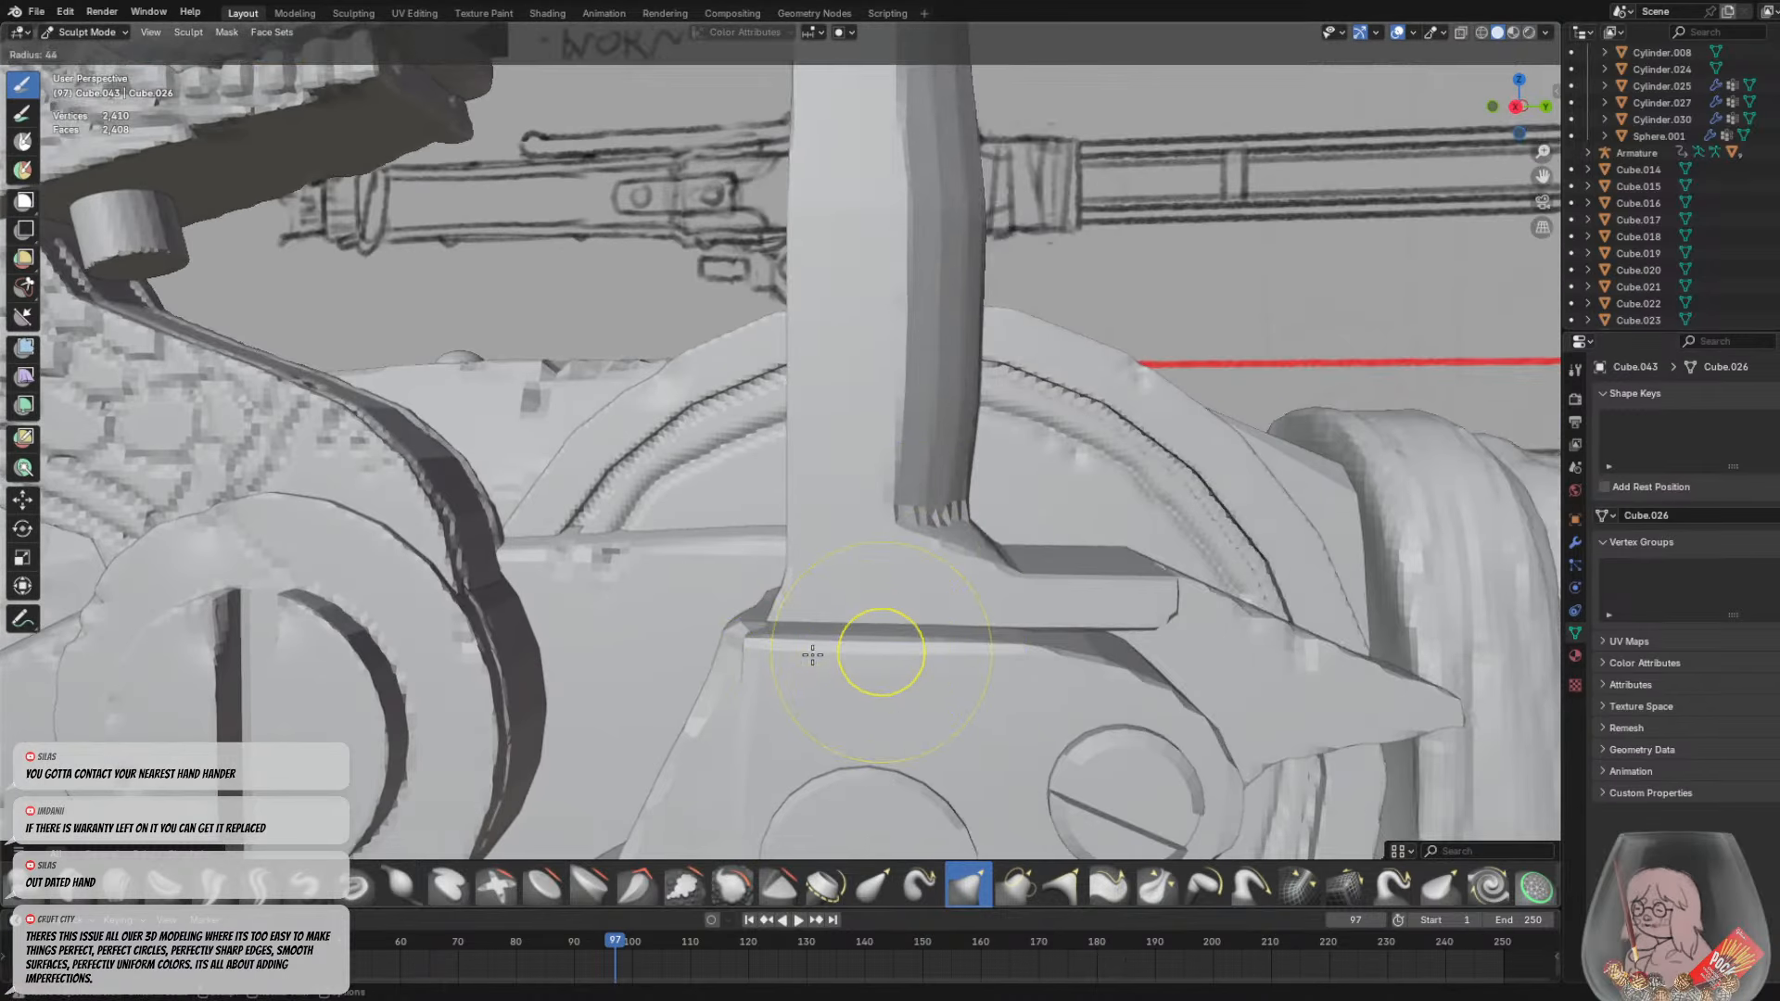
pyautogui.click(814, 654)
pyautogui.click(967, 886)
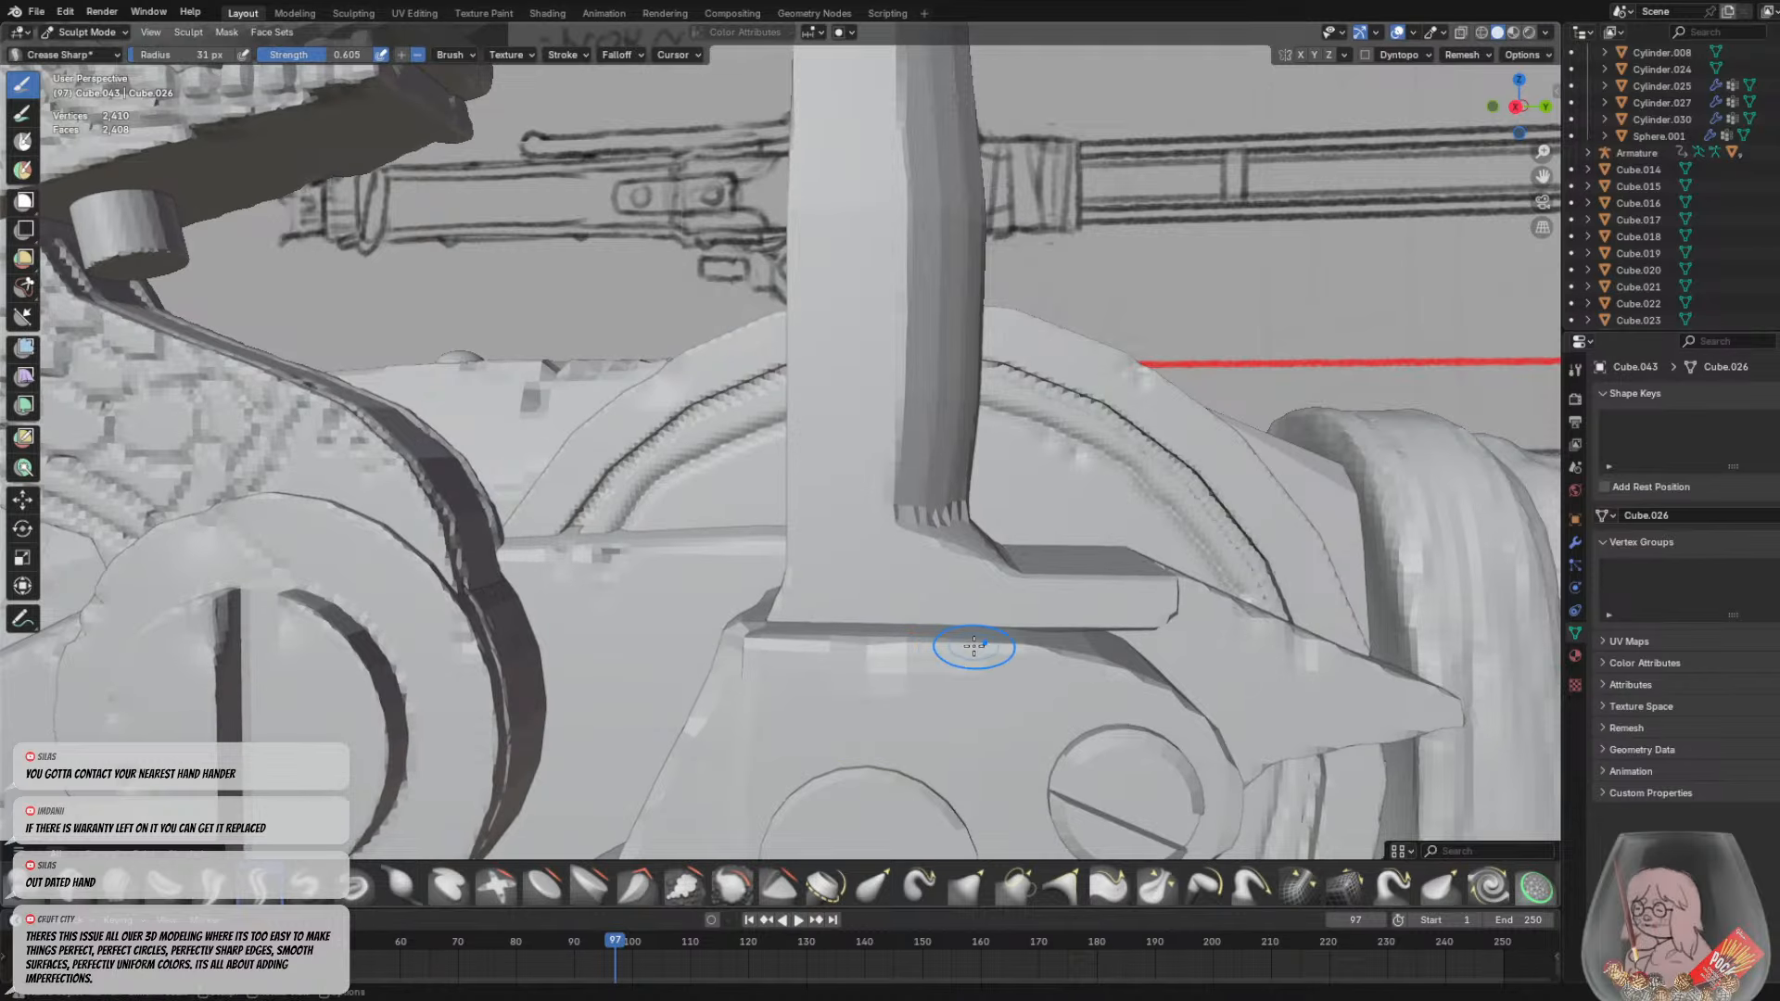
pyautogui.moveTo(956, 636); pyautogui.dragTo(996, 603, button='middle')
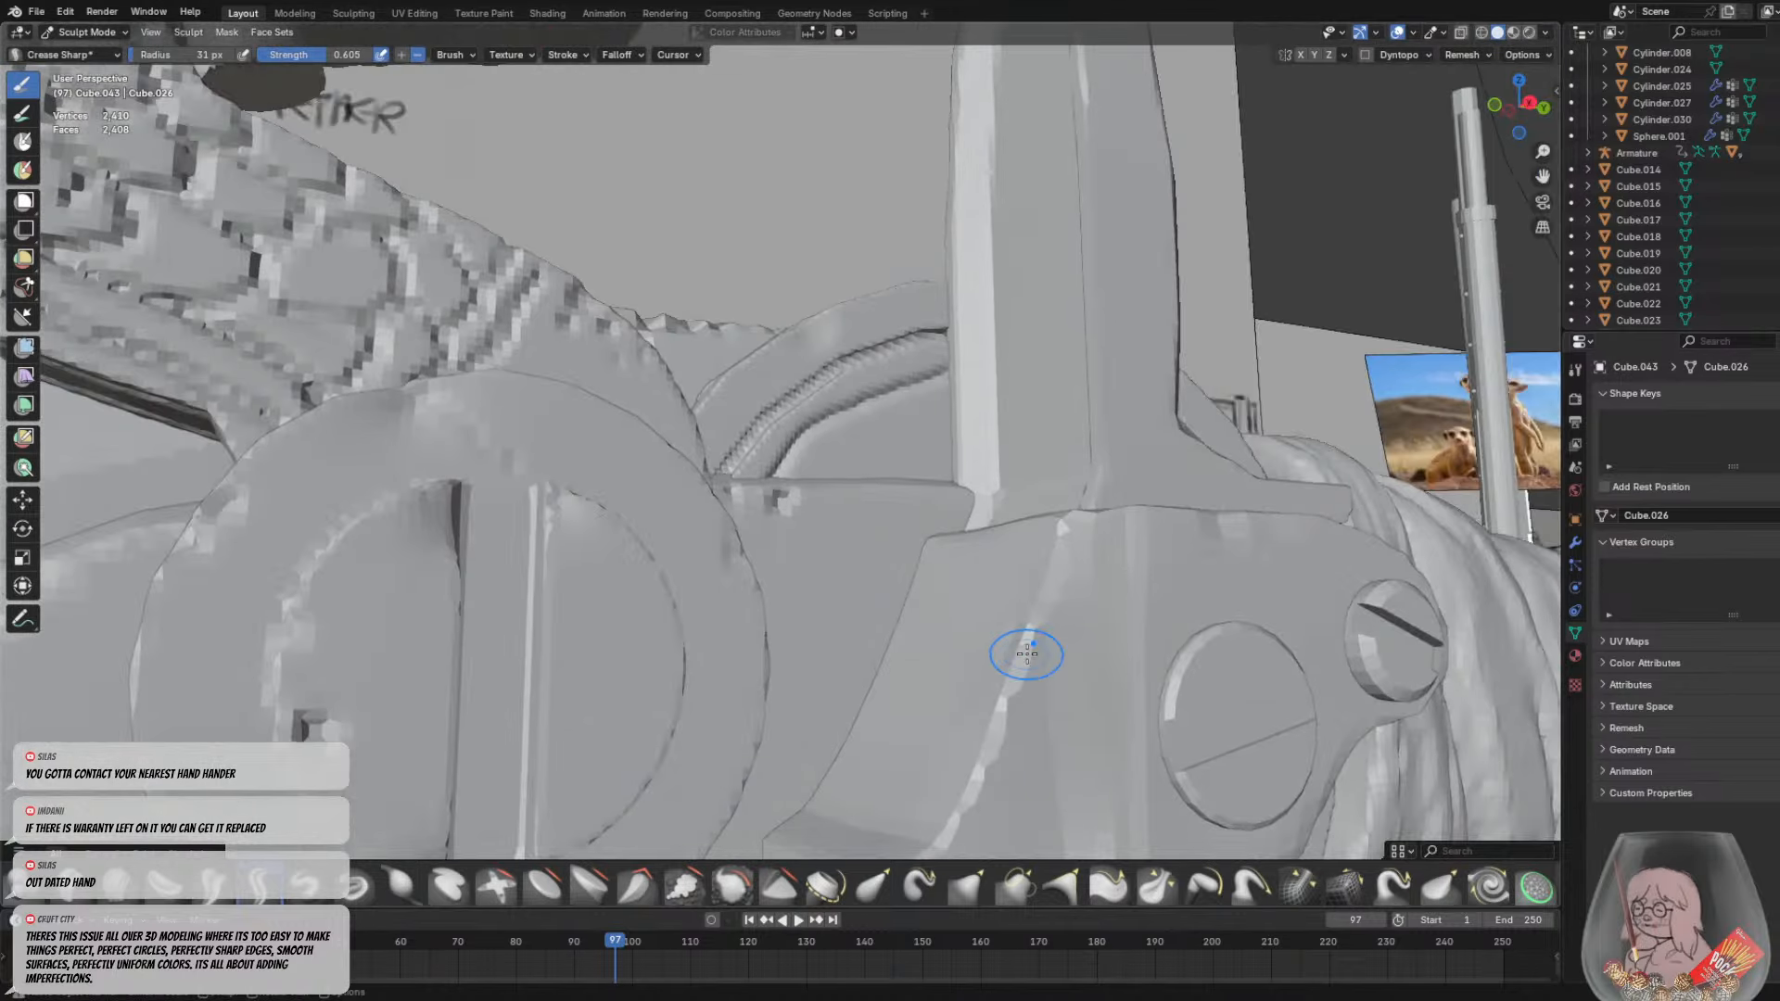
pyautogui.moveTo(1007, 666); pyautogui.dragTo(1031, 660)
pyautogui.moveTo(955, 739); pyautogui.dragTo(979, 751)
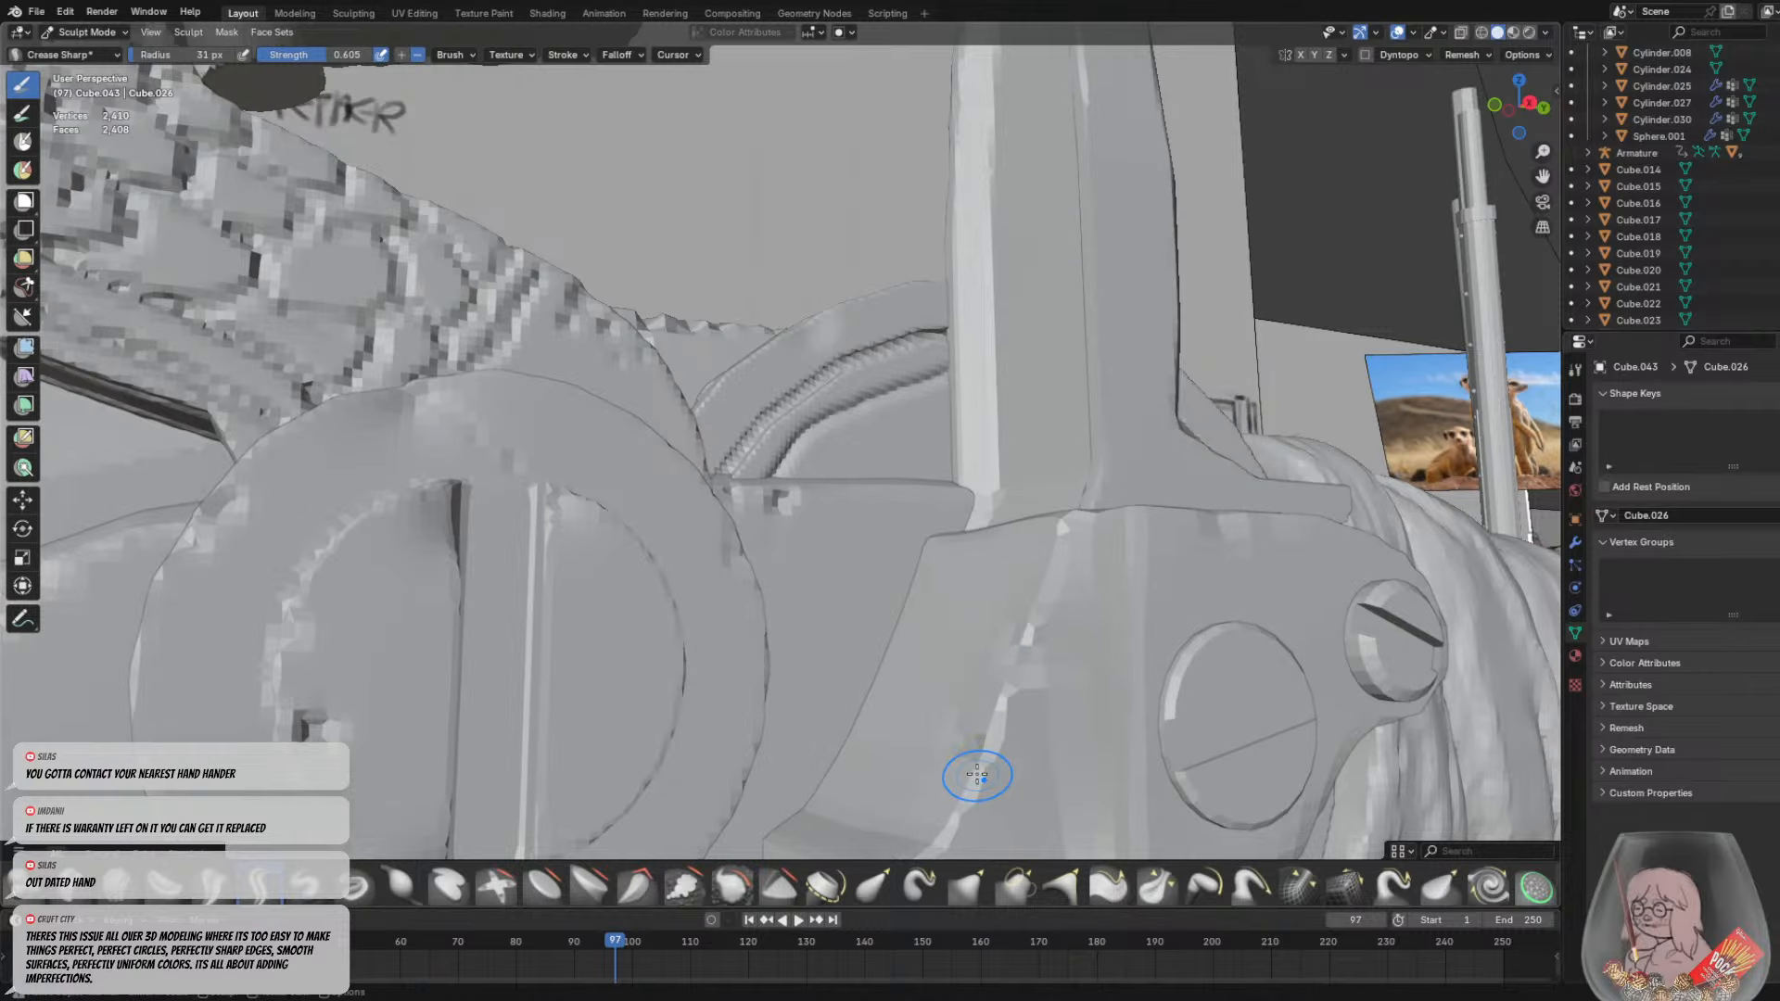
pyautogui.moveTo(970, 779); pyautogui.dragTo(882, 624, button='middle')
pyautogui.moveTo(993, 604); pyautogui.dragTo(872, 510, button='middle')
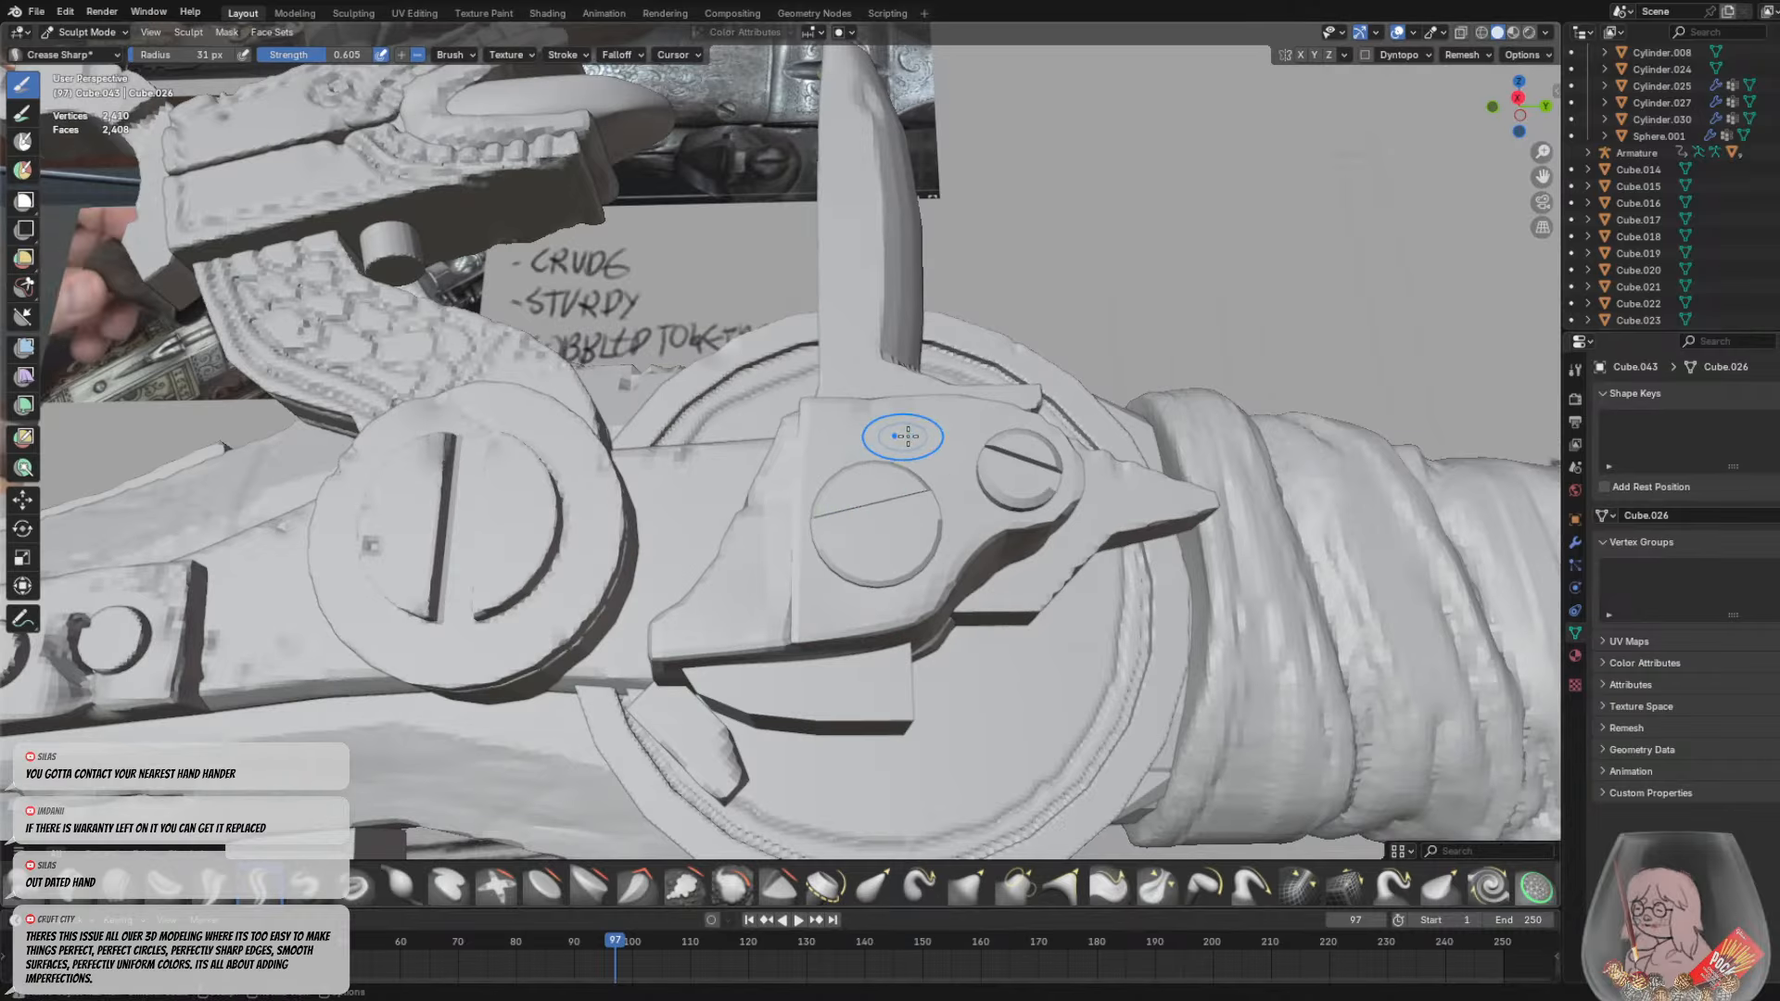
pyautogui.moveTo(894, 429); pyautogui.dragTo(764, 660, button='middle')
pyautogui.scroll(3, 765, 660)
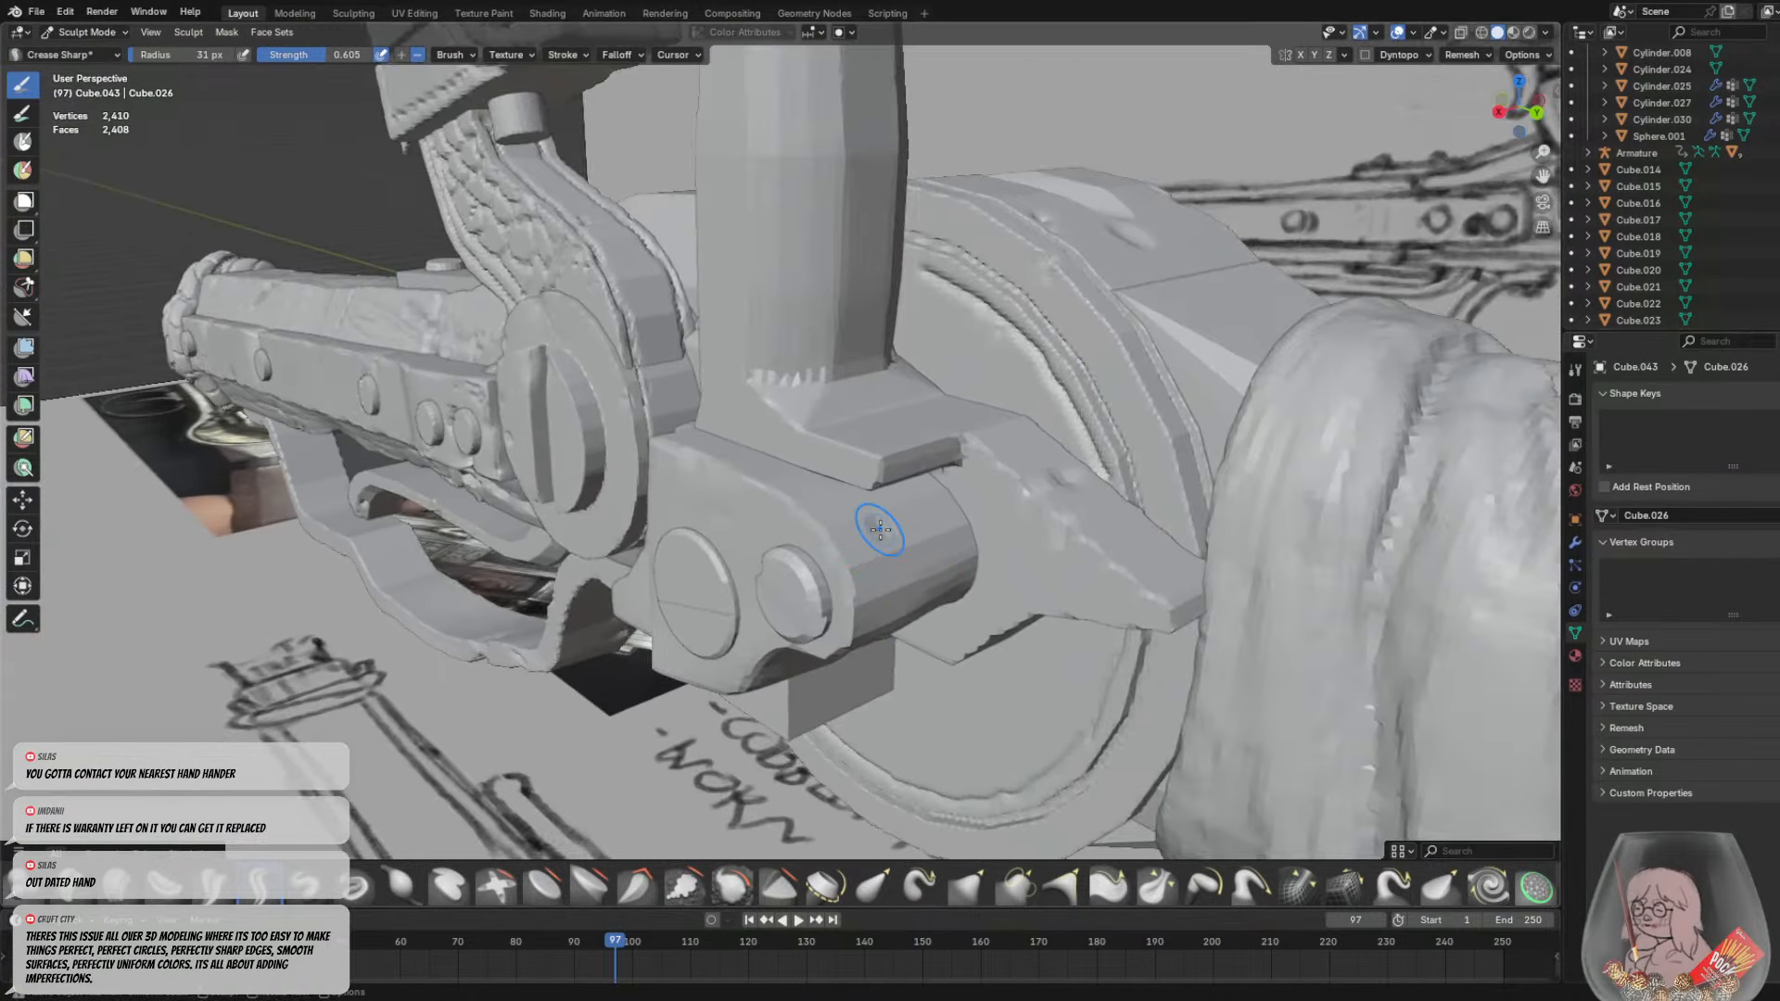
pyautogui.moveTo(914, 537); pyautogui.dragTo(1025, 517, button='middle')
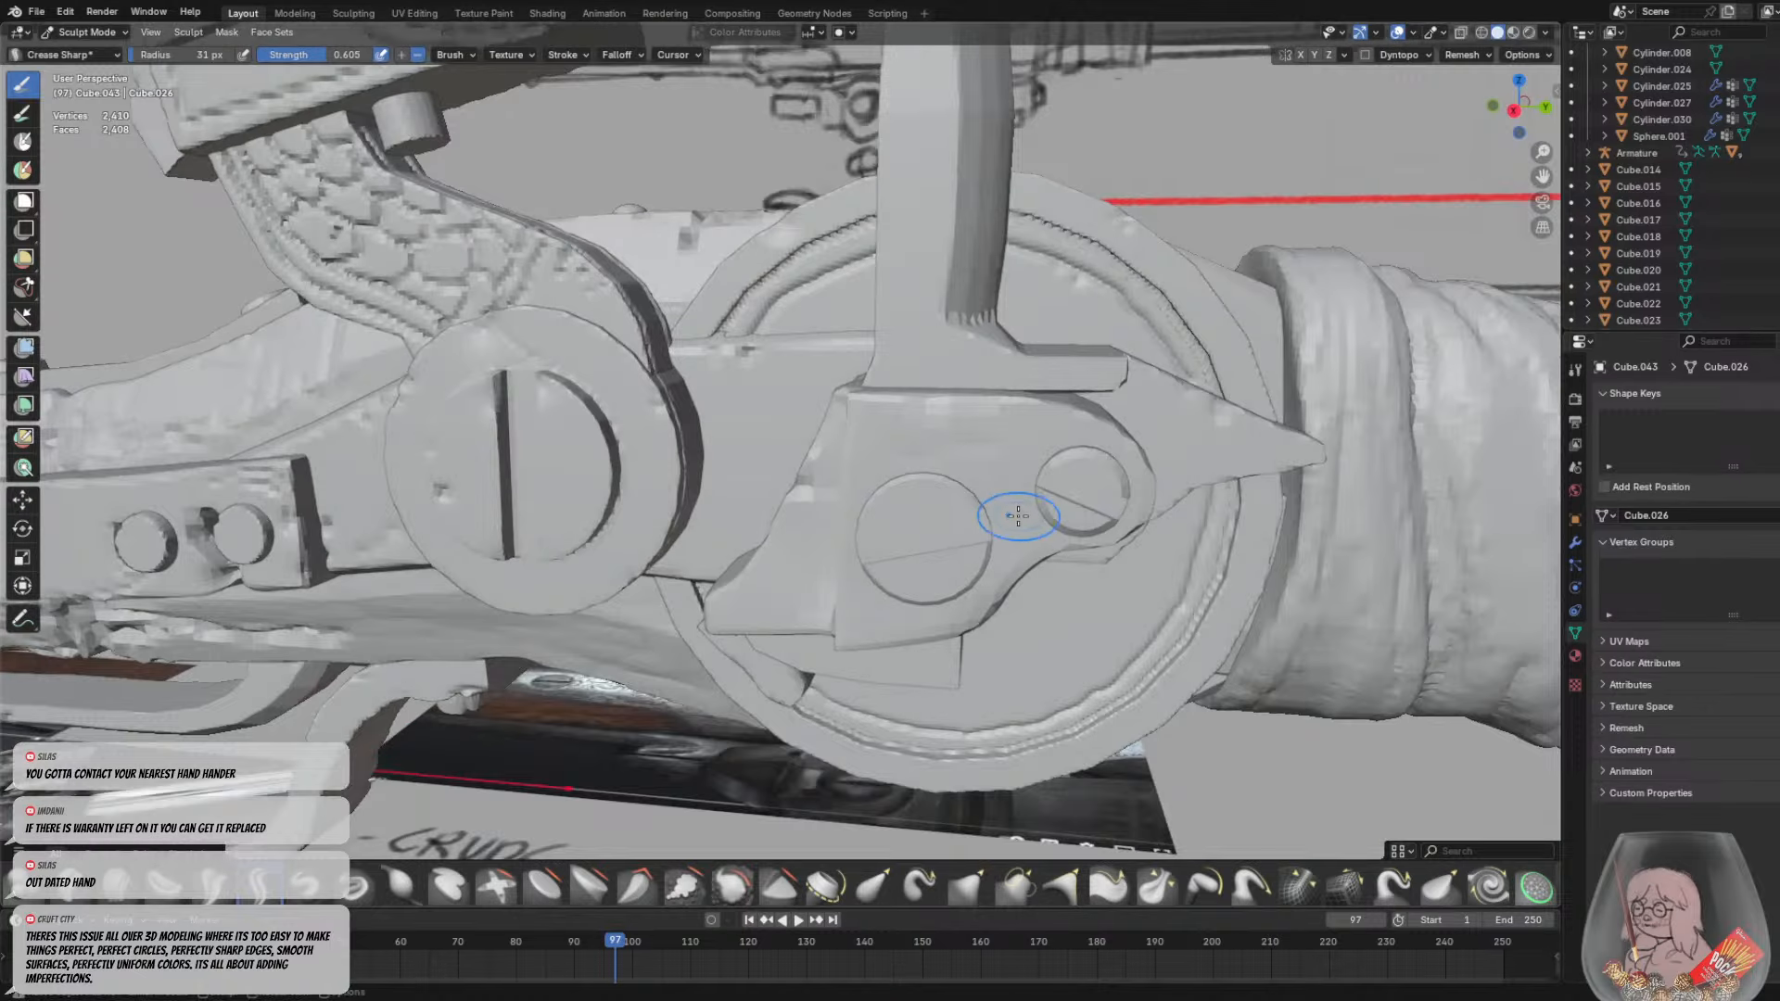
# Select the large and small screws on the plate in Object Mode and join them into one object
pyautogui.click(100, 39)
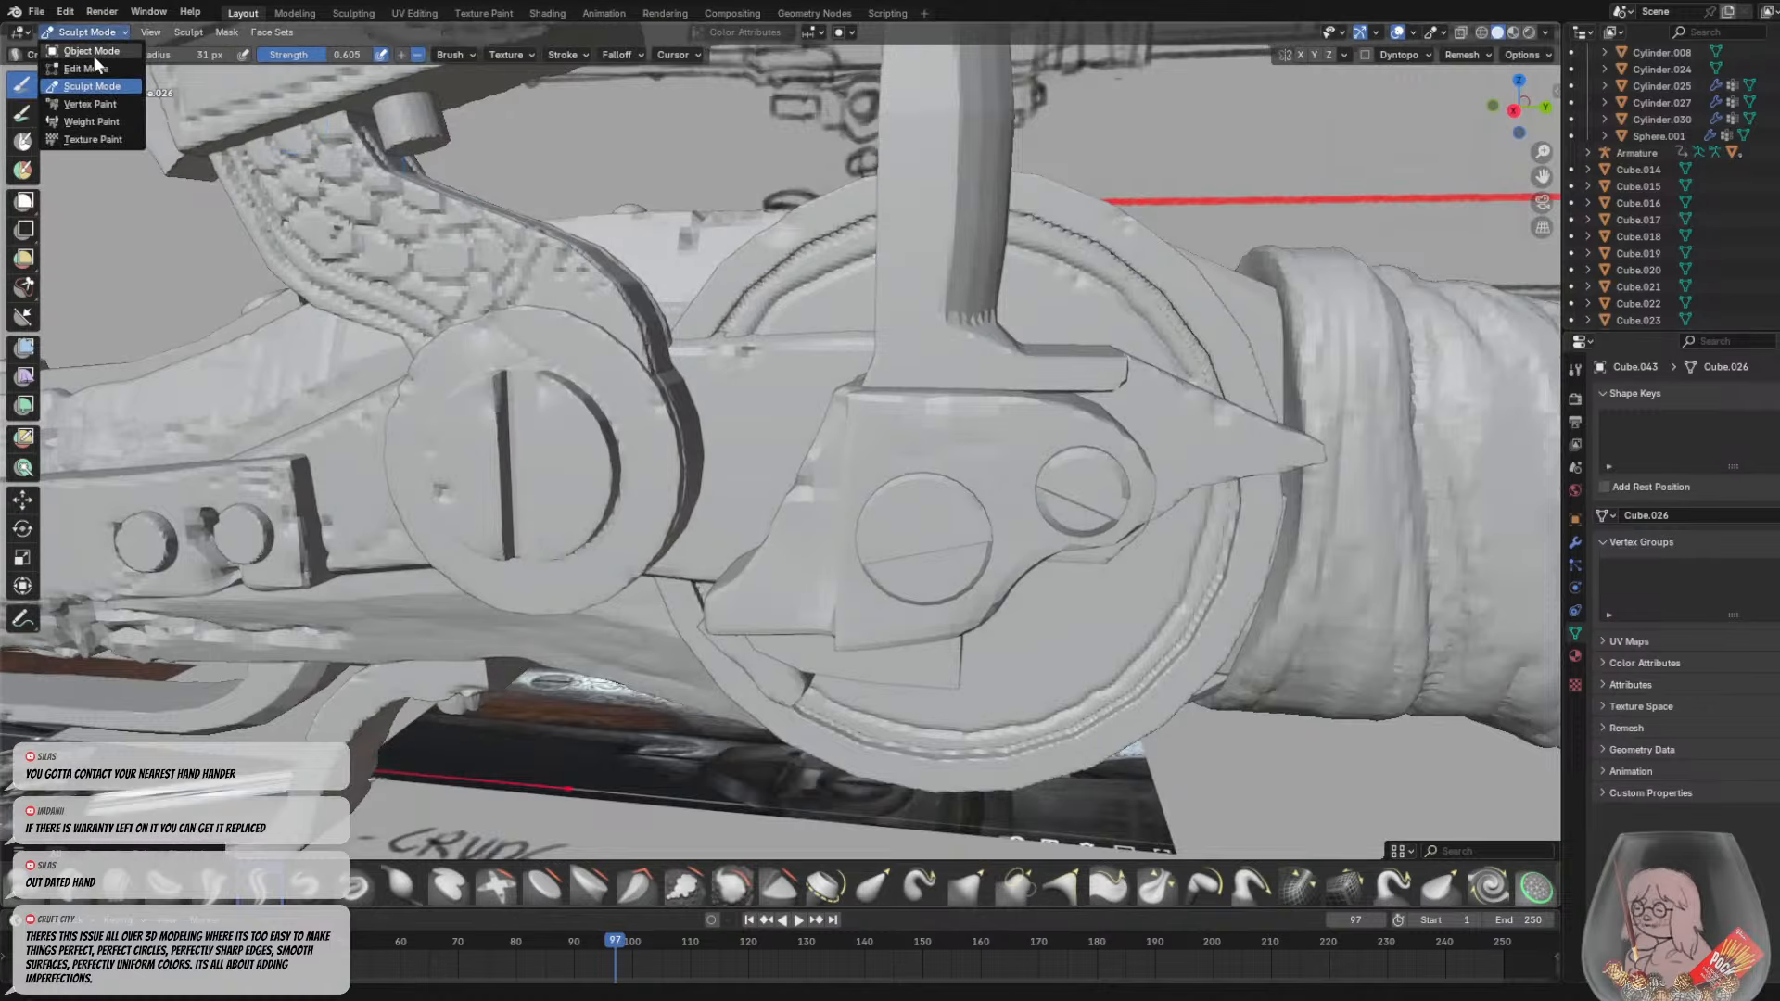
pyautogui.click(93, 56)
pyautogui.click(957, 542)
pyautogui.click(960, 540)
pyautogui.keyDown('shift'); pyautogui.click(1087, 491); pyautogui.keyUp('shift')
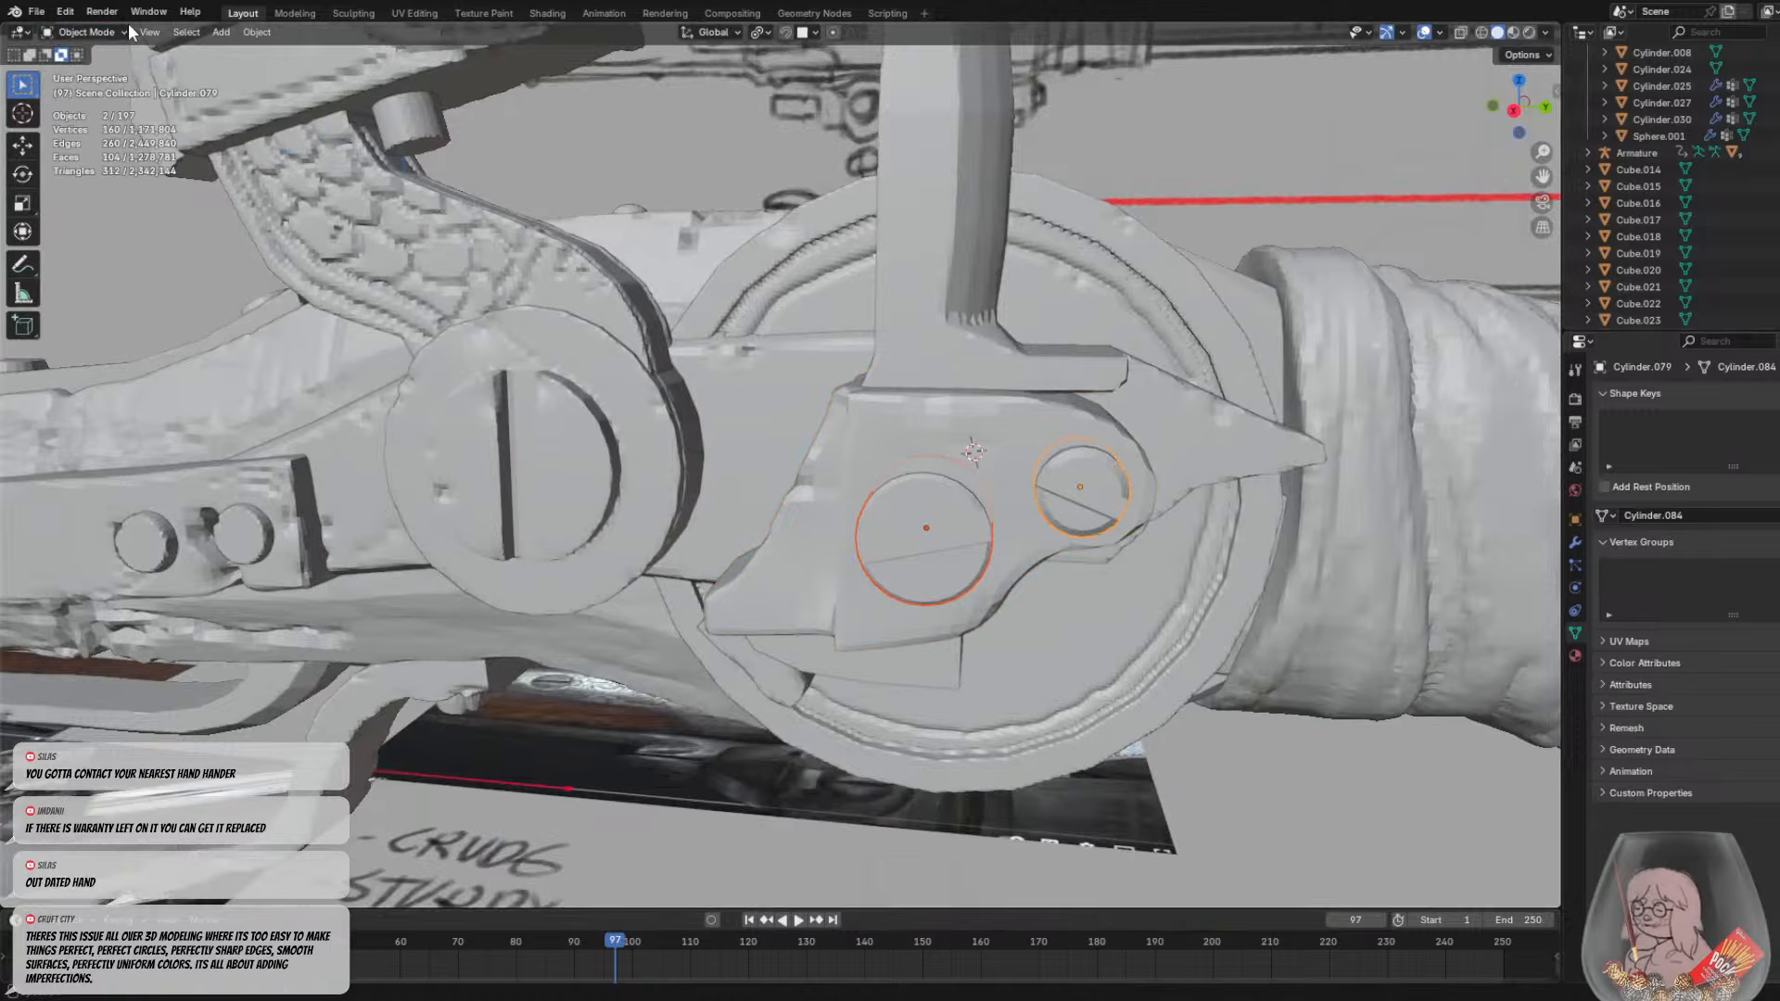
pyautogui.click(257, 32)
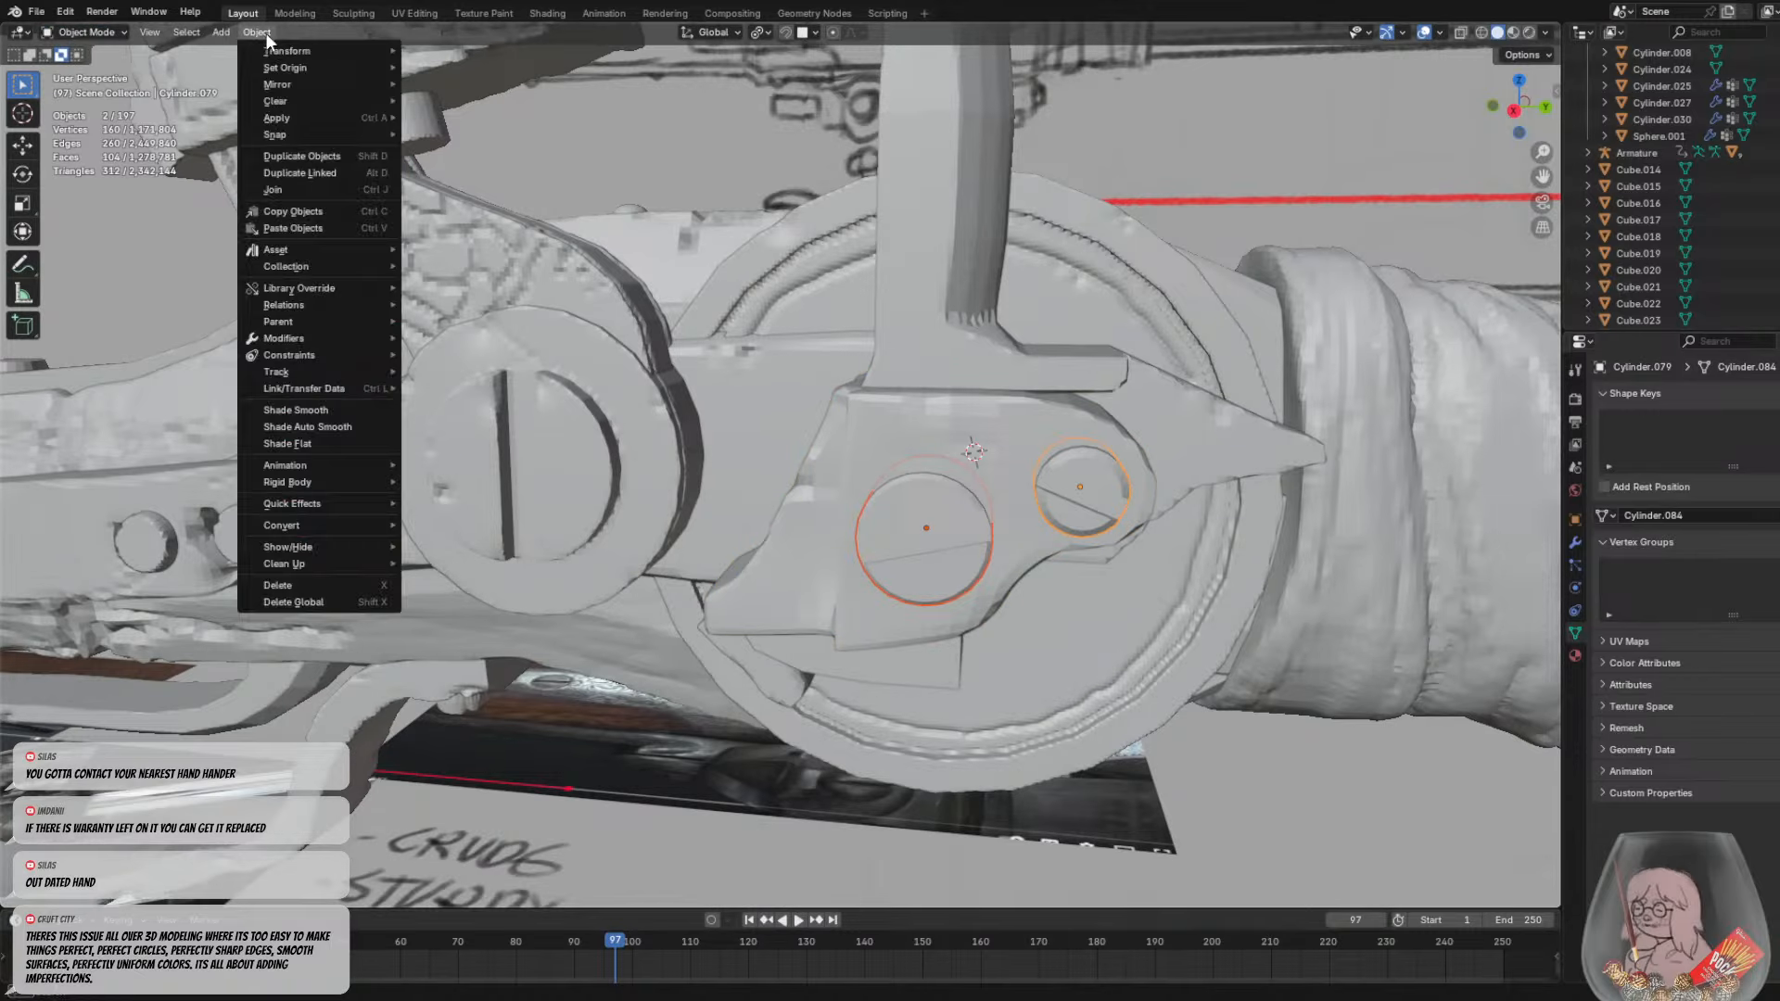
pyautogui.click(282, 190)
# Enter Sculpt Mode on the joined screws and voxel-remesh them with a finer voxel size
pyautogui.click(86, 32)
pyautogui.click(91, 86)
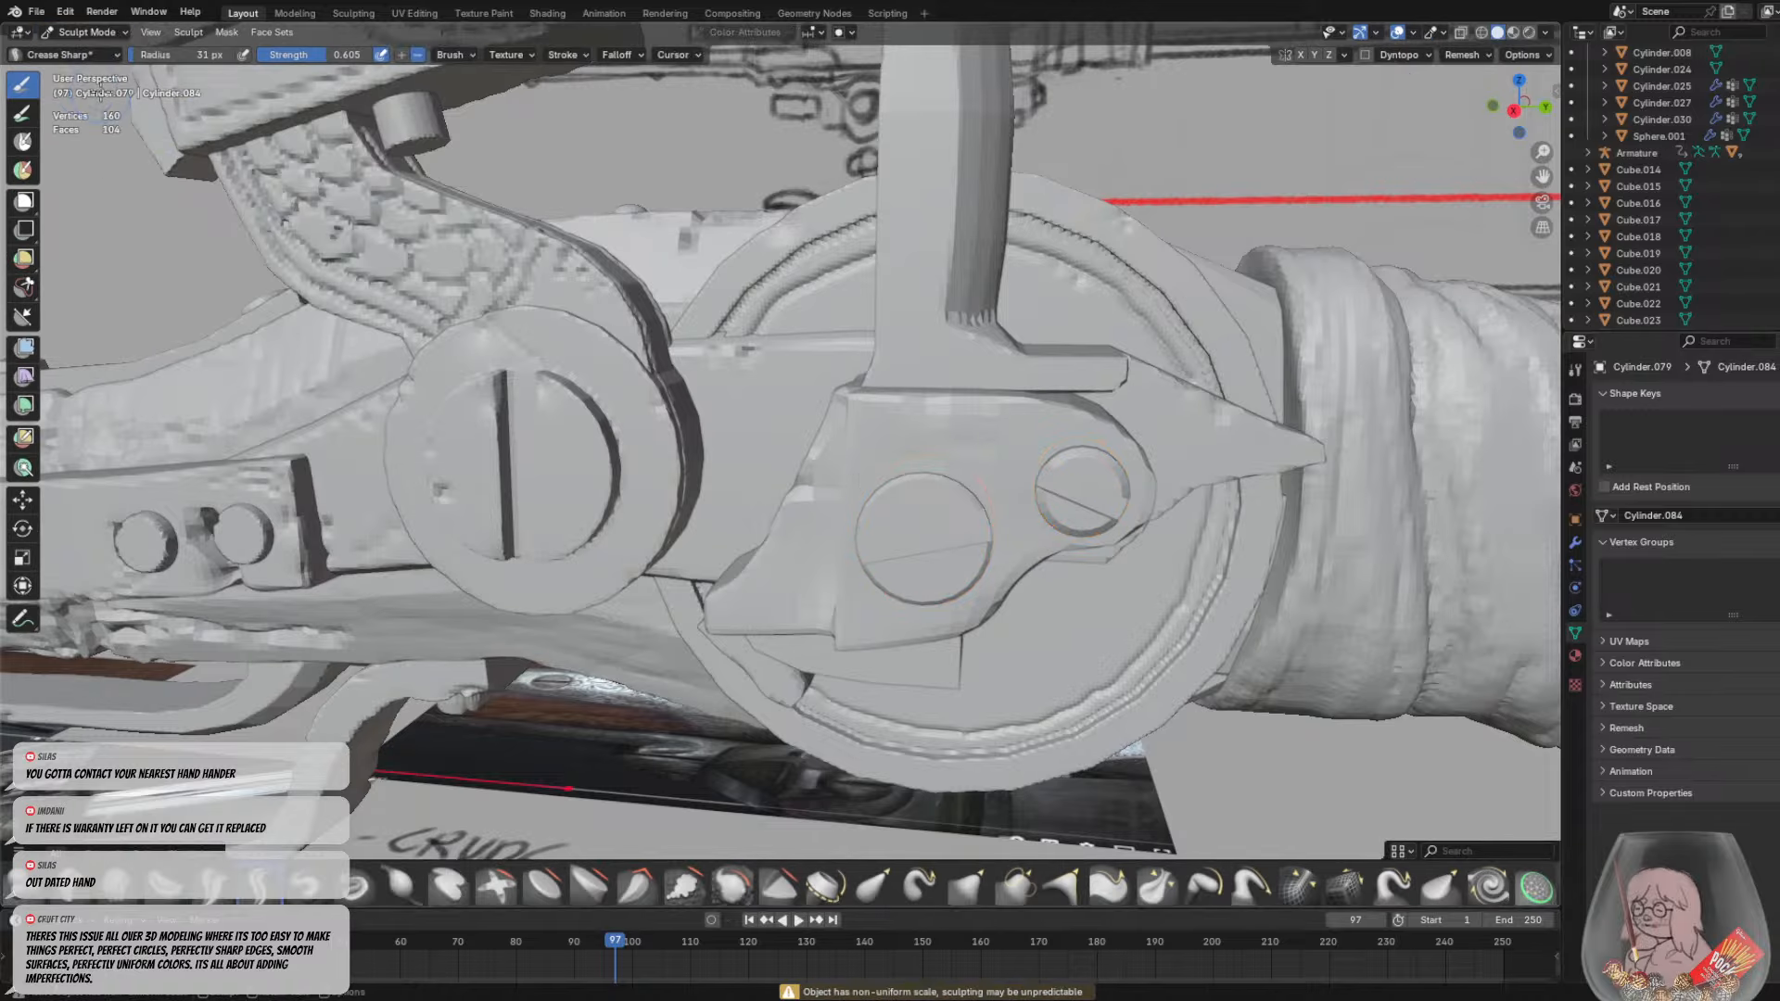
pyautogui.moveTo(911, 495)
pyautogui.mouseDown(button='middle')
pyautogui.moveTo(974, 452)
pyautogui.moveTo(929, 476)
pyautogui.mouseUp(button='middle')
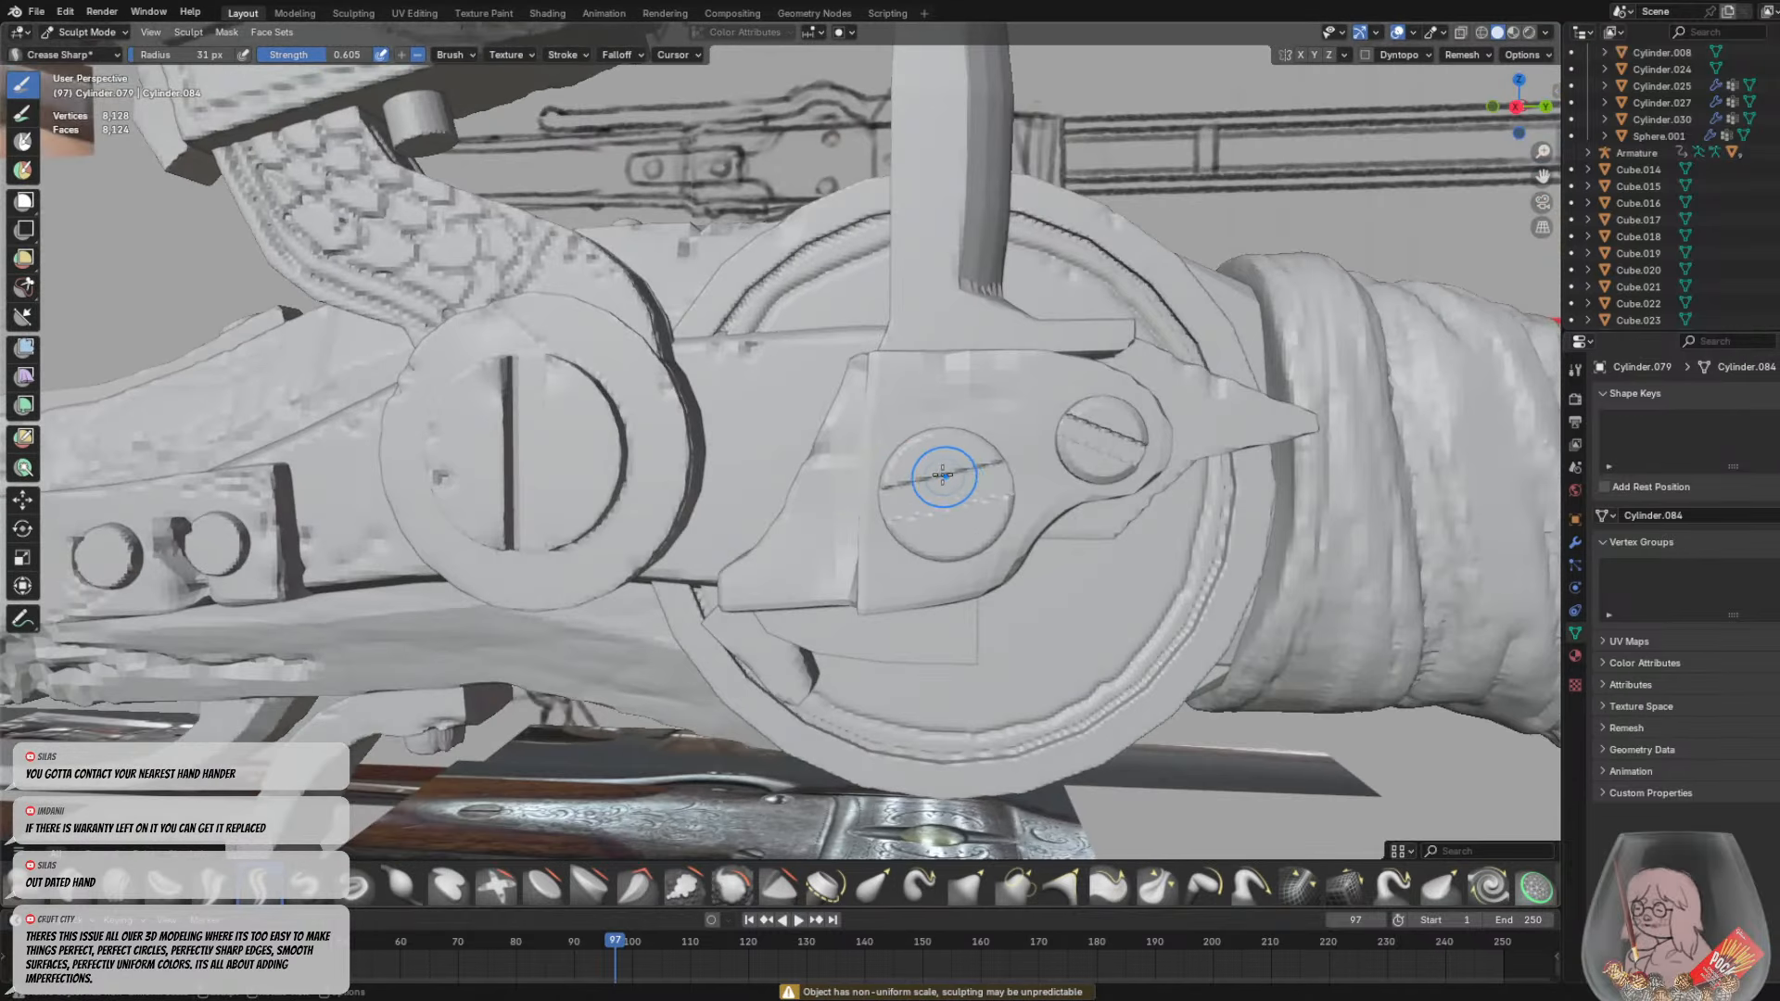
pyautogui.hotkey('shift', 'r')
pyautogui.click(1001, 478)
pyautogui.hotkey('ctrl', 'r')
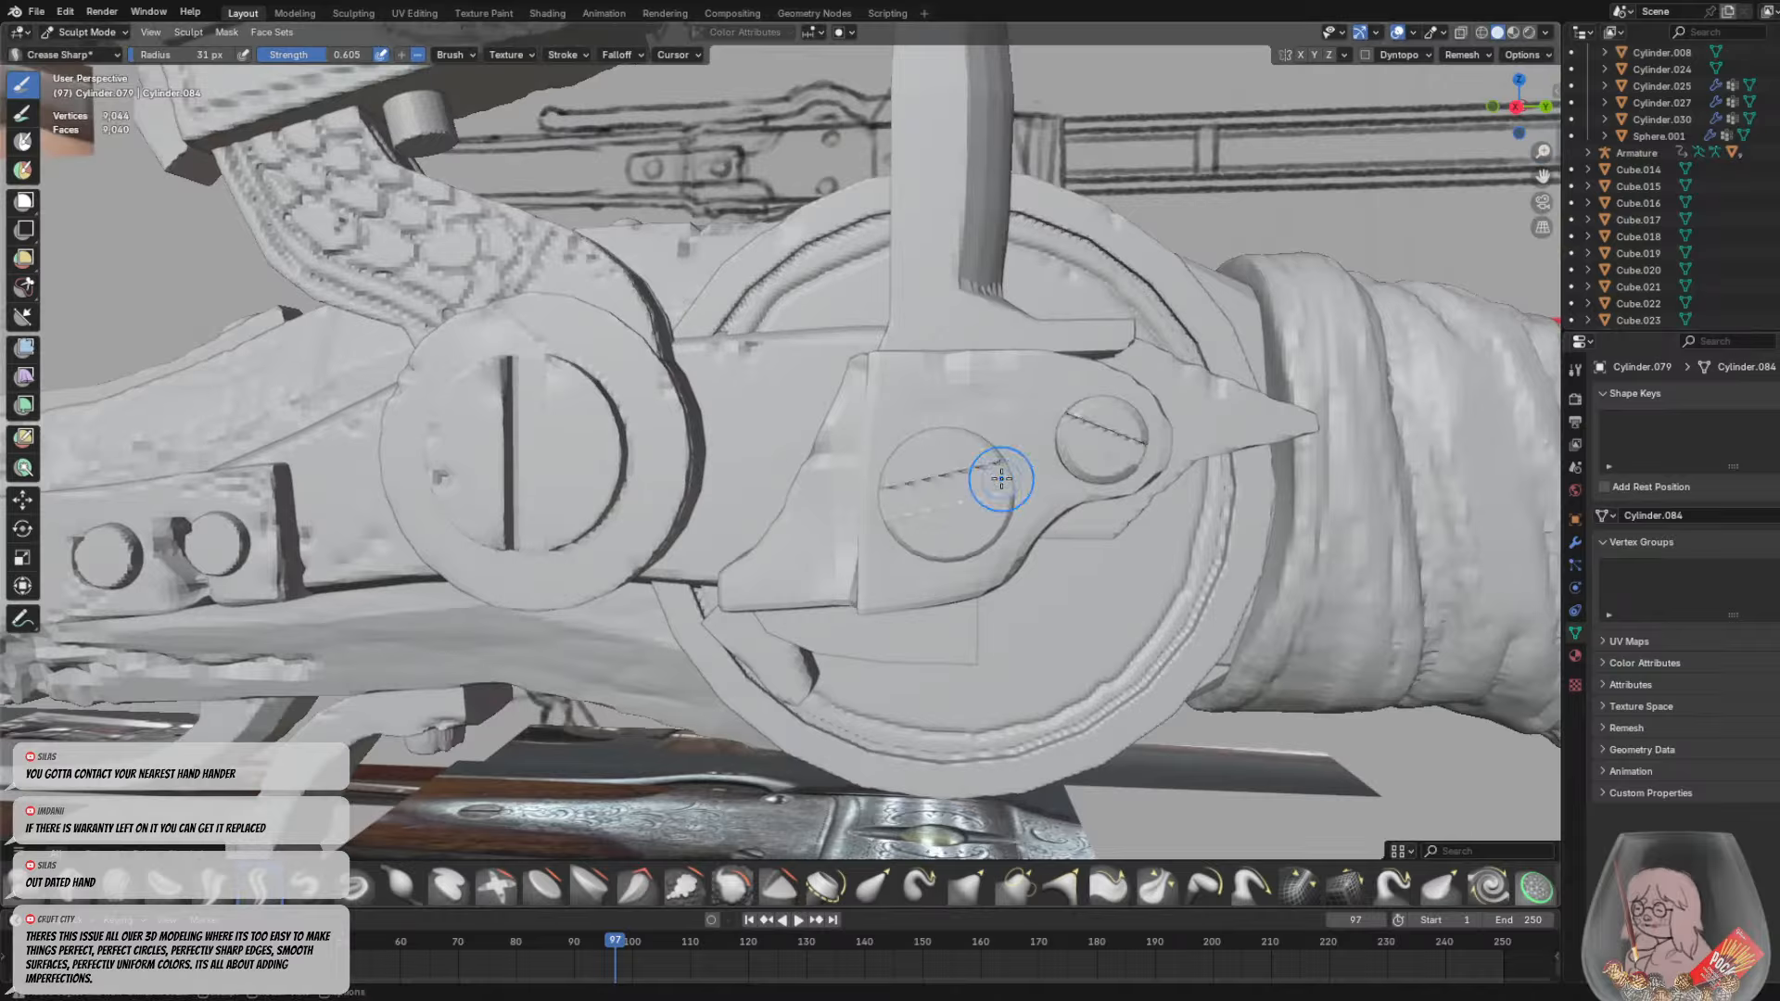
# Reduce the Crease Sharp radius to 10 px and carve uneven, worn edges along both screws' slots
pyautogui.scroll(4, 973, 468)
pyautogui.moveTo(904, 459); pyautogui.dragTo(921, 467)
pyautogui.hotkey('ctrl', 'z')
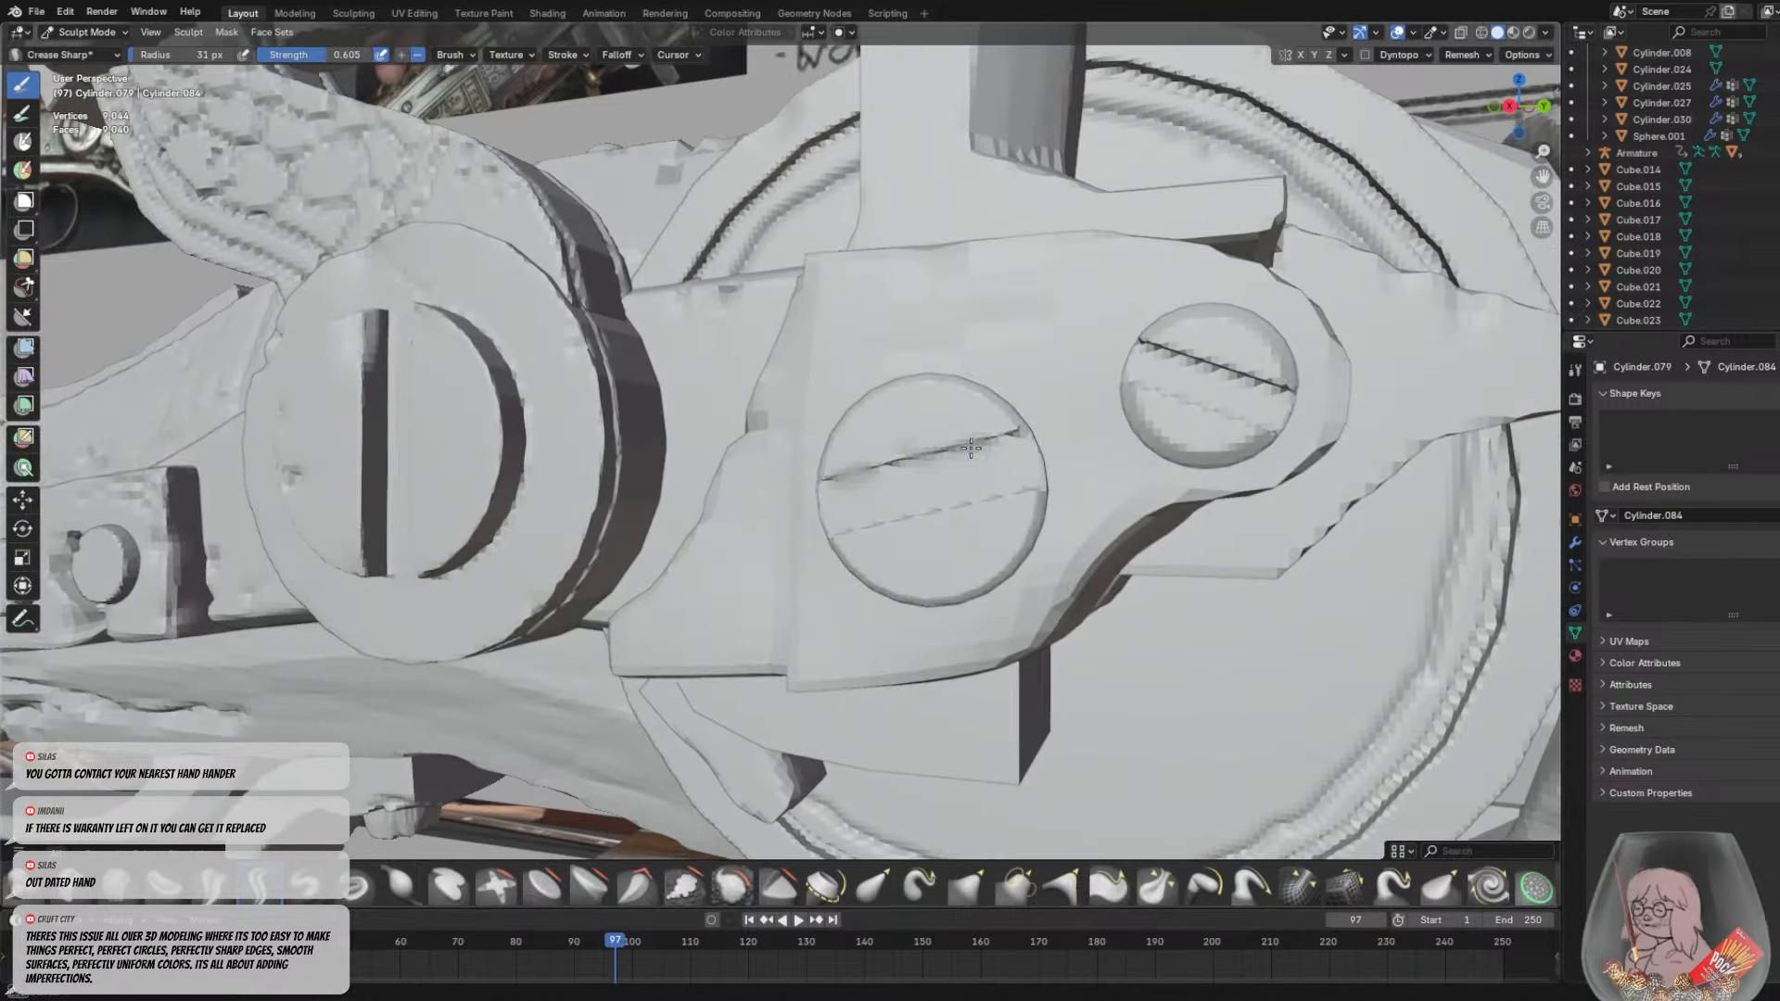
pyautogui.moveTo(1038, 459)
pyautogui.mouseDown(button='middle')
pyautogui.moveTo(1237, 466)
pyautogui.moveTo(1295, 520)
pyautogui.moveTo(1035, 523)
pyautogui.mouseUp(button='middle')
pyautogui.press('f')
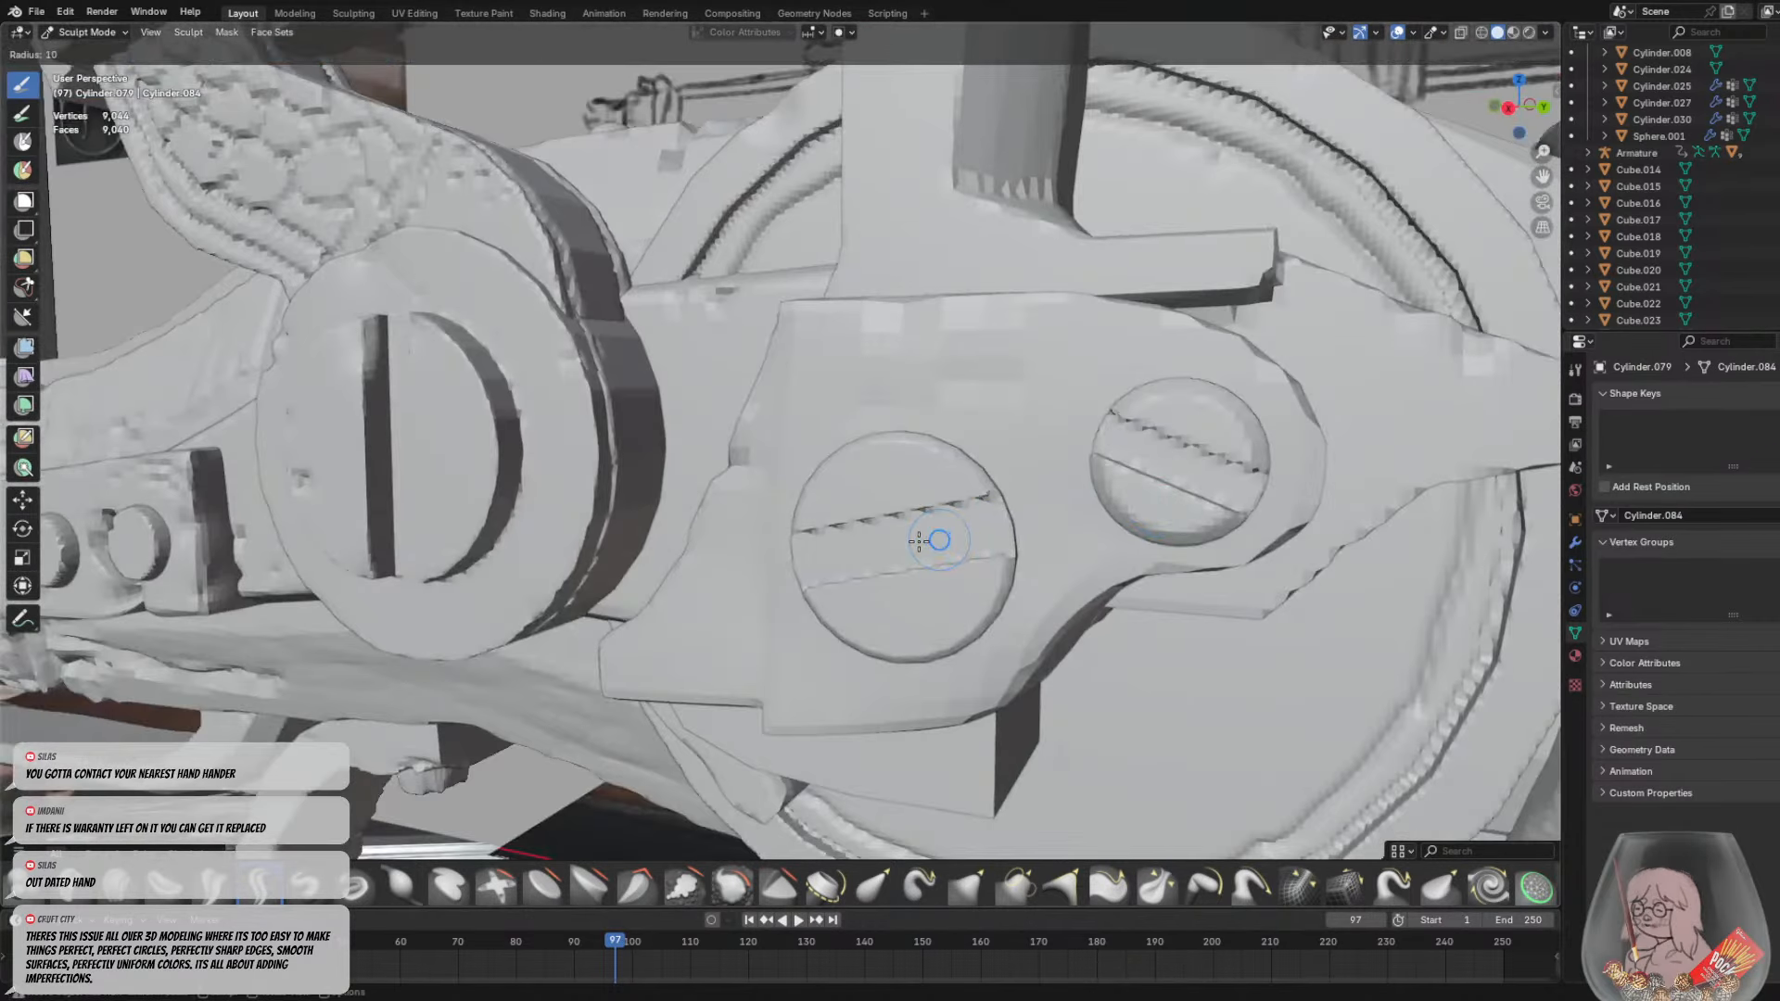
pyautogui.click(930, 539)
pyautogui.moveTo(835, 530); pyautogui.dragTo(997, 497)
pyautogui.moveTo(1005, 526)
pyautogui.mouseDown(button='middle')
pyautogui.moveTo(1109, 492)
pyautogui.moveTo(1188, 495)
pyautogui.moveTo(1257, 547)
pyautogui.mouseUp(button='middle')
pyautogui.moveTo(1263, 592); pyautogui.dragTo(1321, 562)
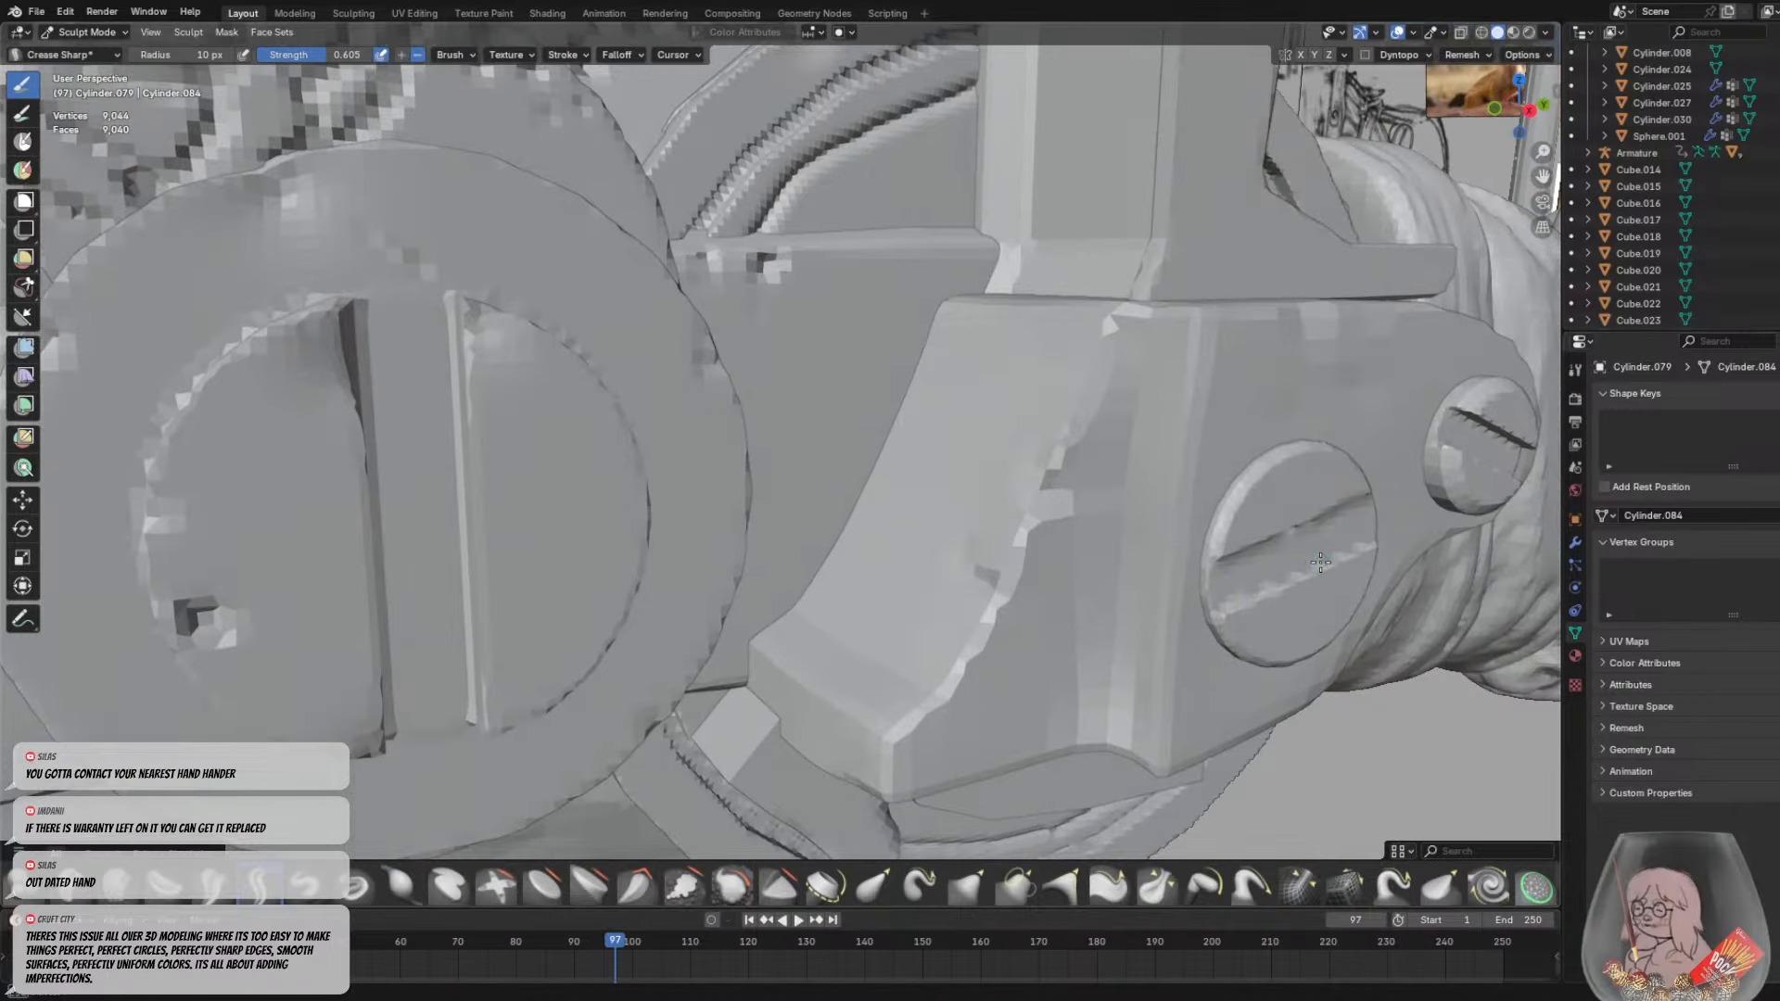
pyautogui.moveTo(1288, 580); pyautogui.dragTo(1270, 540, button='middle')
pyautogui.moveTo(1199, 522); pyautogui.dragTo(1404, 602)
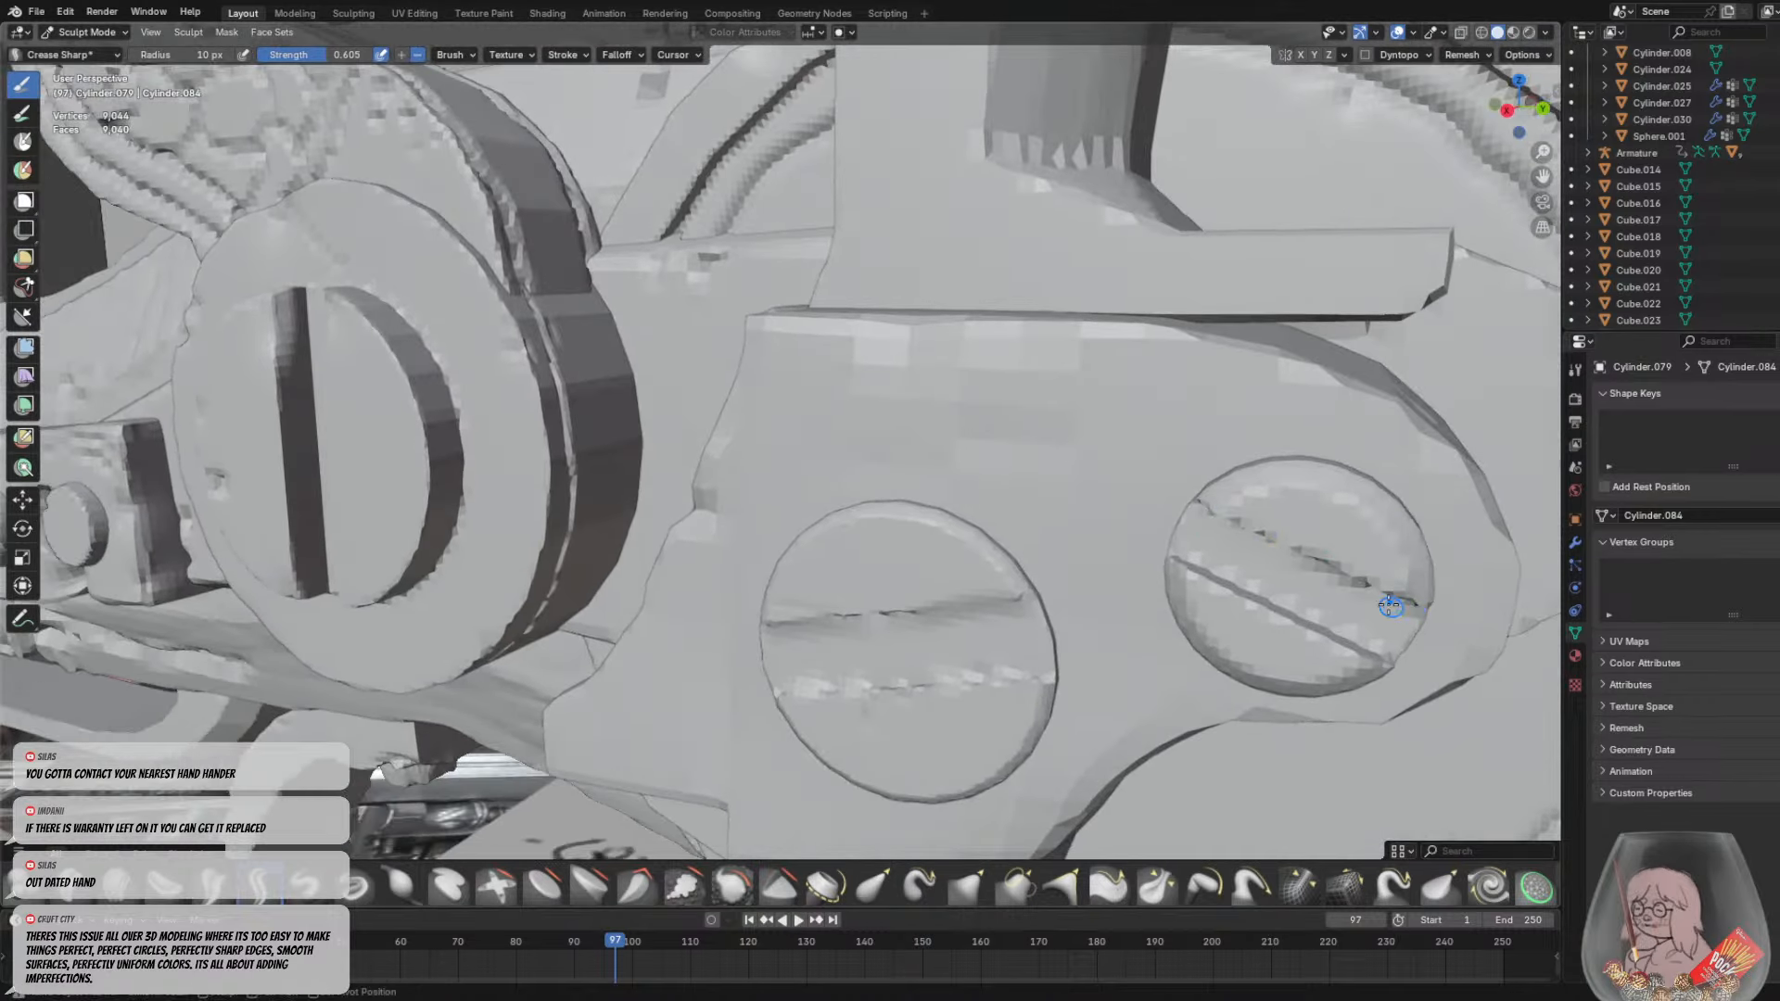
# Switch sculpting to the plate behind the two screws and voxel-remesh it at a finer resolution
pyautogui.scroll(-6, 1264, 609)
pyautogui.moveTo(1113, 607); pyautogui.dragTo(1124, 567, button='middle')
pyautogui.scroll(3, 893, 462)
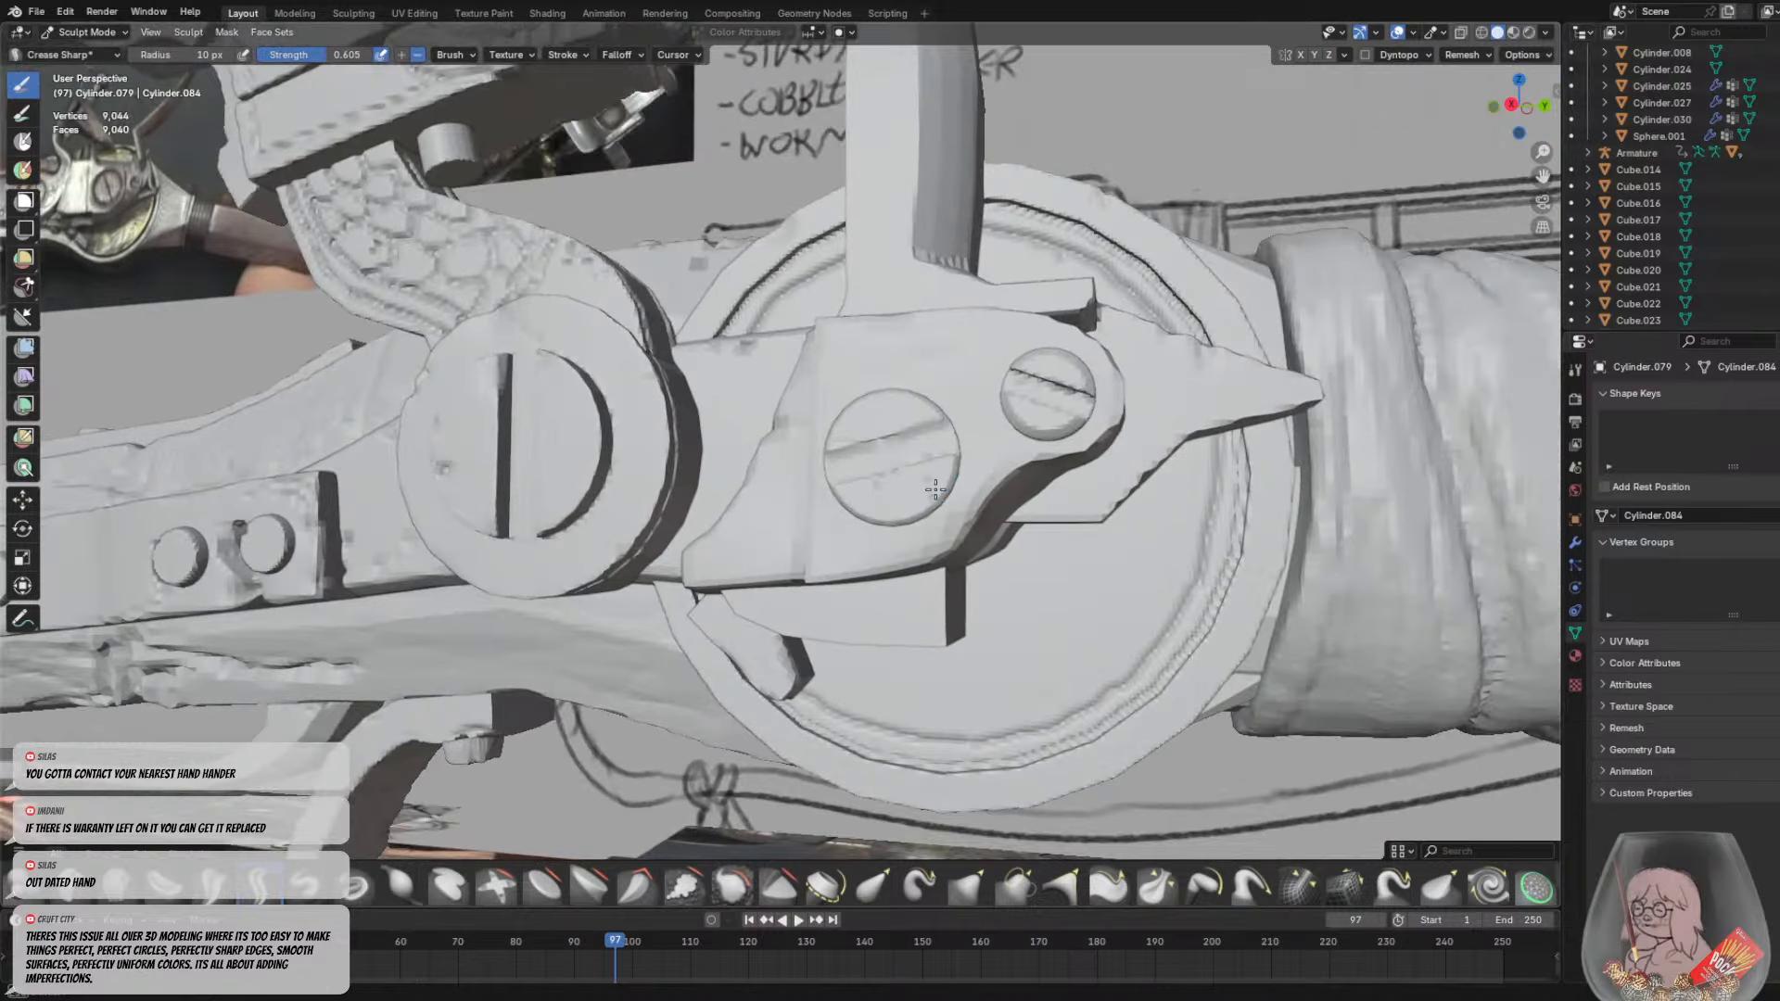
pyautogui.click(72, 32)
pyautogui.click(91, 50)
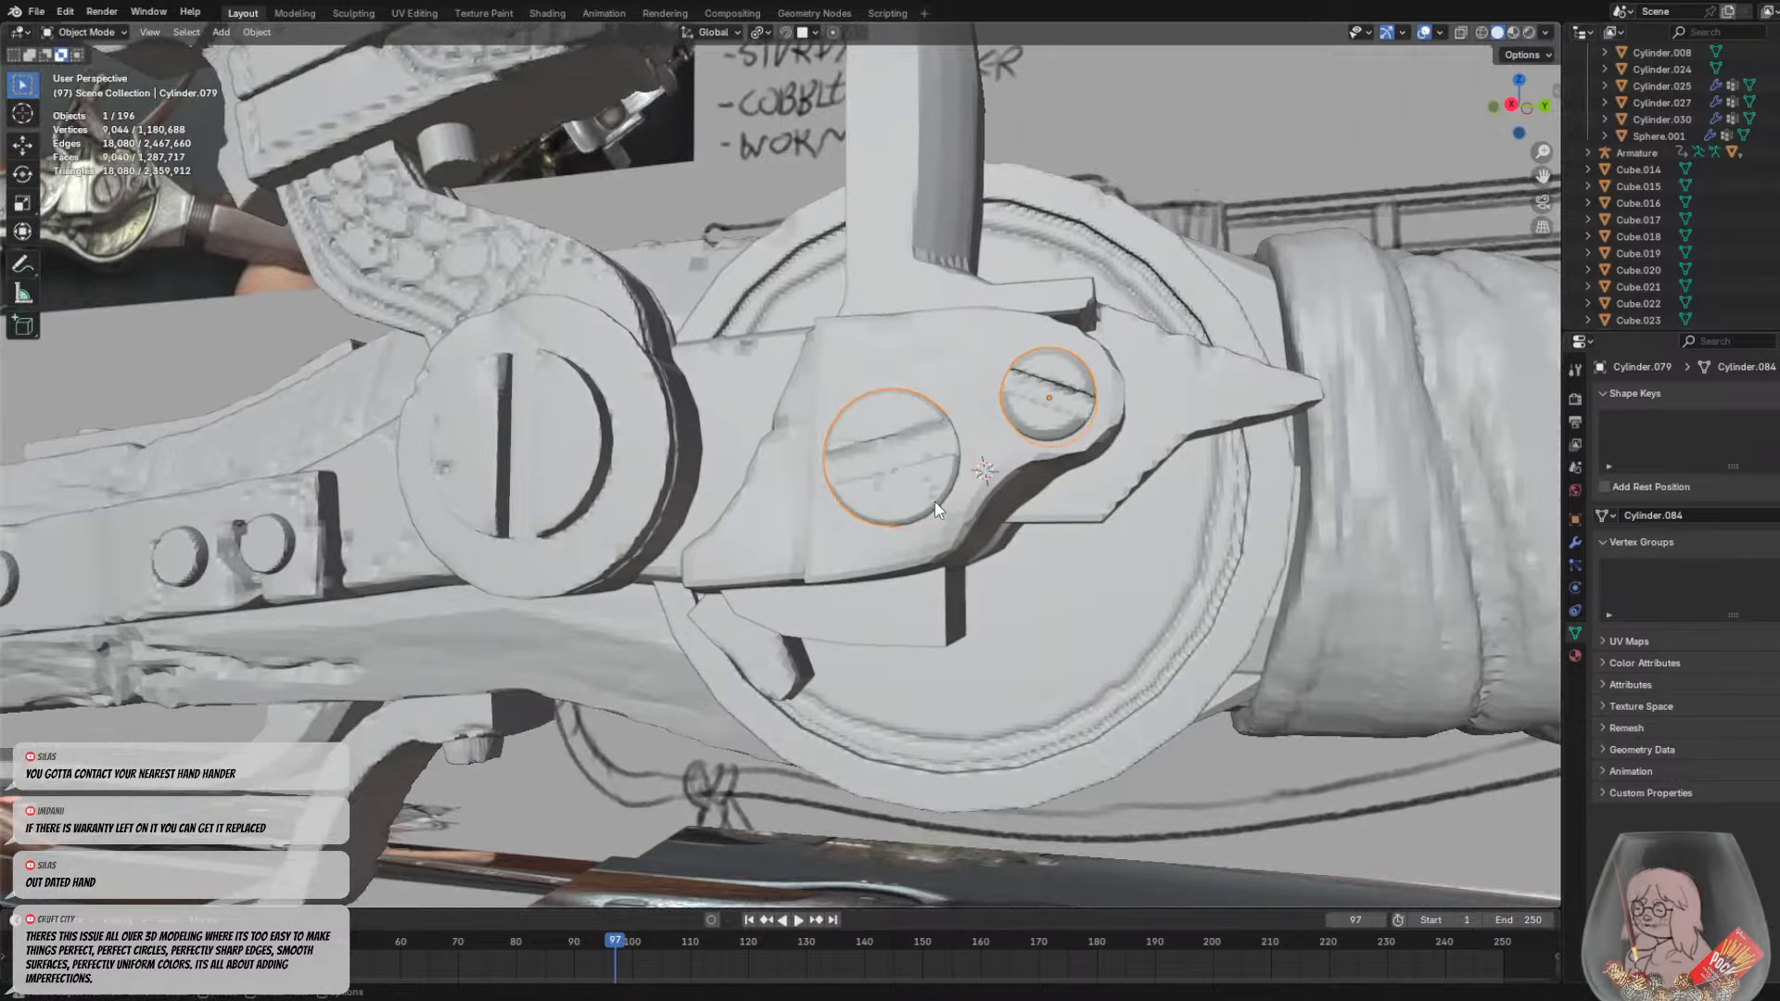
pyautogui.click(935, 502)
pyautogui.click(98, 31)
pyautogui.click(89, 86)
pyautogui.scroll(2, 524, 761)
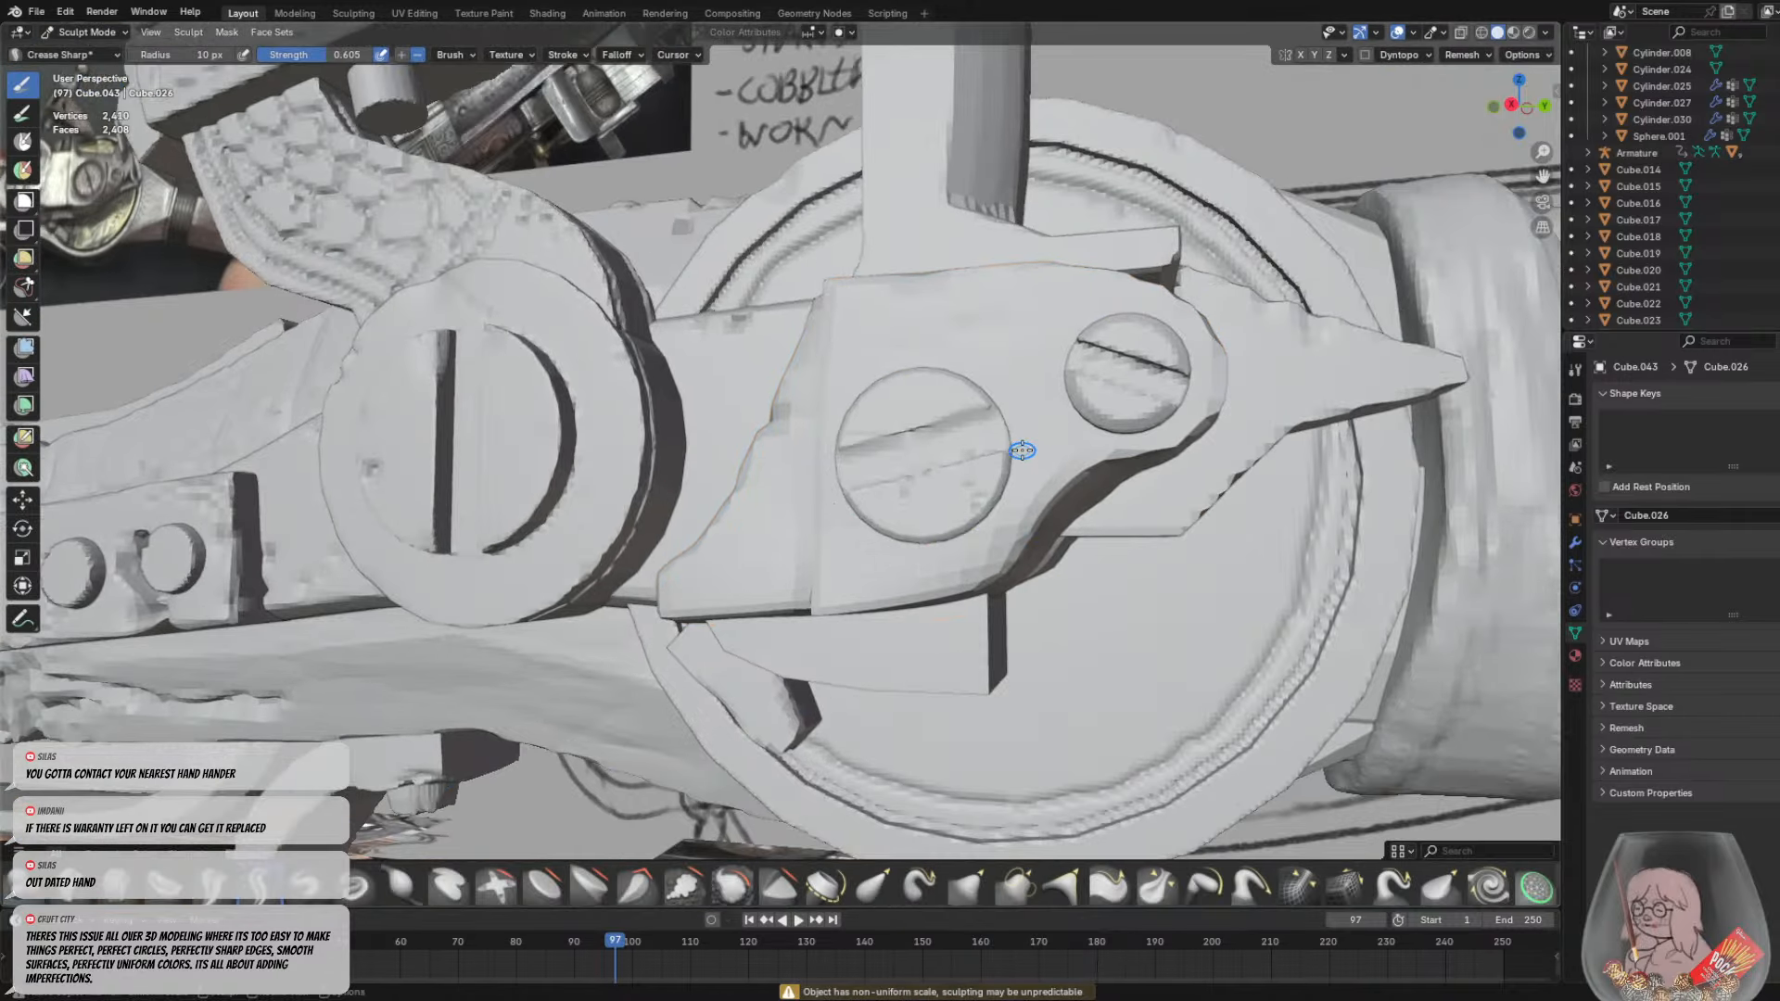
pyautogui.hotkey('shift', 'r')
pyautogui.click(1177, 449)
pyautogui.hotkey('ctrl', 'r')
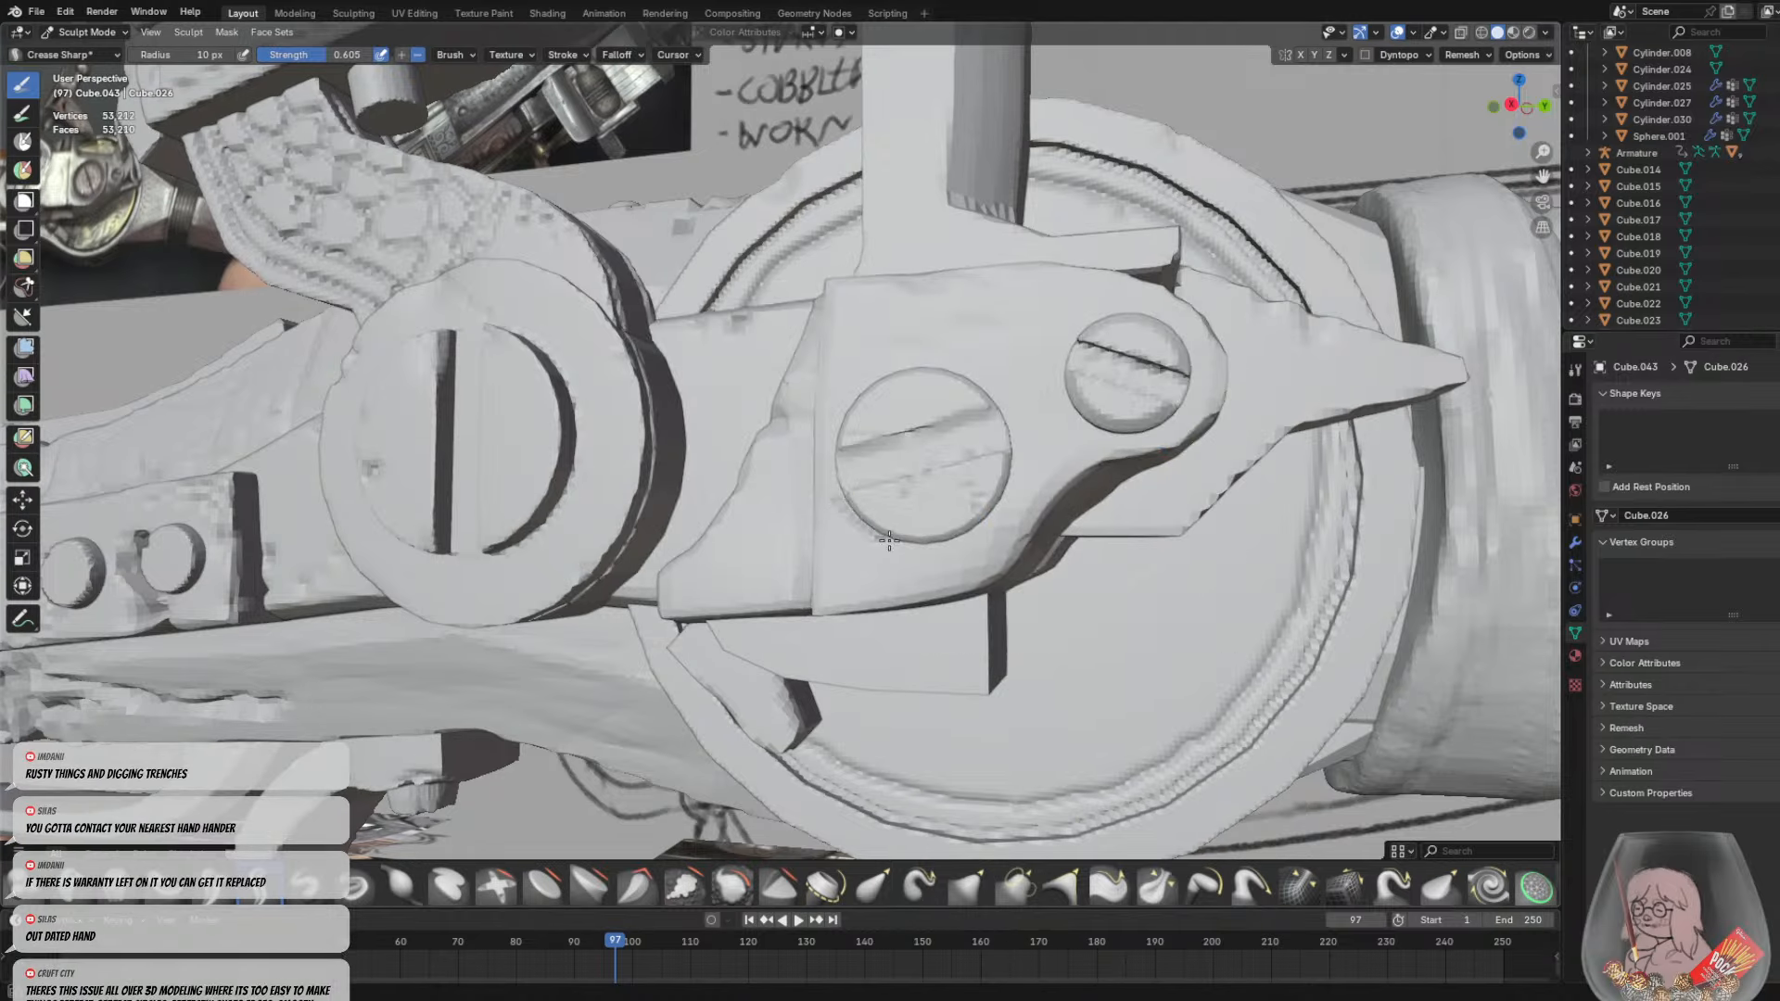
# Carve irregular grooves into the plate around the large and small screws with the Crease Sharp brush
pyautogui.moveTo(889, 540); pyautogui.dragTo(954, 545)
pyautogui.hotkey('ctrl', 'z')
pyautogui.moveTo(818, 500); pyautogui.dragTo(935, 555)
pyautogui.hotkey('ctrl', 'z')
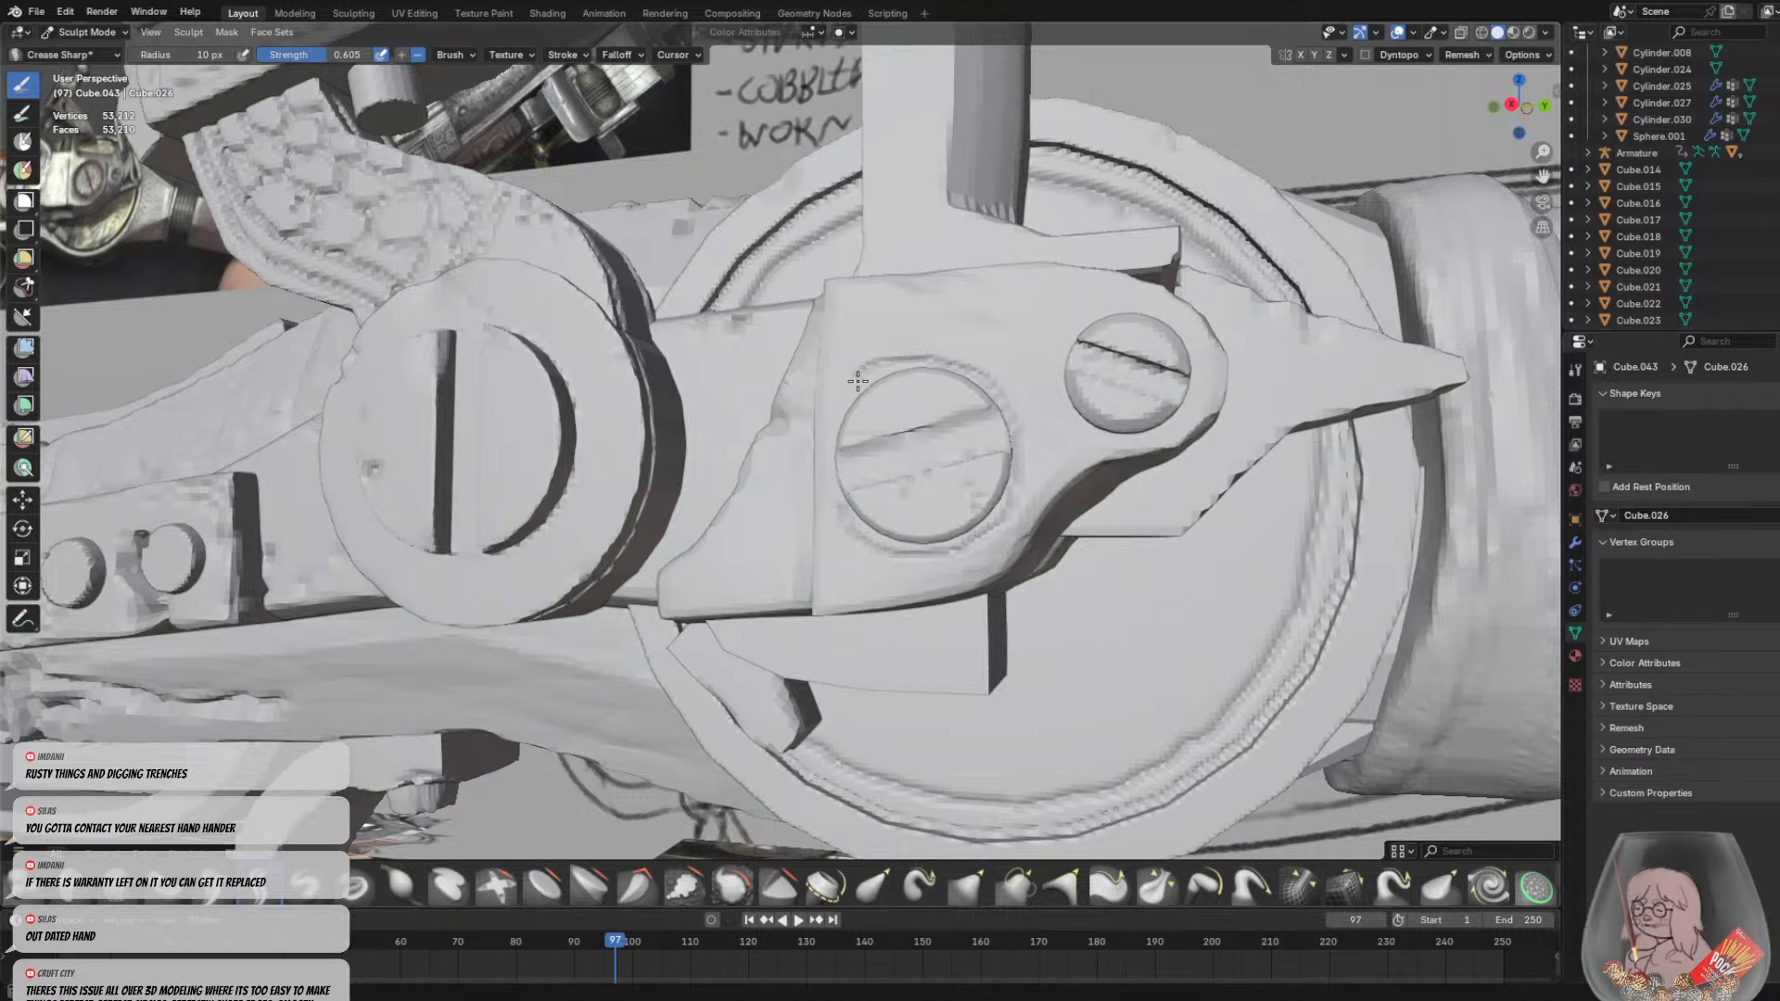
pyautogui.moveTo(840, 517); pyautogui.dragTo(965, 556, button='middle')
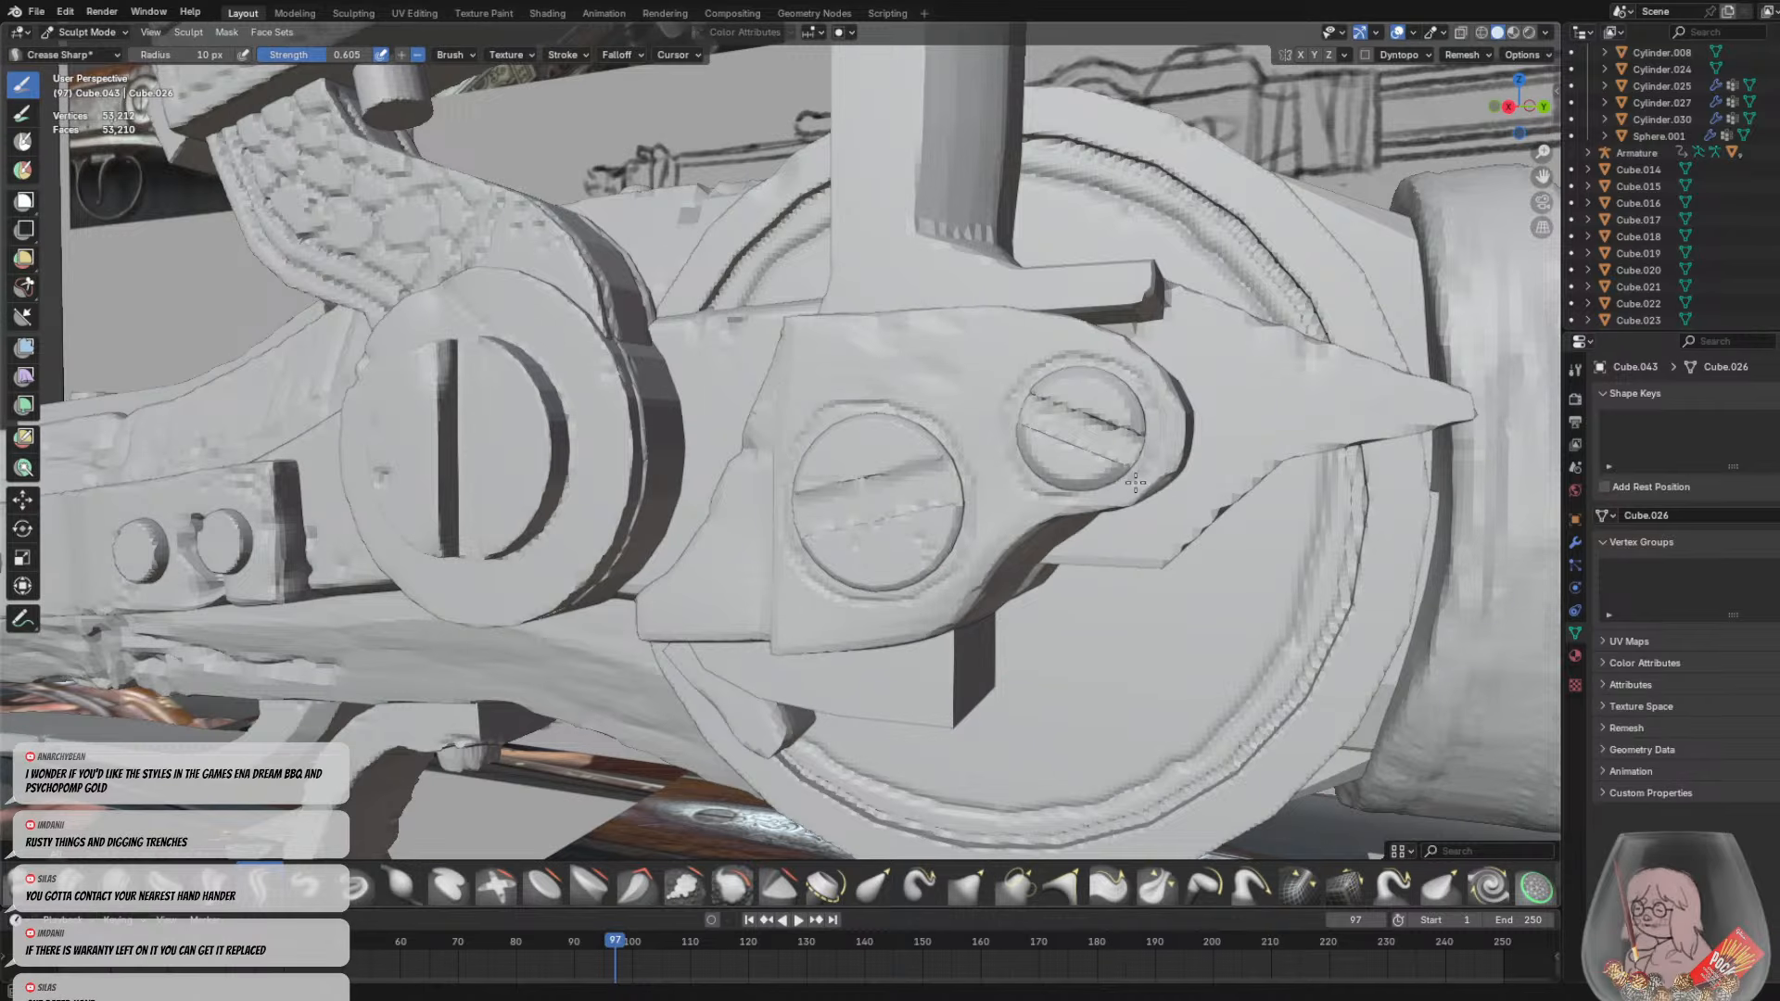
pyautogui.moveTo(1134, 482); pyautogui.dragTo(1073, 492)
# Select the upright frizzen above the plate and enter Sculpt Mode on it
pyautogui.moveTo(1073, 492)
pyautogui.mouseDown(button='middle')
pyautogui.moveTo(1182, 490)
pyautogui.moveTo(1203, 543)
pyautogui.moveTo(1232, 539)
pyautogui.mouseUp(button='middle')
pyautogui.scroll(-4, 1184, 493)
pyautogui.scroll(-4, 1233, 540)
pyautogui.moveTo(1082, 522)
pyautogui.mouseDown(button='middle')
pyautogui.moveTo(975, 508)
pyautogui.moveTo(943, 471)
pyautogui.moveTo(839, 521)
pyautogui.moveTo(805, 437)
pyautogui.mouseUp(button='middle')
pyautogui.scroll(-1, 891, 484)
pyautogui.scroll(4, 835, 505)
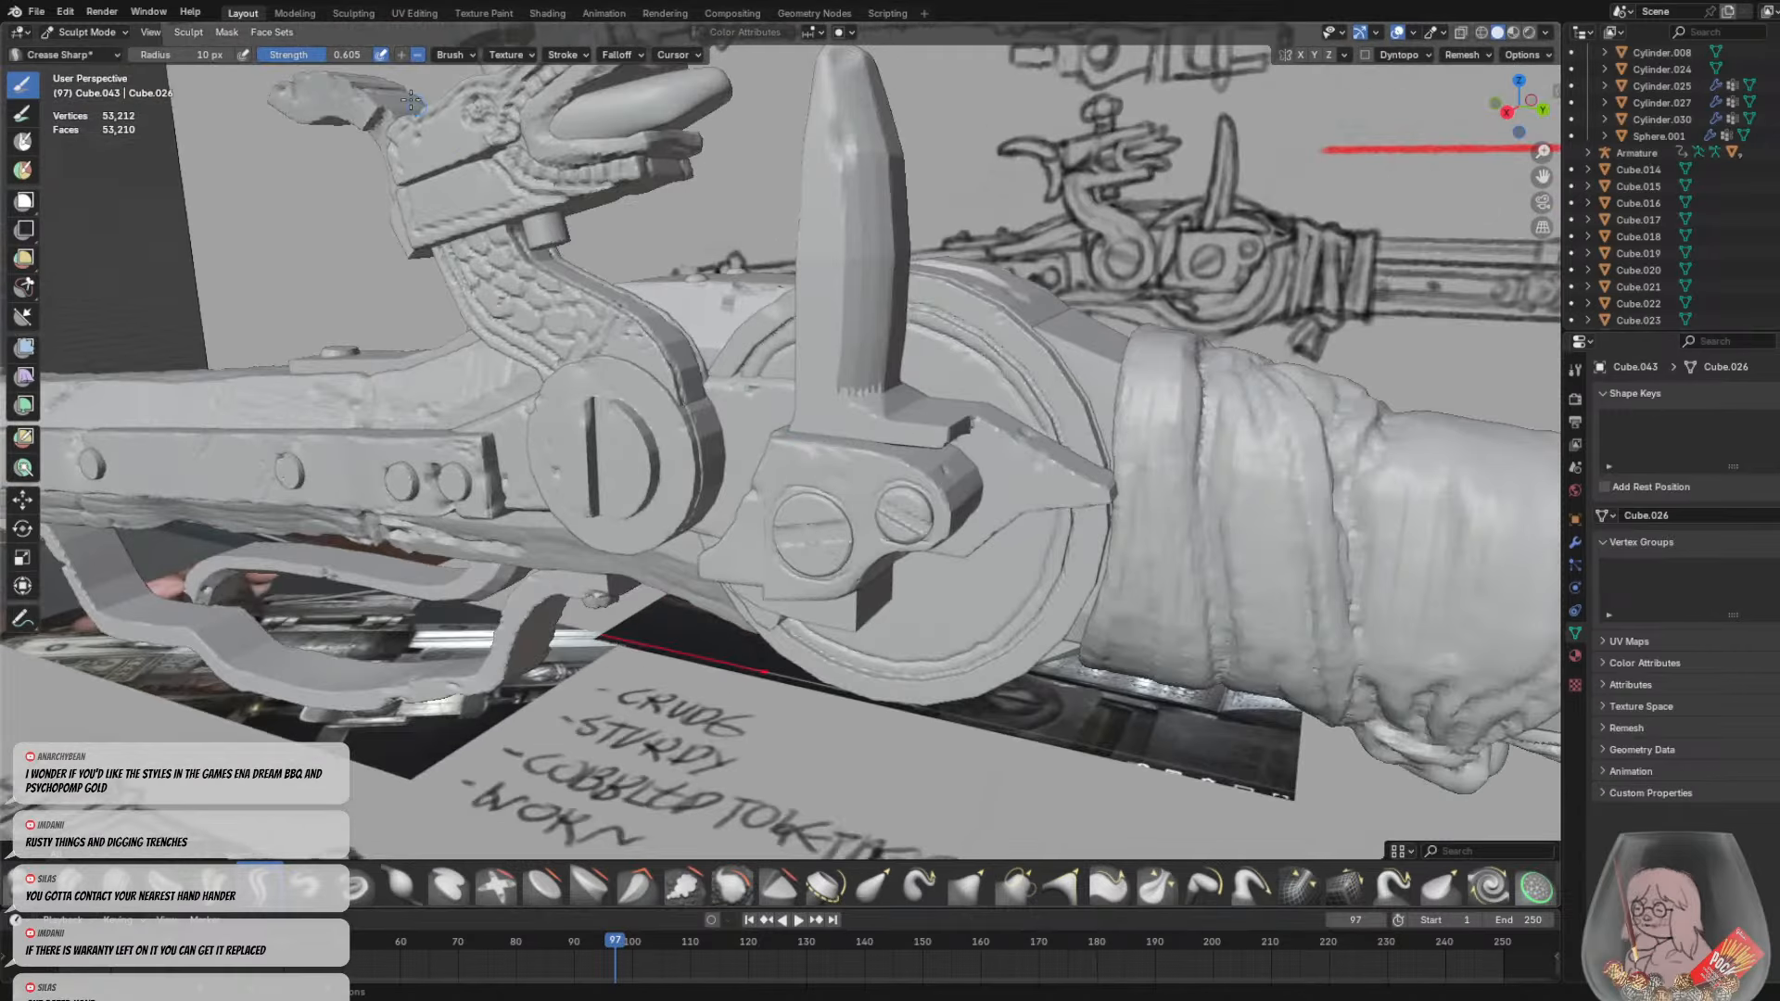
pyautogui.click(125, 37)
pyautogui.click(126, 54)
pyautogui.click(848, 353)
pyautogui.moveTo(849, 353); pyautogui.dragTo(844, 365, button='middle')
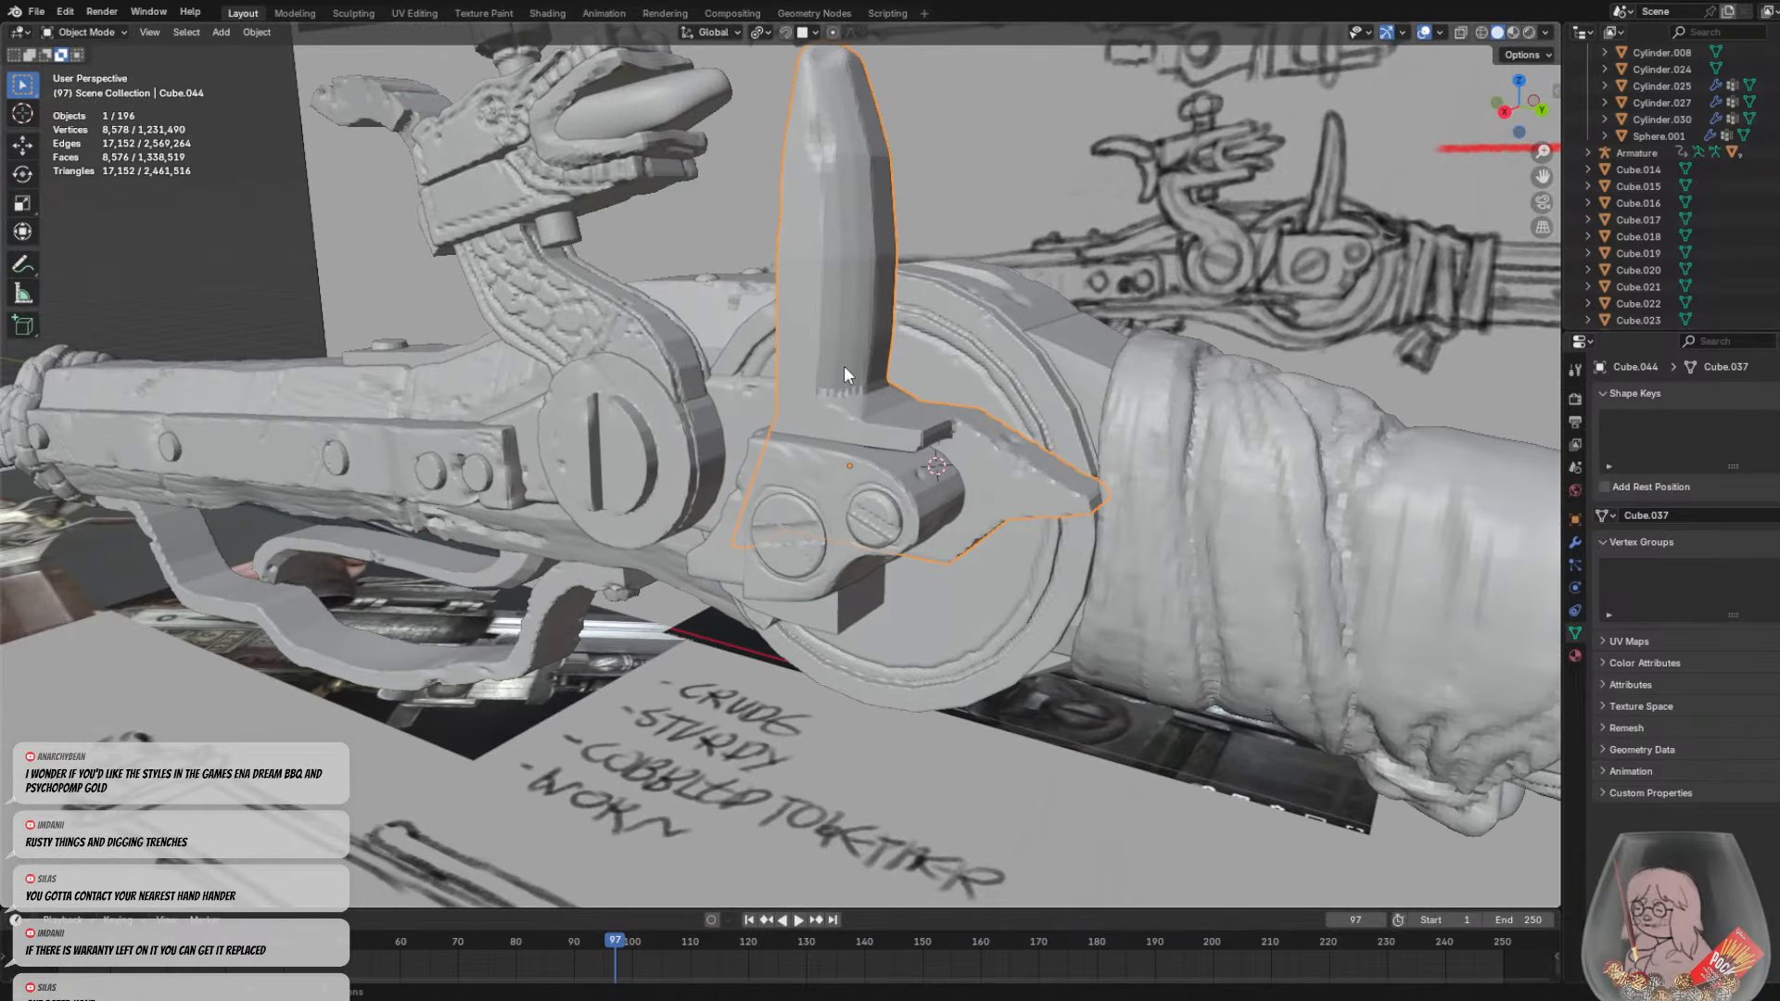
pyautogui.click(92, 86)
# Build up a lumpy weld-like bead where the frizzen's upright meets its base with the Blob brush at 10 px
pyautogui.moveTo(935, 426); pyautogui.dragTo(802, 397, button='middle')
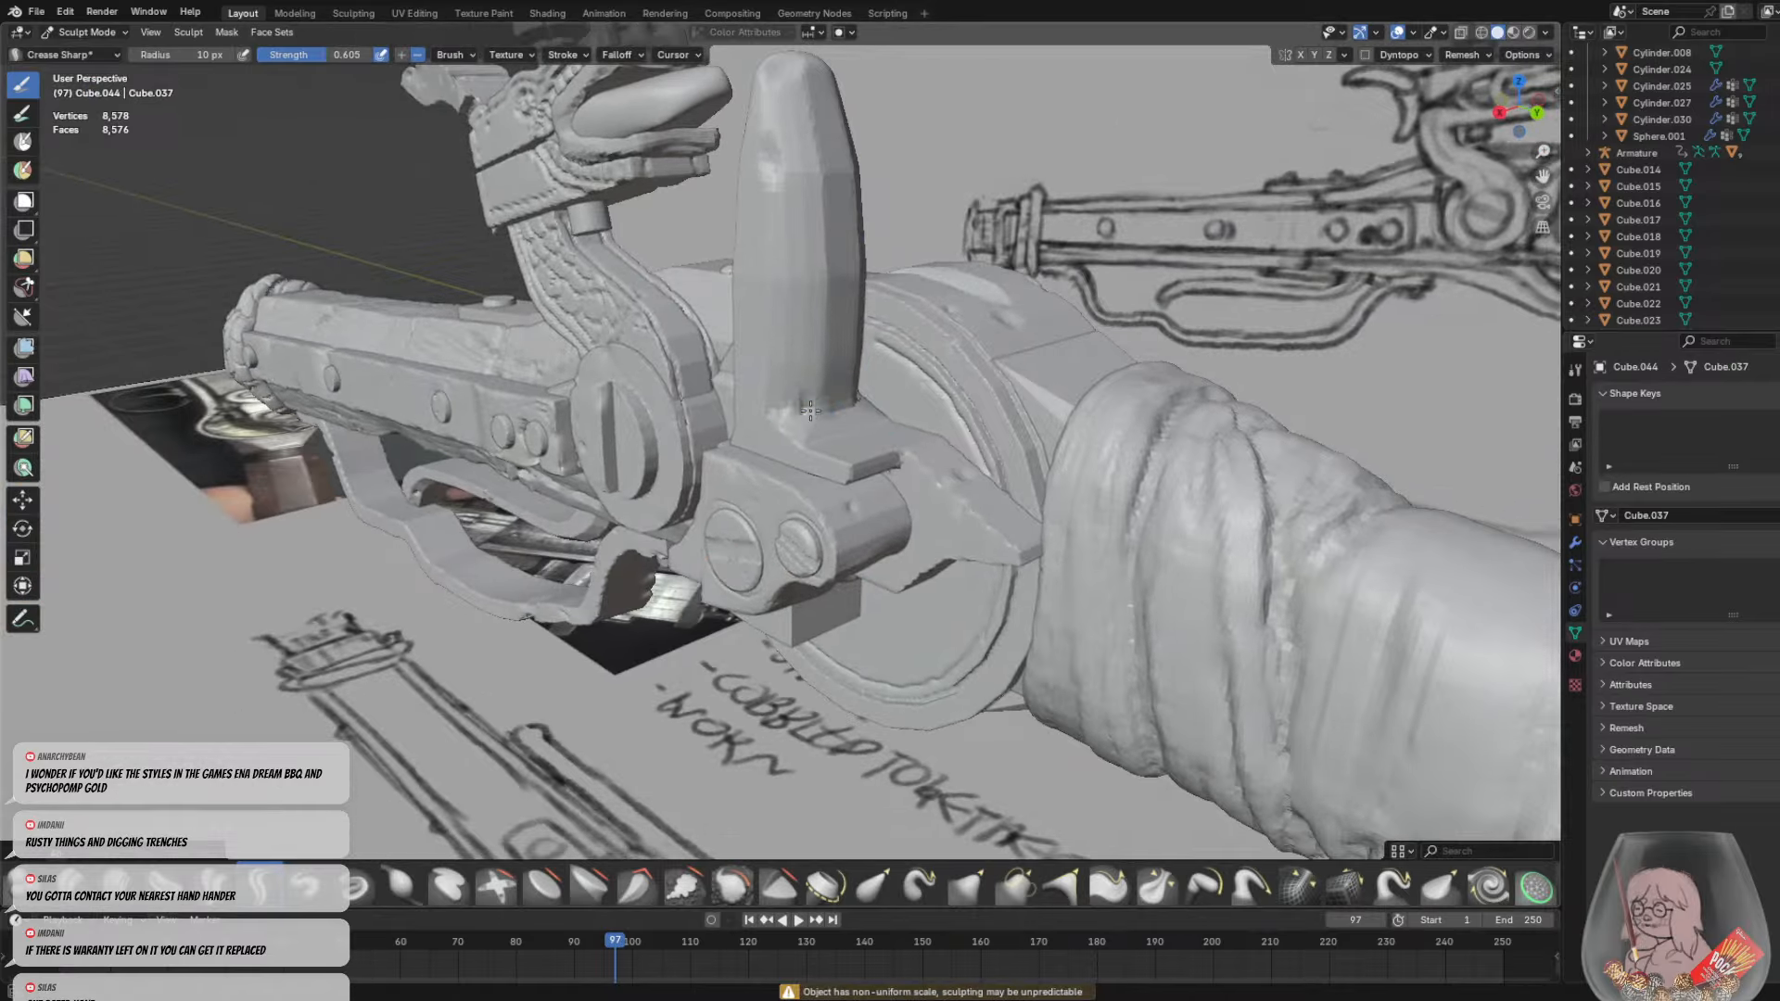
pyautogui.moveTo(833, 393); pyautogui.dragTo(822, 436, button='middle')
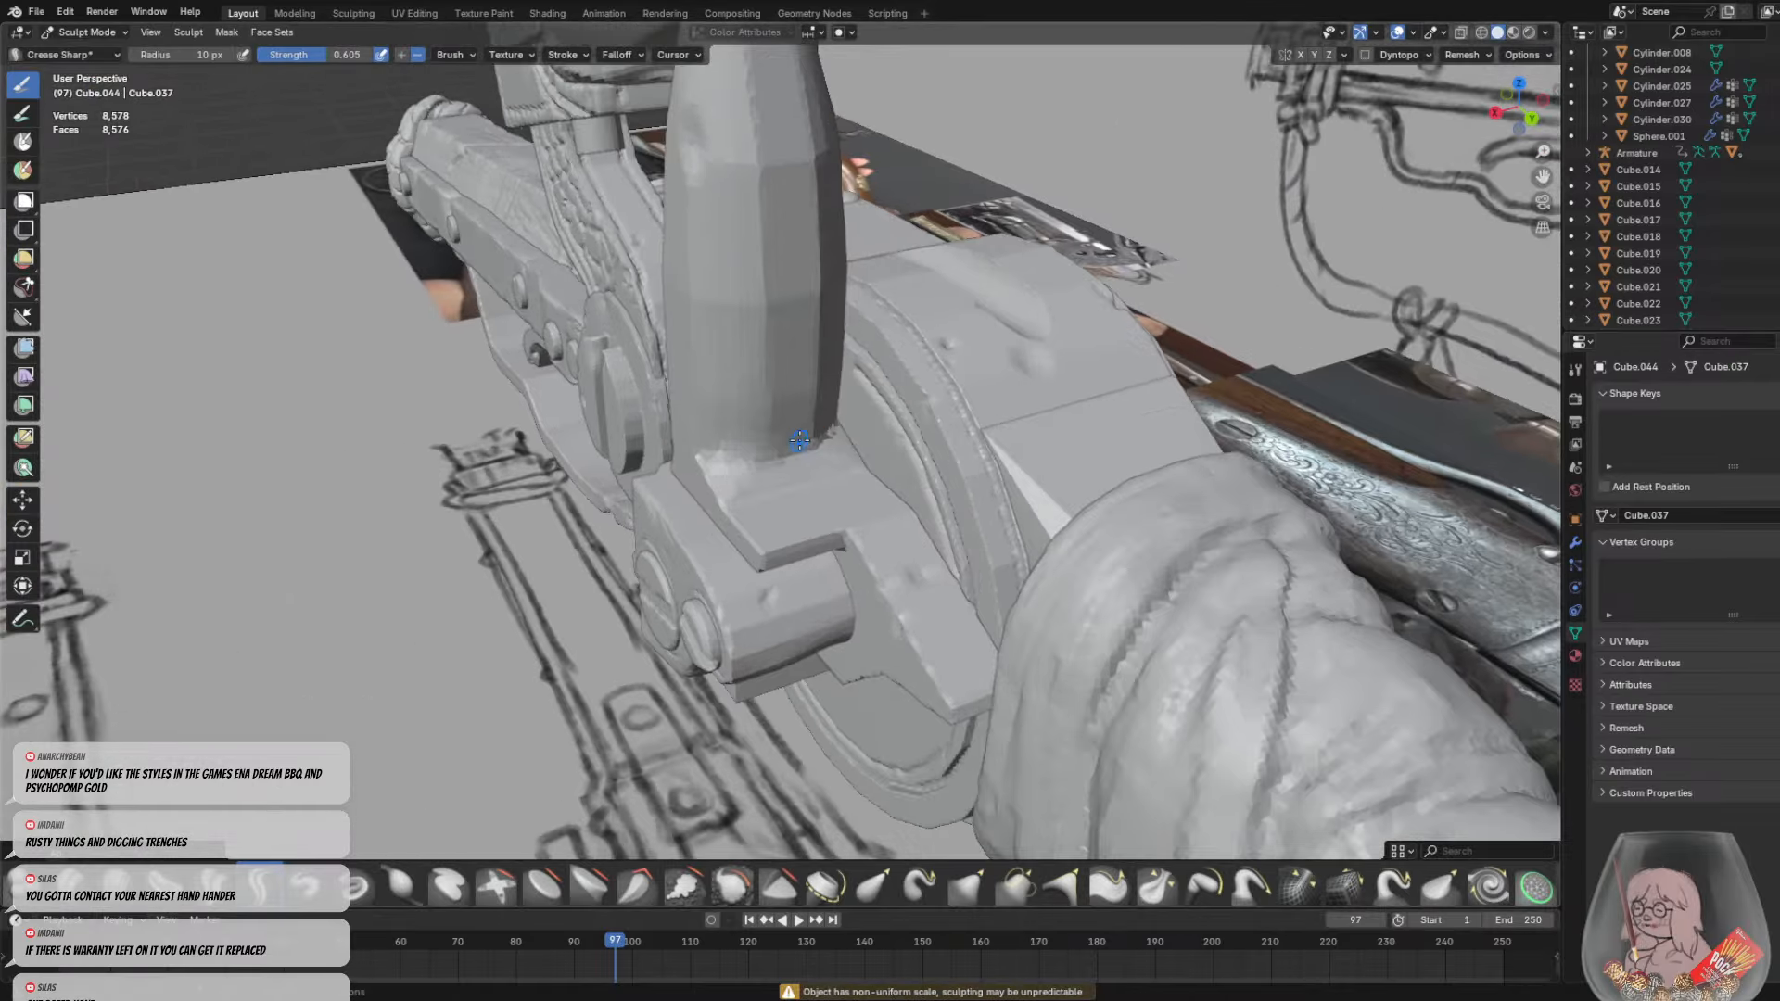
pyautogui.click(27, 886)
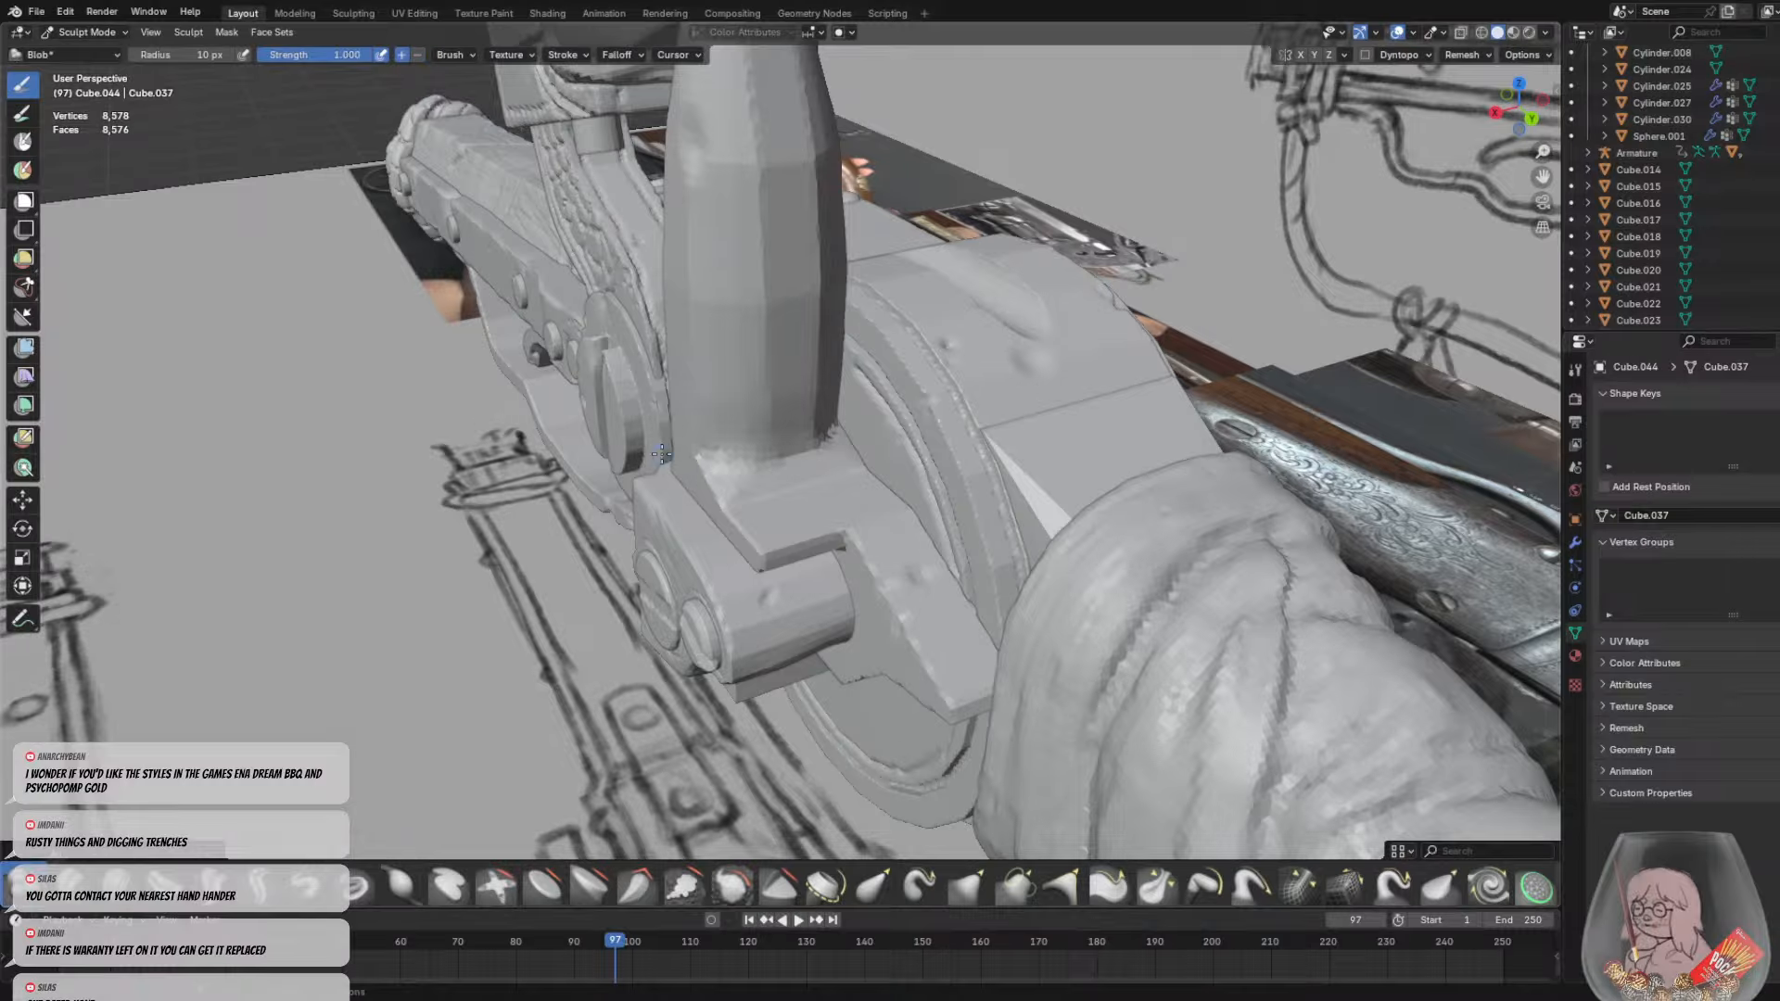
pyautogui.moveTo(661, 455); pyautogui.dragTo(745, 464)
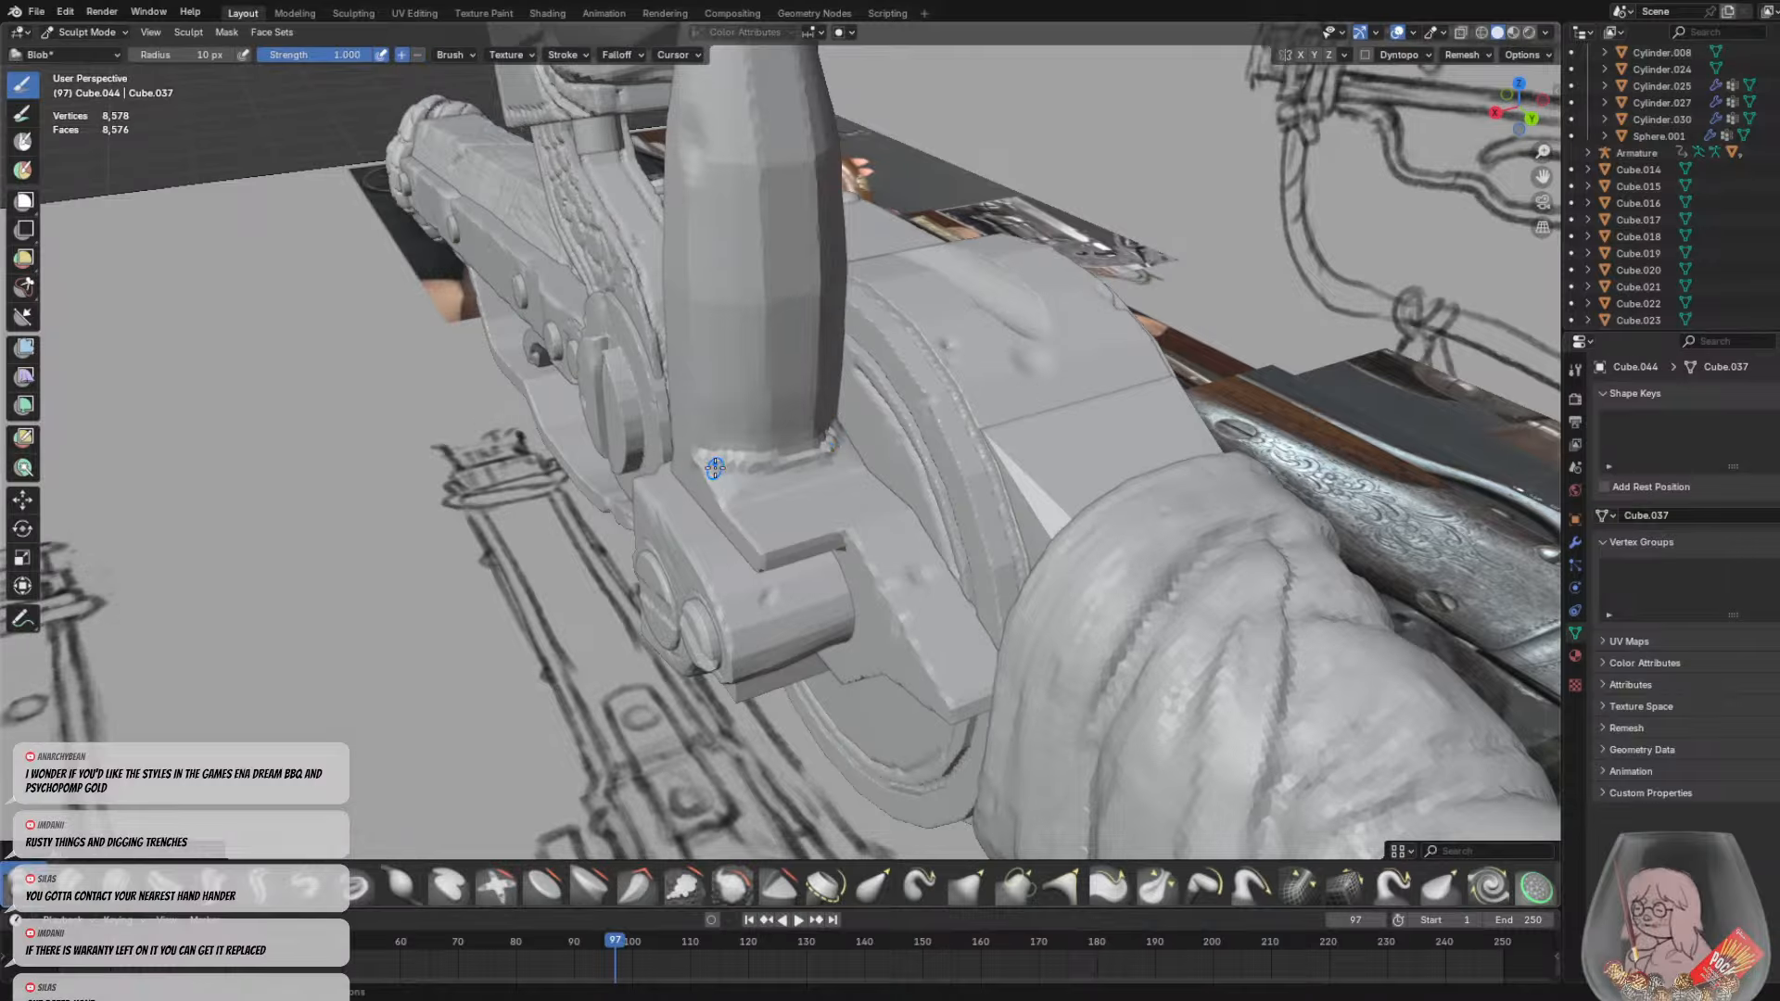
pyautogui.moveTo(800, 503); pyautogui.dragTo(896, 517, button='middle')
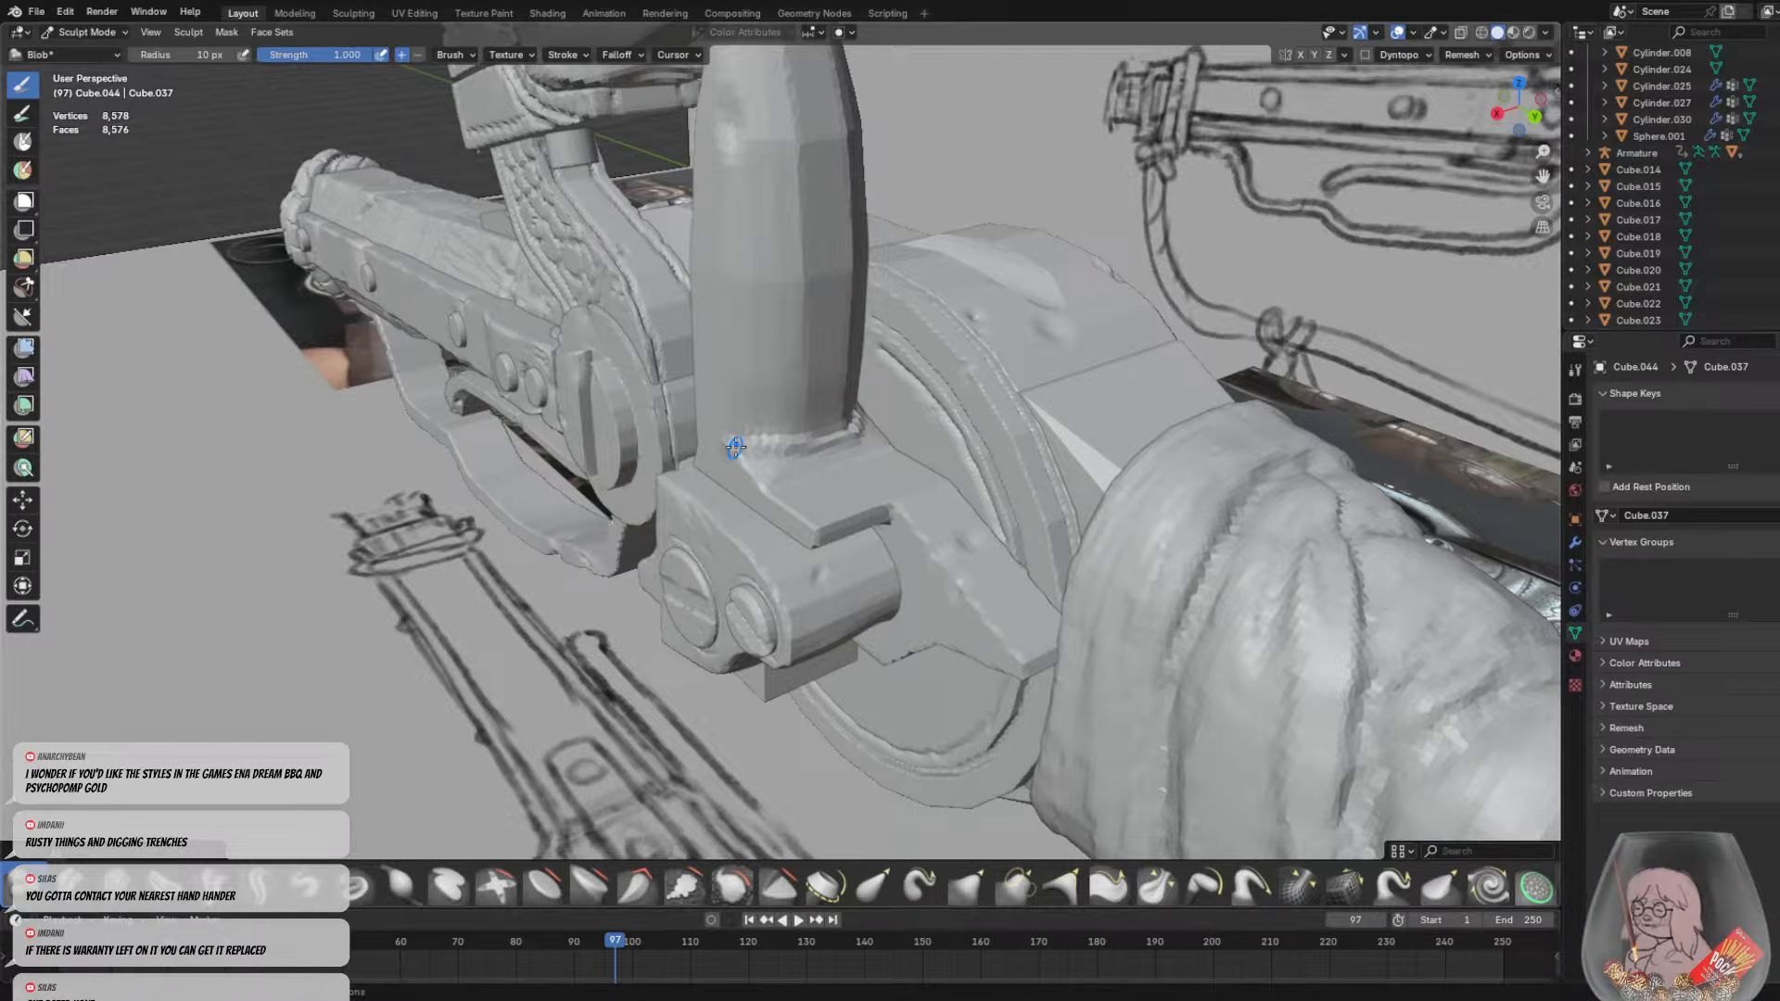
pyautogui.moveTo(735, 448); pyautogui.dragTo(824, 453)
# Try a Blob stroke along the edge of the frizzen's pointed arm and undo it
pyautogui.moveTo(952, 409); pyautogui.dragTo(835, 387, button='middle')
pyautogui.moveTo(874, 465); pyautogui.dragTo(954, 567)
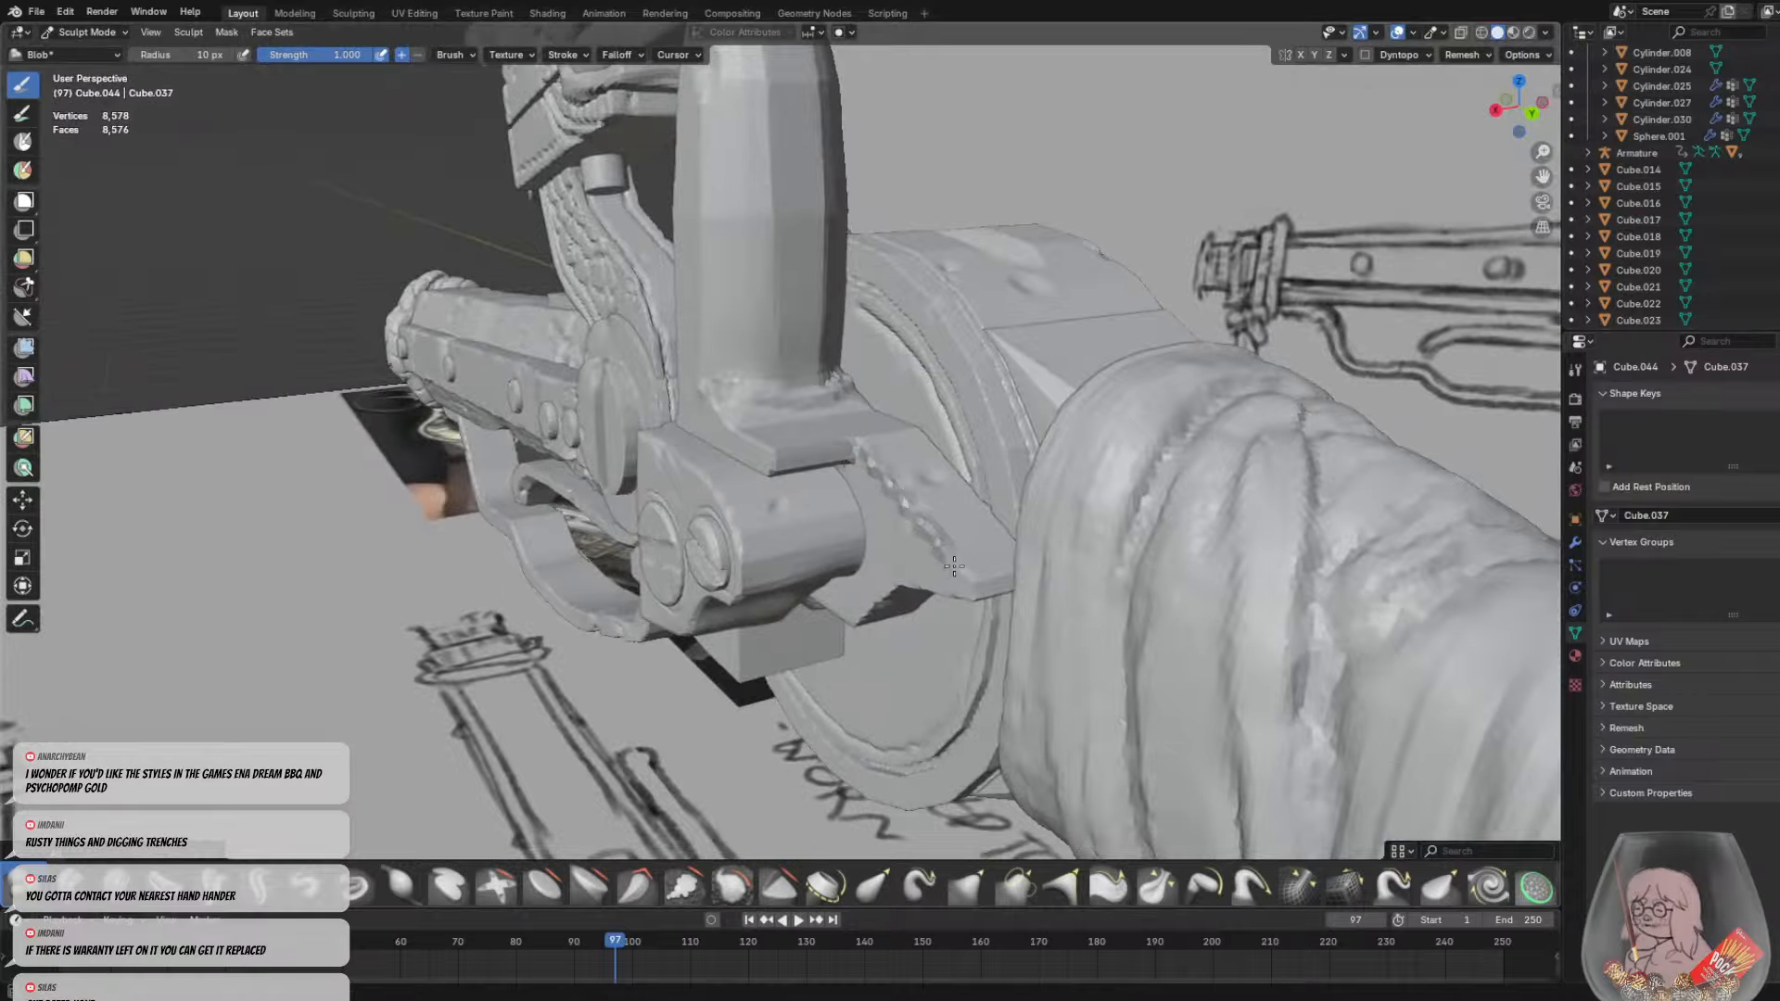
pyautogui.moveTo(959, 572)
pyautogui.mouseDown(button='middle')
pyautogui.moveTo(1048, 420)
pyautogui.moveTo(1133, 440)
pyautogui.mouseUp(button='middle')
pyautogui.hotkey('ctrl', 'z')
pyautogui.scroll(-6, 1097, 432)
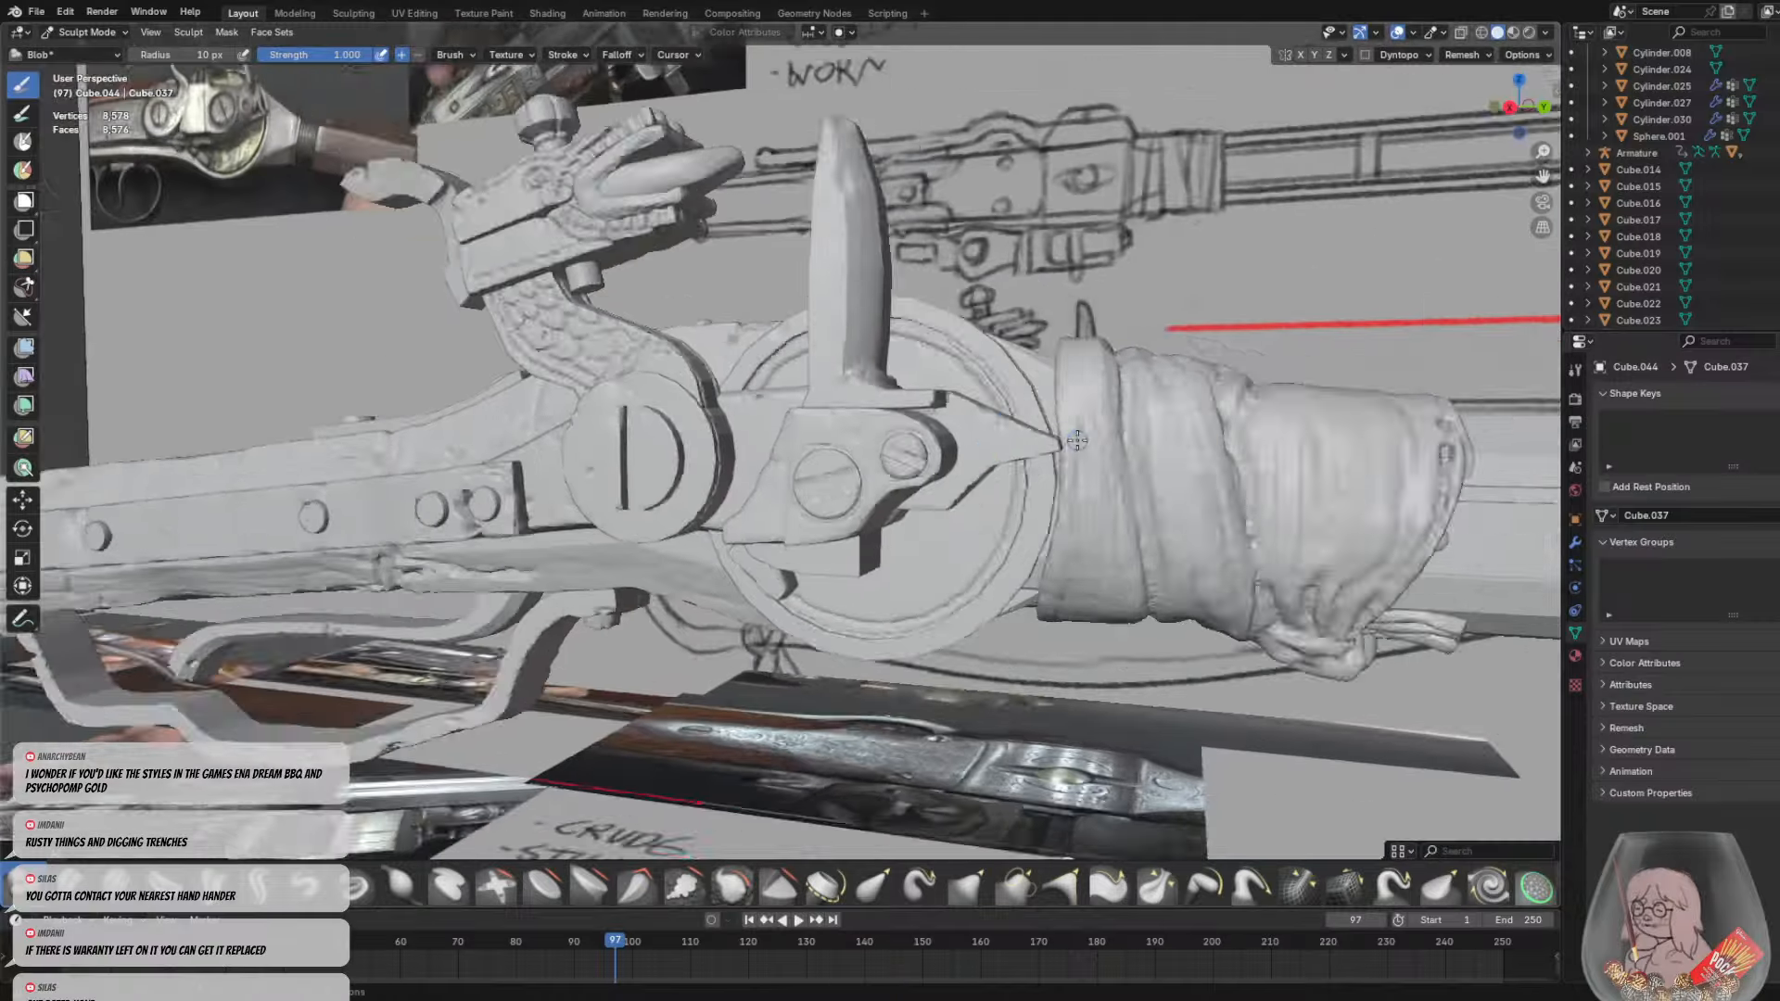
# Switch sculpting to the rectangular block beneath the plate, remesh it and roughen its edges with the Blob brush
pyautogui.moveTo(918, 426)
pyautogui.mouseDown(button='middle')
pyautogui.moveTo(1100, 435)
pyautogui.moveTo(978, 359)
pyautogui.moveTo(894, 371)
pyautogui.moveTo(735, 445)
pyautogui.moveTo(993, 526)
pyautogui.moveTo(963, 443)
pyautogui.moveTo(939, 443)
pyautogui.moveTo(1042, 464)
pyautogui.moveTo(1063, 486)
pyautogui.moveTo(942, 441)
pyautogui.mouseUp(button='middle')
pyautogui.click(86, 32)
pyautogui.click(70, 48)
pyautogui.click(993, 518)
pyautogui.scroll(4, 967, 461)
pyautogui.click(942, 440)
pyautogui.click(87, 32)
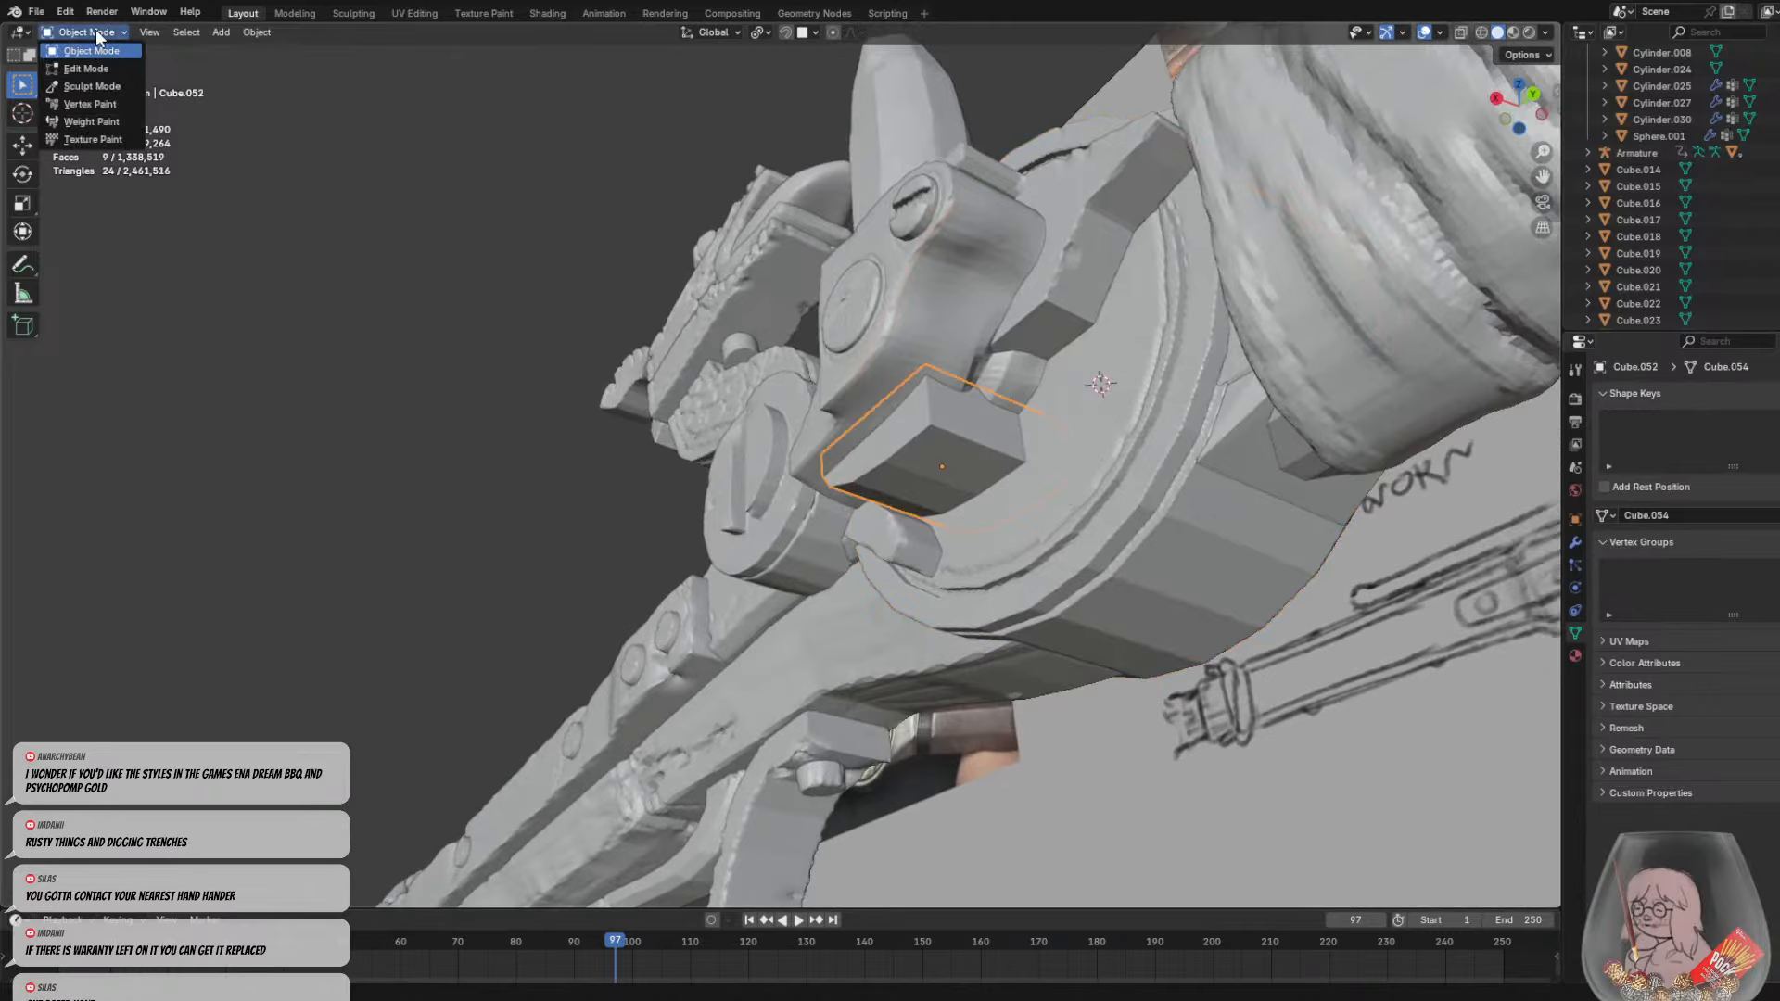
pyautogui.click(81, 86)
pyautogui.moveTo(946, 482); pyautogui.dragTo(956, 478, button='middle')
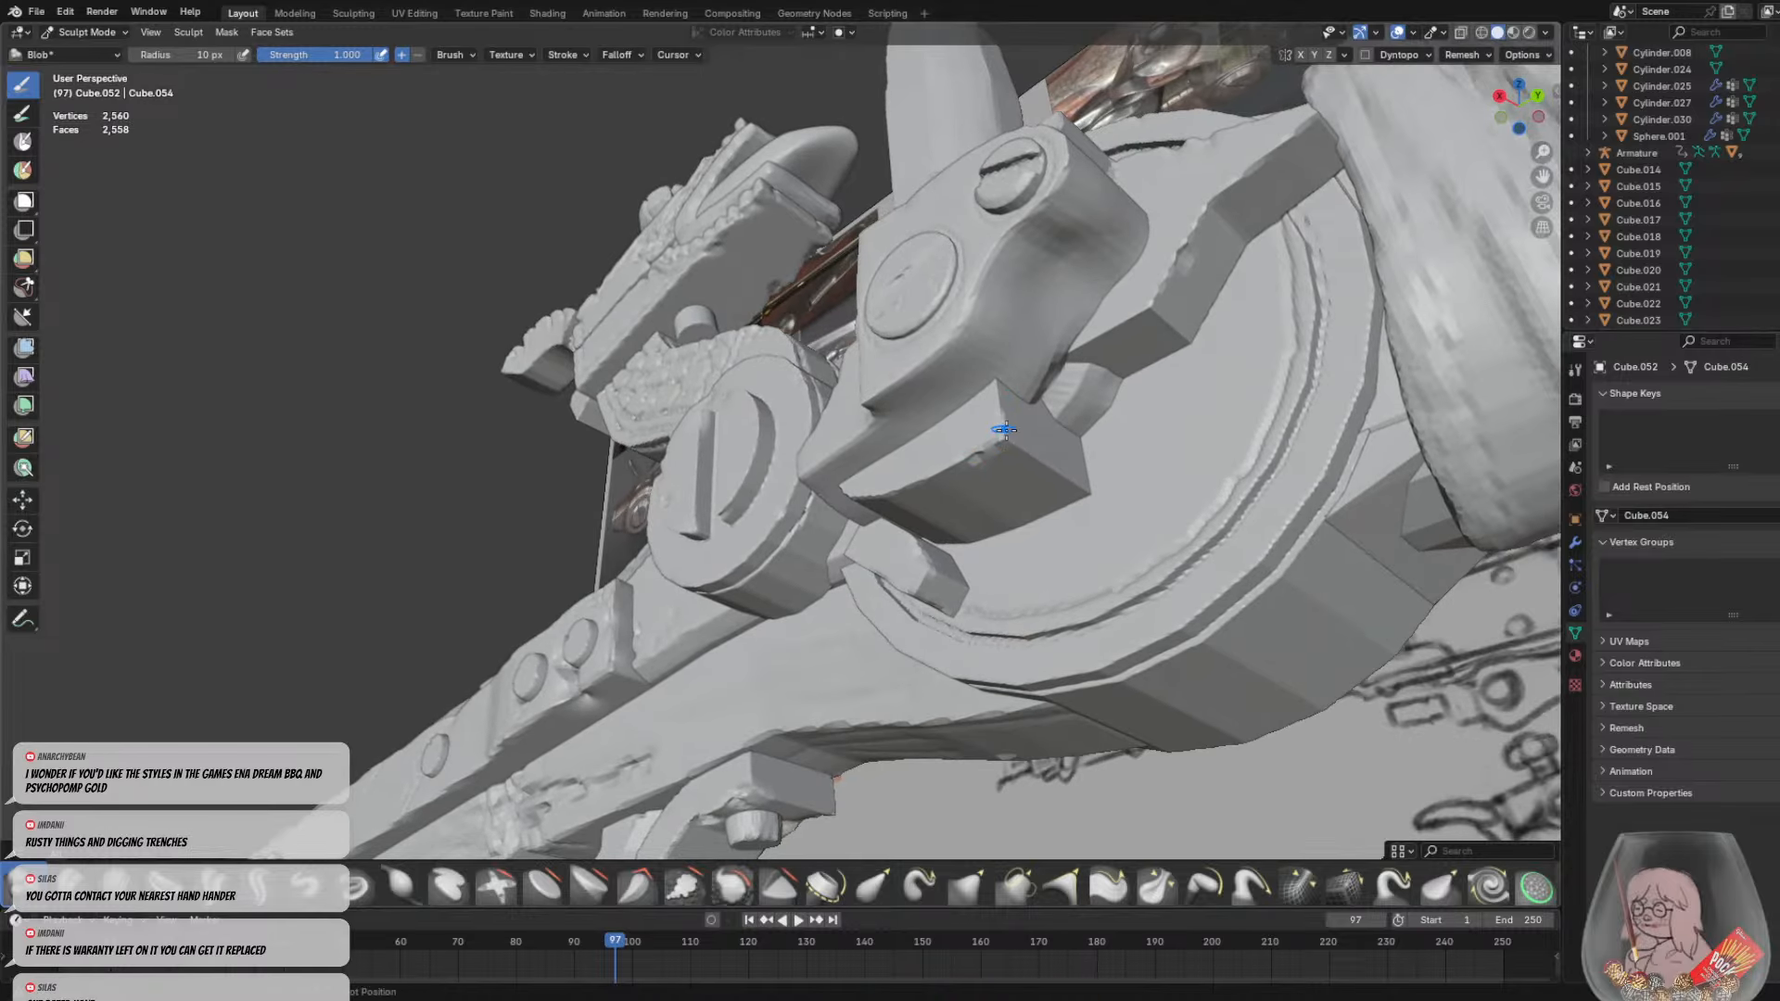
pyautogui.moveTo(1095, 488); pyautogui.dragTo(806, 342, button='middle')
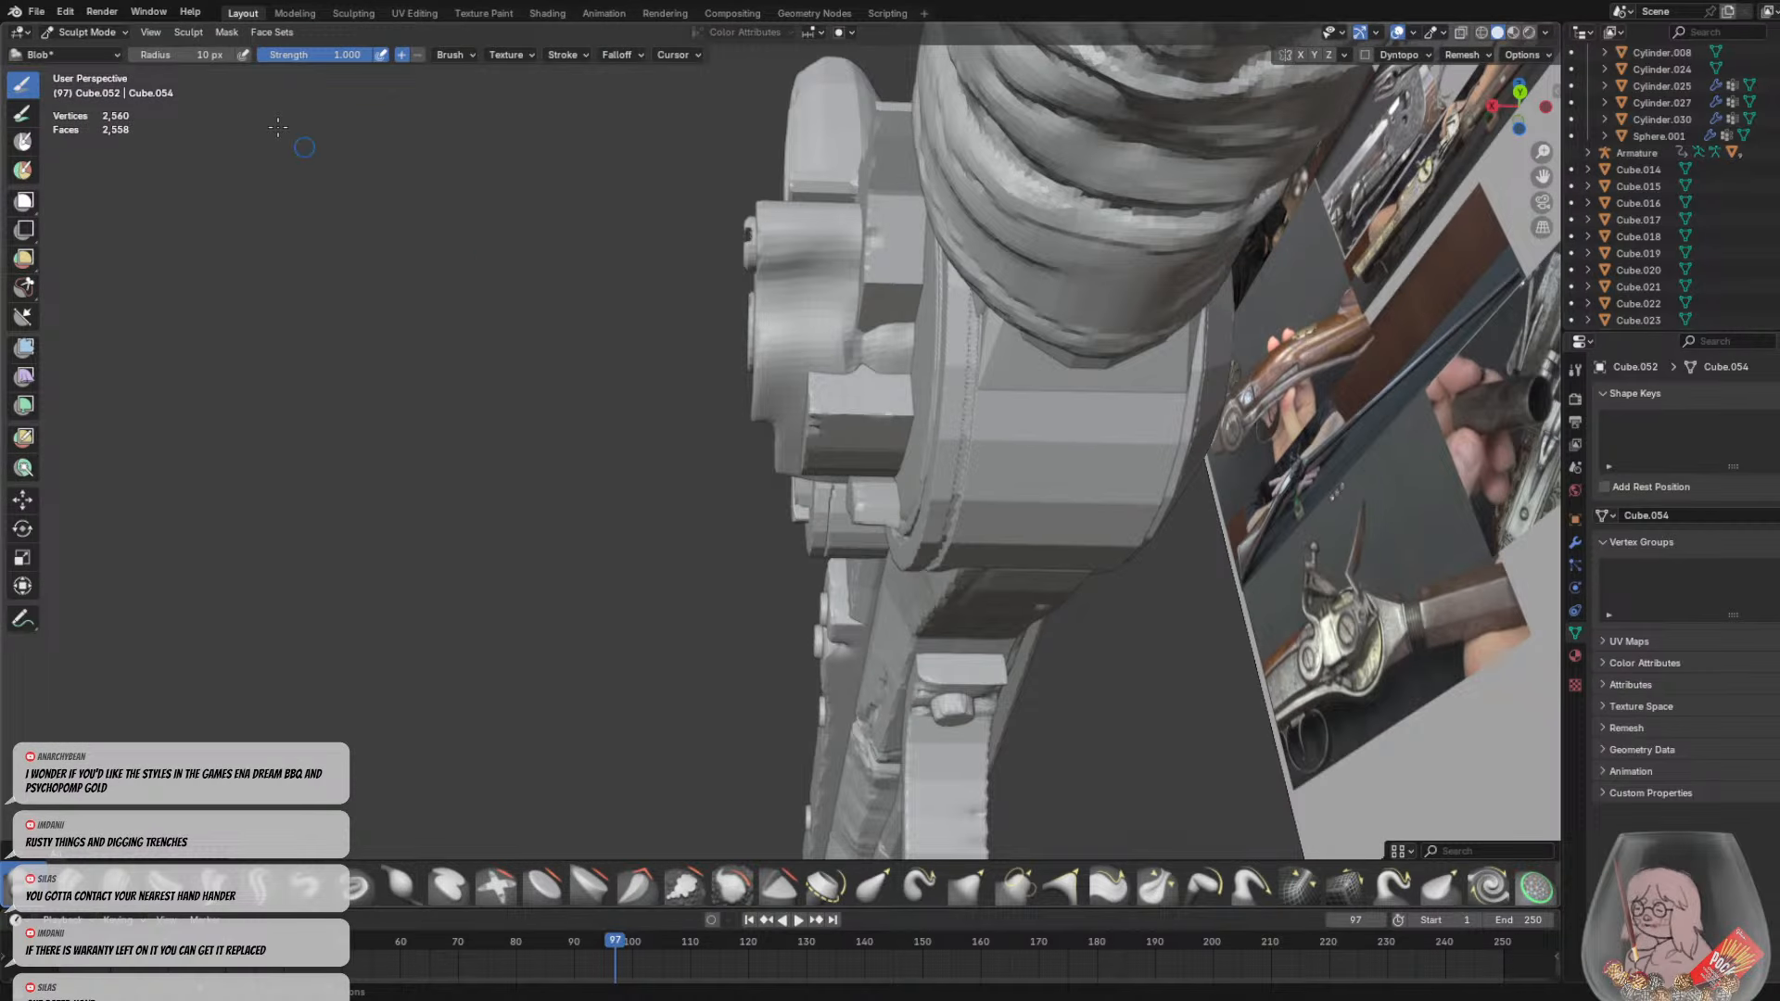
# Return to sculpting the screw plate and nudge its underside near the block with the Grab brush at 59 px
pyautogui.click(69, 32)
pyautogui.click(84, 51)
pyautogui.click(834, 371)
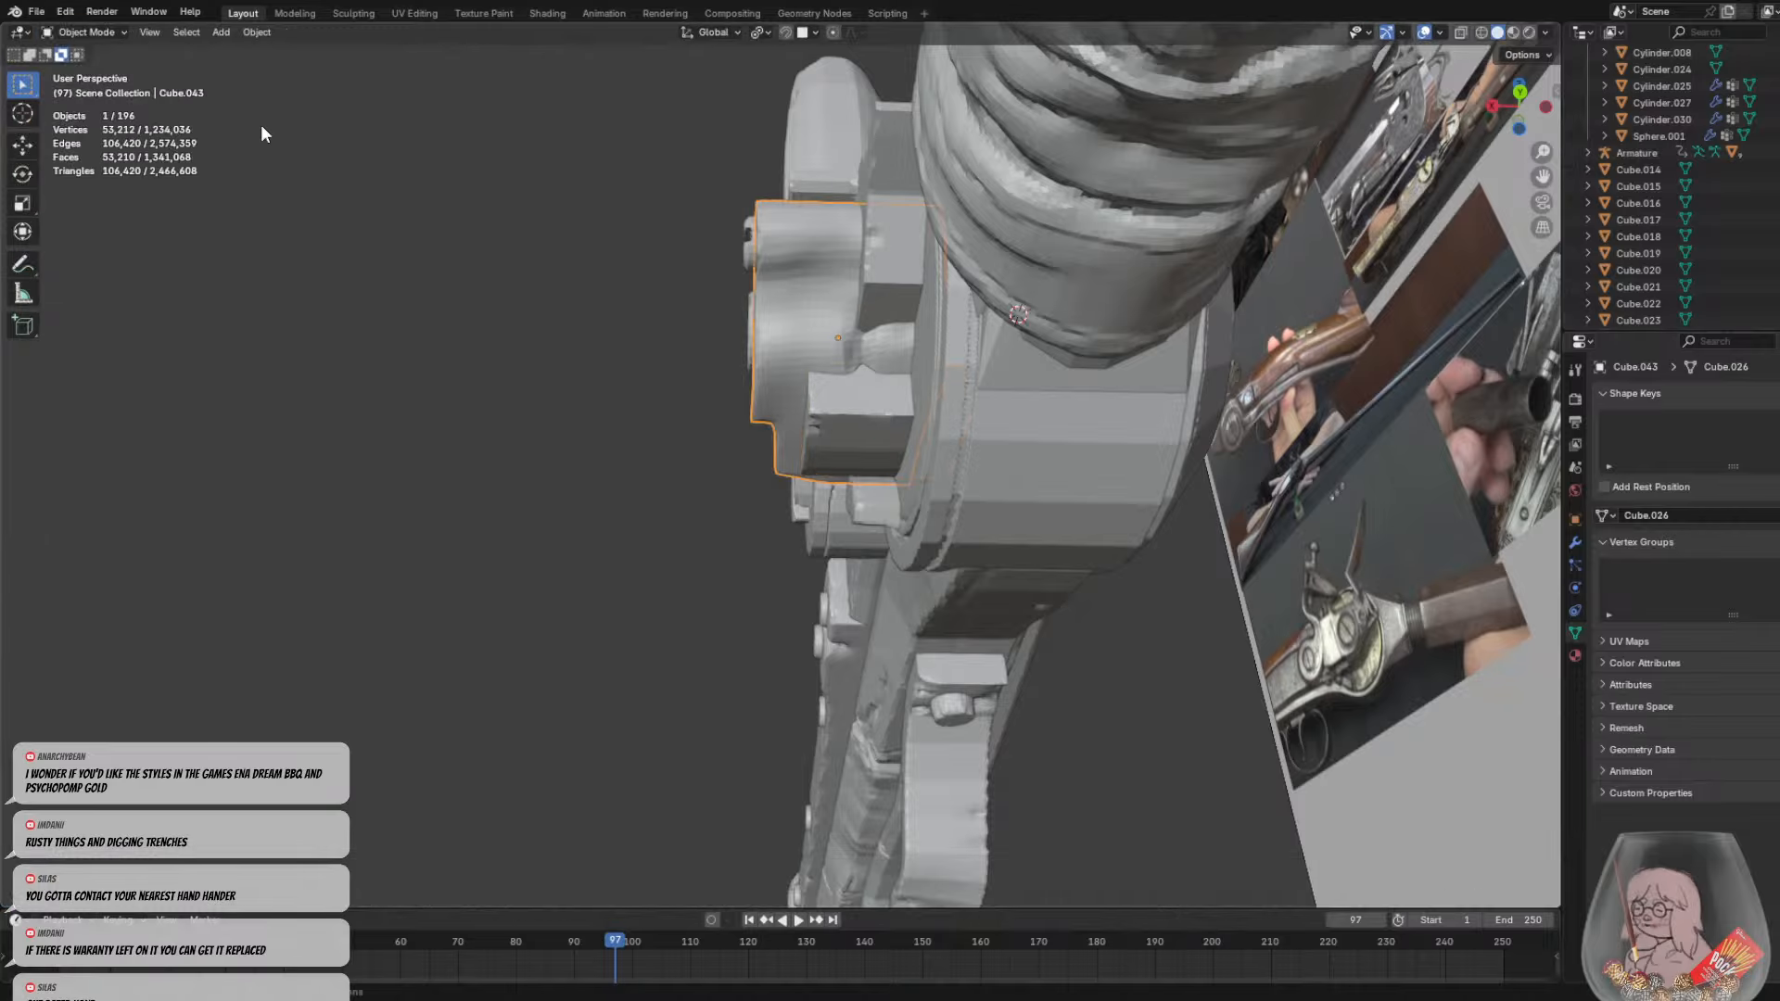
pyautogui.click(100, 32)
pyautogui.click(92, 86)
pyautogui.scroll(3, 927, 297)
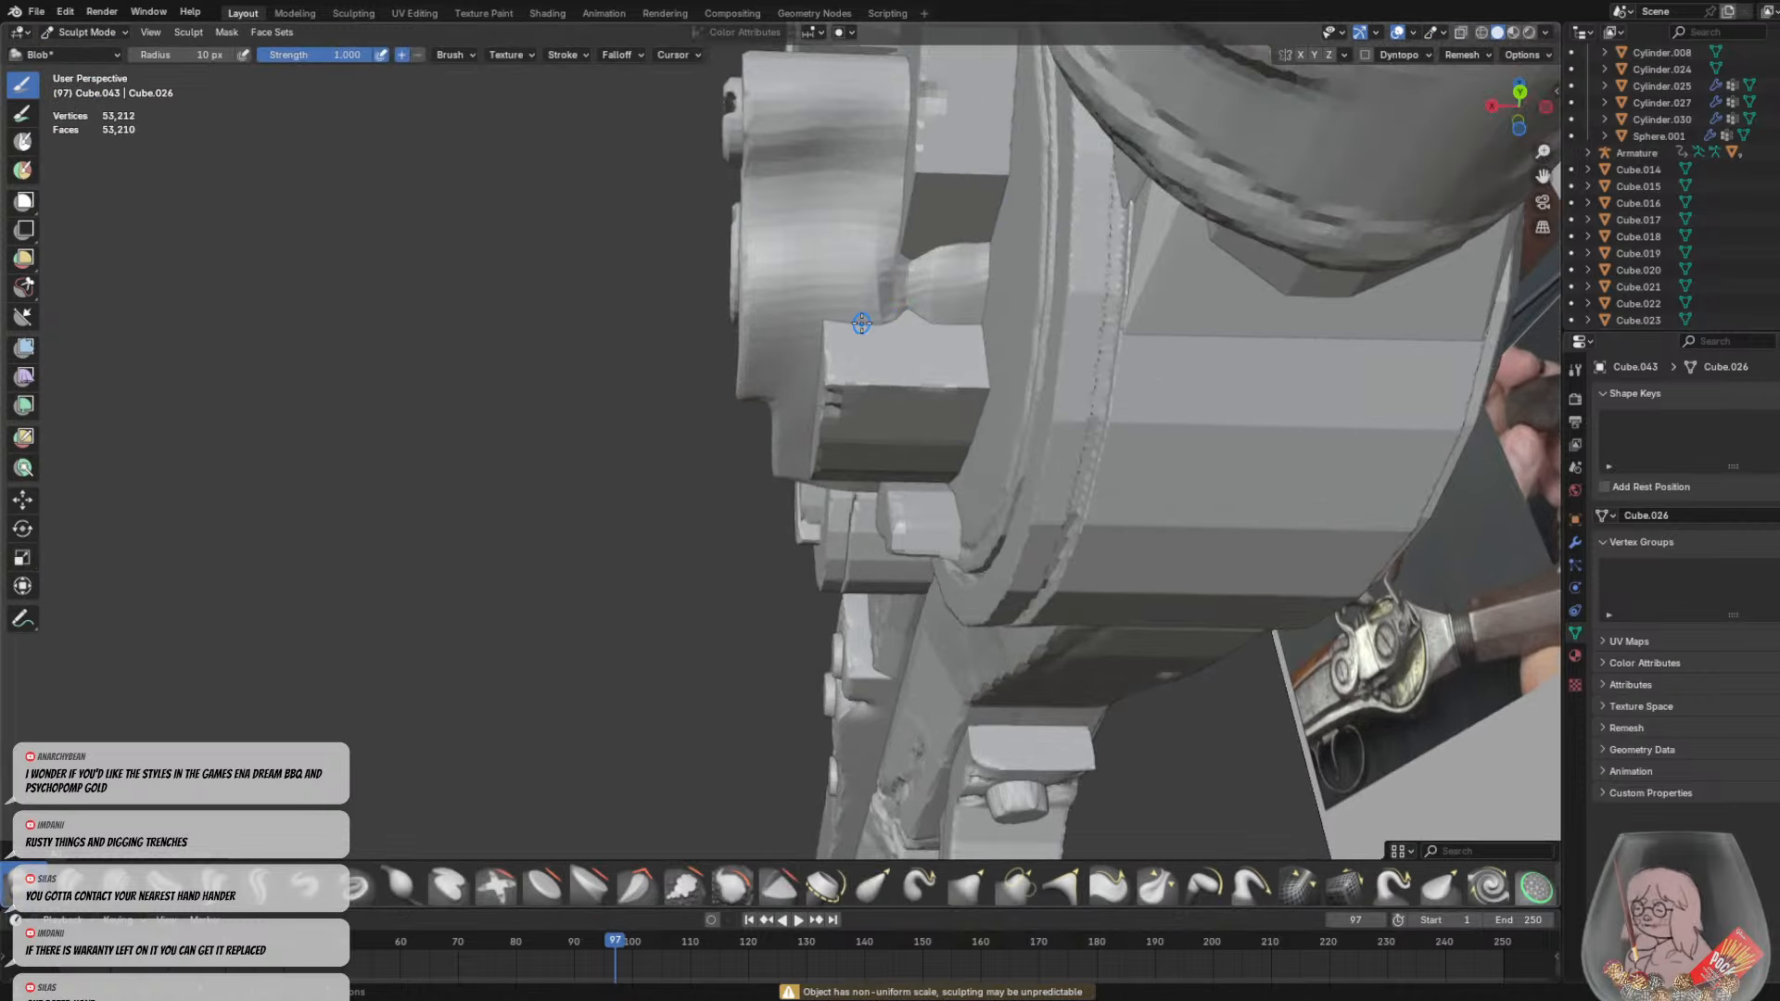
pyautogui.click(942, 288)
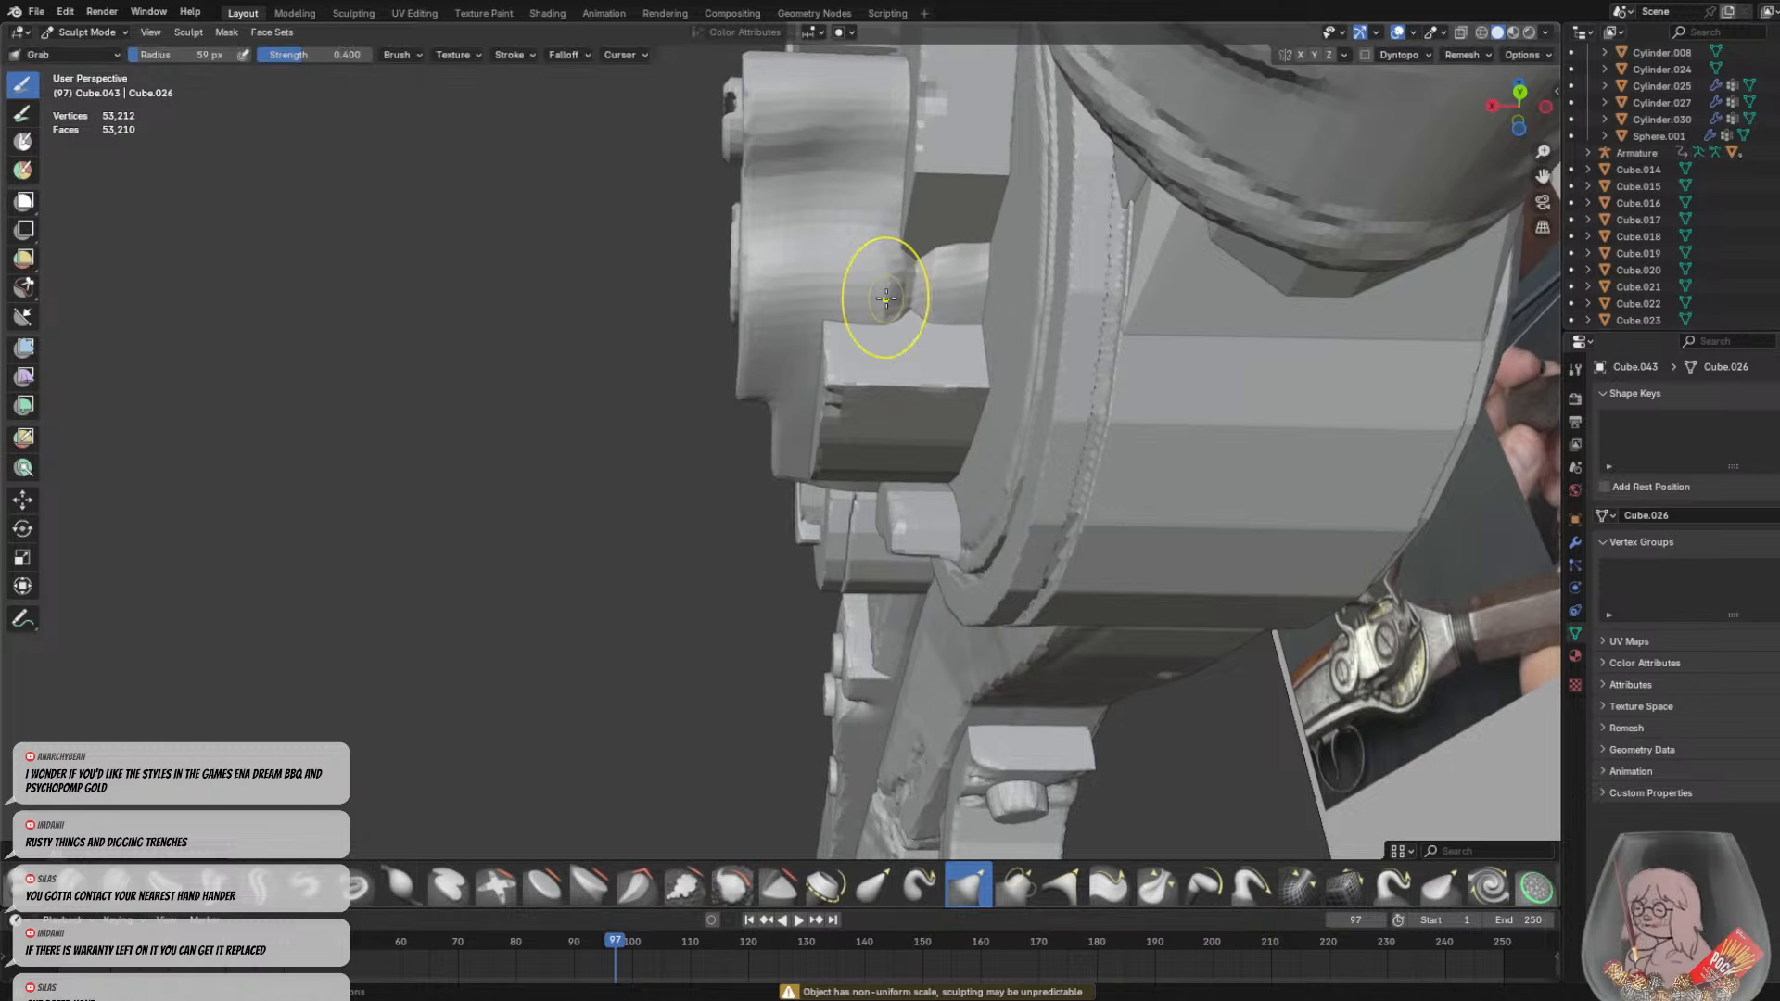
pyautogui.moveTo(937, 264); pyautogui.dragTo(929, 269)
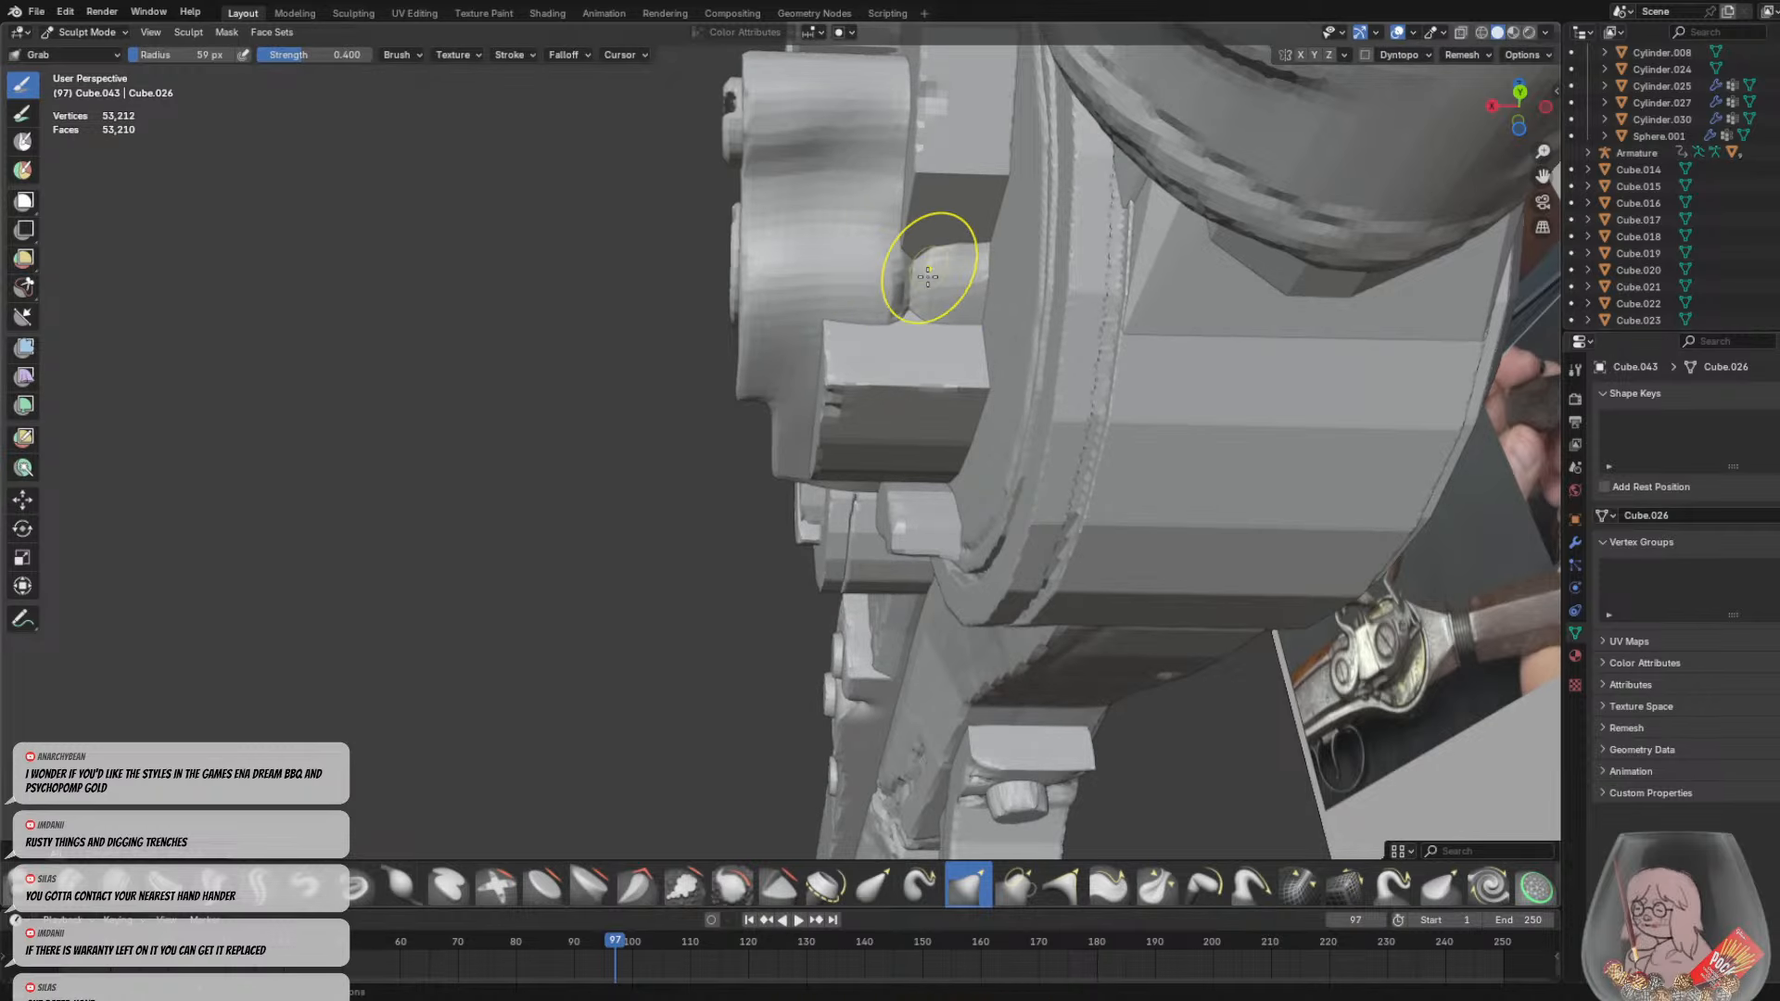
pyautogui.moveTo(888, 312); pyautogui.dragTo(972, 436, button='middle')
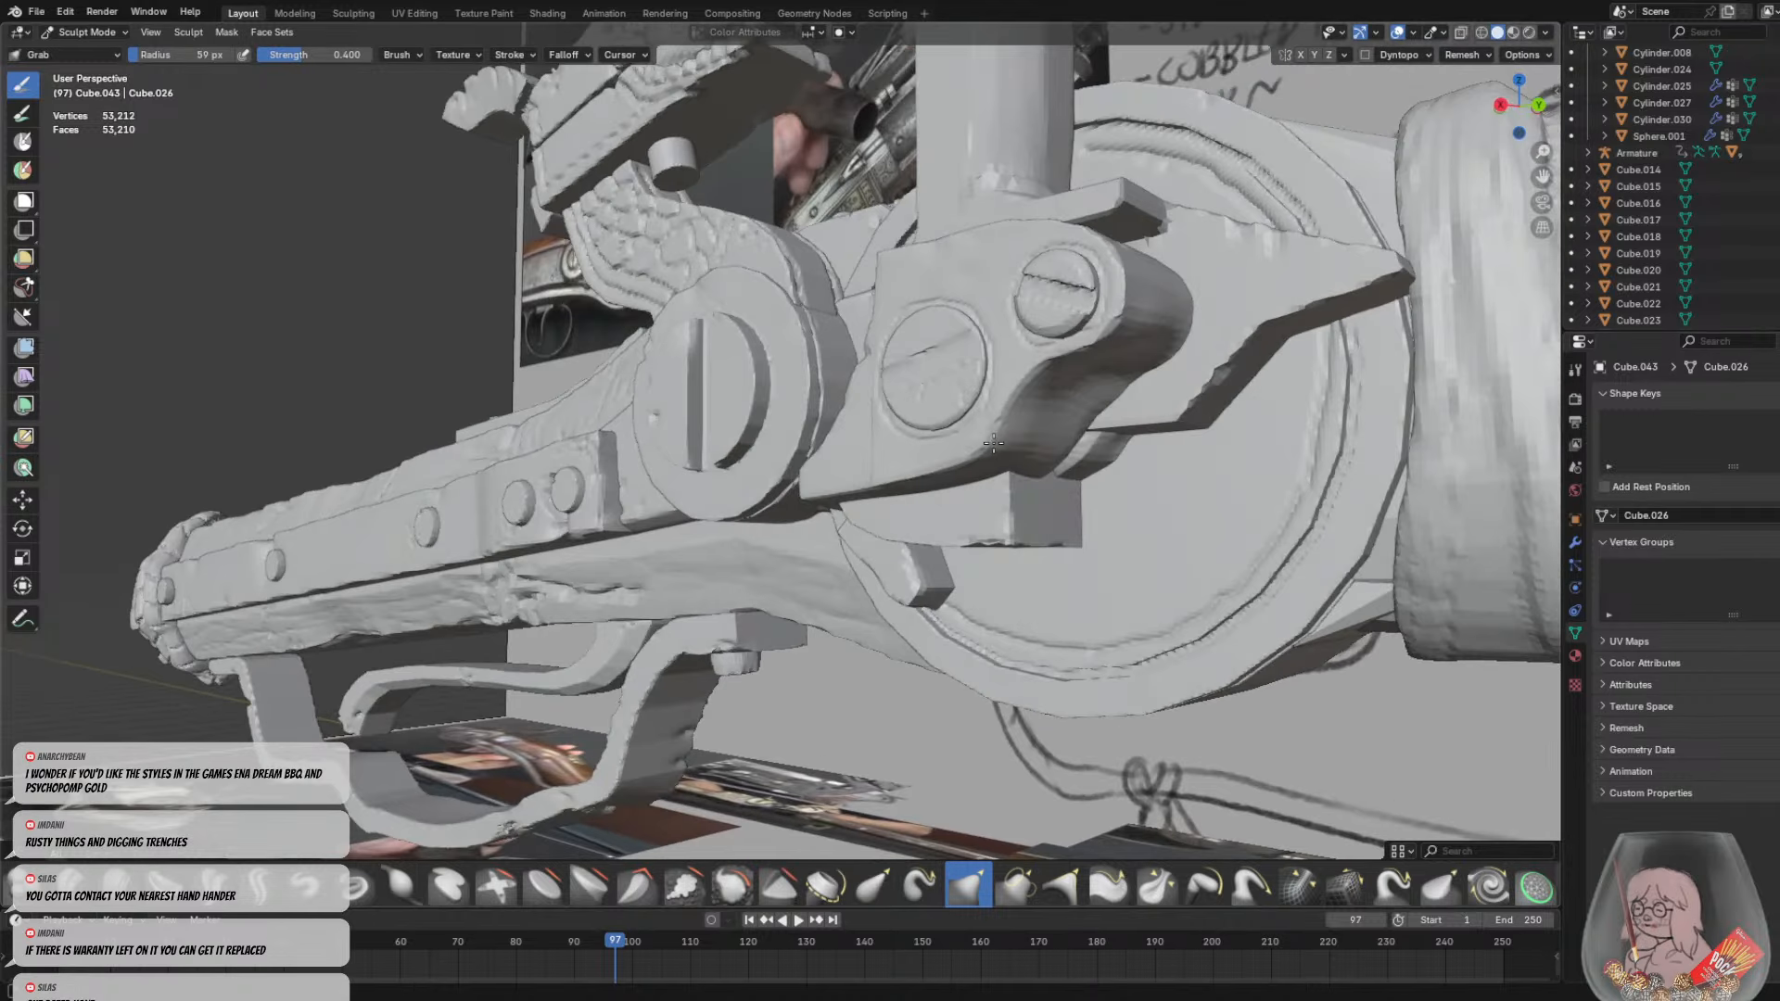
pyautogui.scroll(4, 1020, 487)
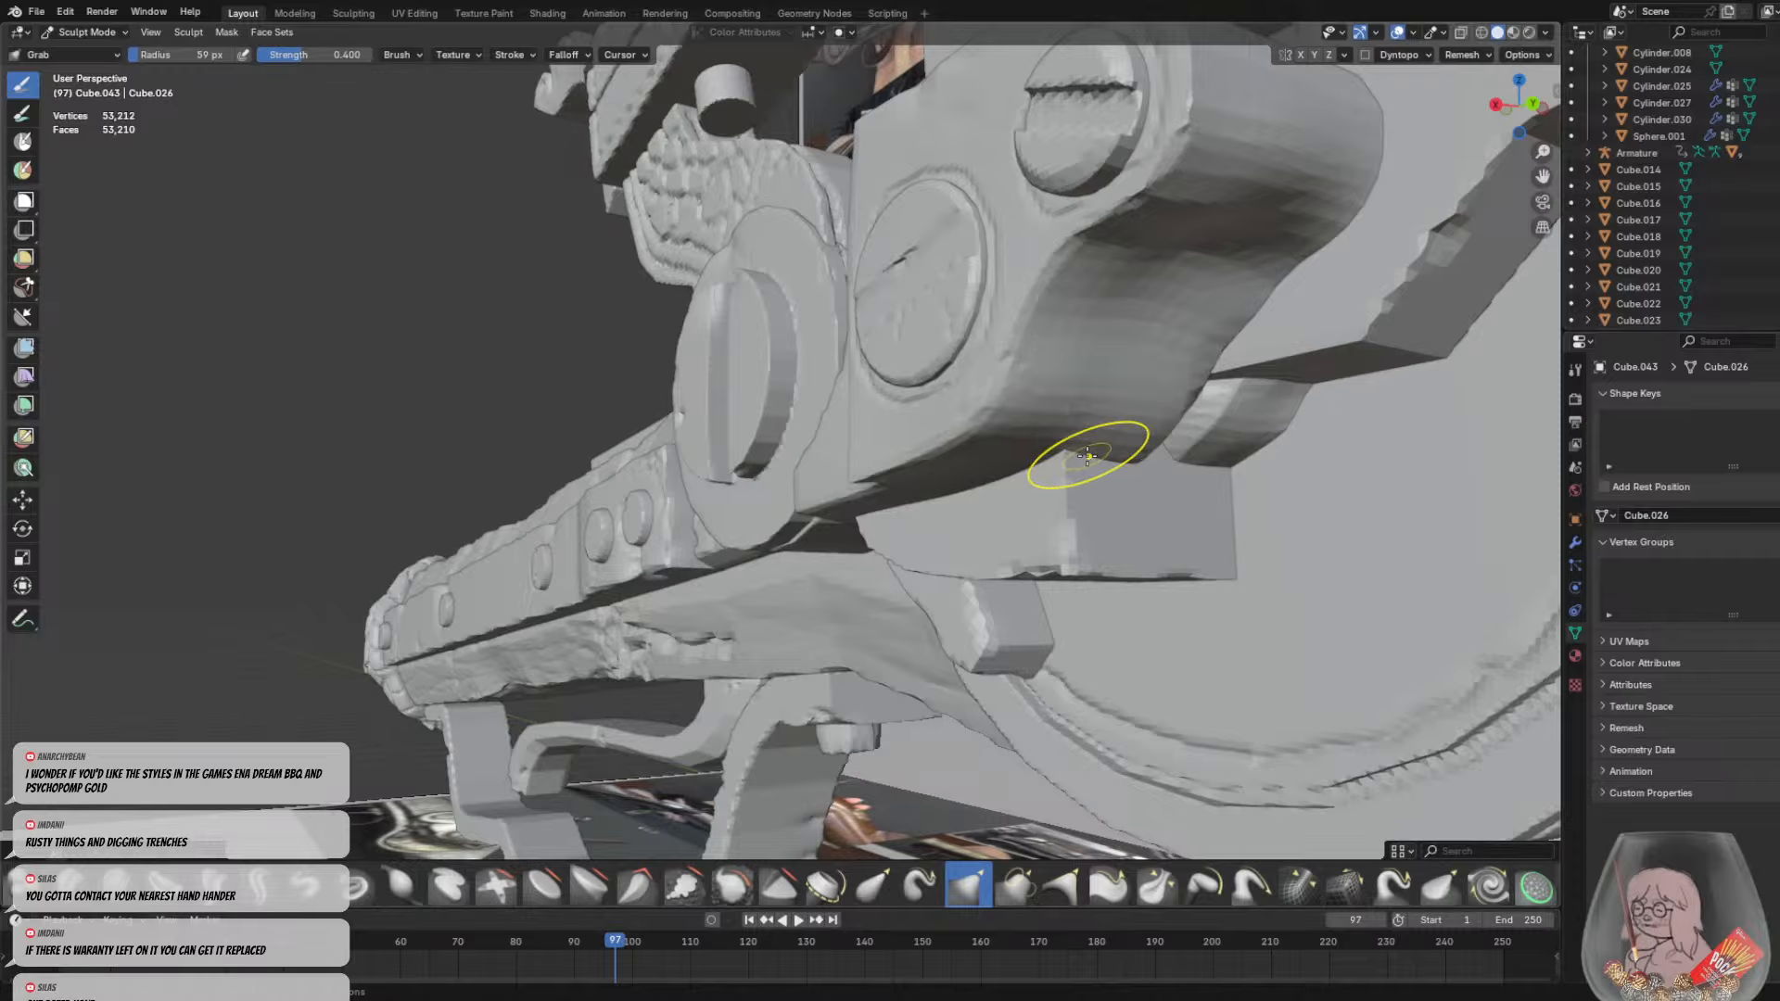
pyautogui.moveTo(1089, 461); pyautogui.dragTo(974, 445, button='middle')
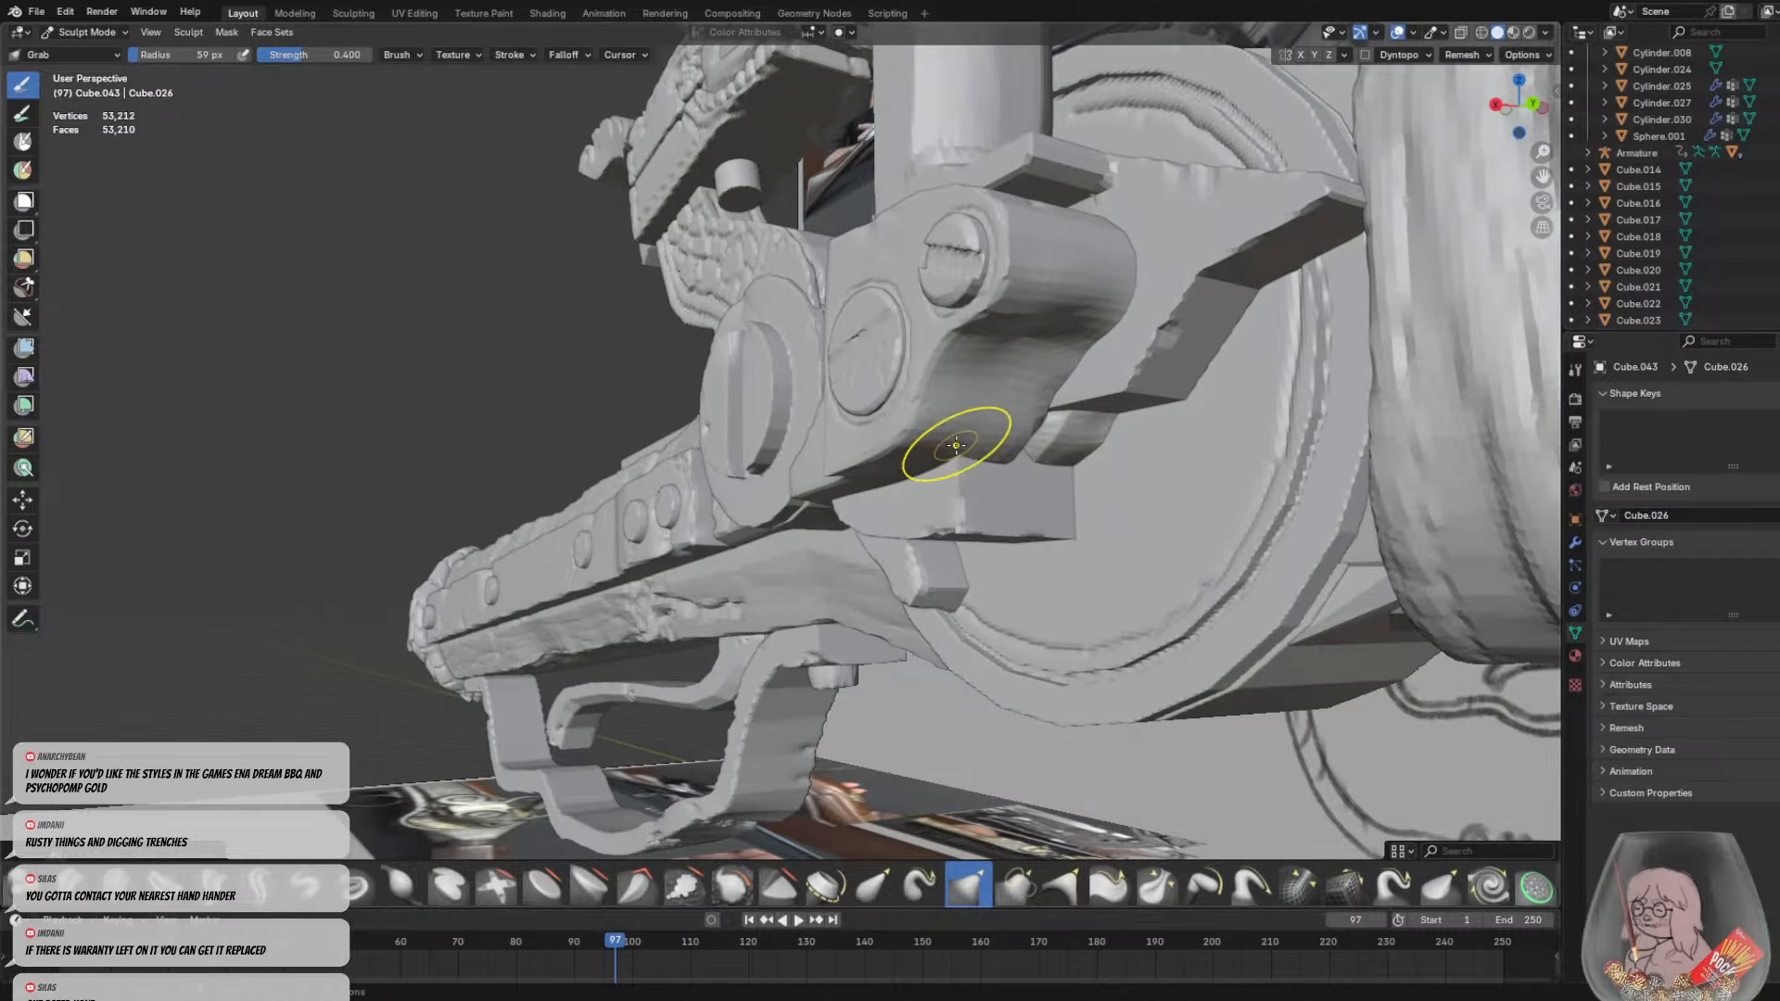
# Set the Grab brush radius to 70 px for shaping the screw plate's underside
pyautogui.press('f')
pyautogui.click(962, 449)
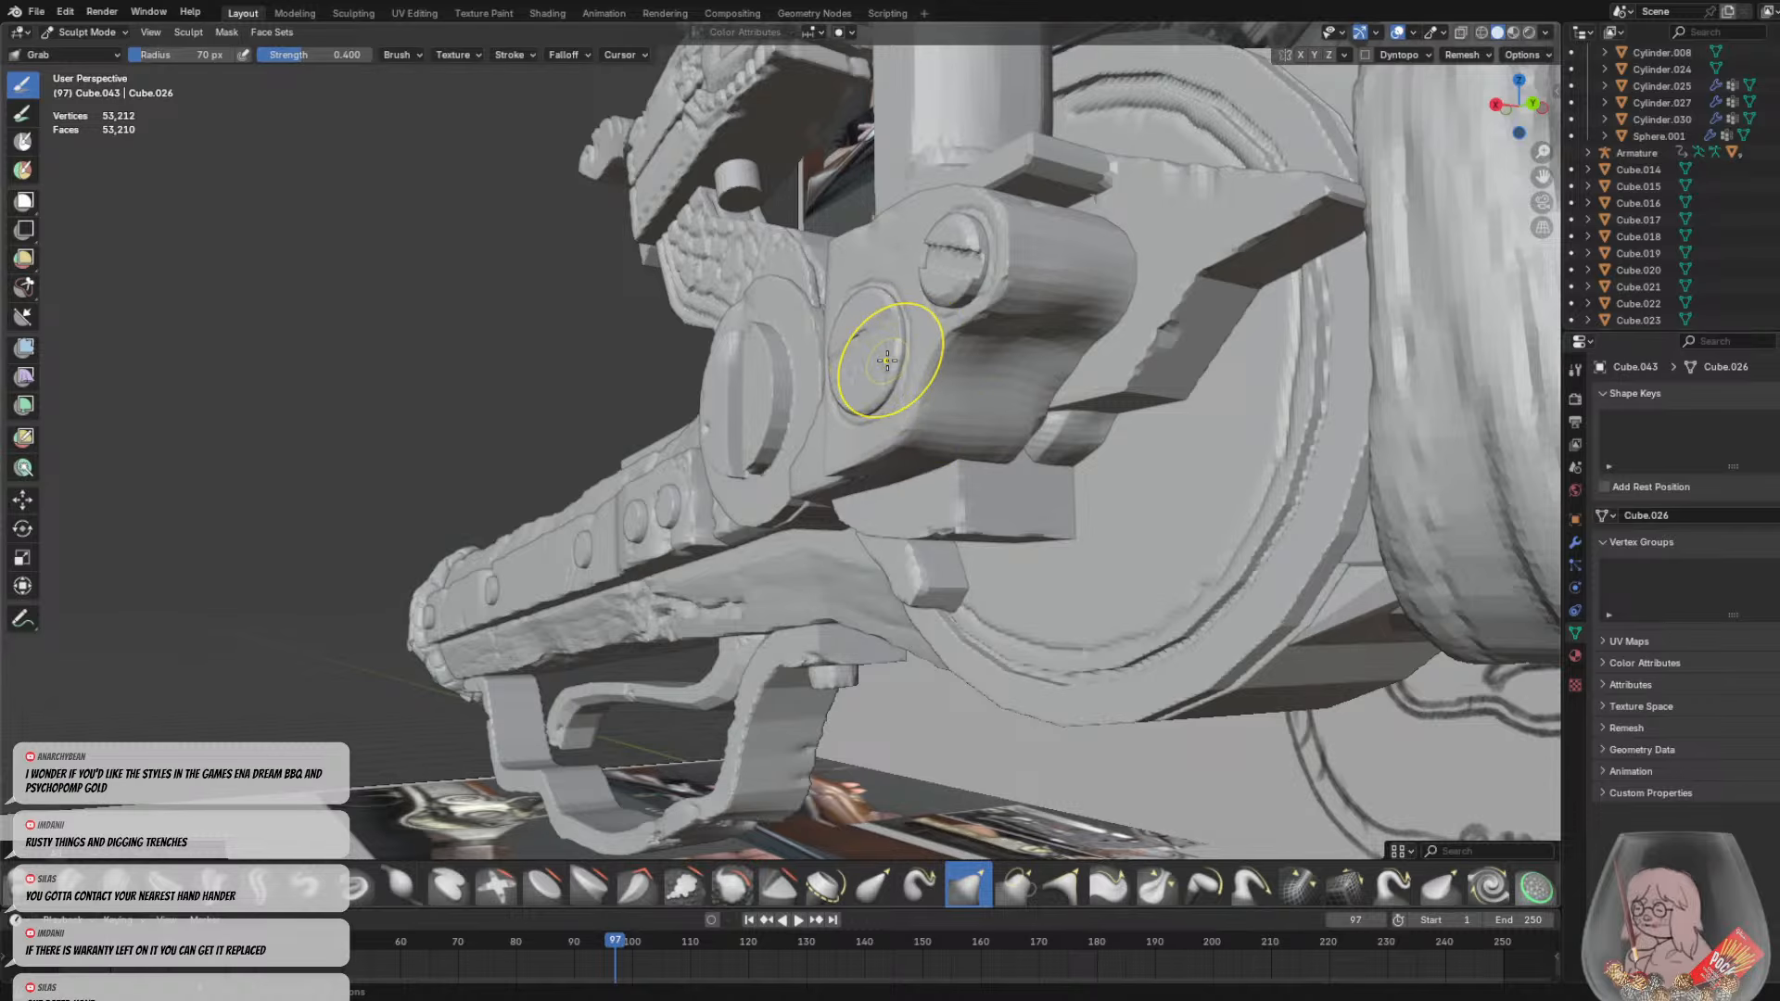
pyautogui.moveTo(888, 361); pyautogui.dragTo(915, 408, button='middle')
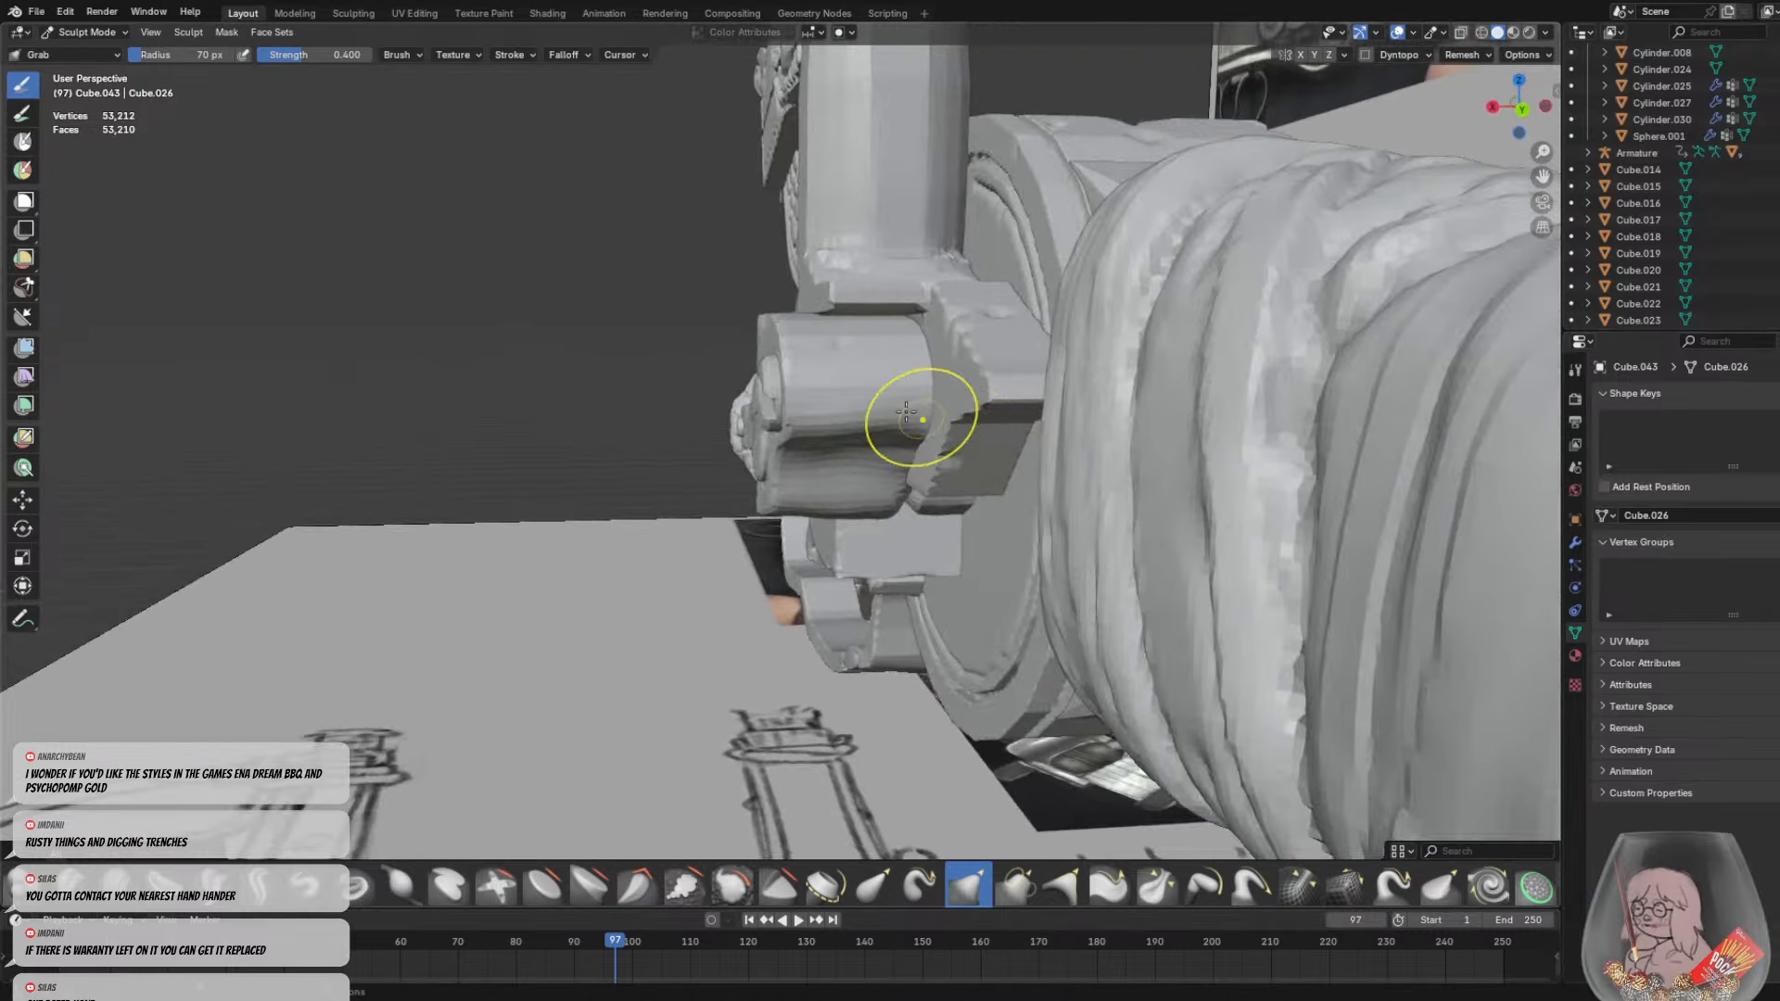
# Leave sculpting and shift the whole screw plate slightly in Object Mode
pyautogui.click(92, 33)
pyautogui.click(92, 51)
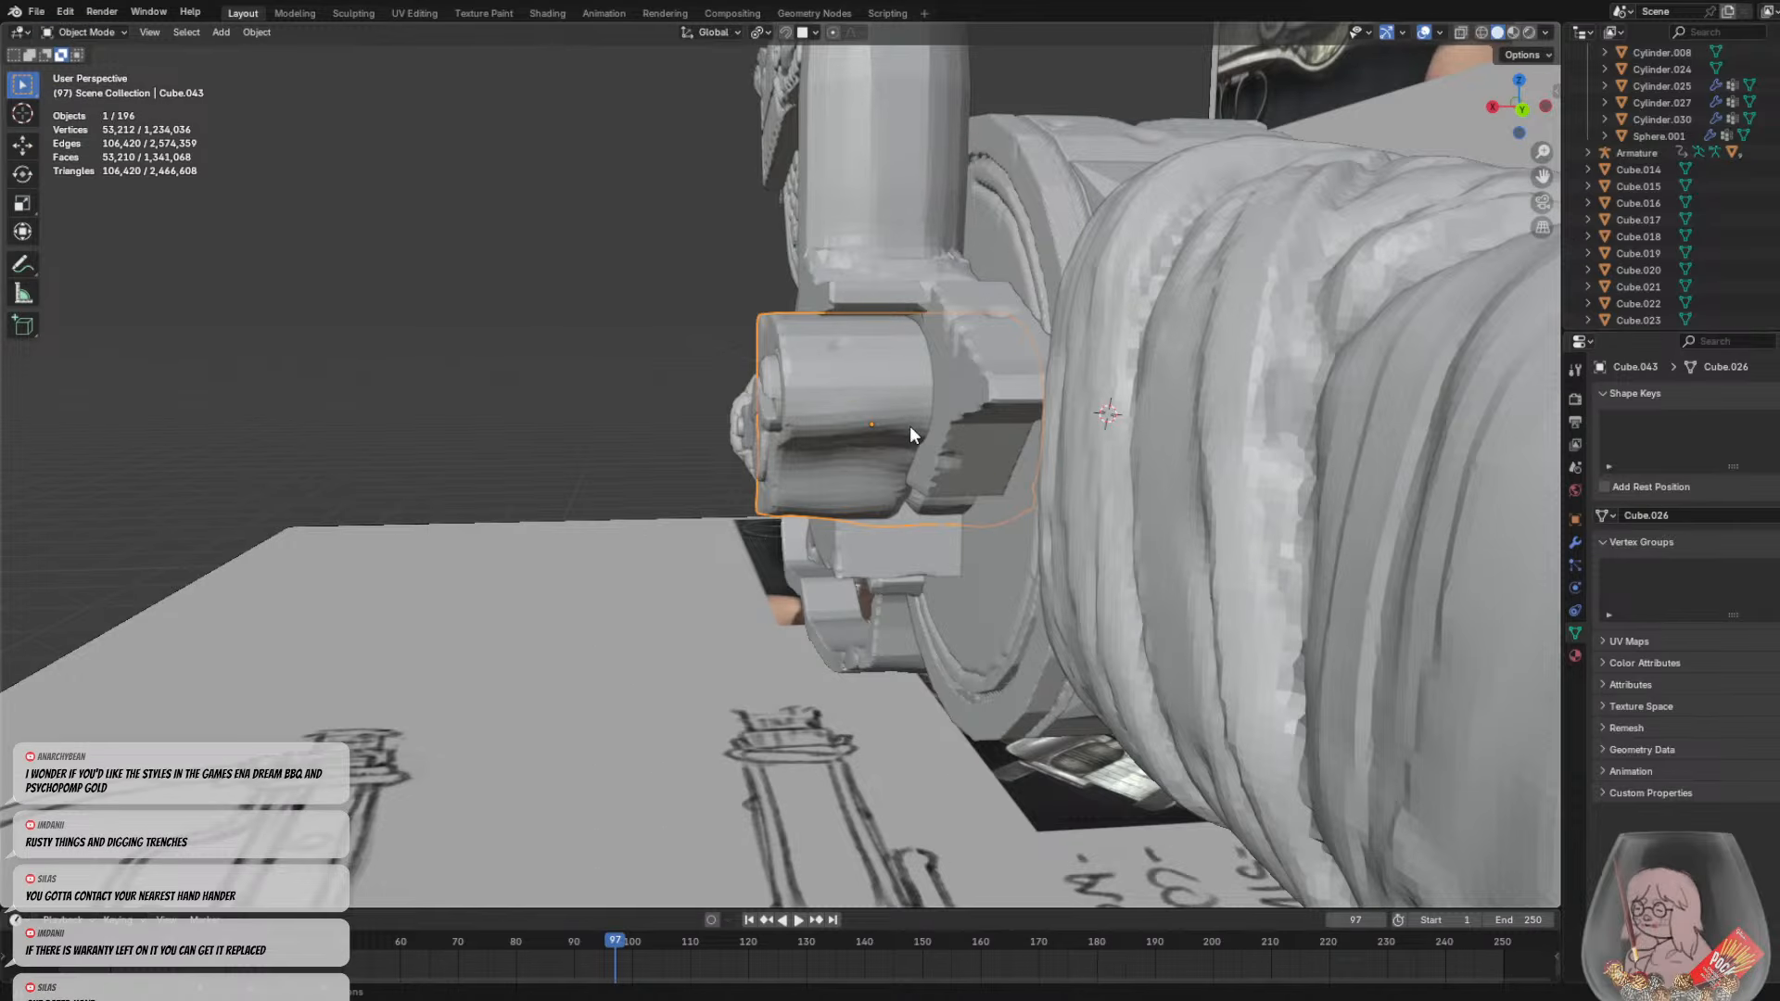
pyautogui.moveTo(909, 426); pyautogui.dragTo(975, 454, button='middle')
pyautogui.press('g')
pyautogui.click(969, 431)
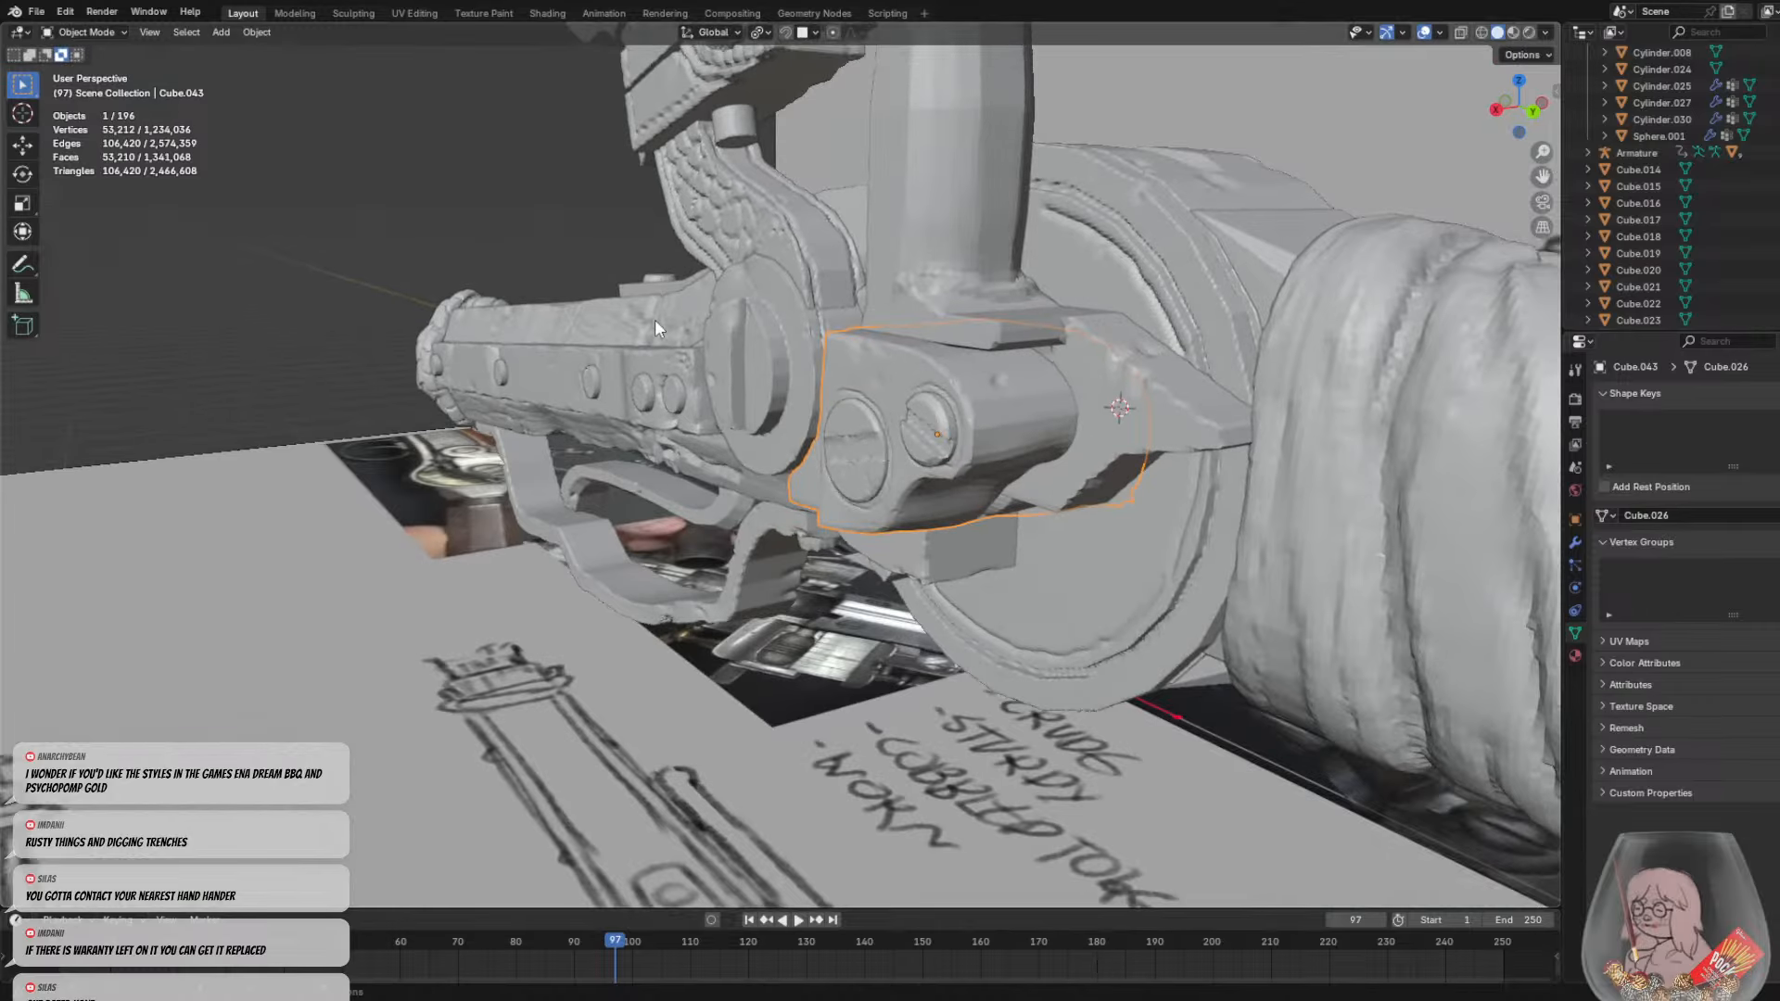
# Put the screw plate back into Sculpt Mode and examine its sloped side, screws and fit against the wheel
pyautogui.click(106, 33)
pyautogui.click(93, 86)
pyautogui.moveTo(278, 179); pyautogui.dragTo(974, 358, button='middle')
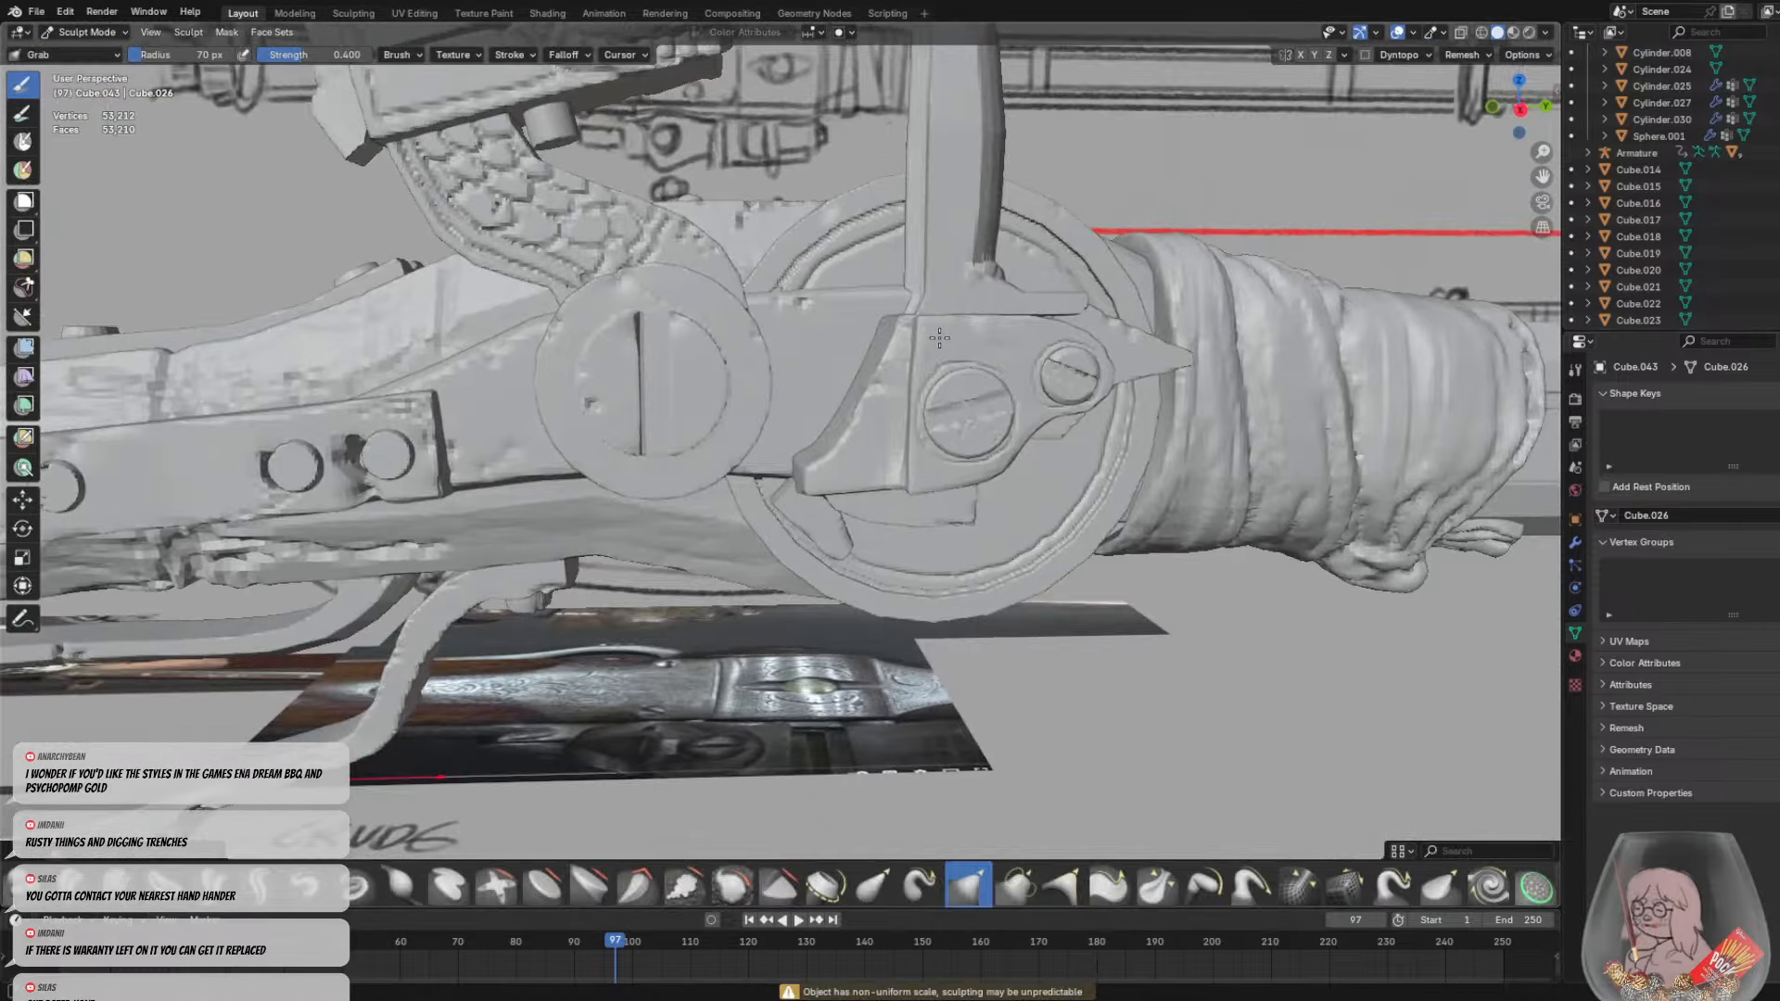
pyautogui.scroll(2, 872, 368)
pyautogui.moveTo(731, 393); pyautogui.dragTo(797, 422, button='middle')
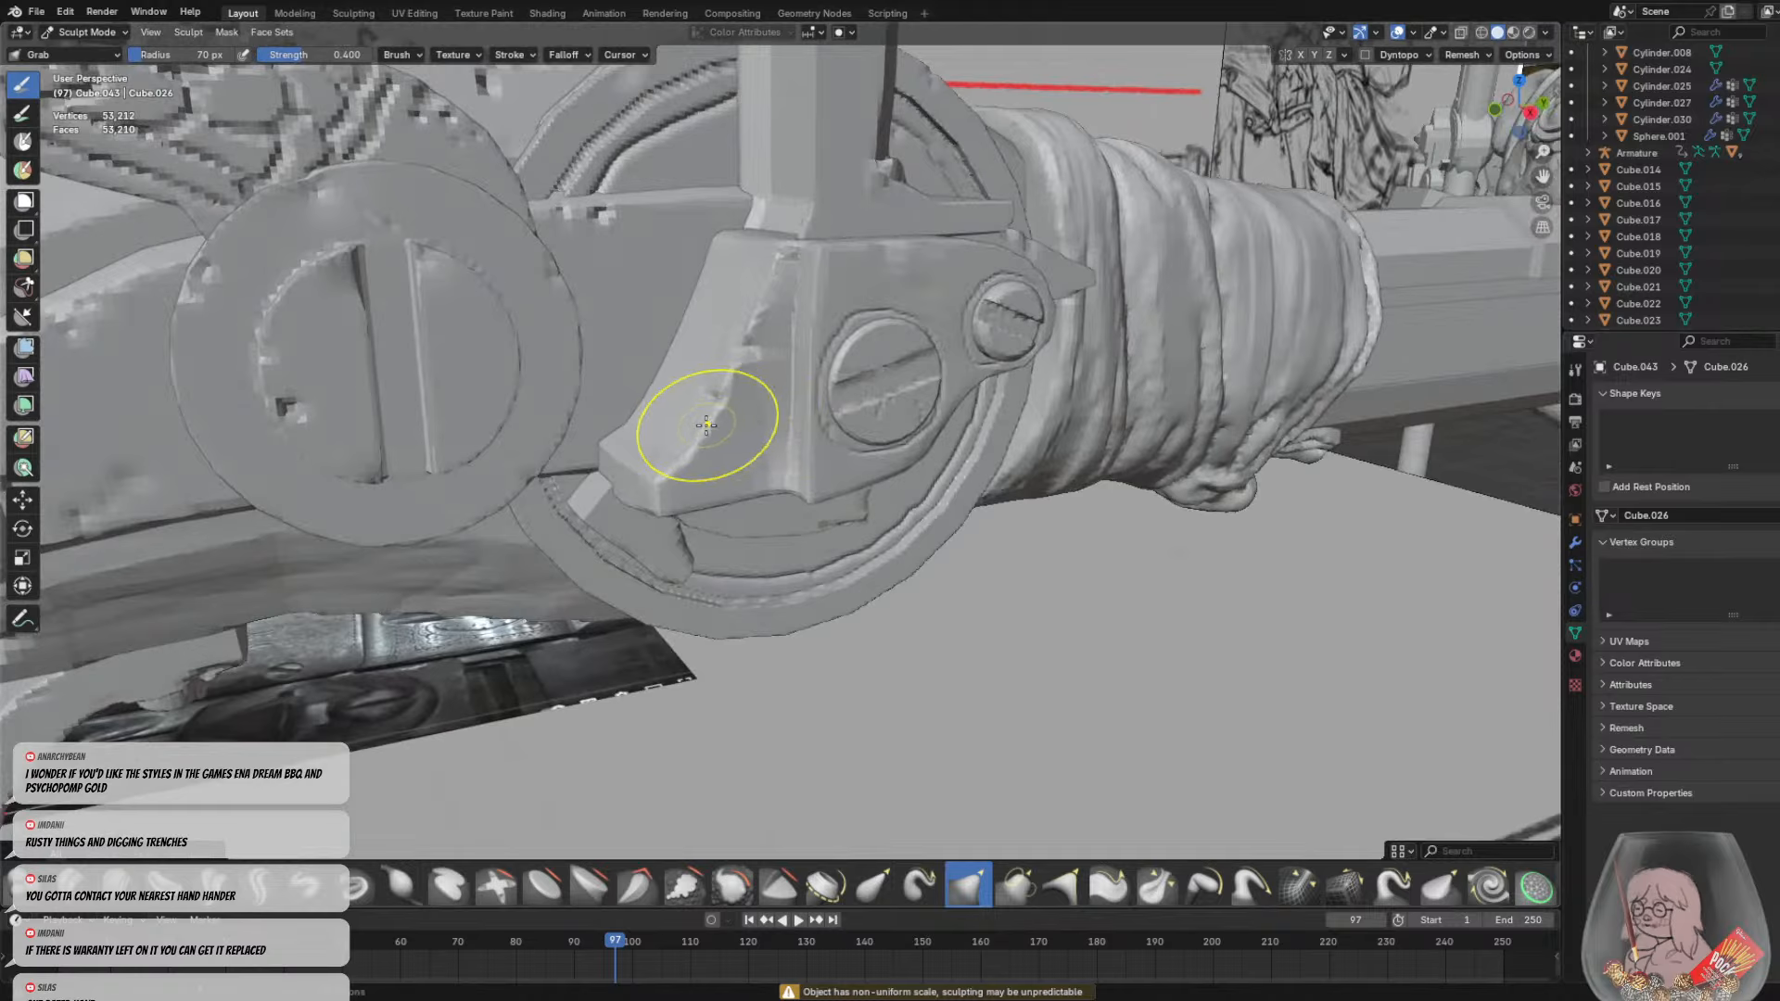
pyautogui.click(45, 32)
pyautogui.click(88, 51)
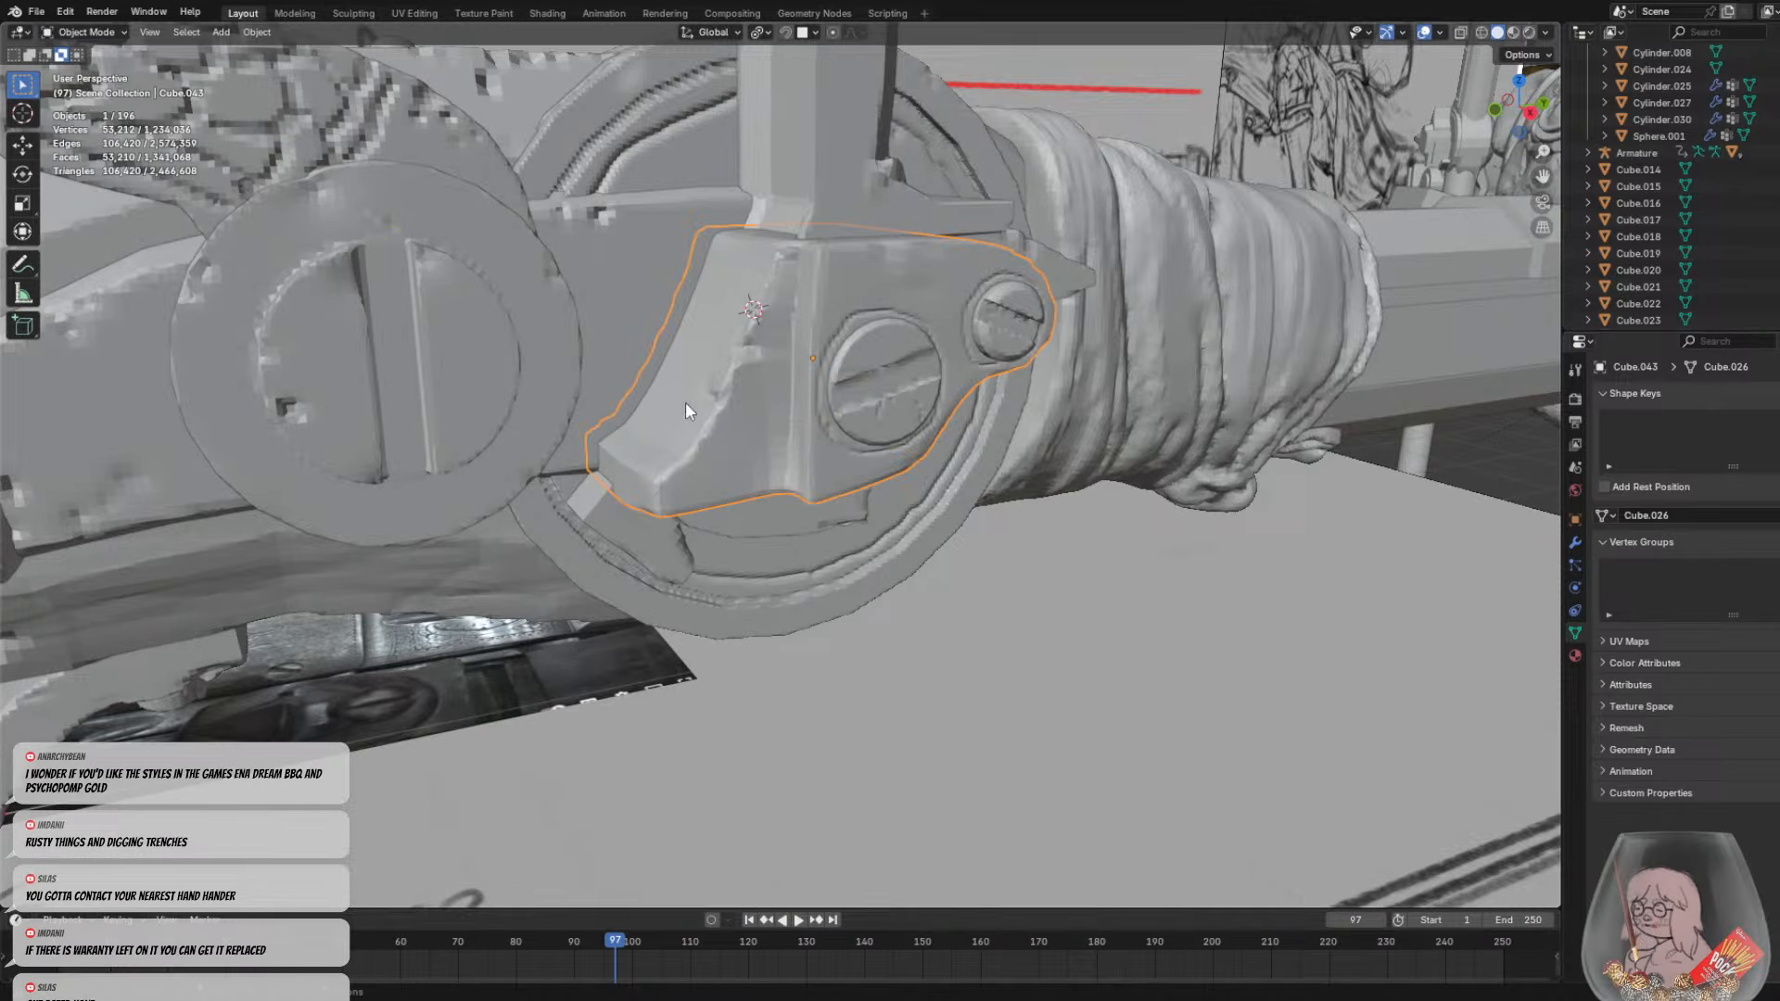
pyautogui.click(74, 32)
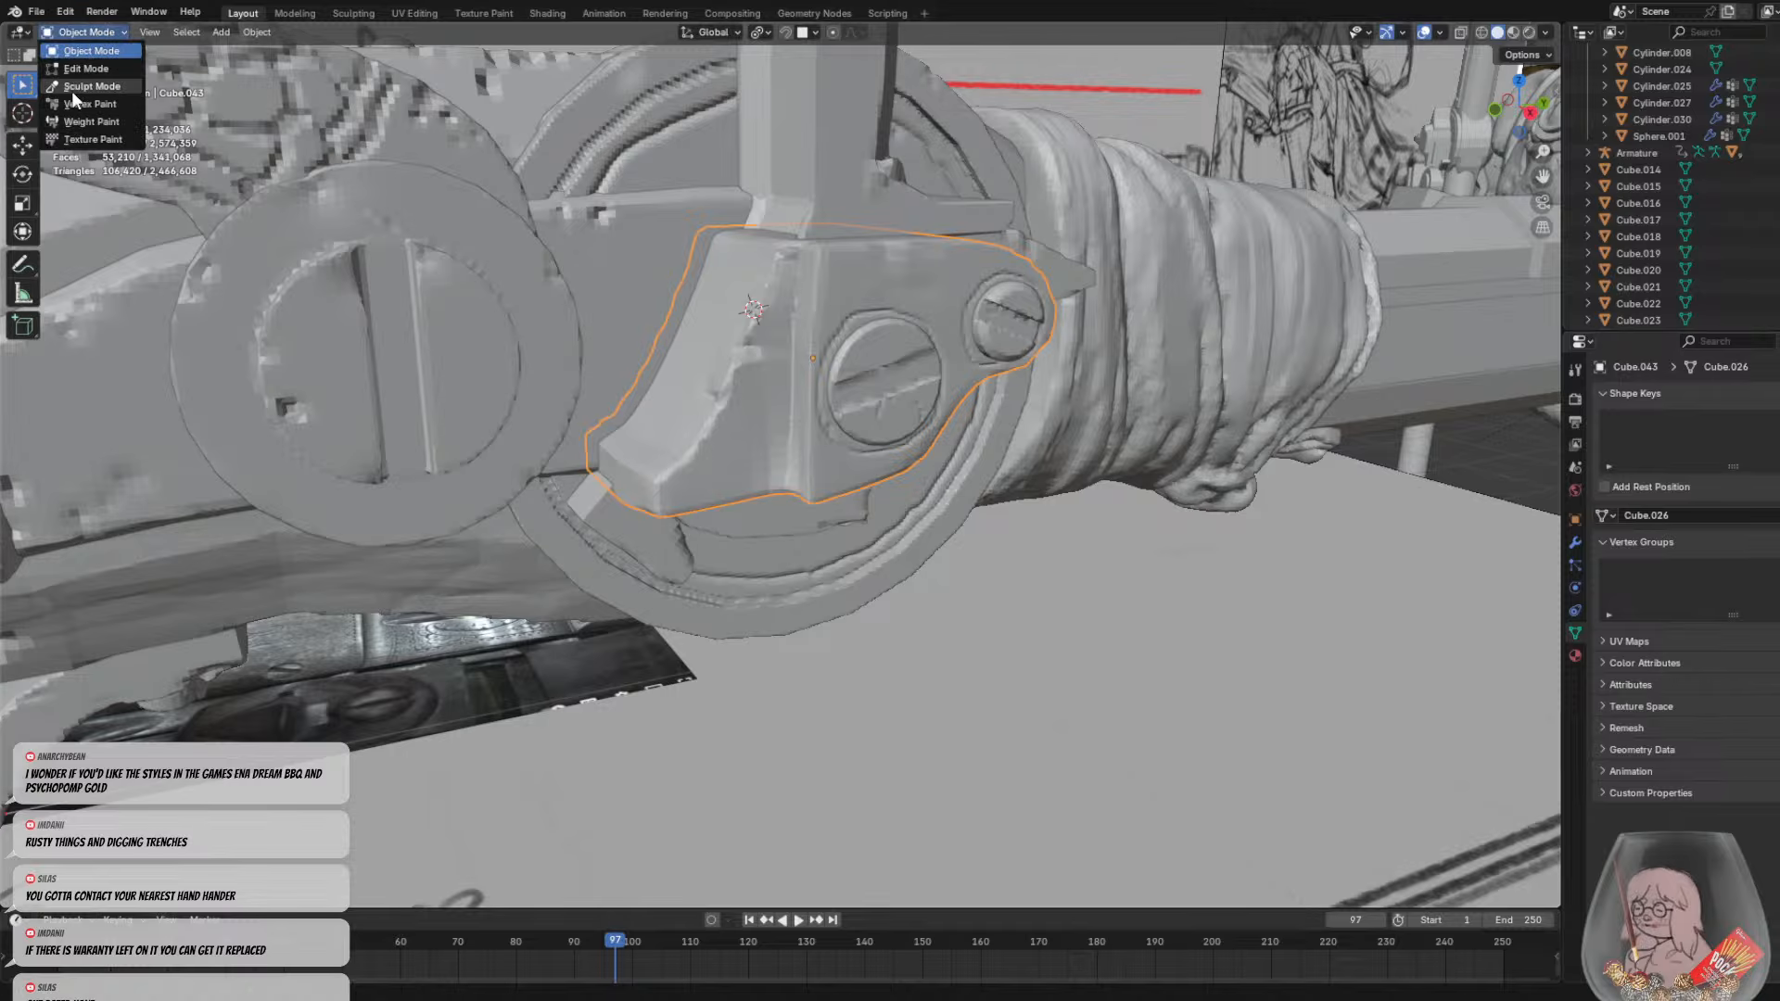
pyautogui.click(71, 86)
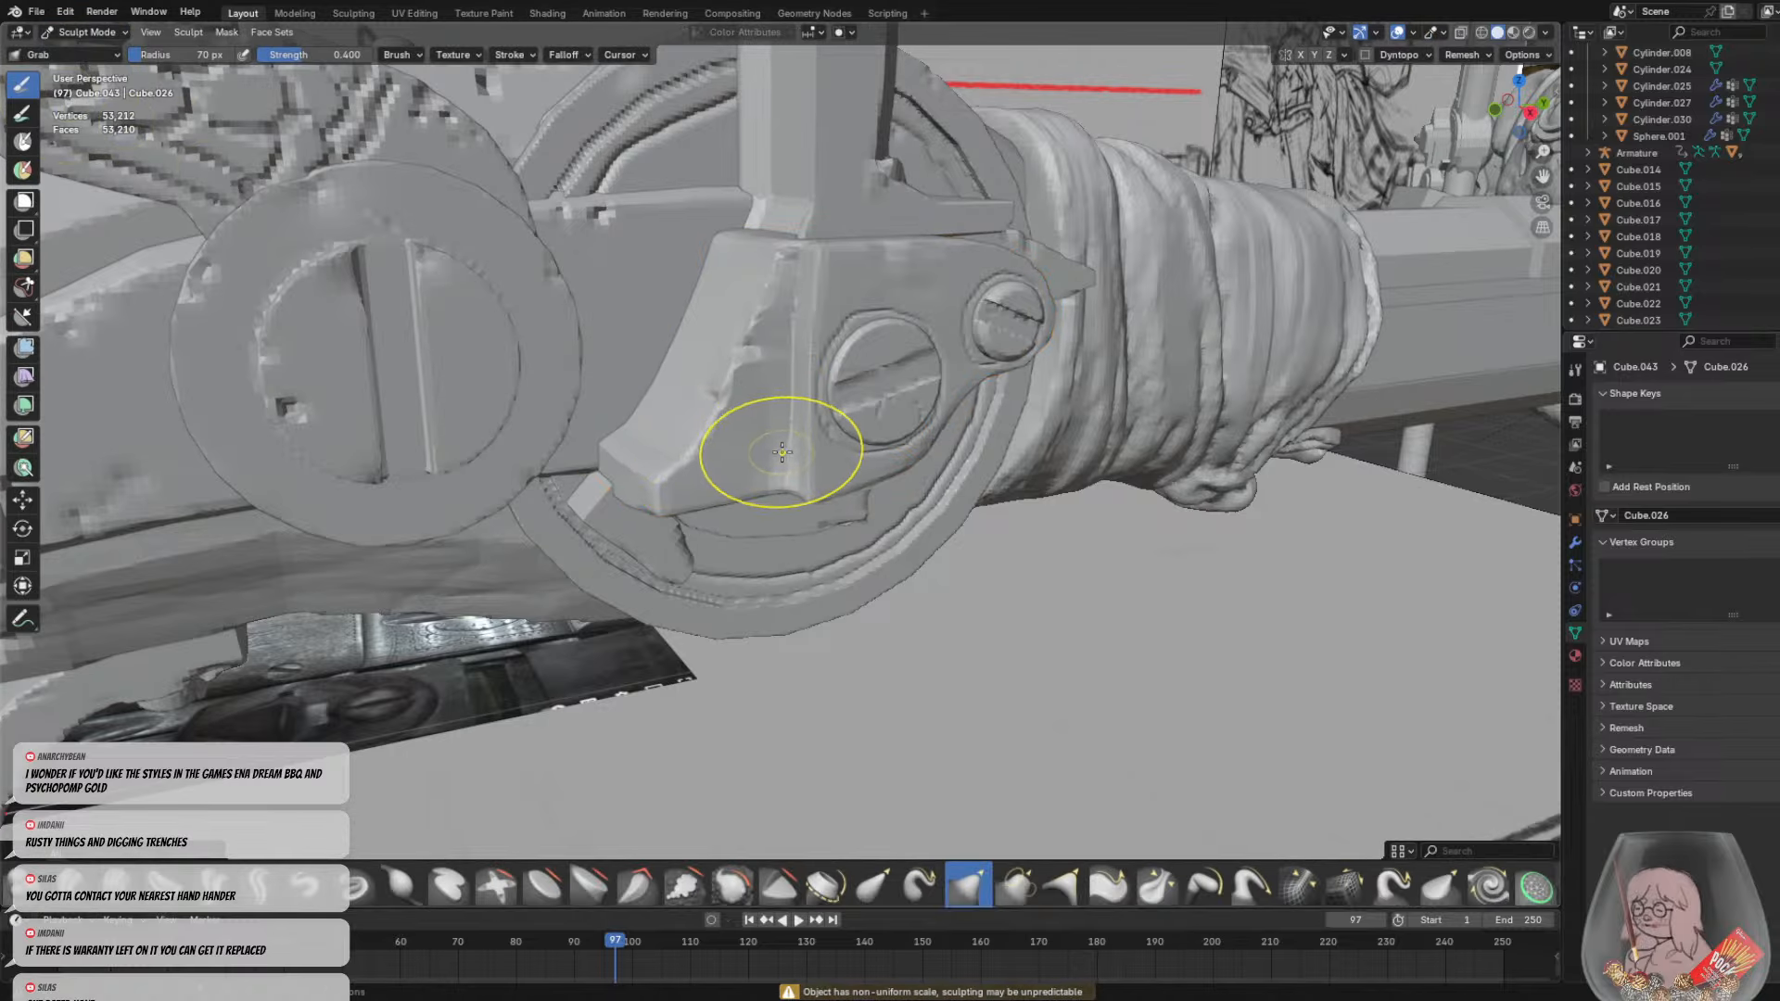
pyautogui.moveTo(782, 453)
pyautogui.mouseDown(button='middle')
pyautogui.moveTo(821, 410)
pyautogui.moveTo(682, 424)
pyautogui.moveTo(815, 449)
pyautogui.moveTo(714, 484)
pyautogui.moveTo(742, 445)
pyautogui.mouseUp(button='middle')
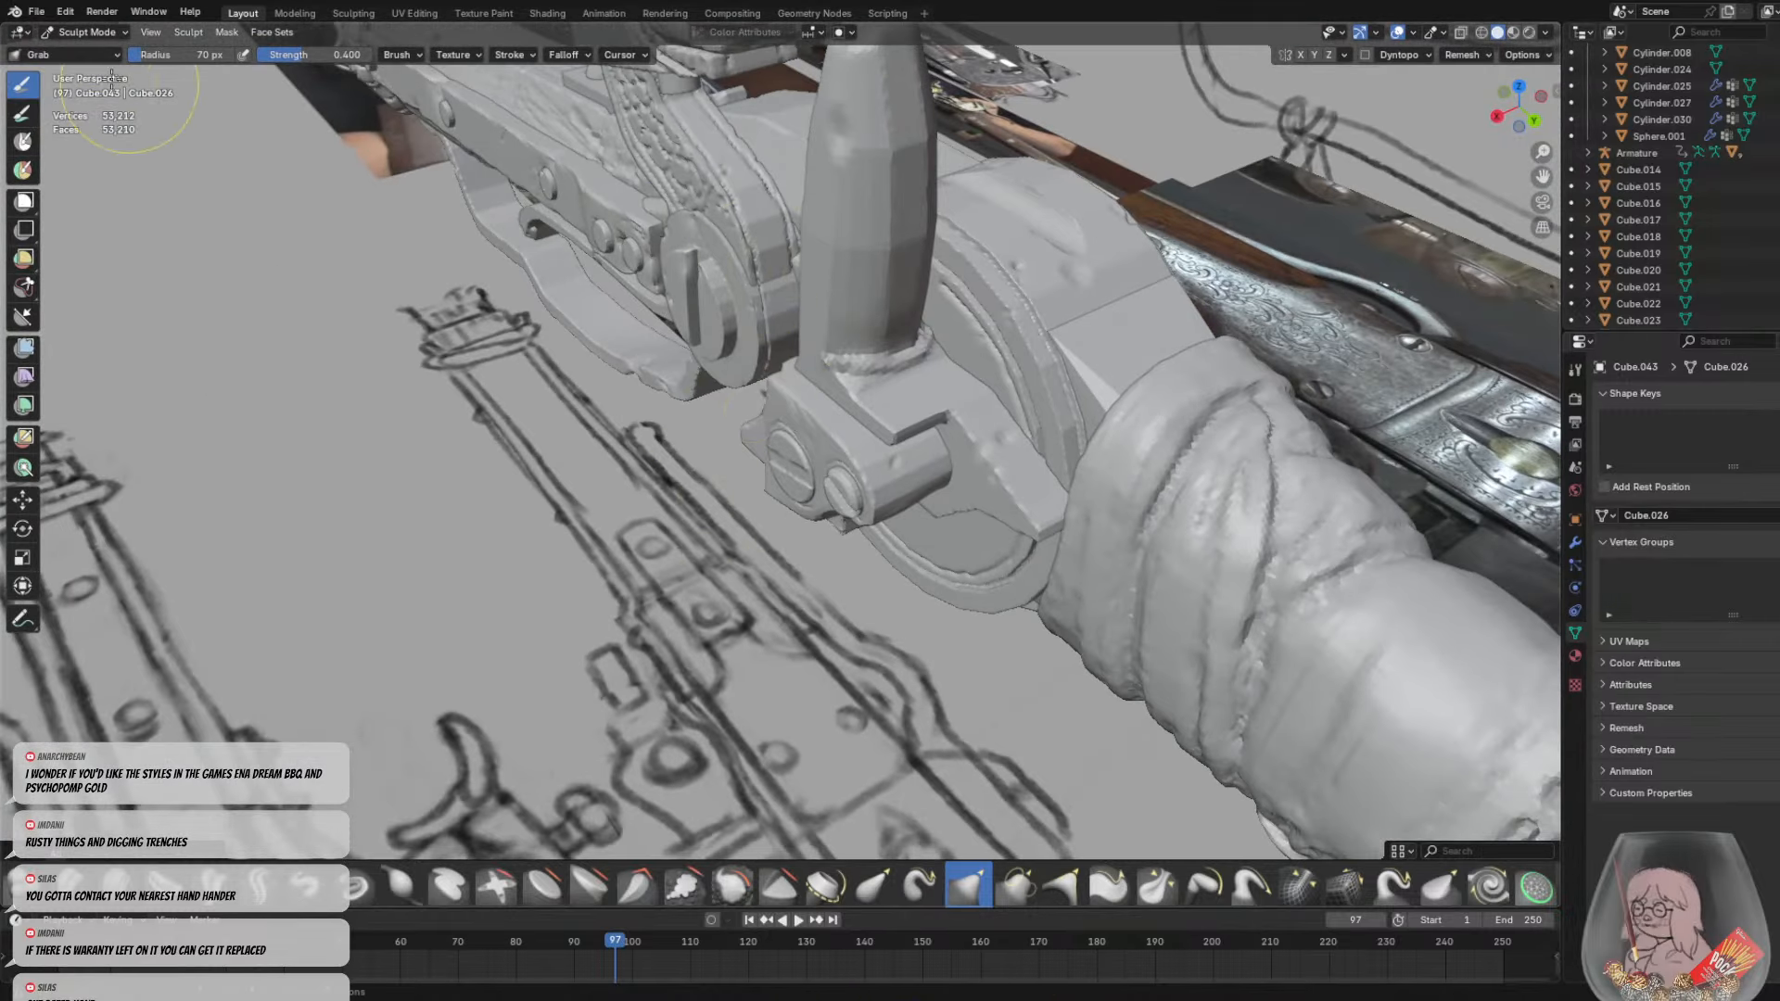
# Leave the screw plate and switch sculpting to the frizzen
pyautogui.click(89, 34)
pyautogui.click(83, 68)
pyautogui.click(85, 32)
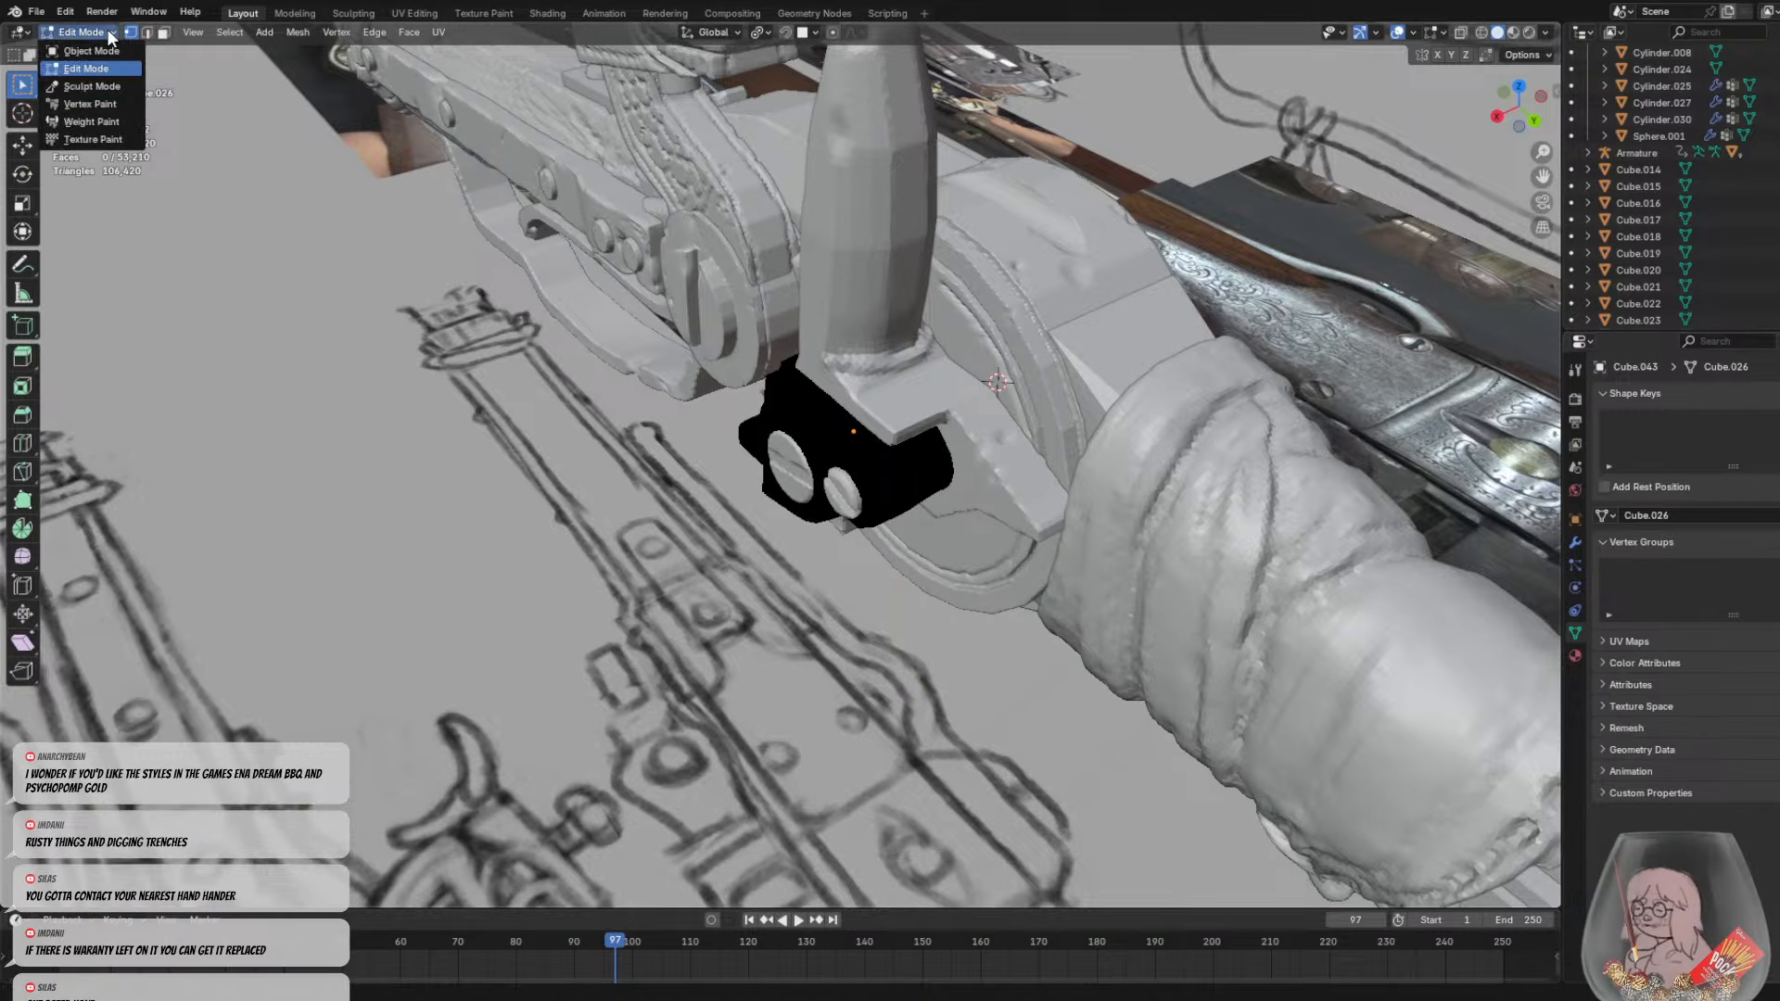
pyautogui.click(91, 51)
pyautogui.click(885, 362)
pyautogui.scroll(4, 877, 354)
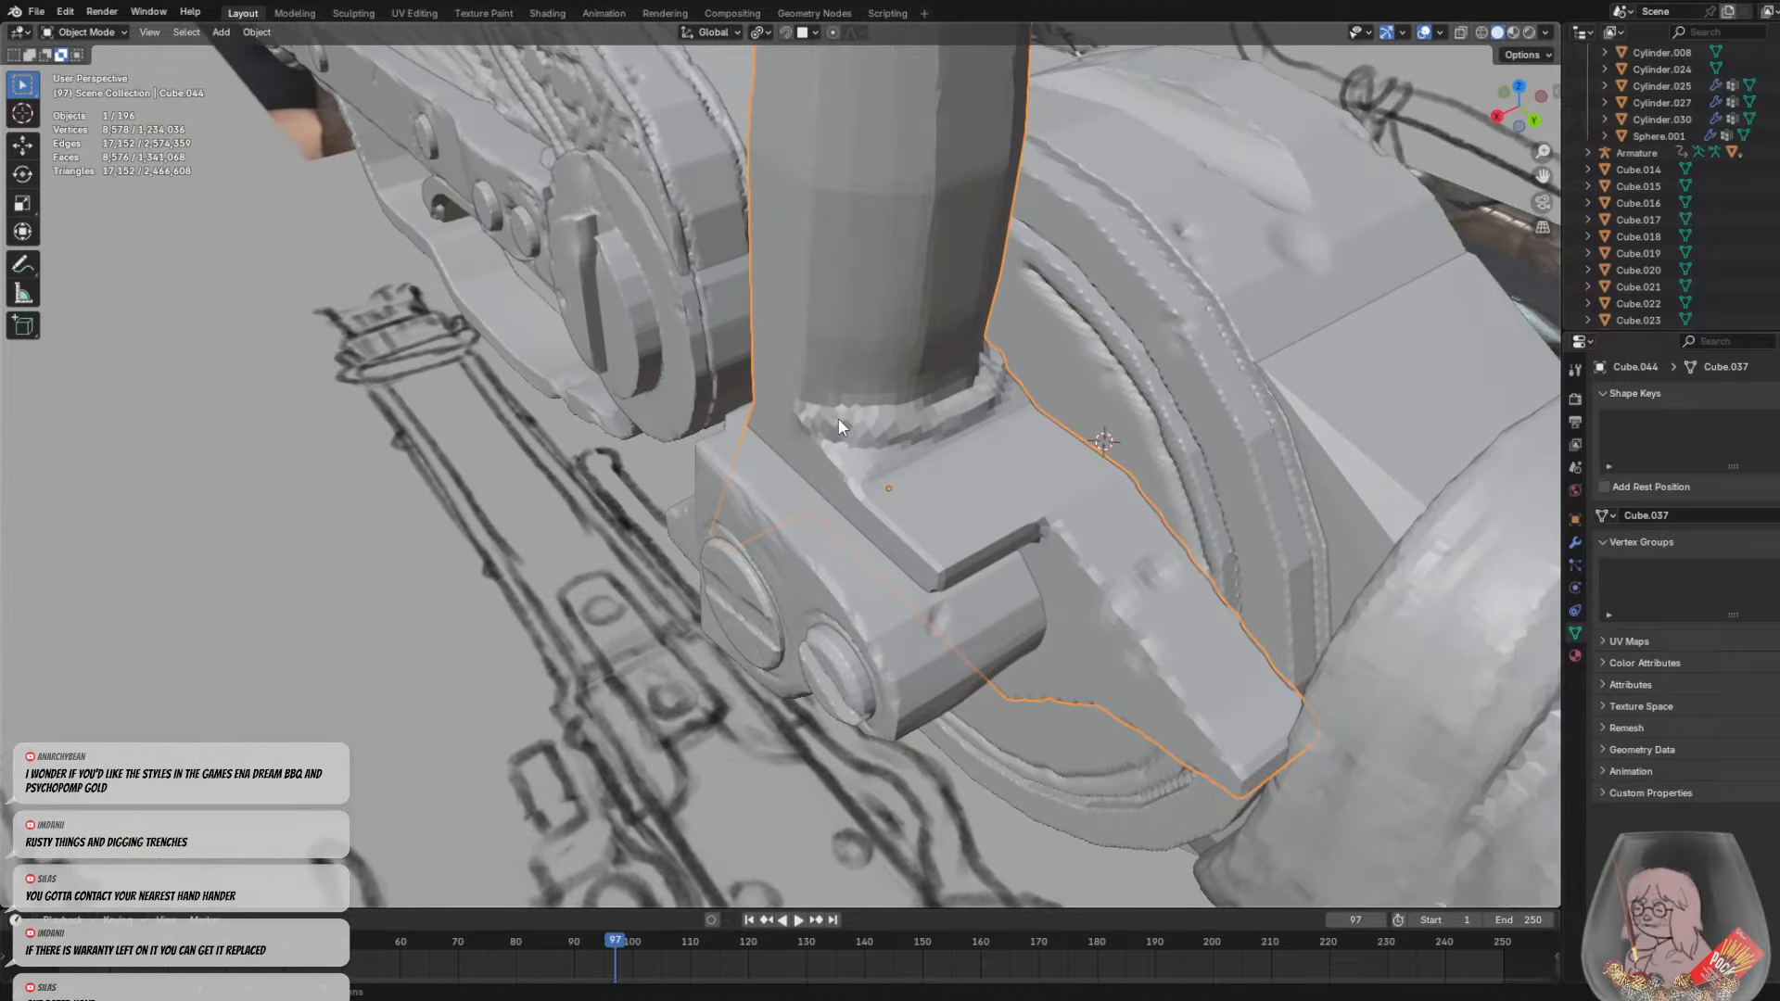
pyautogui.click(74, 32)
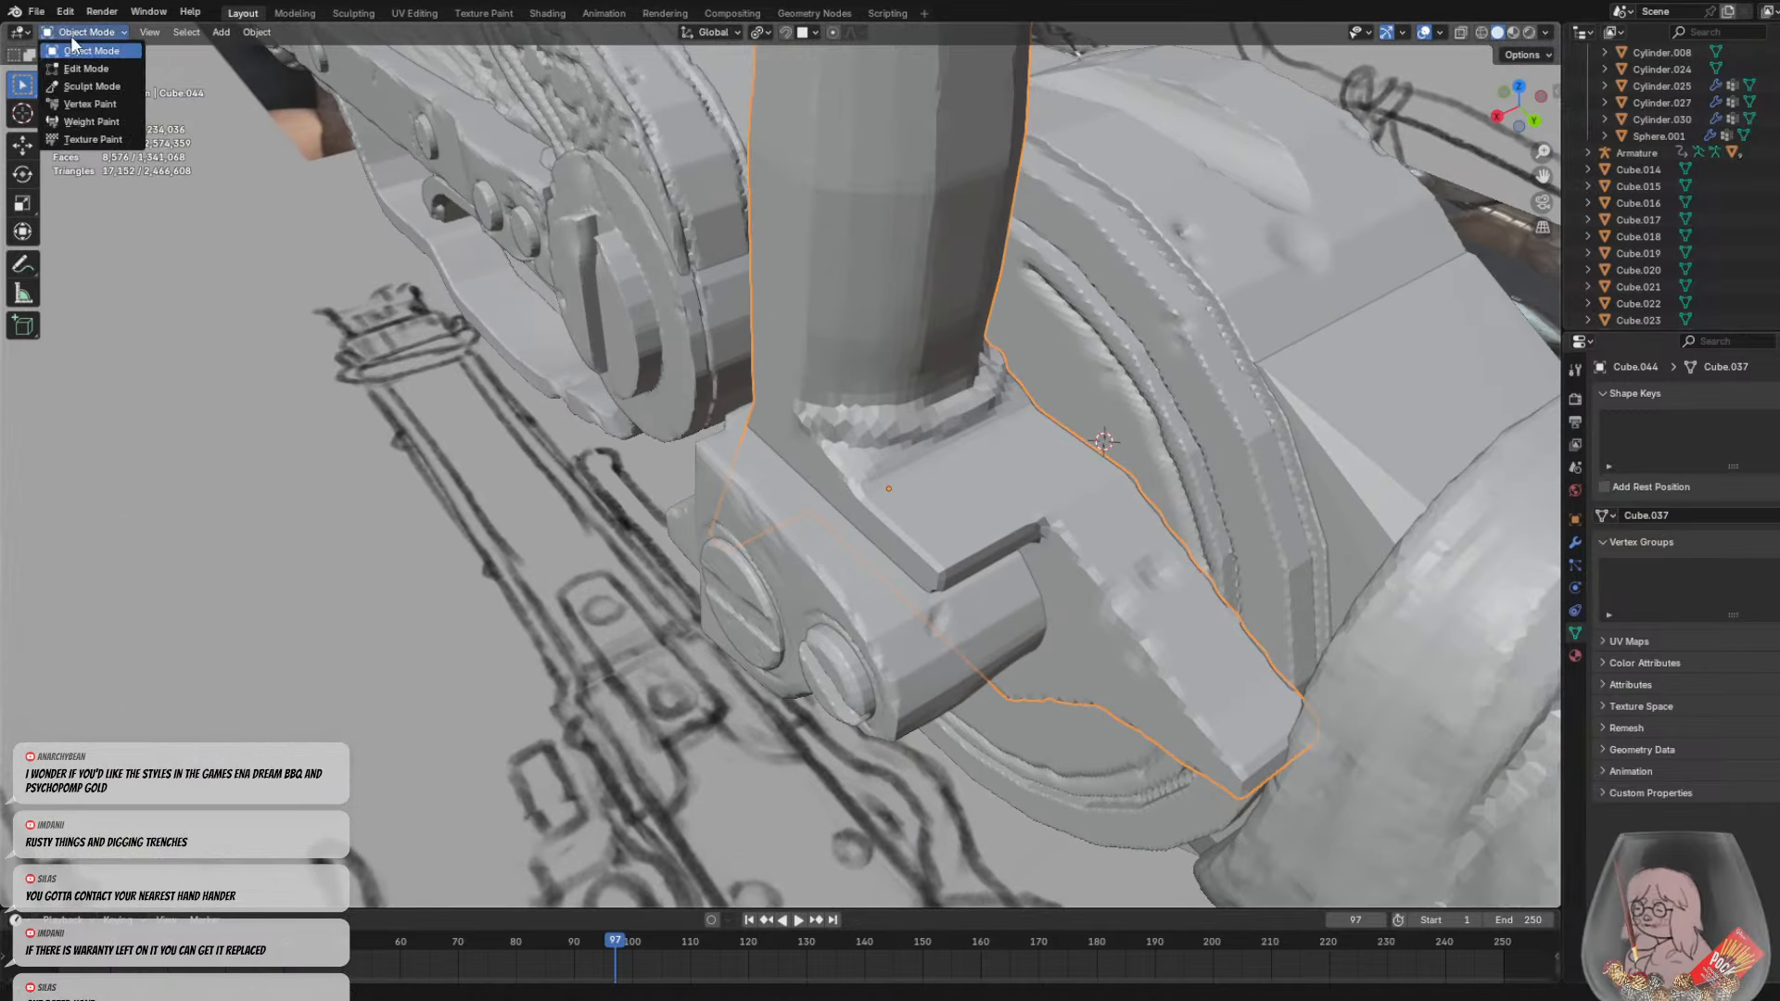
pyautogui.click(89, 86)
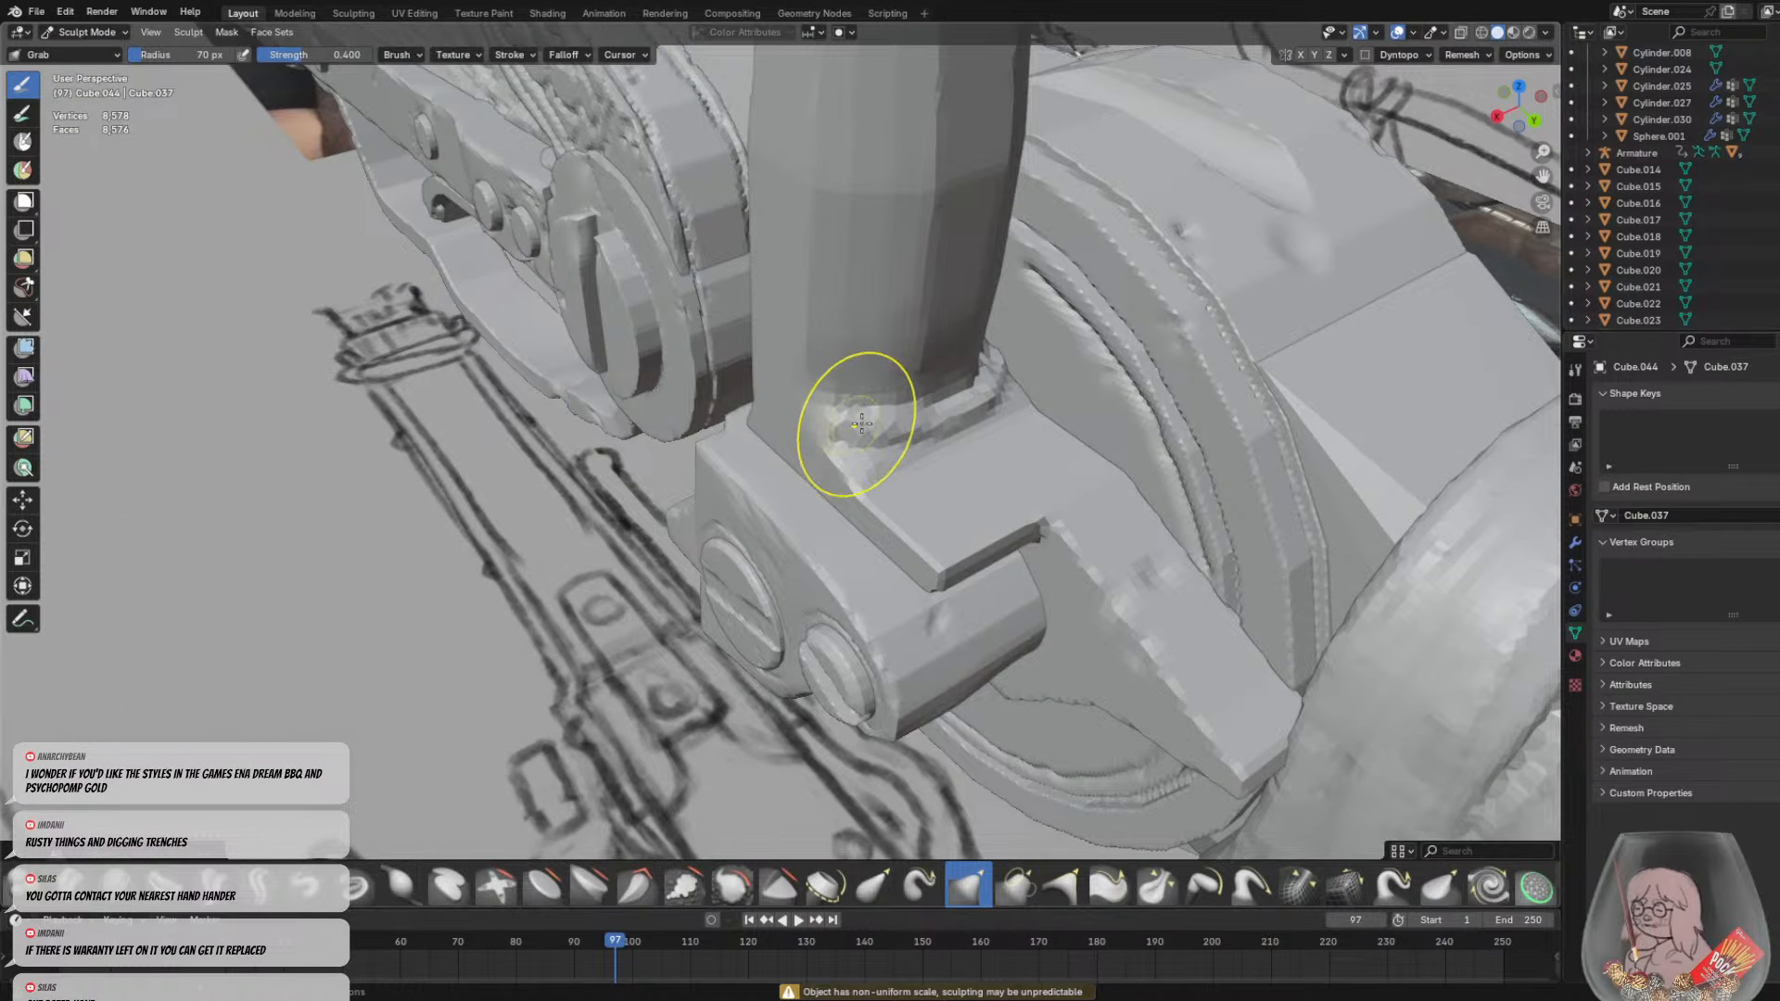
# Replace the Grab brush with the Crease Sharp brush for working on the frizzen's upright
pyautogui.moveTo(861, 424); pyautogui.dragTo(958, 389, button='middle')
pyautogui.scroll(-4, 960, 389)
pyautogui.moveTo(902, 441); pyautogui.dragTo(842, 452, button='middle')
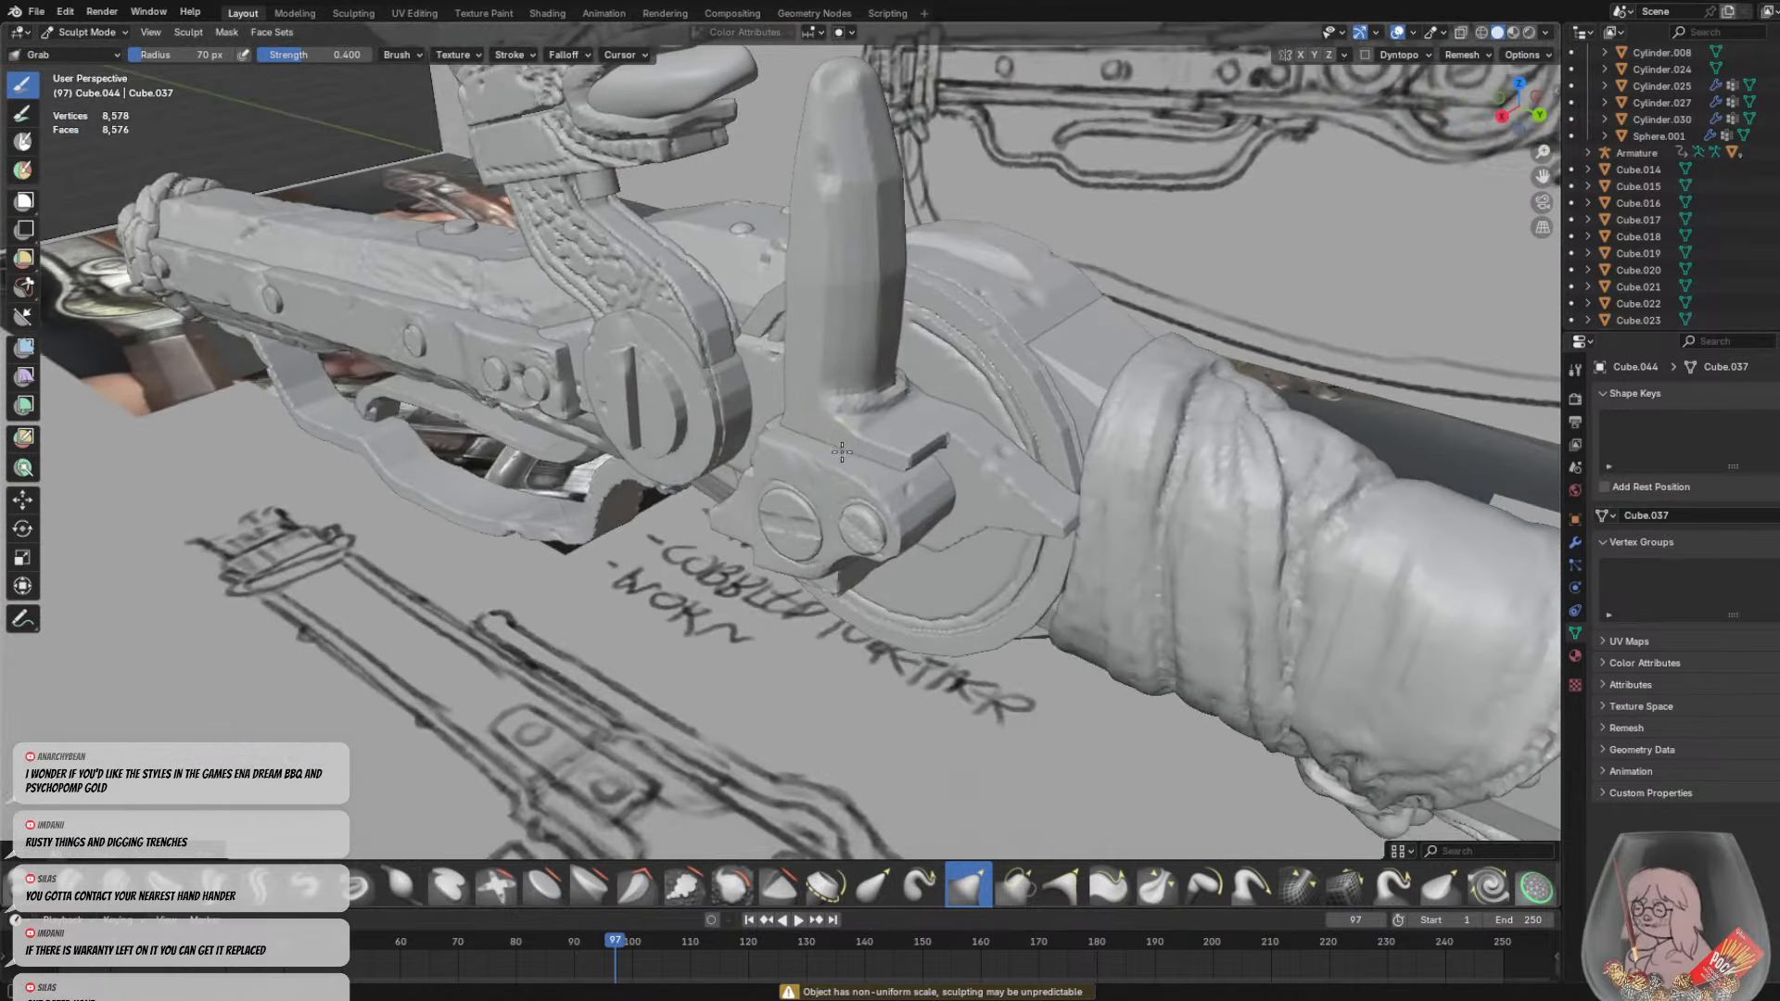
pyautogui.moveTo(849, 267)
pyautogui.mouseDown(button='middle')
pyautogui.moveTo(852, 243)
pyautogui.moveTo(803, 445)
pyautogui.moveTo(765, 459)
pyautogui.moveTo(732, 433)
pyautogui.mouseUp(button='middle')
pyautogui.press('f')
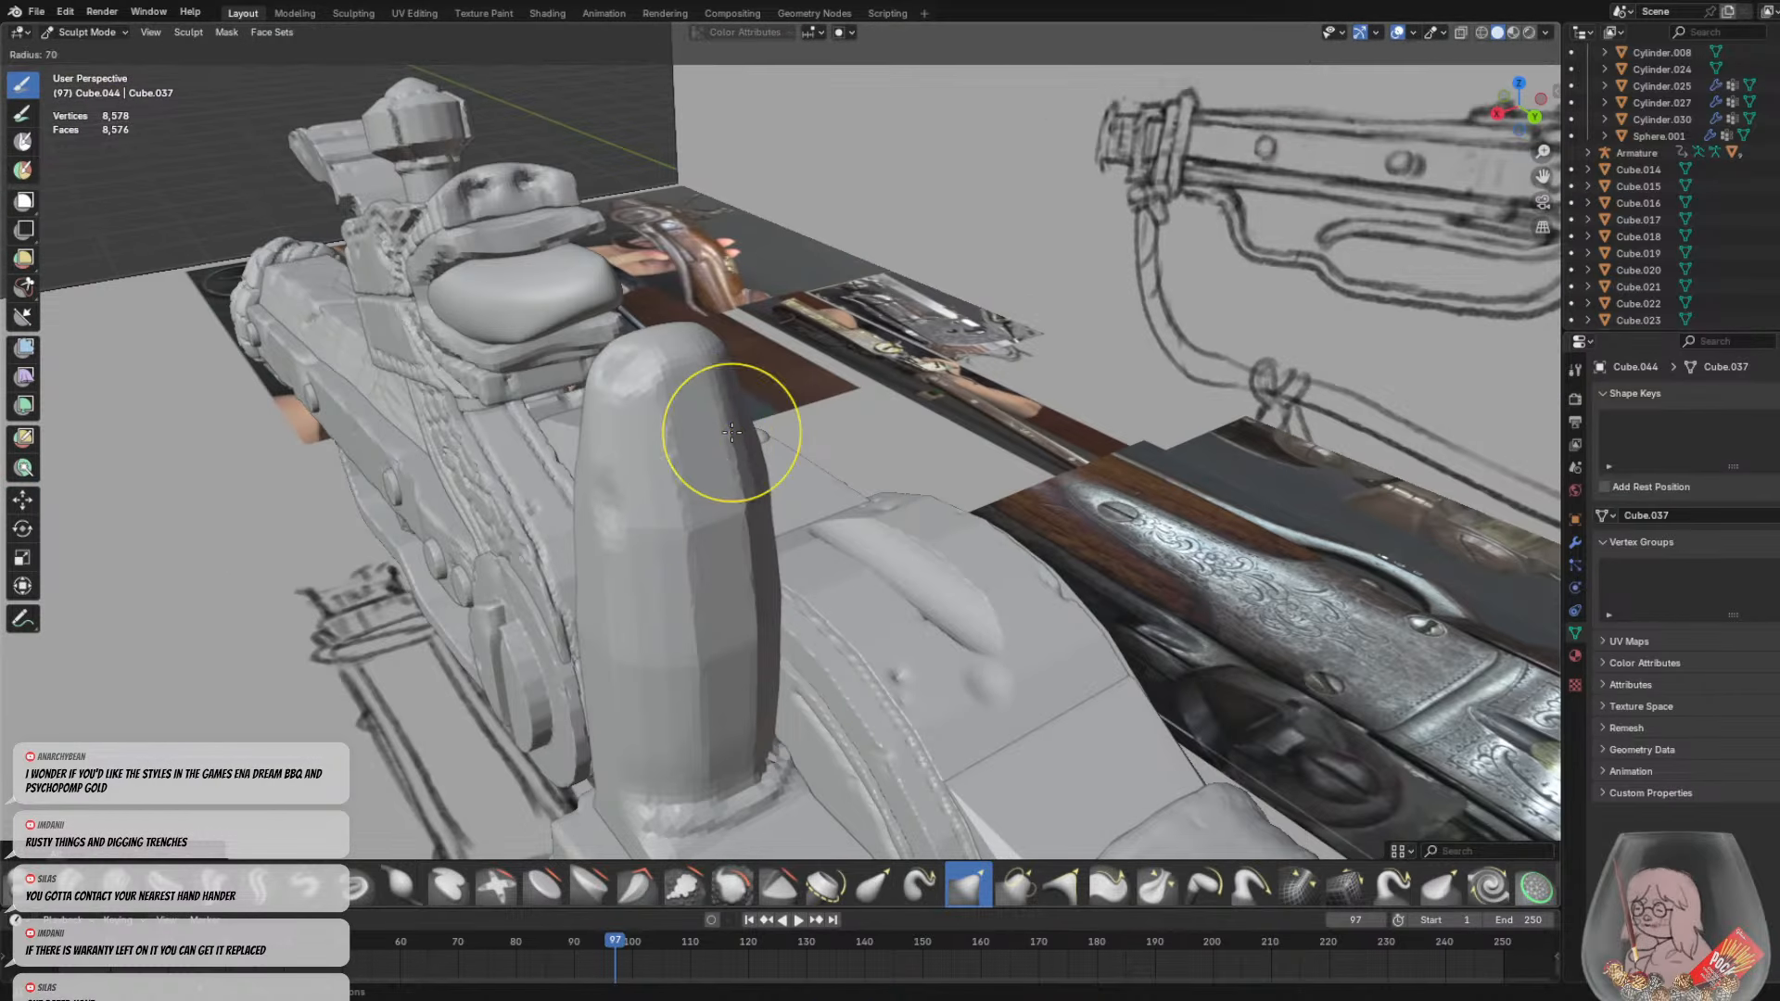
pyautogui.click(683, 440)
pyautogui.click(259, 886)
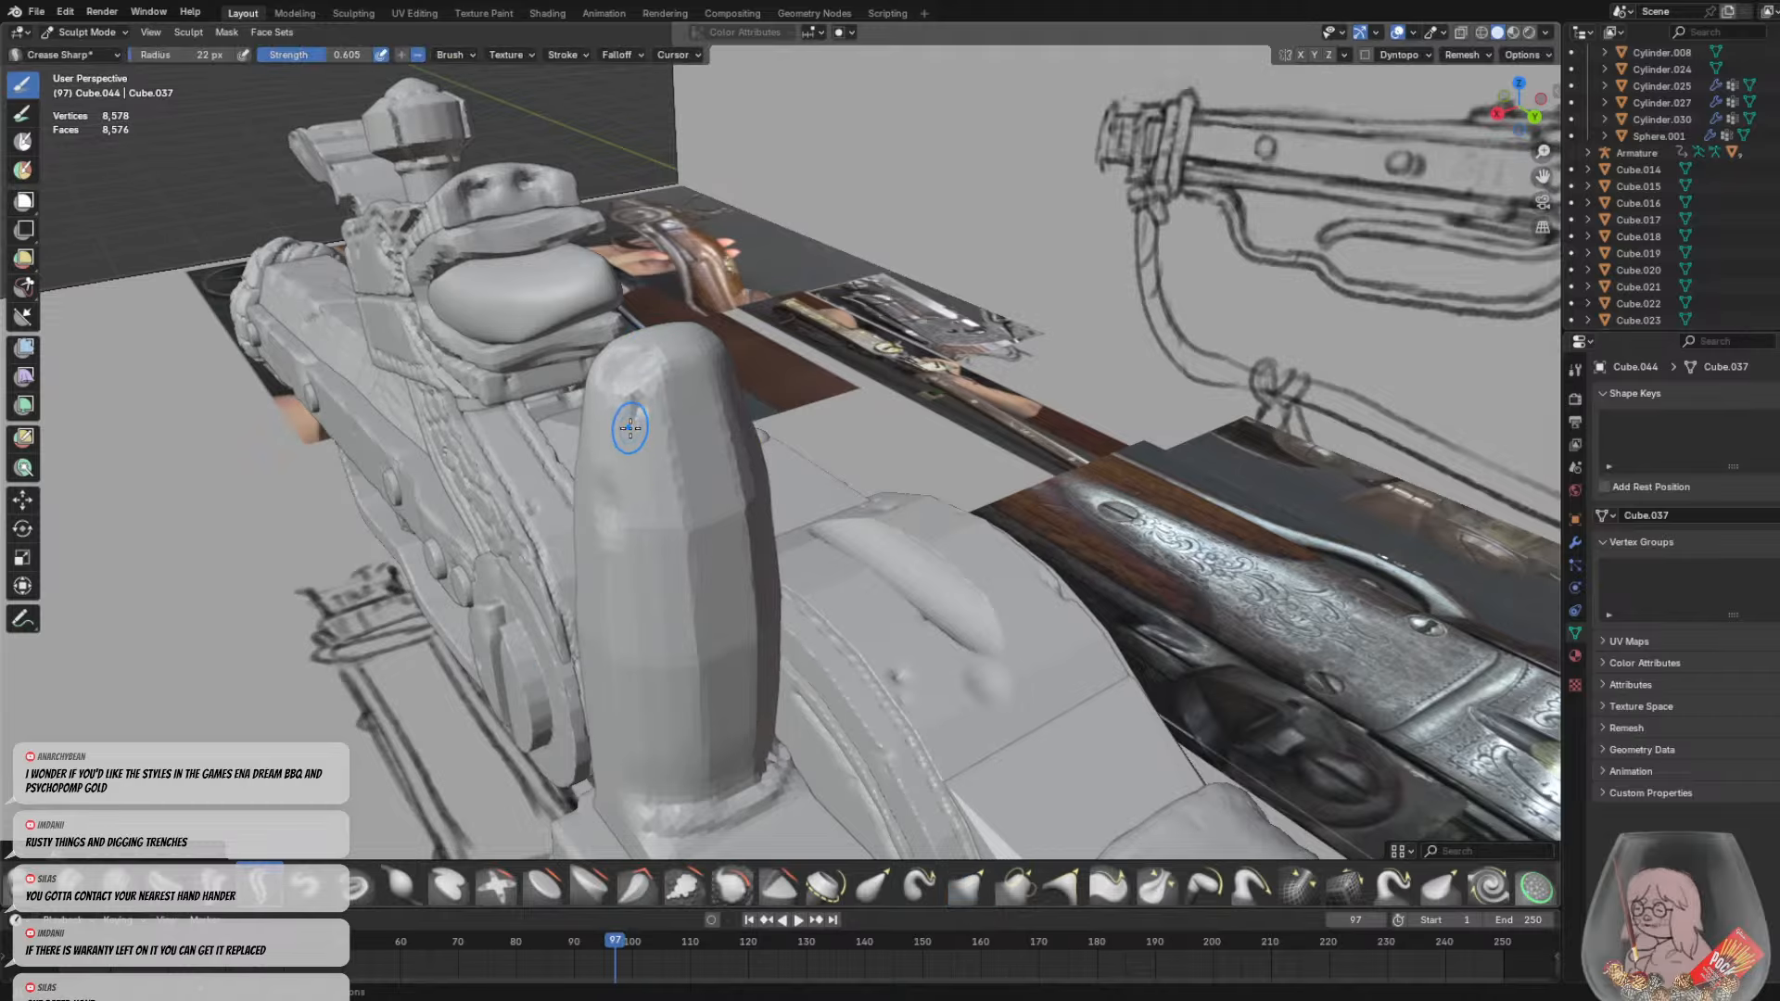
# Stop sculpting the frizzen and select the long riveted side plate on the barrel in Object Mode
pyautogui.moveTo(630, 428)
pyautogui.mouseDown(button='middle')
pyautogui.moveTo(1048, 343)
pyautogui.moveTo(1132, 365)
pyautogui.moveTo(1159, 279)
pyautogui.mouseUp(button='middle')
pyautogui.keyDown('ctrl'); pyautogui.moveTo(965, 362); pyautogui.dragTo(881, 378, button='middle'); pyautogui.keyUp('ctrl')
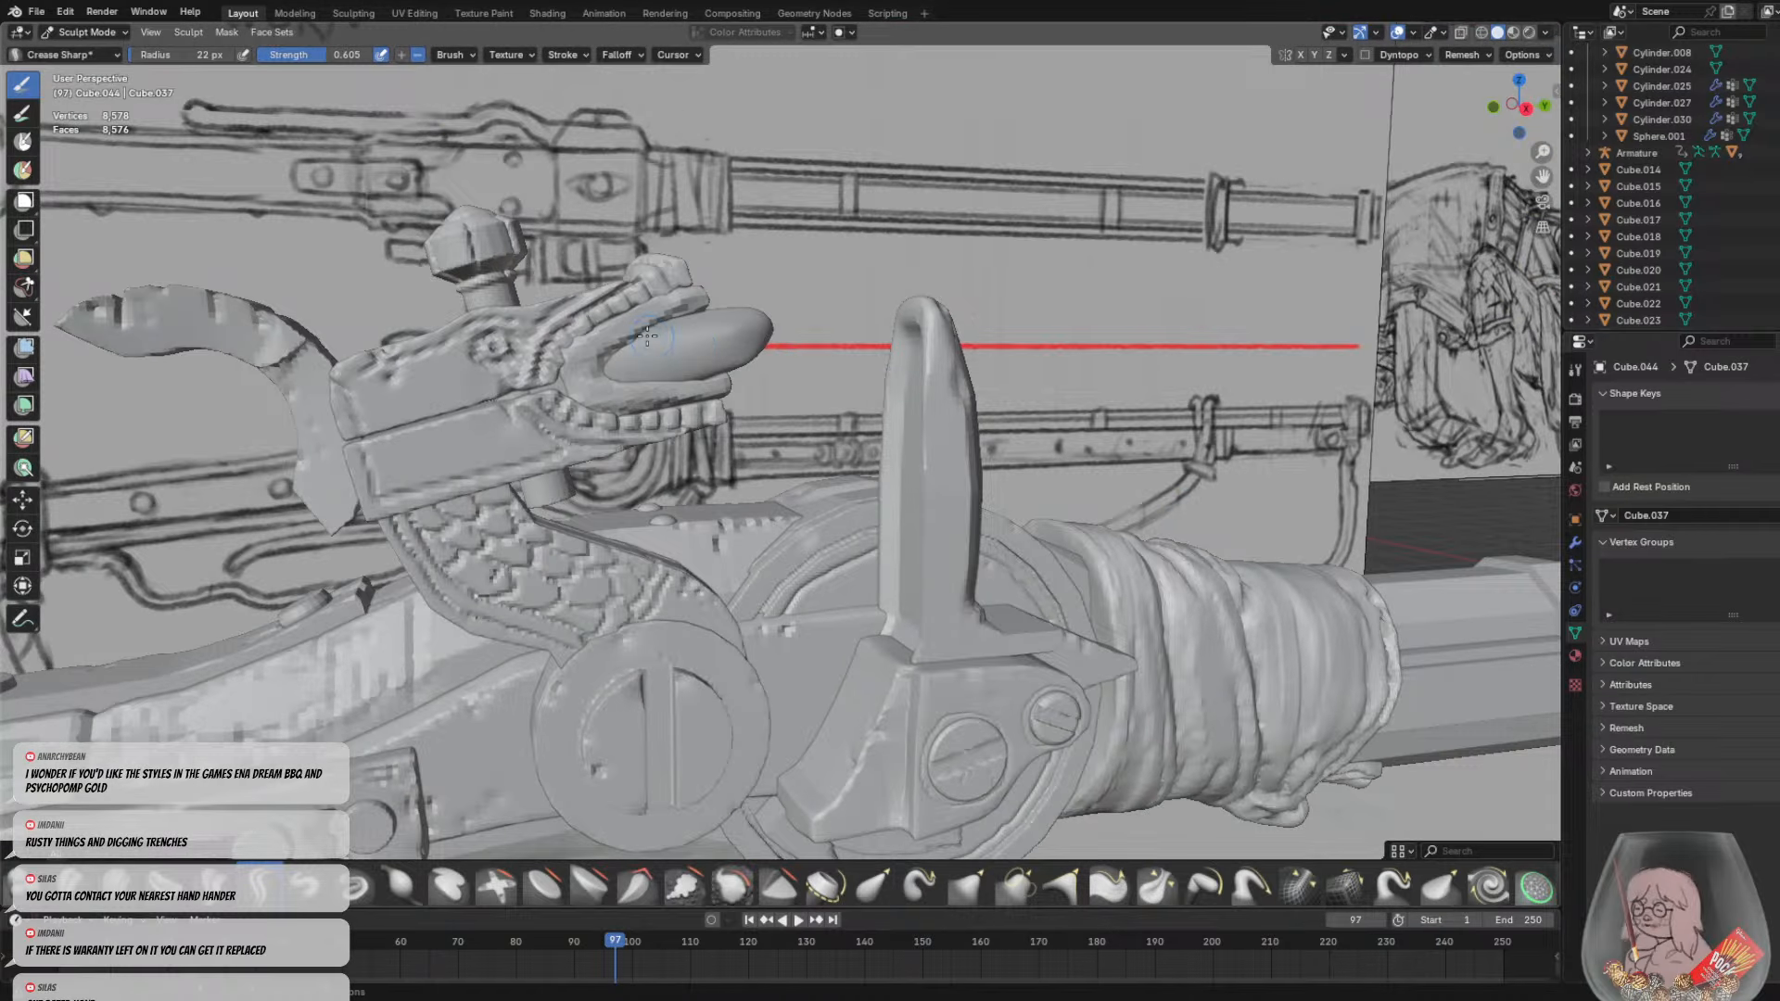
pyautogui.moveTo(647, 335); pyautogui.dragTo(670, 355, button='middle')
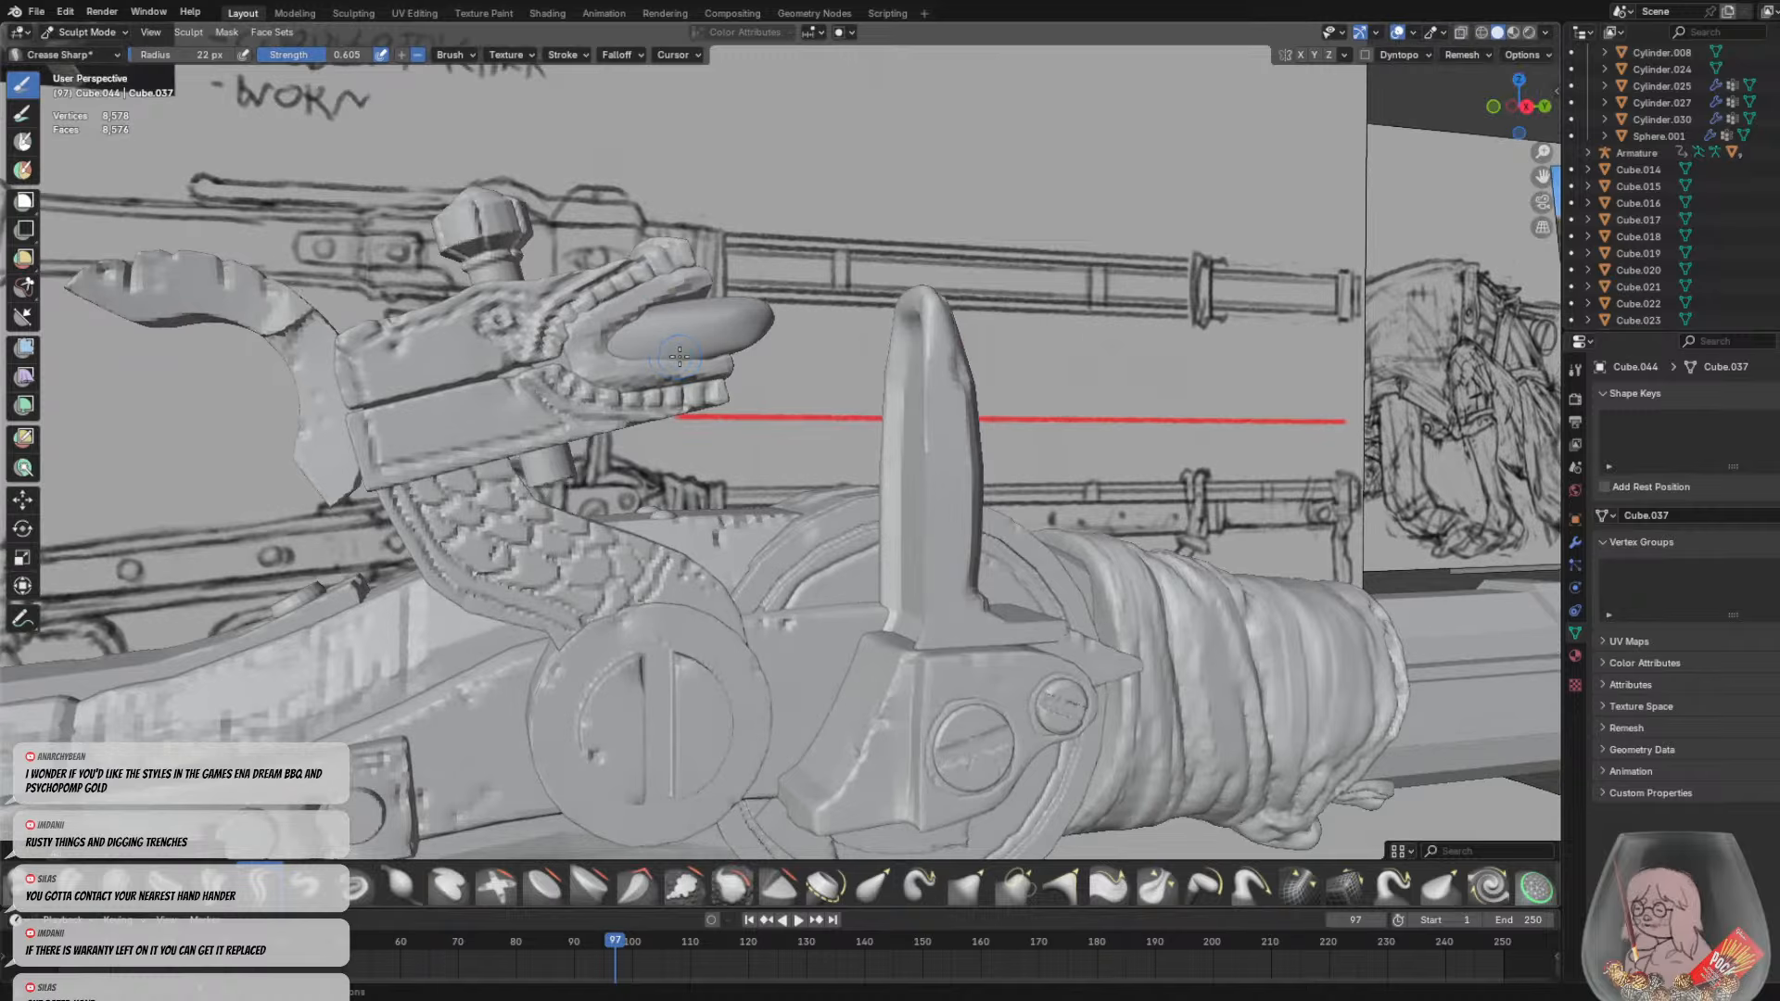
pyautogui.scroll(-3, 680, 357)
pyautogui.moveTo(679, 357); pyautogui.dragTo(848, 482, button='middle')
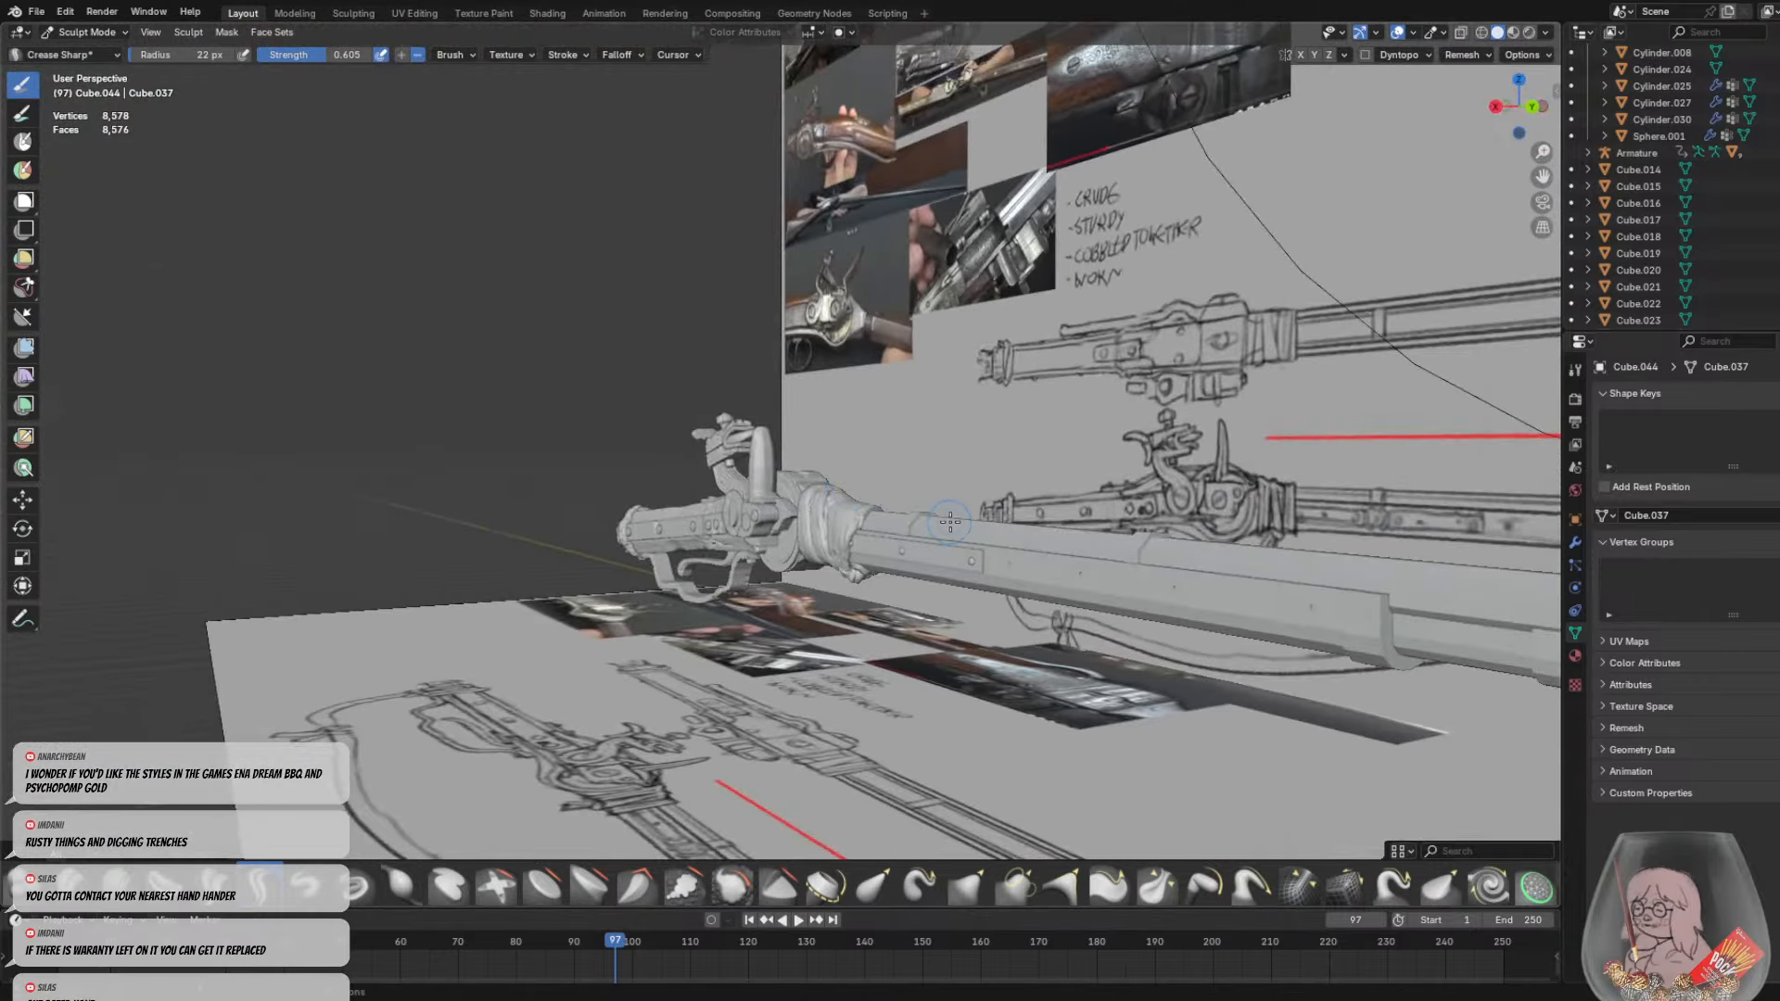
pyautogui.moveTo(951, 522); pyautogui.dragTo(797, 446, button='middle')
pyautogui.click(84, 31)
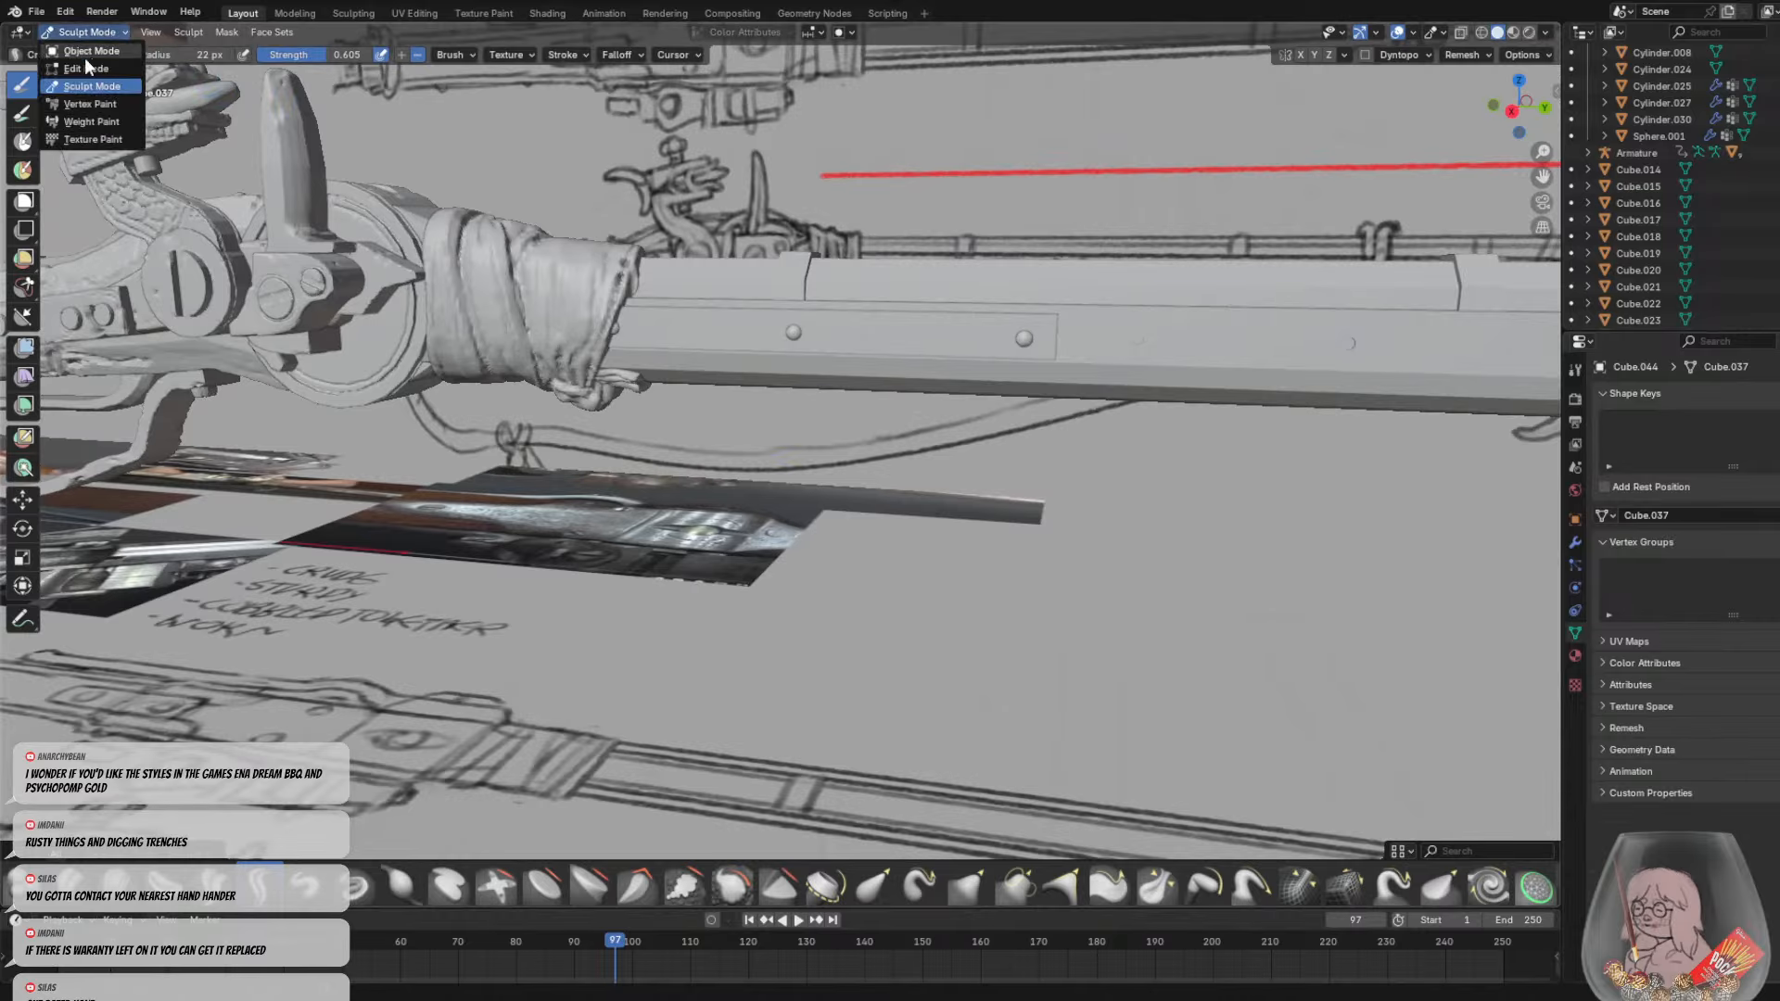
pyautogui.click(85, 58)
pyautogui.click(734, 323)
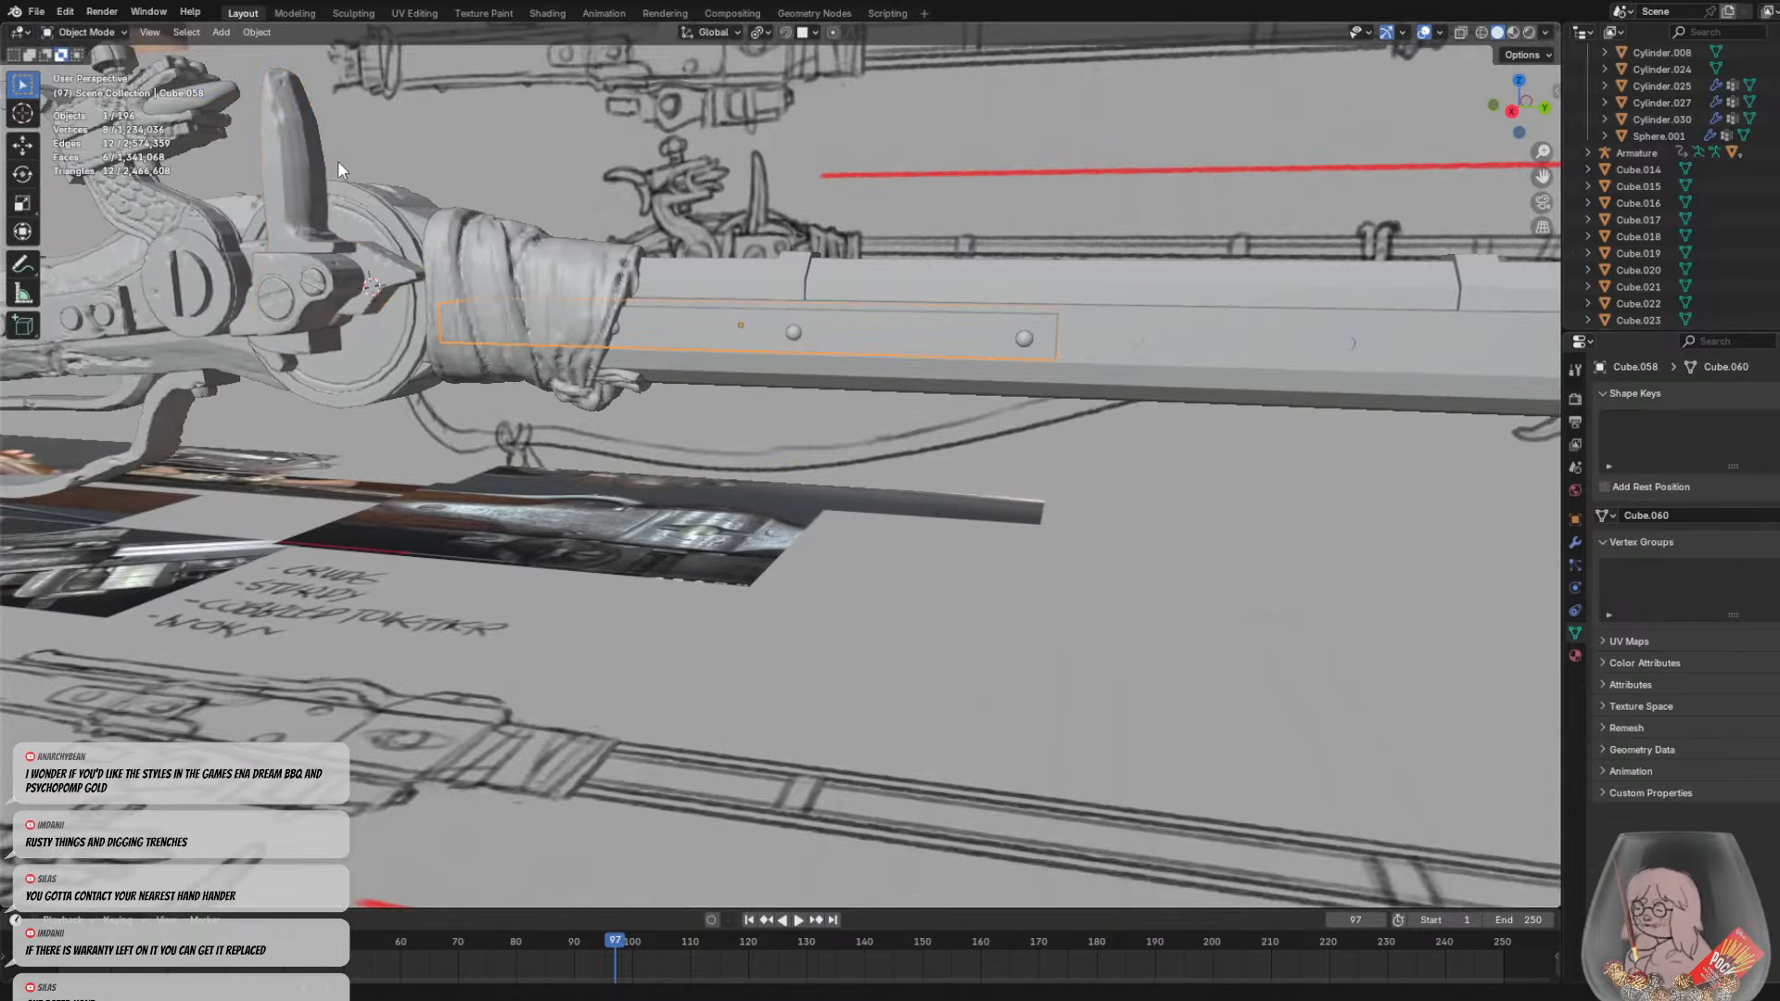
# Apply all transforms to the barrel's riveted side plate and set its origin to its geometry
pyautogui.click(257, 32)
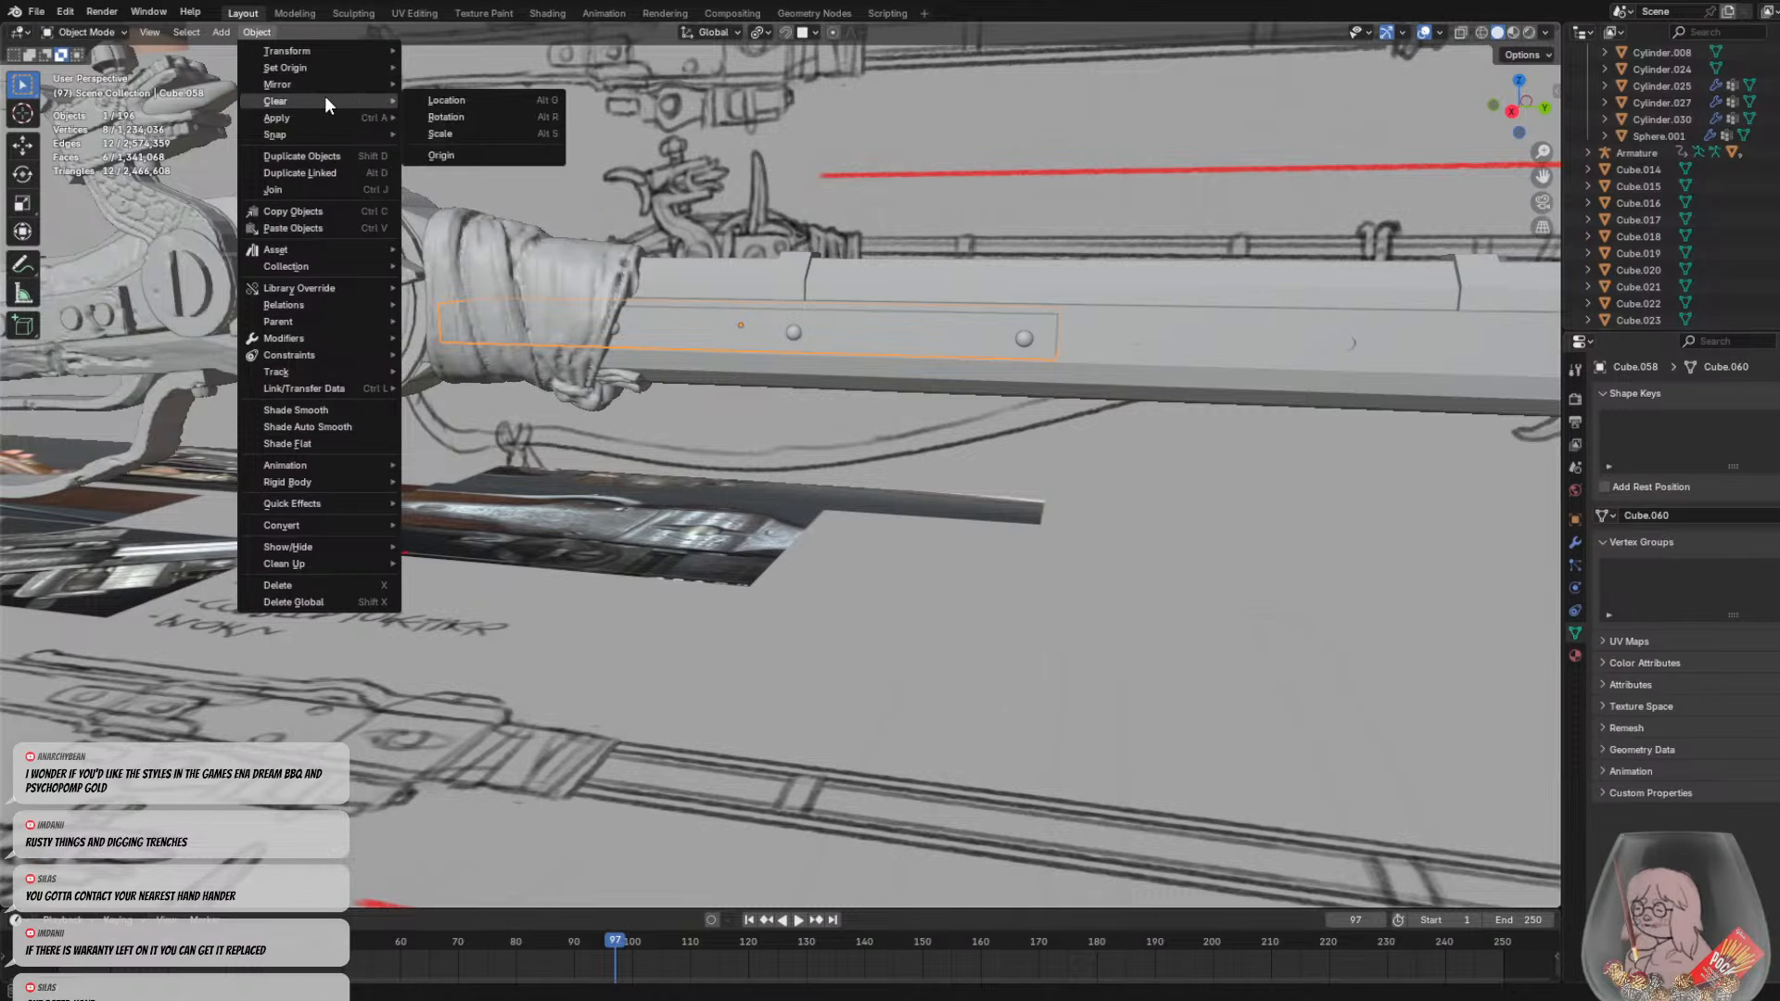
pyautogui.moveTo(336, 127)
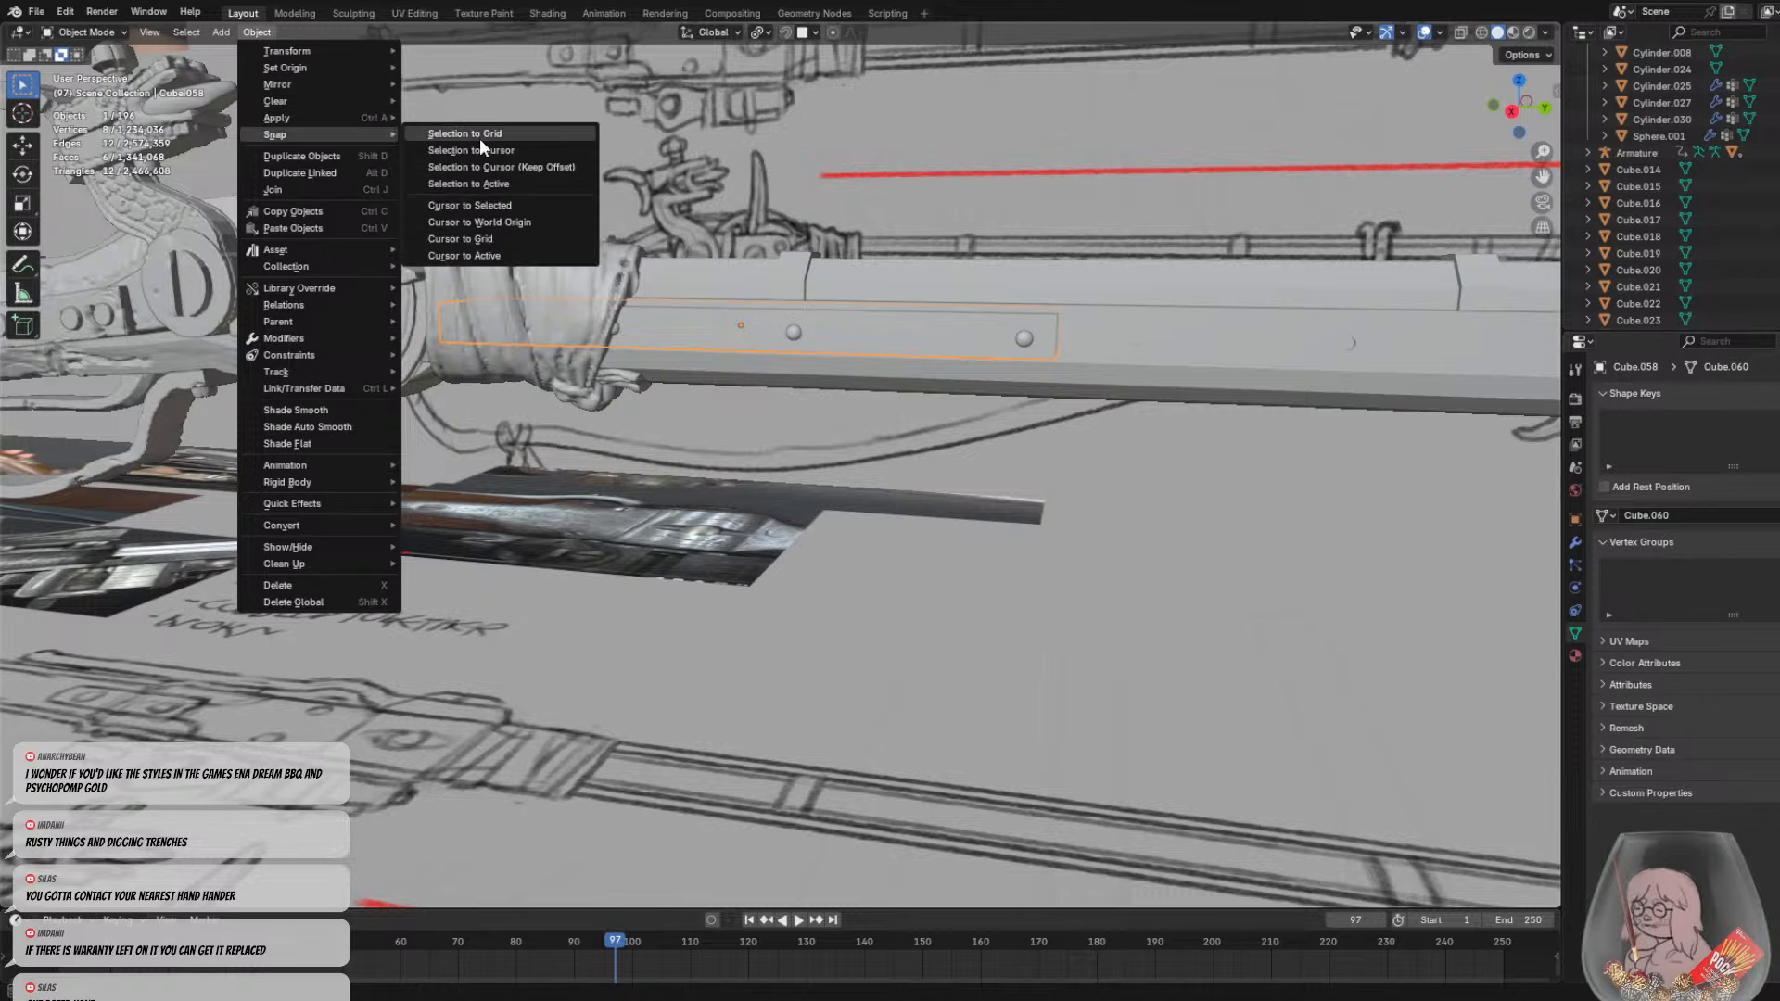
pyautogui.moveTo(328, 87)
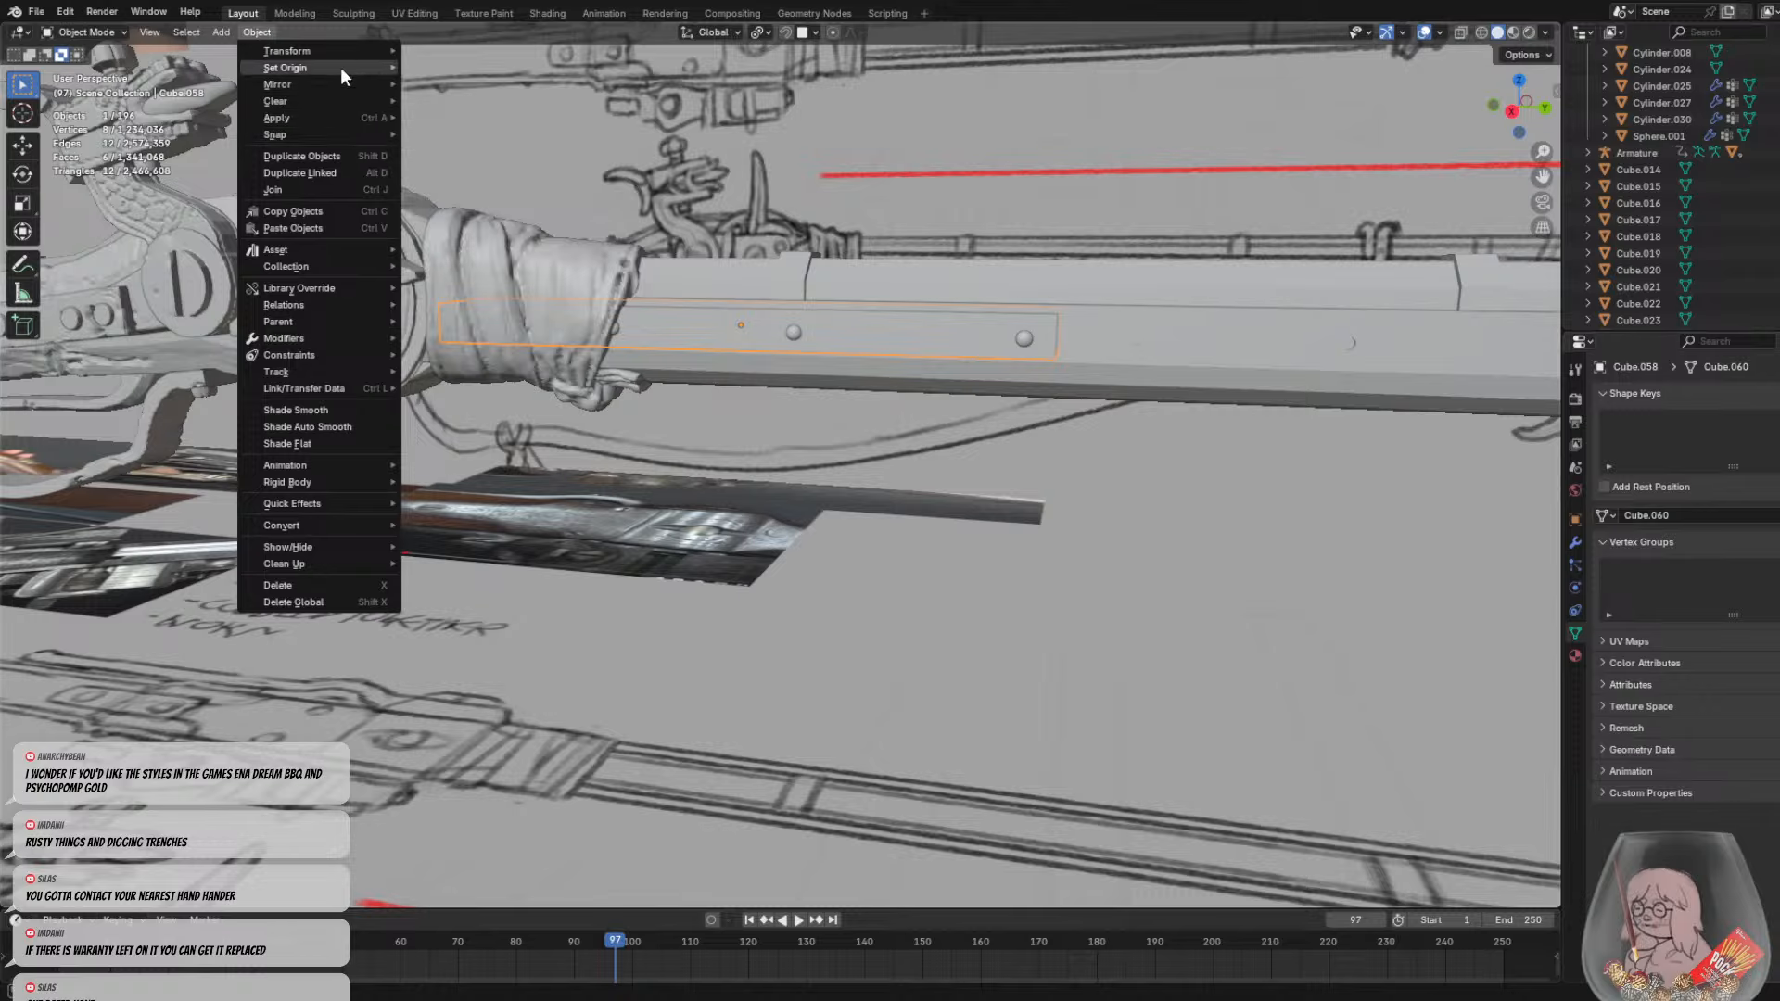
pyautogui.click(473, 87)
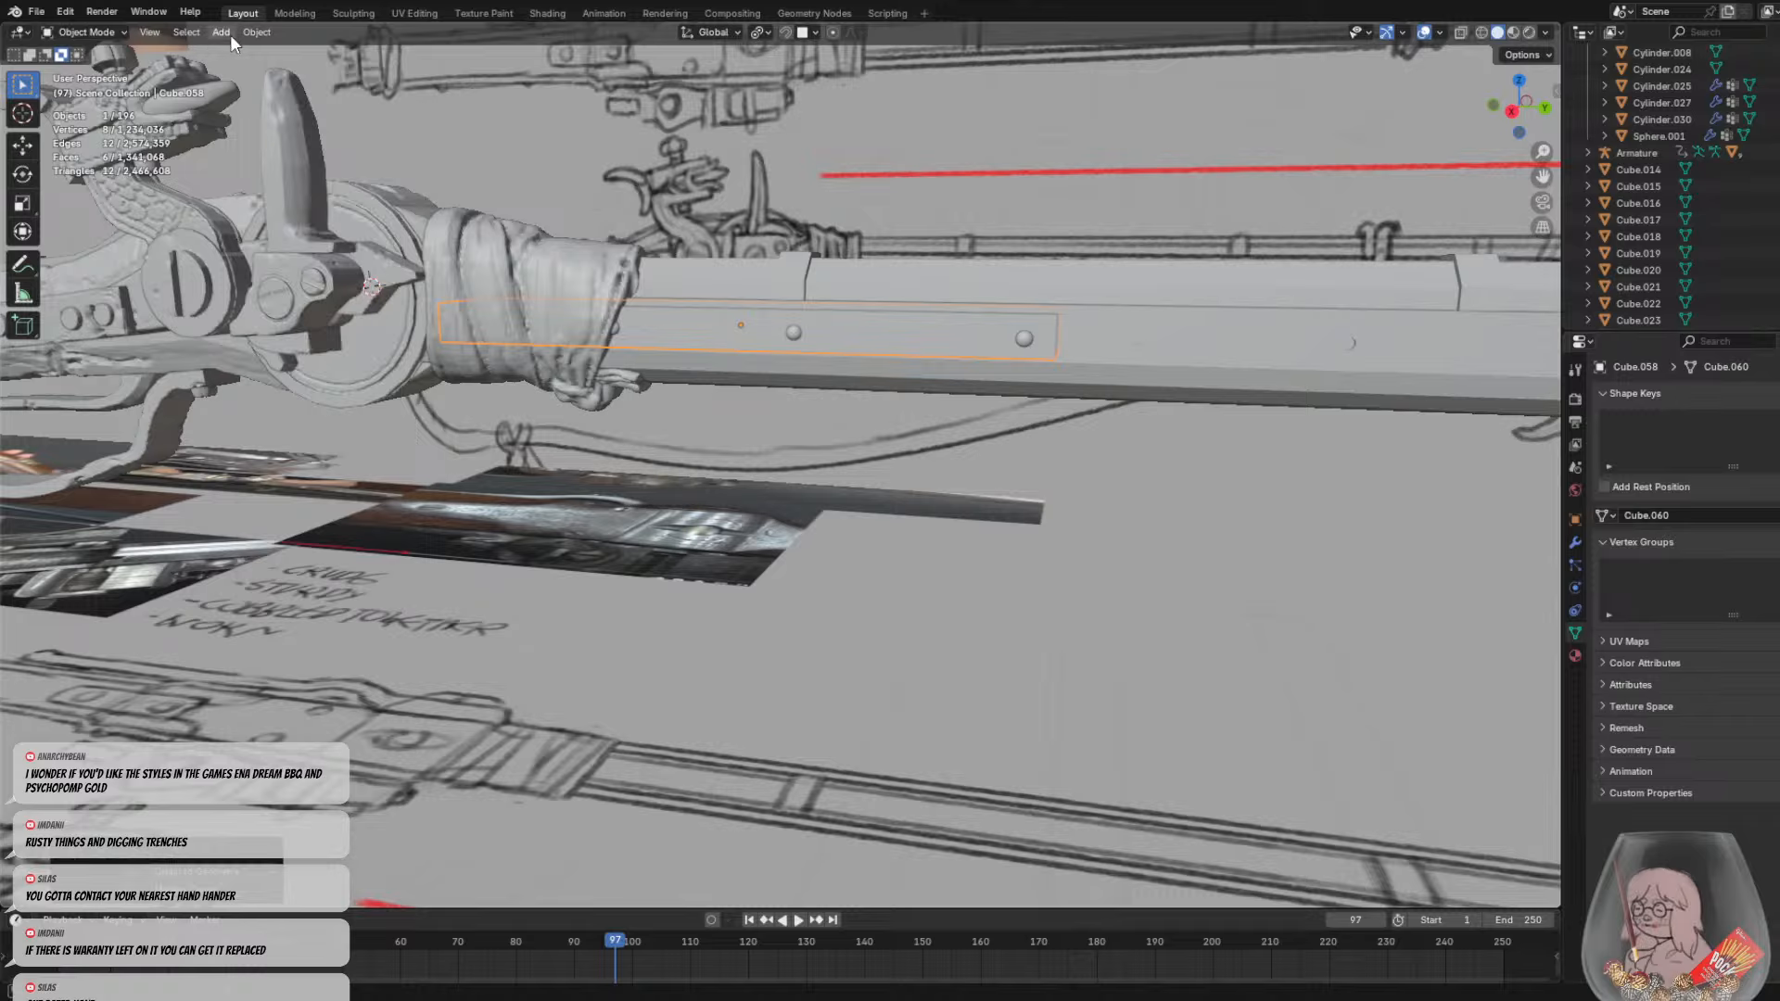
pyautogui.click(251, 33)
pyautogui.moveTo(293, 117)
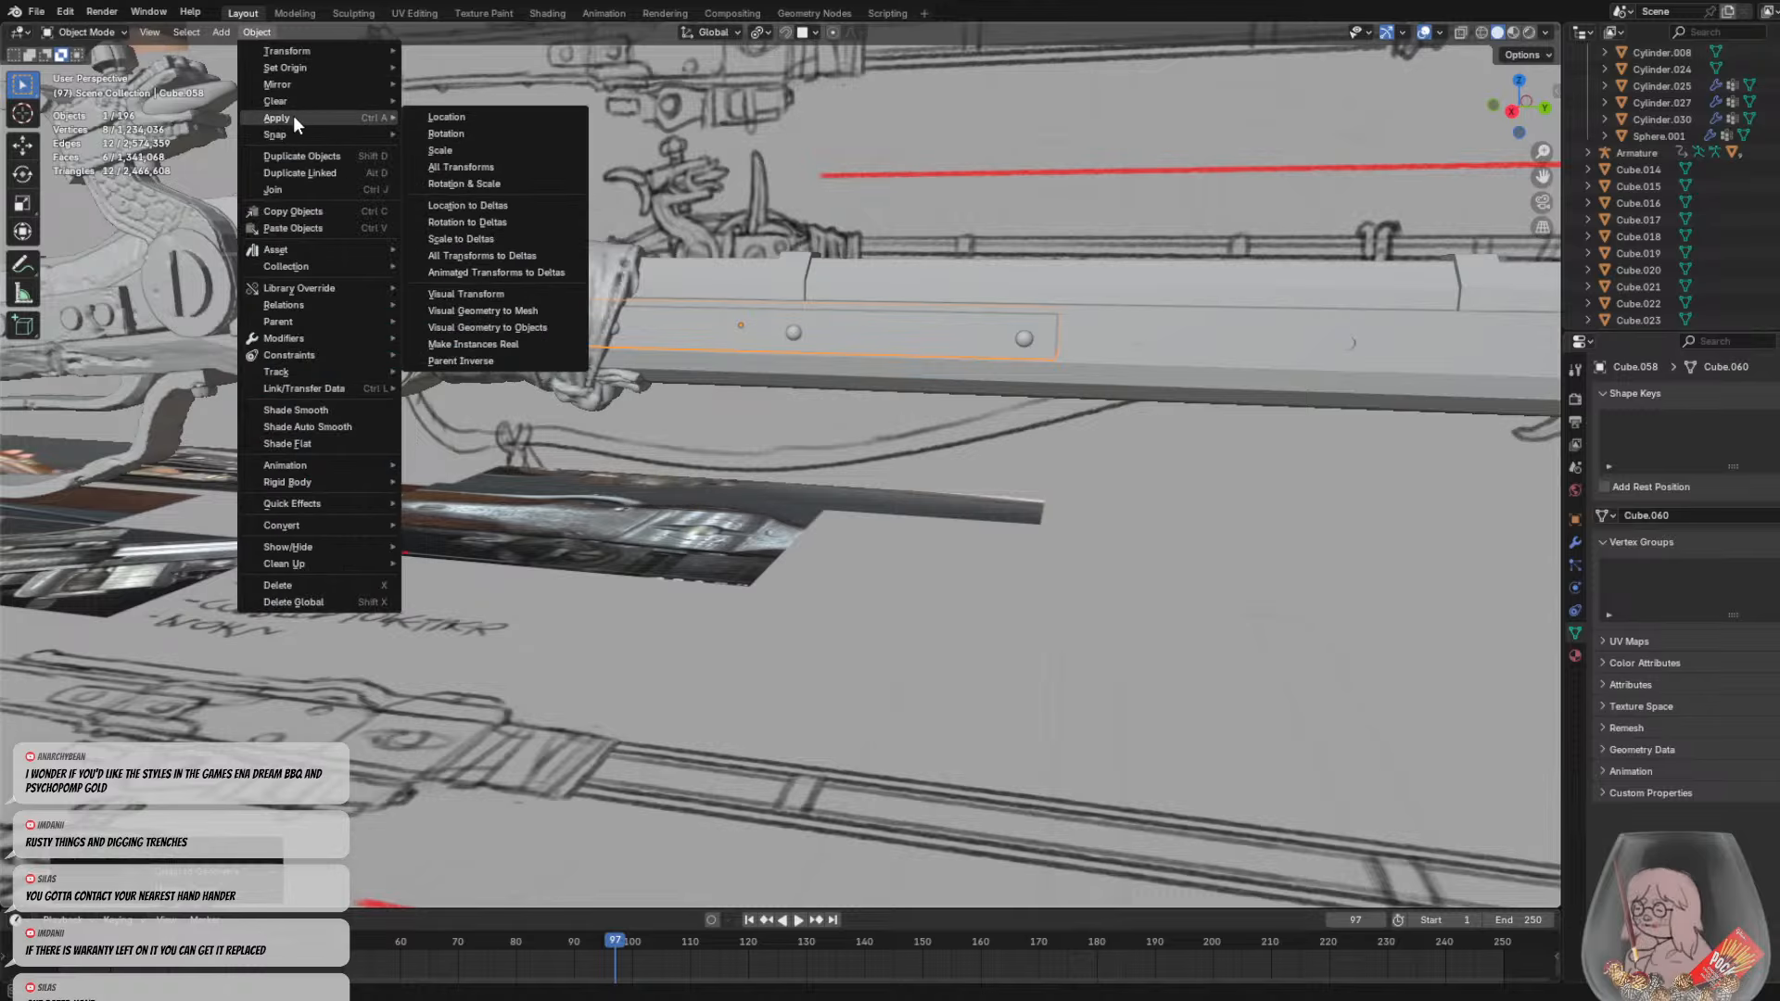
pyautogui.click(448, 165)
pyautogui.click(248, 36)
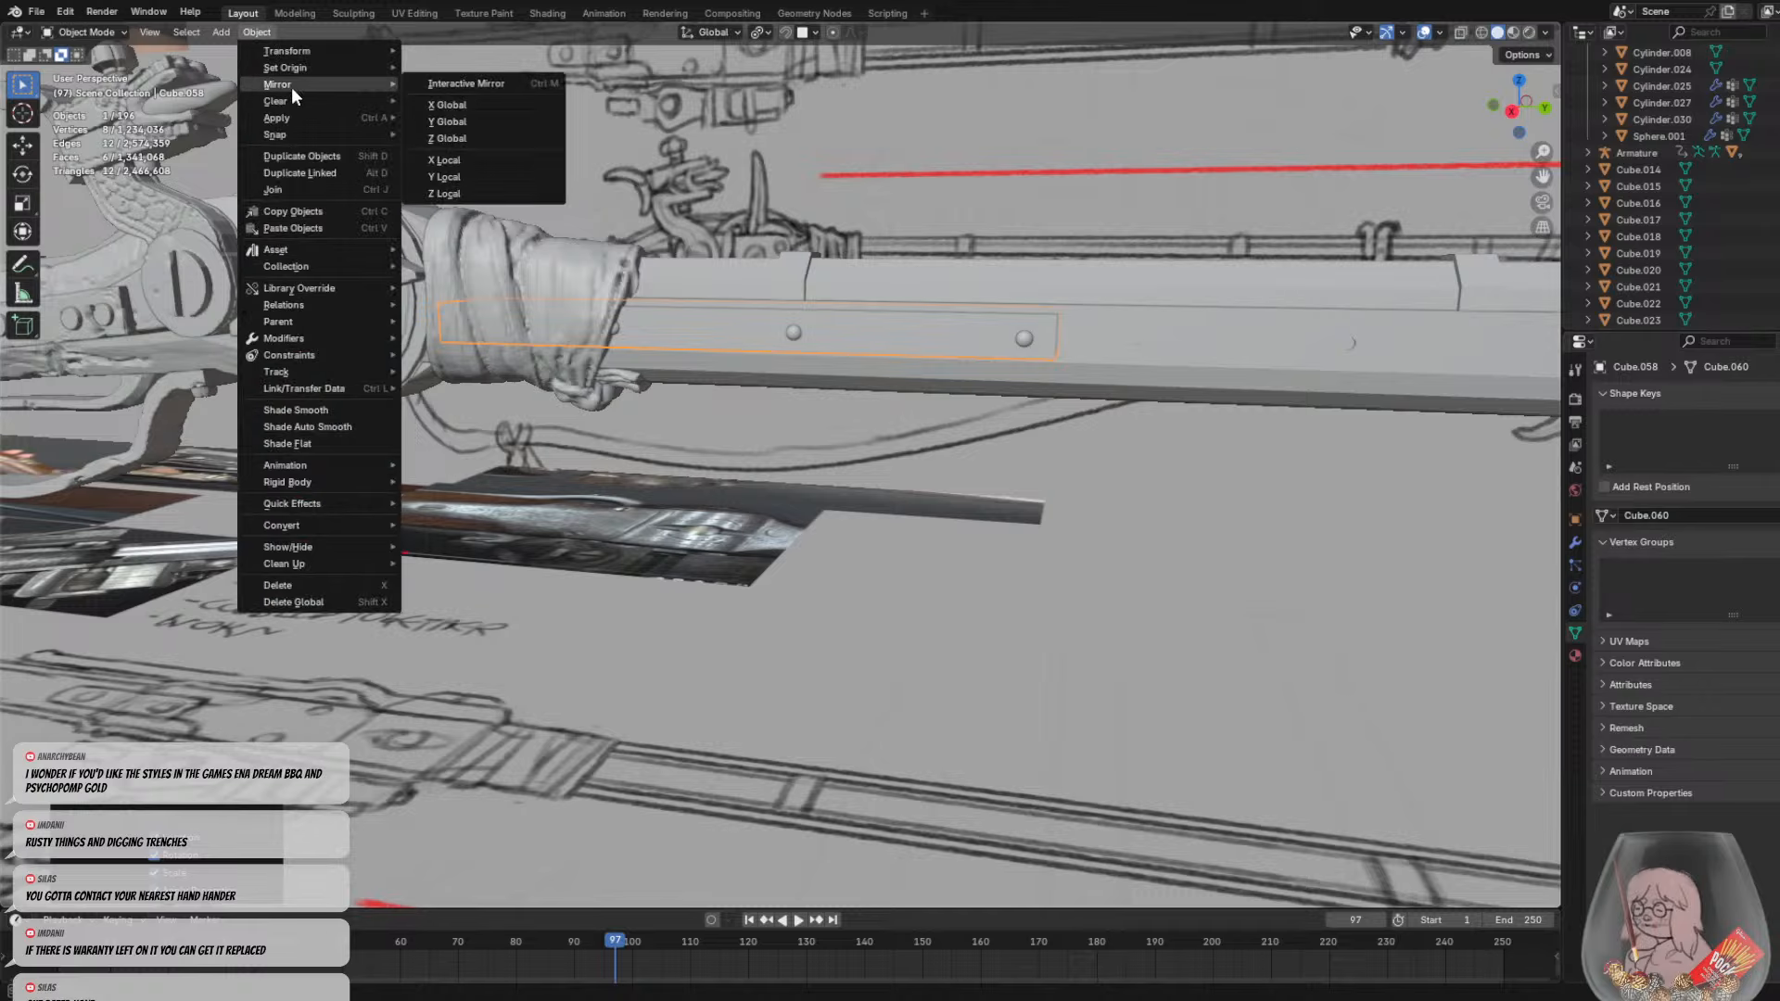
pyautogui.moveTo(310, 69)
pyautogui.click(475, 87)
# Examine the riveted side plate and the faceted barrel around it from several angles
pyautogui.scroll(2, 711, 358)
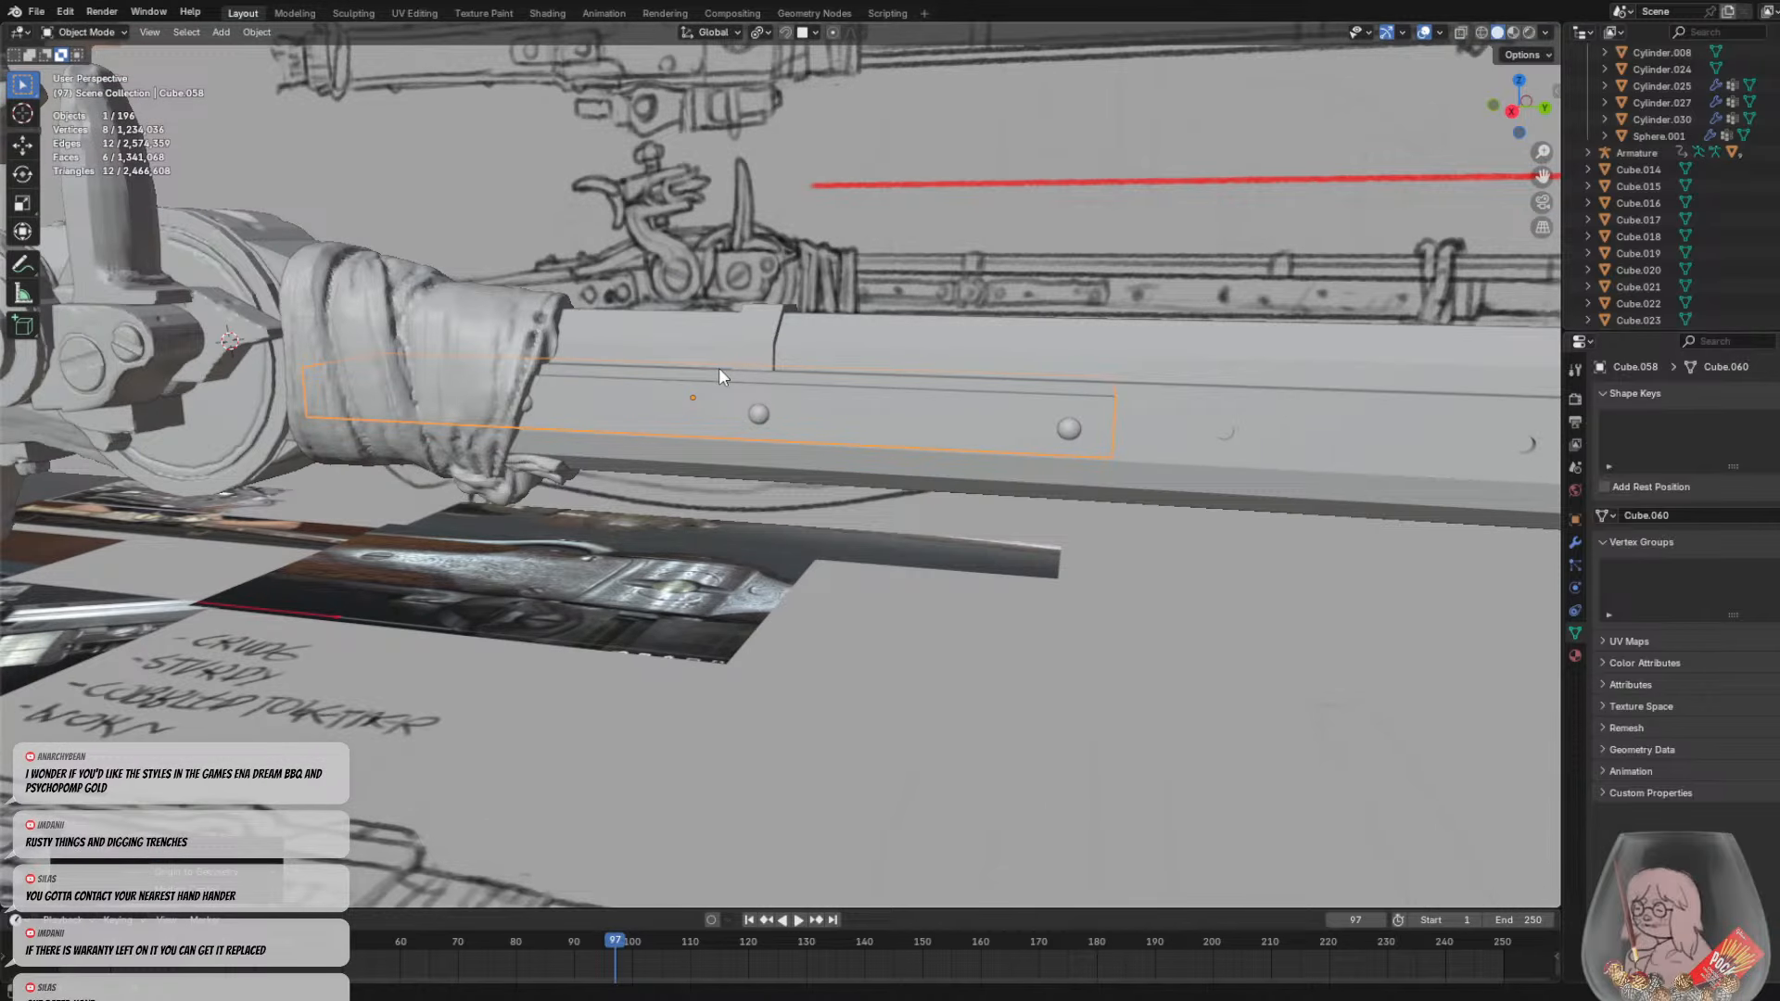
pyautogui.moveTo(688, 386)
pyautogui.mouseDown(button='middle')
pyautogui.moveTo(466, 402)
pyautogui.moveTo(492, 381)
pyautogui.moveTo(715, 389)
pyautogui.mouseUp(button='middle')
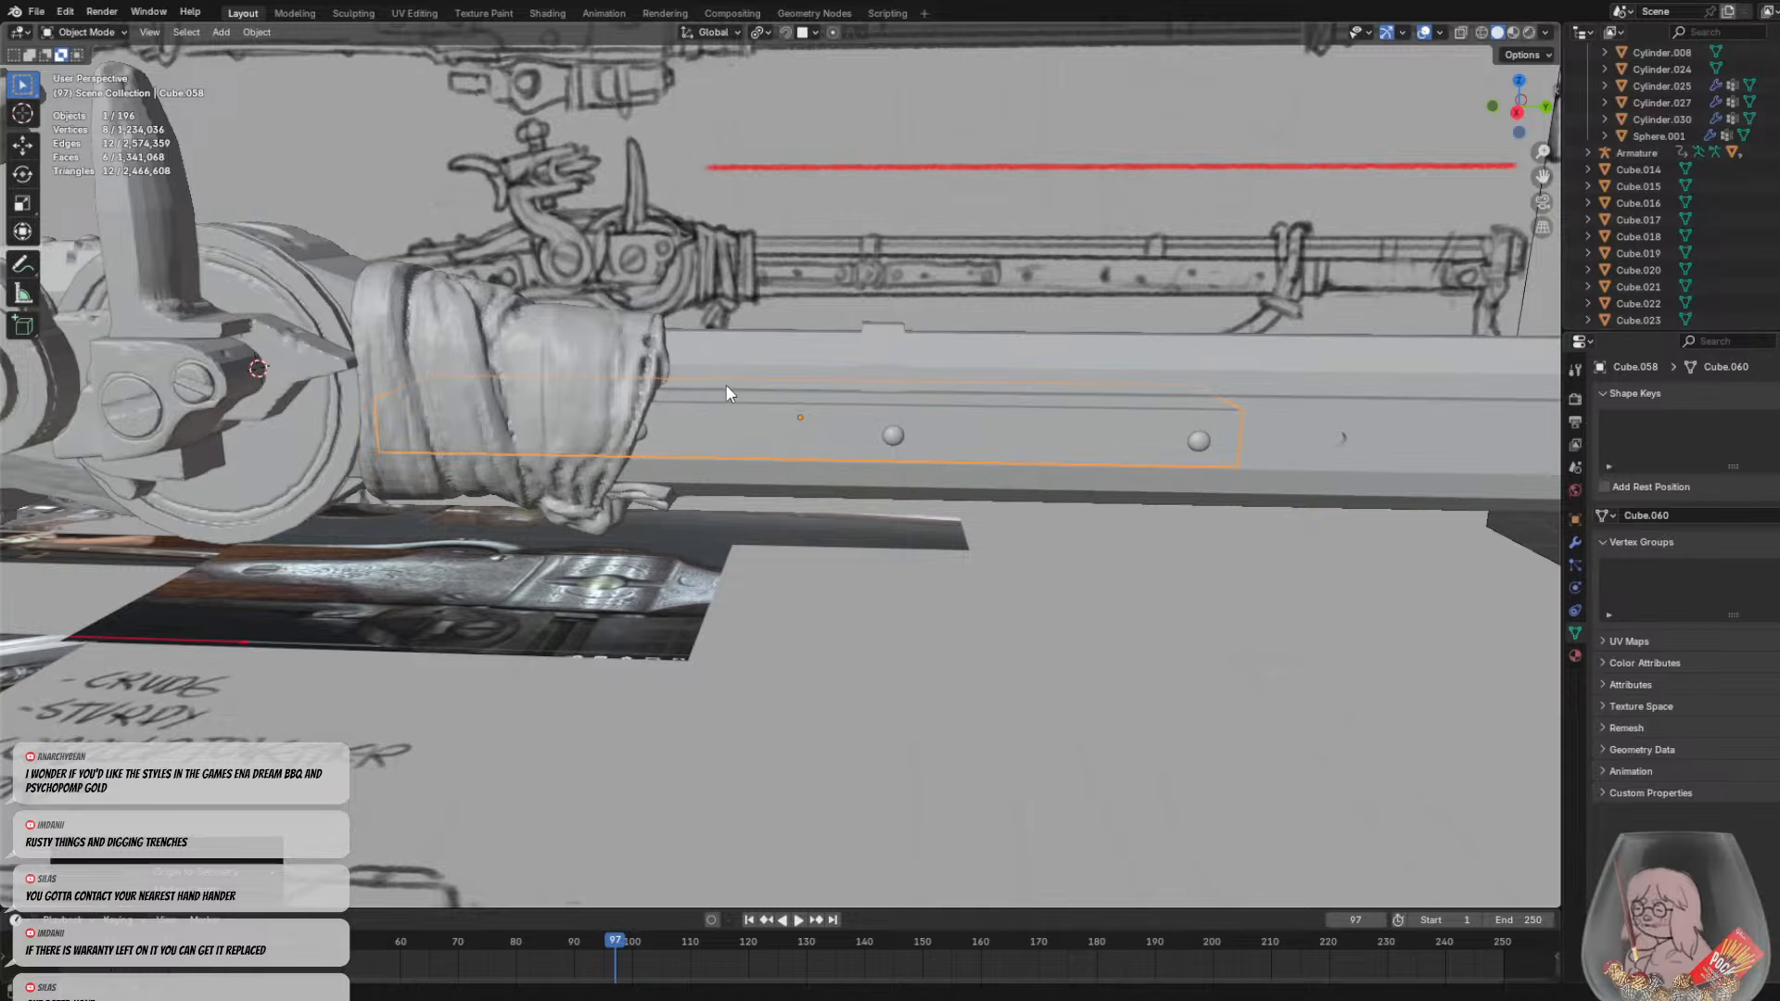
pyautogui.moveTo(825, 398); pyautogui.dragTo(803, 504, button='middle')
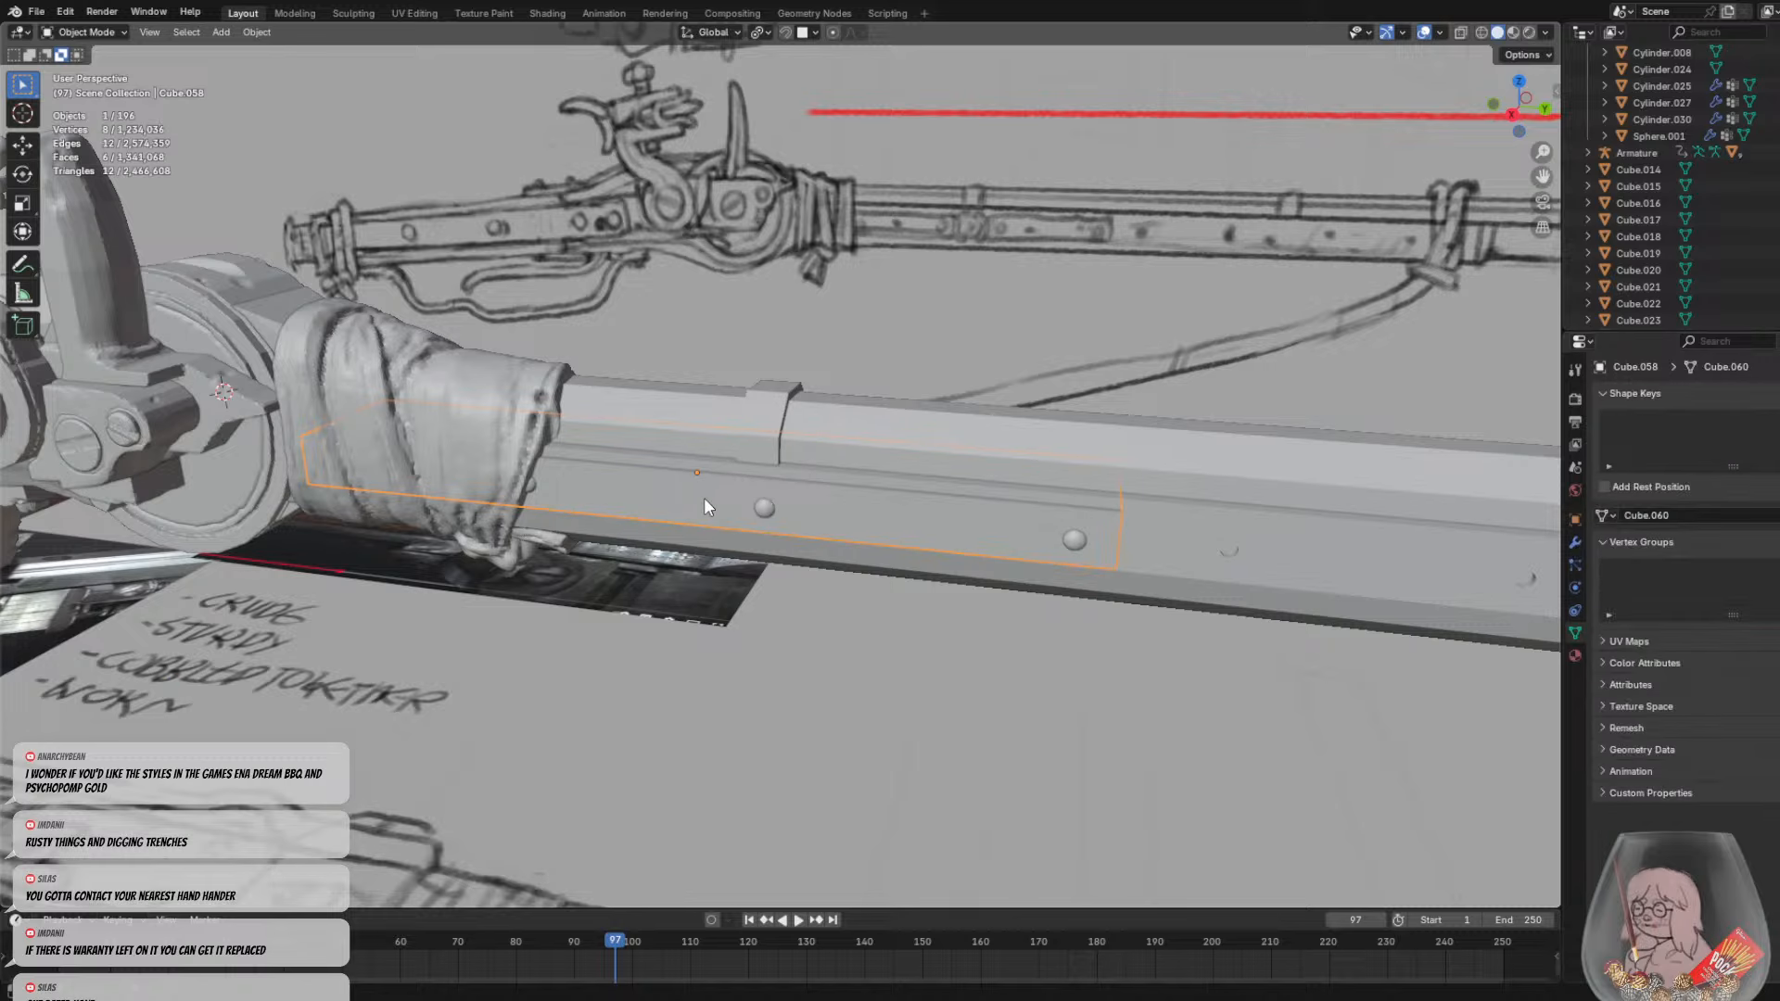
pyautogui.moveTo(704, 497); pyautogui.dragTo(591, 500, button='middle')
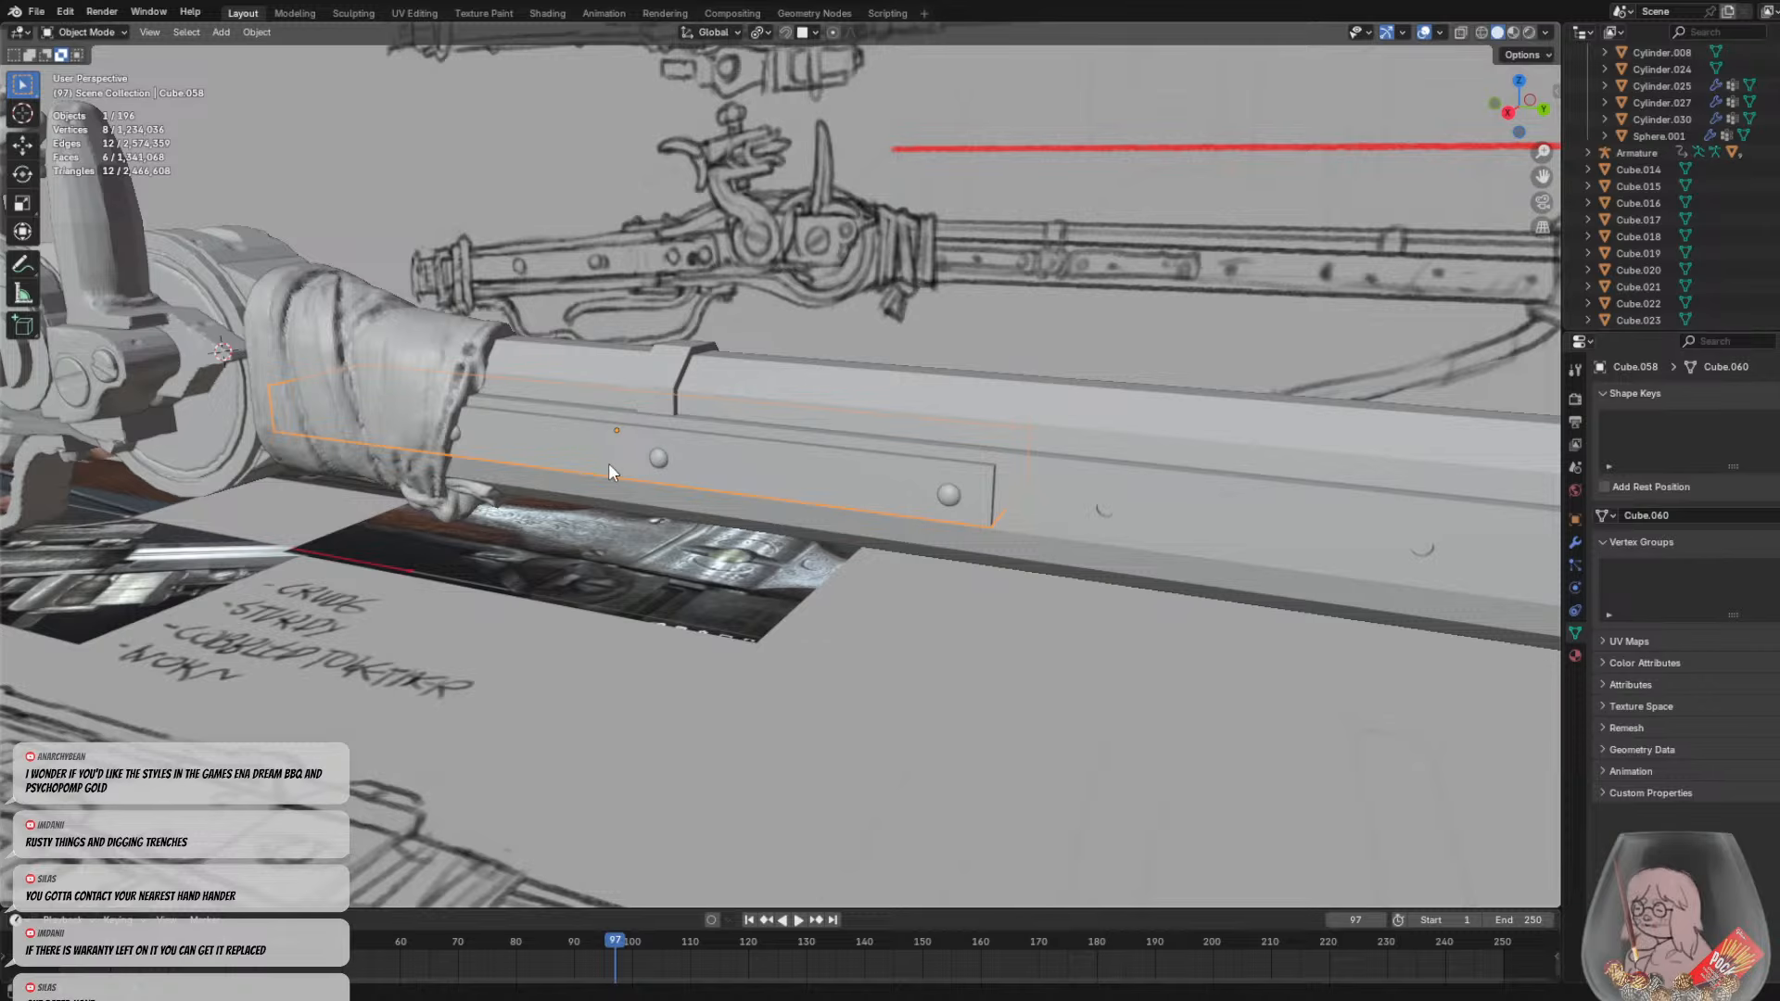
pyautogui.scroll(-1, 575, 454)
pyautogui.scroll(1, 580, 452)
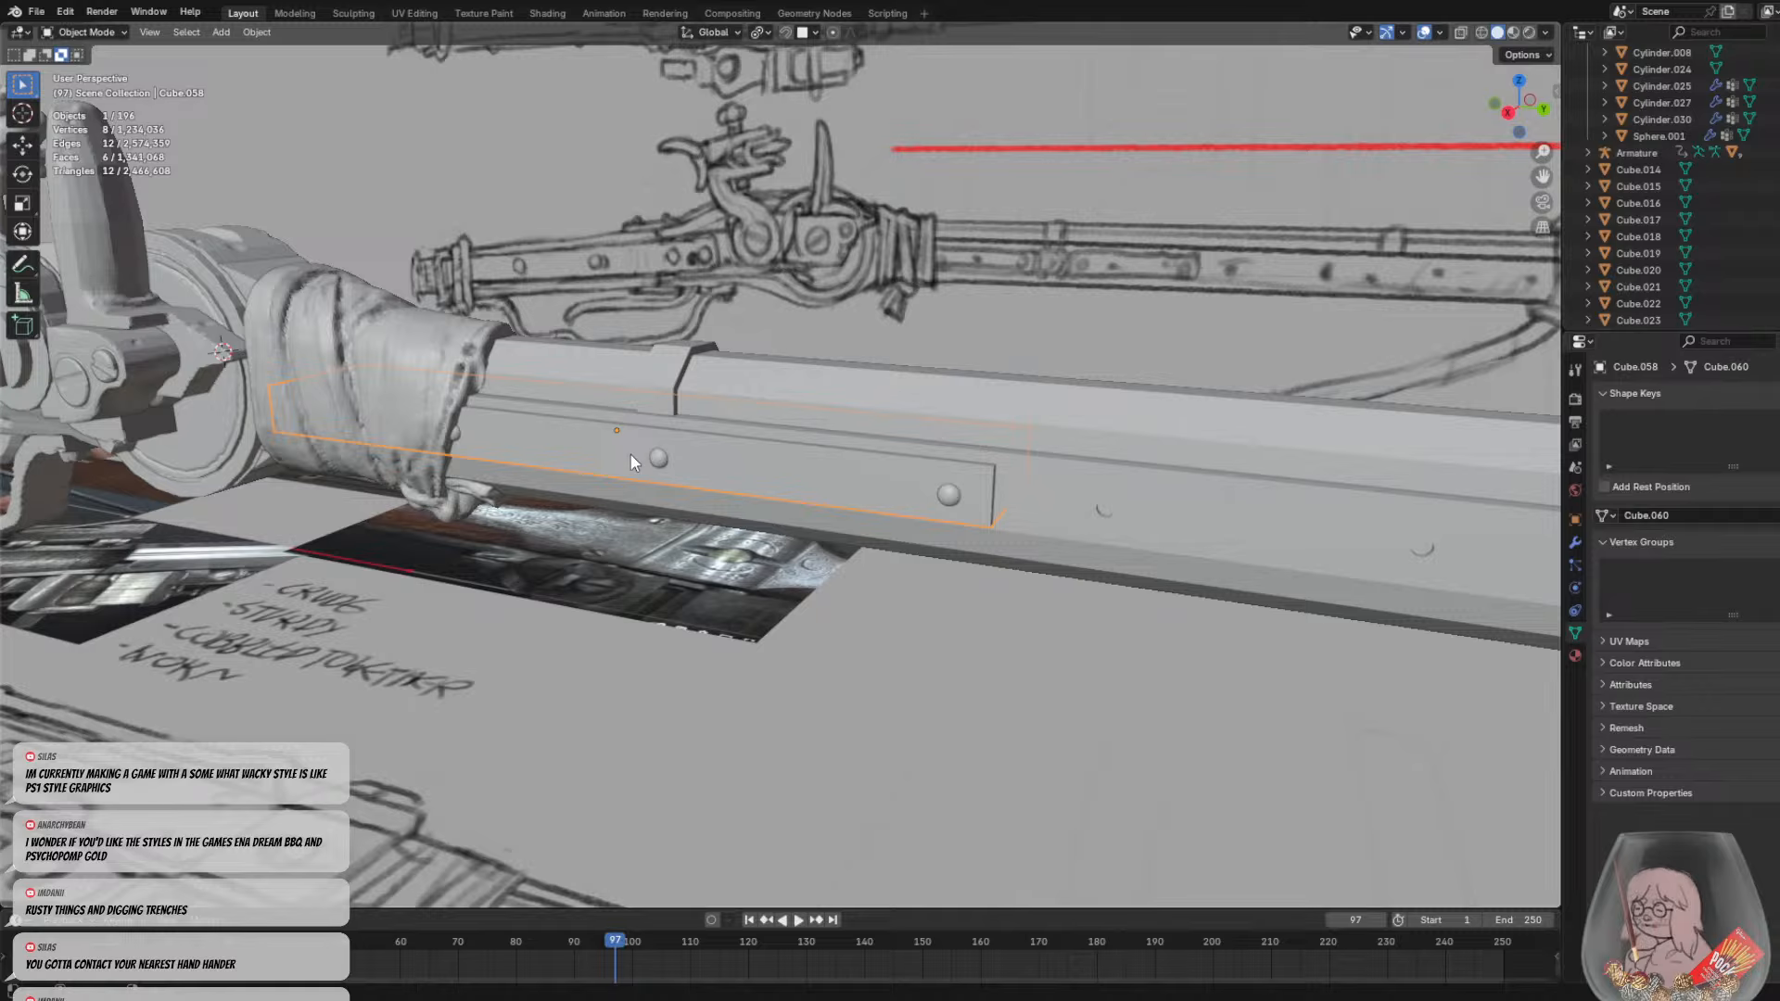
pyautogui.scroll(4, 631, 441)
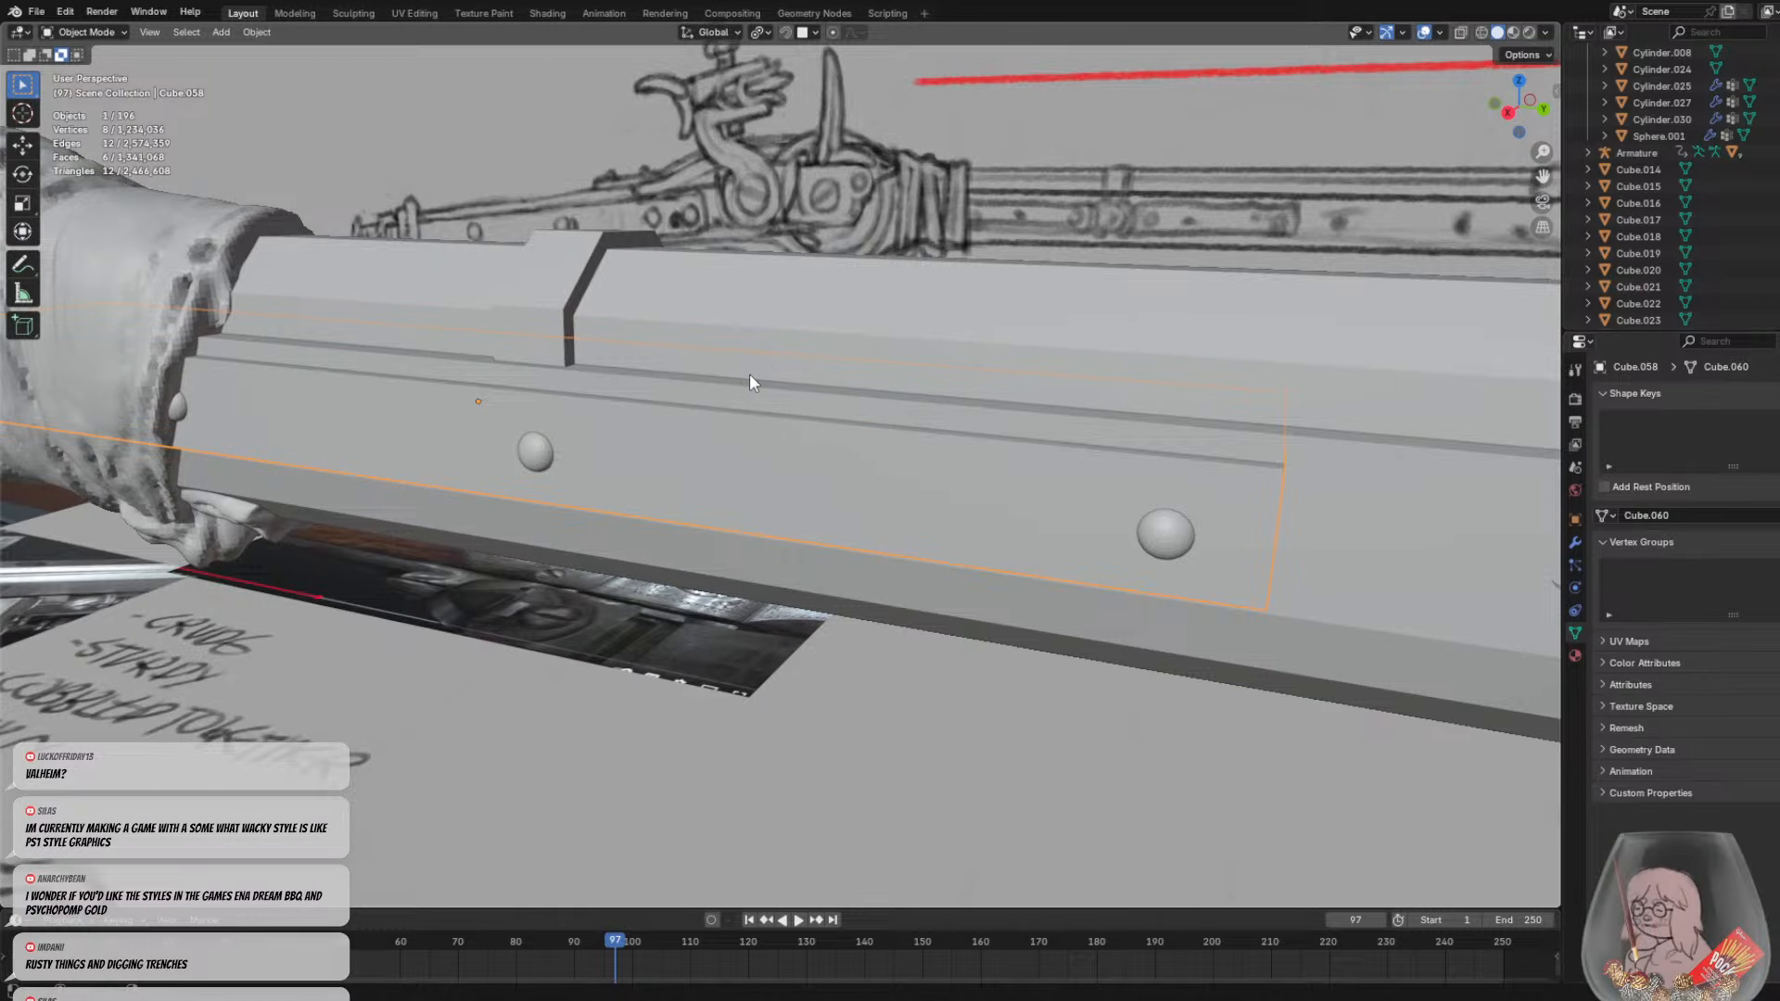
pyautogui.moveTo(749, 374); pyautogui.dragTo(892, 413, button='middle')
pyautogui.scroll(-3, 614, 405)
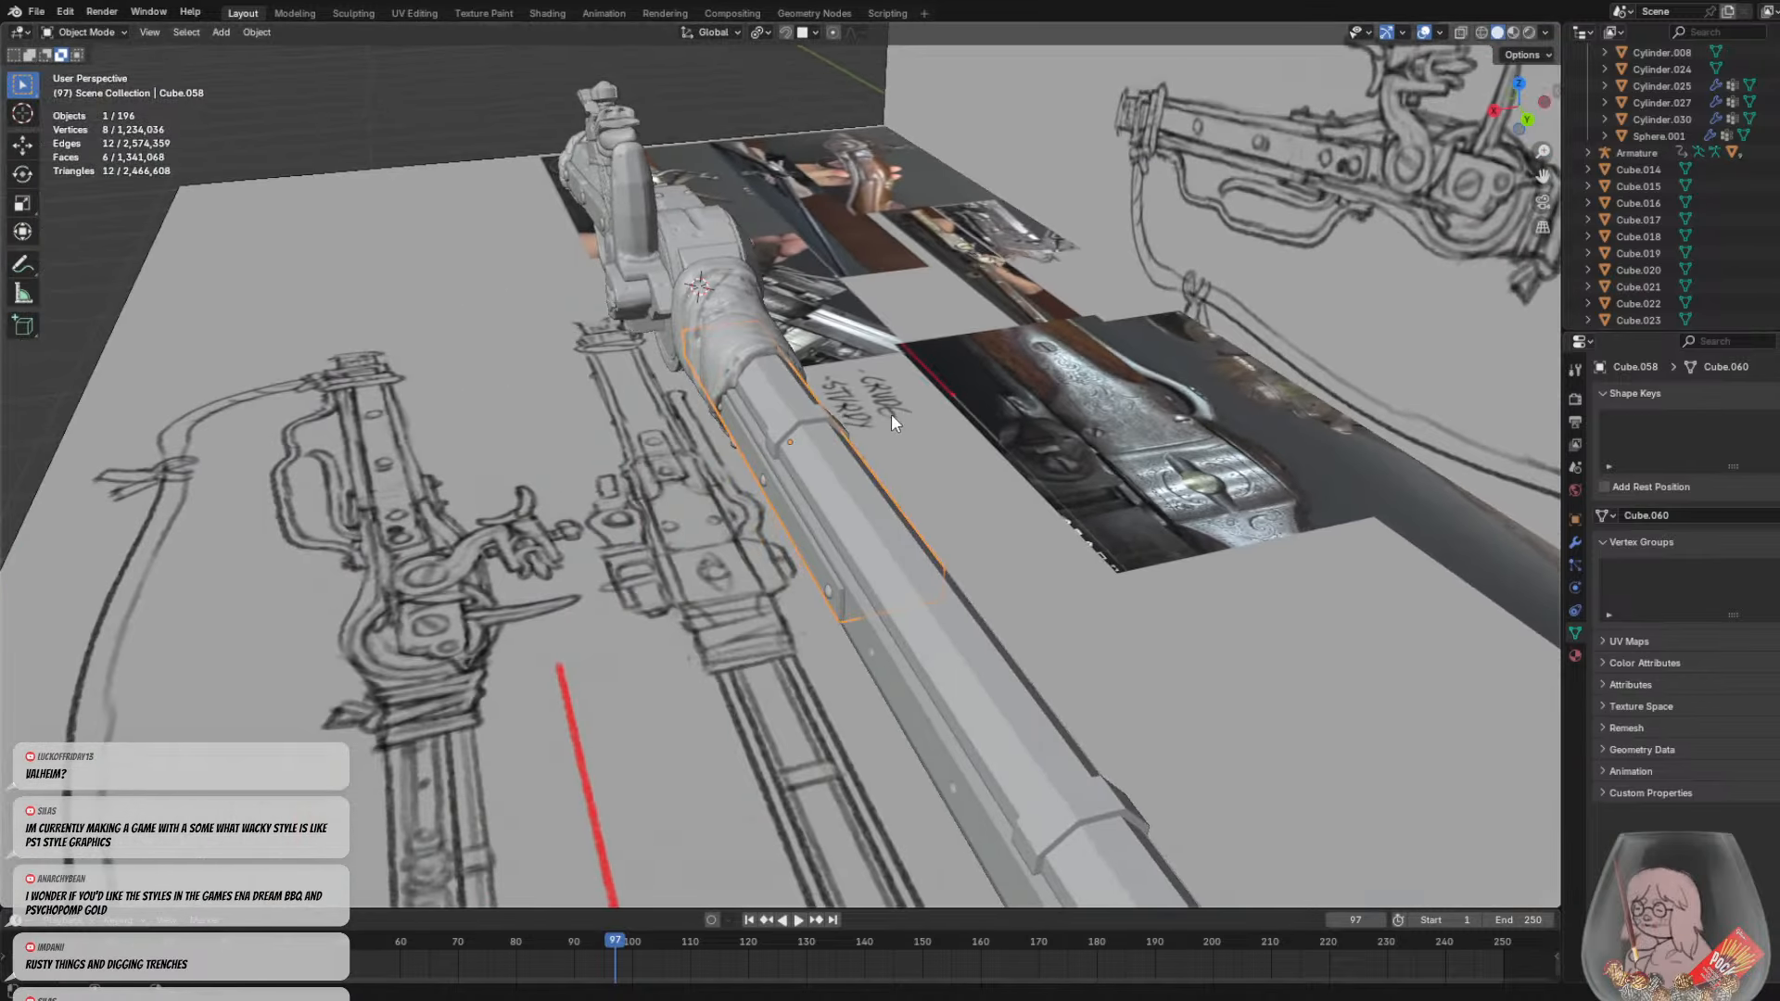
# Enter Sculpt Mode on the long riveted side plate of the barrel
pyautogui.scroll(2, 892, 413)
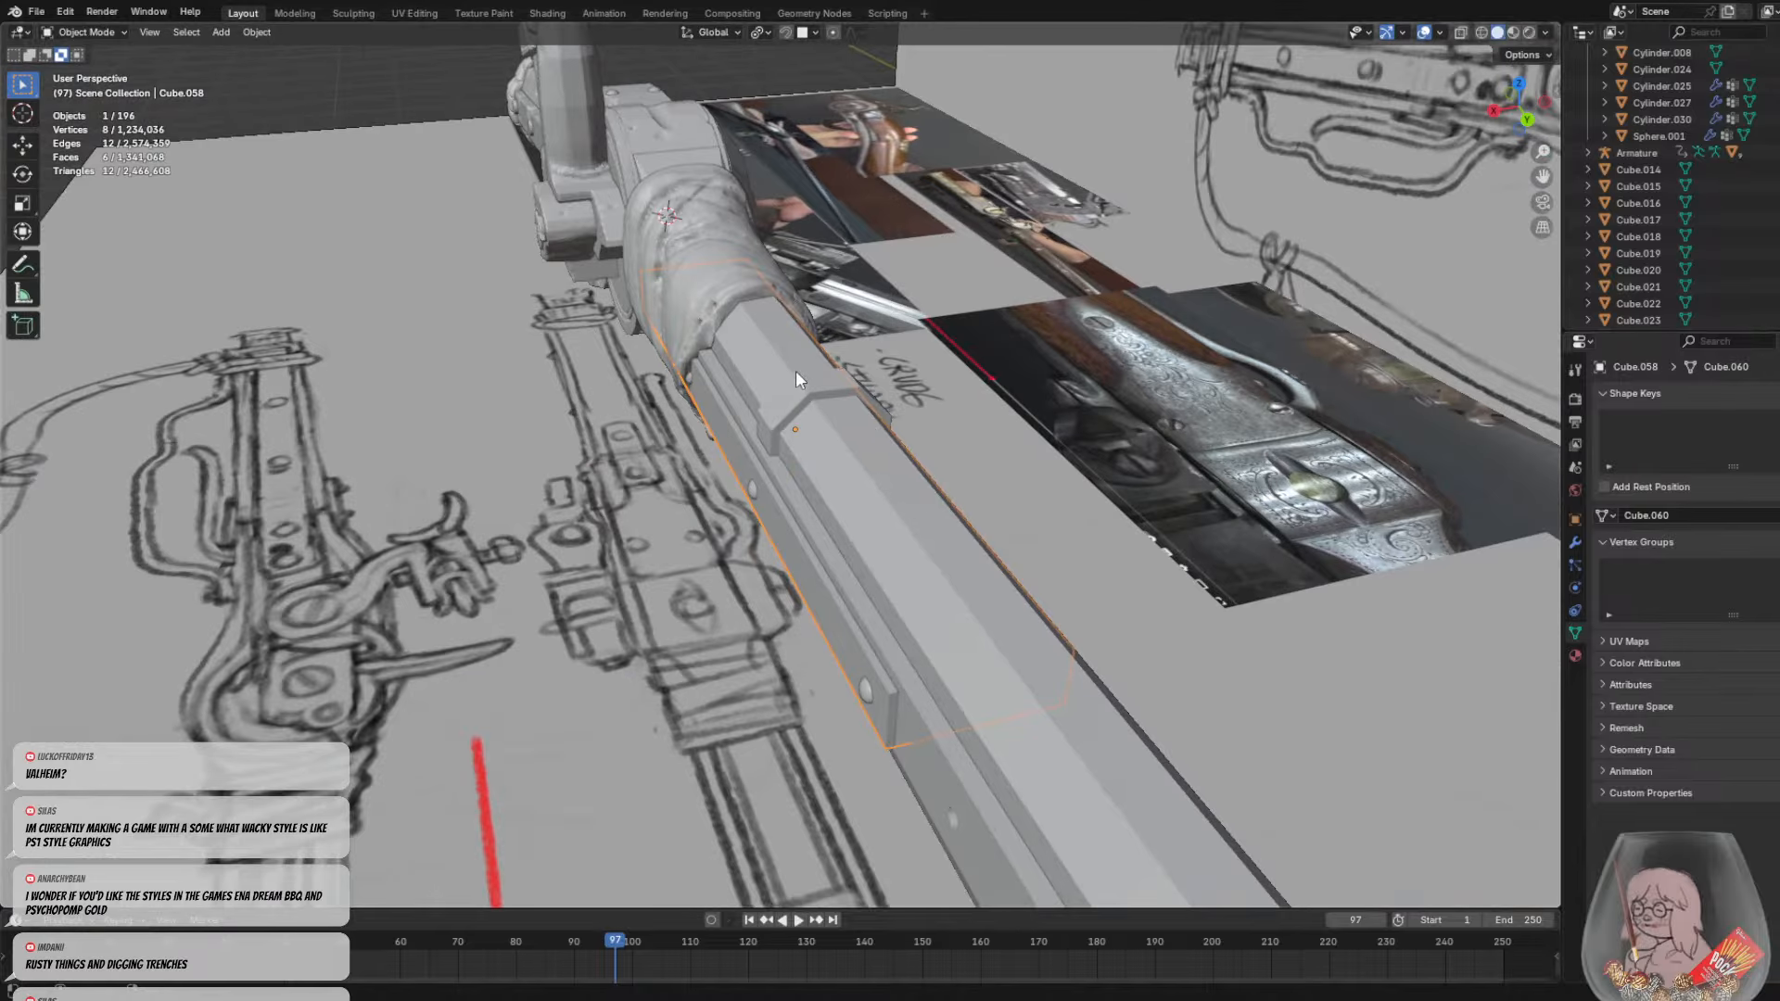
pyautogui.moveTo(796, 370); pyautogui.dragTo(821, 309, button='middle')
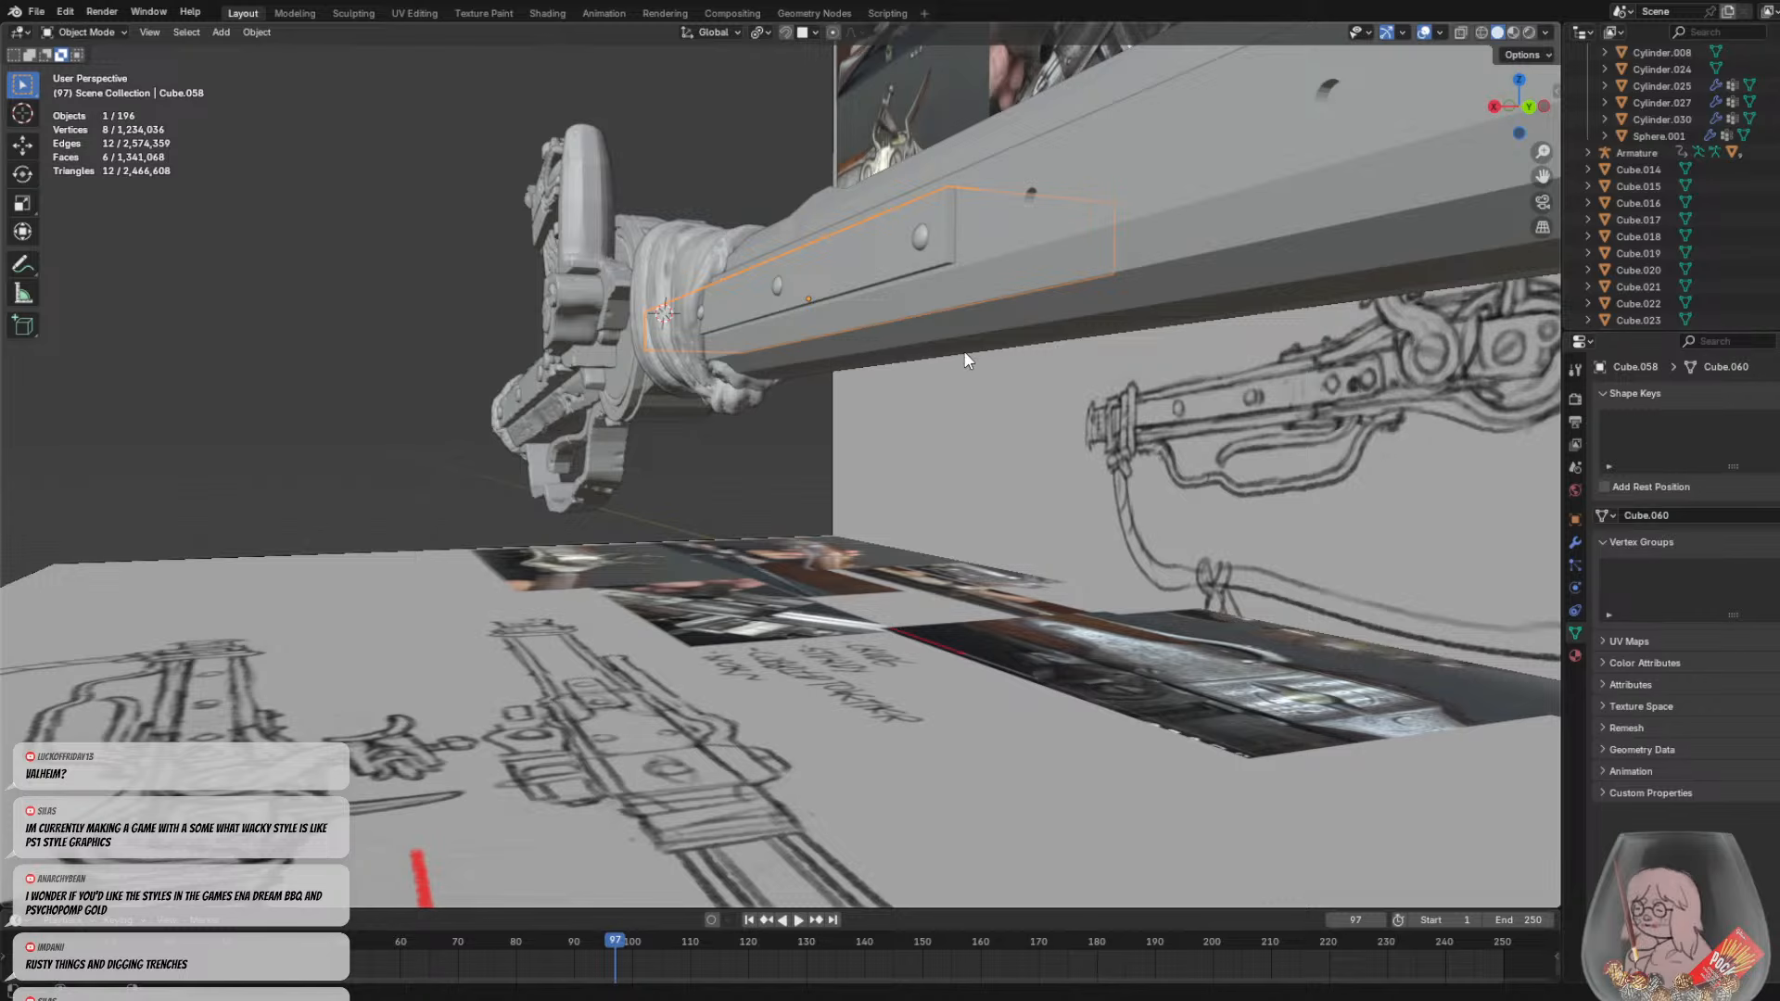
pyautogui.moveTo(969, 361); pyautogui.dragTo(985, 428, button='middle')
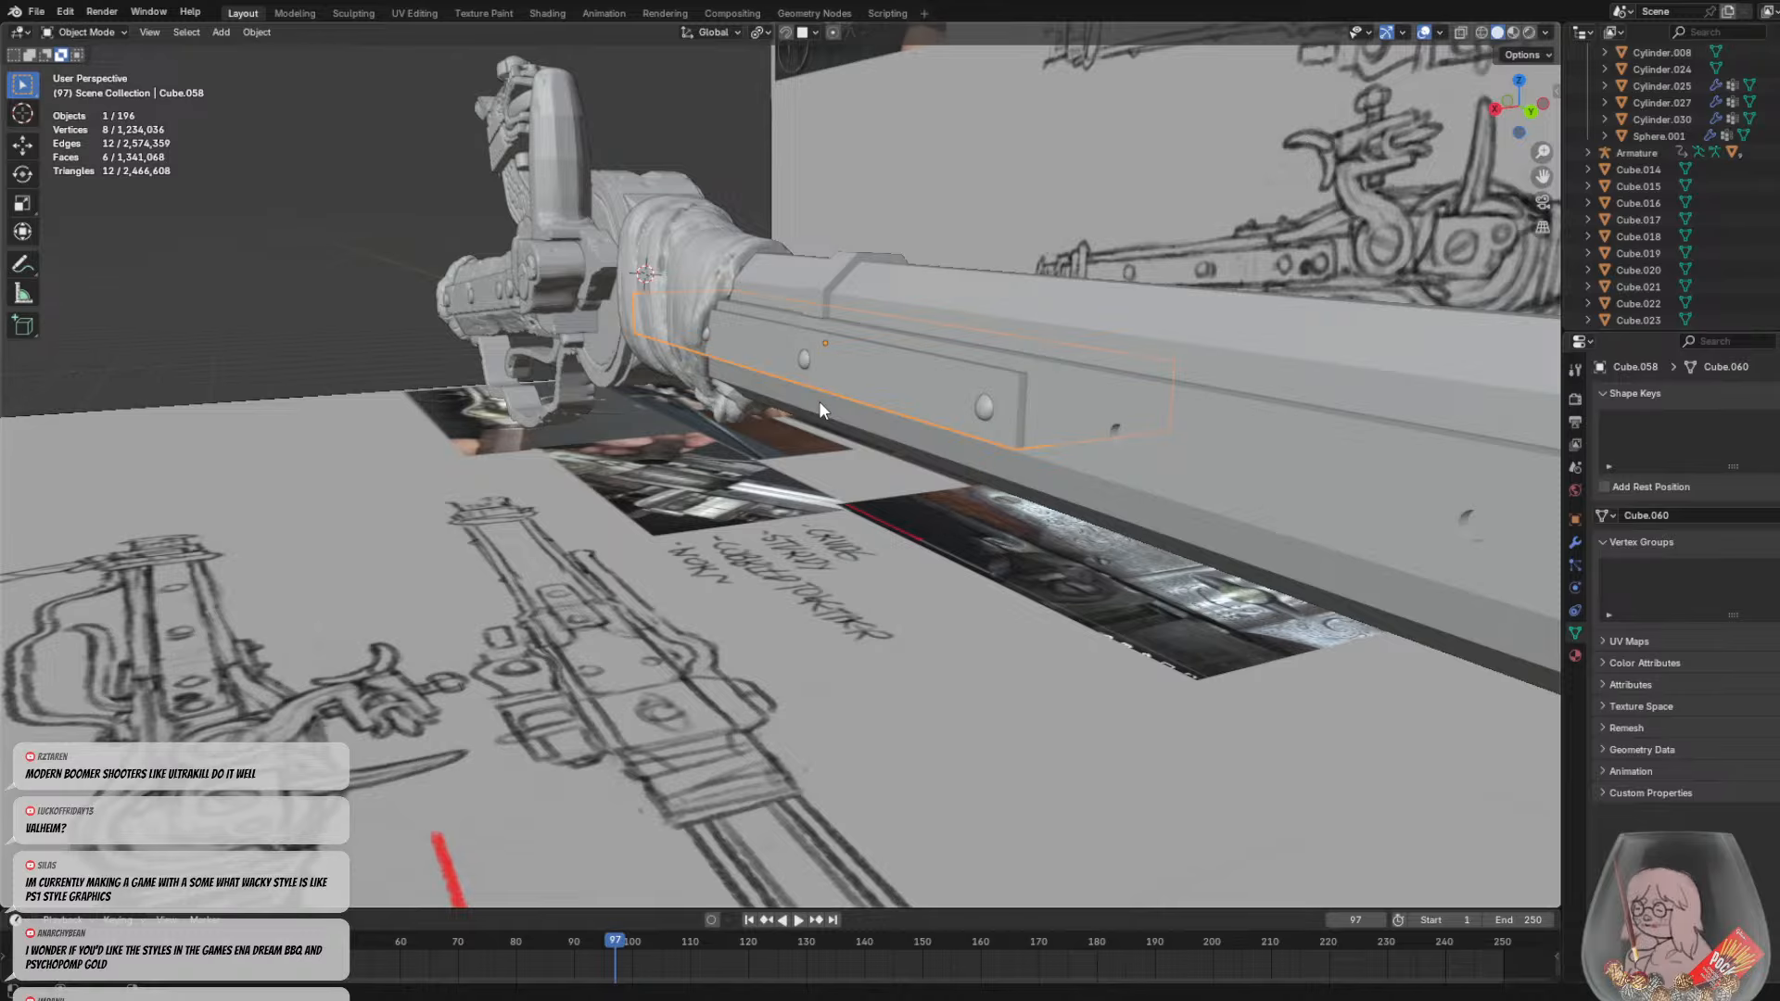
pyautogui.moveTo(821, 393); pyautogui.dragTo(893, 441, button='middle')
pyautogui.scroll(3, 937, 443)
pyautogui.click(85, 32)
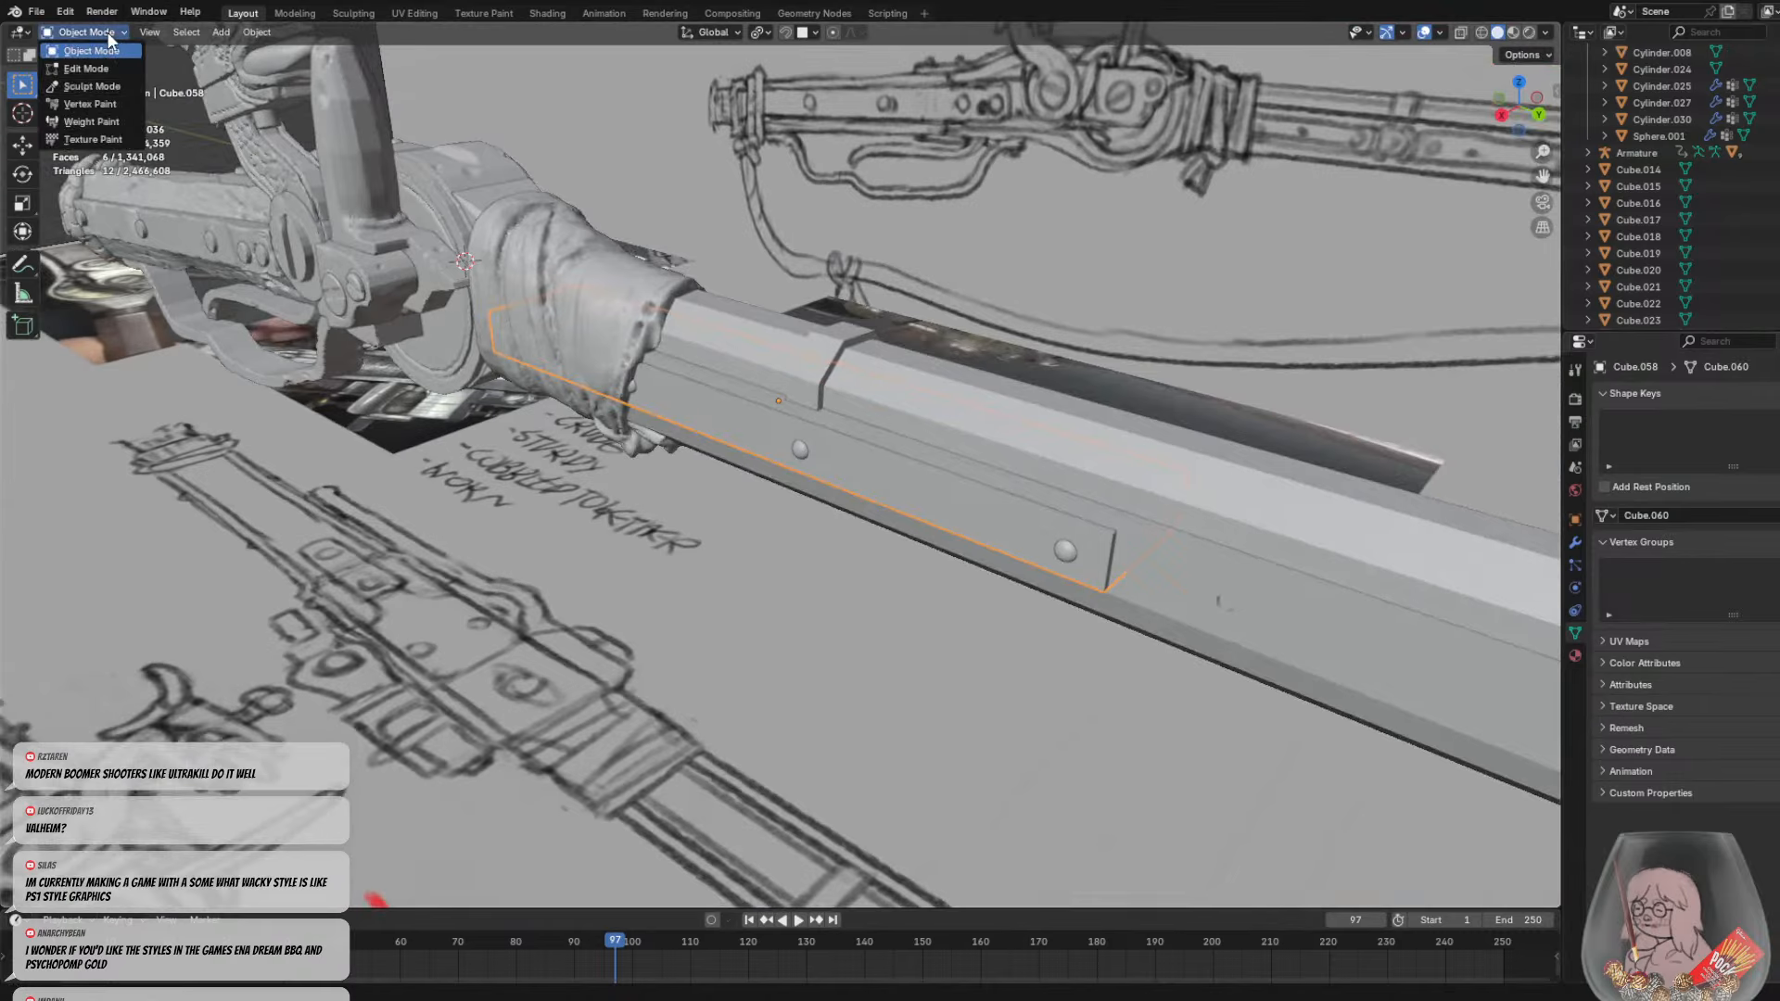
pyautogui.click(103, 85)
# Reduce the remesh voxel size for the riveted side plate and voxel-remesh it
pyautogui.moveTo(845, 362); pyautogui.dragTo(866, 344, button='middle')
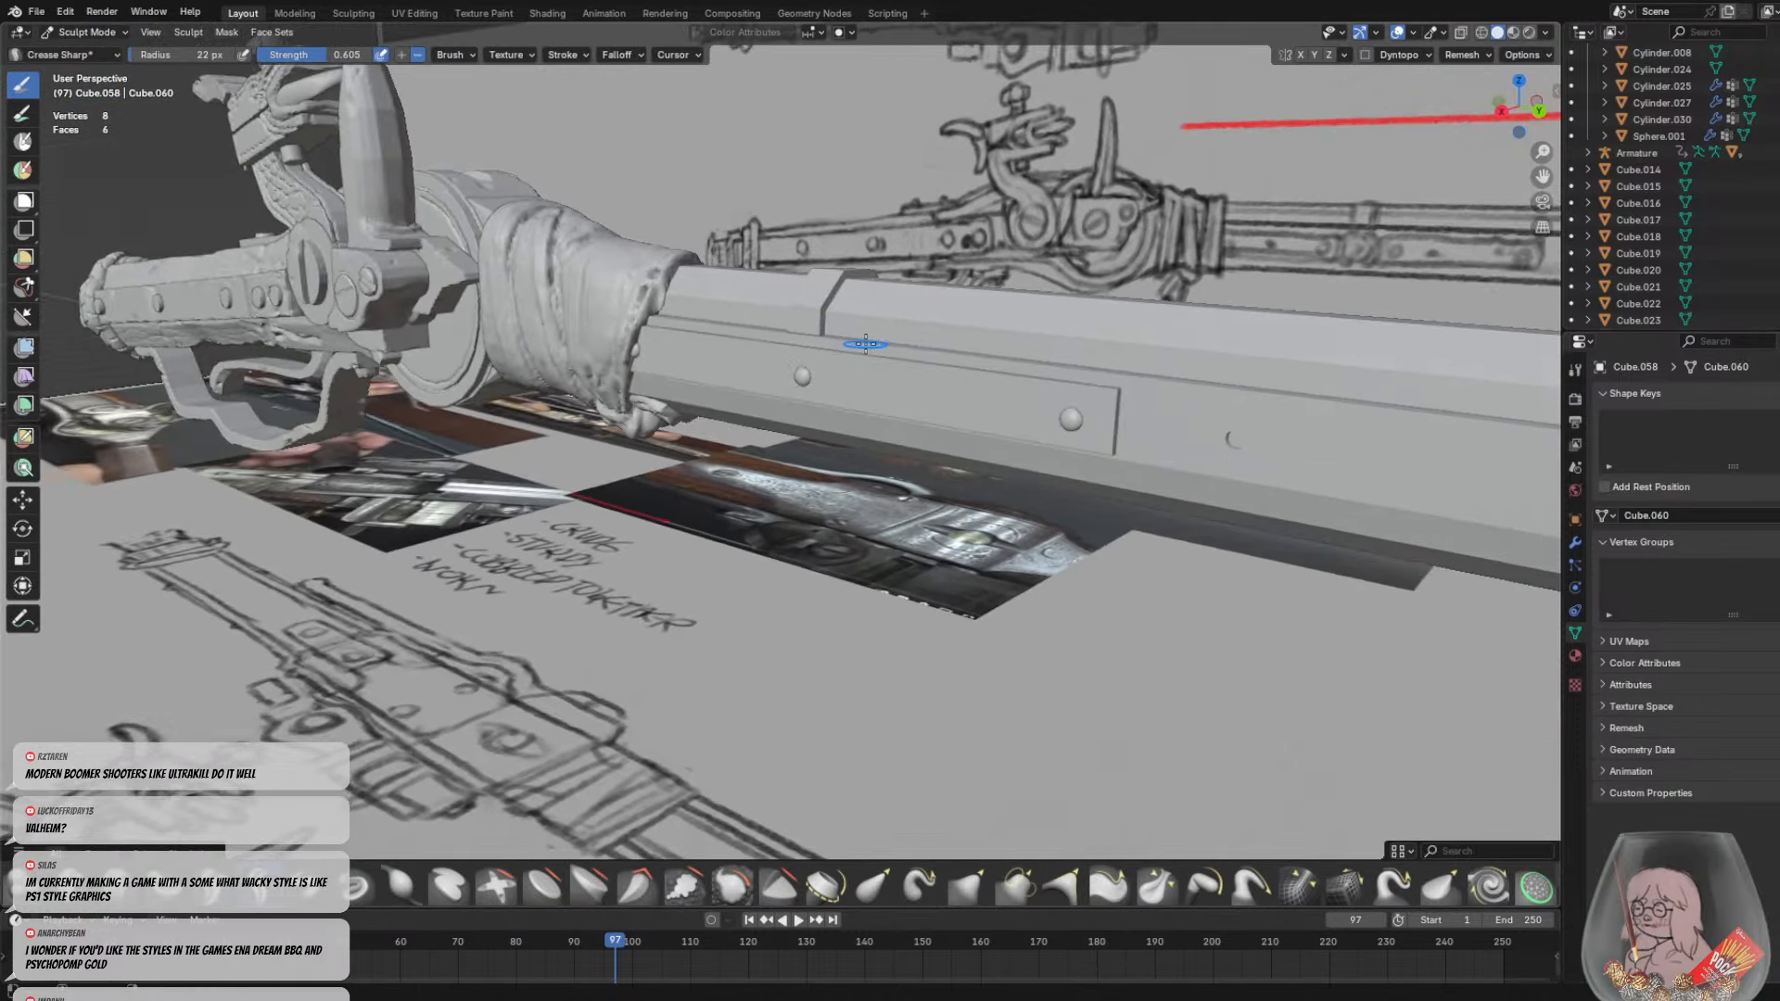
pyautogui.press('r')
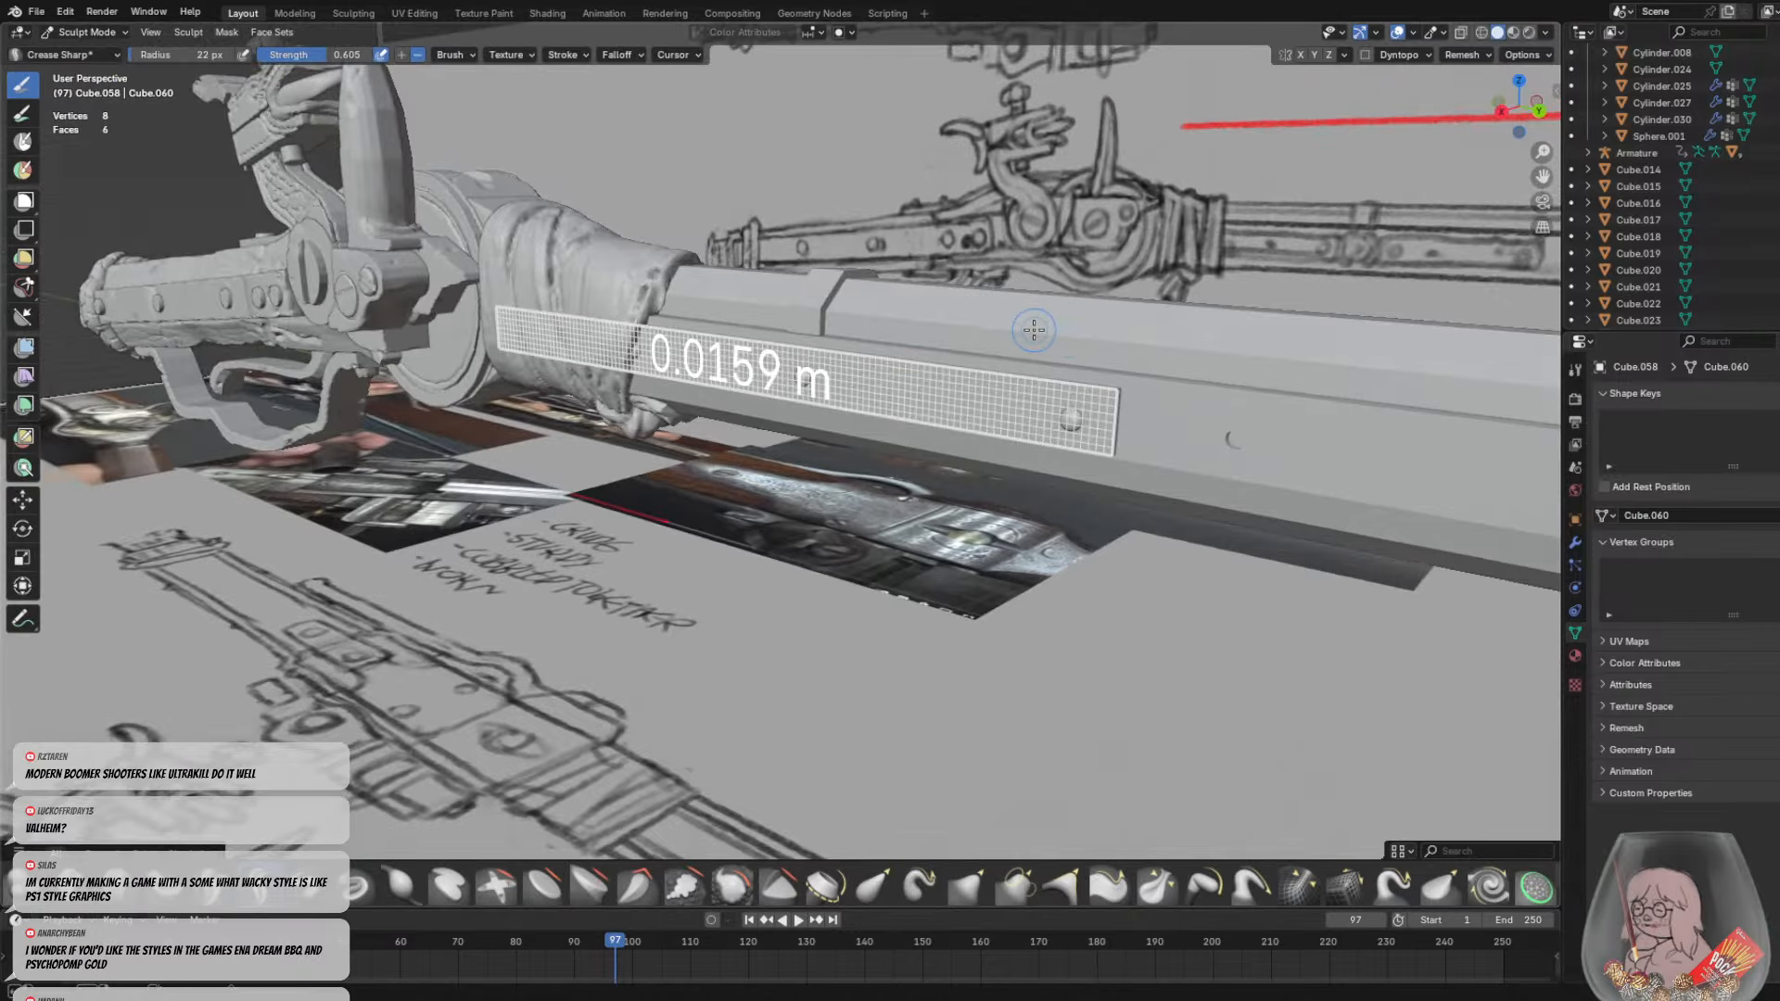
pyautogui.click(1034, 330)
pyautogui.moveTo(1034, 332); pyautogui.dragTo(965, 362, button='middle')
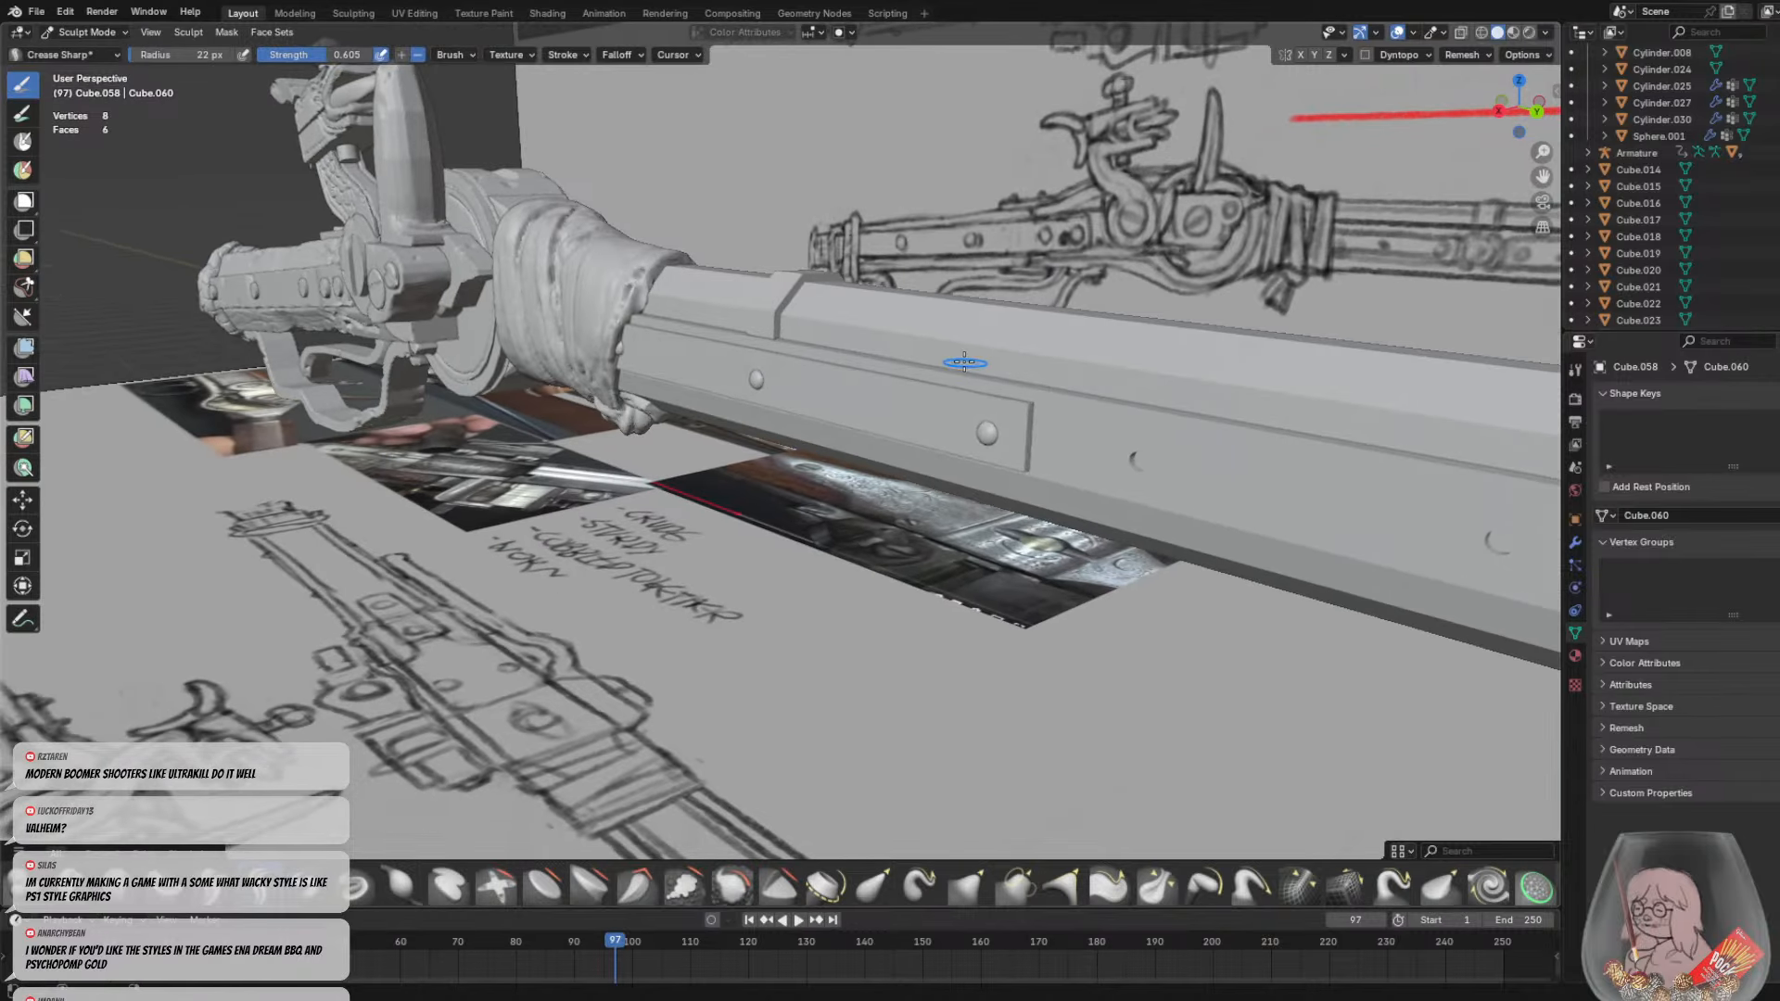
pyautogui.press('r')
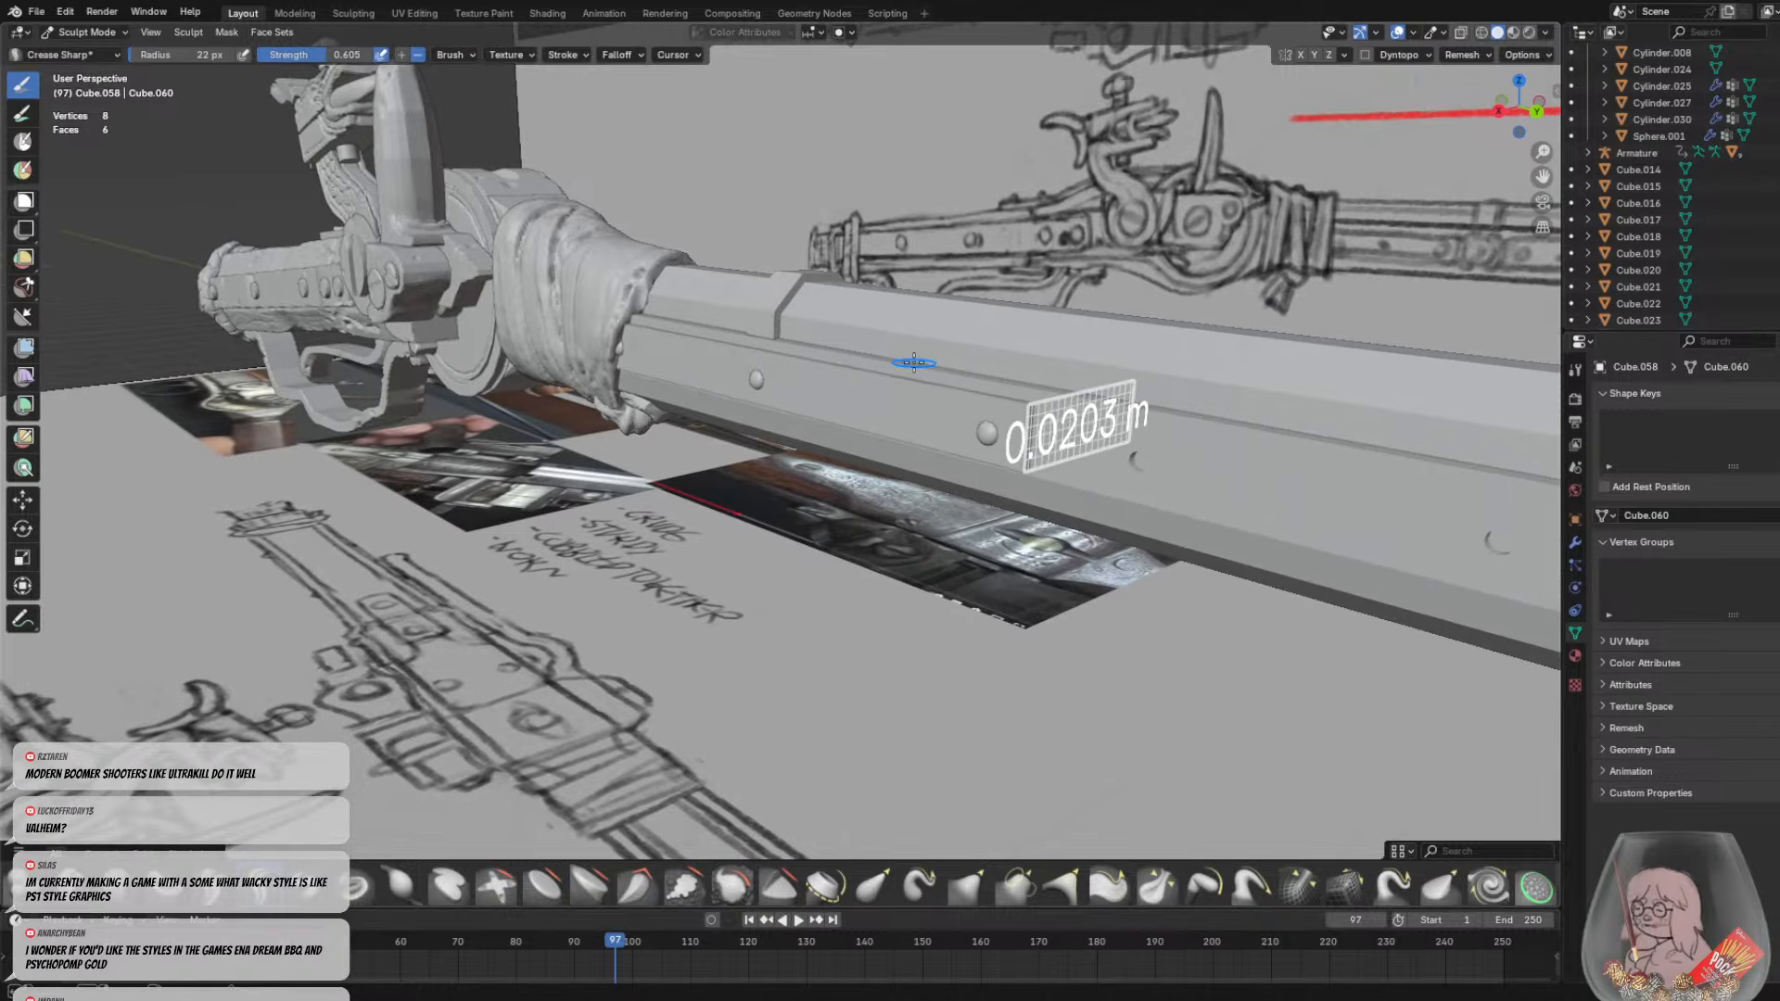
pyautogui.click(914, 363)
pyautogui.hotkey('ctrl', 'r')
# Set the sculpt symmetry to X and remesh the side plate again with a finer voxel size
pyautogui.moveTo(916, 363)
pyautogui.mouseDown(button='middle')
pyautogui.moveTo(762, 419)
pyautogui.moveTo(1001, 364)
pyautogui.mouseUp(button='middle')
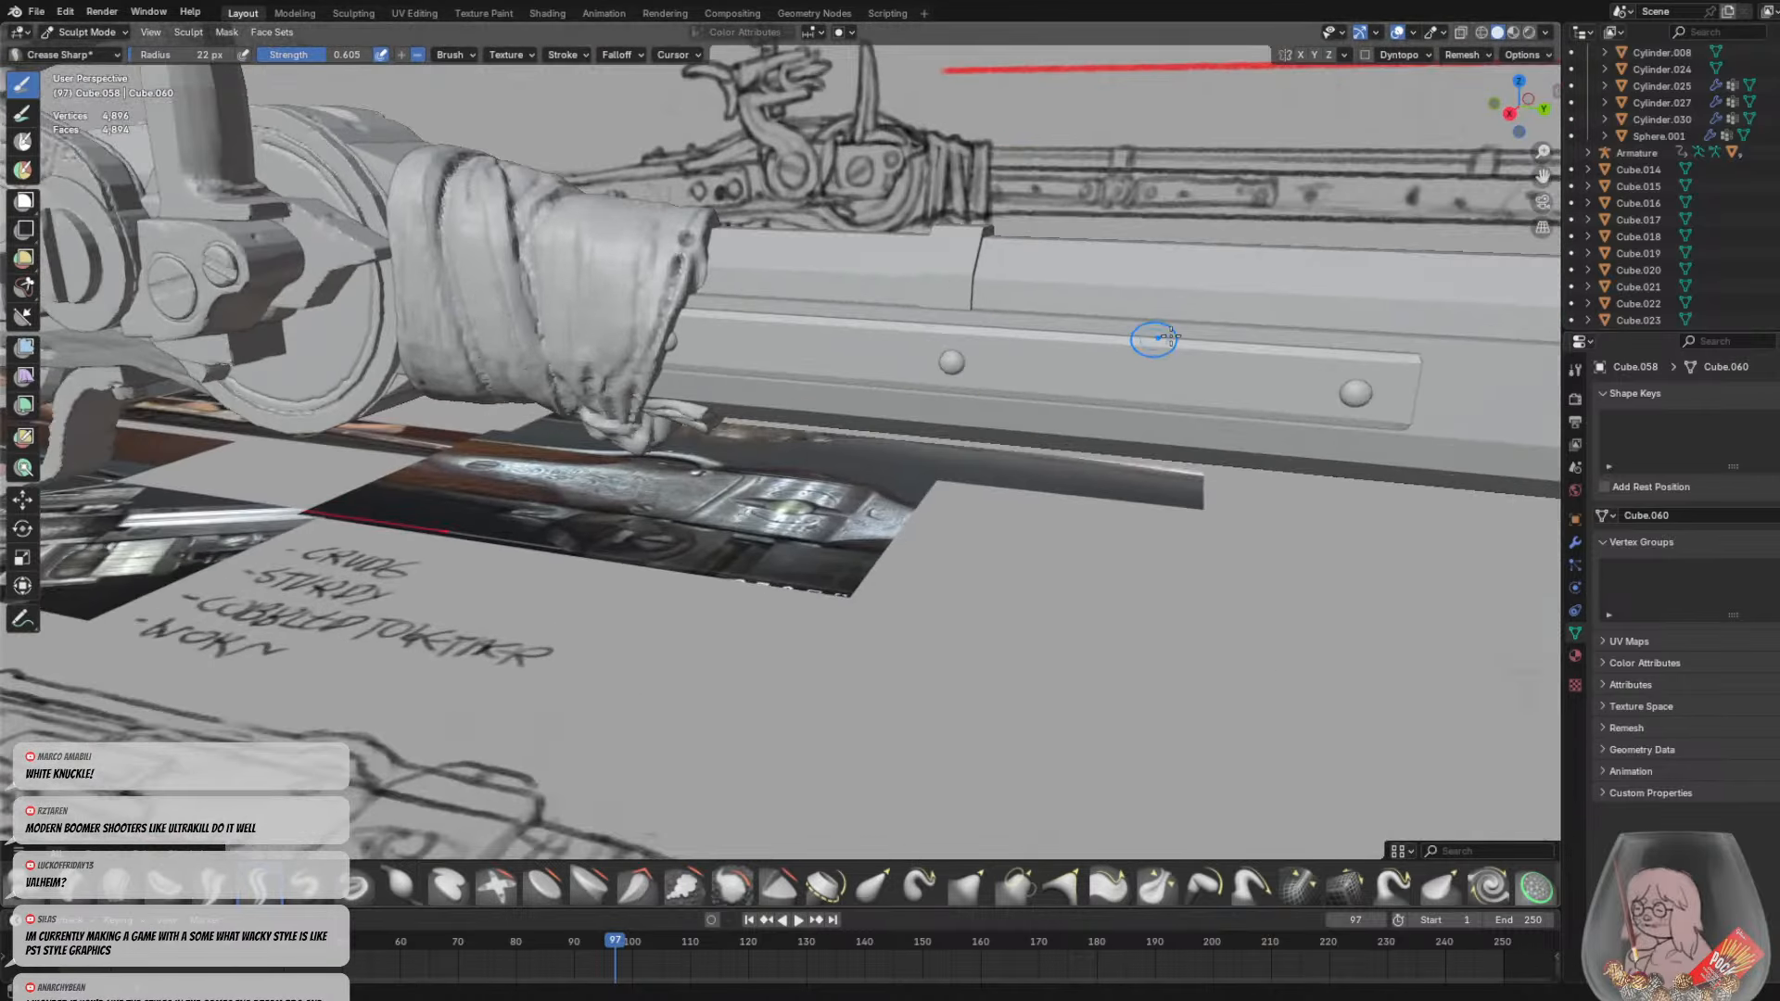
pyautogui.click(1314, 54)
pyautogui.moveTo(835, 350); pyautogui.dragTo(934, 270, button='middle')
pyautogui.moveTo(895, 281)
pyautogui.mouseDown()
pyautogui.moveTo(930, 314)
pyautogui.moveTo(901, 280)
pyautogui.moveTo(916, 279)
pyautogui.mouseUp()
pyautogui.scroll(2, 932, 301)
pyautogui.moveTo(937, 311)
pyautogui.mouseDown(button='middle')
pyautogui.moveTo(971, 352)
pyautogui.moveTo(964, 320)
pyautogui.mouseUp(button='middle')
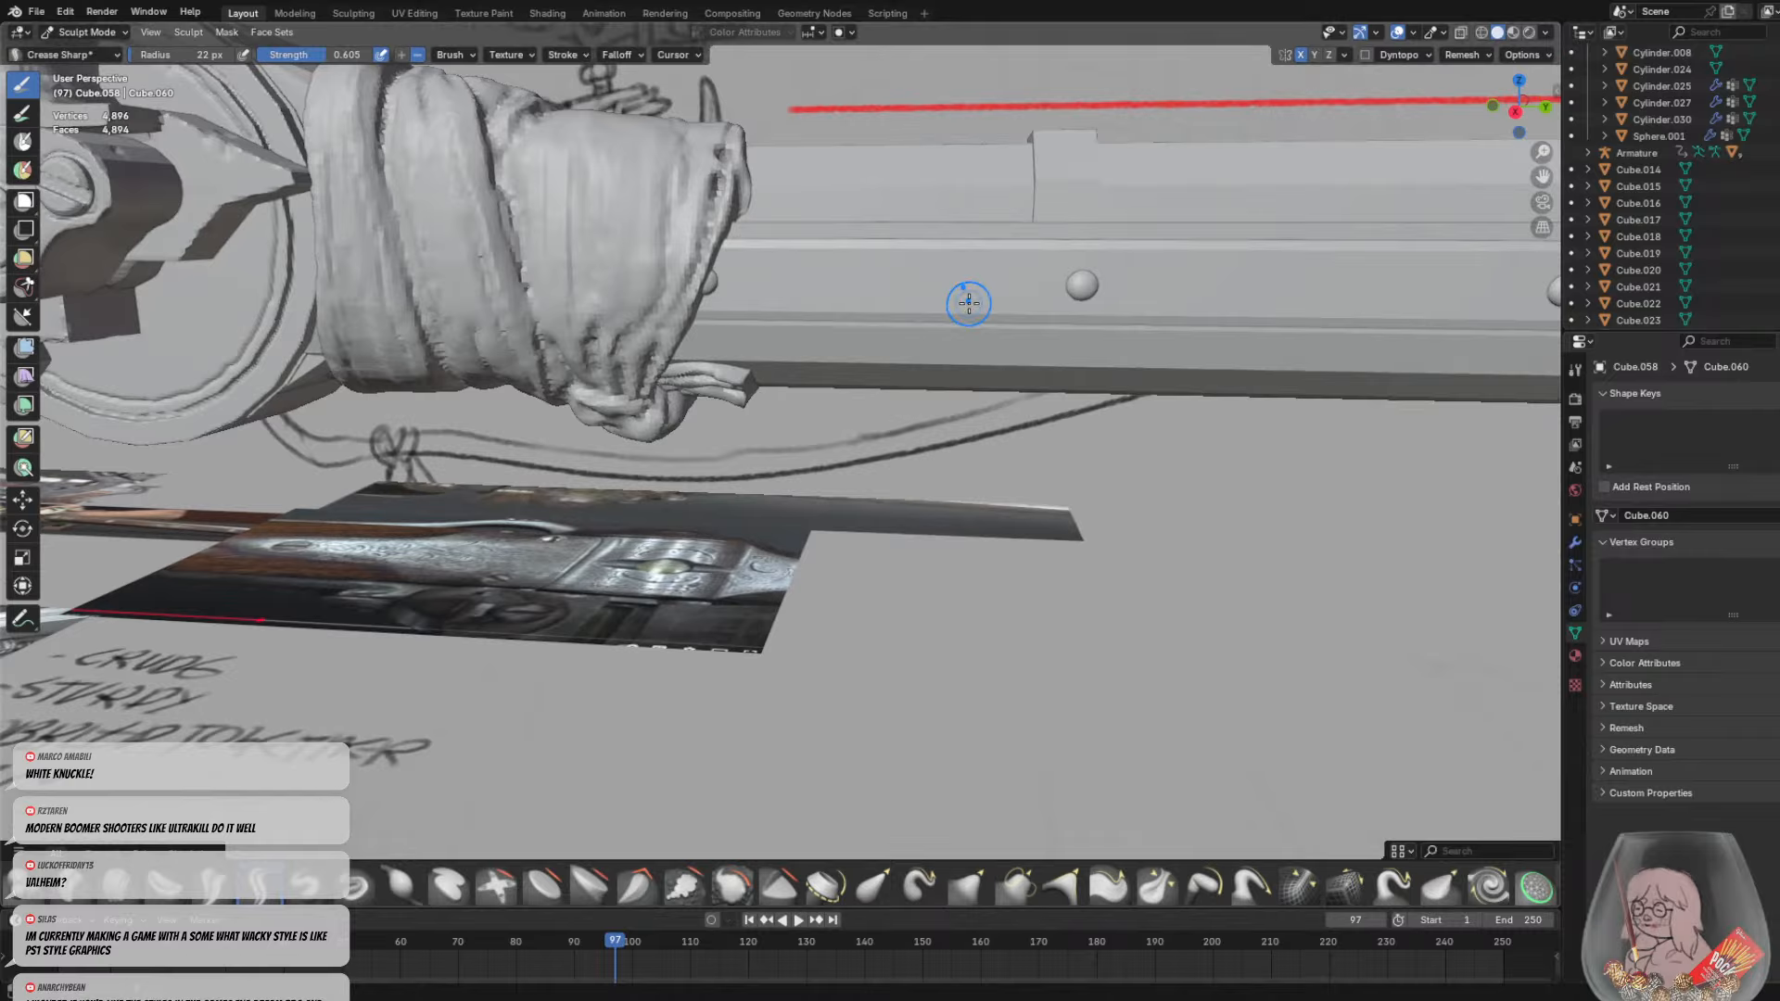
pyautogui.hotkey('shift', 'r')
pyautogui.click(927, 287)
pyautogui.hotkey('ctrl', 'r')
# Try to crease a ring and a line along the upper border of the side plate with the 22 px brush
pyautogui.moveTo(831, 292)
pyautogui.mouseDown()
pyautogui.moveTo(832, 265)
pyautogui.moveTo(905, 257)
pyautogui.moveTo(830, 294)
pyautogui.moveTo(839, 246)
pyautogui.moveTo(890, 247)
pyautogui.moveTo(884, 308)
pyautogui.mouseUp()
pyautogui.hotkey('ctrl', 'z')
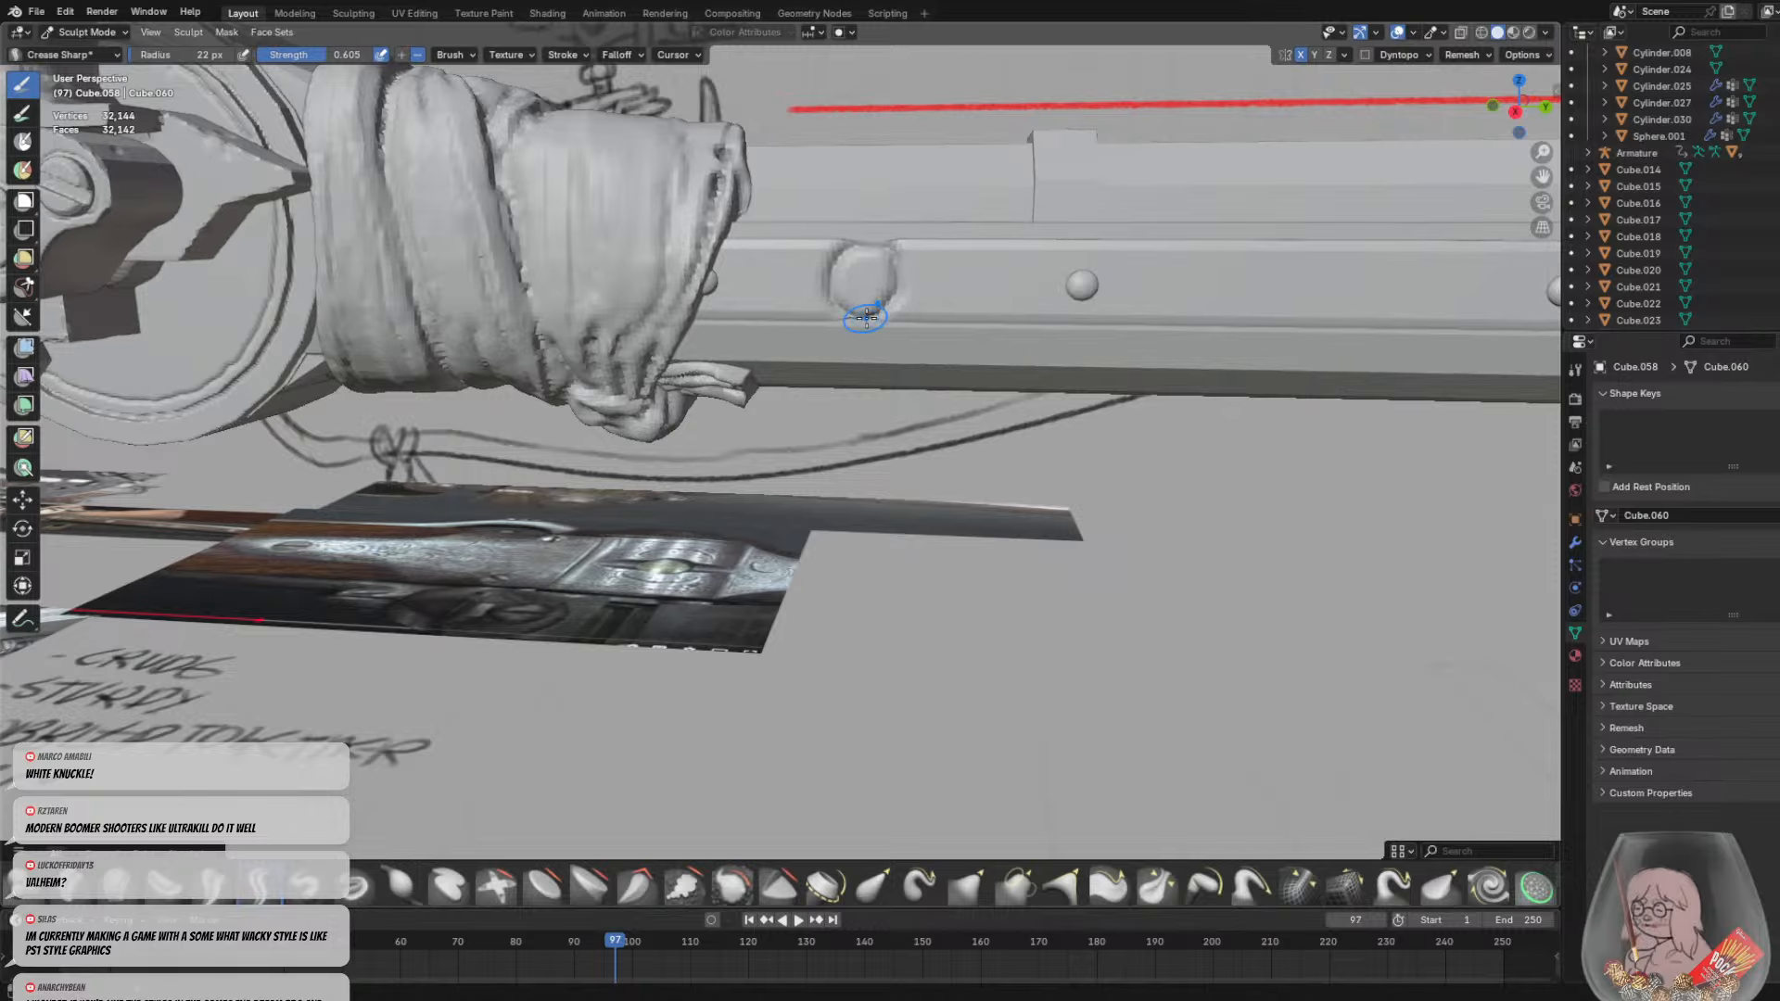
pyautogui.scroll(-3, 849, 280)
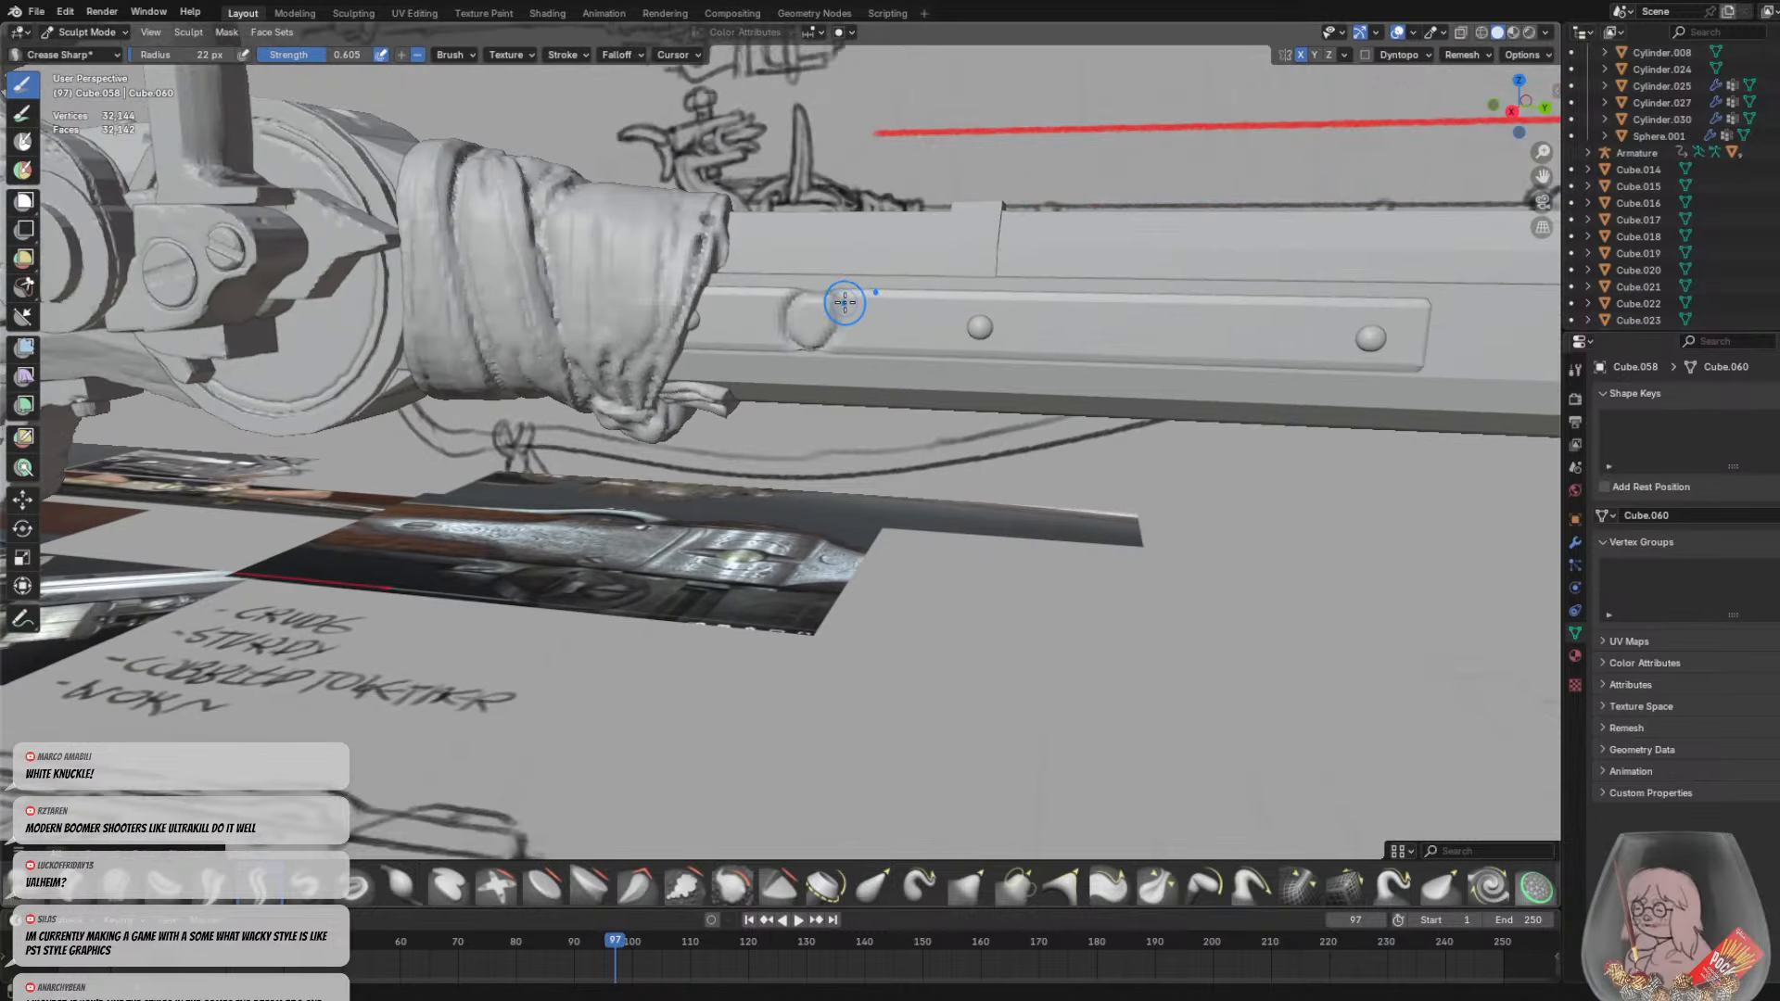
pyautogui.moveTo(842, 302); pyautogui.dragTo(1124, 303)
pyautogui.scroll(4, 1104, 309)
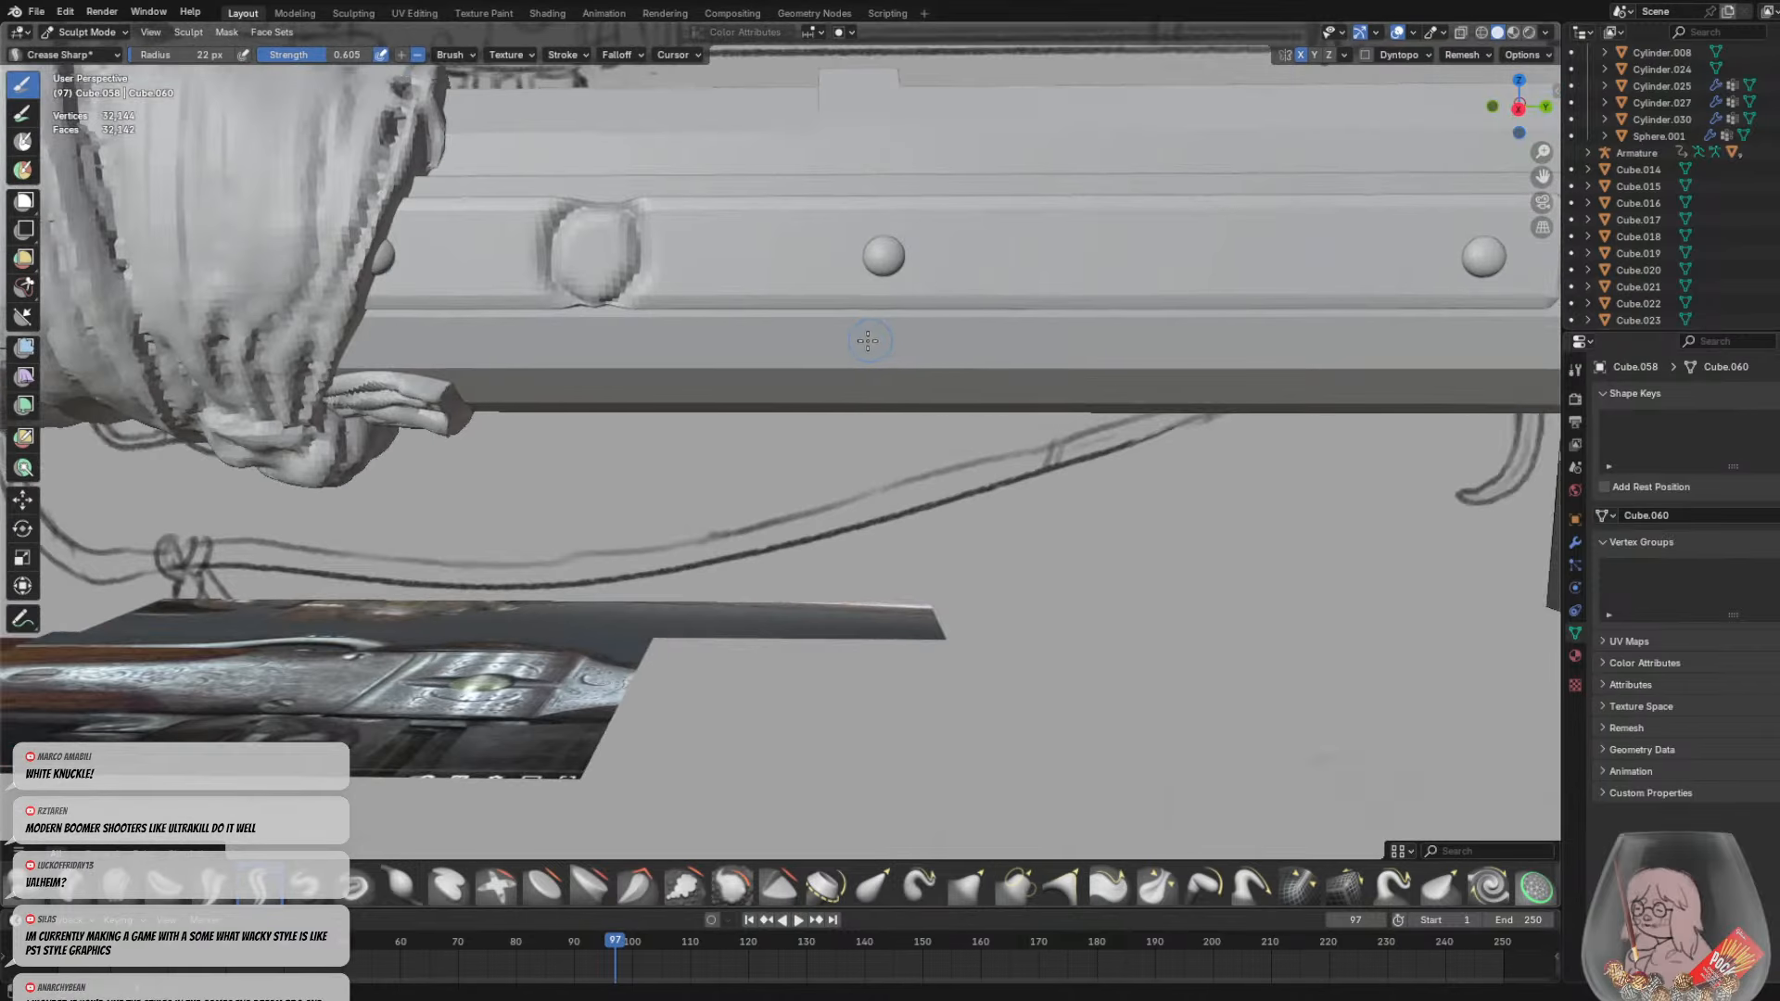
pyautogui.hotkey('ctrl', 'z')
# Set the Crease Sharp brush radius to 12 px and carve an inset border line along the side plate's free end
pyautogui.keyDown('shift'); pyautogui.moveTo(839, 337); pyautogui.dragTo(625, 459, button='middle'); pyautogui.keyUp('shift')
pyautogui.press('f')
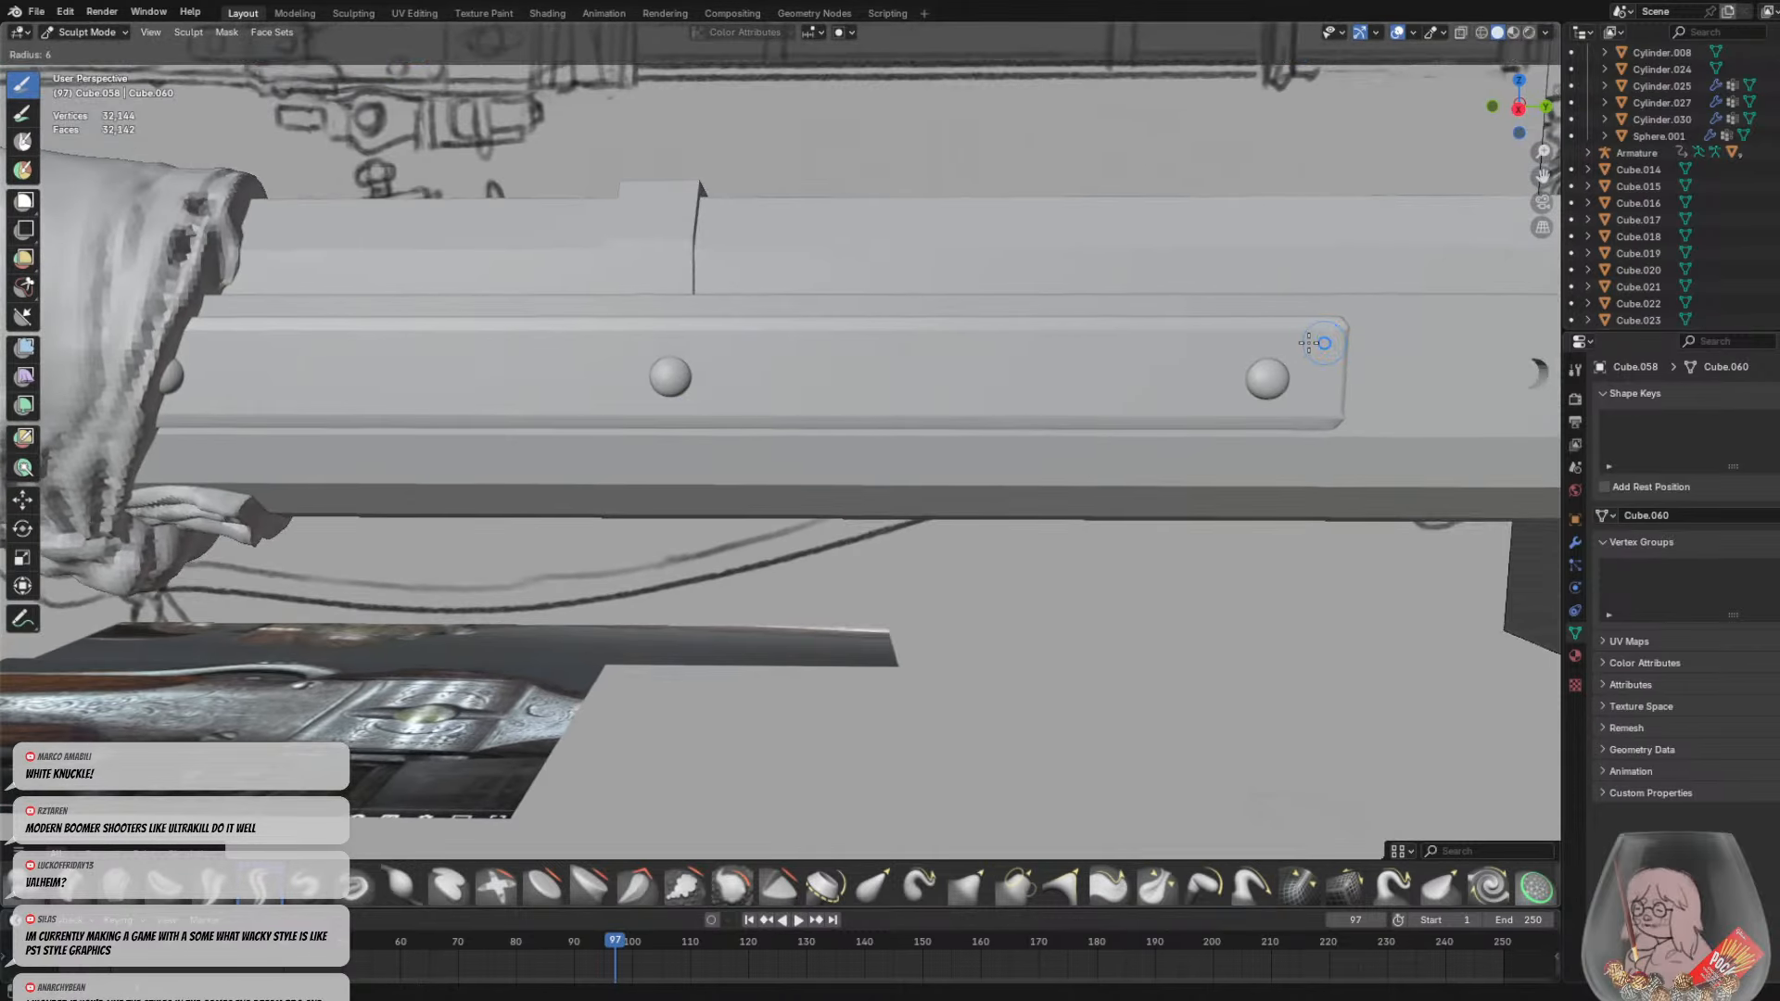
pyautogui.click(1329, 338)
pyautogui.moveTo(1330, 409); pyautogui.dragTo(1076, 402, button='middle')
pyautogui.press('f')
pyautogui.click(1036, 396)
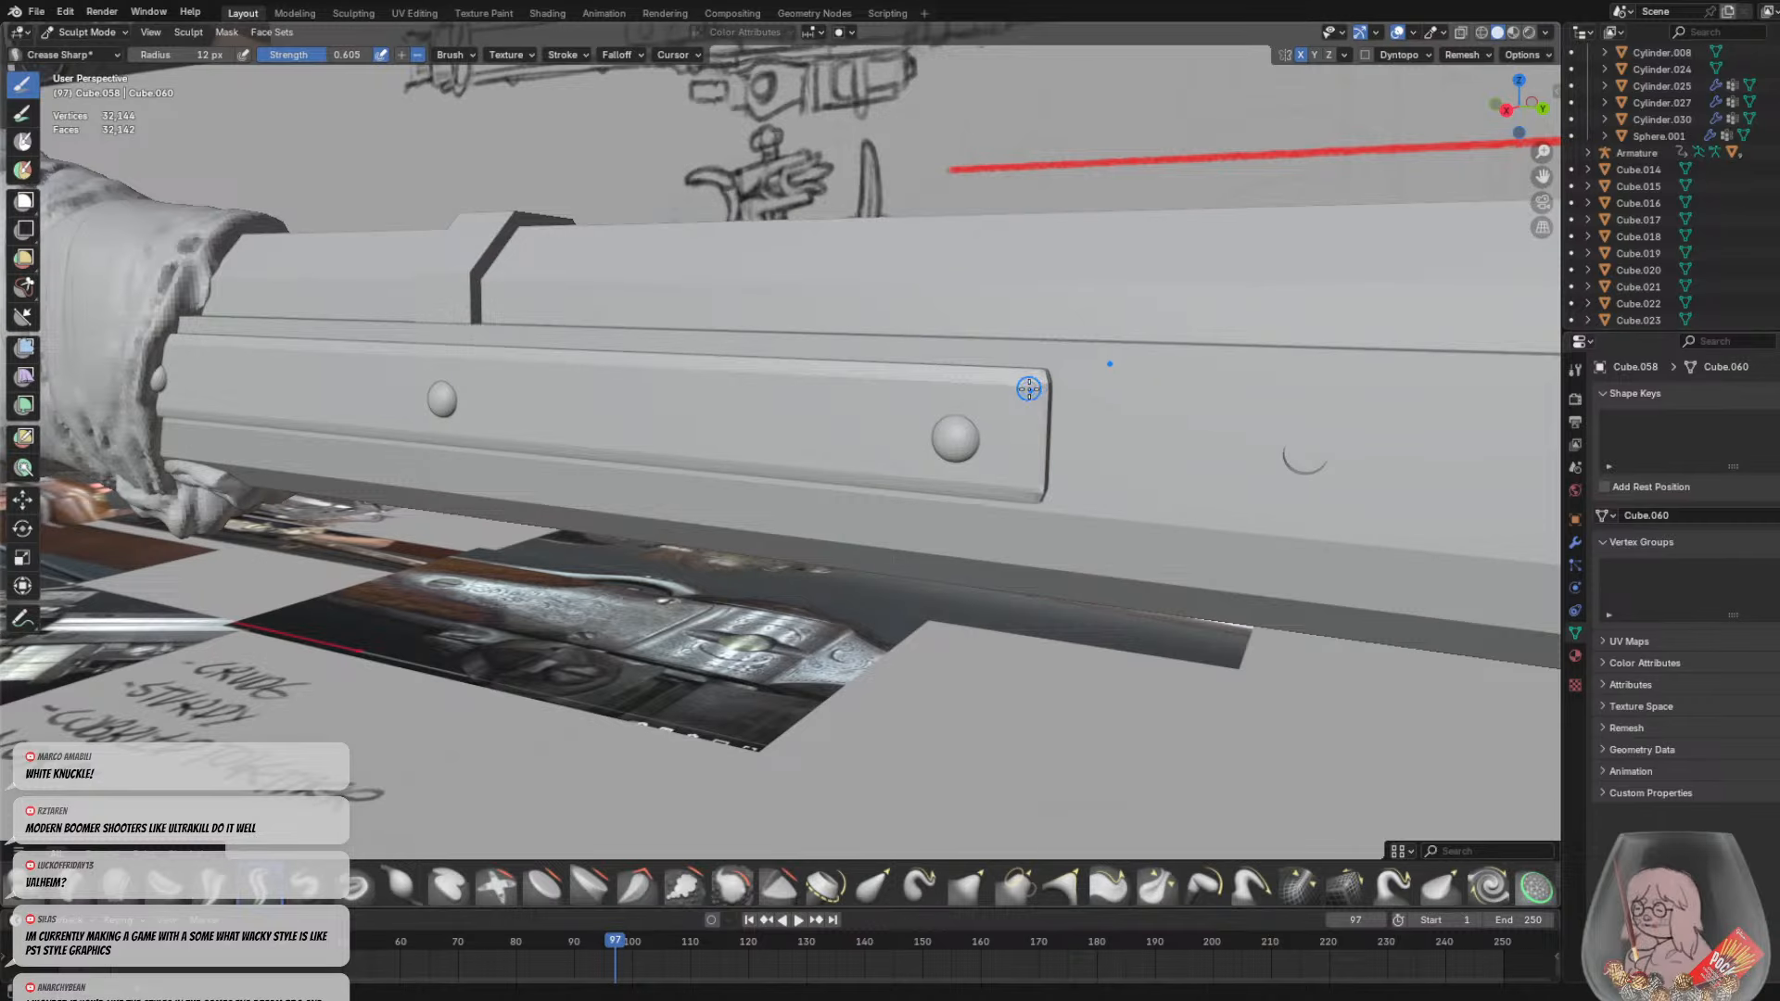
pyautogui.moveTo(1030, 390); pyautogui.dragTo(1154, 384, button='middle')
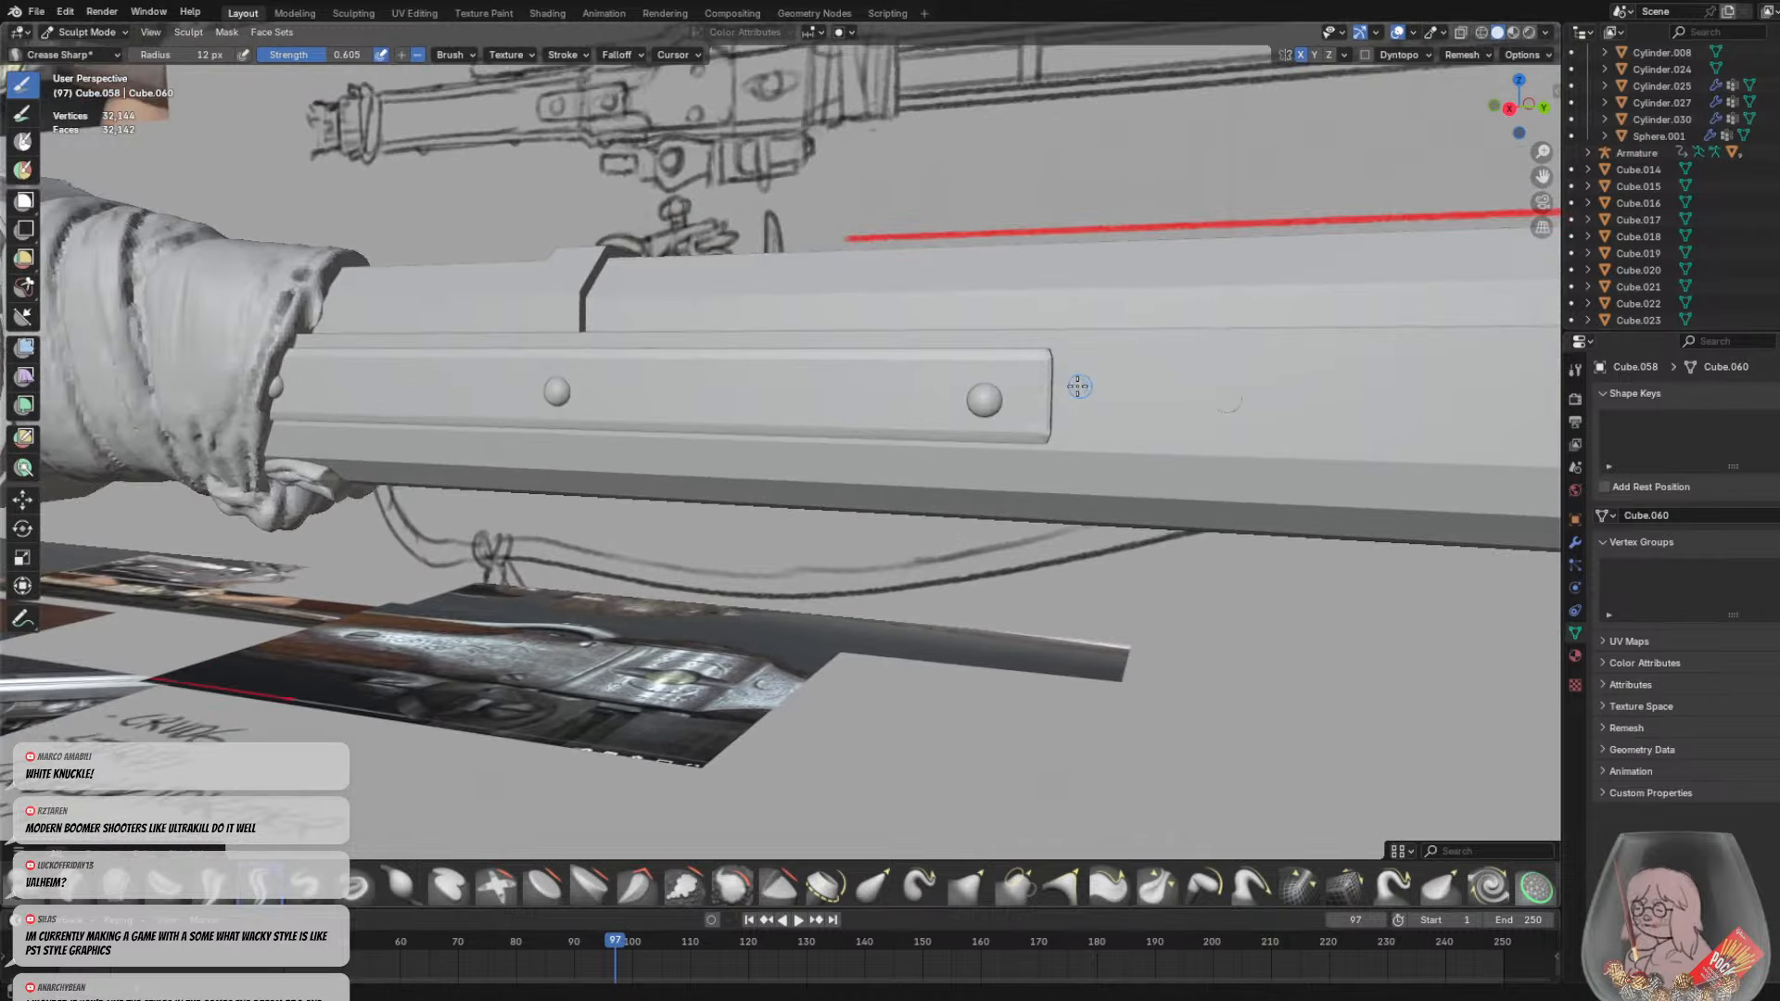
pyautogui.moveTo(1041, 367); pyautogui.dragTo(1031, 427)
pyautogui.hotkey('ctrl', 'z')
pyautogui.moveTo(1038, 363)
pyautogui.mouseDown()
pyautogui.moveTo(1010, 430)
pyautogui.moveTo(900, 423)
pyautogui.mouseUp()
# Crease the inset border line along the side plate's lower edge up to the cloth wrap
pyautogui.moveTo(901, 424); pyautogui.dragTo(1041, 405, button='middle')
pyautogui.moveTo(1019, 409); pyautogui.dragTo(578, 410)
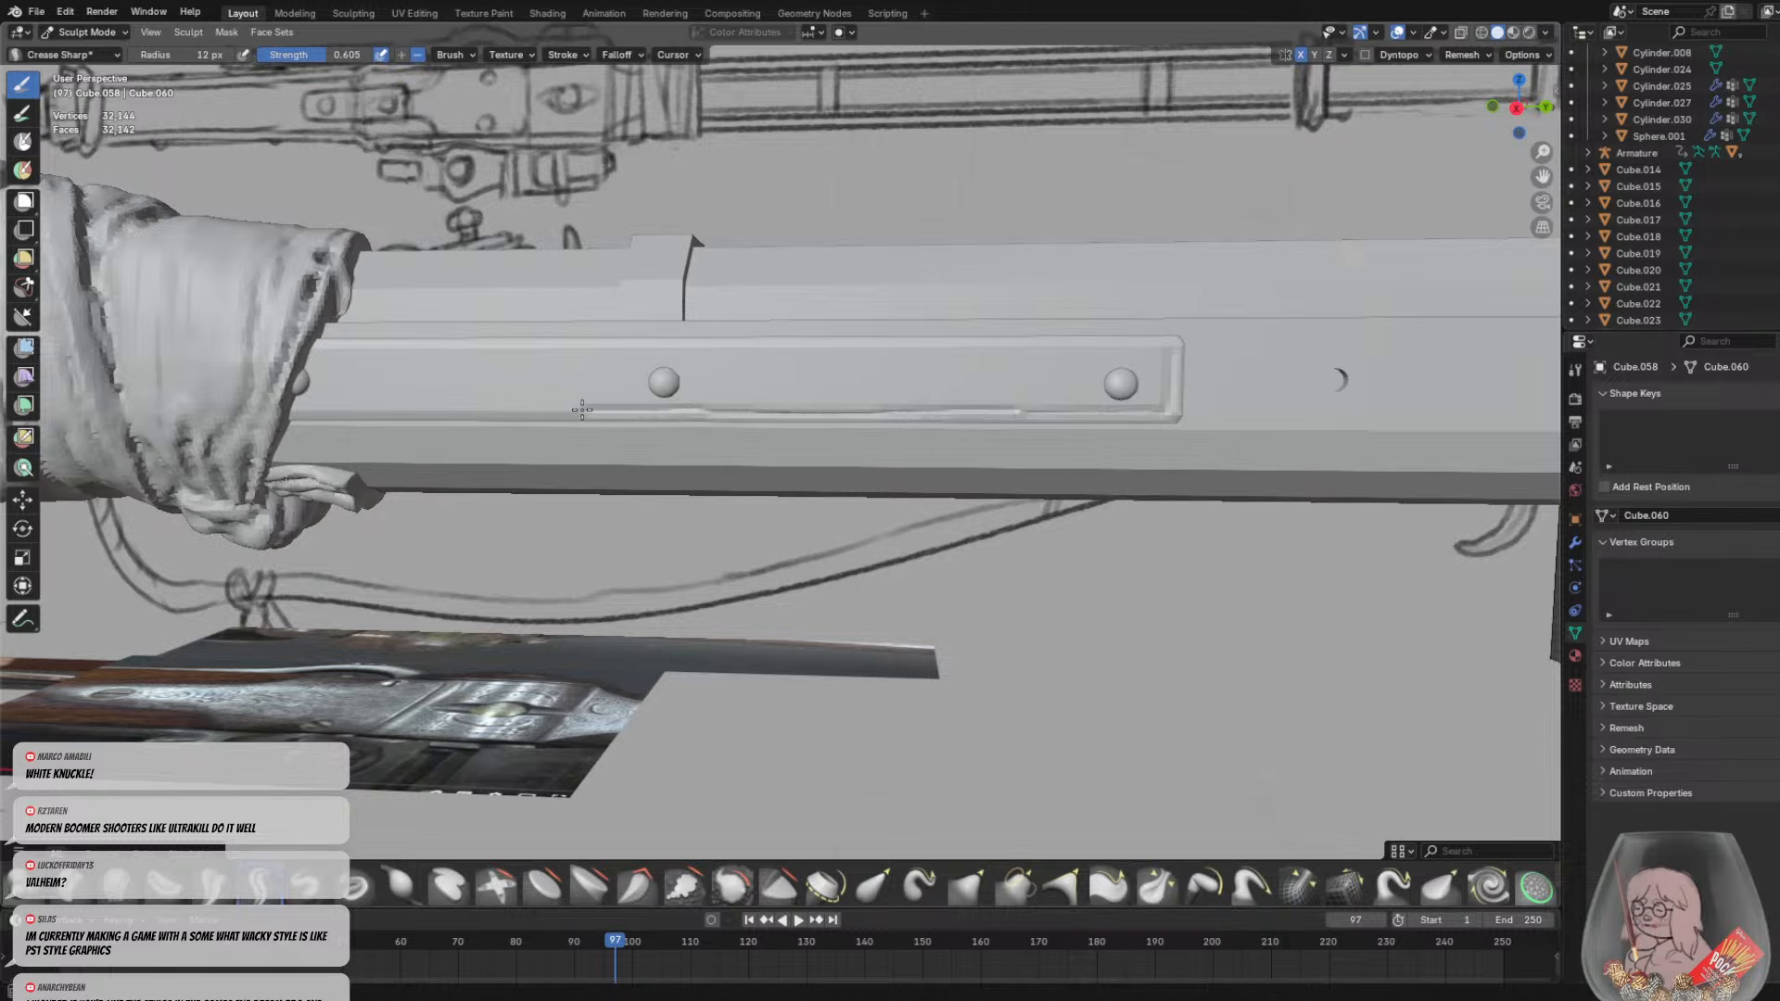
pyautogui.moveTo(608, 405); pyautogui.dragTo(990, 450, button='middle')
pyautogui.moveTo(989, 451); pyautogui.dragTo(646, 440)
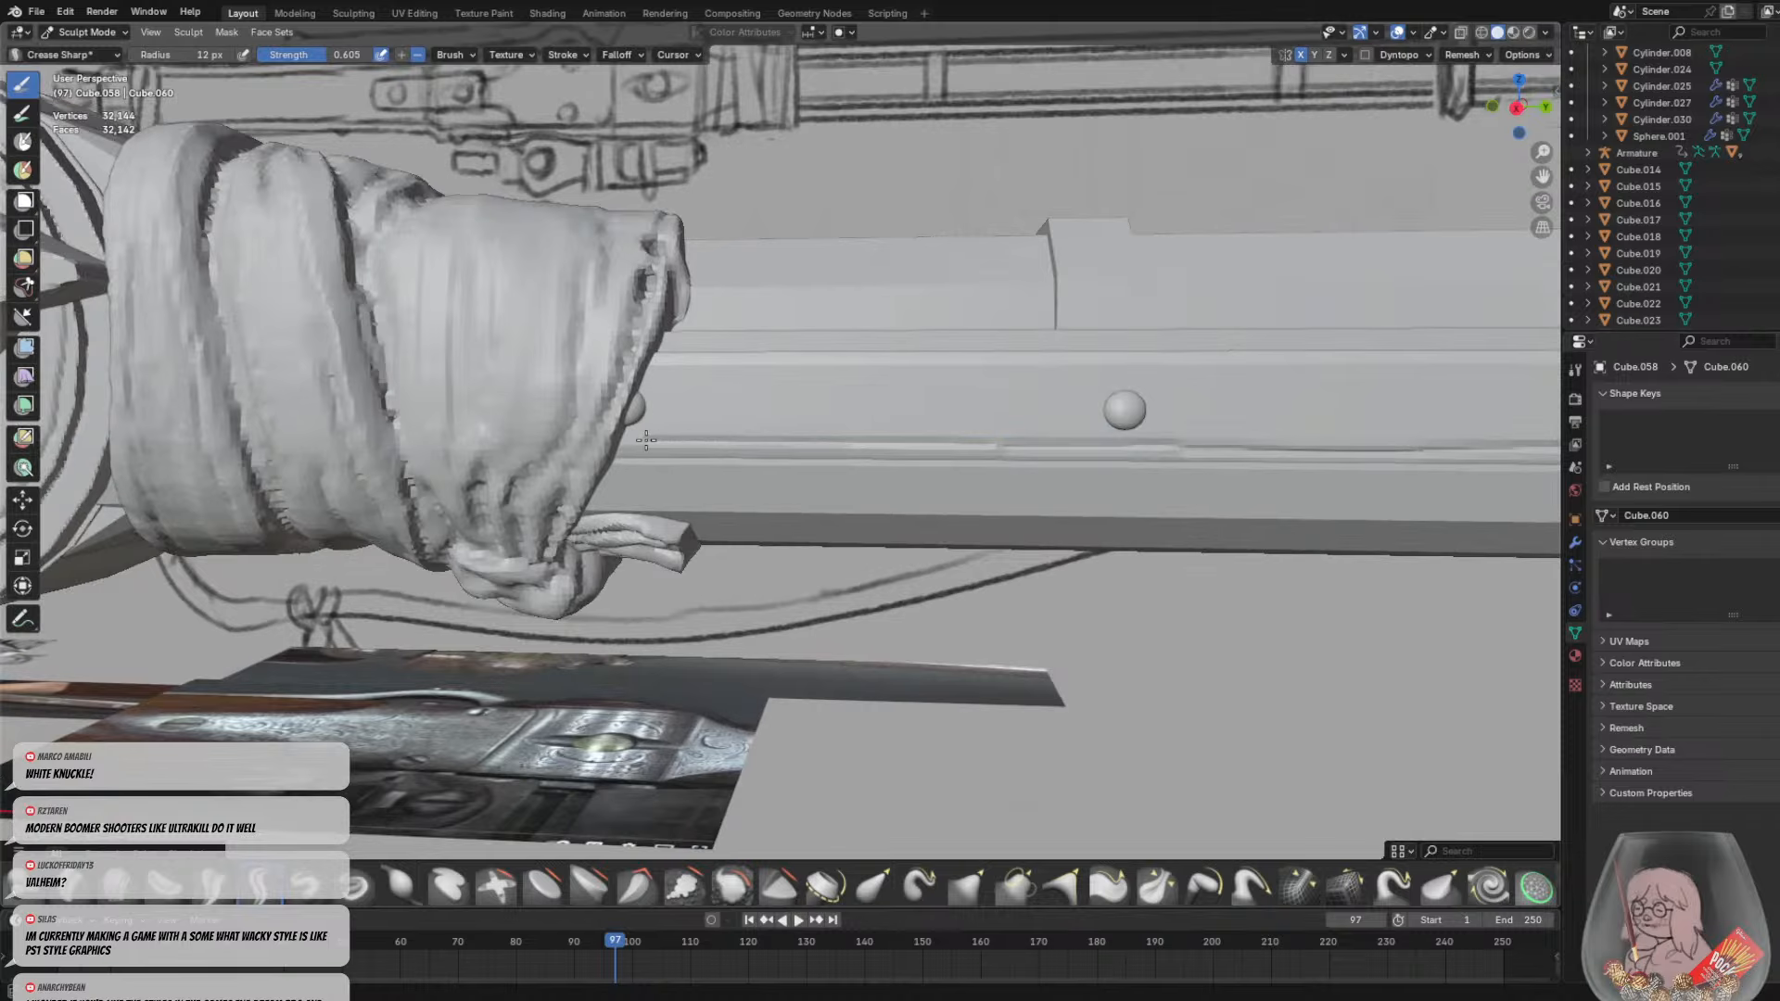
# Crease the inset border line along the side plate's upper edge from the wrap to the free end
pyautogui.moveTo(619, 440); pyautogui.dragTo(541, 386, button='middle')
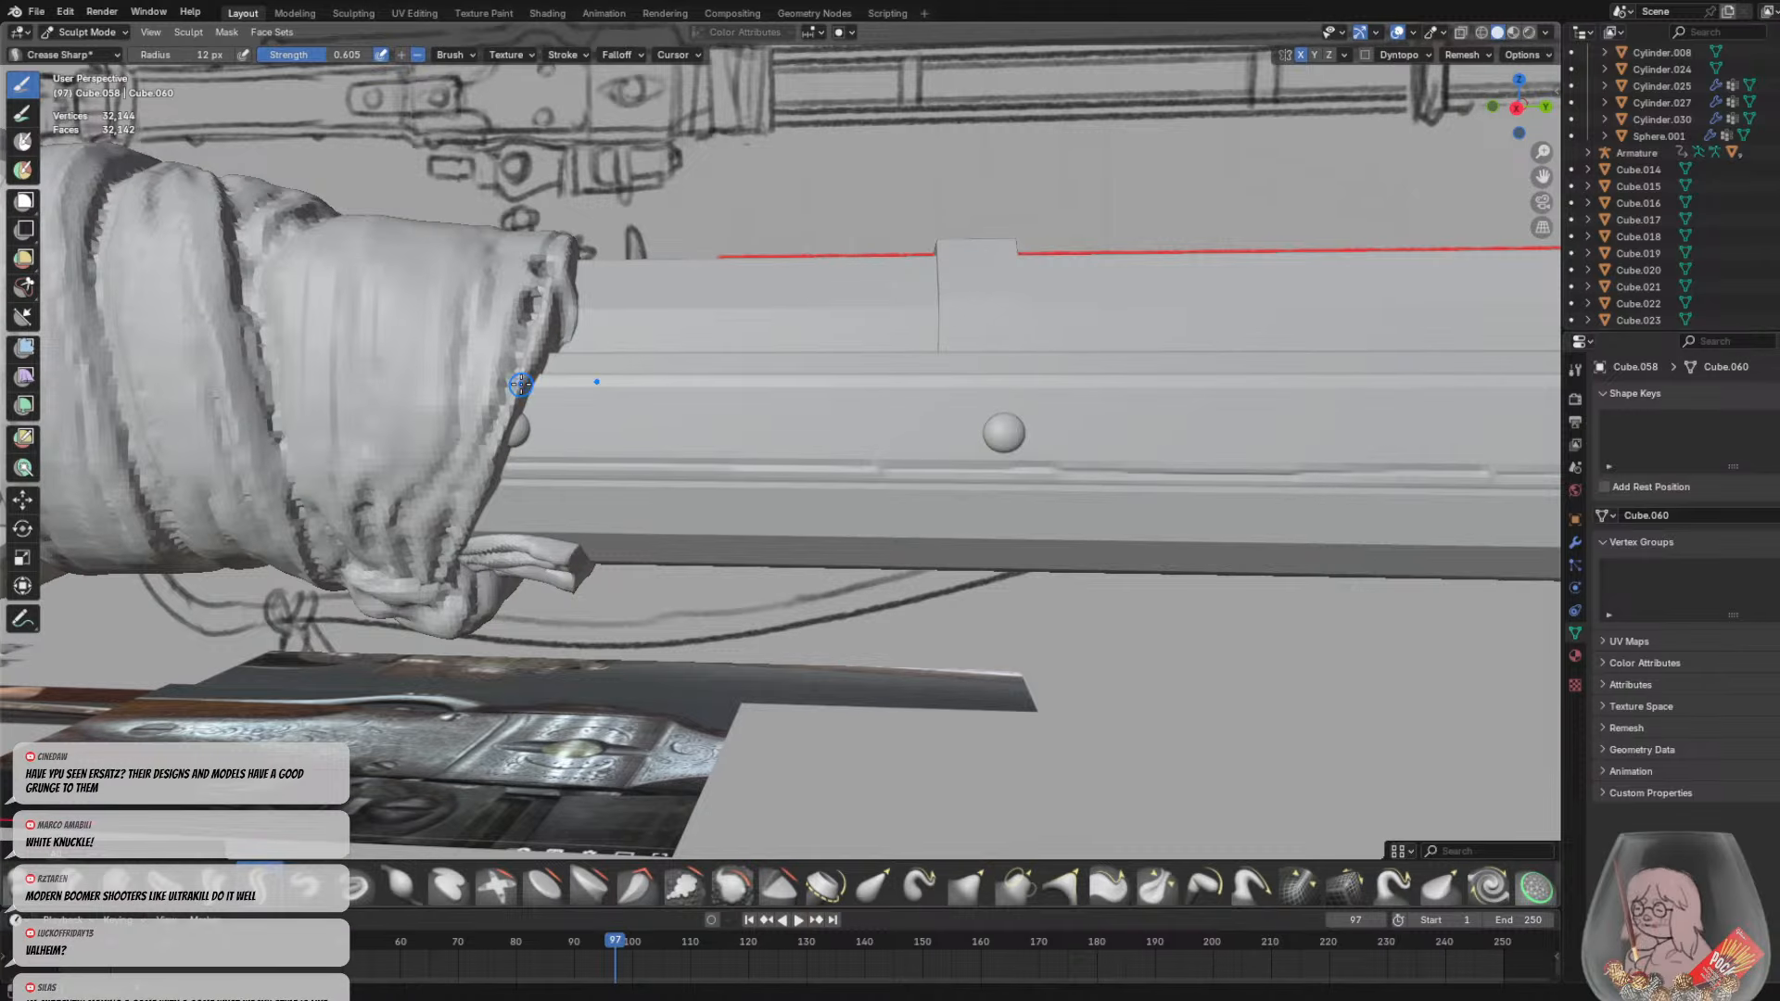
pyautogui.moveTo(573, 386); pyautogui.dragTo(1043, 384)
pyautogui.keyDown('shift'); pyautogui.moveTo(1133, 378); pyautogui.dragTo(686, 391, button='middle'); pyautogui.keyUp('shift')
pyautogui.moveTo(588, 397); pyautogui.dragTo(1227, 400)
pyautogui.moveTo(1174, 452); pyautogui.dragTo(1146, 445, button='middle')
pyautogui.scroll(-1, 1065, 442)
pyautogui.moveTo(739, 437)
pyautogui.keyDown('shift'); pyautogui.mouseDown(button='middle')
pyautogui.moveTo(1064, 442)
pyautogui.moveTo(687, 484)
pyautogui.moveTo(640, 417)
pyautogui.moveTo(975, 445)
pyautogui.moveTo(990, 429)
pyautogui.moveTo(843, 408)
pyautogui.mouseUp(button='middle'); pyautogui.keyUp('shift')
pyautogui.scroll(-2, 1064, 442)
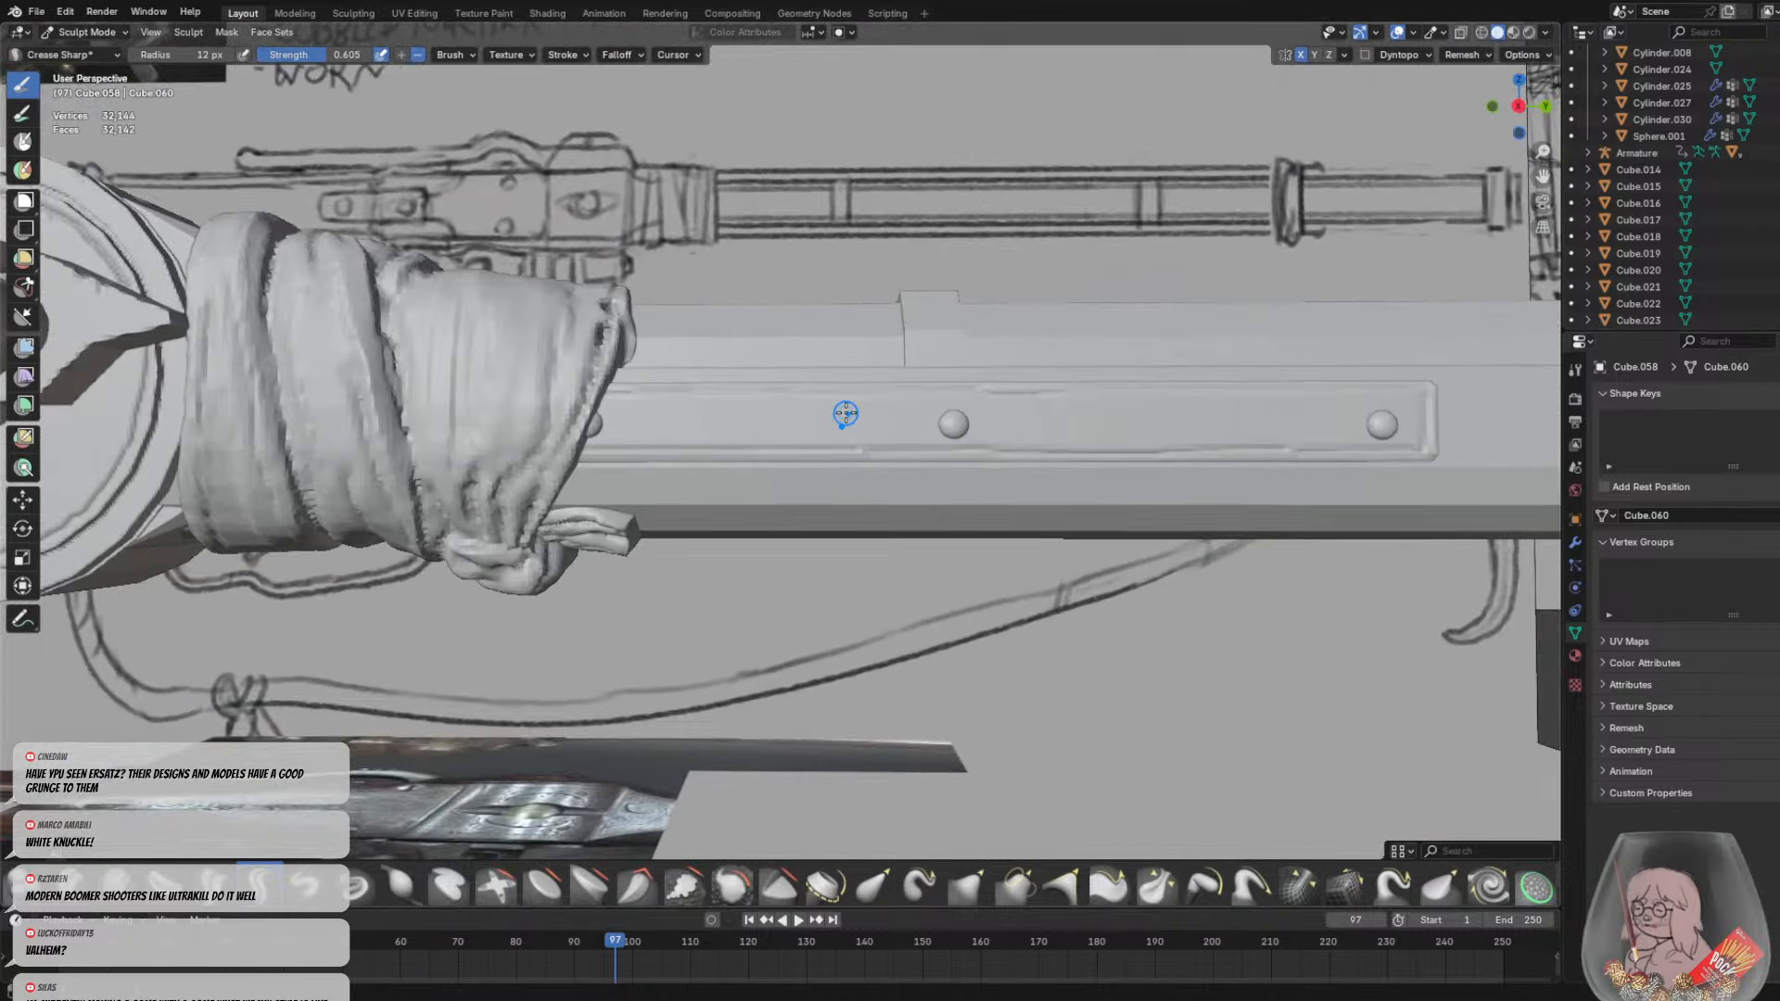
# Carve a ring into the plate between the wrap and the middle rivet, and add small nicks around that rivet
pyautogui.moveTo(769, 392)
pyautogui.mouseDown()
pyautogui.moveTo(785, 439)
pyautogui.moveTo(762, 396)
pyautogui.mouseUp()
pyautogui.moveTo(896, 415); pyautogui.dragTo(904, 431, button='middle')
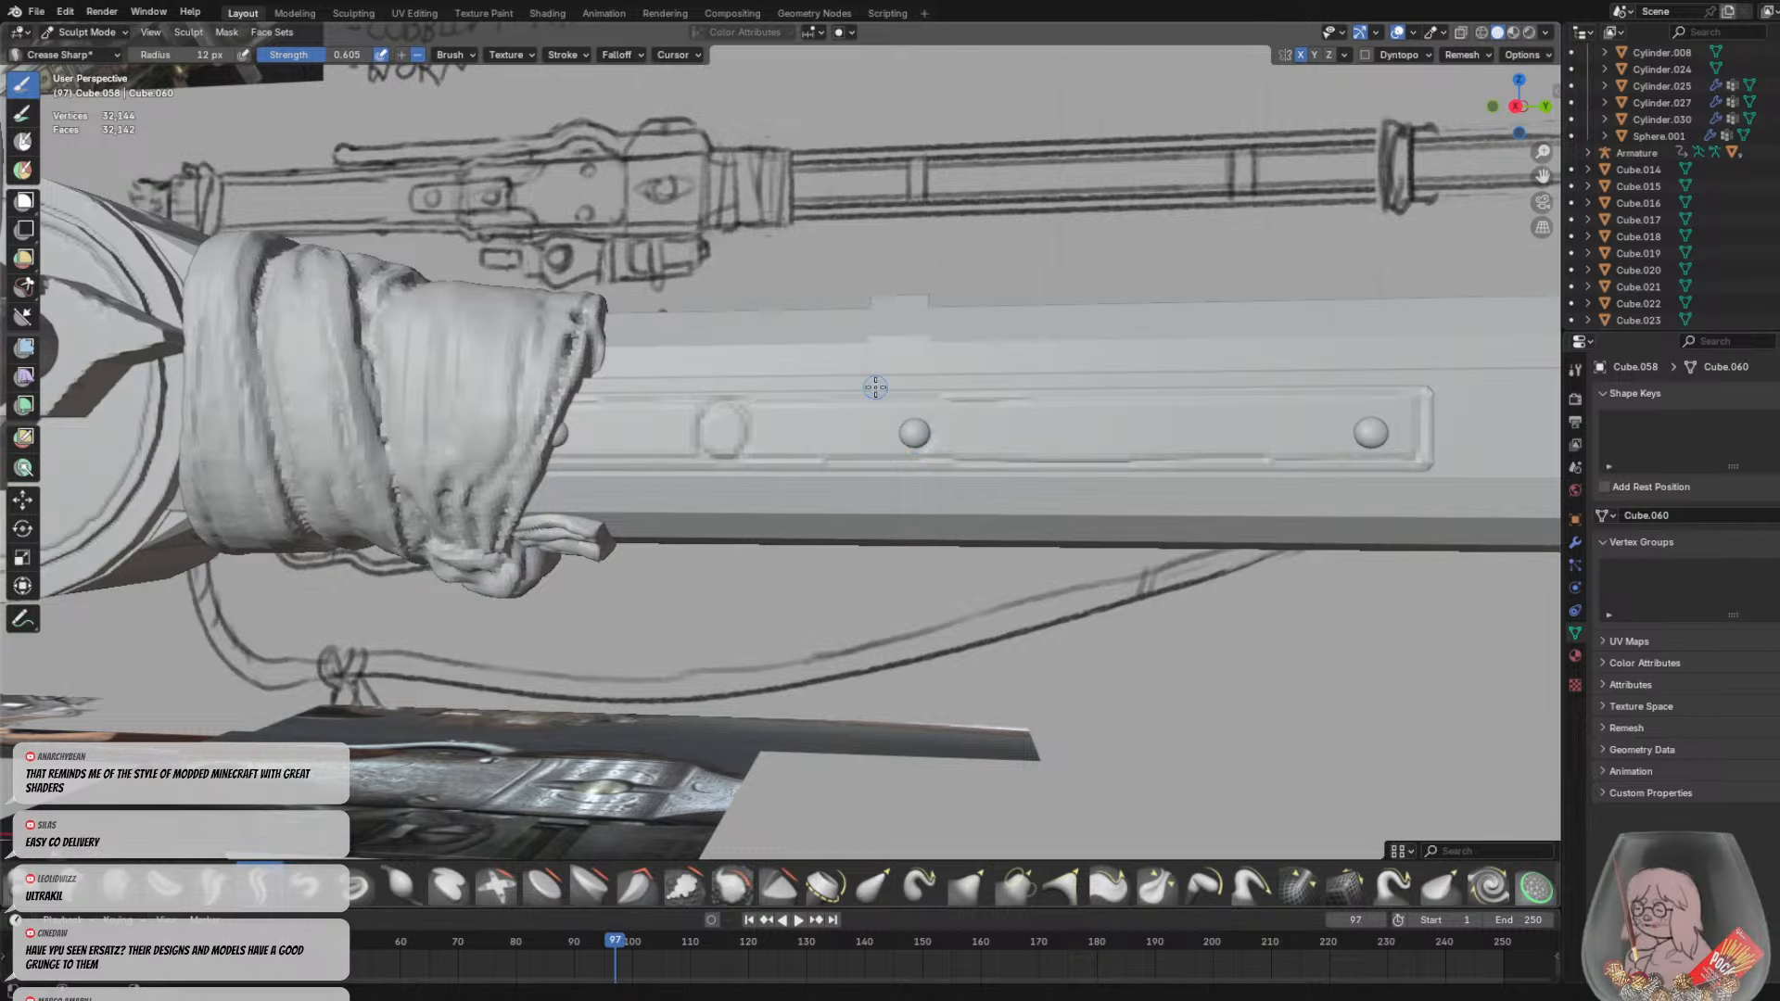
pyautogui.scroll(1, 875, 387)
pyautogui.moveTo(802, 411); pyautogui.dragTo(787, 422, button='middle')
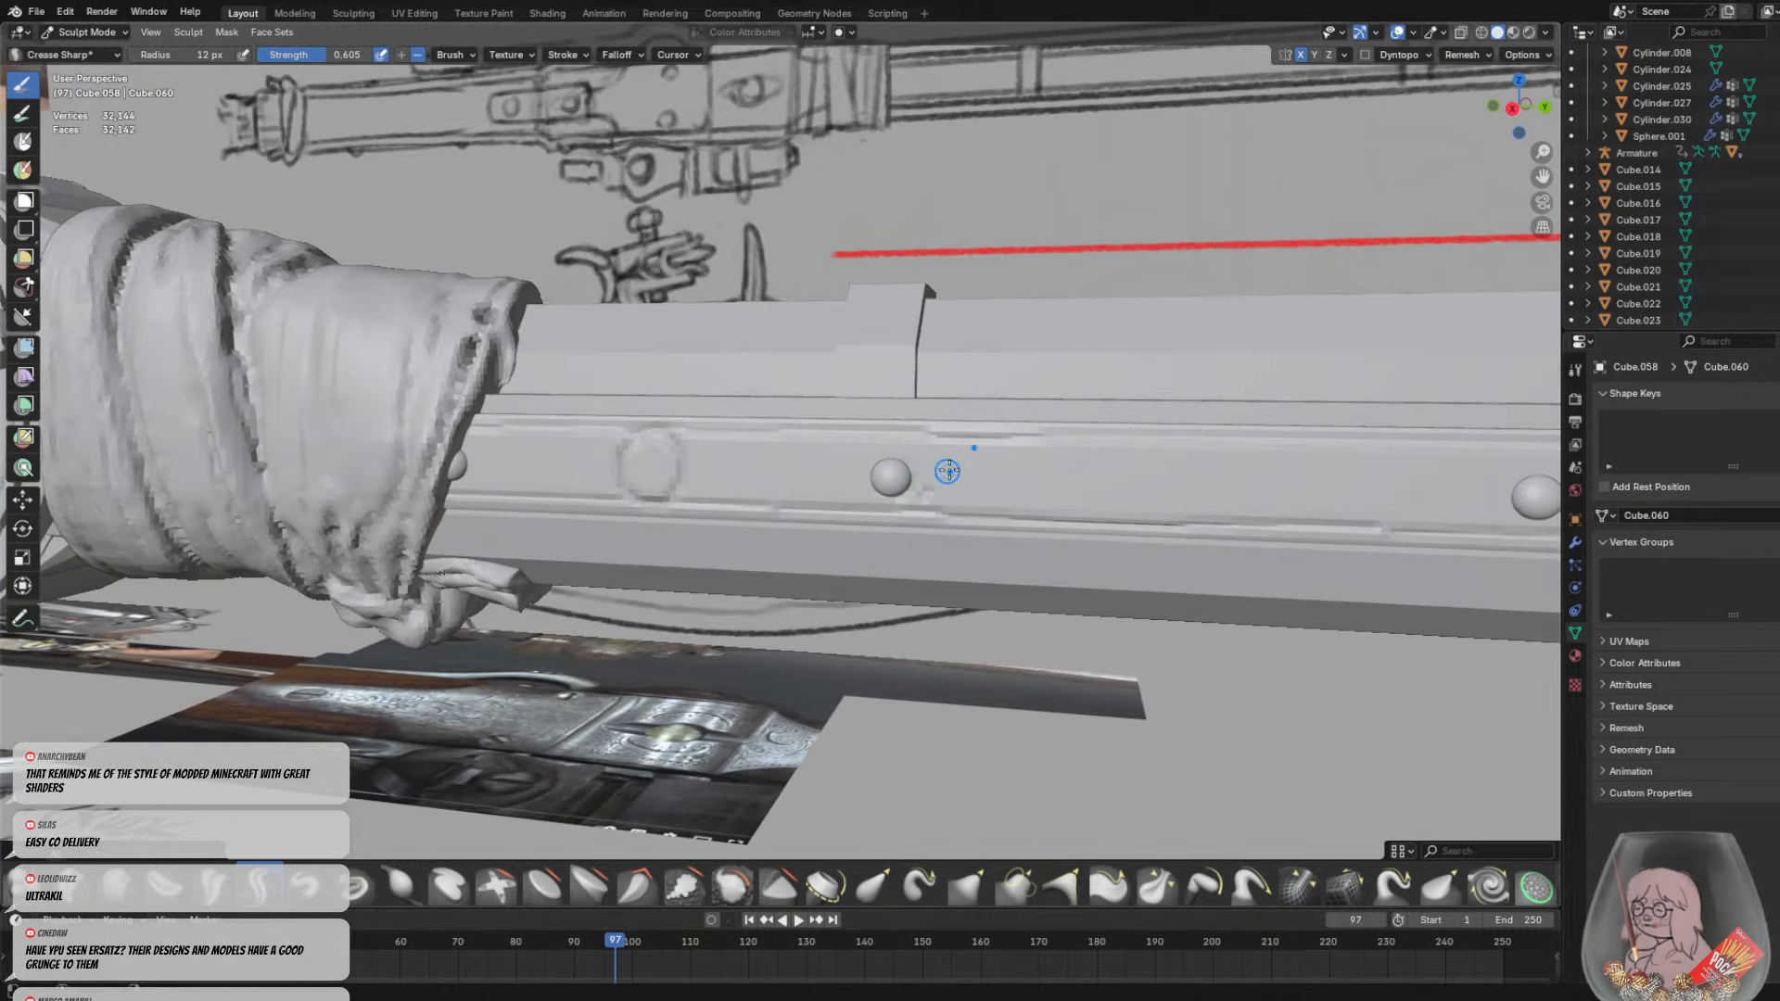
pyautogui.moveTo(1030, 464); pyautogui.dragTo(1051, 488, button='middle')
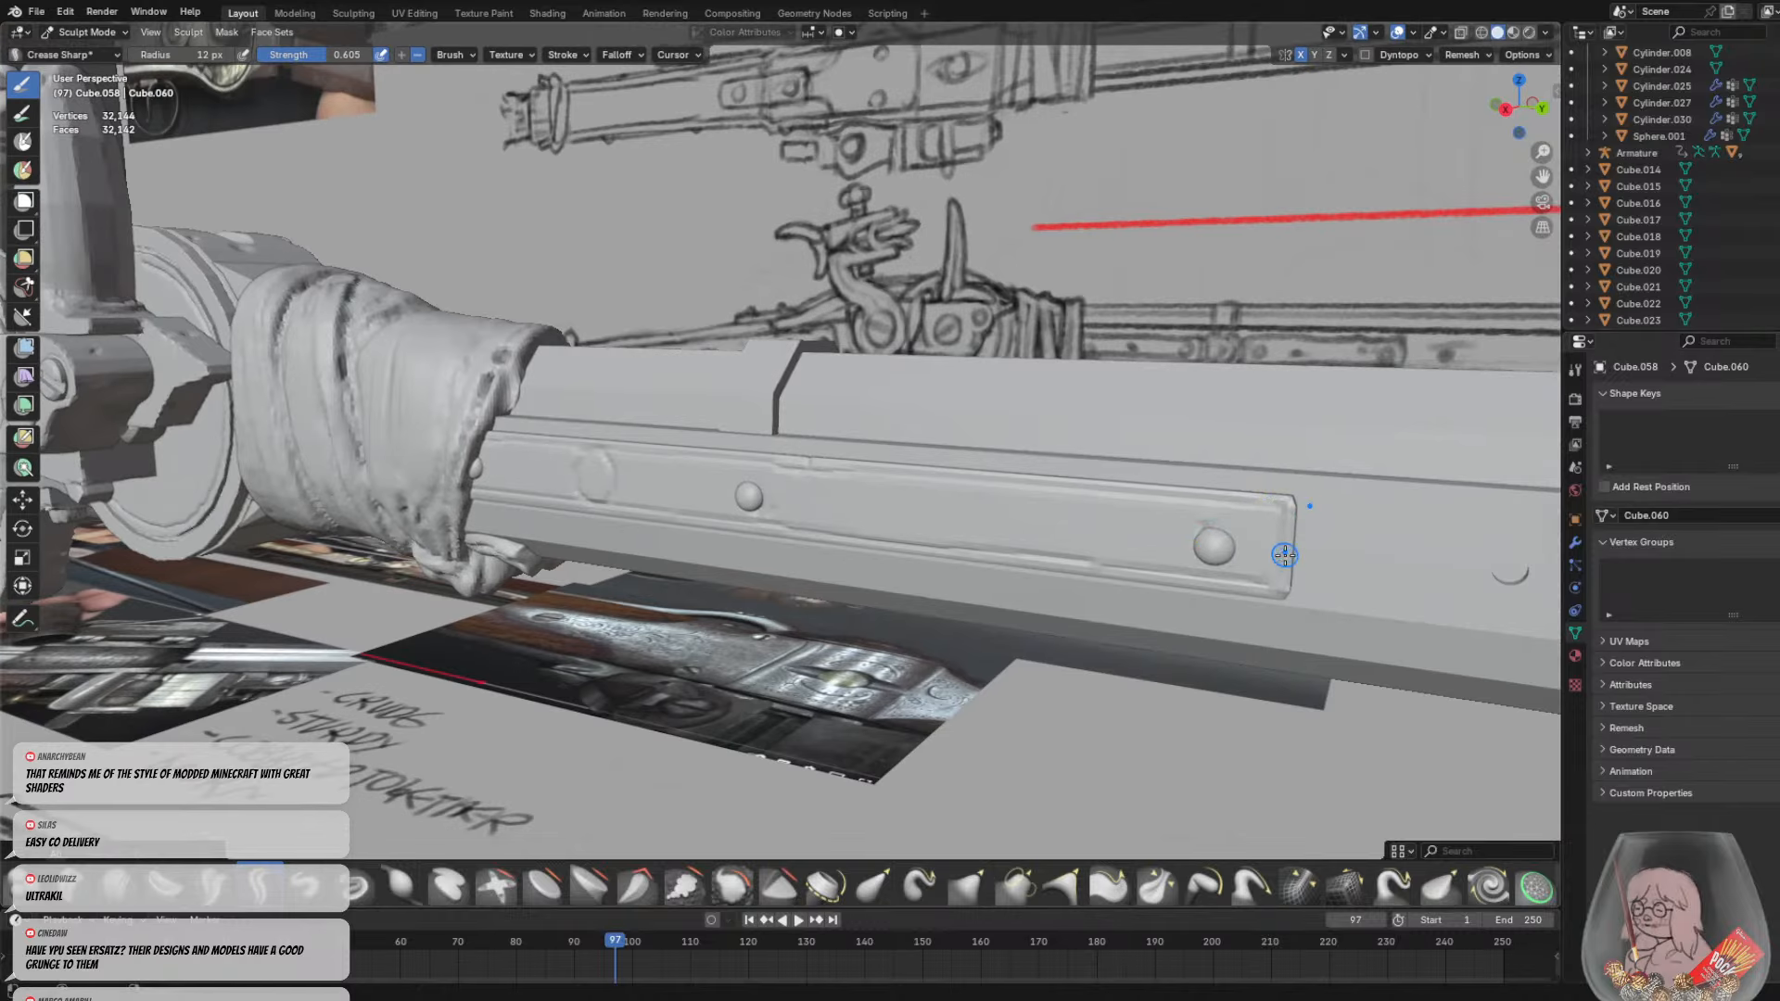
pyautogui.moveTo(1076, 532)
pyautogui.mouseDown(button='middle')
pyautogui.moveTo(1105, 525)
pyautogui.moveTo(1057, 492)
pyautogui.mouseUp(button='middle')
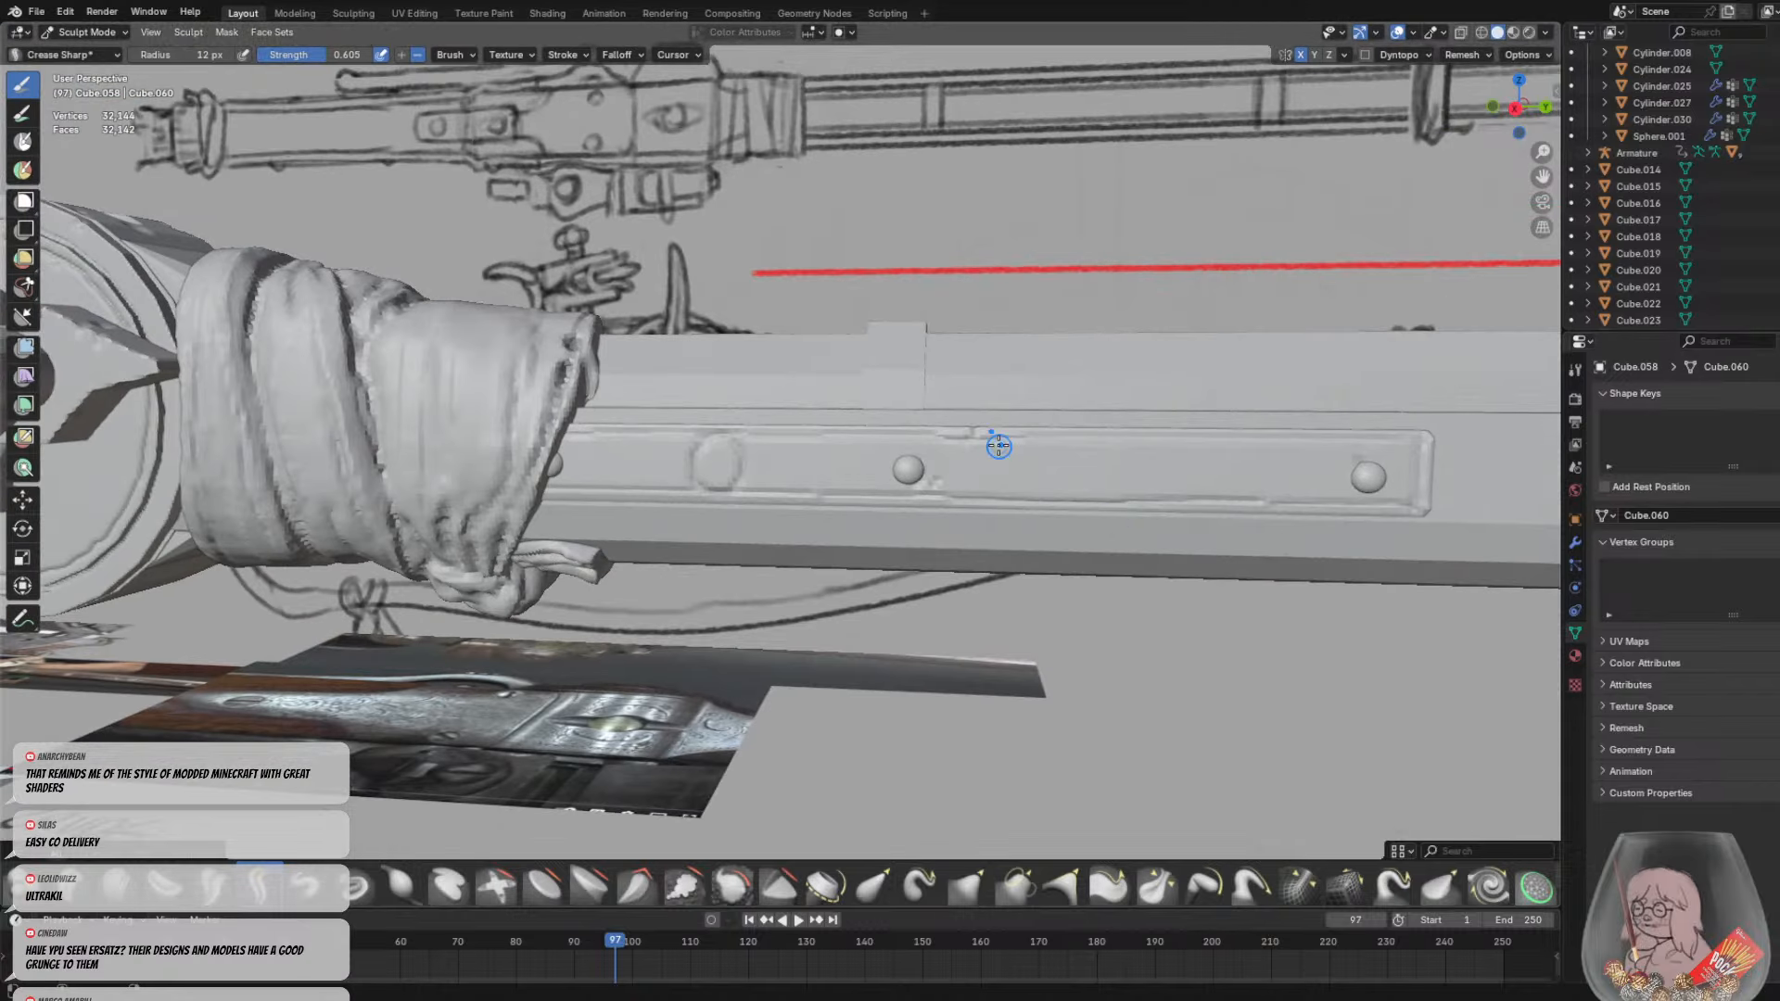
pyautogui.moveTo(920, 448)
pyautogui.mouseDown(button='middle')
pyautogui.moveTo(741, 413)
pyautogui.moveTo(794, 485)
pyautogui.mouseUp(button='middle')
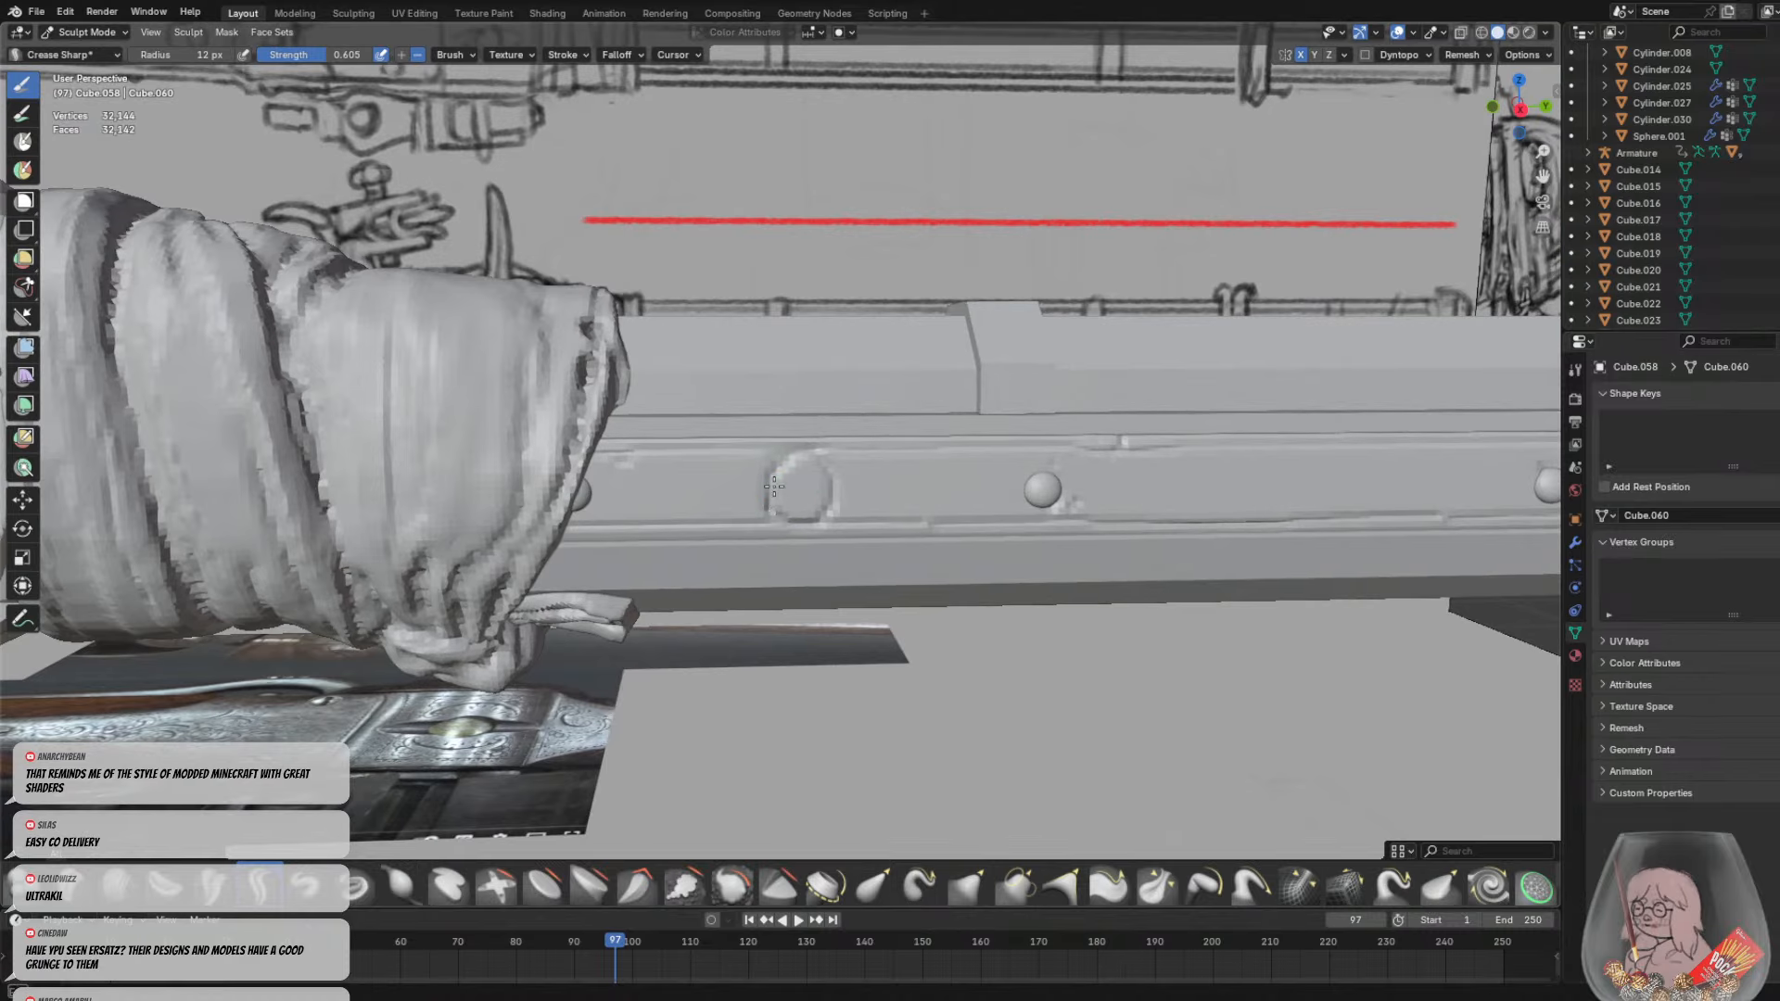
pyautogui.moveTo(789, 520)
pyautogui.mouseDown(button='middle')
pyautogui.moveTo(835, 483)
pyautogui.moveTo(797, 436)
pyautogui.moveTo(847, 362)
pyautogui.moveTo(761, 429)
pyautogui.moveTo(795, 433)
pyautogui.mouseUp(button='middle')
# Try to crease thin lines beside the carved ring on the side plate
pyautogui.moveTo(822, 421); pyautogui.dragTo(836, 397)
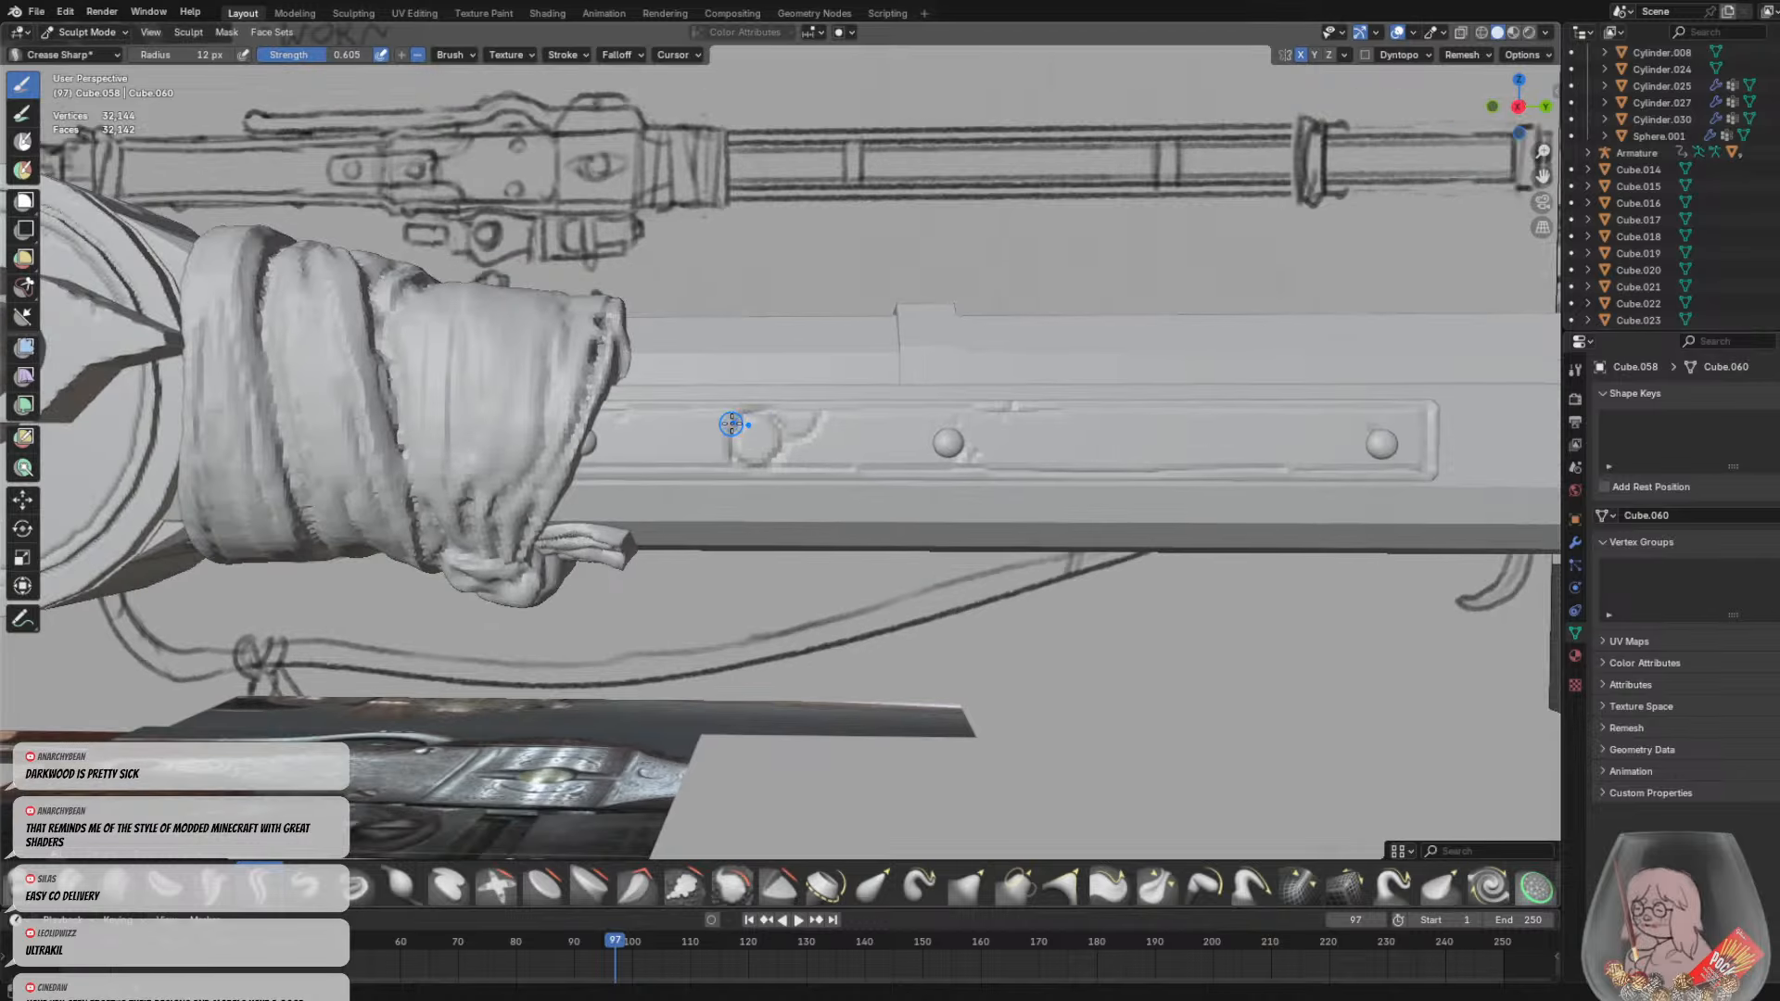
pyautogui.hotkey('ctrl', 'z')
pyautogui.hotkey('ctrl', 'z')
# Set the brush radius to 15 px and carve angled lines on both sides of the ring plus a smaller ring near the wrap
pyautogui.scroll(1, 747, 425)
pyautogui.scroll(-1, 794, 429)
pyautogui.press('f')
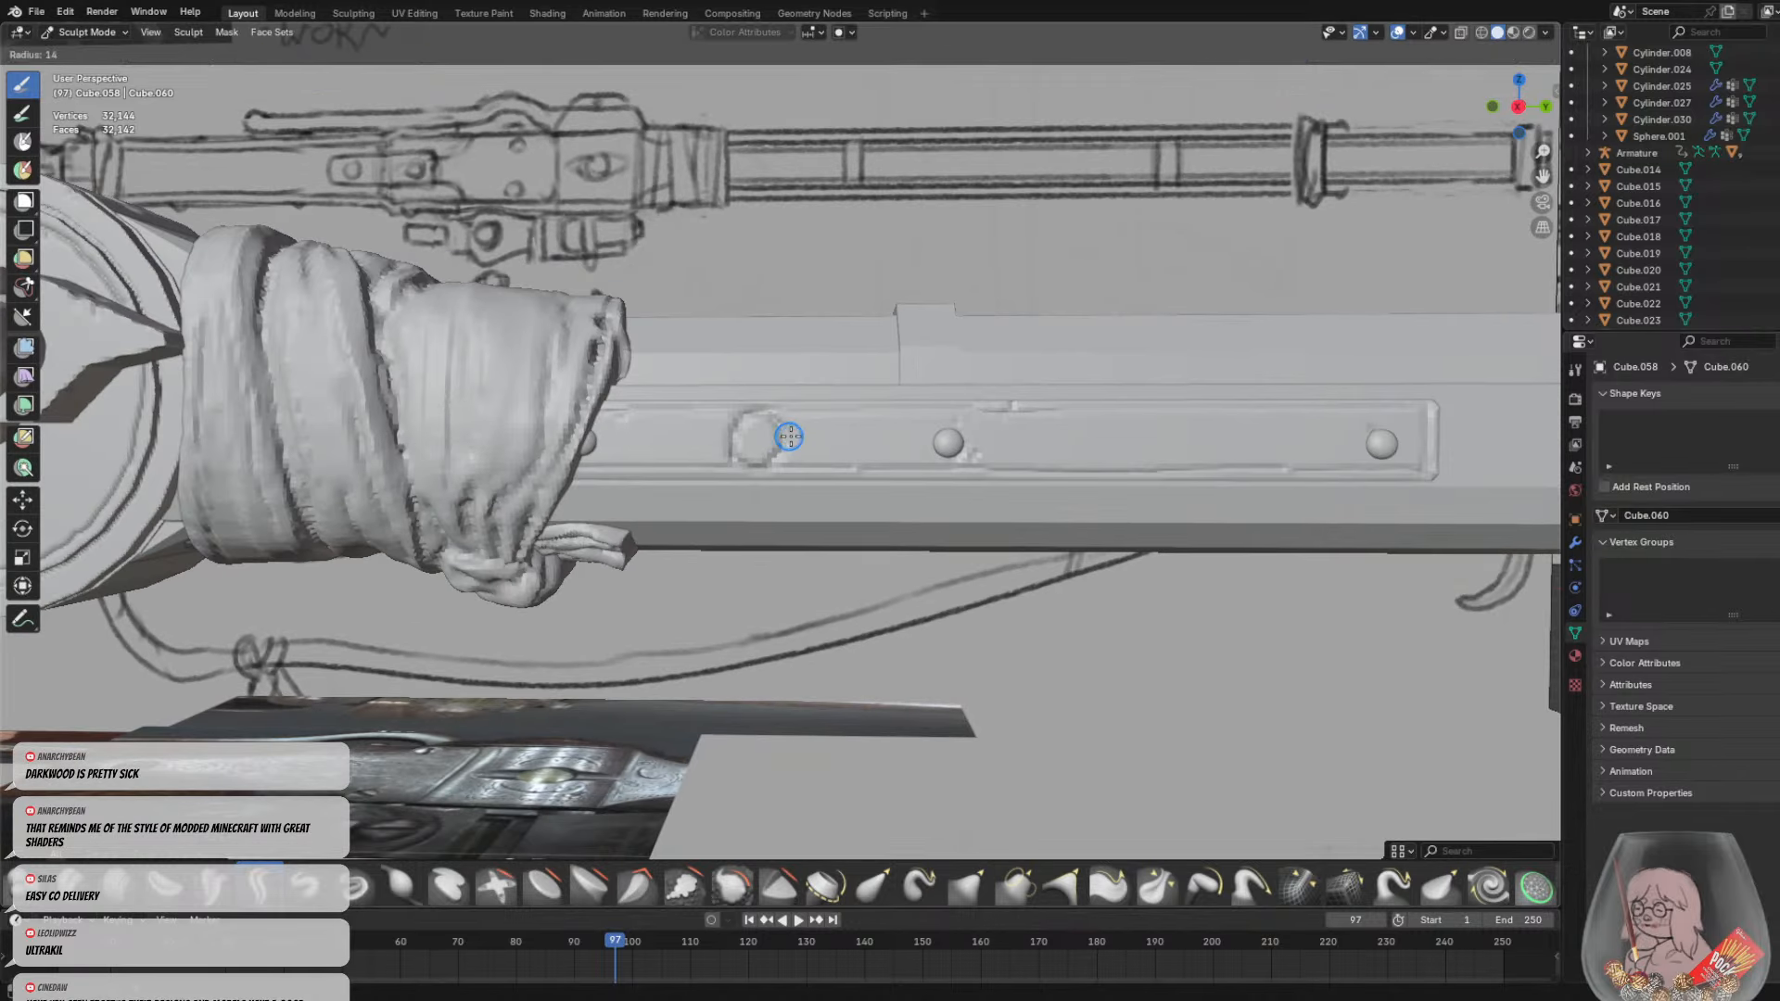
pyautogui.click(788, 436)
pyautogui.moveTo(784, 442)
pyautogui.mouseDown()
pyautogui.moveTo(800, 413)
pyautogui.moveTo(714, 429)
pyautogui.moveTo(711, 451)
pyautogui.mouseUp()
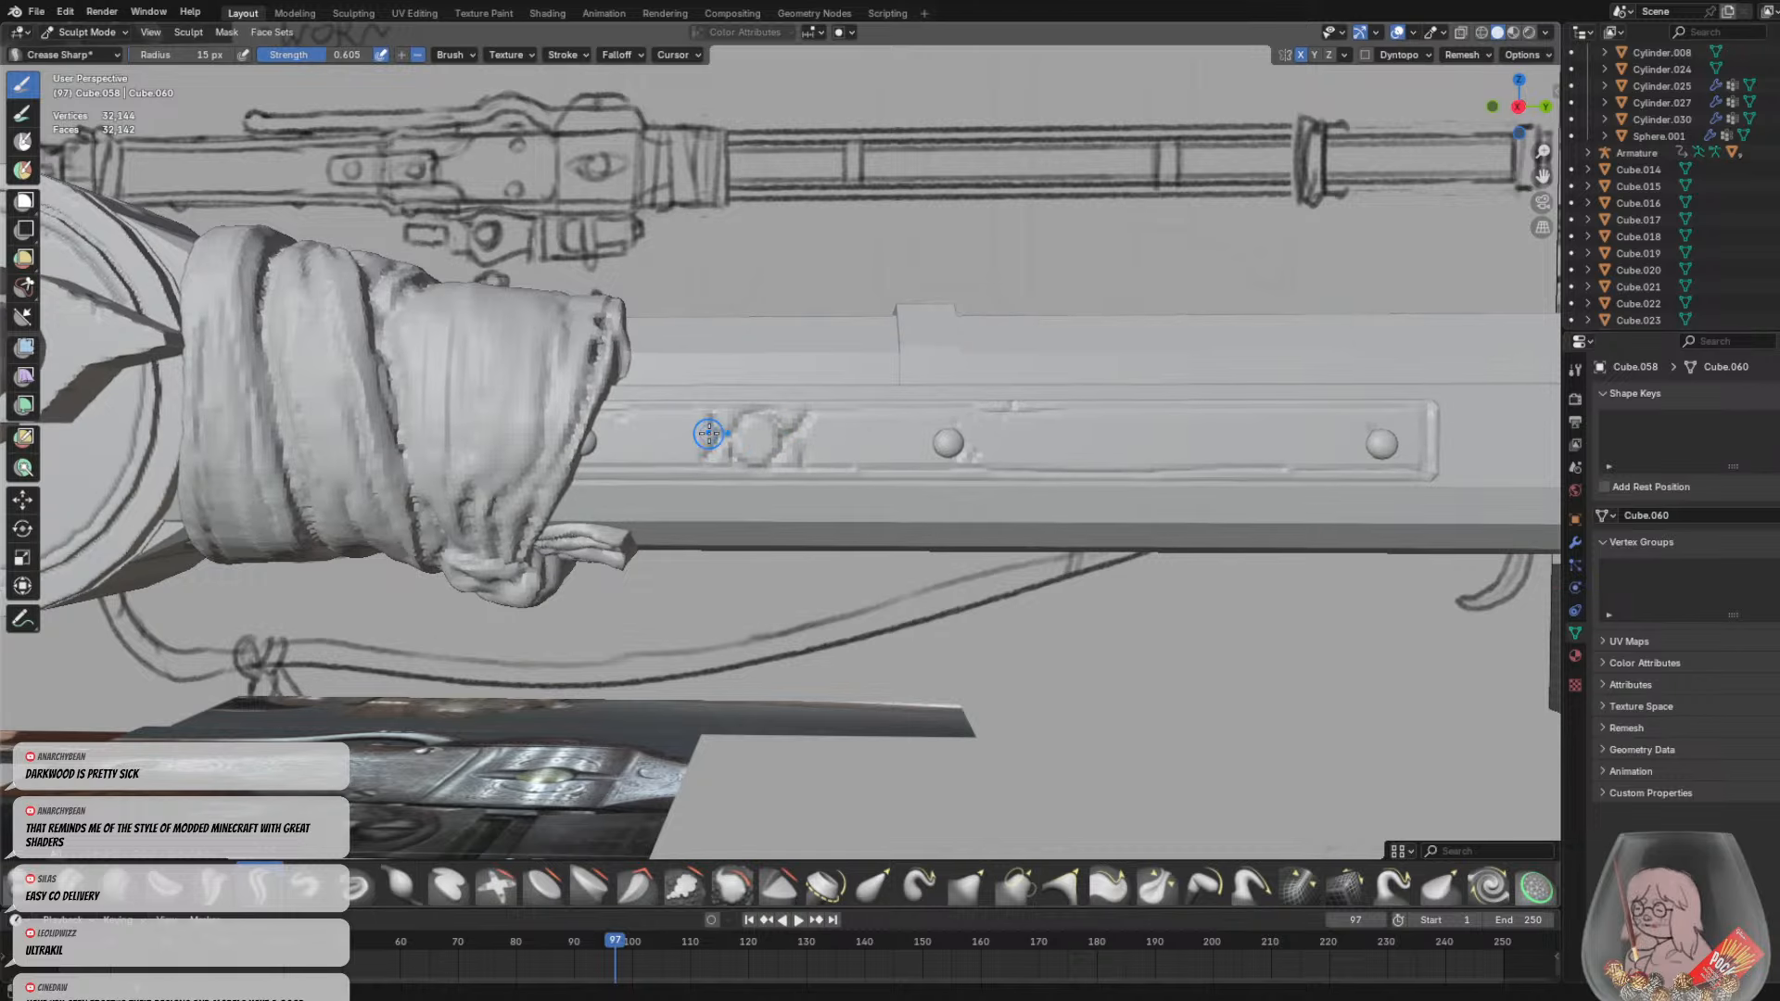
pyautogui.scroll(1, 715, 429)
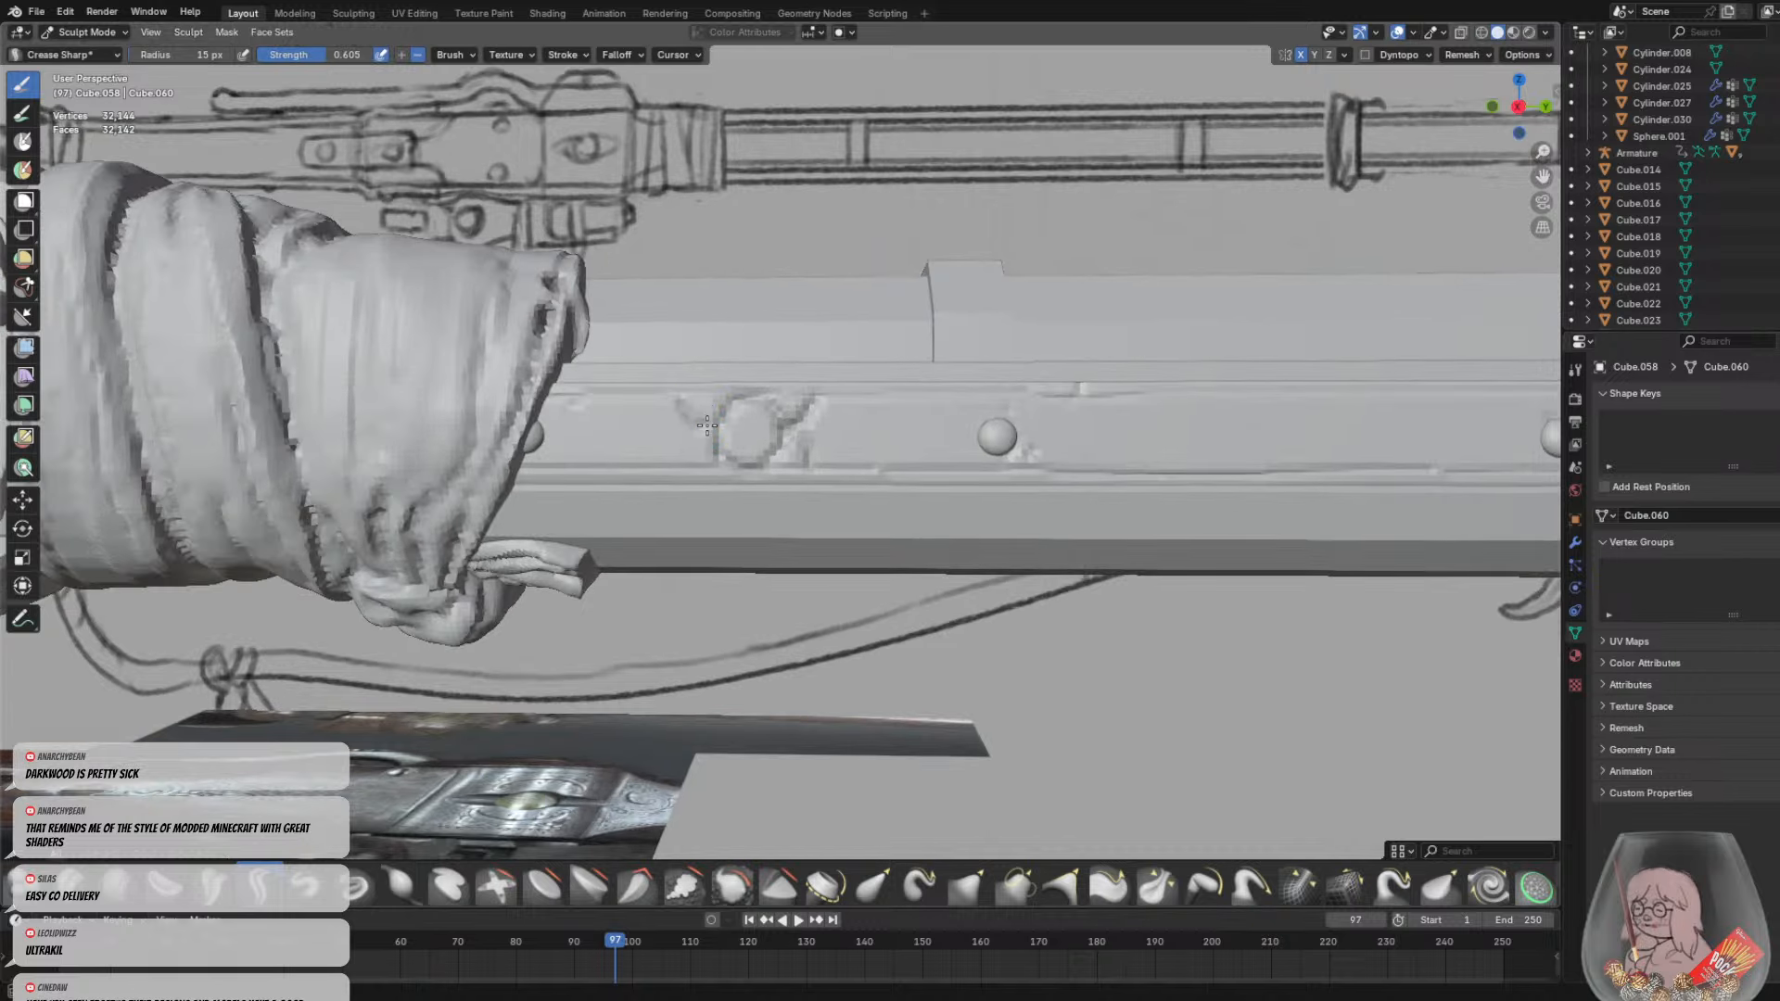
pyautogui.moveTo(702, 429); pyautogui.dragTo(673, 466)
pyautogui.moveTo(616, 413); pyautogui.dragTo(651, 438)
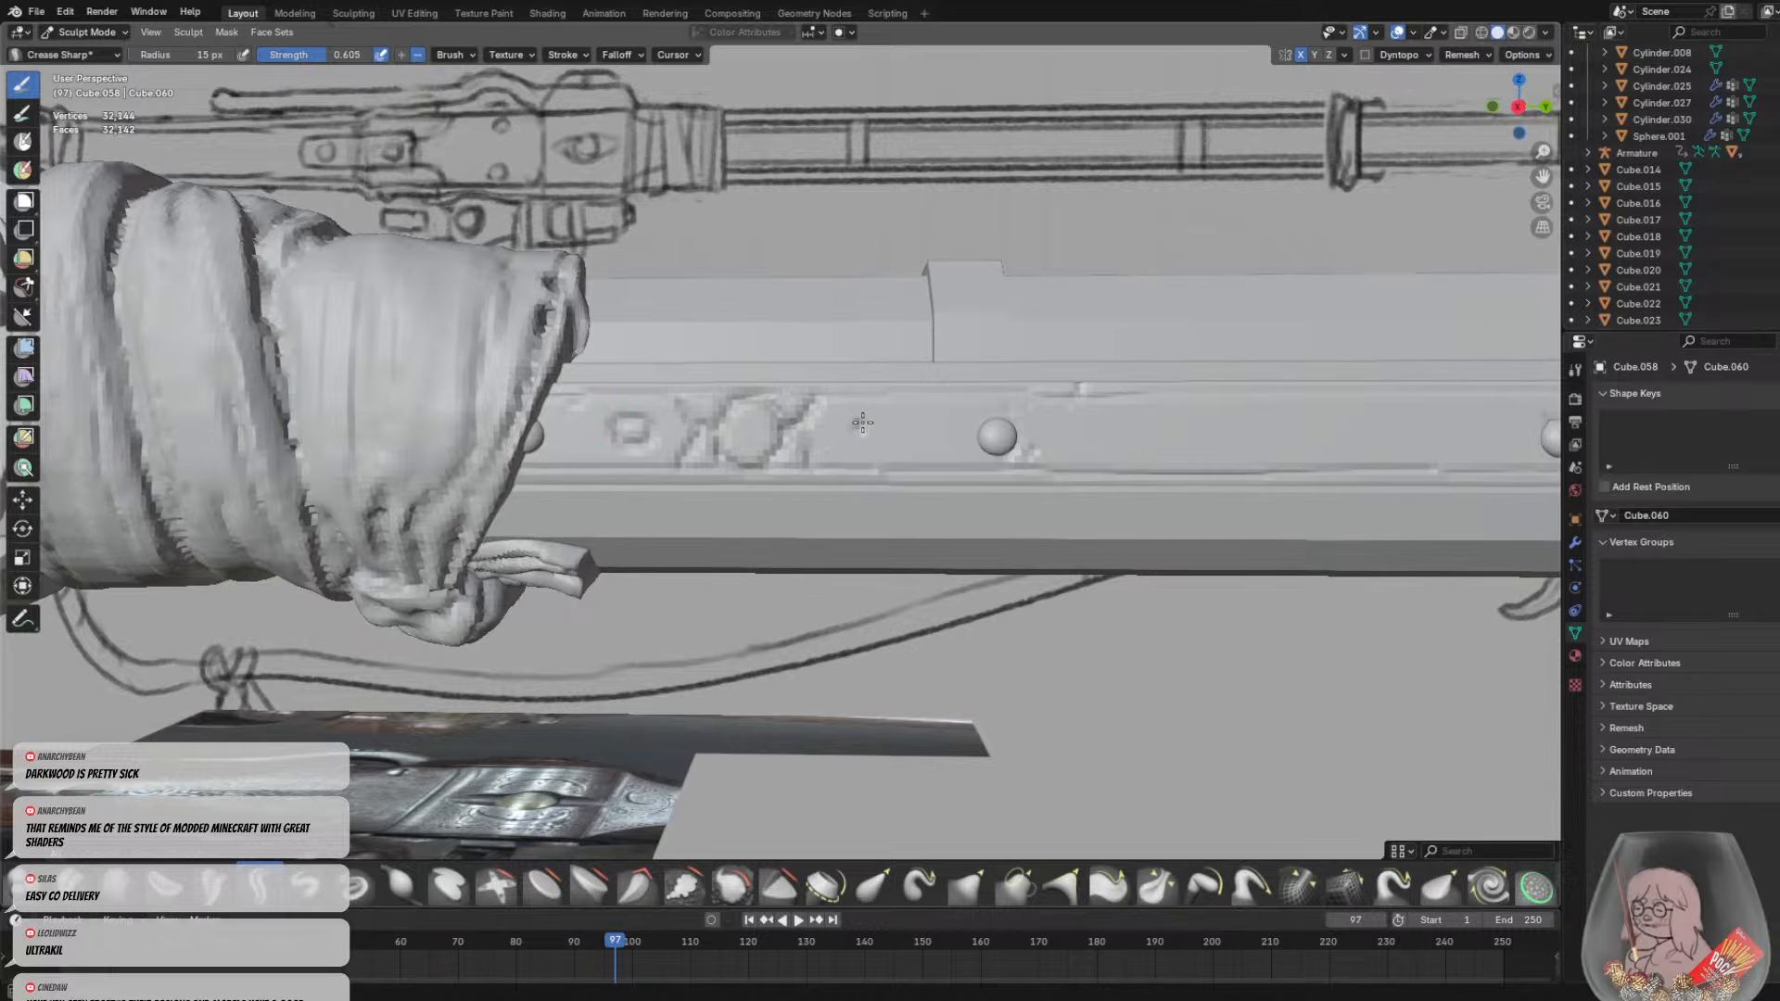
# Carve a diamond outline around the rivet at the side plate's free end
pyautogui.scroll(-5, 926, 432)
pyautogui.moveTo(926, 431); pyautogui.dragTo(988, 471, button='middle')
pyautogui.scroll(2, 989, 471)
pyautogui.moveTo(1196, 462)
pyautogui.mouseDown()
pyautogui.moveTo(1259, 501)
pyautogui.moveTo(1222, 529)
pyautogui.mouseUp()
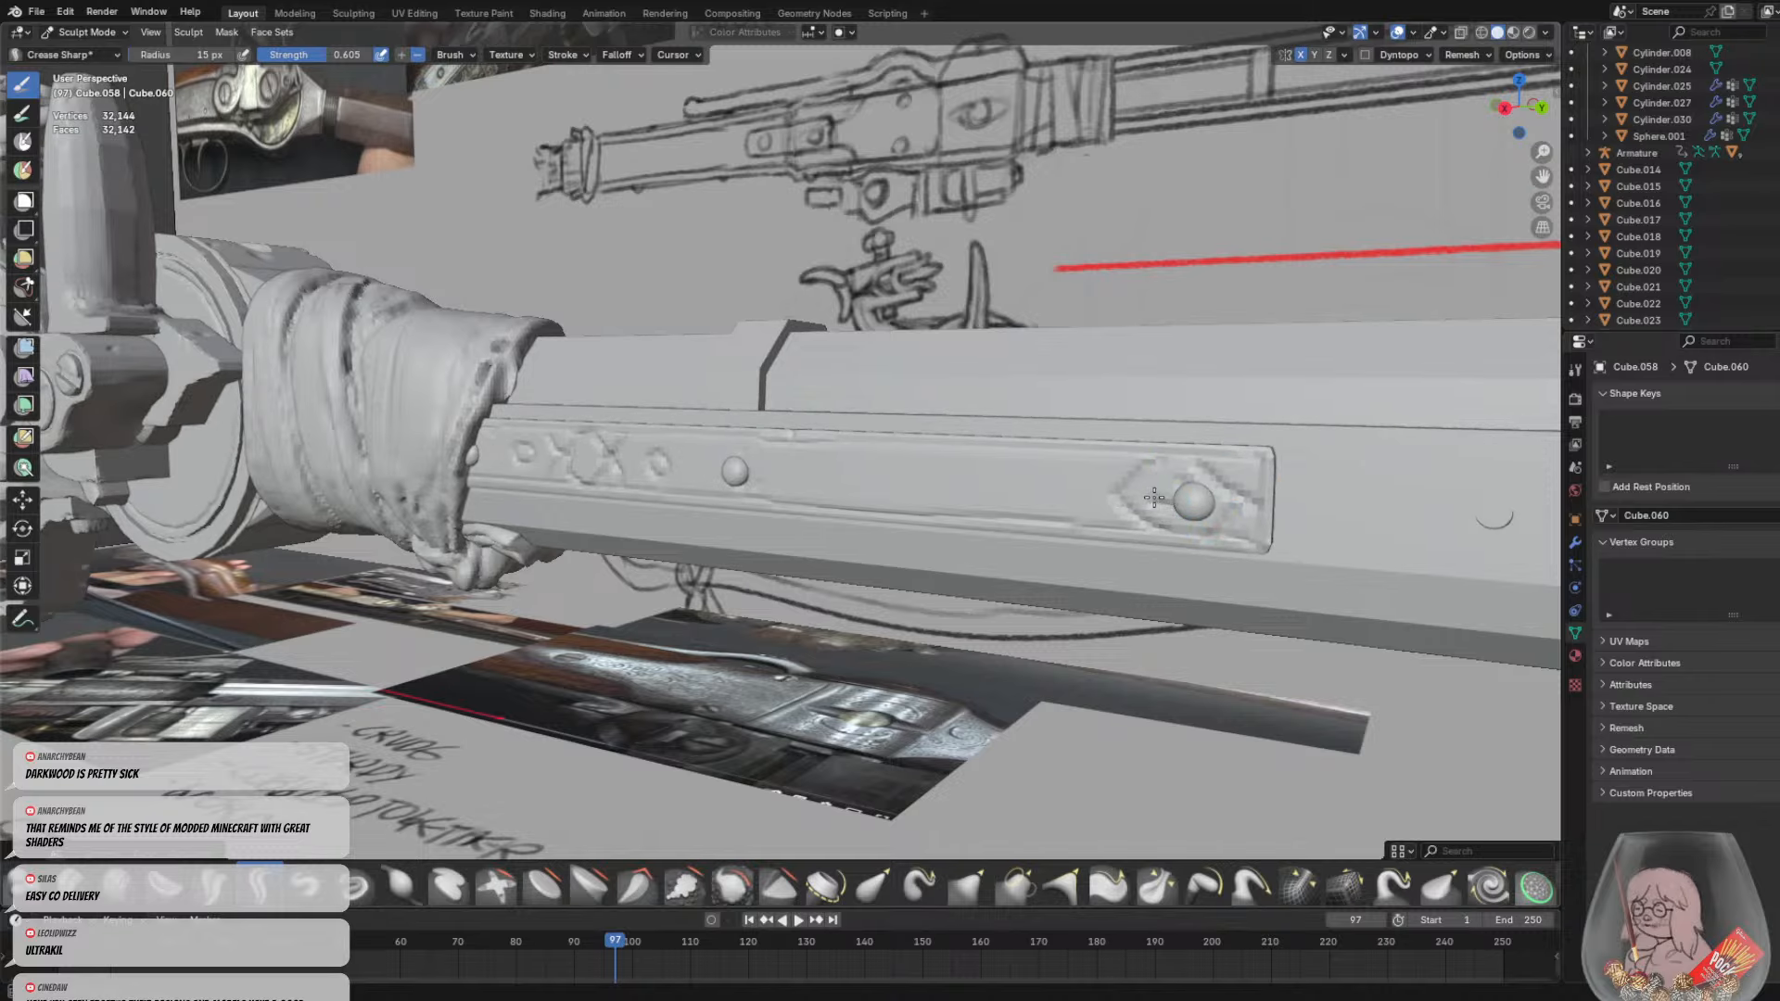
# Carve a matching diamond outline around the side plate's middle rivet and creases beside the rivet at the wrap
pyautogui.moveTo(1020, 508); pyautogui.dragTo(955, 438, button='middle')
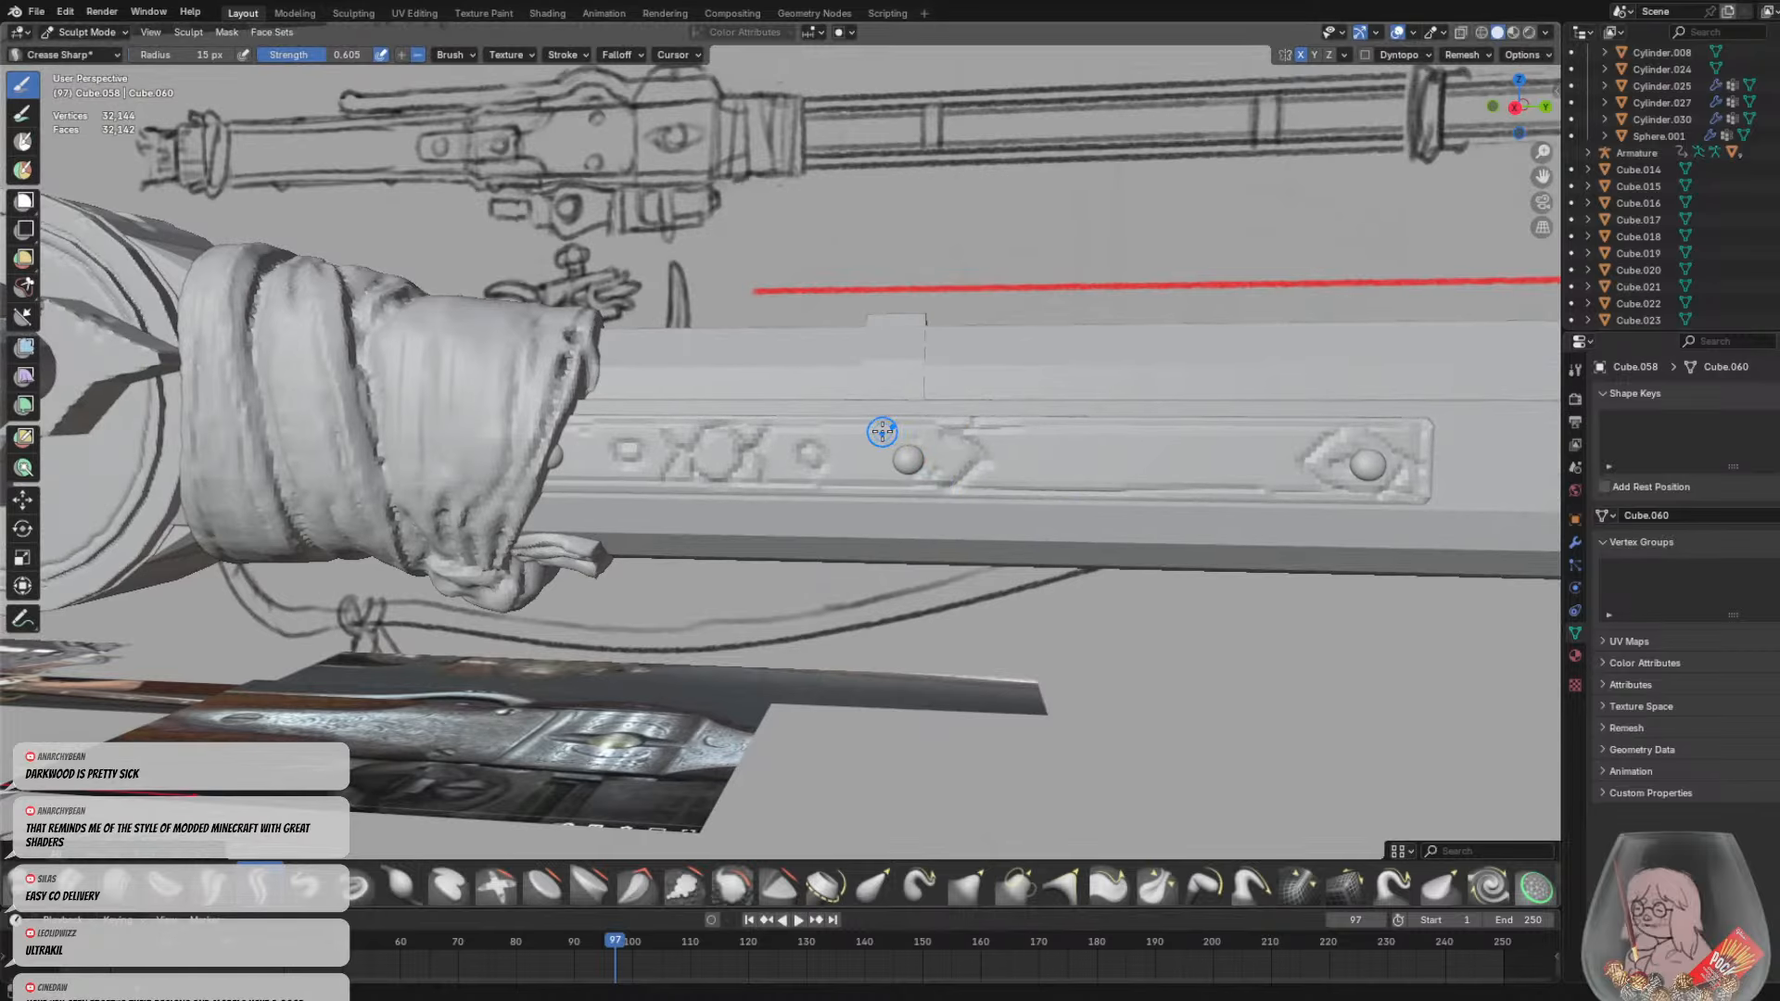
pyautogui.moveTo(882, 429)
pyautogui.mouseDown()
pyautogui.moveTo(849, 455)
pyautogui.moveTo(879, 459)
pyautogui.mouseUp()
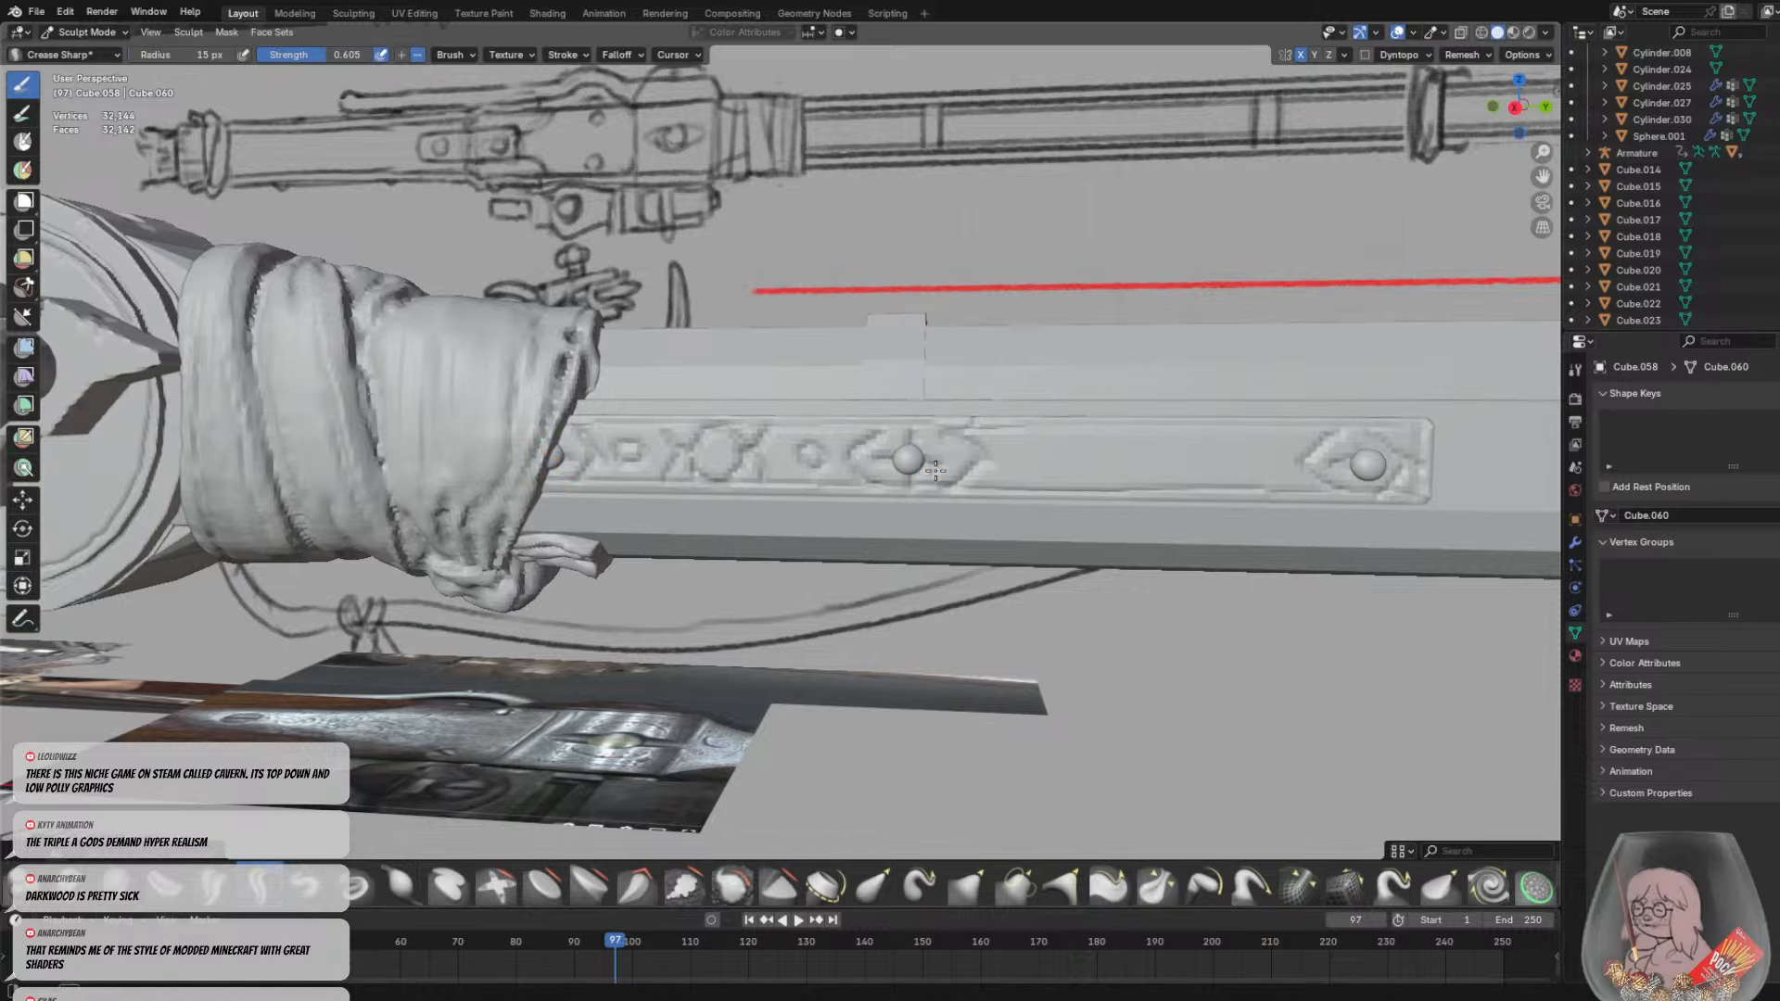
pyautogui.moveTo(562, 455)
pyautogui.mouseDown(button='middle')
pyautogui.moveTo(1157, 491)
pyautogui.moveTo(1085, 469)
pyautogui.mouseUp(button='middle')
pyautogui.scroll(-6, 1278, 486)
pyautogui.scroll(5, 1102, 466)
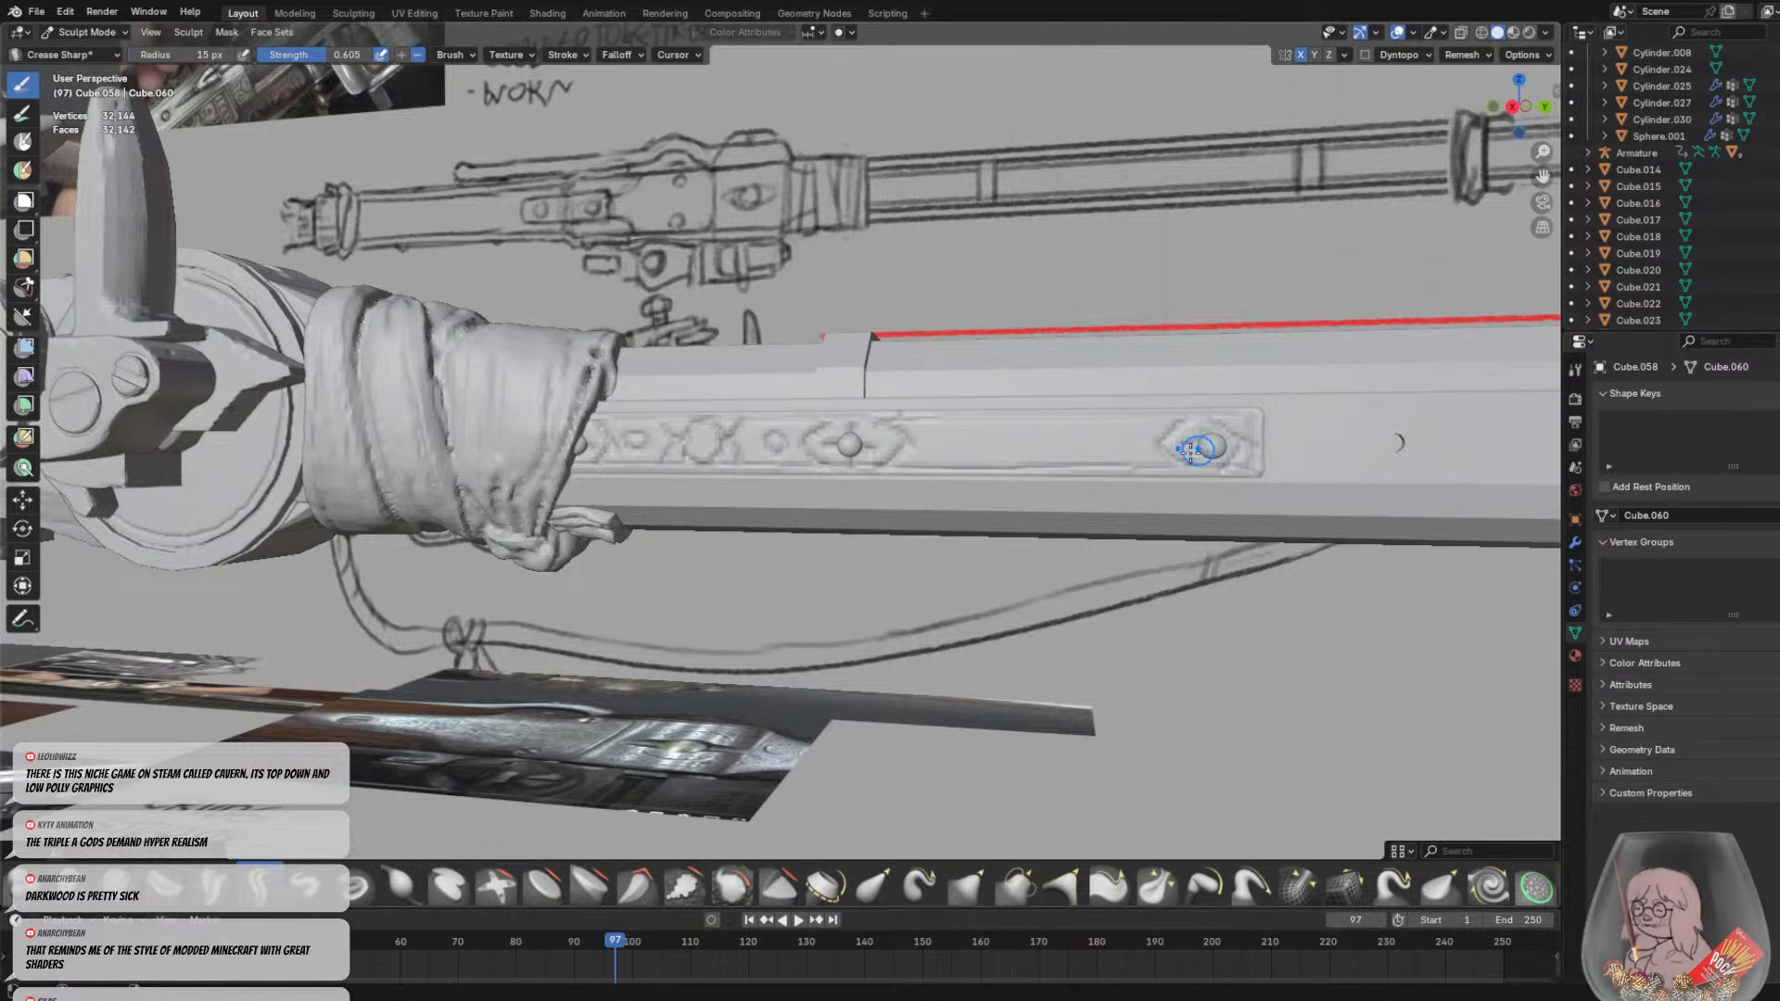
# Undo the latest crease strokes around the middle rivet and the rivet beside the wrap
pyautogui.hotkey('ctrl', 'z')
pyautogui.hotkey('ctrl', 'z')
pyautogui.hotkey('ctrl', 'z')
pyautogui.hotkey('ctrl', 'z')
pyautogui.hotkey('ctrl', 'z')
pyautogui.hotkey('ctrl', 'z')
pyautogui.hotkey('ctrl', 'z')
pyautogui.hotkey('ctrl', 'z')
pyautogui.hotkey('ctrl', 'z')
pyautogui.hotkey('ctrl', 'z')
pyautogui.hotkey('ctrl', 'z')
pyautogui.hotkey('ctrl', 'z')
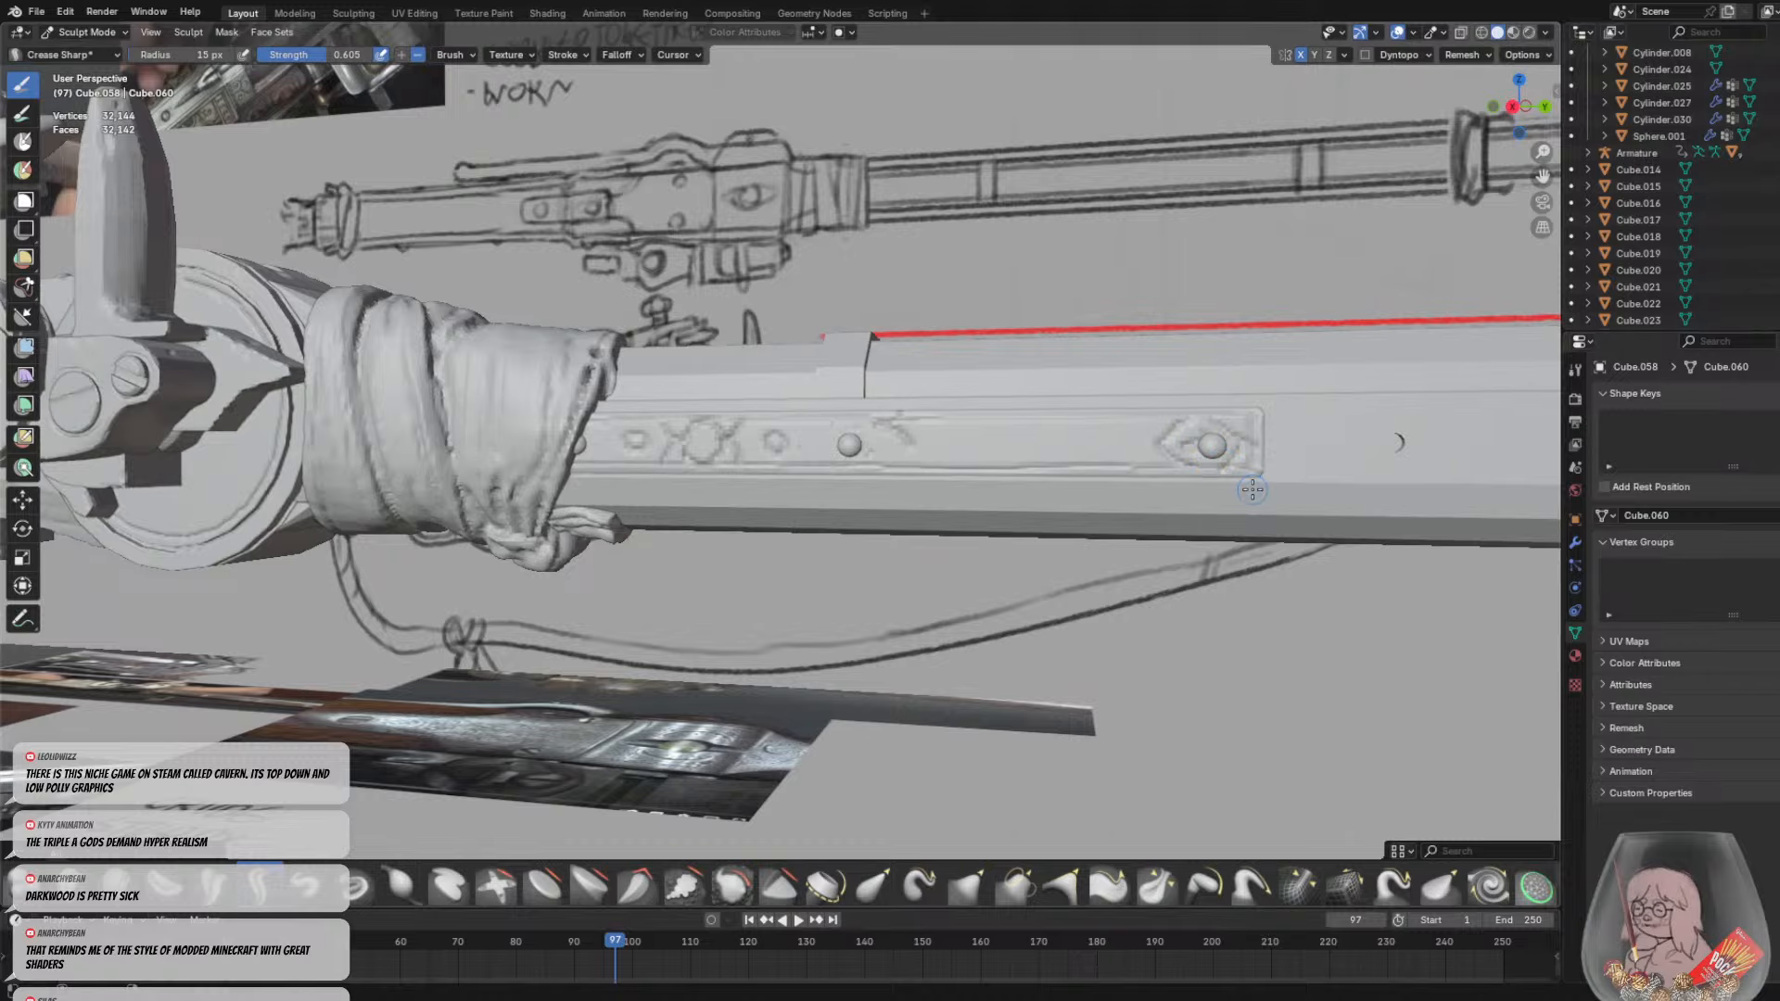
# Undo the crease strokes around the rivet at the side plate's free end
pyautogui.moveTo(1240, 486)
pyautogui.mouseDown(button='middle')
pyautogui.moveTo(1149, 481)
pyautogui.moveTo(1227, 501)
pyautogui.moveTo(1075, 456)
pyautogui.mouseUp(button='middle')
pyautogui.moveTo(982, 429)
pyautogui.mouseDown()
pyautogui.moveTo(942, 456)
pyautogui.moveTo(968, 483)
pyautogui.mouseUp()
pyautogui.scroll(2, 988, 467)
pyautogui.hotkey('ctrl', 'z')
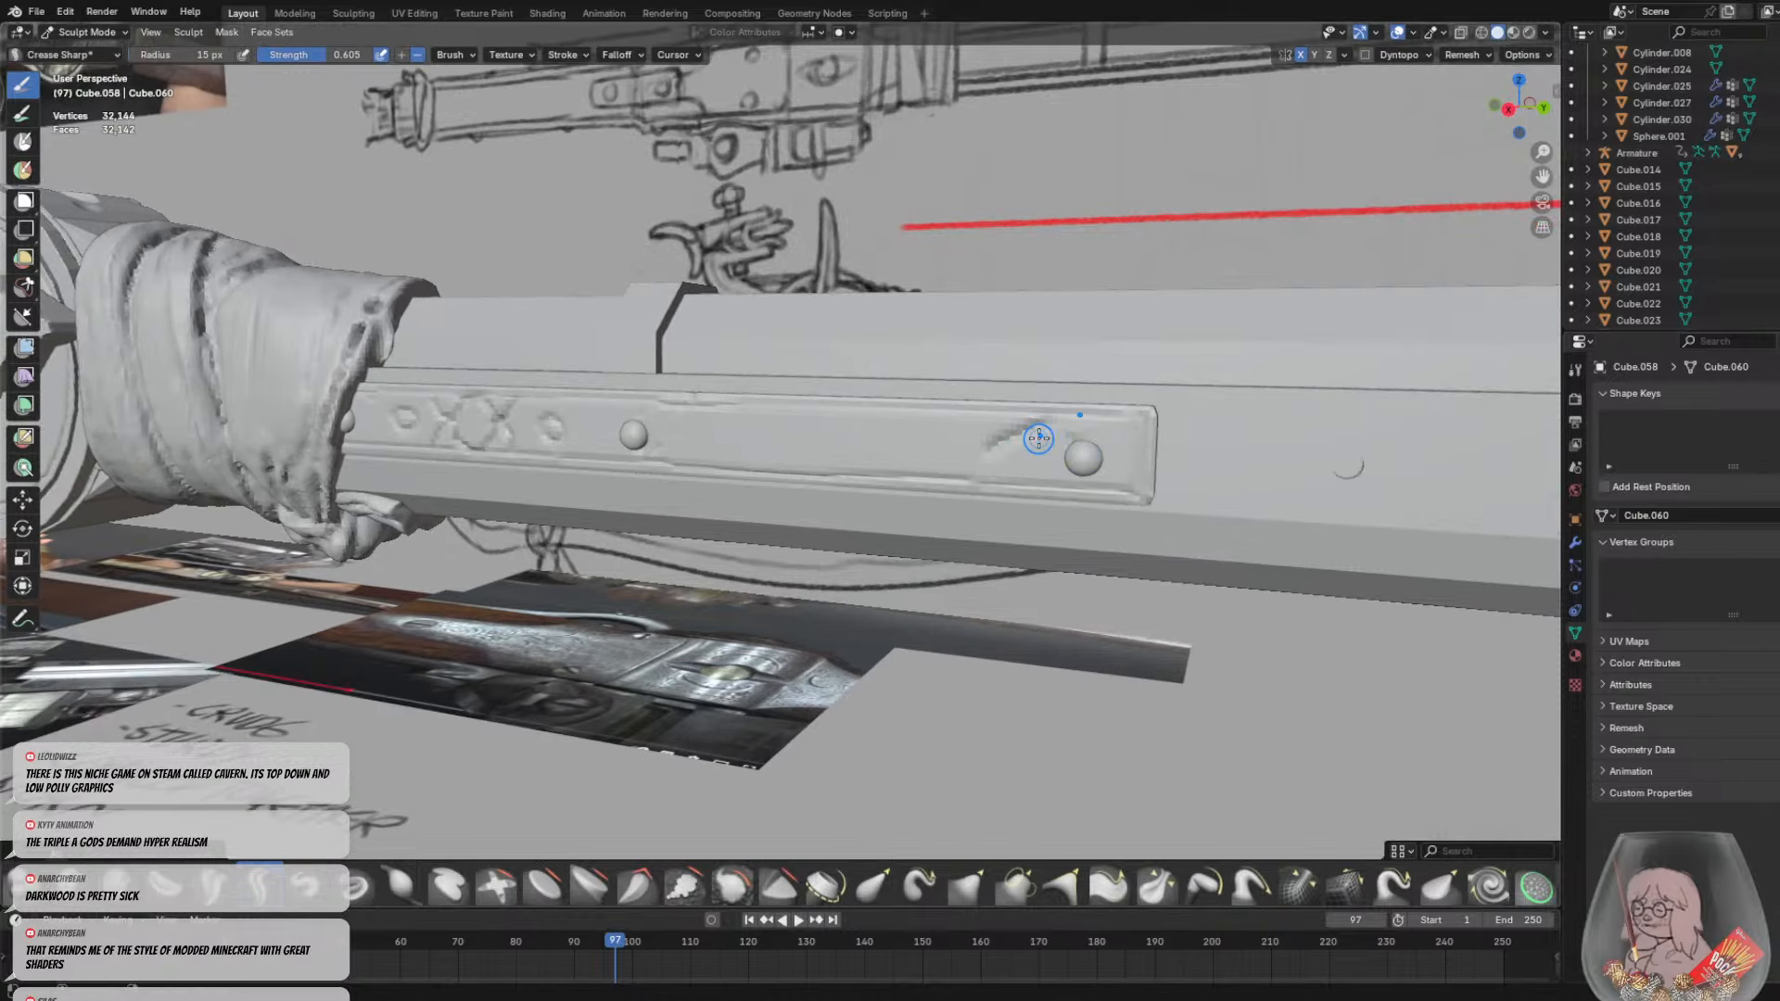
pyautogui.hotkey('ctrl', 'z')
# Carve pointed diamond outlines around the side plate's free-end rivet, its middle rivet and the rivet beside the wrap
pyautogui.moveTo(1058, 416)
pyautogui.mouseDown()
pyautogui.moveTo(1009, 444)
pyautogui.moveTo(1006, 468)
pyautogui.moveTo(1060, 485)
pyautogui.mouseUp()
pyautogui.moveTo(1061, 485); pyautogui.dragTo(1127, 468, button='middle')
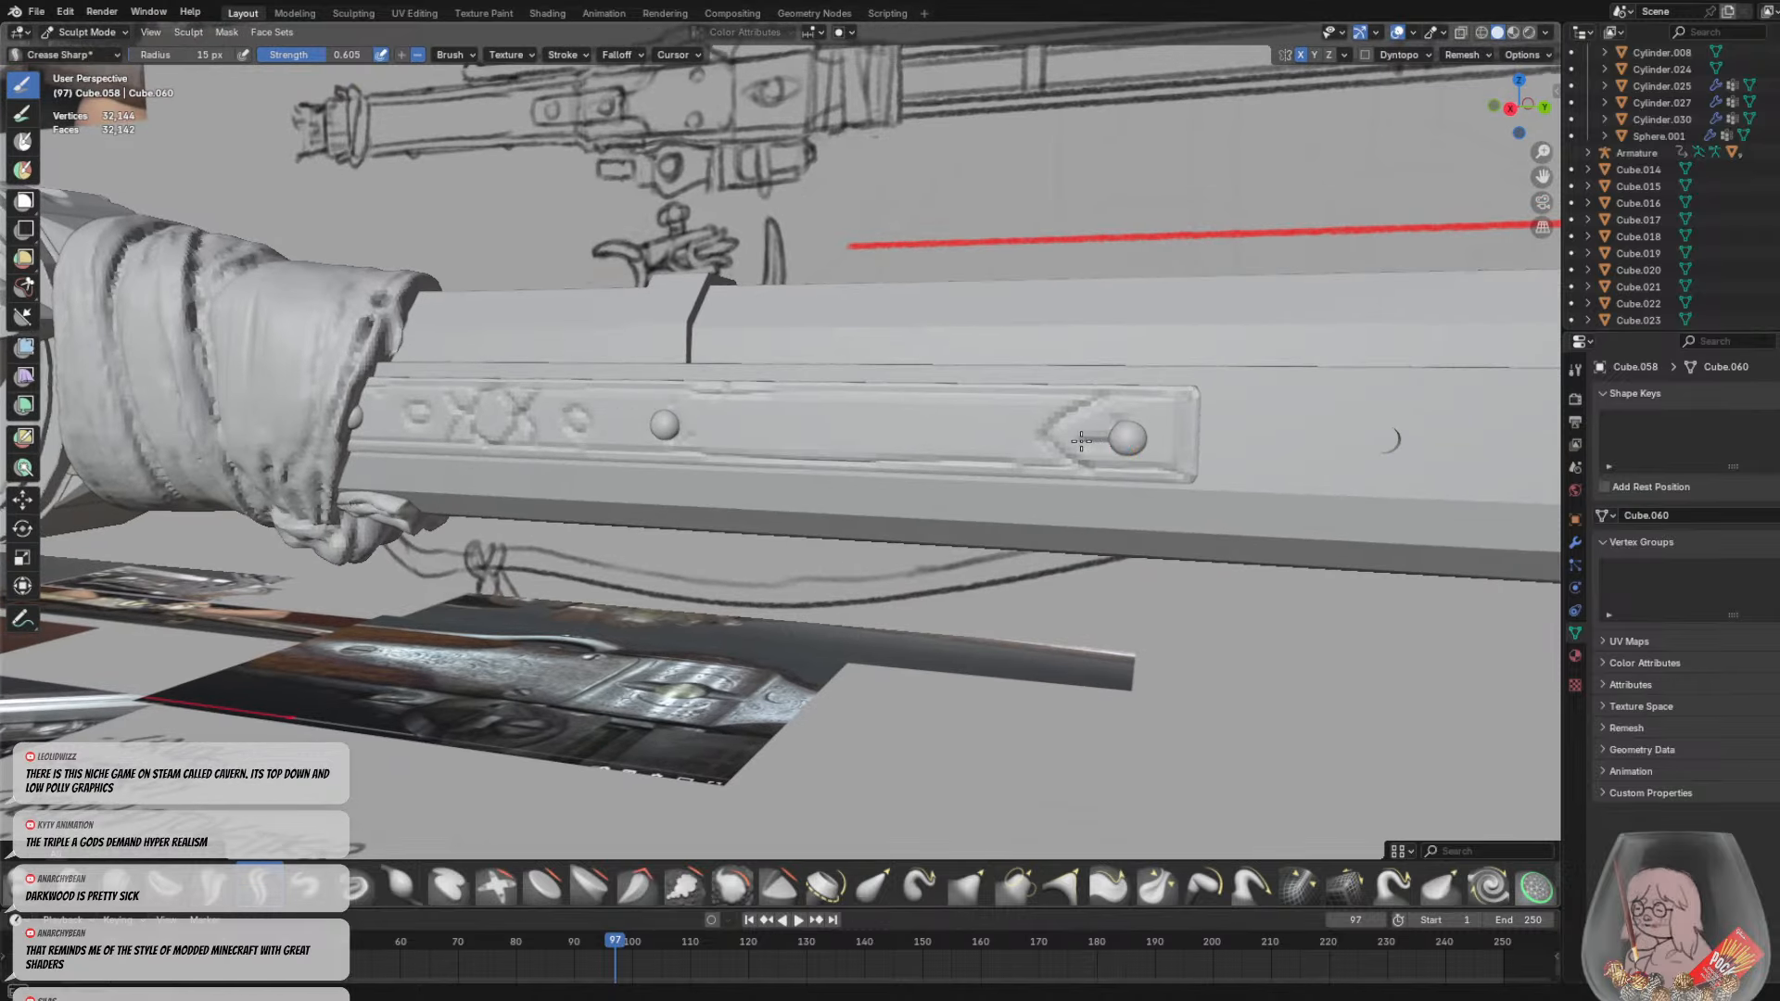
pyautogui.moveTo(1081, 441); pyautogui.dragTo(1133, 408)
pyautogui.moveTo(1194, 400); pyautogui.dragTo(1172, 467)
pyautogui.moveTo(1141, 477); pyautogui.dragTo(1186, 479, button='middle')
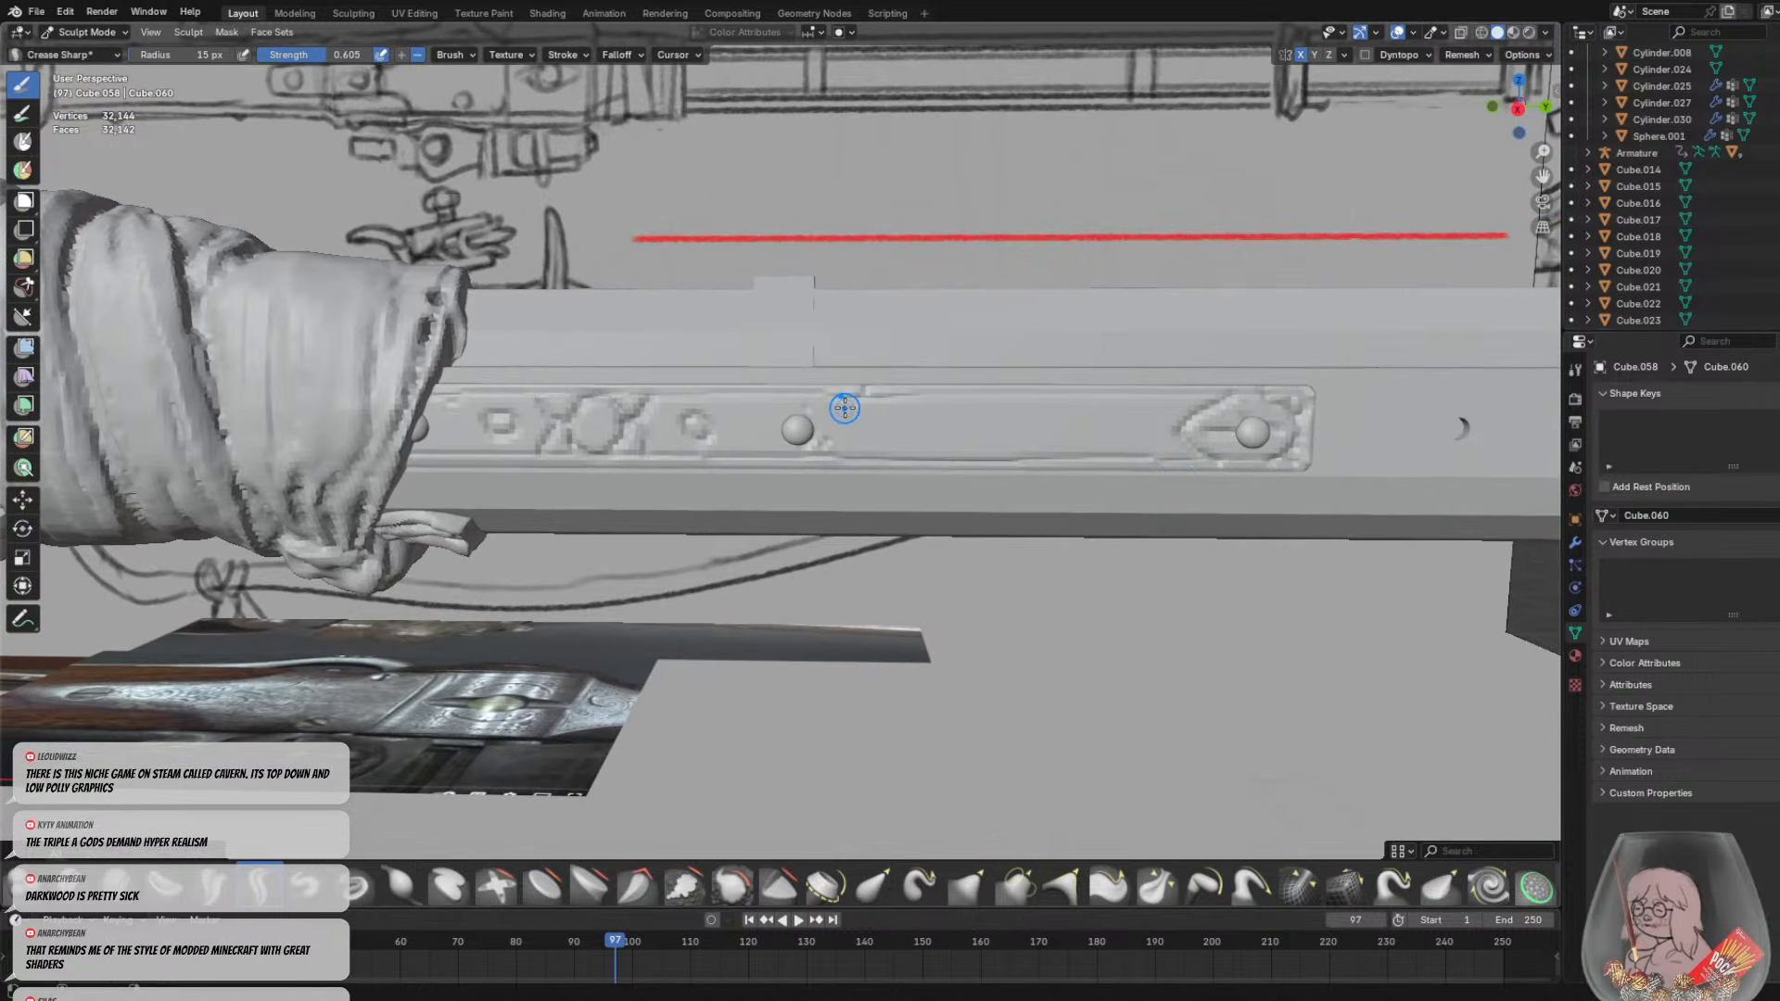
pyautogui.moveTo(825, 402)
pyautogui.mouseDown()
pyautogui.moveTo(870, 423)
pyautogui.moveTo(830, 451)
pyautogui.moveTo(766, 451)
pyautogui.moveTo(727, 425)
pyautogui.moveTo(756, 405)
pyautogui.moveTo(787, 424)
pyautogui.mouseUp()
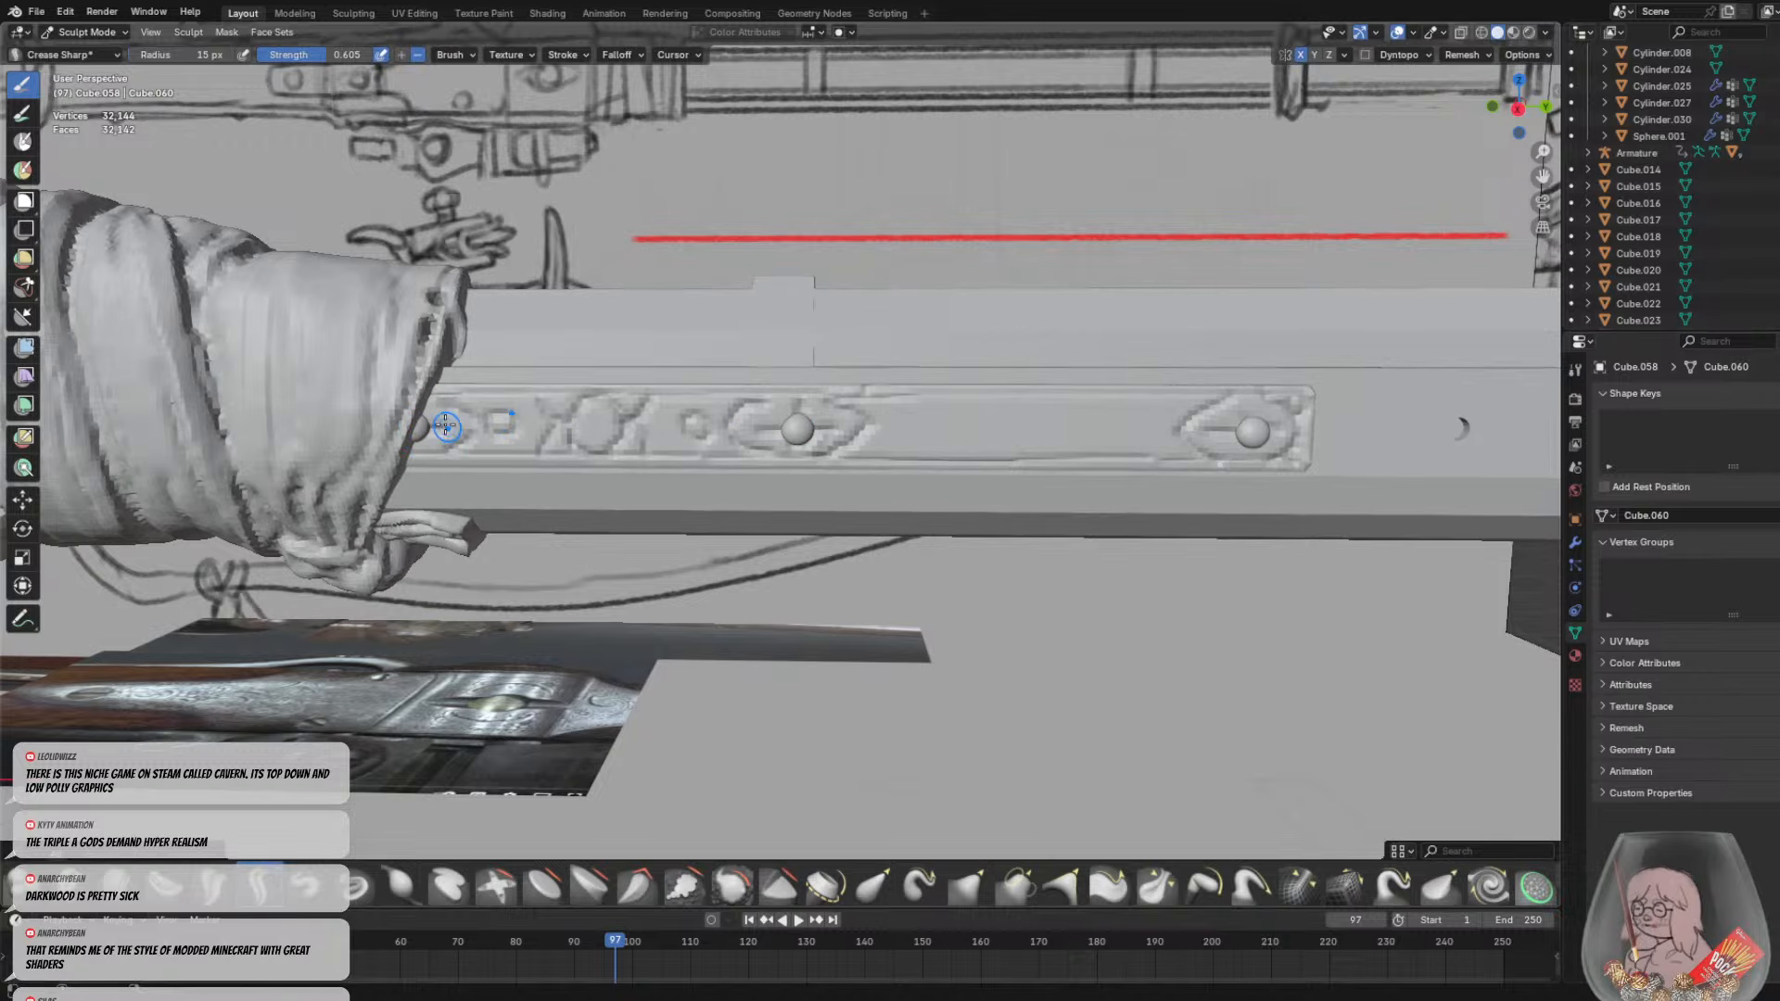
# Carve a ring with crossing angled lines on the side plate between the middle and free-end rivets
pyautogui.moveTo(624, 440)
pyautogui.mouseDown(button='middle')
pyautogui.moveTo(878, 460)
pyautogui.moveTo(867, 485)
pyautogui.moveTo(510, 458)
pyautogui.mouseUp(button='middle')
pyautogui.scroll(3, 804, 390)
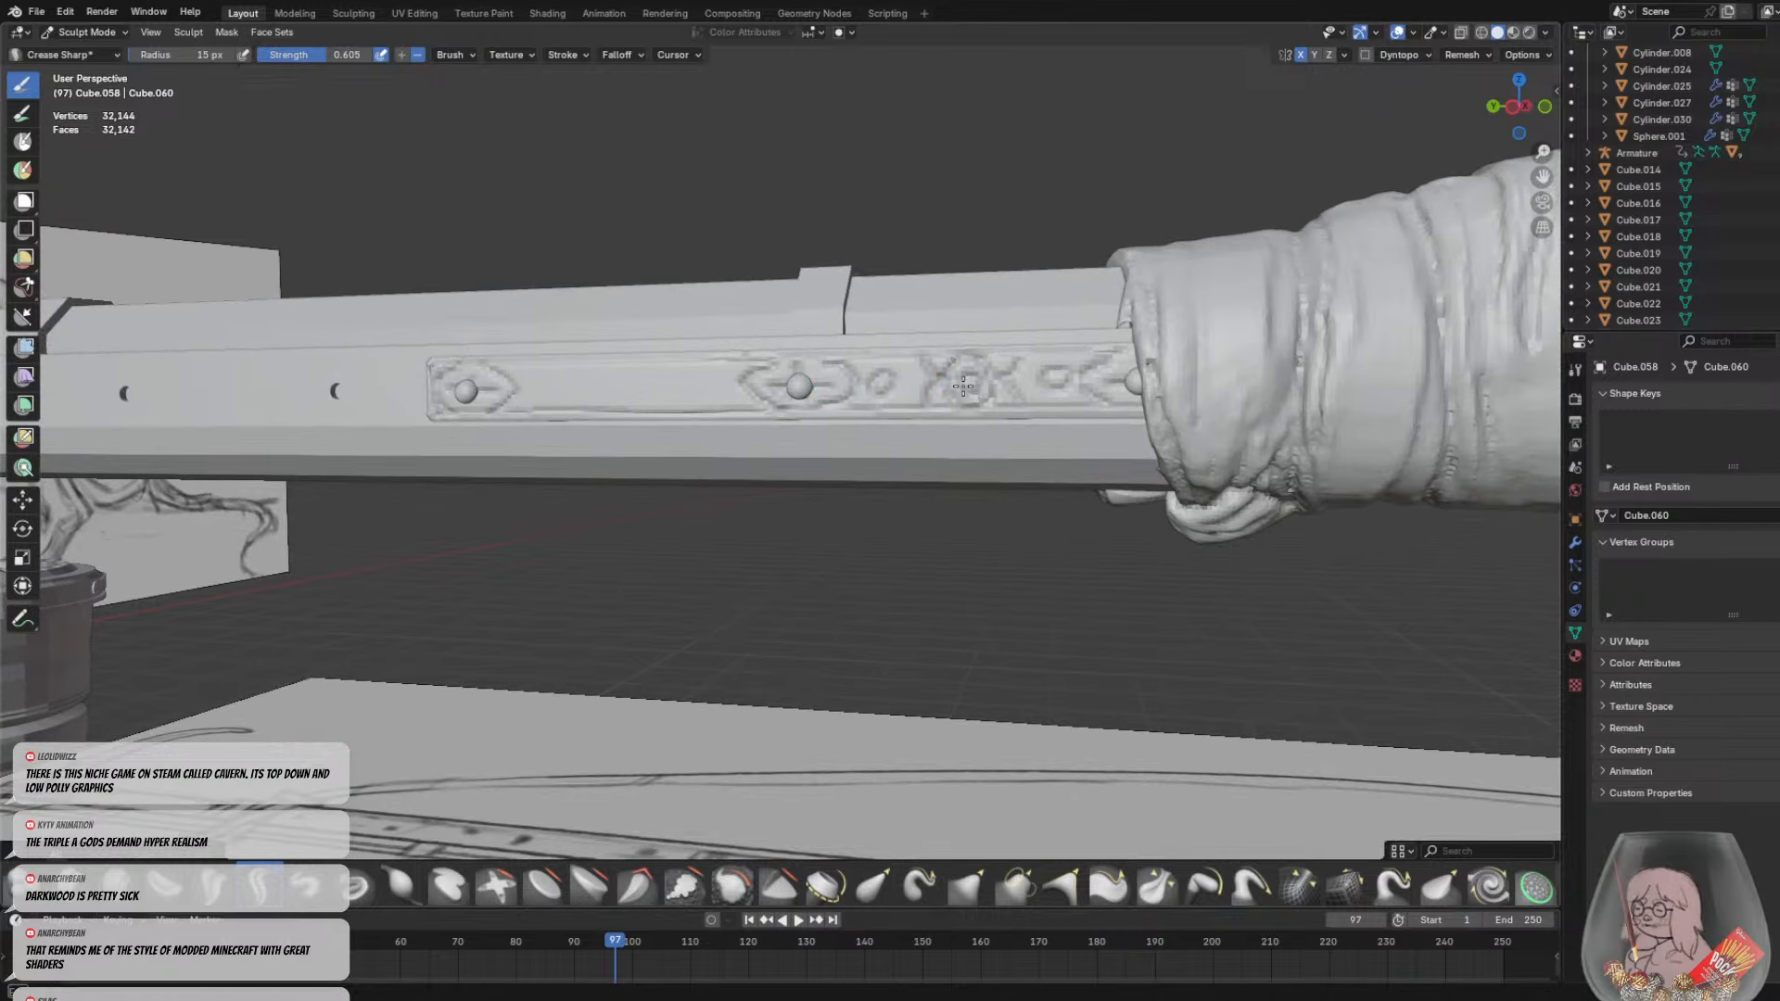
pyautogui.moveTo(991, 371); pyautogui.dragTo(1048, 375, button='middle')
pyautogui.moveTo(745, 423)
pyautogui.keyDown('shift'); pyautogui.mouseDown(button='middle')
pyautogui.moveTo(763, 449)
pyautogui.moveTo(1038, 519)
pyautogui.mouseUp(button='middle'); pyautogui.keyUp('shift')
pyautogui.scroll(1, 795, 493)
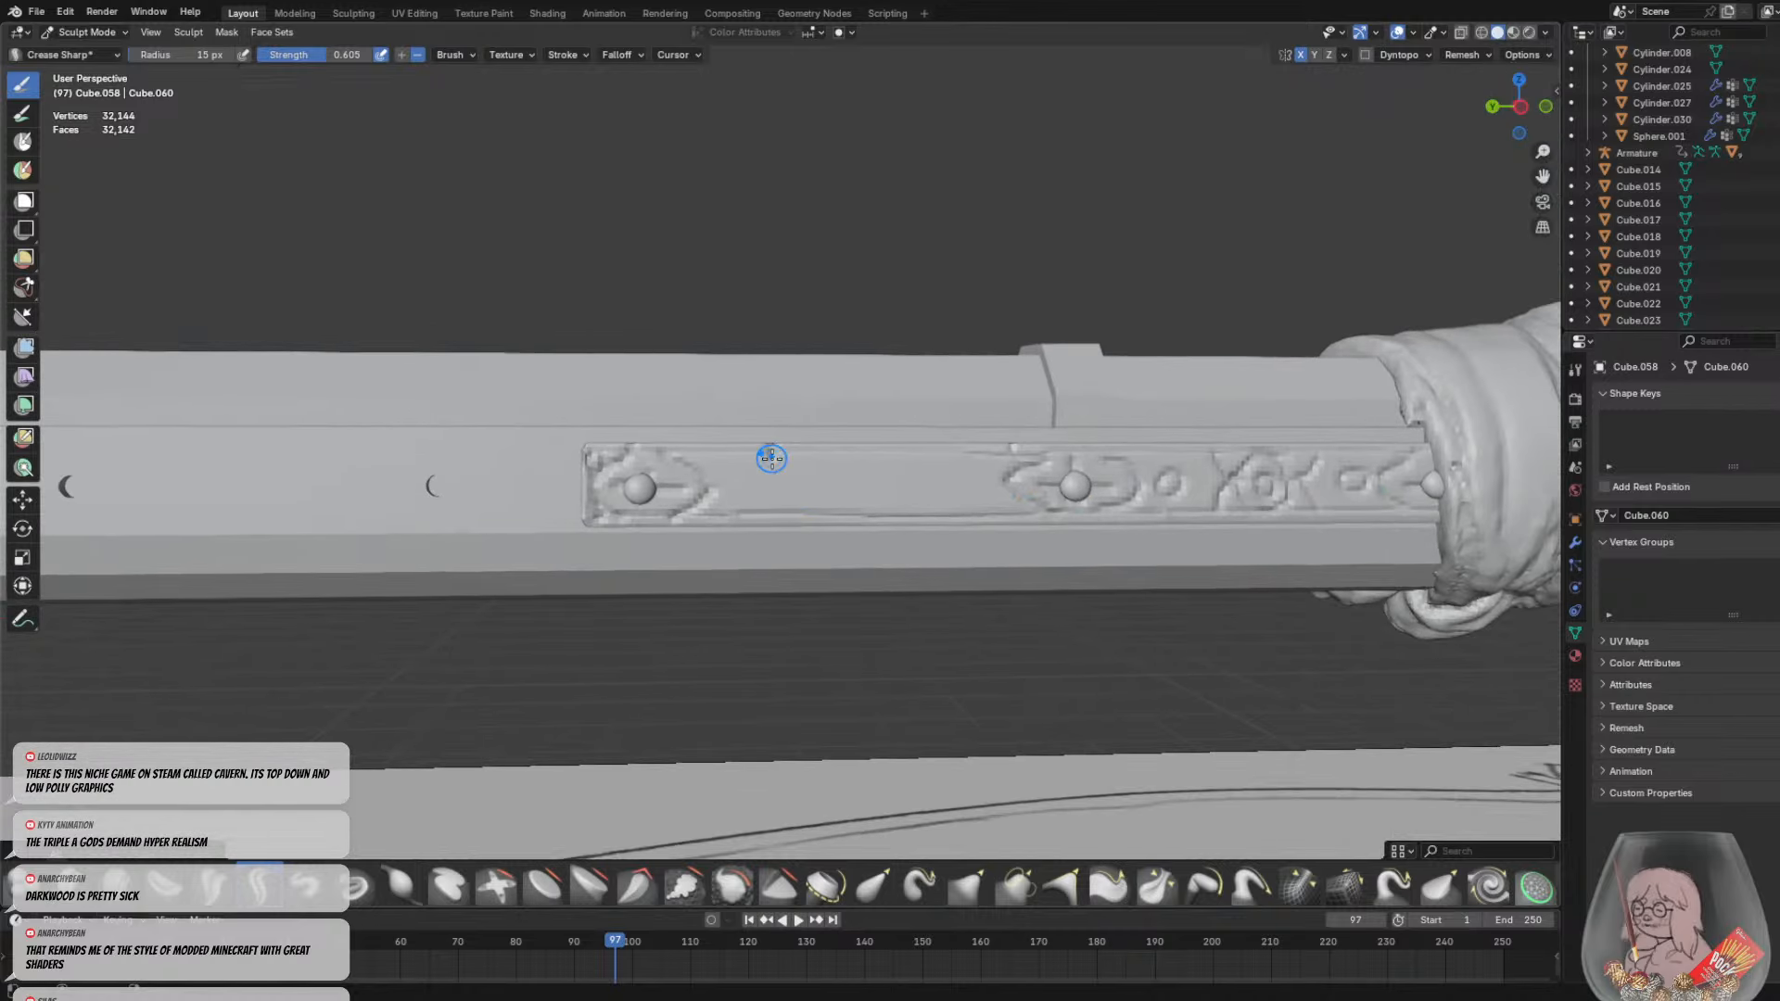
pyautogui.click(775, 455)
pyautogui.moveTo(879, 507); pyautogui.dragTo(813, 515)
pyautogui.hotkey('ctrl', 'z')
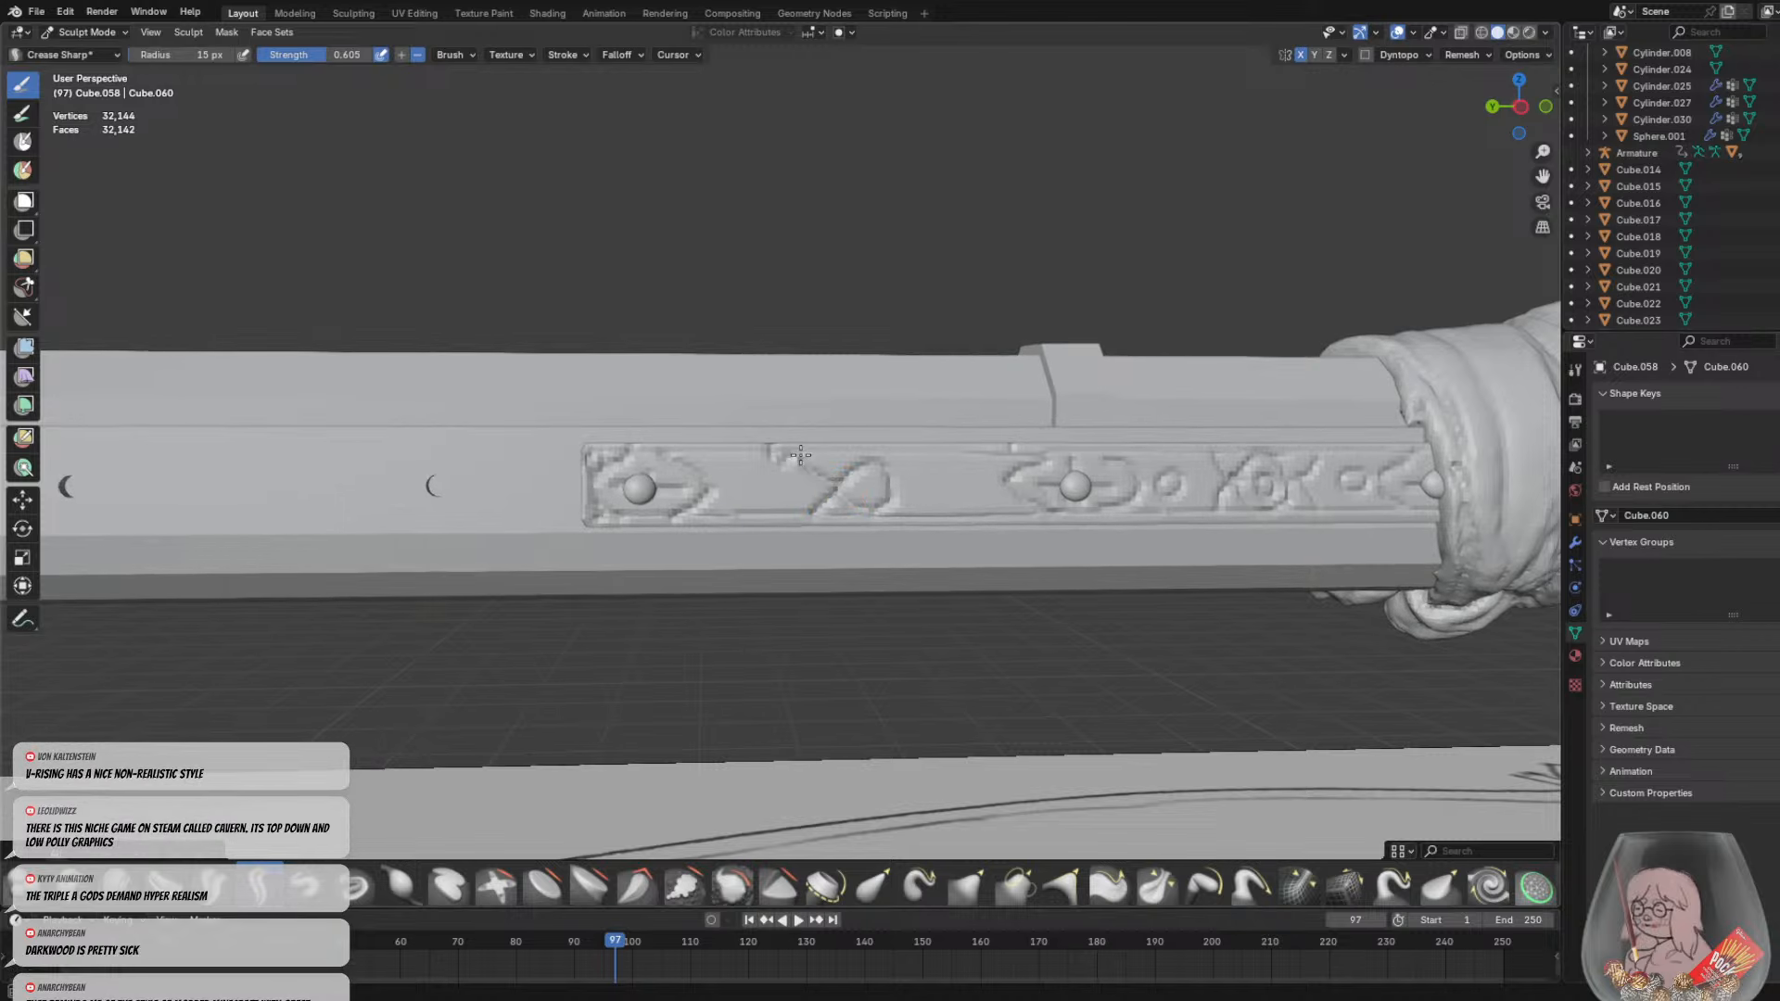
pyautogui.moveTo(813, 512)
pyautogui.mouseDown()
pyautogui.moveTo(888, 486)
pyautogui.moveTo(899, 501)
pyautogui.mouseUp()
# Set the crease brush radius to 56 px at the side plate's free end
pyautogui.scroll(-4, 929, 497)
pyautogui.moveTo(1017, 493)
pyautogui.mouseDown(button='middle')
pyautogui.moveTo(1159, 512)
pyautogui.moveTo(1020, 496)
pyautogui.mouseUp(button='middle')
pyautogui.scroll(6, 999, 491)
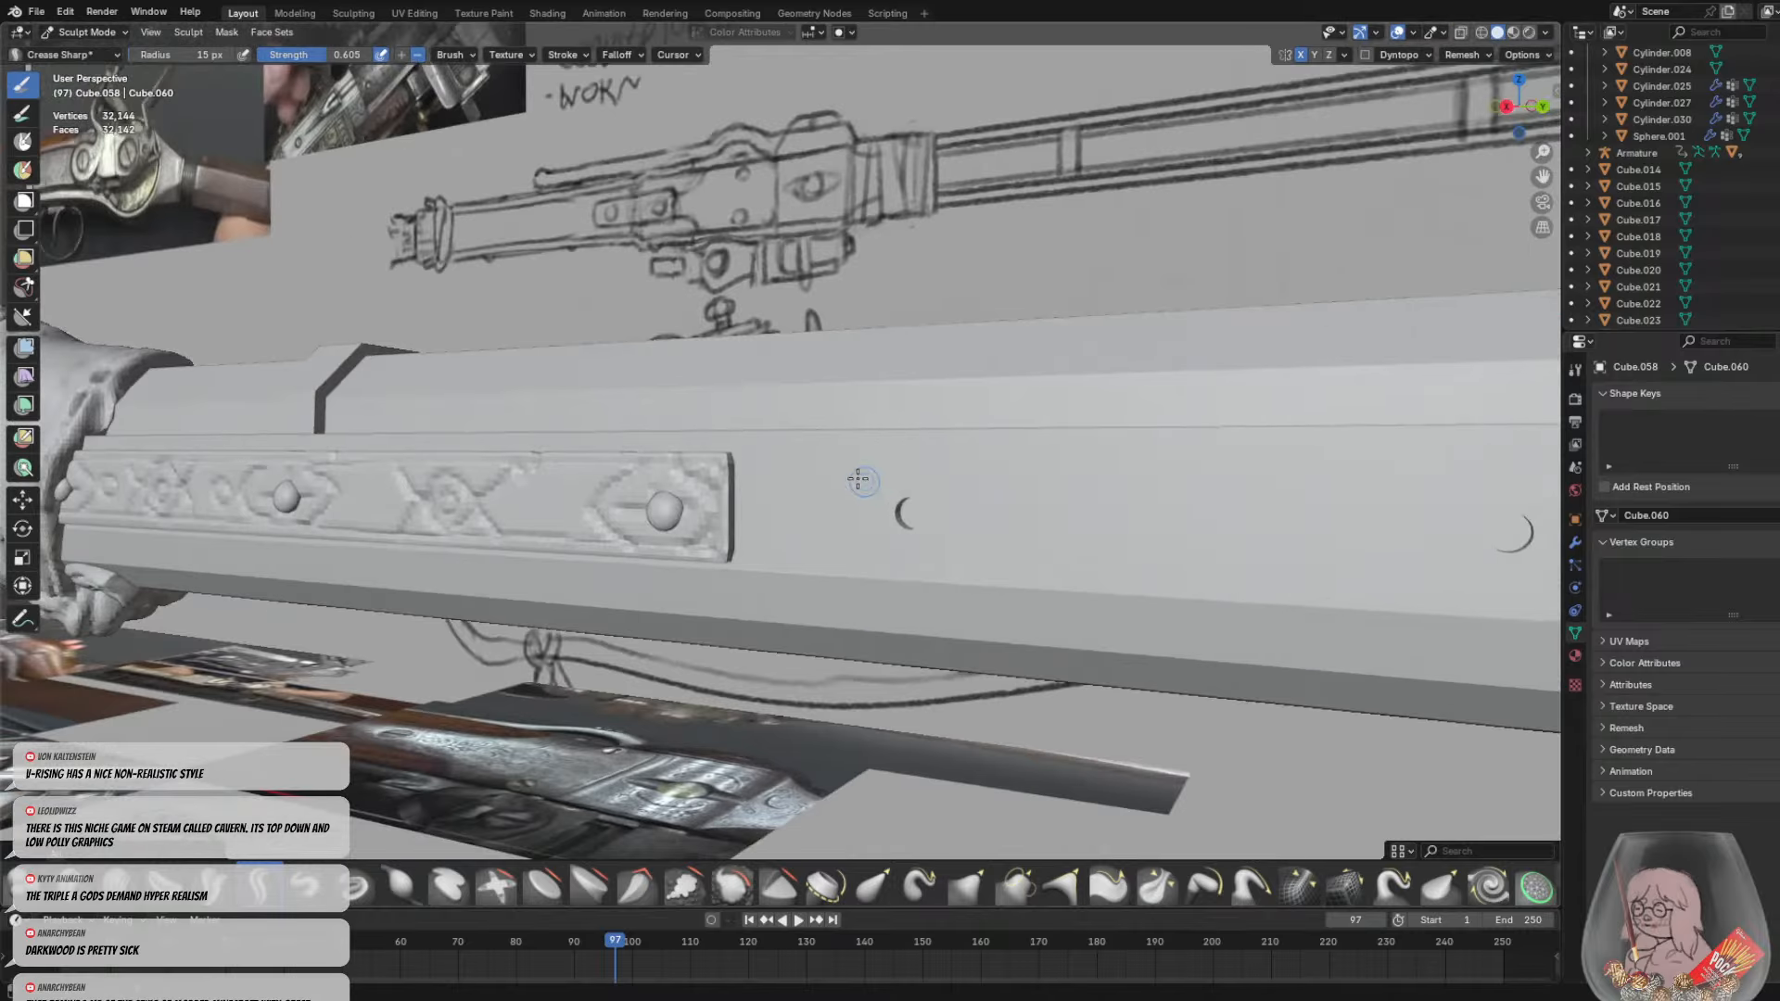
pyautogui.press('f')
pyautogui.click(777, 458)
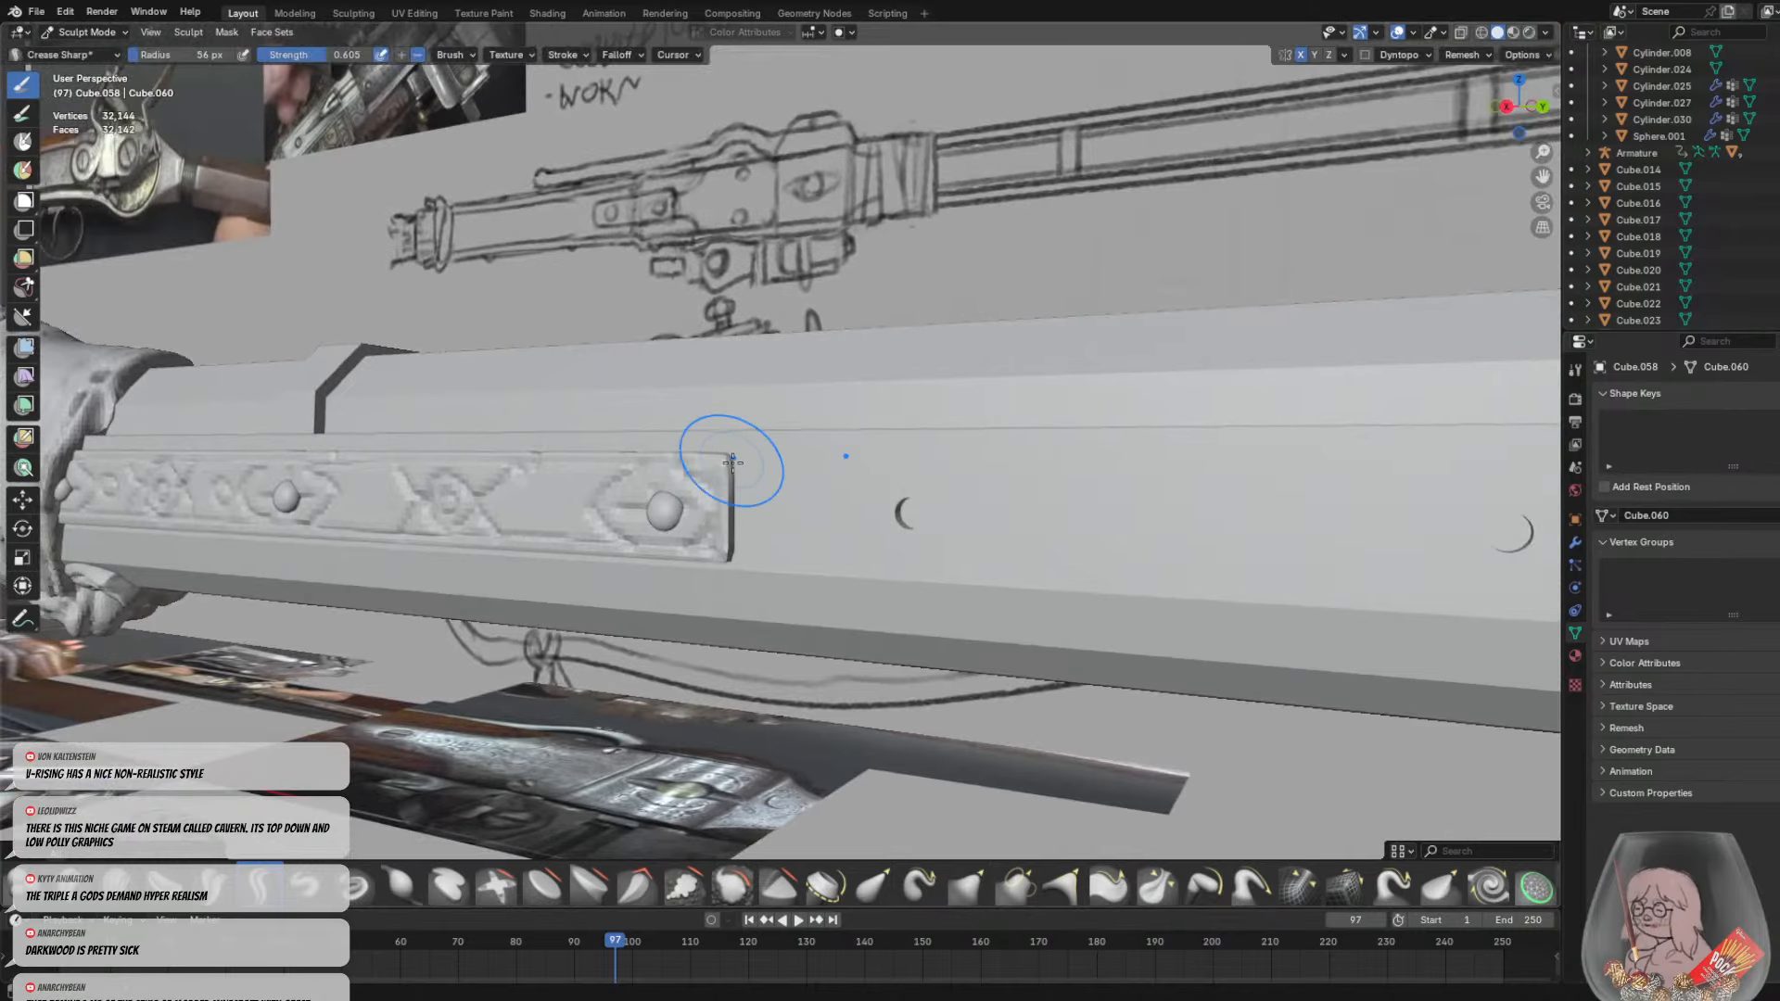
pyautogui.moveTo(735, 533); pyautogui.dragTo(854, 497, button='middle')
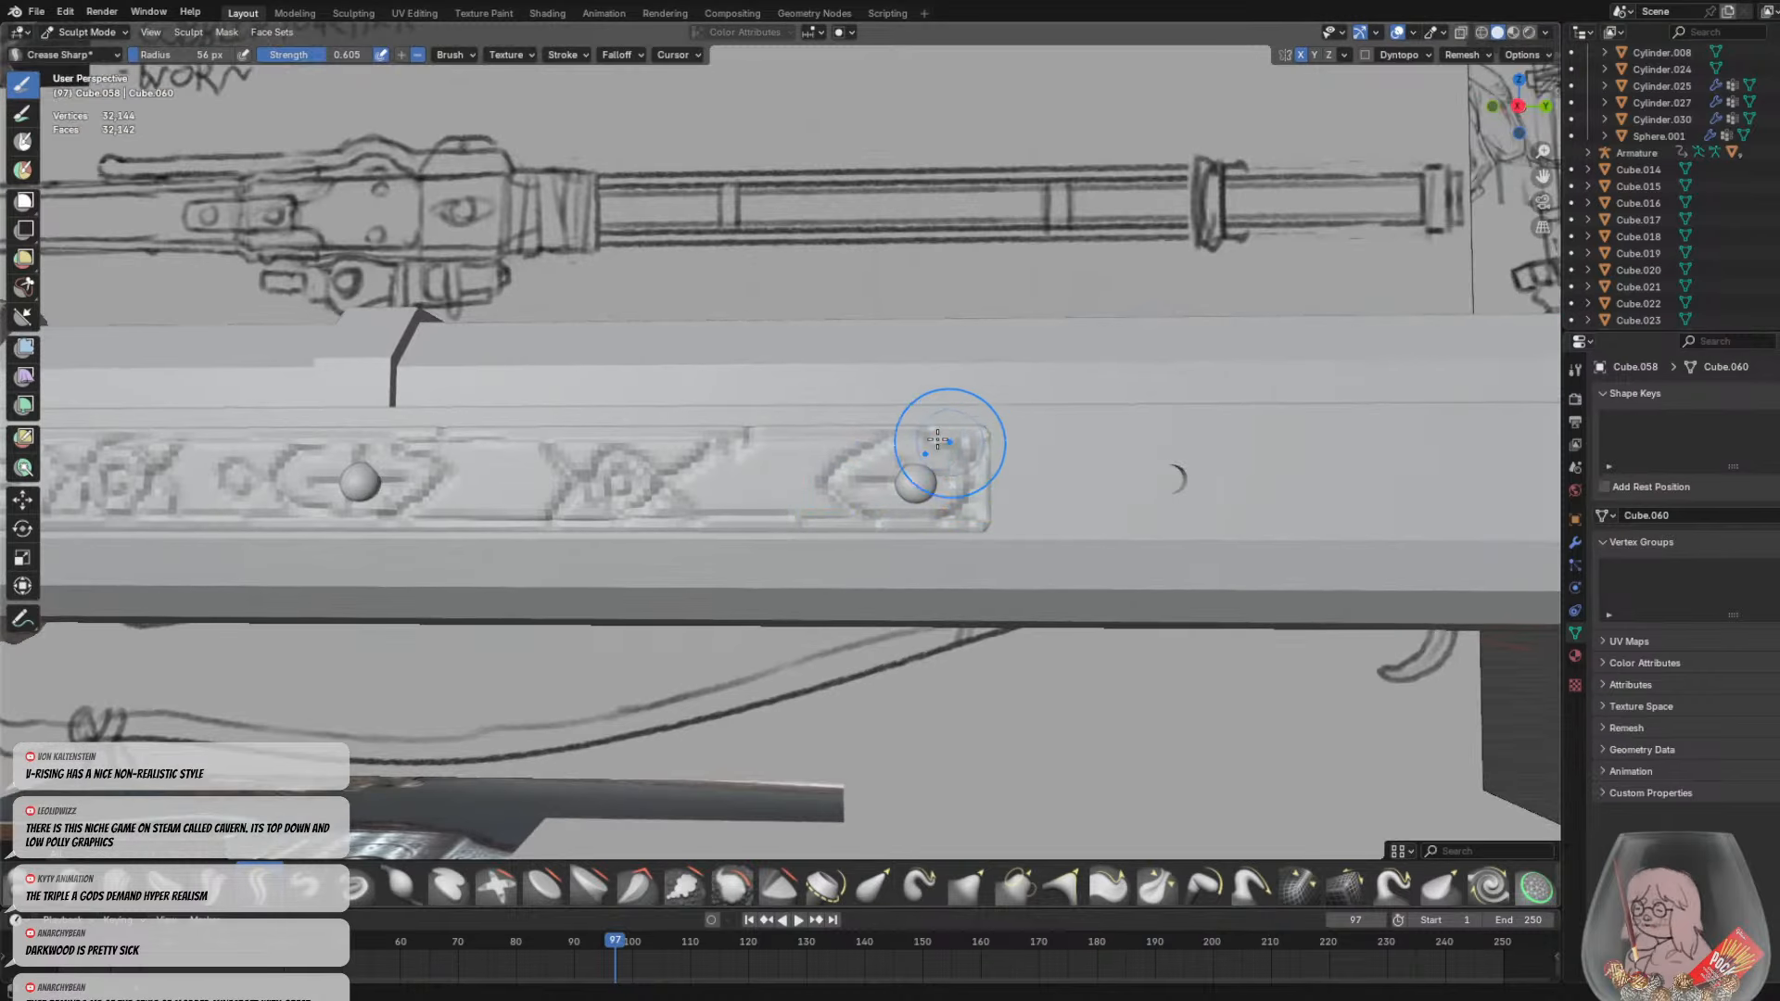
# Reduce the side plate's voxel size and remesh it at a higher resolution
pyautogui.scroll(-6, 938, 439)
pyautogui.moveTo(738, 406)
pyautogui.mouseDown(button='middle')
pyautogui.moveTo(714, 408)
pyautogui.moveTo(758, 412)
pyautogui.mouseUp(button='middle')
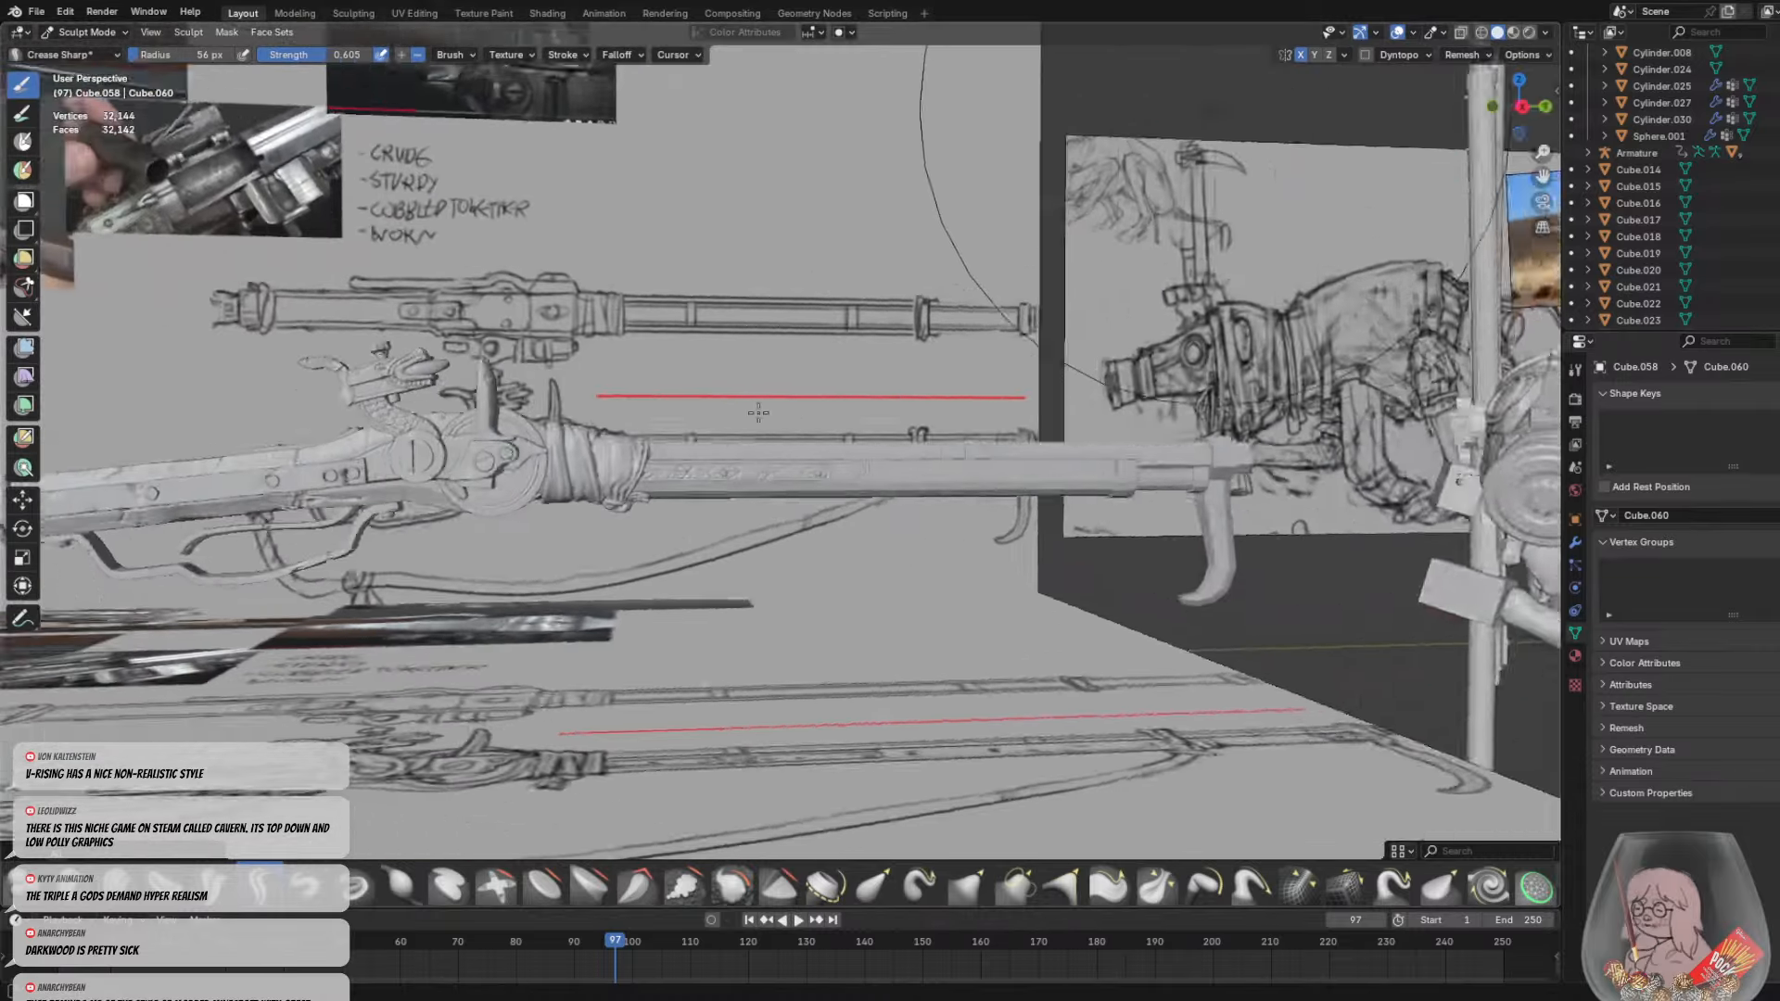
pyautogui.scroll(8, 761, 408)
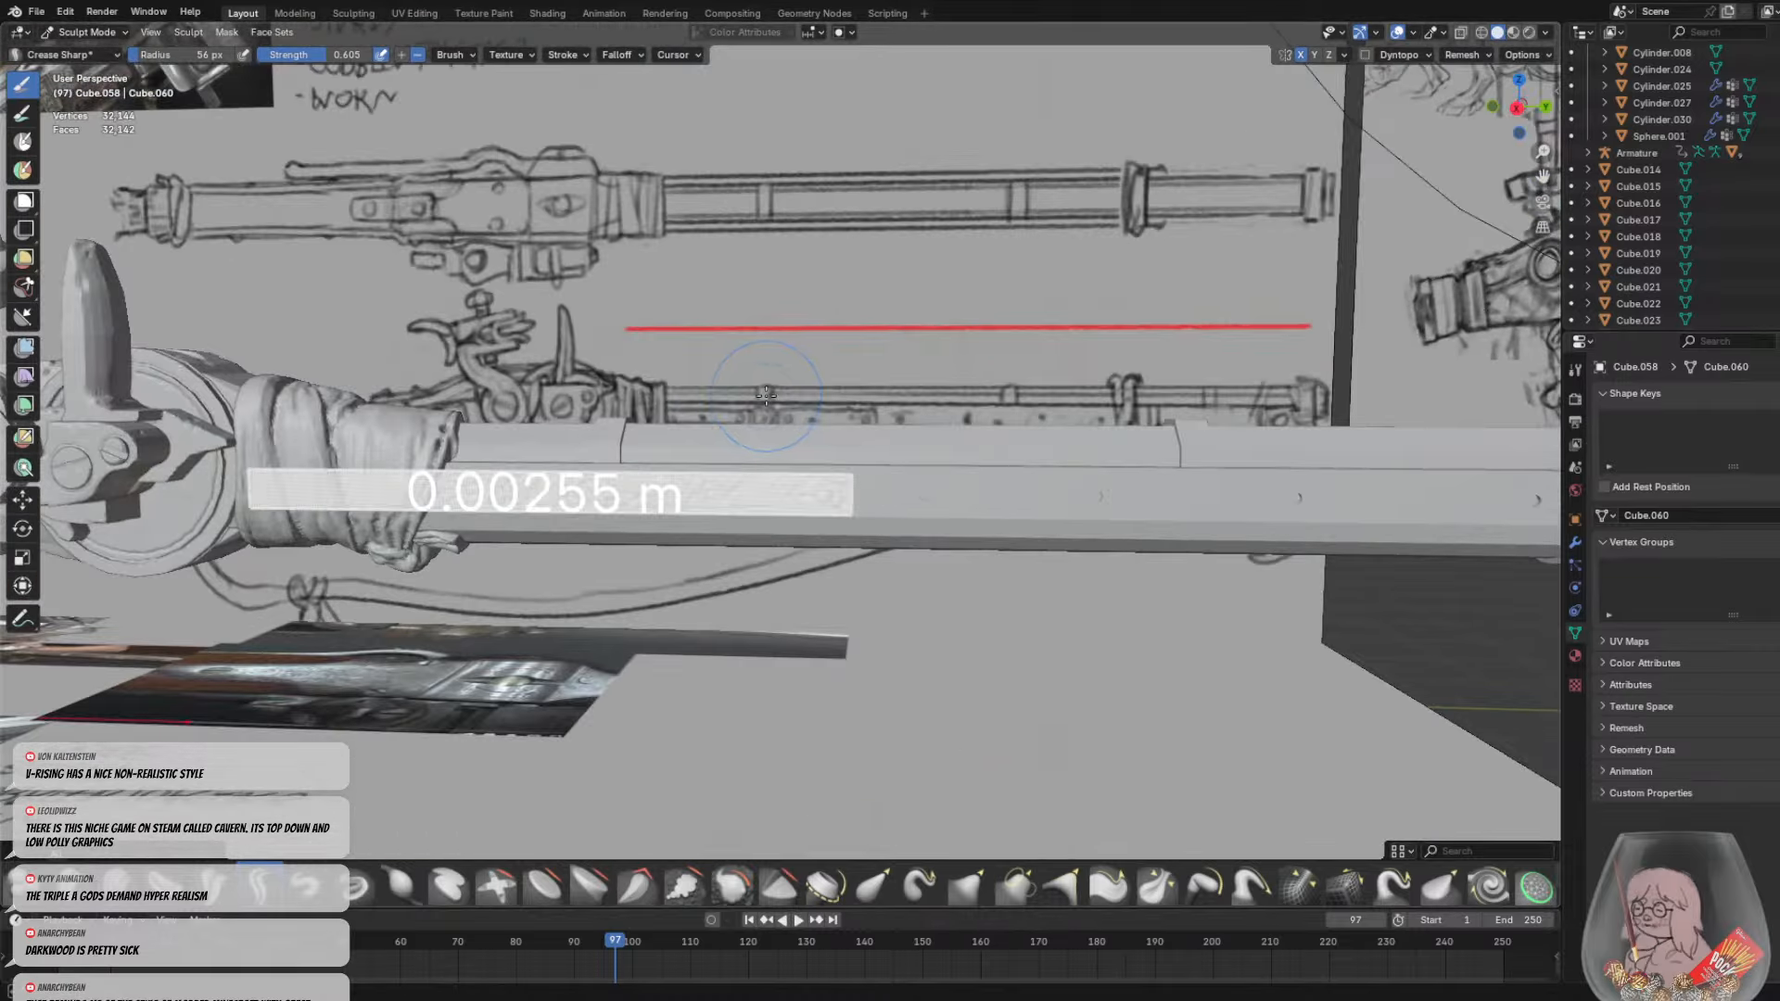
pyautogui.click(767, 394)
pyautogui.hotkey('ctrl', 'r')
pyautogui.moveTo(769, 388); pyautogui.dragTo(870, 440, button='middle')
pyautogui.scroll(6, 816, 417)
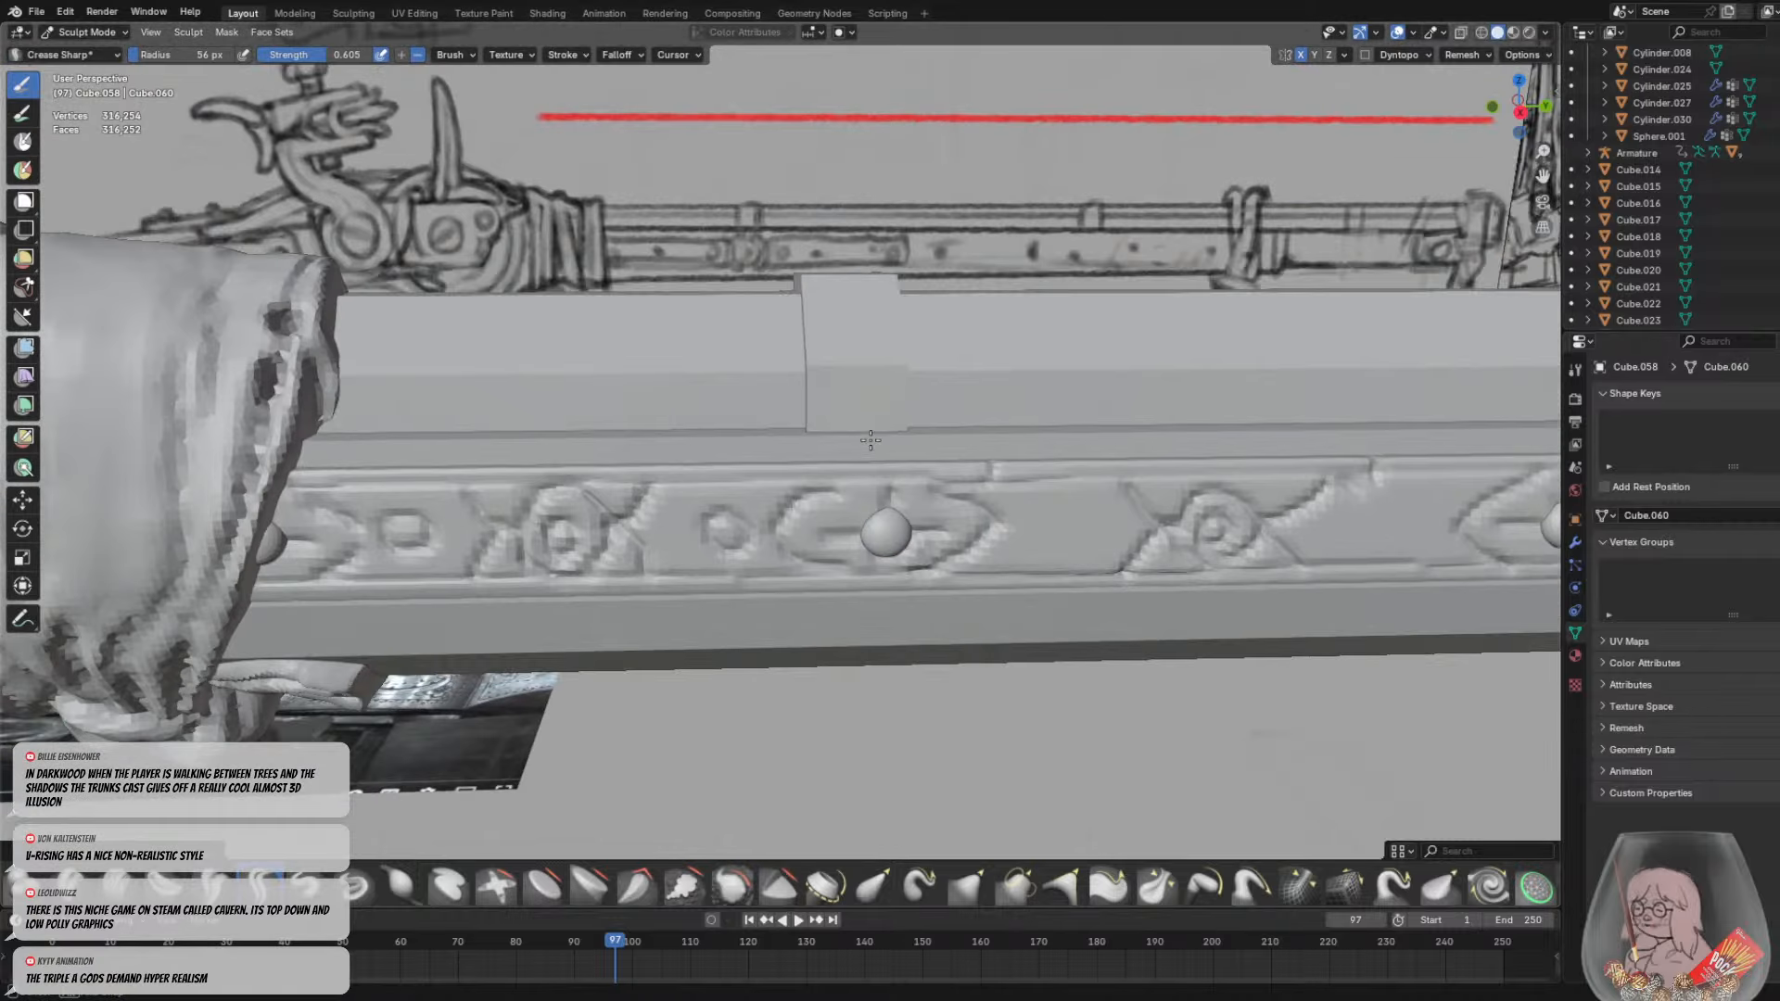
# Set the brush radius to 12 px and carve angled accent lines beside the middle rivet and ring motif, plus nicks along the plate's border
pyautogui.scroll(-8, 871, 440)
pyautogui.scroll(8, 870, 440)
pyautogui.press('f')
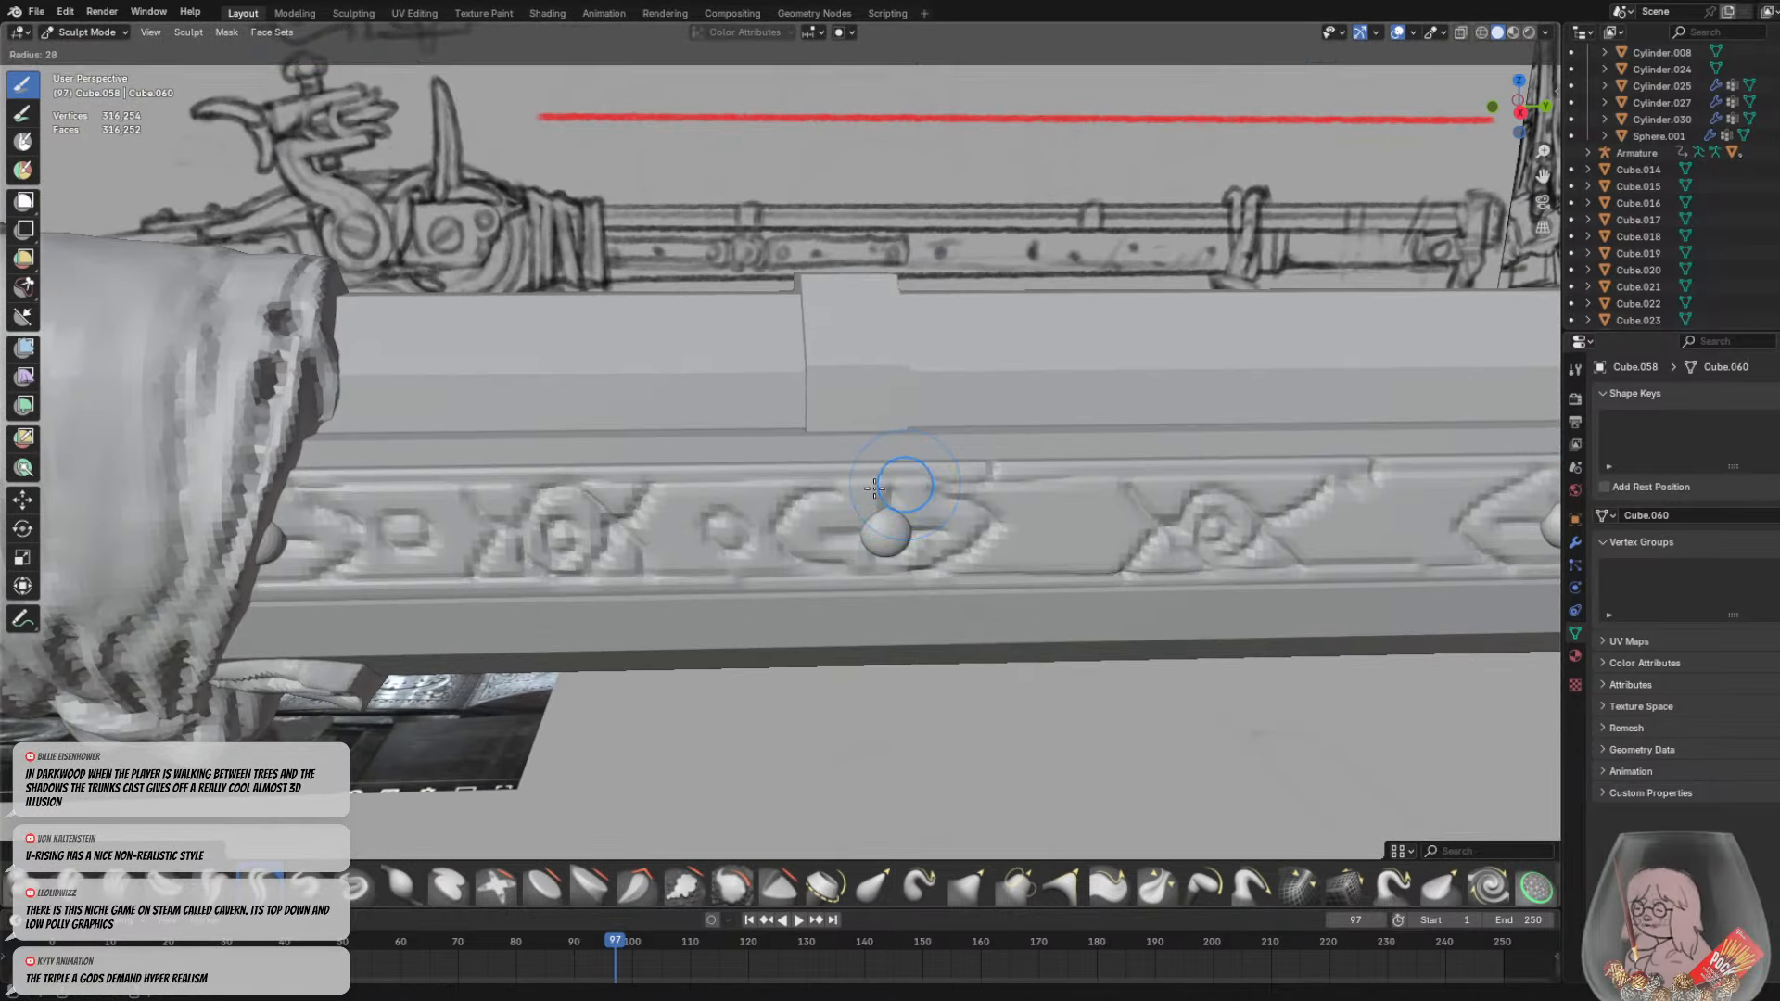
pyautogui.click(892, 484)
pyautogui.moveTo(892, 484); pyautogui.dragTo(947, 470, button='middle')
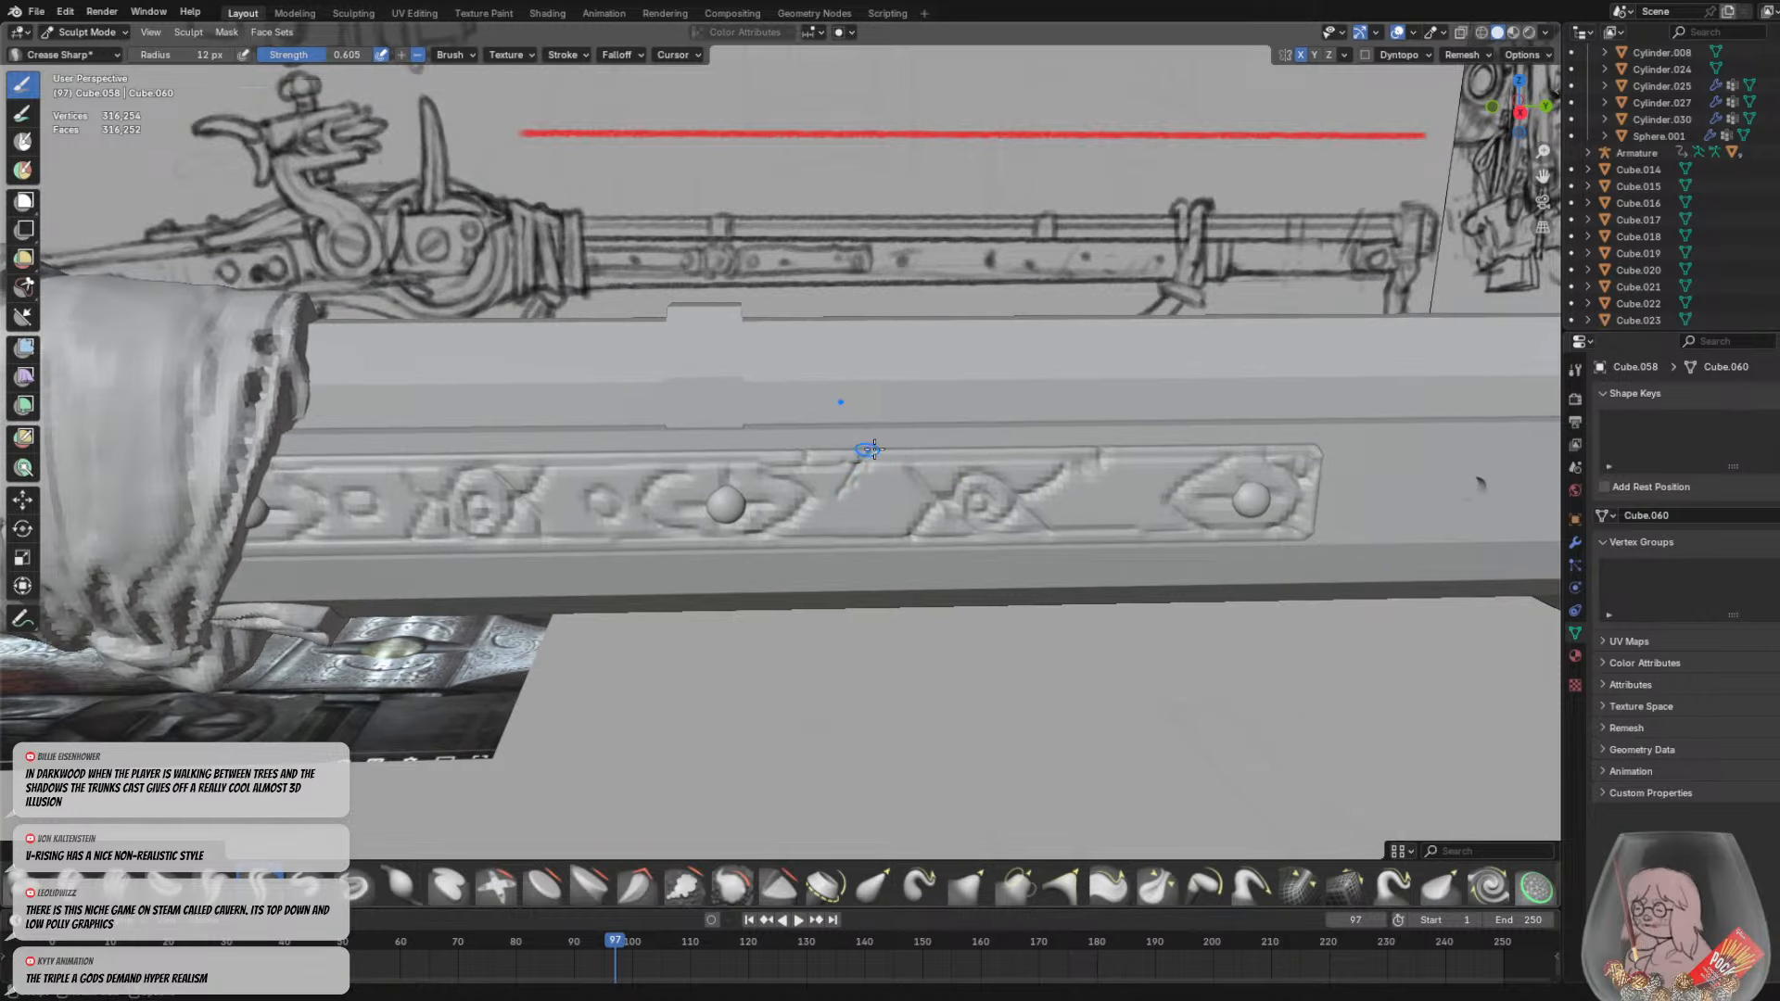
pyautogui.moveTo(875, 449)
pyautogui.mouseDown(button='middle')
pyautogui.moveTo(1036, 472)
pyautogui.moveTo(956, 380)
pyautogui.mouseUp(button='middle')
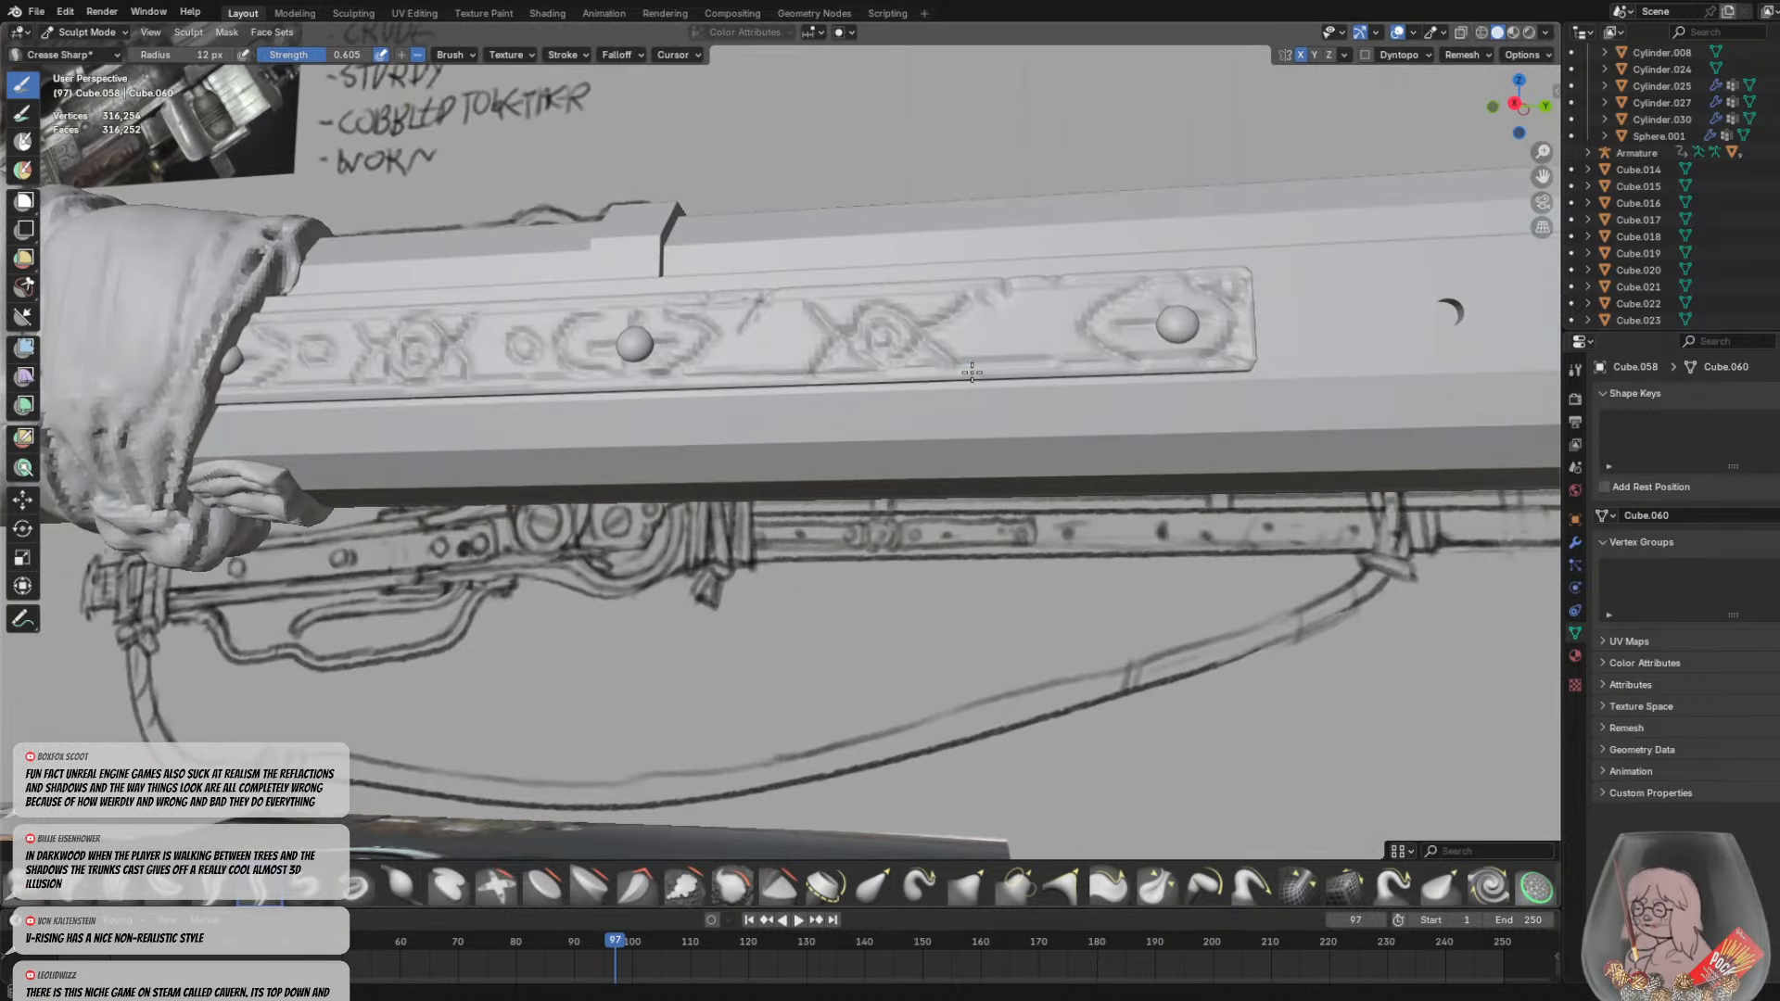
pyautogui.moveTo(794, 373); pyautogui.dragTo(823, 406, button='middle')
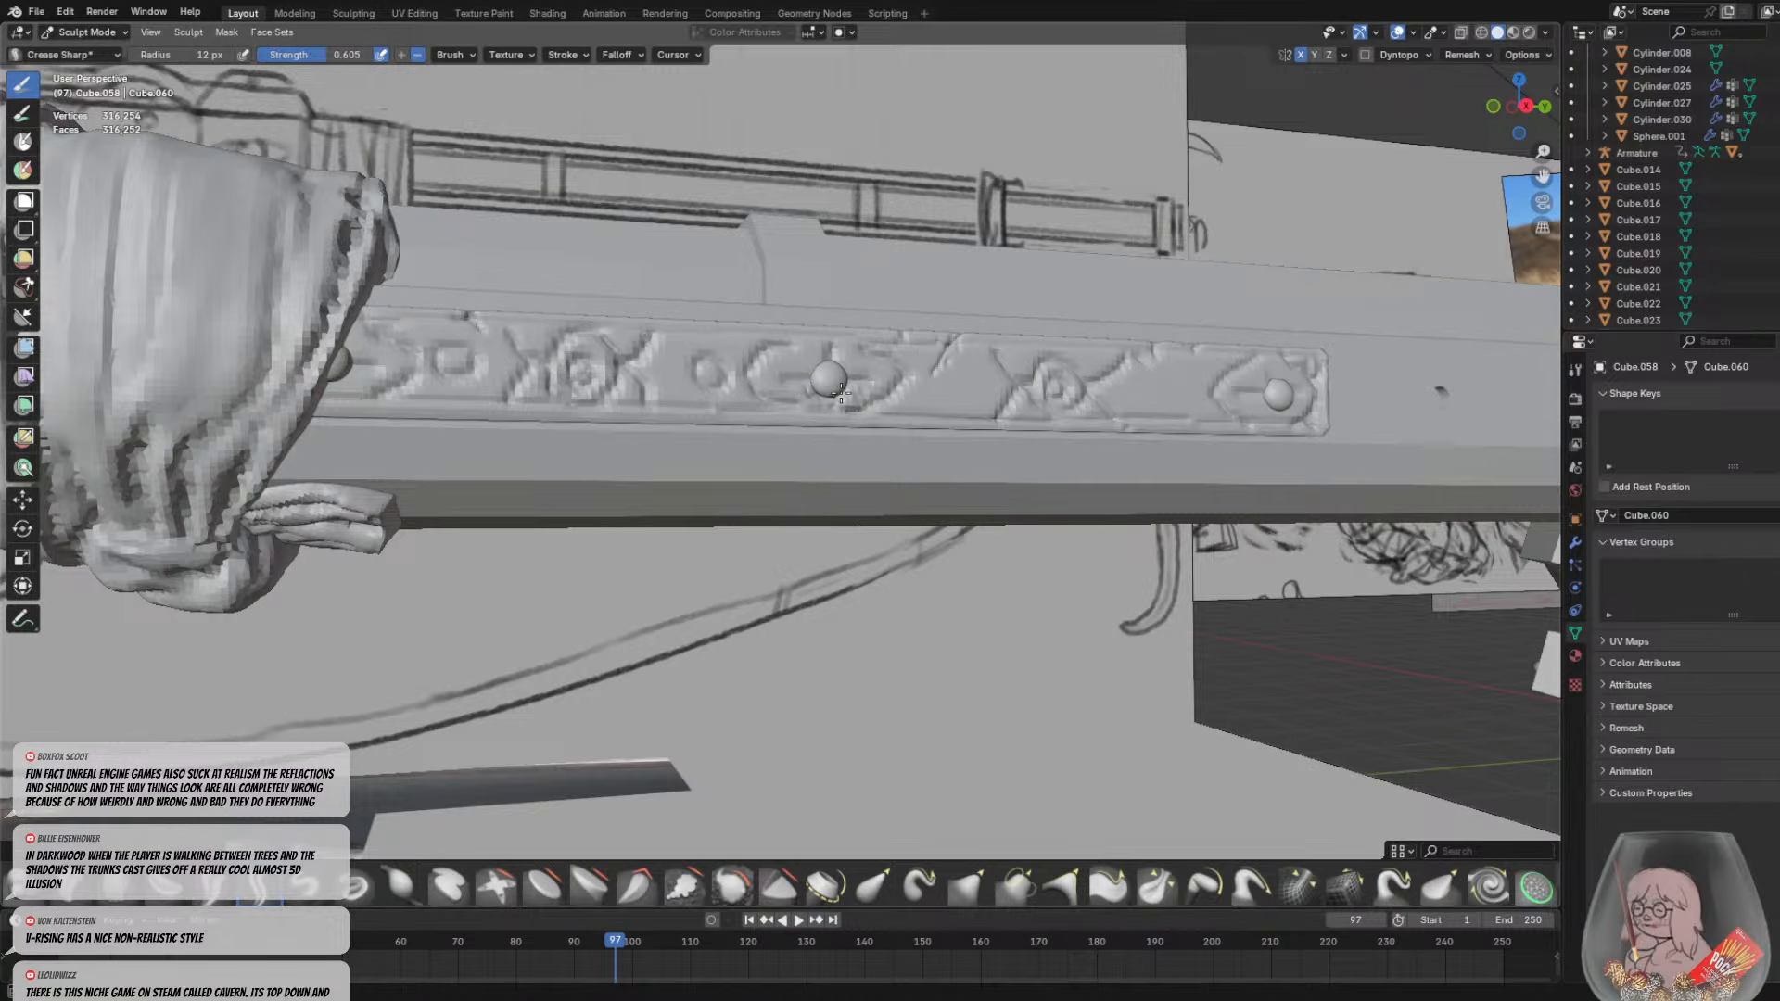
pyautogui.scroll(2, 1165, 401)
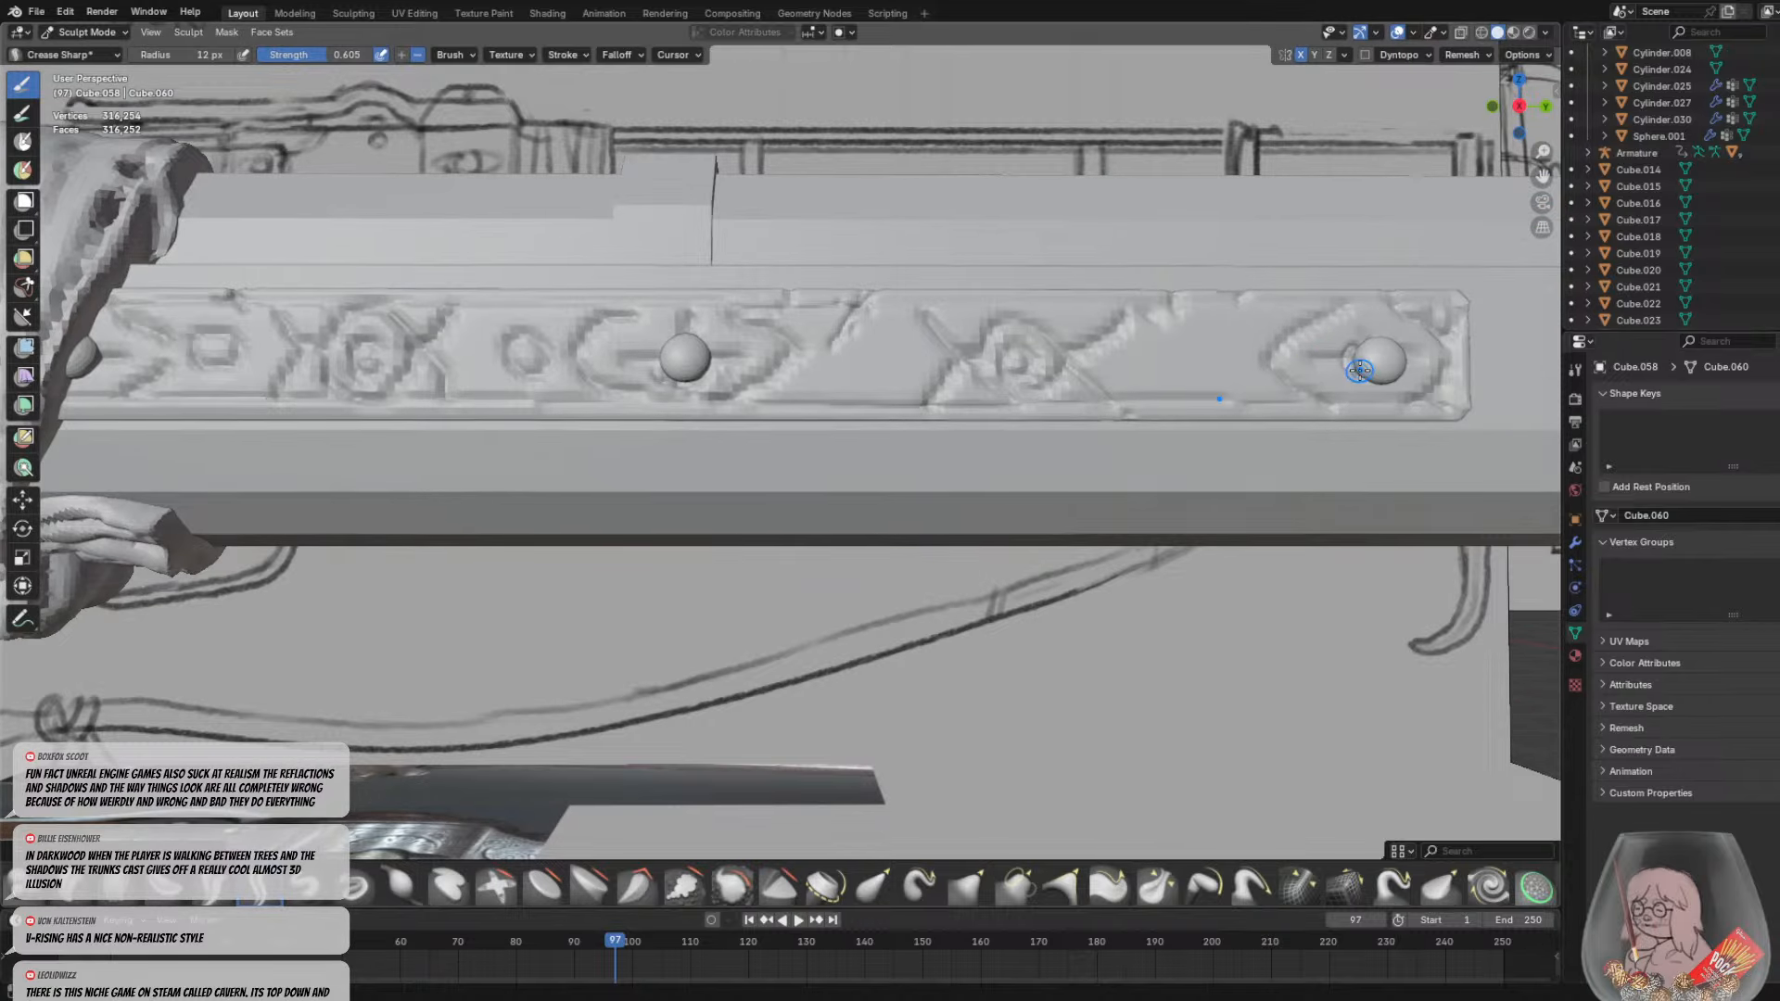
# Switch to the Grab brush for the engraved side plate and undo the last stroke
pyautogui.scroll(-8, 768, 471)
pyautogui.scroll(6, 767, 471)
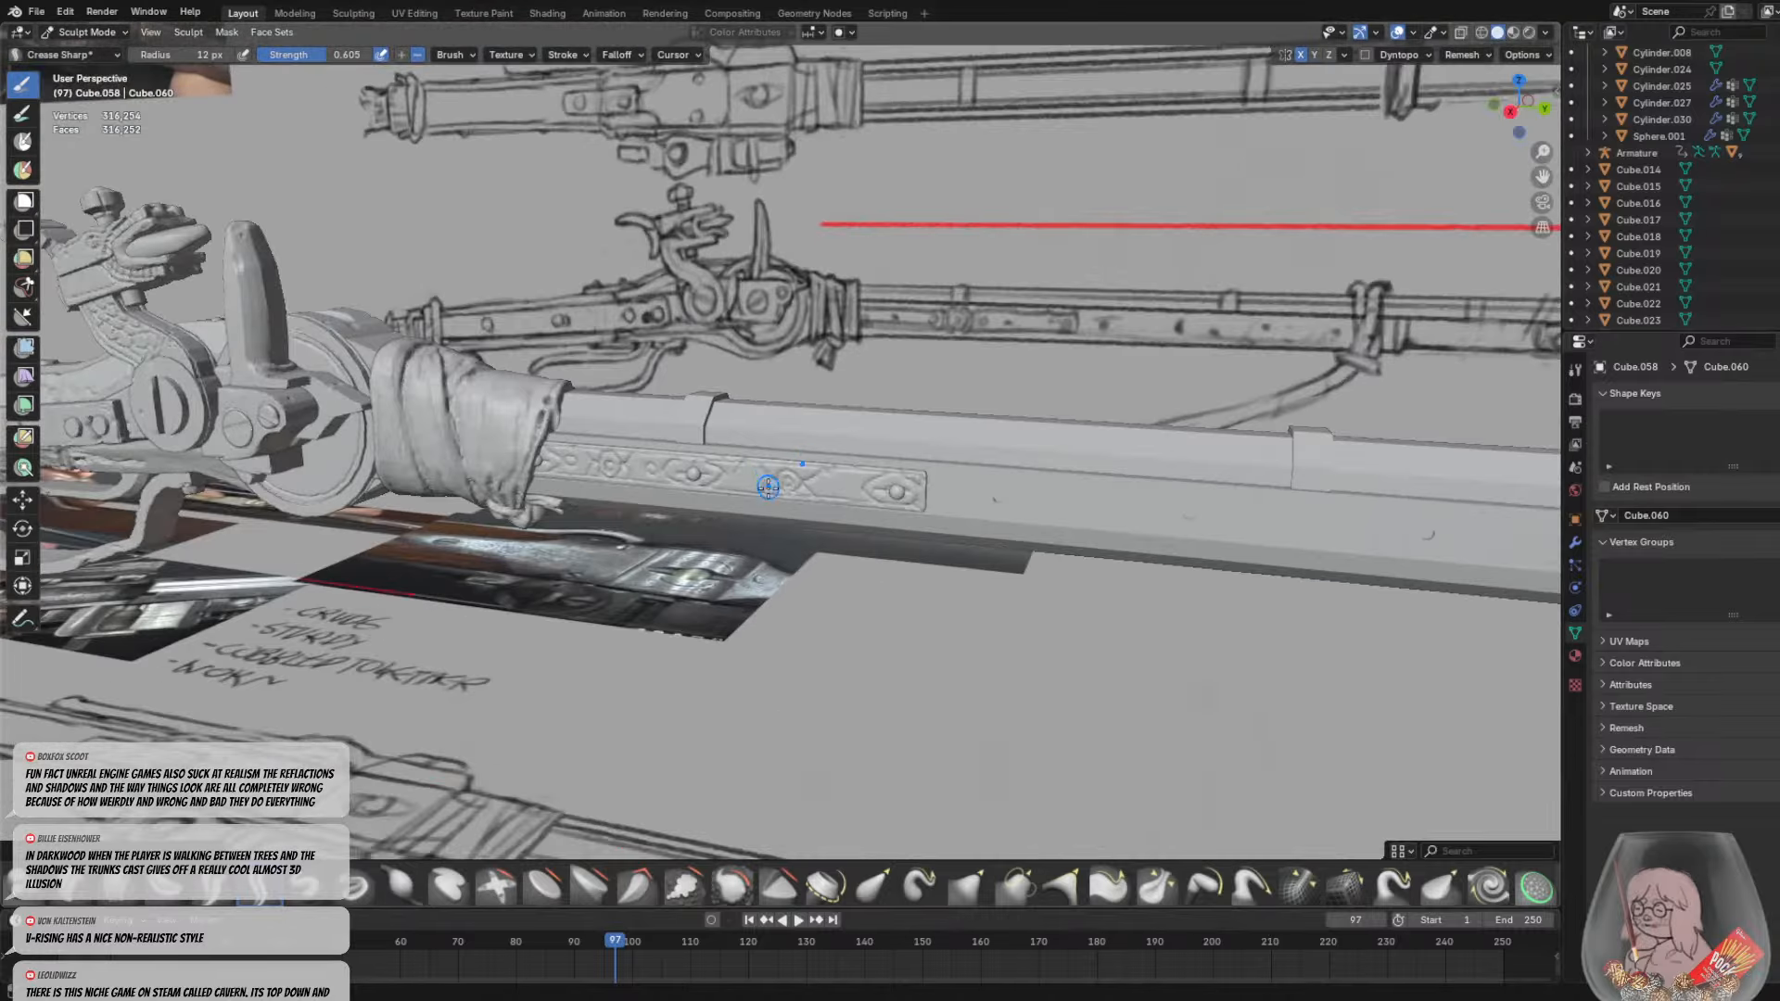
pyautogui.press('g')
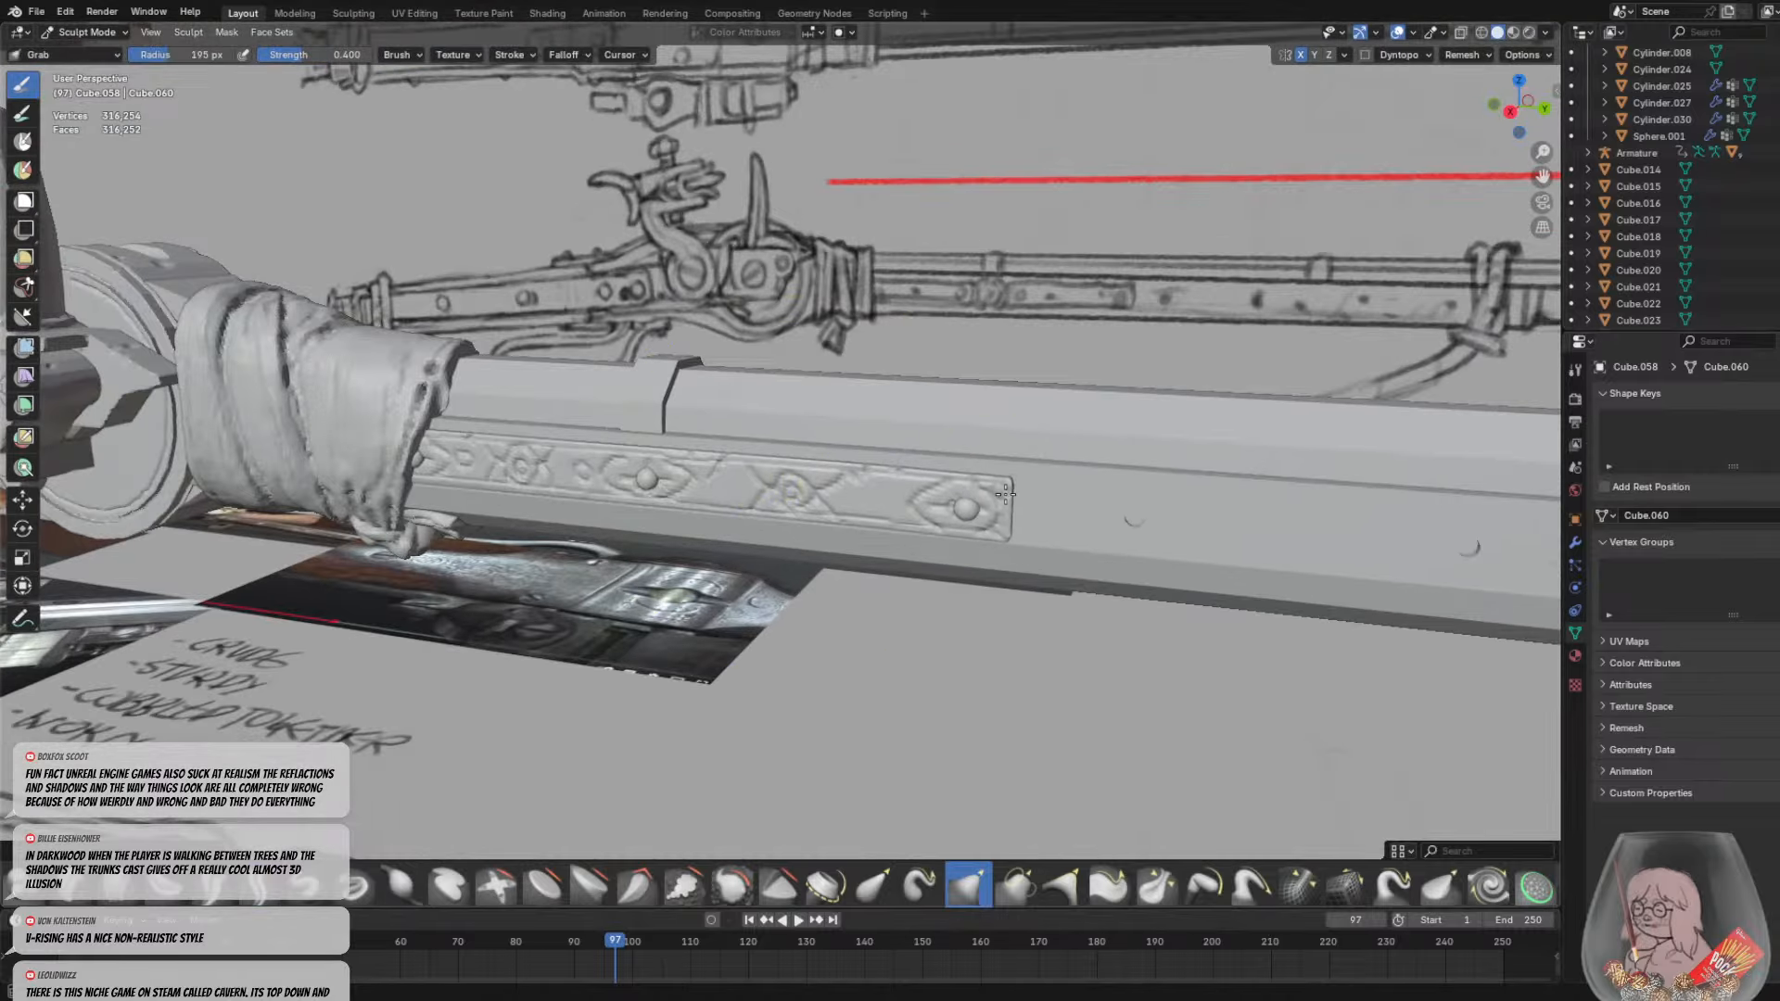
pyautogui.moveTo(1015, 486); pyautogui.dragTo(872, 481, button='middle')
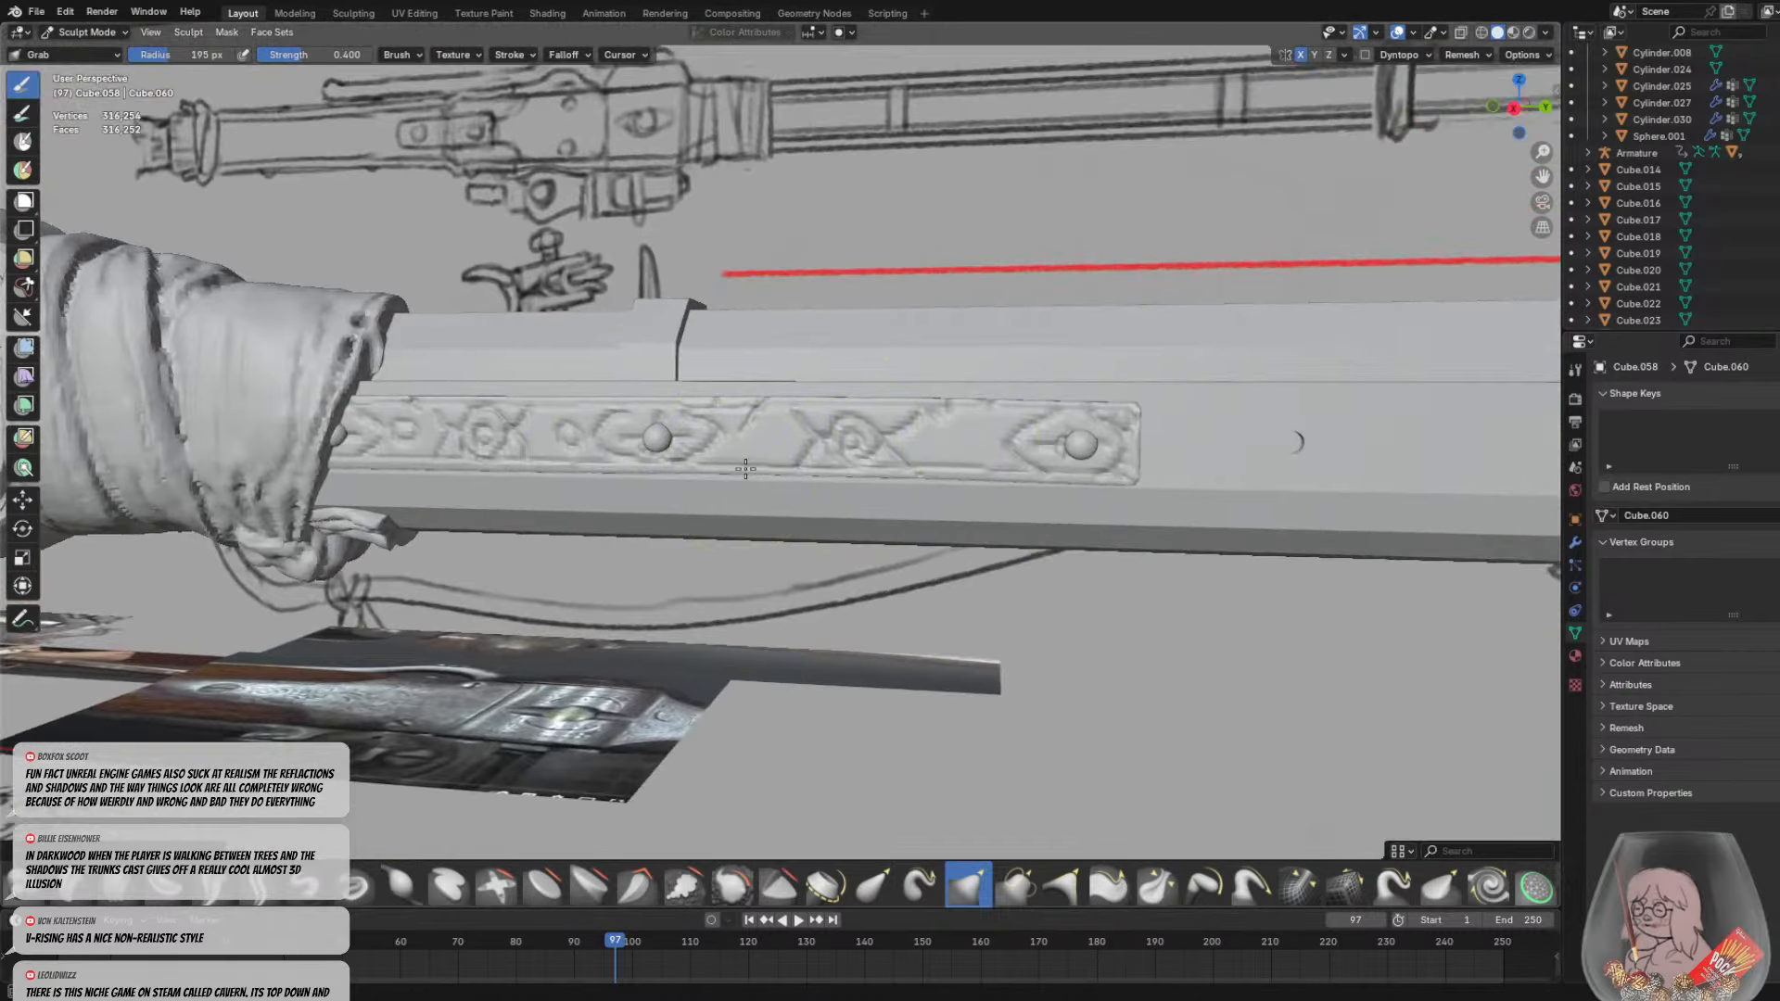
pyautogui.hotkey('ctrl', 'z')
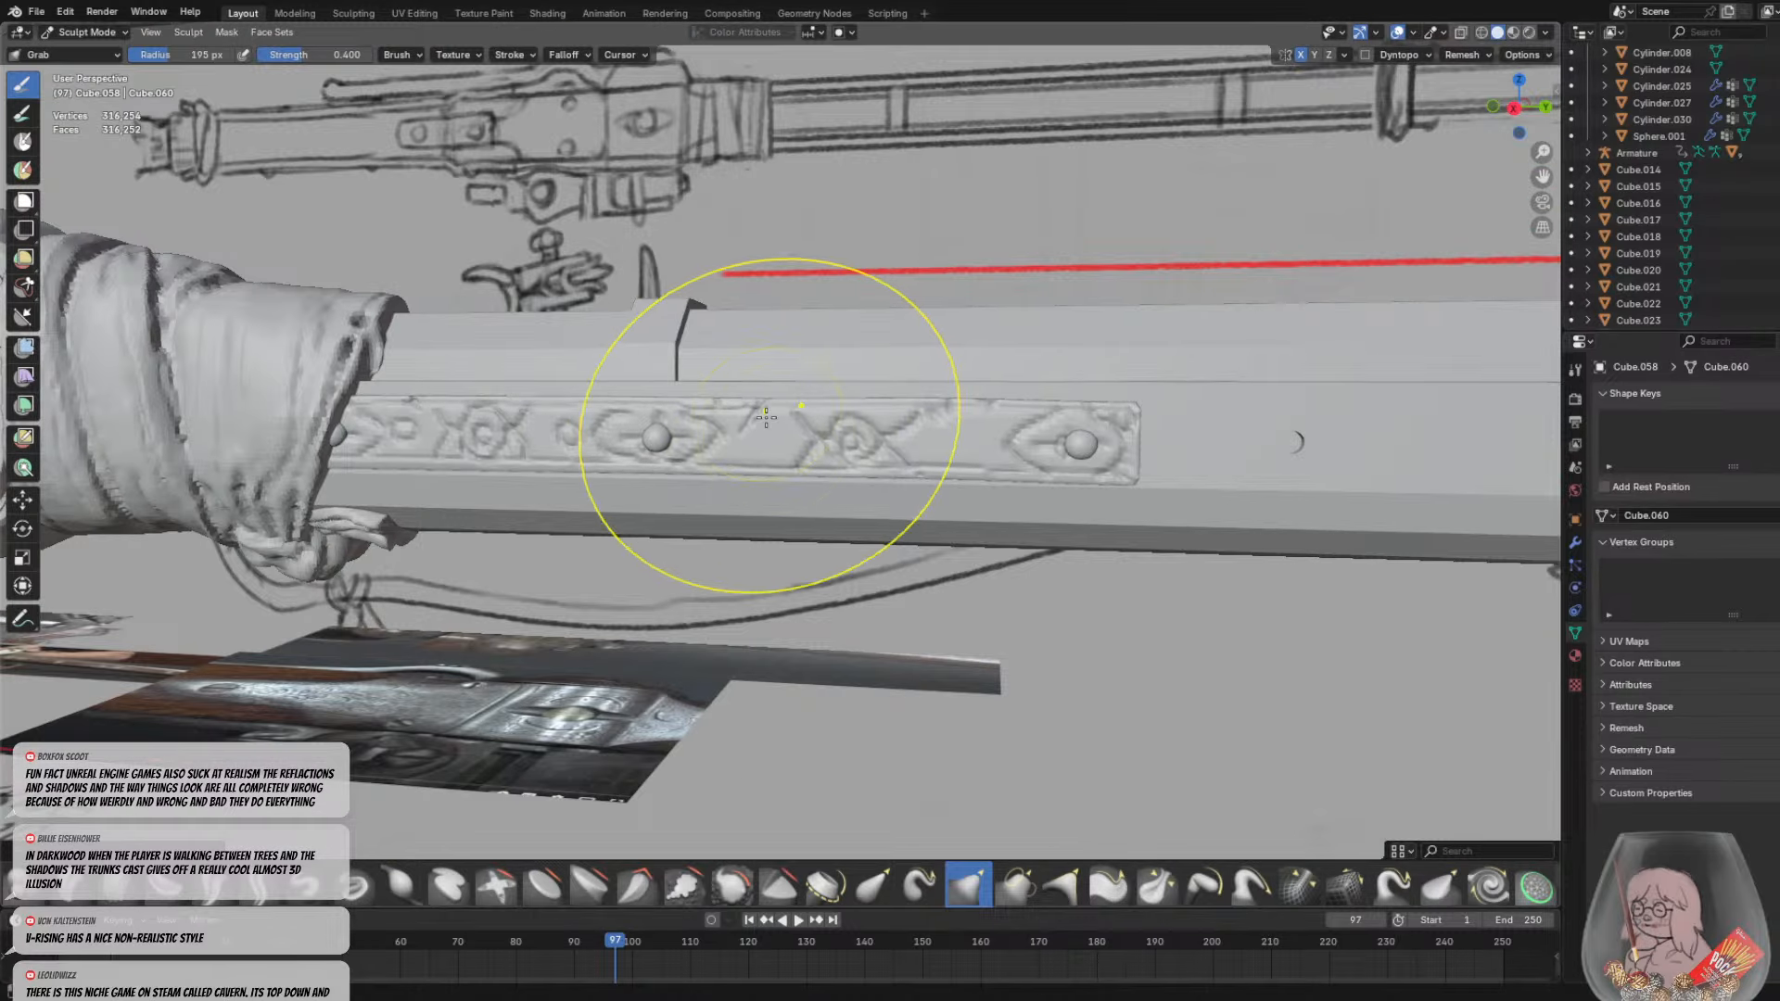
# Leave Sculpt Mode on the engraved plate and select the rifle's long forestock in Object Mode
pyautogui.scroll(-6, 779, 431)
pyautogui.moveTo(811, 459); pyautogui.dragTo(988, 484, button='middle')
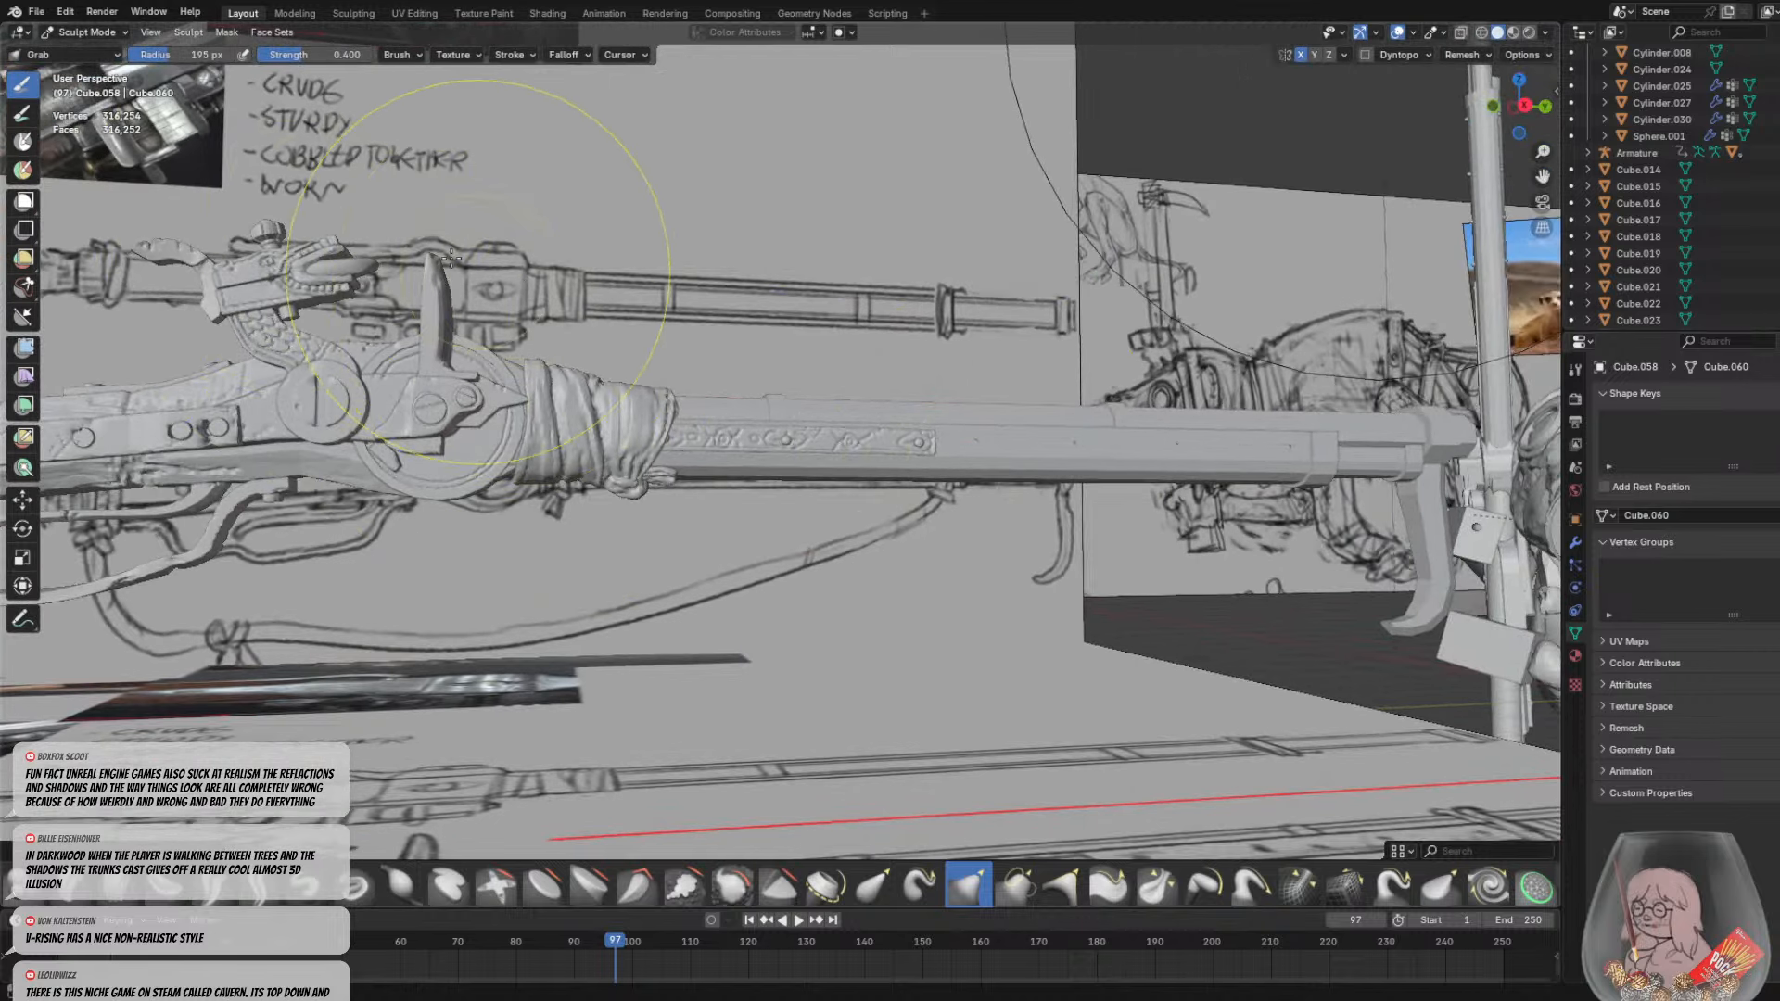
pyautogui.click(89, 34)
pyautogui.click(91, 51)
pyautogui.moveTo(895, 523)
pyautogui.mouseDown(button='middle')
pyautogui.moveTo(854, 538)
pyautogui.moveTo(847, 502)
pyautogui.mouseUp(button='middle')
pyautogui.click(905, 464)
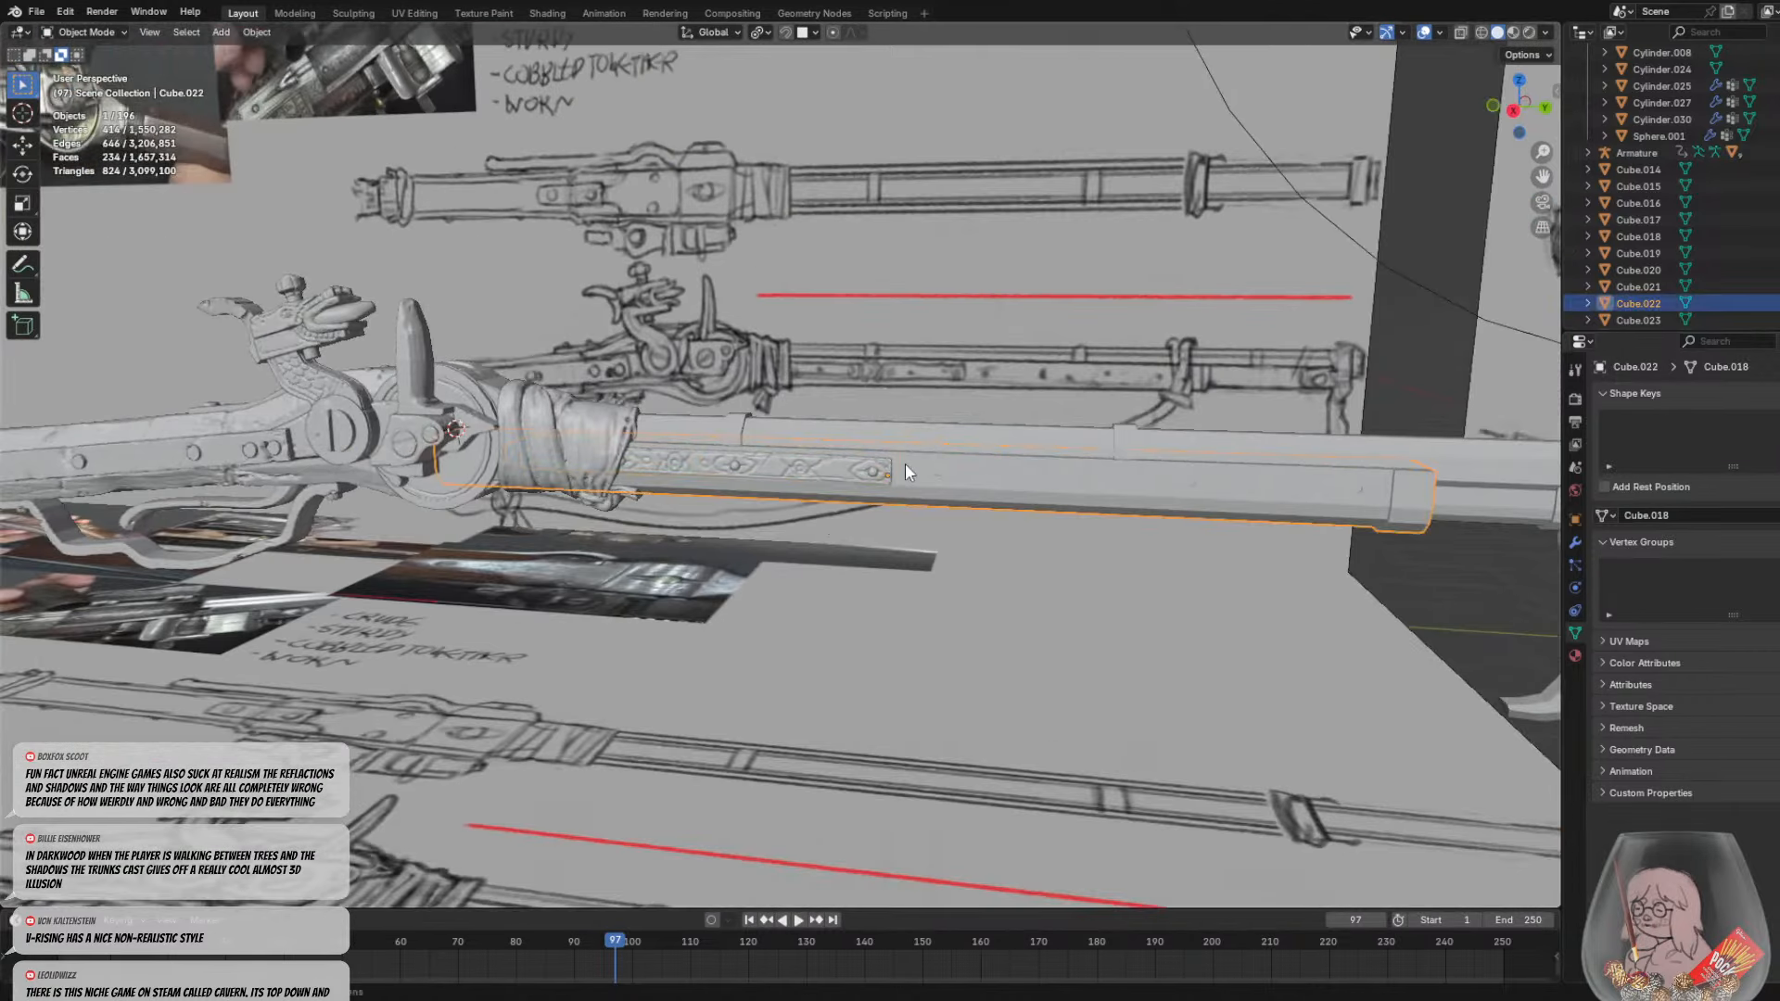
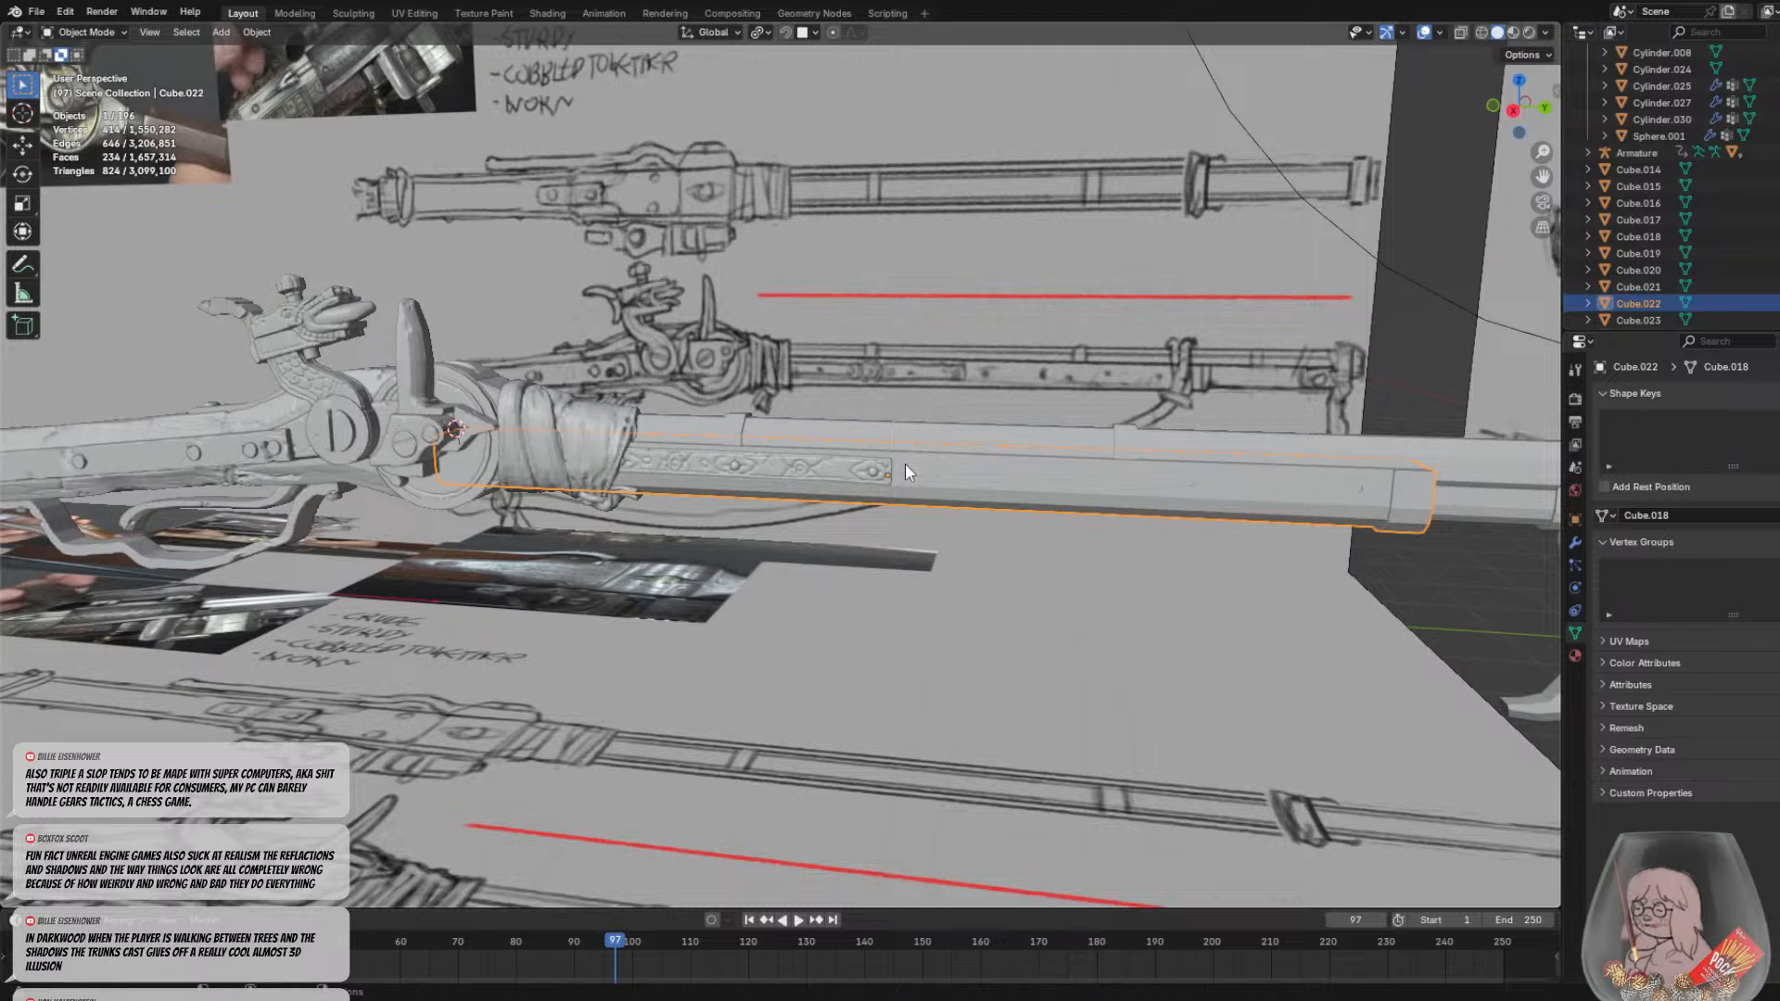
# Apply the forestock's transforms and set its origin to its geometry
pyautogui.scroll(4, 936, 468)
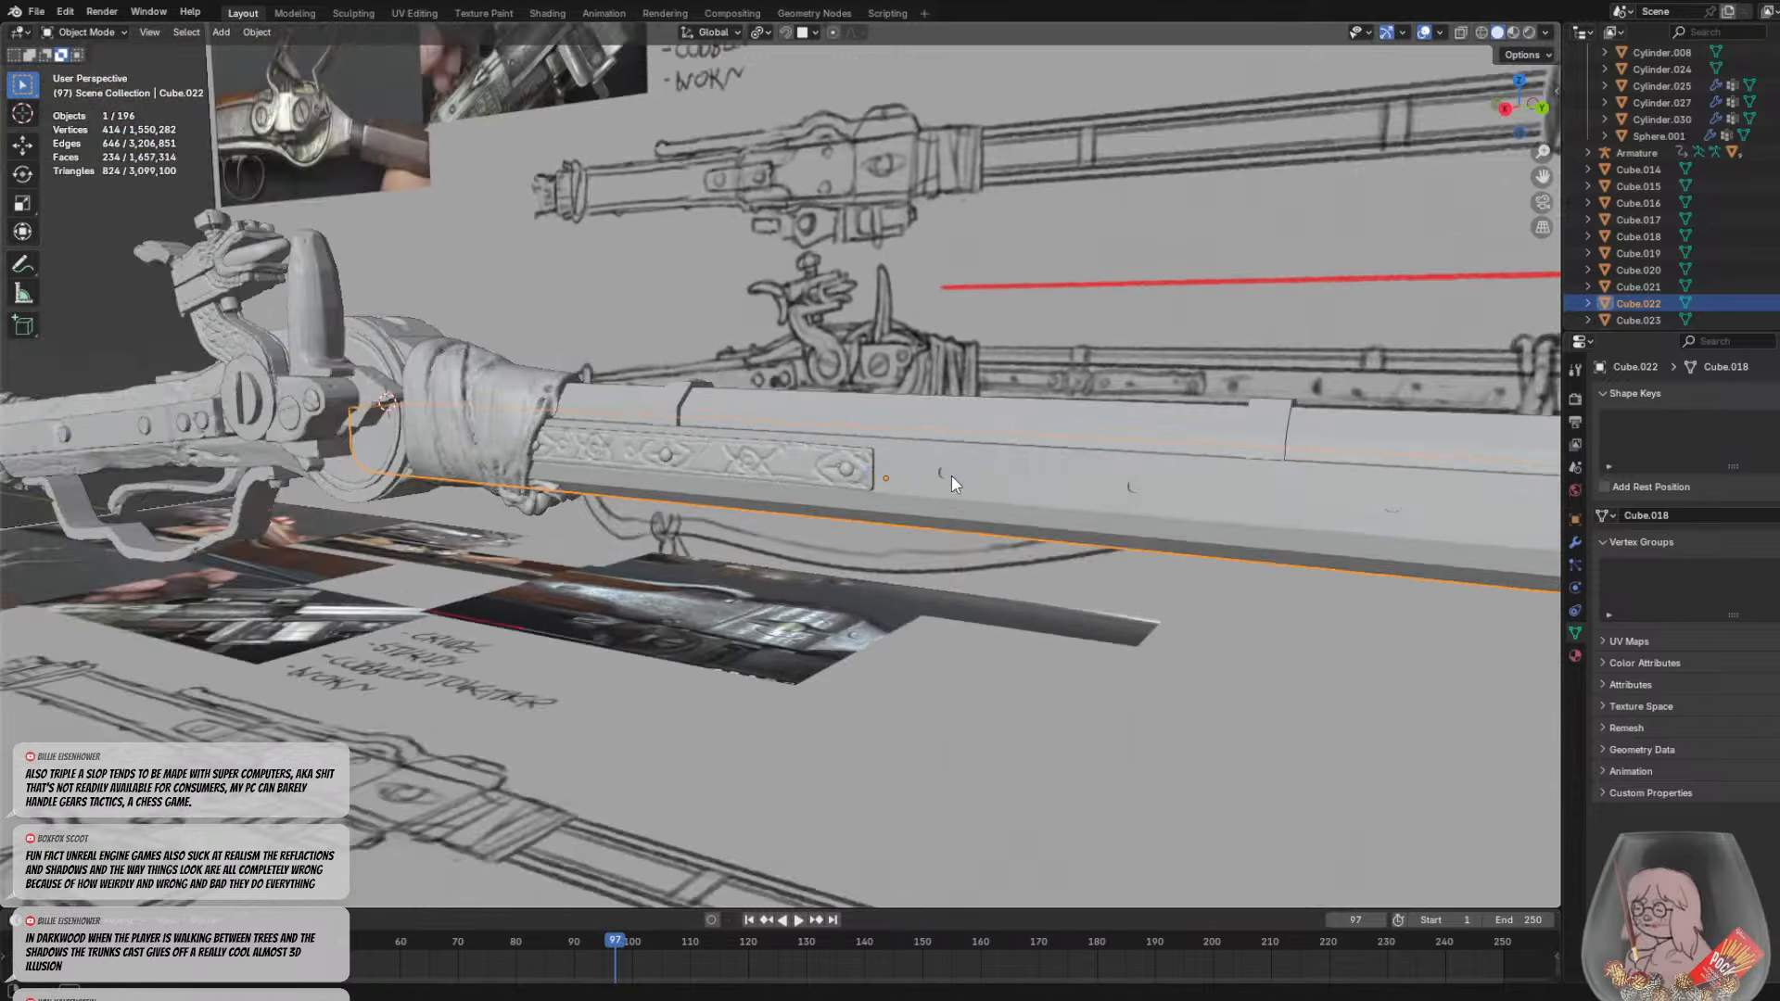
pyautogui.moveTo(951, 476)
pyautogui.mouseDown(button='middle')
pyautogui.moveTo(906, 462)
pyautogui.moveTo(954, 436)
pyautogui.moveTo(1009, 447)
pyautogui.moveTo(804, 441)
pyautogui.mouseUp(button='middle')
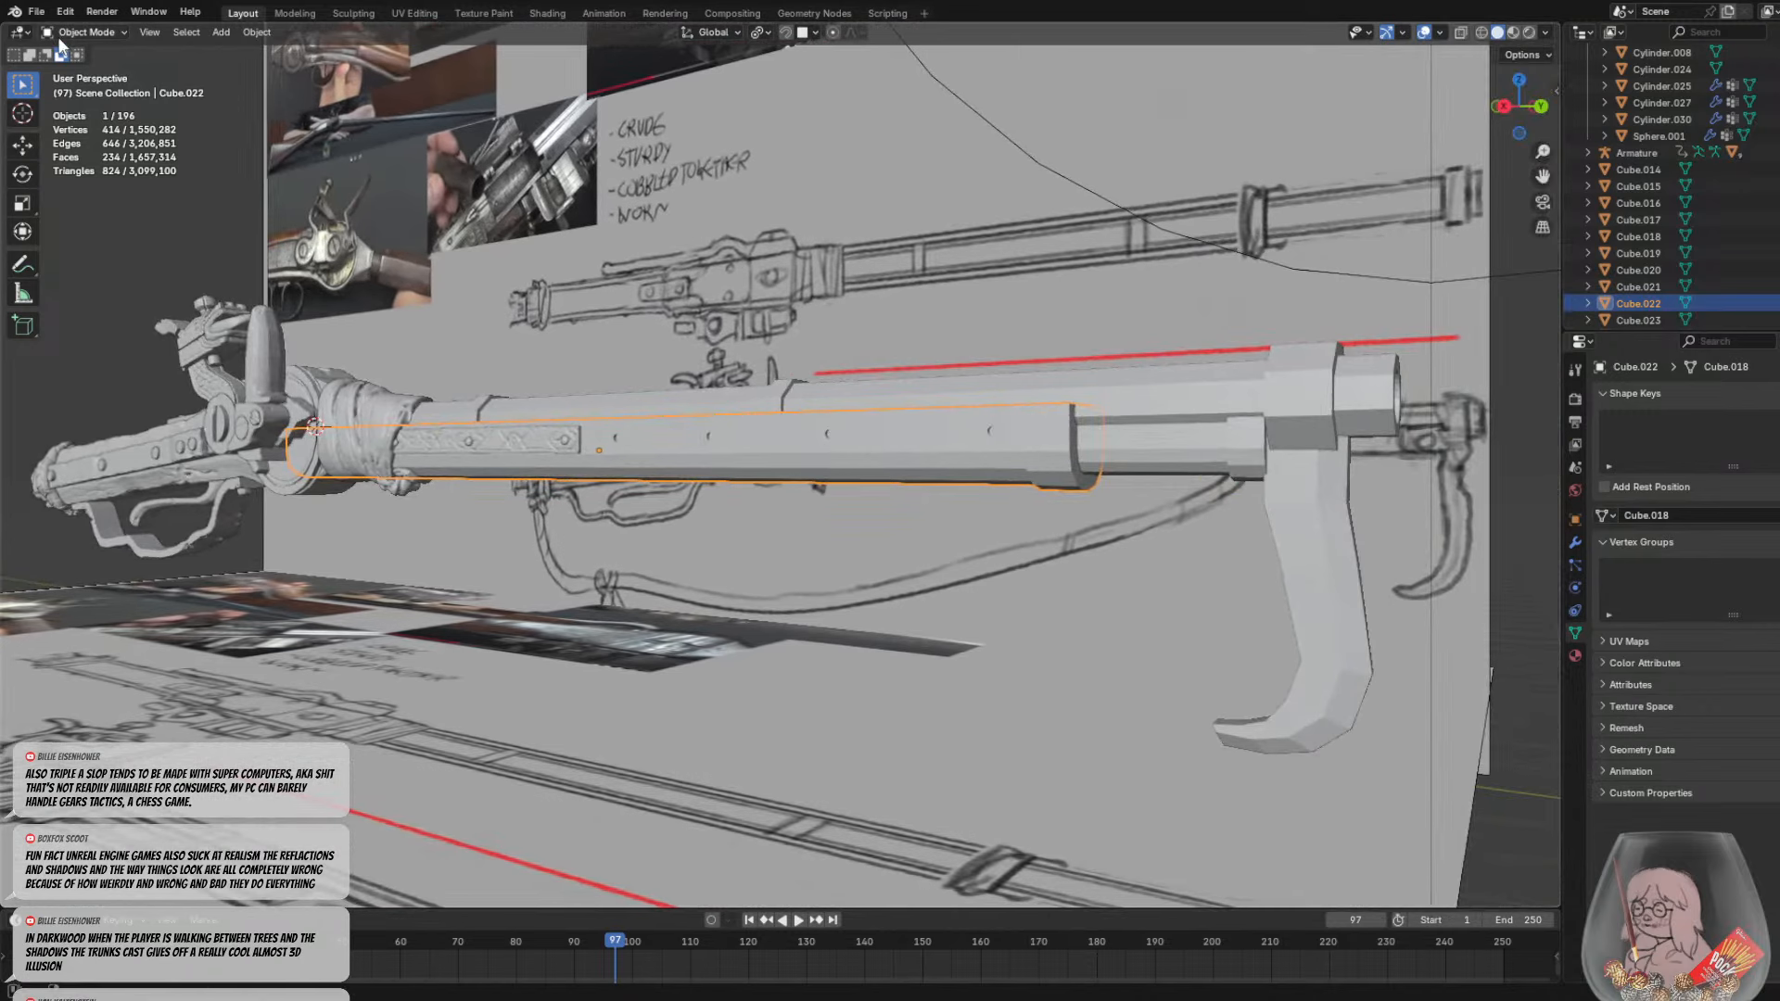
pyautogui.click(257, 31)
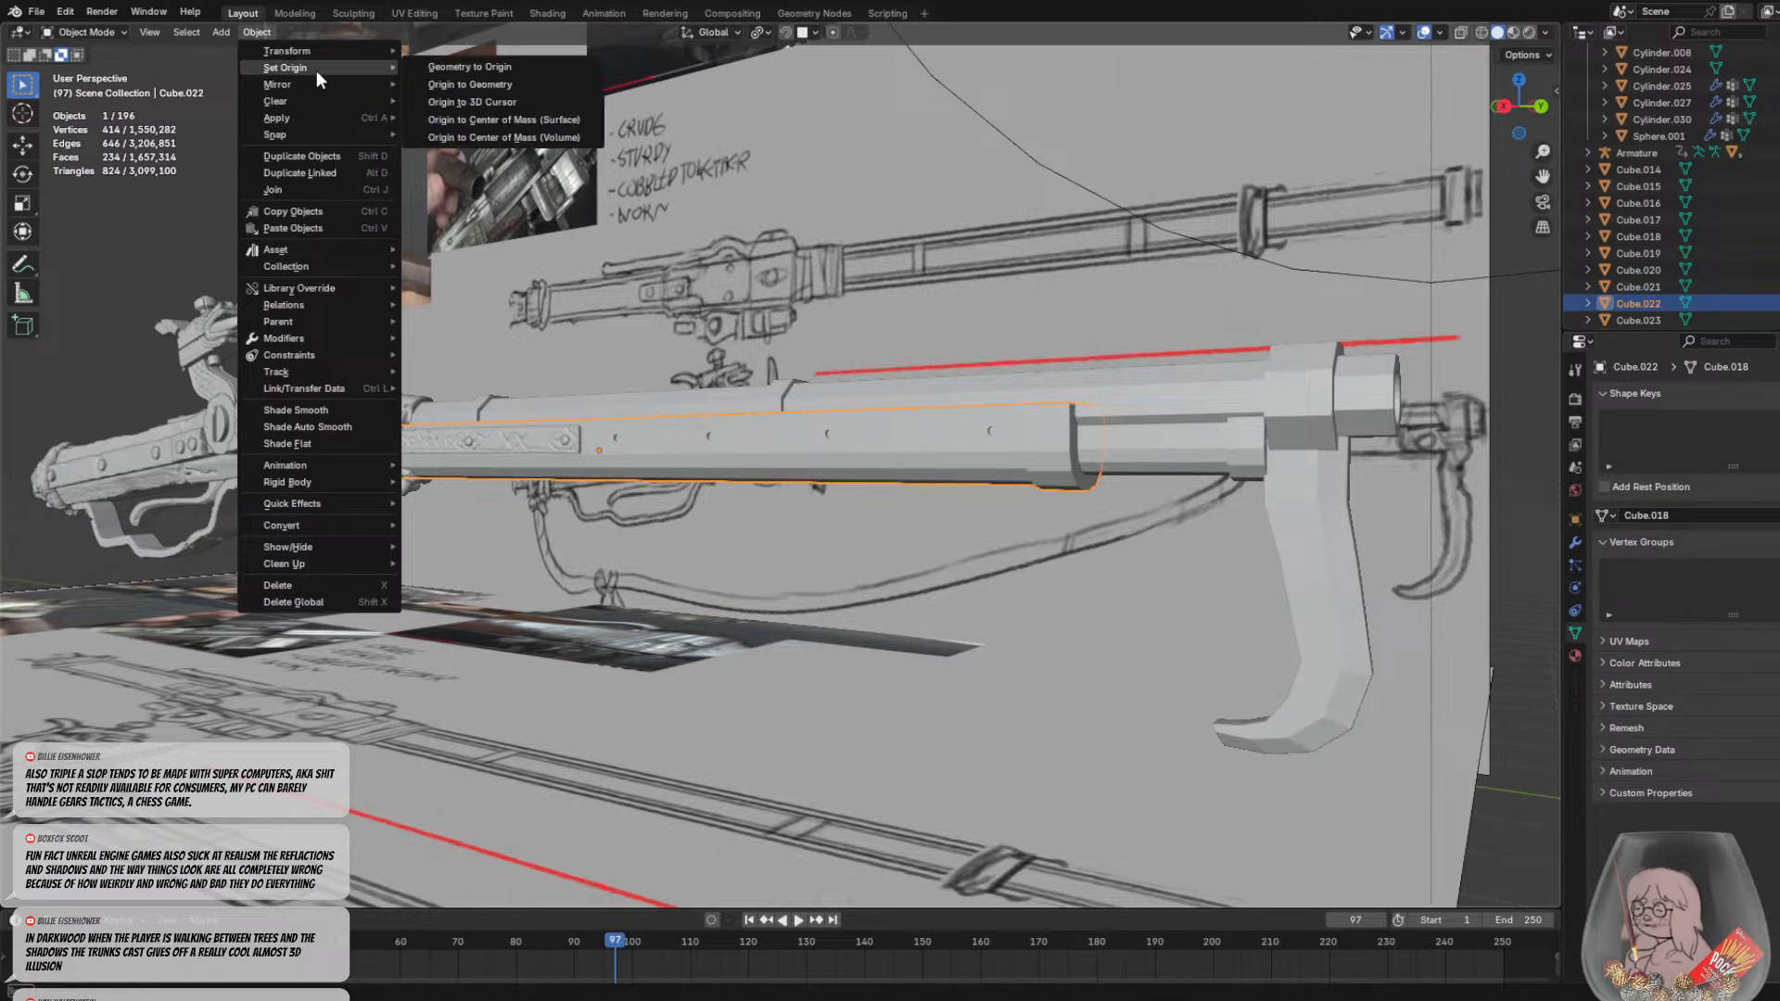
pyautogui.moveTo(317, 116)
pyautogui.click(465, 167)
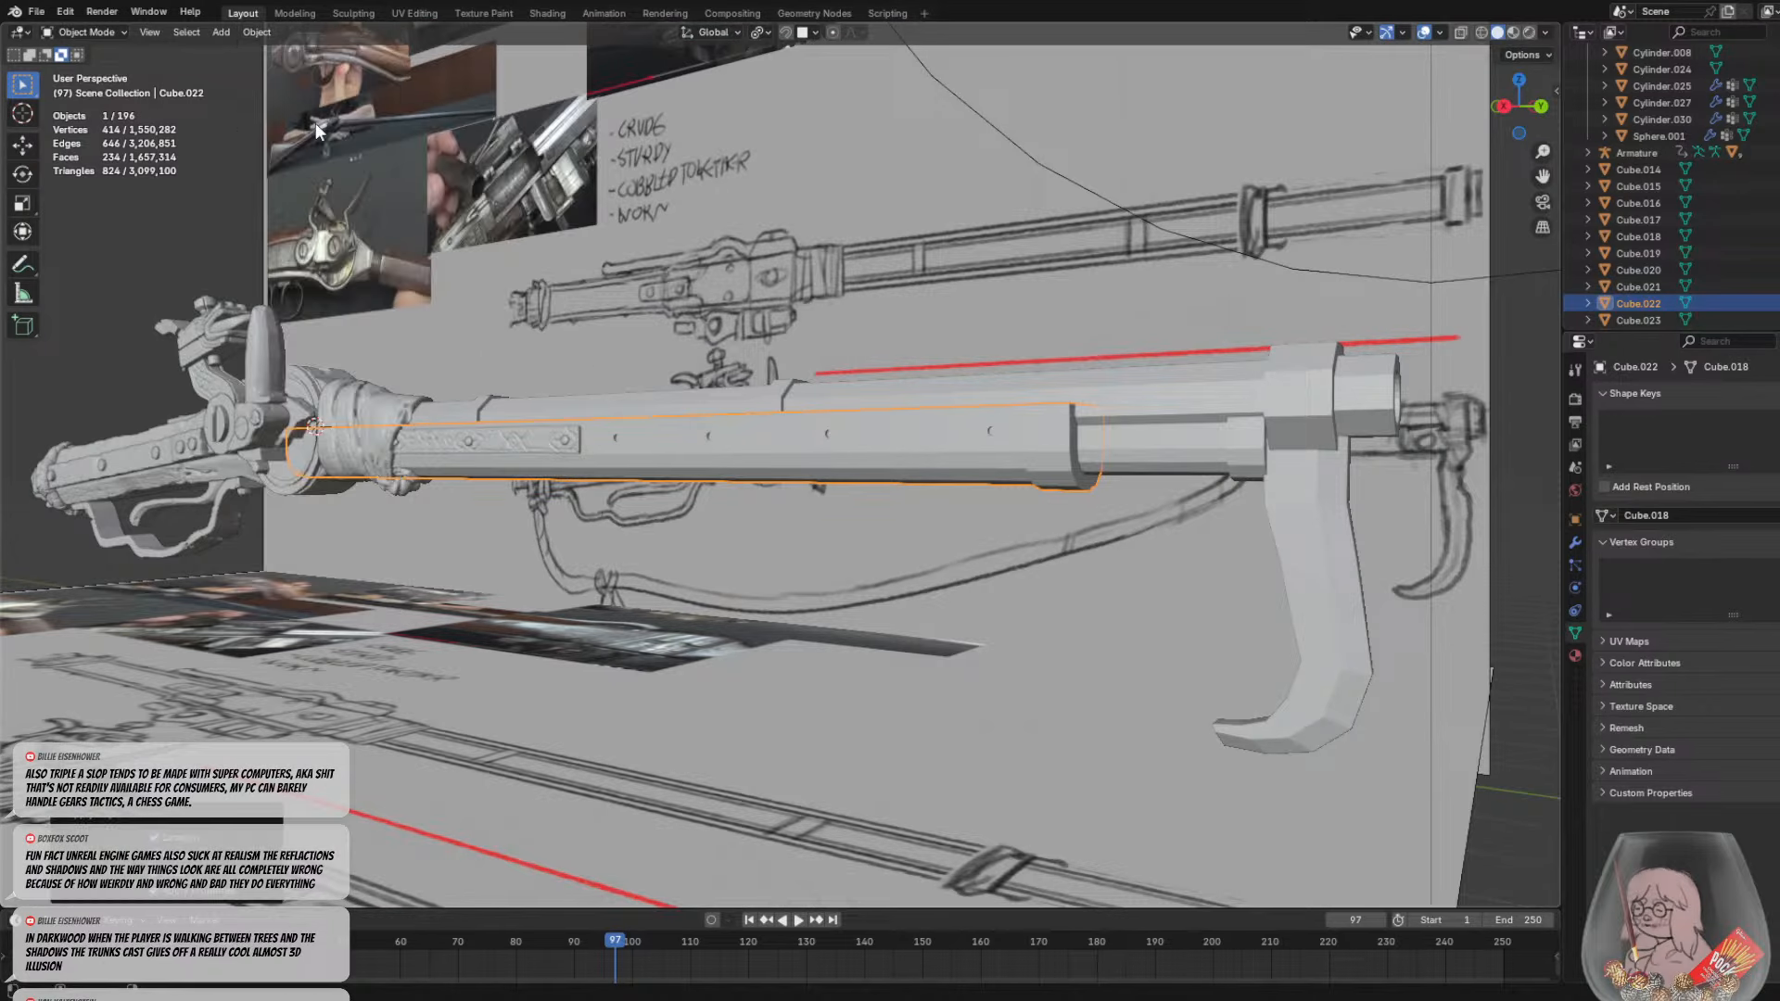
pyautogui.click(264, 34)
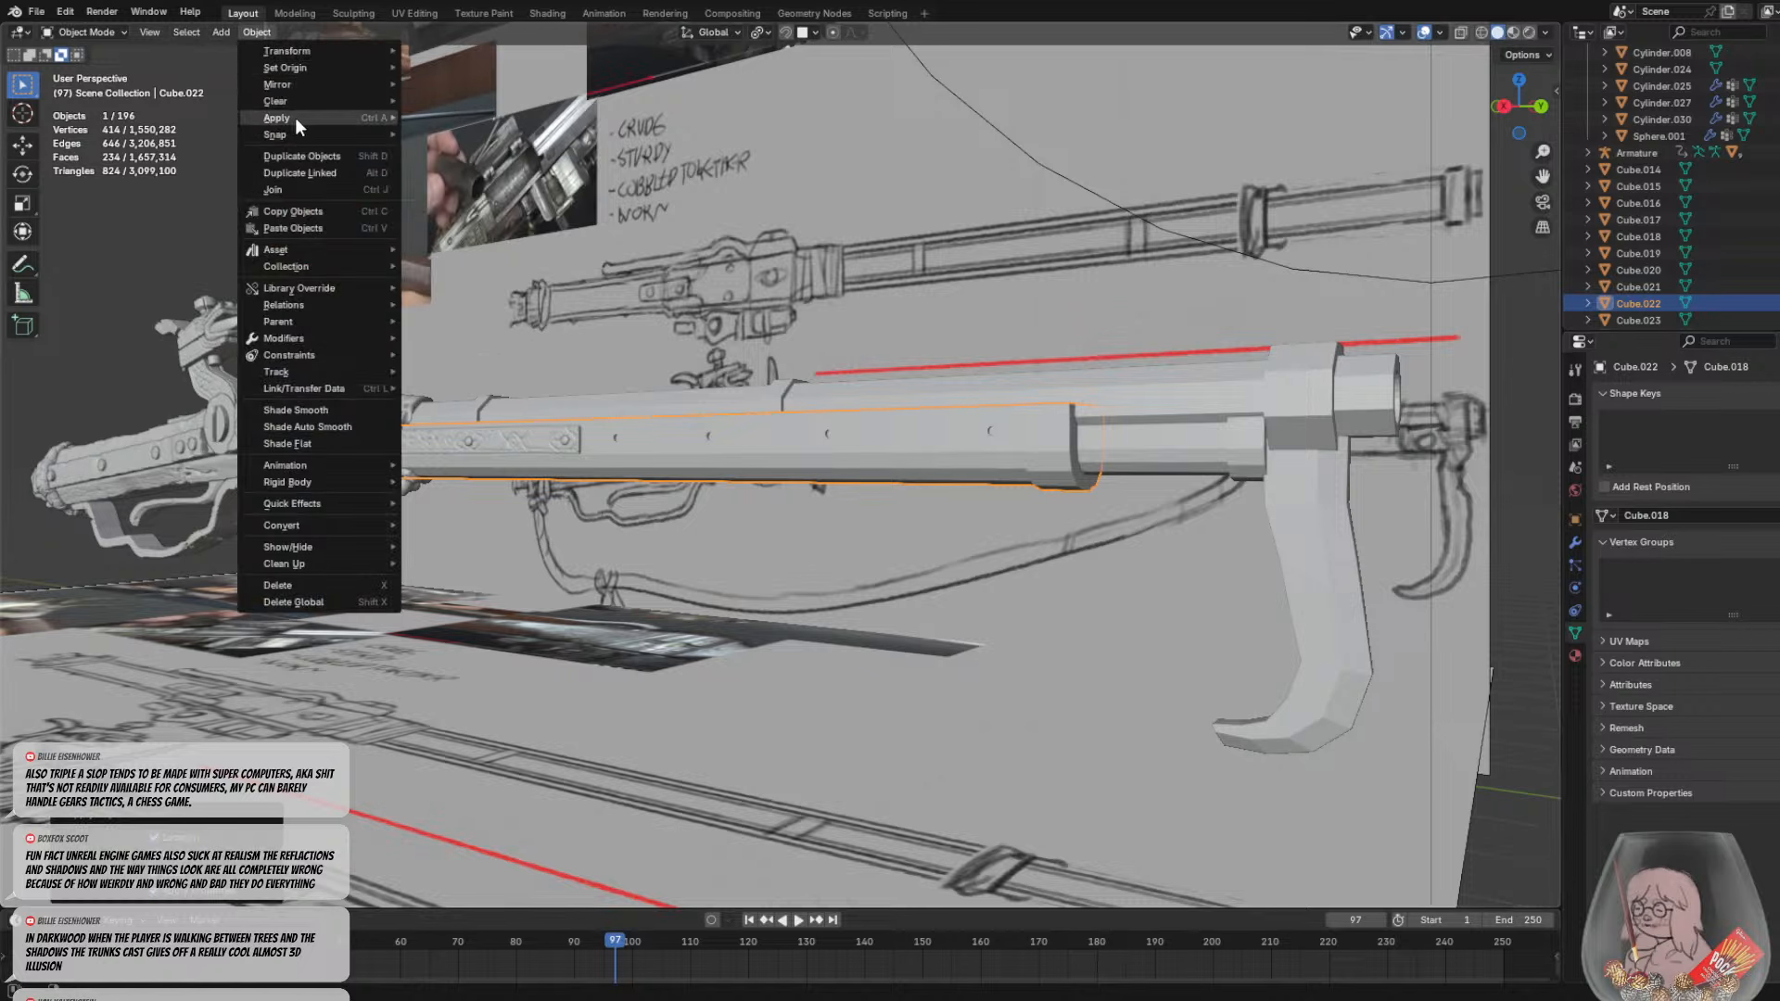
pyautogui.moveTo(319, 69)
pyautogui.click(443, 85)
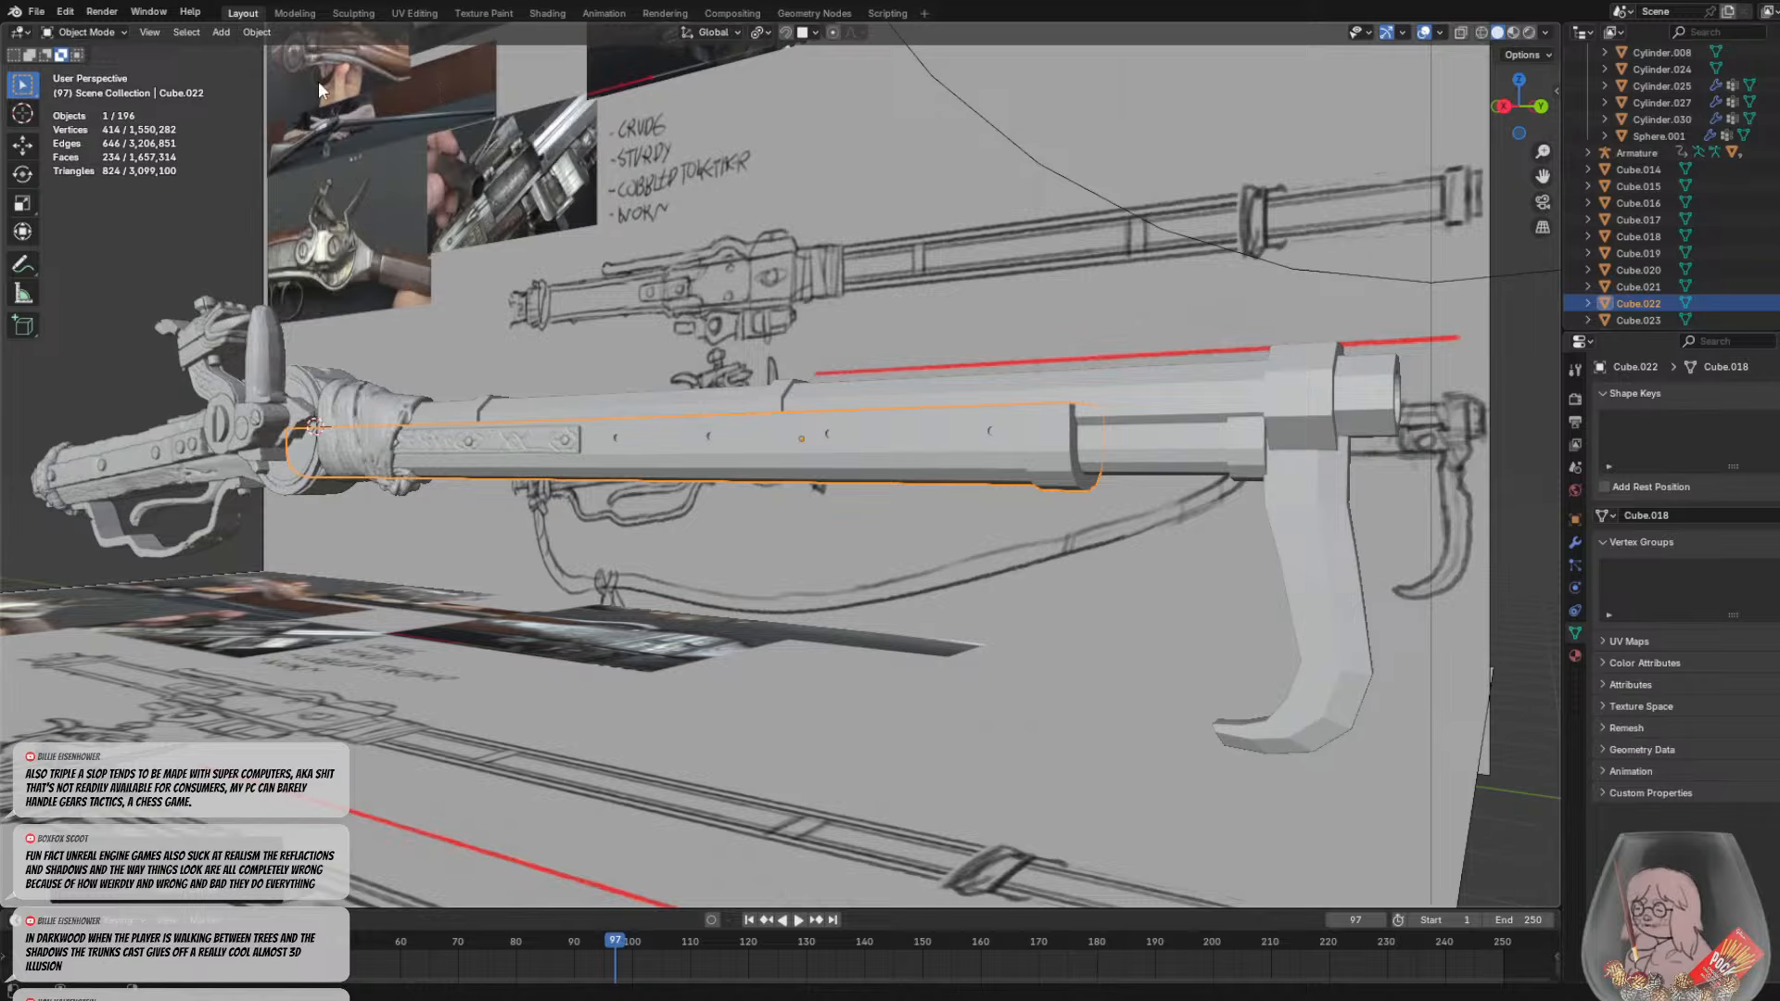
# Switch the forestock to Sculpt Mode and try a coarse voxel remesh
pyautogui.click(123, 32)
pyautogui.click(119, 74)
pyautogui.press('r')
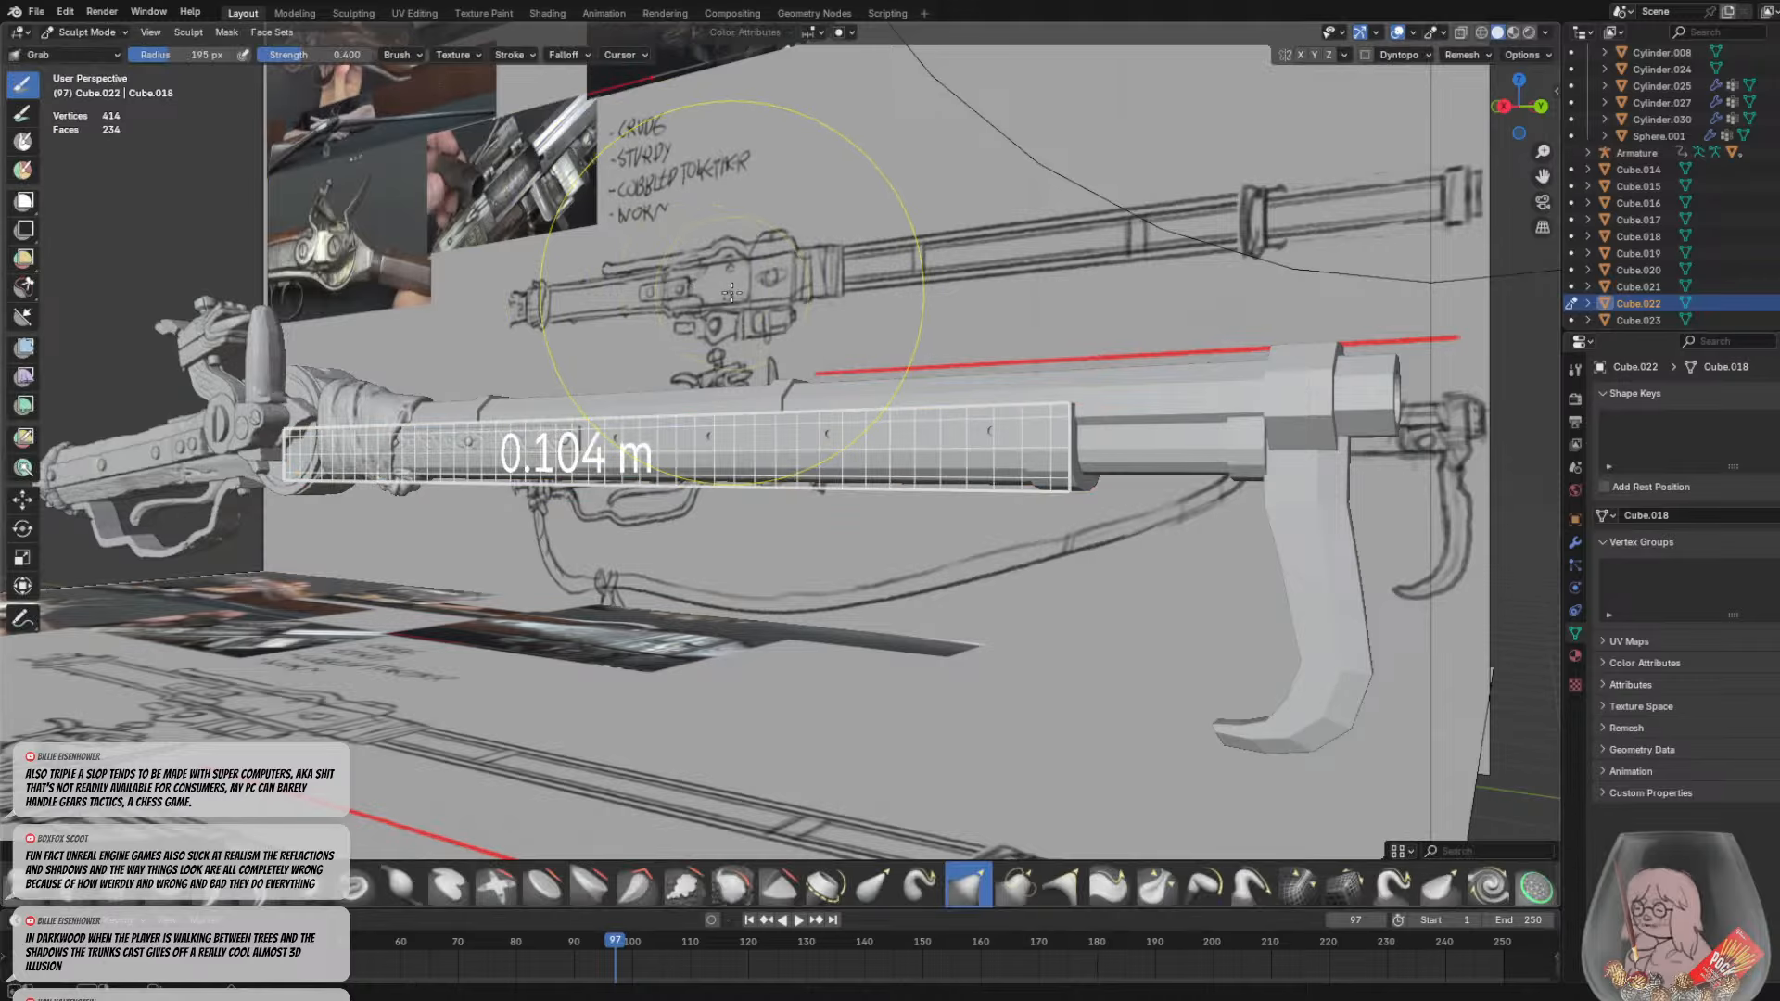
pyautogui.click(803, 297)
pyautogui.hotkey('ctrl', 'r')
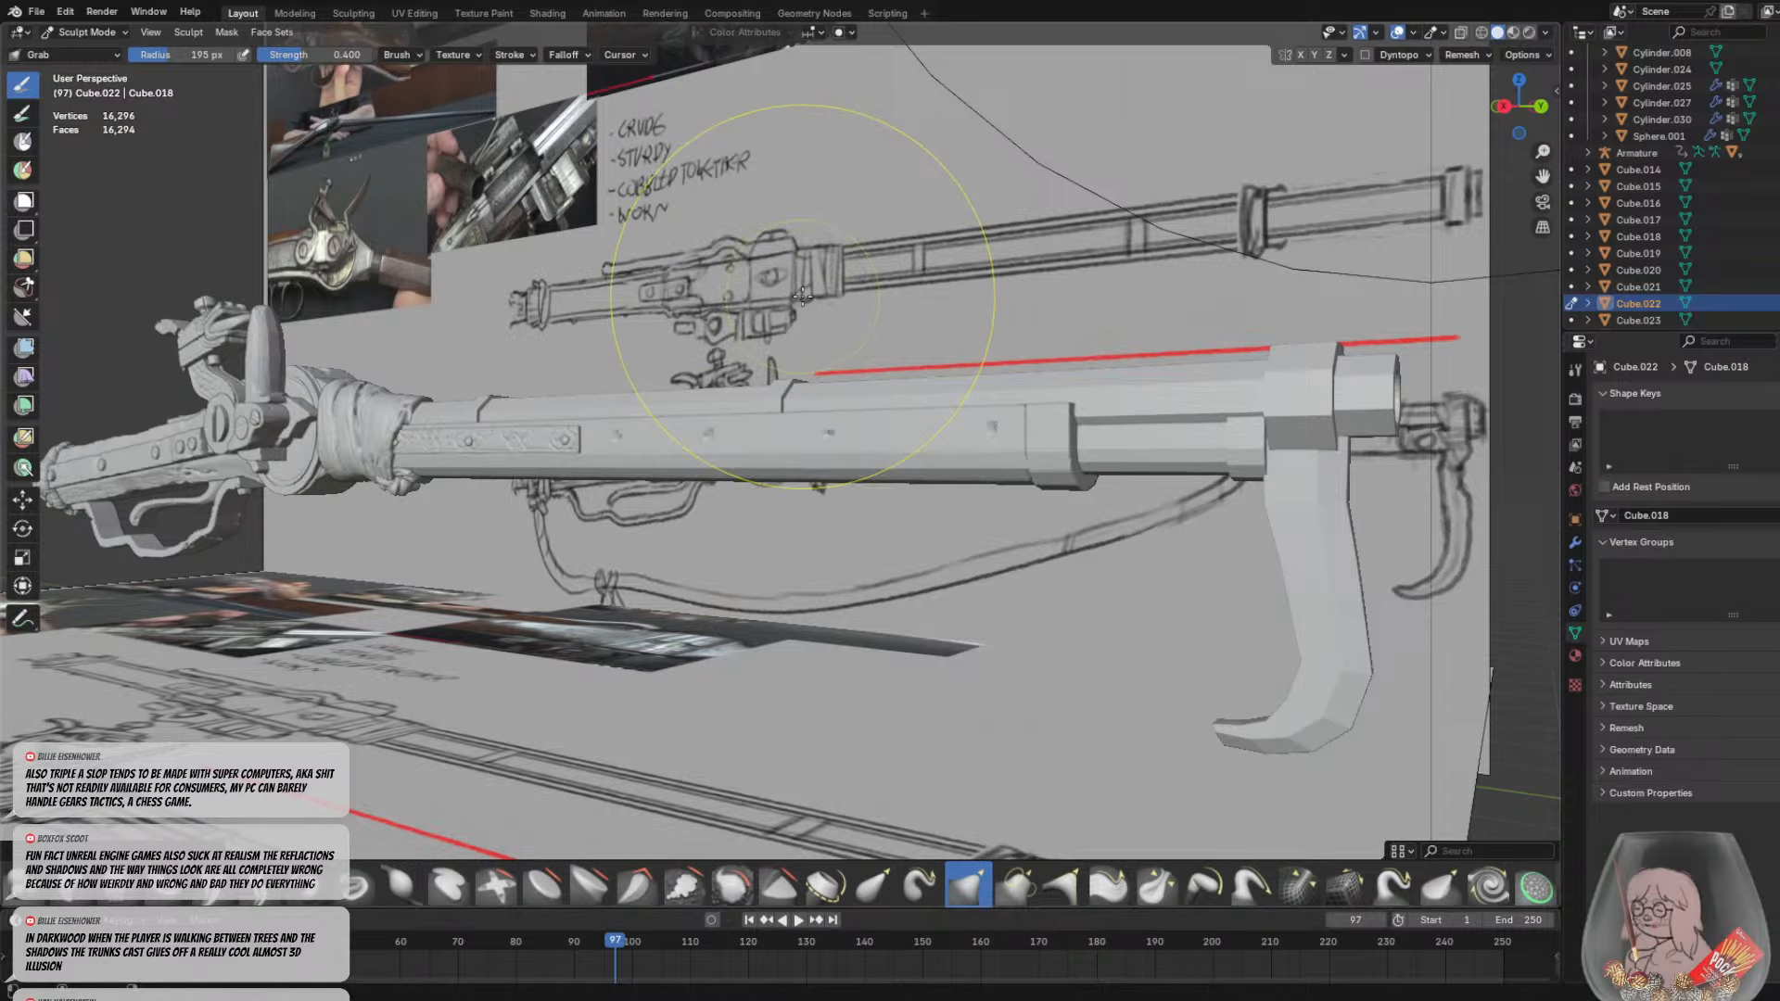
pyautogui.hotkey('ctrl', 'z')
pyautogui.scroll(4, 812, 464)
pyautogui.scroll(-2, 839, 457)
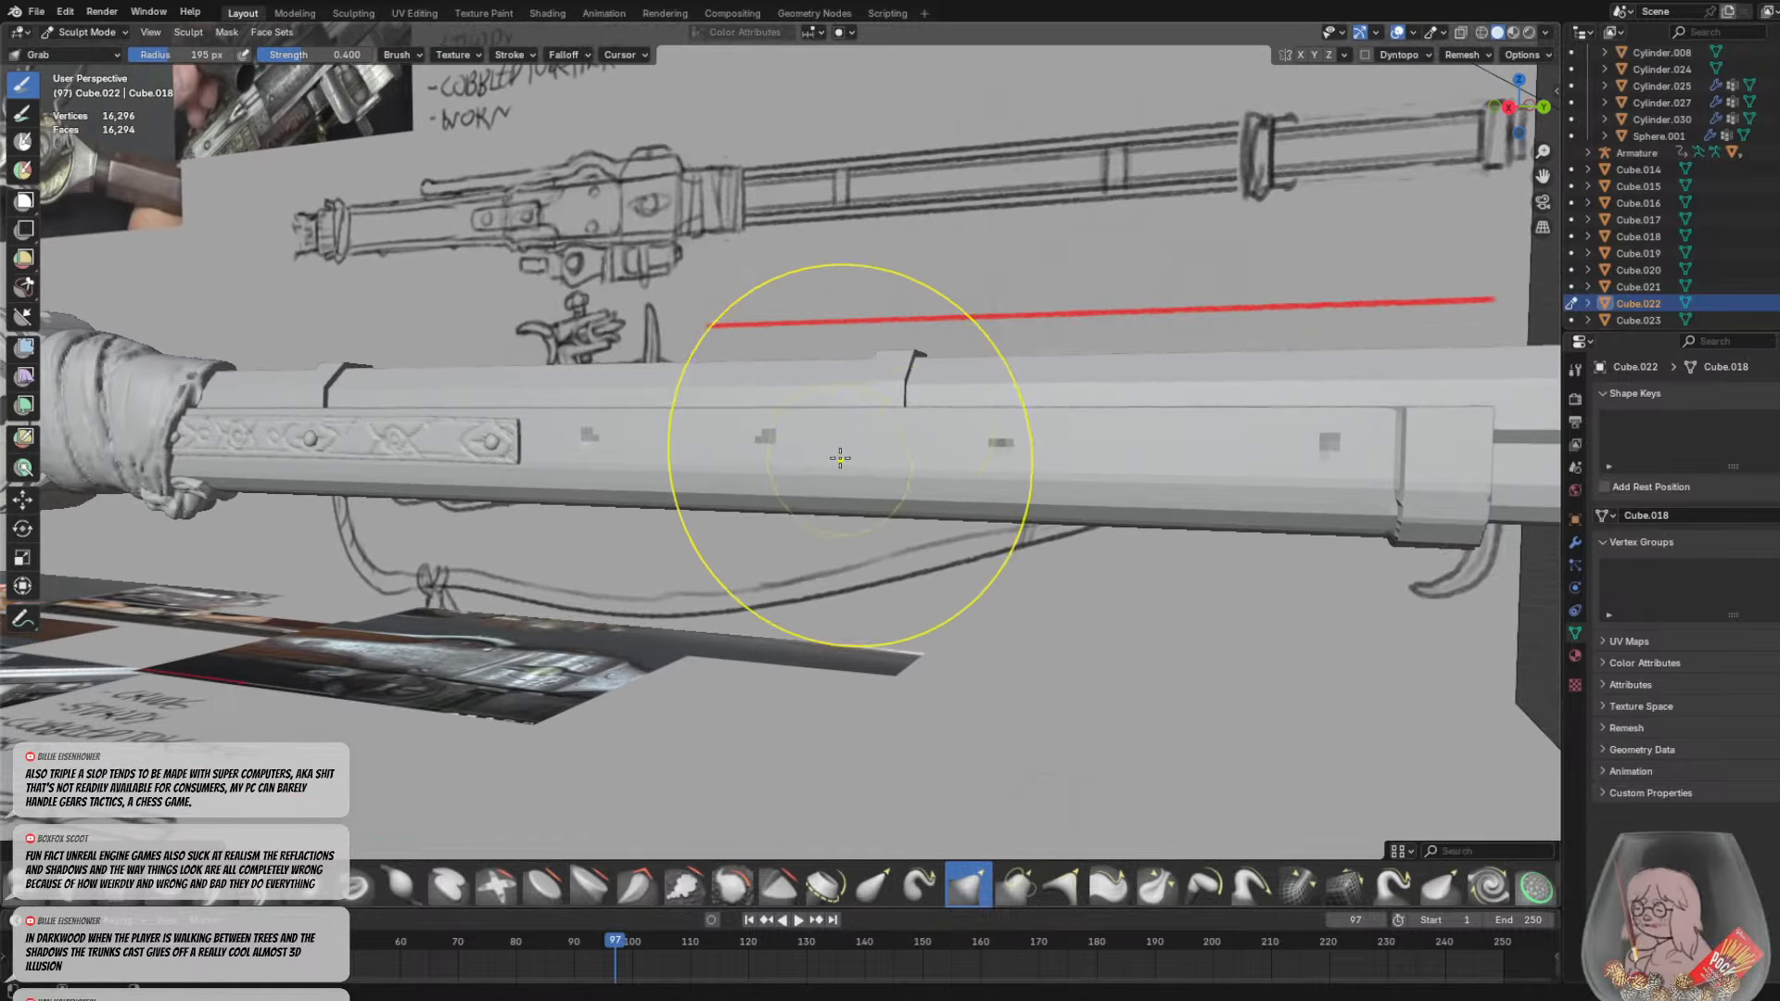
# Voxel remesh the forestock with a finer voxel size of 0.00469 m
pyautogui.press('r')
pyautogui.click(929, 428)
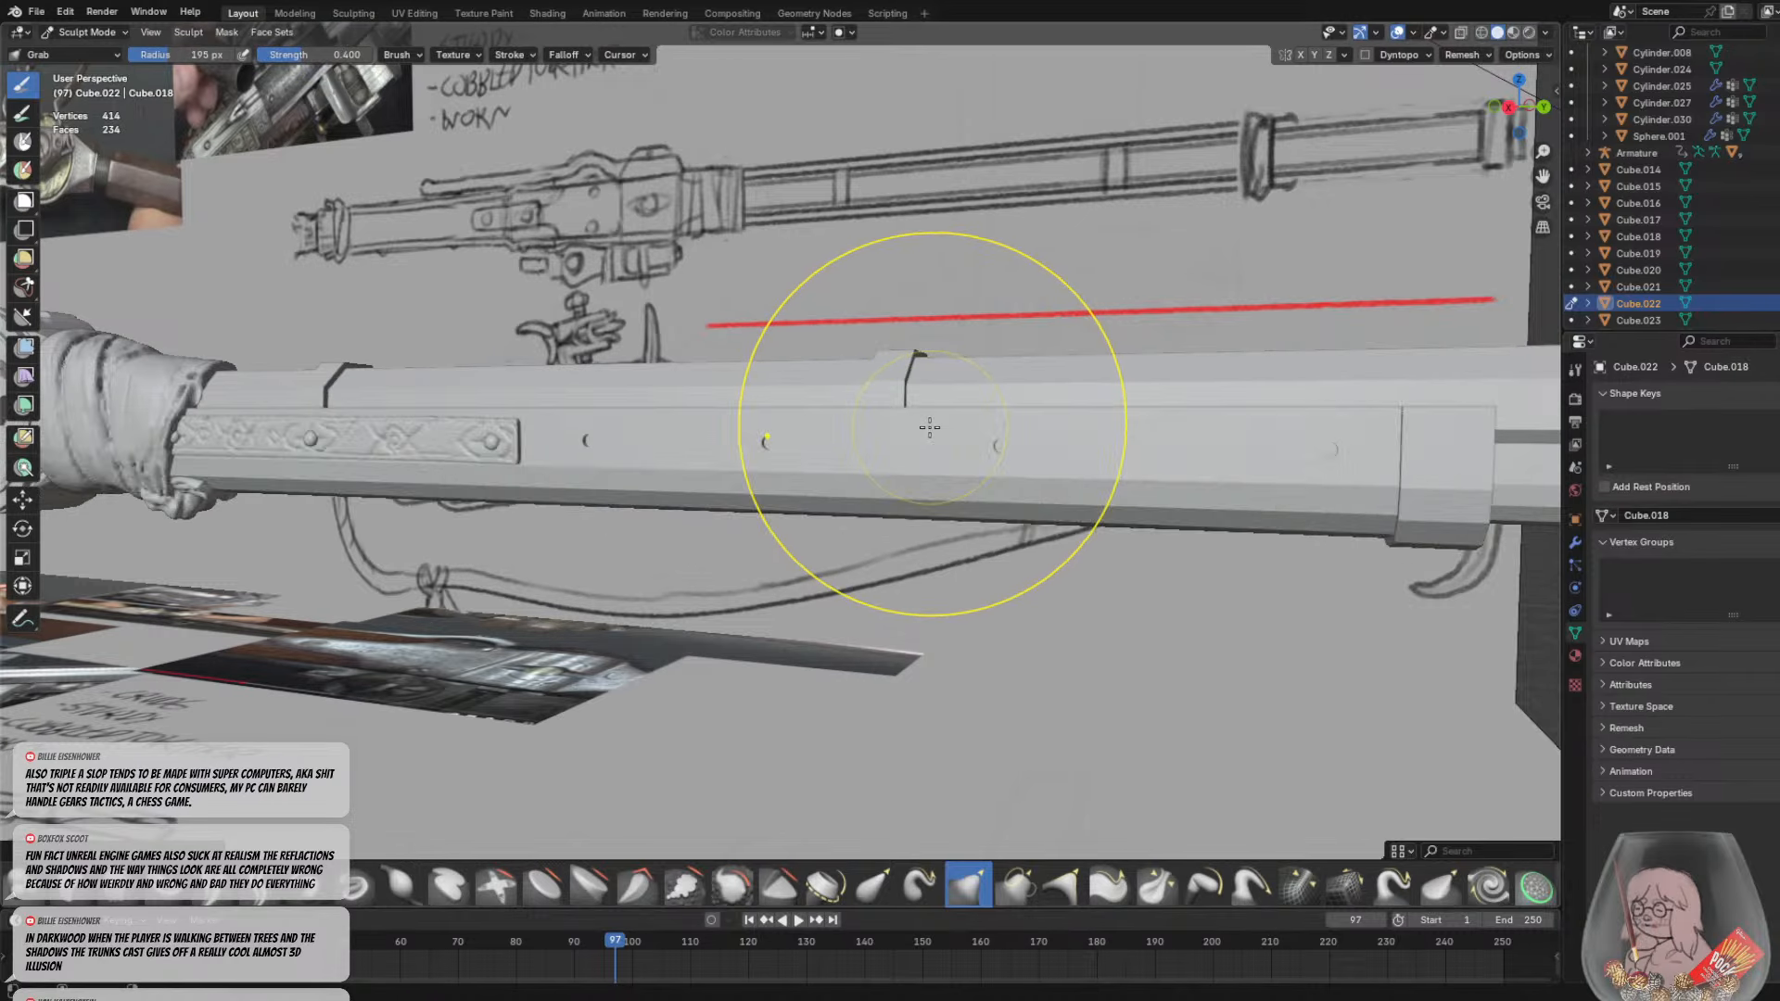
pyautogui.hotkey('ctrl', 'r')
pyautogui.scroll(5, 929, 408)
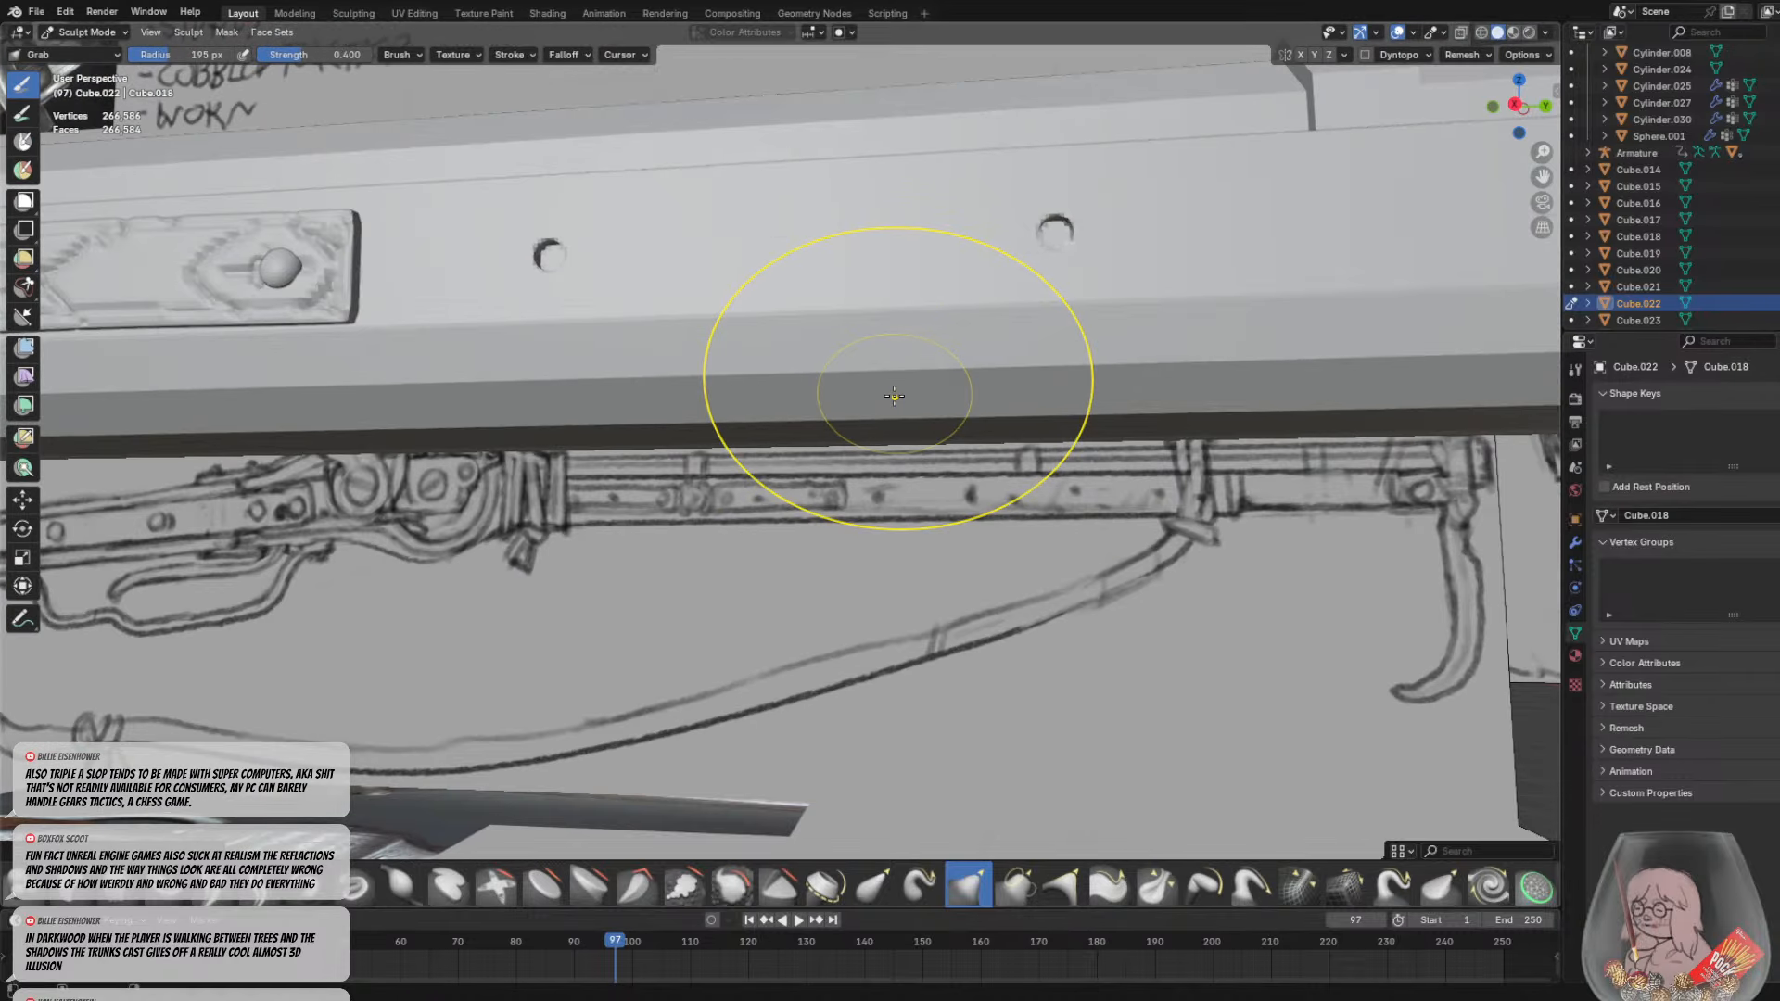
pyautogui.hotkey('ctrl', 'z')
pyautogui.scroll(-3, 894, 396)
pyautogui.press('r')
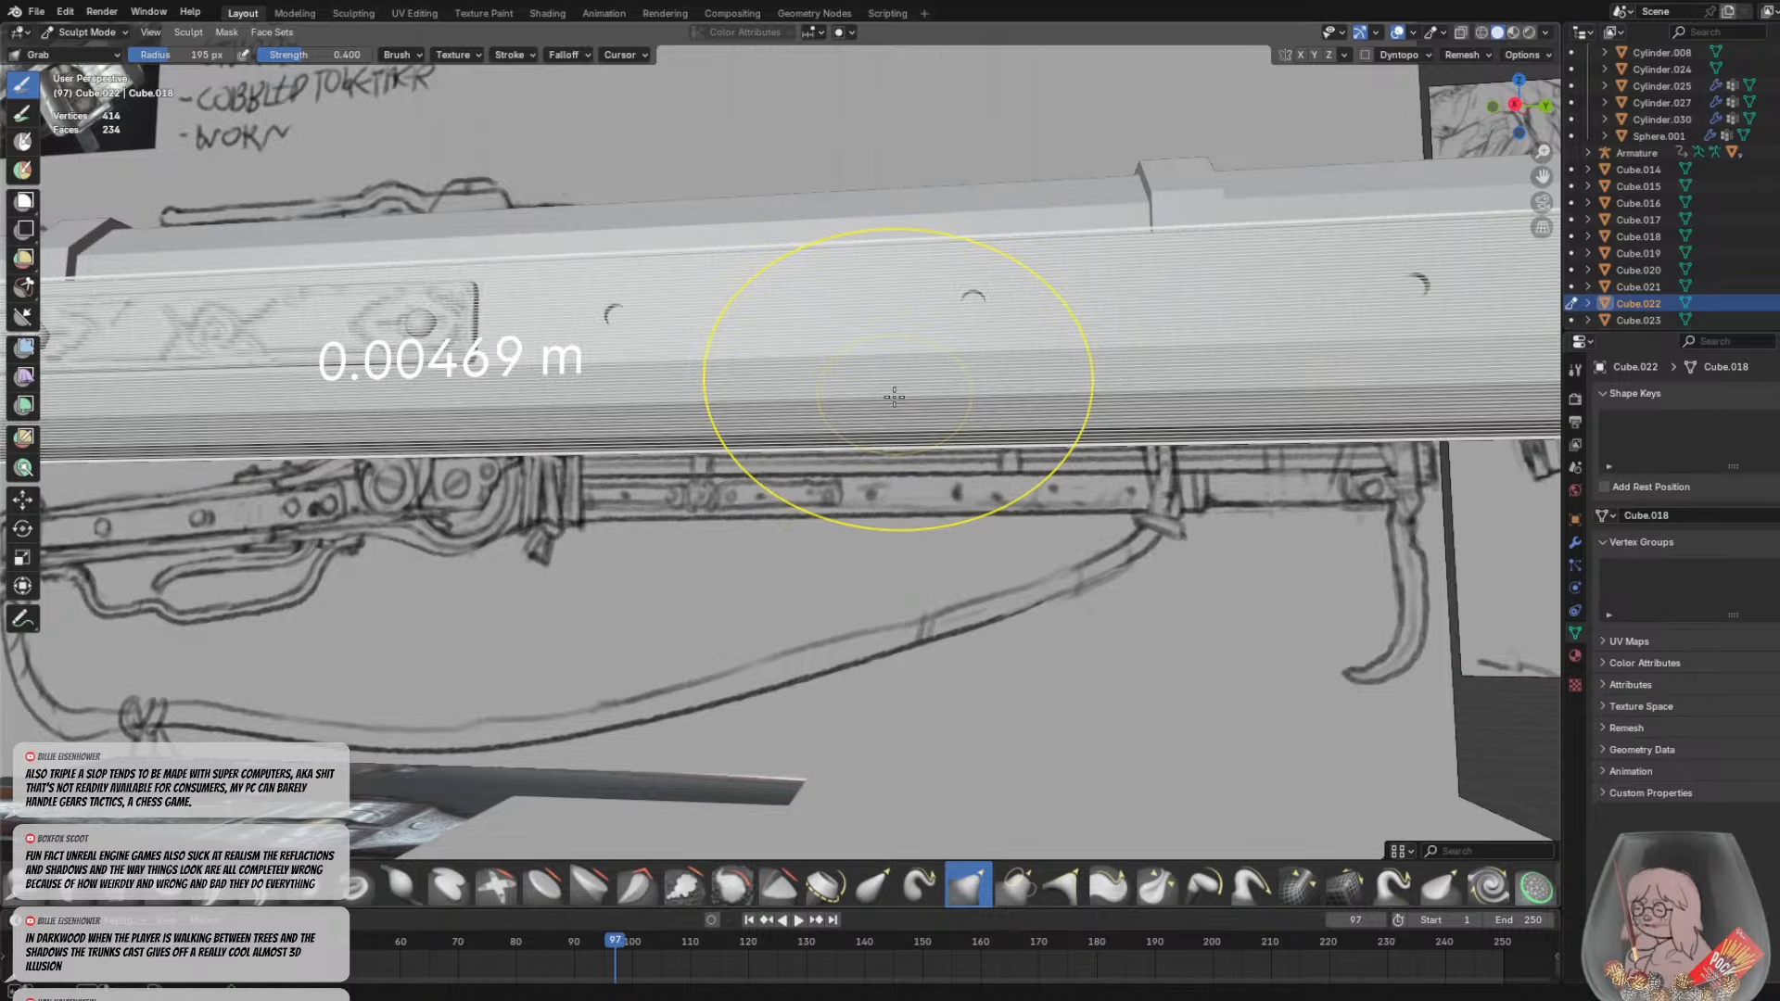
pyautogui.press('Escape')
pyautogui.scroll(-3, 890, 397)
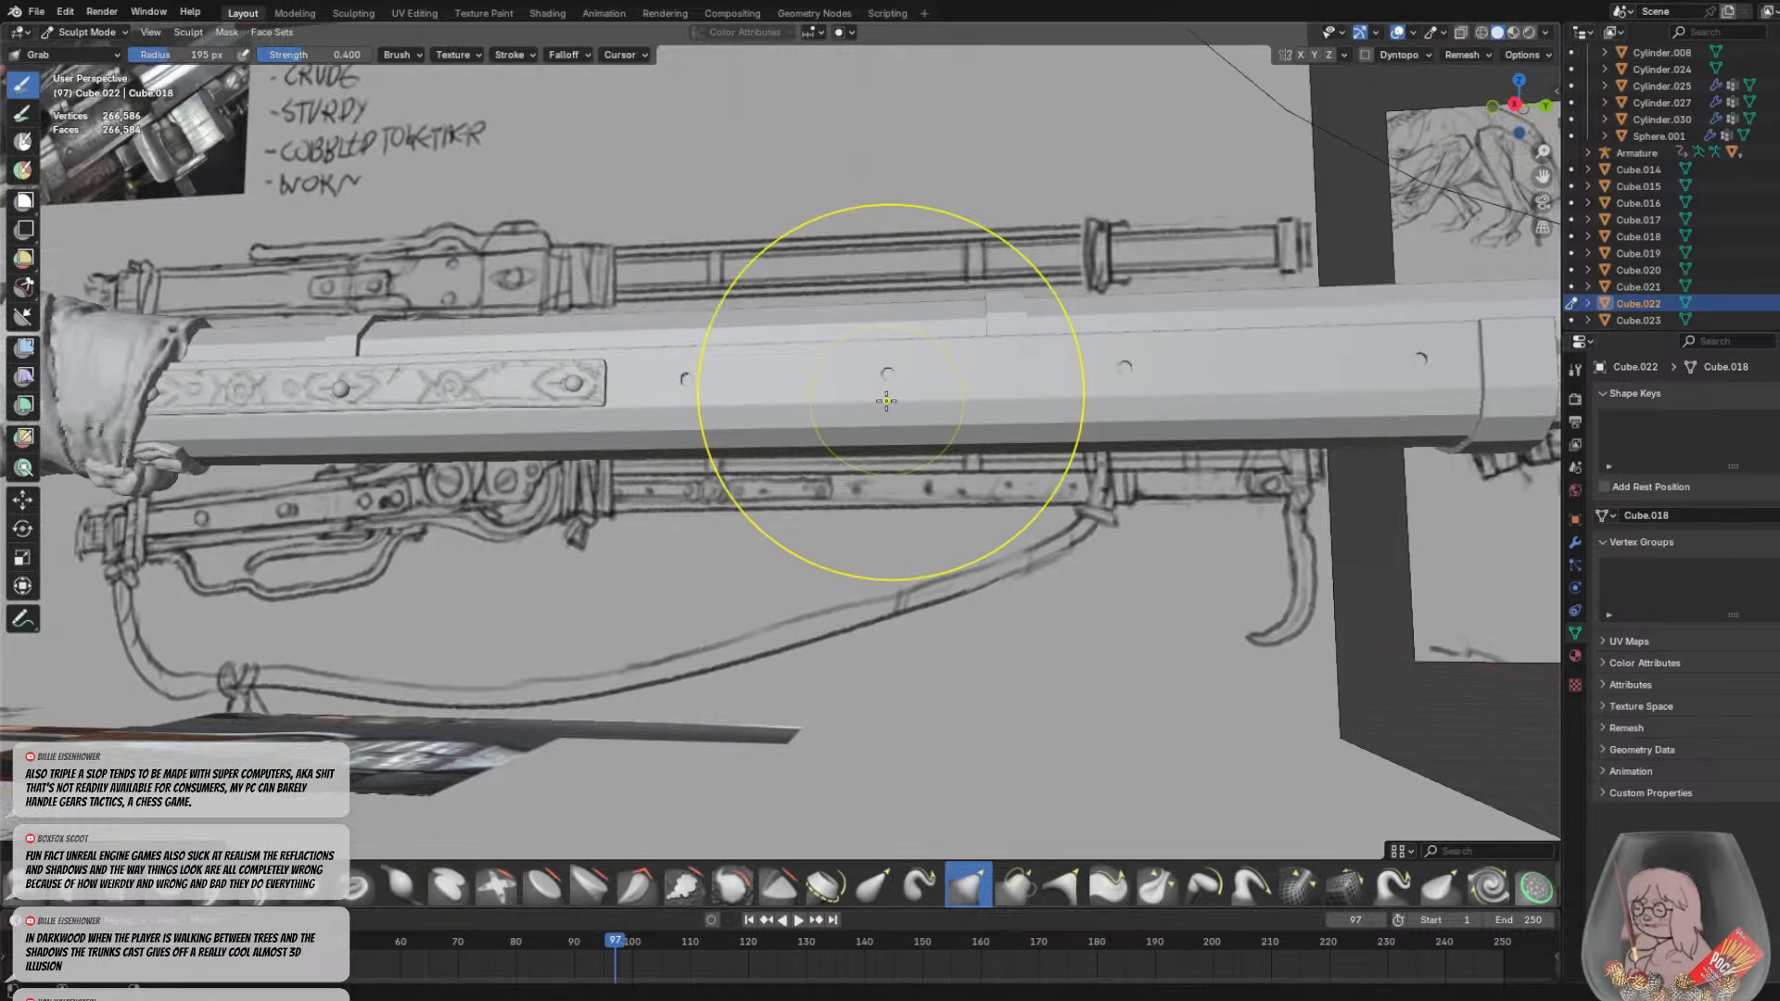
pyautogui.hotkey('ctrl', 'r')
# Reduce the Grab brush radius to 86 px at the forestock's front end
pyautogui.moveTo(990, 429); pyautogui.dragTo(1020, 385, button='middle')
pyautogui.press('f')
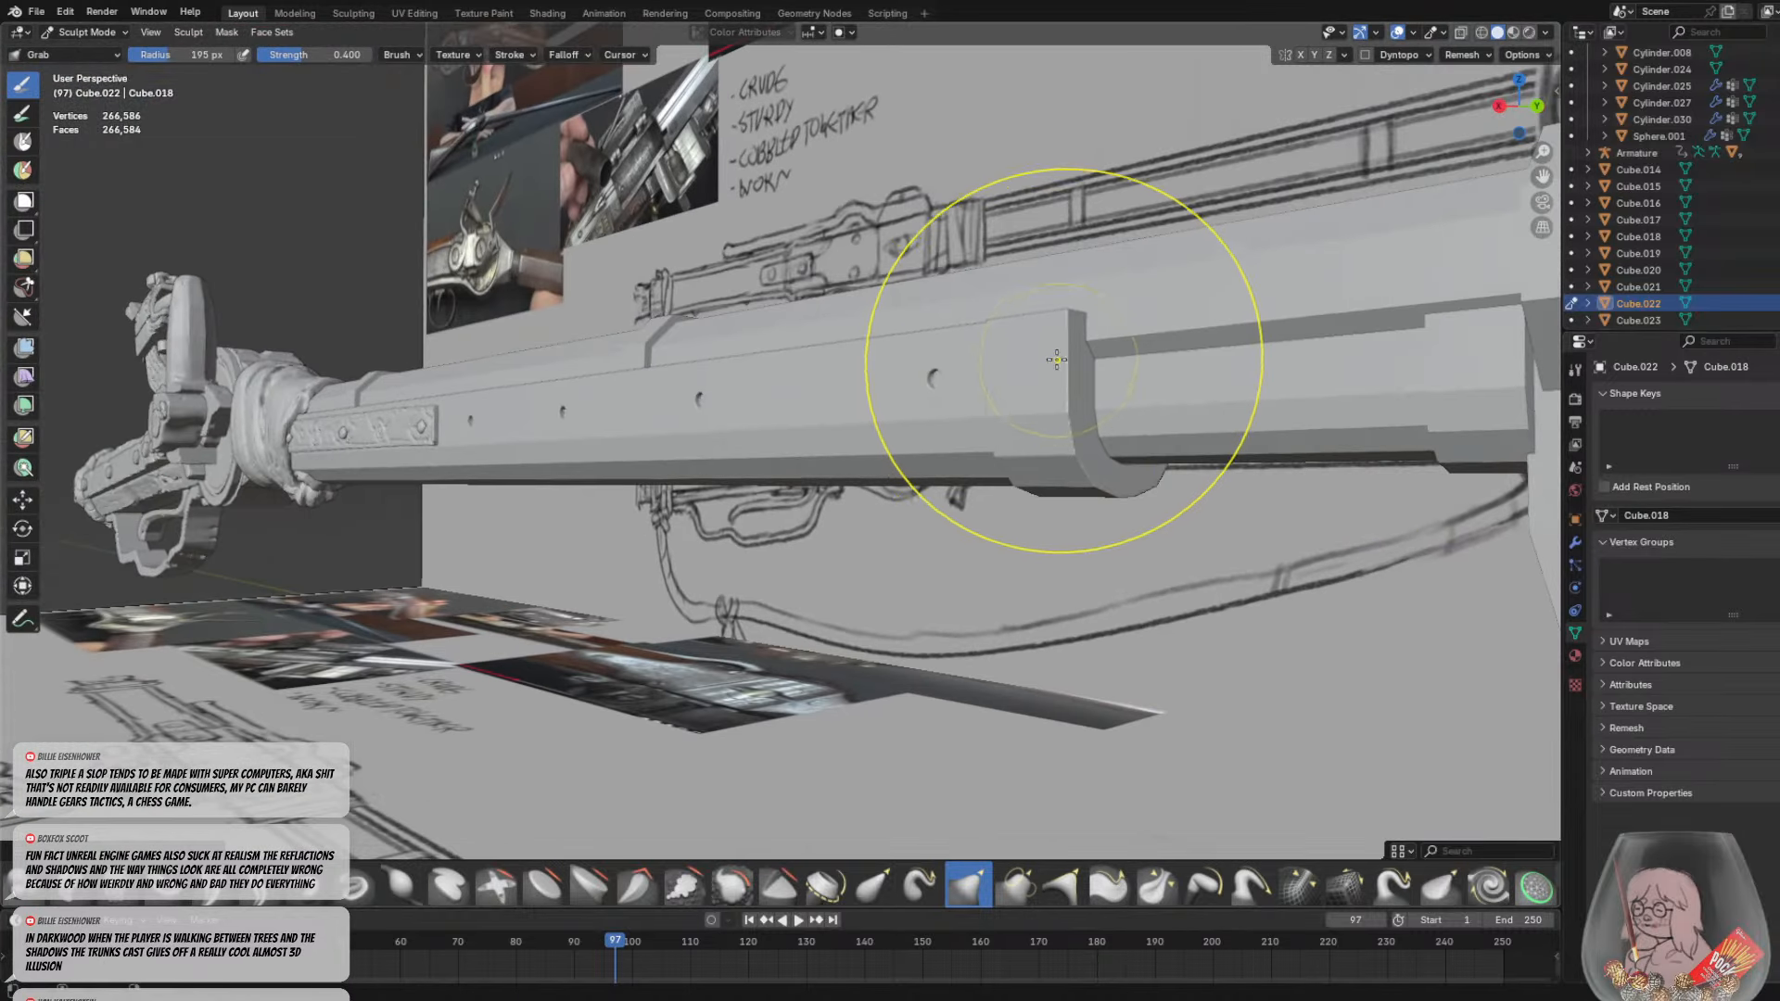
pyautogui.click(1029, 376)
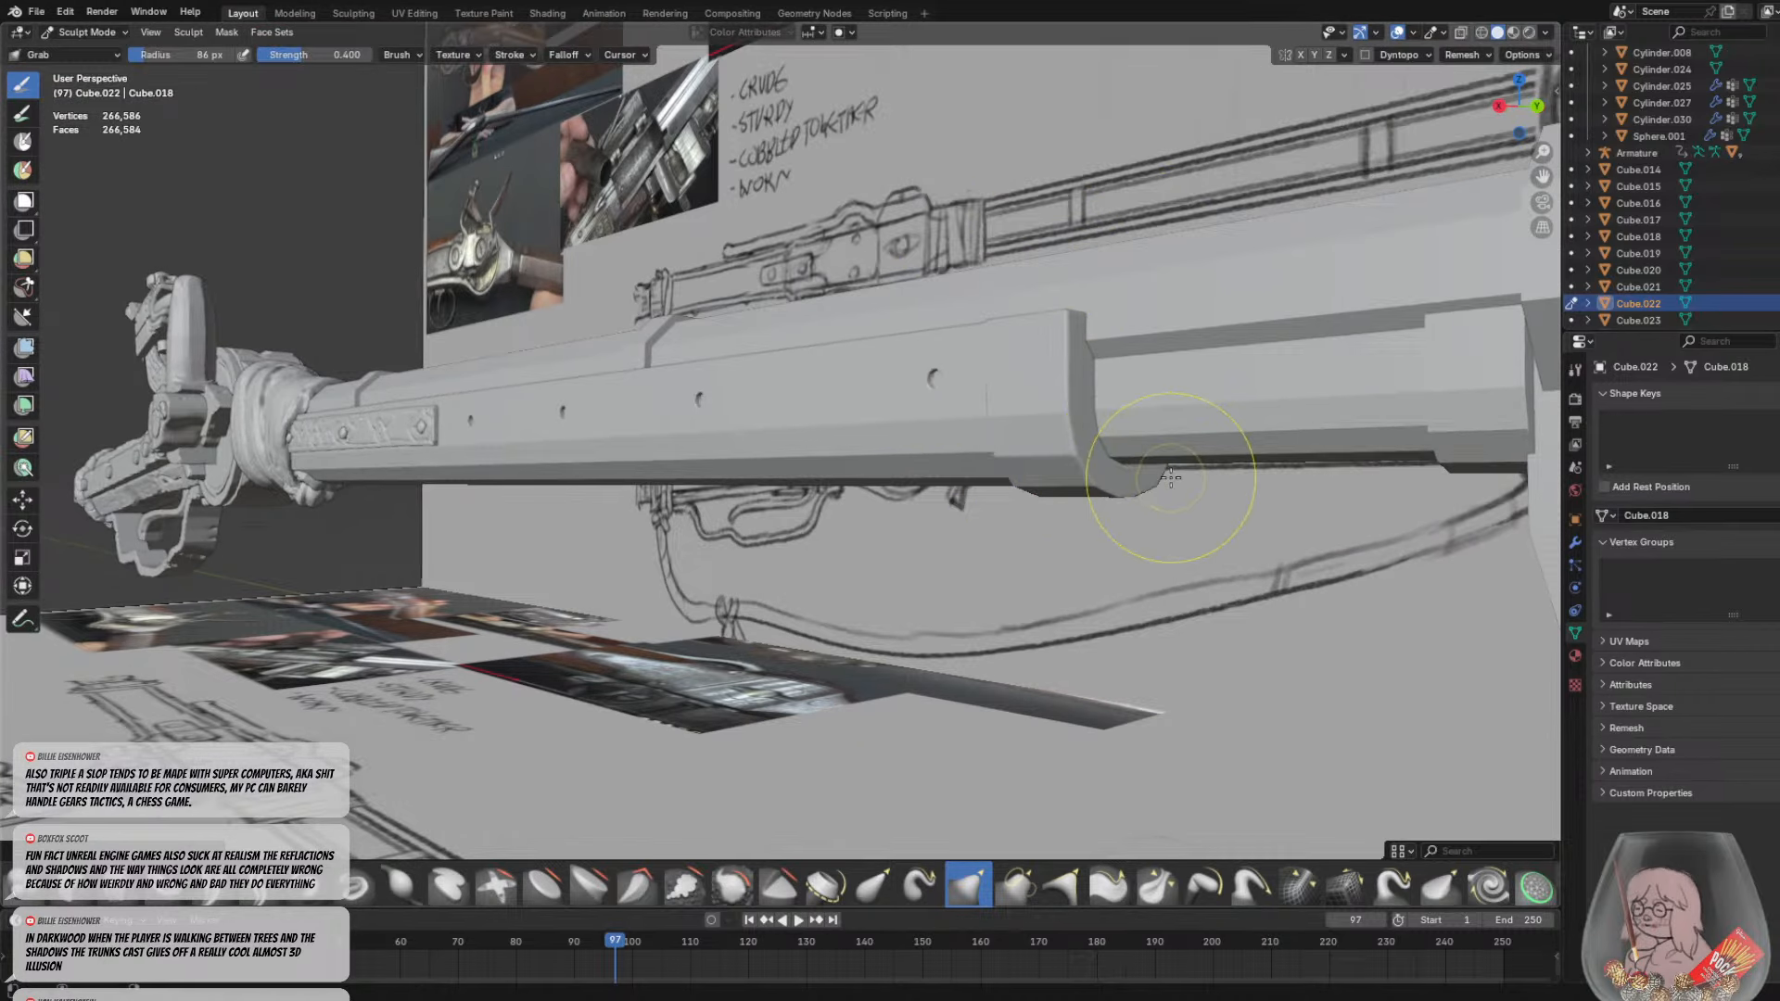
pyautogui.moveTo(1193, 477)
pyautogui.mouseDown(button='middle')
pyautogui.moveTo(1351, 417)
pyautogui.moveTo(675, 543)
pyautogui.mouseUp(button='middle')
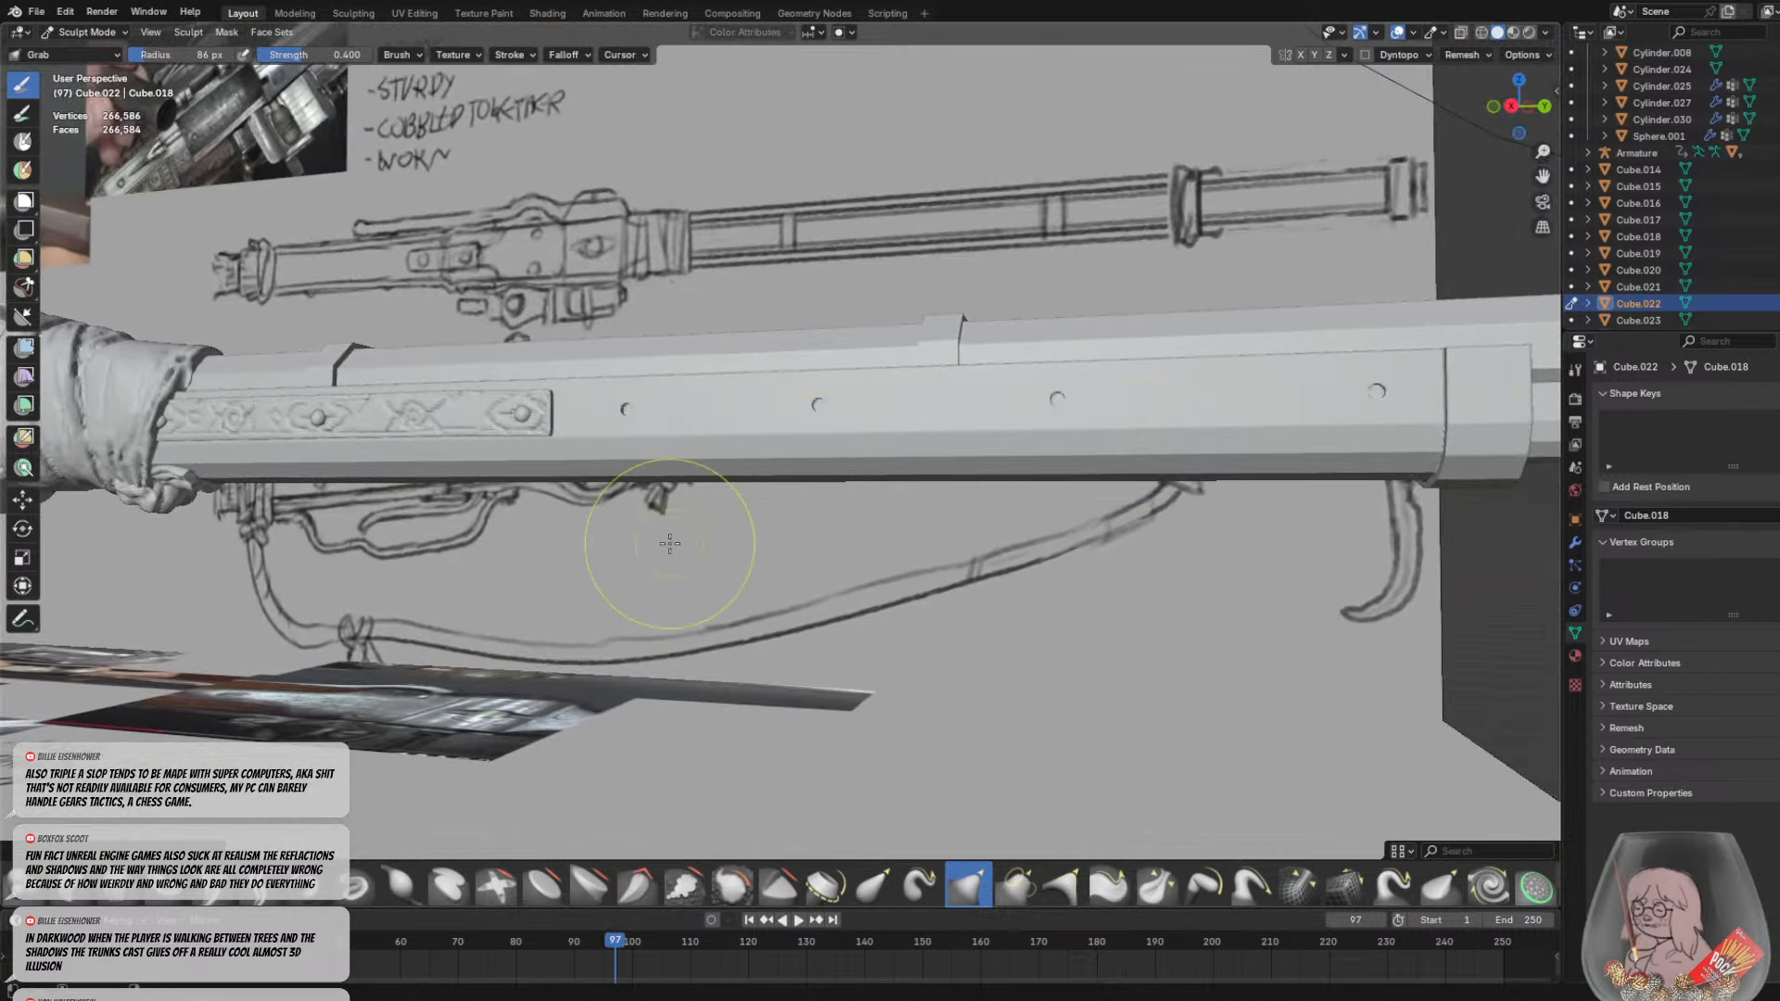
# Switch to the Crease Sharp brush at 10 px radius and try a groove beside the engraved plate
pyautogui.hotkey('shift', 'c')
pyautogui.press('f')
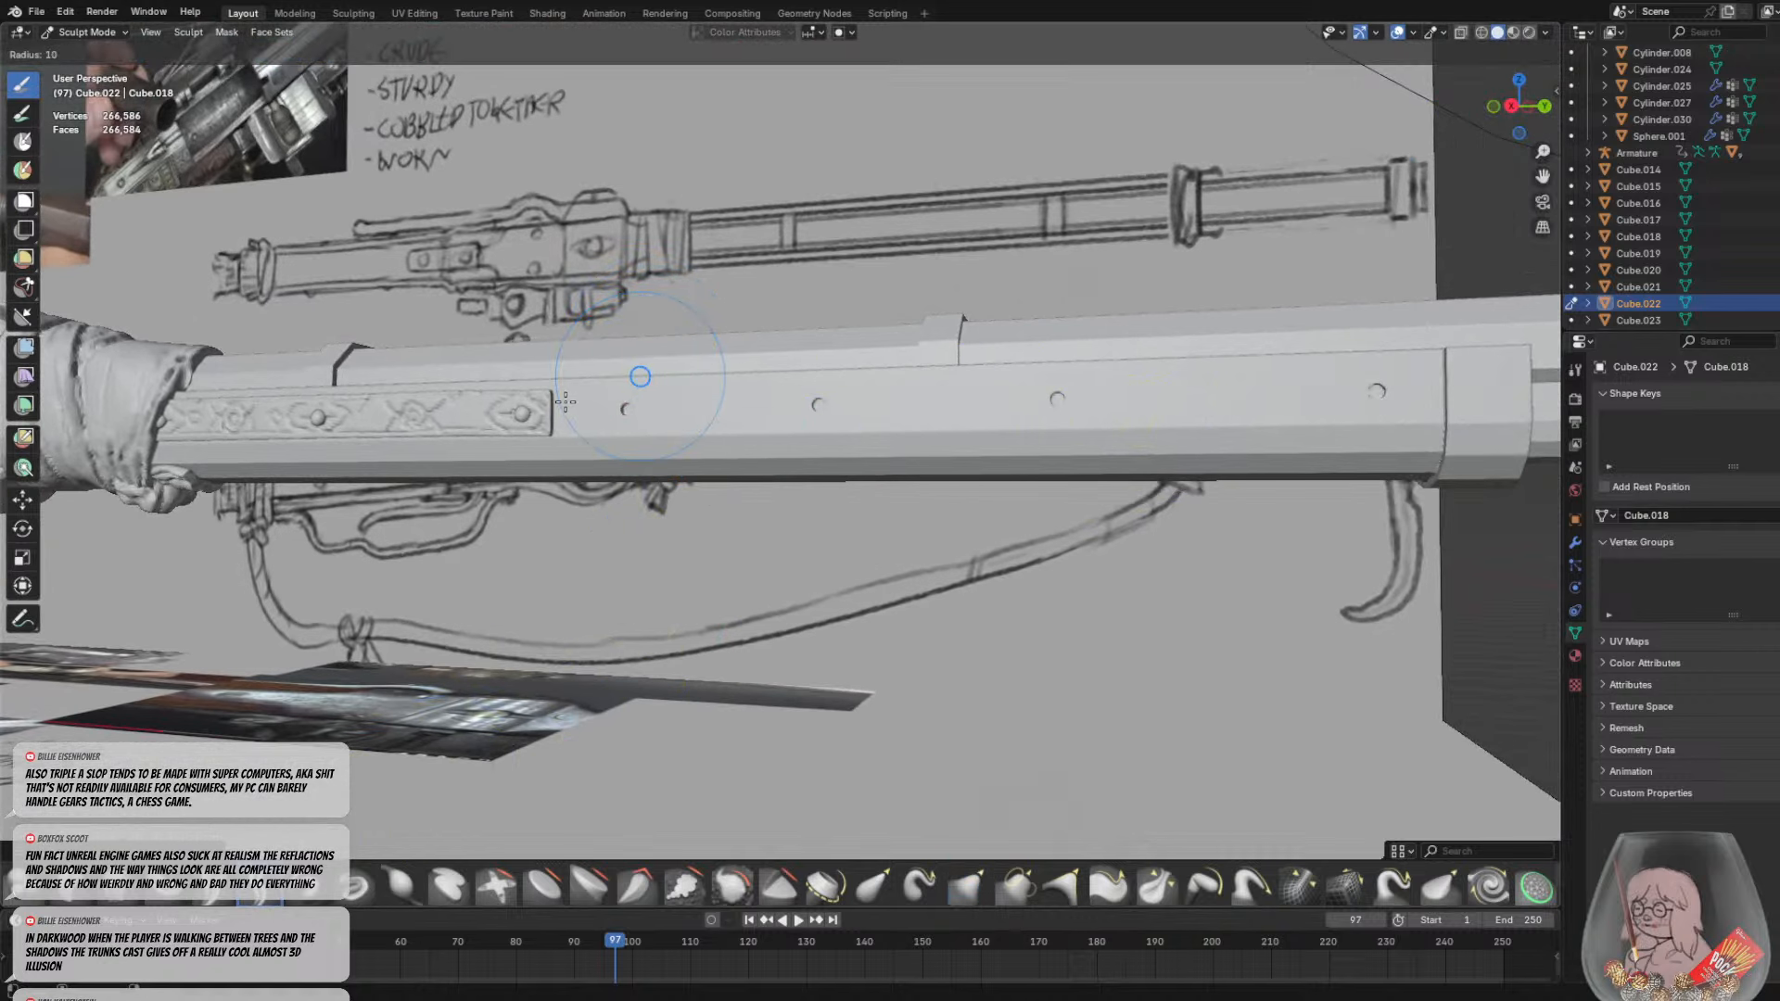
pyautogui.click(575, 402)
pyautogui.moveTo(624, 410); pyautogui.dragTo(779, 417)
pyautogui.hotkey('ctrl', 'z')
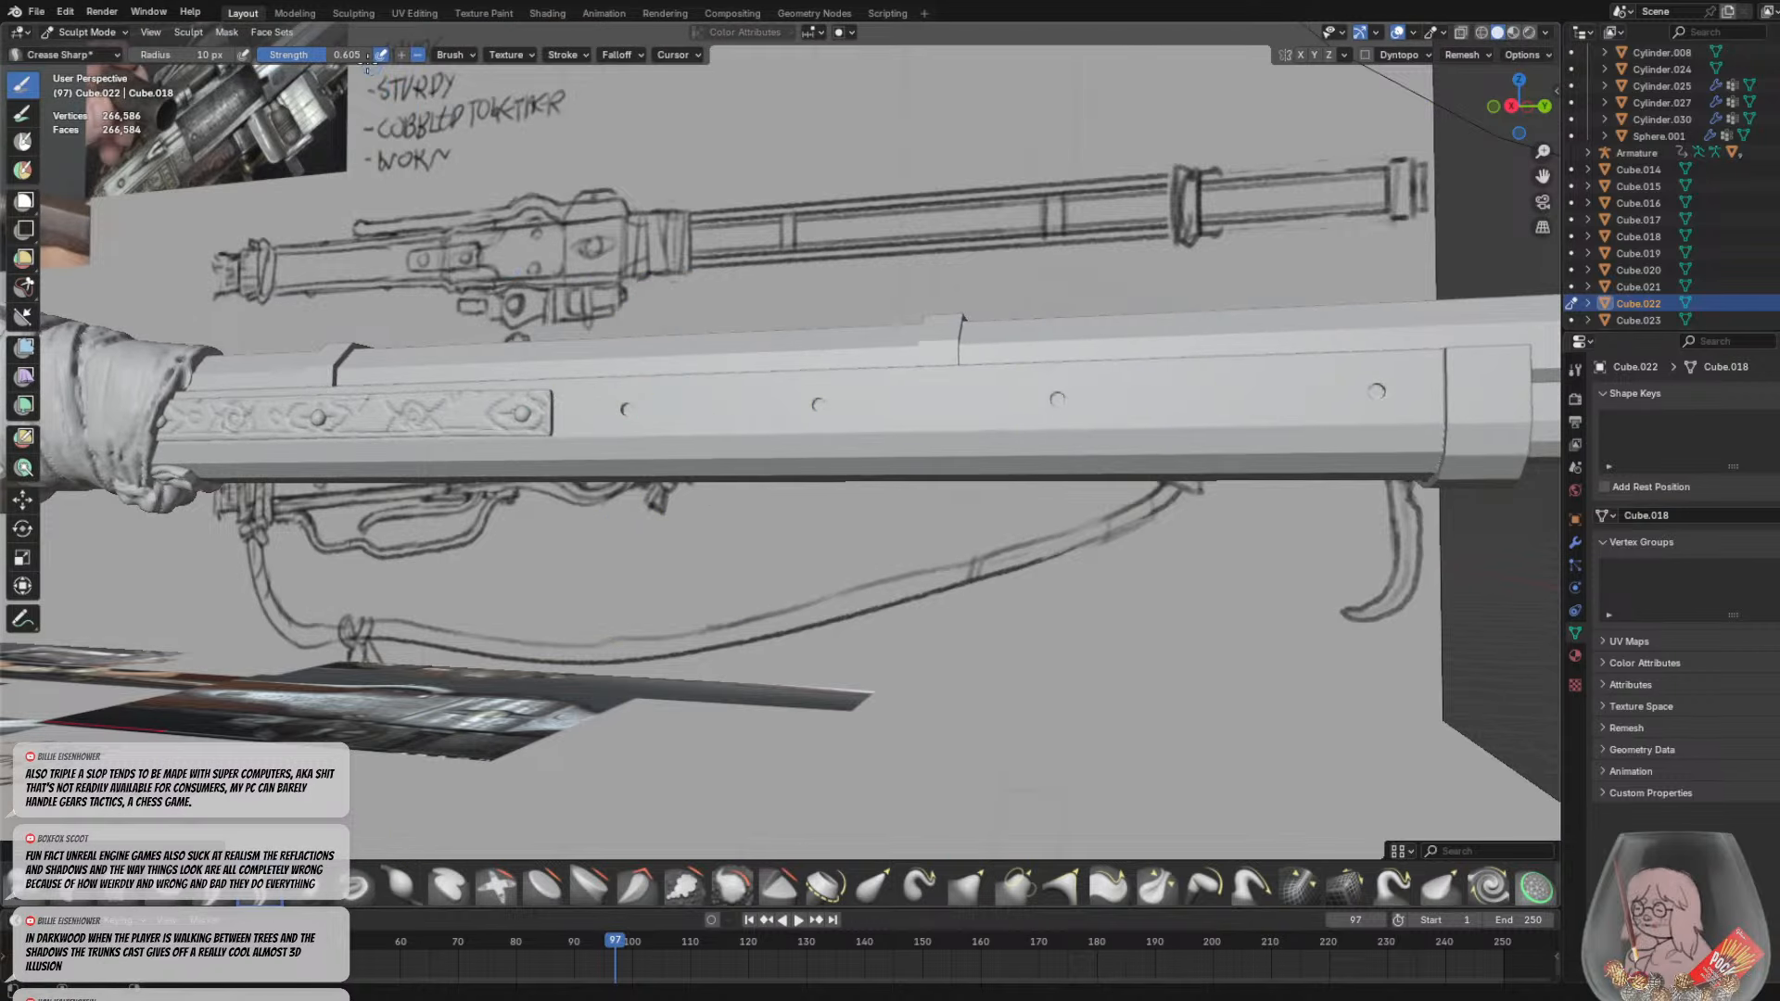
# Set the Crease Sharp brush to a 9 px radius and 0.218 strength for fine lines on the forestock
pyautogui.press('f')
pyautogui.click(604, 387)
pyautogui.moveTo(728, 422); pyautogui.dragTo(767, 402, button='middle')
pyautogui.press('f')
pyautogui.click(738, 404)
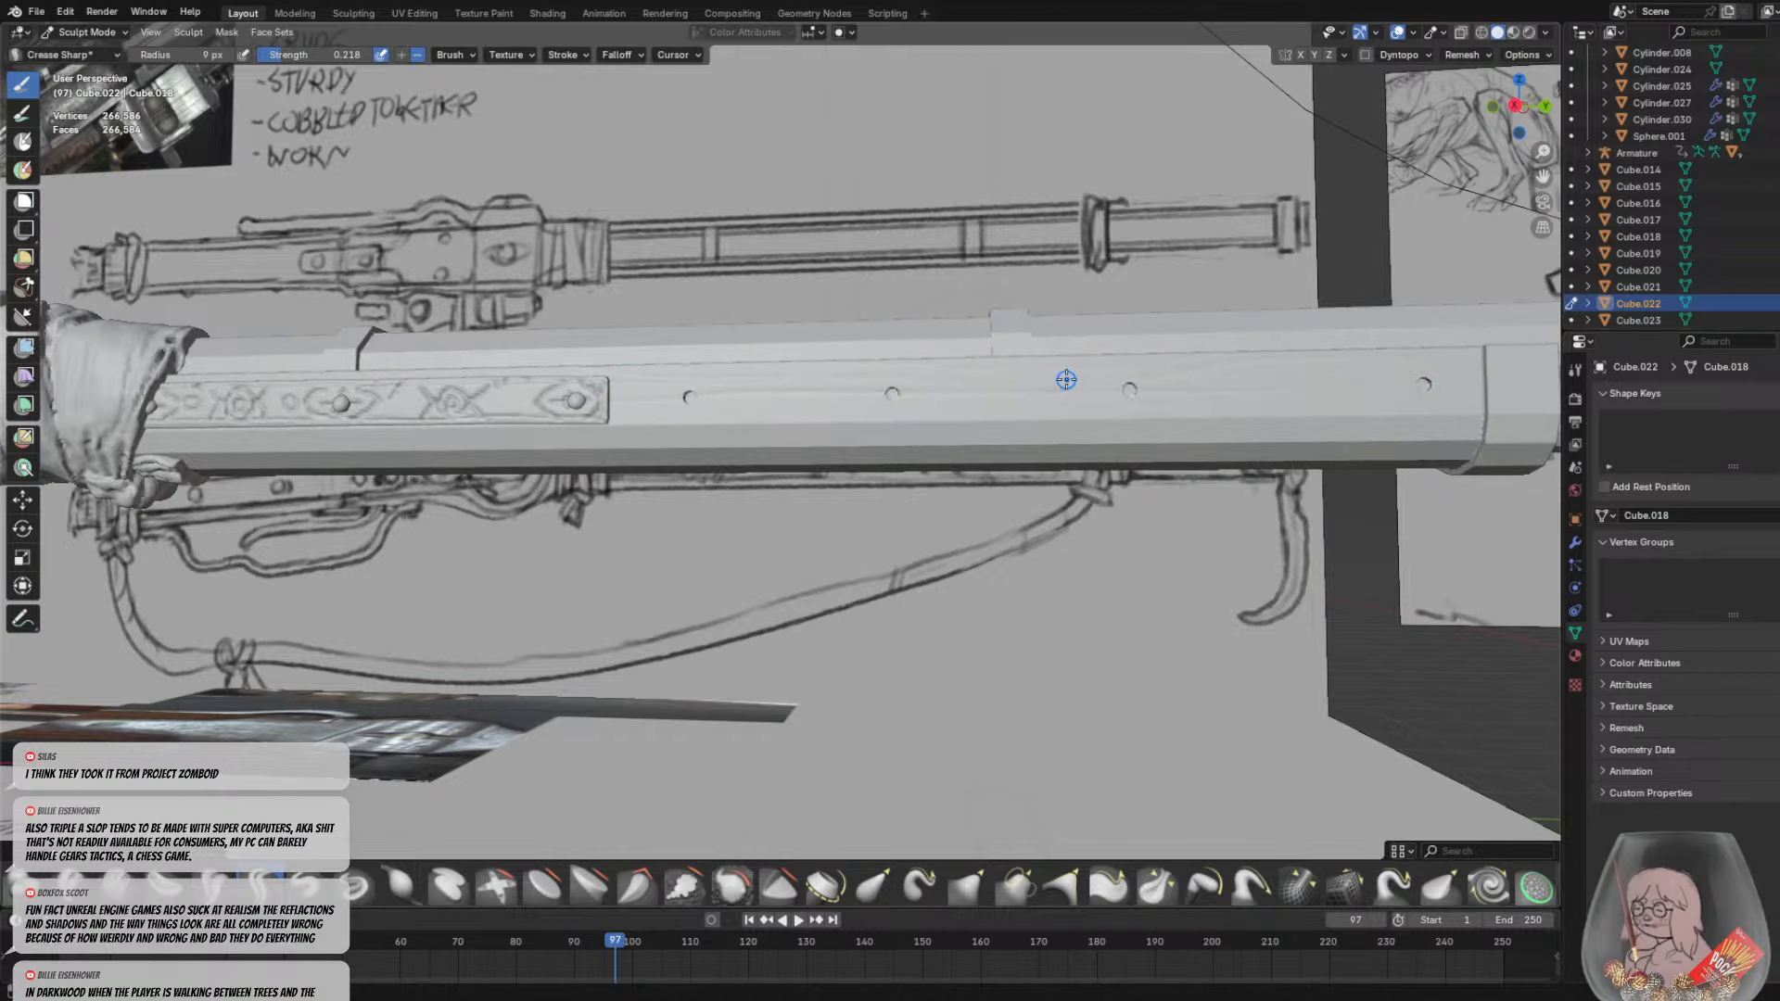
# Try carving wood-grain lines from the engraved plate to the front band with an 11 px radius and 0.294 strength
pyautogui.moveTo(1085, 431); pyautogui.dragTo(815, 520, button='middle')
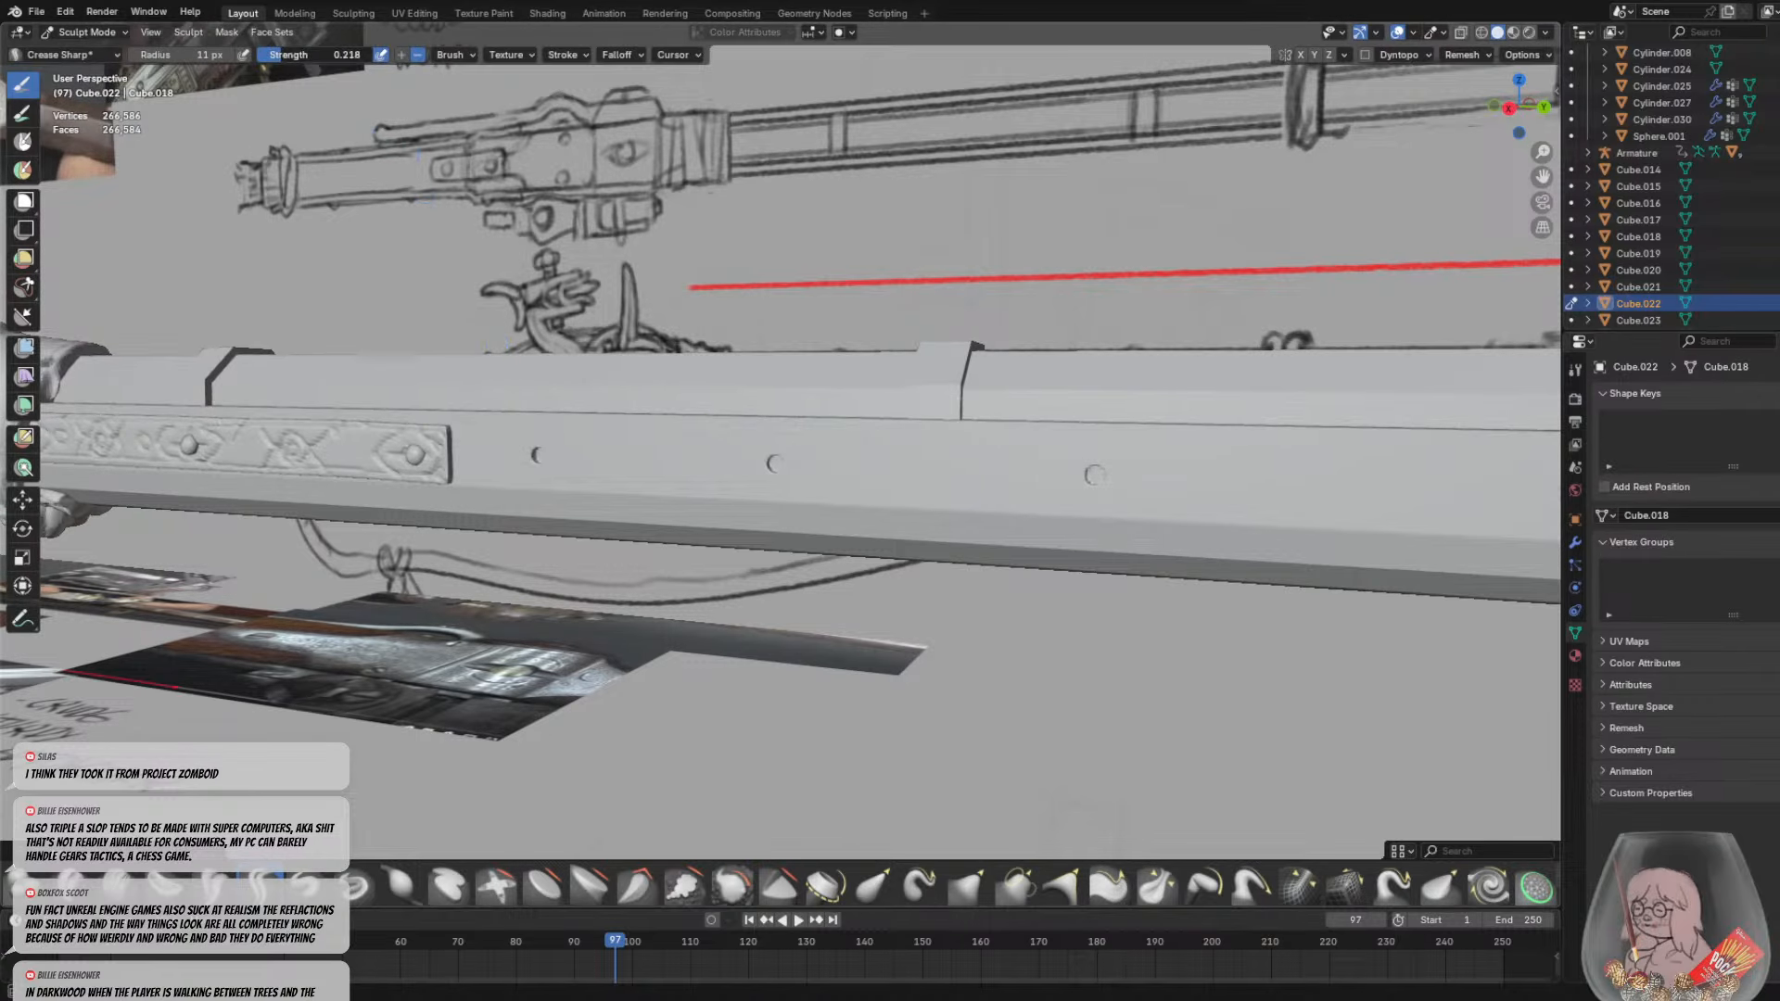
pyautogui.scroll(-2, 517, 431)
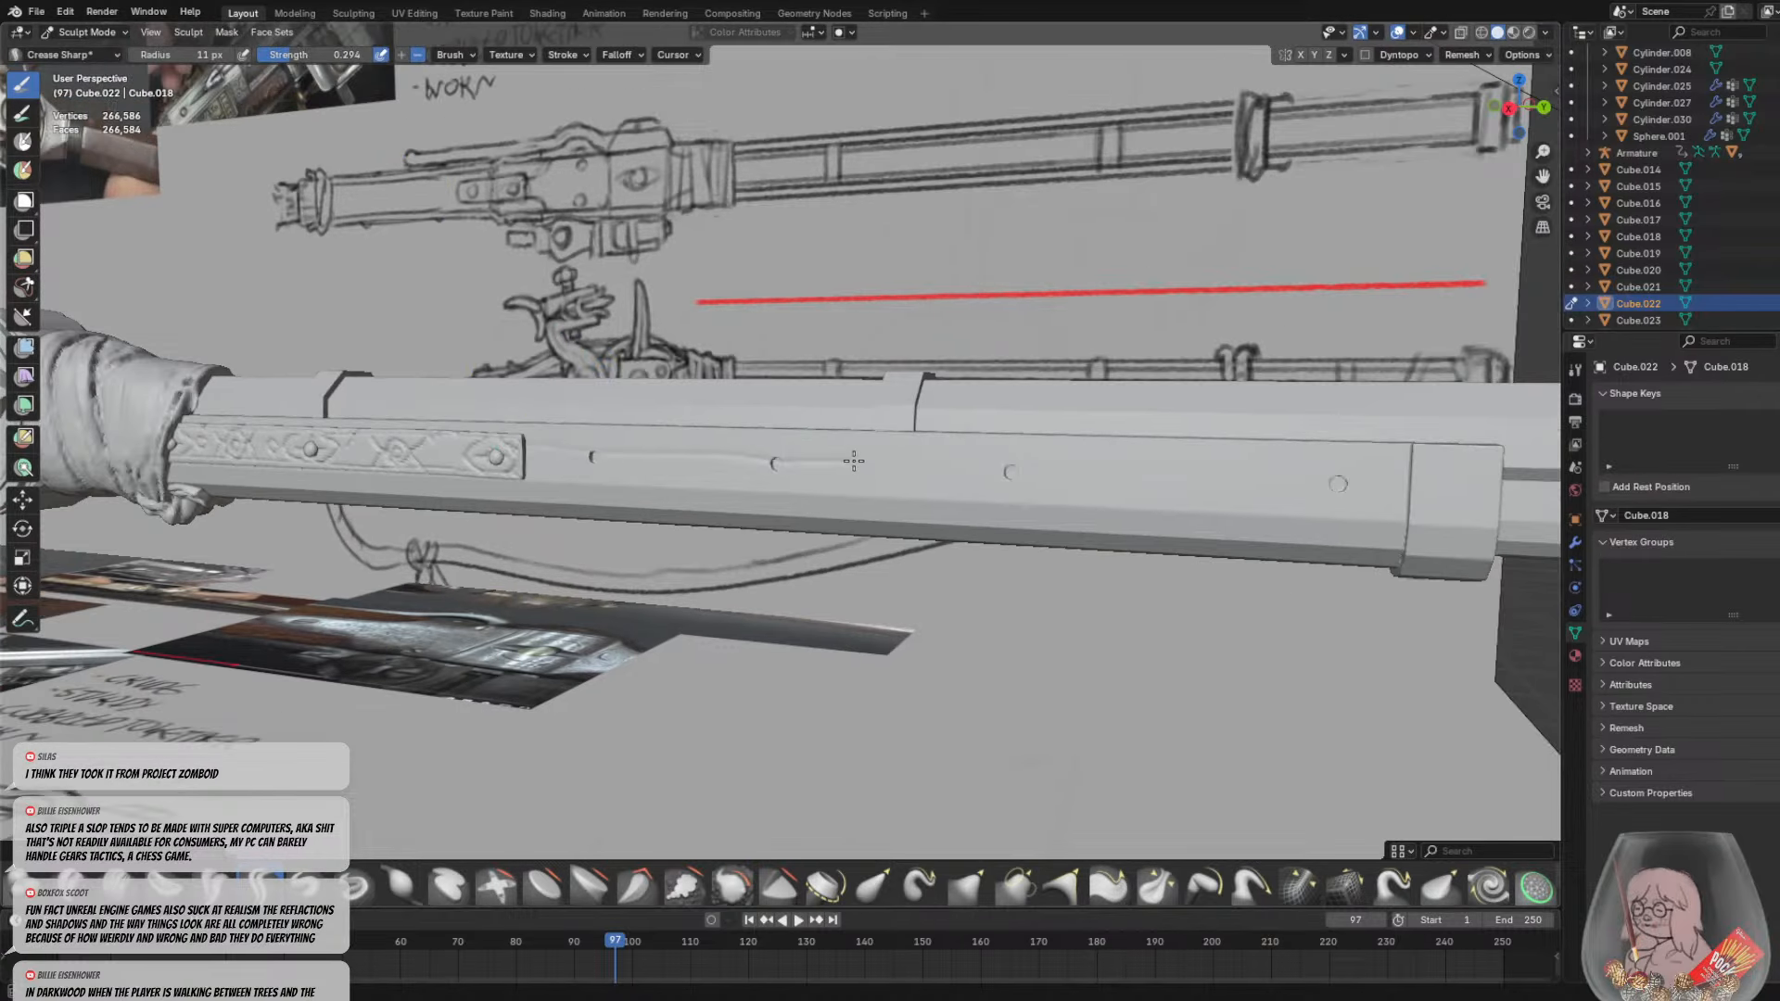
pyautogui.moveTo(854, 461)
pyautogui.mouseDown()
pyautogui.moveTo(1110, 495)
pyautogui.moveTo(1402, 482)
pyautogui.mouseUp()
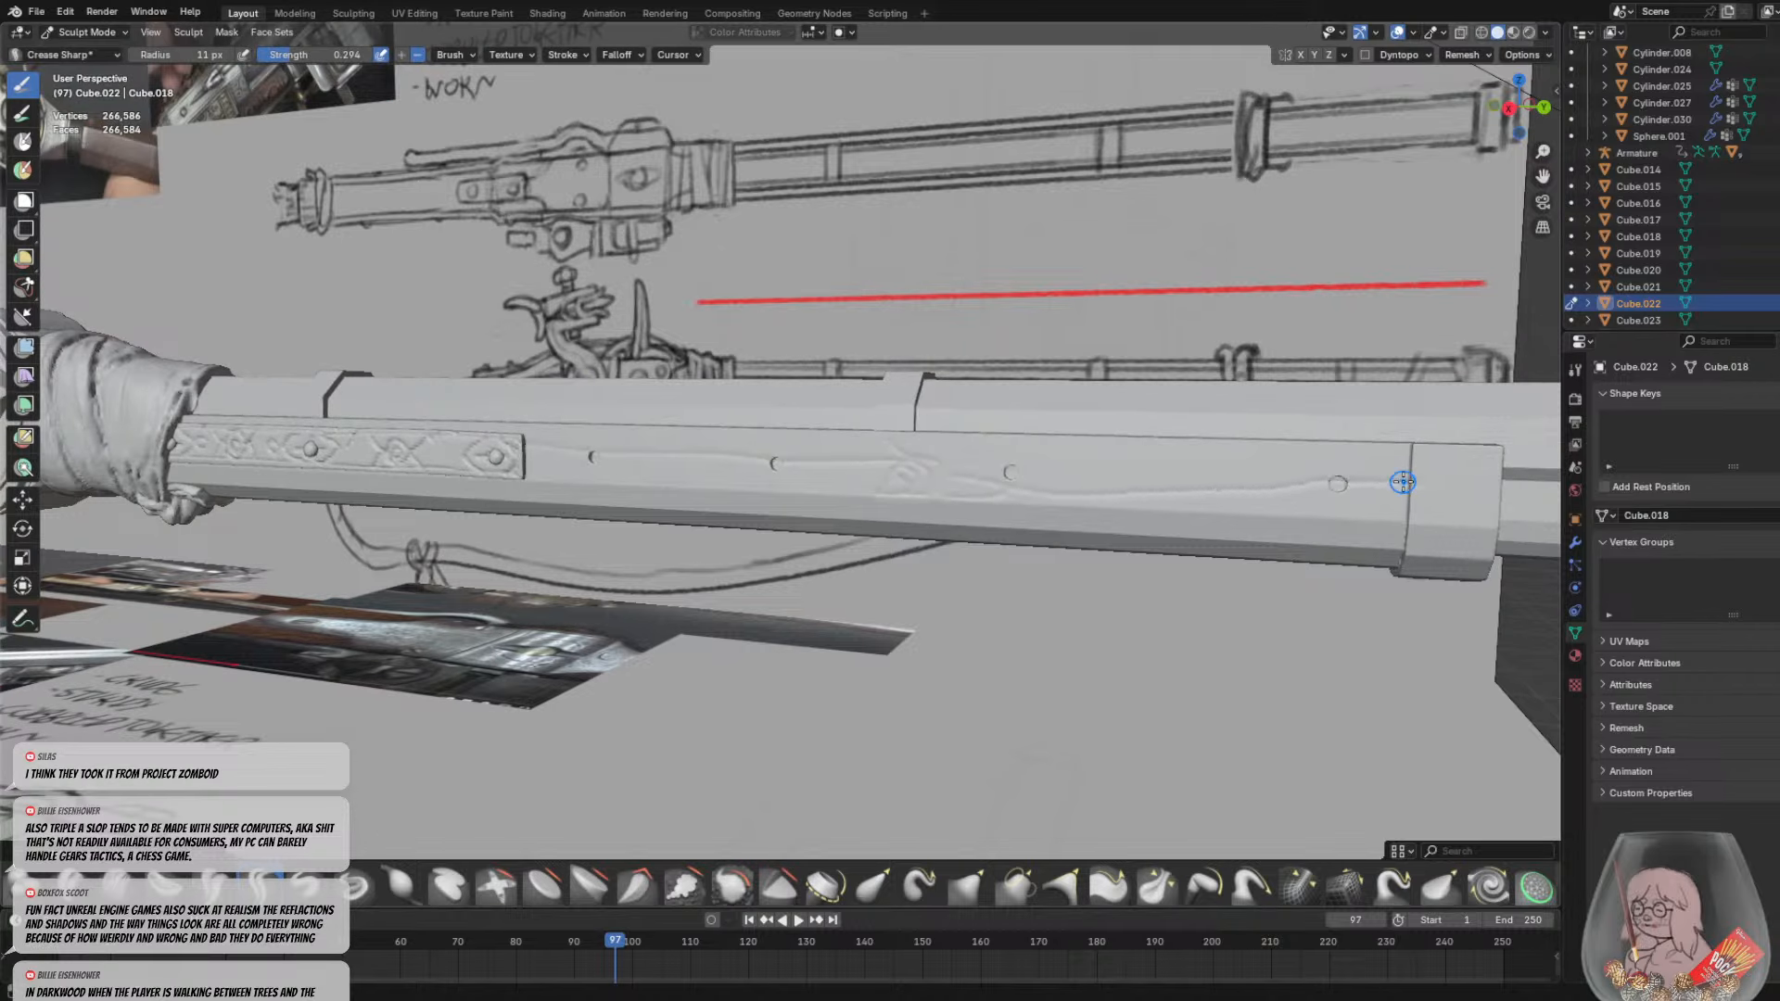
pyautogui.hotkey('ctrl', 'z')
pyautogui.hotkey('ctrl', 'z')
pyautogui.hotkey('ctrl', 'z')
pyautogui.hotkey('ctrl', 'z')
pyautogui.hotkey('ctrl', 'z')
pyautogui.hotkey('ctrl', 'z')
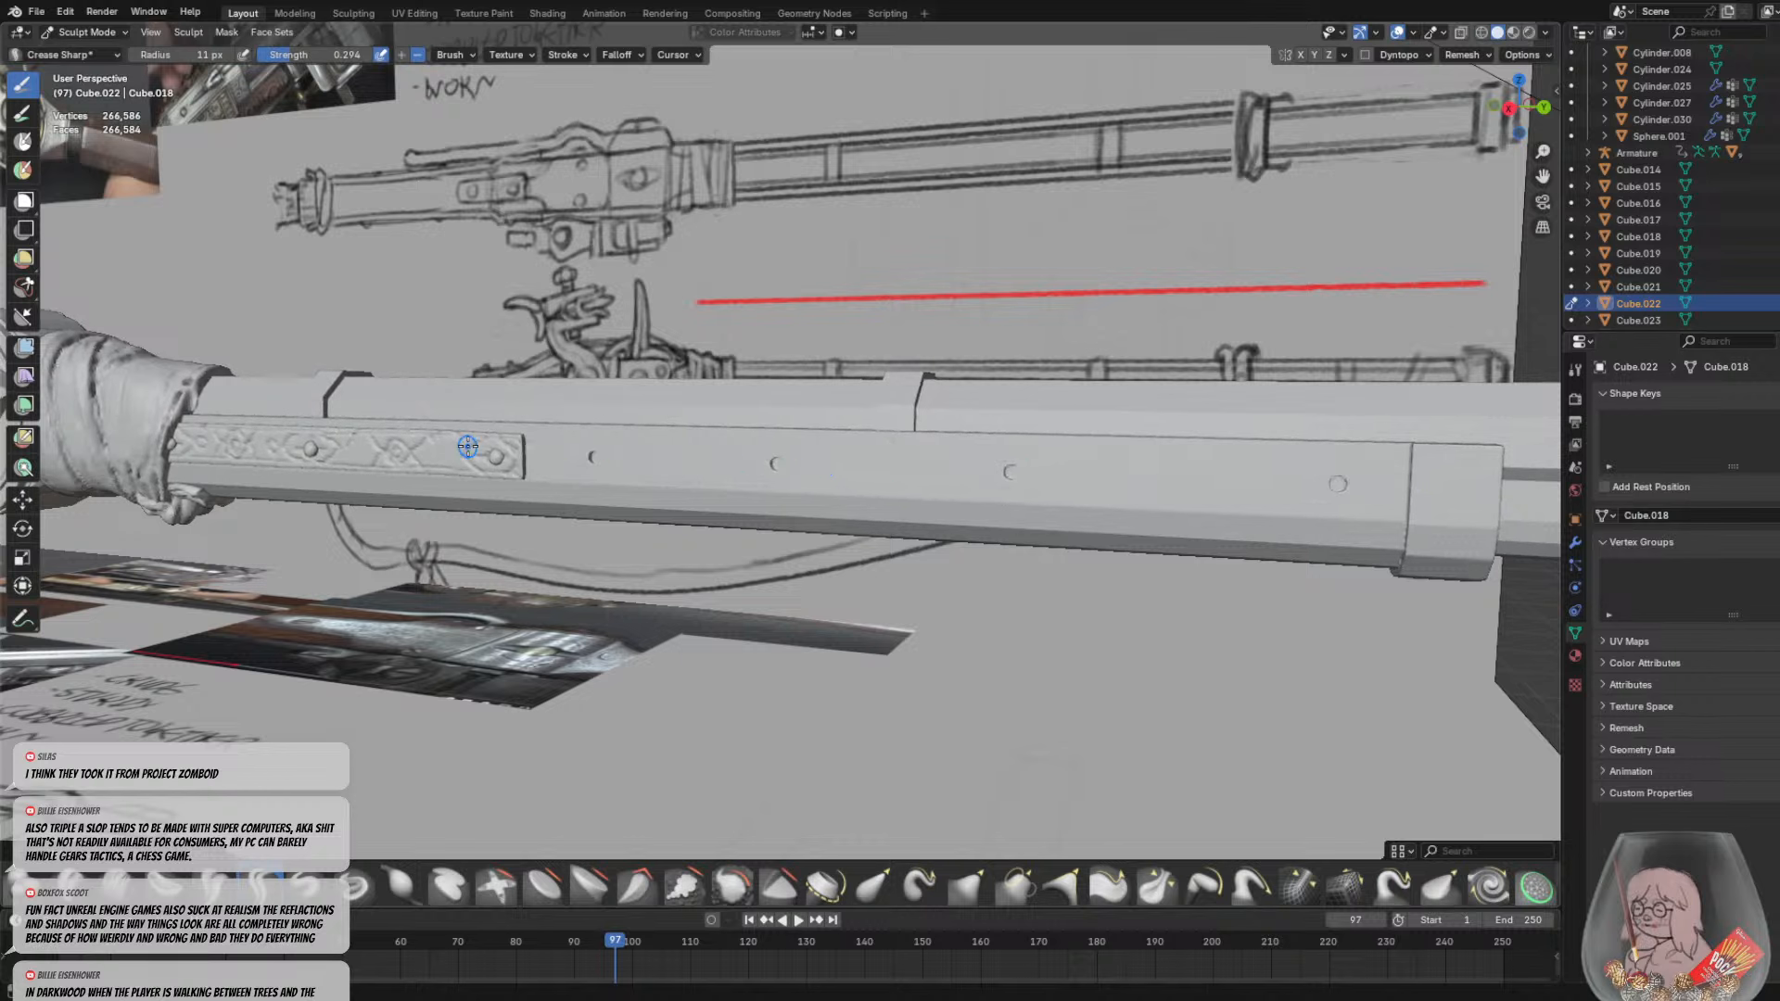
# Carve wood-grain lines with a knot along the forestock's side face and grain on the lower facet beneath the engraved plate
pyautogui.moveTo(536, 451)
pyautogui.mouseDown()
pyautogui.moveTo(931, 480)
pyautogui.moveTo(883, 457)
pyautogui.moveTo(1398, 483)
pyautogui.mouseUp()
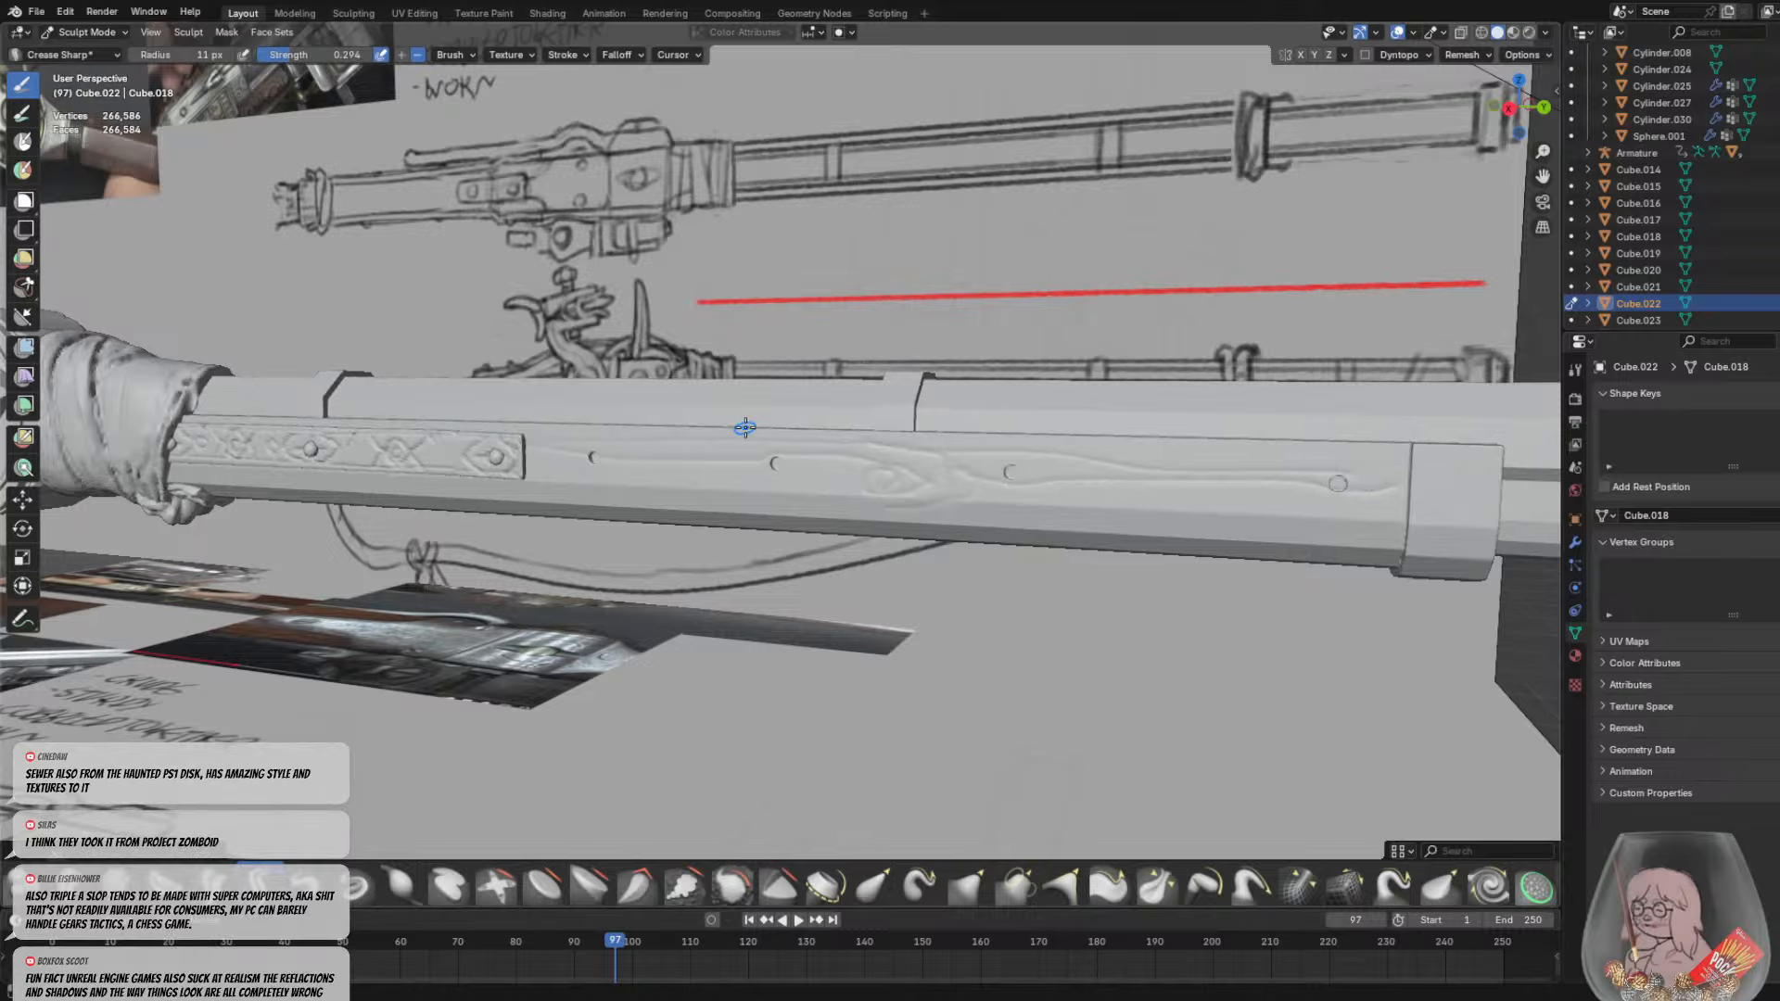
pyautogui.moveTo(742, 421); pyautogui.dragTo(937, 370, button='middle')
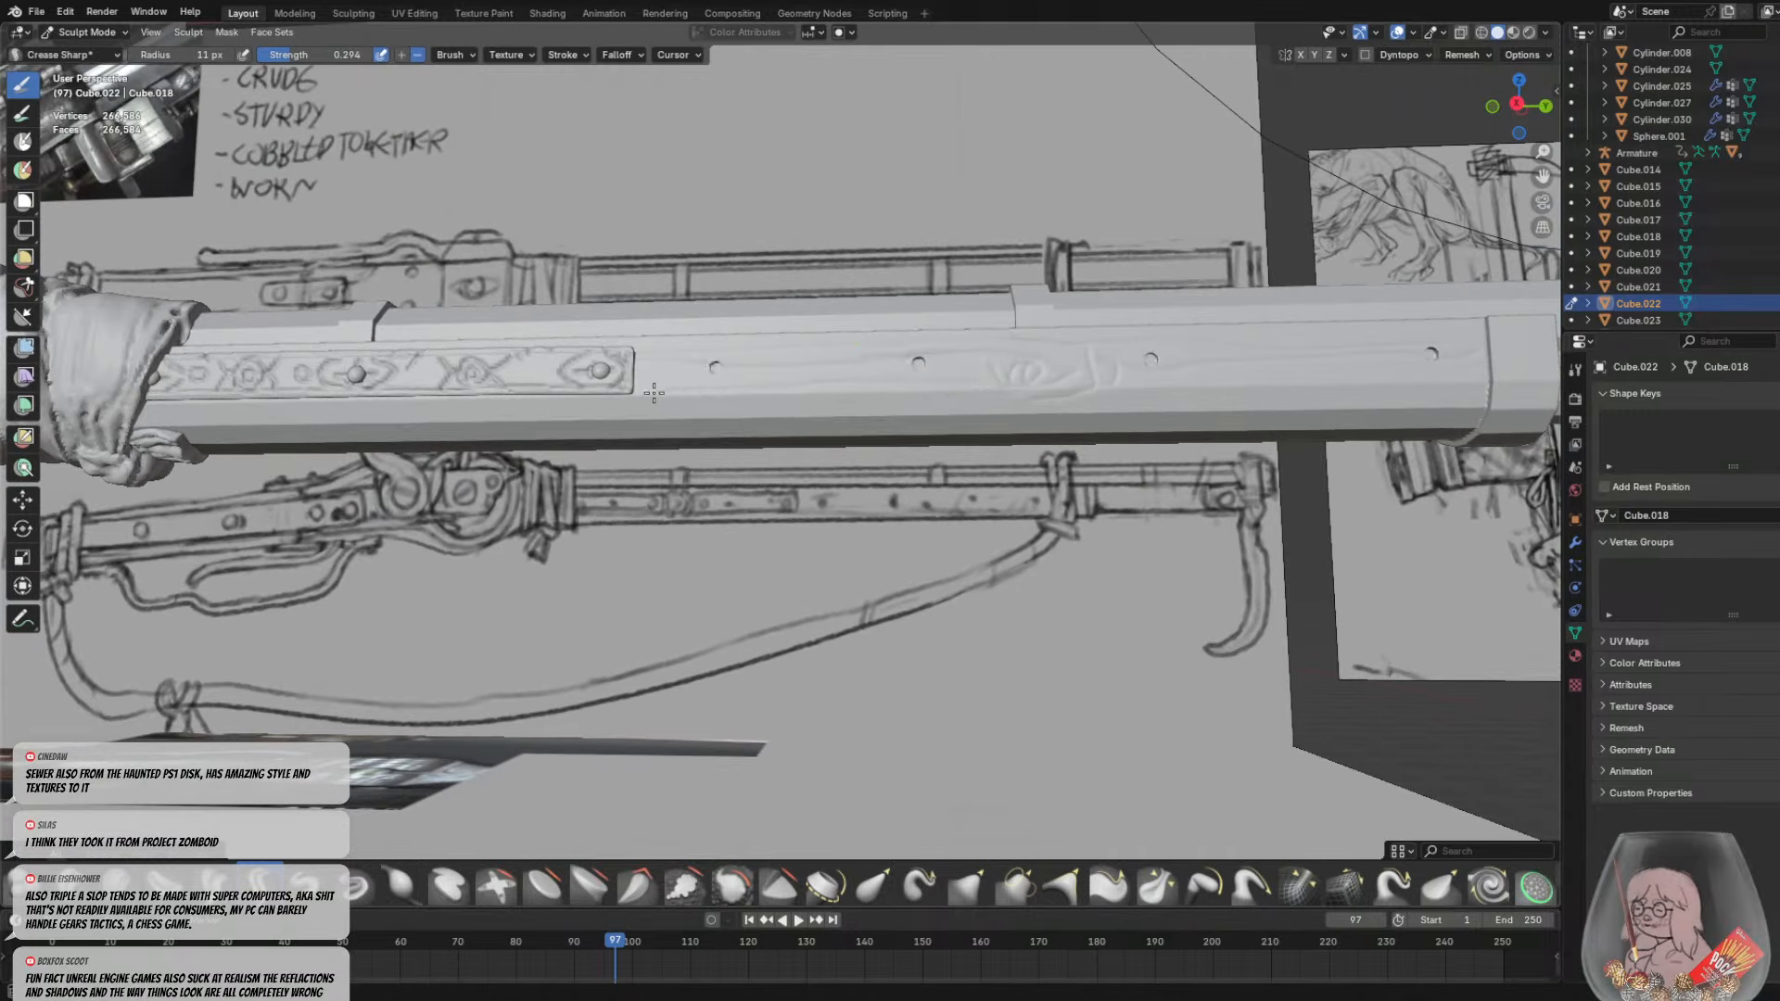
pyautogui.moveTo(535, 400); pyautogui.dragTo(878, 414)
pyautogui.moveTo(572, 397); pyautogui.dragTo(287, 375, button='middle')
pyautogui.moveTo(657, 351); pyautogui.dragTo(311, 381)
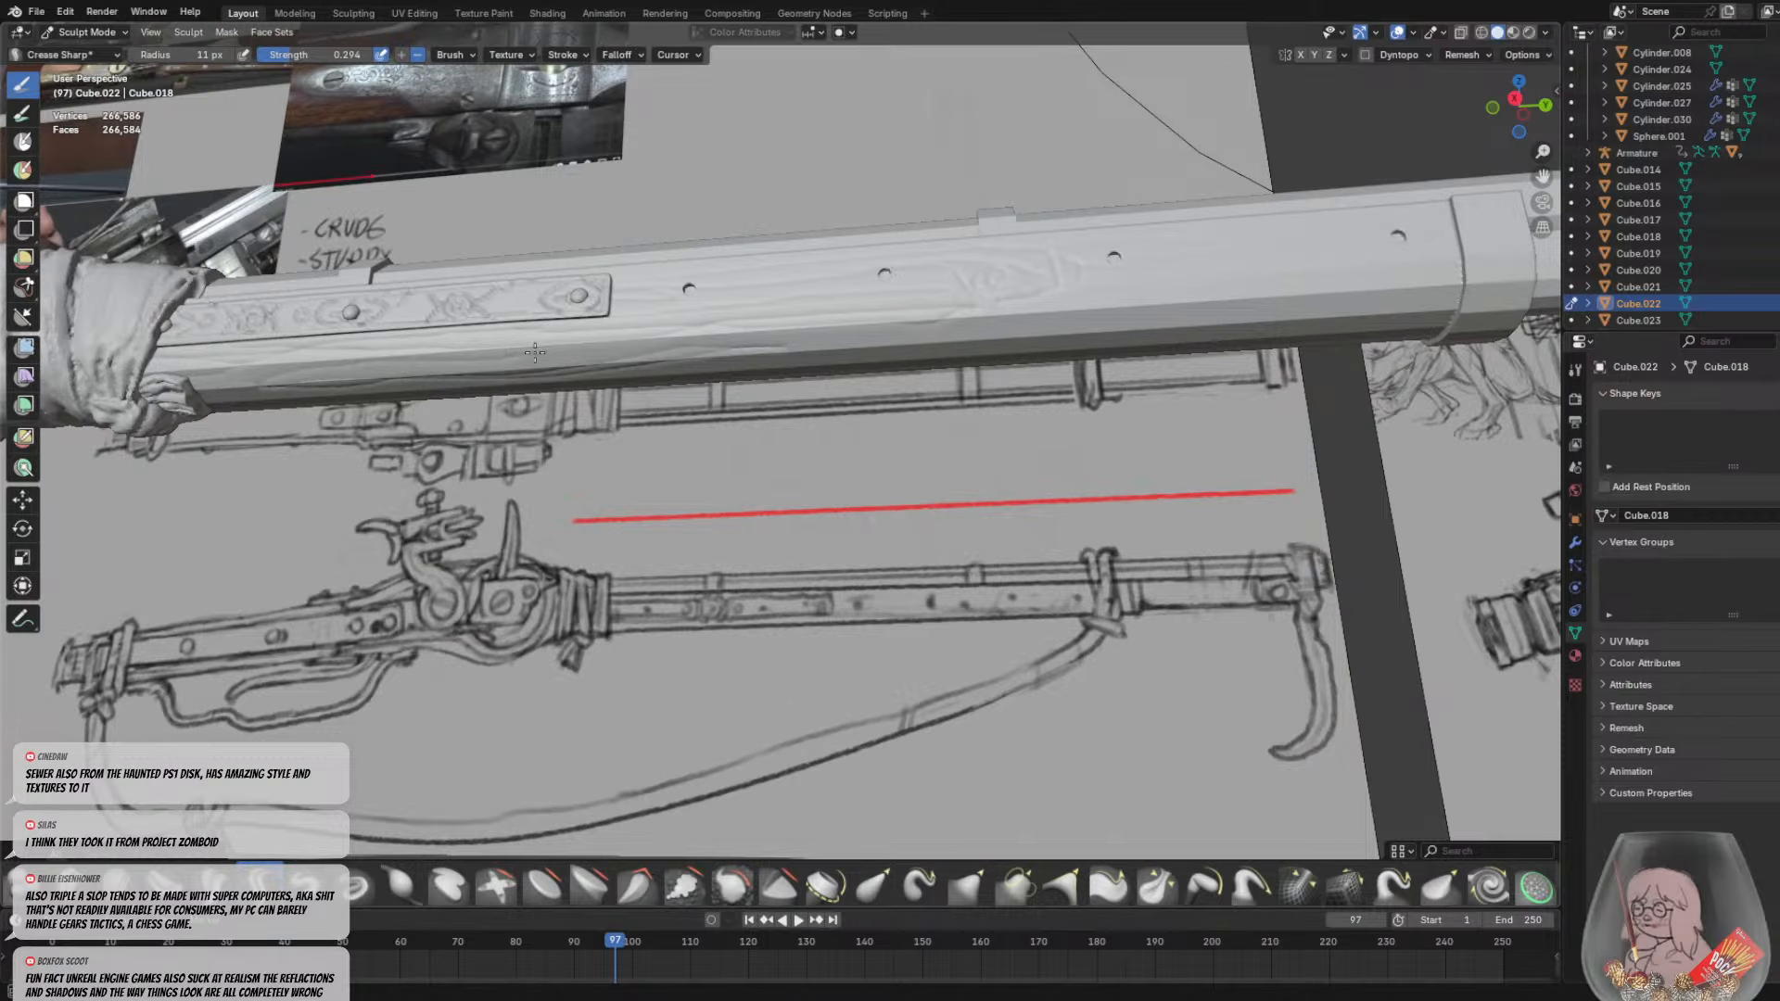
pyautogui.moveTo(535, 353); pyautogui.dragTo(795, 342)
# Extend the wood grain along the lower facet toward the front band and add short lines around the front holes
pyautogui.scroll(-1, 964, 294)
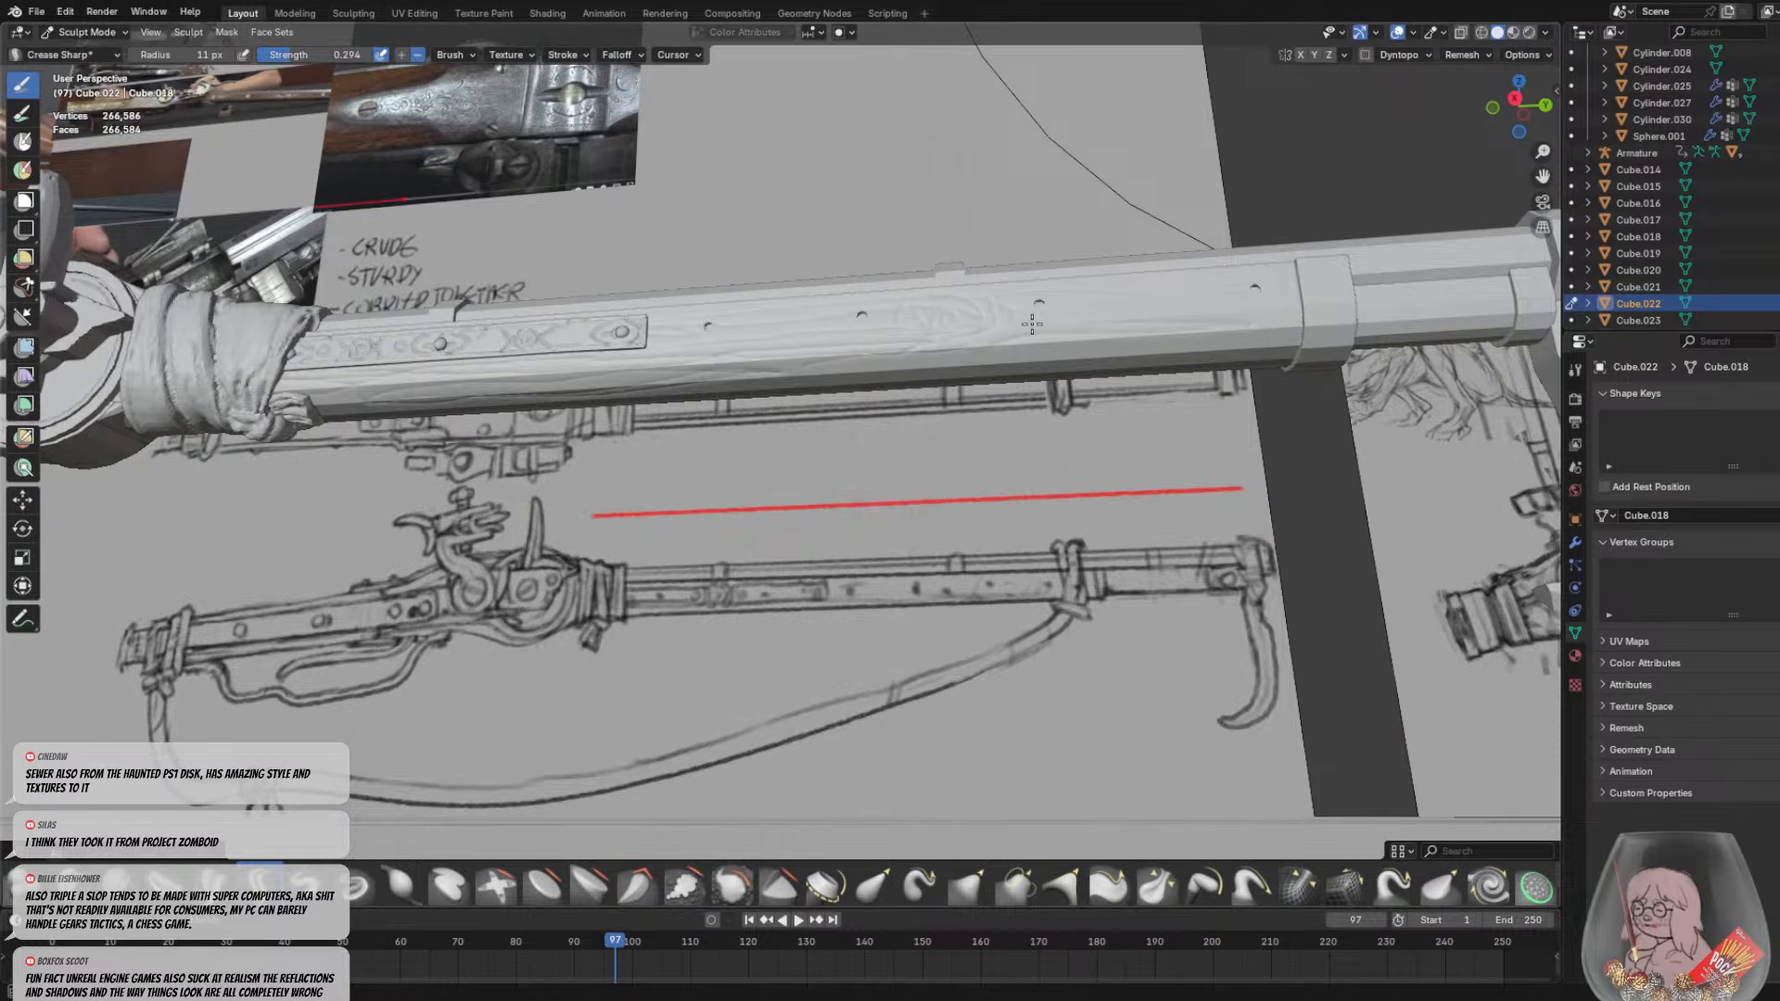
pyautogui.moveTo(1042, 364); pyautogui.dragTo(1225, 356)
pyautogui.moveTo(1216, 372)
pyautogui.mouseDown(button='middle')
pyautogui.moveTo(1204, 445)
pyautogui.moveTo(1281, 445)
pyautogui.moveTo(1057, 397)
pyautogui.mouseUp(button='middle')
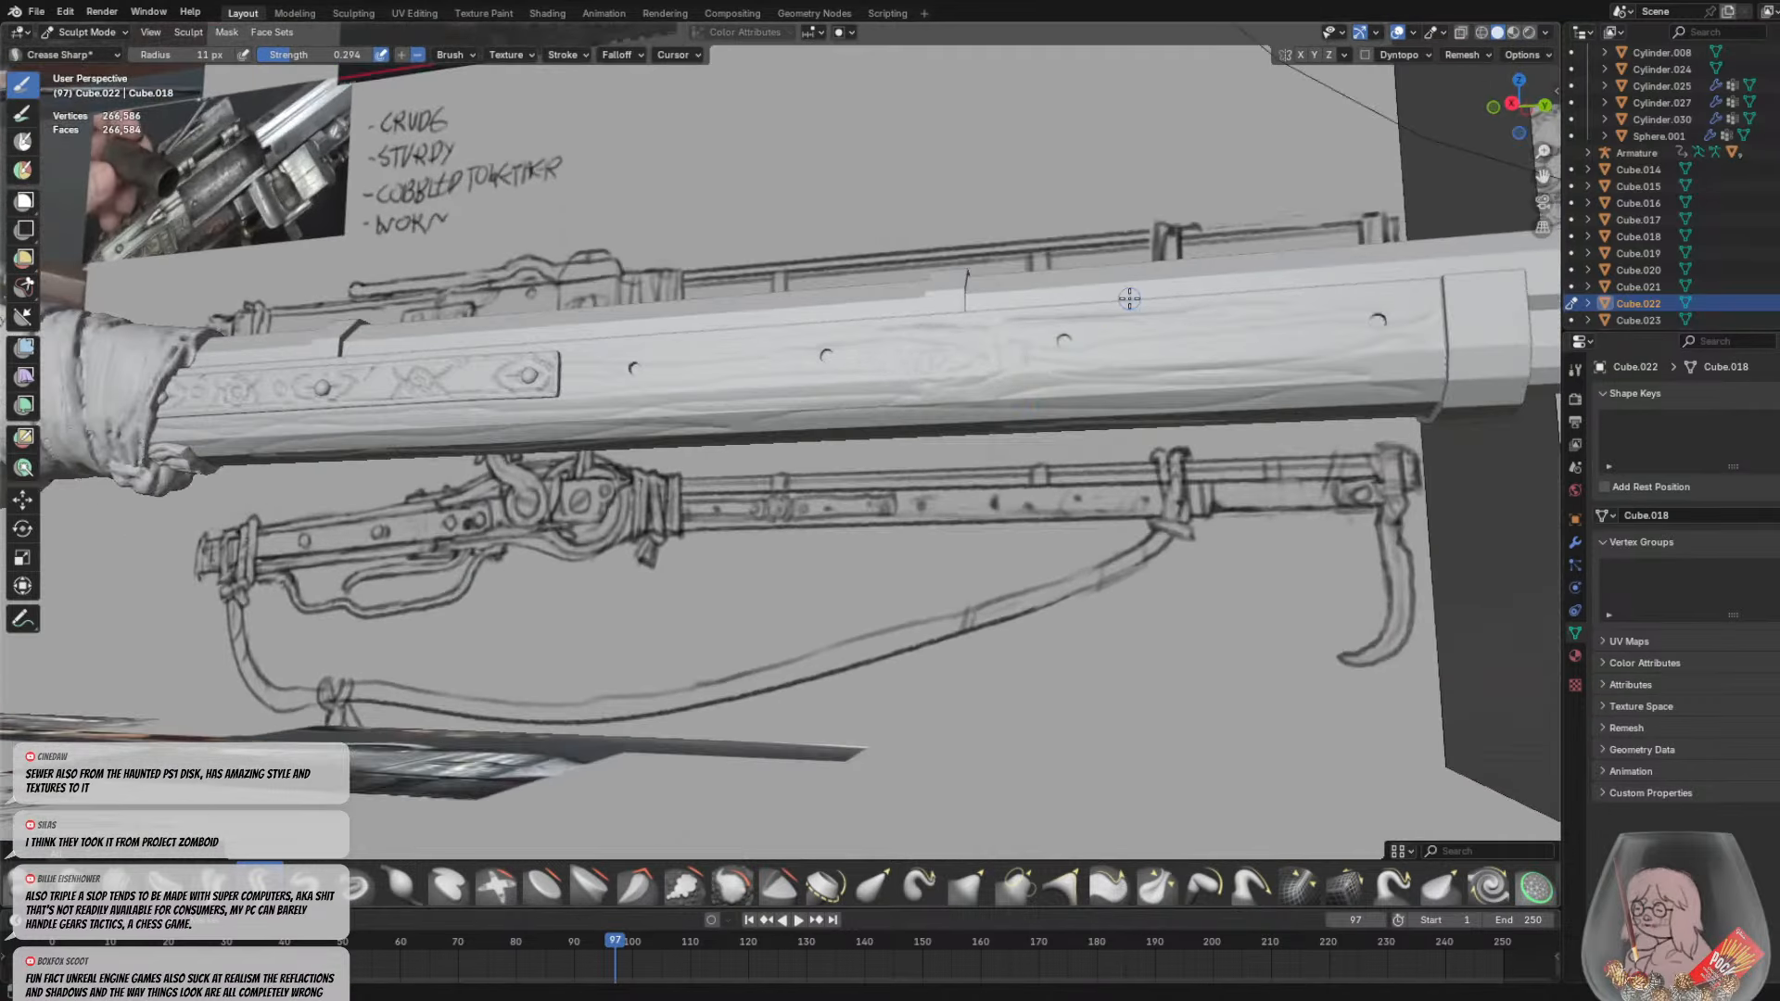
pyautogui.moveTo(1129, 299)
pyautogui.mouseDown()
pyautogui.moveTo(1131, 342)
pyautogui.moveTo(1150, 333)
pyautogui.mouseUp()
pyautogui.moveTo(1312, 324)
pyautogui.mouseDown()
pyautogui.moveTo(1347, 282)
pyautogui.moveTo(1331, 312)
pyautogui.moveTo(1361, 336)
pyautogui.mouseUp()
# Set the crease strength to 0.328 and carve more wood-grain lines on the lower facet beneath the engraved plate
pyautogui.moveTo(1080, 341); pyautogui.dragTo(934, 434, button='middle')
pyautogui.keyDown('shift'); pyautogui.moveTo(1447, 431); pyautogui.dragTo(937, 336, button='middle'); pyautogui.keyUp('shift')
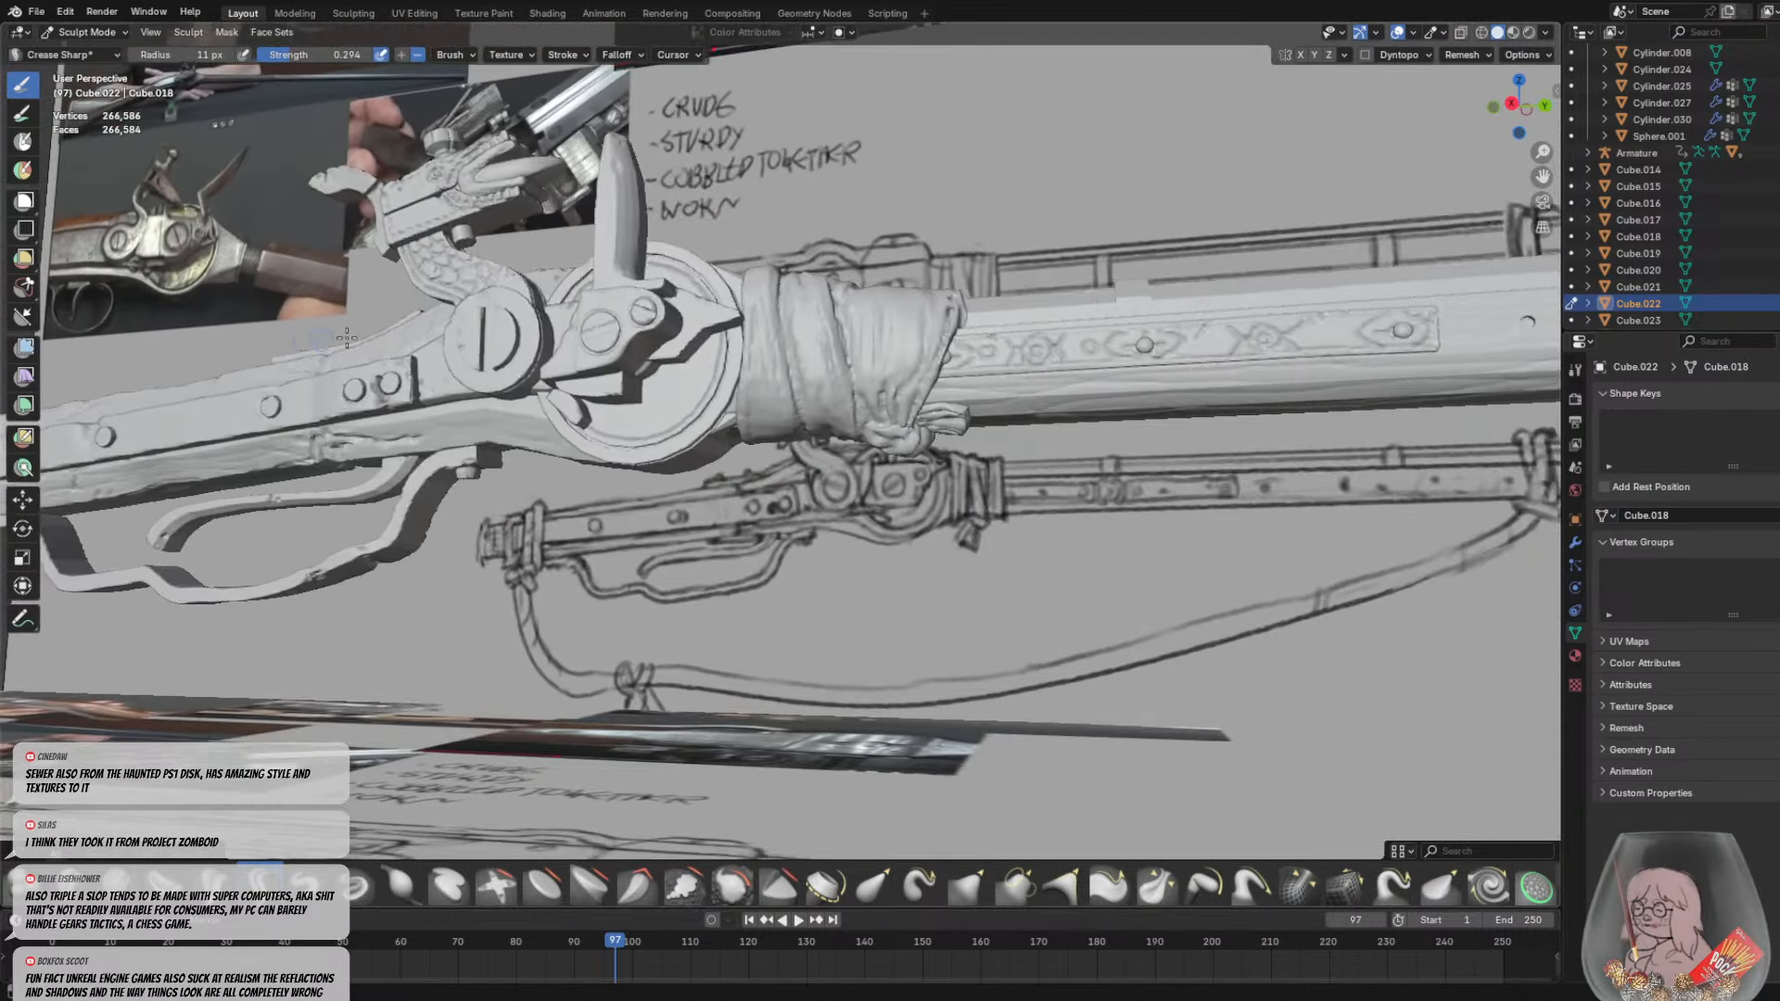
pyautogui.scroll(-2, 937, 336)
pyautogui.keyDown('shift'); pyautogui.moveTo(1148, 370); pyautogui.dragTo(791, 402, button='middle'); pyautogui.keyUp('shift')
pyautogui.scroll(1, 927, 414)
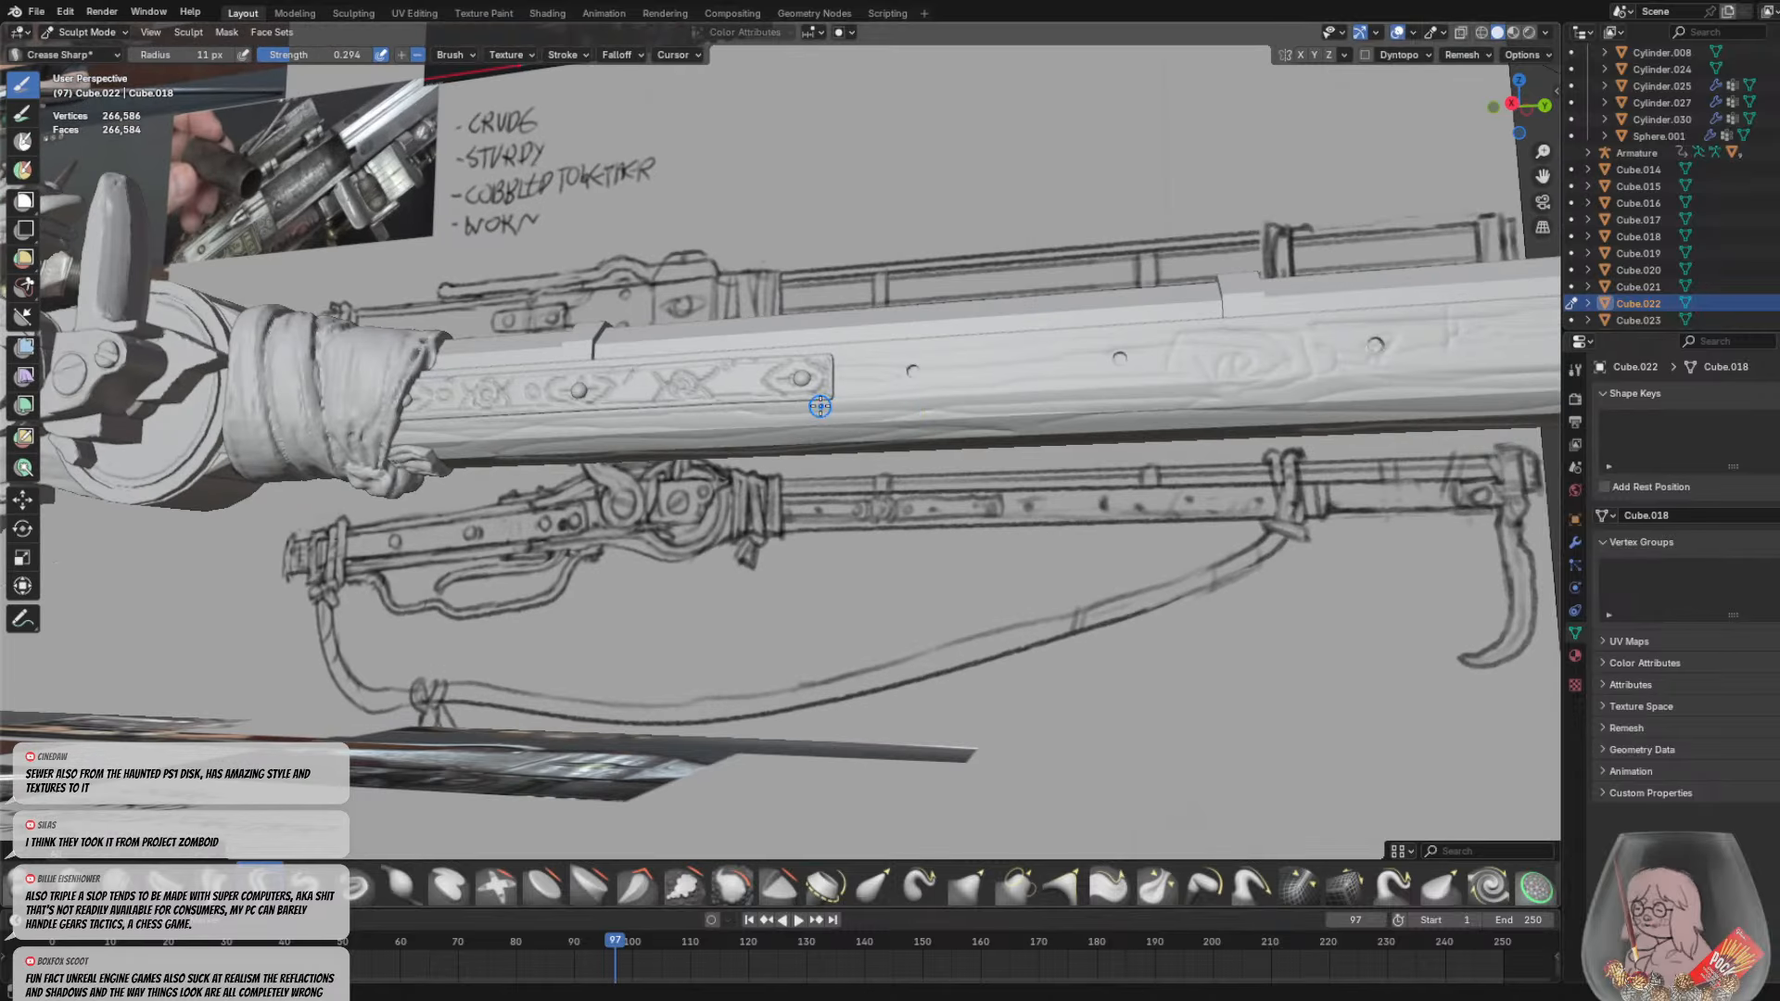
pyautogui.press('r')
pyautogui.press('Escape')
pyautogui.moveTo(331, 60); pyautogui.dragTo(335, 59)
pyautogui.moveTo(606, 433); pyautogui.dragTo(787, 435)
pyautogui.moveTo(712, 446); pyautogui.dragTo(727, 415, button='middle')
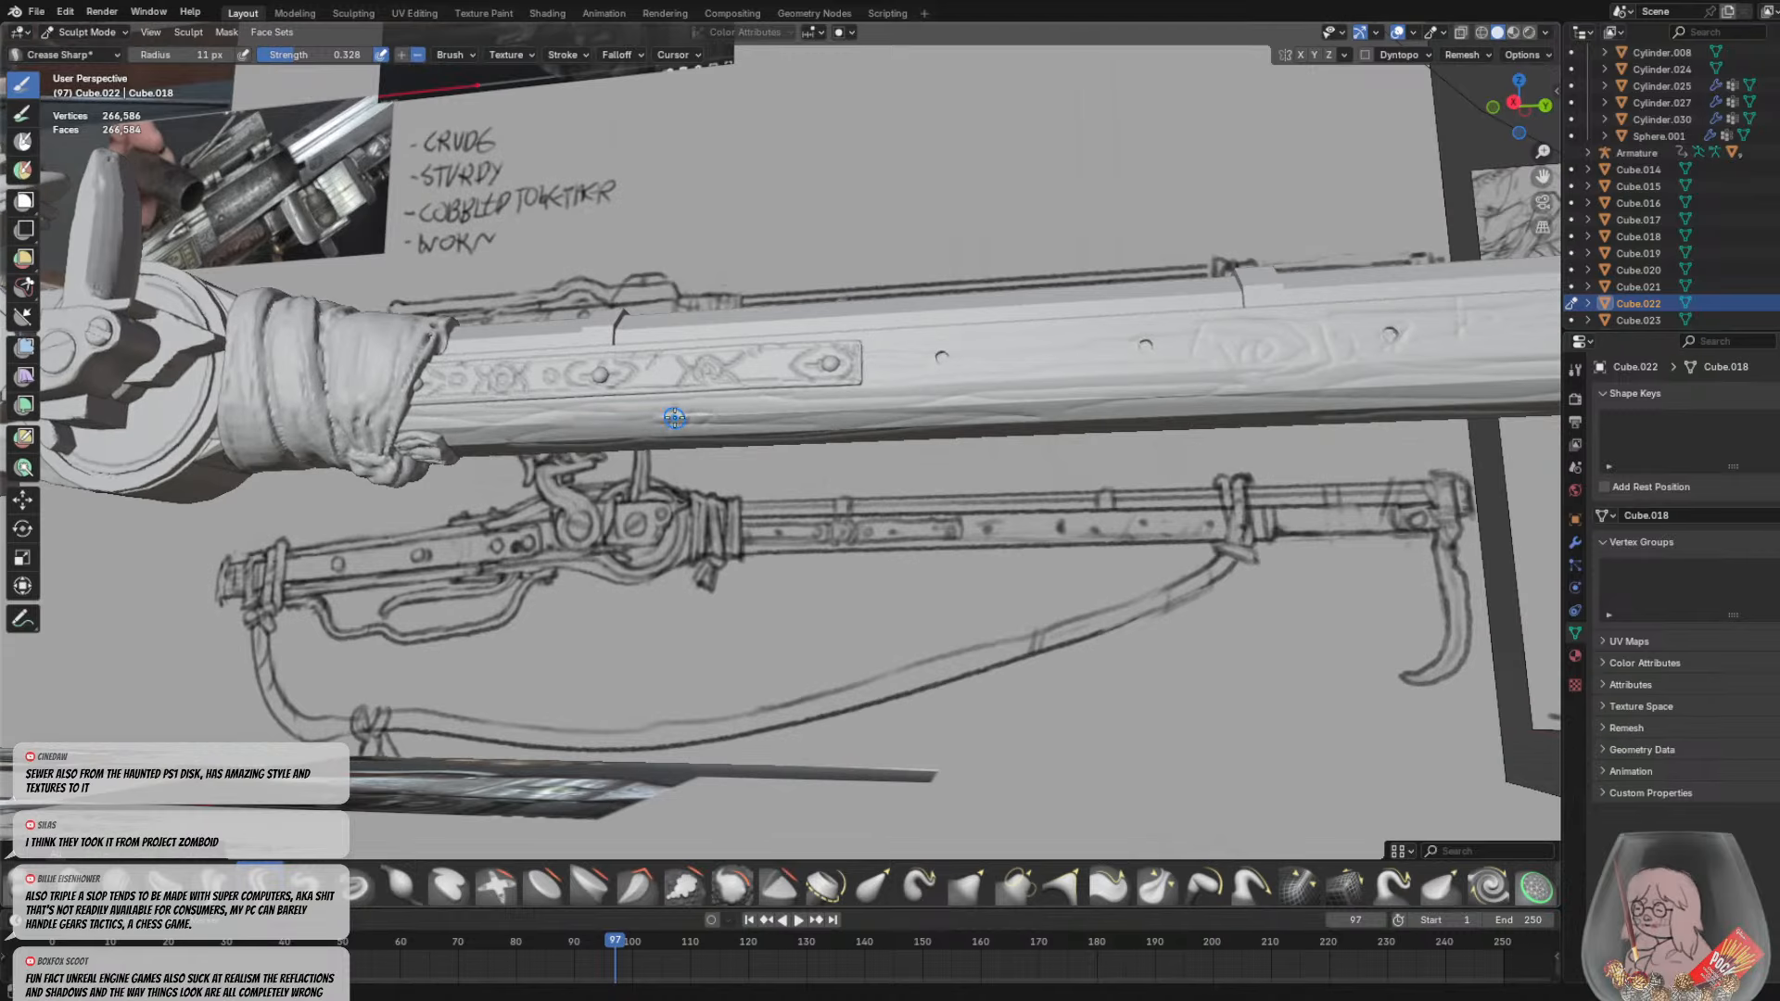
pyautogui.moveTo(675, 418); pyautogui.dragTo(720, 415)
pyautogui.moveTo(720, 415); pyautogui.dragTo(812, 536, button='middle')
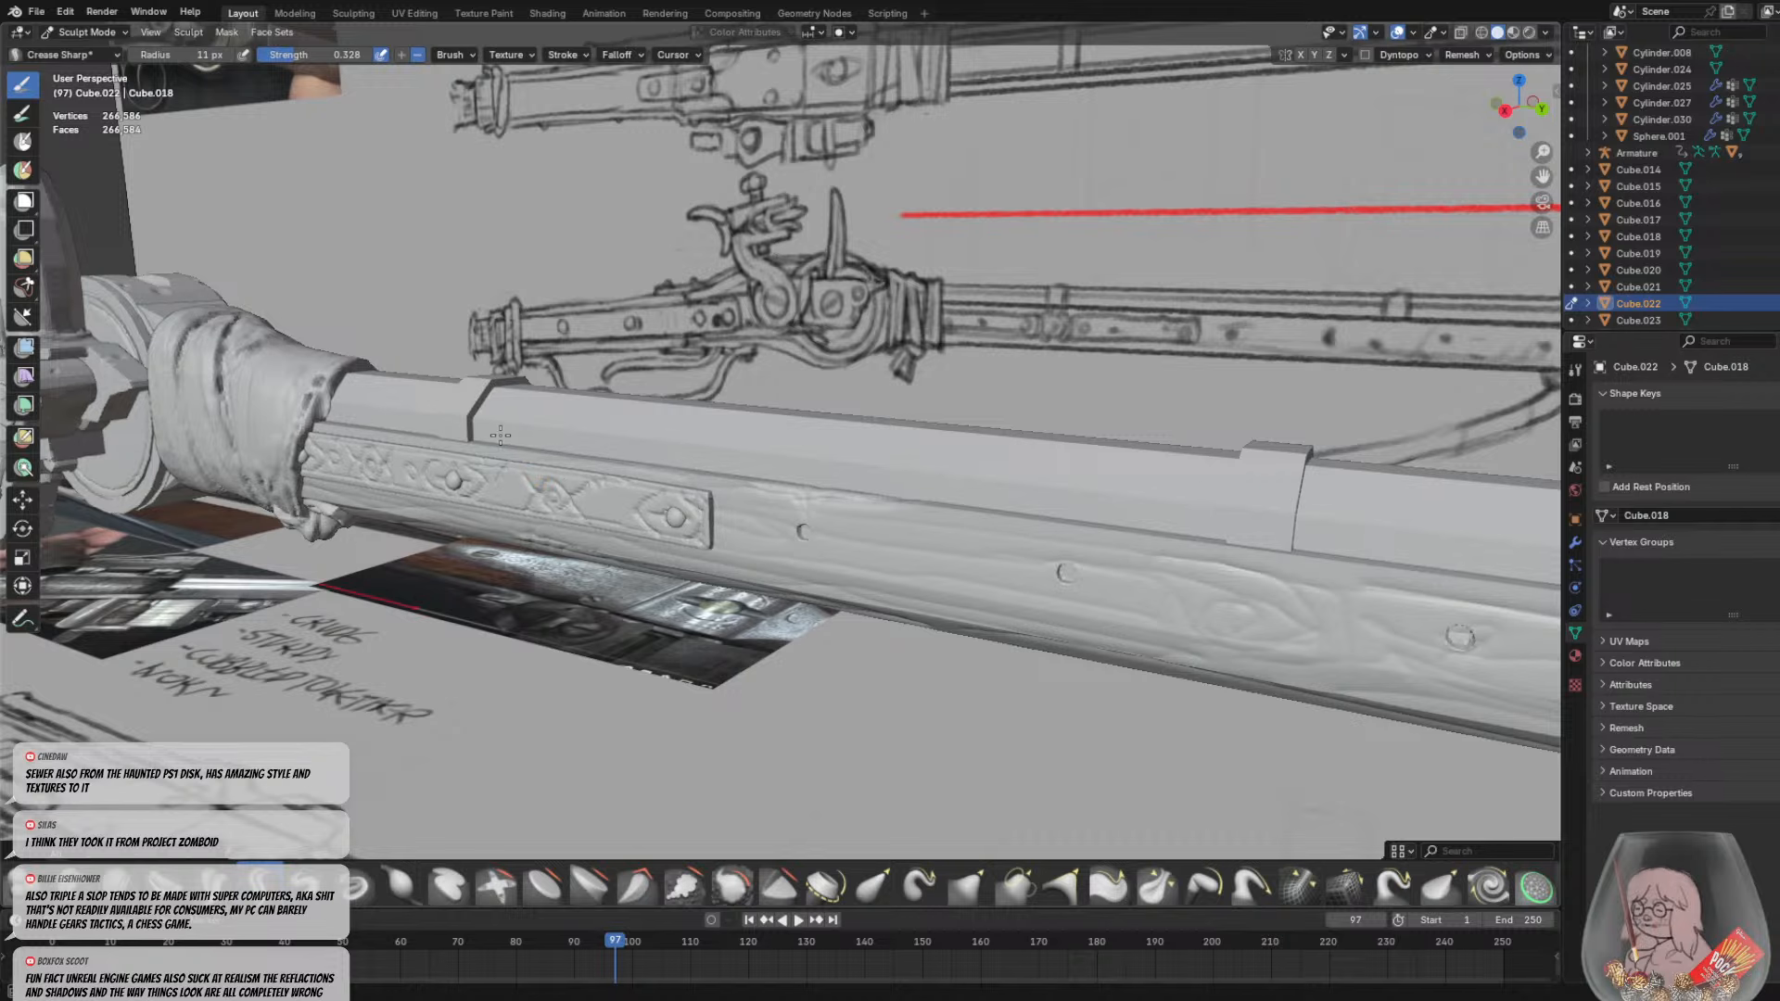
# Voxel-remesh the forestock with a coarser voxel size of 0.00703 m
pyautogui.moveTo(481, 439); pyautogui.dragTo(741, 548, button='middle')
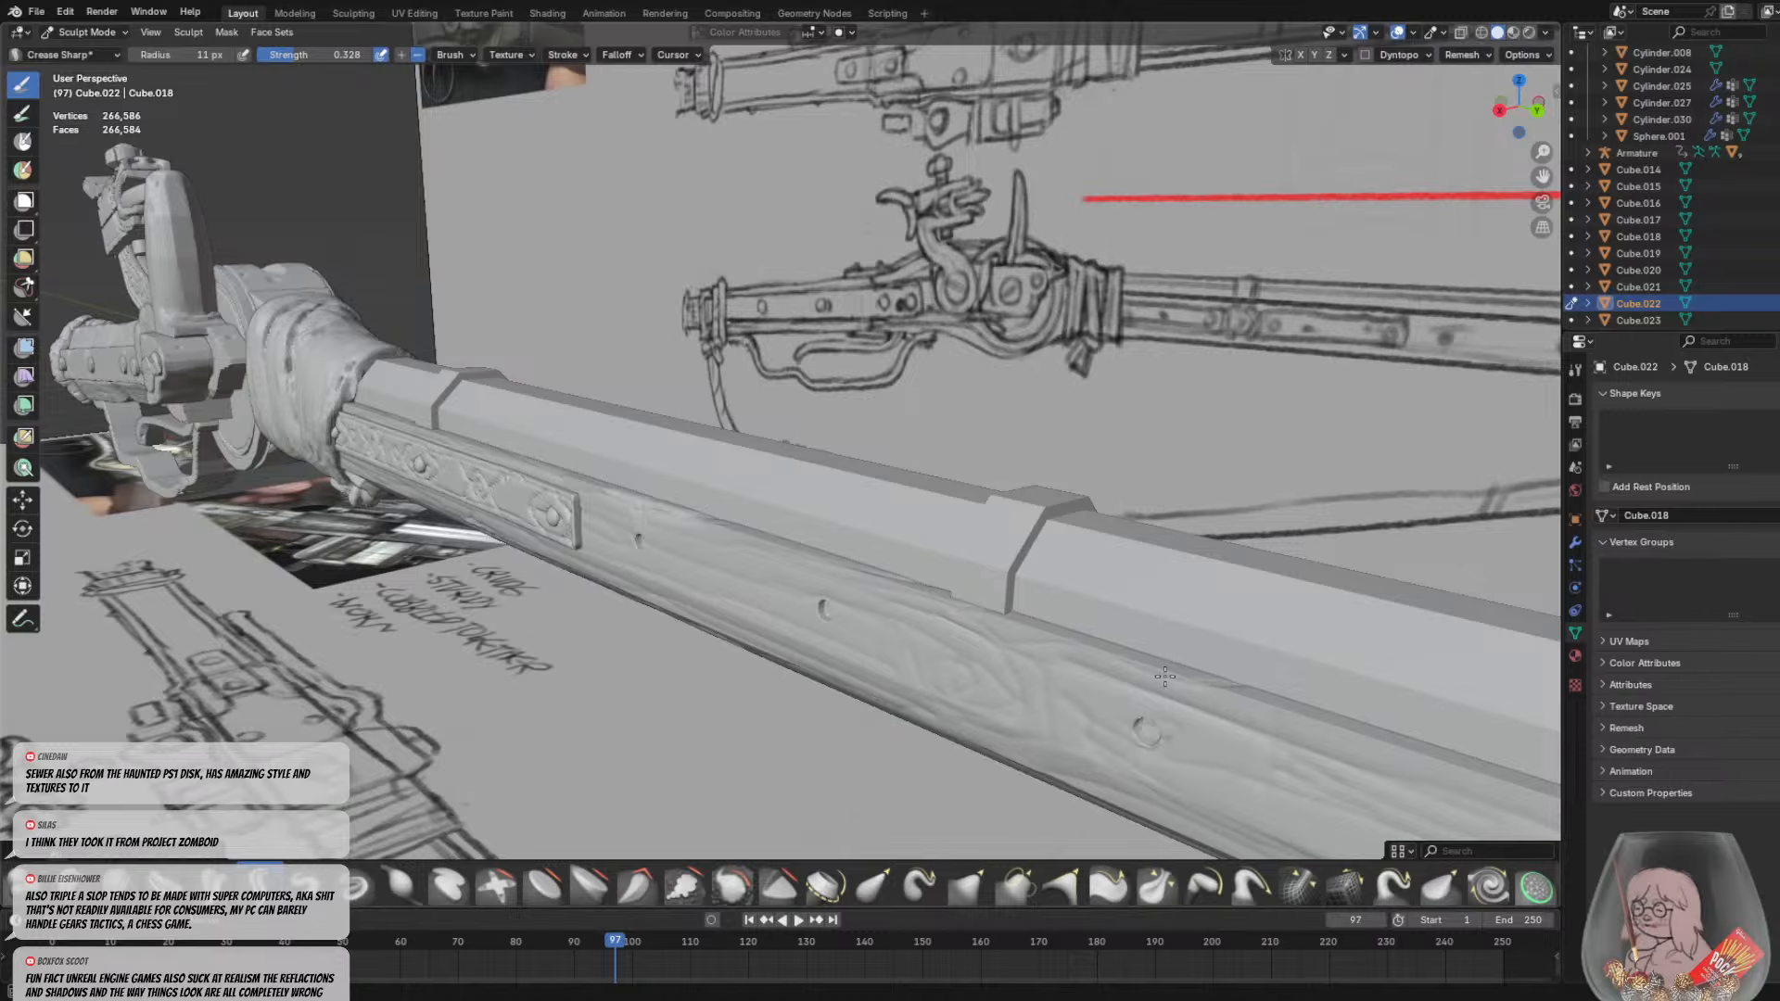
pyautogui.scroll(-2, 1176, 640)
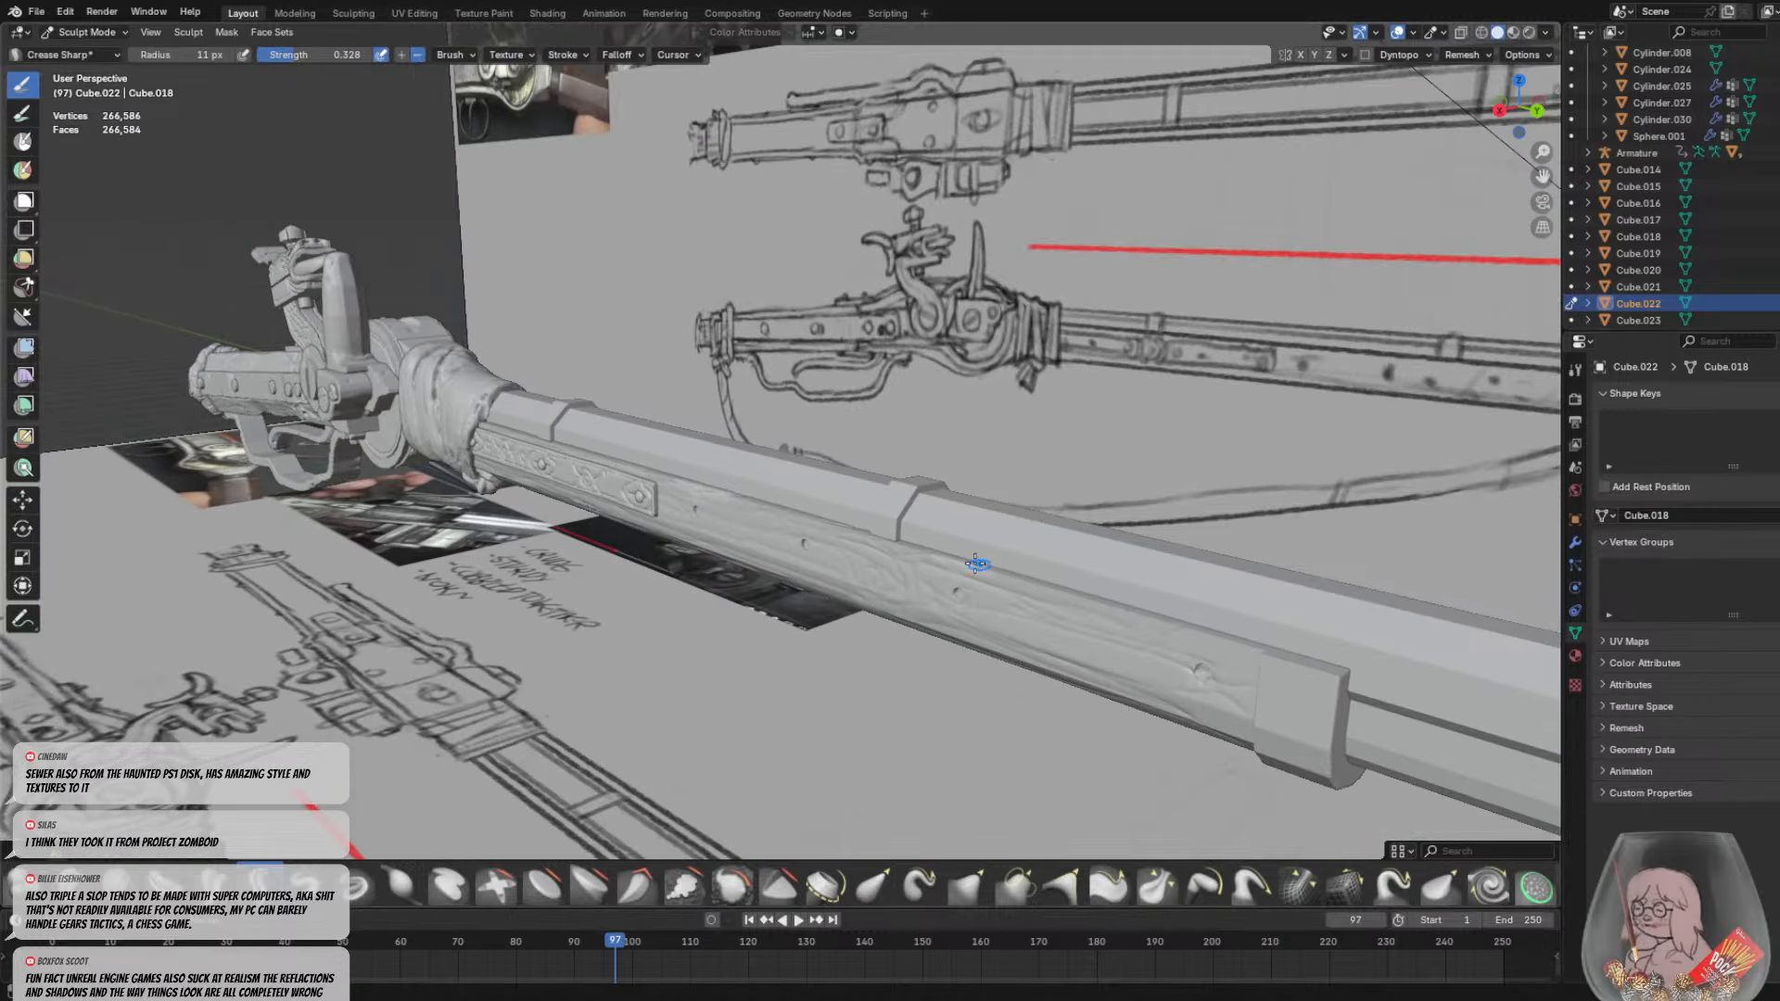
pyautogui.moveTo(1107, 579); pyautogui.dragTo(1246, 533, button='middle')
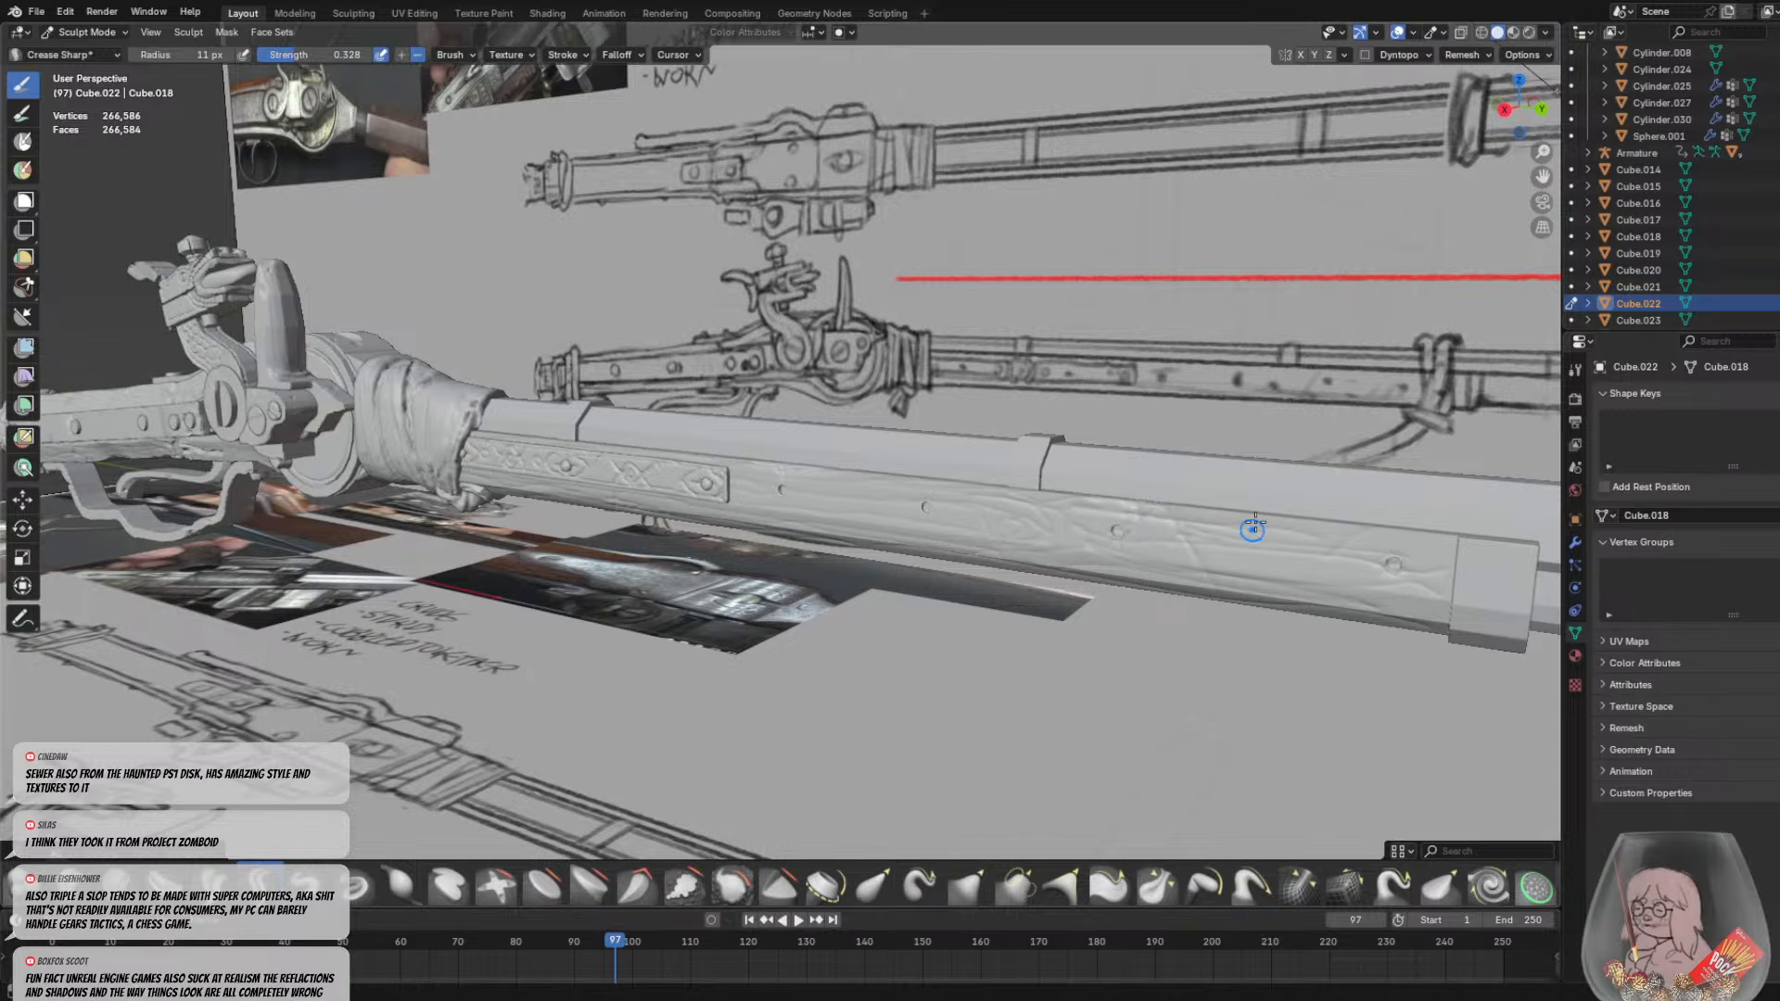
pyautogui.moveTo(1213, 628); pyautogui.dragTo(1350, 546, button='middle')
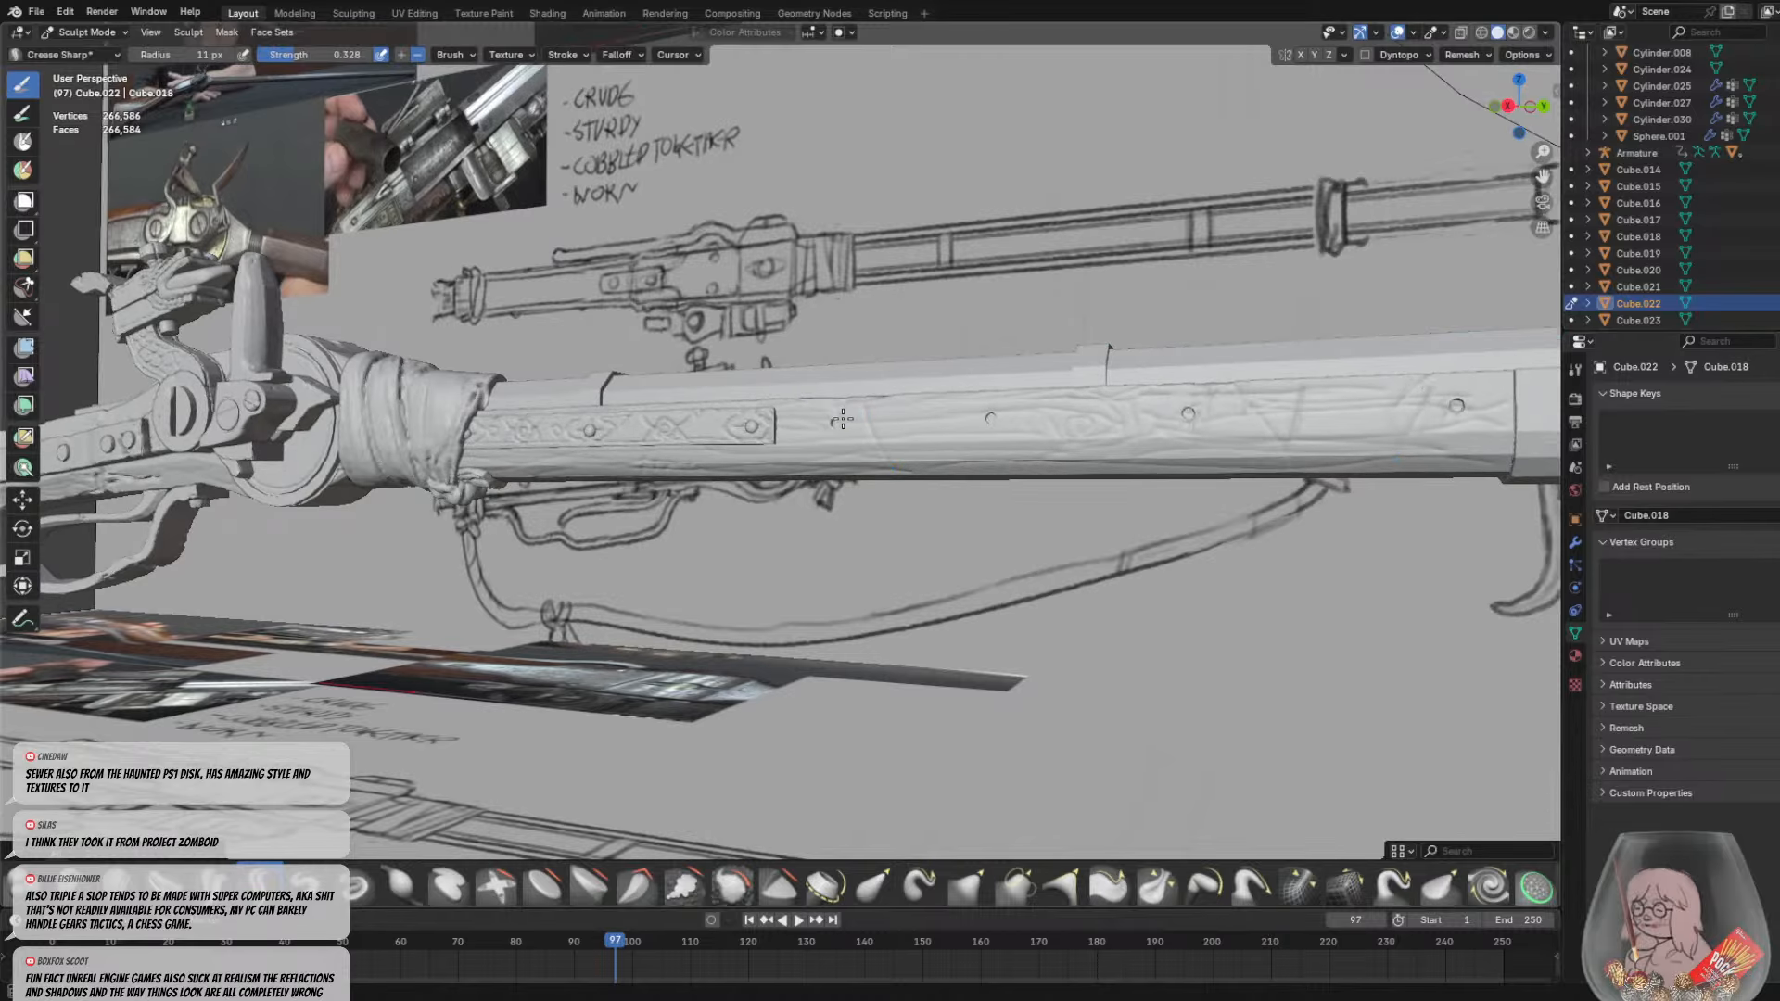
pyautogui.scroll(3, 845, 425)
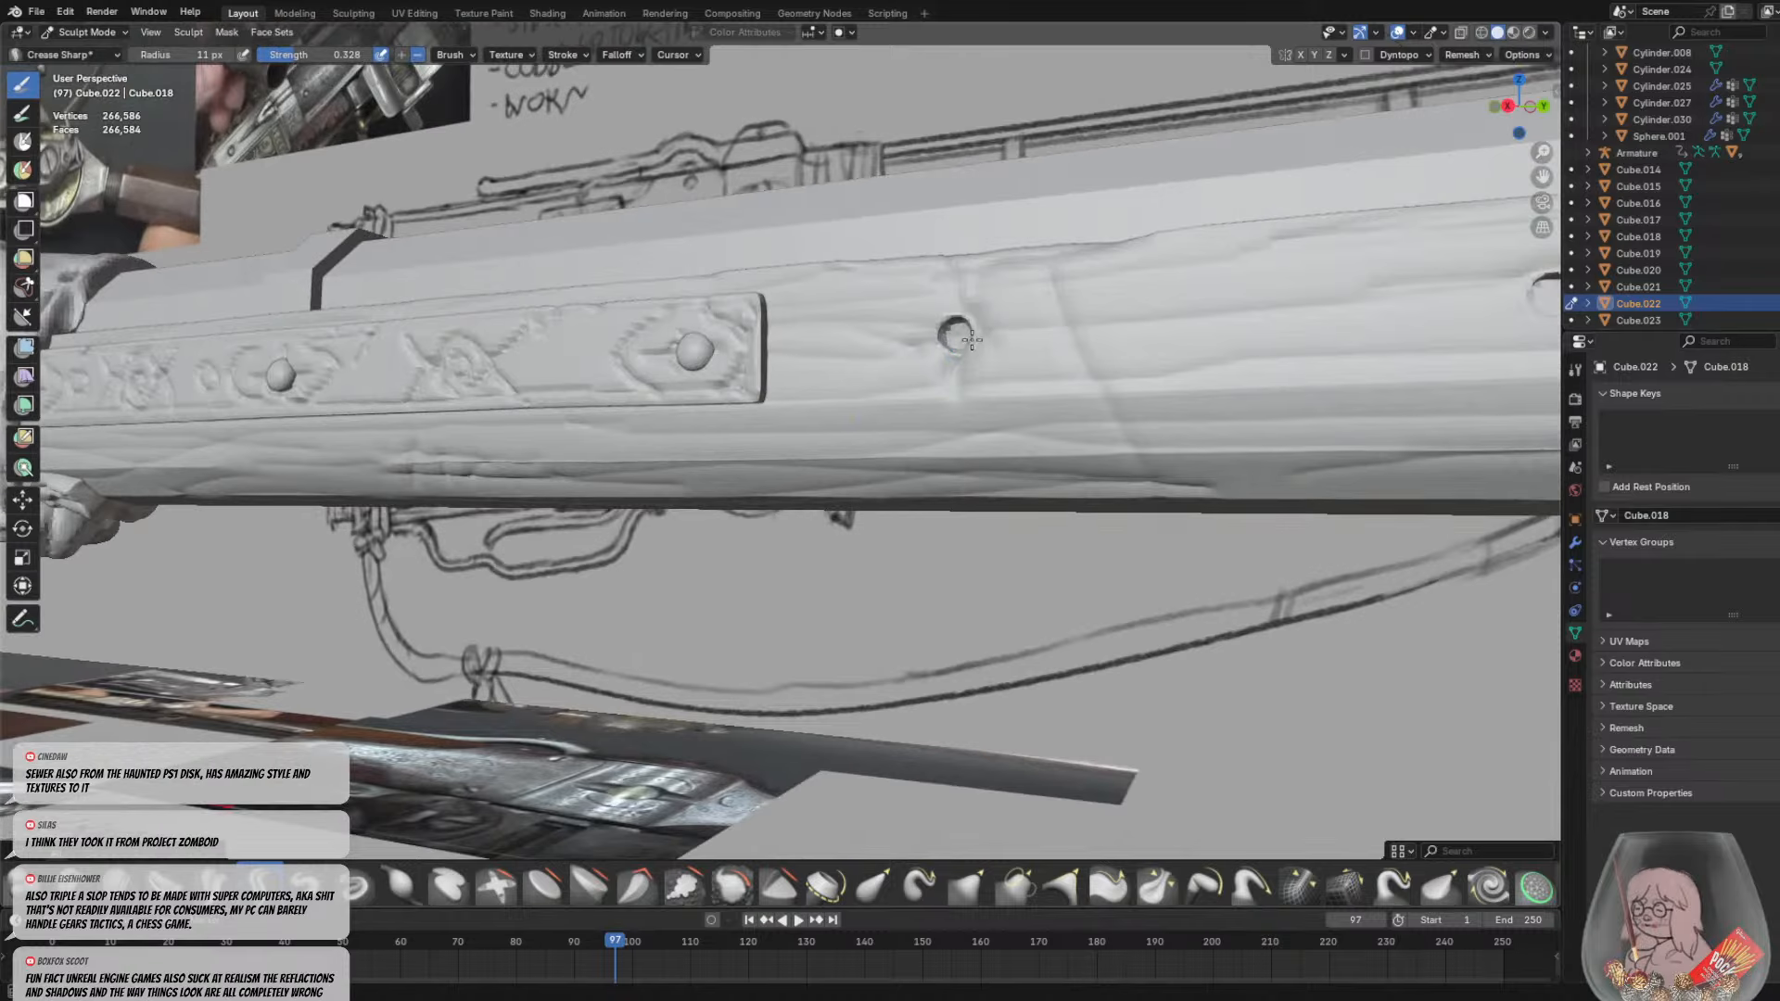
pyautogui.moveTo(1001, 378); pyautogui.dragTo(1085, 401, button='middle')
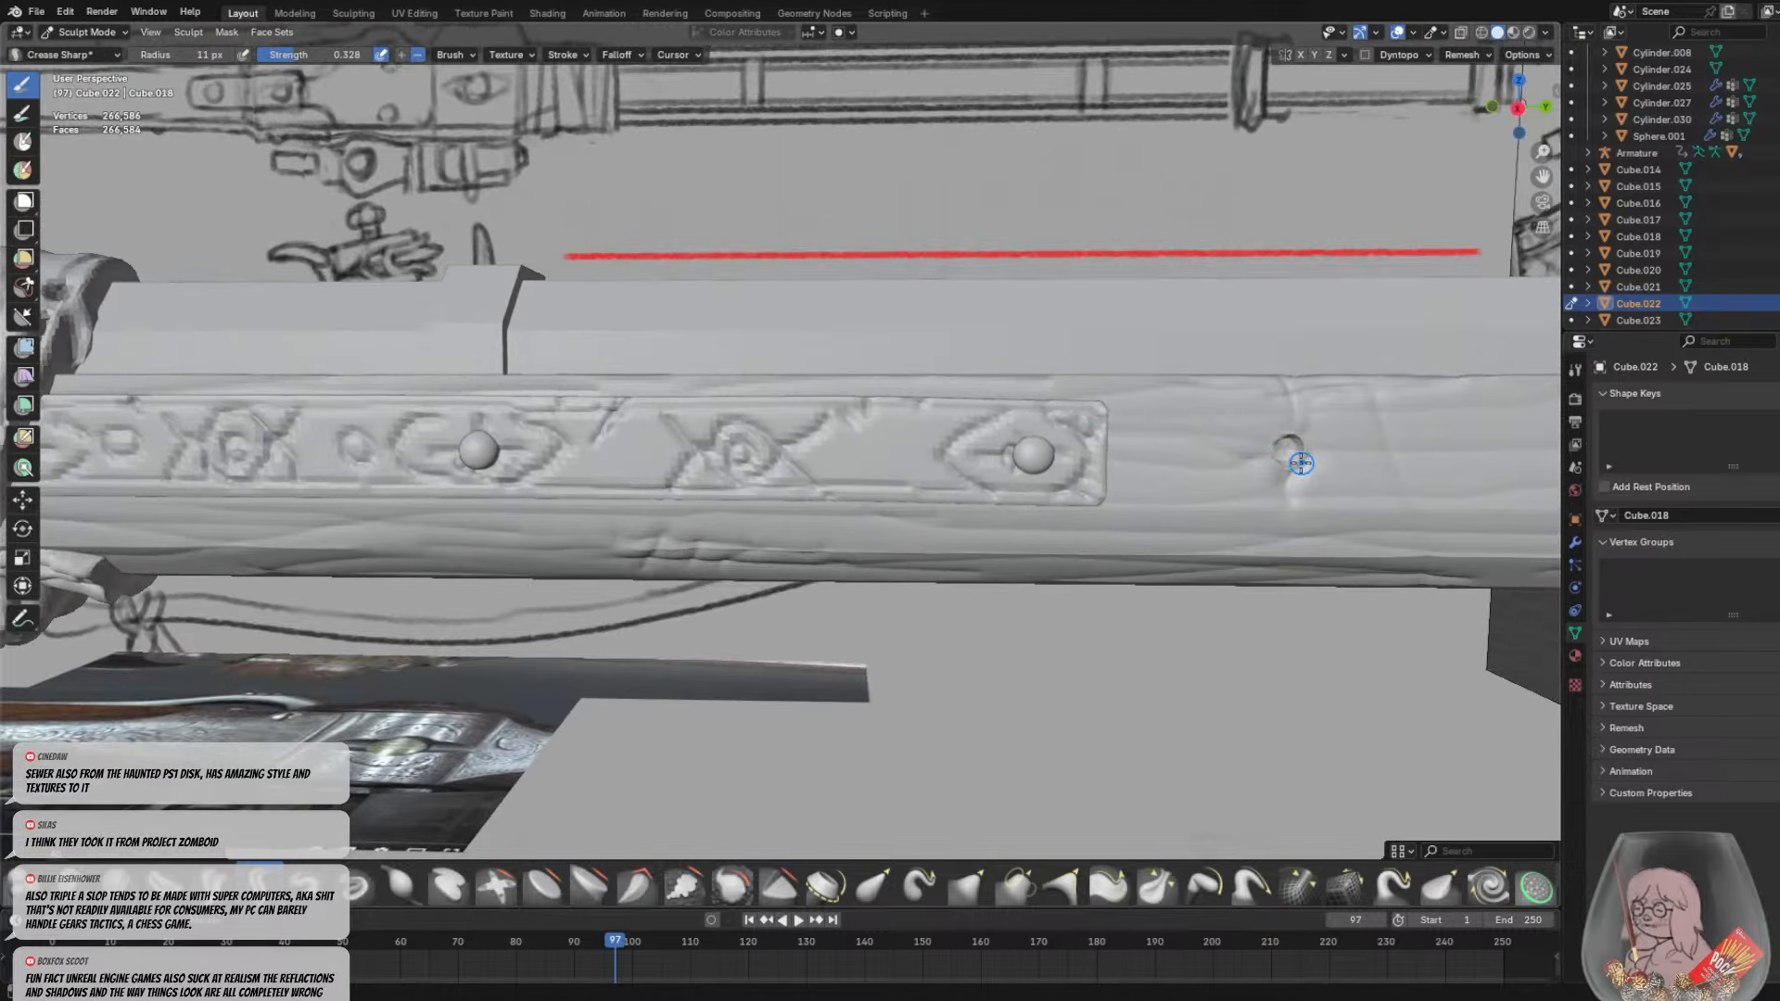
pyautogui.keyDown('shift'); pyautogui.moveTo(1359, 464); pyautogui.dragTo(1021, 431, button='middle'); pyautogui.keyUp('shift')
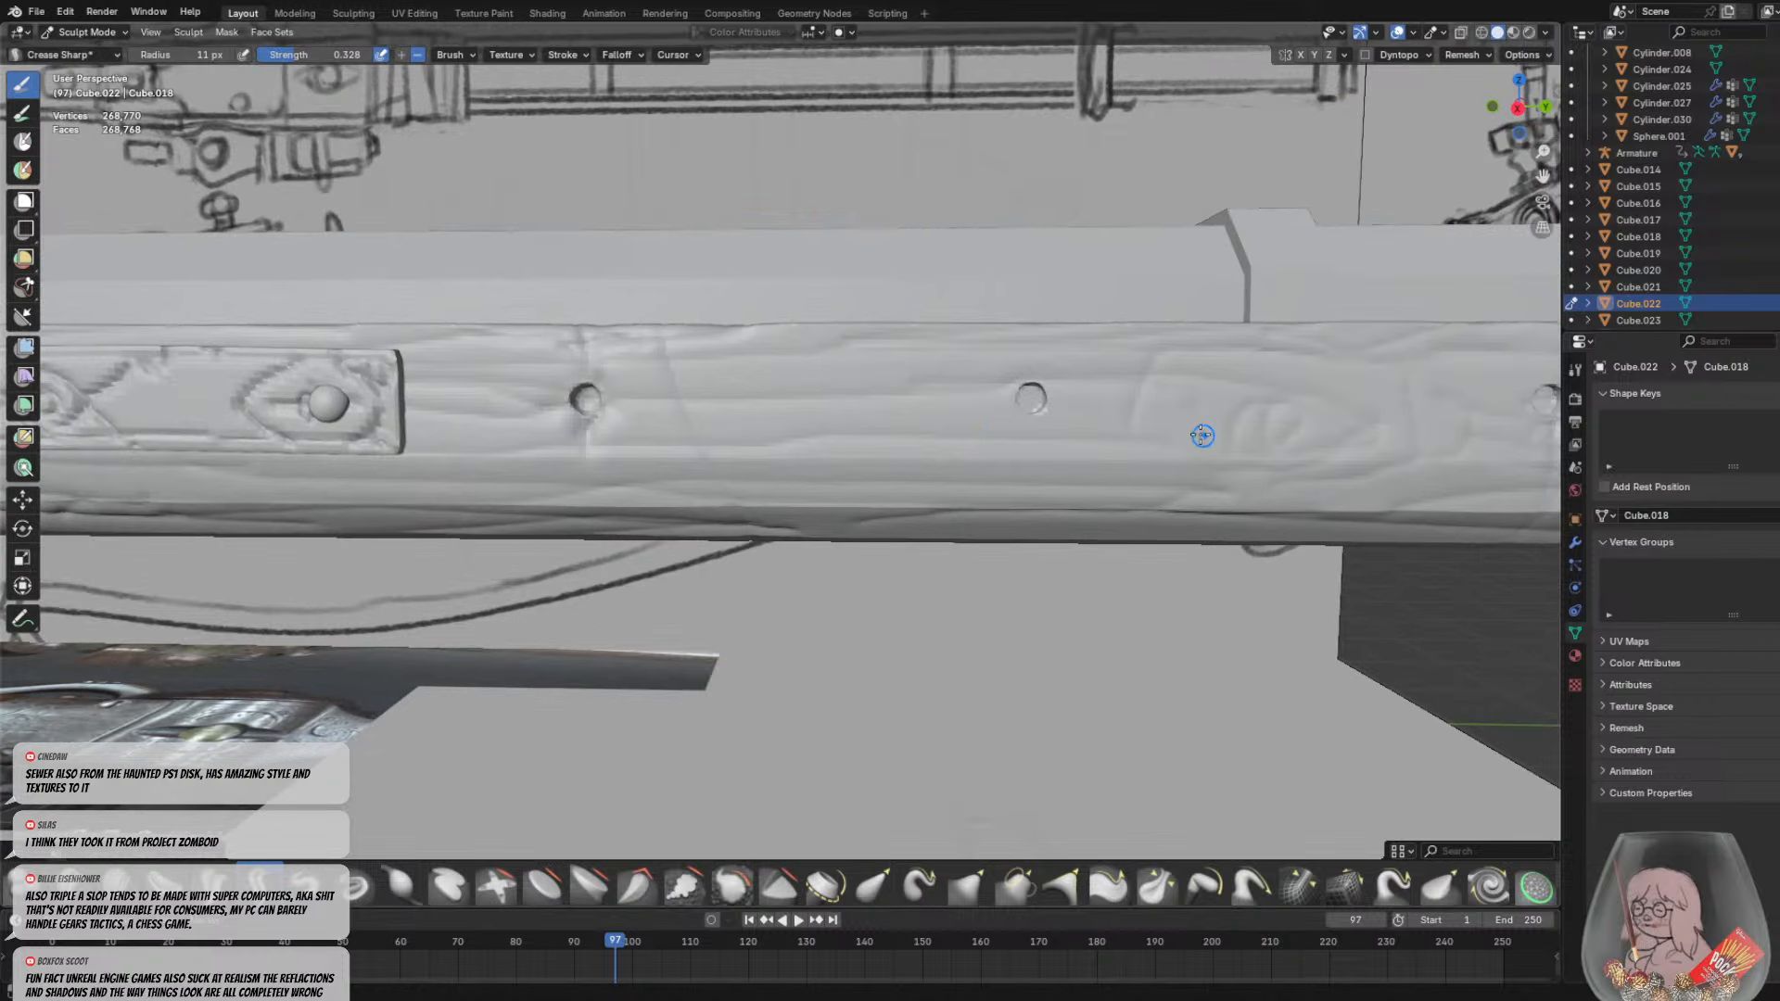
pyautogui.keyDown('shift'); pyautogui.moveTo(1142, 430); pyautogui.dragTo(1116, 433, button='middle'); pyautogui.keyUp('shift')
pyautogui.hotkey('ctrl', 'r')
pyautogui.press('r')
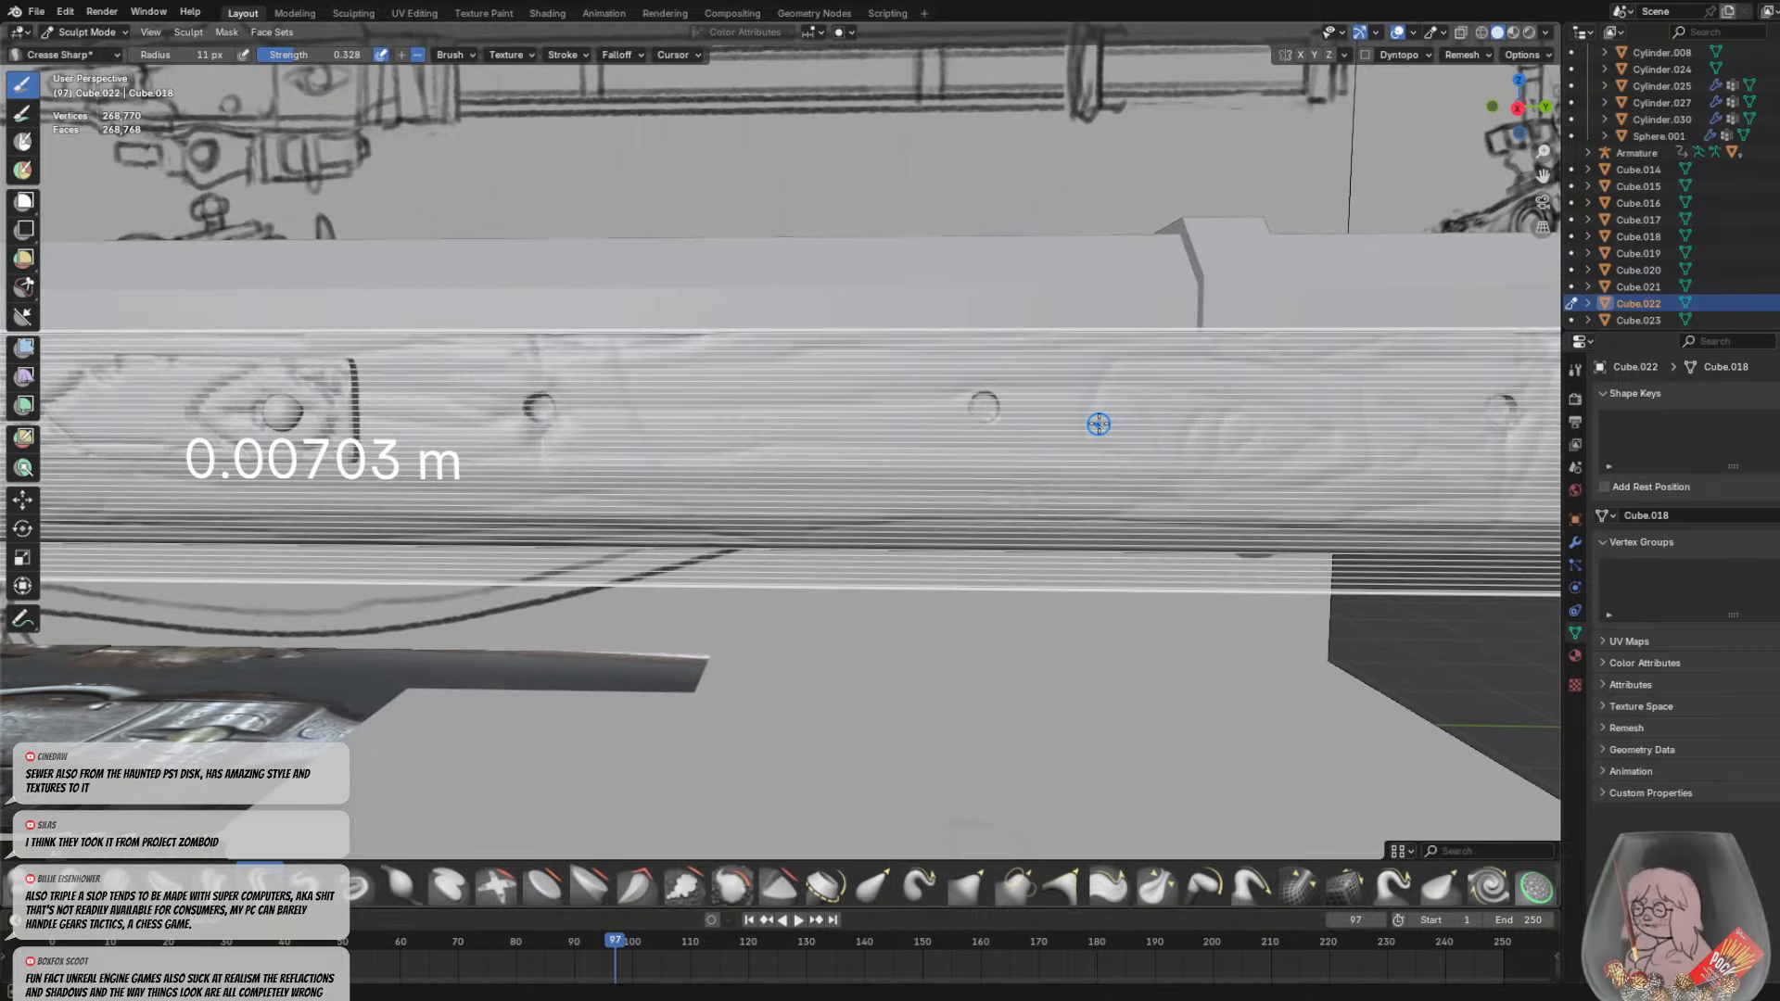
pyautogui.click(1100, 424)
pyautogui.hotkey('ctrl', 'r')
pyautogui.scroll(-4, 1042, 422)
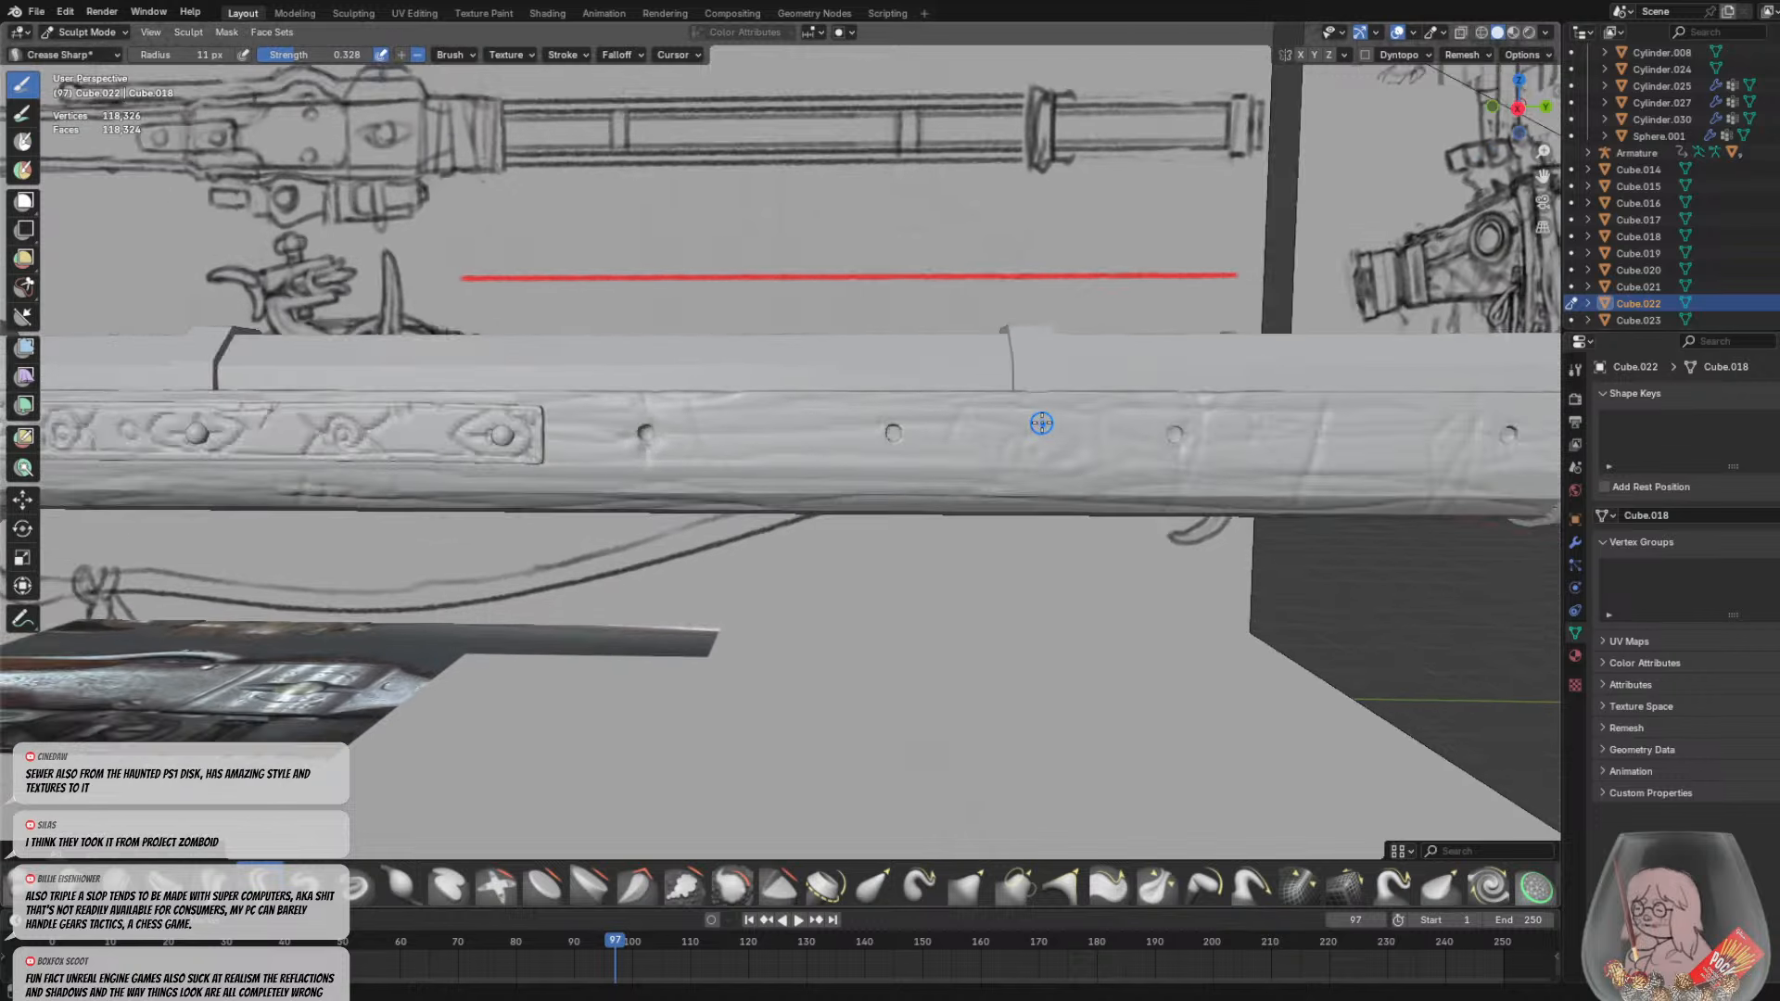
# Raise the crease strength to 0.412 and carve wood-grain lines around the hole nearest the engraved plate
pyautogui.scroll(3, 901, 422)
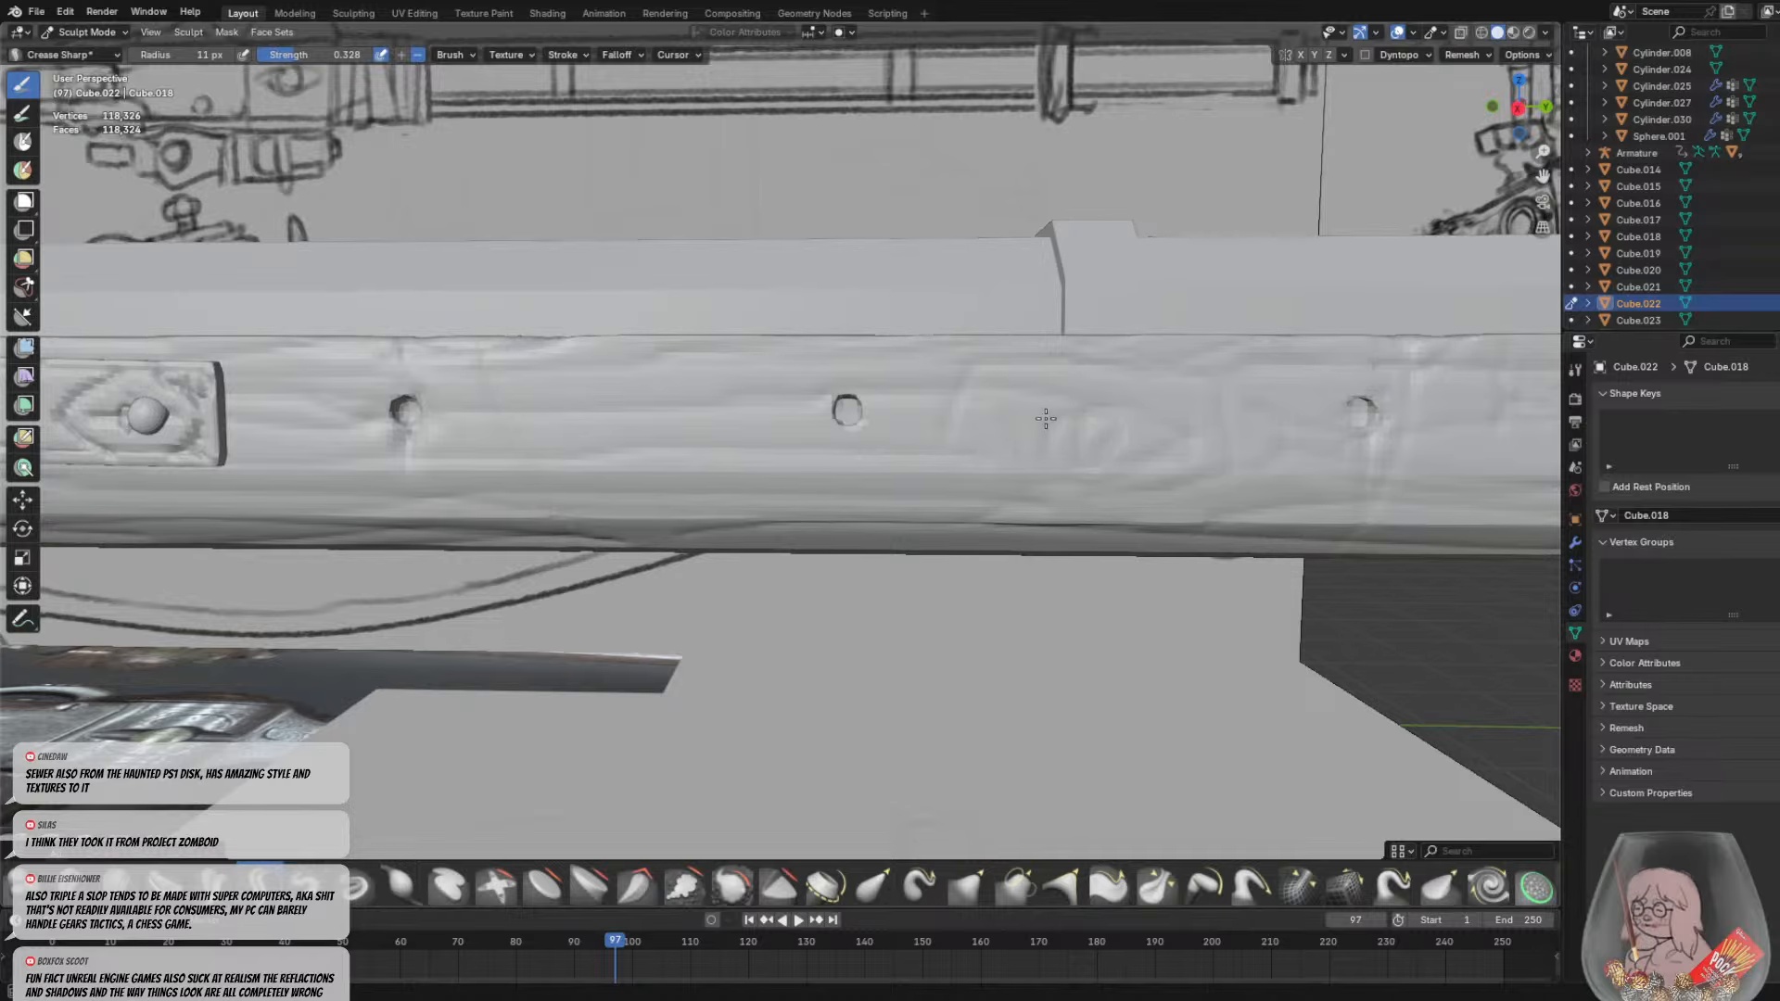
pyautogui.scroll(-2, 1046, 419)
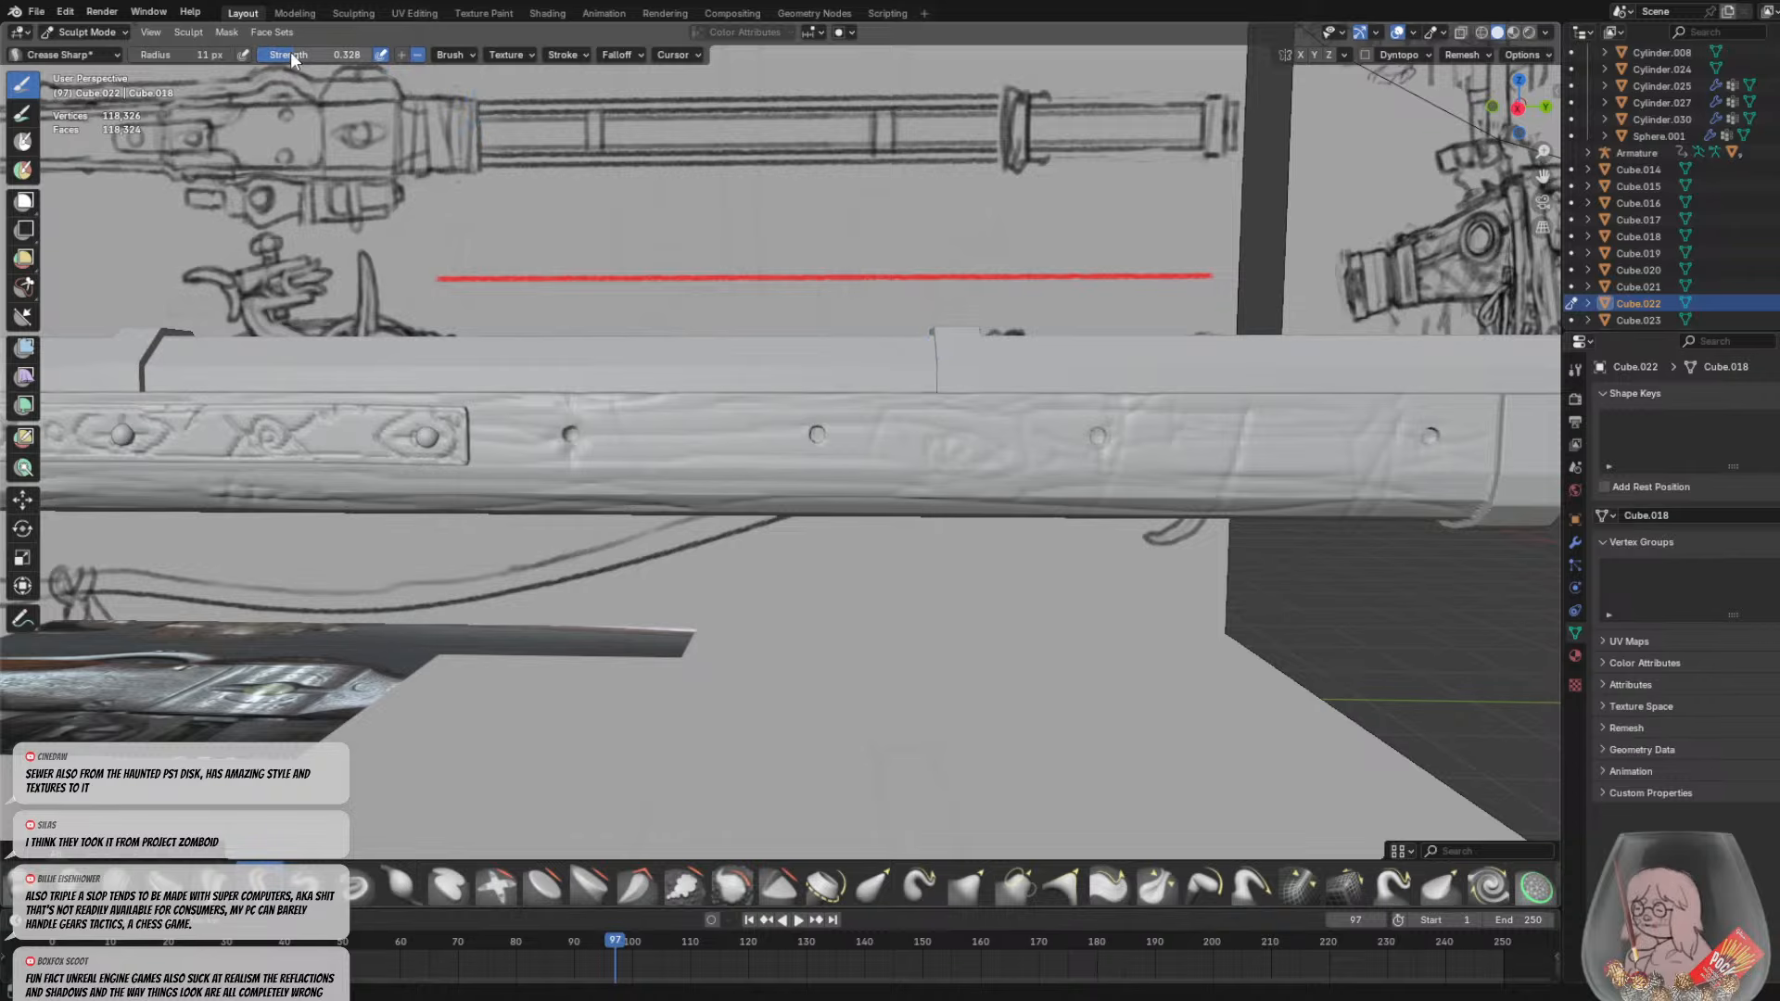
pyautogui.moveTo(293, 58); pyautogui.dragTo(299, 59)
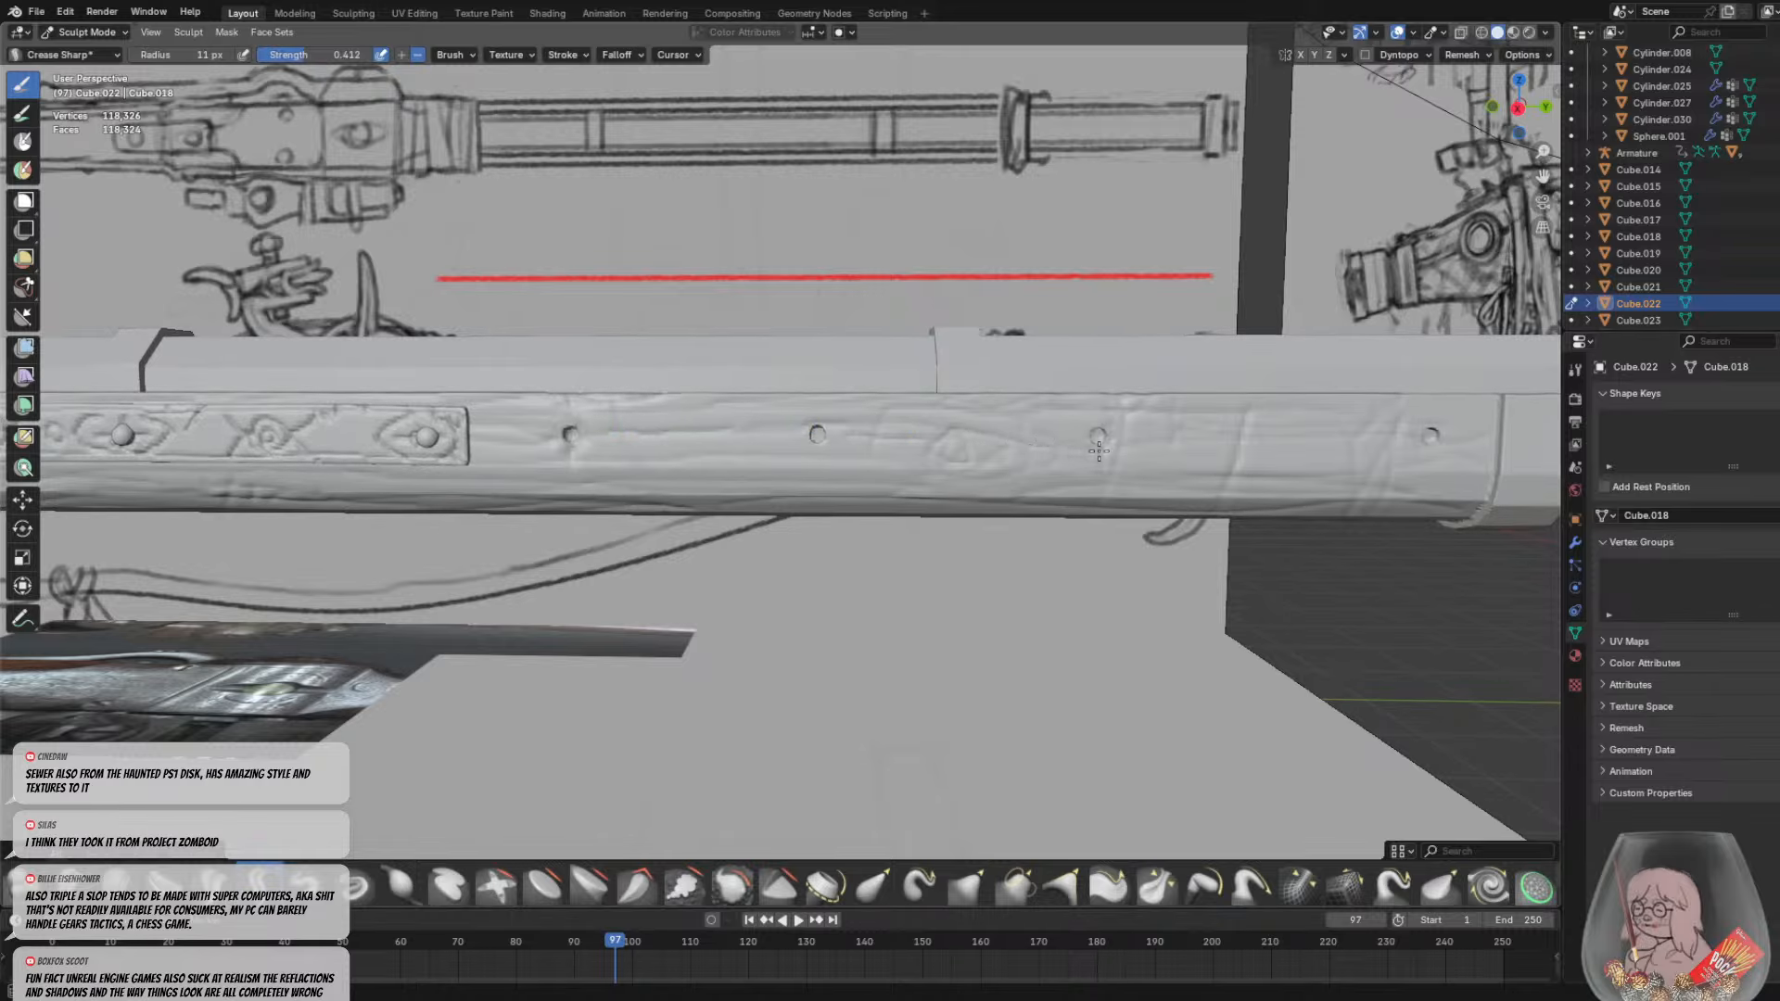
pyautogui.click(1432, 439)
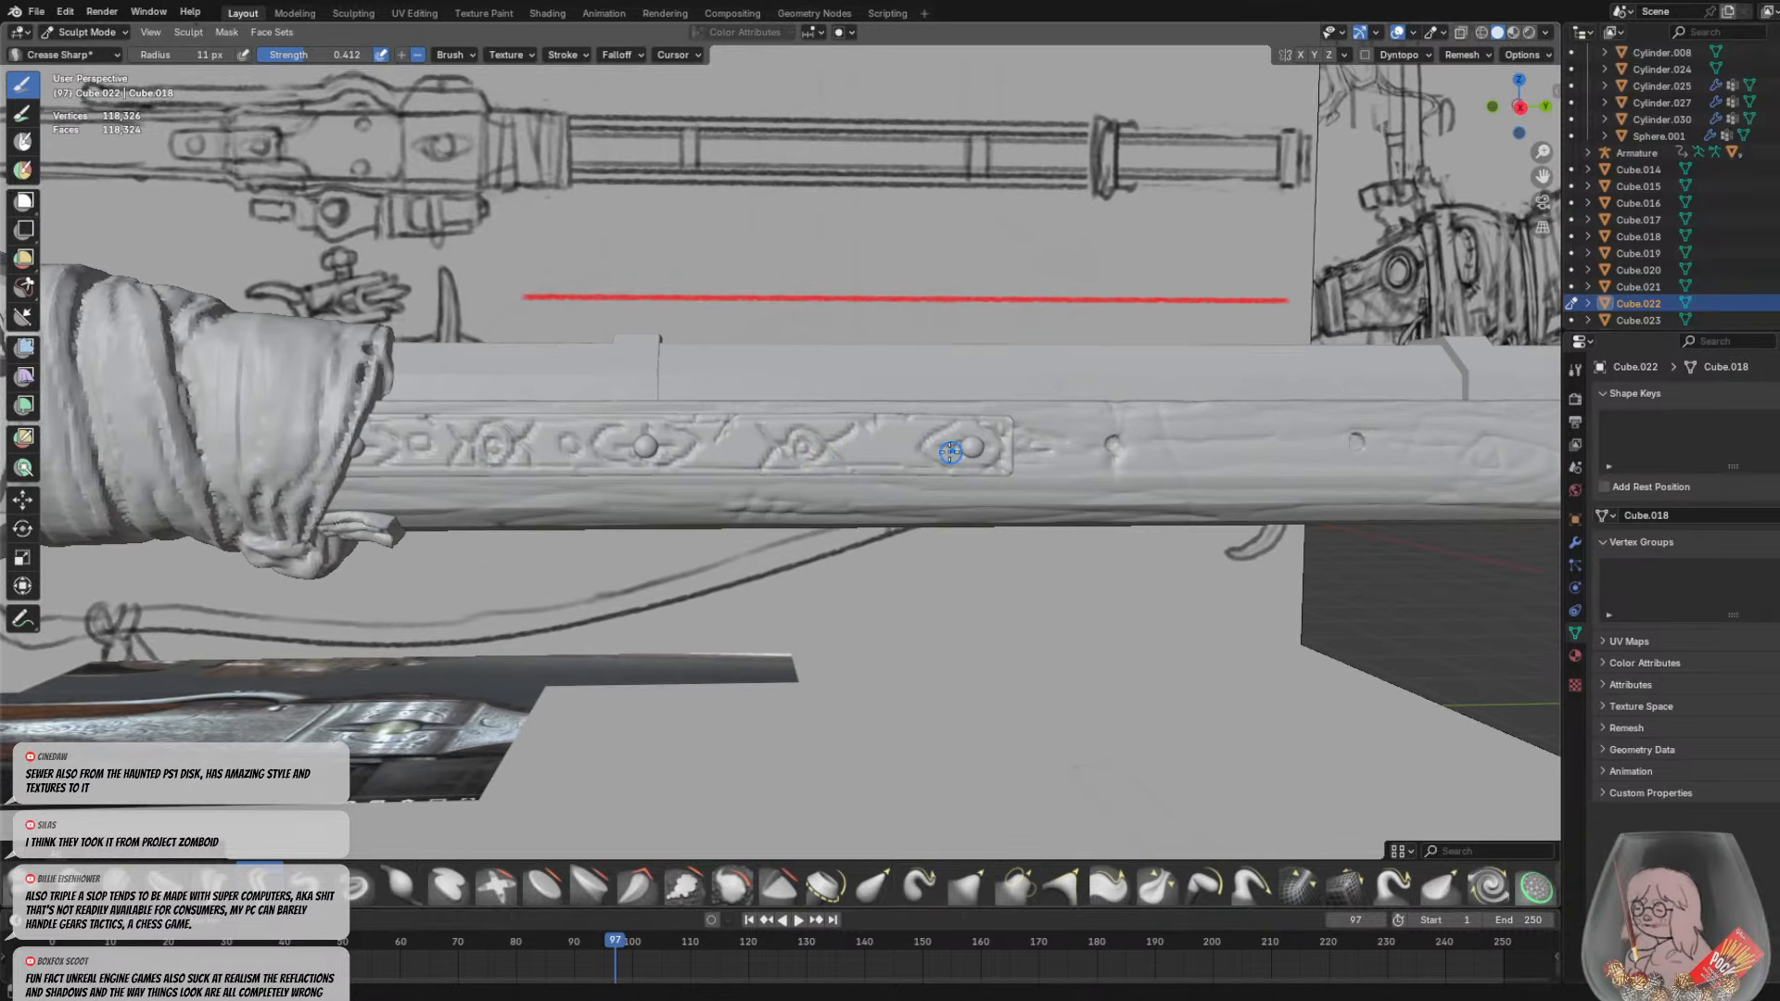
pyautogui.moveTo(951, 451); pyautogui.dragTo(795, 393, button='middle')
pyautogui.scroll(1, 659, 364)
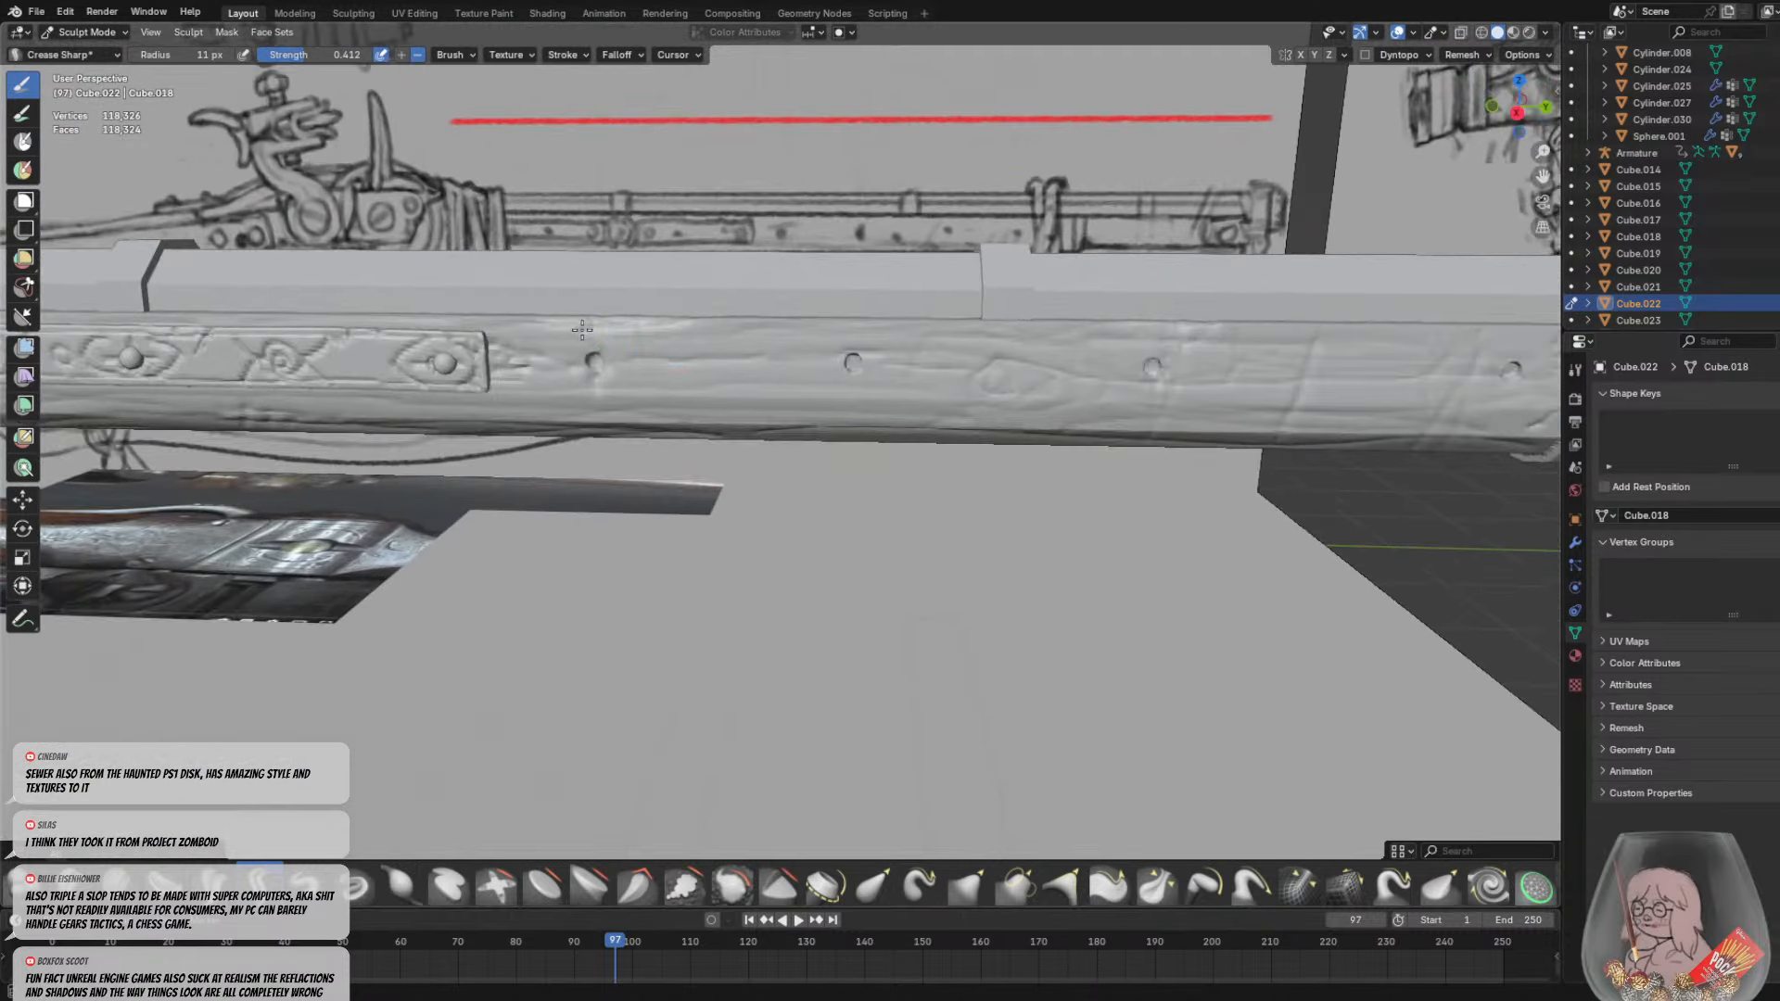
pyautogui.moveTo(586, 332); pyautogui.dragTo(755, 335)
pyautogui.moveTo(562, 339); pyautogui.dragTo(558, 401)
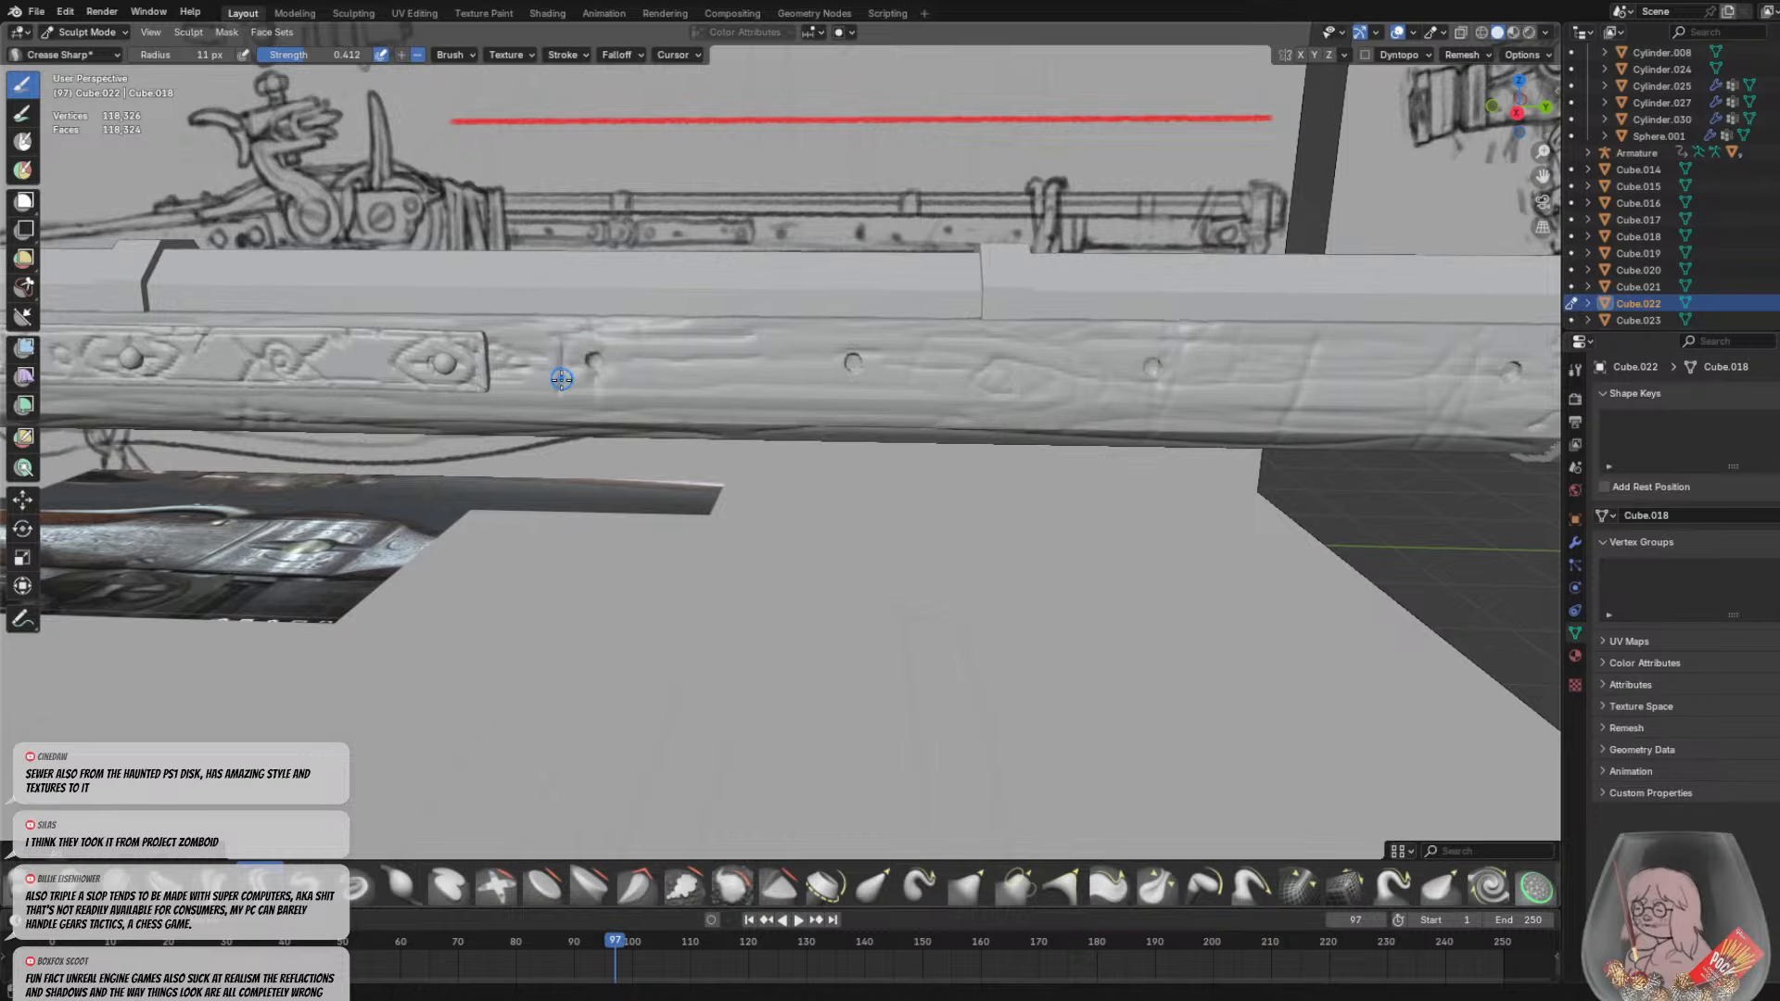
pyautogui.moveTo(696, 390); pyautogui.dragTo(900, 384)
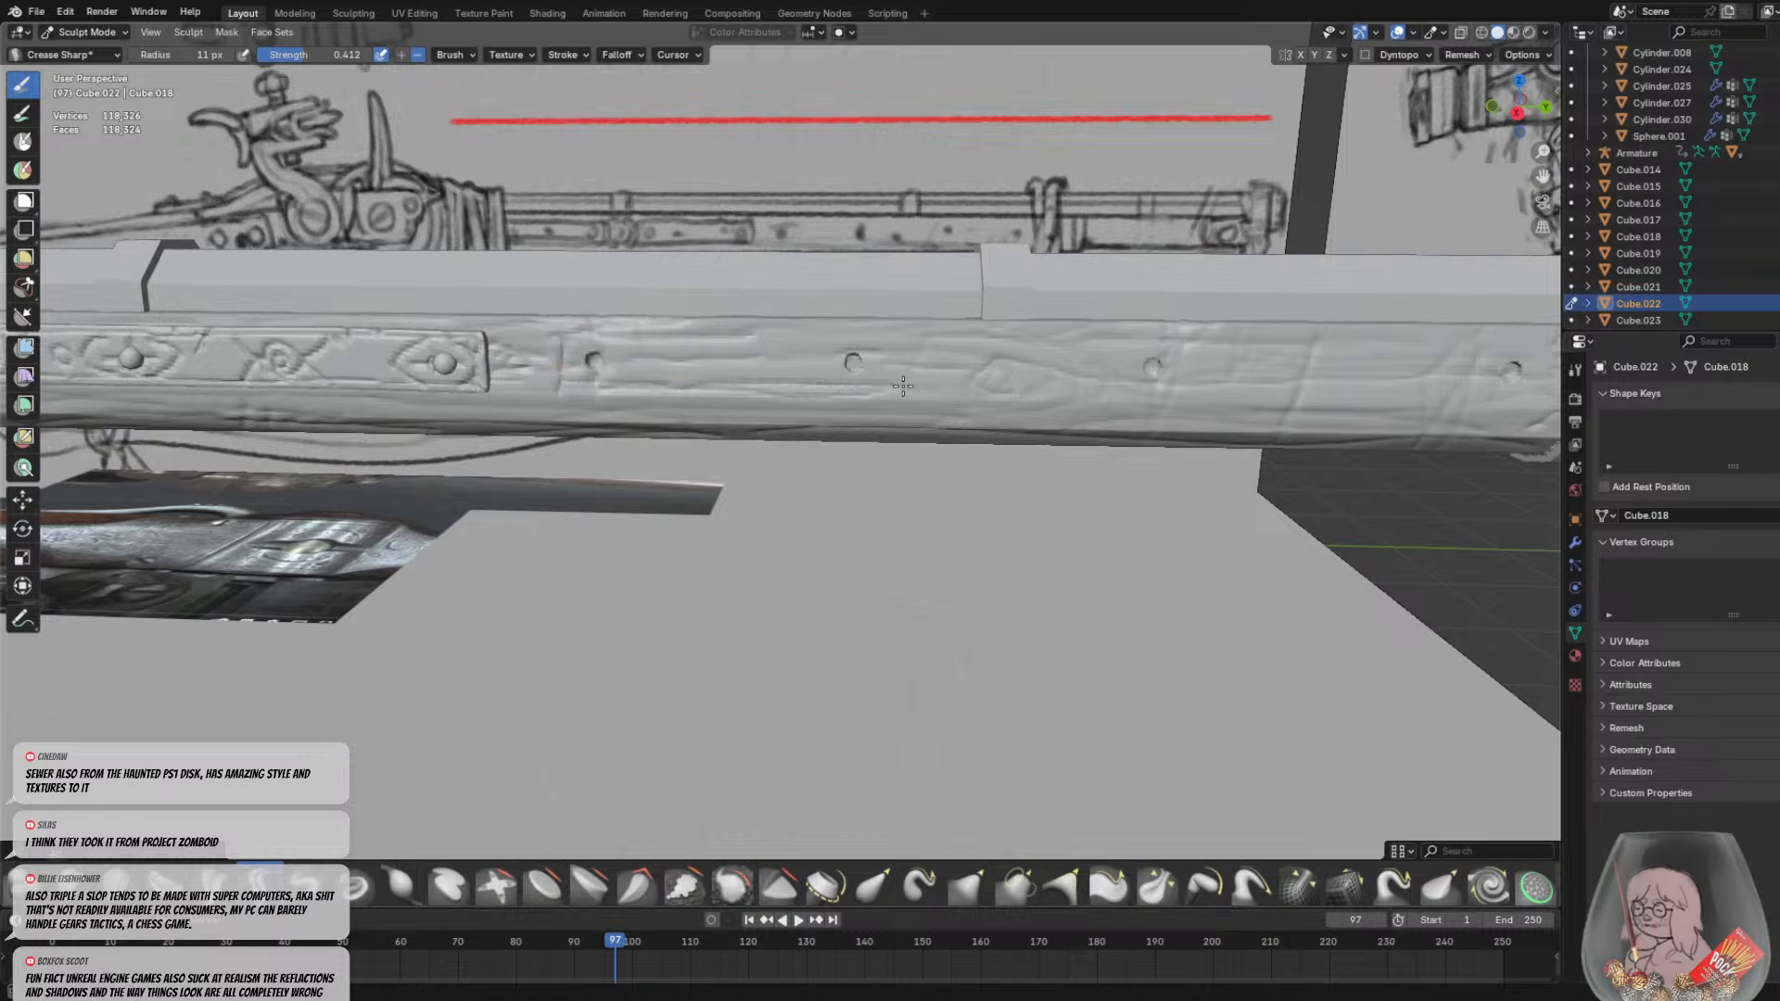
# Carve long grain lines along the side face, above and below the holes, from the second hole toward the front band
pyautogui.moveTo(684, 335); pyautogui.dragTo(909, 343)
pyautogui.moveTo(738, 330); pyautogui.dragTo(1012, 339)
pyautogui.moveTo(866, 388); pyautogui.dragTo(1104, 386)
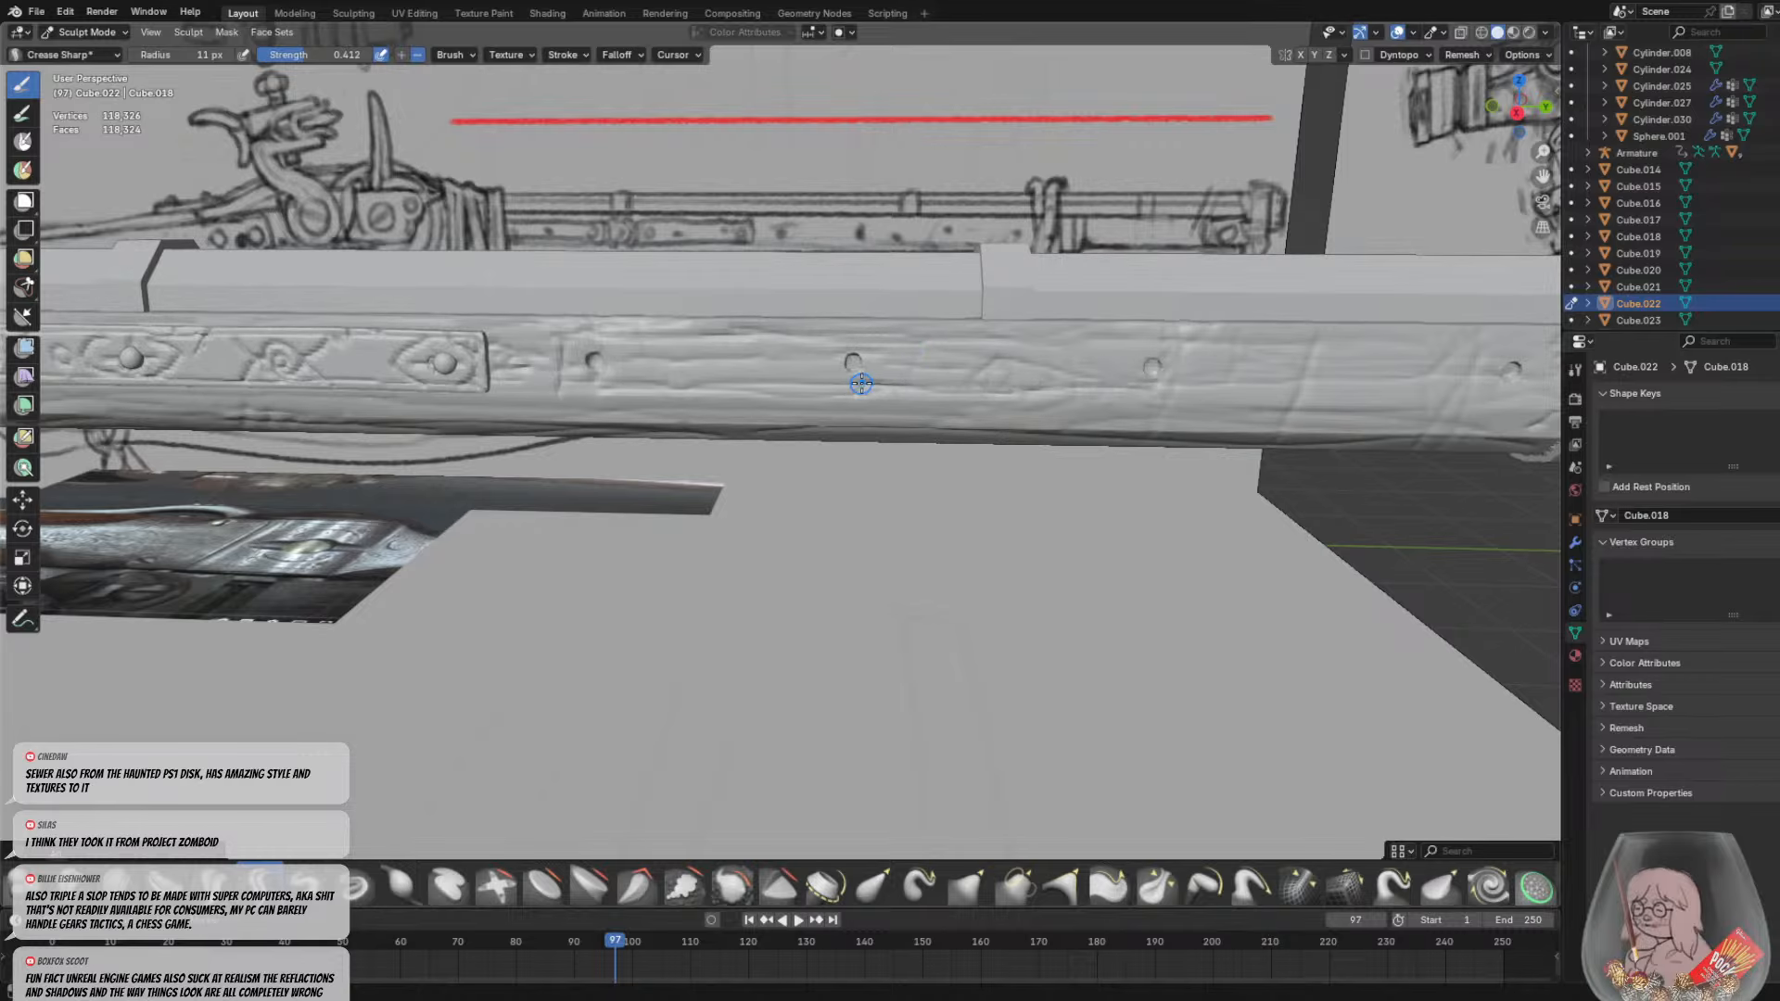
pyautogui.moveTo(984, 344); pyautogui.dragTo(1202, 337)
pyautogui.moveTo(1131, 391); pyautogui.dragTo(1512, 392)
pyautogui.moveTo(1174, 387); pyautogui.dragTo(1211, 386)
# Extend the side-face grain around the frontmost hole to the front band, and add a short mark beside the hole nearest the plate
pyautogui.keyDown('shift'); pyautogui.moveTo(1216, 385); pyautogui.dragTo(989, 360, button='middle'); pyautogui.keyUp('shift')
pyautogui.moveTo(867, 313)
pyautogui.mouseDown()
pyautogui.moveTo(1185, 323)
pyautogui.moveTo(862, 321)
pyautogui.moveTo(1152, 321)
pyautogui.moveTo(836, 367)
pyautogui.moveTo(1212, 365)
pyautogui.mouseUp()
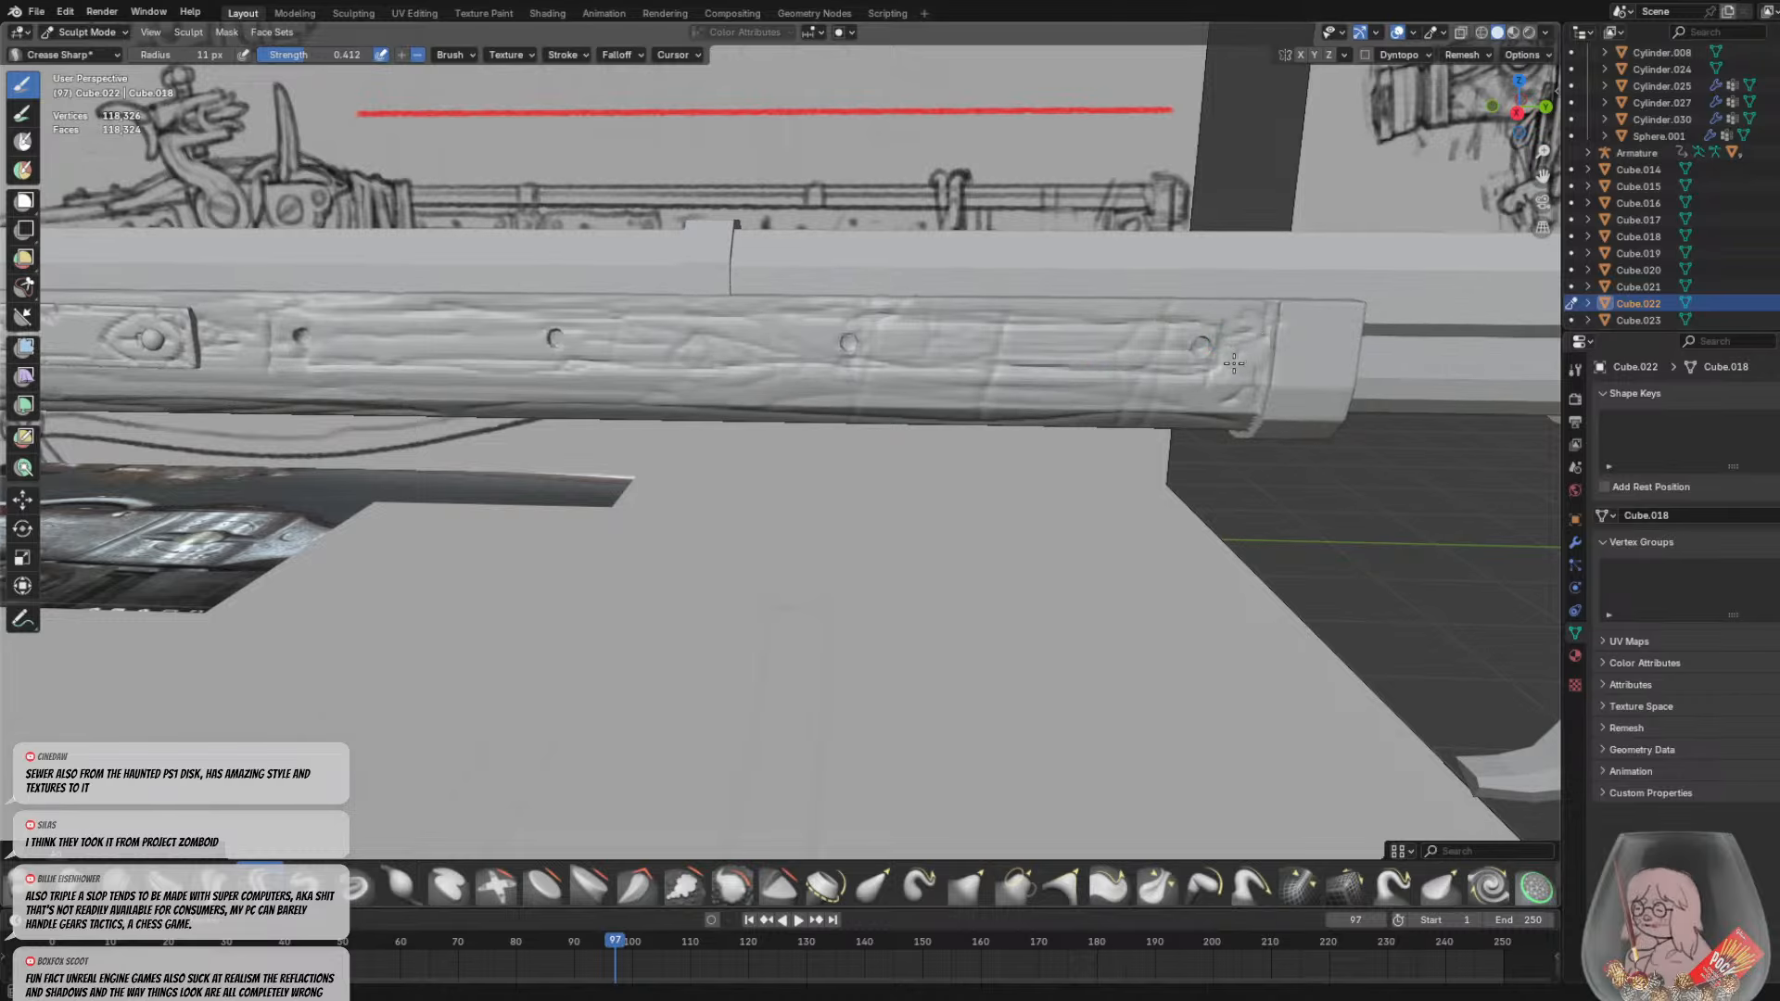
pyautogui.moveTo(1133, 385)
pyautogui.mouseDown(button='middle')
pyautogui.moveTo(1185, 359)
pyautogui.moveTo(959, 370)
pyautogui.mouseUp(button='middle')
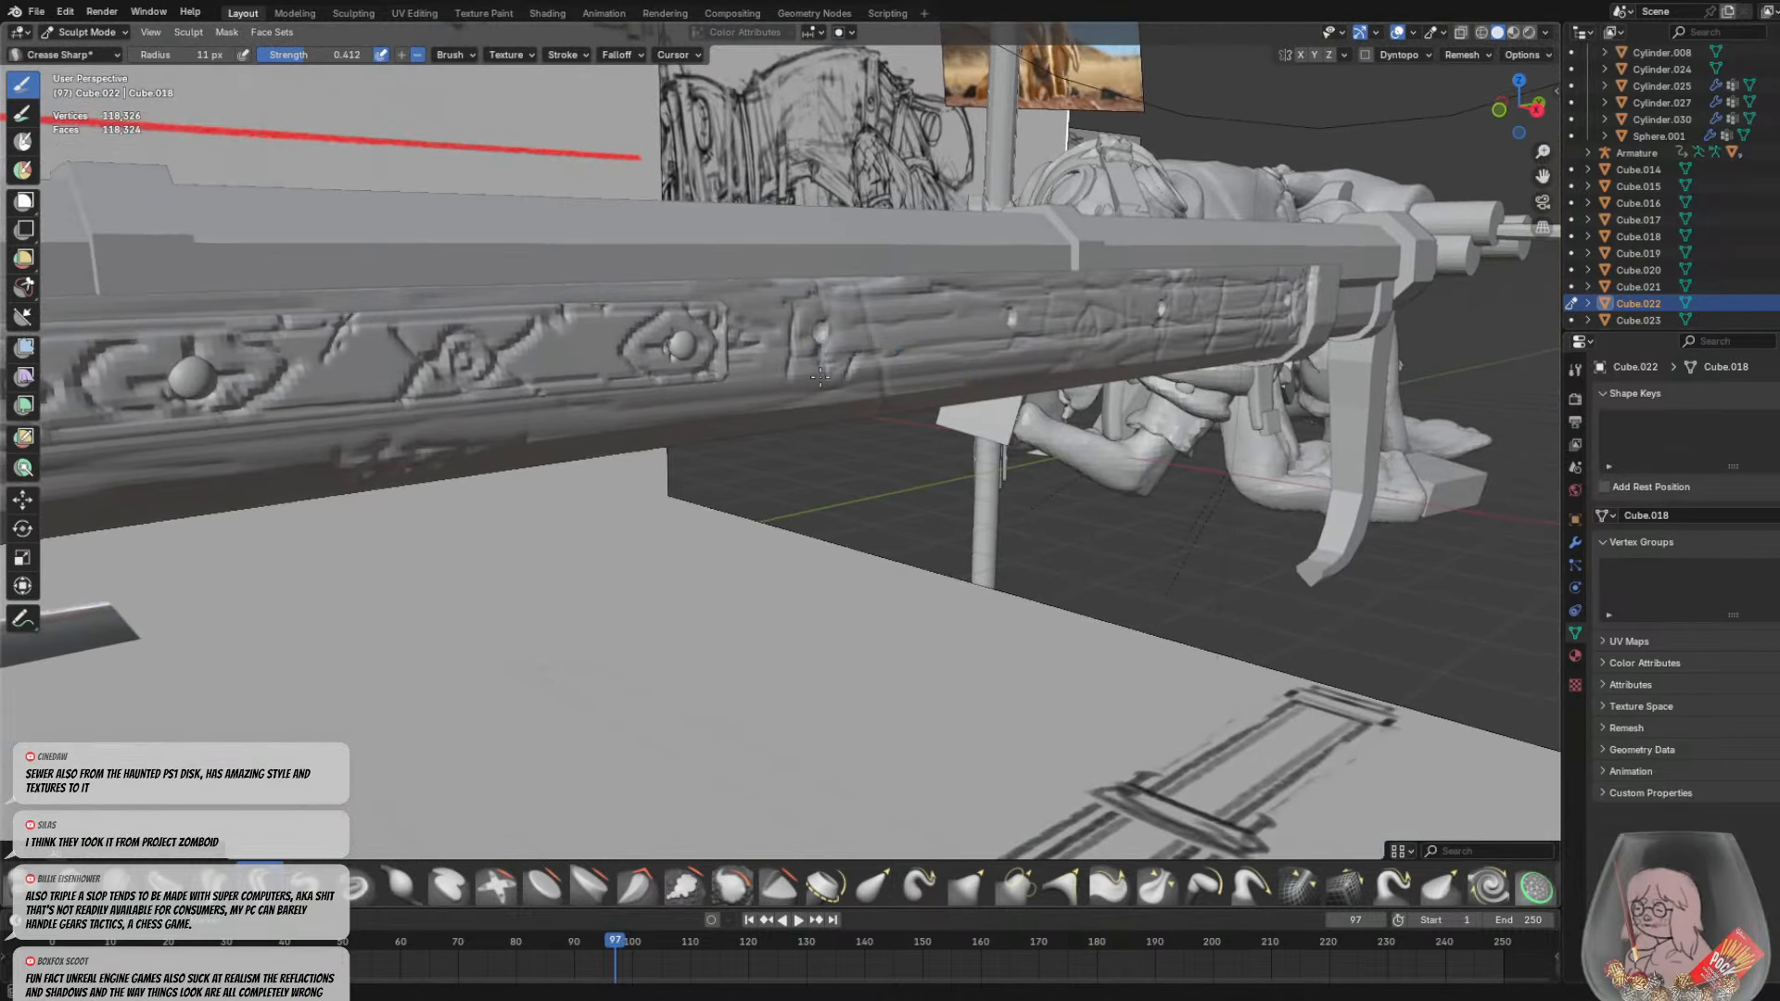
pyautogui.moveTo(850, 358)
pyautogui.mouseDown()
pyautogui.moveTo(828, 379)
pyautogui.moveTo(883, 355)
pyautogui.mouseUp()
# Examine the carved grain along the whole forestock from several angles and distances
pyautogui.moveTo(1133, 331); pyautogui.dragTo(826, 299, button='middle')
pyautogui.scroll(-2, 826, 303)
pyautogui.moveTo(896, 239); pyautogui.dragTo(819, 320, button='middle')
pyautogui.moveTo(709, 325); pyautogui.dragTo(802, 360, button='middle')
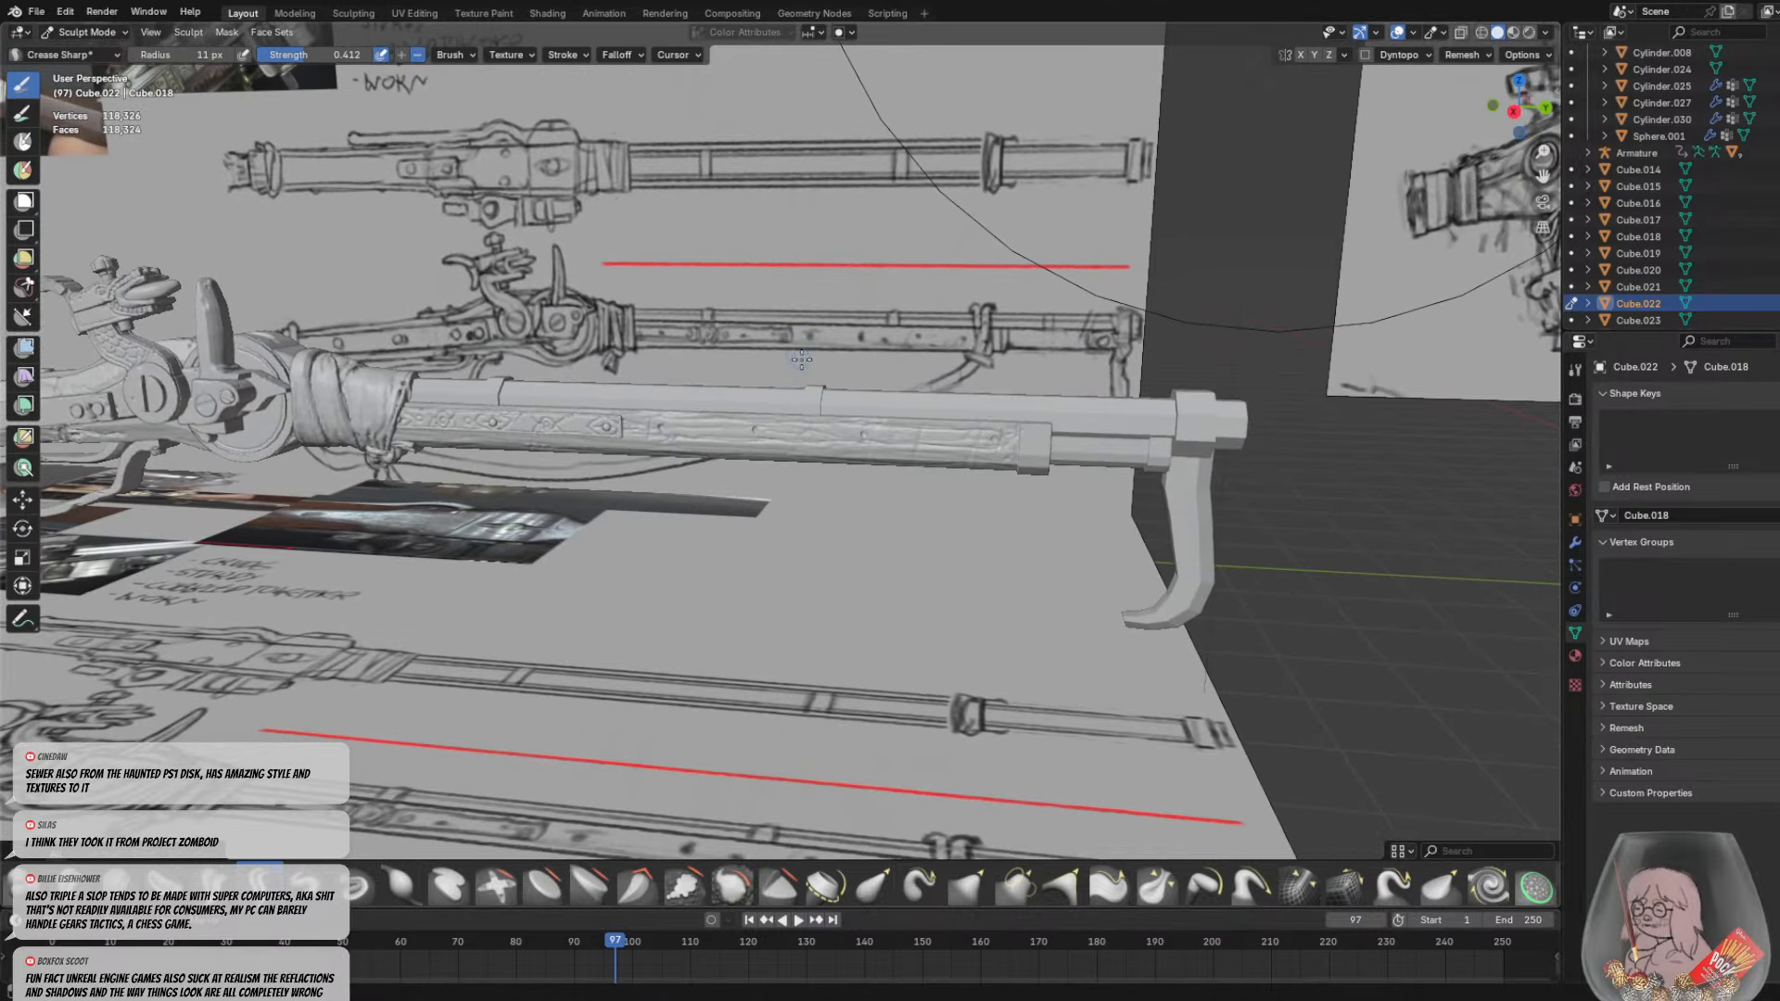
pyautogui.scroll(3, 723, 364)
pyautogui.scroll(3, 789, 396)
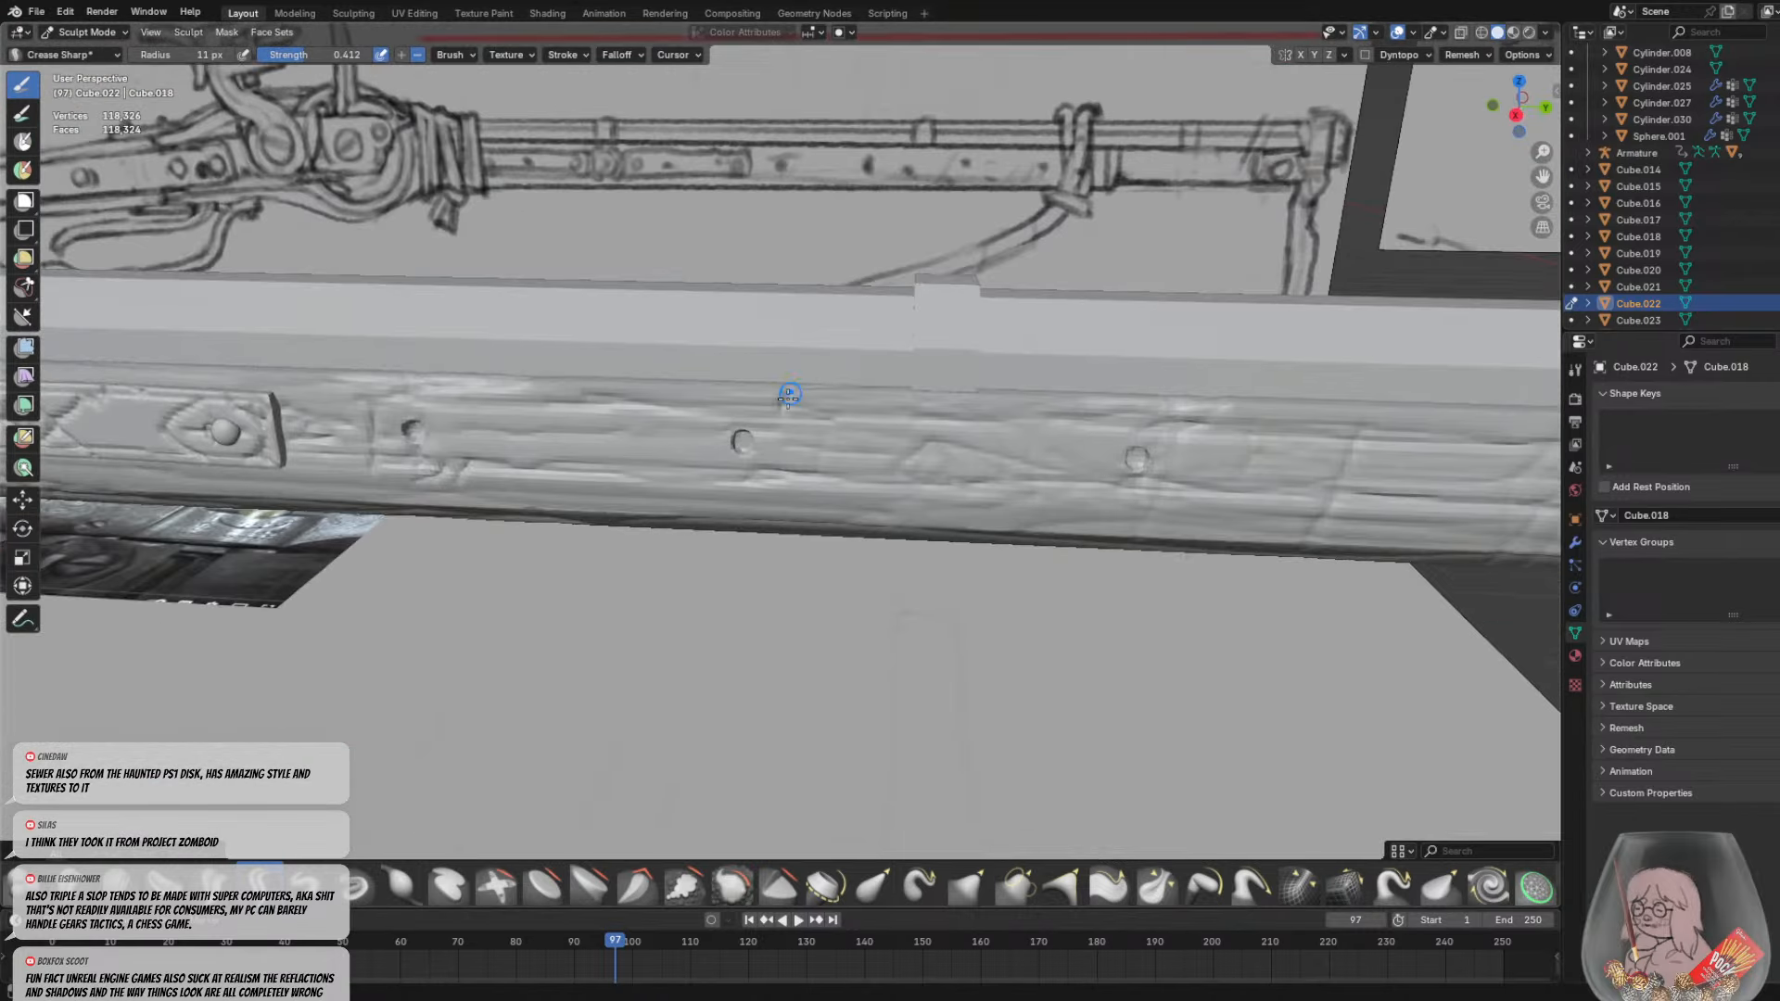
pyautogui.scroll(-5, 883, 319)
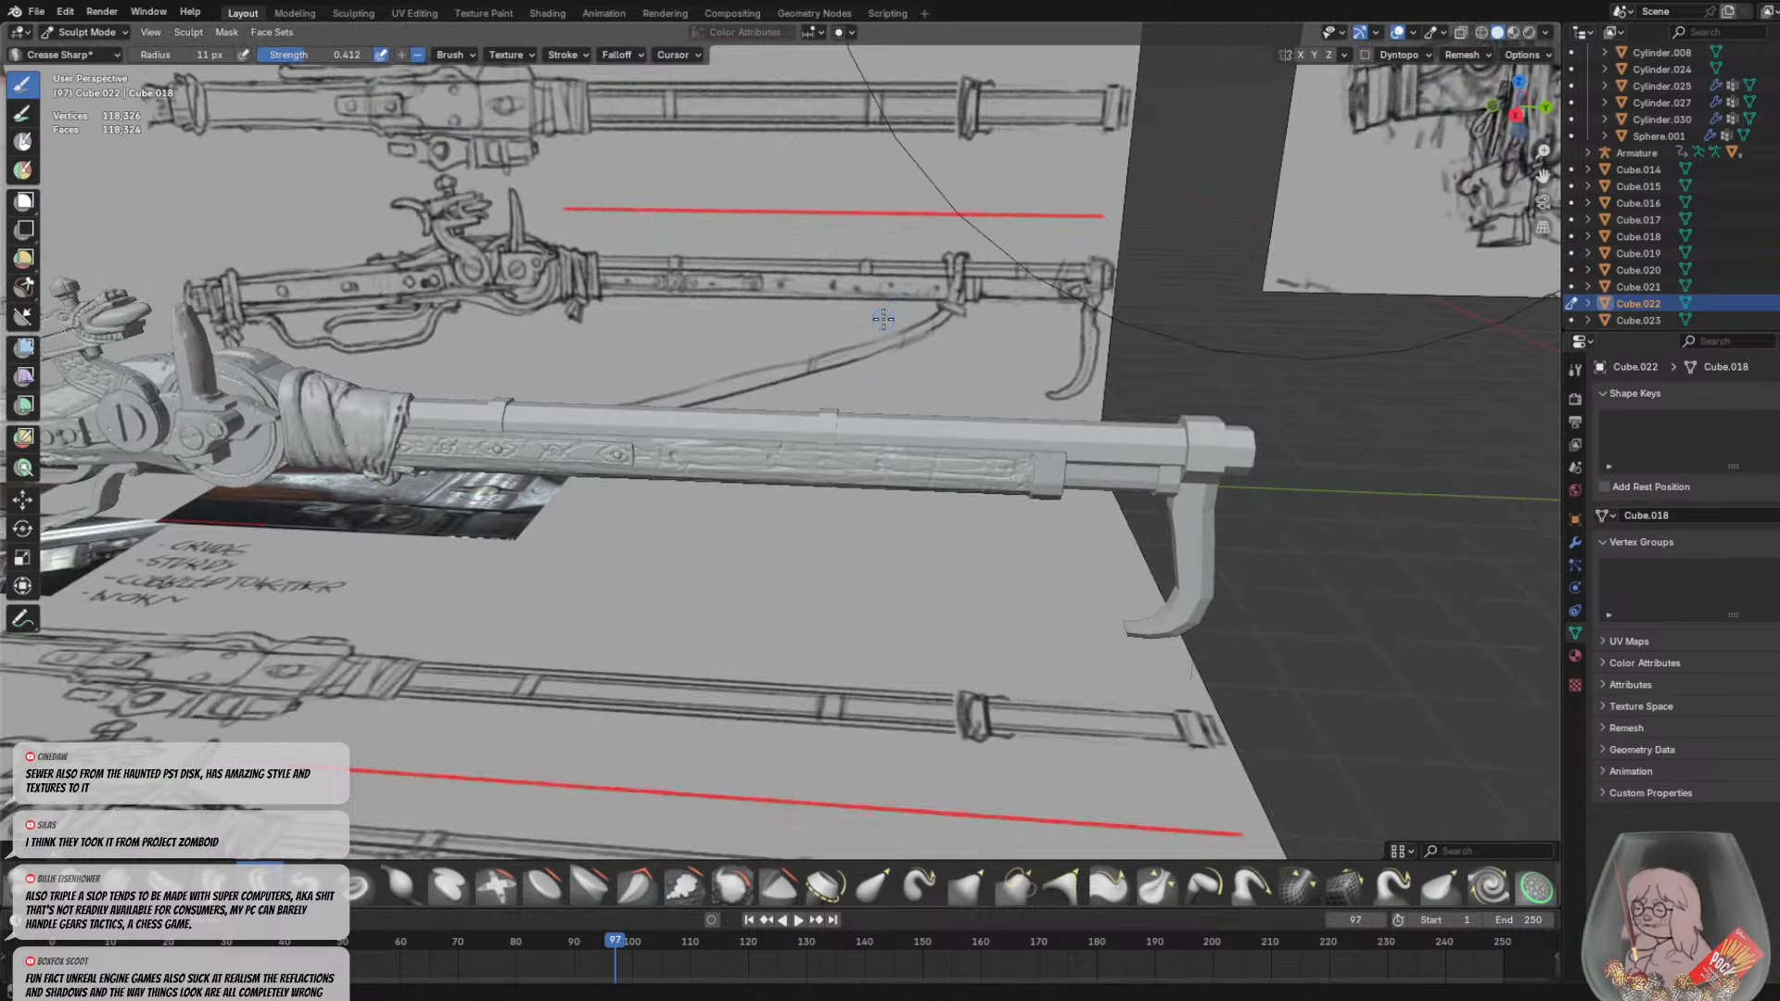
pyautogui.moveTo(884, 319); pyautogui.dragTo(919, 277, button='middle')
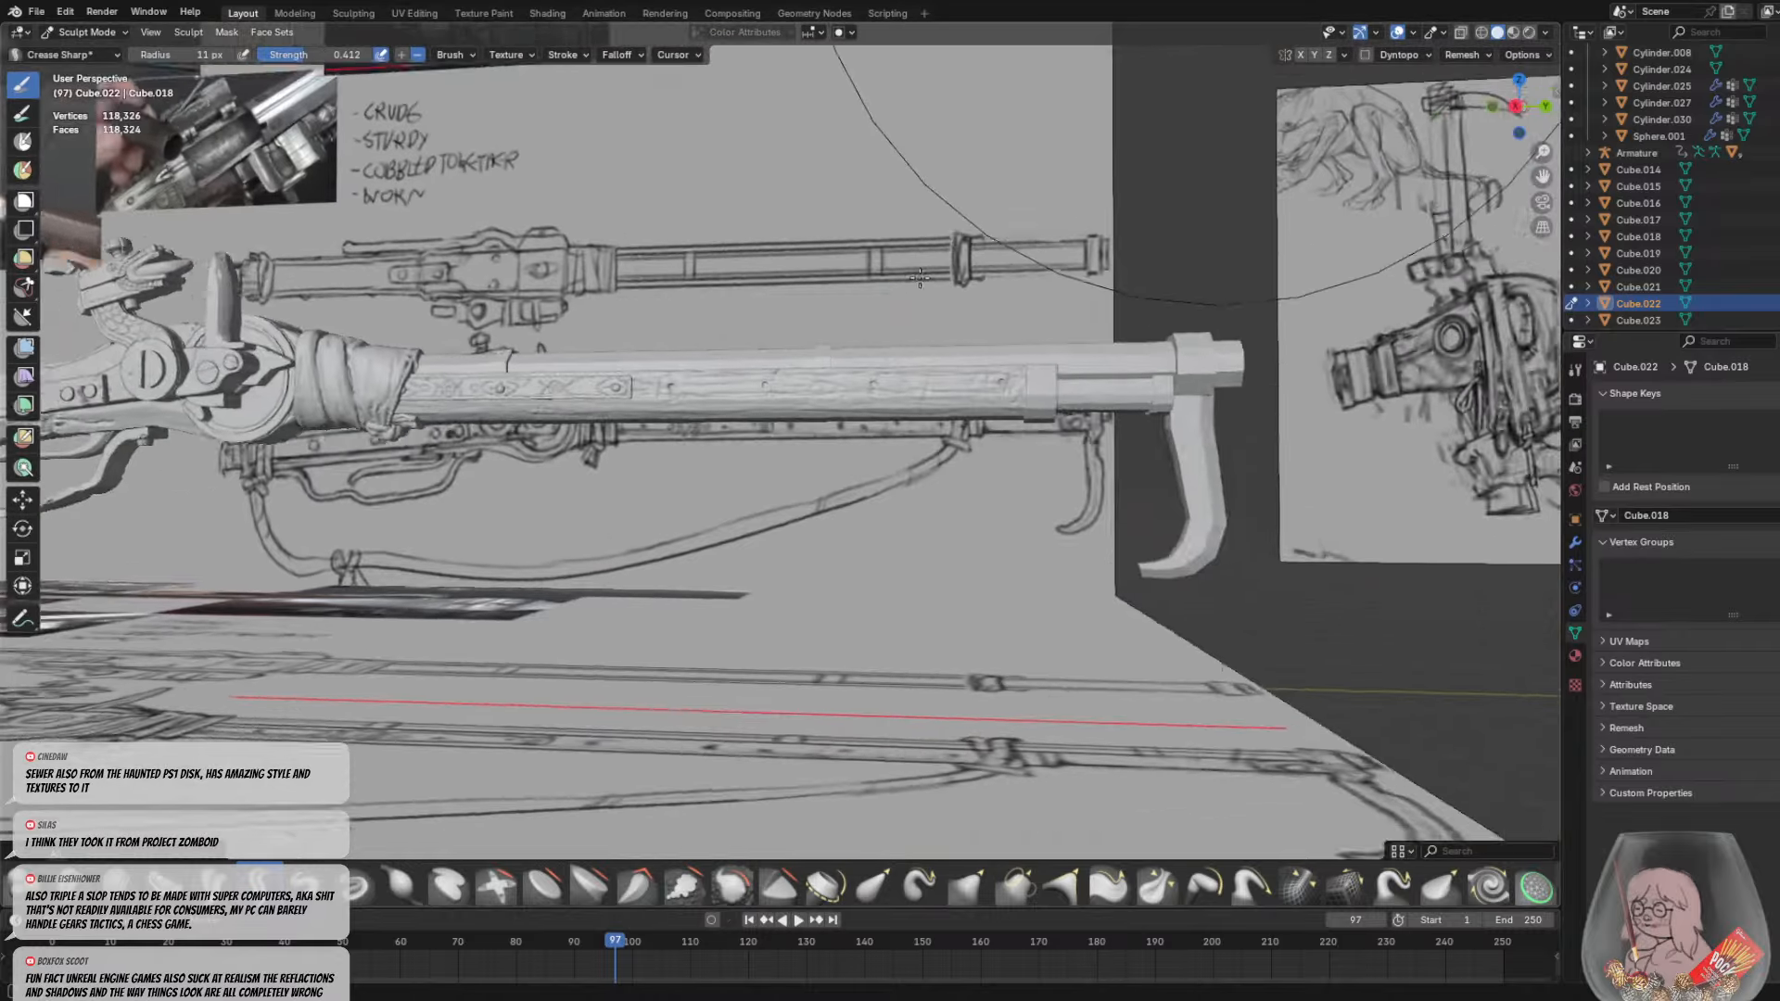
# Carve short cracks above the second hole and below the first, plus grain on the lower facet beneath the engraved plate
pyautogui.scroll(4, 919, 277)
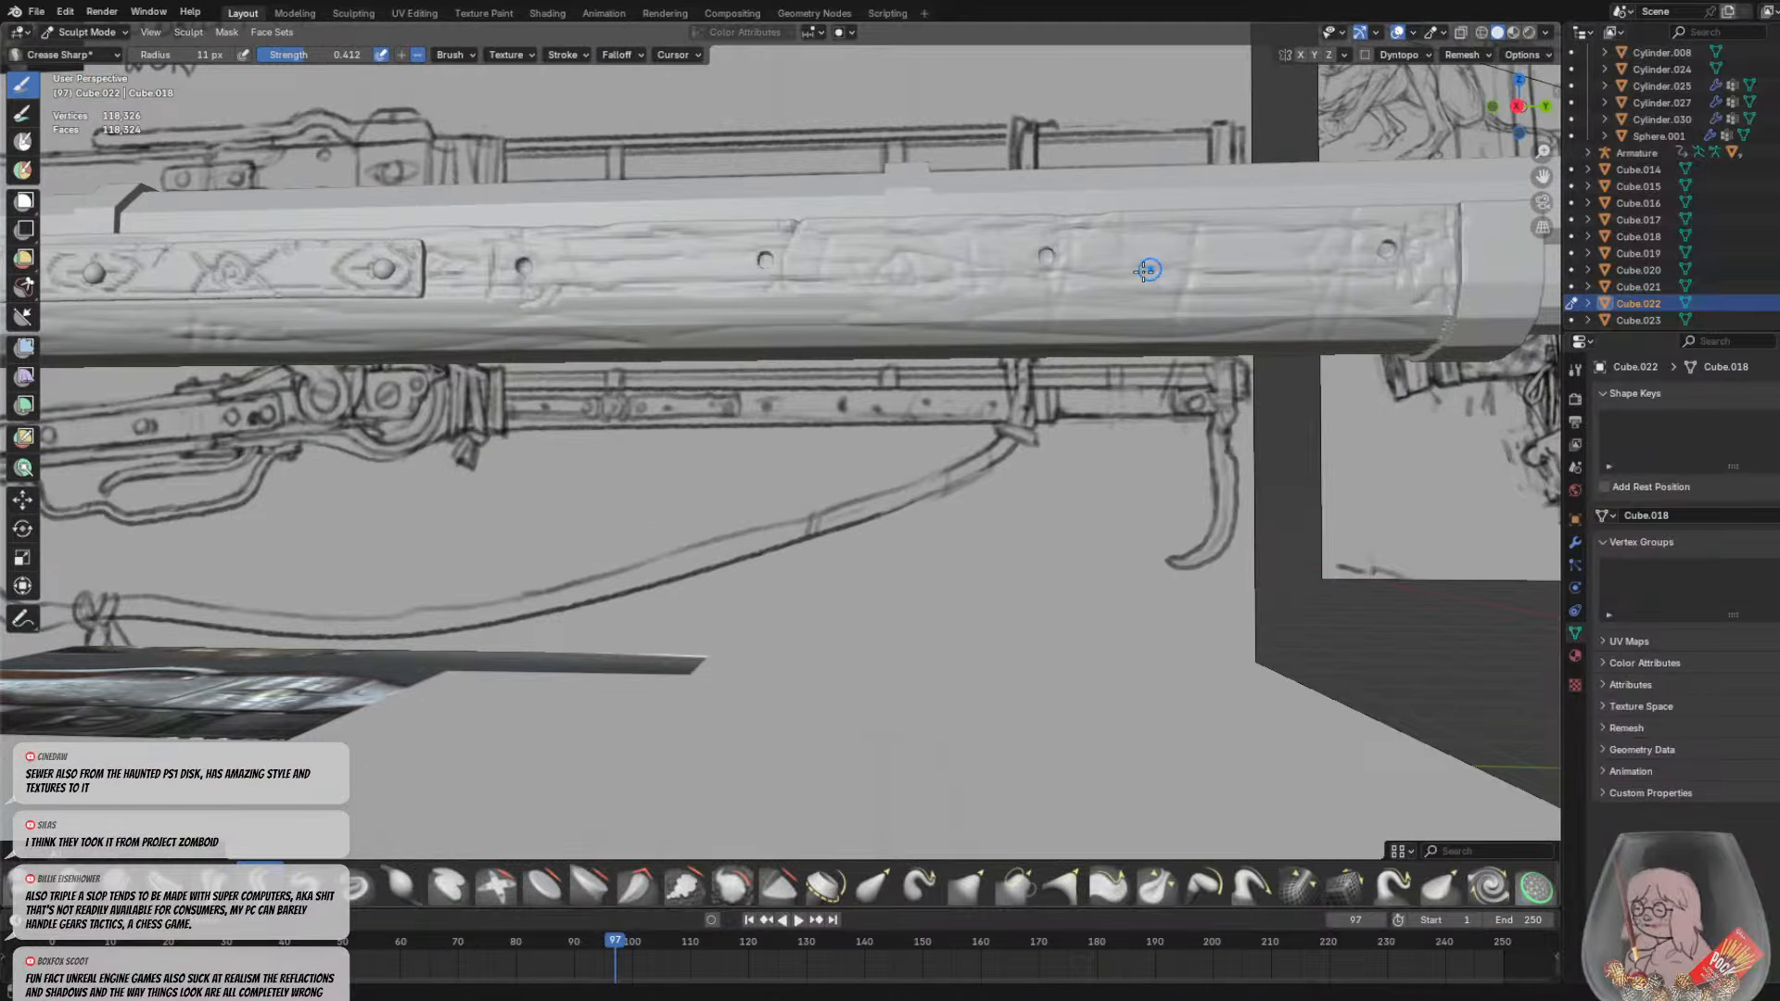
pyautogui.moveTo(1153, 270); pyautogui.dragTo(772, 283, button='middle')
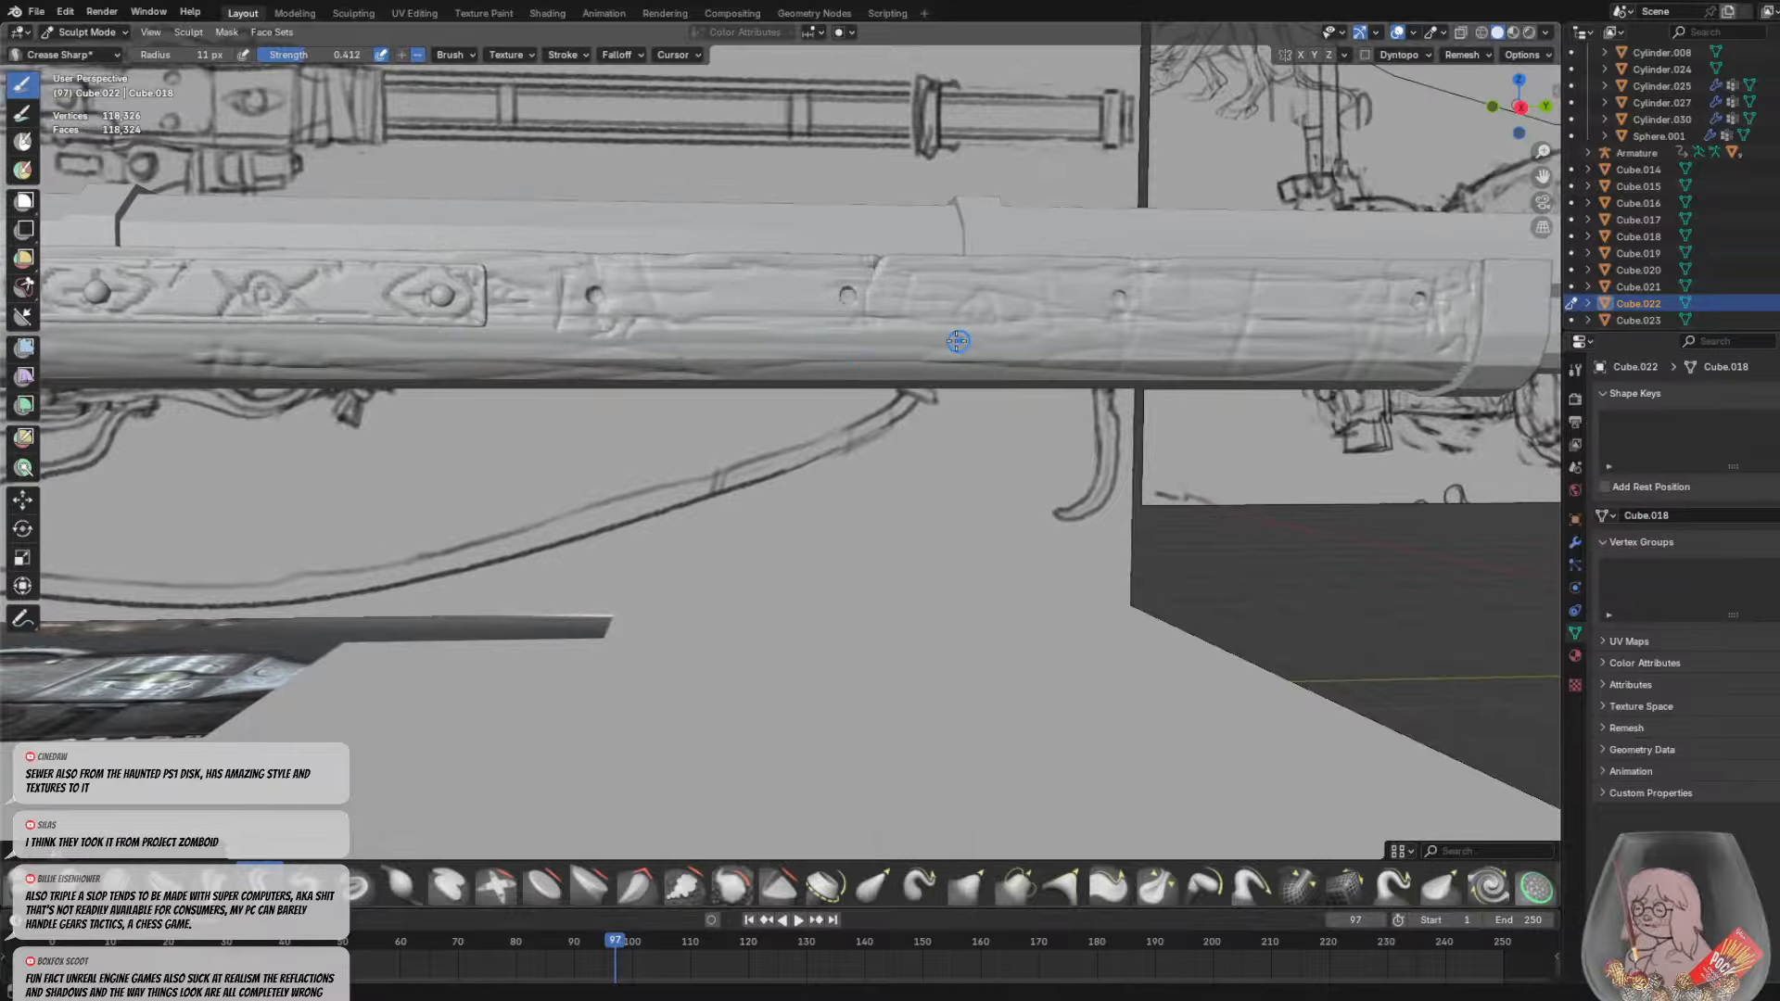
pyautogui.moveTo(811, 345); pyautogui.dragTo(954, 270, button='middle')
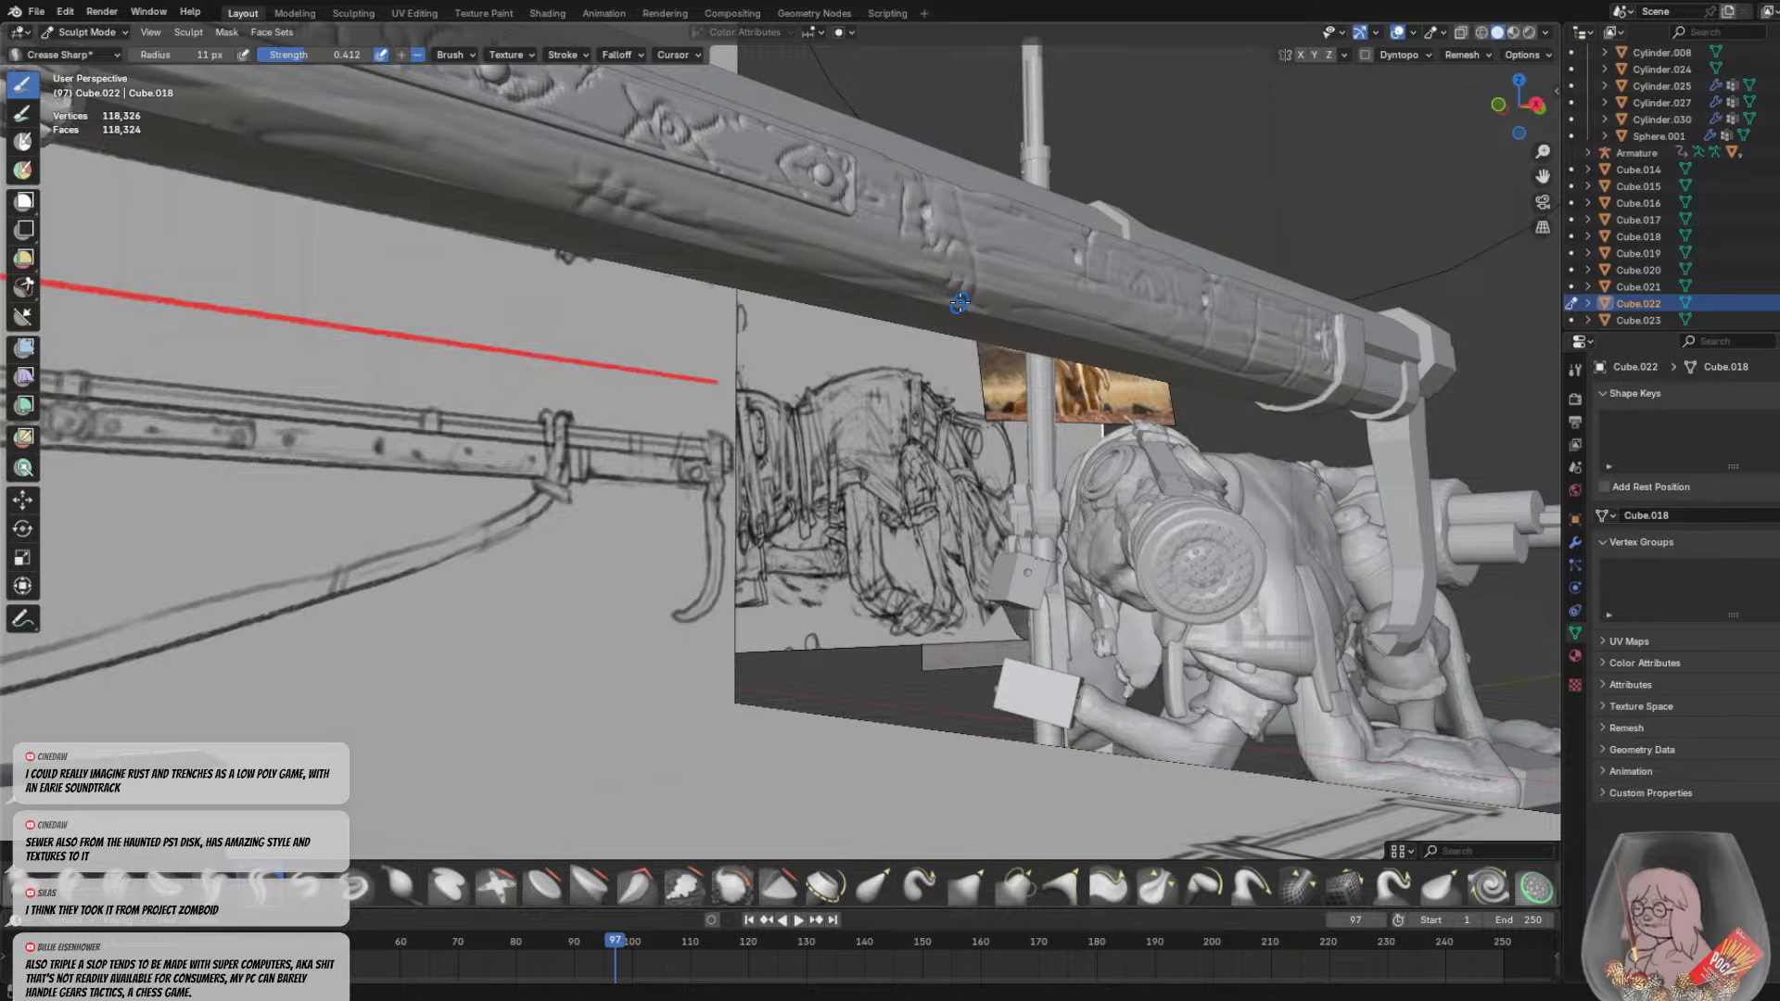
pyautogui.moveTo(1020, 268); pyautogui.dragTo(779, 338, button='middle')
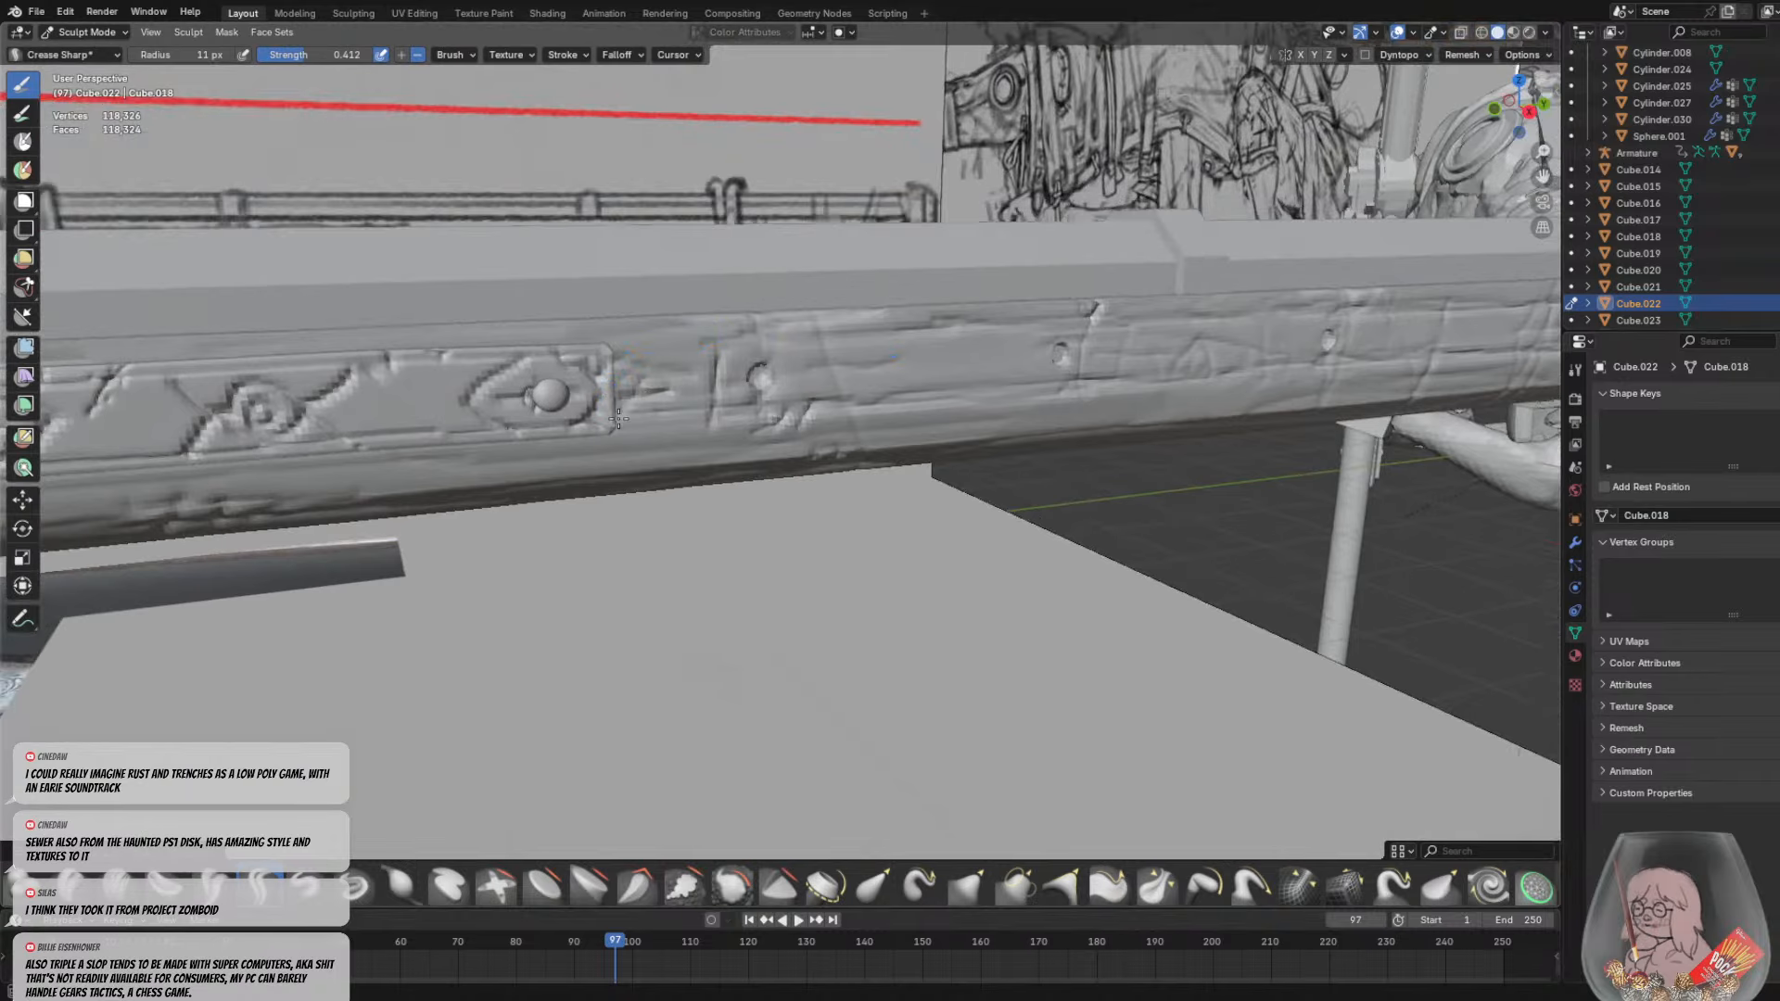
pyautogui.moveTo(596, 398)
pyautogui.mouseDown(button='middle')
pyautogui.moveTo(940, 371)
pyautogui.moveTo(623, 375)
pyautogui.moveTo(554, 289)
pyautogui.mouseUp(button='middle')
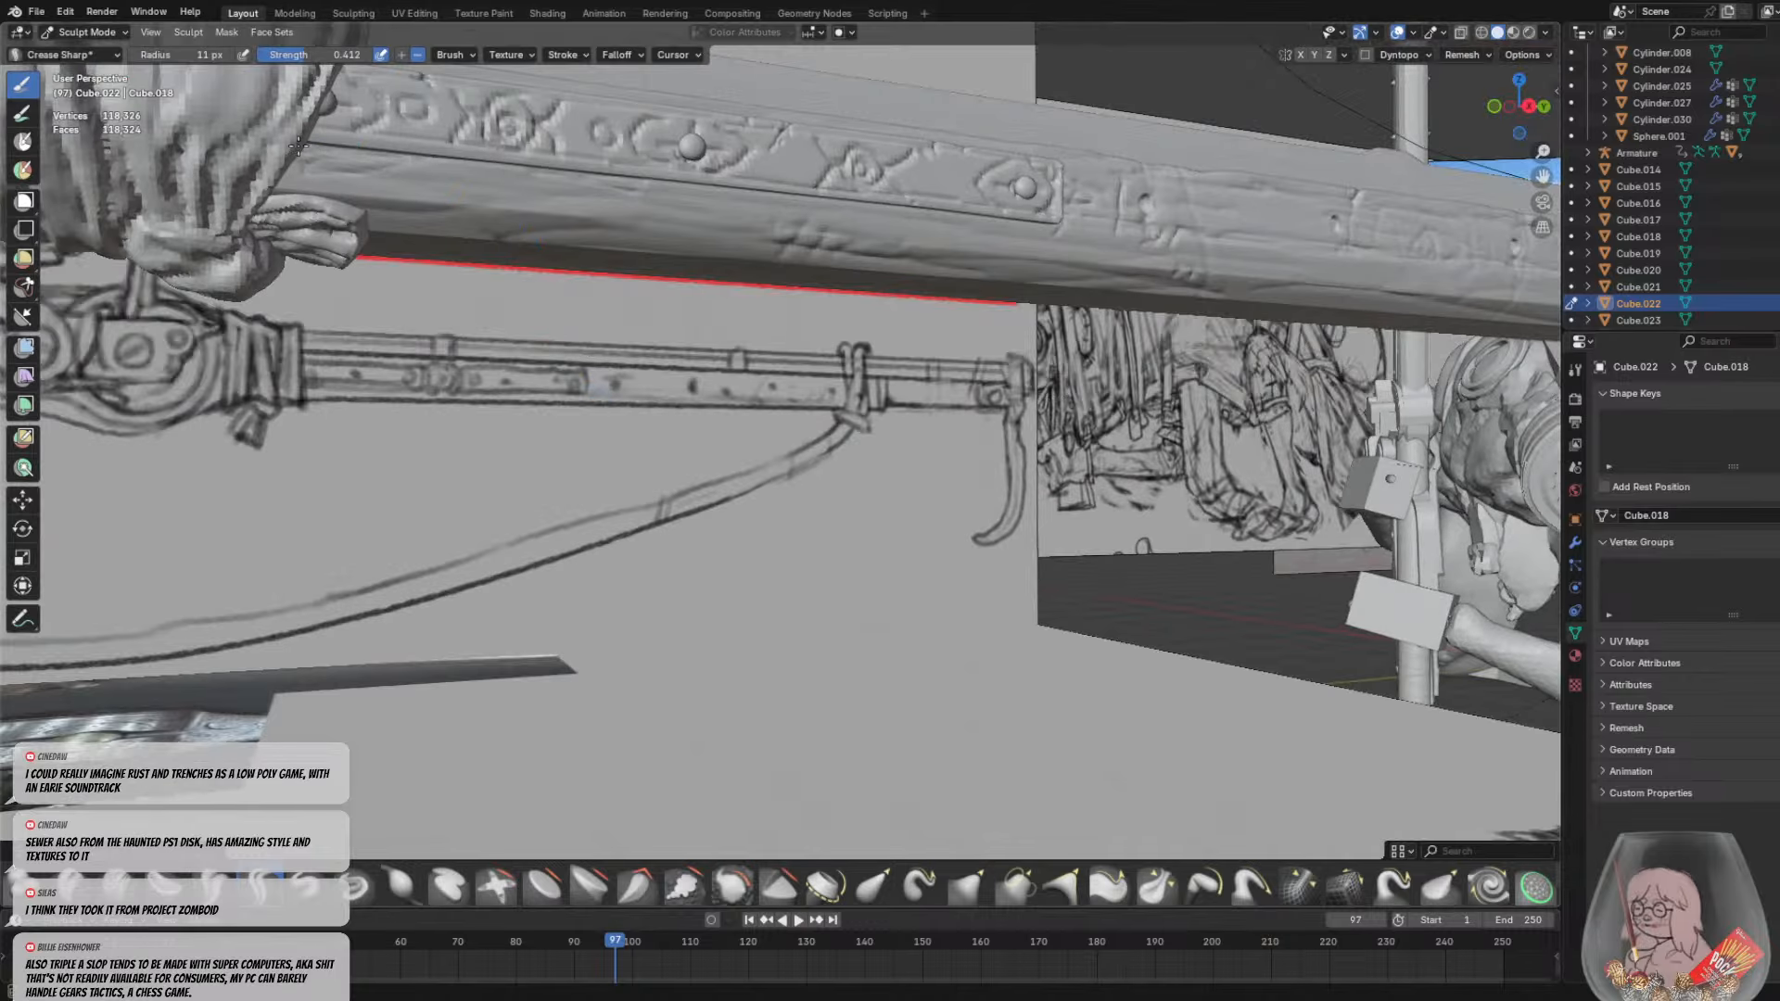
pyautogui.moveTo(475, 211); pyautogui.dragTo(525, 211)
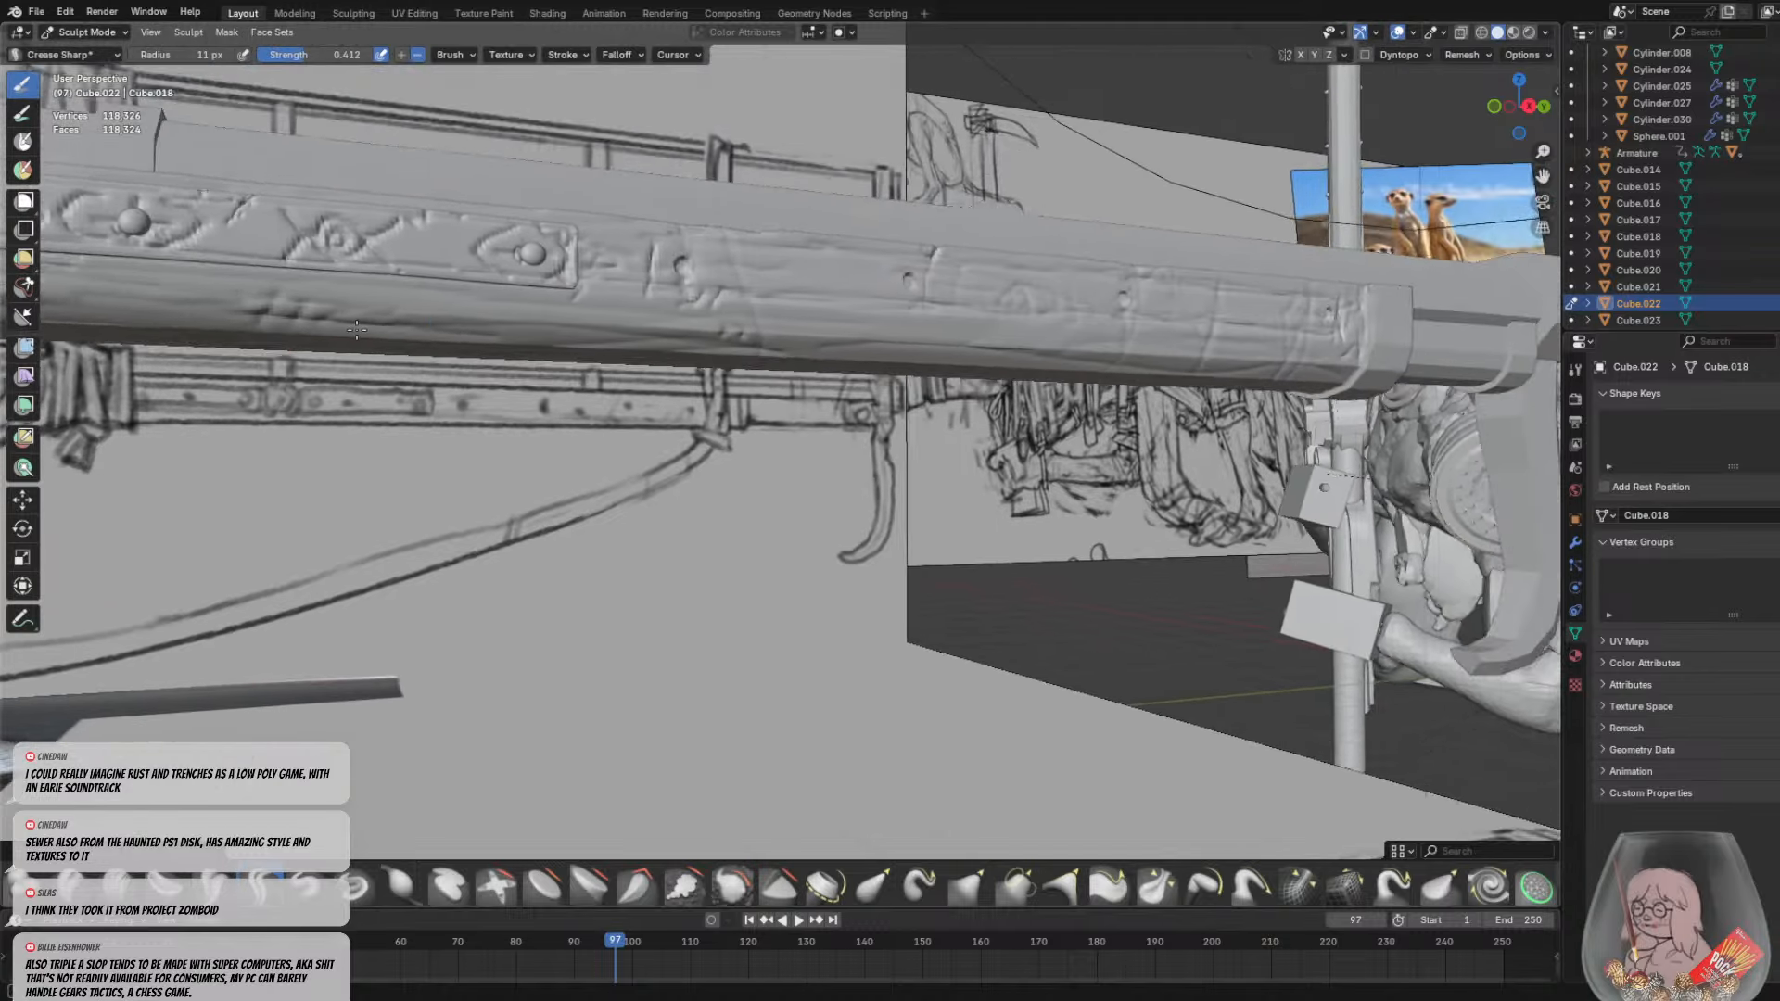
# Carve grain along the forward part of the lower facet and short lines around the frontmost hole beside the front band
pyautogui.moveTo(672, 289); pyautogui.dragTo(733, 336, button='middle')
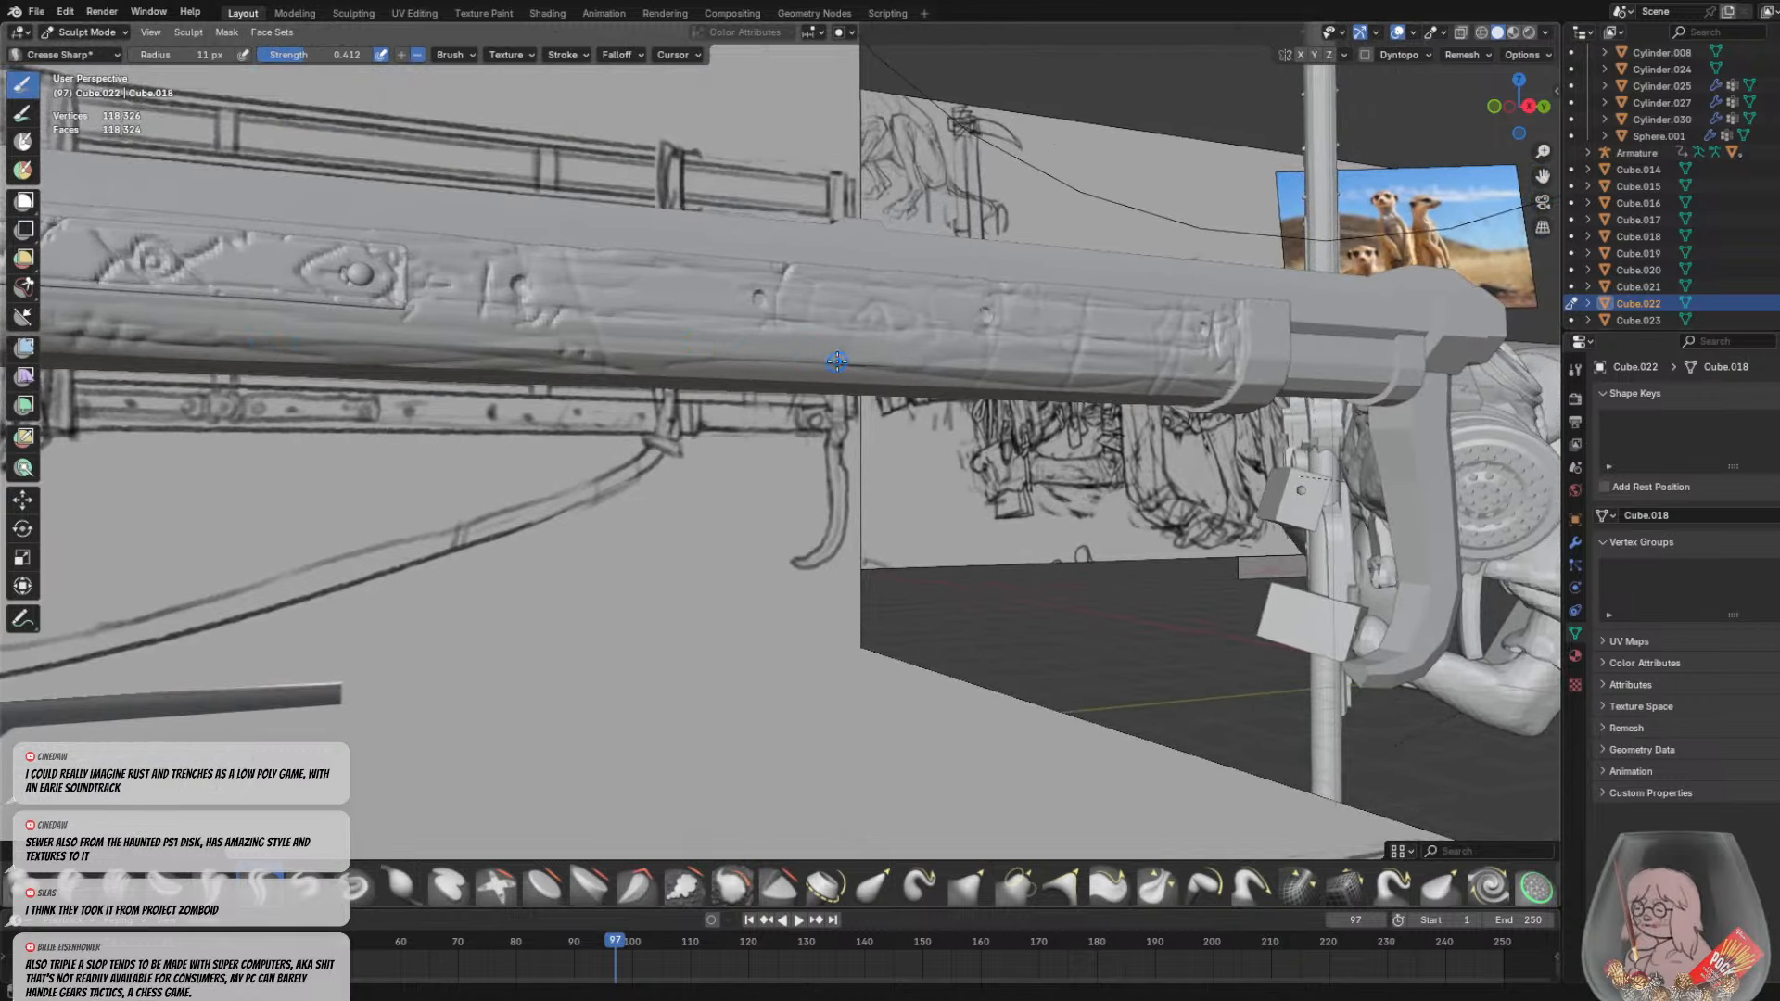
pyautogui.moveTo(869, 364); pyautogui.dragTo(1011, 353, button='middle')
pyautogui.moveTo(1064, 359); pyautogui.dragTo(826, 366)
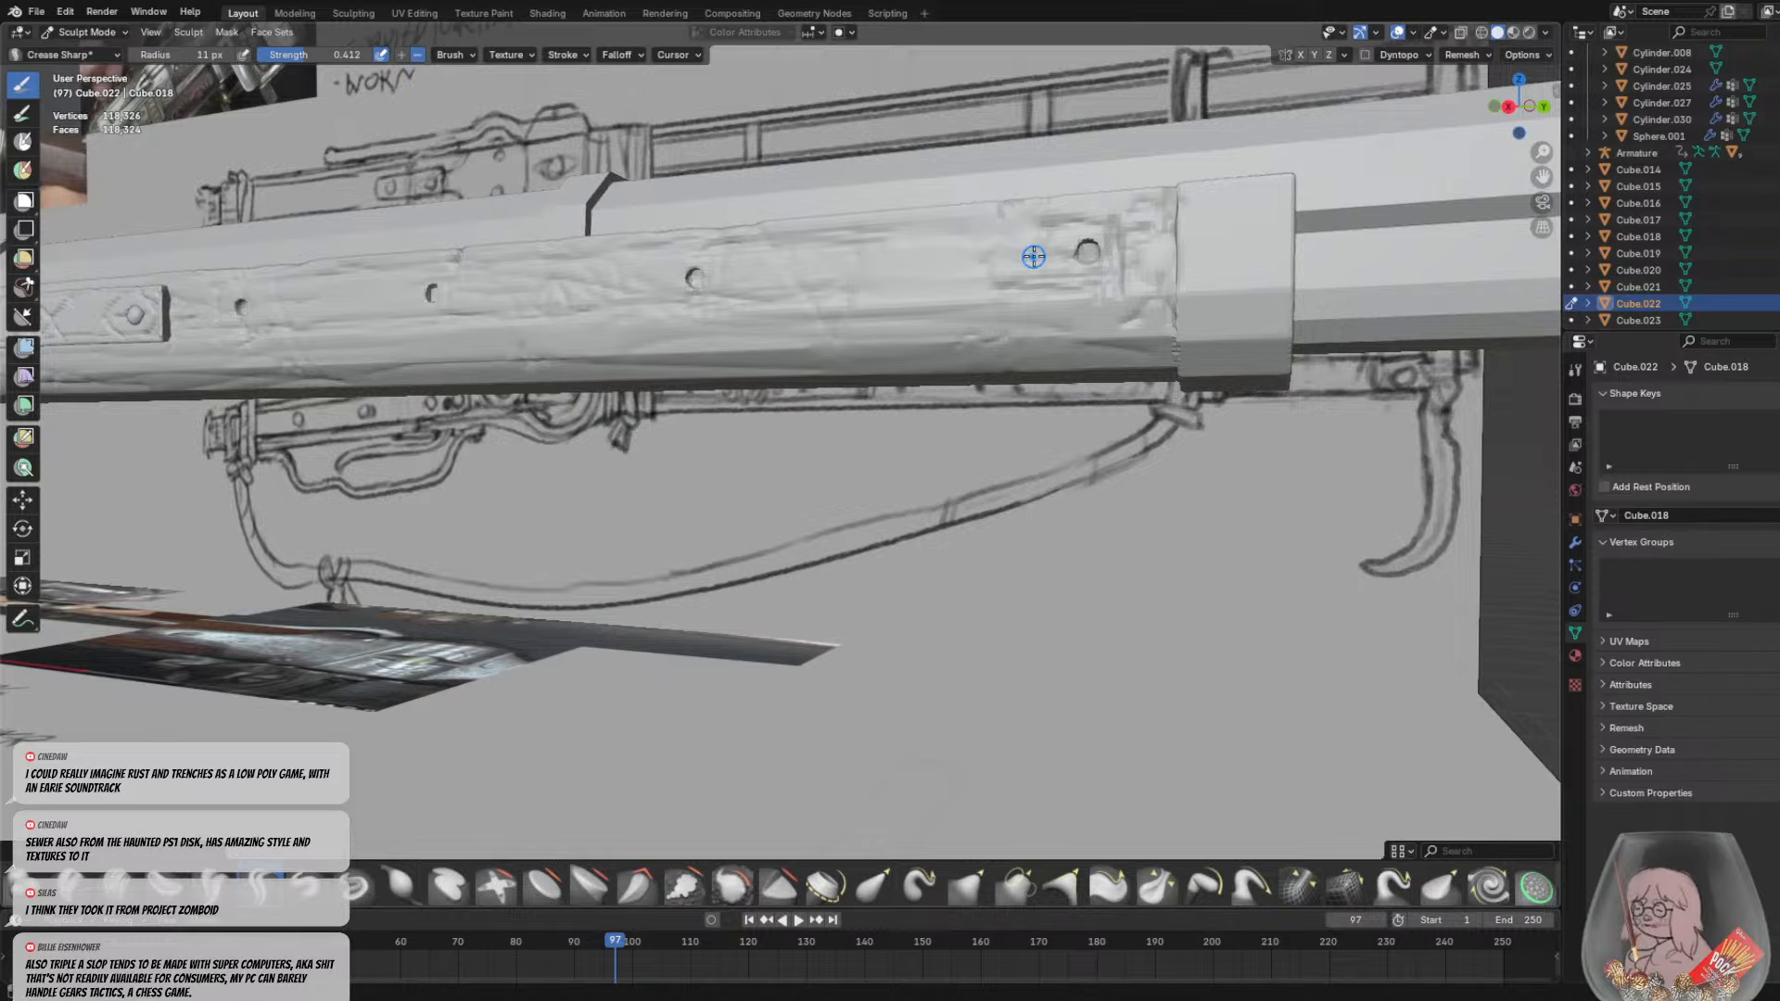
pyautogui.moveTo(1033, 257); pyautogui.dragTo(1071, 309, button='middle')
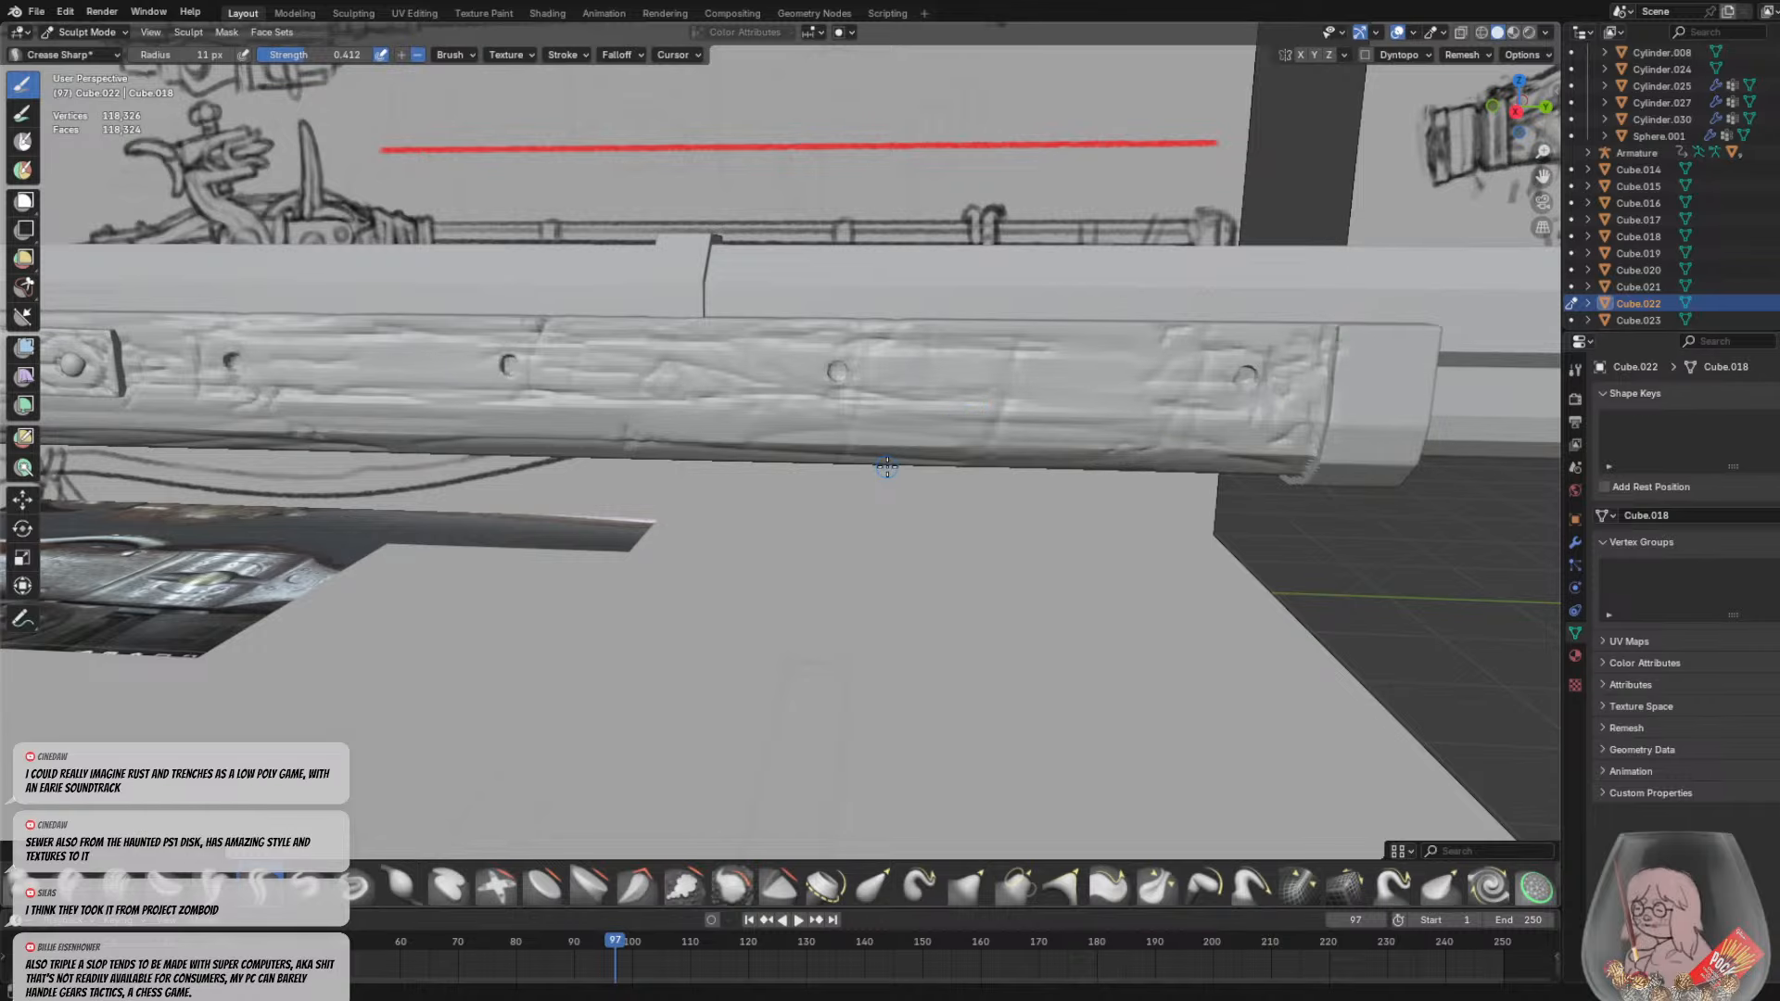
pyautogui.moveTo(878, 466); pyautogui.dragTo(882, 509, button='middle')
pyautogui.scroll(1, 805, 439)
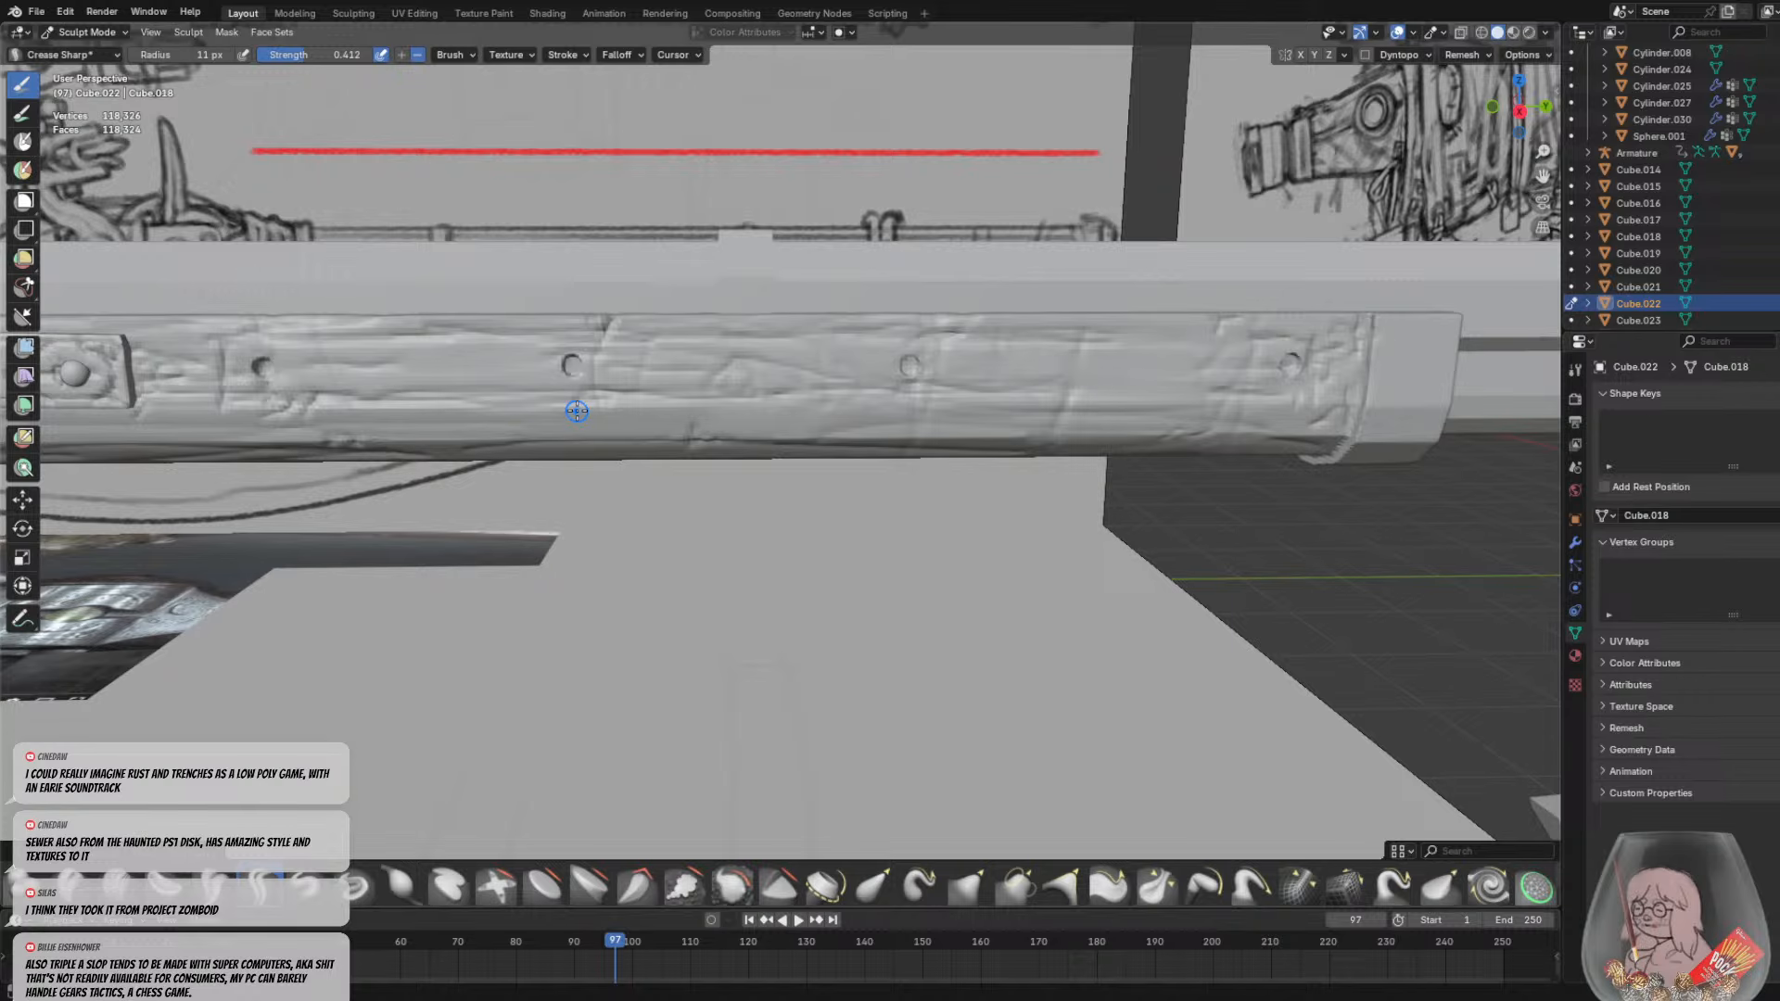
pyautogui.moveTo(866, 557); pyautogui.dragTo(826, 553, button='middle')
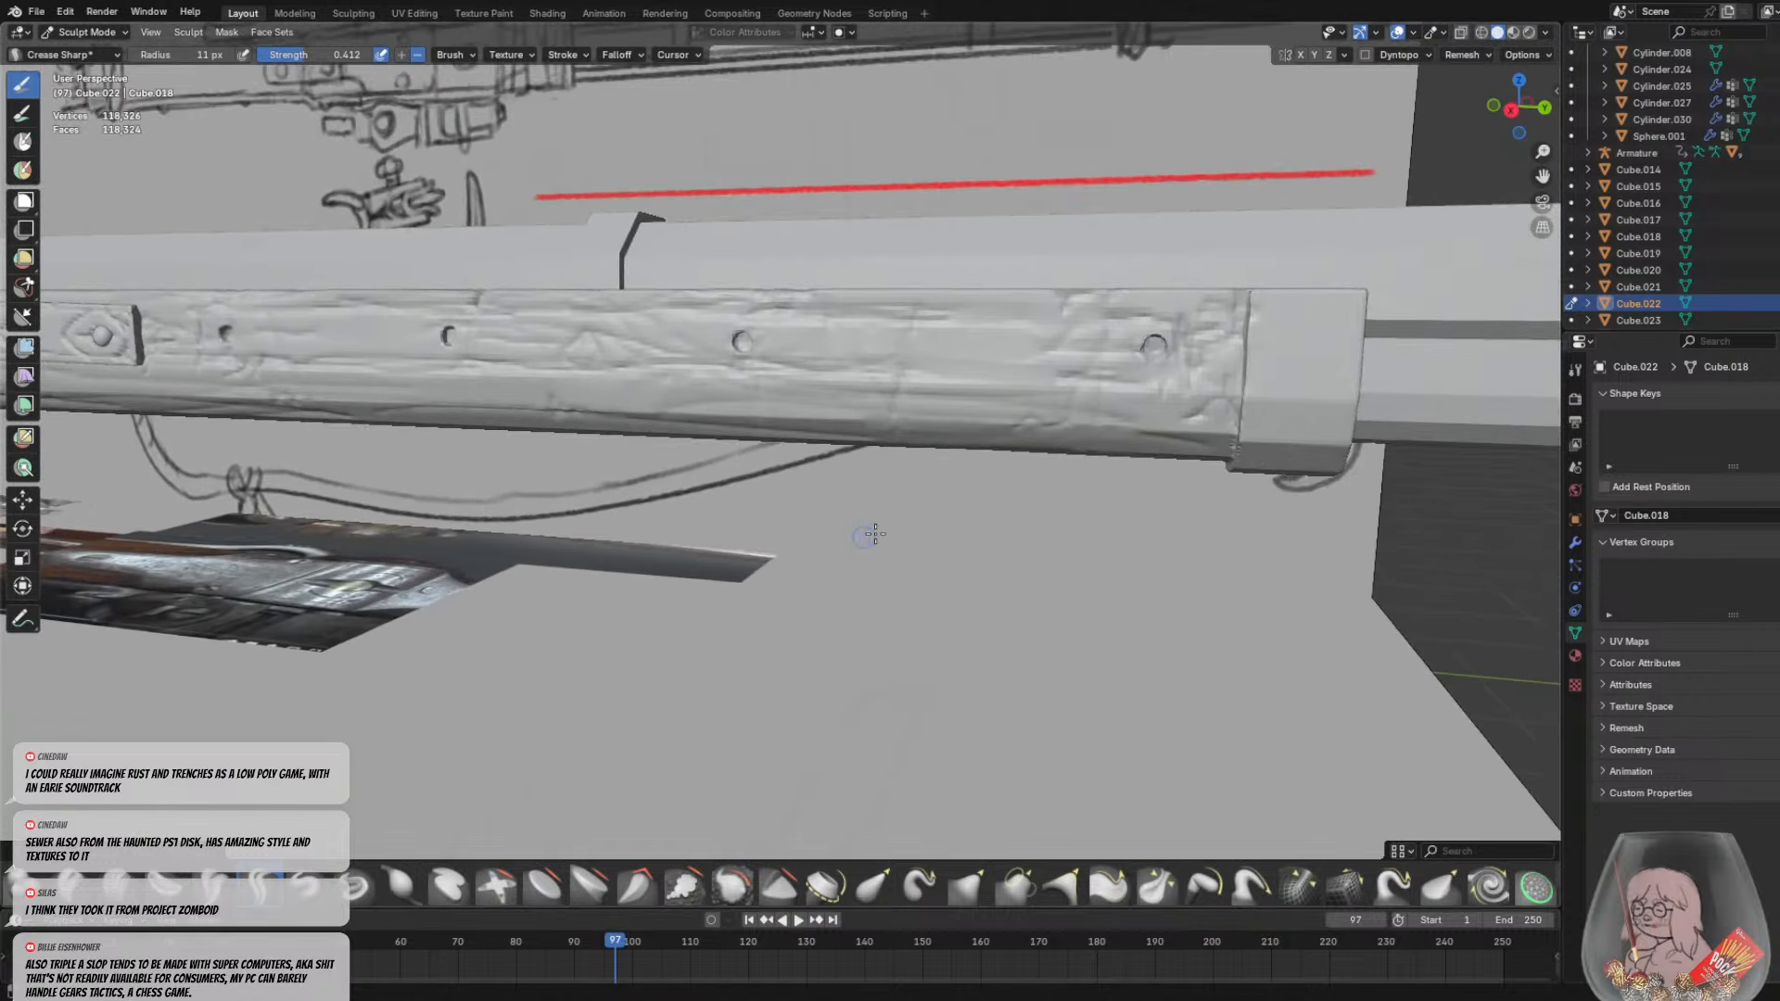
pyautogui.scroll(2, 1113, 470)
pyautogui.keyDown('shift'); pyautogui.moveTo(1068, 475); pyautogui.dragTo(937, 503, button='middle'); pyautogui.keyUp('shift')
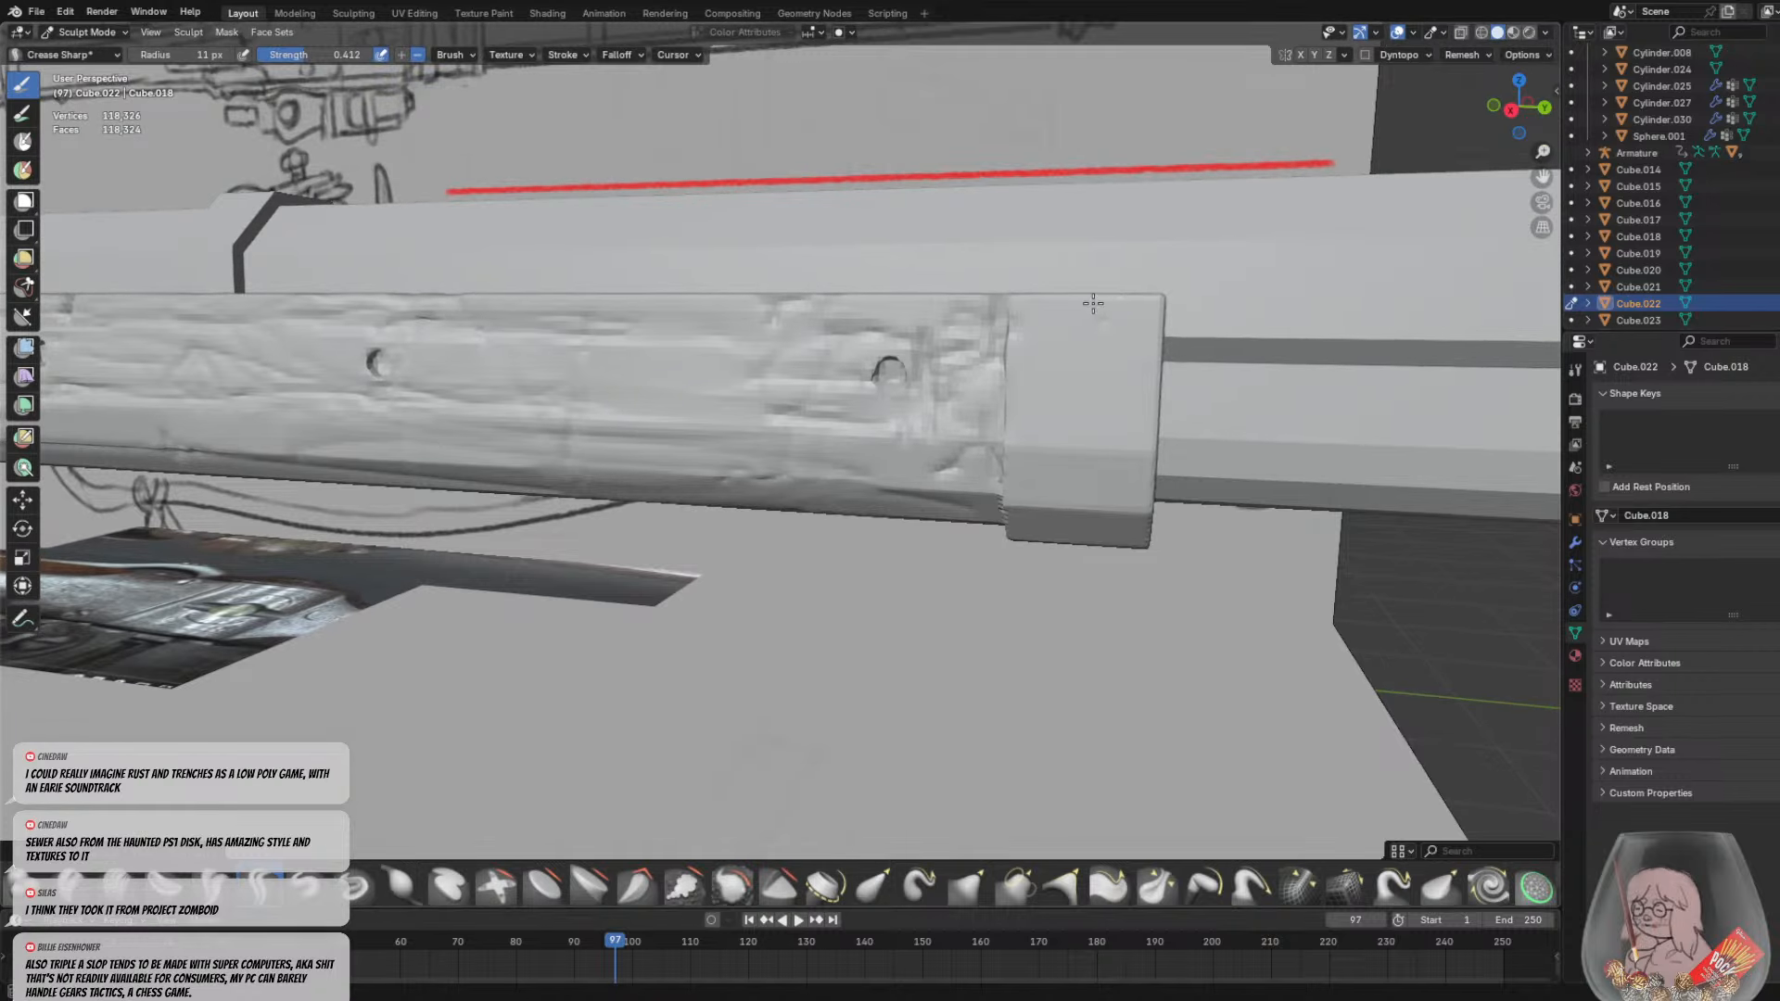
# Carve small dents into the front band's forward edge, side face and lower facet on the grained side
pyautogui.moveTo(1097, 313); pyautogui.dragTo(858, 370, button='middle')
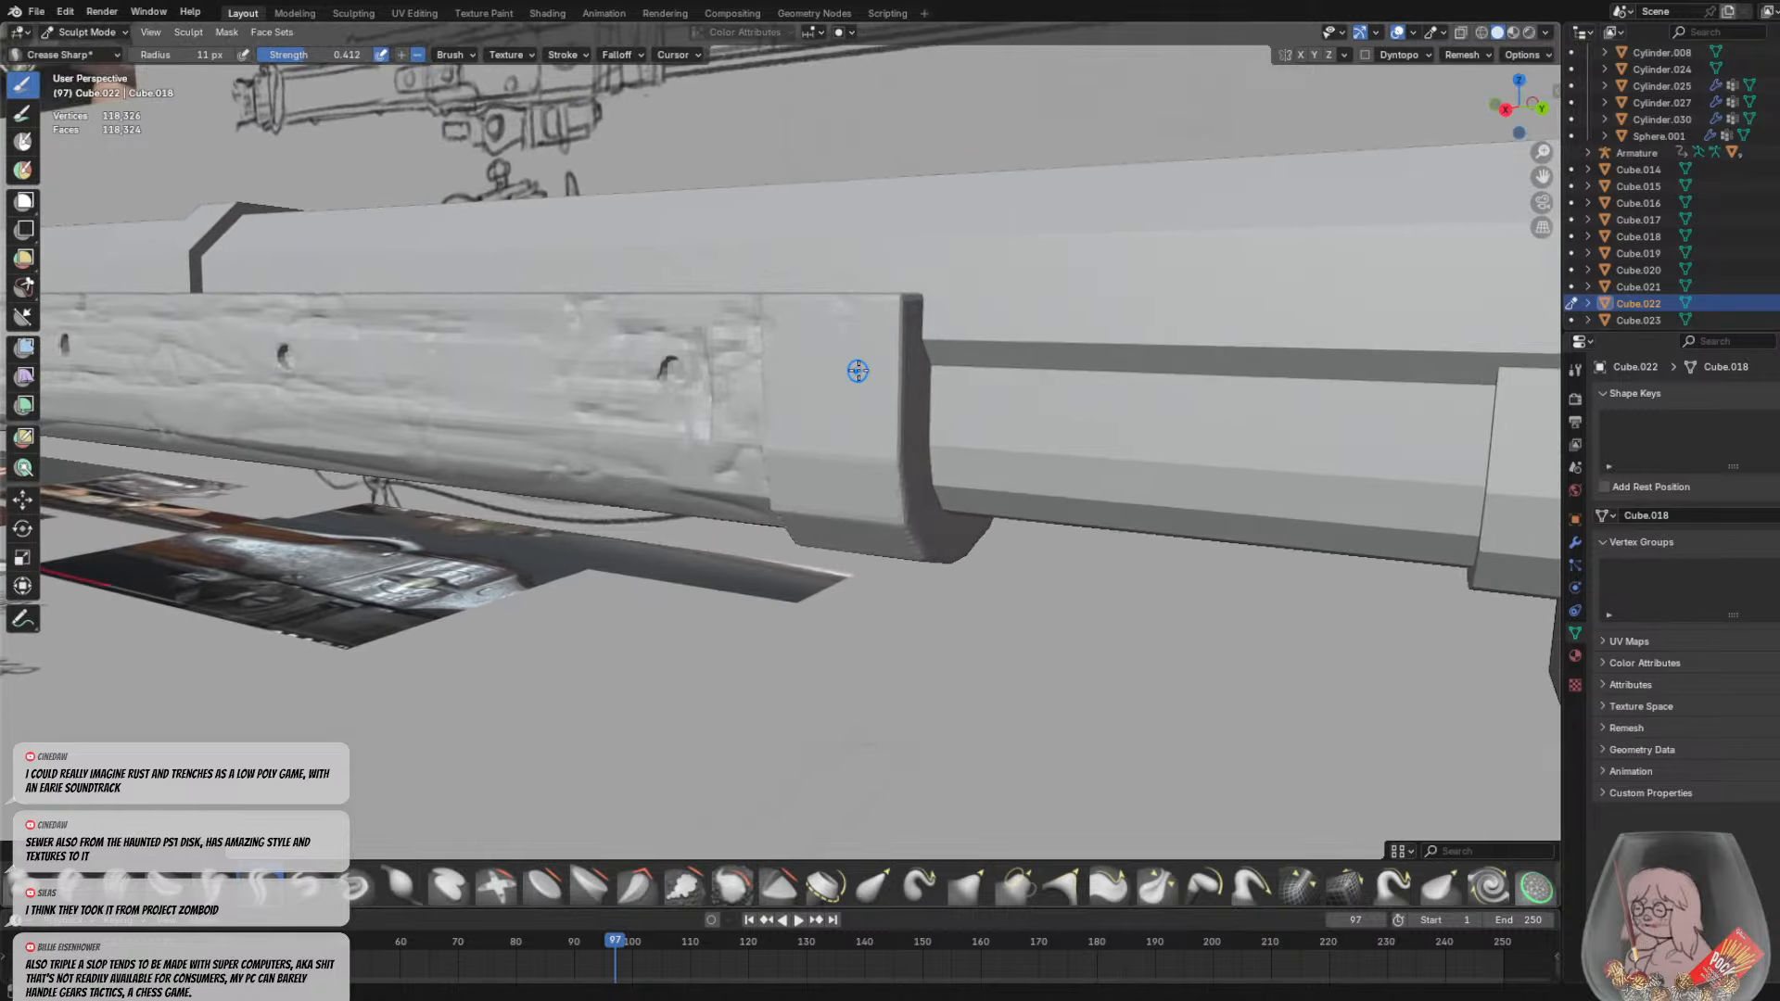
pyautogui.moveTo(891, 390); pyautogui.dragTo(865, 460)
pyautogui.moveTo(846, 358); pyautogui.dragTo(897, 431, button='middle')
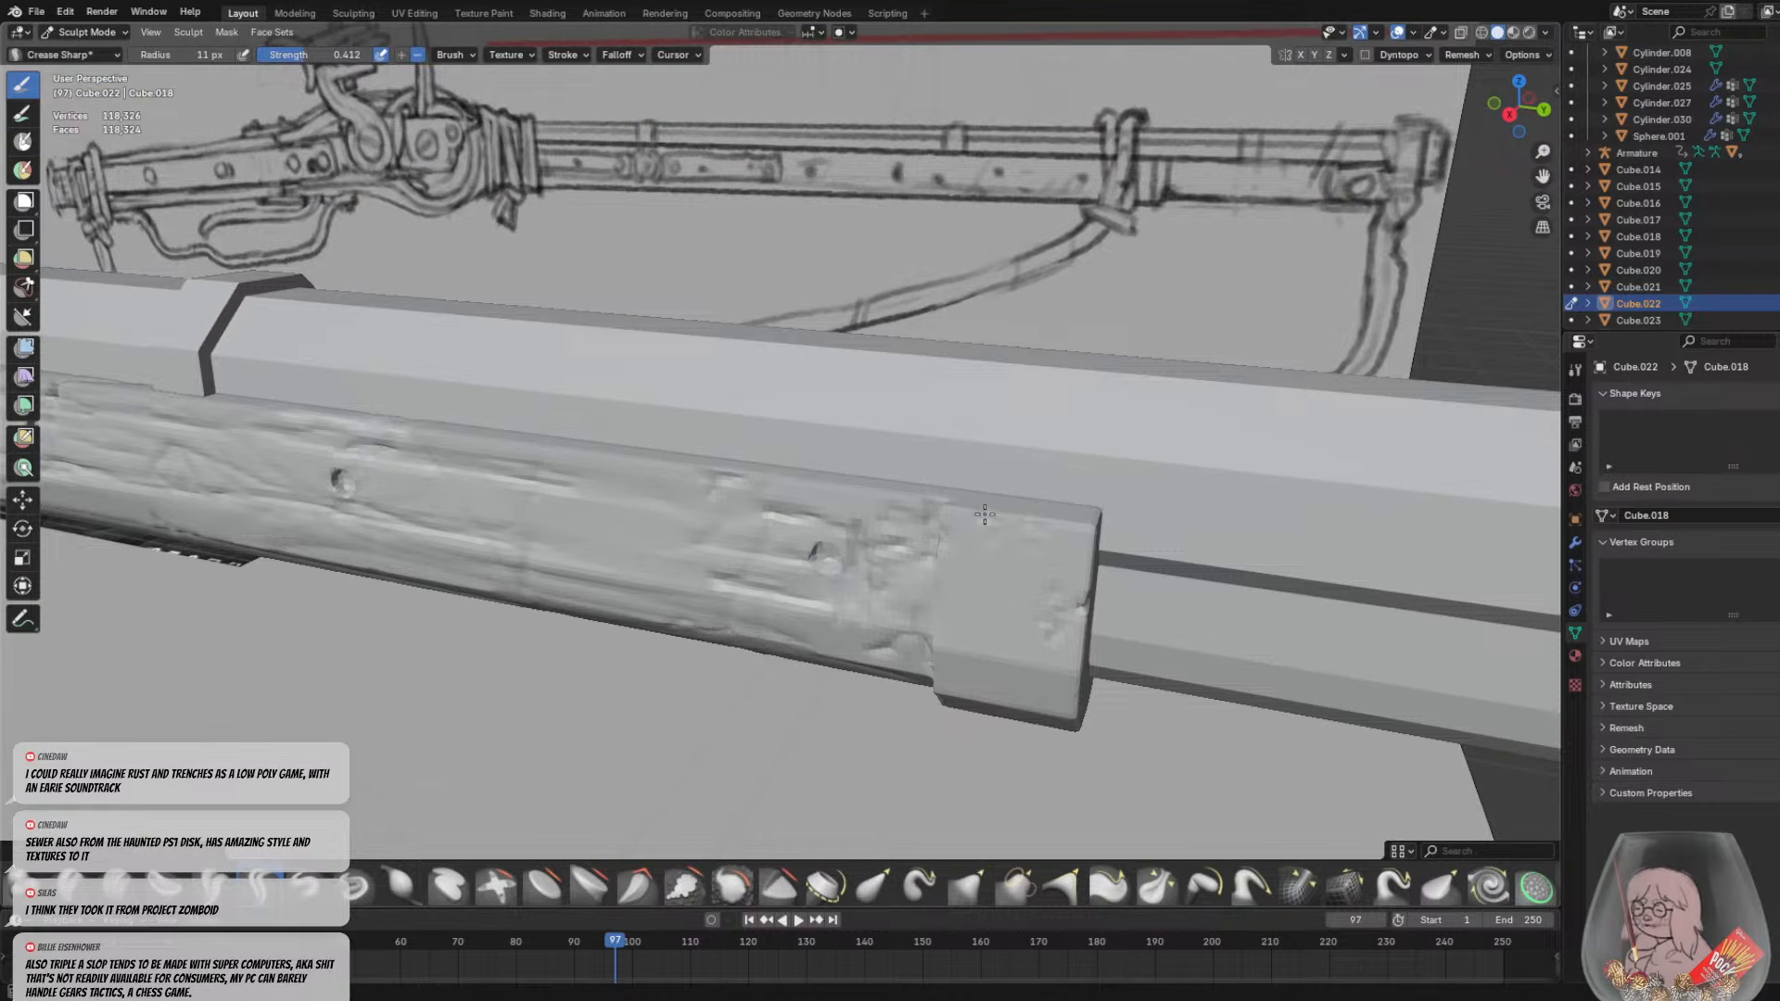
pyautogui.moveTo(980, 560); pyautogui.dragTo(991, 445, button='middle')
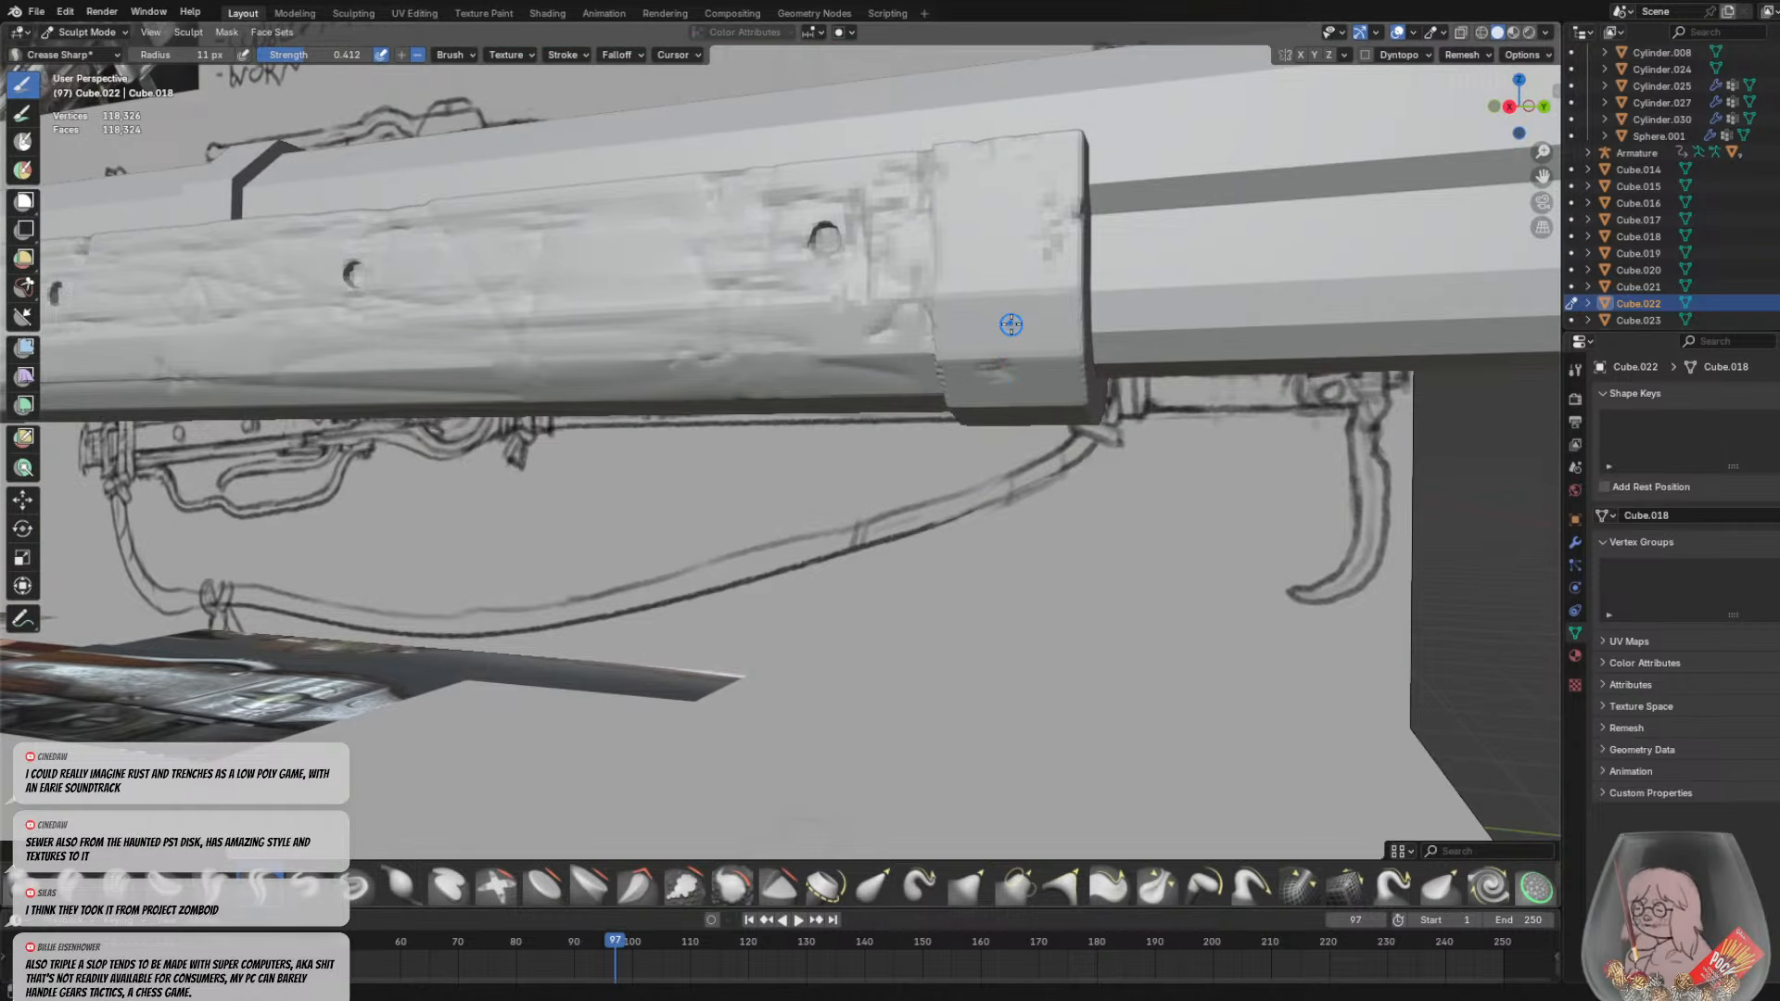
pyautogui.moveTo(1001, 301); pyautogui.dragTo(1026, 306, button='middle')
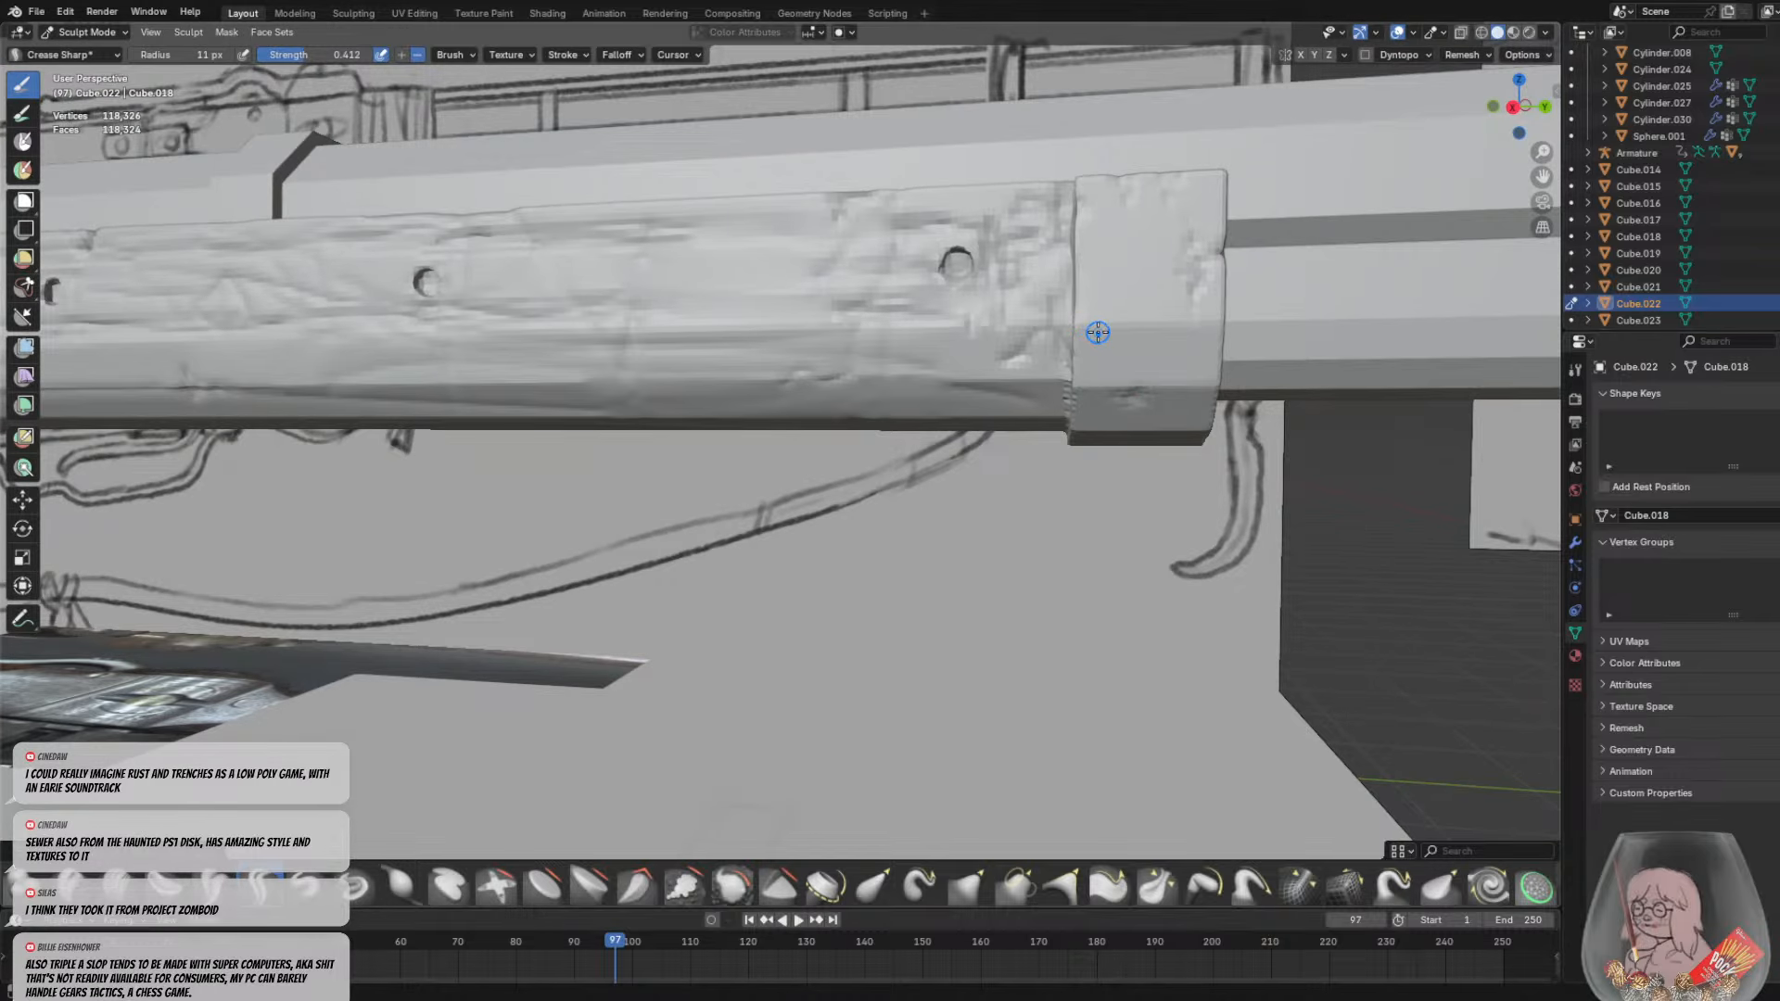
pyautogui.moveTo(1085, 334)
pyautogui.mouseDown(button='middle')
pyautogui.moveTo(1091, 354)
pyautogui.moveTo(926, 378)
pyautogui.mouseUp(button='middle')
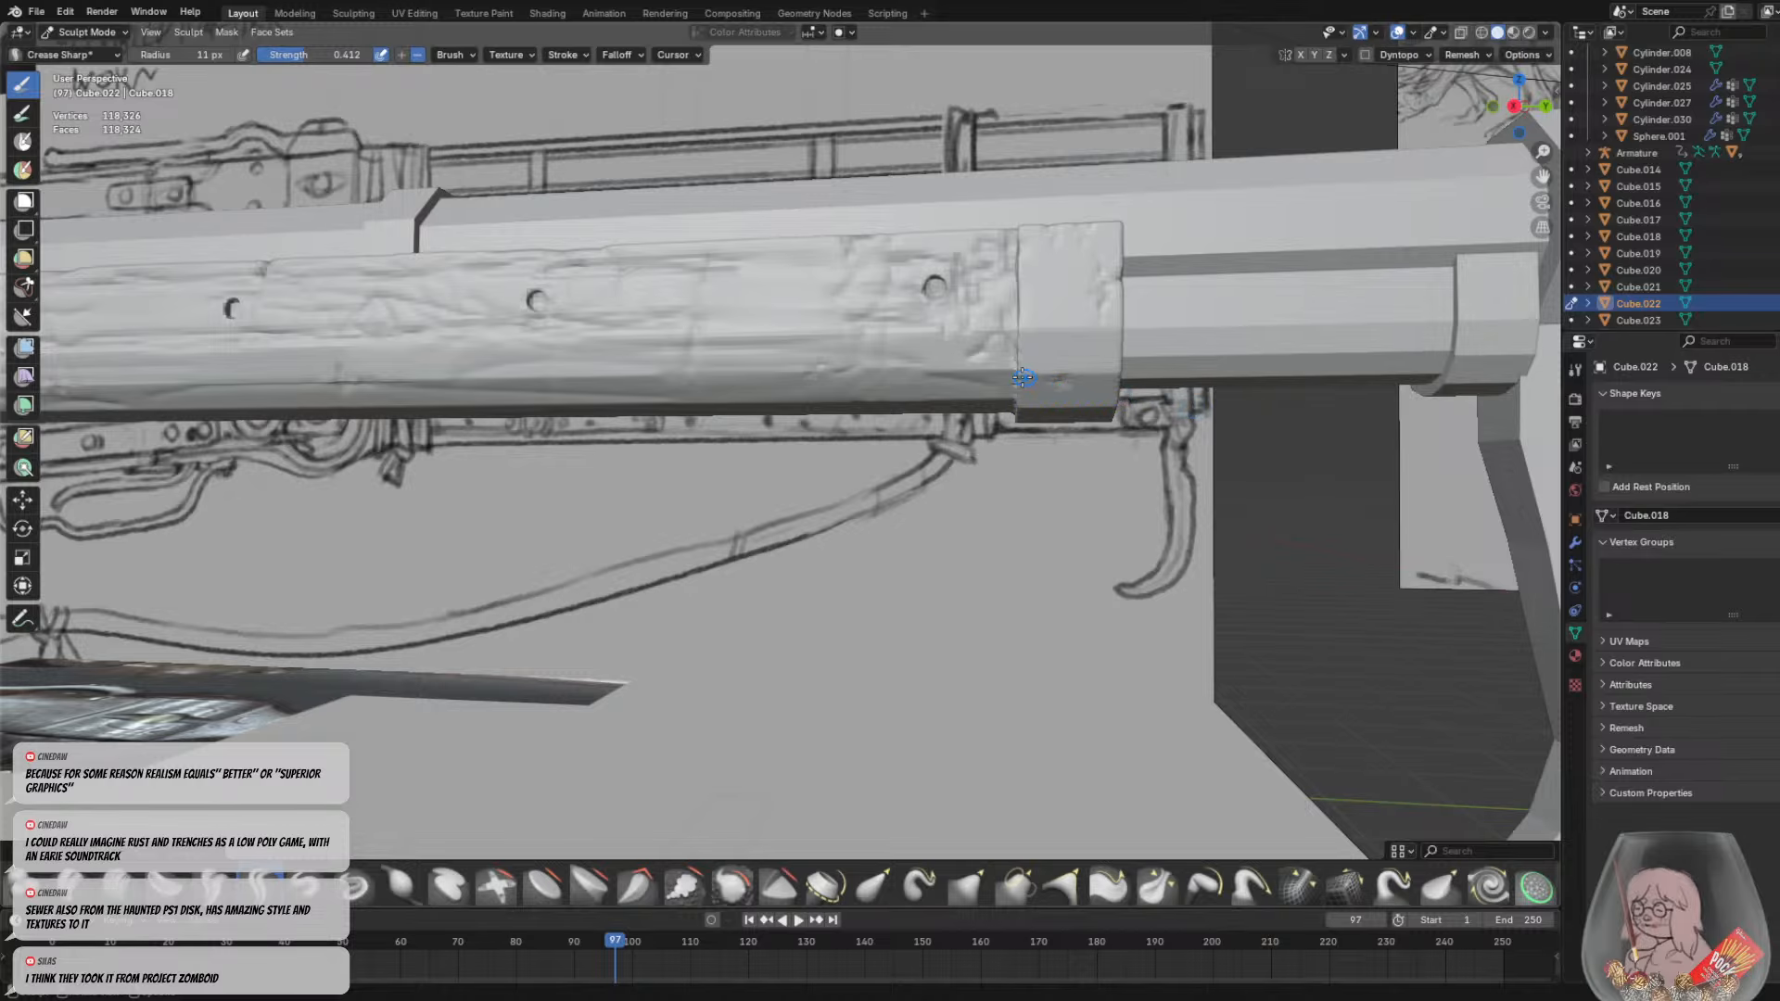
pyautogui.moveTo(1117, 394); pyautogui.dragTo(992, 416, button='middle')
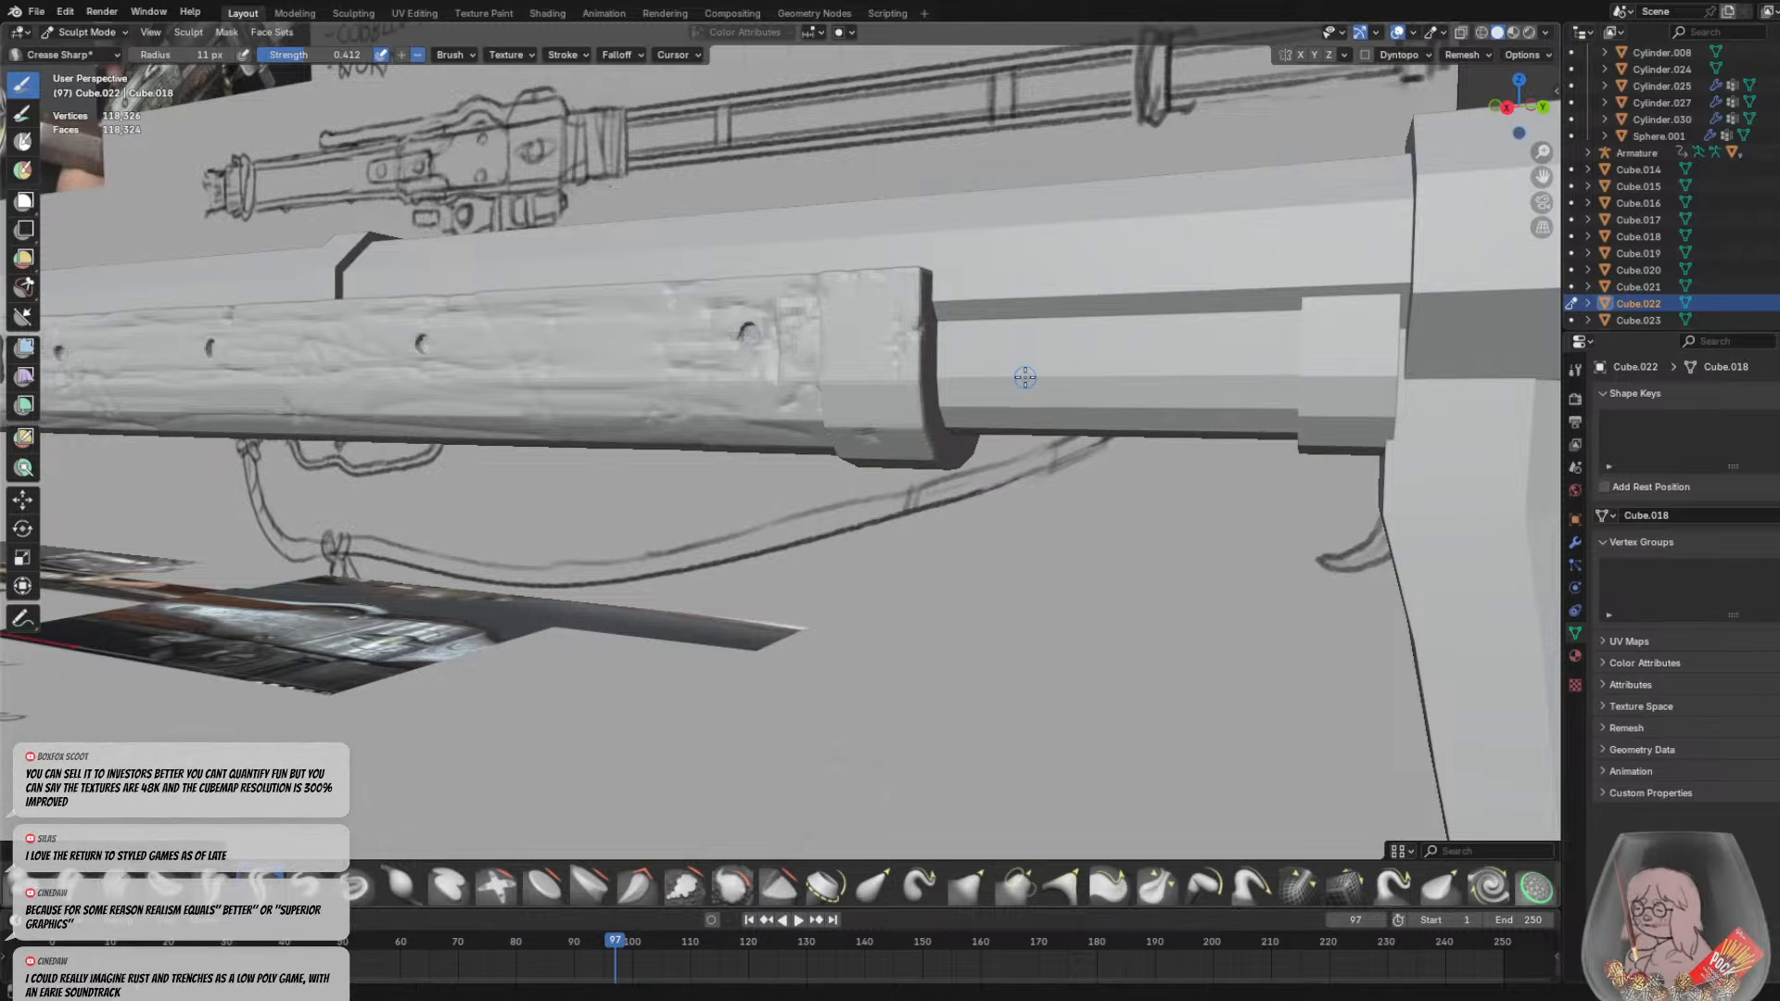
# Chip the upper corner and the rear edge of the front band on the rifle's opposite side
pyautogui.moveTo(1029, 375)
pyautogui.mouseDown(button='middle')
pyautogui.moveTo(612, 427)
pyautogui.moveTo(886, 472)
pyautogui.moveTo(900, 390)
pyautogui.mouseUp(button='middle')
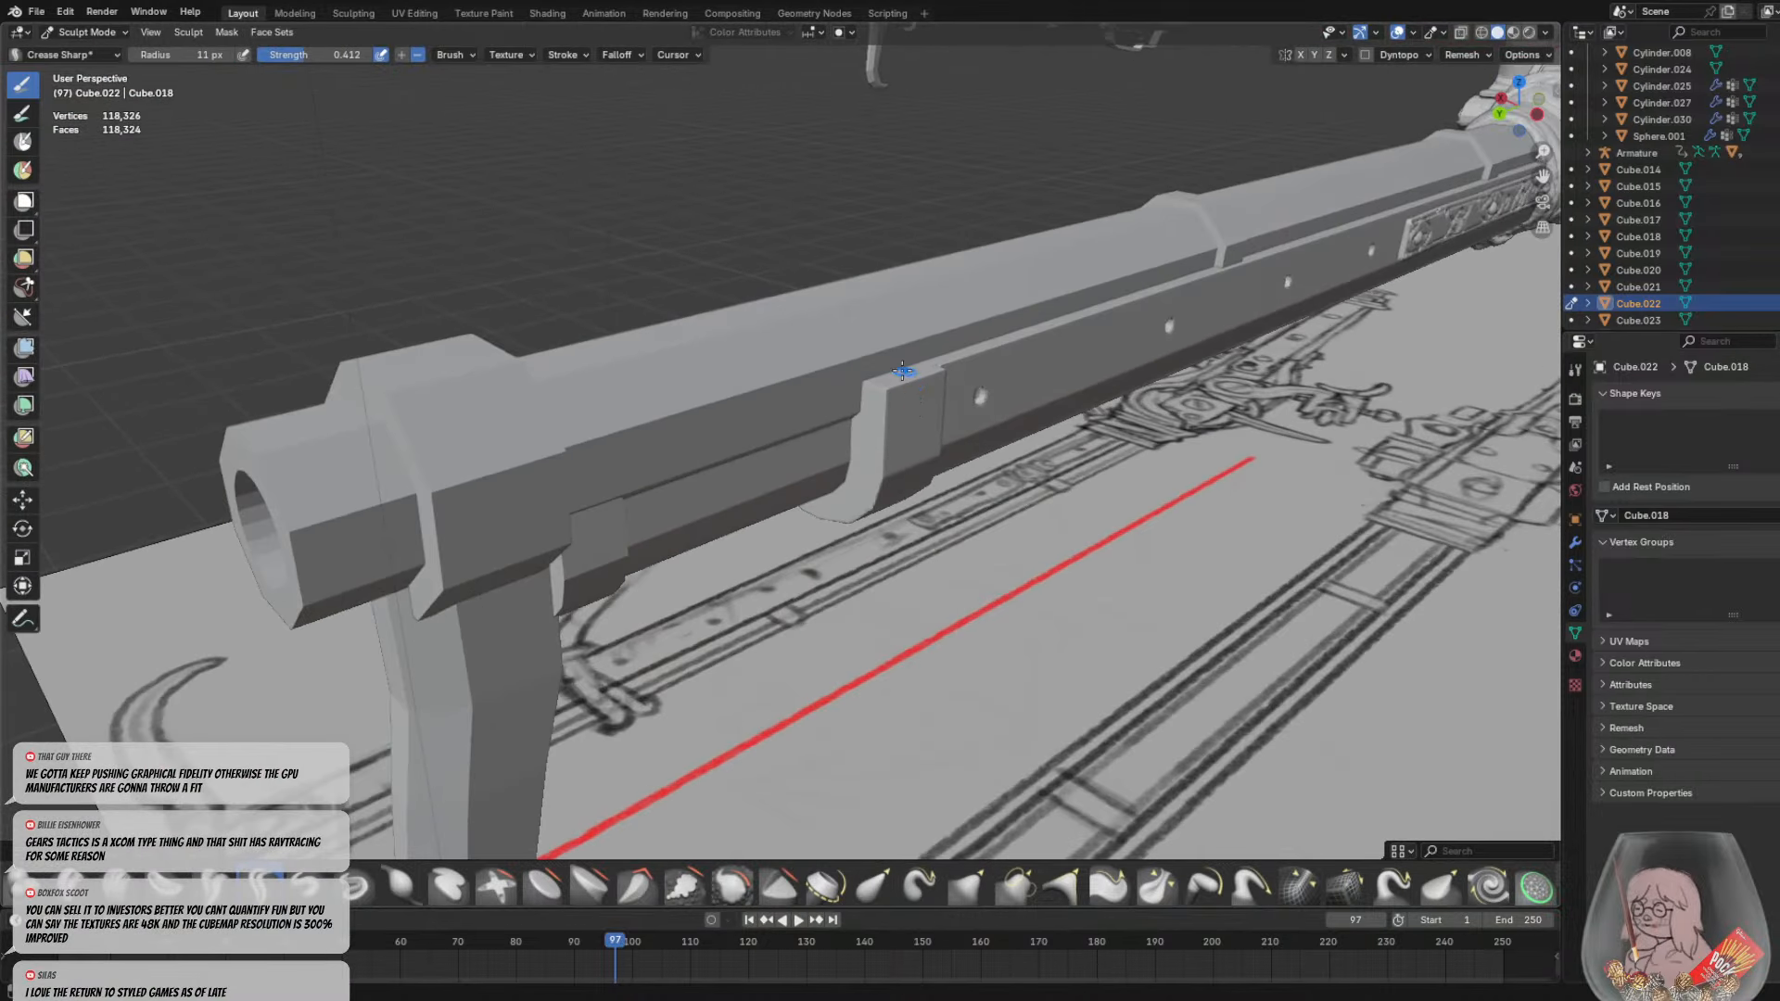
pyautogui.moveTo(895, 386); pyautogui.dragTo(909, 383)
pyautogui.moveTo(910, 386); pyautogui.dragTo(863, 361, button='middle')
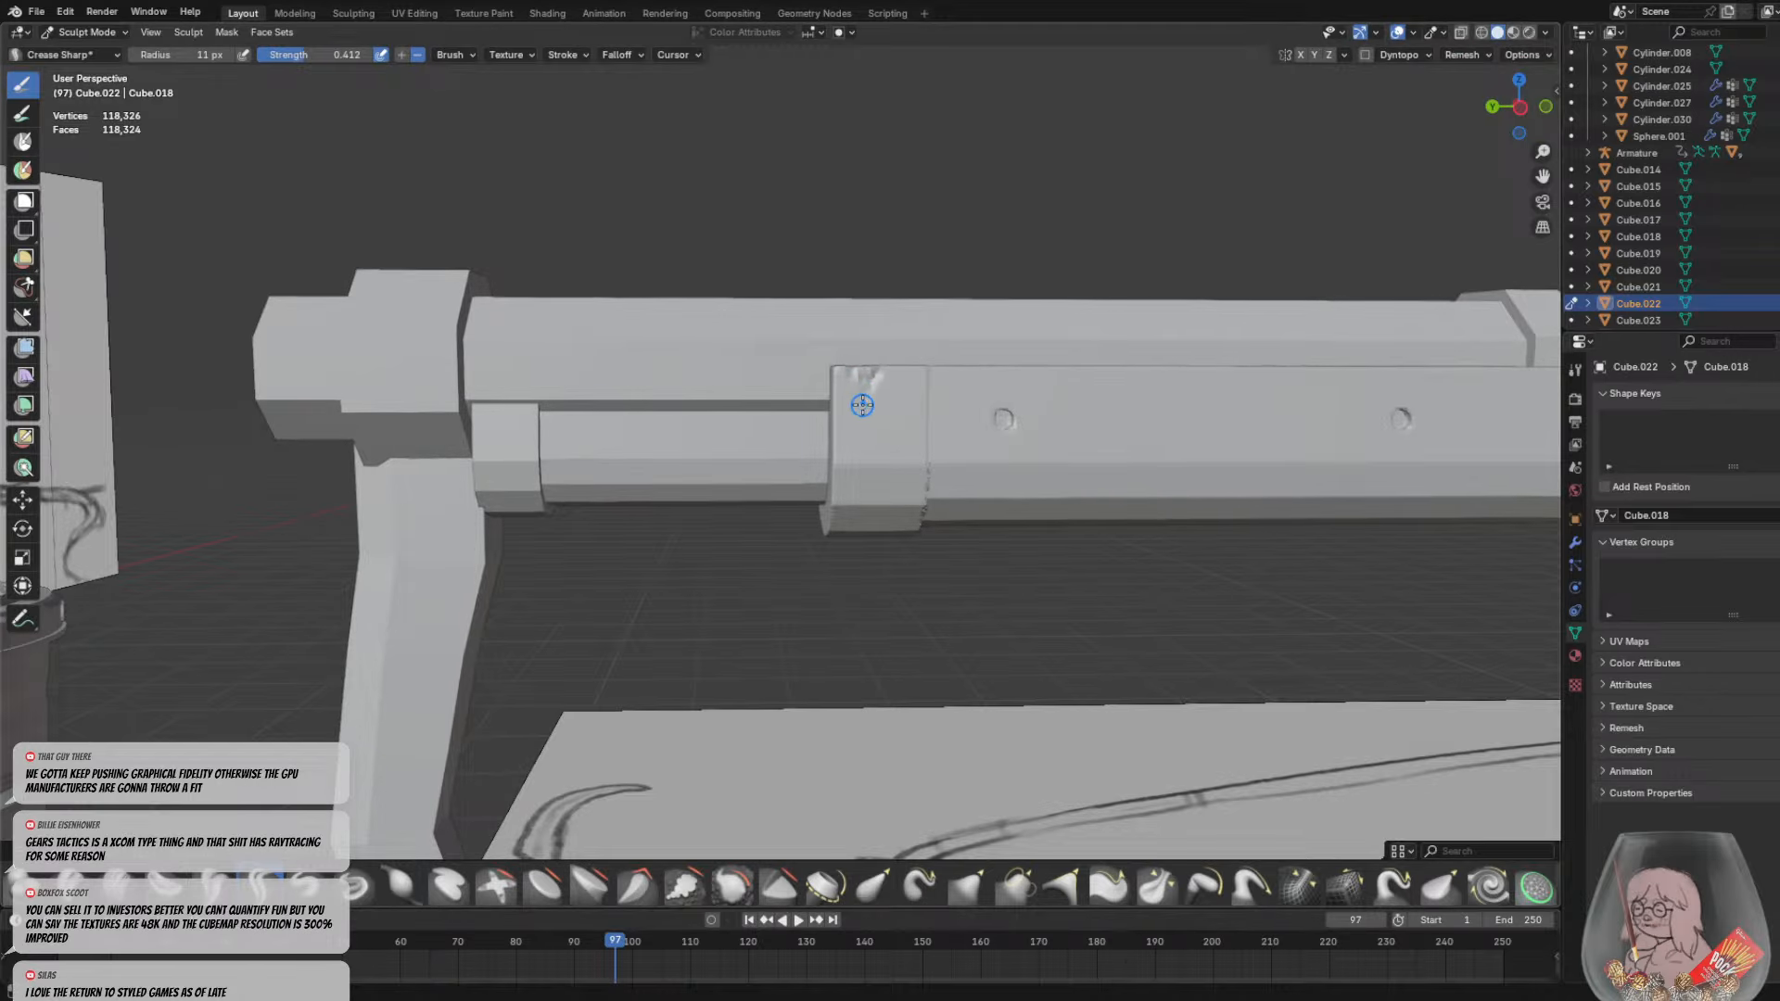
pyautogui.moveTo(847, 429); pyautogui.dragTo(810, 409, button='middle')
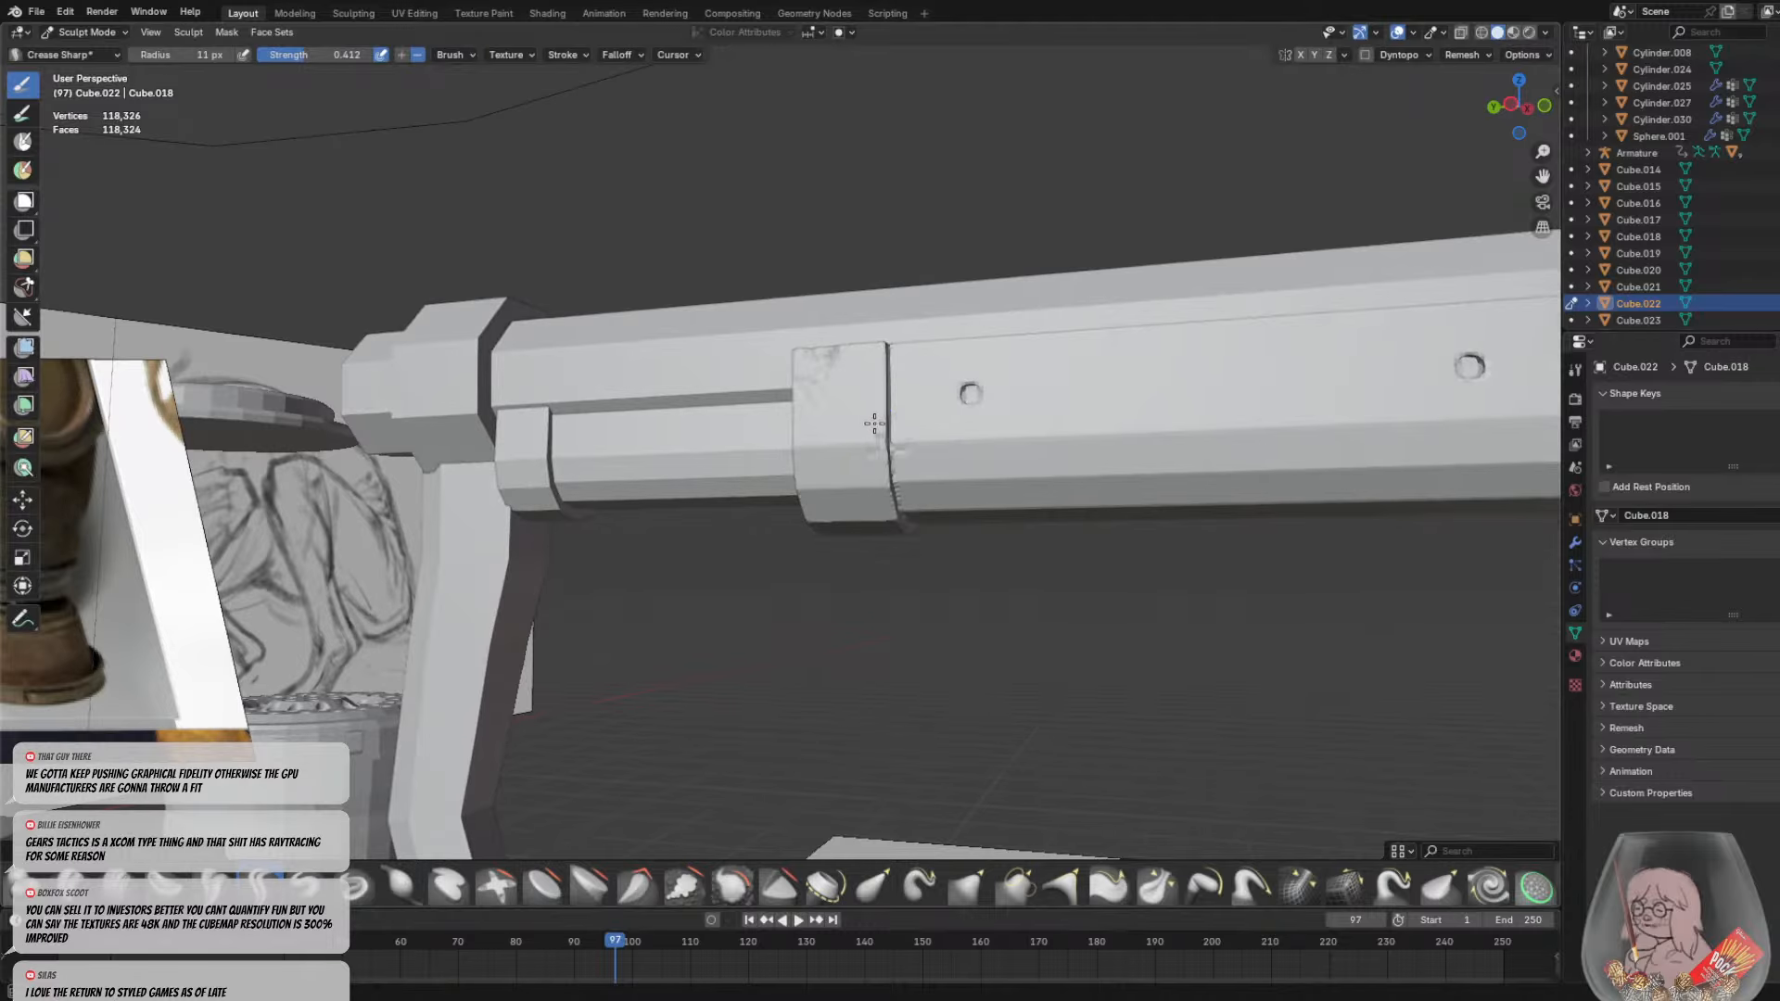
# Examine the worn front band and the carved forestock from several angles and distances
pyautogui.moveTo(882, 415); pyautogui.dragTo(1224, 458, button='middle')
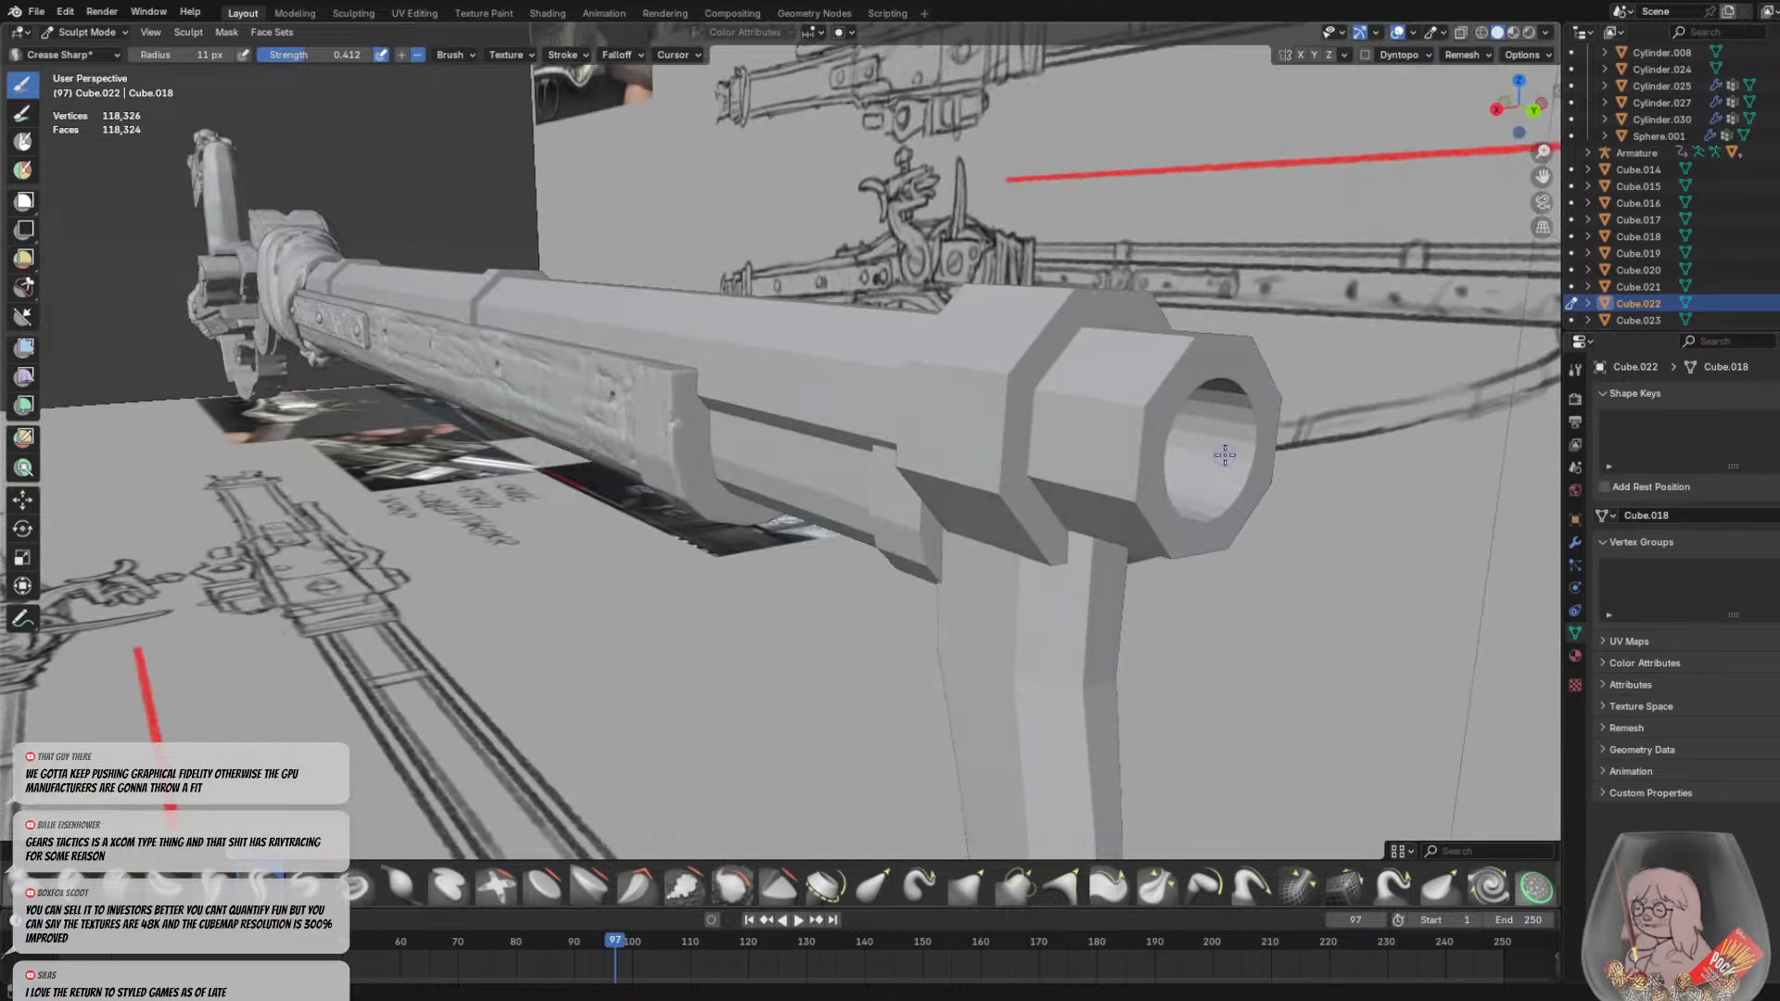
pyautogui.moveTo(699, 452); pyautogui.dragTo(833, 356, button='middle')
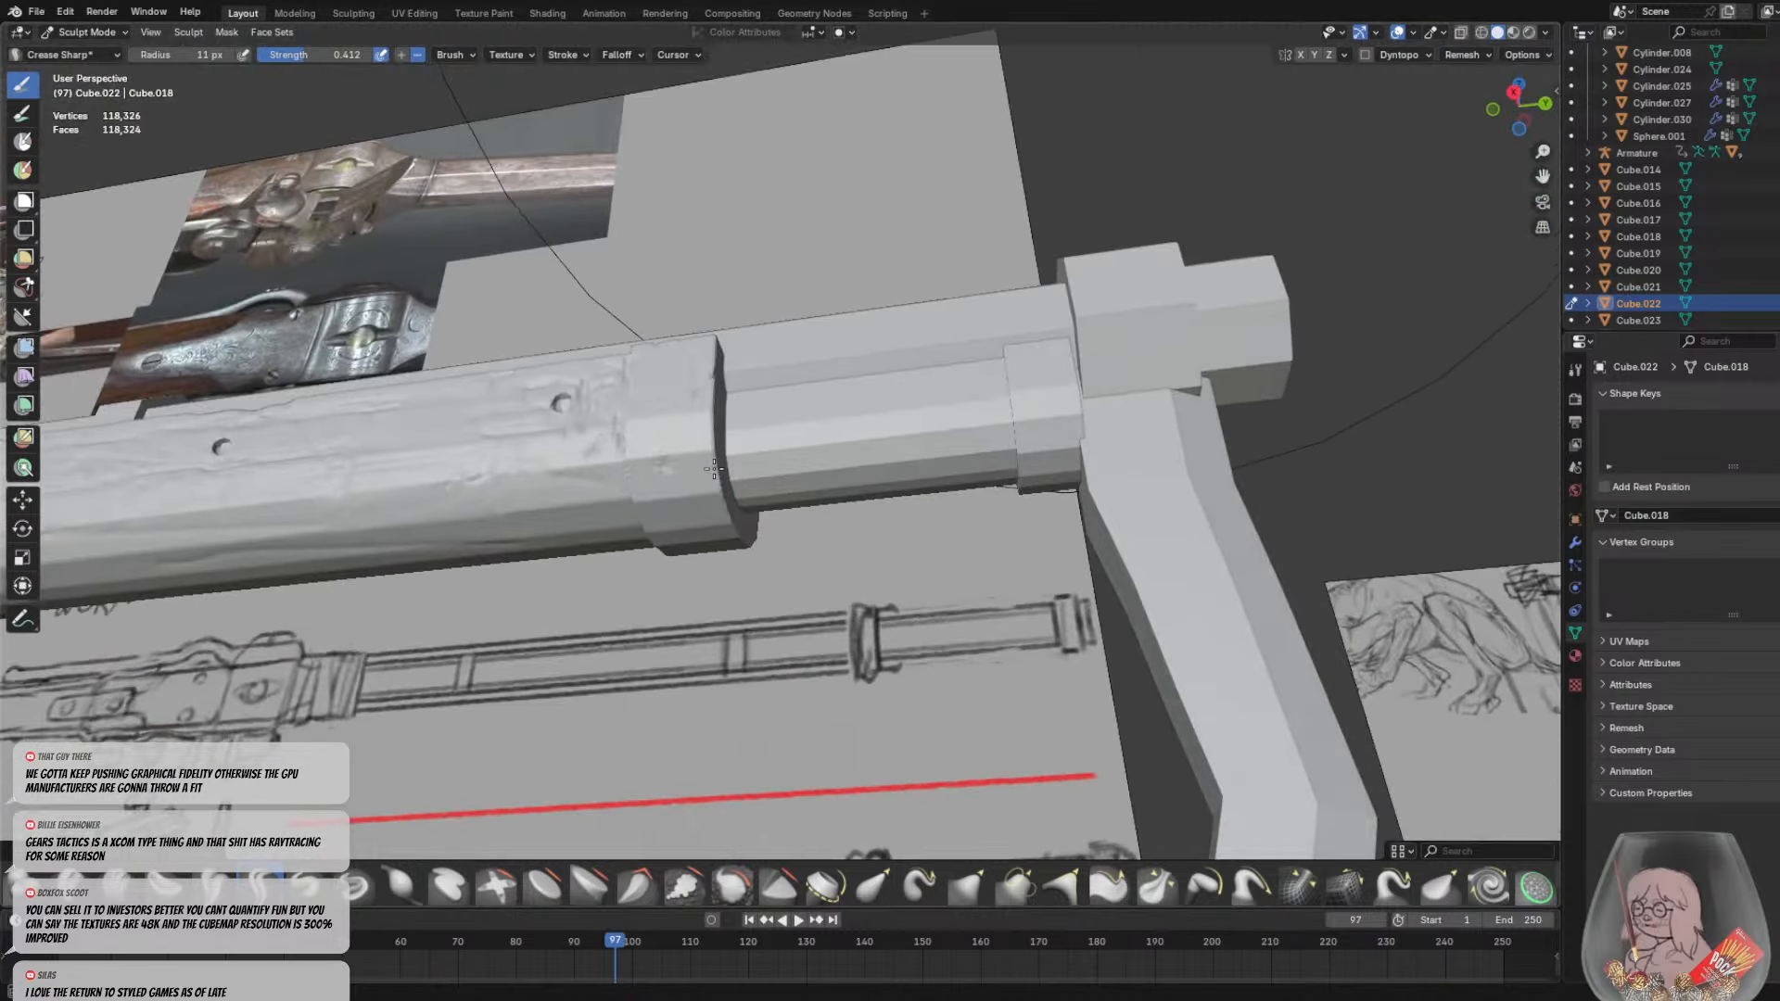
pyautogui.moveTo(755, 448); pyautogui.dragTo(888, 529, button='middle')
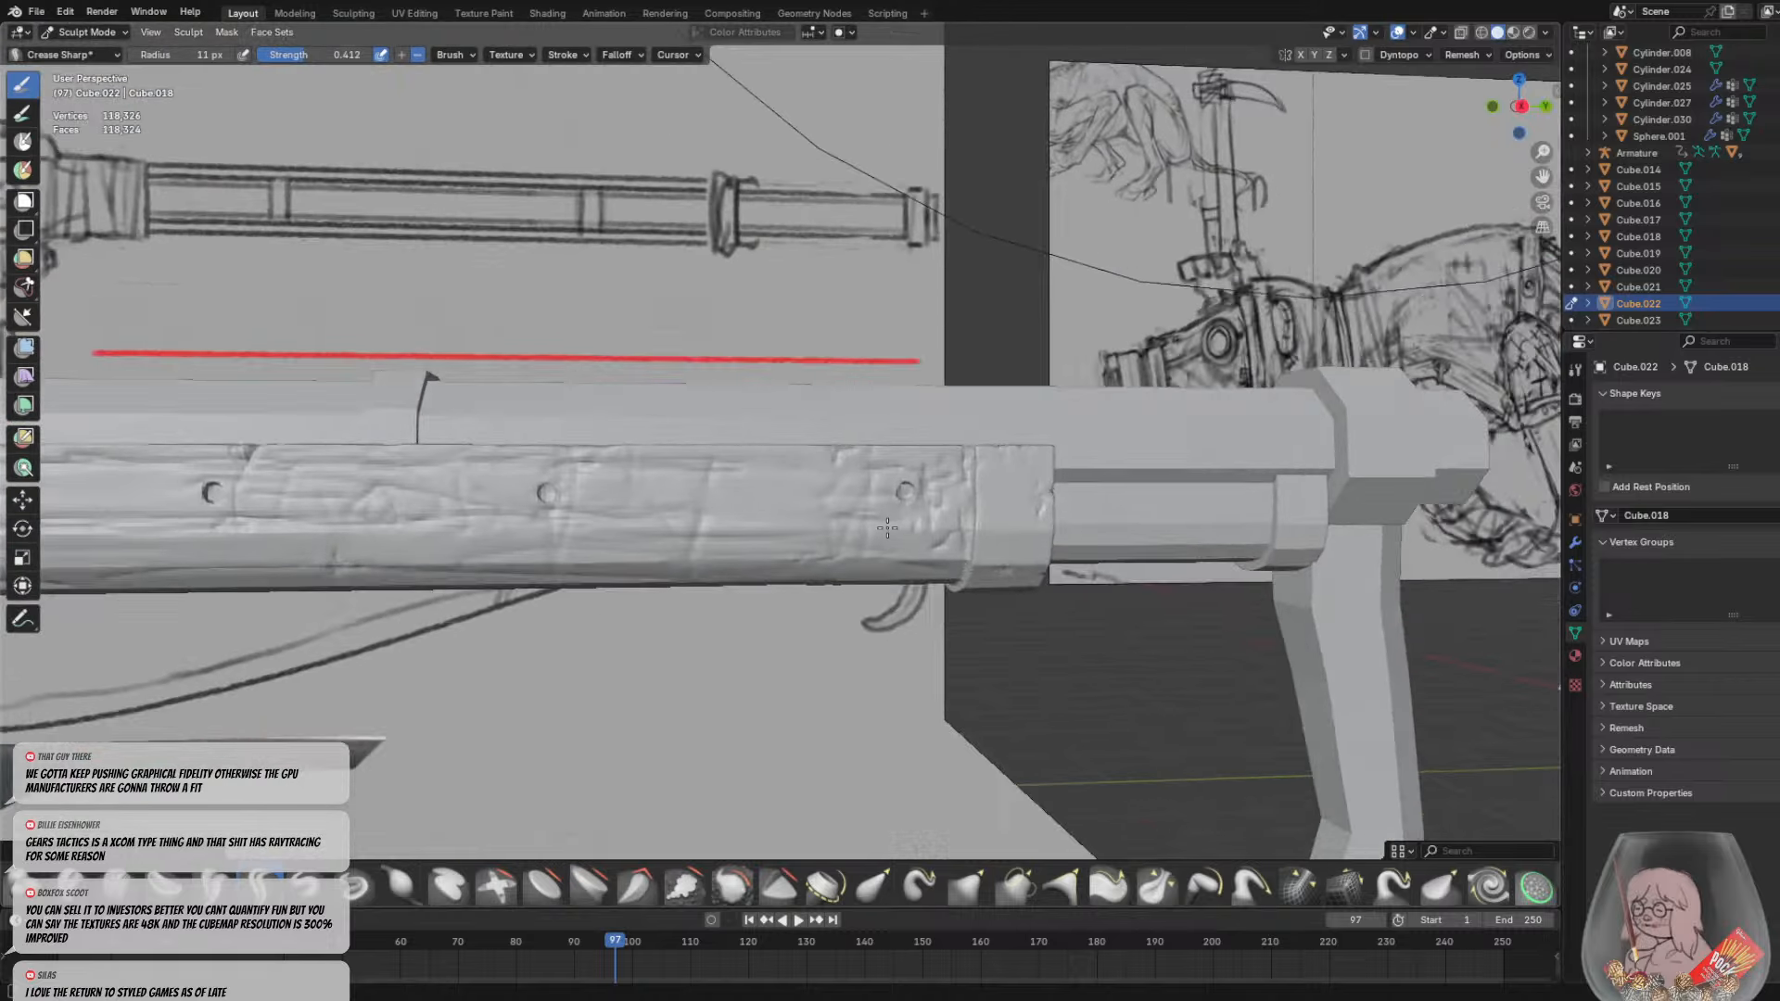
pyautogui.scroll(3, 904, 491)
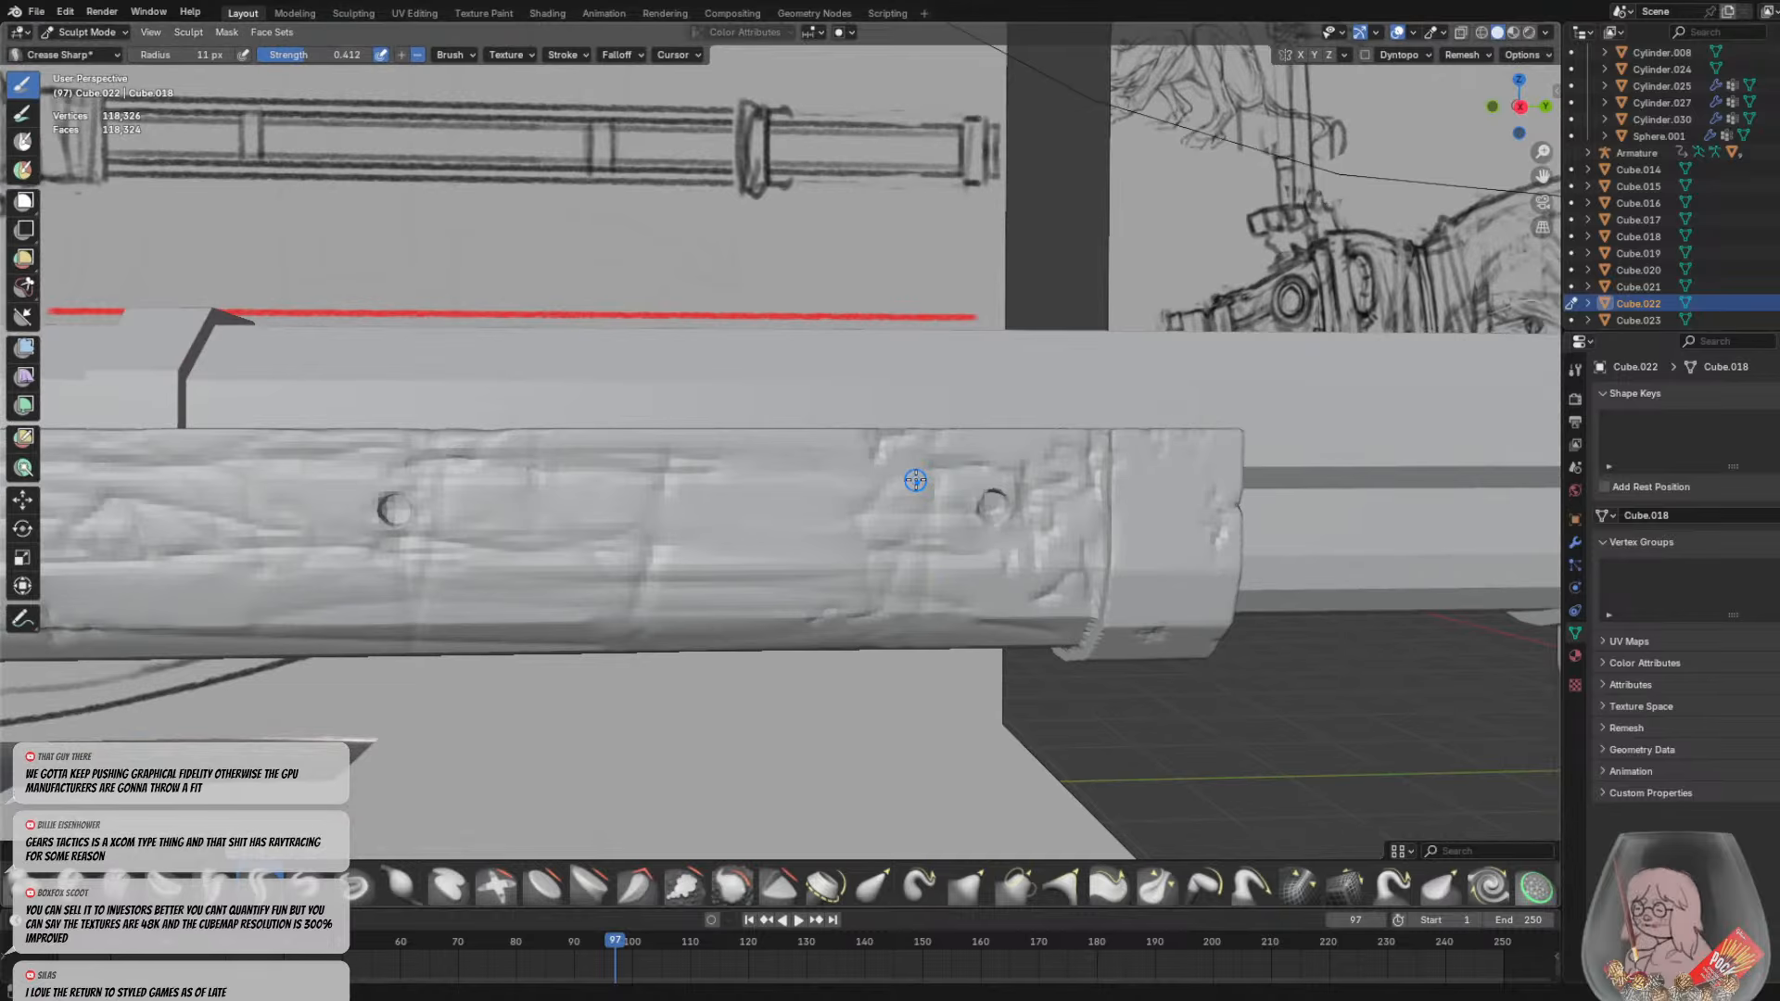
pyautogui.moveTo(904, 480); pyautogui.dragTo(1138, 487, button='middle')
pyautogui.scroll(-1, 909, 517)
pyautogui.keyDown('shift'); pyautogui.moveTo(641, 468); pyautogui.dragTo(1191, 498, button='middle'); pyautogui.keyUp('shift')
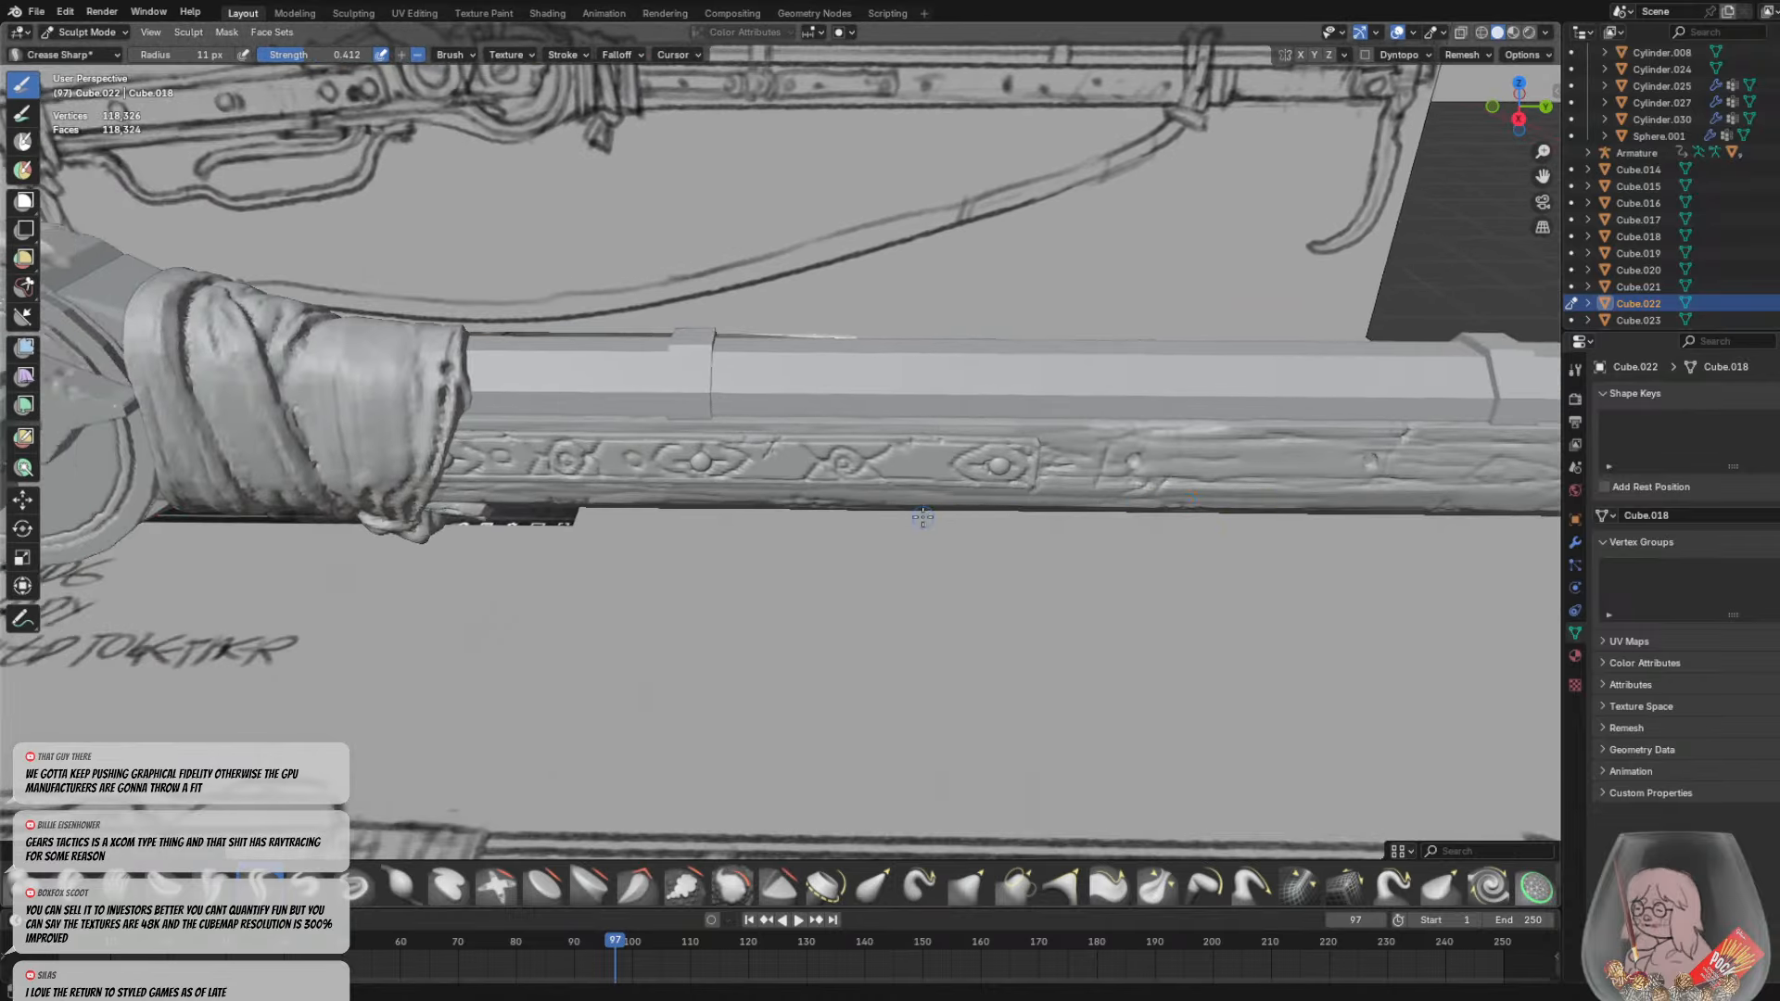
# Carve the first long grain lines beneath the engraved plate on the opposite side, beside the cloth wrap
pyautogui.moveTo(923, 517)
pyautogui.mouseDown(button='middle')
pyautogui.moveTo(624, 489)
pyautogui.moveTo(894, 497)
pyautogui.mouseUp(button='middle')
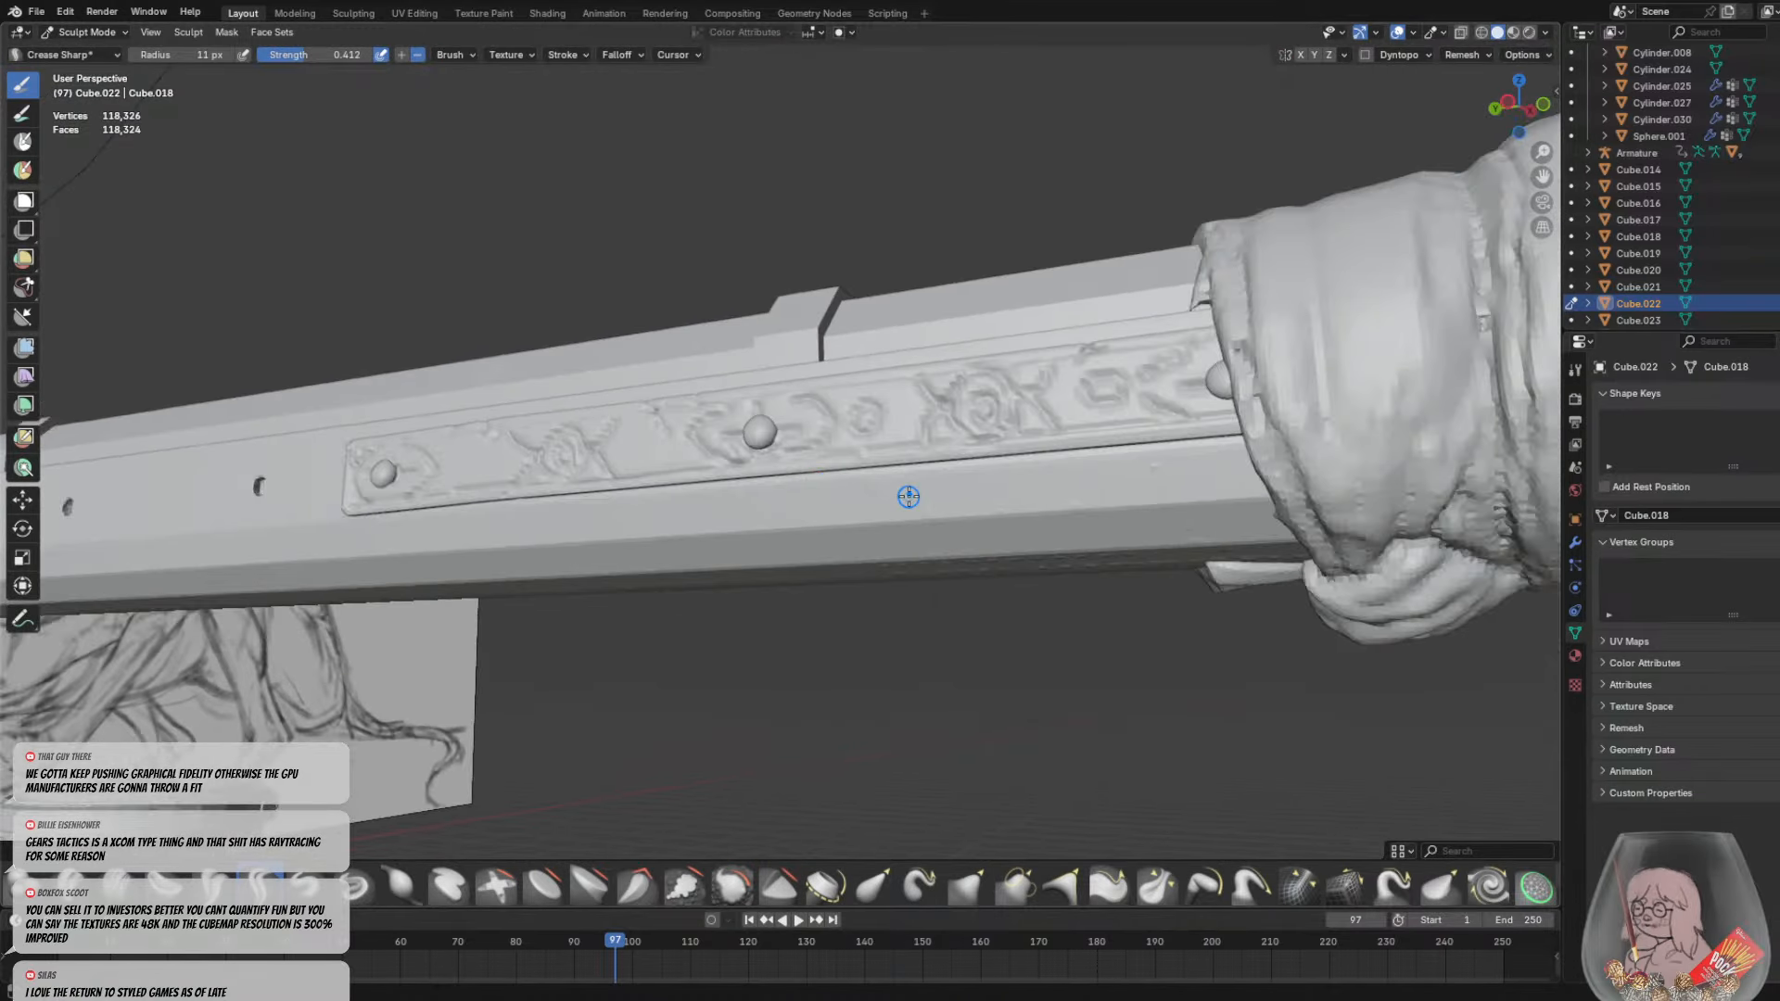
pyautogui.moveTo(1016, 523); pyautogui.dragTo(1046, 510, button='middle')
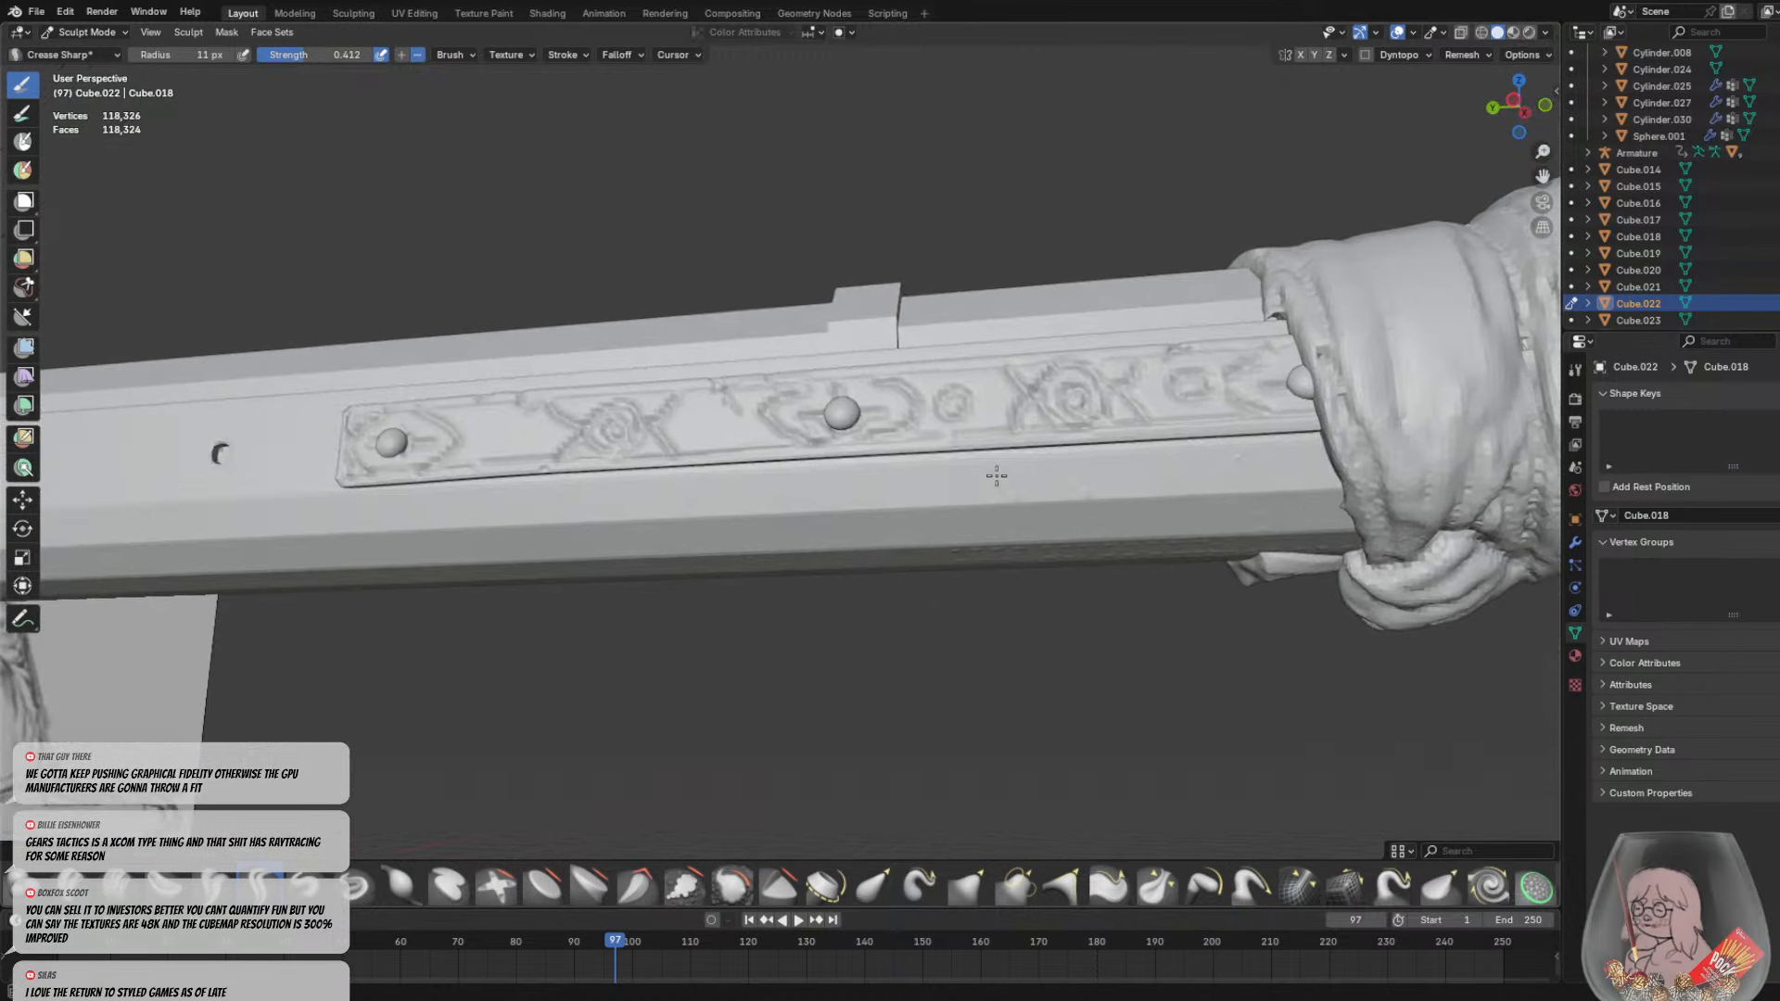
pyautogui.moveTo(1018, 486); pyautogui.dragTo(1326, 478)
pyautogui.moveTo(926, 495); pyautogui.dragTo(1129, 461)
pyautogui.moveTo(1204, 489); pyautogui.dragTo(1176, 529, button='middle')
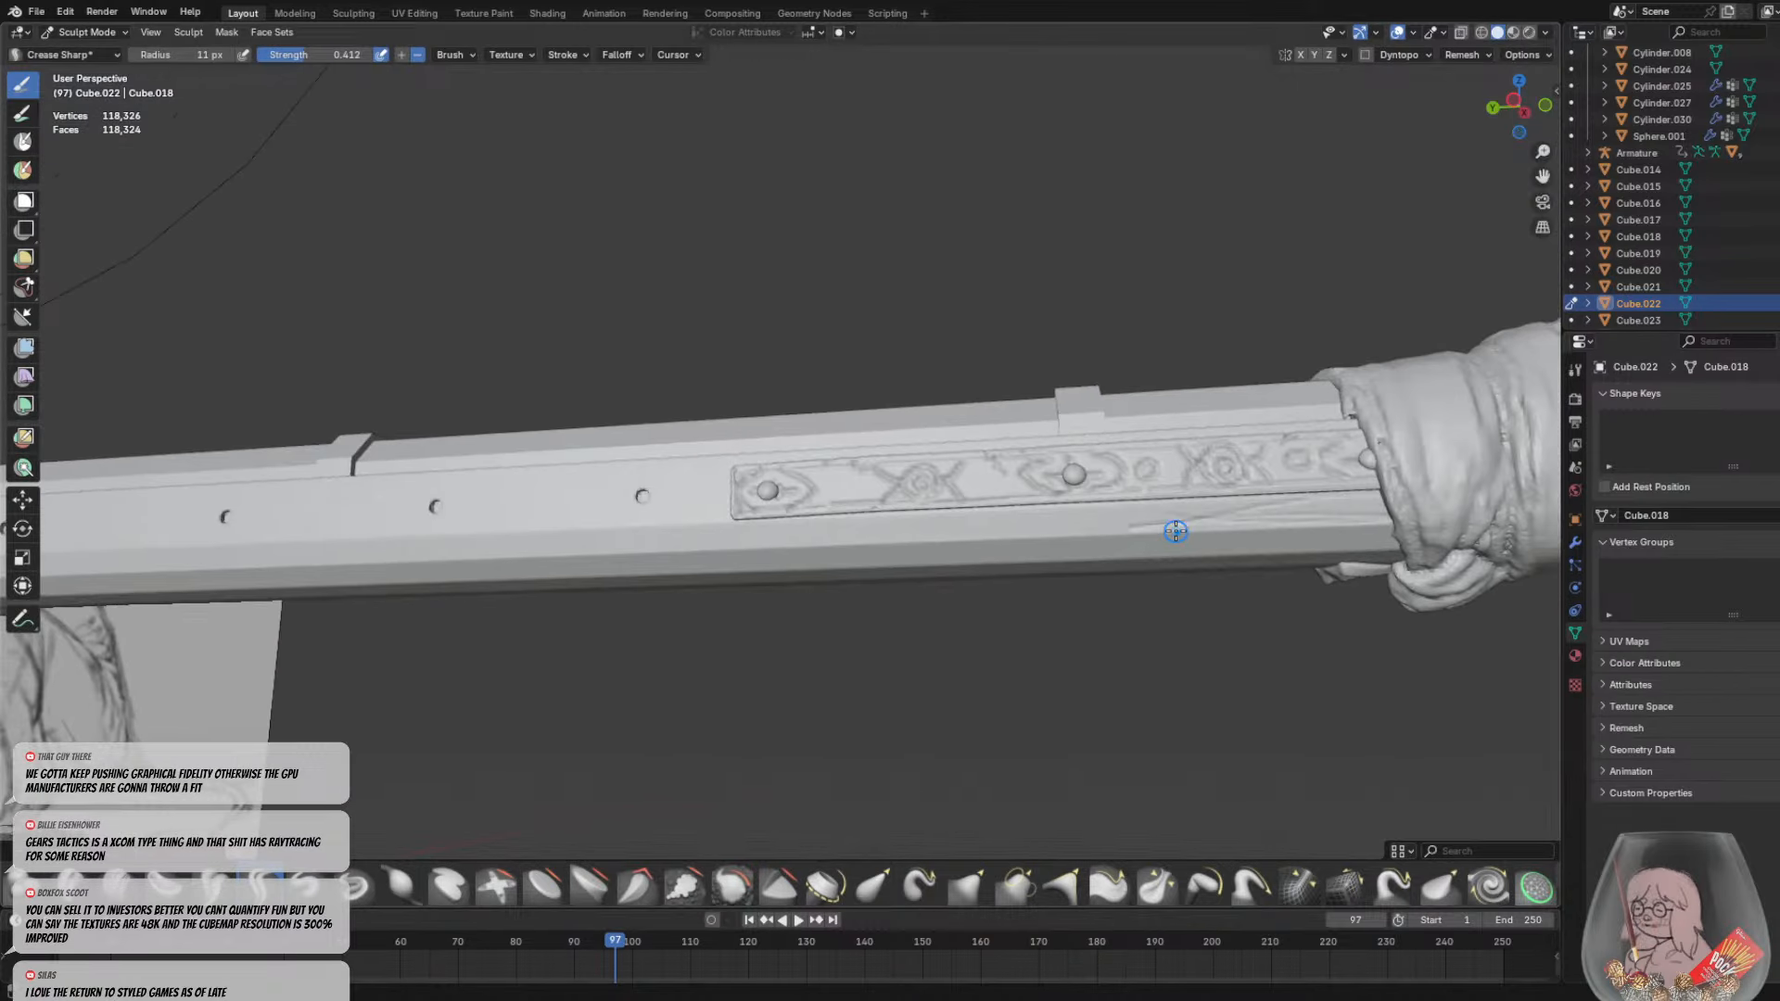
# Set the brush strength to 0.429 and carve long flowing grain lines and two knots among the holes on this side face
pyautogui.moveTo(307, 54); pyautogui.dragTo(309, 54)
pyautogui.keyDown('shift'); pyautogui.moveTo(726, 417); pyautogui.dragTo(779, 421, button='middle'); pyautogui.keyUp('shift')
pyautogui.scroll(-2, 779, 421)
pyautogui.moveTo(385, 513); pyautogui.dragTo(809, 515)
pyautogui.hotkey('ctrl', 'z')
pyautogui.scroll(1, 563, 528)
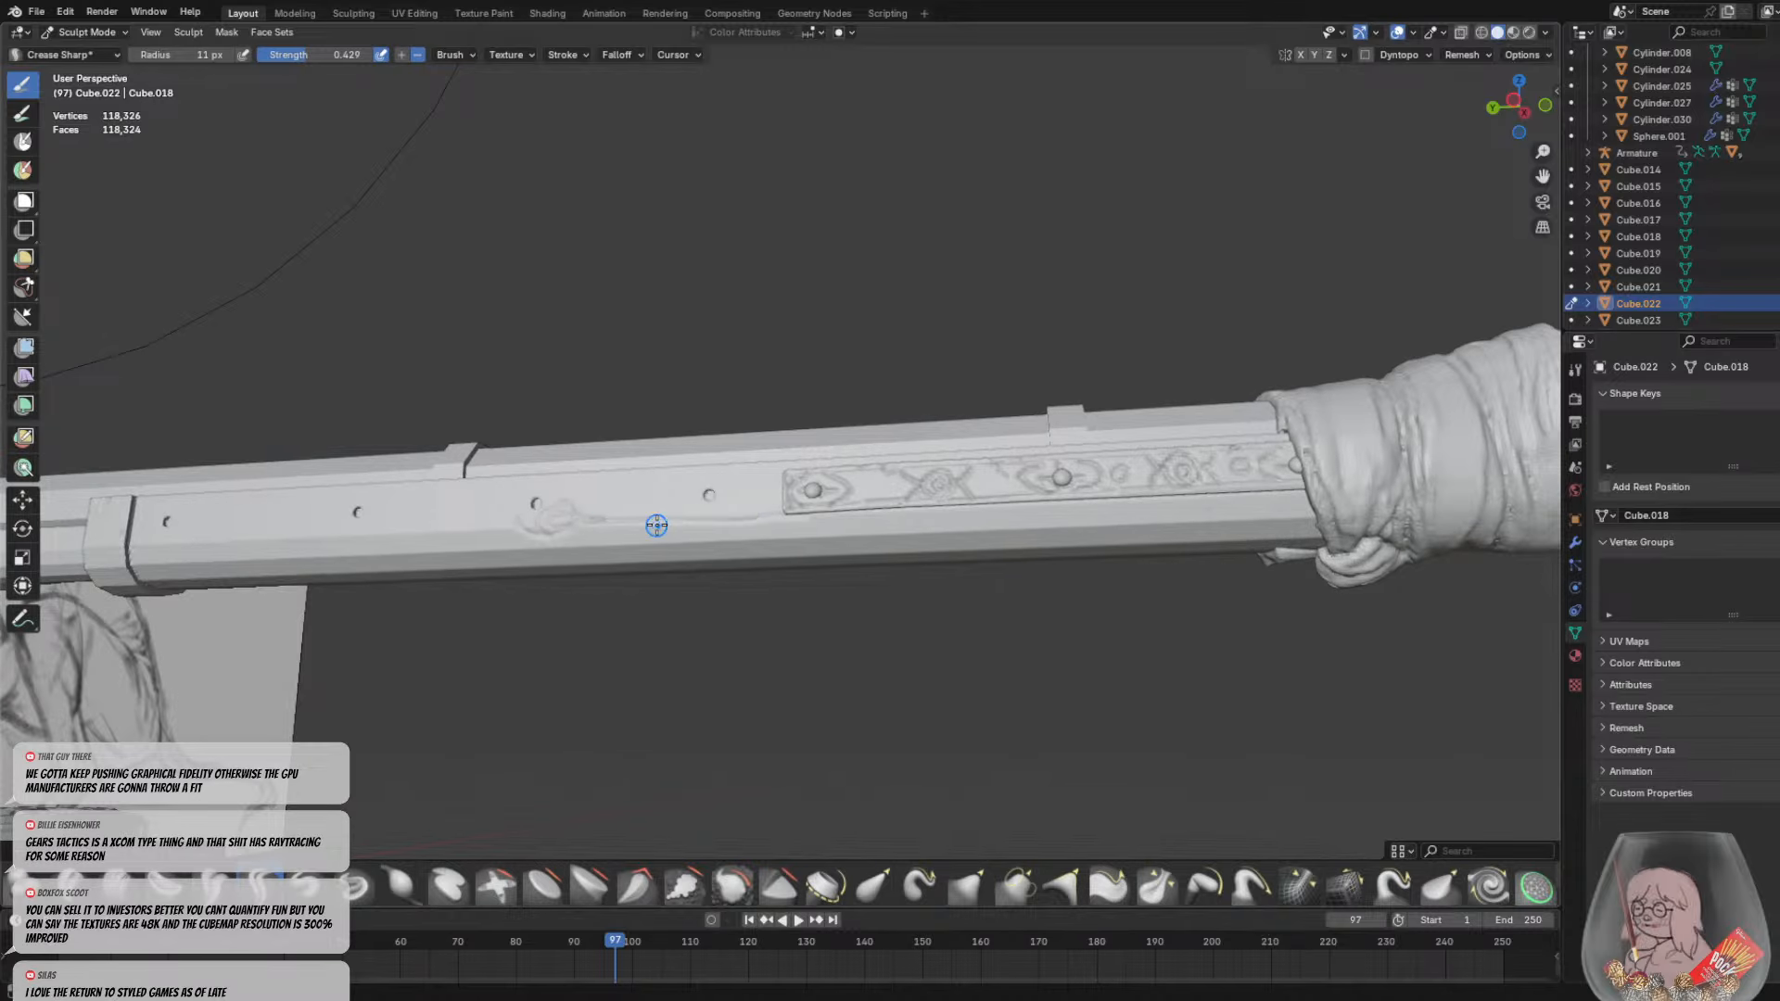
pyautogui.moveTo(582, 531)
pyautogui.mouseDown()
pyautogui.moveTo(1066, 526)
pyautogui.moveTo(1302, 500)
pyautogui.moveTo(1080, 537)
pyautogui.moveTo(836, 547)
pyautogui.moveTo(603, 550)
pyautogui.moveTo(479, 522)
pyautogui.mouseUp()
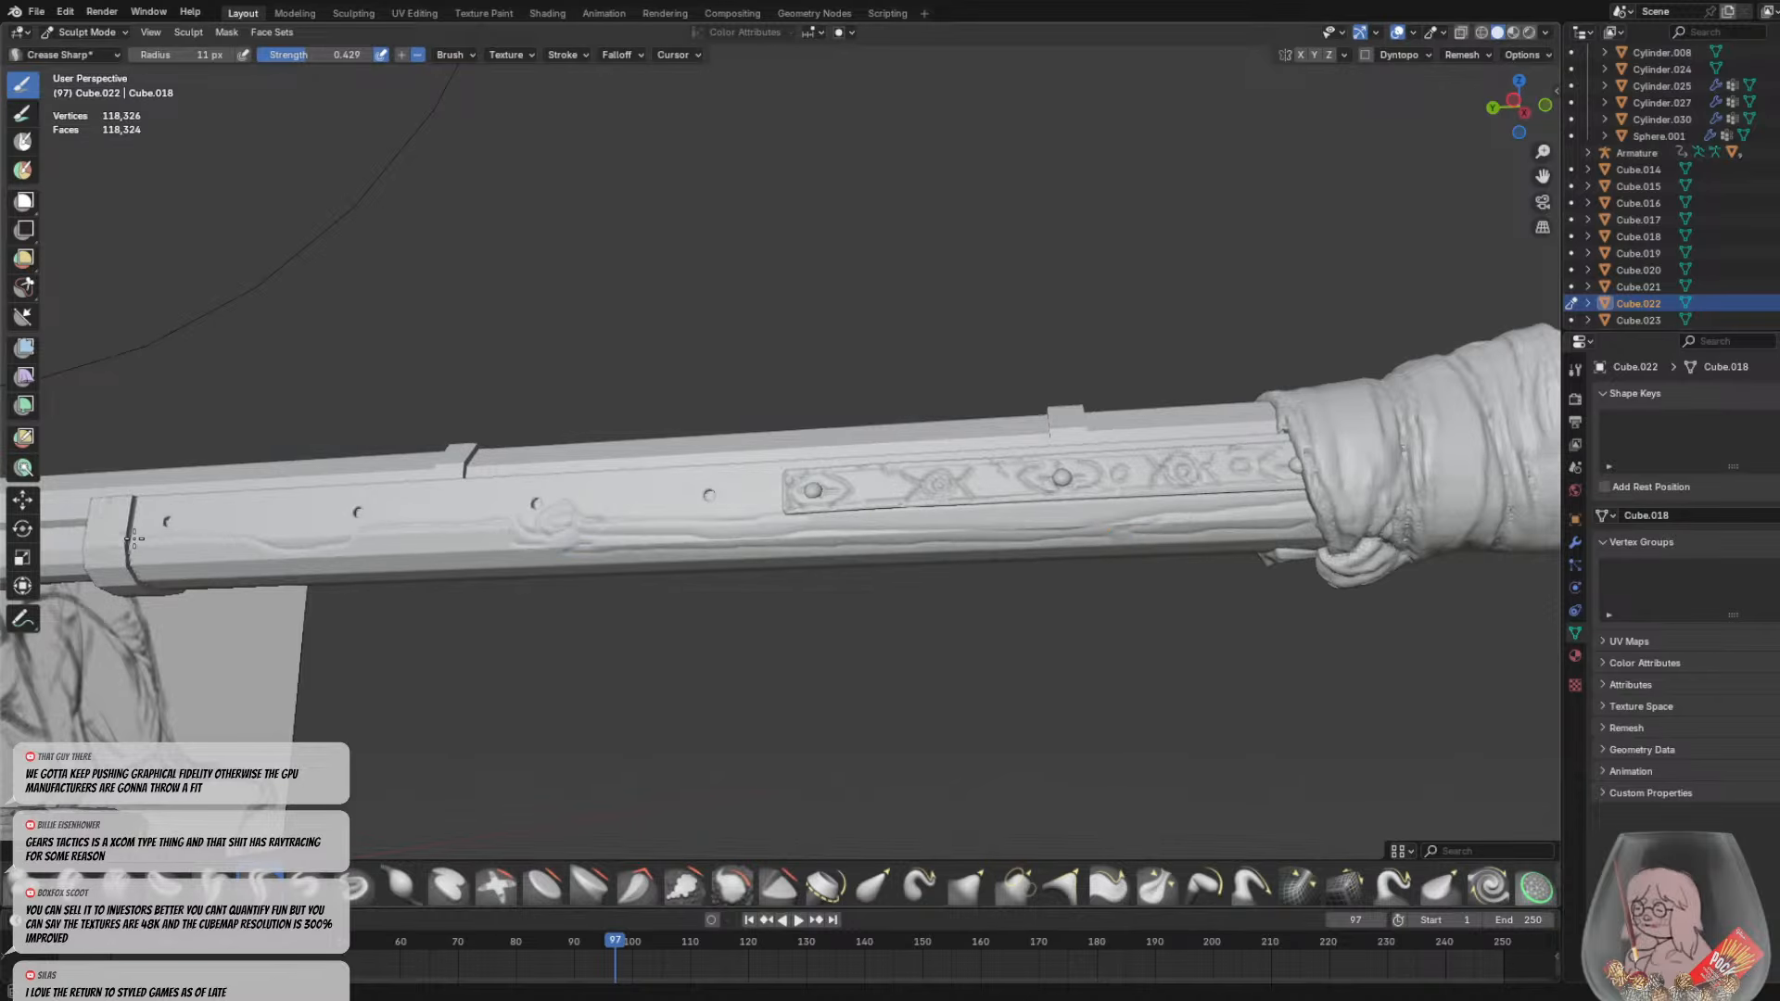
pyautogui.moveTo(258, 537)
pyautogui.mouseDown()
pyautogui.moveTo(602, 499)
pyautogui.moveTo(779, 502)
pyautogui.moveTo(617, 491)
pyautogui.mouseUp()
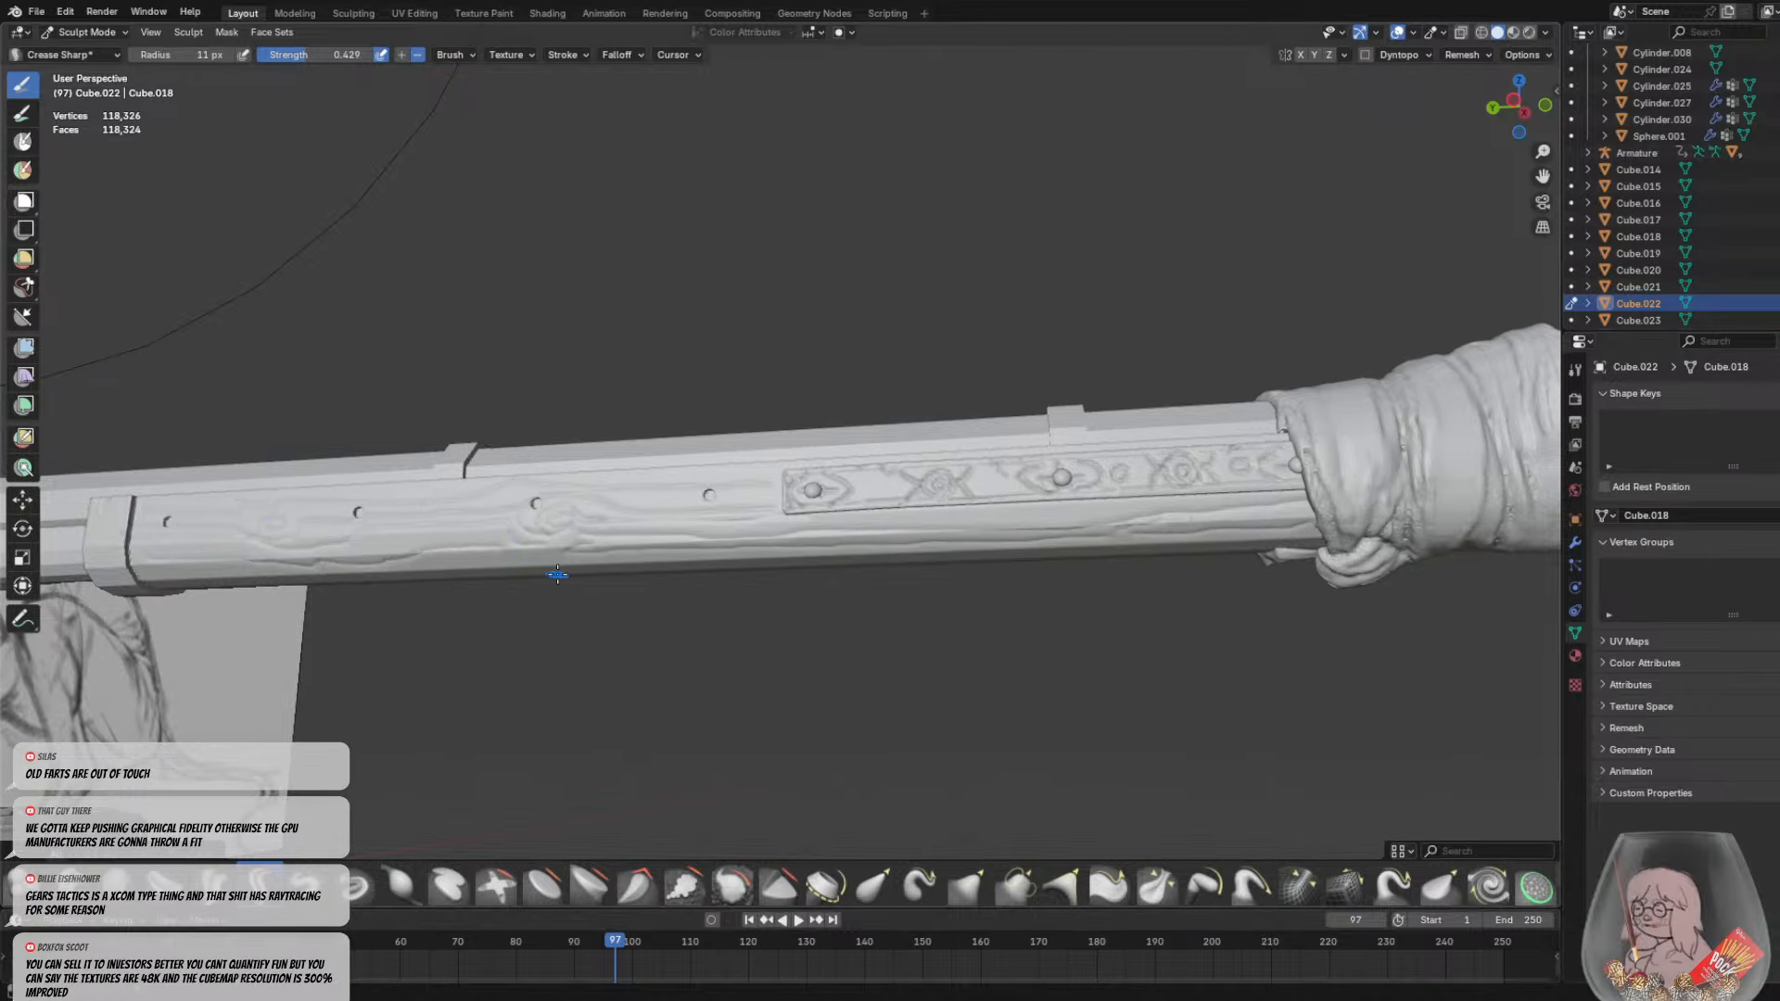
# Add short cracks across the side face's lower grain lines between the knots, plus small marks beside the front band
pyautogui.moveTo(557, 579); pyautogui.dragTo(896, 519, button='middle')
pyautogui.scroll(3, 755, 493)
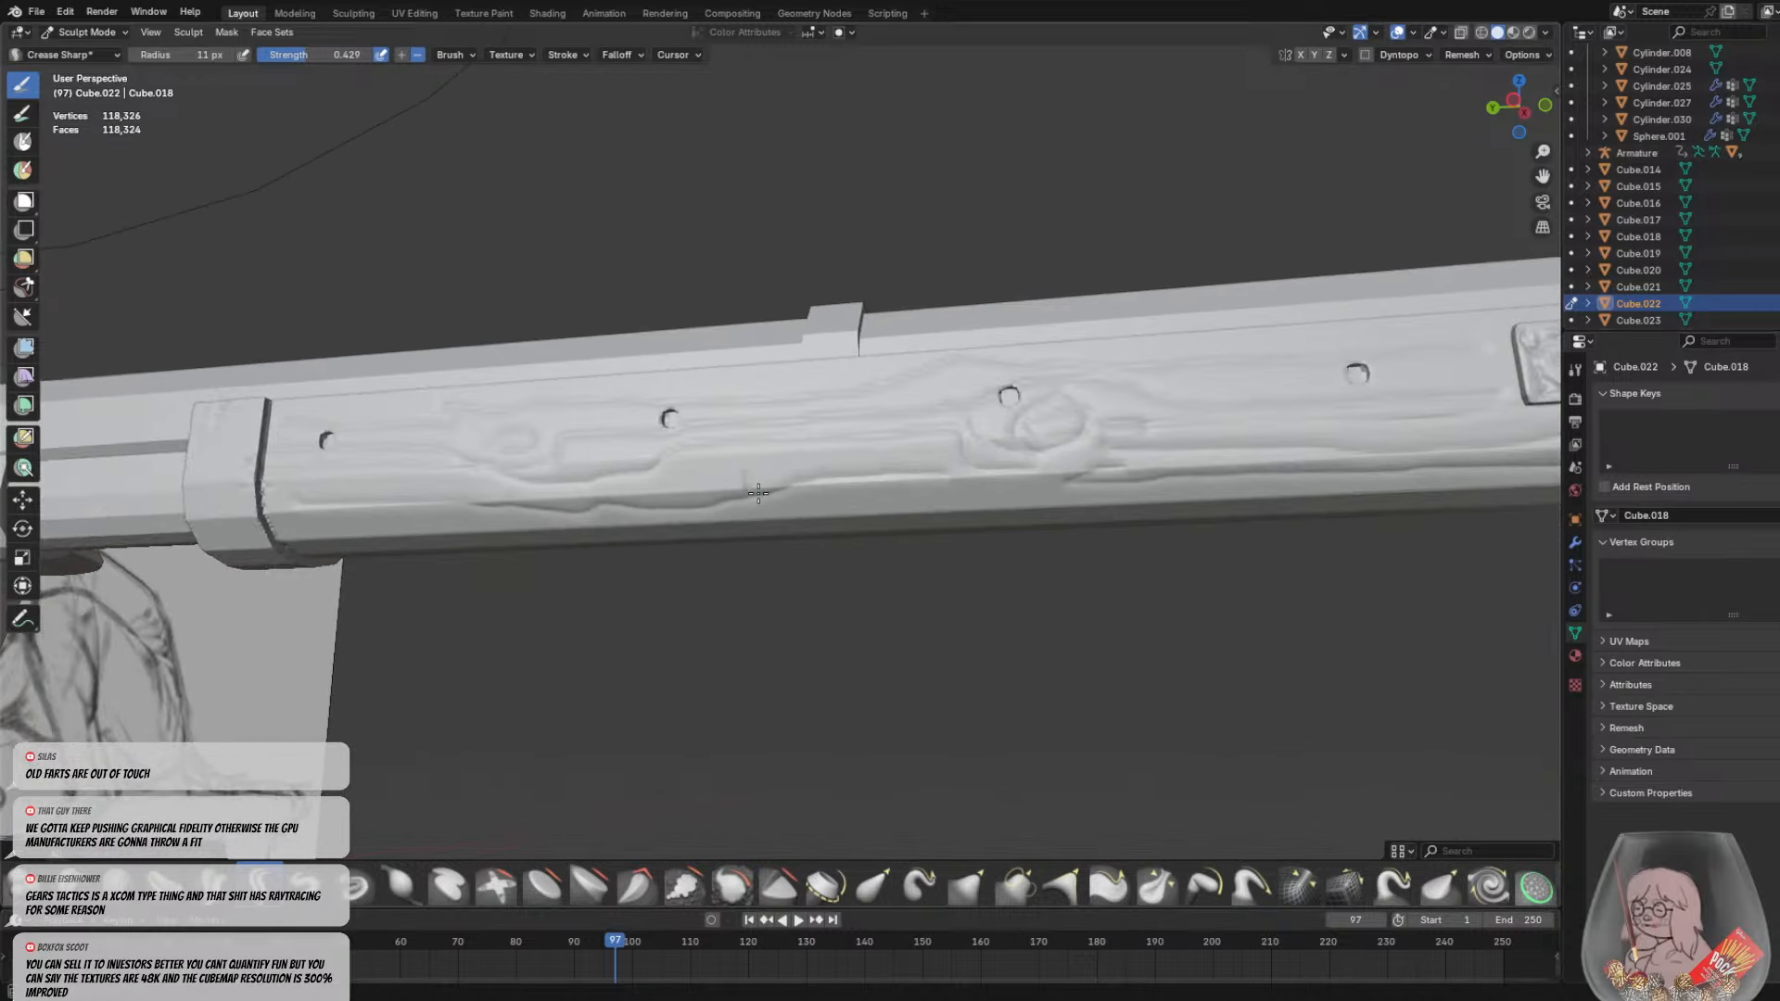
pyautogui.moveTo(759, 492); pyautogui.dragTo(839, 485)
pyautogui.moveTo(839, 484)
pyautogui.mouseDown(button='middle')
pyautogui.moveTo(878, 457)
pyautogui.moveTo(707, 414)
pyautogui.mouseUp(button='middle')
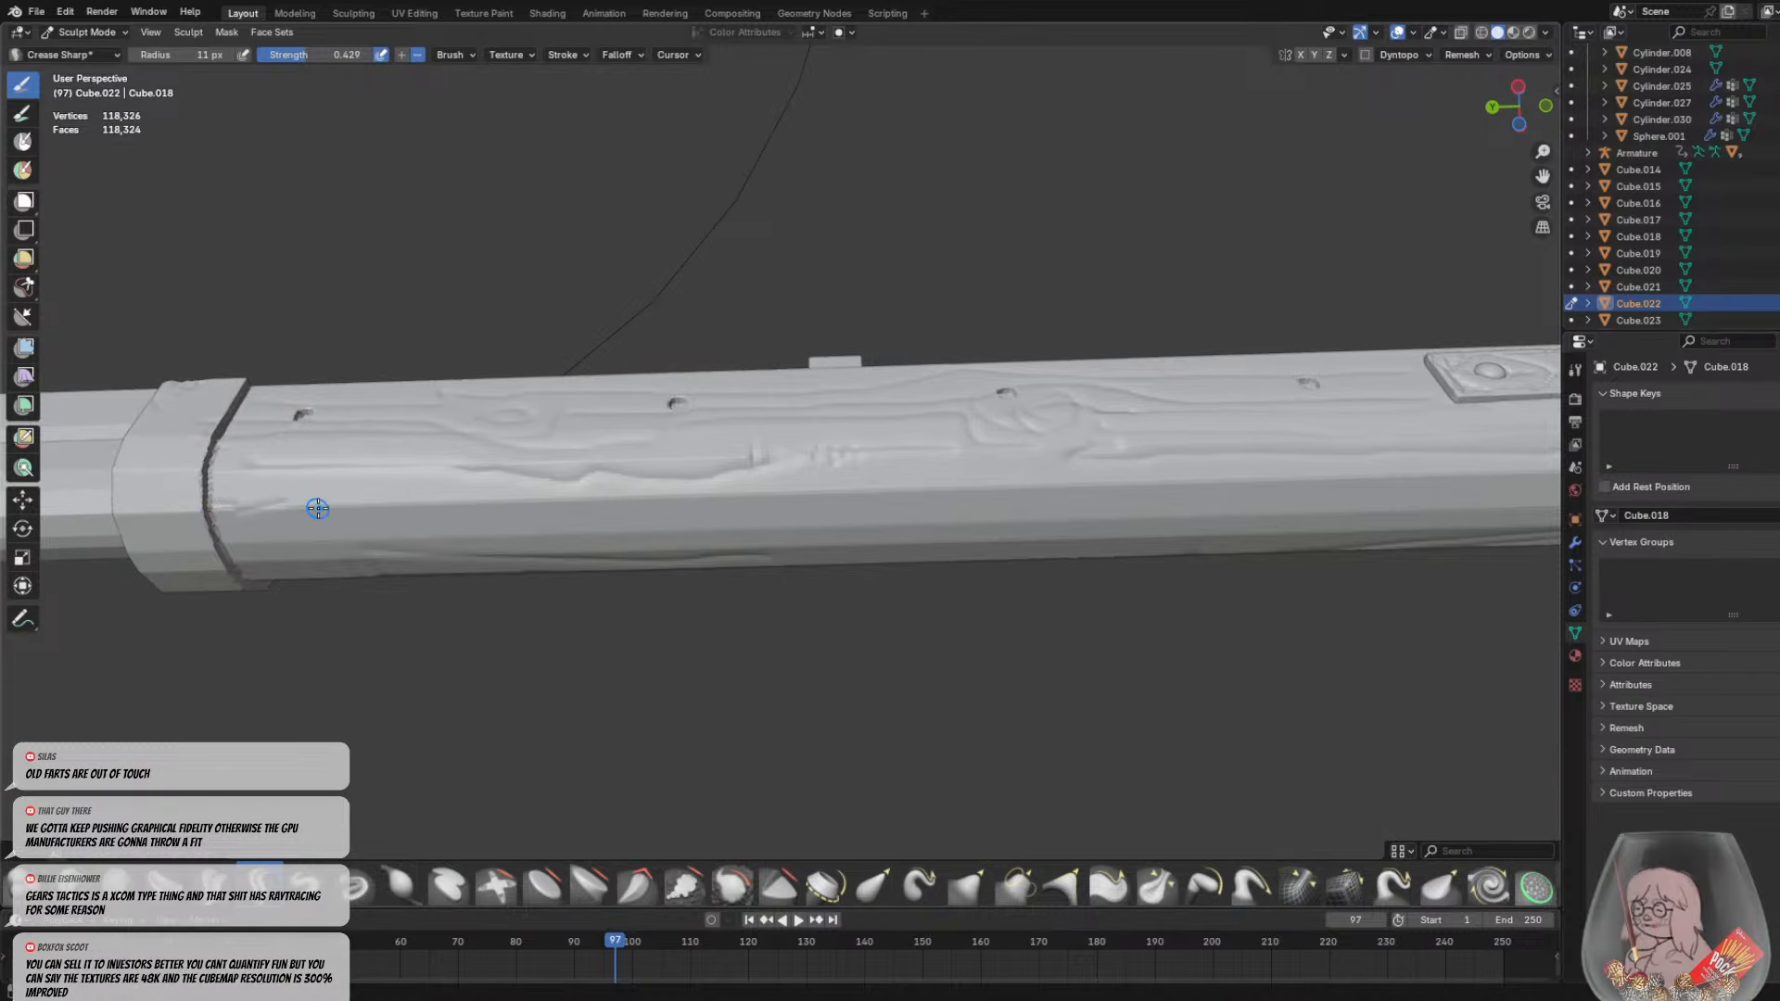
# Carve long wavy grain lines along the lower facets from the cloth wrap towards the front band
pyautogui.moveTo(317, 509)
pyautogui.mouseDown()
pyautogui.moveTo(521, 518)
pyautogui.moveTo(1471, 477)
pyautogui.moveTo(1435, 473)
pyautogui.mouseUp()
pyautogui.hotkey('ctrl', 'z')
pyautogui.moveTo(1092, 538)
pyautogui.mouseDown(button='middle')
pyautogui.moveTo(1132, 558)
pyautogui.moveTo(817, 642)
pyautogui.mouseUp(button='middle')
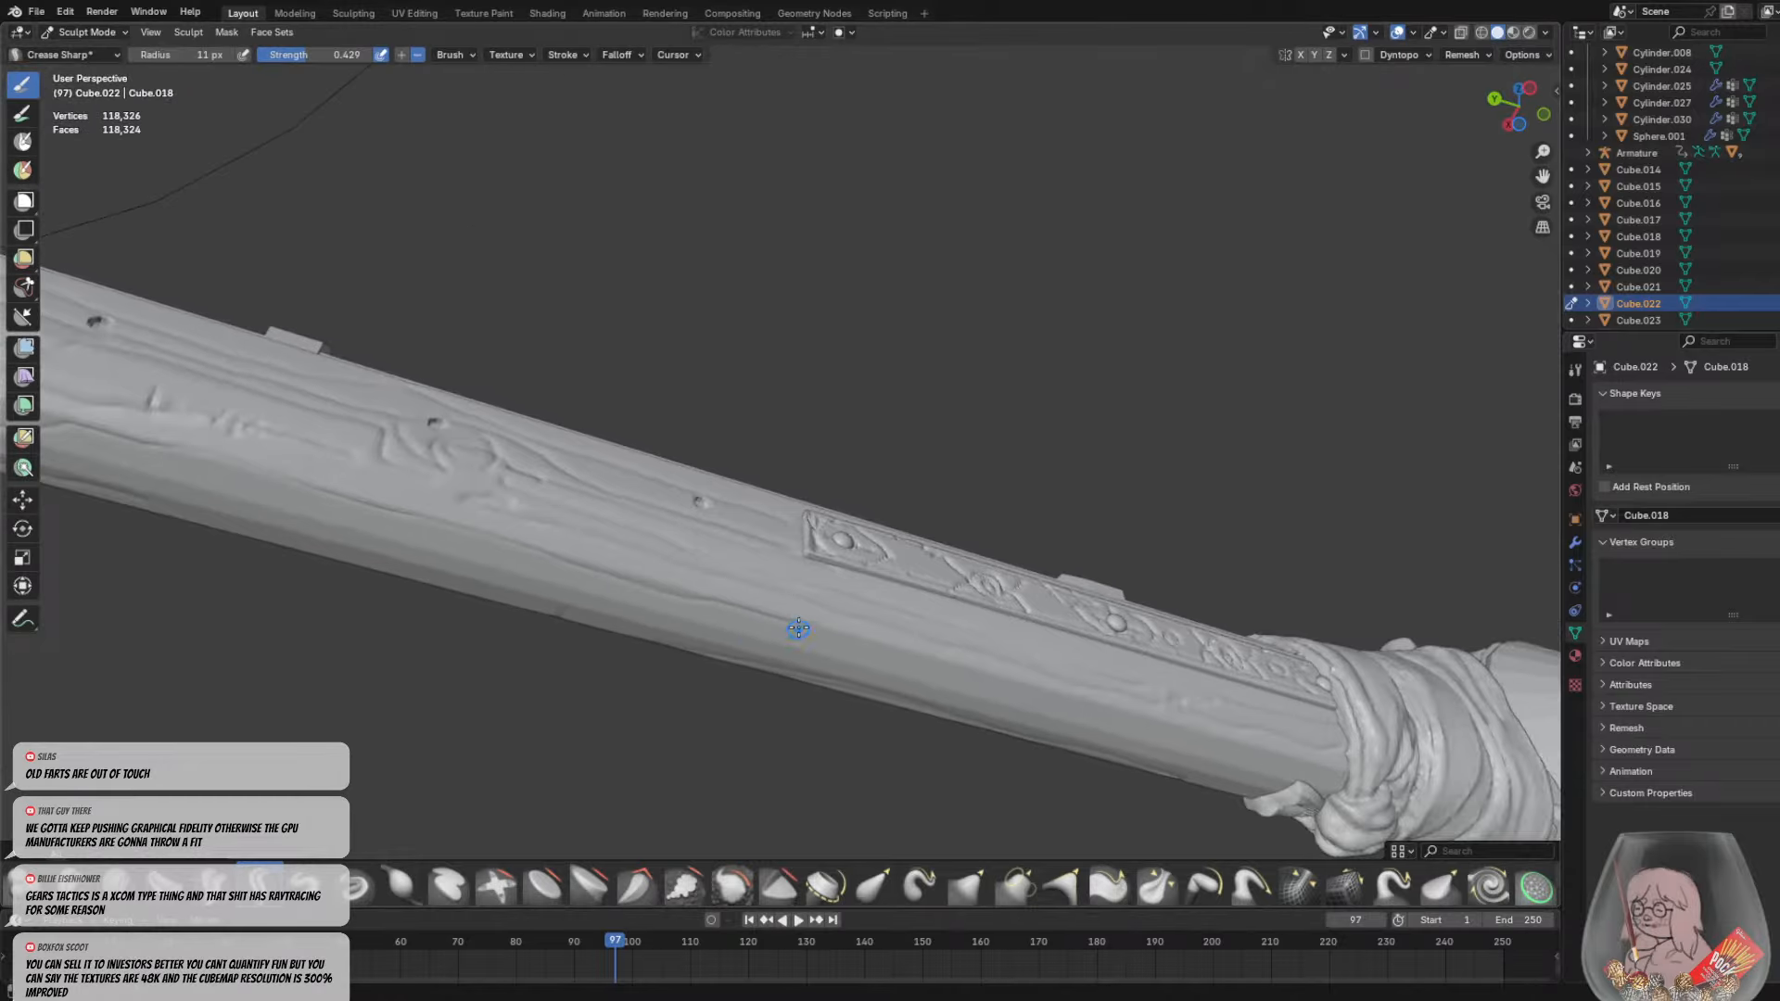
pyautogui.moveTo(1259, 780)
pyautogui.mouseDown()
pyautogui.moveTo(538, 598)
pyautogui.moveTo(70, 446)
pyautogui.mouseUp()
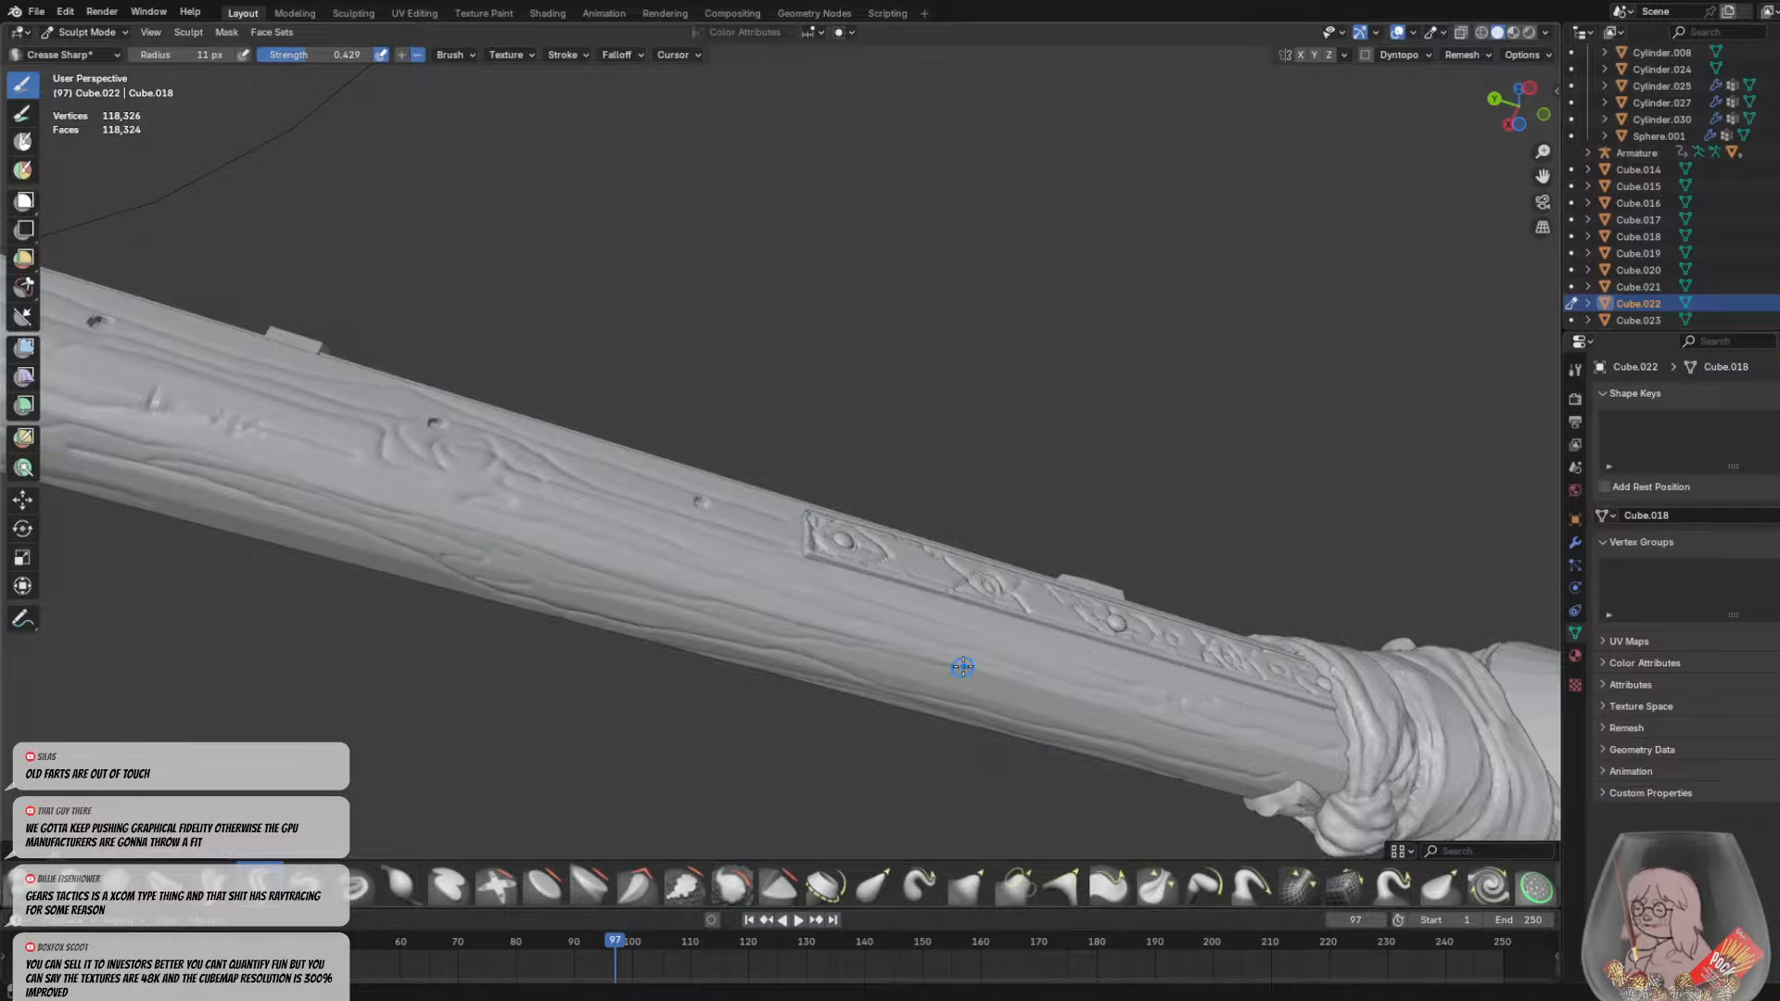
# Extend the side-face grain around the engraved plate and along the upper edge past the holes to the front band
pyautogui.scroll(-1, 868, 548)
pyautogui.moveTo(818, 565); pyautogui.dragTo(763, 661, button='middle')
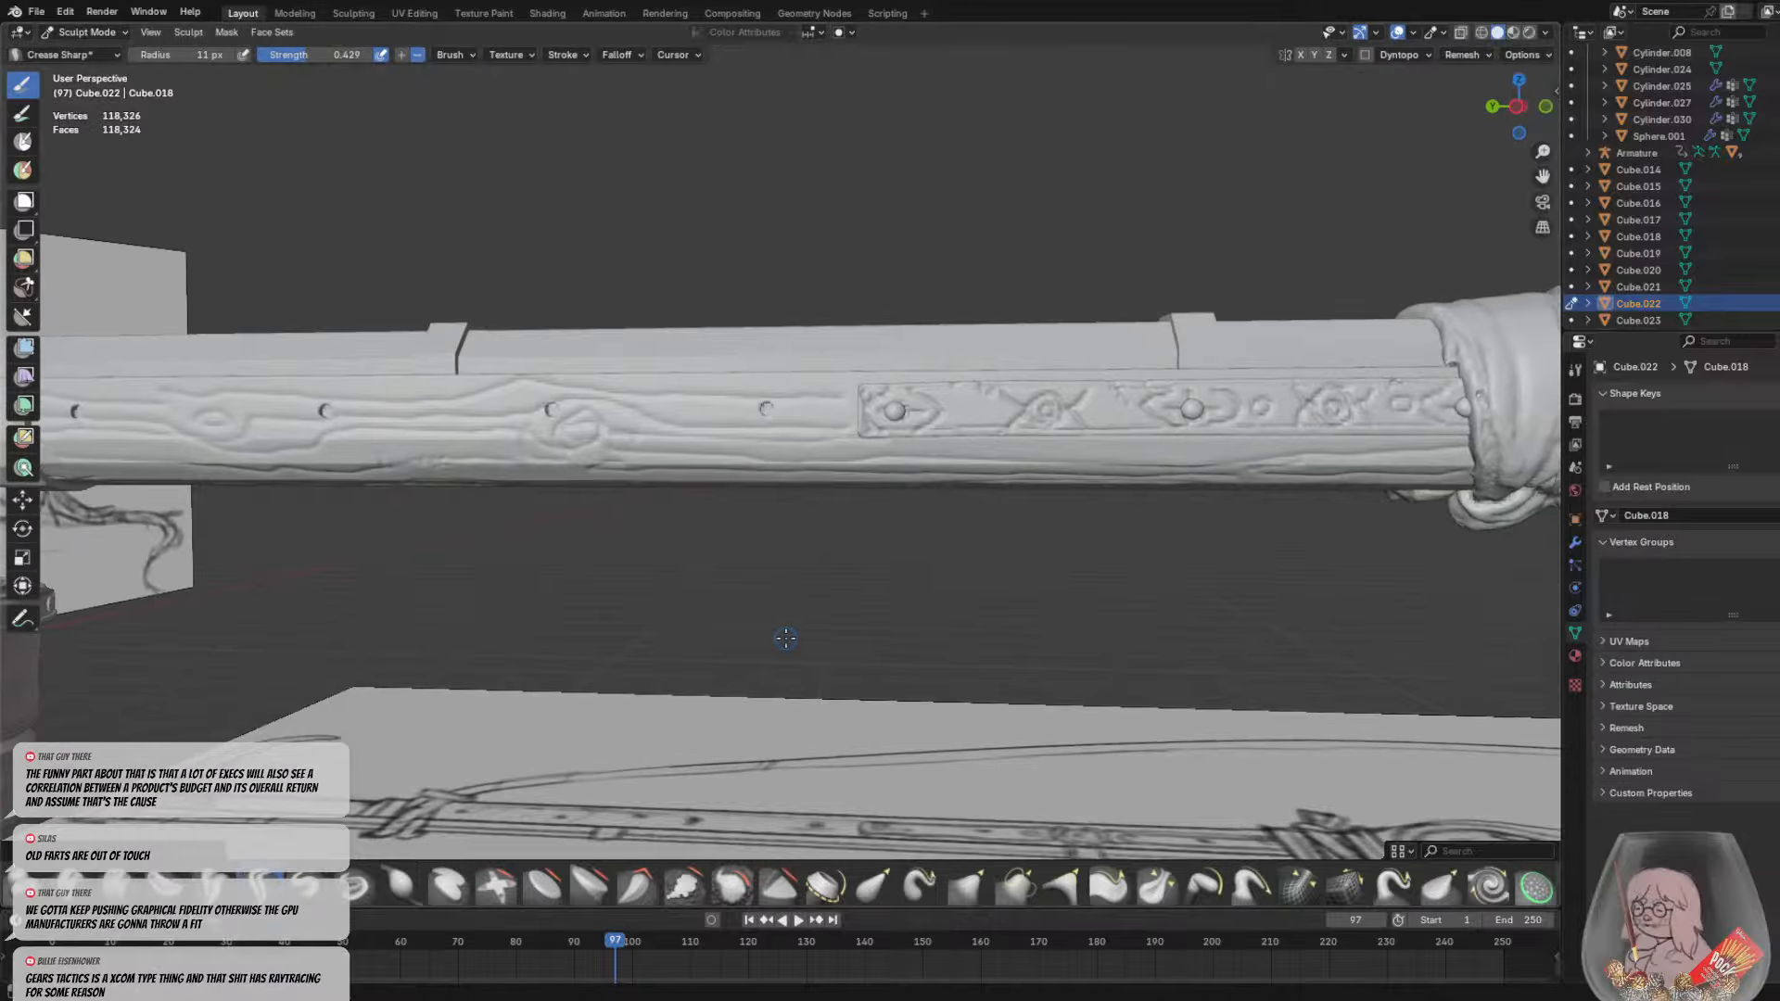
pyautogui.scroll(1, 784, 644)
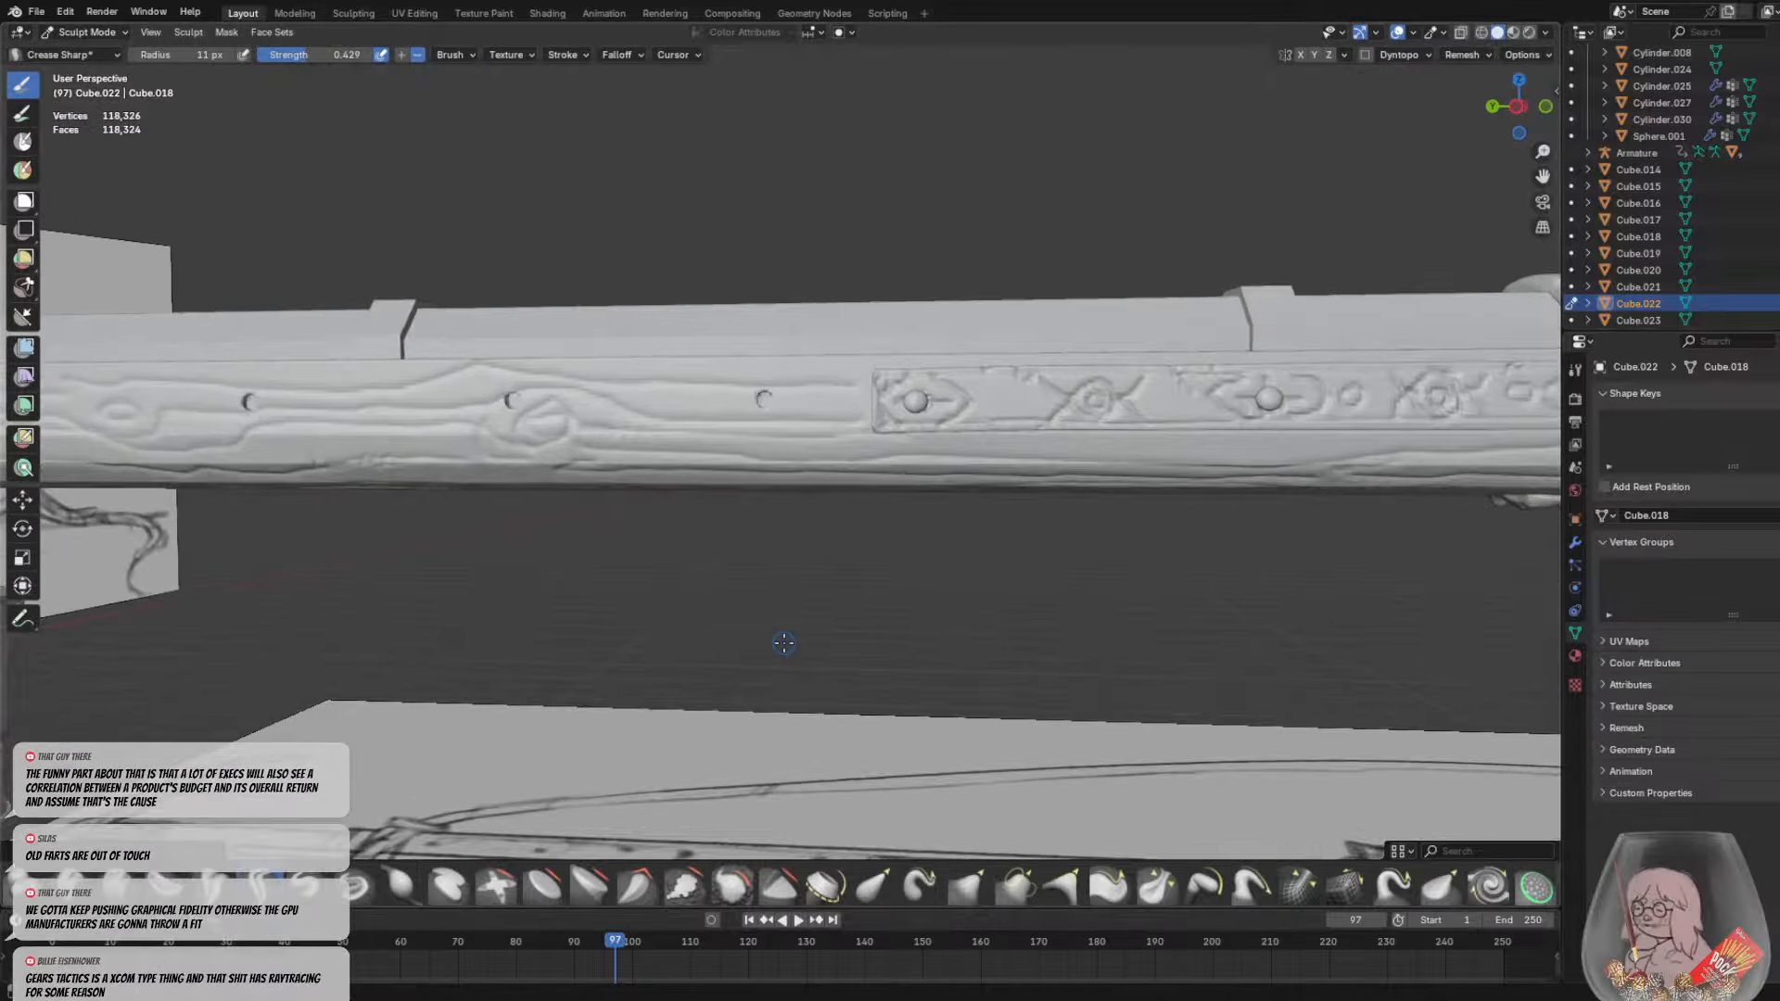
pyautogui.scroll(1, 784, 644)
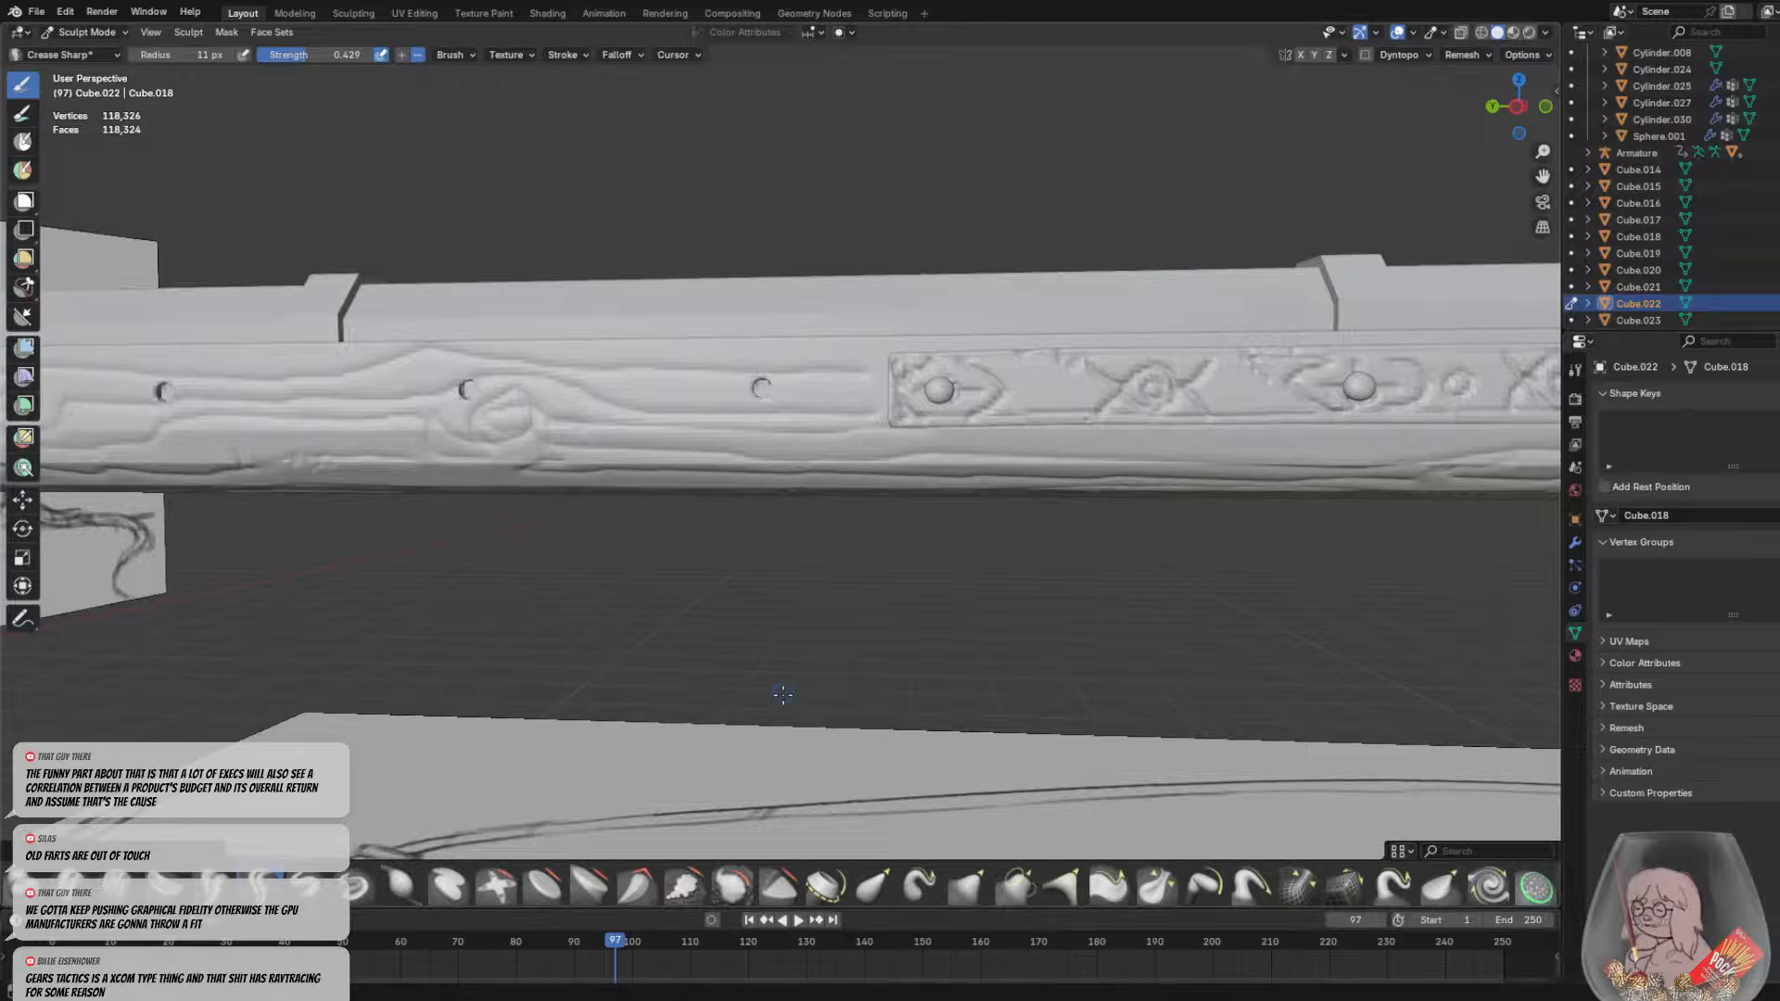
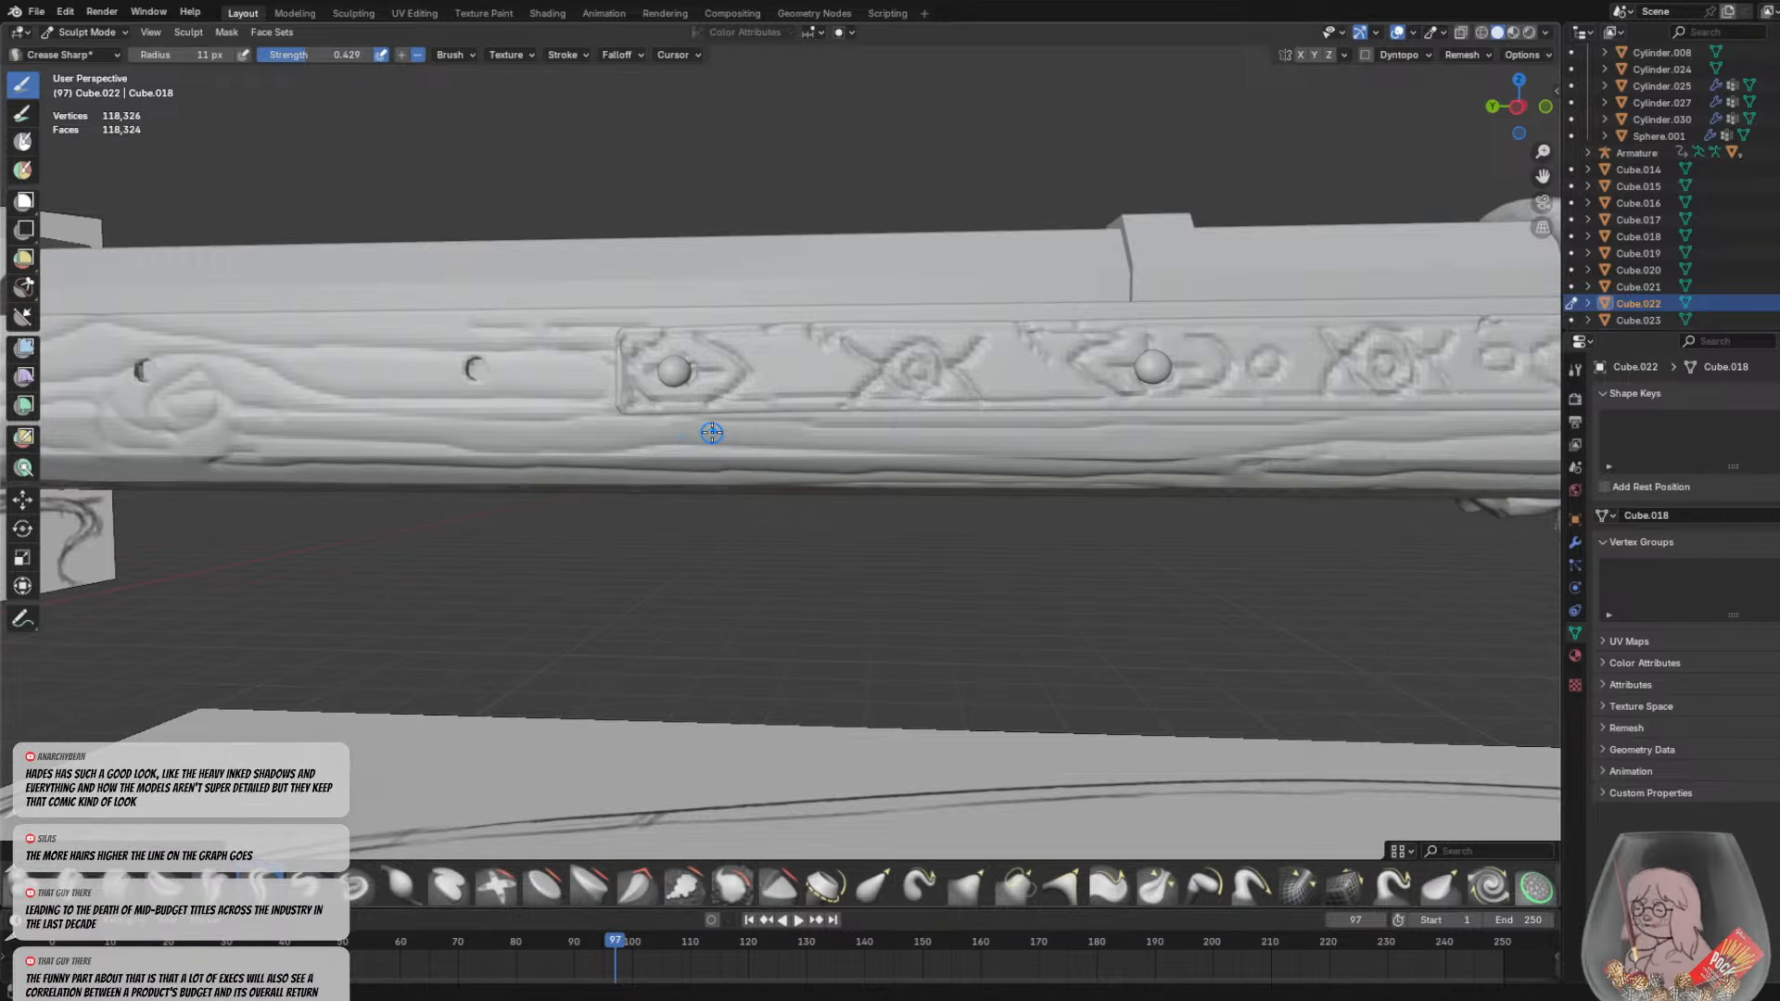
pyautogui.moveTo(712, 433); pyautogui.dragTo(946, 421, button='middle')
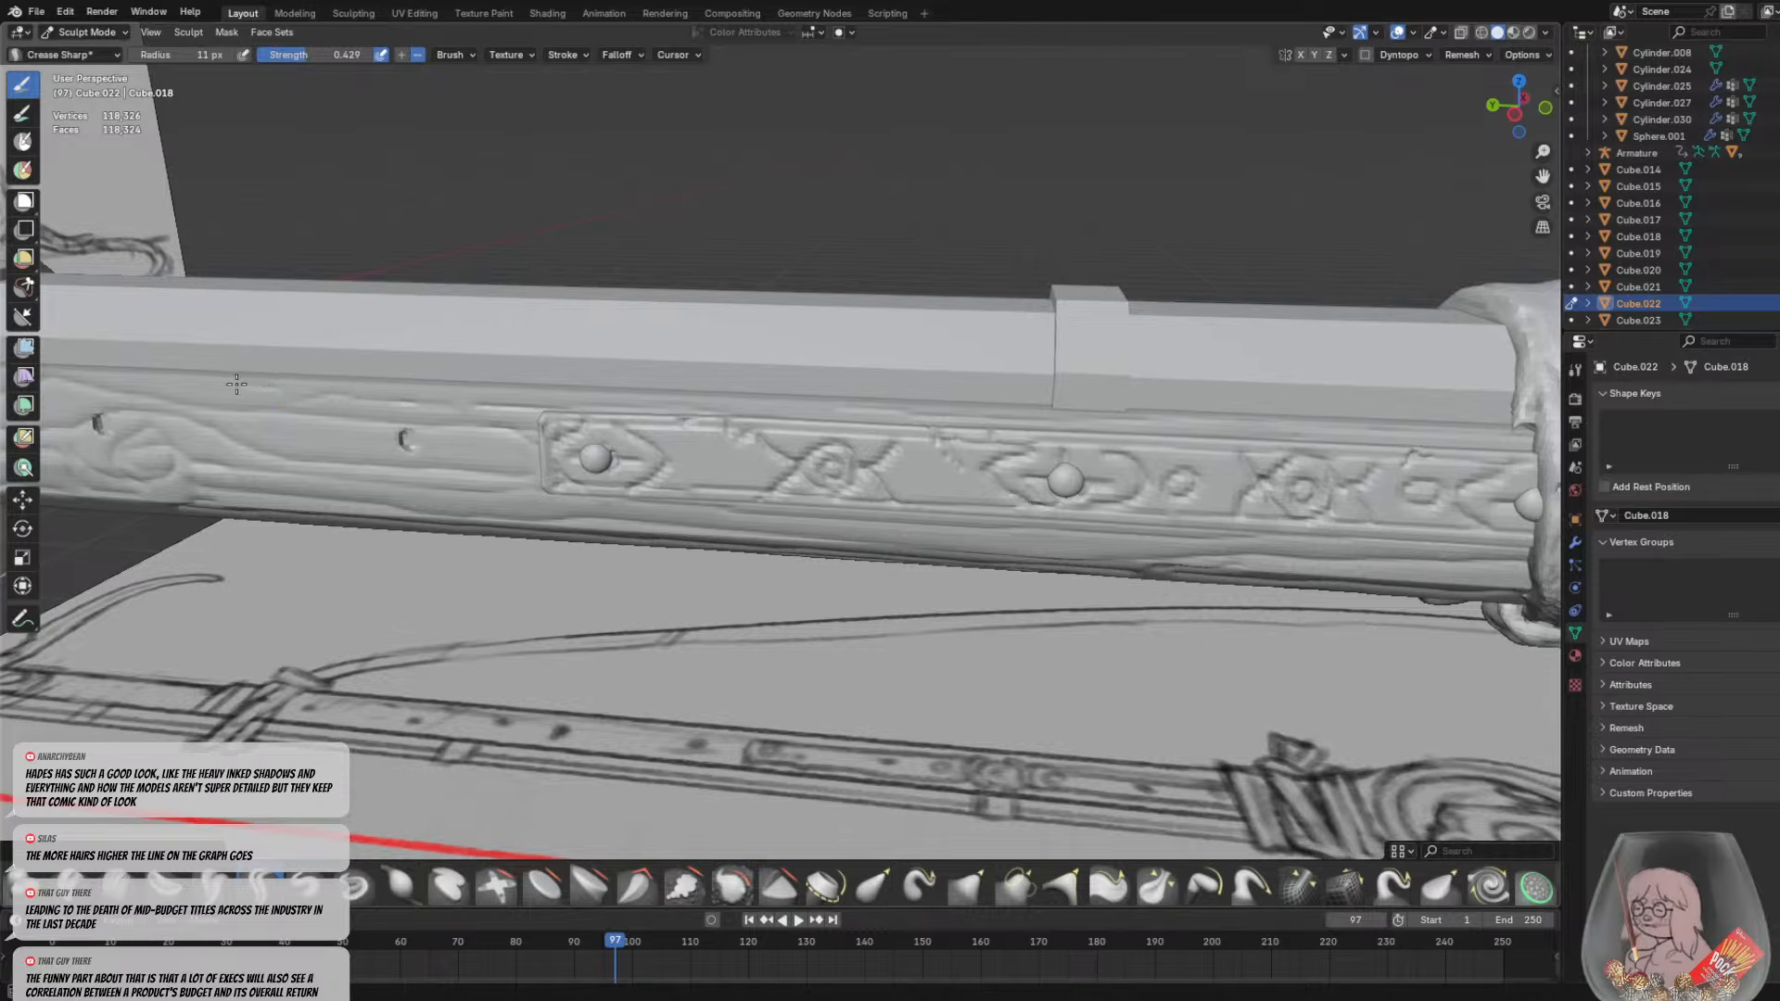
pyautogui.moveTo(370, 398); pyautogui.dragTo(923, 509, button='middle')
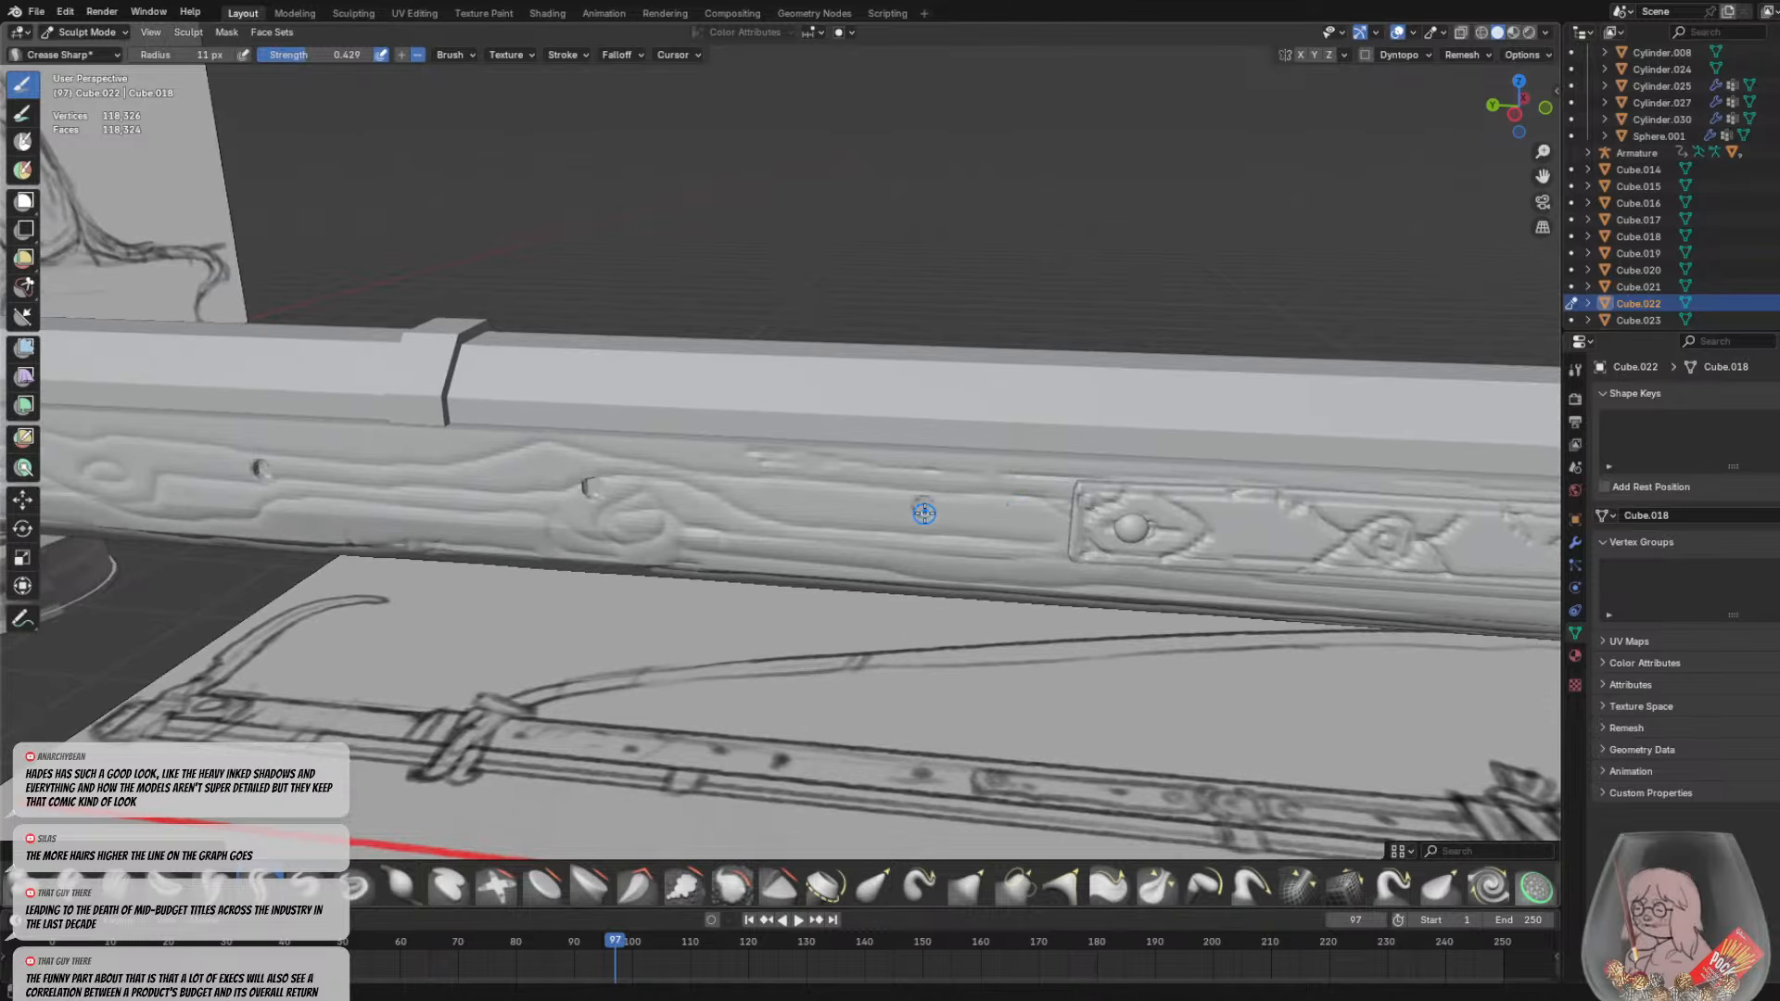
pyautogui.keyDown('shift'); pyautogui.moveTo(434, 454); pyautogui.dragTo(881, 459, button='middle'); pyautogui.keyUp('shift')
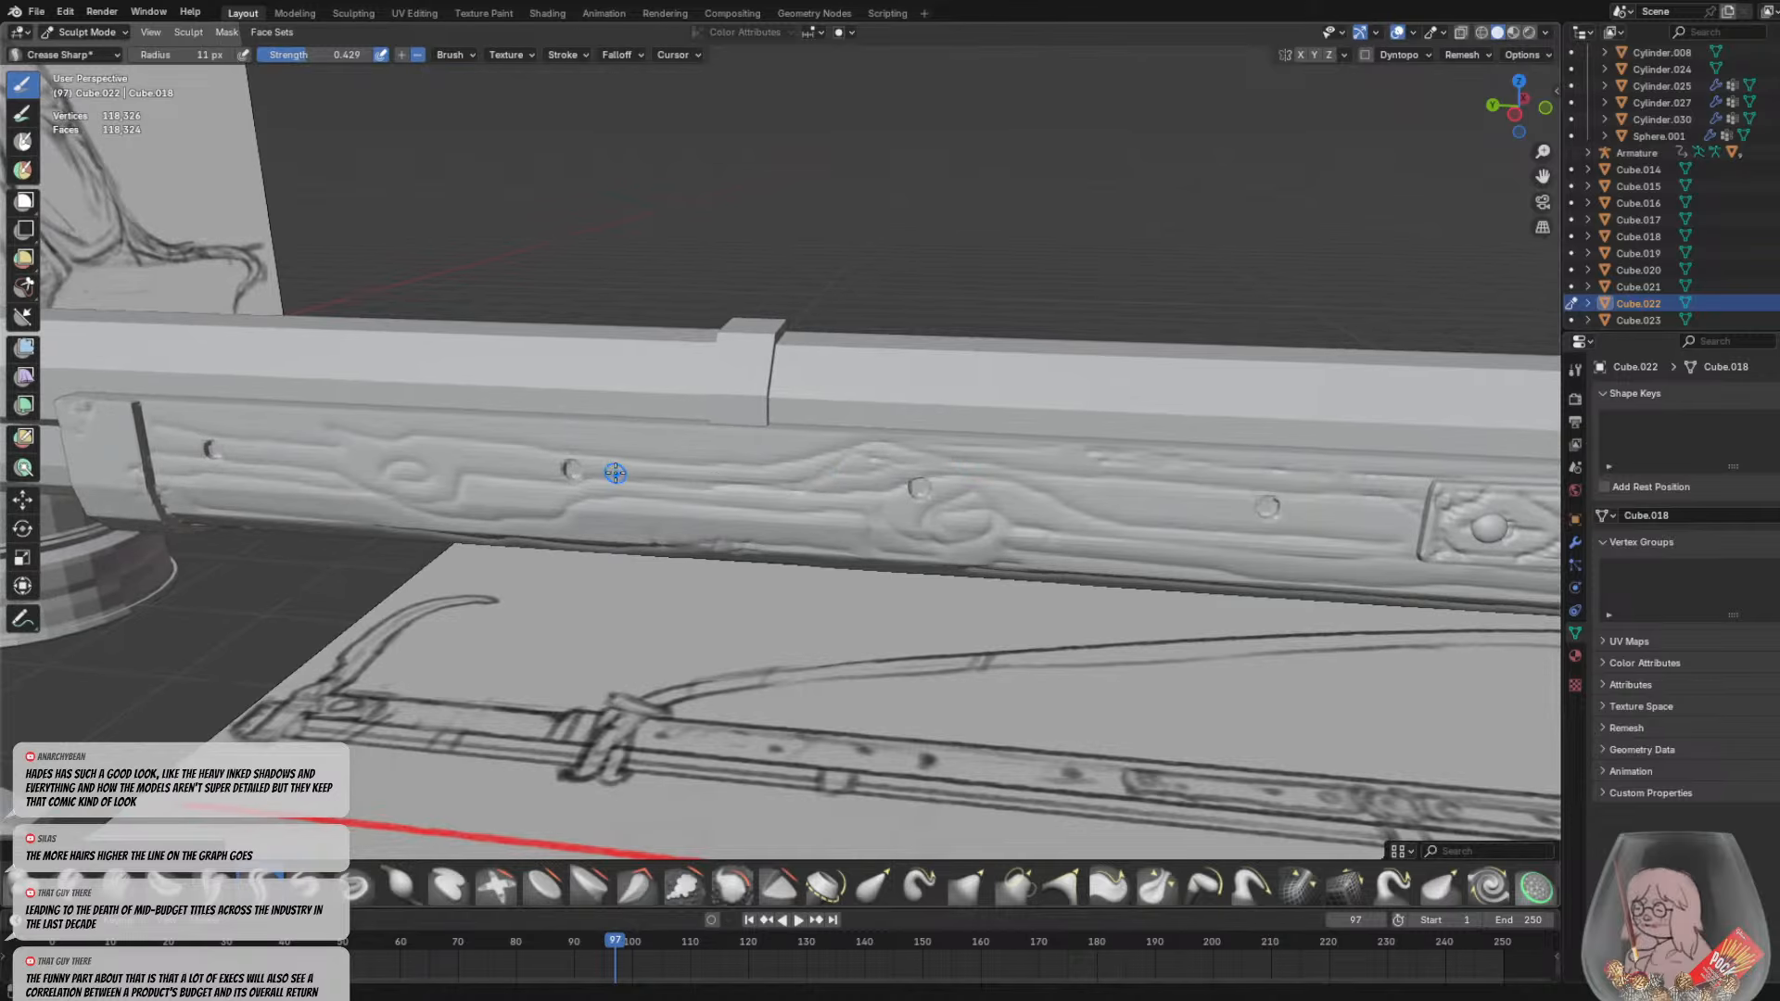
pyautogui.keyDown('shift'); pyautogui.moveTo(593, 471); pyautogui.dragTo(738, 519, button='middle'); pyautogui.keyUp('shift')
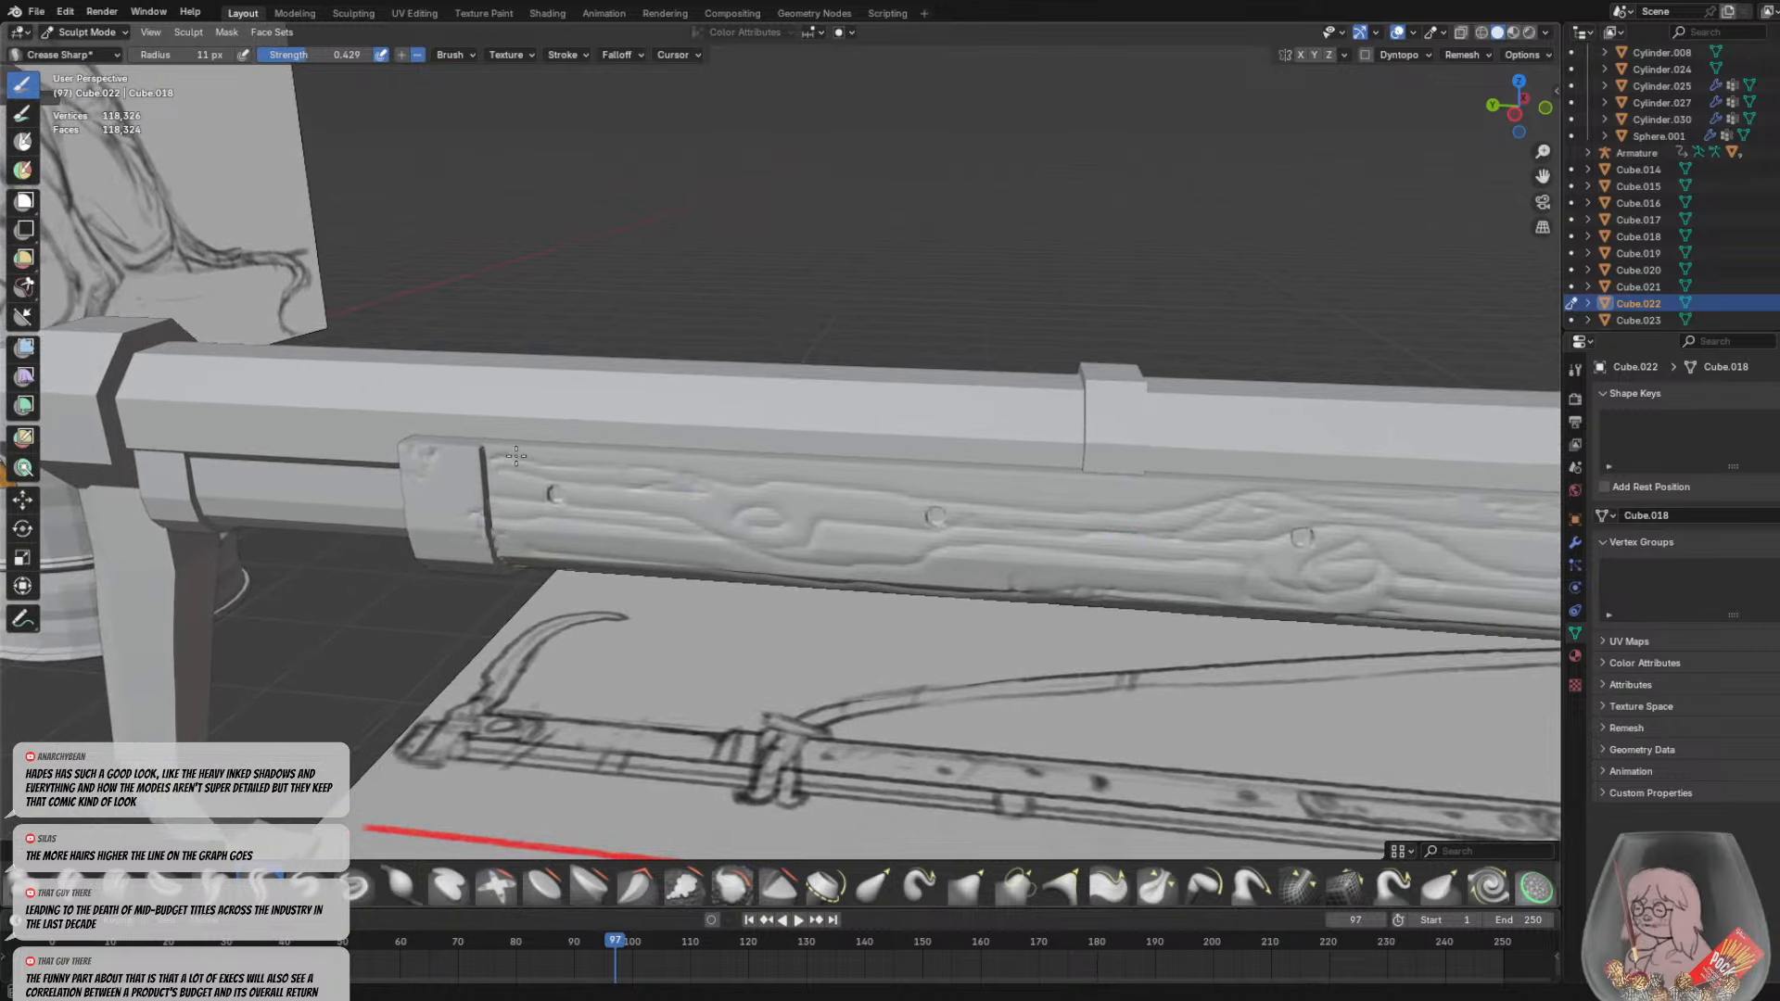
# Add short cracks to the side-face grain near the front band and beneath the engraved plate's middle stud
pyautogui.moveTo(569, 445); pyautogui.dragTo(665, 270, button='middle')
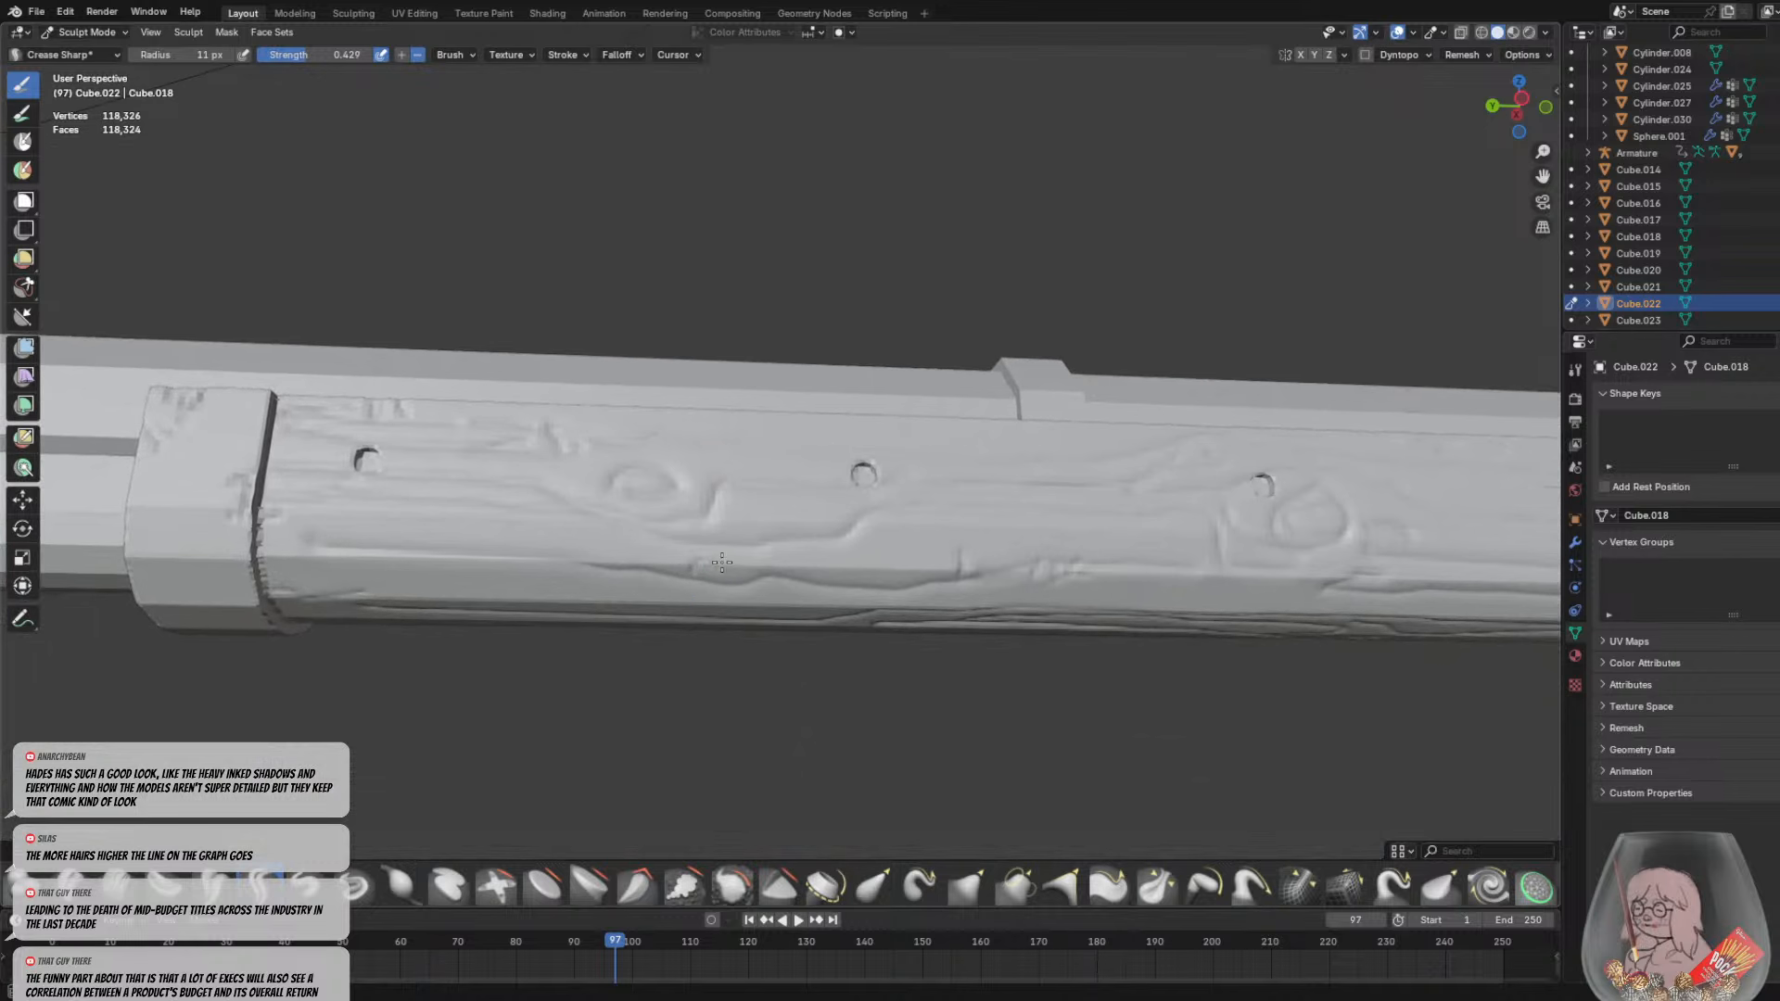
pyautogui.moveTo(739, 567)
pyautogui.mouseDown(button='middle')
pyautogui.moveTo(835, 548)
pyautogui.moveTo(866, 584)
pyautogui.moveTo(961, 596)
pyautogui.moveTo(904, 568)
pyautogui.moveTo(735, 565)
pyautogui.moveTo(777, 627)
pyautogui.moveTo(843, 588)
pyautogui.moveTo(739, 469)
pyautogui.mouseUp(button='middle')
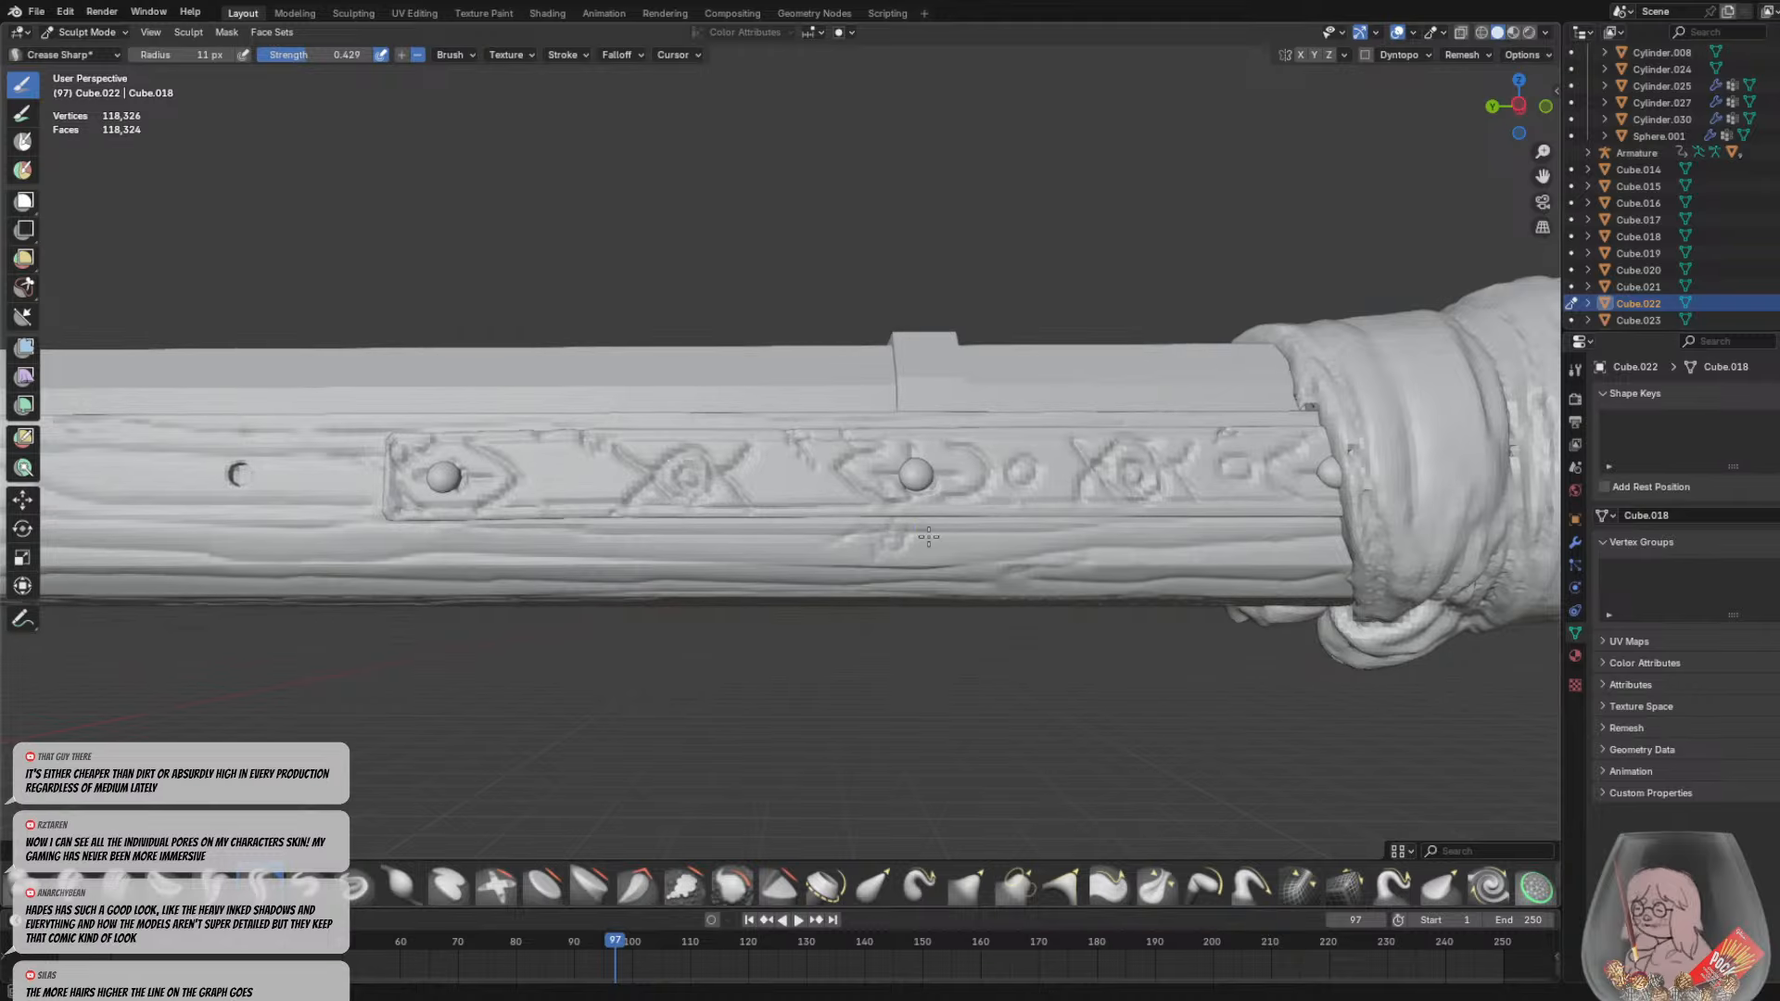
pyautogui.moveTo(931, 537); pyautogui.dragTo(858, 509, button='middle')
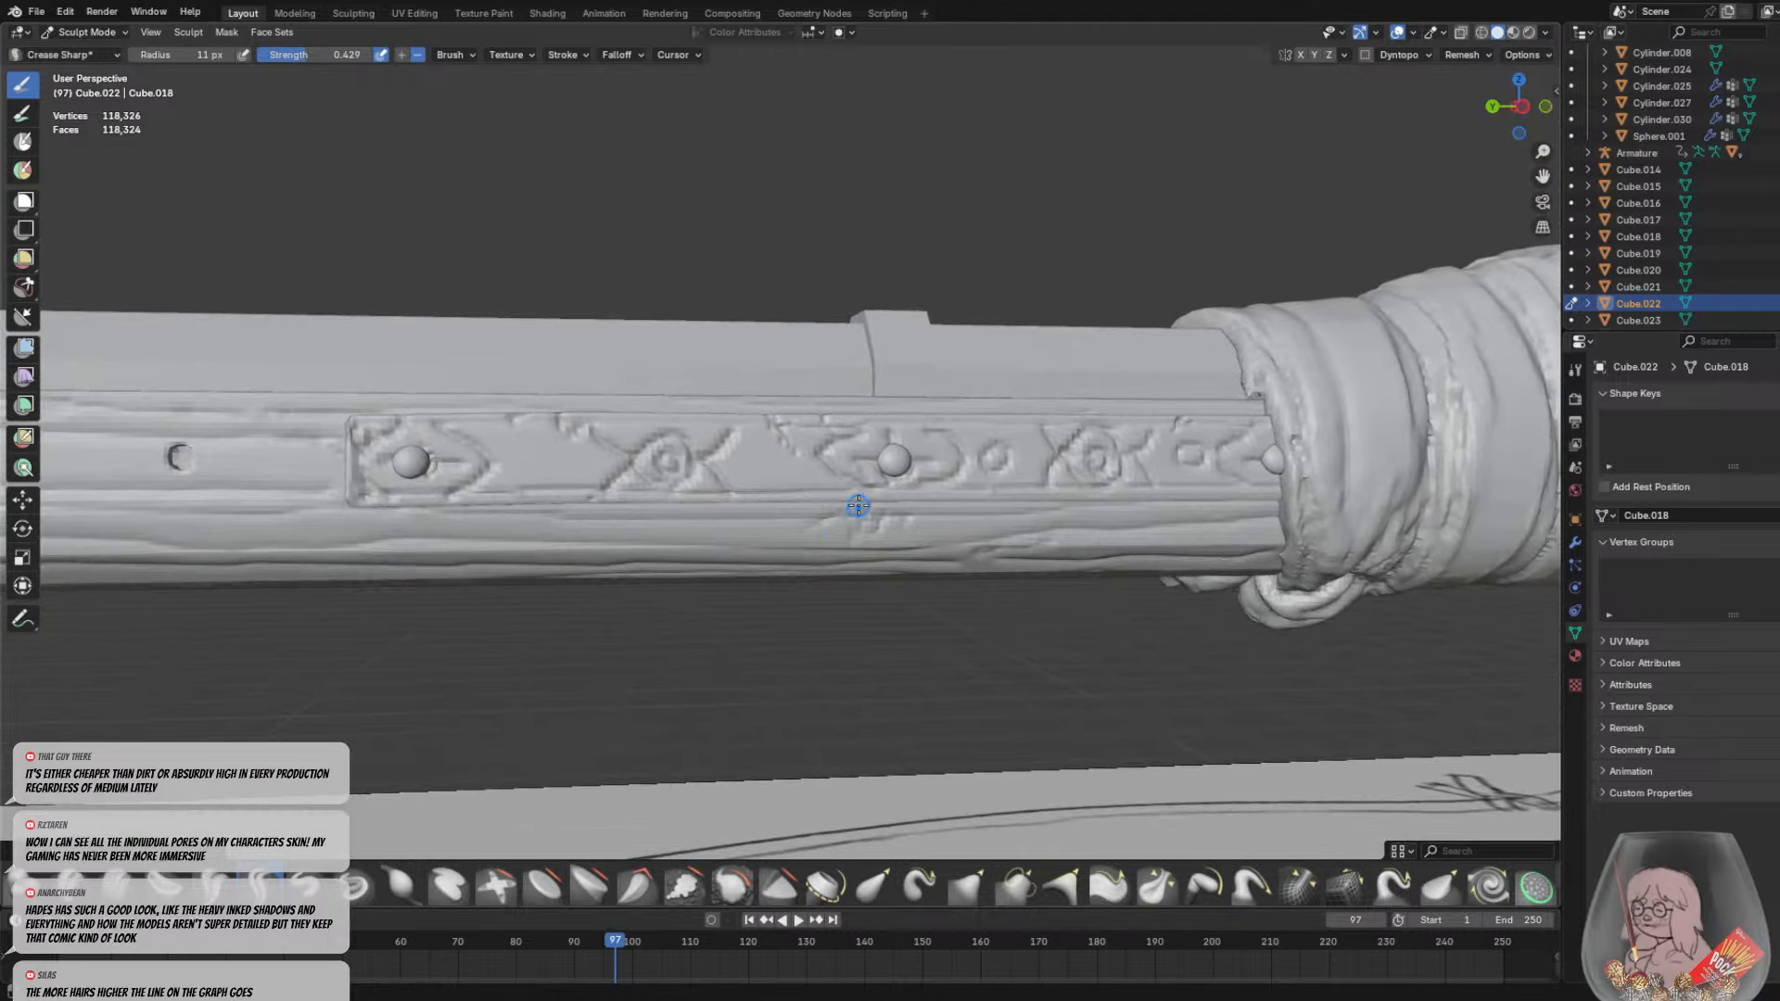
# Carve a long grain line along the side face's upper part, from the front band past the holes, redoing the first stroke
pyautogui.moveTo(720, 500); pyautogui.dragTo(839, 594, button='middle')
pyautogui.moveTo(667, 585); pyautogui.dragTo(256, 524, button='middle')
pyautogui.moveTo(187, 488); pyautogui.dragTo(645, 486)
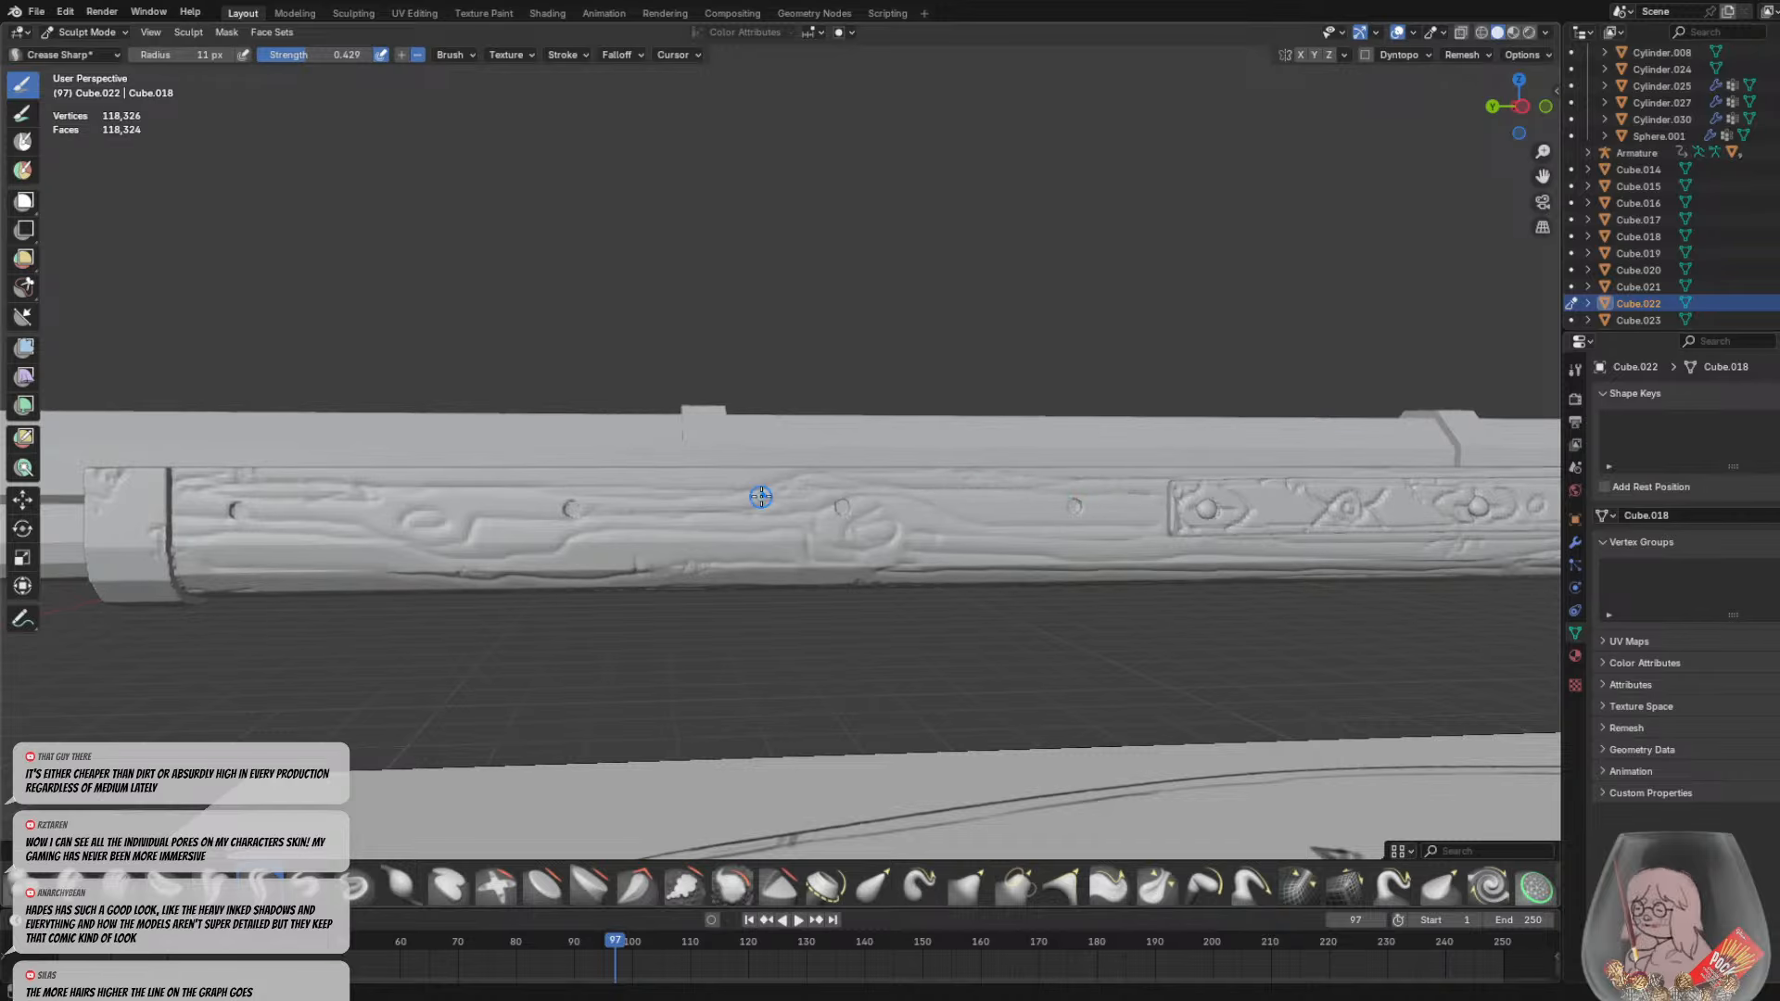
pyautogui.hotkey('ctrl', 'z')
pyautogui.moveTo(238, 490); pyautogui.dragTo(867, 484)
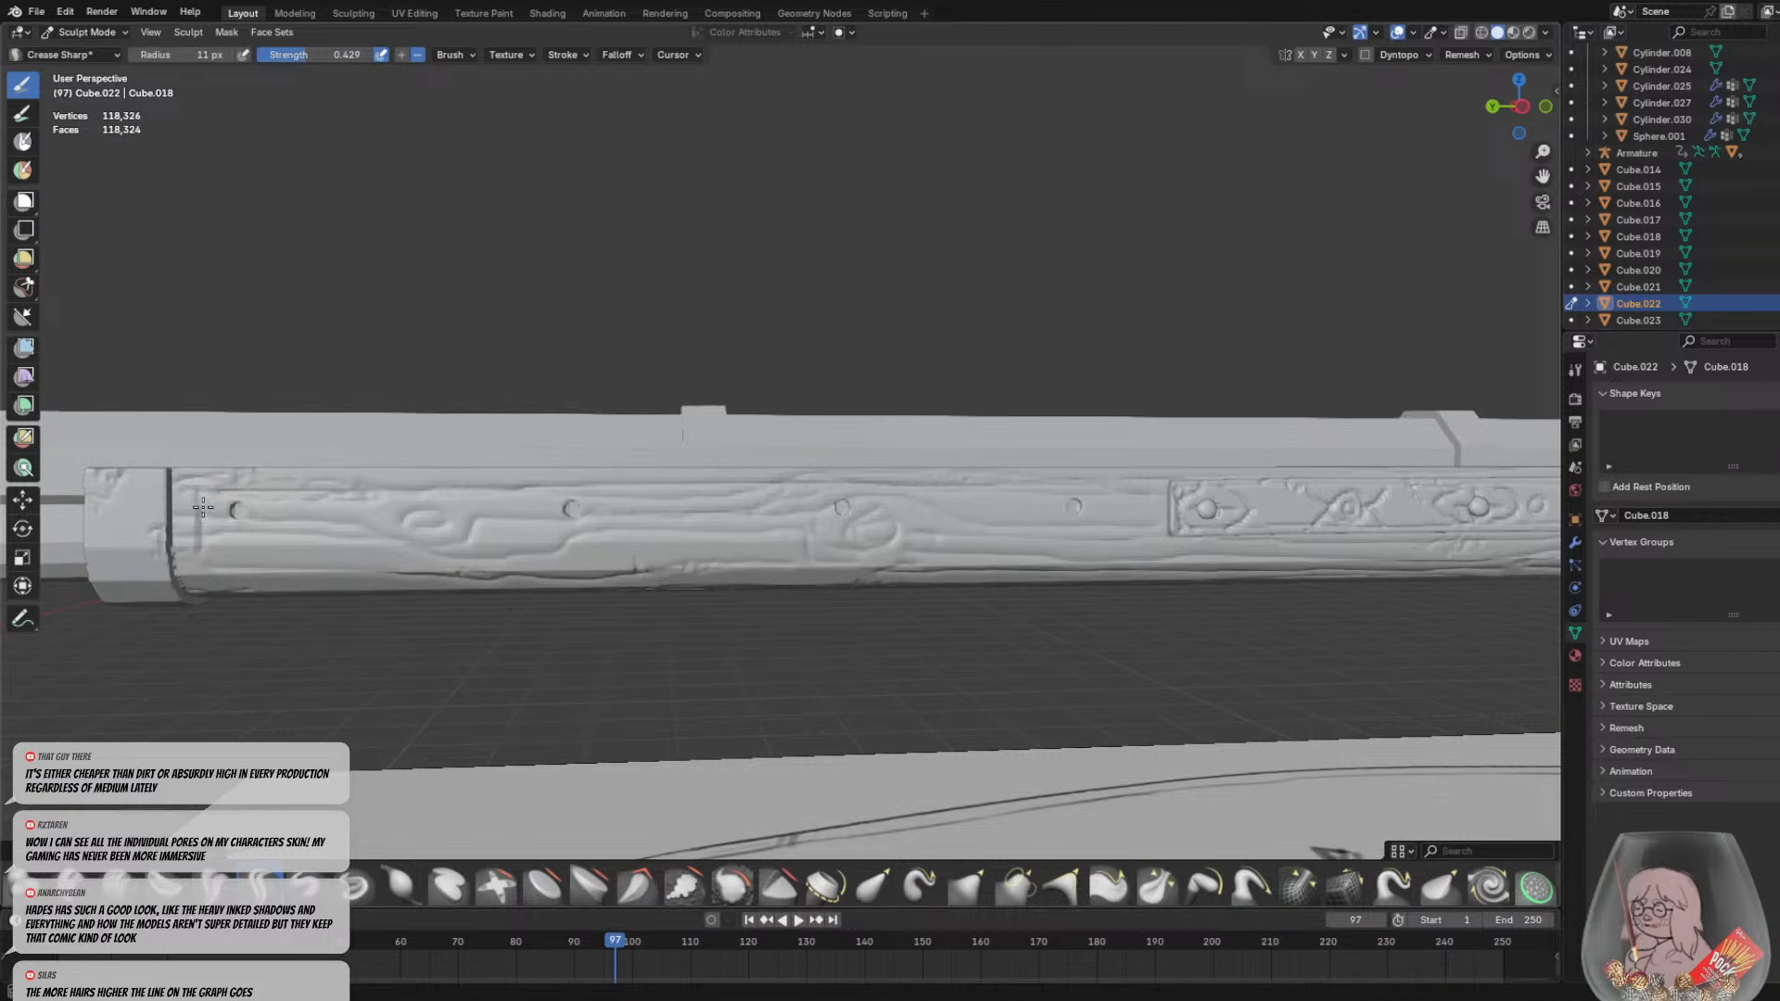
# Add short cross-grain marks to the side face beside the front band and just ahead of the engraved plate
pyautogui.moveTo(203, 507)
pyautogui.mouseDown()
pyautogui.moveTo(206, 542)
pyautogui.moveTo(231, 549)
pyautogui.moveTo(562, 551)
pyautogui.mouseUp()
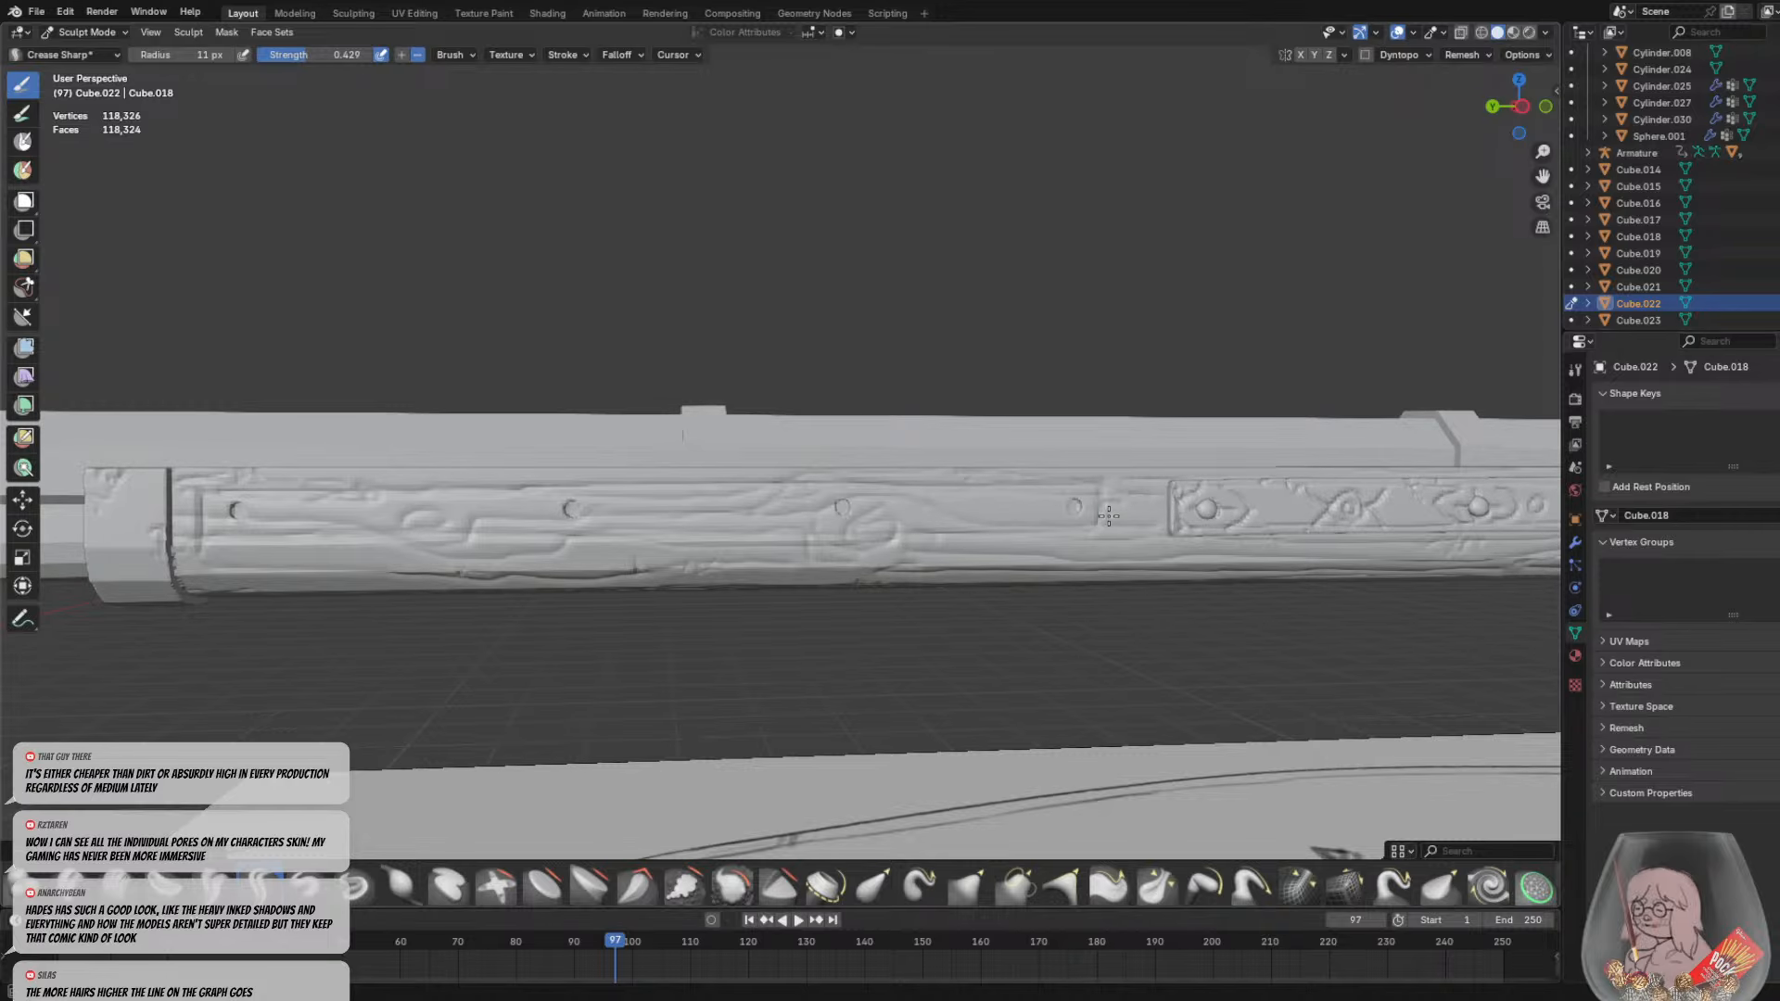
pyautogui.moveTo(1126, 513)
pyautogui.mouseDown()
pyautogui.moveTo(1108, 495)
pyautogui.moveTo(1155, 512)
pyautogui.moveTo(1114, 520)
pyautogui.mouseUp()
pyautogui.keyDown('shift'); pyautogui.moveTo(1039, 554); pyautogui.dragTo(1371, 556, button='middle'); pyautogui.keyUp('shift')
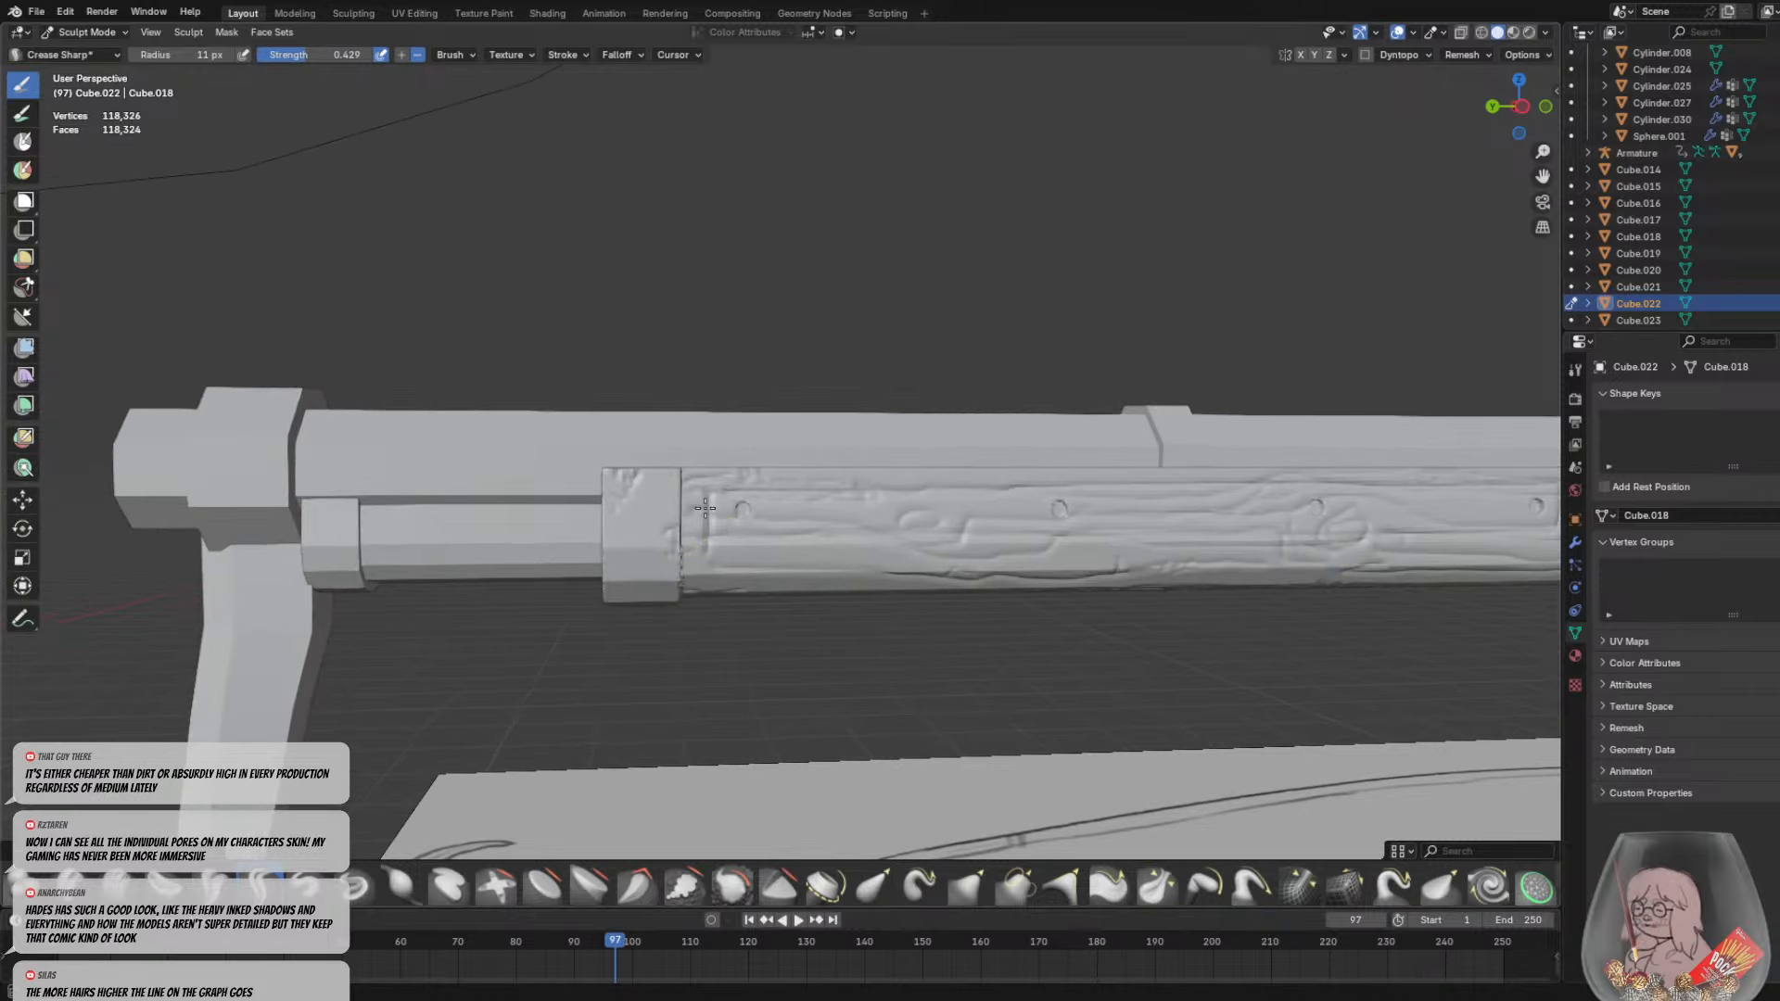
pyautogui.moveTo(706, 507); pyautogui.dragTo(720, 531)
# Add short cracks to the side-face grain around the front knot and between the rear knot and the engraved plate
pyautogui.moveTo(879, 552)
pyautogui.mouseDown(button='middle')
pyautogui.moveTo(1011, 572)
pyautogui.moveTo(1037, 549)
pyautogui.moveTo(1034, 534)
pyautogui.moveTo(902, 541)
pyautogui.mouseUp(button='middle')
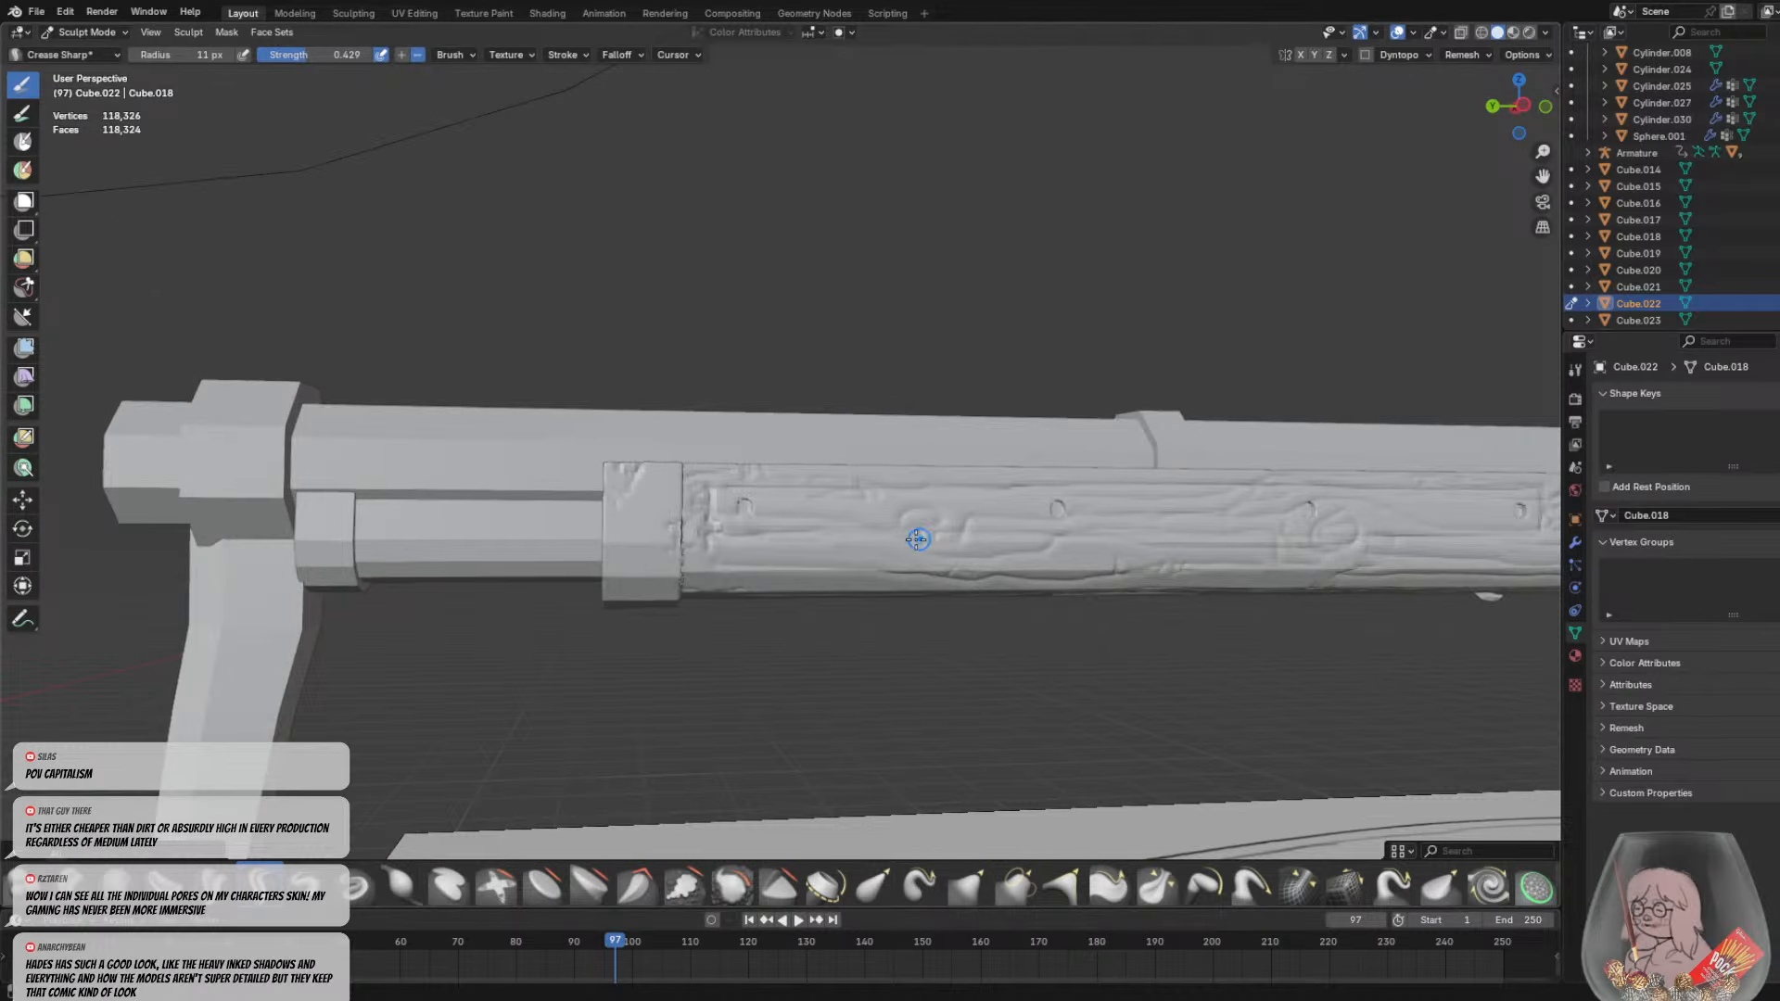
pyautogui.moveTo(919, 539)
pyautogui.mouseDown()
pyautogui.moveTo(984, 530)
pyautogui.moveTo(825, 531)
pyautogui.moveTo(866, 554)
pyautogui.mouseUp()
pyautogui.keyDown('shift'); pyautogui.moveTo(1202, 563); pyautogui.dragTo(454, 561, button='middle'); pyautogui.keyUp('shift')
pyautogui.scroll(2, 742, 552)
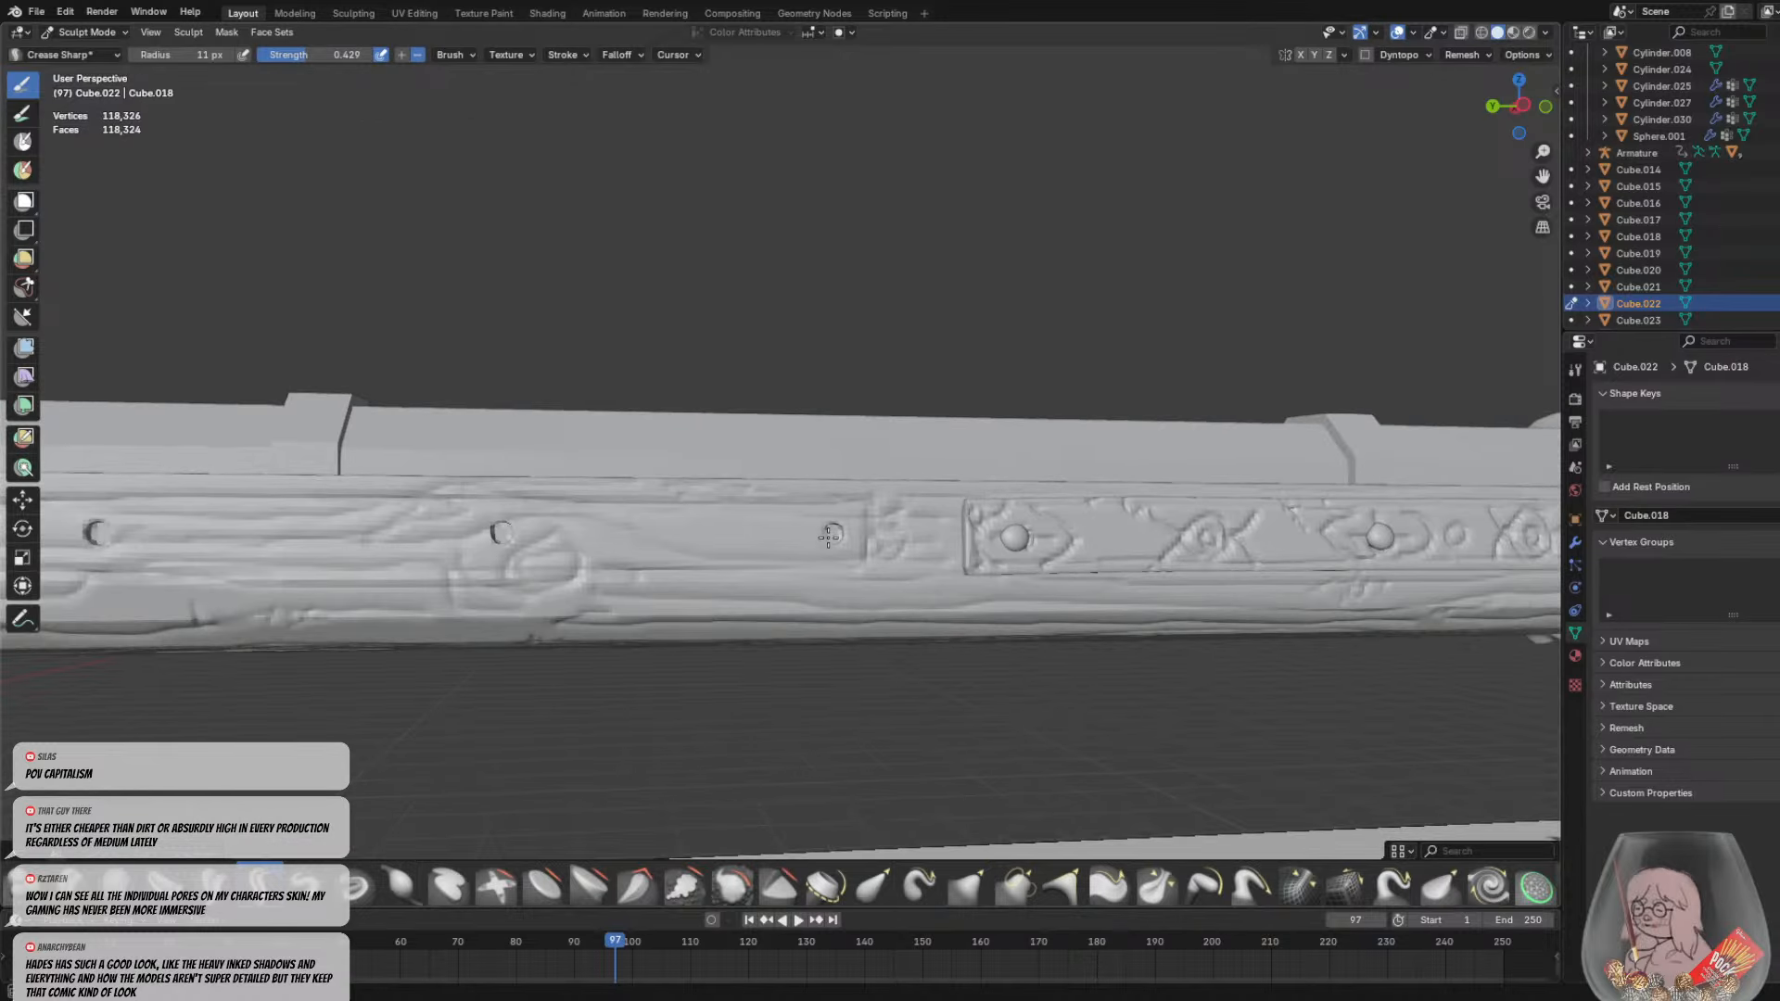
pyautogui.moveTo(882, 557); pyautogui.dragTo(285, 410, button='middle')
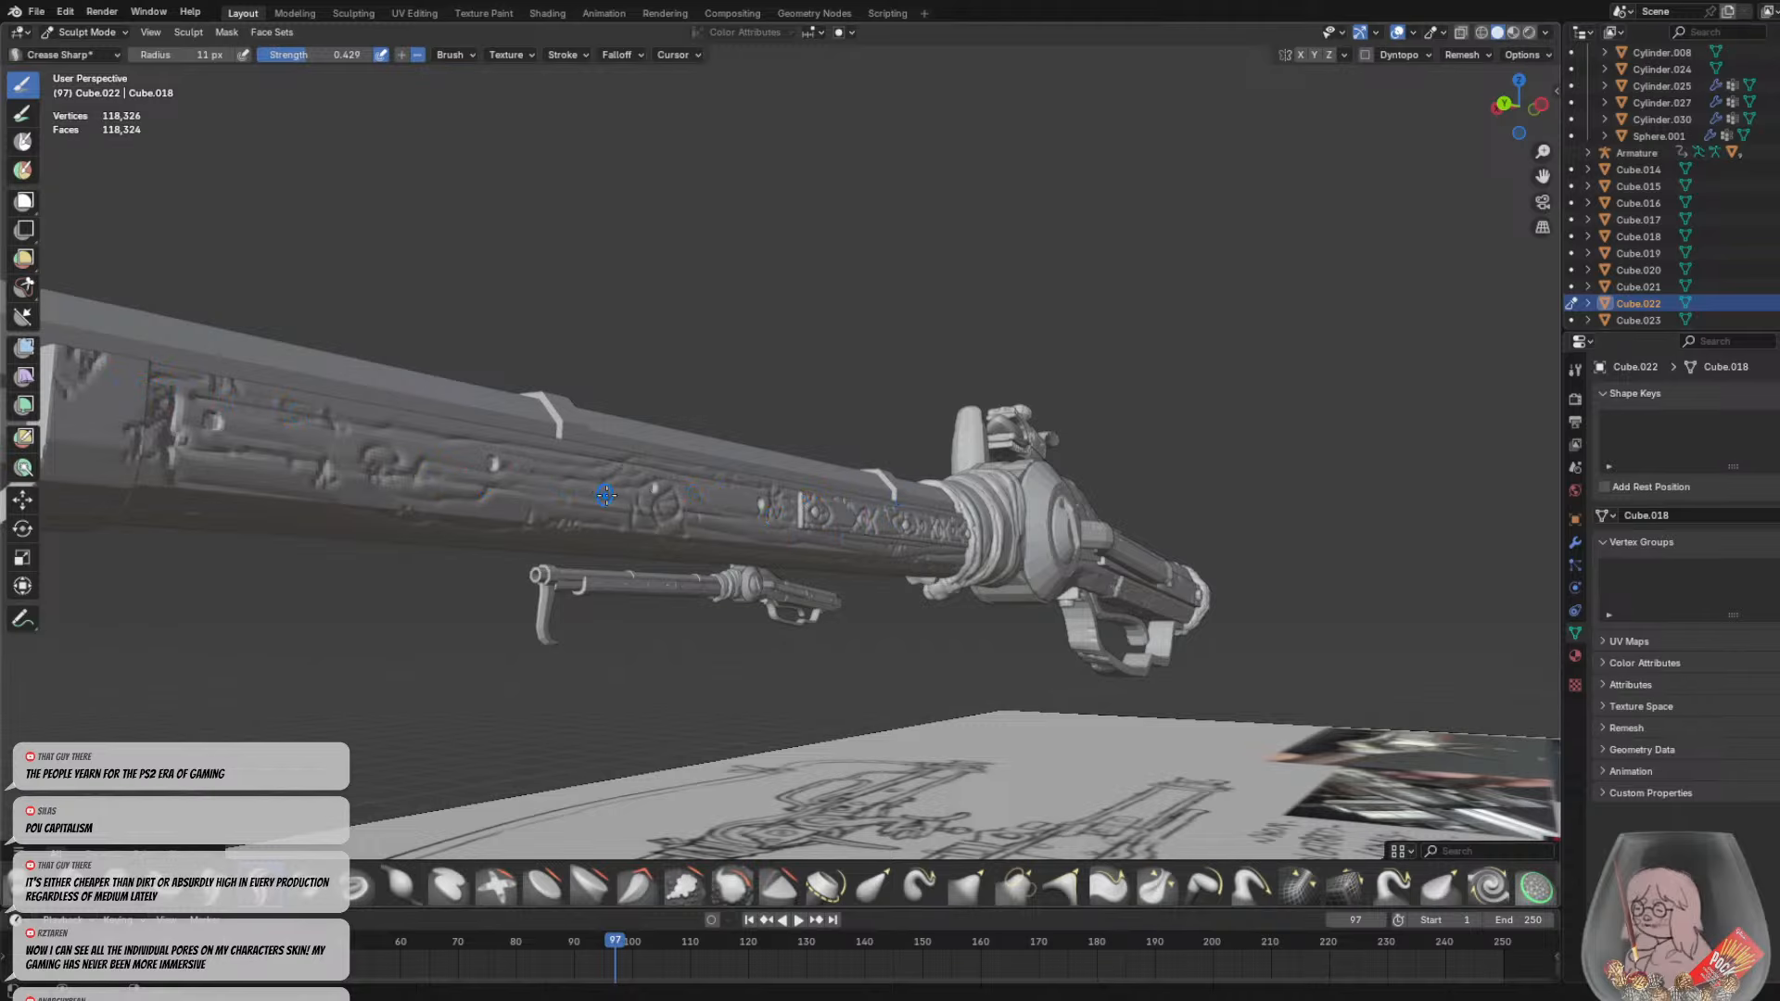
pyautogui.moveTo(574, 505); pyautogui.dragTo(923, 551, button='middle')
pyautogui.scroll(-4, 923, 551)
pyautogui.moveTo(551, 515); pyautogui.dragTo(728, 507, button='middle')
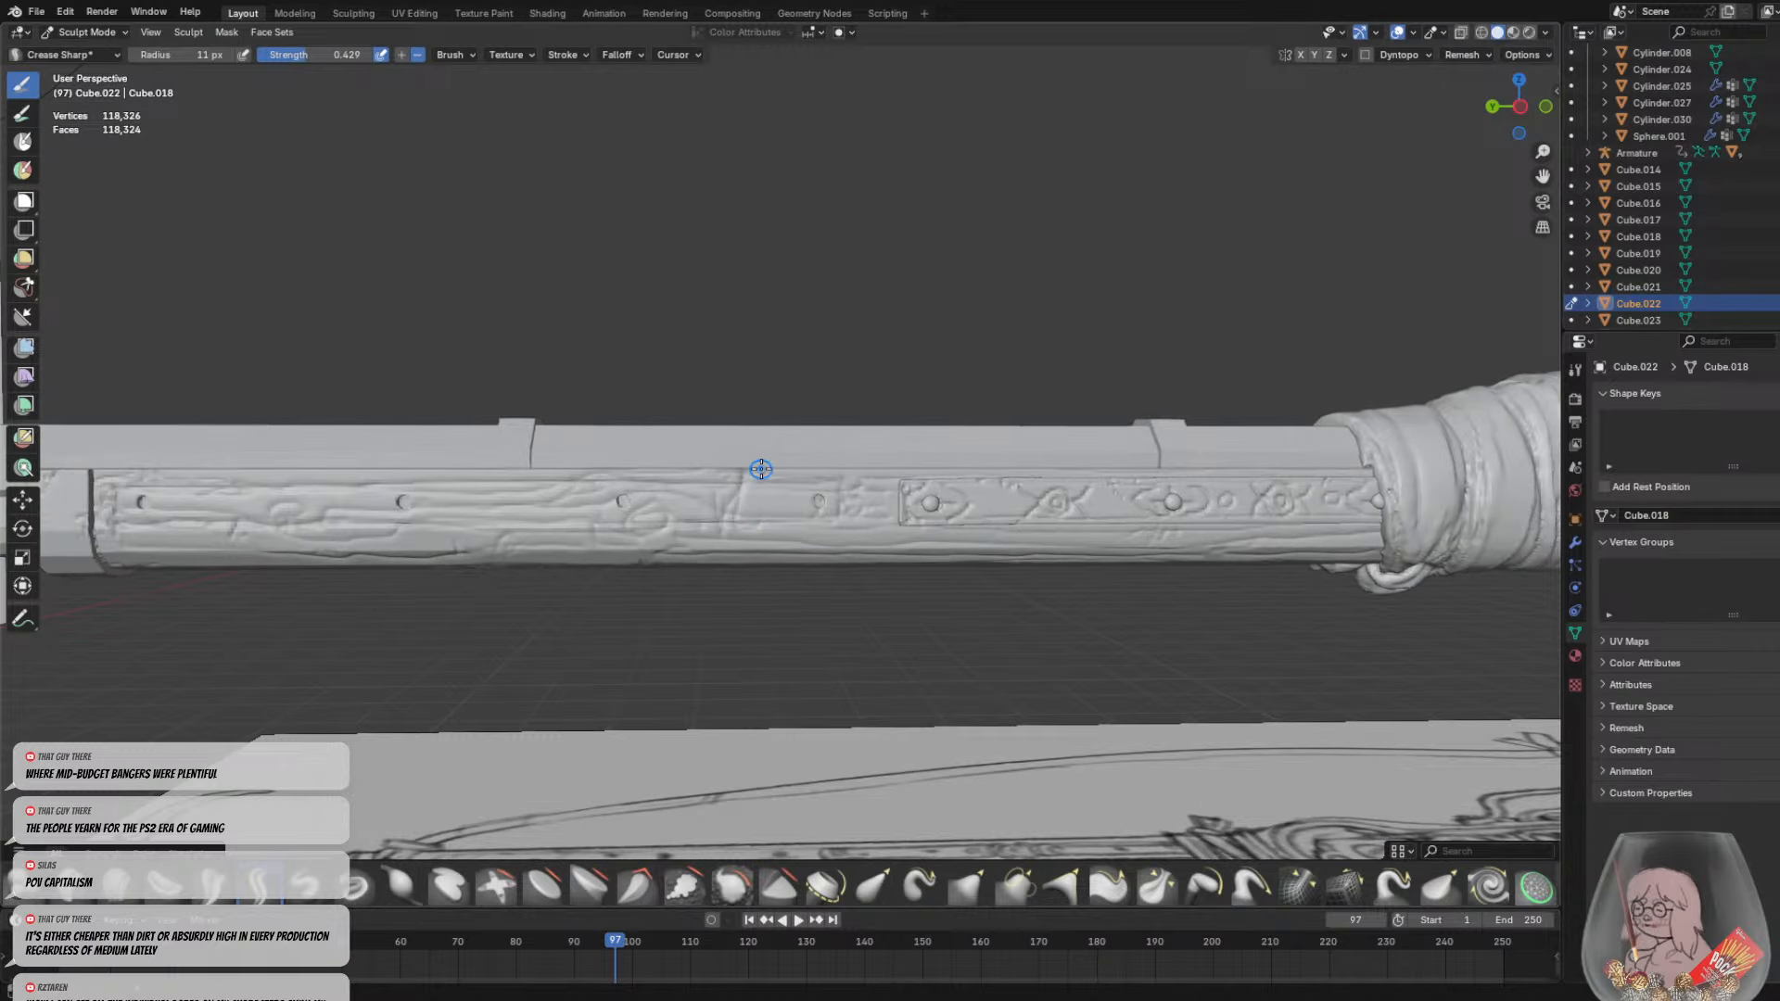
# Carve a short mark along the forestock's top edge above the front end of the engraved plate
pyautogui.moveTo(755, 469); pyautogui.dragTo(952, 443, button='middle')
pyautogui.scroll(2, 964, 426)
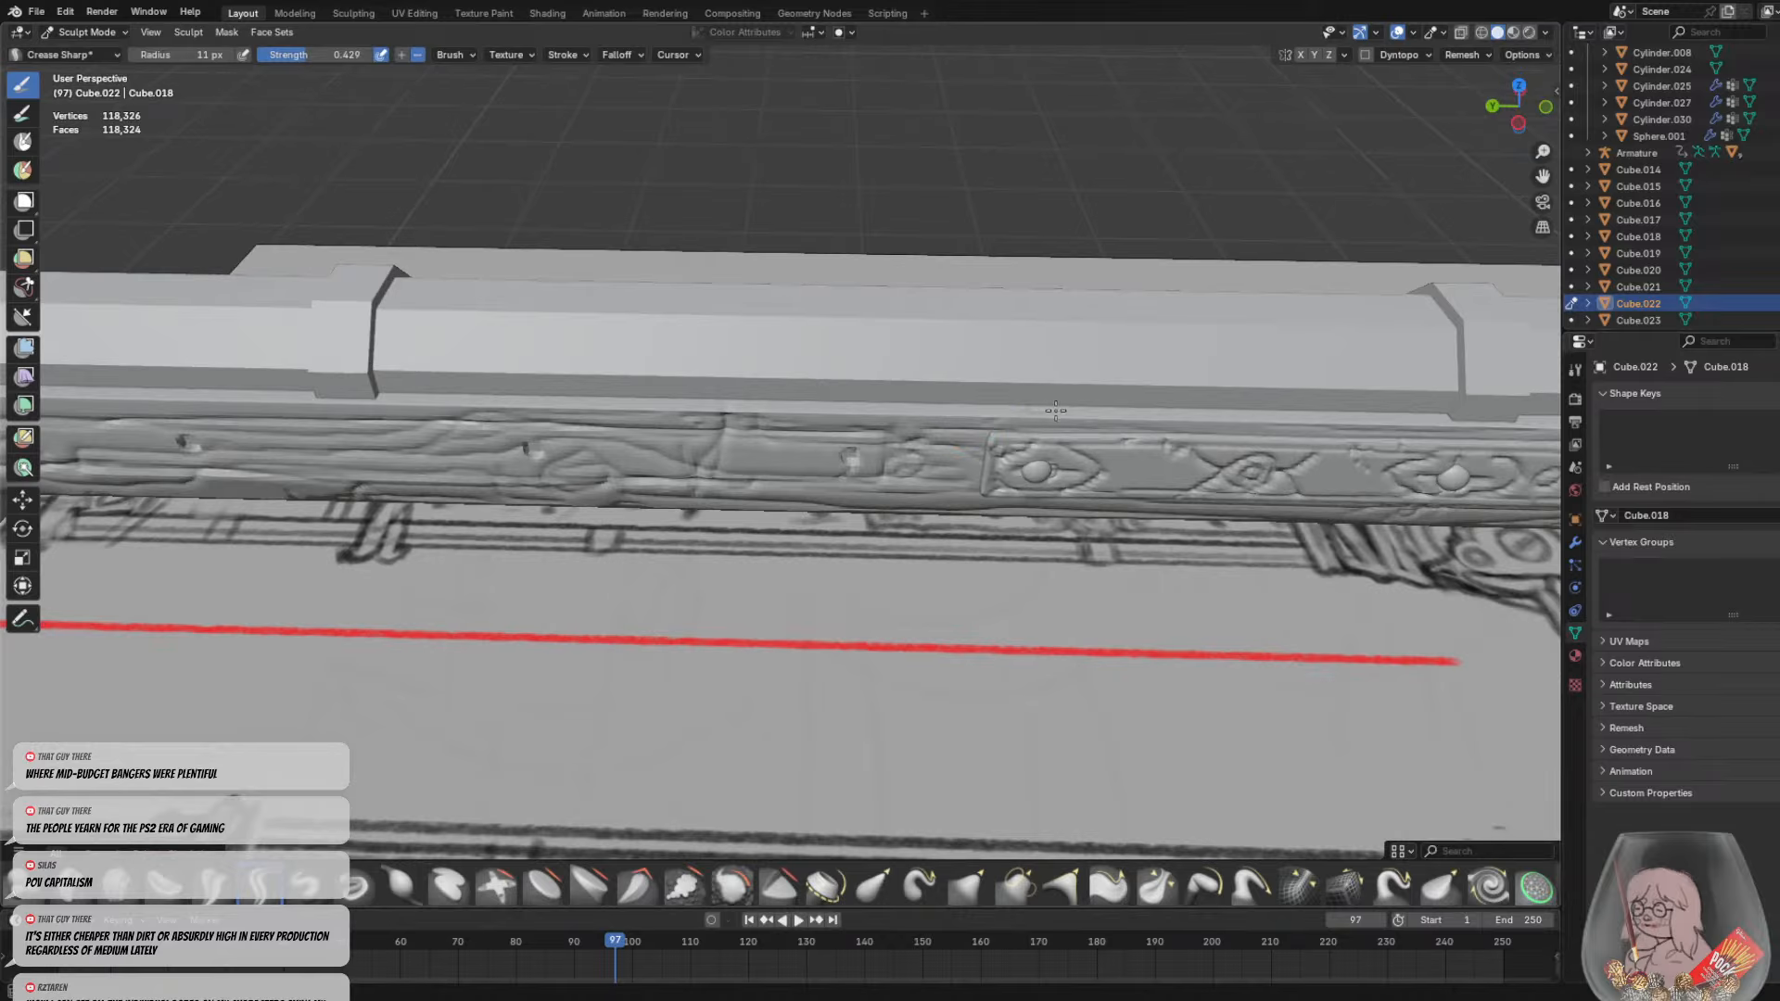
pyautogui.moveTo(1042, 423); pyautogui.dragTo(1116, 422)
pyautogui.moveTo(1155, 426); pyautogui.dragTo(728, 394, button='middle')
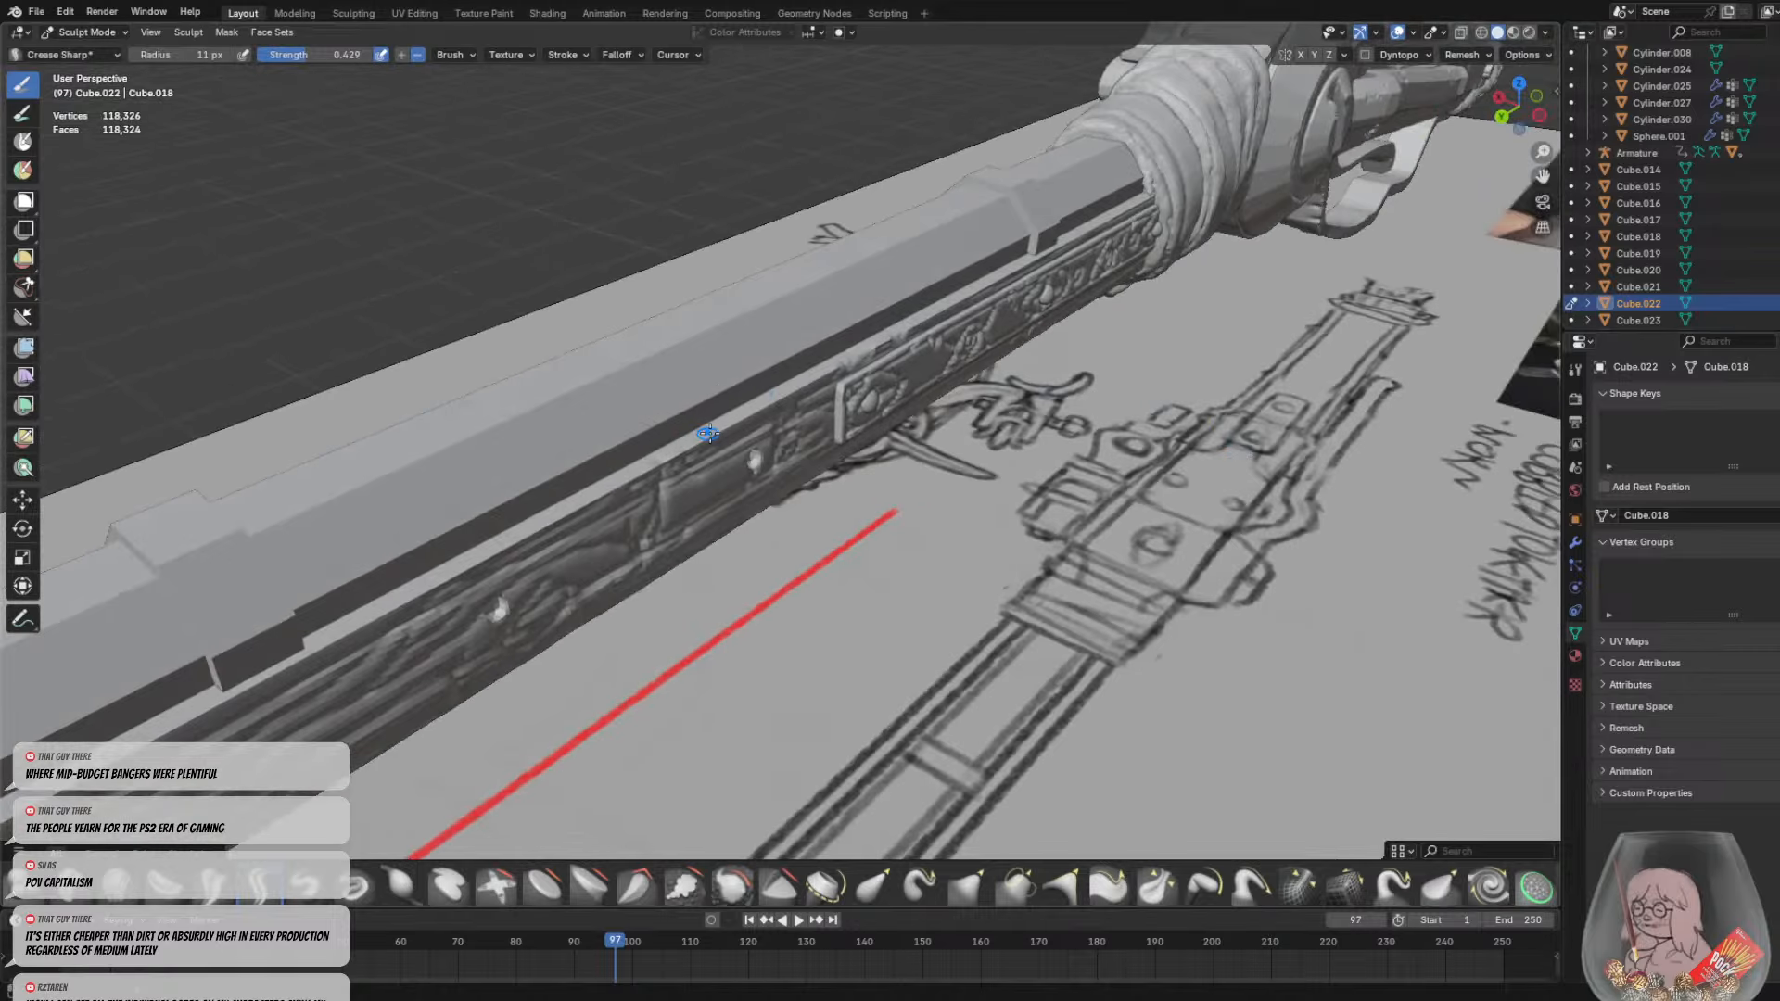
# Use the Grab brush at a 146 px radius to make the forestock's lower silhouette slightly uneven
pyautogui.scroll(-2, 705, 437)
pyautogui.moveTo(684, 449); pyautogui.dragTo(673, 409, button='middle')
pyautogui.press('g')
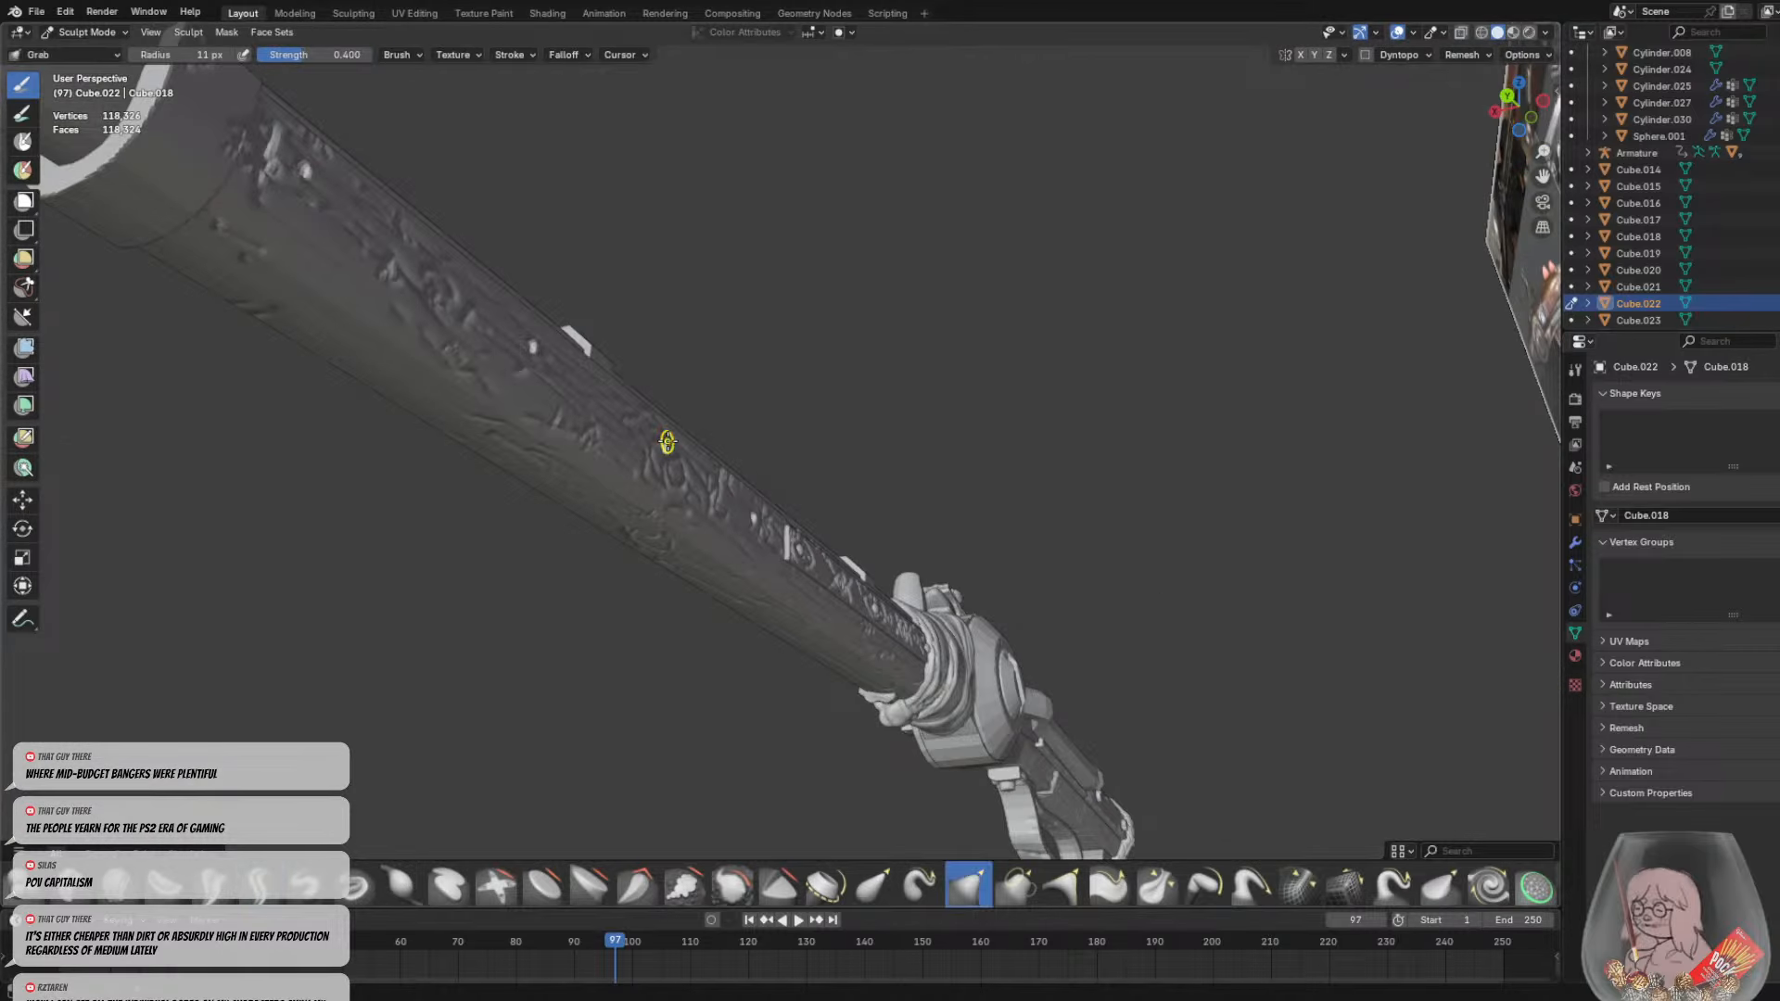
pyautogui.press('f')
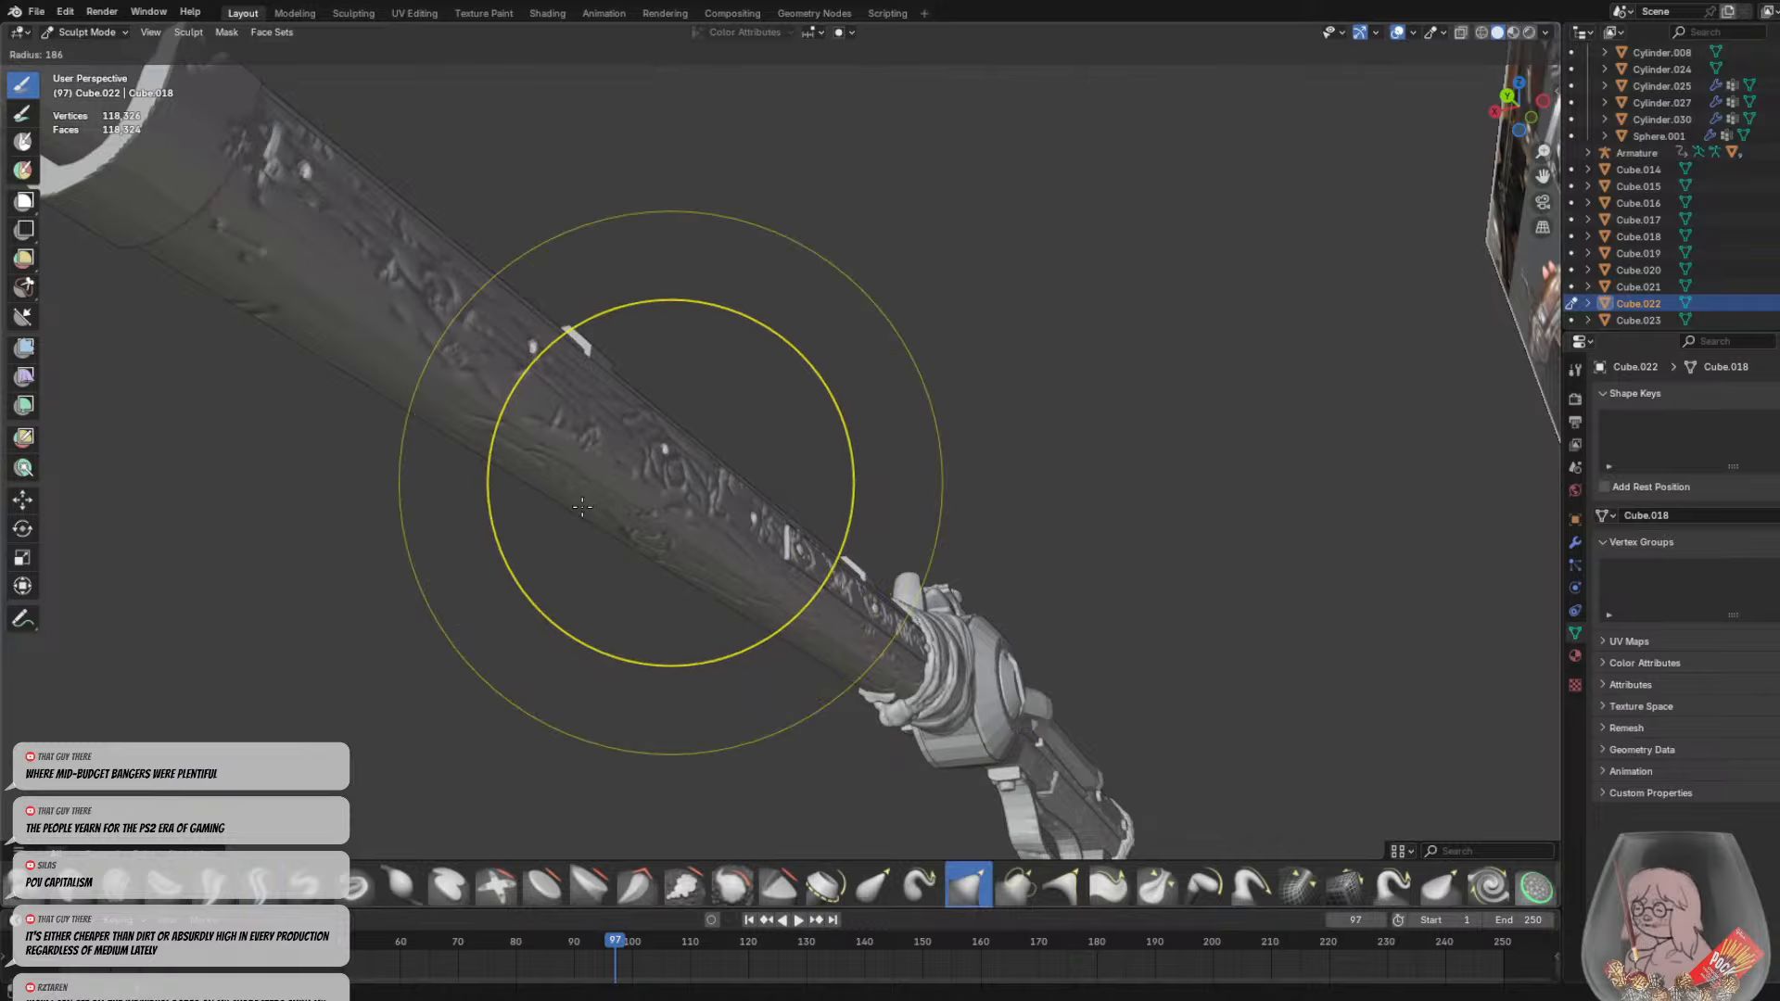
pyautogui.click(851, 462)
pyautogui.moveTo(607, 483); pyautogui.dragTo(713, 557, button='middle')
pyautogui.press('f')
pyautogui.click(847, 570)
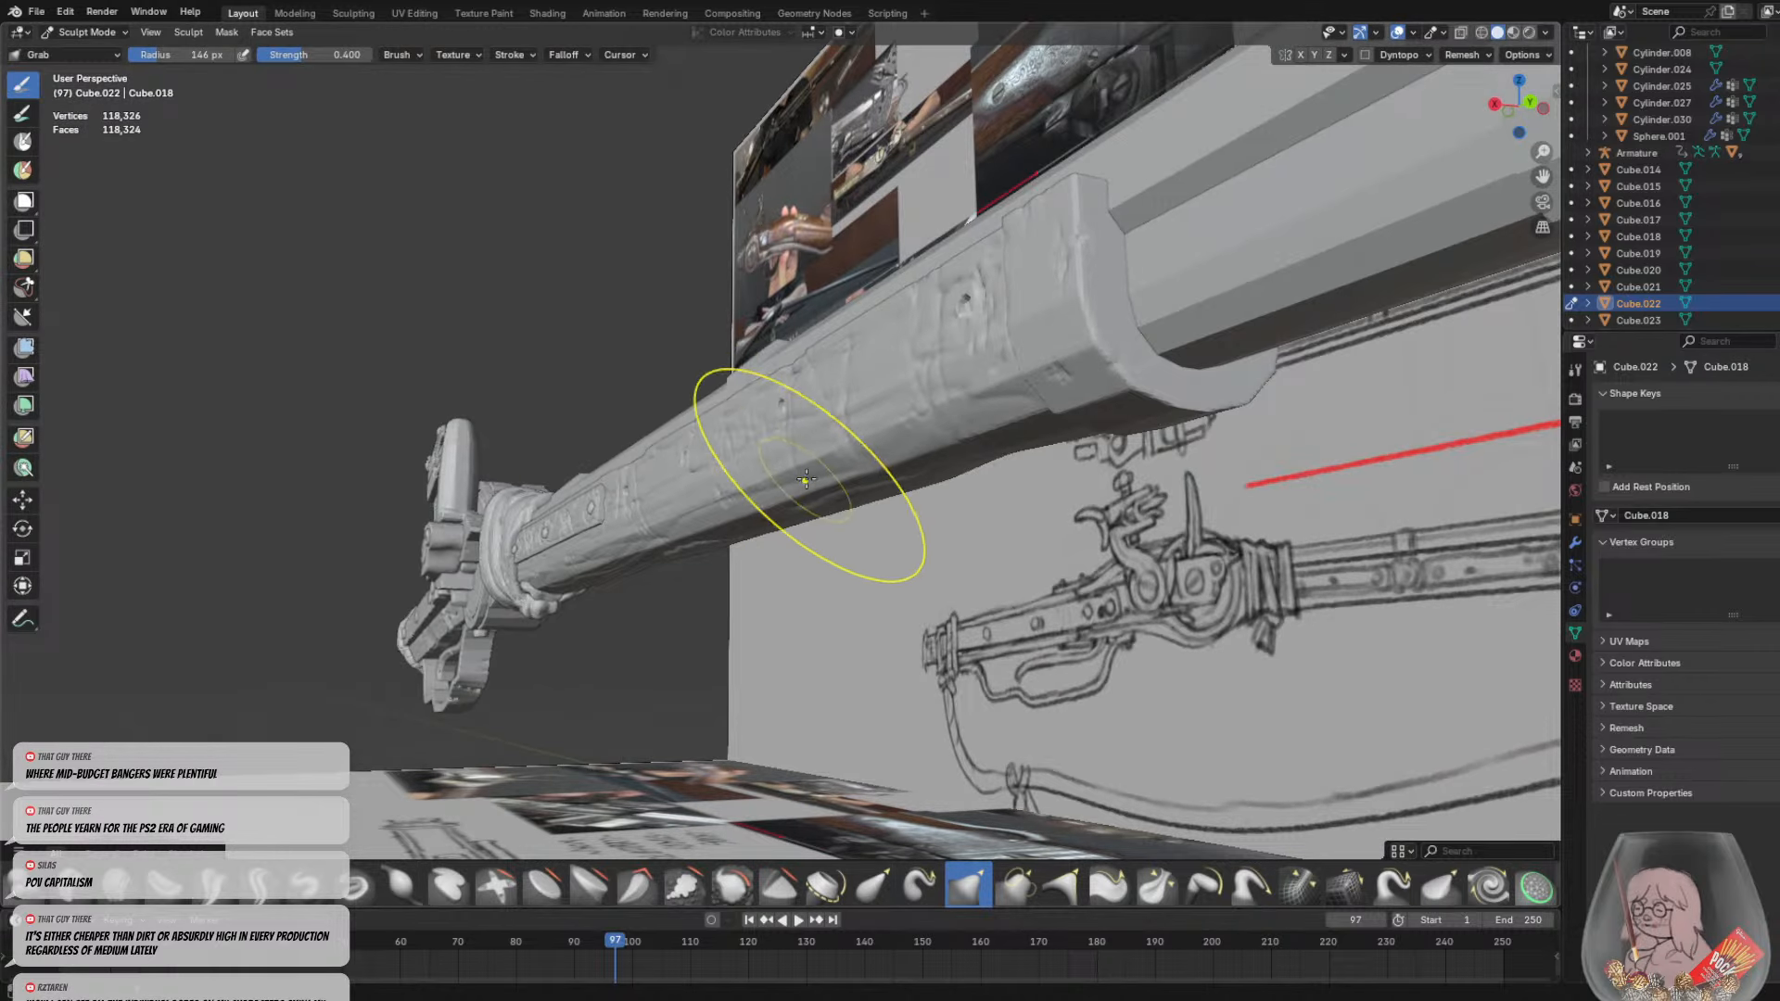
pyautogui.moveTo(805, 480)
pyautogui.mouseDown(button='middle')
pyautogui.moveTo(723, 422)
pyautogui.moveTo(731, 470)
pyautogui.moveTo(816, 482)
pyautogui.moveTo(853, 523)
pyautogui.mouseUp(button='middle')
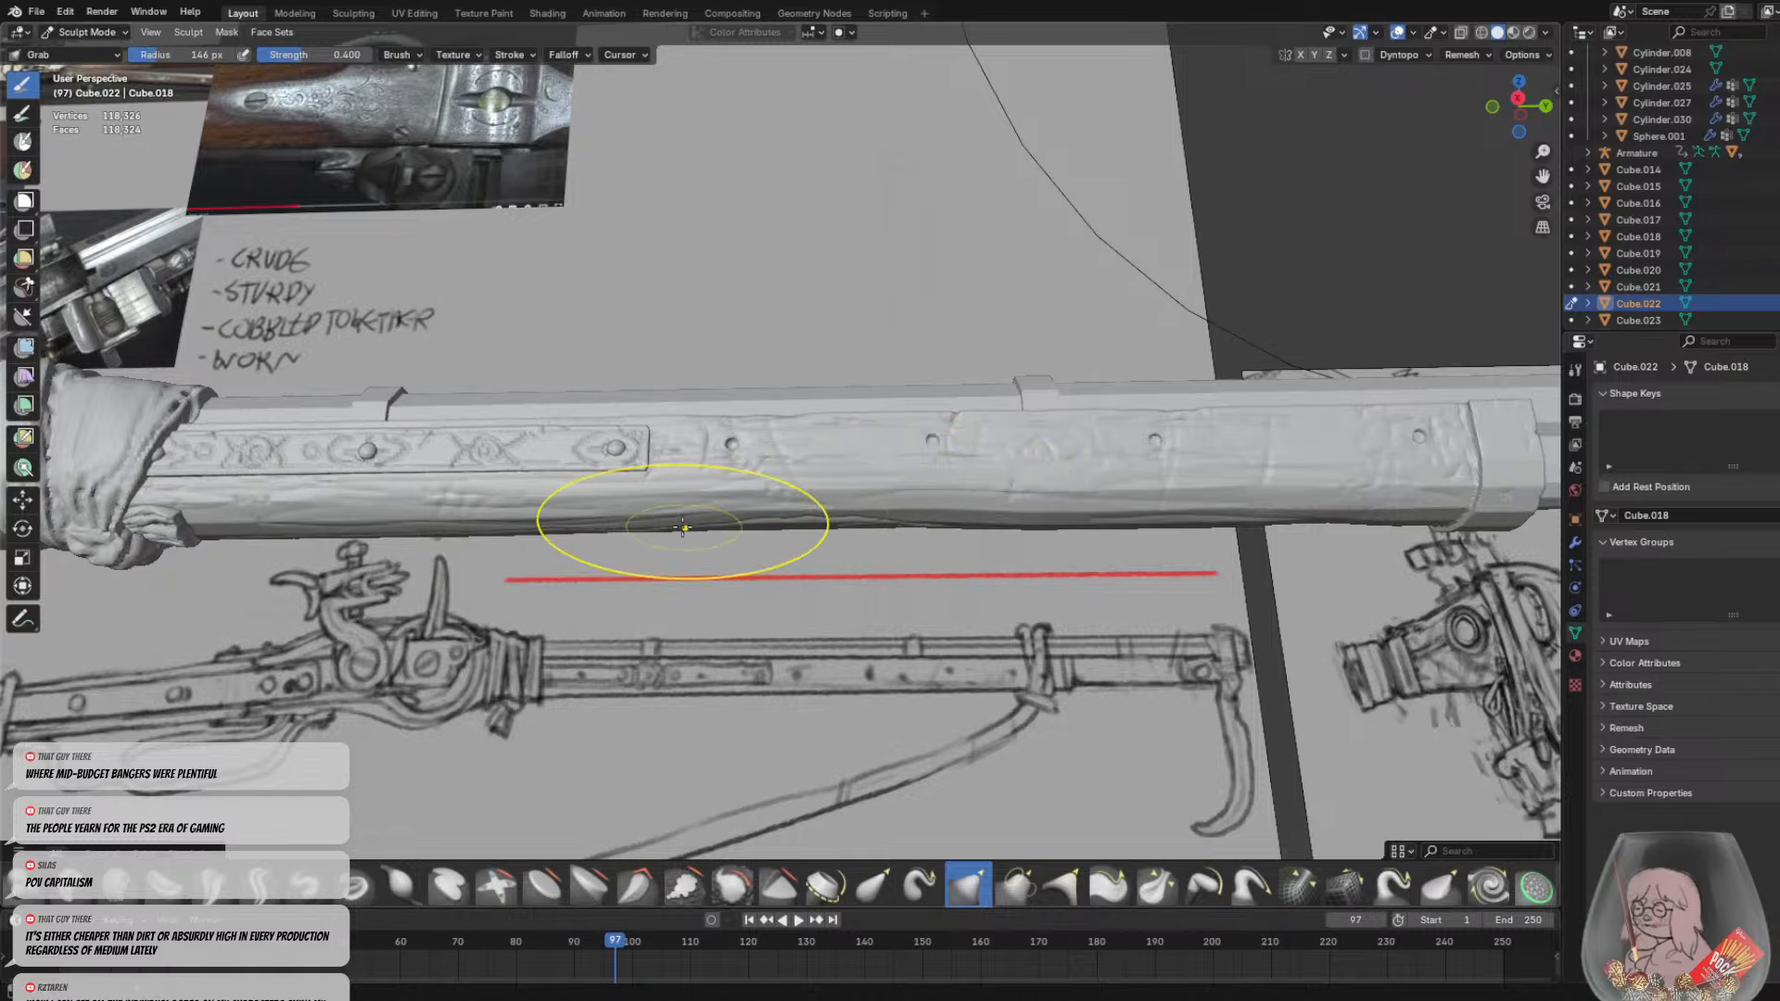
pyautogui.moveTo(705, 516)
pyautogui.mouseDown(button='middle')
pyautogui.moveTo(853, 540)
pyautogui.moveTo(672, 523)
pyautogui.moveTo(816, 630)
pyautogui.moveTo(1015, 663)
pyautogui.moveTo(1125, 556)
pyautogui.moveTo(1039, 570)
pyautogui.moveTo(356, 399)
pyautogui.mouseUp(button='middle')
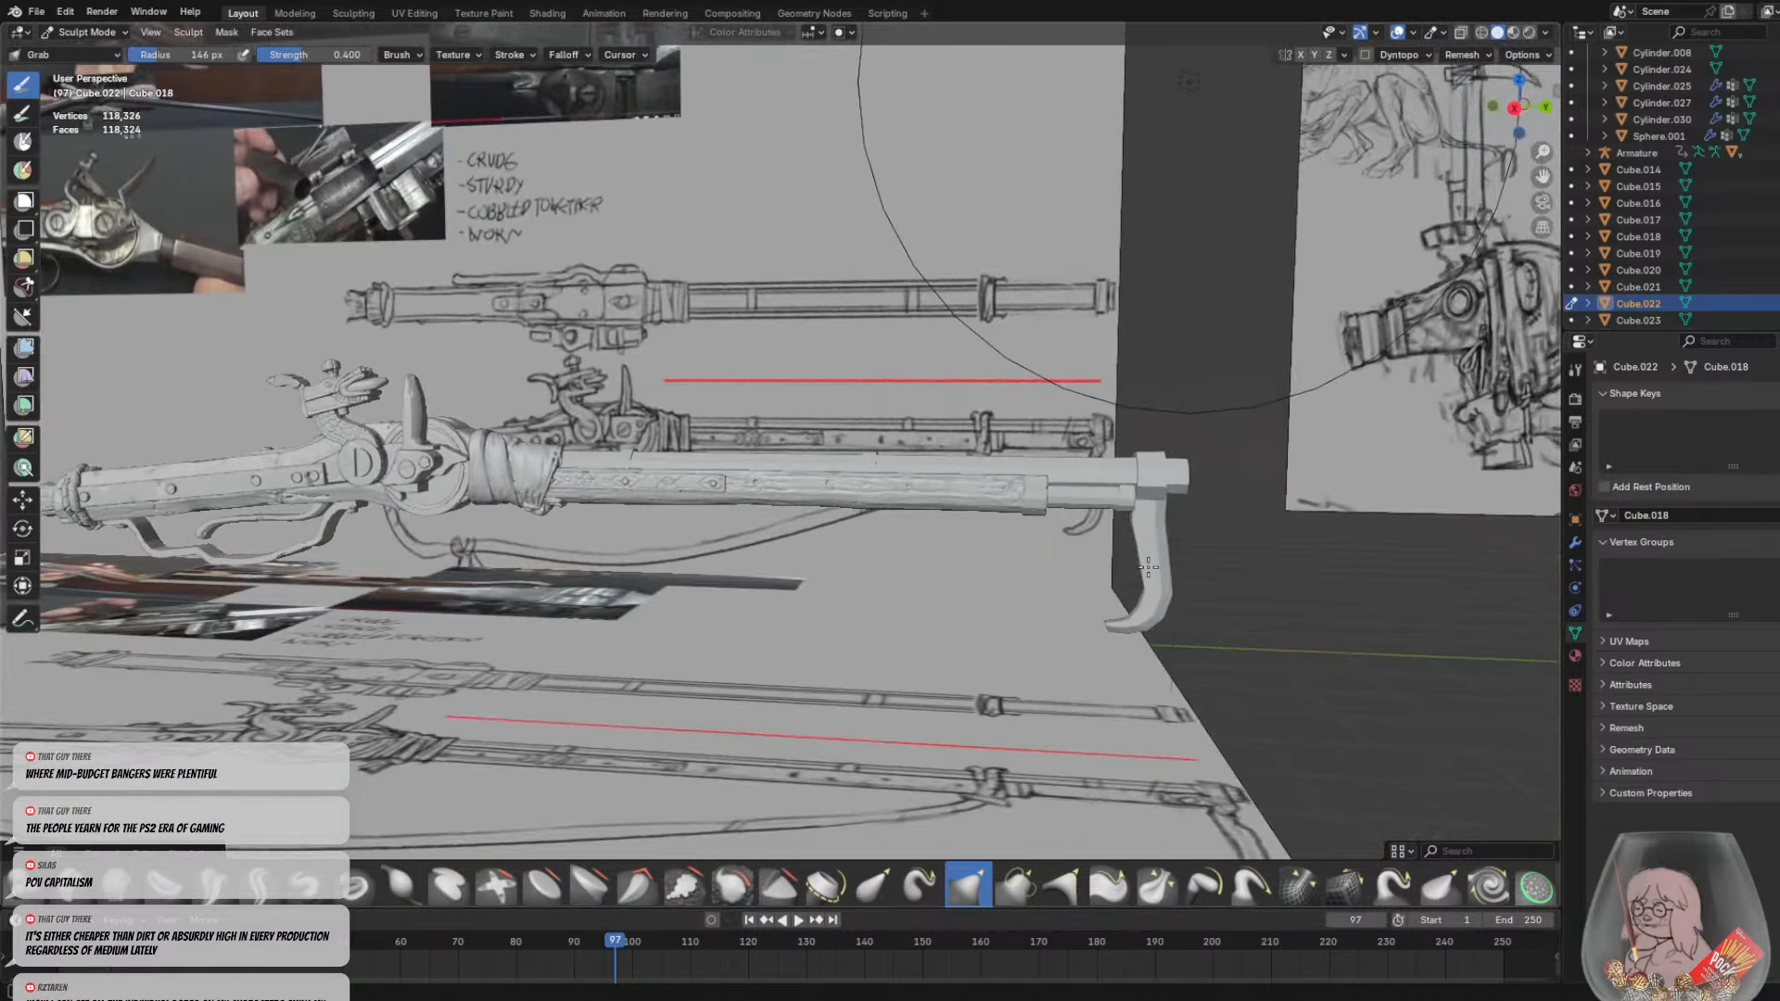
pyautogui.scroll(2, 730, 428)
pyautogui.moveTo(730, 429); pyautogui.dragTo(700, 383, button='middle')
# Save the current project file
pyautogui.click(95, 15)
pyautogui.click(95, 29)
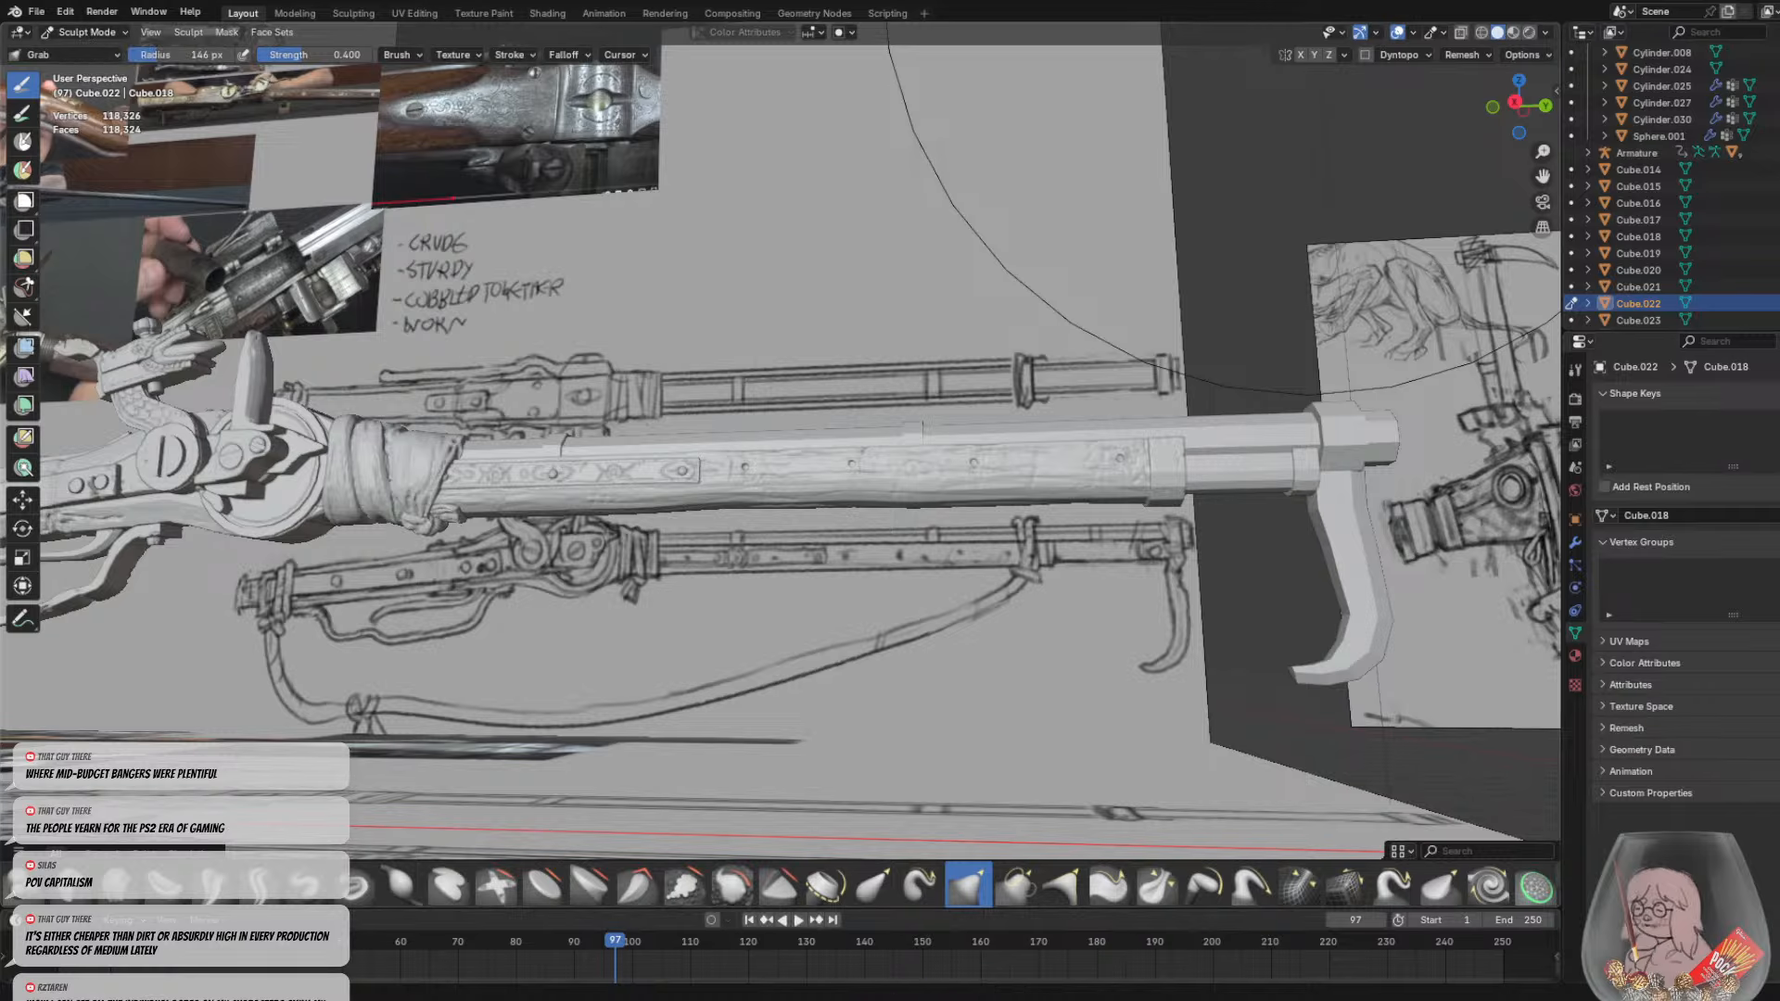
pyautogui.click(33, 14)
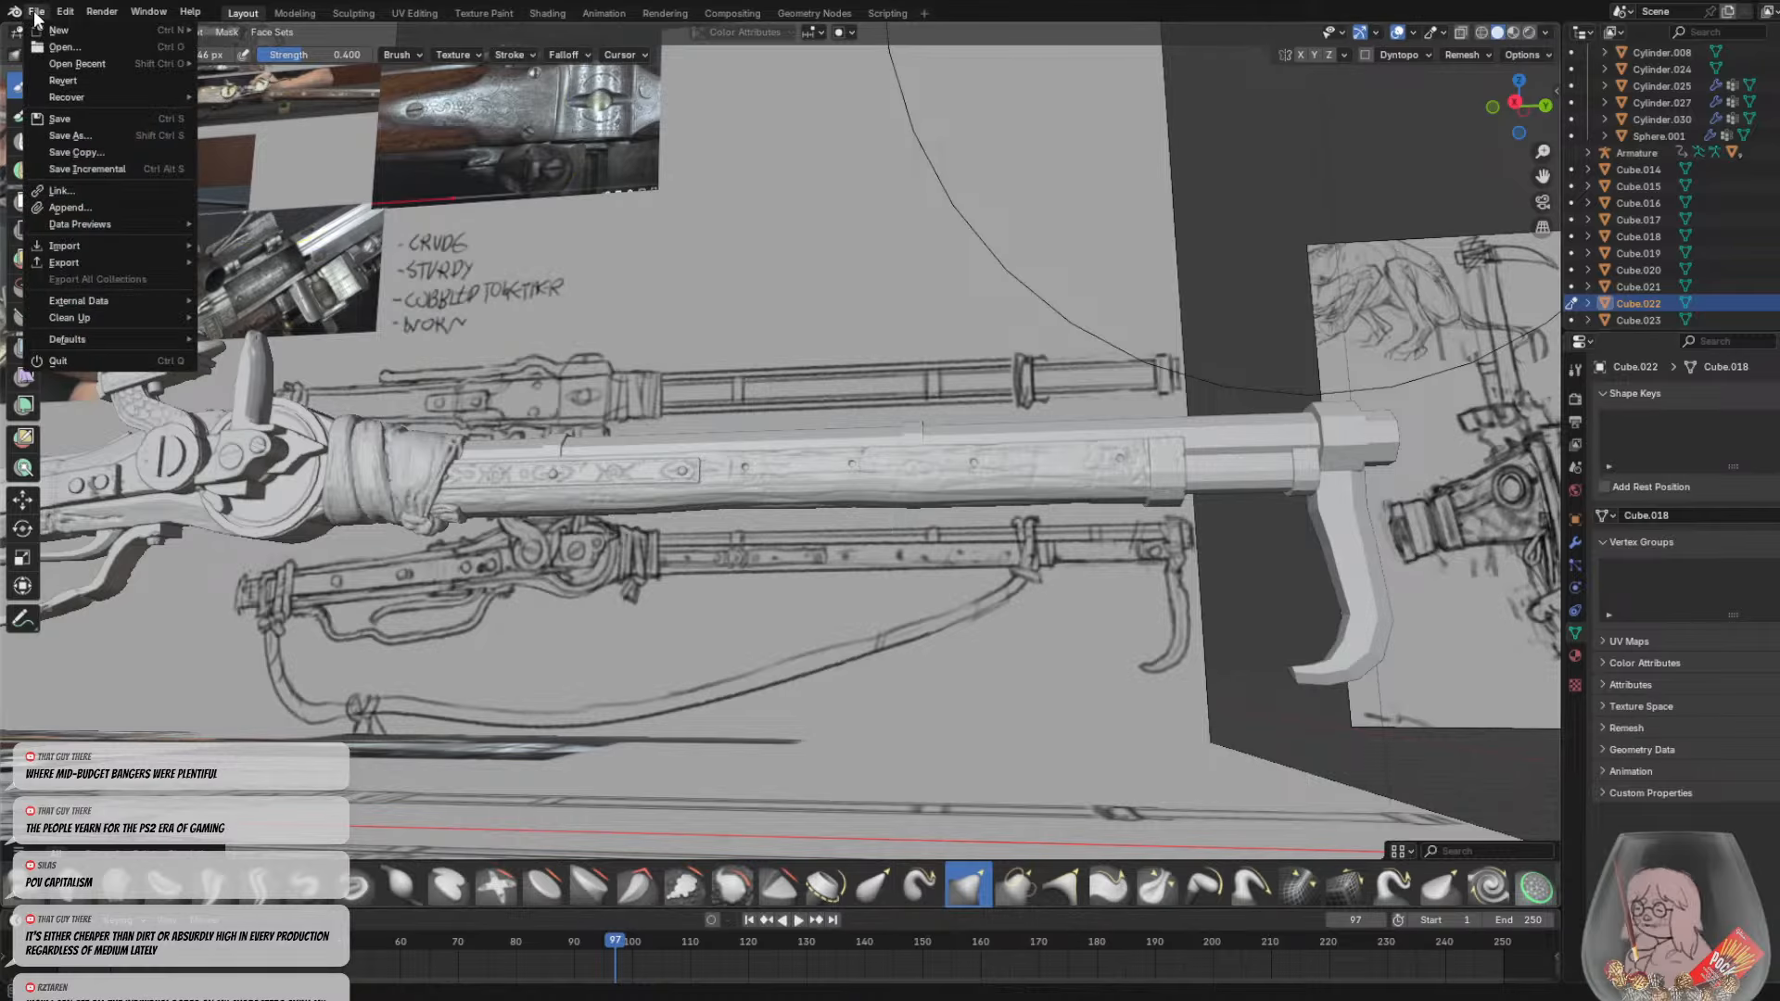
pyautogui.click(63, 121)
# Examine the whole rifle from a distance and compare it with the reference sketches and photos
pyautogui.moveTo(964, 352); pyautogui.dragTo(779, 445, button='middle')
pyautogui.scroll(-4, 918, 442)
pyautogui.moveTo(906, 442)
pyautogui.mouseDown(button='middle')
pyautogui.moveTo(792, 420)
pyautogui.moveTo(695, 358)
pyautogui.moveTo(926, 298)
pyautogui.moveTo(673, 268)
pyautogui.moveTo(1306, 435)
pyautogui.mouseUp(button='middle')
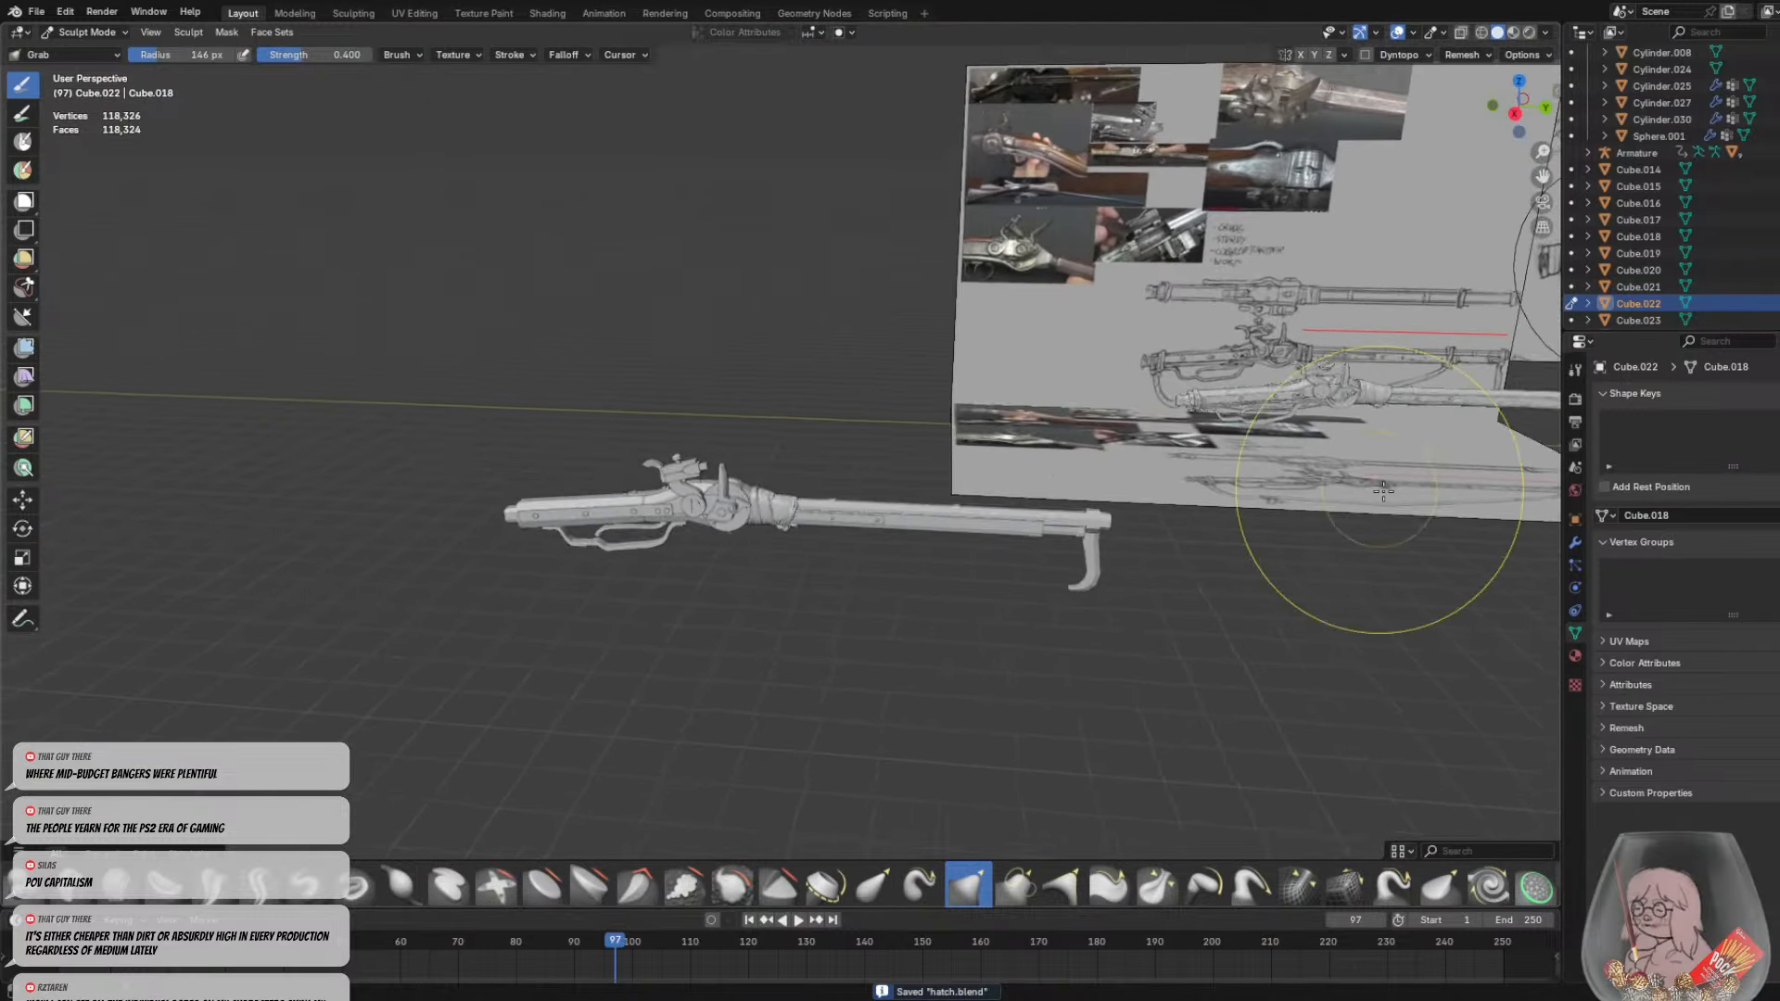
pyautogui.scroll(4, 877, 458)
pyautogui.keyDown('shift'); pyautogui.moveTo(753, 390); pyautogui.dragTo(752, 290, button='middle'); pyautogui.keyUp('shift')
pyautogui.scroll(-1, 1150, 290)
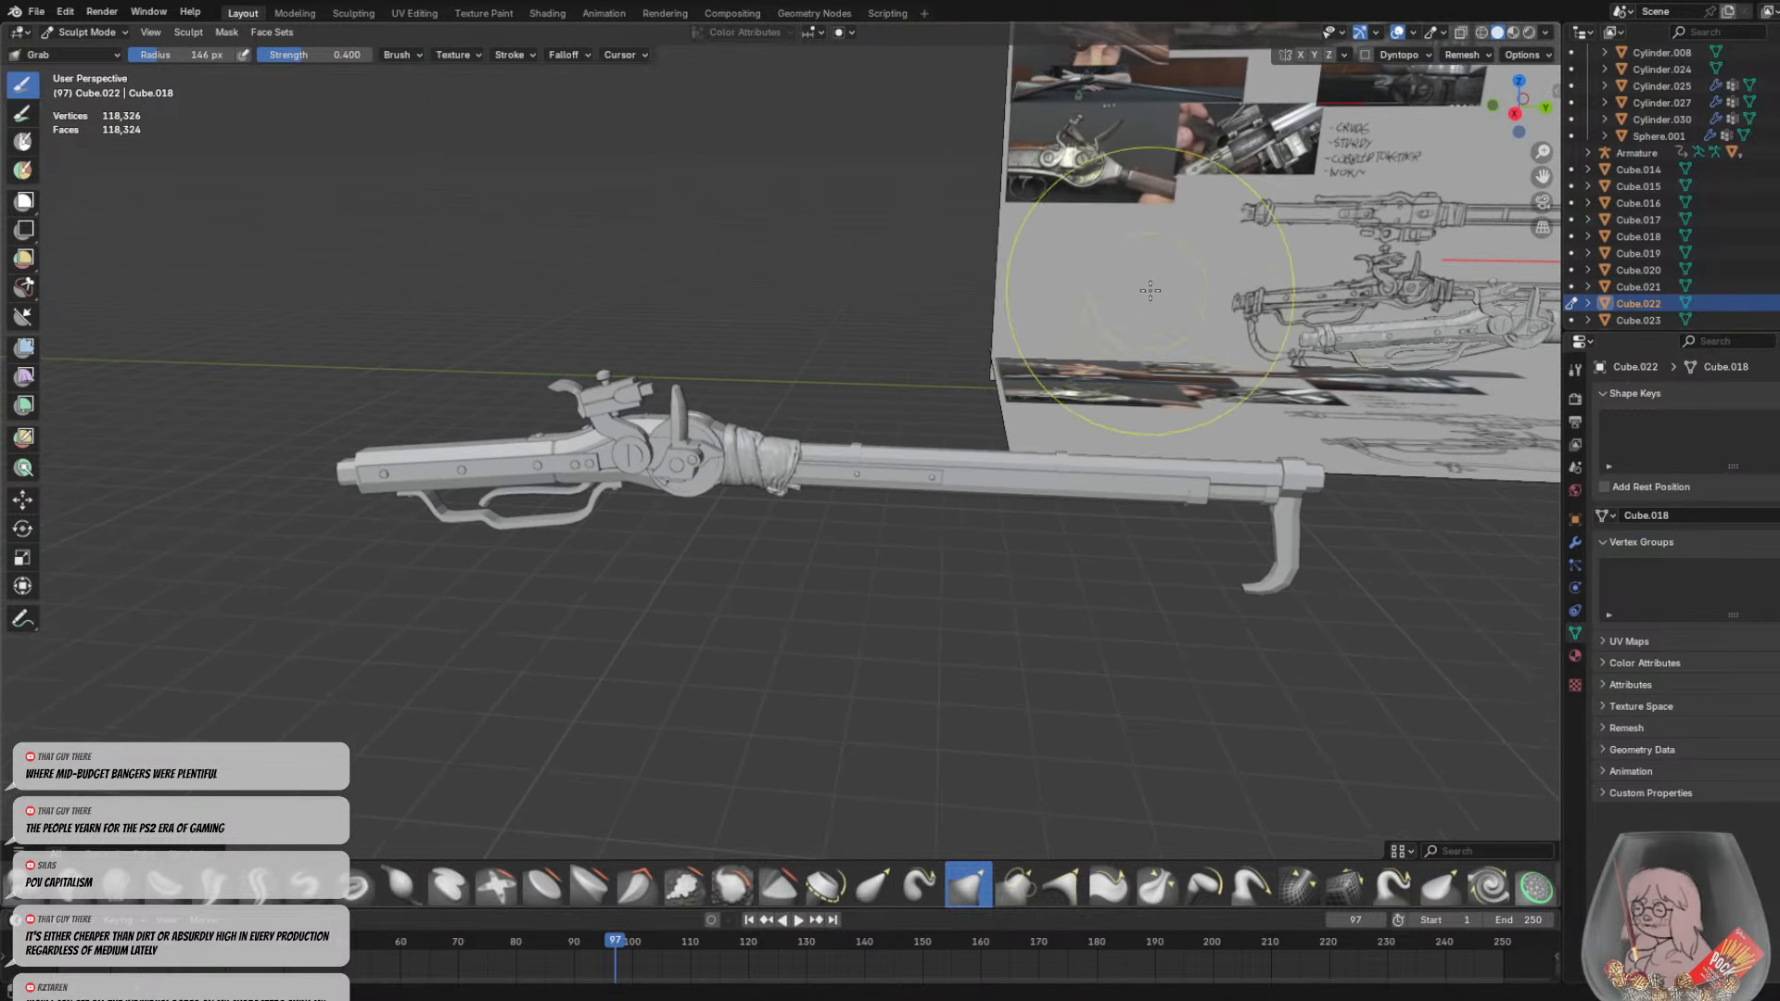
pyautogui.keyDown('shift'); pyautogui.moveTo(1150, 290); pyautogui.dragTo(579, 334, button='middle'); pyautogui.keyUp('shift')
pyautogui.keyDown('shift'); pyautogui.moveTo(1390, 336); pyautogui.dragTo(697, 339, button='middle'); pyautogui.keyUp('shift')
pyautogui.scroll(4, 796, 331)
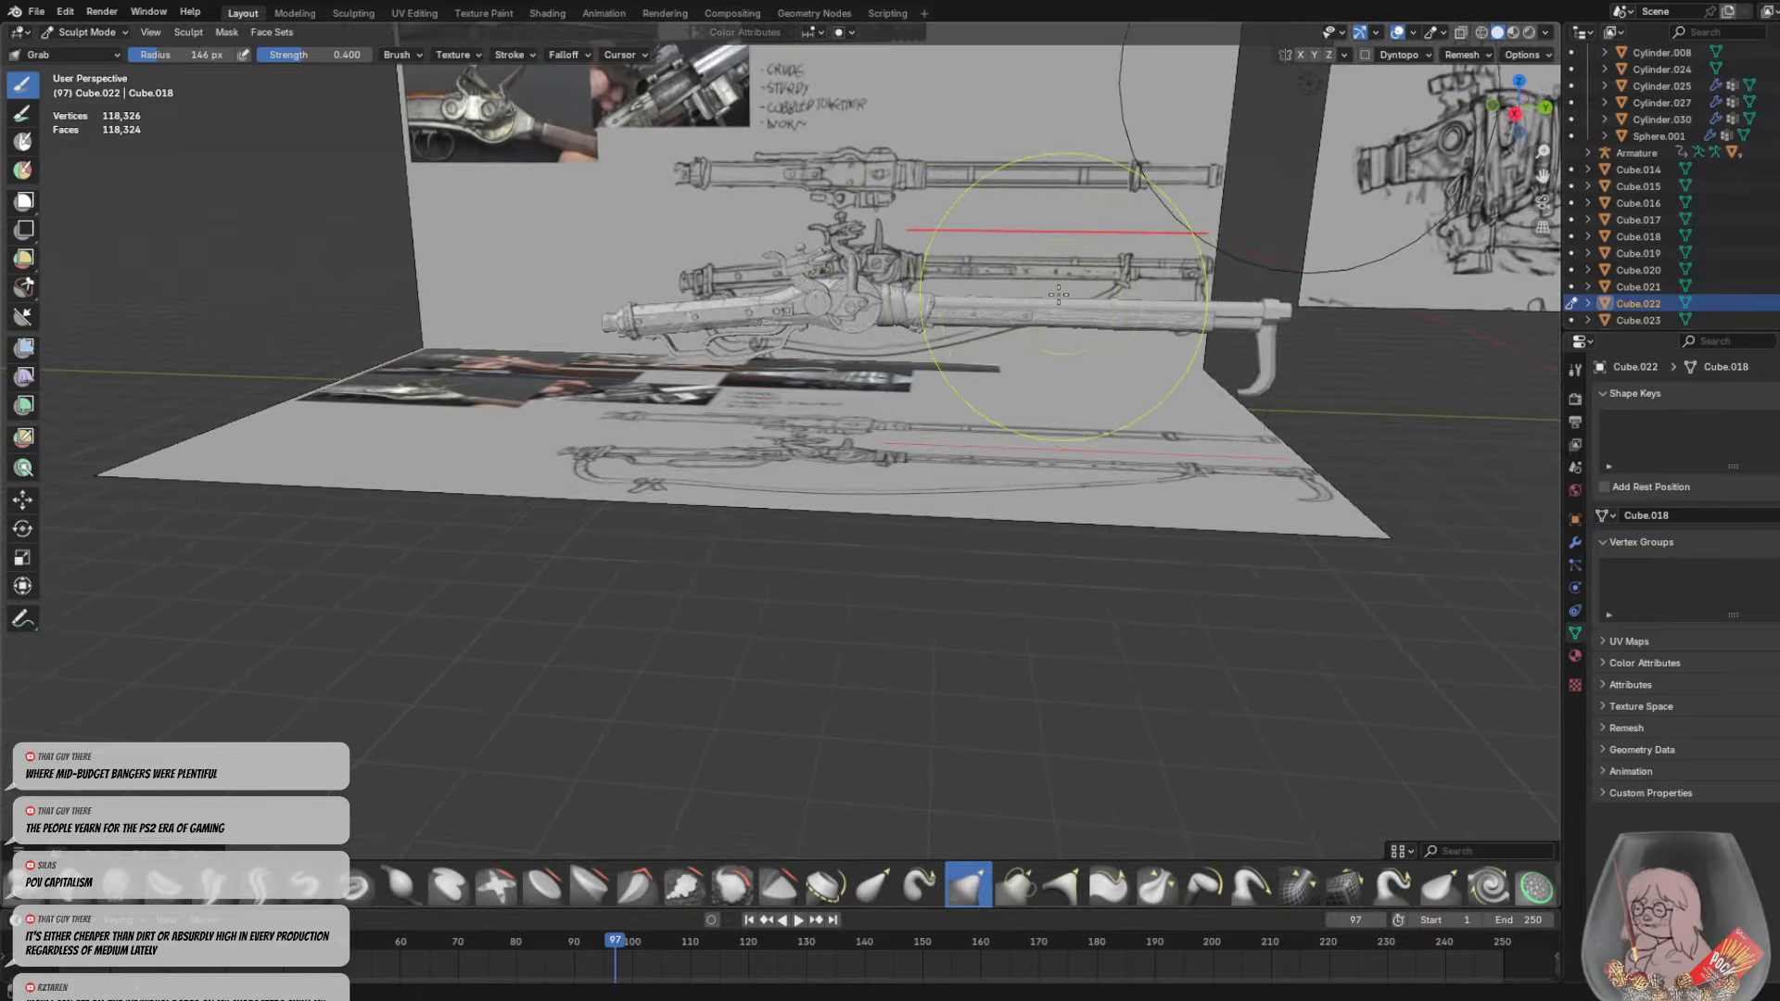
pyautogui.keyDown('shift'); pyautogui.moveTo(1074, 299); pyautogui.dragTo(868, 396, button='middle'); pyautogui.keyUp('shift')
pyautogui.scroll(-3, 867, 397)
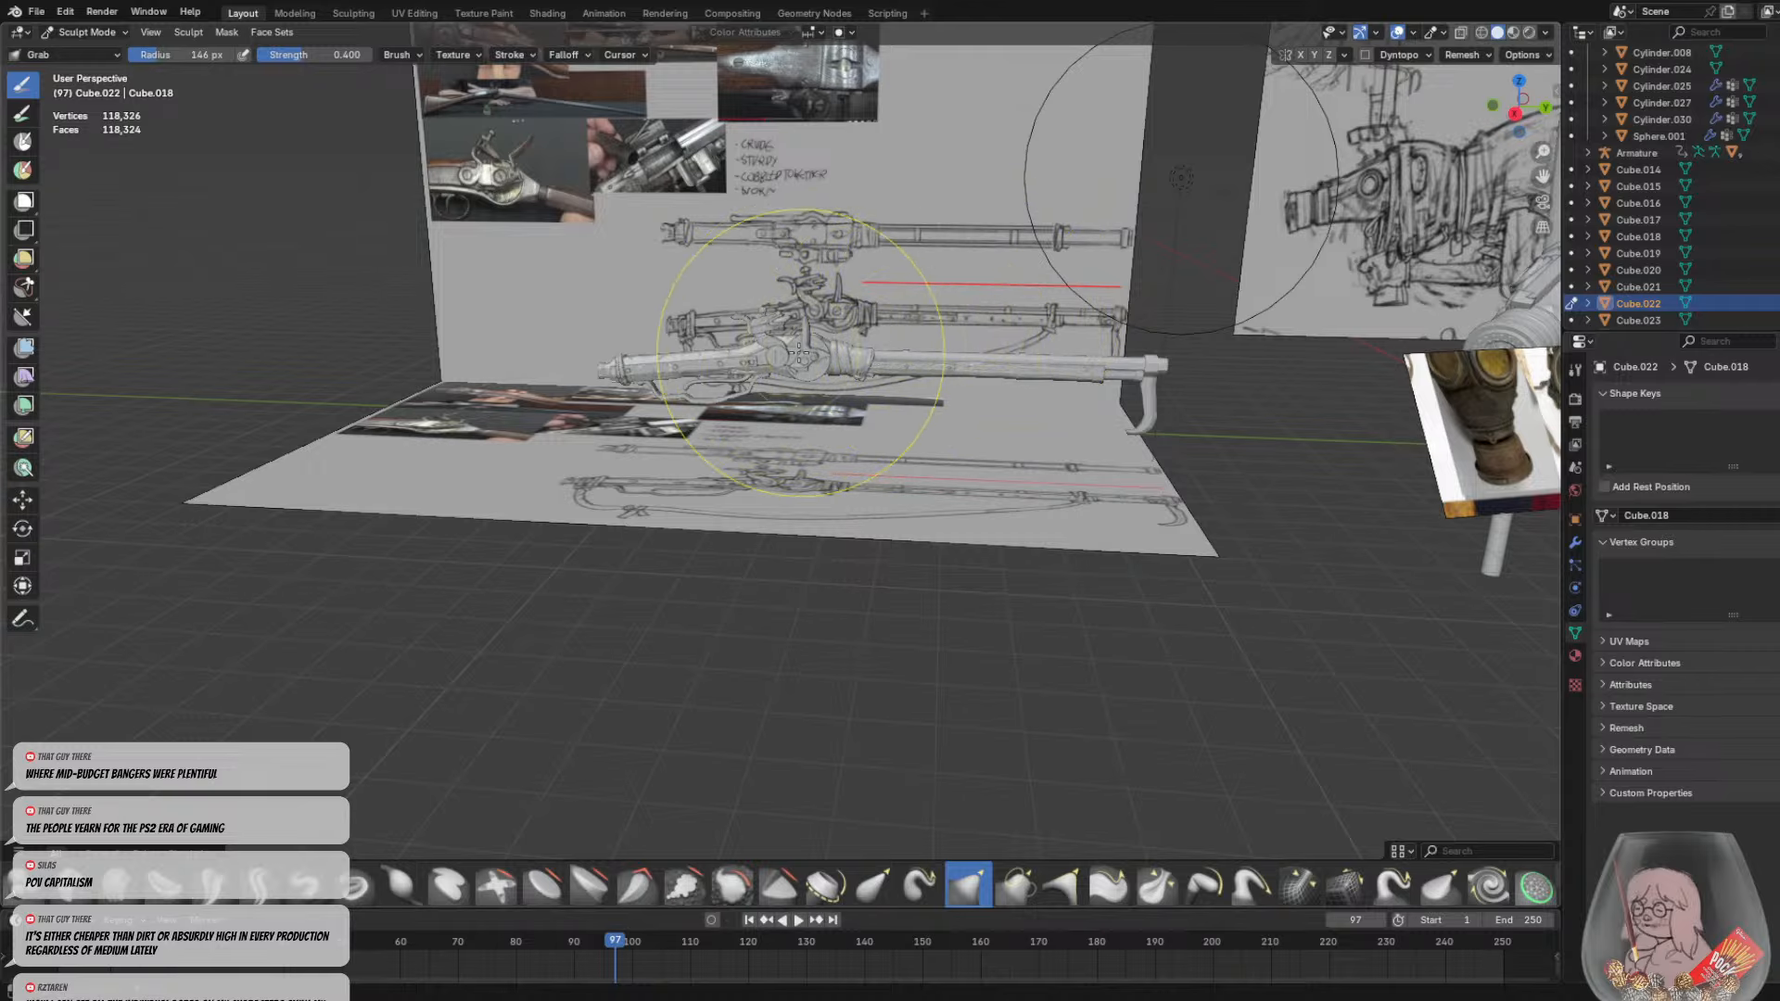
# Return to Object Mode and select the plain faceted piece running beneath the barrel ahead of the forestock
pyautogui.click(74, 32)
pyautogui.click(78, 51)
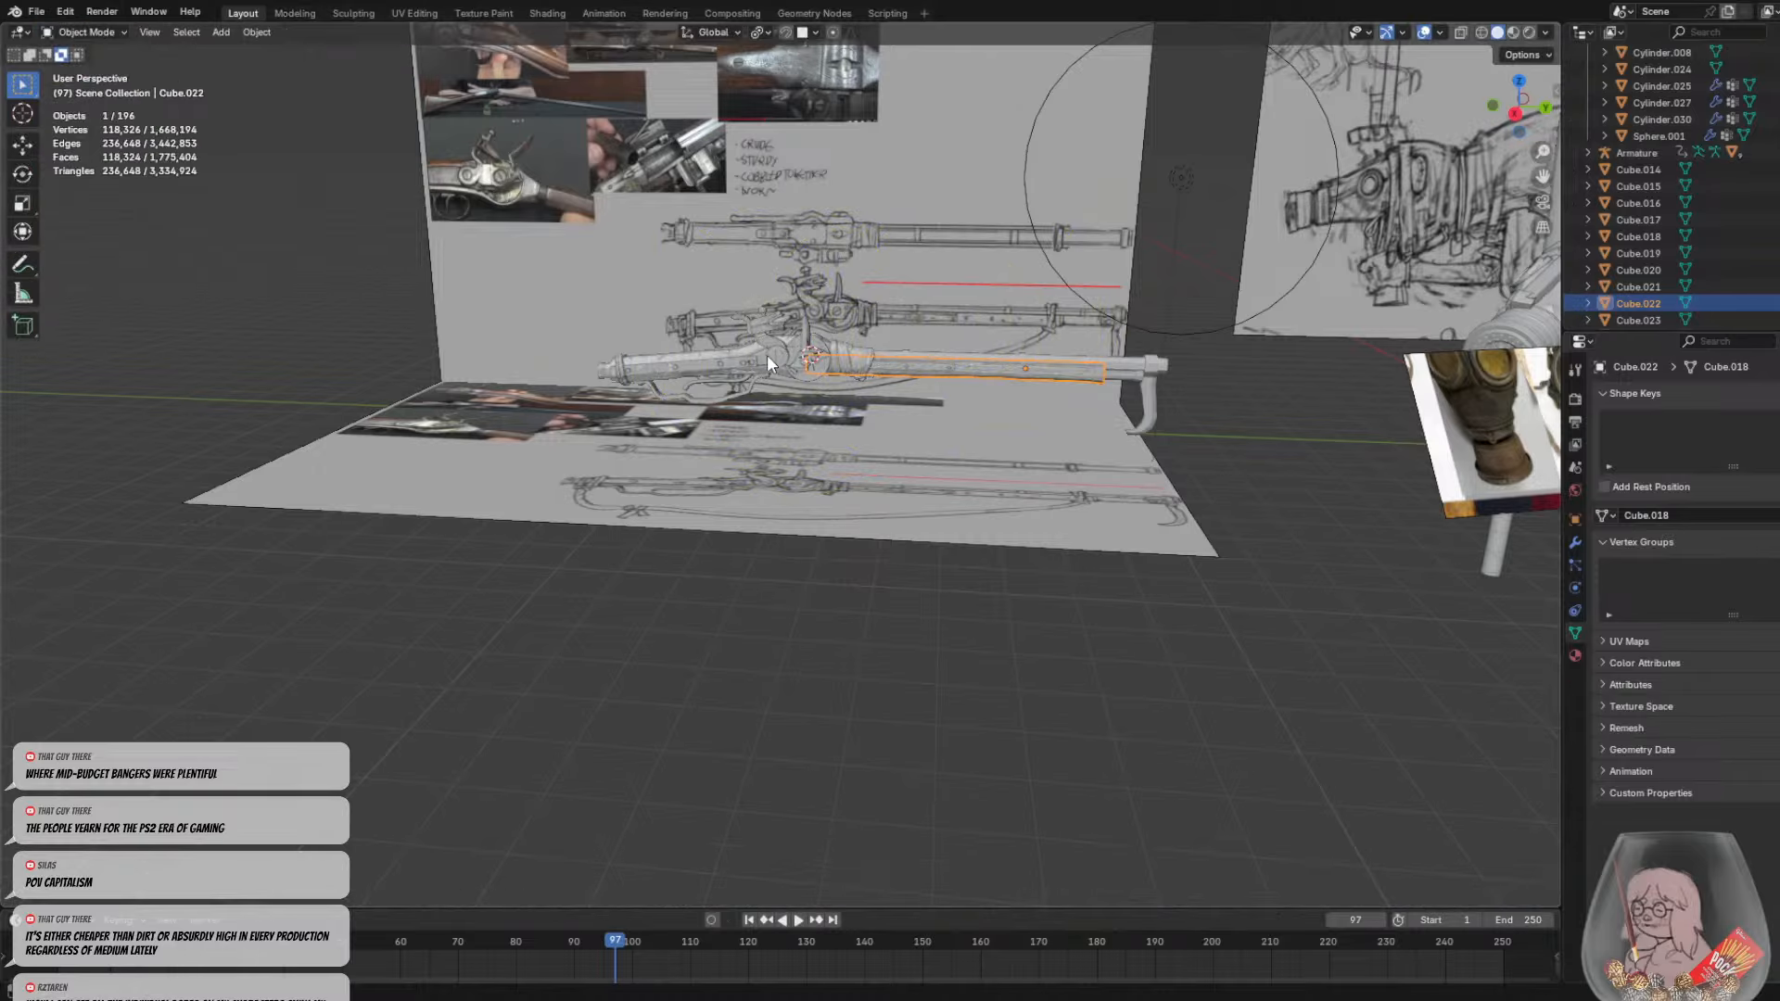
pyautogui.scroll(4, 877, 360)
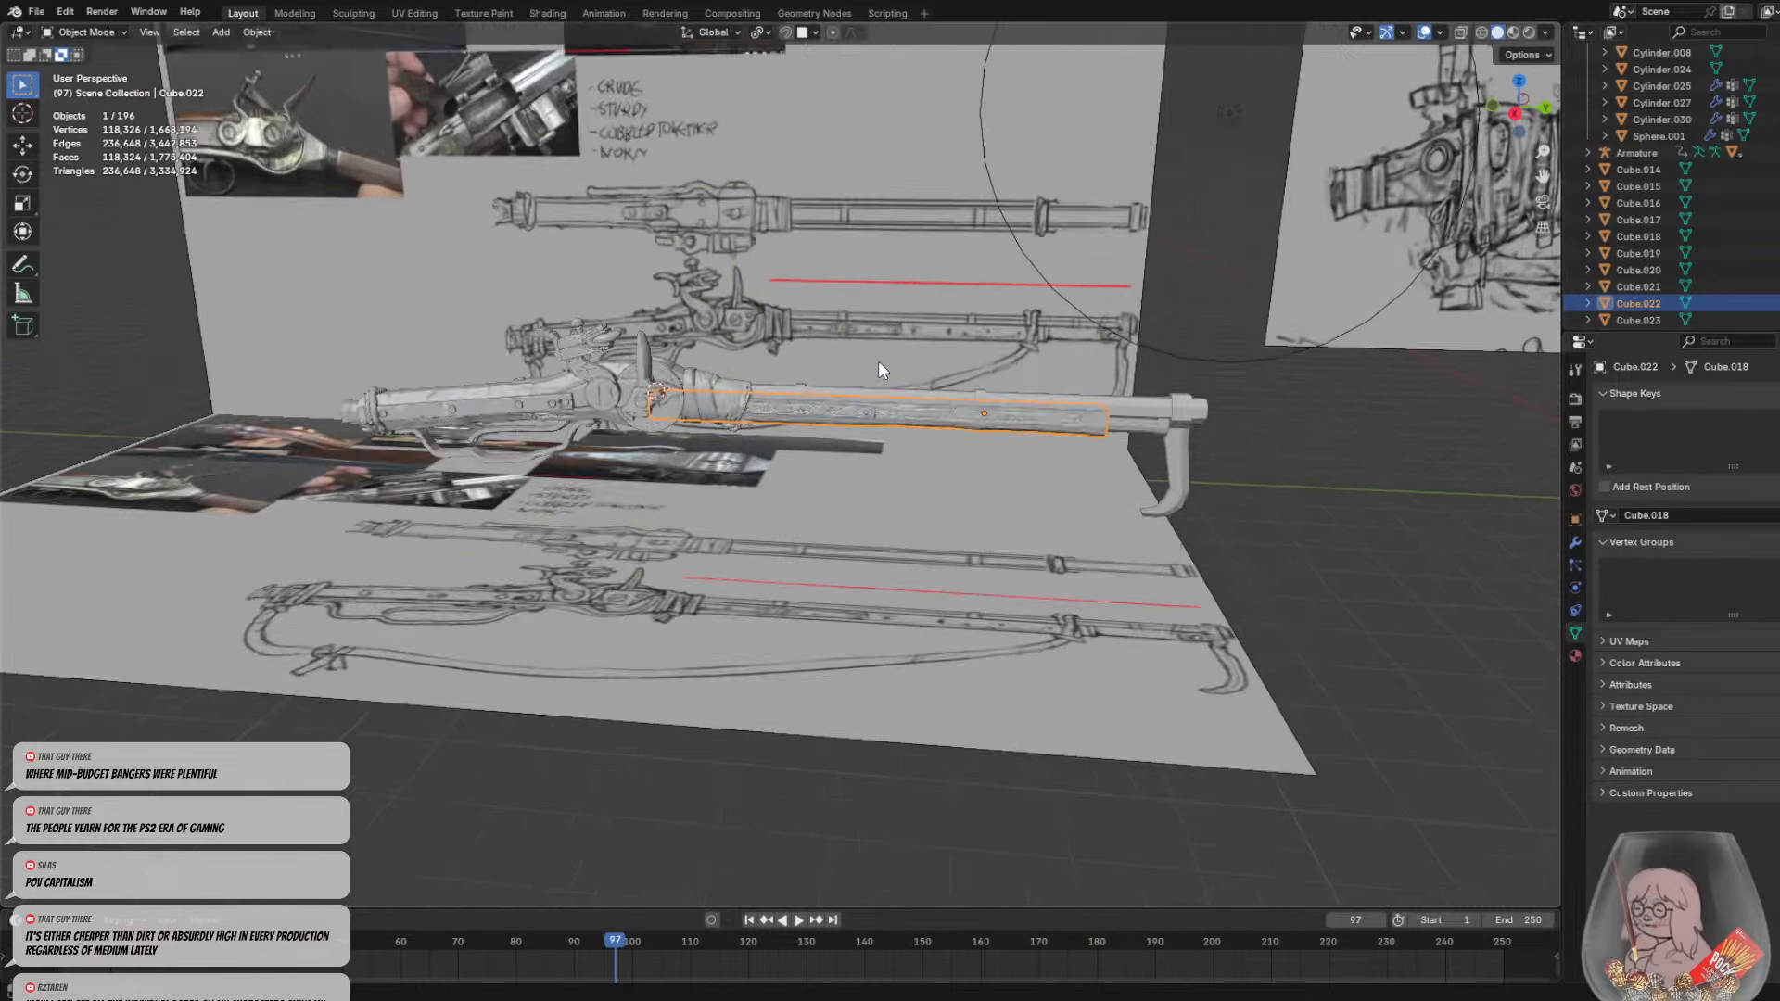
pyautogui.keyDown('shift'); pyautogui.moveTo(877, 360); pyautogui.dragTo(934, 489, button='middle'); pyautogui.keyUp('shift')
pyautogui.scroll(4, 820, 430)
pyautogui.scroll(-8, 818, 427)
pyautogui.scroll(4, 934, 488)
pyautogui.moveTo(797, 439); pyautogui.dragTo(742, 464, button='middle')
pyautogui.scroll(-1, 741, 436)
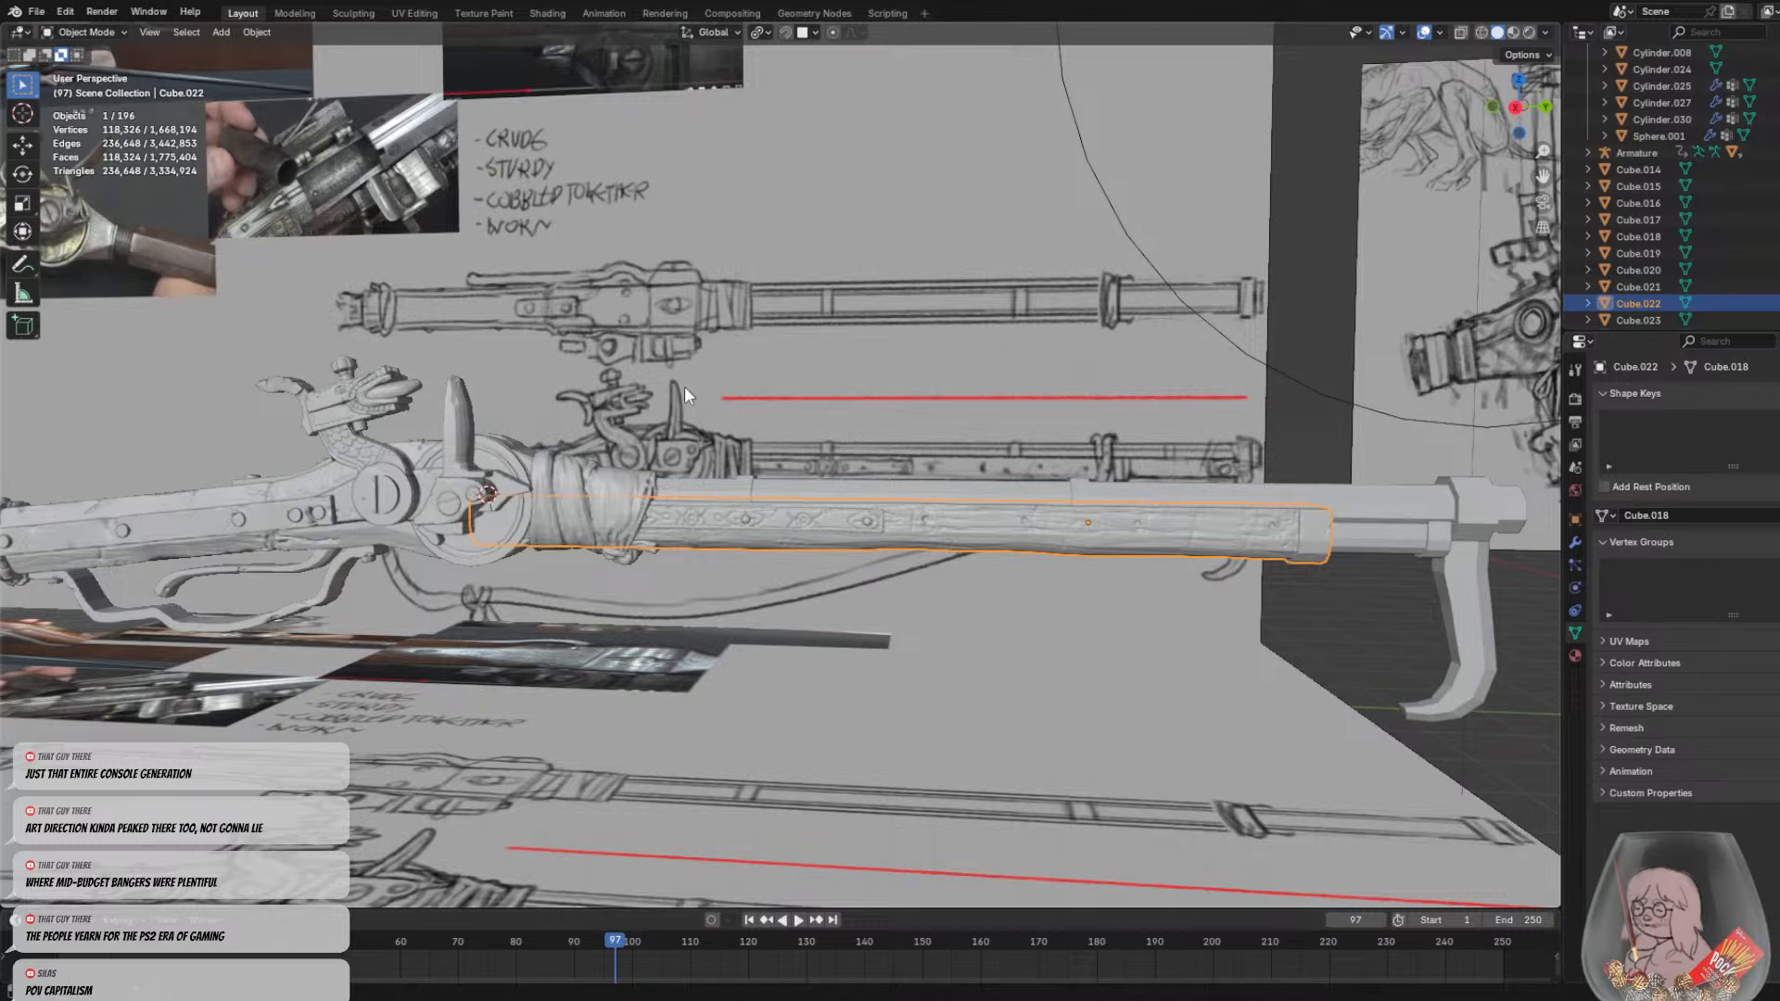
pyautogui.moveTo(831, 373); pyautogui.dragTo(1096, 469, button='middle')
pyautogui.click(909, 443)
pyautogui.click(1300, 506)
pyautogui.scroll(2, 1072, 477)
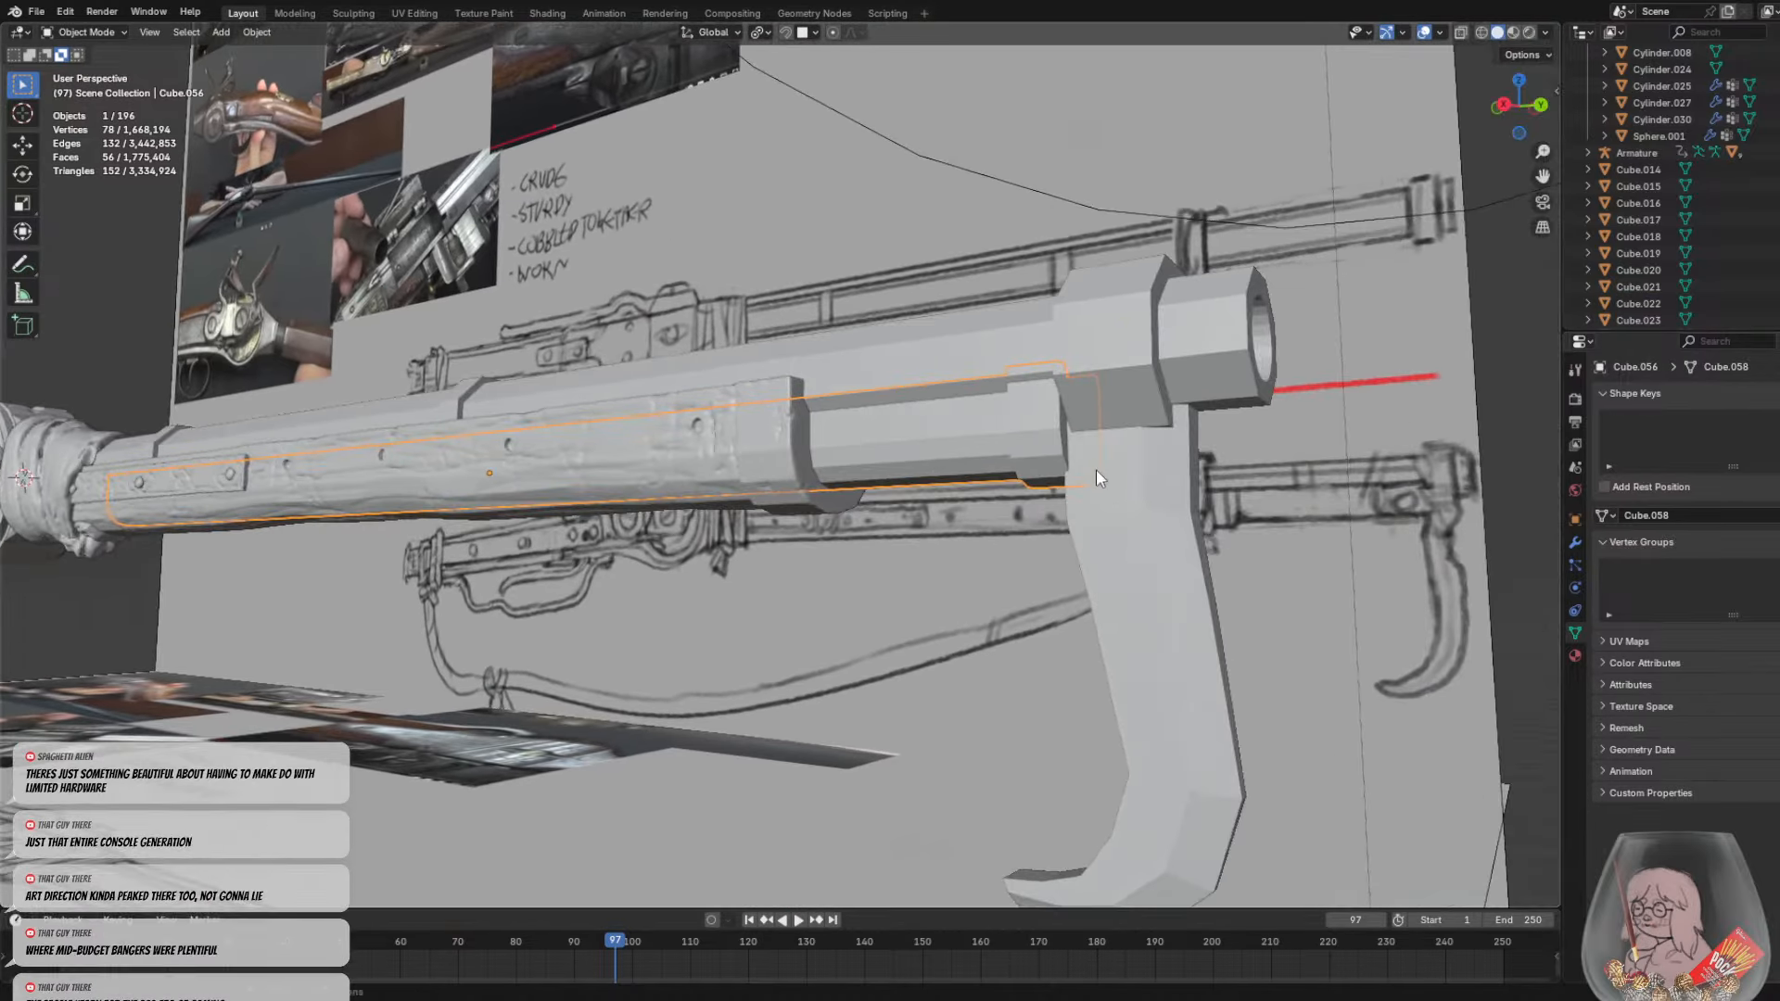
pyautogui.click(85, 32)
pyautogui.click(95, 85)
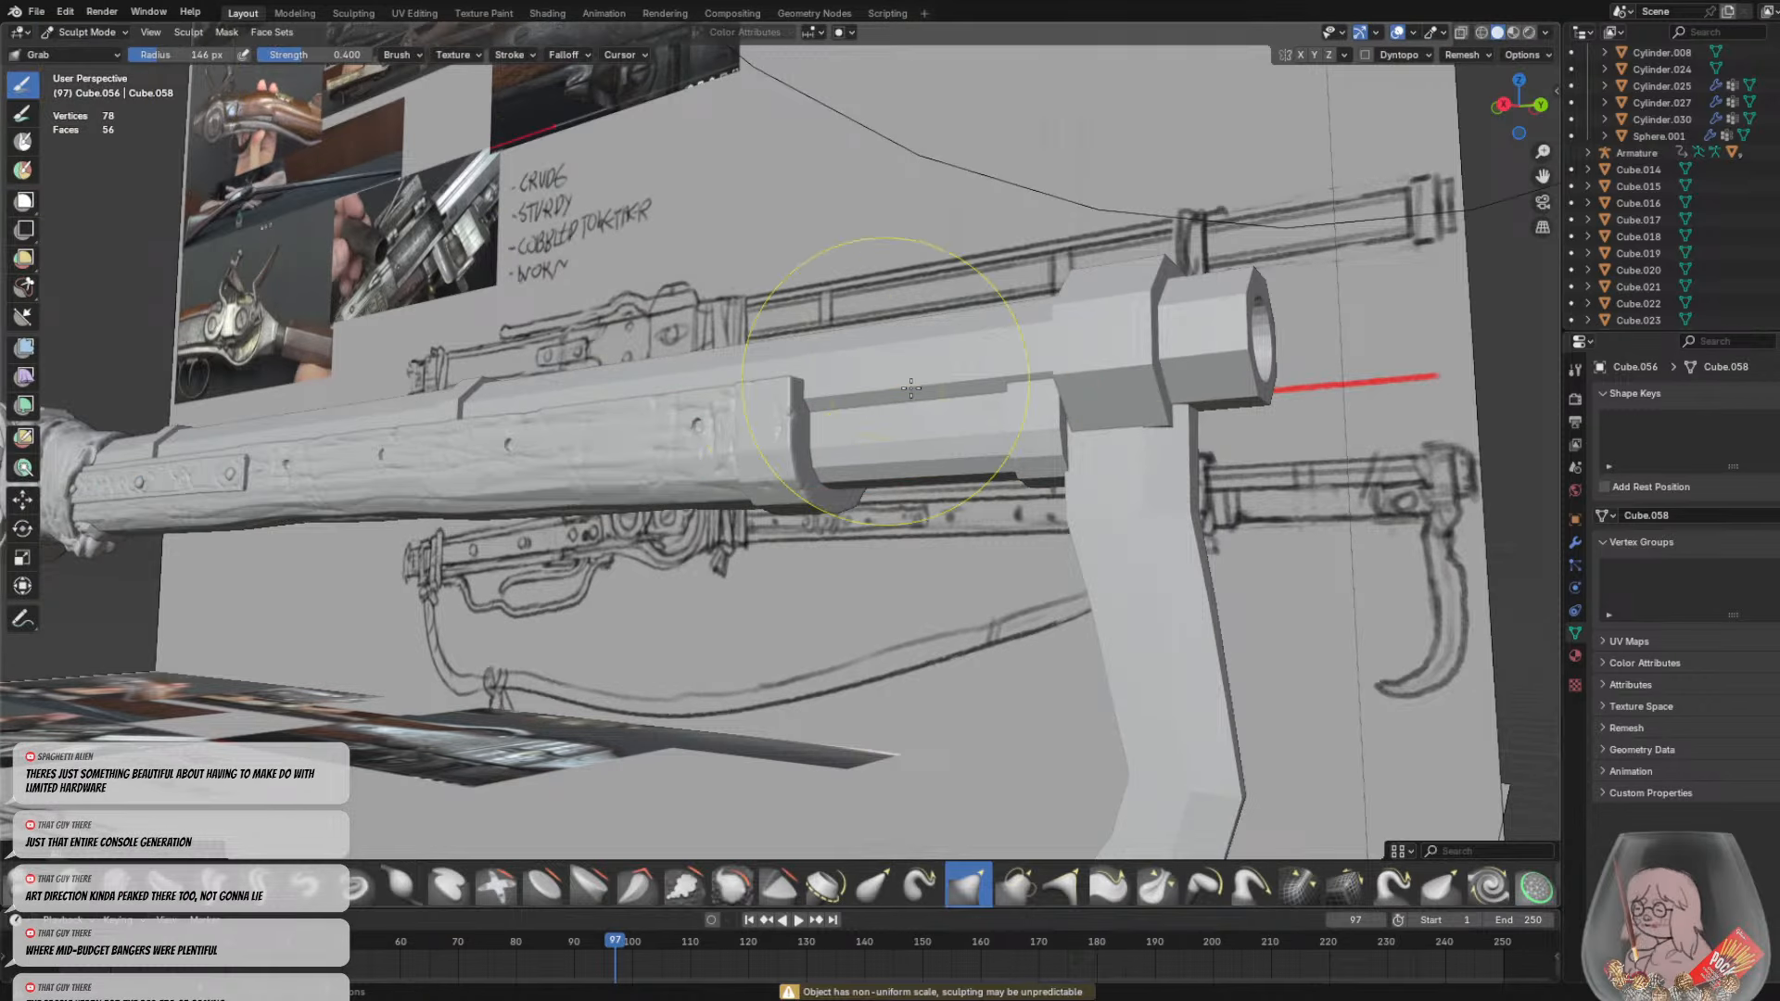
pyautogui.click(85, 31)
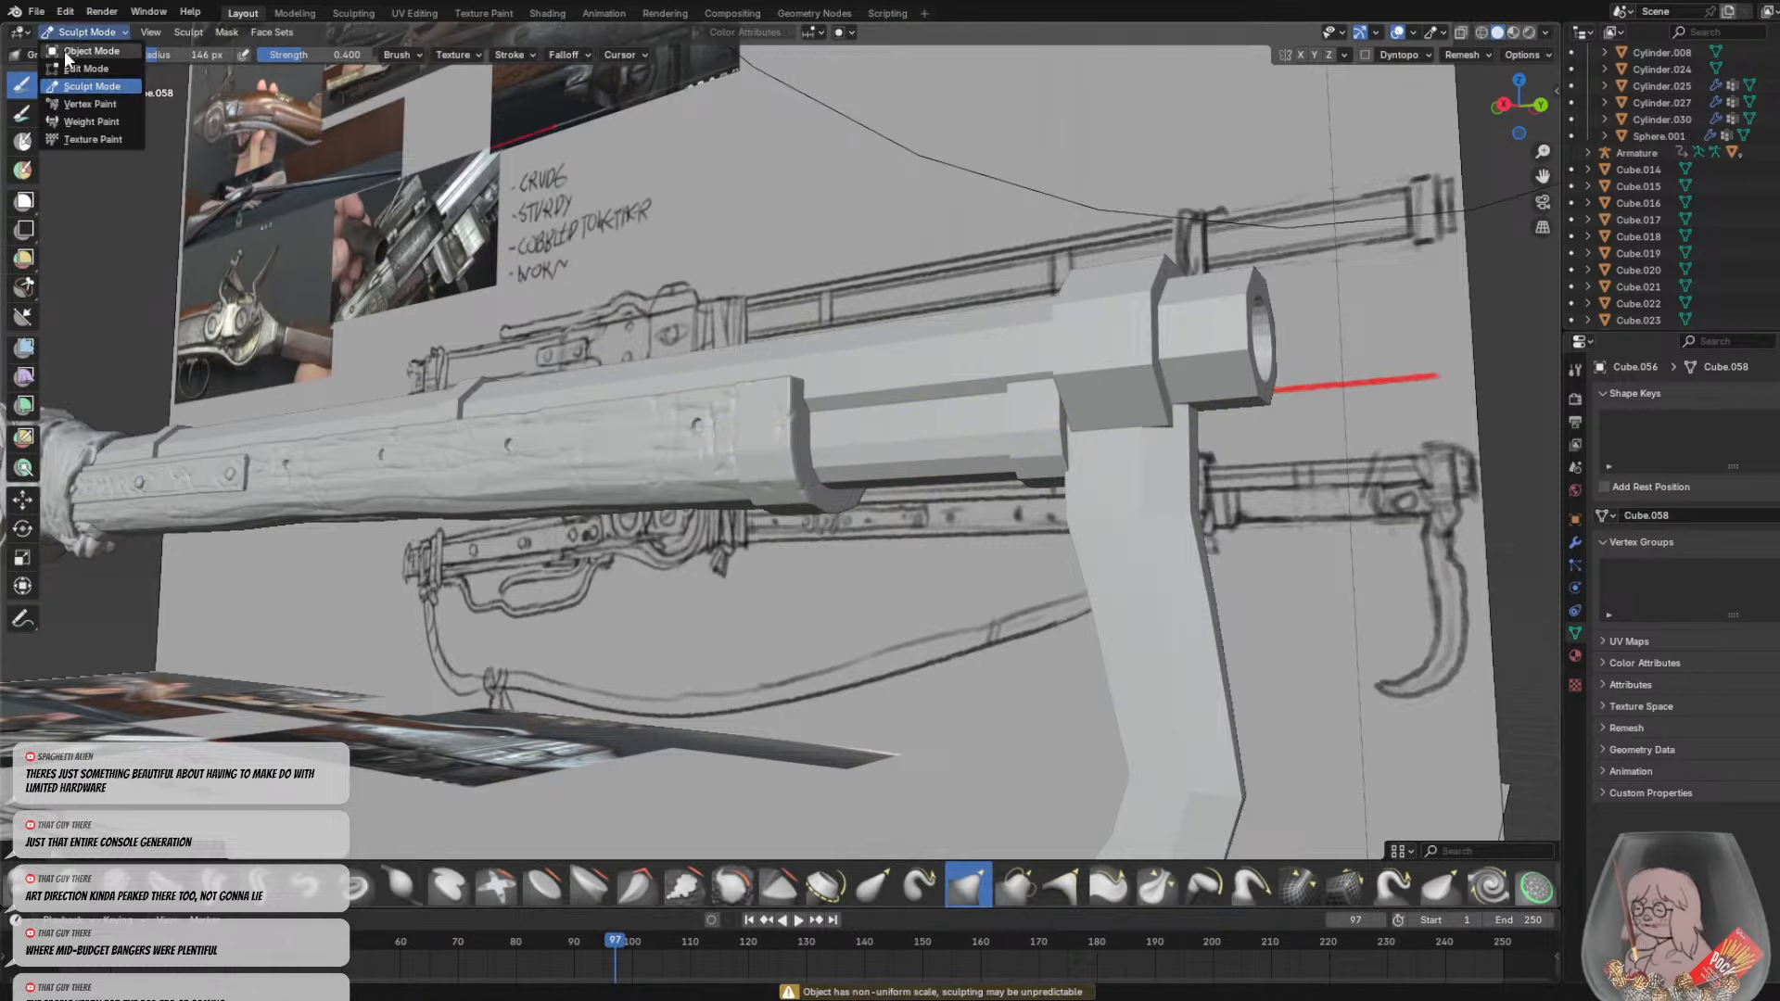
pyautogui.click(92, 52)
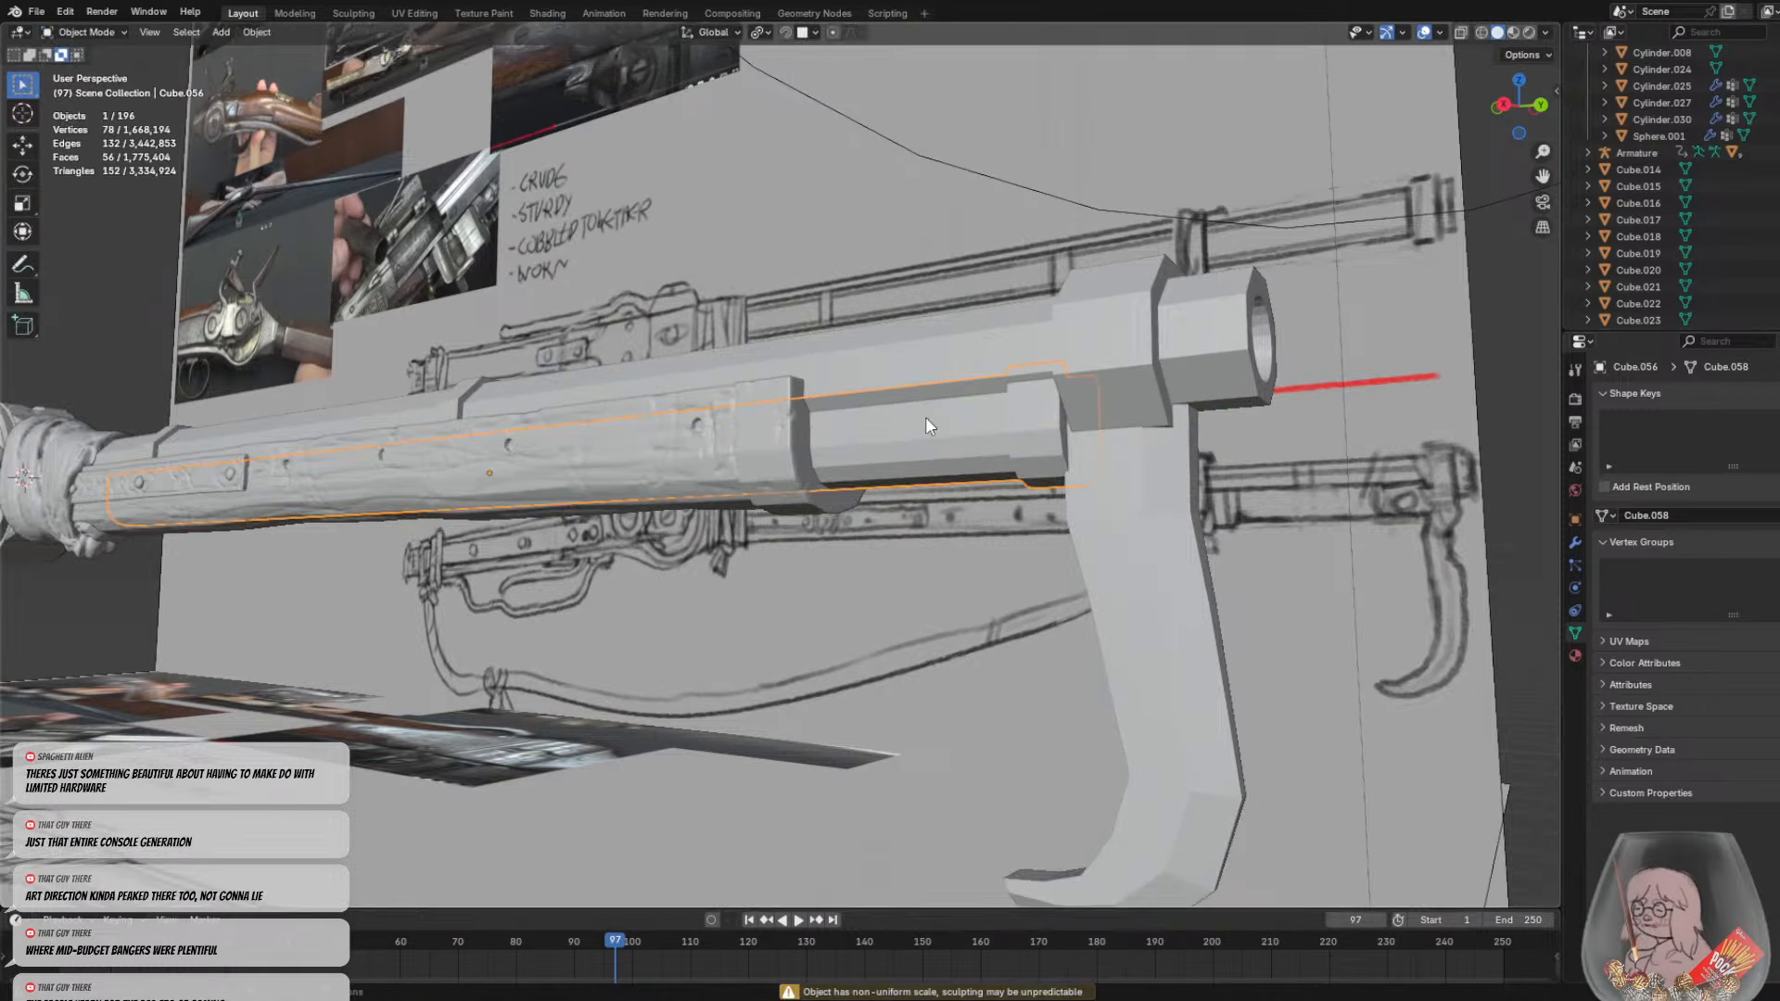
# Apply all transforms to the under-barrel piece and set its origin to its geometry
pyautogui.click(257, 35)
pyautogui.moveTo(306, 115)
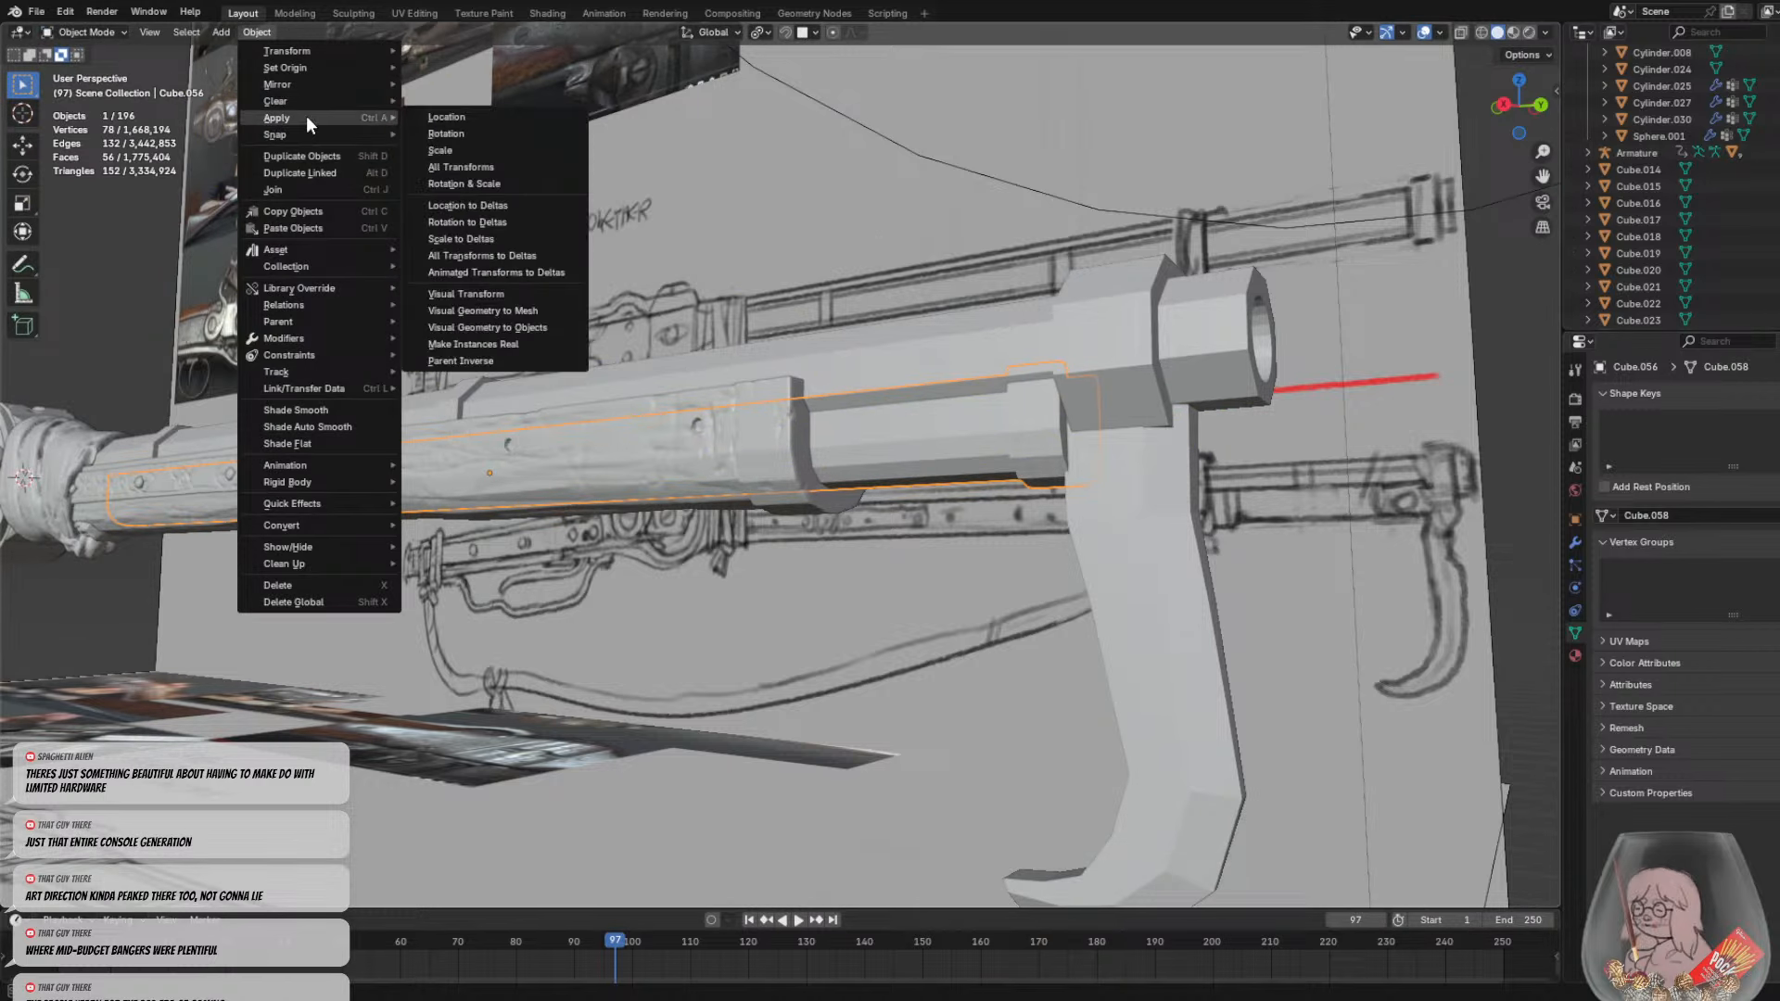
pyautogui.click(499, 167)
pyautogui.click(256, 33)
pyautogui.moveTo(352, 68)
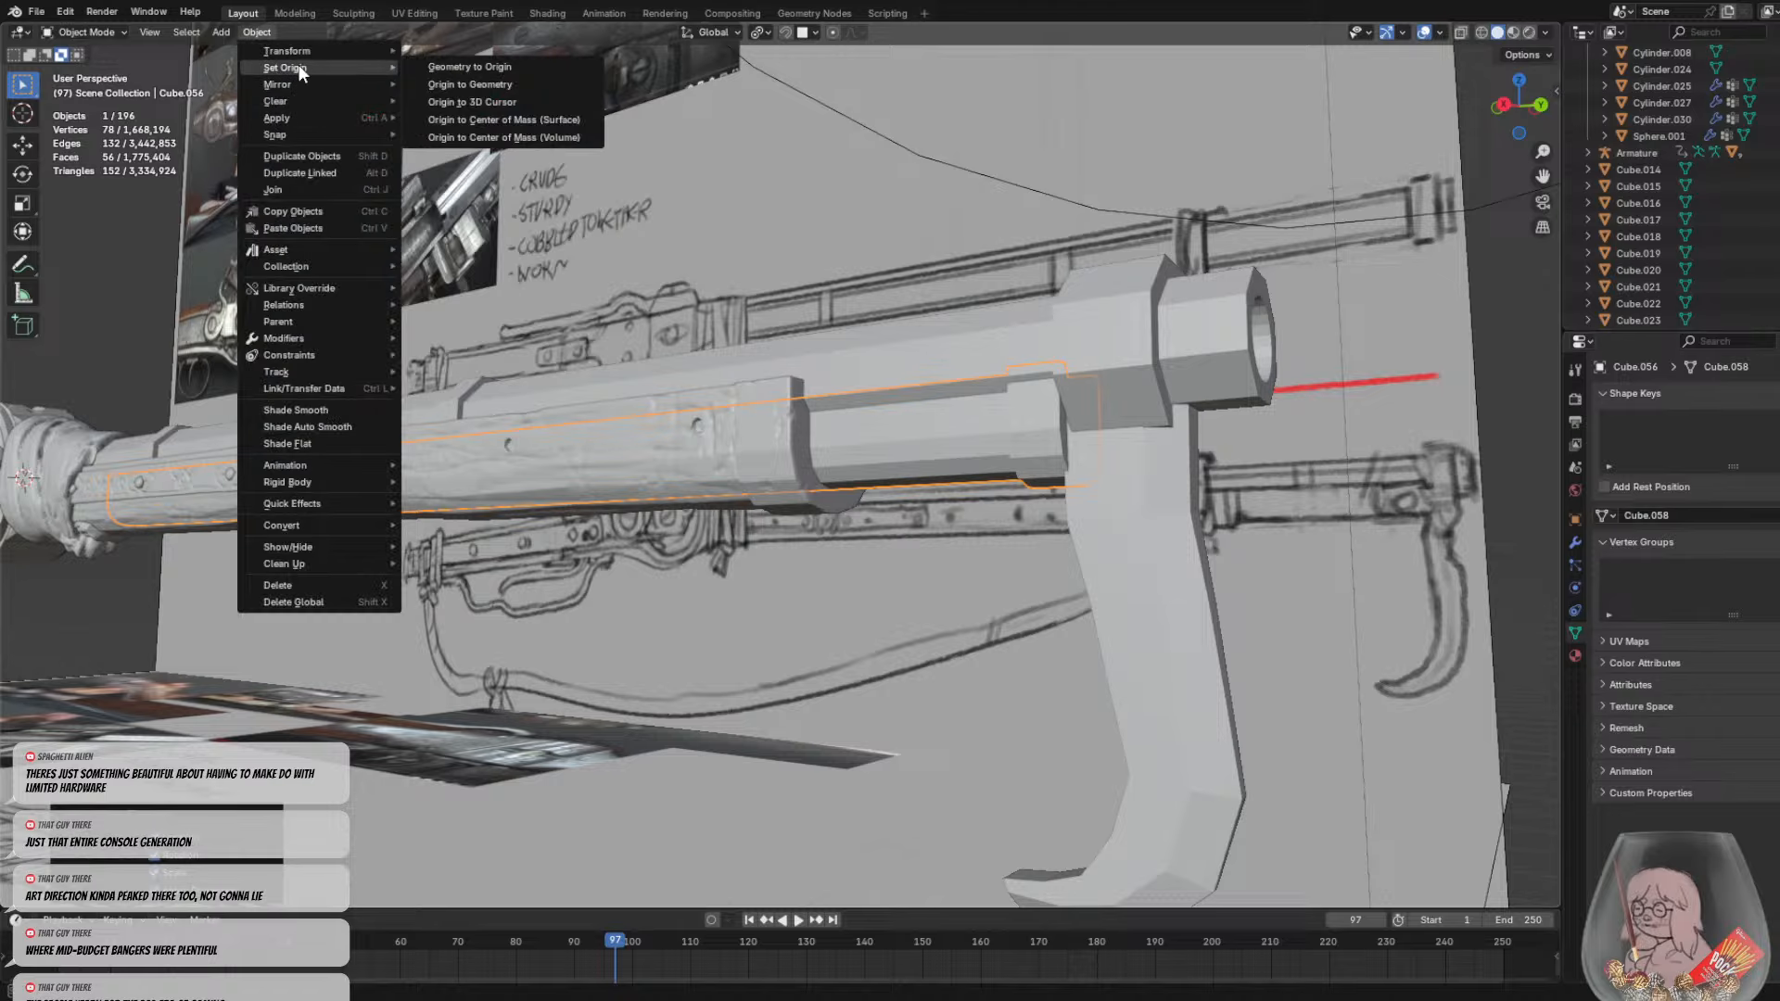
pyautogui.click(491, 84)
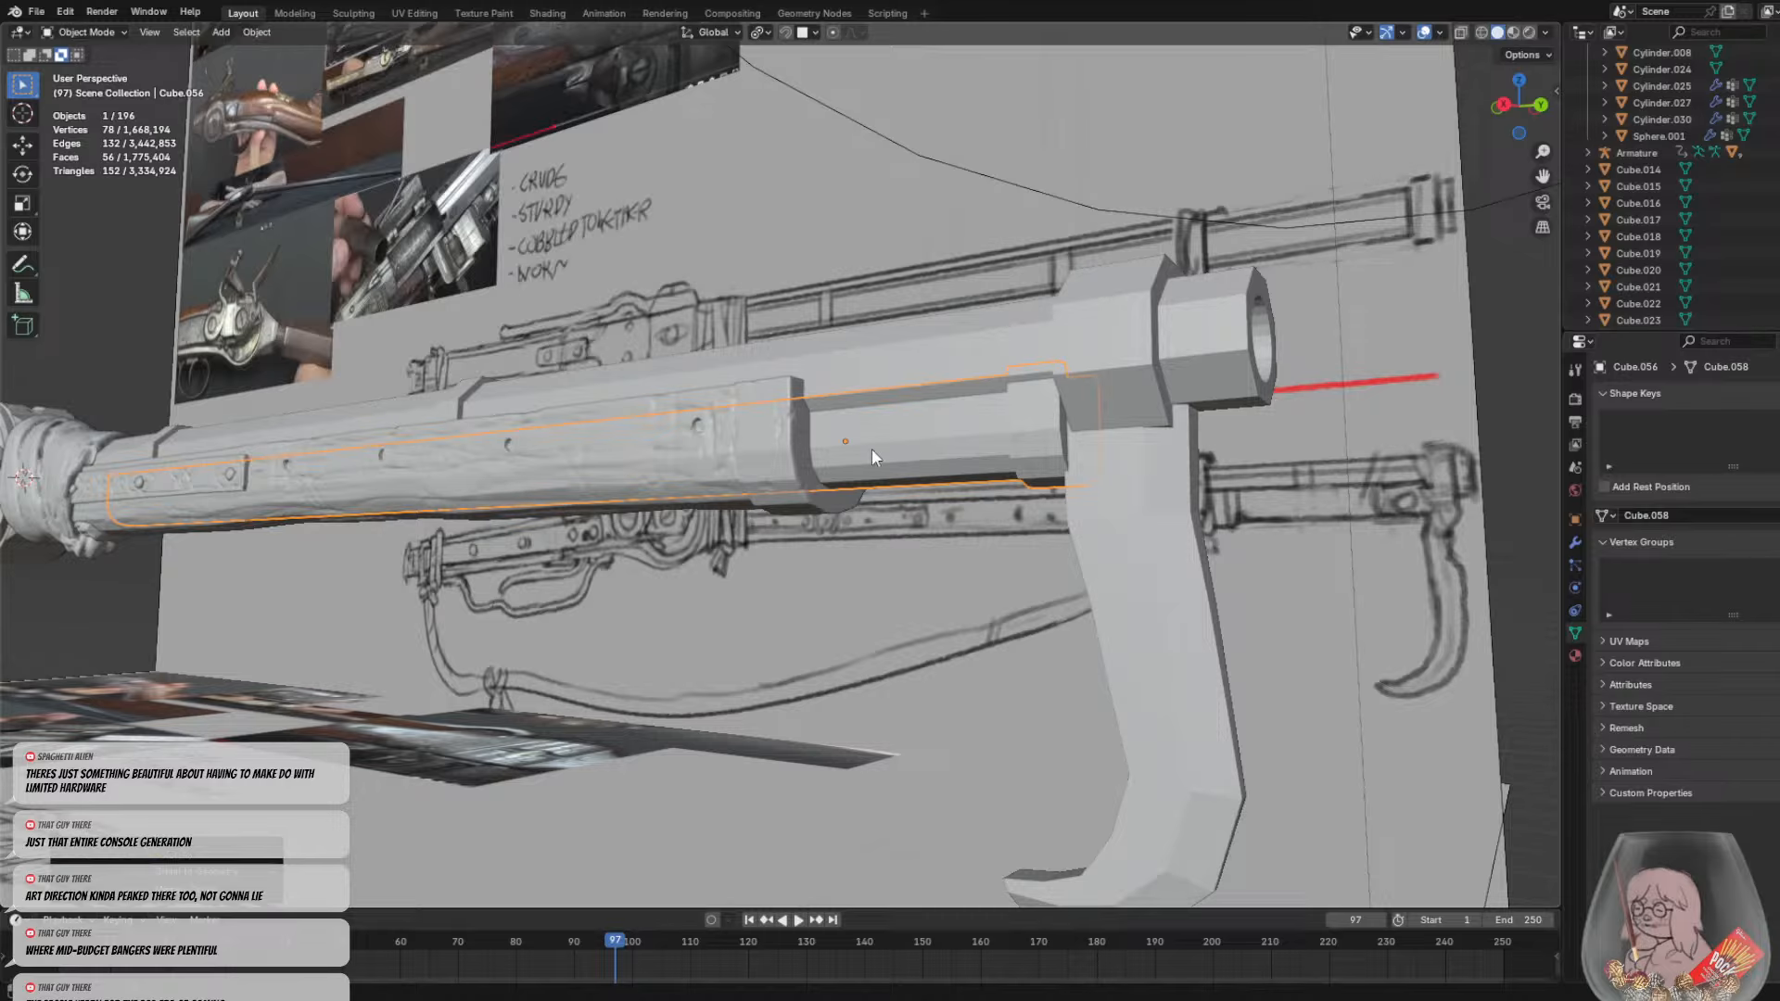
# Enter Sculpt Mode on the under-barrel piece, adjust its voxel size and remesh it into a dense mesh
pyautogui.click(95, 39)
pyautogui.click(96, 85)
pyautogui.moveTo(896, 442)
pyautogui.mouseDown(button='middle')
pyautogui.moveTo(894, 363)
pyautogui.moveTo(887, 381)
pyautogui.mouseUp(button='middle')
pyautogui.hotkey('ctrl', 'z')
pyautogui.press('r')
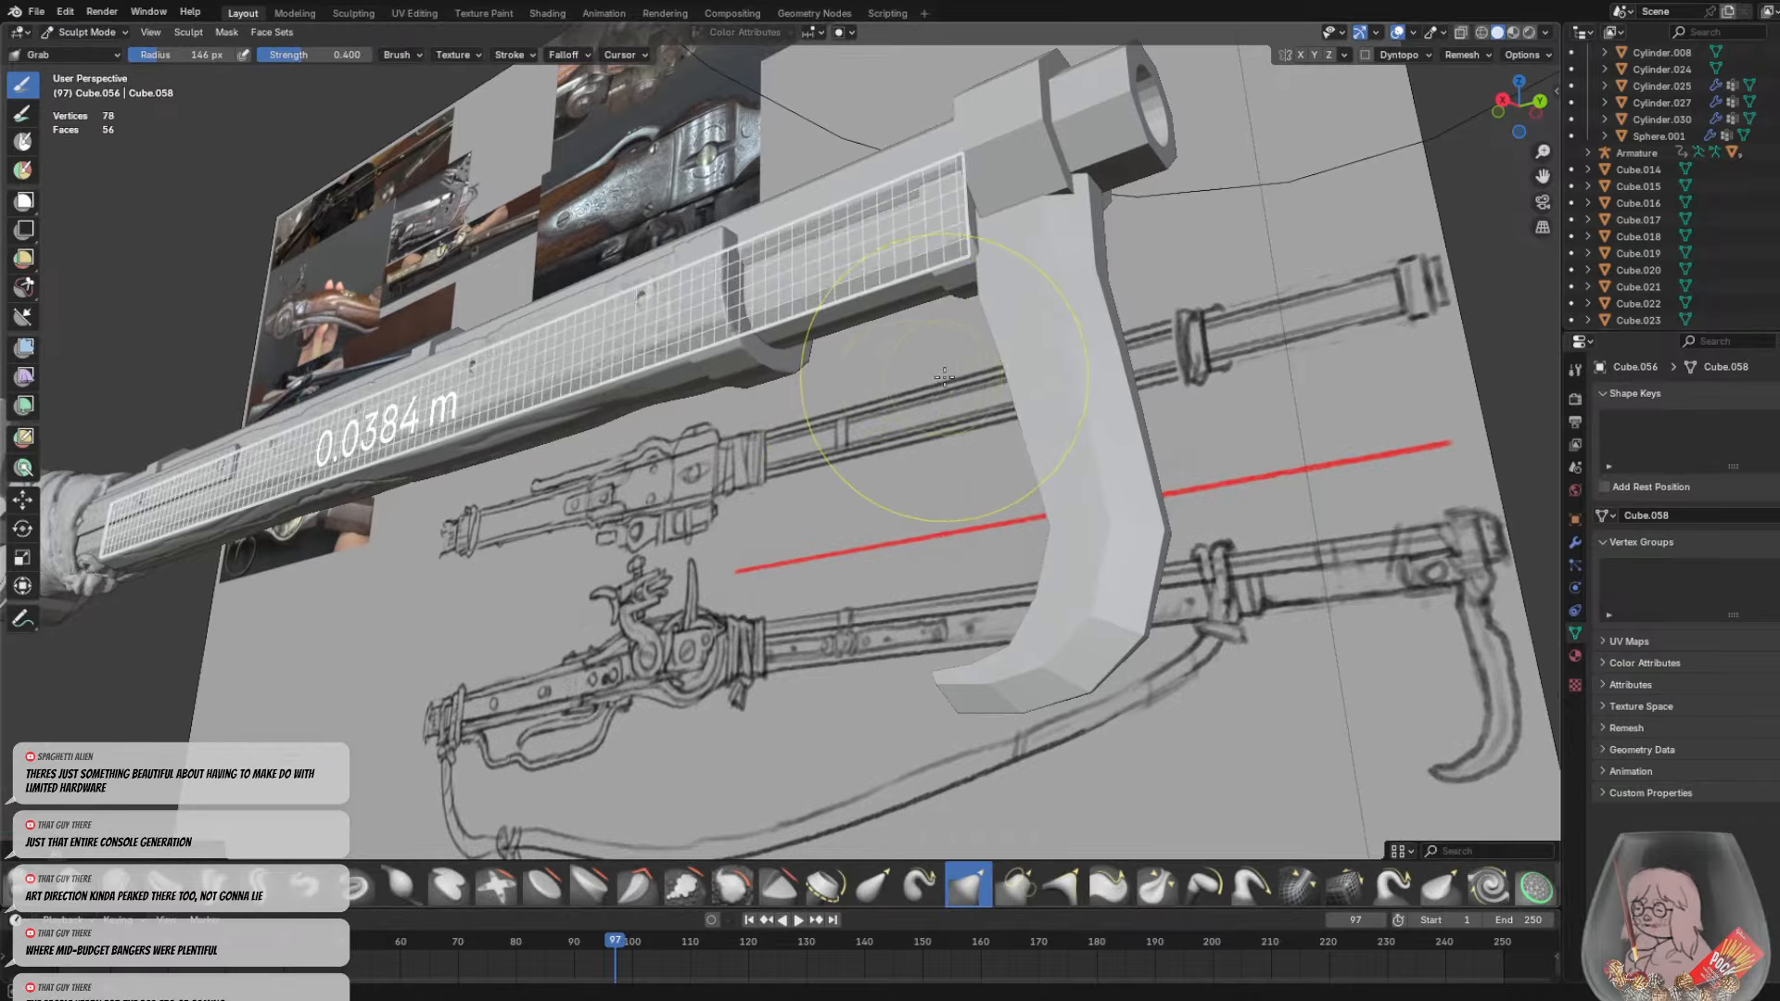
pyautogui.click(906, 371)
# Reduce the sculpting brush radius to 23 px and switch to the crease brush for the under-barrel piece
pyautogui.keyDown('shift'); pyautogui.moveTo(906, 371); pyautogui.dragTo(903, 383, button='middle'); pyautogui.keyUp('shift')
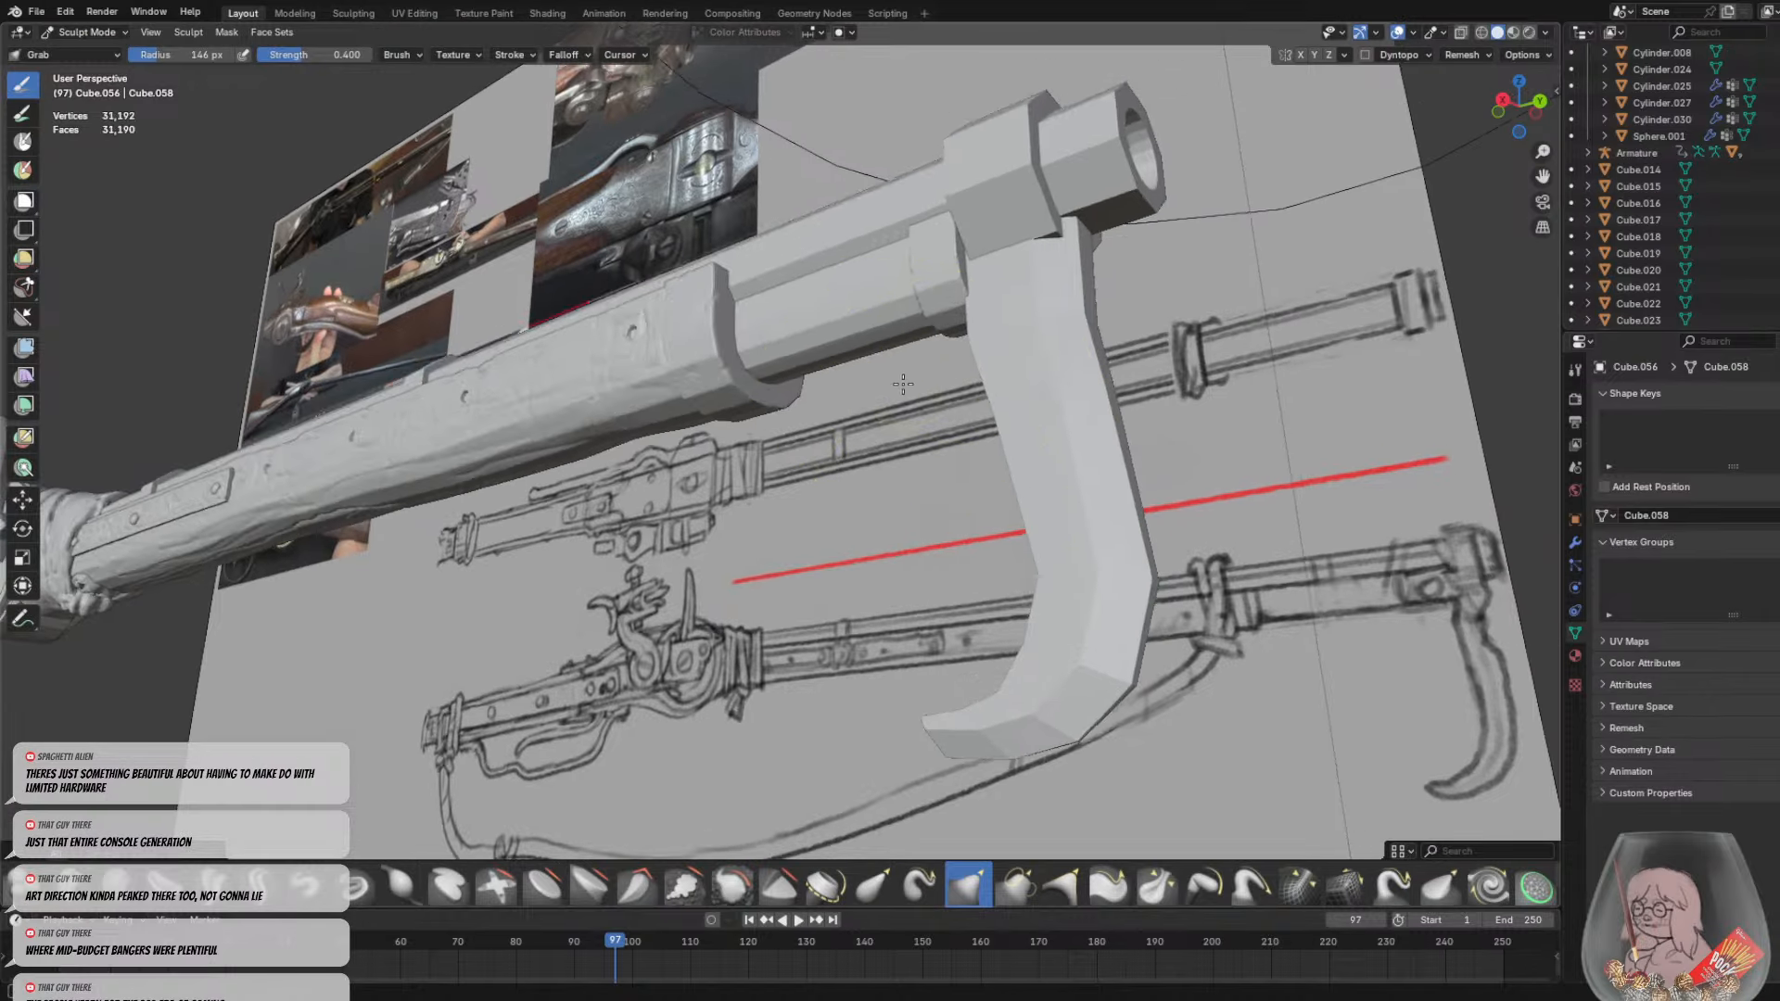
pyautogui.scroll(4, 903, 384)
pyautogui.press('f')
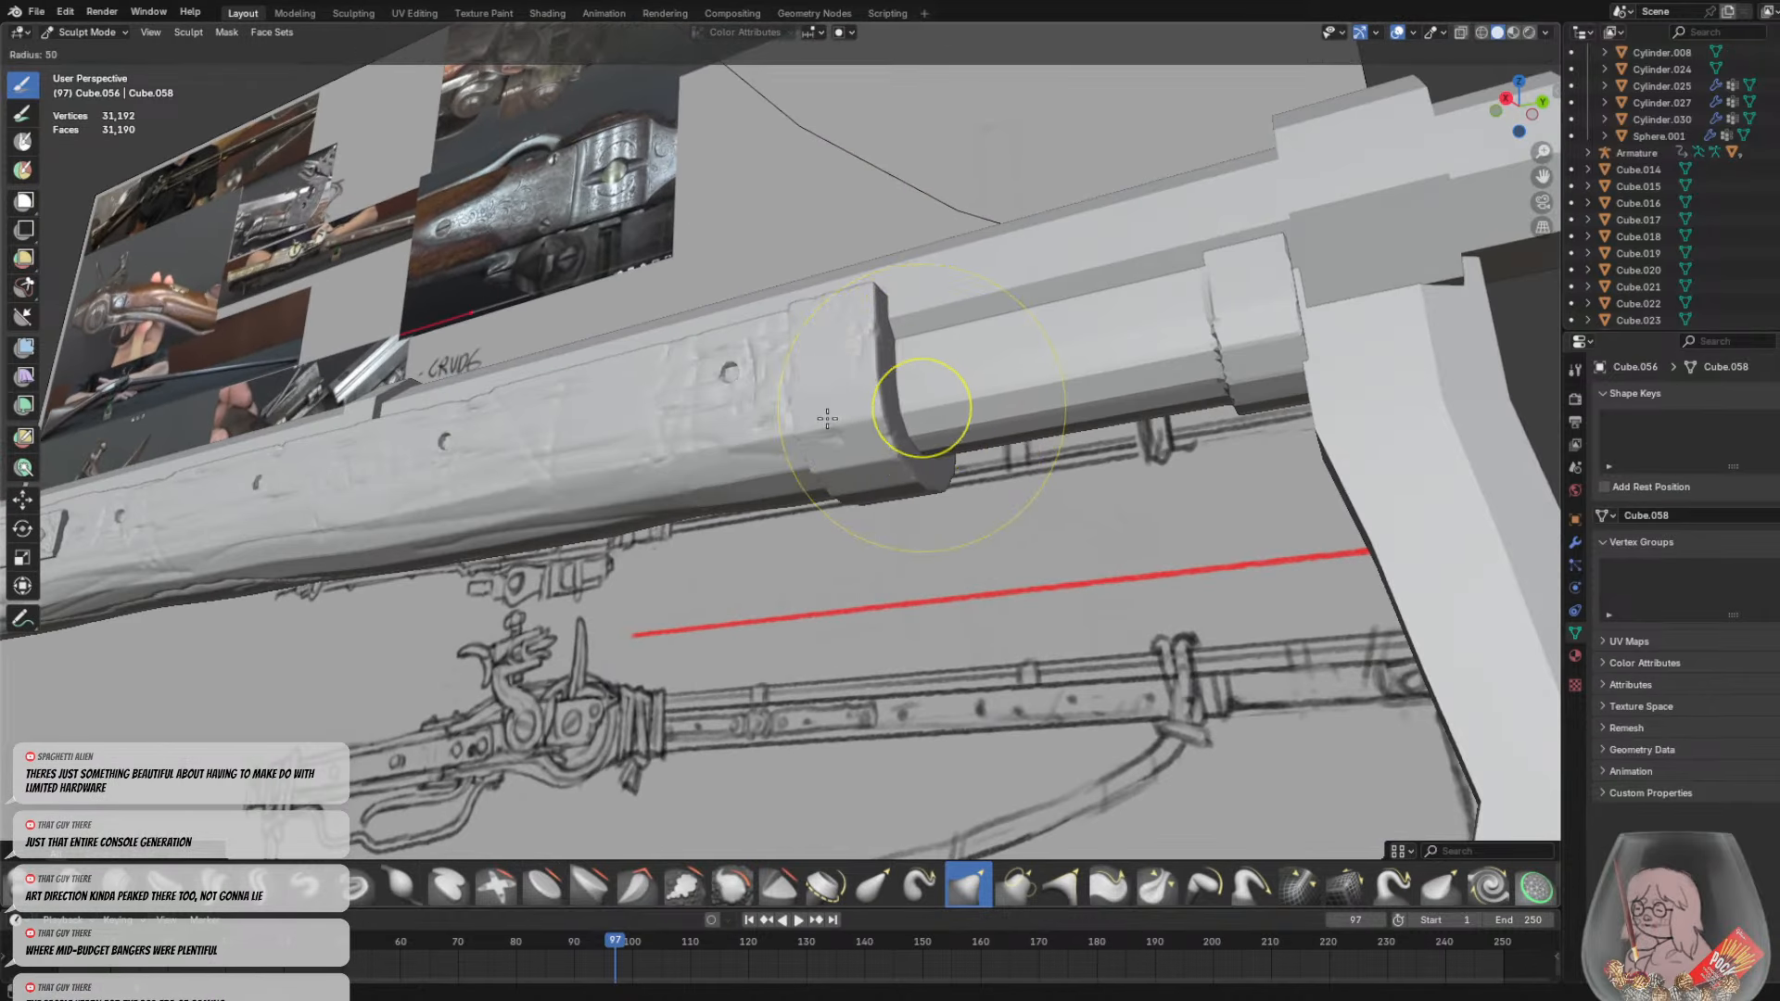
pyautogui.click(801, 425)
pyautogui.keyDown('shift'); pyautogui.moveTo(923, 418); pyautogui.dragTo(853, 434, button='middle'); pyautogui.keyUp('shift')
pyautogui.moveTo(961, 466)
pyautogui.mouseDown(button='middle')
pyautogui.moveTo(1005, 497)
pyautogui.moveTo(705, 486)
pyautogui.mouseUp(button='middle')
pyautogui.hotkey('shift', 'c')
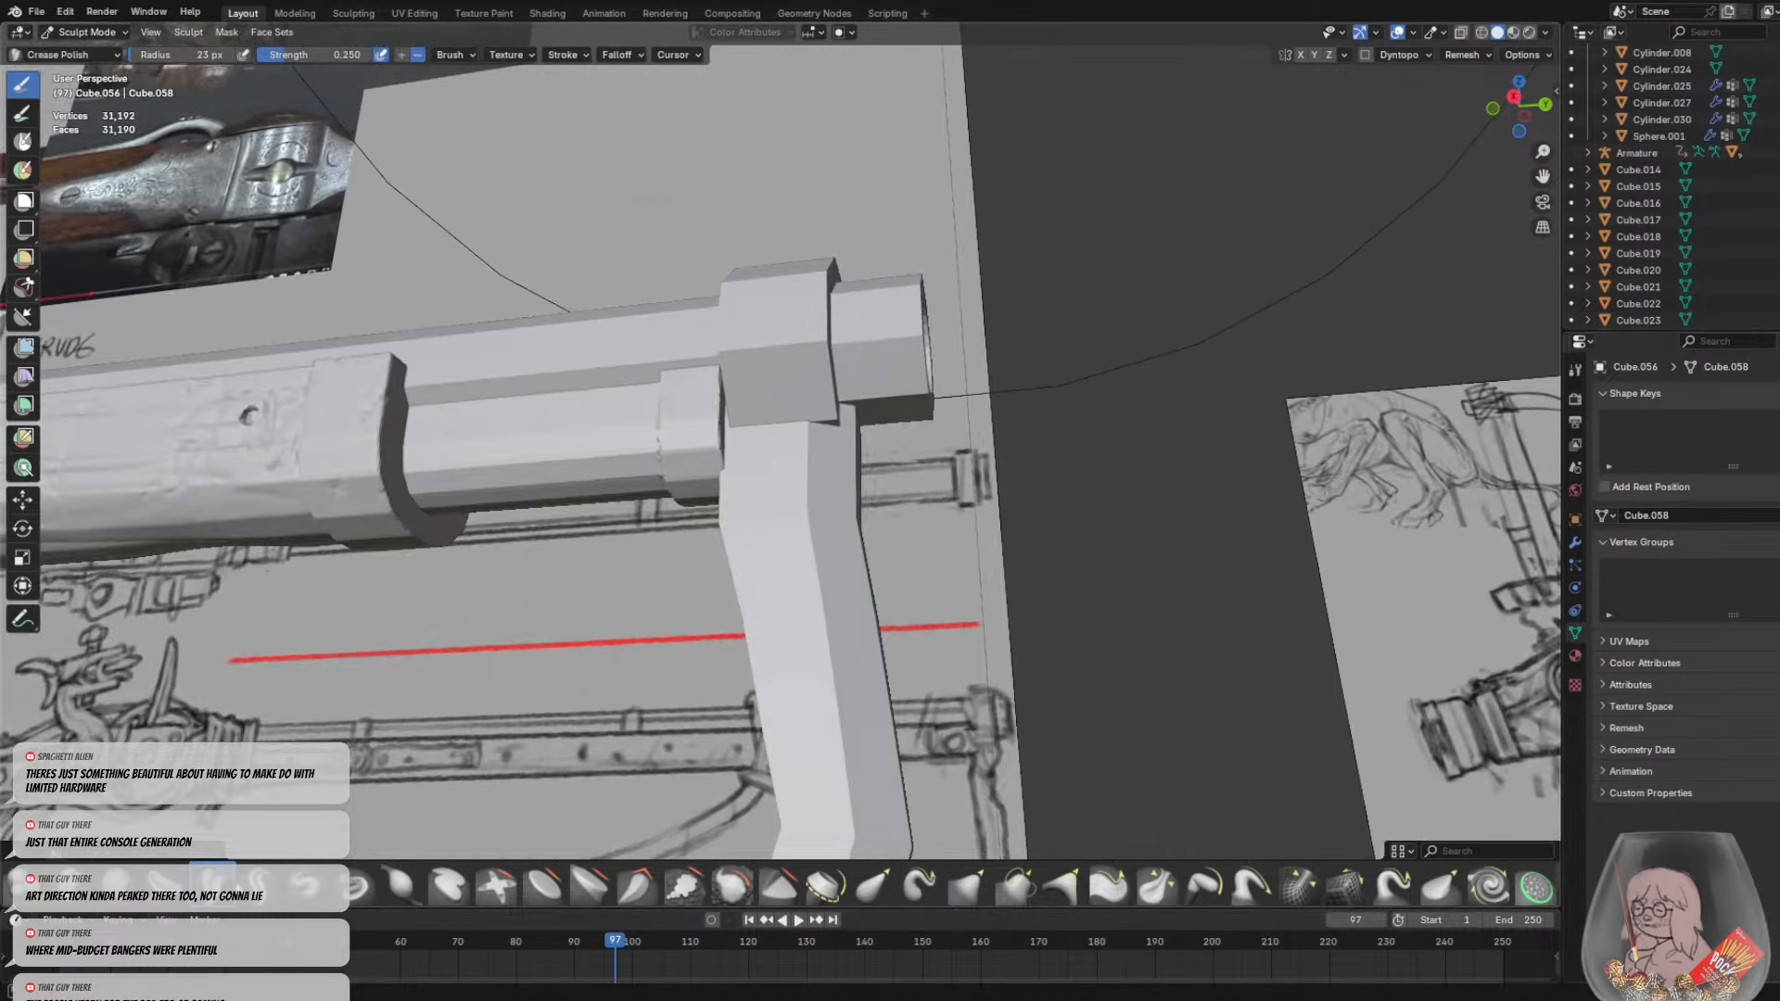
# Carve lengthwise wood-grain grooves along the near side and lower edge of the under-barrel piece with the Crease Sharp brush
pyautogui.moveTo(396, 462)
pyautogui.mouseDown()
pyautogui.moveTo(667, 429)
pyautogui.moveTo(579, 445)
pyautogui.moveTo(548, 475)
pyautogui.moveTo(570, 461)
pyautogui.moveTo(408, 476)
pyautogui.mouseUp()
pyautogui.moveTo(501, 476); pyautogui.dragTo(525, 494, button='middle')
pyautogui.moveTo(601, 554); pyautogui.dragTo(831, 544)
pyautogui.hotkey('ctrl', 'z')
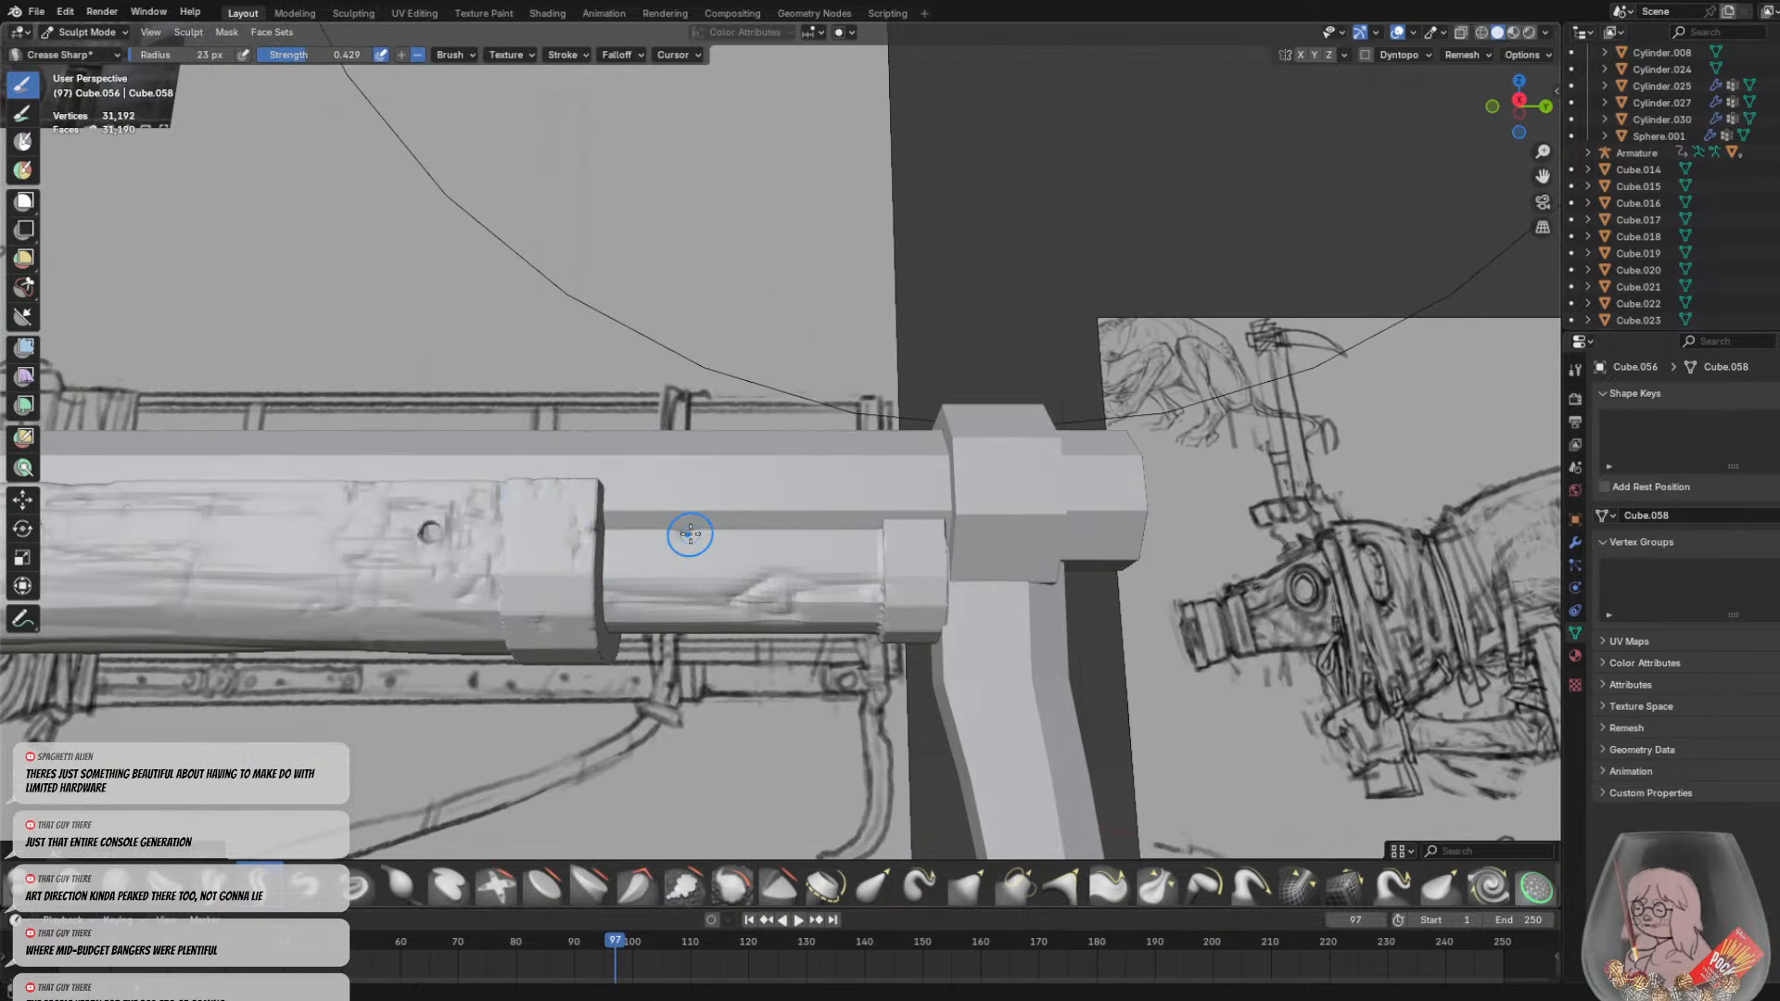
pyautogui.moveTo(604, 553); pyautogui.dragTo(818, 558)
pyautogui.moveTo(818, 559); pyautogui.dragTo(816, 509, button='middle')
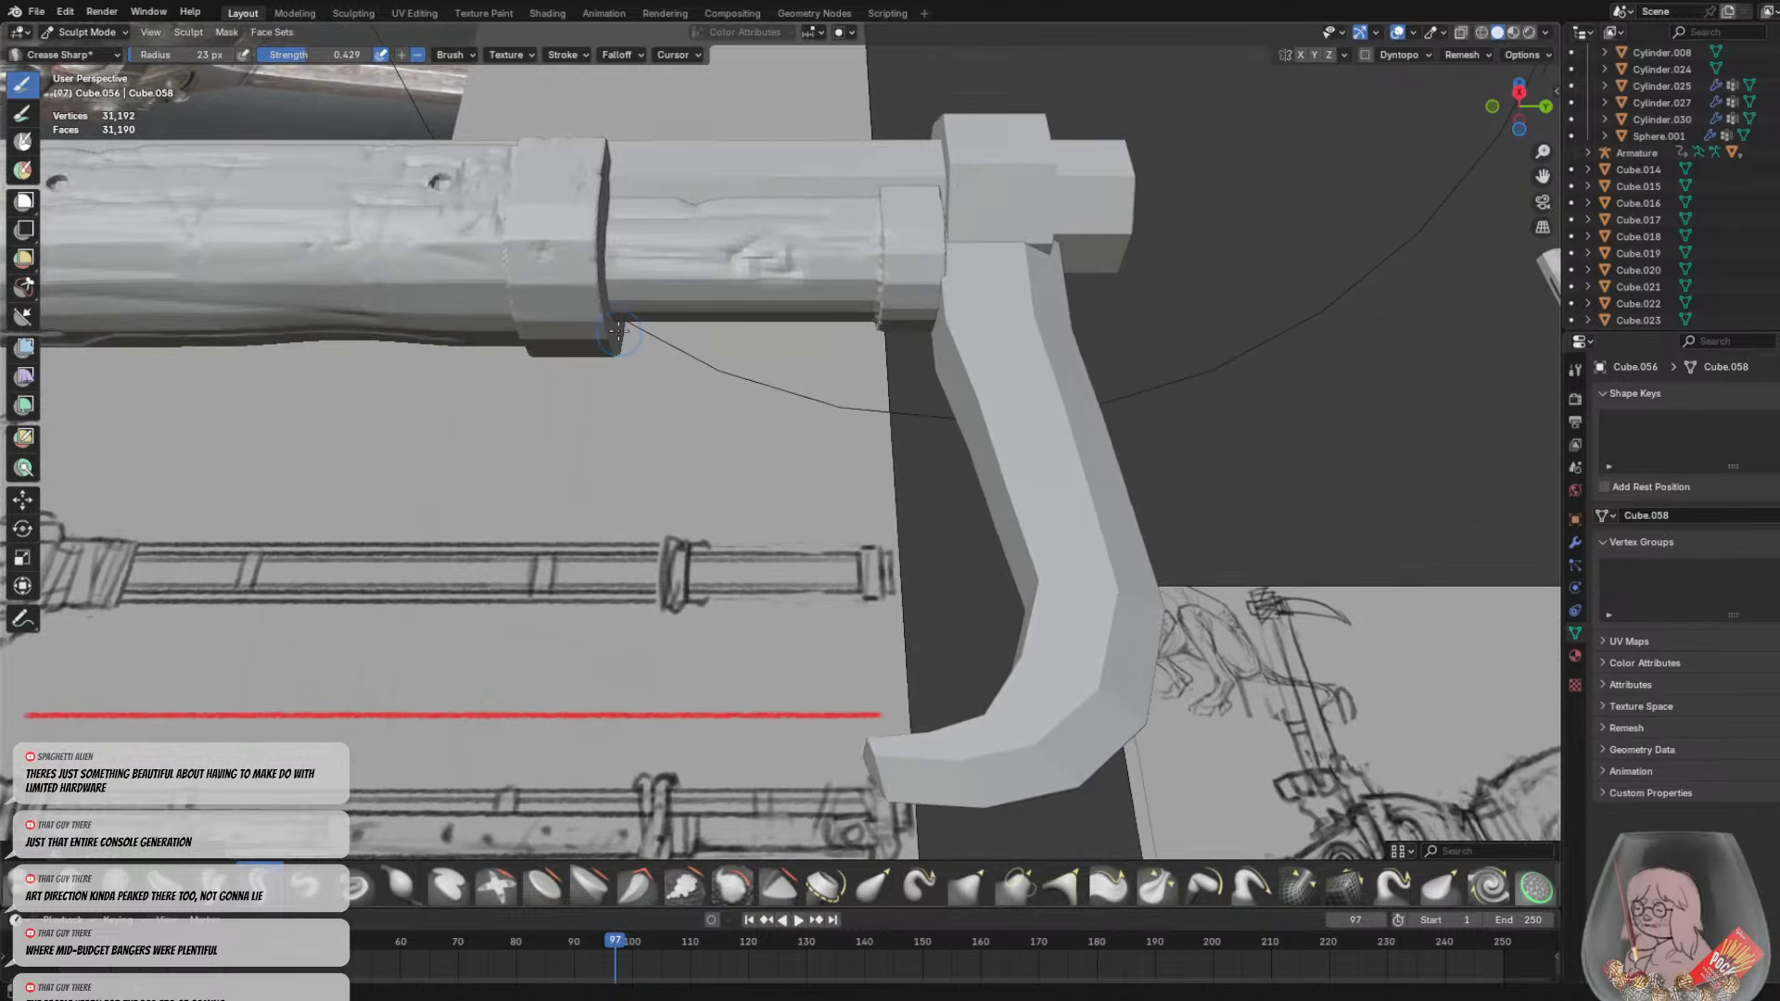
pyautogui.moveTo(616, 299); pyautogui.dragTo(881, 299)
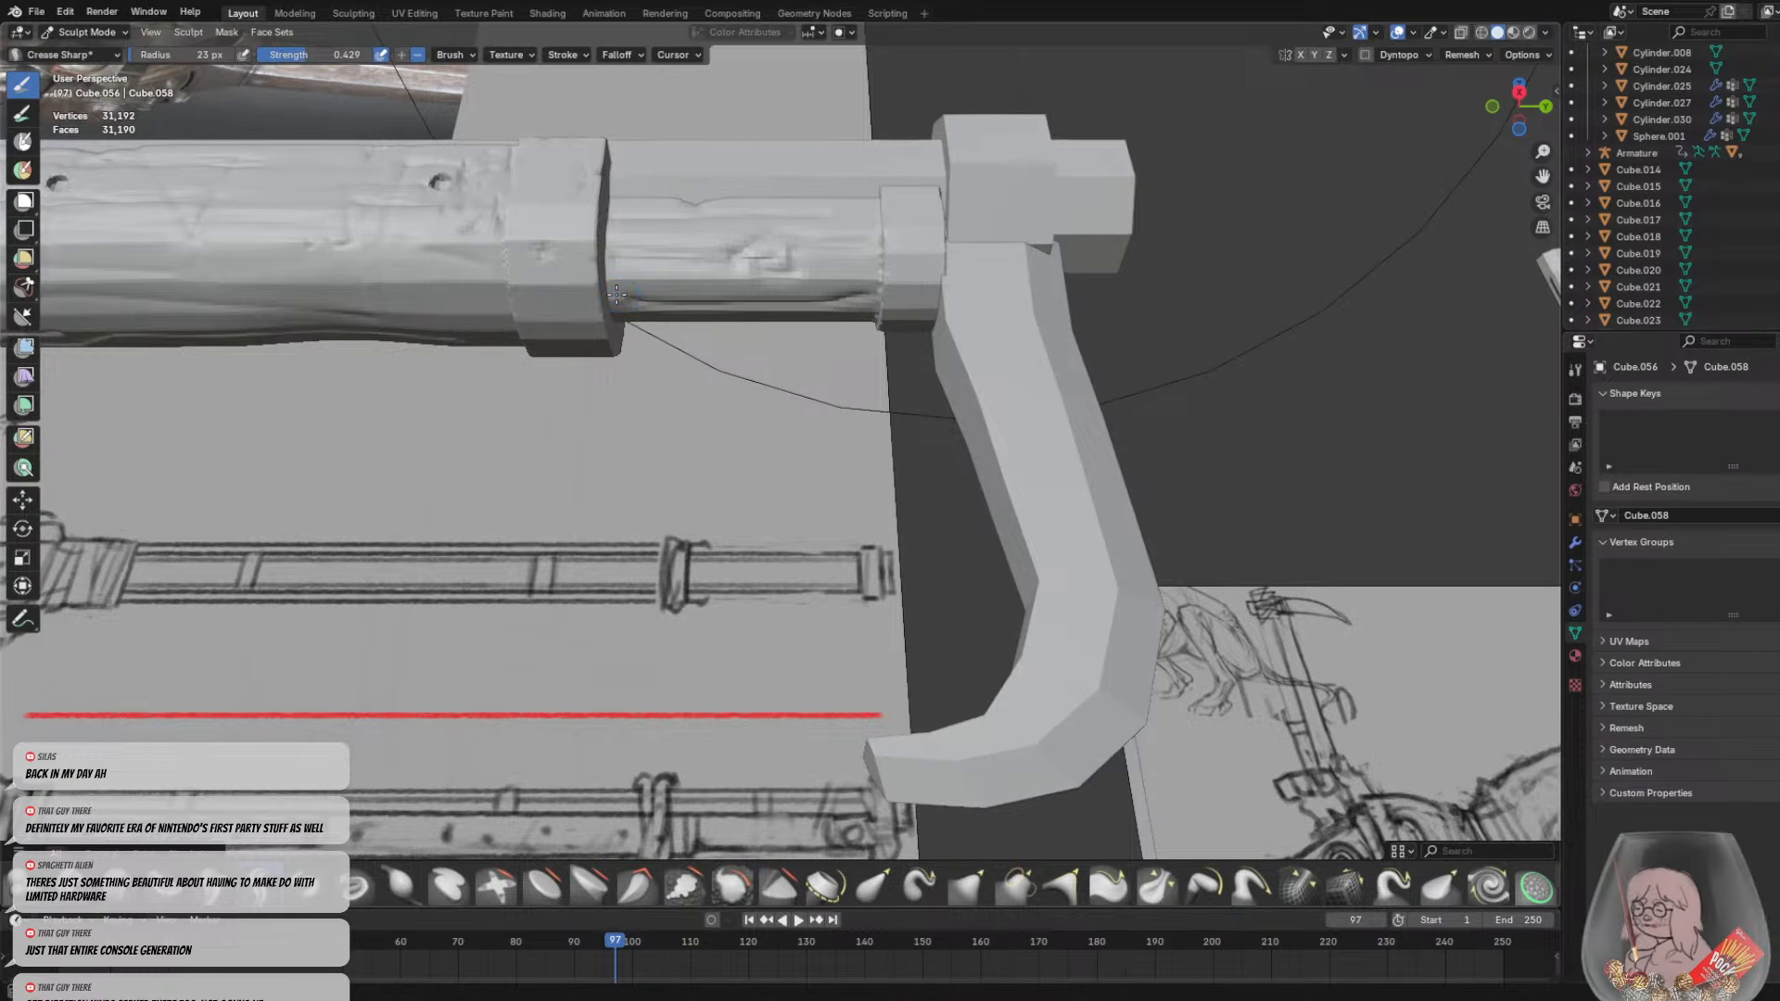
# Carve matching wood-grain creases across the opposite side of the under-barrel piece between its end collar and the forestock
pyautogui.moveTo(727, 298); pyautogui.dragTo(1005, 548, button='middle')
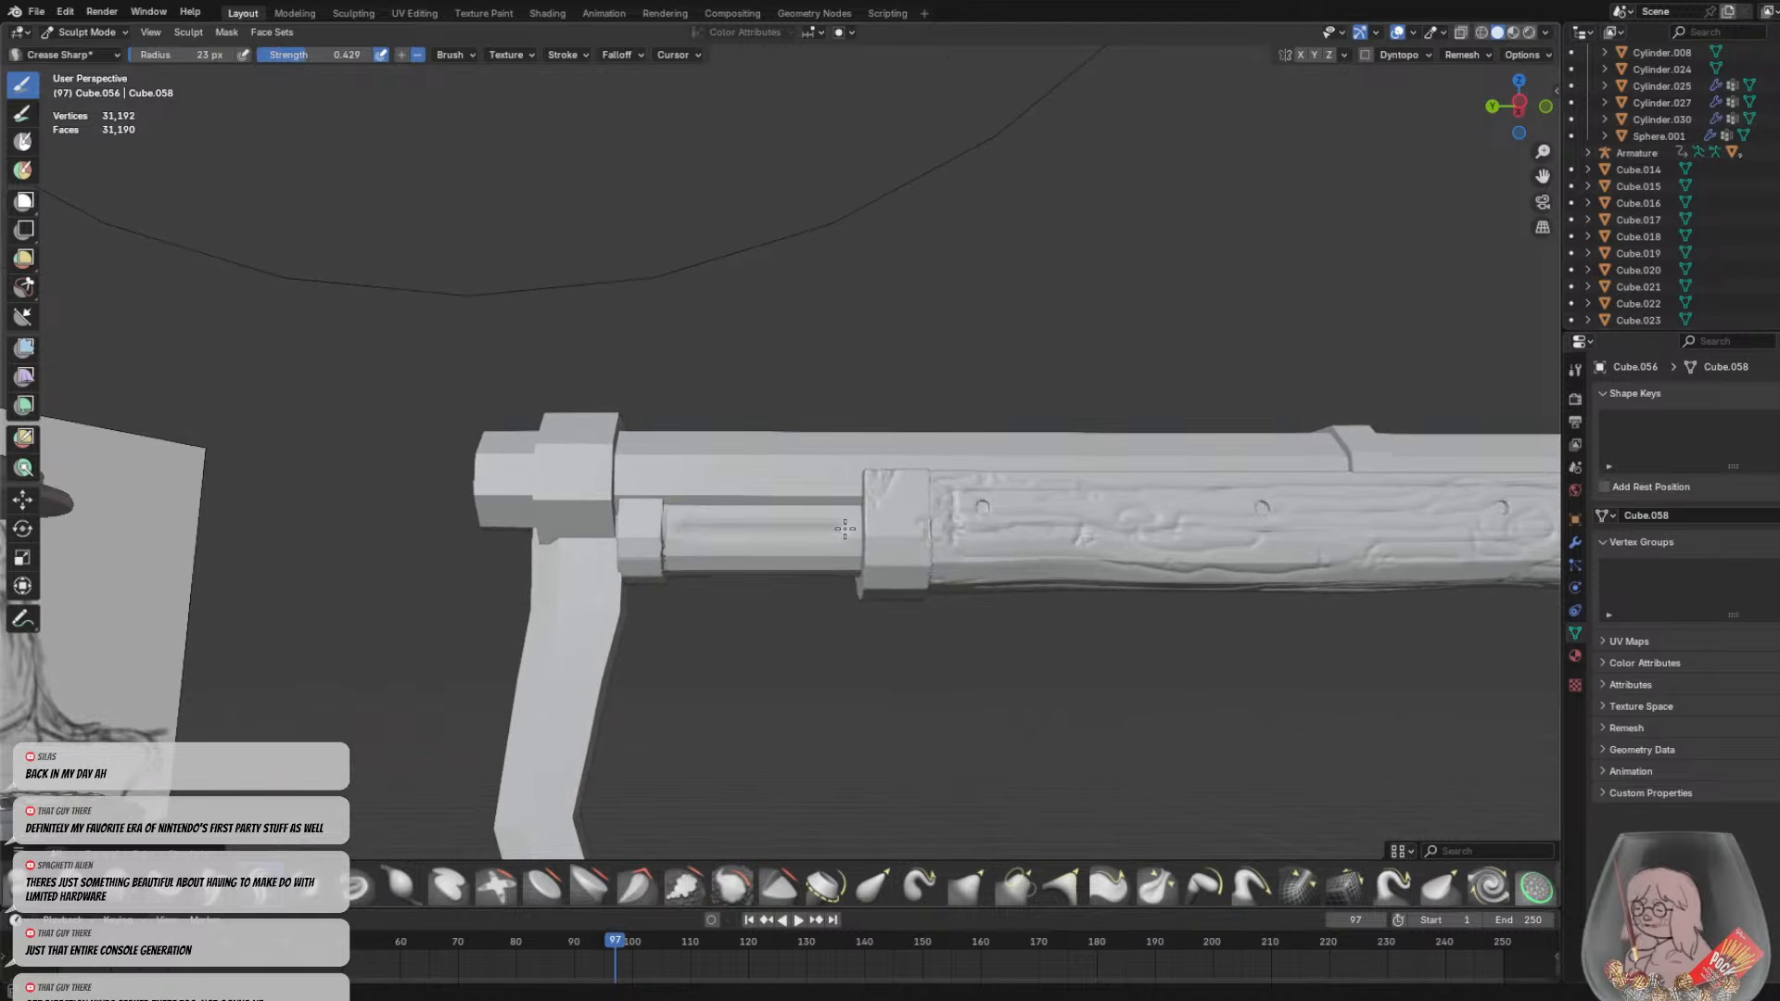
pyautogui.scroll(3, 753, 544)
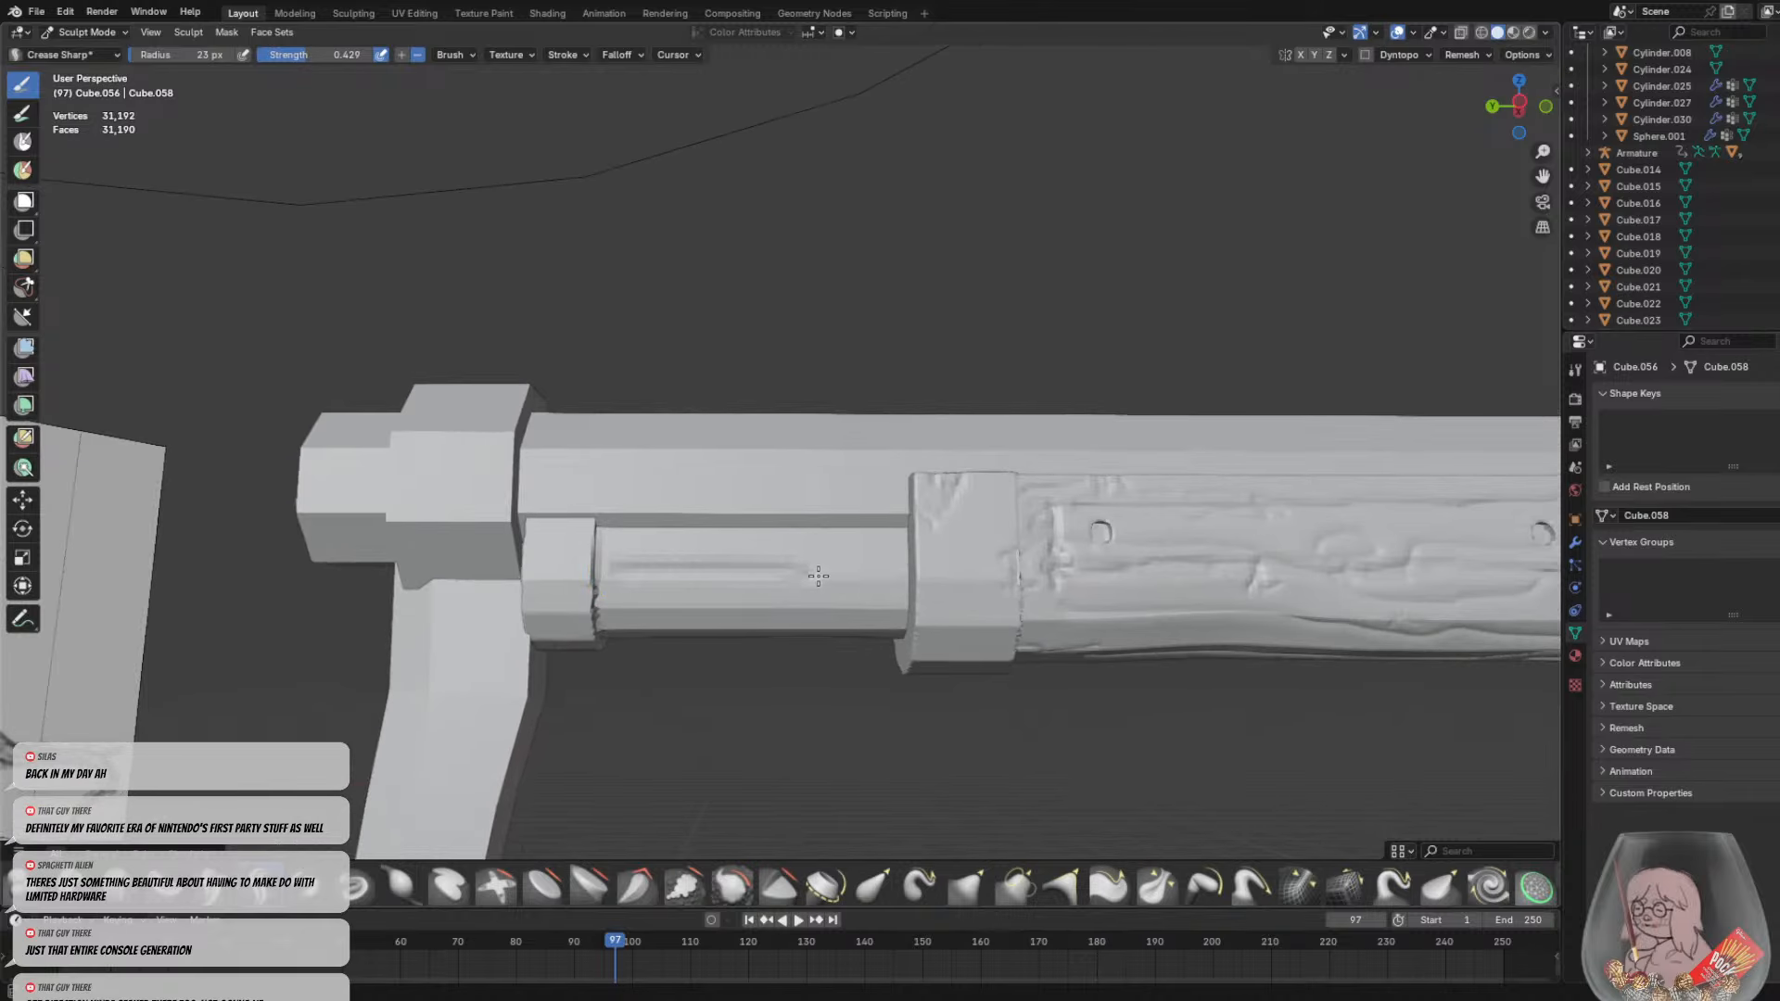
pyautogui.moveTo(817, 576)
pyautogui.mouseDown()
pyautogui.moveTo(901, 609)
pyautogui.moveTo(815, 567)
pyautogui.moveTo(840, 595)
pyautogui.mouseUp()
pyautogui.moveTo(840, 595)
pyautogui.mouseDown()
pyautogui.moveTo(650, 583)
pyautogui.moveTo(612, 576)
pyautogui.moveTo(603, 553)
pyautogui.mouseUp()
pyautogui.moveTo(717, 545); pyautogui.dragTo(791, 543)
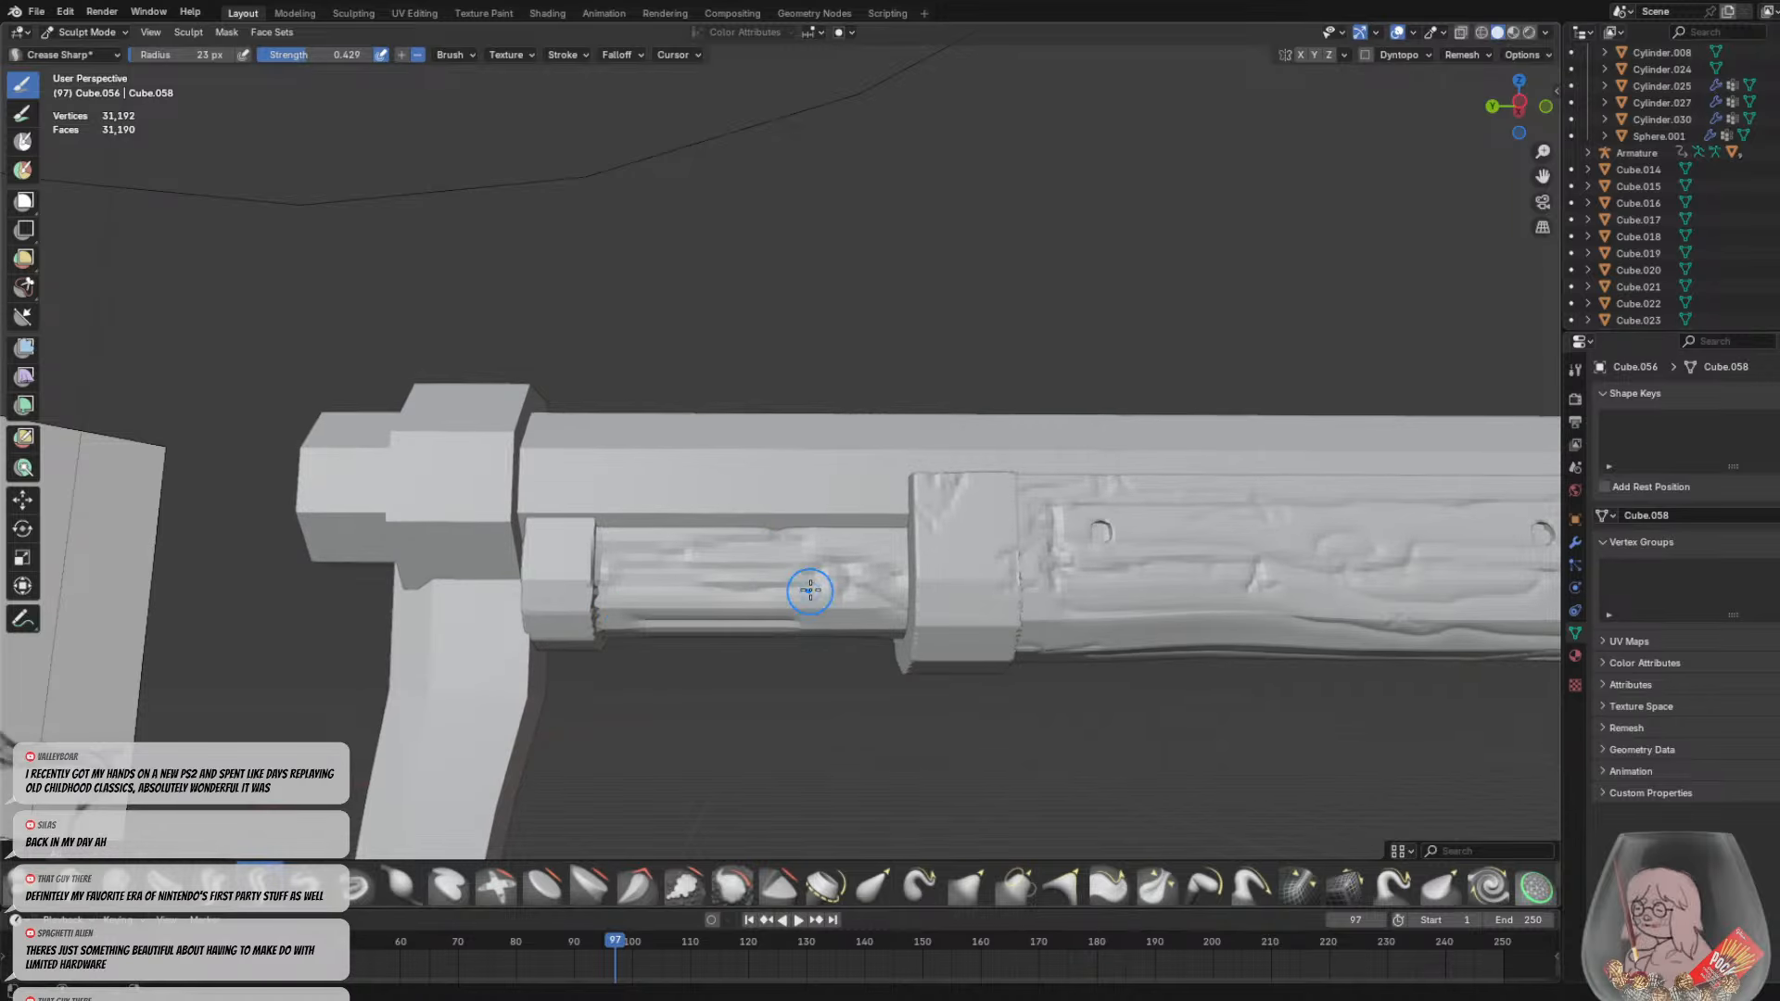
# Carve wood-grain grooves into the underside facets of the under-barrel piece
pyautogui.moveTo(794, 584)
pyautogui.mouseDown(button='middle')
pyautogui.moveTo(794, 607)
pyautogui.moveTo(684, 326)
pyautogui.mouseUp(button='middle')
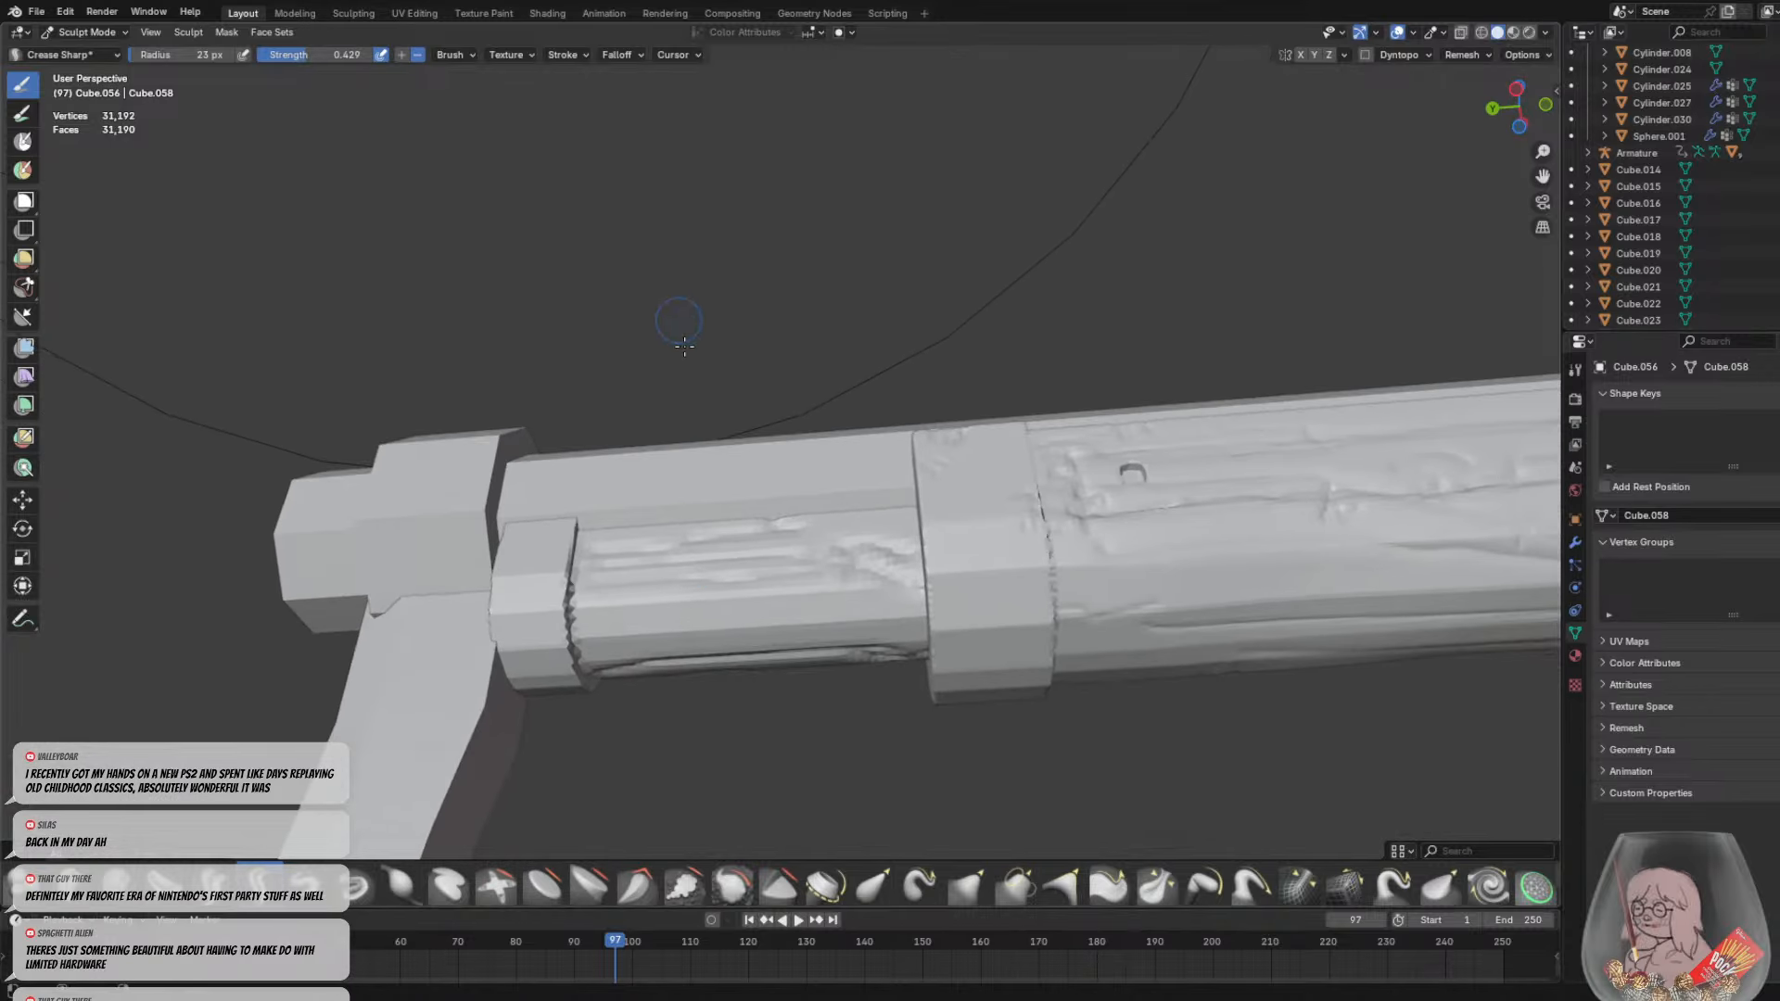
pyautogui.scroll(1, 683, 325)
pyautogui.moveTo(551, 651); pyautogui.dragTo(830, 647)
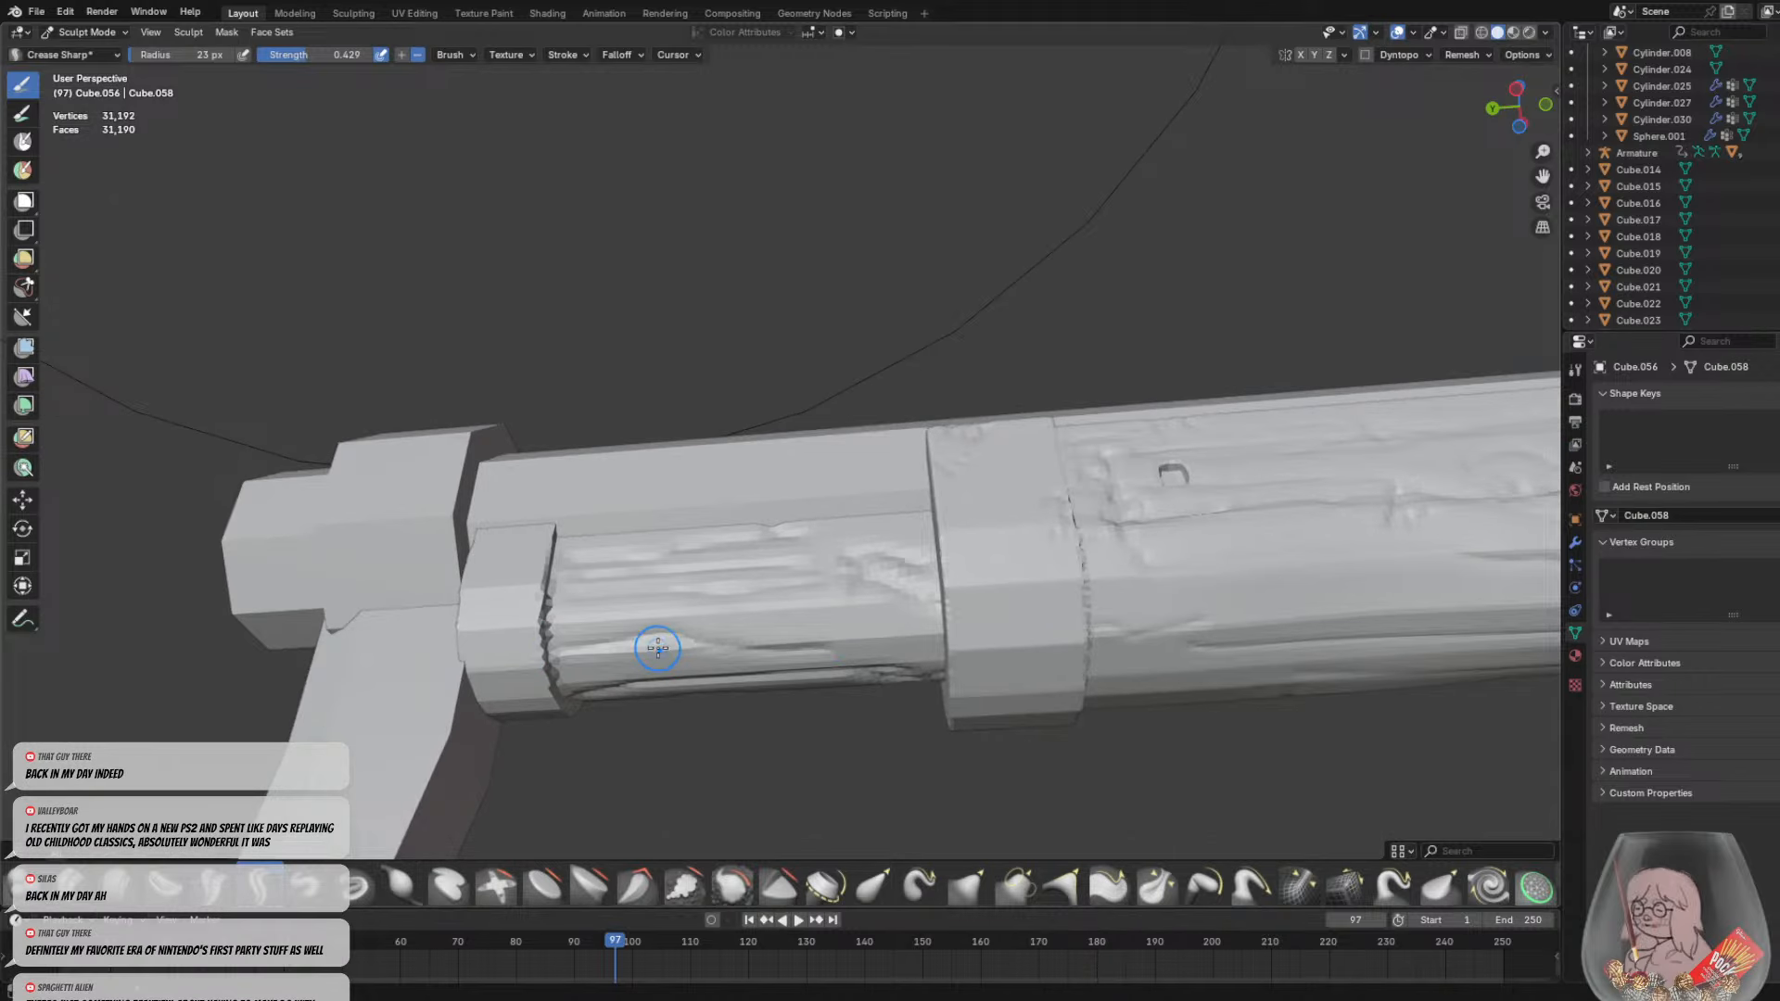
pyautogui.moveTo(679, 657)
pyautogui.mouseDown()
pyautogui.moveTo(636, 663)
pyautogui.moveTo(684, 665)
pyautogui.mouseUp()
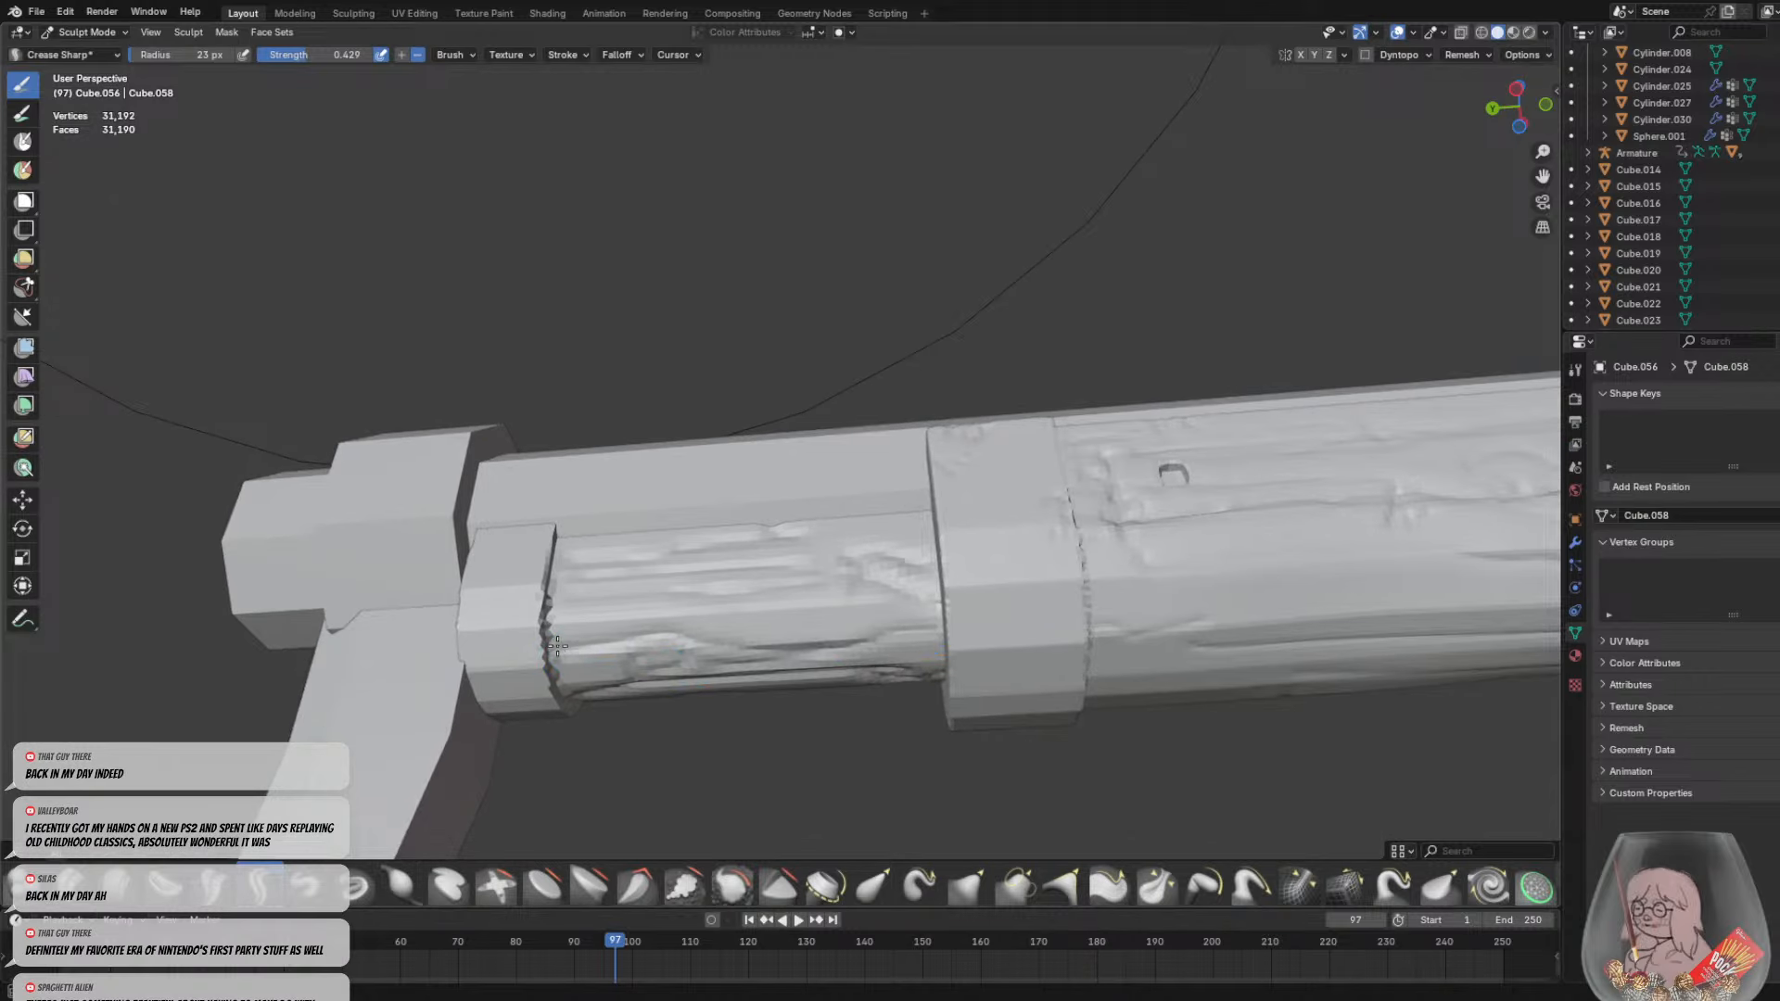
pyautogui.moveTo(613, 594); pyautogui.dragTo(626, 418, button='middle')
pyautogui.moveTo(564, 372)
pyautogui.mouseDown()
pyautogui.moveTo(552, 343)
pyautogui.moveTo(622, 360)
pyautogui.moveTo(598, 376)
pyautogui.mouseUp()
pyautogui.moveTo(621, 375)
pyautogui.mouseDown(button='middle')
pyautogui.moveTo(625, 391)
pyautogui.moveTo(630, 287)
pyautogui.moveTo(608, 259)
pyautogui.moveTo(649, 315)
pyautogui.moveTo(588, 377)
pyautogui.moveTo(840, 398)
pyautogui.moveTo(940, 382)
pyautogui.moveTo(826, 369)
pyautogui.moveTo(842, 379)
pyautogui.mouseUp(button='middle')
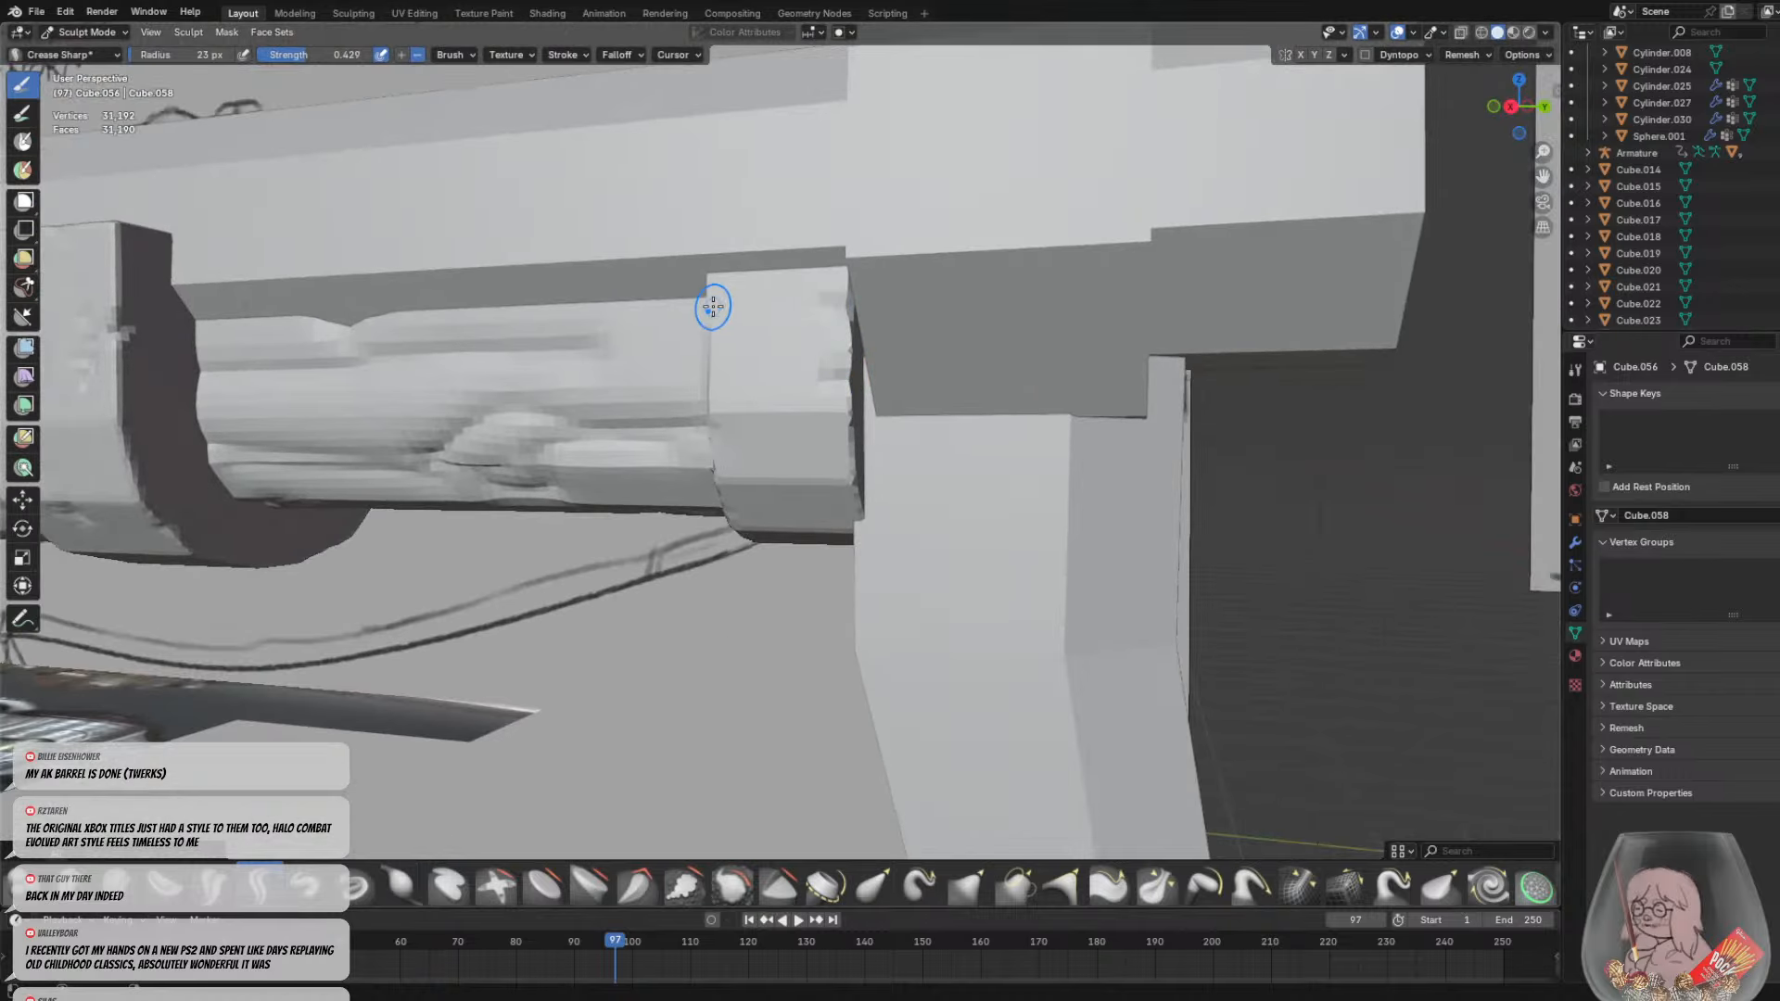
pyautogui.moveTo(712, 389)
pyautogui.mouseDown(button='middle')
pyautogui.moveTo(746, 458)
pyautogui.moveTo(775, 417)
pyautogui.moveTo(688, 384)
pyautogui.mouseUp(button='middle')
# Return to Object Mode and select the curved hook hanging beneath the muzzle
pyautogui.click(80, 31)
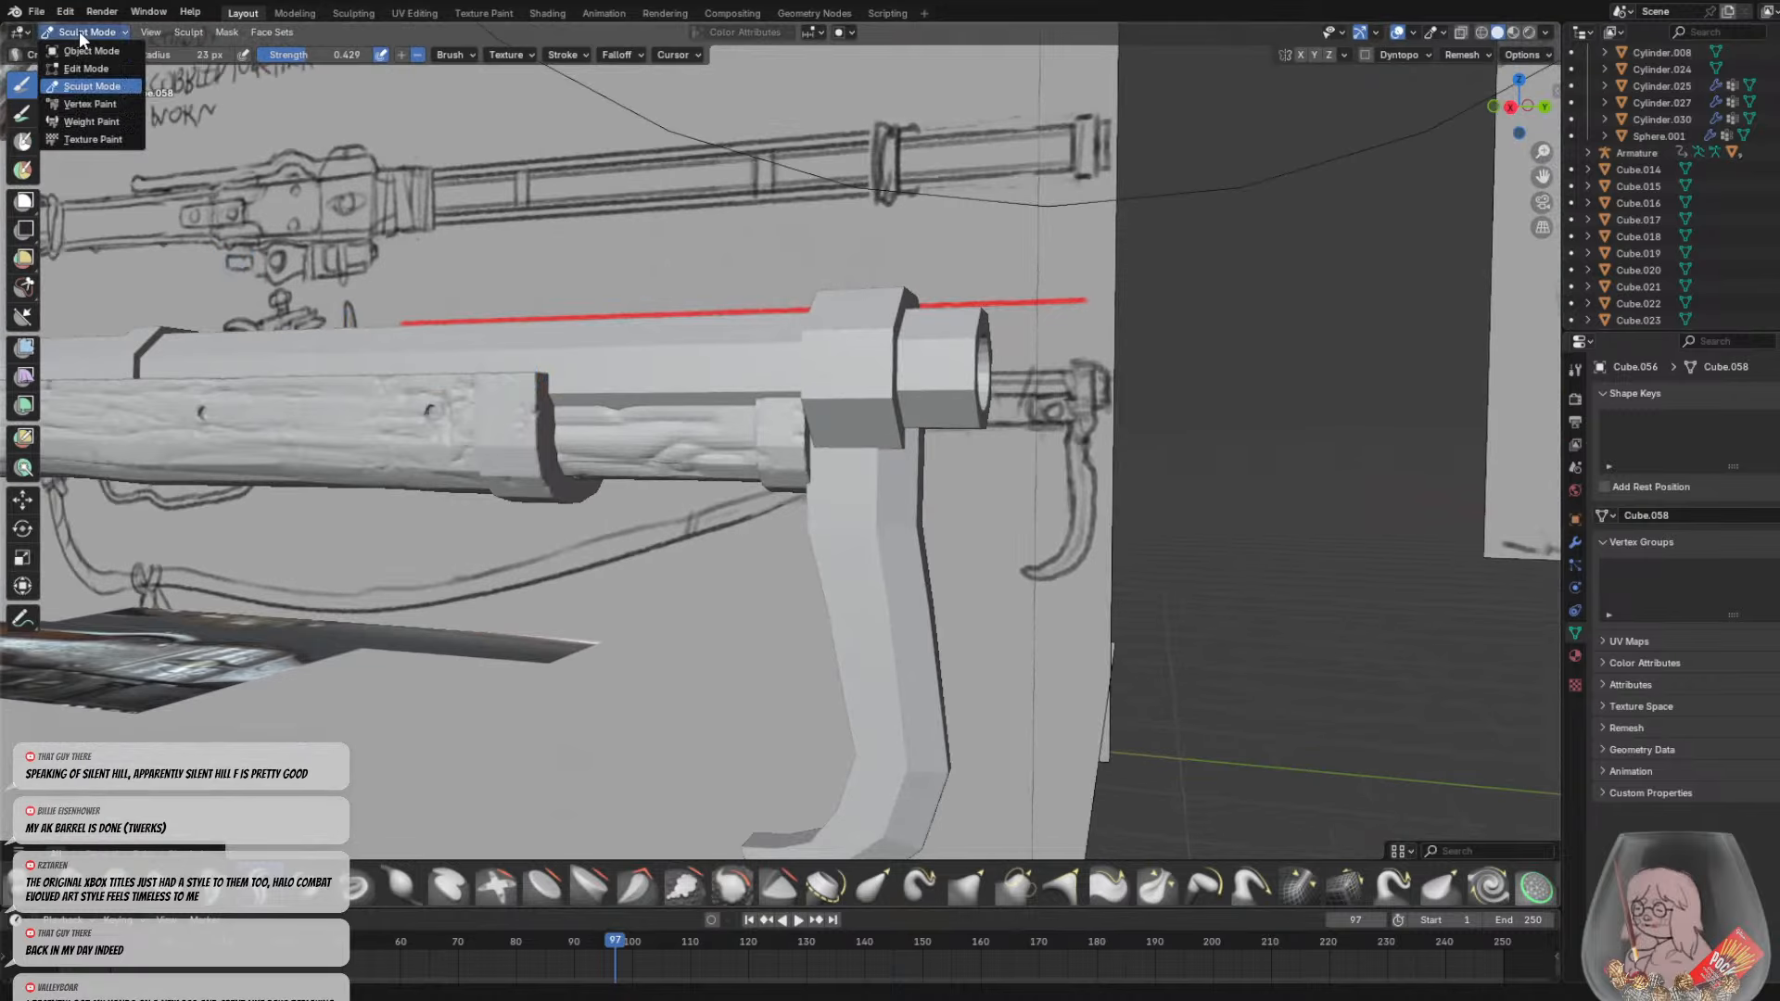
pyautogui.click(91, 50)
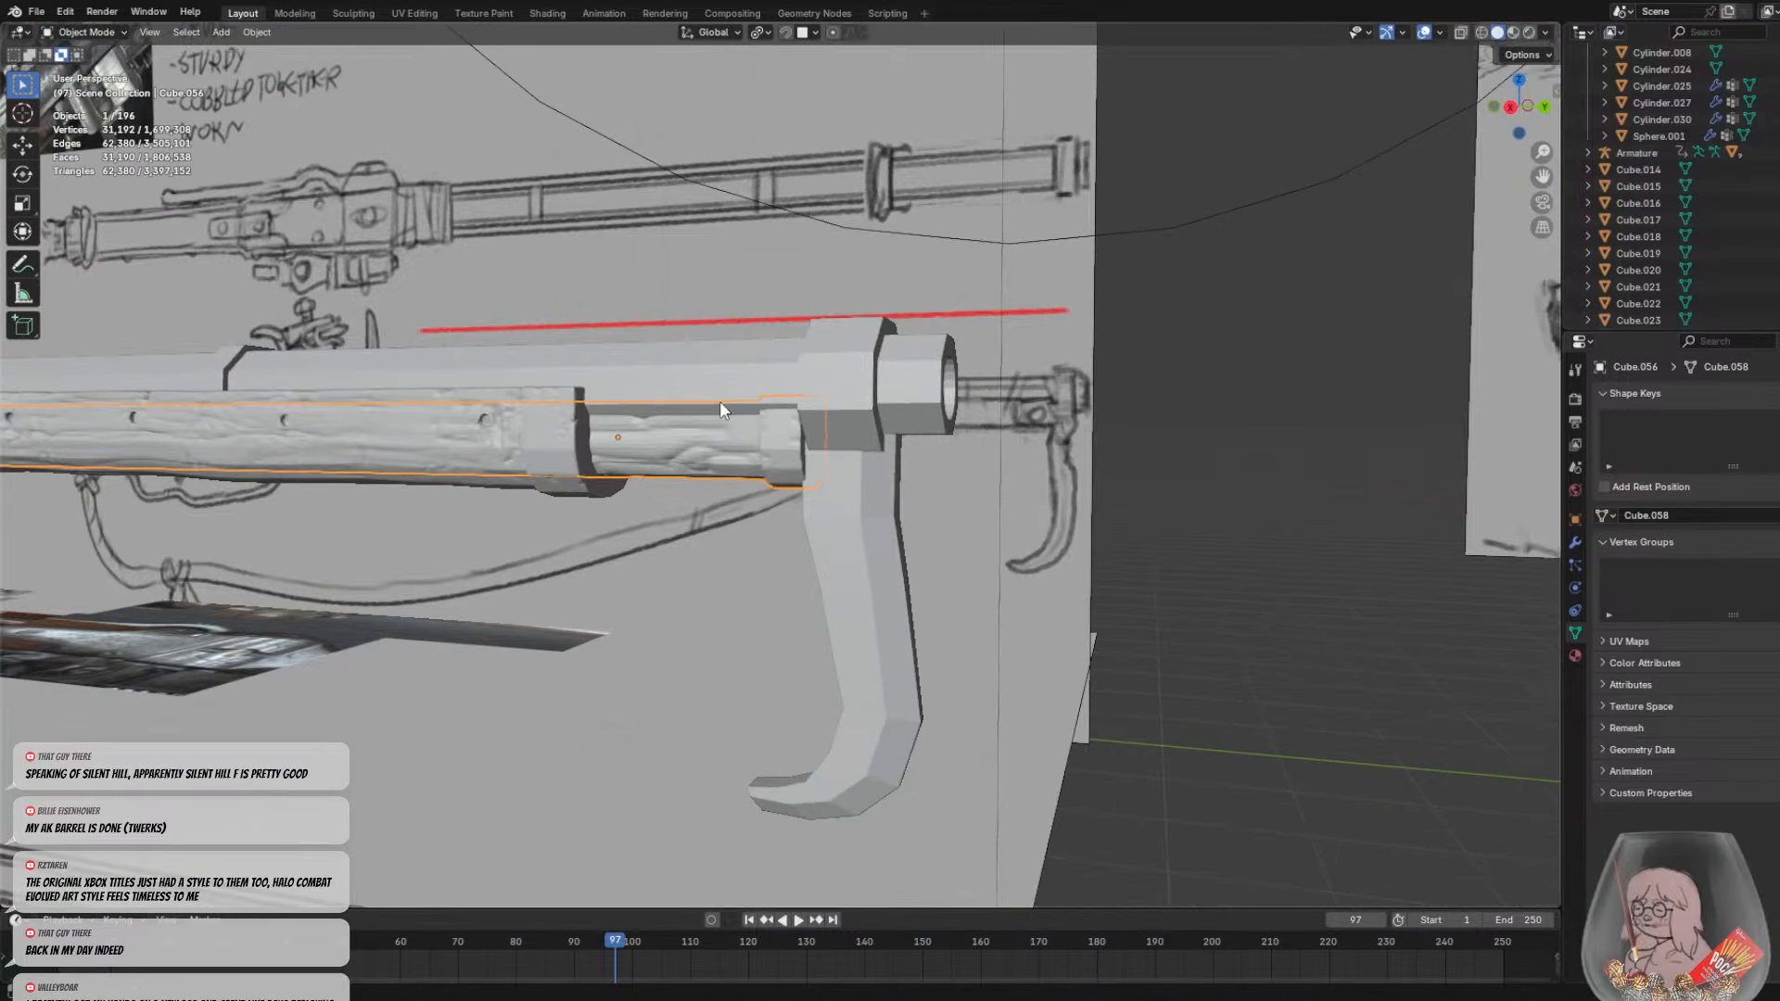
pyautogui.click(784, 503)
pyautogui.moveTo(785, 503)
pyautogui.mouseDown(button='middle')
pyautogui.moveTo(737, 459)
pyautogui.moveTo(610, 486)
pyautogui.mouseUp(button='middle')
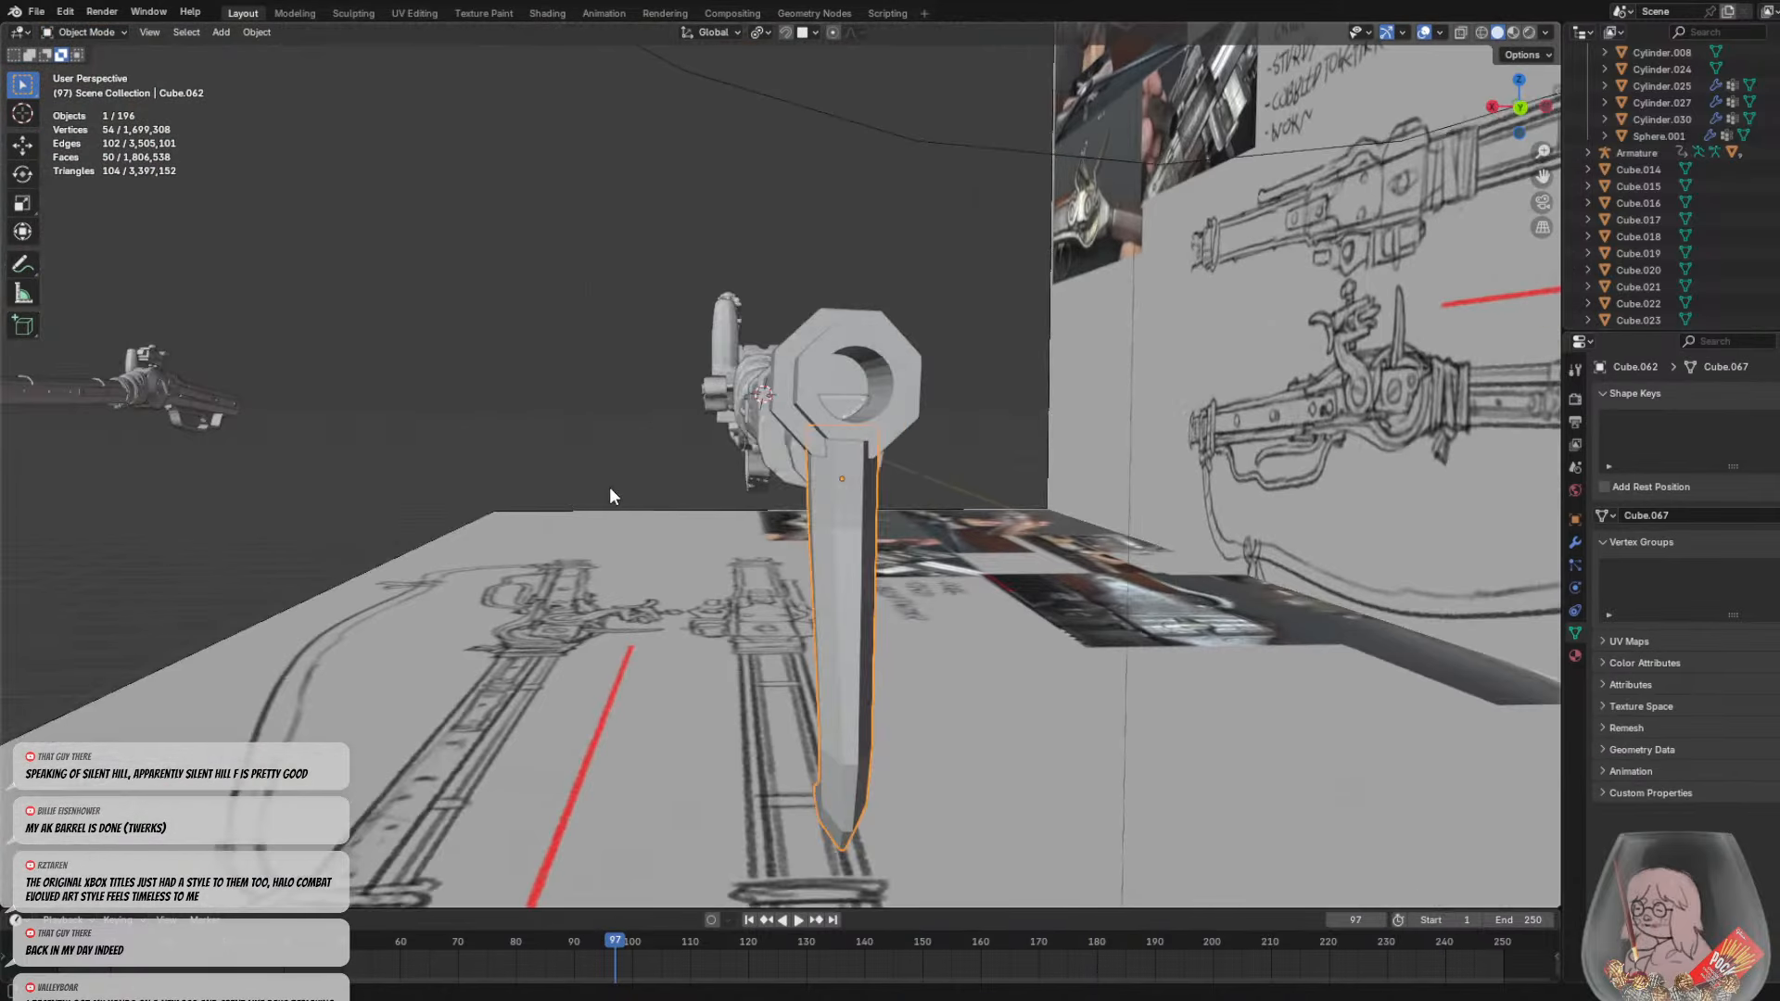
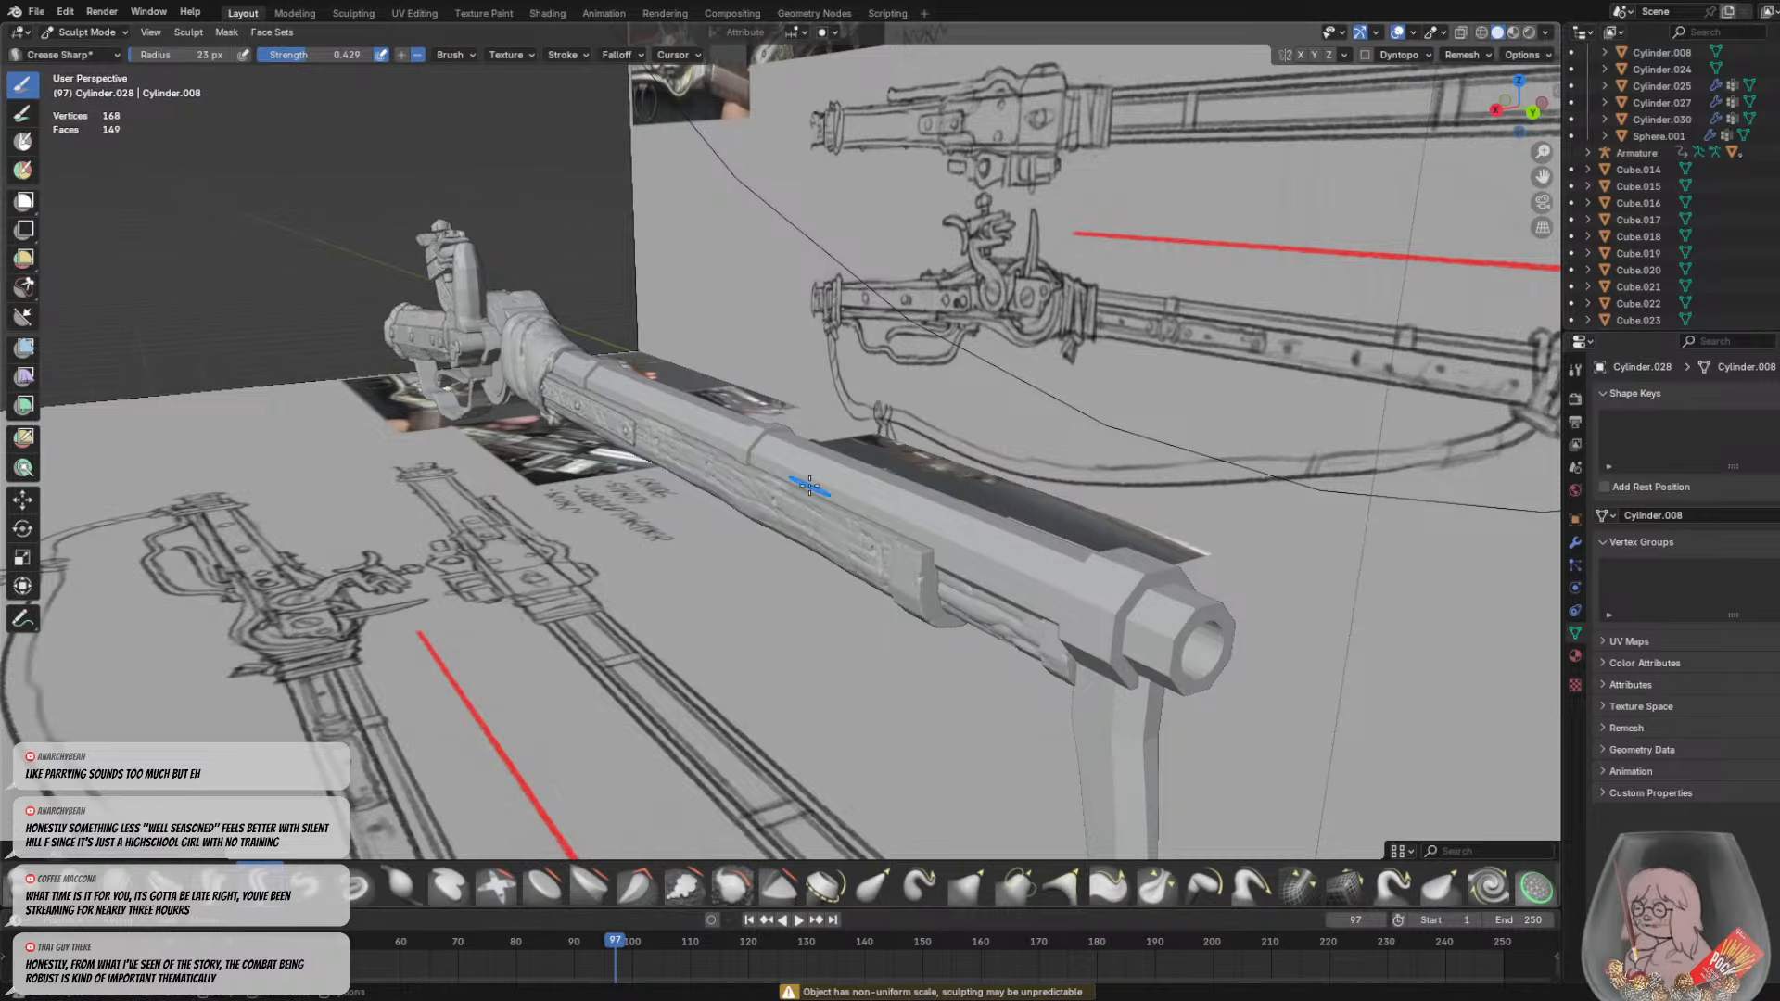
# Leave Sculpt Mode for Object Mode and select the long octagonal barrel
pyautogui.click(97, 33)
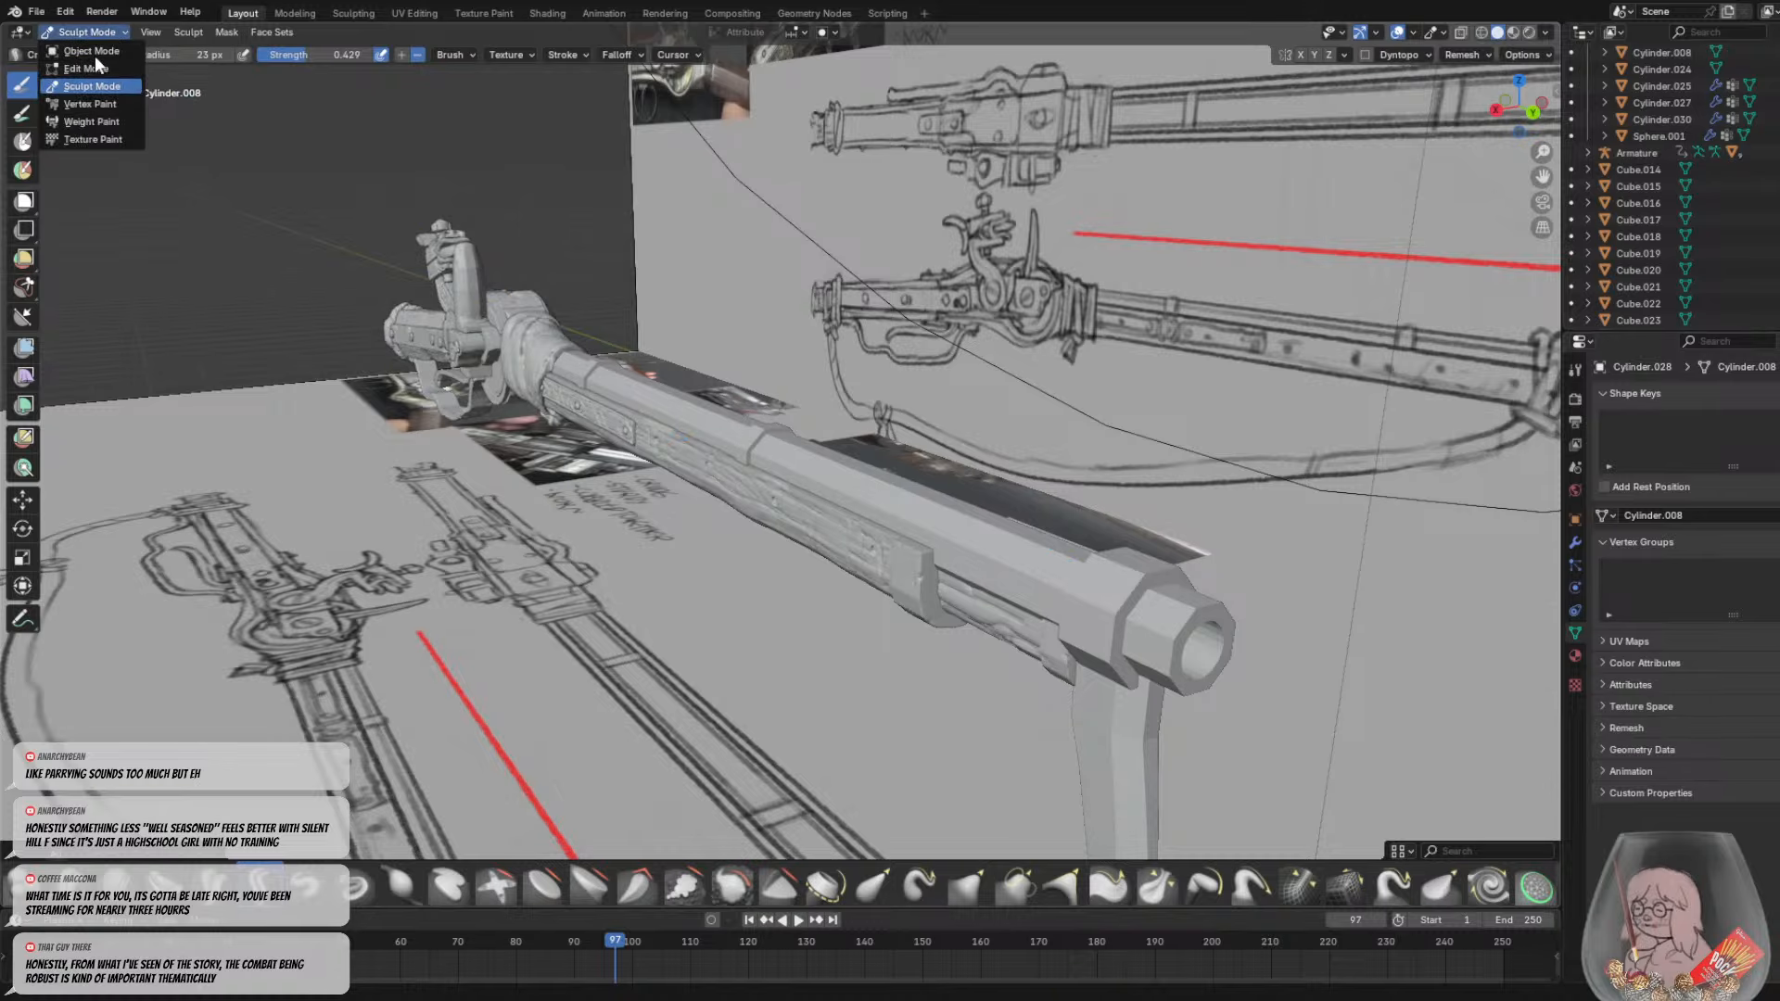
pyautogui.click(96, 52)
pyautogui.moveTo(1049, 549); pyautogui.dragTo(899, 549, button='middle')
pyautogui.click(759, 503)
pyautogui.click(759, 504)
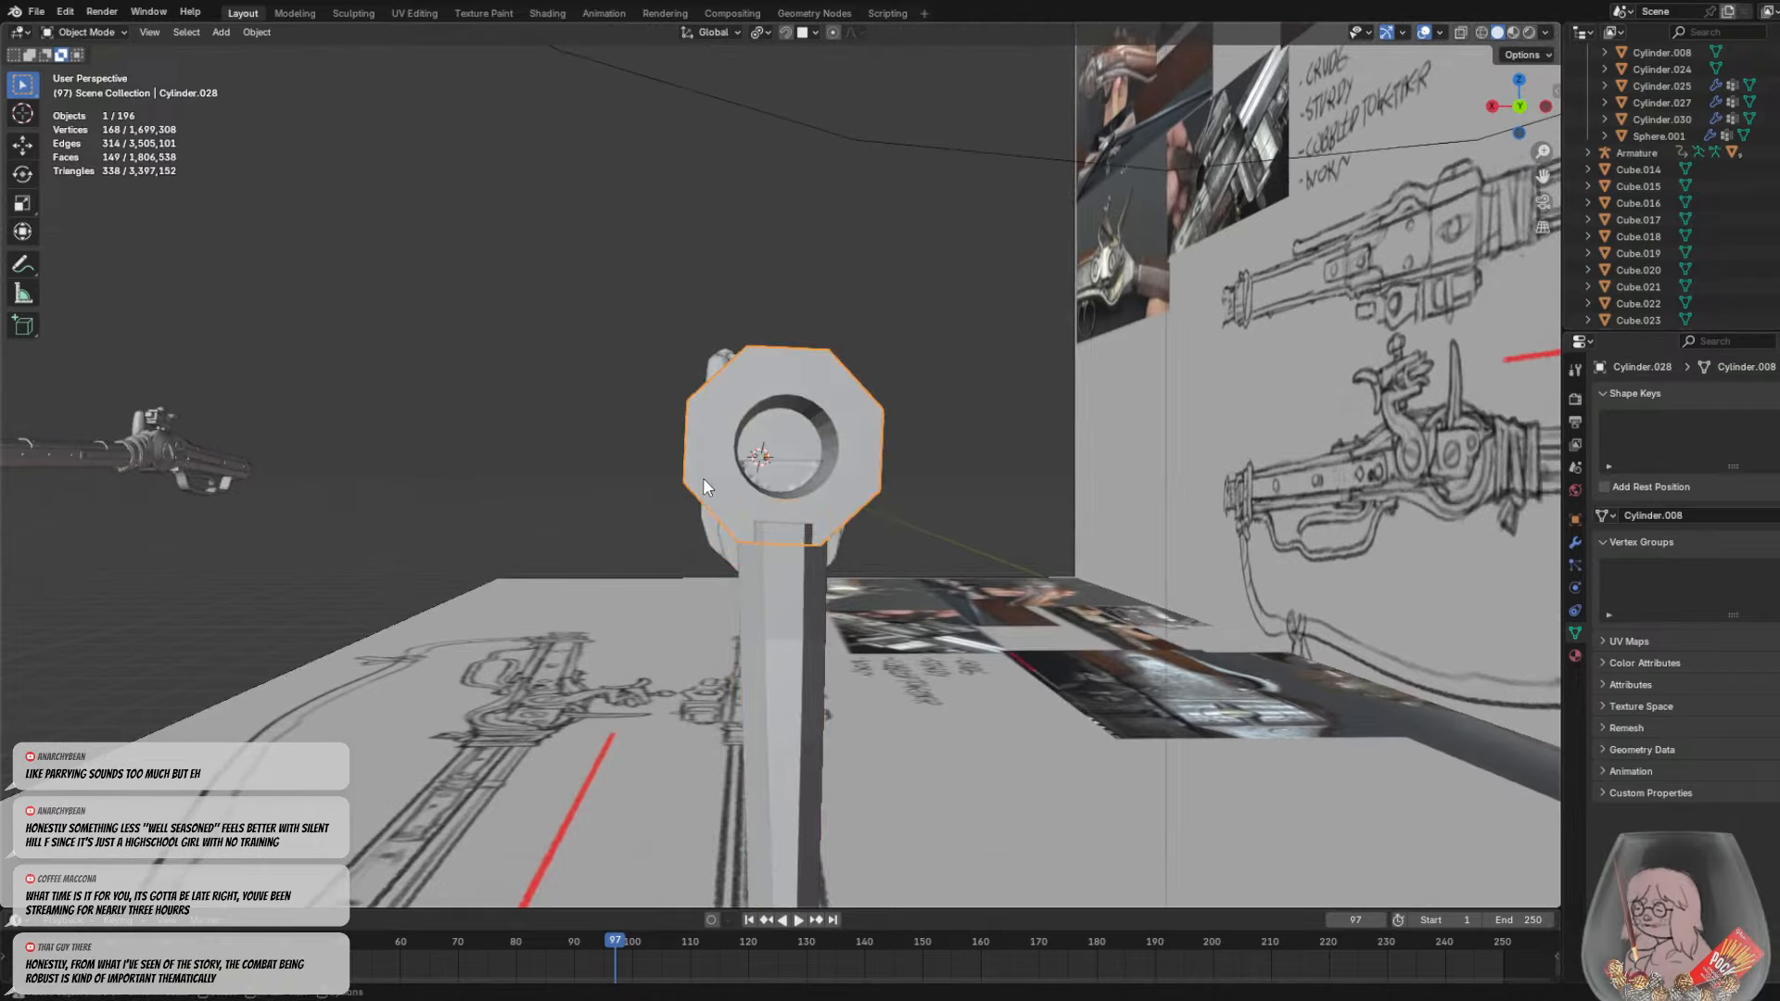
pyautogui.moveTo(703, 477)
pyautogui.mouseDown(button='middle')
pyautogui.moveTo(807, 537)
pyautogui.moveTo(833, 527)
pyautogui.moveTo(1034, 586)
pyautogui.moveTo(966, 547)
pyautogui.moveTo(951, 569)
pyautogui.moveTo(1100, 581)
pyautogui.moveTo(1116, 564)
pyautogui.moveTo(916, 575)
pyautogui.mouseUp(button='middle')
# Apply all transforms to the barrel and set its origin to its geometry
pyautogui.click(88, 31)
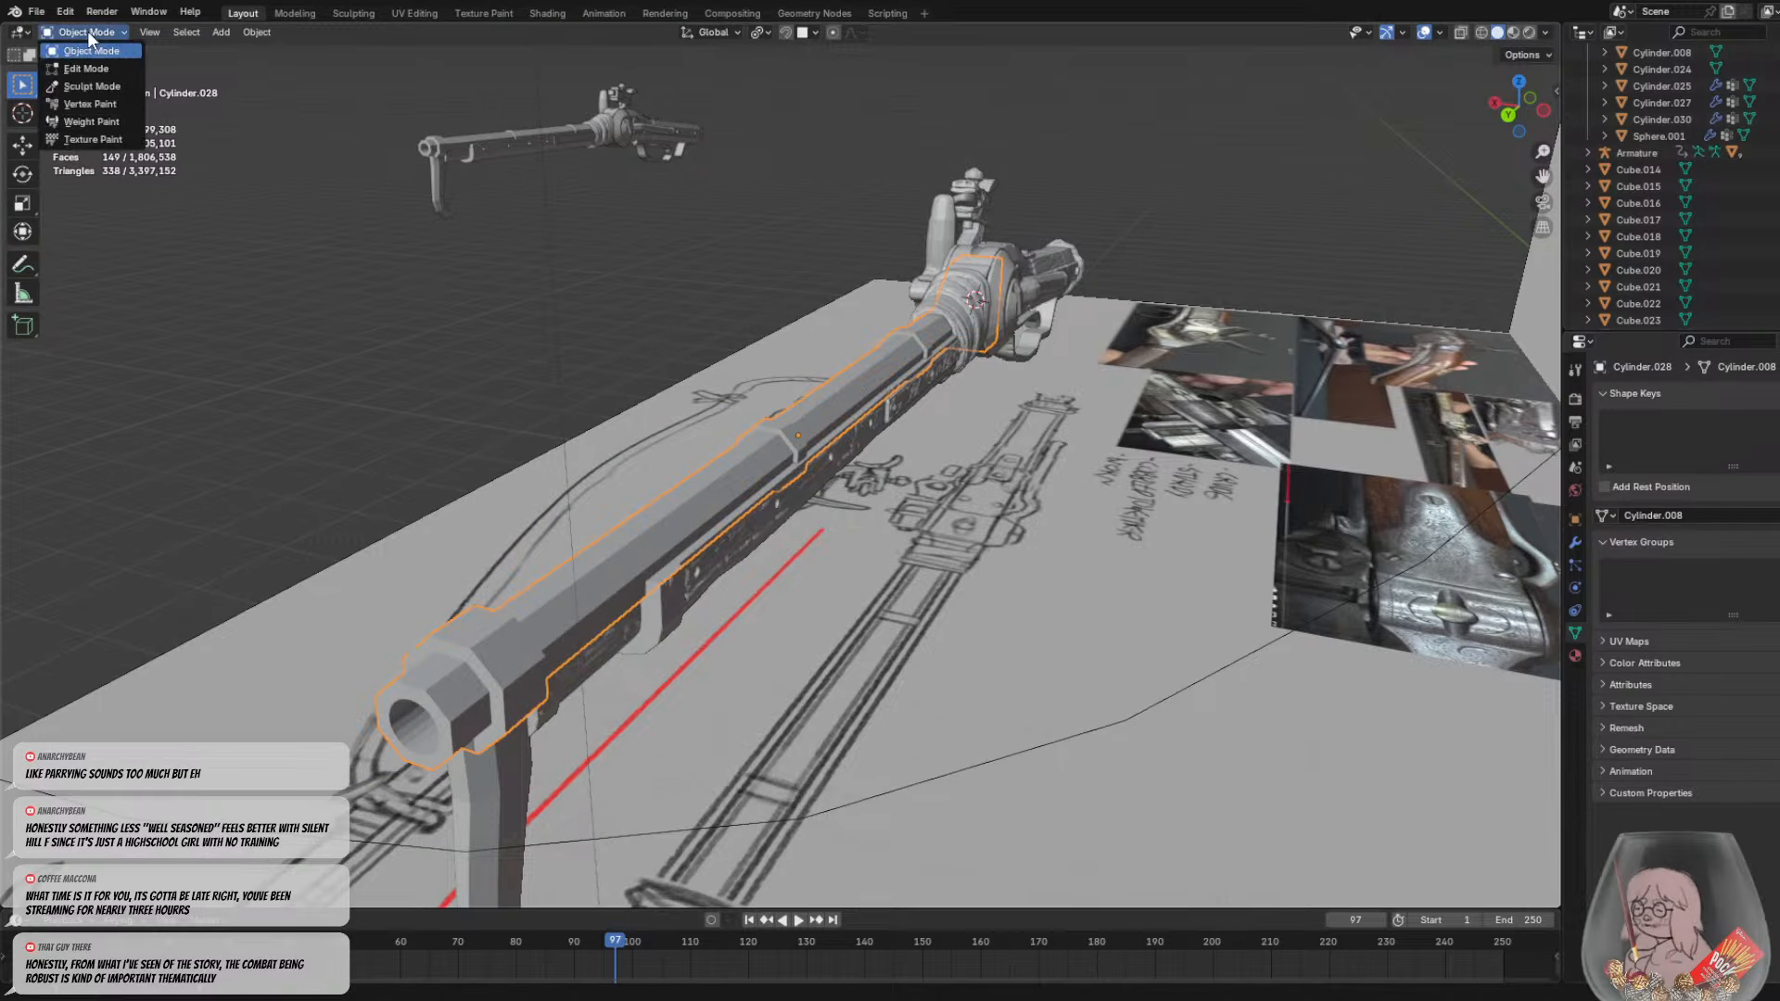
pyautogui.click(257, 32)
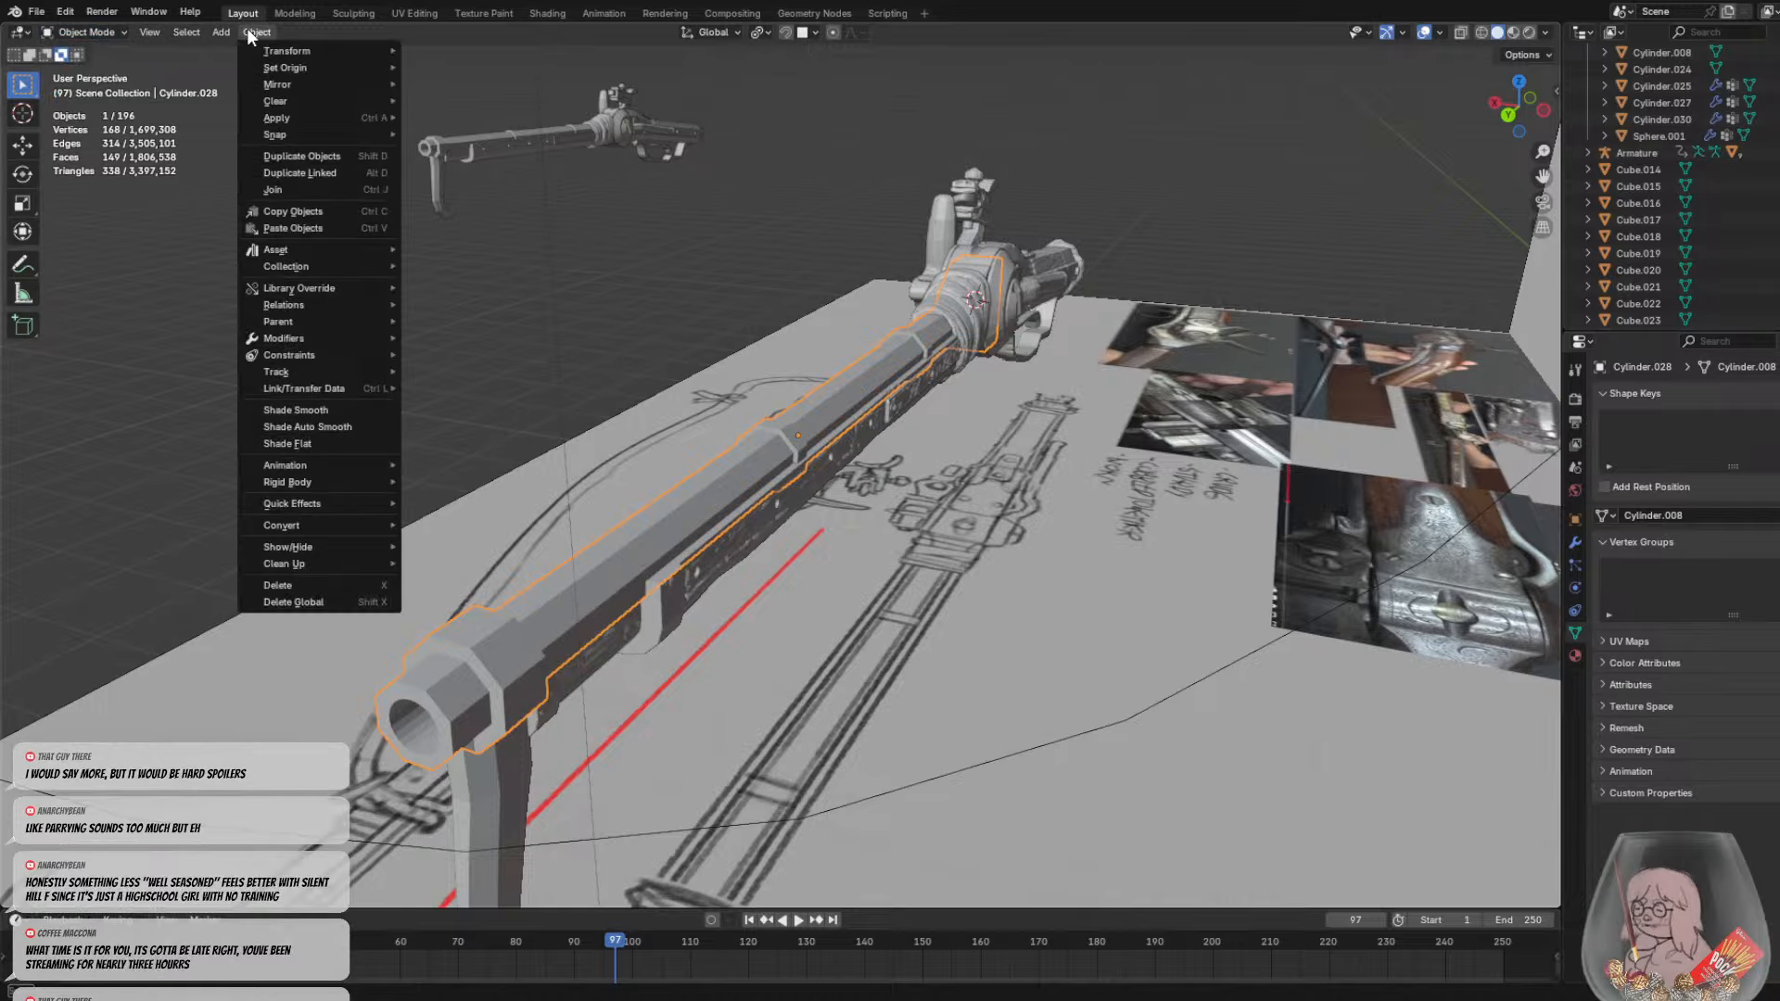
pyautogui.moveTo(306, 118)
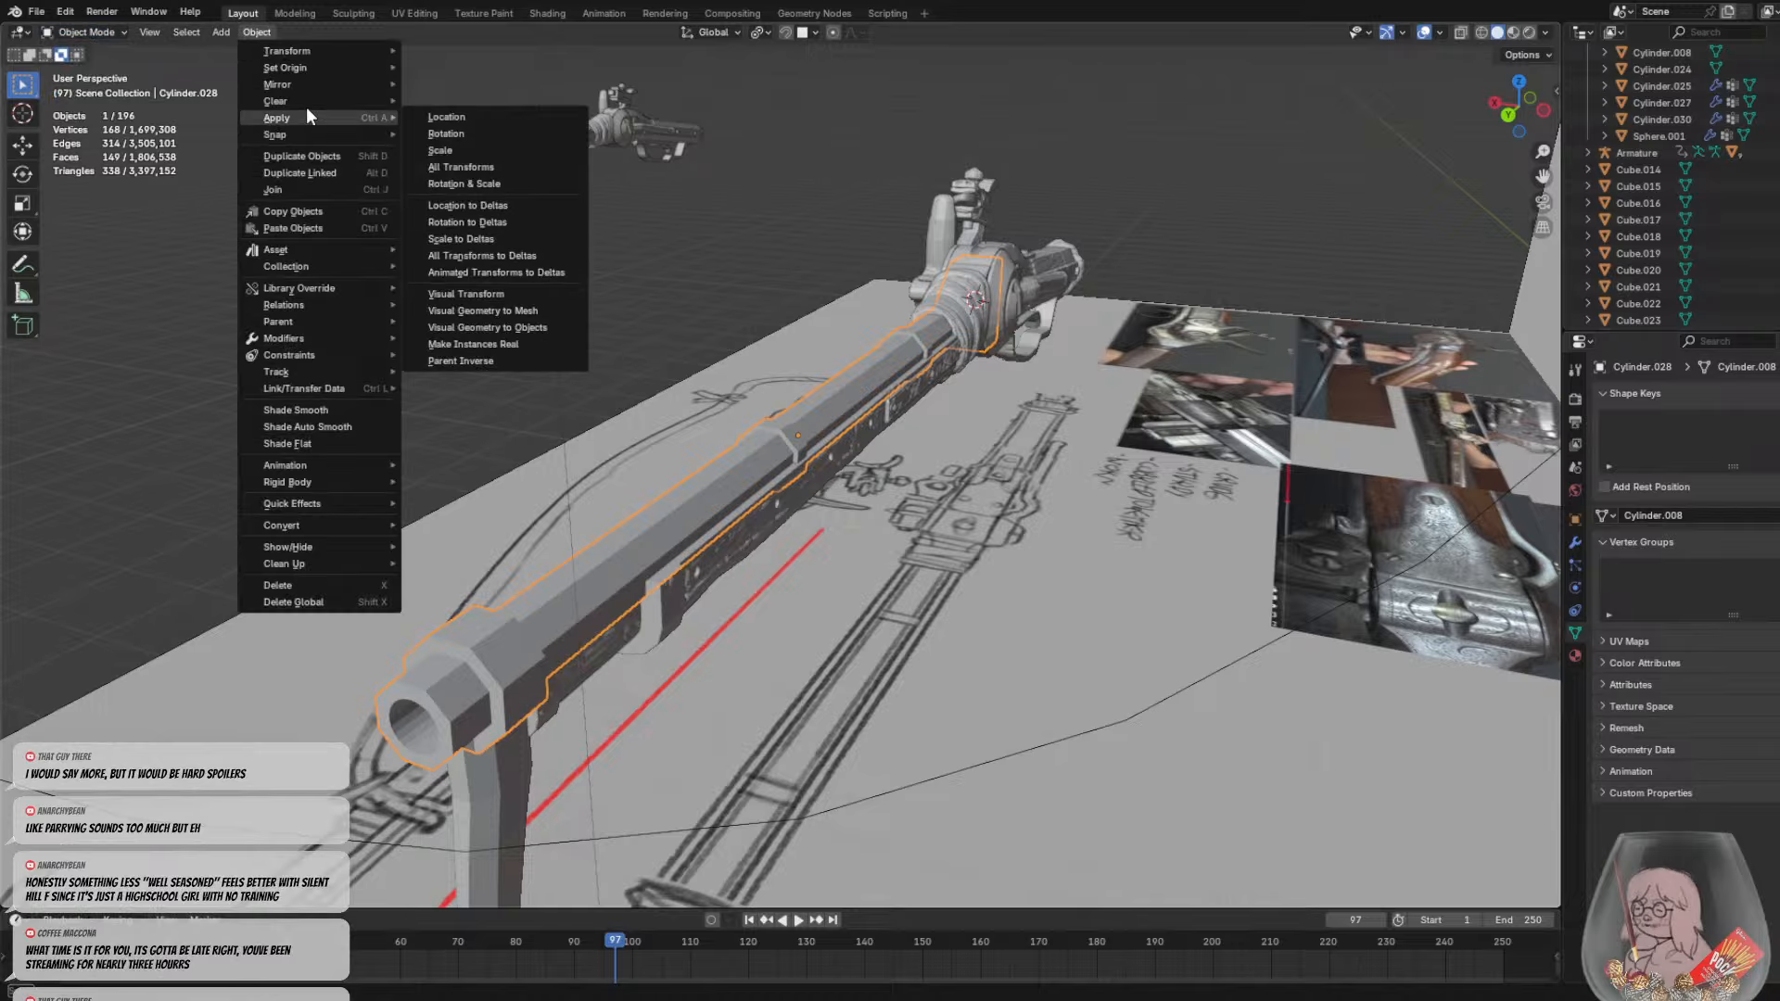
pyautogui.click(476, 170)
pyautogui.click(243, 33)
pyautogui.moveTo(288, 67)
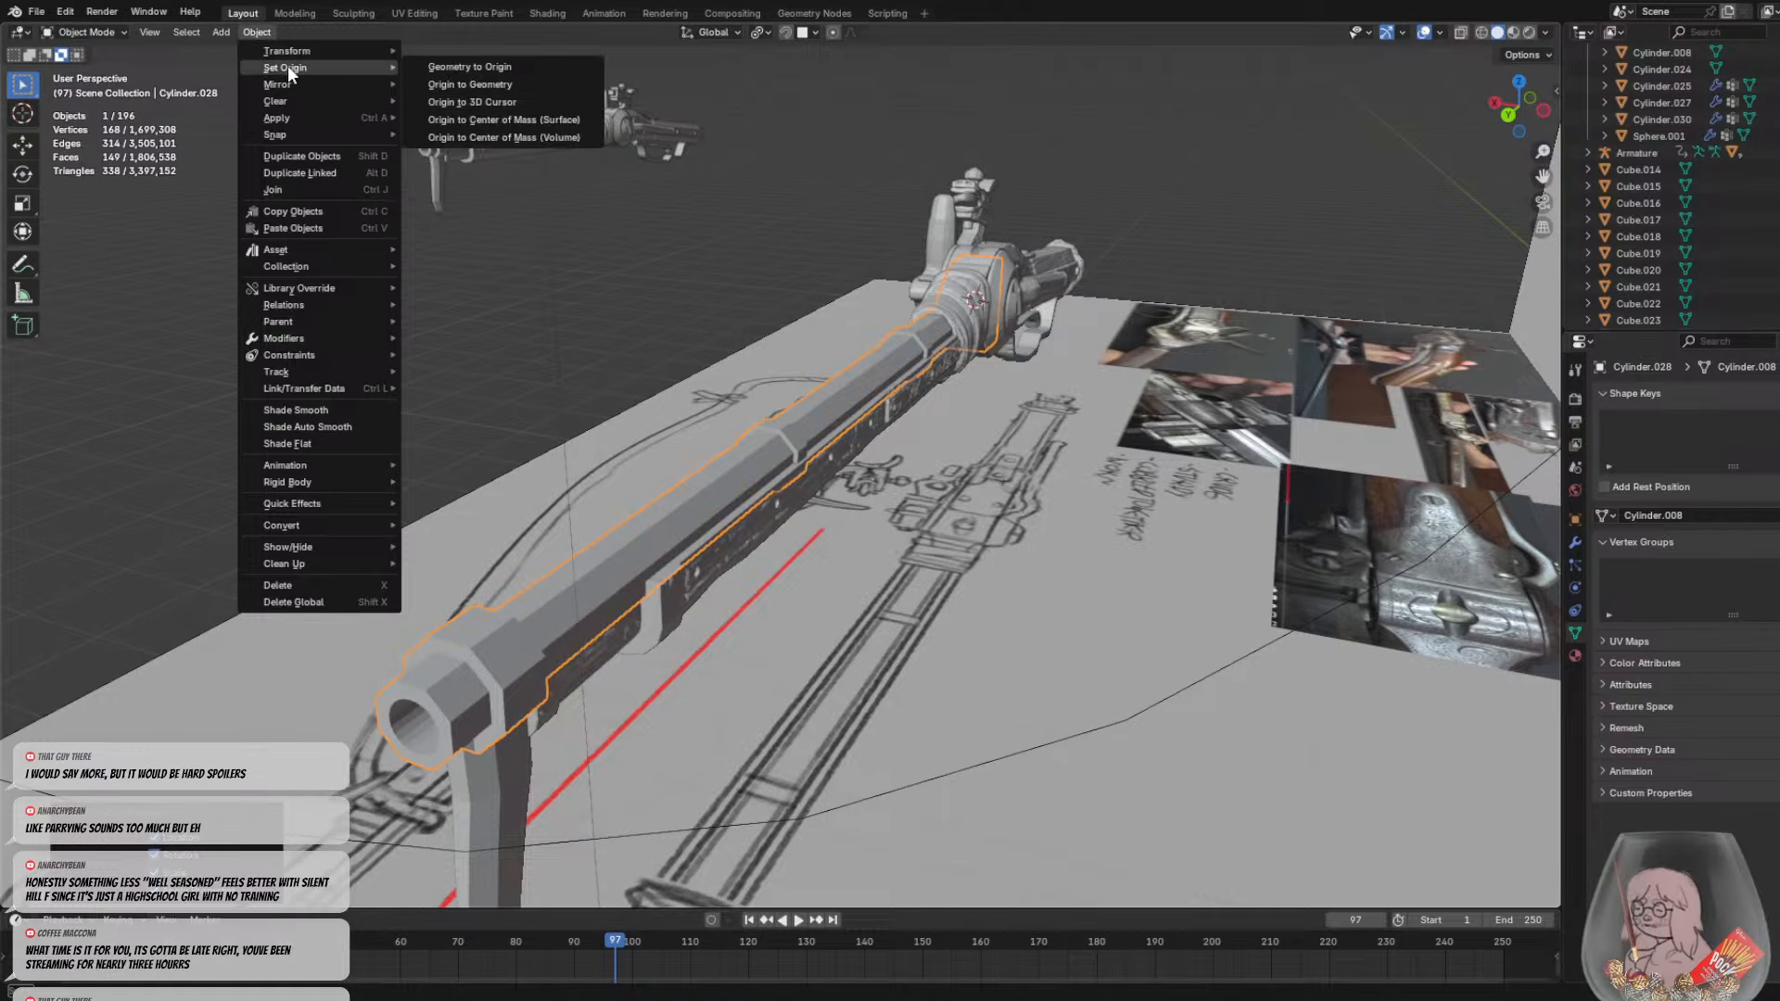
pyautogui.click(455, 89)
pyautogui.moveTo(471, 113); pyautogui.dragTo(561, 219, button='middle')
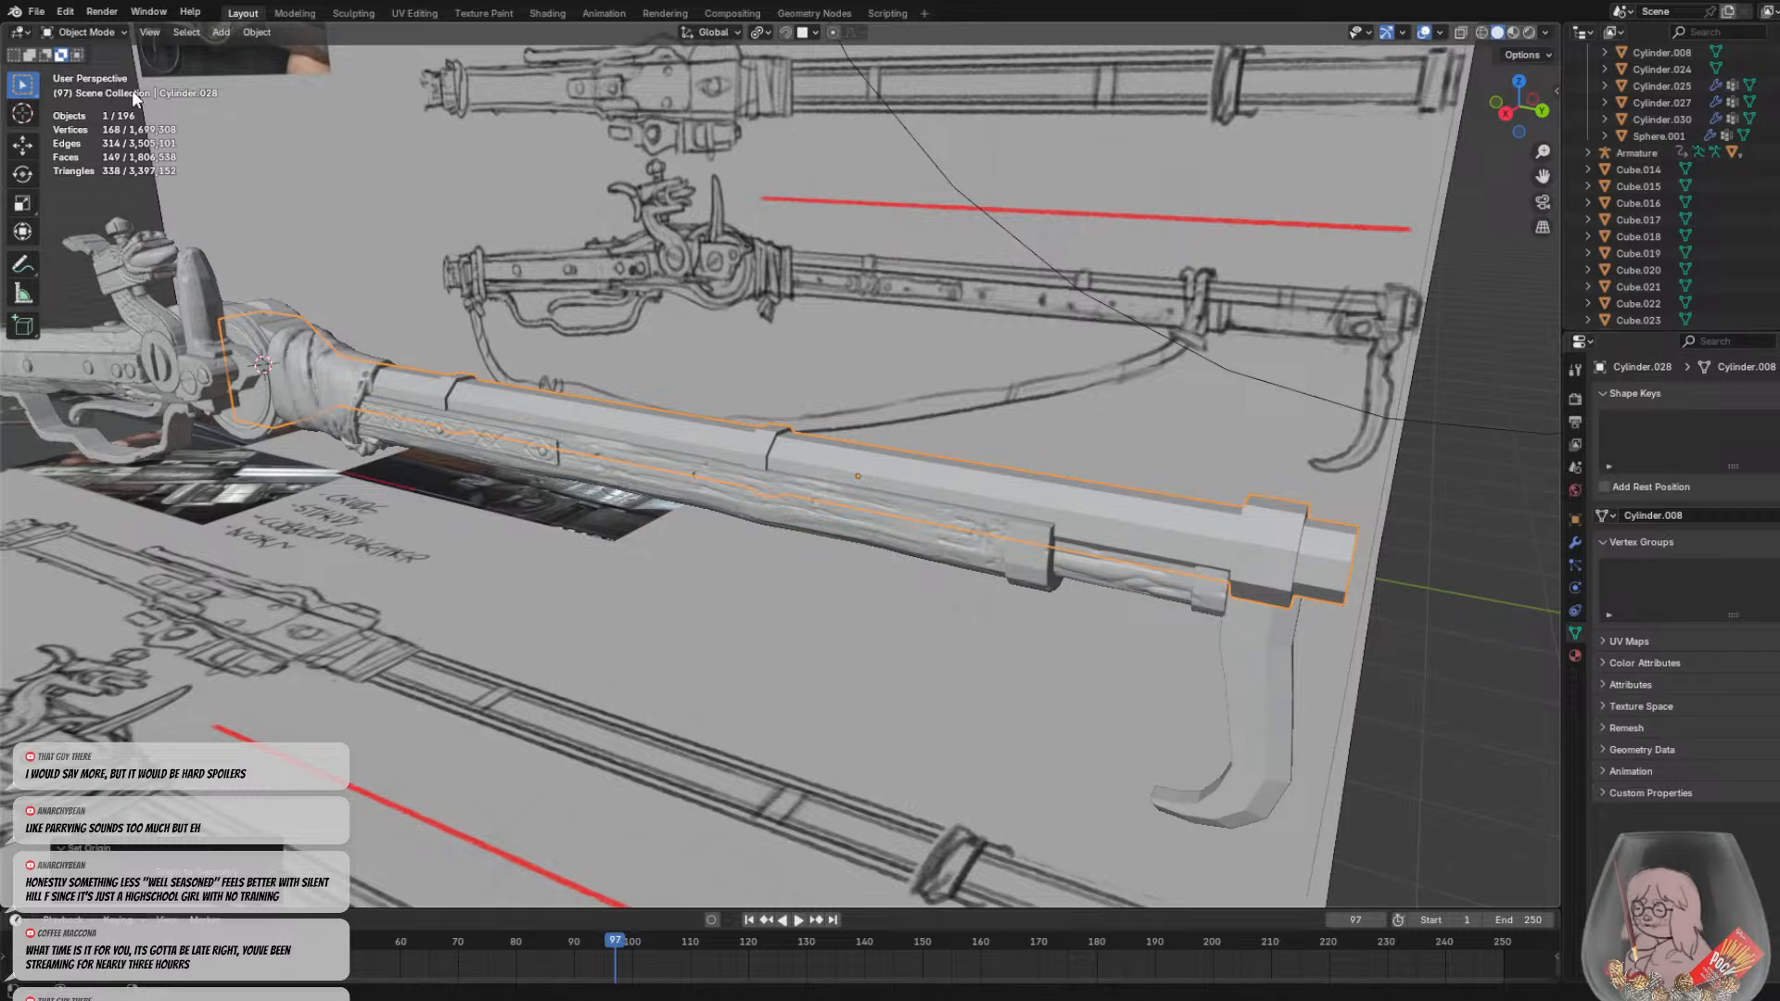
# Enter Sculpt Mode on the barrel and examine its shape against the reference sketches
pyautogui.click(85, 34)
pyautogui.click(86, 88)
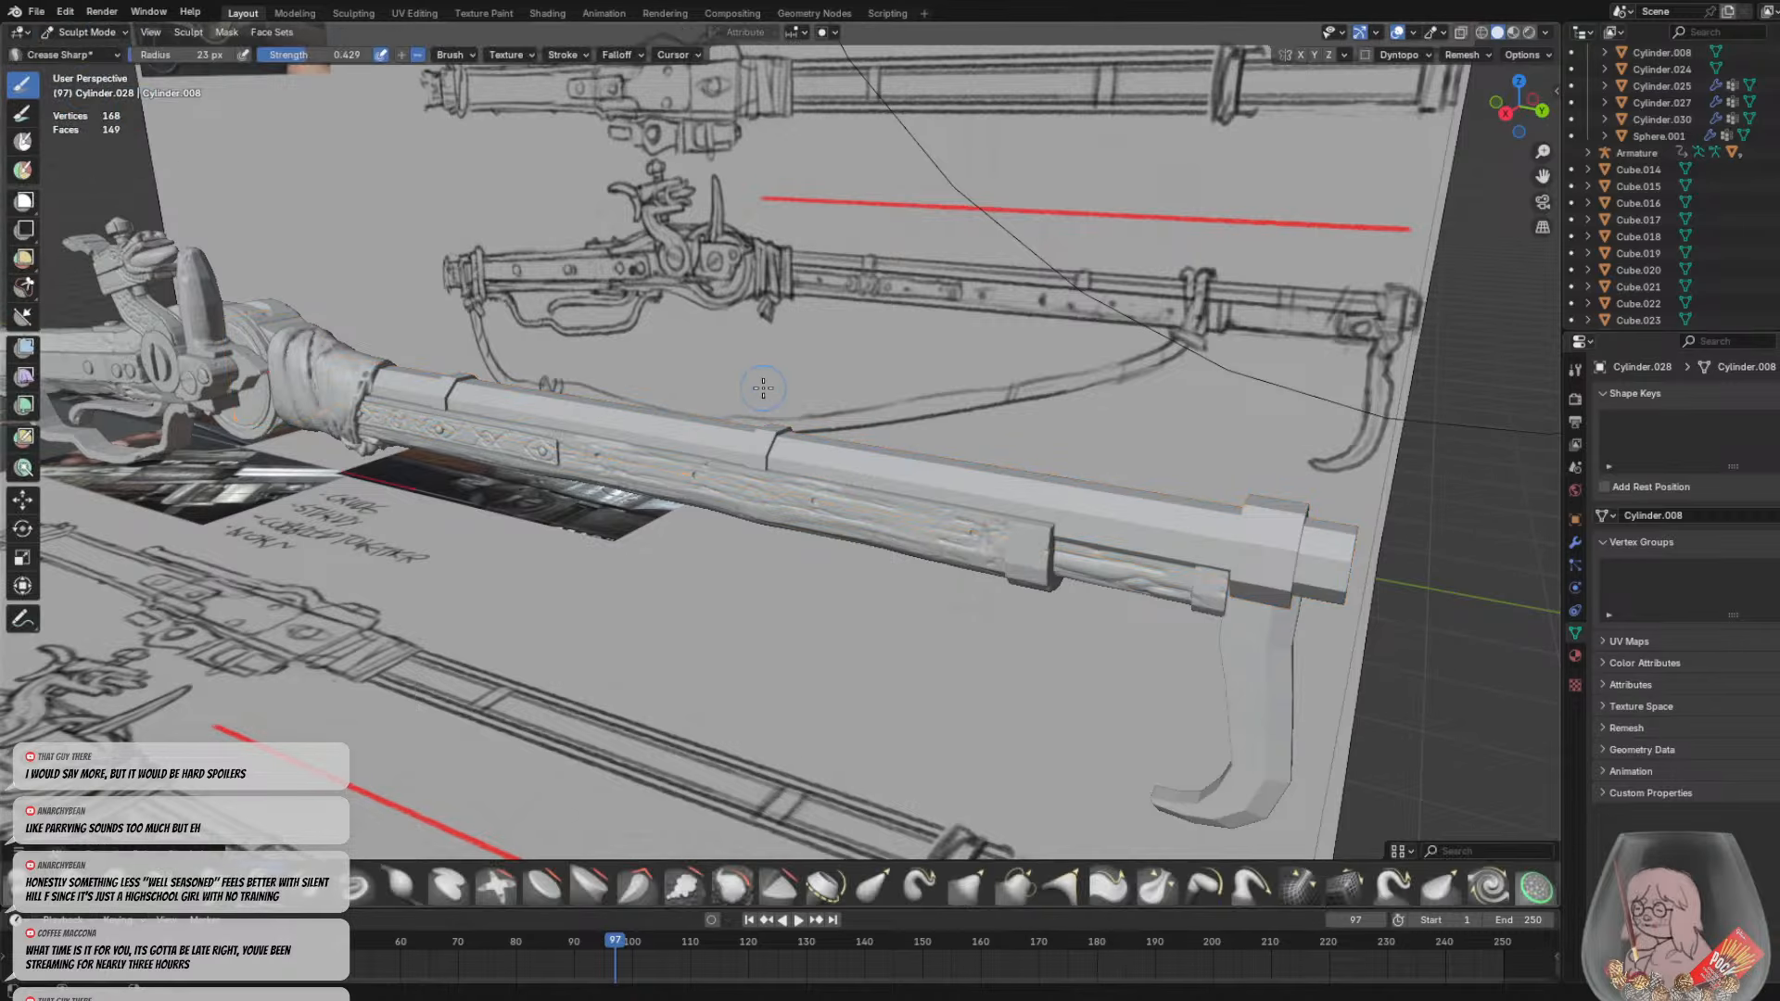
pyautogui.moveTo(418, 241)
pyautogui.mouseDown(button='middle')
pyautogui.moveTo(709, 355)
pyautogui.moveTo(590, 347)
pyautogui.moveTo(637, 342)
pyautogui.moveTo(662, 422)
pyautogui.mouseUp(button='middle')
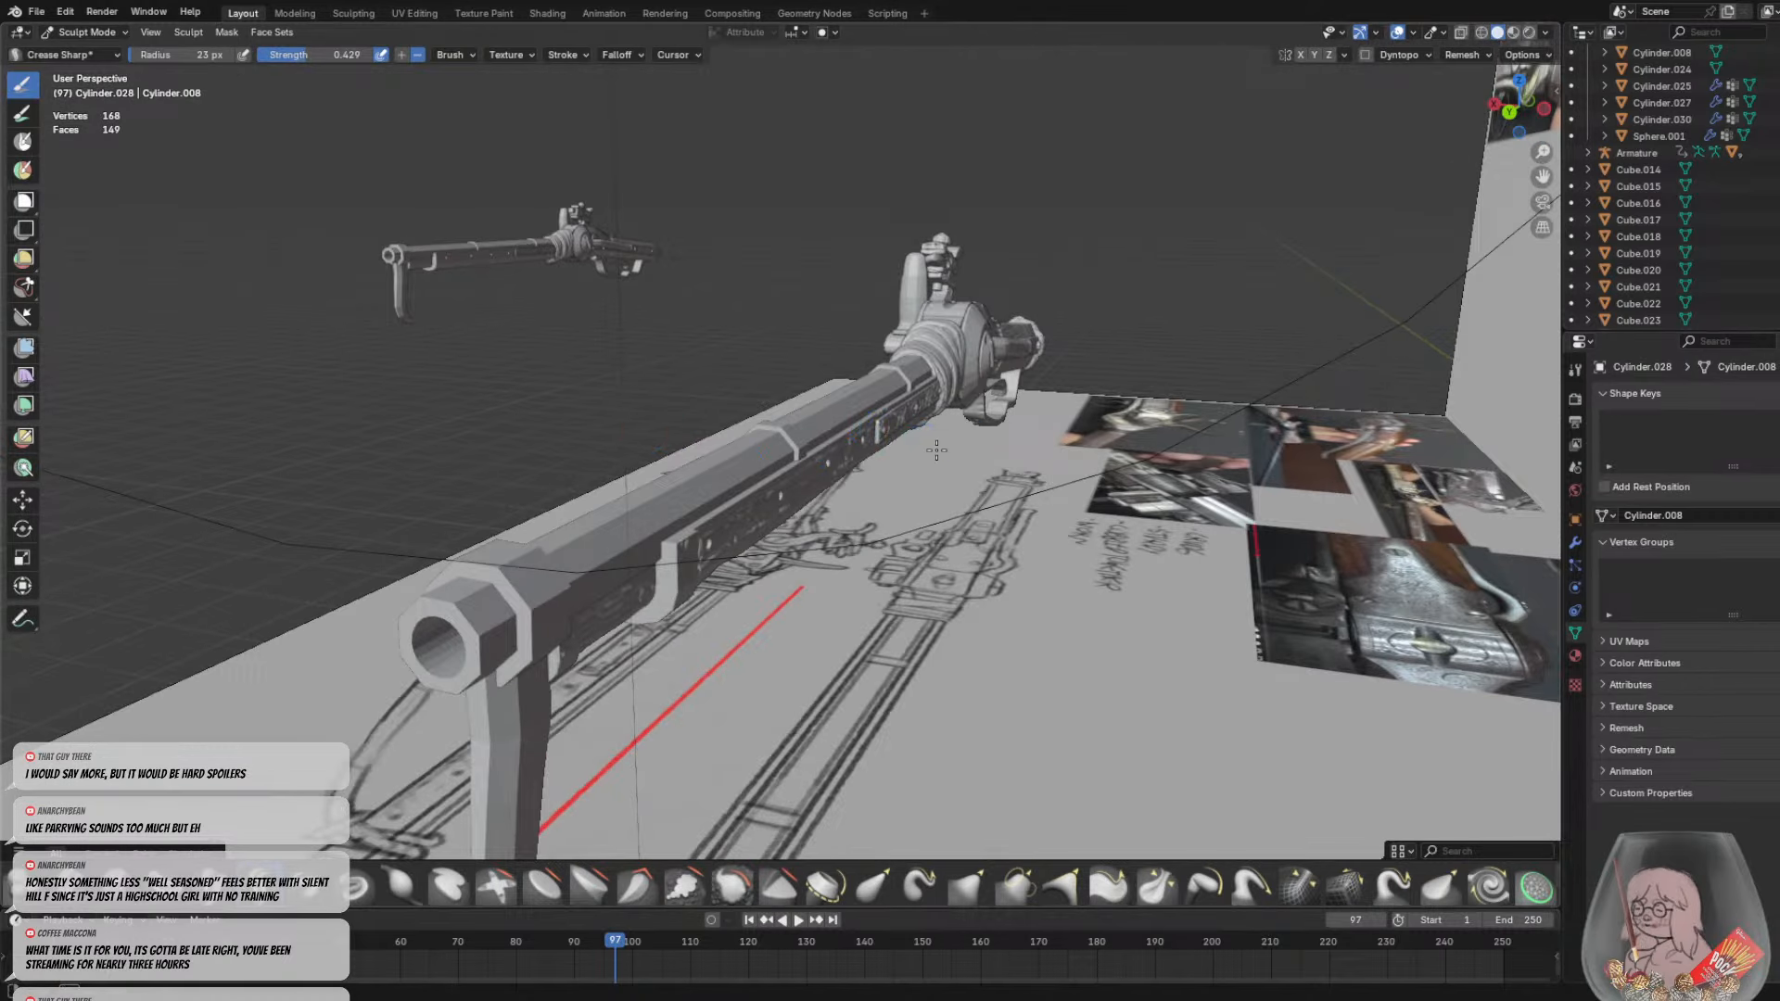
pyautogui.moveTo(936, 451); pyautogui.dragTo(1072, 466, button='middle')
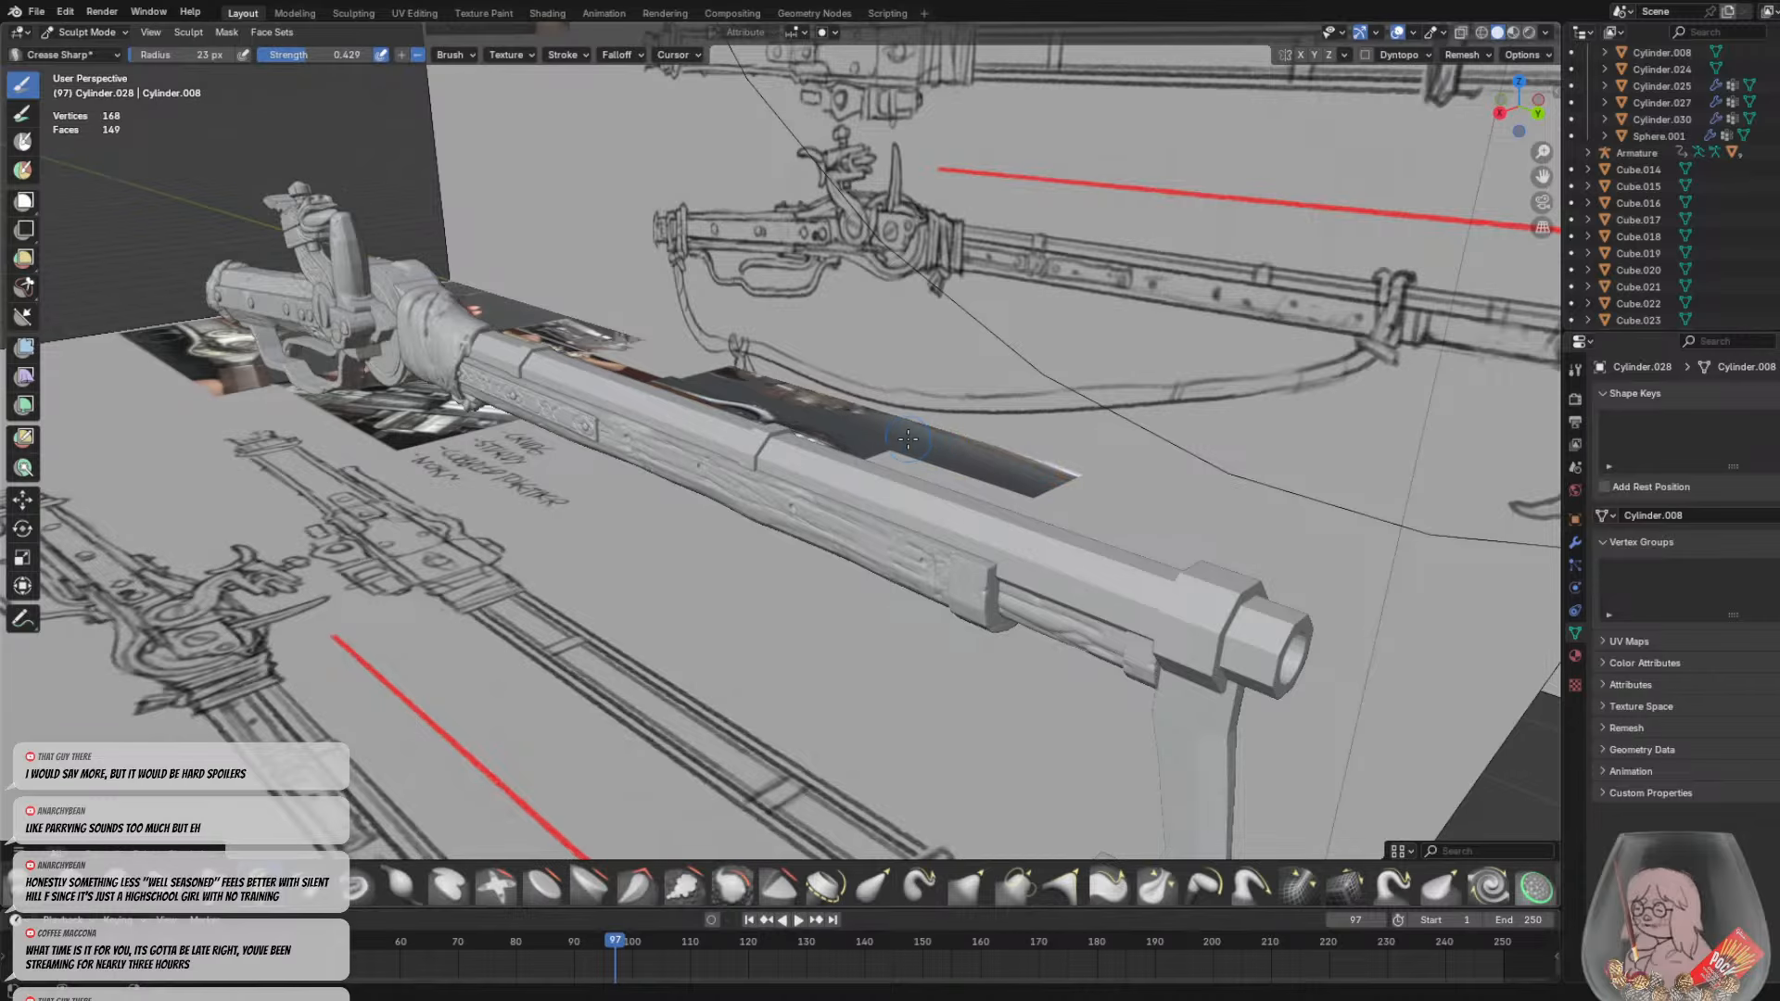
pyautogui.moveTo(908, 439)
pyautogui.mouseDown(button='middle')
pyautogui.moveTo(807, 551)
pyautogui.moveTo(940, 464)
pyautogui.mouseUp(button='middle')
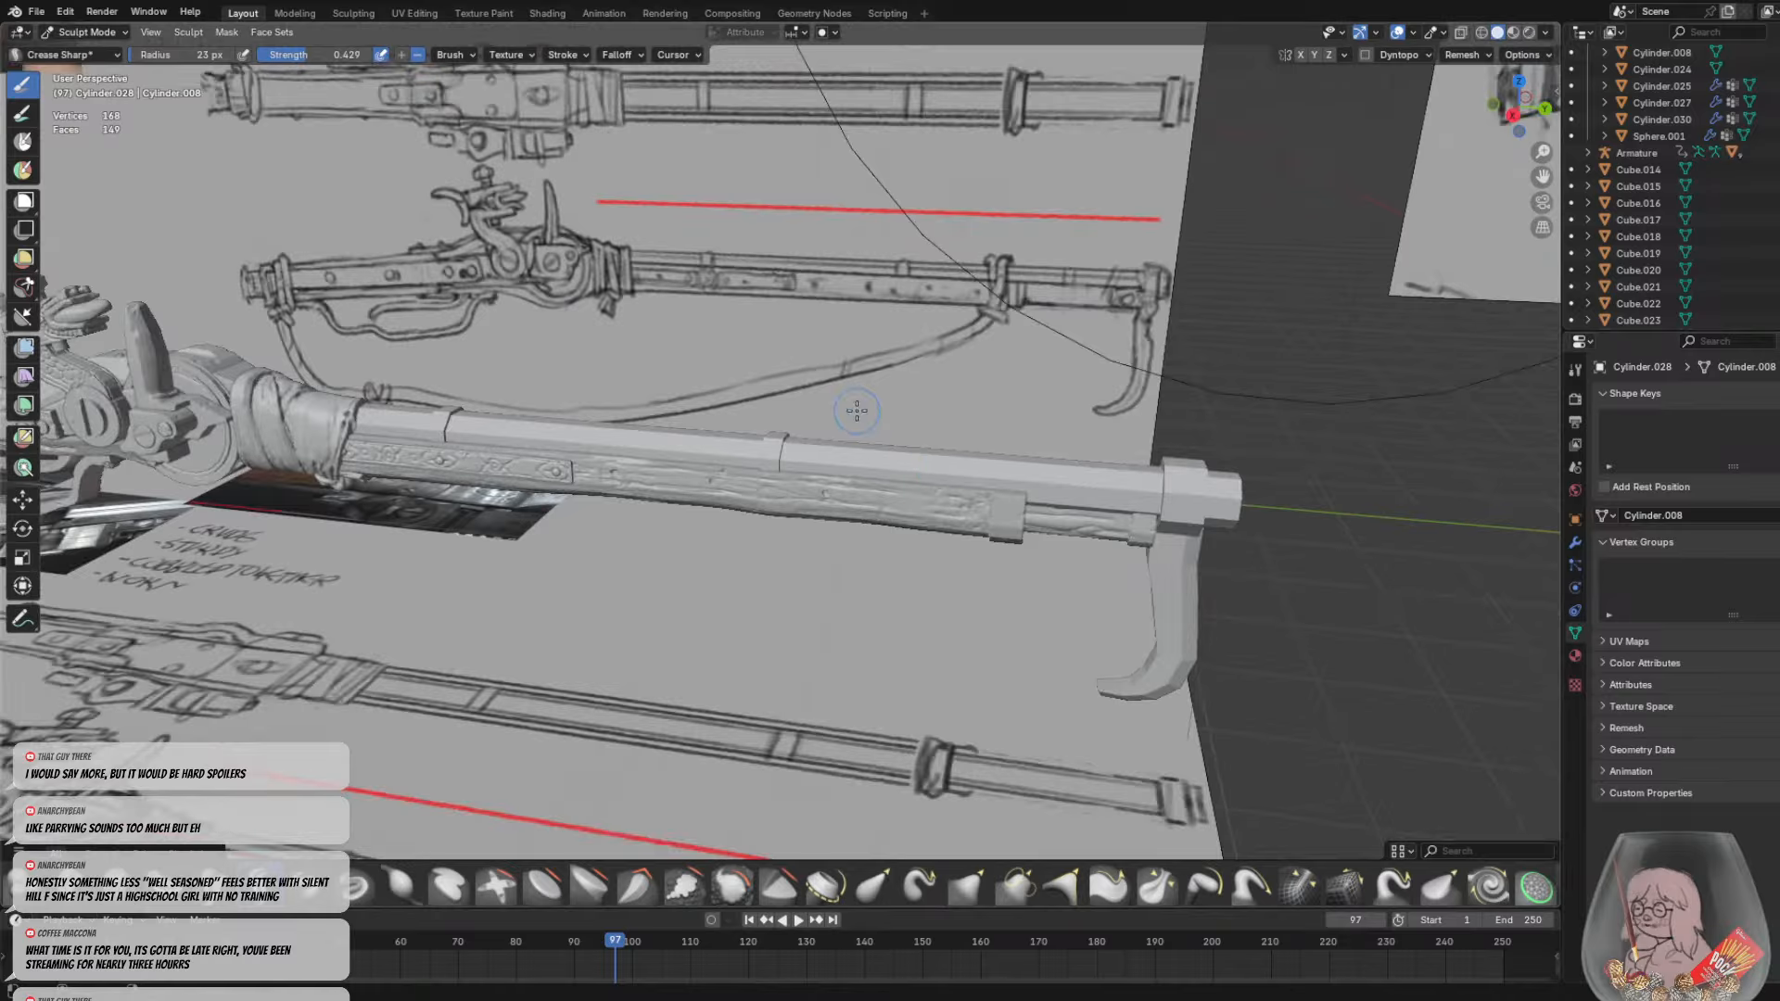
# Try voxel-remeshing the barrel with a coarse voxel size, starting from about 0.02 m
pyautogui.press('r')
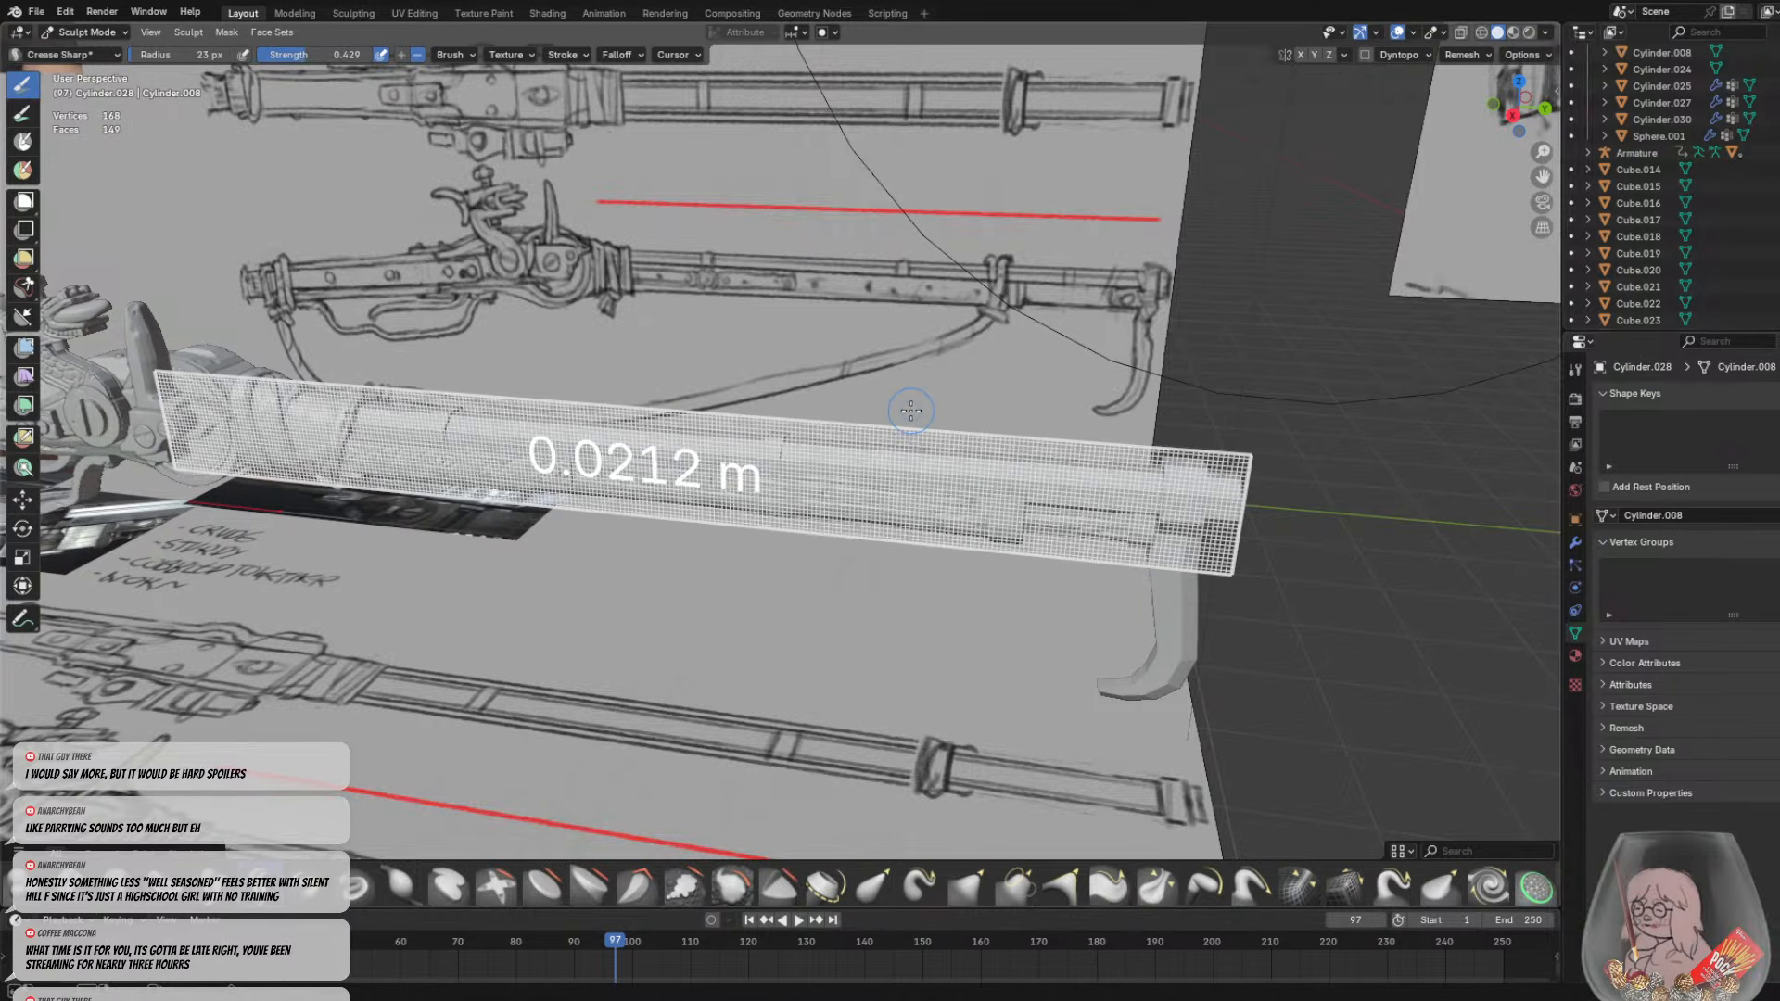
pyautogui.click(910, 410)
pyautogui.hotkey('ctrl', 'r')
pyautogui.hotkey('ctrl', 'z')
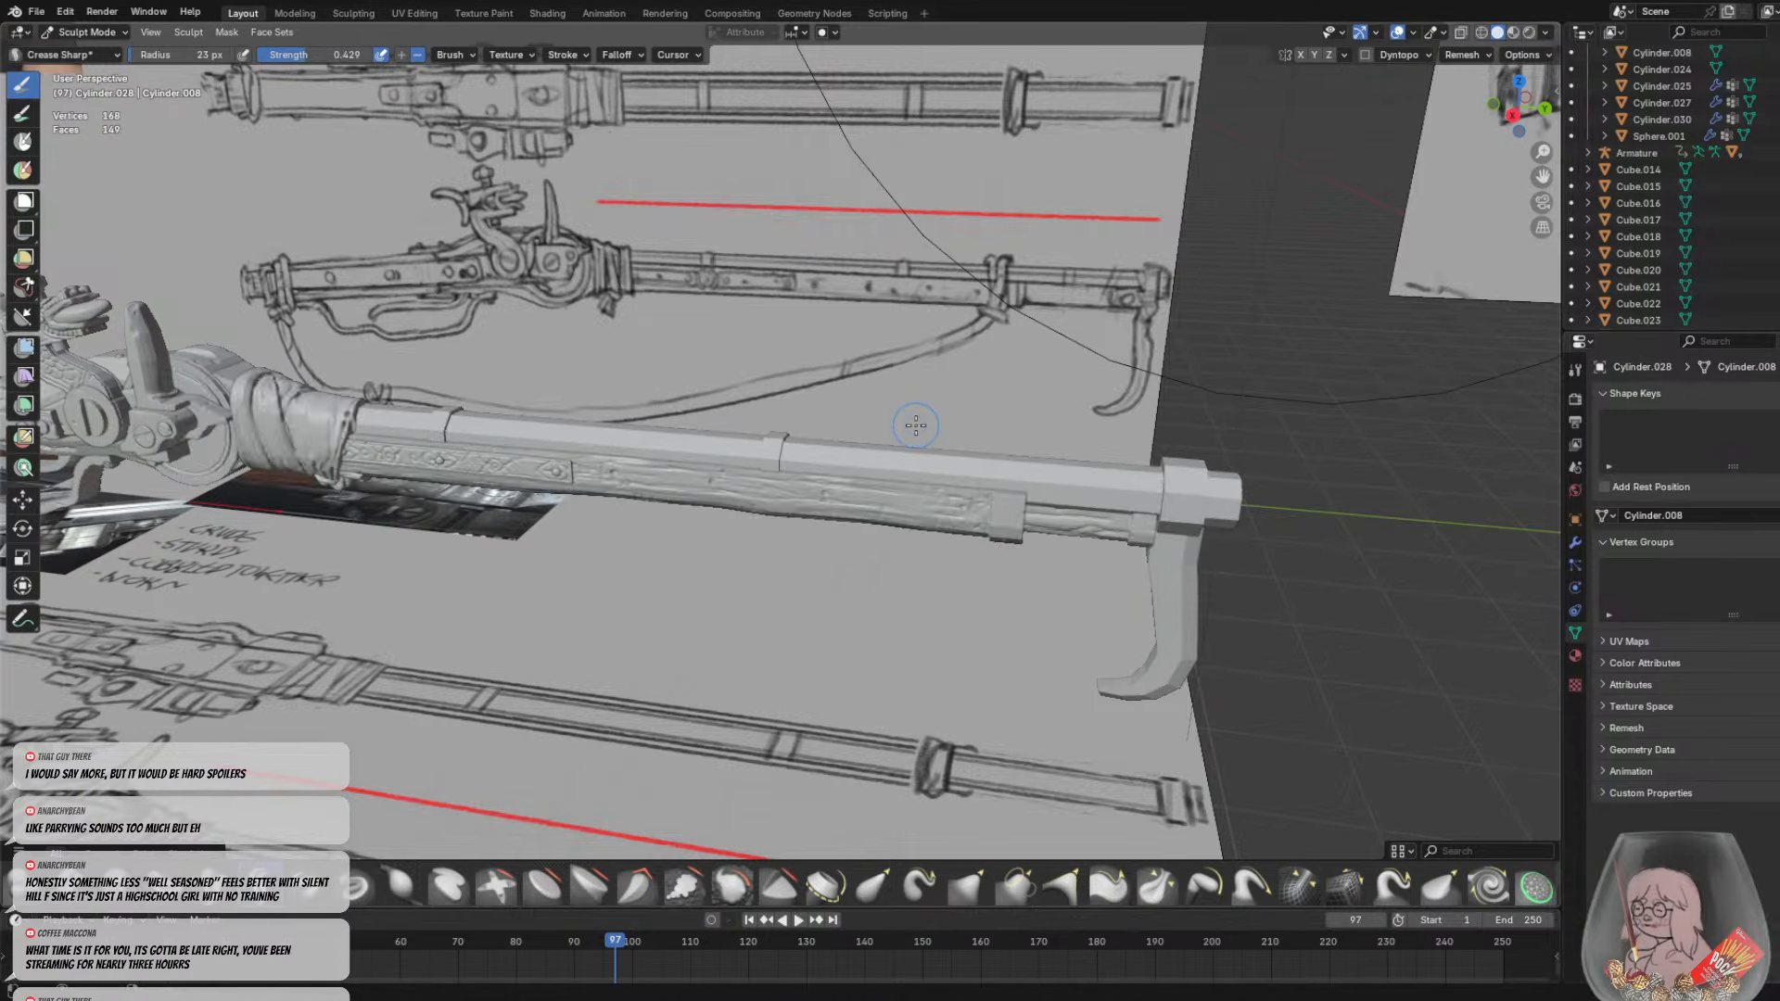
pyautogui.press('r')
pyautogui.click(922, 426)
pyautogui.hotkey('ctrl', 'r')
pyautogui.moveTo(881, 442); pyautogui.dragTo(780, 418, button='middle')
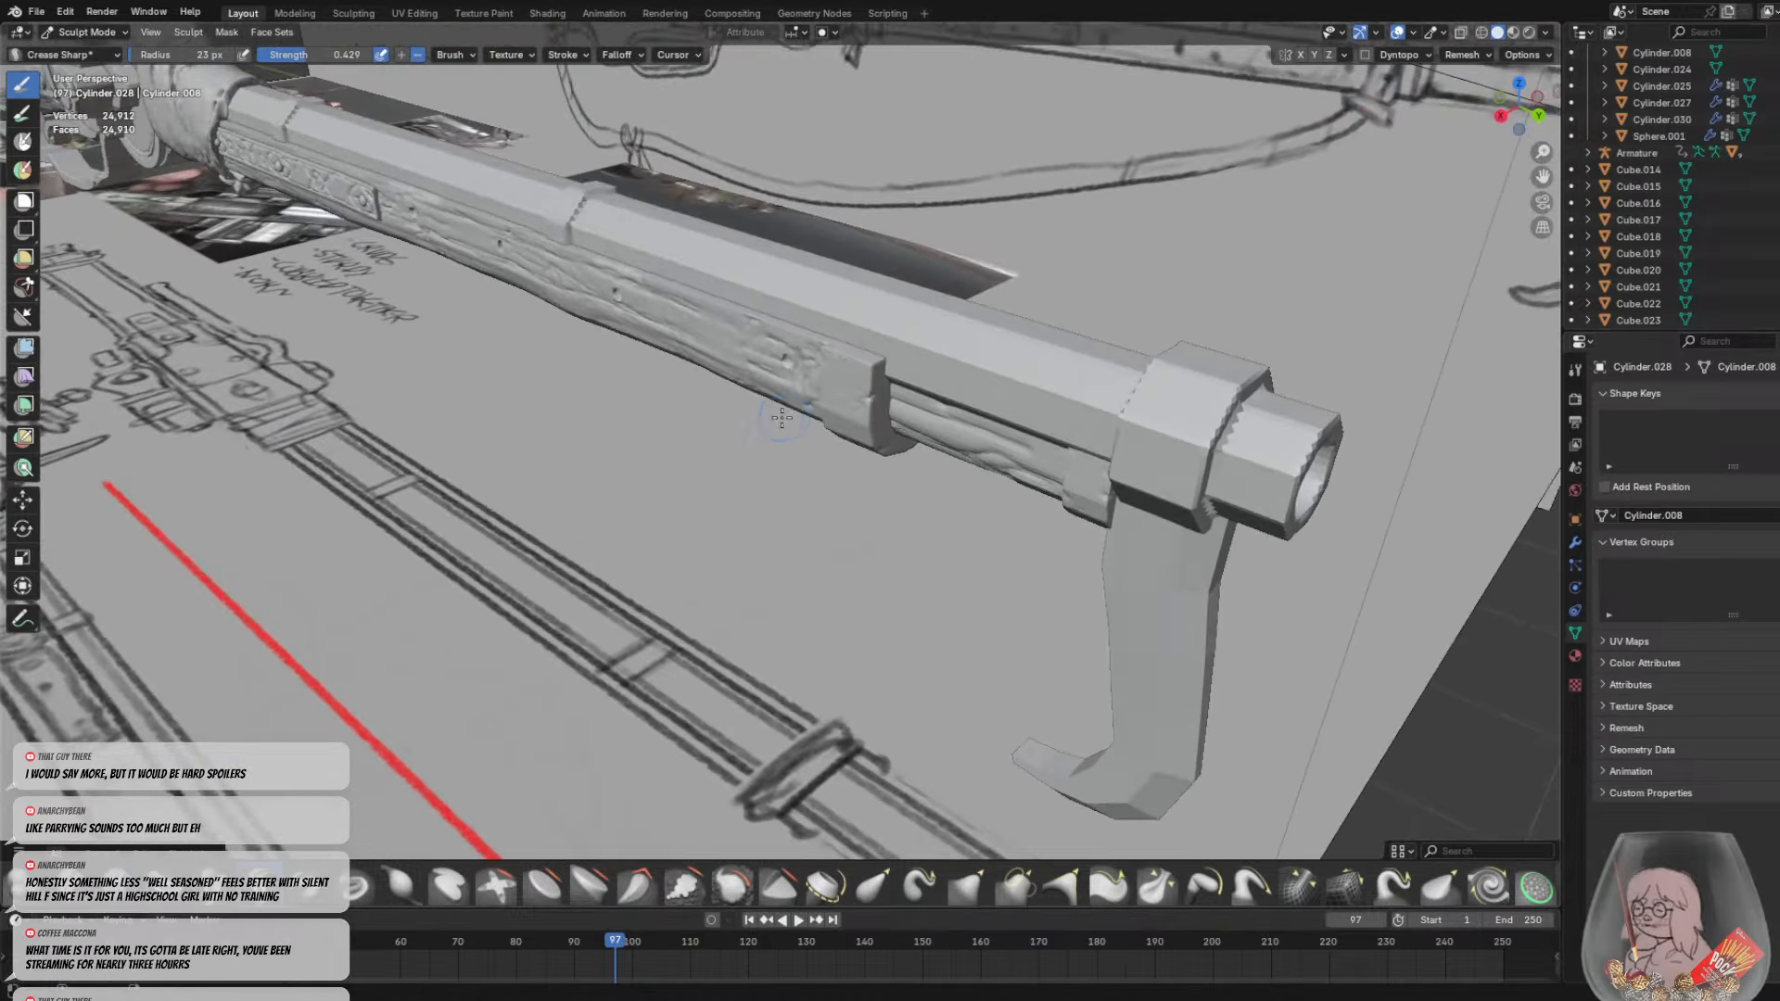
pyautogui.hotkey('ctrl', 'z')
# Set the barrel's voxel size to about 0.008 m, remesh it, and inspect the step near the leather wrap
pyautogui.press('r')
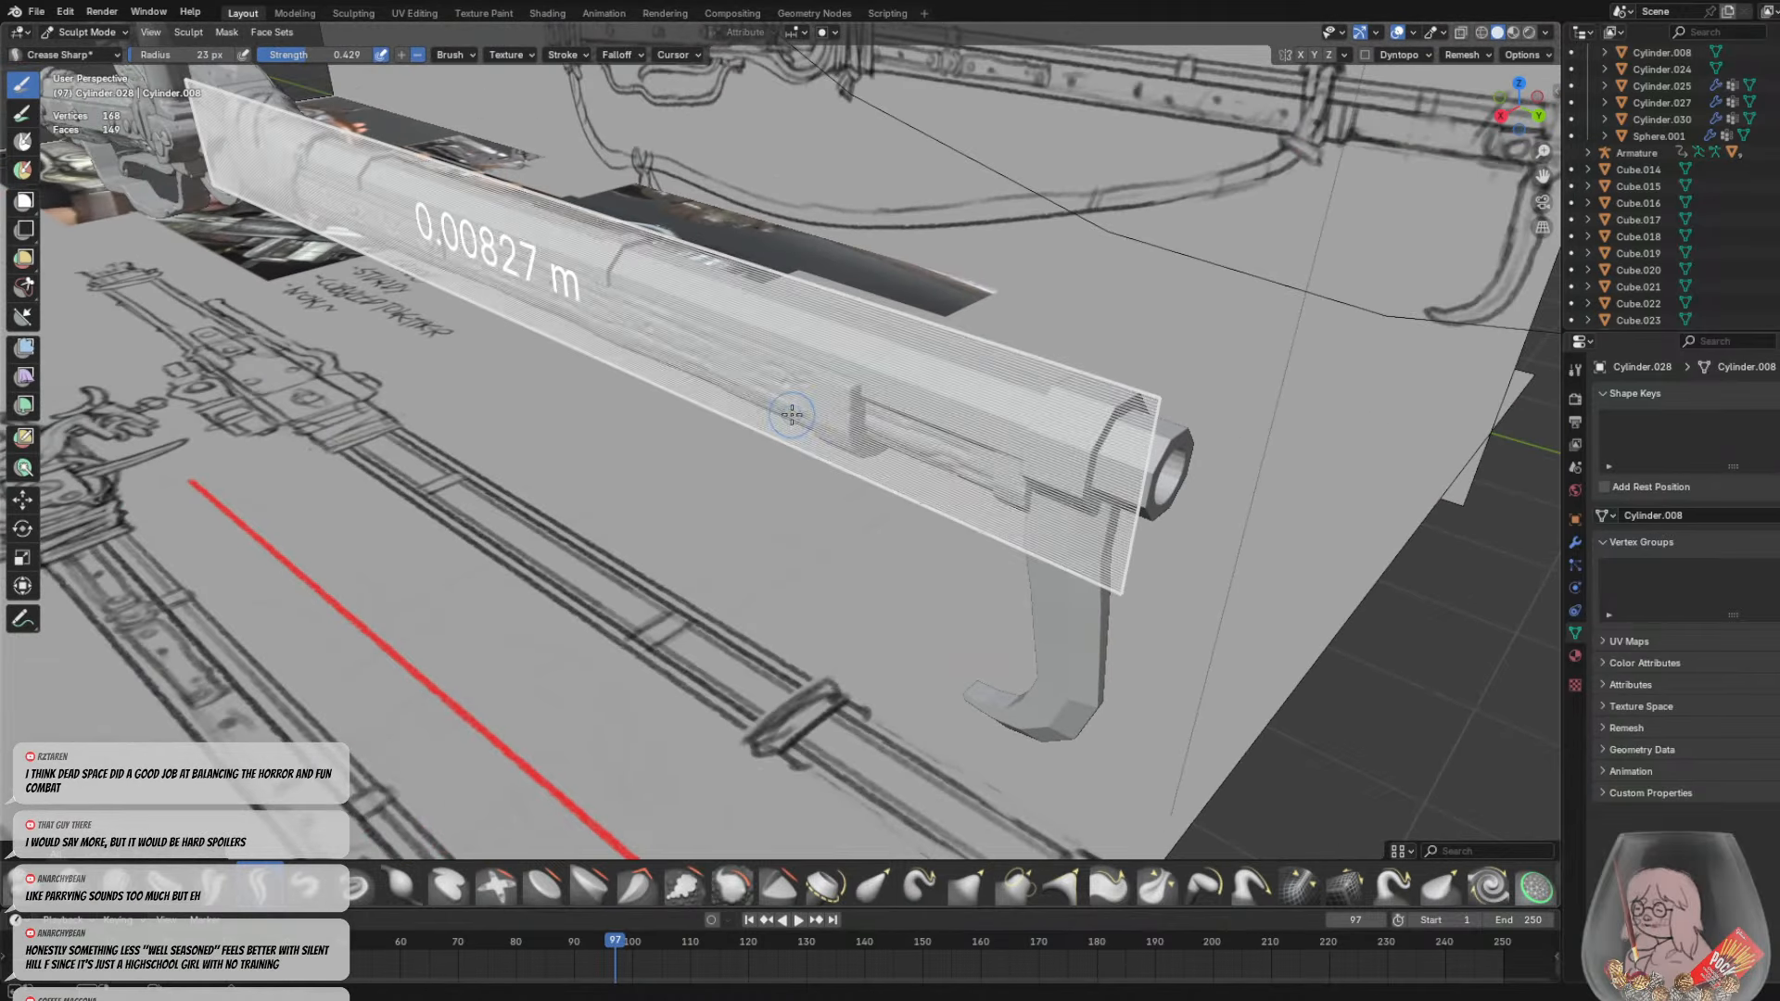
pyautogui.click(794, 413)
pyautogui.moveTo(794, 413); pyautogui.dragTo(1054, 490, button='middle')
pyautogui.keyDown('shift'); pyautogui.moveTo(604, 358); pyautogui.dragTo(595, 498, button='middle'); pyautogui.keyUp('shift')
pyautogui.scroll(3, 825, 499)
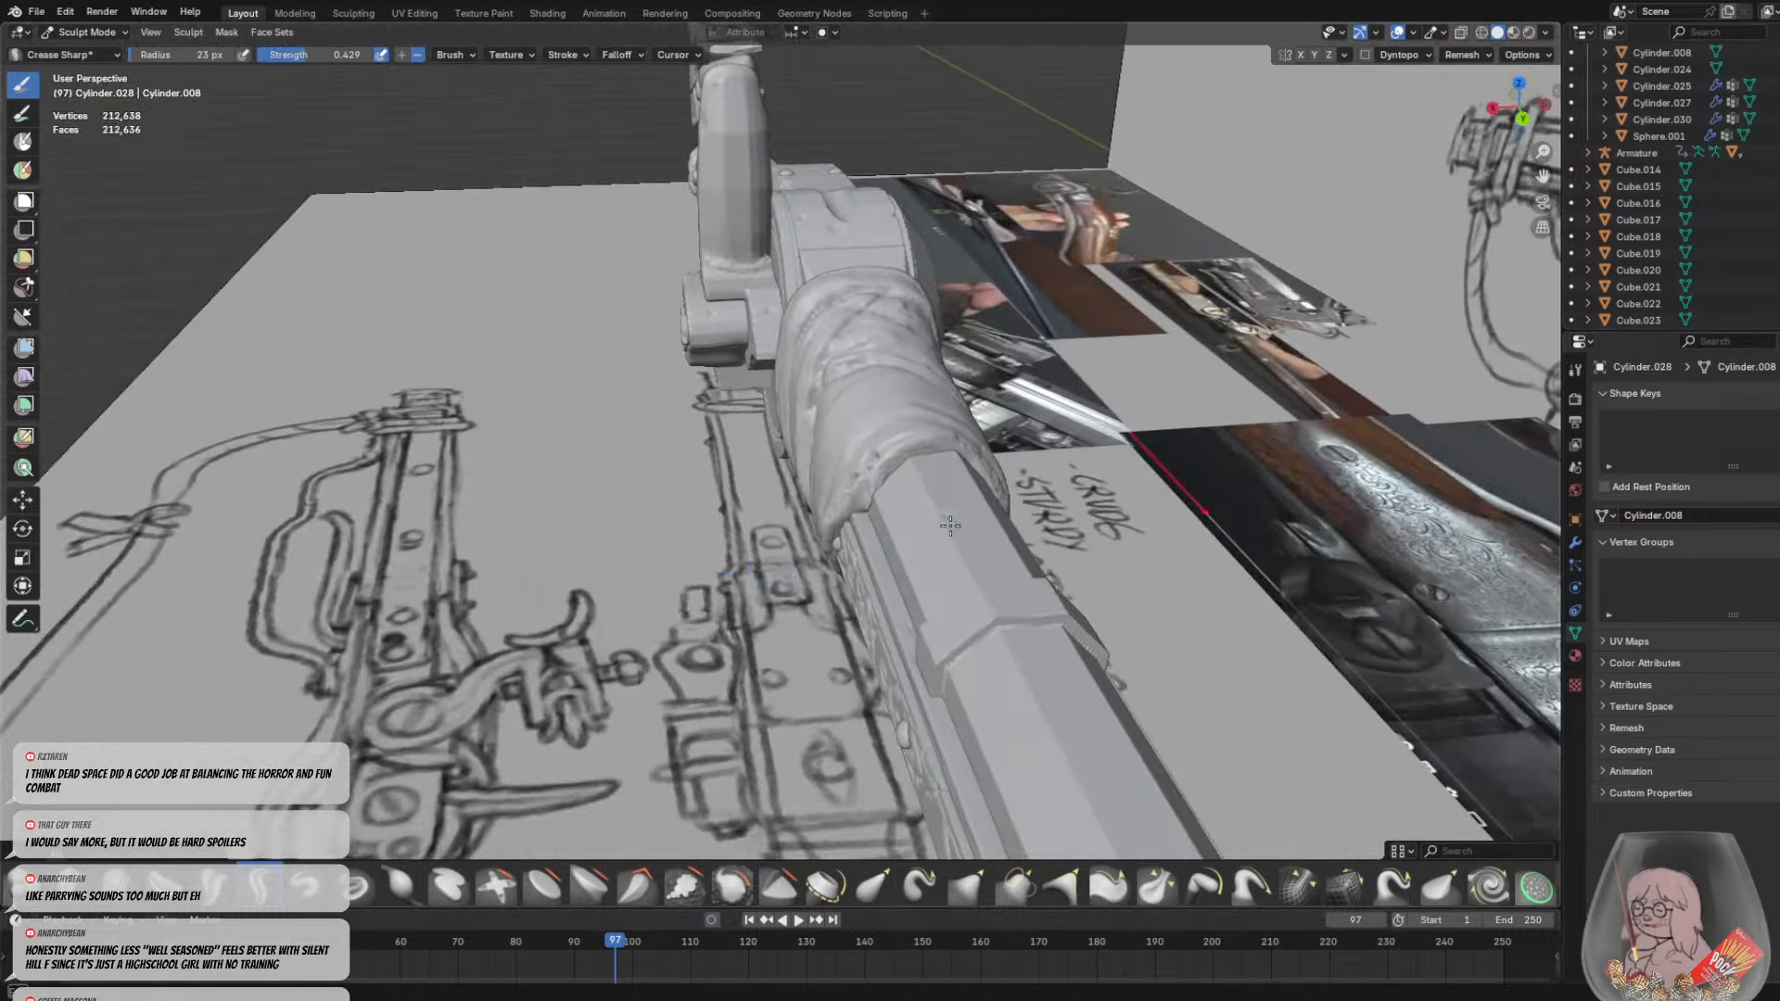
pyautogui.moveTo(944, 525); pyautogui.dragTo(684, 501, button='middle')
pyautogui.keyDown('shift'); pyautogui.moveTo(831, 518); pyautogui.dragTo(692, 485, button='middle'); pyautogui.keyUp('shift')
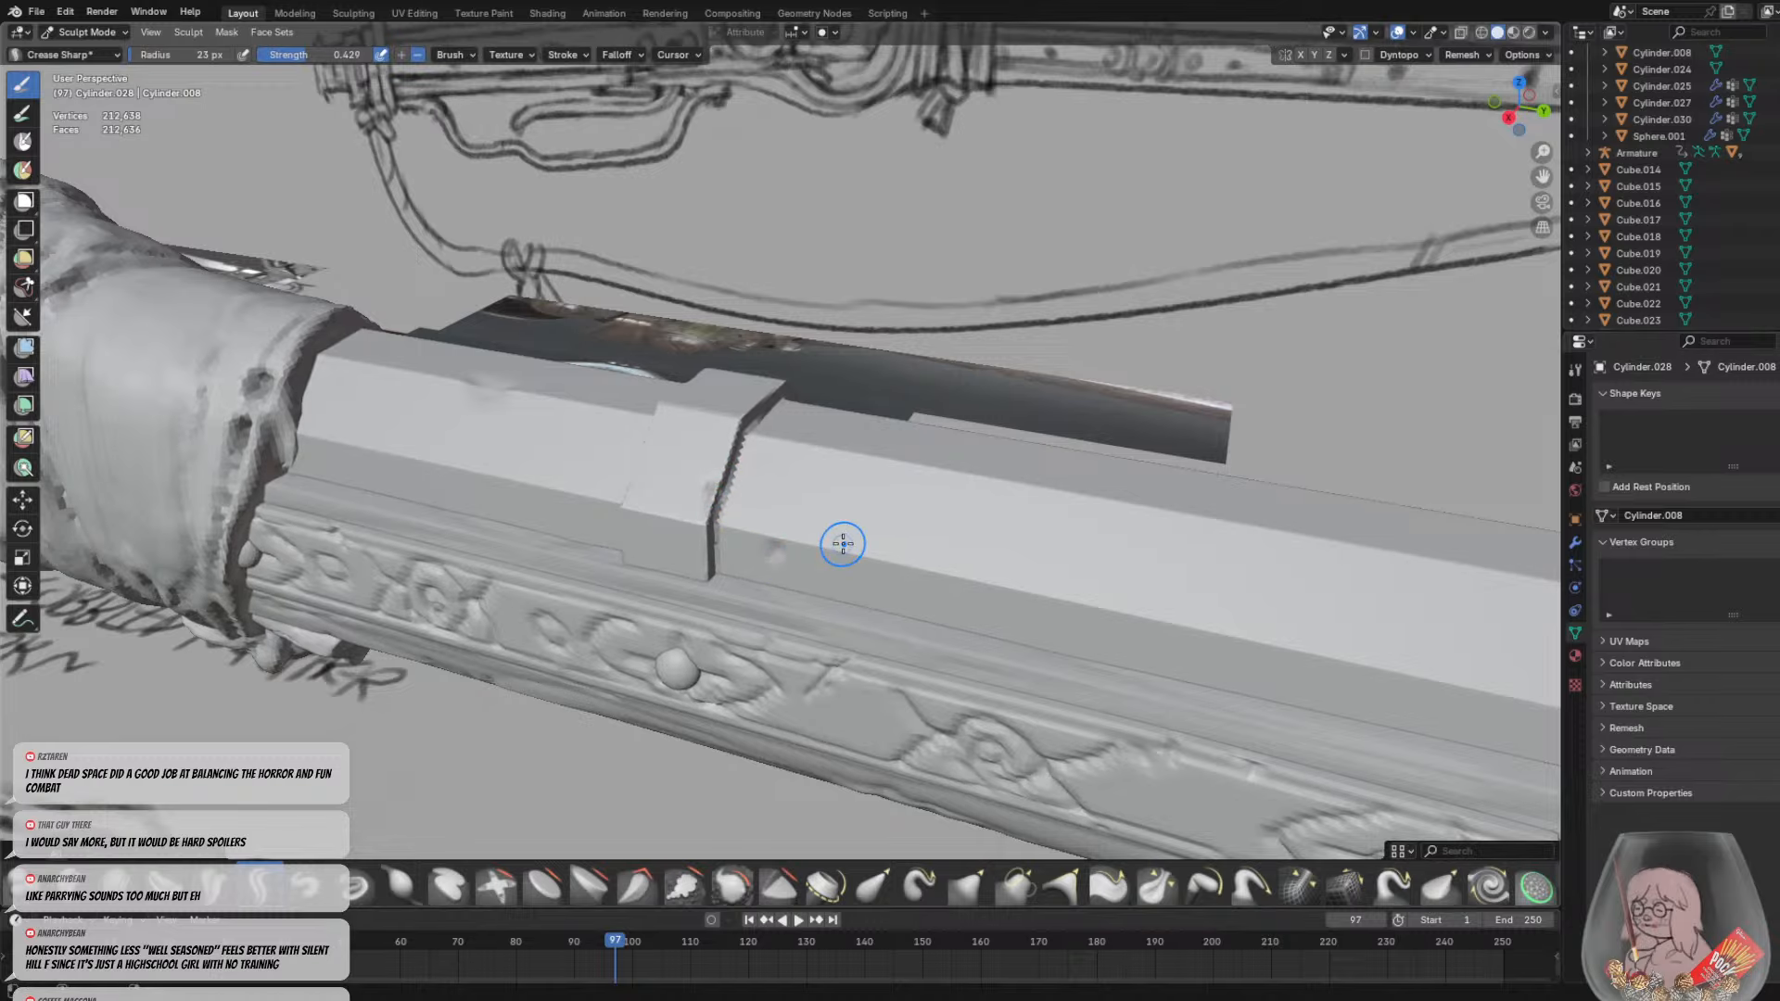
pyautogui.moveTo(843, 552)
pyautogui.keyDown('shift'); pyautogui.mouseDown(button='middle')
pyautogui.moveTo(617, 489)
pyautogui.moveTo(576, 512)
pyautogui.mouseUp(button='middle'); pyautogui.keyUp('shift')
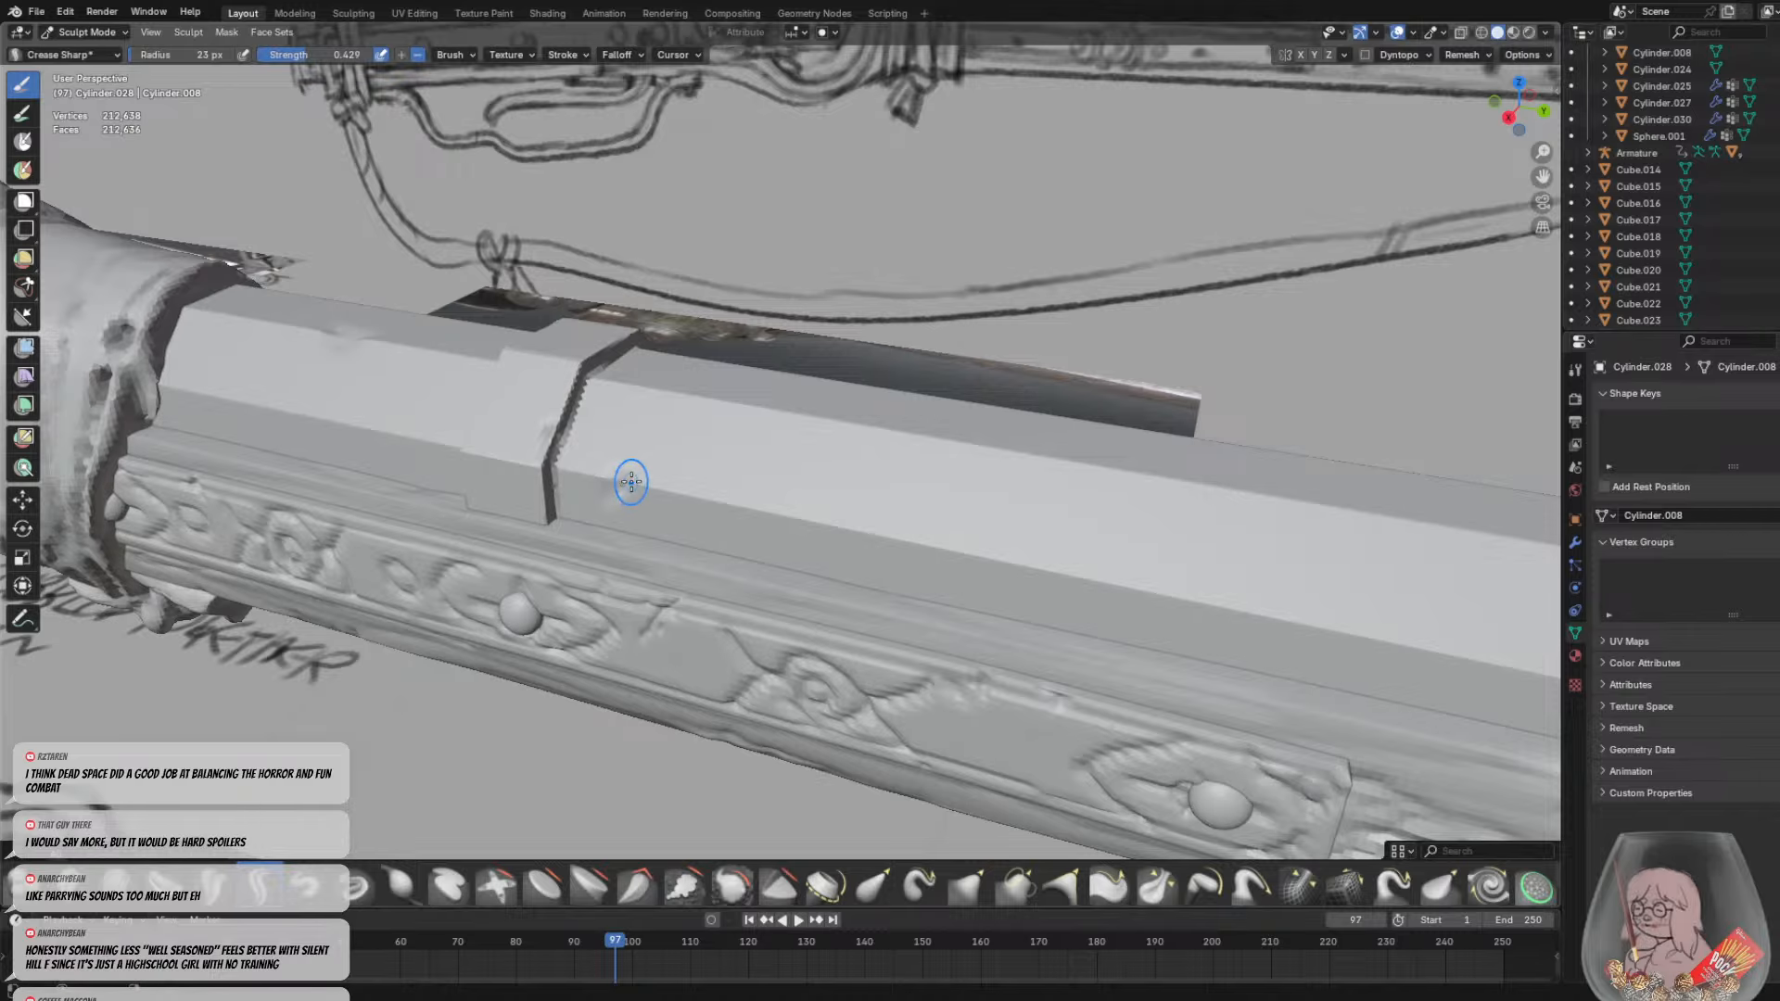
# Carve small nicks with the Crease Sharp brush into the barrel's upper edges around the raised band nearest the leather wrap
pyautogui.moveTo(749, 501); pyautogui.dragTo(616, 477, button='middle')
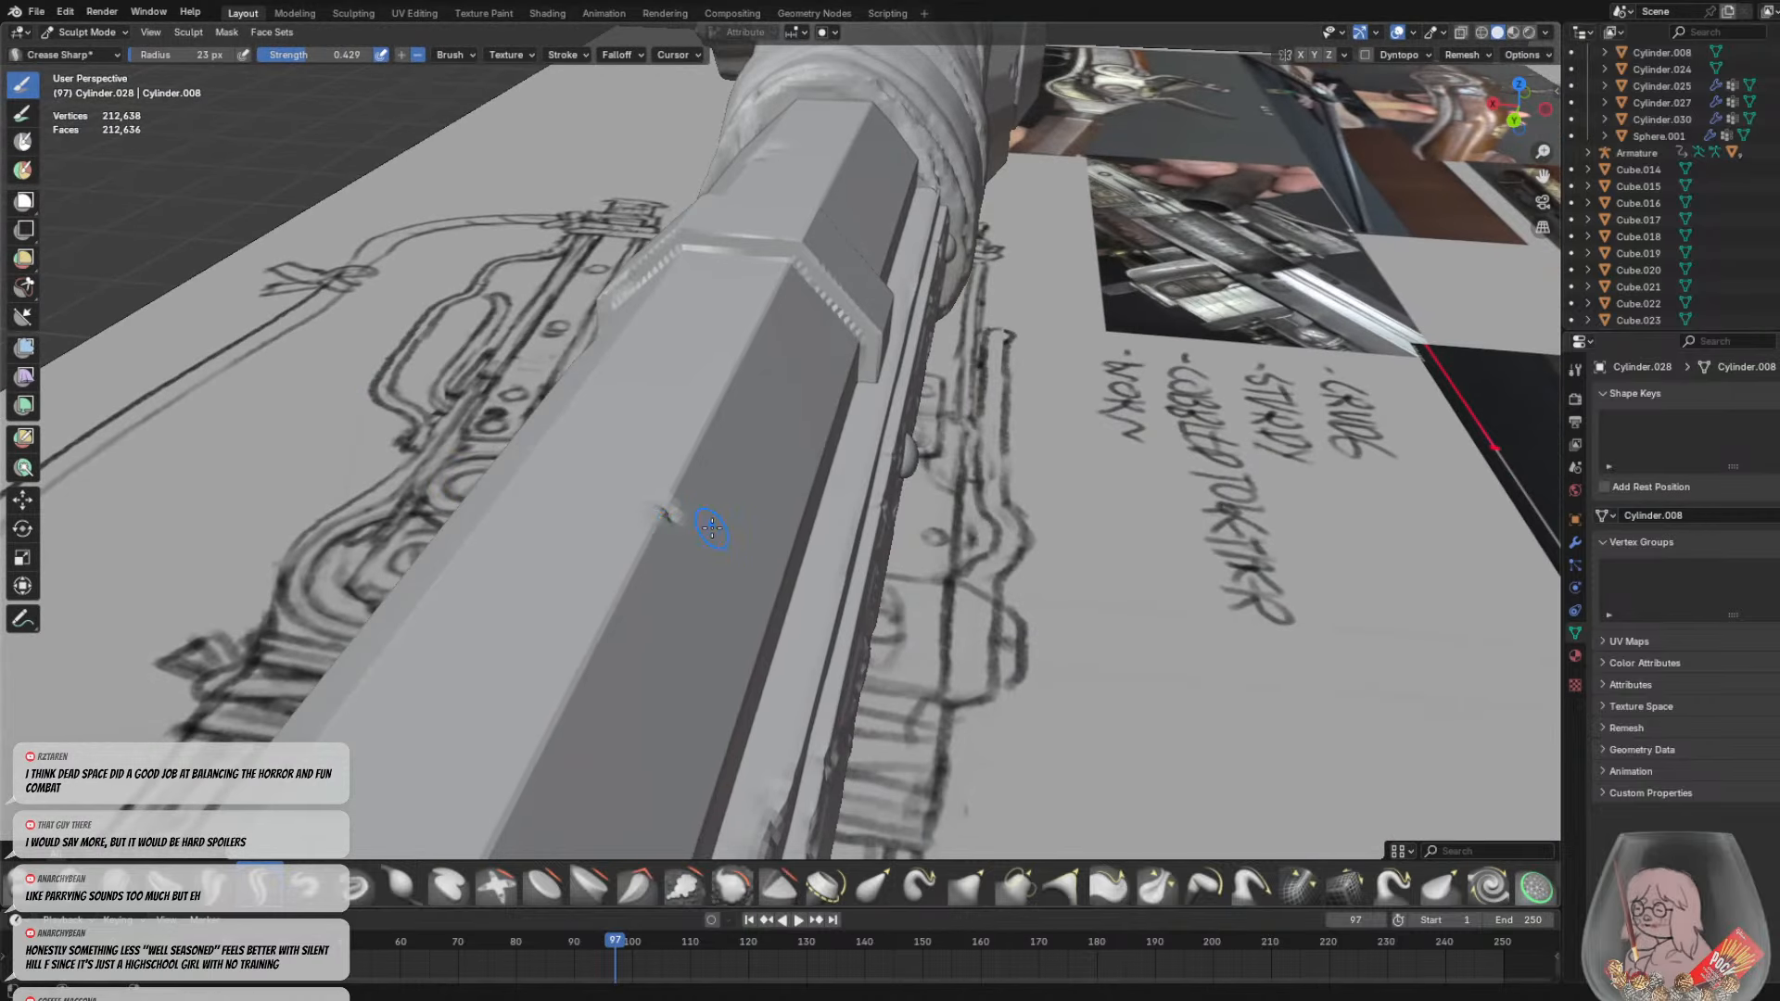
pyautogui.moveTo(713, 527); pyautogui.dragTo(537, 525, button='middle')
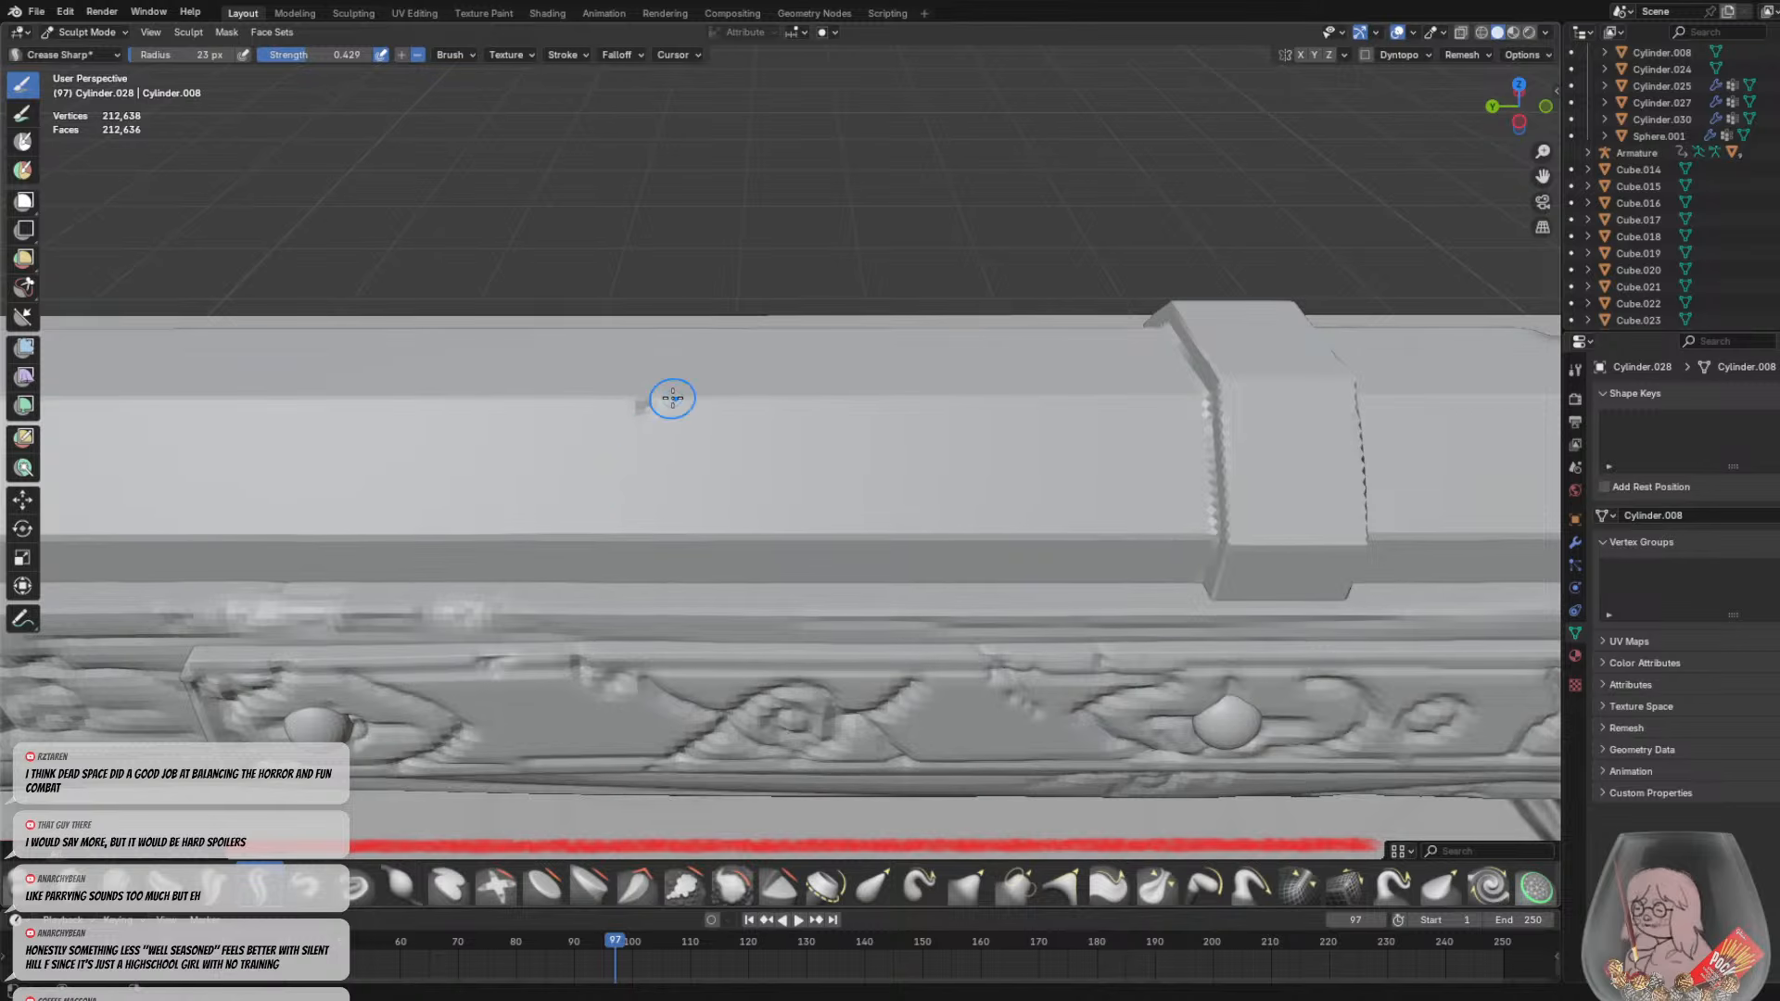
pyautogui.moveTo(672, 398); pyautogui.dragTo(688, 397)
pyautogui.scroll(-4, 743, 416)
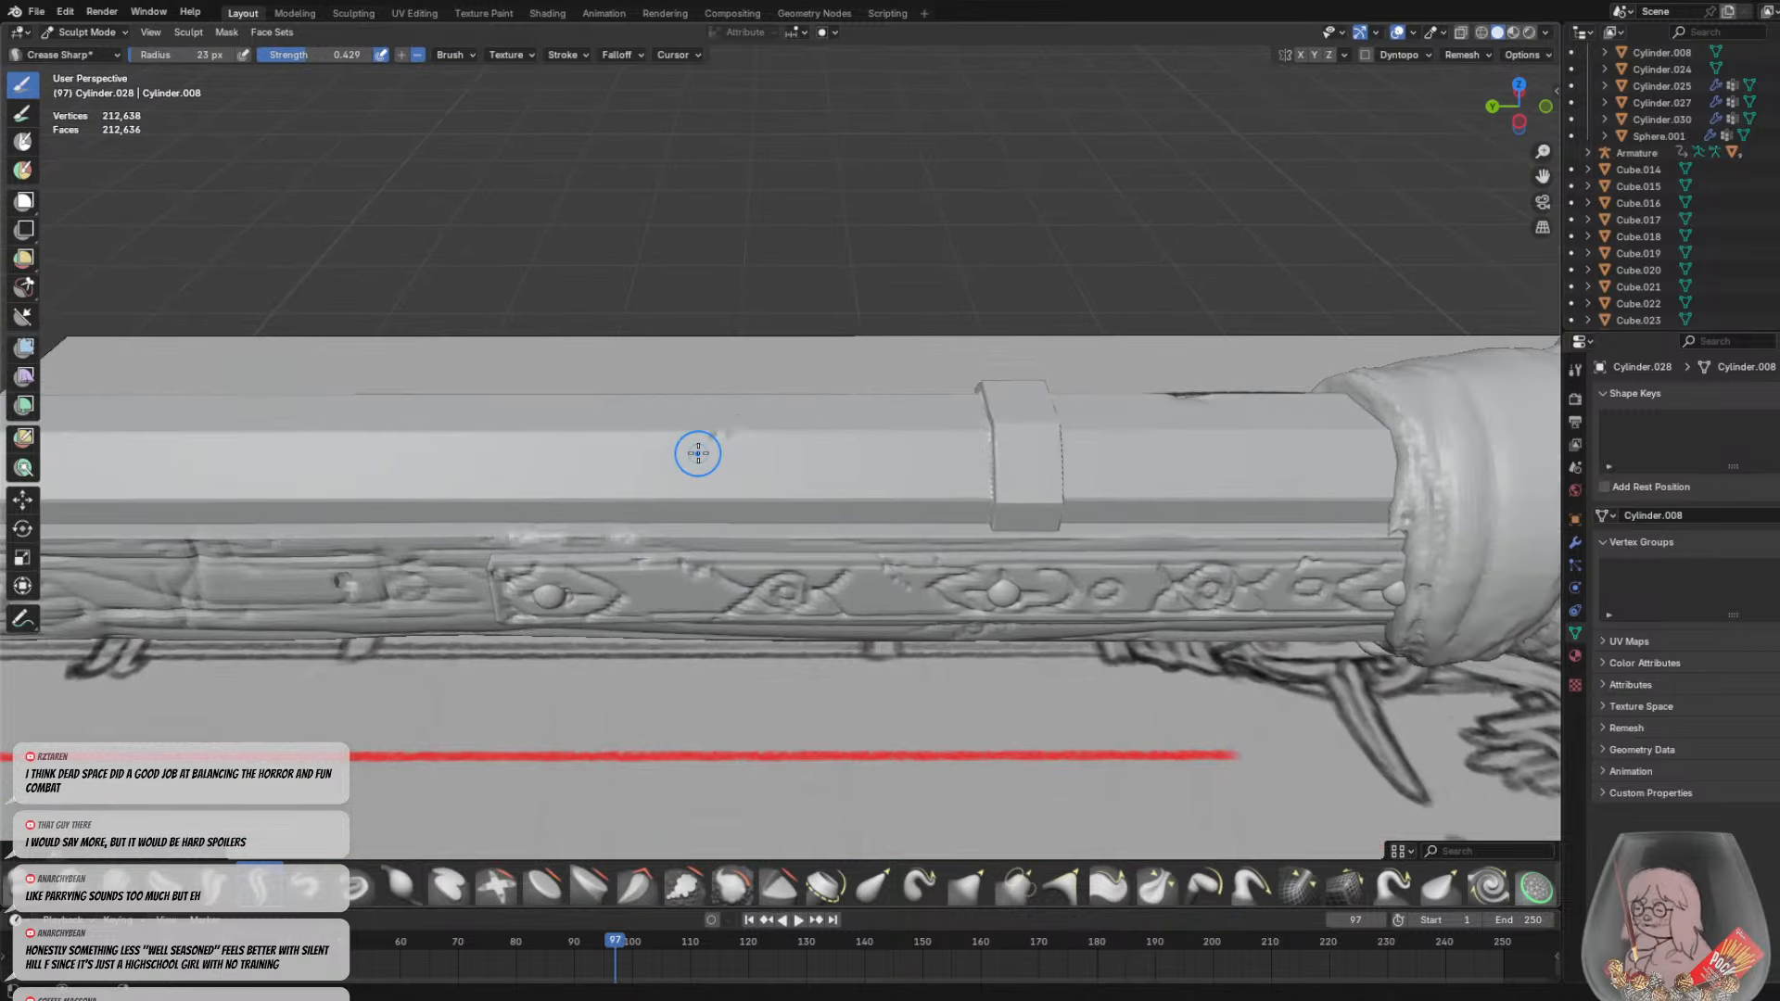
pyautogui.keyDown('shift'); pyautogui.moveTo(697, 453); pyautogui.dragTo(322, 442, button='middle'); pyautogui.keyUp('shift')
pyautogui.scroll(2, 756, 451)
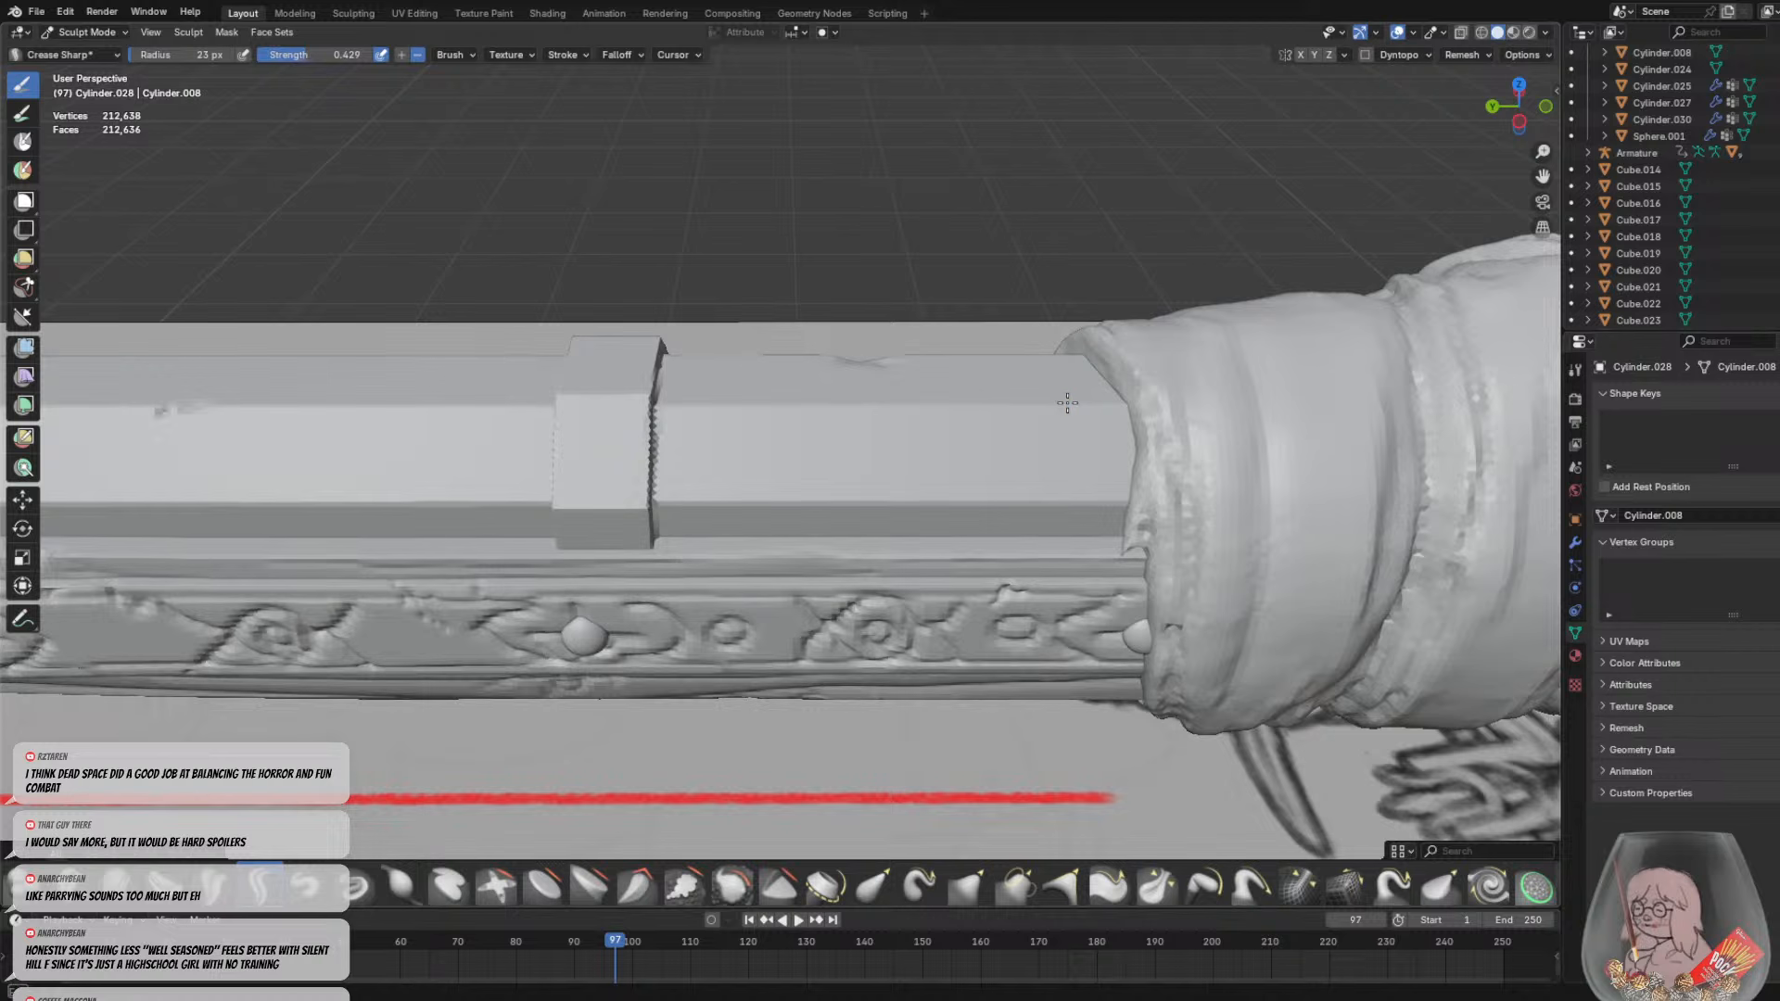
pyautogui.keyDown('shift'); pyautogui.moveTo(961, 436); pyautogui.dragTo(1132, 417, button='middle'); pyautogui.keyUp('shift')
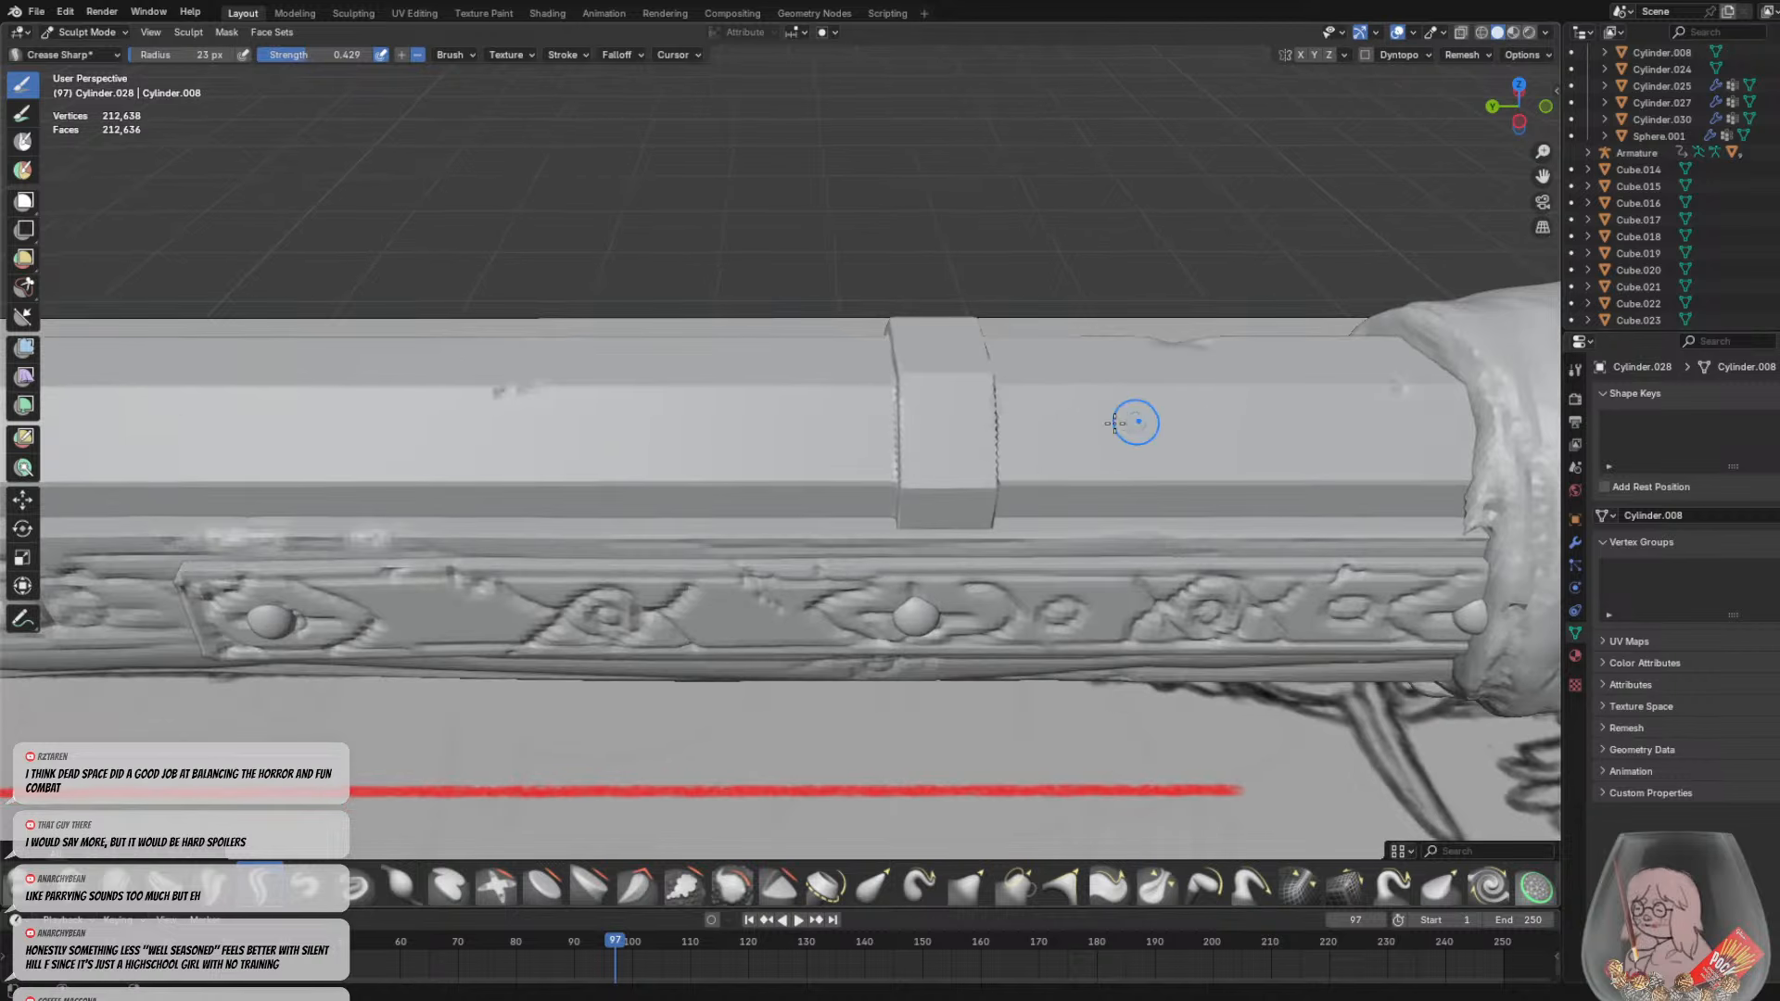
# Chip the edges of the raised band nearest the leather wrap and dent the adjoining lower barrel edge
pyautogui.scroll(2, 991, 423)
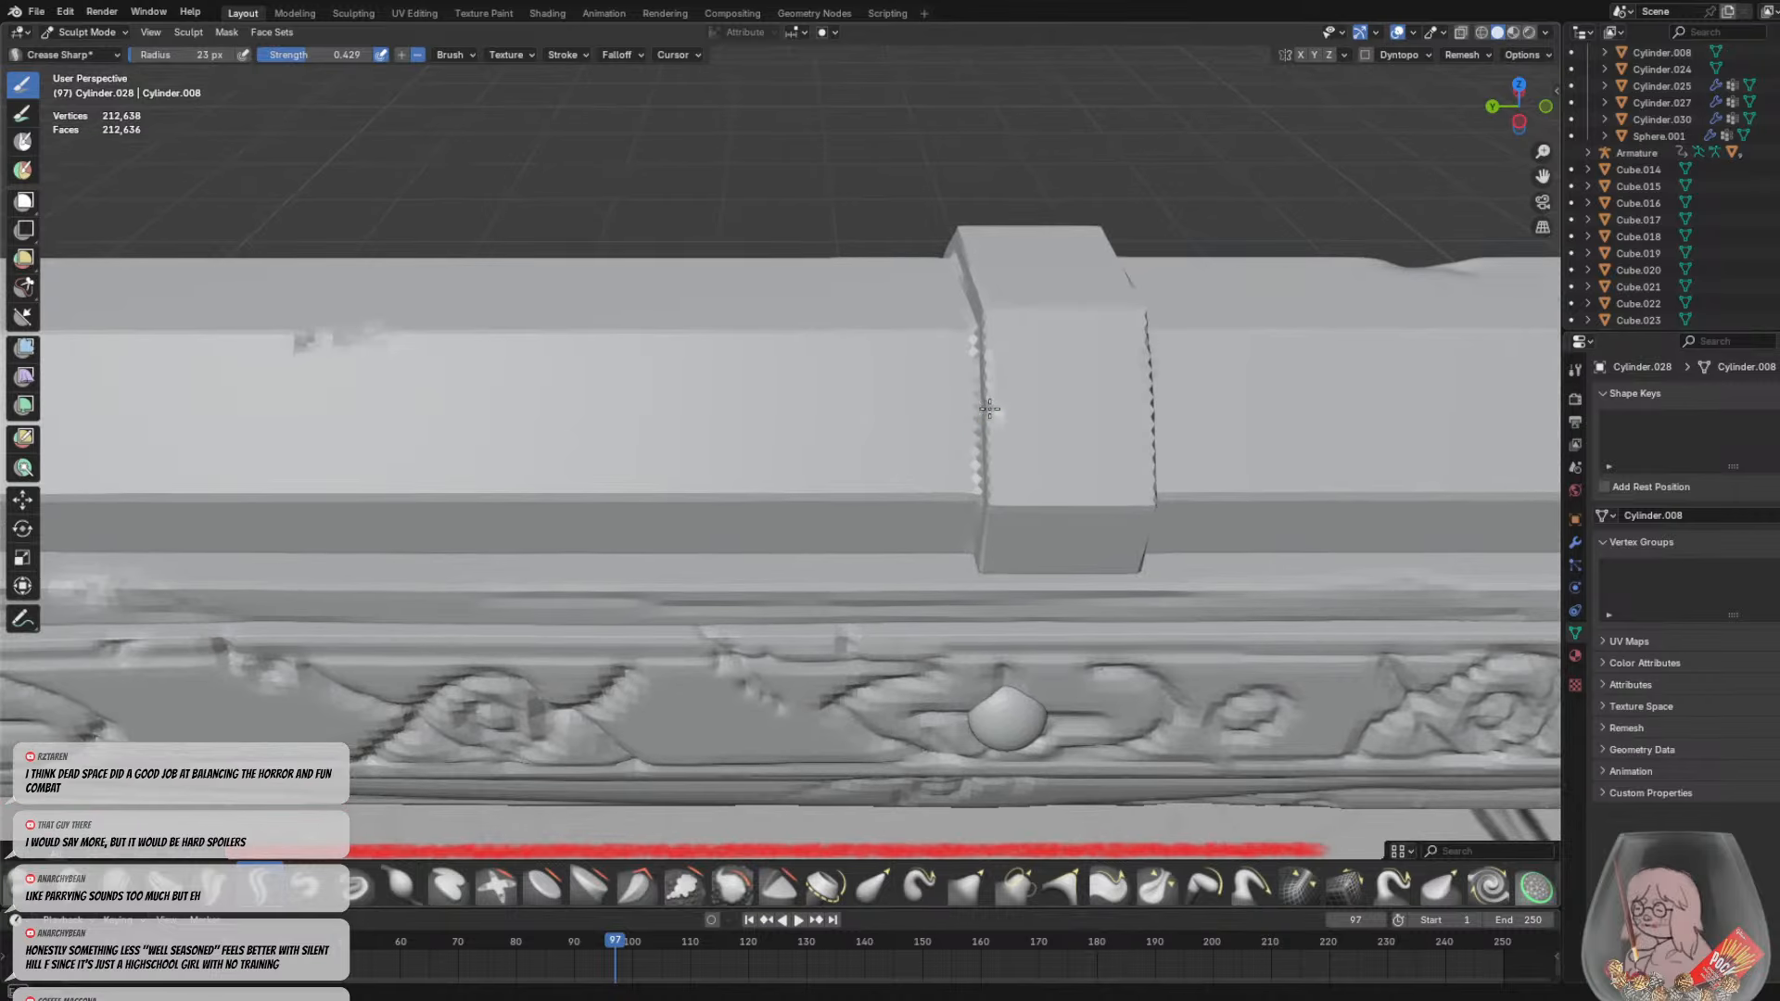
pyautogui.moveTo(992, 401)
pyautogui.mouseDown(button='middle')
pyautogui.moveTo(926, 414)
pyautogui.moveTo(1141, 560)
pyautogui.mouseUp(button='middle')
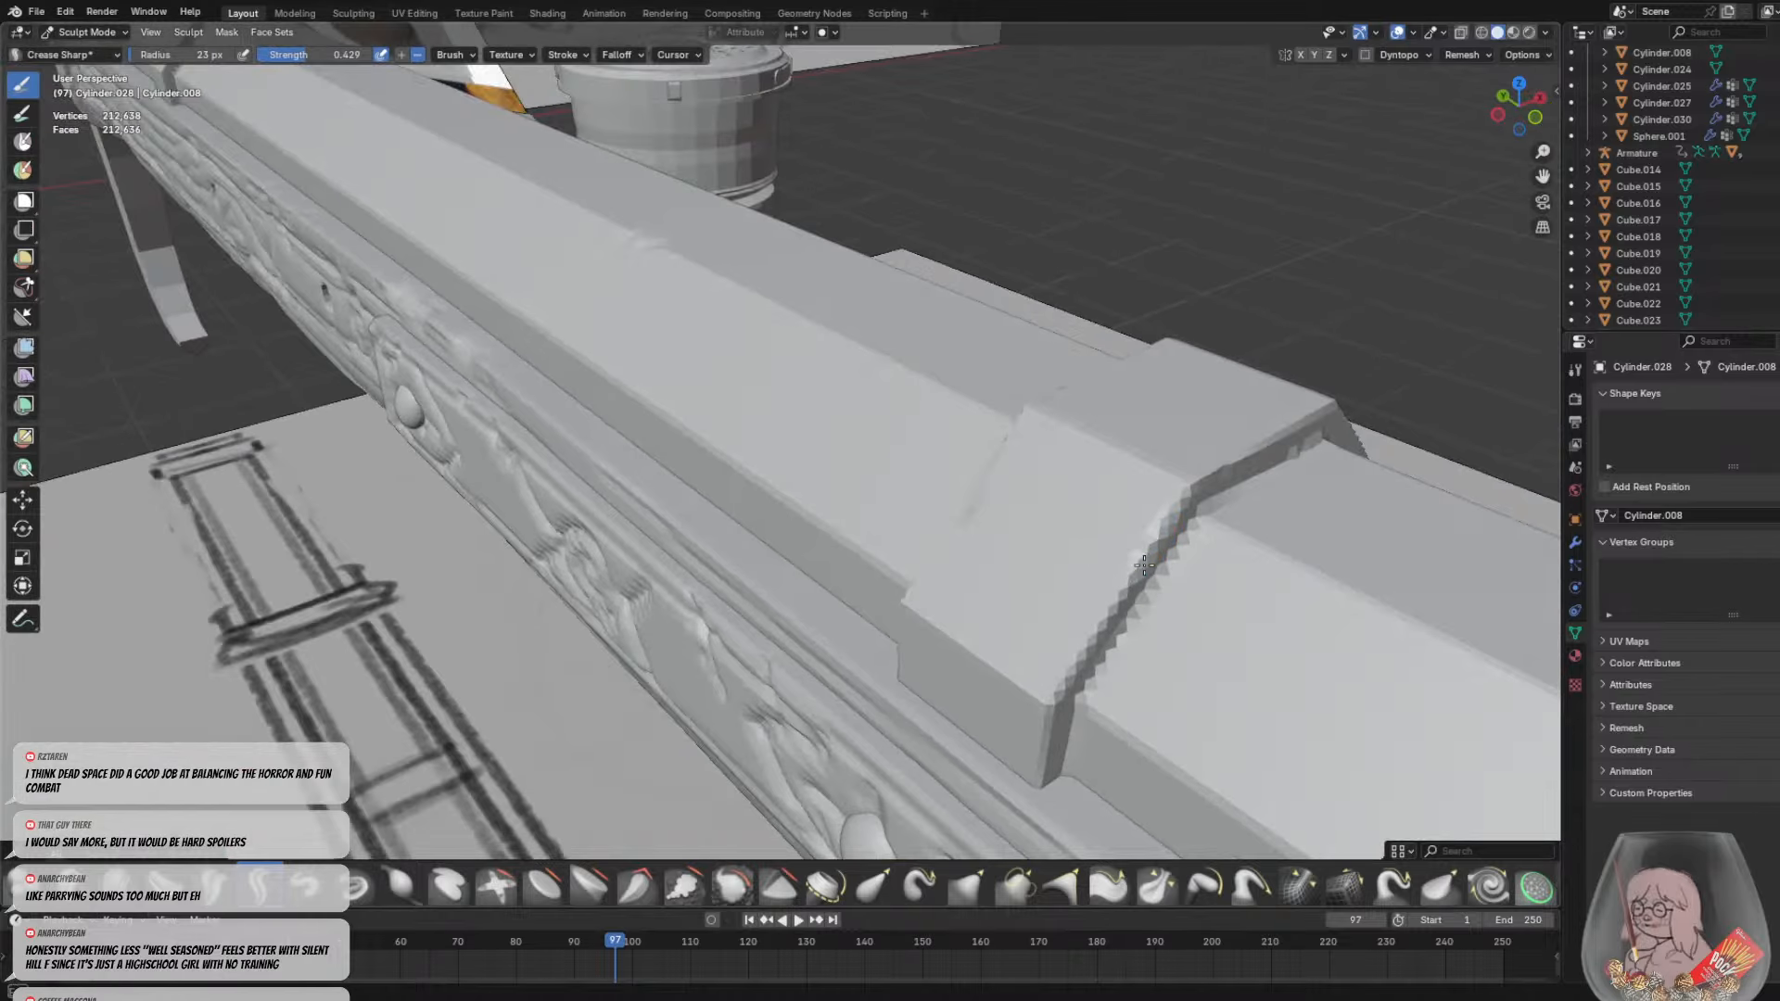
pyautogui.moveTo(950, 562); pyautogui.dragTo(682, 488, button='middle')
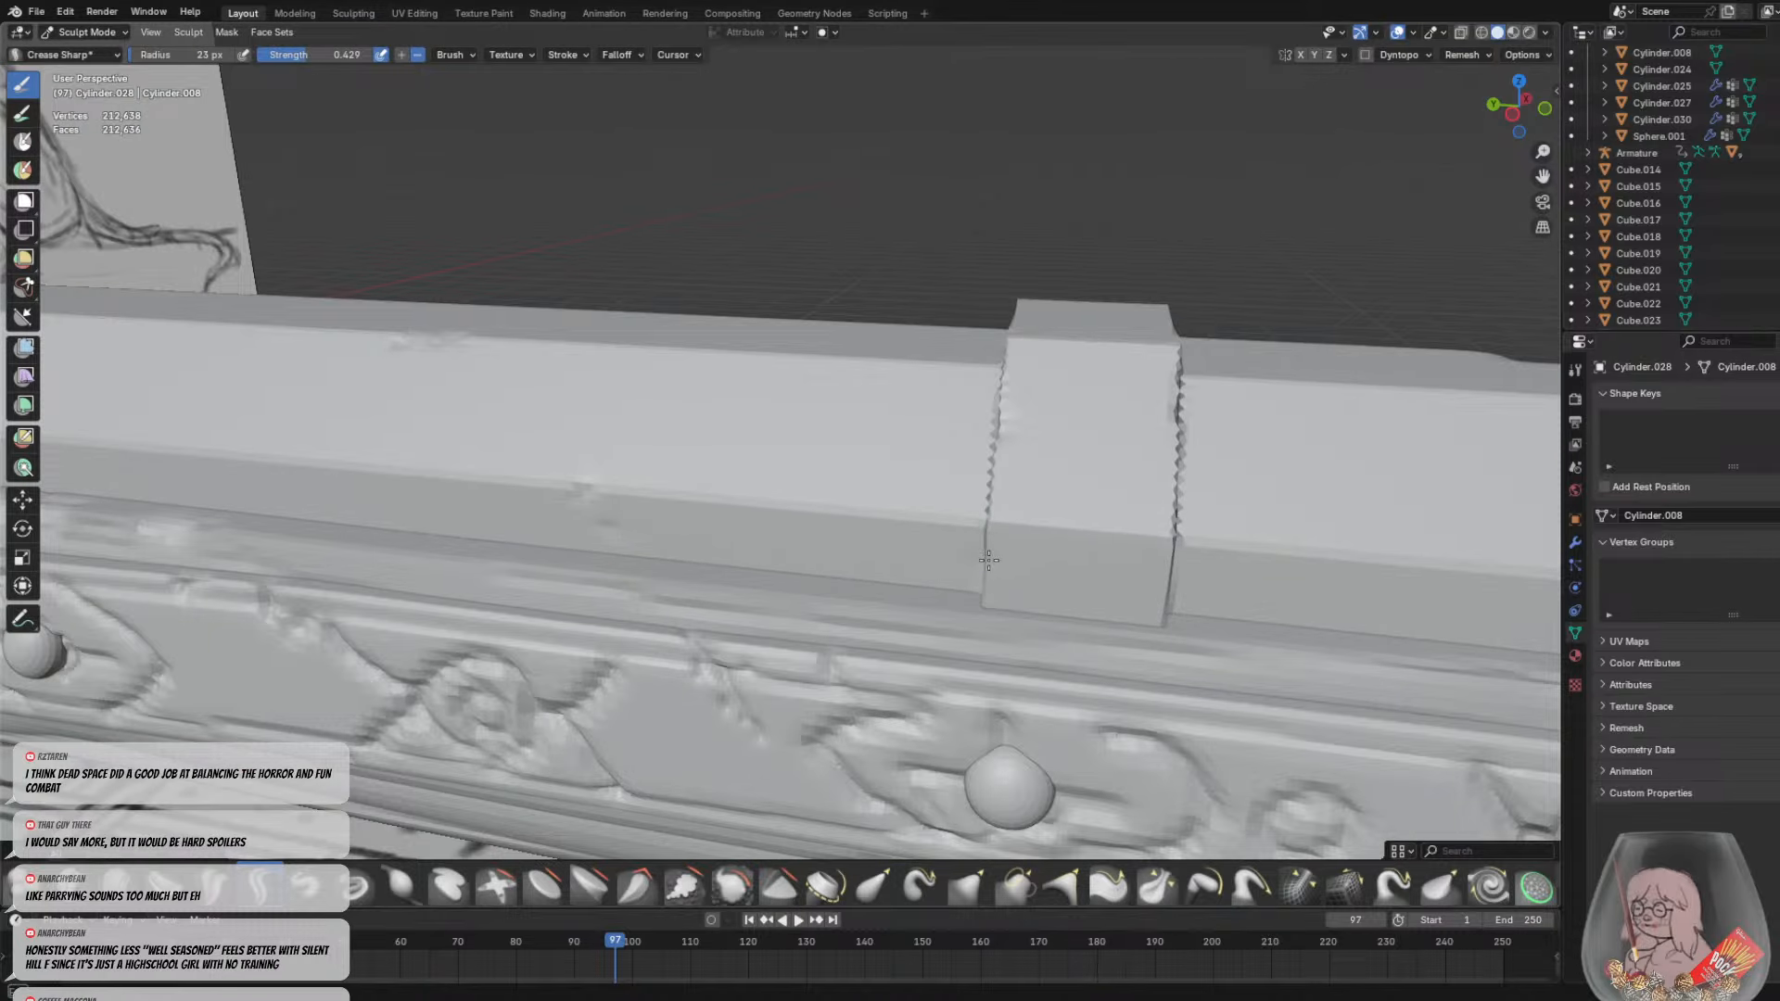
pyautogui.moveTo(906, 520)
pyautogui.mouseDown(button='middle')
pyautogui.moveTo(932, 501)
pyautogui.moveTo(528, 409)
pyautogui.moveTo(1156, 449)
pyautogui.mouseUp(button='middle')
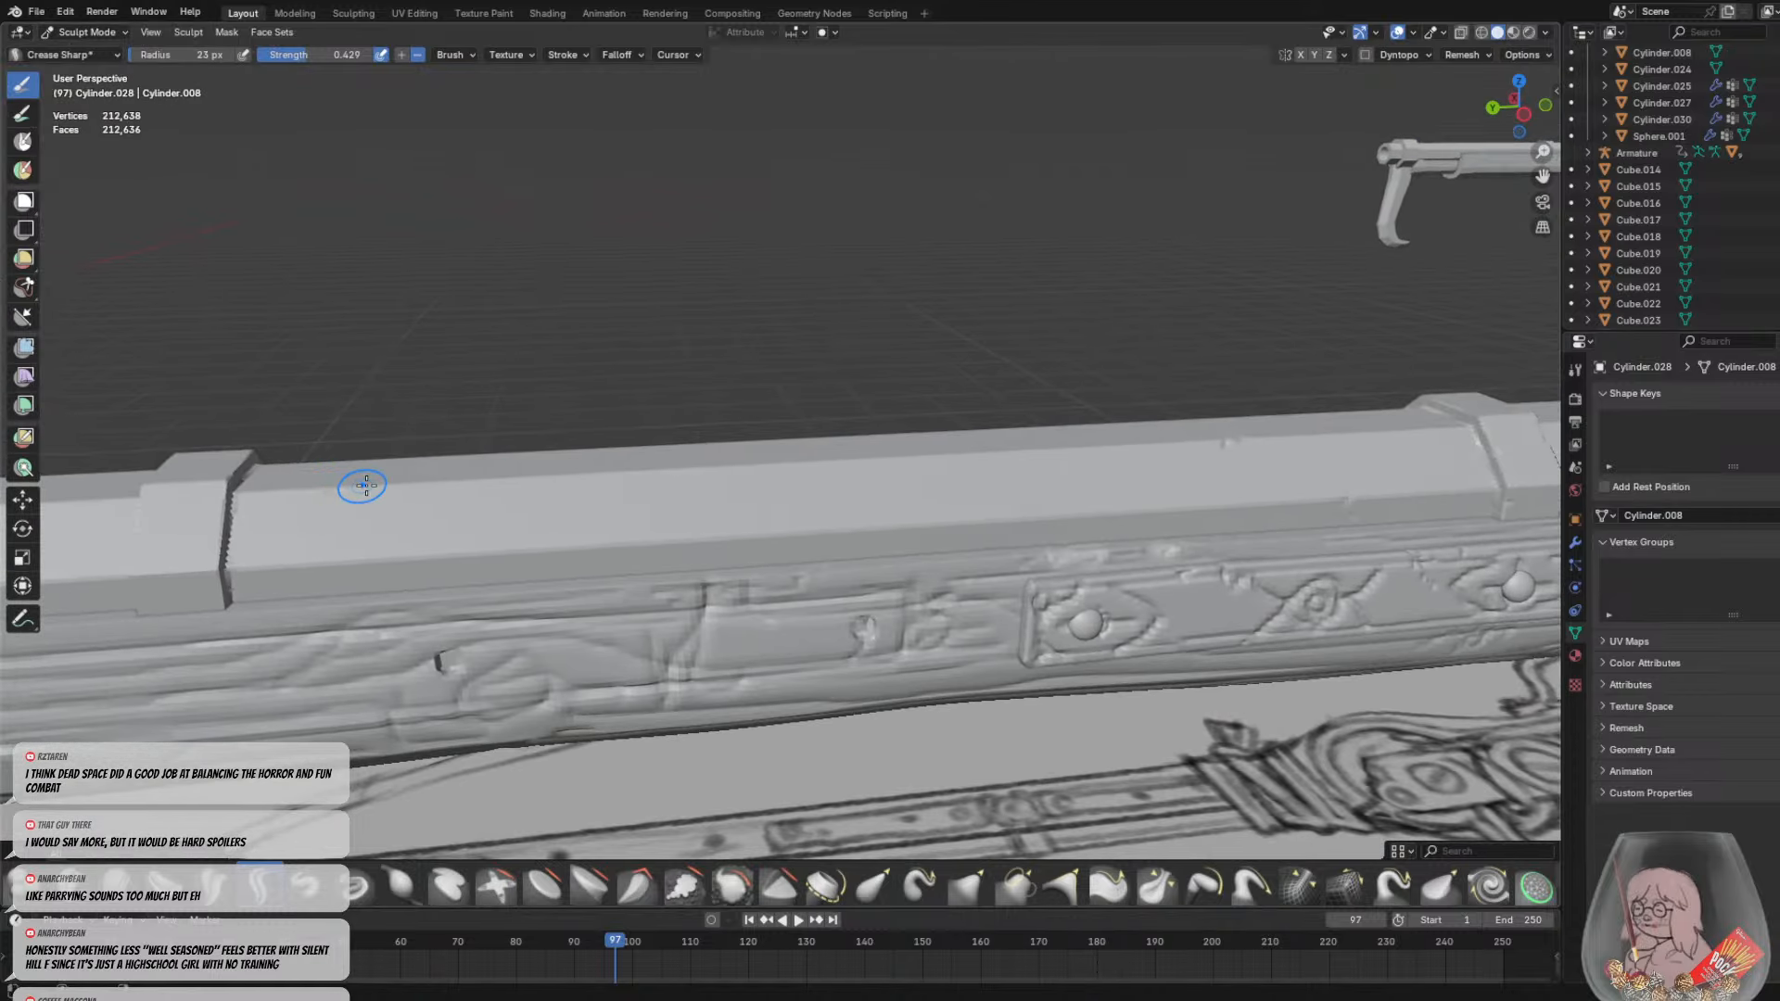
# Add subtle wear nicks to the middle band and to the barrel edges between it and the muzzle
pyautogui.moveTo(358, 485)
pyautogui.mouseDown(button='middle')
pyautogui.moveTo(945, 469)
pyautogui.moveTo(1014, 509)
pyautogui.moveTo(965, 501)
pyautogui.mouseUp(button='middle')
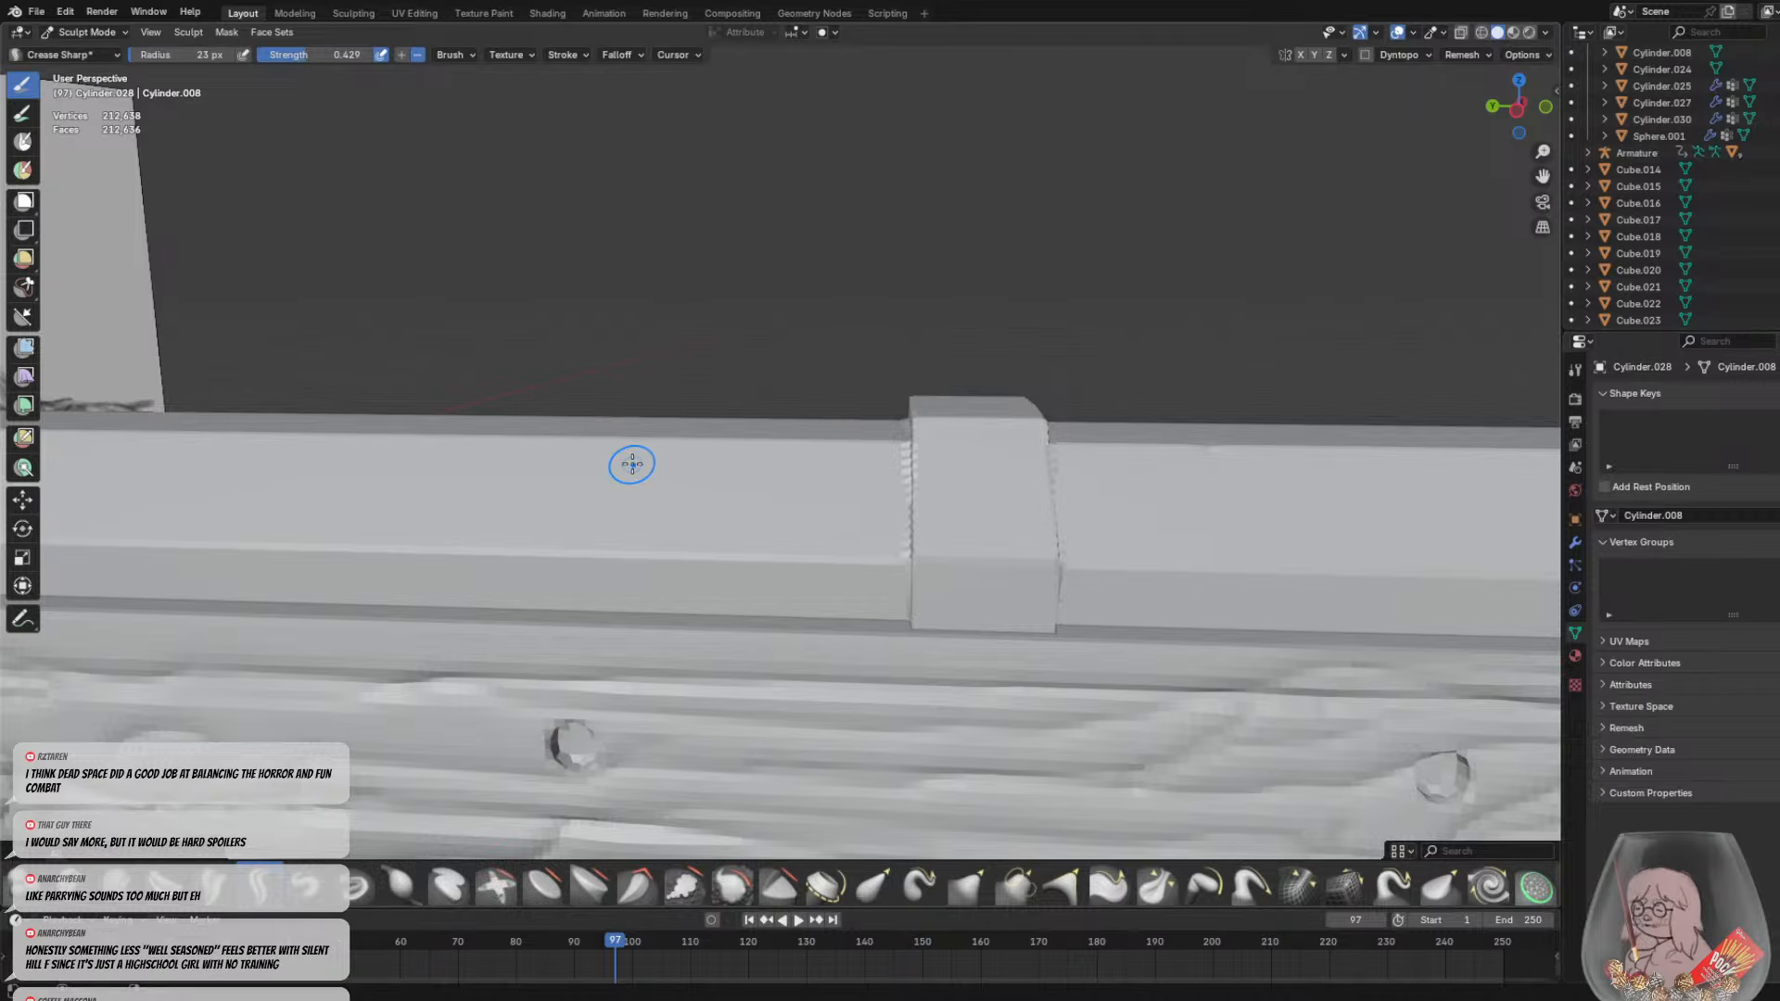
pyautogui.scroll(-3, 618, 461)
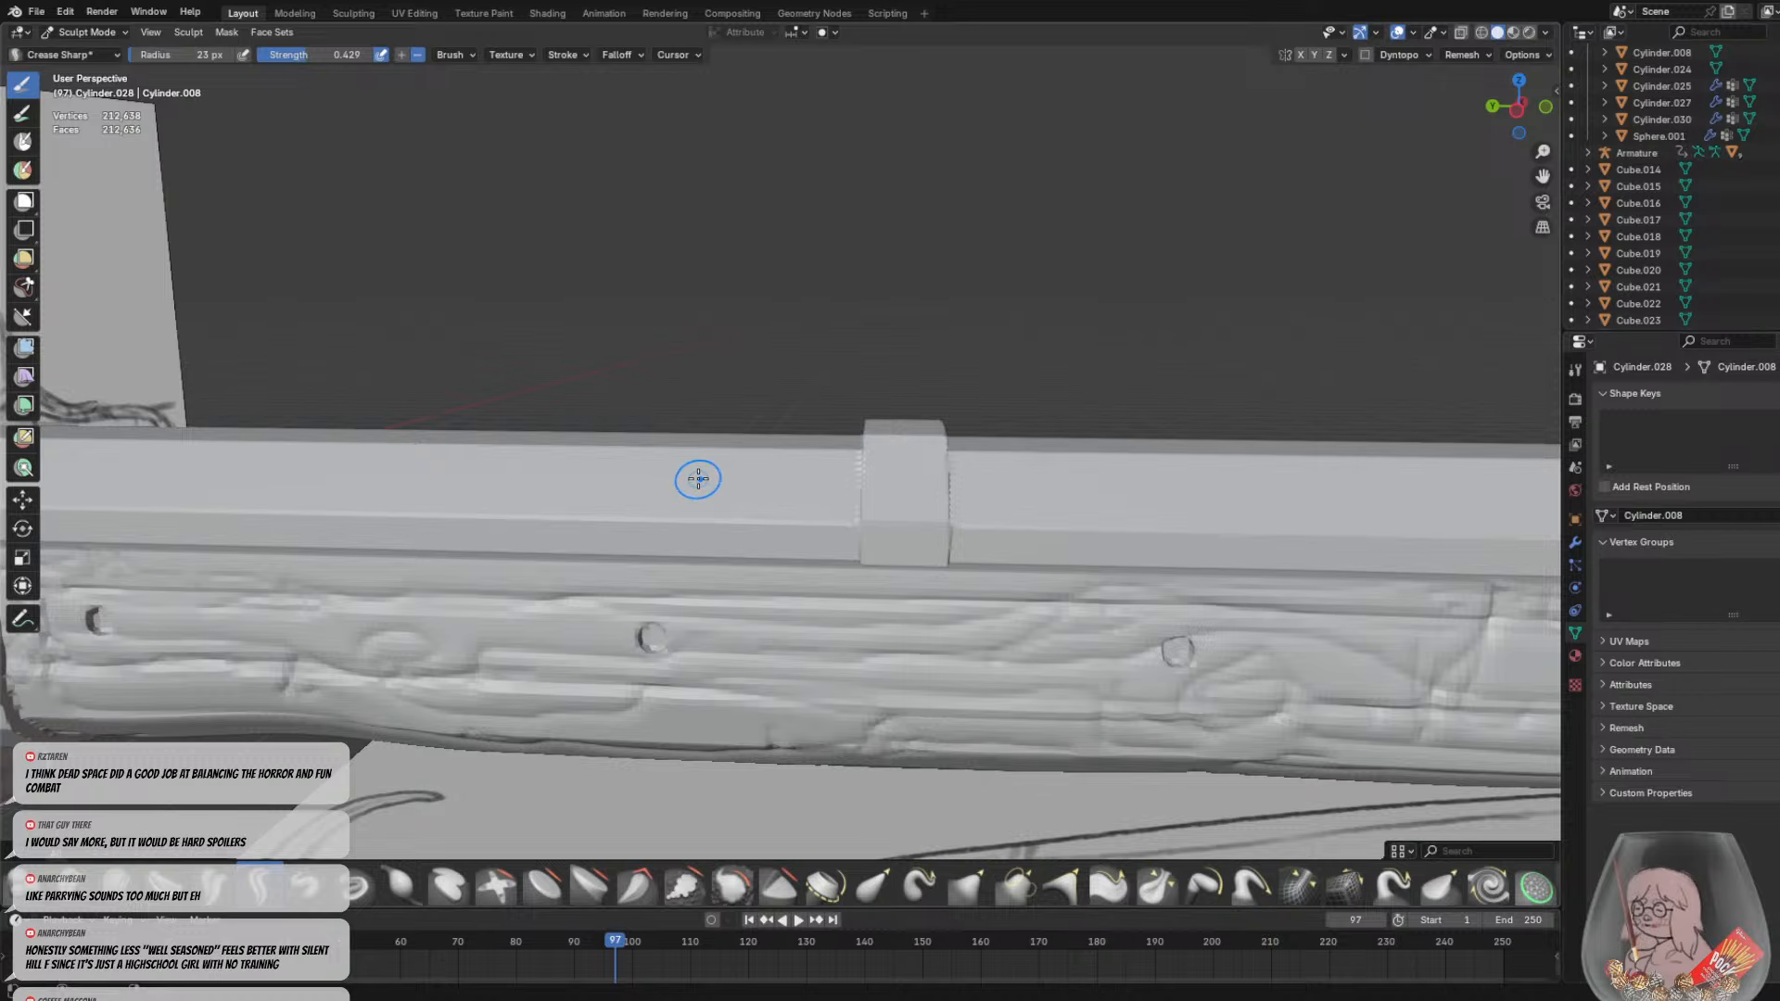
pyautogui.moveTo(779, 465); pyautogui.dragTo(686, 505, button='middle')
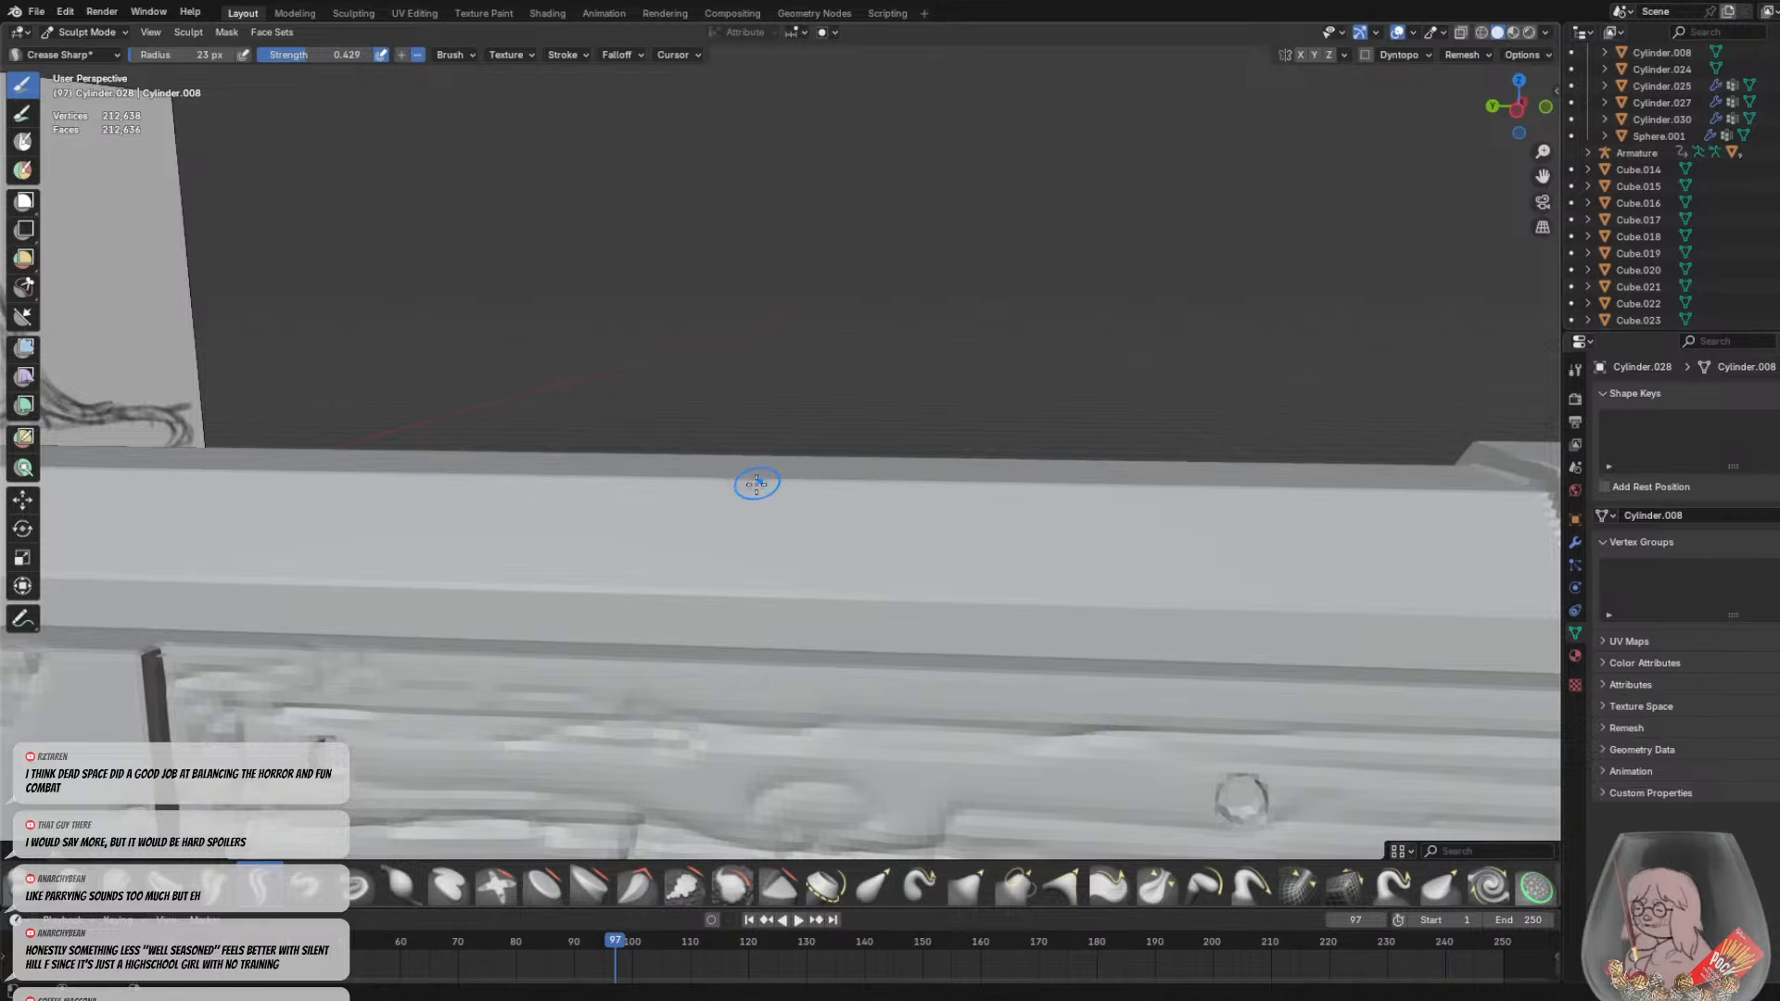
pyautogui.scroll(-3, 776, 479)
pyautogui.moveTo(791, 533); pyautogui.dragTo(616, 544, button='middle')
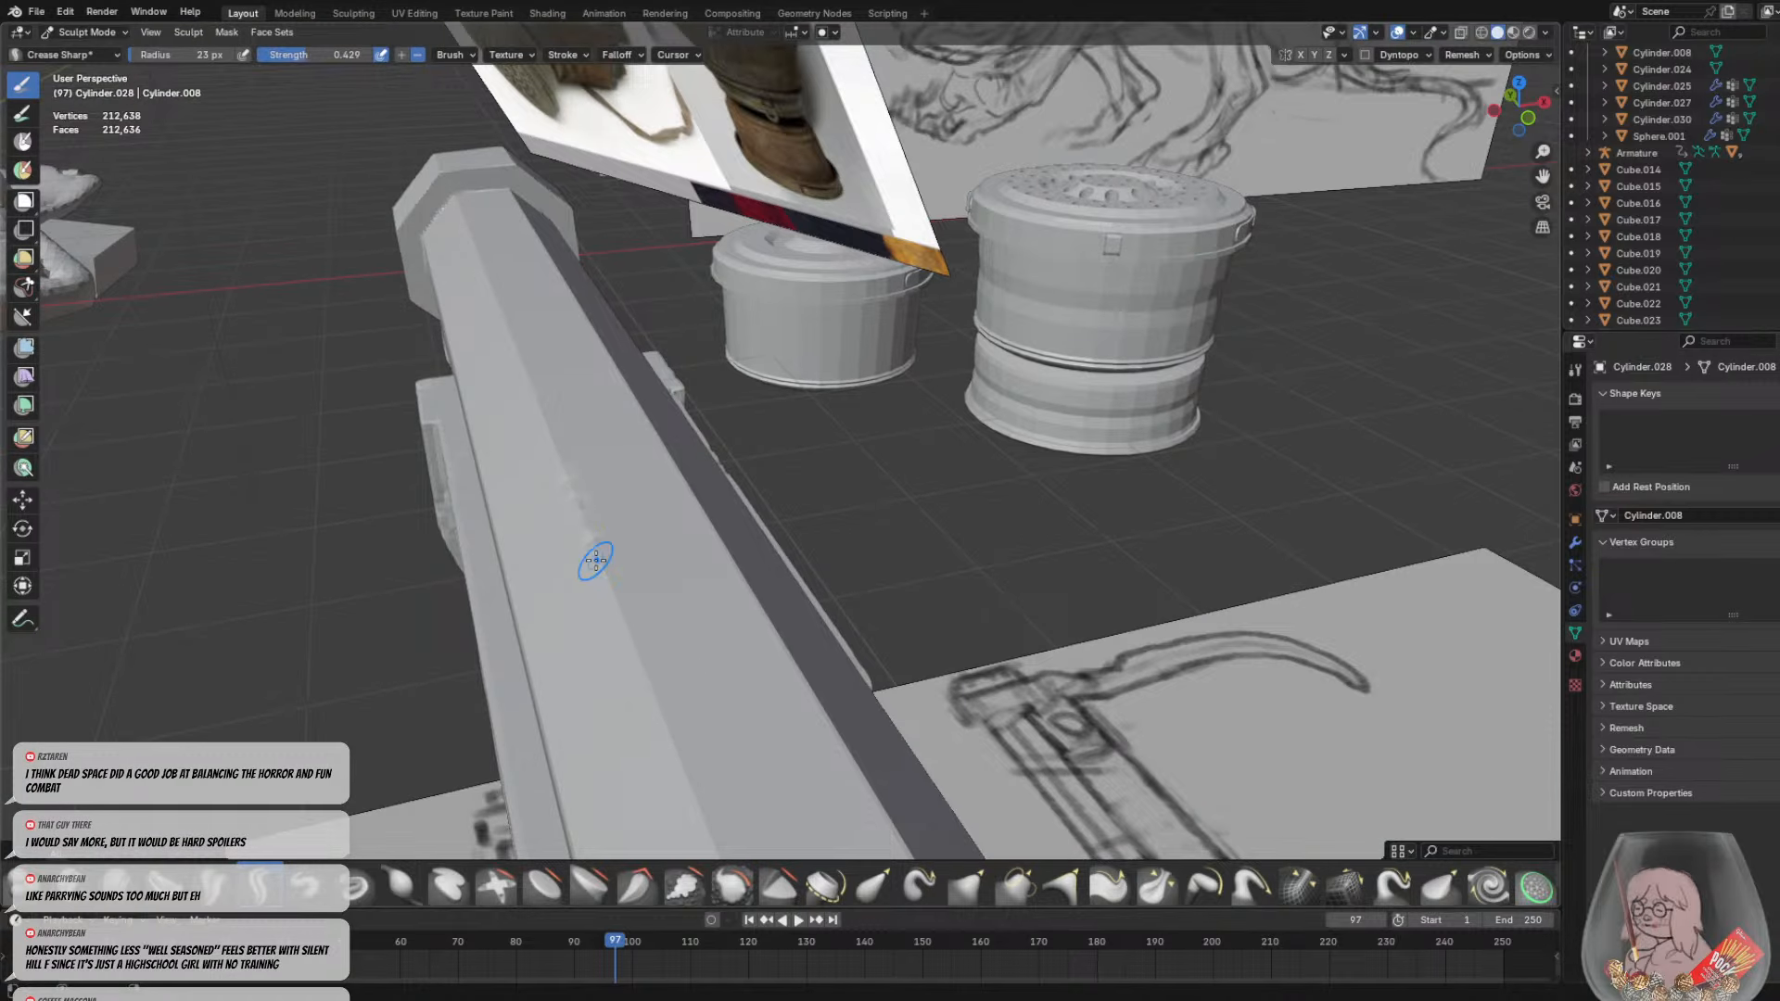
# Dent the rear edges of the thick octagonal muzzle collar and nick the barrel edges just behind it
pyautogui.moveTo(588, 517); pyautogui.dragTo(1054, 676, button='middle')
pyautogui.scroll(2, 768, 355)
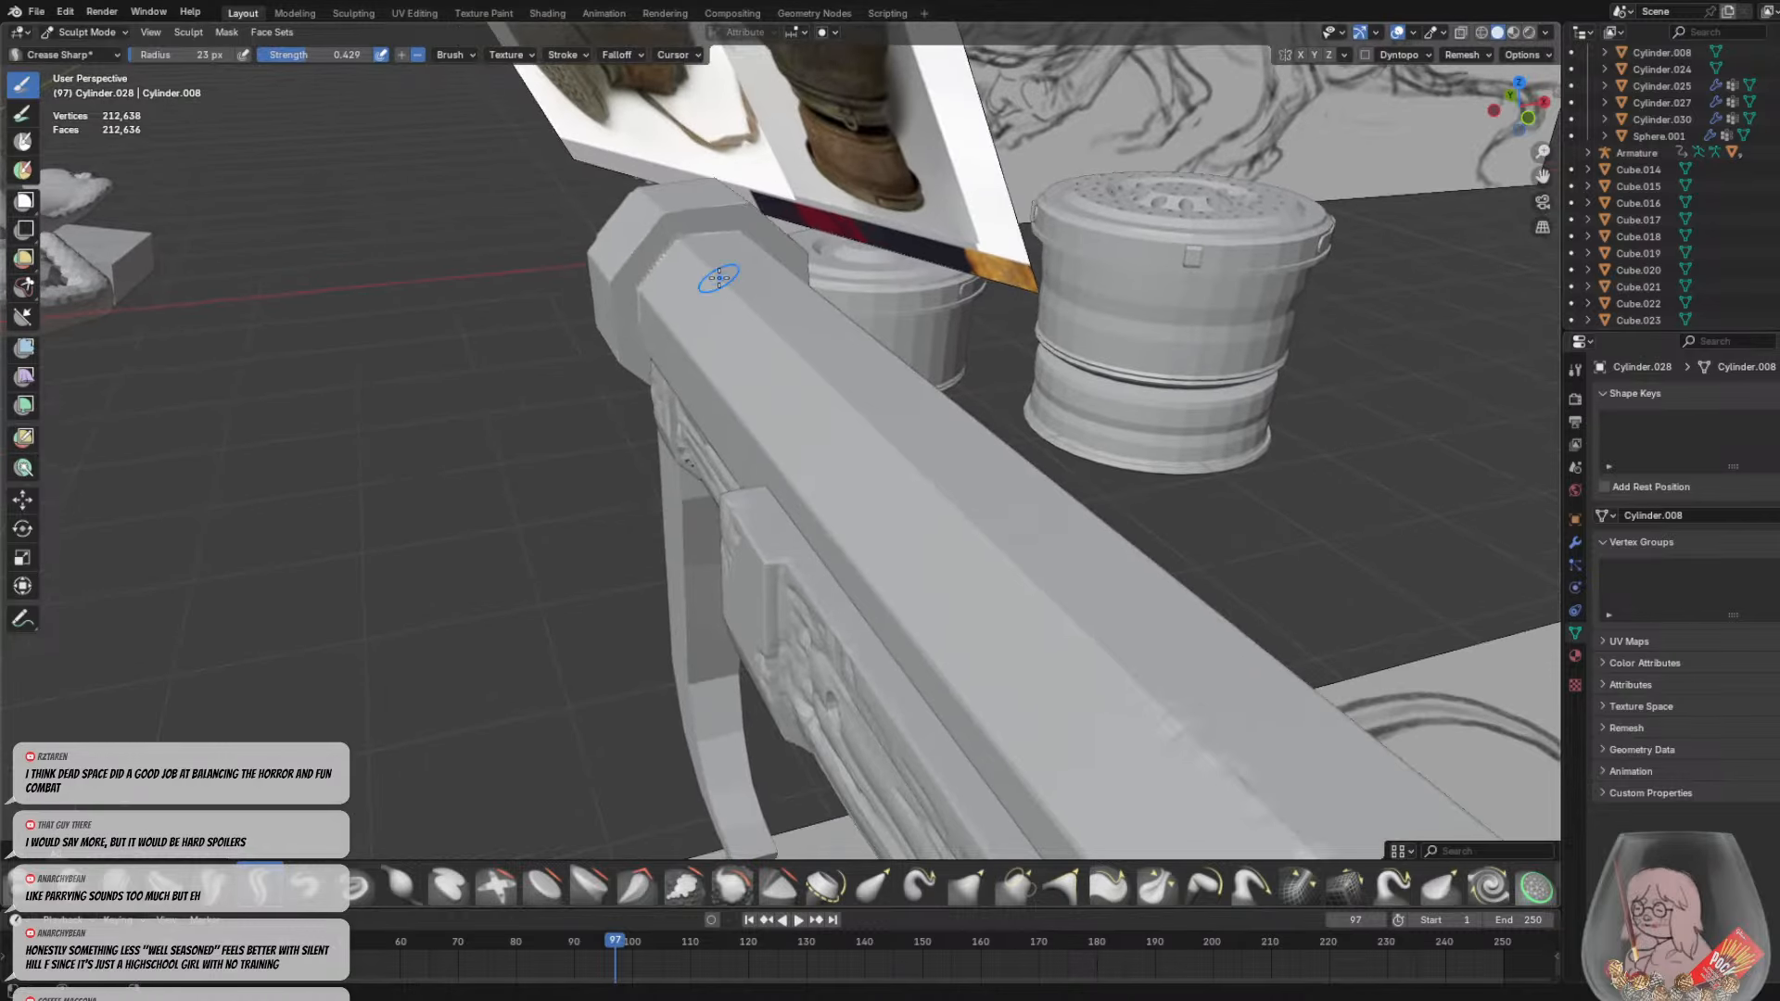
pyautogui.moveTo(743, 349); pyautogui.dragTo(978, 630, button='middle')
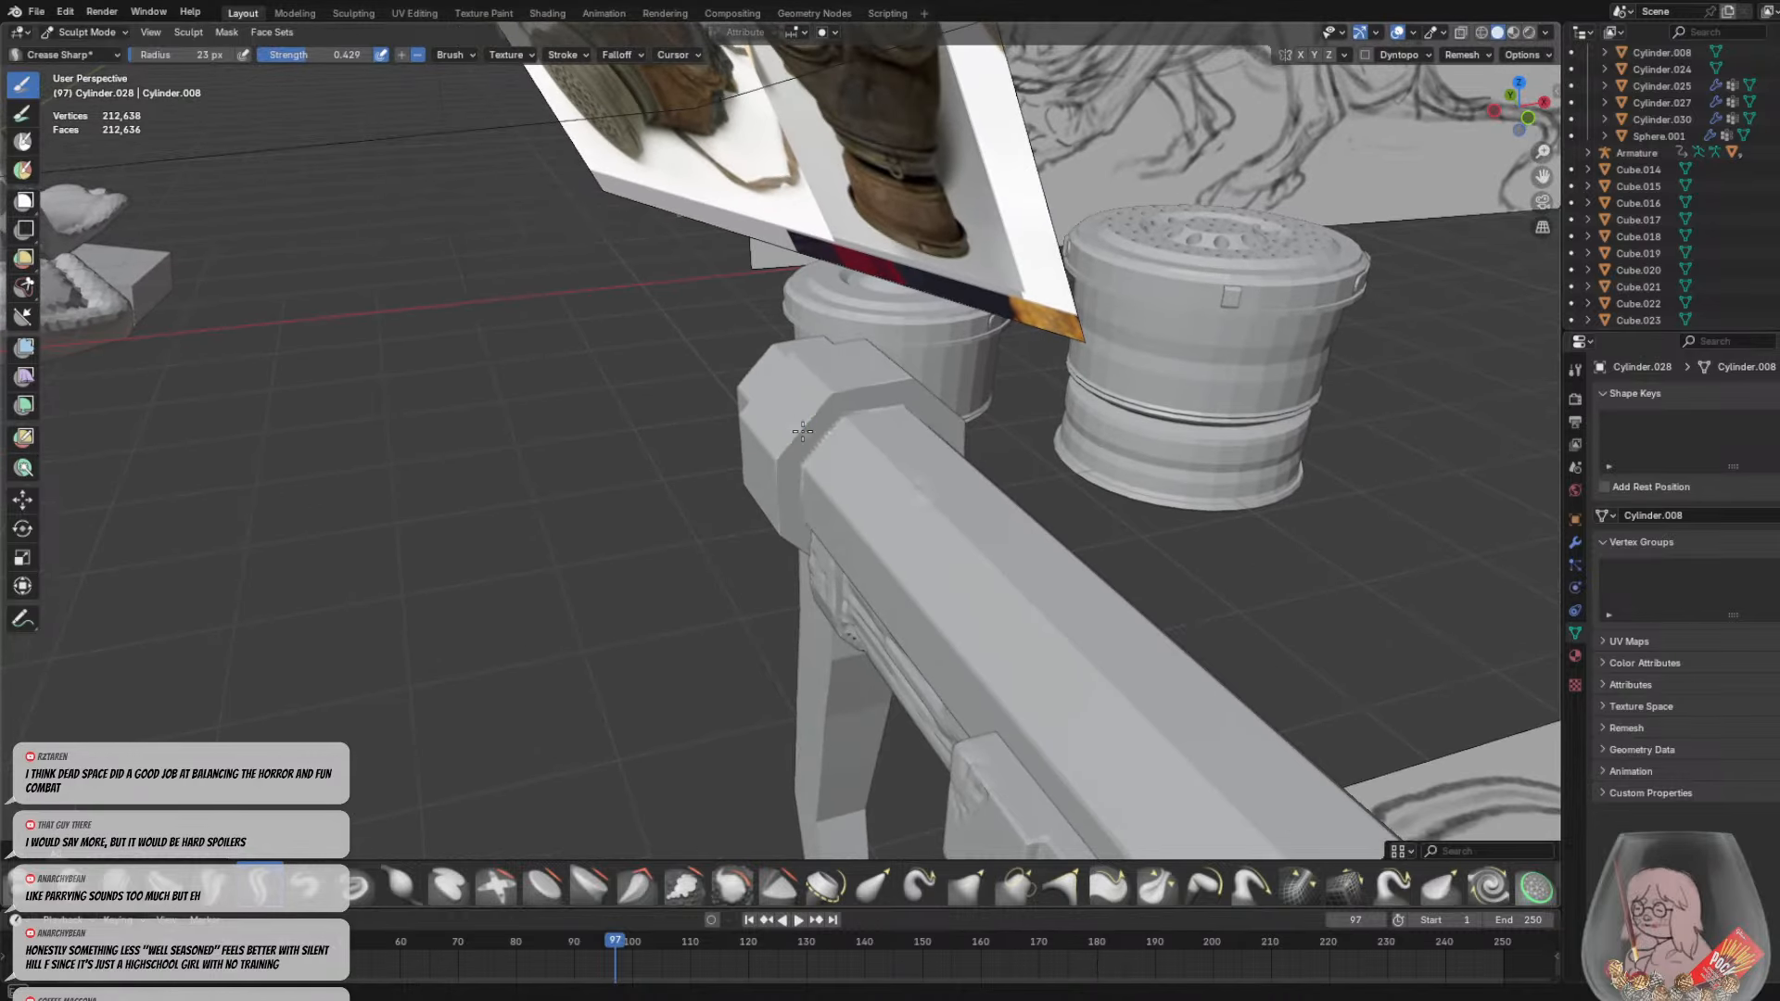
pyautogui.moveTo(820, 410)
pyautogui.mouseDown(button='middle')
pyautogui.moveTo(556, 455)
pyautogui.moveTo(676, 488)
pyautogui.moveTo(878, 473)
pyautogui.mouseUp(button='middle')
pyautogui.moveTo(738, 423)
pyautogui.mouseDown()
pyautogui.moveTo(747, 401)
pyautogui.moveTo(755, 423)
pyautogui.moveTo(783, 417)
pyautogui.moveTo(755, 417)
pyautogui.mouseUp()
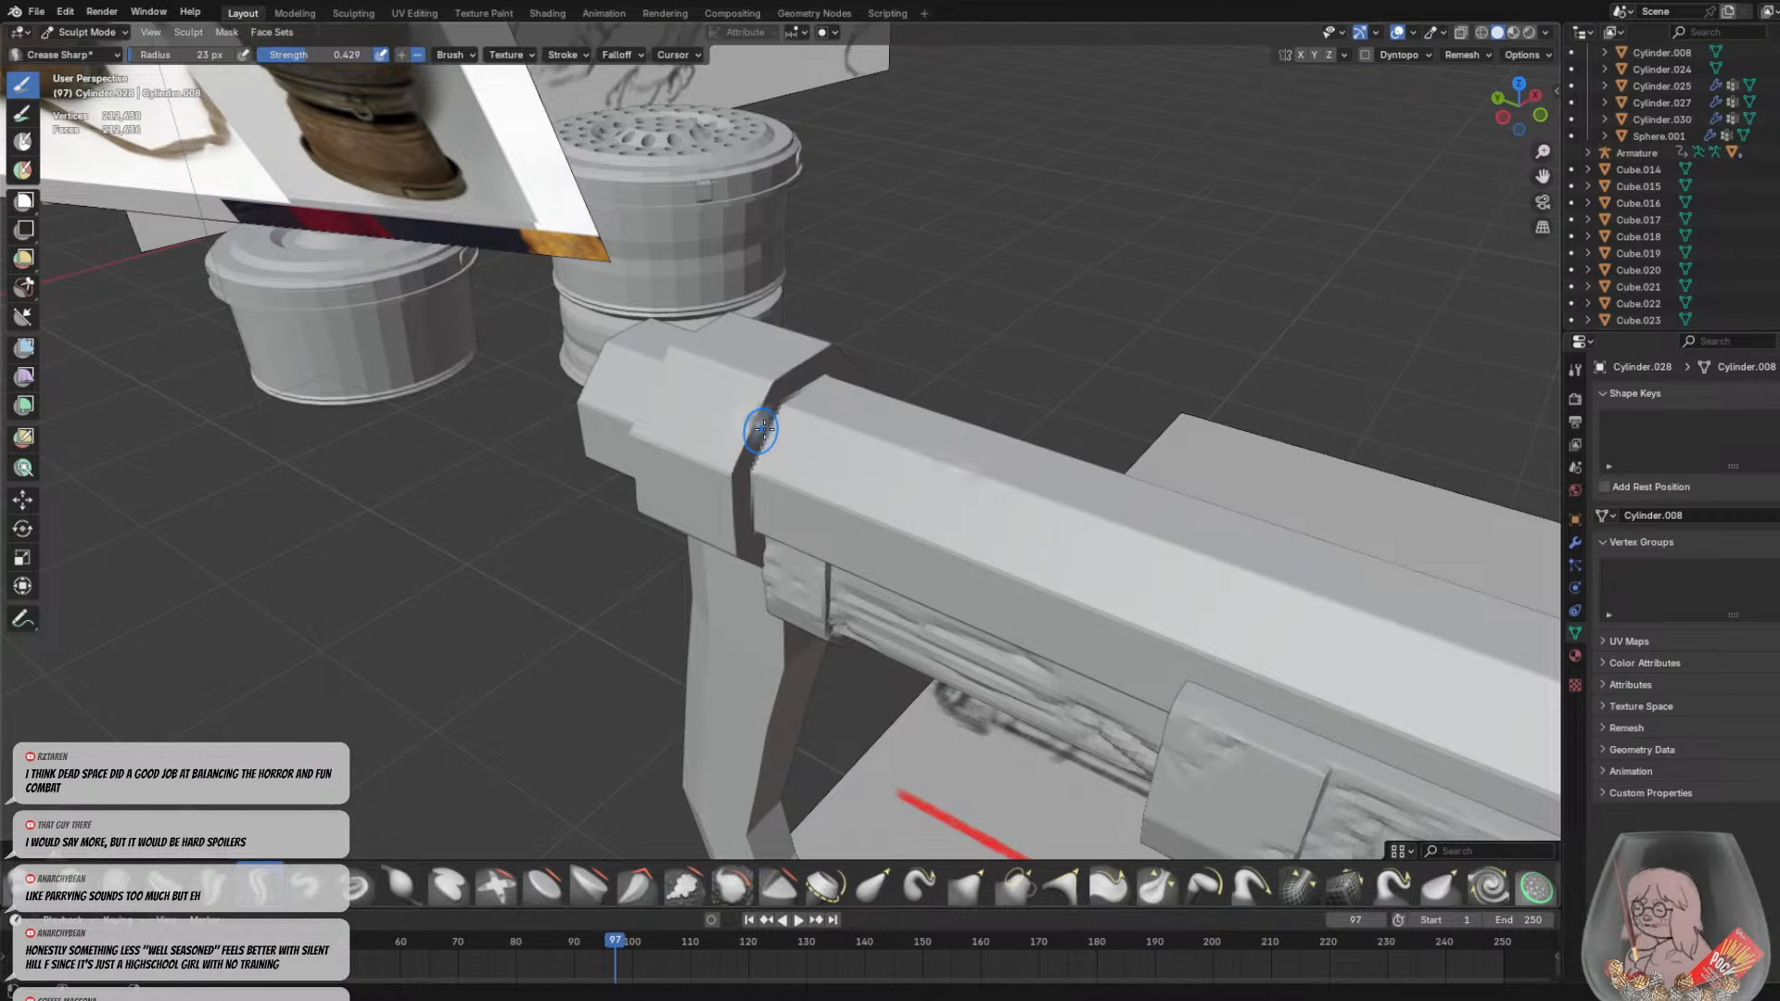
pyautogui.moveTo(754, 417)
pyautogui.mouseDown(button='middle')
pyautogui.moveTo(1085, 549)
pyautogui.moveTo(75, 178)
pyautogui.mouseUp(button='middle')
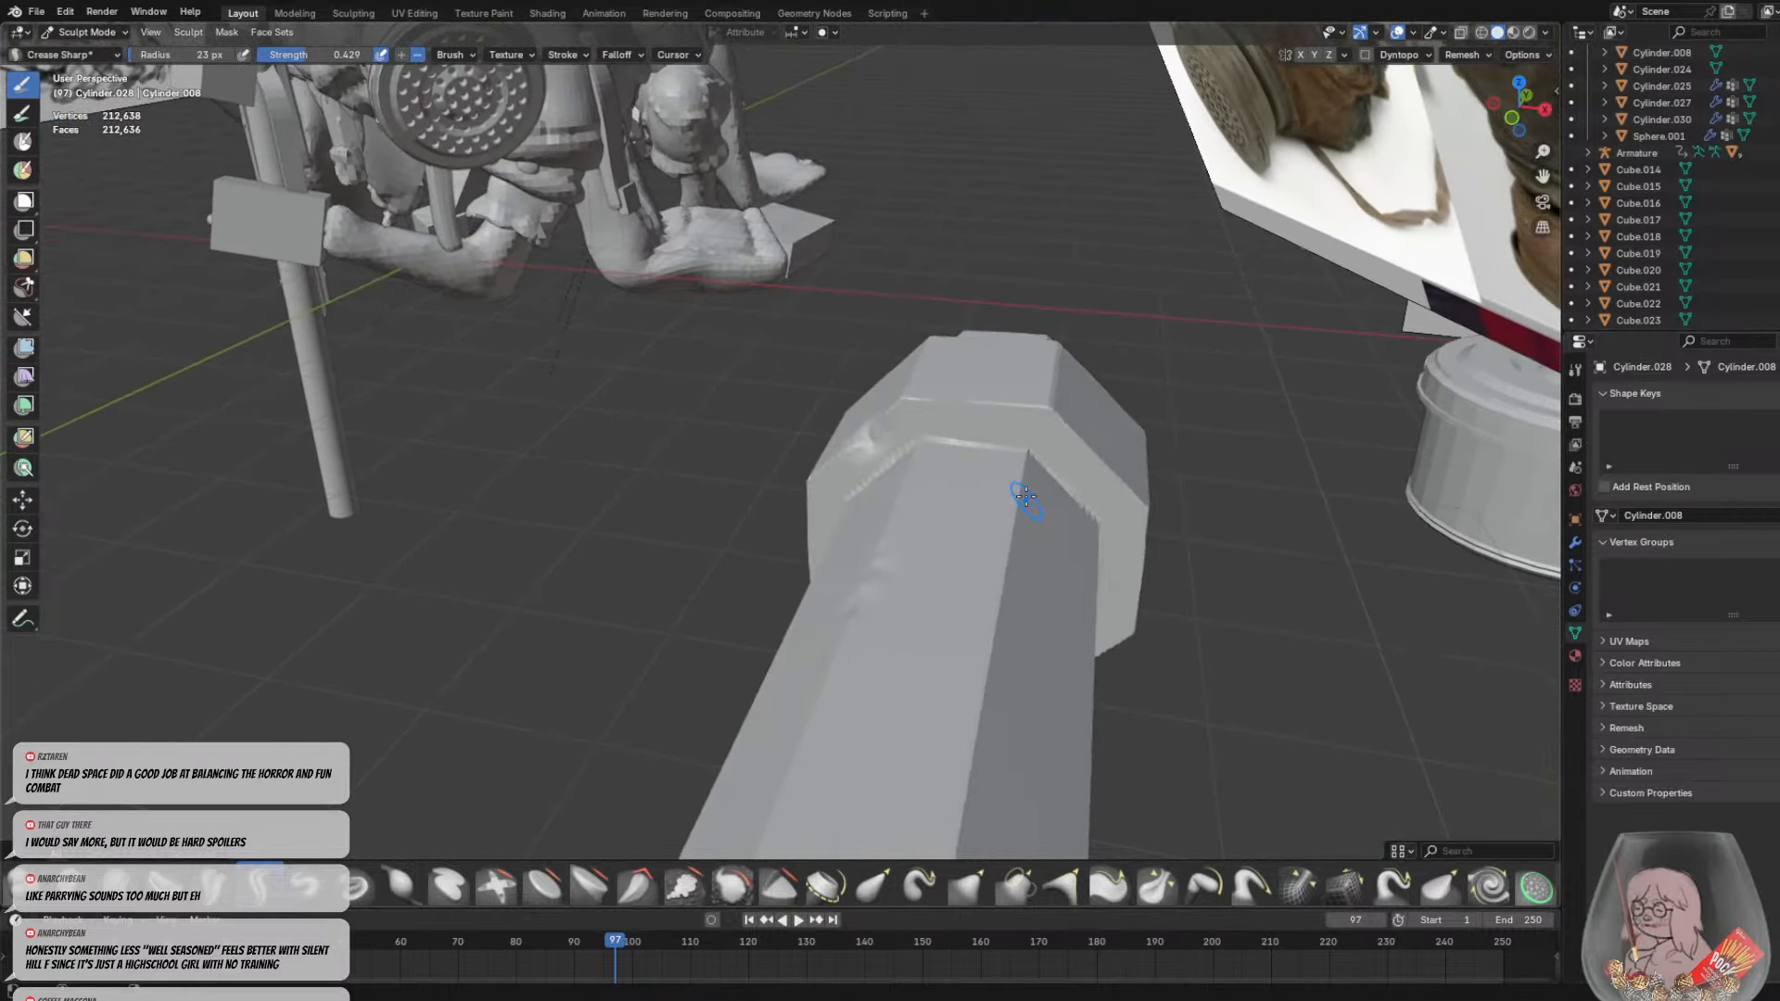
pyautogui.moveTo(1015, 507)
pyautogui.mouseDown(button='middle')
pyautogui.moveTo(1152, 557)
pyautogui.moveTo(815, 445)
pyautogui.mouseUp(button='middle')
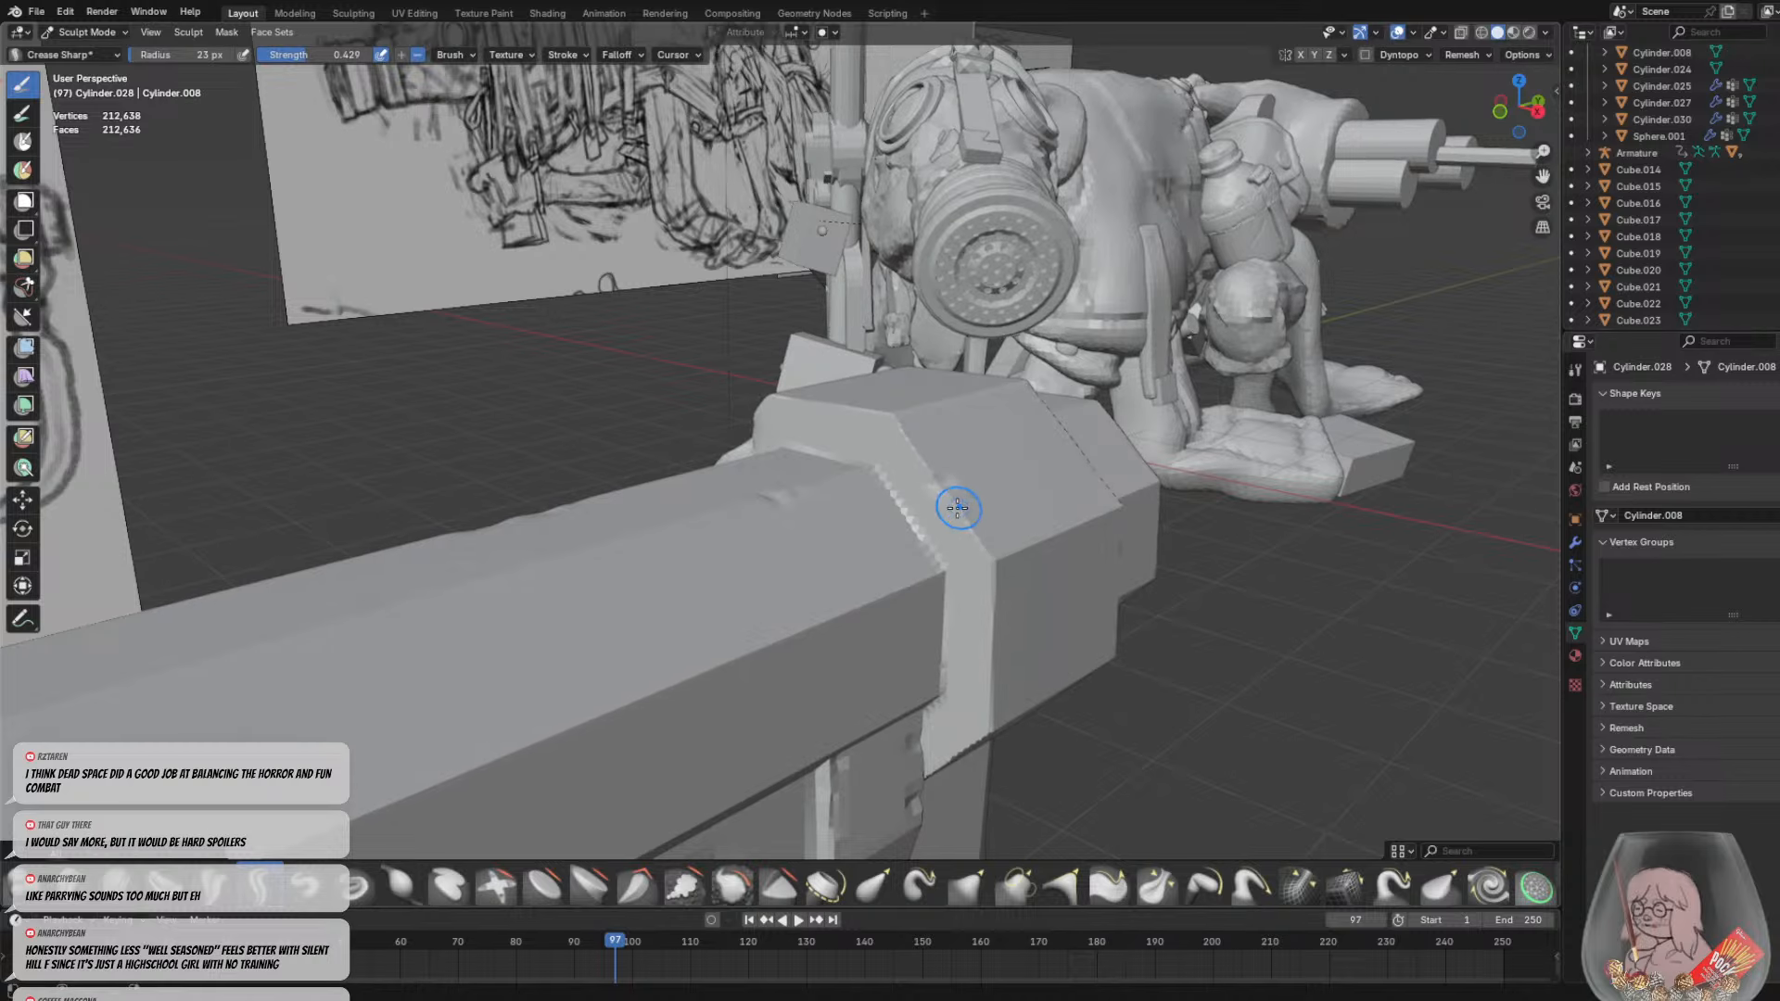
pyautogui.moveTo(958, 509)
pyautogui.mouseDown(button='middle')
pyautogui.moveTo(867, 509)
pyautogui.moveTo(929, 451)
pyautogui.mouseUp(button='middle')
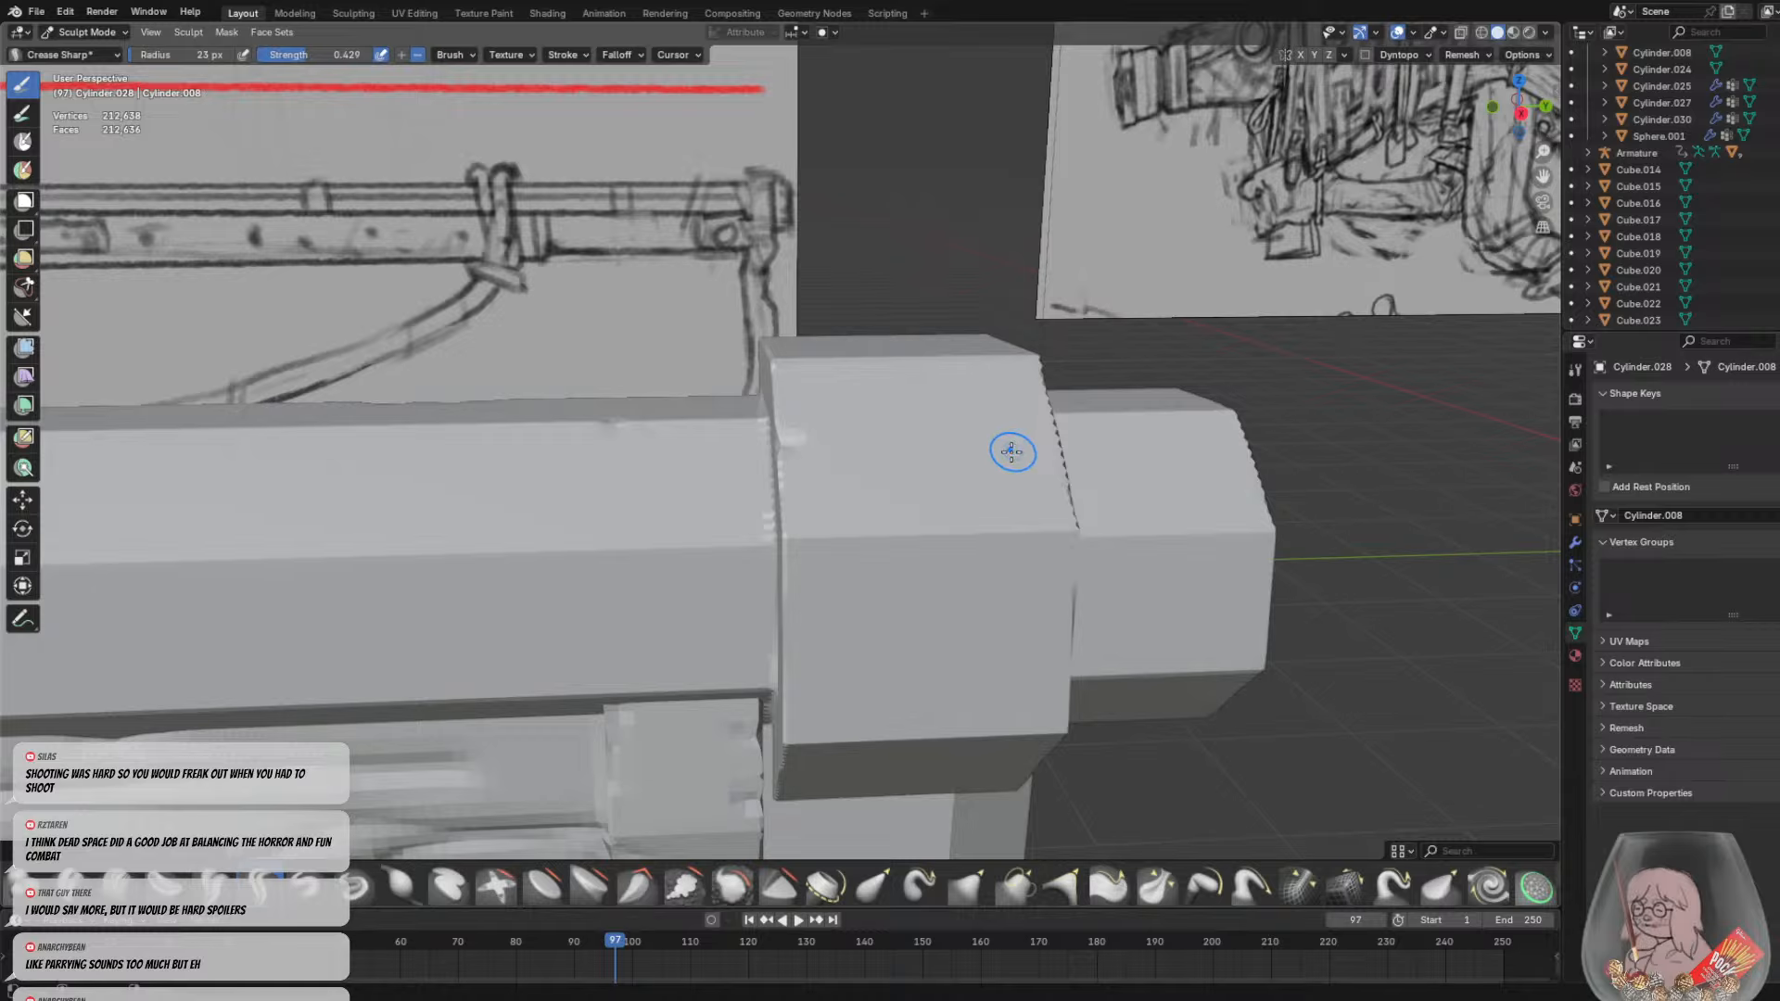
# Roughen the front edge of the muzzle collar and the outer rim of the octagonal muzzle tip
pyautogui.moveTo(1009, 449); pyautogui.dragTo(941, 478, button='middle')
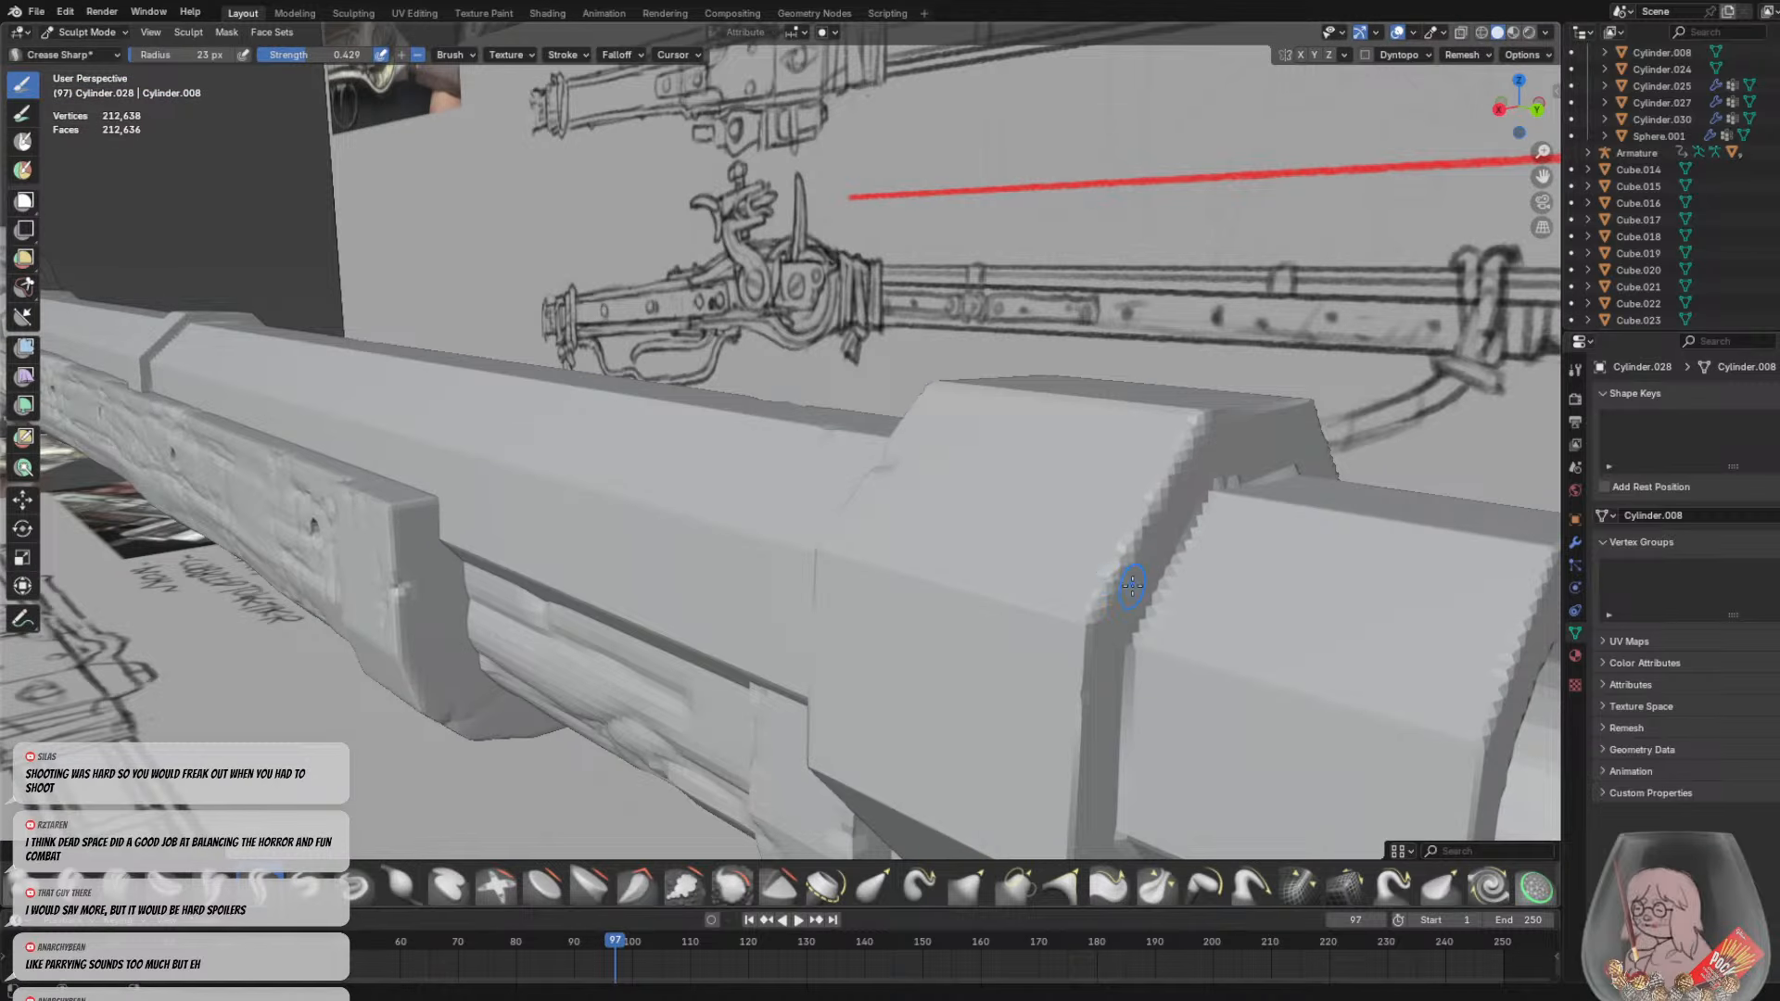
pyautogui.moveTo(1127, 586); pyautogui.dragTo(906, 469, button='middle')
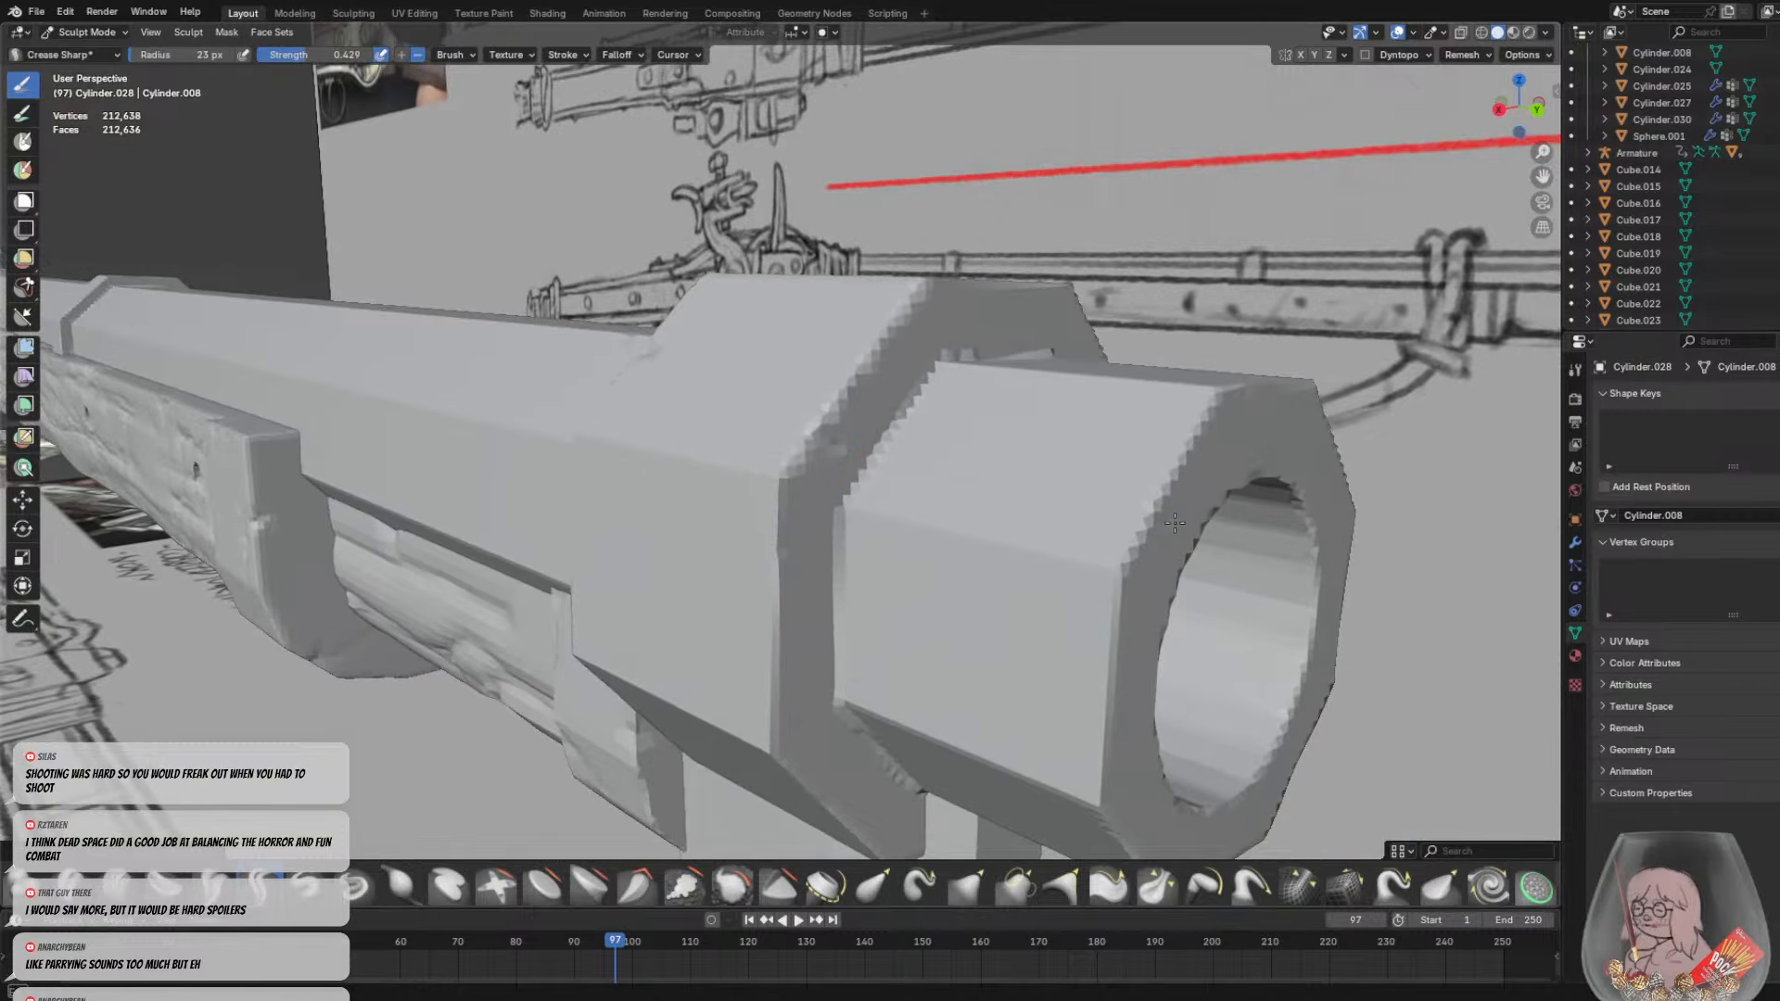
pyautogui.moveTo(1149, 500); pyautogui.dragTo(1188, 449)
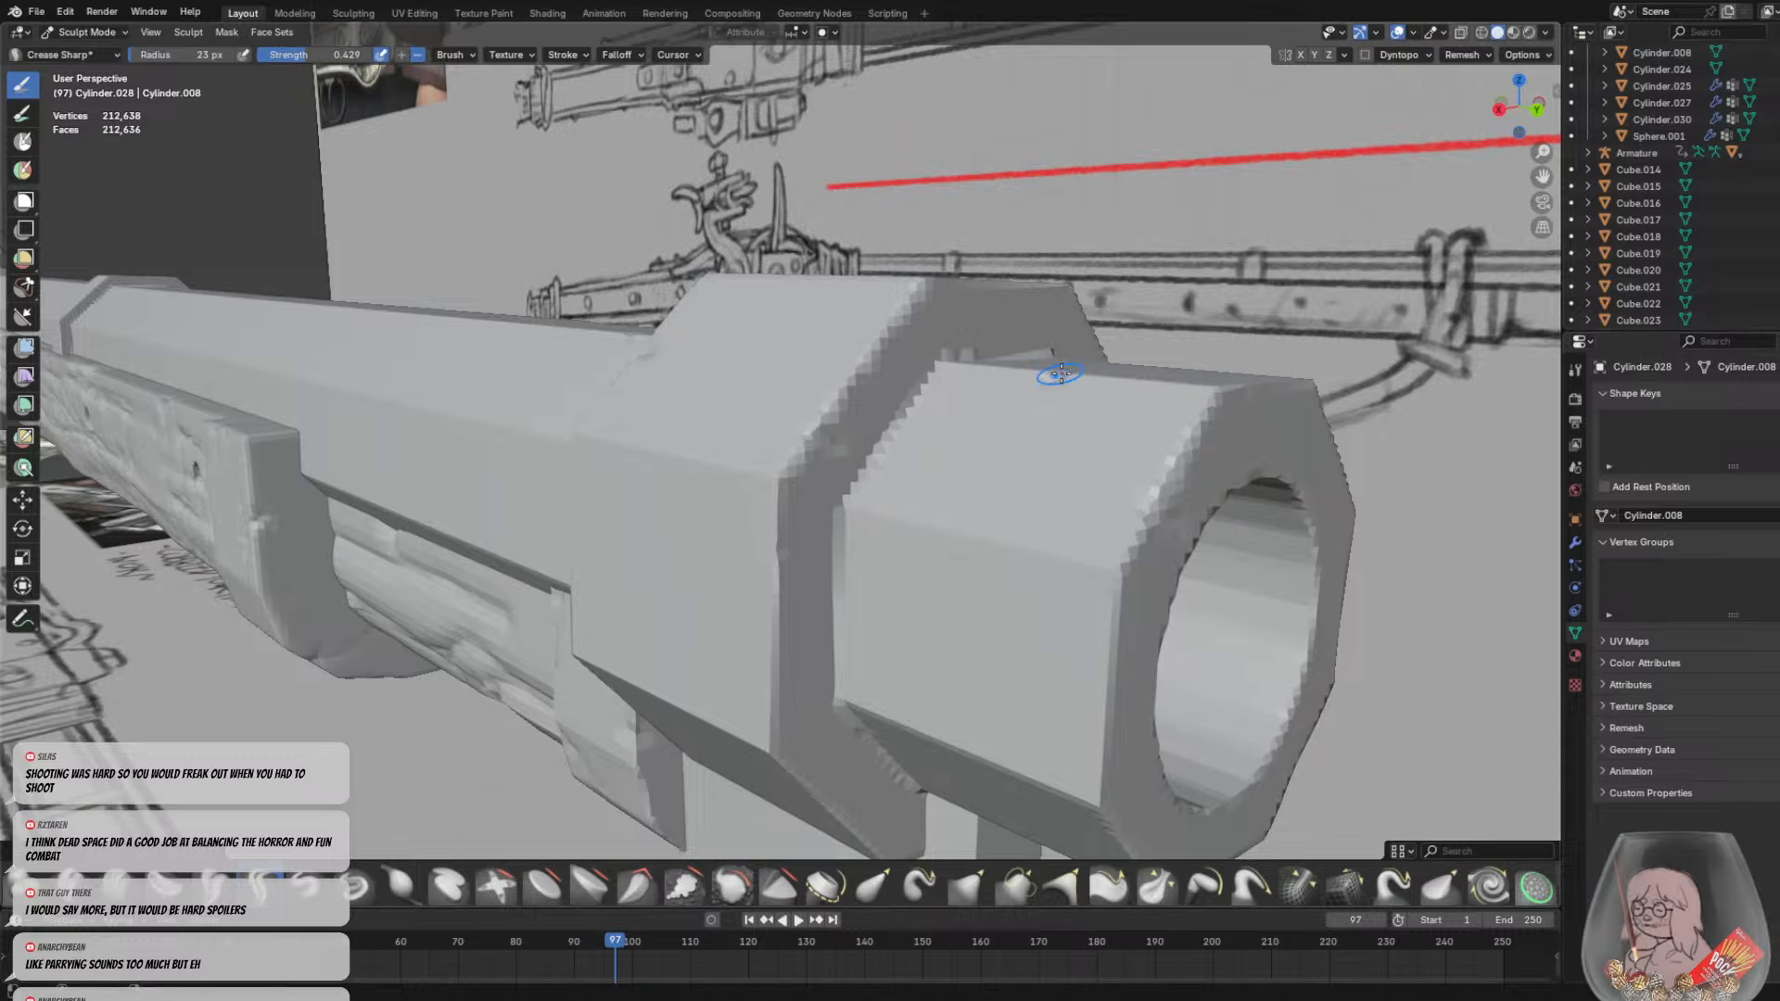
pyautogui.moveTo(1047, 408); pyautogui.dragTo(894, 401, button='middle')
pyautogui.scroll(-2, 1104, 454)
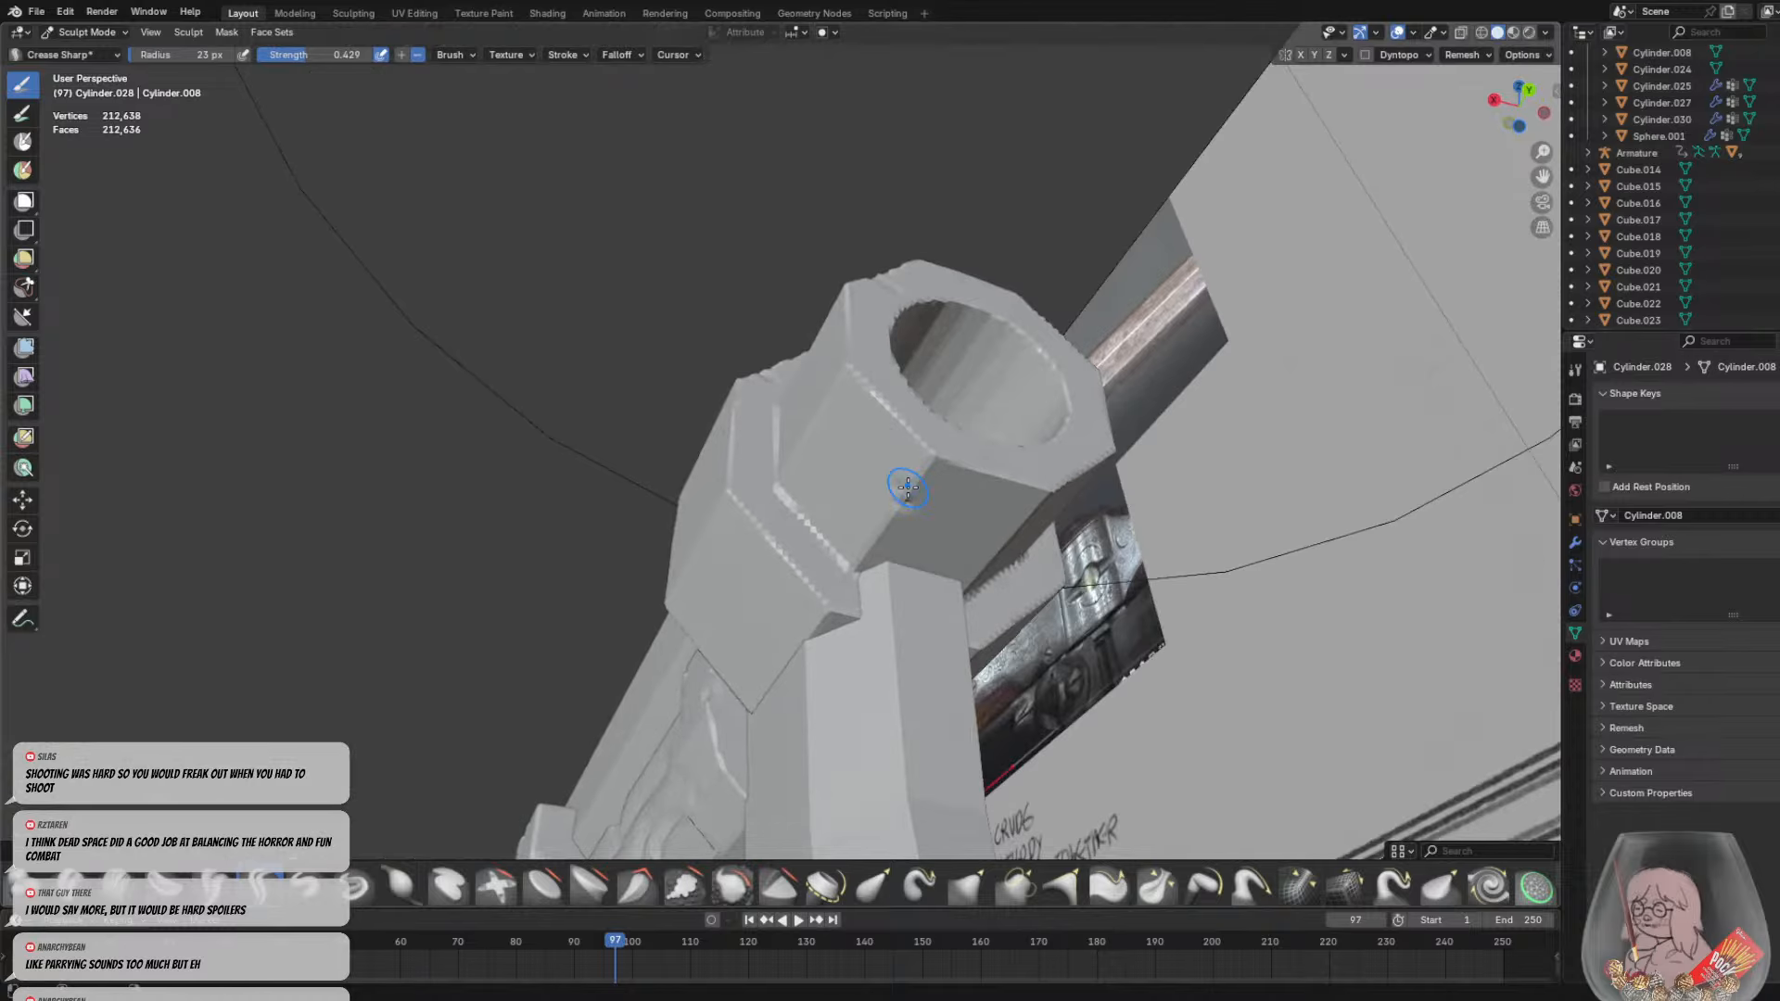
# Scatter small chips along the barrel's side edges around the middle band and back towards the leather wrap
pyautogui.moveTo(799, 563)
pyautogui.mouseDown(button='middle')
pyautogui.moveTo(774, 525)
pyautogui.moveTo(528, 509)
pyautogui.moveTo(902, 489)
pyautogui.moveTo(541, 457)
pyautogui.moveTo(735, 426)
pyautogui.moveTo(687, 510)
pyautogui.mouseUp(button='middle')
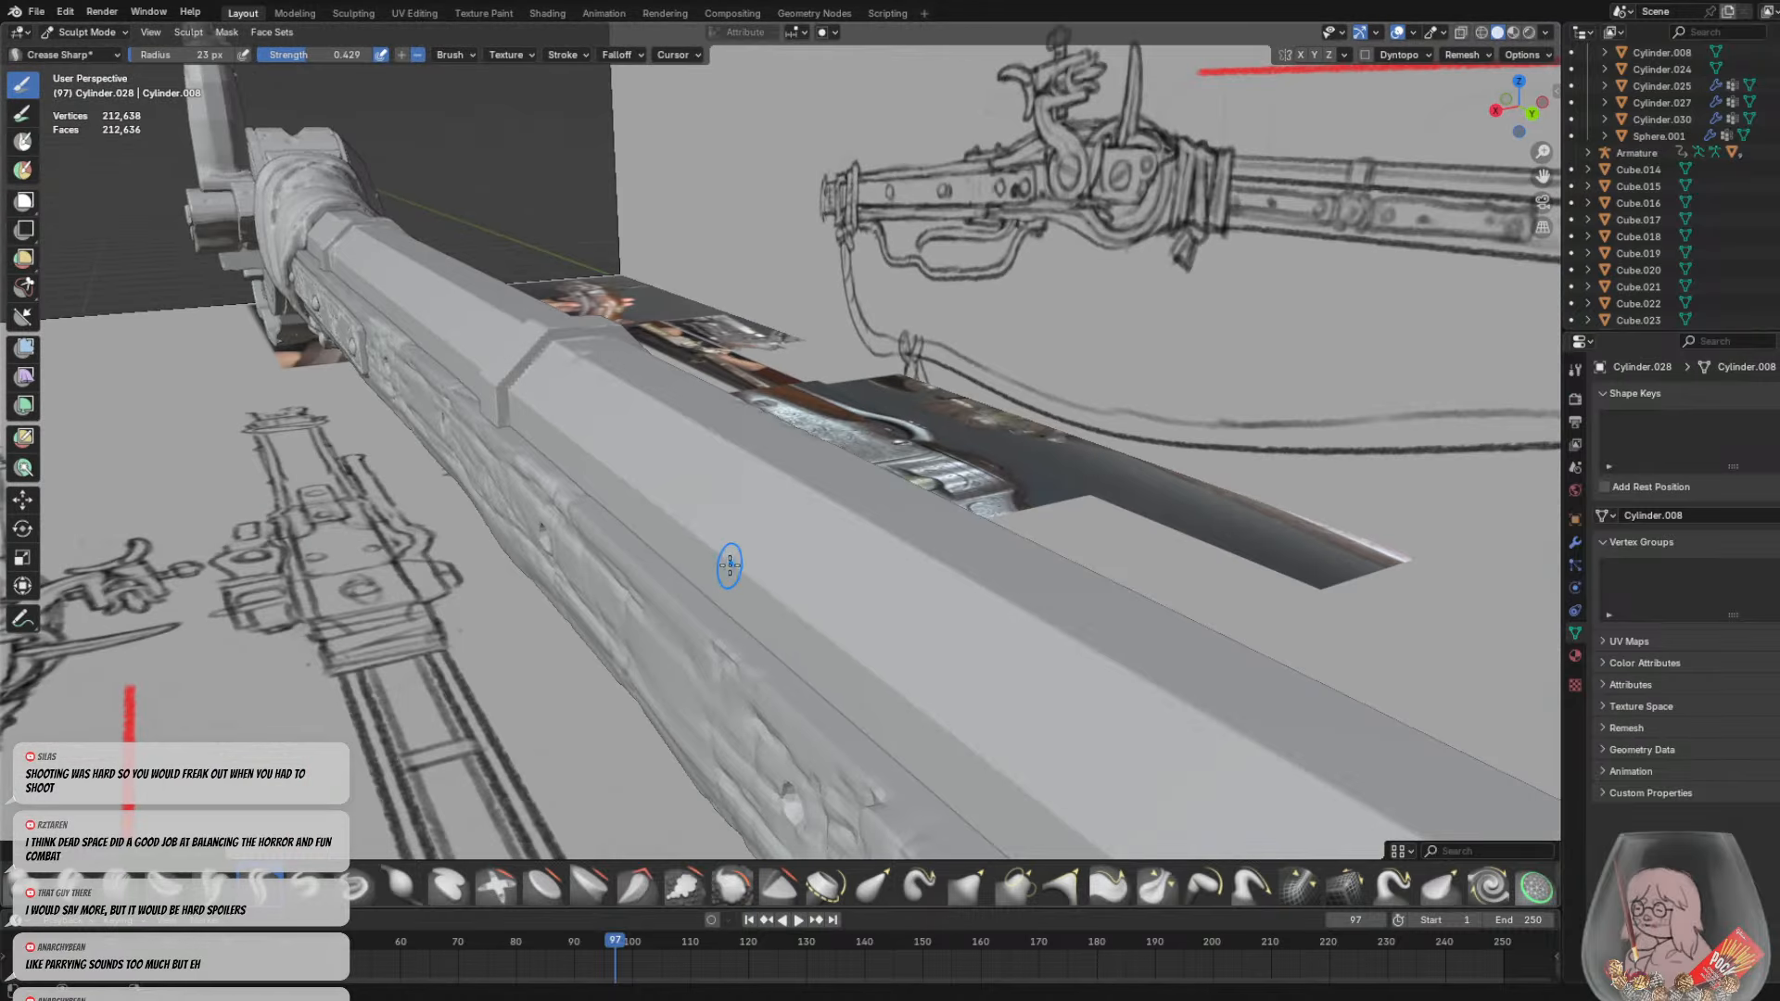
pyautogui.keyDown('shift'); pyautogui.moveTo(637, 415); pyautogui.dragTo(1089, 609, button='middle'); pyautogui.keyUp('shift')
pyautogui.scroll(2, 1087, 603)
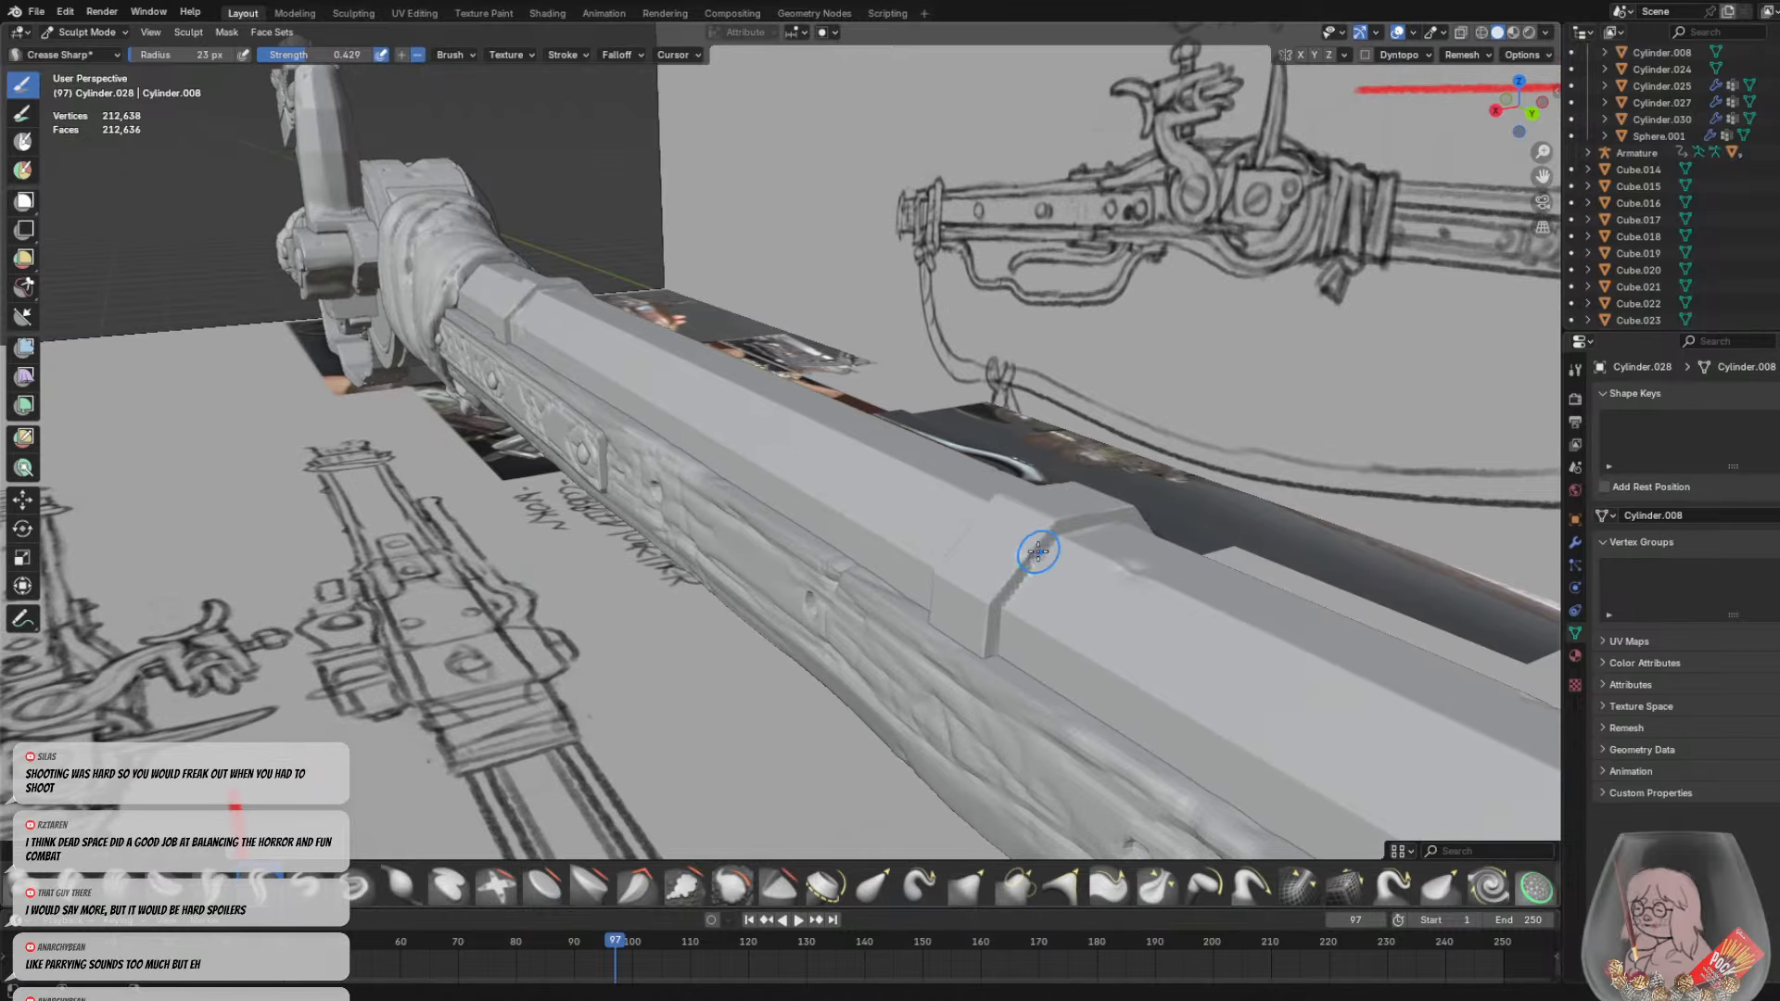
pyautogui.moveTo(1037, 551); pyautogui.dragTo(1052, 612, button='middle')
pyautogui.moveTo(907, 548)
pyautogui.mouseDown(button='middle')
pyautogui.moveTo(749, 422)
pyautogui.moveTo(683, 402)
pyautogui.moveTo(842, 414)
pyautogui.moveTo(461, 381)
pyautogui.moveTo(1061, 383)
pyautogui.moveTo(697, 412)
pyautogui.moveTo(836, 439)
pyautogui.mouseUp(button='middle')
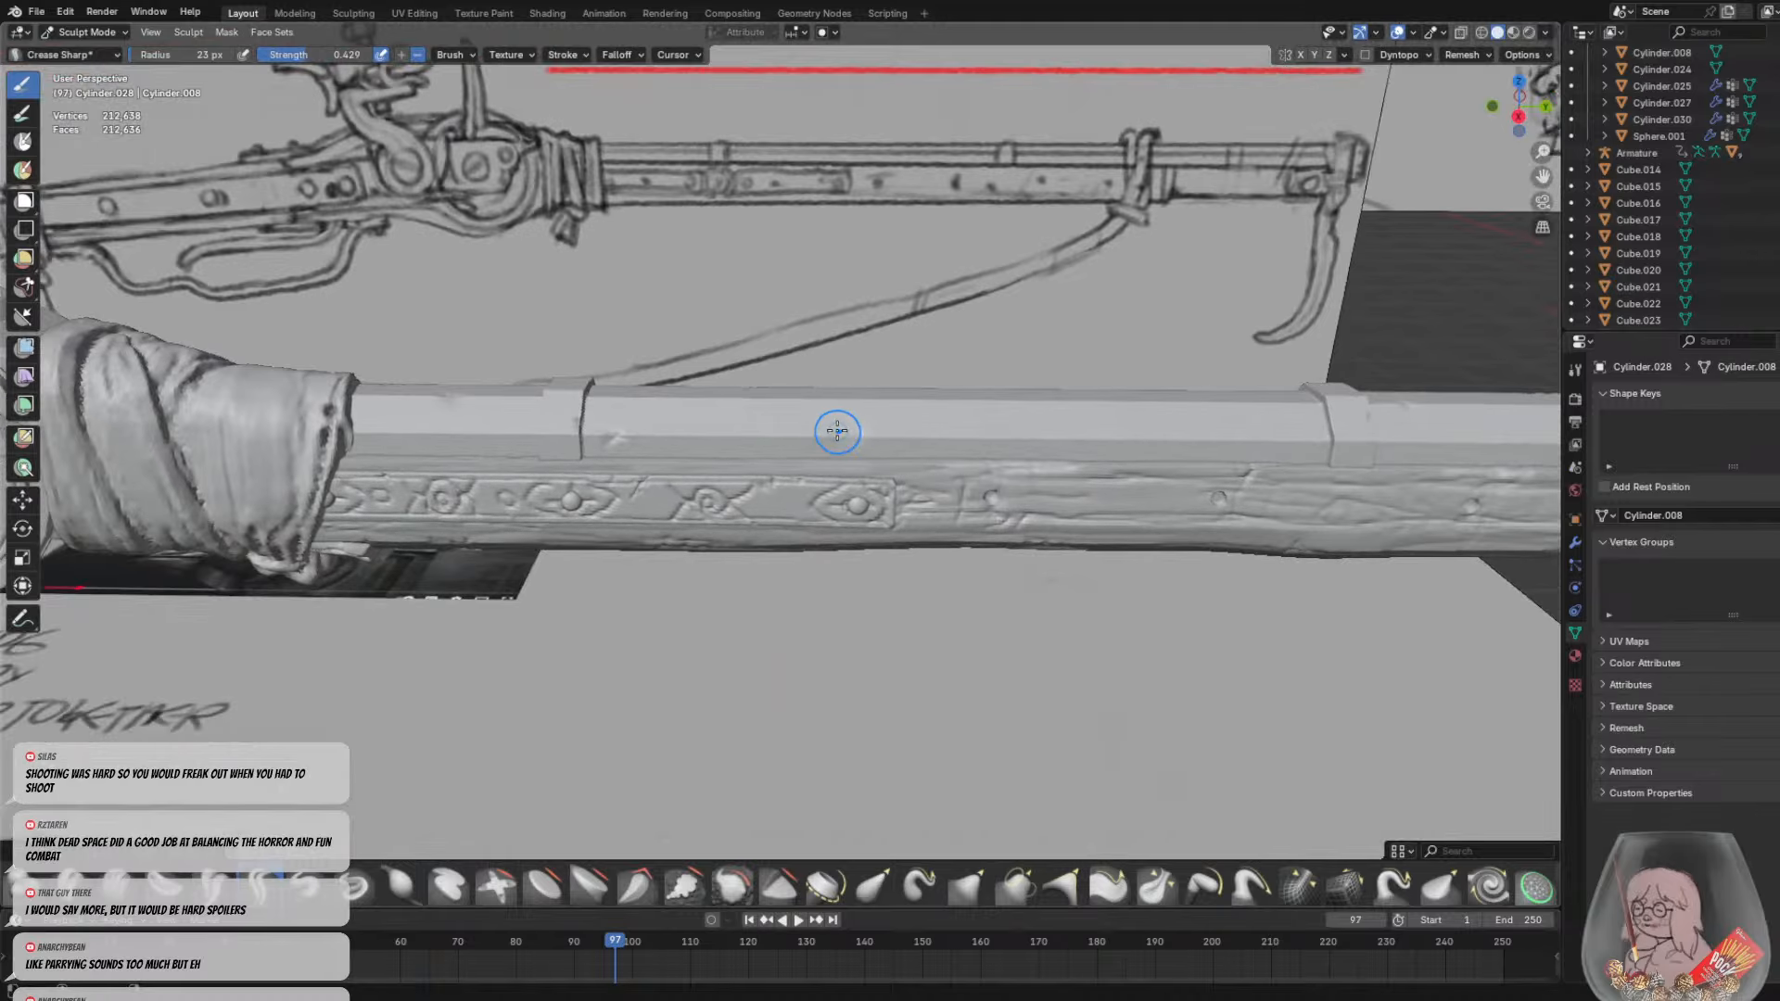
pyautogui.moveTo(824, 449); pyautogui.dragTo(727, 477, button='middle')
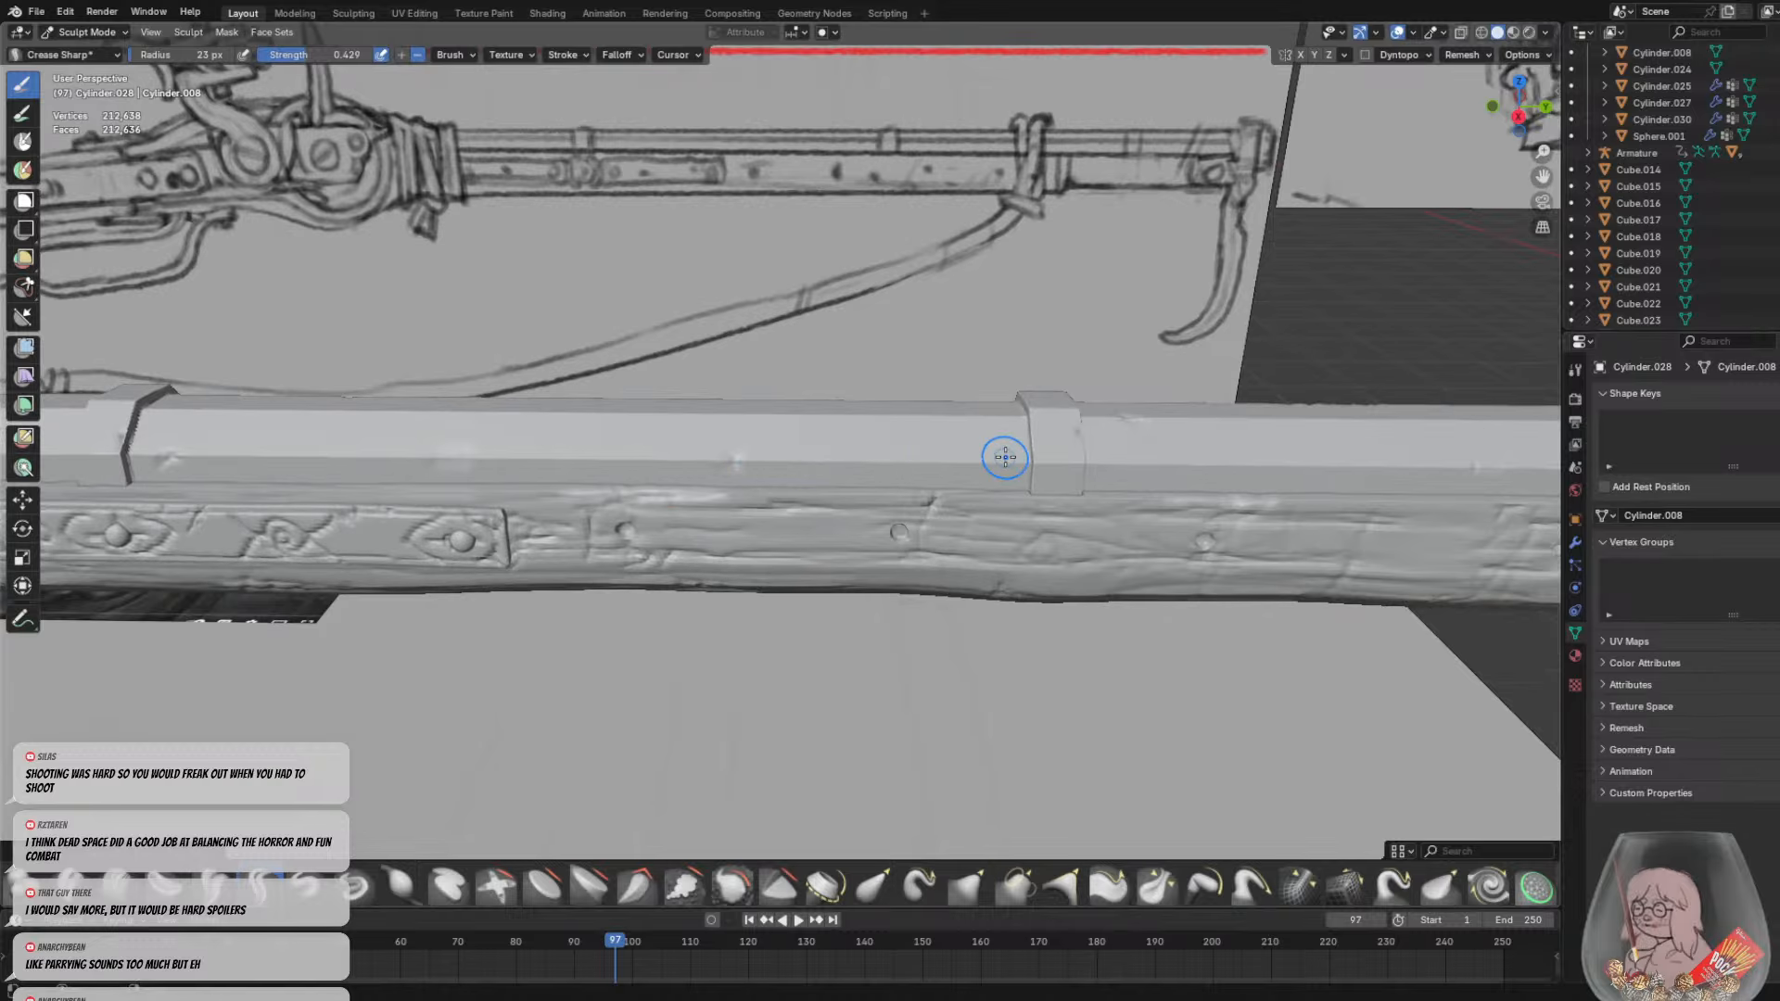
# Extend the chipped wear along the barrel's front stretch, up to the muzzle collar and tip
pyautogui.moveTo(1008, 487); pyautogui.dragTo(842, 439, button='middle')
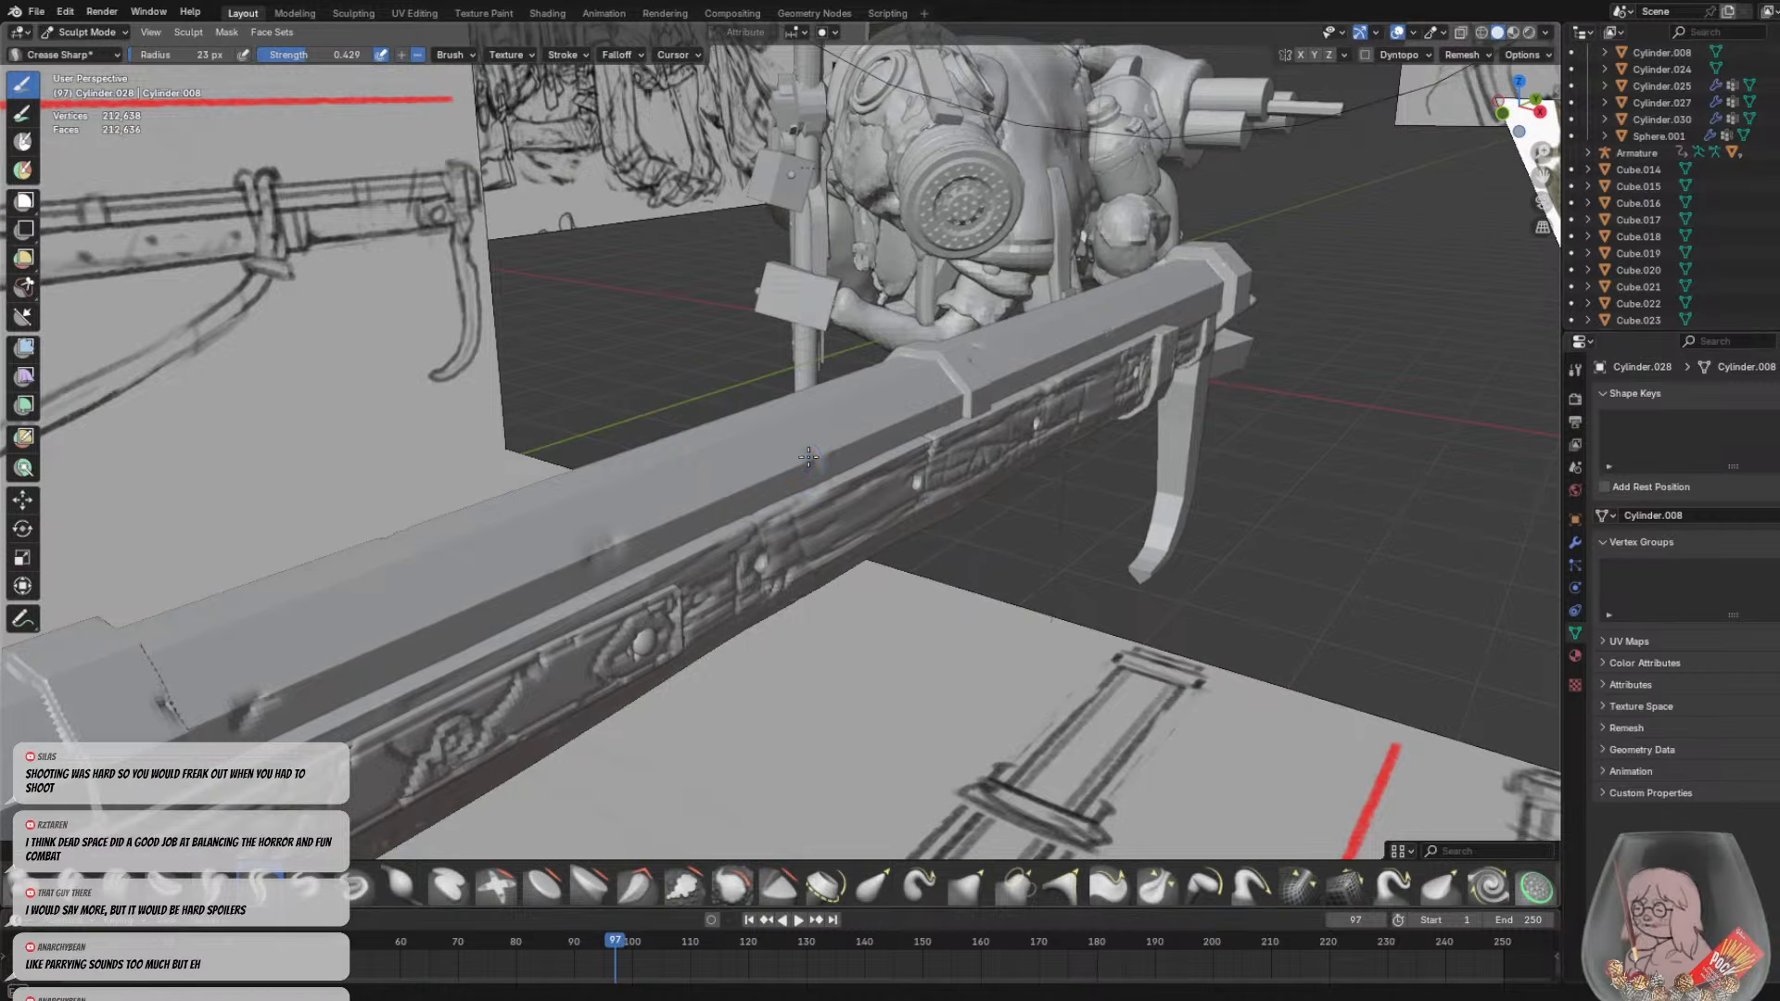
pyautogui.moveTo(822, 457); pyautogui.dragTo(799, 398, button='middle')
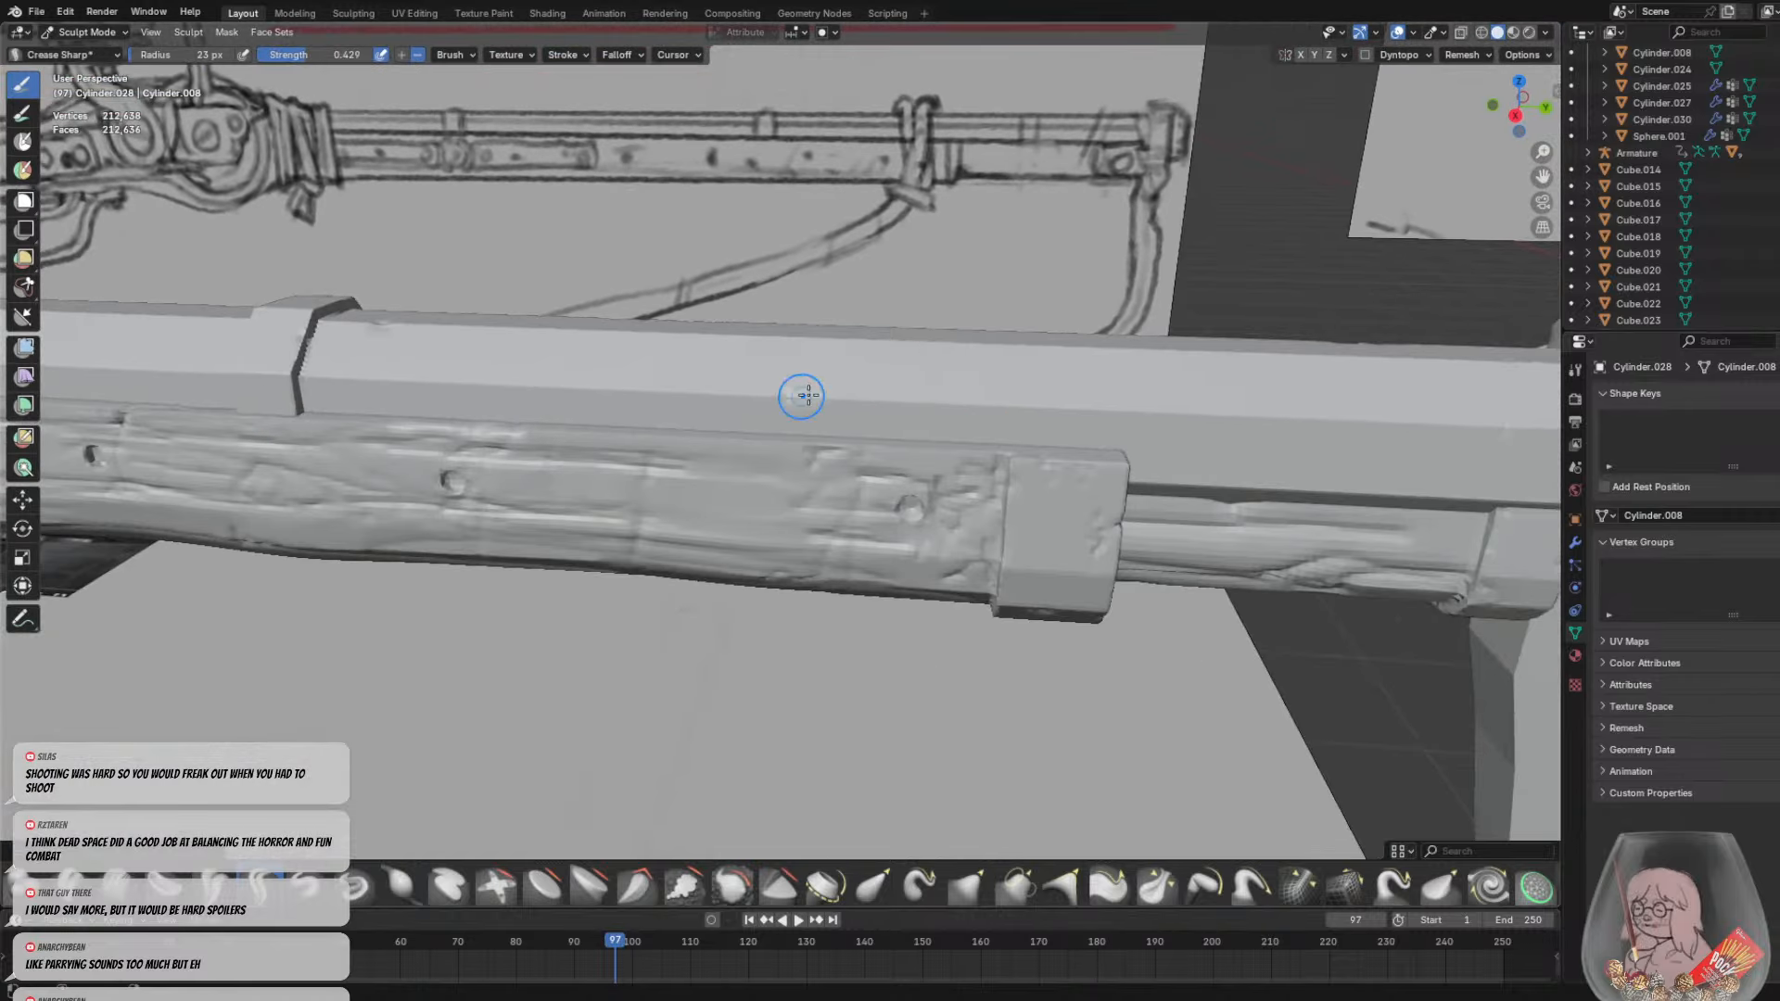
pyautogui.moveTo(977, 409)
pyautogui.mouseDown(button='middle')
pyautogui.moveTo(1053, 483)
pyautogui.moveTo(589, 368)
pyautogui.mouseUp(button='middle')
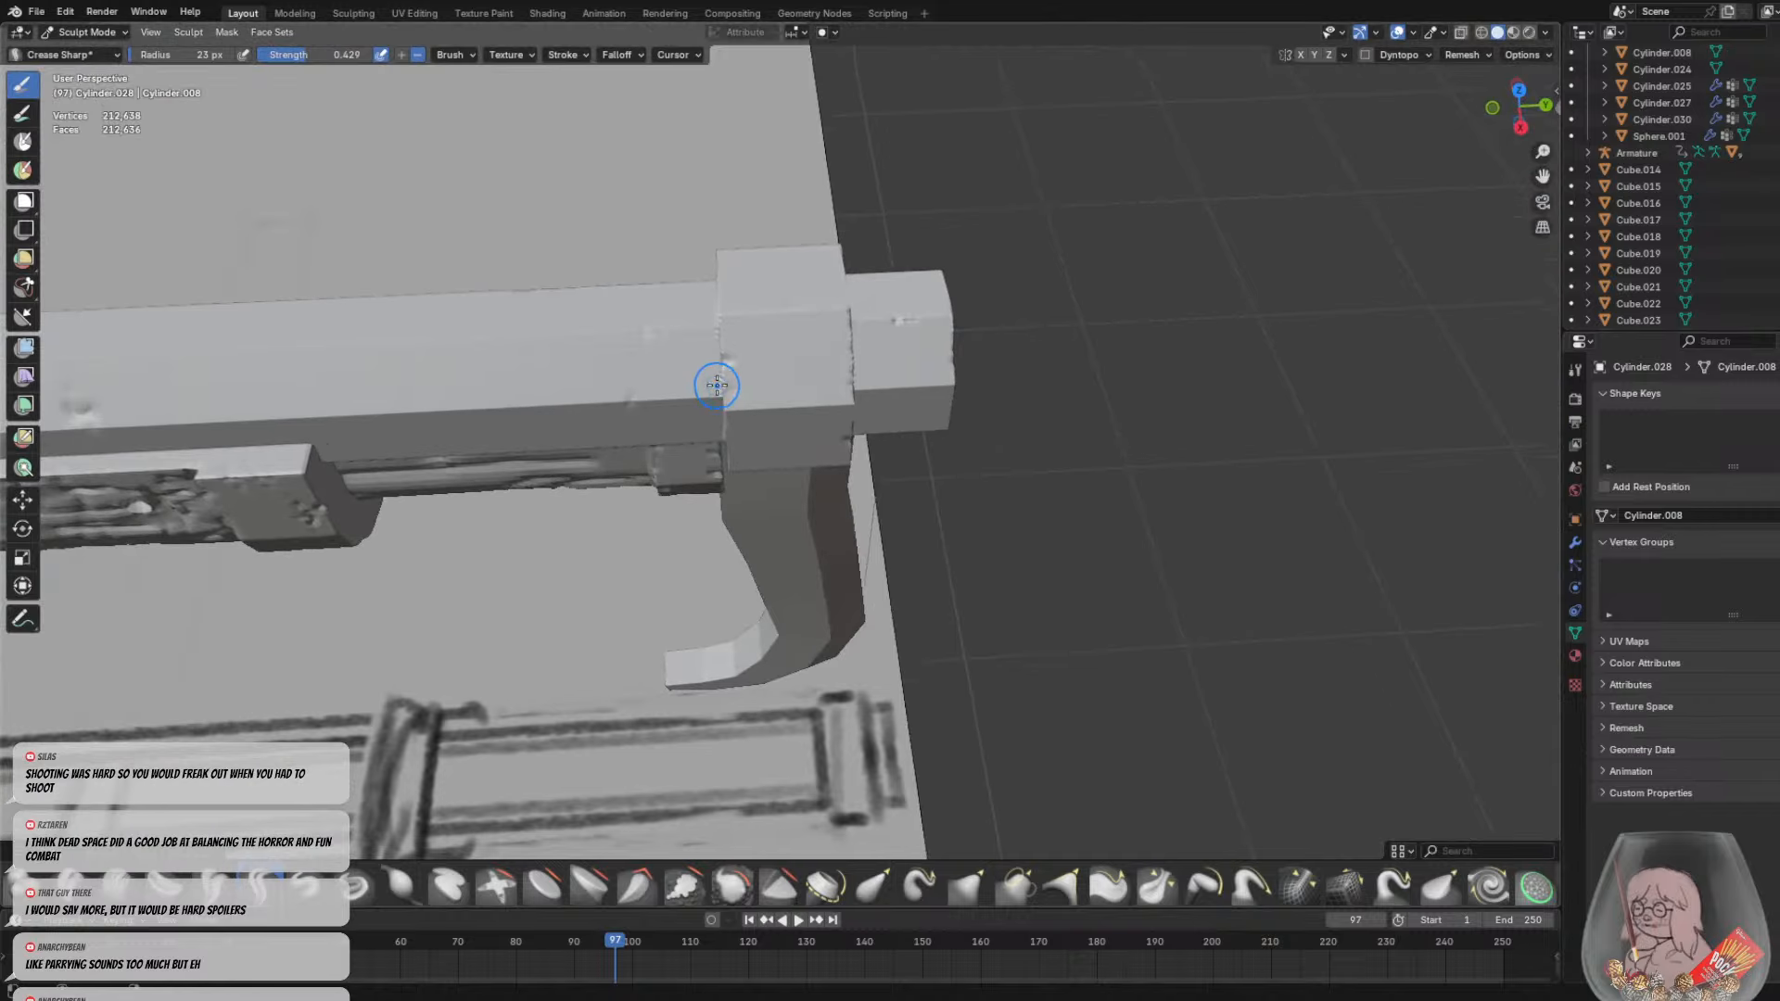
pyautogui.moveTo(716, 385); pyautogui.dragTo(750, 327, button='middle')
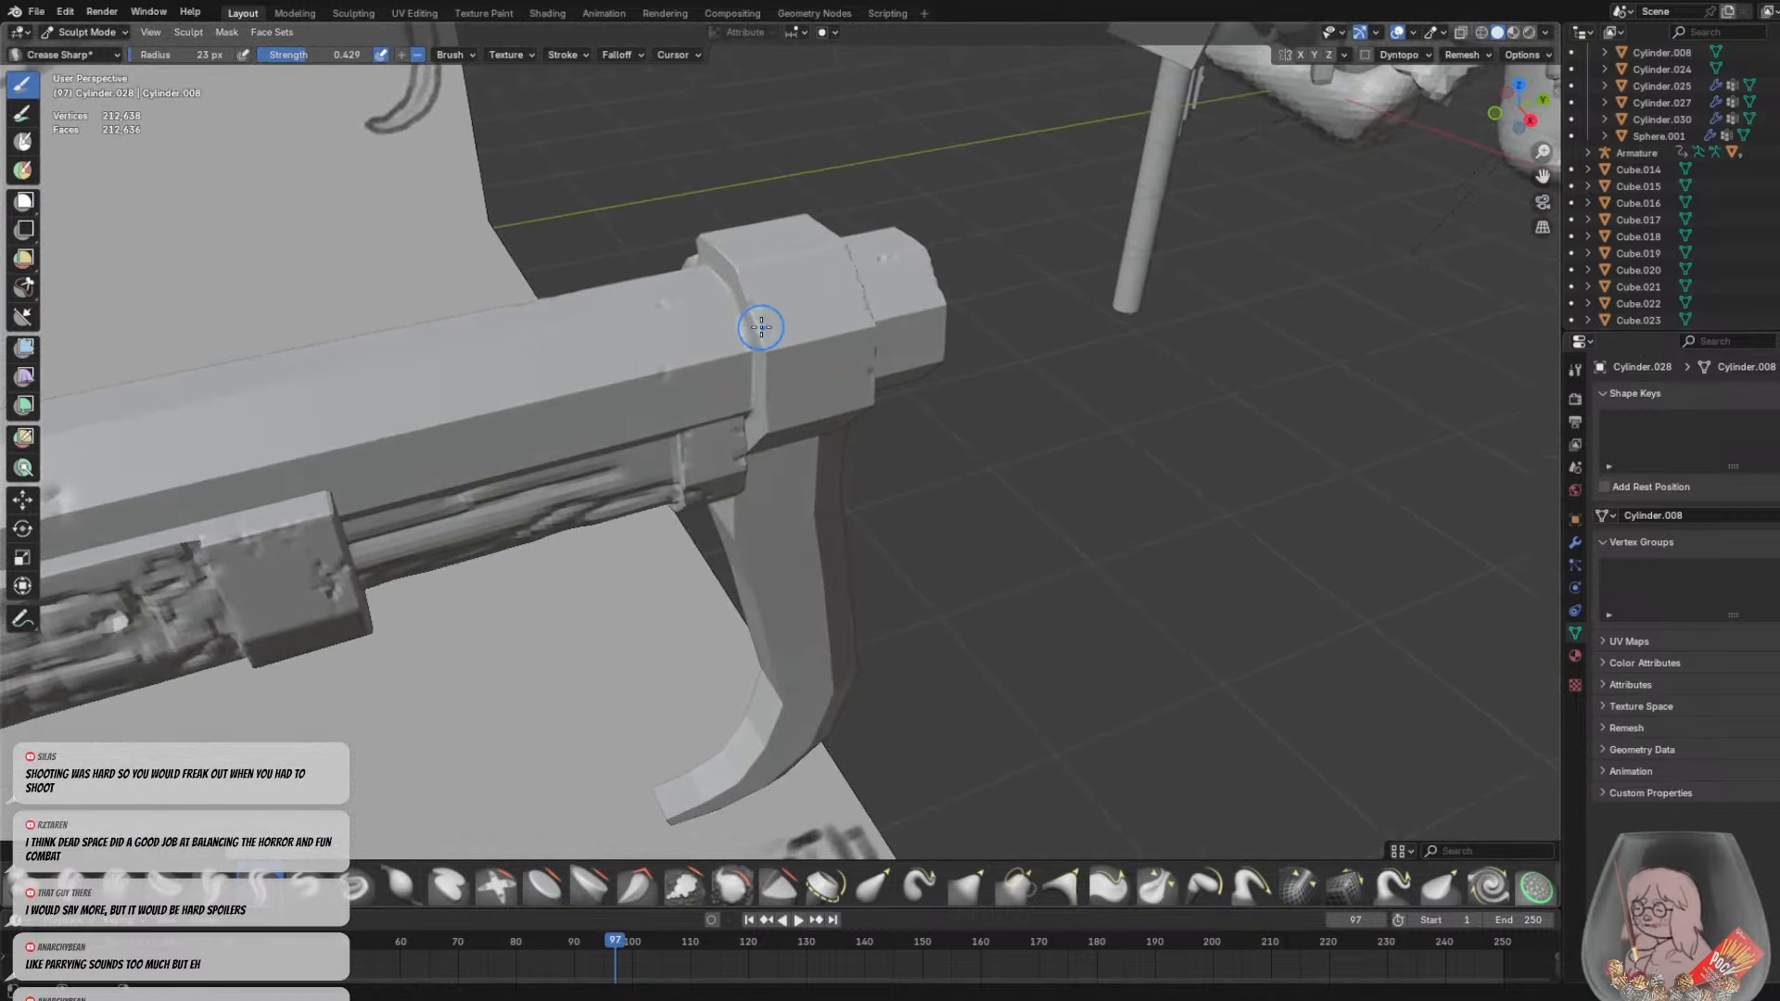
# Nick the rear and side edges of the octagonal muzzle collar with the Crease Sharp brush
pyautogui.moveTo(768, 327); pyautogui.dragTo(777, 337)
pyautogui.moveTo(779, 336)
pyautogui.mouseDown(button='middle')
pyautogui.moveTo(751, 294)
pyautogui.moveTo(803, 465)
pyautogui.mouseUp(button='middle')
pyautogui.scroll(2, 803, 466)
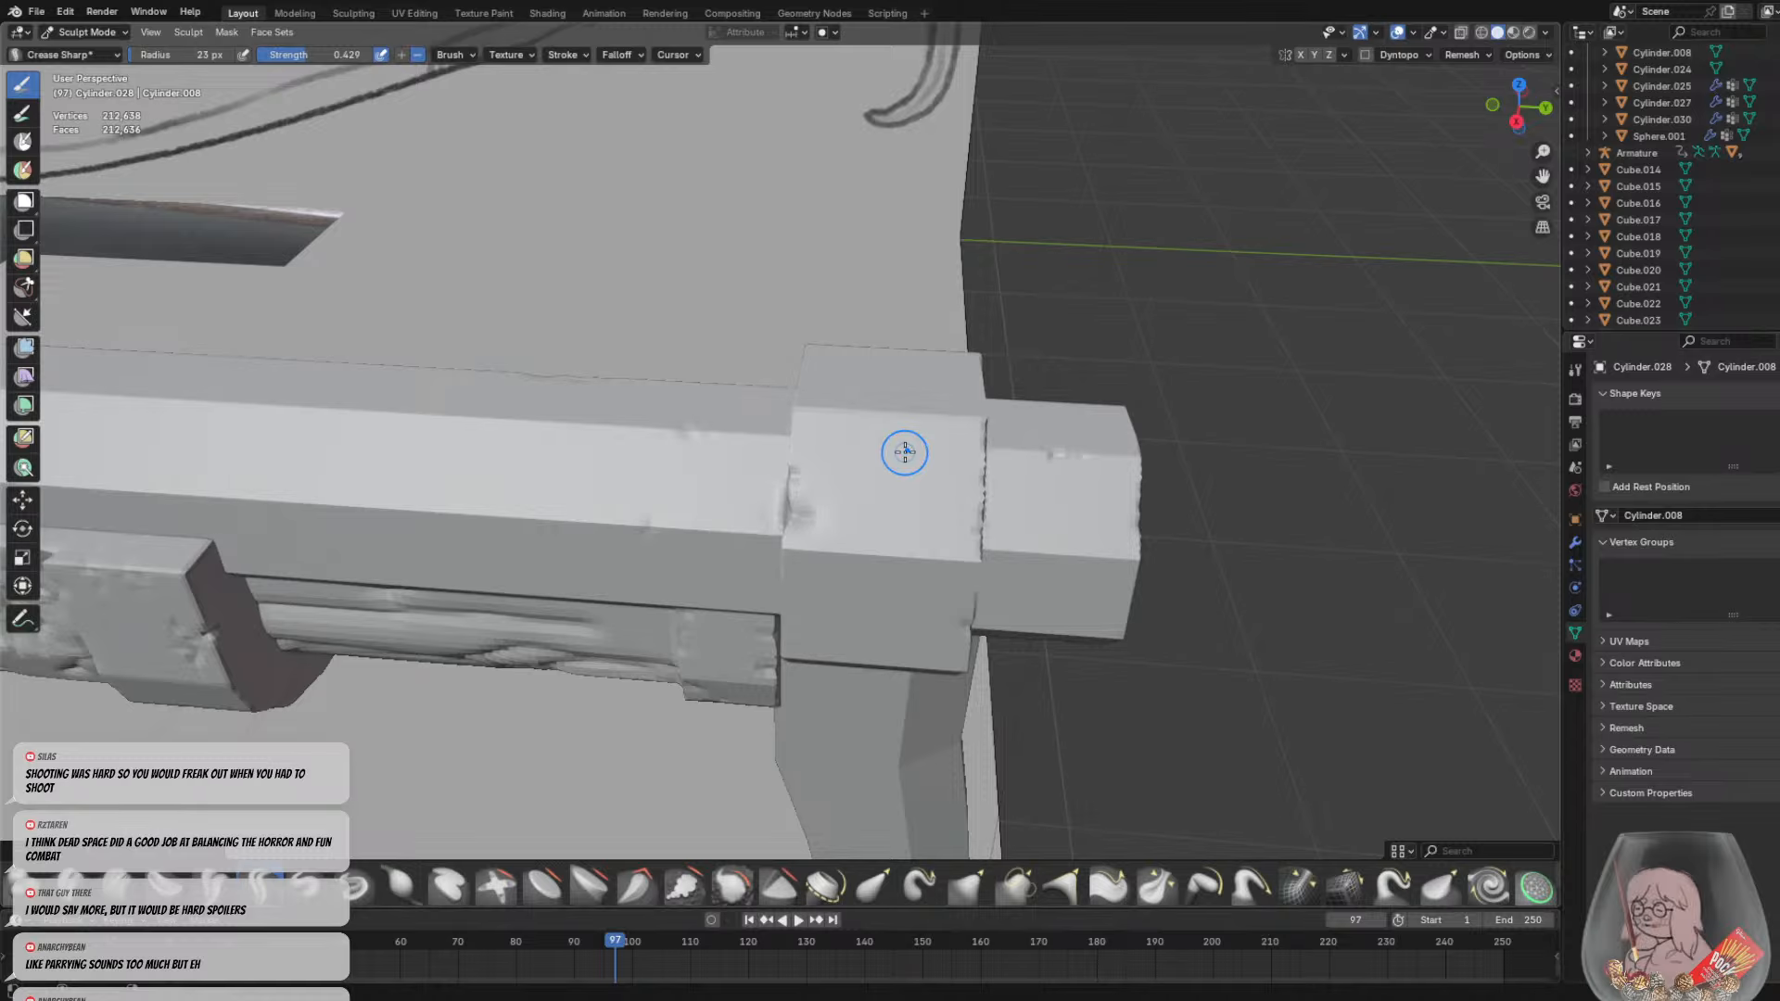
pyautogui.moveTo(902, 457); pyautogui.dragTo(919, 458, button='middle')
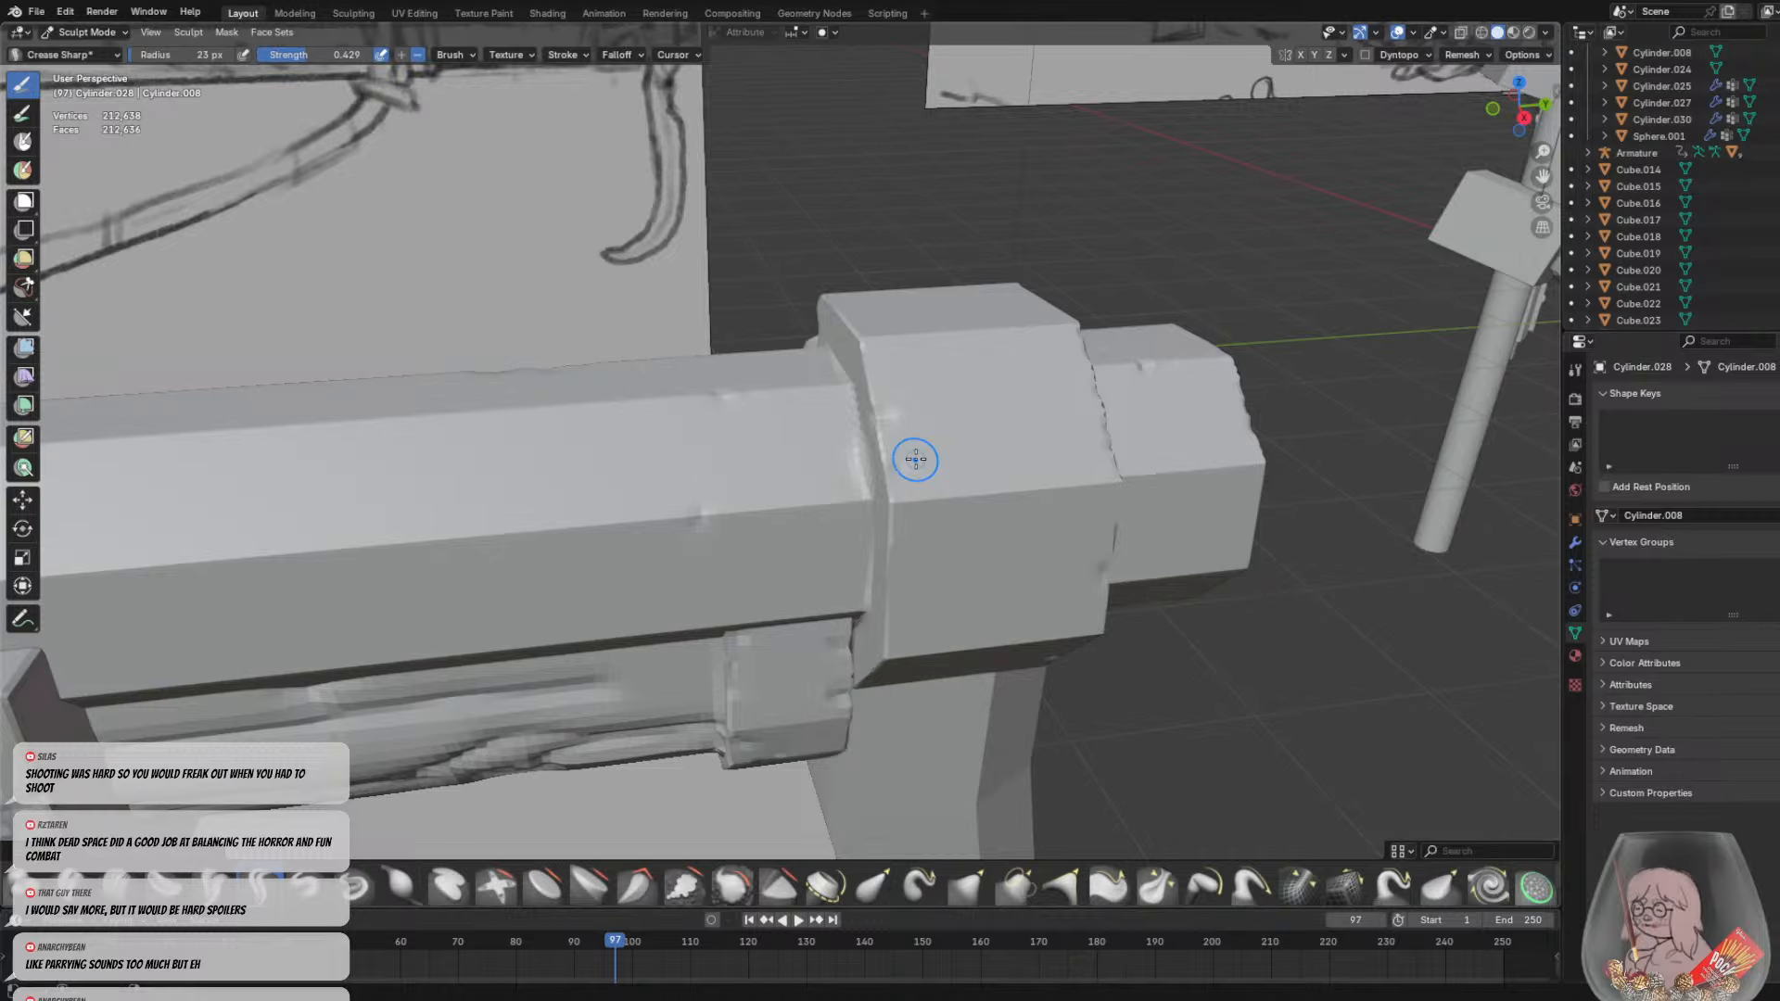
pyautogui.moveTo(847, 464)
pyautogui.mouseDown(button='middle')
pyautogui.moveTo(899, 516)
pyautogui.moveTo(859, 560)
pyautogui.moveTo(797, 502)
pyautogui.moveTo(882, 485)
pyautogui.moveTo(921, 429)
pyautogui.moveTo(823, 409)
pyautogui.moveTo(1080, 567)
pyautogui.moveTo(854, 404)
pyautogui.mouseUp(button='middle')
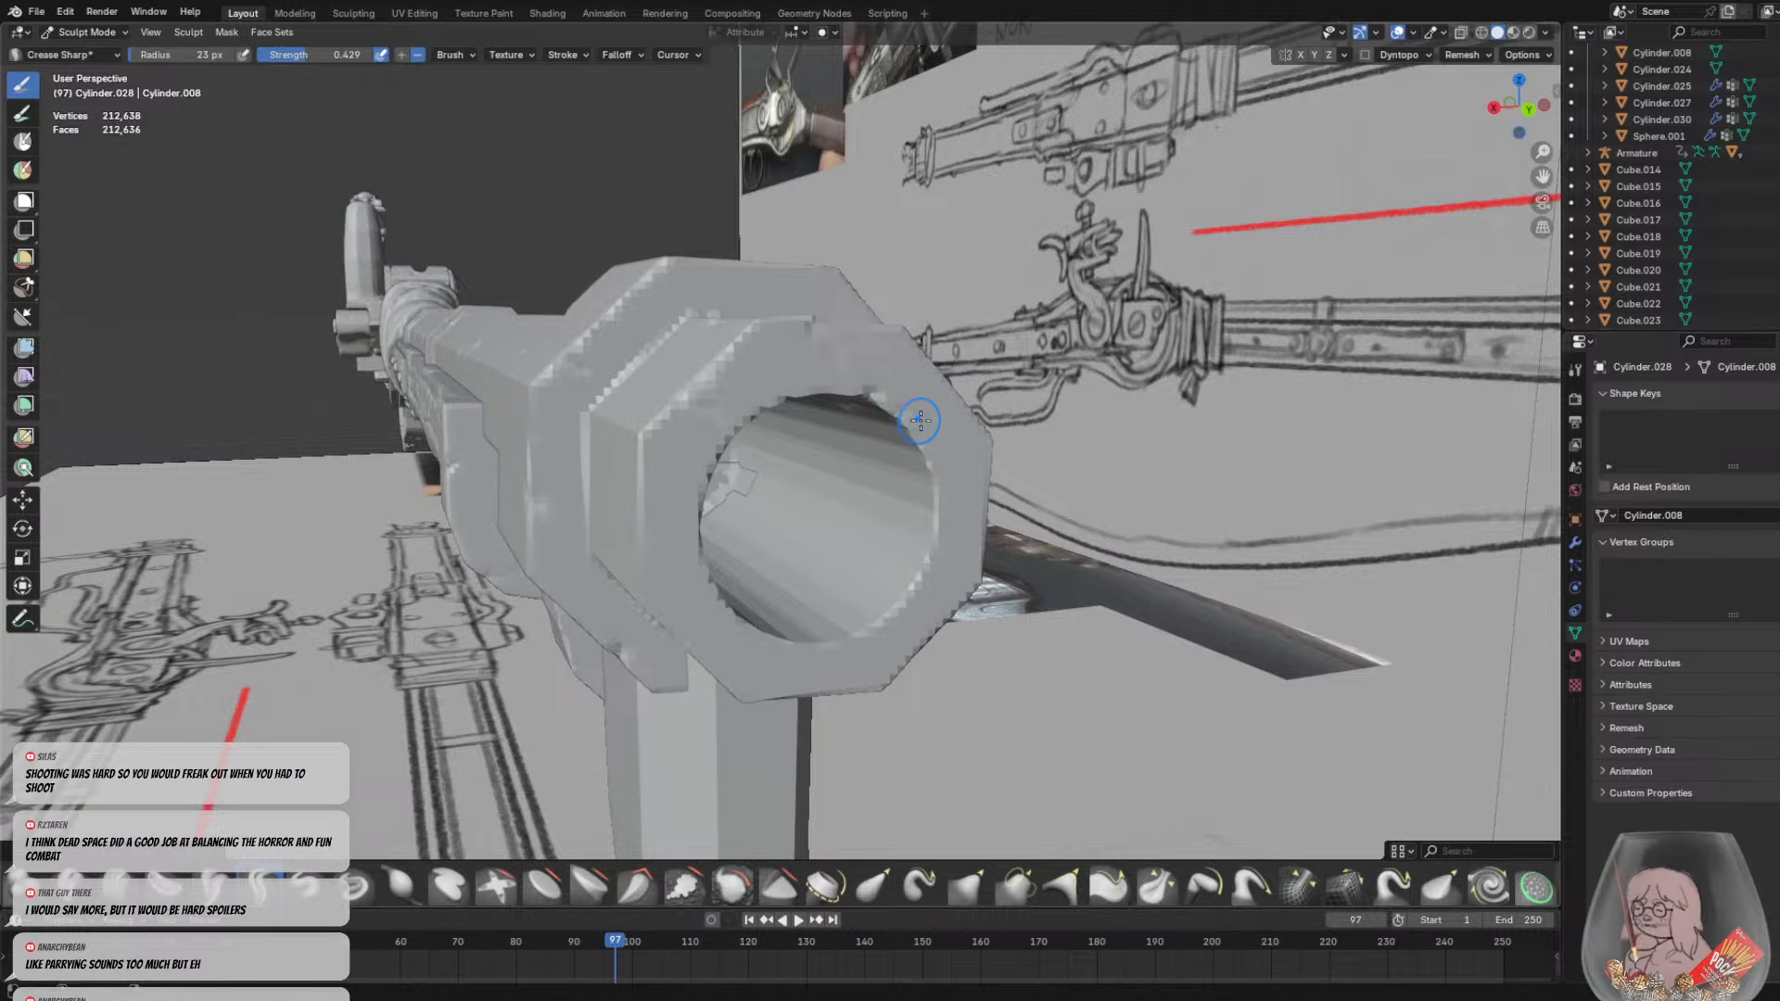
pyautogui.moveTo(905, 446); pyautogui.dragTo(665, 428, button='middle')
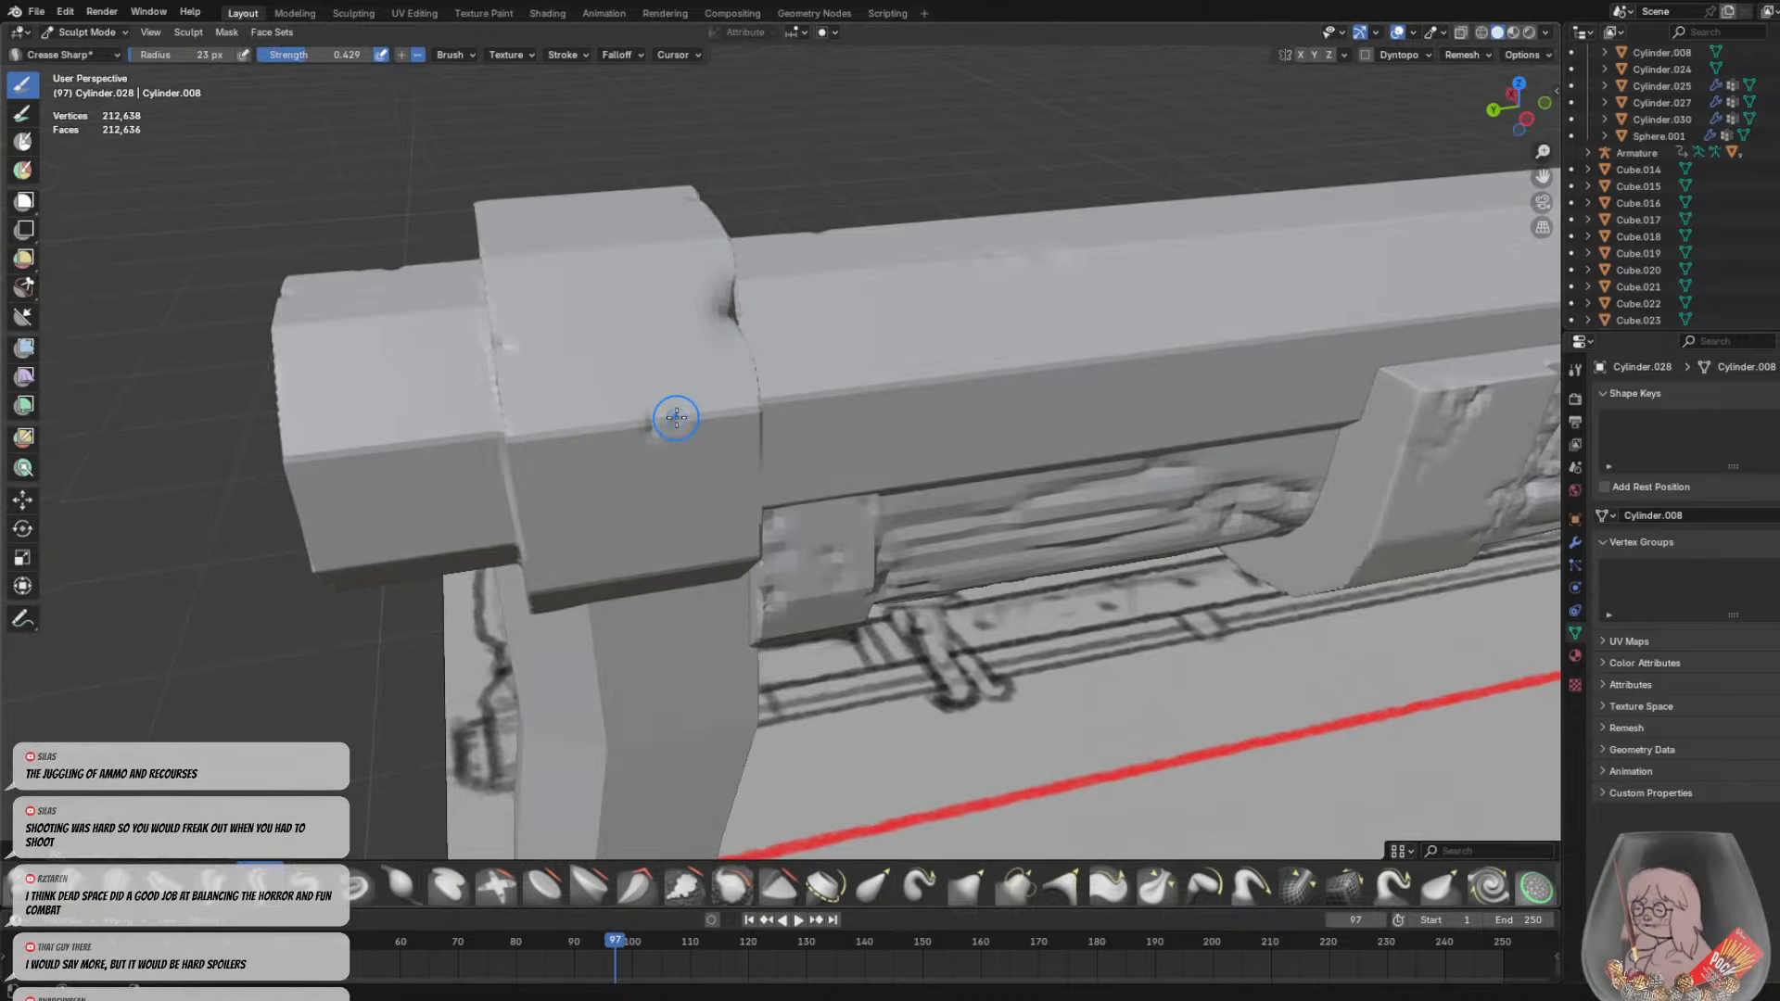
pyautogui.moveTo(760, 410); pyautogui.dragTo(723, 306, button='middle')
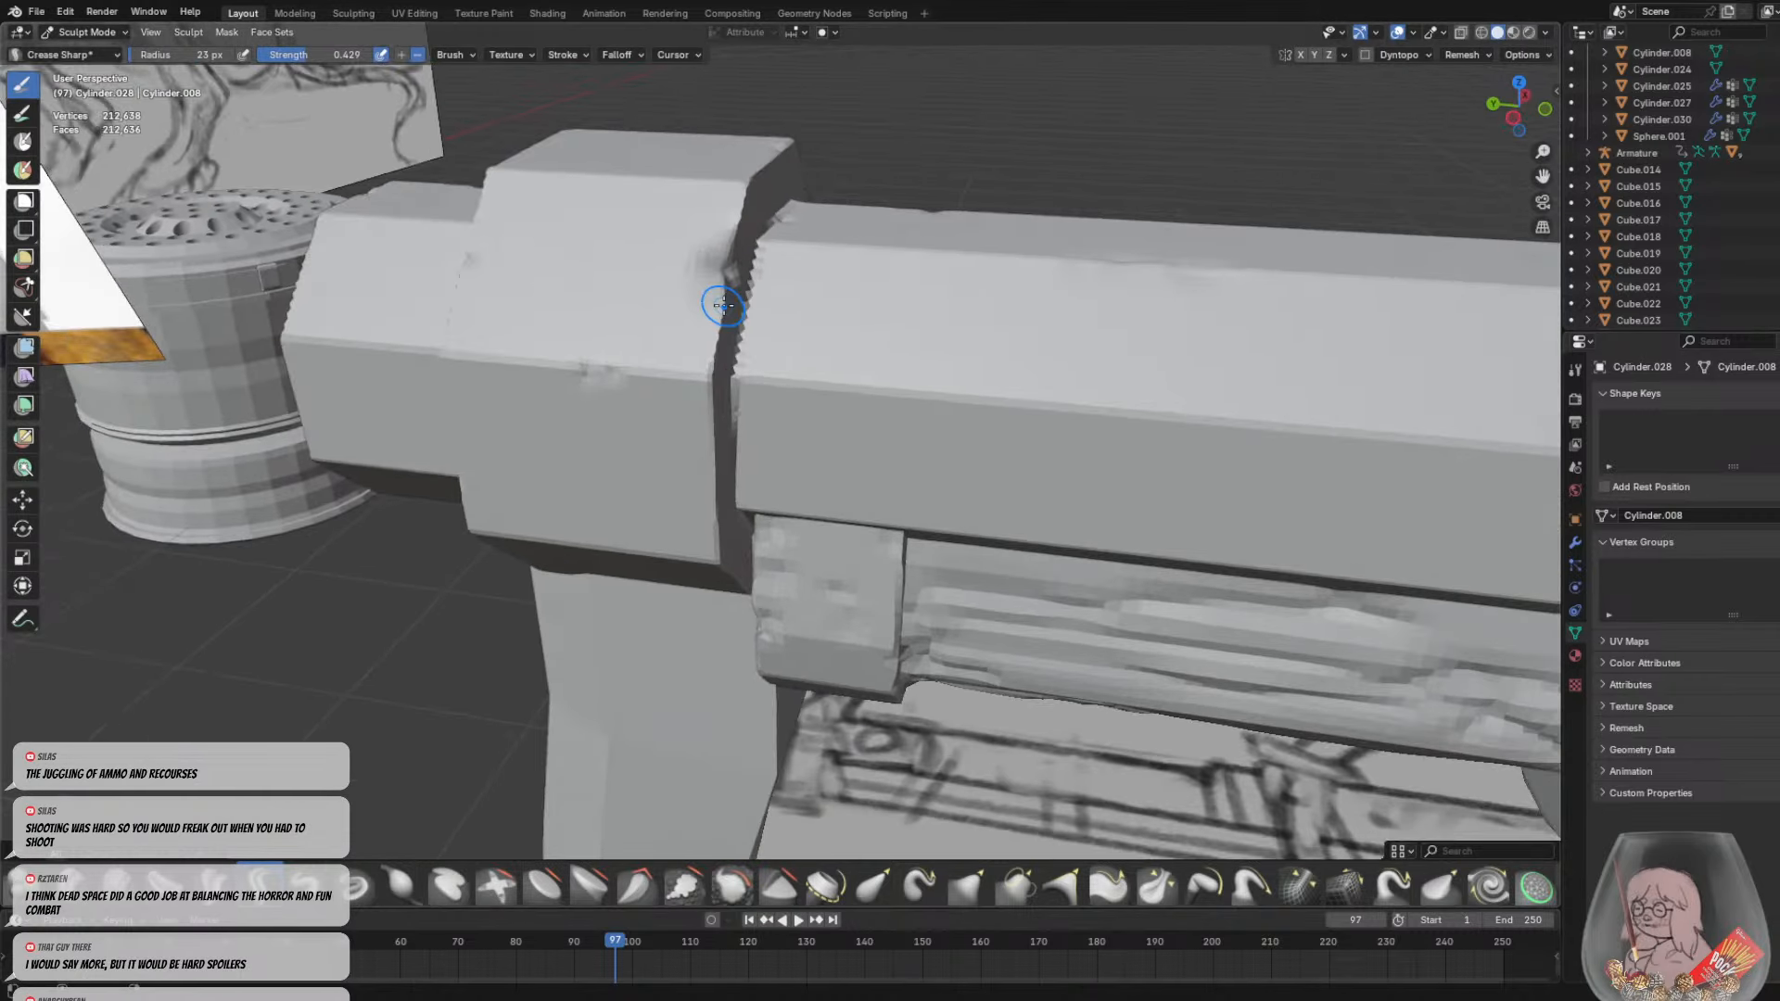
# Reshape the dent in the muzzle collar's rear edge with the Grab brush and enlarge the radius to 45 px
pyautogui.press('g')
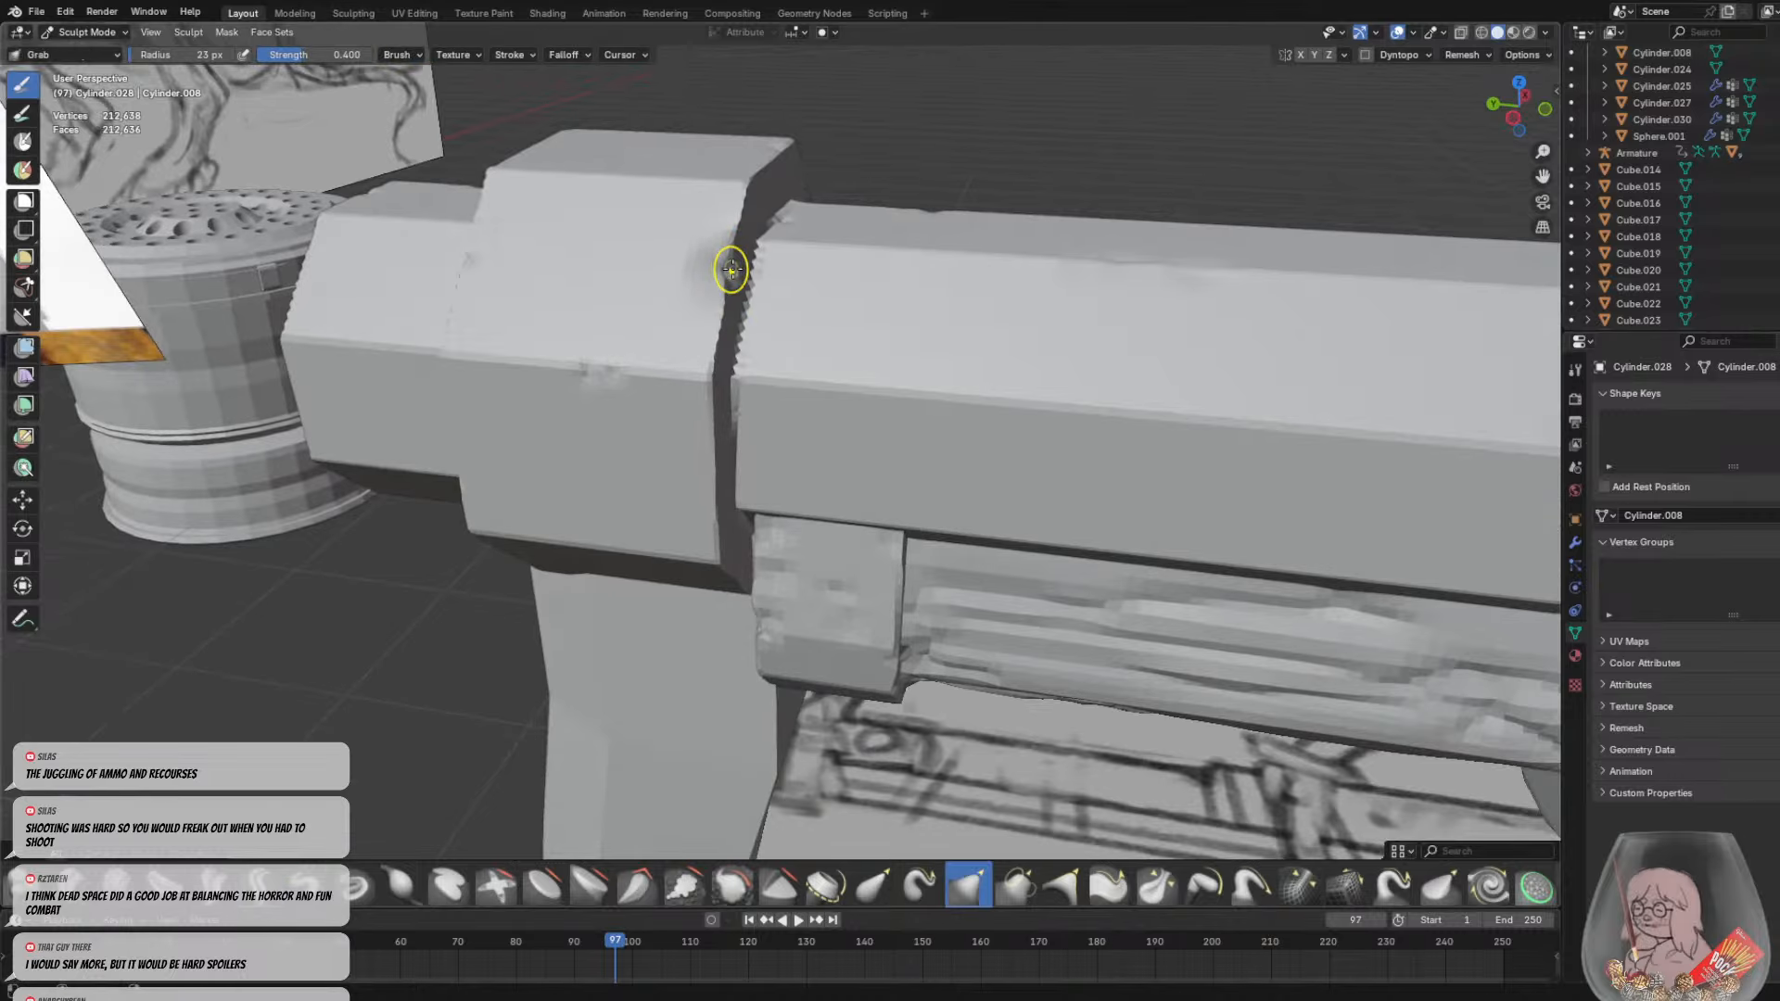
pyautogui.moveTo(719, 267); pyautogui.dragTo(733, 269)
pyautogui.moveTo(735, 269)
pyautogui.mouseDown(button='middle')
pyautogui.moveTo(775, 274)
pyautogui.moveTo(648, 239)
pyautogui.moveTo(727, 270)
pyautogui.moveTo(999, 274)
pyautogui.moveTo(715, 278)
pyautogui.mouseUp(button='middle')
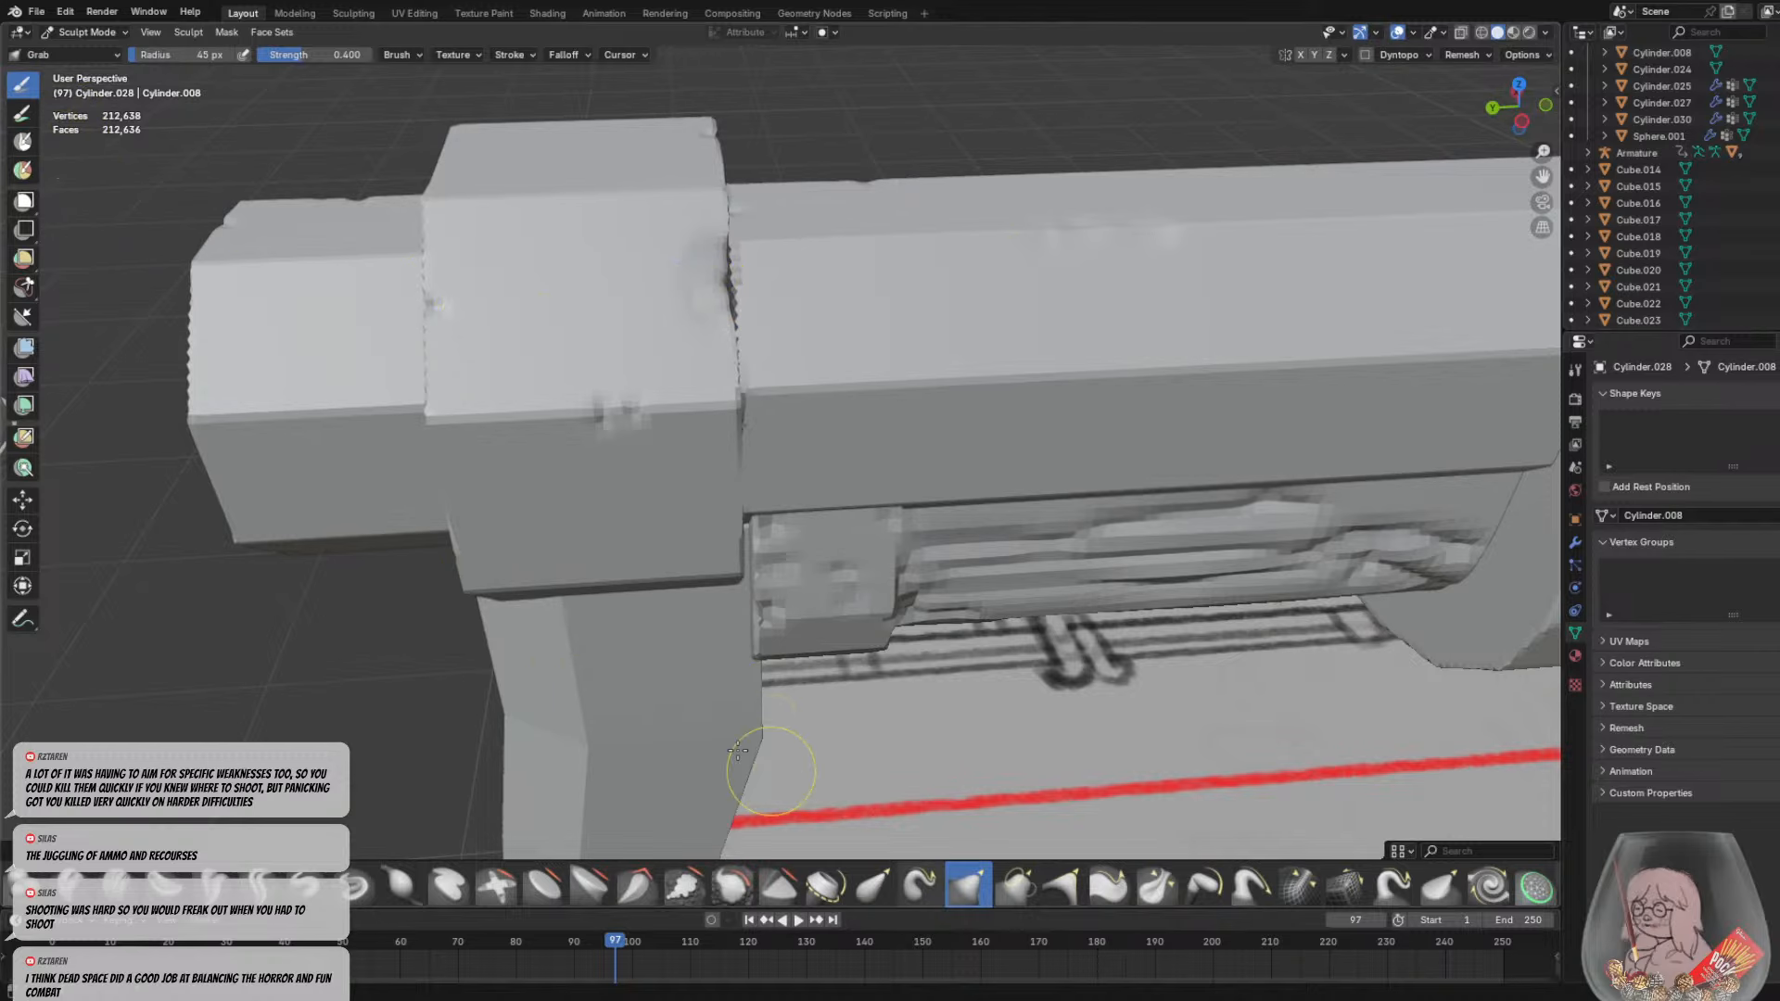
# Sculpt soft surface unevenness on the barrel's front stretch with the Blob brush, lowering its strength to 0.328
pyautogui.scroll(-3, 727, 465)
pyautogui.moveTo(874, 488)
pyautogui.mouseDown(button='middle')
pyautogui.moveTo(823, 449)
pyautogui.moveTo(668, 429)
pyautogui.mouseUp(button='middle')
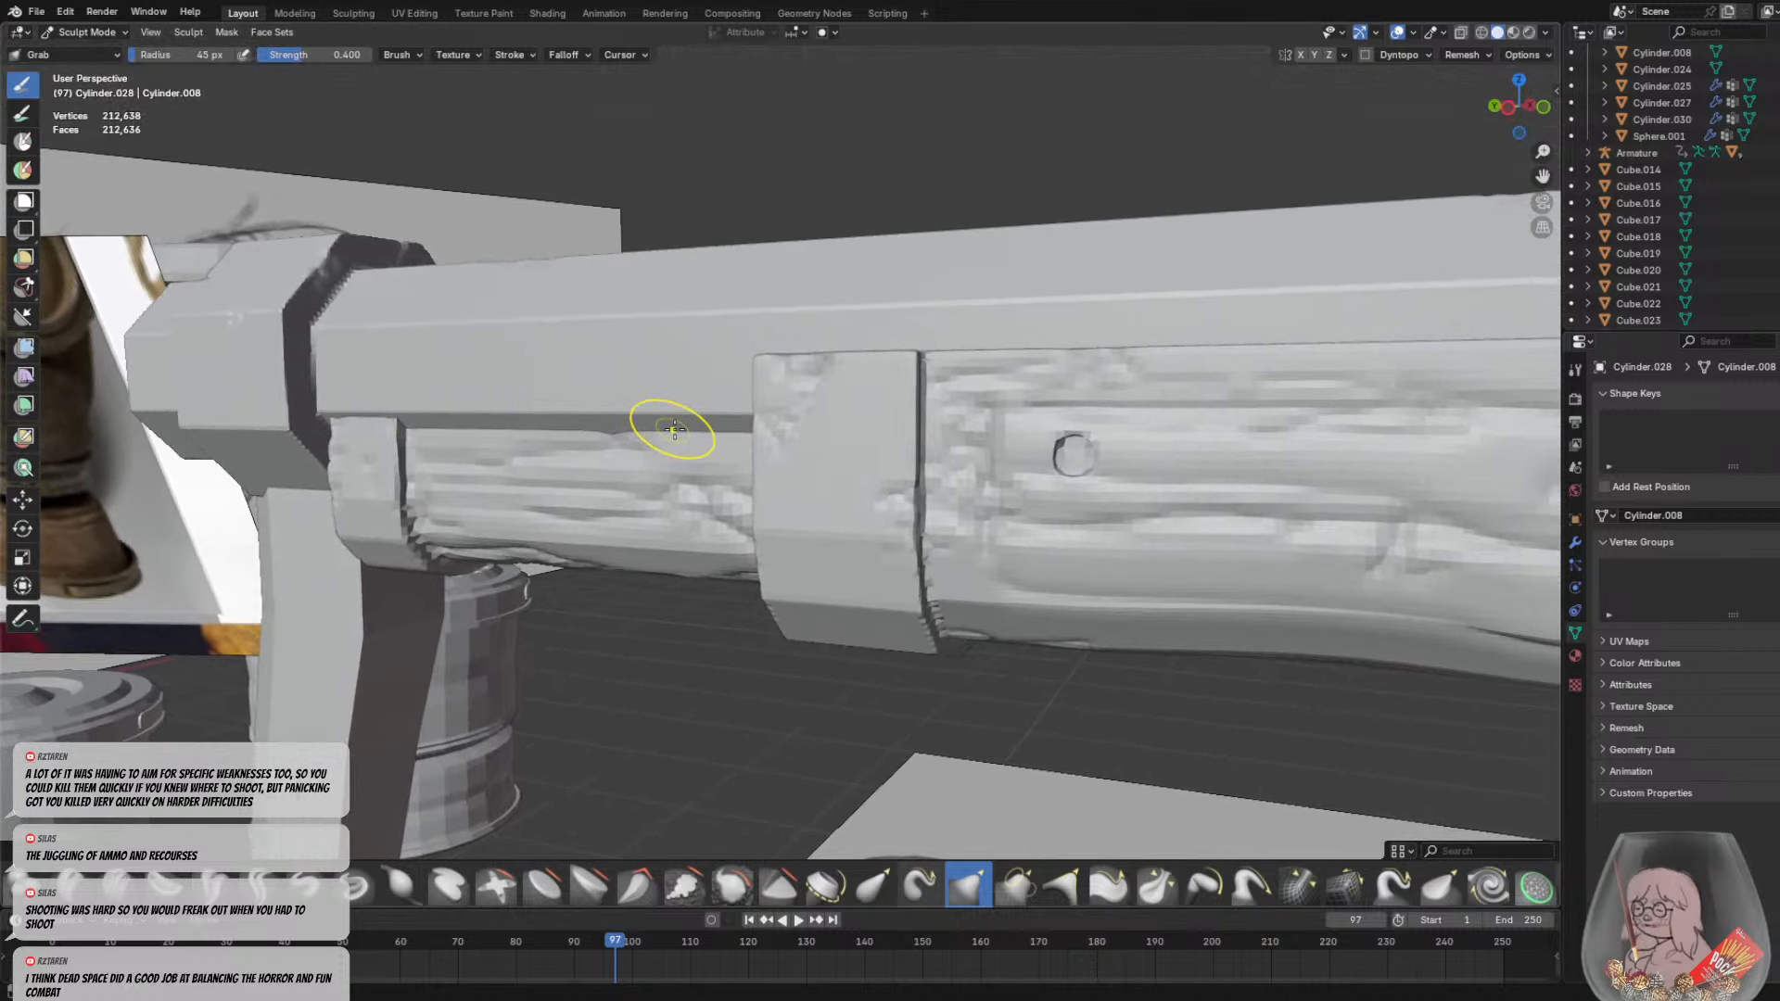
pyautogui.moveTo(676, 417); pyautogui.dragTo(763, 449, button='middle')
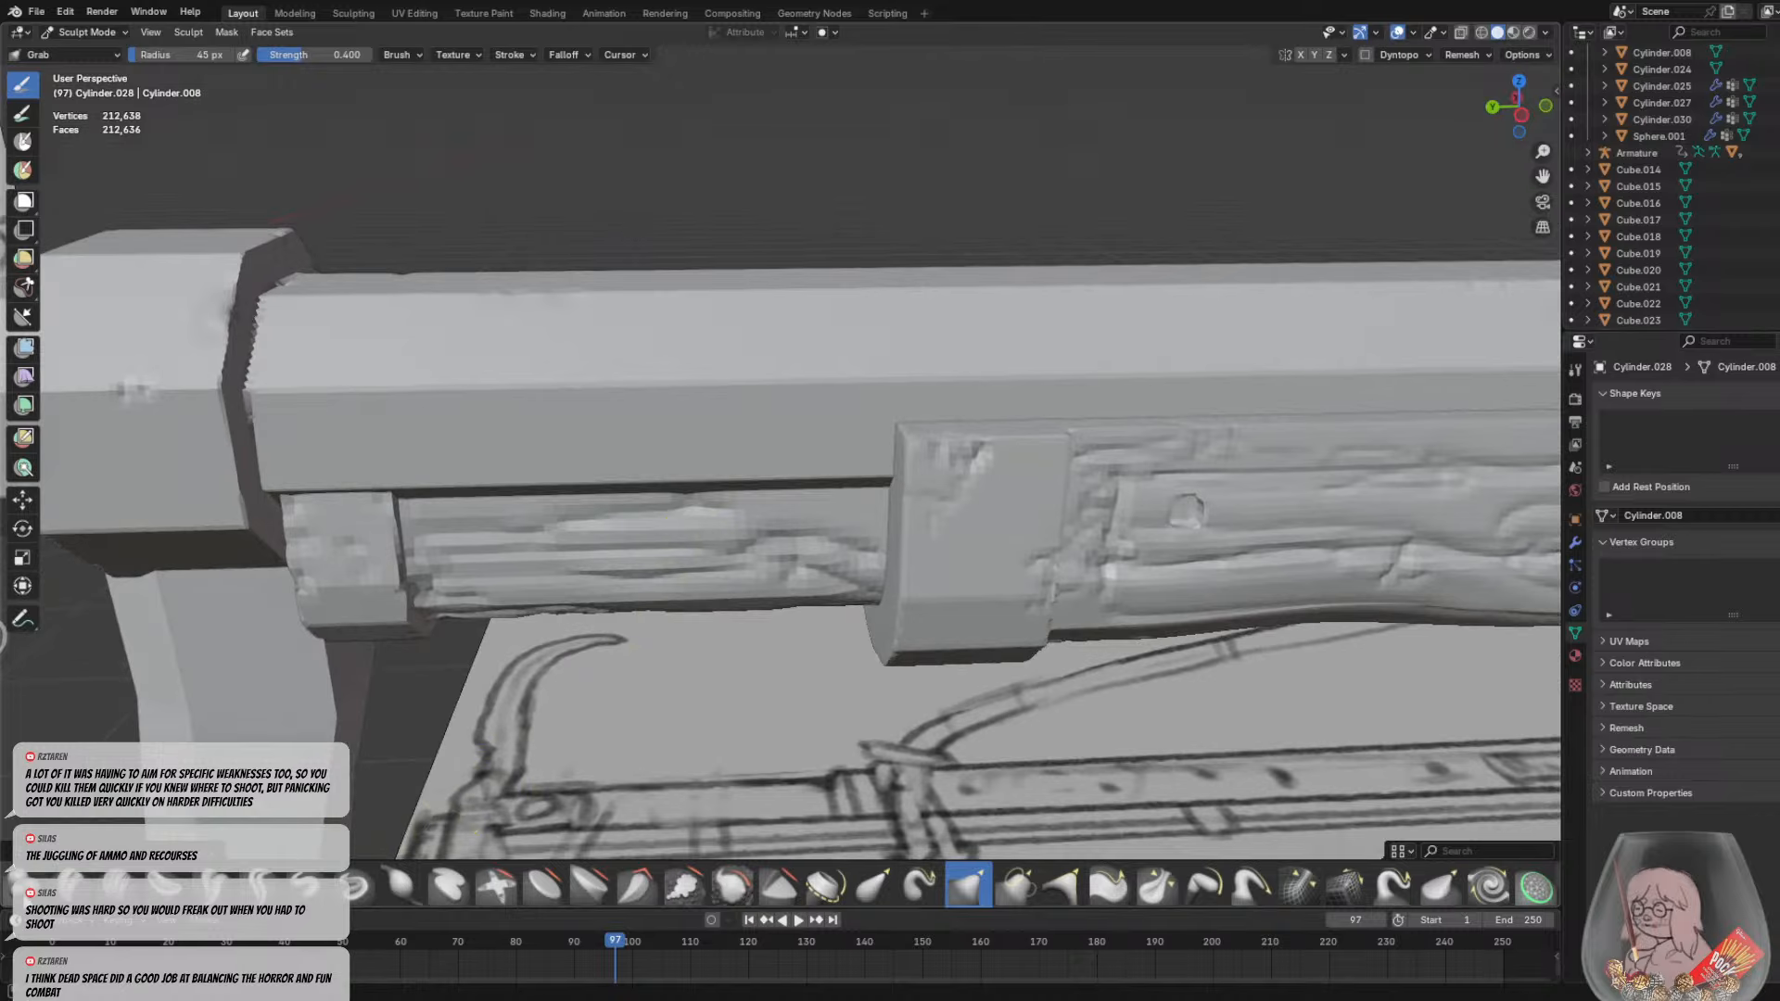
pyautogui.click(921, 885)
pyautogui.click(719, 379)
pyautogui.moveTo(802, 378); pyautogui.dragTo(909, 396, button='middle')
pyautogui.click(933, 324)
pyautogui.moveTo(934, 323); pyautogui.dragTo(974, 350, button='middle')
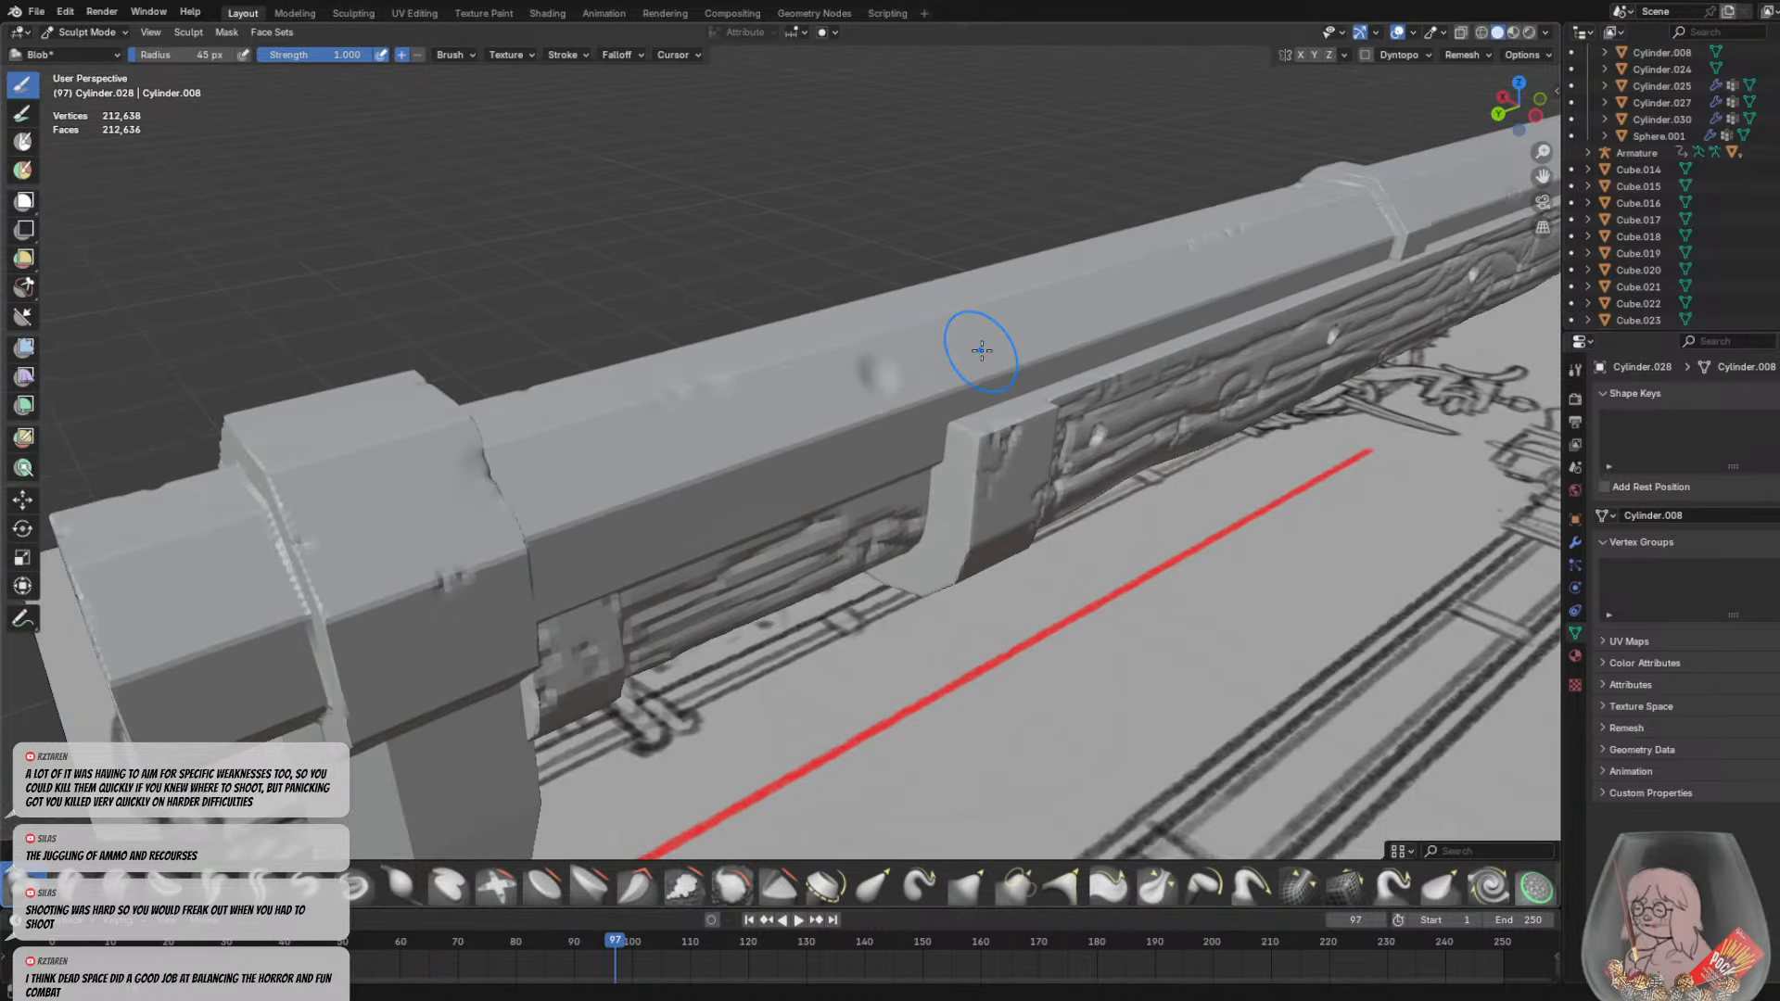
pyautogui.press('f')
pyautogui.click(914, 361)
pyautogui.moveTo(847, 370); pyautogui.dragTo(834, 382, button='middle')
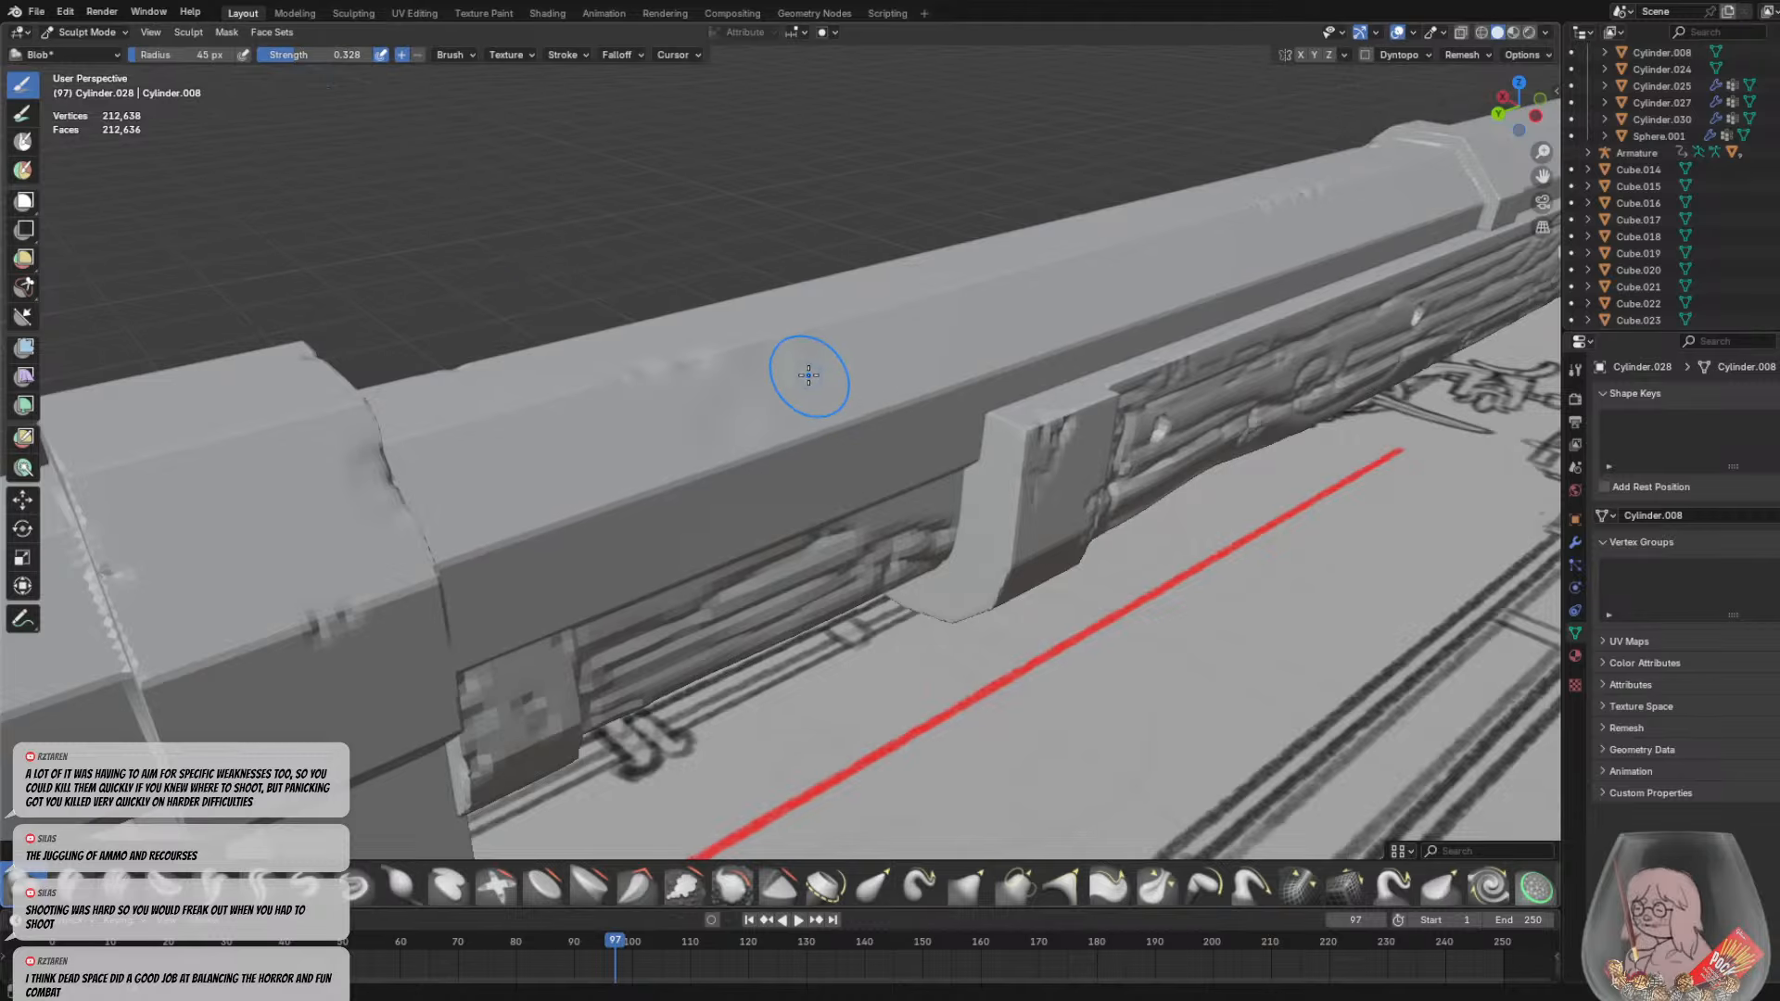
# Carry the soft unevenness along the barrel's side faces, back past the middle band towards the leather wrap
pyautogui.moveTo(937, 366)
pyautogui.mouseDown(button='middle')
pyautogui.moveTo(992, 294)
pyautogui.moveTo(1033, 318)
pyautogui.moveTo(853, 316)
pyautogui.mouseUp(button='middle')
pyautogui.moveTo(739, 310); pyautogui.dragTo(765, 334, button='middle')
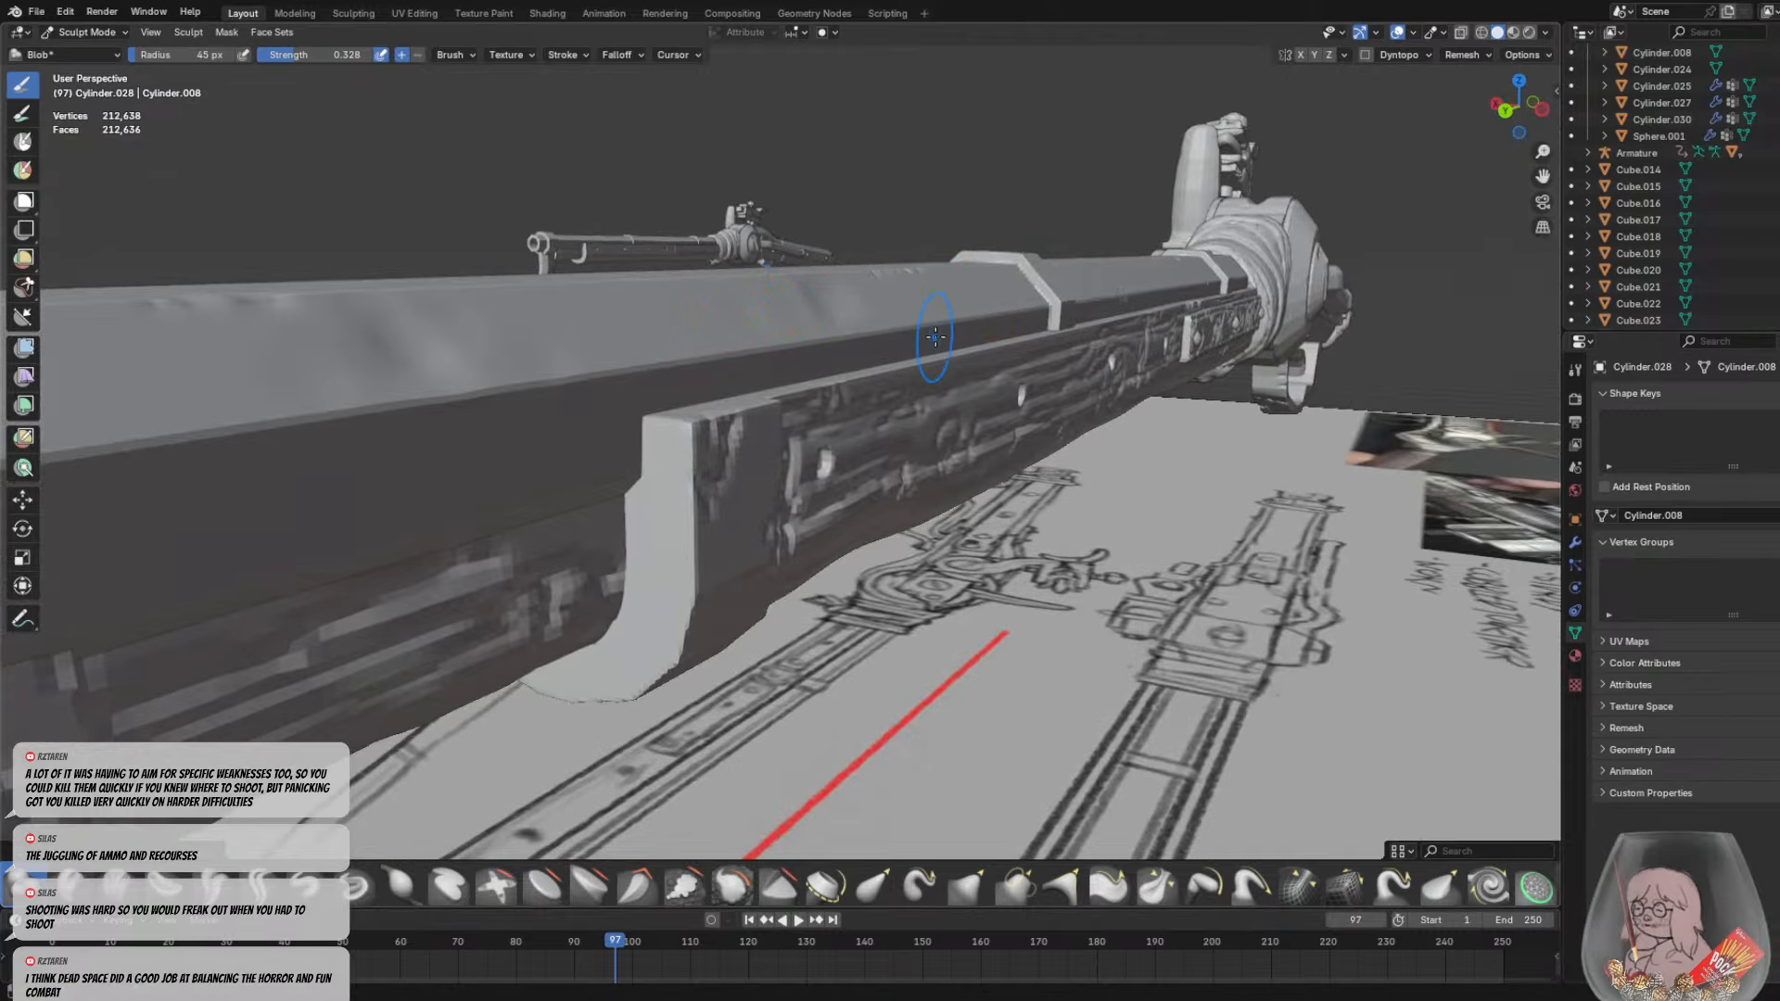
pyautogui.moveTo(935, 337); pyautogui.dragTo(634, 444, button='middle')
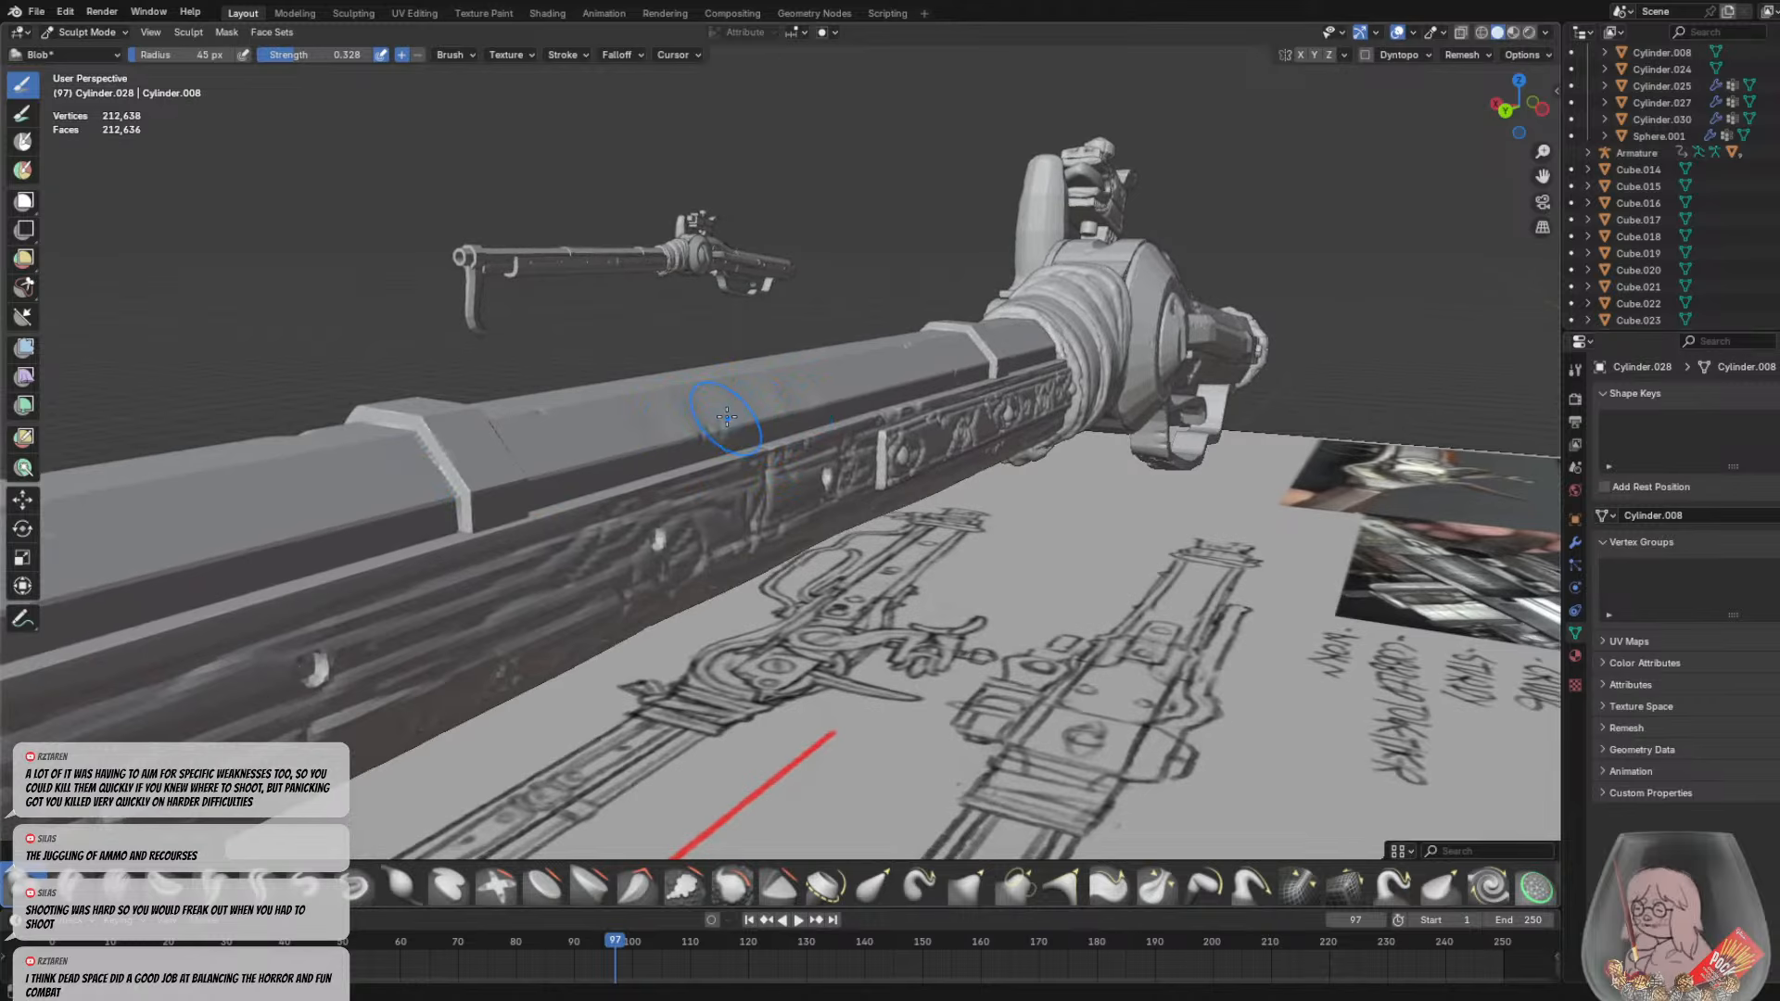
pyautogui.moveTo(723, 431)
pyautogui.mouseDown(button='middle')
pyautogui.moveTo(636, 444)
pyautogui.moveTo(944, 502)
pyautogui.moveTo(575, 516)
pyautogui.moveTo(1520, 607)
pyautogui.mouseUp(button='middle')
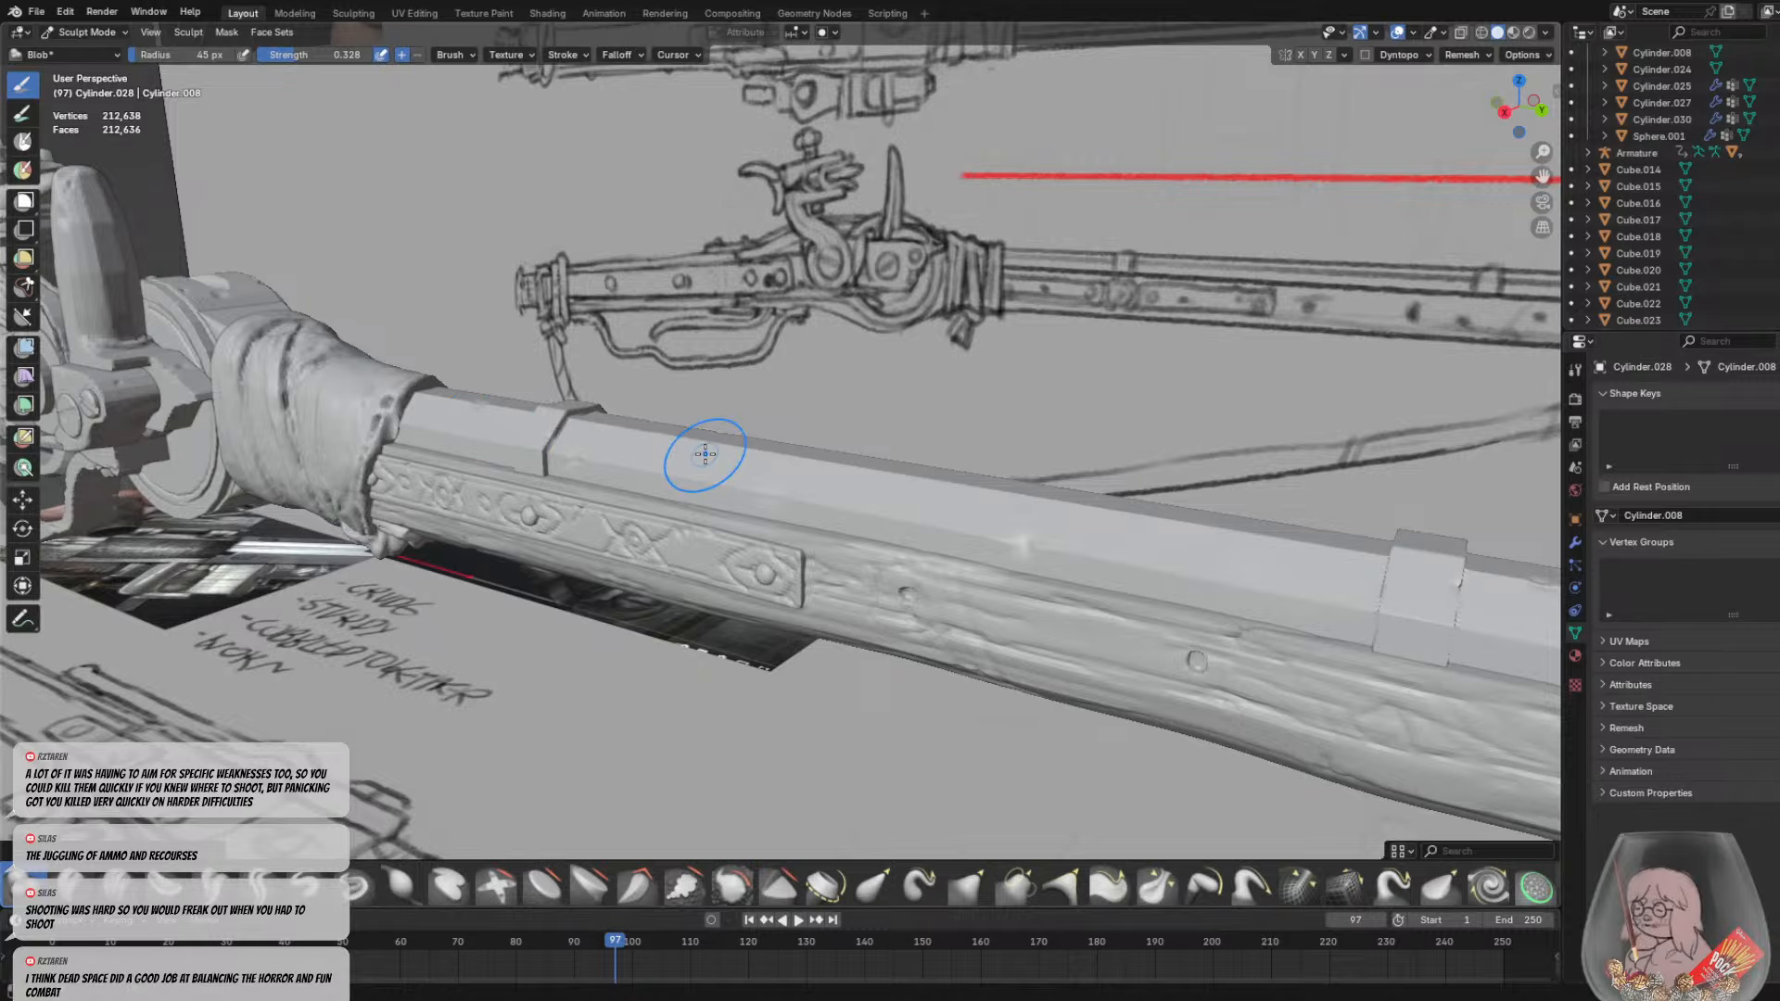
# Add soft dents to the barrel's upper and side faces around the rear band and beside the leather wrap
pyautogui.moveTo(445, 422)
pyautogui.keyDown('ctrl'); pyautogui.mouseDown(button='middle')
pyautogui.moveTo(707, 453)
pyautogui.moveTo(657, 455)
pyautogui.moveTo(683, 460)
pyautogui.mouseUp(button='middle'); pyautogui.keyUp('ctrl')
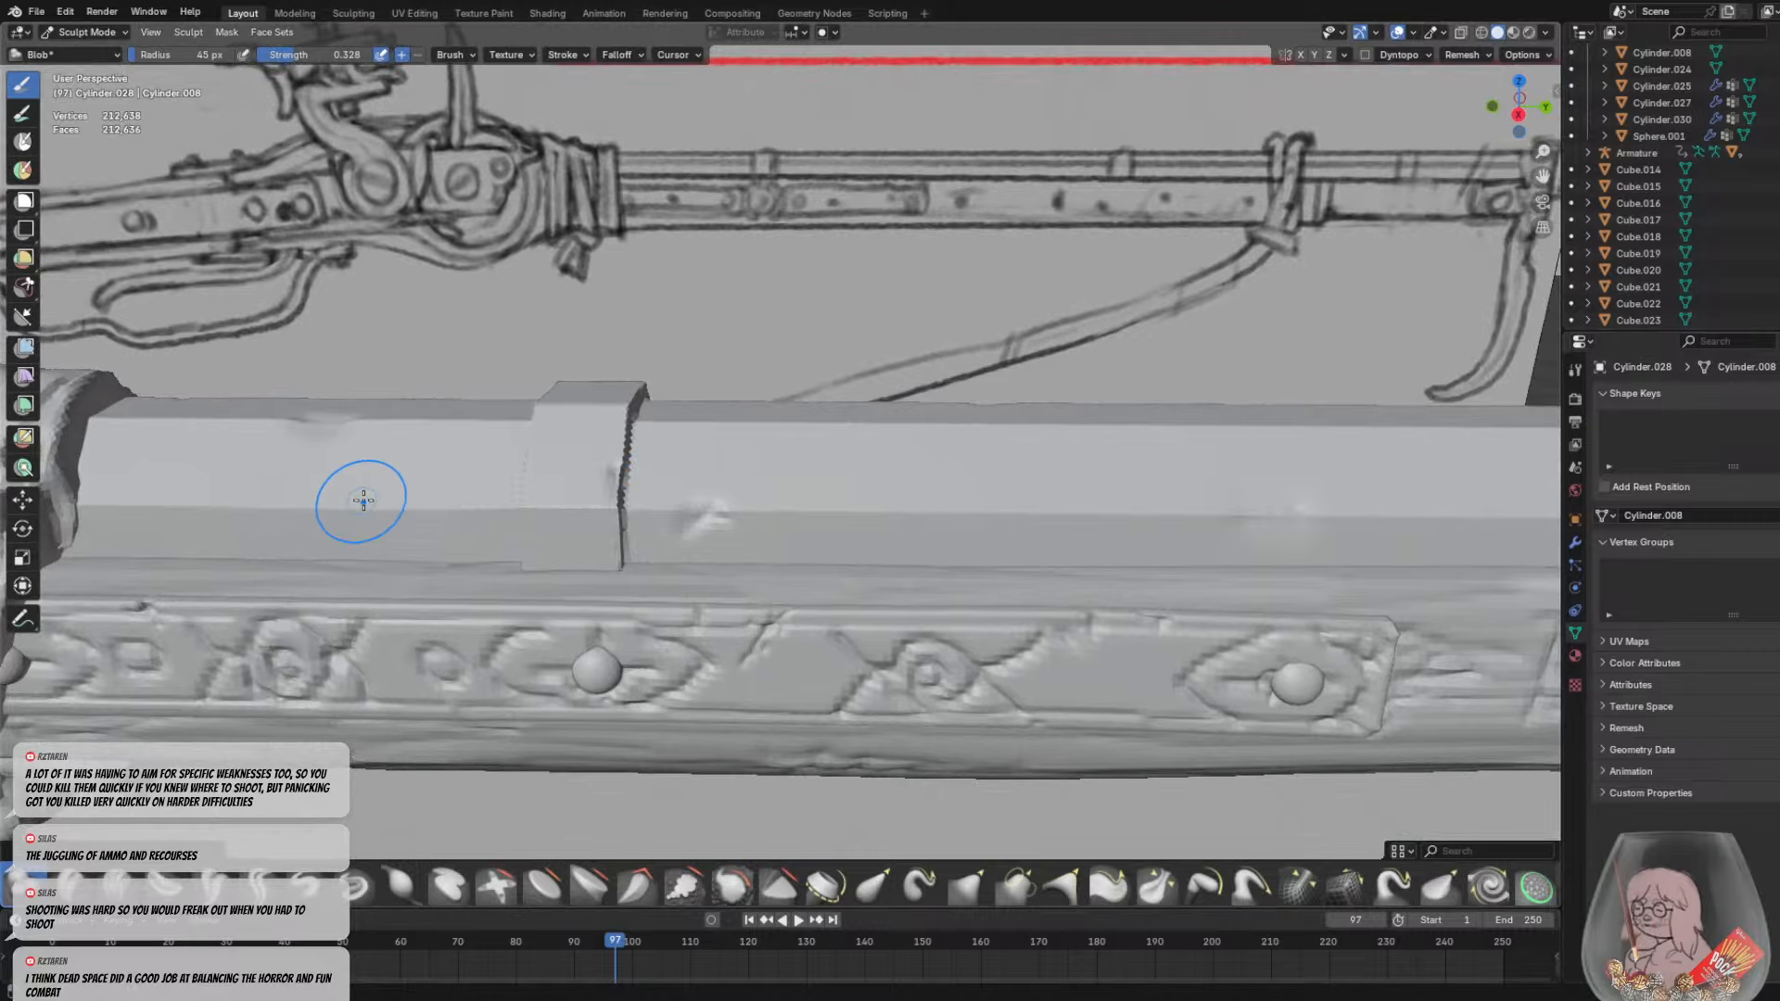
pyautogui.moveTo(459, 503)
pyautogui.keyDown('ctrl'); pyautogui.mouseDown(button='middle')
pyautogui.moveTo(876, 469)
pyautogui.moveTo(600, 387)
pyautogui.mouseUp(button='middle'); pyautogui.keyUp('ctrl')
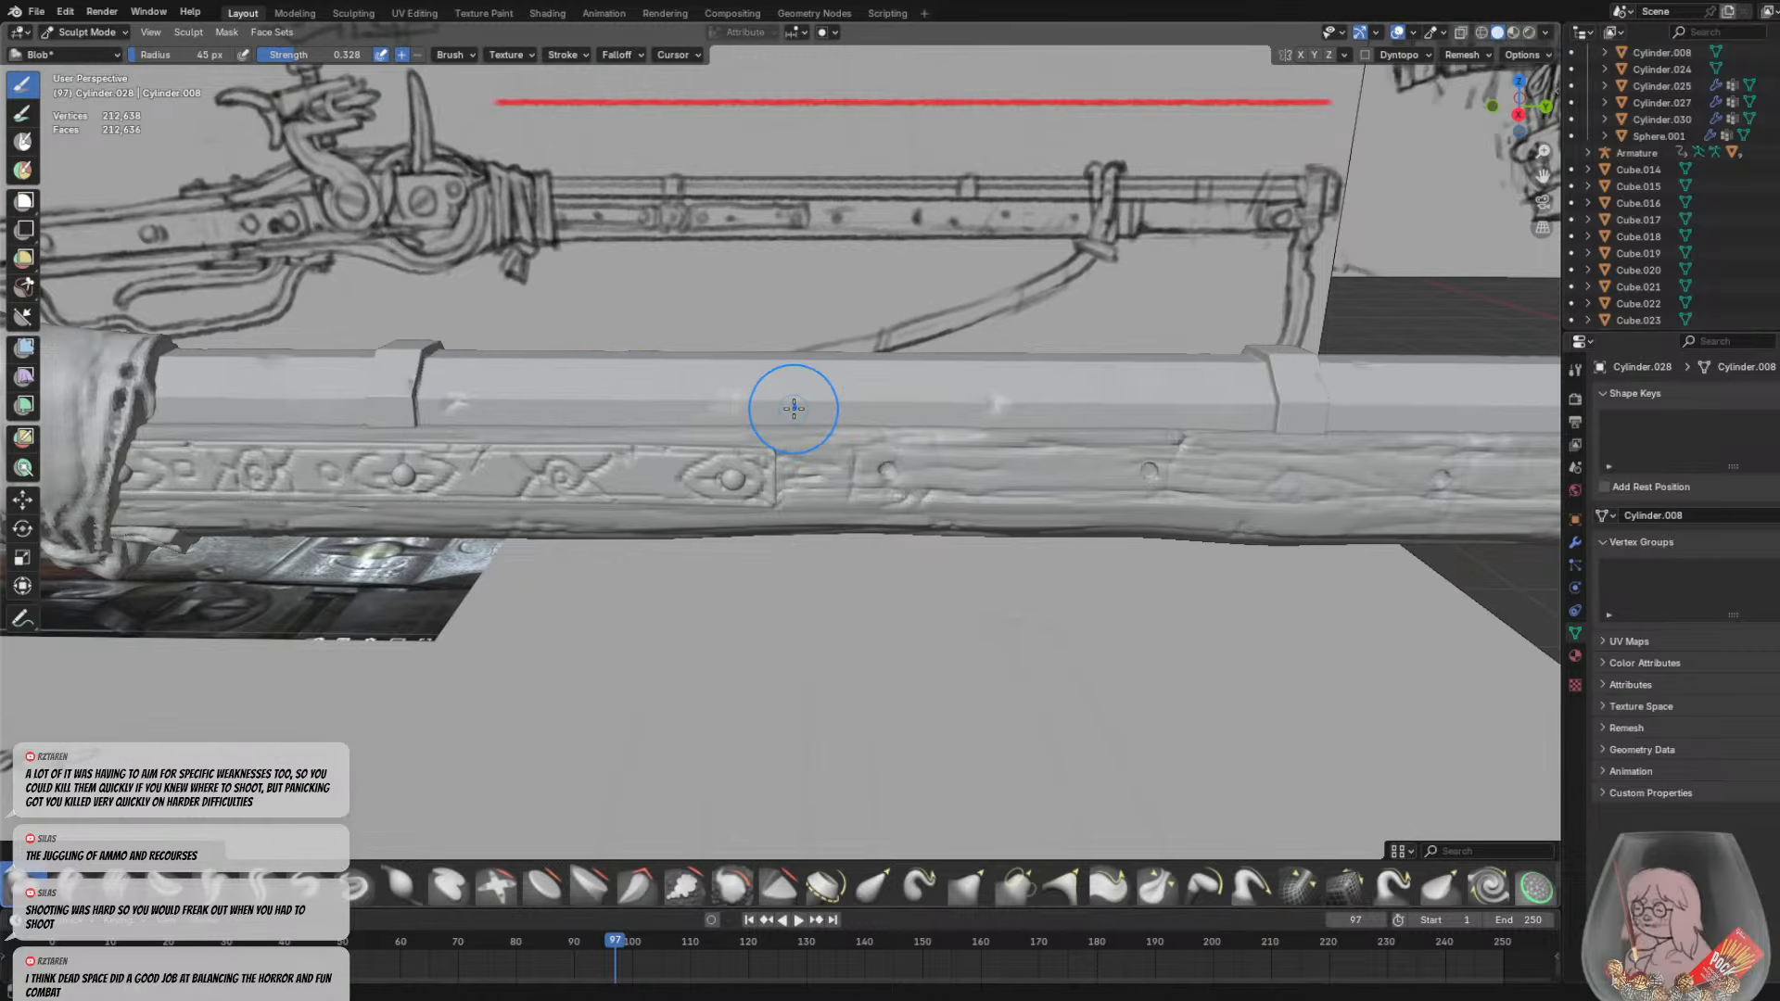
pyautogui.moveTo(846, 381)
pyautogui.mouseDown(button='middle')
pyautogui.moveTo(906, 401)
pyautogui.moveTo(836, 397)
pyautogui.moveTo(889, 419)
pyautogui.moveTo(906, 369)
pyautogui.moveTo(1042, 393)
pyautogui.moveTo(911, 402)
pyautogui.moveTo(823, 449)
pyautogui.mouseUp(button='middle')
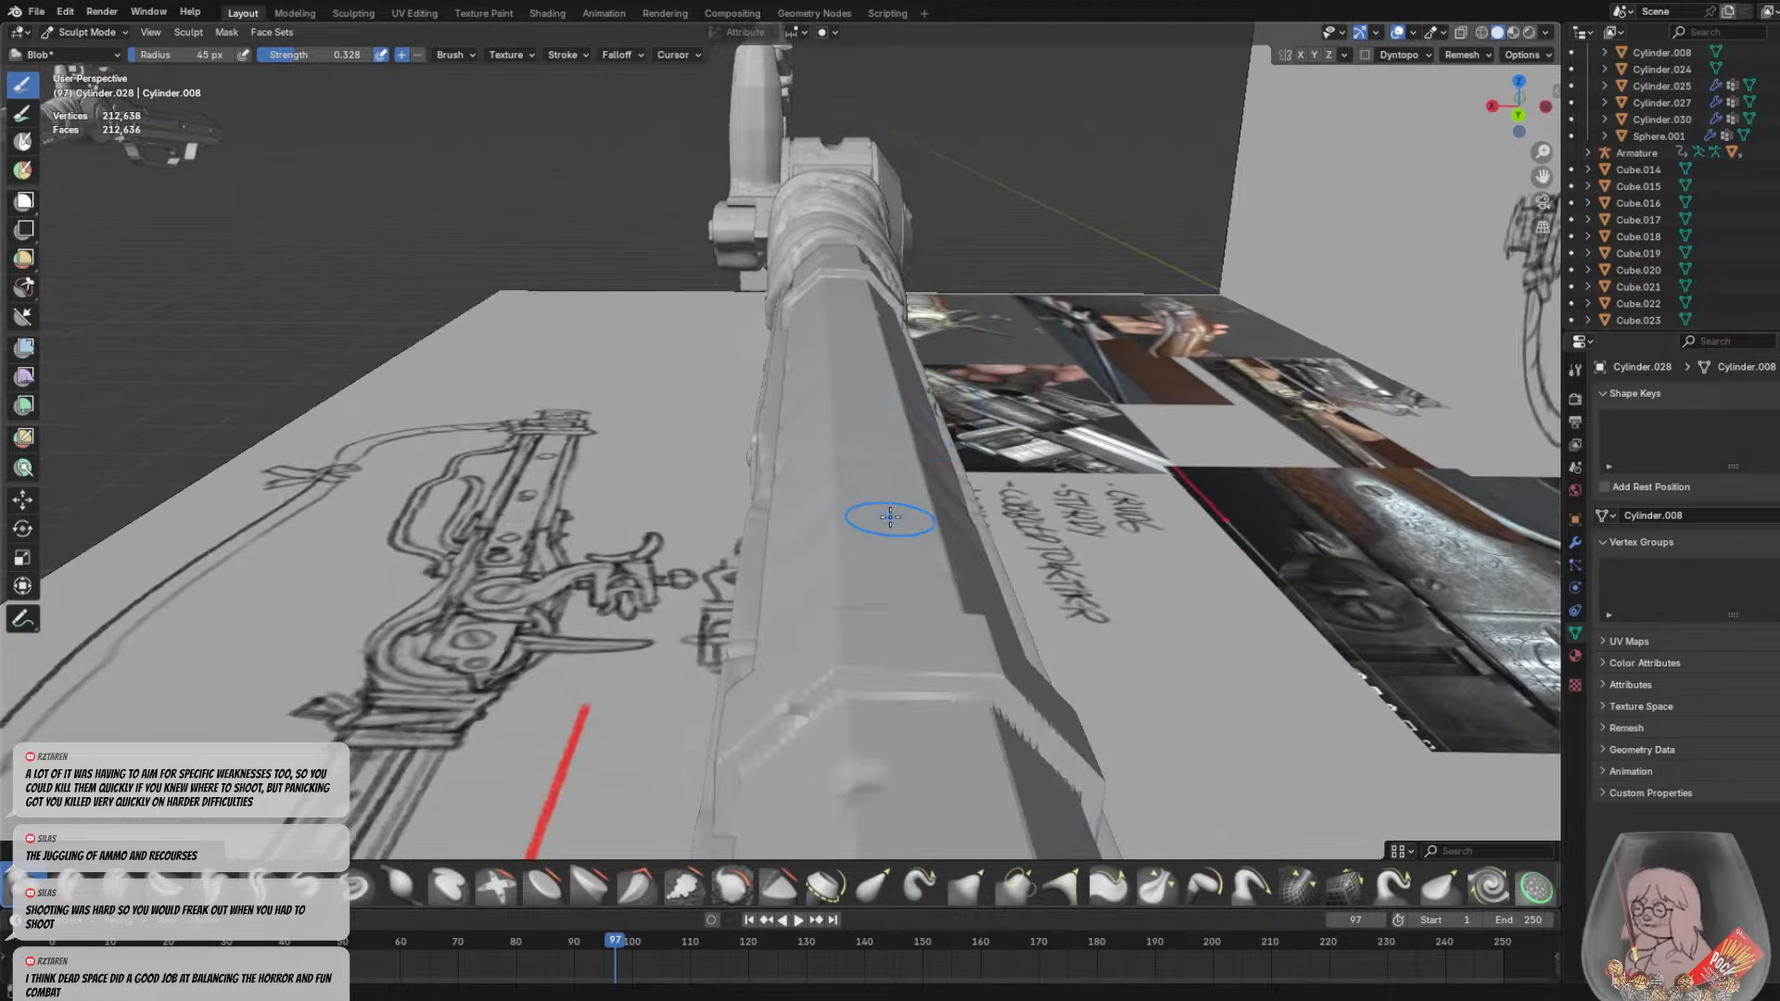
pyautogui.moveTo(890, 518)
pyautogui.mouseDown(button='middle')
pyautogui.moveTo(849, 432)
pyautogui.moveTo(1112, 449)
pyautogui.moveTo(776, 517)
pyautogui.moveTo(715, 310)
pyautogui.moveTo(952, 309)
pyautogui.moveTo(871, 158)
pyautogui.moveTo(1013, 581)
pyautogui.moveTo(881, 602)
pyautogui.moveTo(965, 509)
pyautogui.moveTo(1169, 624)
pyautogui.moveTo(1020, 612)
pyautogui.moveTo(660, 671)
pyautogui.mouseUp(button='middle')
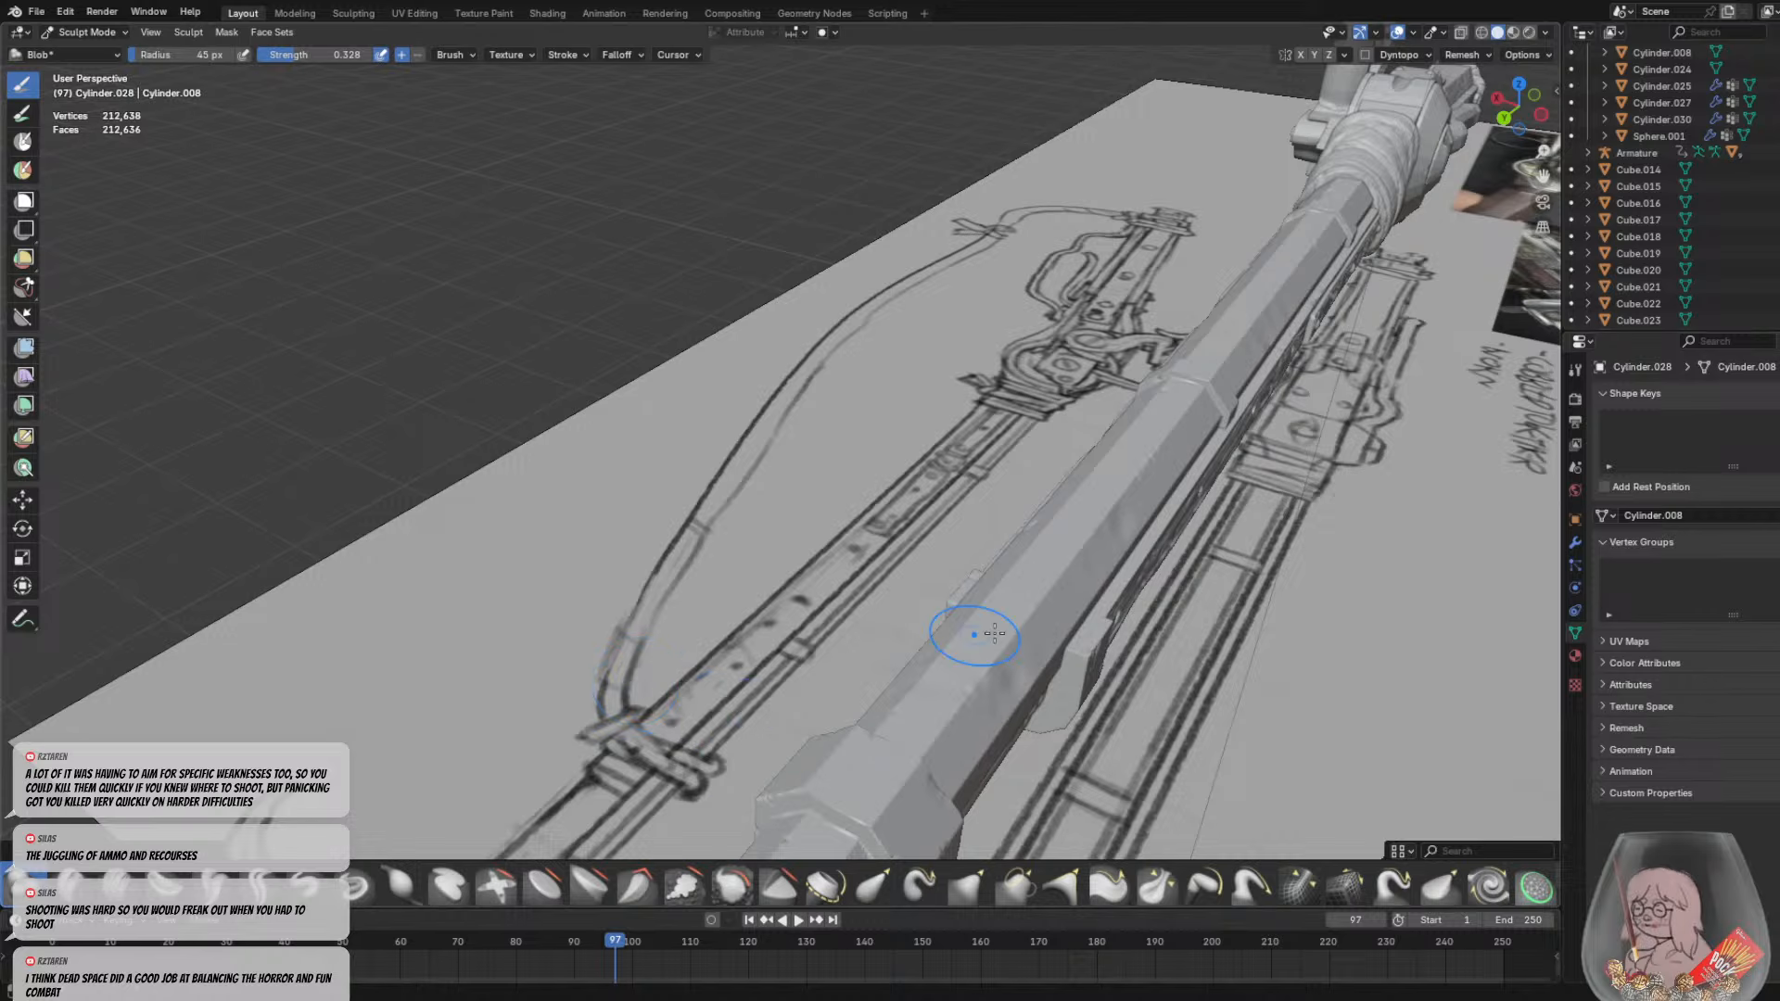
pyautogui.moveTo(1039, 664)
pyautogui.mouseDown(button='middle')
pyautogui.moveTo(974, 653)
pyautogui.moveTo(1001, 649)
pyautogui.moveTo(950, 589)
pyautogui.moveTo(913, 696)
pyautogui.moveTo(795, 485)
pyautogui.moveTo(803, 560)
pyautogui.moveTo(854, 588)
pyautogui.moveTo(914, 516)
pyautogui.moveTo(531, 607)
pyautogui.moveTo(482, 594)
pyautogui.moveTo(831, 476)
pyautogui.moveTo(942, 509)
pyautogui.moveTo(720, 477)
pyautogui.moveTo(902, 489)
pyautogui.moveTo(373, 336)
pyautogui.mouseUp(button='middle')
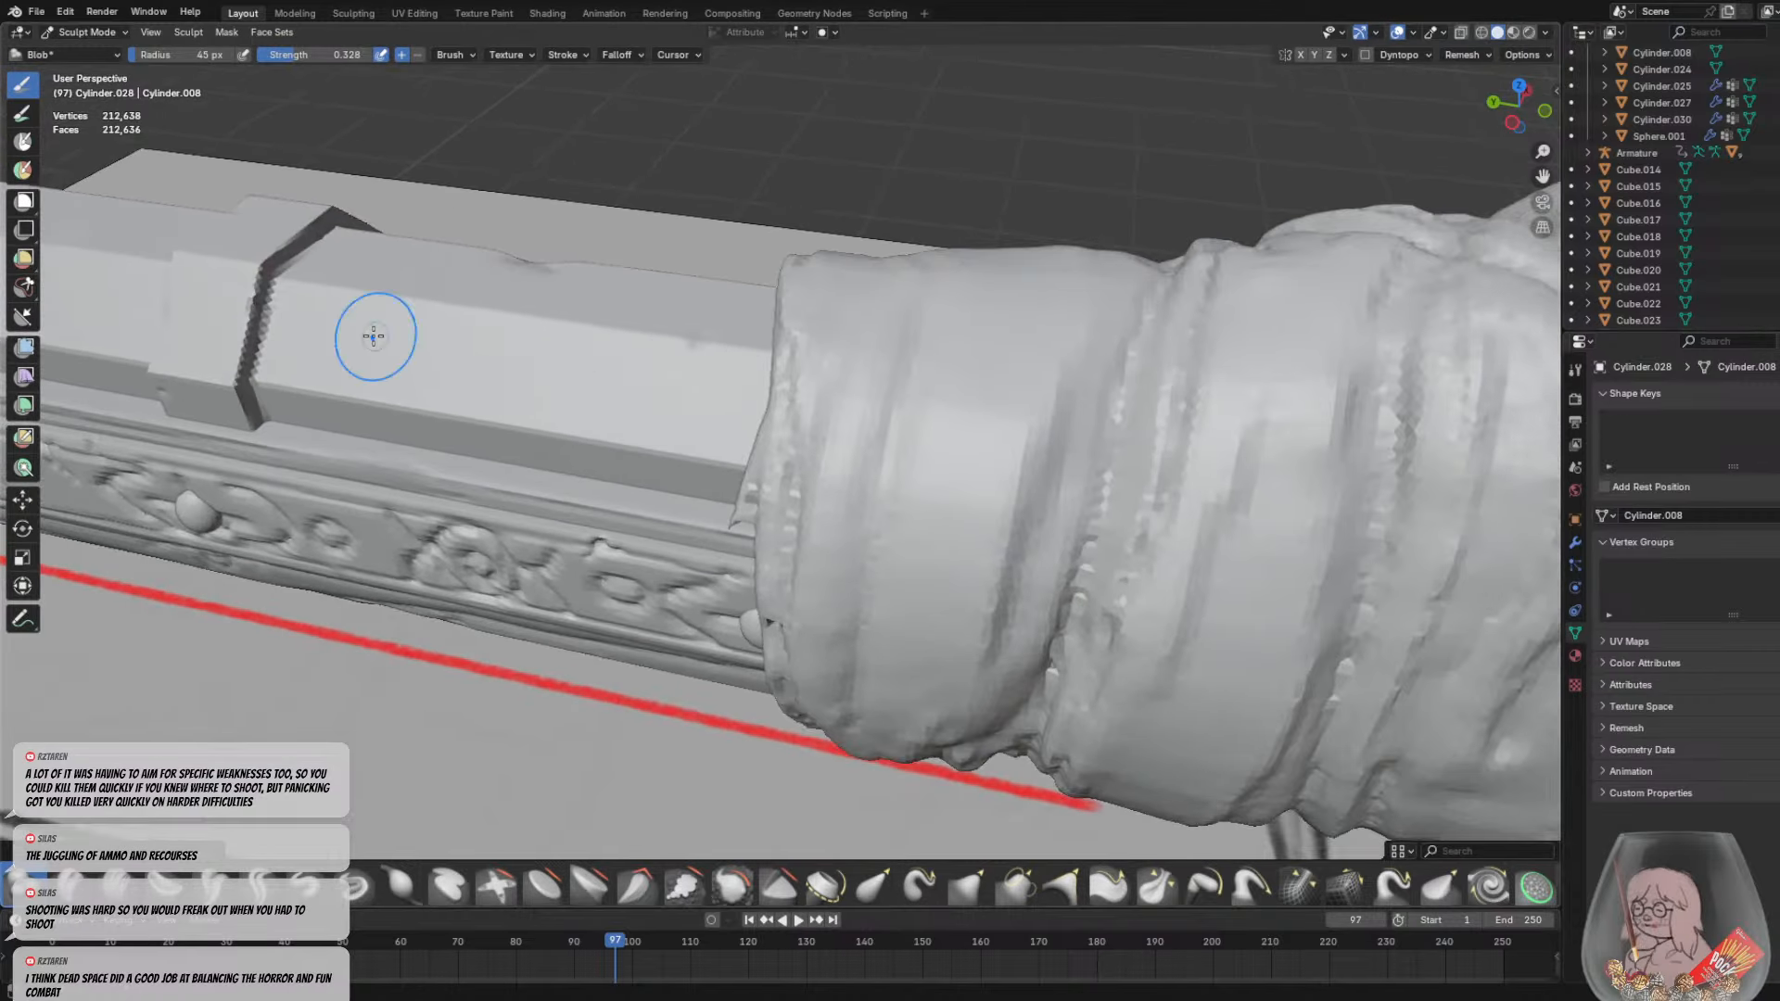
pyautogui.moveTo(596, 361)
pyautogui.mouseDown(button='middle')
pyautogui.moveTo(642, 327)
pyautogui.moveTo(695, 601)
pyautogui.moveTo(631, 500)
pyautogui.moveTo(715, 504)
pyautogui.moveTo(643, 461)
pyautogui.moveTo(628, 413)
pyautogui.mouseUp(button='middle')
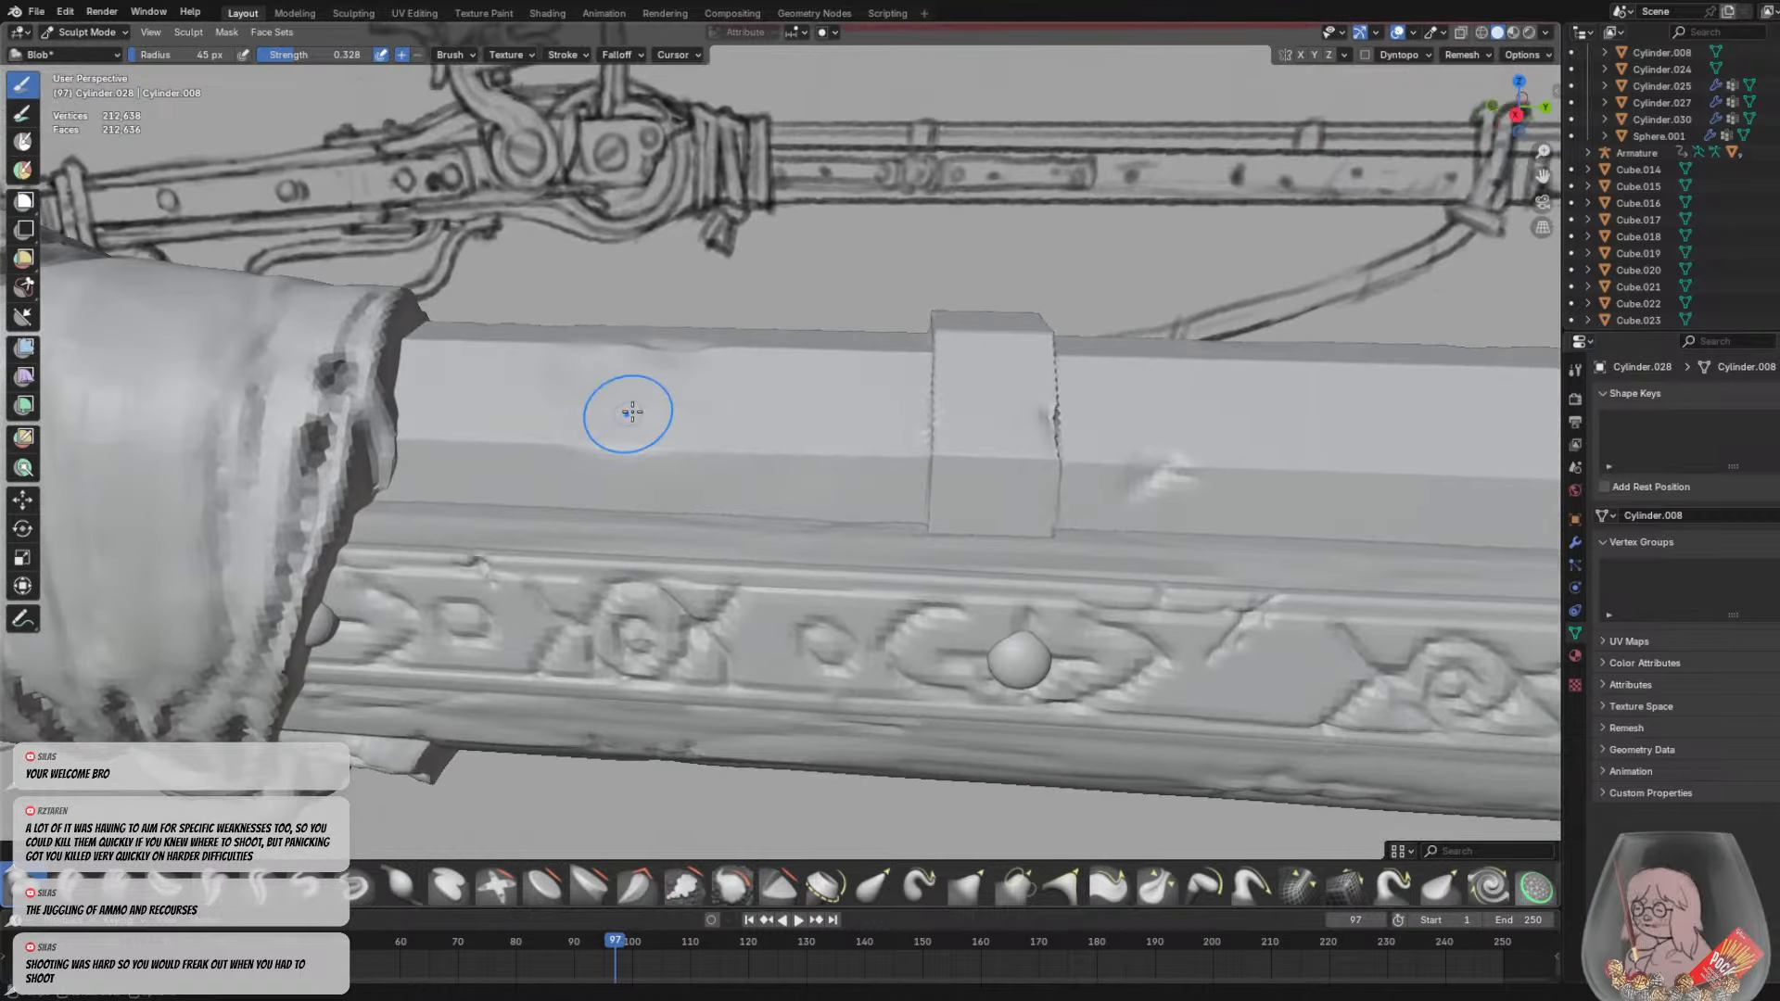
# Spread the soft unevenness along the barrel's other side, from the rear band forward to the muzzle collar
pyautogui.moveTo(737, 409); pyautogui.dragTo(564, 477, button='middle')
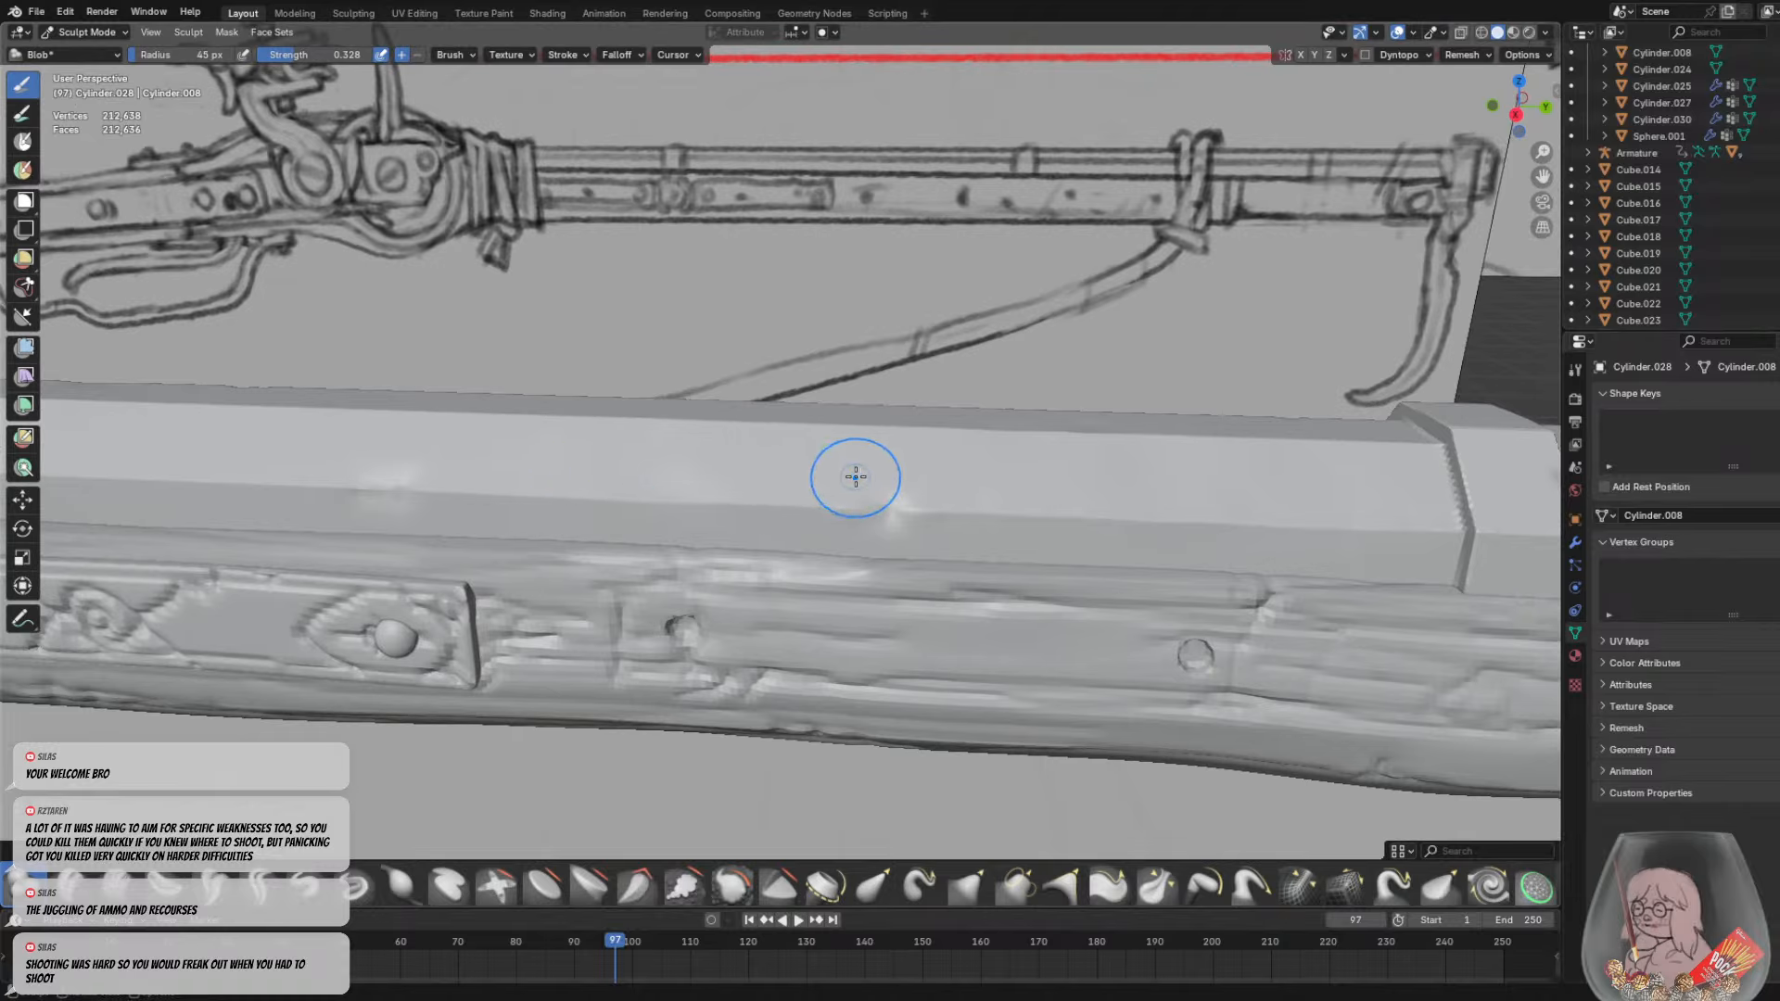
pyautogui.moveTo(854, 470); pyautogui.dragTo(345, 559, button='middle')
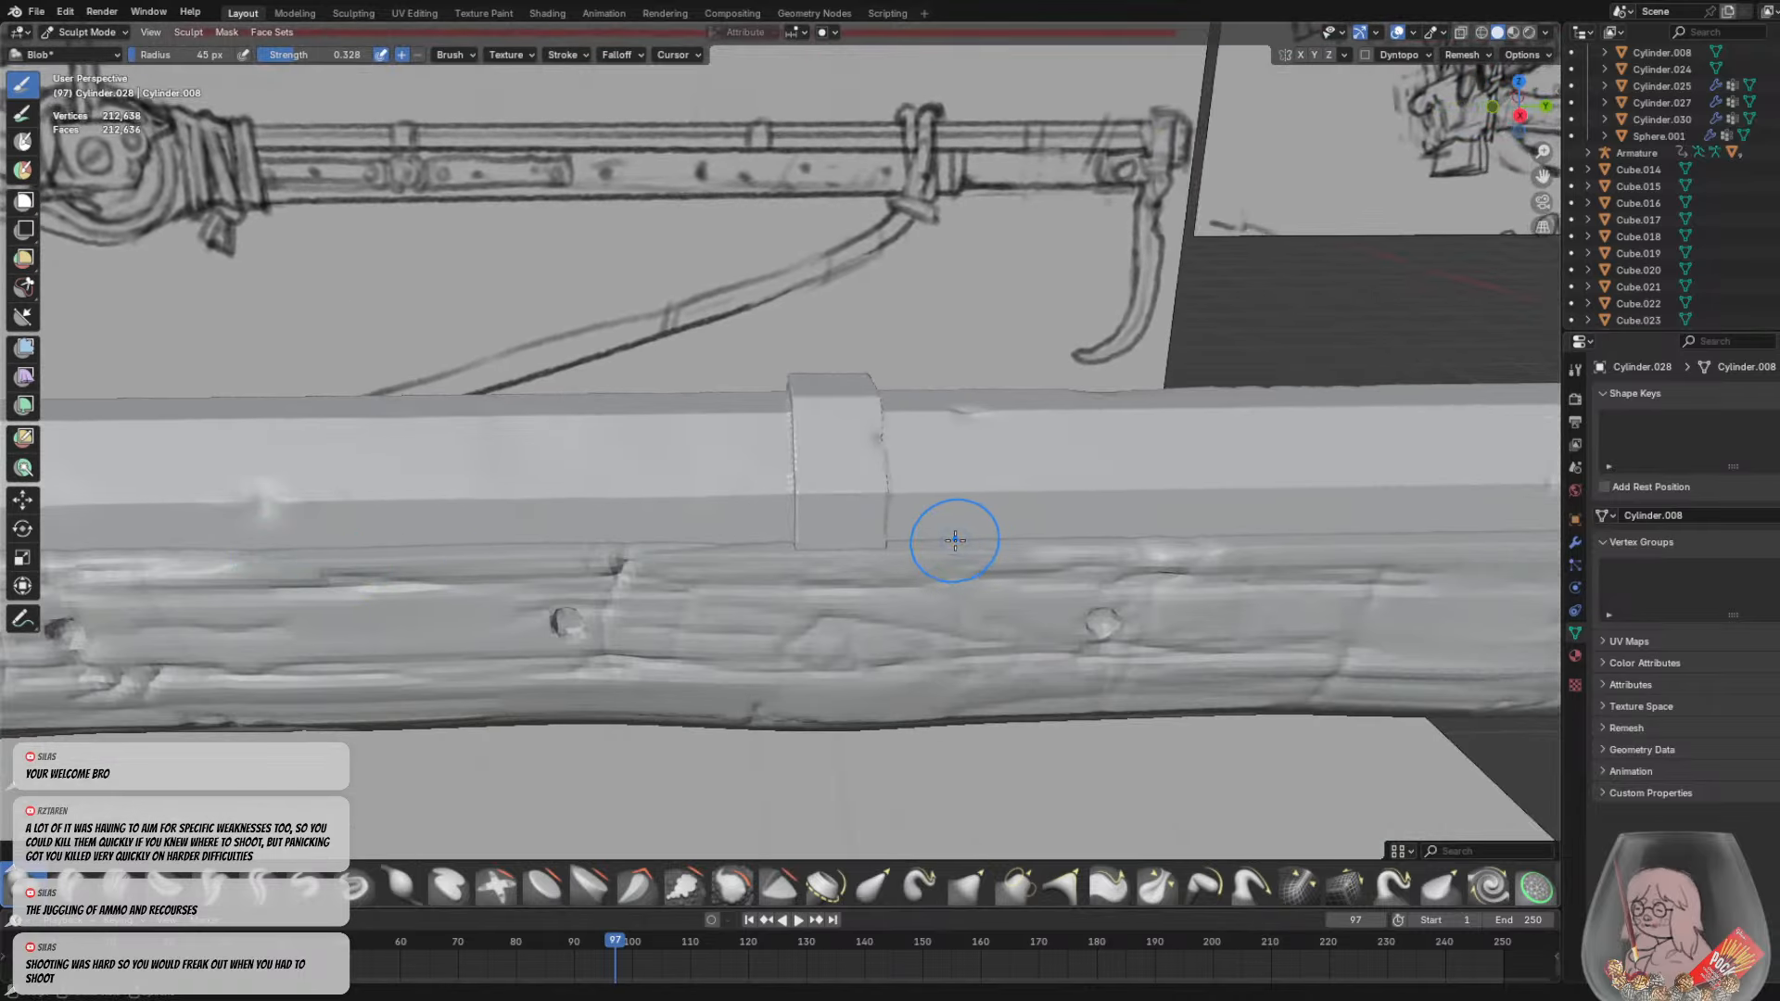
pyautogui.moveTo(954, 536); pyautogui.dragTo(637, 515, button='middle')
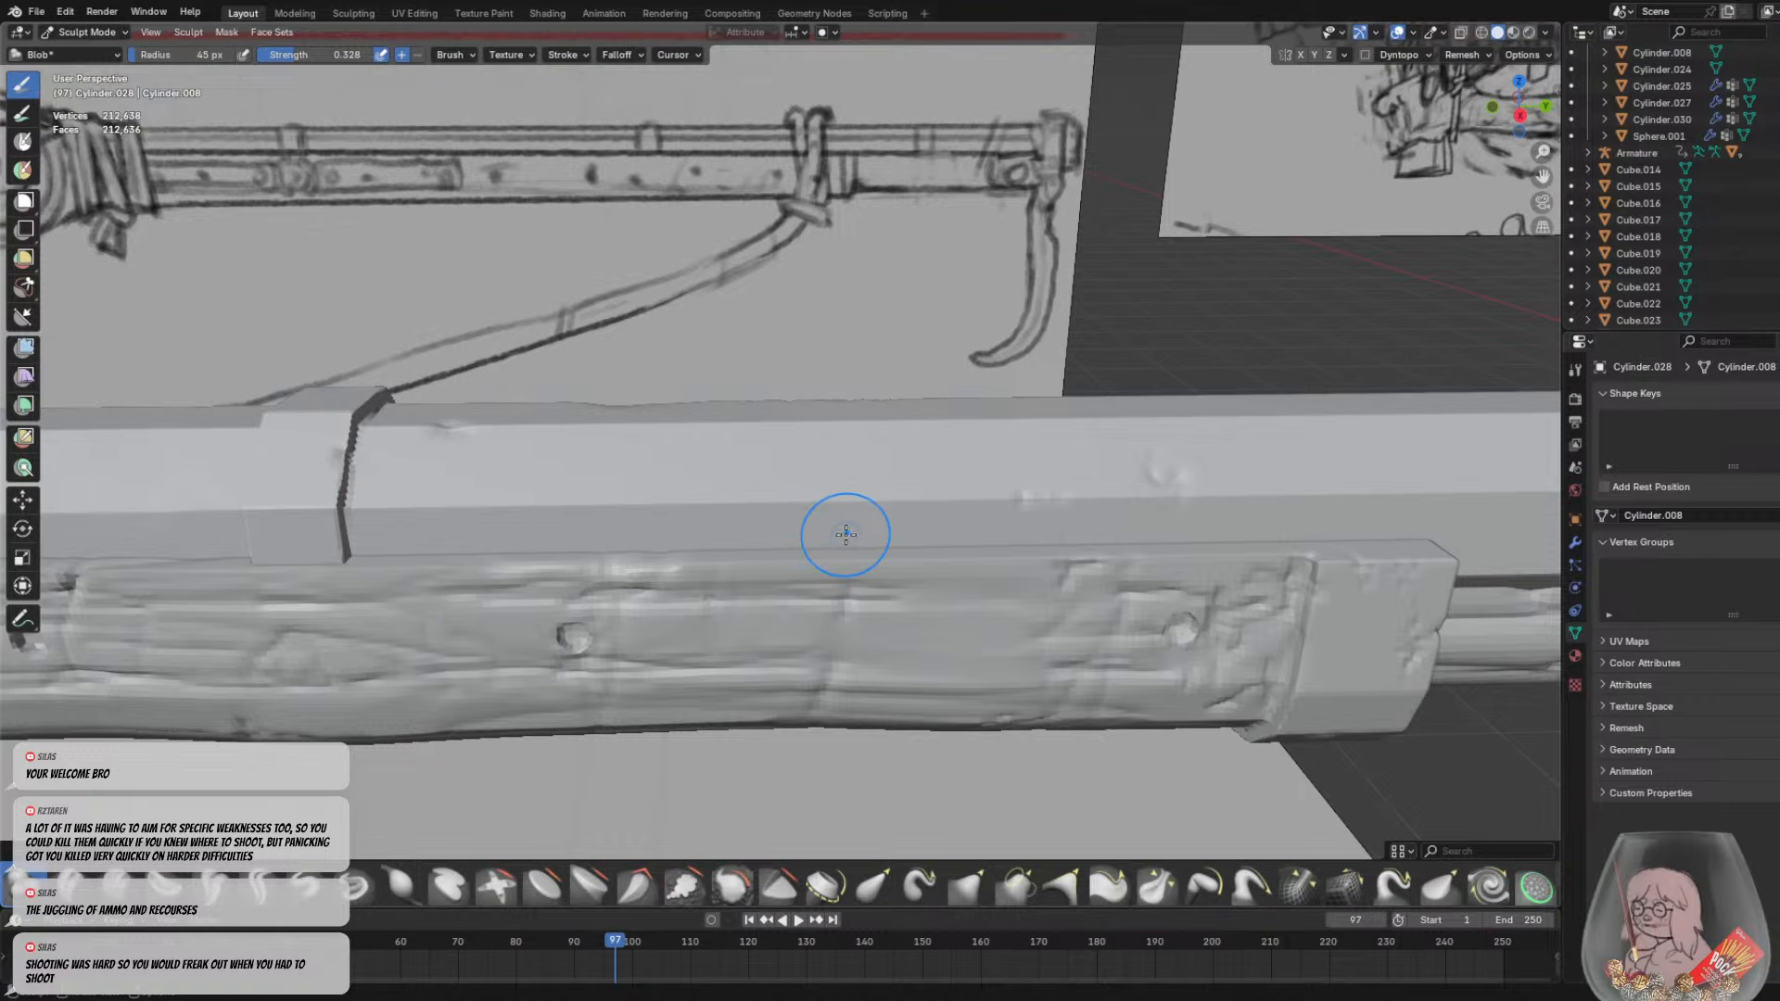
pyautogui.moveTo(1014, 556)
pyautogui.mouseDown(button='middle')
pyautogui.moveTo(1115, 580)
pyautogui.moveTo(934, 525)
pyautogui.mouseUp(button='middle')
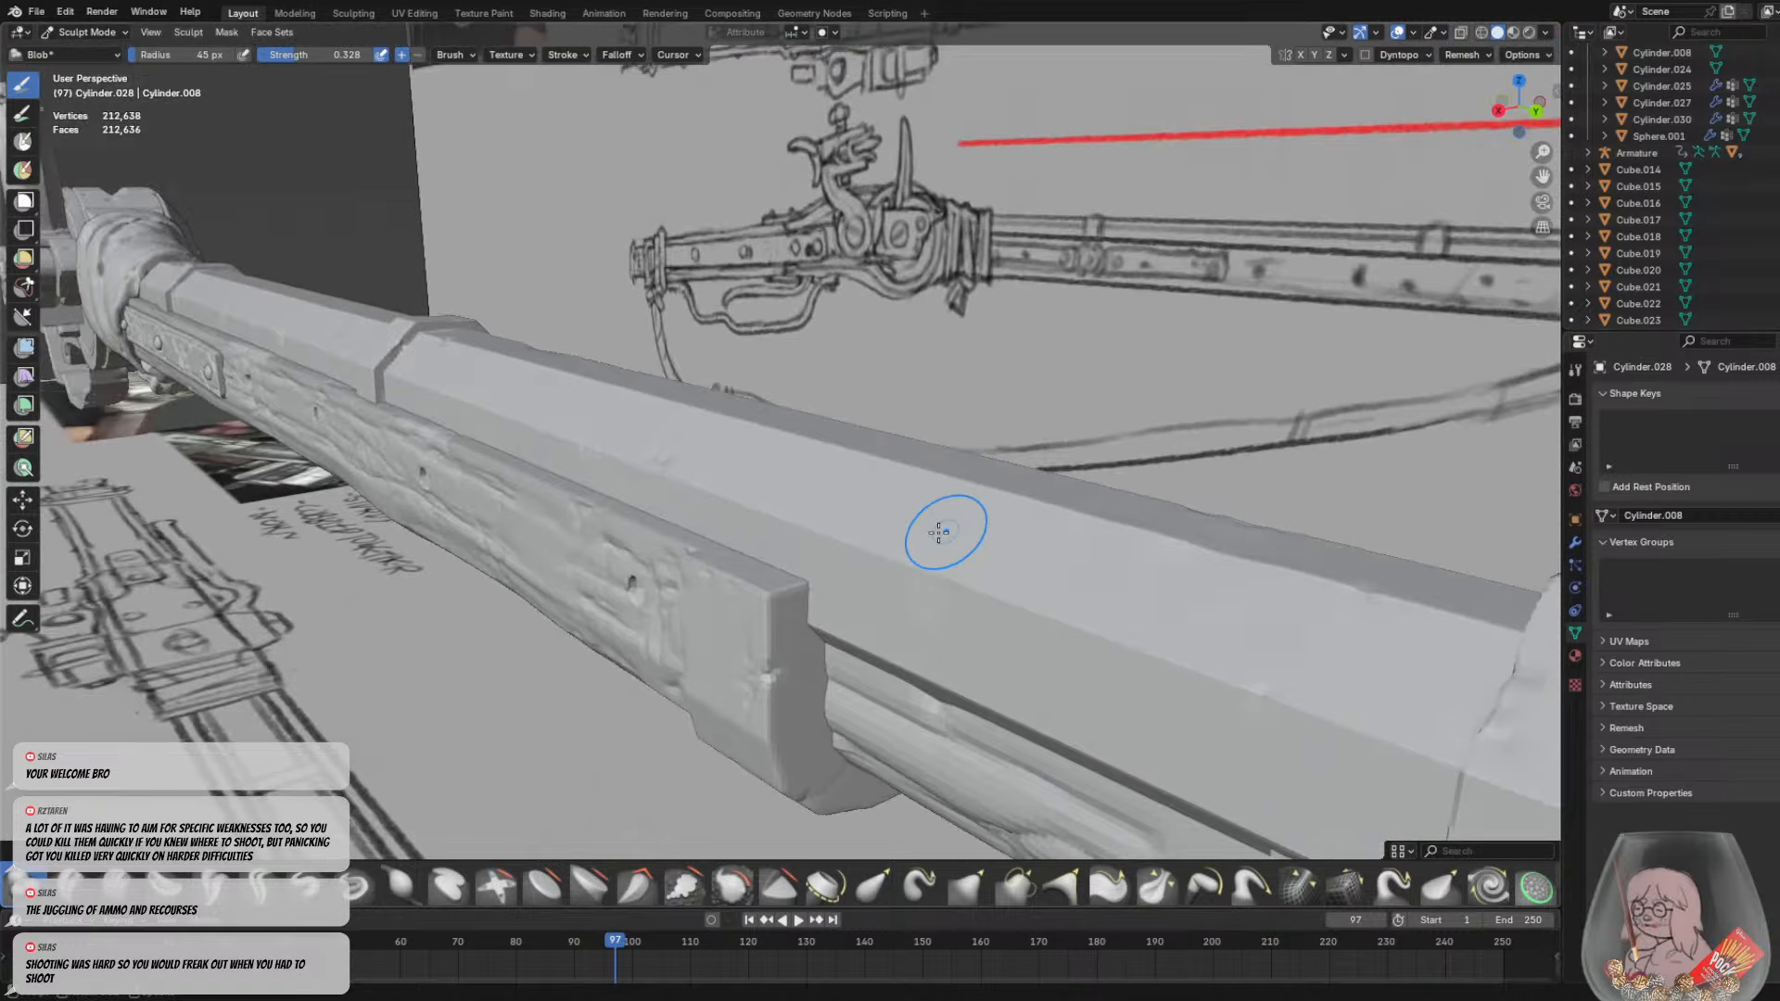
pyautogui.moveTo(926, 581); pyautogui.dragTo(890, 543, button='middle')
pyautogui.moveTo(1028, 491)
pyautogui.mouseDown(button='middle')
pyautogui.moveTo(926, 605)
pyautogui.moveTo(867, 580)
pyautogui.mouseUp(button='middle')
pyautogui.scroll(3, 863, 579)
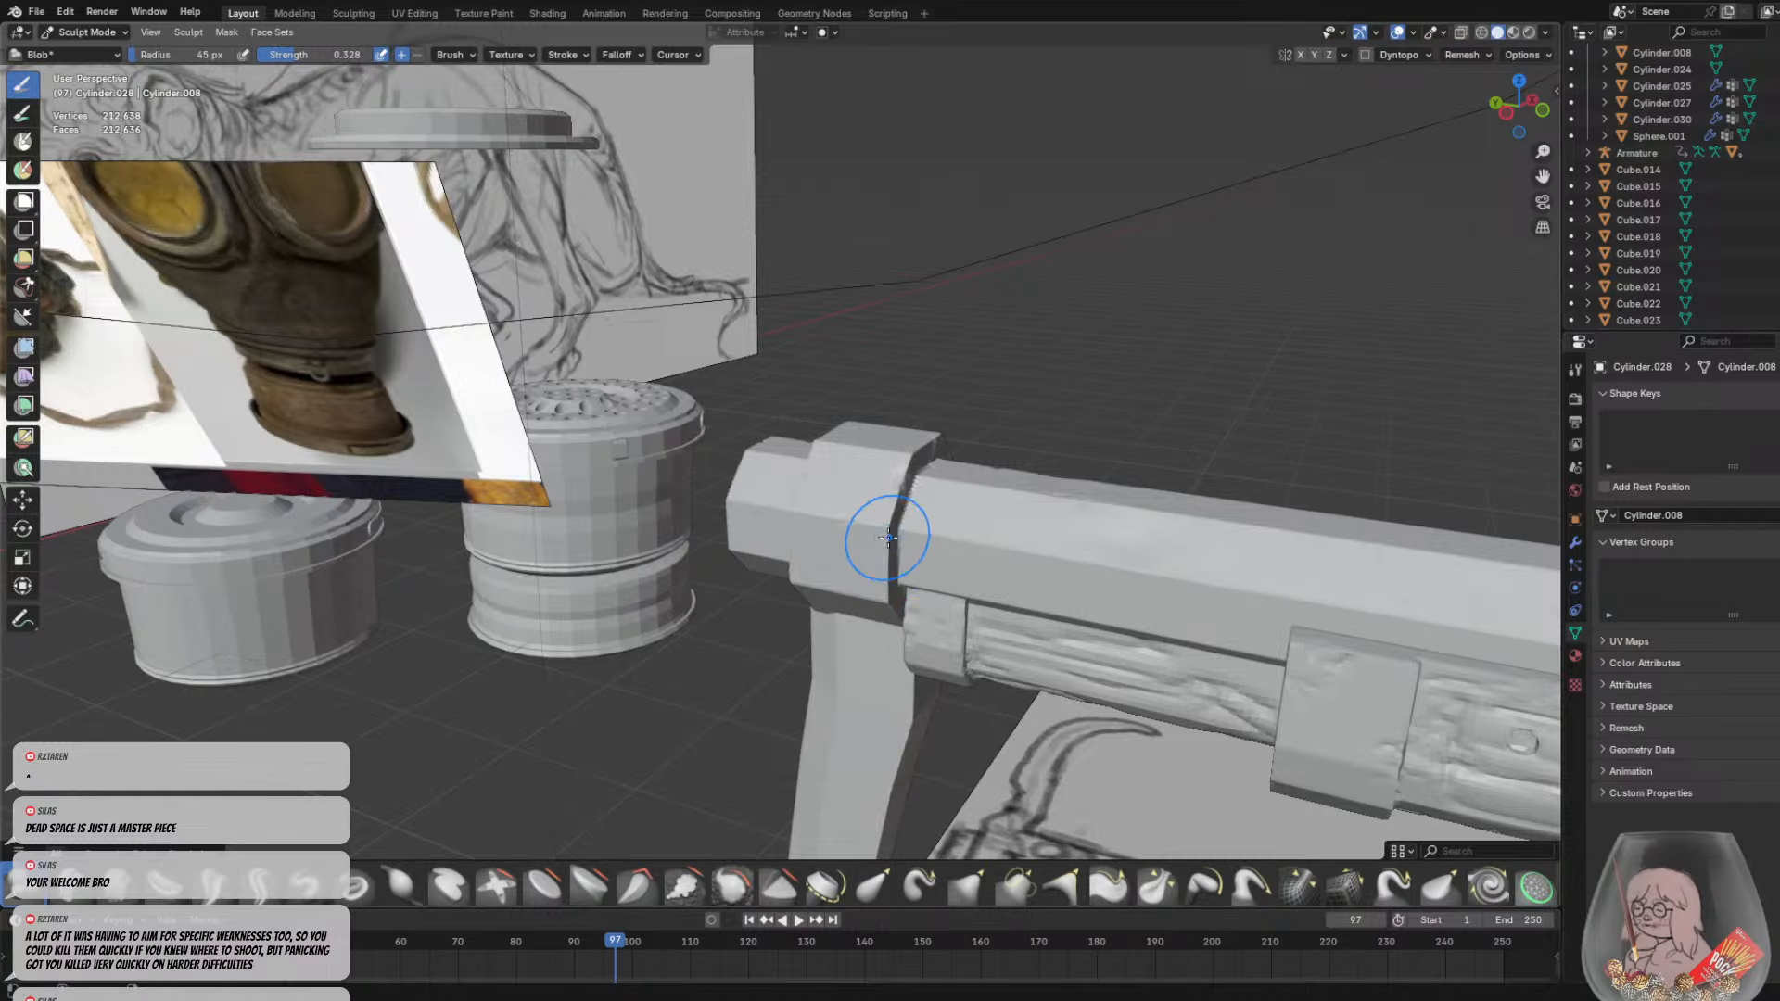
# Inspect the softly dented faces on both sides of the barrel, from the front stretch back to the leather wrap
pyautogui.moveTo(920, 500); pyautogui.dragTo(630, 562, button='middle')
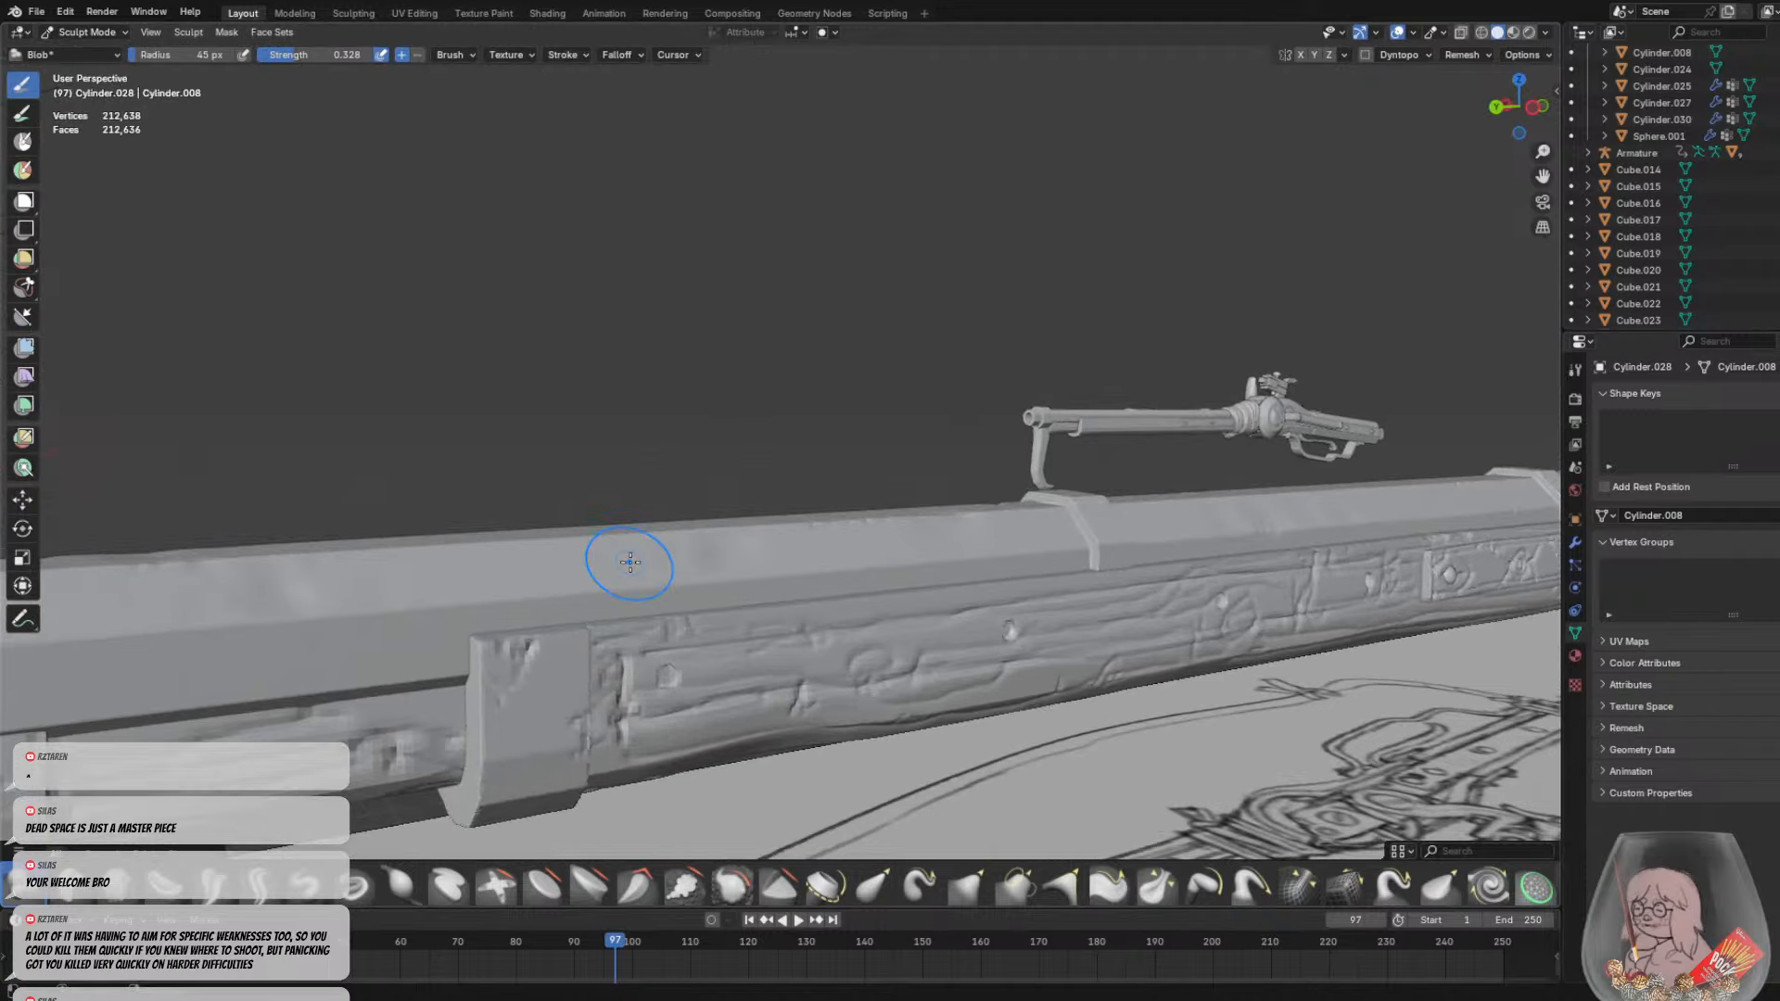
pyautogui.moveTo(509, 604)
pyautogui.mouseDown(button='middle')
pyautogui.moveTo(651, 538)
pyautogui.moveTo(883, 637)
pyautogui.moveTo(1020, 612)
pyautogui.mouseUp(button='middle')
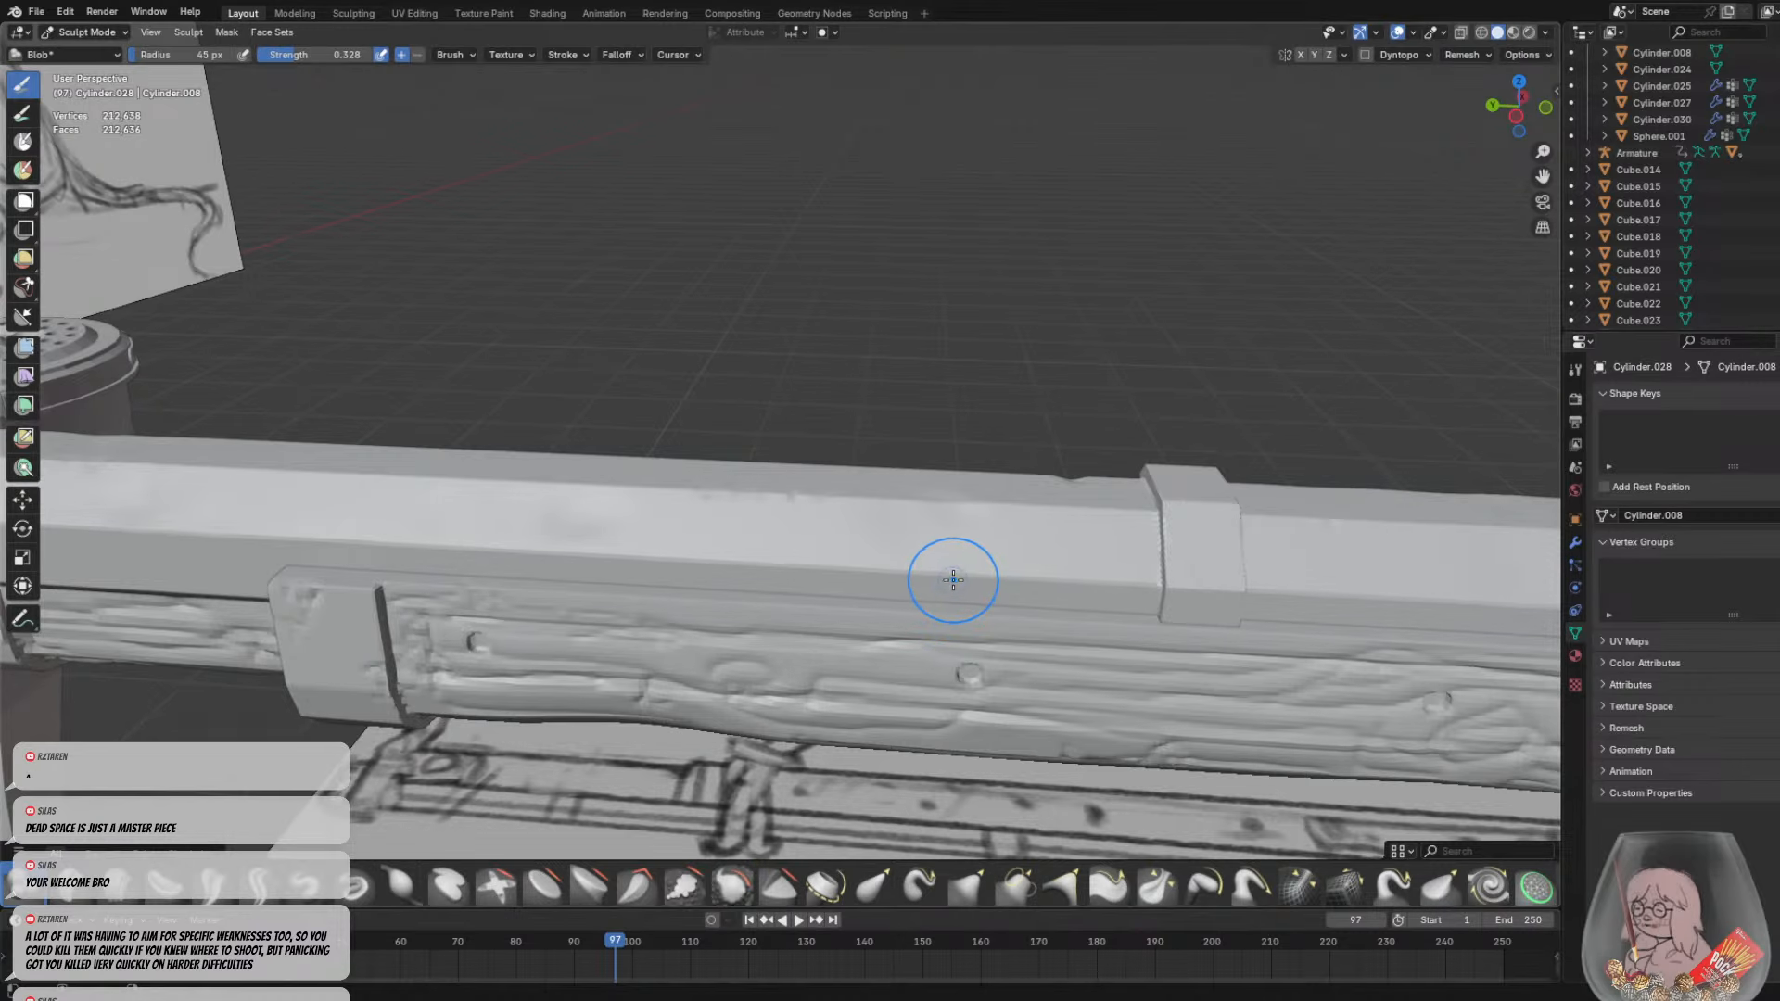
pyautogui.moveTo(899, 573)
pyautogui.mouseDown(button='middle')
pyautogui.moveTo(804, 508)
pyautogui.moveTo(720, 596)
pyautogui.mouseUp(button='middle')
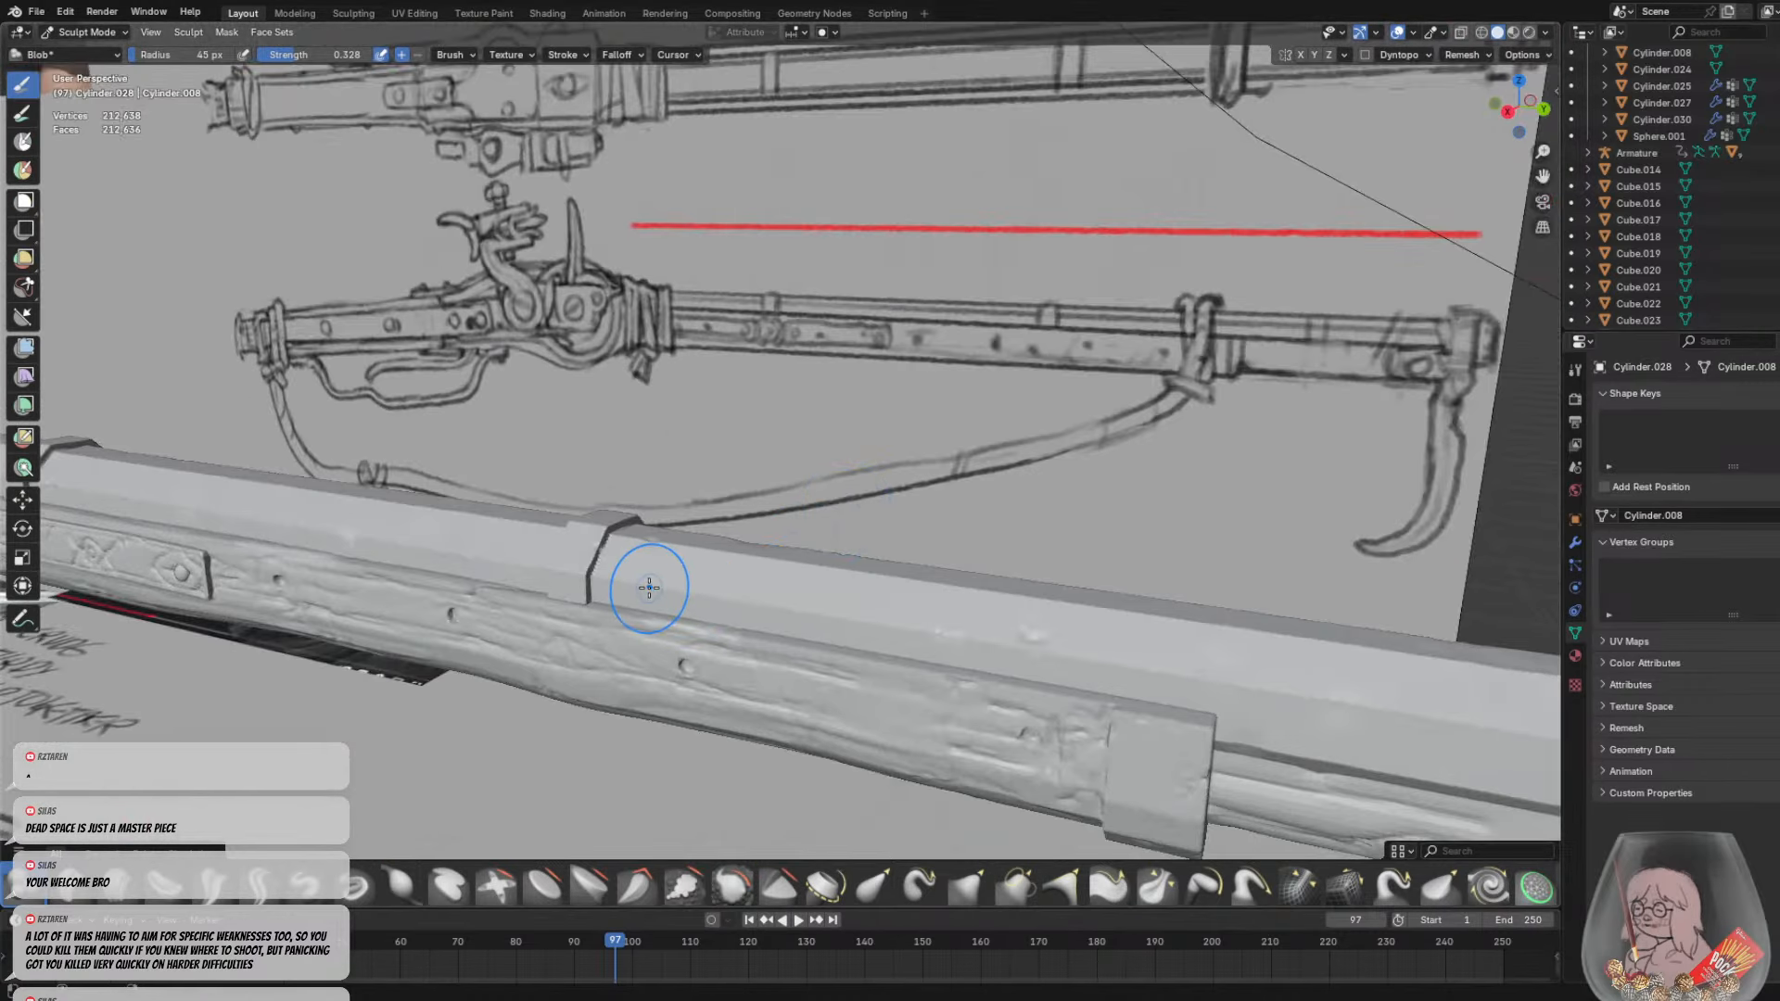
pyautogui.scroll(2, 882, 498)
pyautogui.moveTo(882, 498); pyautogui.dragTo(954, 477, button='middle')
pyautogui.scroll(3, 954, 471)
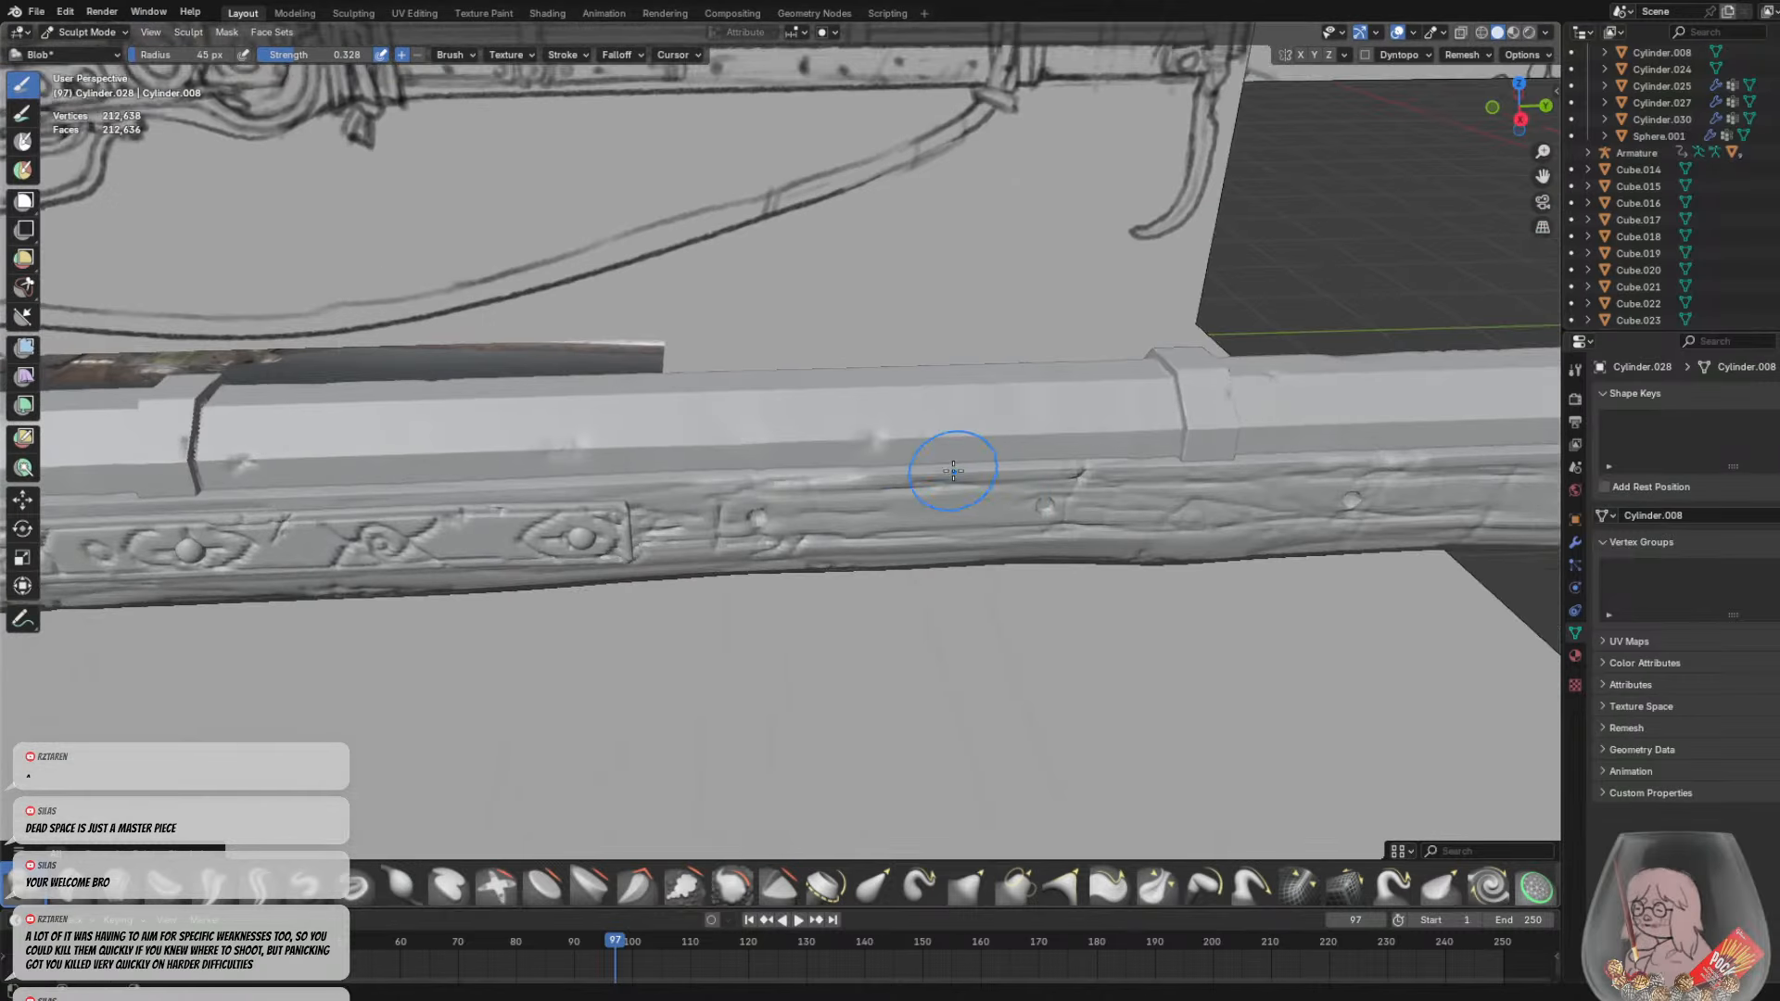
pyautogui.moveTo(1002, 419); pyautogui.dragTo(848, 394, button='middle')
pyautogui.scroll(-3, 946, 442)
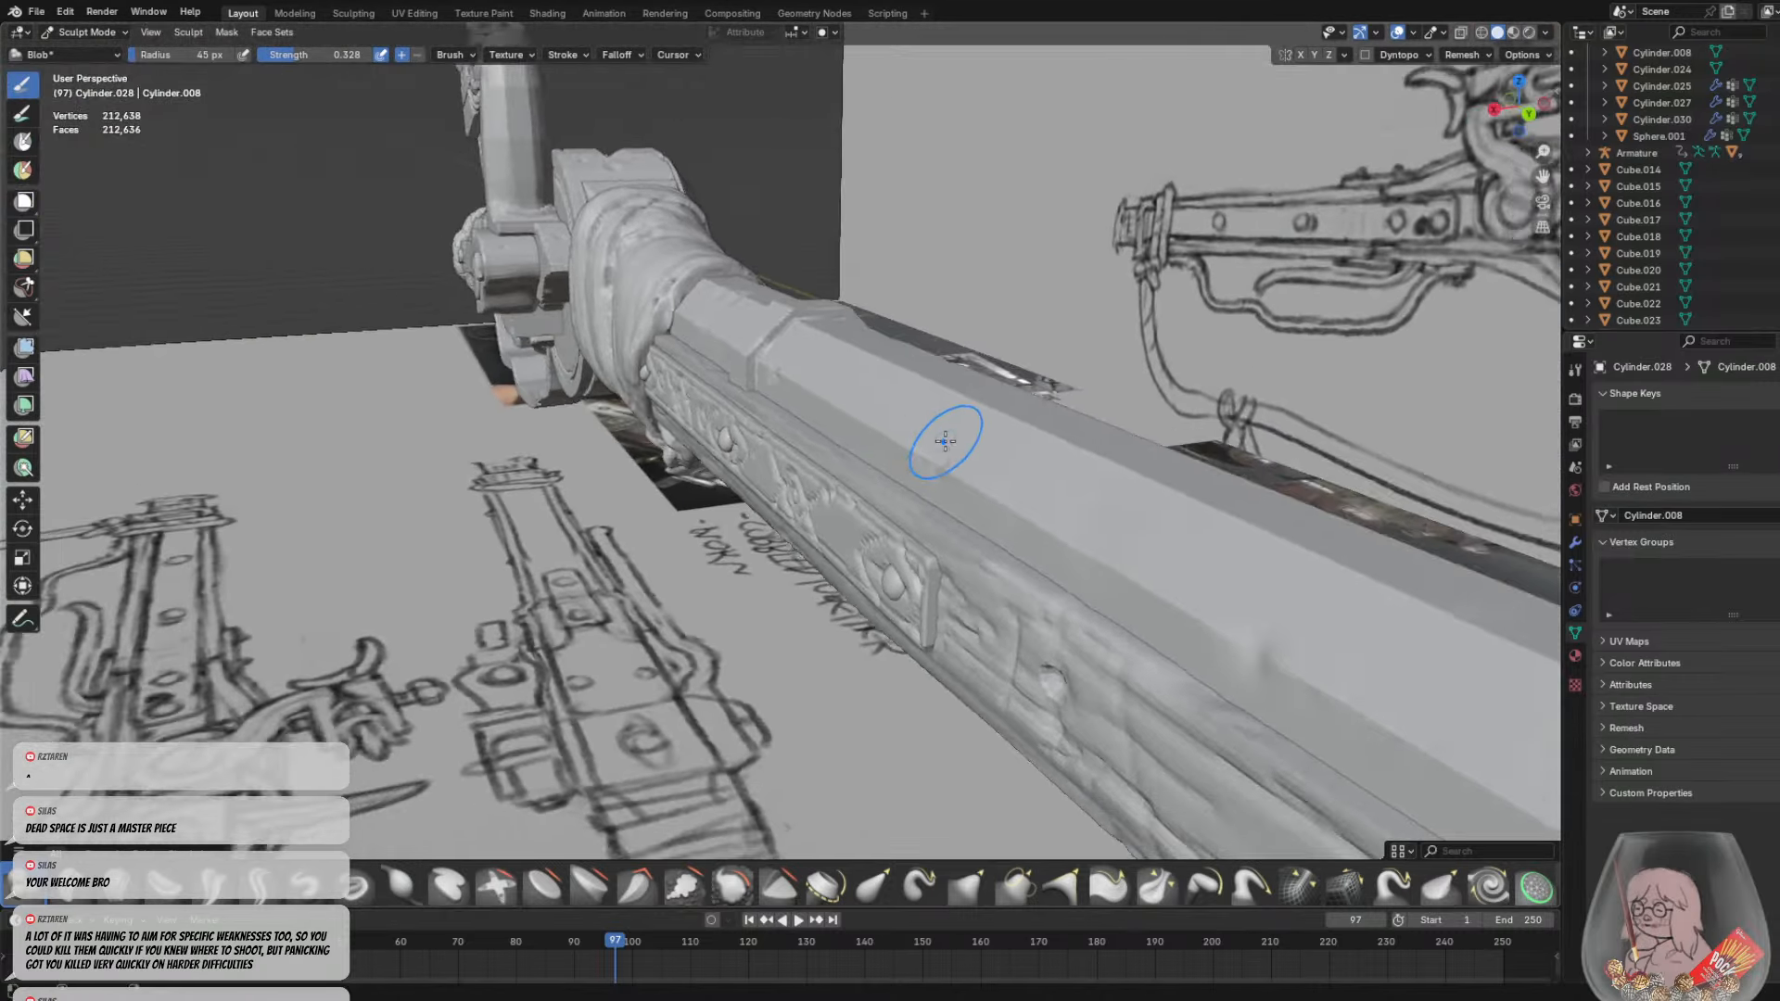
# Set up the Crease Sharp brush with a 7 px radius and 0.706 strength for fine marks on the barrel
pyautogui.click(261, 885)
pyautogui.keyDown('shift'); pyautogui.moveTo(1110, 709); pyautogui.dragTo(765, 568, button='middle'); pyautogui.keyUp('shift')
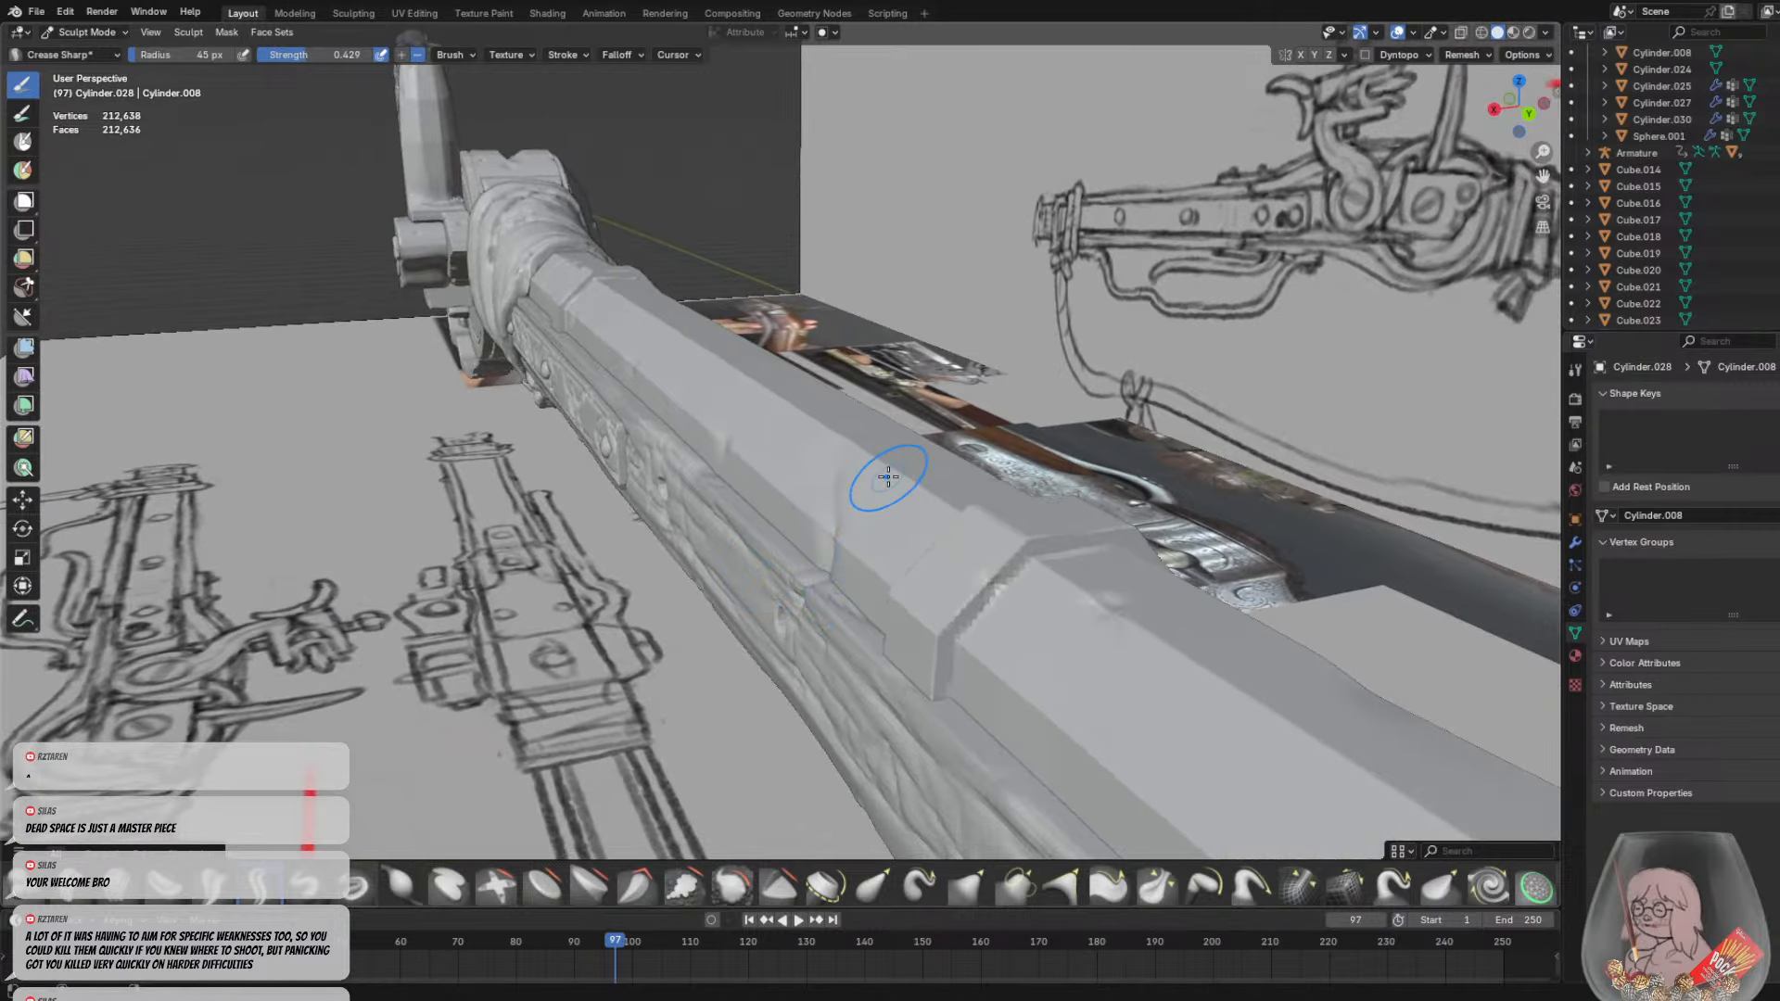
pyautogui.press('f')
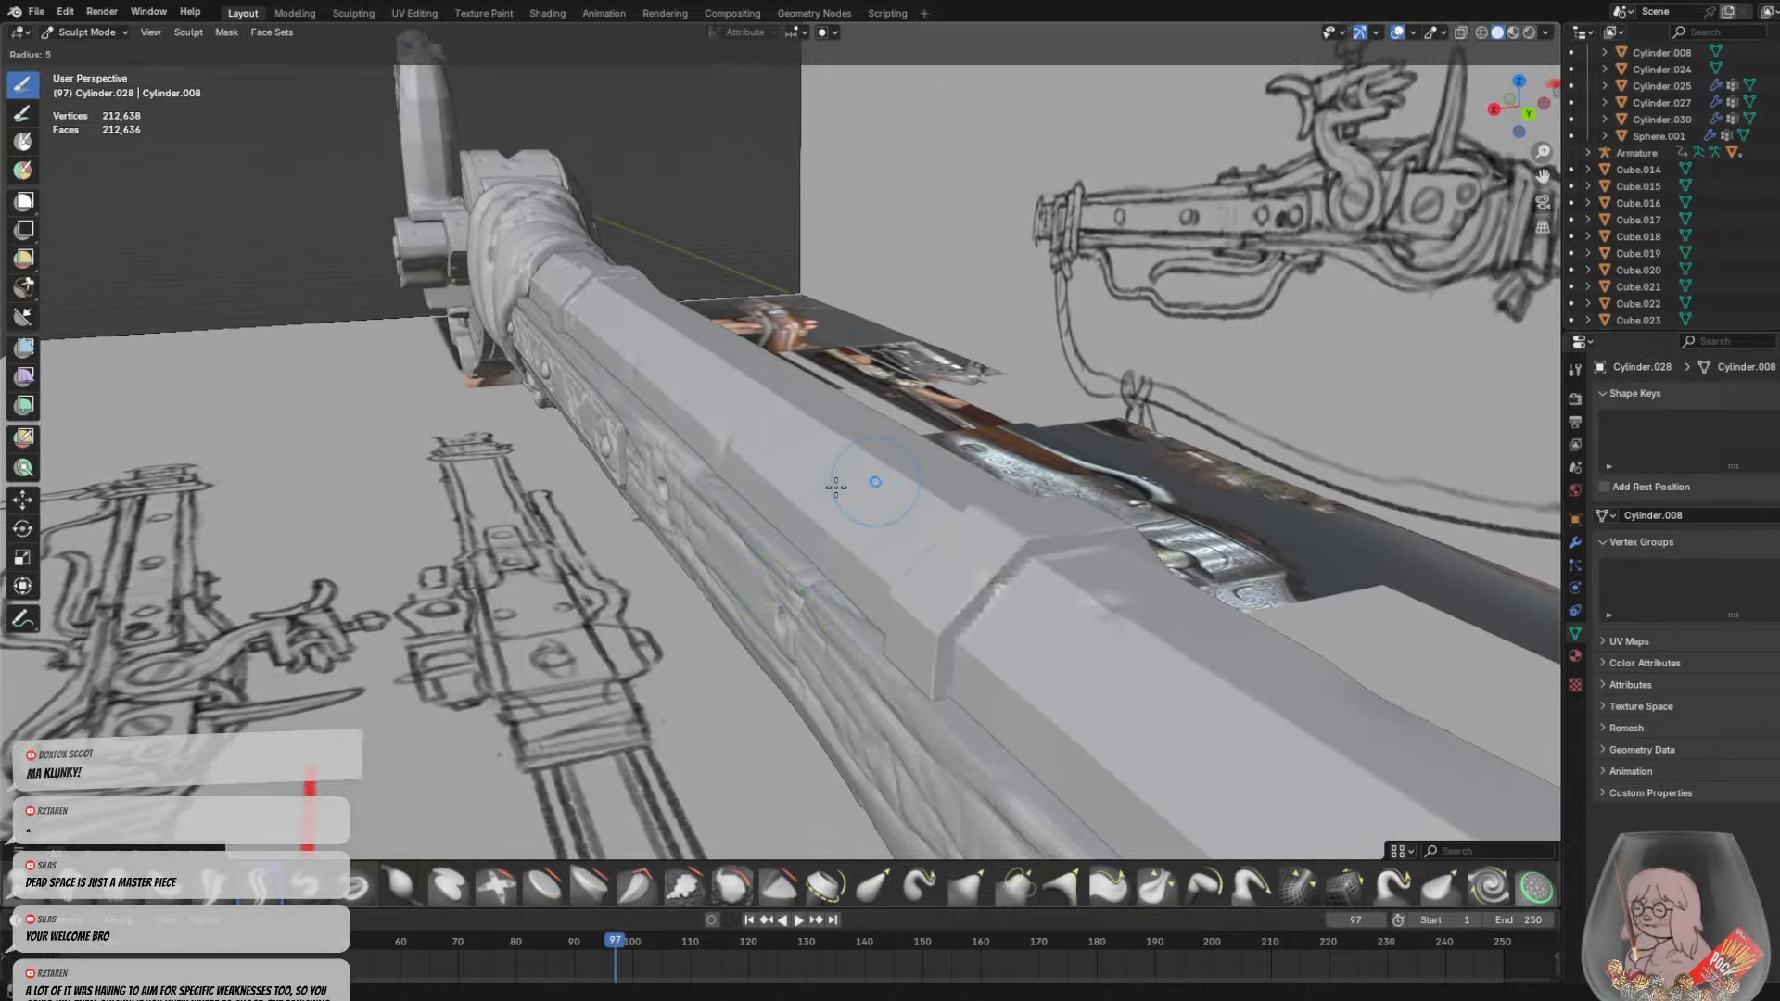
pyautogui.click(836, 487)
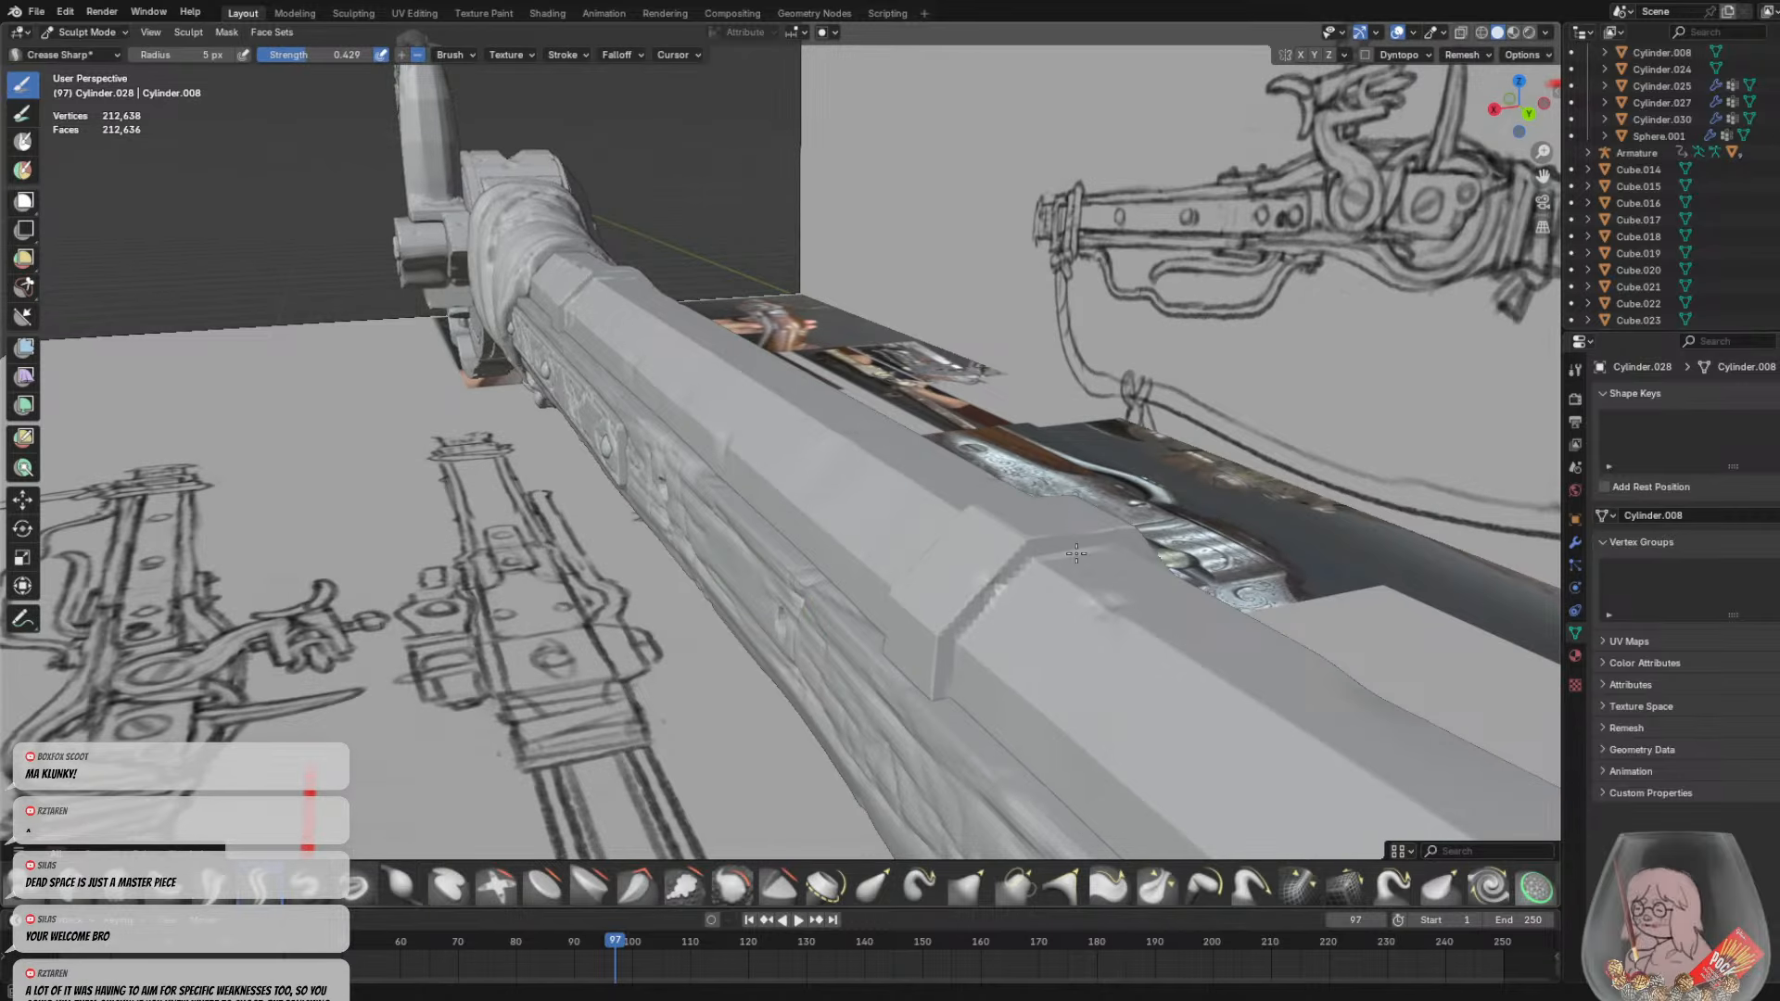
pyautogui.press('f')
pyautogui.click(1067, 532)
pyautogui.moveTo(319, 55); pyautogui.dragTo(361, 54)
pyautogui.moveTo(1037, 606)
pyautogui.mouseDown(button='middle')
pyautogui.moveTo(1103, 533)
pyautogui.moveTo(1210, 472)
pyautogui.mouseUp(button='middle')
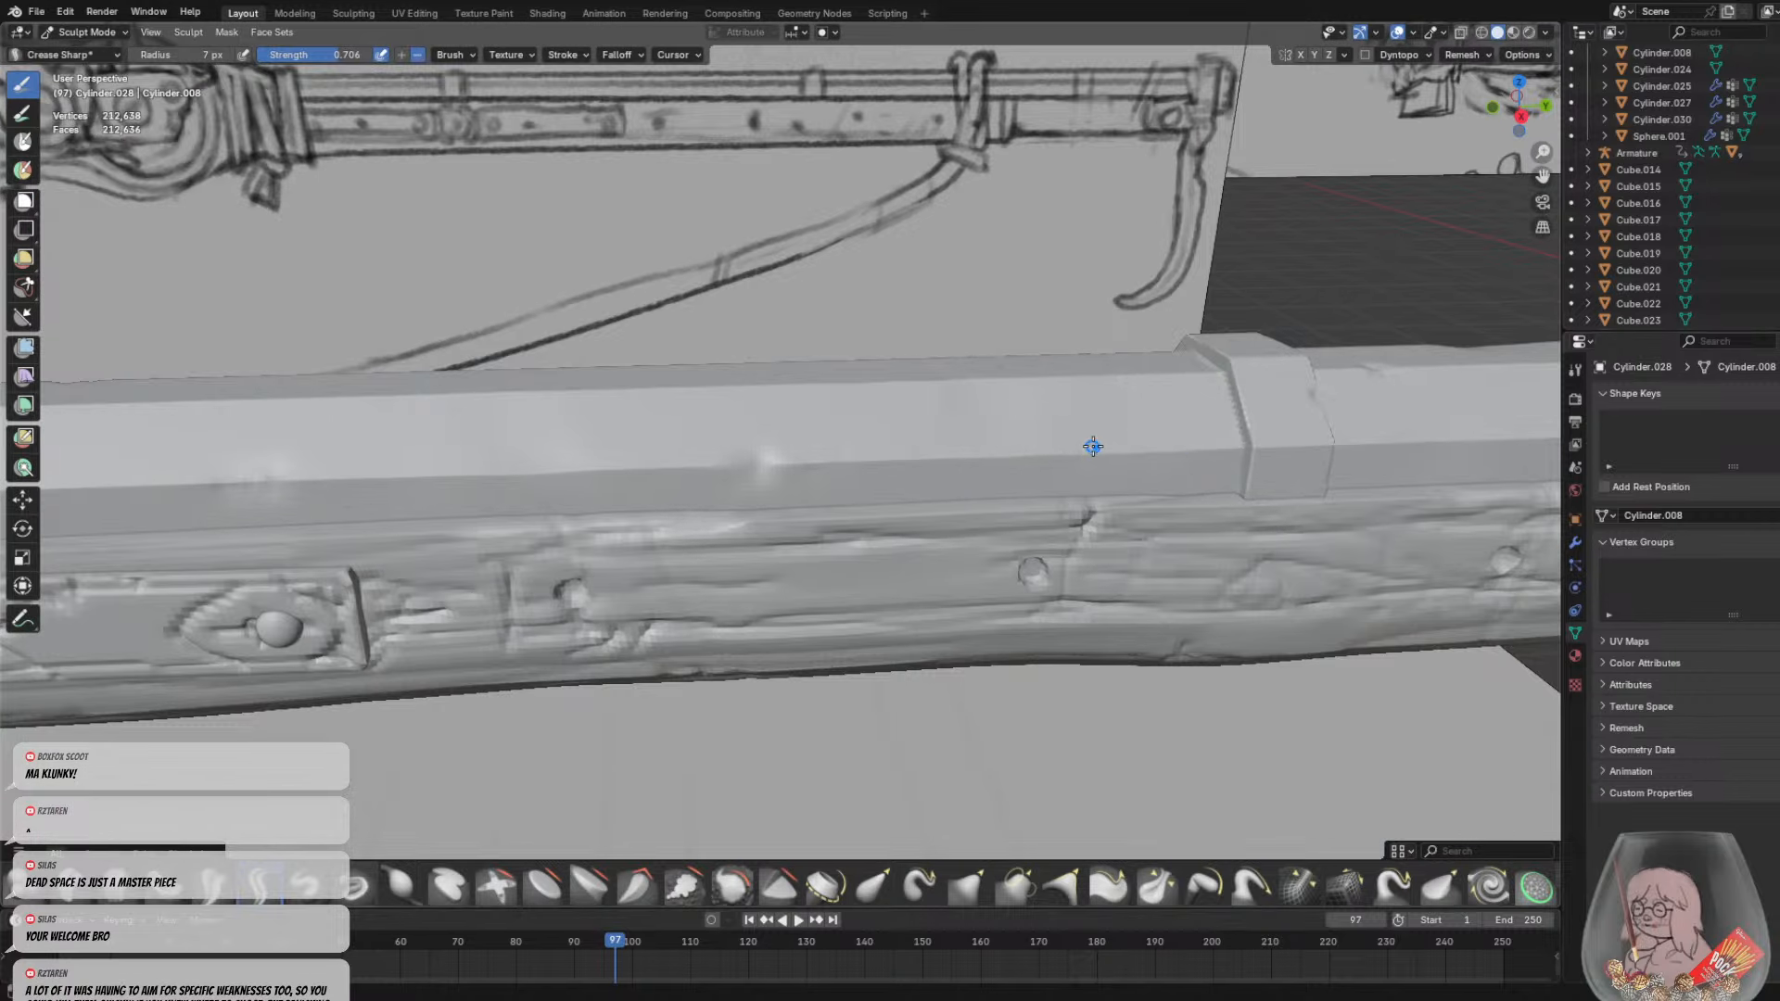
pyautogui.moveTo(1185, 483); pyautogui.dragTo(1540, 500, button='middle')
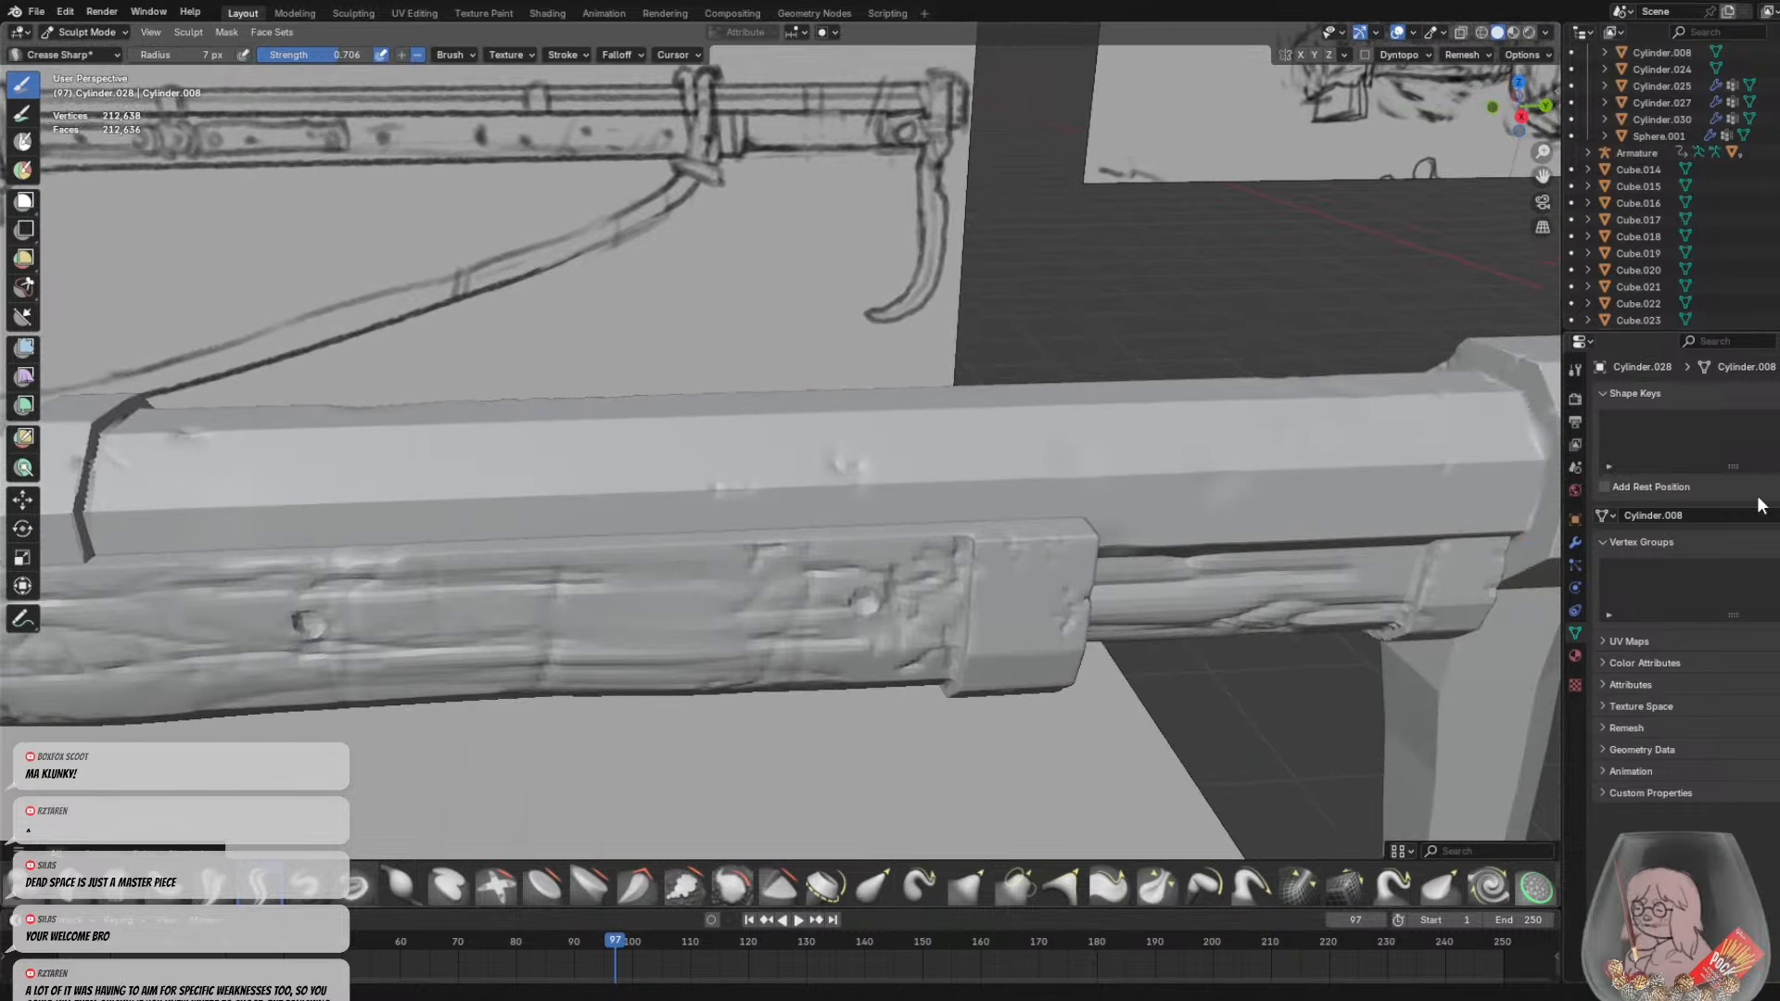
# Cut fine nicks into the barrel's faces and edges just behind the muzzle collar on both sides
pyautogui.keyDown('shift'); pyautogui.moveTo(1422, 524); pyautogui.dragTo(826, 509, button='middle'); pyautogui.keyUp('shift')
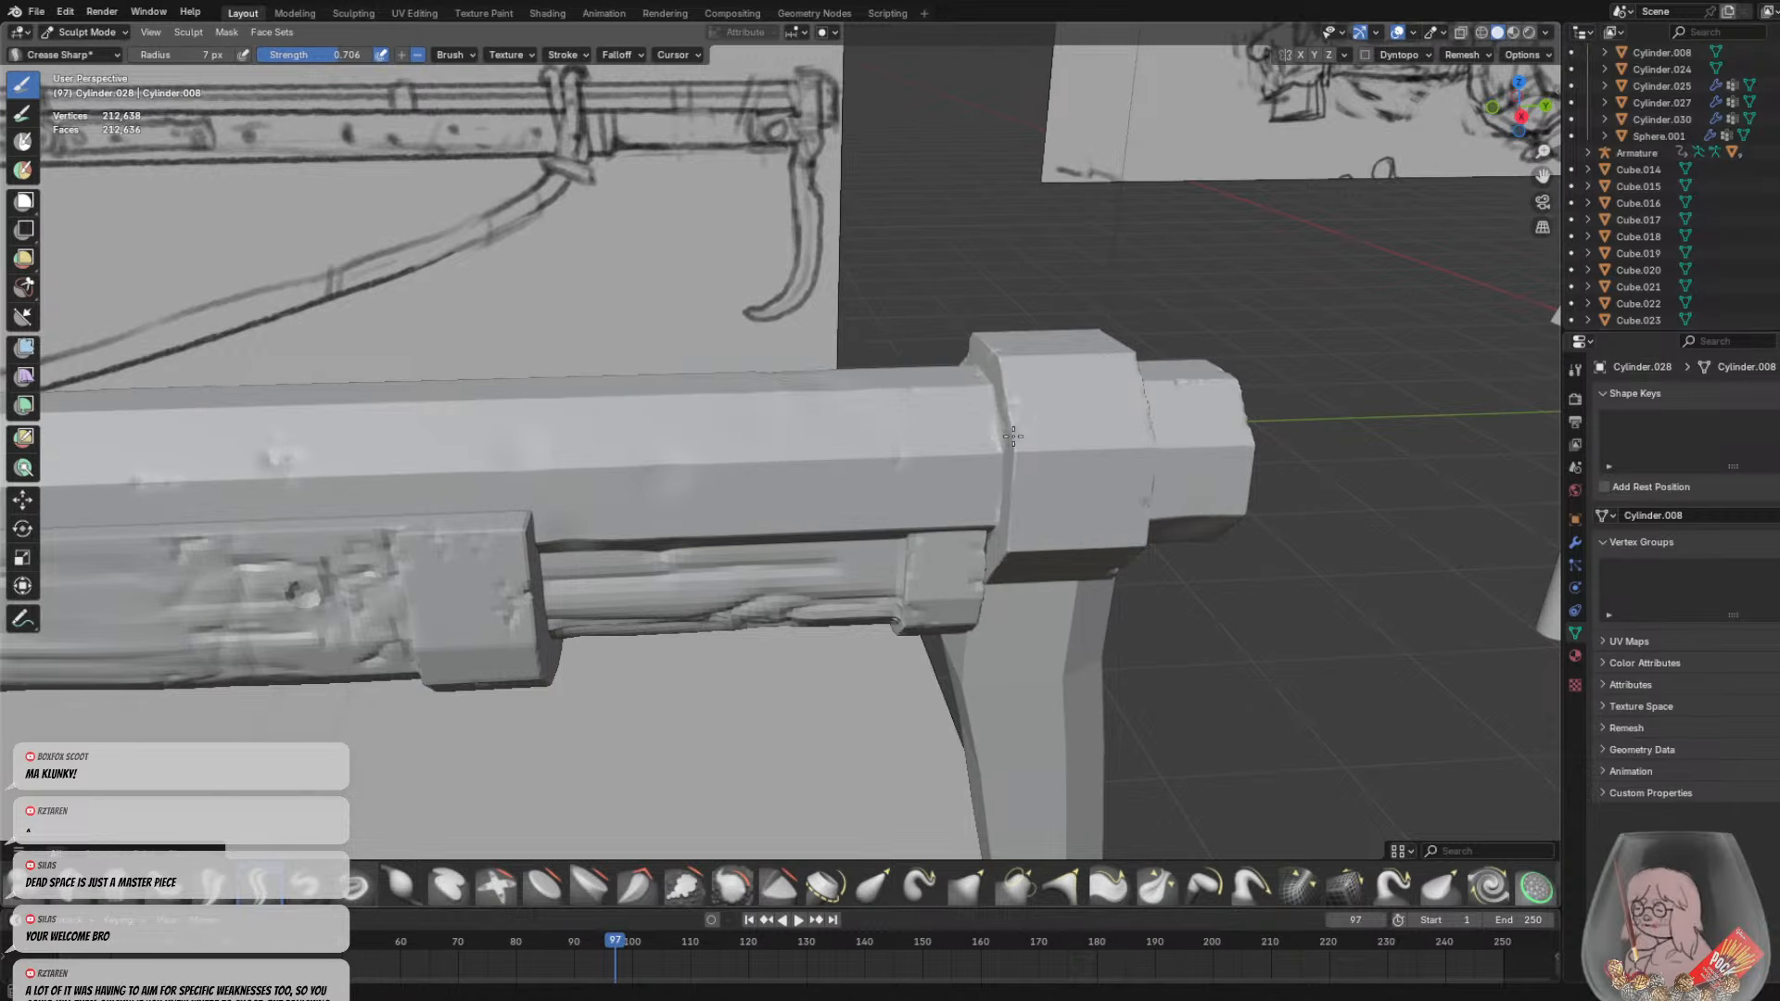
pyautogui.moveTo(921, 453); pyautogui.dragTo(968, 450)
pyautogui.moveTo(1002, 486); pyautogui.dragTo(953, 476, button='middle')
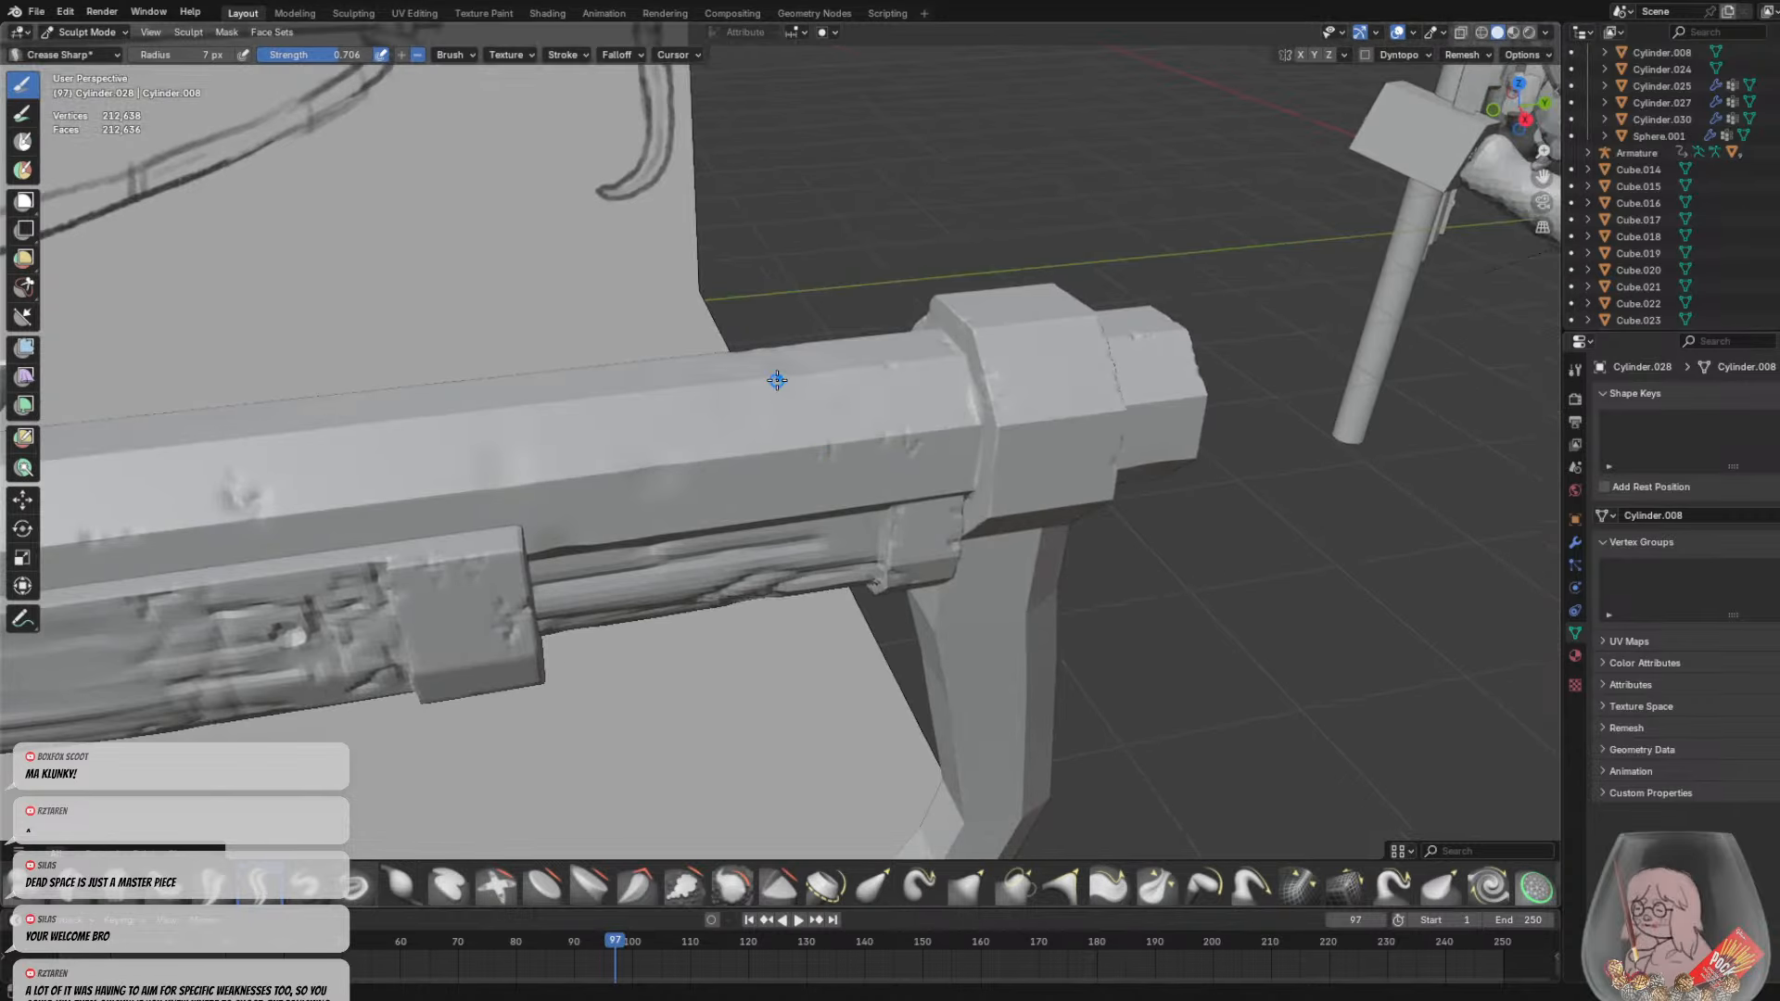
pyautogui.moveTo(926, 404); pyautogui.dragTo(565, 376, button='middle')
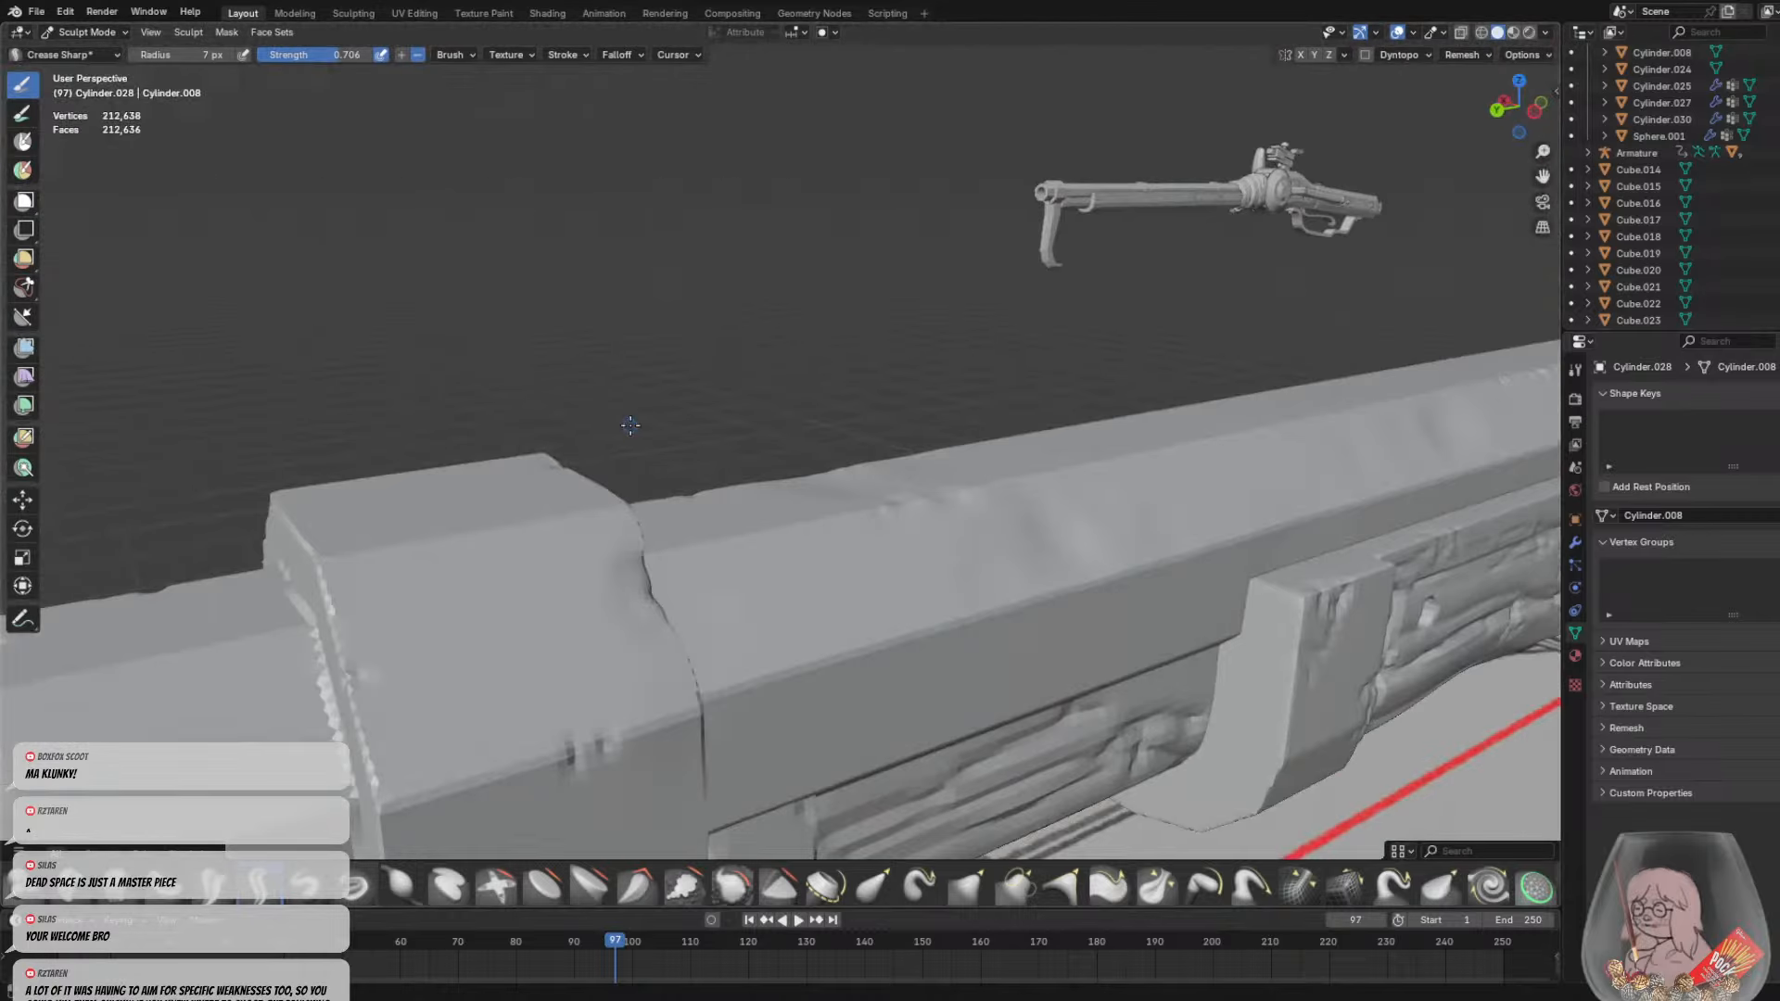
pyautogui.scroll(-2, 673, 483)
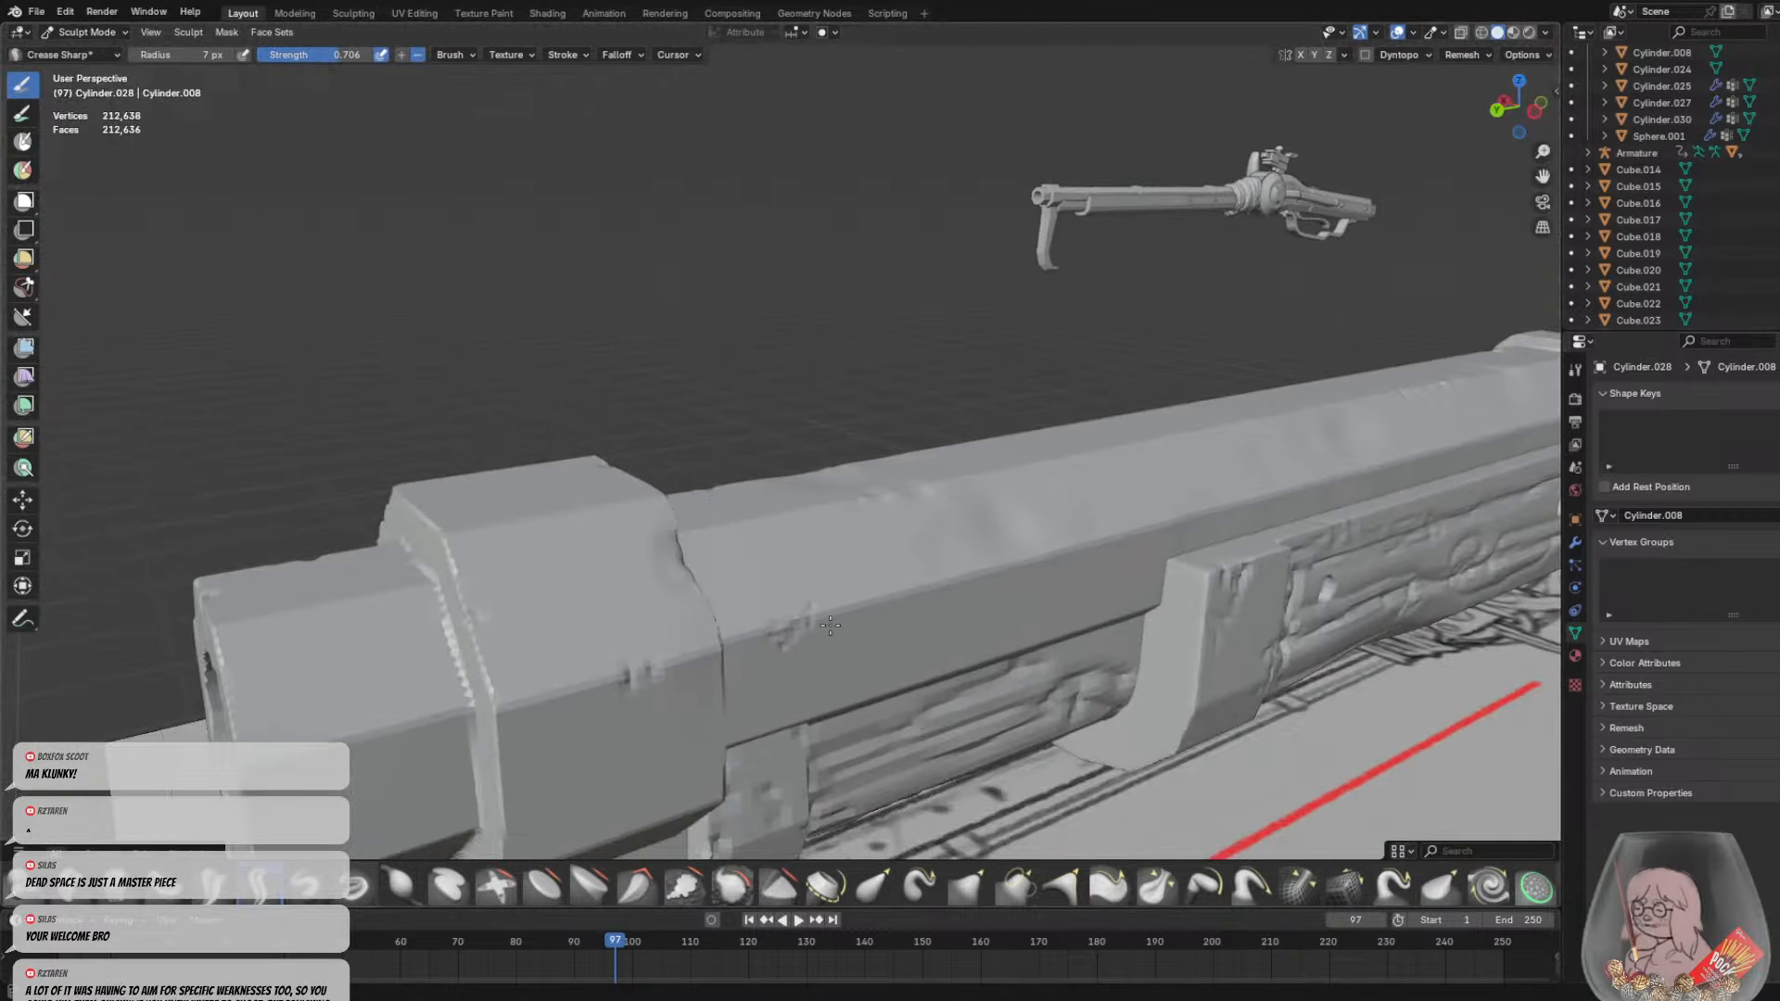
pyautogui.scroll(-2, 525, 668)
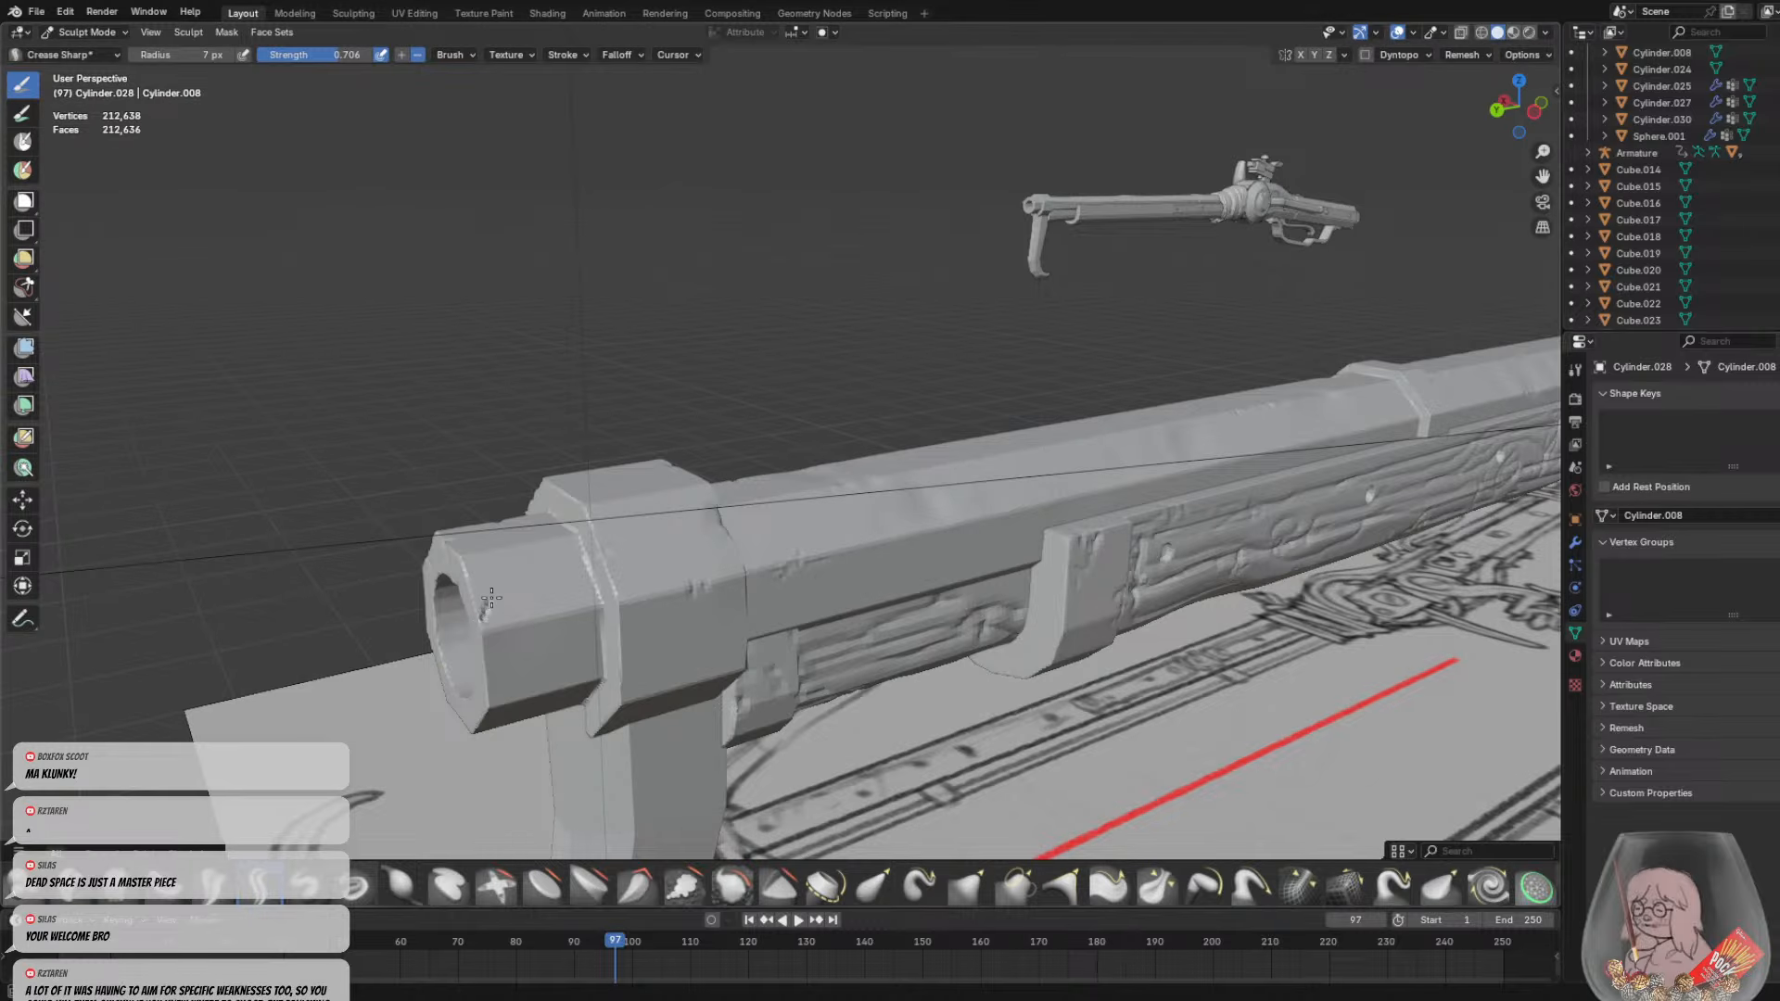
# Add small sharp chips around the muzzle tip, on its side and lower faces beside the bore rim
pyautogui.moveTo(492, 599); pyautogui.dragTo(477, 593)
pyautogui.moveTo(522, 599)
pyautogui.keyDown('shift'); pyautogui.mouseDown(button='middle')
pyautogui.moveTo(854, 590)
pyautogui.moveTo(807, 535)
pyautogui.mouseUp(button='middle'); pyautogui.keyUp('shift')
pyautogui.scroll(2, 855, 592)
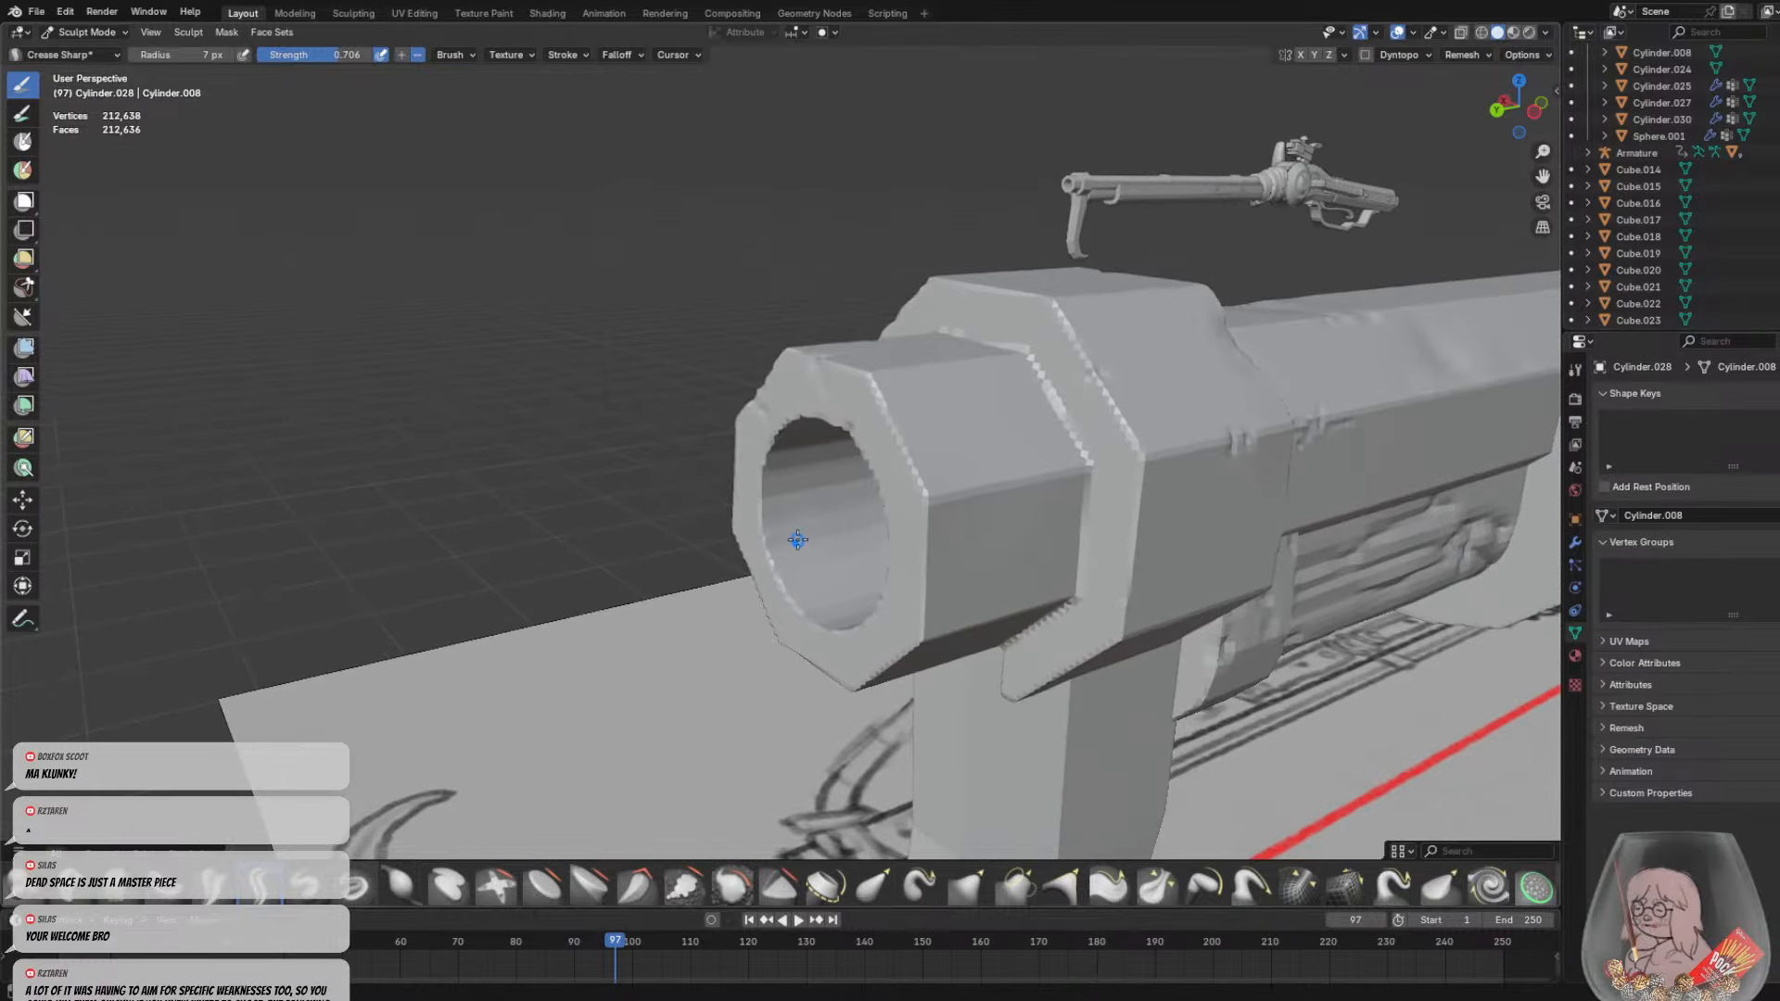
pyautogui.scroll(1, 798, 547)
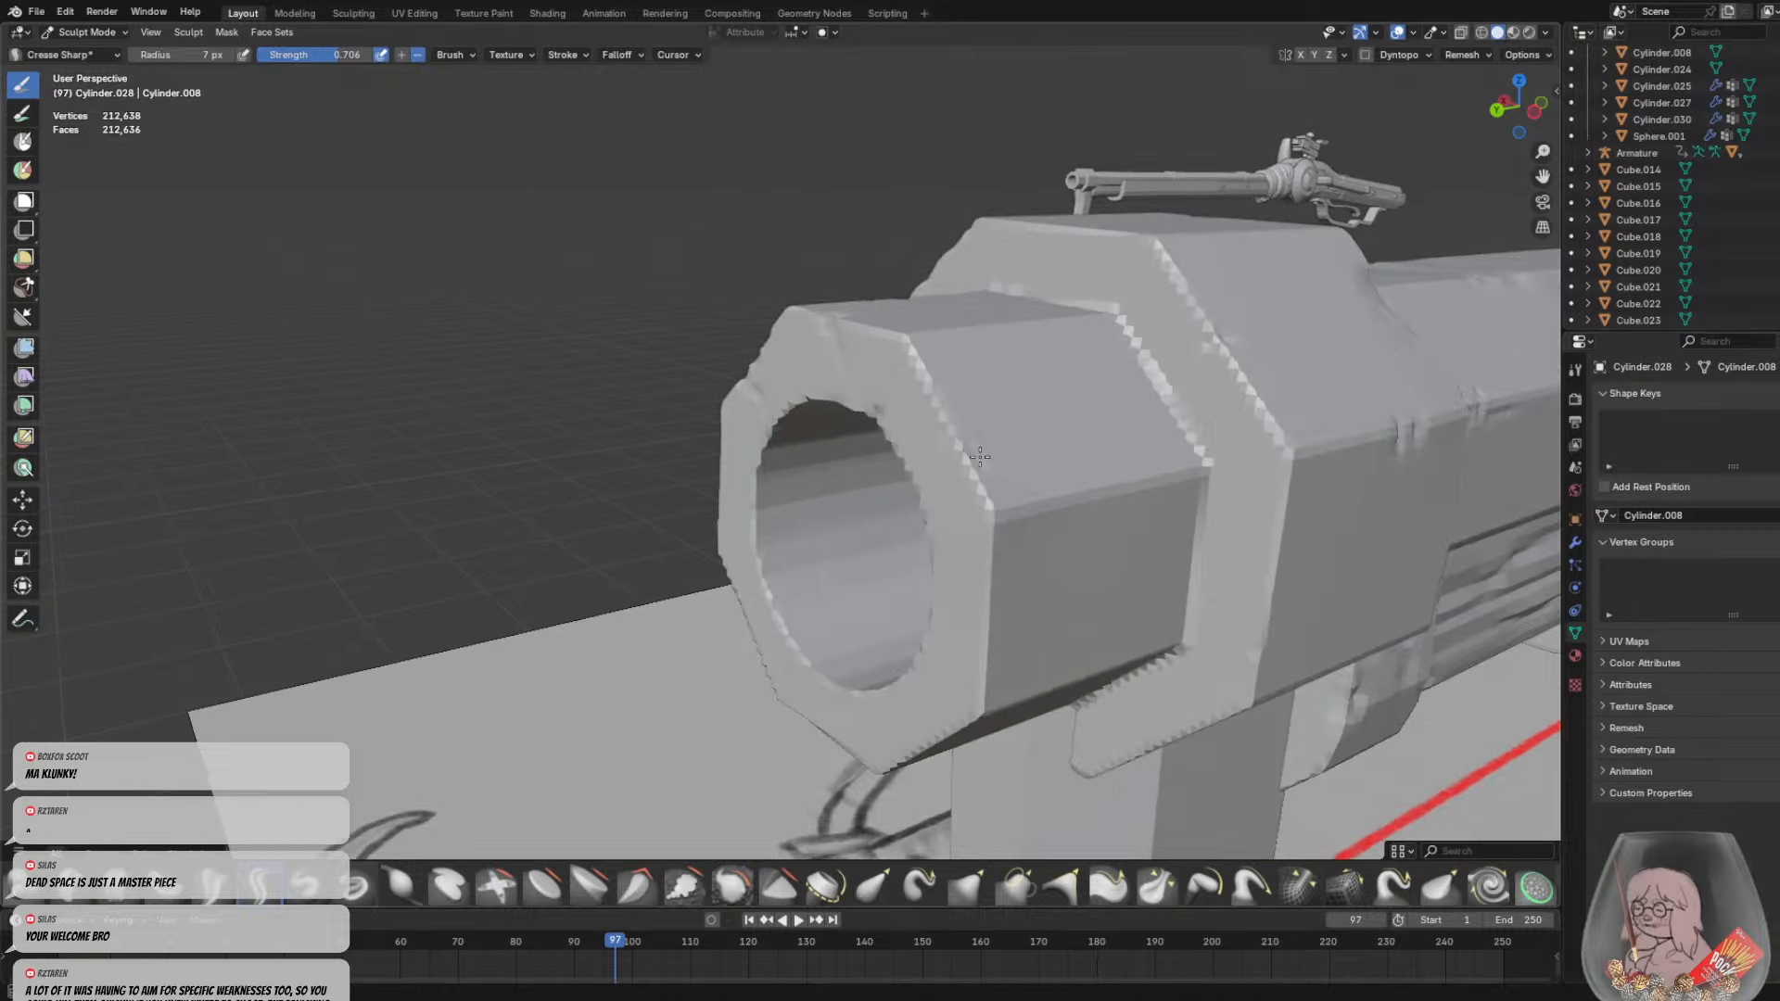
pyautogui.moveTo(953, 486)
pyautogui.mouseDown(button='middle')
pyautogui.moveTo(707, 560)
pyautogui.moveTo(775, 427)
pyautogui.mouseUp(button='middle')
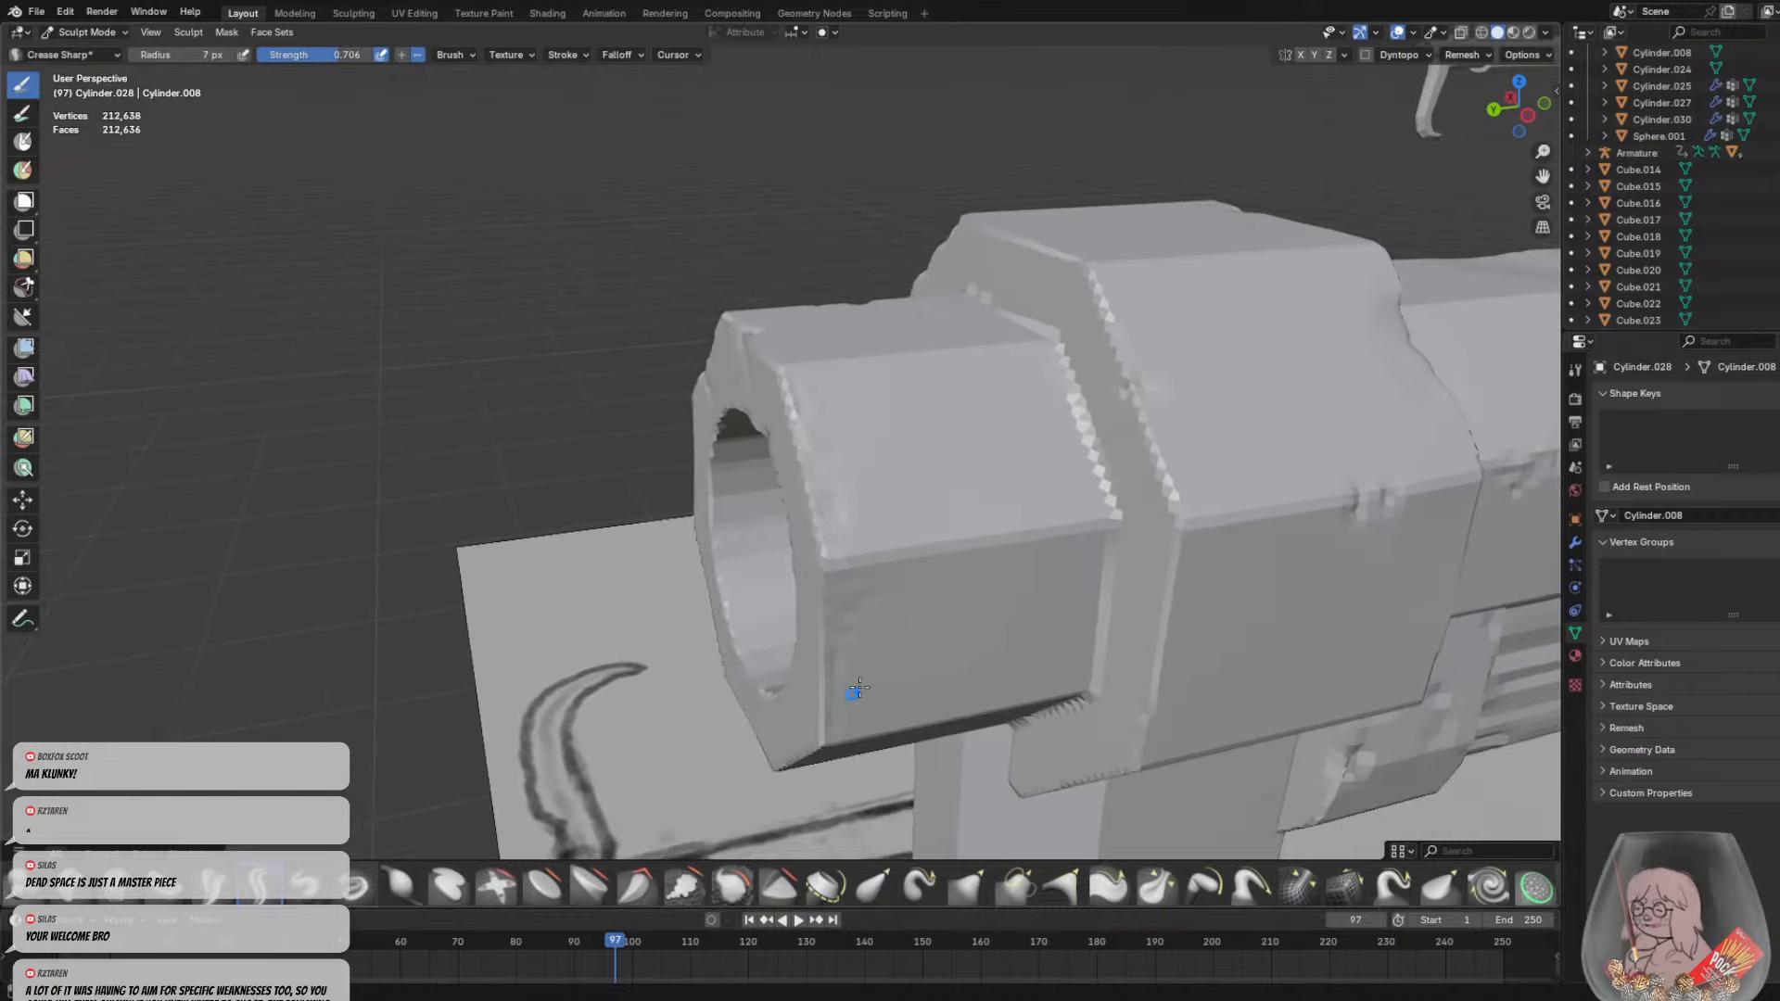
pyautogui.moveTo(855, 690); pyautogui.dragTo(885, 619, button='middle')
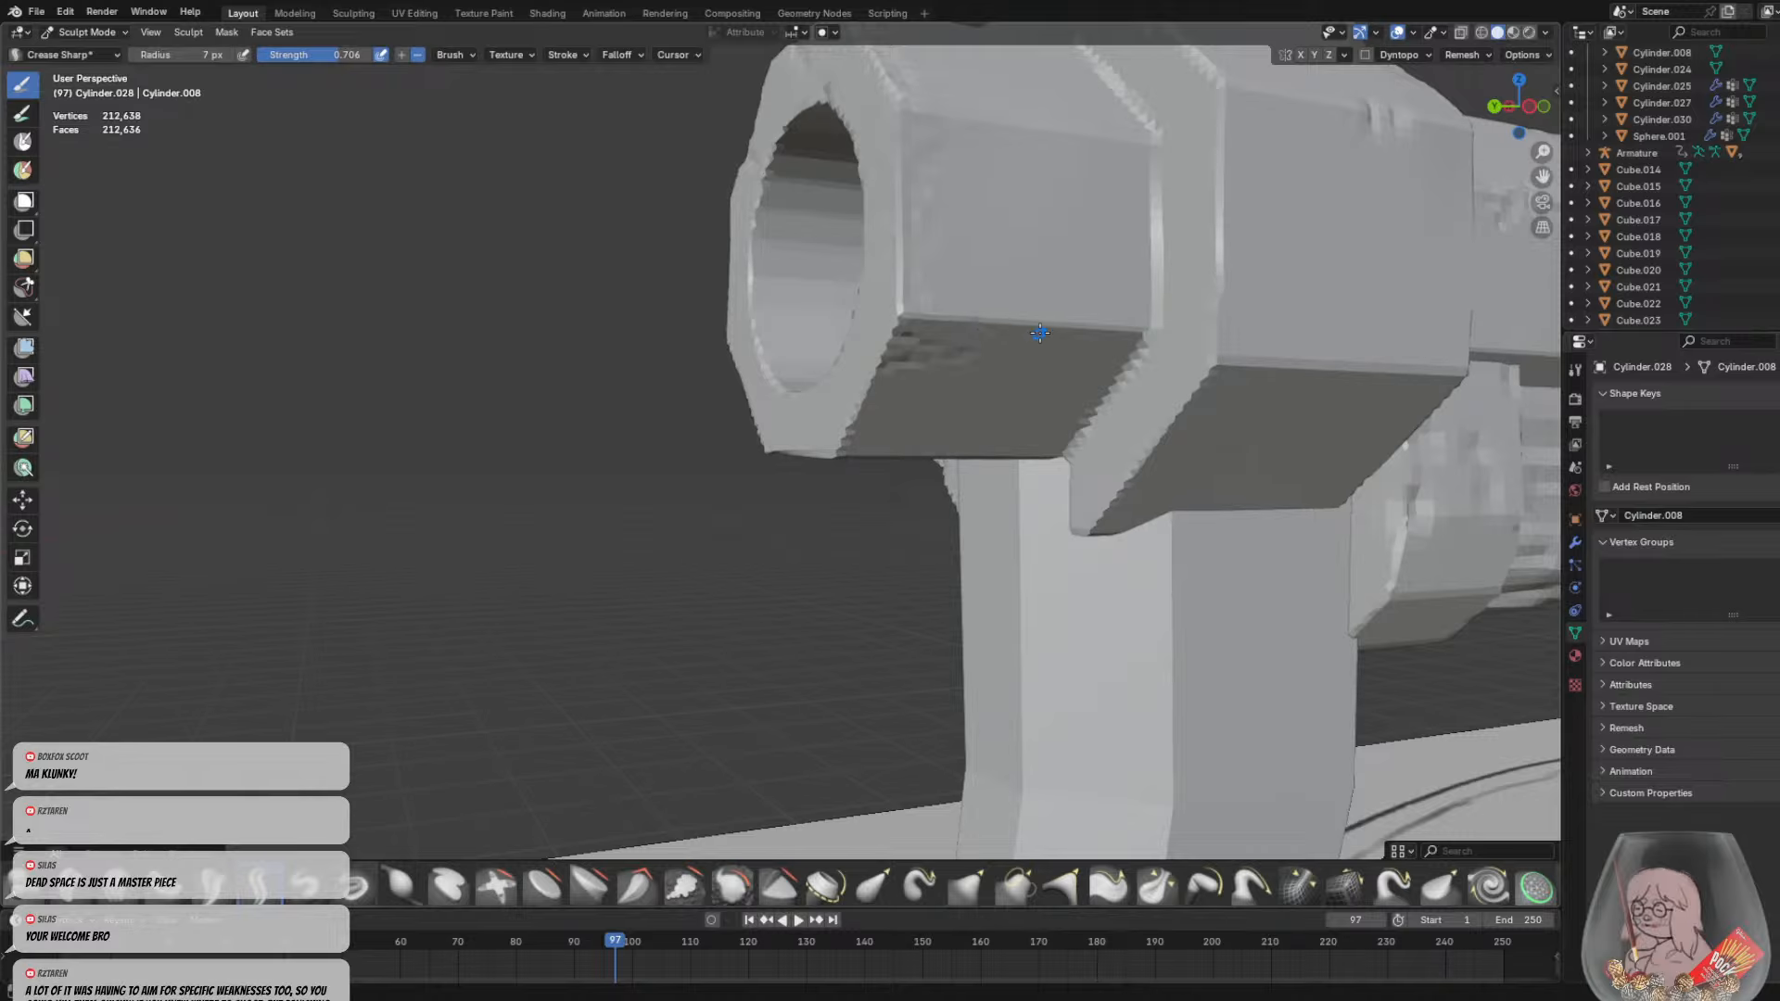
pyautogui.moveTo(1039, 333); pyautogui.dragTo(1294, 353, button='middle')
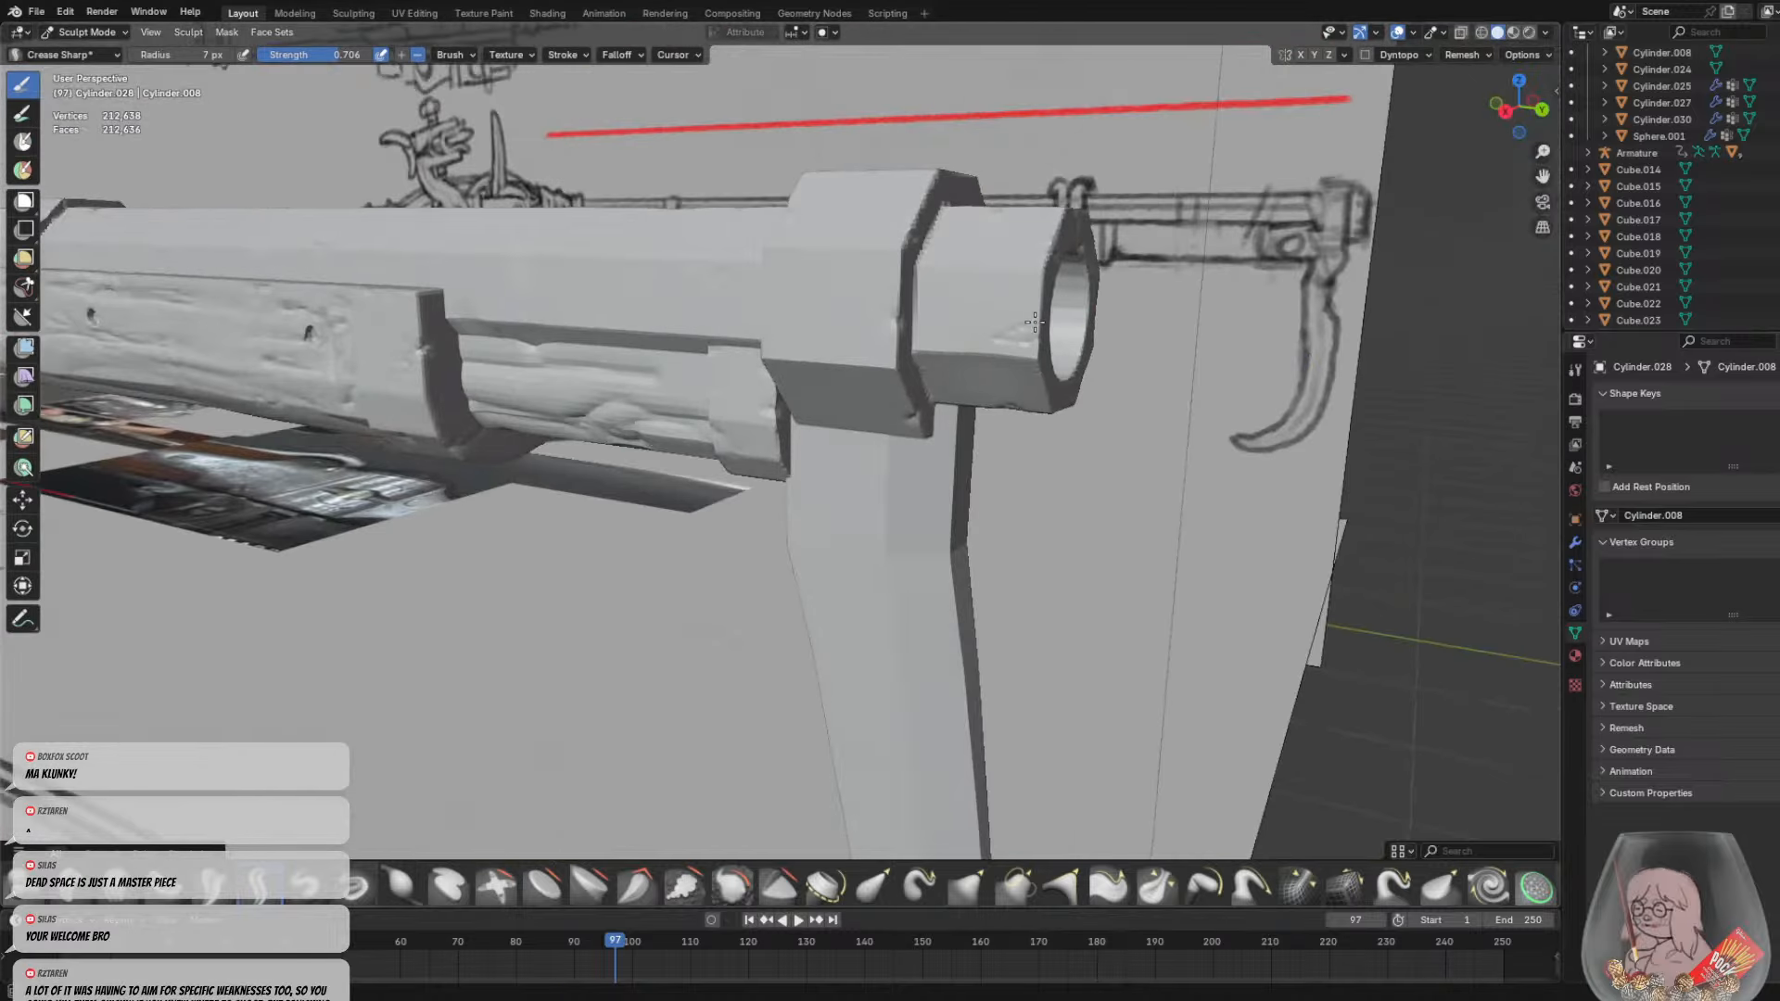
pyautogui.moveTo(1028, 329); pyautogui.dragTo(916, 401, button='middle')
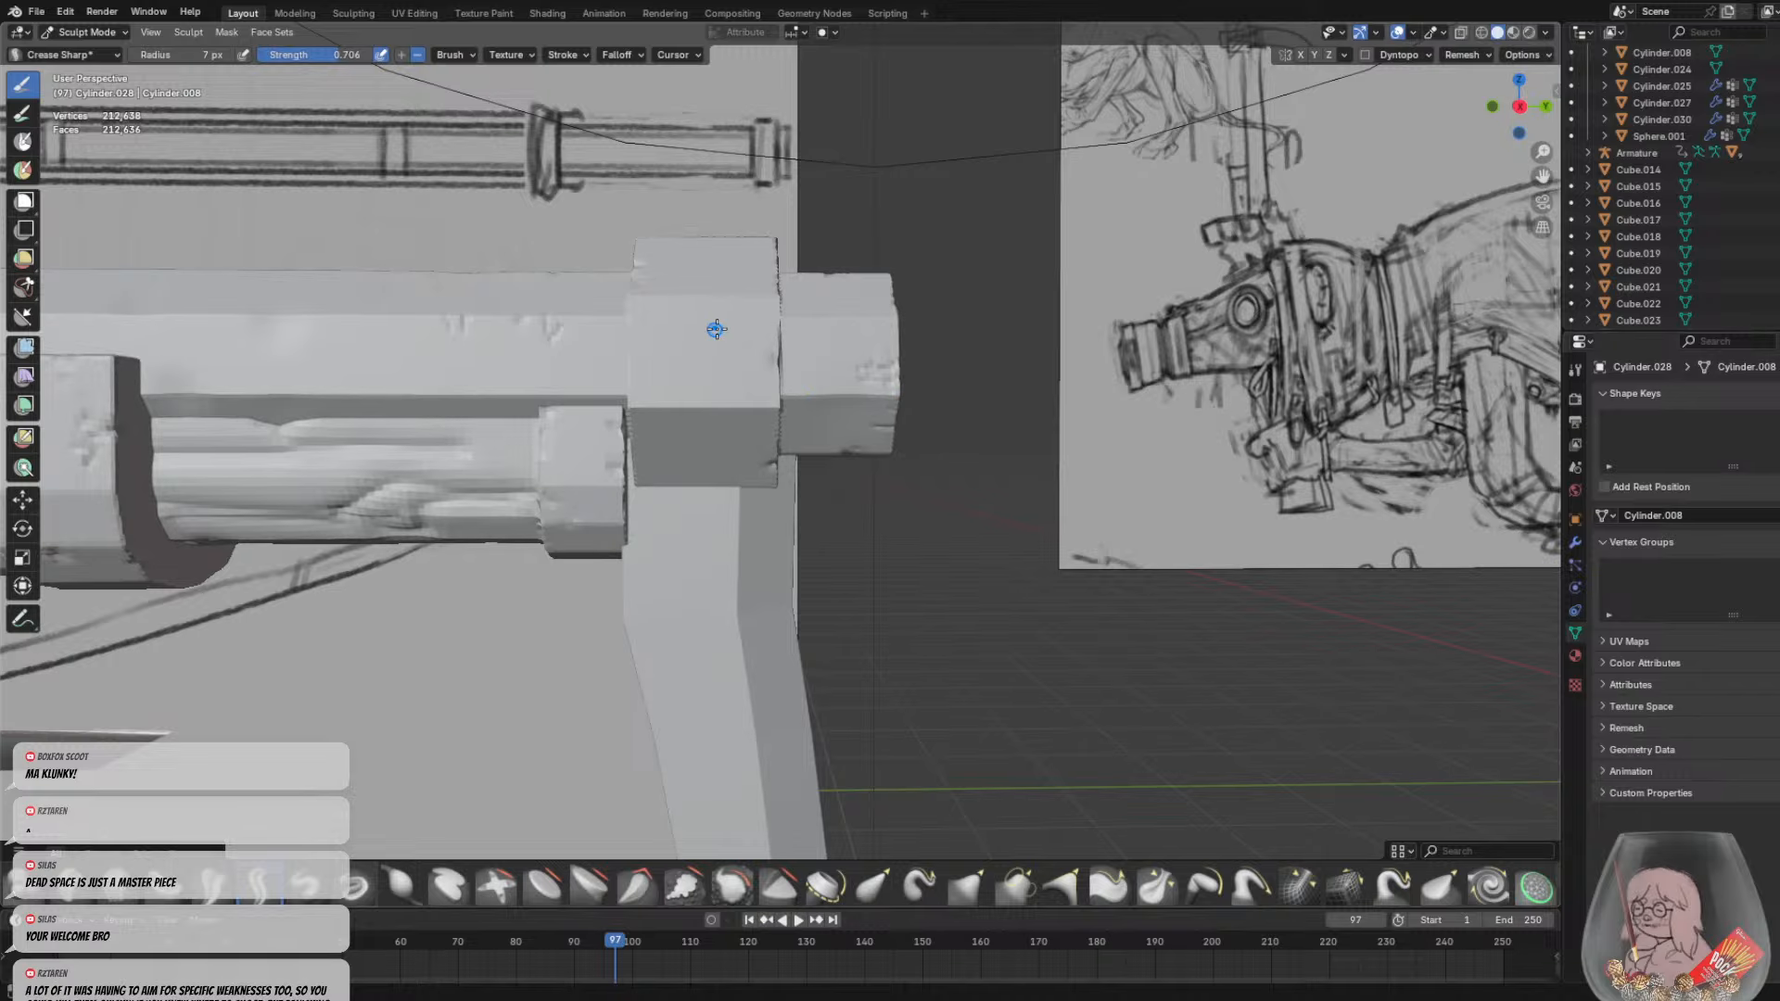
# Inspect the worn barrel and muzzle from both sides and above against the rifle's overall shape and reference sketches
pyautogui.moveTo(765, 326)
pyautogui.mouseDown(button='middle')
pyautogui.moveTo(805, 331)
pyautogui.moveTo(723, 449)
pyautogui.moveTo(890, 547)
pyautogui.mouseUp(button='middle')
pyautogui.scroll(-3, 805, 334)
pyautogui.scroll(-4, 725, 449)
pyautogui.moveTo(890, 547); pyautogui.dragTo(971, 536, button='middle')
pyautogui.scroll(3, 924, 558)
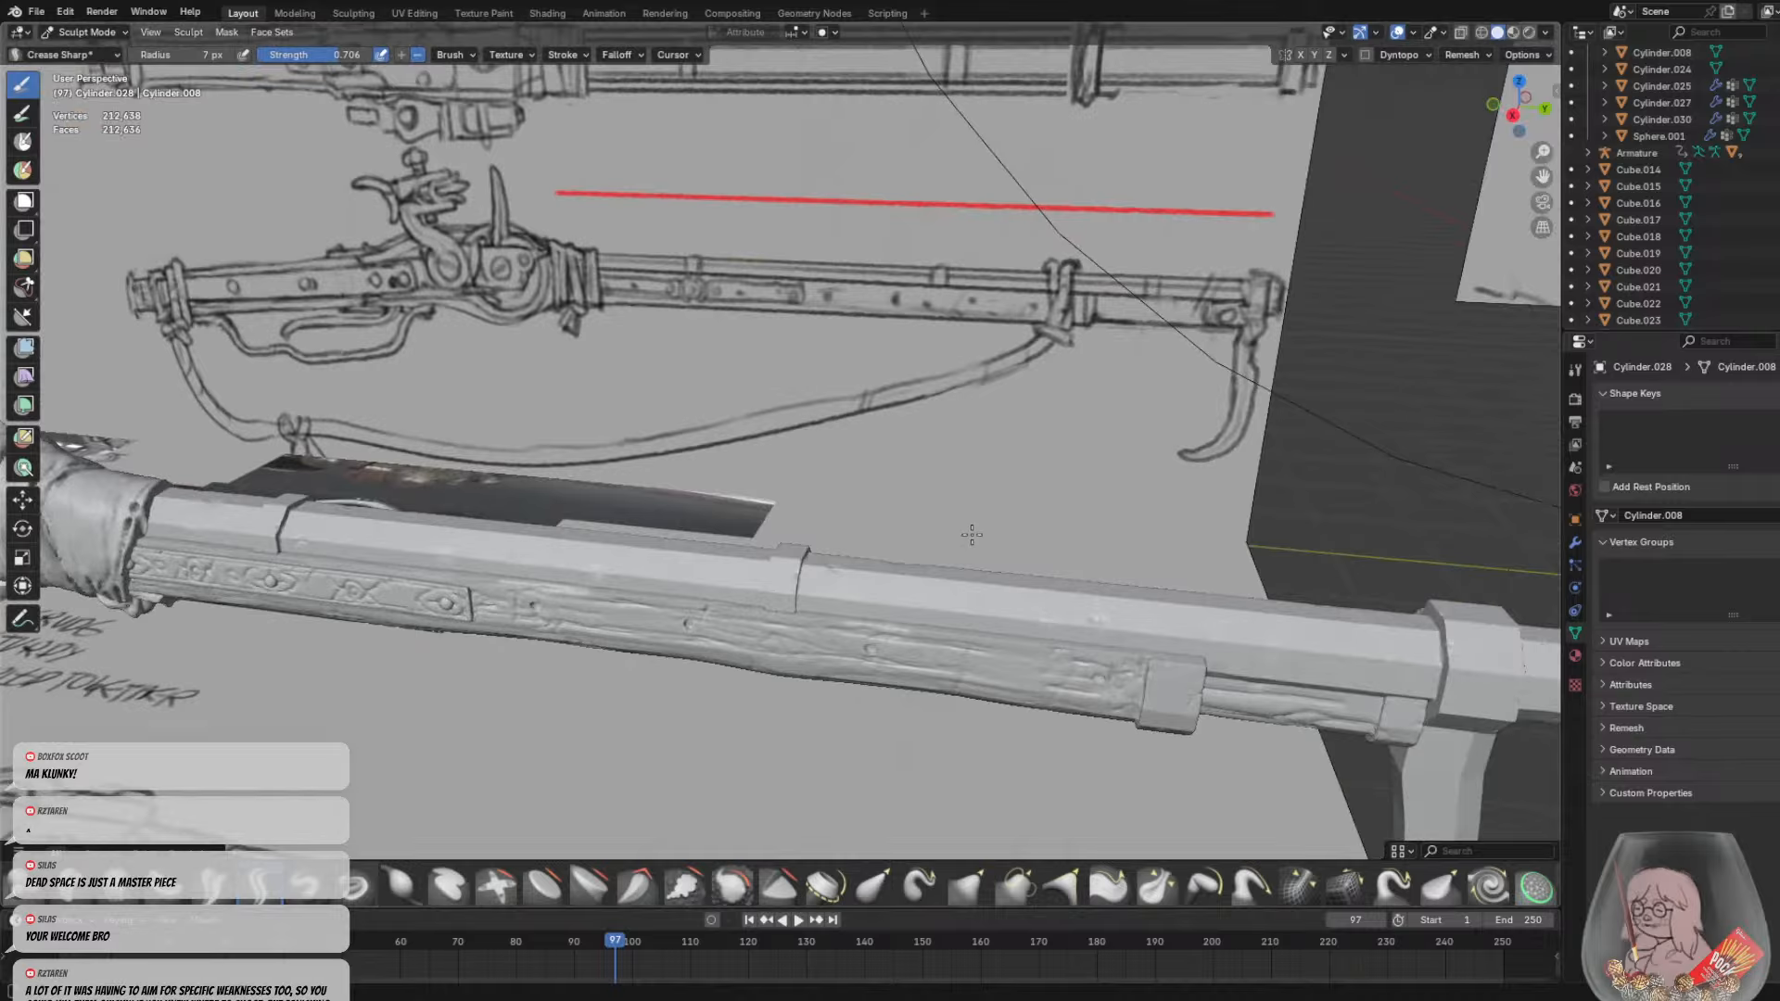
pyautogui.scroll(-3, 966, 536)
pyautogui.keyDown('shift'); pyautogui.moveTo(746, 517); pyautogui.dragTo(1149, 415, button='middle'); pyautogui.keyUp('shift')
pyautogui.scroll(-2, 901, 462)
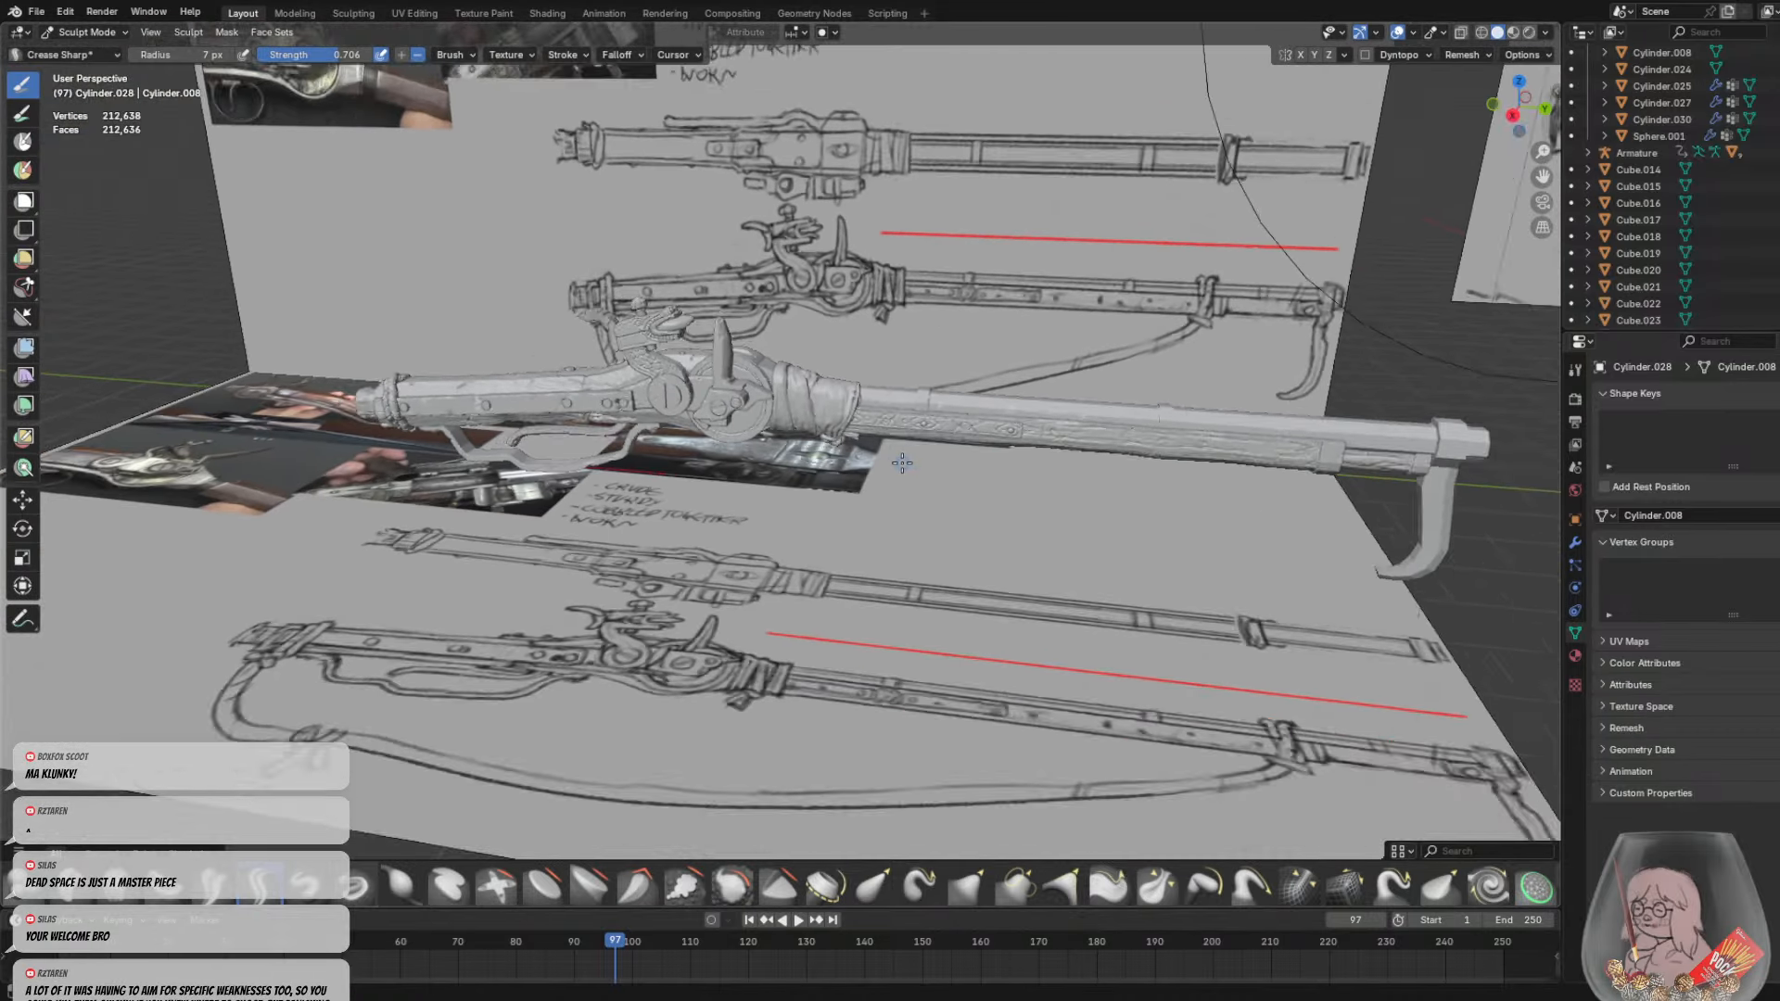
pyautogui.keyDown('shift'); pyautogui.moveTo(1072, 487); pyautogui.dragTo(540, 461, button='middle'); pyautogui.keyUp('shift')
pyautogui.scroll(5, 540, 461)
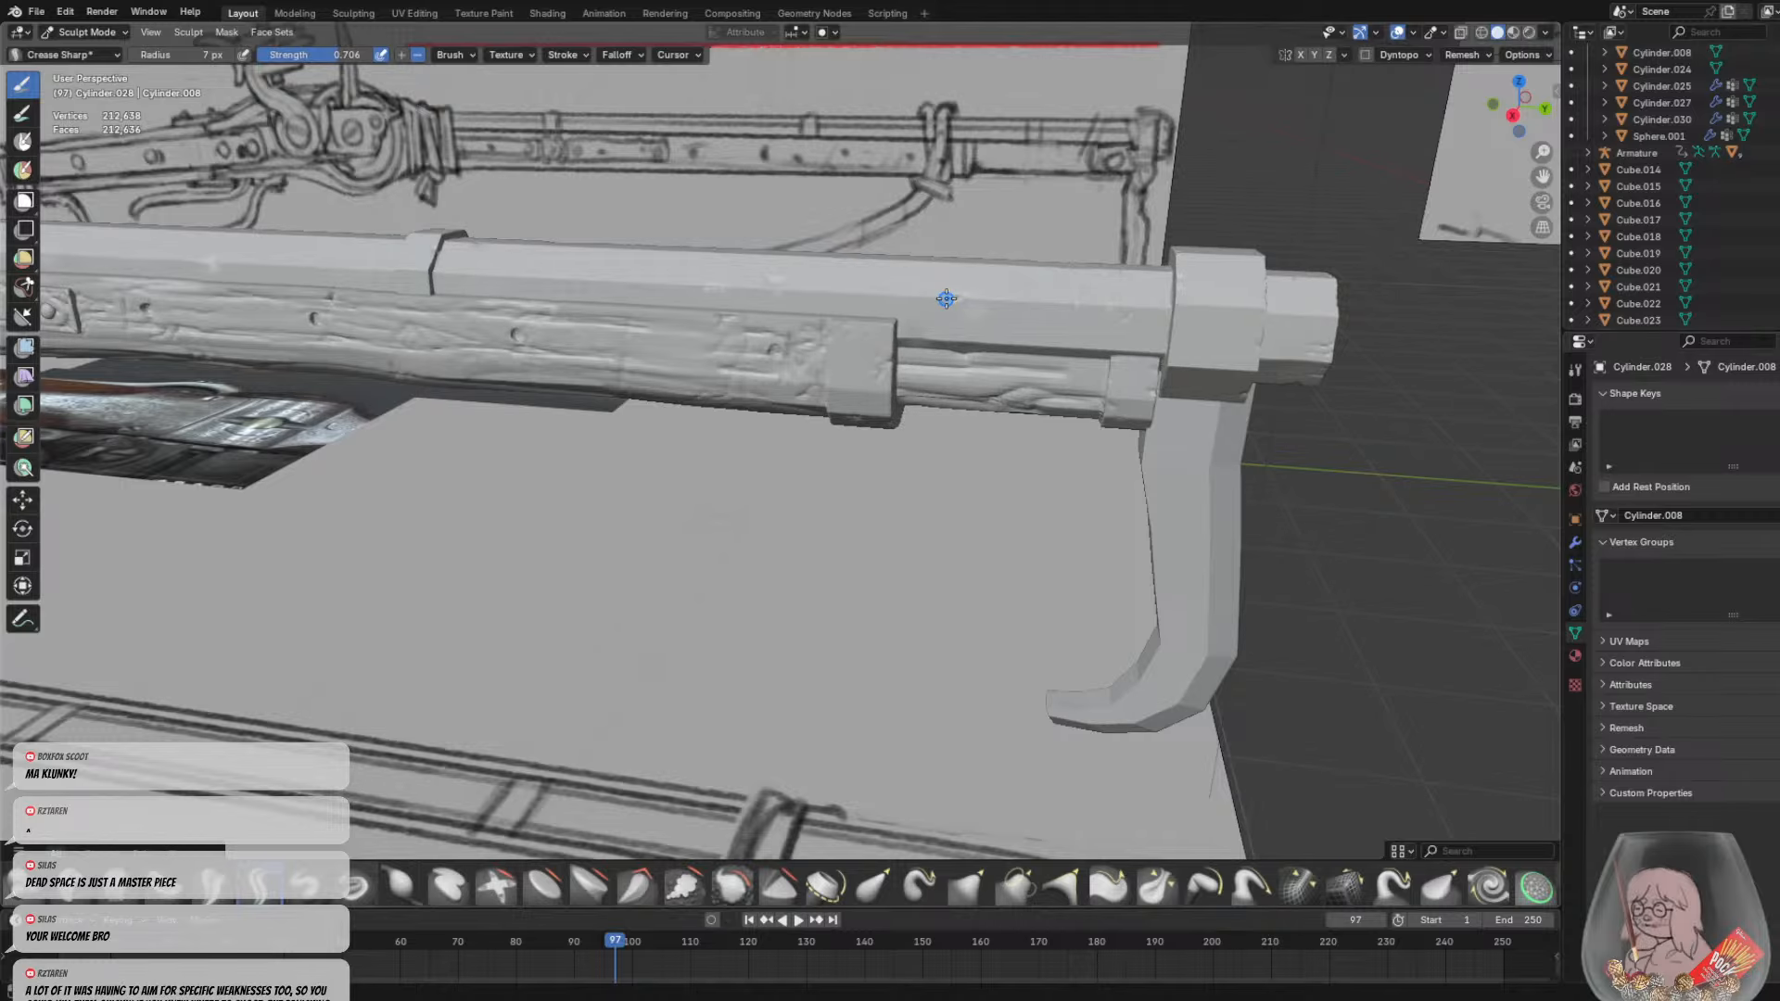
pyautogui.moveTo(926, 295); pyautogui.dragTo(851, 385, button='middle')
pyautogui.scroll(-3, 964, 329)
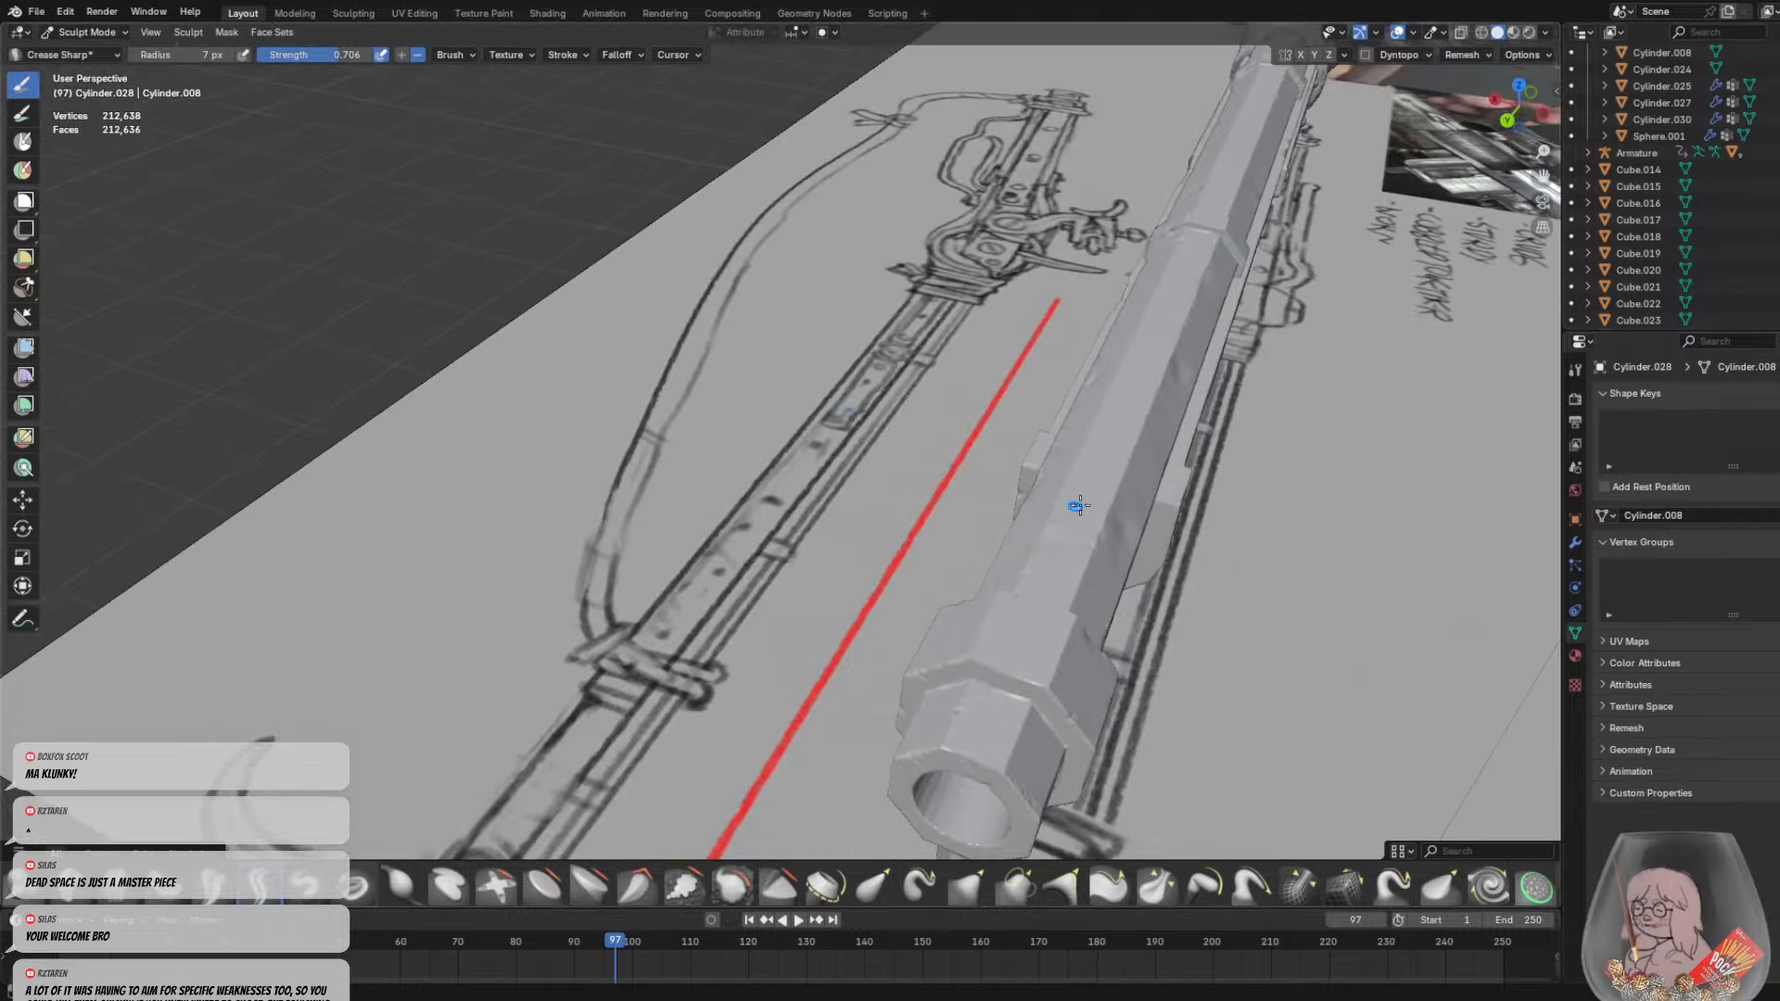
pyautogui.moveTo(1080, 506); pyautogui.dragTo(459, 385, button='middle')
pyautogui.scroll(-2, 1148, 492)
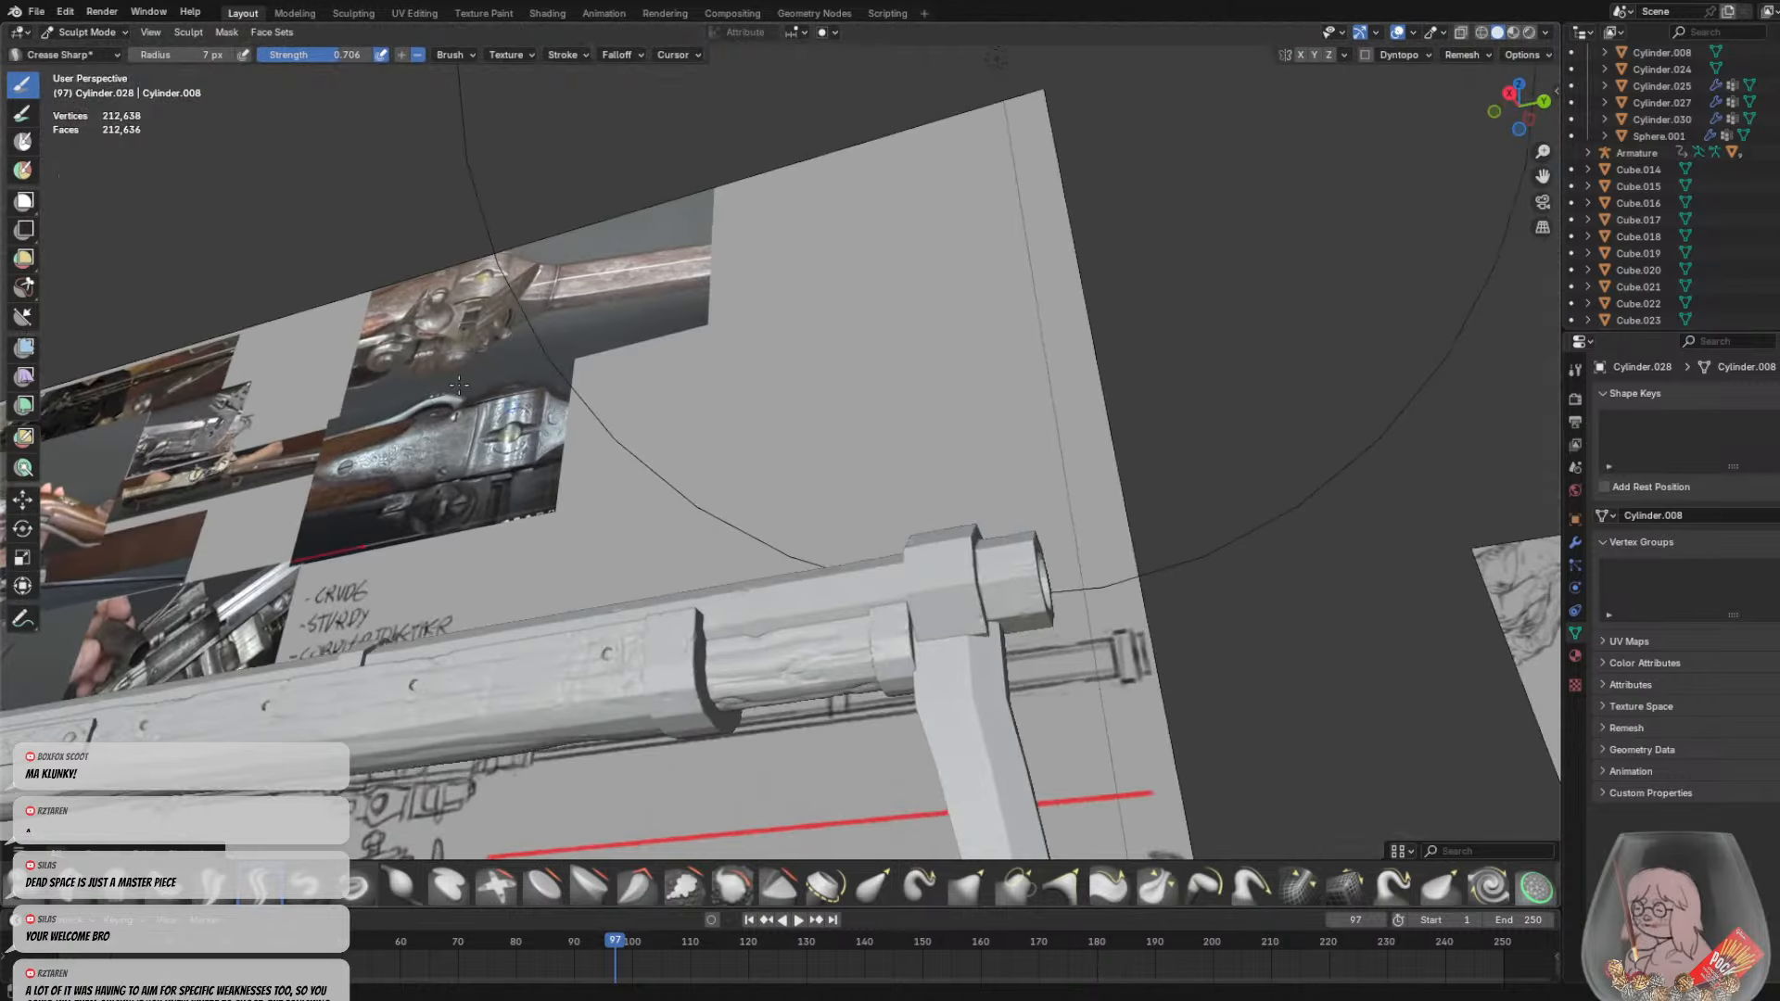
# Select the curved hook beneath the muzzle collar and set it up for sculpting with a denser remeshed surface
pyautogui.click(88, 31)
pyautogui.click(70, 45)
pyautogui.moveTo(904, 643)
pyautogui.mouseDown(button='middle')
pyautogui.moveTo(824, 583)
pyautogui.moveTo(842, 603)
pyautogui.moveTo(747, 649)
pyautogui.moveTo(761, 614)
pyautogui.moveTo(801, 625)
pyautogui.moveTo(797, 536)
pyautogui.mouseUp(button='middle')
pyautogui.click(824, 582)
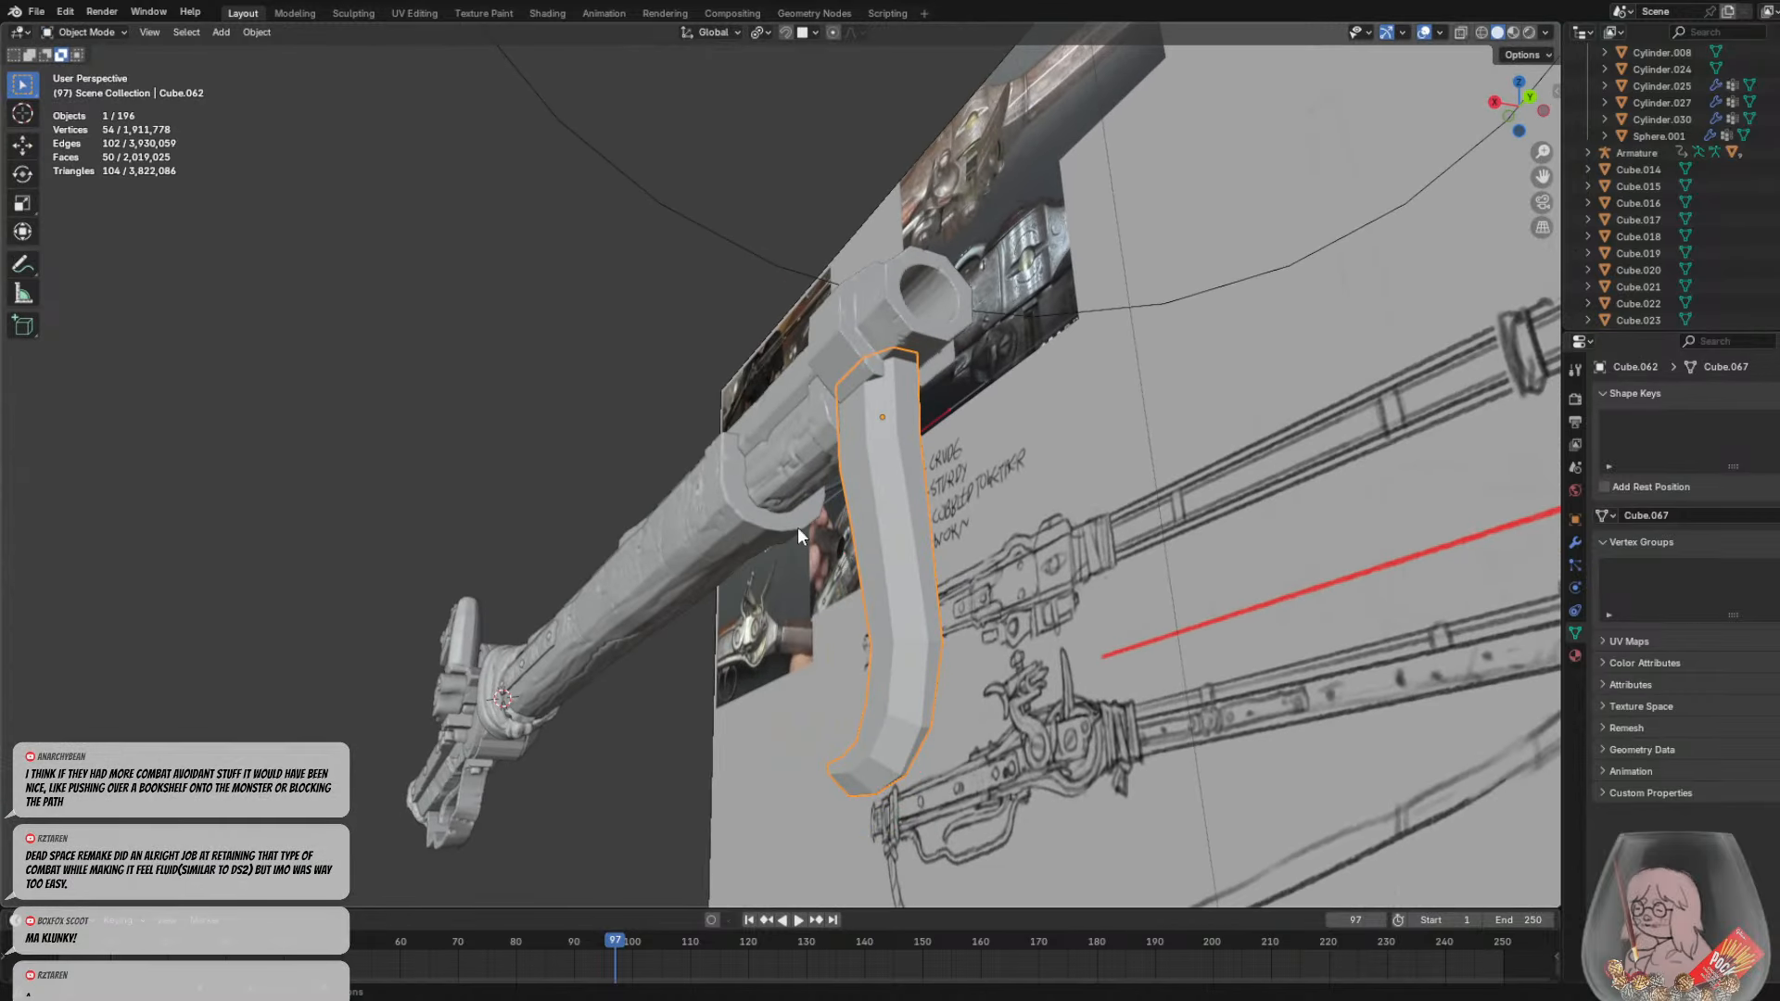
pyautogui.click(118, 36)
pyautogui.click(97, 87)
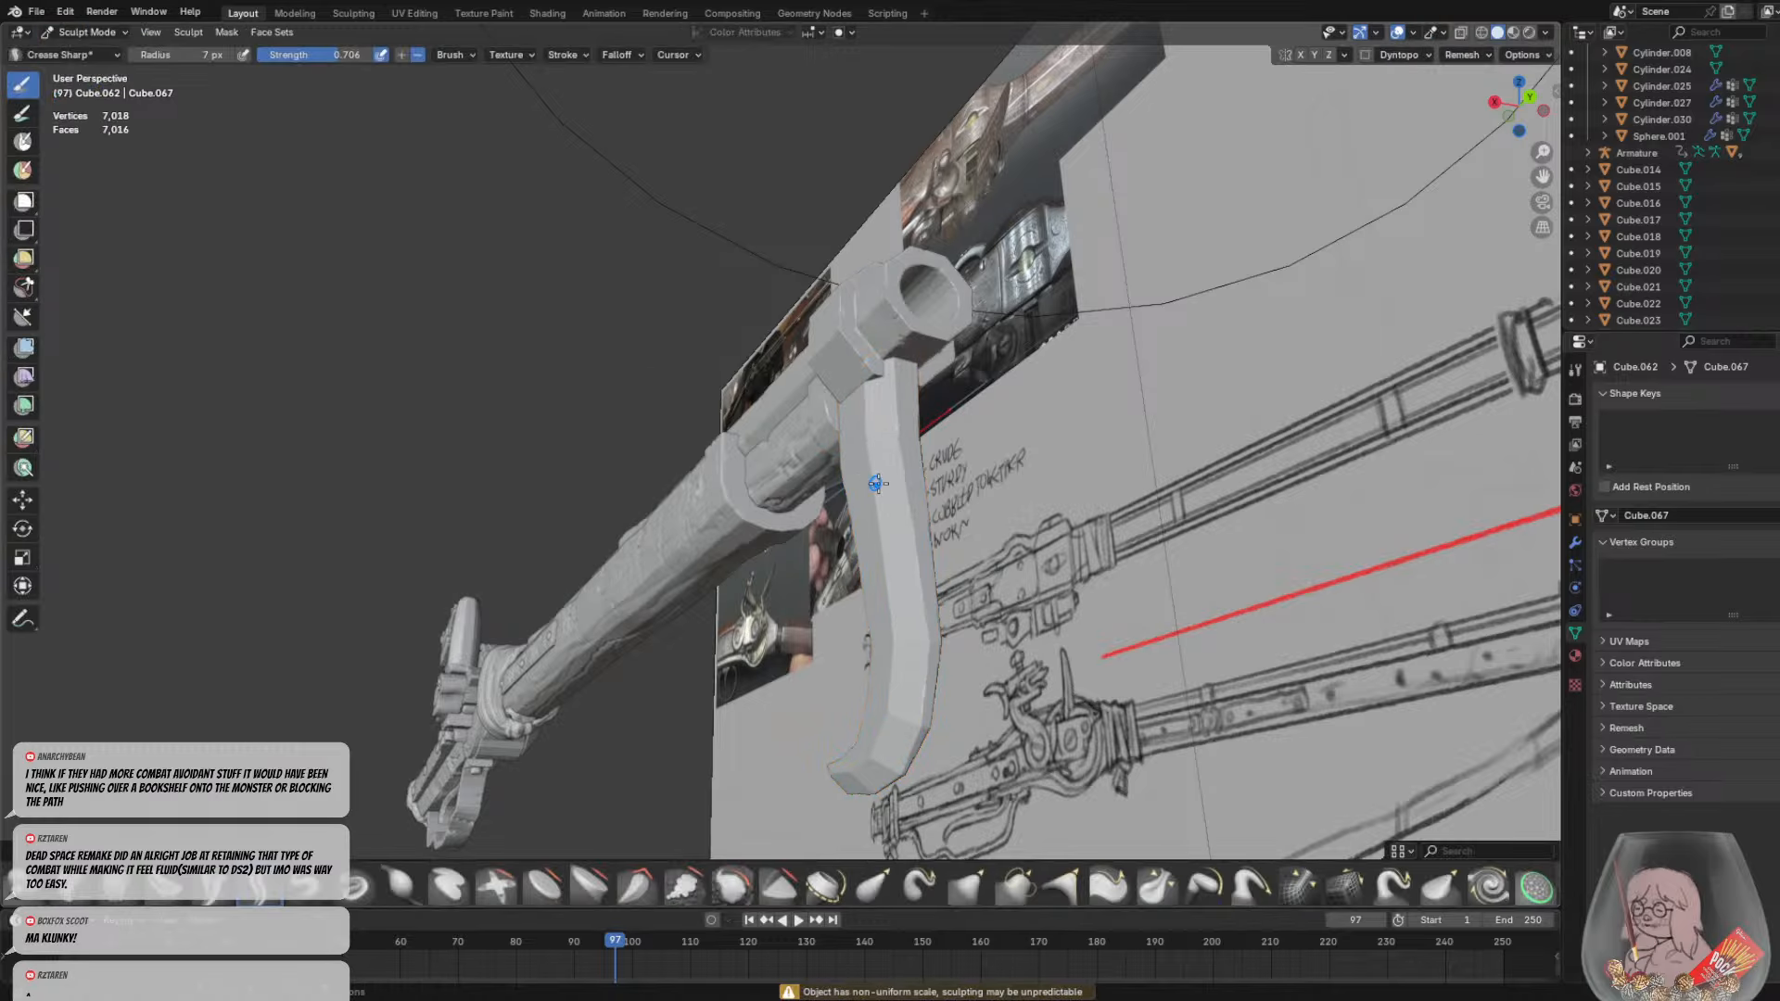
# Carve small nicks and rough marks into the hook's upper section, just below the muzzle collar
pyautogui.moveTo(878, 483); pyautogui.dragTo(945, 535, button='middle')
pyautogui.scroll(2, 884, 571)
pyautogui.moveTo(848, 608)
pyautogui.mouseDown(button='middle')
pyautogui.moveTo(867, 603)
pyautogui.moveTo(818, 612)
pyautogui.mouseUp(button='middle')
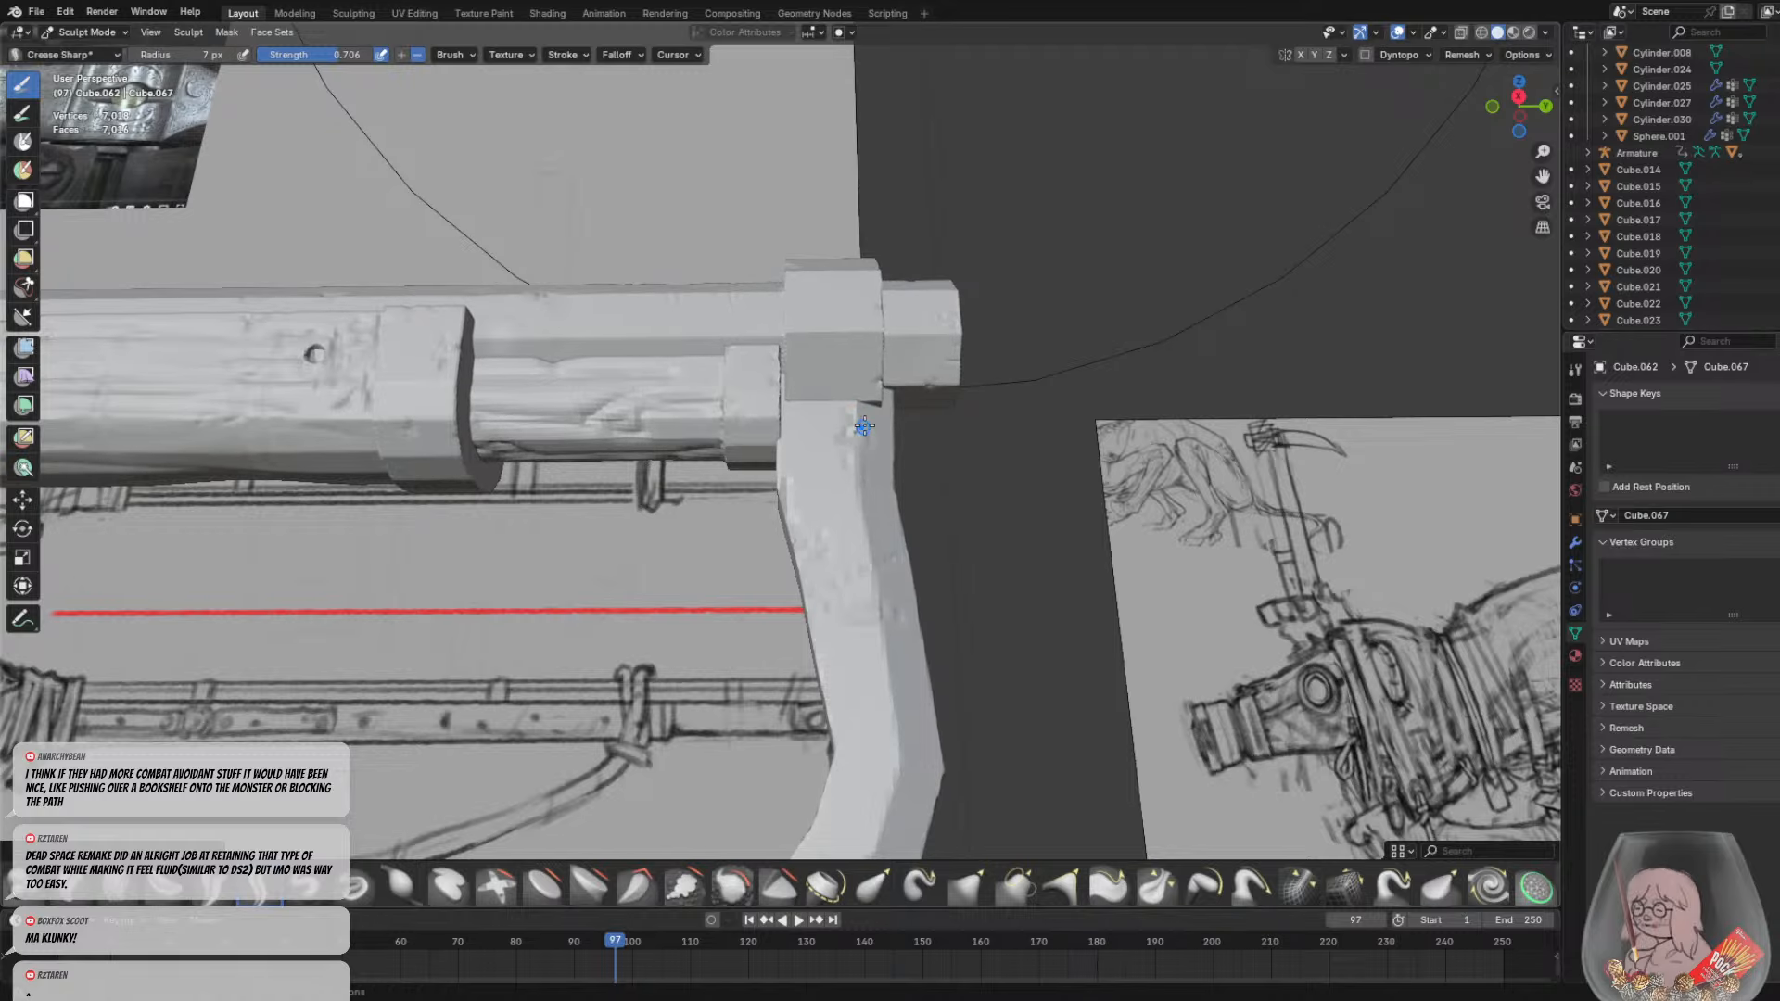
pyautogui.moveTo(861, 411); pyautogui.dragTo(964, 447, button='middle')
pyautogui.keyDown('shift'); pyautogui.moveTo(774, 603); pyautogui.dragTo(742, 326, button='middle'); pyautogui.keyUp('shift')
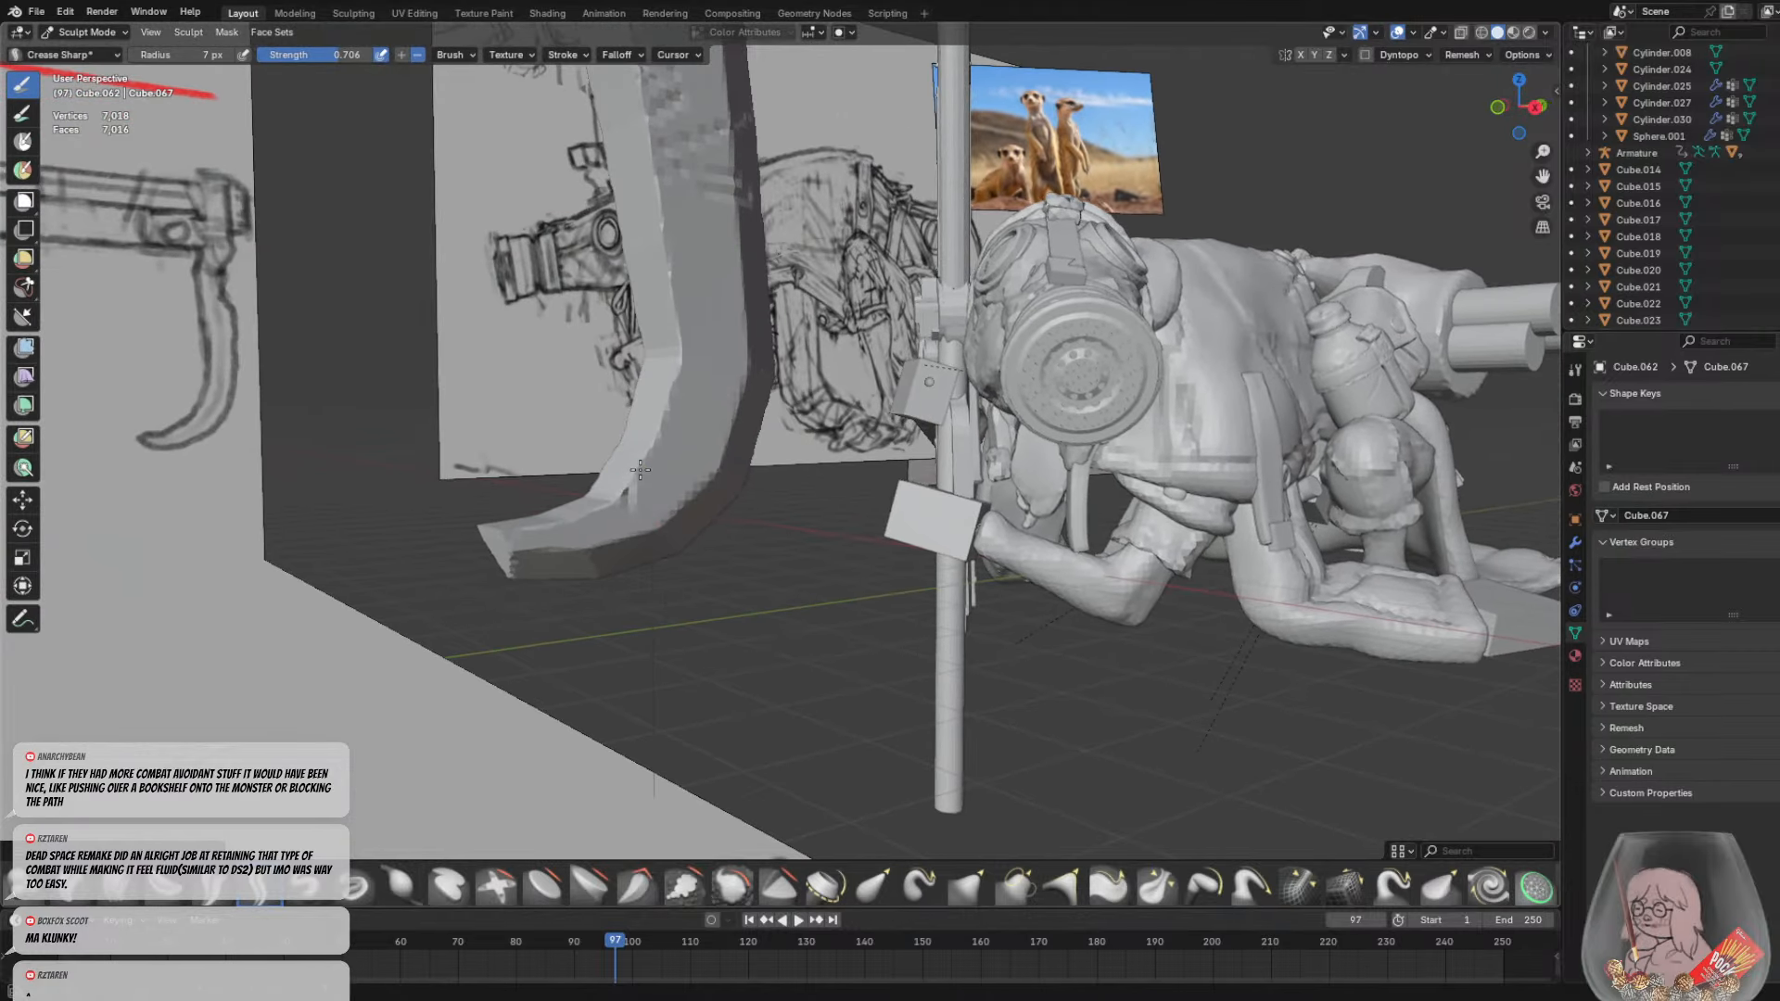
# Scratch short crease marks across the side of the hook's lower bend and along its curved tip
pyautogui.moveTo(786, 449); pyautogui.dragTo(703, 442, button='middle')
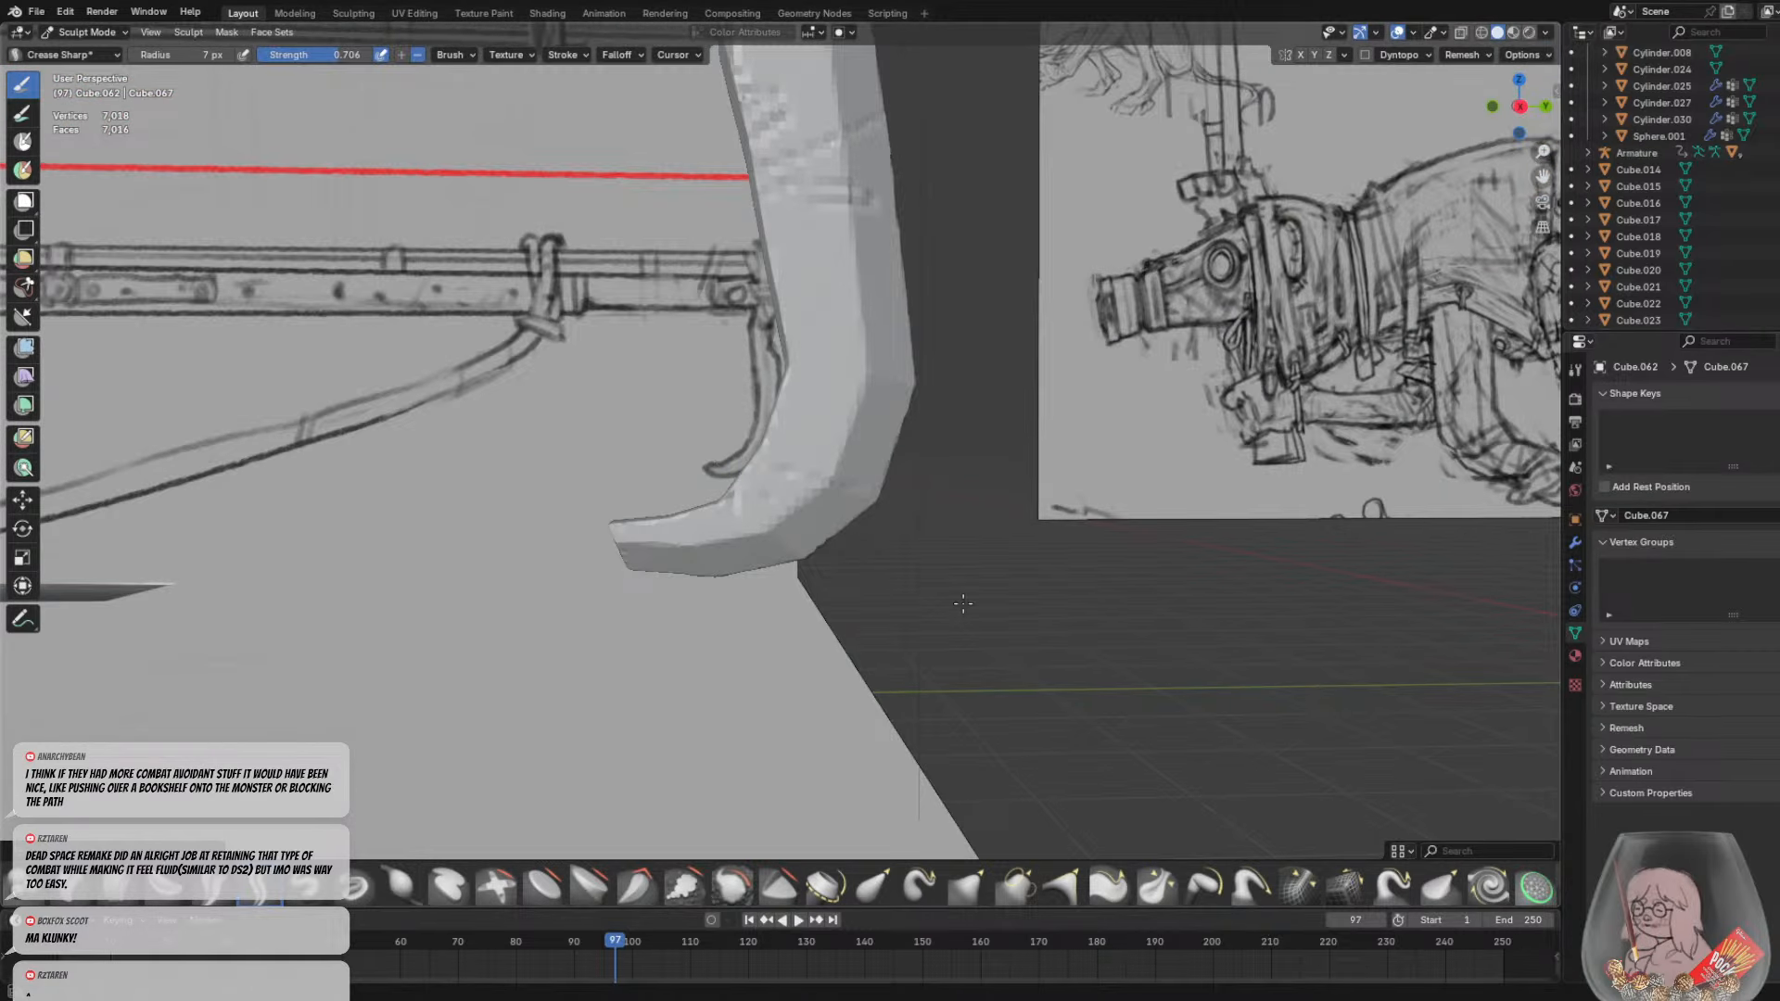
pyautogui.moveTo(742, 471); pyautogui.dragTo(878, 473)
pyautogui.moveTo(768, 443); pyautogui.dragTo(881, 441)
pyautogui.moveTo(854, 426); pyautogui.dragTo(726, 469, button='middle')
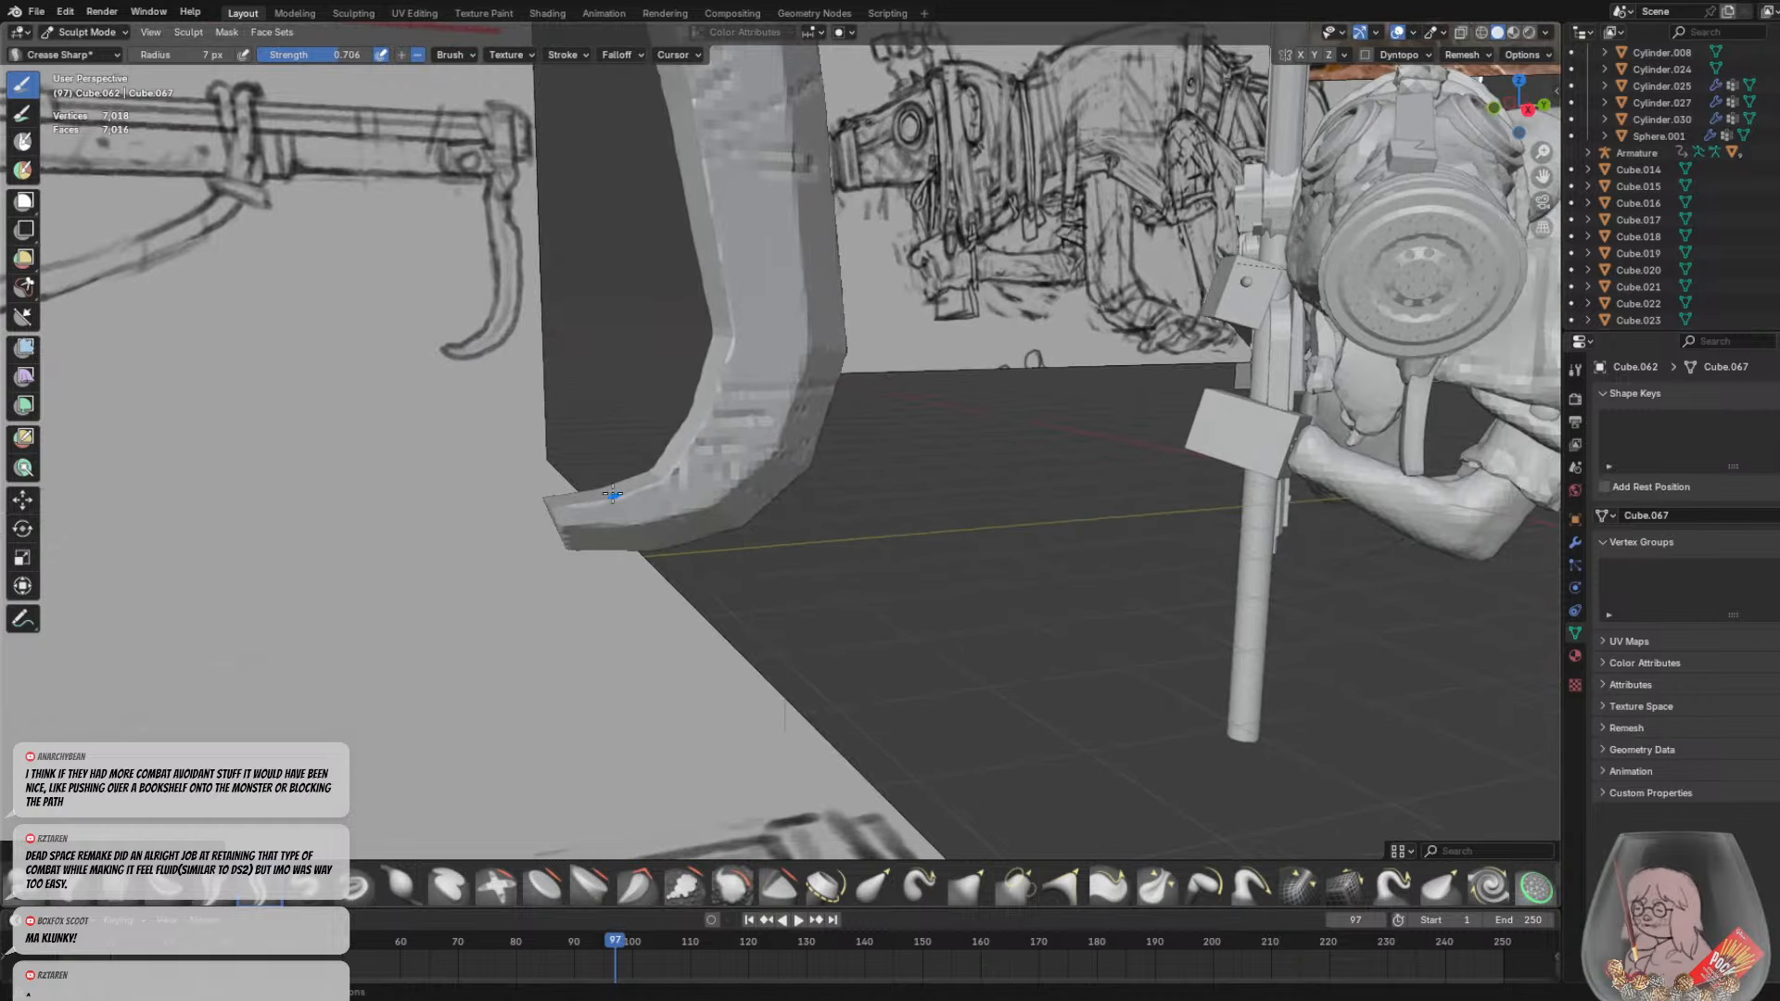
pyautogui.moveTo(613, 494); pyautogui.dragTo(829, 493, button='middle')
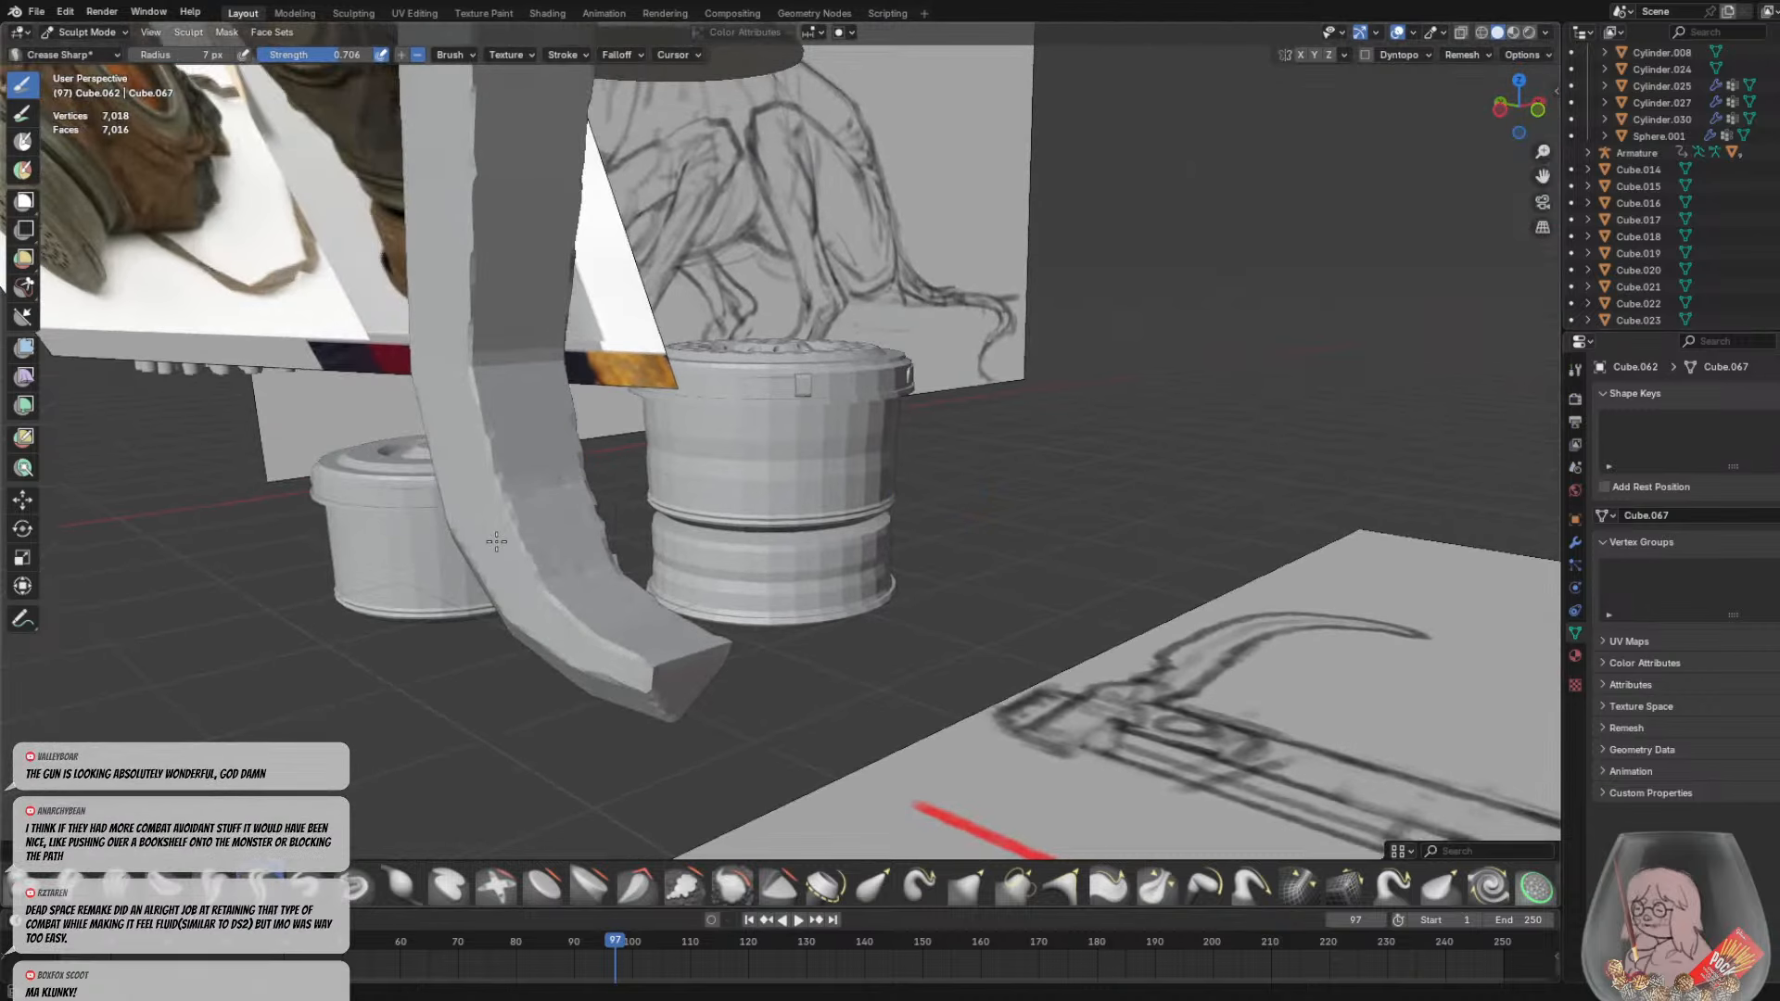
# Carve matching nicks and cross scratches into the hook's opposite side face, from the bend up to the collar
pyautogui.moveTo(496, 543); pyautogui.dragTo(841, 374, button='middle')
pyautogui.moveTo(828, 351)
pyautogui.mouseDown()
pyautogui.moveTo(726, 317)
pyautogui.moveTo(726, 280)
pyautogui.mouseUp()
pyautogui.scroll(-2, 930, 306)
pyautogui.moveTo(826, 330)
pyautogui.keyDown('shift'); pyautogui.mouseDown(button='middle')
pyautogui.moveTo(679, 505)
pyautogui.moveTo(652, 463)
pyautogui.mouseUp(button='middle'); pyautogui.keyUp('shift')
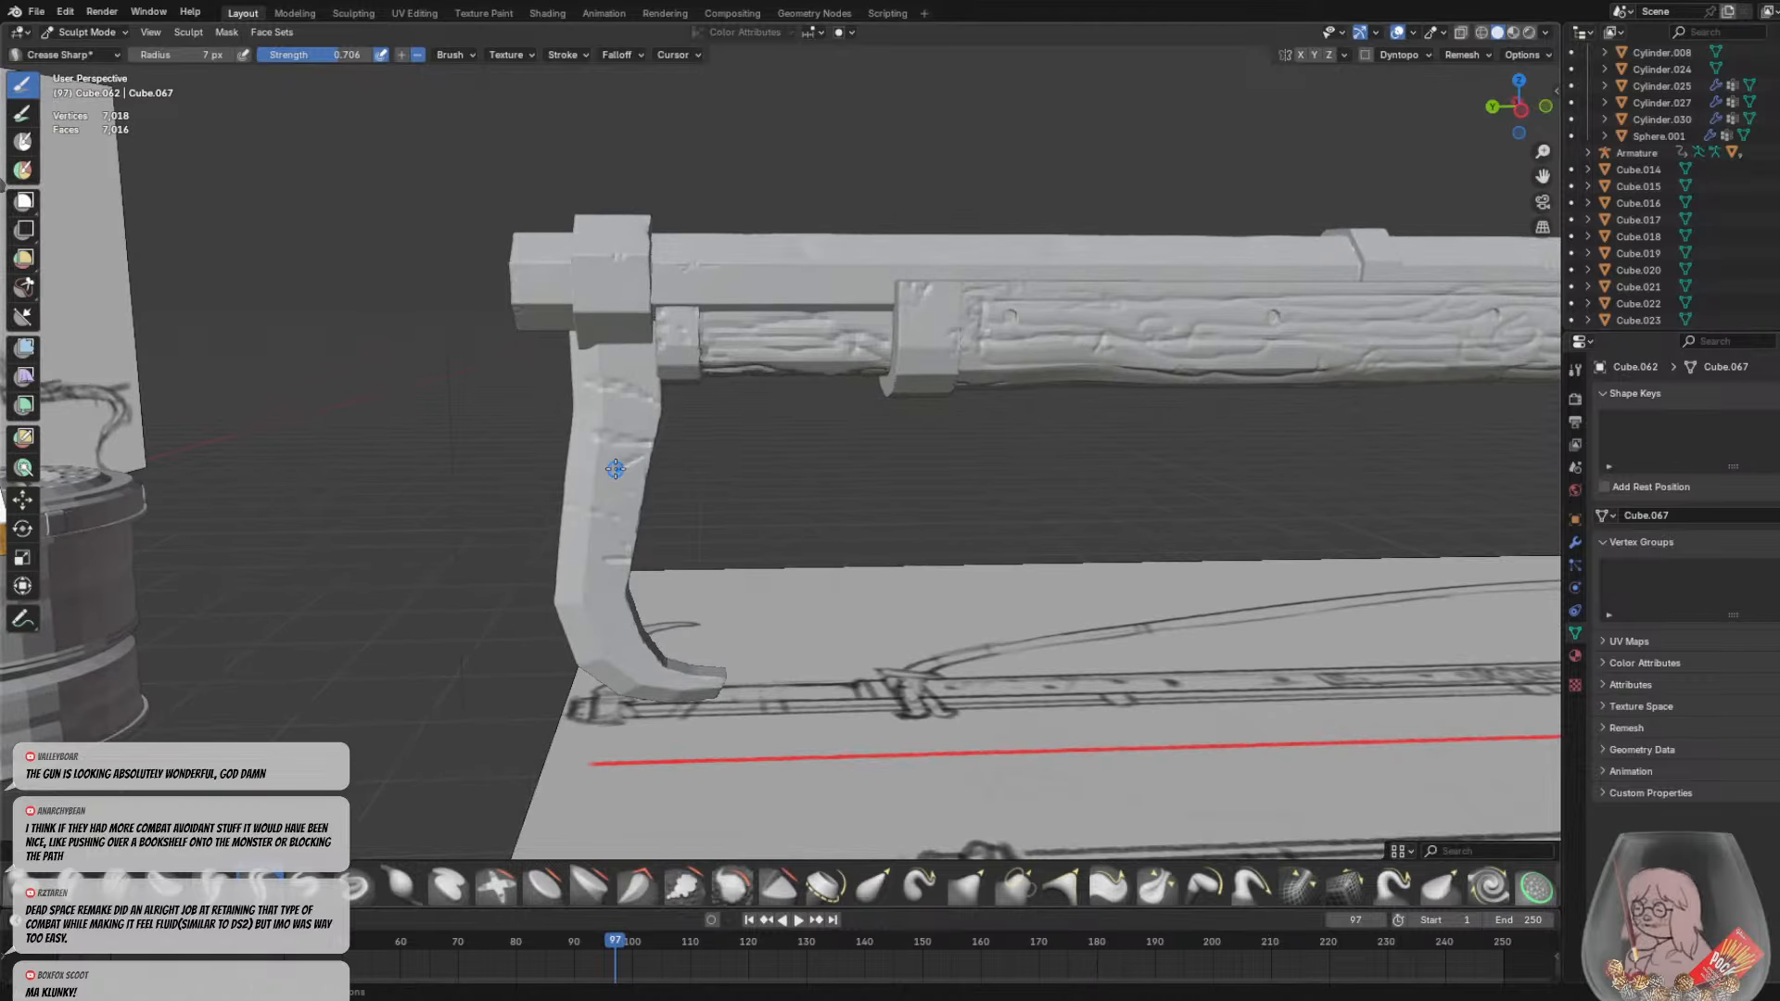
pyautogui.moveTo(629, 452); pyautogui.dragTo(633, 476)
pyautogui.moveTo(655, 388); pyautogui.dragTo(629, 379)
pyautogui.moveTo(655, 397); pyautogui.dragTo(721, 381, button='middle')
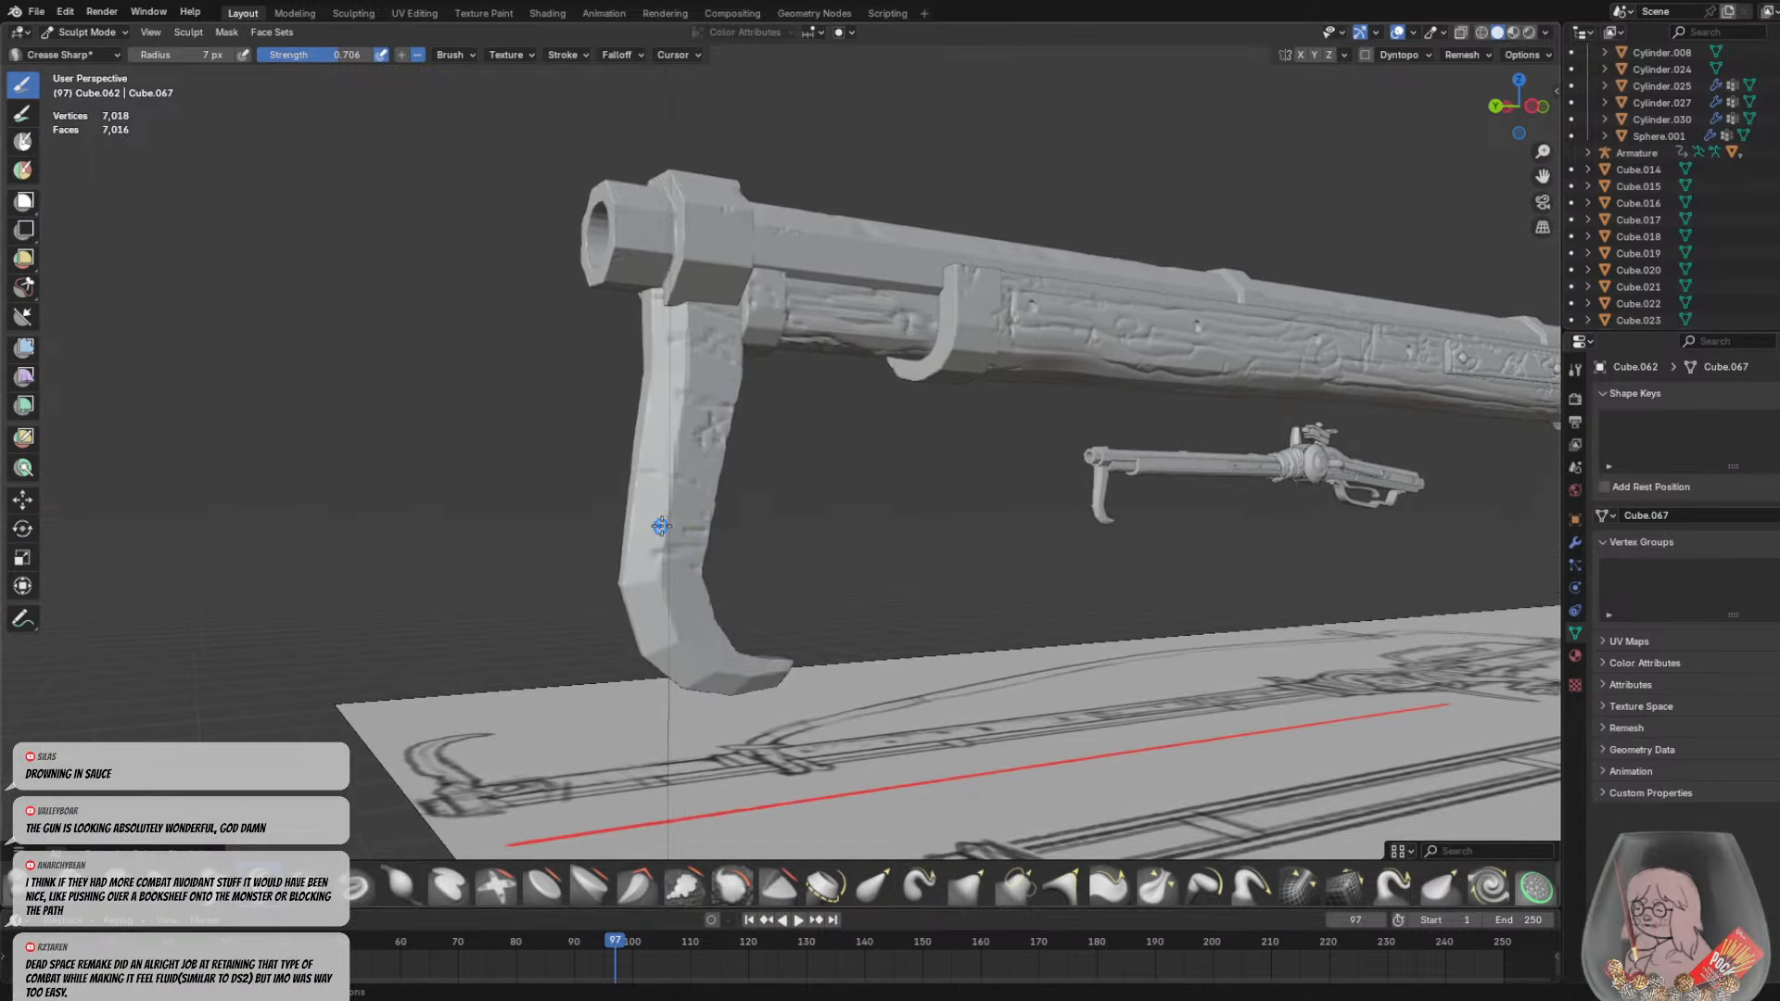
# Add a few more fine marks along the hook's side and narrow front face
pyautogui.moveTo(663, 526)
pyautogui.mouseDown(button='middle')
pyautogui.moveTo(1011, 525)
pyautogui.moveTo(945, 536)
pyautogui.mouseUp(button='middle')
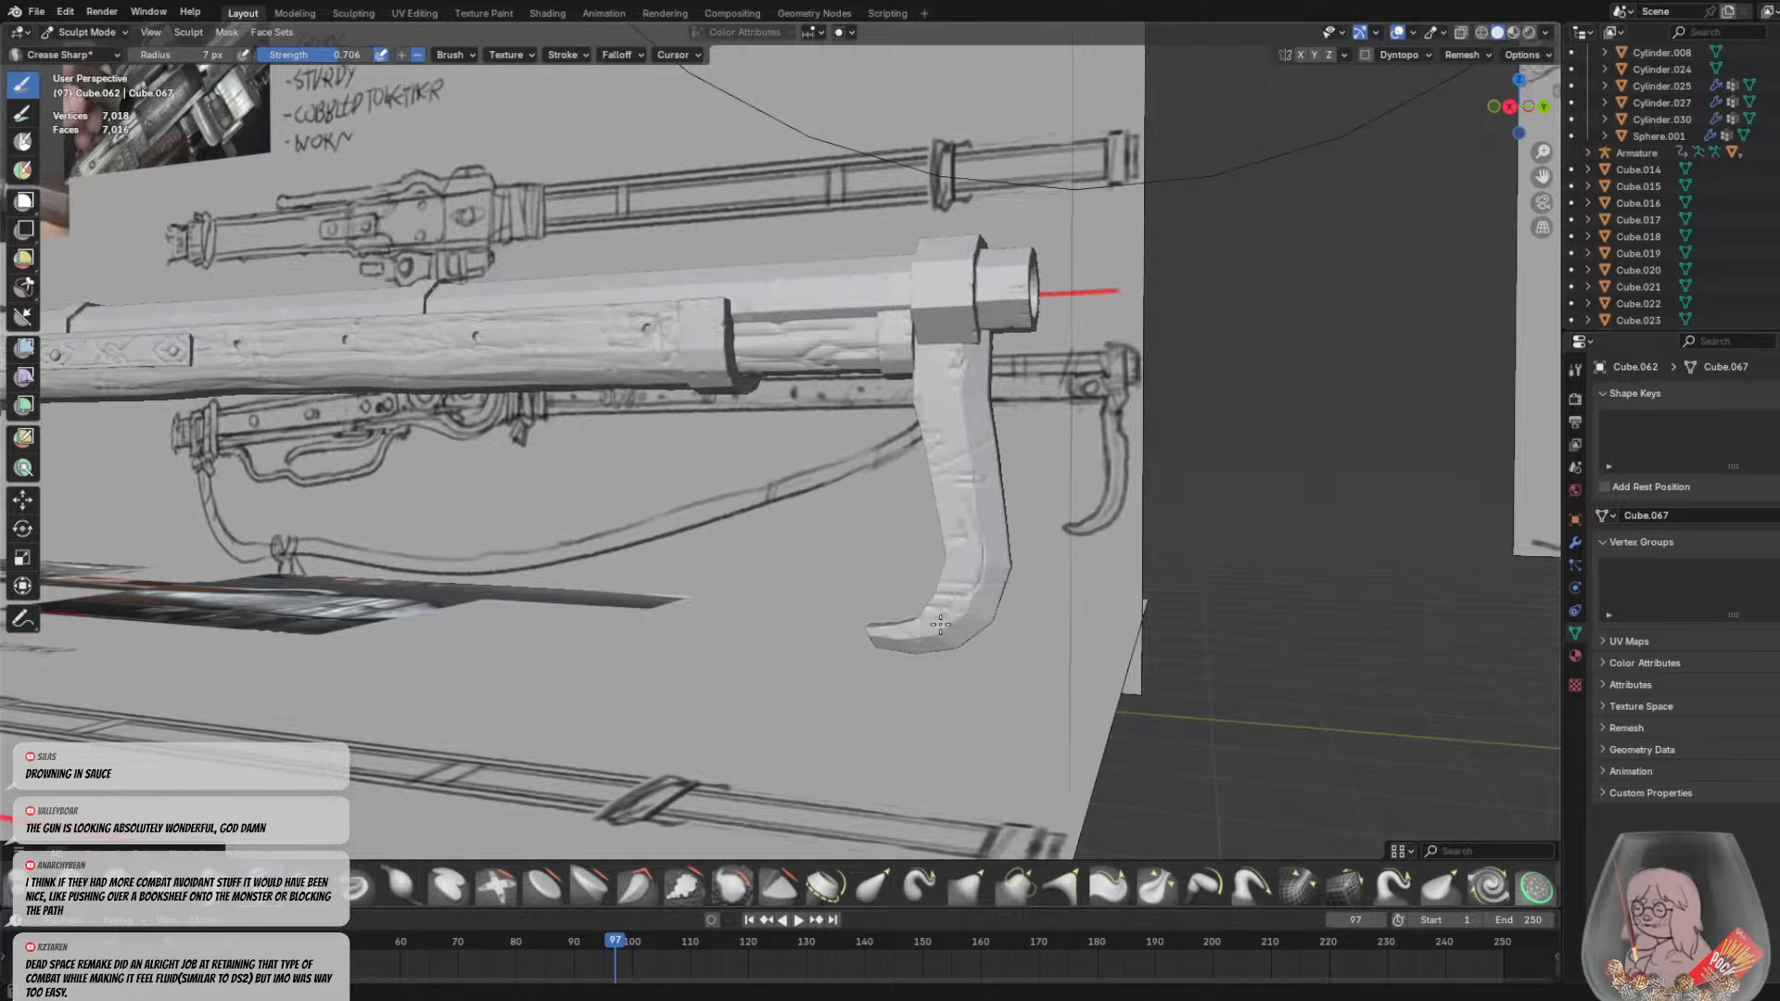
pyautogui.moveTo(944, 414)
pyautogui.mouseDown(button='middle')
pyautogui.moveTo(867, 394)
pyautogui.moveTo(917, 388)
pyautogui.mouseUp(button='middle')
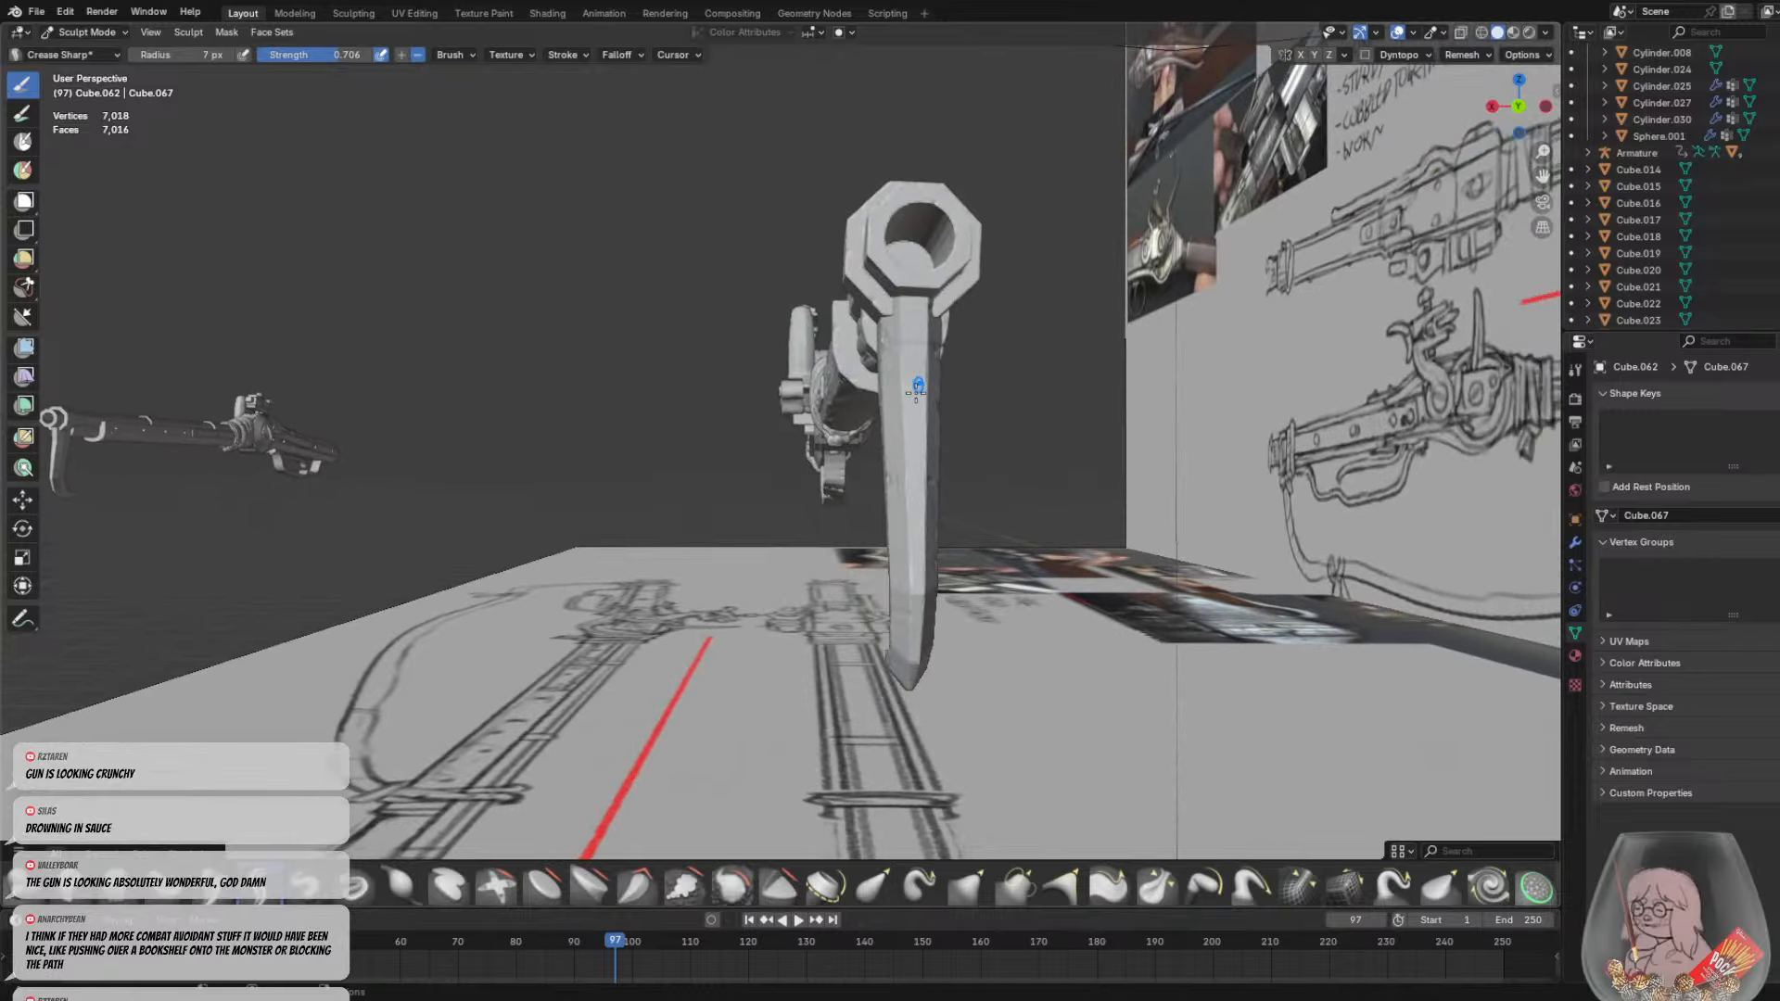
pyautogui.moveTo(905, 458); pyautogui.dragTo(1103, 469, button='middle')
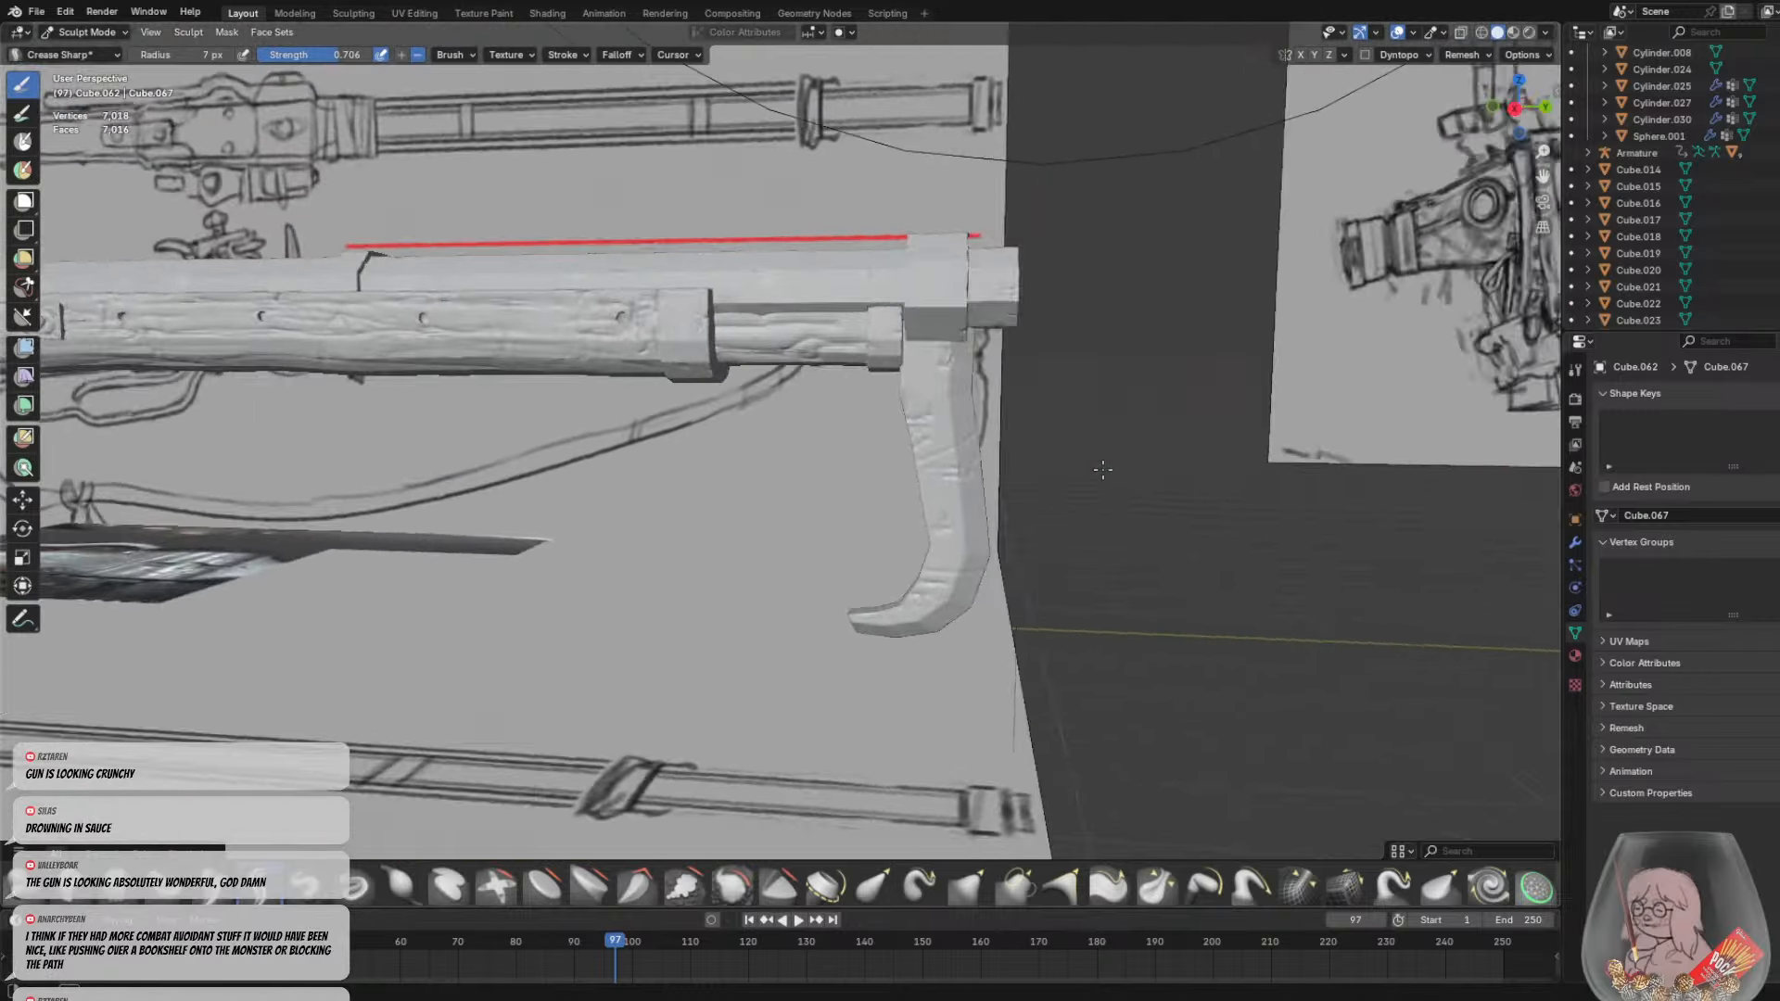
# Return to Object Mode and select the round rivets on the carved side plate in front of the leather wrap
pyautogui.scroll(-6, 999, 426)
pyautogui.scroll(-3, 1000, 426)
pyautogui.scroll(6, 1000, 426)
pyautogui.keyDown('shift'); pyautogui.moveTo(1317, 649); pyautogui.dragTo(1013, 548, button='middle'); pyautogui.keyUp('shift')
pyautogui.scroll(-4, 1013, 549)
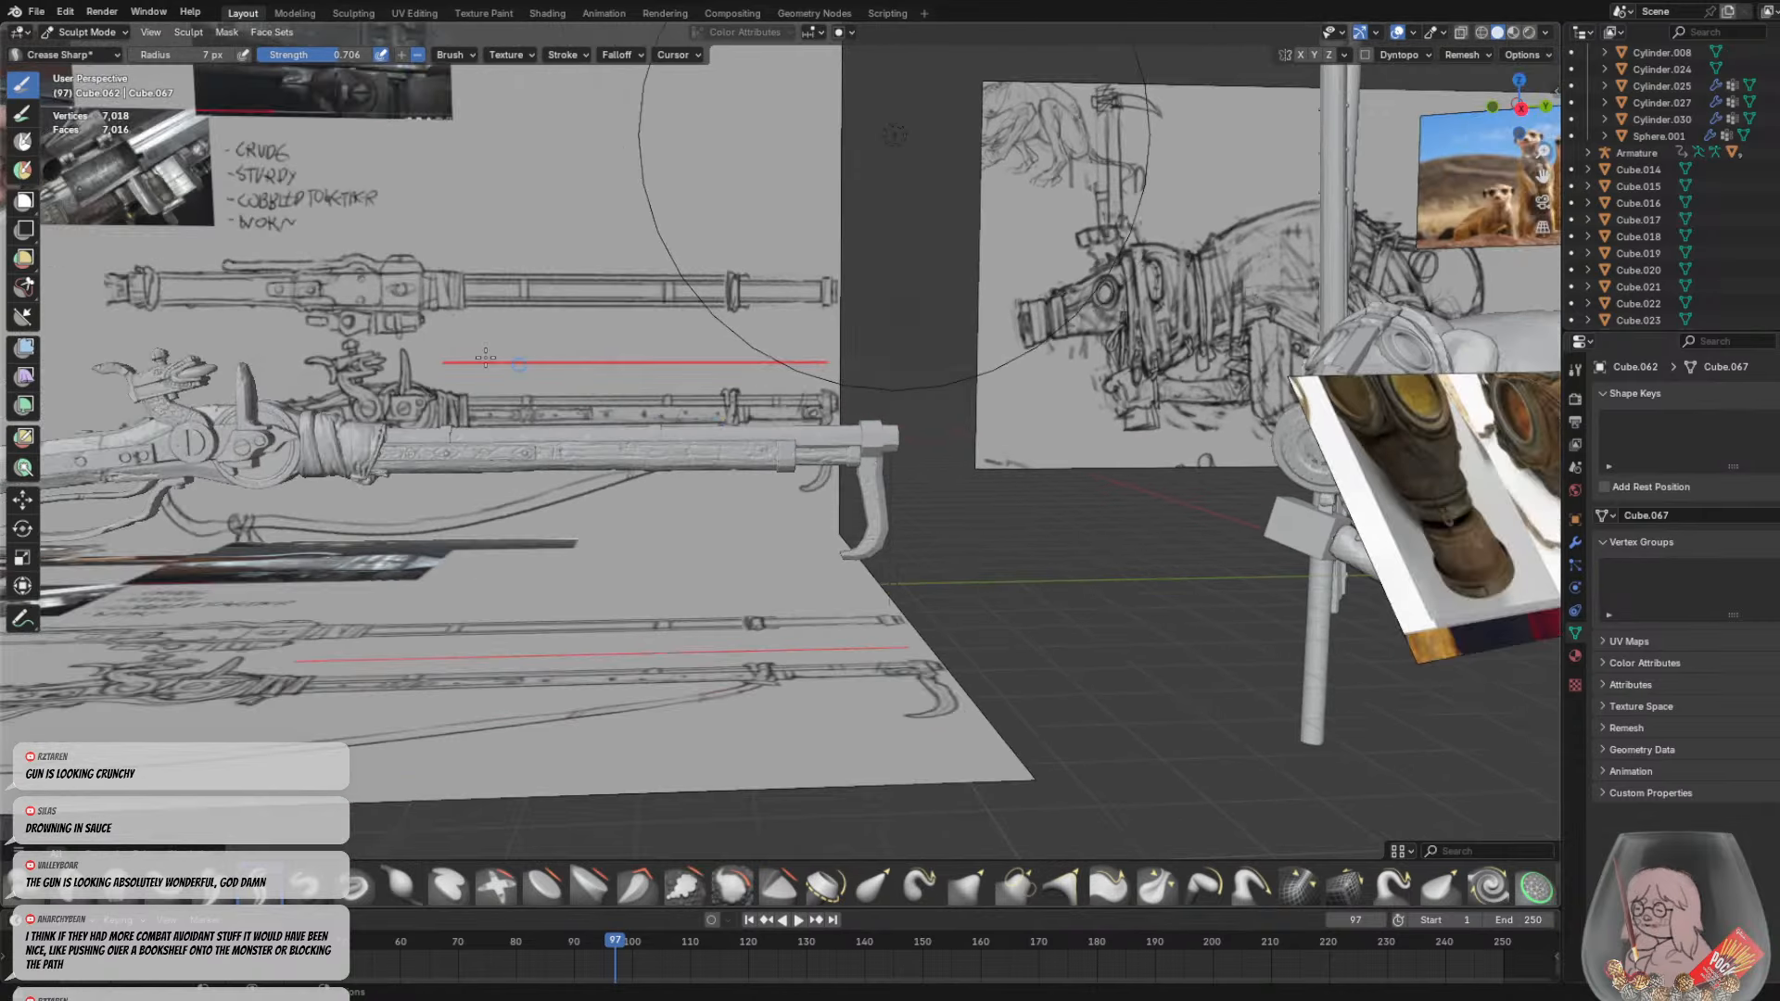
pyautogui.click(84, 32)
pyautogui.click(104, 46)
pyautogui.scroll(8, 970, 438)
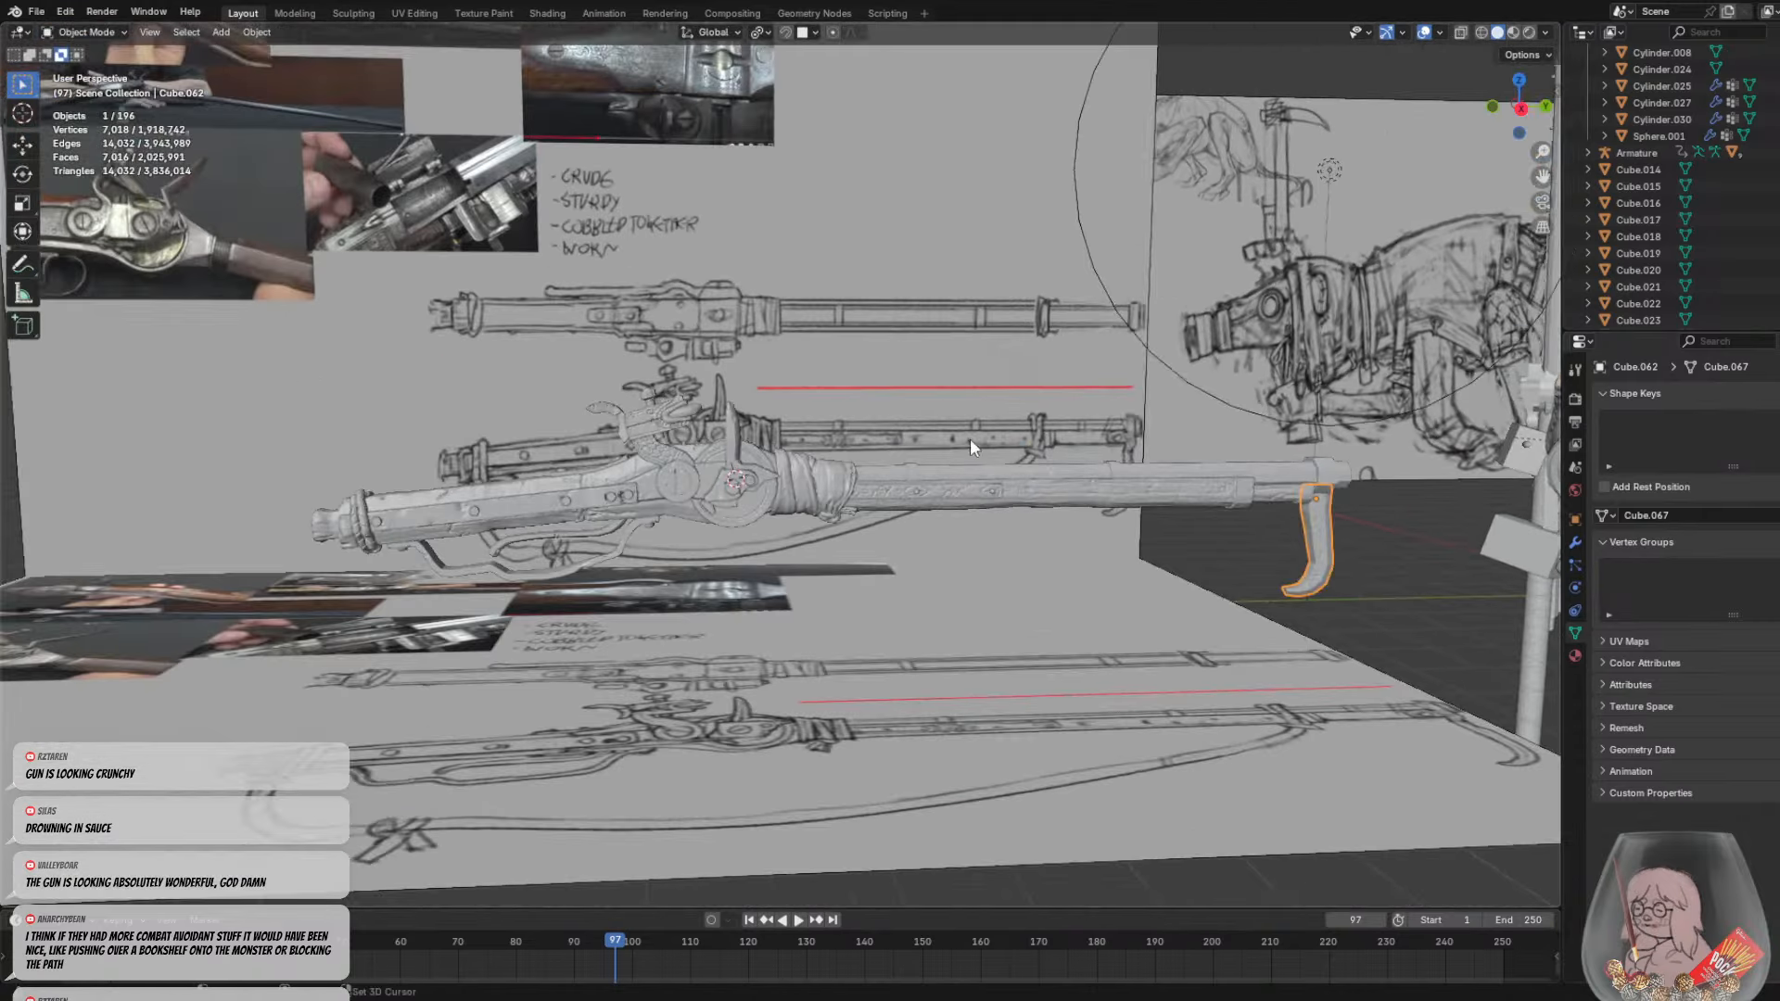
pyautogui.click(758, 552)
pyautogui.moveTo(807, 593)
pyautogui.mouseDown(button='middle')
pyautogui.moveTo(880, 554)
pyautogui.moveTo(854, 521)
pyautogui.moveTo(818, 521)
pyautogui.moveTo(829, 579)
pyautogui.mouseUp(button='middle')
pyautogui.click(1103, 458)
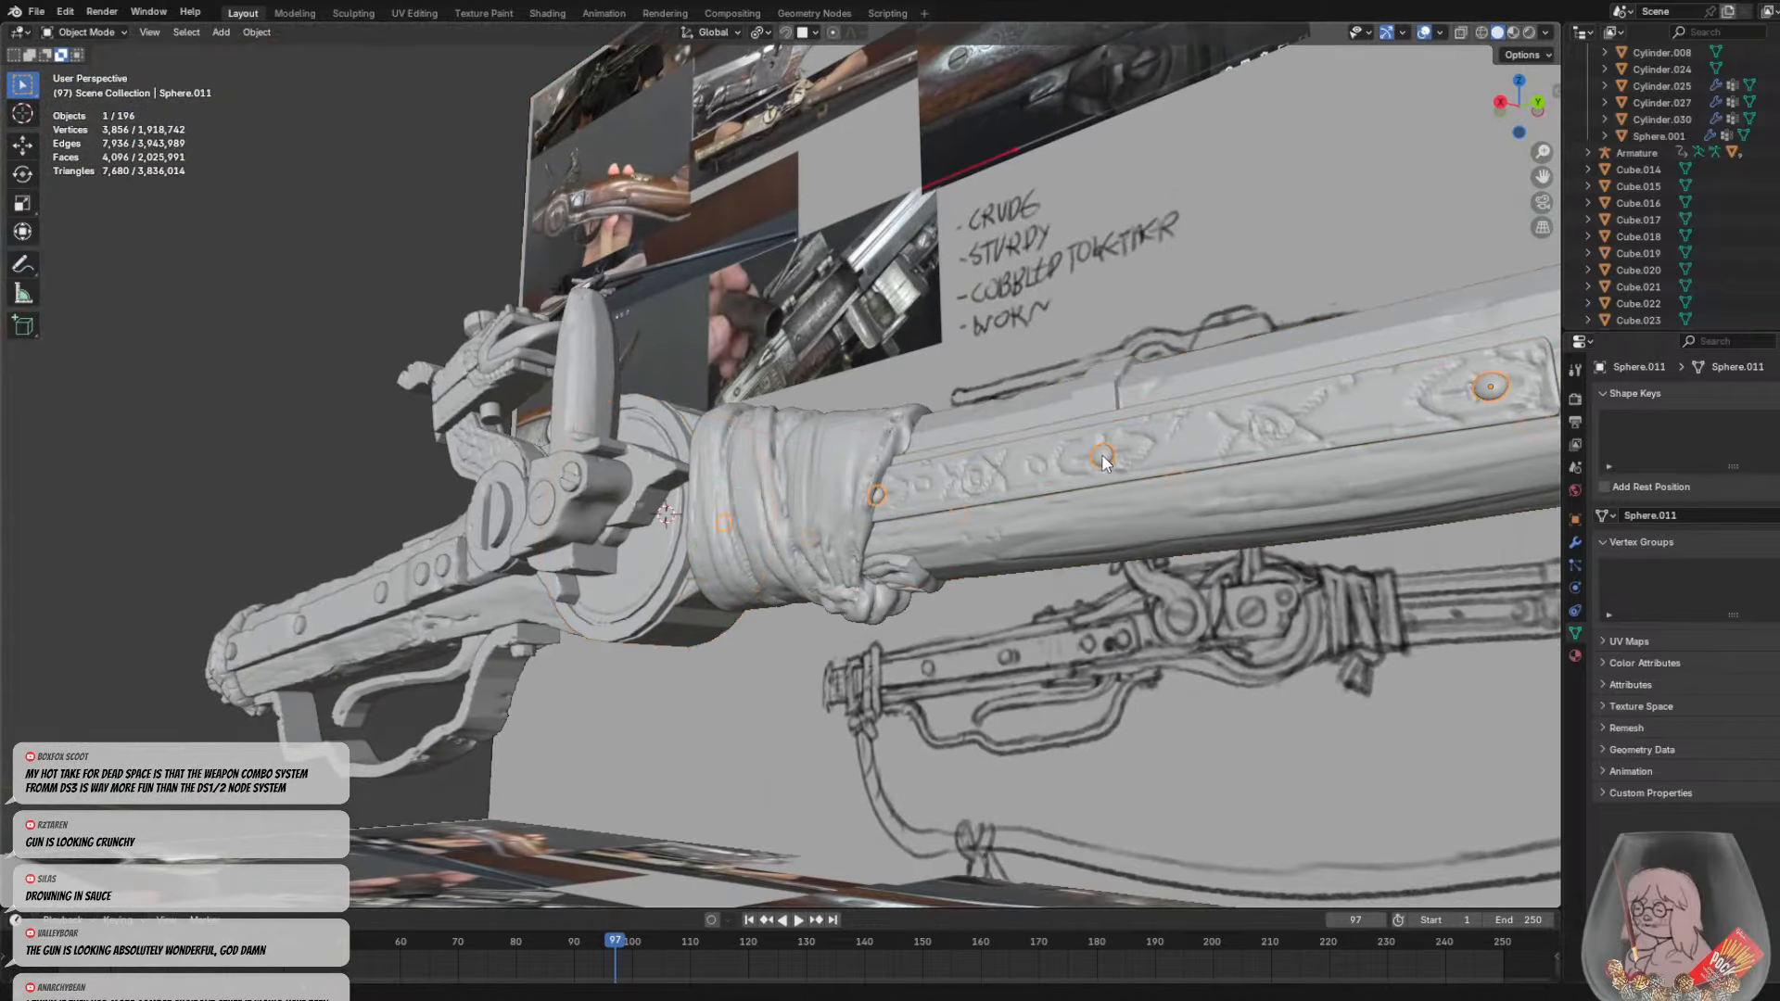
# Enter Sculpt Mode on the carved plate's rivets and adjust their voxel remesh size
pyautogui.click(88, 32)
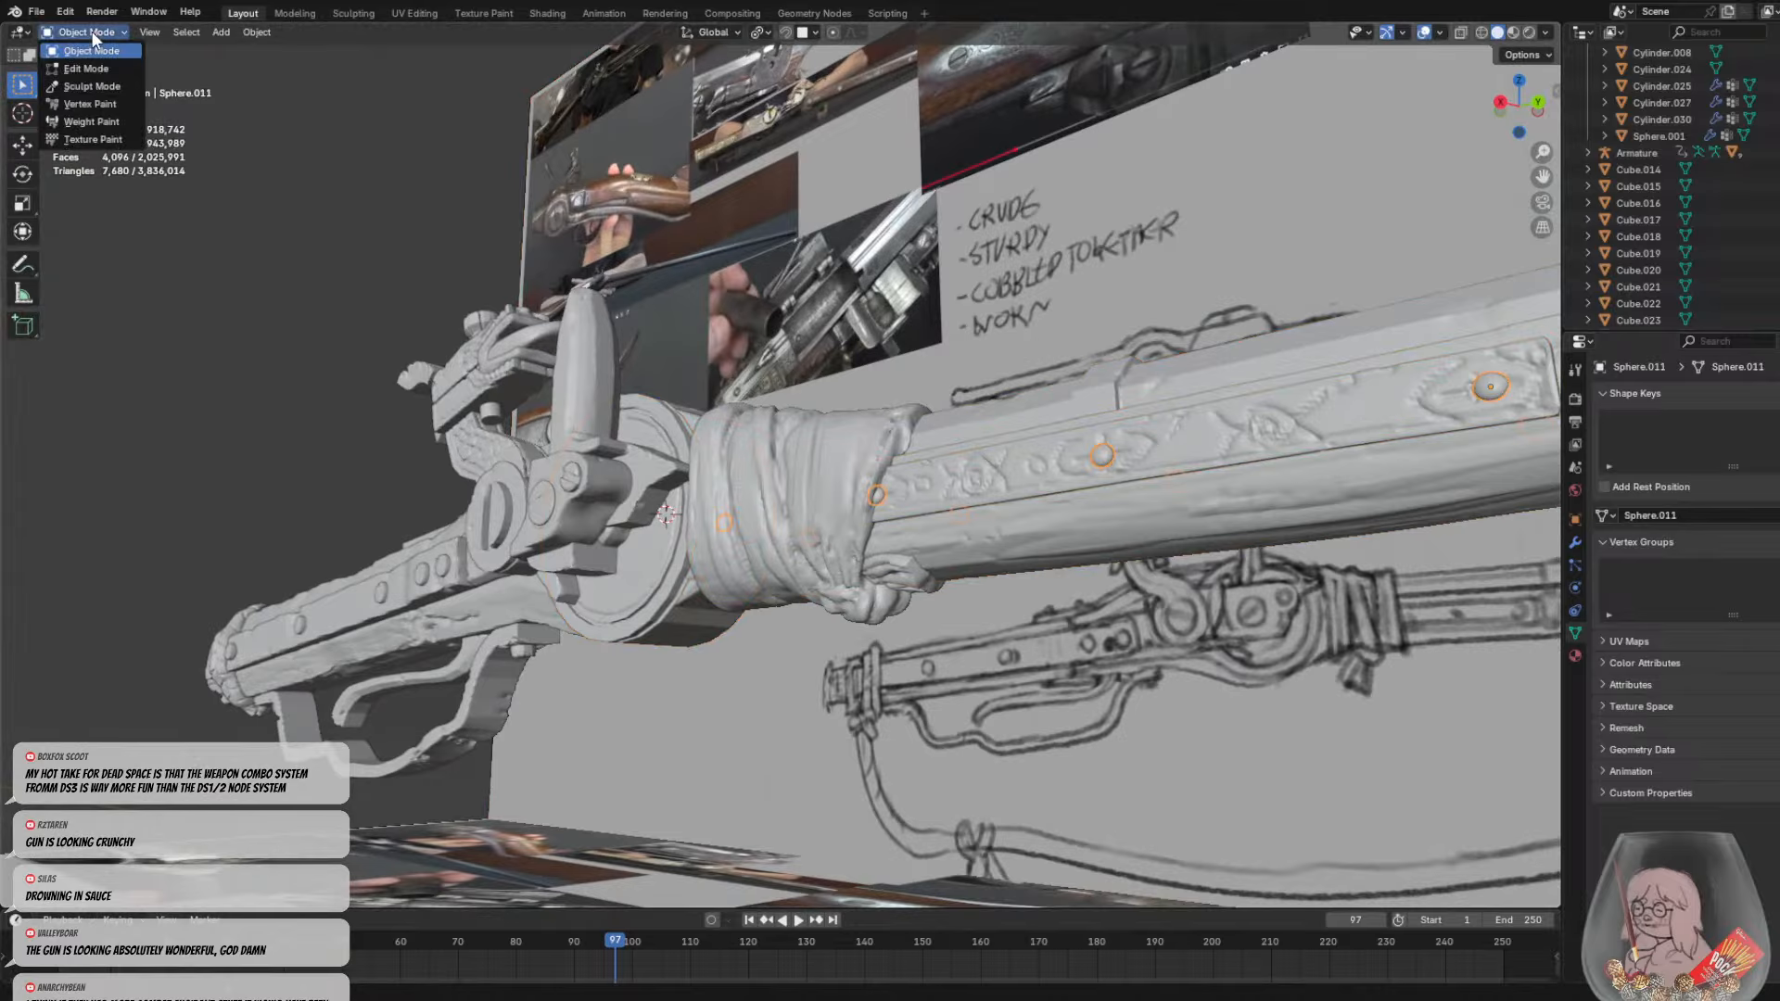
pyautogui.click(92, 87)
pyautogui.scroll(3, 868, 452)
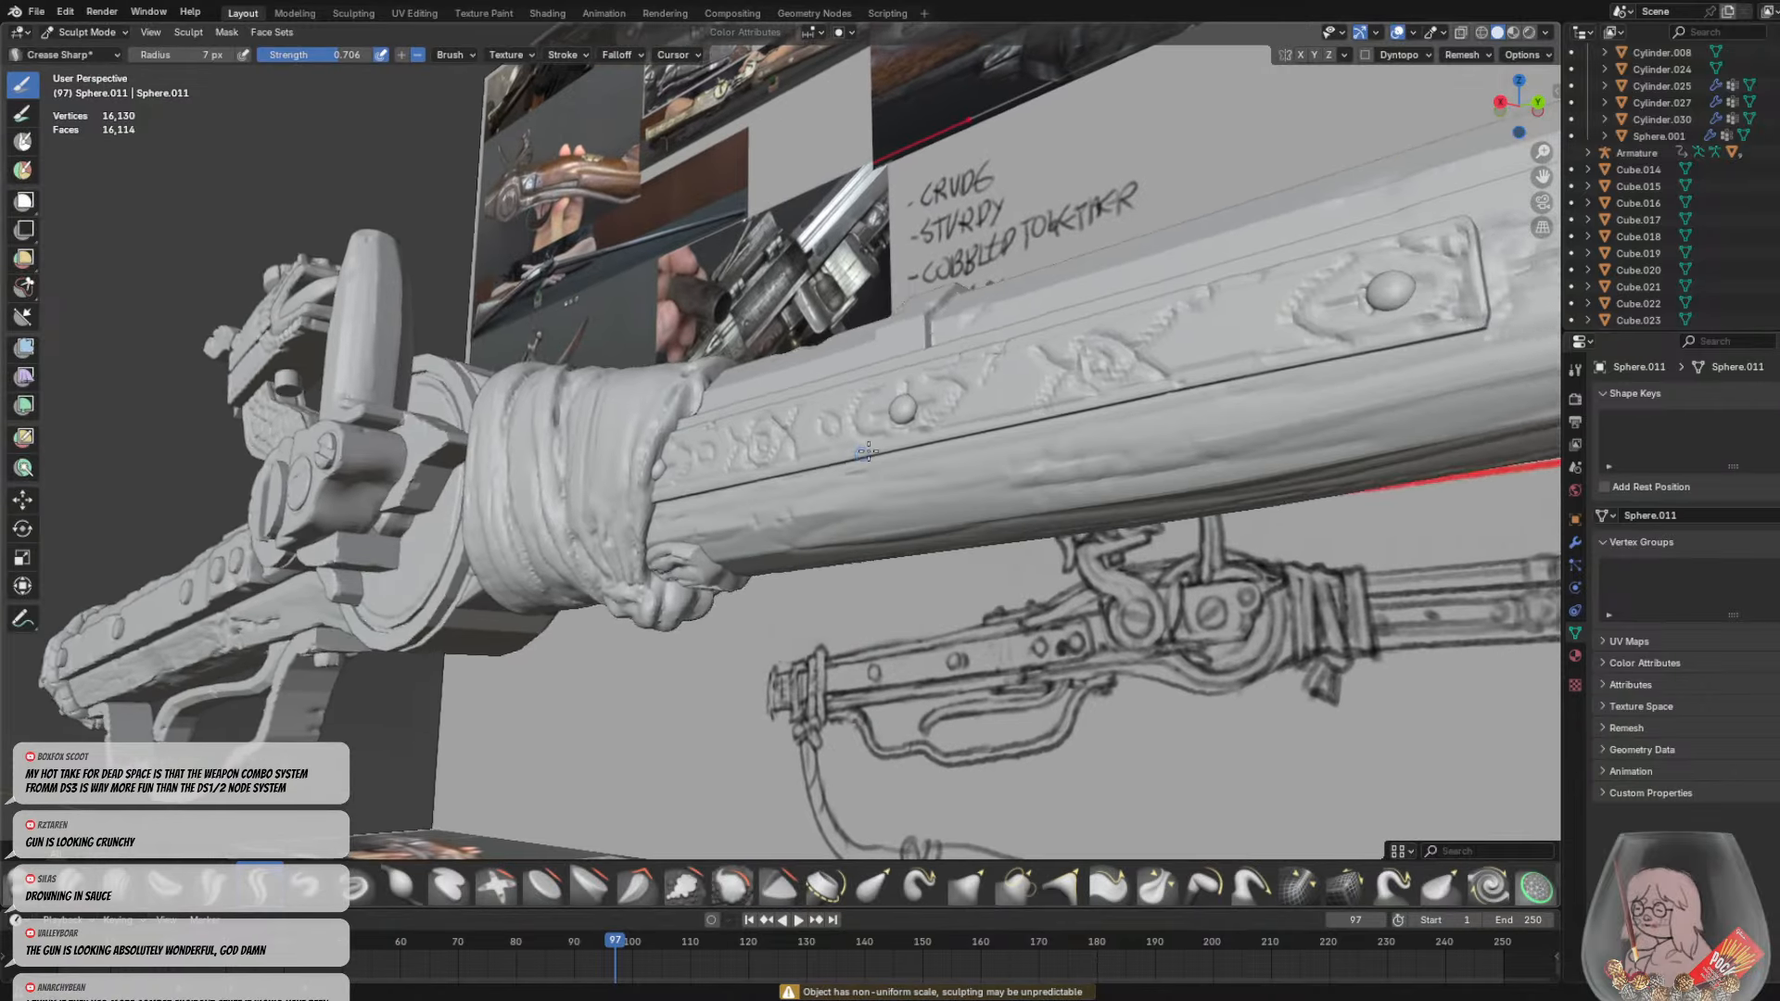
pyautogui.scroll(2, 868, 453)
pyautogui.press('r')
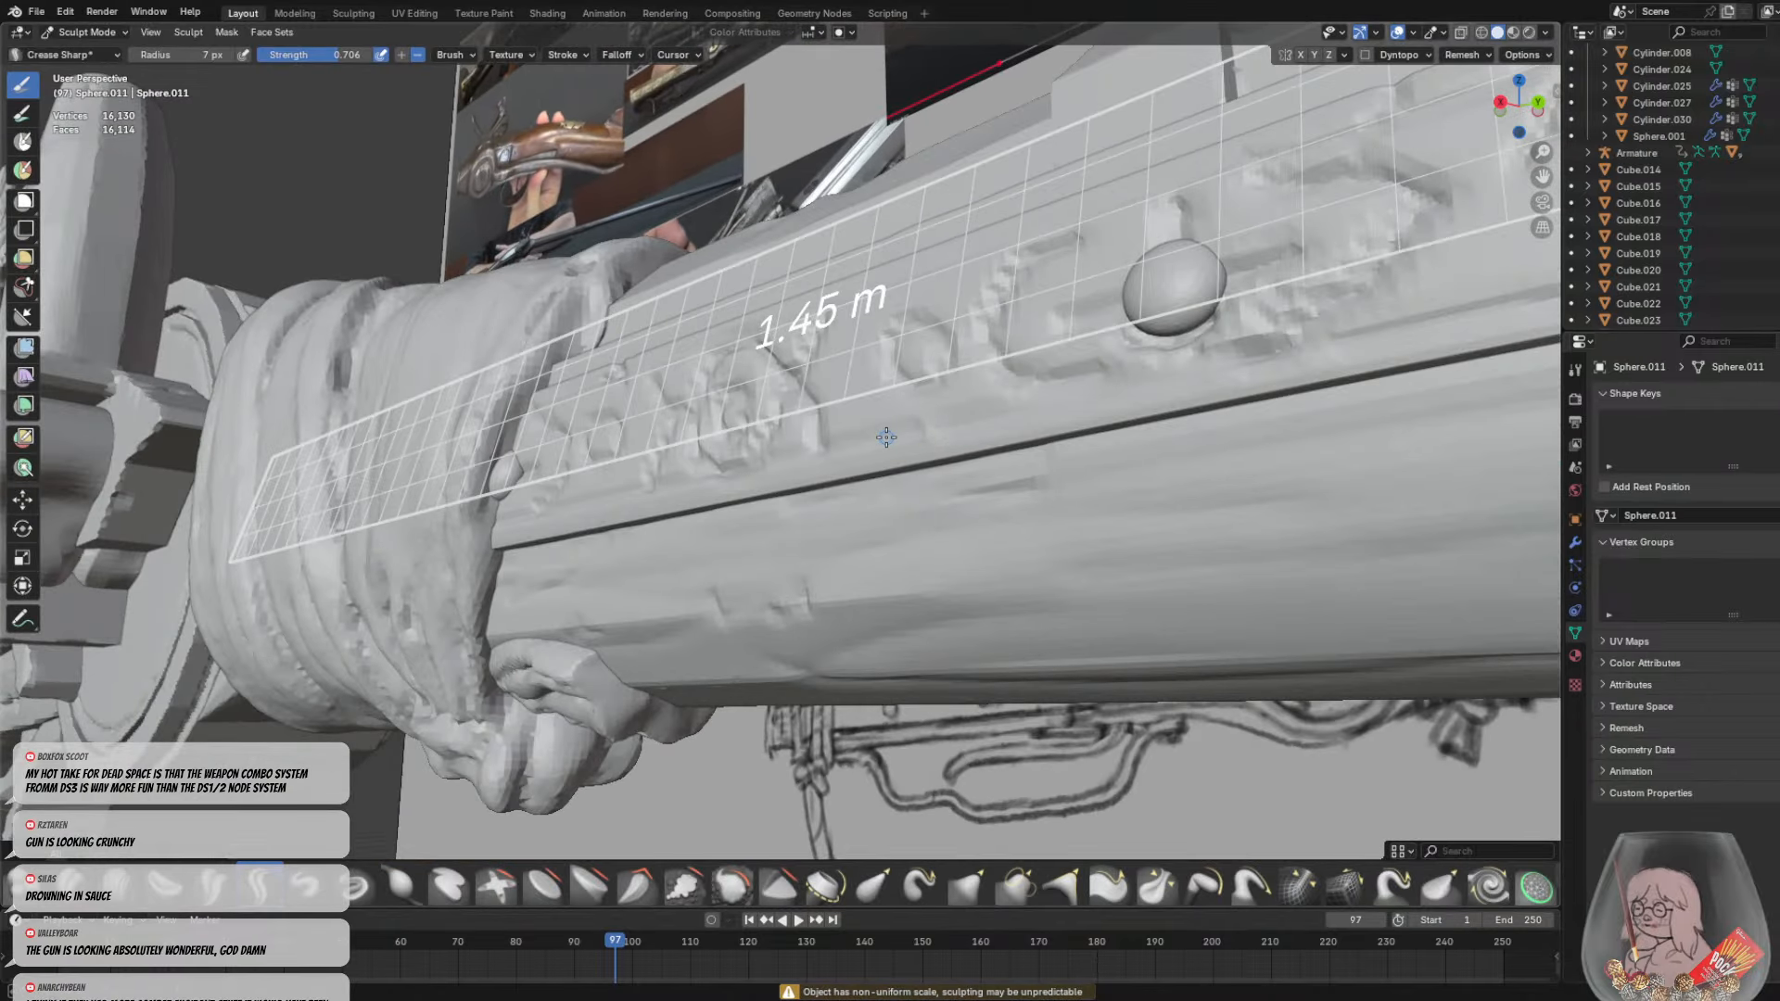
pyautogui.click(943, 423)
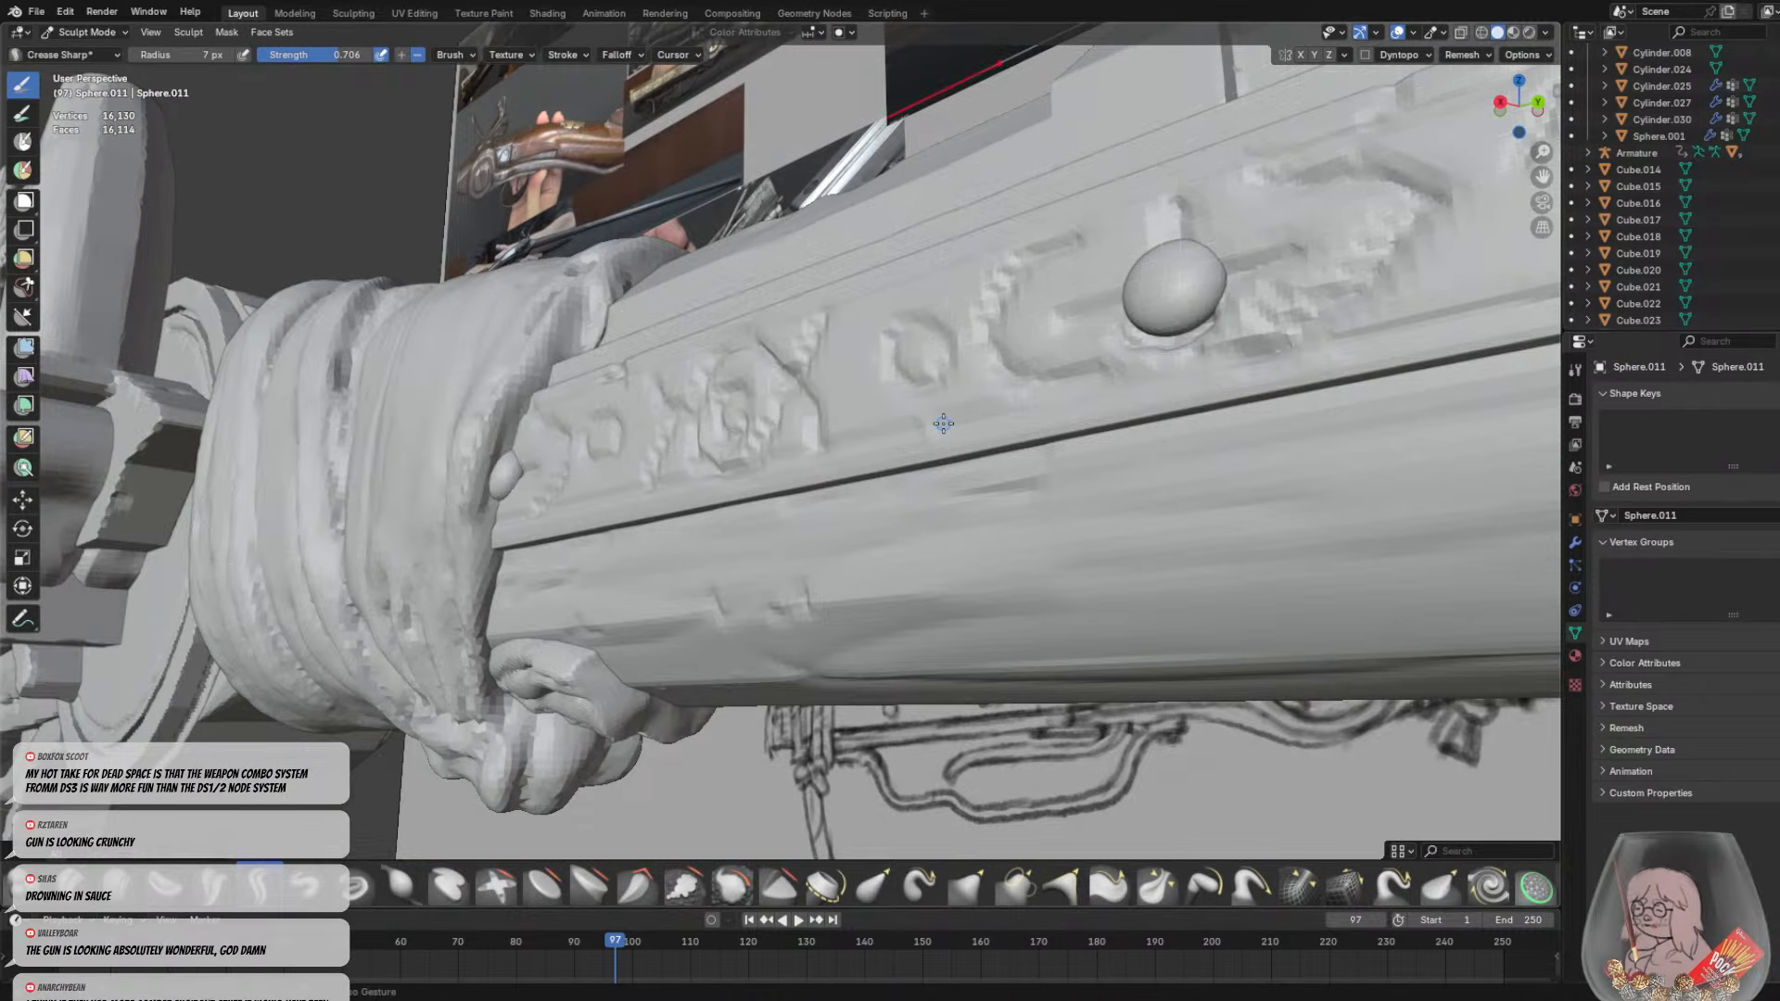
# Undo the voxel remesh on the side plate's rivets and return to Object Mode
pyautogui.hotkey('ctrl', 'z')
pyautogui.scroll(-3, 943, 424)
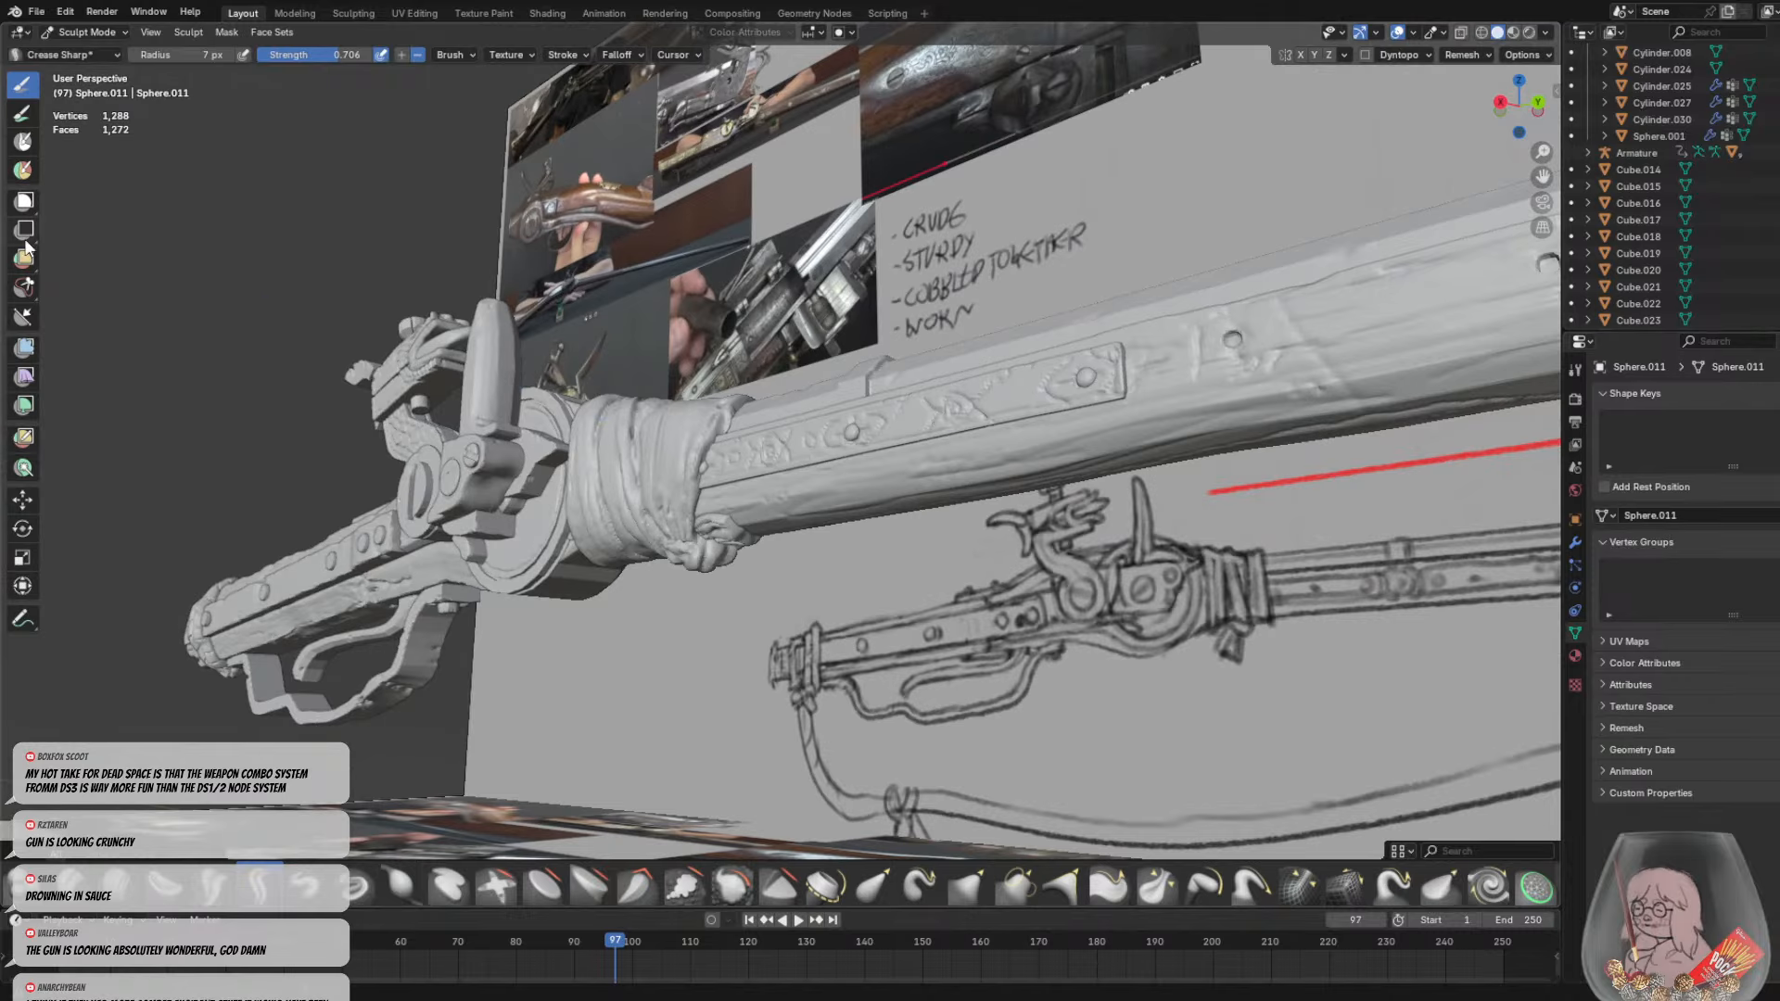
pyautogui.click(130, 32)
pyautogui.click(95, 51)
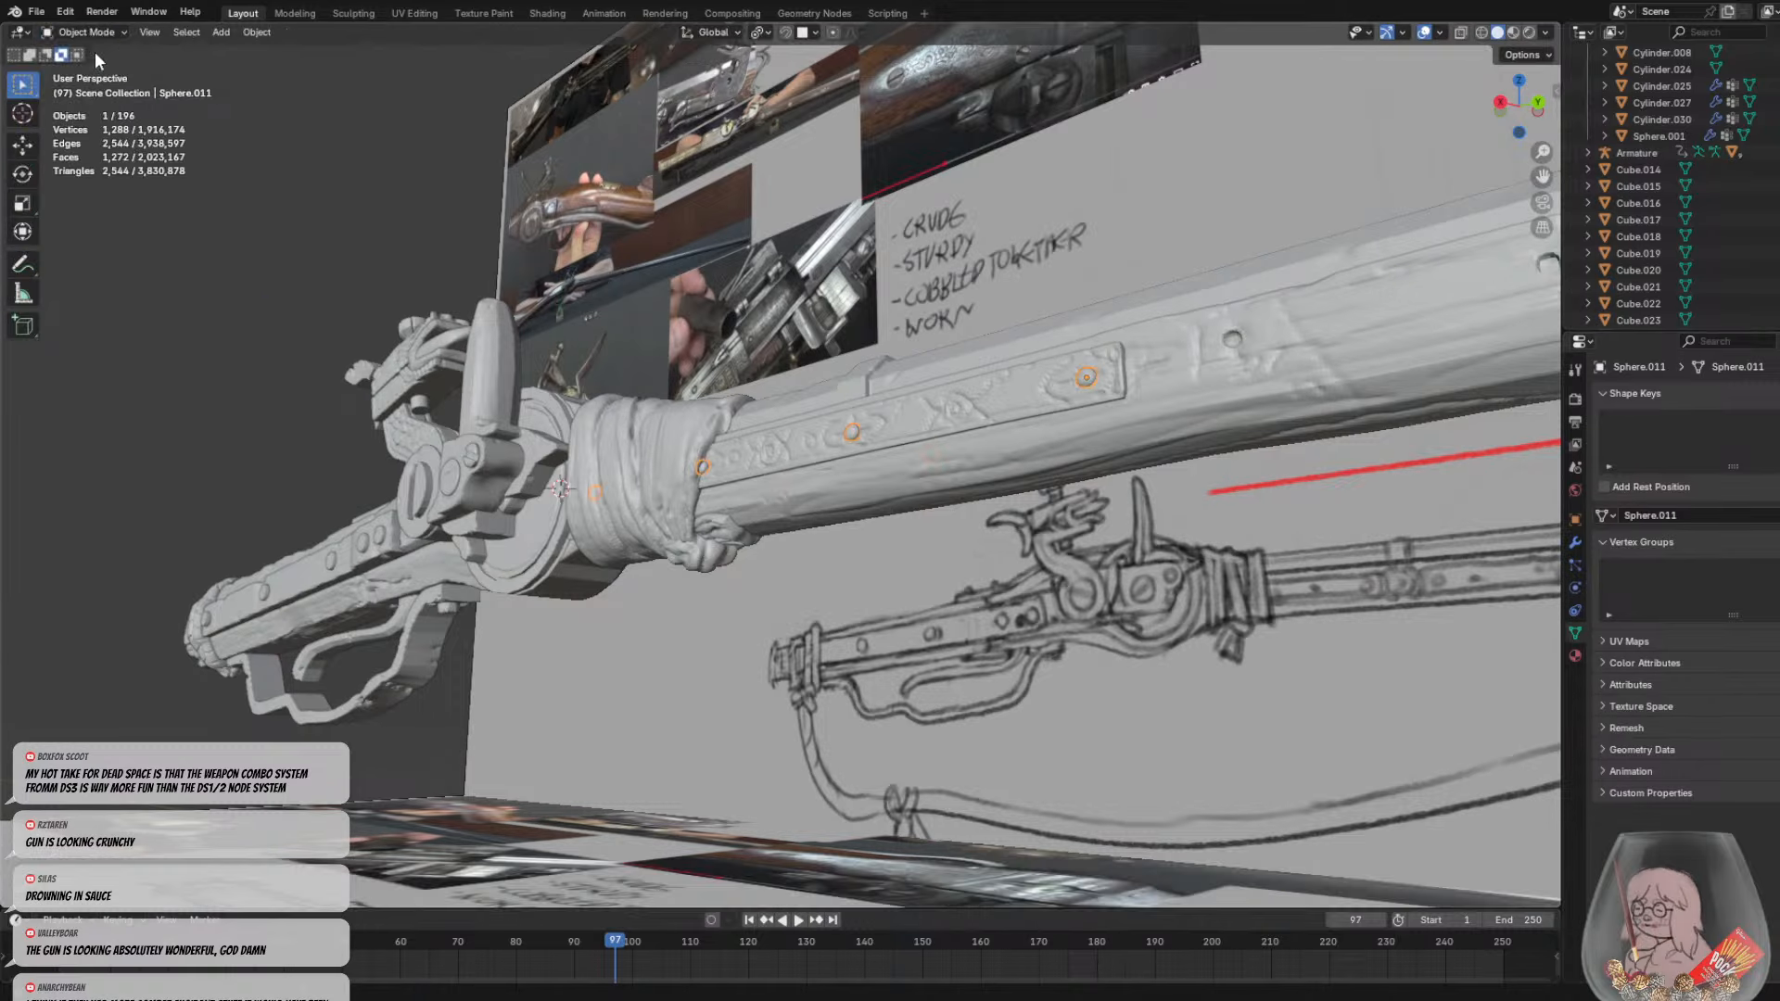
# Switch the viewport to Rendered shading to preview the rifle and its reference boards under scene lighting
pyautogui.click(454, 527)
pyautogui.moveTo(455, 527)
pyautogui.mouseDown(button='middle')
pyautogui.moveTo(529, 549)
pyautogui.moveTo(487, 643)
pyautogui.moveTo(632, 599)
pyautogui.moveTo(792, 604)
pyautogui.moveTo(797, 564)
pyautogui.moveTo(491, 615)
pyautogui.moveTo(912, 582)
pyautogui.moveTo(881, 614)
pyautogui.moveTo(1167, 649)
pyautogui.moveTo(881, 510)
pyautogui.moveTo(1010, 480)
pyautogui.moveTo(842, 514)
pyautogui.moveTo(894, 412)
pyautogui.moveTo(829, 447)
pyautogui.moveTo(937, 443)
pyautogui.moveTo(759, 471)
pyautogui.moveTo(924, 495)
pyautogui.moveTo(881, 497)
pyautogui.moveTo(942, 451)
pyautogui.moveTo(959, 498)
pyautogui.moveTo(829, 493)
pyautogui.moveTo(977, 471)
pyautogui.moveTo(955, 454)
pyautogui.mouseUp(button='middle')
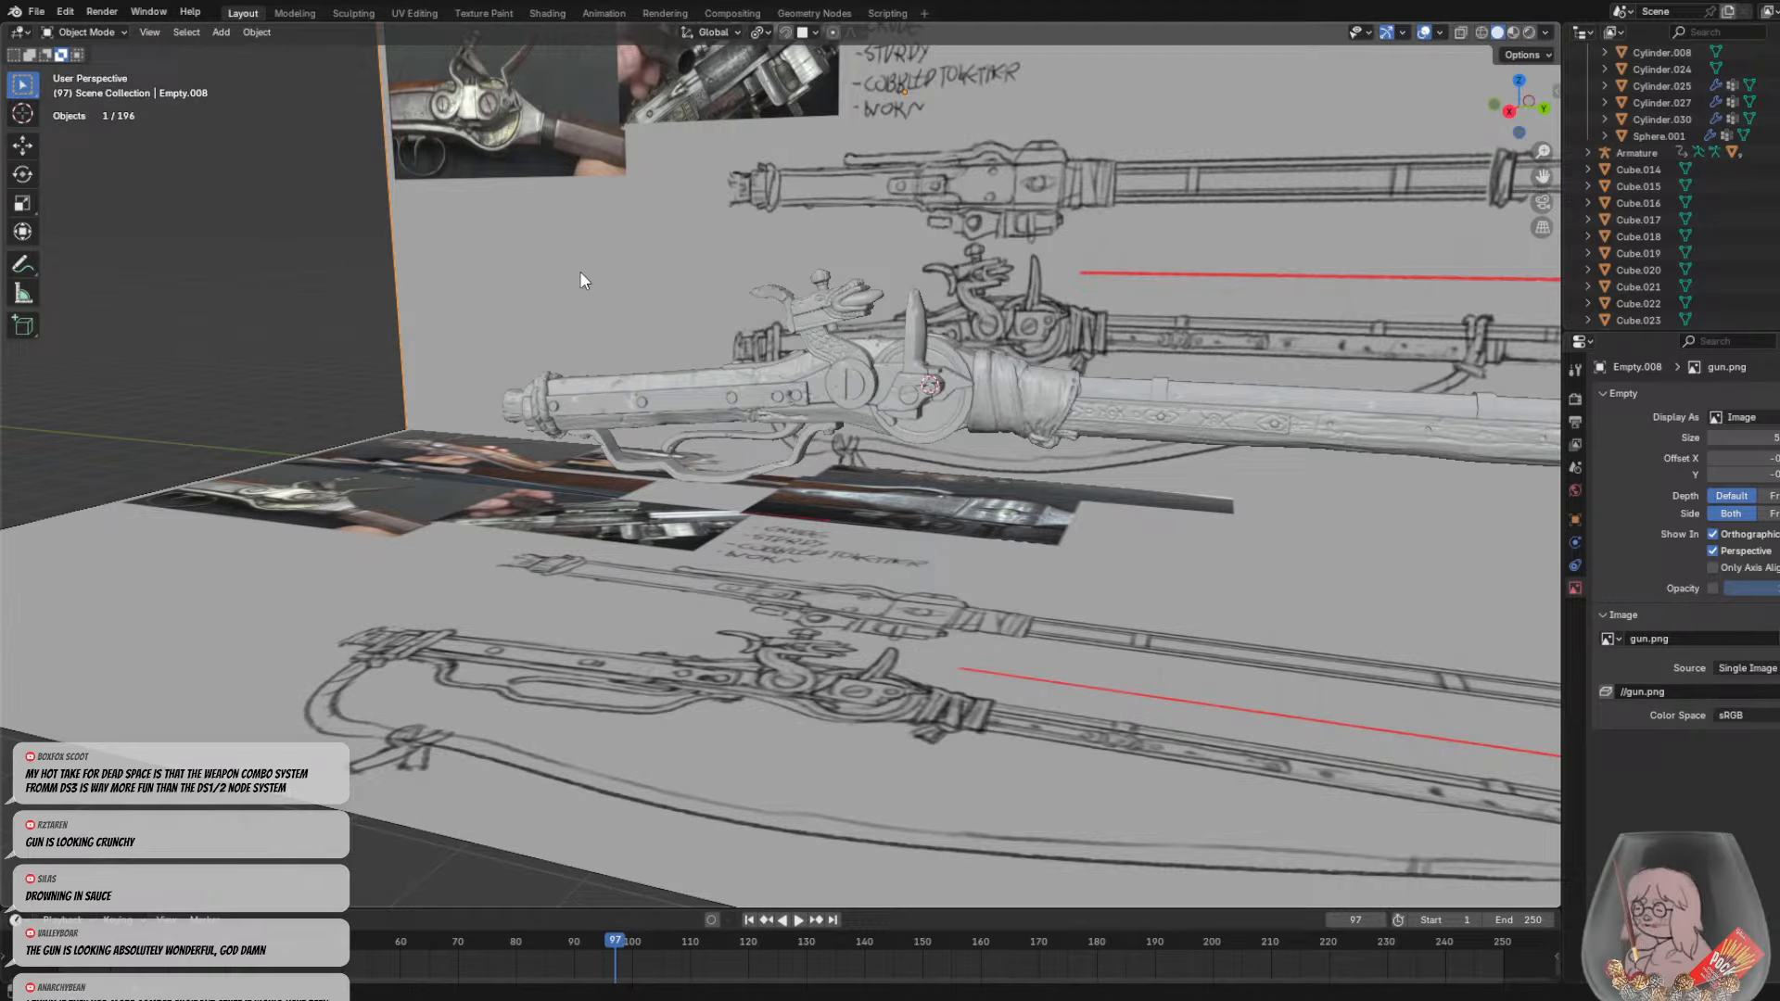
pyautogui.moveTo(659, 298)
pyautogui.mouseDown(button='middle')
pyautogui.moveTo(823, 273)
pyautogui.moveTo(881, 353)
pyautogui.moveTo(830, 366)
pyautogui.moveTo(1008, 385)
pyautogui.mouseUp(button='middle')
pyautogui.moveTo(899, 431); pyautogui.dragTo(1159, 278, button='middle')
pyautogui.click(1529, 32)
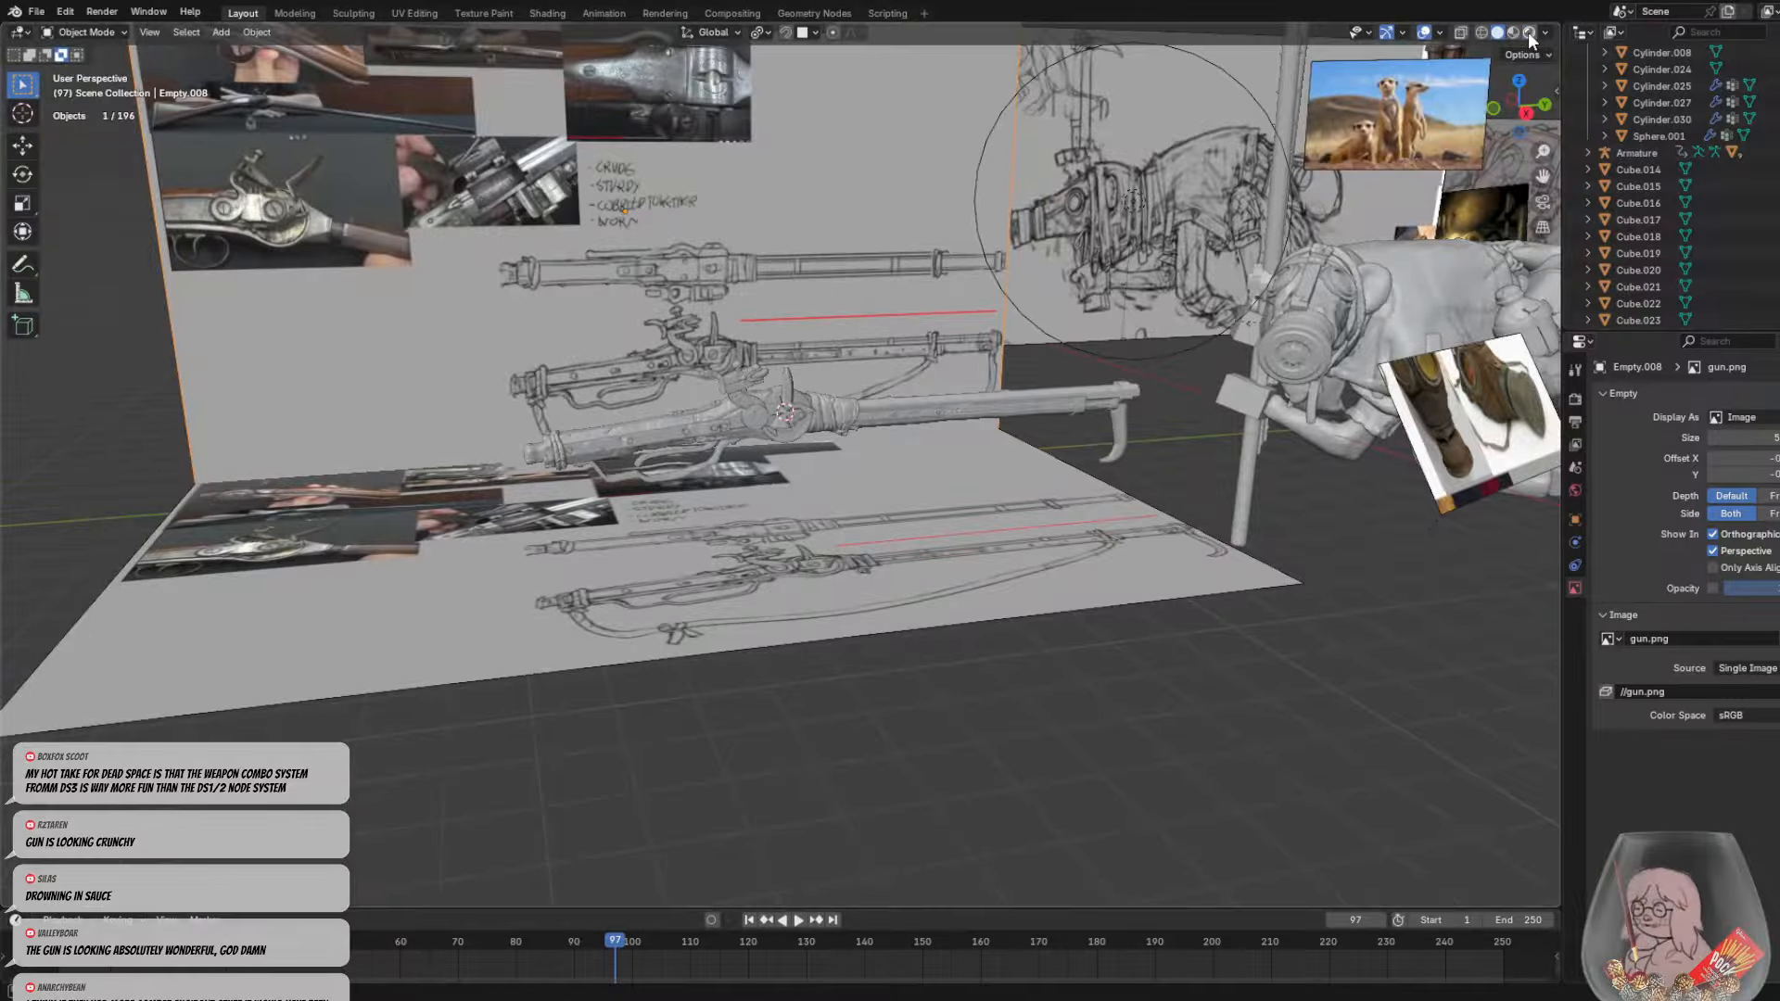
pyautogui.moveTo(1099, 380); pyautogui.dragTo(1060, 399, button='middle')
pyautogui.scroll(-5, 1076, 380)
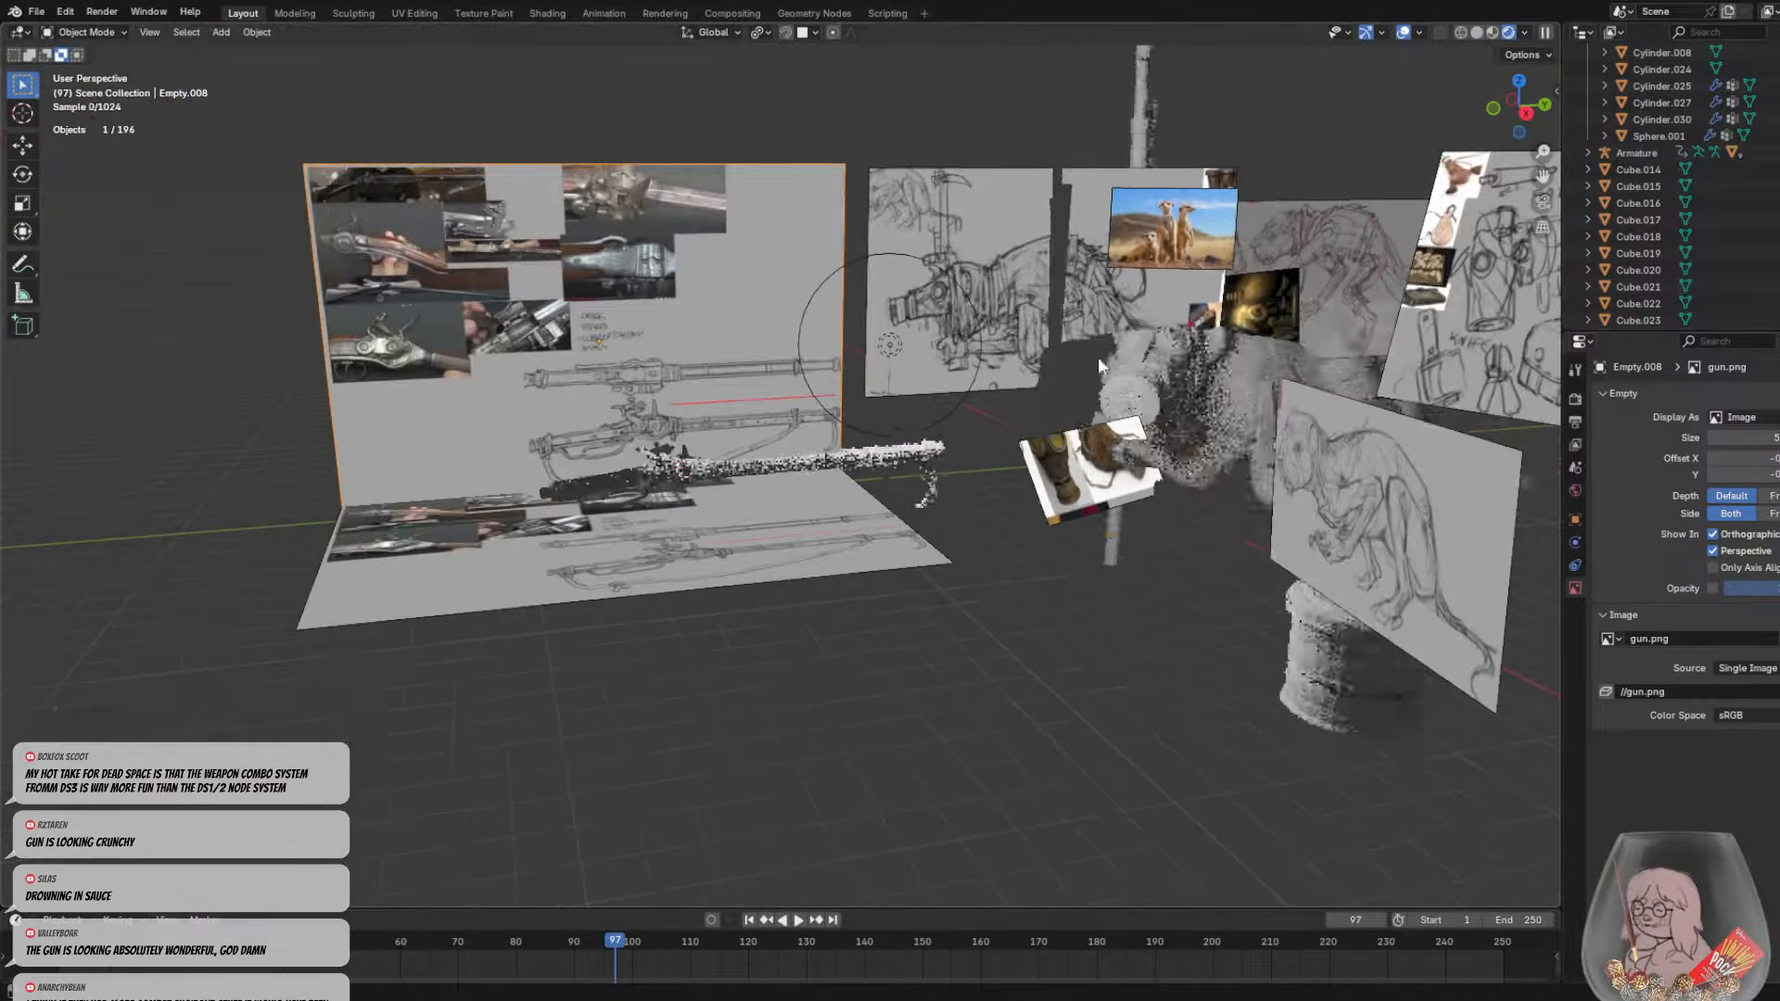
# Select the point light and bring it from the creature's sketch board over to the rifle, placing it in front of the gun
pyautogui.click(893, 342)
pyautogui.press('g')
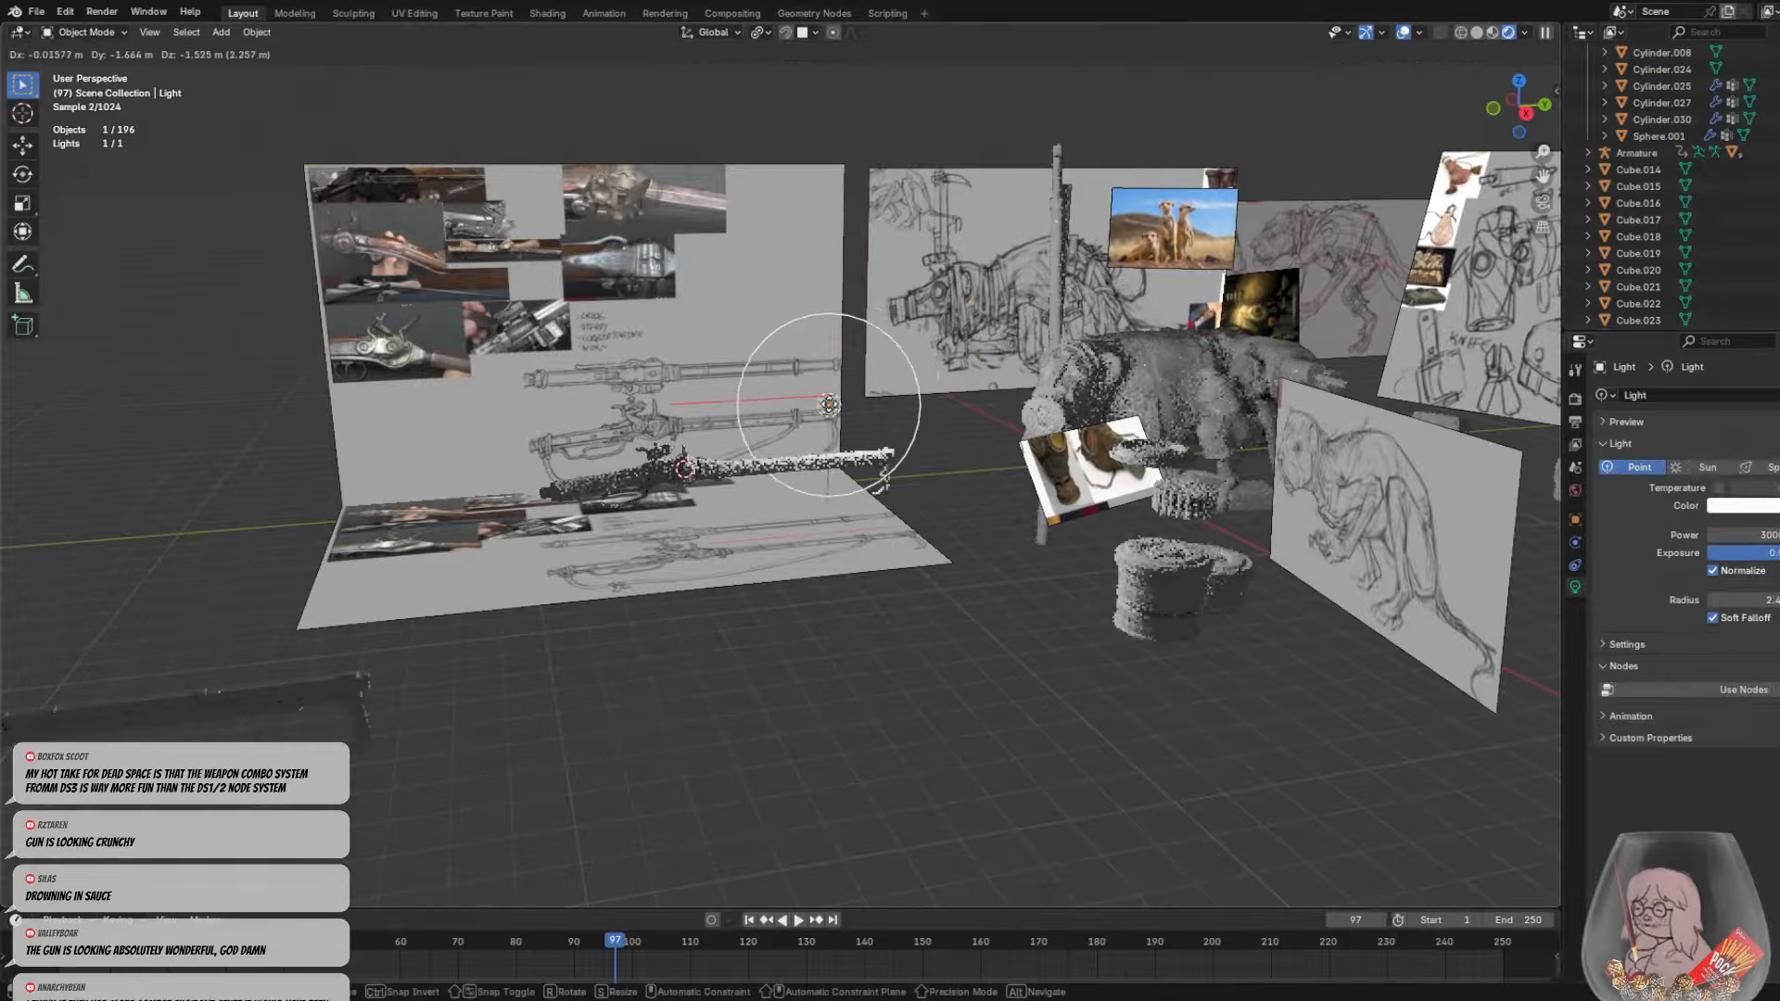
pyautogui.click(745, 479)
pyautogui.moveTo(745, 479); pyautogui.dragTo(555, 527, button='middle')
pyautogui.scroll(4, 555, 527)
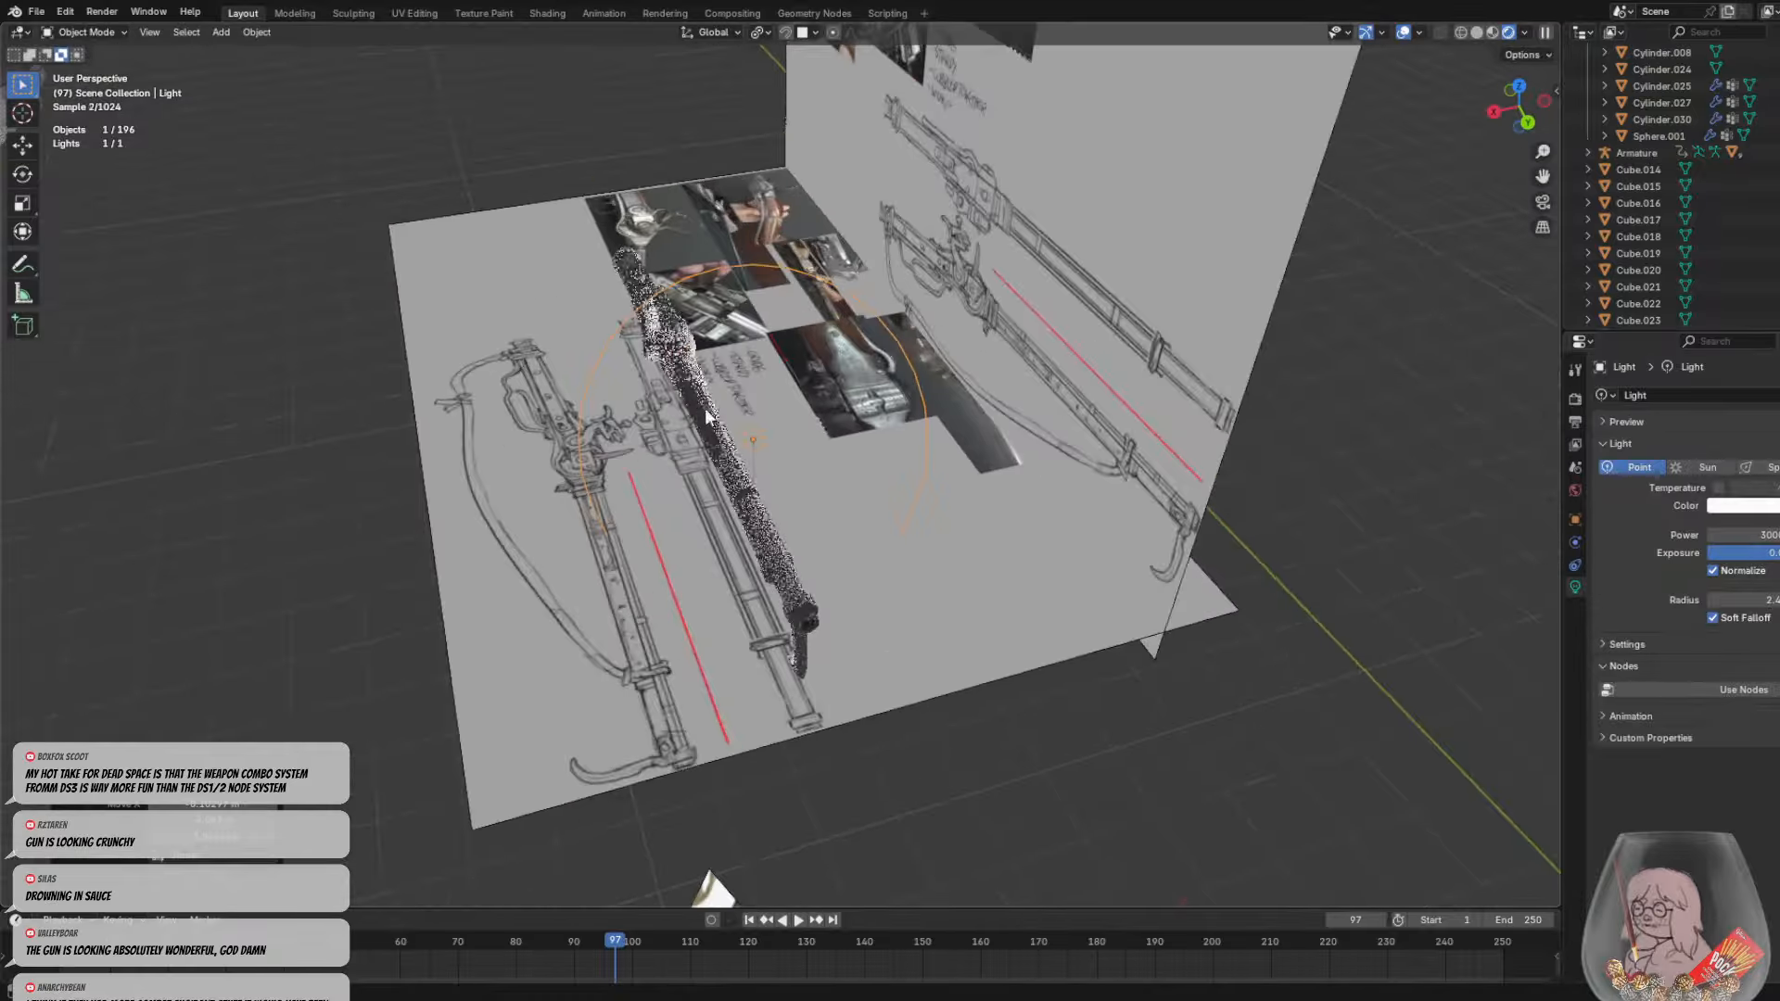
pyautogui.press('g')
pyautogui.click(336, 192)
pyautogui.moveTo(558, 257); pyautogui.dragTo(577, 236, button='middle')
pyautogui.moveTo(670, 352); pyautogui.dragTo(599, 291, button='middle')
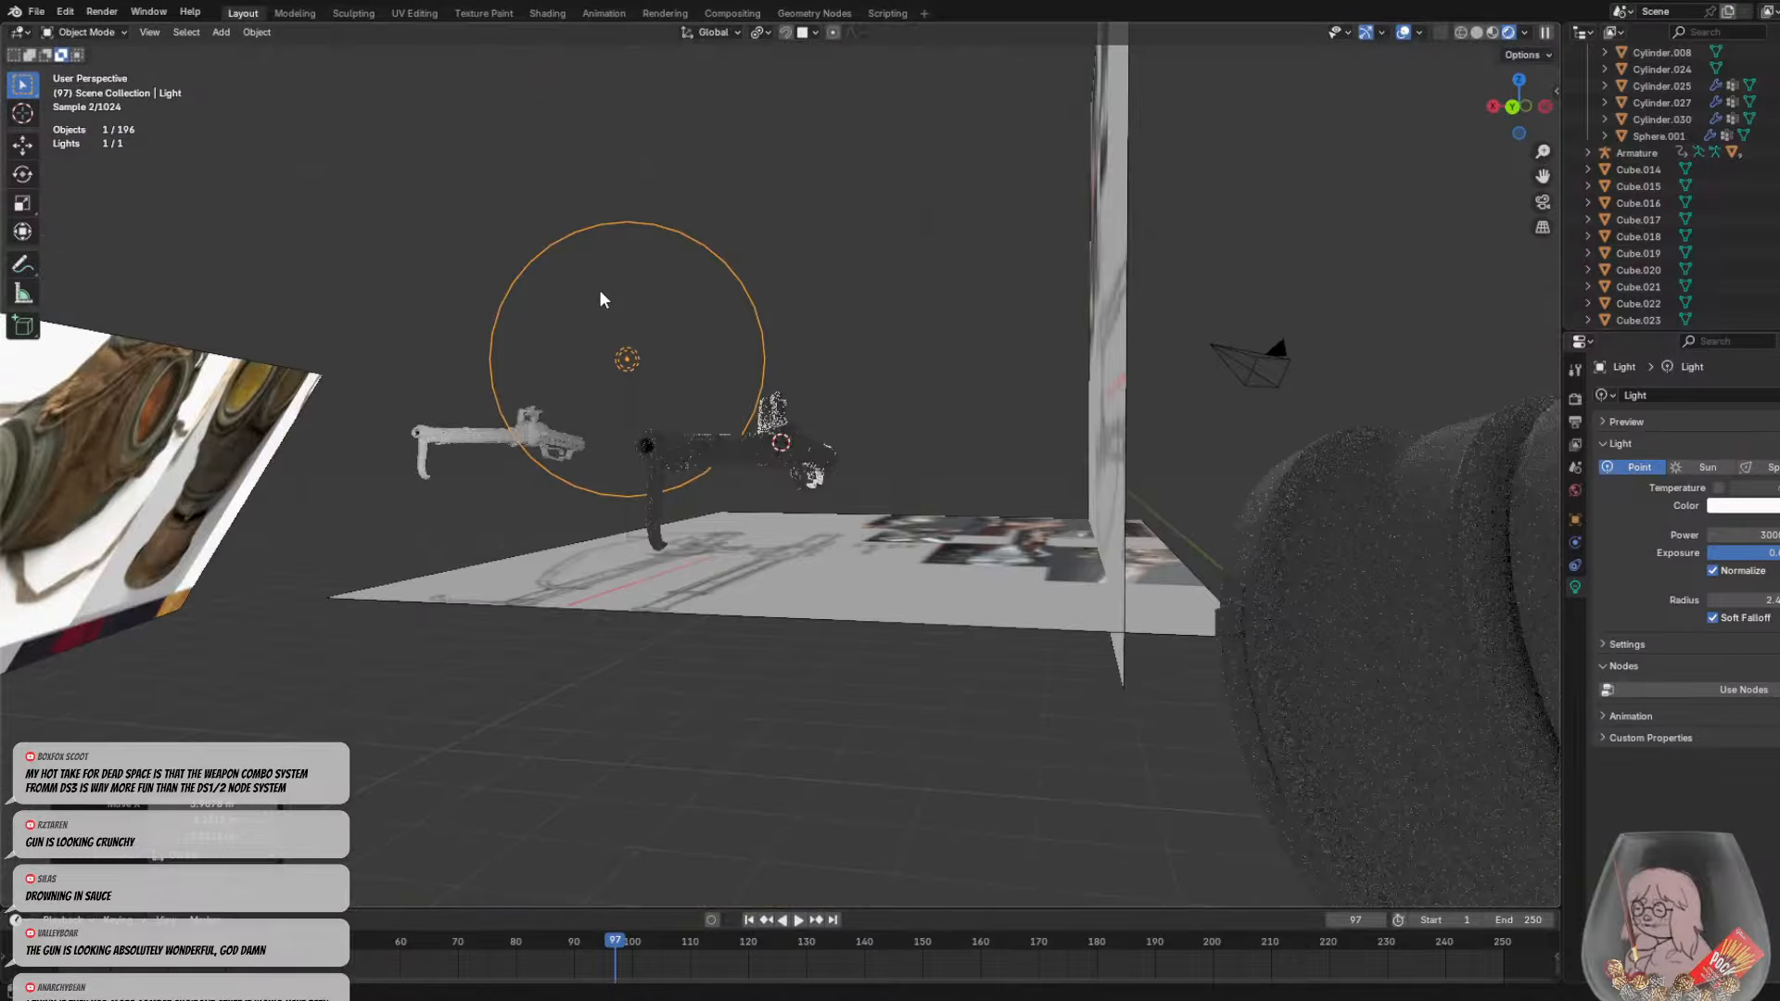
pyautogui.press('g')
pyautogui.click(480, 307)
pyautogui.moveTo(636, 381); pyautogui.dragTo(864, 391, button='middle')
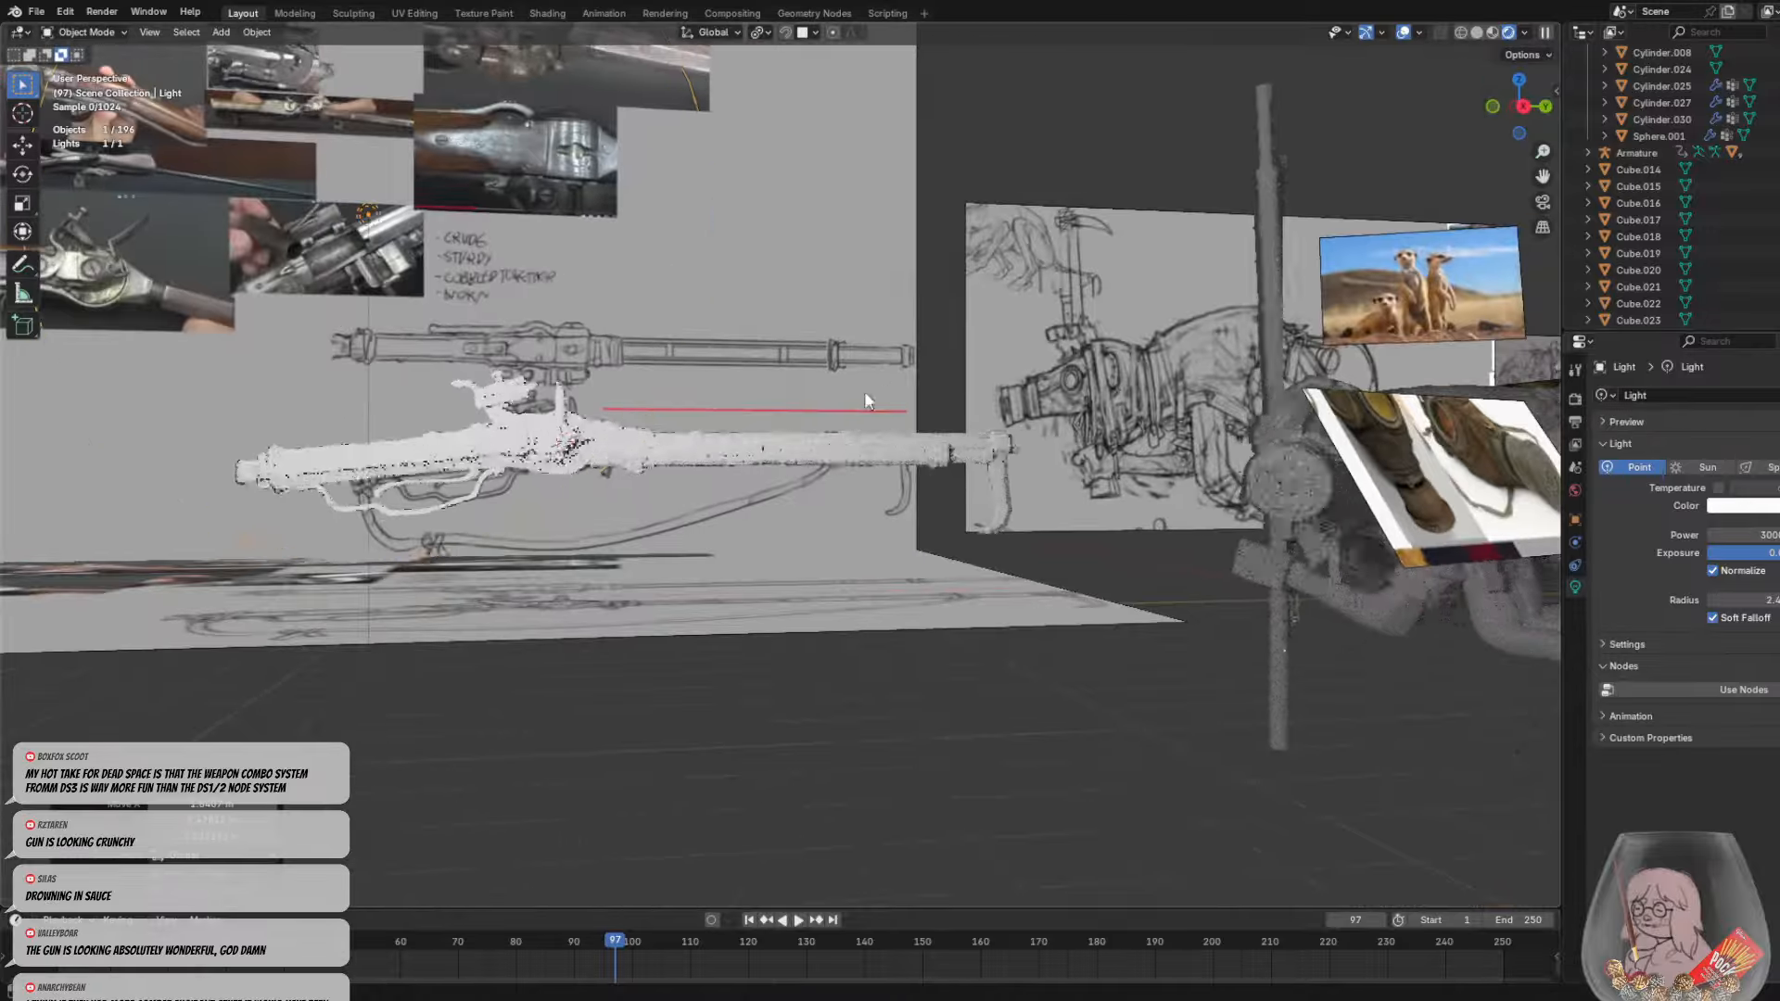
# Reposition the point light near the floor board's outer corner and shrink its radius for sharper shadows
pyautogui.scroll(2, 865, 391)
pyautogui.moveTo(622, 380)
pyautogui.keyDown('shift'); pyautogui.mouseDown(button='middle')
pyautogui.moveTo(879, 419)
pyautogui.moveTo(843, 424)
pyautogui.moveTo(887, 382)
pyautogui.moveTo(985, 448)
pyautogui.moveTo(1067, 426)
pyautogui.moveTo(986, 453)
pyautogui.moveTo(759, 455)
pyautogui.moveTo(765, 487)
pyautogui.mouseUp(button='middle'); pyautogui.keyUp('shift')
pyautogui.scroll(3, 804, 388)
pyautogui.scroll(-4, 838, 421)
pyautogui.press('g')
pyautogui.click(1381, 391)
pyautogui.scroll(5, 758, 448)
pyautogui.scroll(-4, 821, 454)
pyautogui.moveTo(515, 525); pyautogui.dragTo(218, 570)
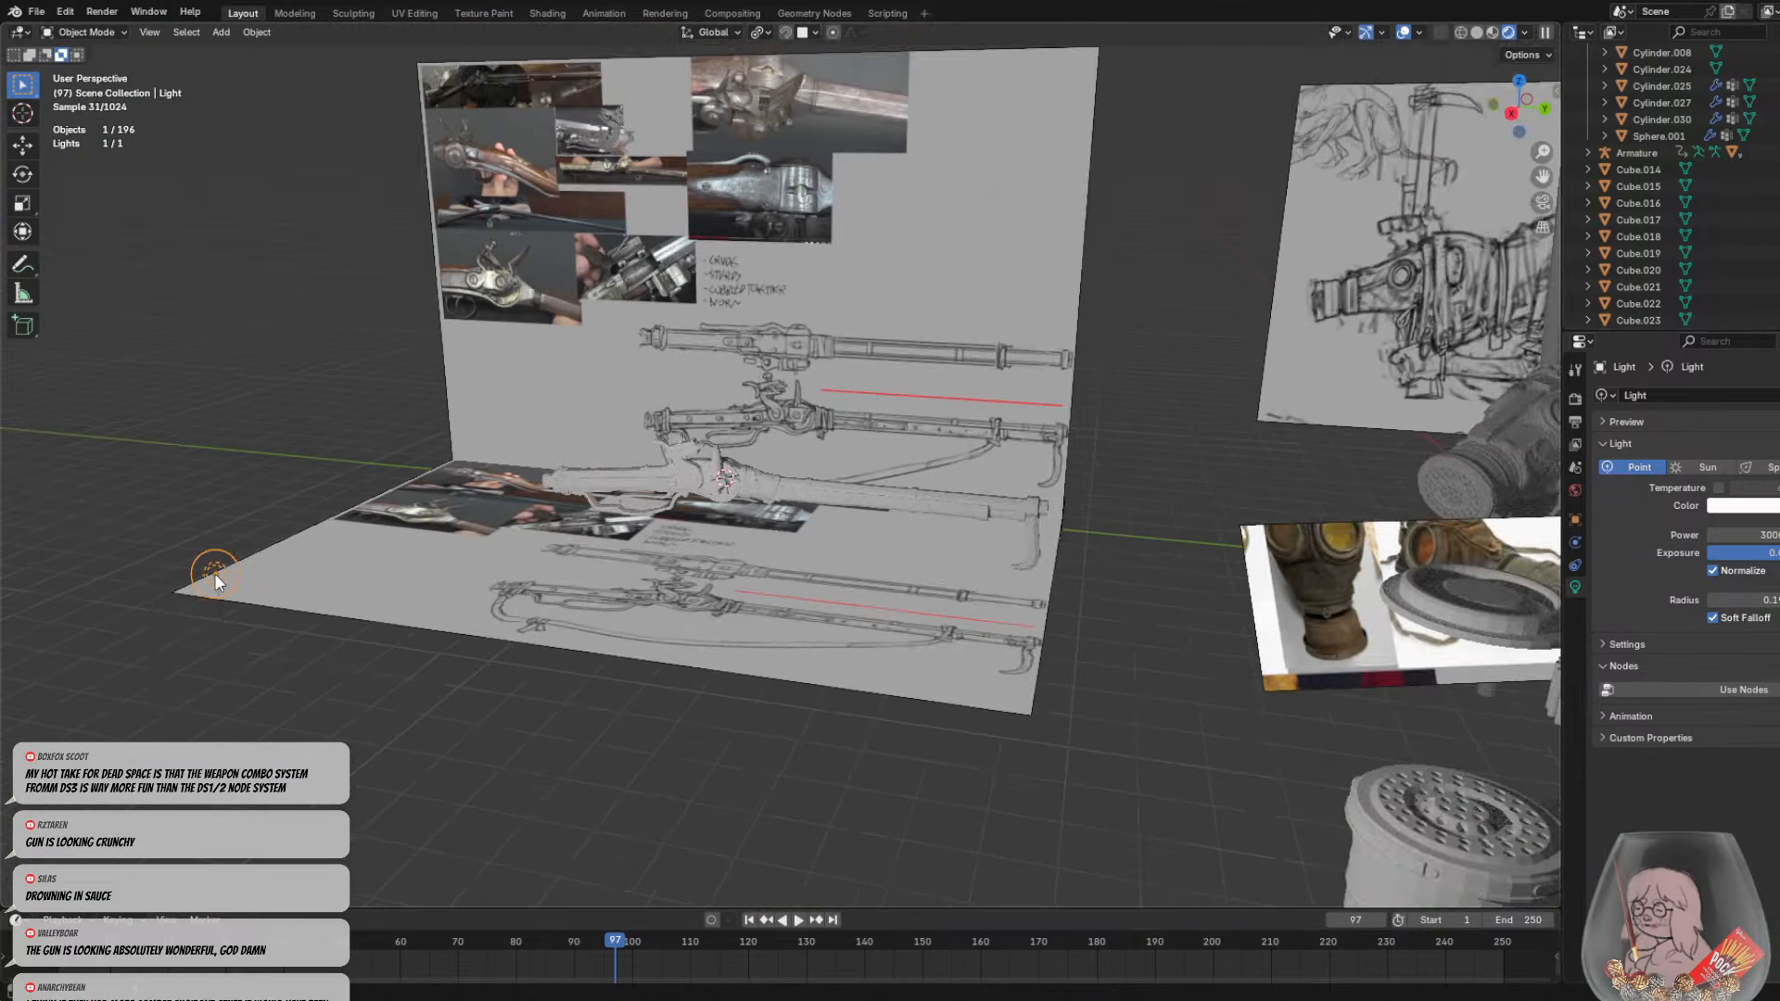
# Raise the point light from the floor board's corner toward the rifle and check the carved detail's shading
pyautogui.press('g')
pyautogui.click(565, 412)
pyautogui.moveTo(652, 459); pyautogui.dragTo(753, 445, button='middle')
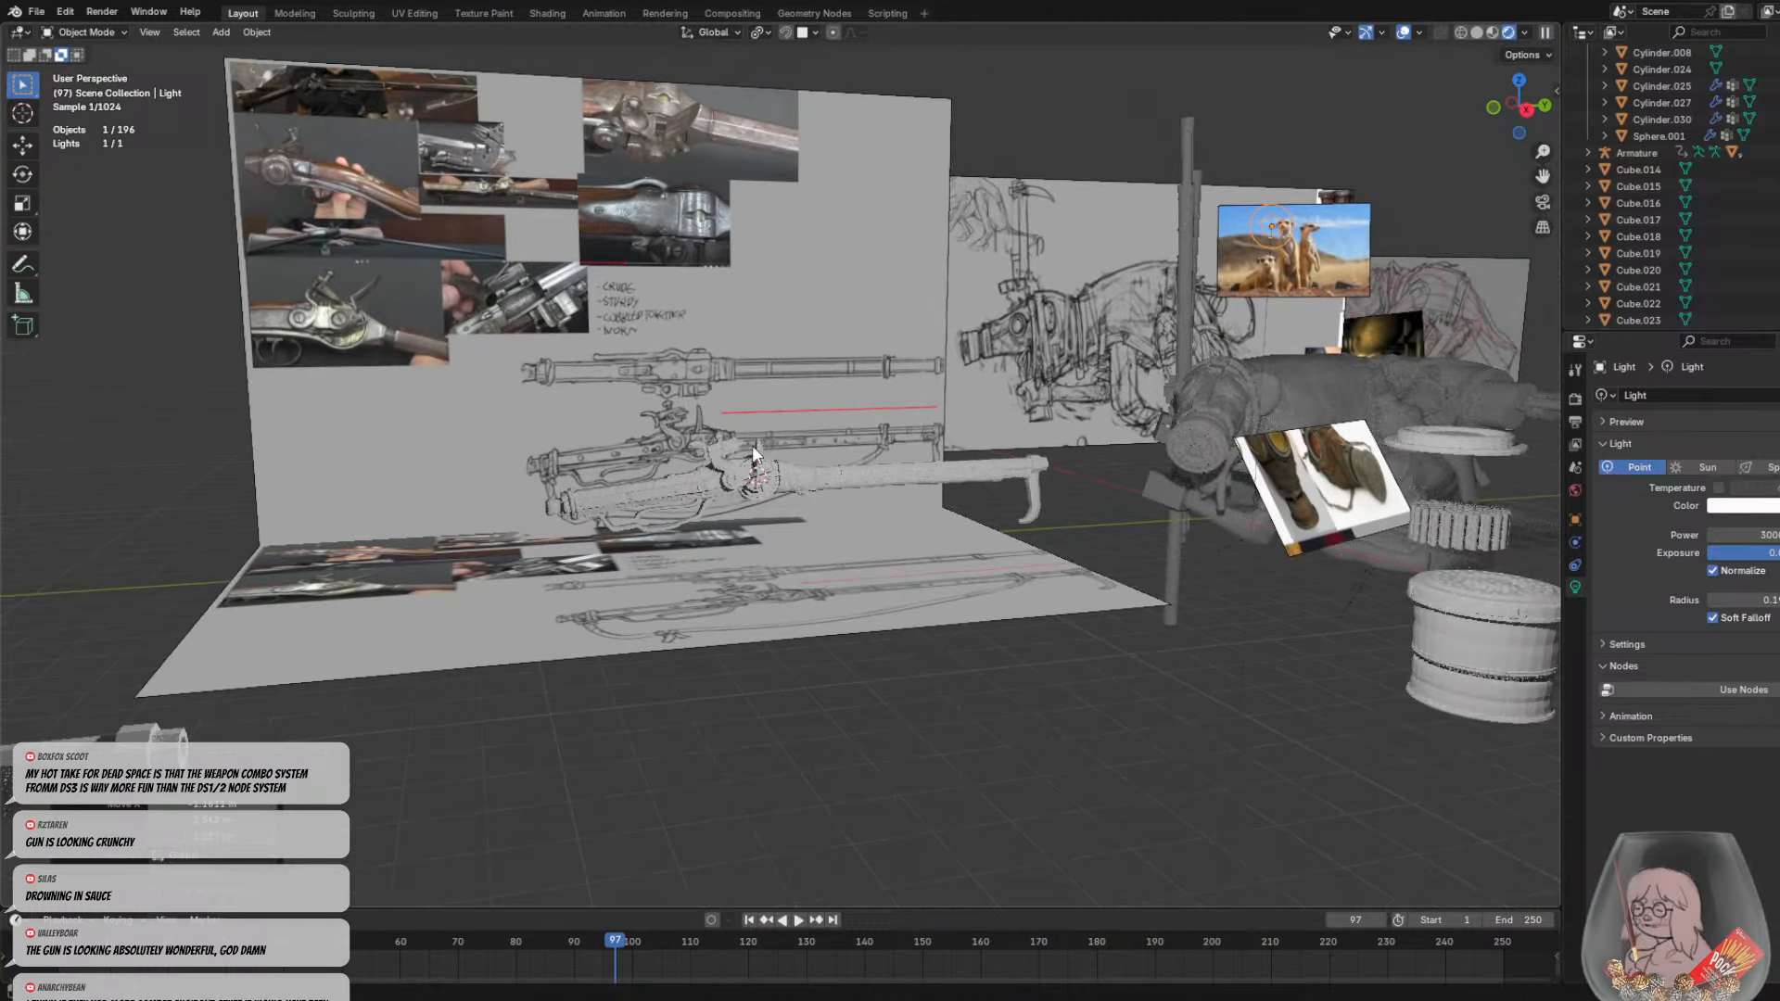
pyautogui.click(901, 552)
pyautogui.moveTo(901, 545); pyautogui.dragTo(885, 529, button='middle')
pyautogui.scroll(6, 825, 561)
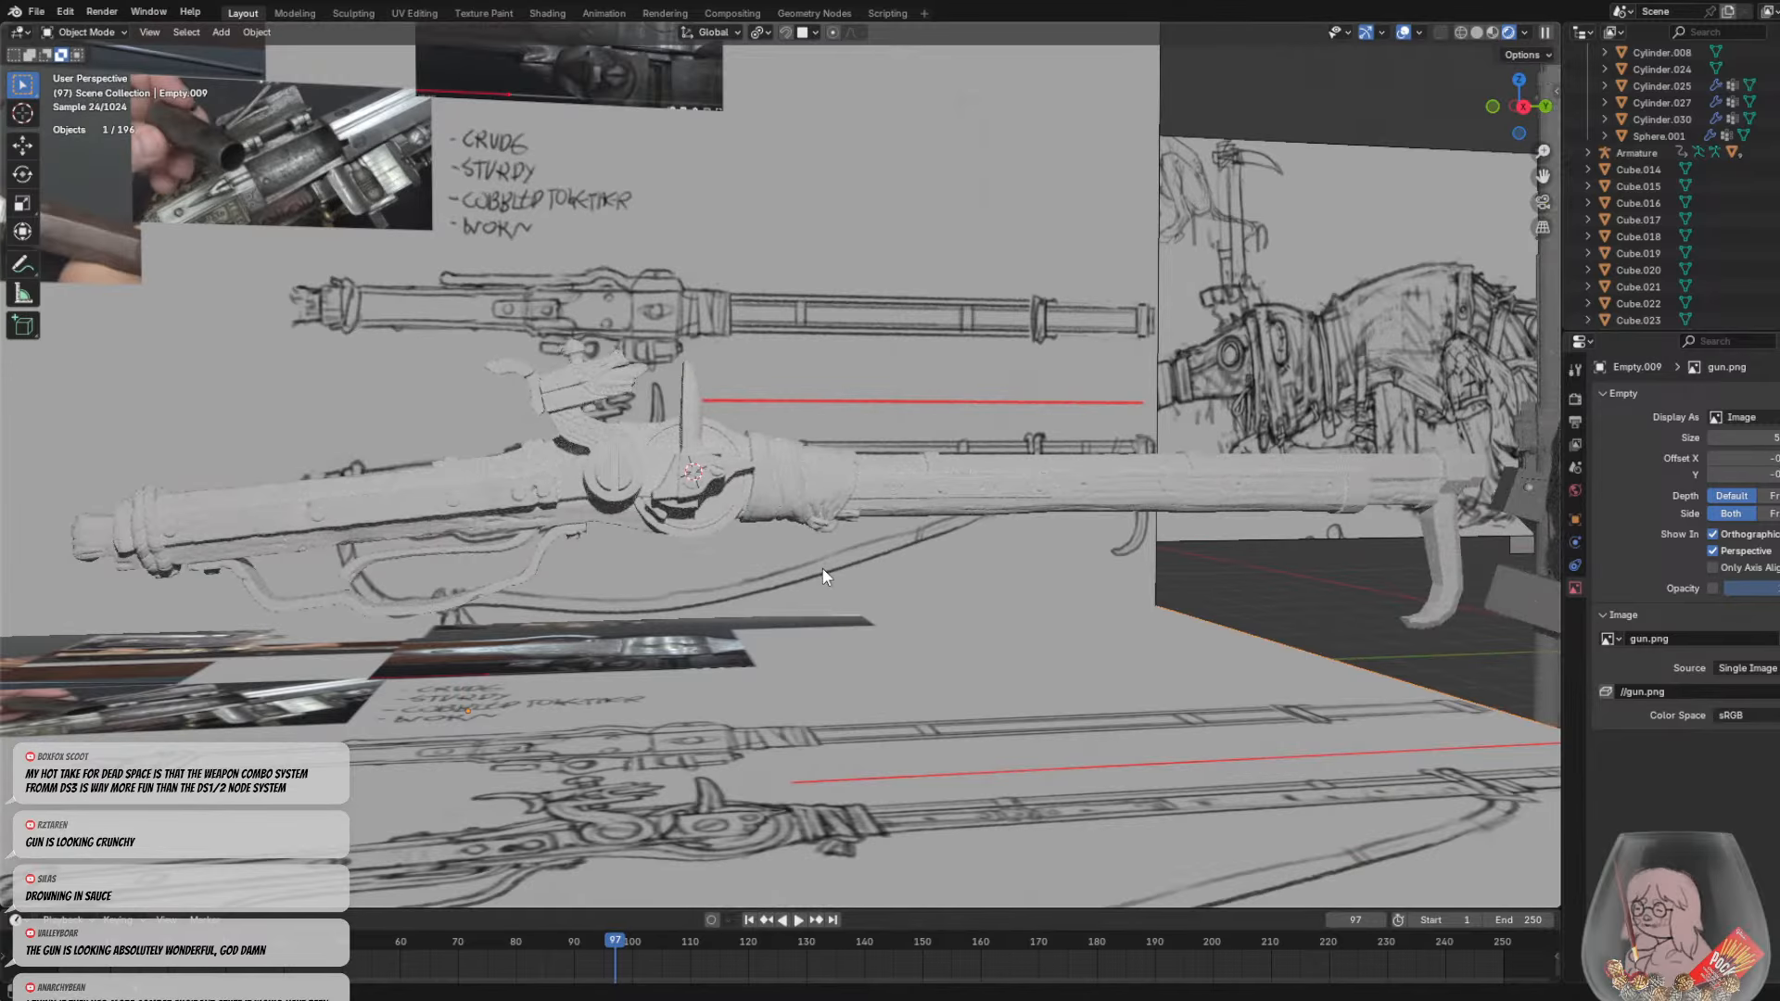
pyautogui.scroll(-1, 826, 567)
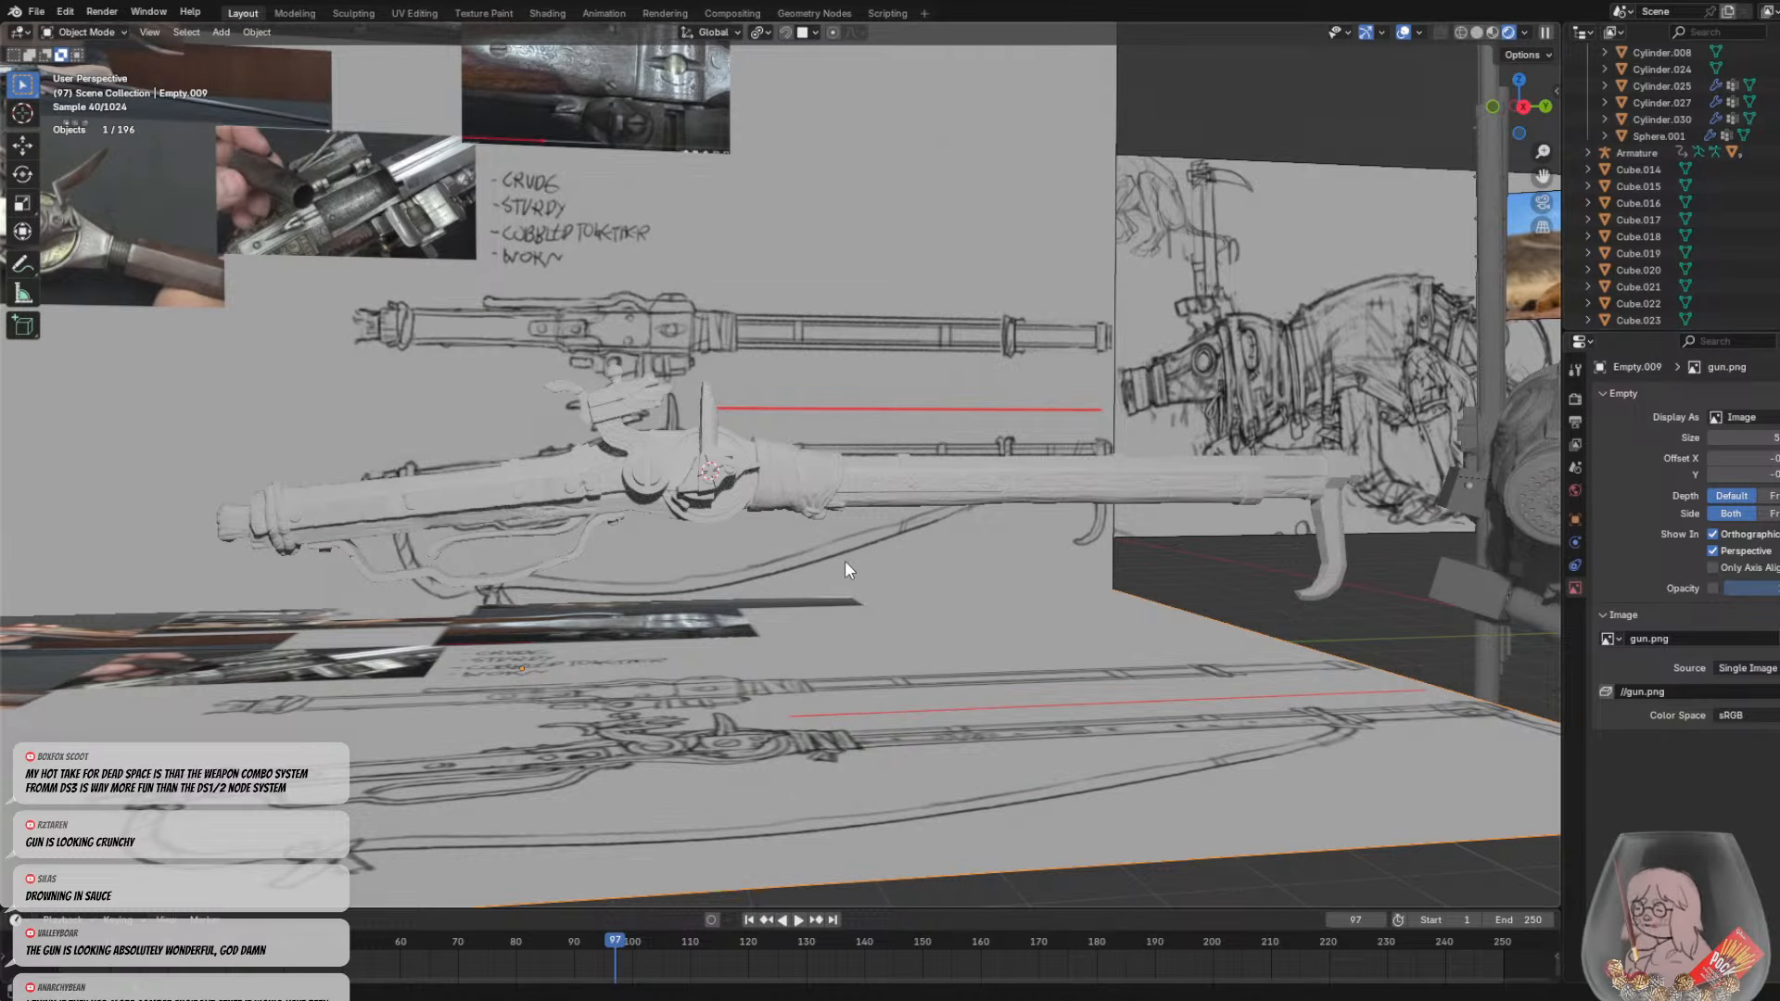
pyautogui.scroll(8, 802, 549)
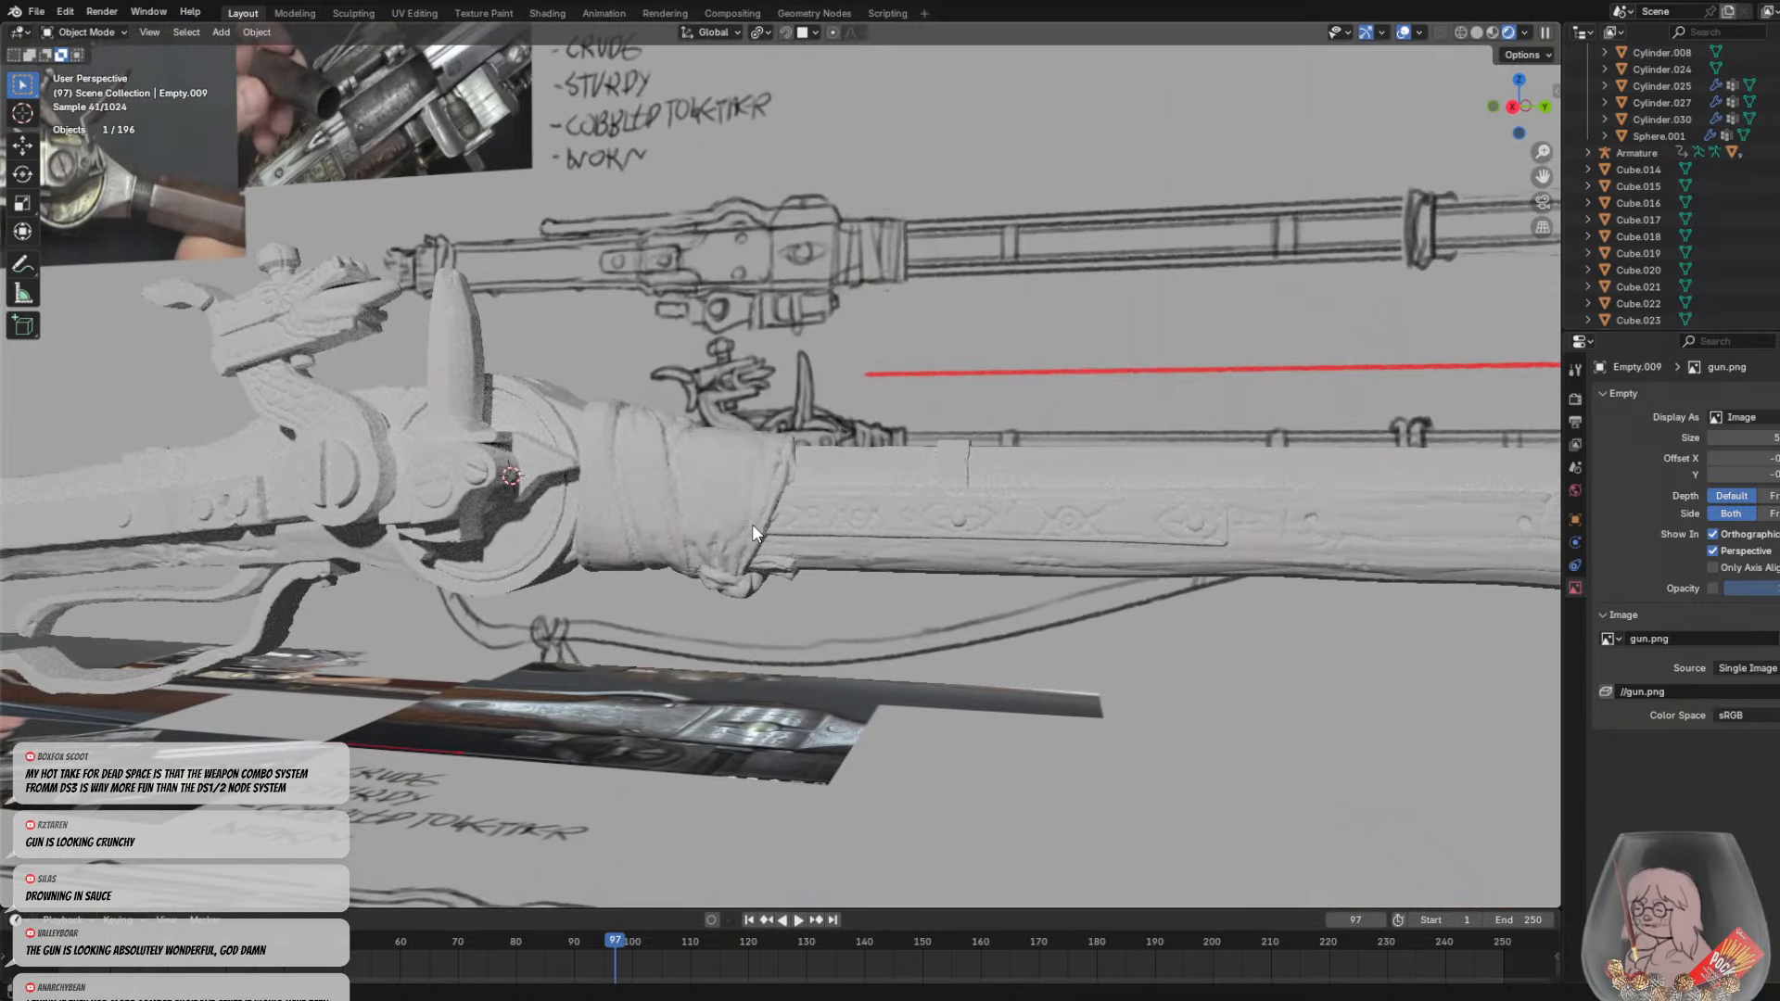
# Check the available render engines, keep Cycles, and examine the rifle's rendered shading
pyautogui.click(1576, 398)
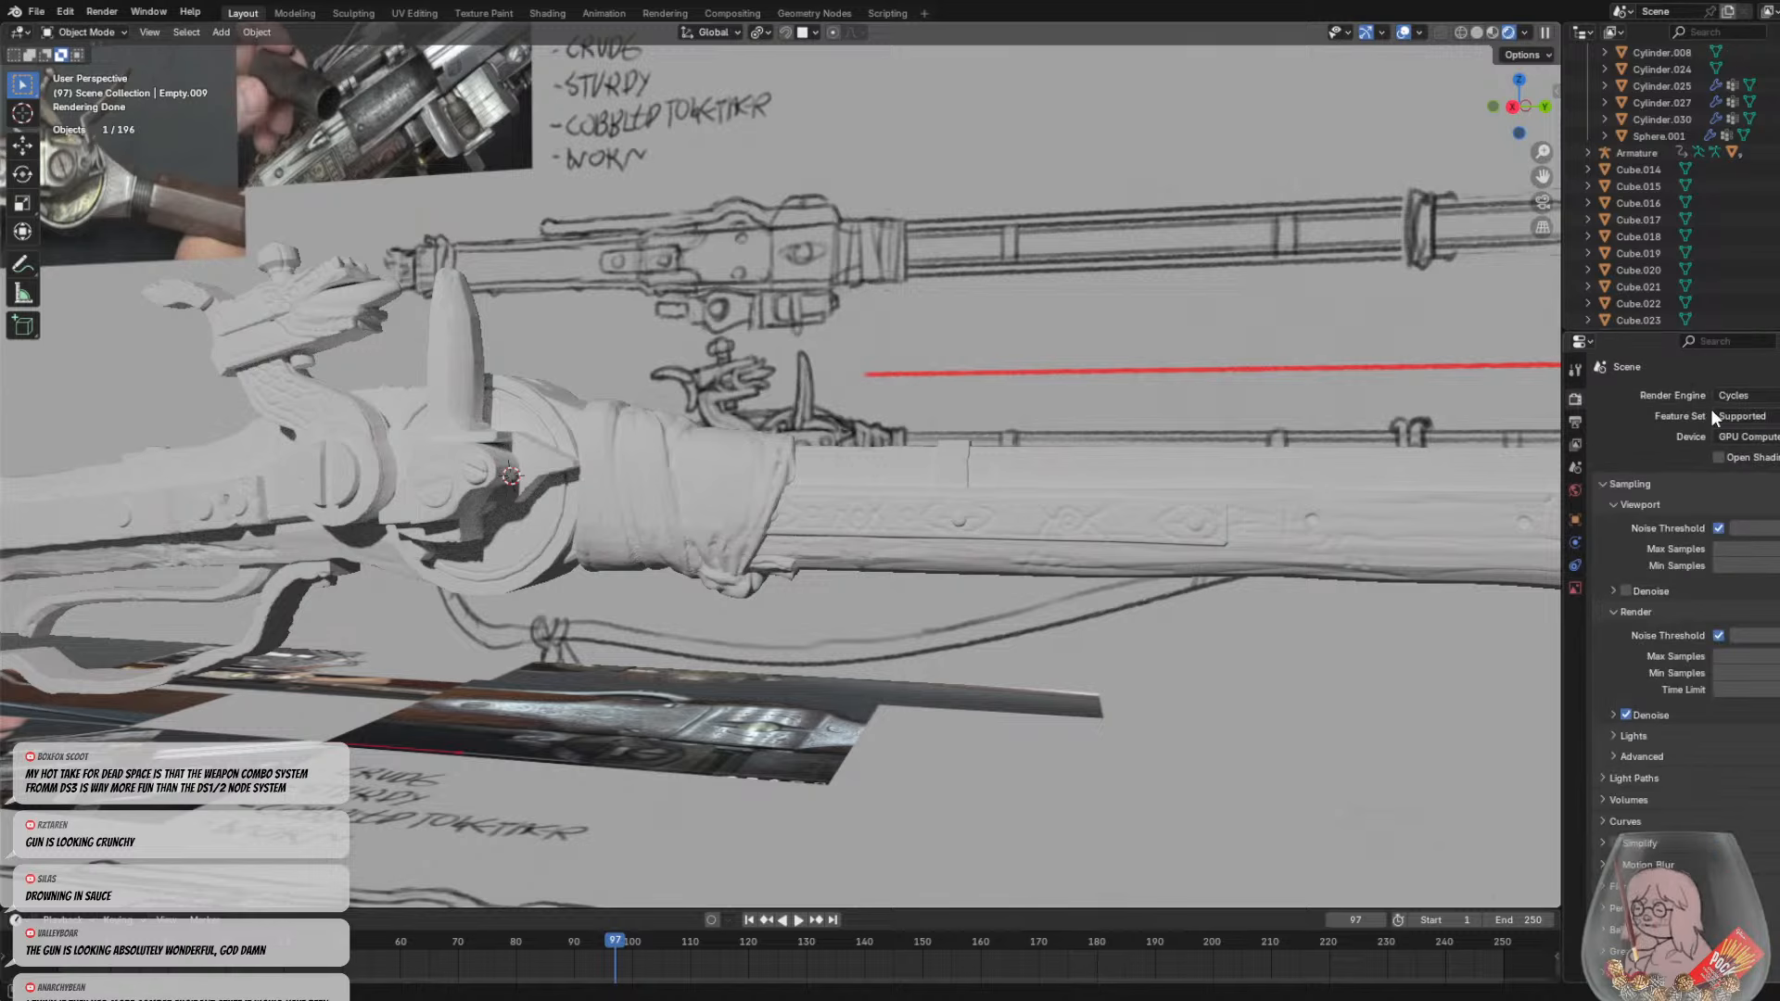
pyautogui.scroll(-3, 1229, 452)
pyautogui.click(1741, 398)
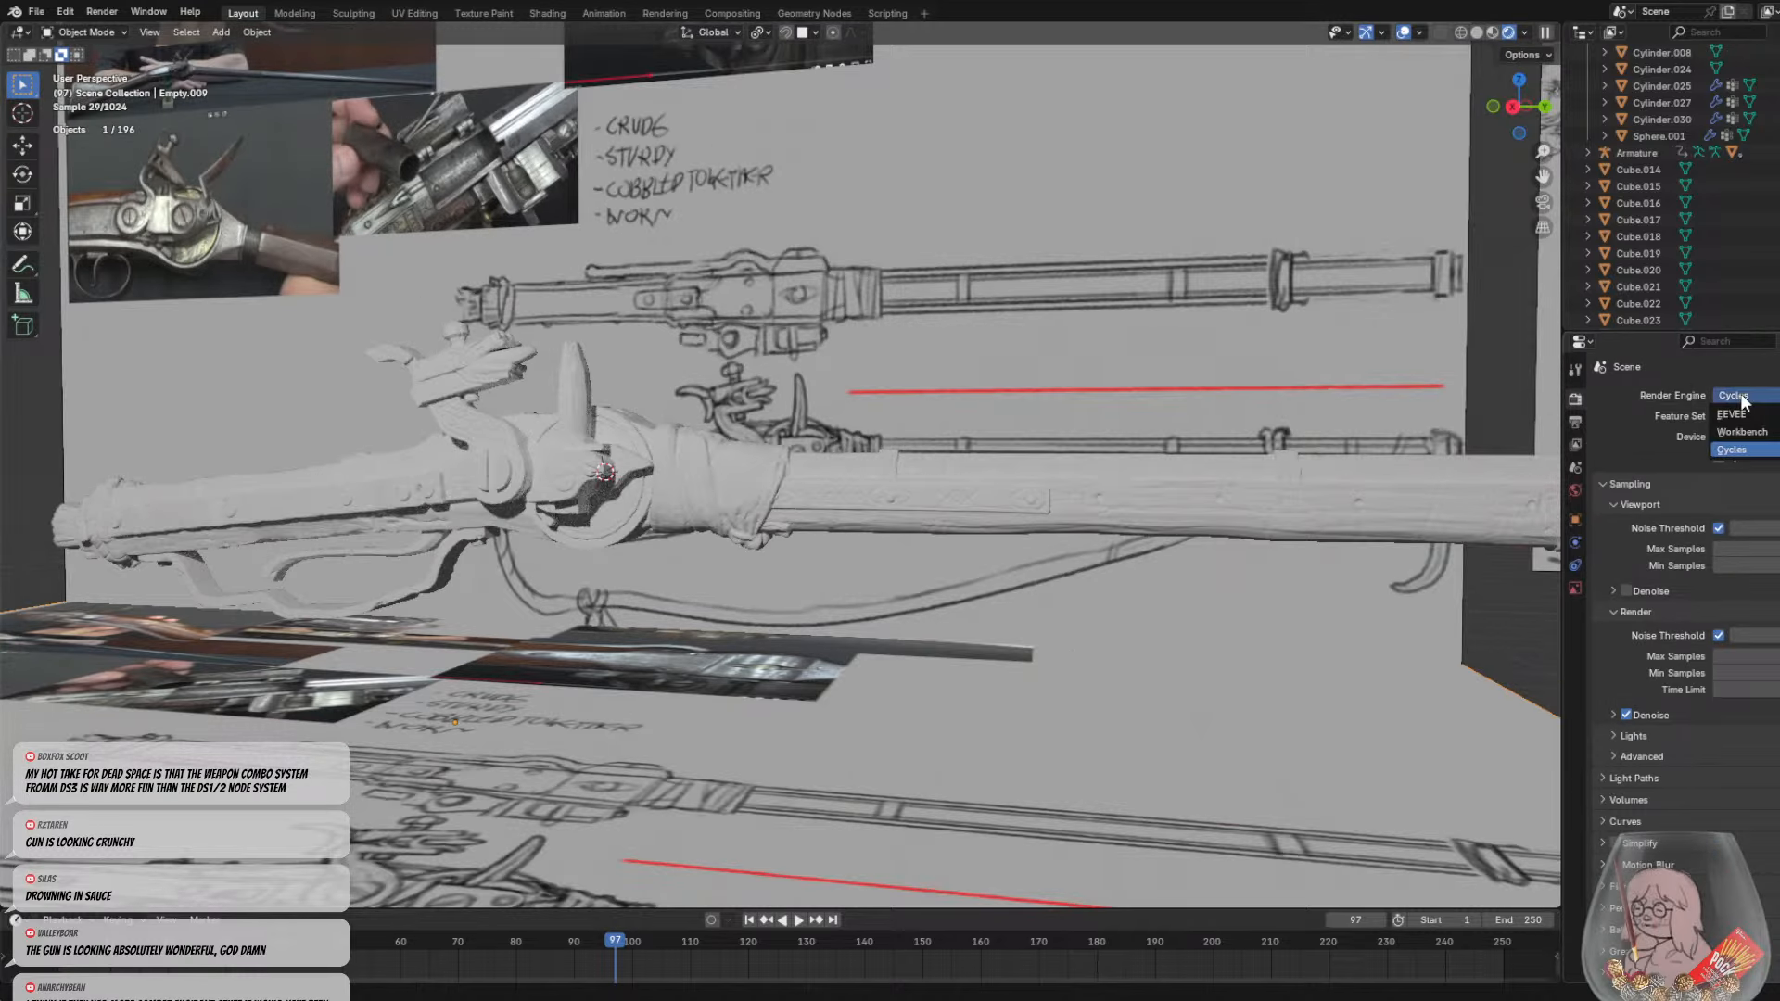
pyautogui.click(1763, 437)
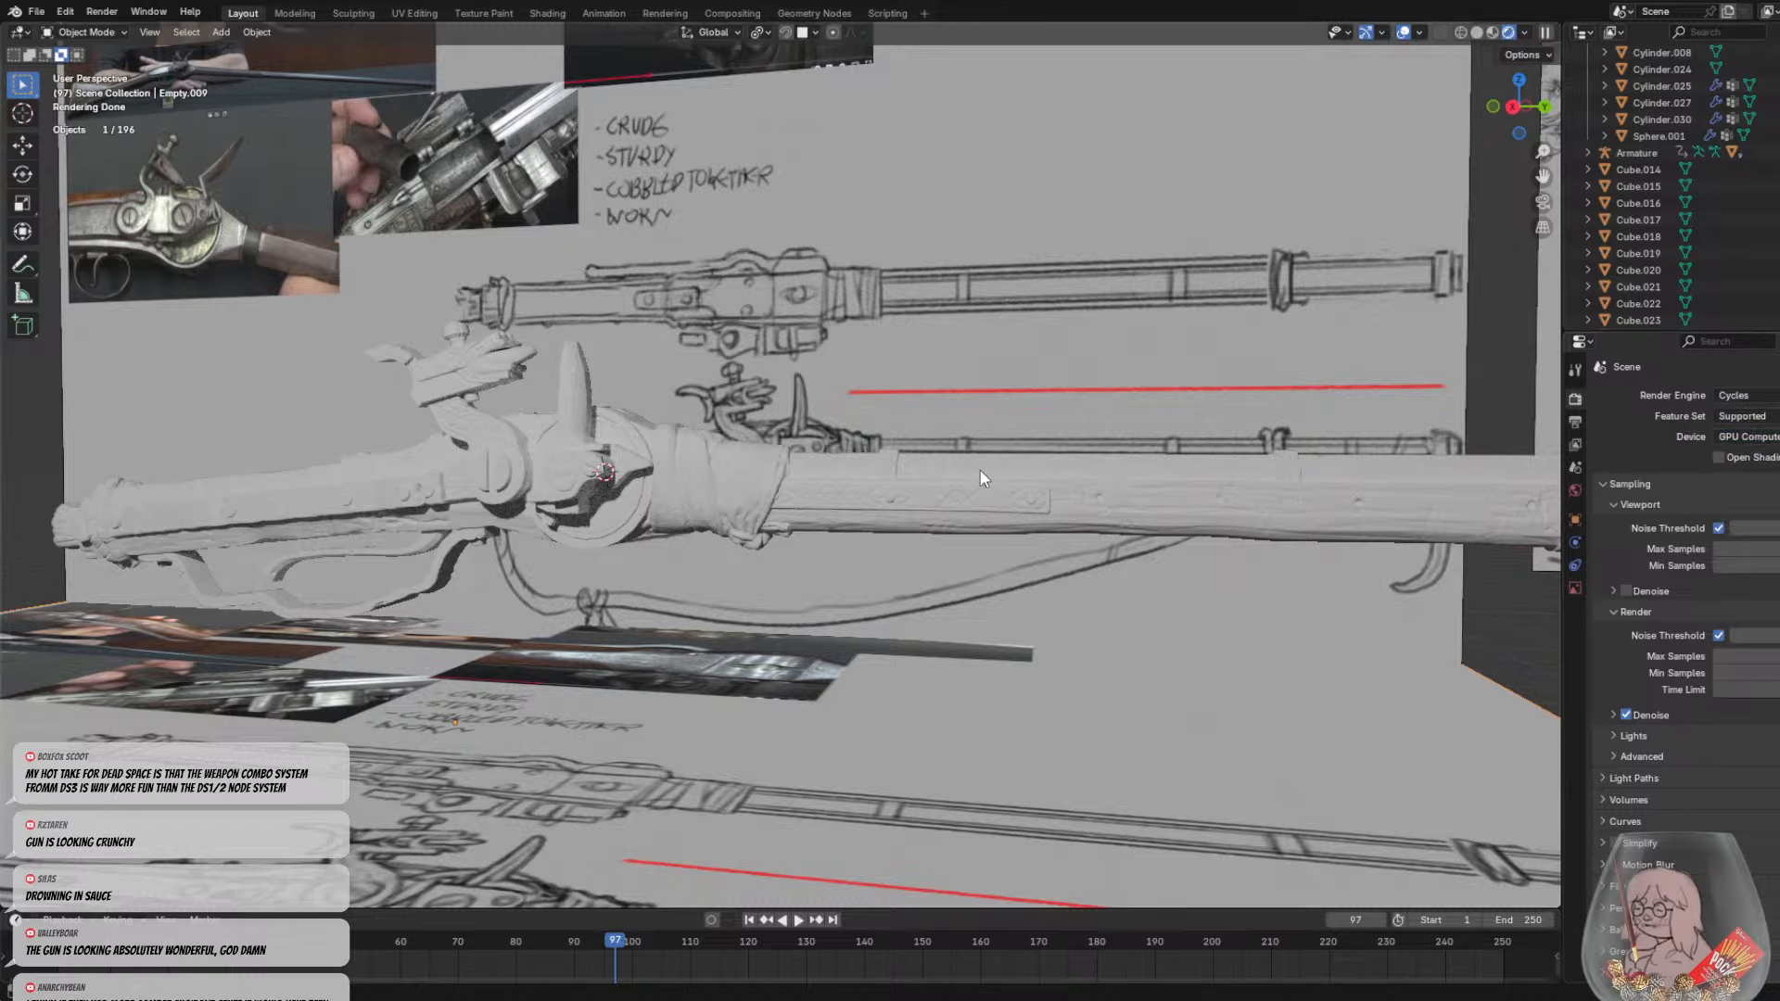
pyautogui.moveTo(981, 470); pyautogui.dragTo(888, 459, button='middle')
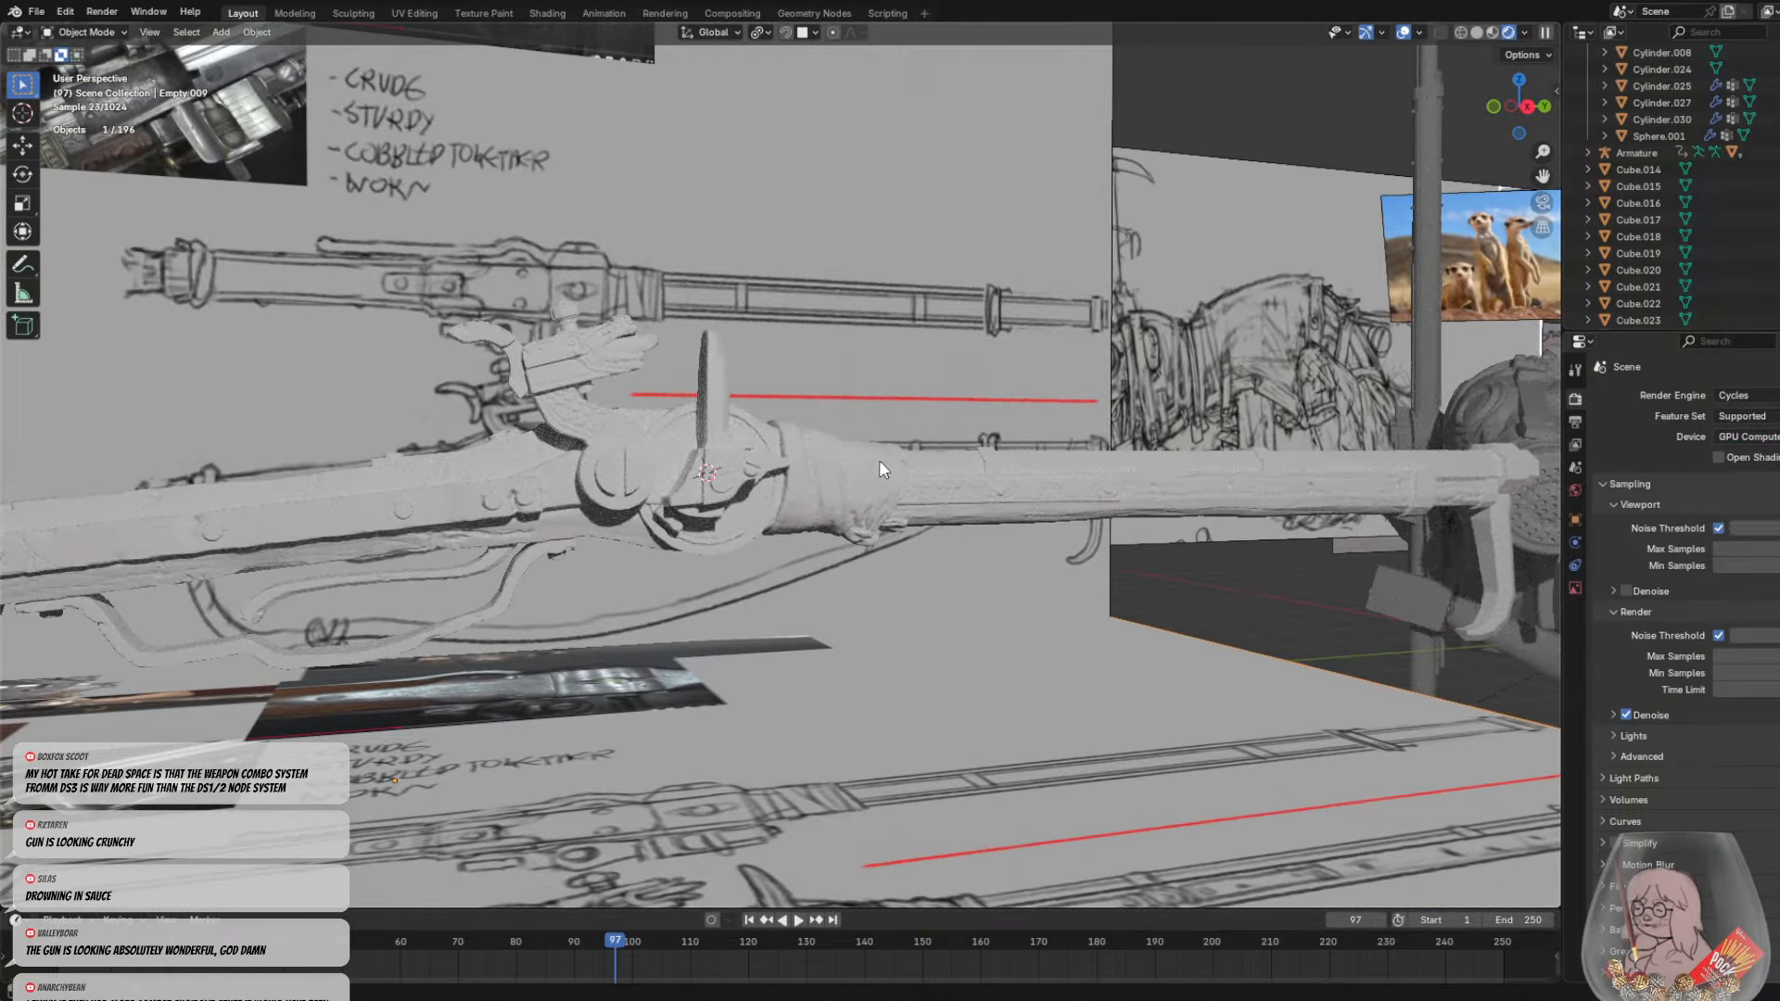
pyautogui.scroll(-2, 879, 460)
pyautogui.scroll(2, 701, 450)
pyautogui.moveTo(701, 451); pyautogui.dragTo(743, 458, button='middle')
pyautogui.scroll(-7, 942, 486)
# Move the point light again to relight the rifle and check the shading from its opposite side
pyautogui.click(1461, 258)
pyautogui.moveTo(942, 486); pyautogui.dragTo(1047, 439, button='middle')
pyautogui.press('g')
pyautogui.click(737, 167)
pyautogui.click(894, 500)
pyautogui.scroll(7, 983, 477)
pyautogui.scroll(2, 1048, 440)
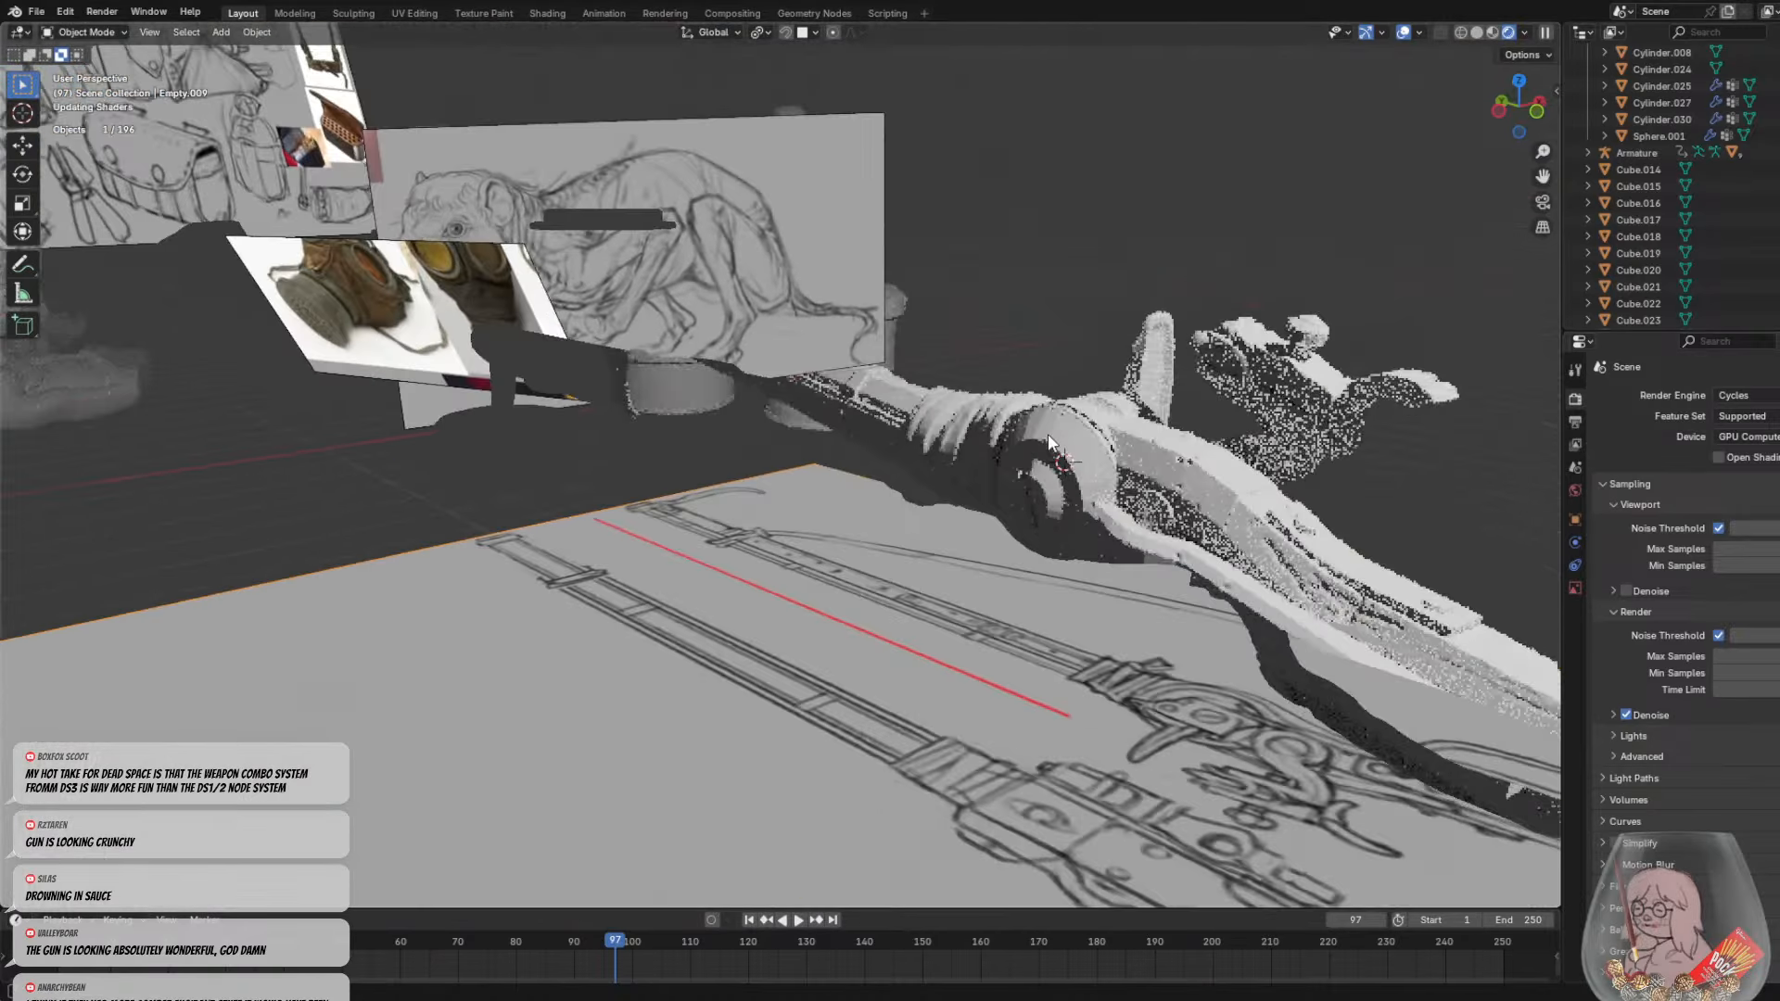
pyautogui.scroll(-2, 1047, 436)
pyautogui.moveTo(1035, 547); pyautogui.dragTo(890, 557, button='middle')
pyautogui.scroll(-6, 890, 557)
# Select the point light and set its power to 1000
pyautogui.click(730, 190)
pyautogui.click(1575, 587)
pyautogui.doubleClick(1721, 535)
pyautogui.click(1720, 535)
pyautogui.press('BackSpace')
pyautogui.write('3000.0')
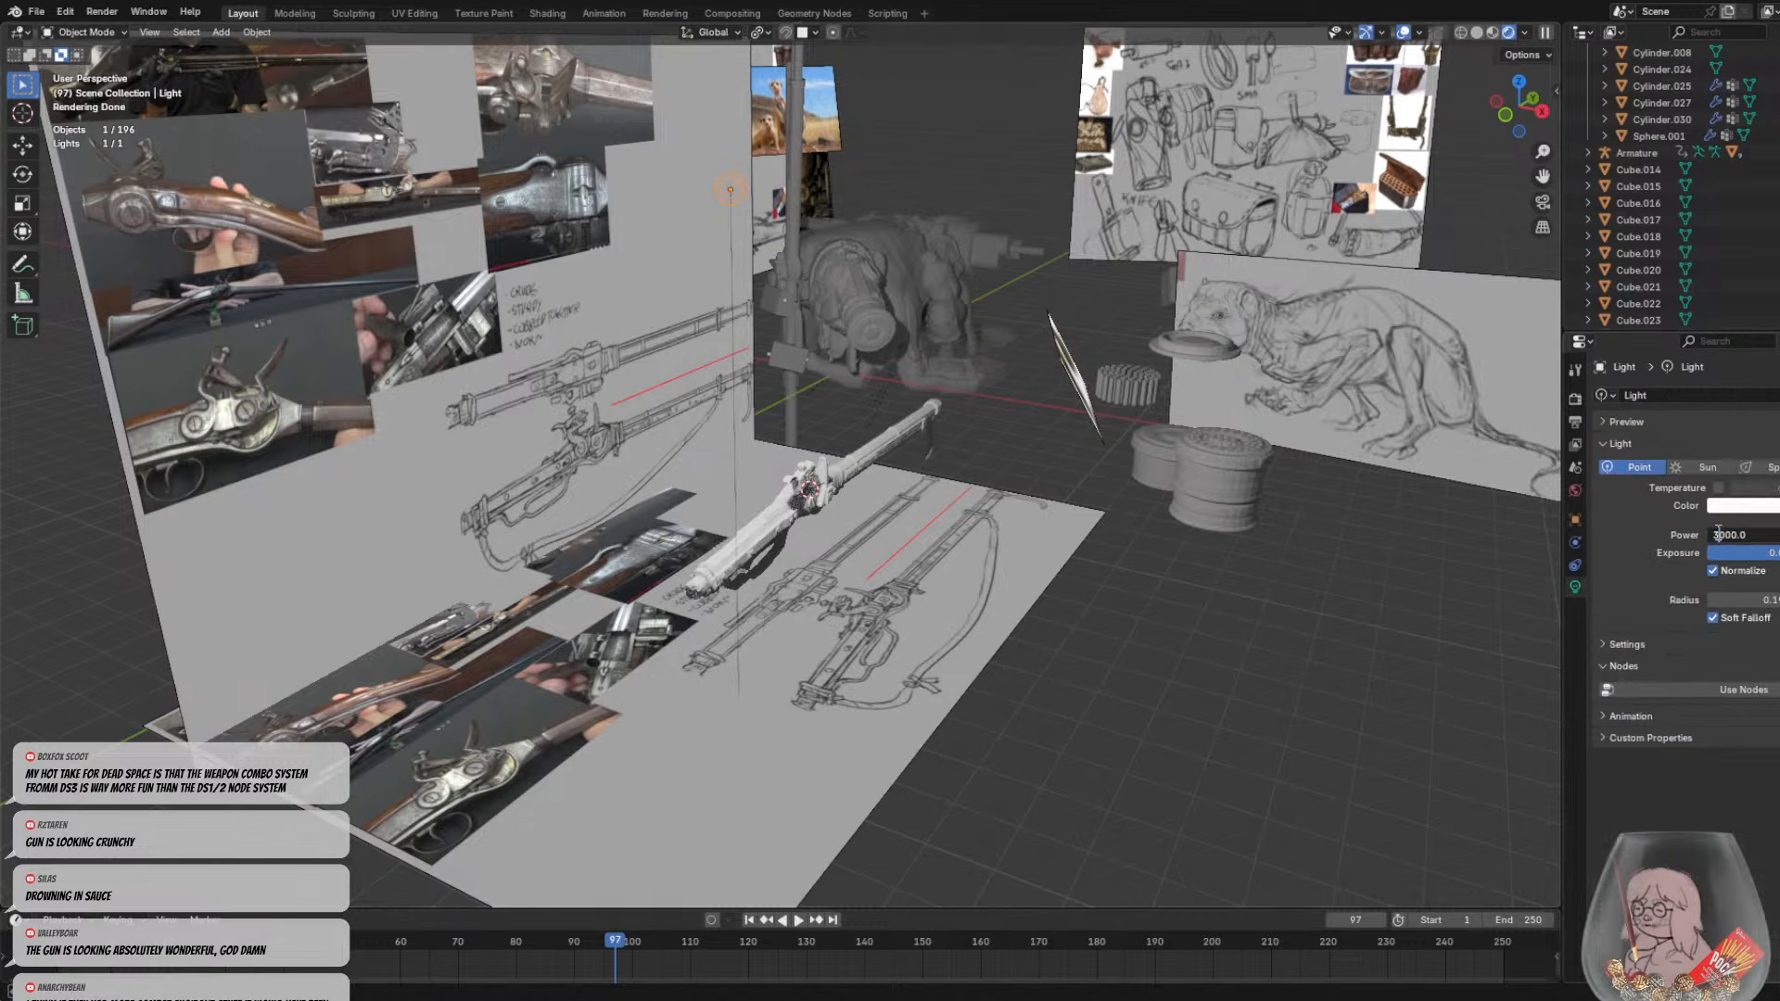
pyautogui.press('BackSpace')
pyautogui.write('1')
pyautogui.press('Return')
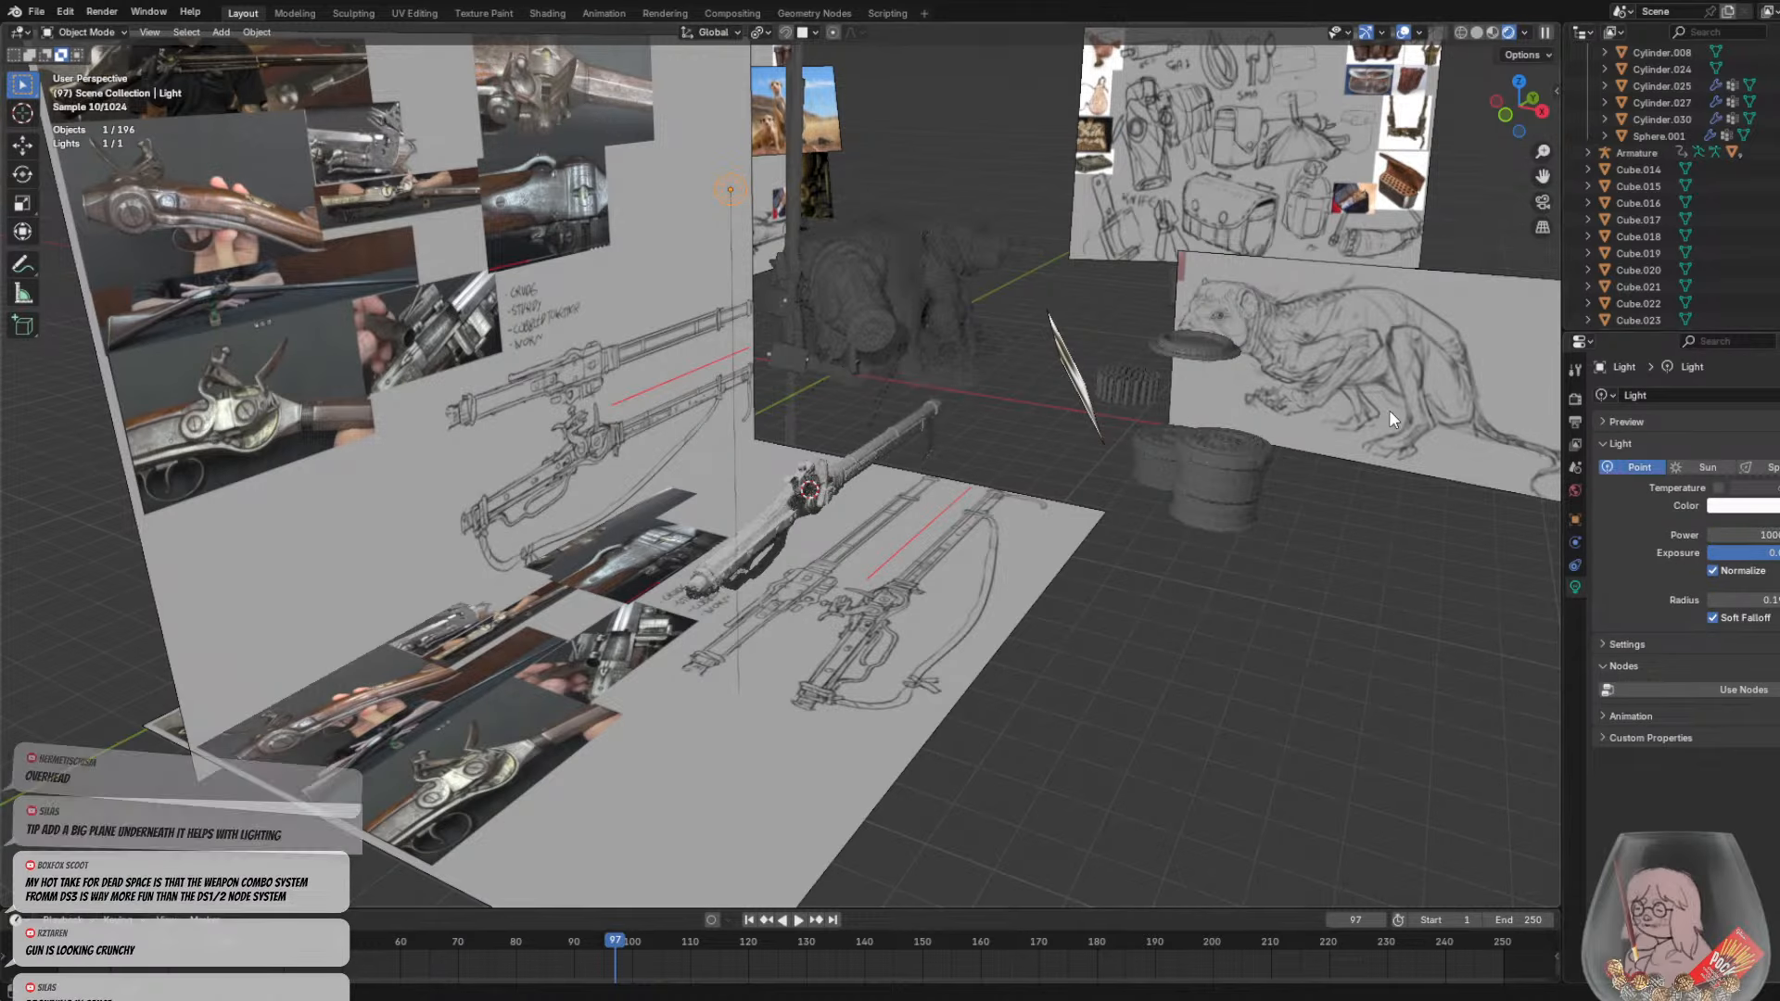
# Move the dimmed point light closer to the rifle, above the floor reference board
pyautogui.moveTo(1039, 398); pyautogui.dragTo(962, 141, button='middle')
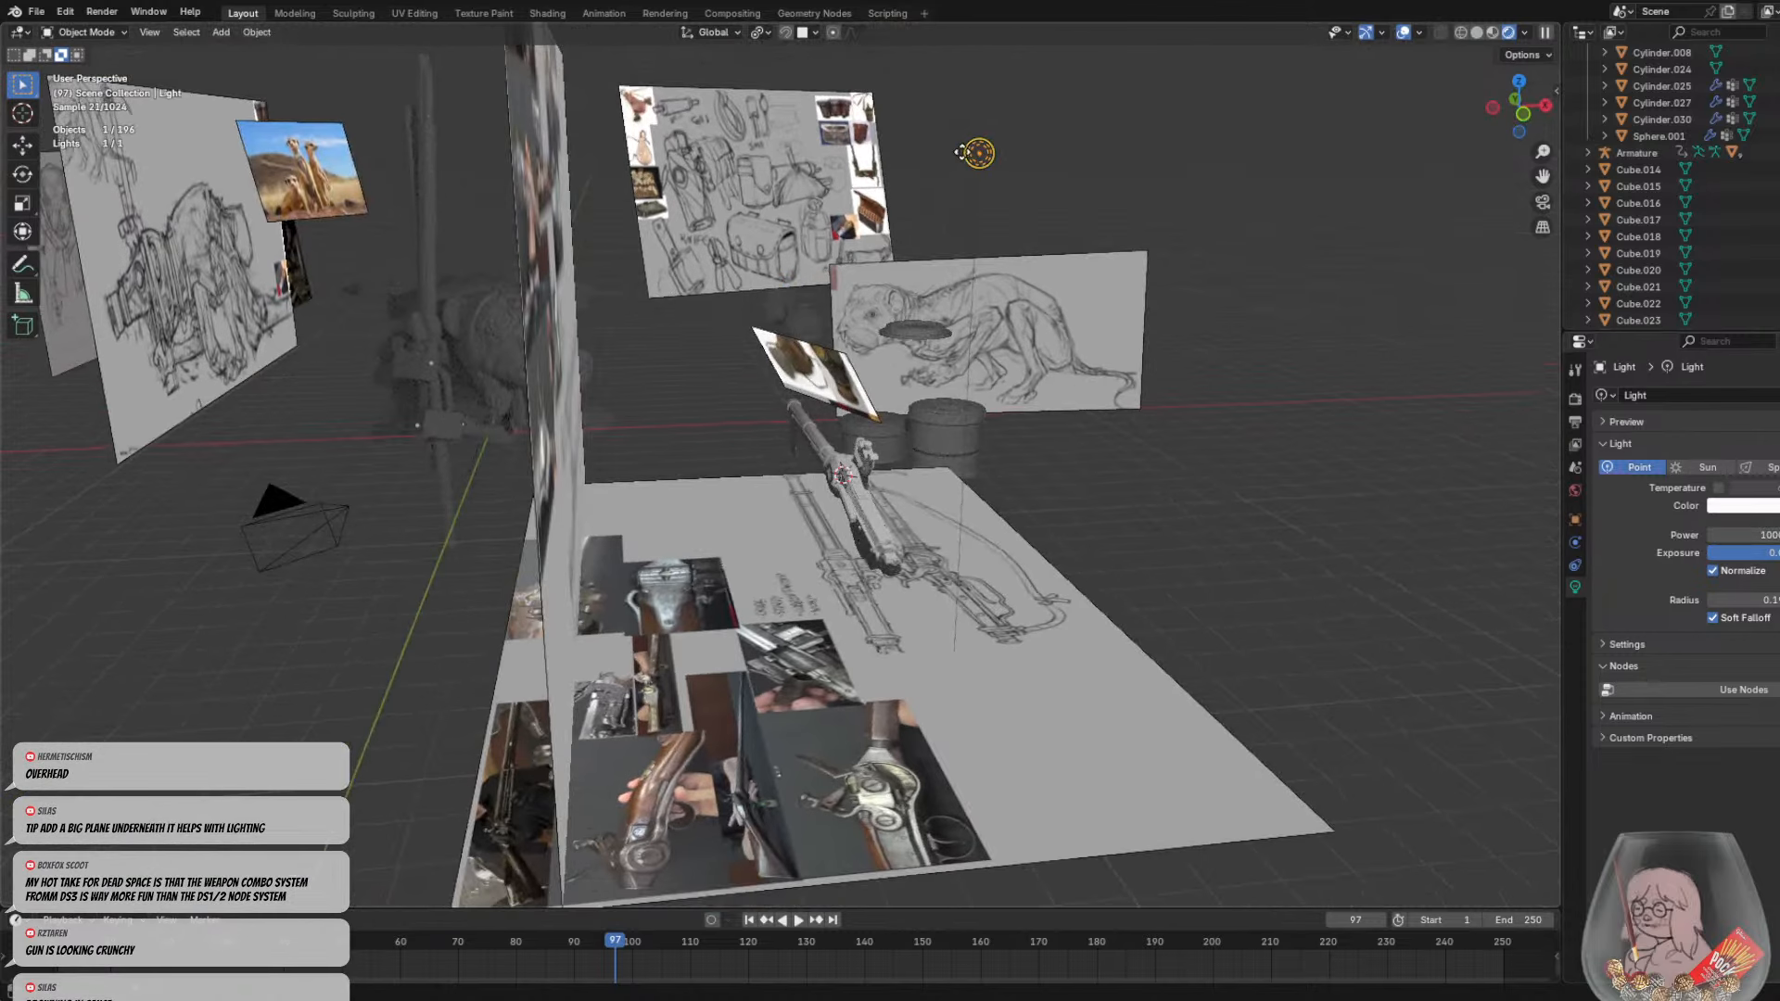
pyautogui.press('g')
pyautogui.click(739, 376)
pyautogui.click(941, 476)
pyautogui.scroll(-1, 957, 473)
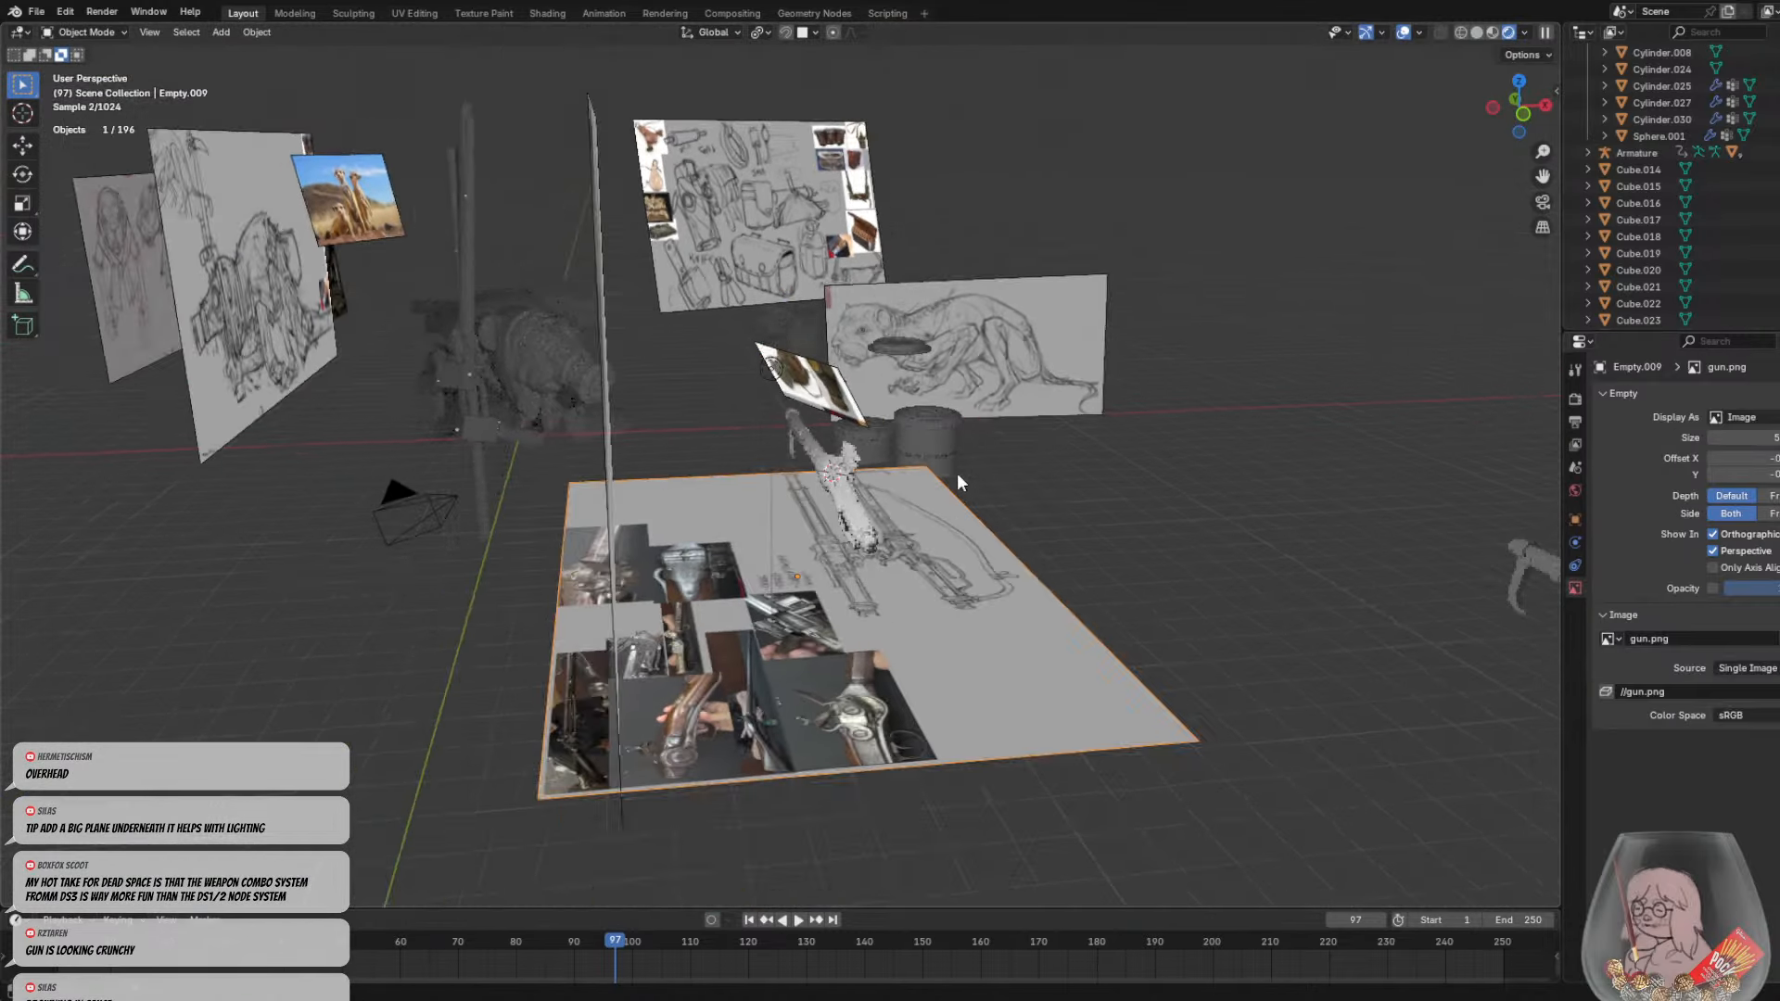
# Hide the upright gun reference image behind the rifle and inspect the gun's lit side
pyautogui.scroll(7, 983, 483)
pyautogui.press('g')
pyautogui.moveTo(1017, 489); pyautogui.dragTo(1185, 491, button='middle')
pyautogui.scroll(-3, 1085, 507)
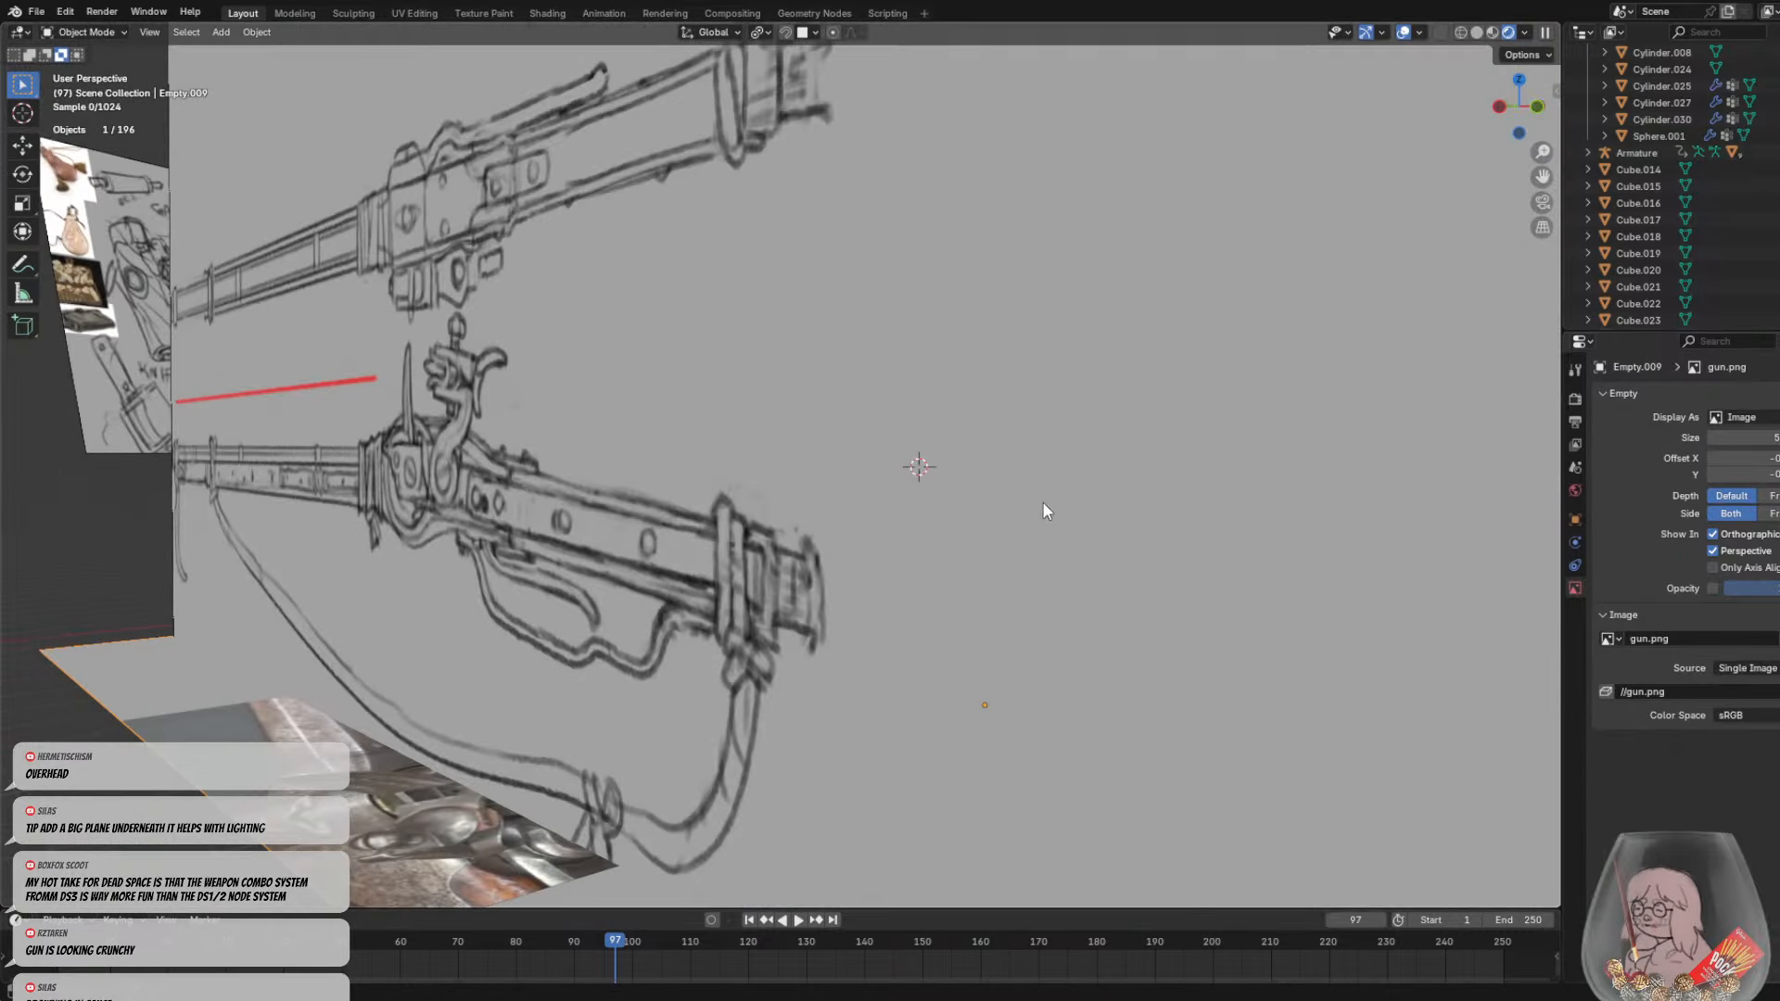
pyautogui.click(497, 418)
pyautogui.press('h')
pyautogui.moveTo(1087, 517); pyautogui.dragTo(1160, 571, button='middle')
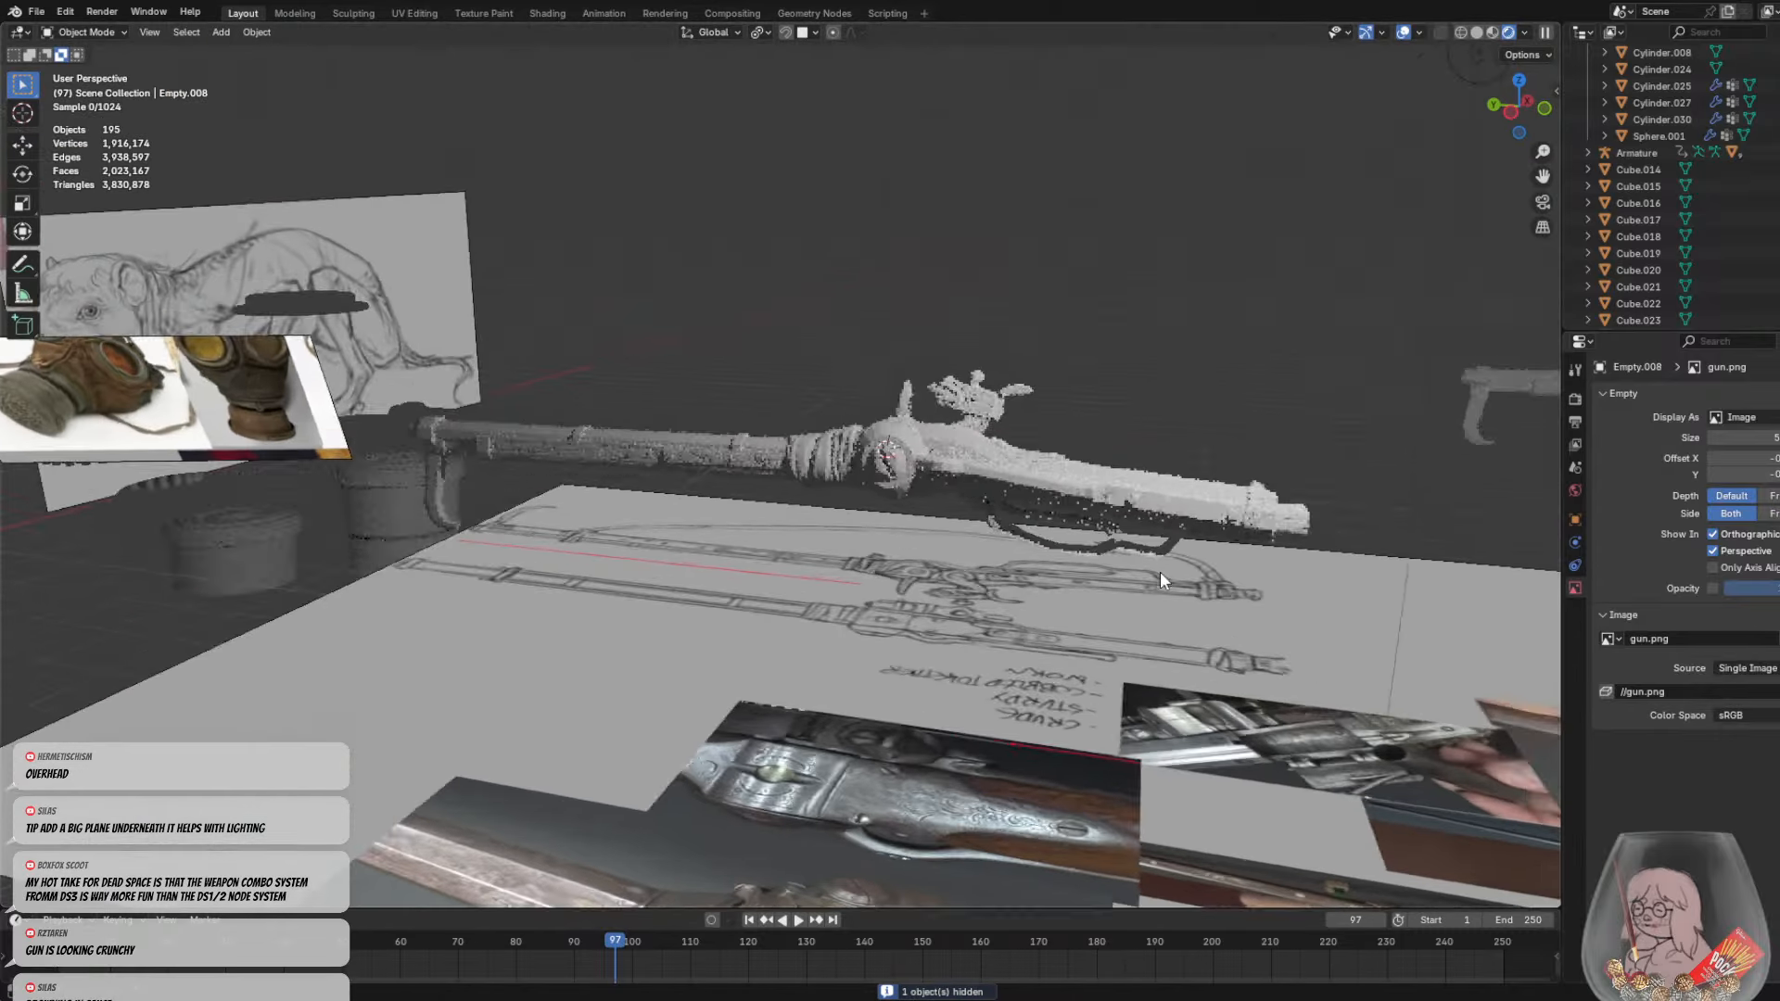
pyautogui.scroll(3, 1054, 519)
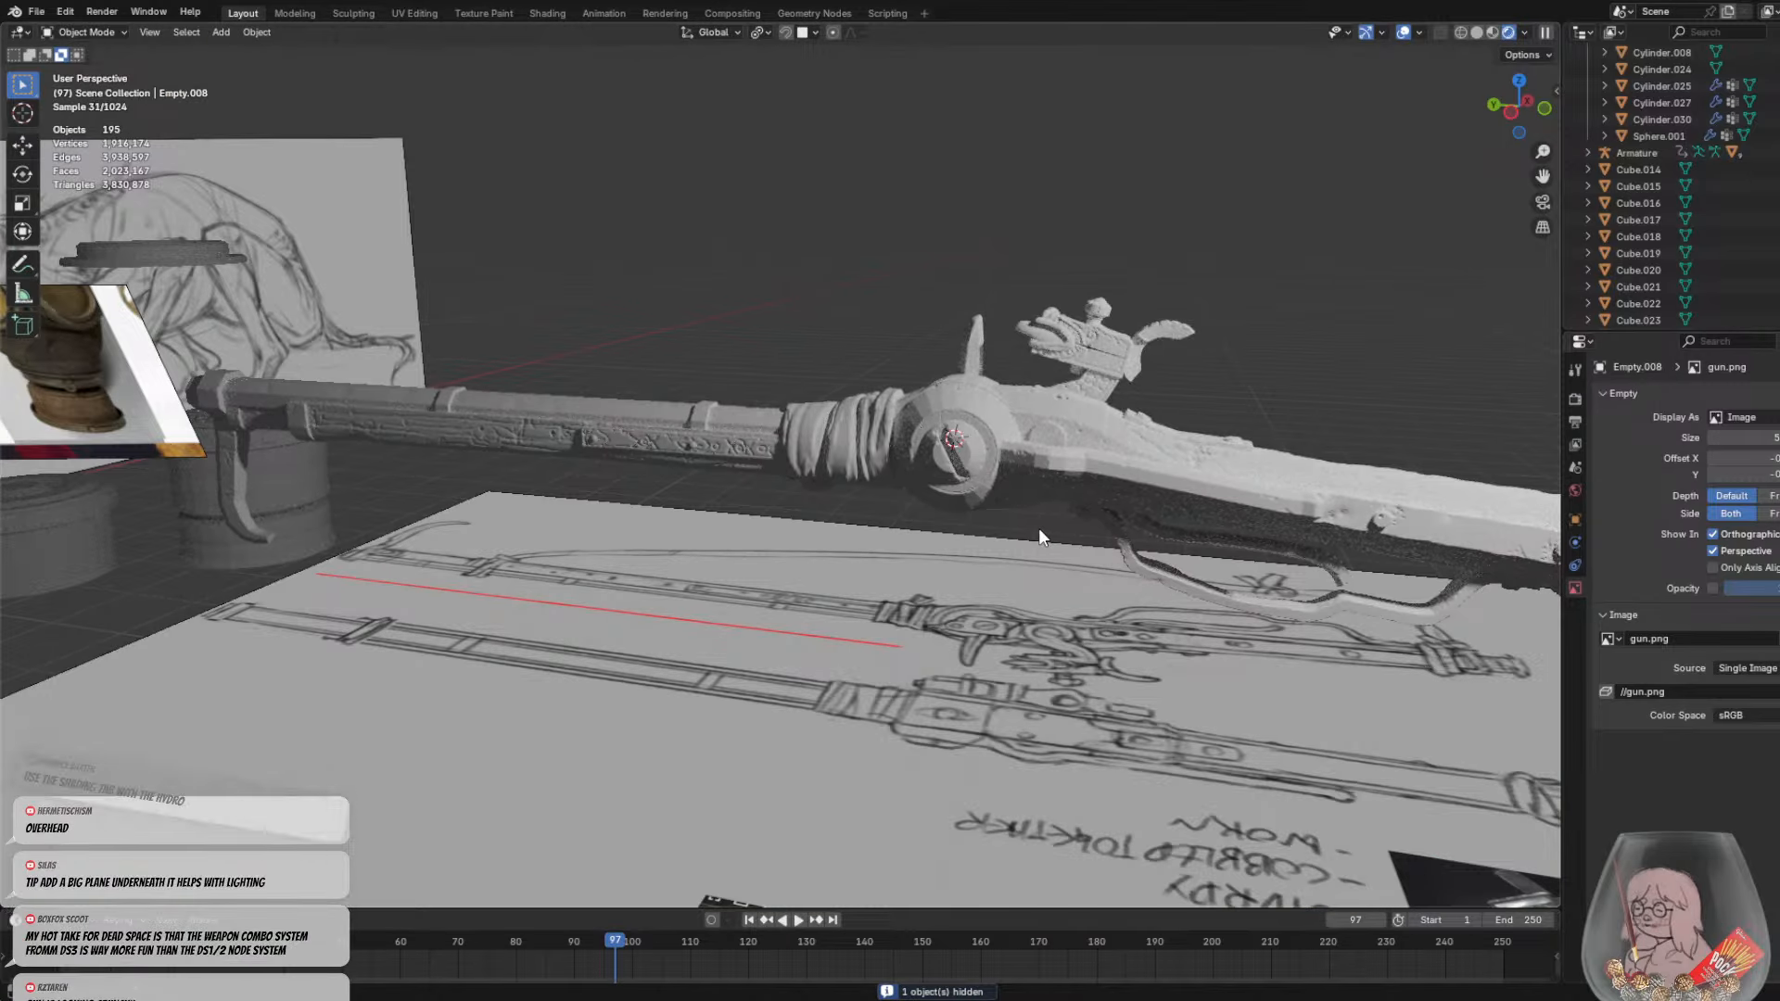
pyautogui.moveTo(1031, 530); pyautogui.dragTo(775, 487, button='middle')
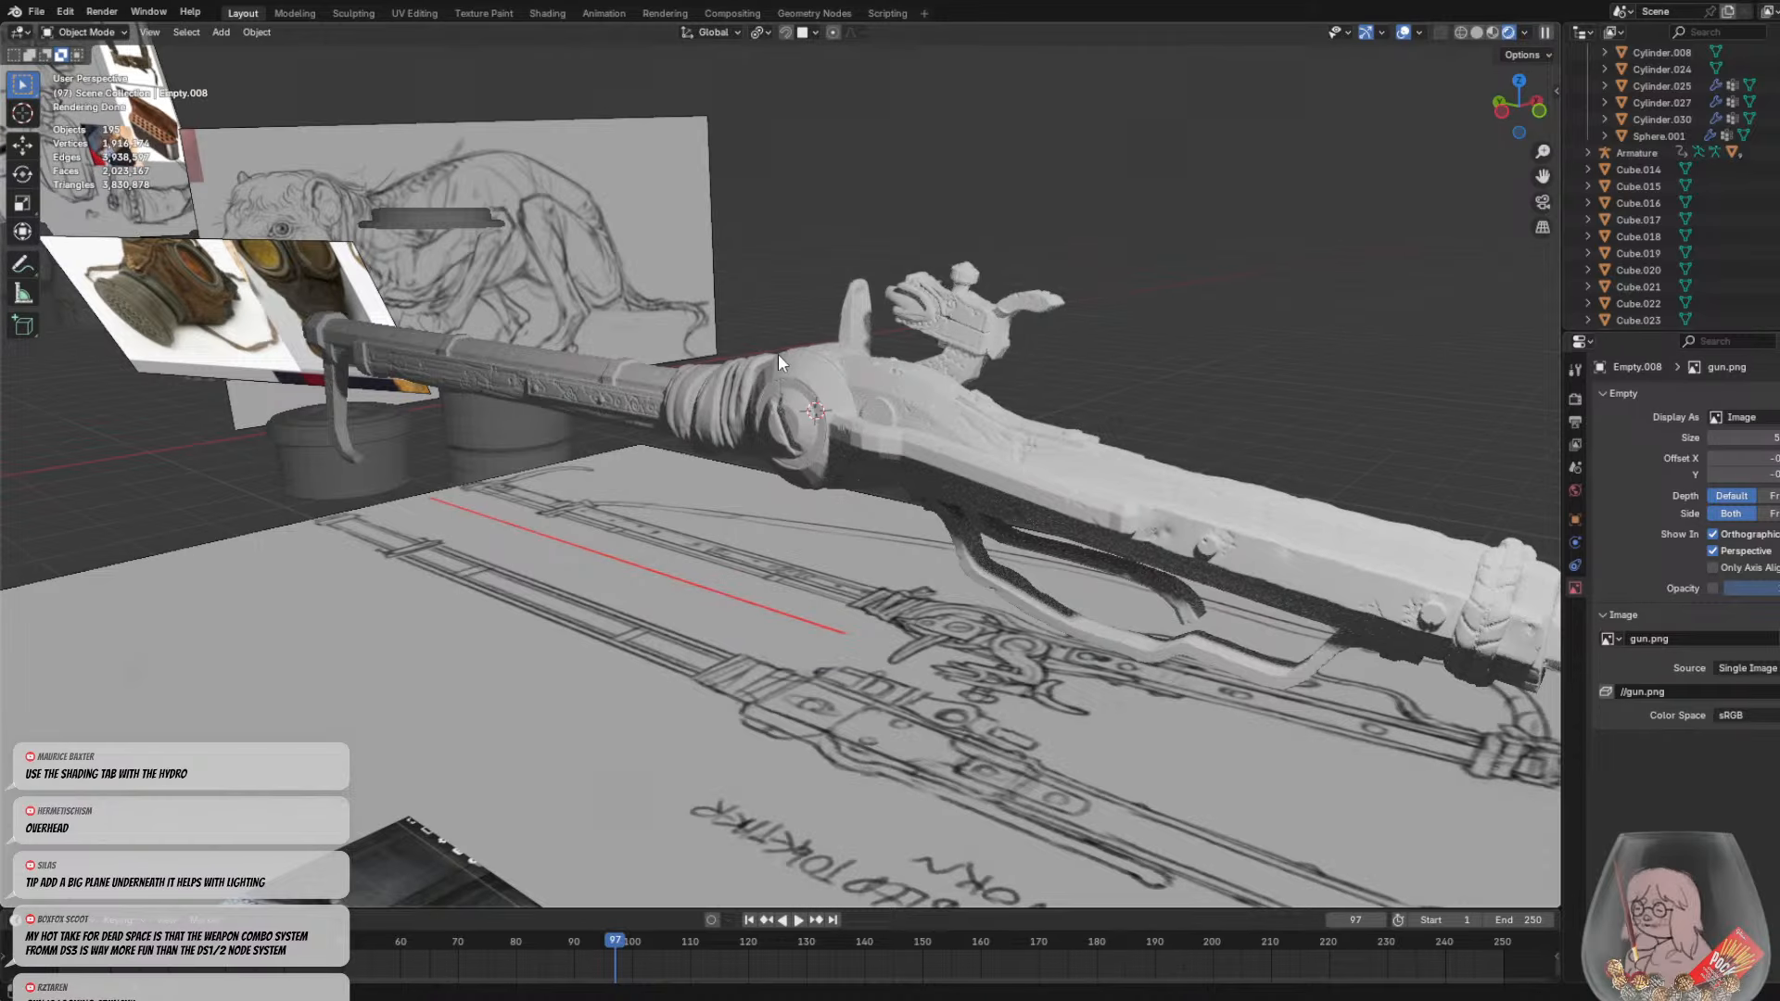
pyautogui.moveTo(803, 476); pyautogui.dragTo(833, 549, button='middle')
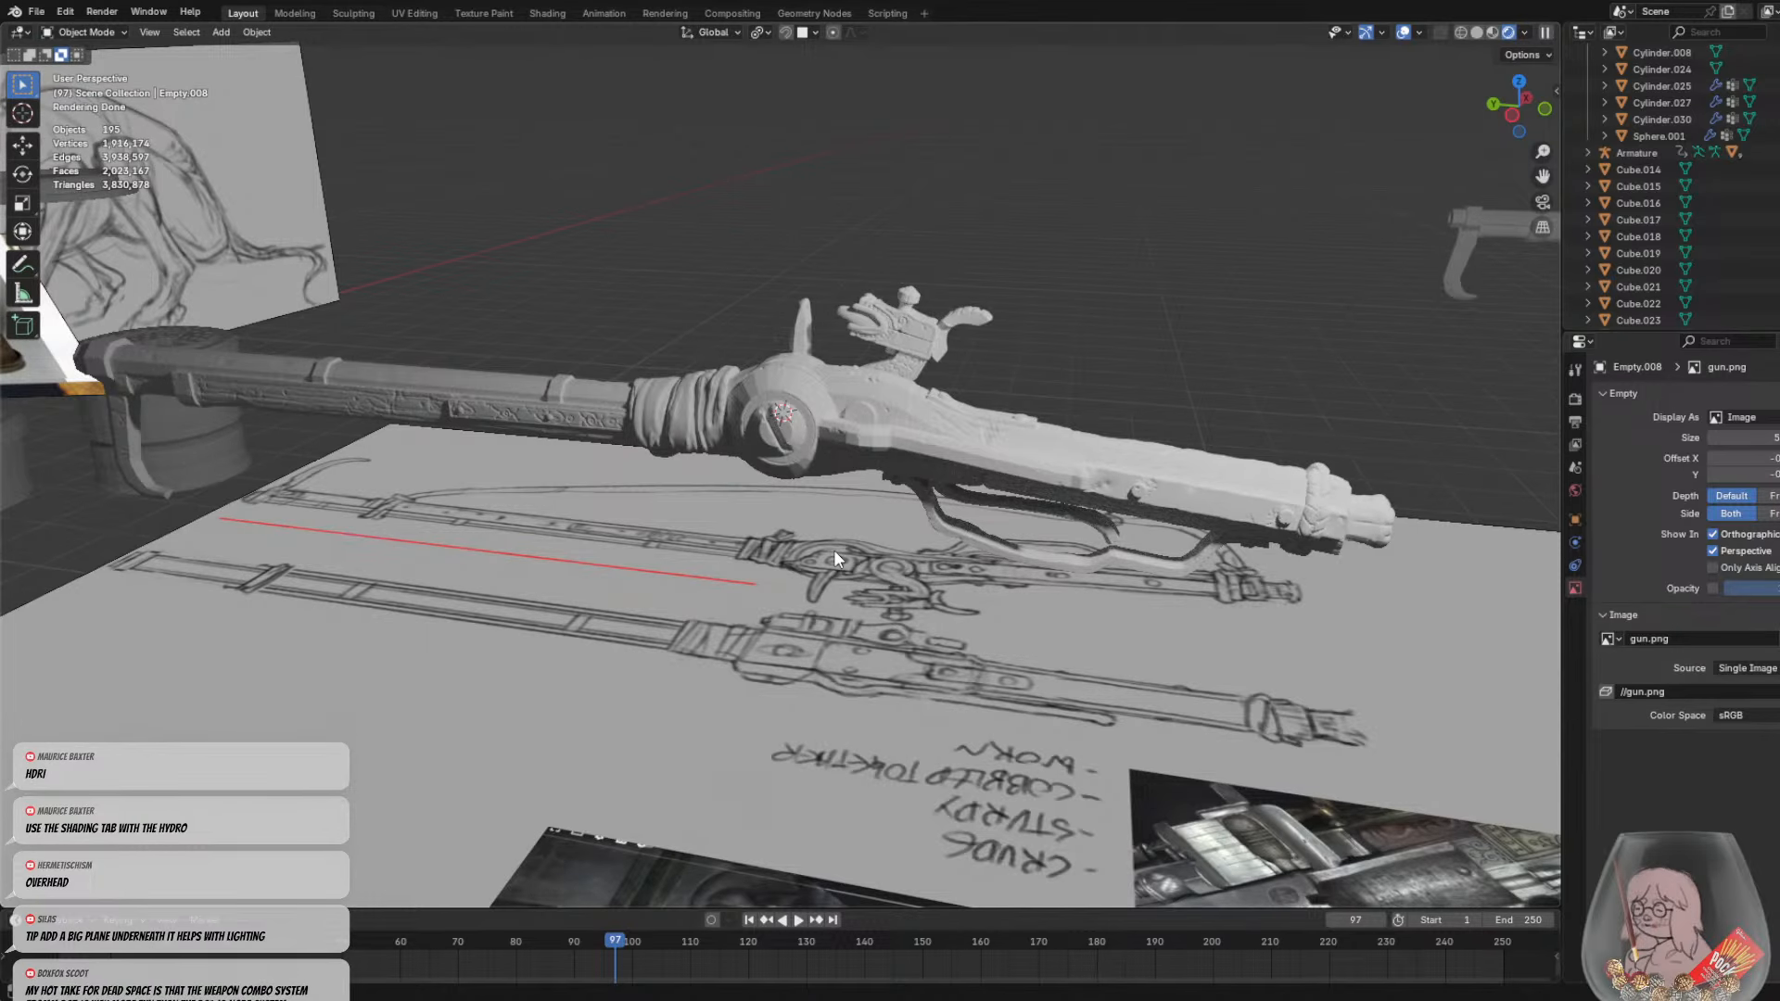
pyautogui.scroll(-1, 874, 533)
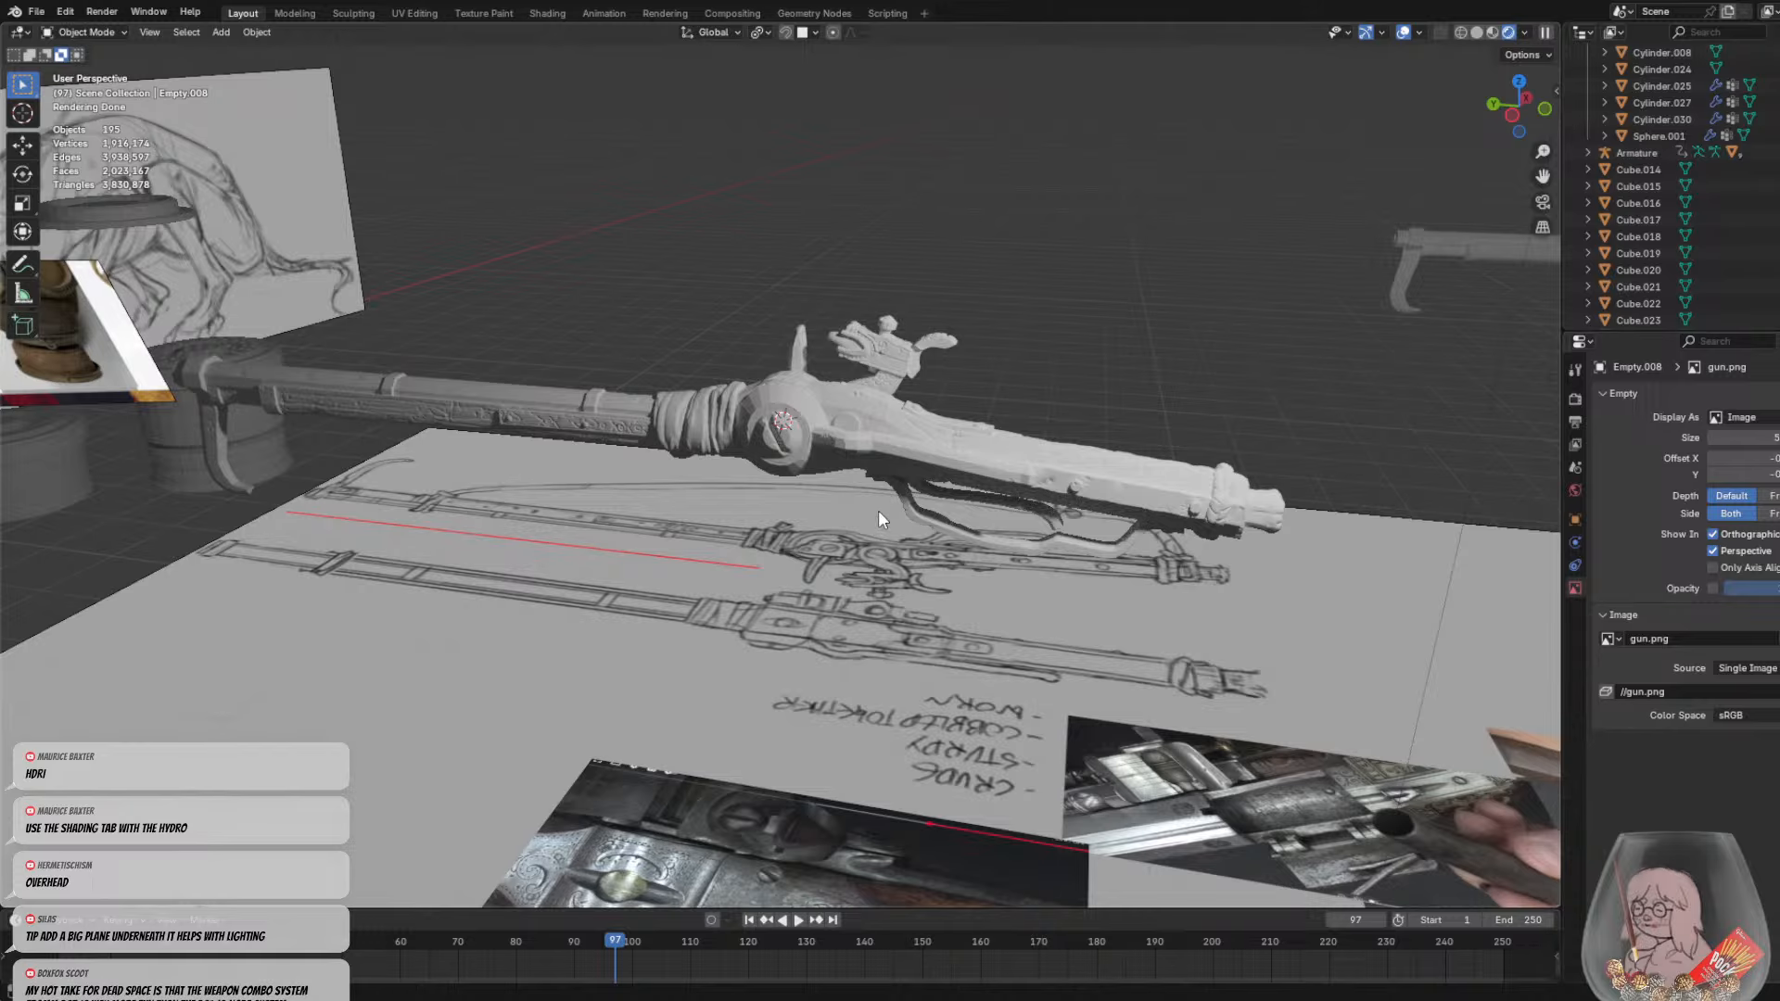
# Return the viewport to Solid shading and add a mesh plane at the rifle, scaled up to span the gun
pyautogui.moveTo(878, 510); pyautogui.dragTo(1422, 65, button='middle')
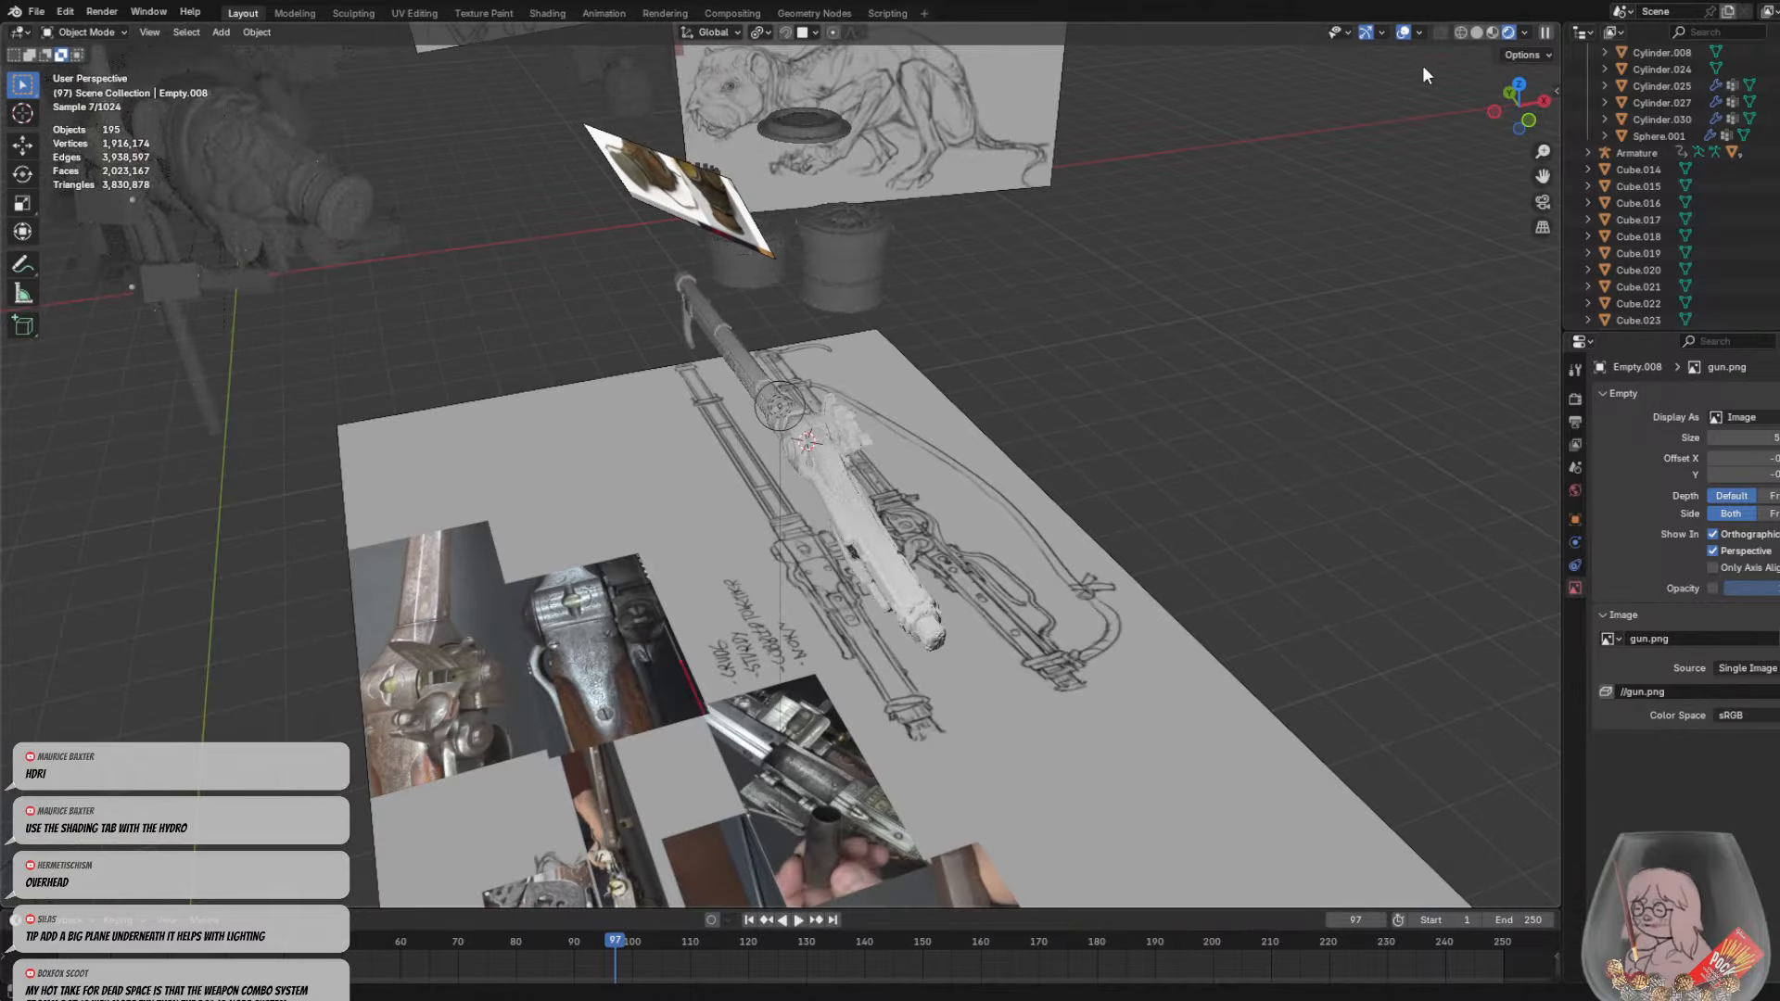
pyautogui.click(1477, 33)
pyautogui.moveTo(992, 559)
pyautogui.mouseDown(button='middle')
pyautogui.moveTo(877, 510)
pyautogui.moveTo(1072, 482)
pyautogui.moveTo(1004, 470)
pyautogui.moveTo(1062, 493)
pyautogui.mouseUp(button='middle')
pyautogui.hotkey('shift', 'a')
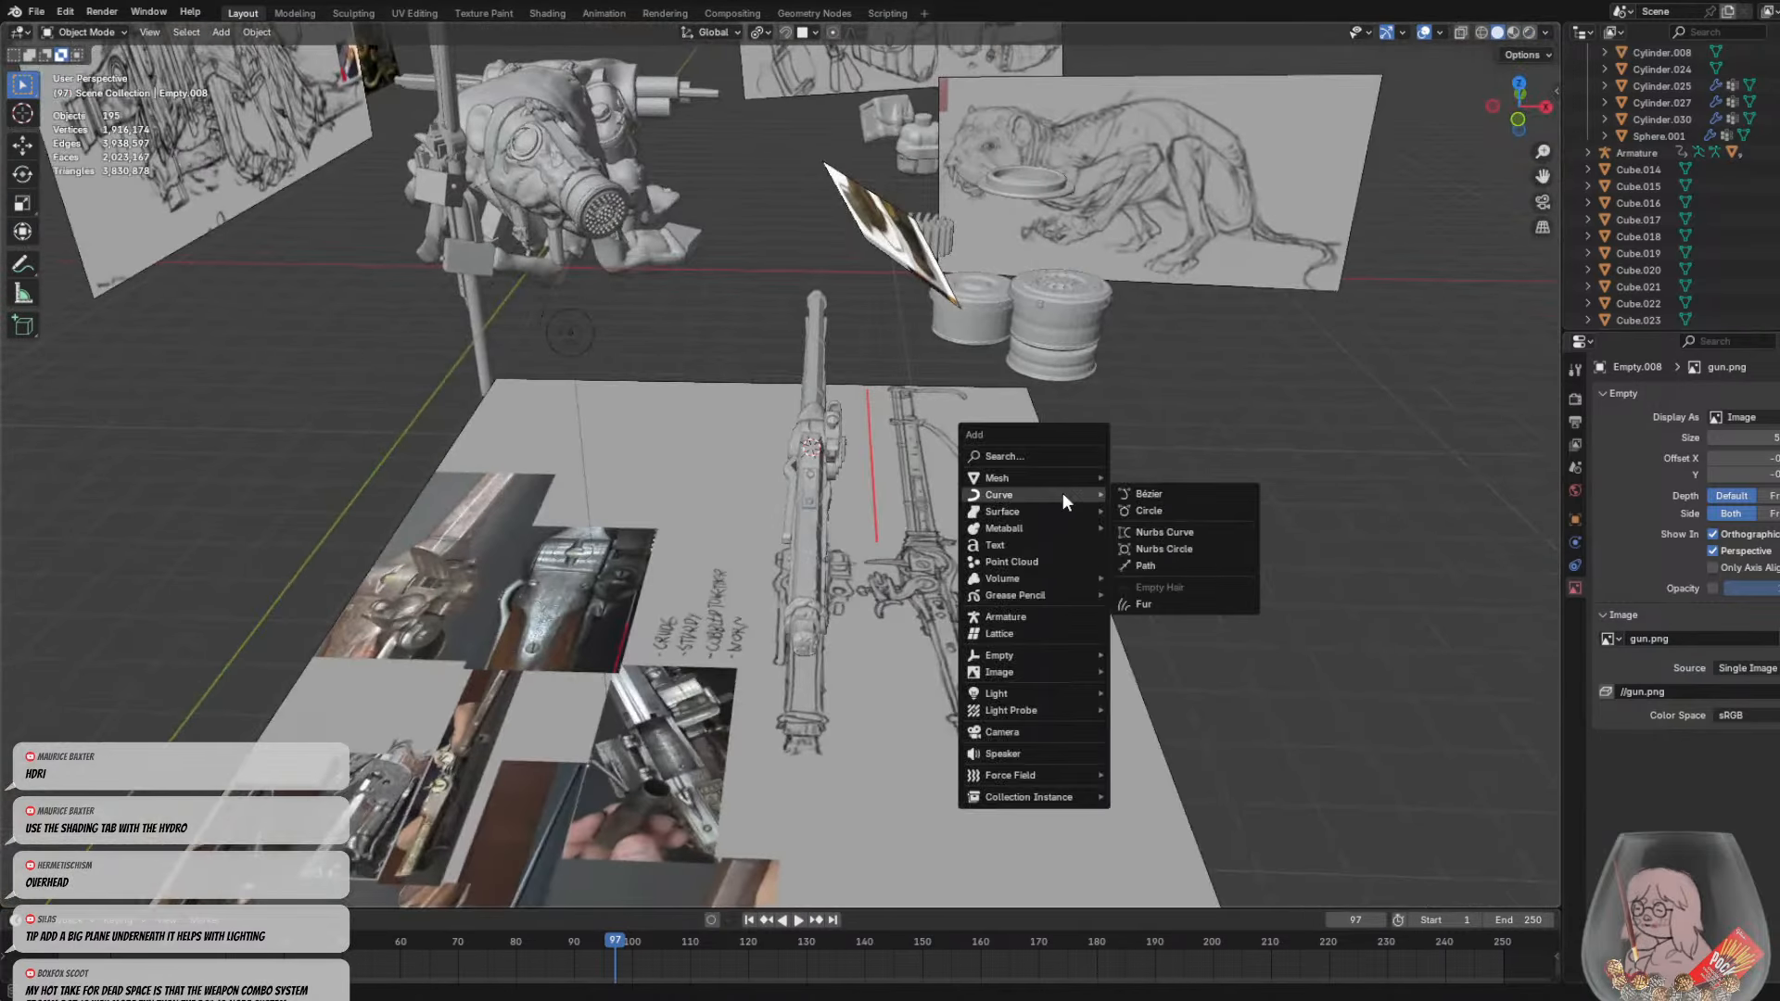
pyautogui.moveTo(1062, 478)
pyautogui.click(1149, 479)
pyautogui.press('s')
pyautogui.click(1298, 473)
# Lower the new plane along Z so it lies beneath the rifle as a ground surface
pyautogui.moveTo(784, 398); pyautogui.dragTo(848, 357, button='middle')
pyautogui.press('g')
pyautogui.press('z')
pyautogui.click(849, 453)
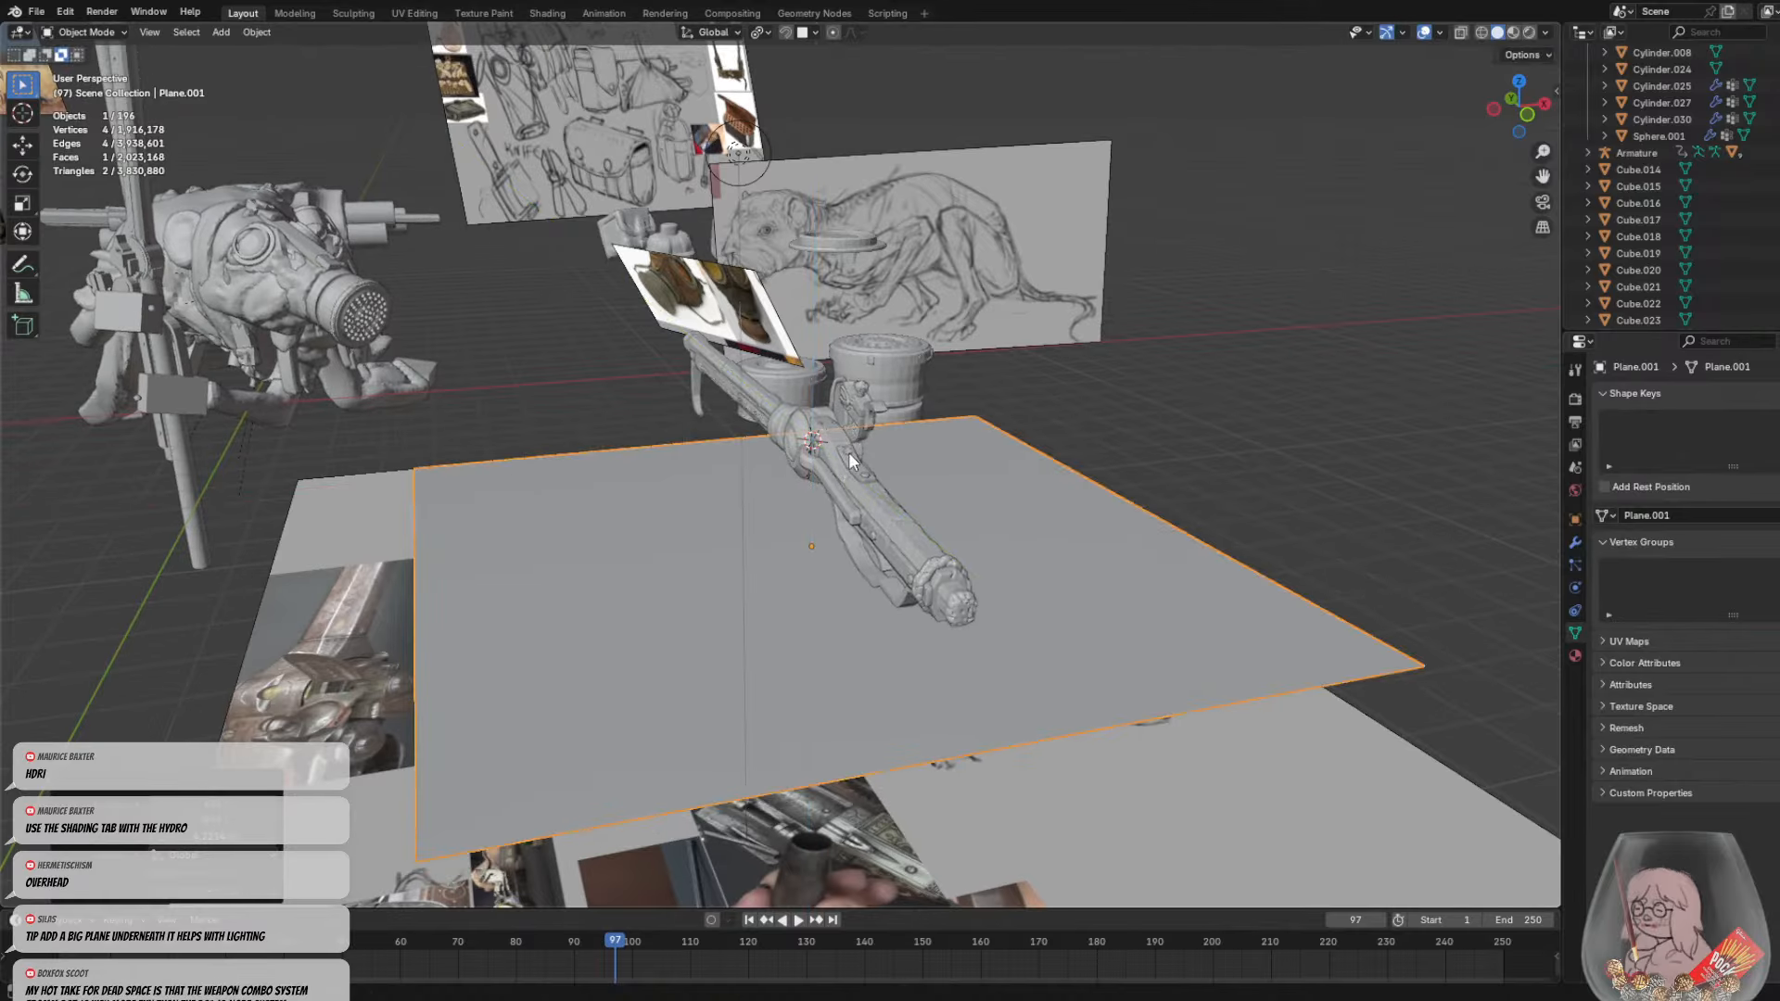
# Scale the ground plane up further, deselect it, and switch the viewport back to Rendered shading
pyautogui.click(1154, 437)
pyautogui.moveTo(1154, 437); pyautogui.dragTo(988, 577, button='middle')
pyautogui.click(988, 576)
pyautogui.press('s')
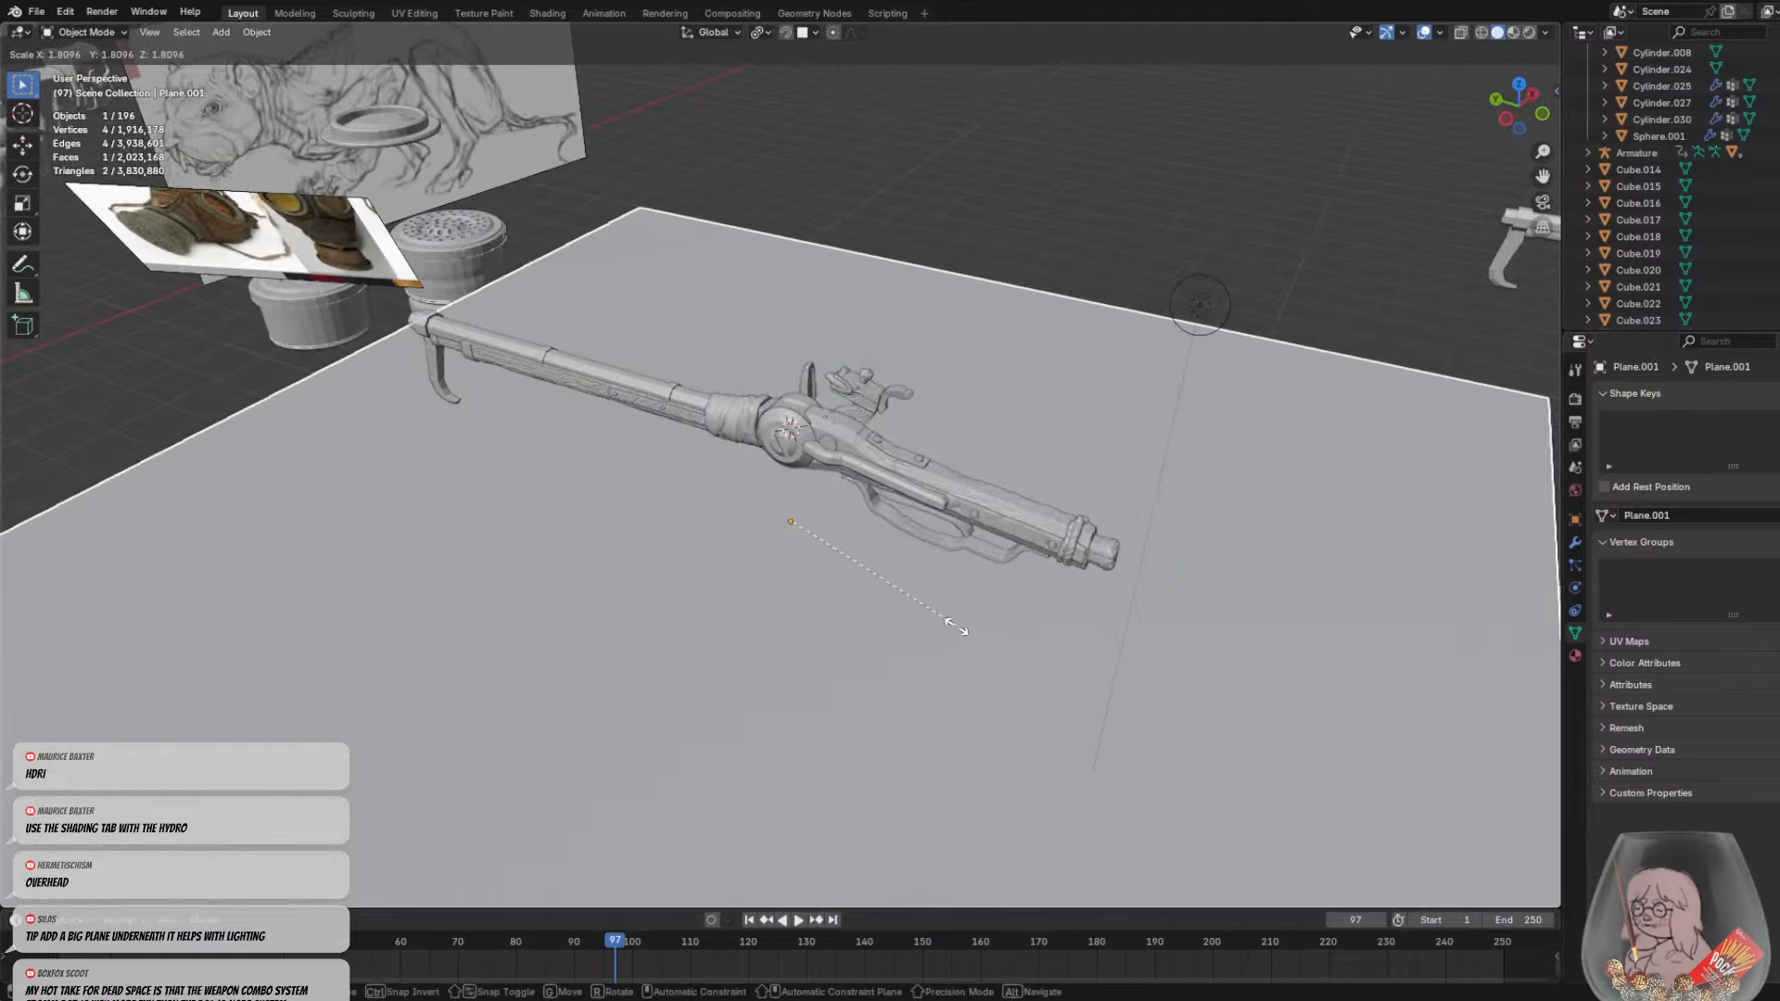
pyautogui.click(924, 612)
pyautogui.click(1409, 131)
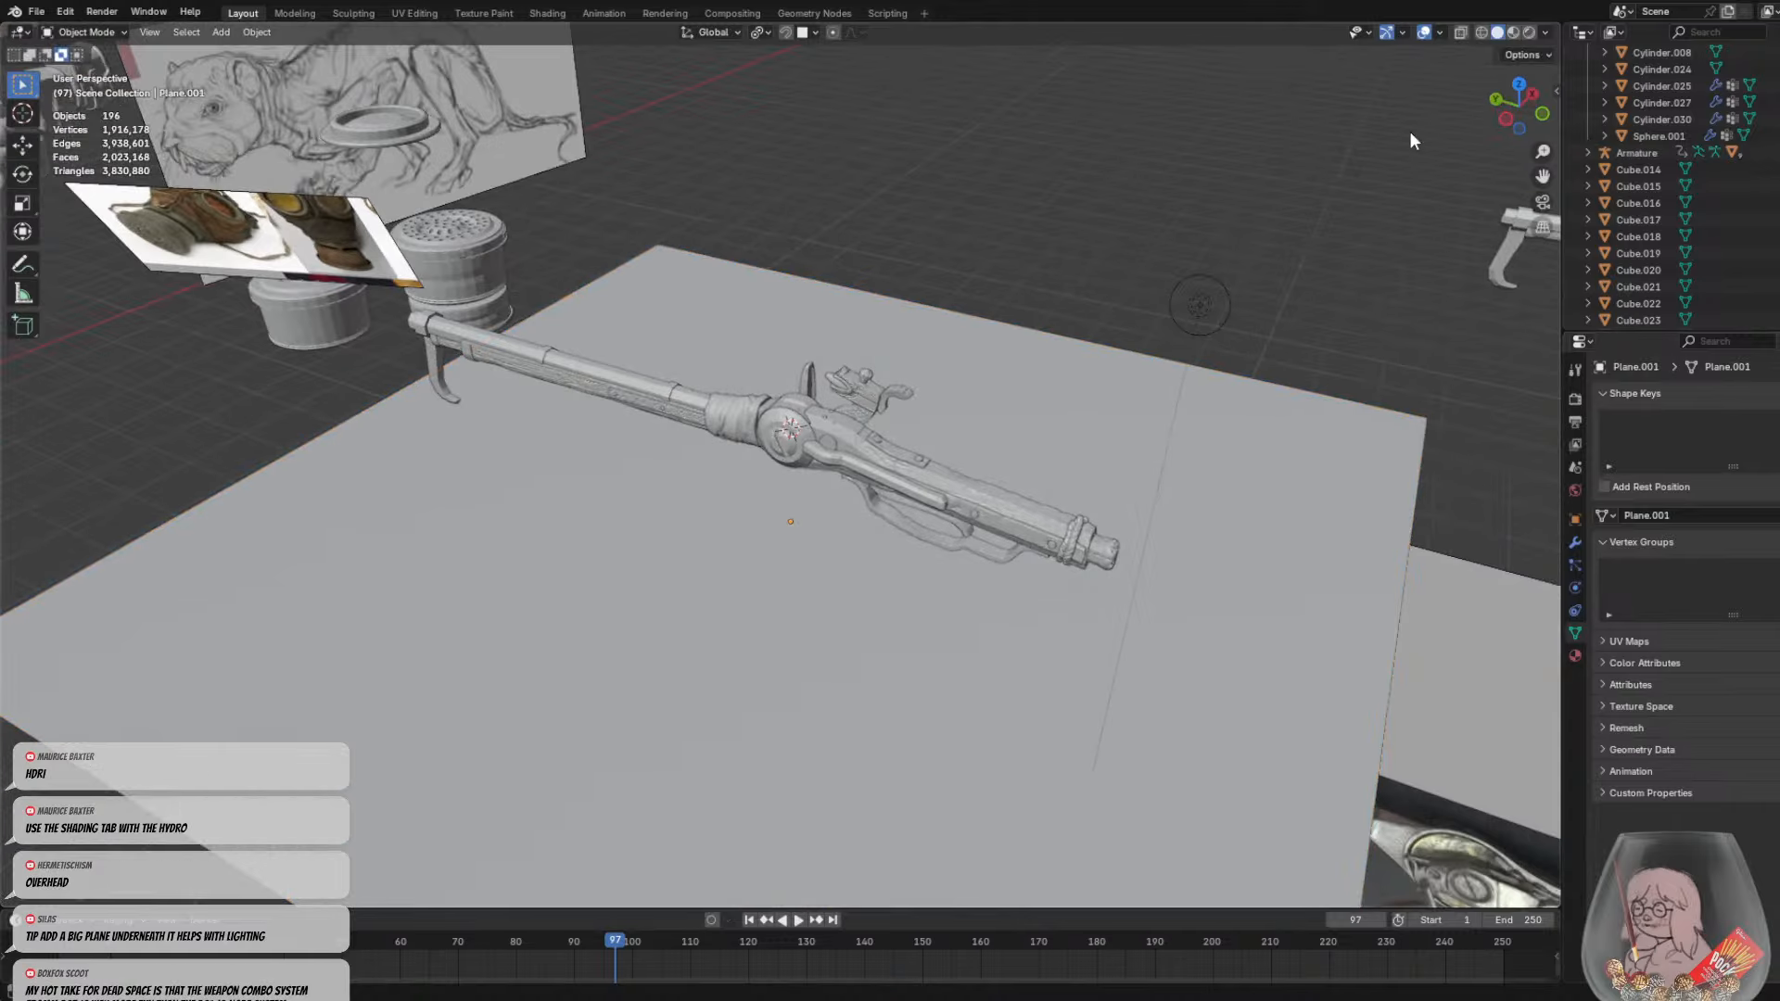
pyautogui.click(1530, 34)
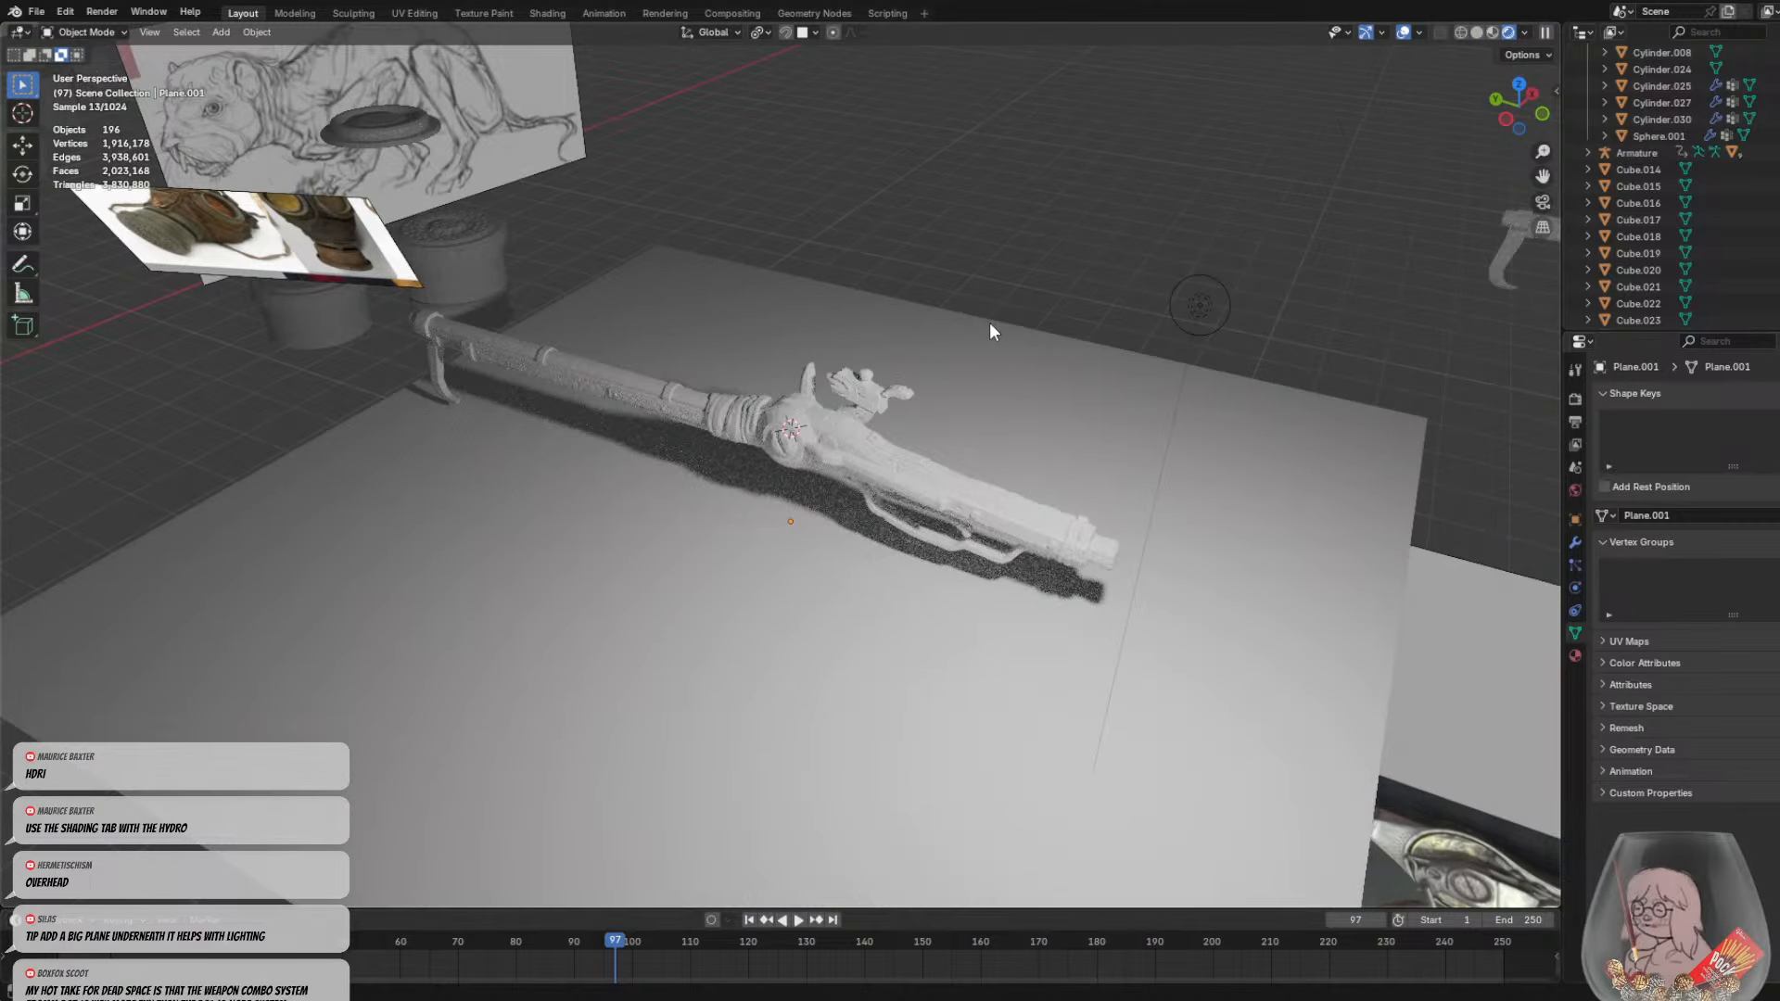
# Inspect the rendered rifle and its cast shadow on the ground plane from both sides
pyautogui.moveTo(990, 325)
pyautogui.mouseDown(button='middle')
pyautogui.moveTo(977, 302)
pyautogui.moveTo(733, 264)
pyautogui.moveTo(754, 408)
pyautogui.mouseUp(button='middle')
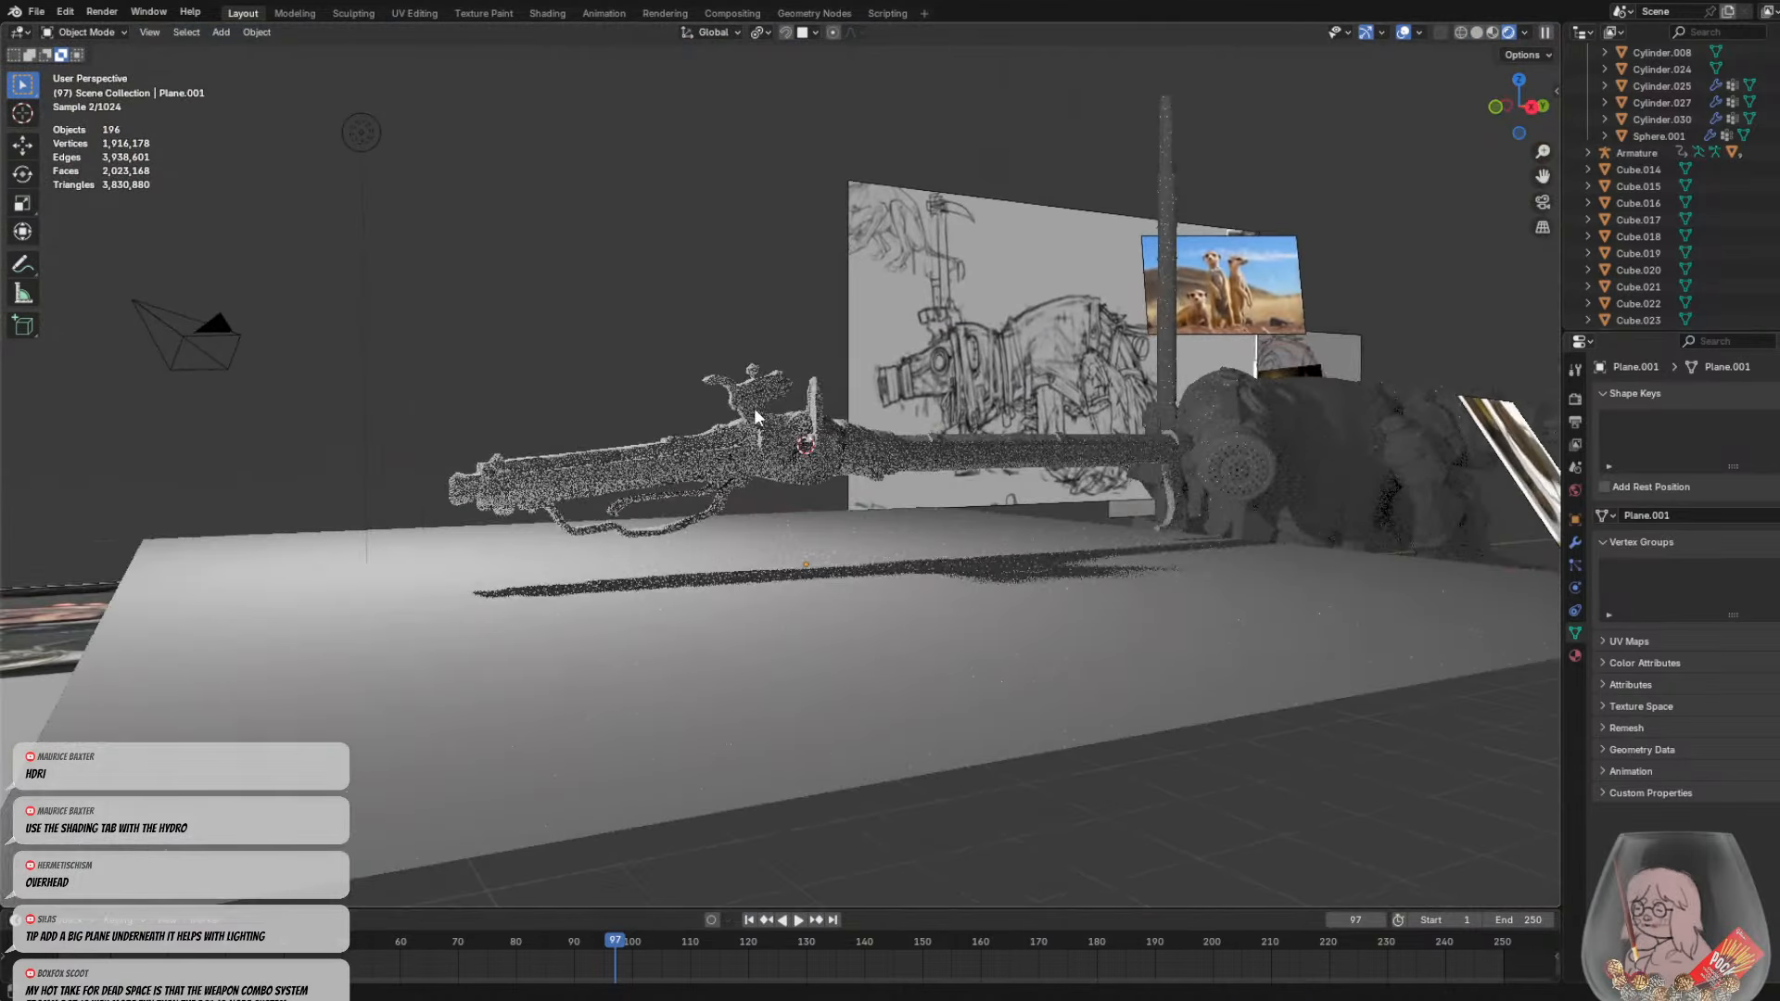
pyautogui.scroll(5, 801, 510)
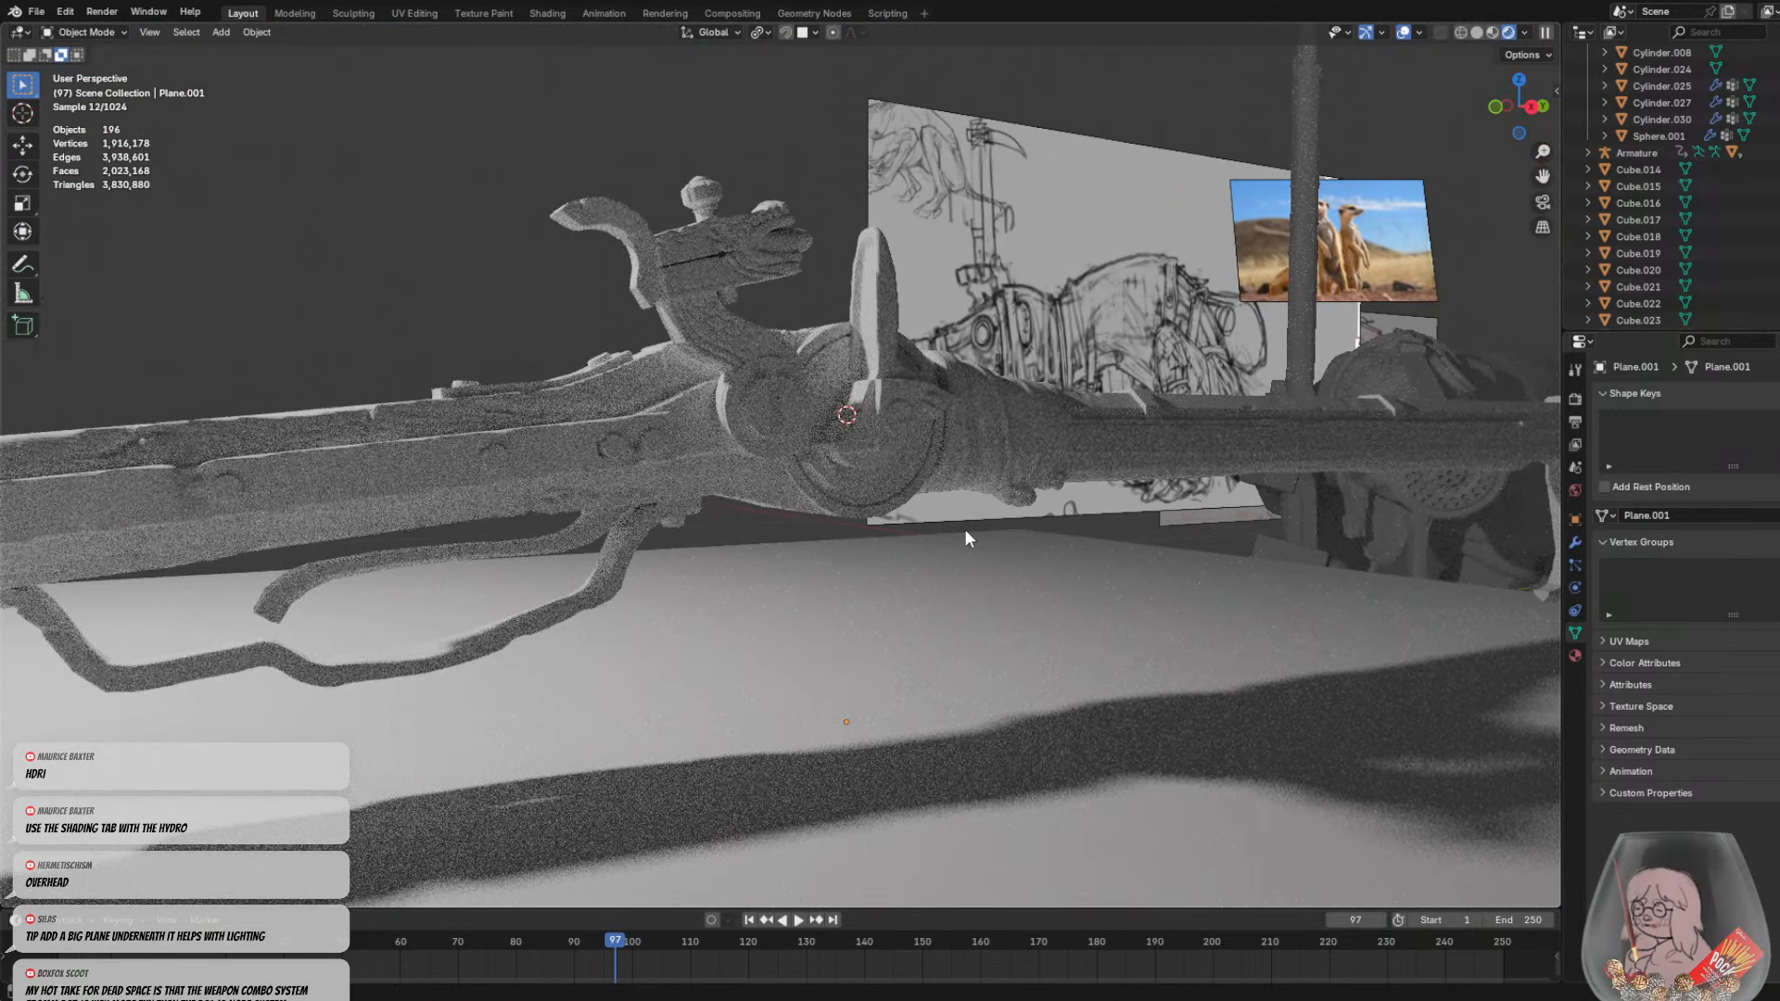
pyautogui.scroll(-2, 966, 530)
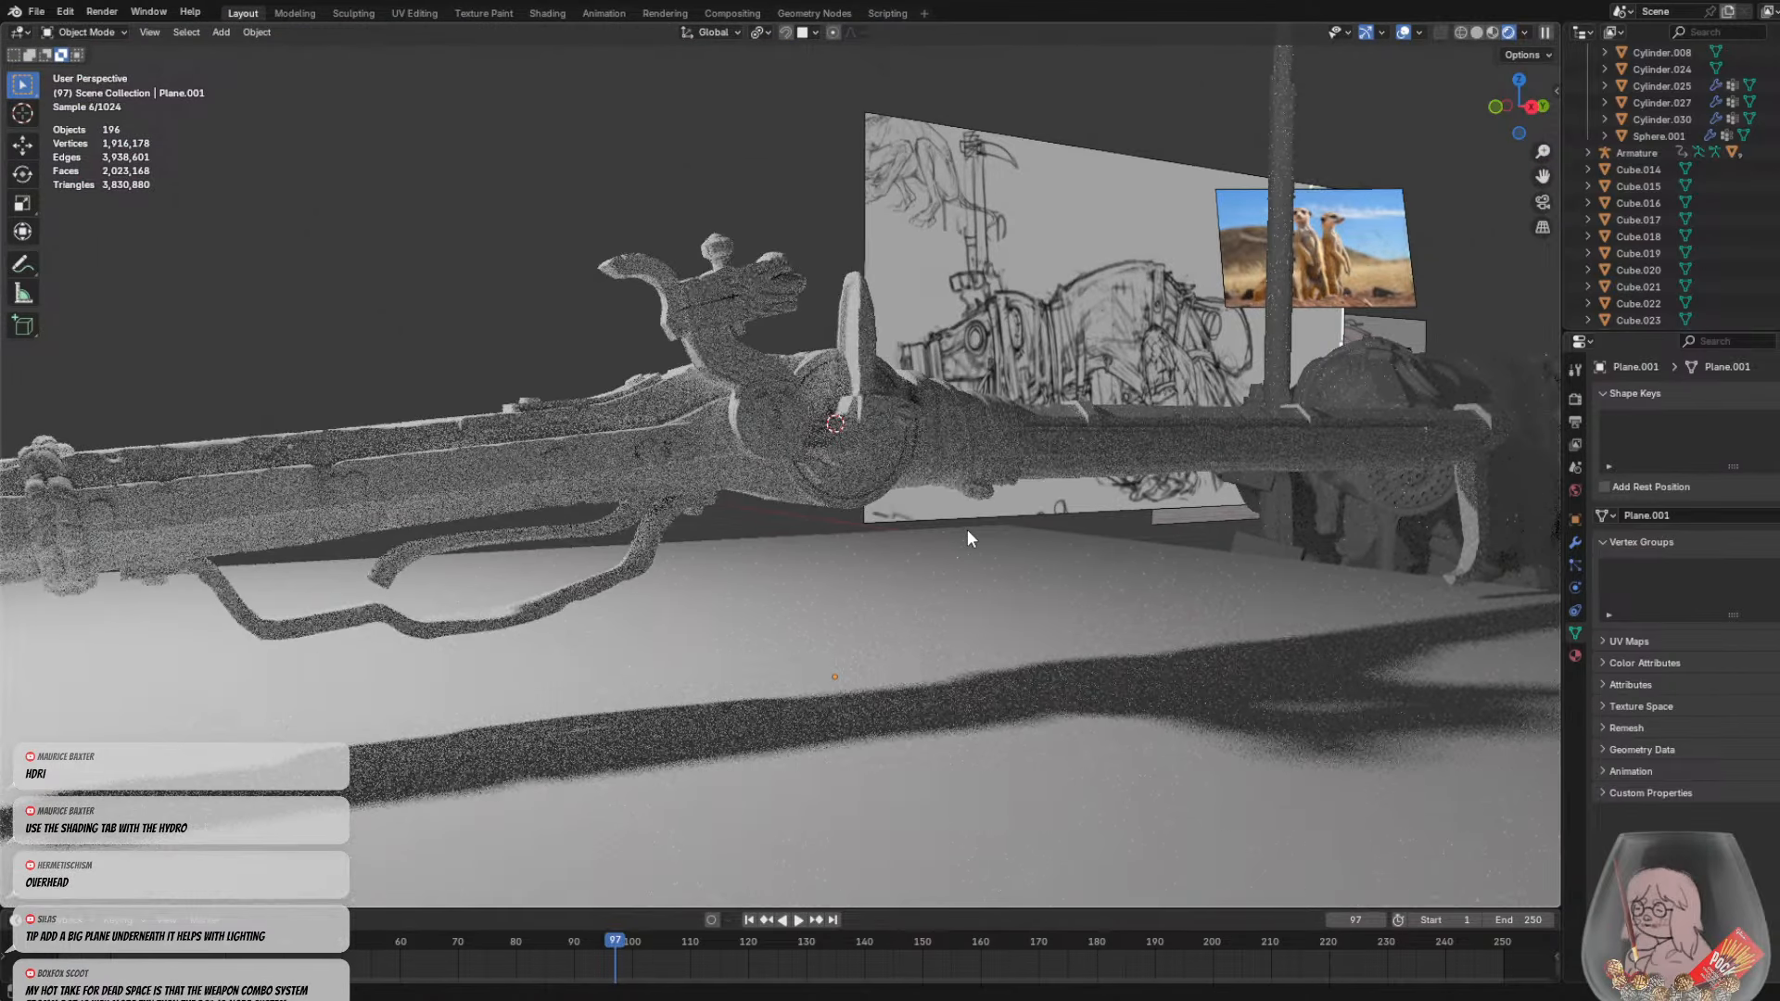
pyautogui.moveTo(985, 542); pyautogui.dragTo(900, 530, button='middle')
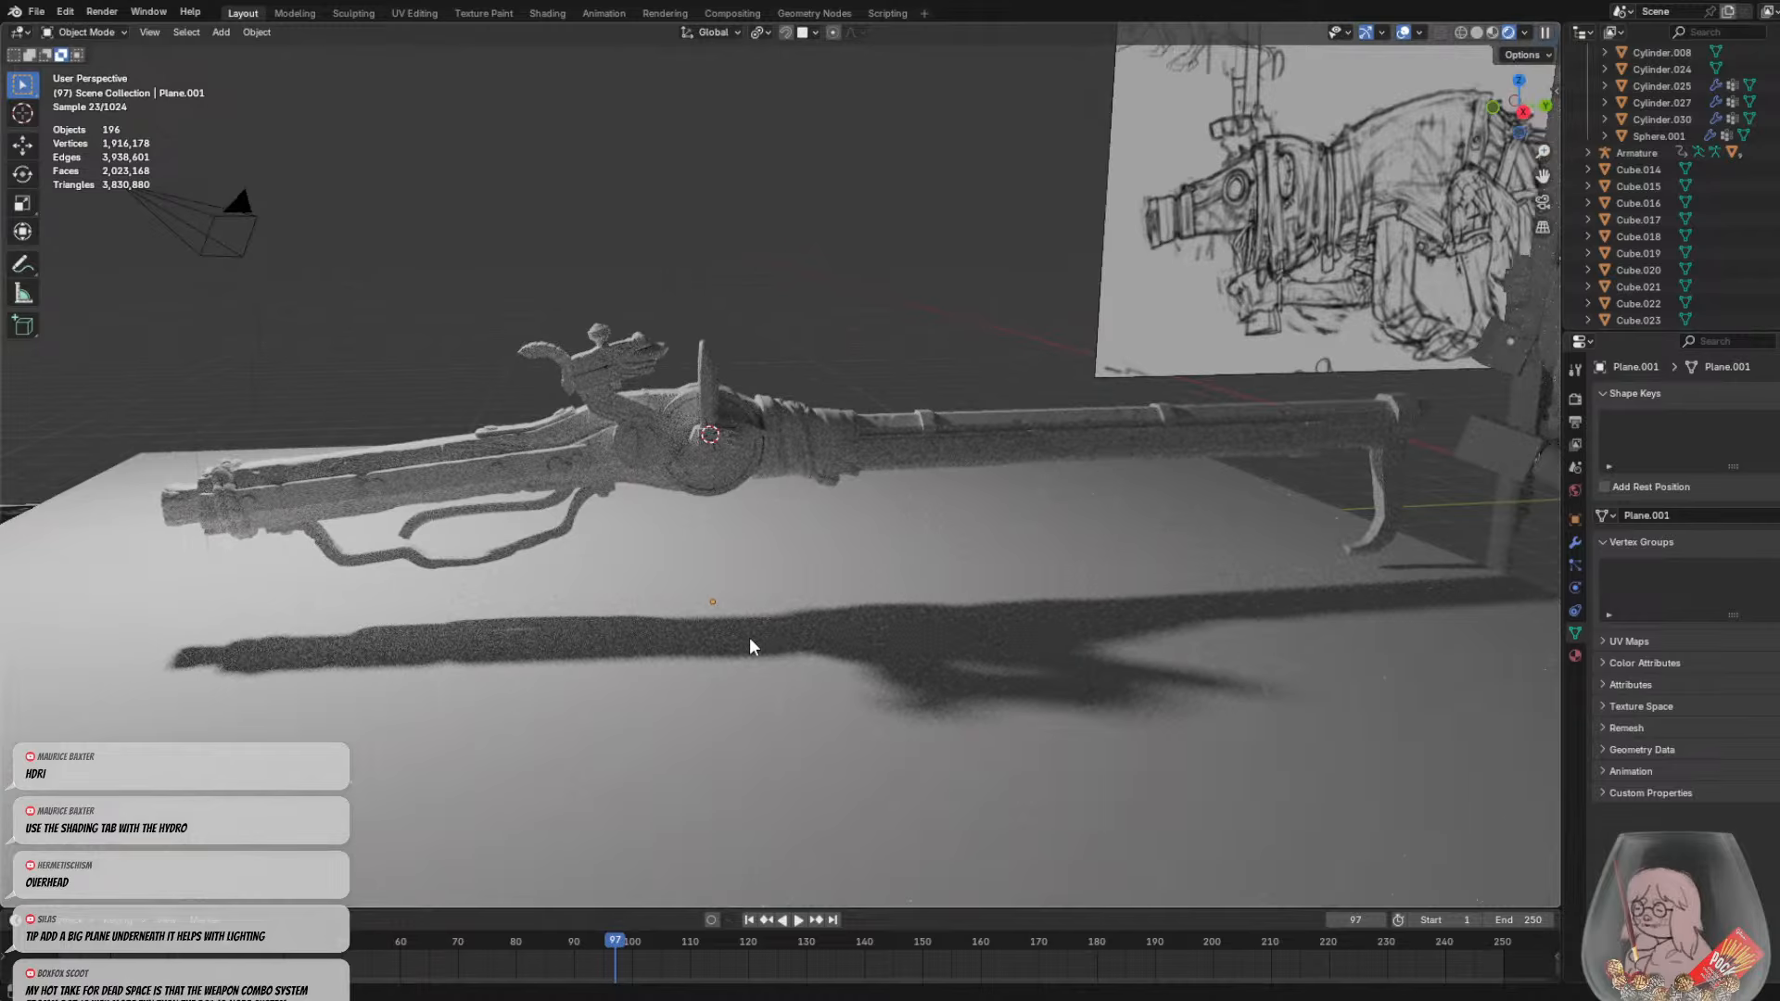
pyautogui.click(752, 668)
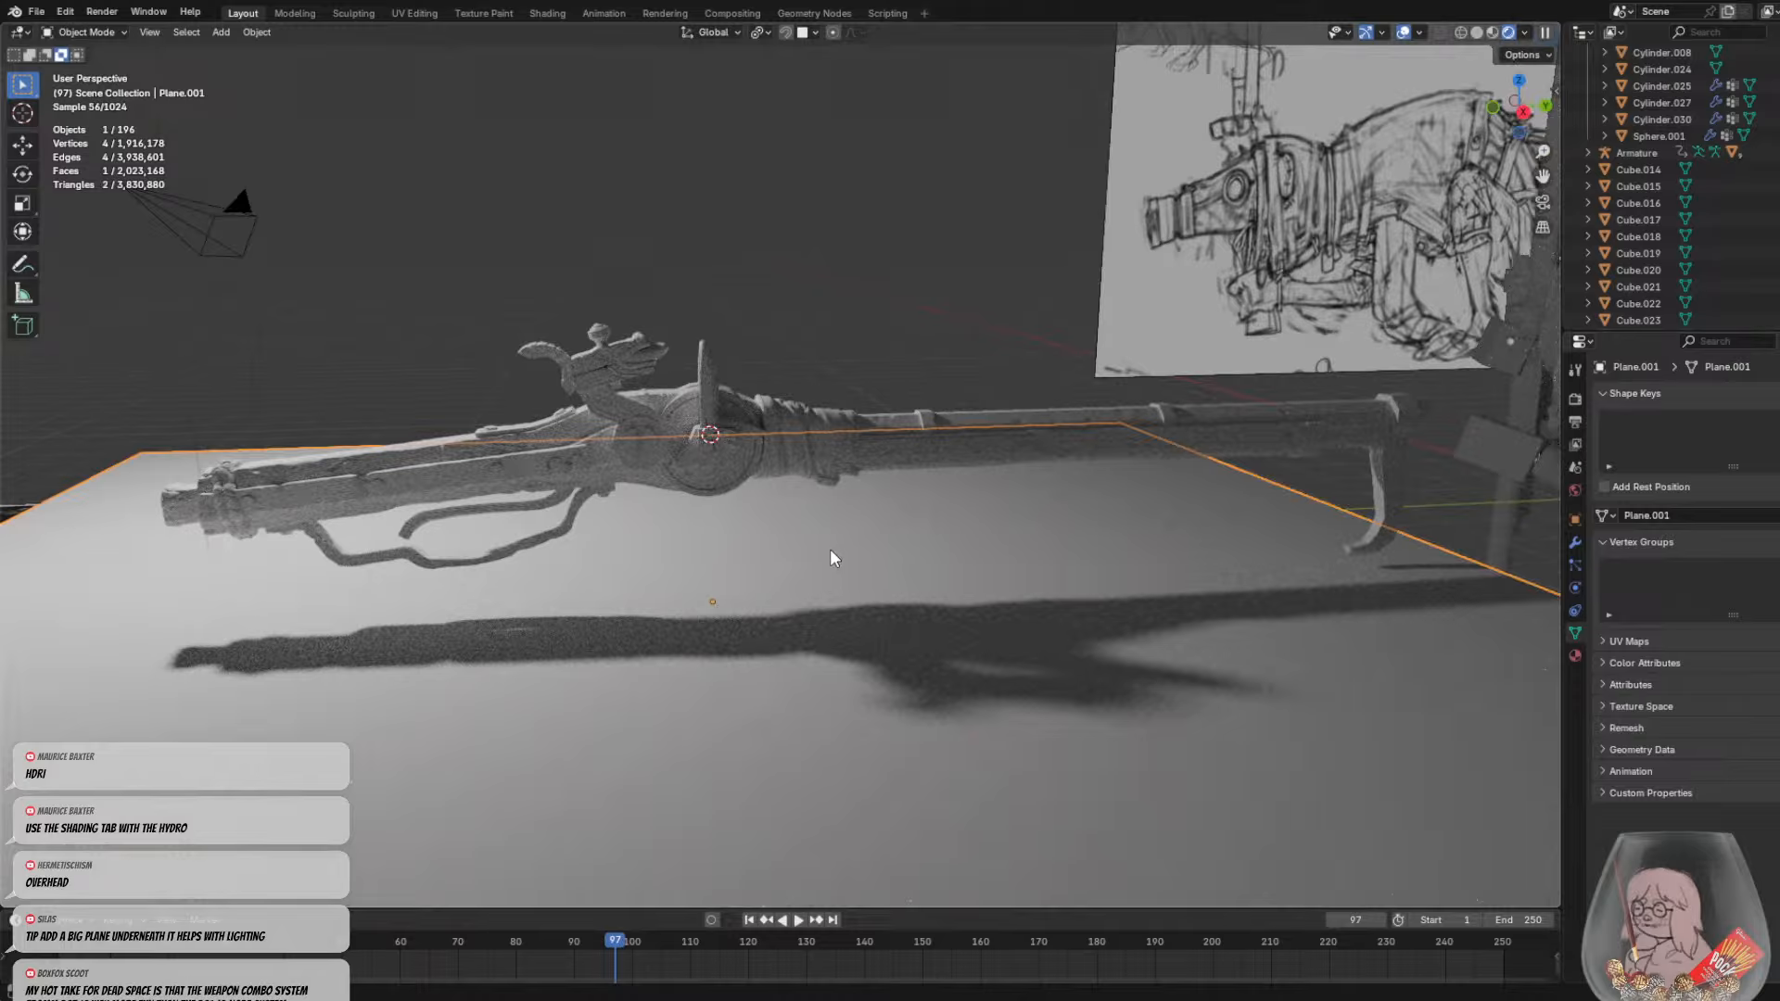
pyautogui.click(760, 290)
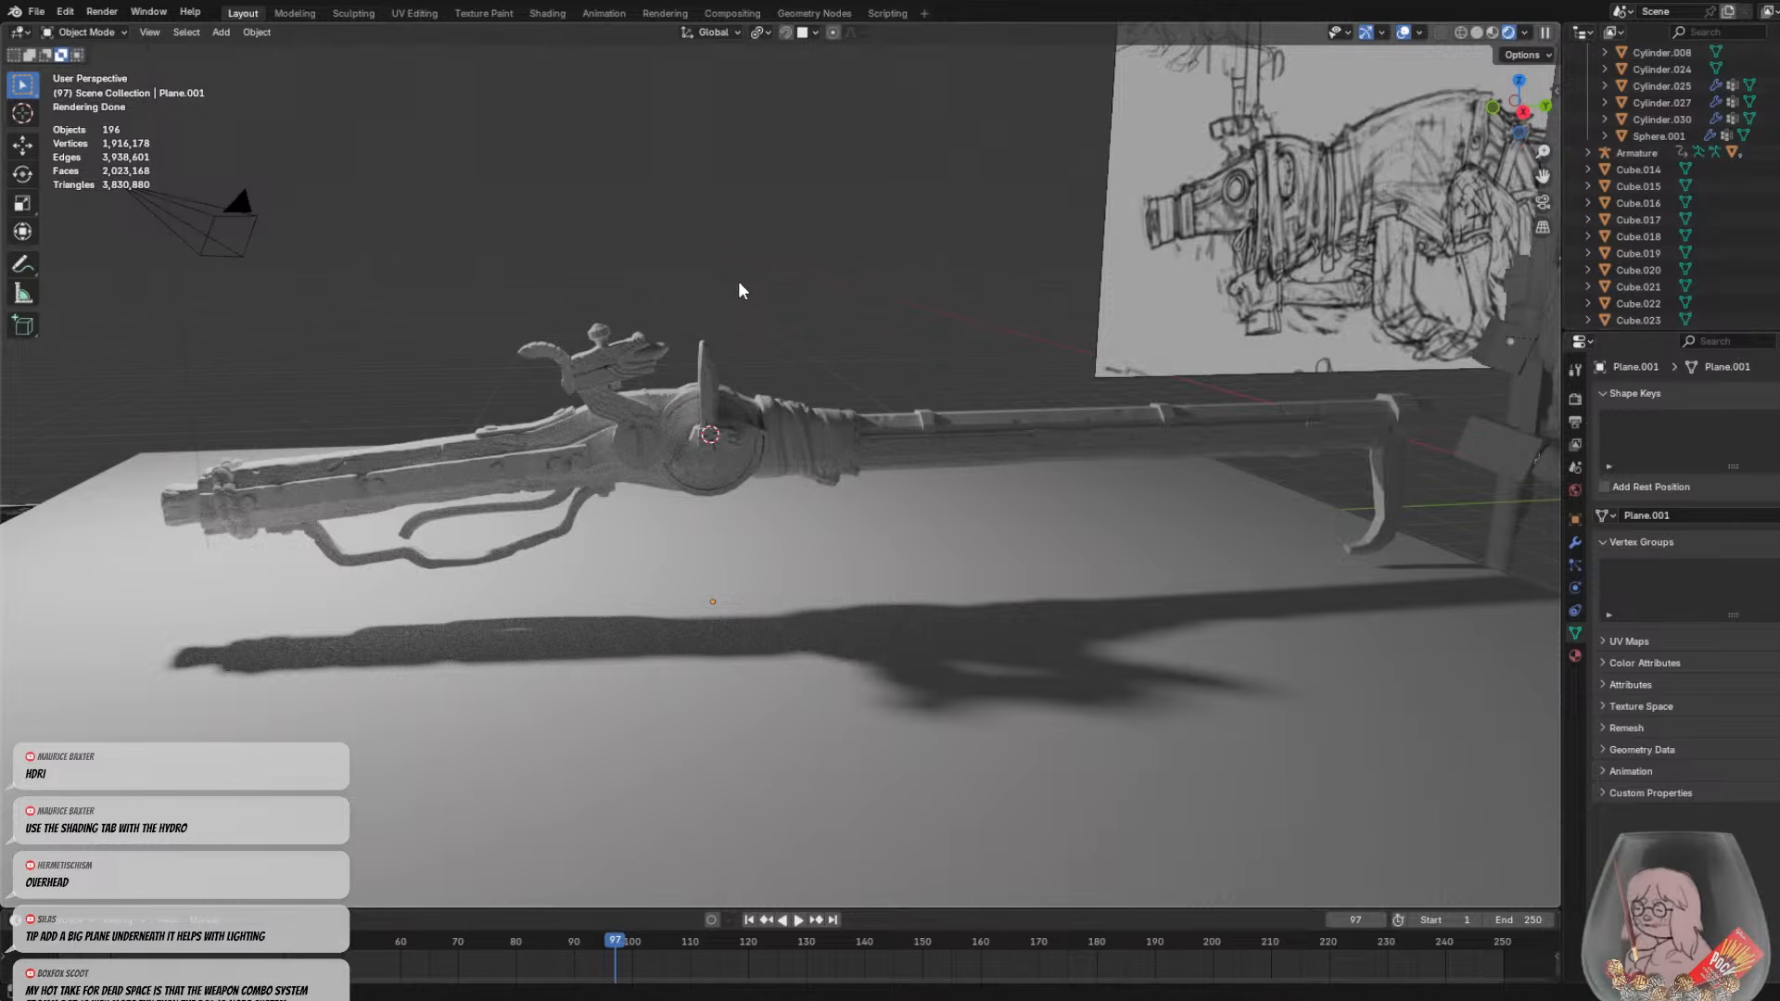
pyautogui.moveTo(760, 289); pyautogui.dragTo(1059, 286, button='middle')
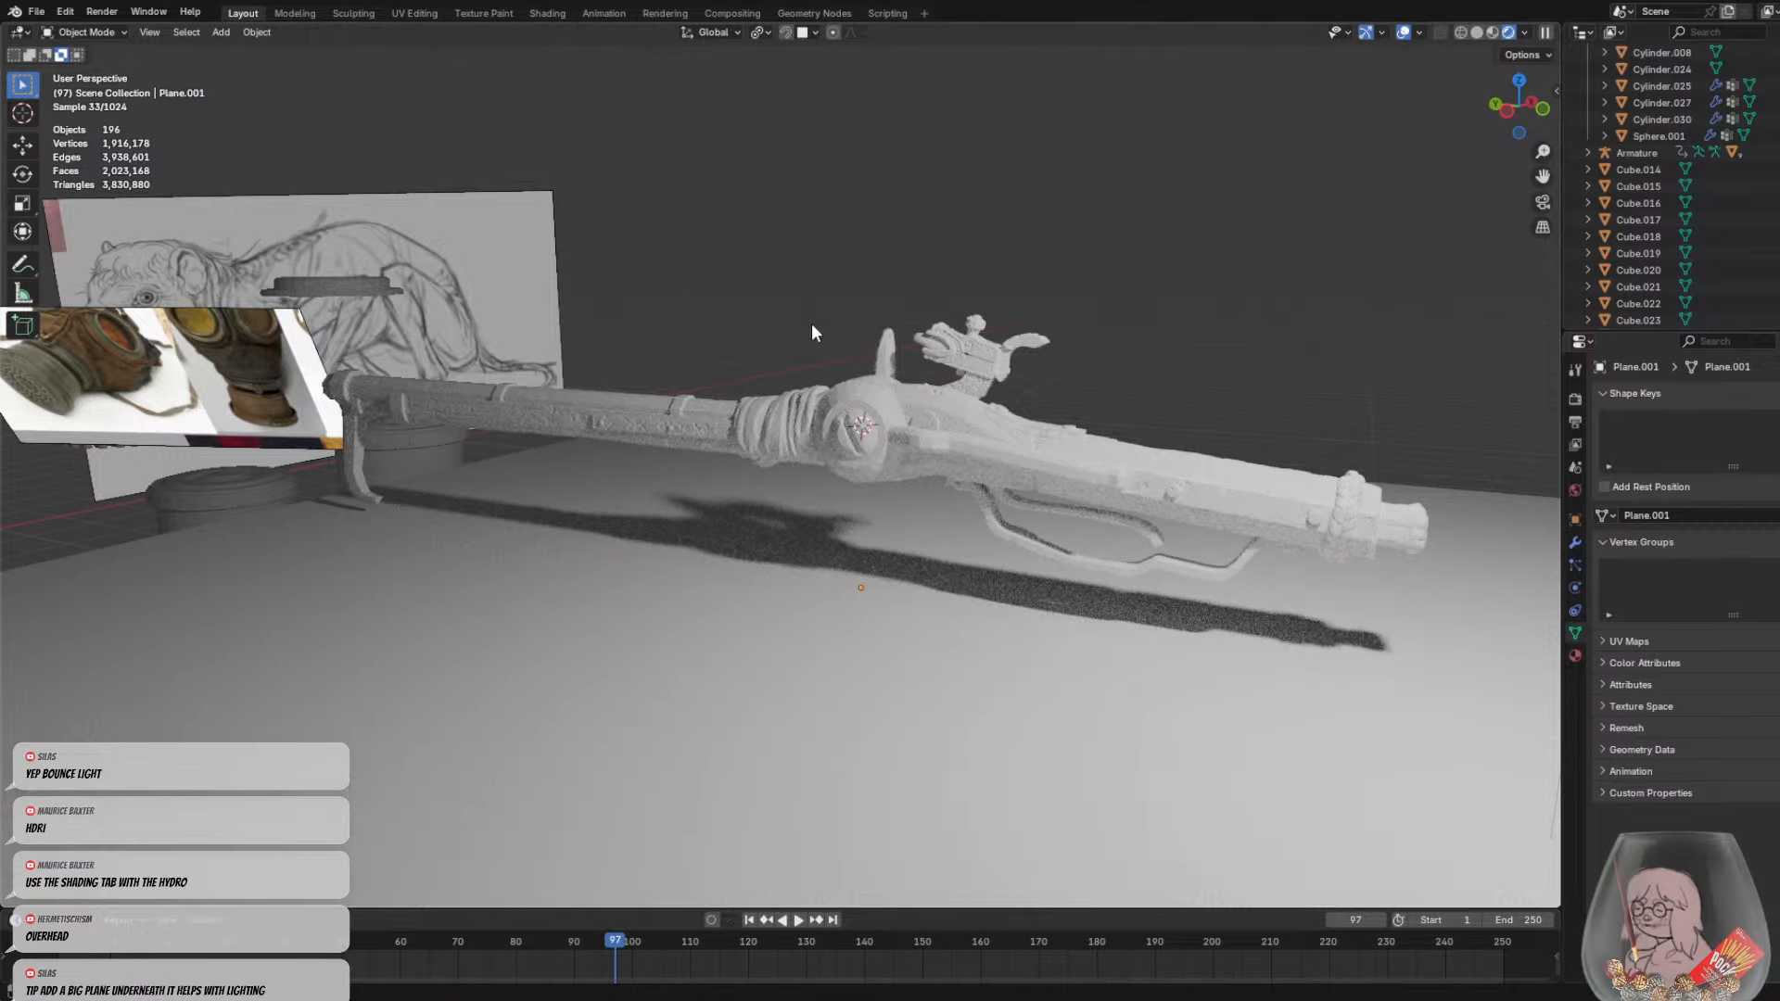
pyautogui.scroll(3, 812, 320)
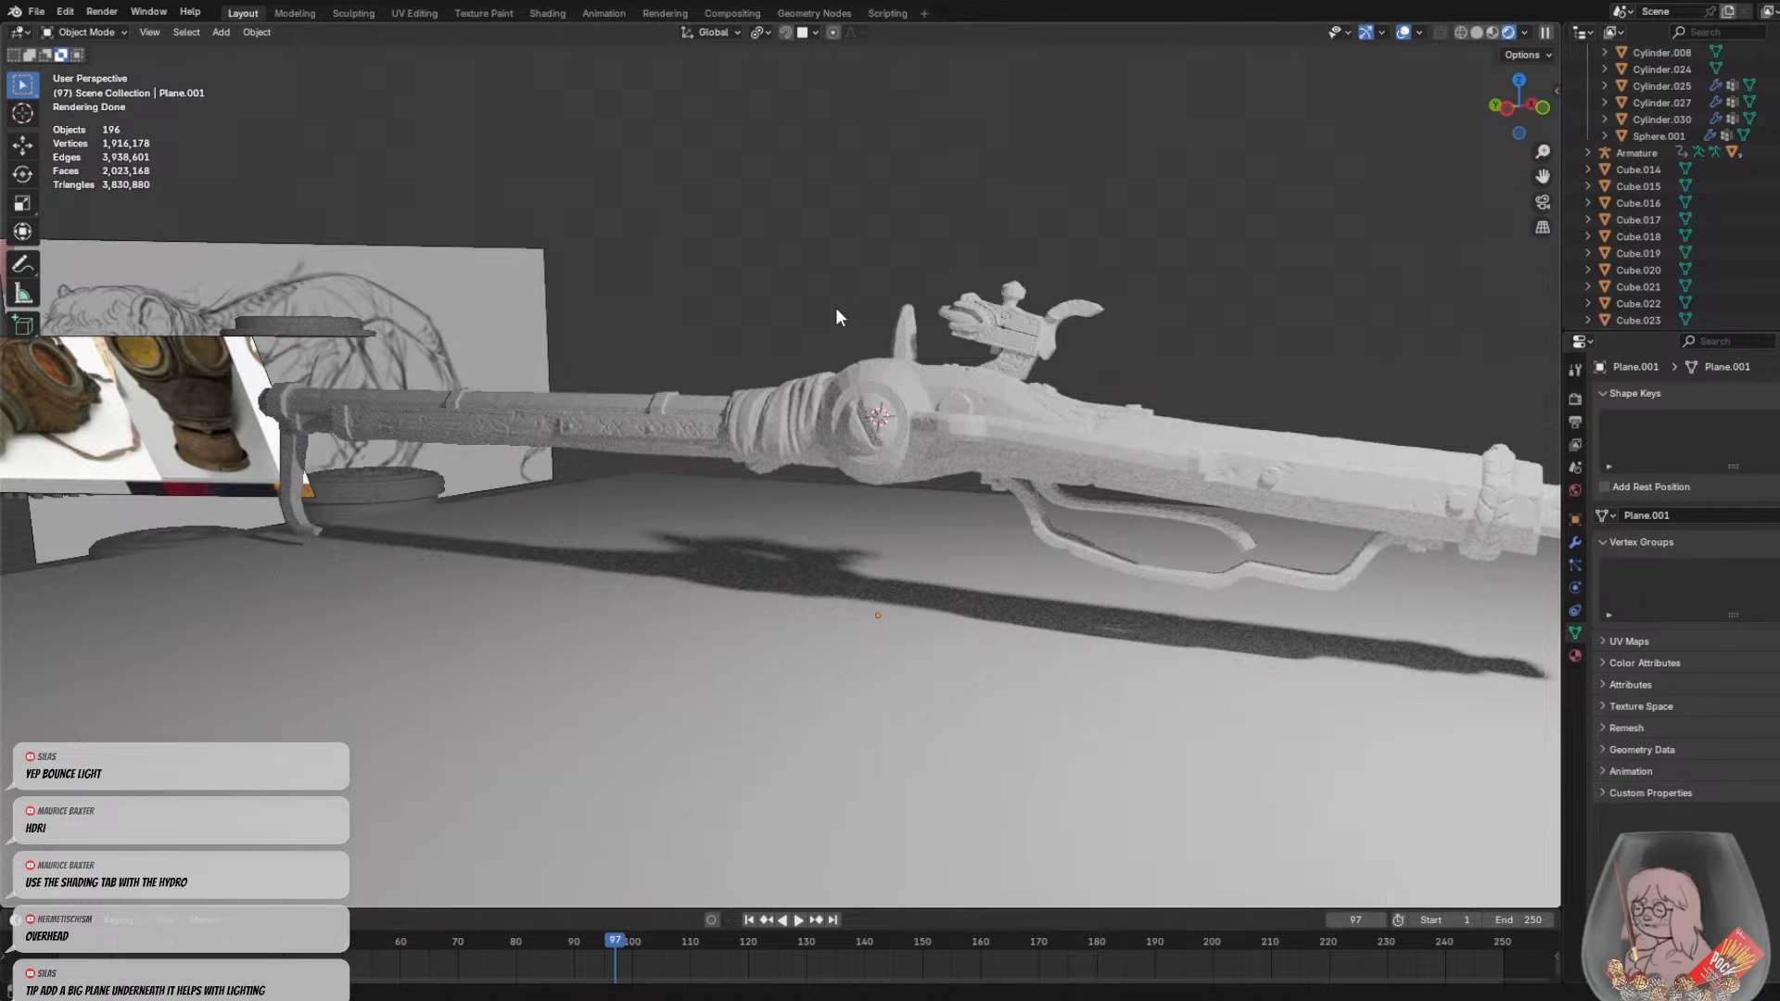
# Move the point light to a new position above the rifle and deselect it
pyautogui.moveTo(836, 308); pyautogui.dragTo(878, 441, button='middle')
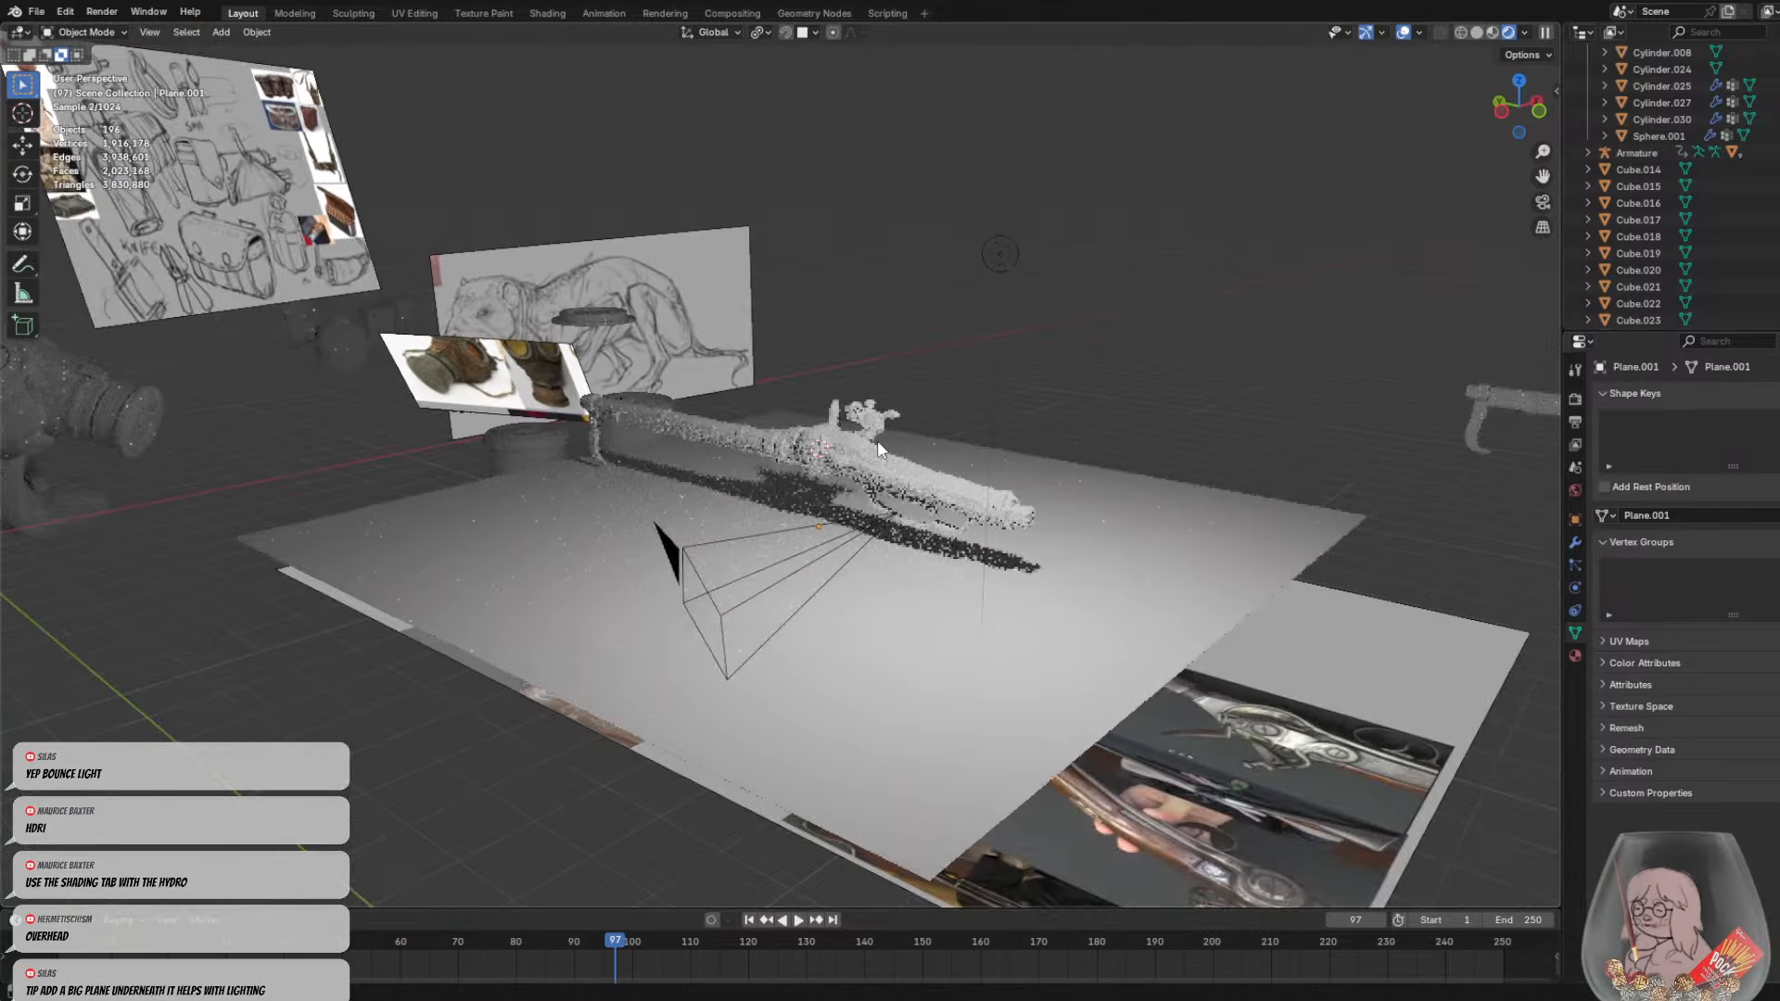
pyautogui.click(1002, 255)
pyautogui.press('g')
pyautogui.click(694, 193)
pyautogui.scroll(6, 1022, 275)
pyautogui.click(1022, 275)
pyautogui.moveTo(966, 306); pyautogui.dragTo(1021, 342, button='middle')
pyautogui.scroll(-3, 983, 300)
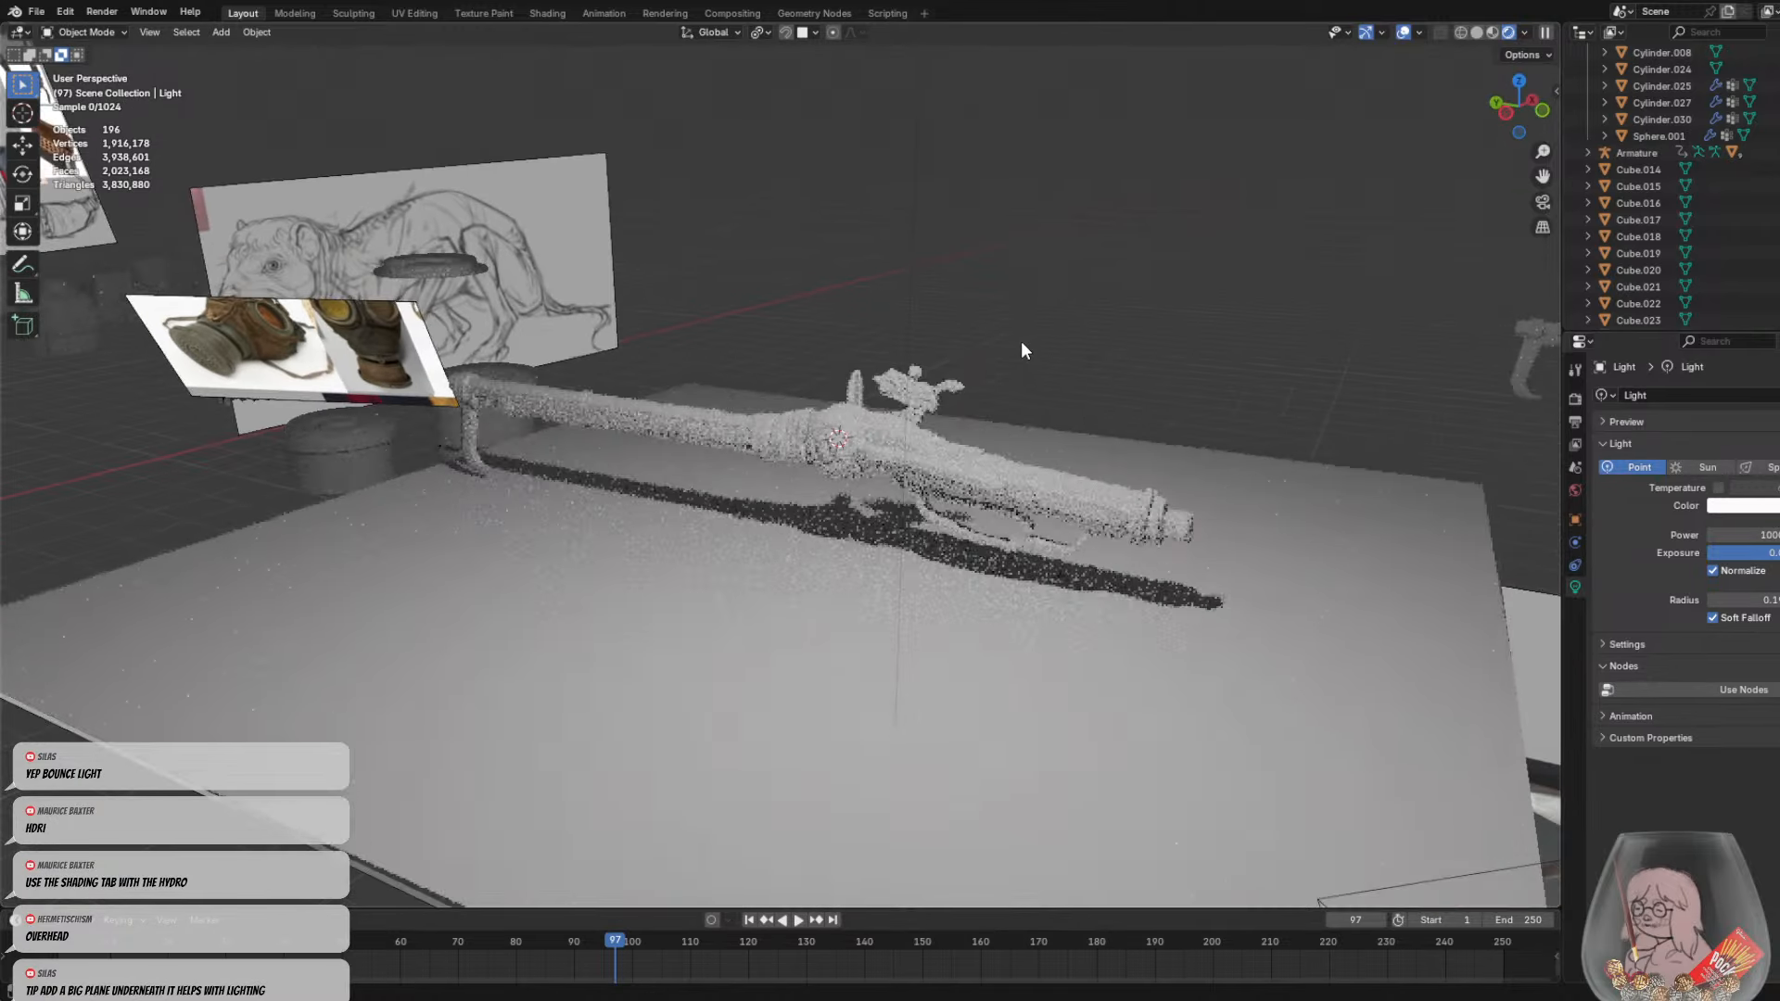
# Lower the ground plane along Z, farther beneath the rifle
pyautogui.click(748, 516)
pyautogui.press('g')
pyautogui.press('z')
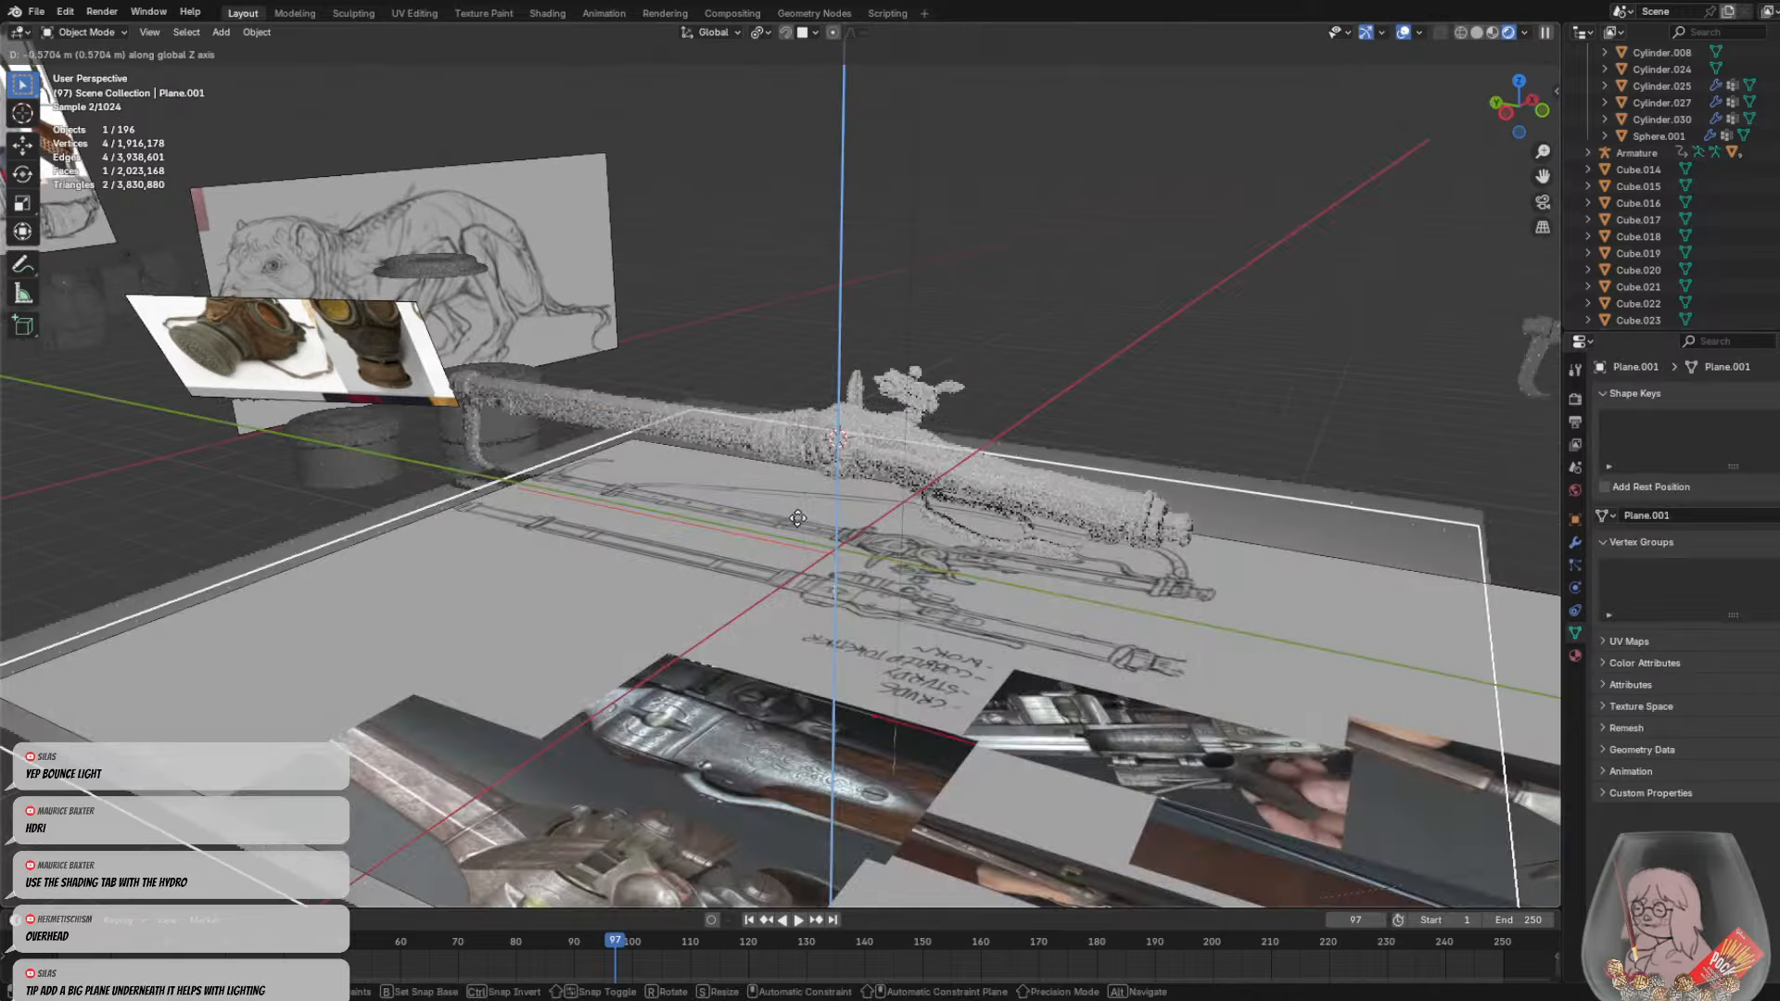
pyautogui.click(794, 536)
# Hide the flat gun.png reference image lying beneath the rifle
pyautogui.click(670, 581)
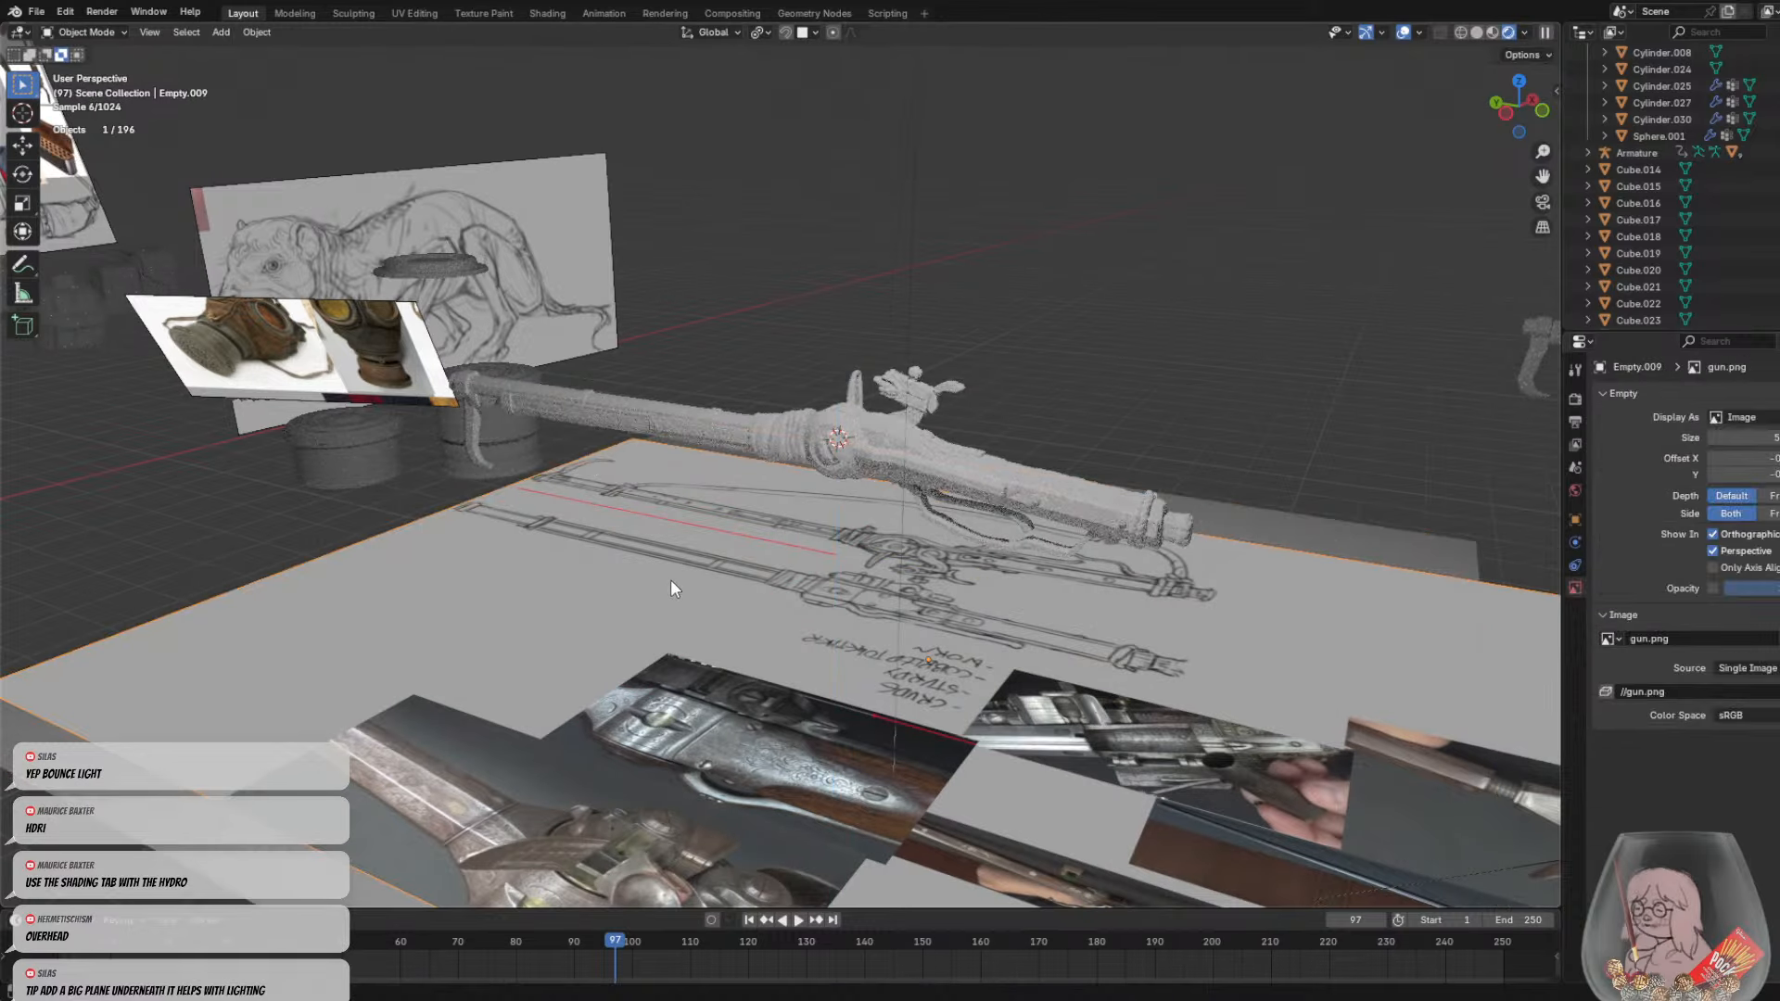
pyautogui.scroll(-3, 803, 527)
pyautogui.press('h')
pyautogui.scroll(5, 835, 469)
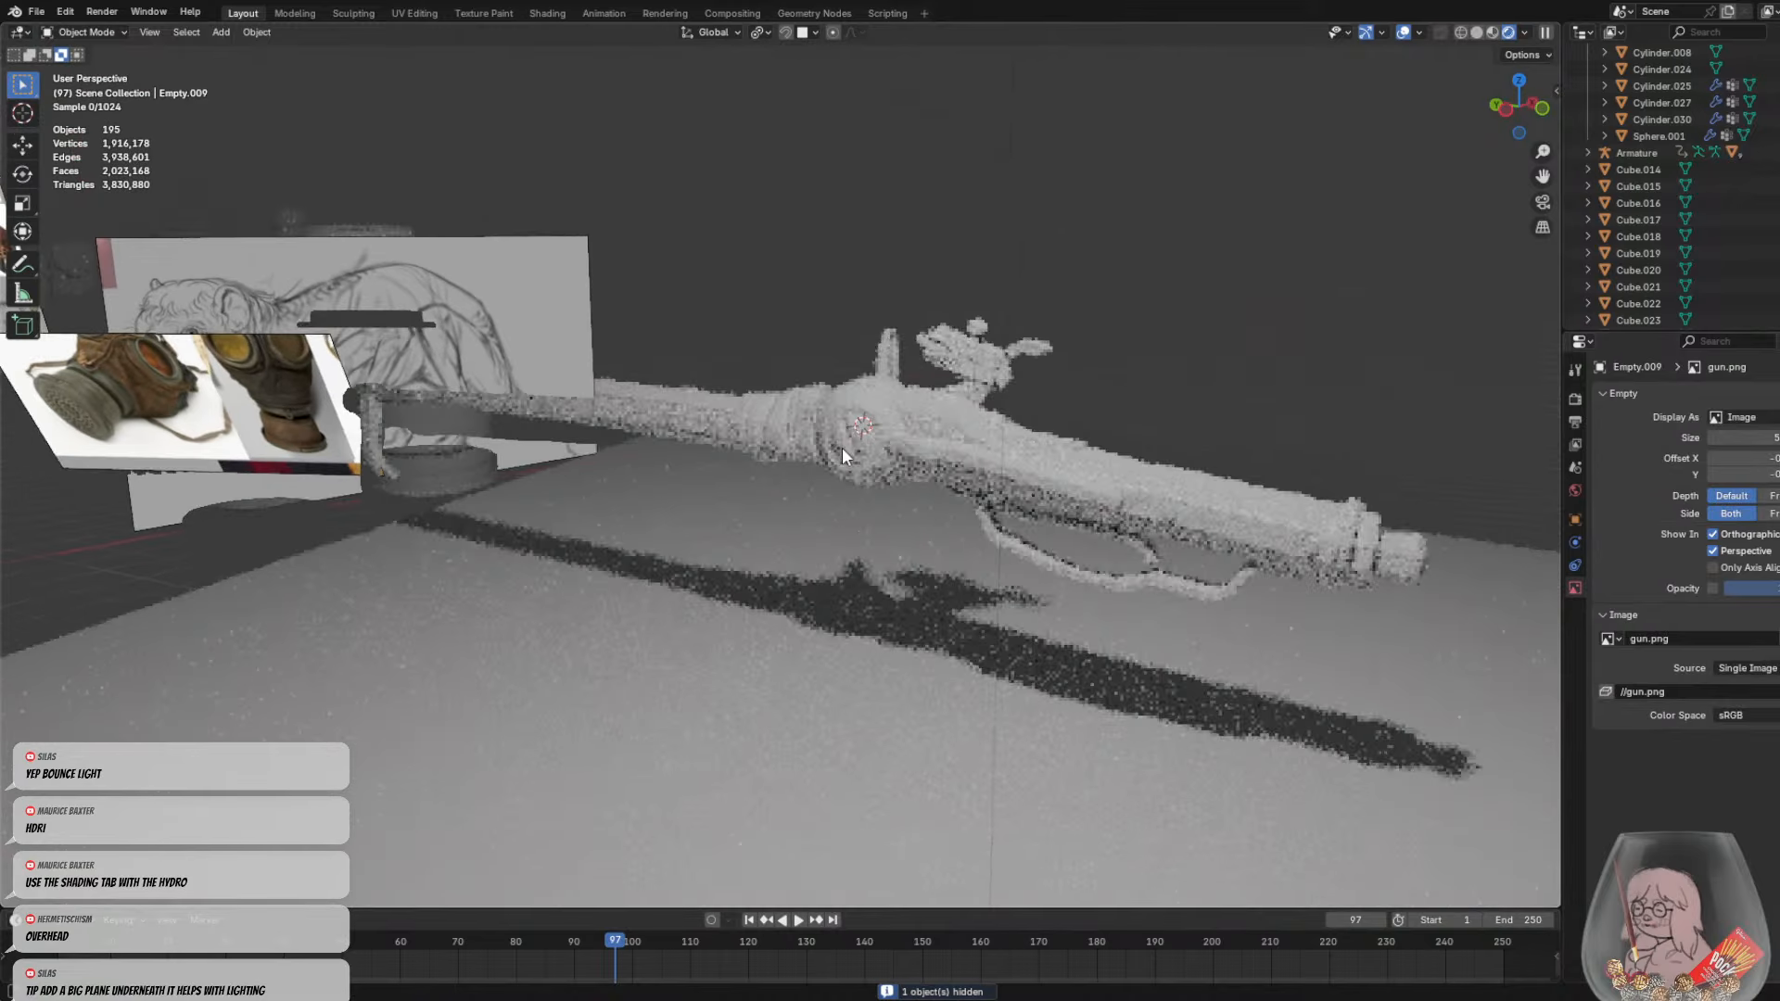
# Lower the ground plane along Z by about another 1.5 m
pyautogui.click(771, 604)
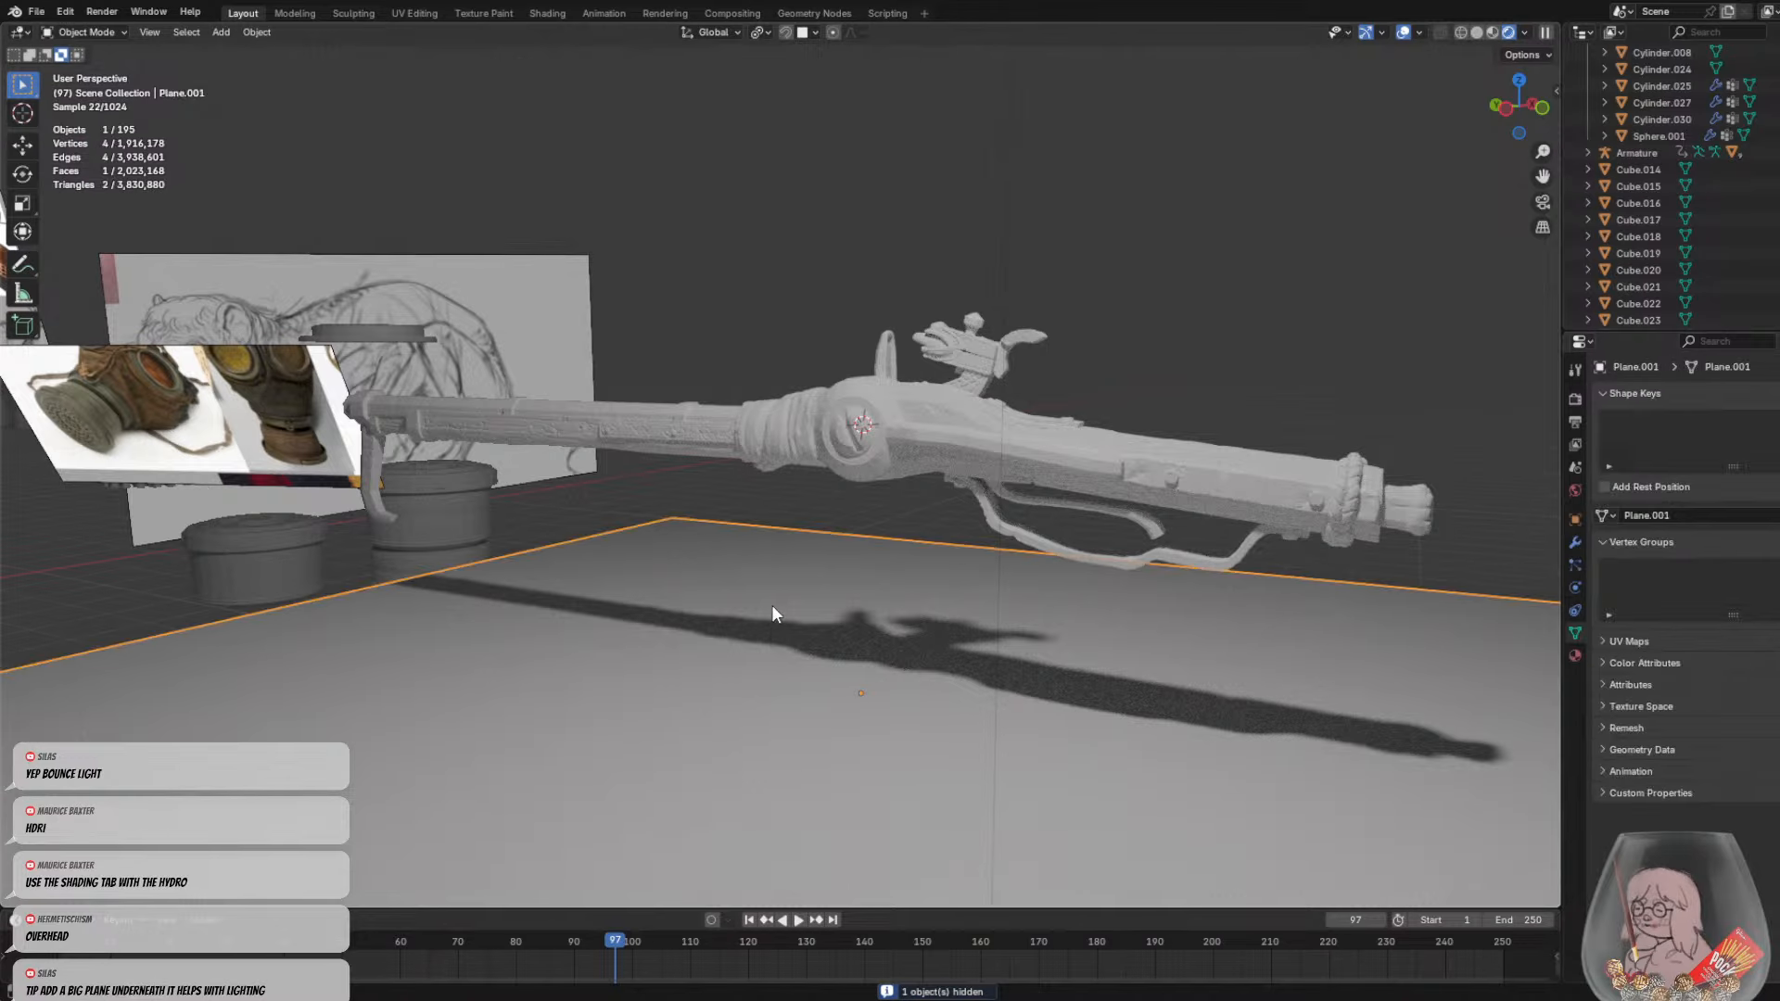
pyautogui.press('g')
pyautogui.press('z')
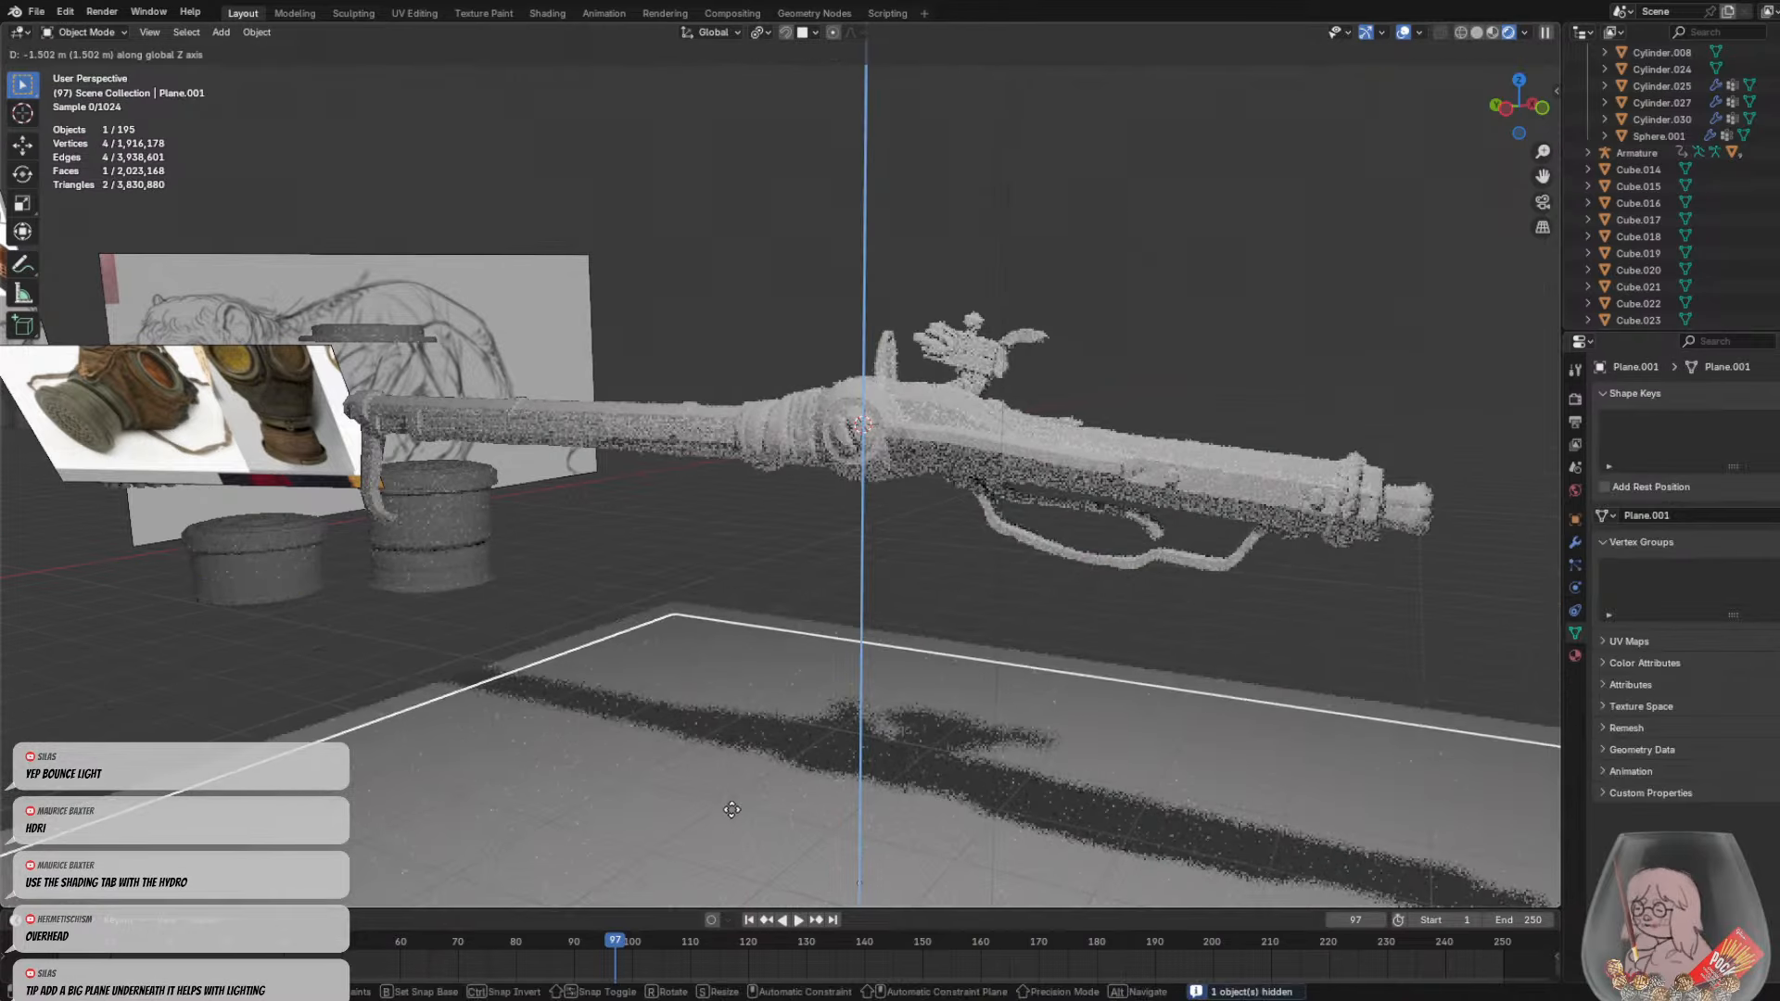
pyautogui.click(730, 817)
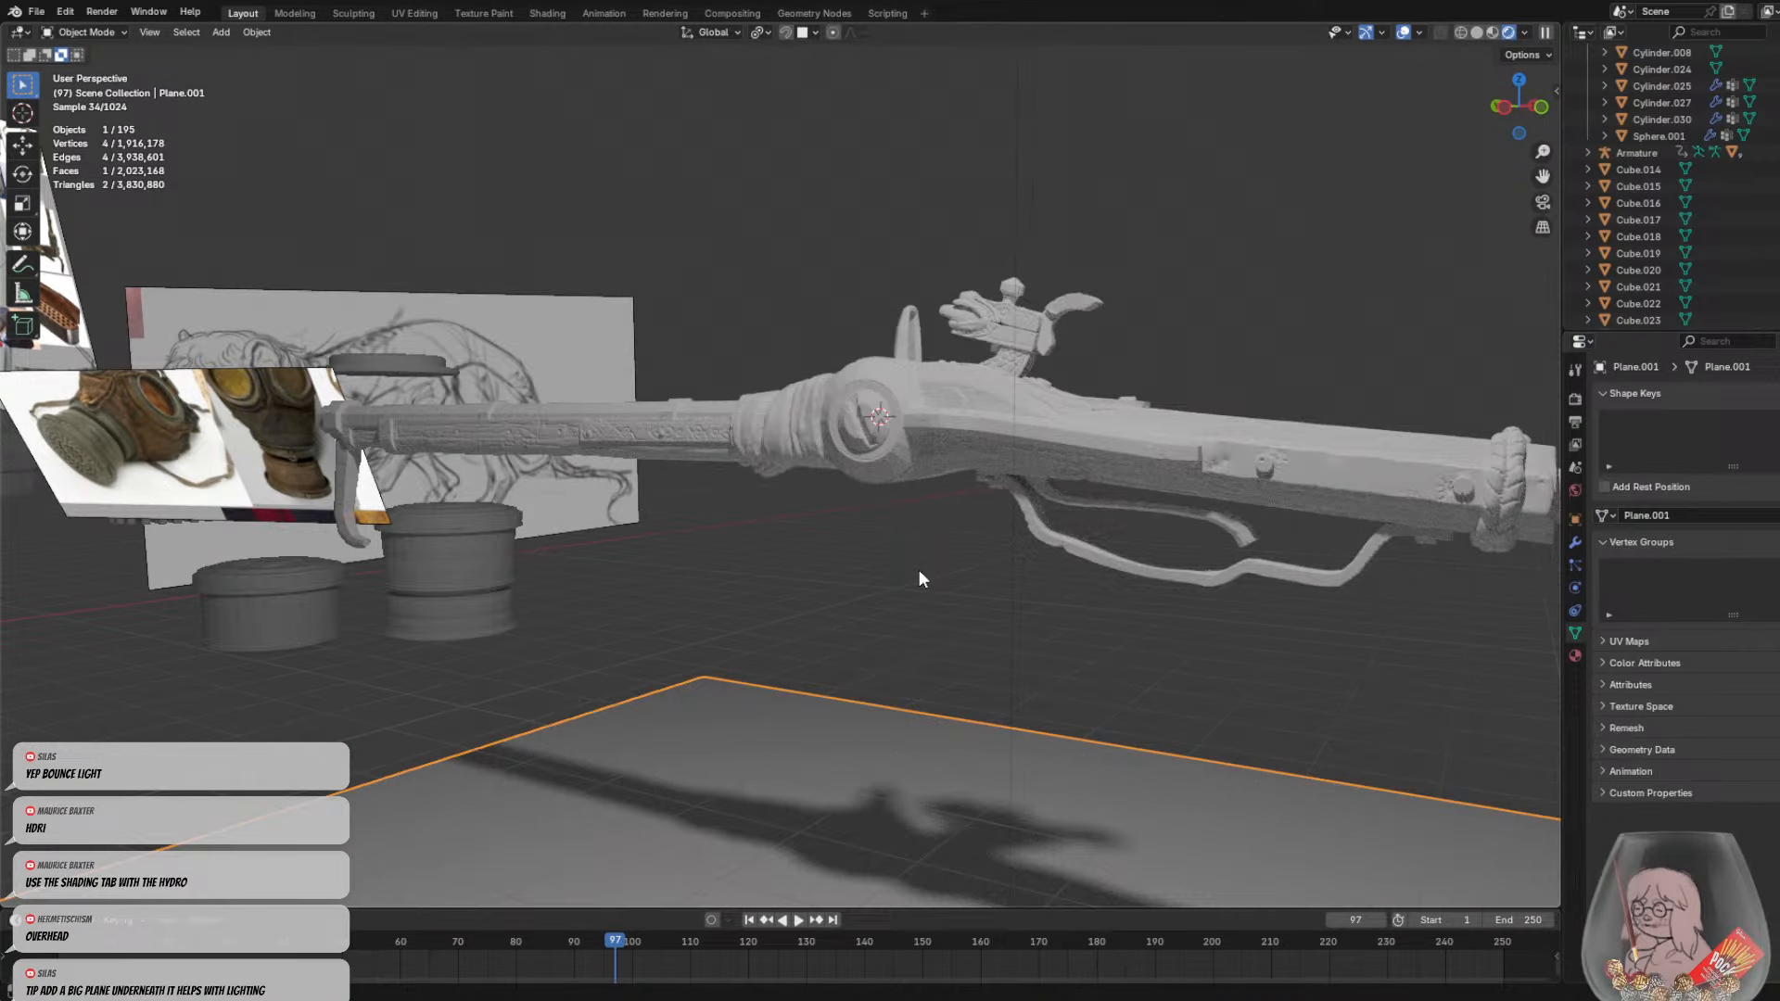
# Scale the point light above the rifle and deselect it
pyautogui.scroll(-6, 920, 569)
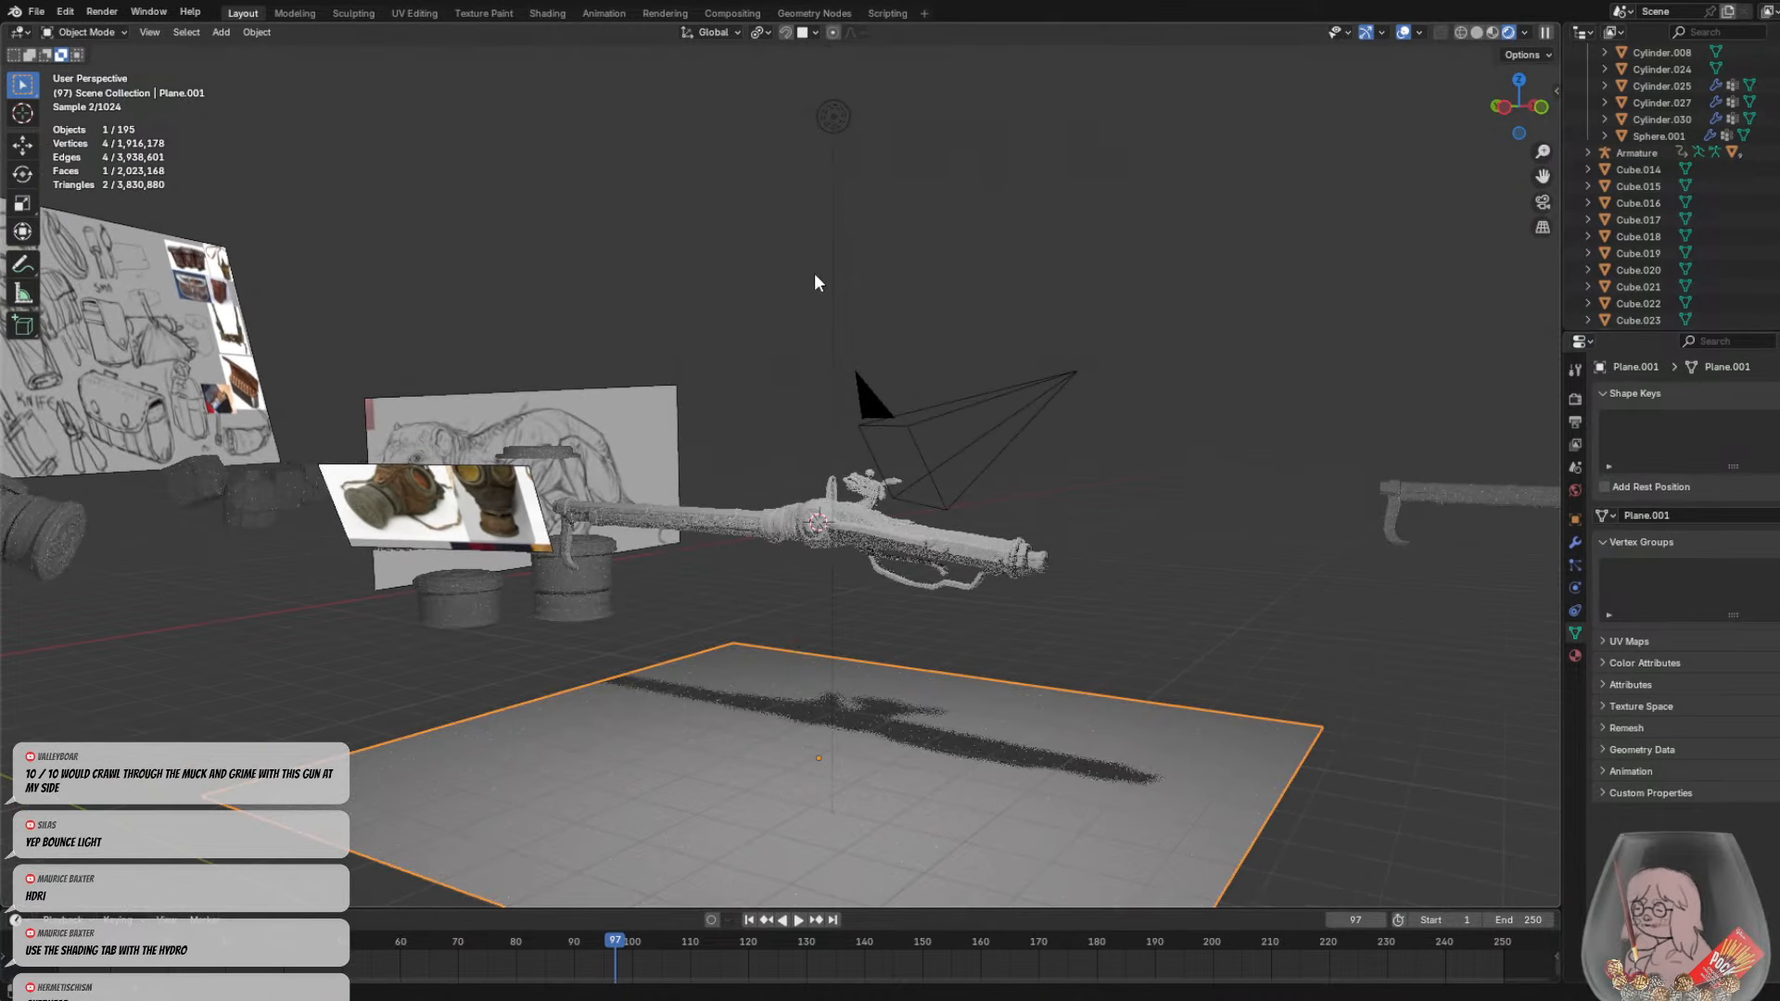
pyautogui.click(843, 113)
pyautogui.scroll(4, 859, 386)
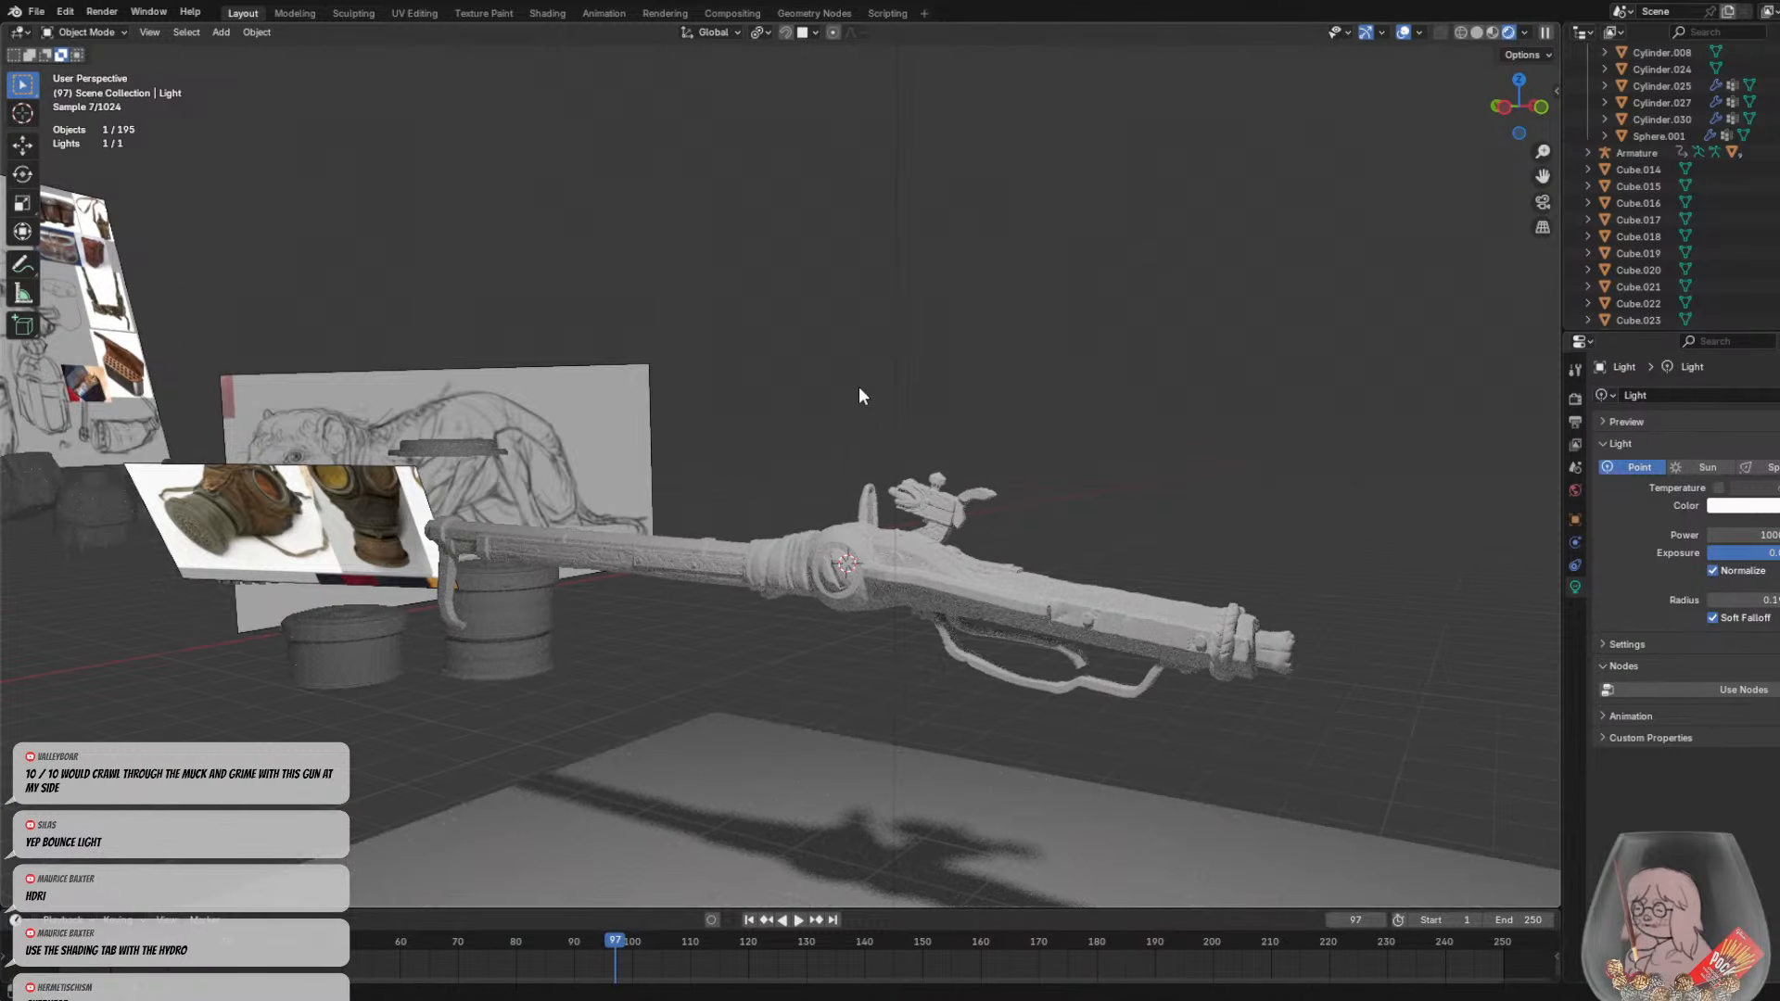
pyautogui.press('s')
pyautogui.click(952, 206)
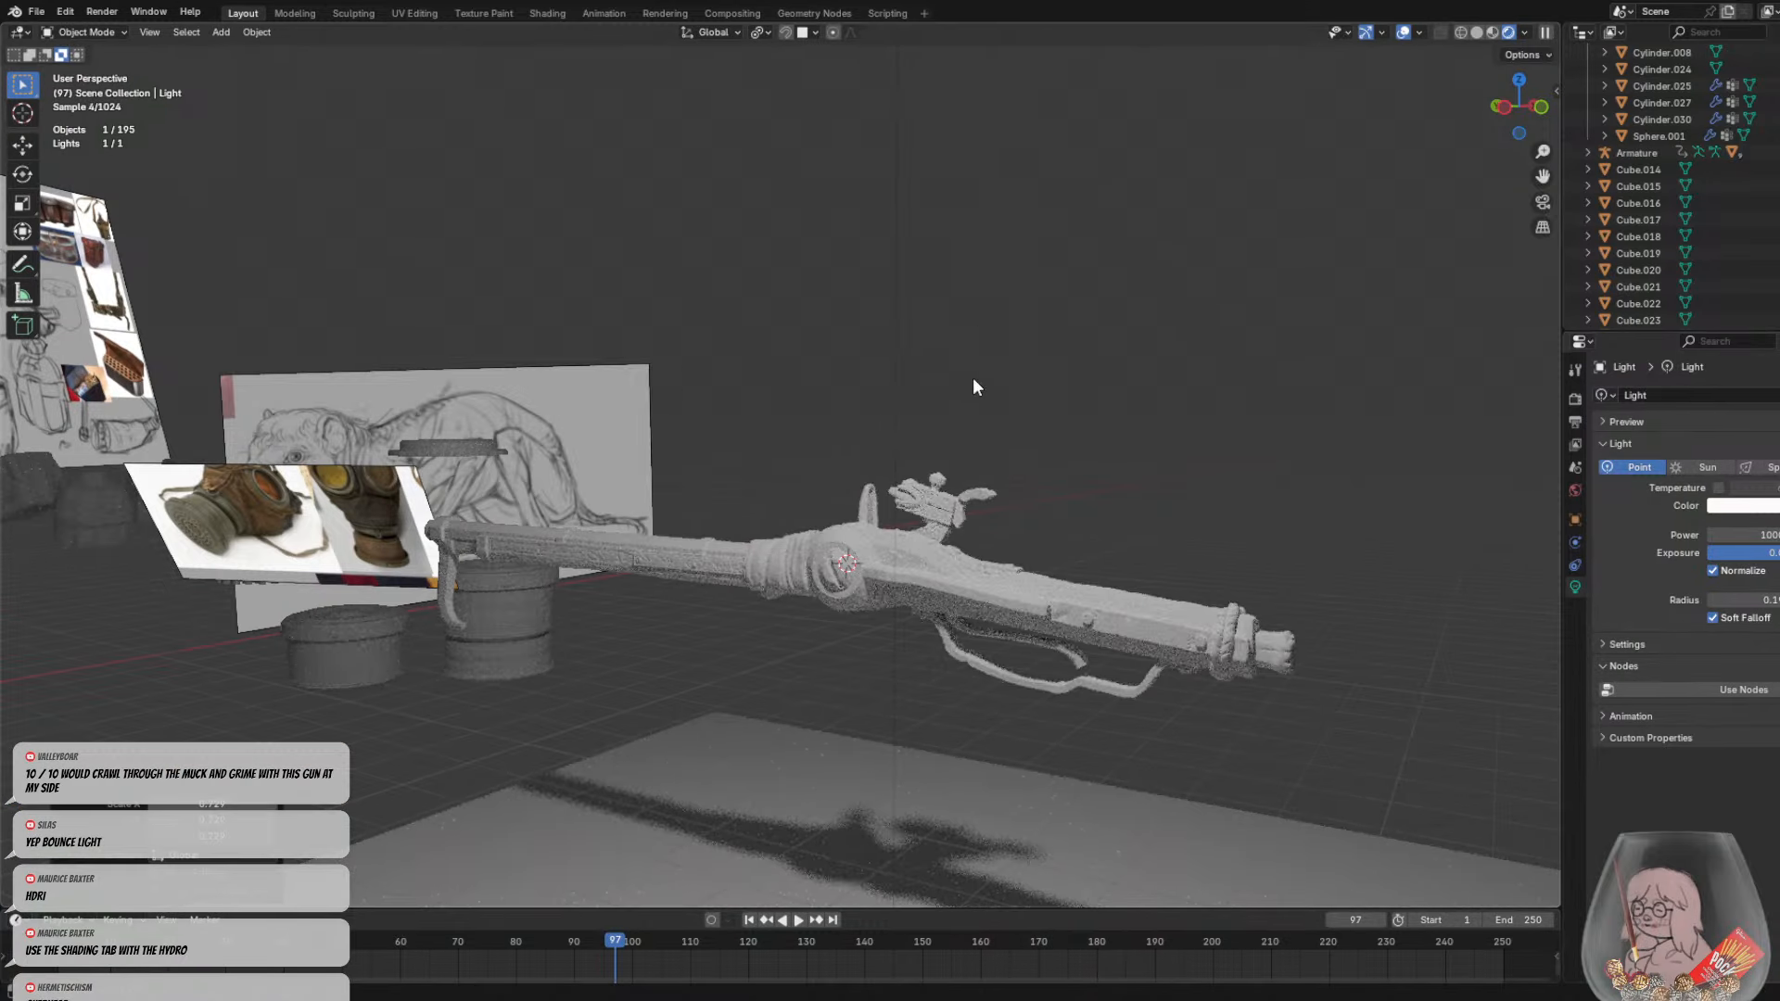
pyautogui.click(972, 390)
# Temporarily hide the ground plane to compare the light on the rifle's underside, and restore it
pyautogui.moveTo(971, 426); pyautogui.dragTo(971, 391, button='middle')
pyautogui.scroll(2, 866, 702)
pyautogui.keyDown('shift'); pyautogui.moveTo(866, 701); pyautogui.dragTo(793, 563, button='middle'); pyautogui.keyUp('shift')
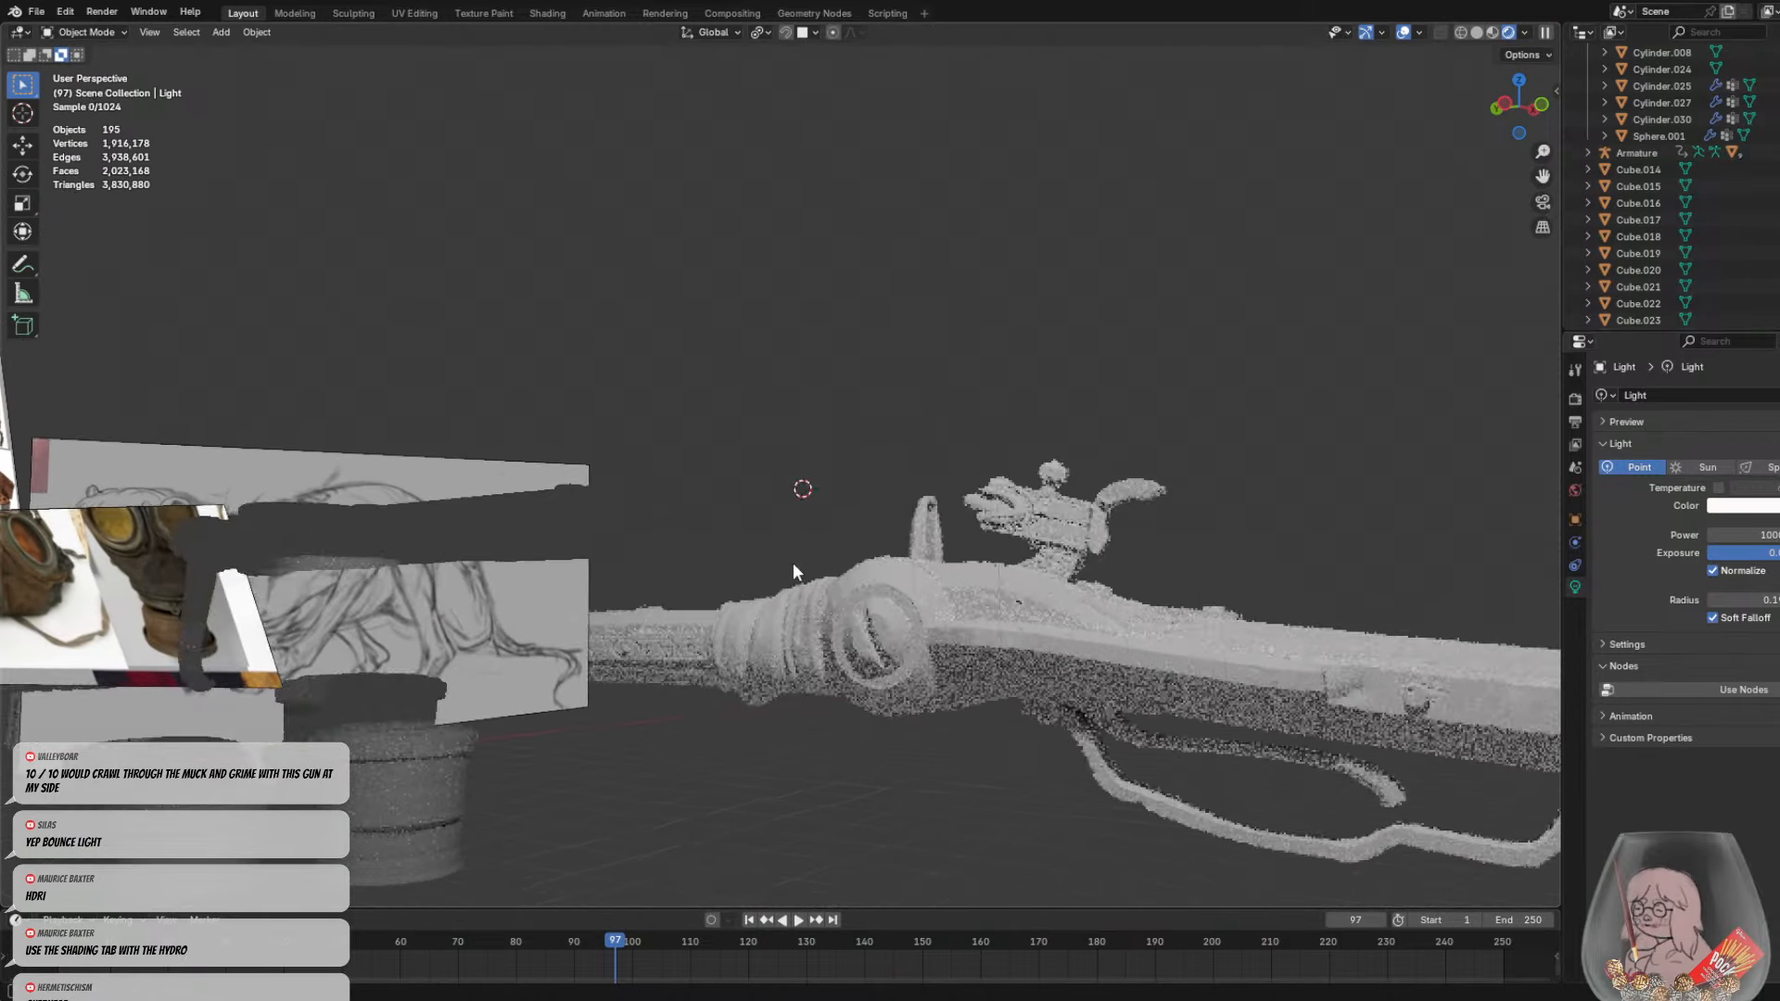
pyautogui.scroll(2, 847, 516)
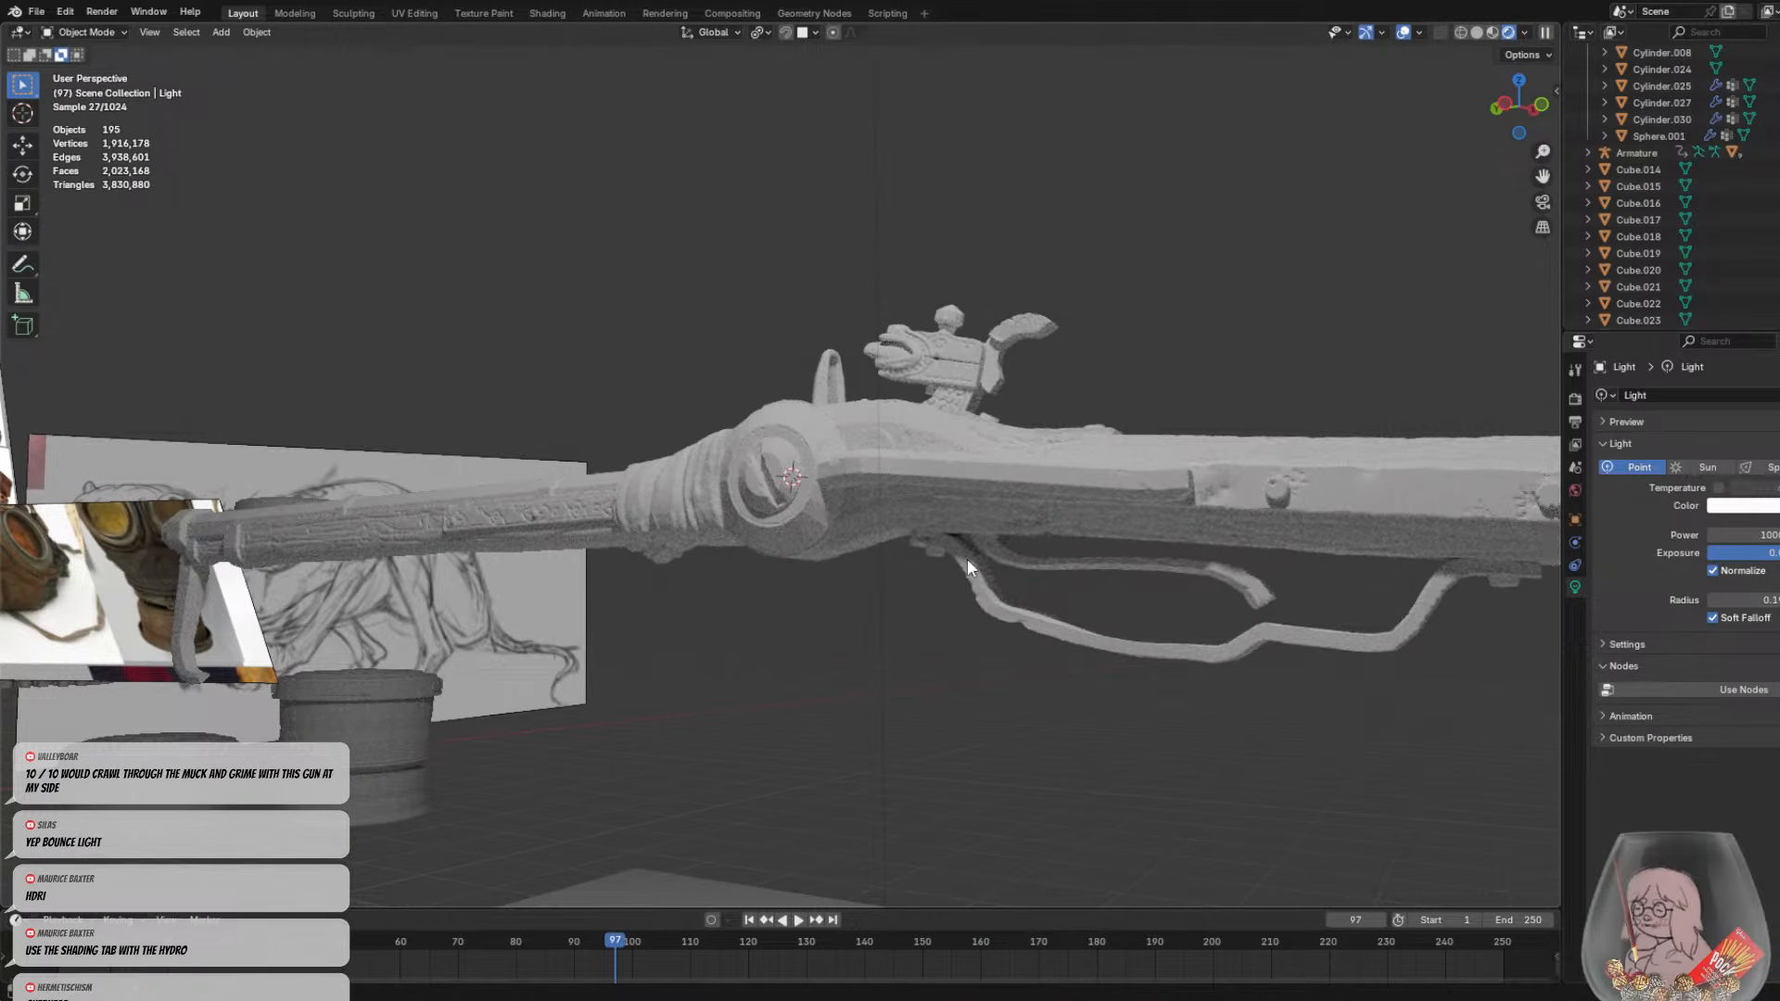
pyautogui.scroll(-2, 945, 579)
pyautogui.click(682, 875)
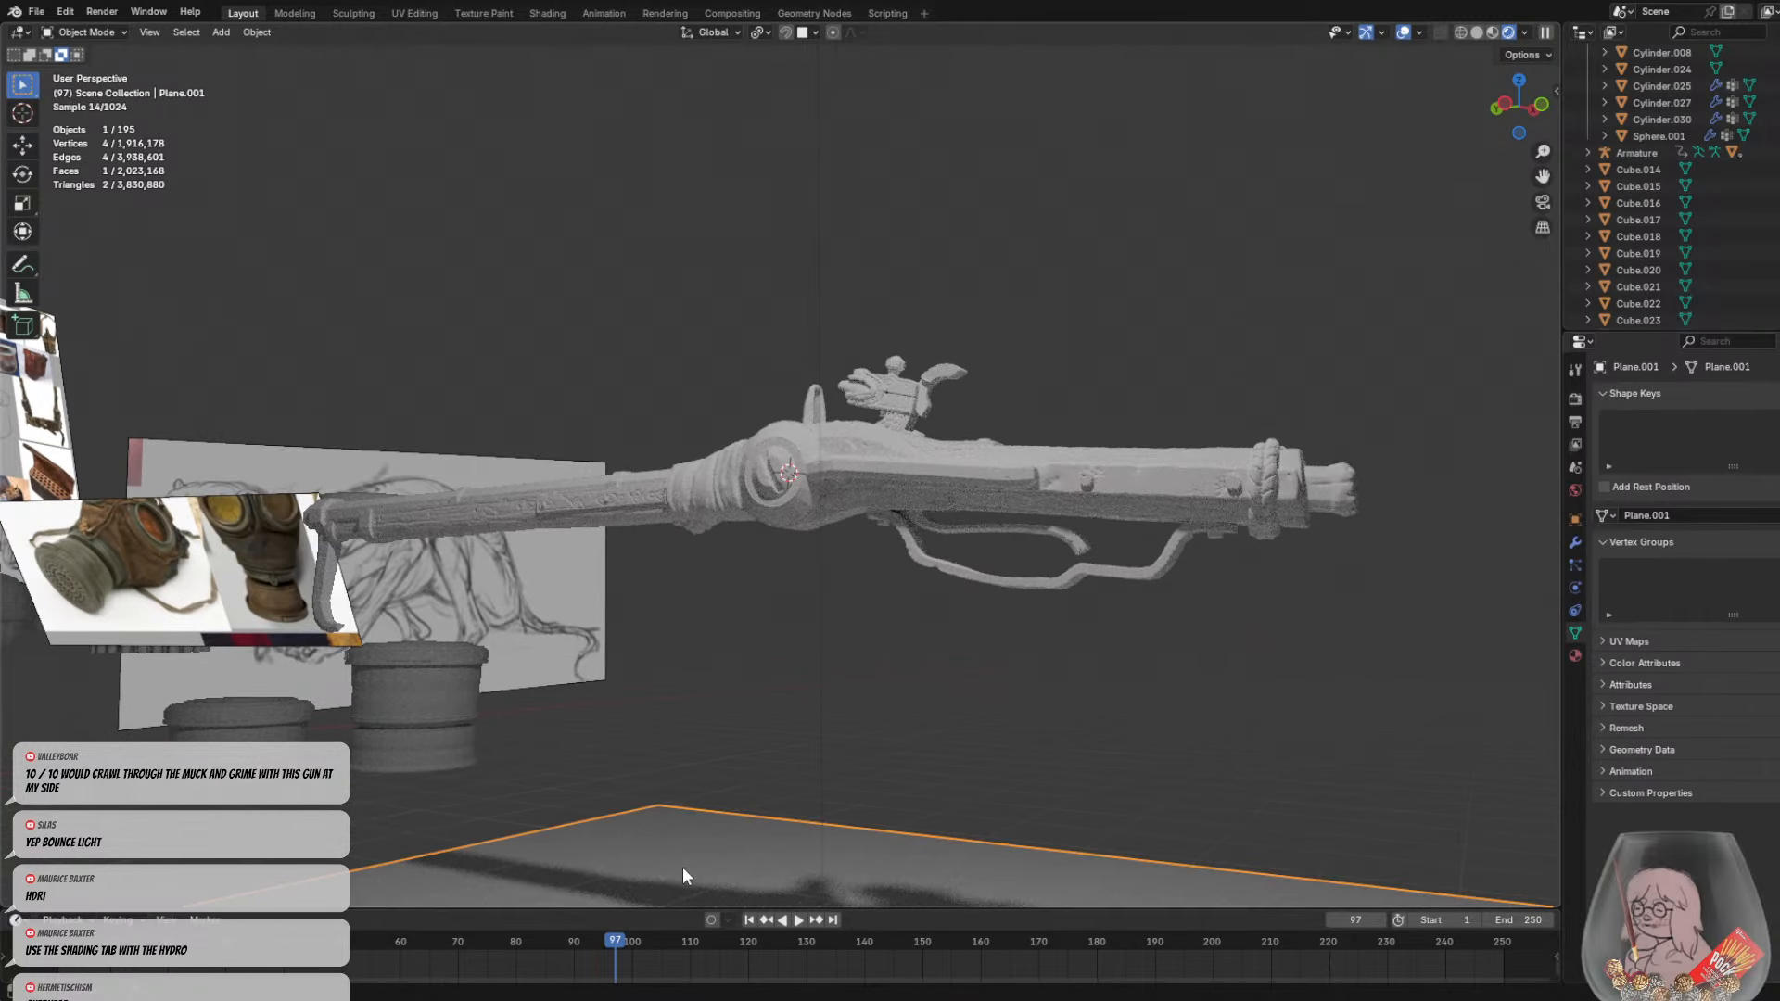
pyautogui.press('h')
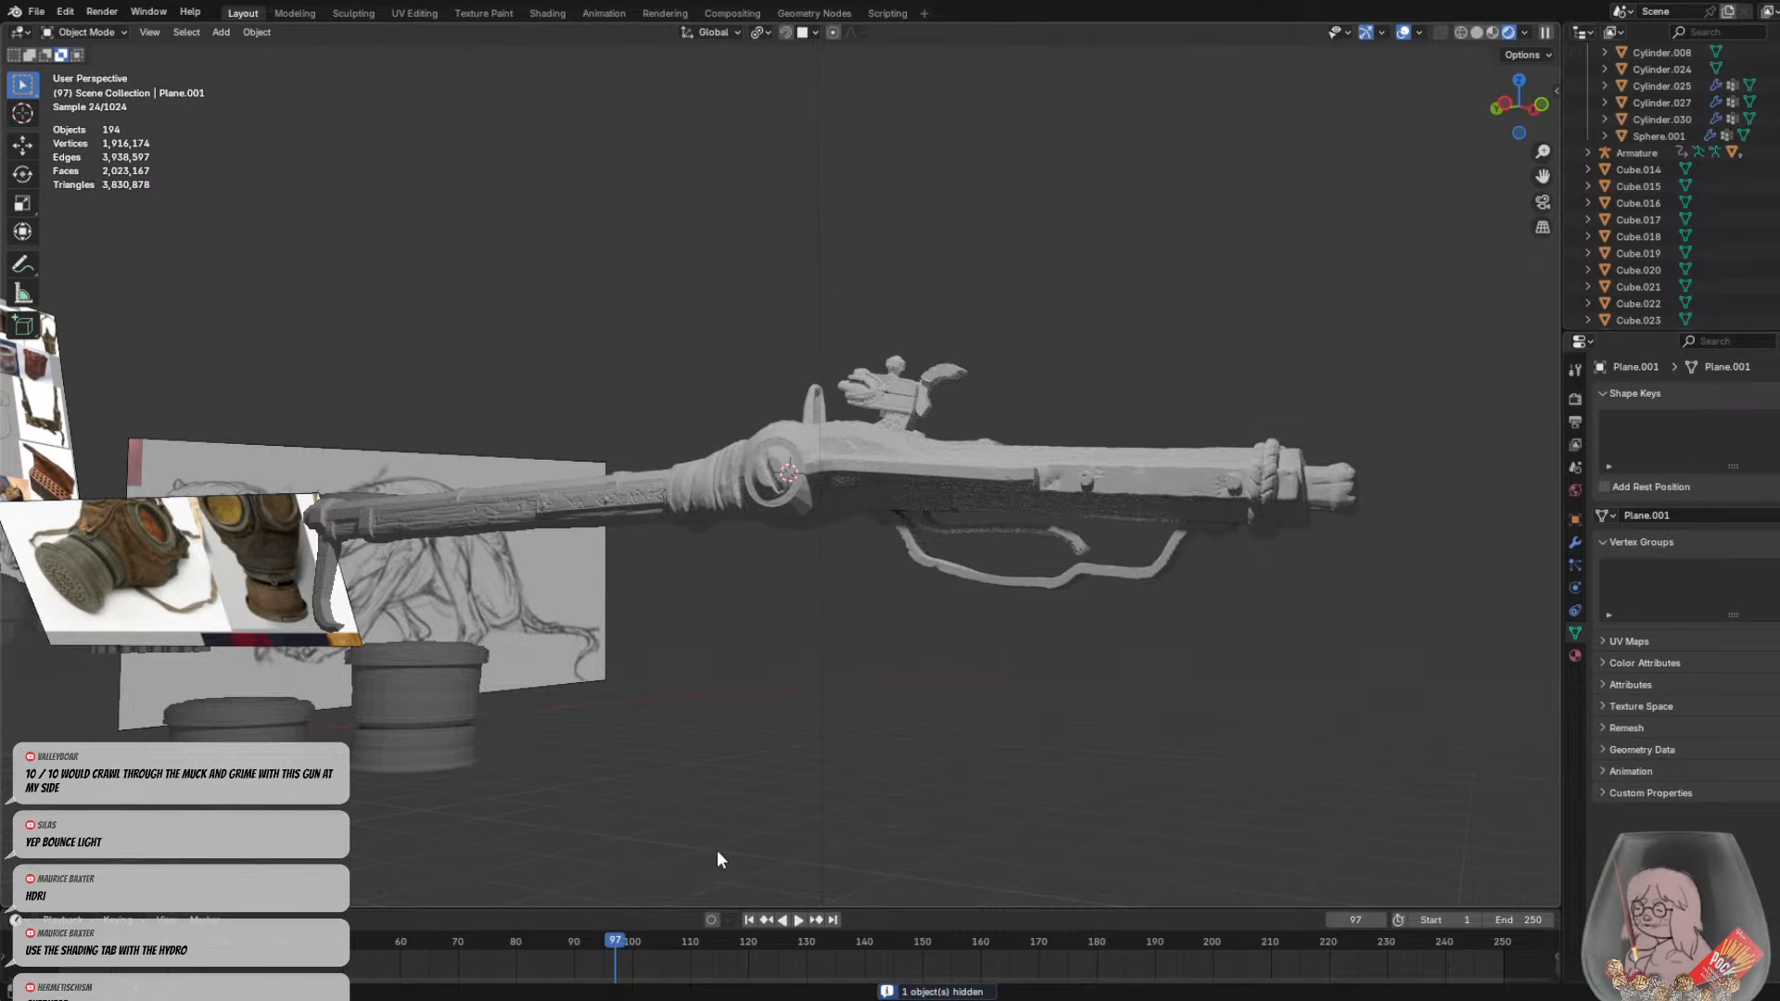
pyautogui.hotkey('alt', 'h')
pyautogui.moveTo(805, 719); pyautogui.dragTo(816, 670, button='middle')
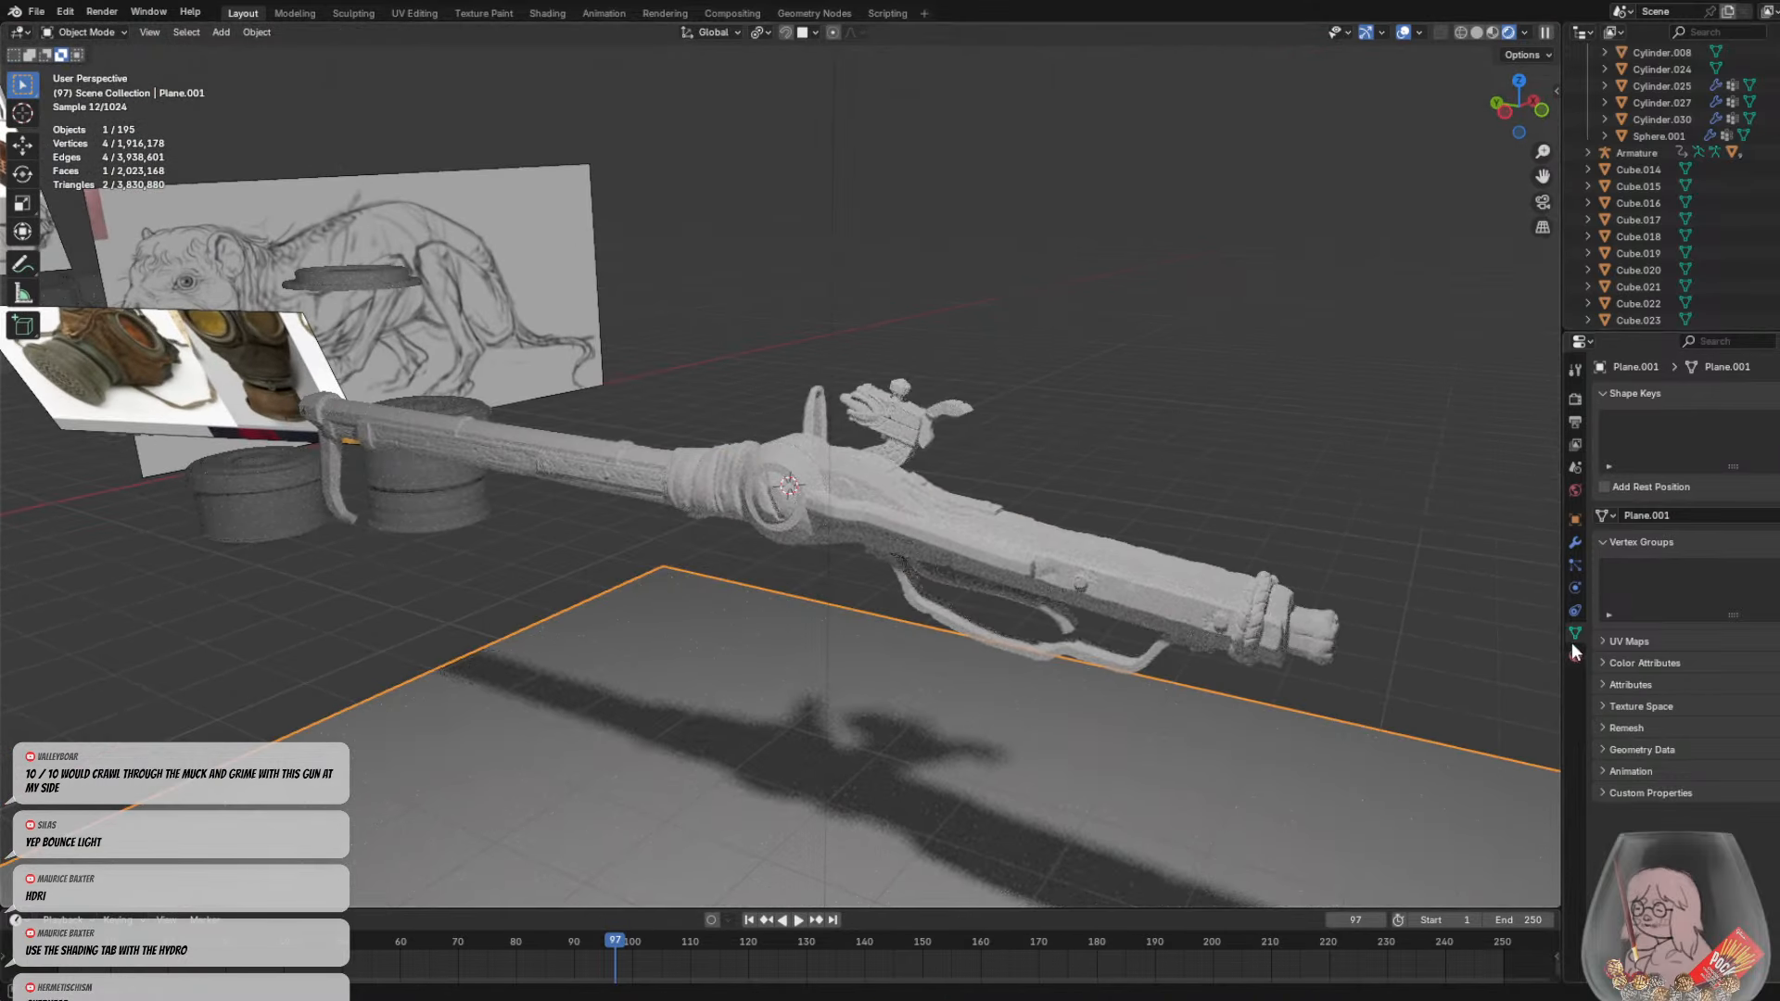
# Add a new material to the ground plane, set its base color to bright red, and deselect the plane
pyautogui.click(1575, 542)
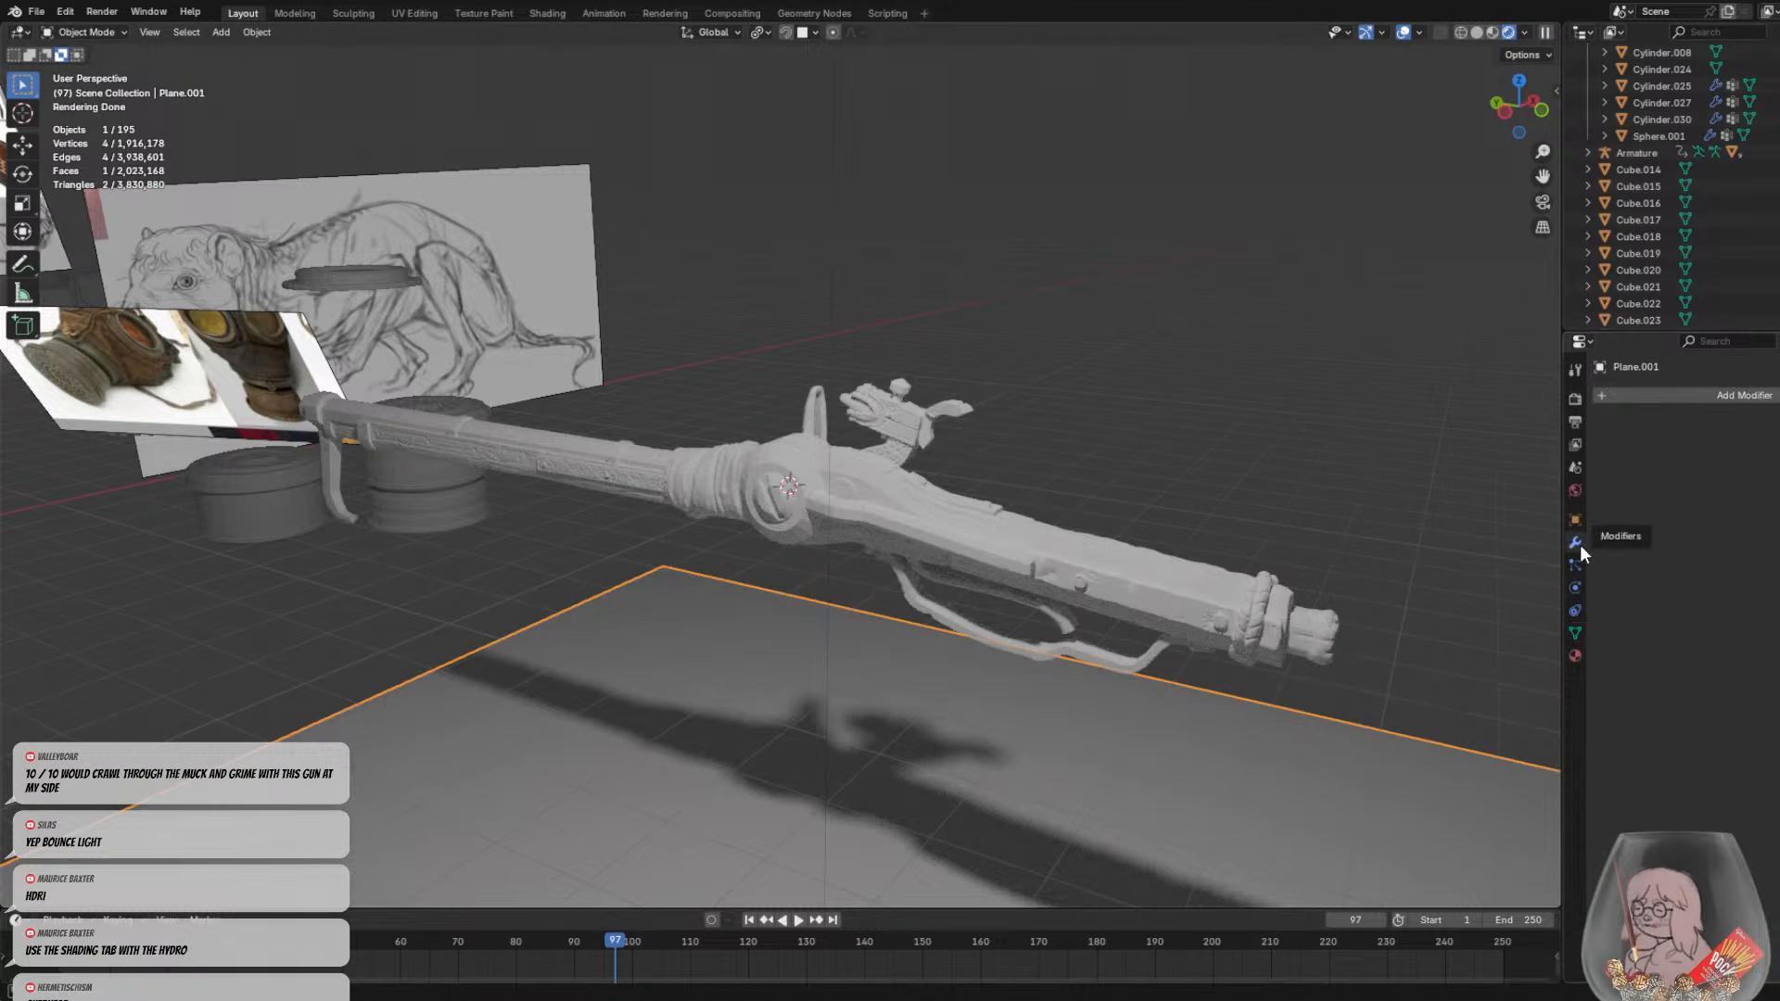
pyautogui.click(1575, 521)
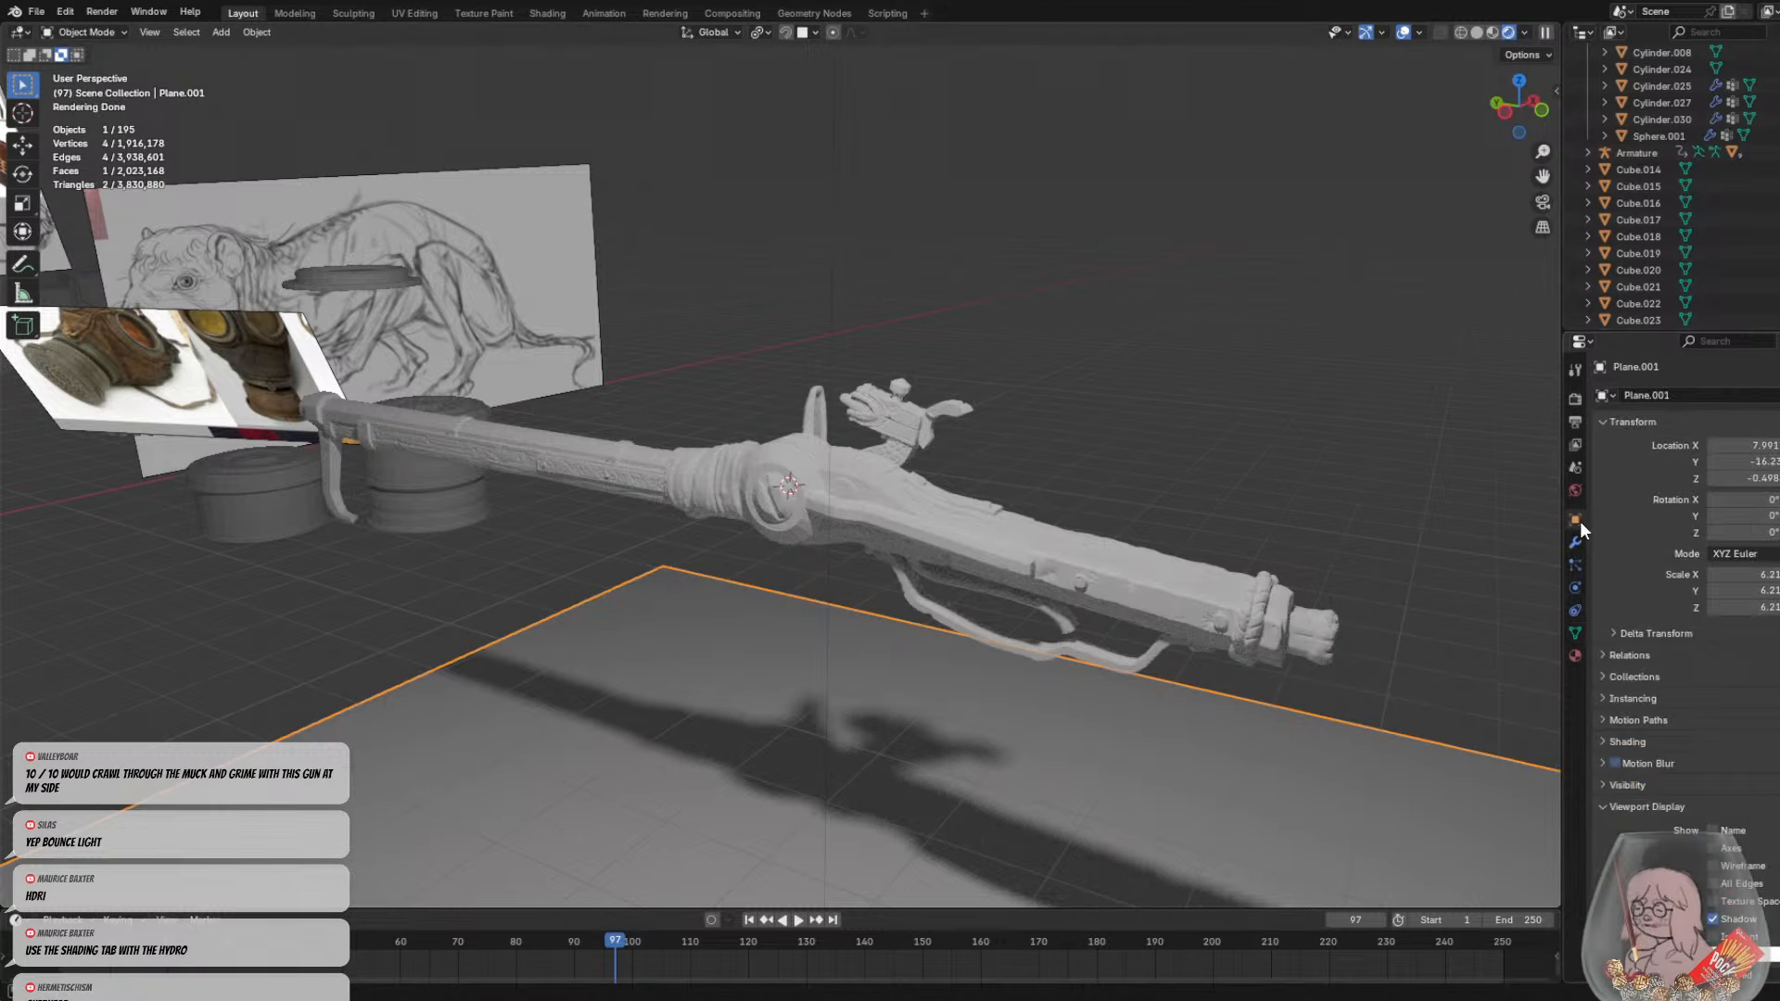
pyautogui.click(1576, 656)
pyautogui.click(1702, 470)
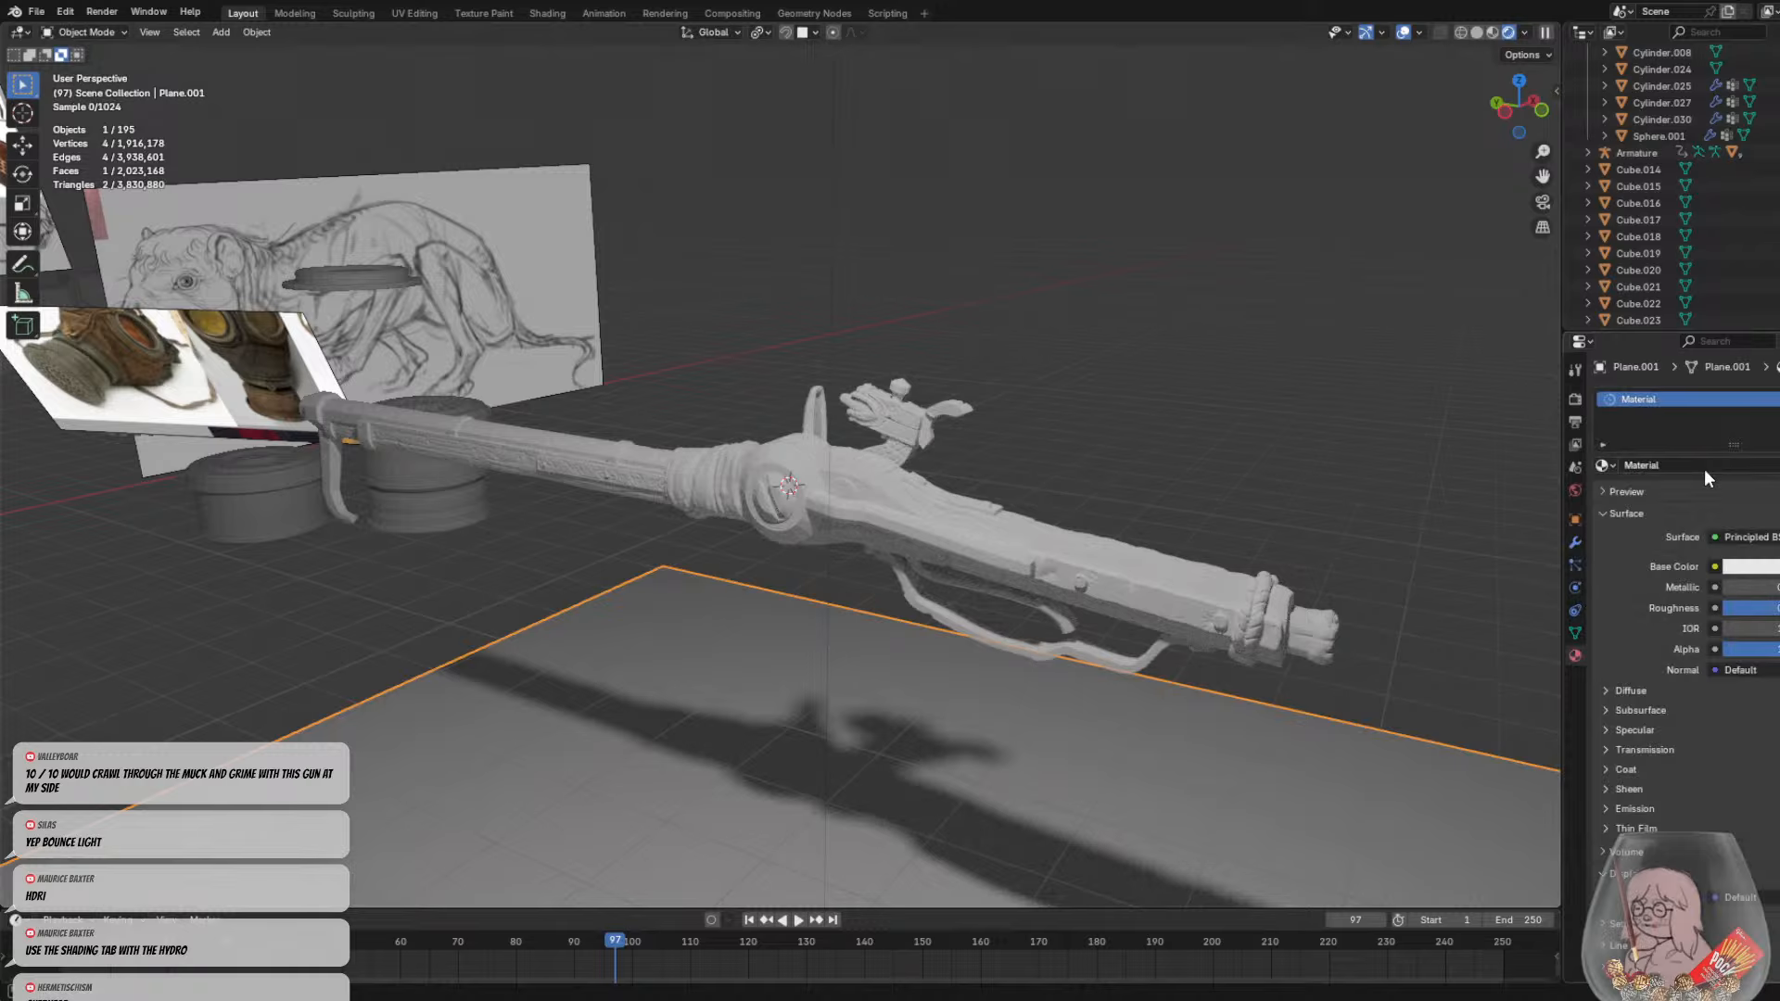
pyautogui.click(1752, 568)
pyautogui.moveTo(1760, 380); pyautogui.dragTo(1775, 410)
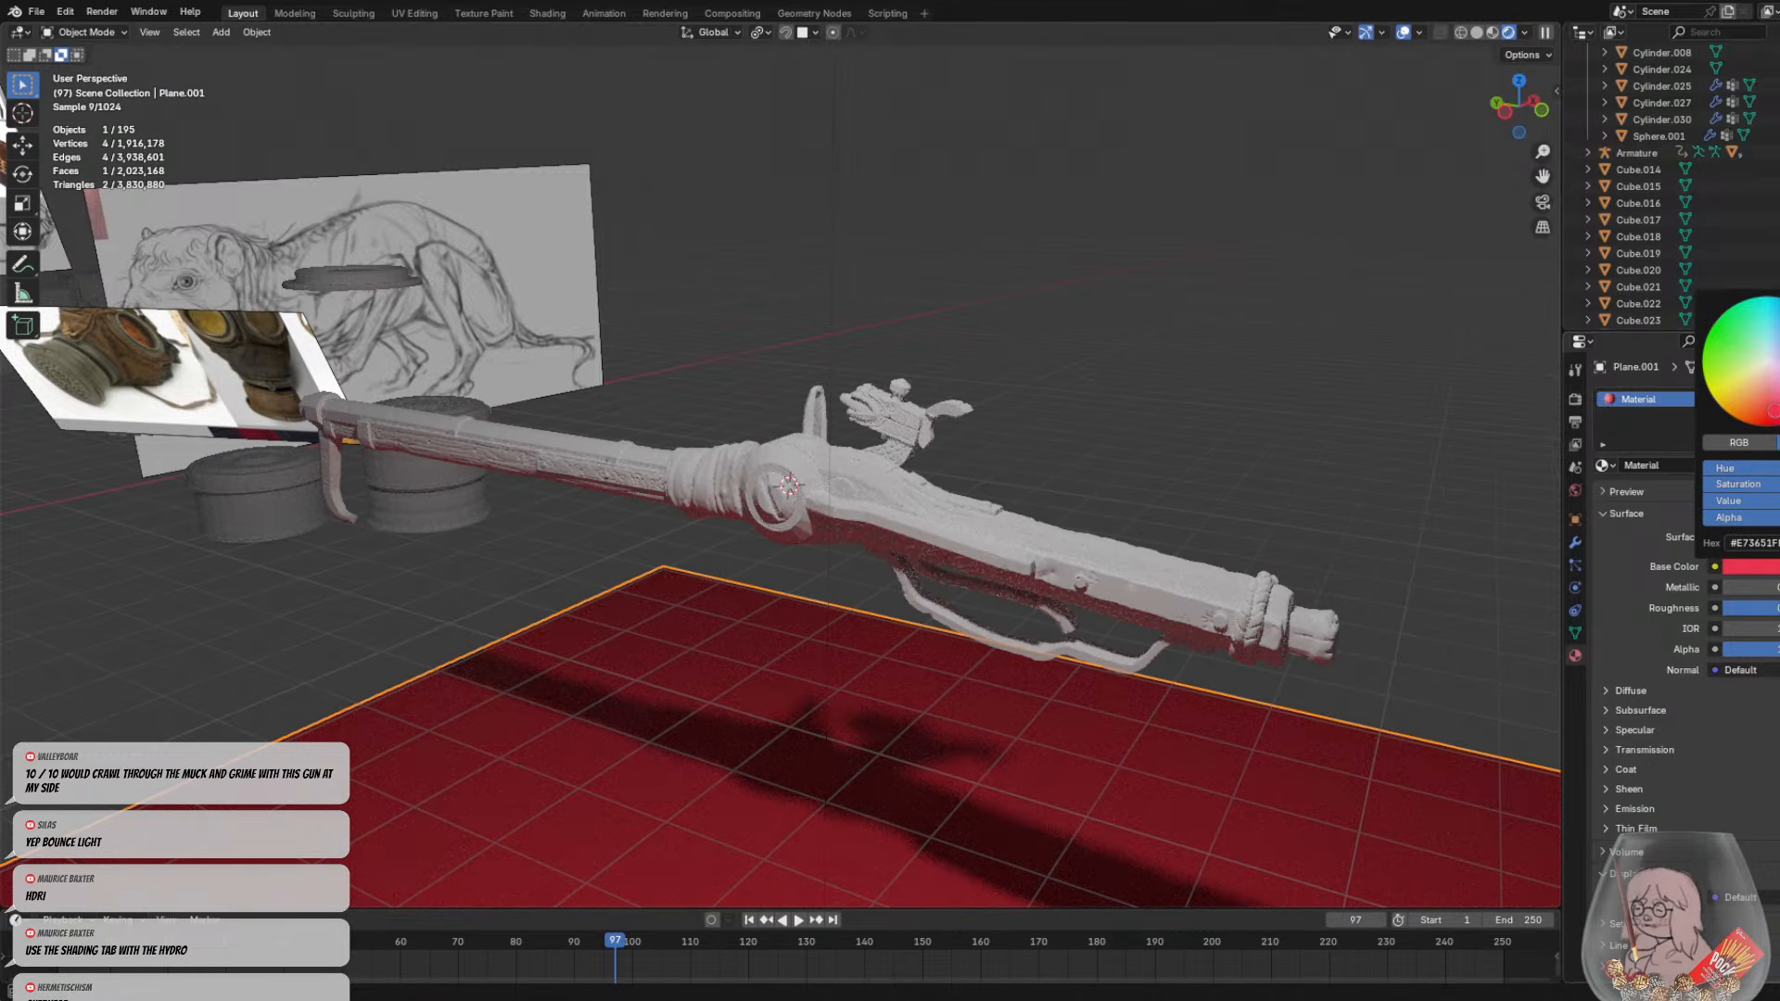
pyautogui.click(1020, 445)
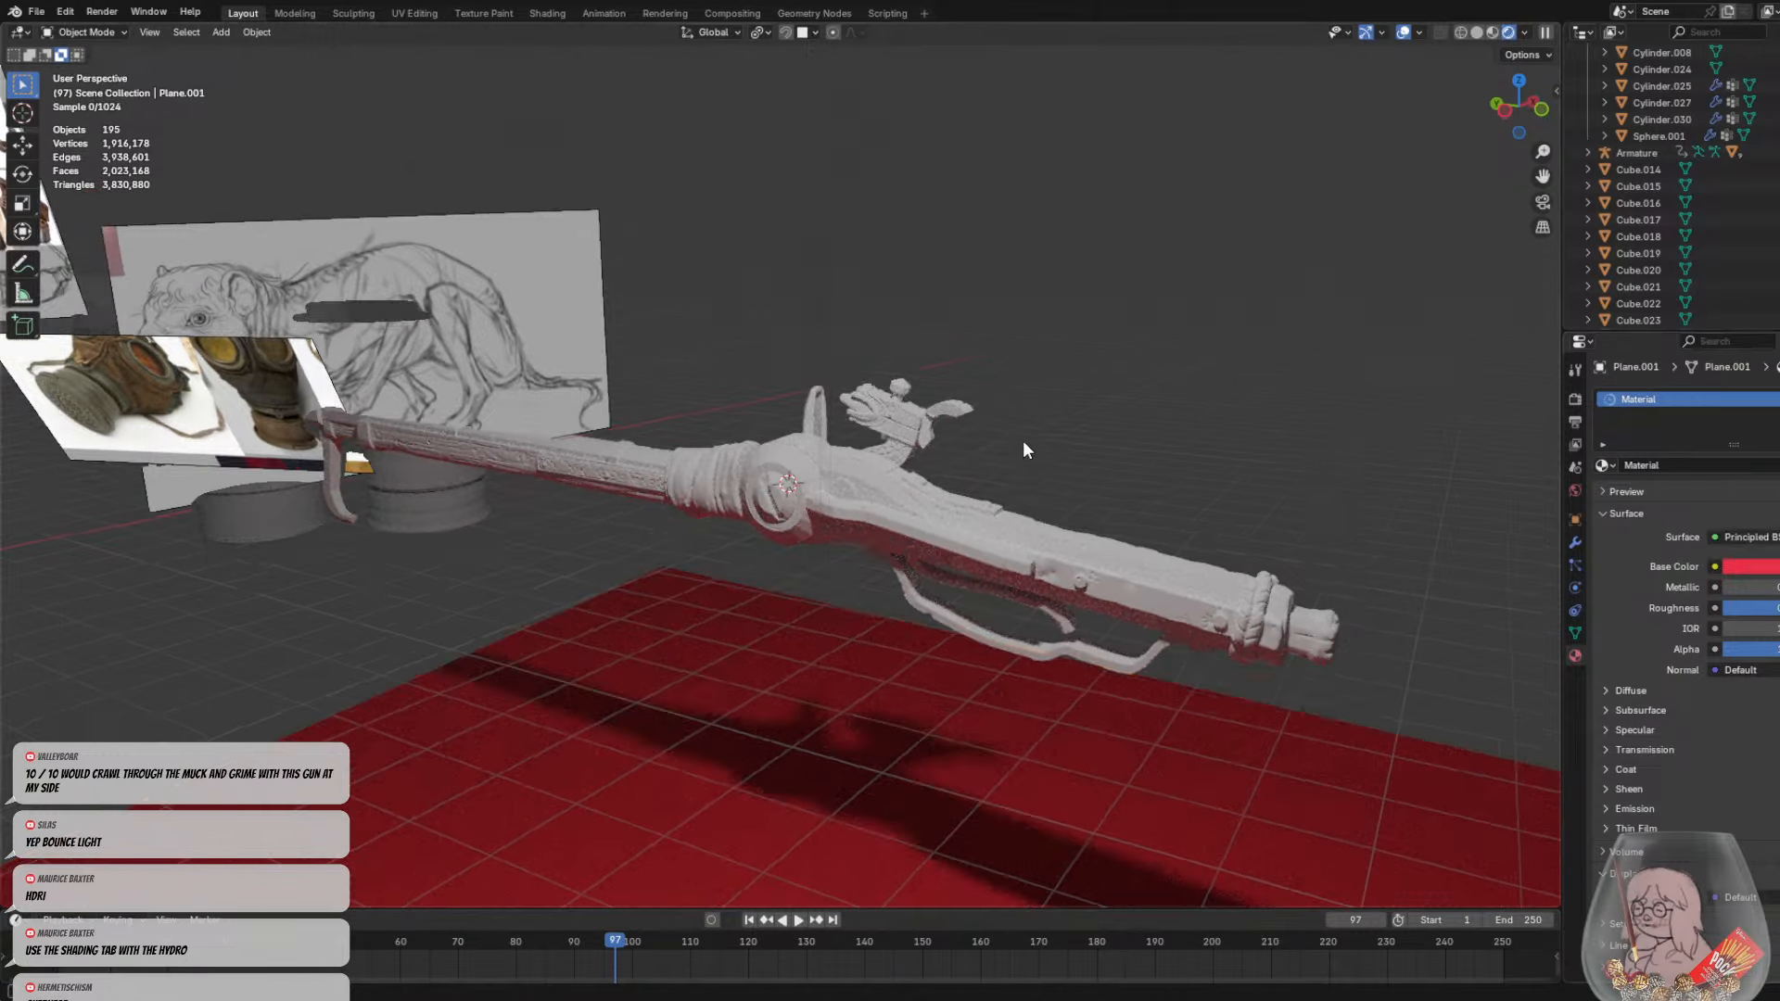
# Darken the ground plane material's base color to deep red and check the bounce light on both sides of the rifle
pyautogui.moveTo(1024, 442); pyautogui.dragTo(1031, 415, button='middle')
pyautogui.scroll(1, 858, 503)
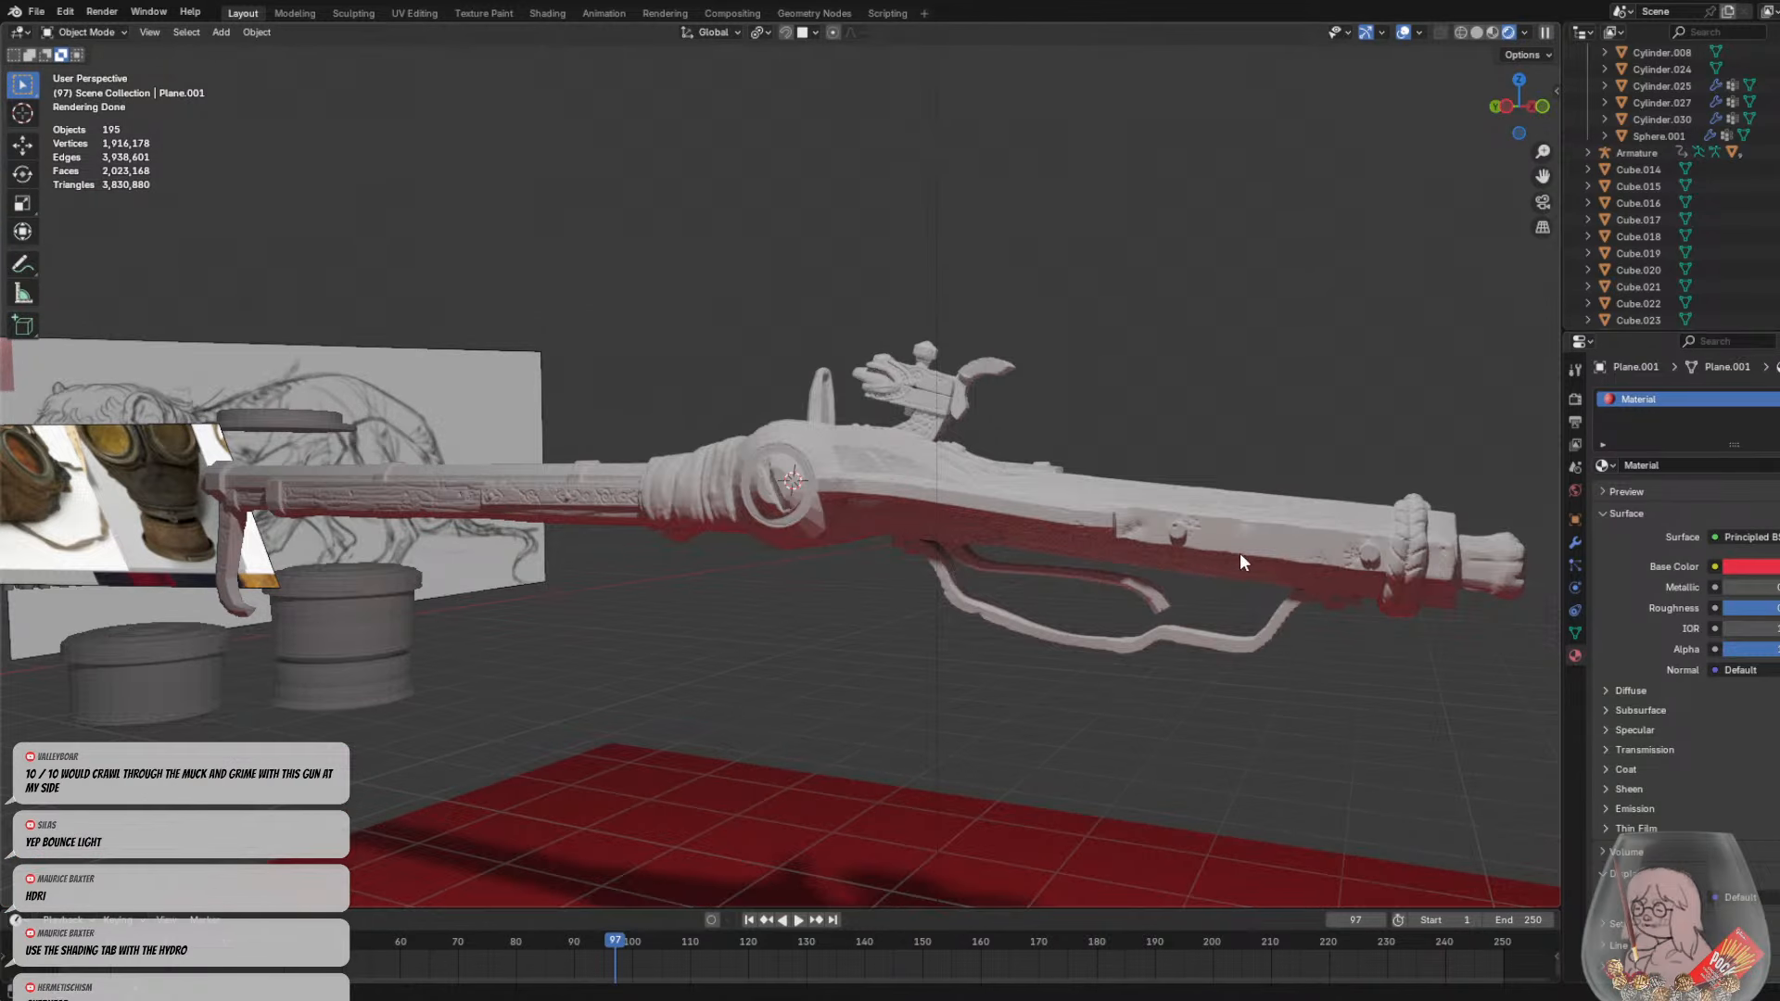
pyautogui.moveTo(1193, 561); pyautogui.dragTo(1066, 547, button='middle')
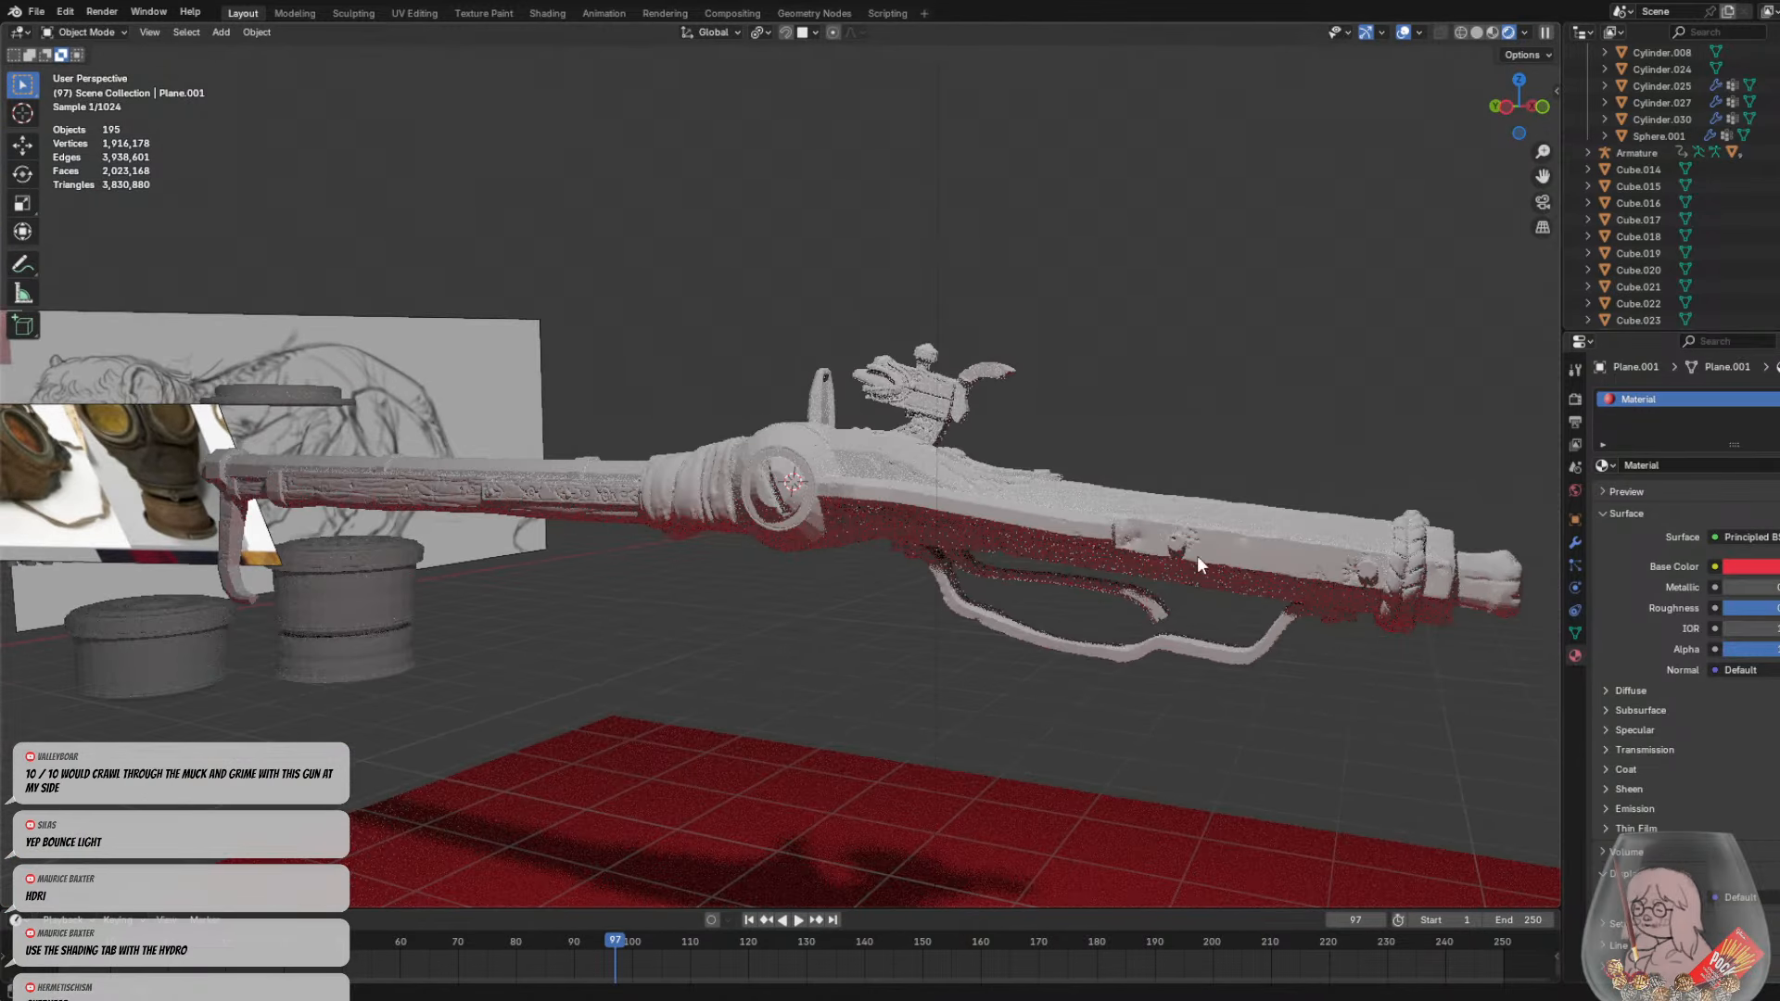
pyautogui.click(1751, 566)
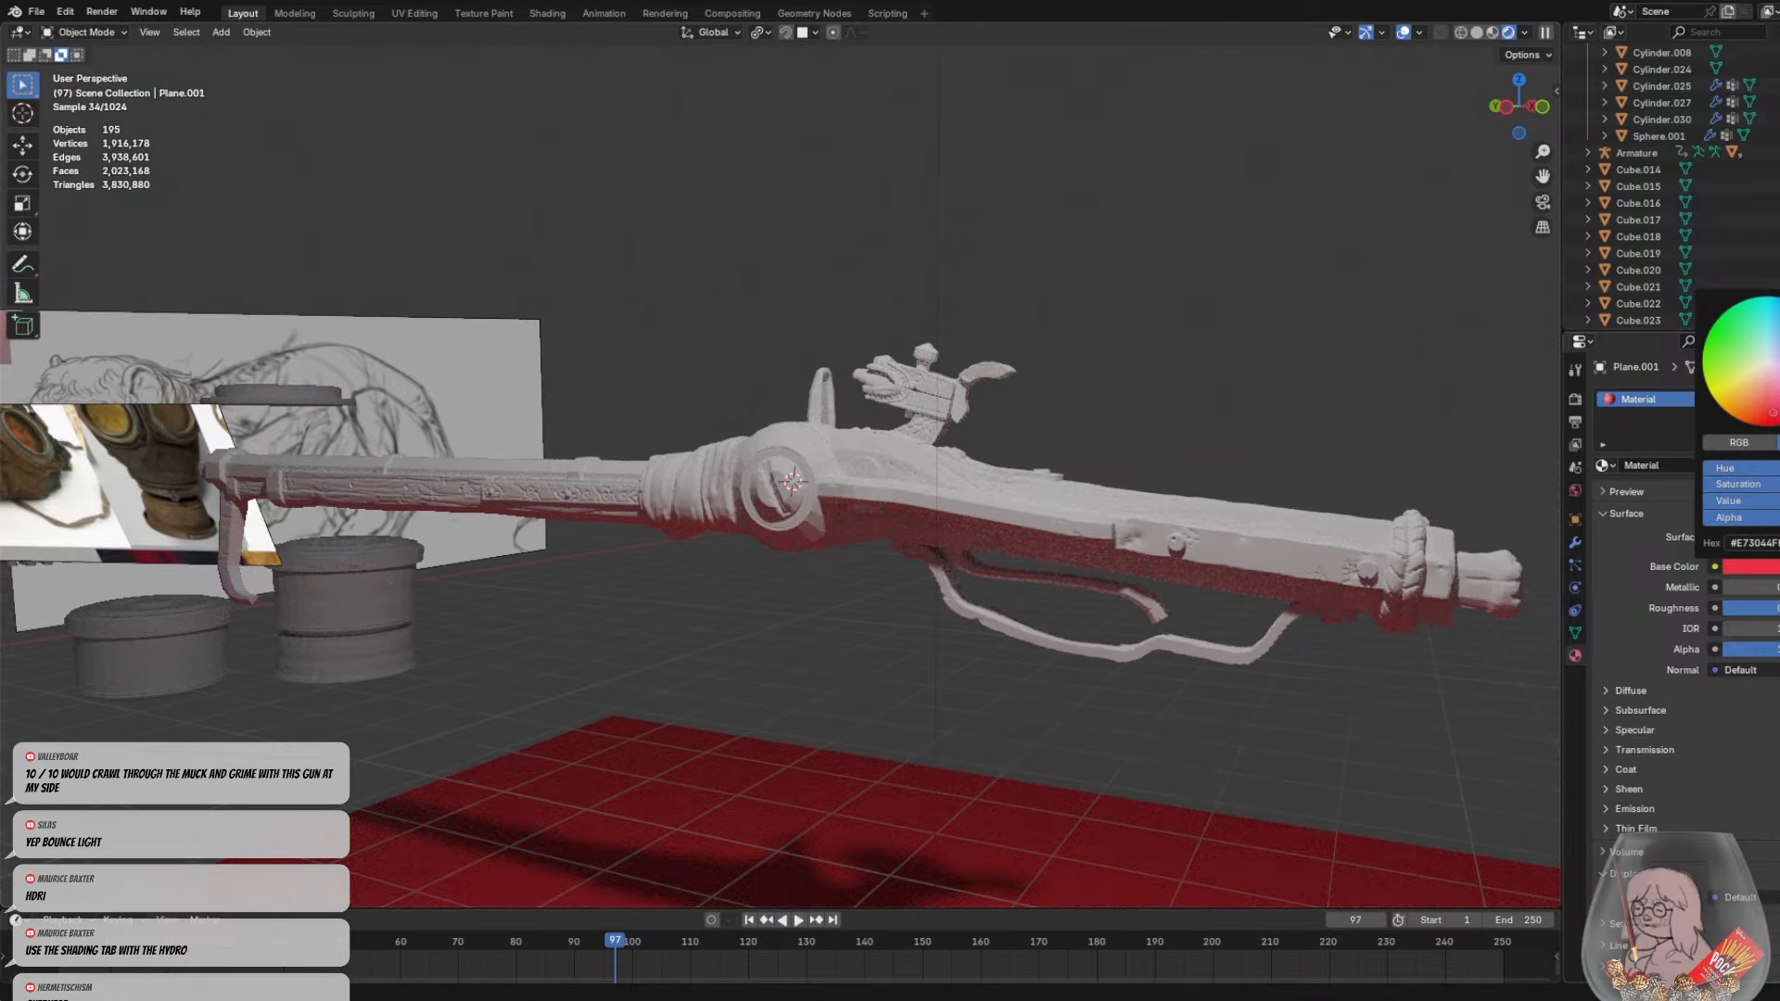
pyautogui.moveTo(1779, 308); pyautogui.dragTo(1779, 362)
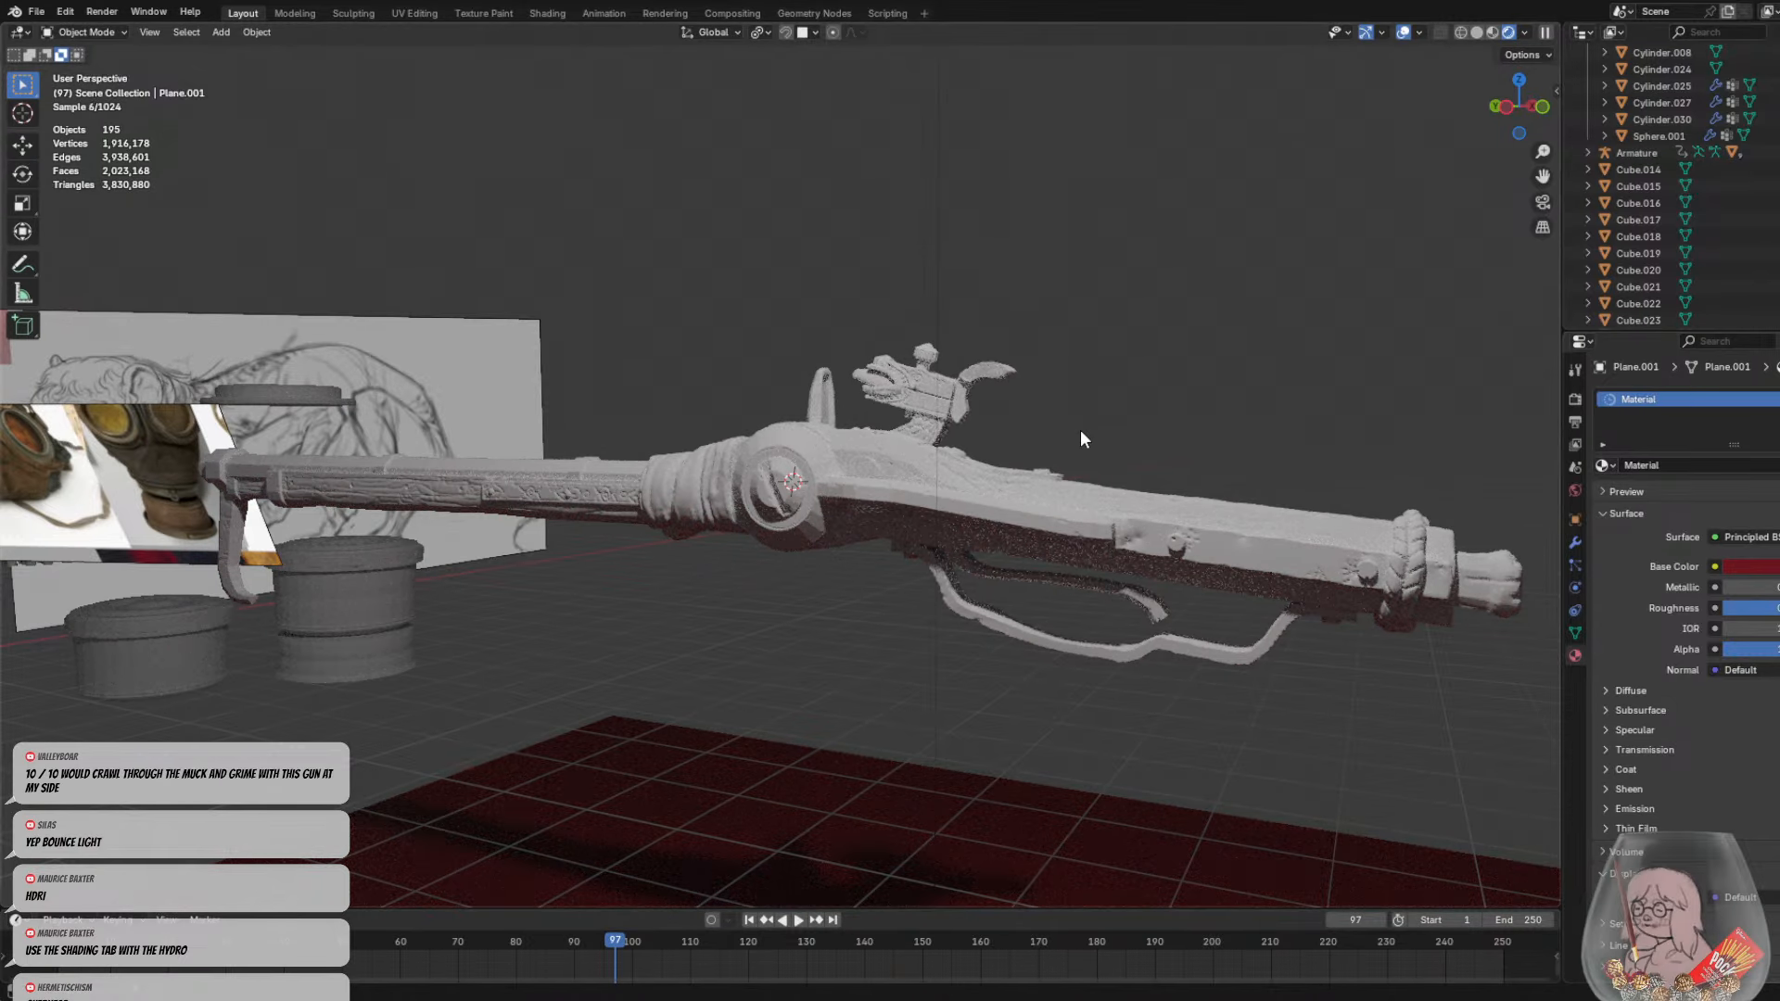
pyautogui.moveTo(1072, 438); pyautogui.dragTo(1063, 433, button='middle')
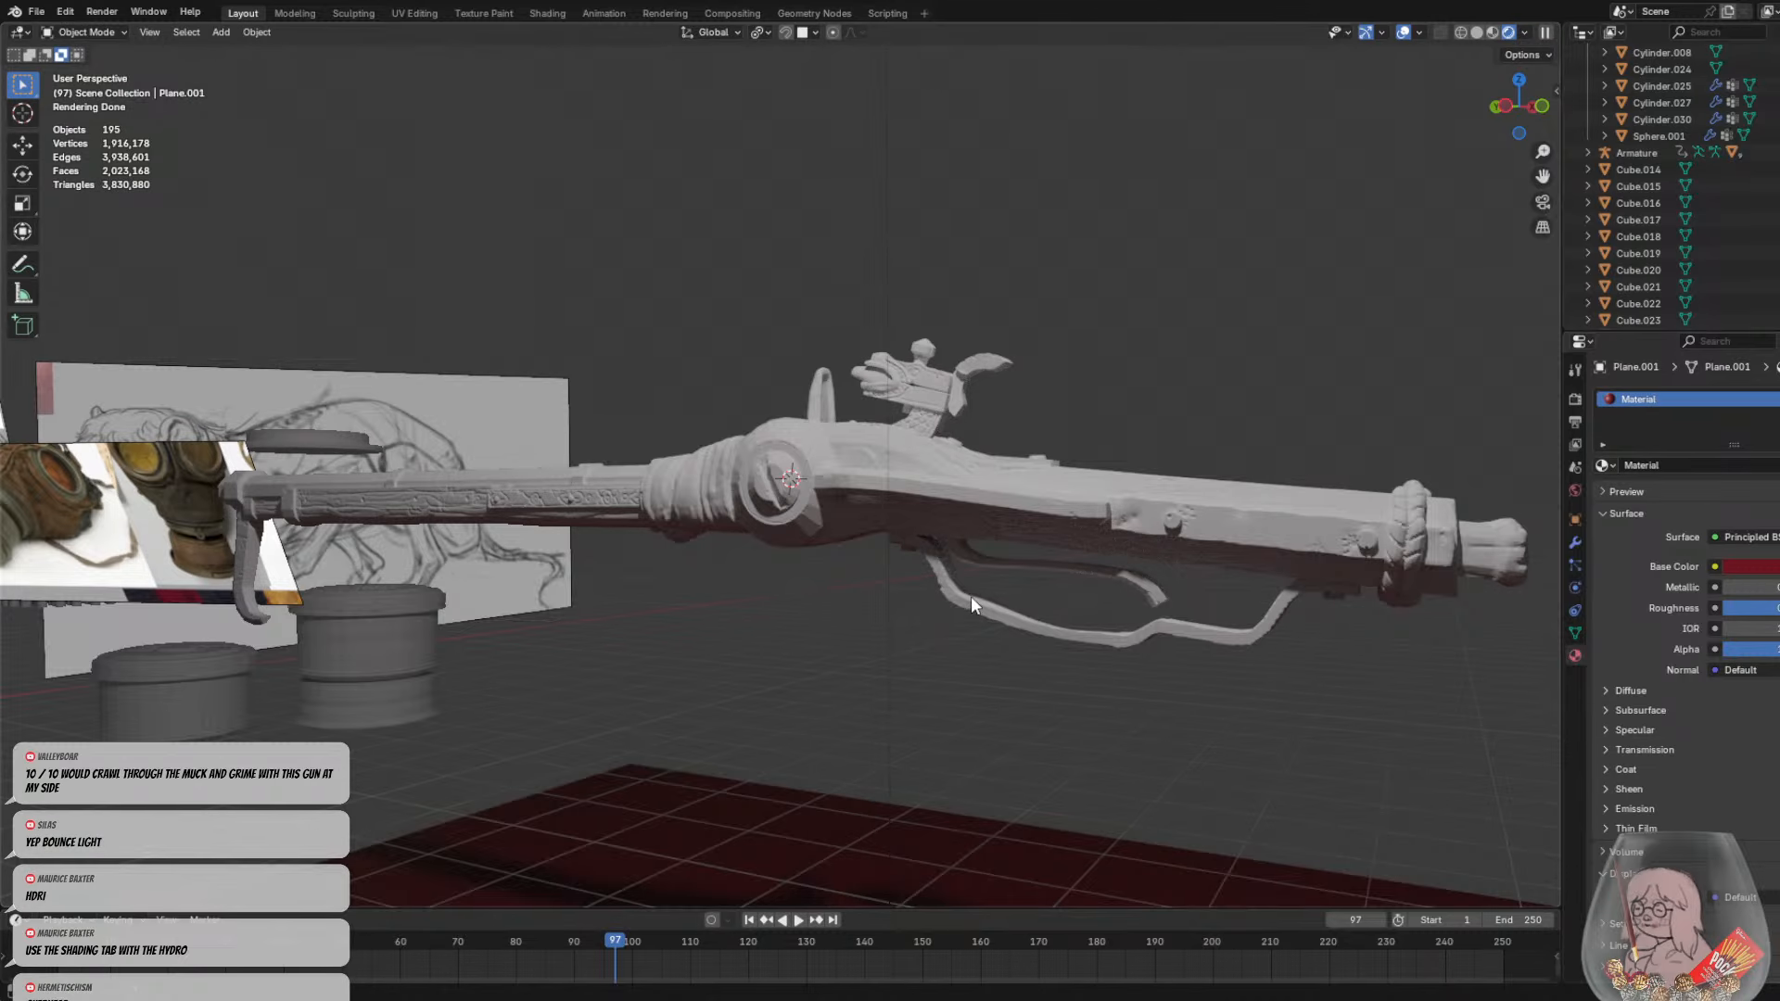
pyautogui.moveTo(971, 597); pyautogui.dragTo(723, 647, button='middle')
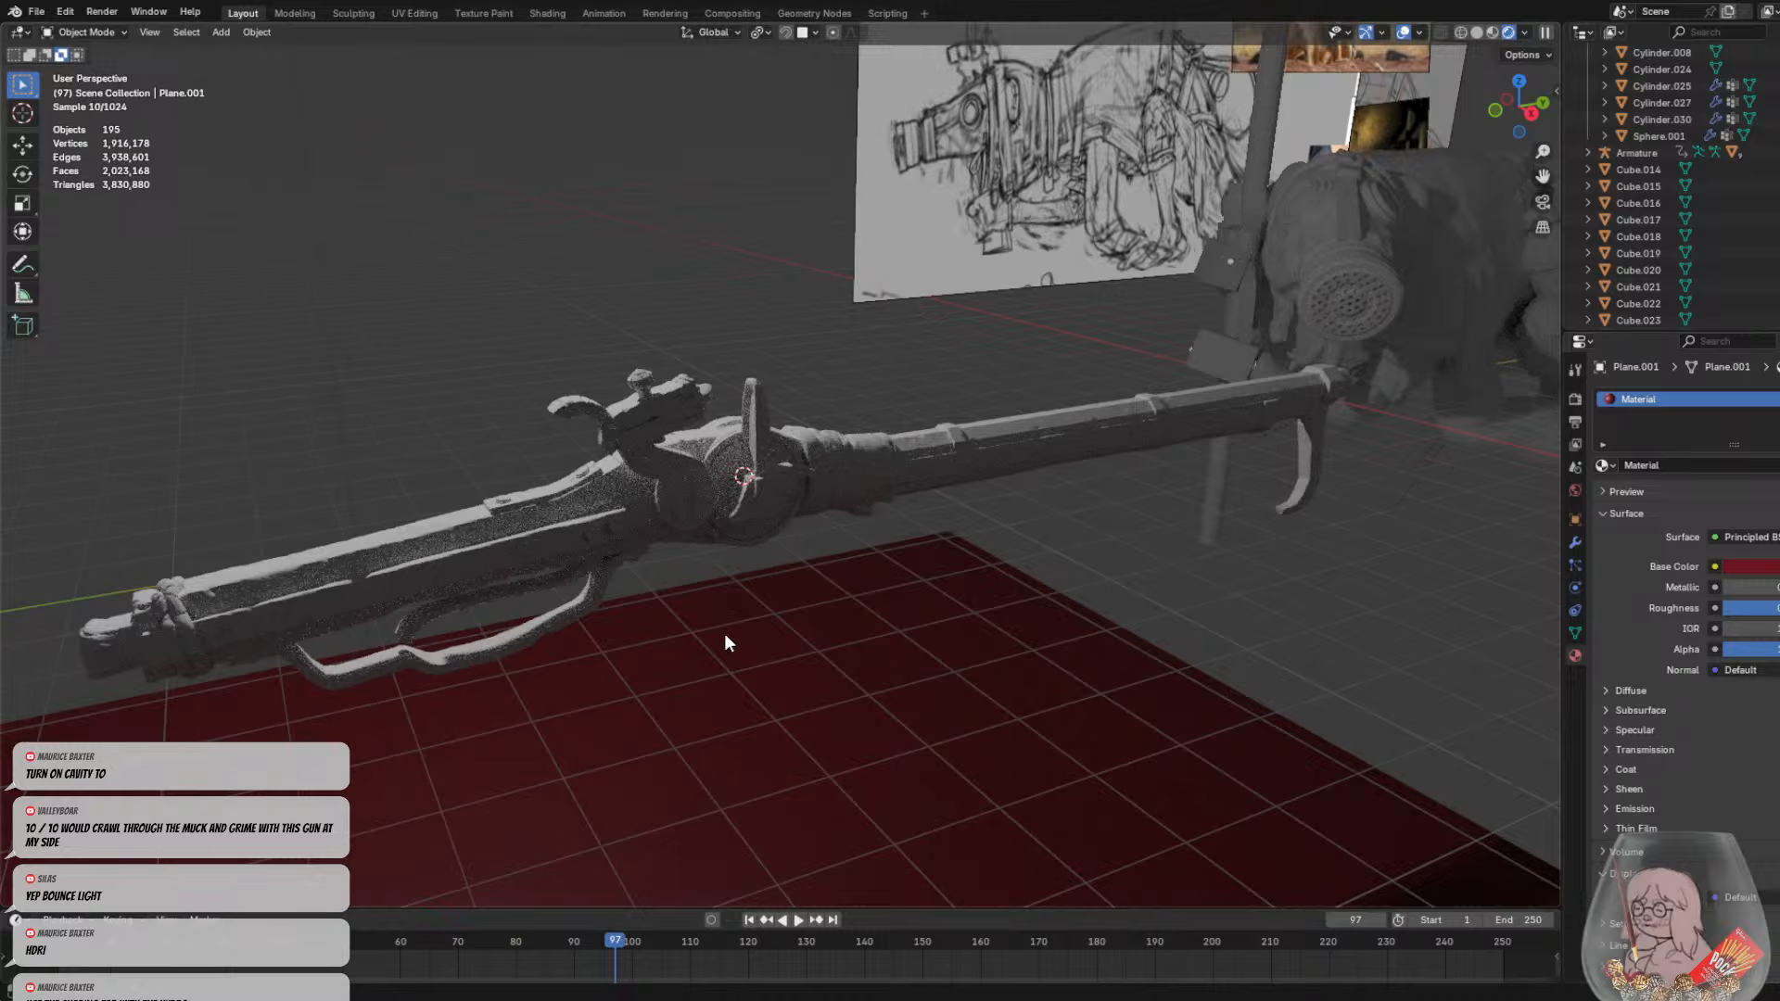
# Examine the red bounce light along the rifle's underside from both sides in the rendered view
pyautogui.scroll(-1, 727, 633)
pyautogui.scroll(1, 691, 557)
pyautogui.moveTo(690, 554); pyautogui.dragTo(1077, 510, button='middle')
pyautogui.moveTo(734, 556); pyautogui.dragTo(702, 524, button='middle')
pyautogui.scroll(3, 911, 563)
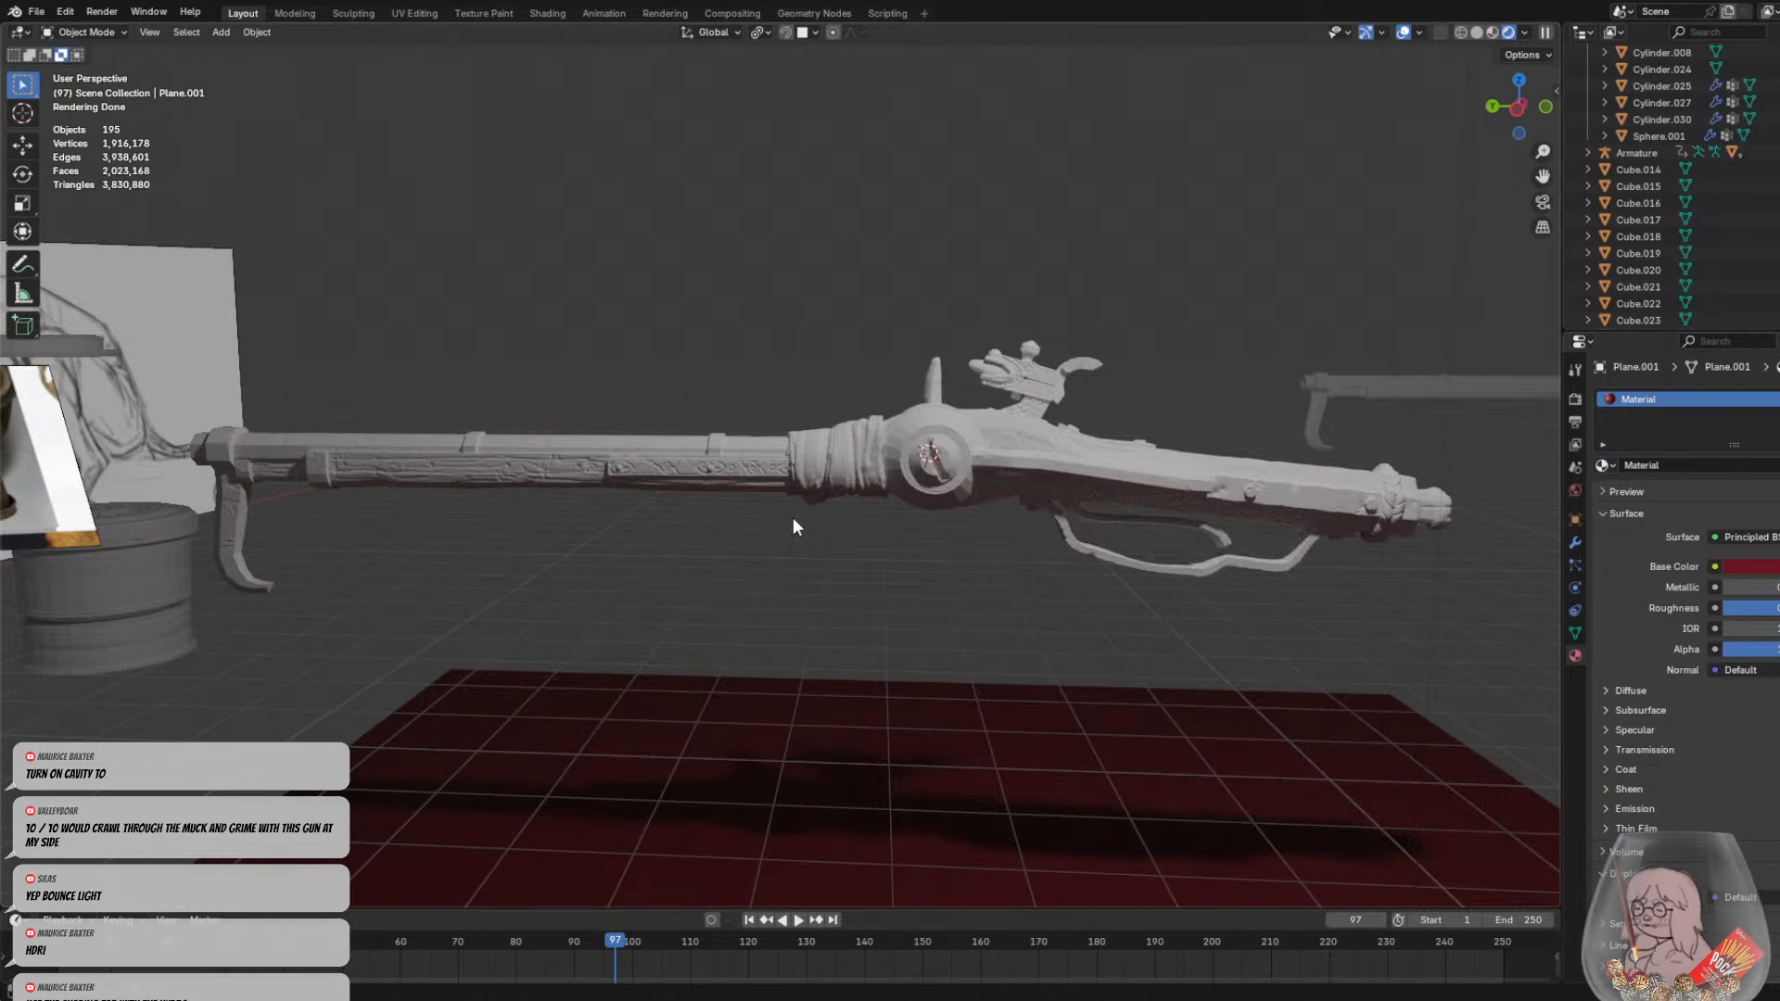
pyautogui.moveTo(798, 516); pyautogui.dragTo(978, 579, button='middle')
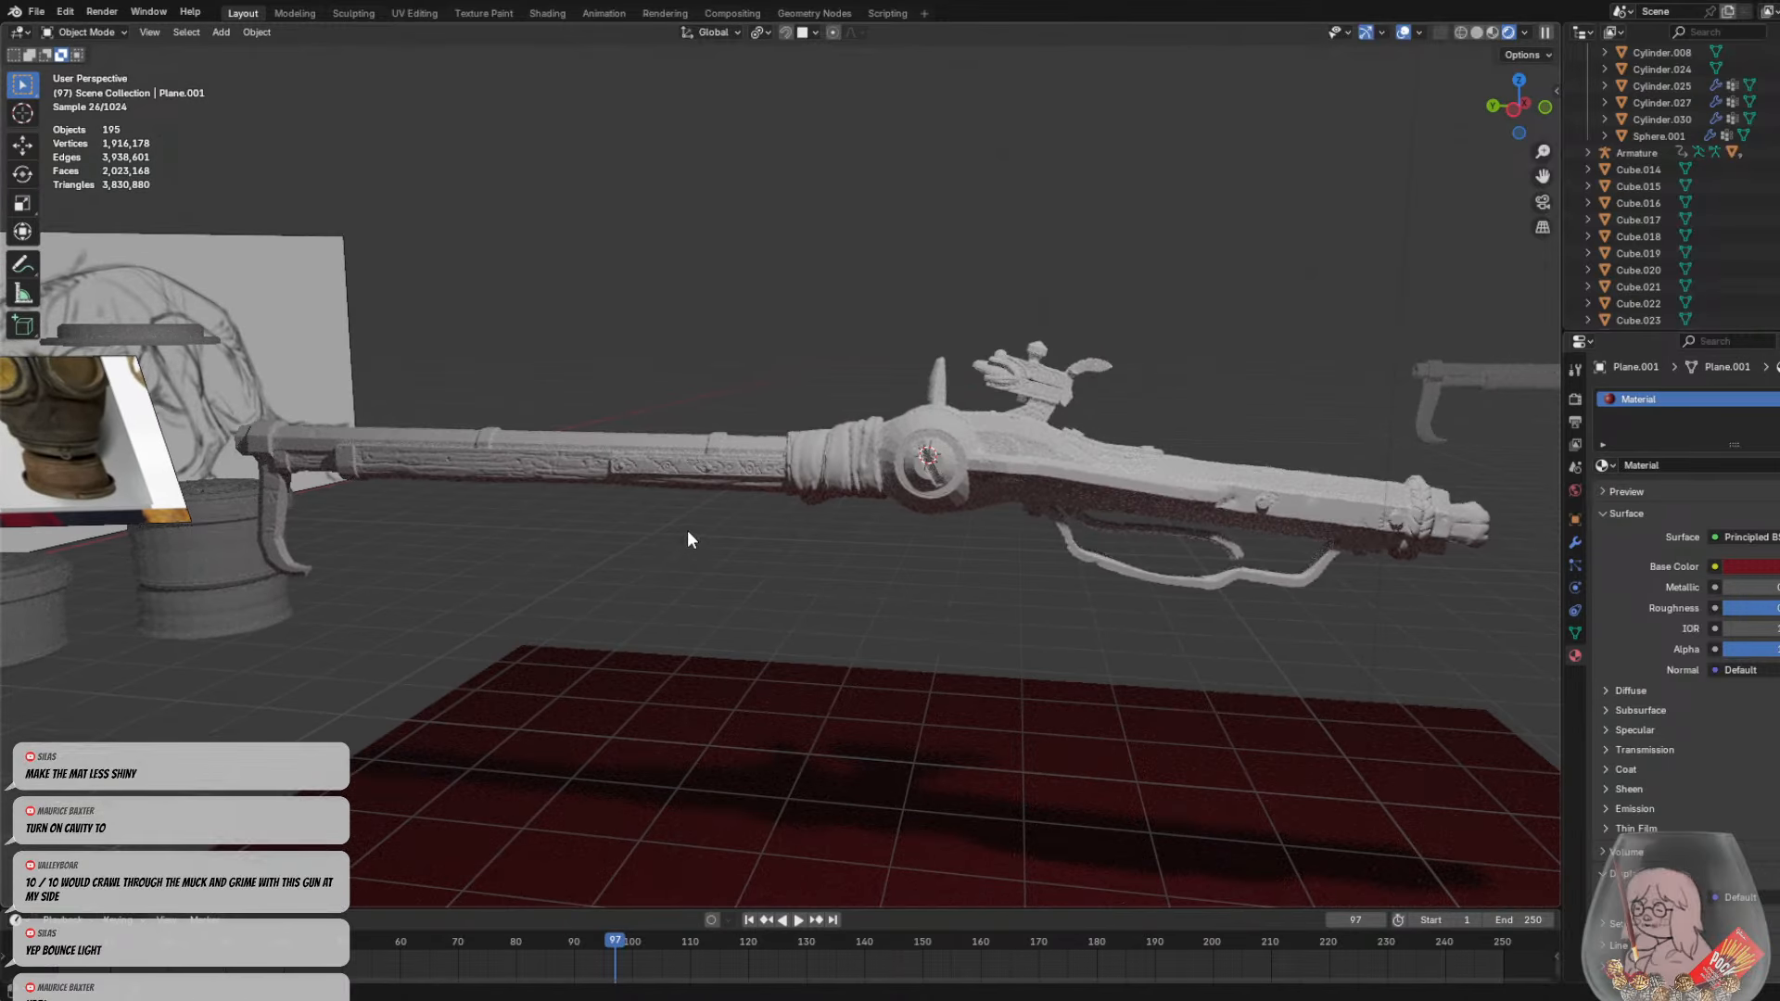
pyautogui.moveTo(687, 532)
pyautogui.mouseDown(button='middle')
pyautogui.moveTo(703, 521)
pyautogui.moveTo(633, 528)
pyautogui.moveTo(657, 520)
pyautogui.mouseUp(button='middle')
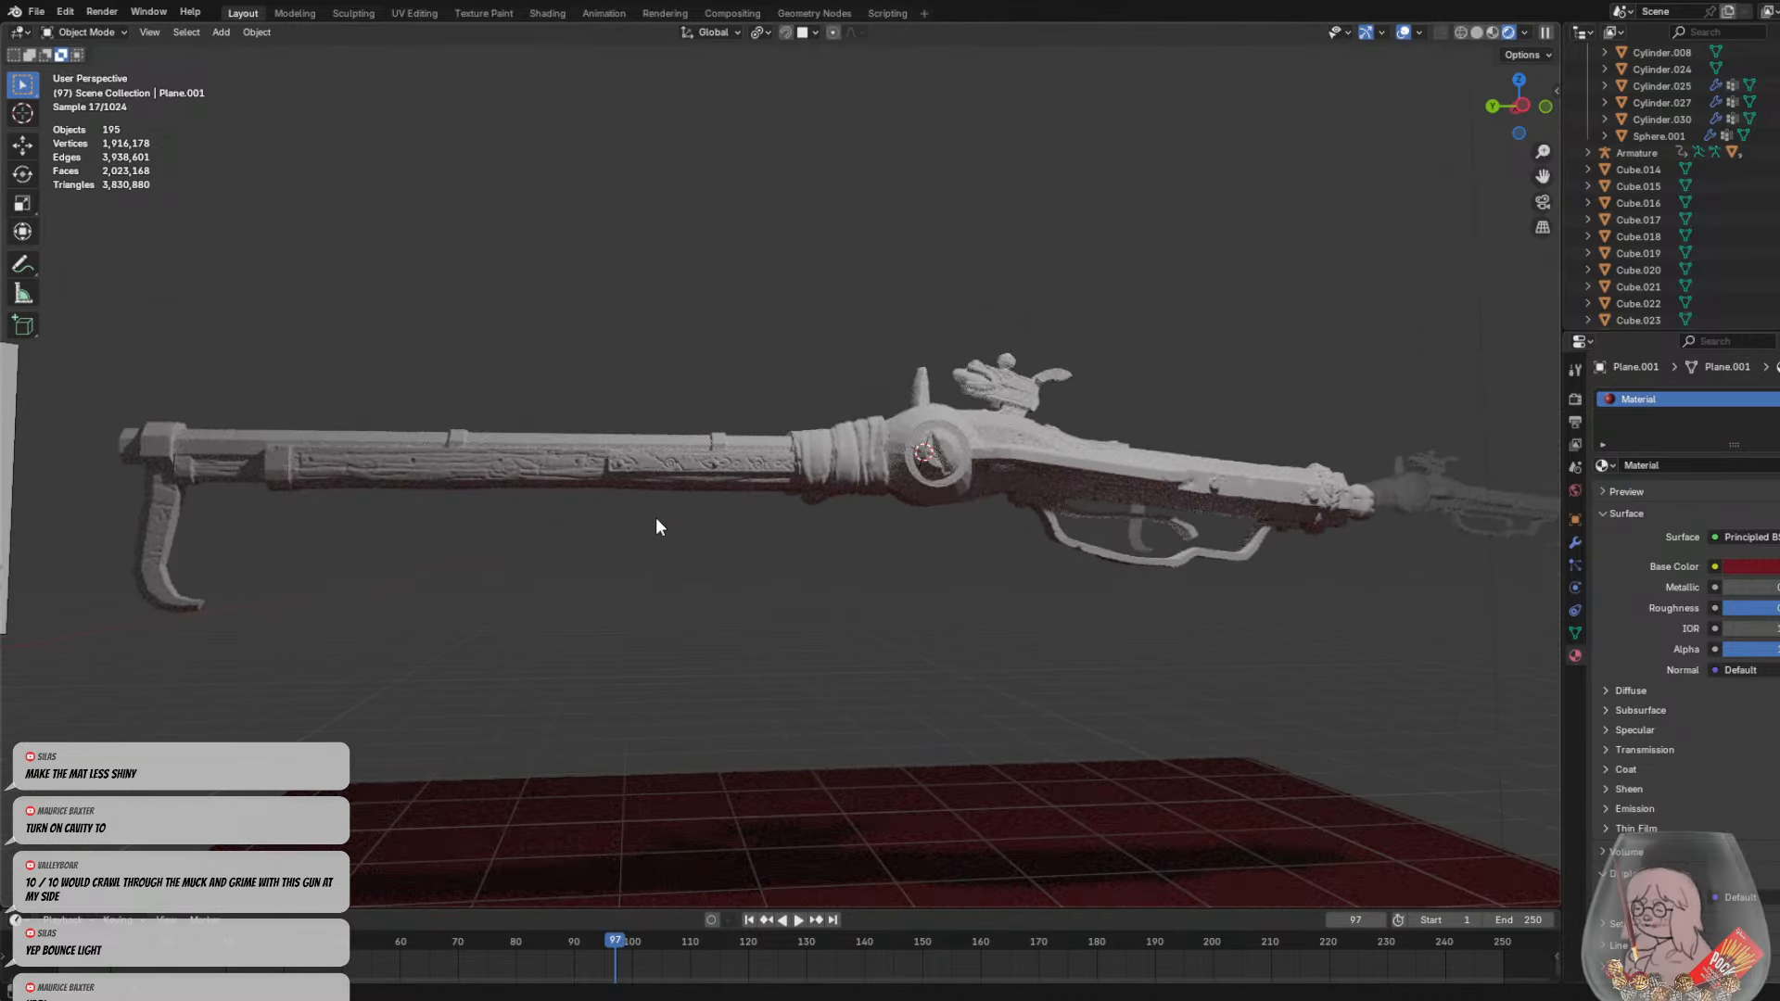
# Move the point light along the global X axis above the rifle, deselect it, and check the new lighting up close
pyautogui.moveTo(791, 560); pyautogui.dragTo(767, 604, button='middle')
pyautogui.moveTo(904, 555); pyautogui.dragTo(723, 517, button='middle')
pyautogui.click(646, 176)
pyautogui.press('g')
pyautogui.press('x')
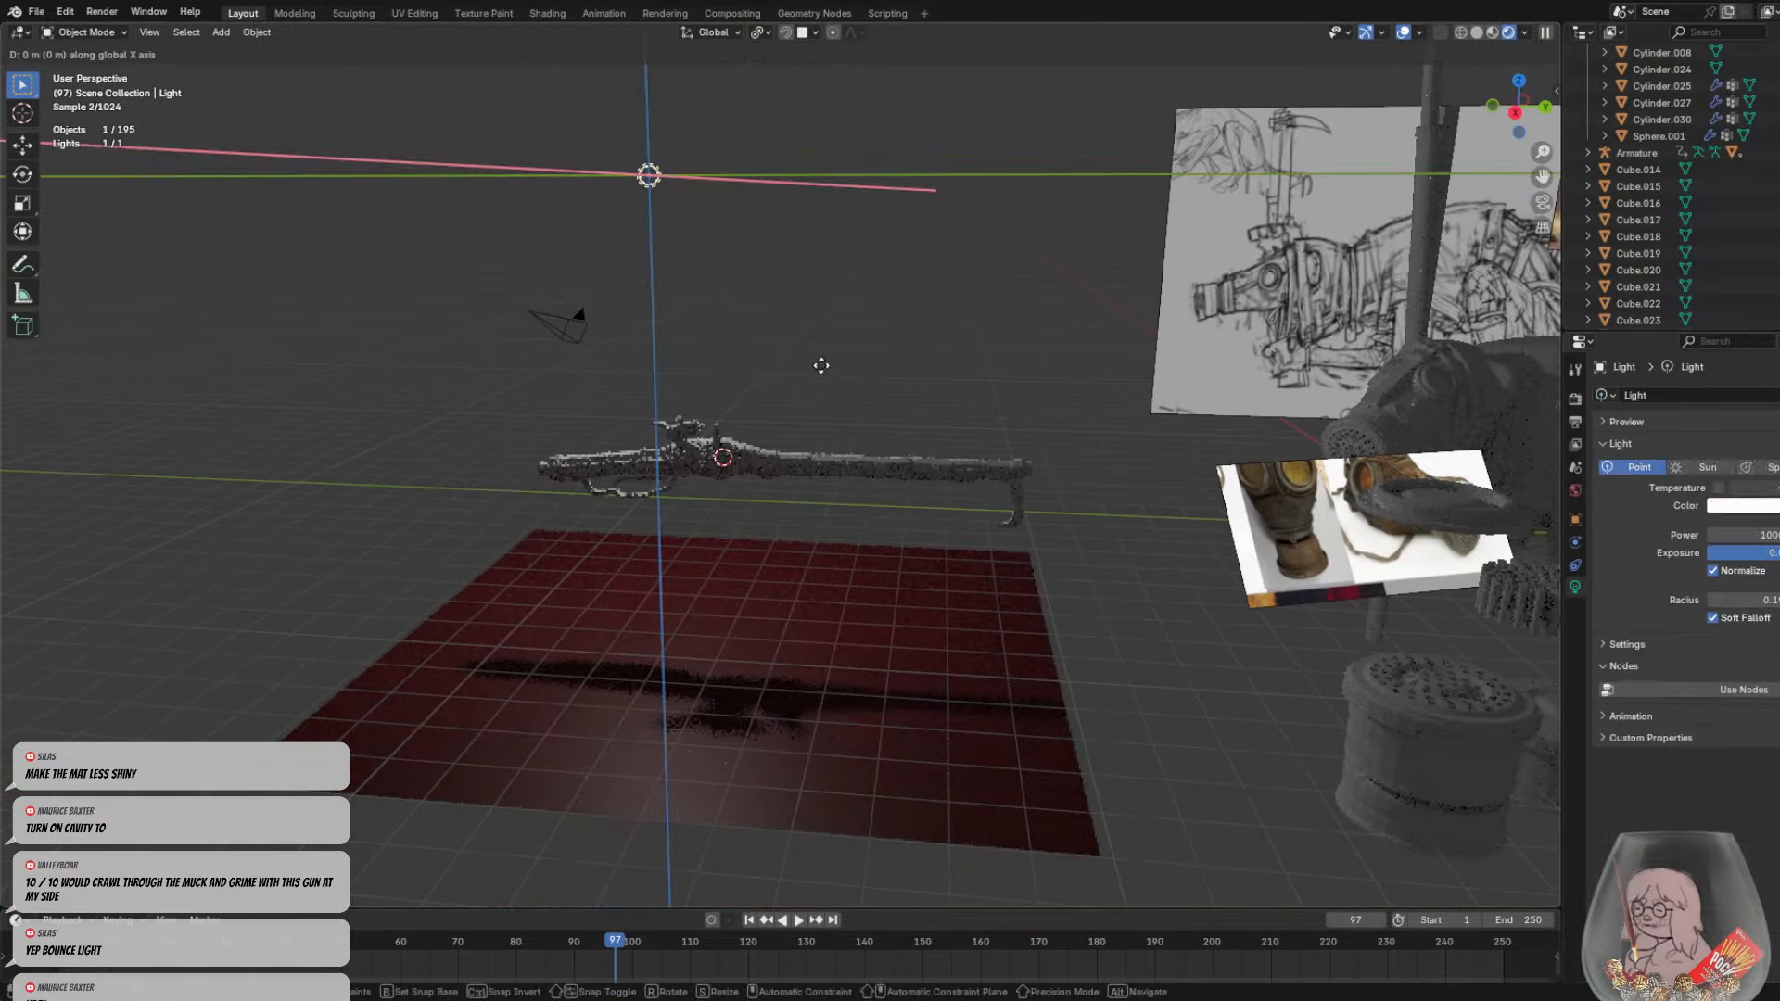
pyautogui.press('z')
pyautogui.press('x')
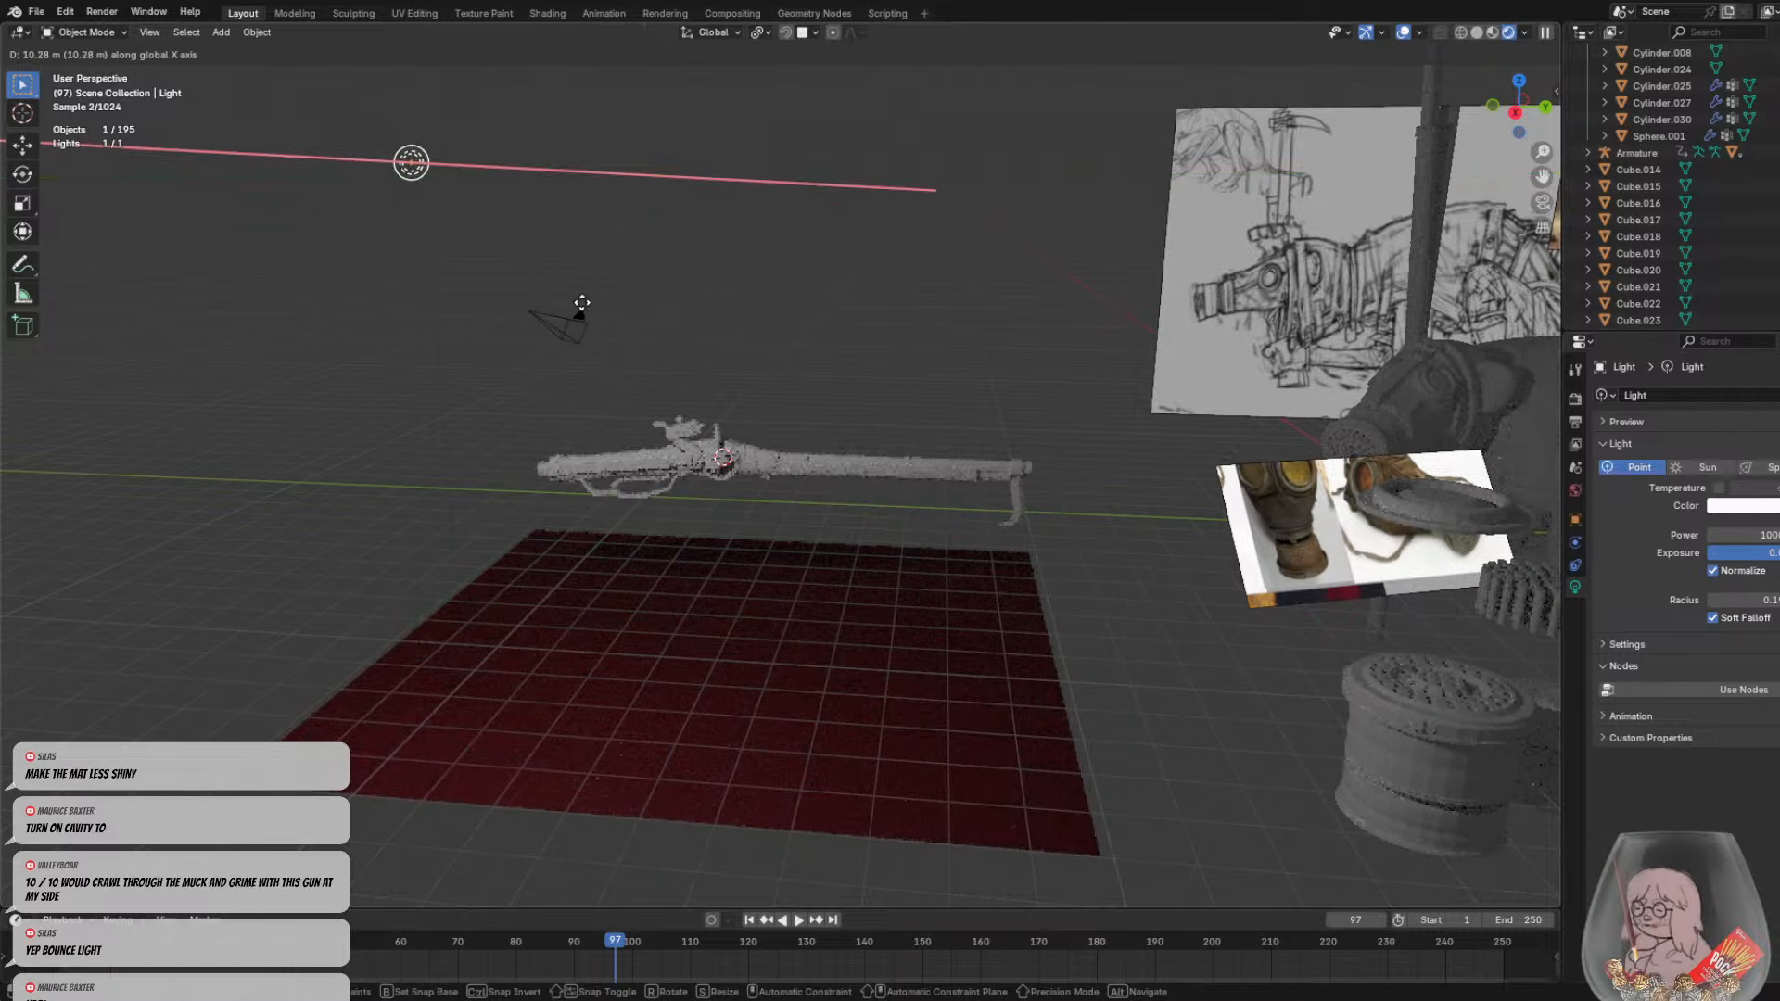
pyautogui.click(704, 303)
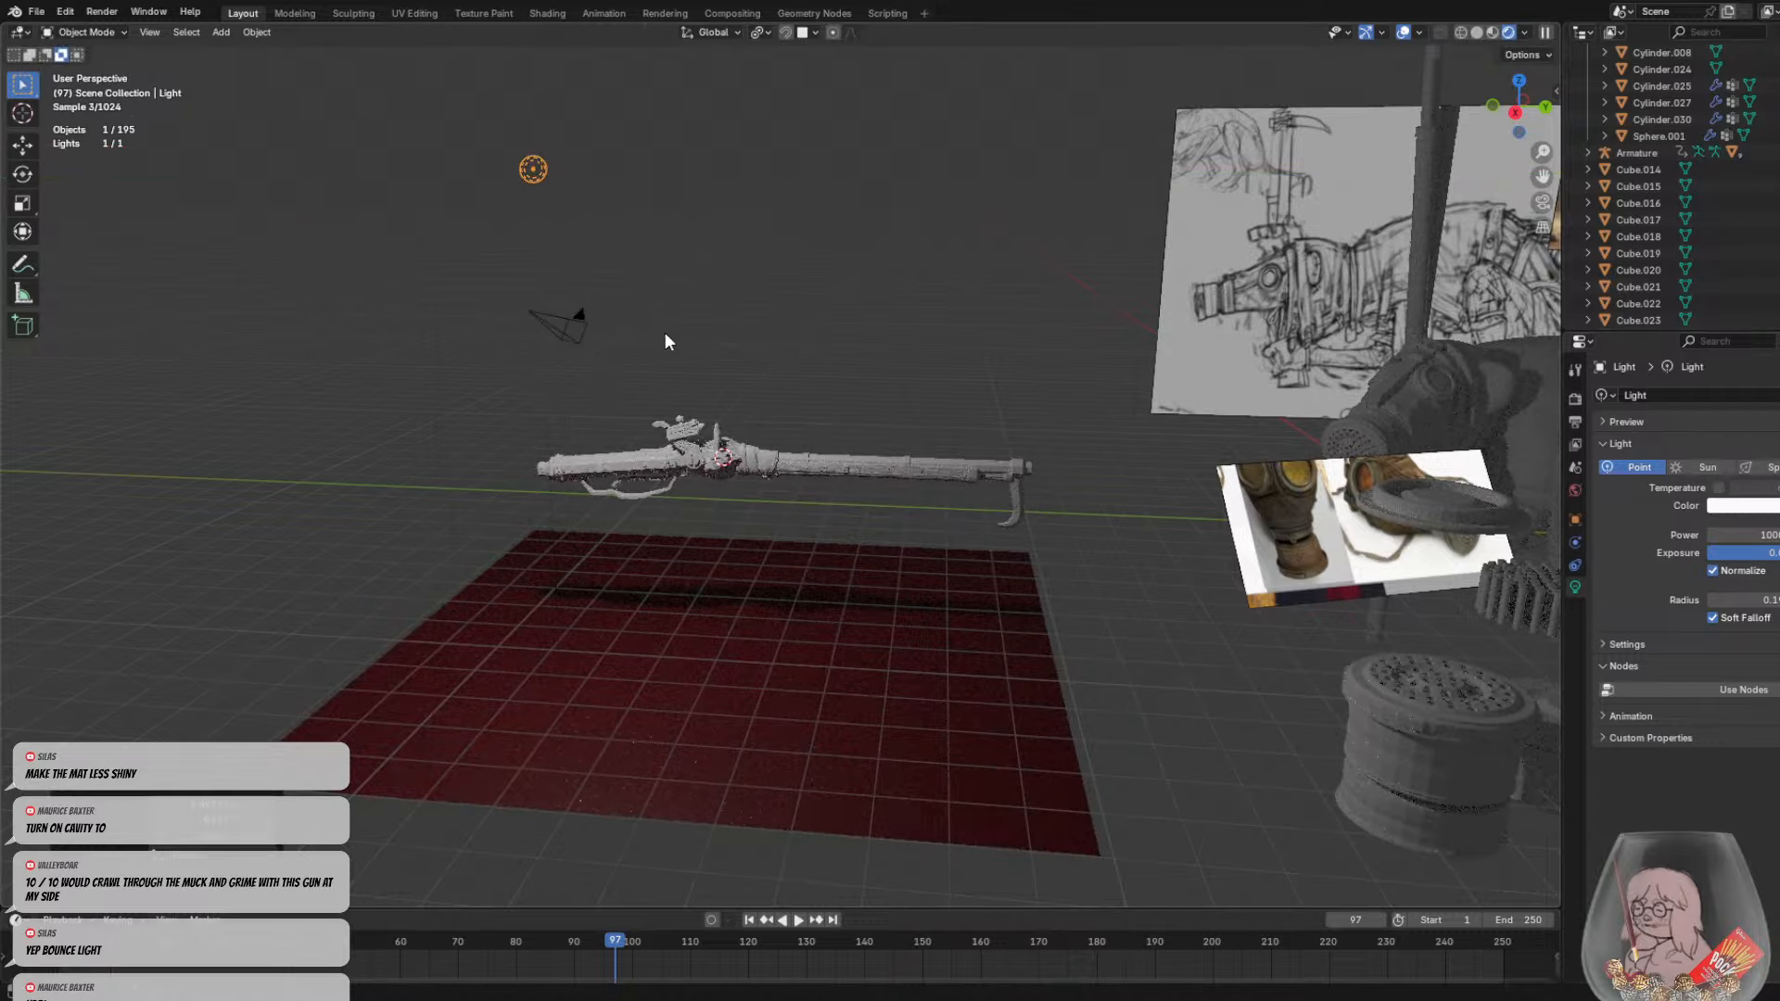
pyautogui.scroll(6, 664, 332)
pyautogui.scroll(-2, 823, 573)
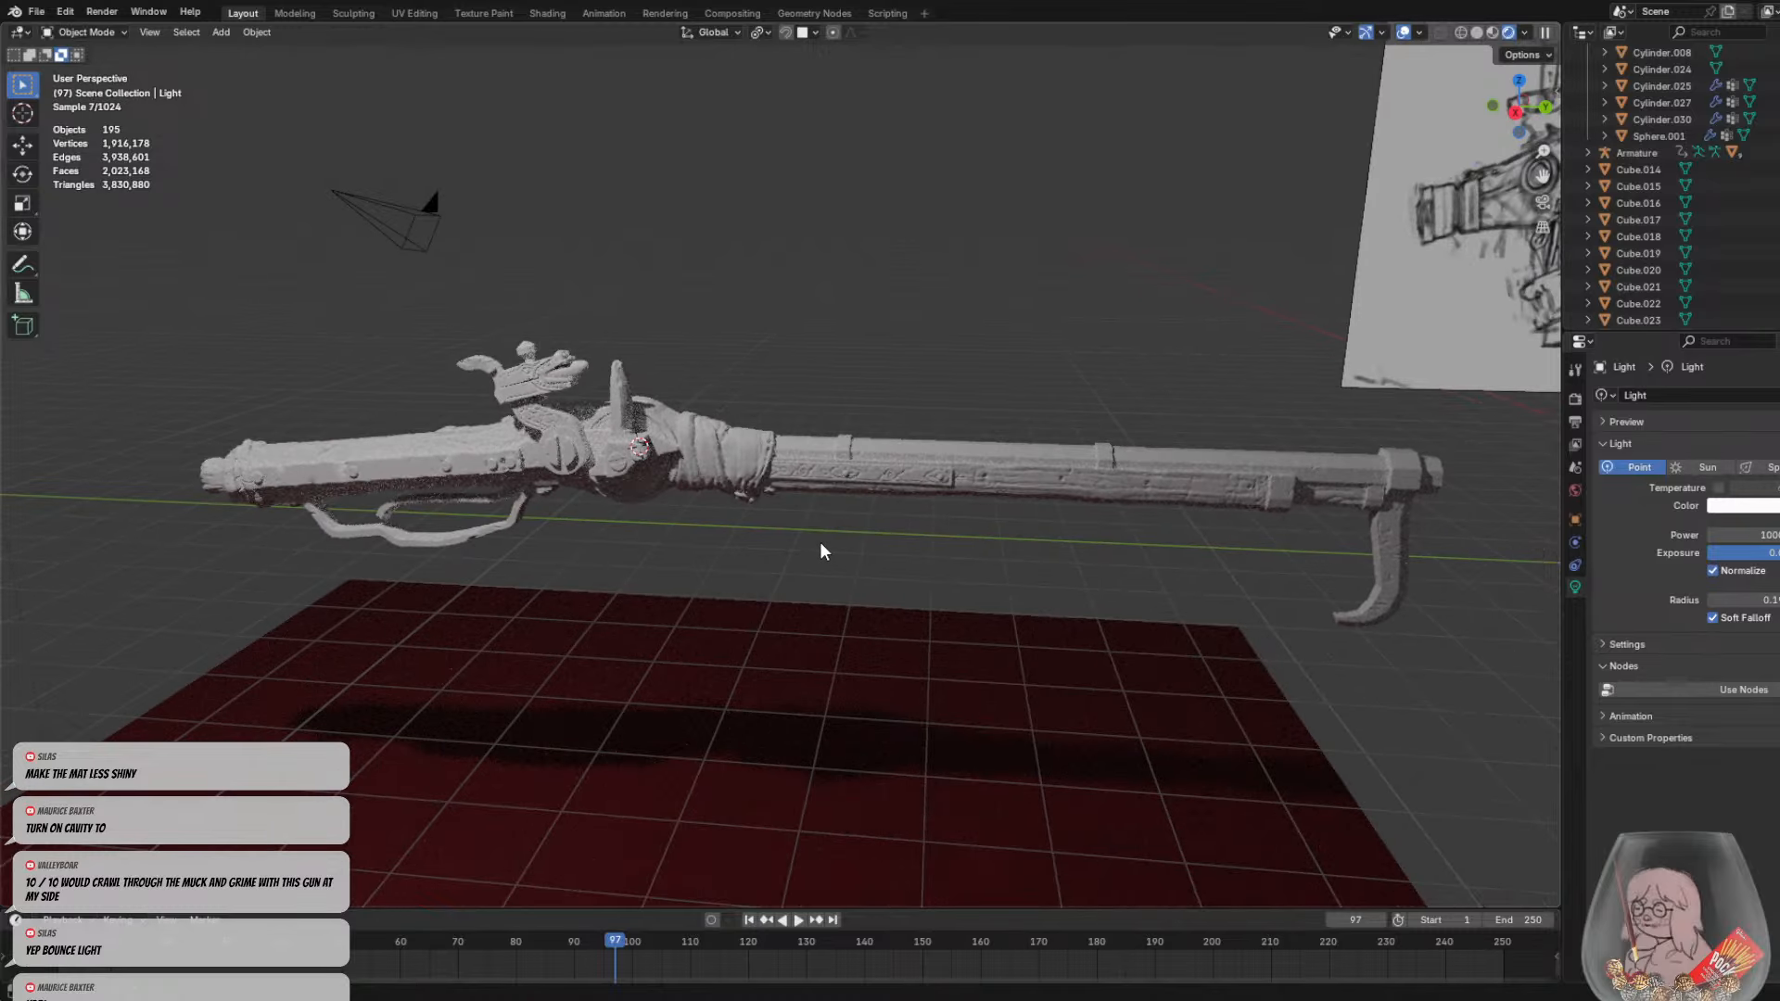
pyautogui.scroll(-2, 816, 547)
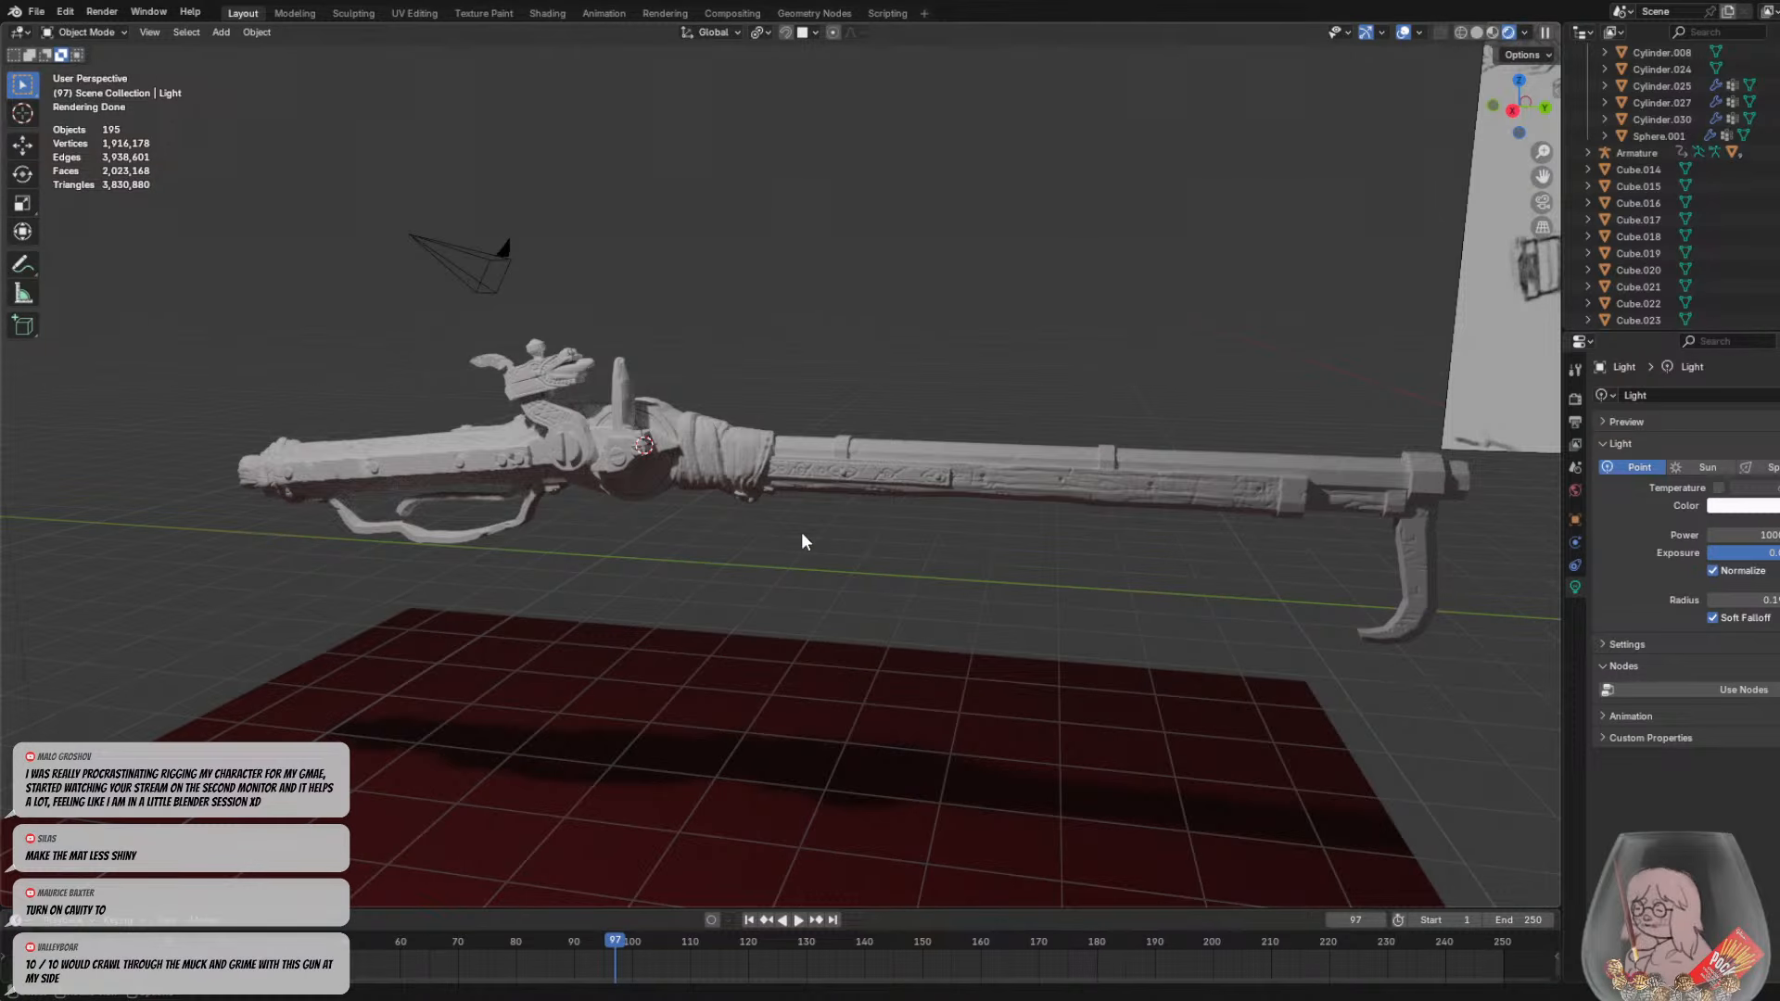
pyautogui.click(777, 448)
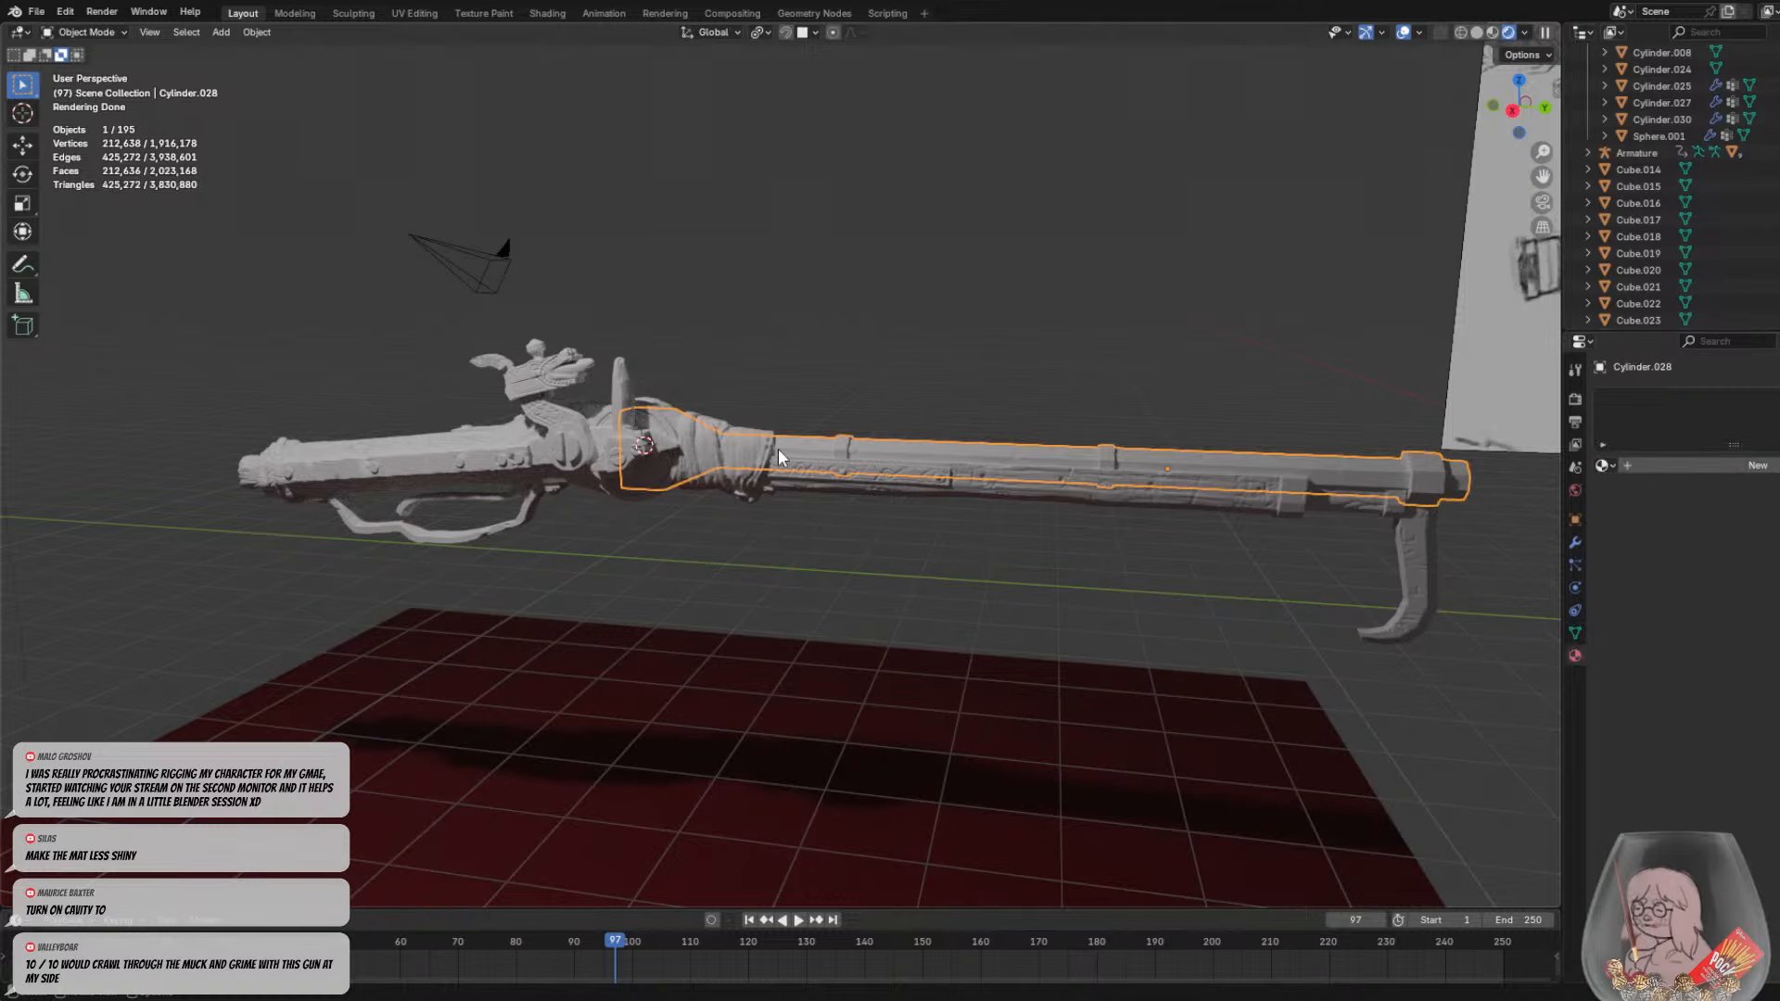
pyautogui.scroll(-1, 425, 382)
pyautogui.moveTo(269, 349); pyautogui.dragTo(1343, 608)
pyautogui.click(939, 543)
# Select all the rifle parts, exclude the camera and the reference sketch, look for shared material settings, and clear the selection
pyautogui.moveTo(938, 541); pyautogui.dragTo(970, 509, button='middle')
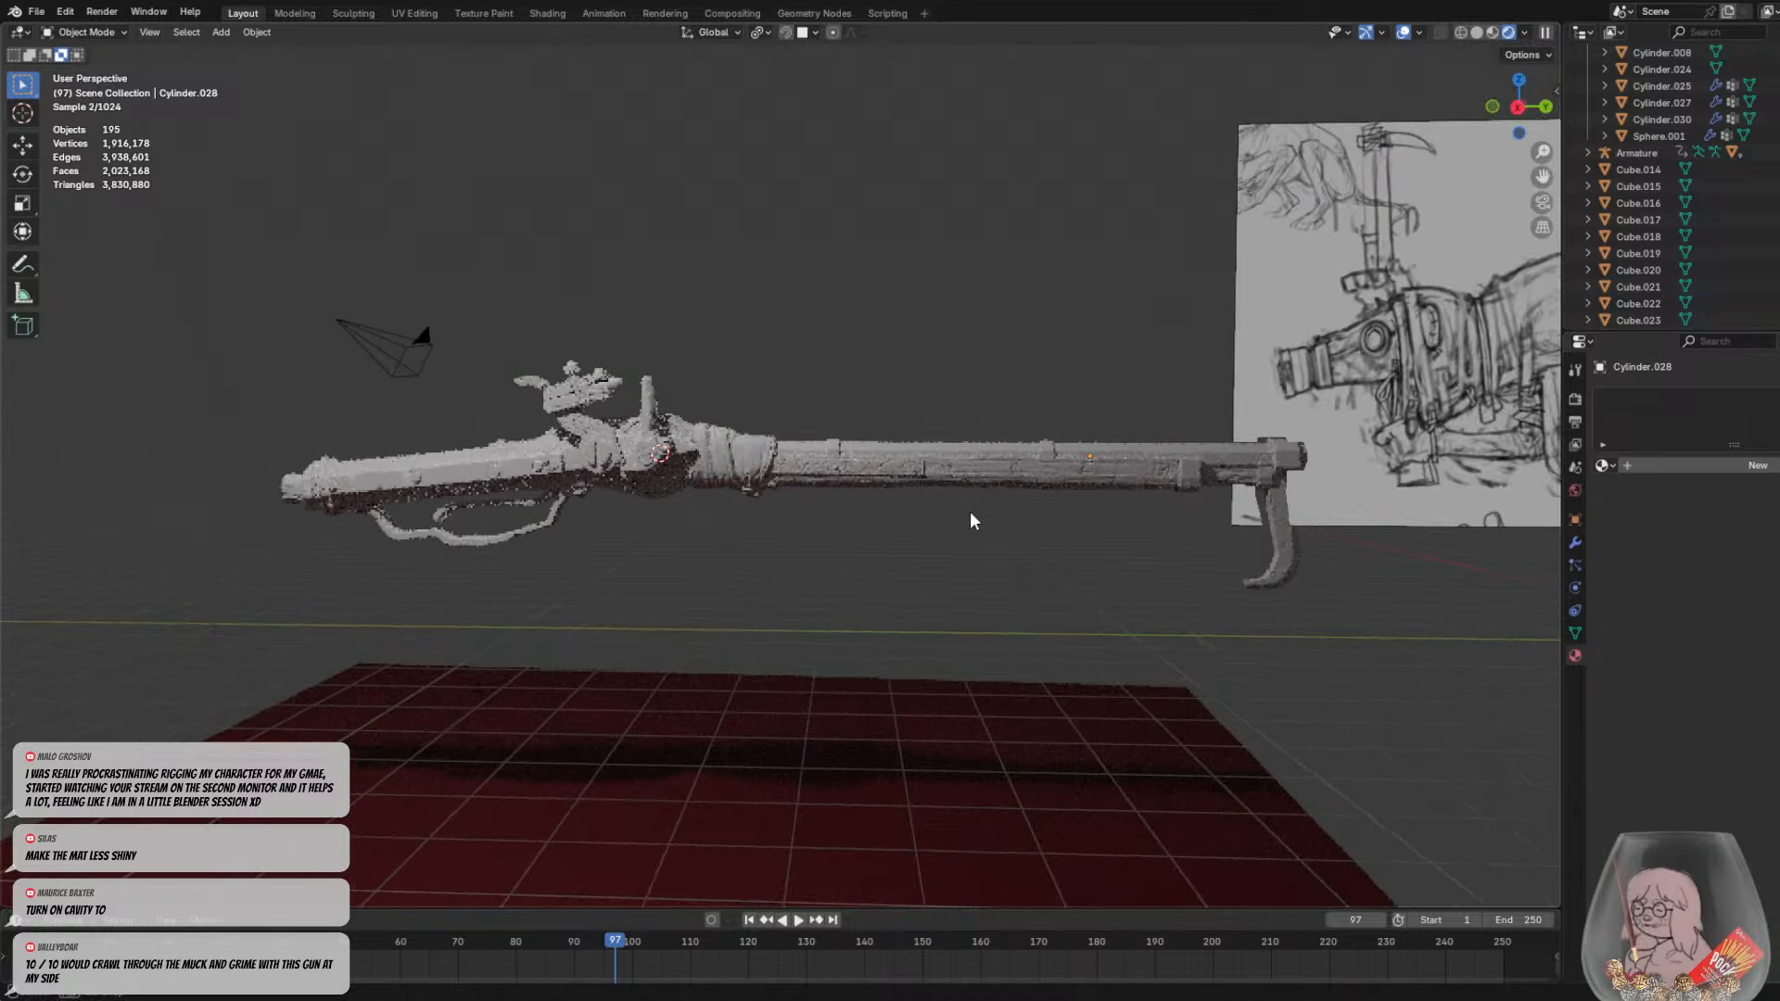
pyautogui.moveTo(141, 304); pyautogui.dragTo(1304, 598)
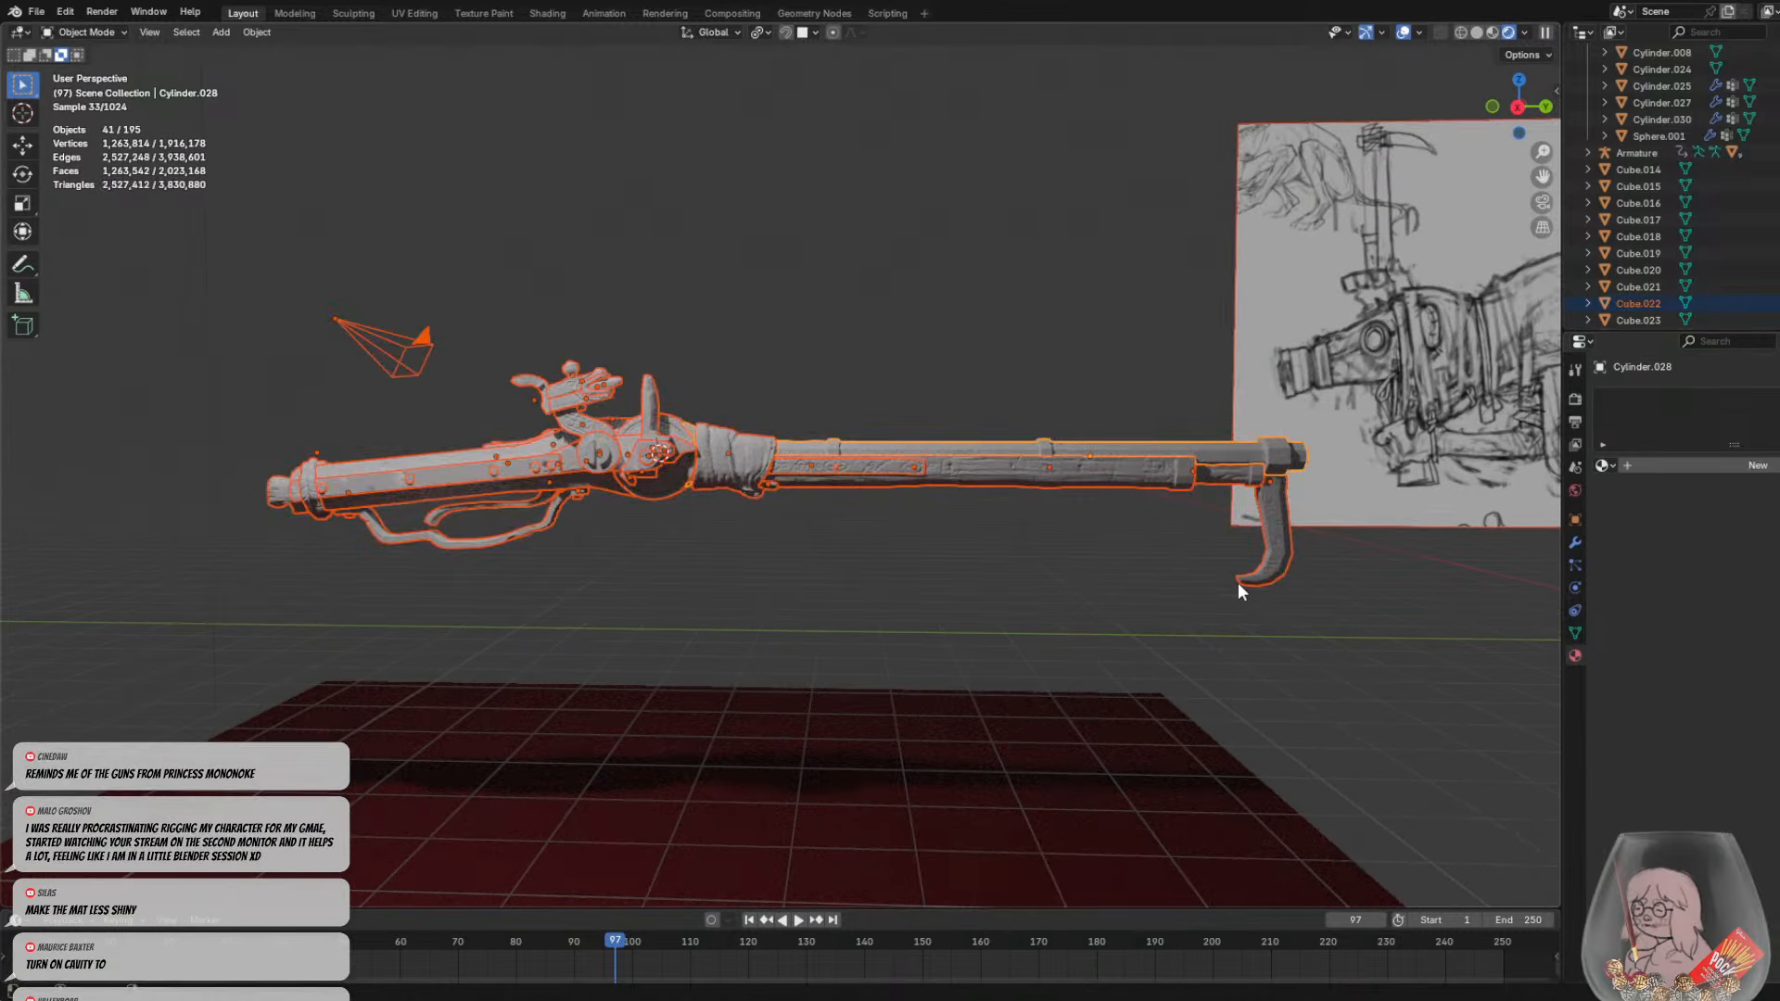
pyautogui.moveTo(1238, 583); pyautogui.dragTo(790, 525, button='middle')
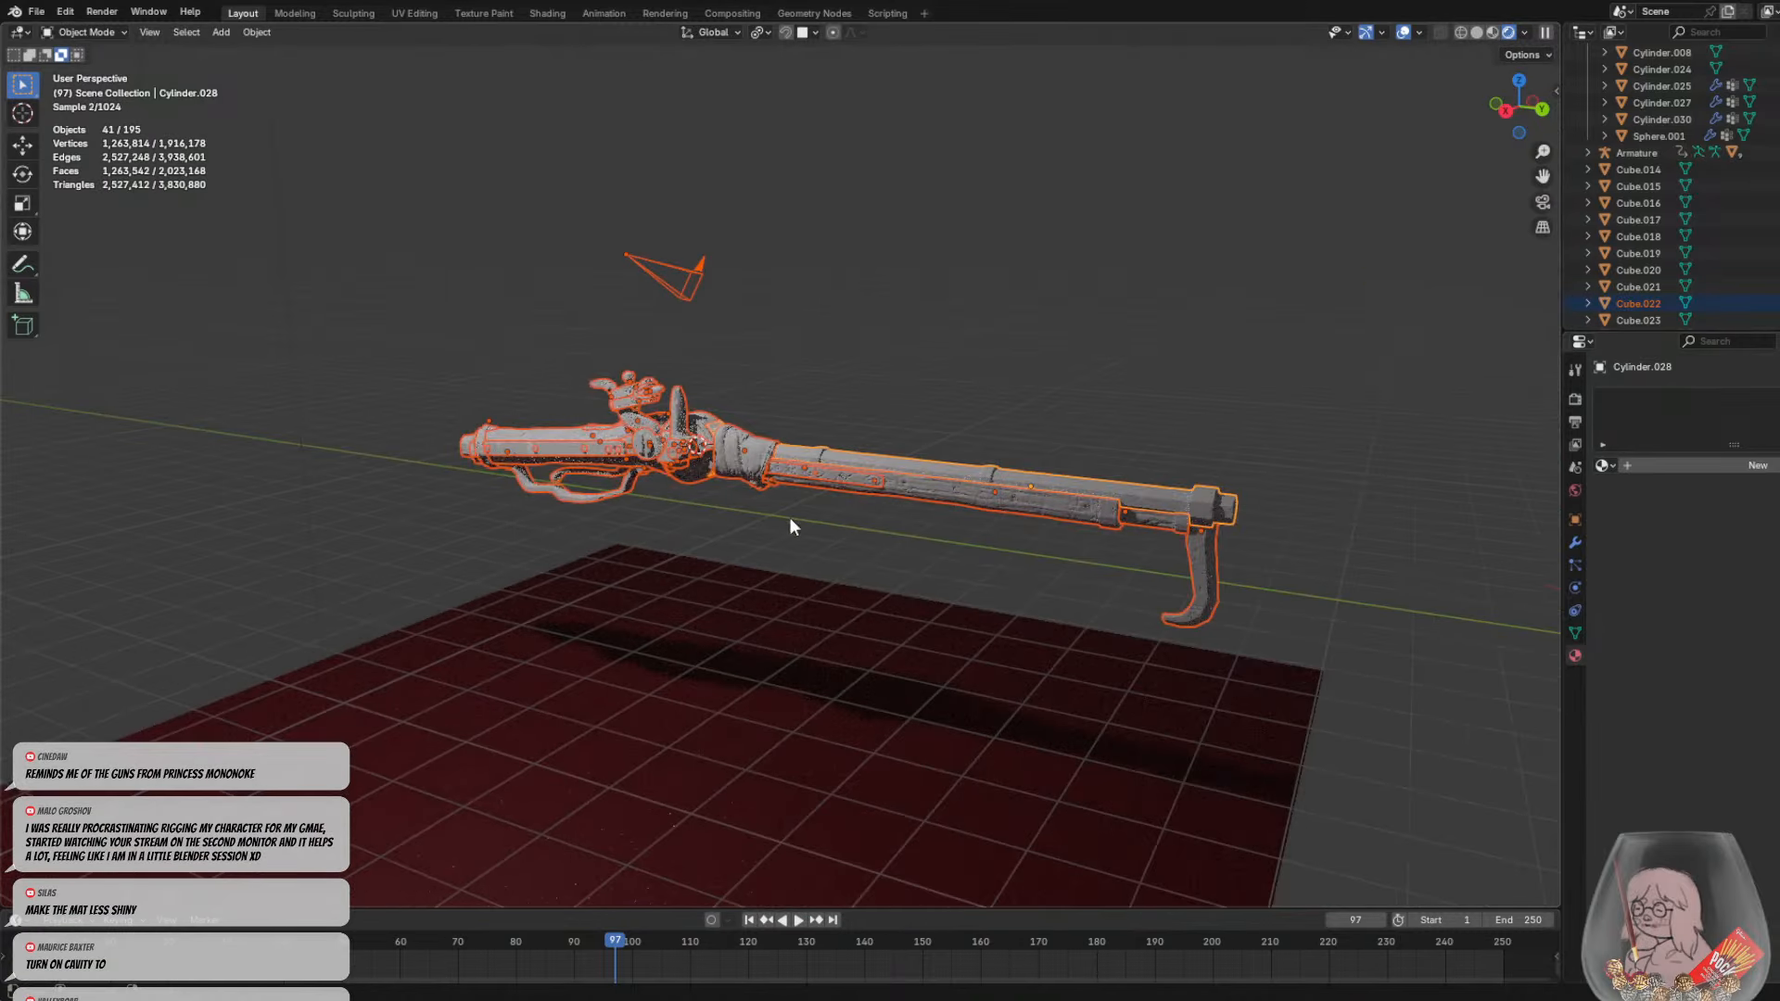
pyautogui.keyDown('shift'); pyautogui.click(659, 269); pyautogui.keyUp('shift')
pyautogui.keyDown('shift'); pyautogui.click(636, 269); pyautogui.keyUp('shift')
pyautogui.scroll(-3, 903, 375)
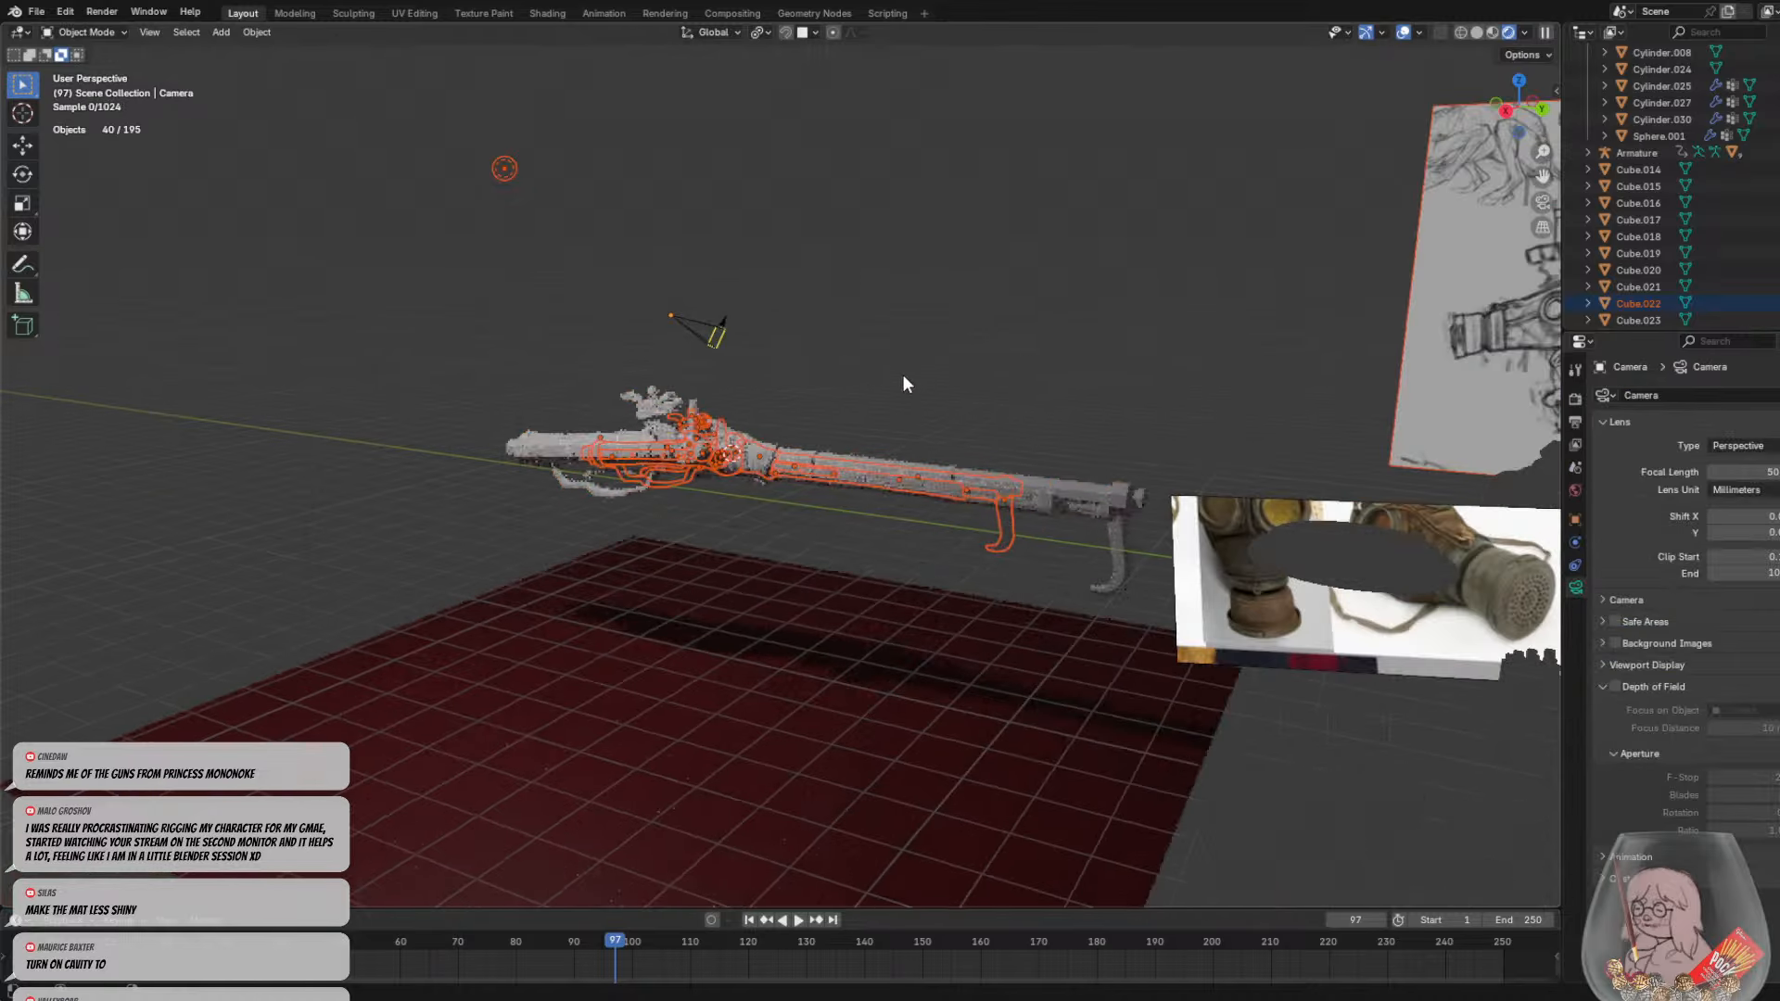
pyautogui.keyDown('shift'); pyautogui.click(1496, 309); pyautogui.keyUp('shift')
pyautogui.keyDown('shift'); pyautogui.click(1497, 309); pyautogui.keyUp('shift')
pyautogui.scroll(4, 820, 448)
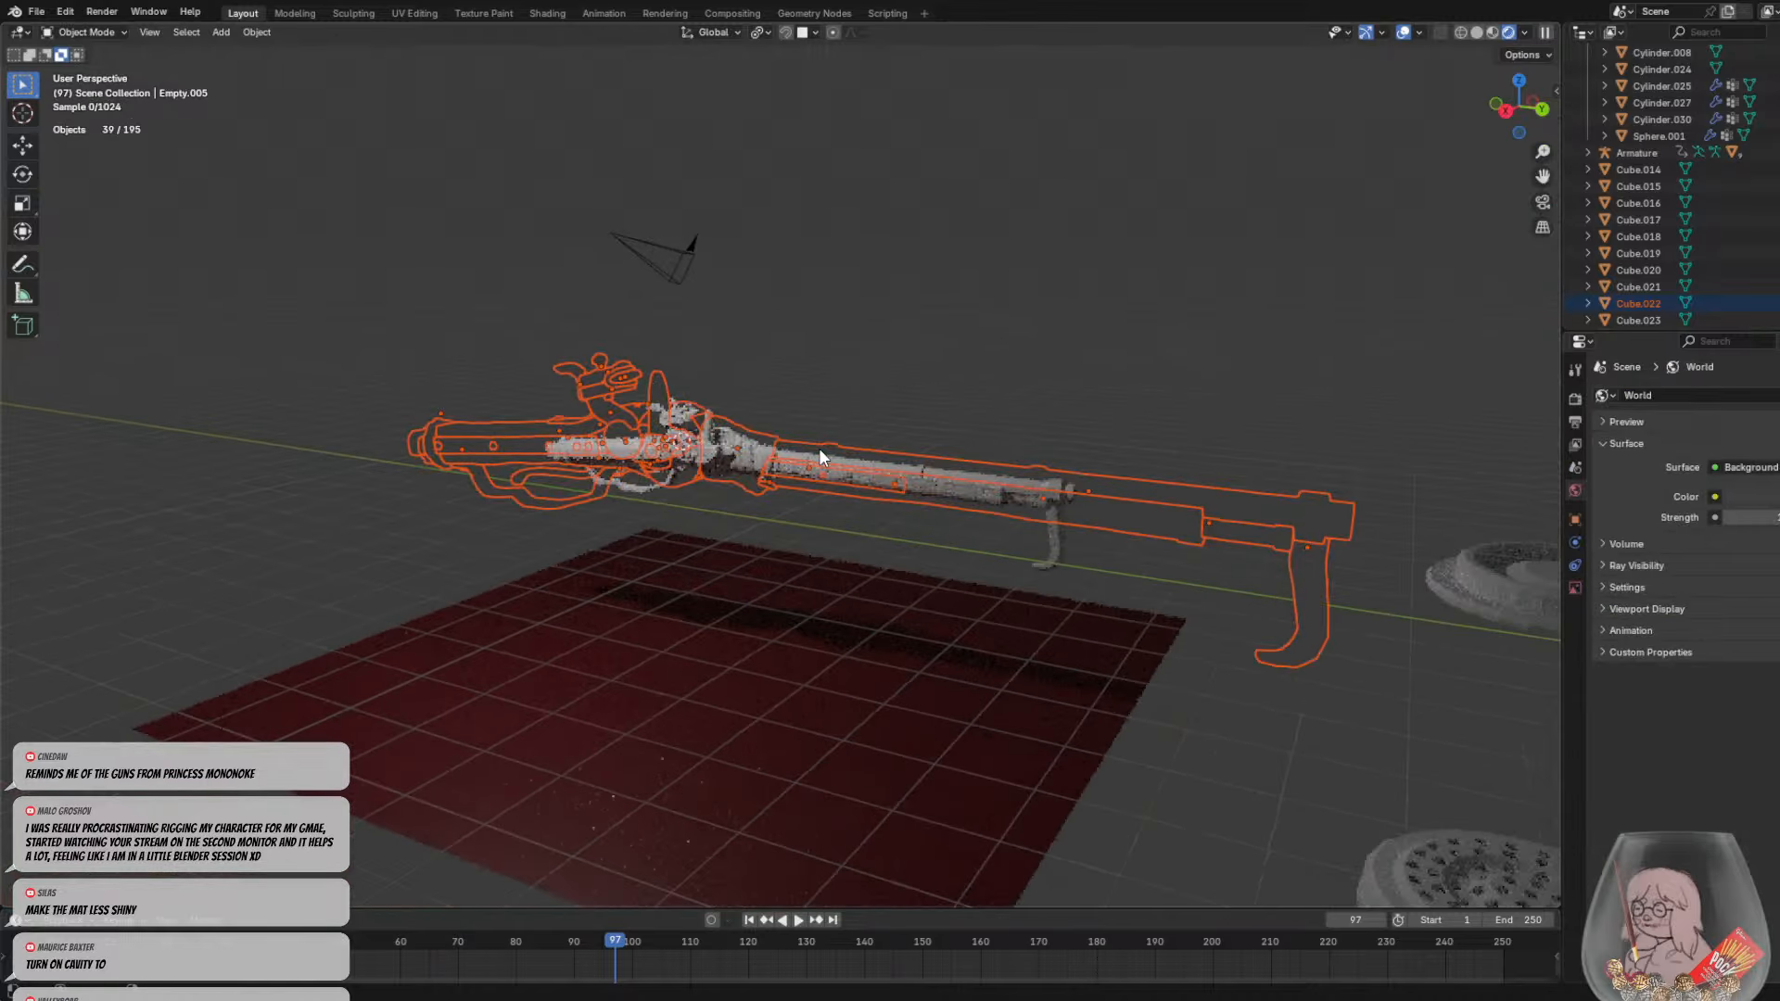
pyautogui.scroll(2, 867, 422)
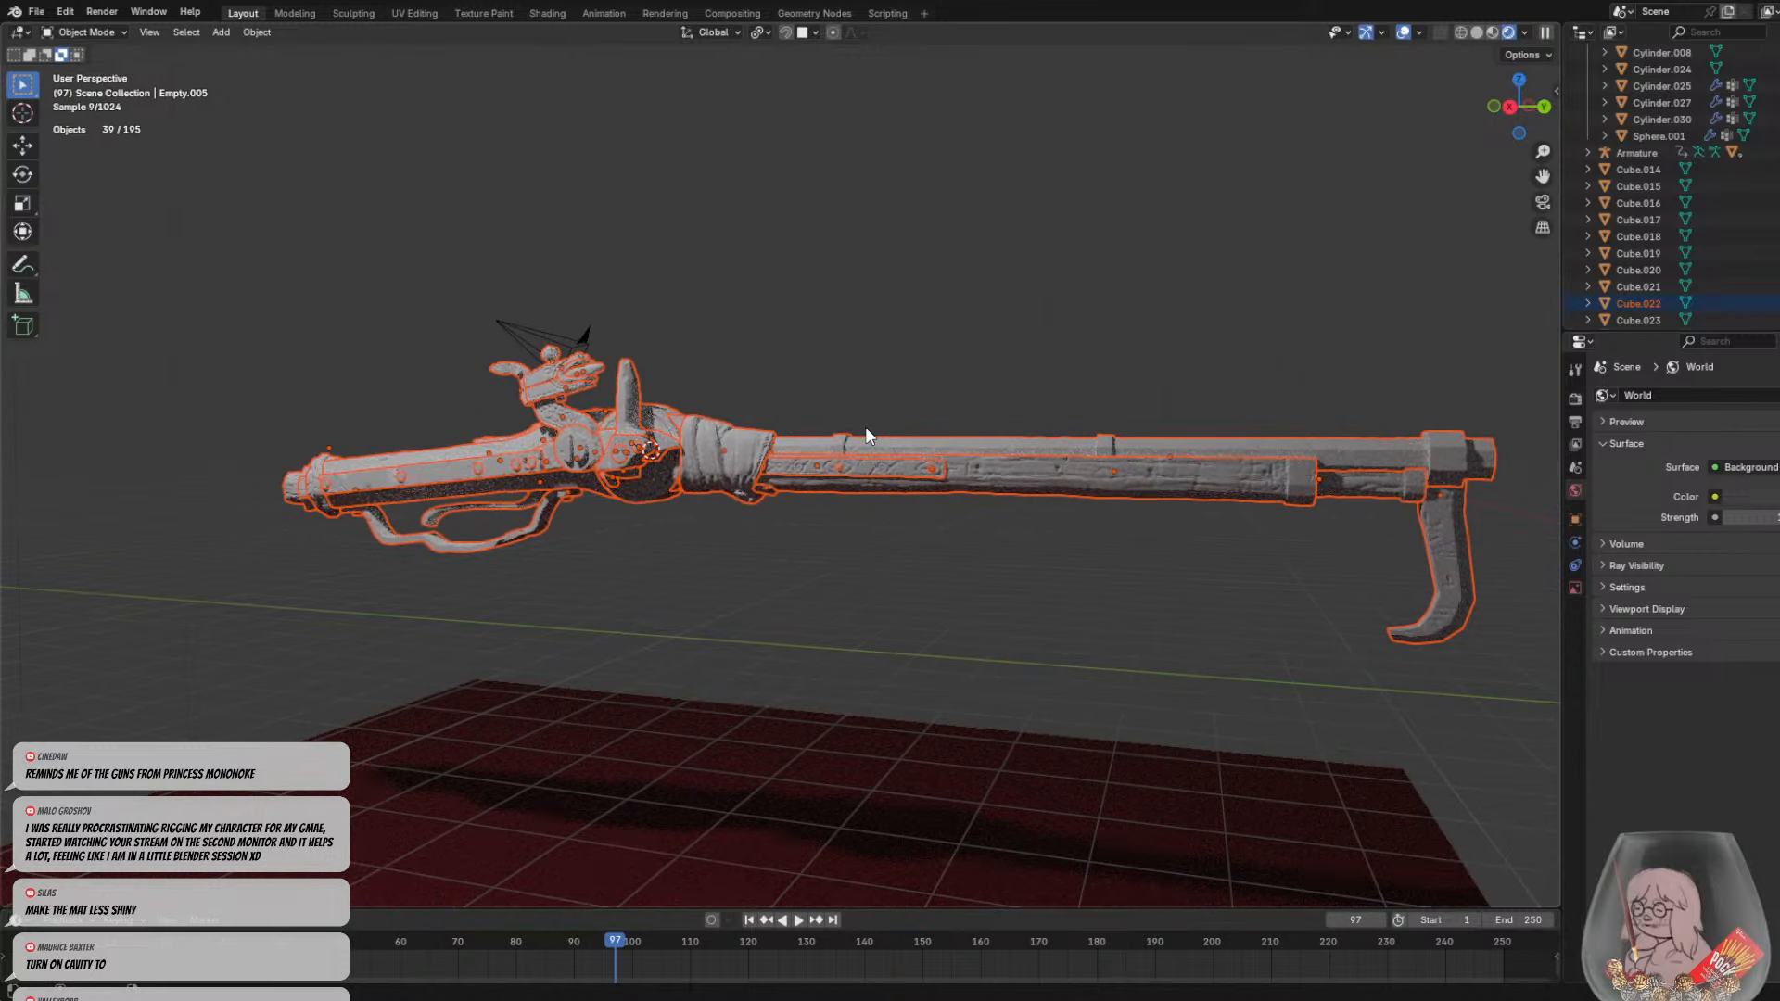
pyautogui.click(1575, 587)
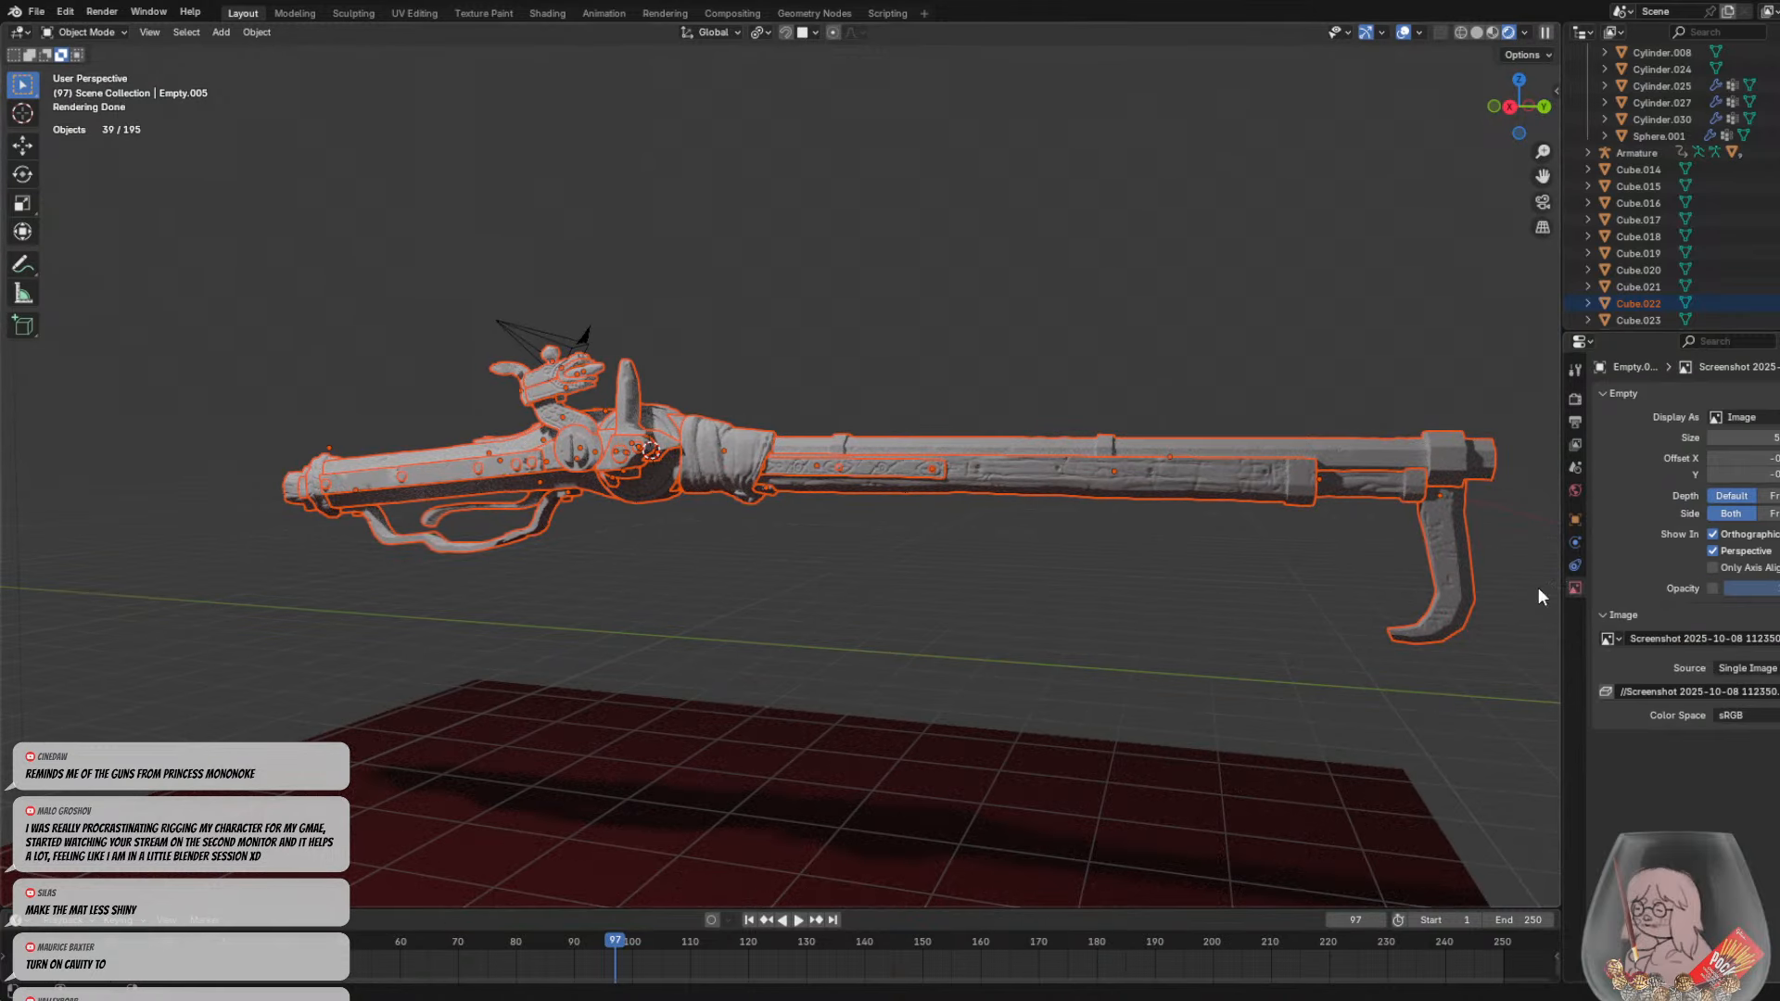
pyautogui.click(1216, 614)
# Examine the lighting on the rifle's lock, carved barrel and stock up close and from several angles
pyautogui.moveTo(920, 575); pyautogui.dragTo(949, 596, button='middle')
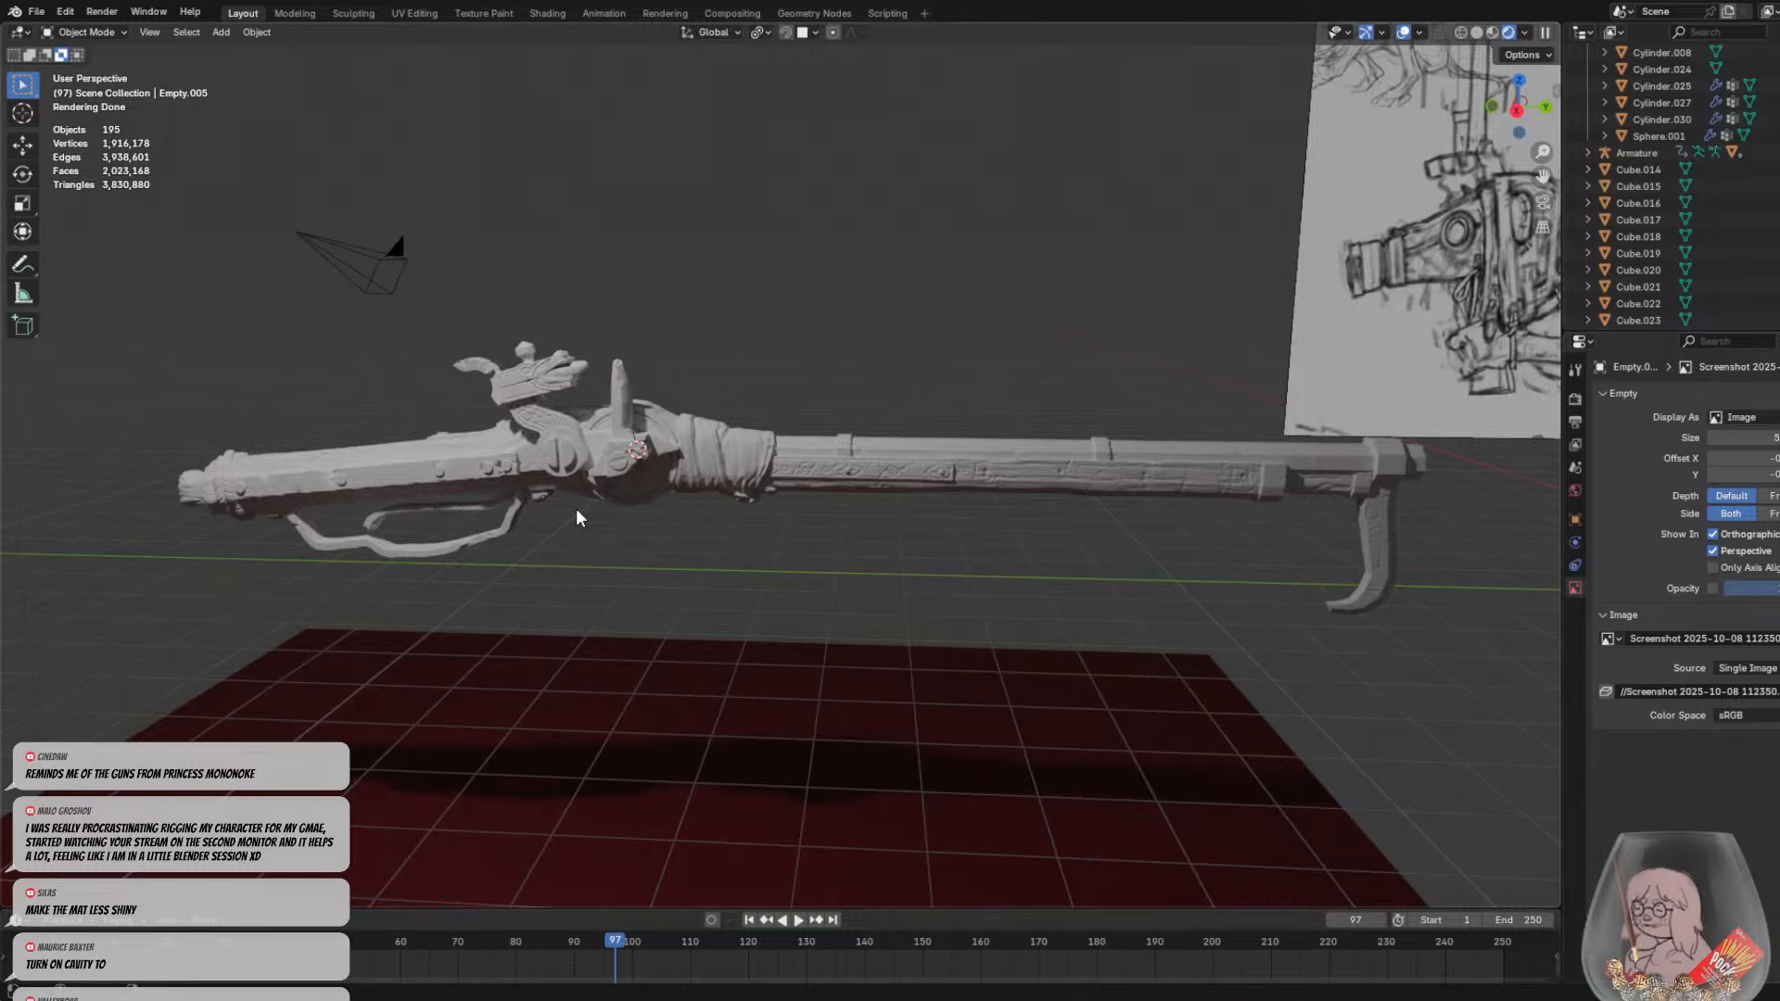
pyautogui.moveTo(731, 591); pyautogui.dragTo(868, 539, button='middle')
pyautogui.scroll(3, 1038, 459)
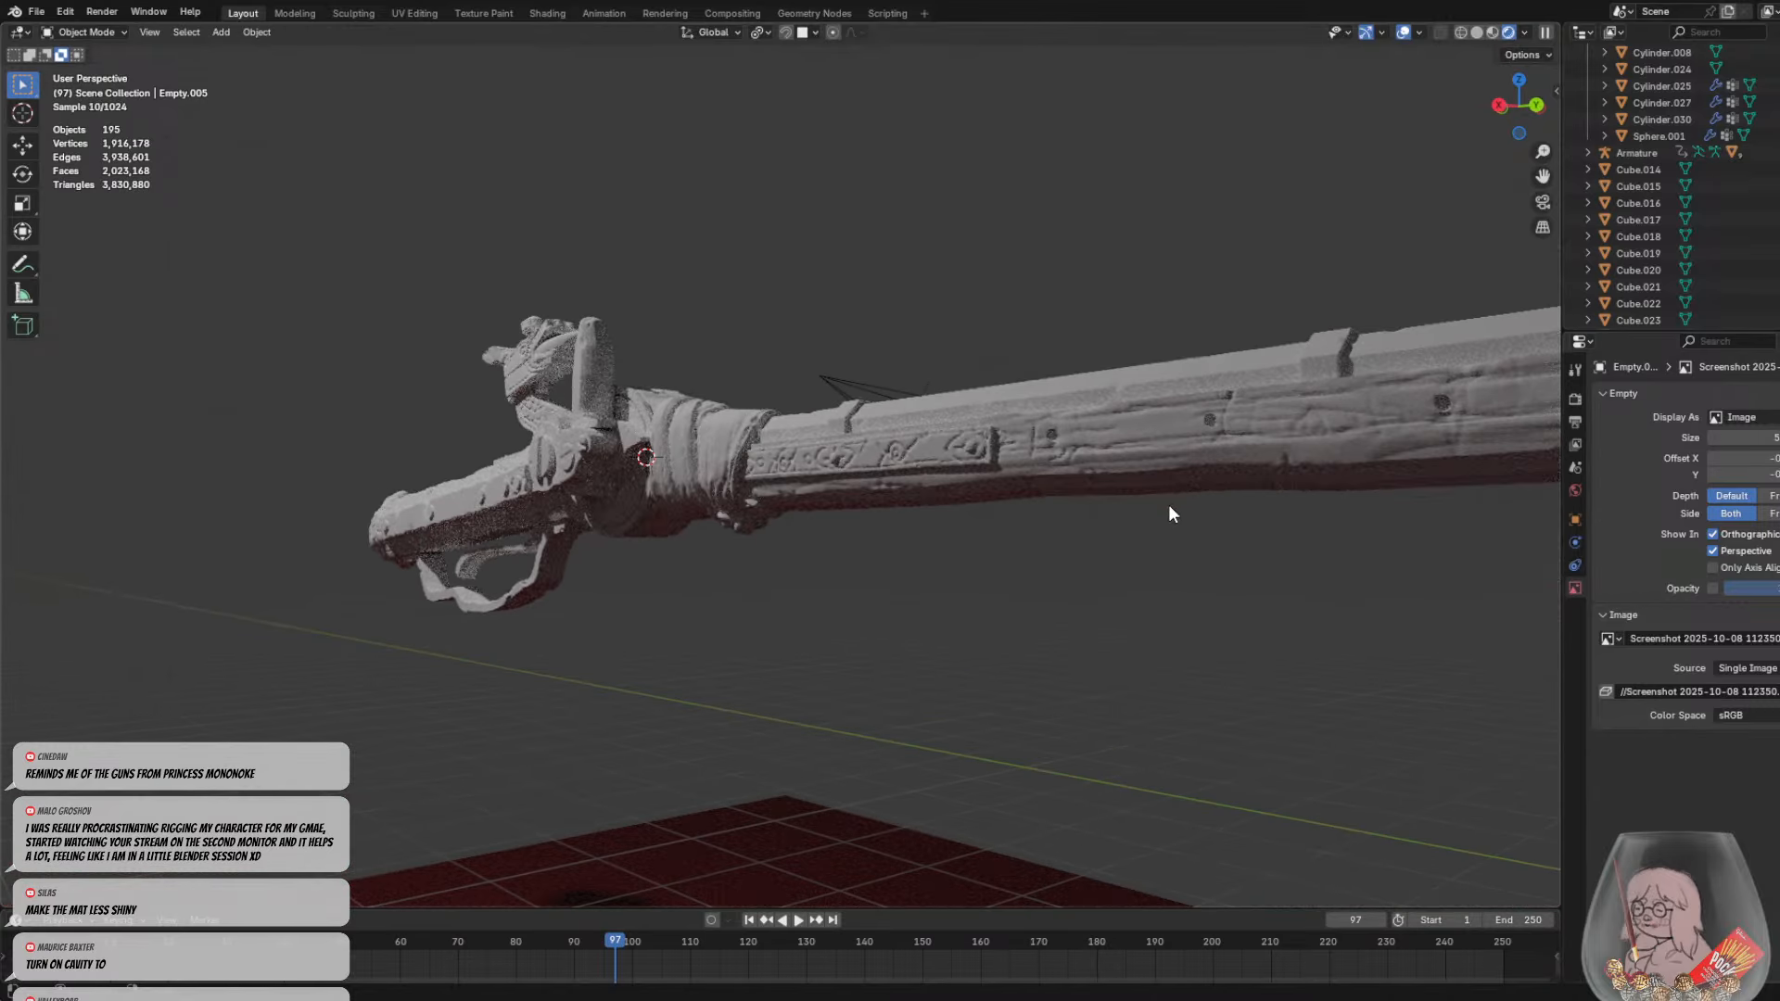
pyautogui.moveTo(1168, 504); pyautogui.dragTo(1084, 498, button='middle')
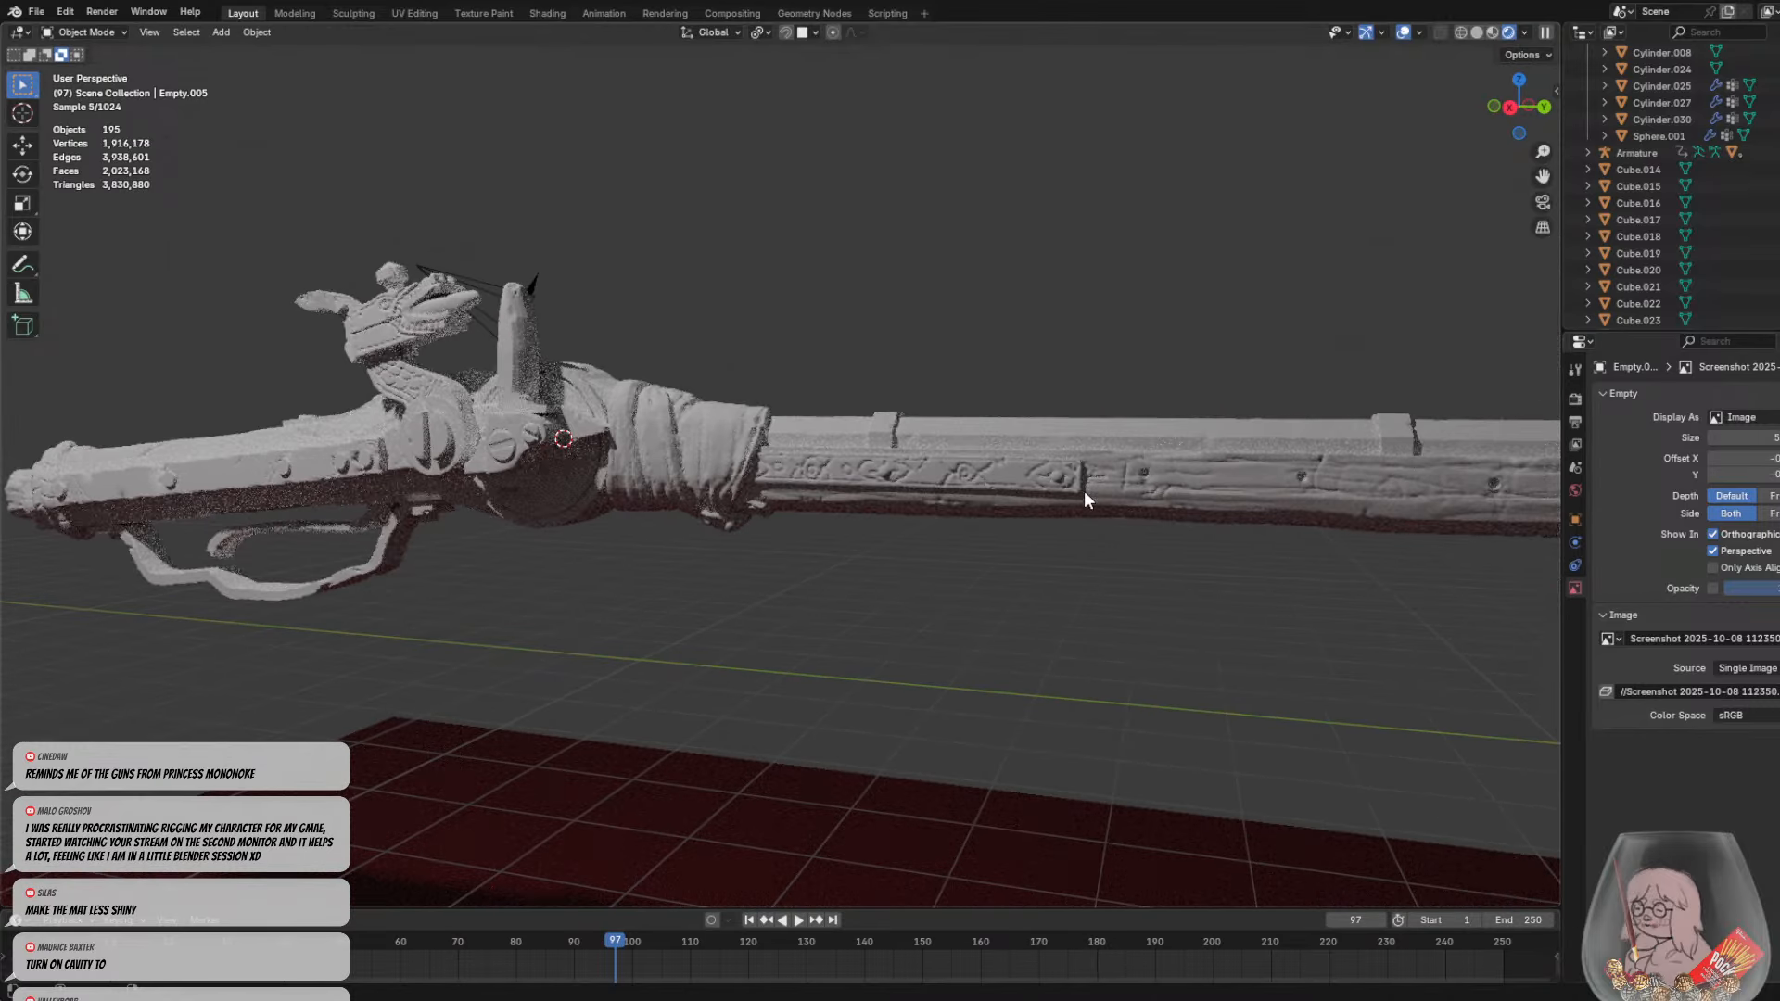
pyautogui.moveTo(920, 519); pyautogui.dragTo(1081, 441, button='middle')
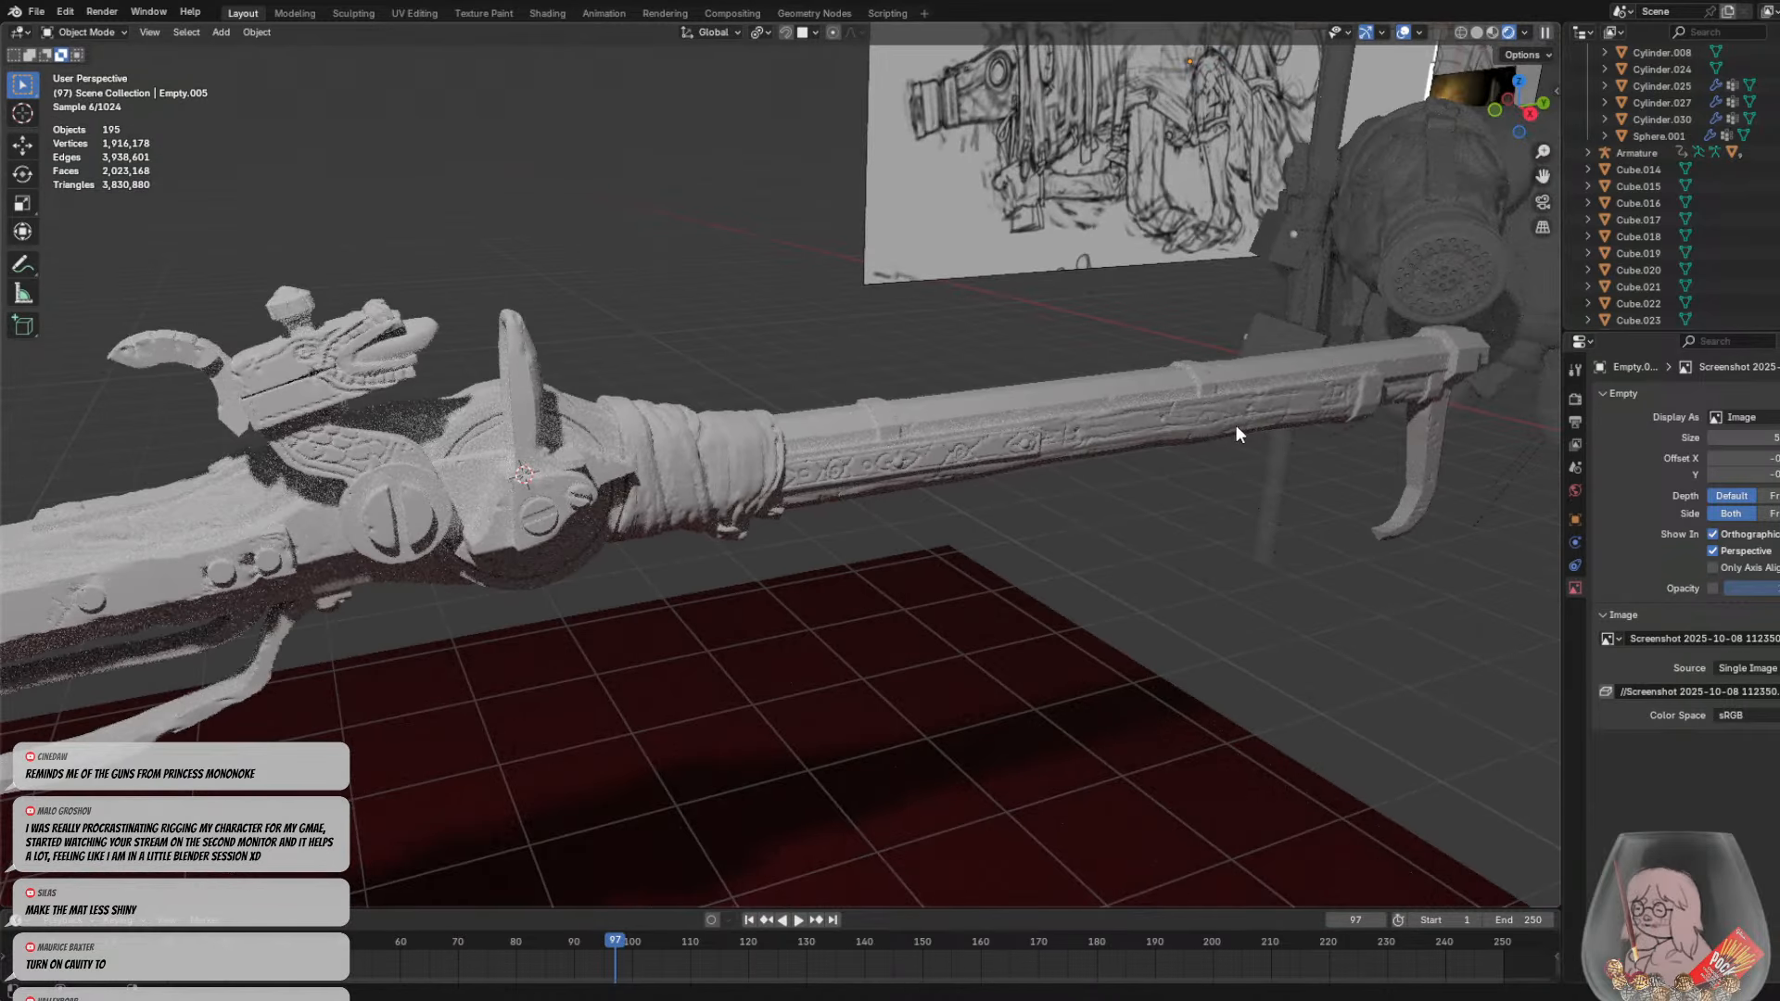
pyautogui.moveTo(986, 516)
pyautogui.mouseDown(button='middle')
pyautogui.moveTo(584, 525)
pyautogui.moveTo(565, 509)
pyautogui.mouseUp(button='middle')
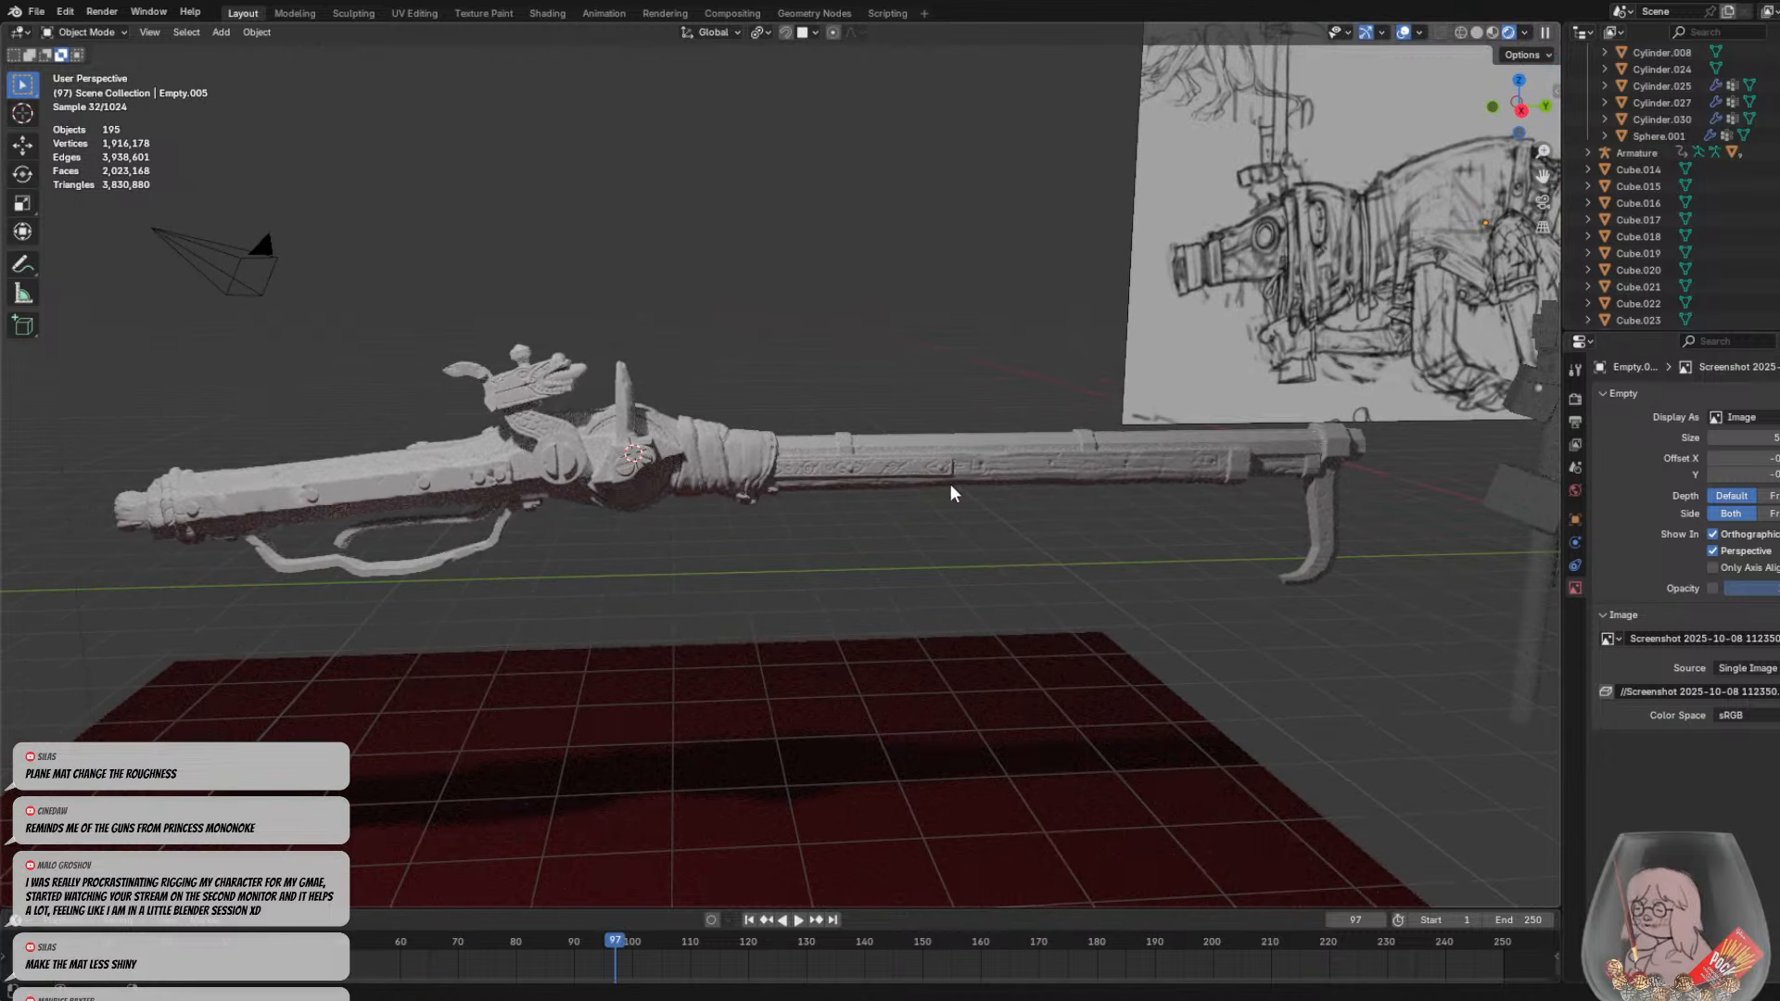
pyautogui.scroll(1, 964, 508)
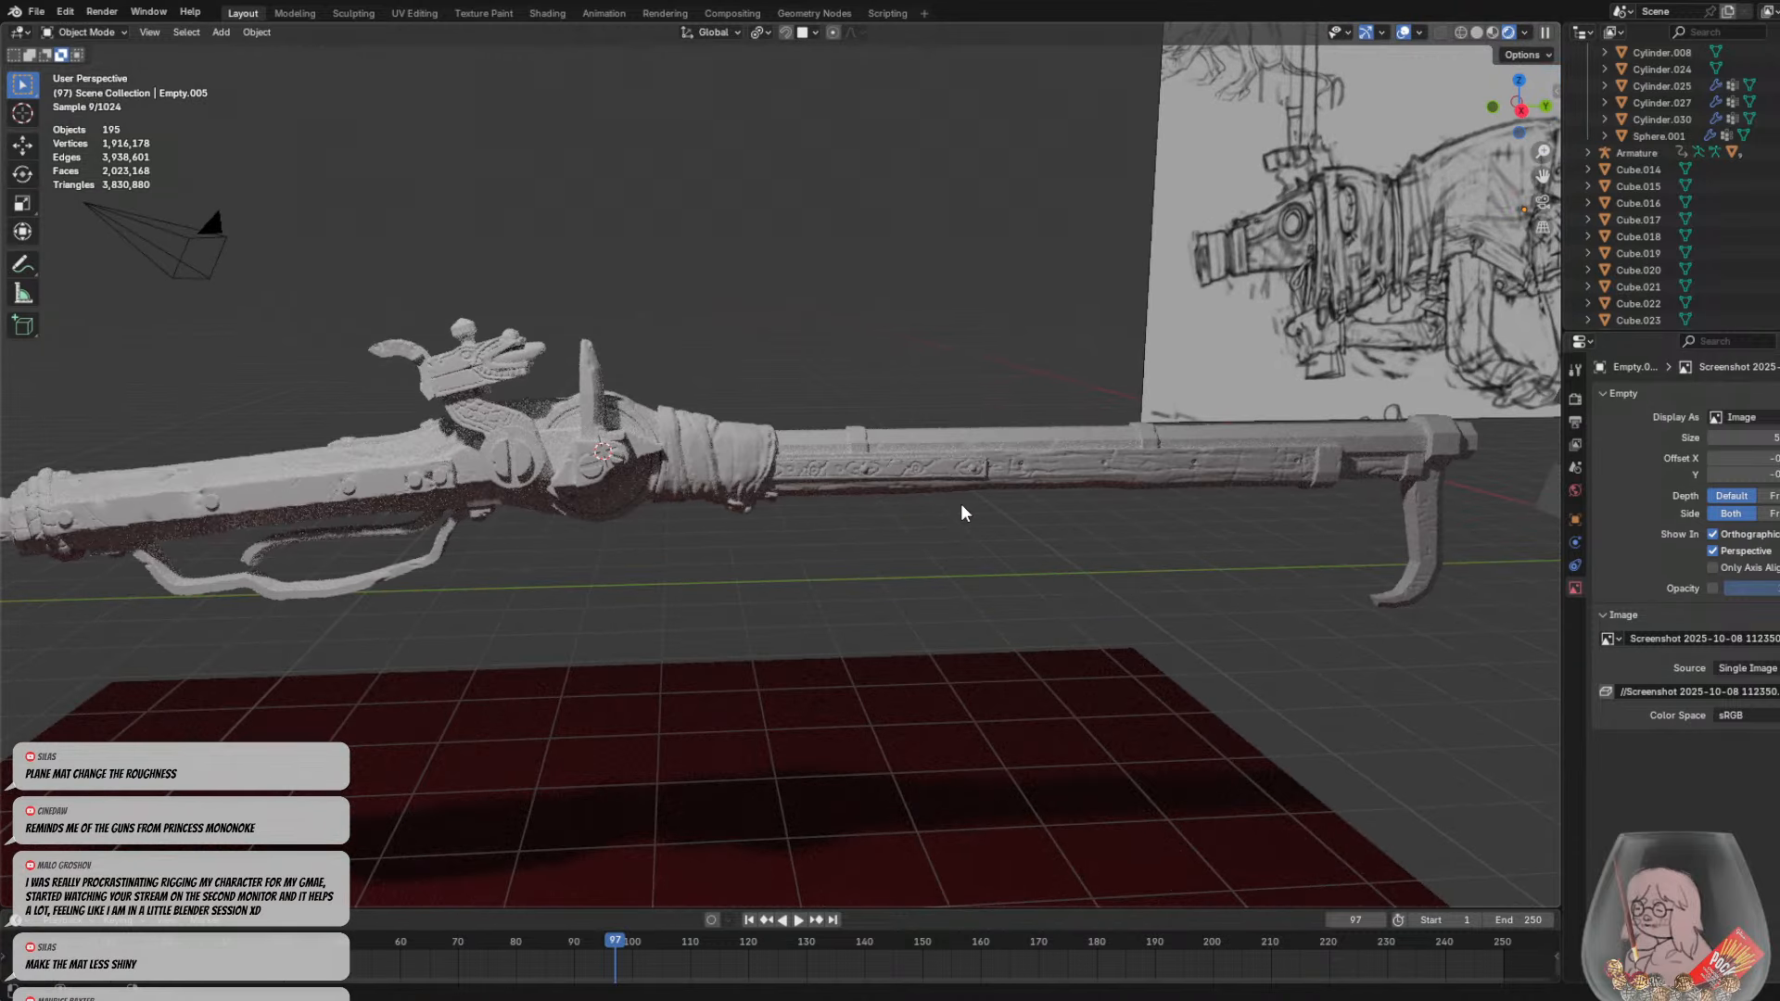
pyautogui.scroll(-1, 962, 505)
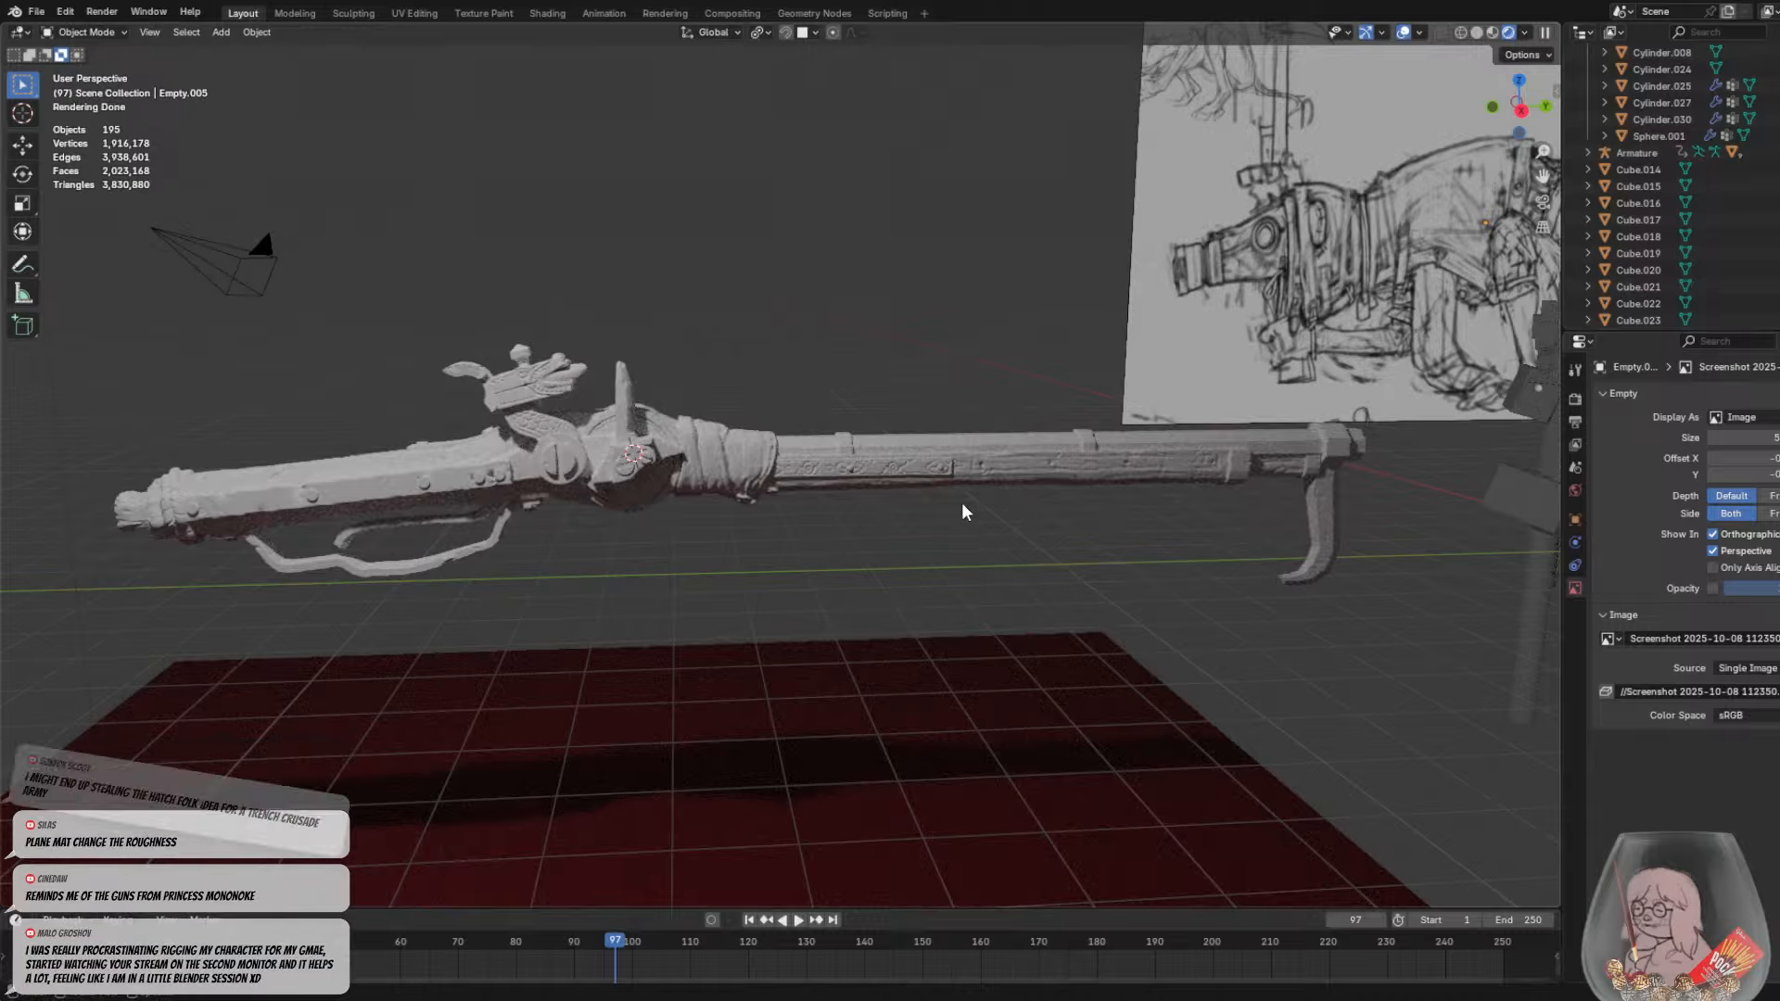
pyautogui.scroll(3, 1169, 487)
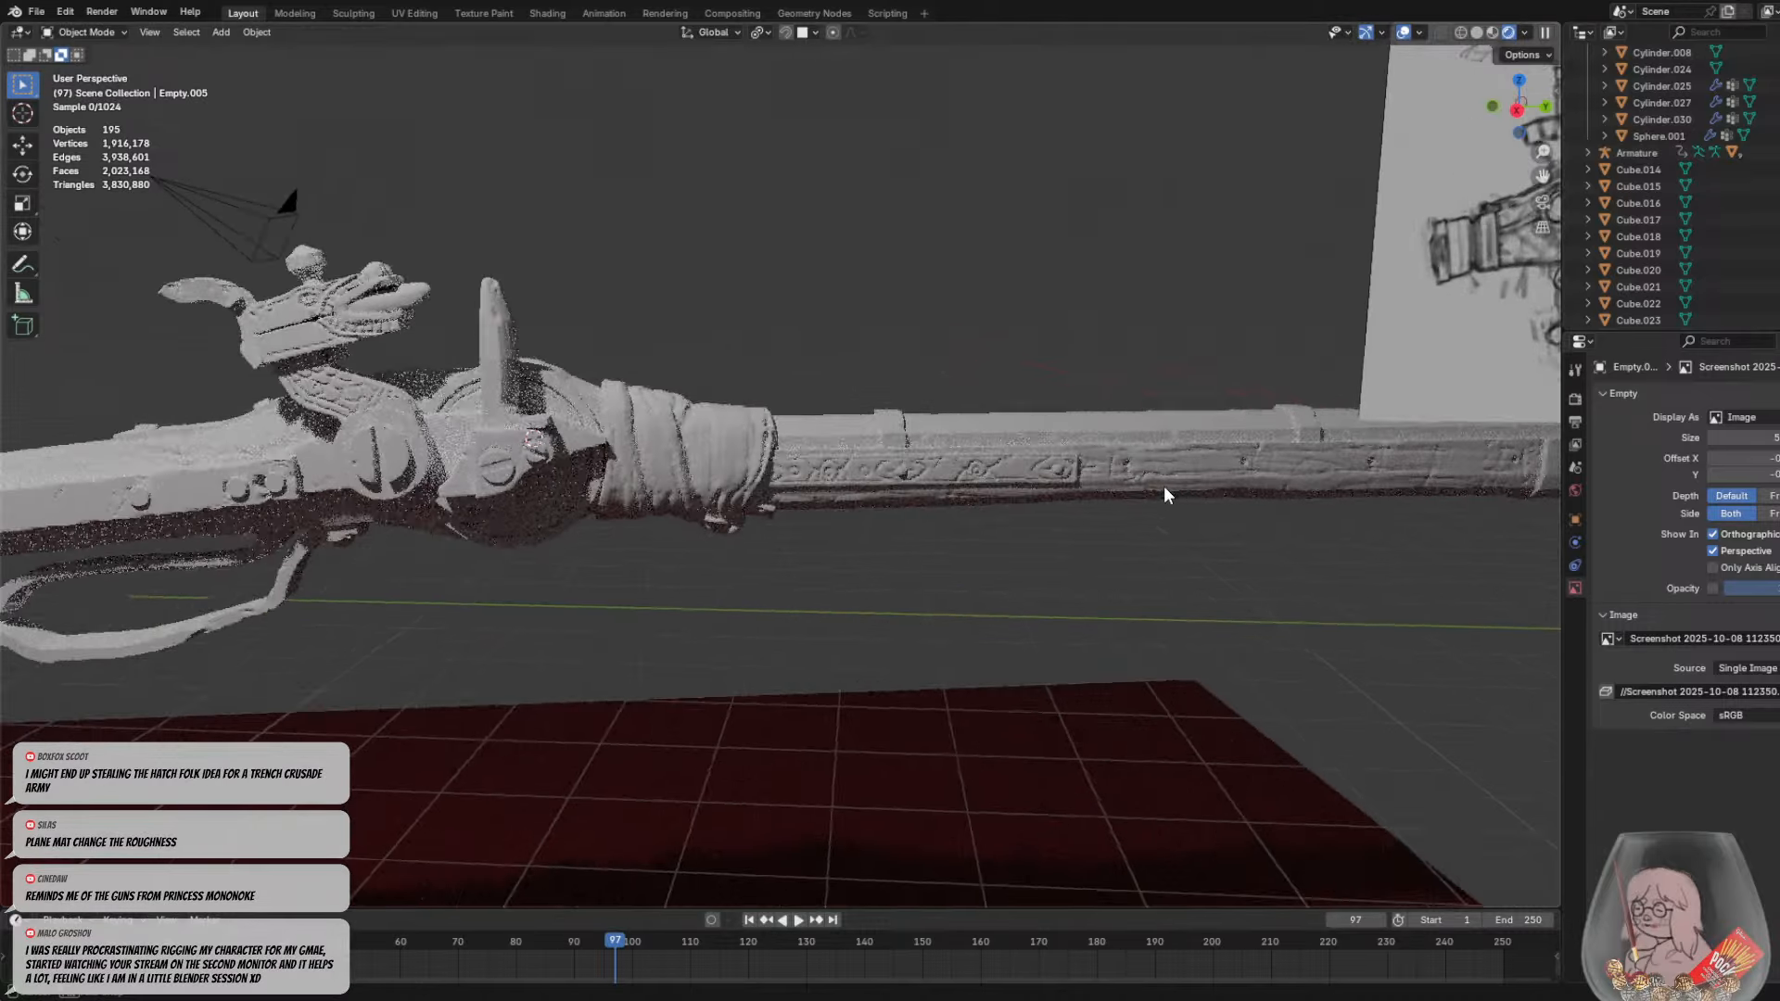
pyautogui.moveTo(1165, 487); pyautogui.dragTo(1127, 486, button='middle')
pyautogui.scroll(-2, 1258, 527)
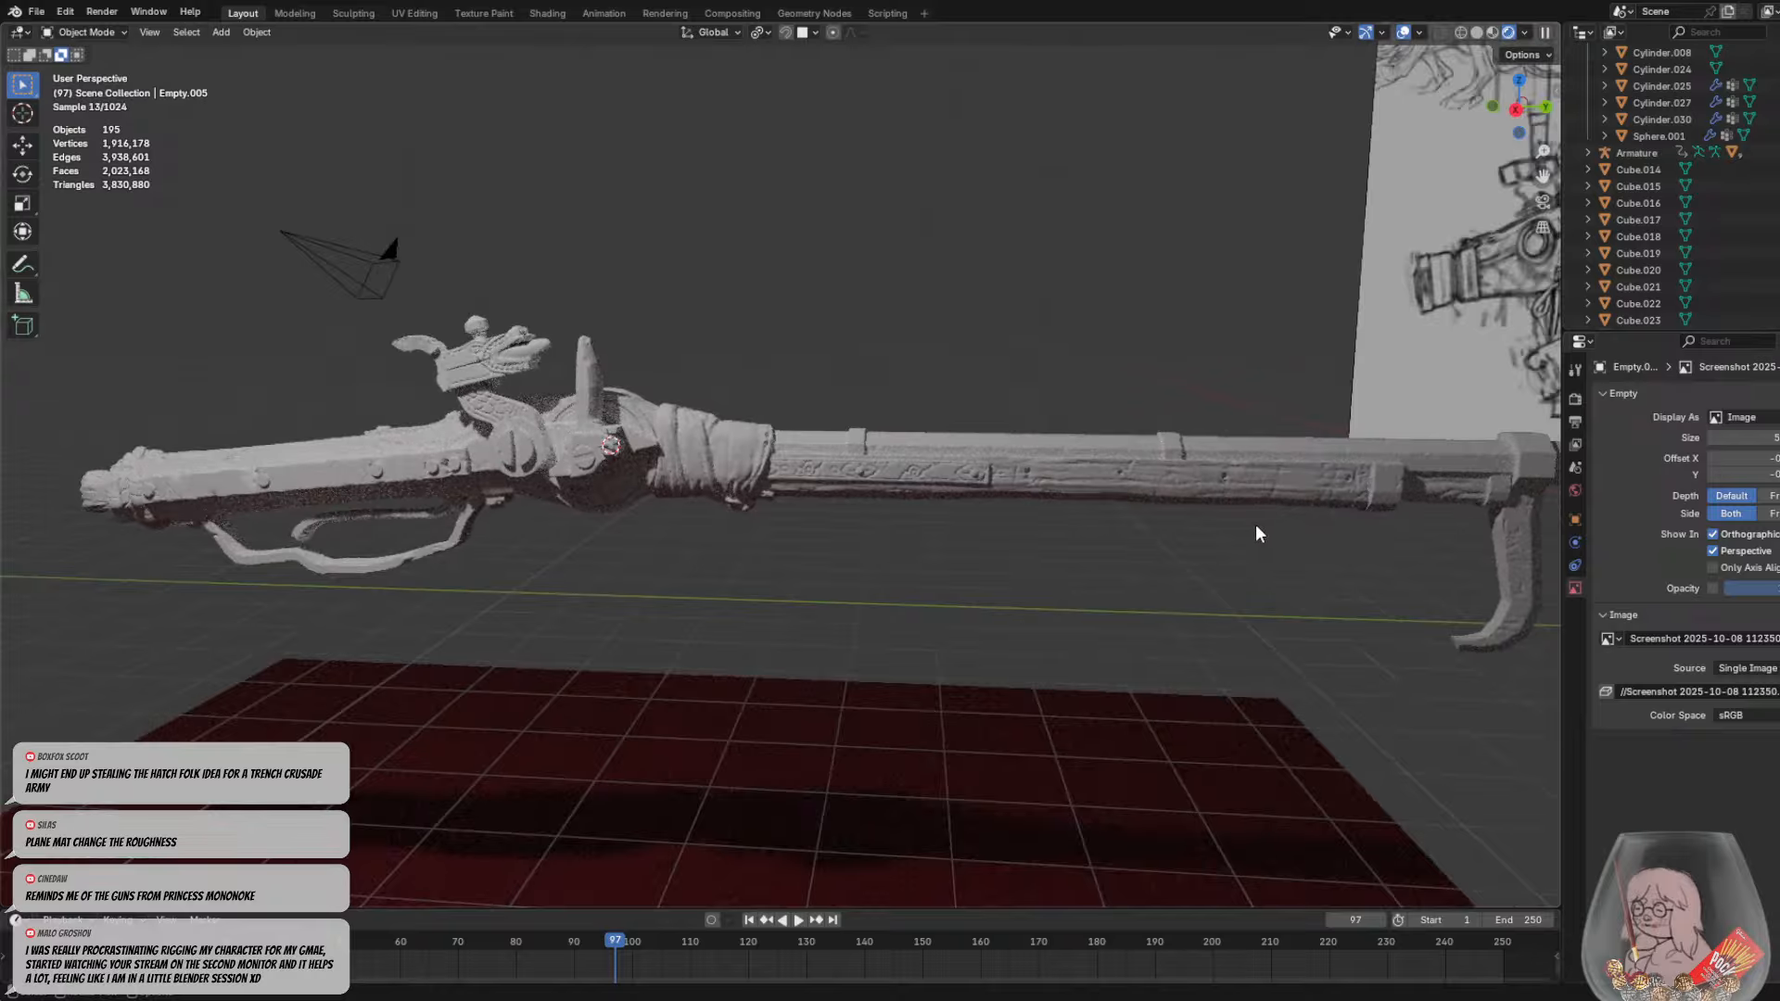
pyautogui.moveTo(1256, 525); pyautogui.dragTo(1083, 492, button='middle')
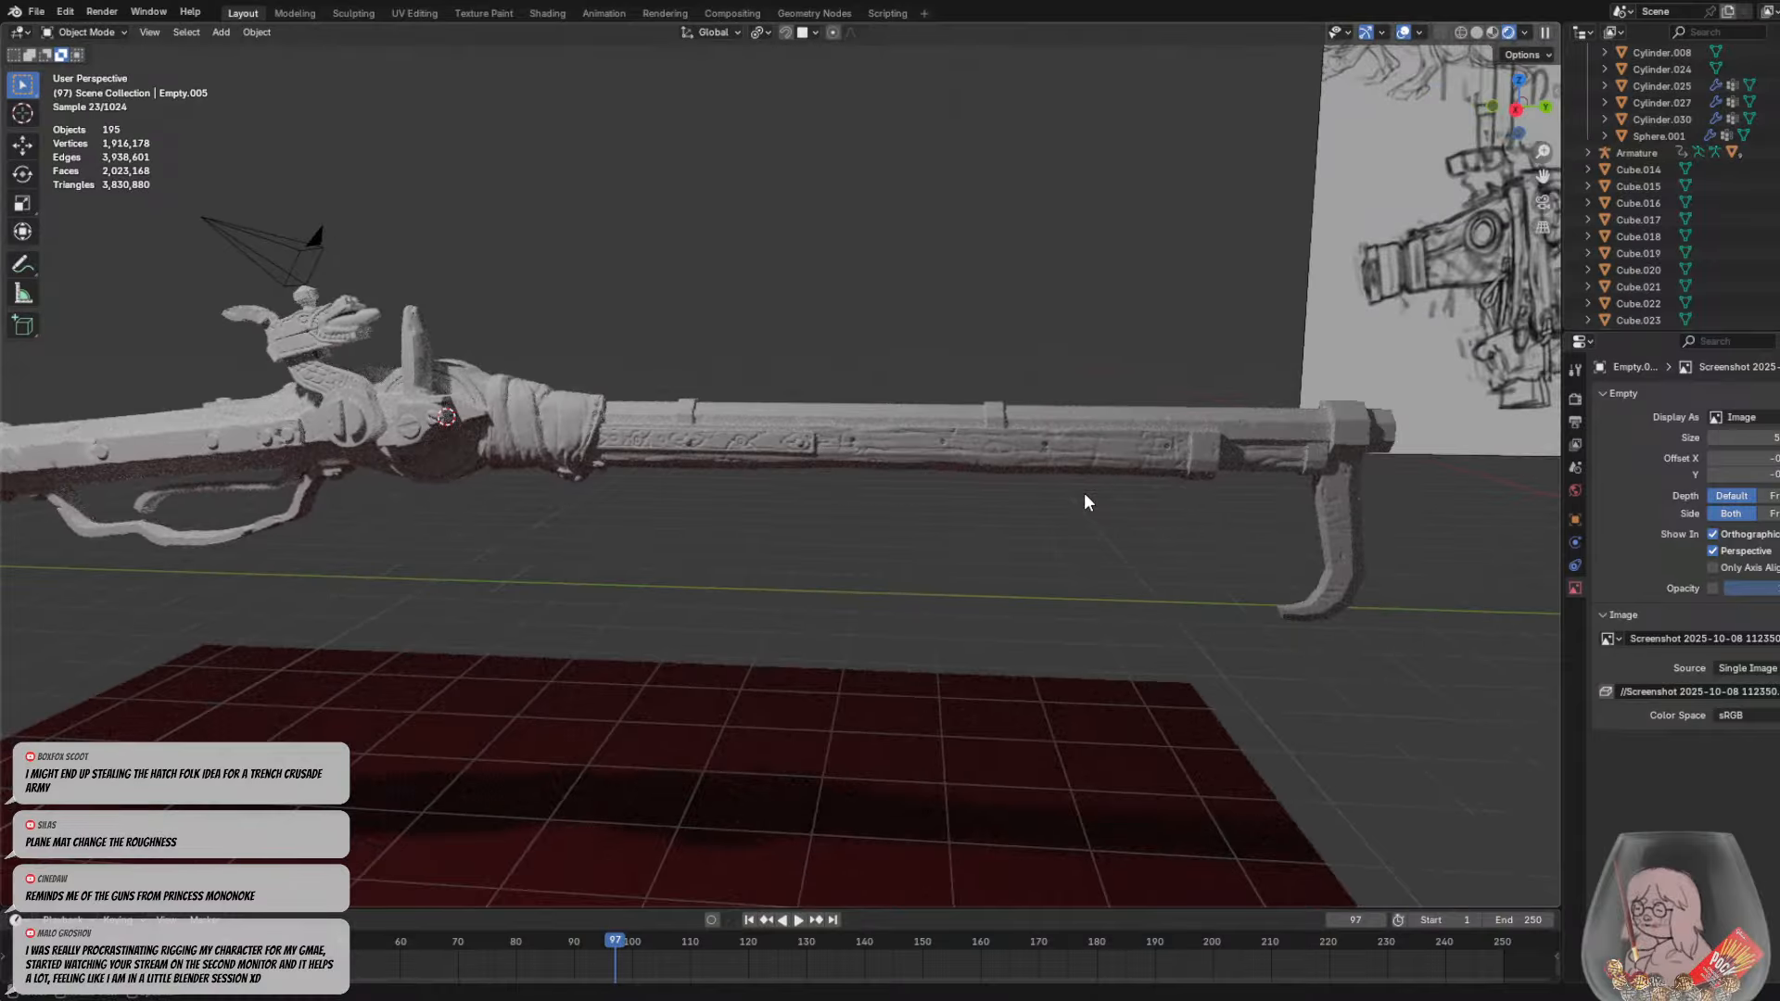
pyautogui.scroll(-2, 960, 515)
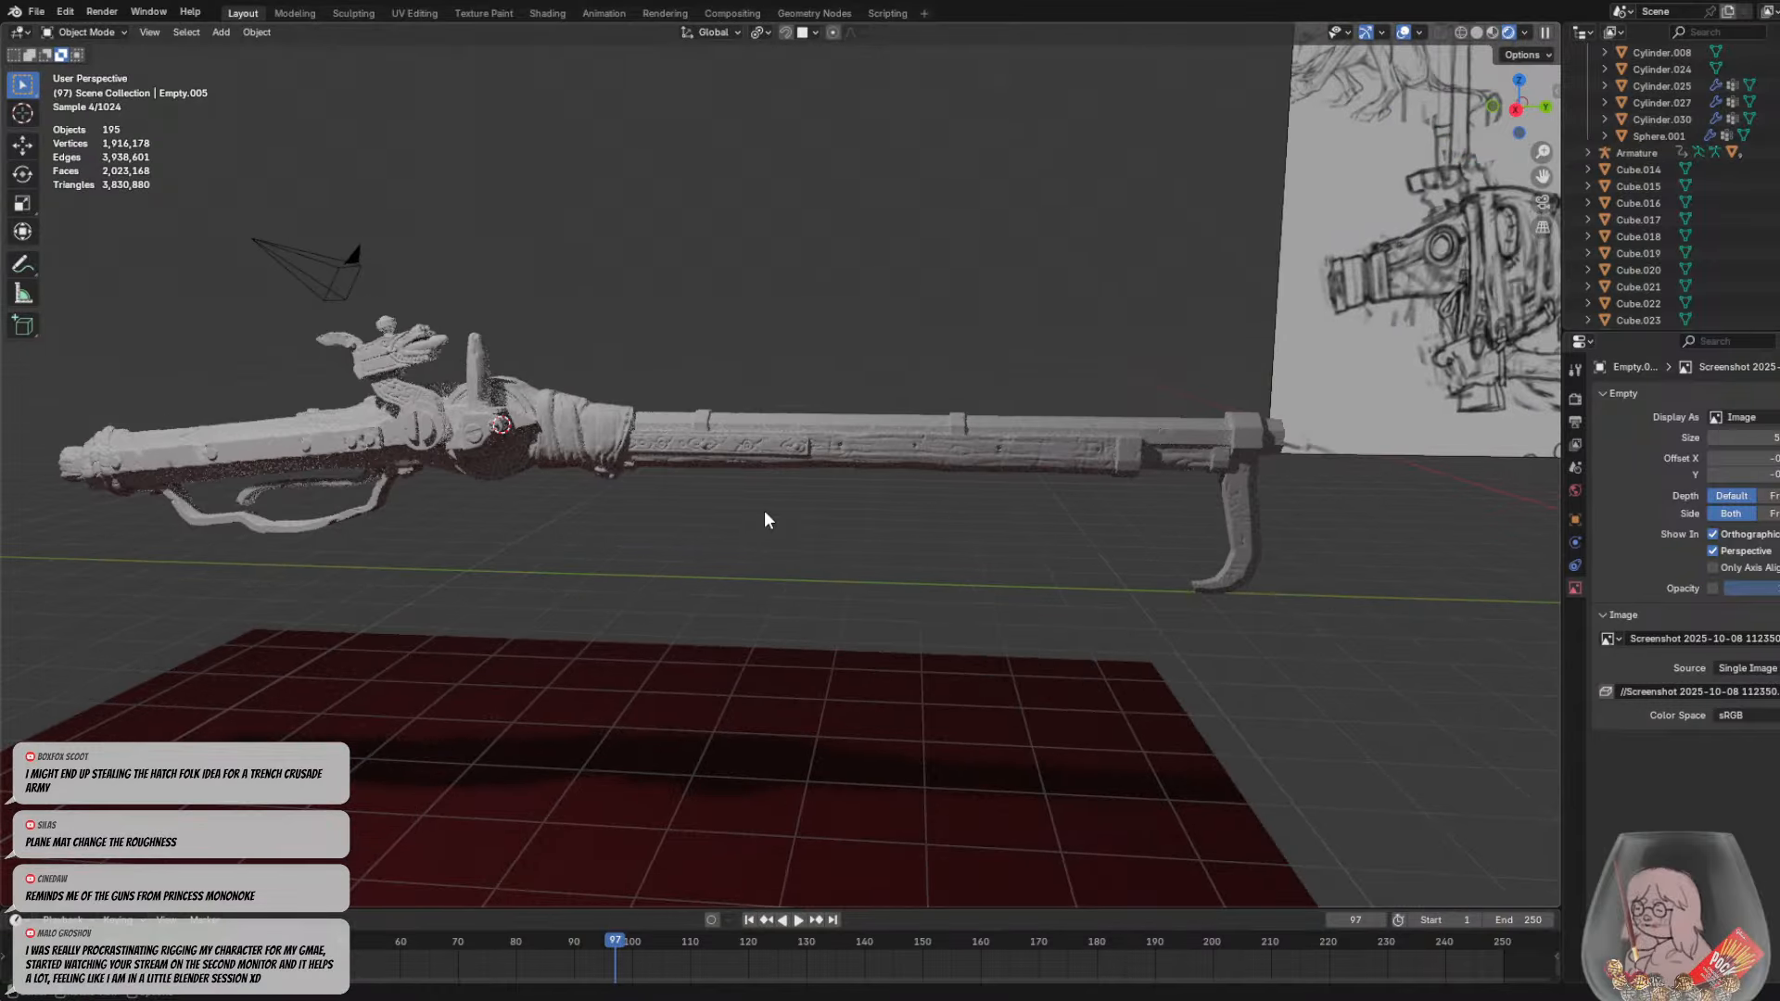
pyautogui.moveTo(787, 513); pyautogui.dragTo(839, 530, button='middle')
# Examine the whole scene with the light, red plane, second rifle and reference images, and return to the lit rifle
pyautogui.scroll(-4, 845, 530)
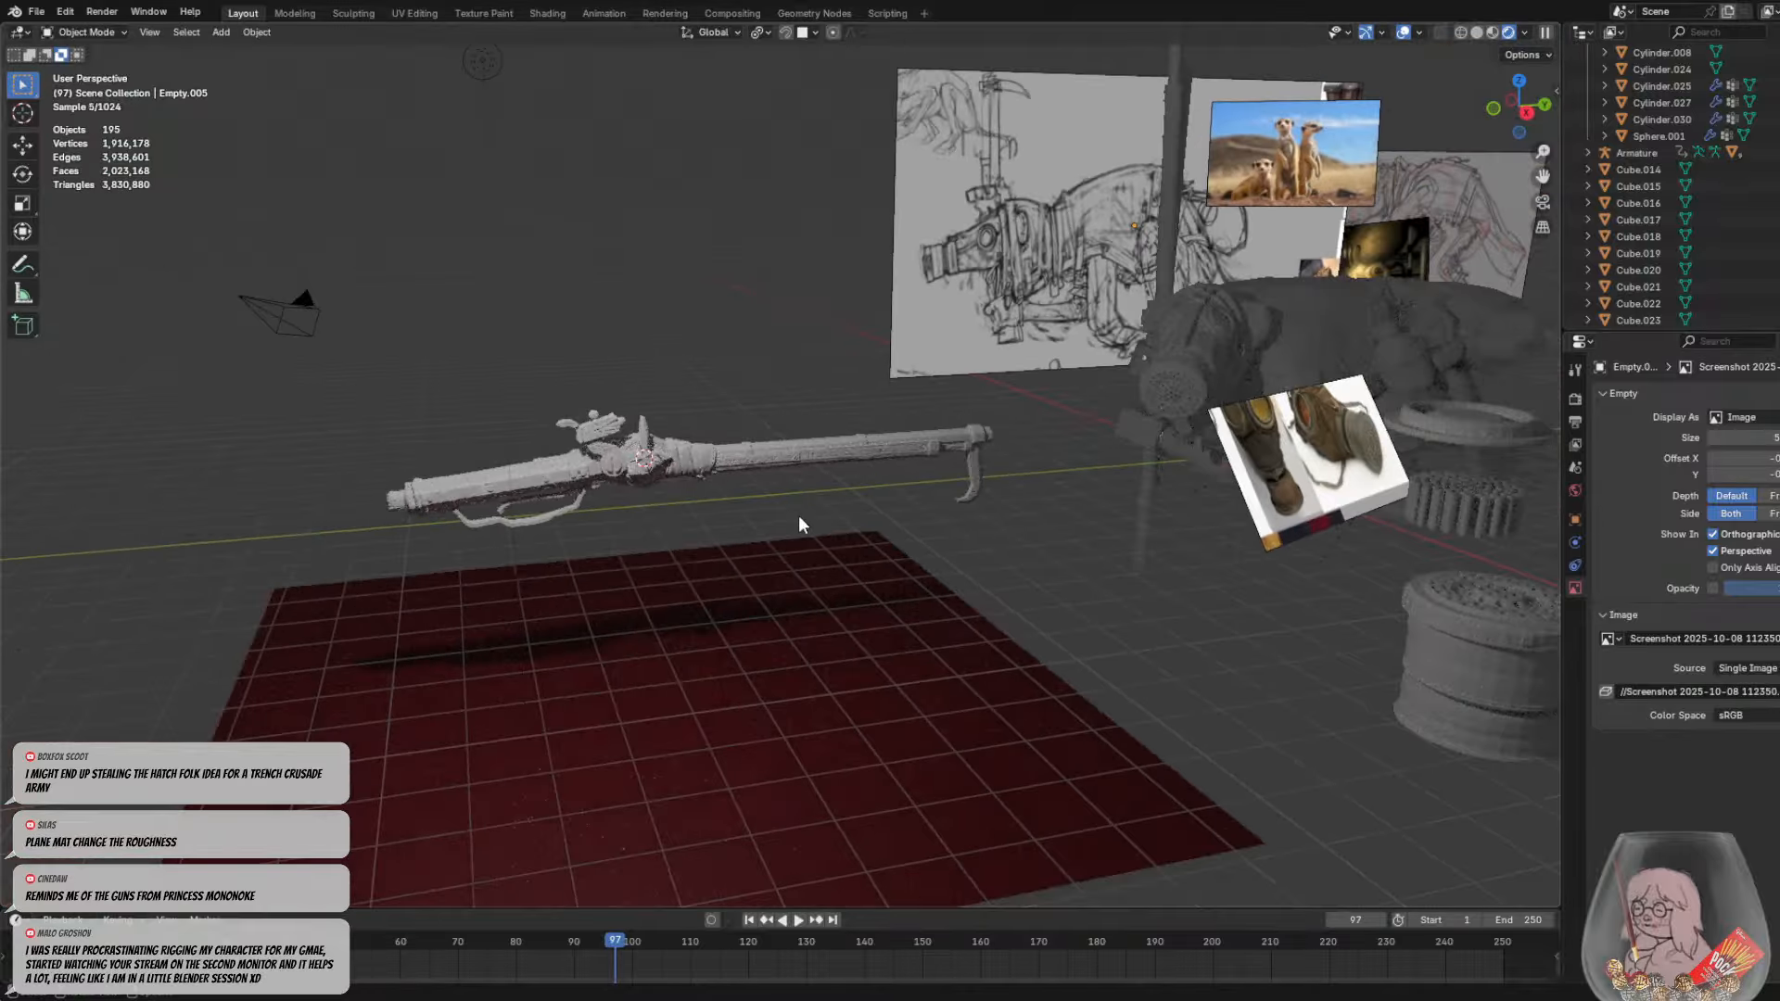
pyautogui.scroll(-2, 799, 516)
pyautogui.scroll(-3, 798, 516)
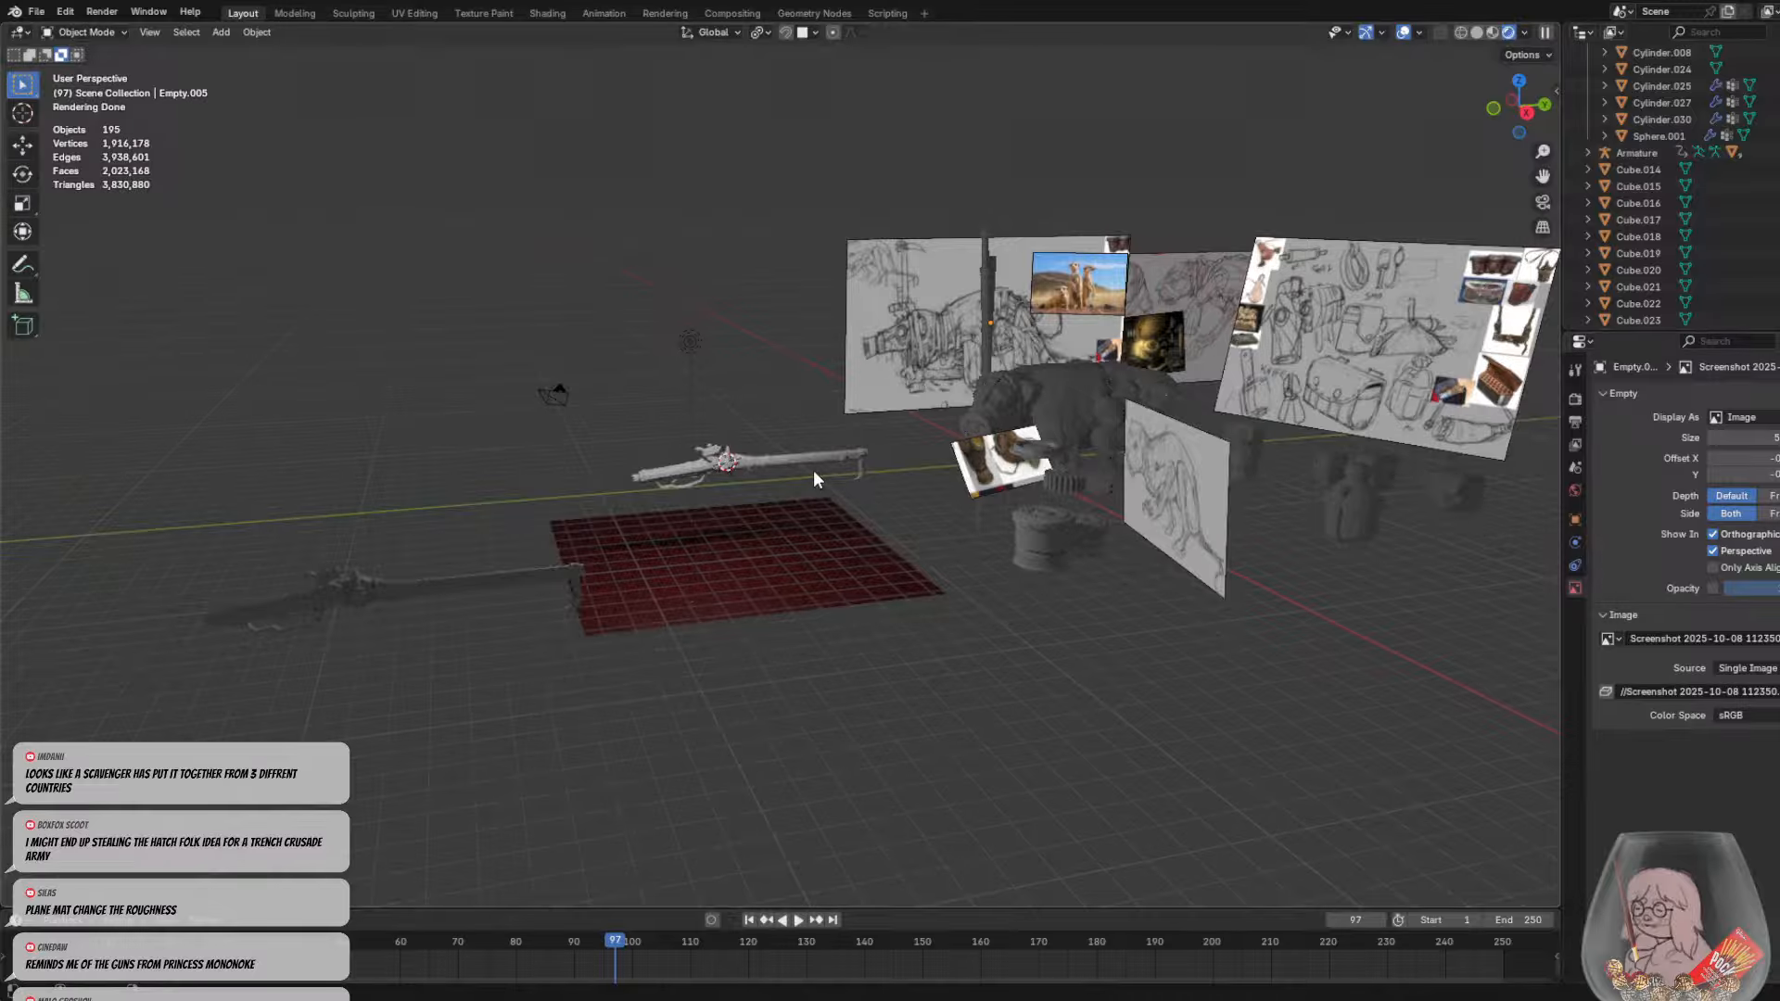
pyautogui.scroll(1, 814, 471)
pyautogui.moveTo(749, 479); pyautogui.dragTo(726, 510, button='middle')
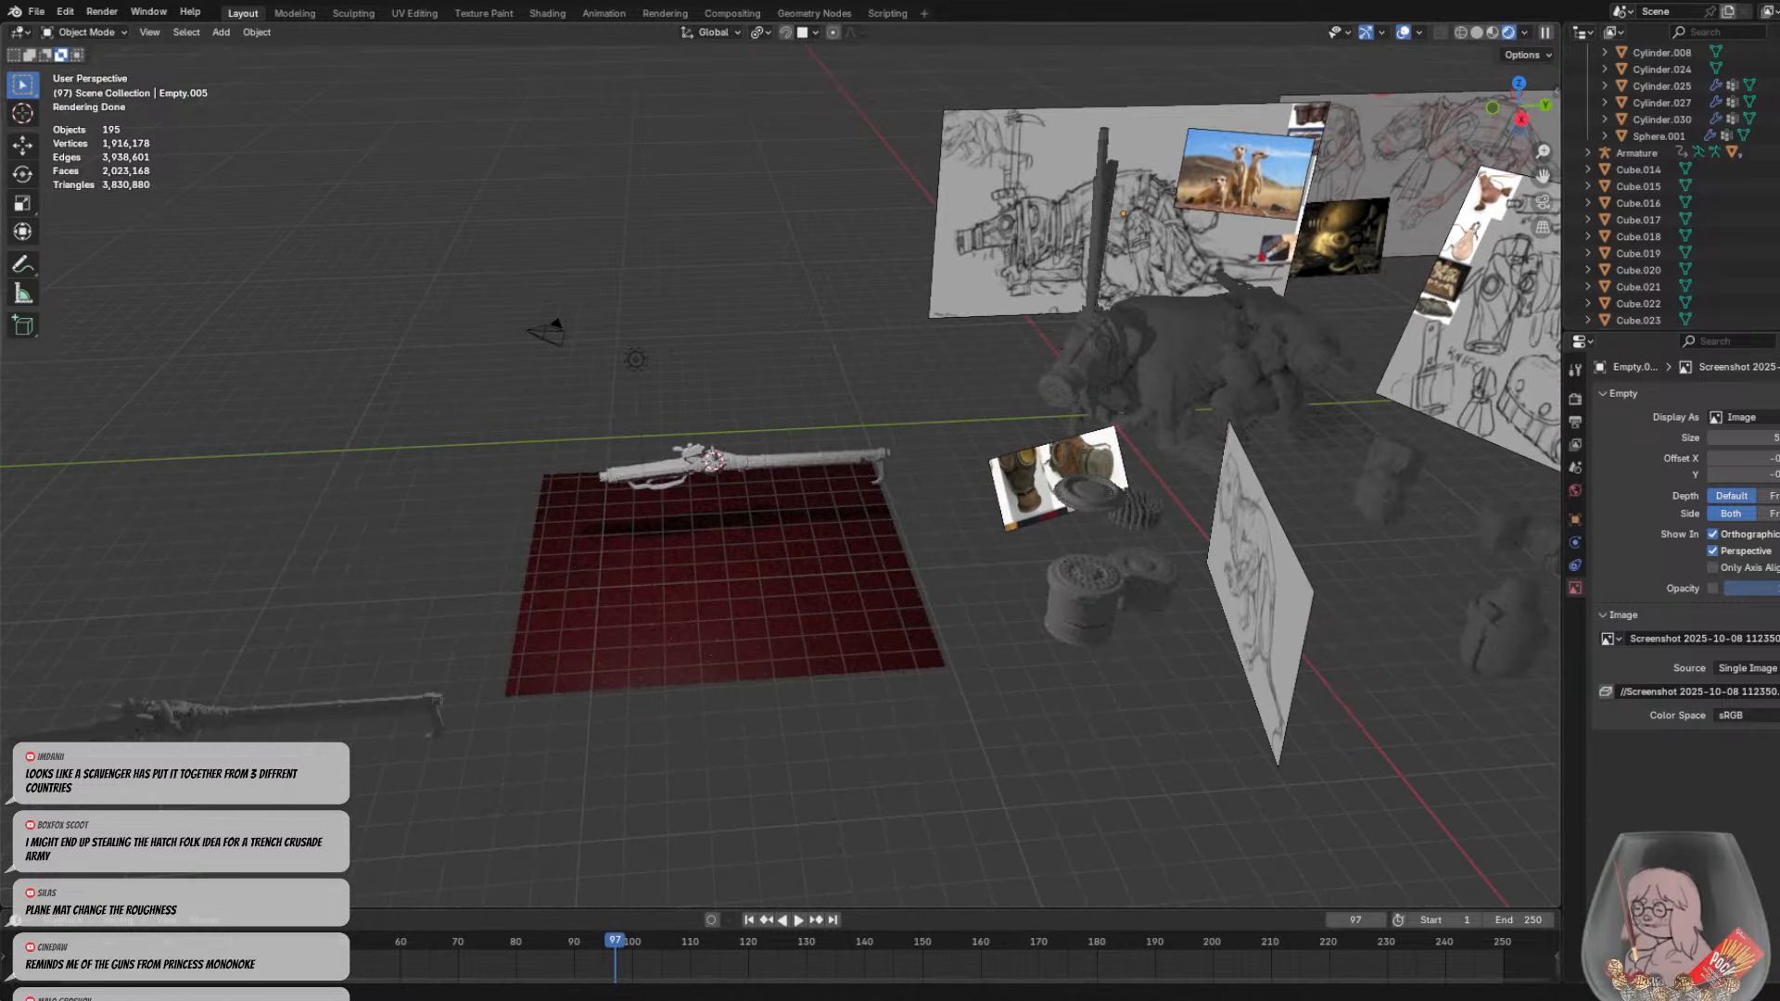
pyautogui.moveTo(817, 605); pyautogui.dragTo(825, 564, button='middle')
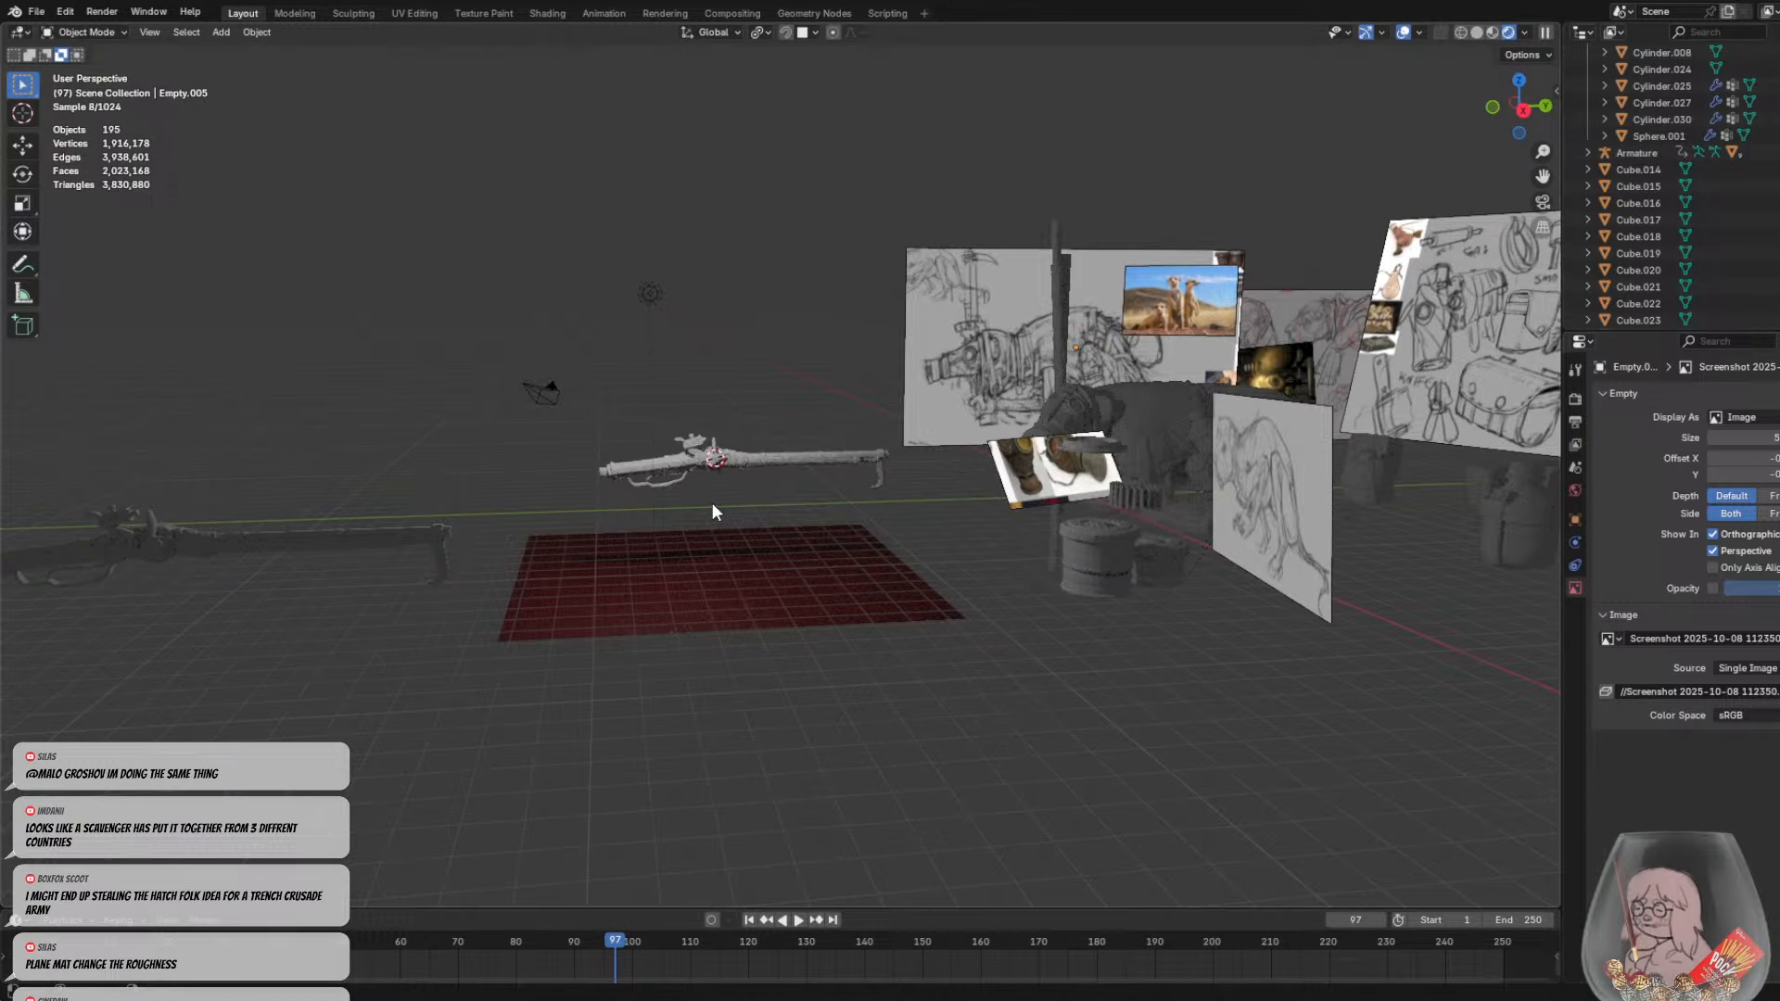
pyautogui.moveTo(879, 721); pyautogui.dragTo(920, 602, button='middle')
pyautogui.scroll(-2, 918, 591)
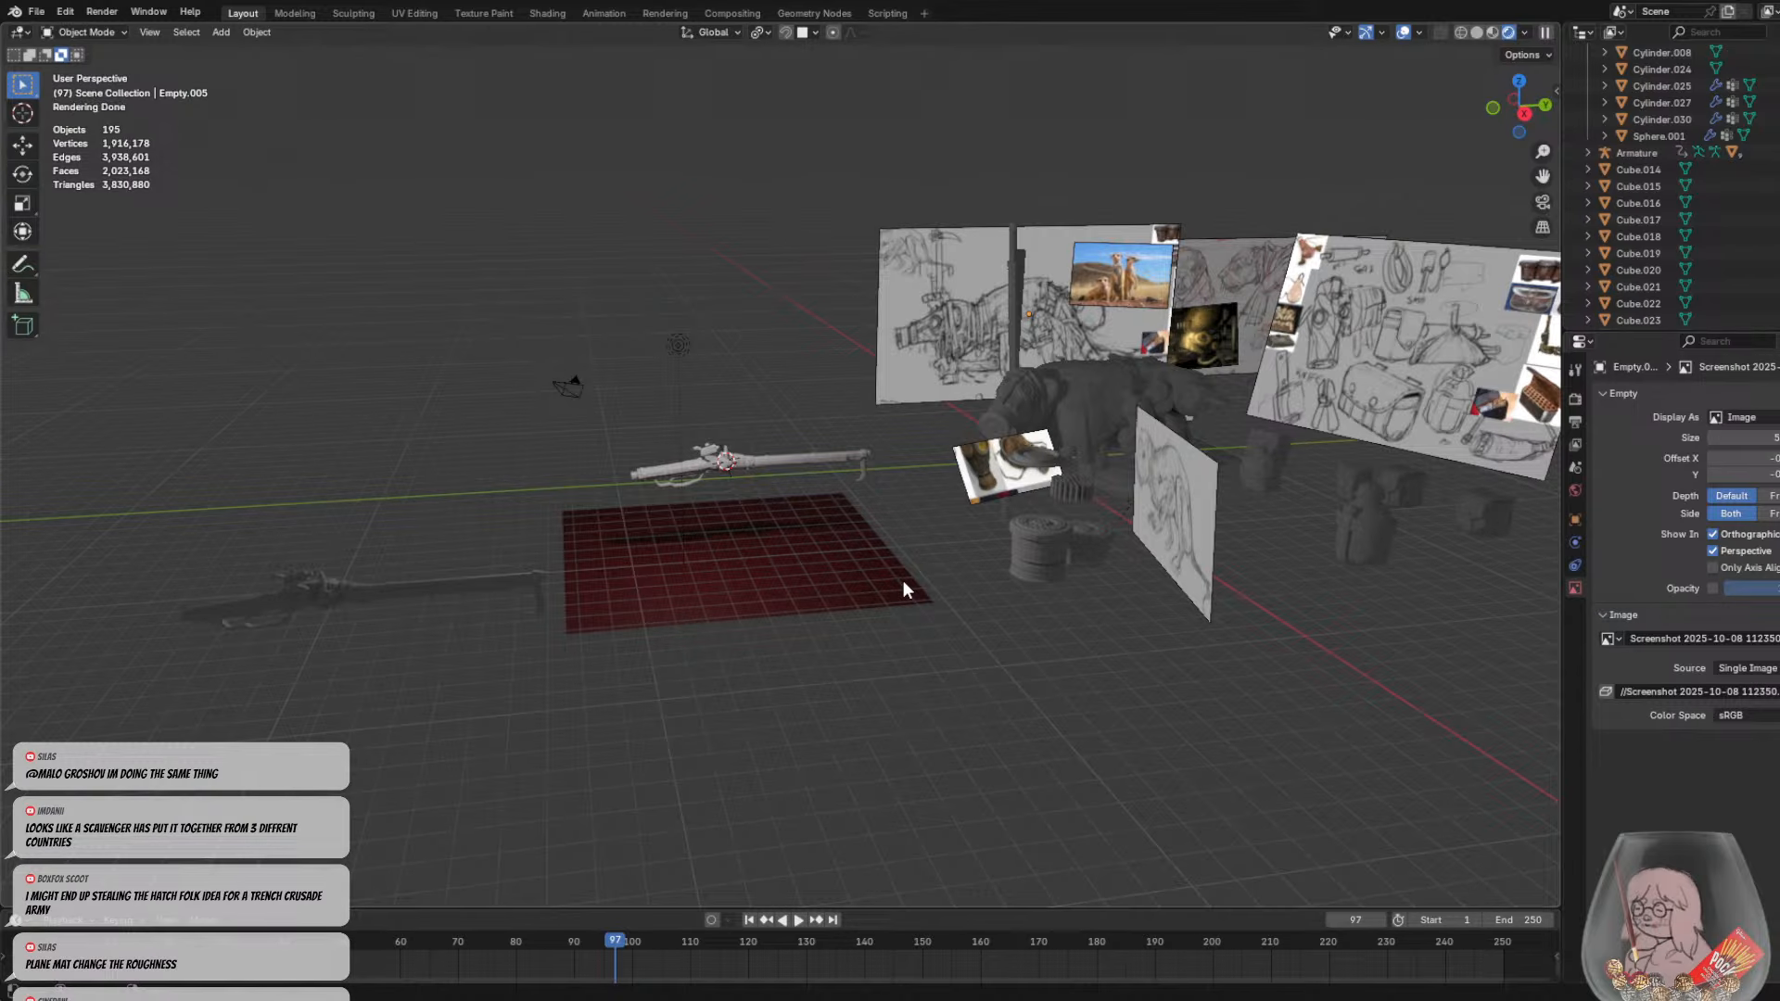
pyautogui.scroll(4, 903, 590)
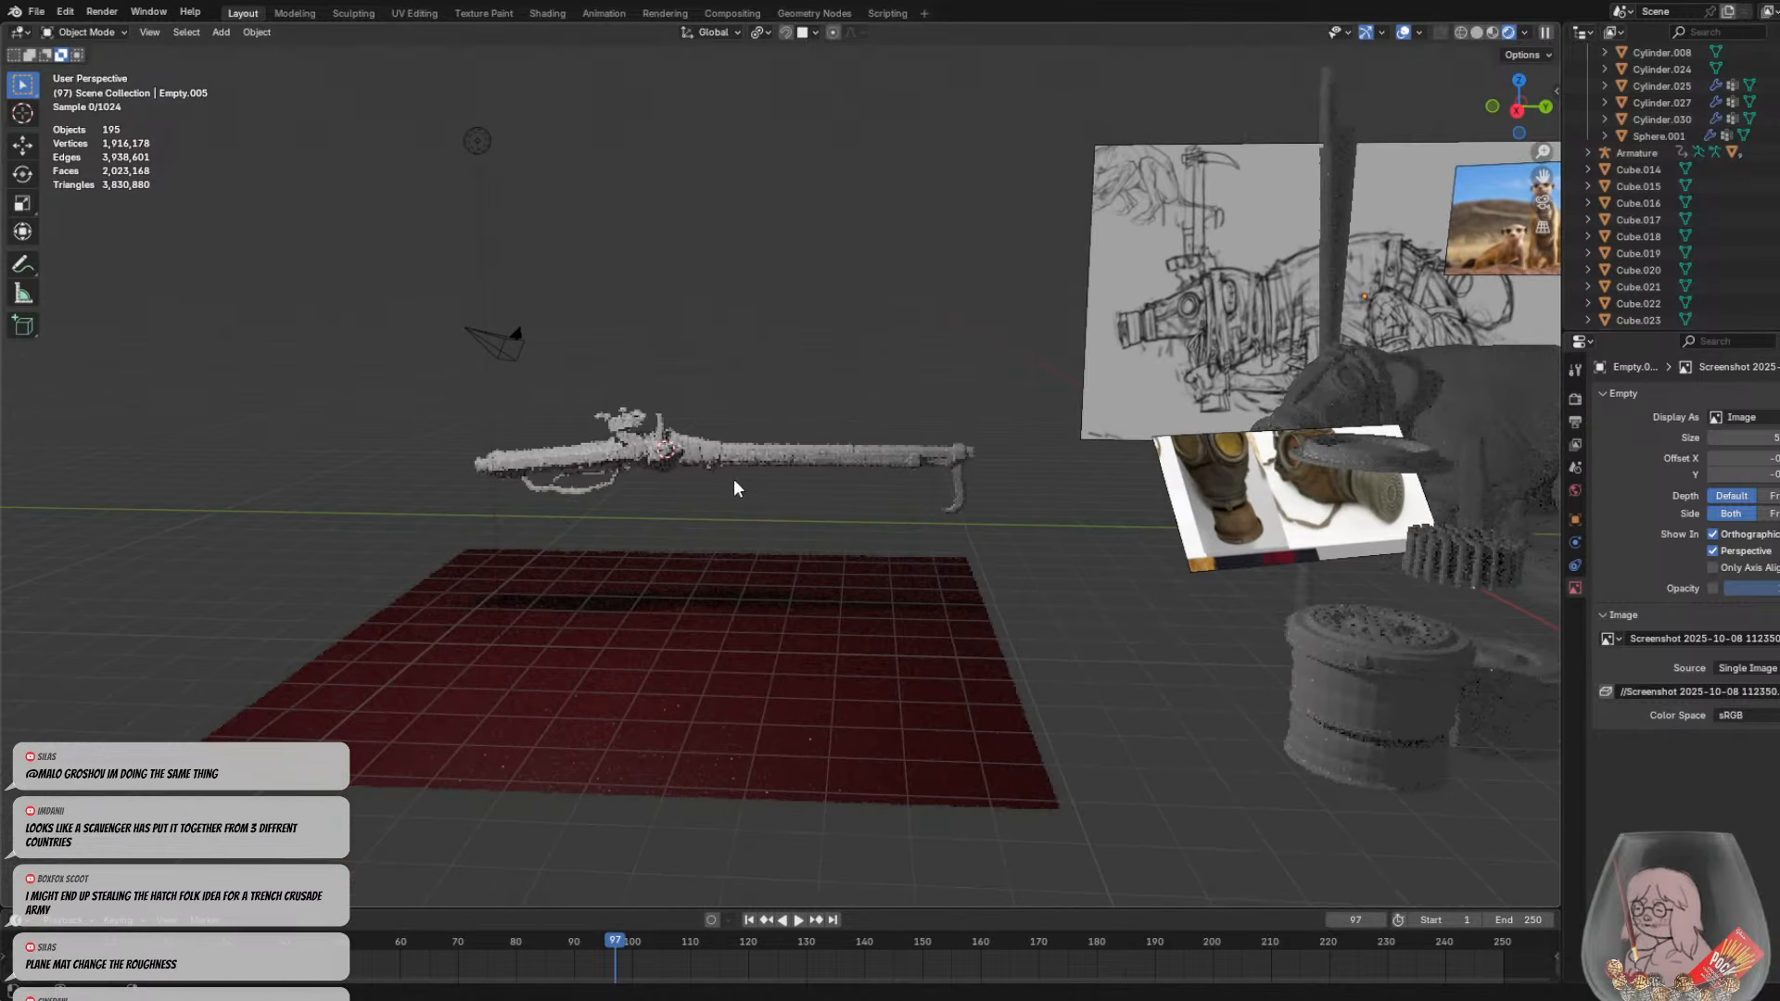
pyautogui.scroll(5, 719, 477)
pyautogui.moveTo(710, 486)
pyautogui.mouseDown(button='middle')
pyautogui.moveTo(815, 489)
pyautogui.moveTo(685, 494)
pyautogui.mouseUp(button='middle')
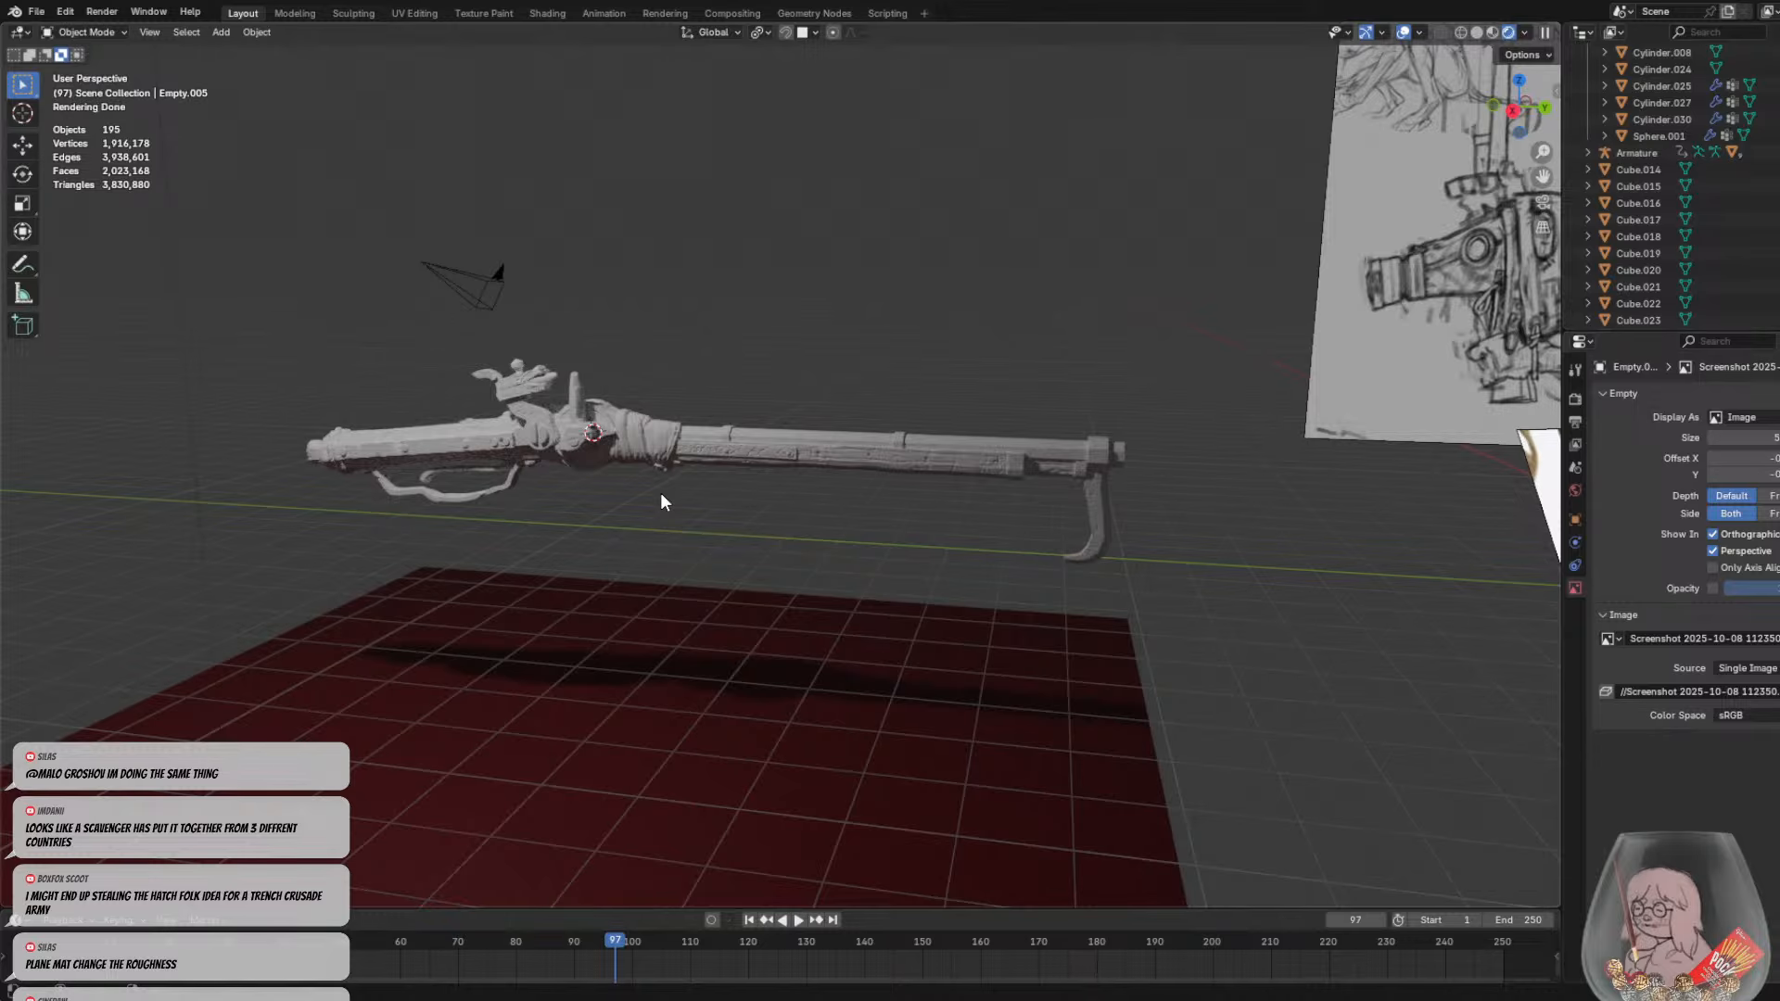
pyautogui.scroll(5, 668, 505)
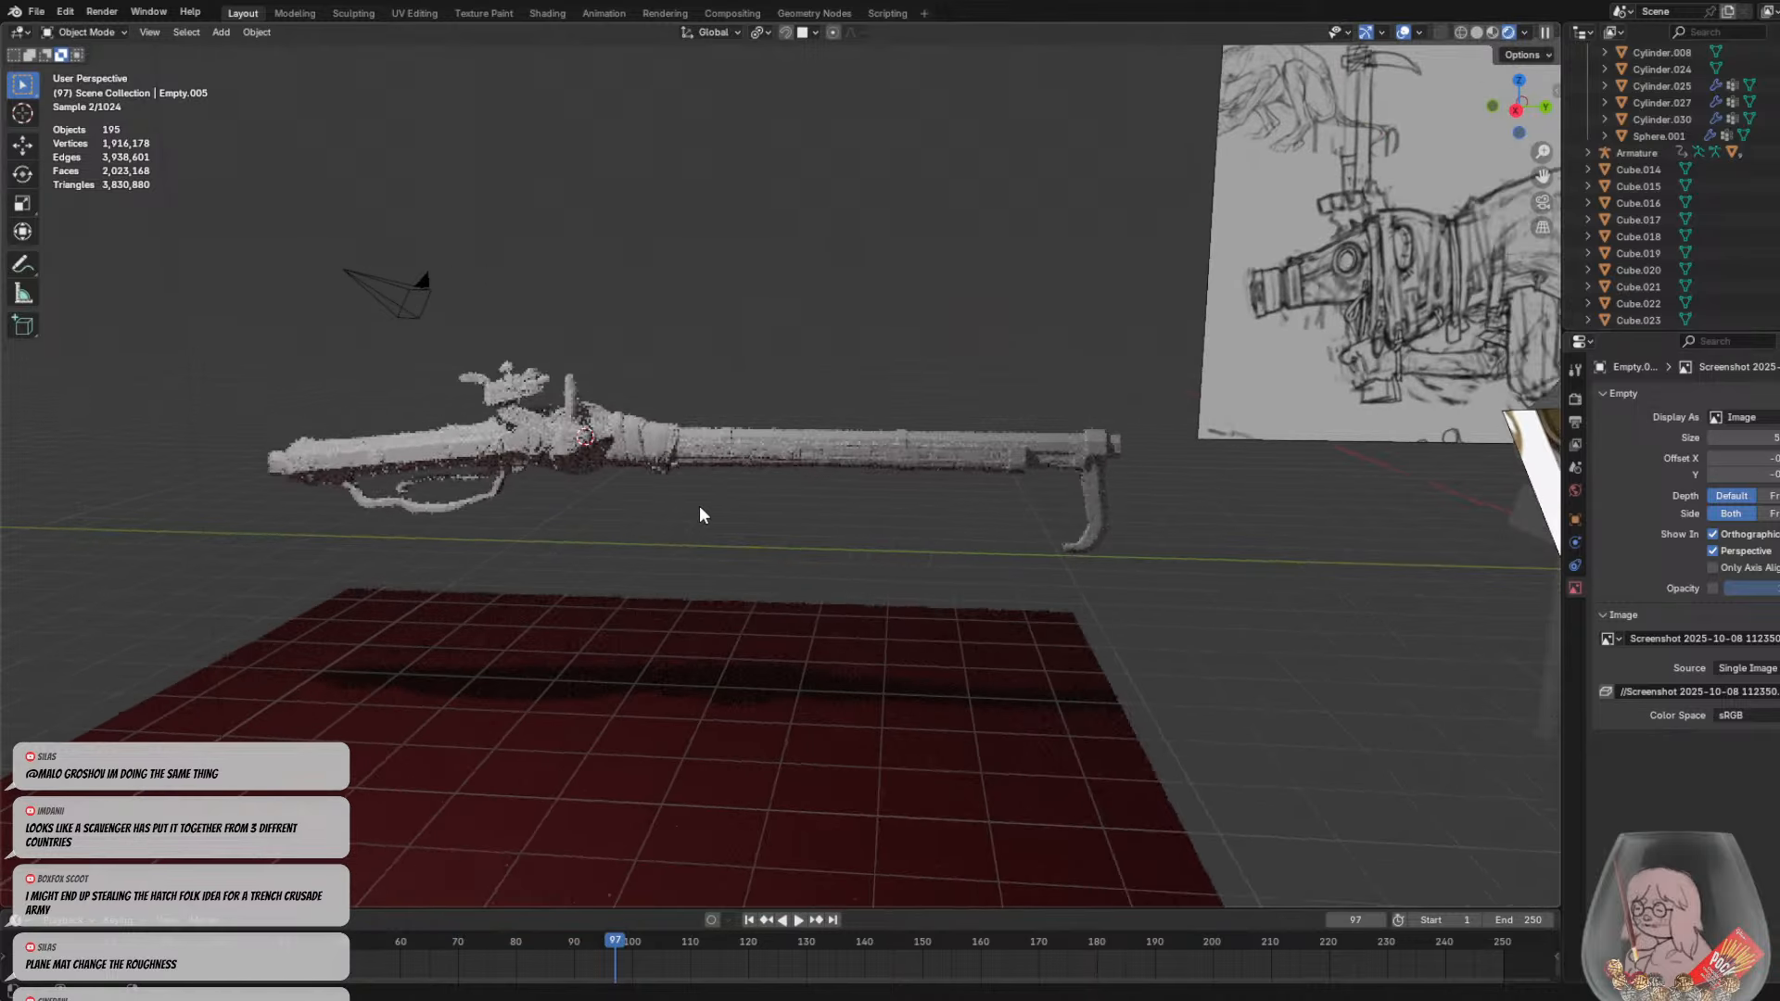
# Examine the rifle's lock, wrapped section and carved barrel panel up close in the rendered preview
pyautogui.keyDown('shift'); pyautogui.moveTo(752, 492); pyautogui.dragTo(862, 526, button='middle'); pyautogui.keyUp('shift')
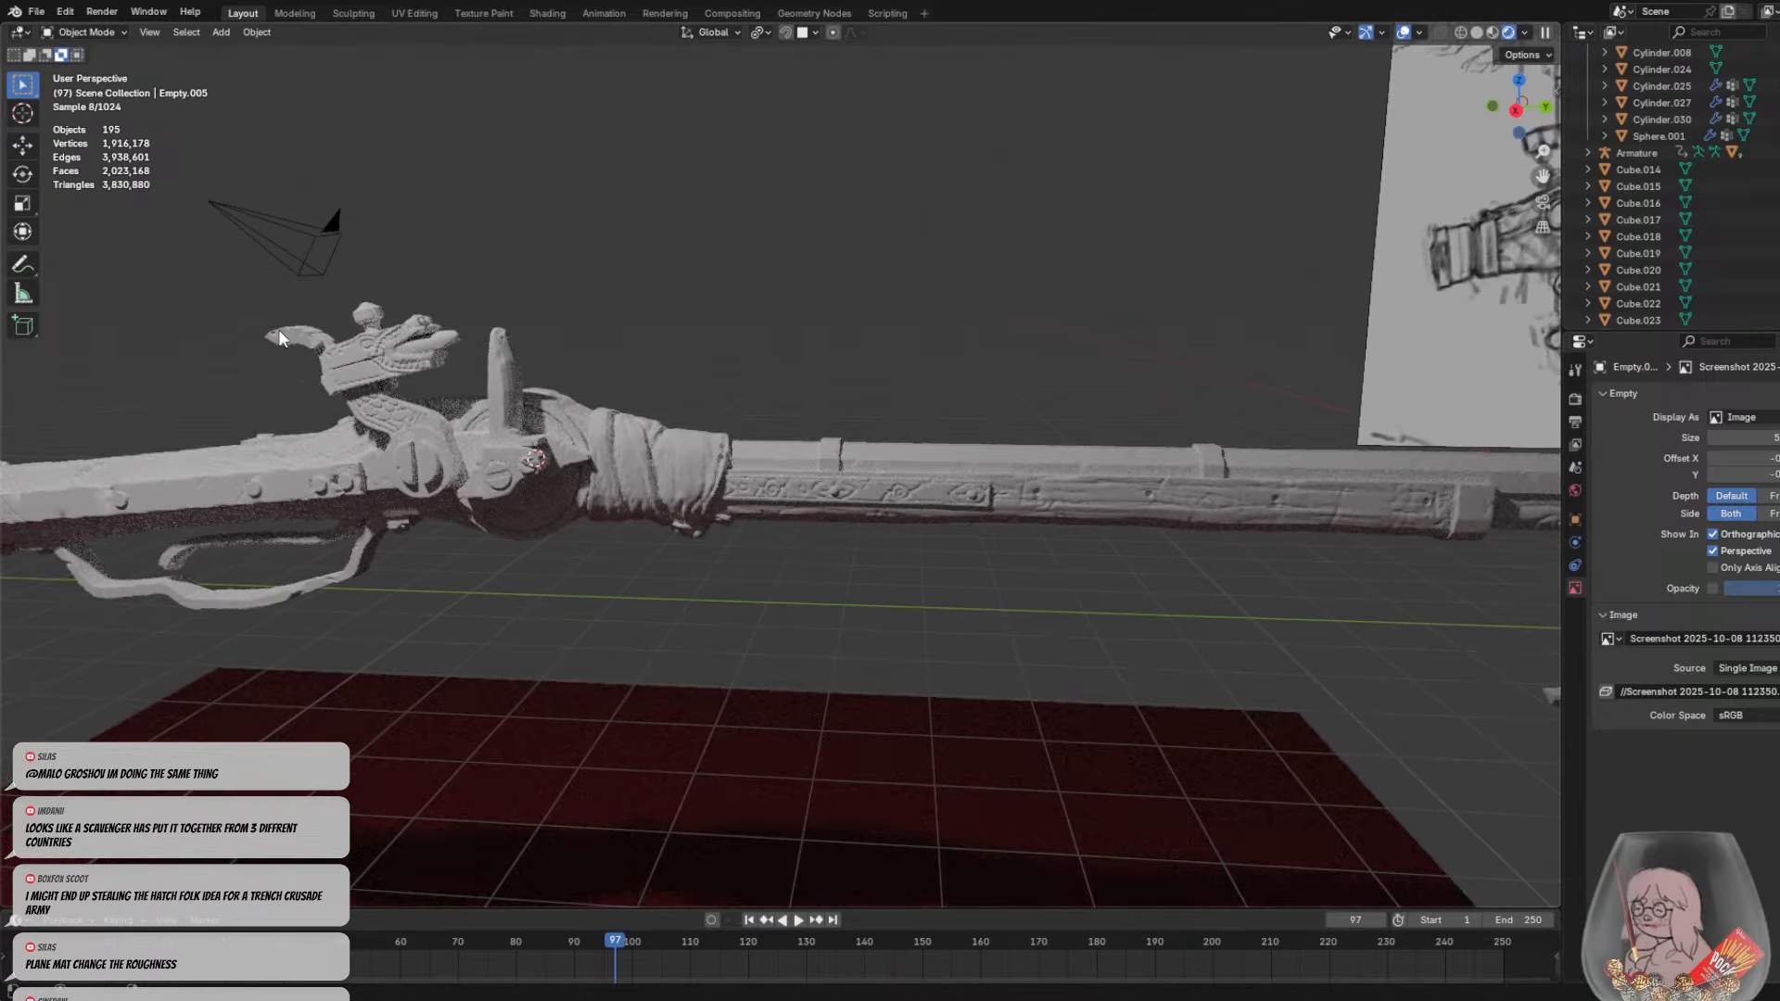
pyautogui.keyDown('shift'); pyautogui.moveTo(485, 431); pyautogui.dragTo(658, 463, button='middle'); pyautogui.keyUp('shift')
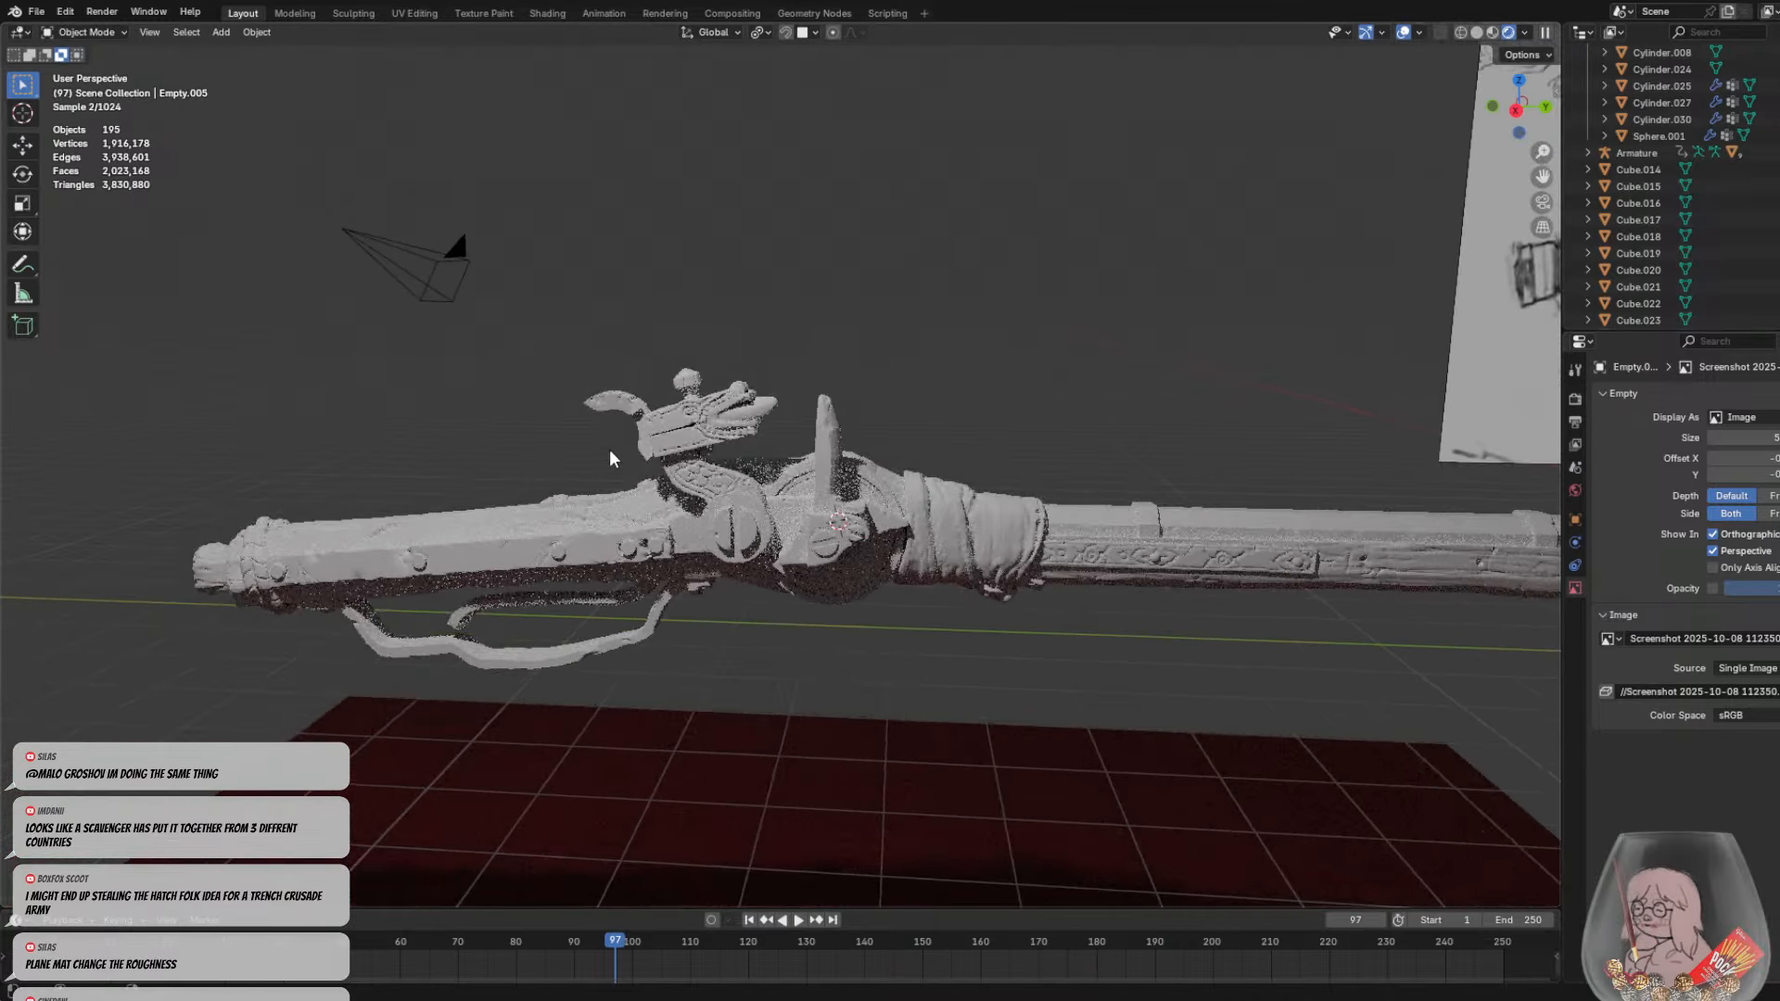
pyautogui.scroll(2, 617, 436)
pyautogui.keyDown('shift'); pyautogui.moveTo(817, 524); pyautogui.dragTo(476, 381, button='middle'); pyautogui.keyUp('shift')
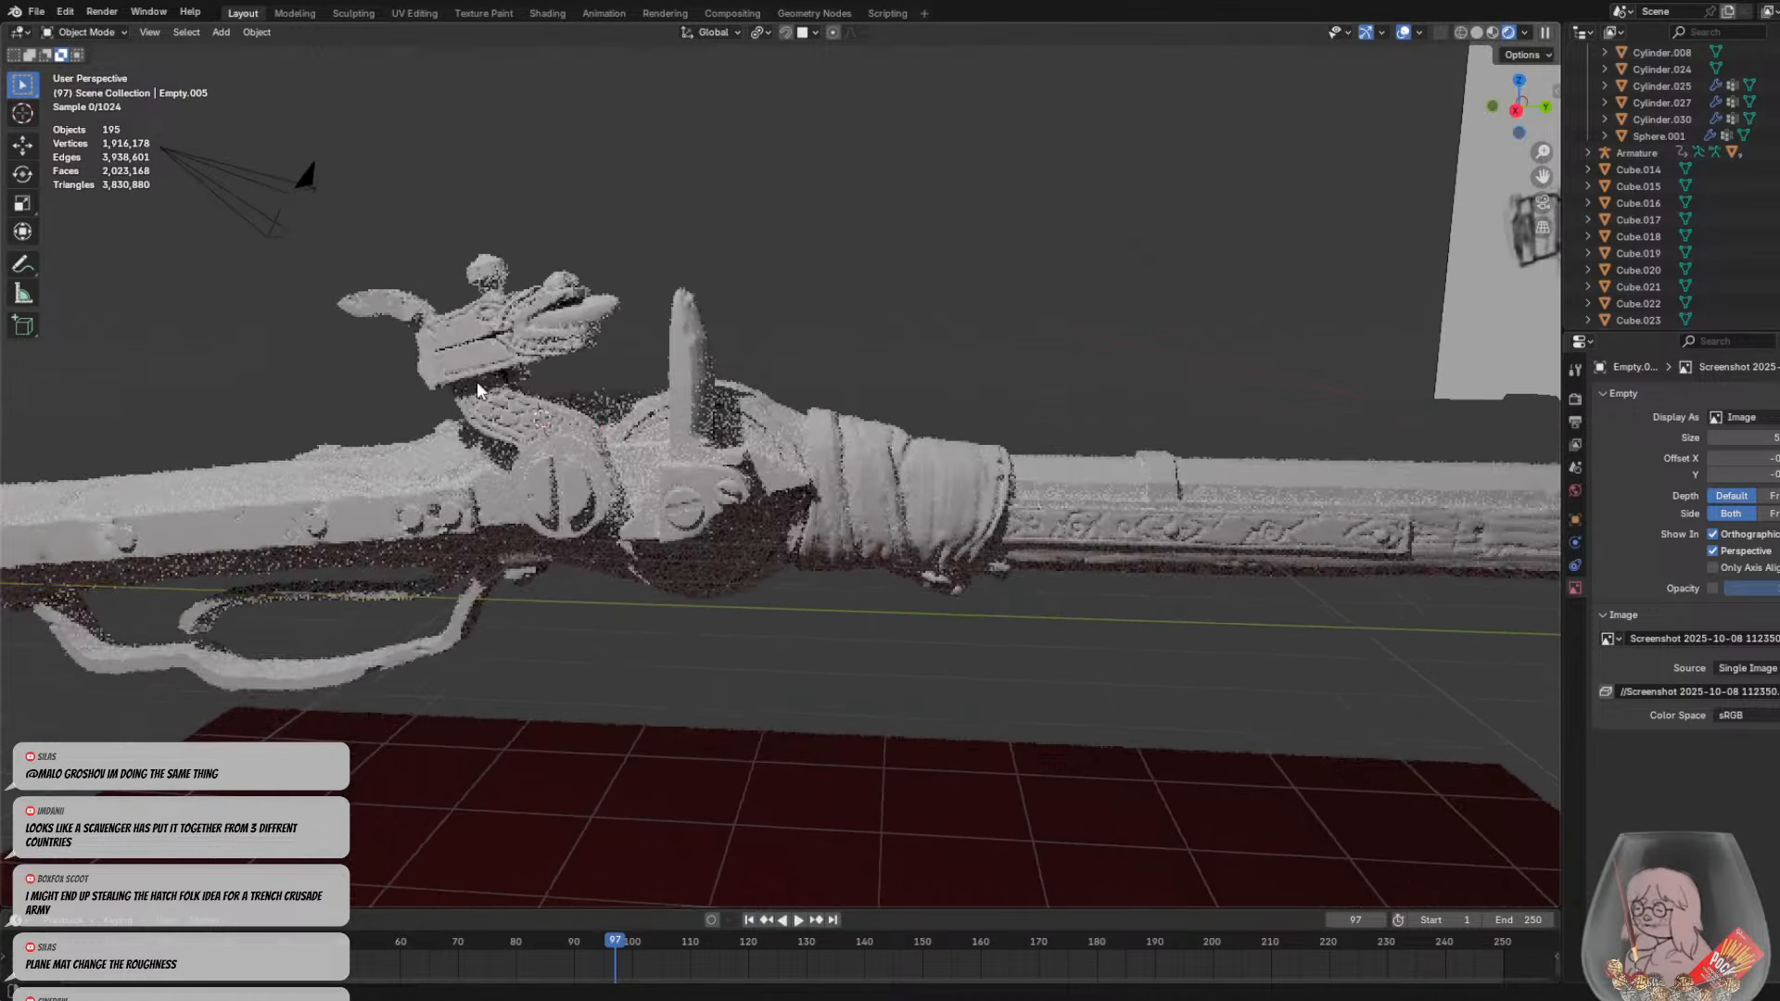
pyautogui.scroll(5, 939, 530)
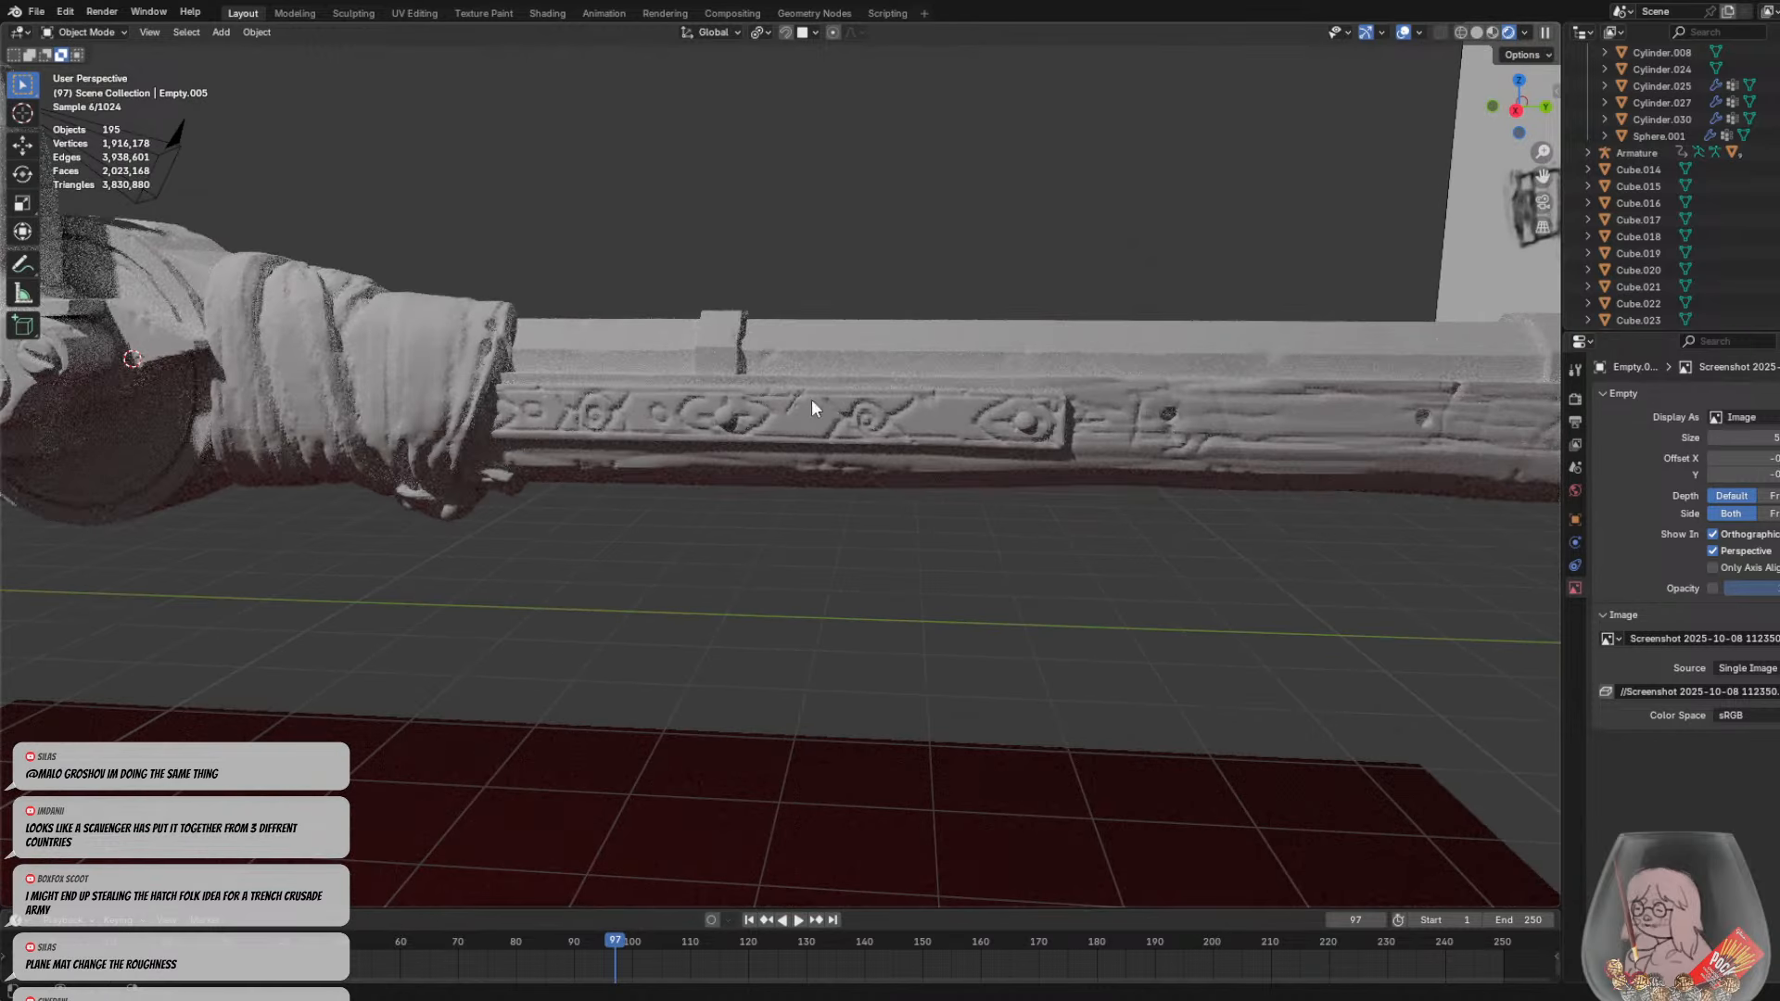
pyautogui.scroll(-5, 547, 419)
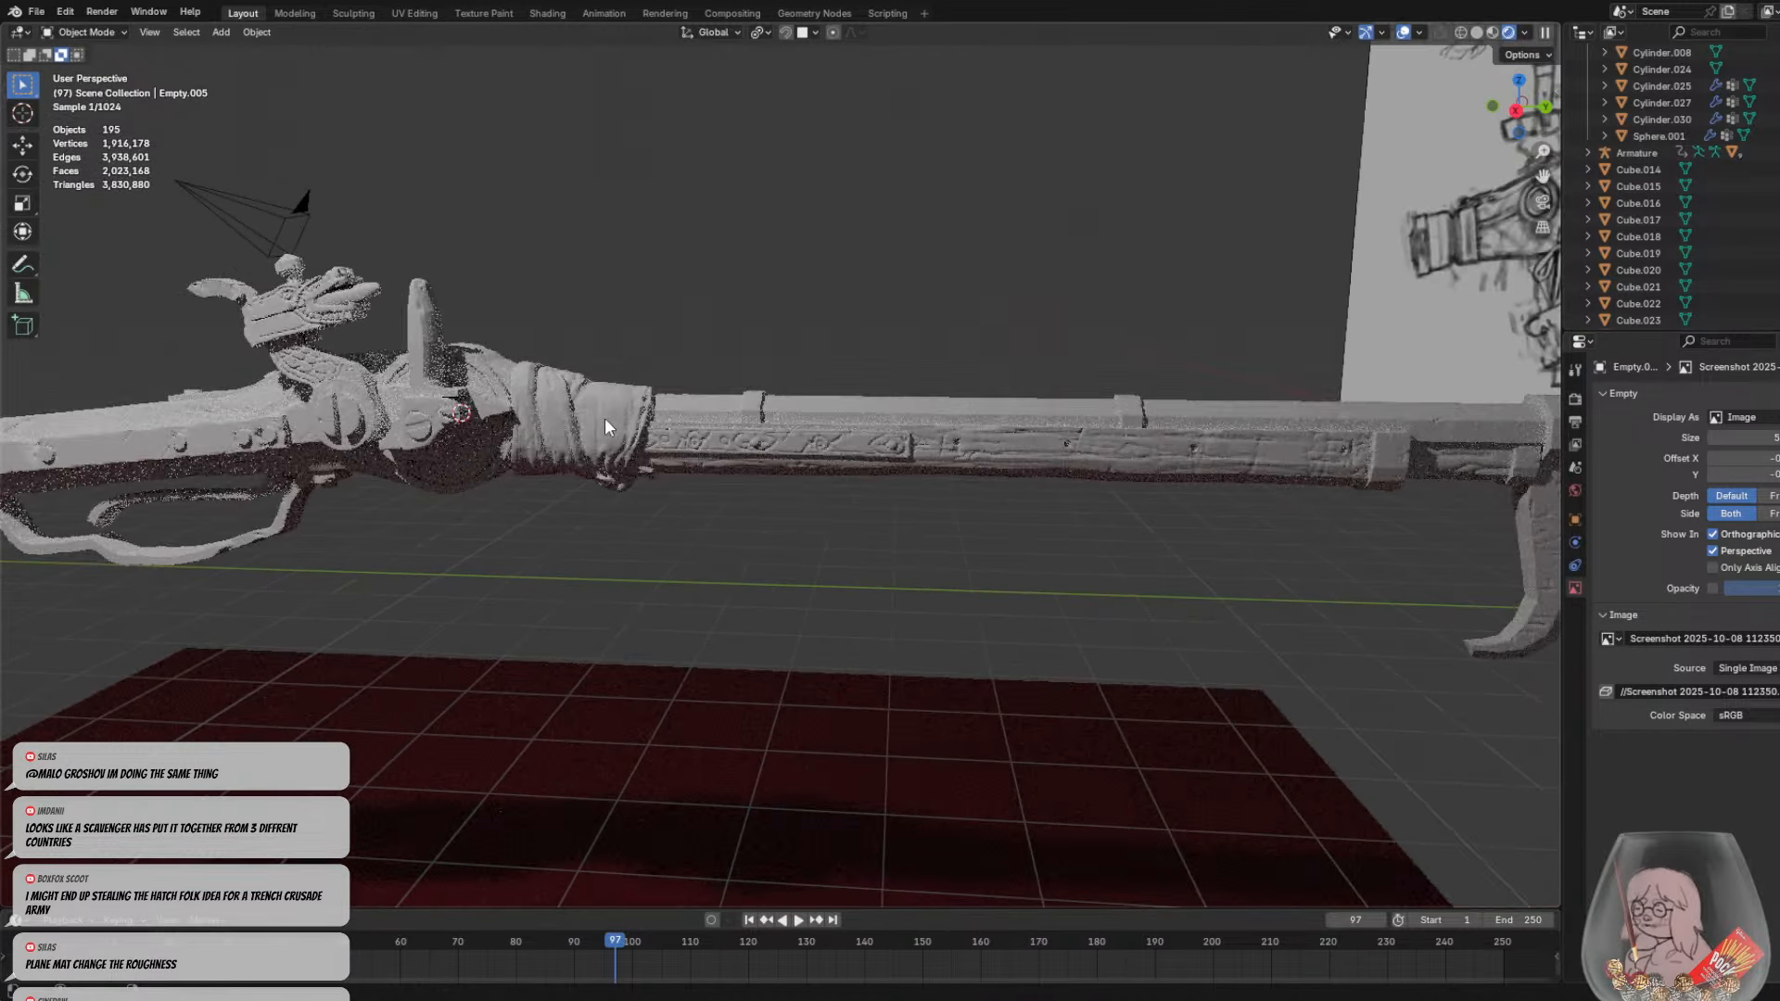
# Compare the lighting on the rifle's lit and shadowed sides from high, level and low angles
pyautogui.moveTo(604, 417); pyautogui.dragTo(788, 458, button='middle')
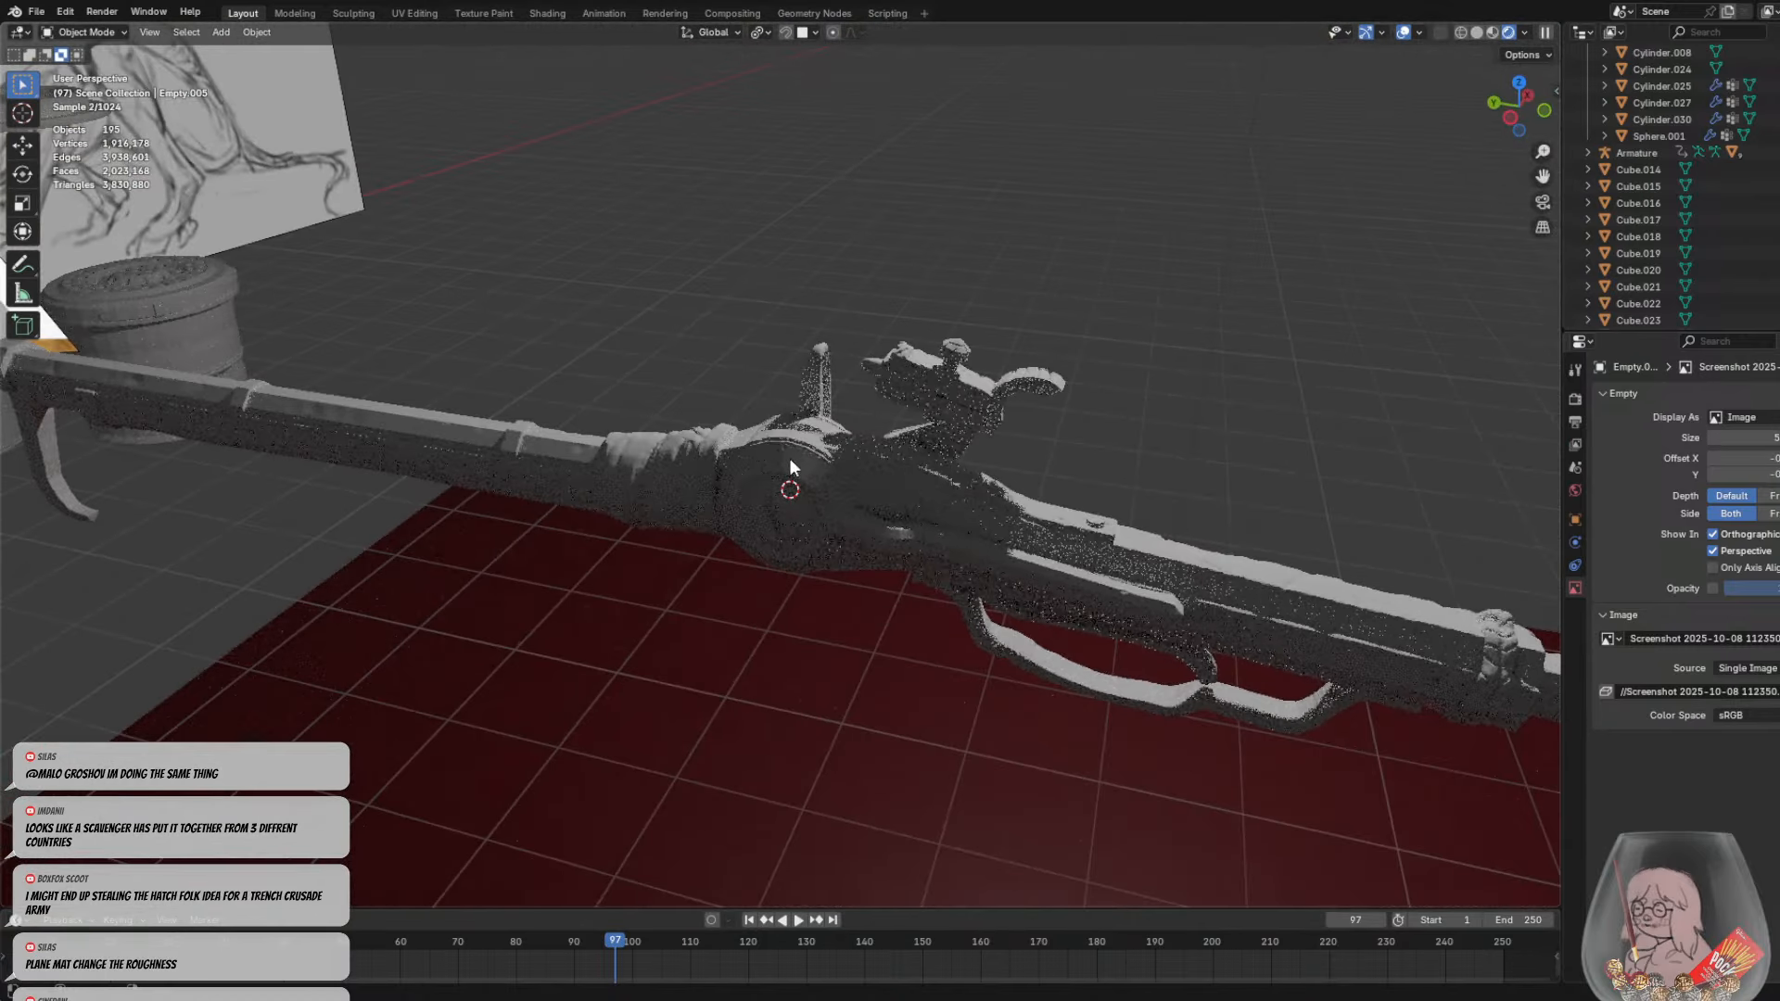
pyautogui.moveTo(923, 532); pyautogui.dragTo(520, 504, button='middle')
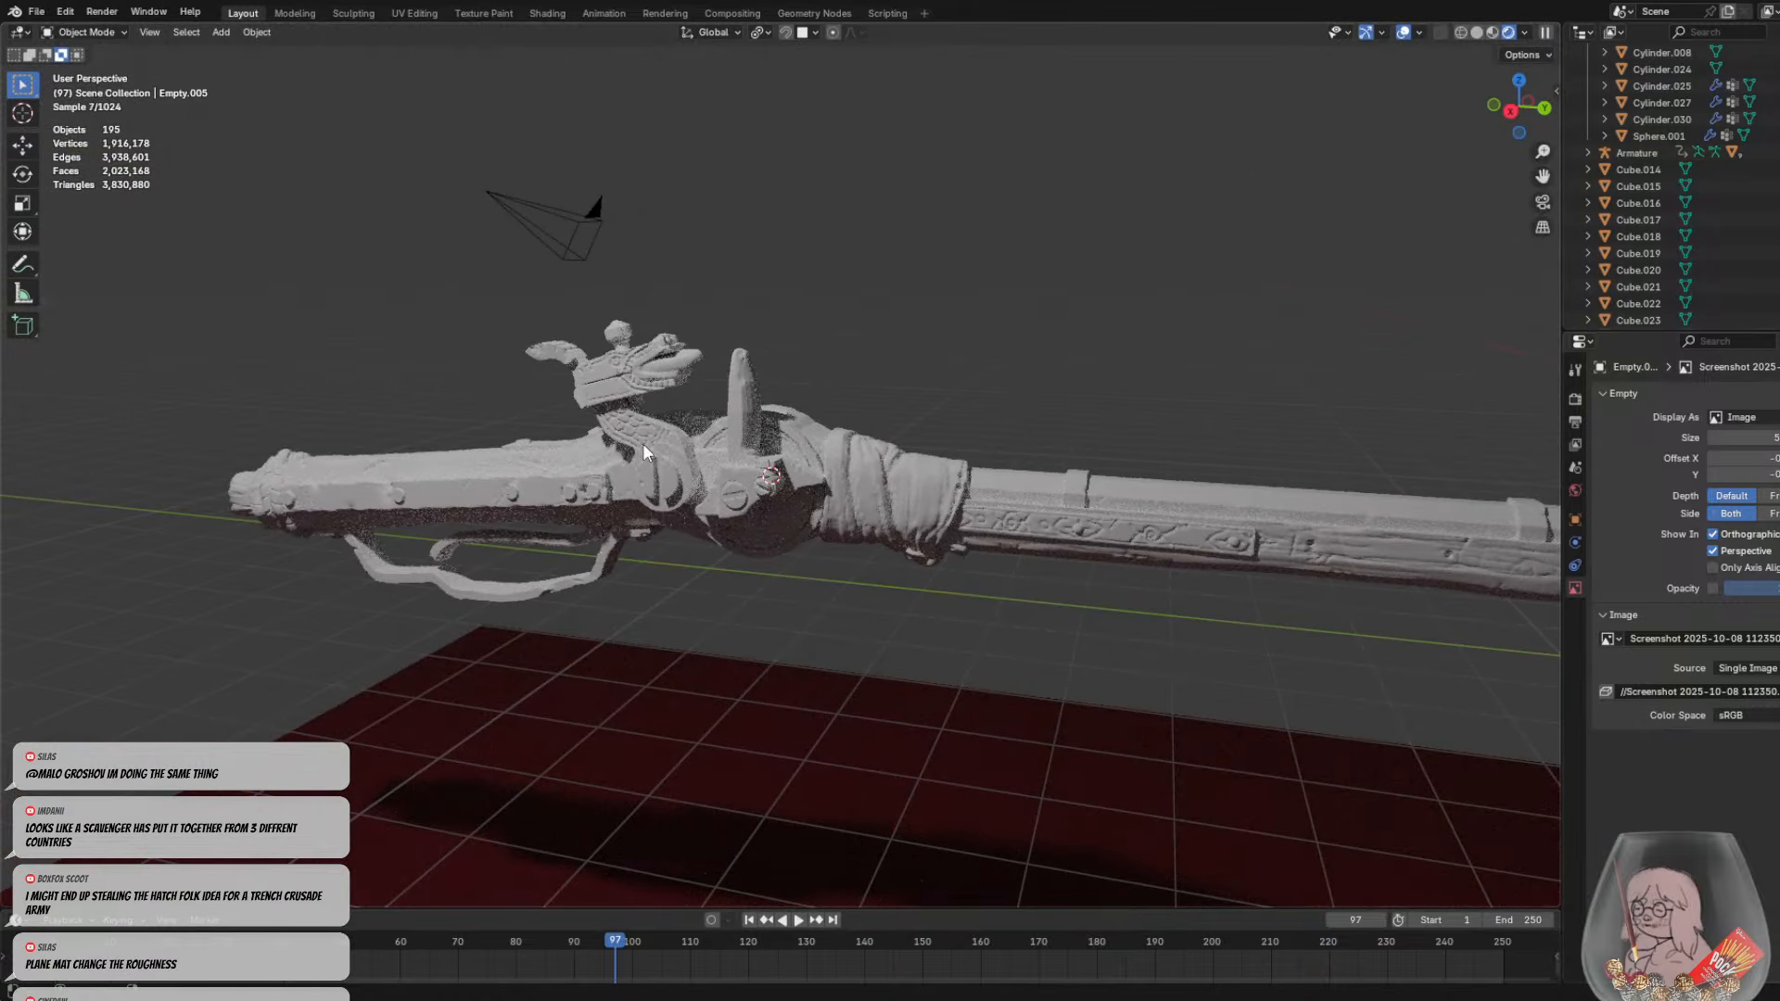
pyautogui.moveTo(910, 492); pyautogui.dragTo(1116, 477, button='middle')
pyautogui.moveTo(598, 412); pyautogui.dragTo(887, 547, button='middle')
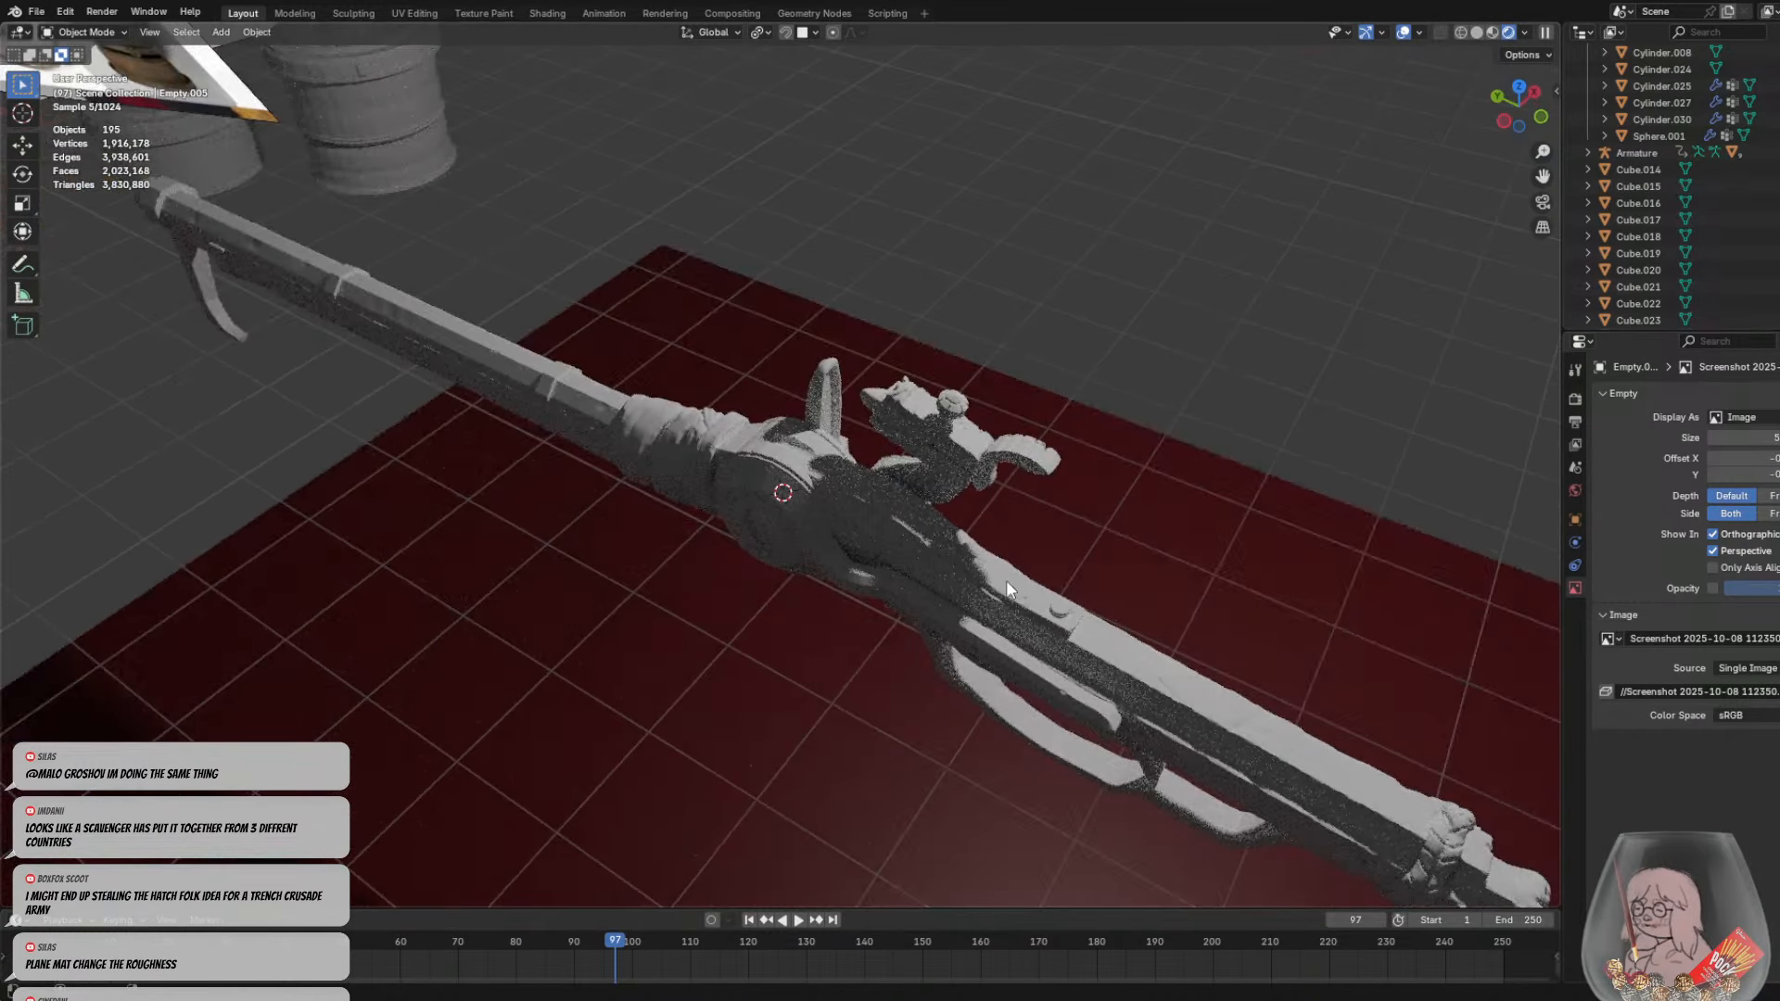
pyautogui.moveTo(1005, 580); pyautogui.dragTo(653, 480, button='middle')
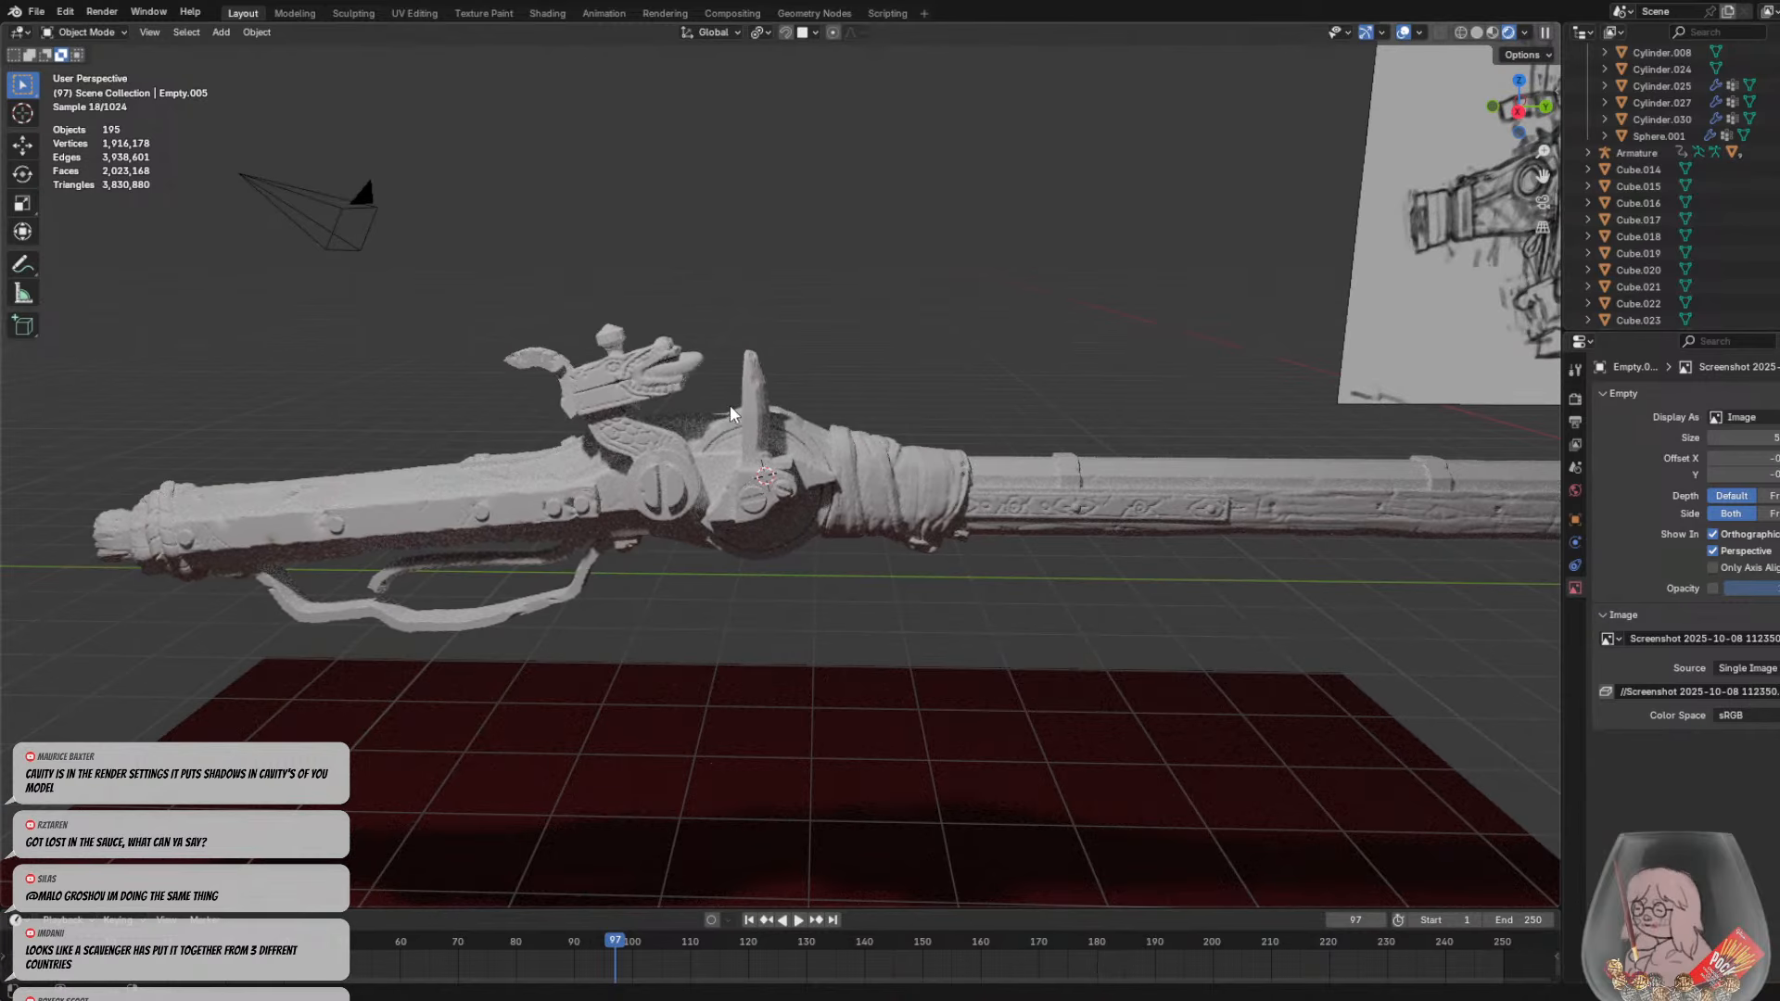
pyautogui.keyDown('shift'); pyautogui.moveTo(909, 453); pyautogui.dragTo(761, 428, button='middle'); pyautogui.keyUp('shift')
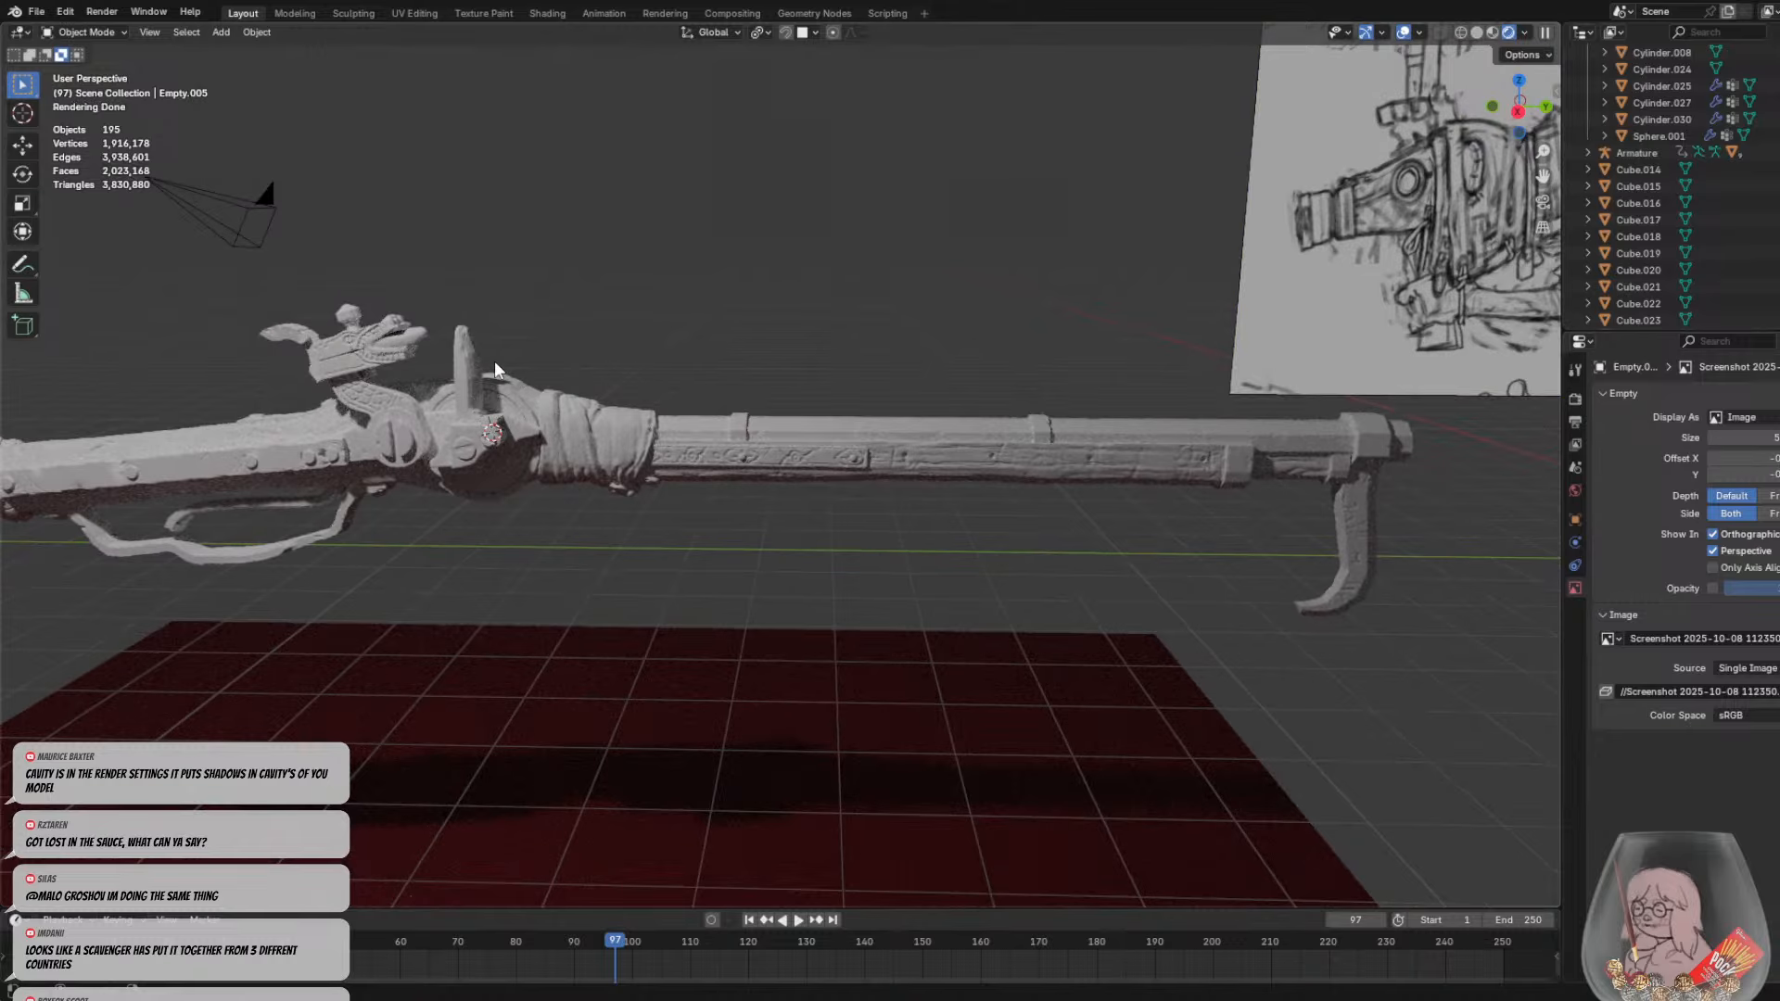
pyautogui.moveTo(458, 389); pyautogui.dragTo(679, 543, button='middle')
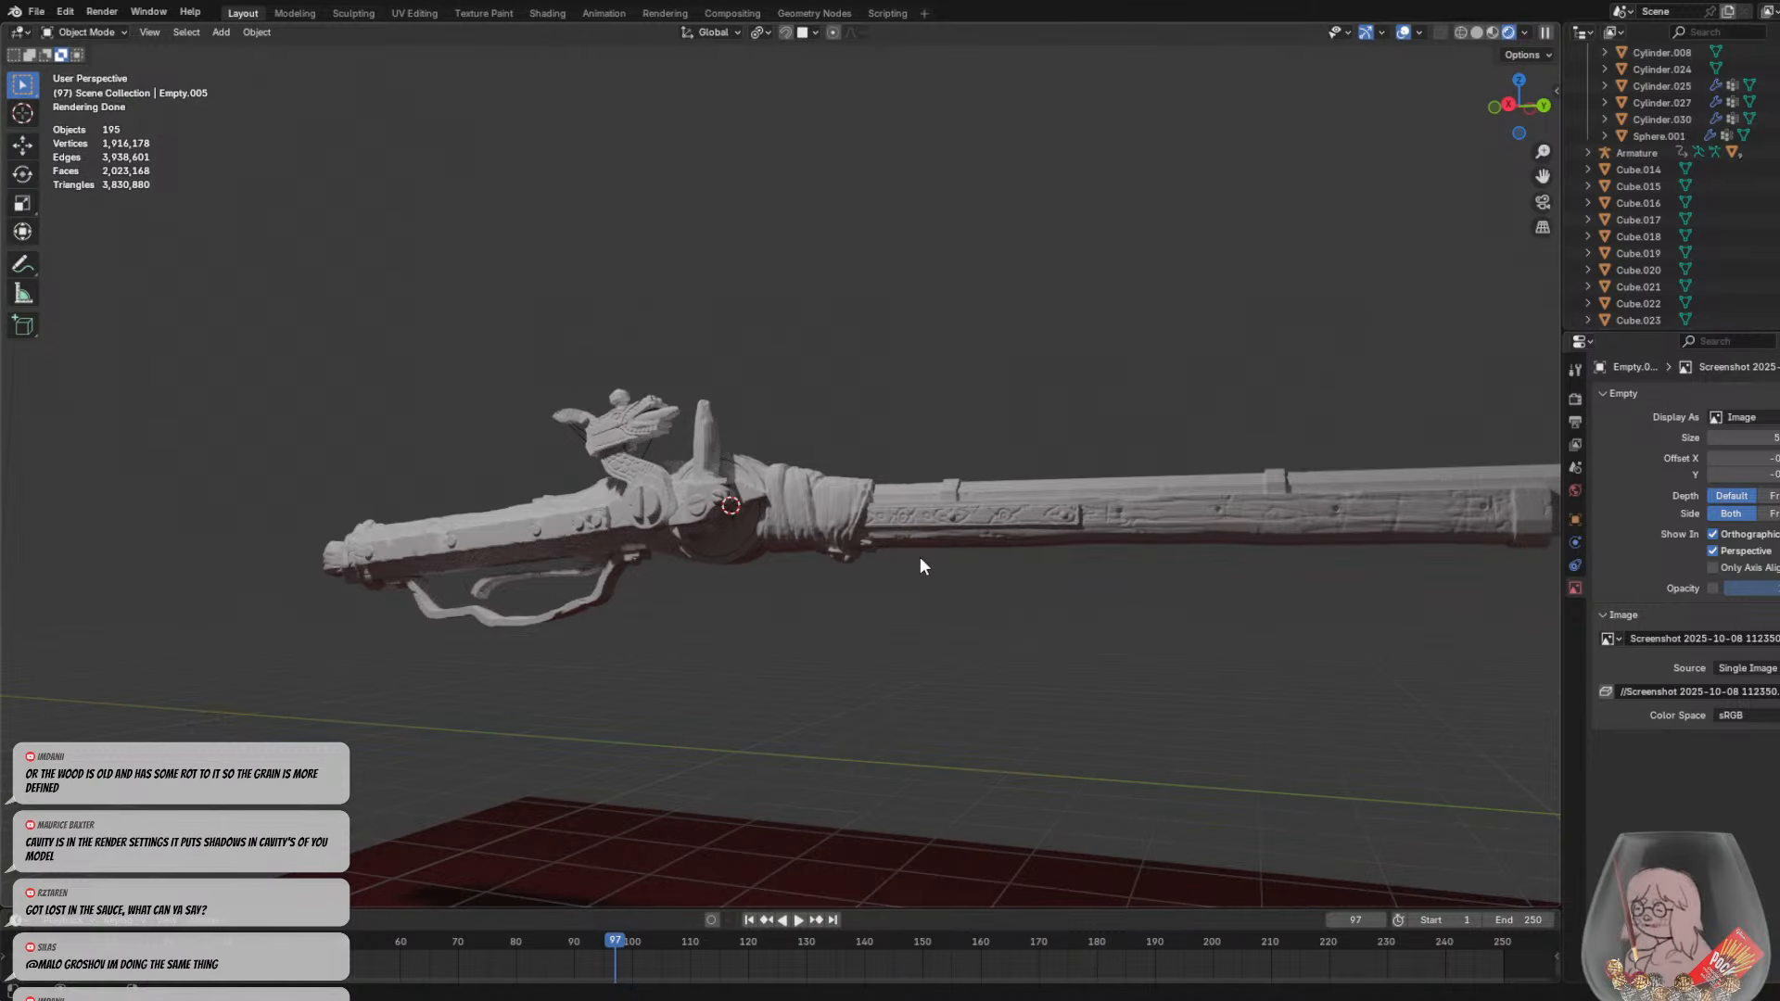
pyautogui.moveTo(919, 557); pyautogui.dragTo(795, 561, button='middle')
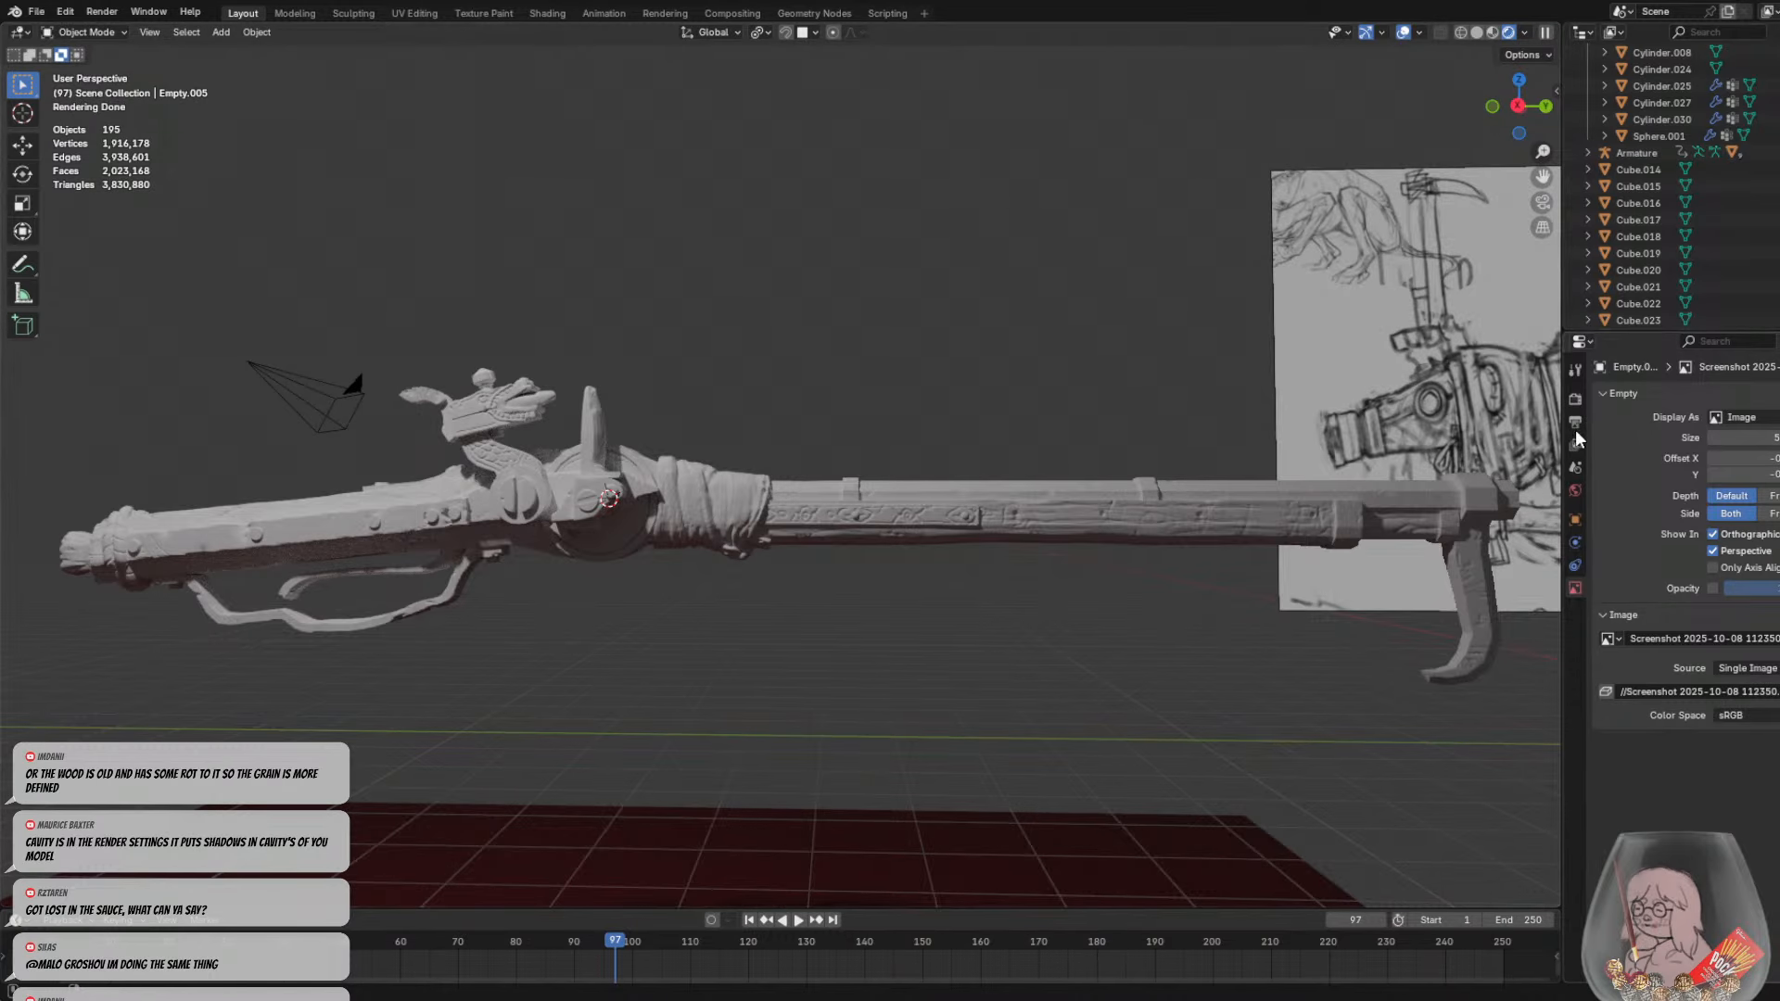
# Open the scene's Cycles render settings
pyautogui.click(1574, 401)
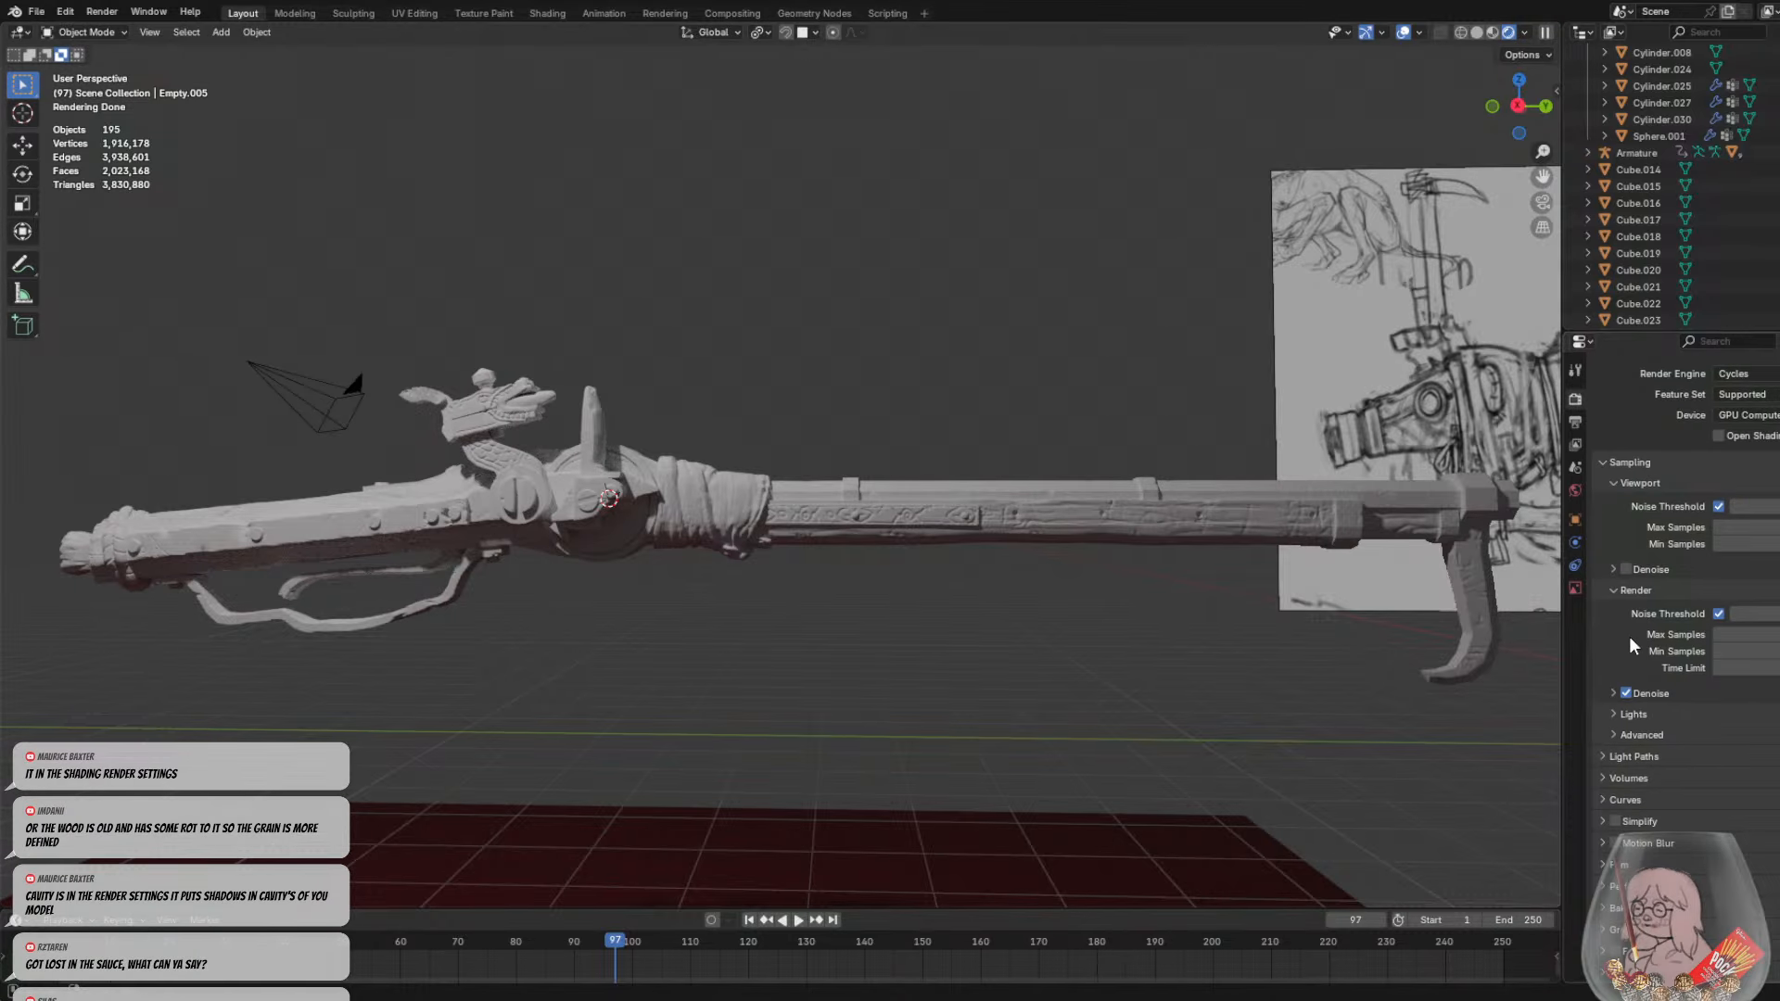
# Look through the Sampling, Light Paths, Curves and Performance sections of the Cycles render settings for a cavity option
pyautogui.scroll(-1, 1628, 636)
pyautogui.click(1640, 464)
pyautogui.click(1632, 481)
pyautogui.click(1644, 480)
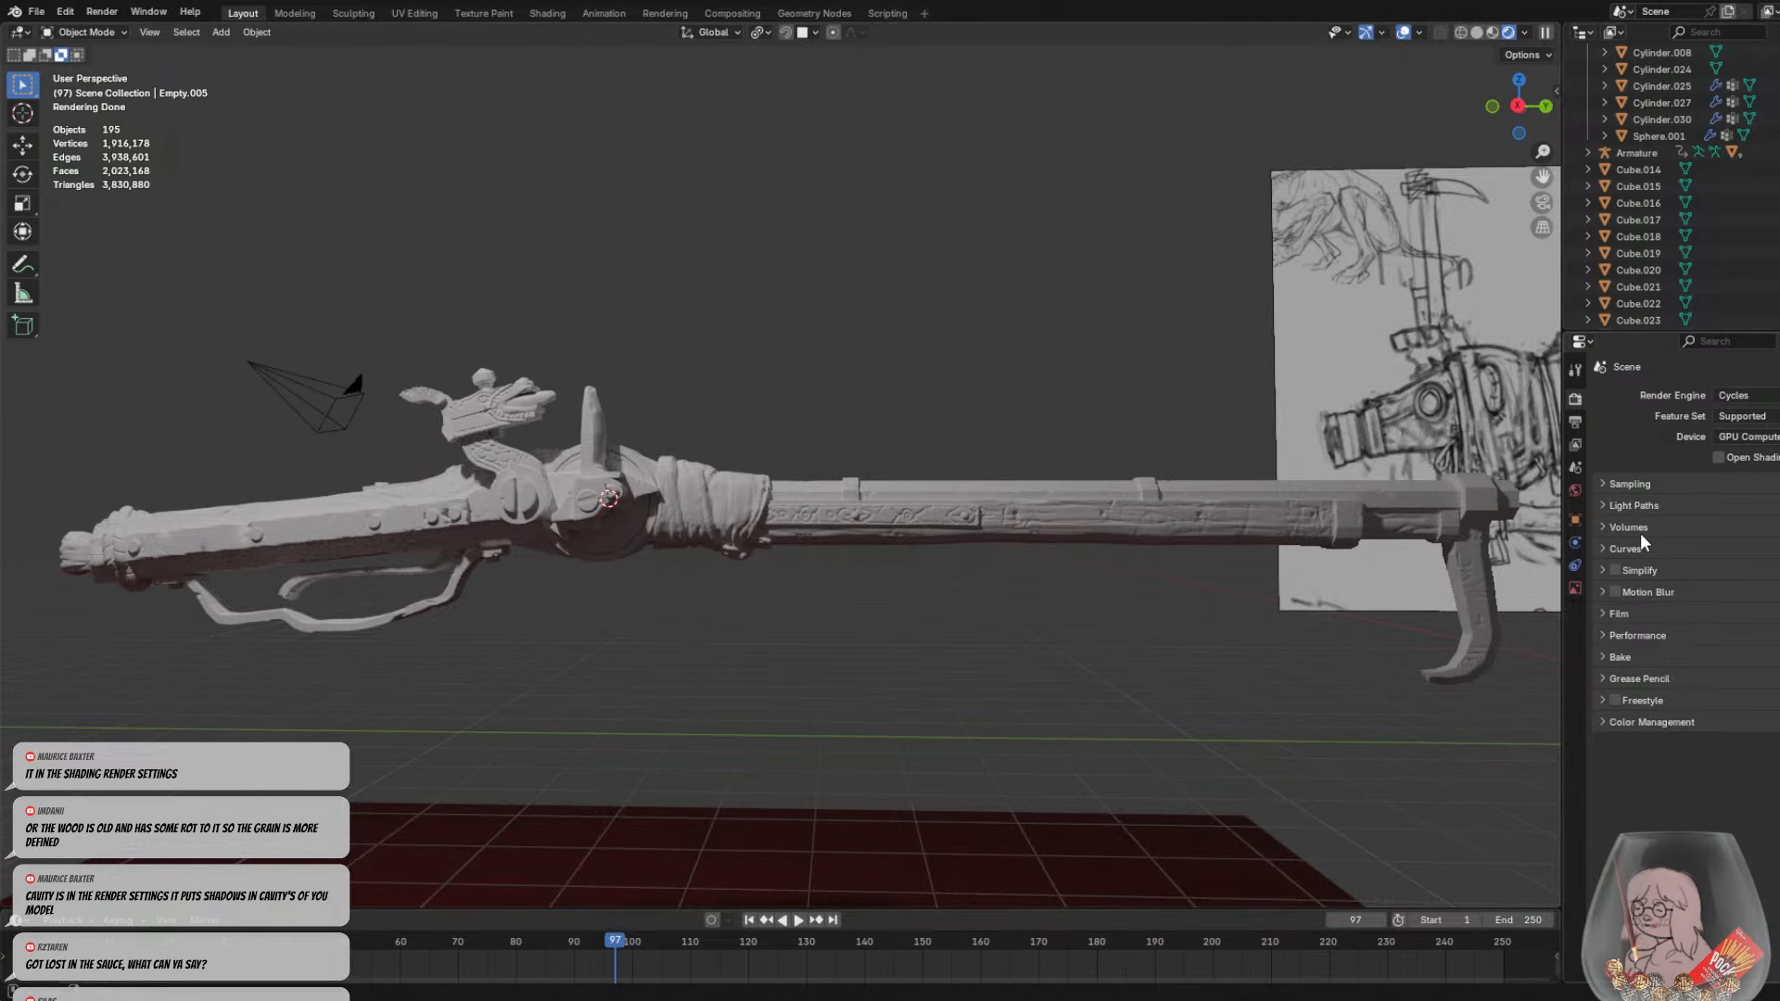
pyautogui.click(1639, 531)
pyautogui.click(1643, 530)
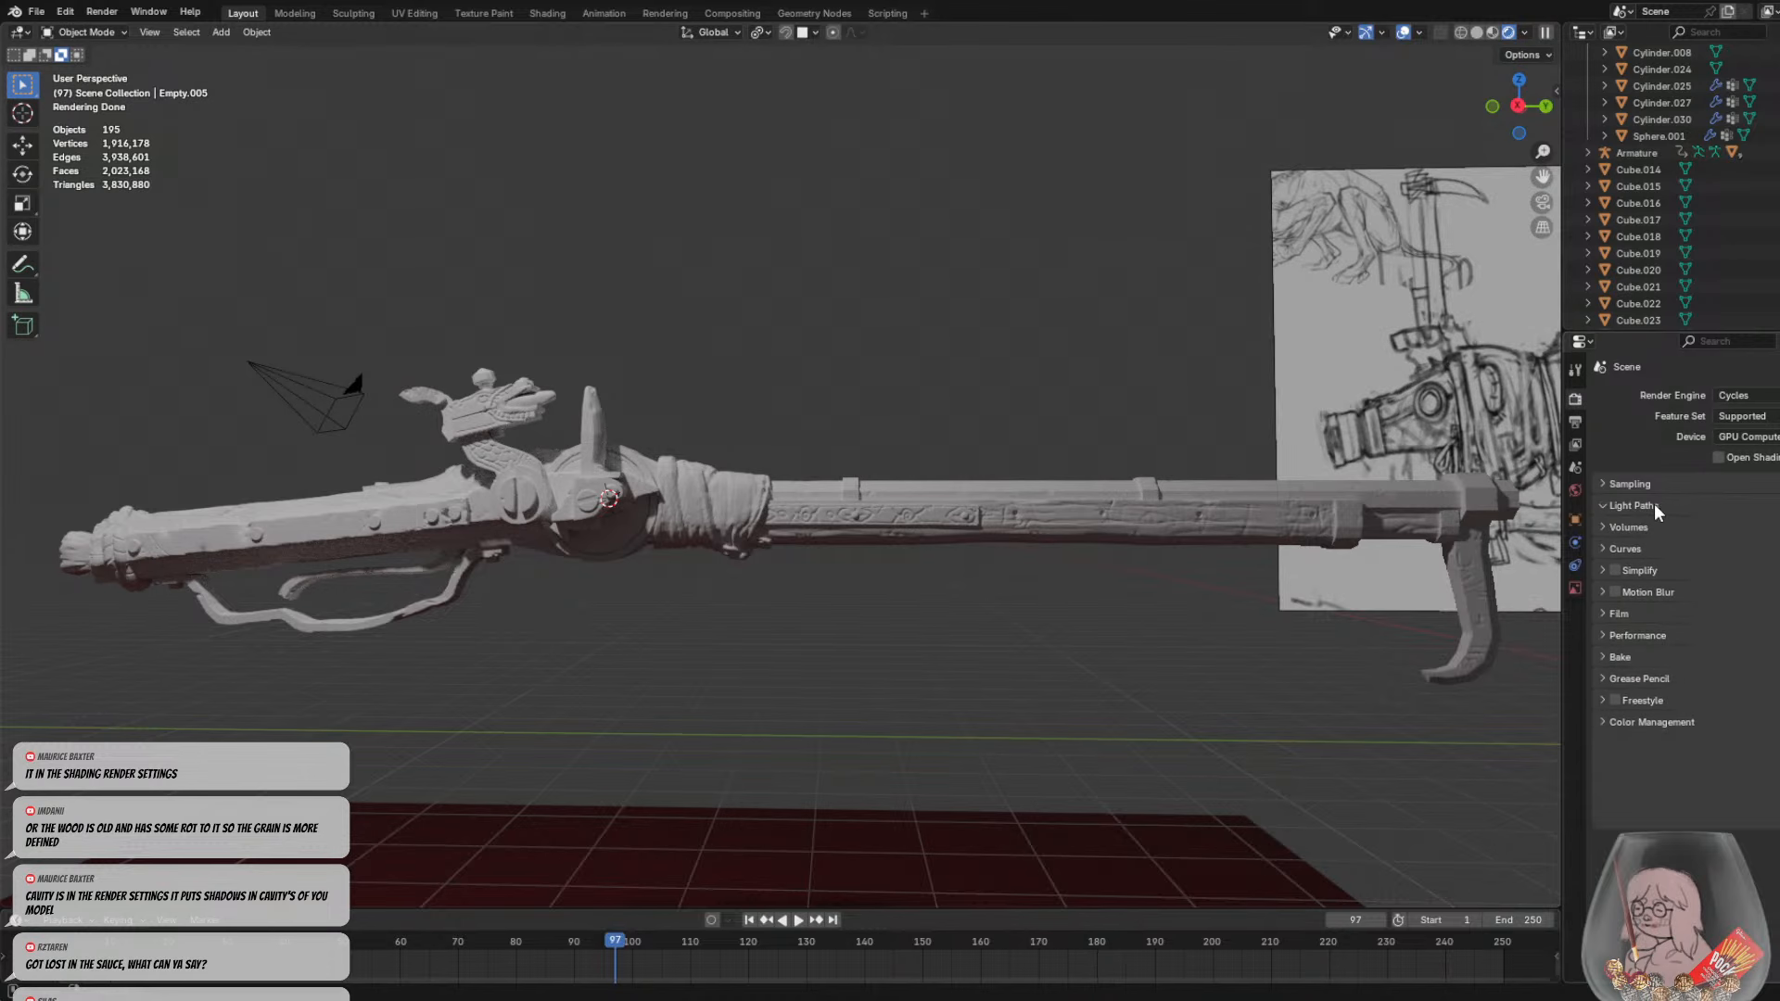
pyautogui.click(1654, 506)
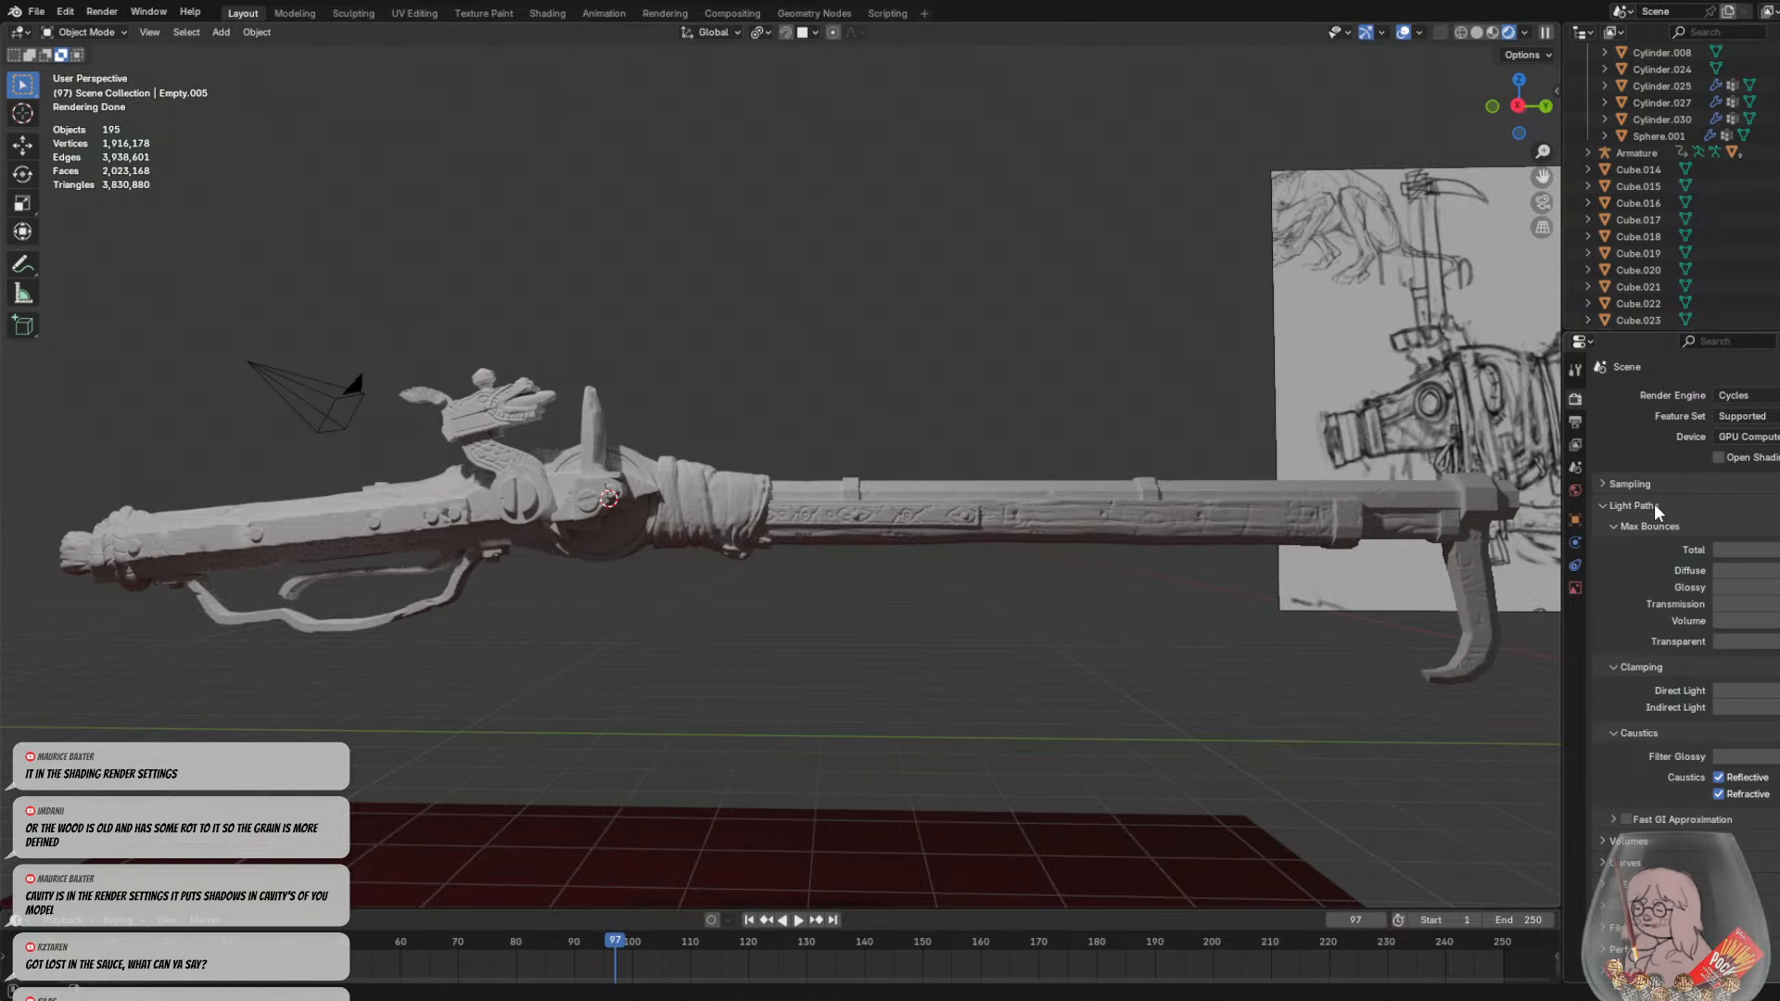
pyautogui.click(1654, 505)
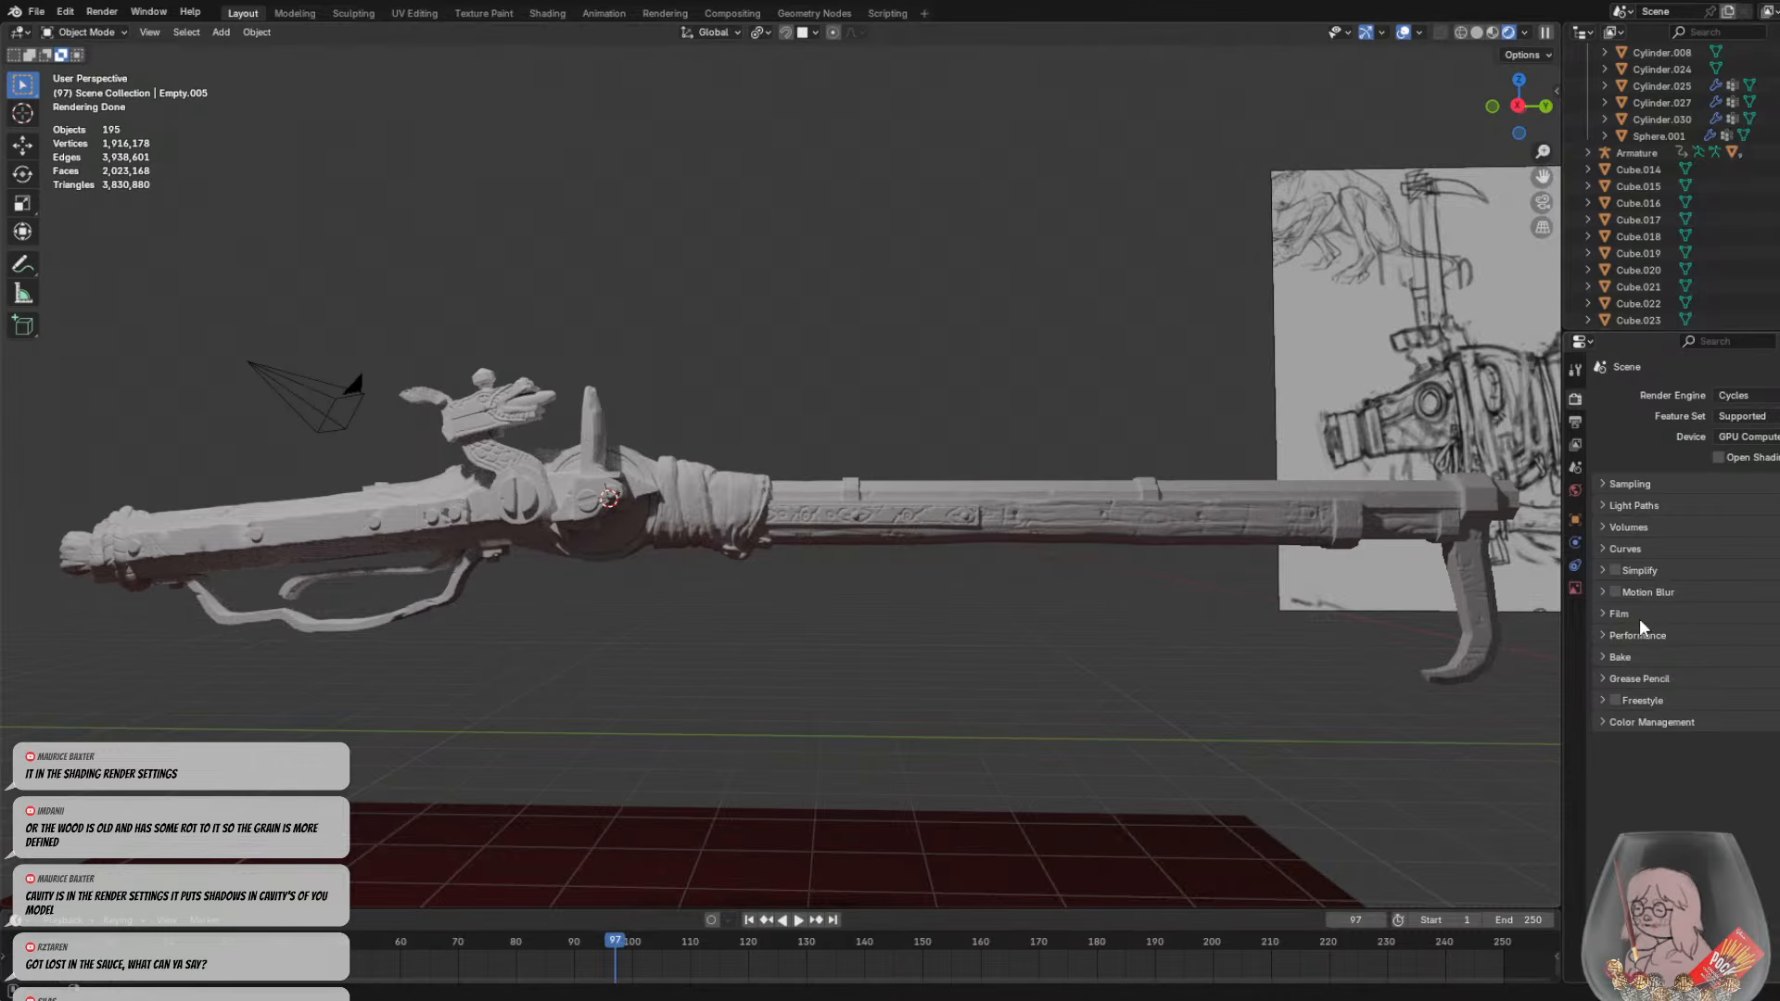
pyautogui.click(1638, 548)
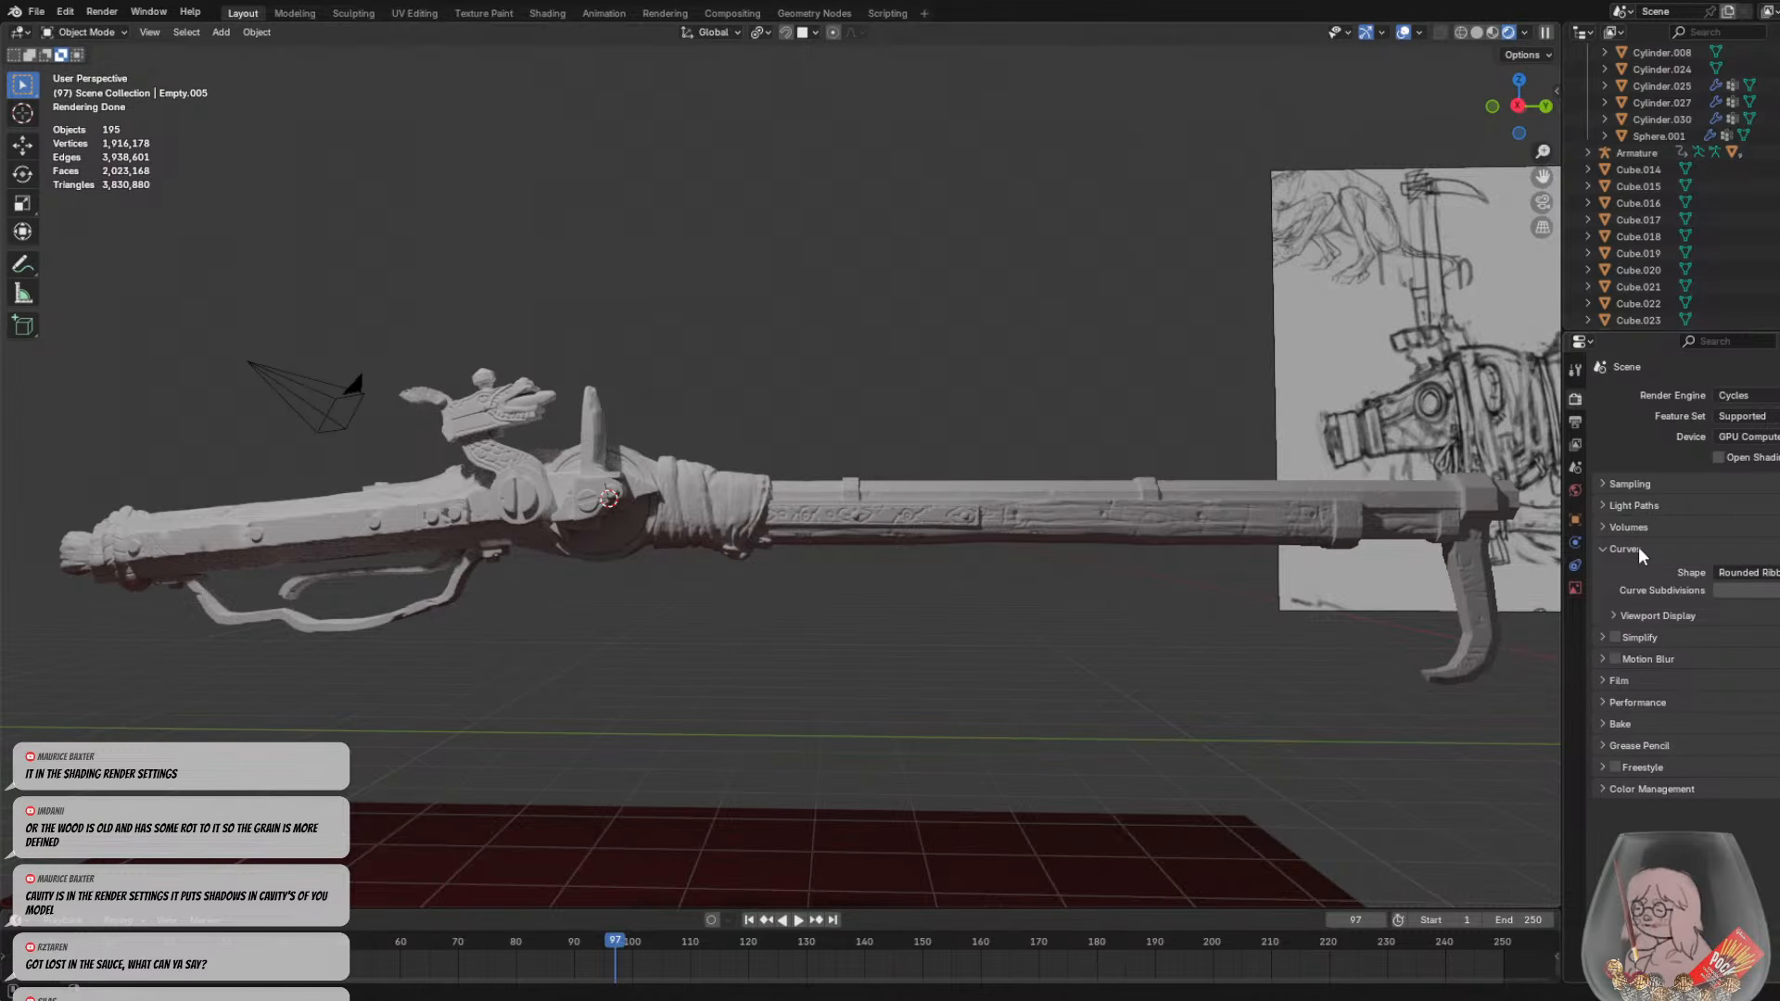
pyautogui.click(1638, 547)
pyautogui.click(1651, 633)
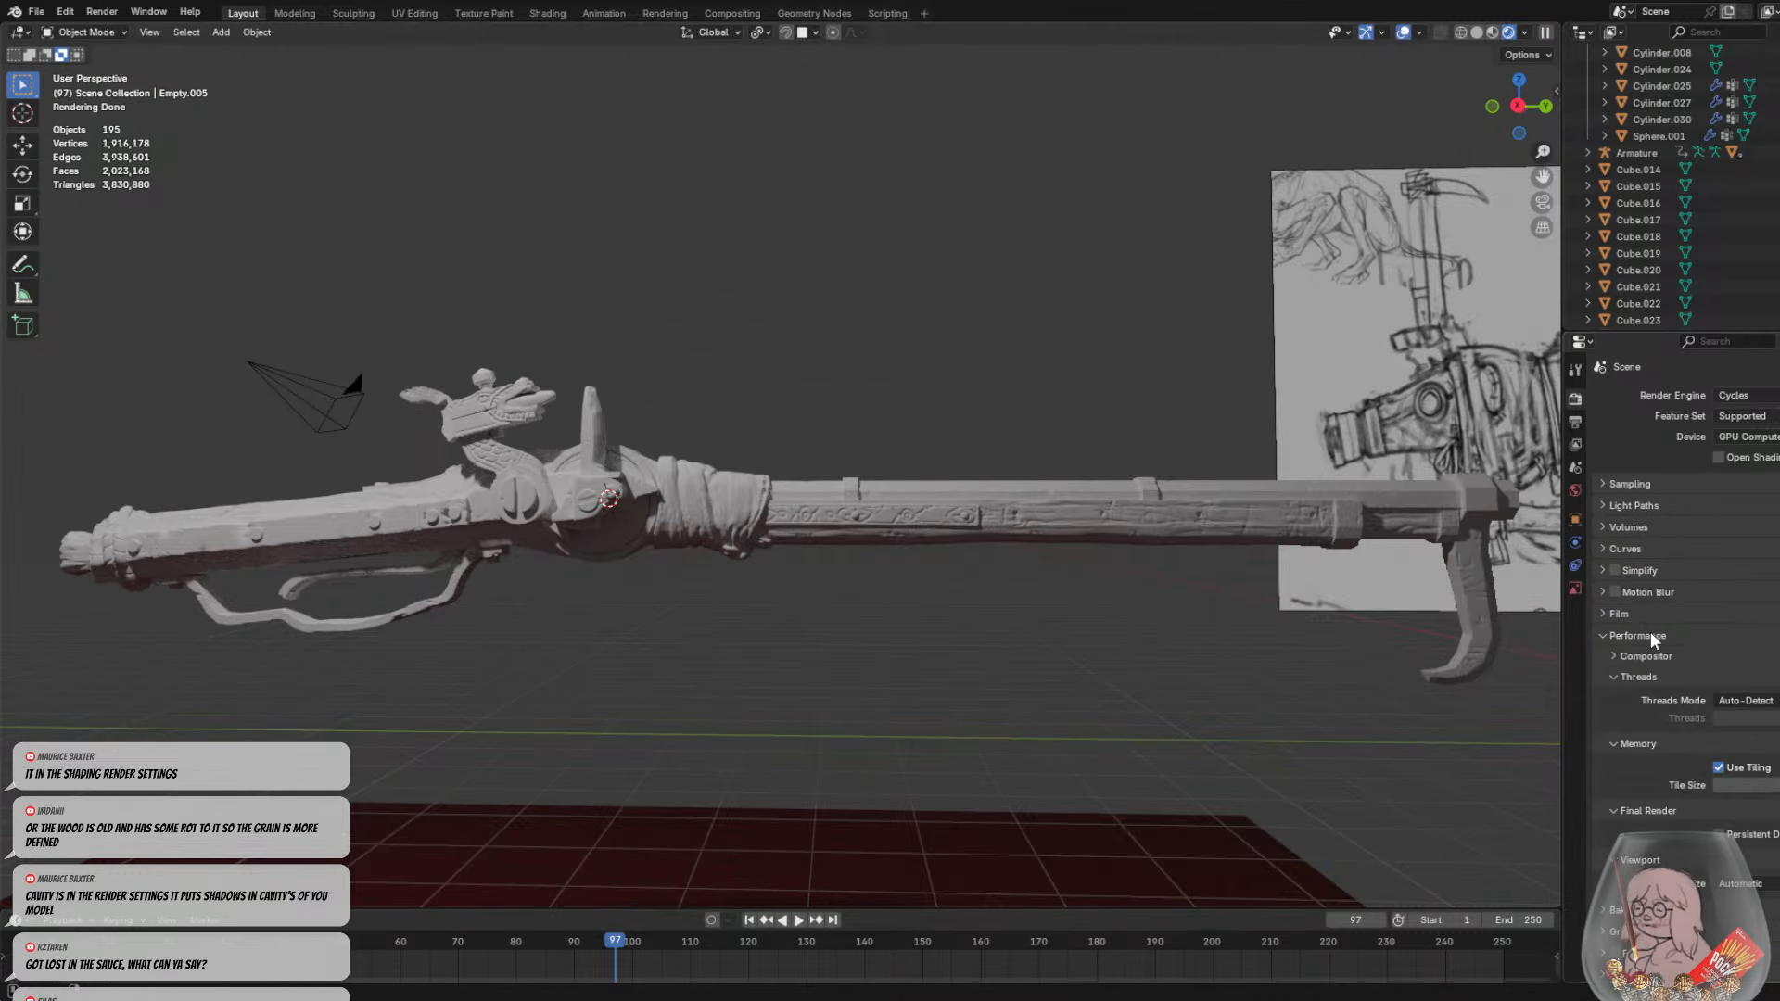
pyautogui.click(1650, 633)
pyautogui.click(1635, 484)
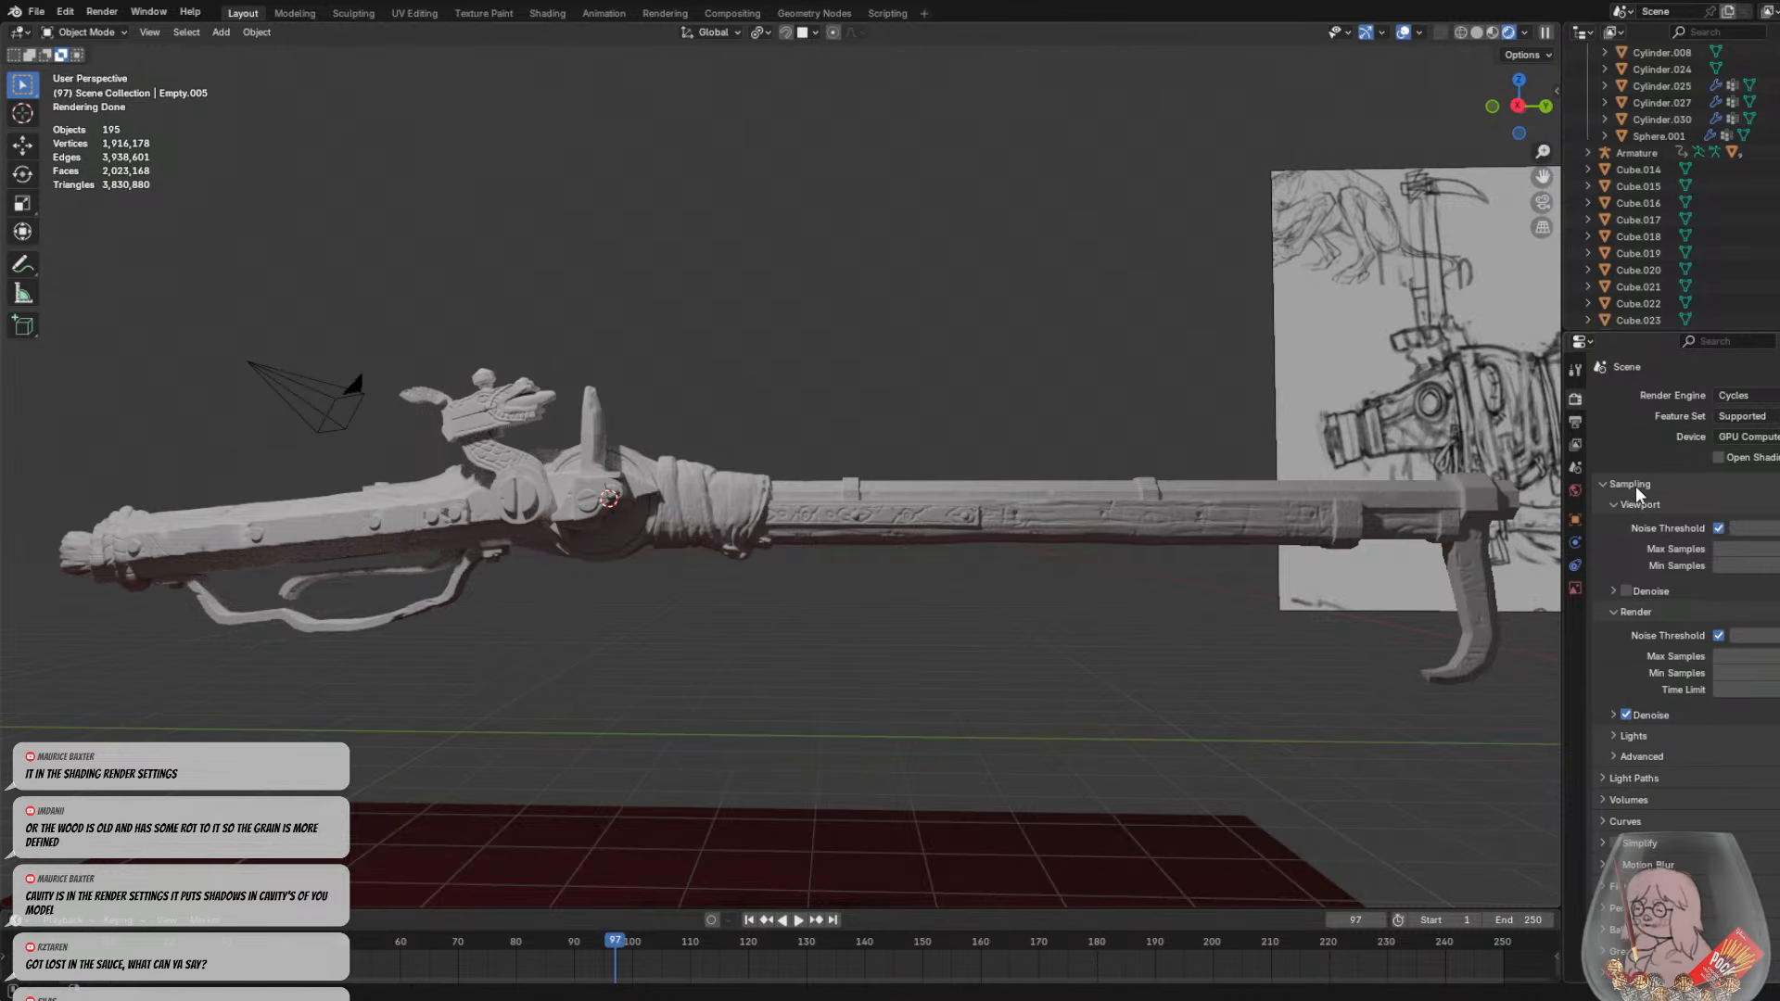
pyautogui.click(1636, 484)
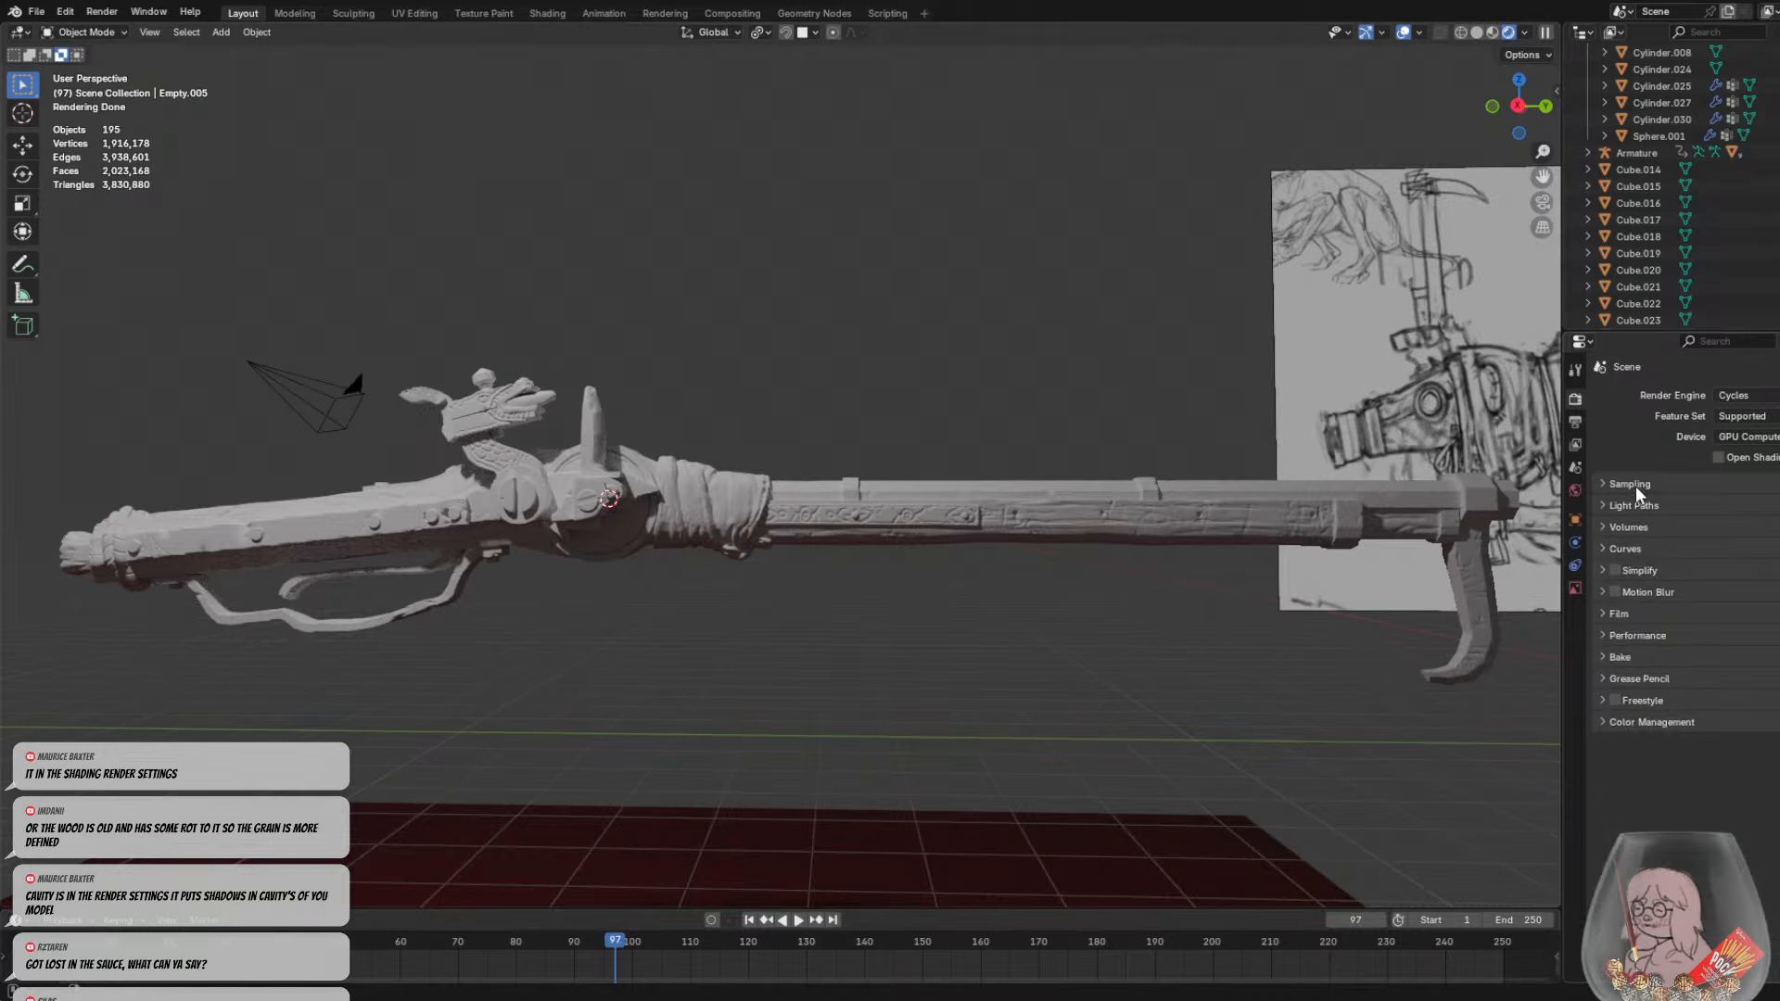
# Check the Bake, Film, Grease Pencil and Color Management render settings and the rendered view's shading options for a cavity option
pyautogui.click(1623, 671)
pyautogui.click(1623, 671)
pyautogui.click(1627, 654)
pyautogui.click(1627, 654)
pyautogui.click(1634, 636)
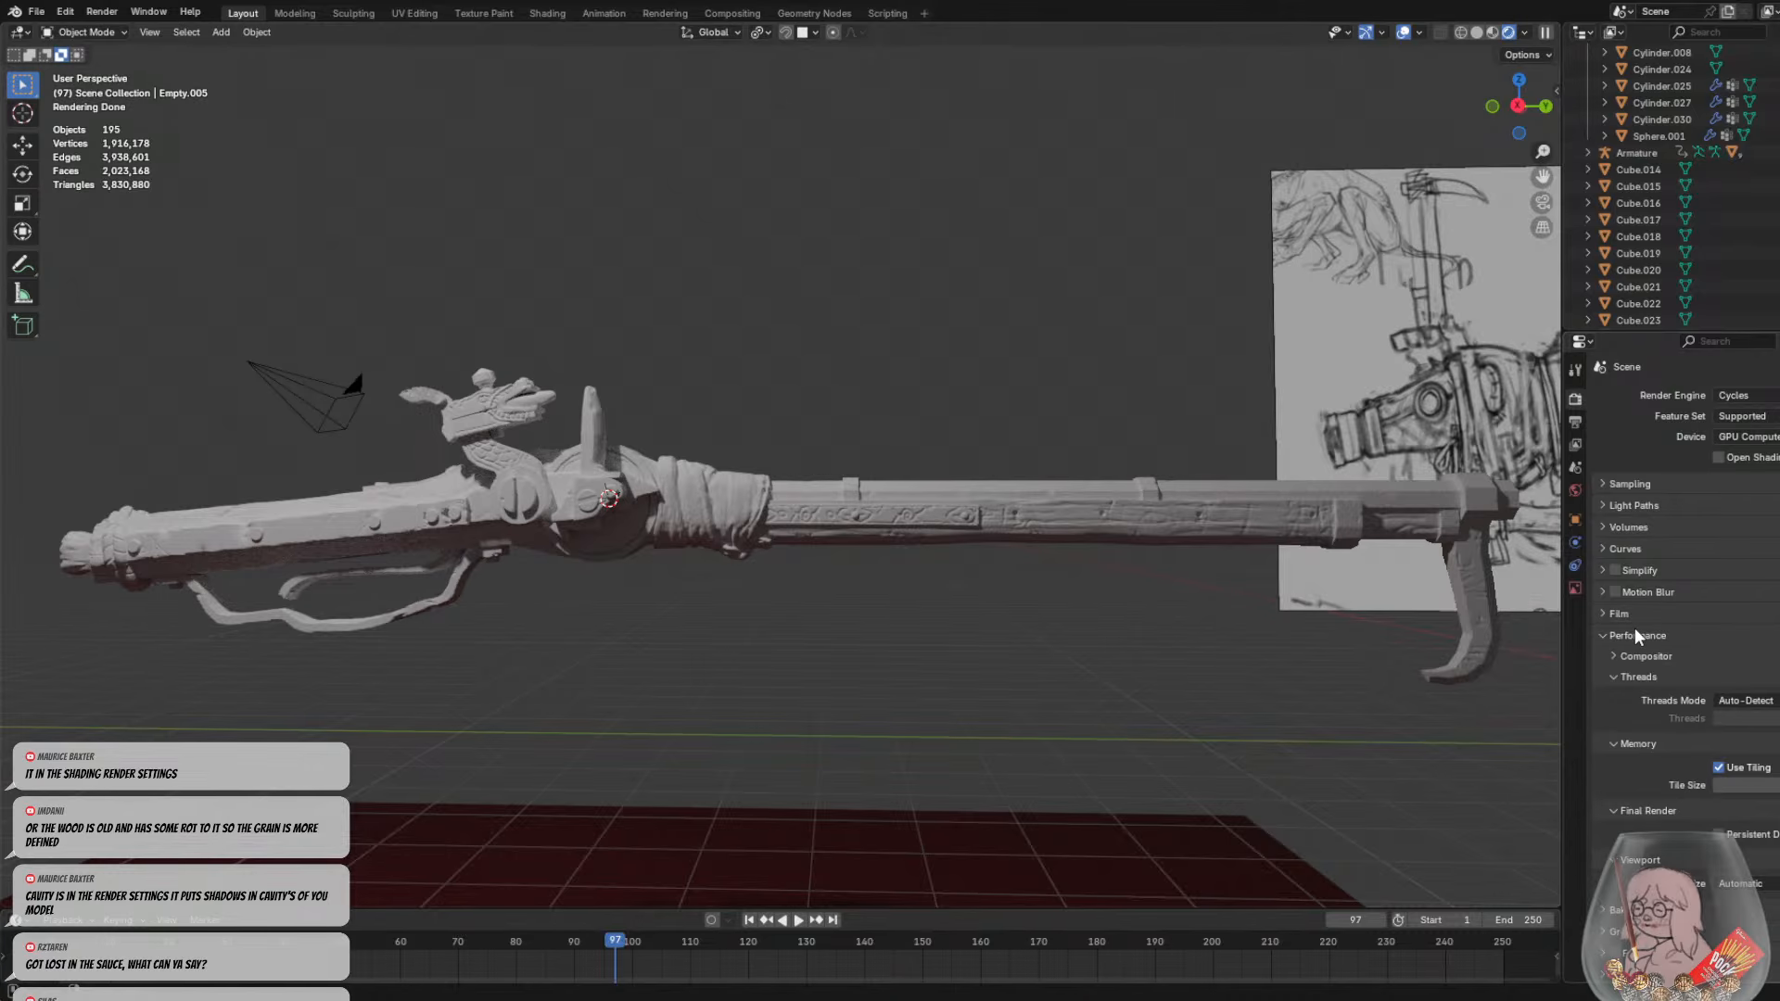
pyautogui.click(1634, 627)
pyautogui.click(1632, 613)
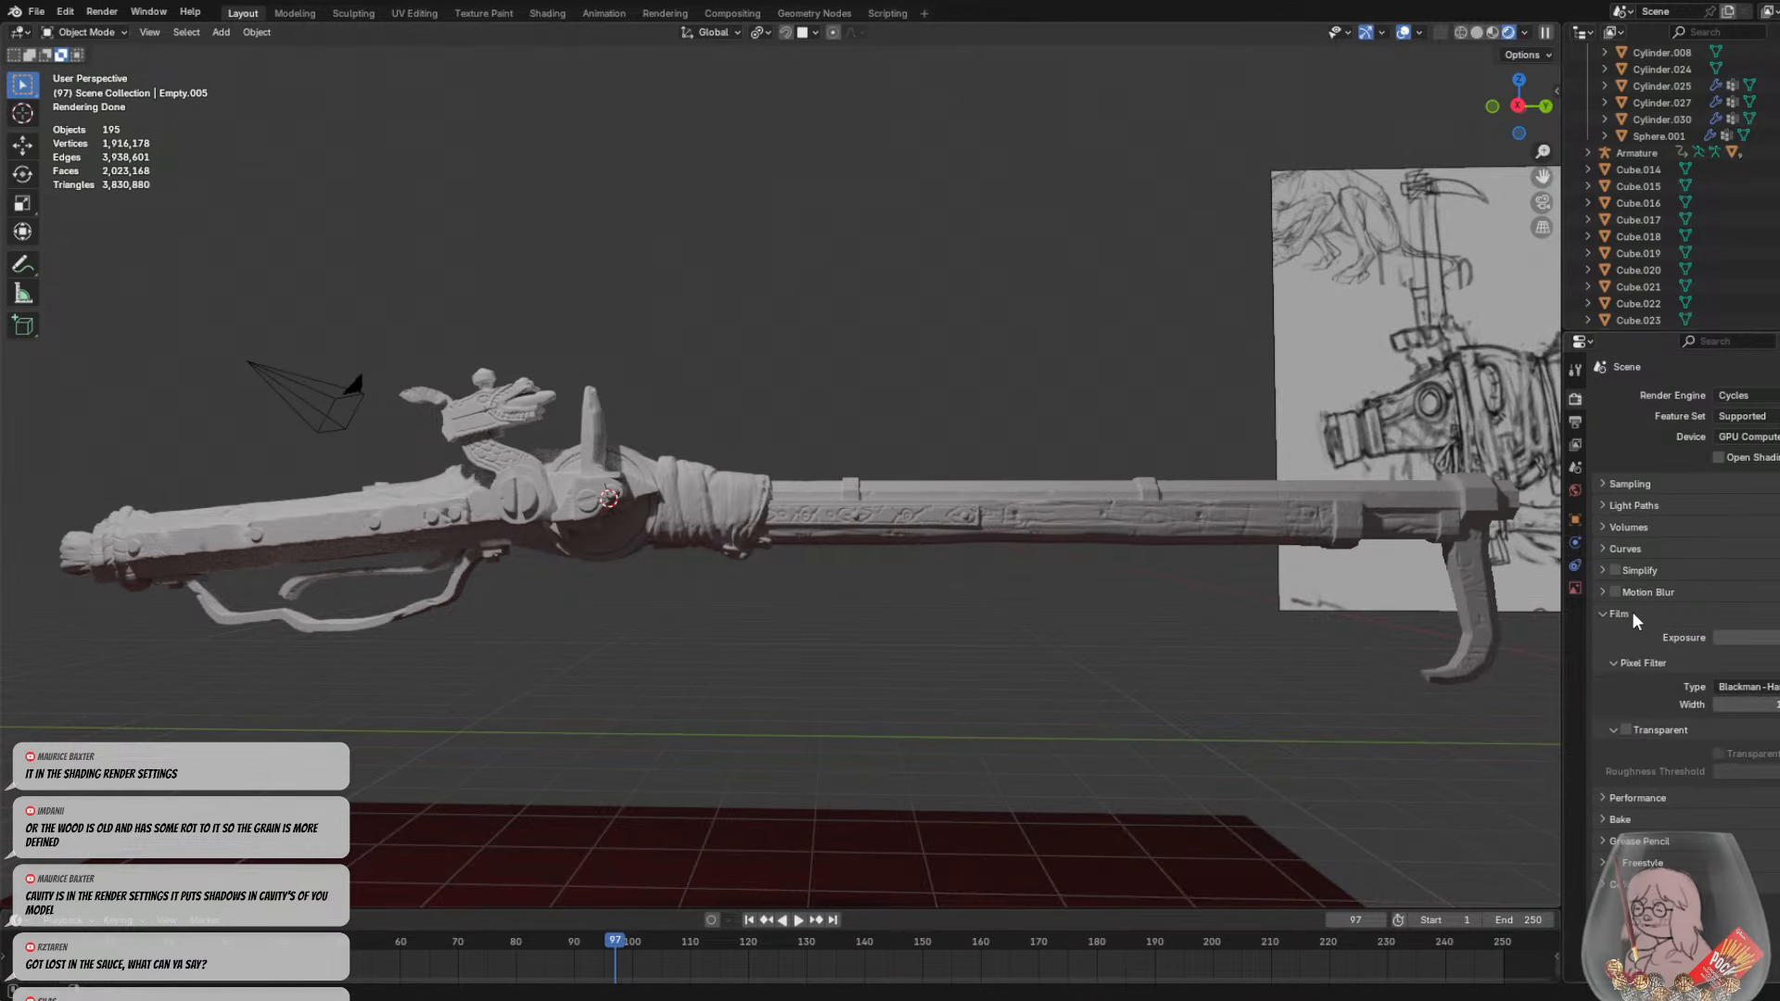
pyautogui.click(1633, 612)
pyautogui.click(1644, 681)
pyautogui.click(1644, 678)
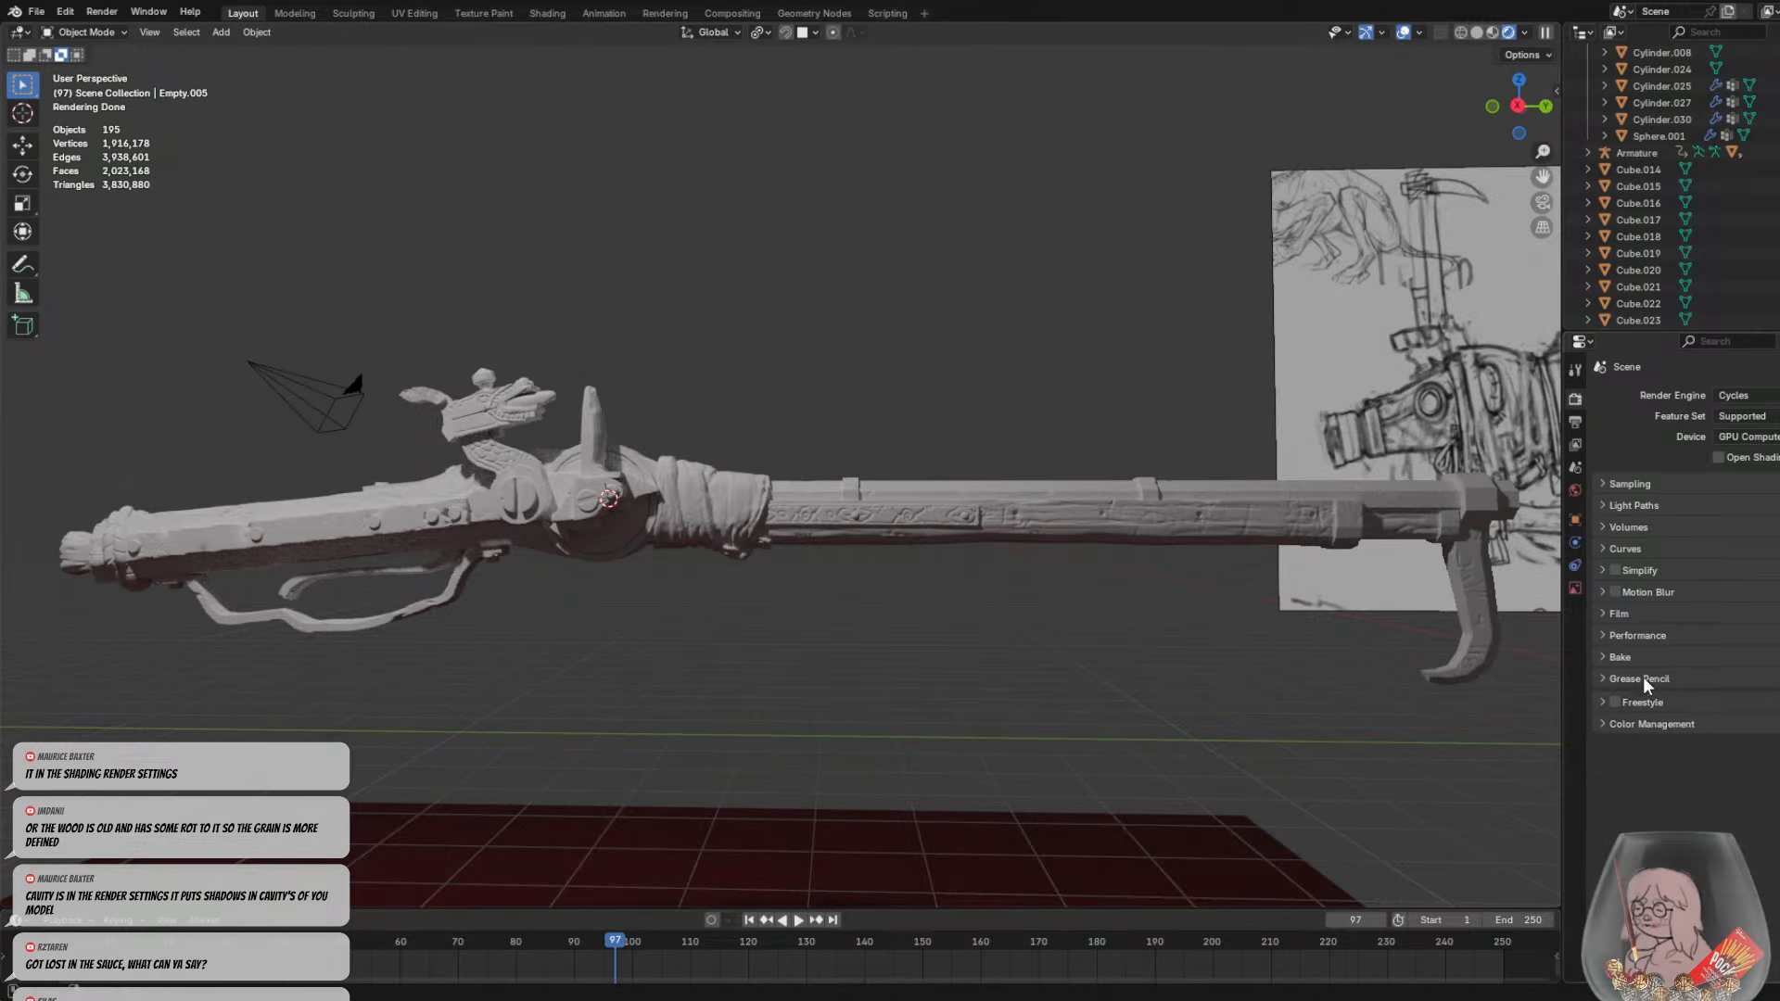
pyautogui.click(1640, 719)
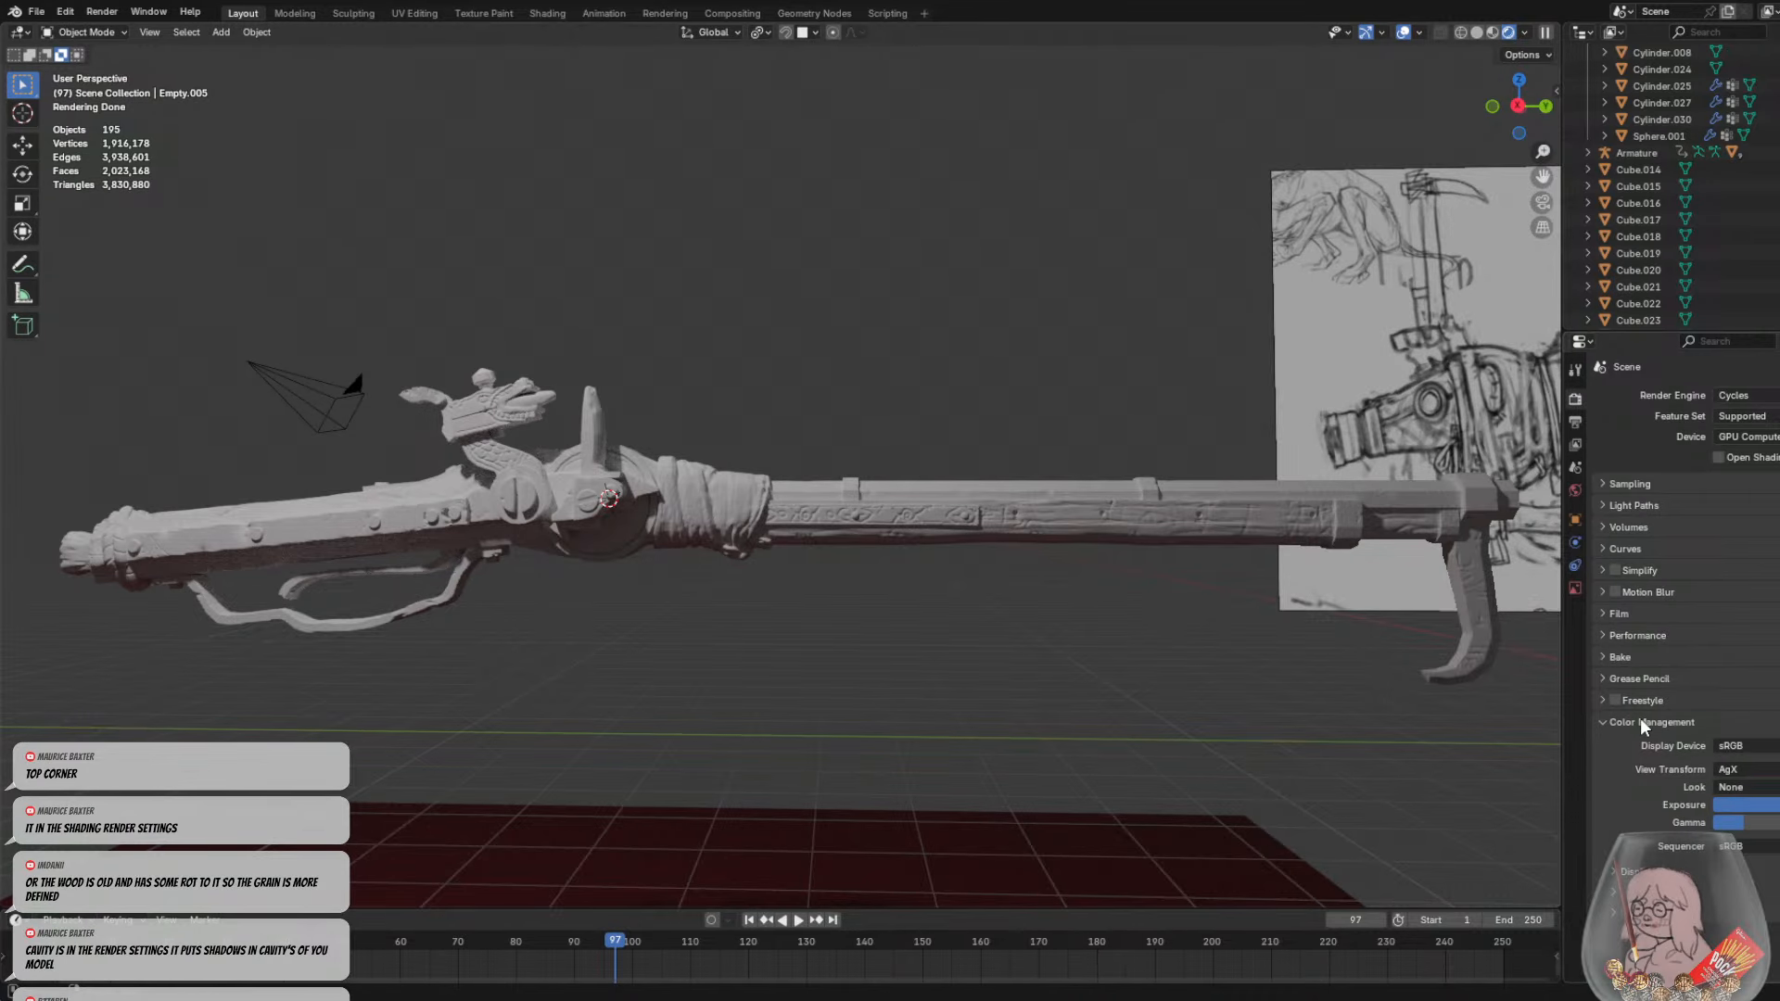
pyautogui.click(1639, 723)
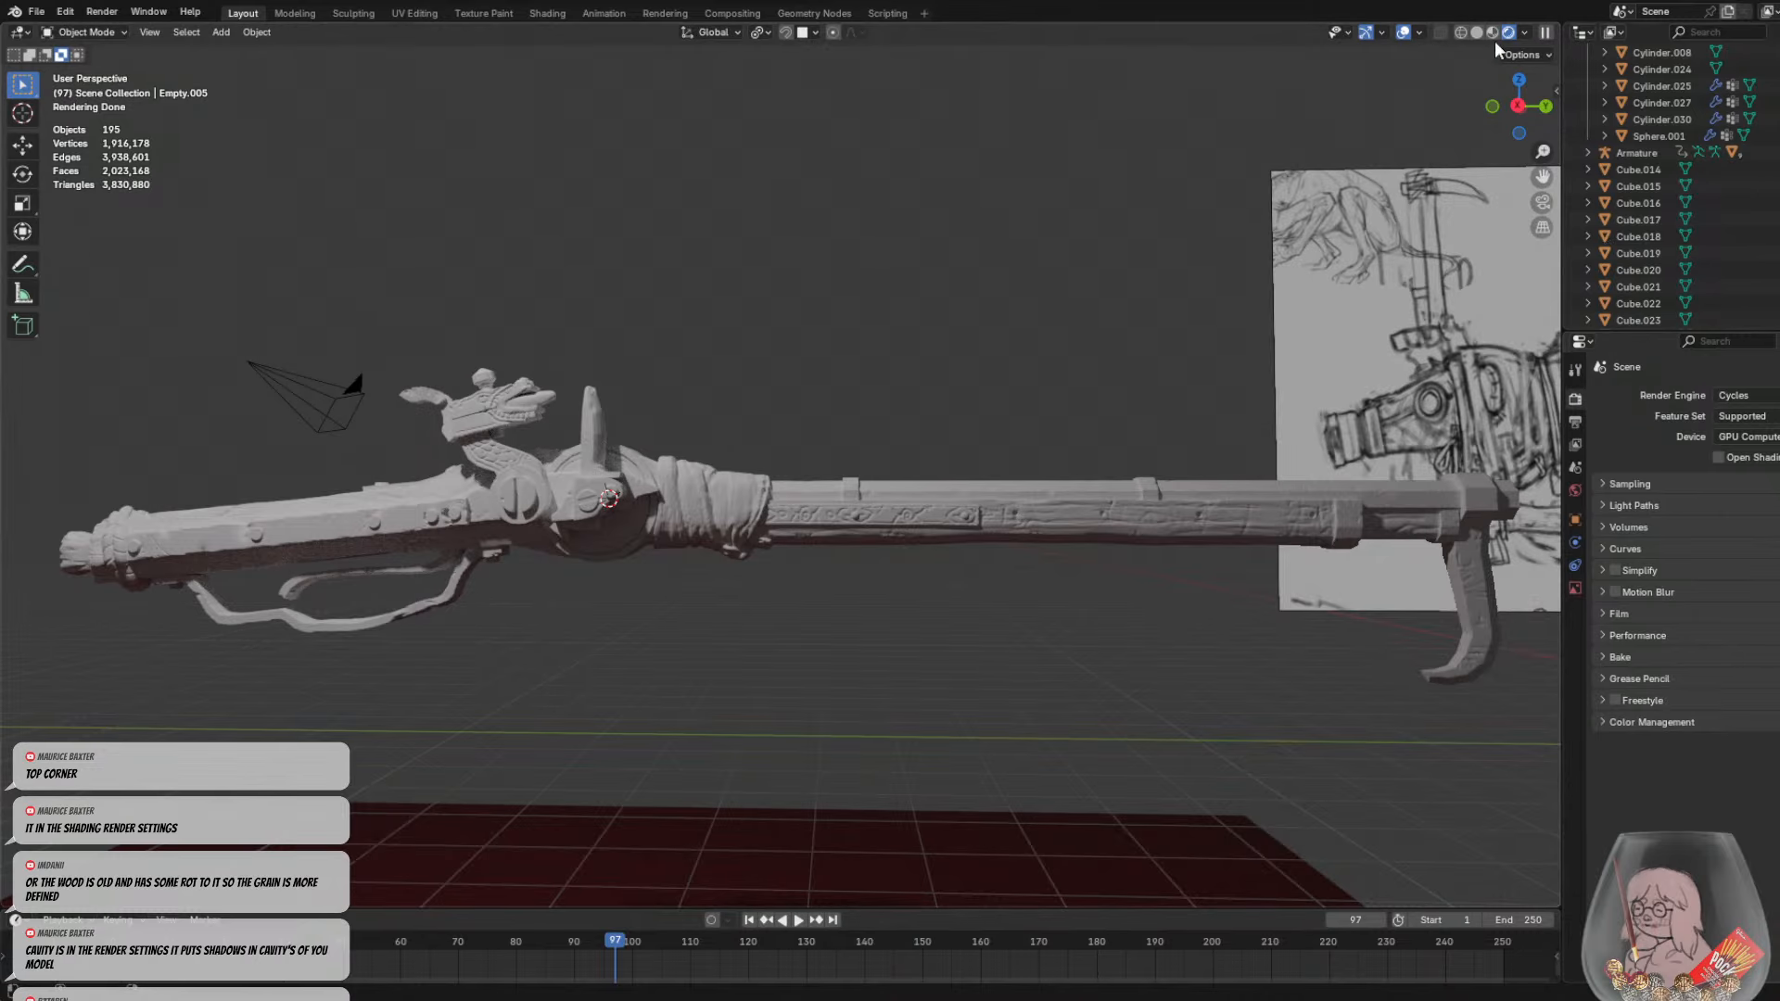
pyautogui.click(1524, 34)
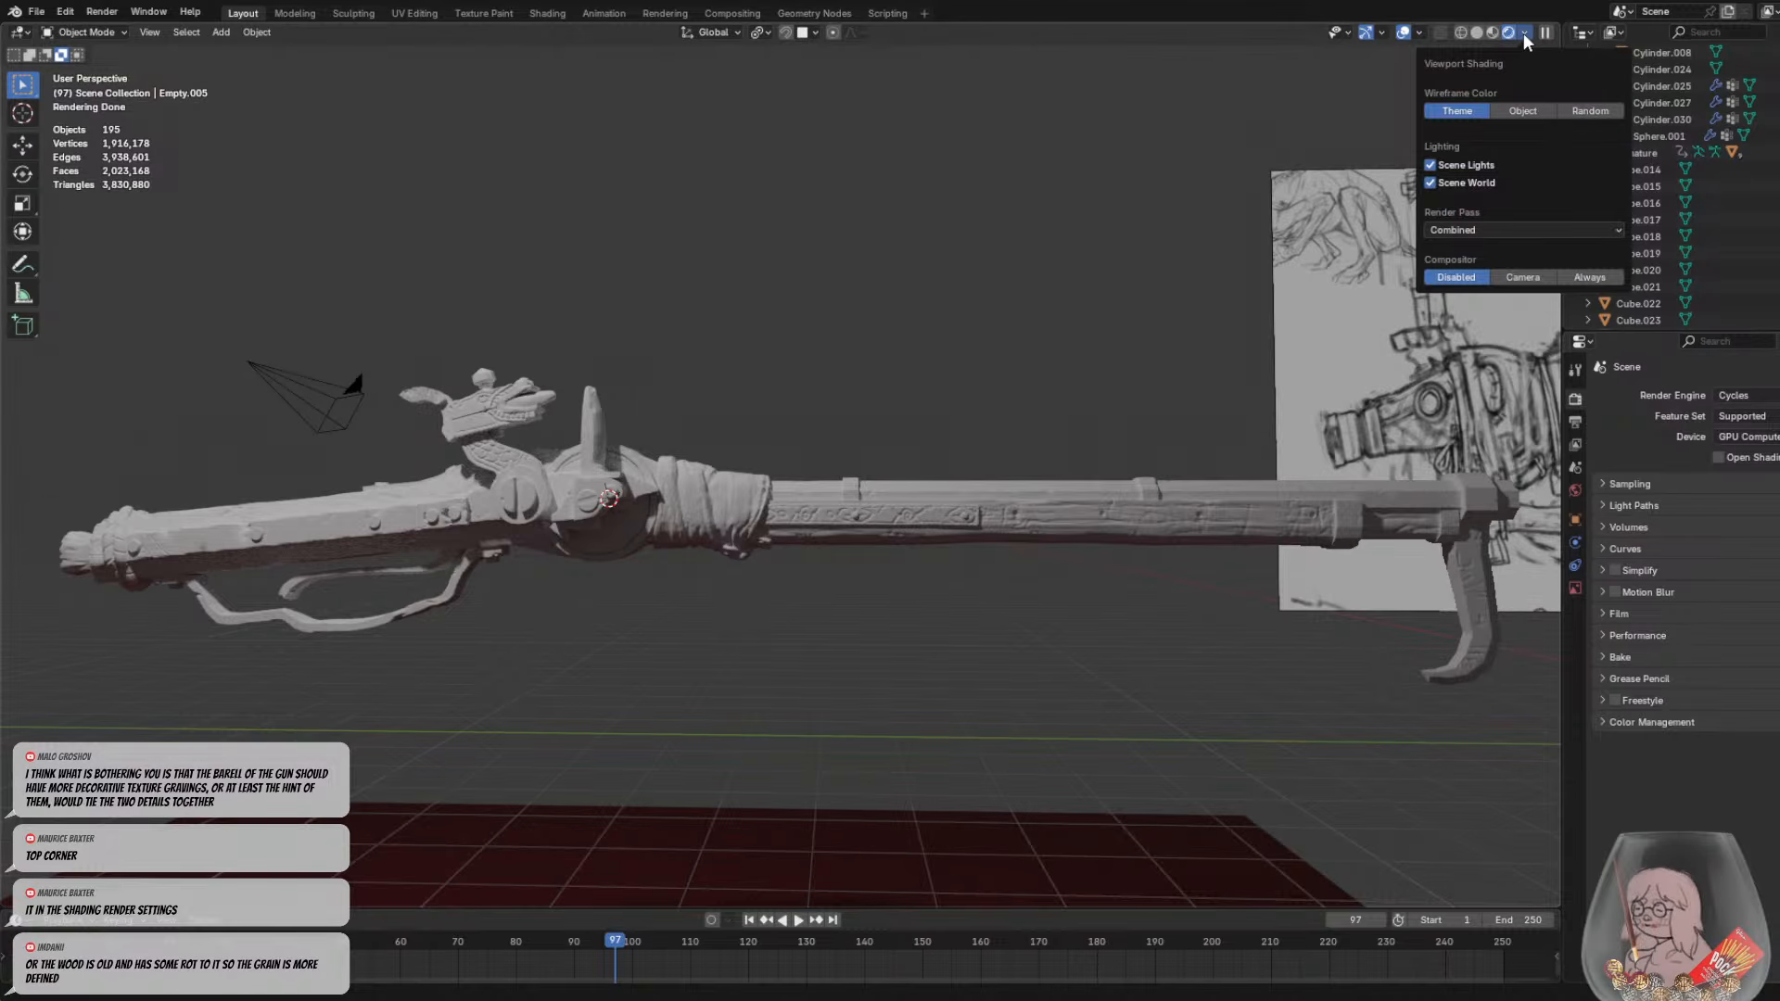
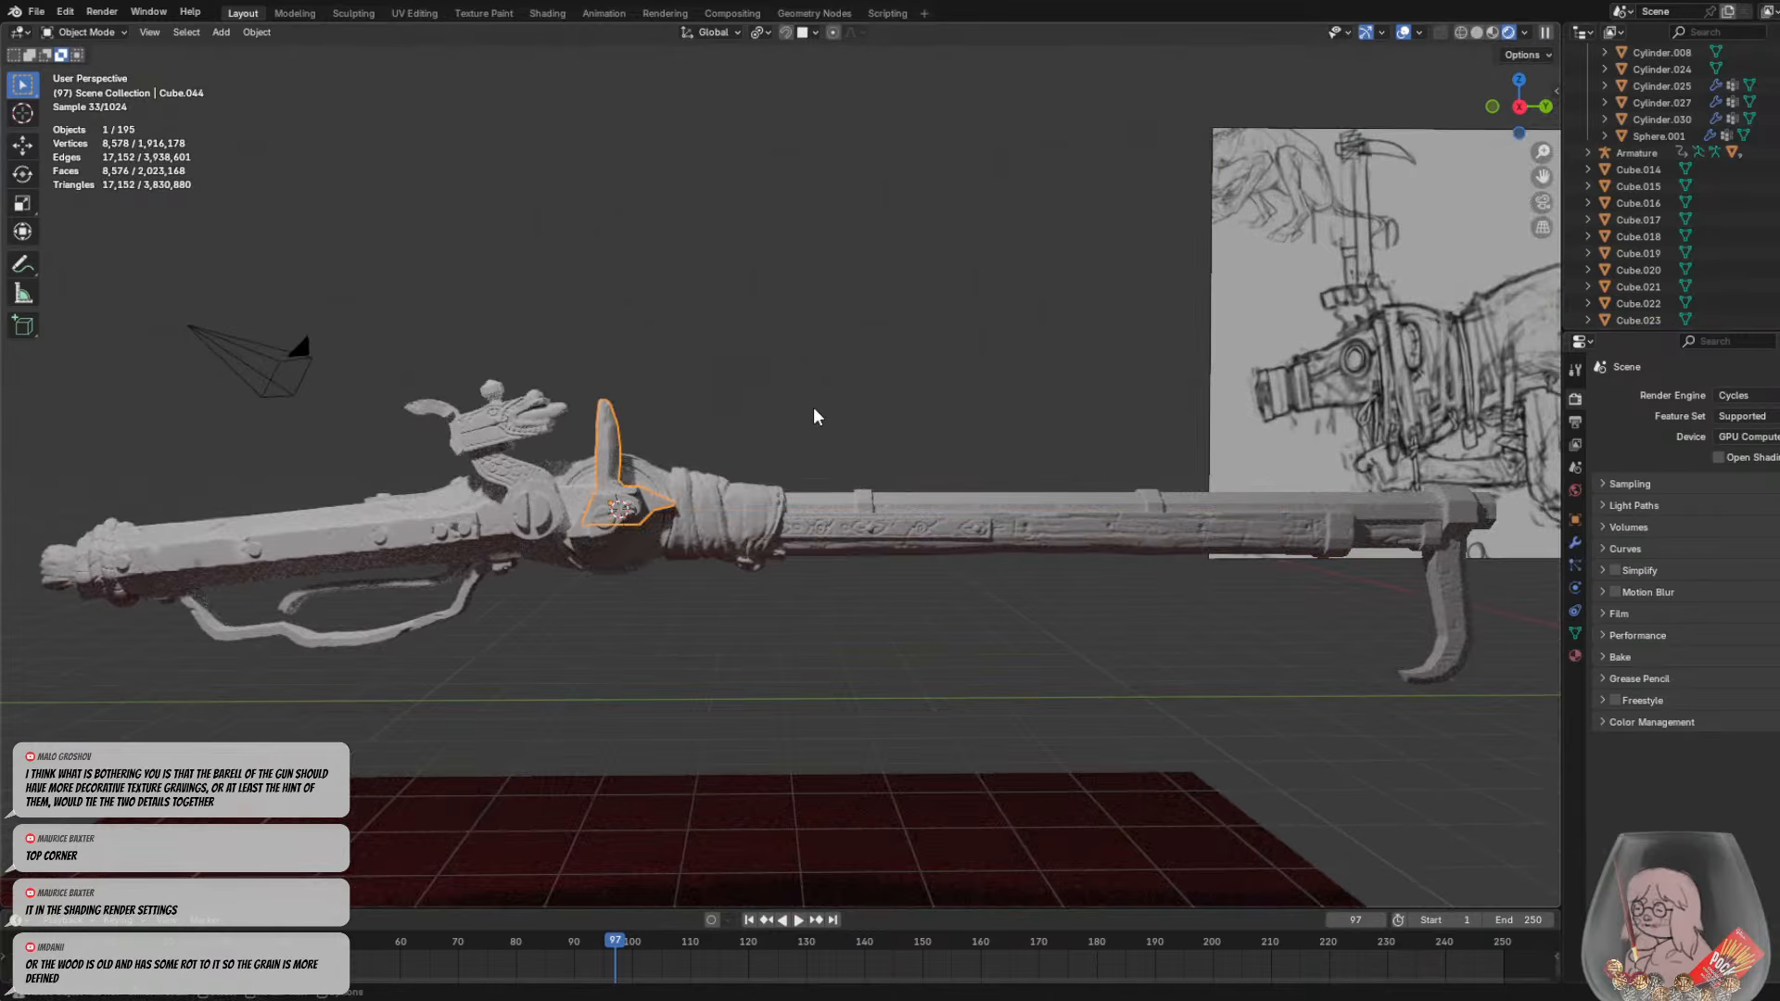
# Examine the rifle's barrel and curved end piece from several angles in the rendered view
pyautogui.click(920, 483)
pyautogui.click(966, 454)
pyautogui.moveTo(1043, 441); pyautogui.dragTo(1037, 447, button='middle')
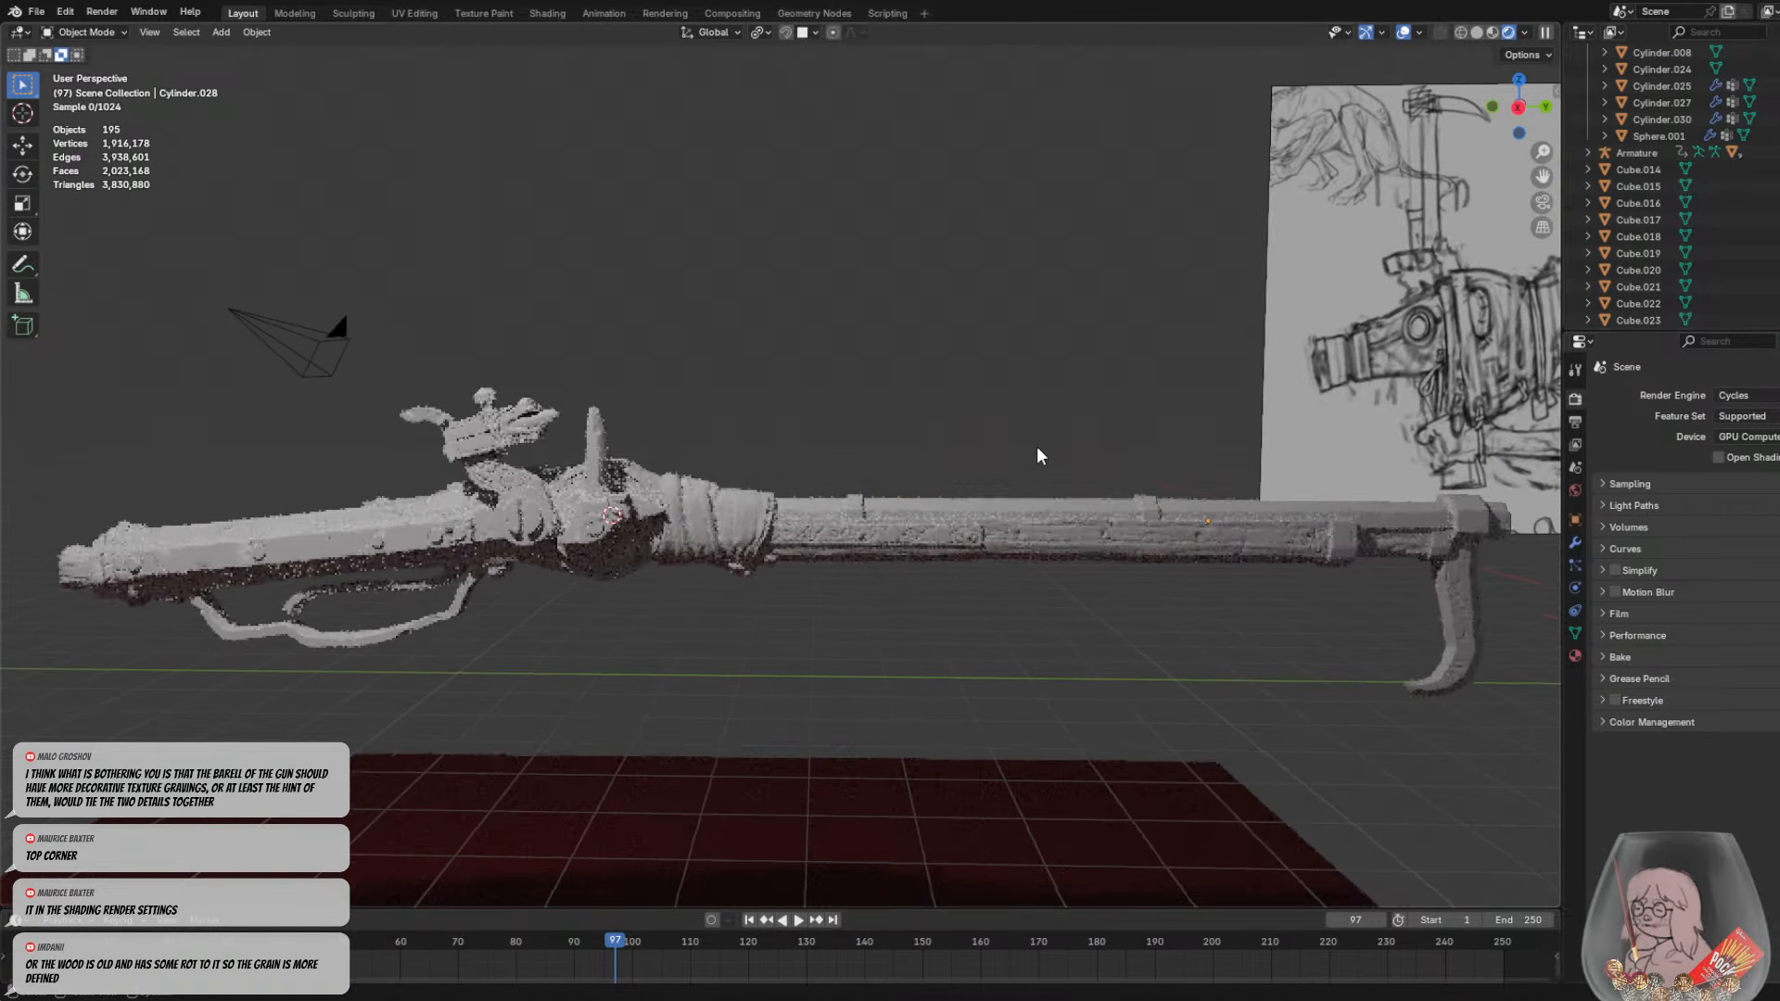
pyautogui.moveTo(1182, 449); pyautogui.dragTo(1115, 520, button='middle')
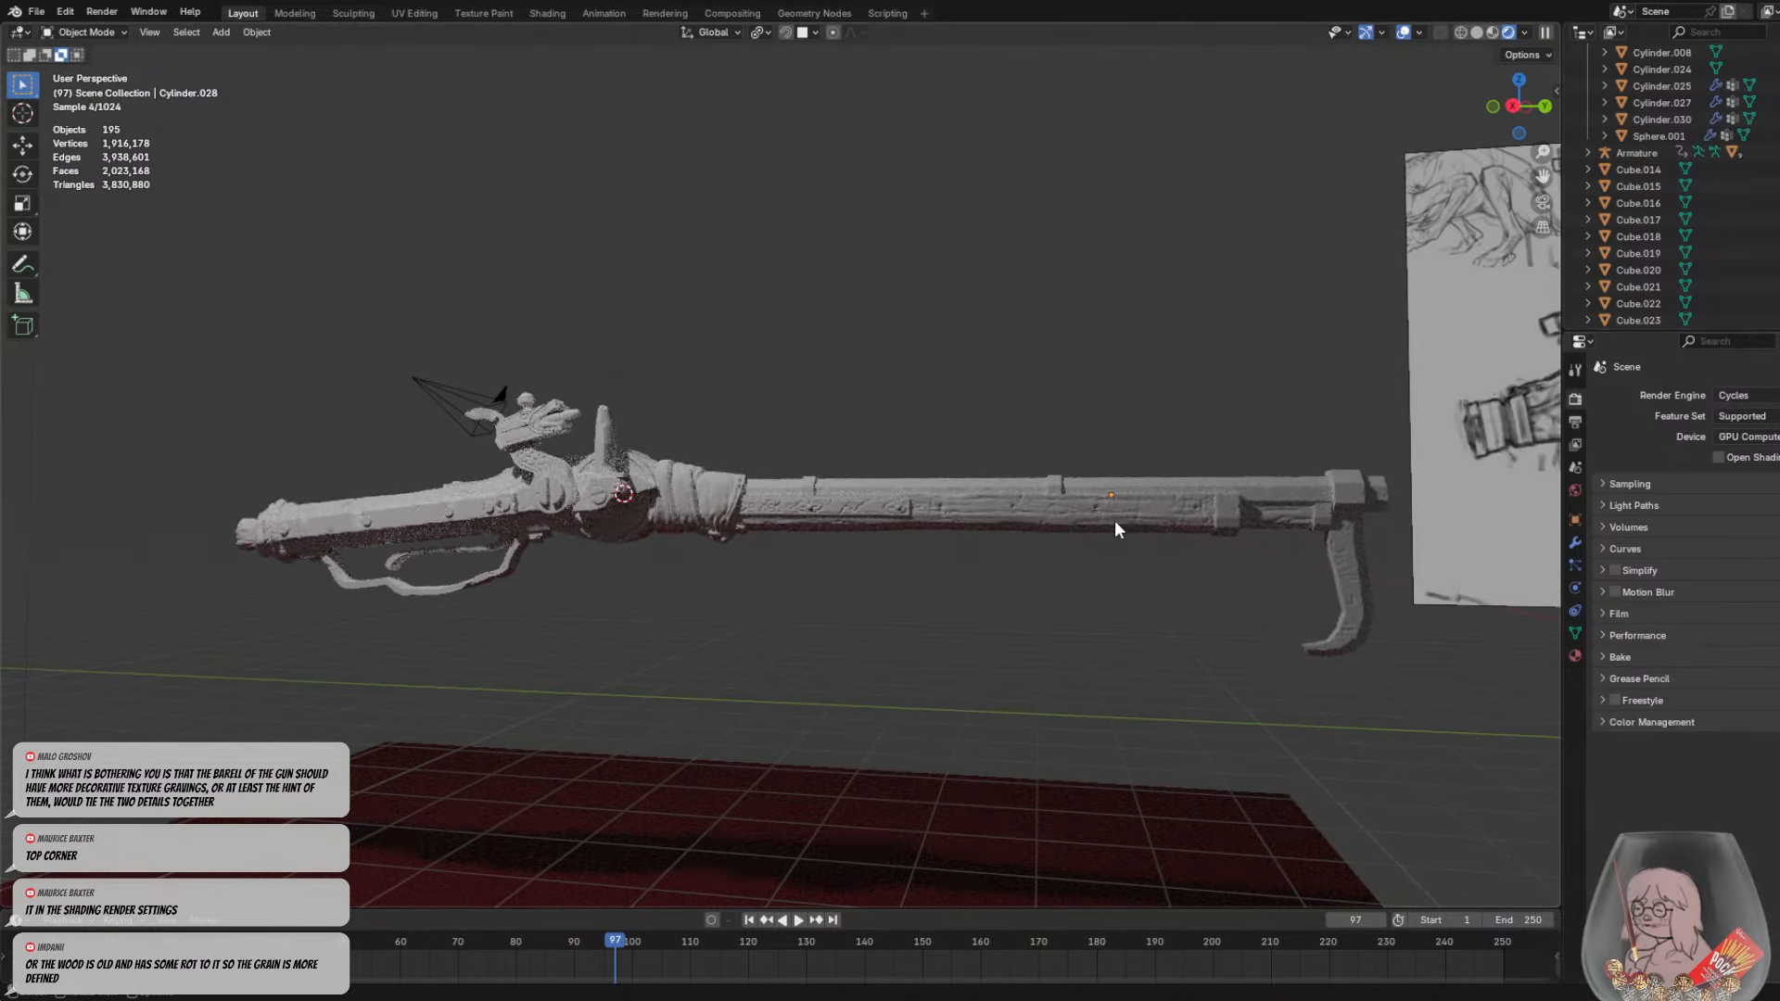
pyautogui.moveTo(869, 568); pyautogui.dragTo(903, 567, button='middle')
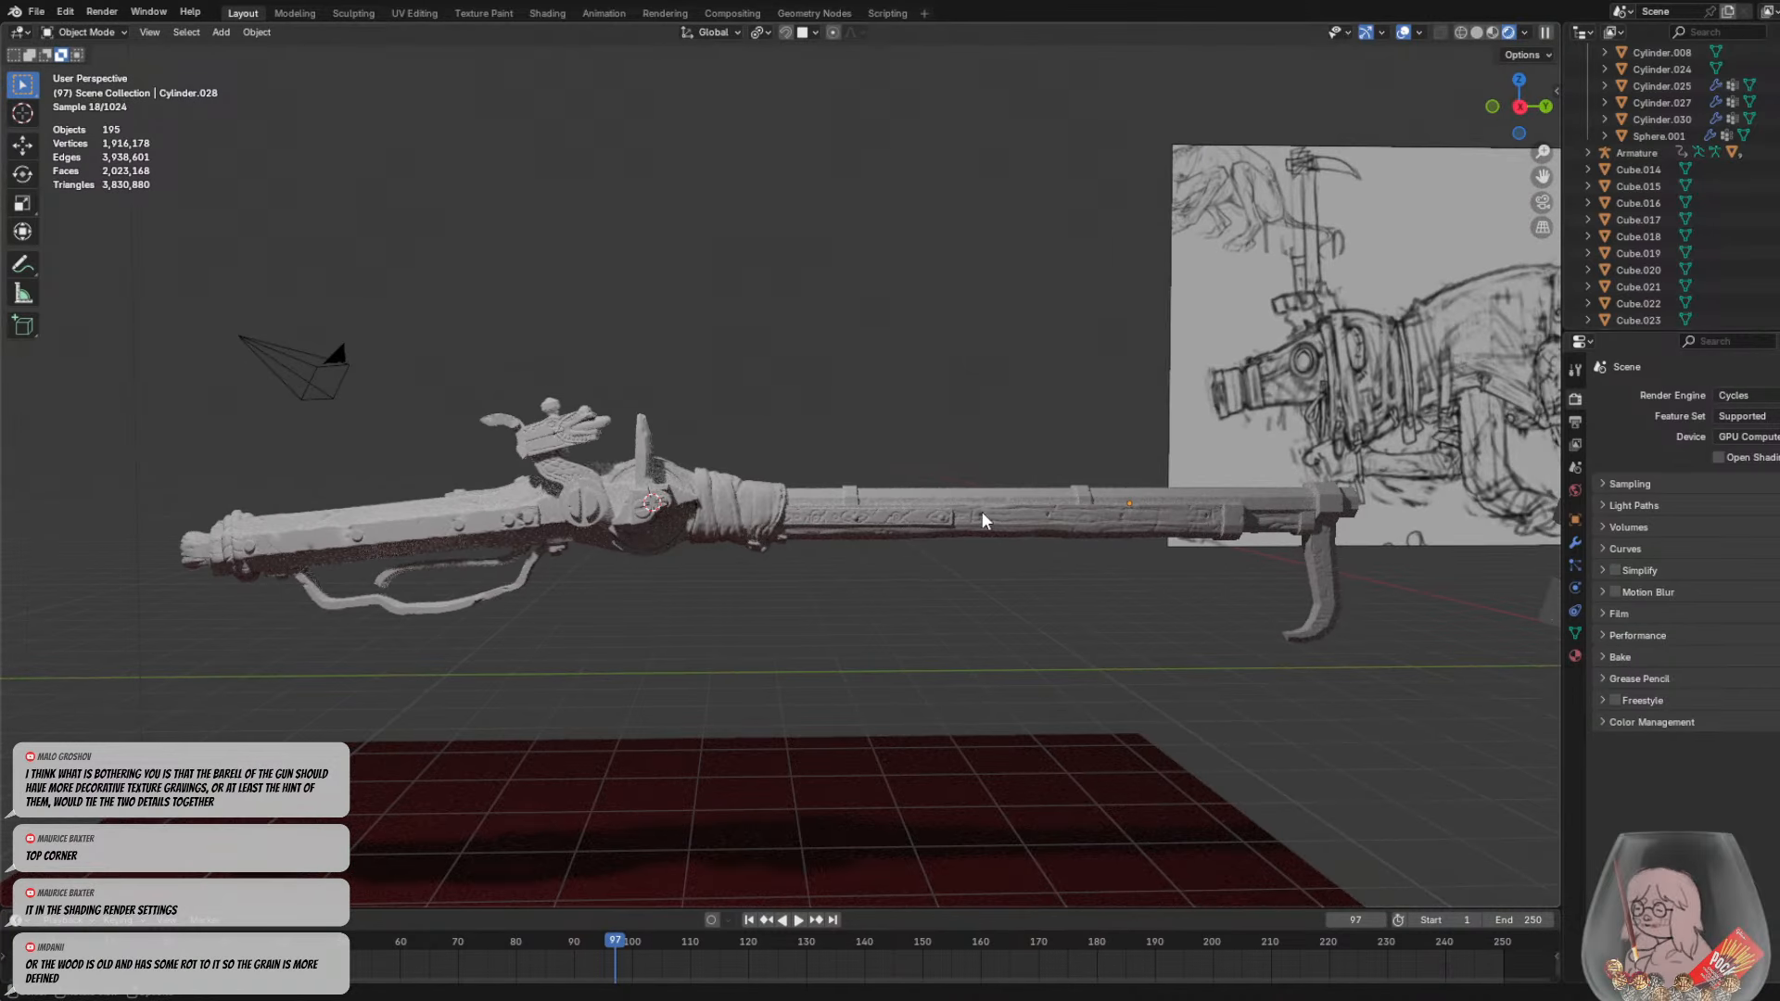
pyautogui.click(1140, 523)
pyautogui.click(1332, 583)
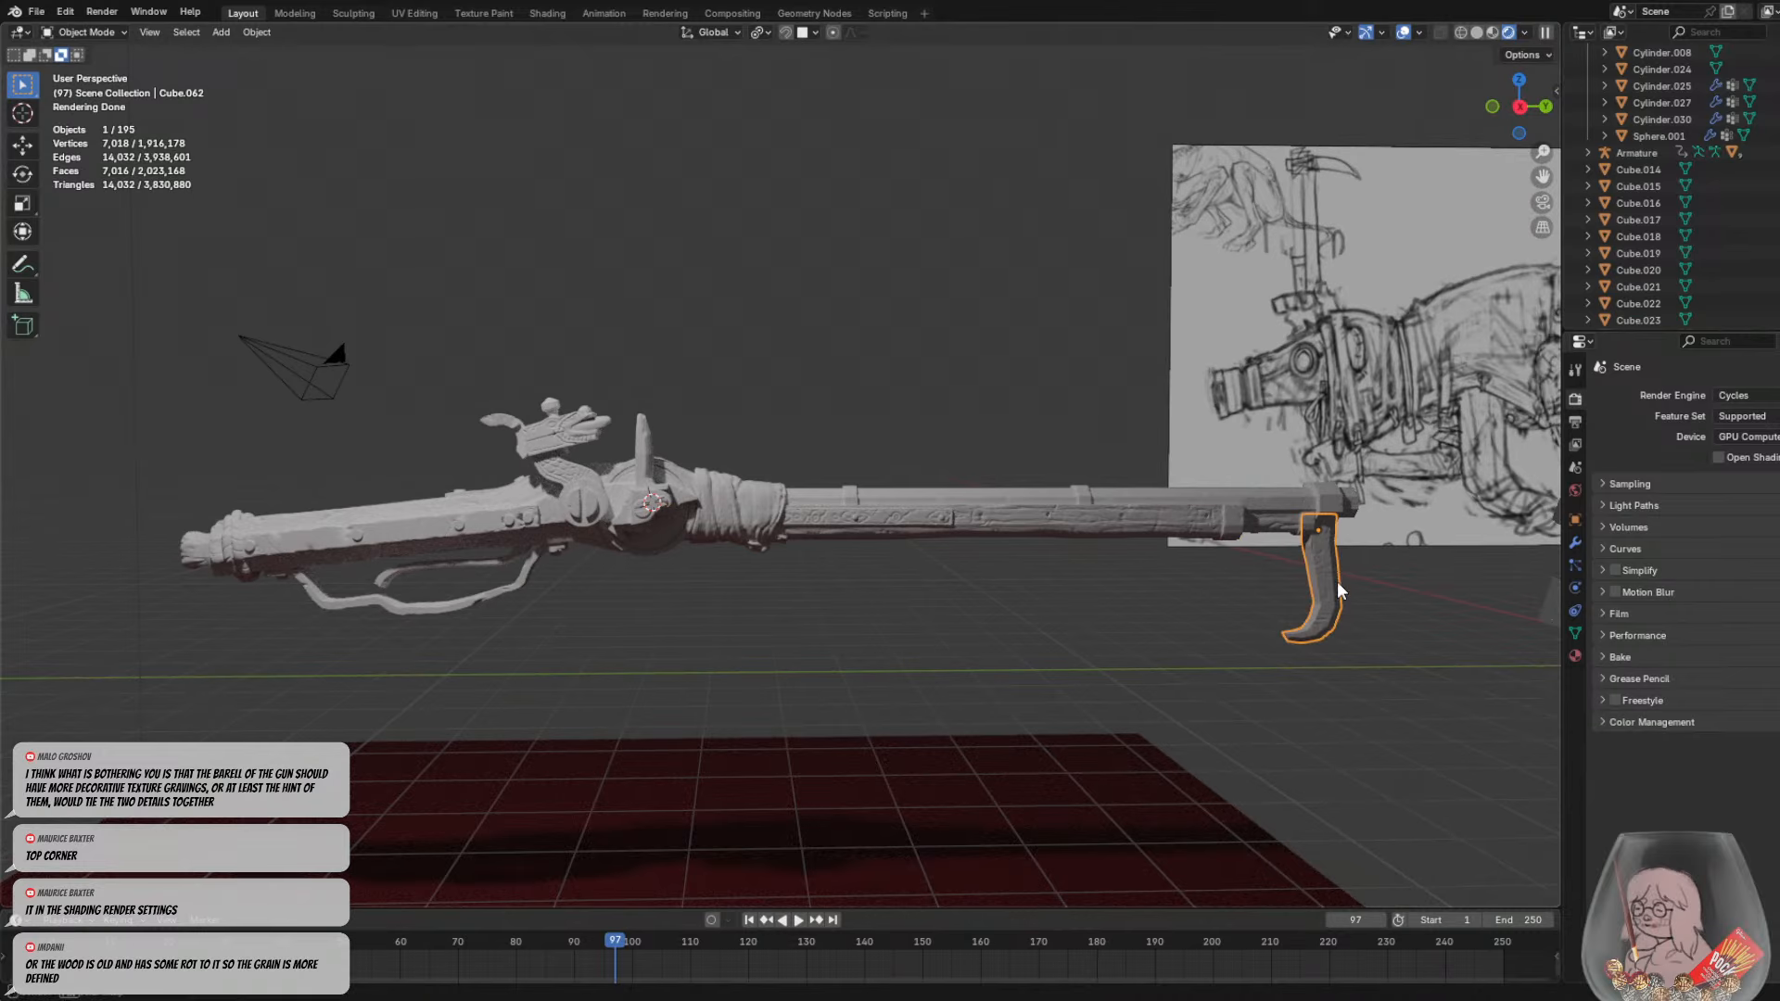
pyautogui.moveTo(1337, 581)
pyautogui.mouseDown(button='middle')
pyautogui.moveTo(1260, 581)
pyautogui.moveTo(1331, 590)
pyautogui.mouseUp(button='middle')
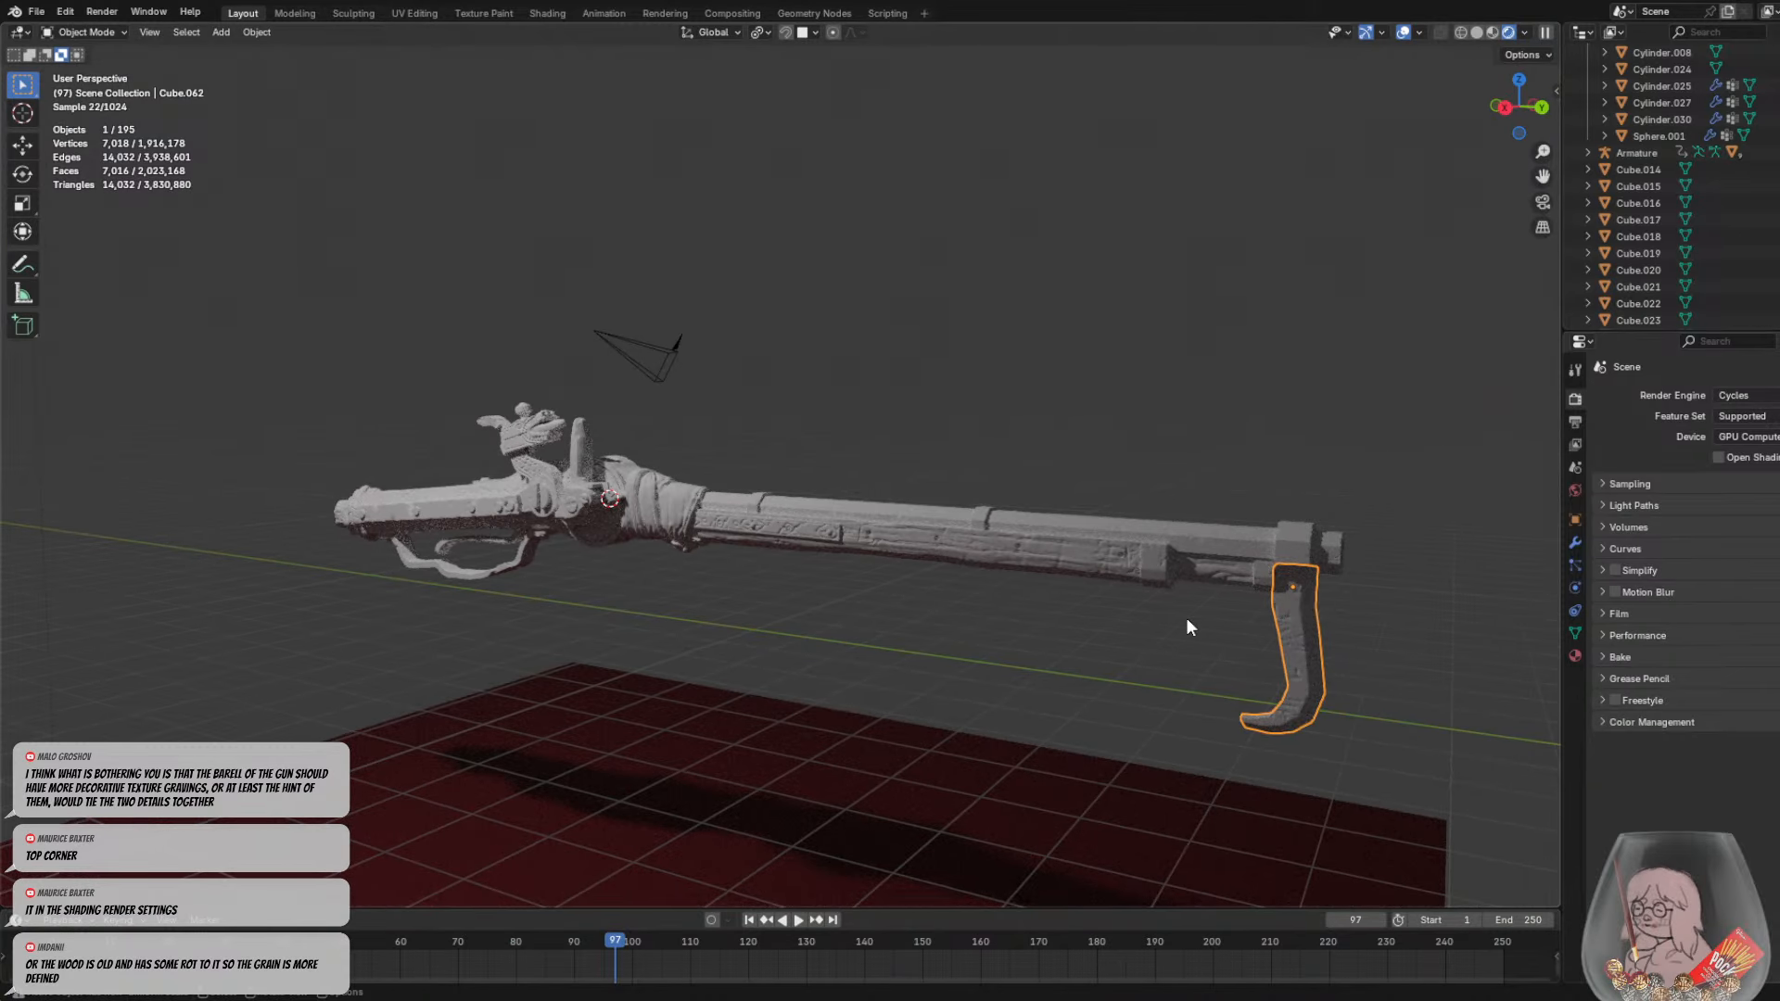
pyautogui.moveTo(1188, 619); pyautogui.dragTo(1220, 609, button='middle')
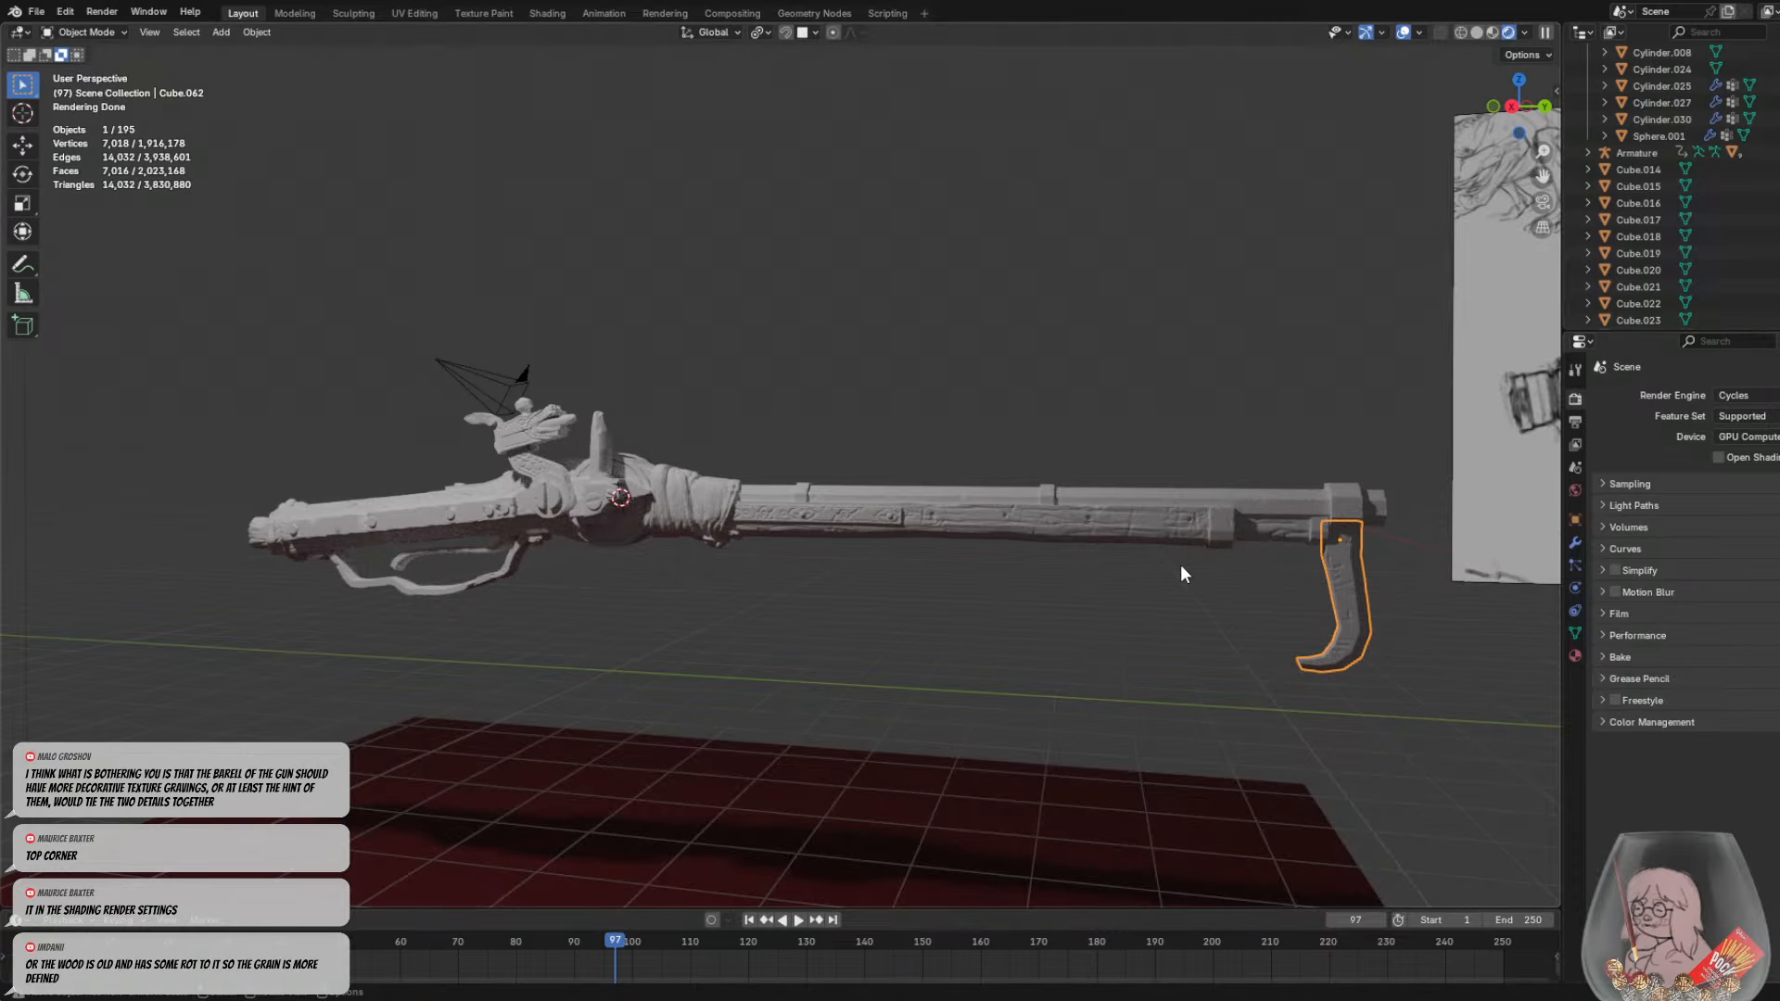
# Check the rendered view's wireframe colour and render pass options for a way to show cavities
pyautogui.click(1536, 57)
pyautogui.click(1525, 32)
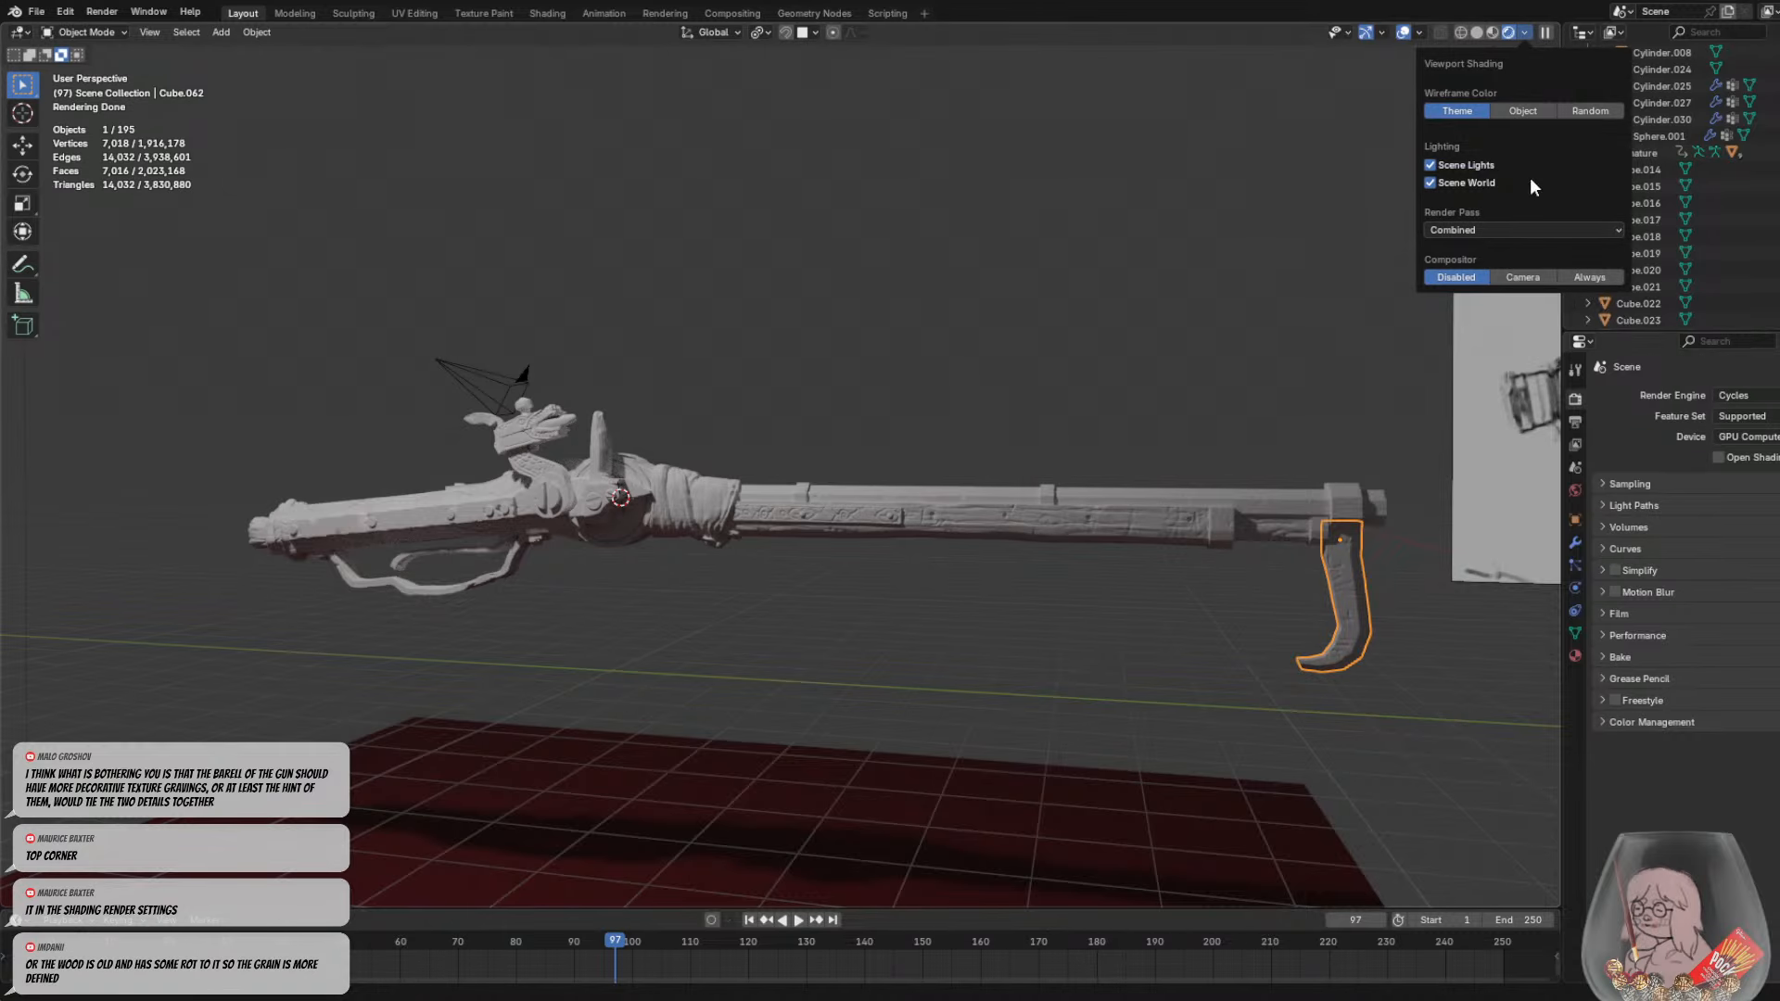
pyautogui.click(1528, 115)
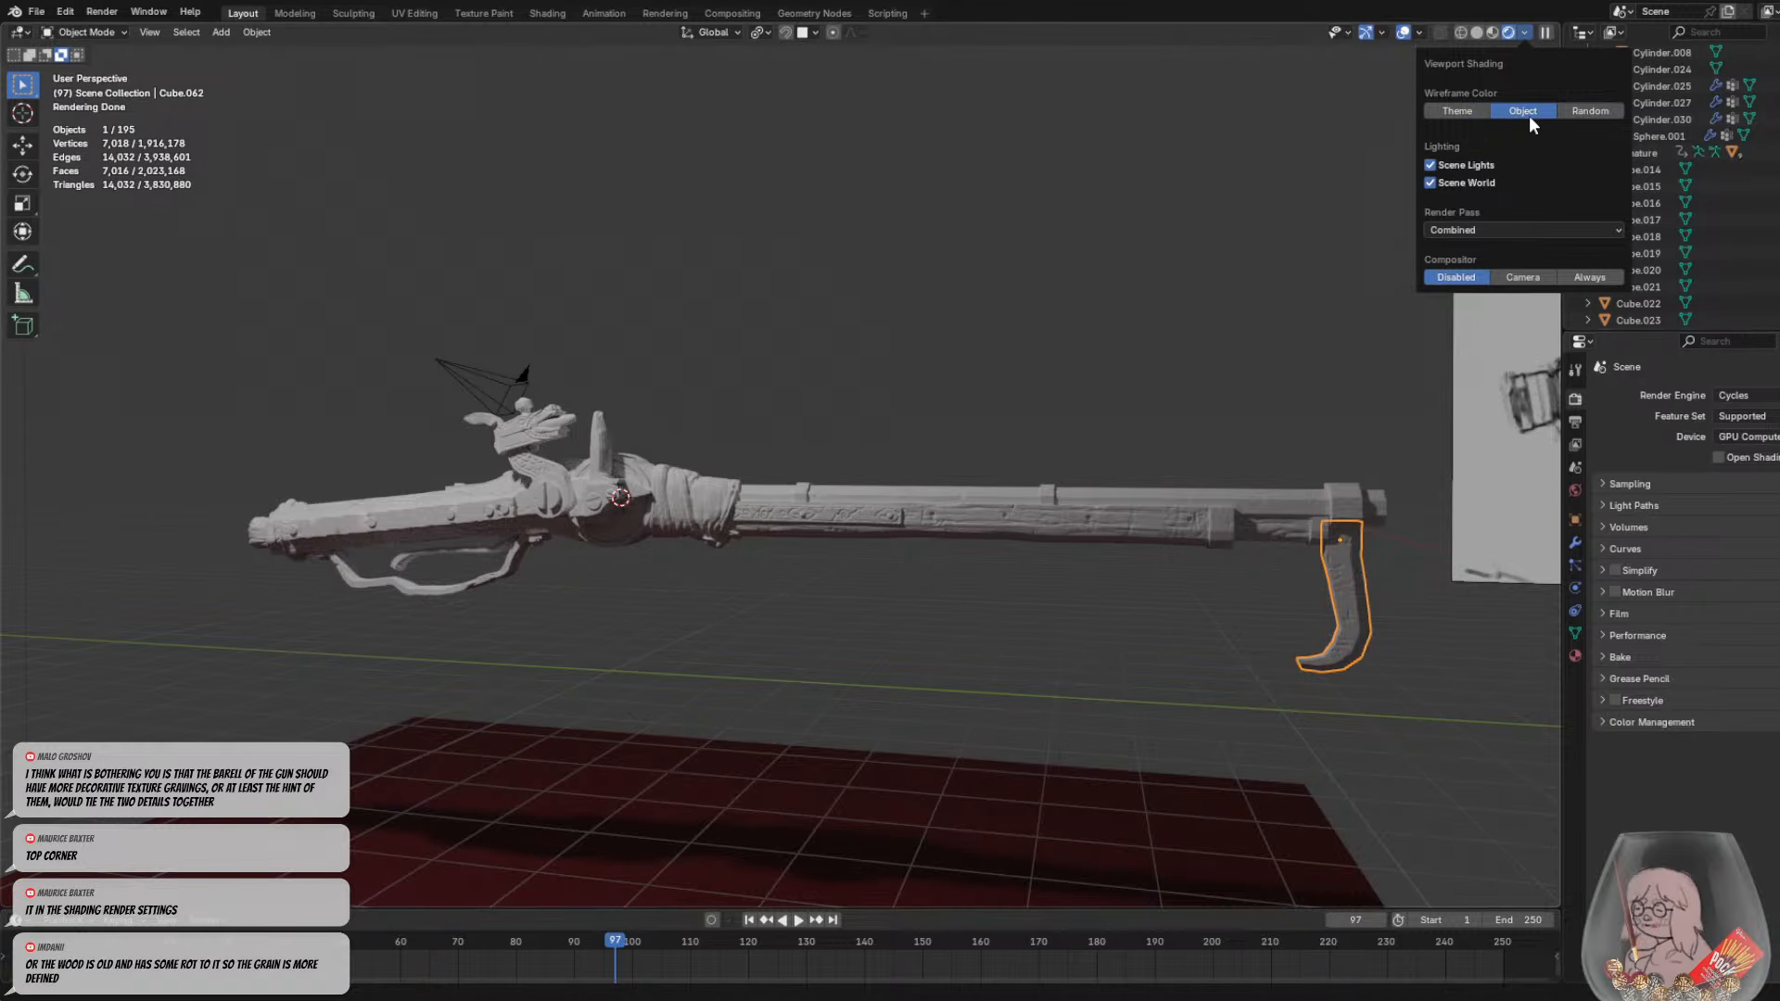
pyautogui.click(1460, 110)
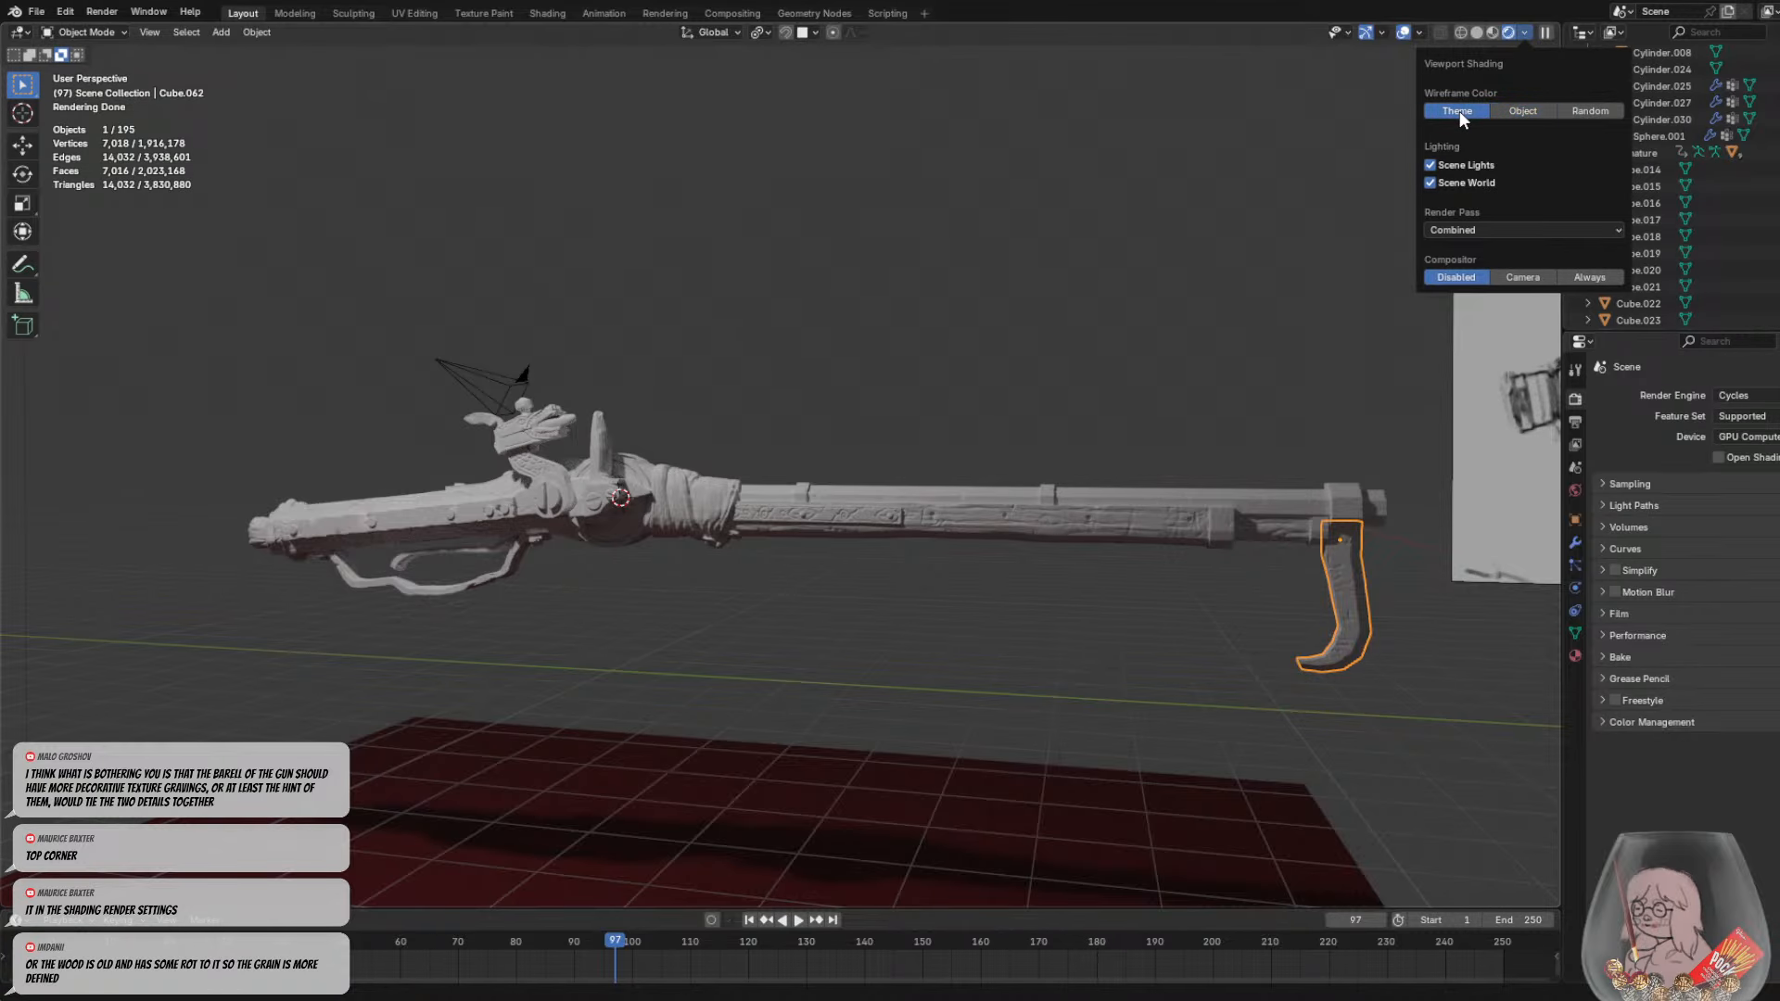
pyautogui.click(1493, 230)
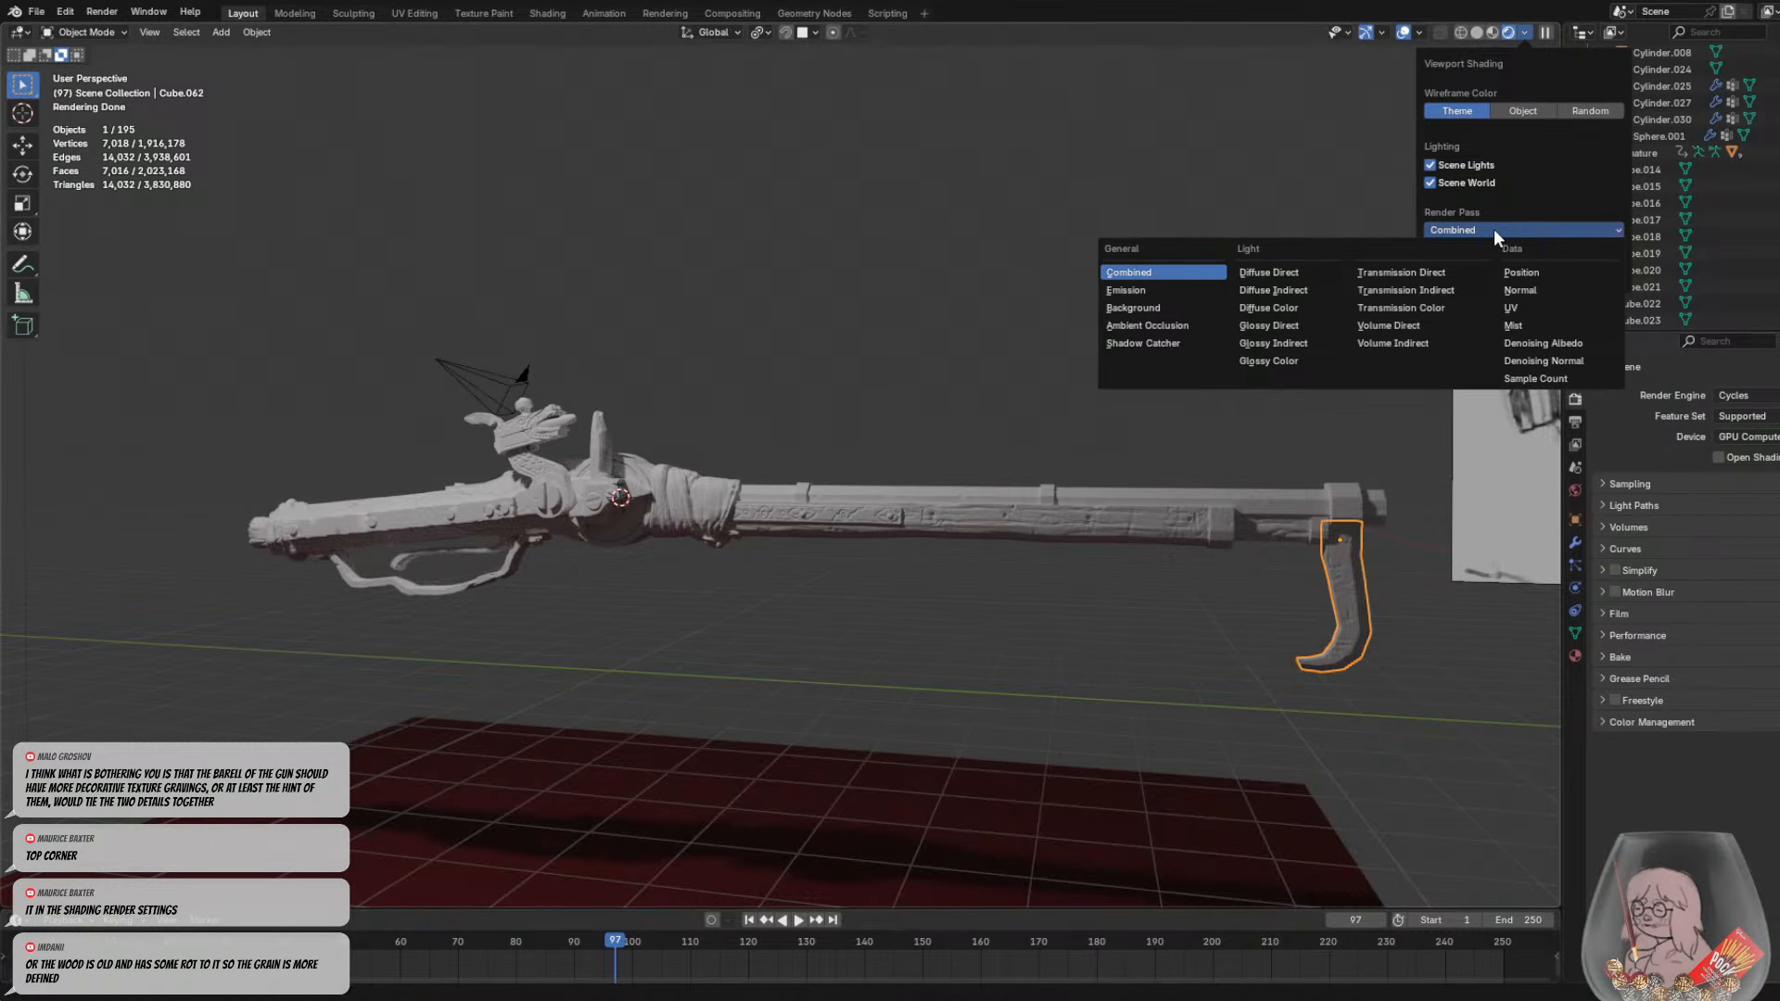
pyautogui.click(1494, 230)
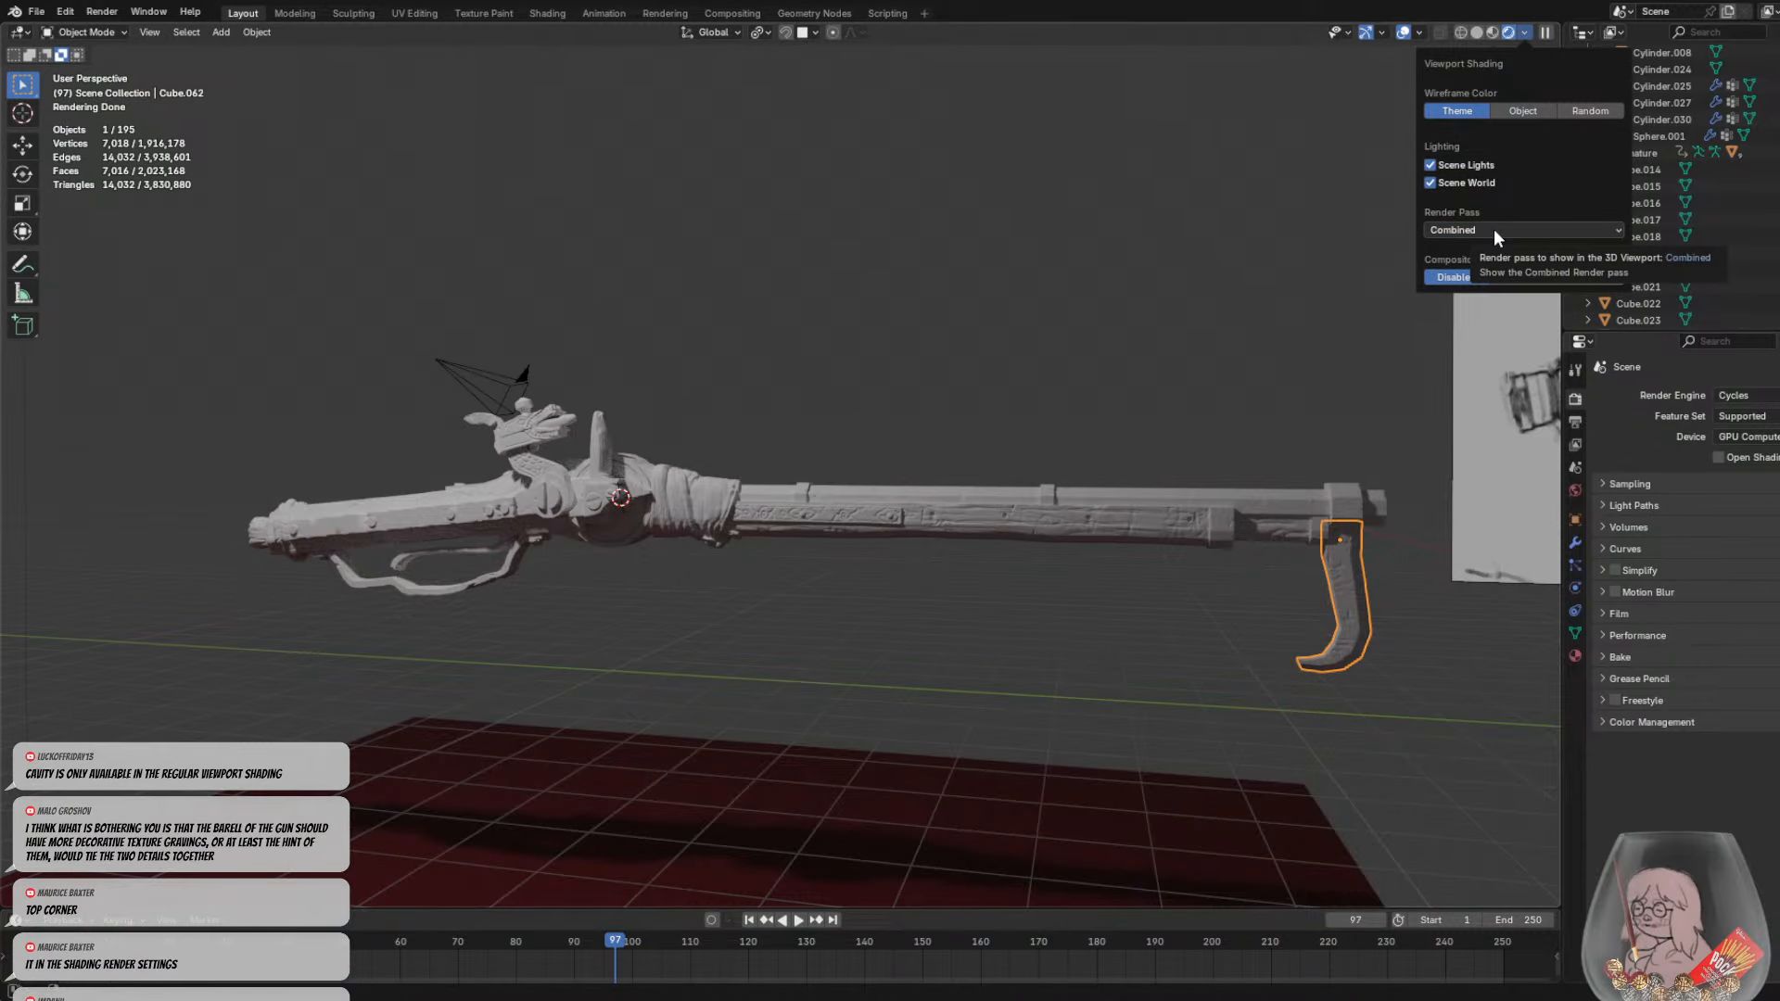
pyautogui.click(1522, 32)
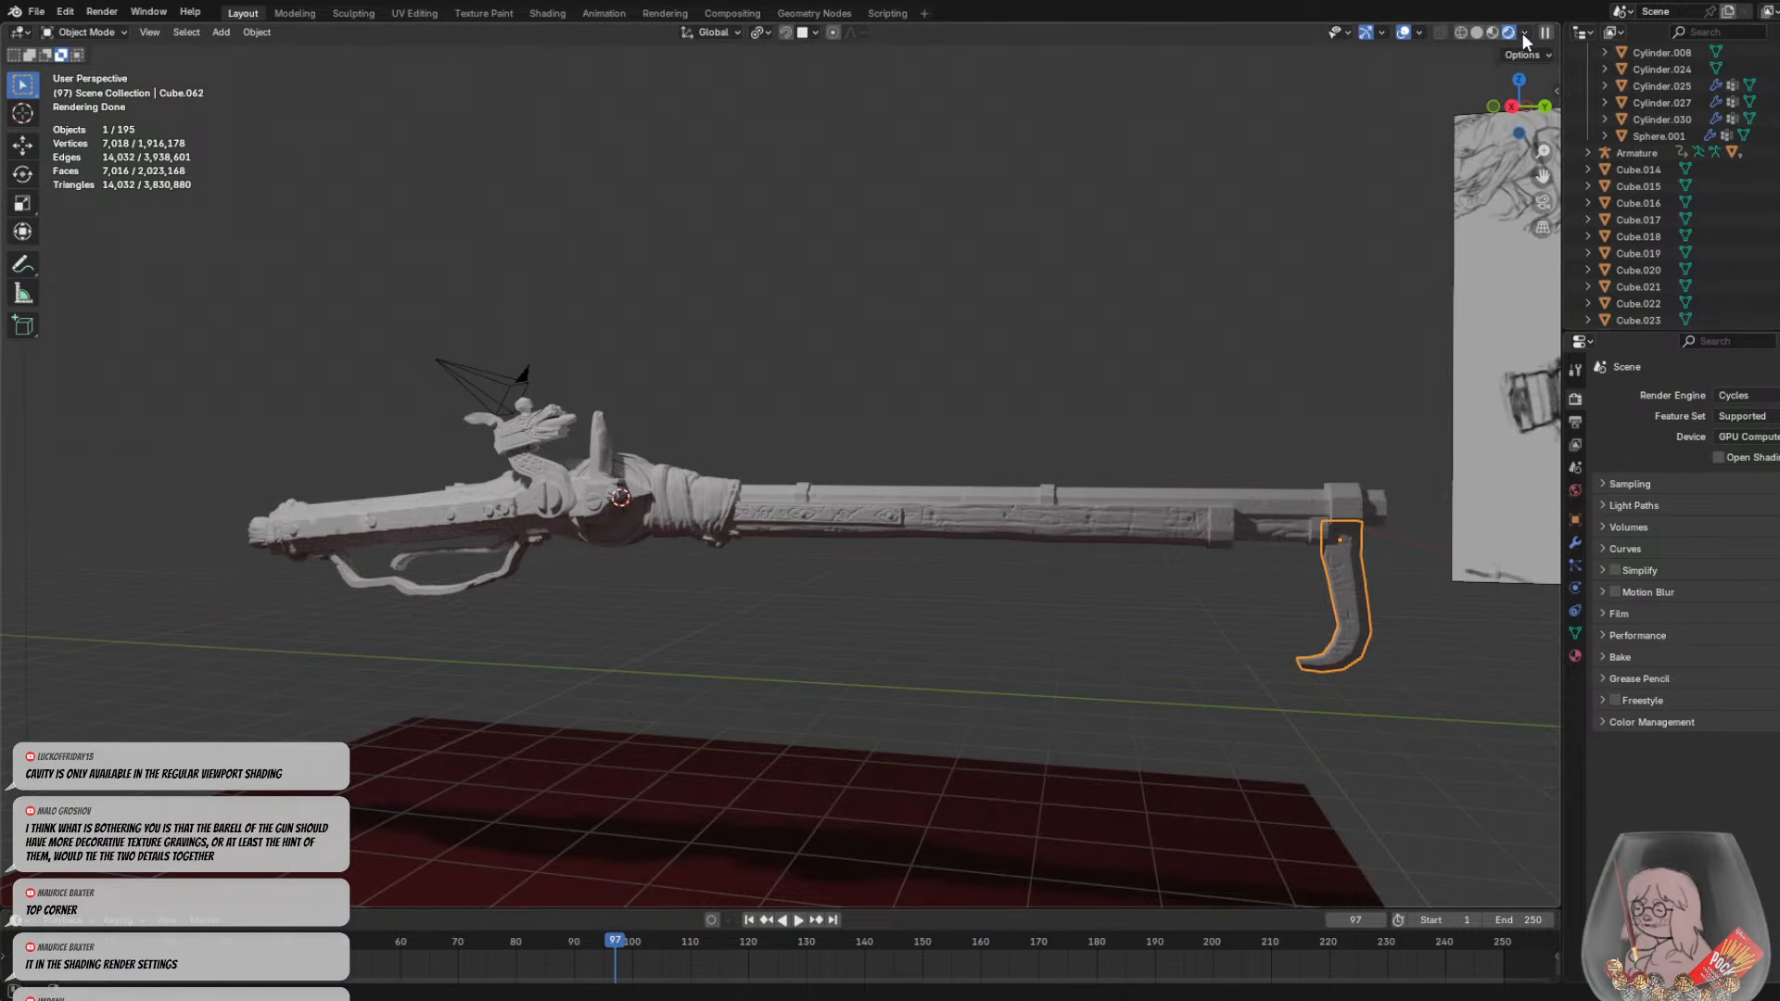
pyautogui.click(1522, 34)
pyautogui.click(1522, 34)
# Switch the viewport to solid shading and enable the Cavity option
pyautogui.click(1477, 33)
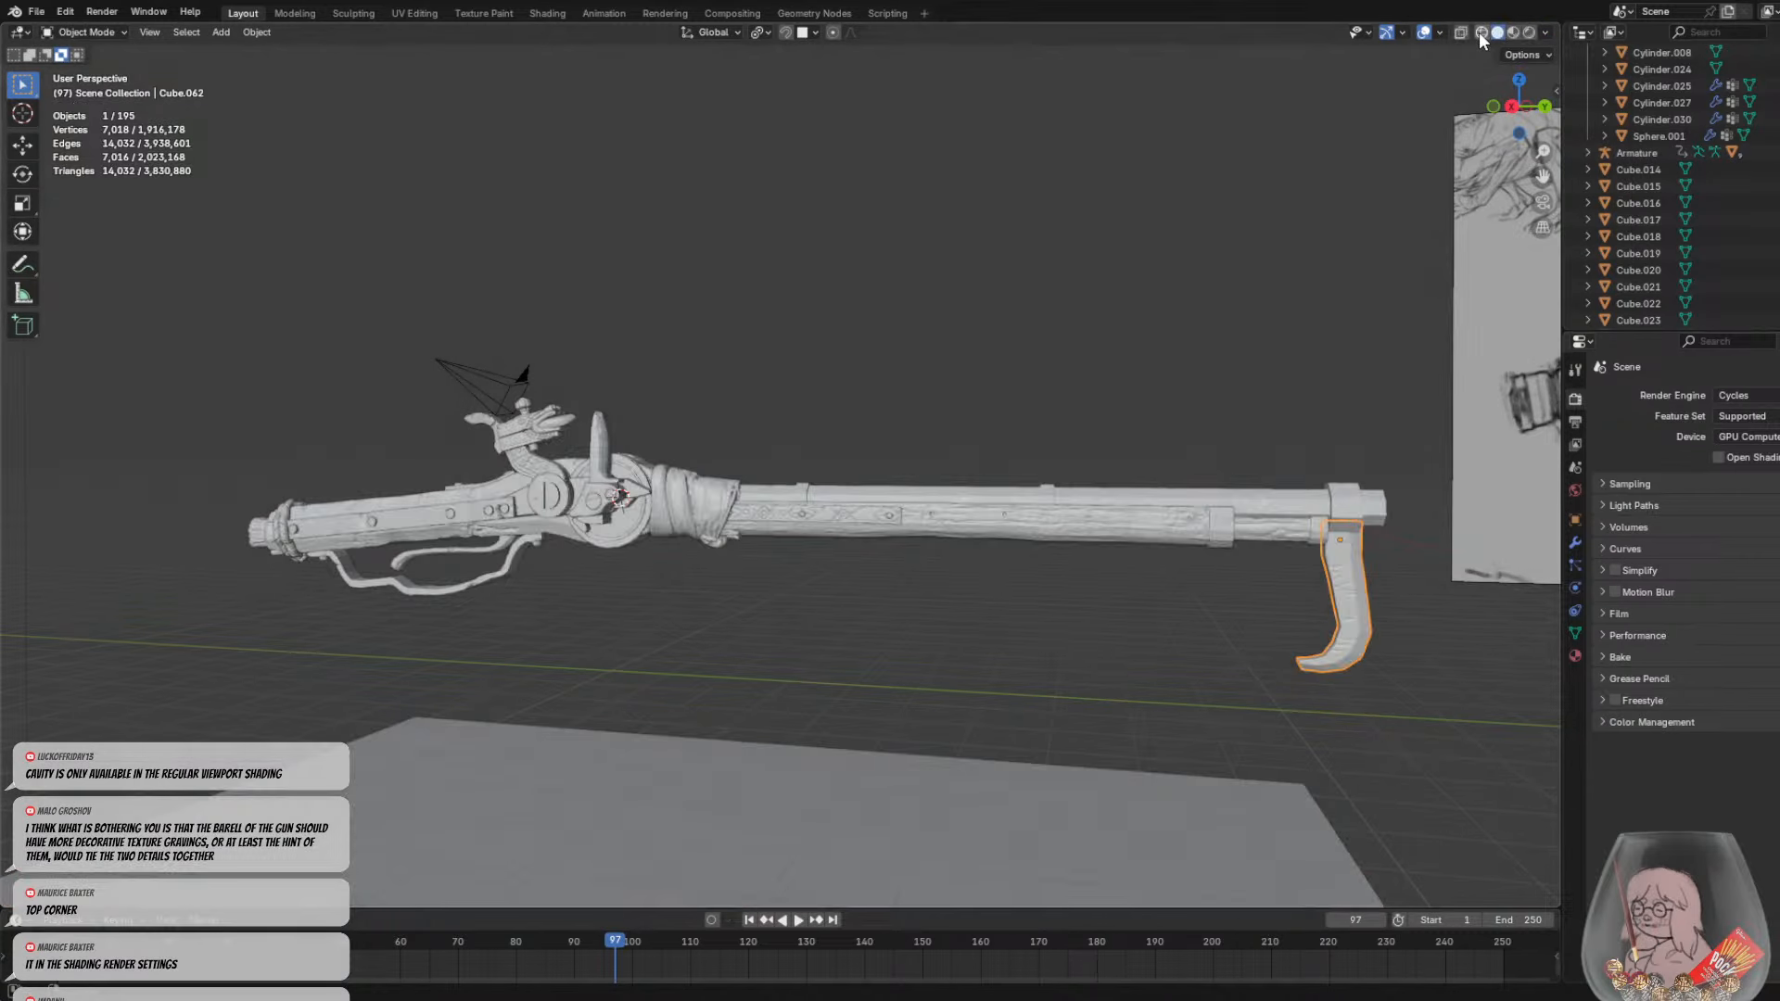
pyautogui.click(1544, 34)
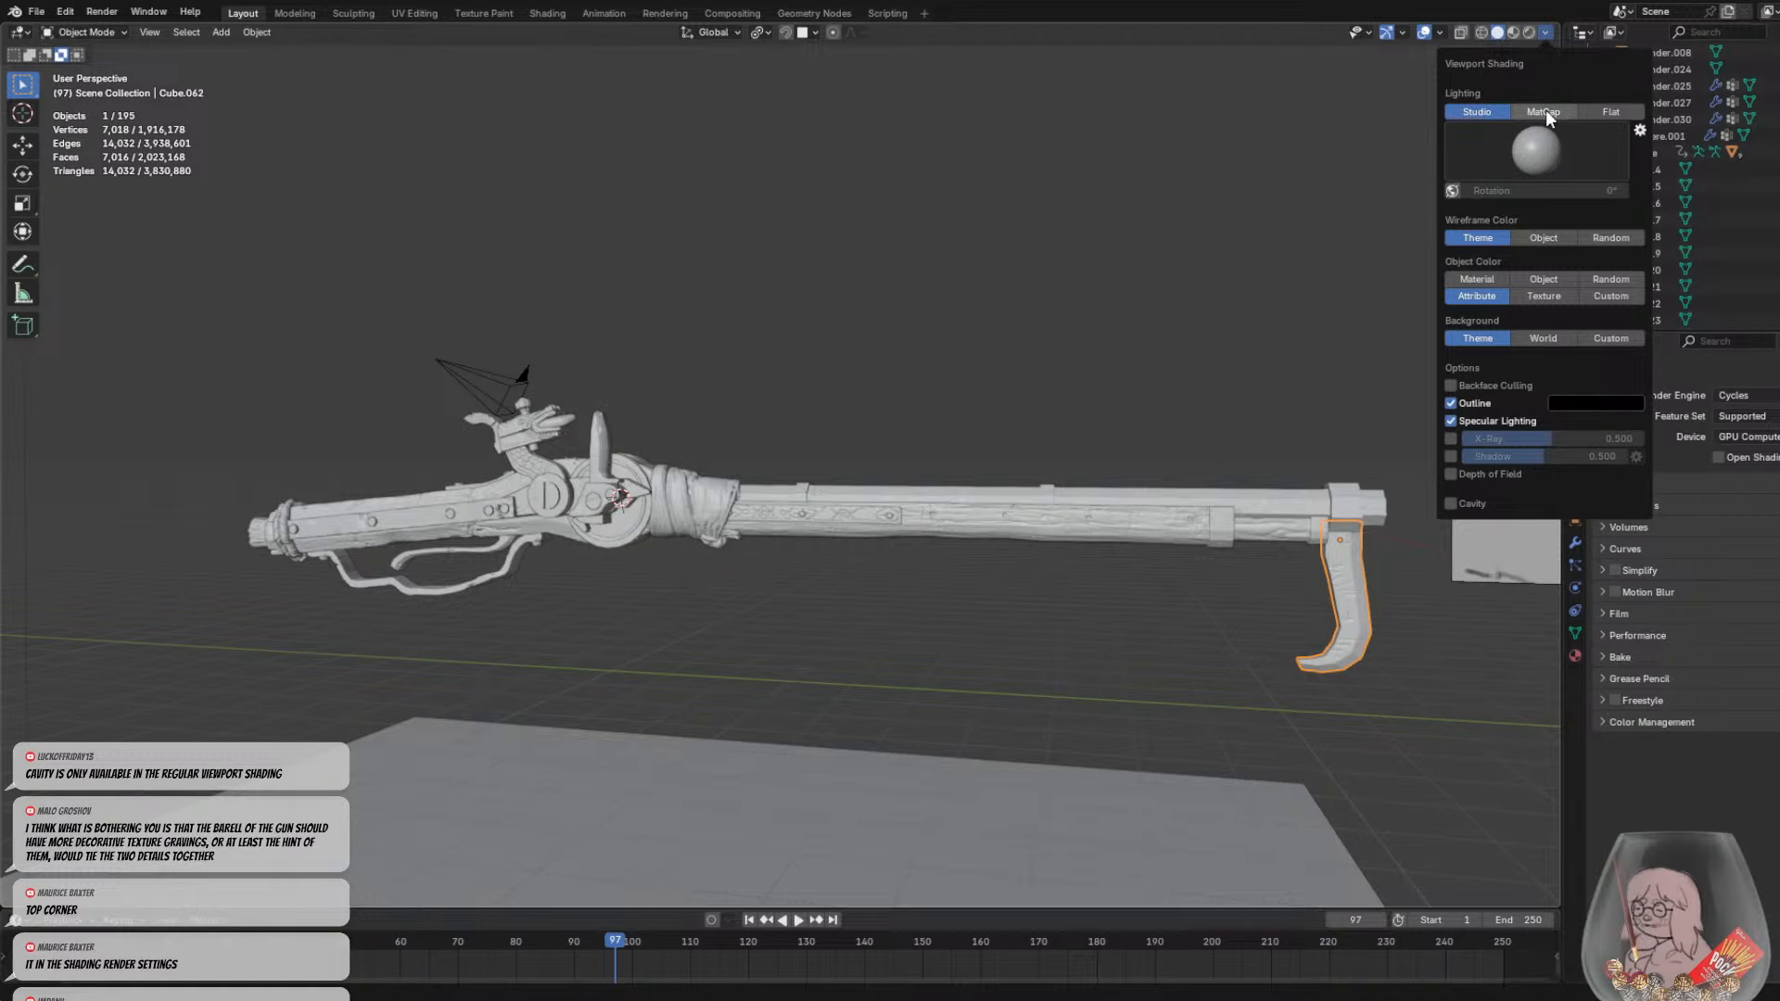
pyautogui.click(1452, 503)
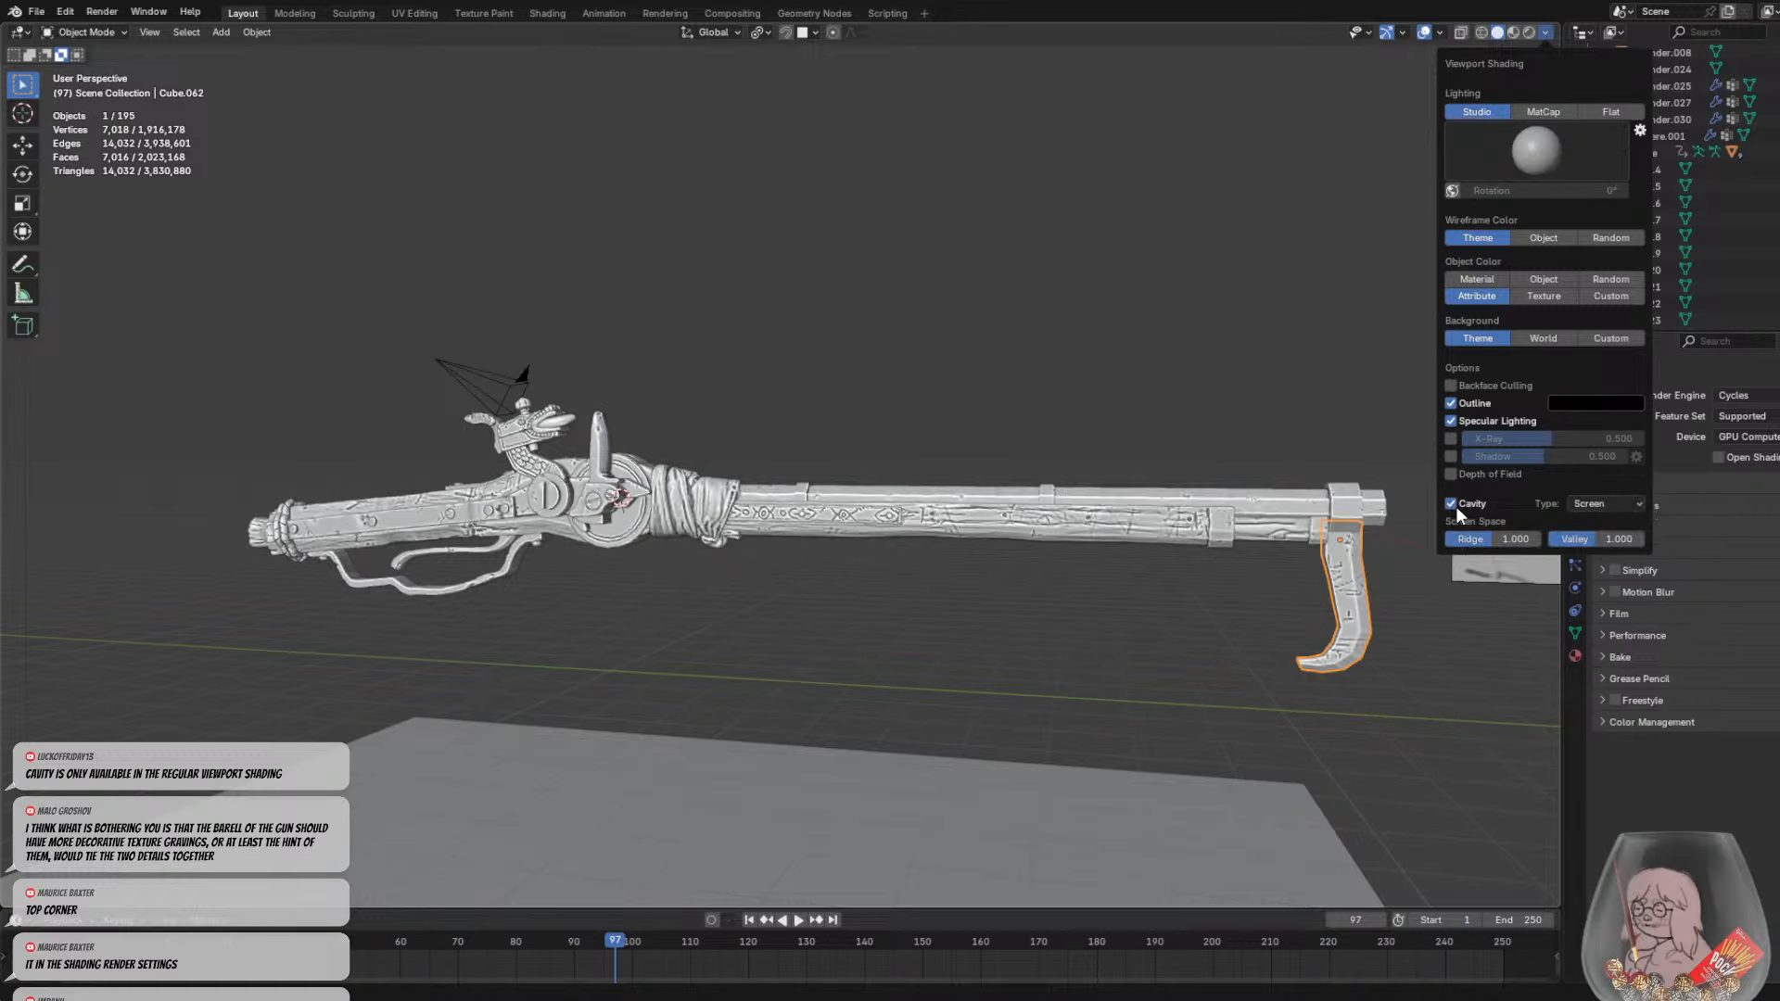
# Examine the carved details of the rifle's lock, cloth wrap and barrel from several angles with cavity shading
pyautogui.moveTo(1064, 360); pyautogui.dragTo(1133, 360, button='middle')
pyautogui.scroll(3, 879, 434)
pyautogui.moveTo(879, 444); pyautogui.dragTo(1020, 549, button='middle')
pyautogui.click(1190, 591)
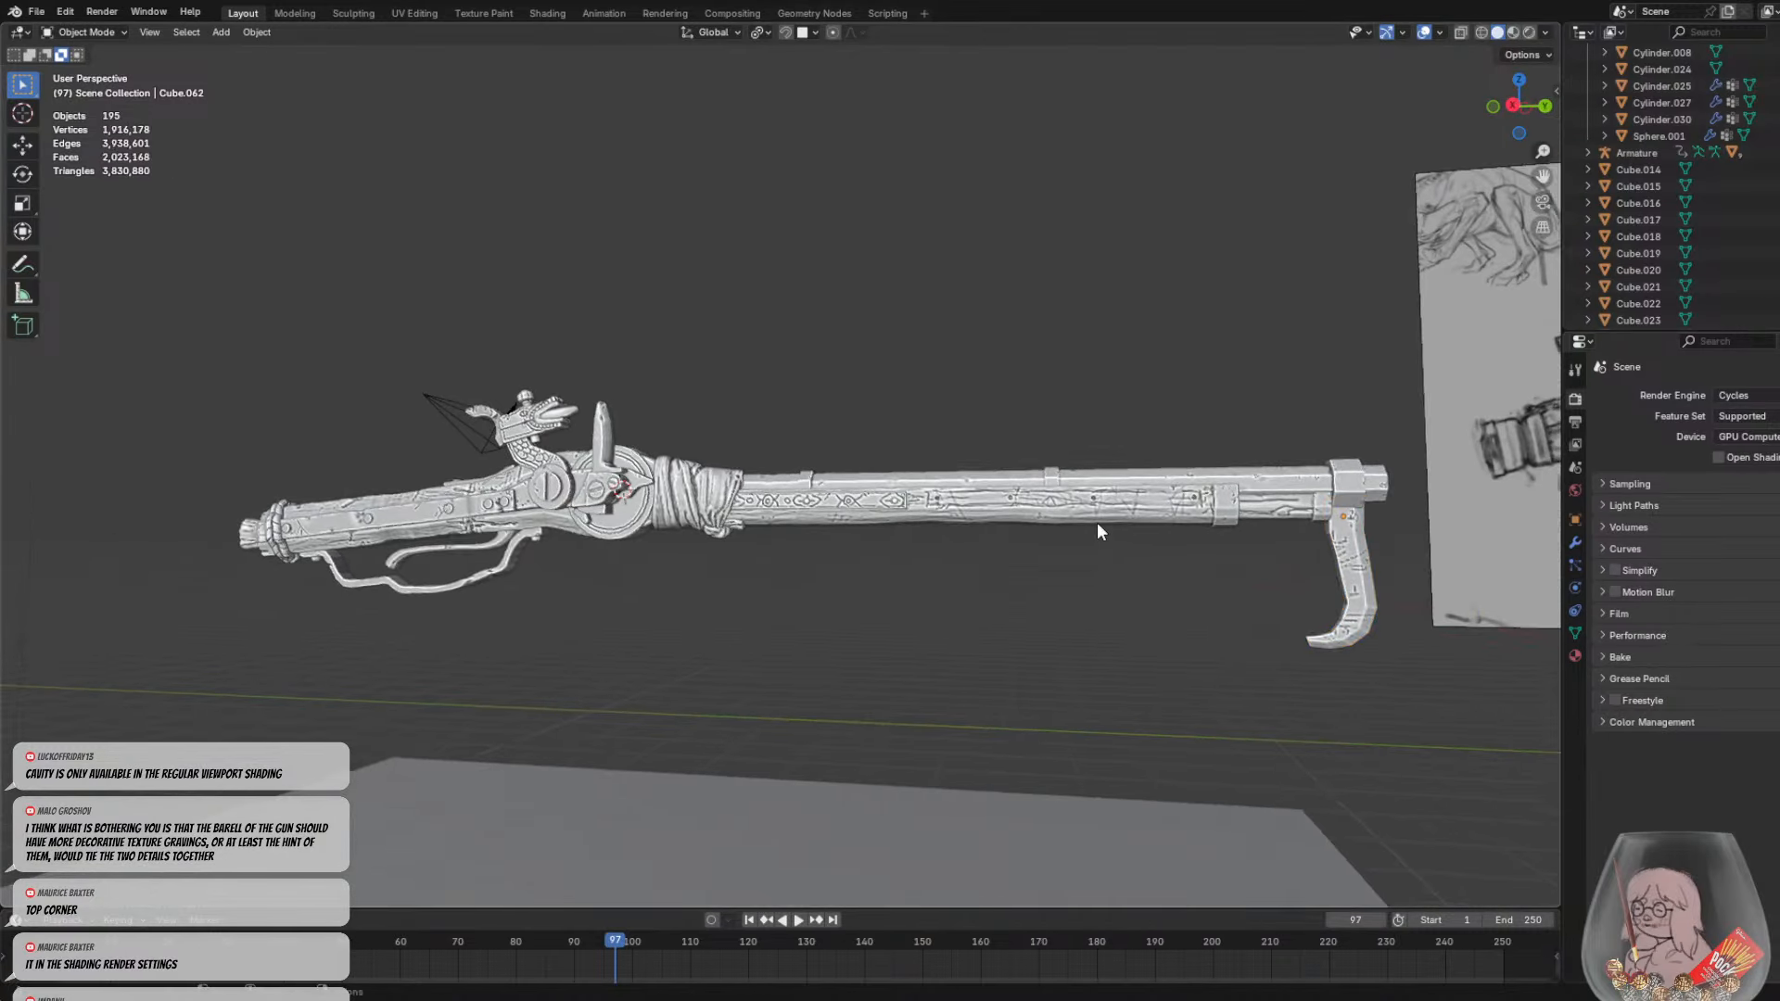
pyautogui.moveTo(804, 541)
pyautogui.mouseDown(button='middle')
pyautogui.moveTo(887, 574)
pyautogui.moveTo(612, 575)
pyautogui.moveTo(657, 563)
pyautogui.moveTo(482, 553)
pyautogui.mouseUp(button='middle')
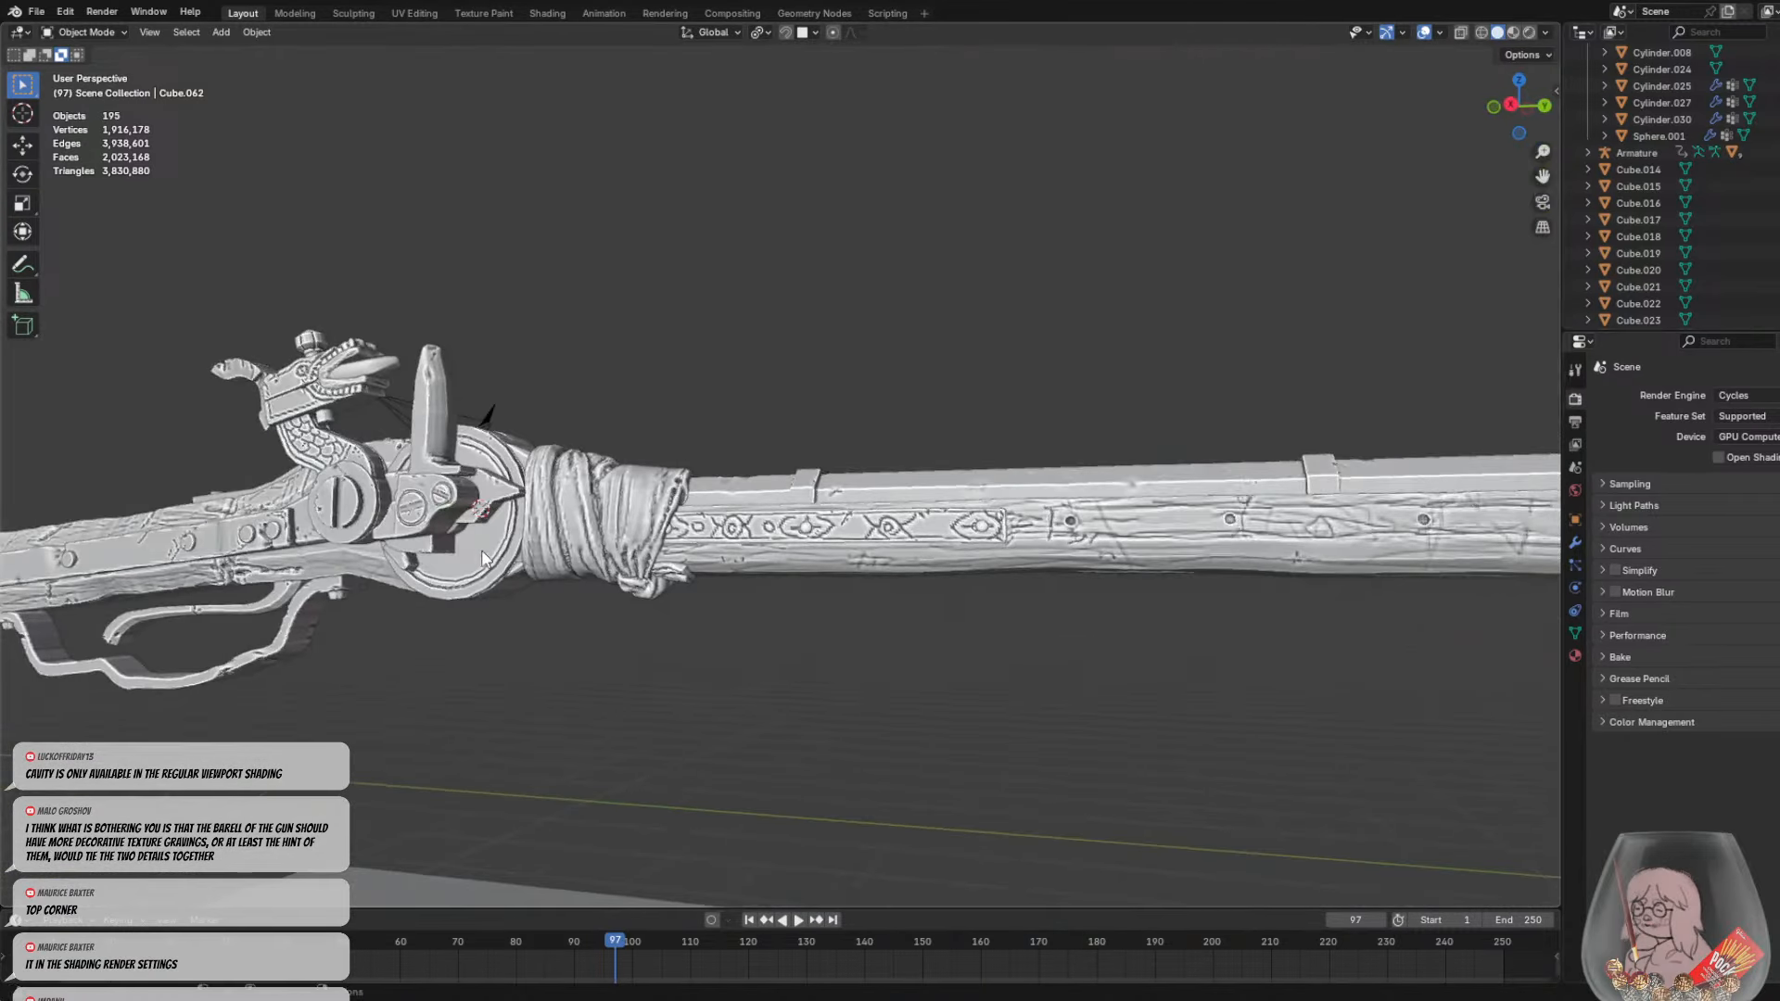
pyautogui.scroll(-3, 1213, 558)
pyautogui.moveTo(1215, 562)
pyautogui.mouseDown(button='middle')
pyautogui.moveTo(1042, 580)
pyautogui.moveTo(1051, 557)
pyautogui.moveTo(1144, 548)
pyautogui.moveTo(1271, 596)
pyautogui.moveTo(1057, 590)
pyautogui.mouseUp(button='middle')
pyautogui.scroll(5, 1047, 573)
pyautogui.scroll(-3, 1150, 551)
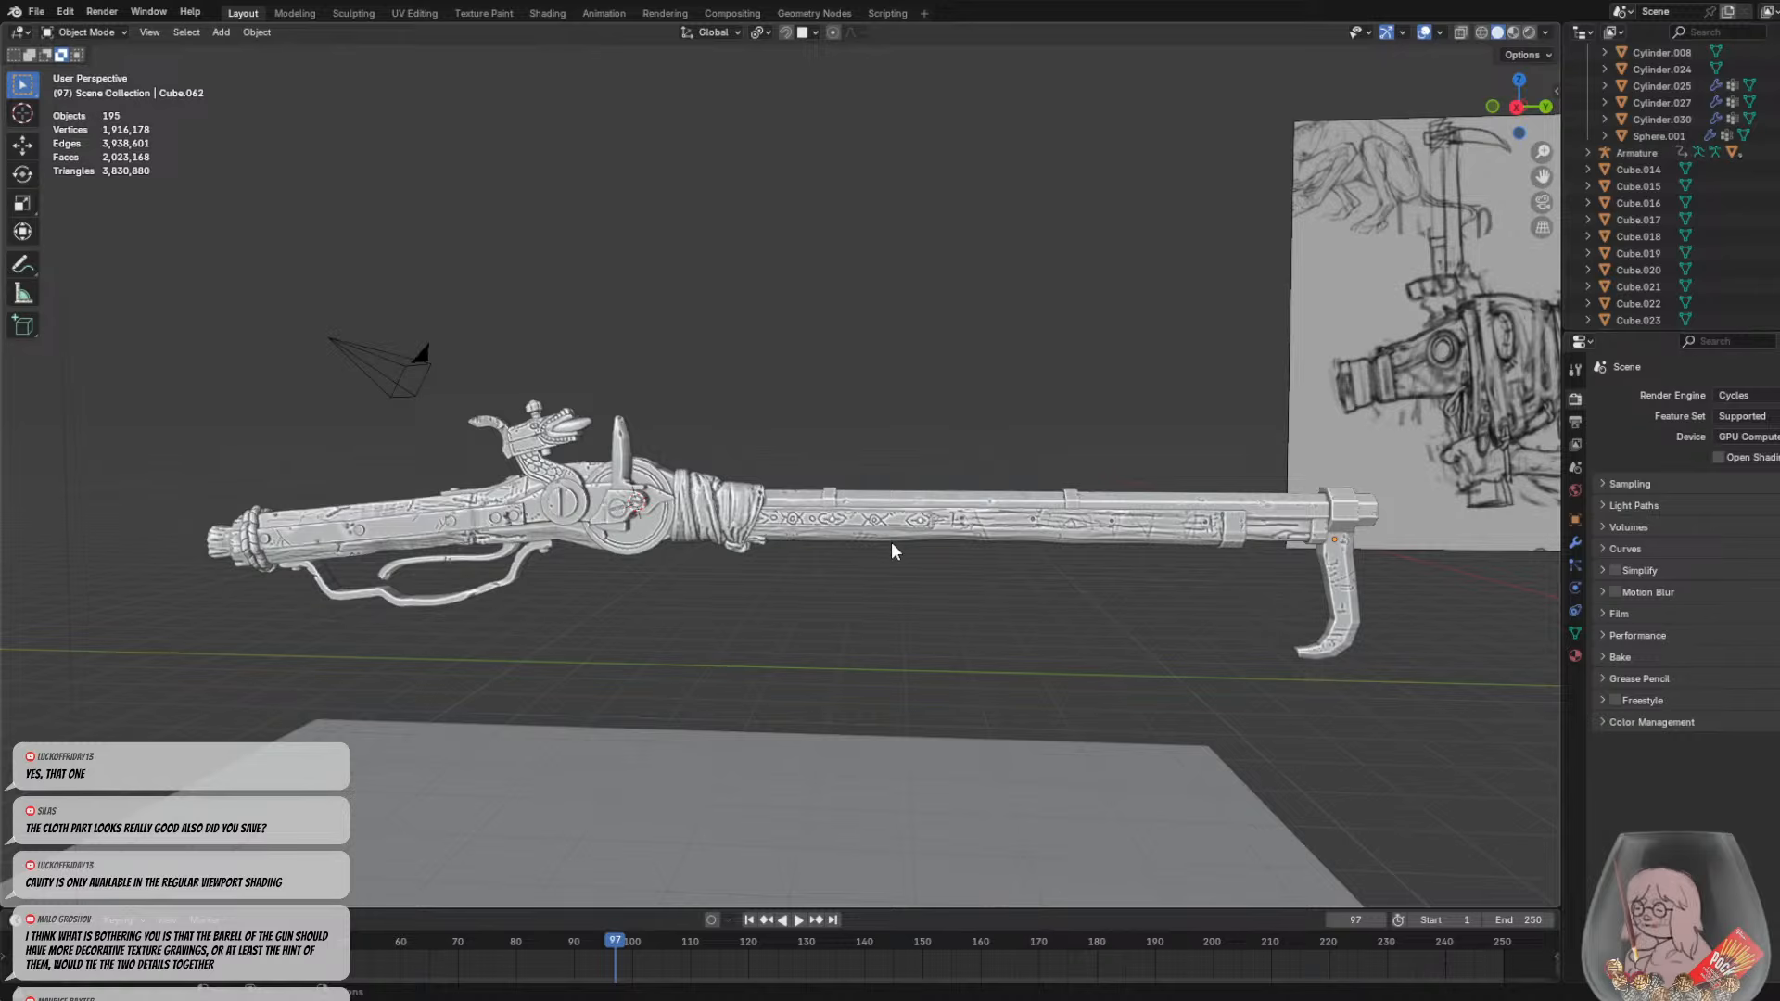
pyautogui.moveTo(890, 548)
pyautogui.mouseDown(button='middle')
pyautogui.moveTo(854, 576)
pyautogui.moveTo(881, 578)
pyautogui.mouseUp(button='middle')
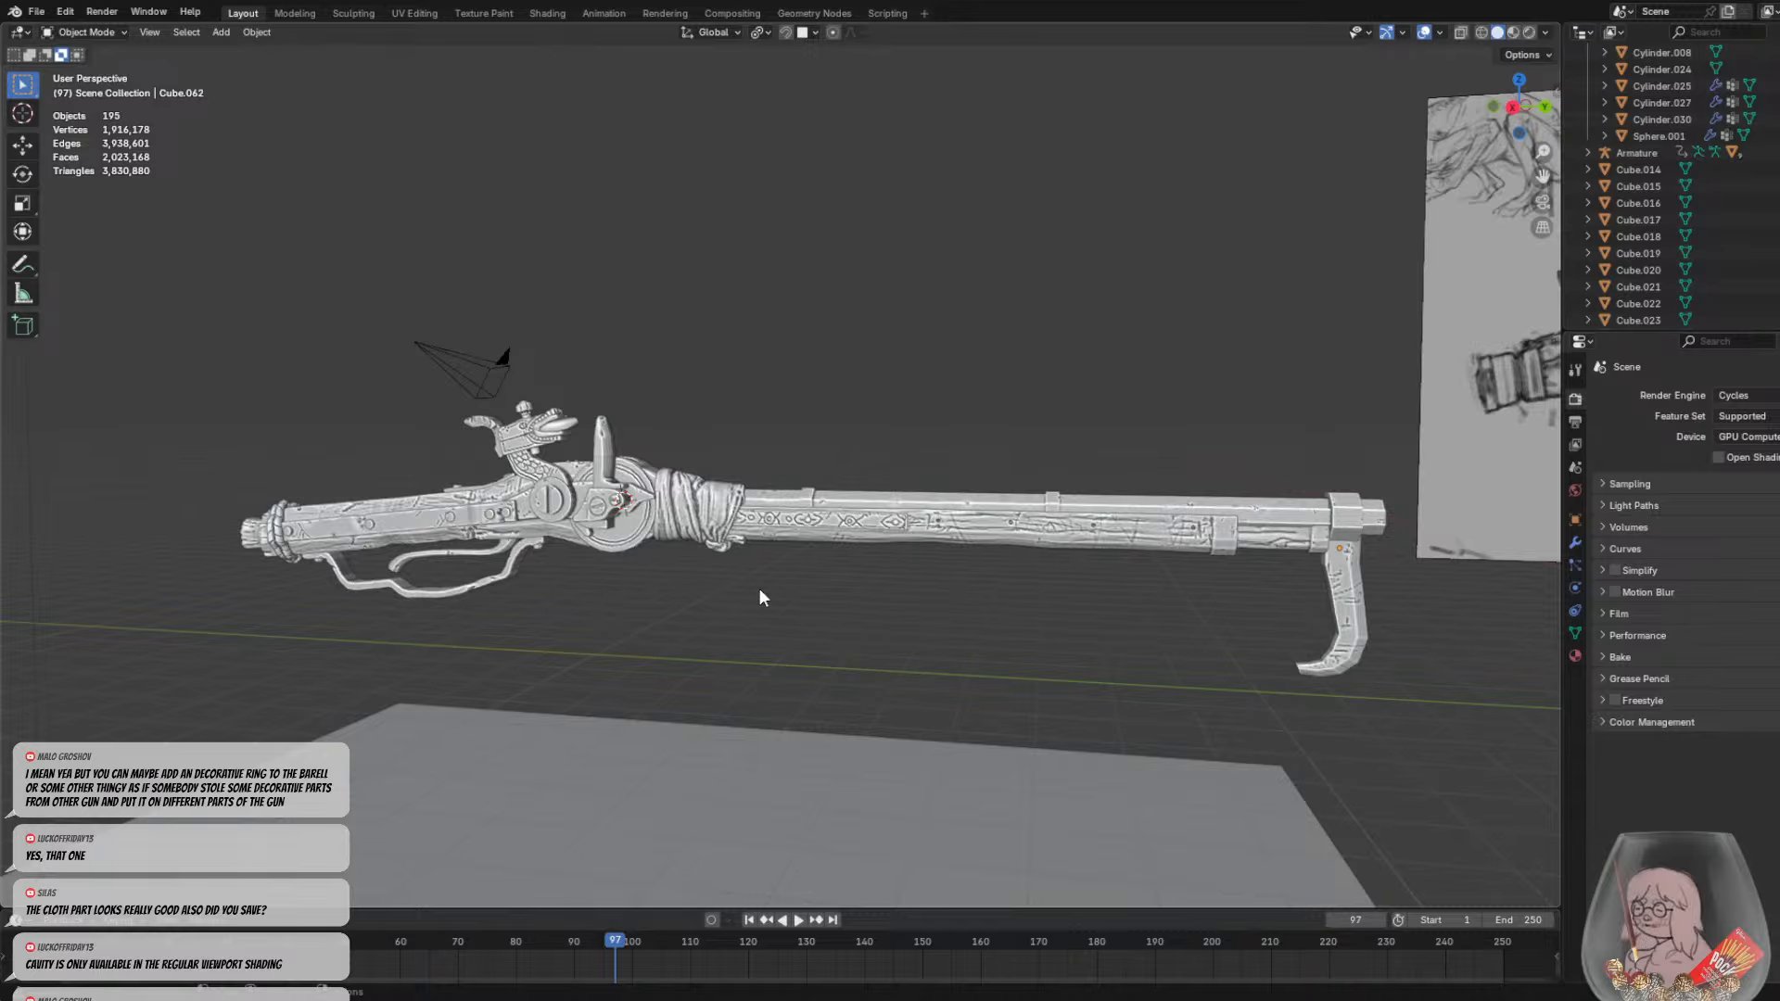
pyautogui.moveTo(1109, 599); pyautogui.dragTo(1192, 579, button='middle')
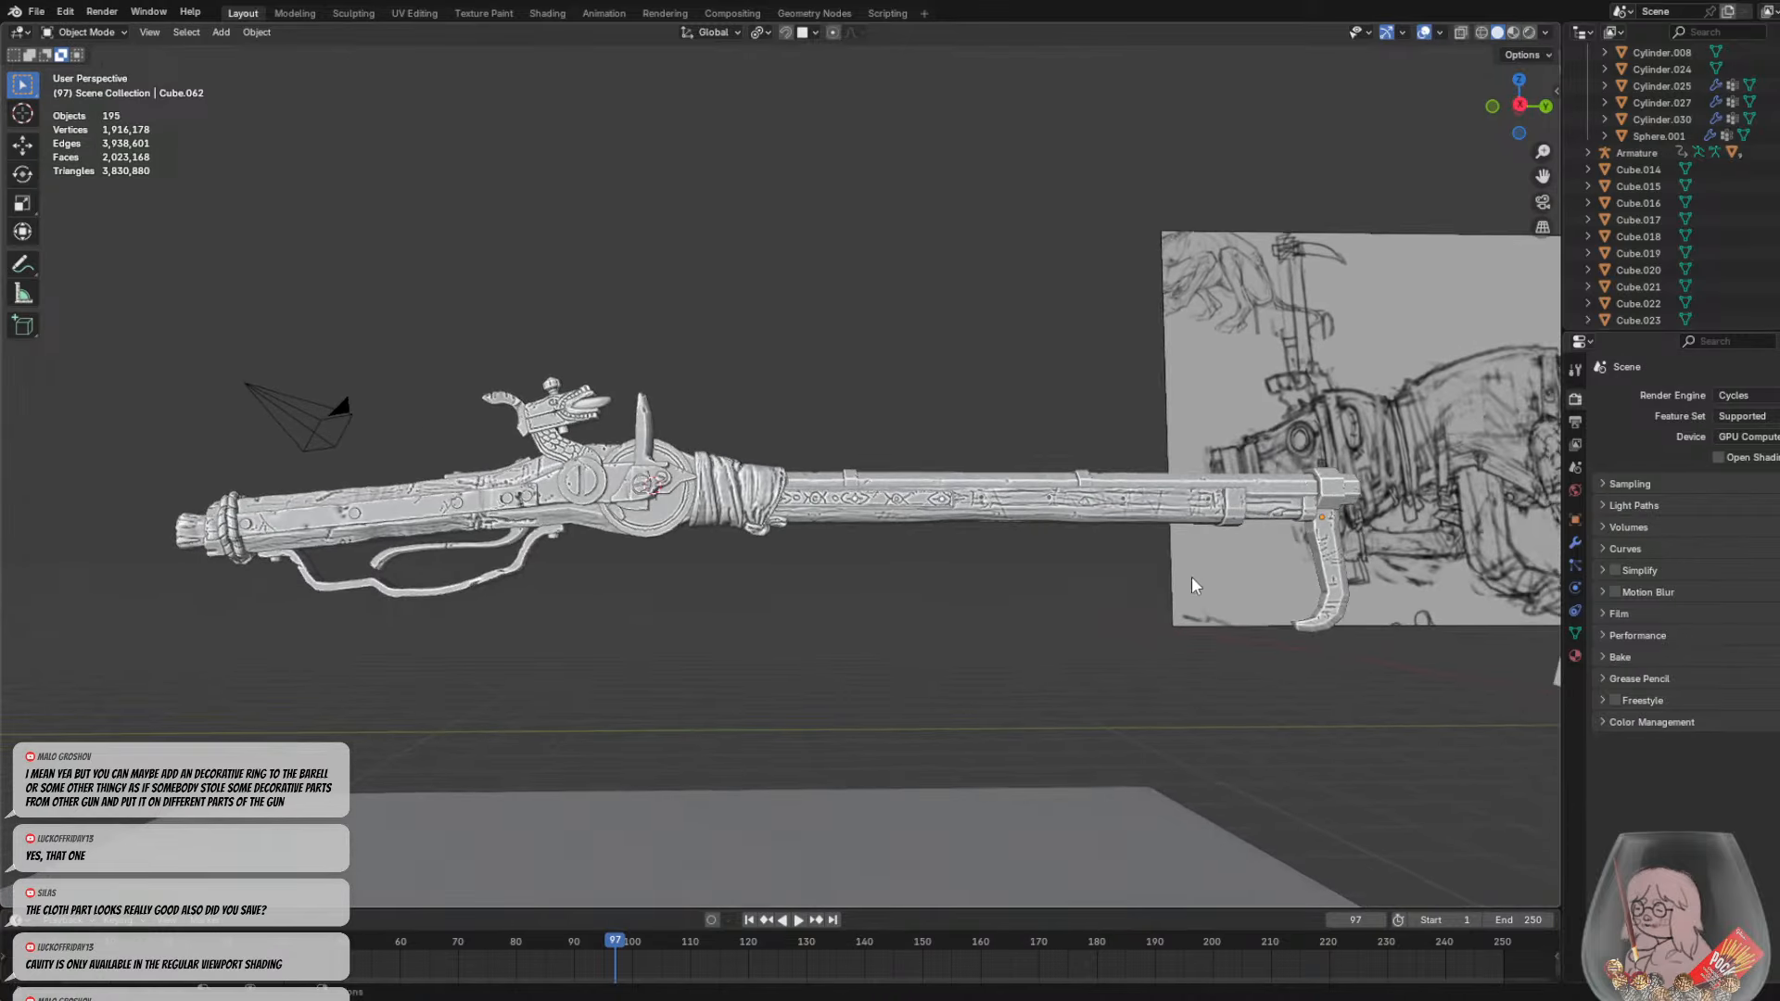
# Examine the full rifle from several angles with cavity shading, from the stock and lock to the curved end piece
pyautogui.moveTo(925, 536)
pyautogui.mouseDown(button='middle')
pyautogui.moveTo(1203, 619)
pyautogui.moveTo(986, 614)
pyautogui.moveTo(1251, 612)
pyautogui.moveTo(1092, 591)
pyautogui.moveTo(865, 601)
pyautogui.mouseUp(button='middle')
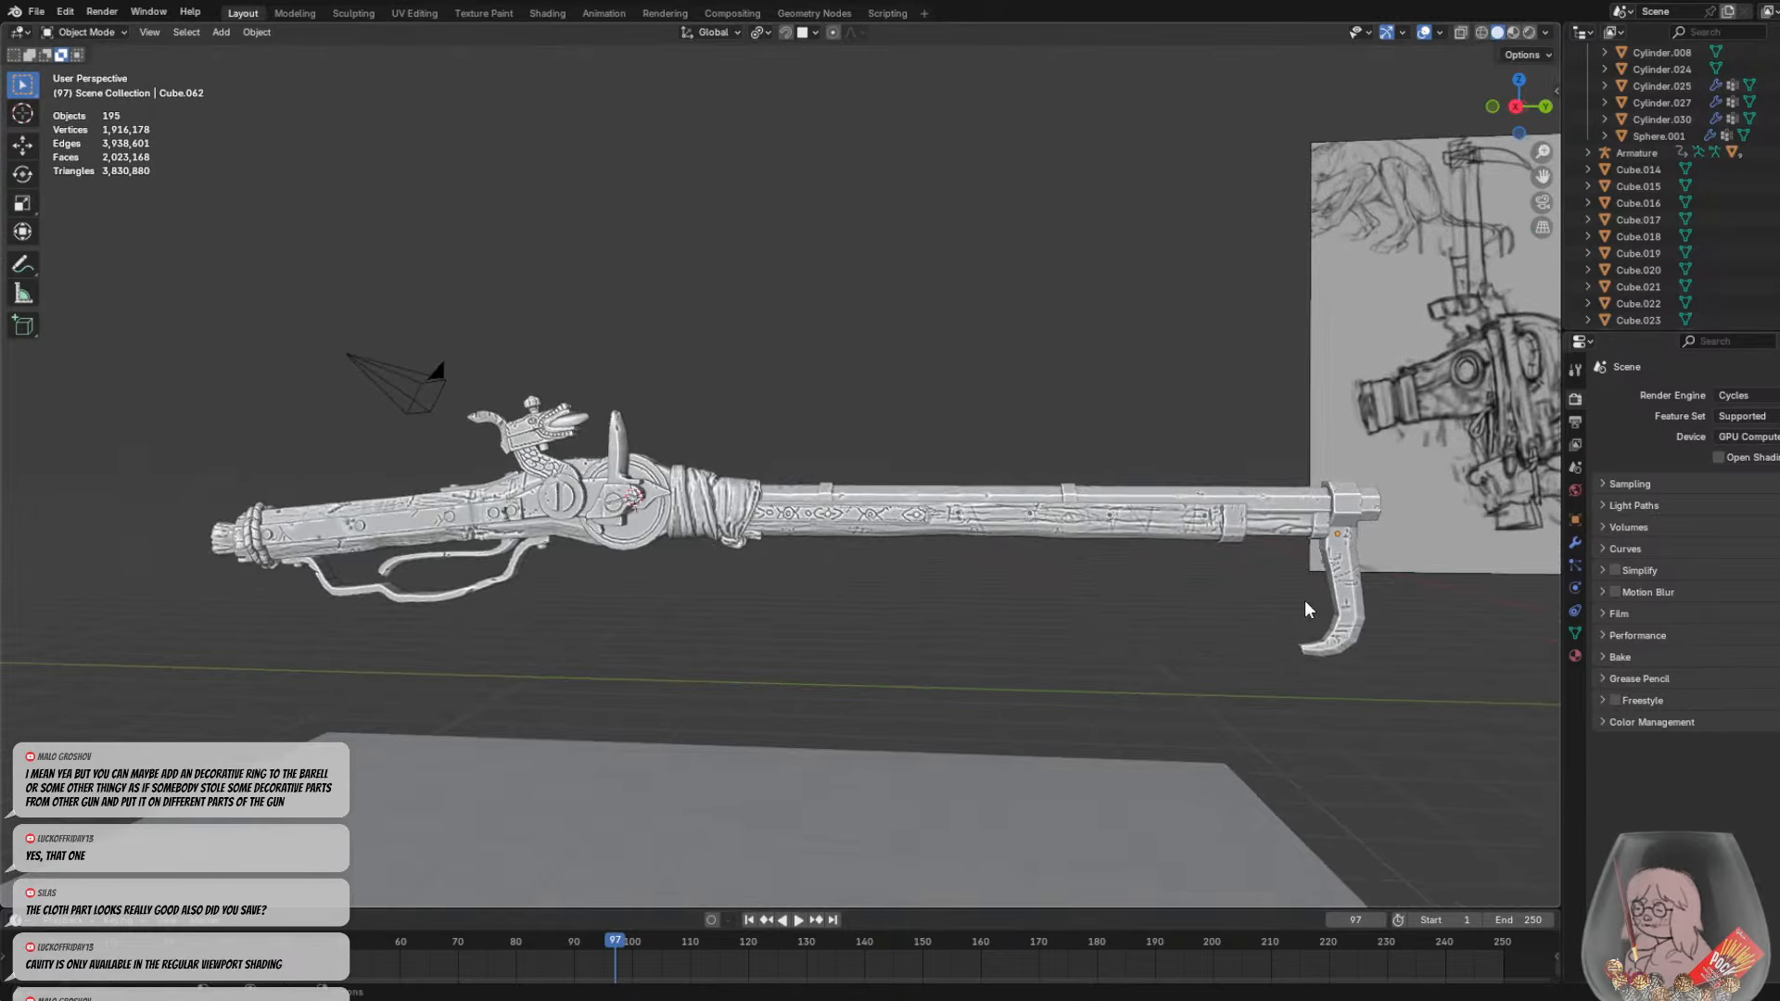
pyautogui.moveTo(1306, 602)
pyautogui.mouseDown(button='middle')
pyautogui.moveTo(1204, 587)
pyautogui.moveTo(1258, 599)
pyautogui.moveTo(1292, 642)
pyautogui.moveTo(1187, 605)
pyautogui.moveTo(914, 597)
pyautogui.moveTo(910, 621)
pyautogui.moveTo(800, 640)
pyautogui.moveTo(729, 620)
pyautogui.moveTo(964, 584)
pyautogui.moveTo(754, 587)
pyautogui.moveTo(1105, 604)
pyautogui.moveTo(1026, 608)
pyautogui.mouseUp(button='middle')
pyautogui.scroll(3, 564, 514)
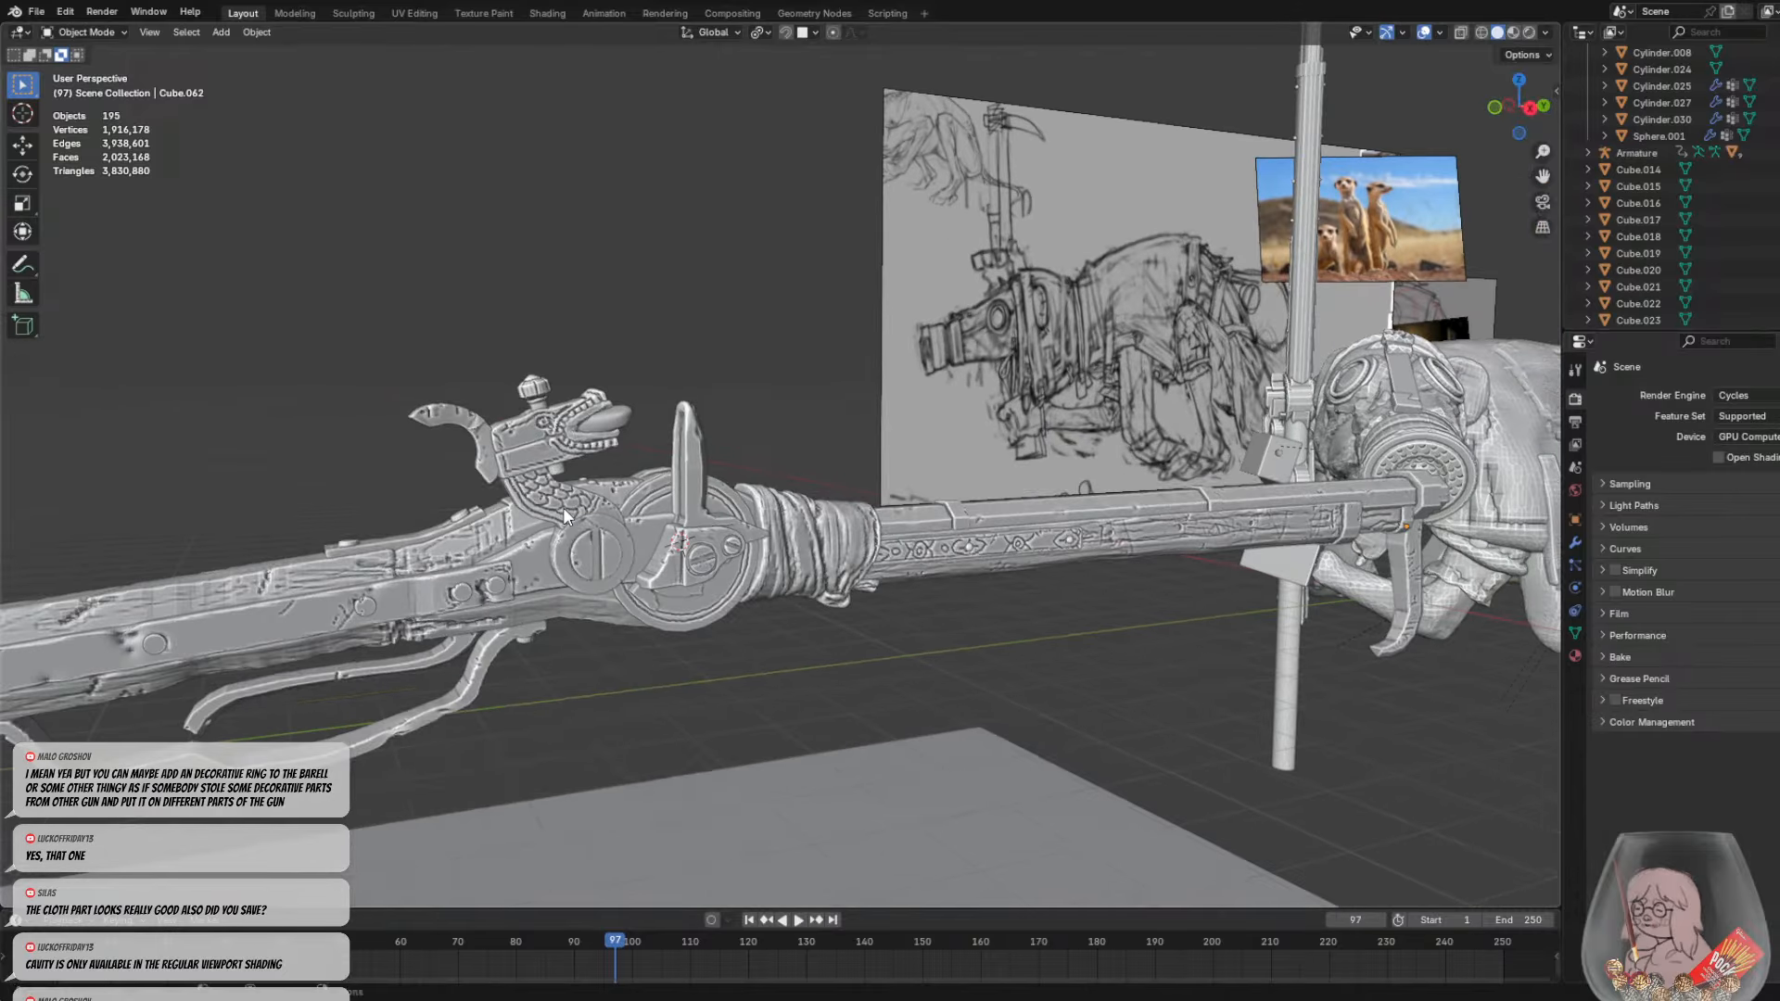
pyautogui.moveTo(564, 508)
pyautogui.mouseDown(button='middle')
pyautogui.moveTo(676, 523)
pyautogui.moveTo(638, 487)
pyautogui.moveTo(499, 497)
pyautogui.mouseUp(button='middle')
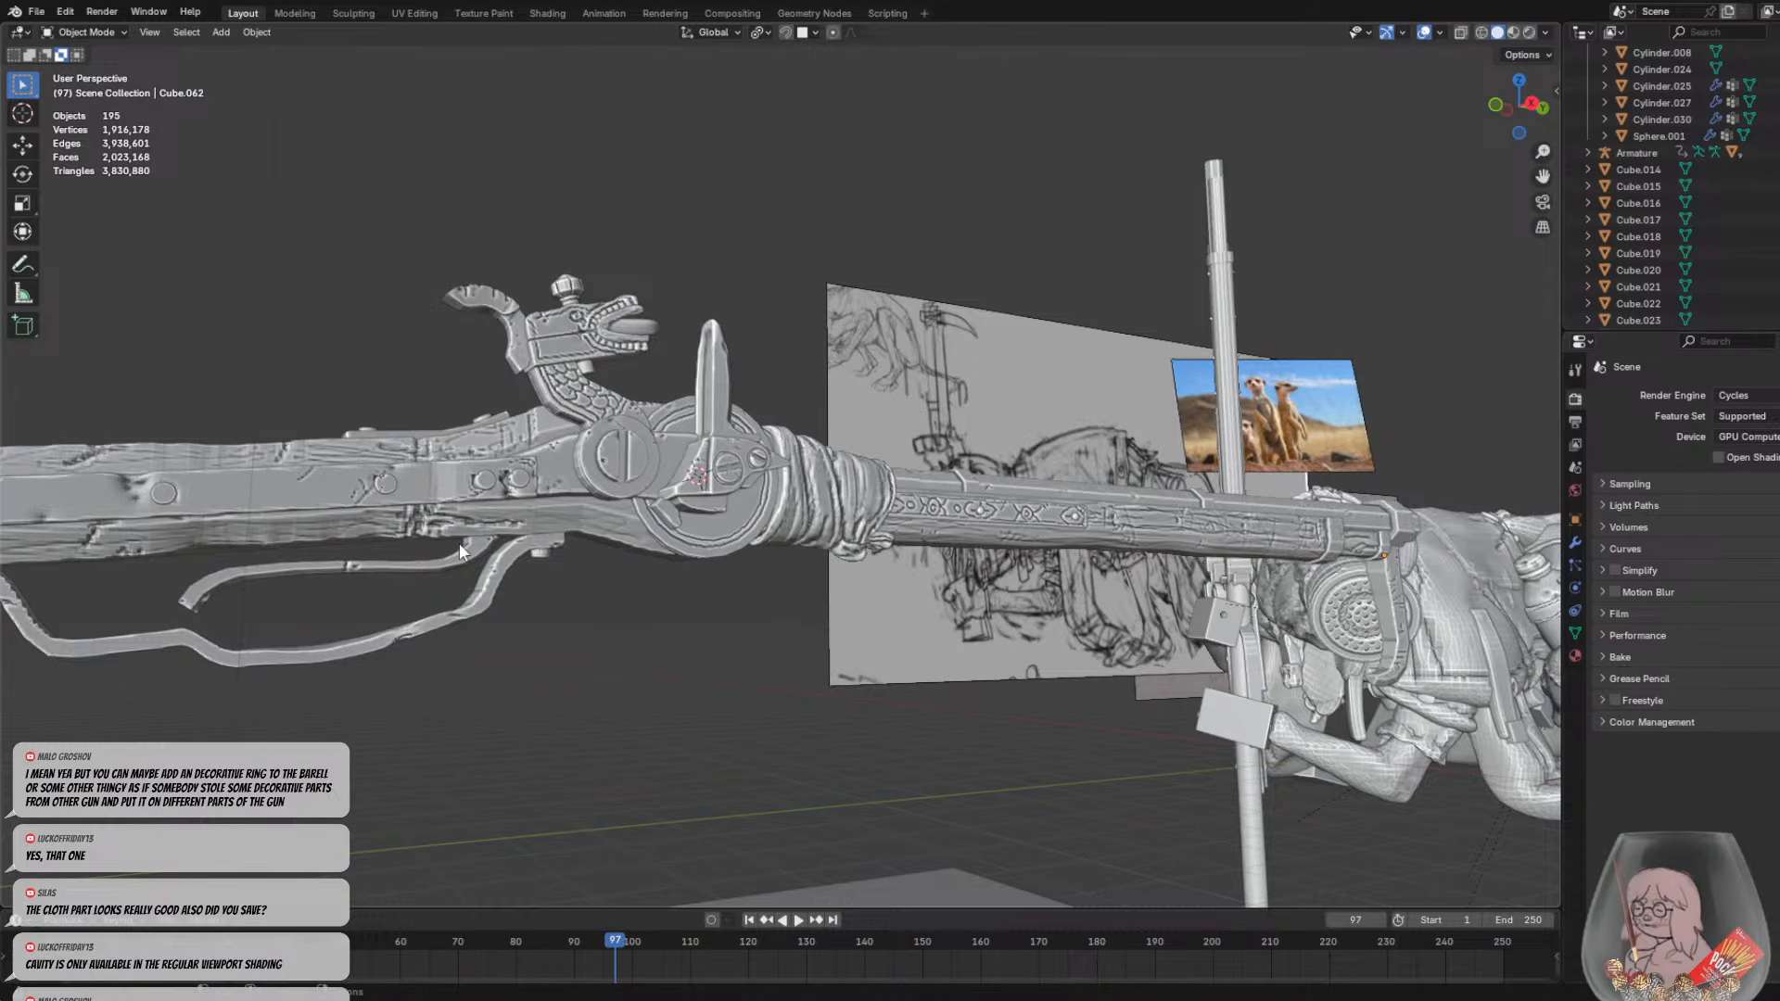
pyautogui.scroll(-4, 473, 518)
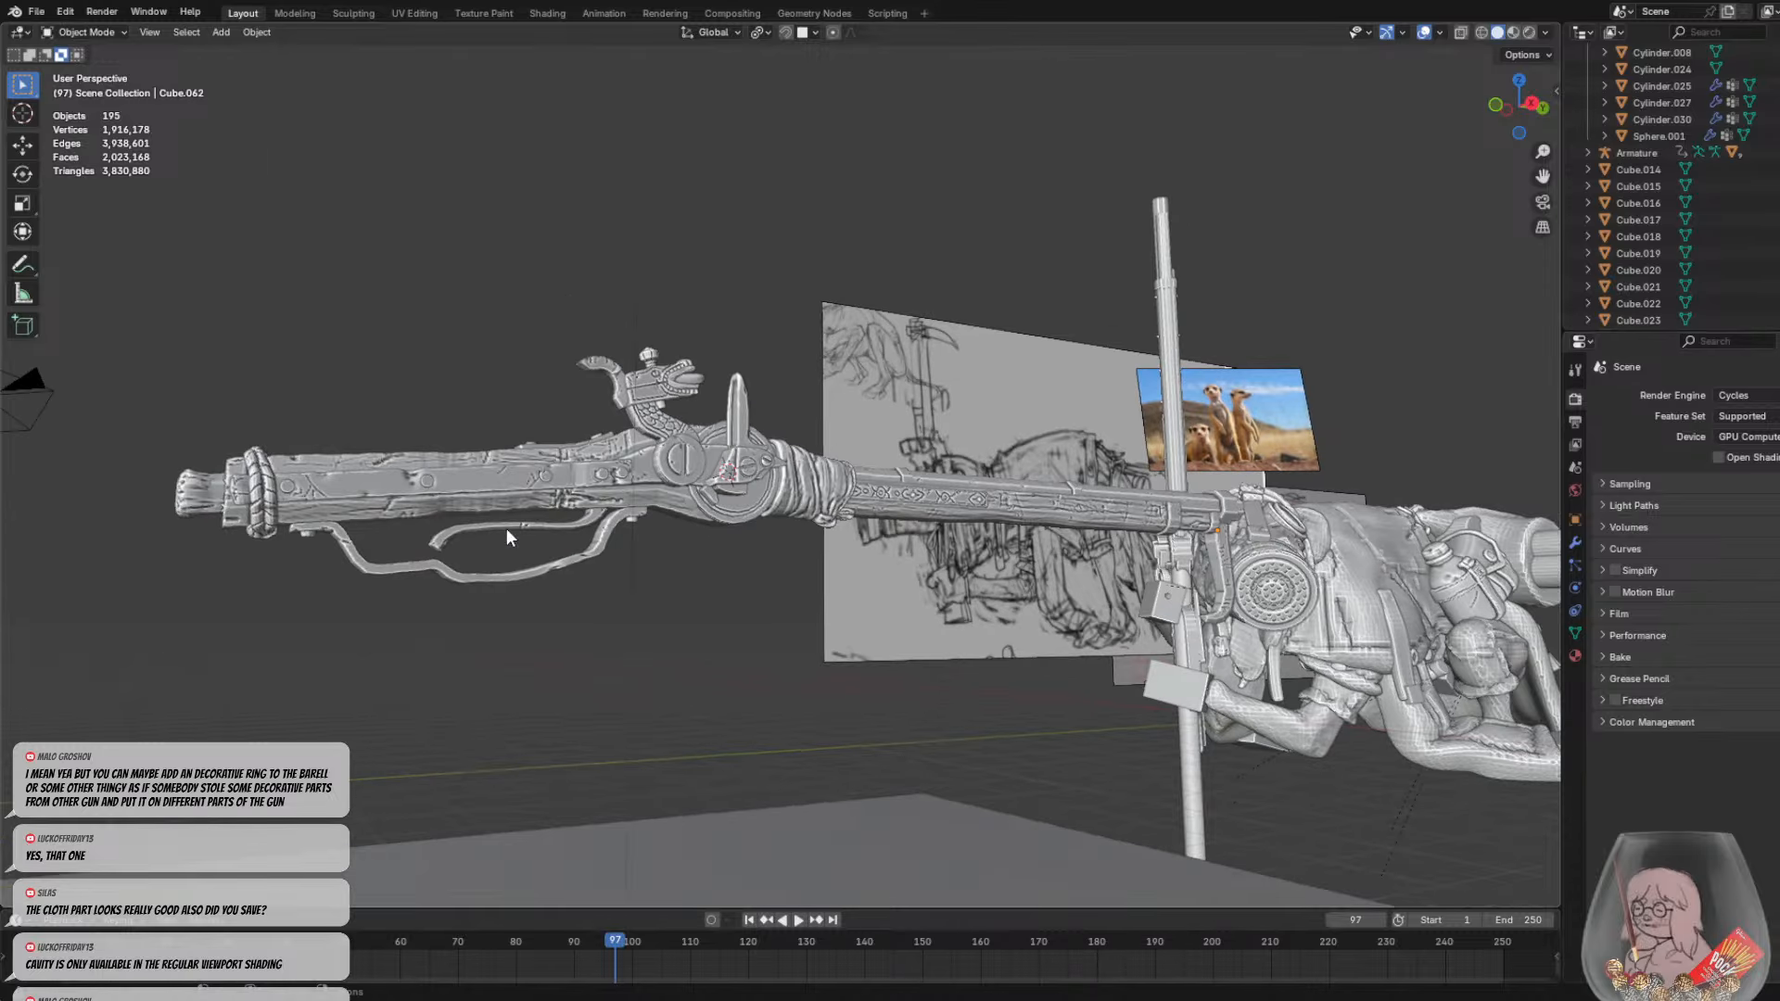
pyautogui.moveTo(722, 570); pyautogui.dragTo(630, 586, button='middle')
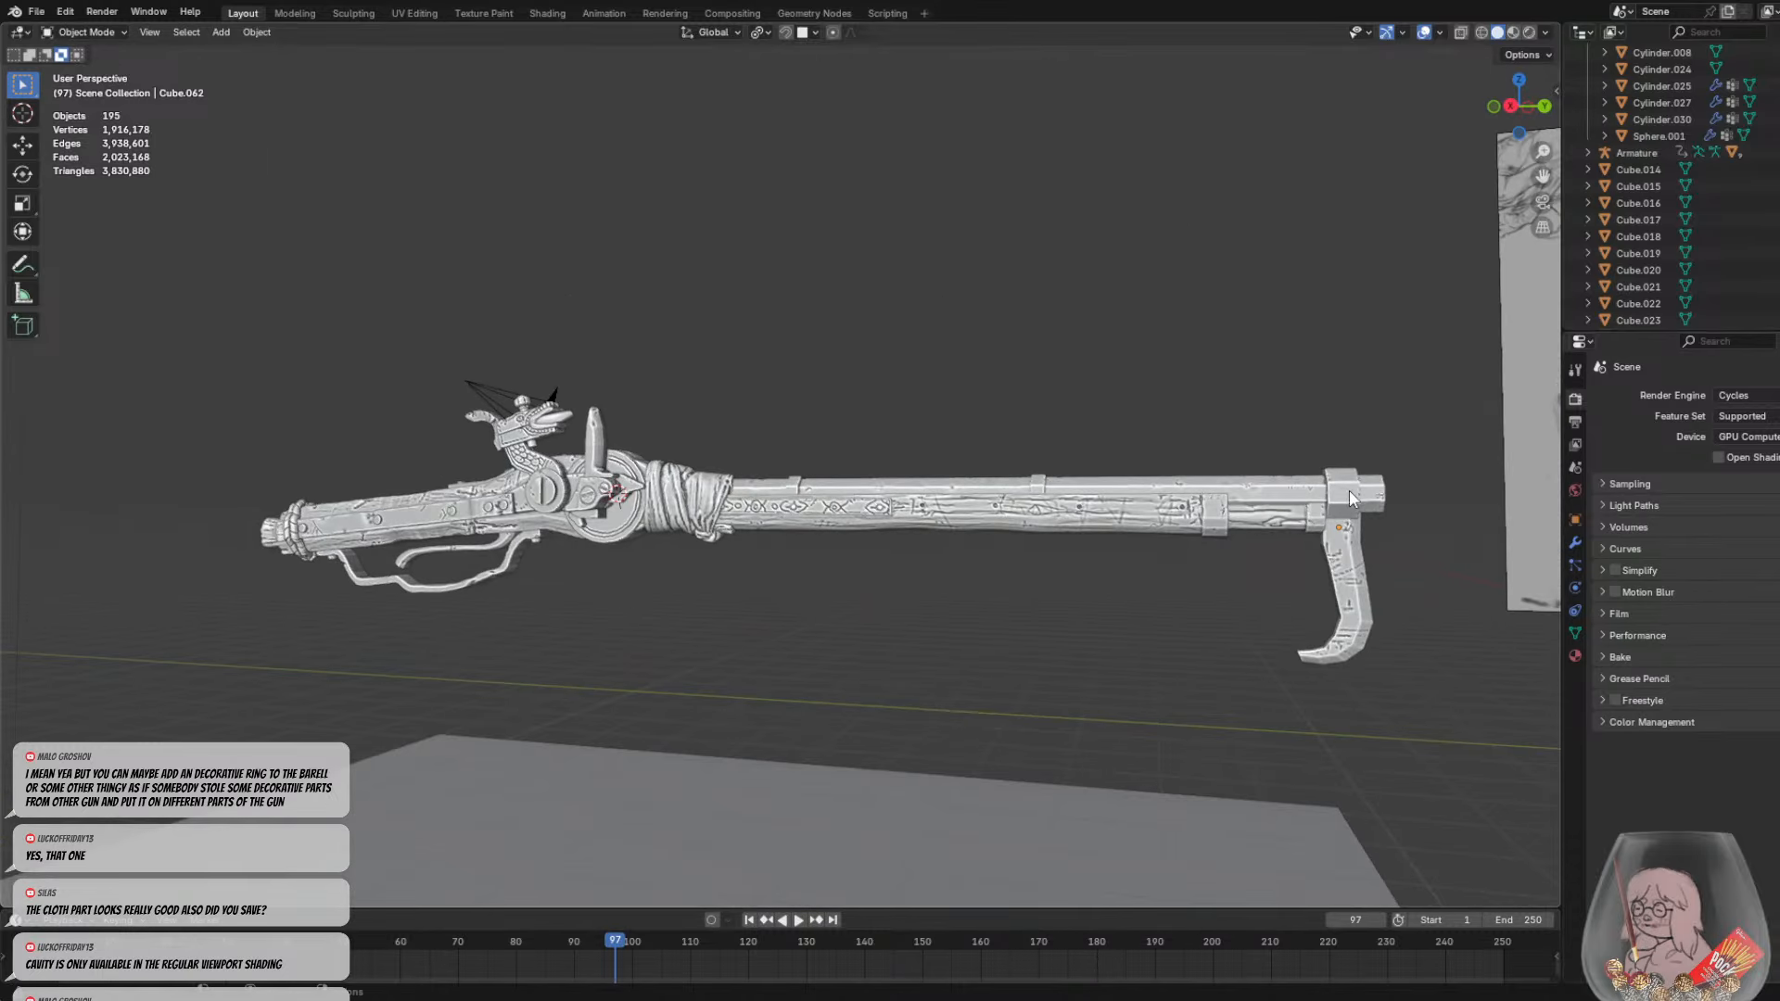
pyautogui.moveTo(1335, 602)
pyautogui.mouseDown(button='middle')
pyautogui.moveTo(1243, 589)
pyautogui.moveTo(1277, 595)
pyautogui.moveTo(1269, 570)
pyautogui.moveTo(1020, 558)
pyautogui.moveTo(1159, 603)
pyautogui.moveTo(805, 562)
pyautogui.mouseUp(button='middle')
# Select the curved piece at the barrel's end and turn off the viewport's Cavity shading
pyautogui.click(1258, 638)
pyautogui.scroll(2, 1159, 604)
pyautogui.scroll(2, 1081, 582)
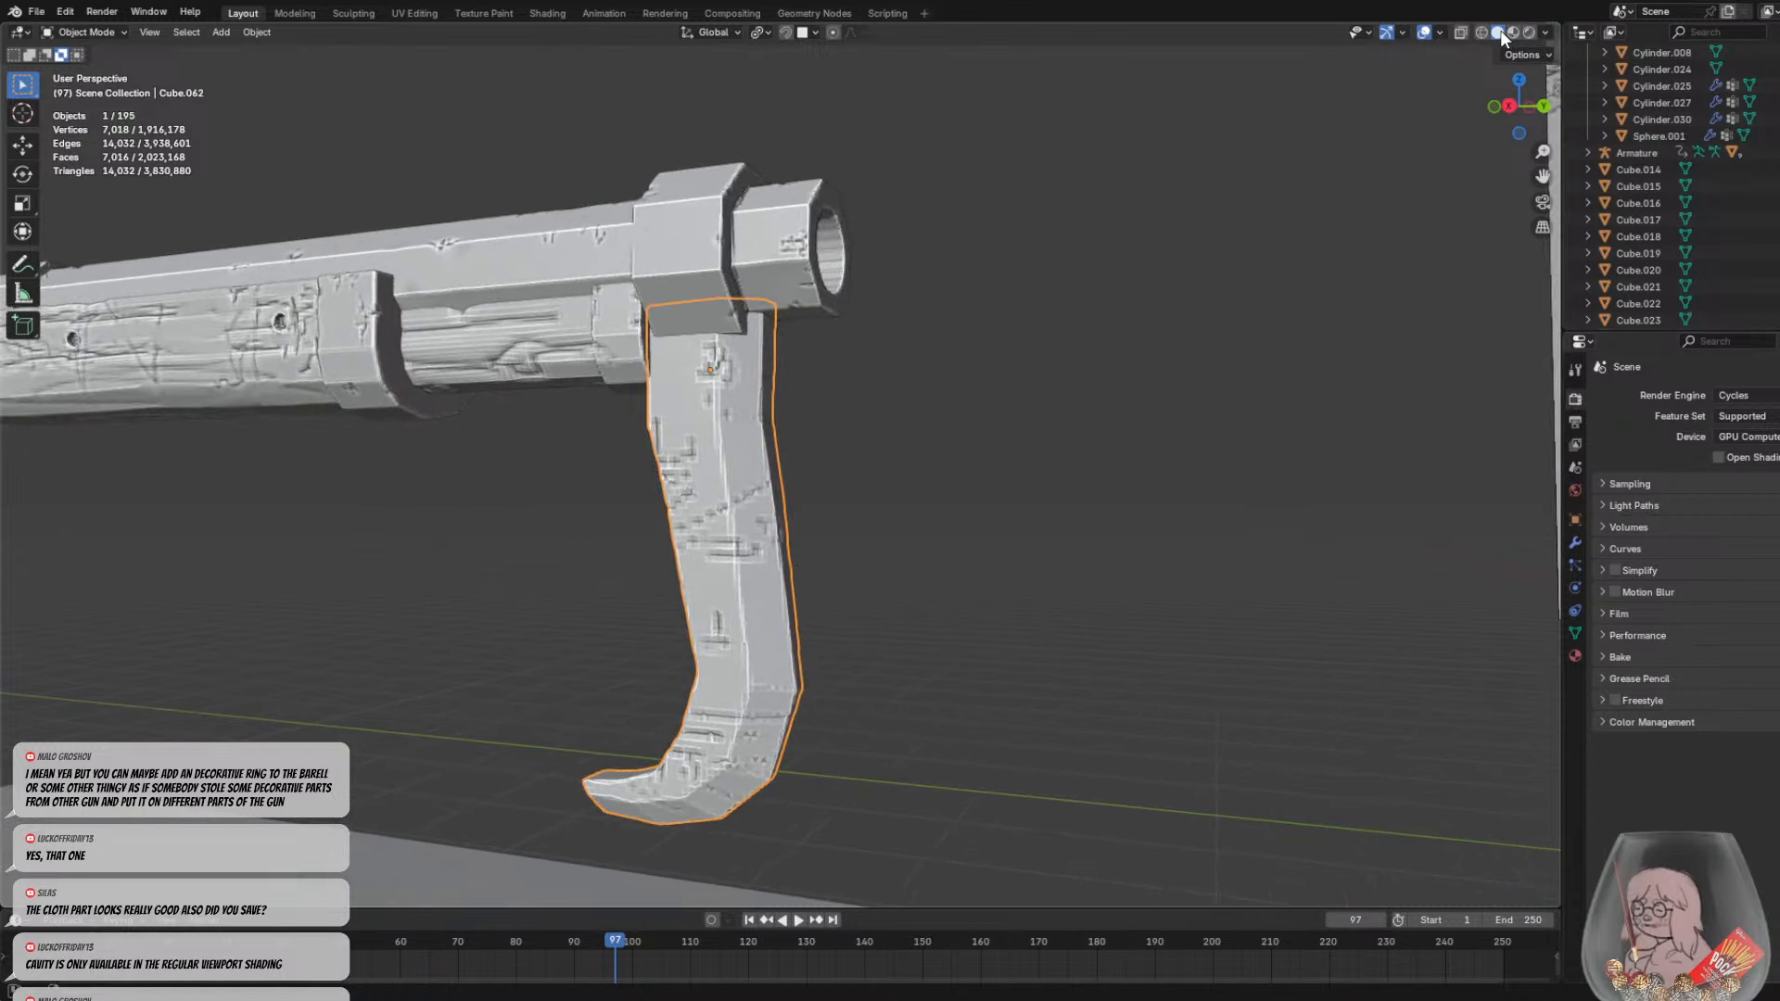
pyautogui.click(1527, 54)
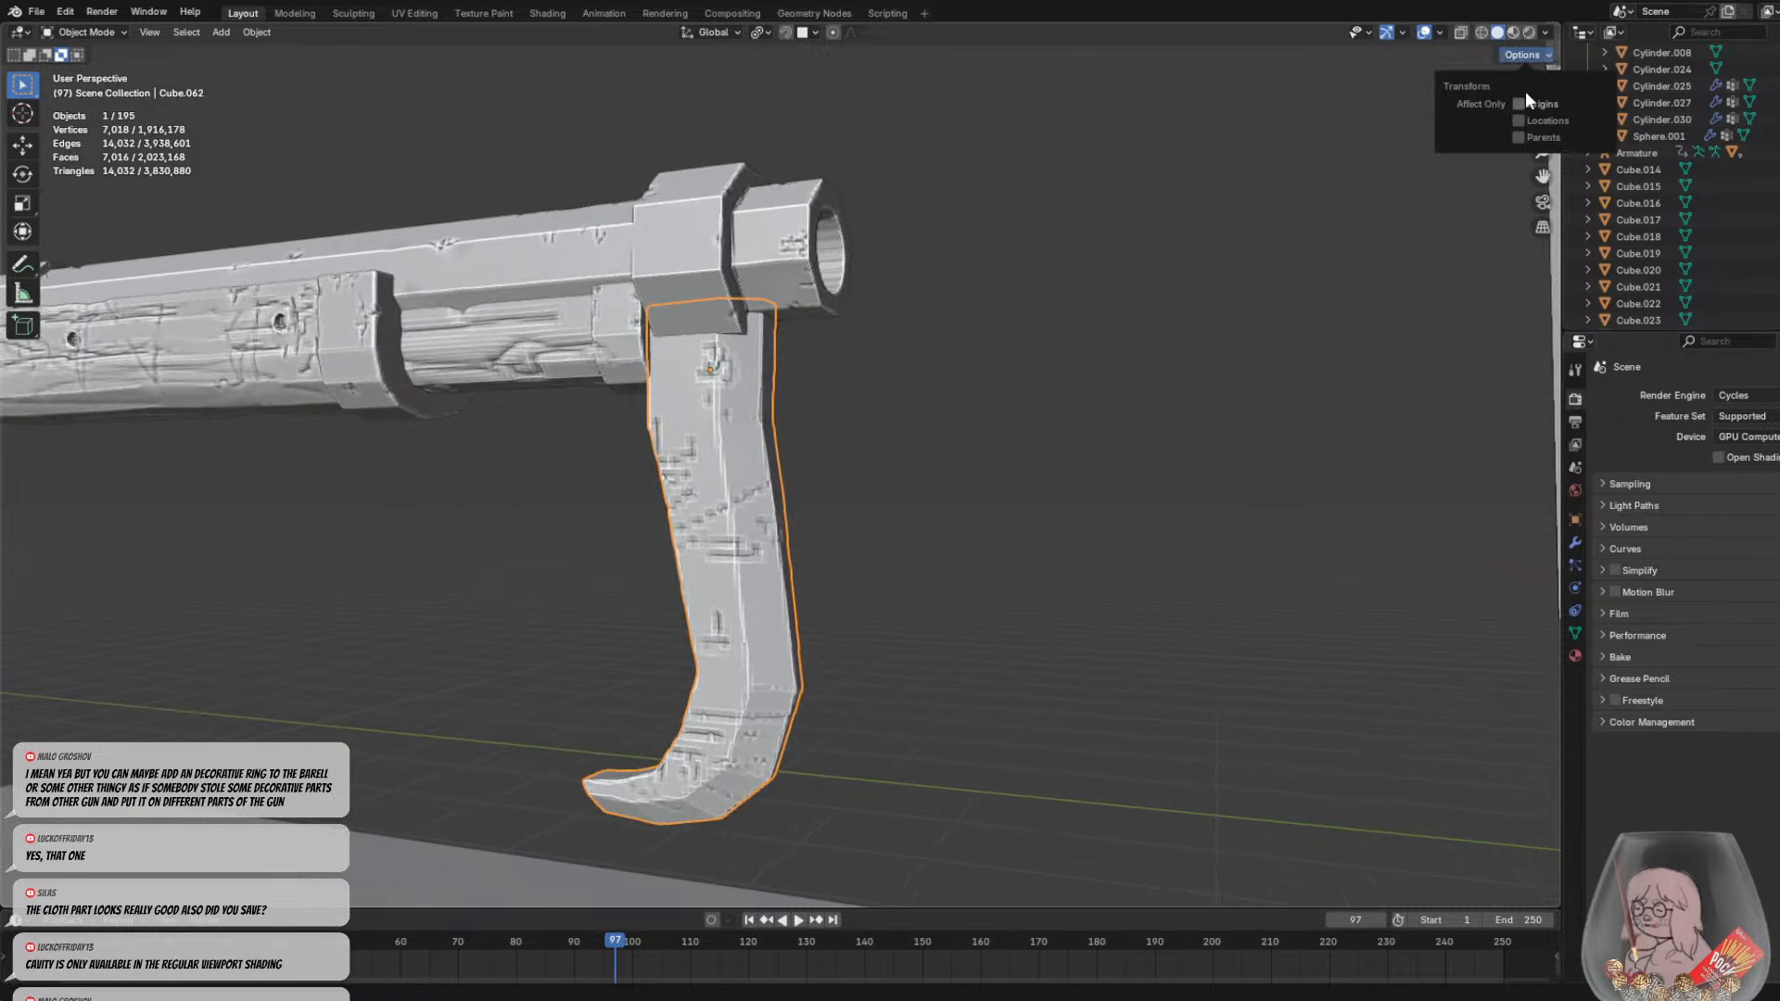
pyautogui.click(1545, 31)
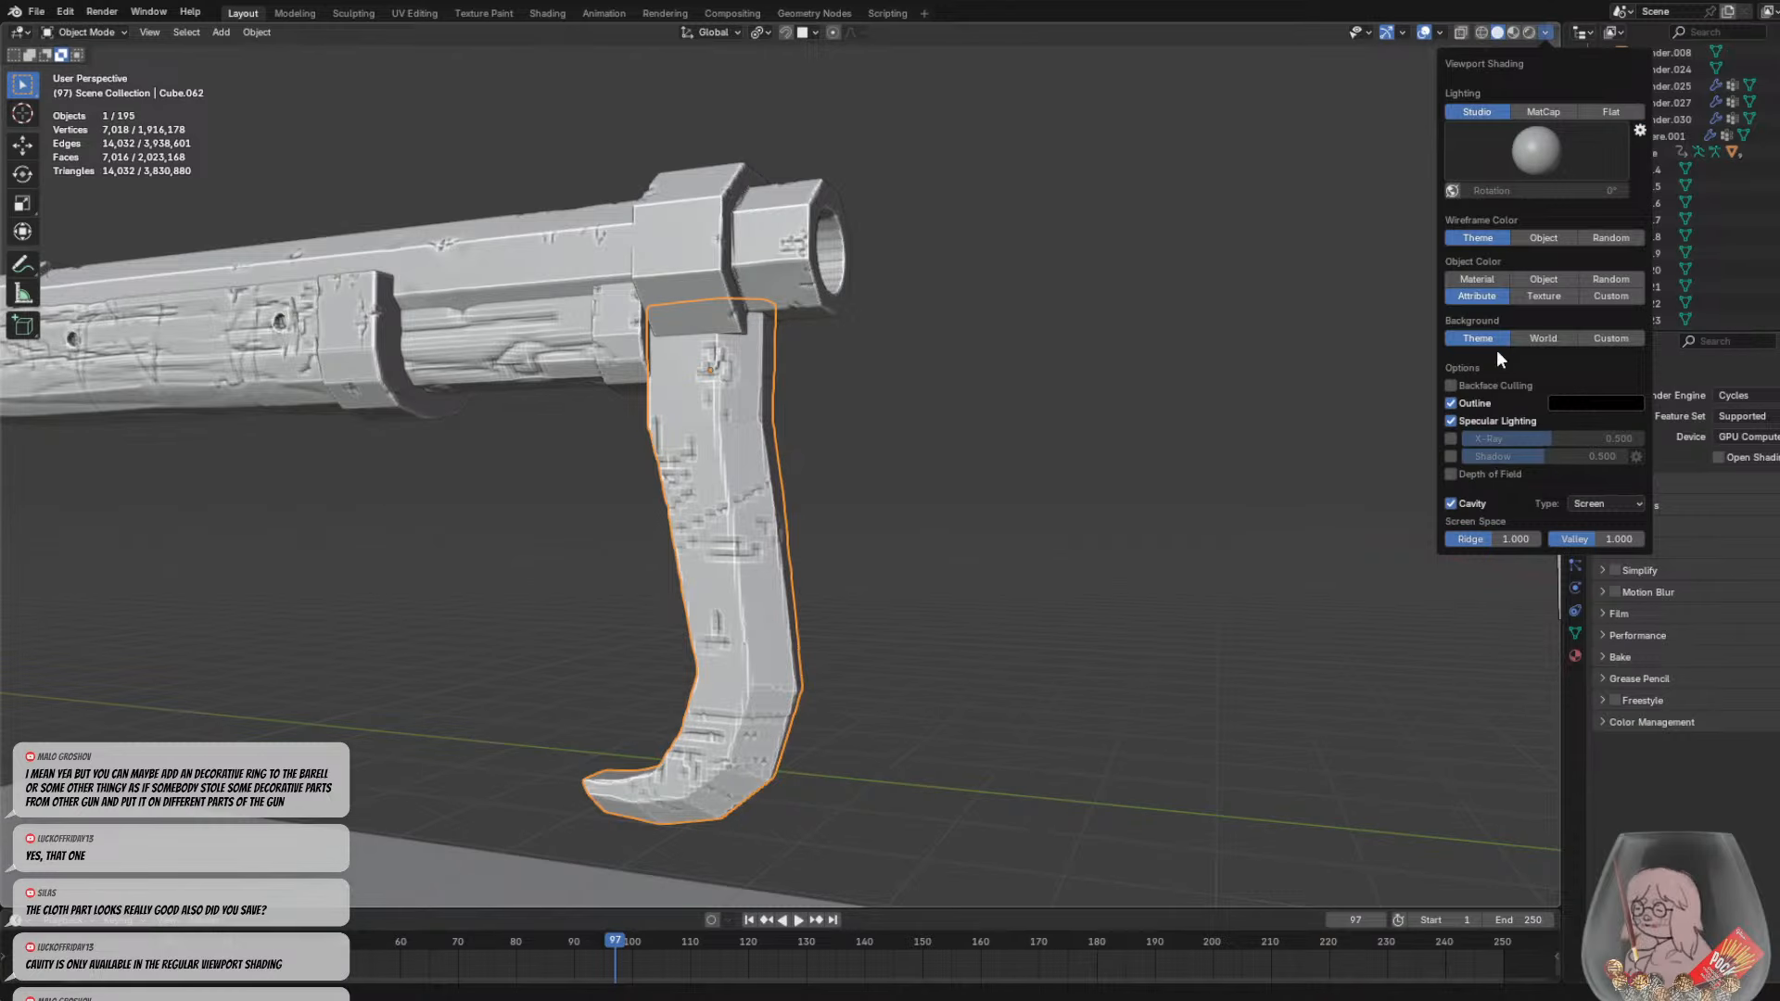
pyautogui.click(1451, 504)
pyautogui.keyDown('shift'); pyautogui.moveTo(815, 609); pyautogui.dragTo(1082, 540, button='middle'); pyautogui.keyUp('shift')
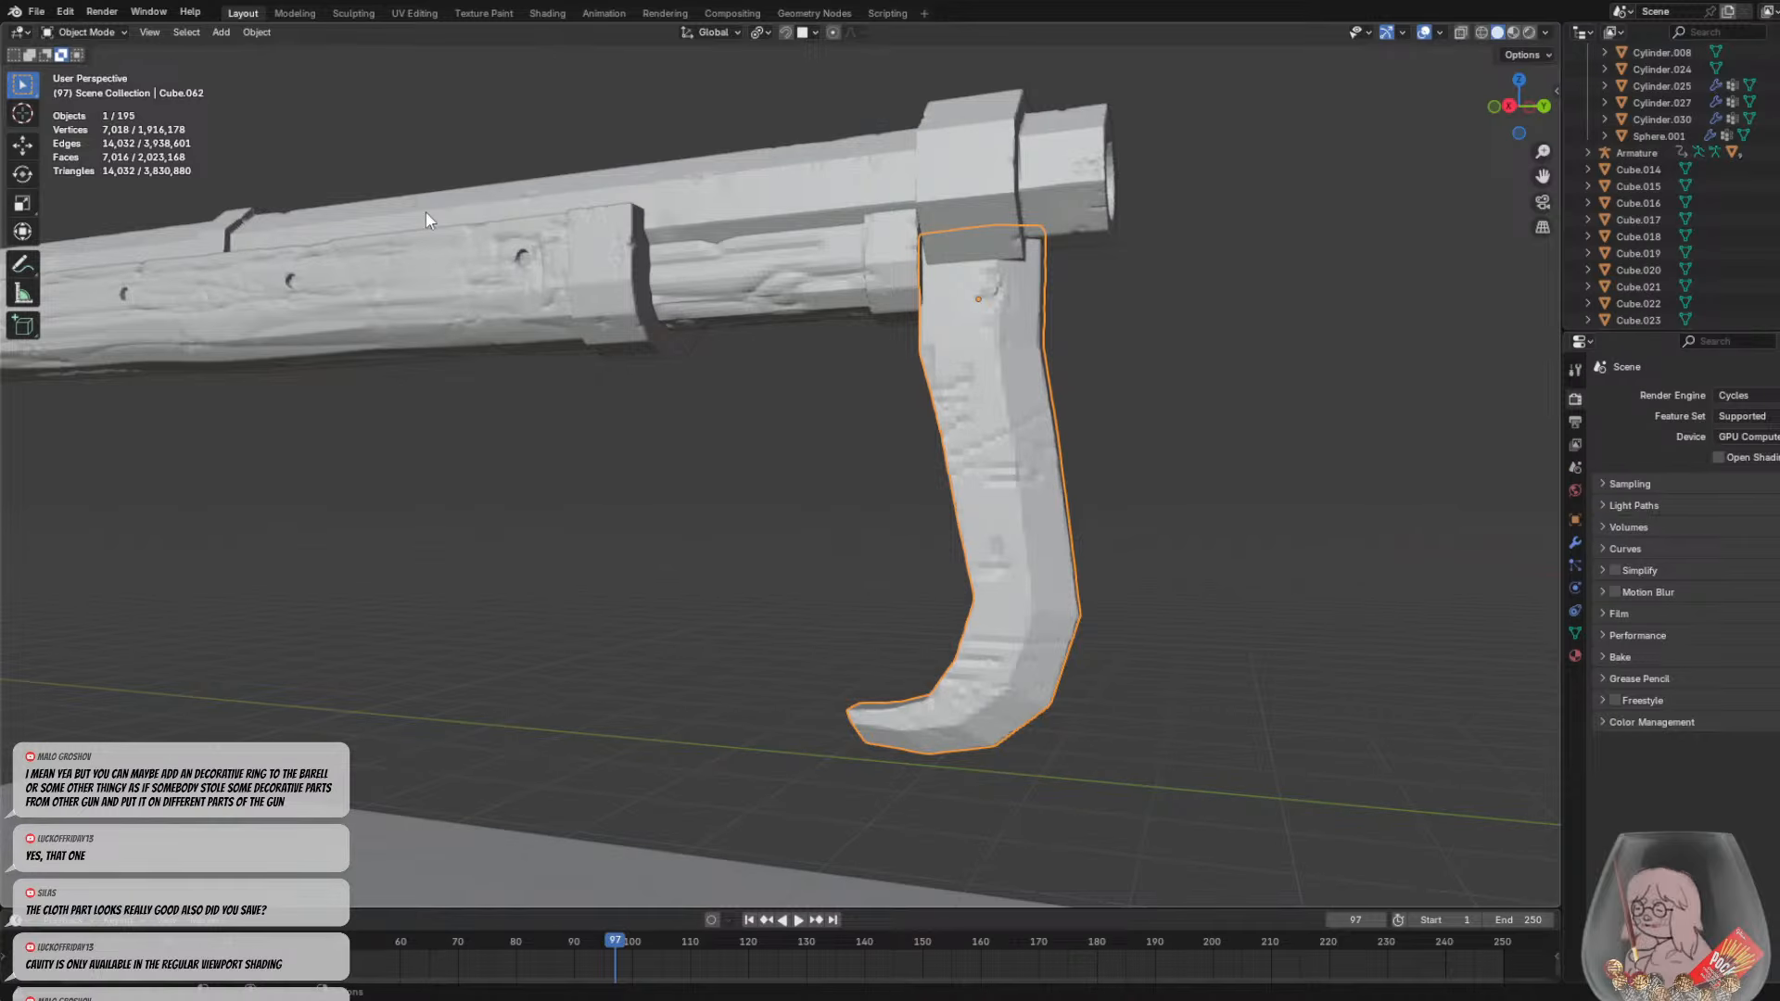
# Enter Sculpt Mode on the curved end piece and set the Grab brush radius to 52 px
pyautogui.click(87, 33)
pyautogui.click(92, 86)
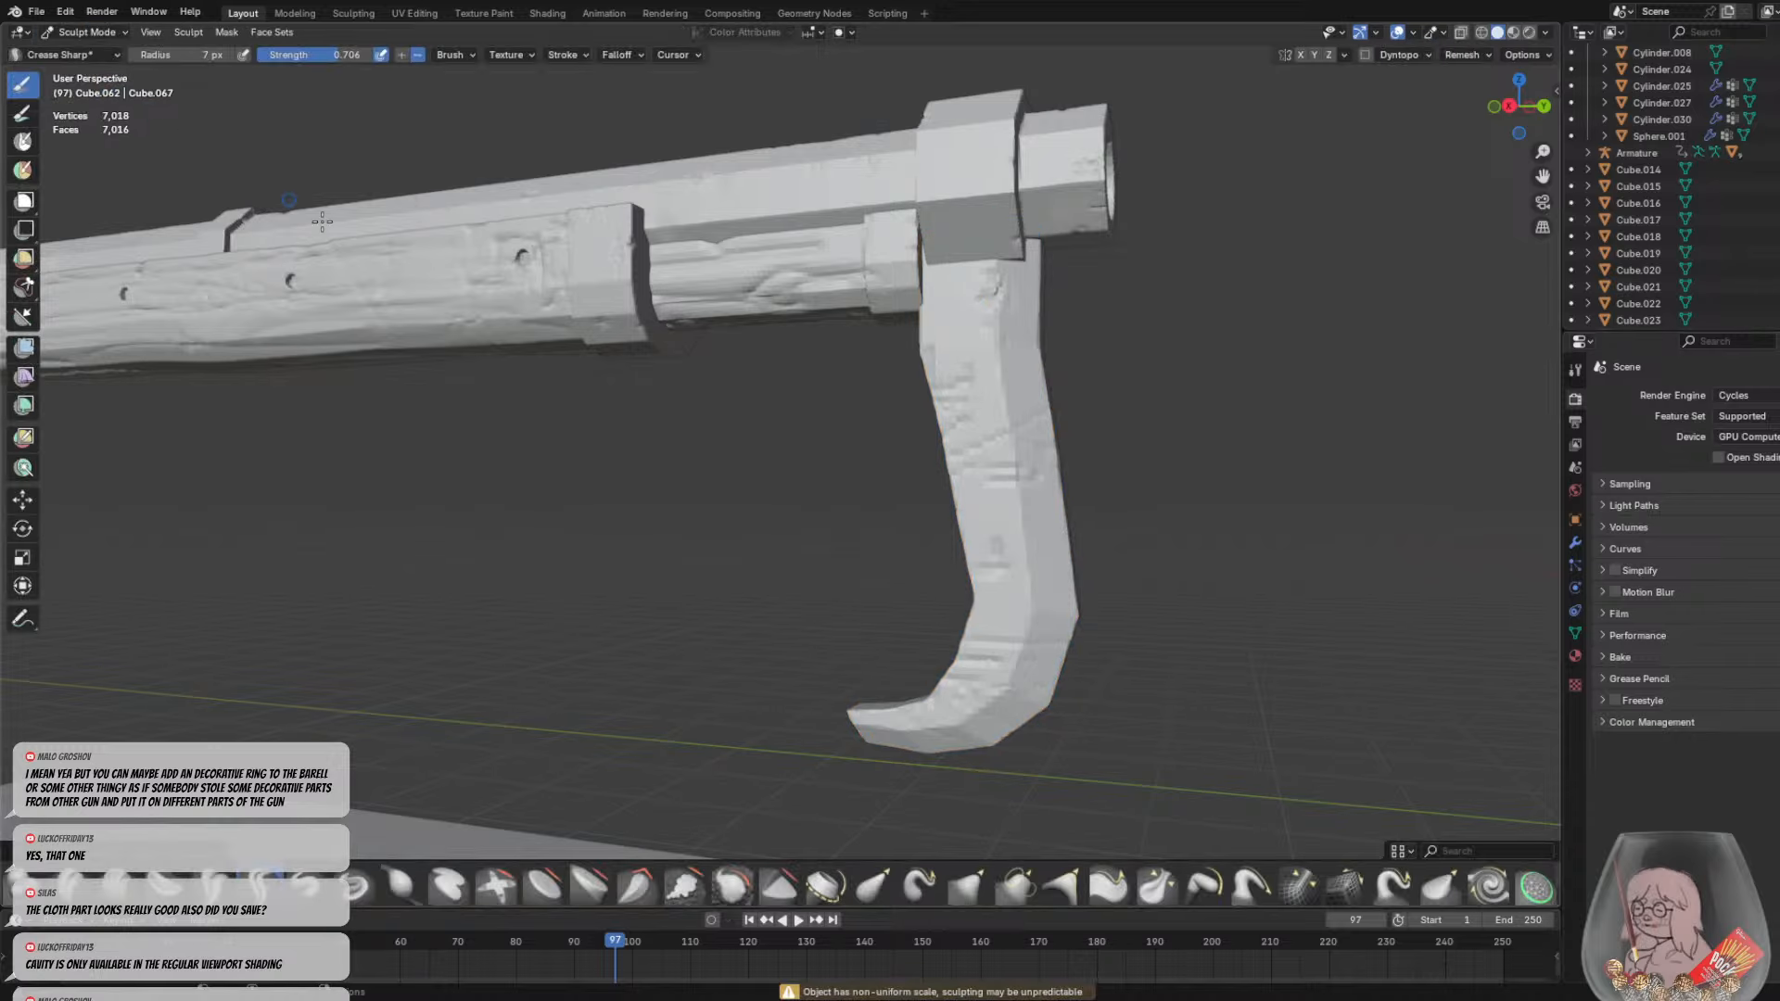
pyautogui.press('g')
pyautogui.press('f')
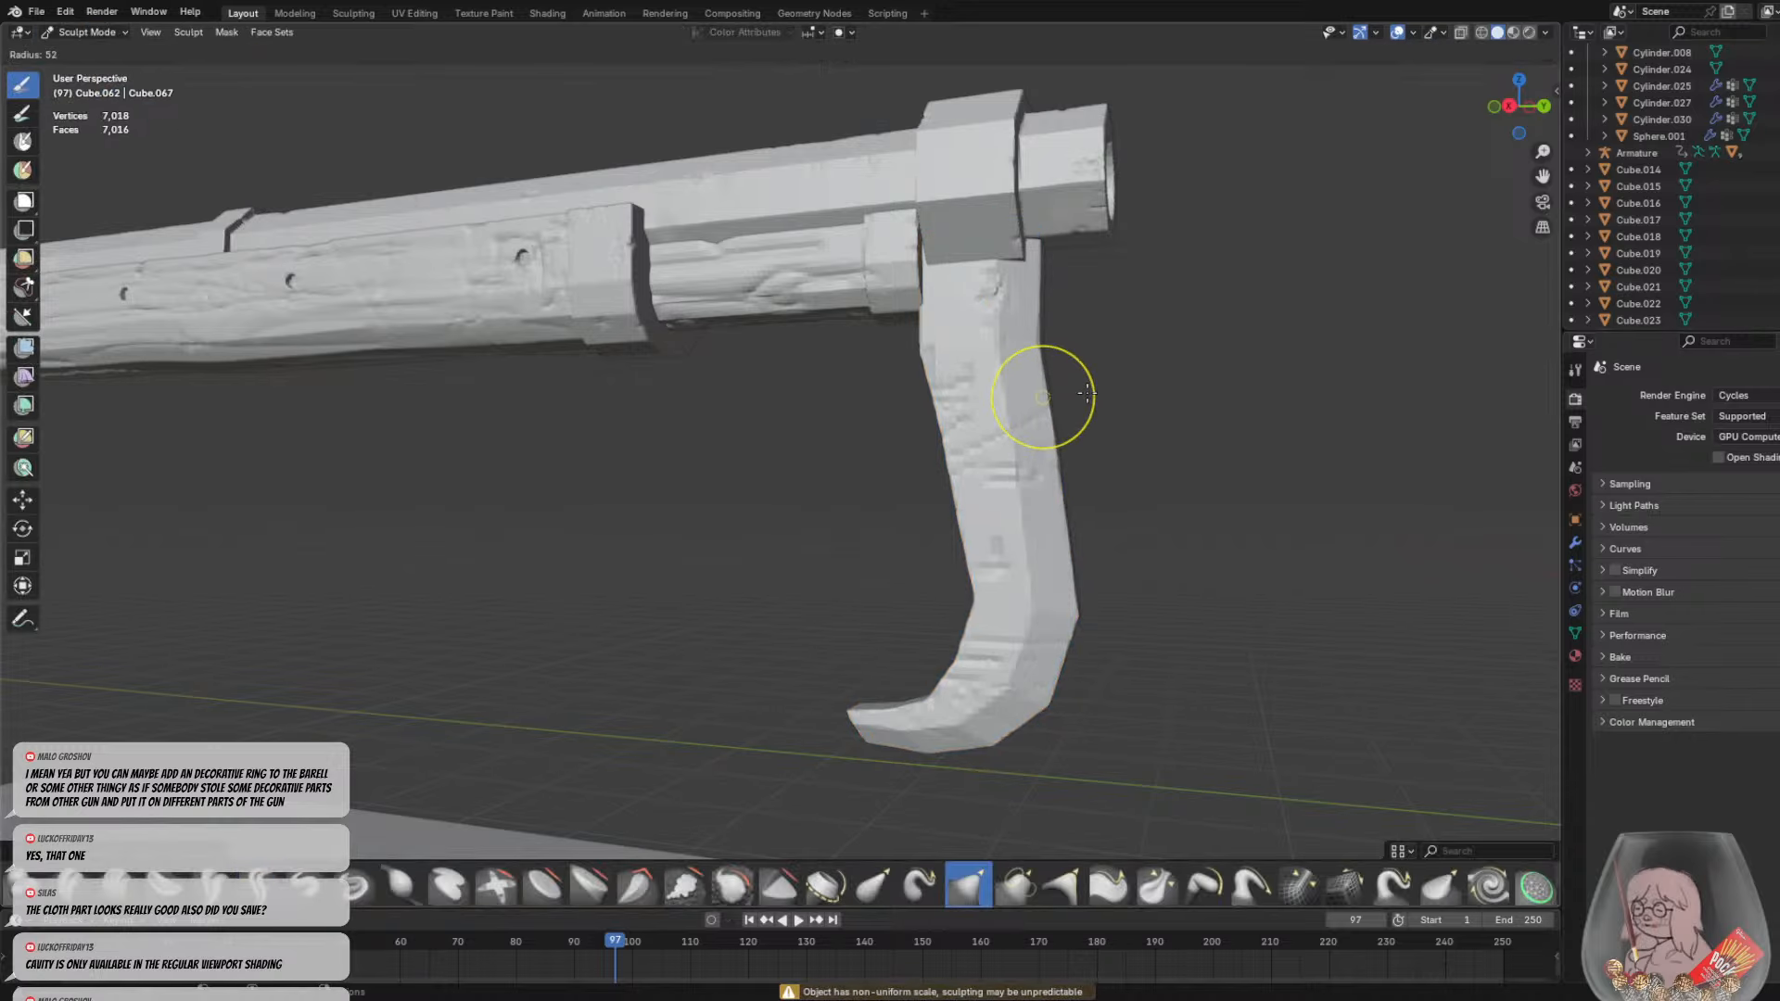
pyautogui.click(1089, 397)
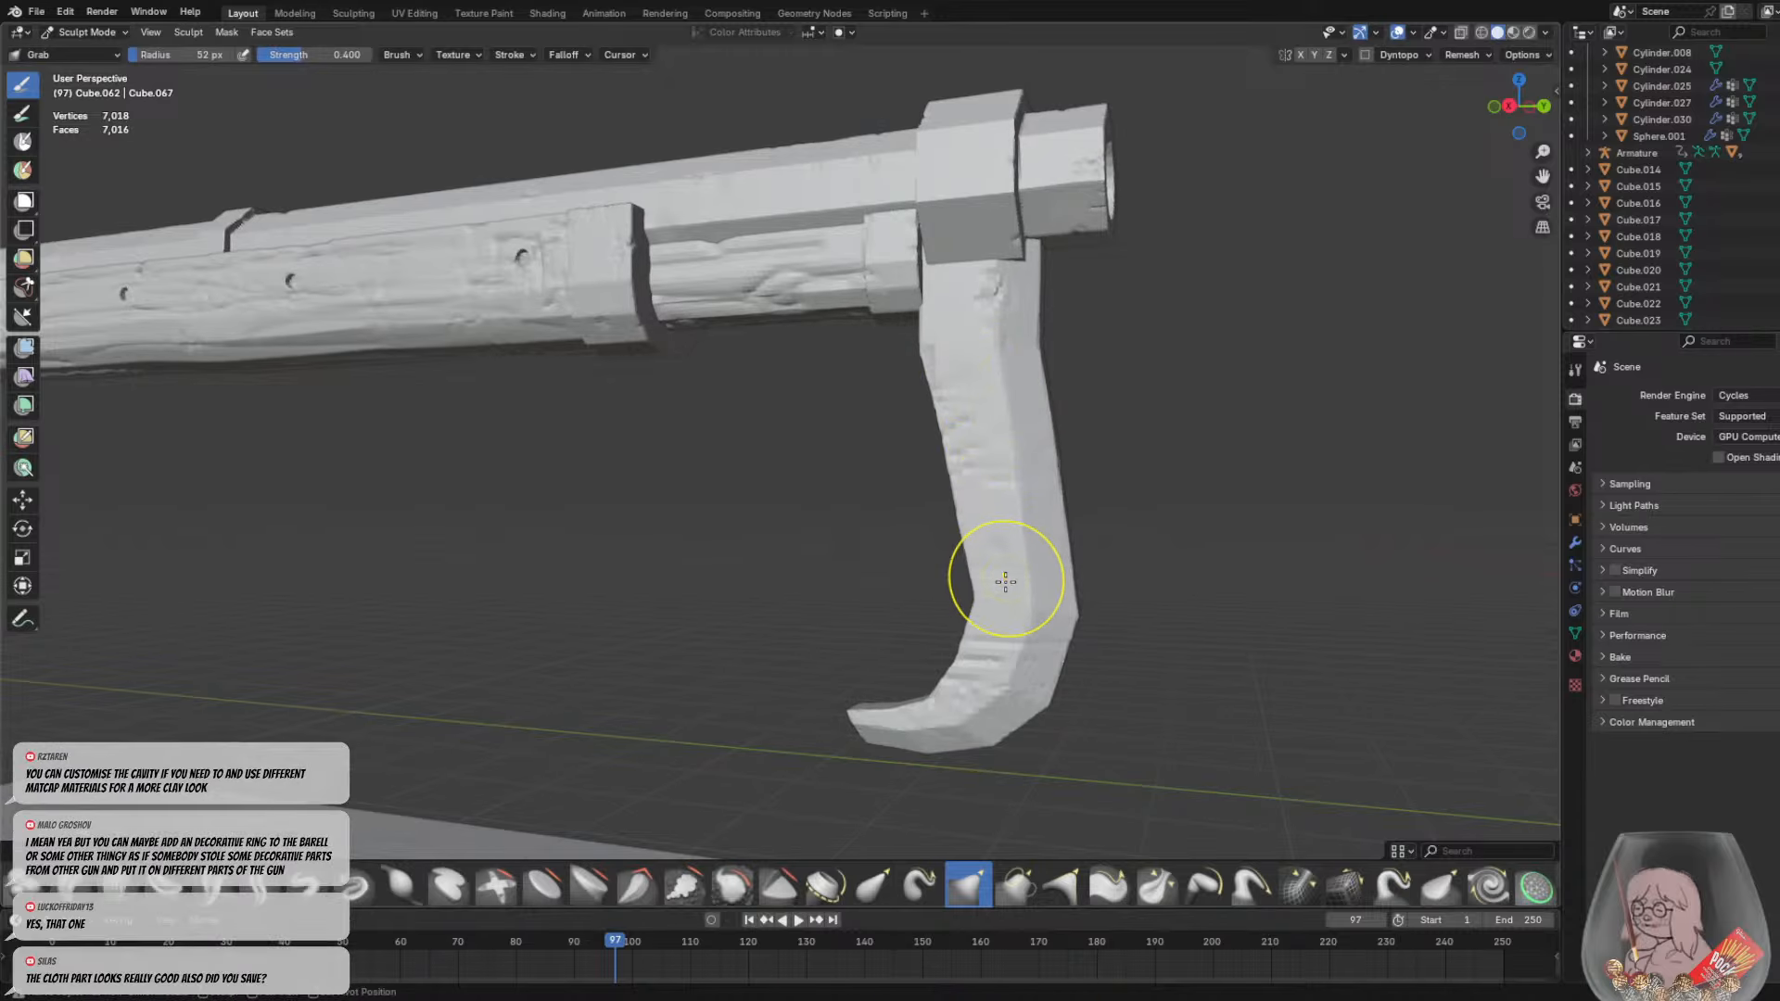
# Switch to the Crease Sharp brush with a 19 px radius for the other side of the curved end piece
pyautogui.moveTo(1053, 656)
pyautogui.mouseDown(button='middle')
pyautogui.moveTo(871, 654)
pyautogui.moveTo(591, 599)
pyautogui.mouseUp(button='middle')
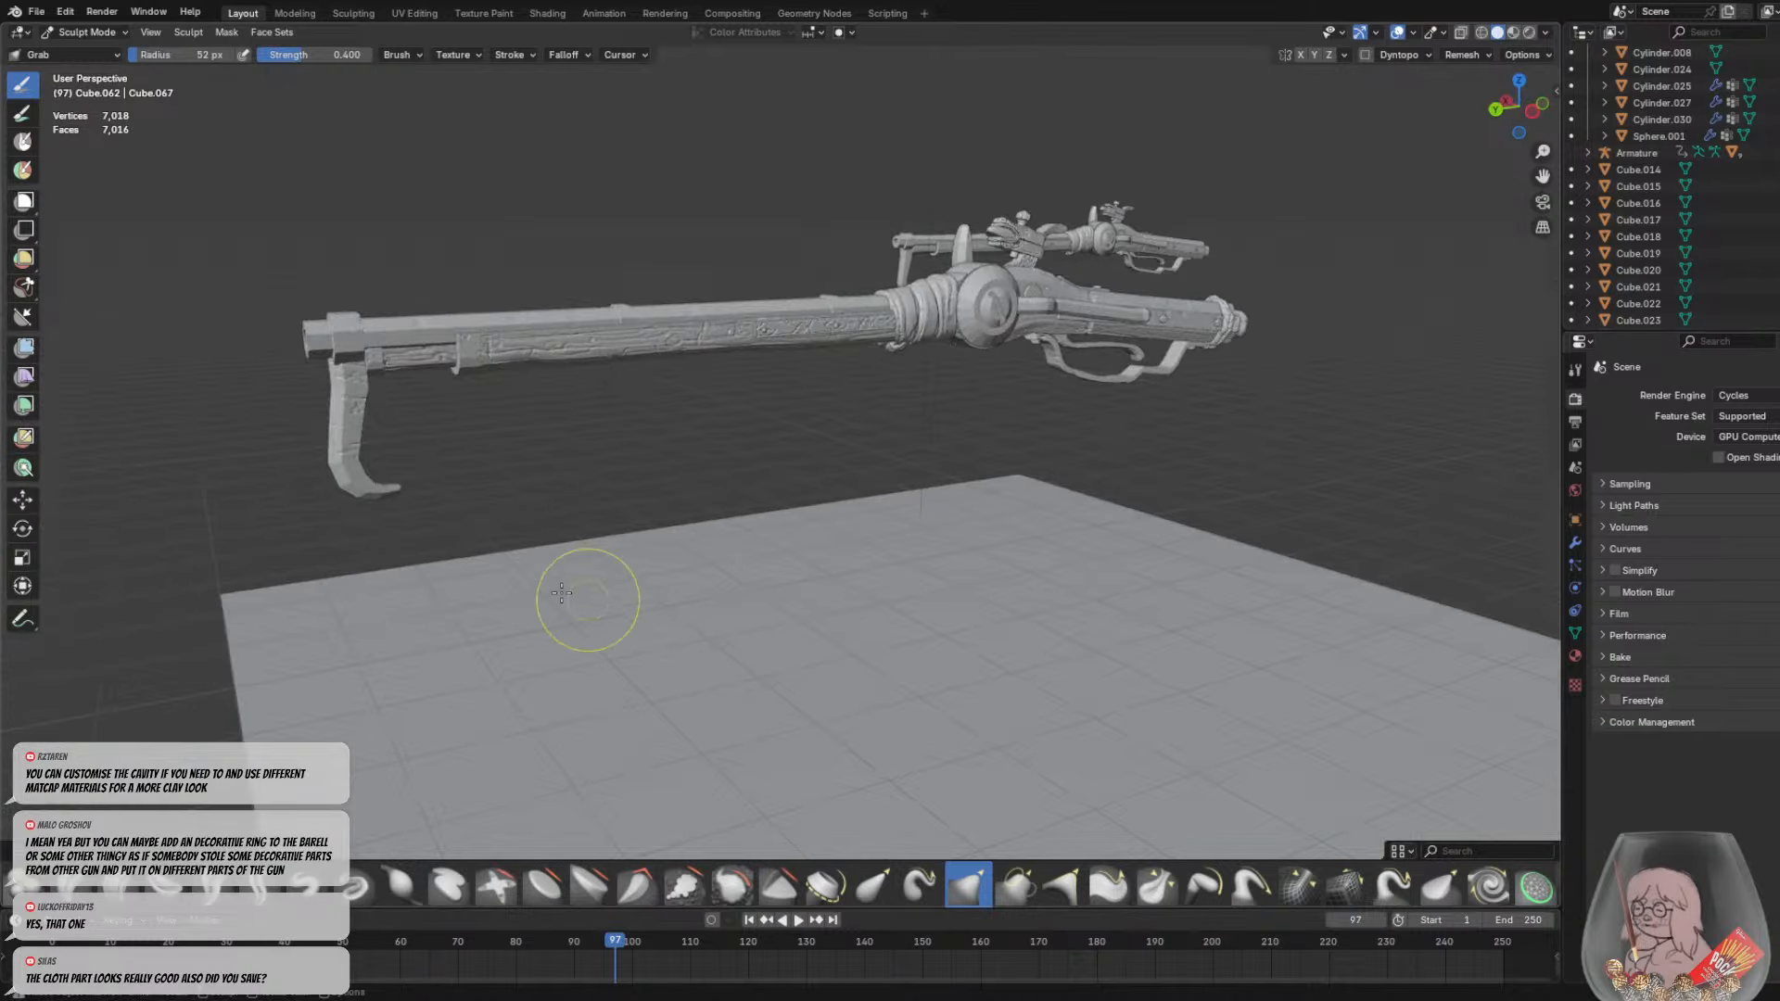
pyautogui.scroll(2, 325, 468)
pyautogui.moveTo(322, 465); pyautogui.dragTo(365, 457, button='middle')
pyautogui.scroll(2, 365, 457)
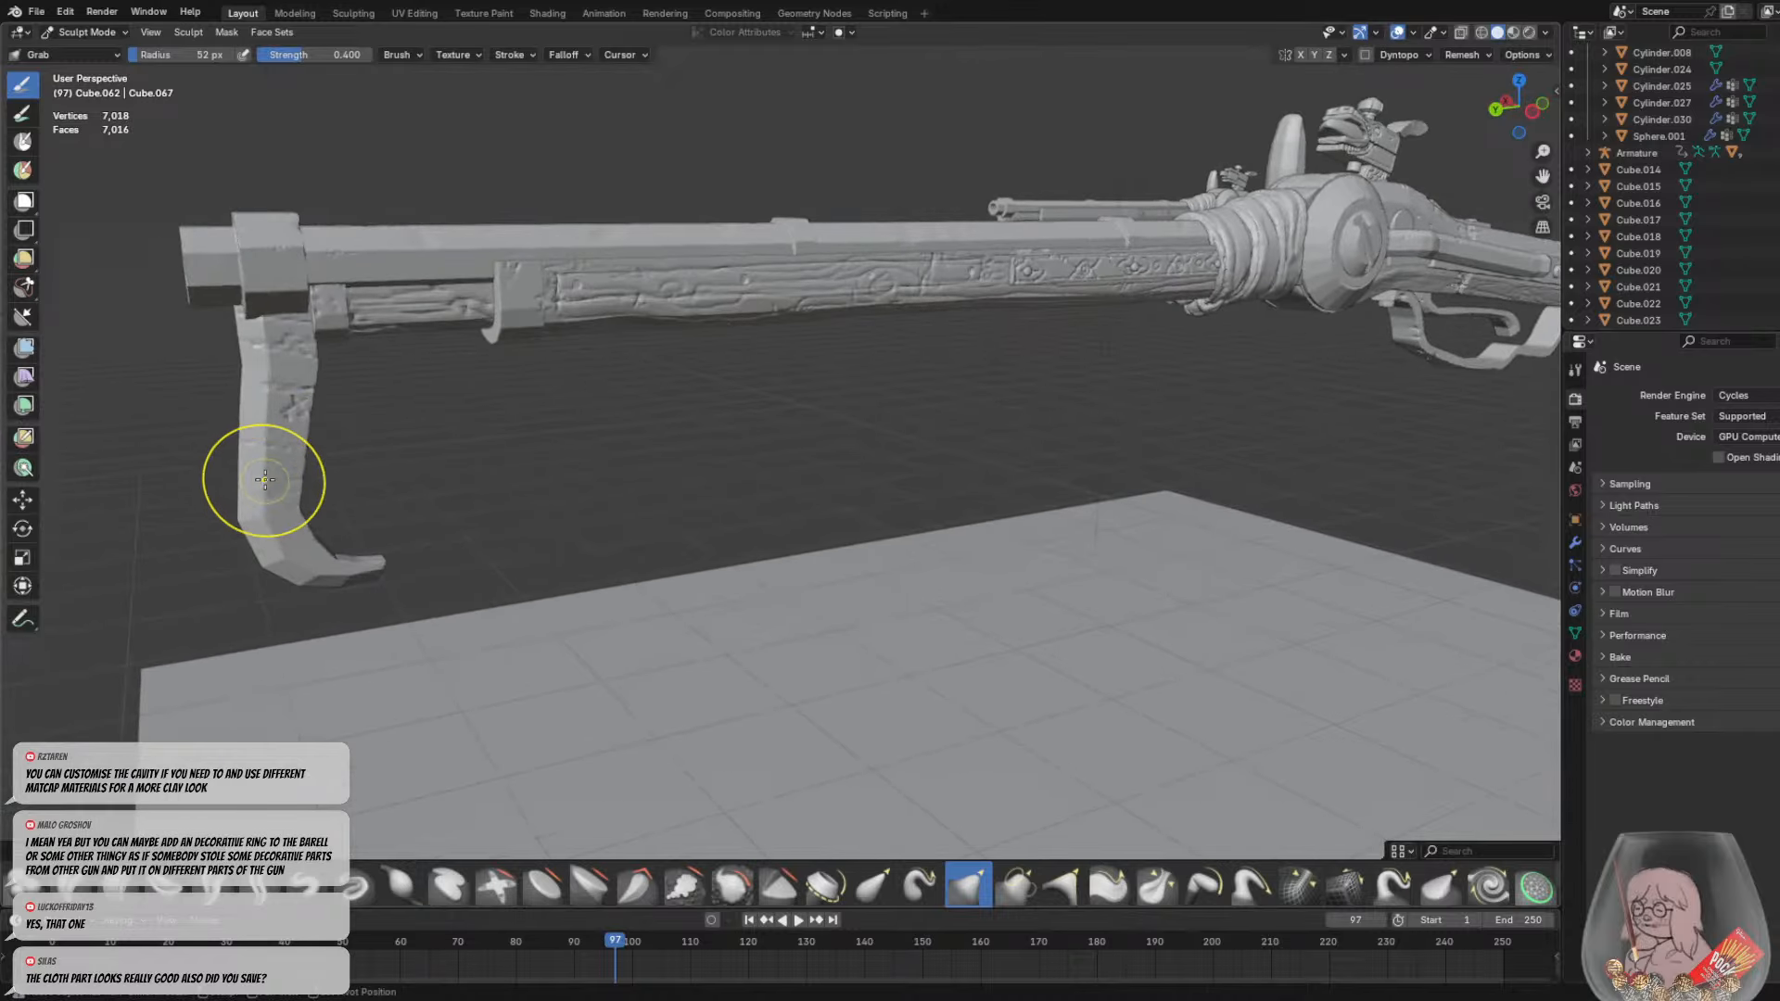
pyautogui.keyDown('shift'); pyautogui.moveTo(367, 543); pyautogui.dragTo(469, 543, button='middle'); pyautogui.keyUp('shift')
pyautogui.scroll(1, 468, 543)
pyautogui.scroll(1, 468, 543)
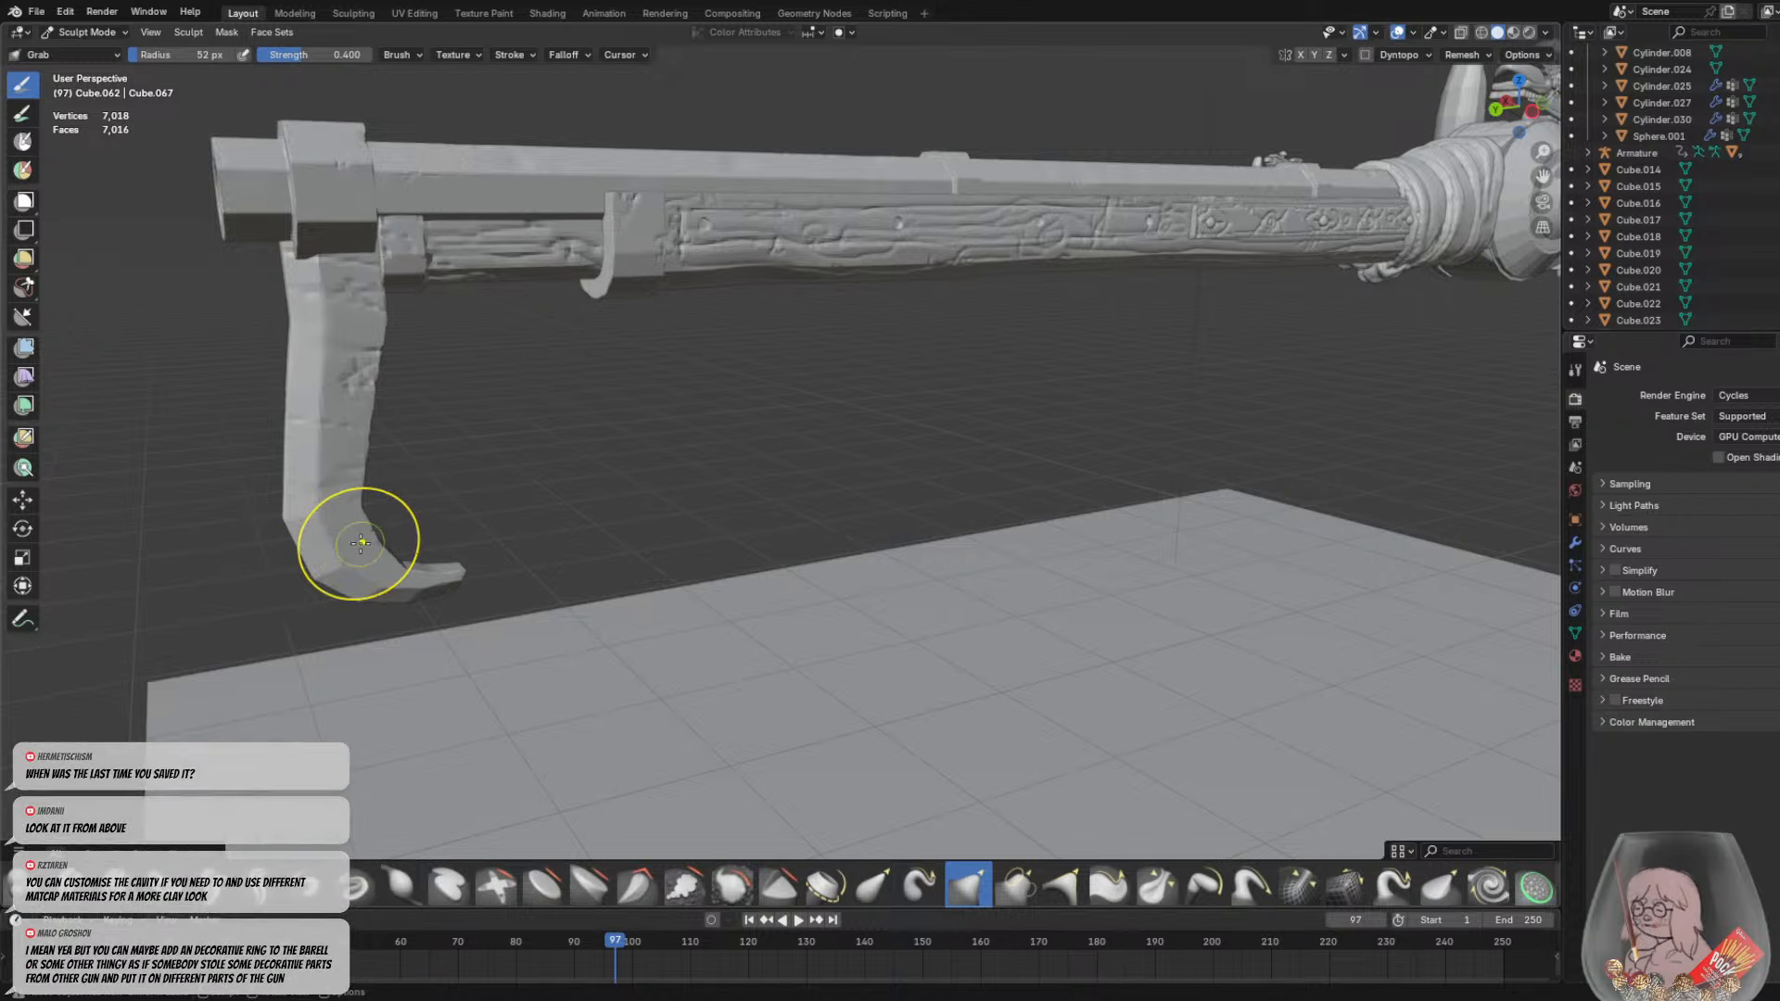
pyautogui.press('f')
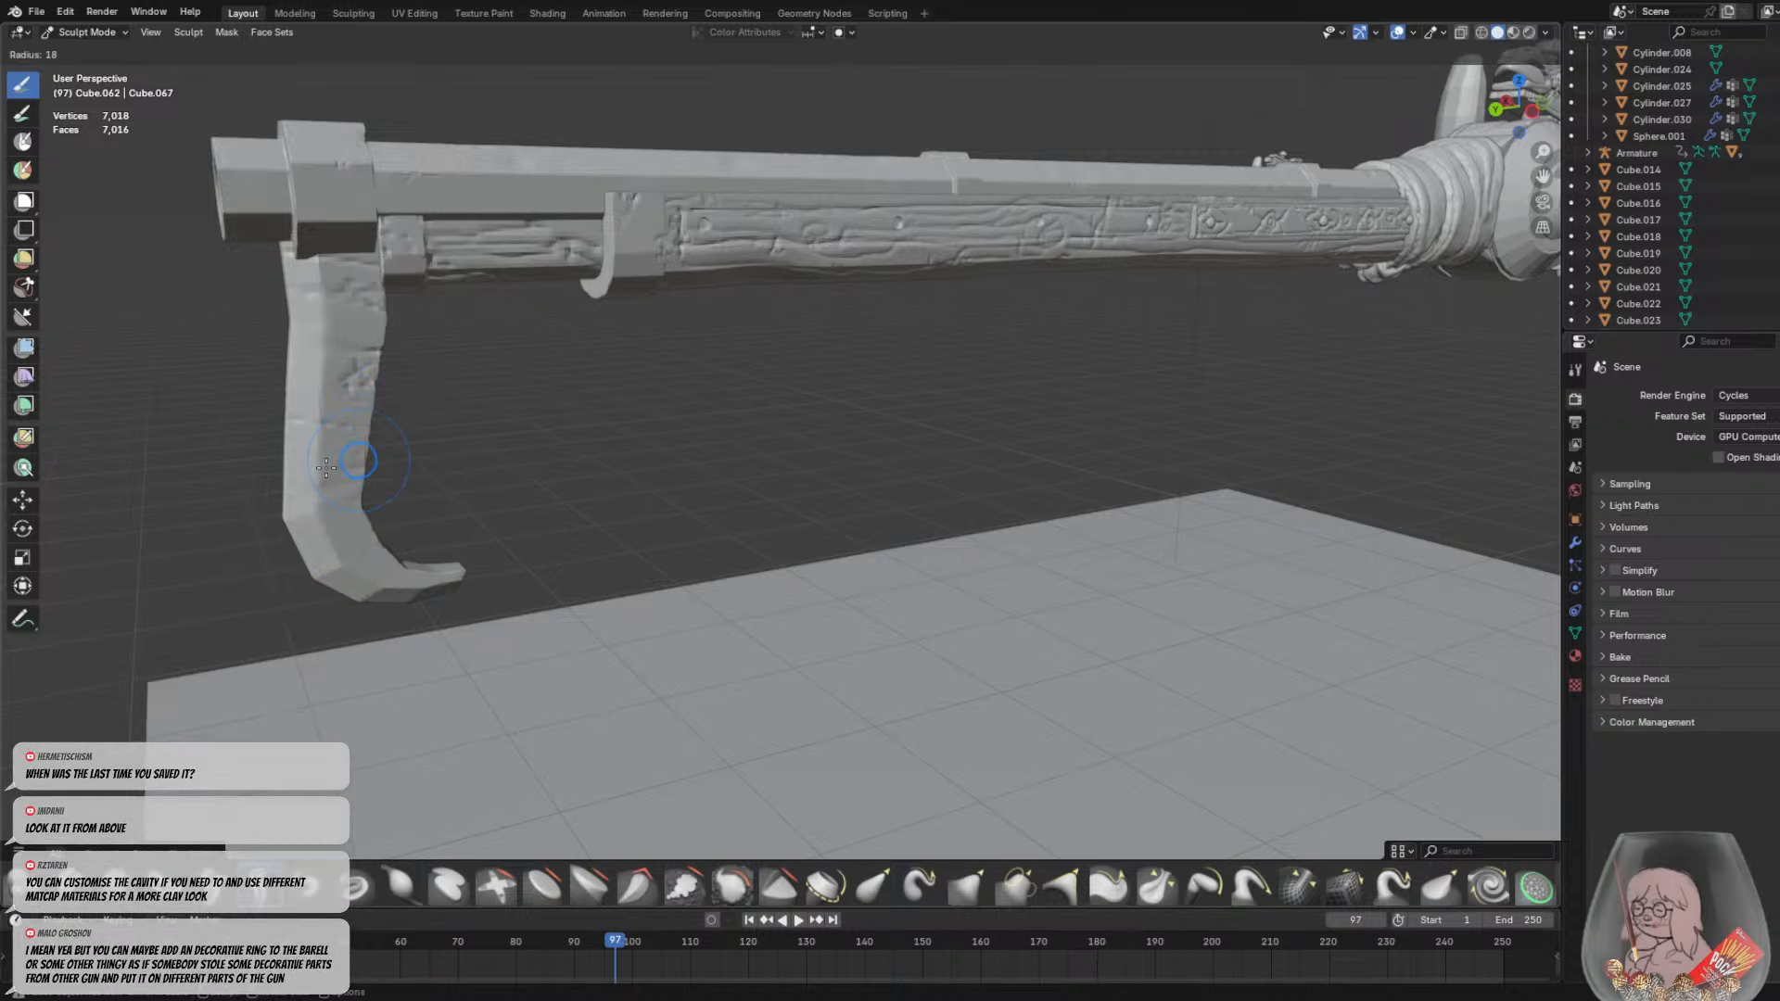
pyautogui.click(326, 467)
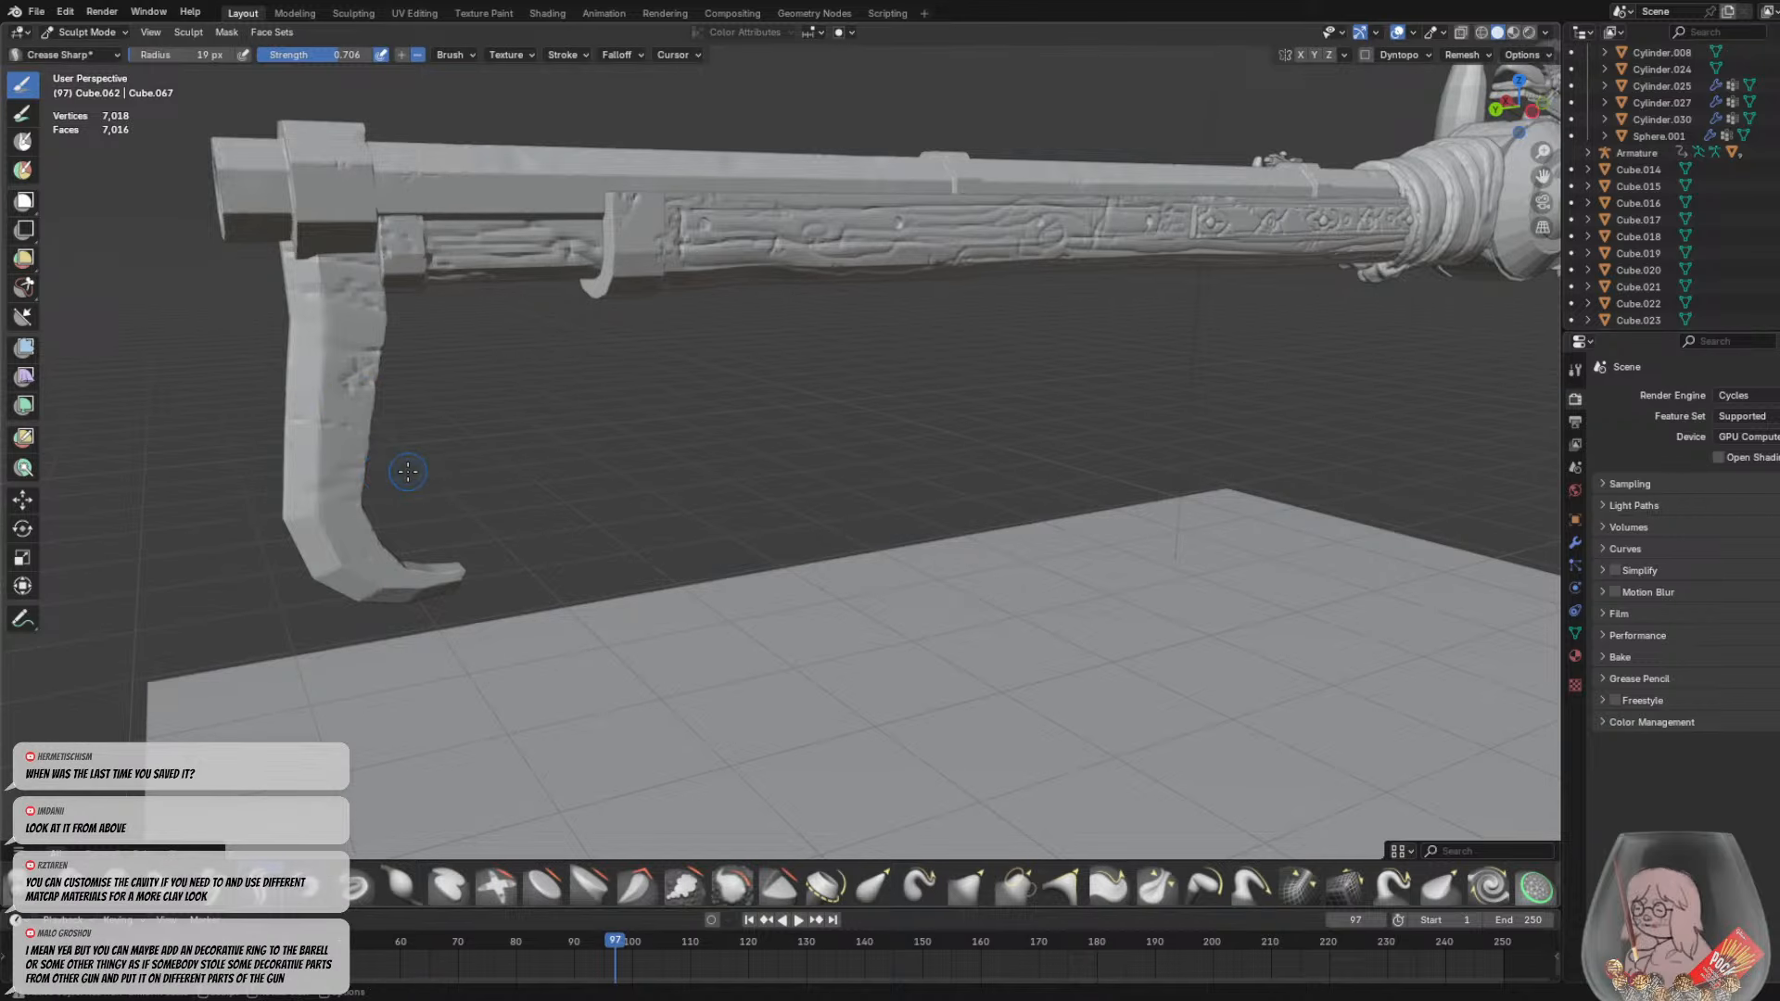
# Carve small cracks into the lower bend of the curved end piece with Crease Sharp at a 6 px radius
pyautogui.scroll(2, 408, 471)
pyautogui.press('f')
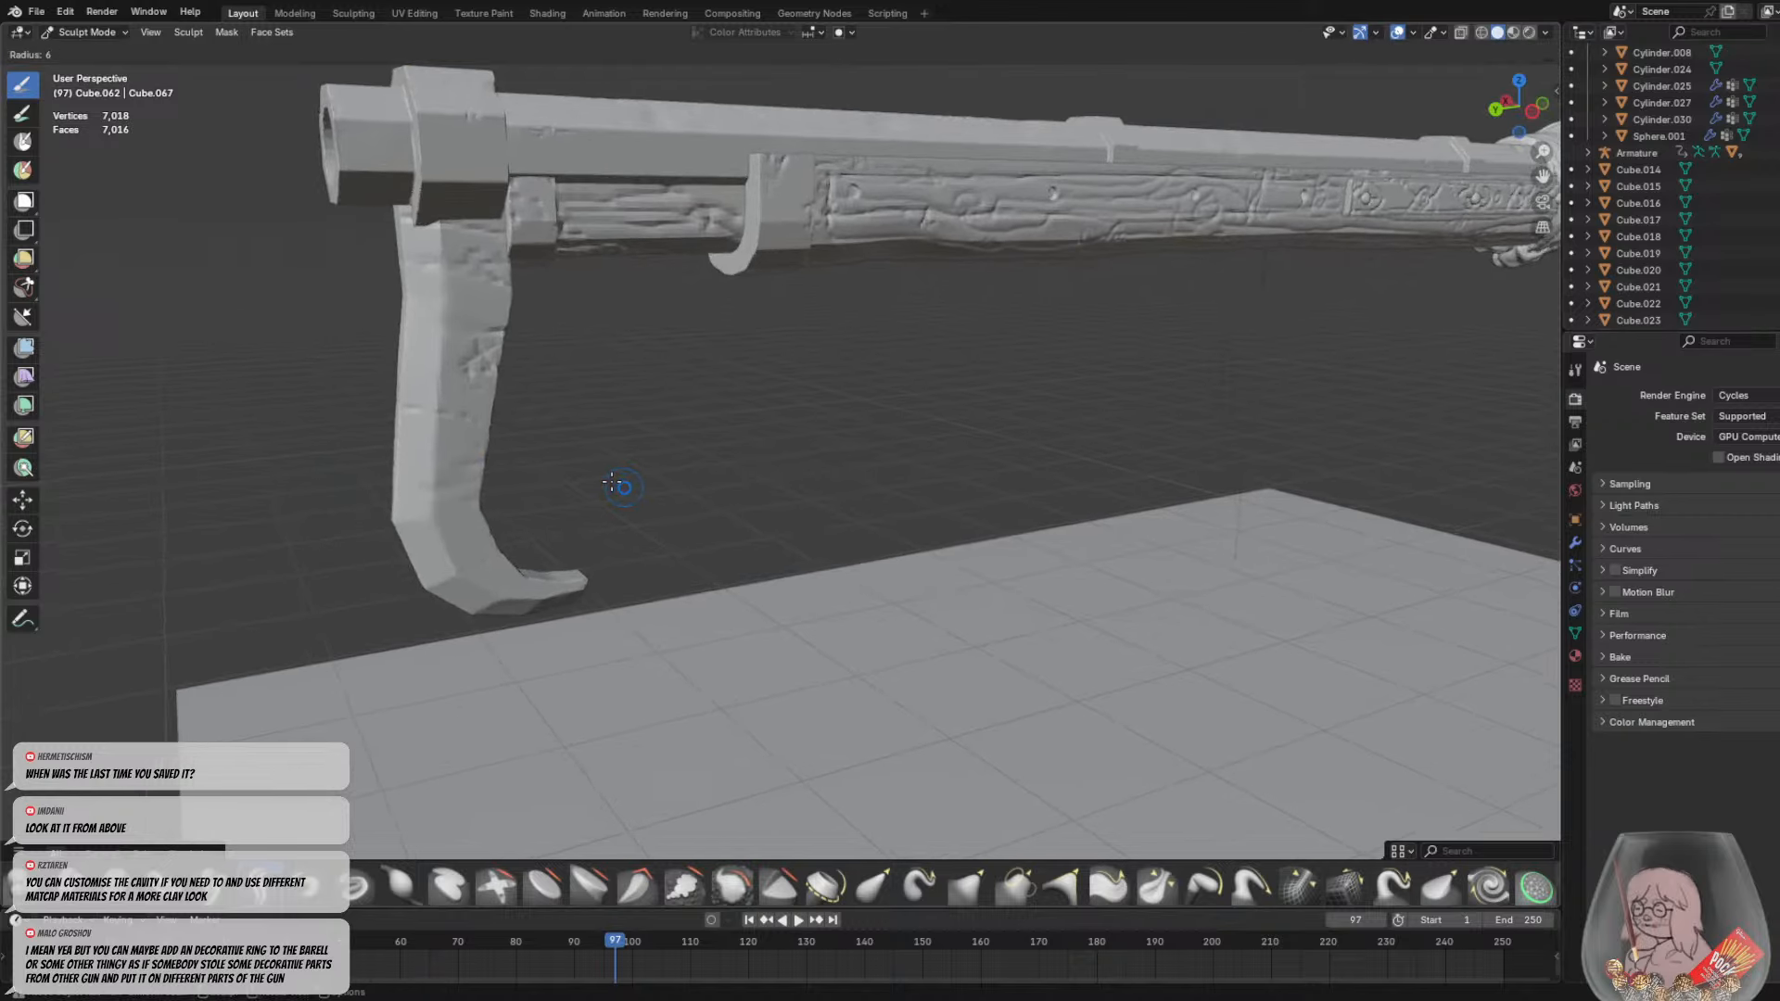
pyautogui.click(612, 482)
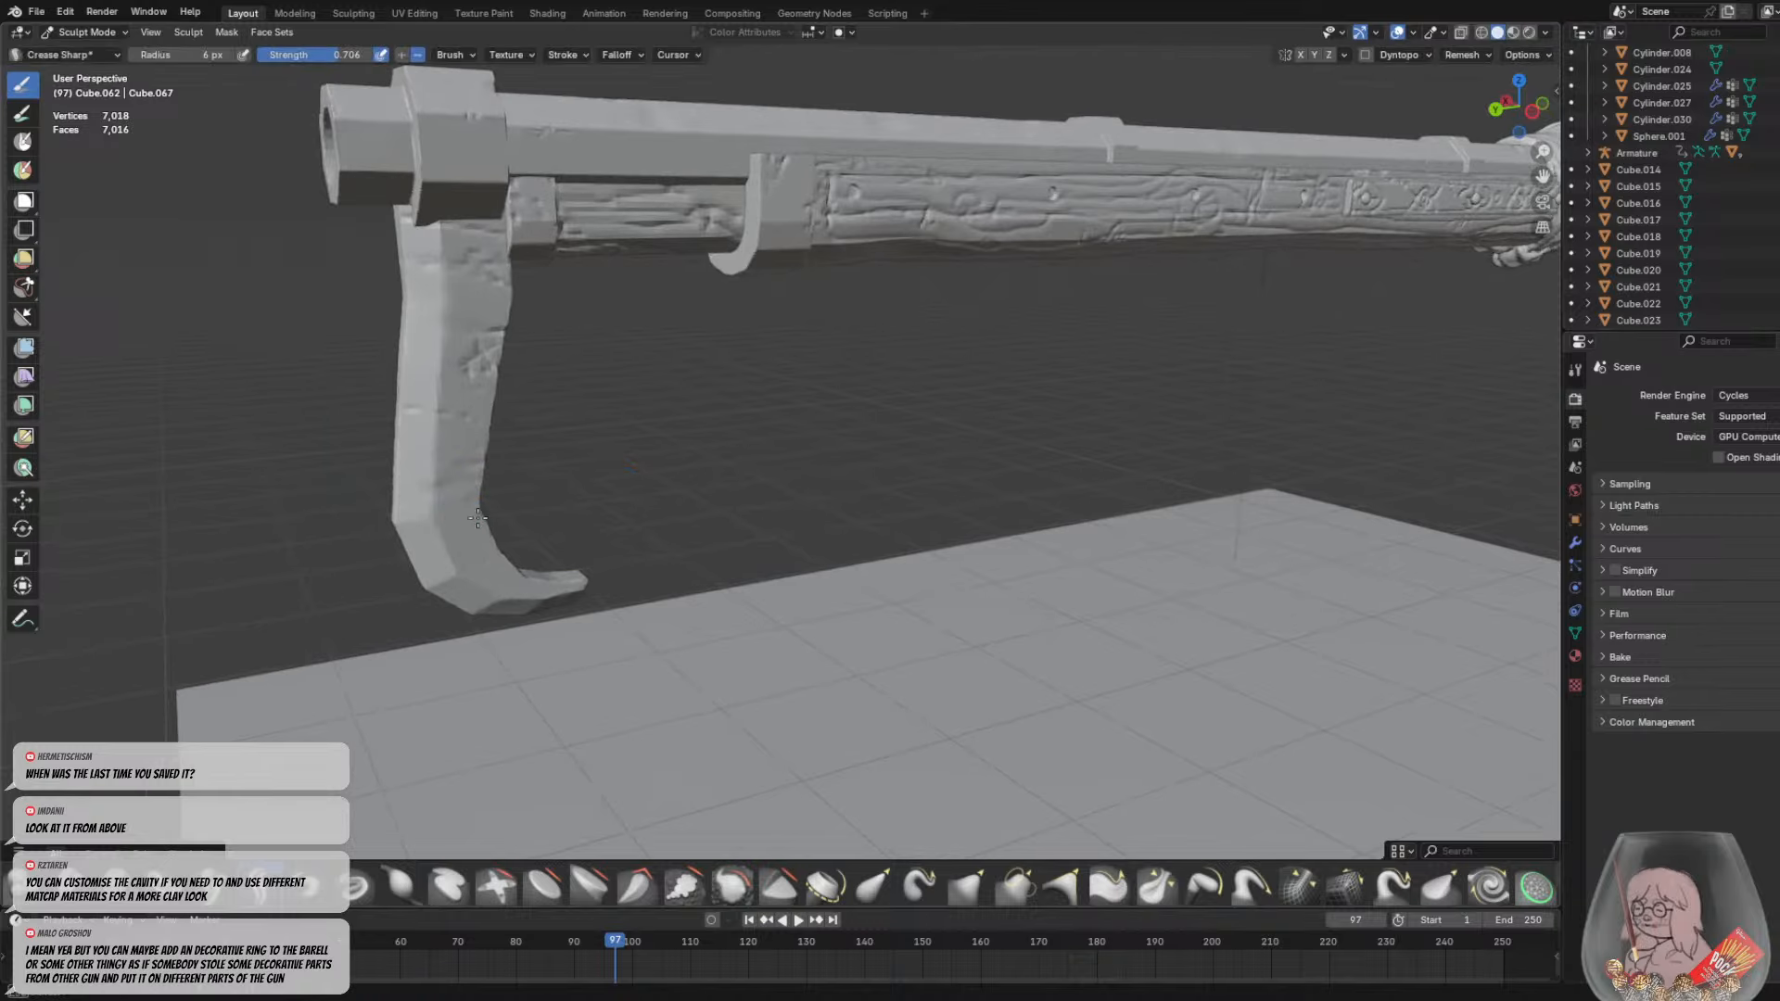
pyautogui.moveTo(477, 519); pyautogui.dragTo(459, 530)
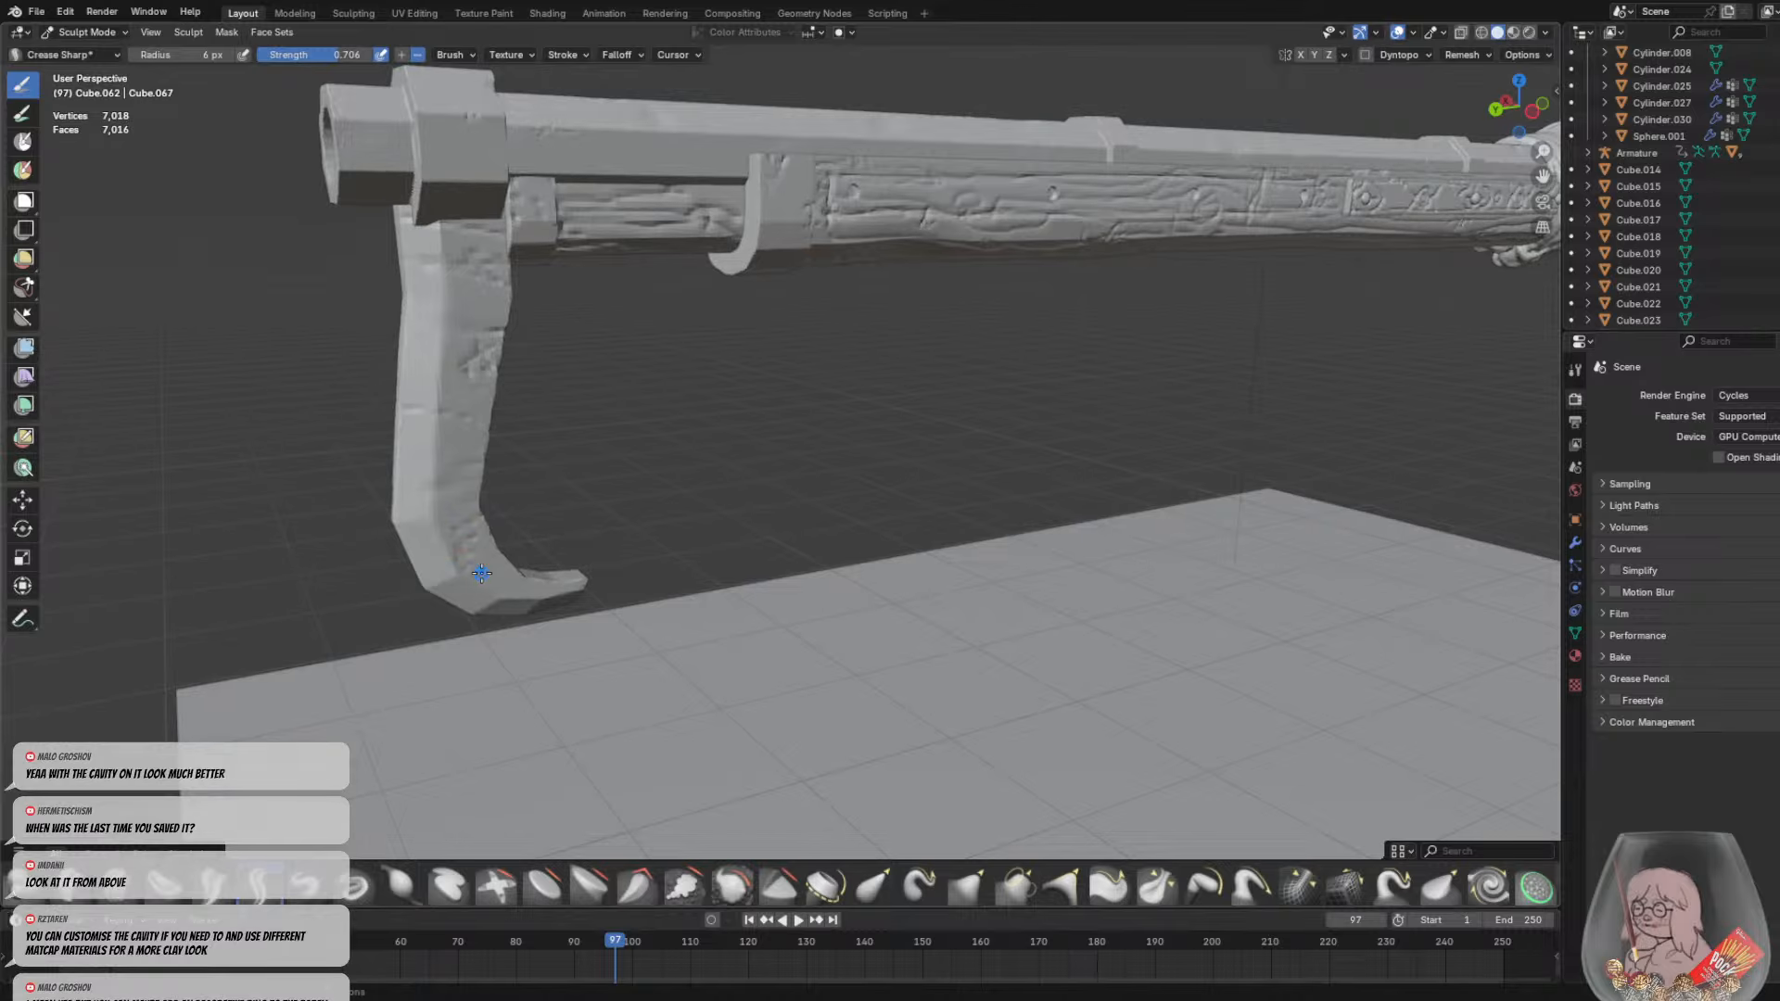
pyautogui.moveTo(551, 580); pyautogui.dragTo(600, 556, button='middle')
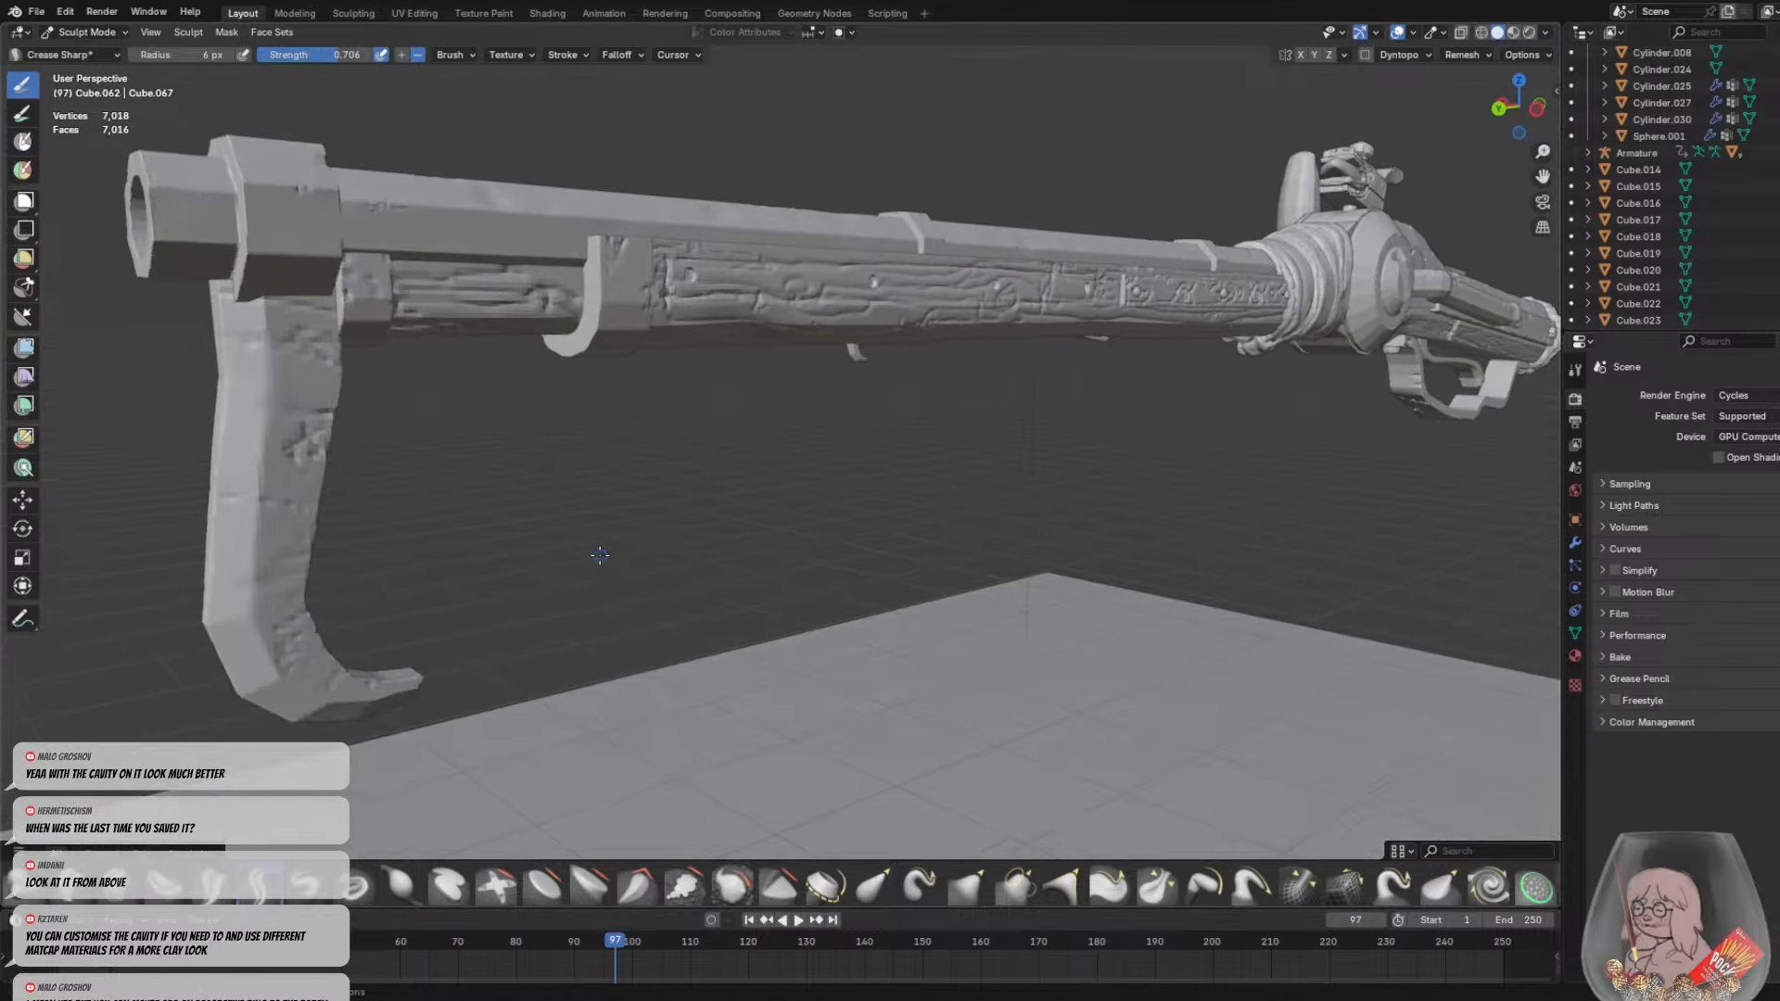
pyautogui.moveTo(253, 598); pyautogui.dragTo(263, 603)
# Carve creases into the opposite side of the curved end piece with Crease Sharp, then enlarge the brush radius to 13 px
pyautogui.moveTo(310, 590); pyautogui.dragTo(787, 569, button='middle')
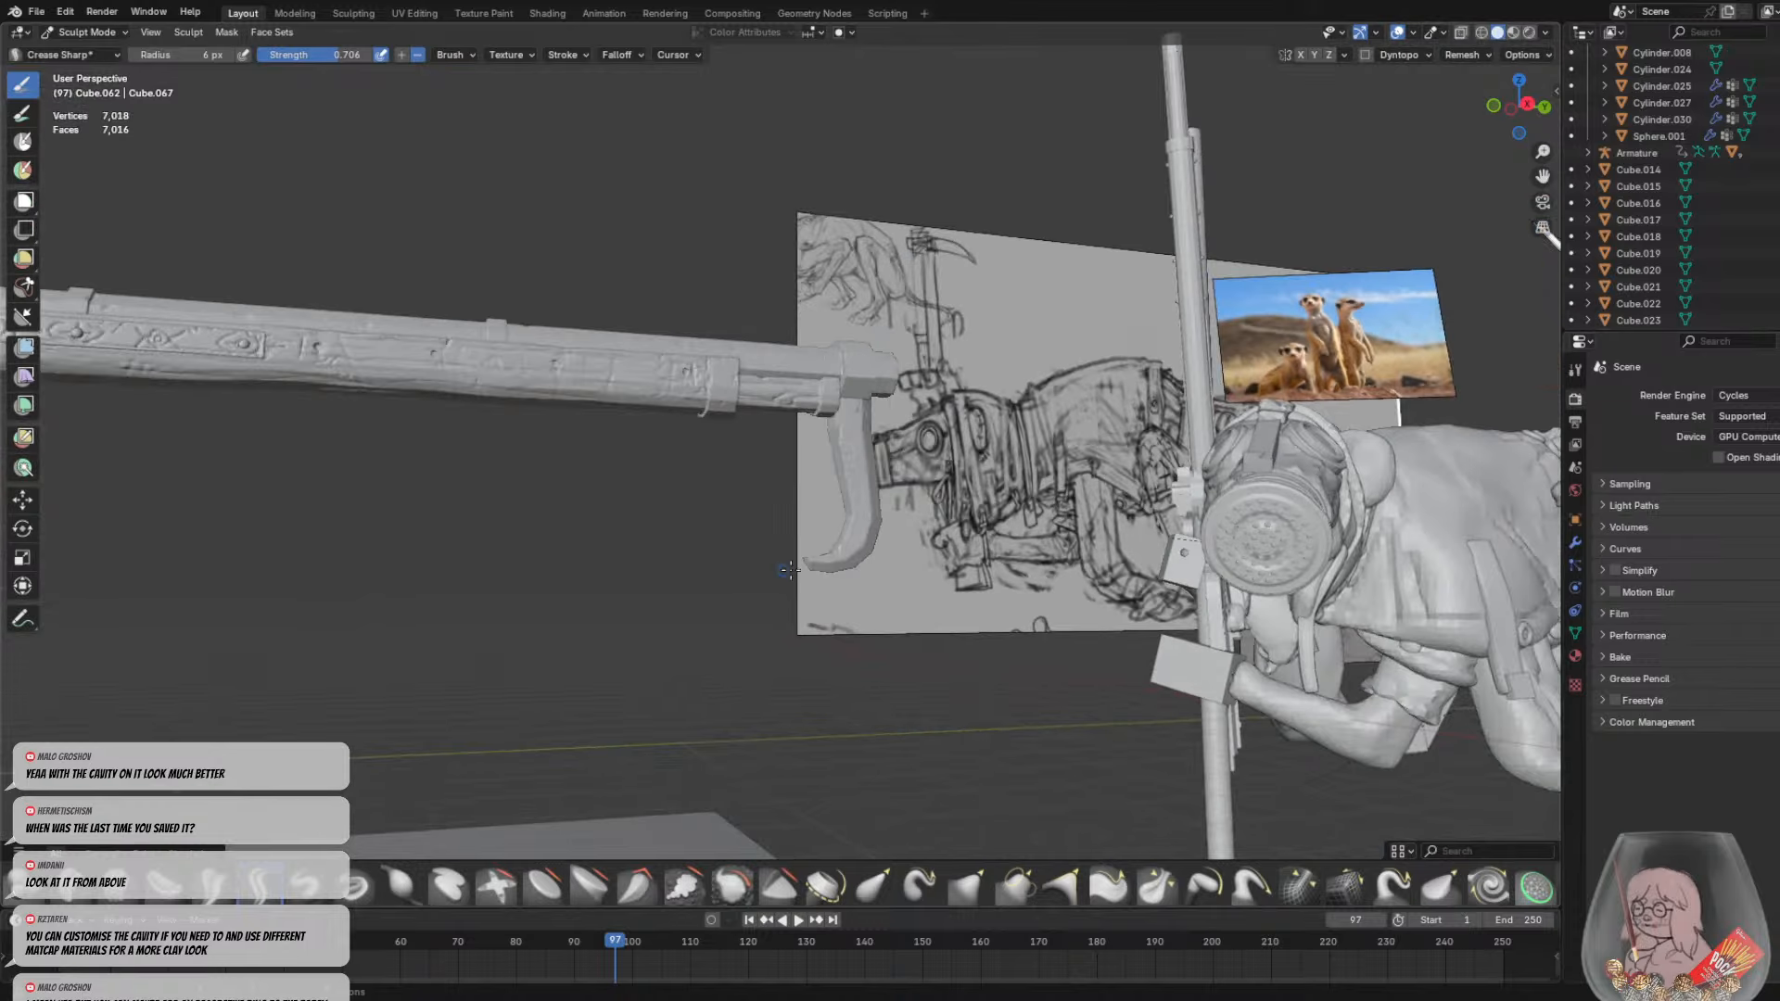
pyautogui.scroll(3, 787, 569)
pyautogui.scroll(3, 931, 666)
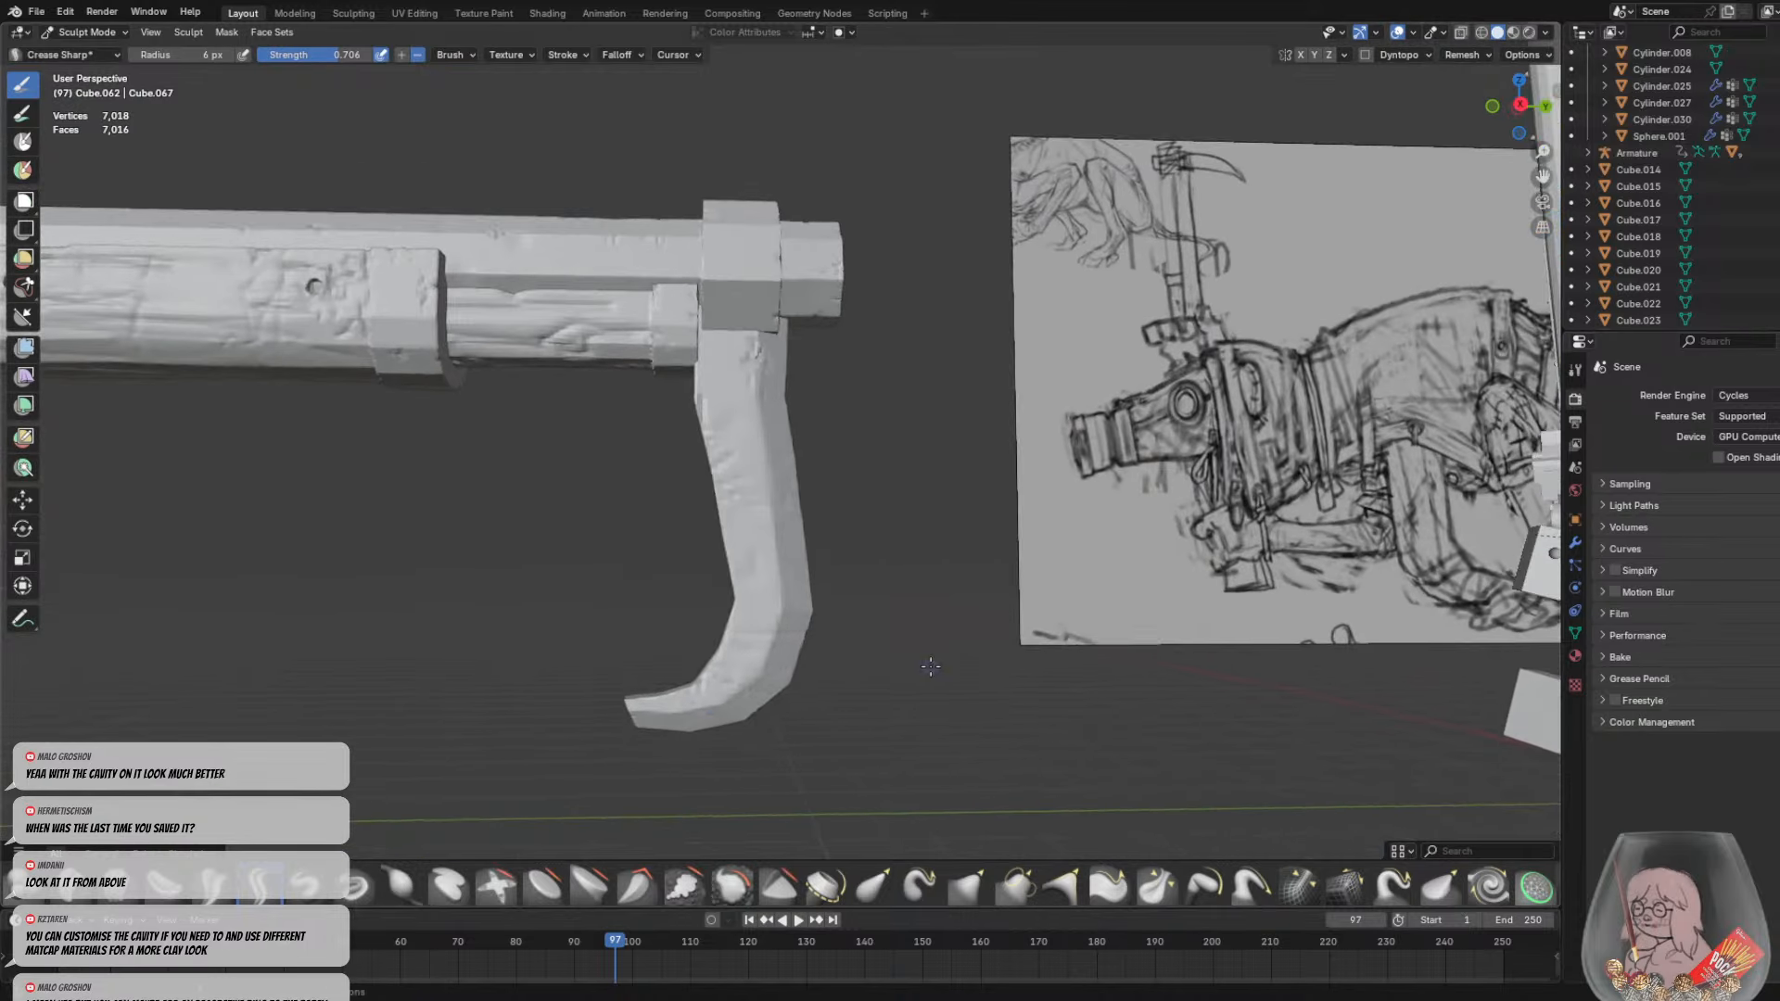
pyautogui.scroll(2, 930, 667)
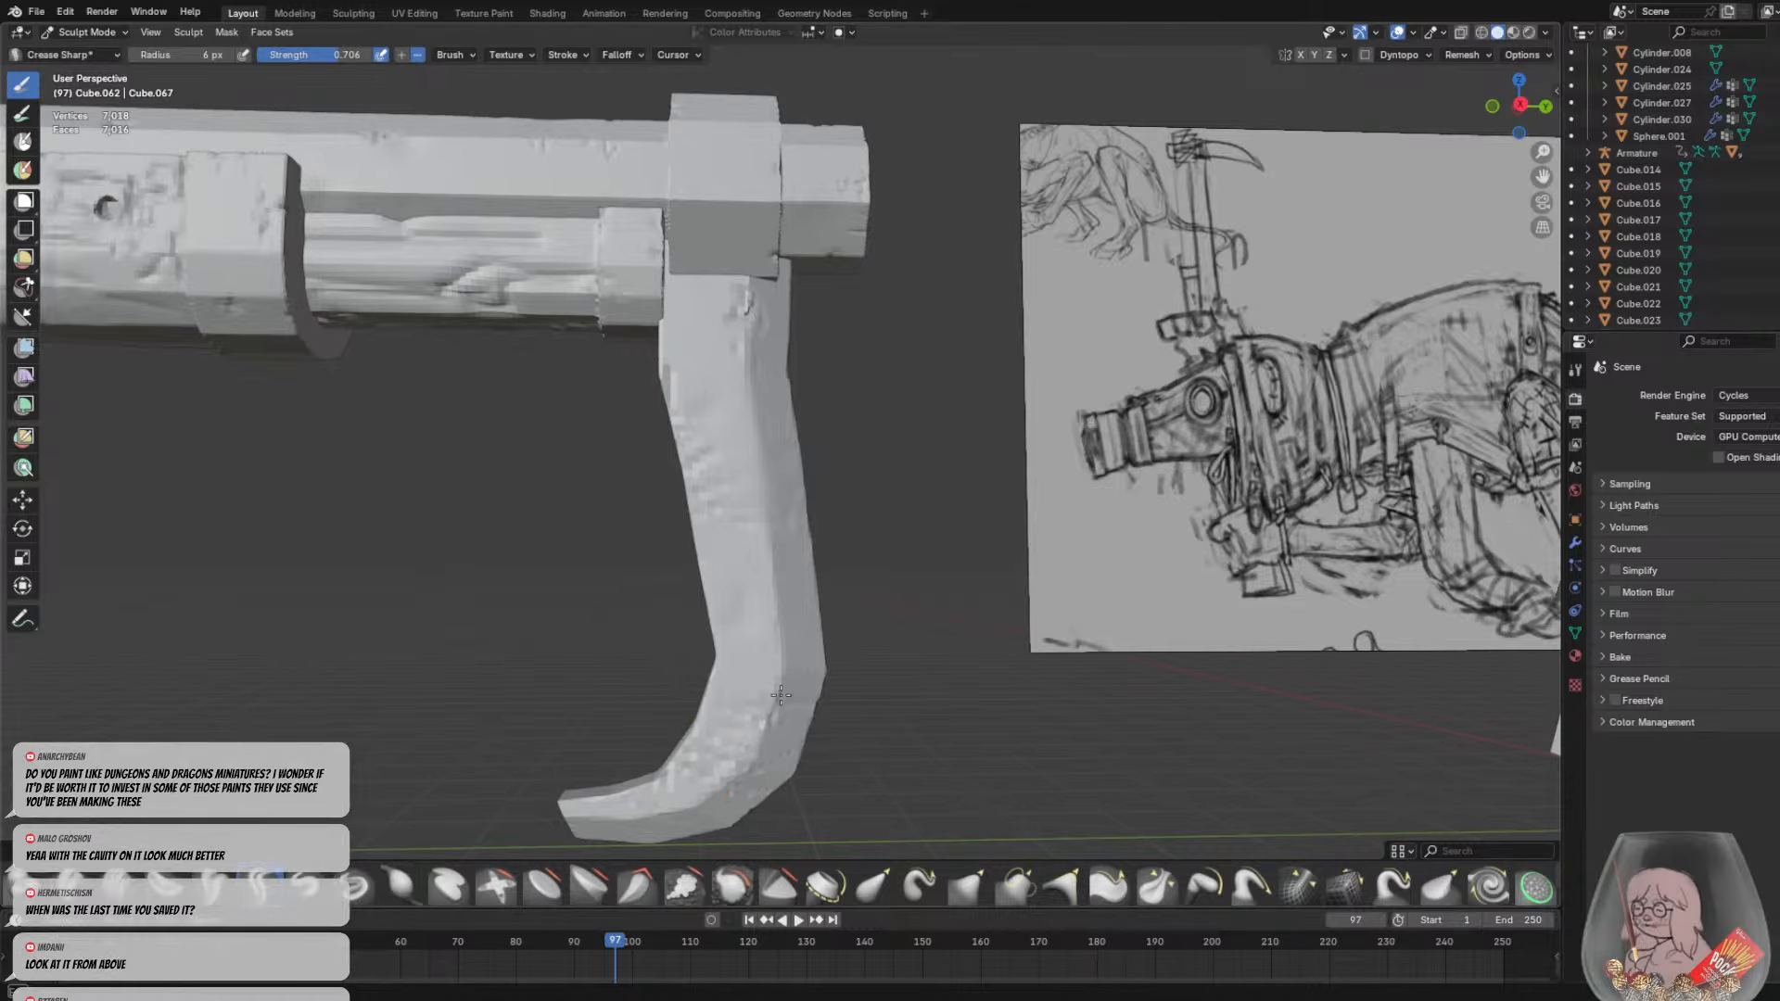
pyautogui.moveTo(785, 695); pyautogui.dragTo(863, 505, button='middle')
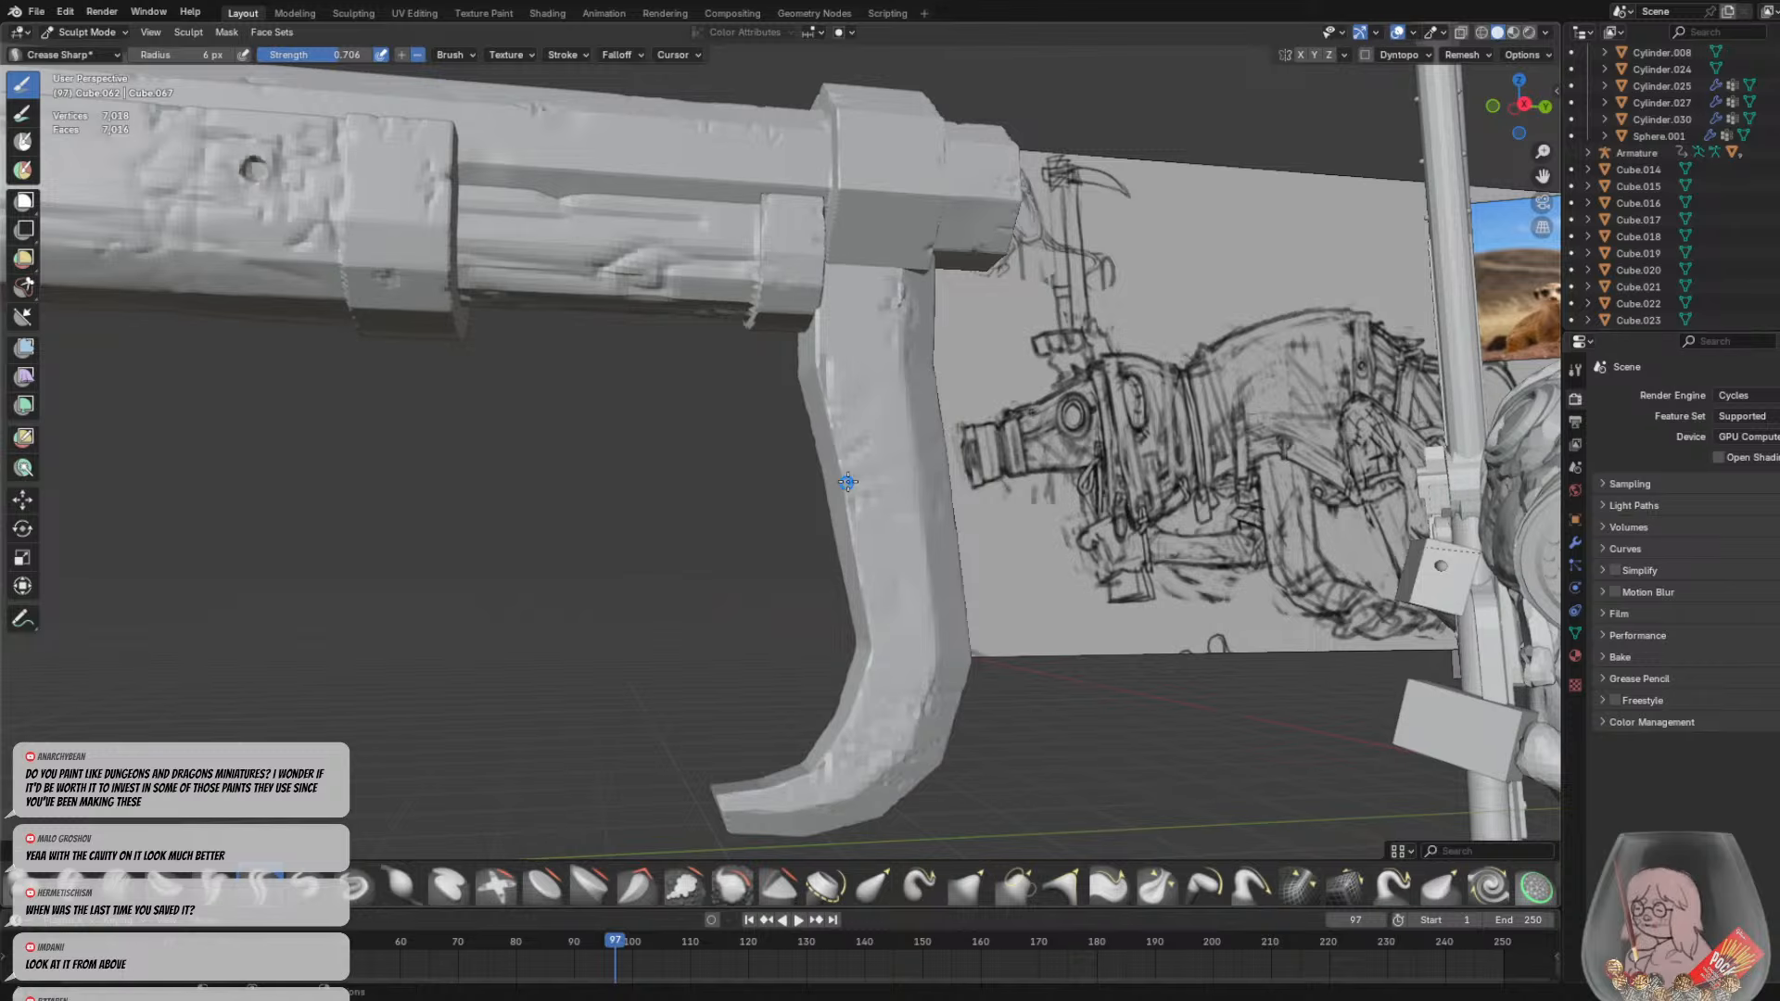
pyautogui.moveTo(882, 459); pyautogui.dragTo(881, 426)
pyautogui.press('f')
pyautogui.click(925, 439)
pyautogui.scroll(3, 930, 532)
pyautogui.scroll(-3, 888, 532)
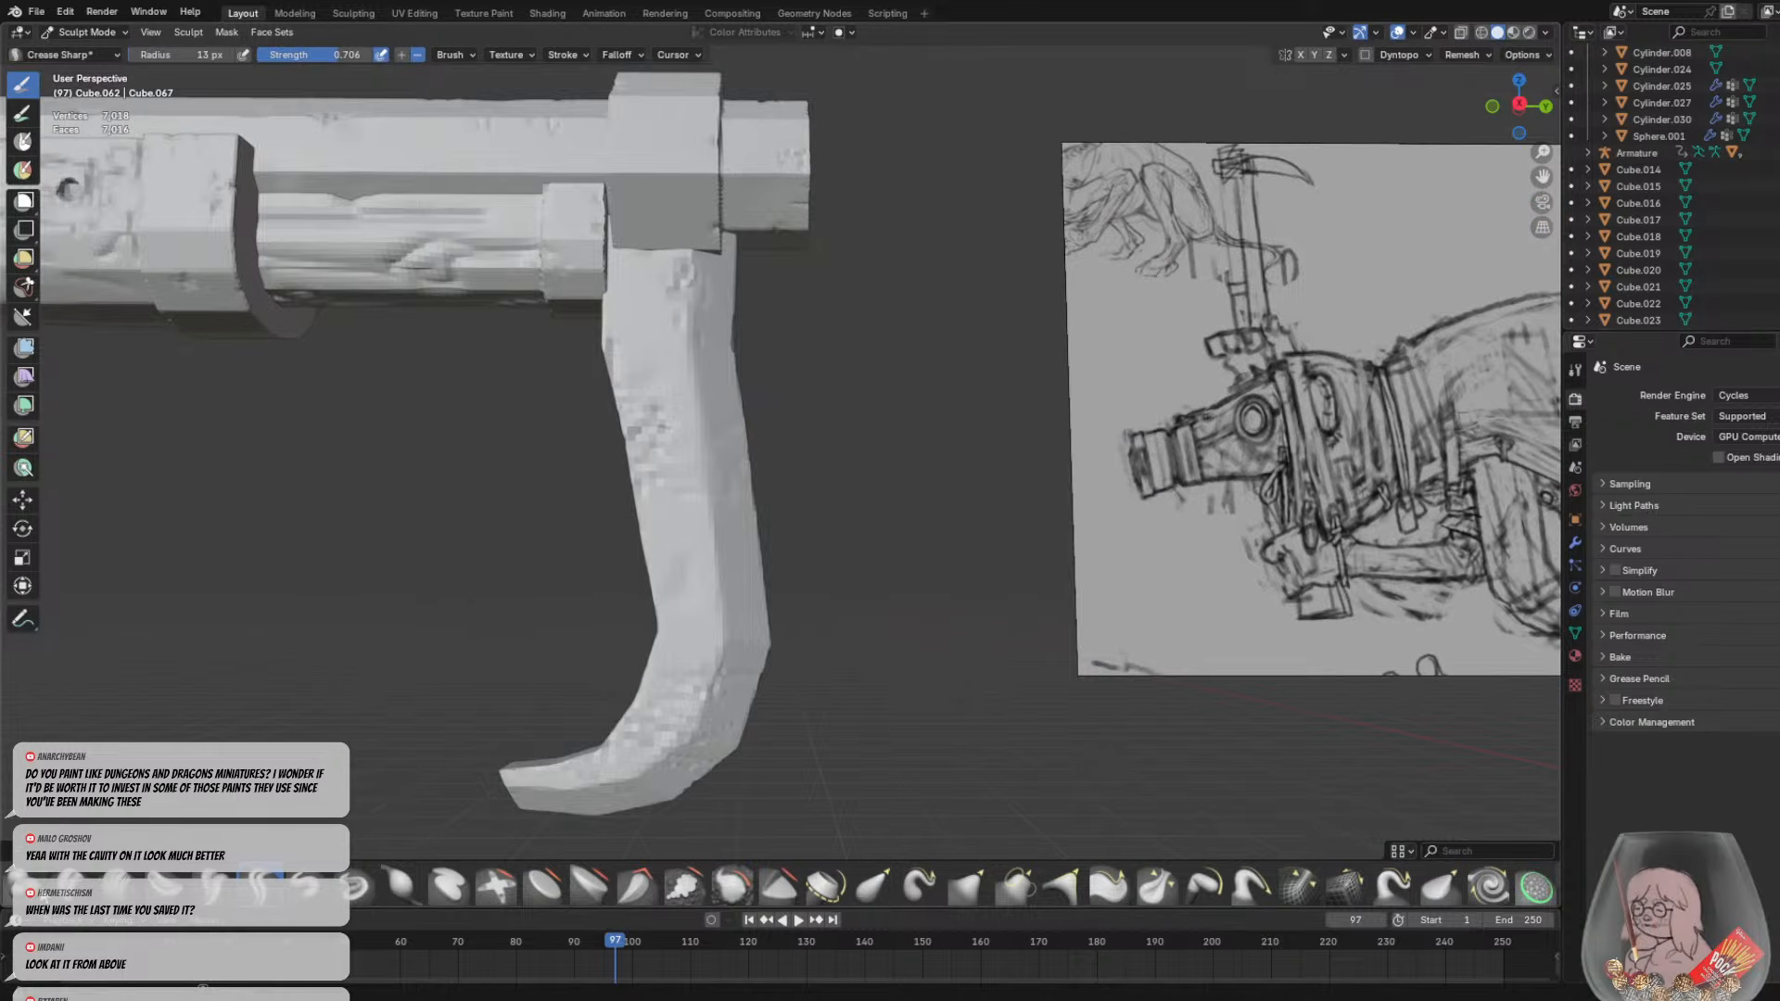
# Switch to the Blob brush and set its strength to 1.000 and its radius to 18 px
pyautogui.press('f')
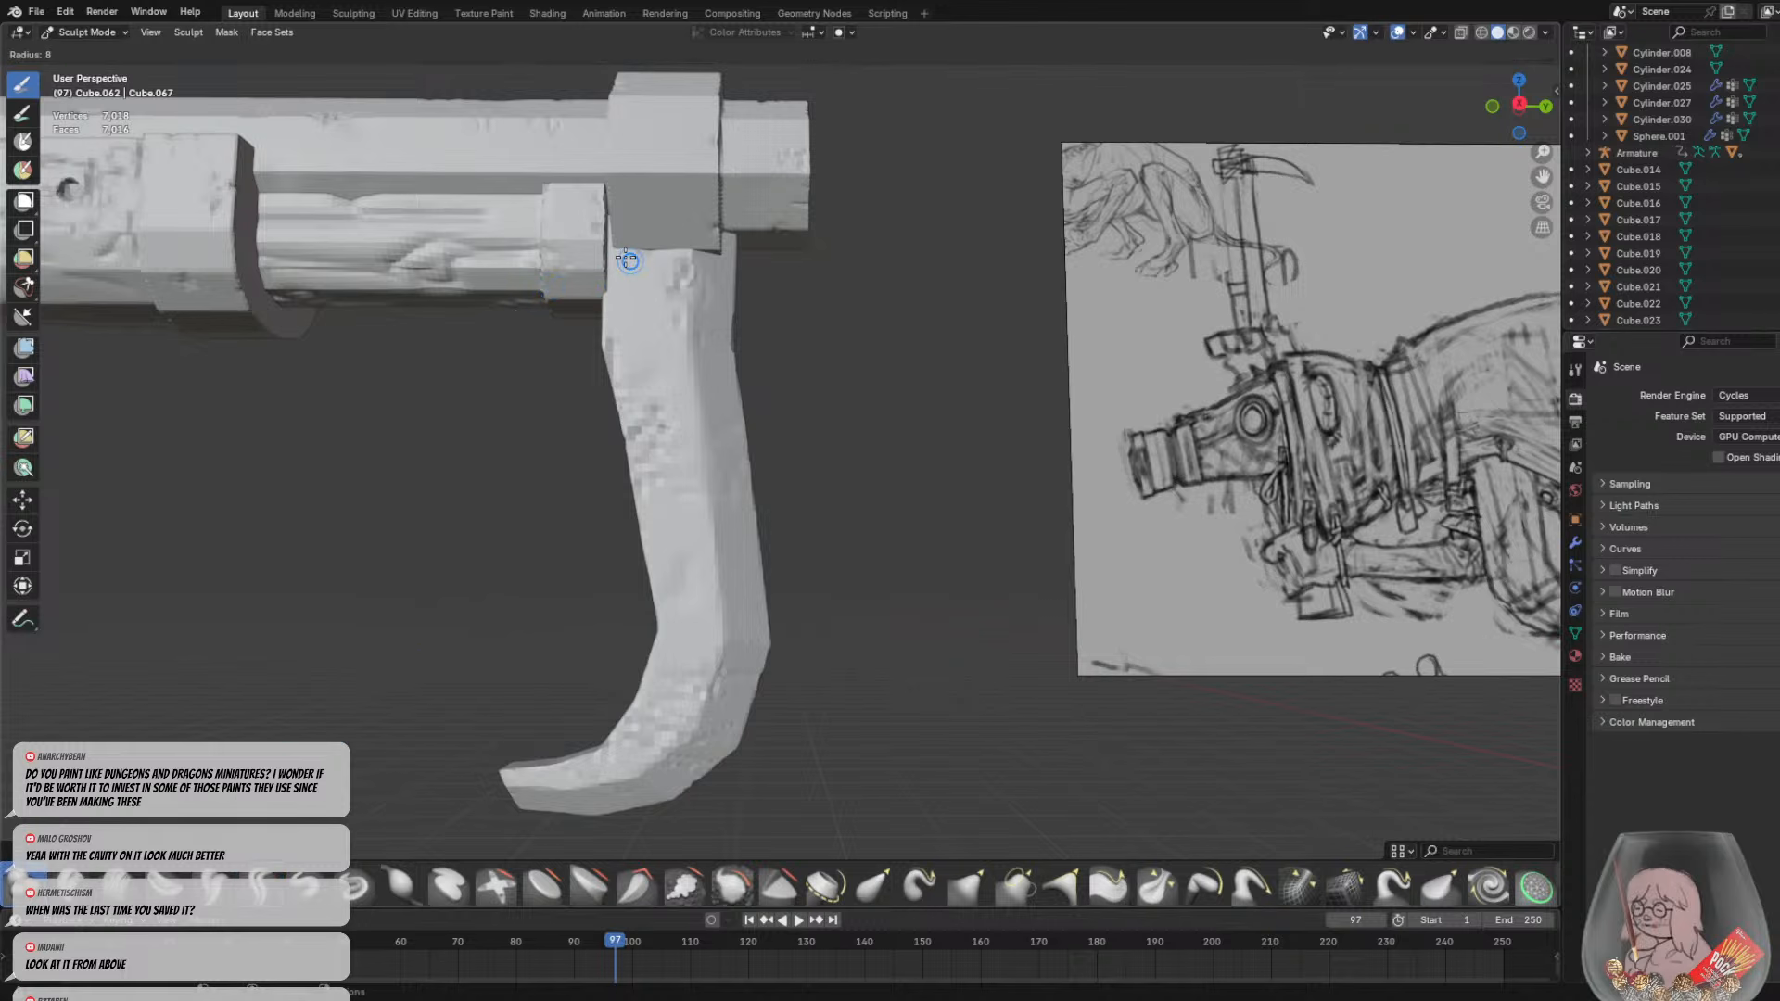
pyautogui.click(626, 258)
pyautogui.scroll(3, 652, 234)
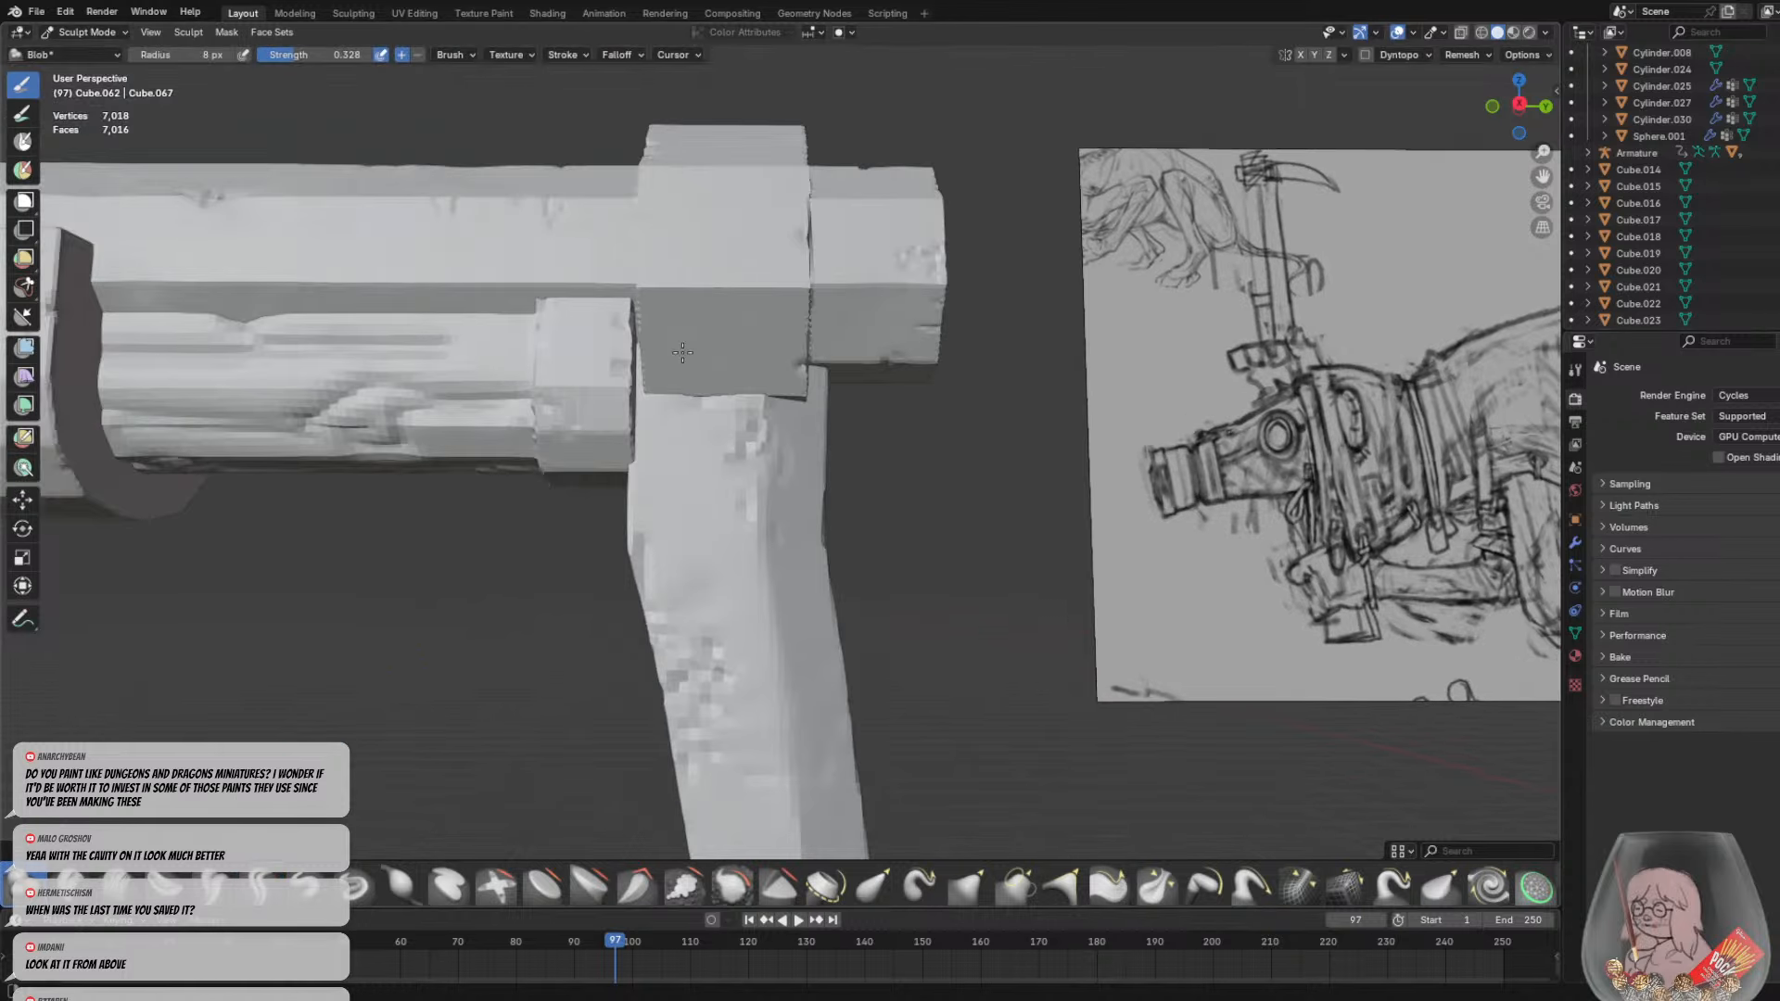
pyautogui.moveTo(316, 54); pyautogui.dragTo(454, 161)
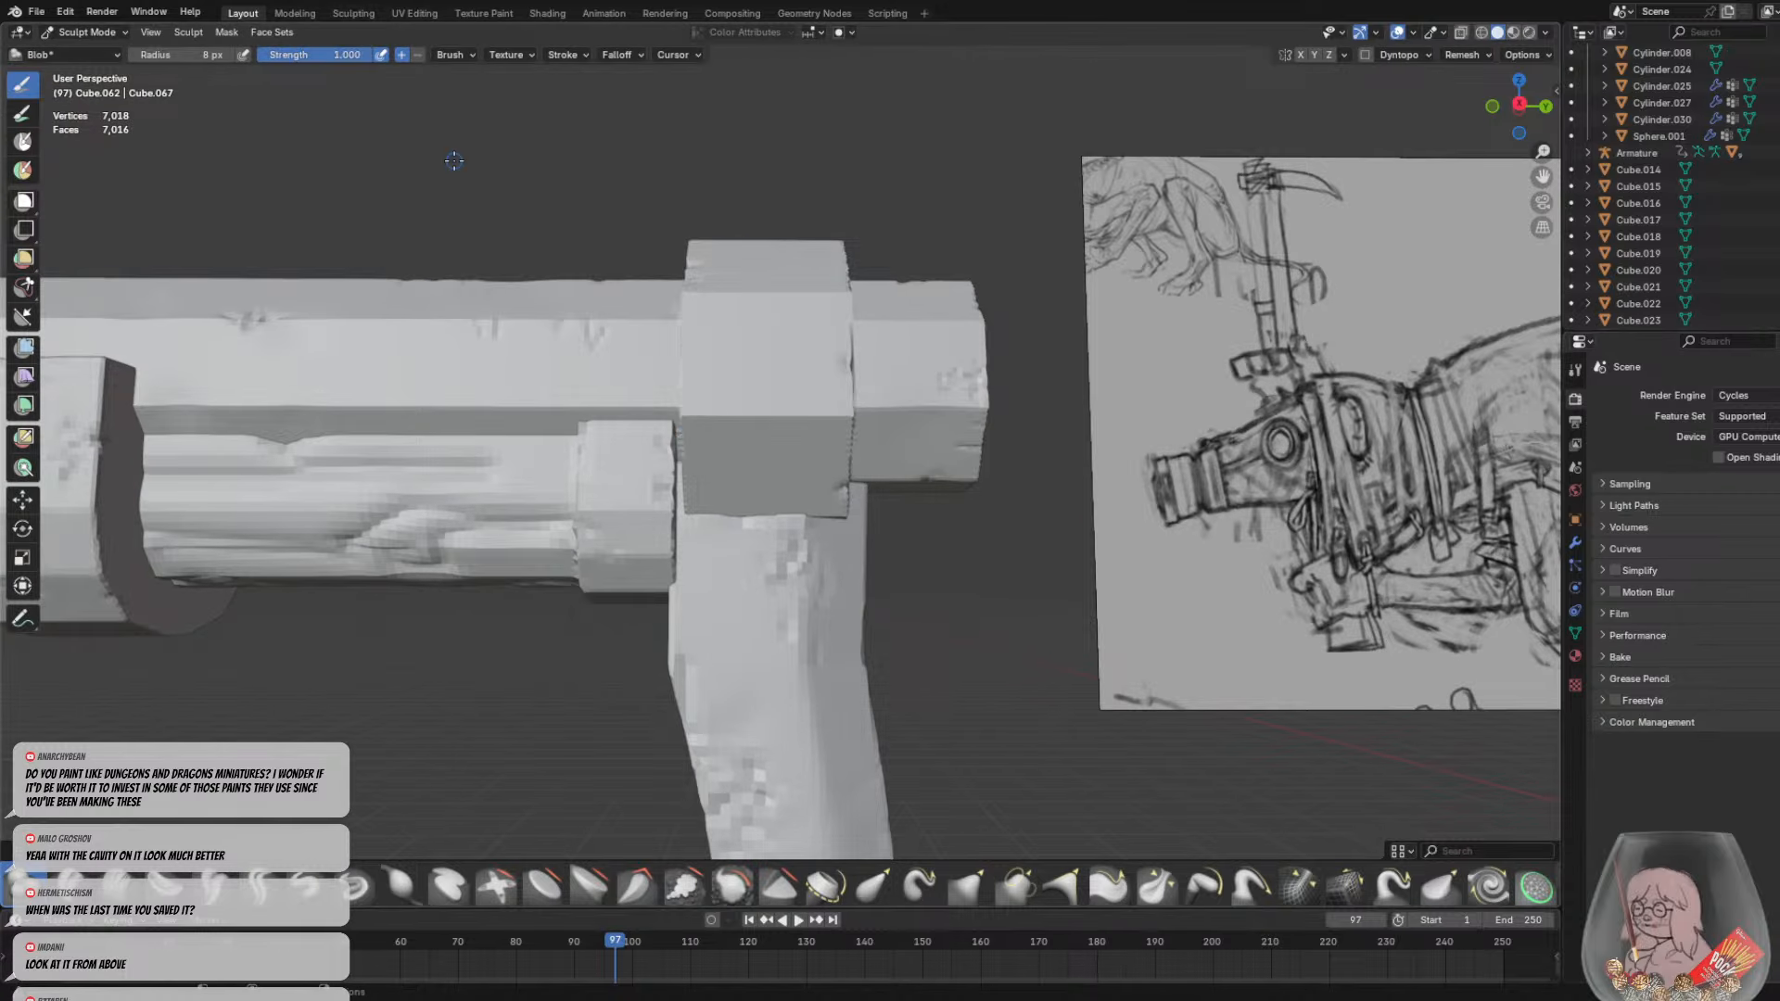
pyautogui.press('f')
pyautogui.click(702, 524)
# Build up a raised ridge with the Blob brush where the curved end piece meets the barrel collar
pyautogui.moveTo(688, 520); pyautogui.dragTo(850, 518)
pyautogui.moveTo(855, 518); pyautogui.dragTo(830, 520, button='middle')
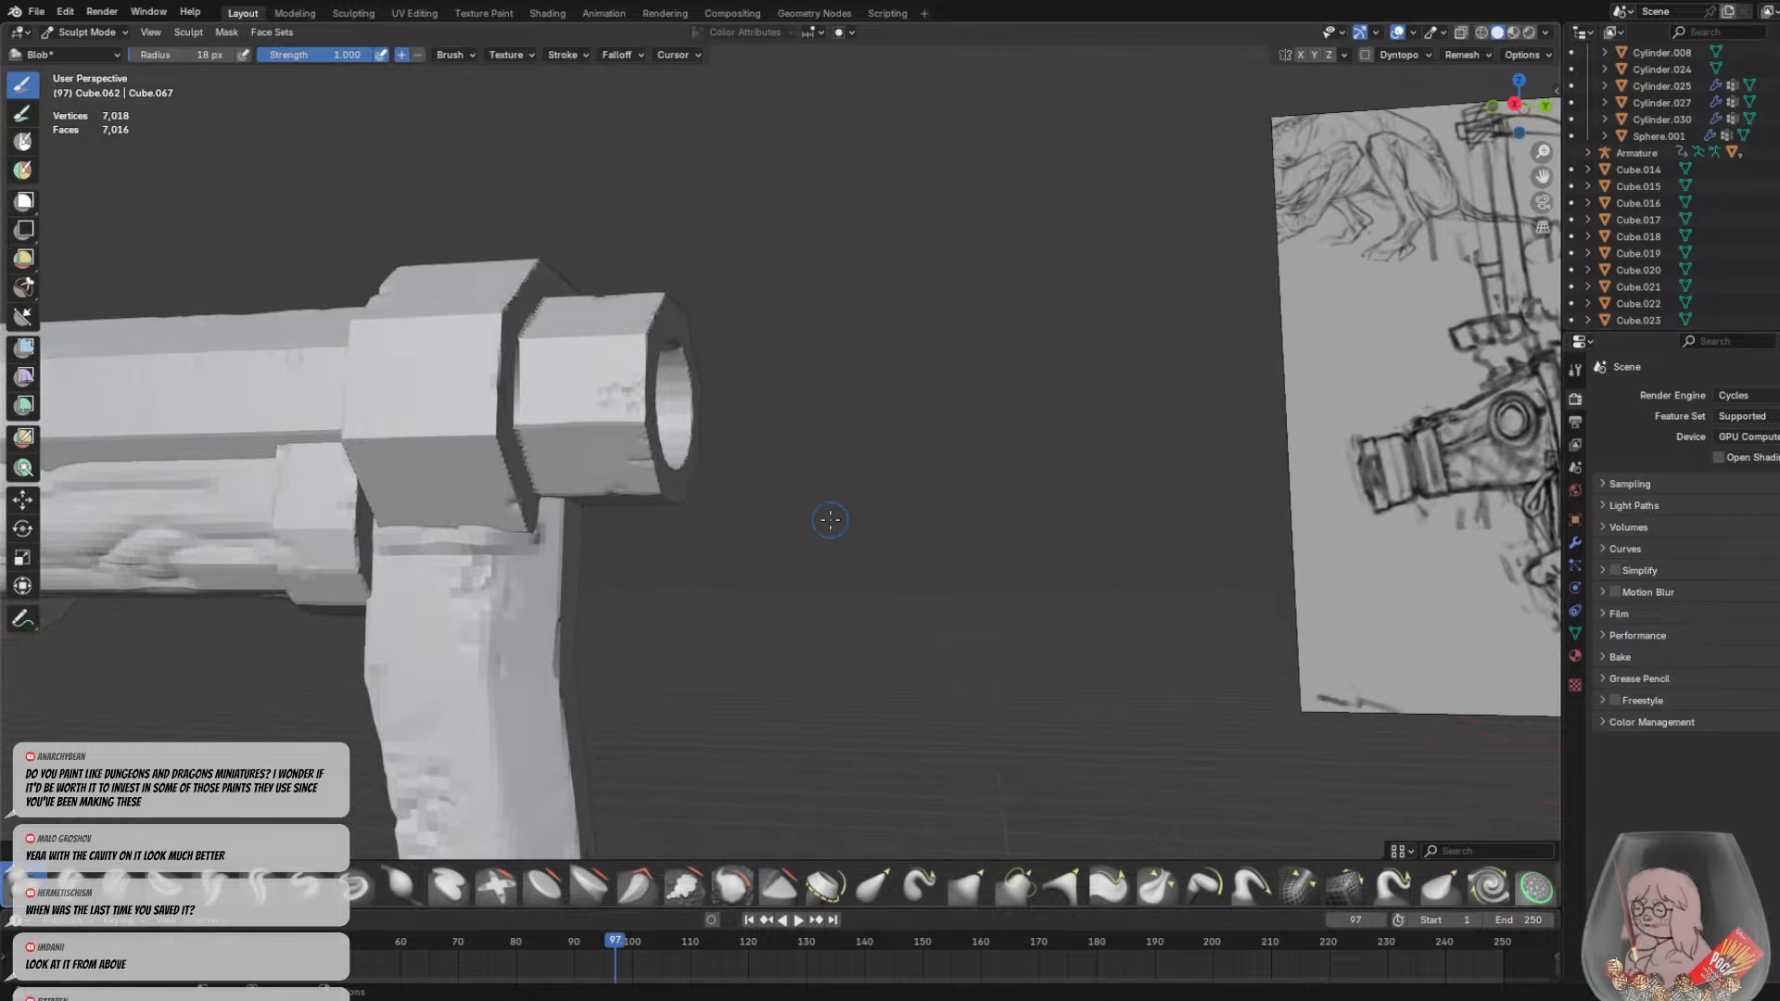
pyautogui.moveTo(511, 532)
pyautogui.mouseDown()
pyautogui.moveTo(536, 519)
pyautogui.moveTo(560, 537)
pyautogui.mouseUp()
pyautogui.moveTo(562, 538); pyautogui.dragTo(623, 540, button='middle')
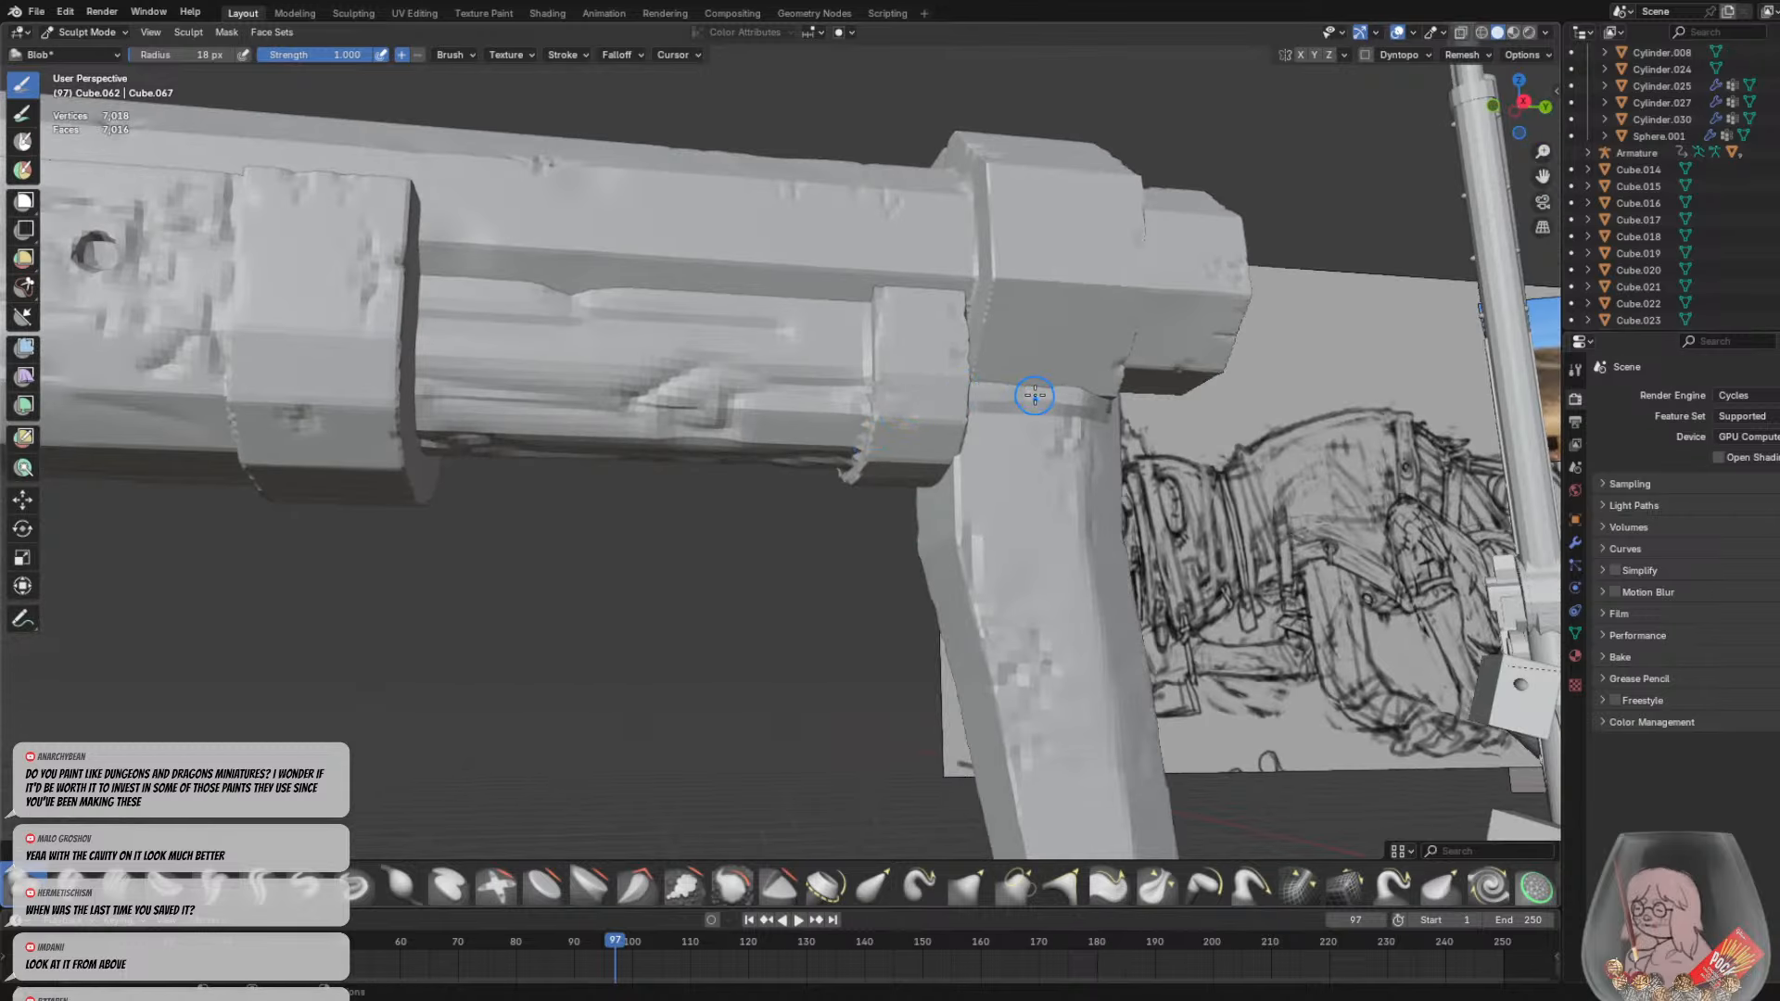
# Extend the raised Blob ridge across the far side and front of the curved piece, just below the barrel collar
pyautogui.moveTo(1026, 397)
pyautogui.mouseDown(button='middle')
pyautogui.moveTo(728, 502)
pyautogui.moveTo(835, 519)
pyautogui.moveTo(816, 593)
pyautogui.moveTo(1091, 689)
pyautogui.moveTo(1056, 603)
pyautogui.moveTo(1133, 625)
pyautogui.moveTo(1180, 553)
pyautogui.moveTo(747, 493)
pyautogui.mouseUp(button='middle')
pyautogui.scroll(5, 1133, 625)
pyautogui.scroll(-3, 1030, 532)
pyautogui.moveTo(745, 476); pyautogui.dragTo(974, 454)
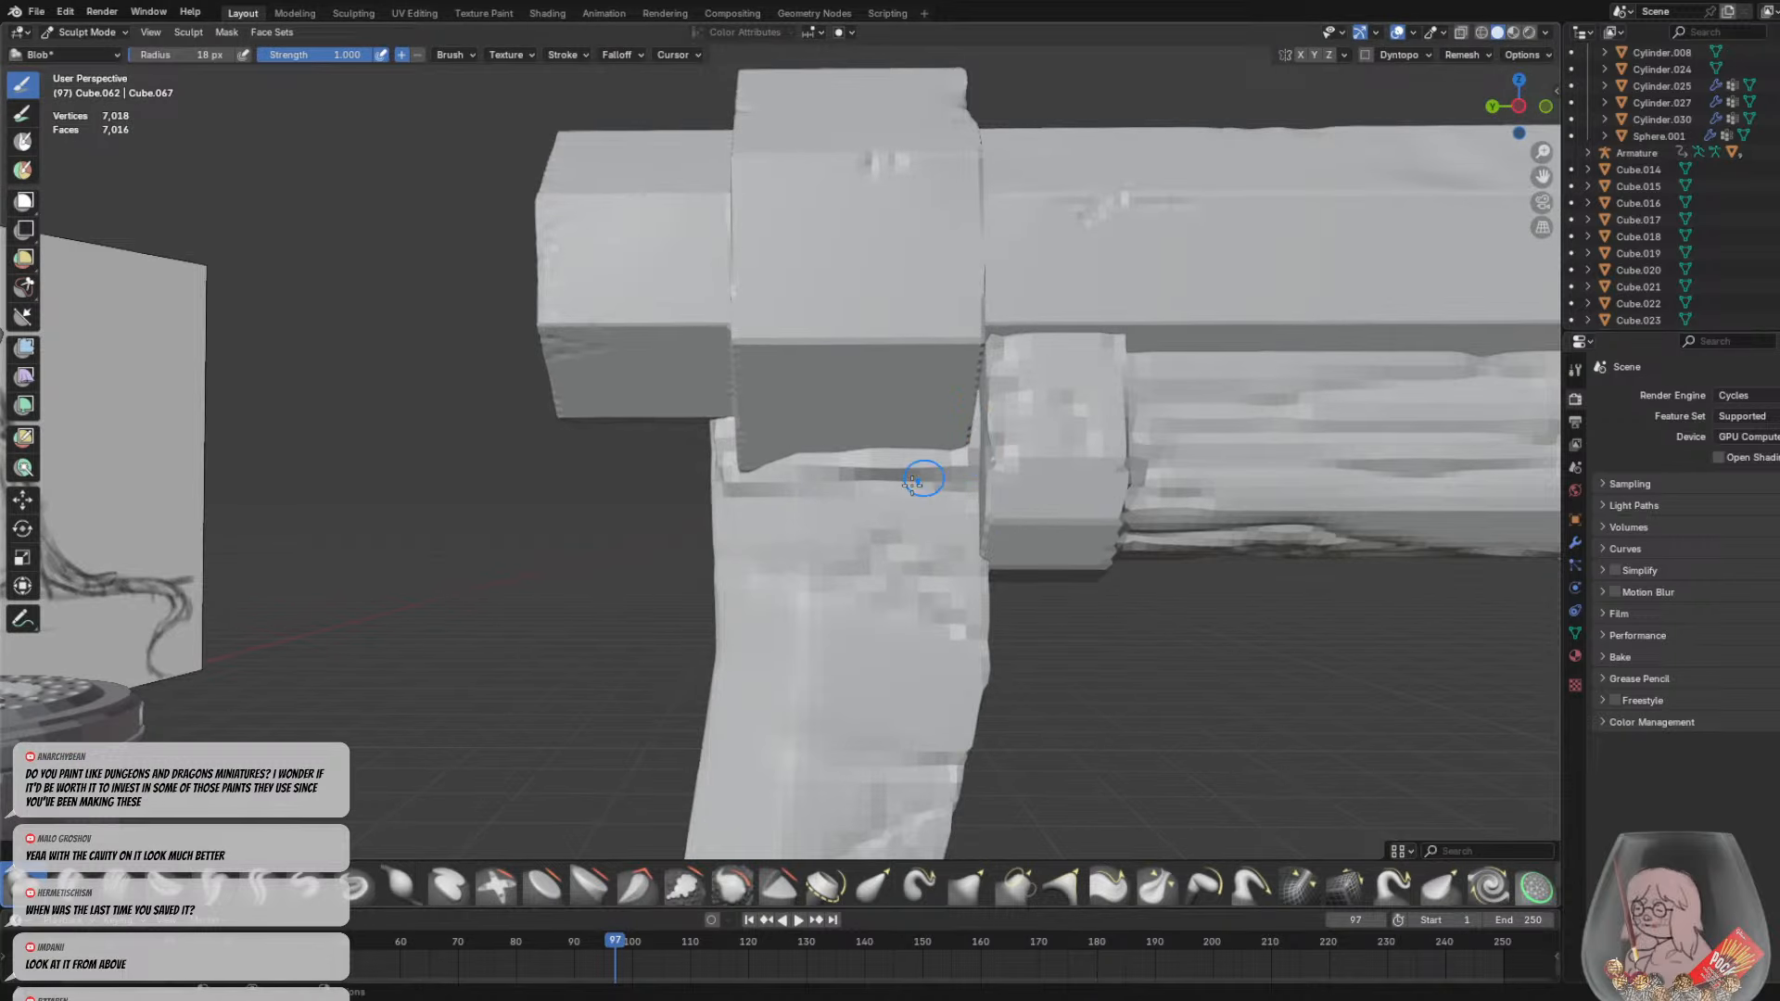
pyautogui.moveTo(815, 477); pyautogui.dragTo(755, 465, button='middle')
pyautogui.moveTo(786, 466); pyautogui.dragTo(915, 465)
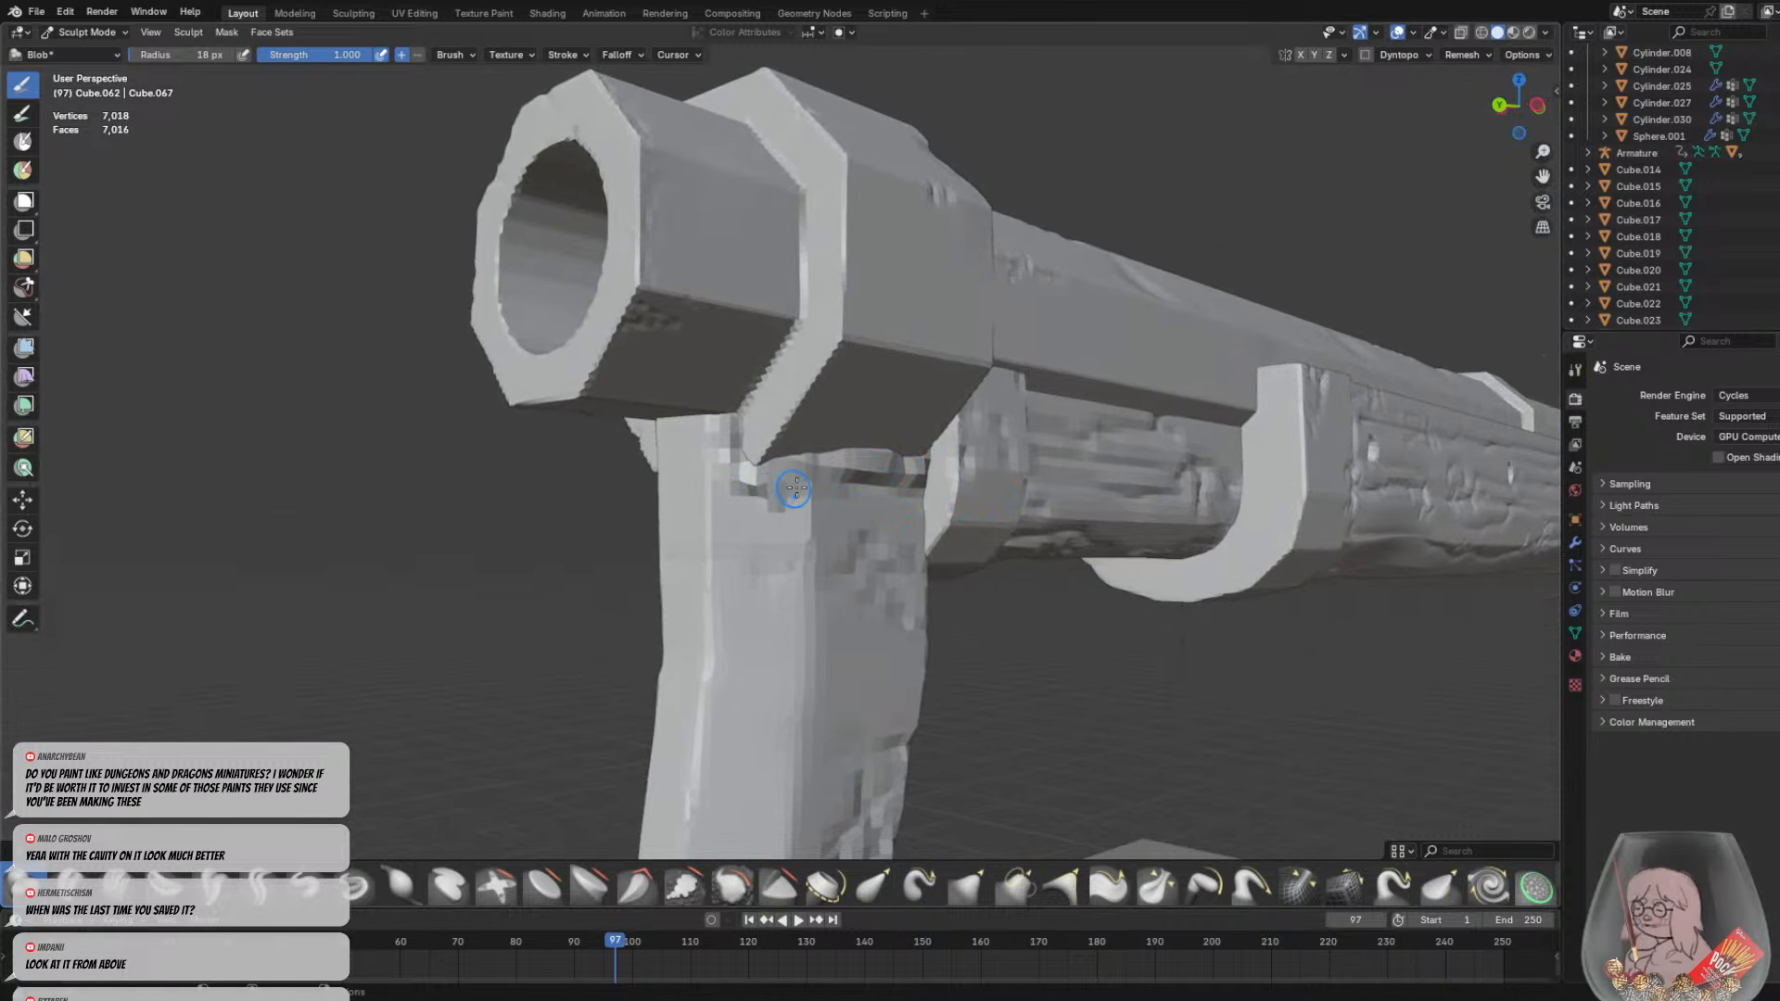
pyautogui.moveTo(795, 488); pyautogui.dragTo(1159, 501, button='middle')
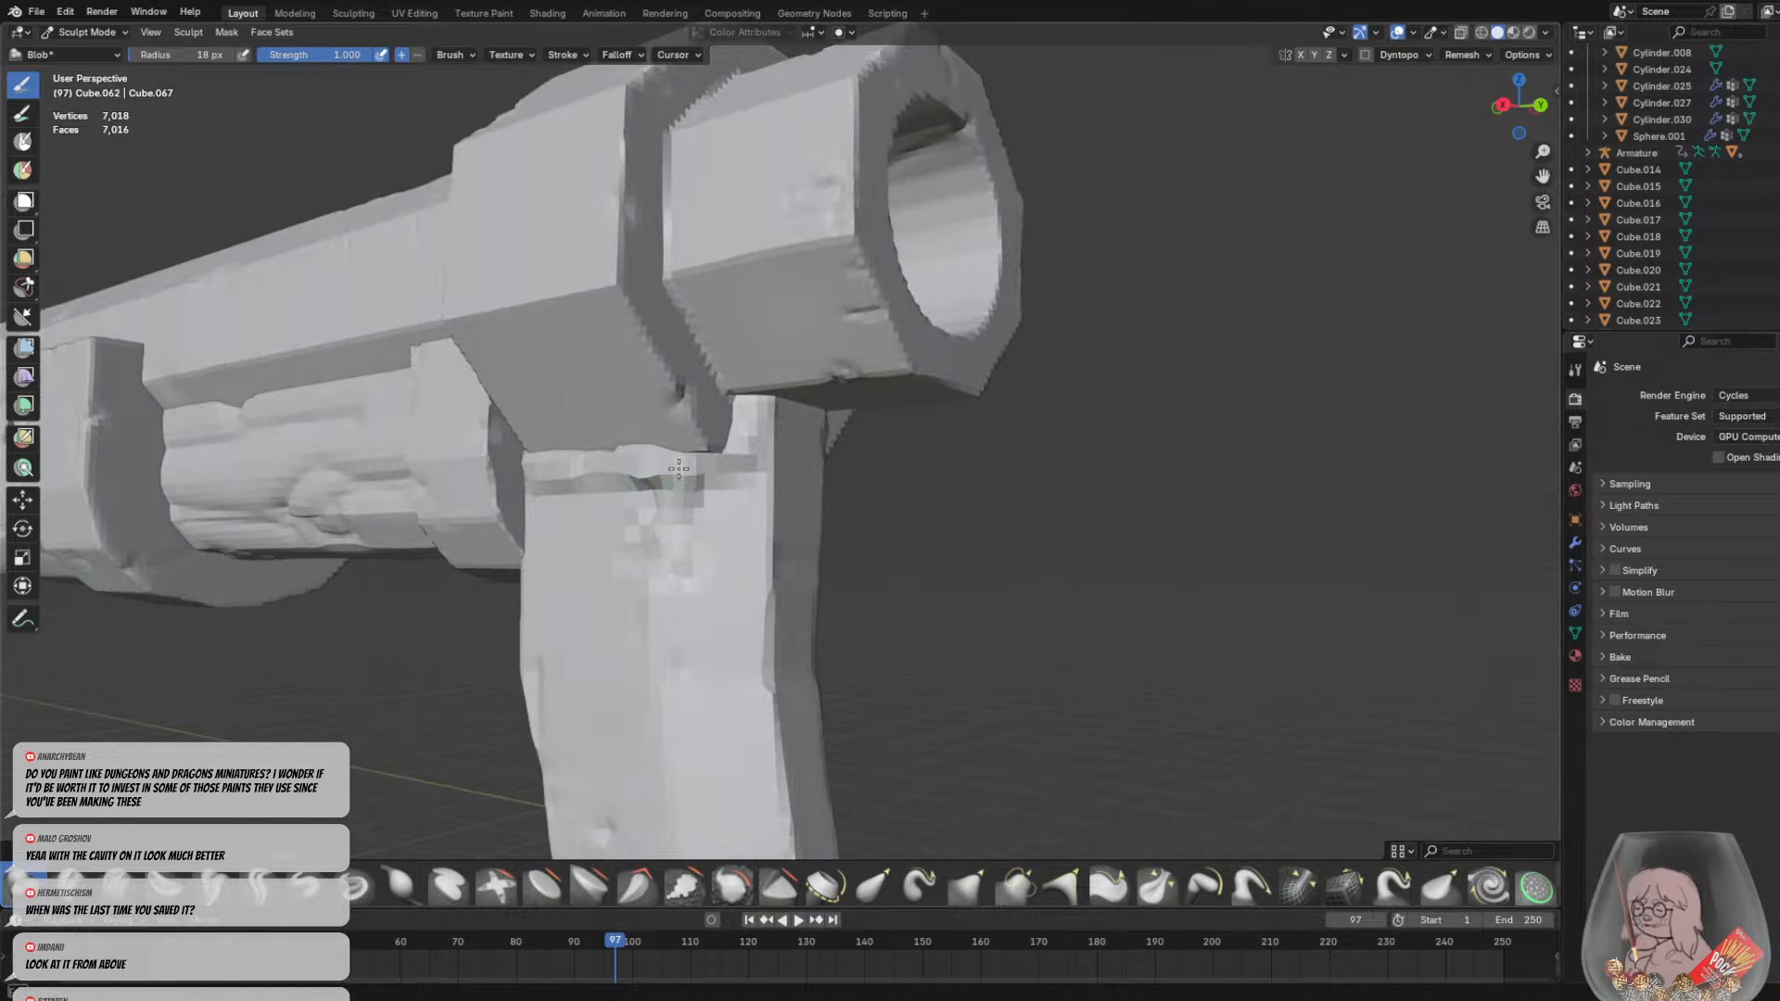
pyautogui.moveTo(683, 500); pyautogui.dragTo(825, 480, button='middle')
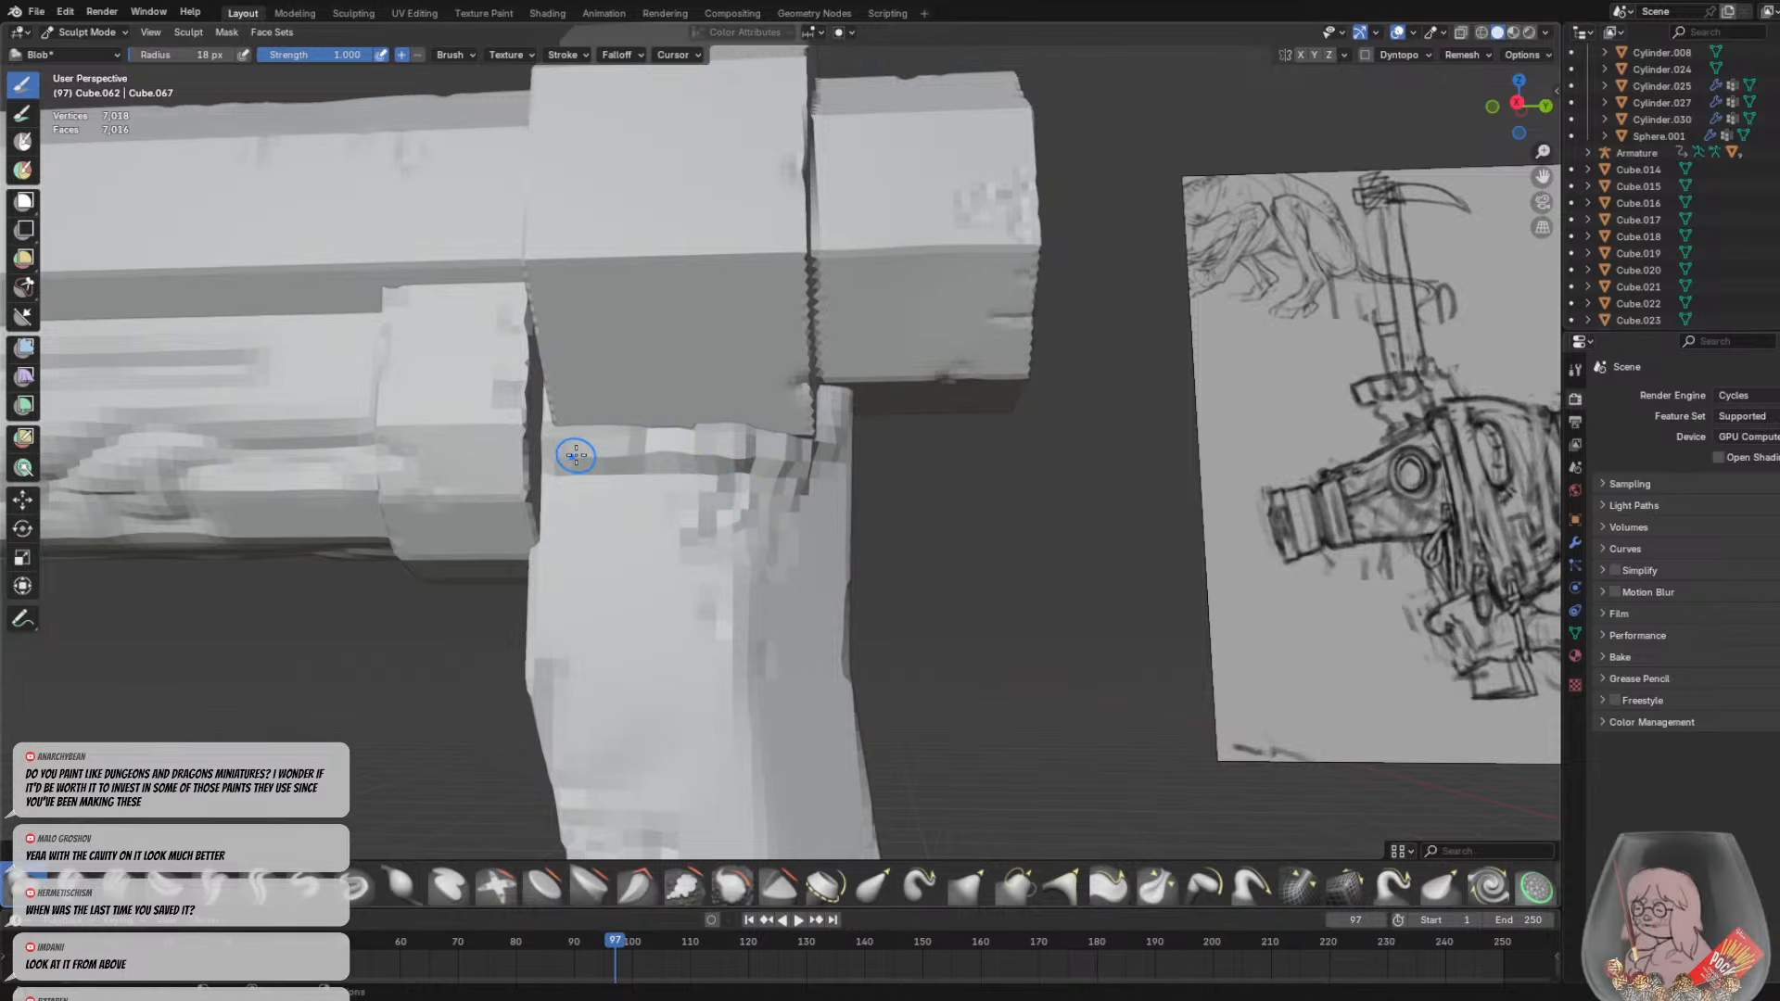
# Build up the raised Blob ridge along both sides of the curved end piece, directly below the barrel collar
pyautogui.scroll(-6, 575, 455)
pyautogui.moveTo(867, 485)
pyautogui.mouseDown(button='middle')
pyautogui.moveTo(867, 505)
pyautogui.moveTo(823, 515)
pyautogui.moveTo(881, 496)
pyautogui.mouseUp(button='middle')
pyautogui.scroll(6, 772, 454)
pyautogui.moveTo(643, 453); pyautogui.dragTo(687, 442)
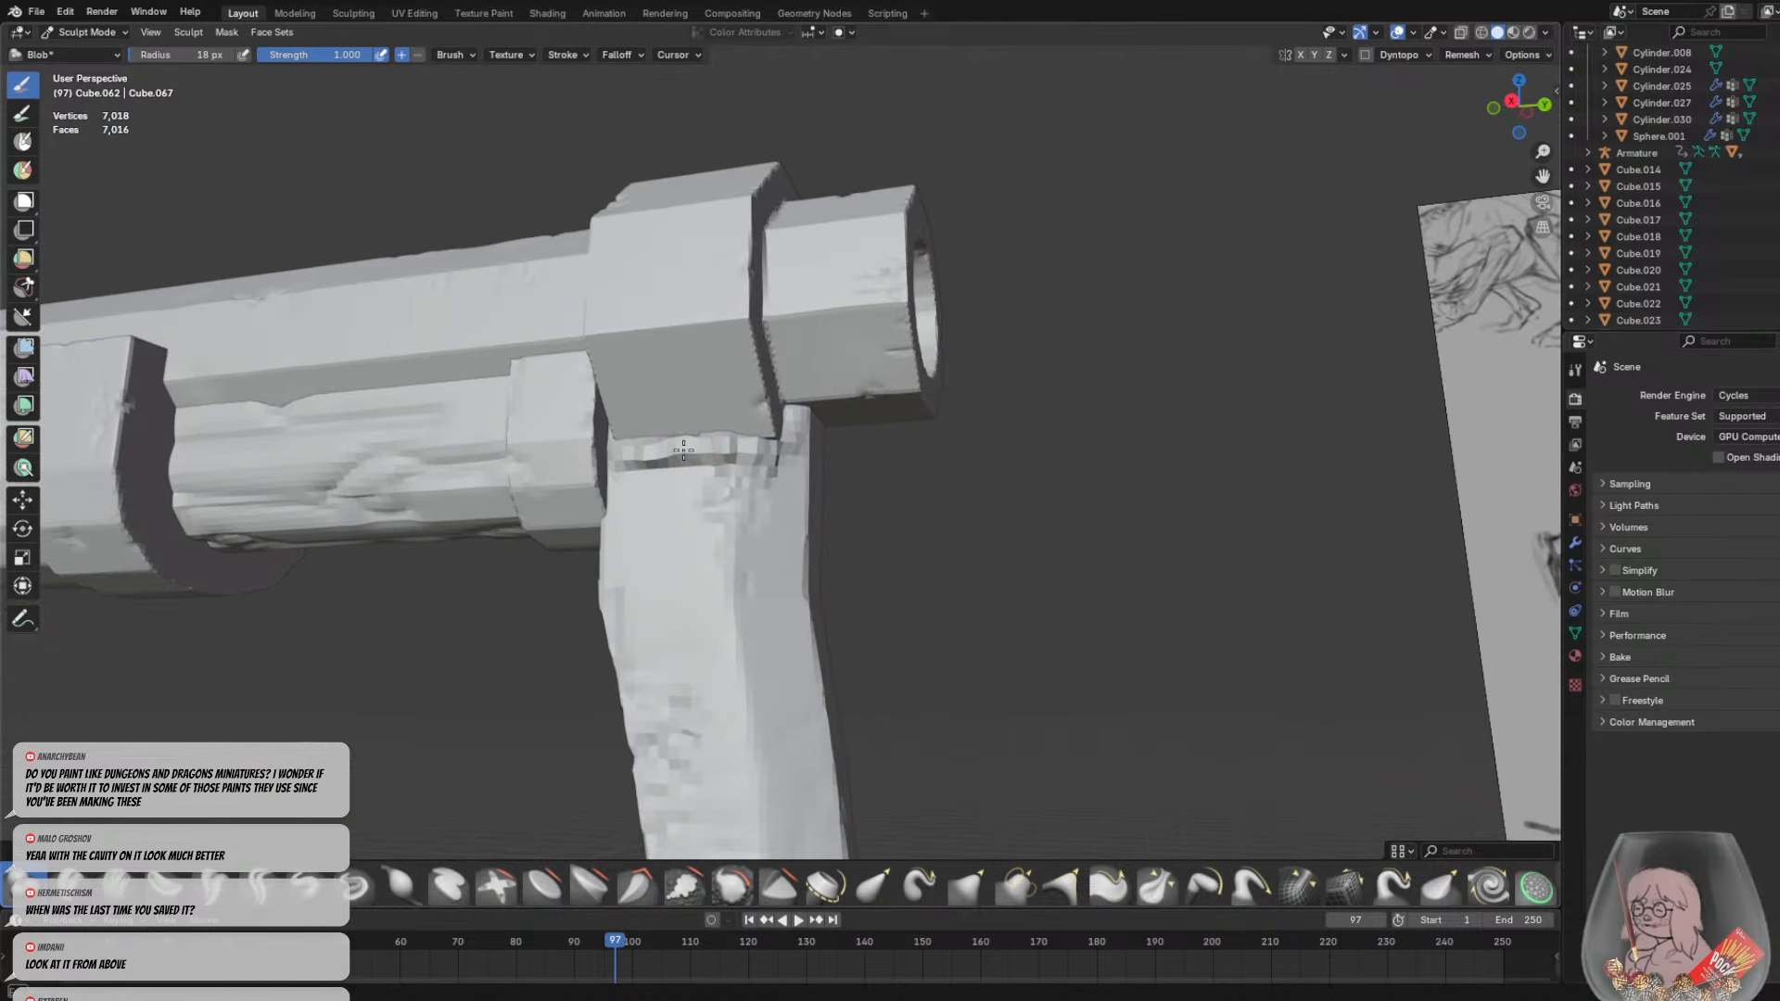
pyautogui.moveTo(756, 464); pyautogui.dragTo(736, 497, button='middle')
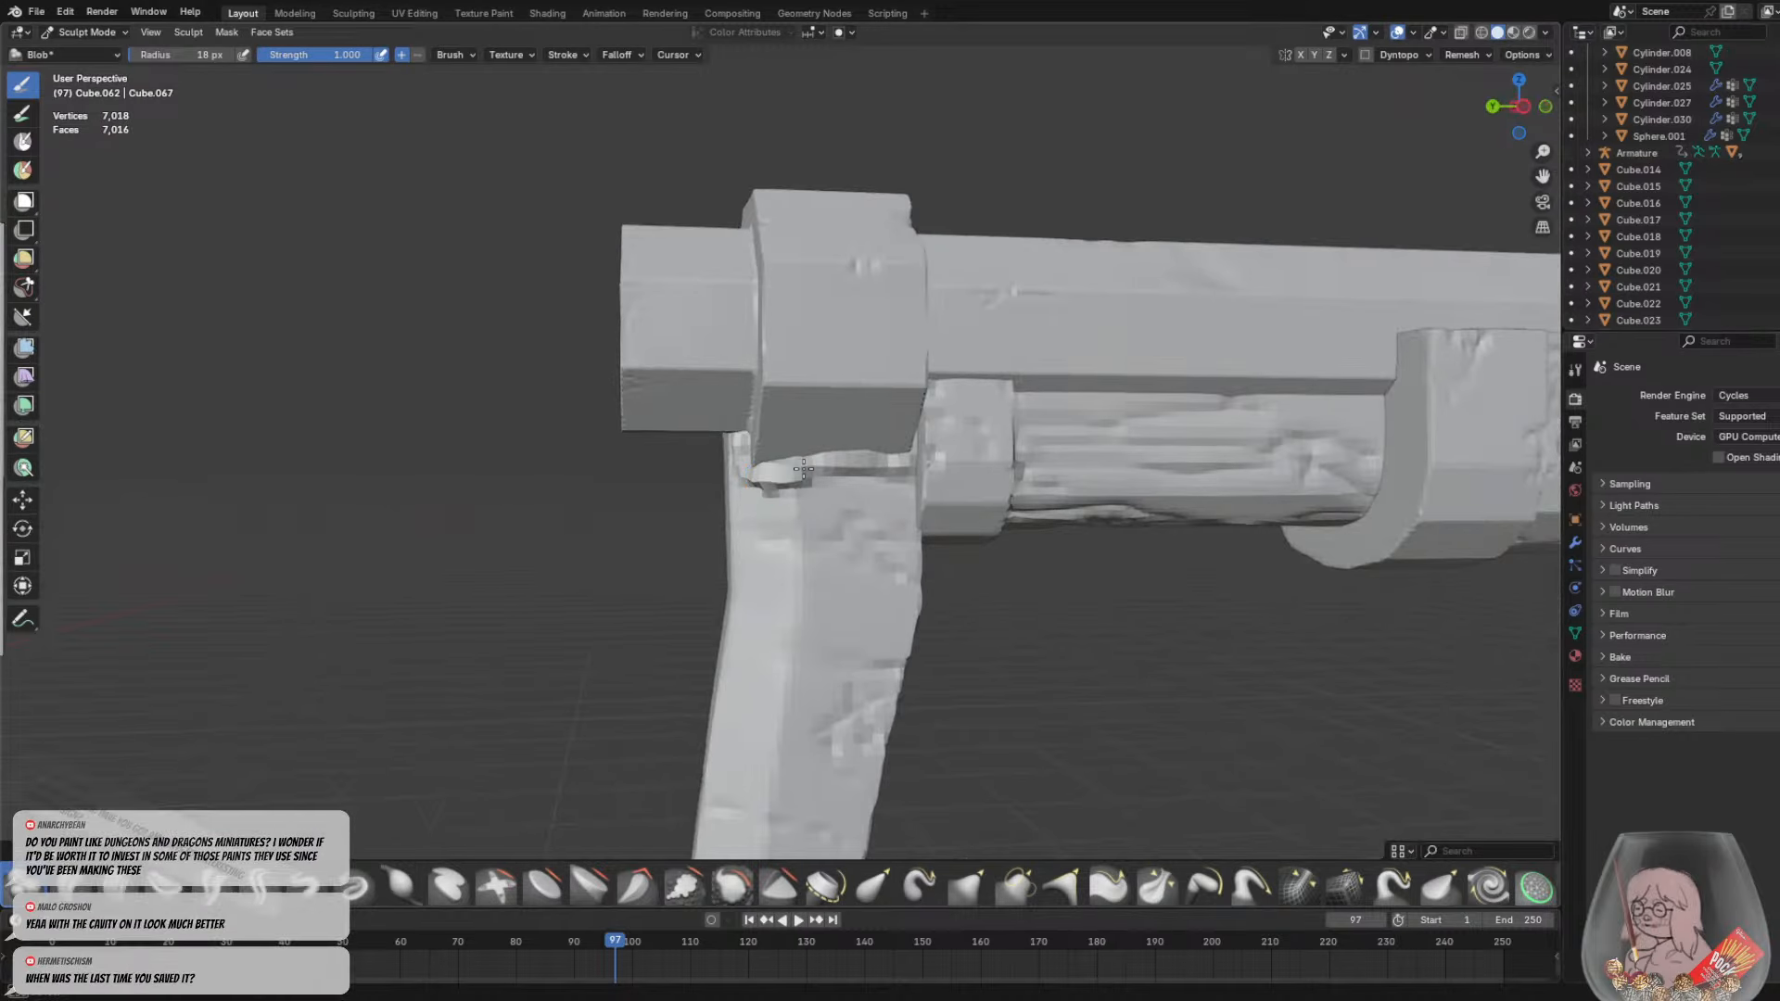
pyautogui.moveTo(804, 469)
pyautogui.mouseDown()
pyautogui.moveTo(778, 471)
pyautogui.moveTo(882, 461)
pyautogui.mouseUp()
pyautogui.scroll(-7, 1068, 477)
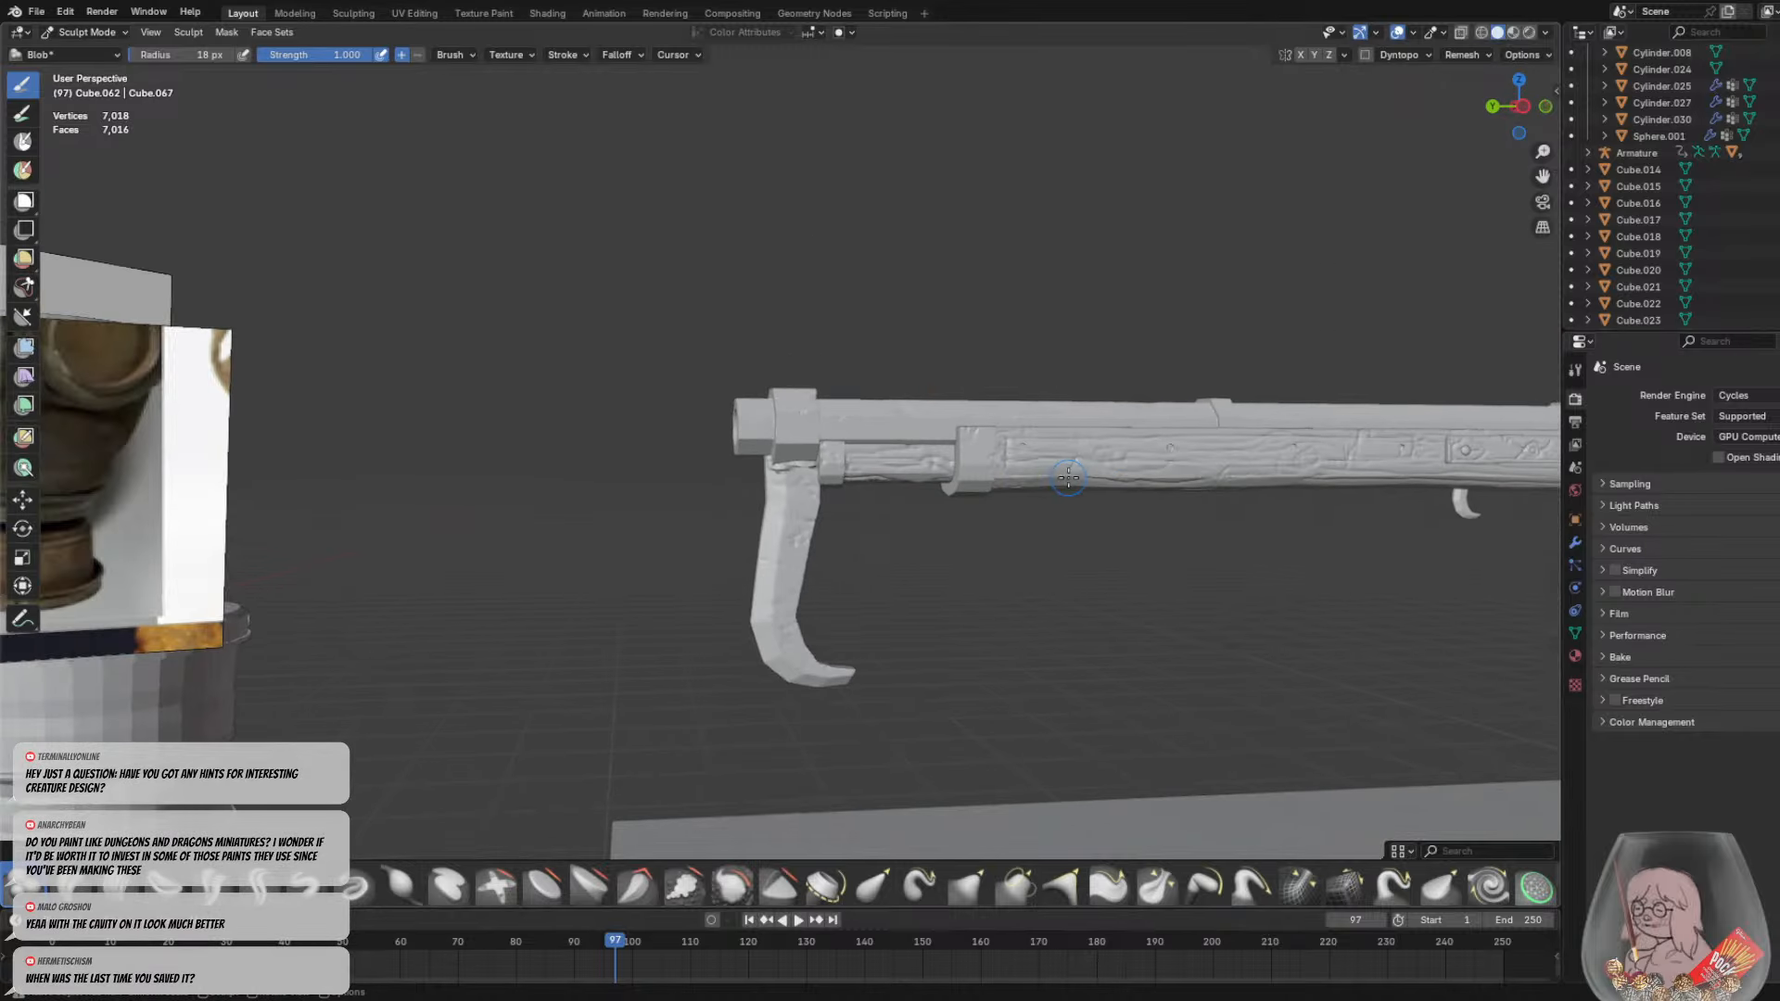
# Try to extend the Blob ridge across the front of the curved piece beneath the muzzle
pyautogui.moveTo(1068, 477); pyautogui.dragTo(897, 517, button='middle')
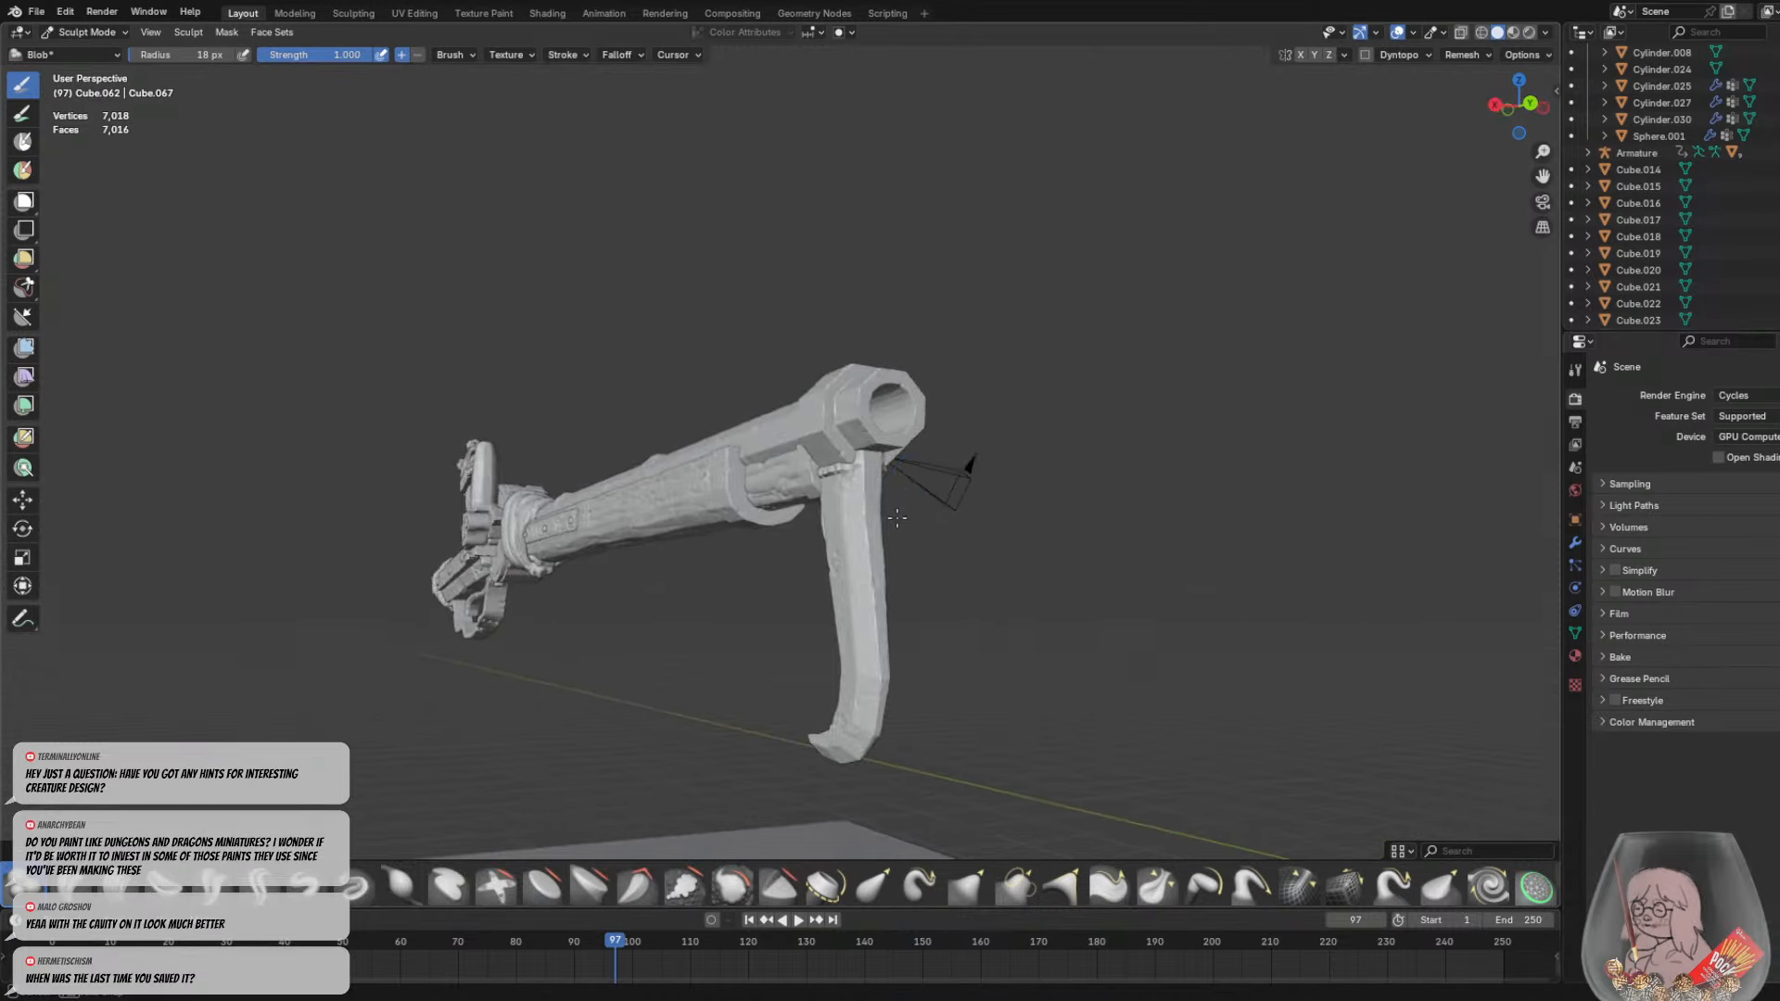
pyautogui.scroll(3, 898, 517)
pyautogui.moveTo(955, 443); pyautogui.dragTo(1007, 442)
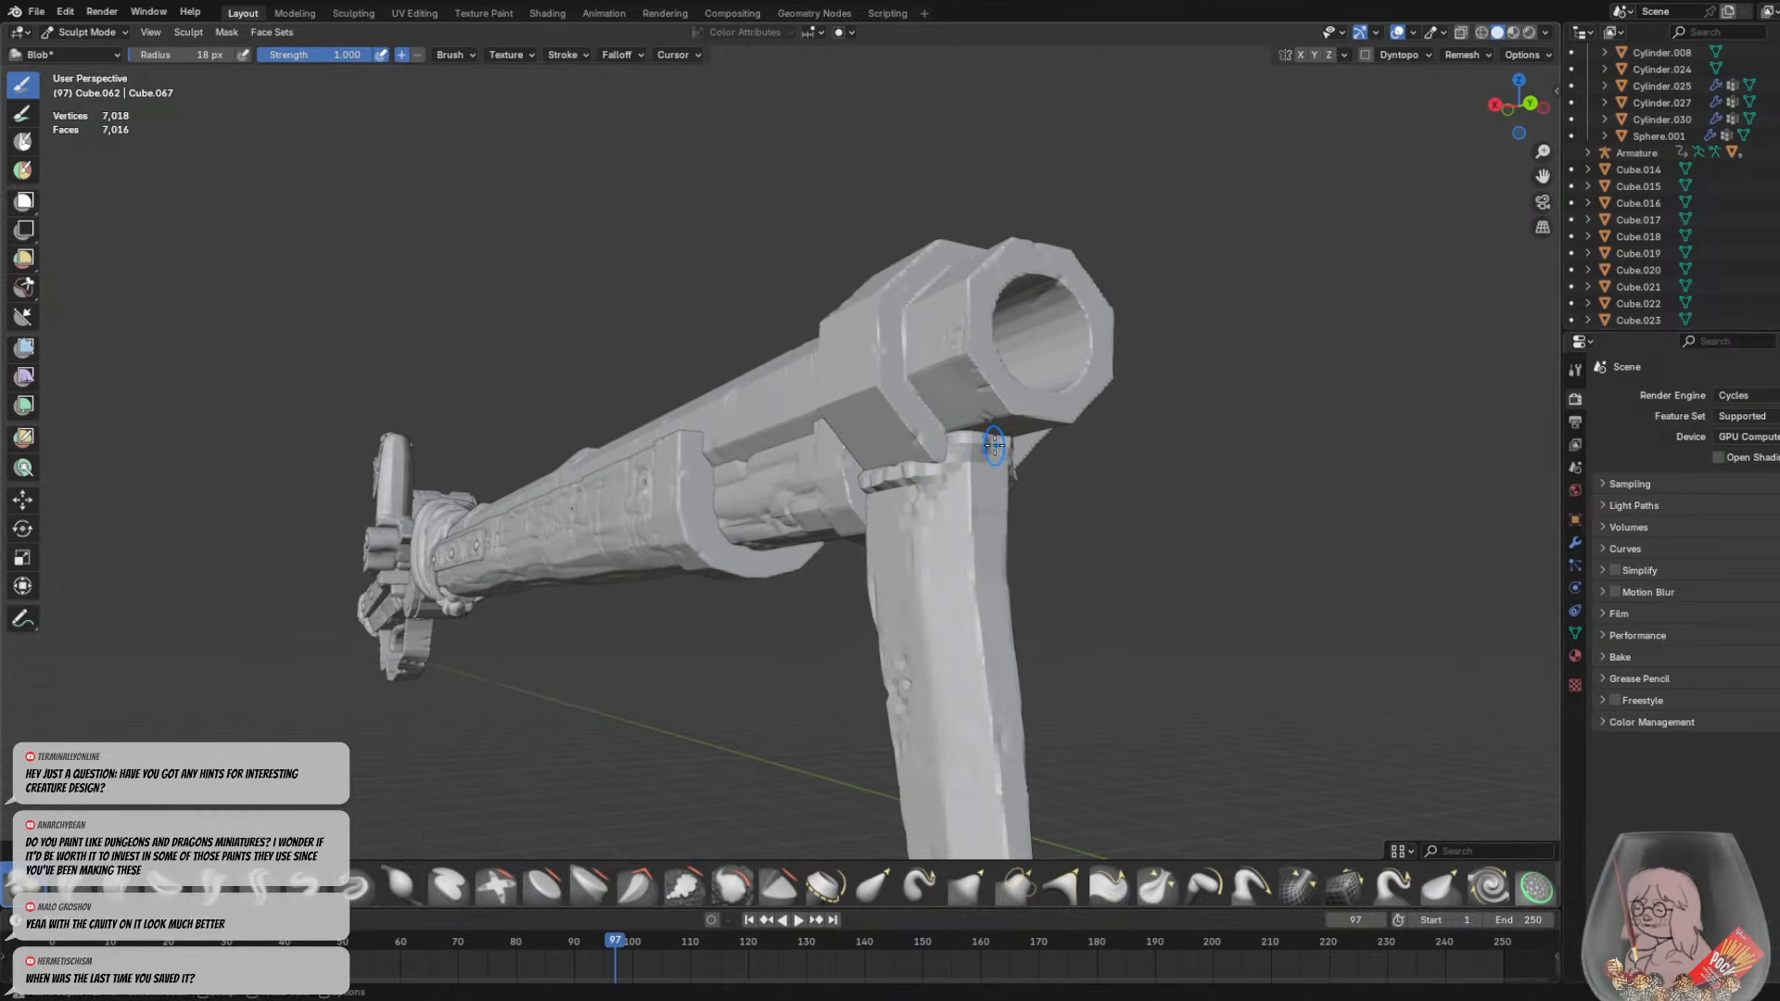
pyautogui.hotkey('ctrl', 'z')
# Switch to the Grab brush with a radius of 107 px and check the curved piece's top from several angles
pyautogui.moveTo(1027, 450); pyautogui.dragTo(1066, 468, button='middle')
pyautogui.scroll(2, 1066, 469)
pyautogui.press('g')
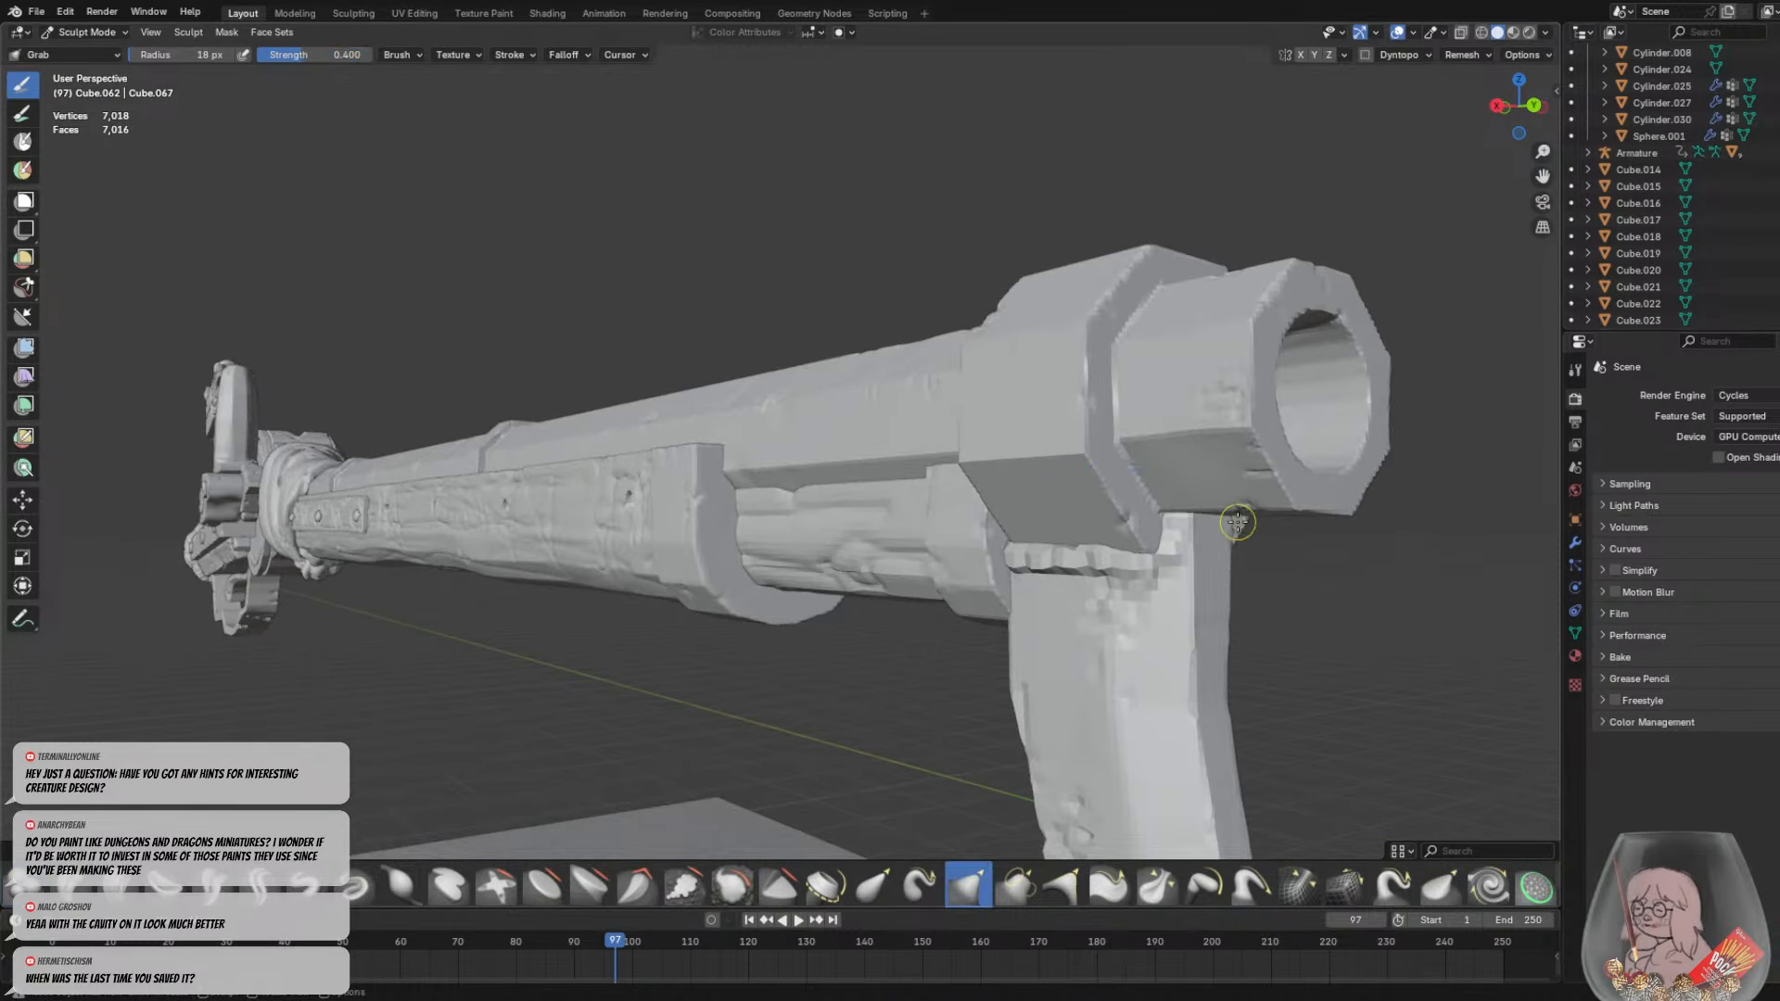
pyautogui.press('f')
pyautogui.click(1325, 529)
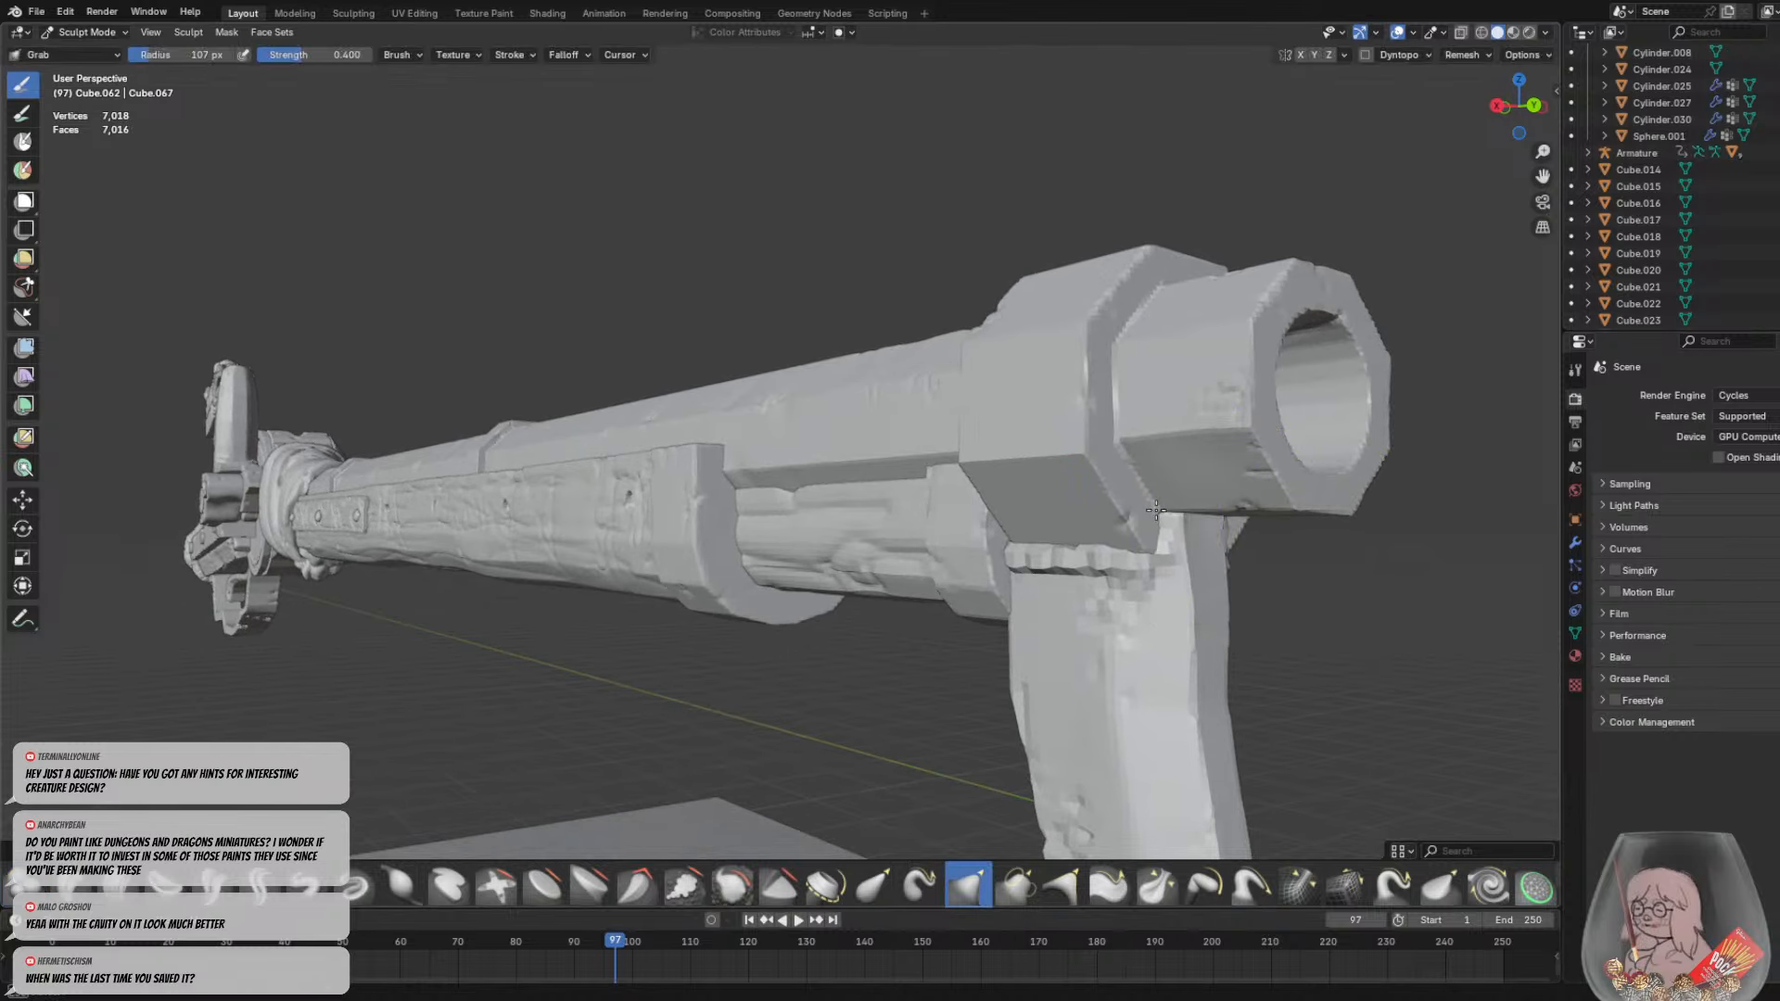
pyautogui.moveTo(1252, 535); pyautogui.dragTo(1239, 501, button='middle')
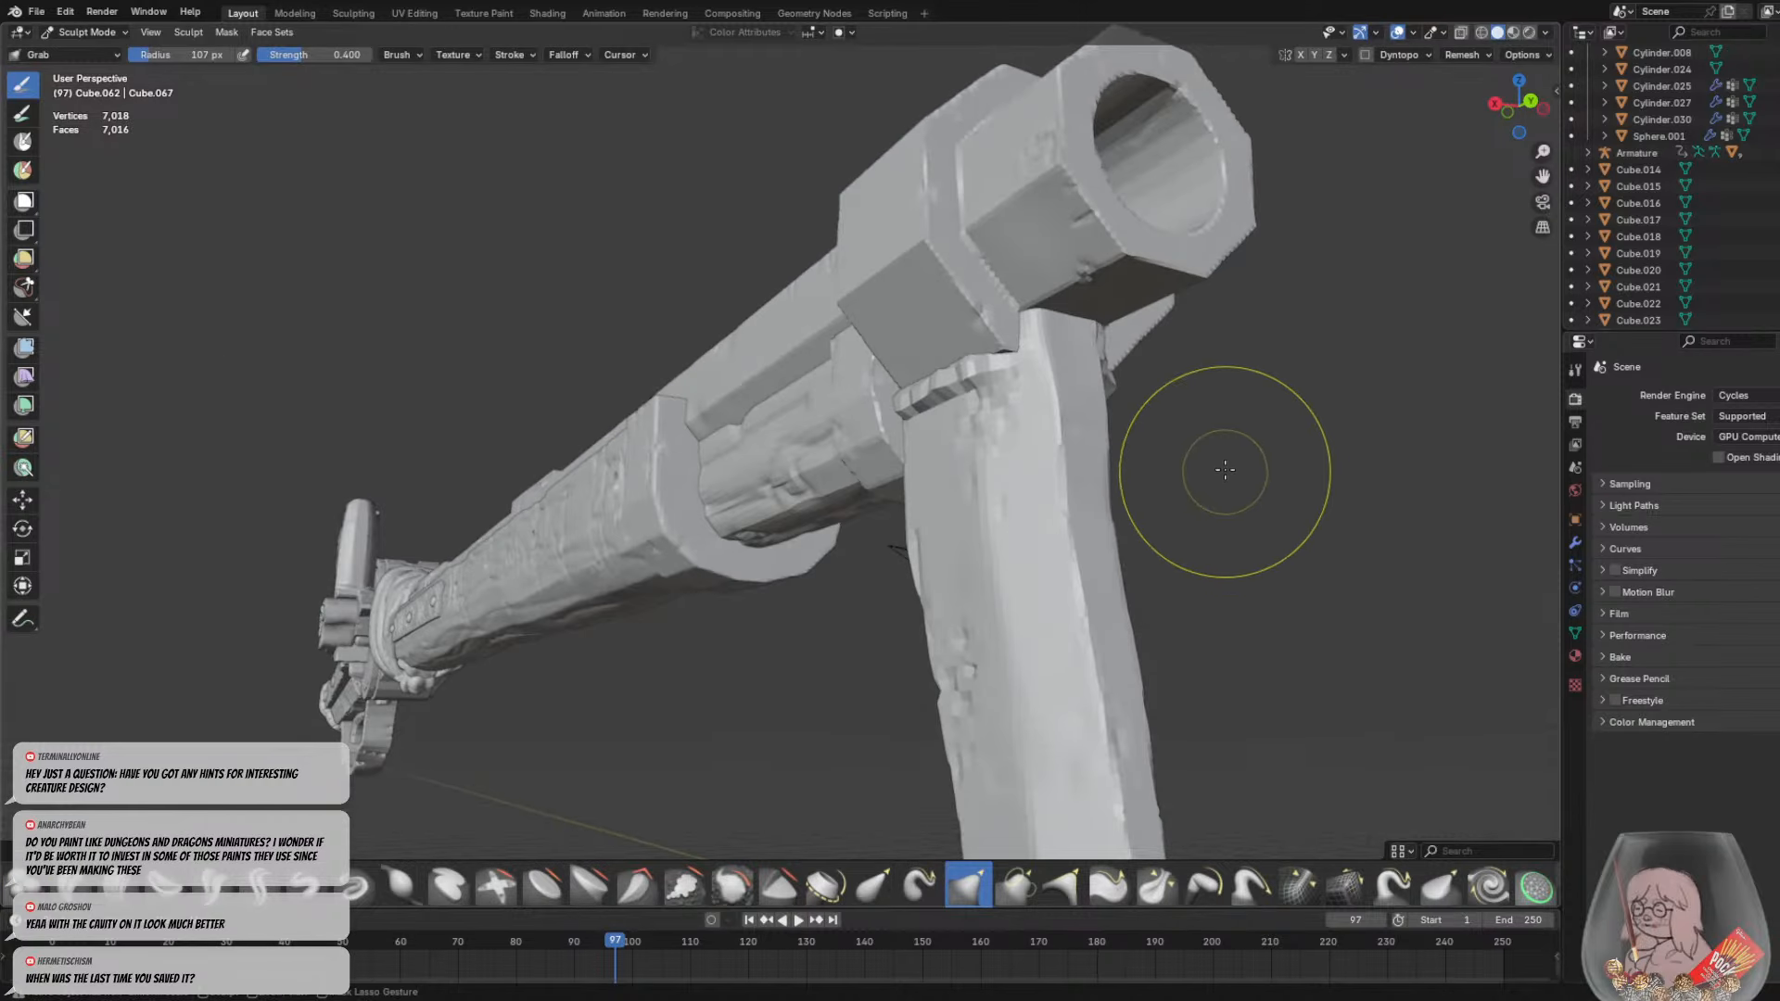
pyautogui.moveTo(1196, 397); pyautogui.dragTo(847, 370, button='middle')
pyautogui.scroll(-3, 847, 370)
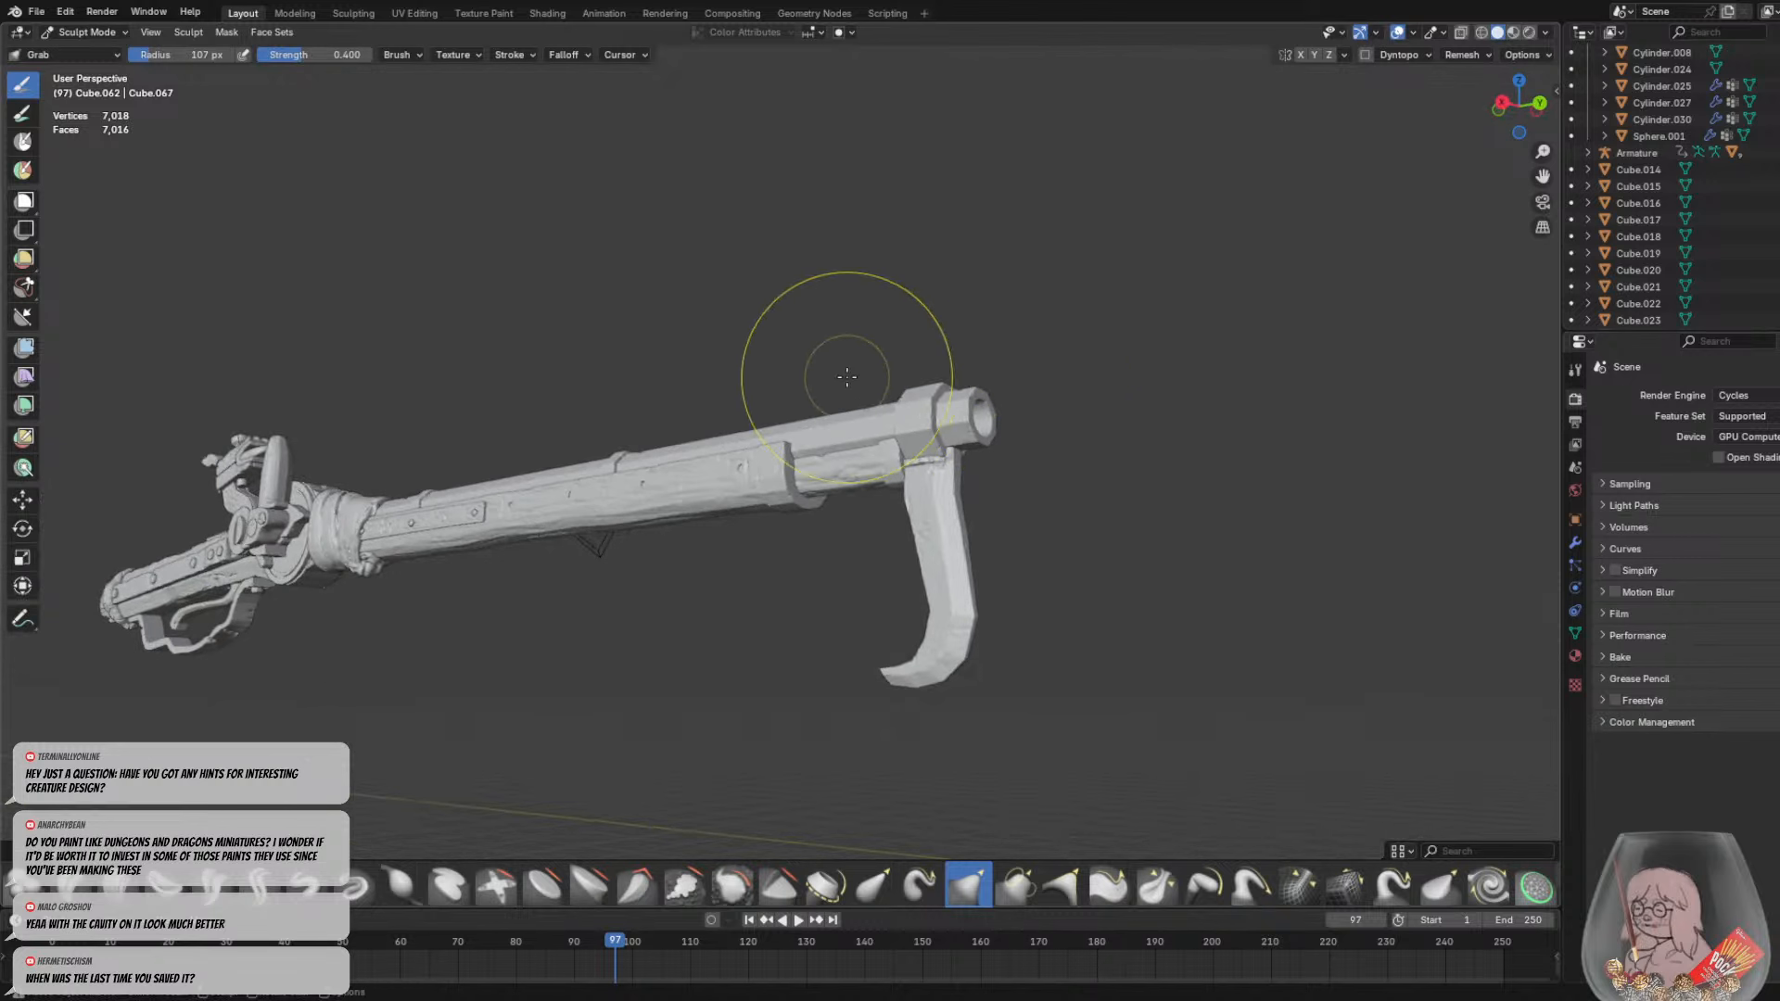
# Return to Object Mode, save the file, and deselect the curved end piece
pyautogui.click(68, 34)
pyautogui.click(71, 47)
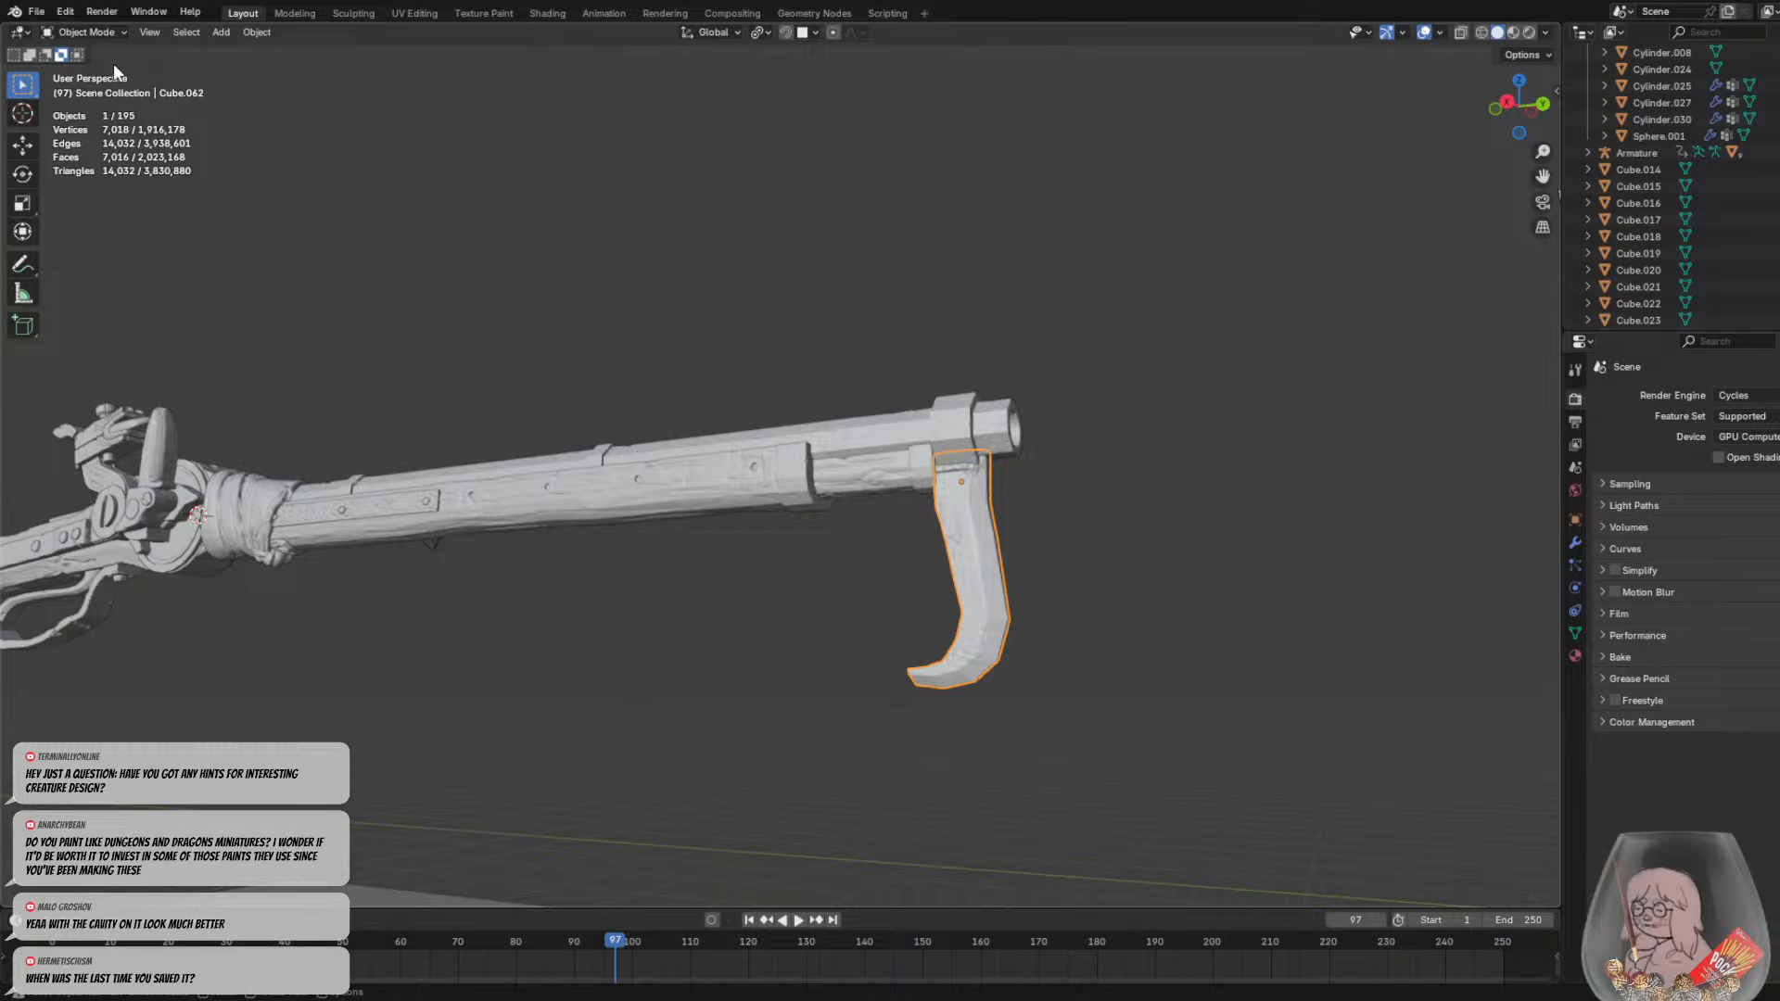
pyautogui.click(36, 11)
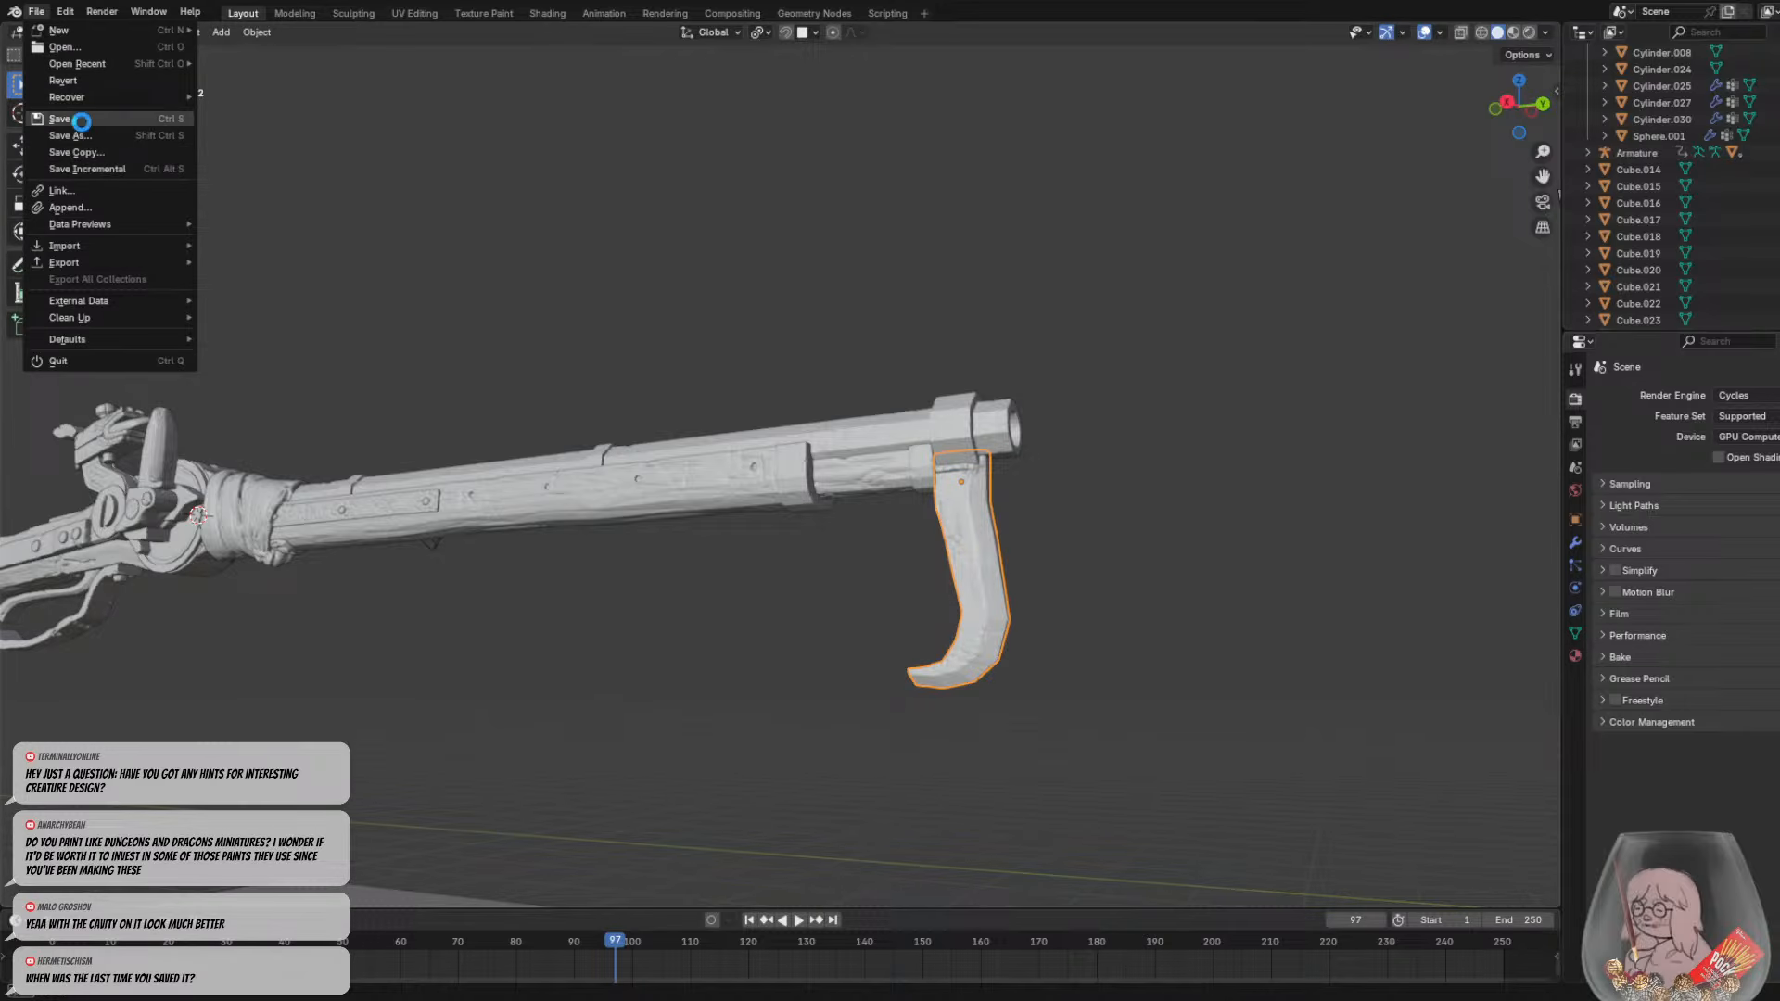
pyautogui.click(81, 121)
pyautogui.moveTo(443, 287); pyautogui.dragTo(727, 480, button='middle')
pyautogui.click(797, 558)
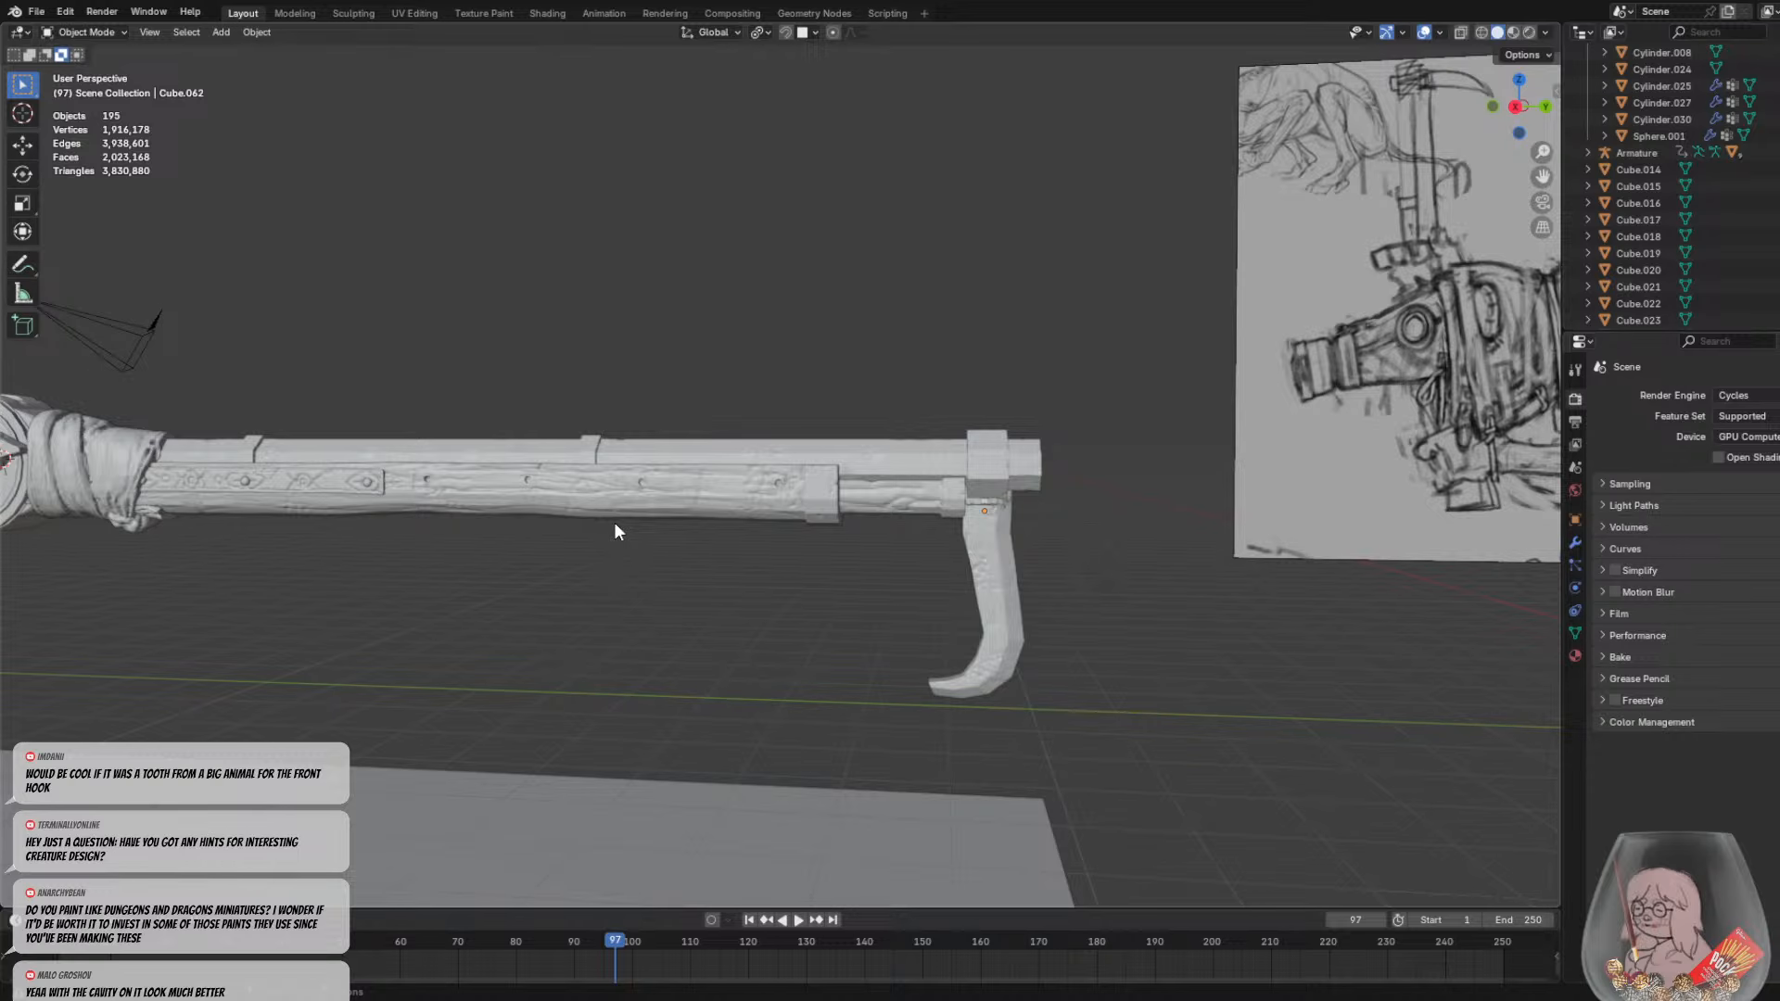
# Select the rifle stock at the opposite end of the gun and enter Sculpt Mode on its knobbed end
pyautogui.keyDown('shift'); pyautogui.moveTo(612, 521); pyautogui.dragTo(1017, 551, button='middle'); pyautogui.keyUp('shift')
pyautogui.scroll(-3, 1013, 552)
pyautogui.moveTo(708, 501)
pyautogui.mouseDown(button='middle')
pyautogui.moveTo(751, 536)
pyautogui.moveTo(893, 493)
pyautogui.mouseUp(button='middle')
pyautogui.moveTo(651, 408); pyautogui.dragTo(749, 462, button='middle')
pyautogui.click(794, 463)
pyautogui.click(116, 33)
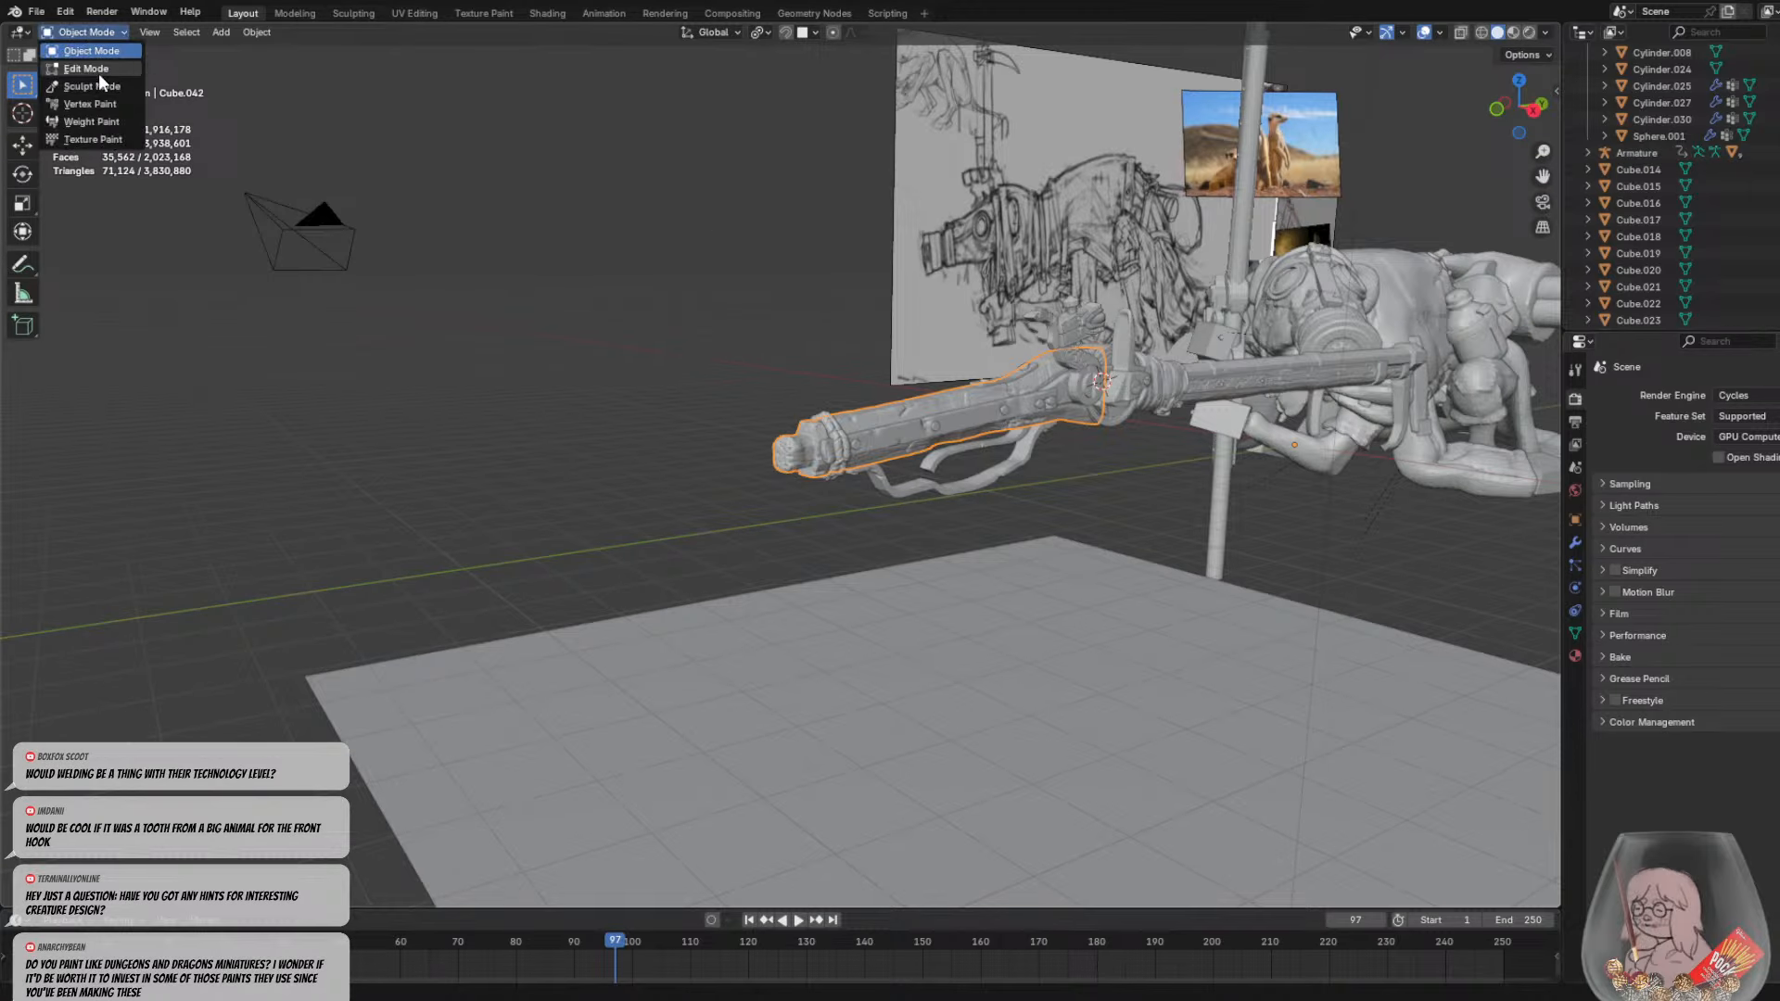
pyautogui.click(82, 87)
pyautogui.scroll(4, 775, 476)
pyautogui.click(803, 461)
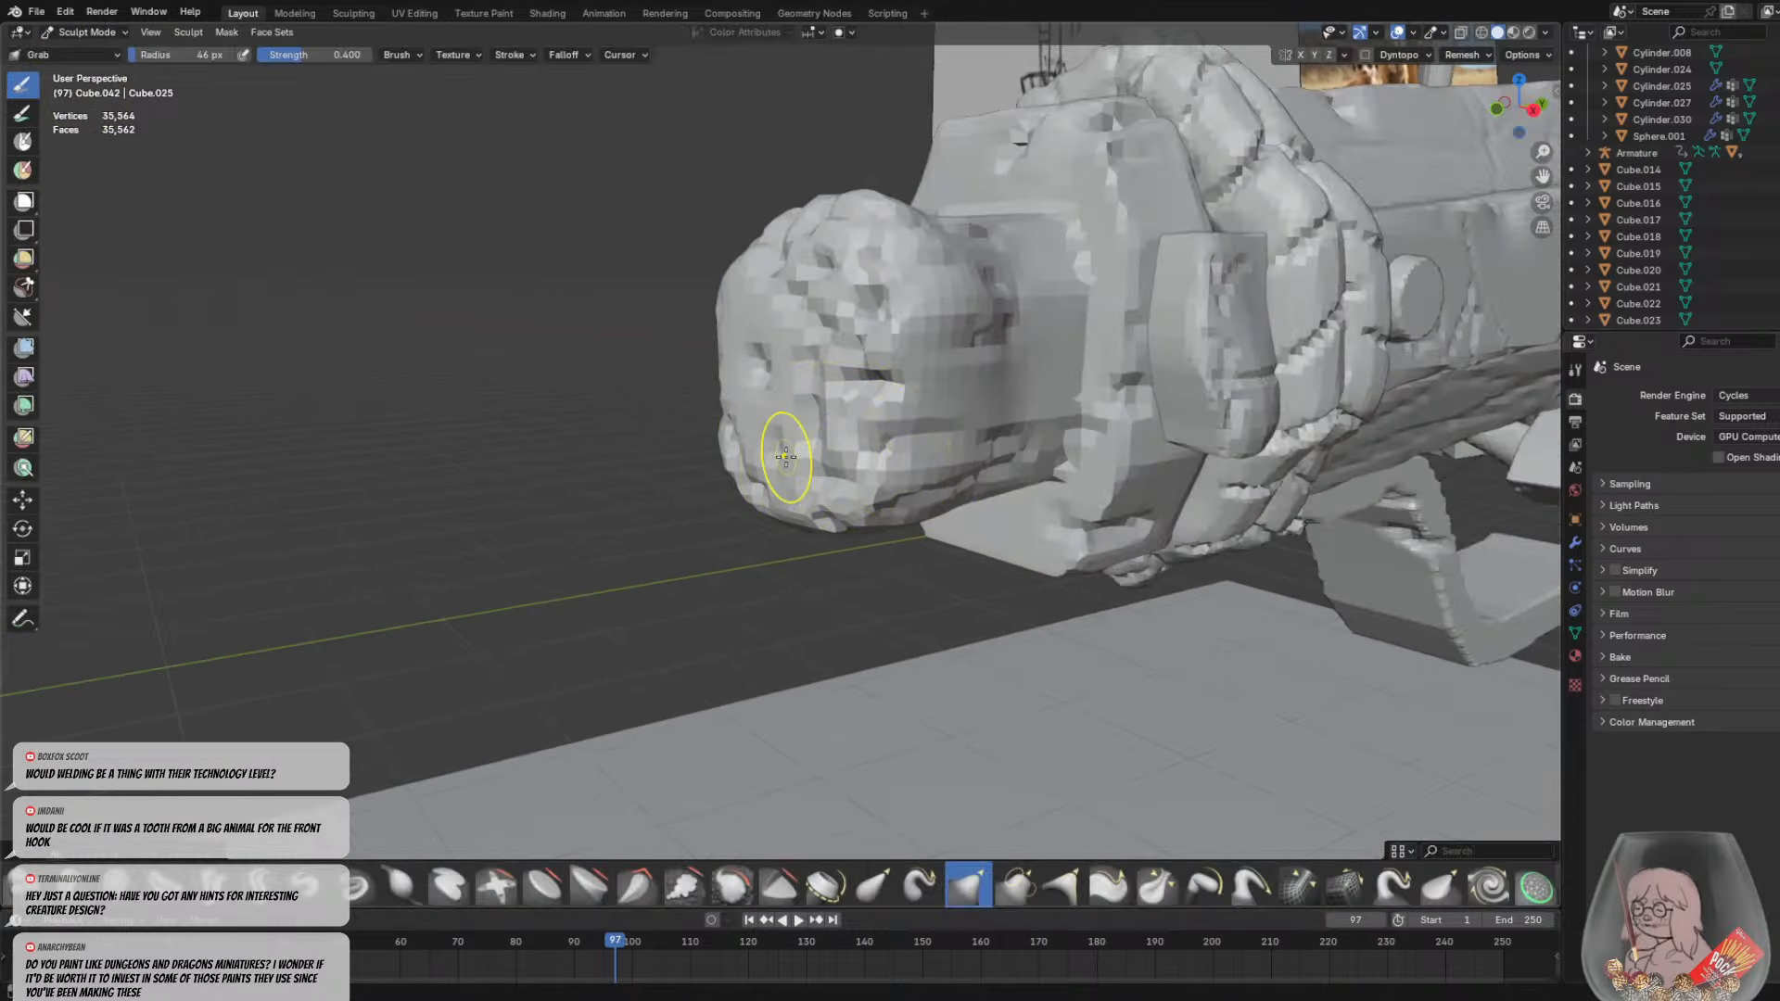
# Try to carve a lengthwise groove into the side of the stock's knob with Crease Sharp
pyautogui.moveTo(855, 481); pyautogui.dragTo(788, 492, button='middle')
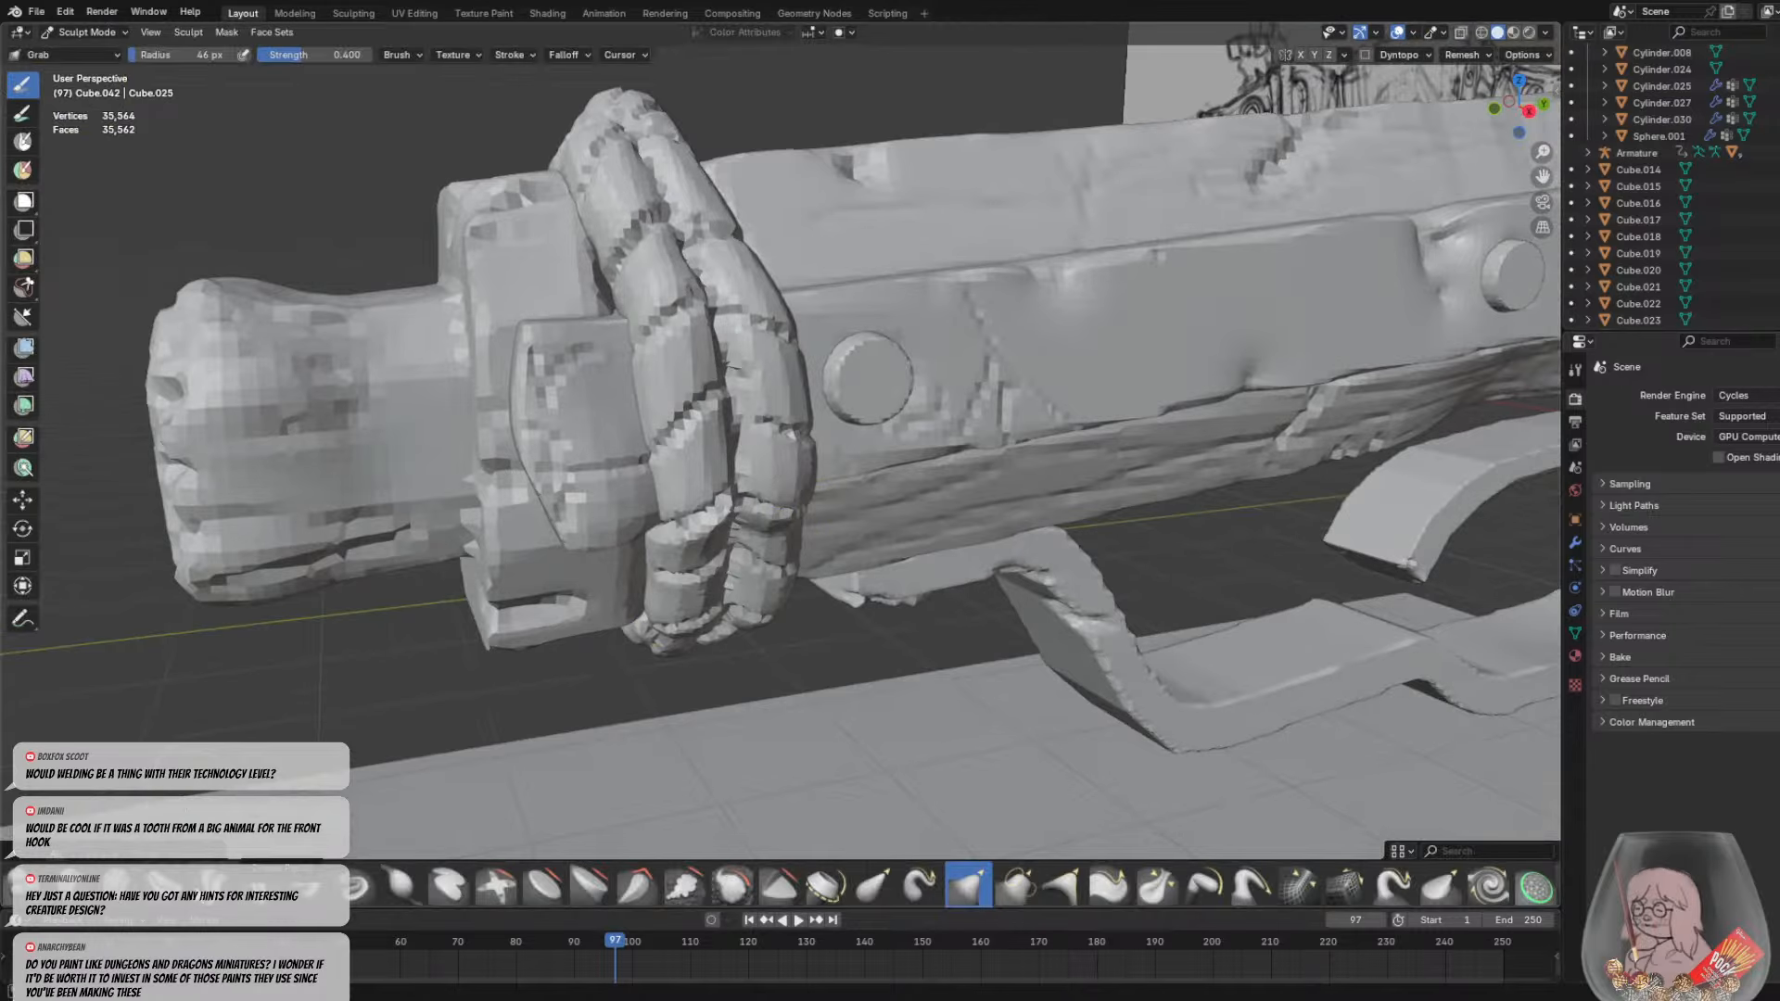
pyautogui.click(261, 884)
pyautogui.moveTo(130, 687)
pyautogui.keyDown('shift'); pyautogui.mouseDown(button='middle')
pyautogui.moveTo(322, 595)
pyautogui.moveTo(540, 591)
pyautogui.mouseUp(button='middle'); pyautogui.keyUp('shift')
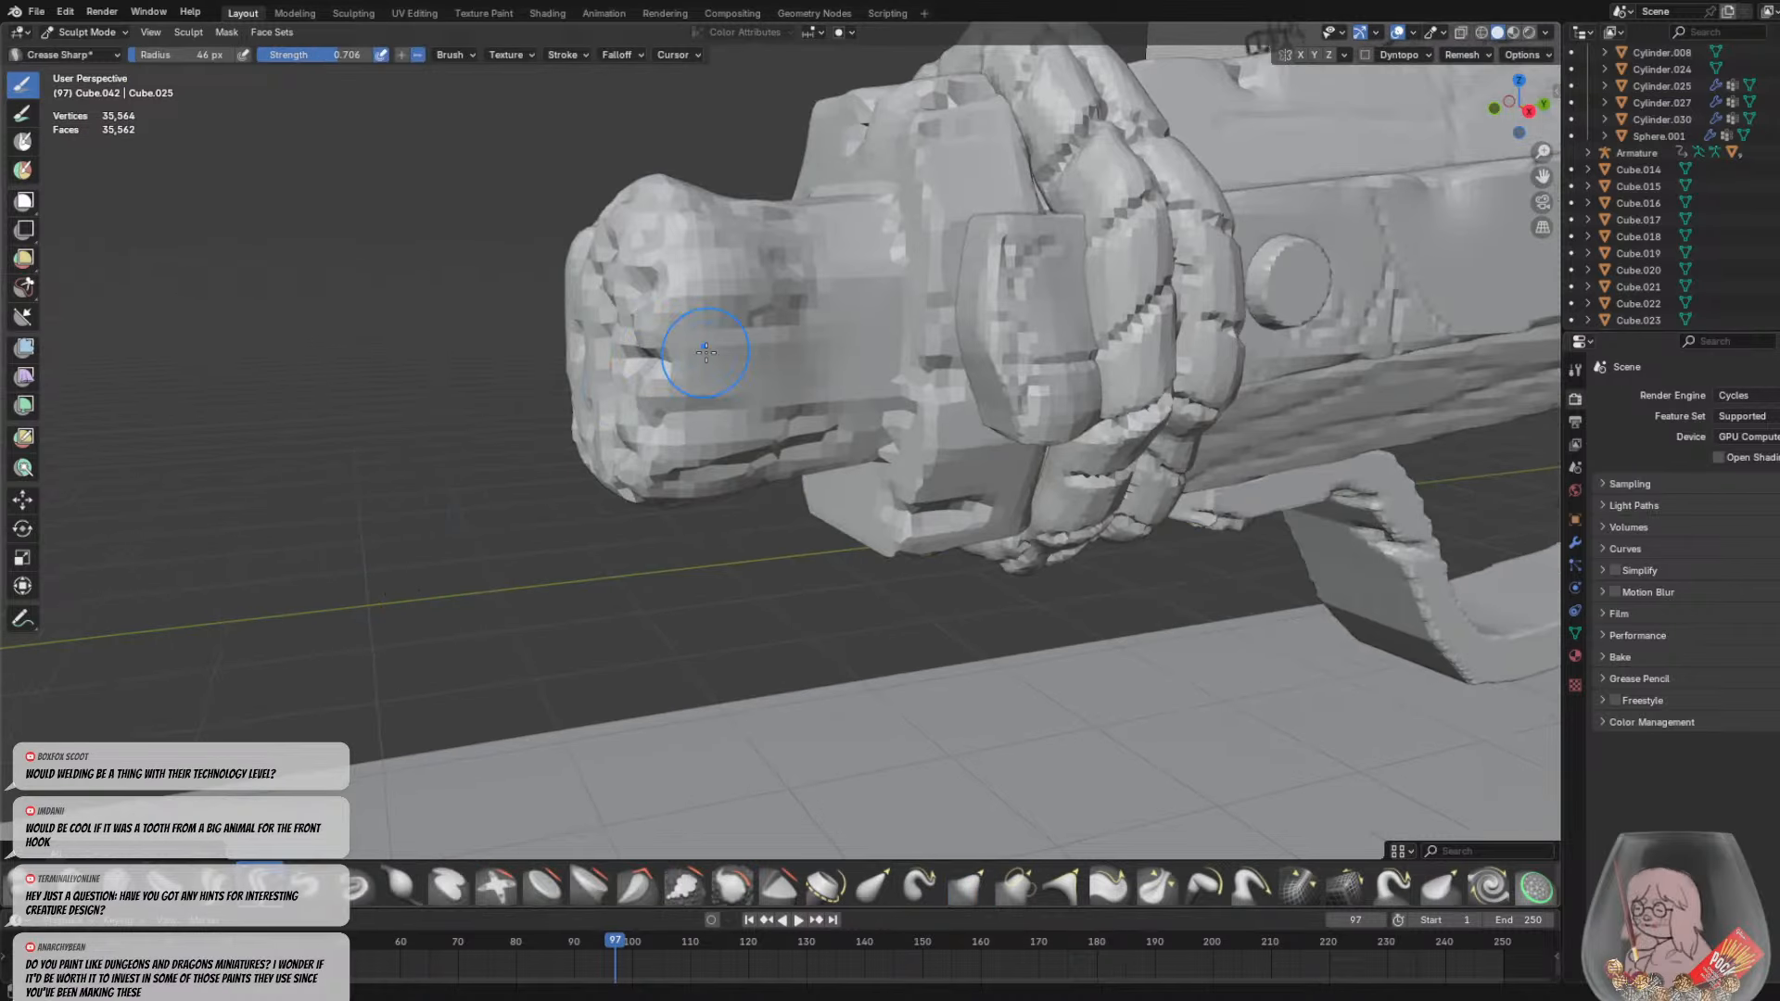
pyautogui.moveTo(760, 404); pyautogui.dragTo(628, 386)
pyautogui.hotkey('ctrl', 'z')
# Carve a lengthwise groove into the side of the stock's knob with the Blob brush, keeping solid viewport shading
pyautogui.moveTo(742, 408); pyautogui.dragTo(716, 415, button='middle')
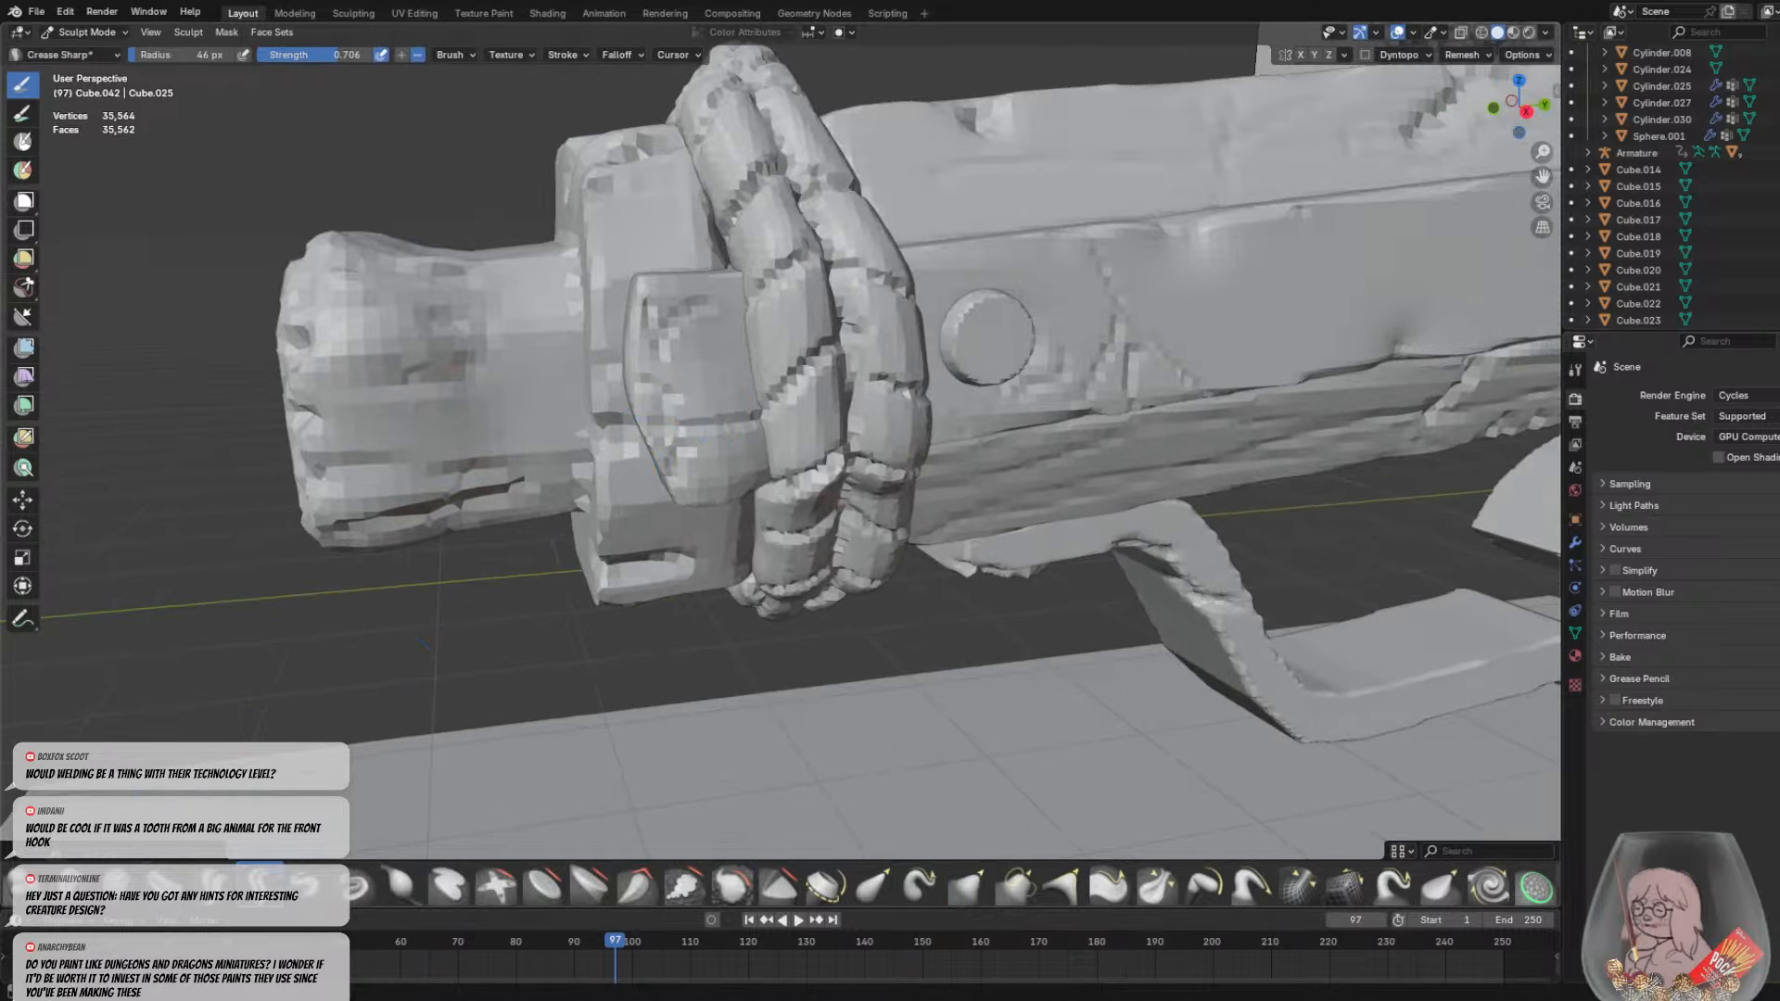
pyautogui.click(18, 887)
pyautogui.keyDown('ctrl'); pyautogui.moveTo(417, 445); pyautogui.dragTo(318, 457); pyautogui.keyUp('ctrl')
pyautogui.press('z')
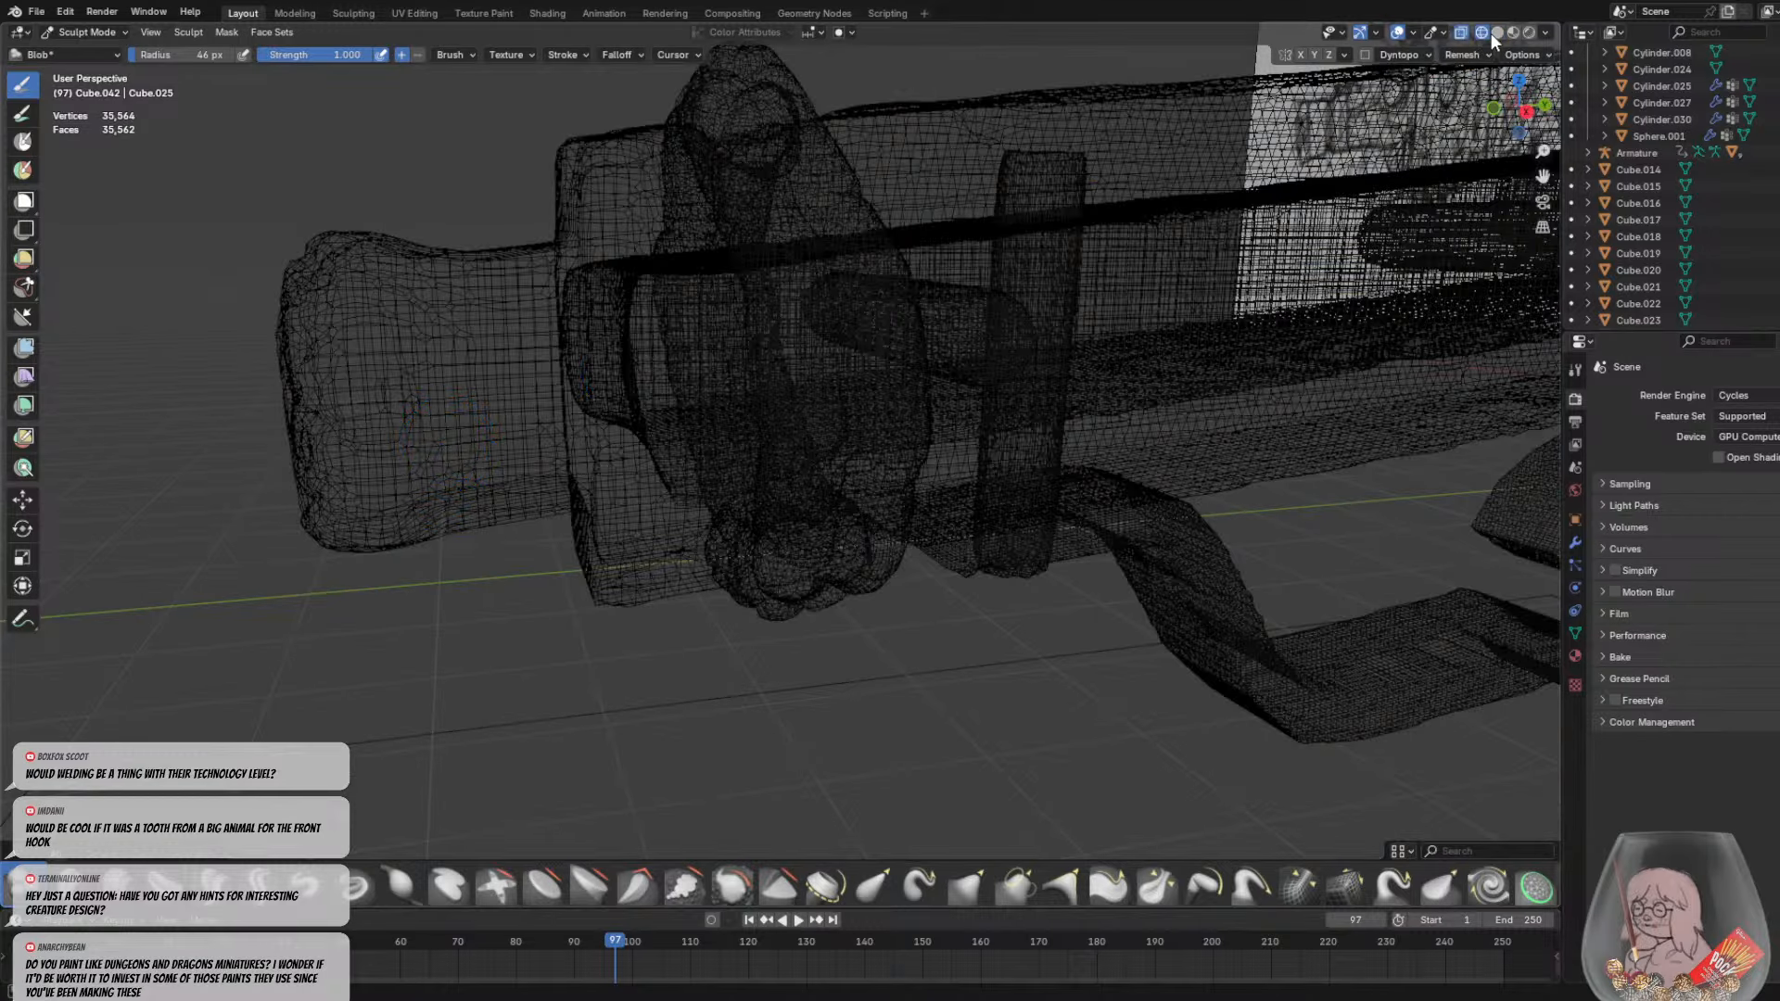
pyautogui.click(1496, 33)
pyautogui.keyDown('shift'); pyautogui.moveTo(371, 441); pyautogui.dragTo(851, 410, button='middle'); pyautogui.keyUp('shift')
pyautogui.moveTo(973, 408); pyautogui.dragTo(895, 407)
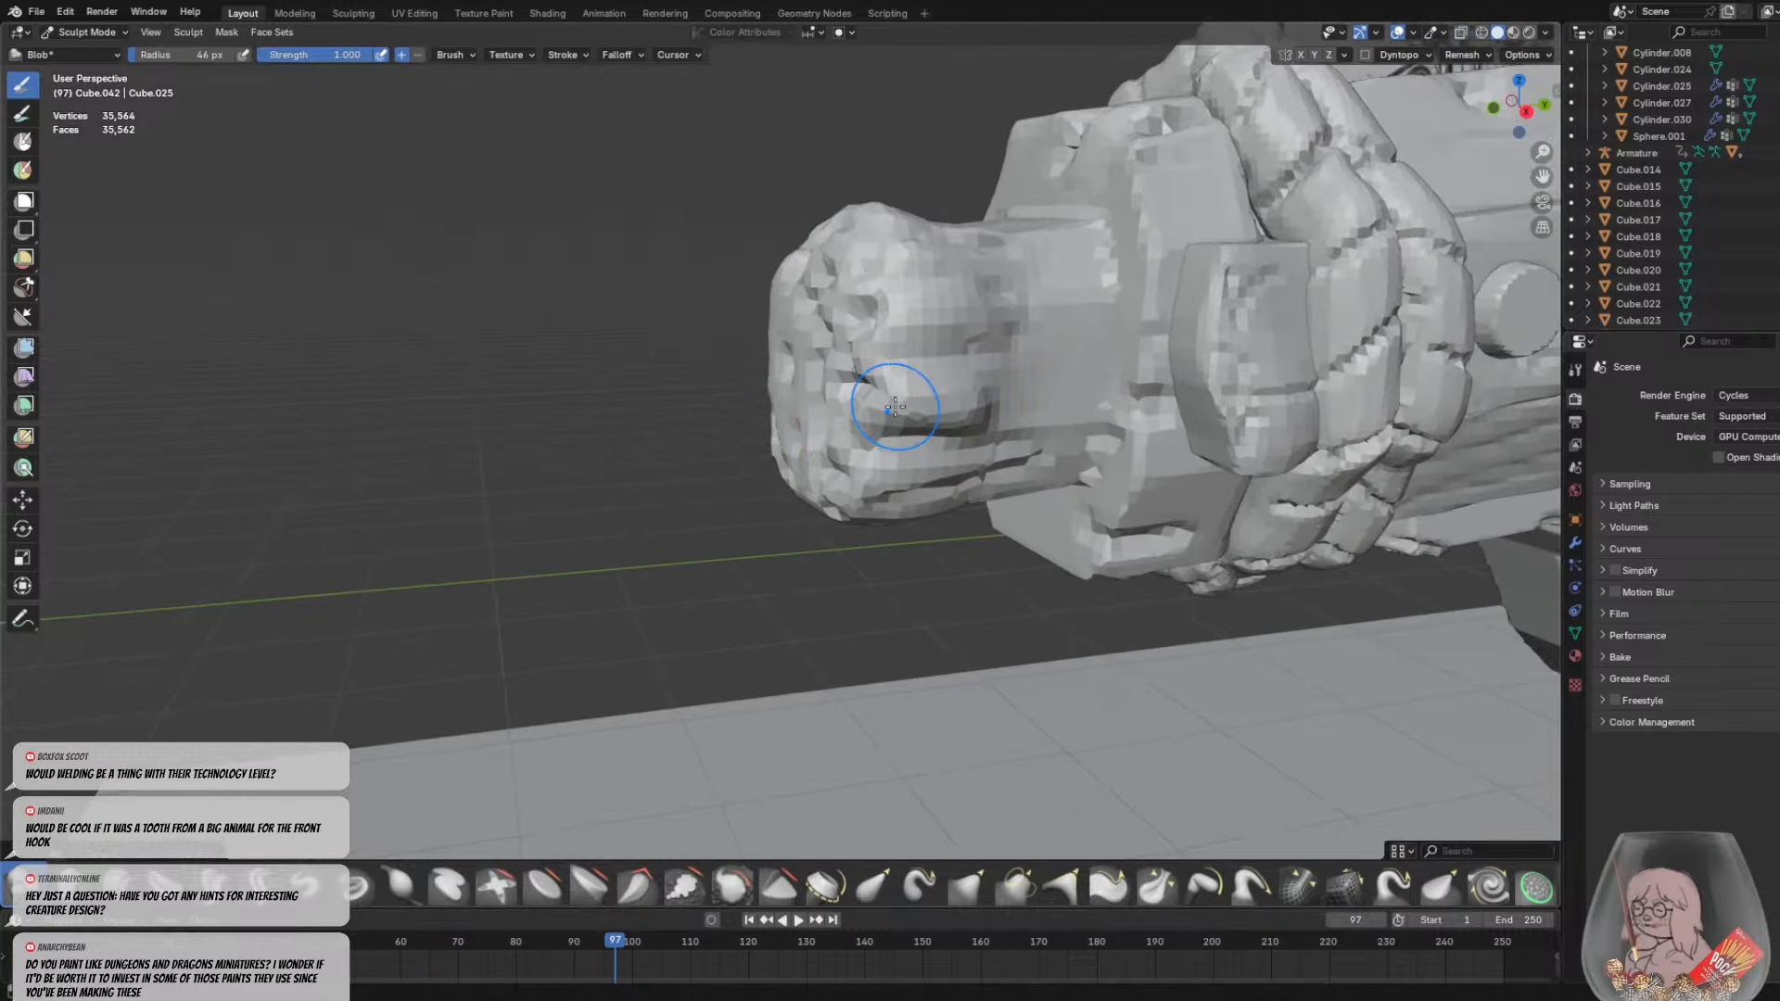
# Set the Blob brush radius to 25 px and refine the groove on the side of the stock's knob
pyautogui.scroll(-5, 895, 407)
pyautogui.moveTo(476, 398); pyautogui.dragTo(695, 399, button='middle')
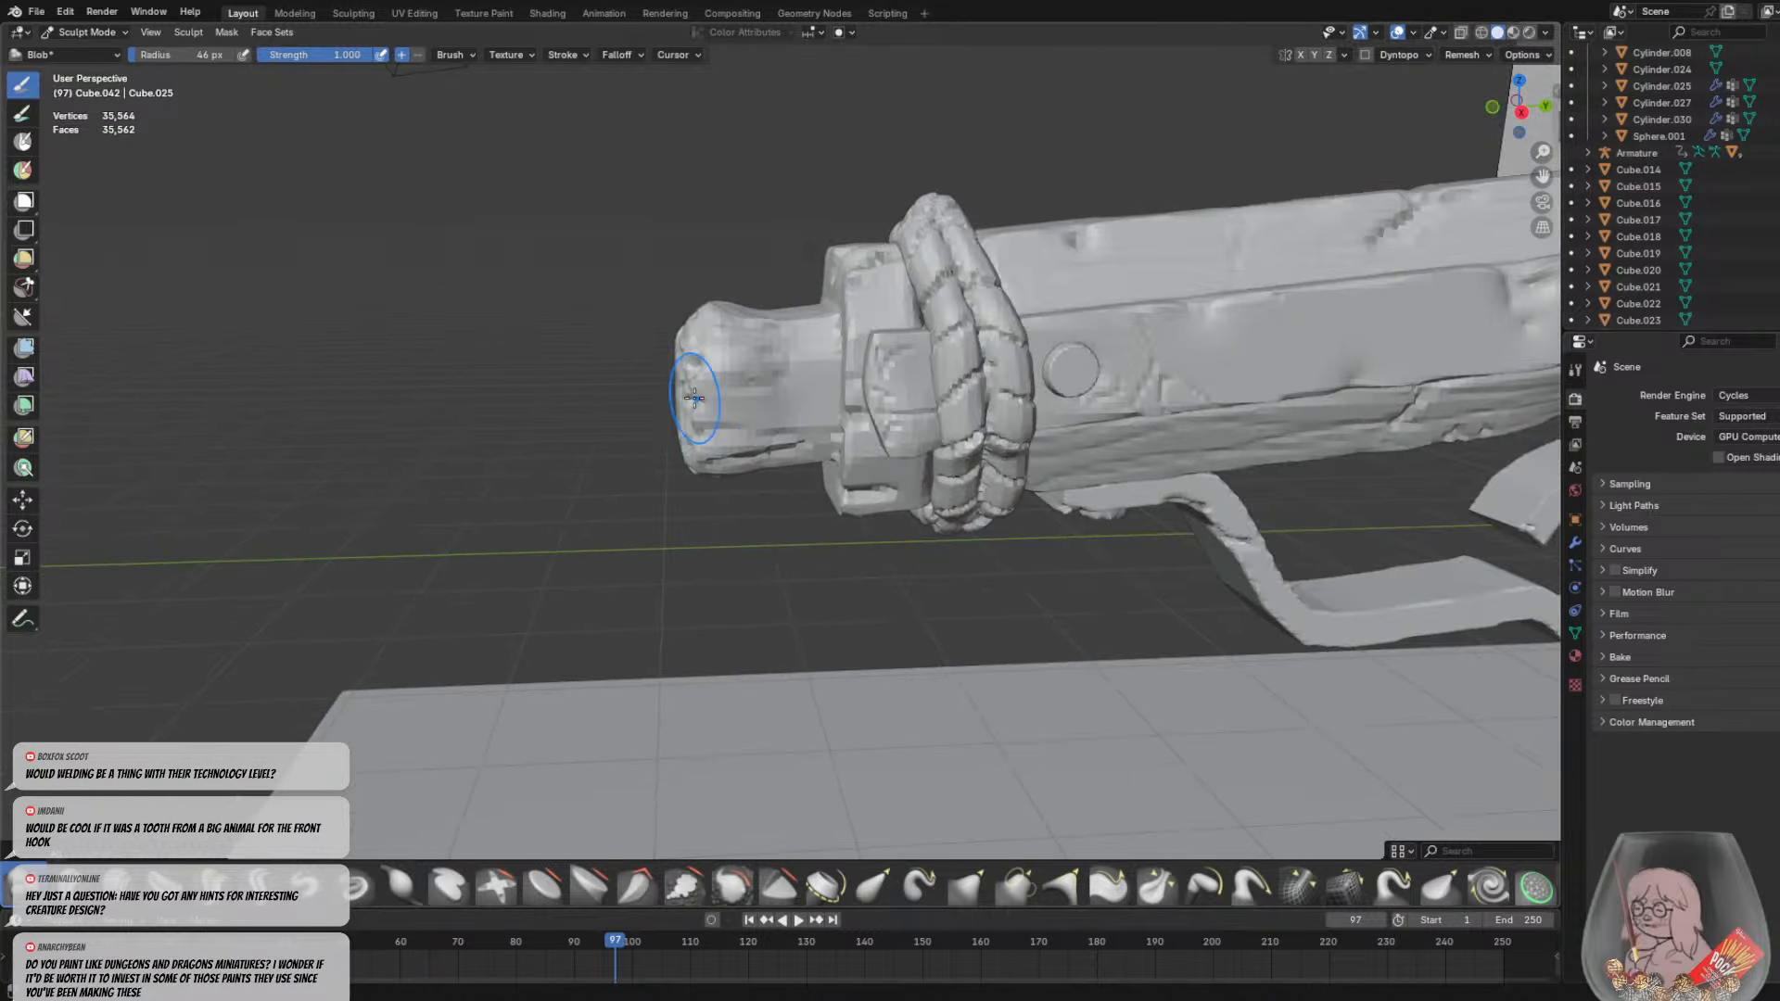
pyautogui.press('f')
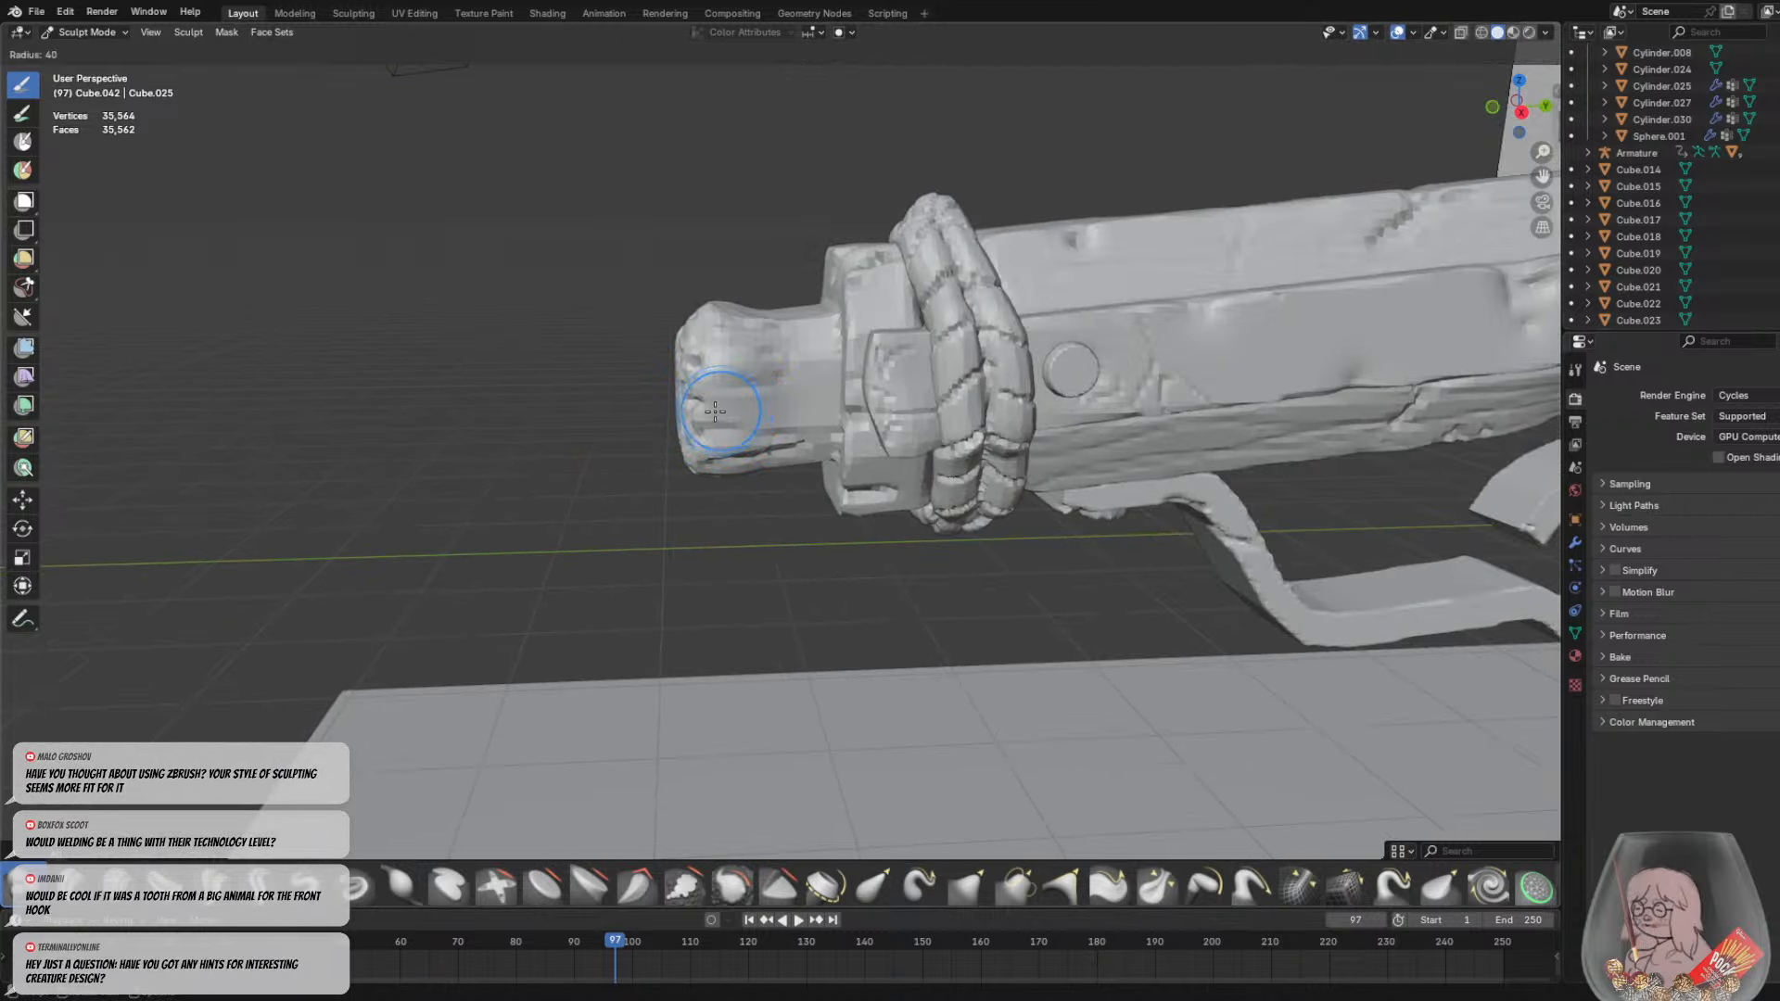
pyautogui.click(709, 411)
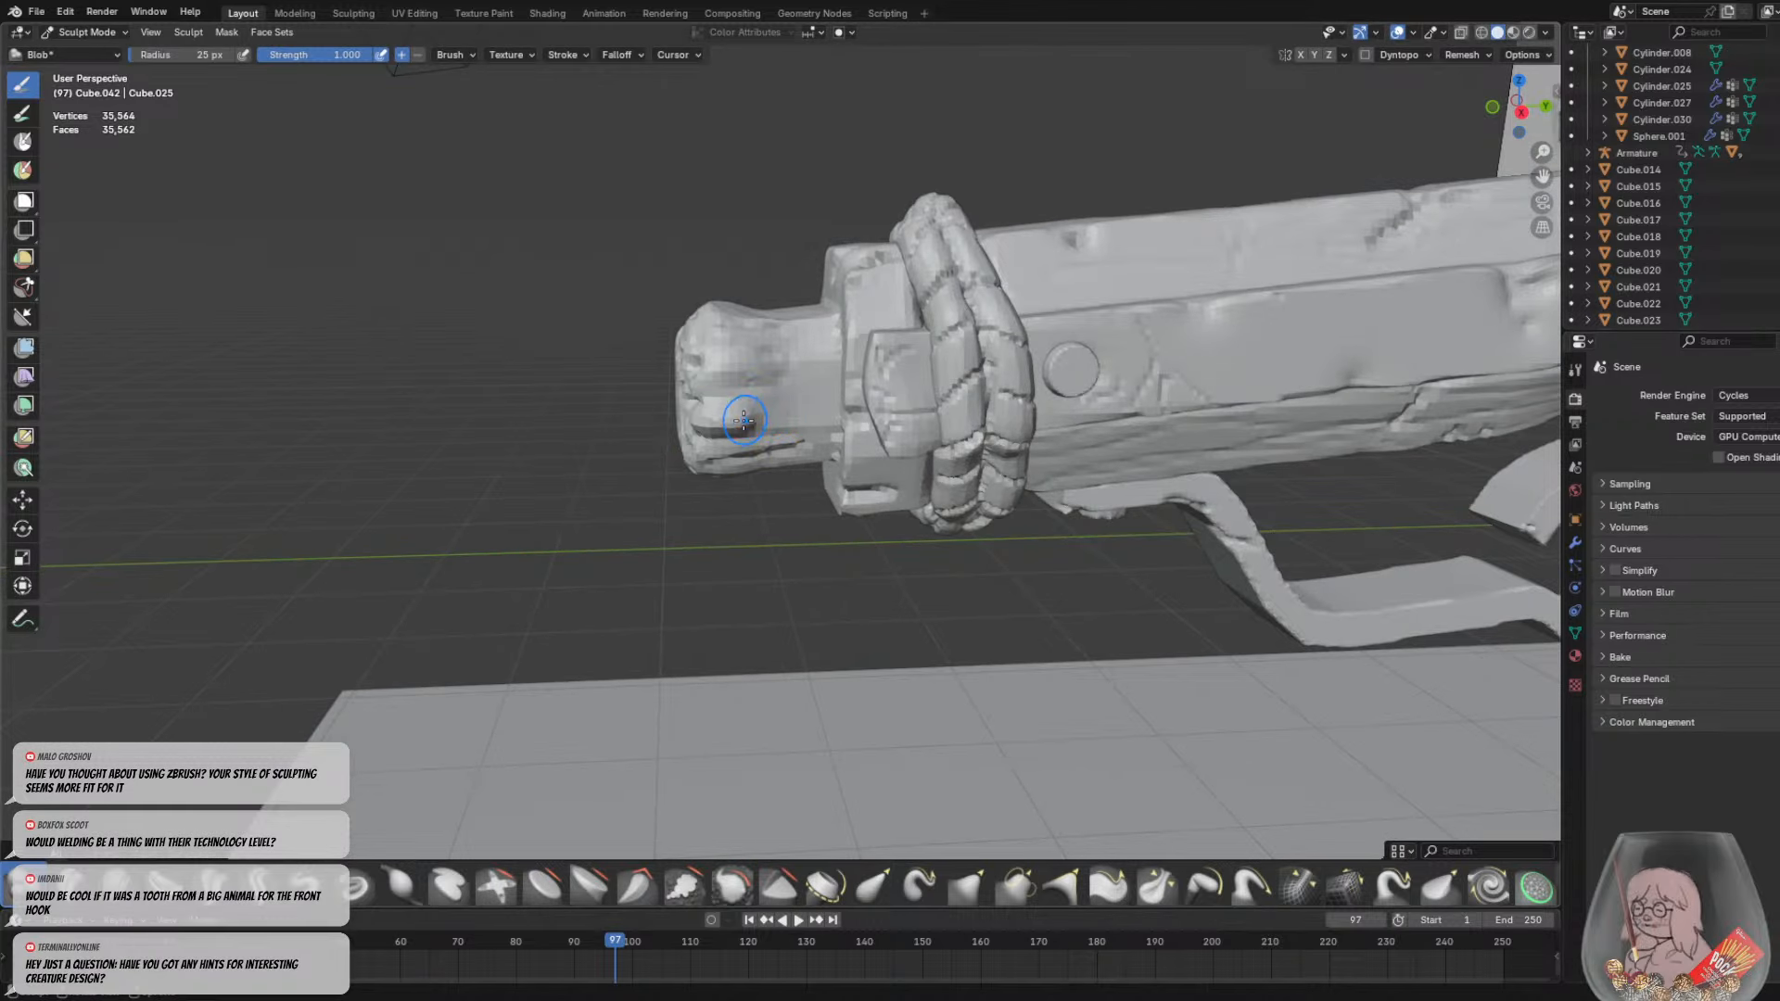
pyautogui.moveTo(745, 420); pyautogui.dragTo(749, 412)
pyautogui.moveTo(795, 402)
pyautogui.mouseDown(button='middle')
pyautogui.moveTo(839, 417)
pyautogui.moveTo(814, 411)
pyautogui.mouseUp(button='middle')
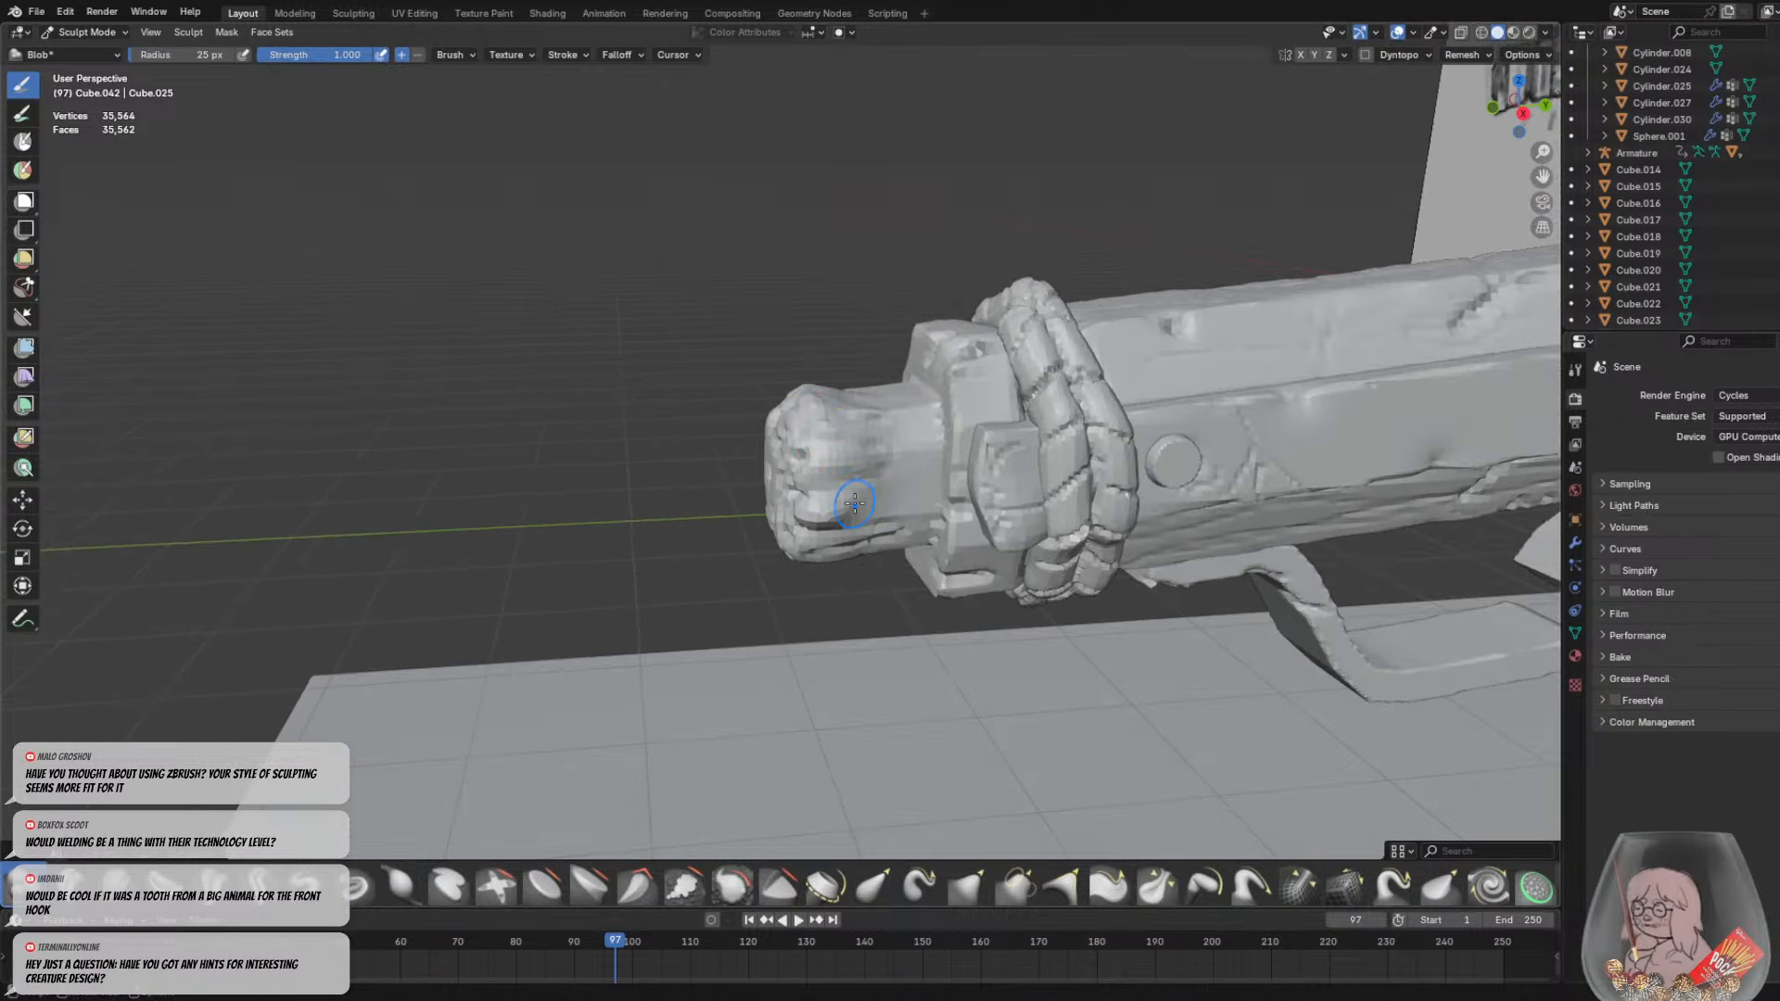
# Switch to Crease Sharp and sharpen the grooves along the lower side of the stock's knob
pyautogui.click(264, 885)
pyautogui.scroll(3, 748, 606)
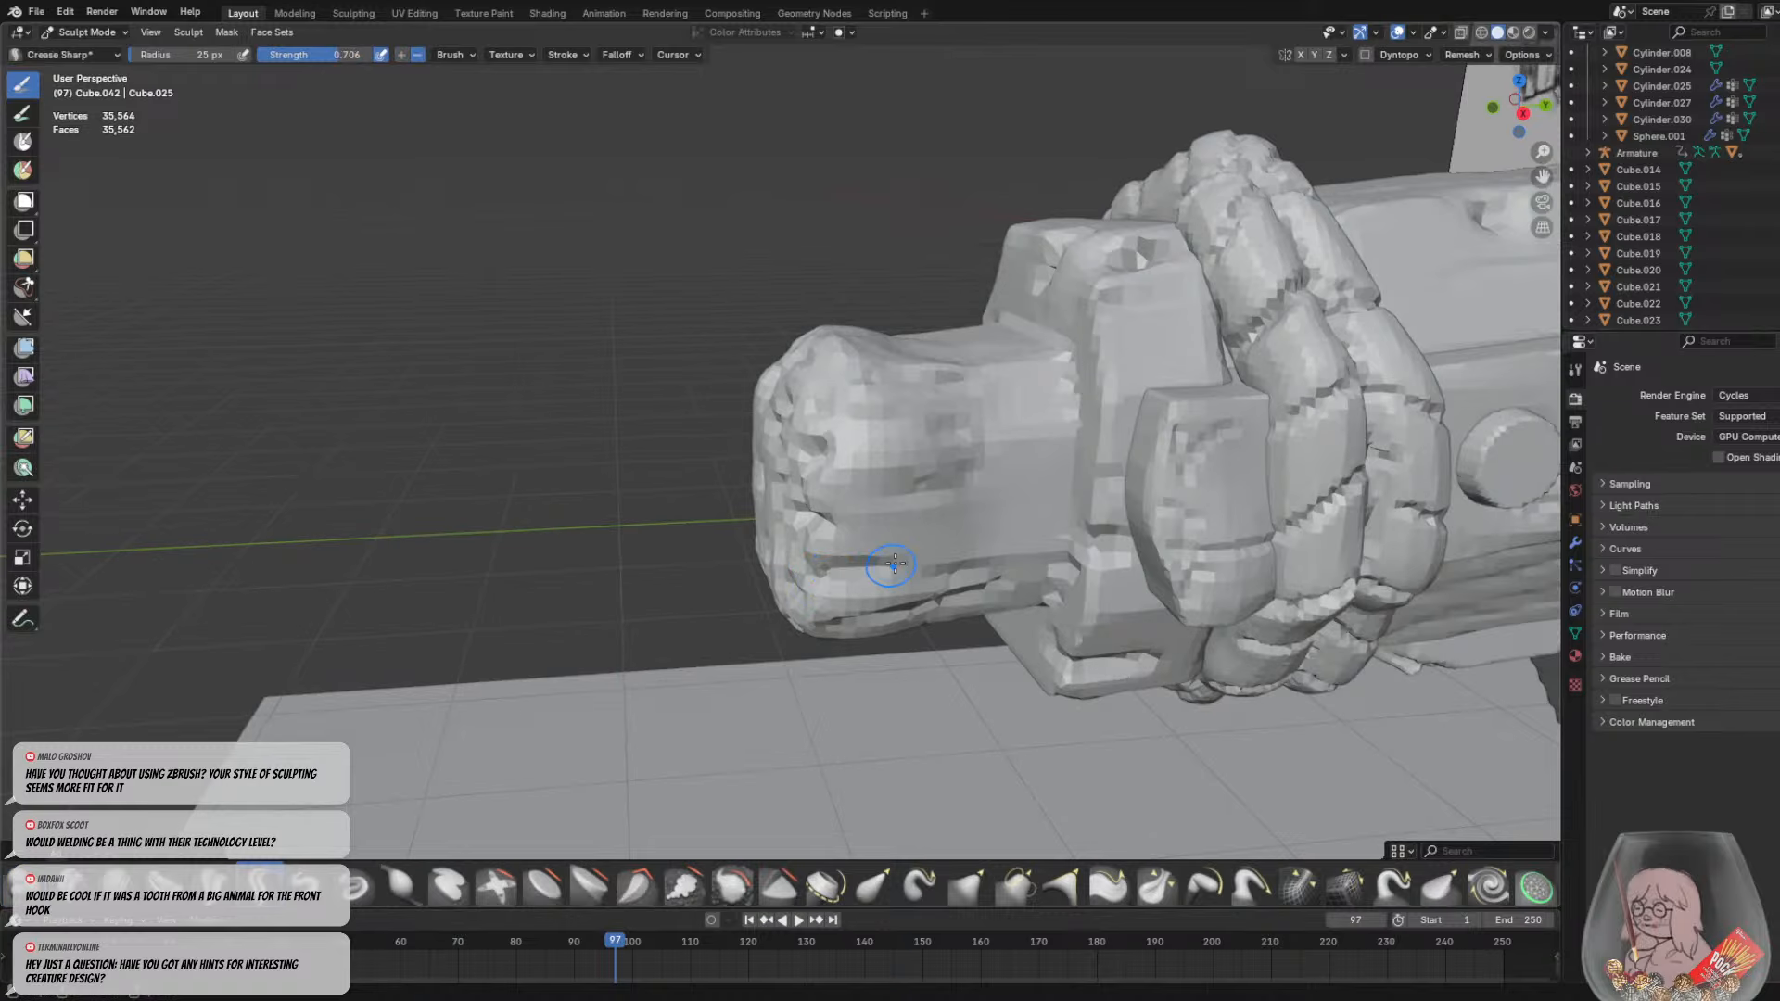
pyautogui.moveTo(904, 556); pyautogui.dragTo(1003, 526, button='middle')
pyautogui.moveTo(1338, 491); pyautogui.dragTo(1308, 483, button='middle')
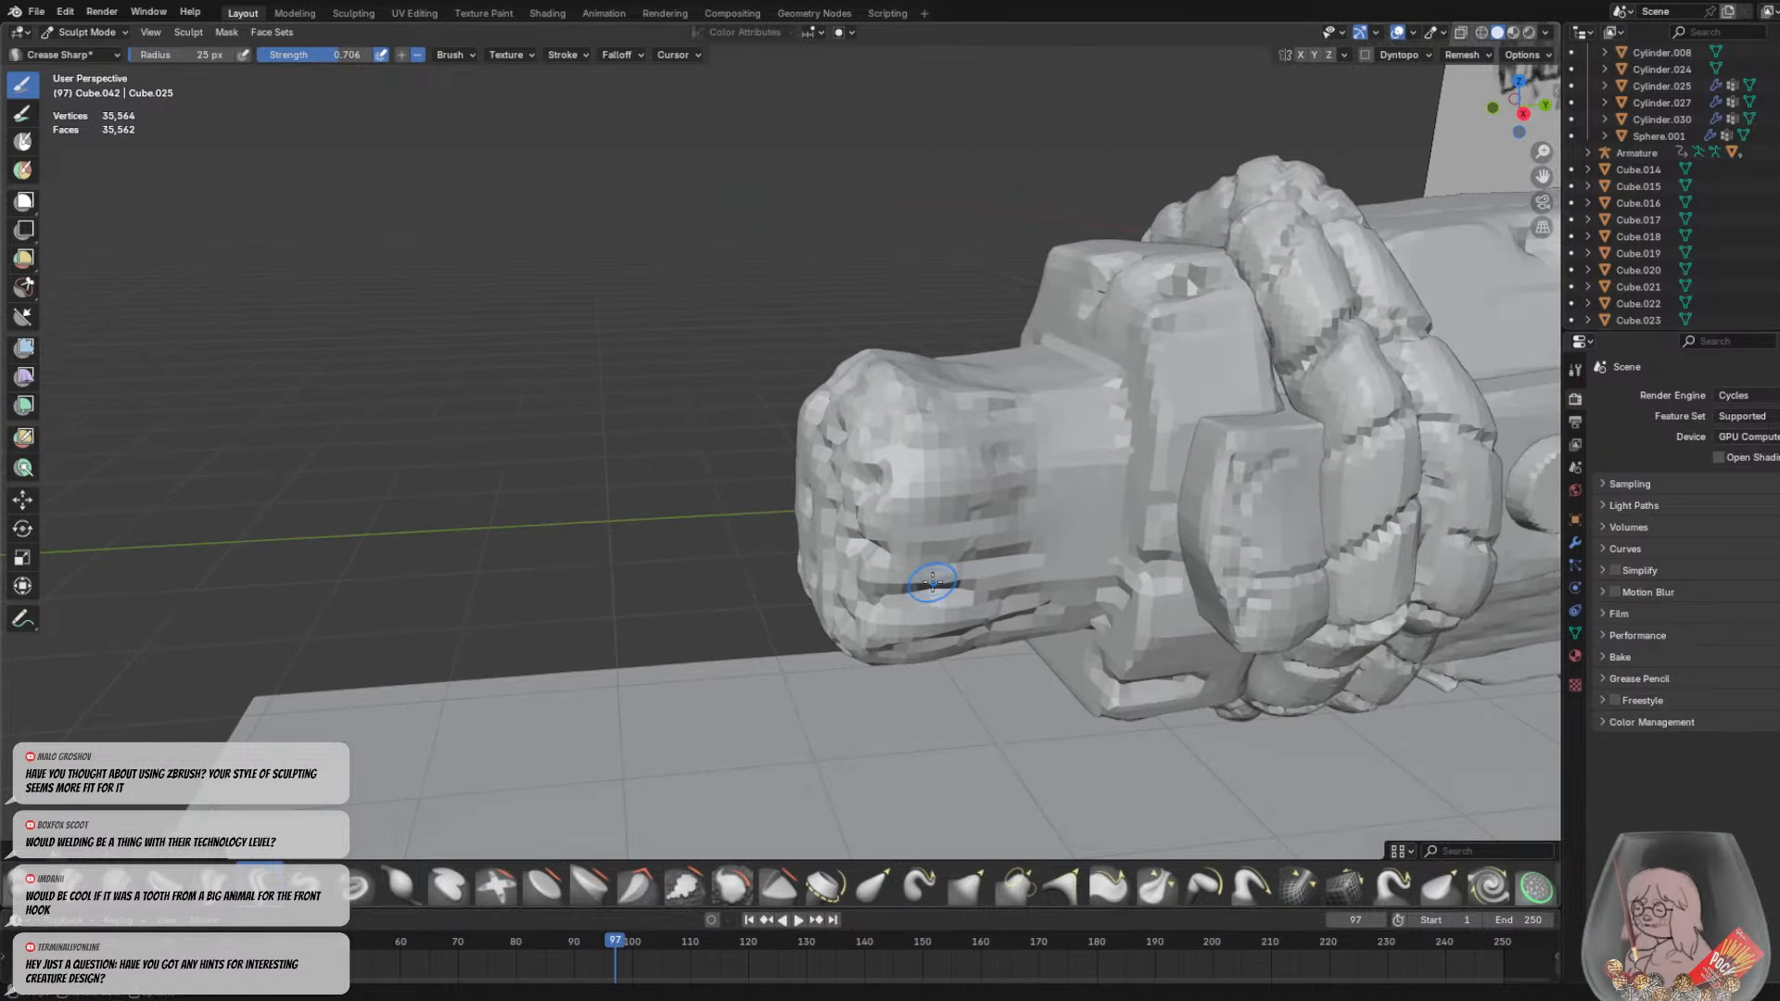
# Reshape the lower edge of the stock's knob with the Grab brush at a radius of 50 px
pyautogui.press('g')
pyautogui.press('f')
pyautogui.click(933, 579)
pyautogui.moveTo(878, 581); pyautogui.dragTo(899, 663)
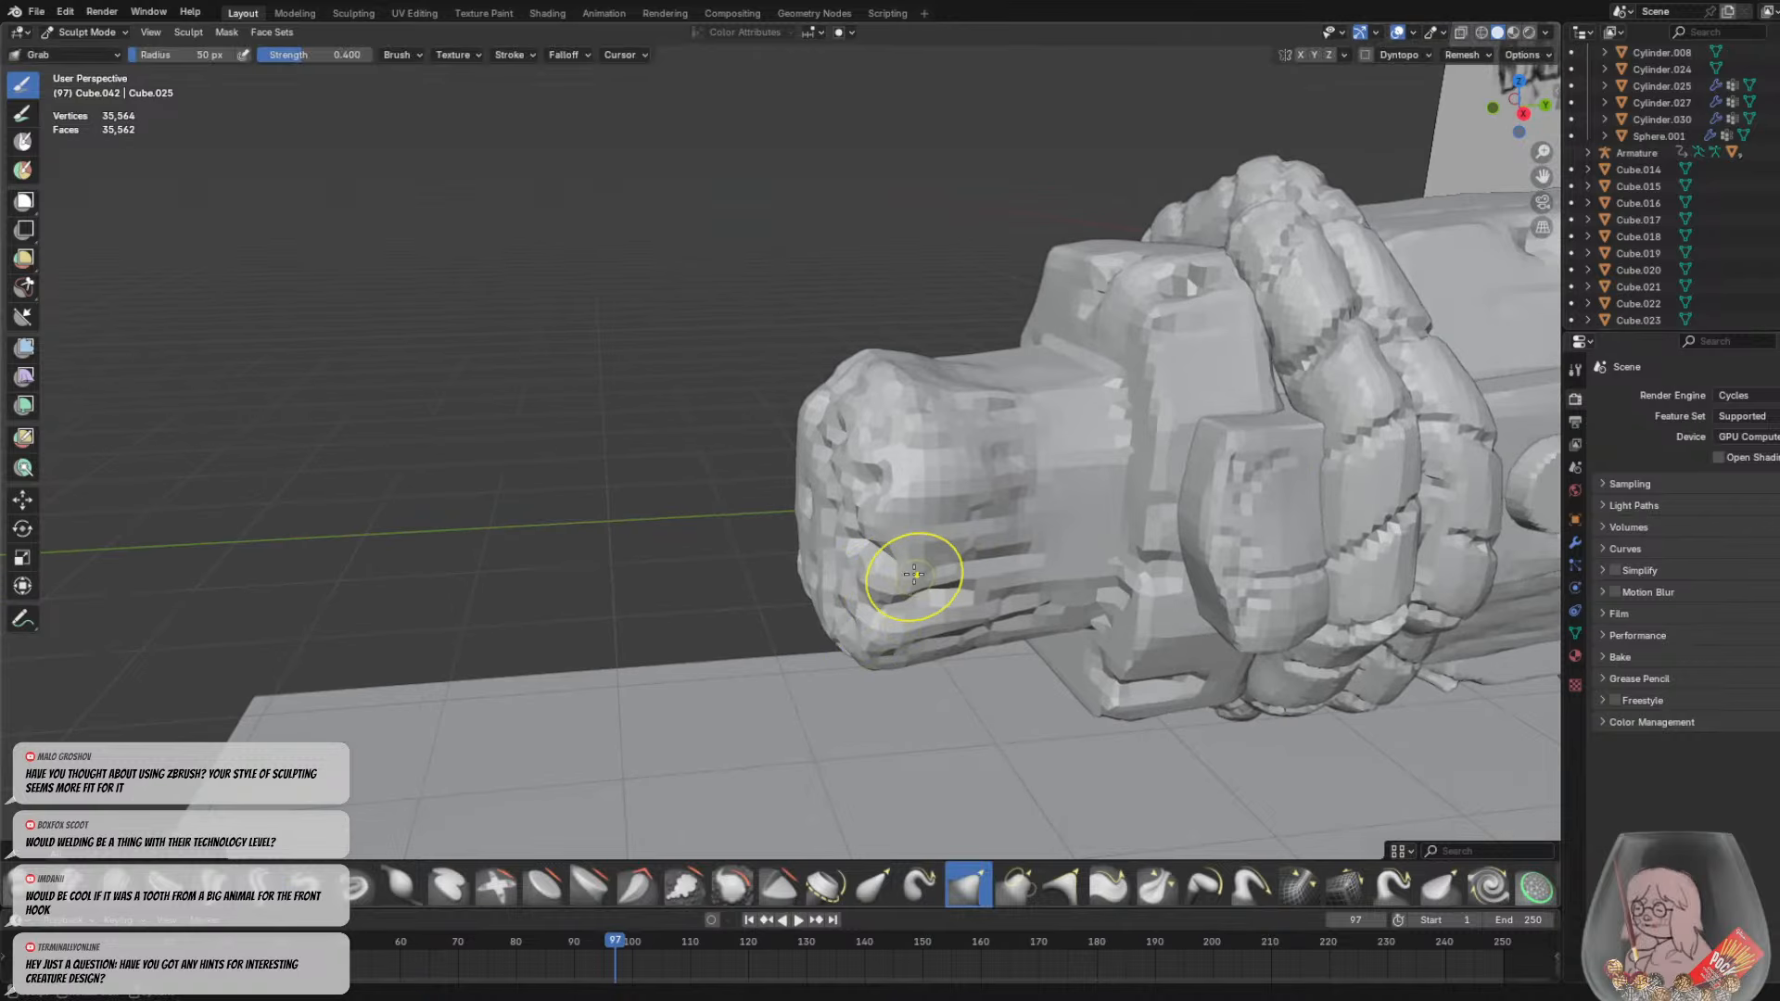
pyautogui.moveTo(932, 528); pyautogui.dragTo(965, 564, button='middle')
pyautogui.scroll(-4, 967, 563)
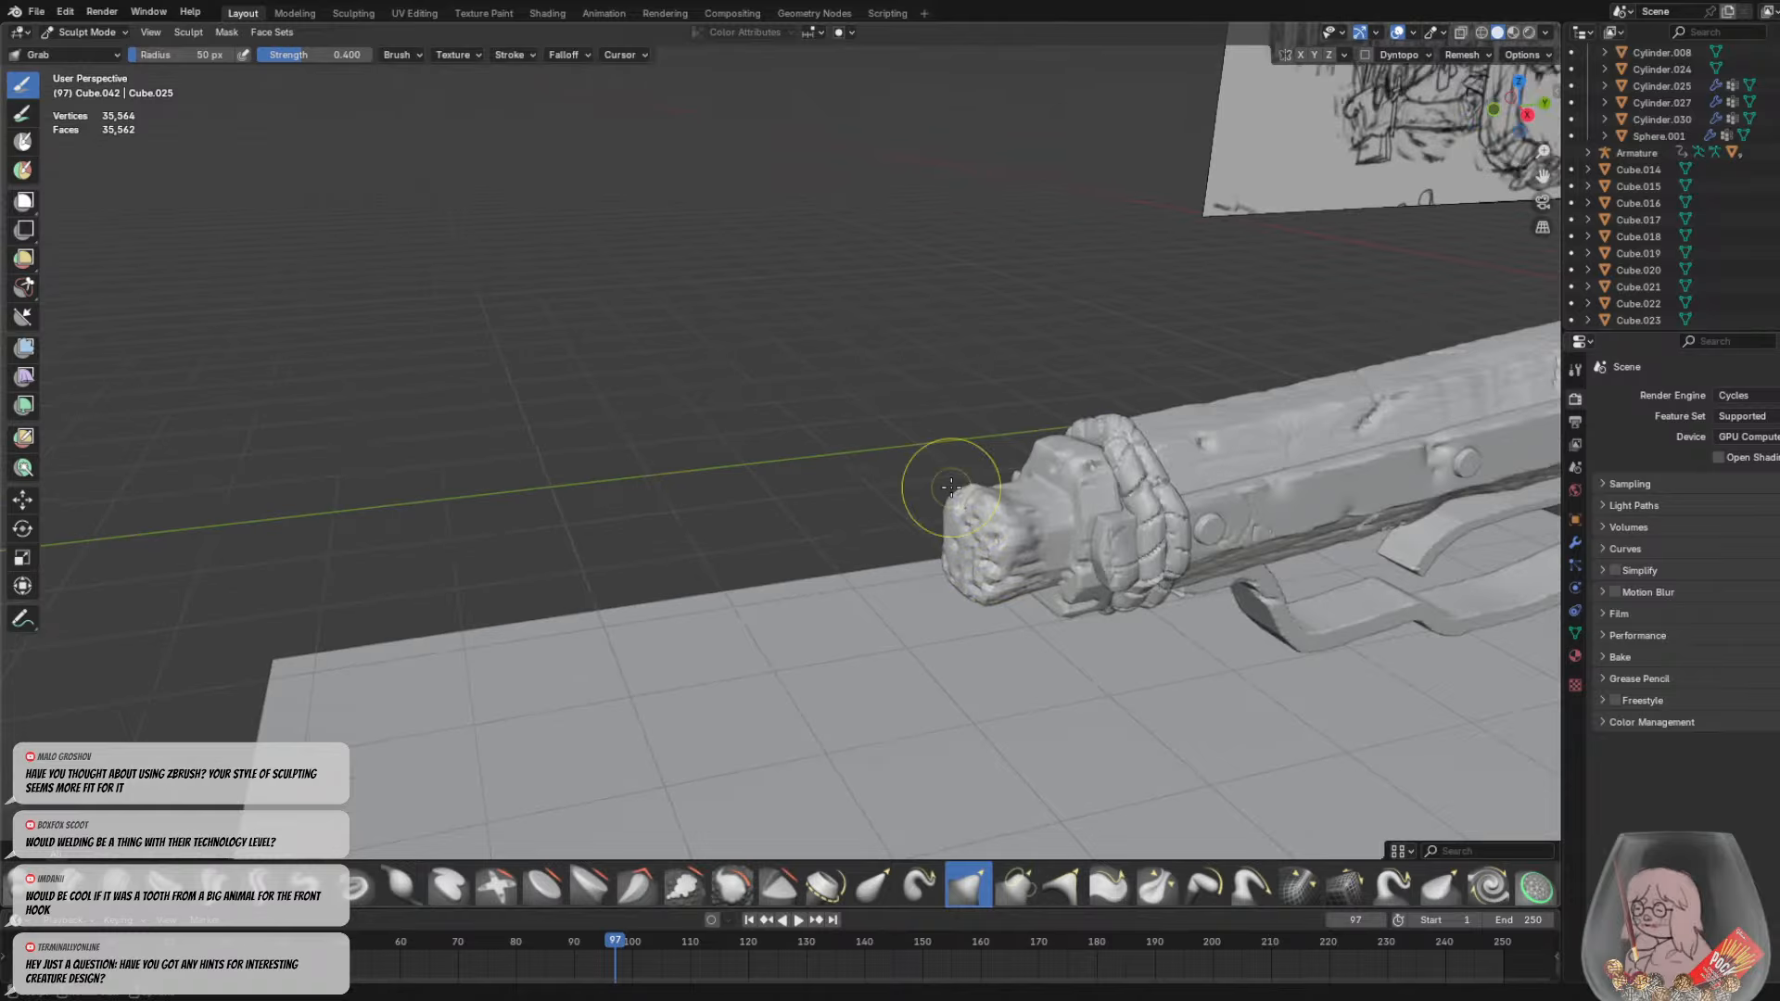
# Switch to the Crease Sharp brush and set its radius to 12 px for the far side of the stock's knob
pyautogui.moveTo(942, 485); pyautogui.dragTo(998, 491, button='middle')
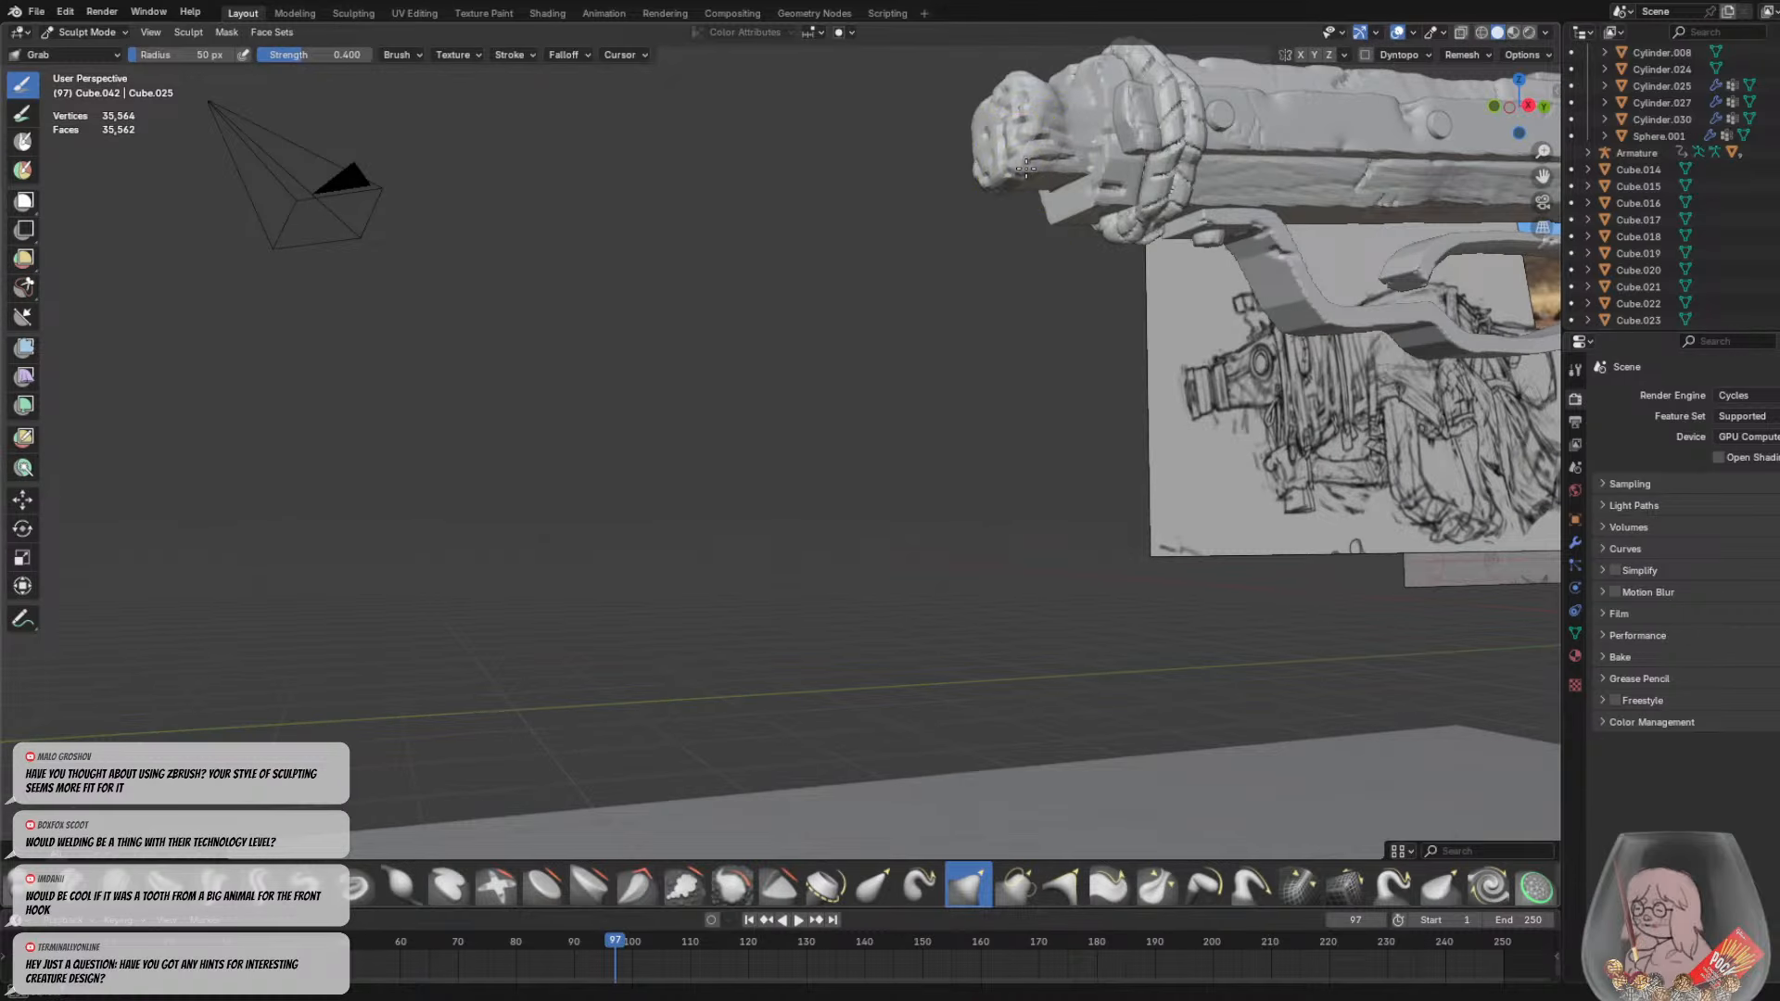
pyautogui.moveTo(1021, 250)
pyautogui.mouseDown(button='middle')
pyautogui.moveTo(1196, 320)
pyautogui.moveTo(982, 437)
pyautogui.mouseUp(button='middle')
pyautogui.scroll(1, 1196, 320)
pyautogui.scroll(3, 982, 437)
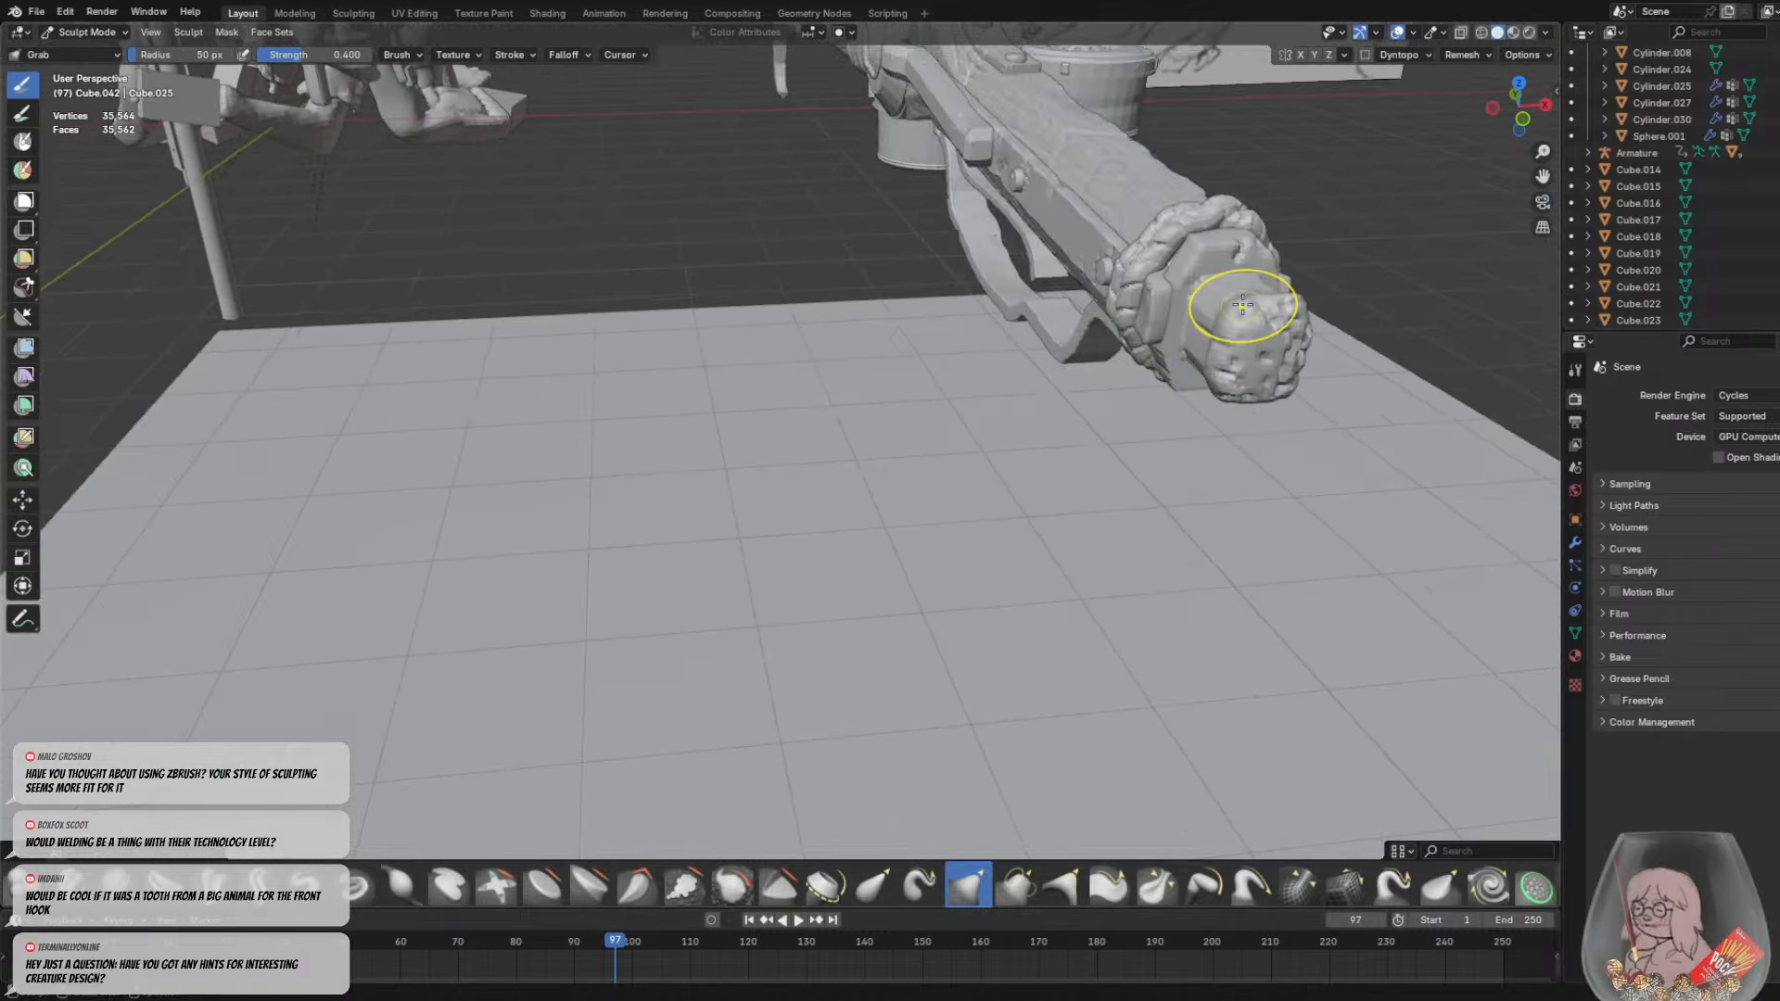
pyautogui.moveTo(1232, 318)
pyautogui.mouseDown(button='middle')
pyautogui.moveTo(1311, 386)
pyautogui.moveTo(1085, 236)
pyautogui.moveTo(443, 756)
pyautogui.mouseUp(button='middle')
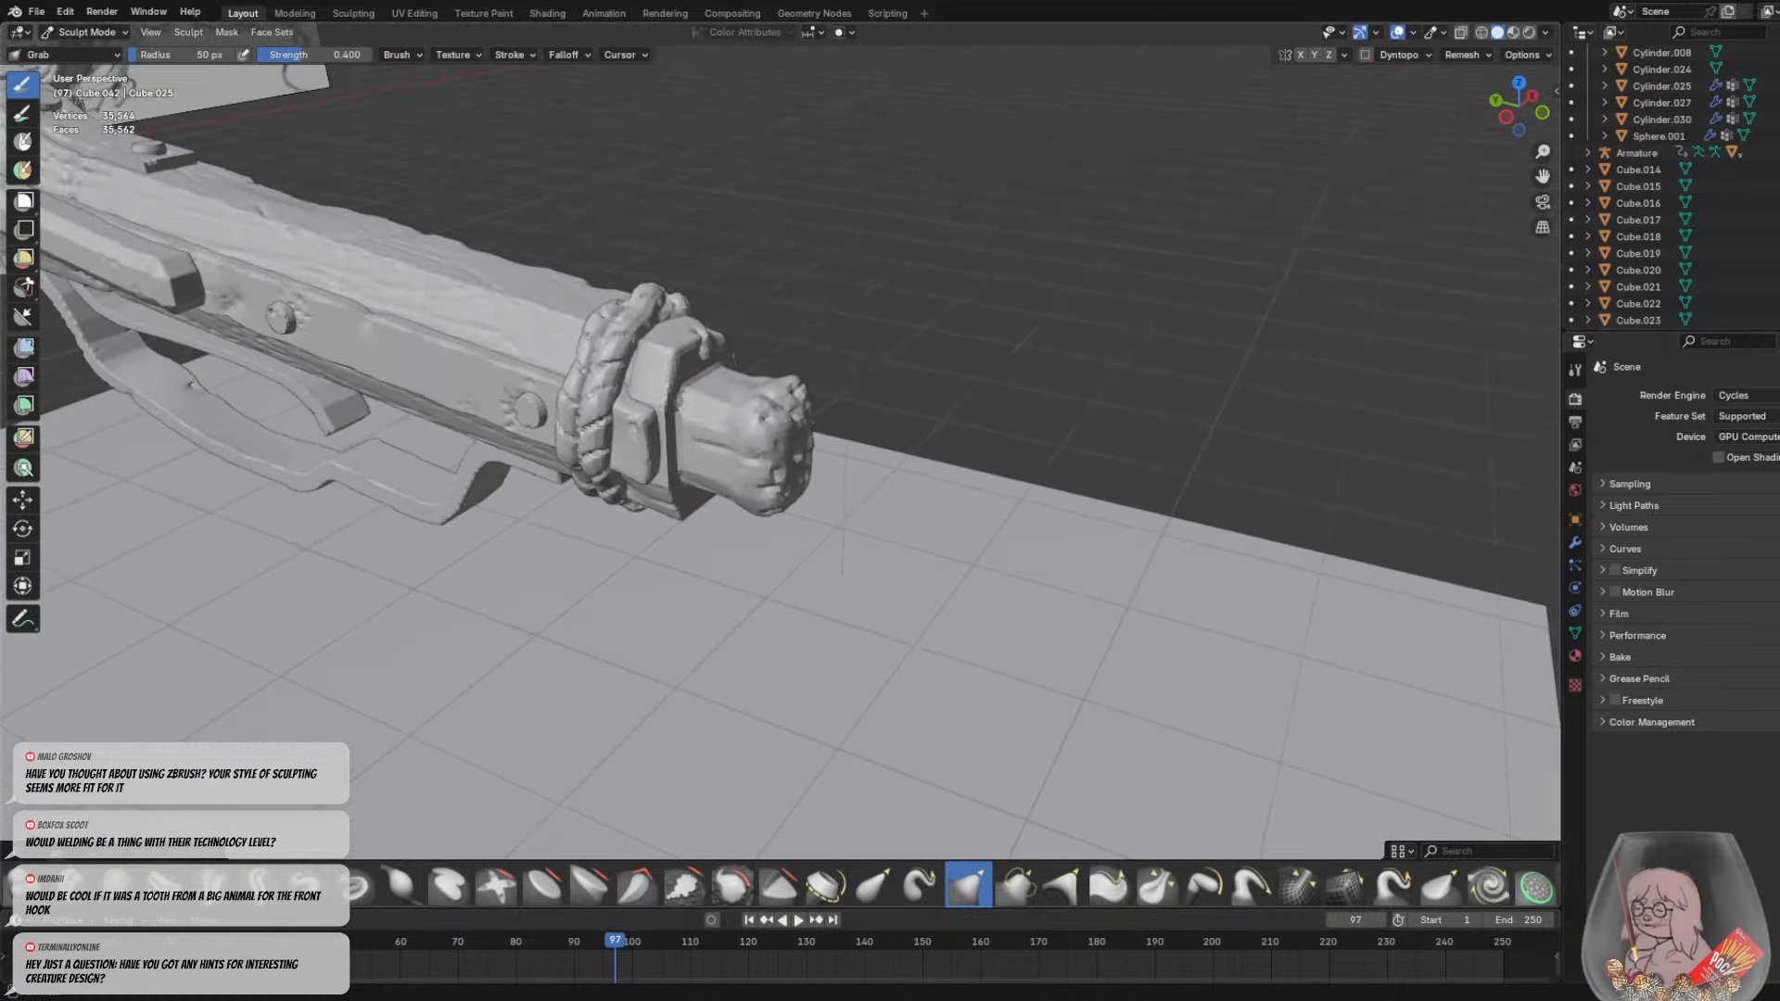
pyautogui.click(260, 886)
pyautogui.scroll(1, 663, 393)
pyautogui.press('f')
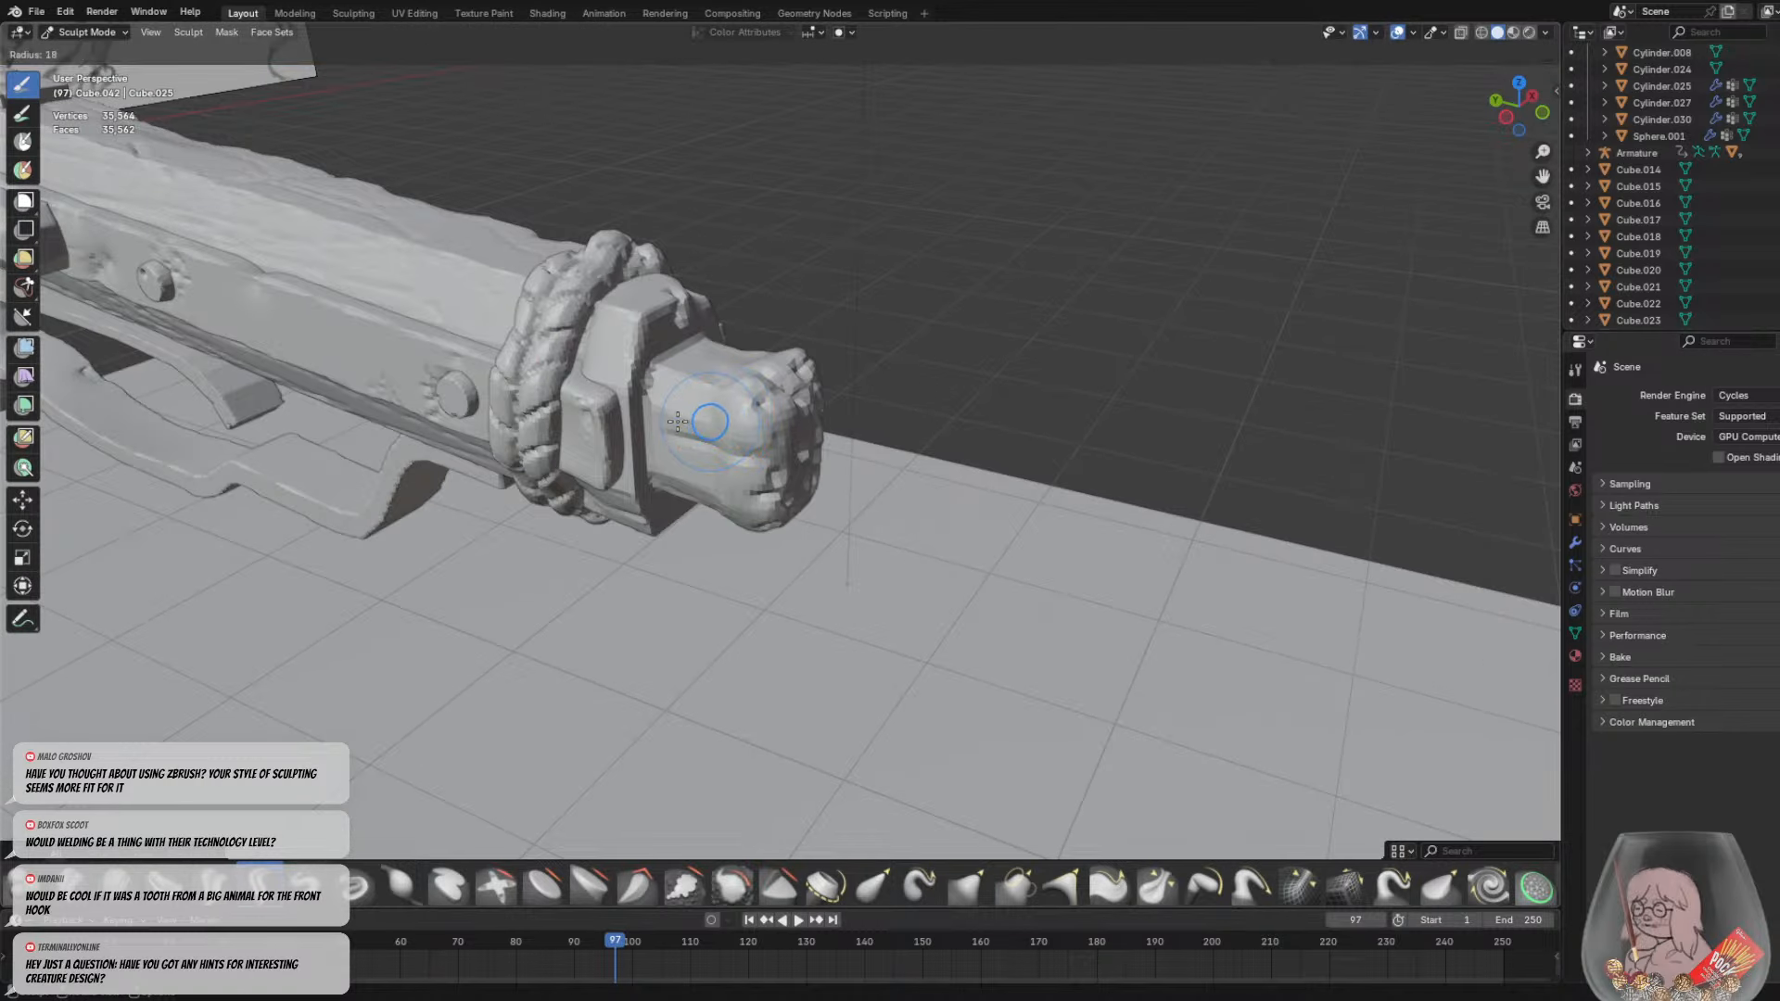
pyautogui.click(705, 420)
# Add fine lengthwise creases around the stock's knob with Crease Sharp
pyautogui.moveTo(805, 434)
pyautogui.mouseDown(button='middle')
pyautogui.moveTo(702, 628)
pyautogui.moveTo(767, 648)
pyautogui.moveTo(620, 553)
pyautogui.mouseUp(button='middle')
pyautogui.moveTo(707, 501)
pyautogui.mouseDown(button='middle')
pyautogui.moveTo(1033, 484)
pyautogui.moveTo(1172, 278)
pyautogui.mouseUp(button='middle')
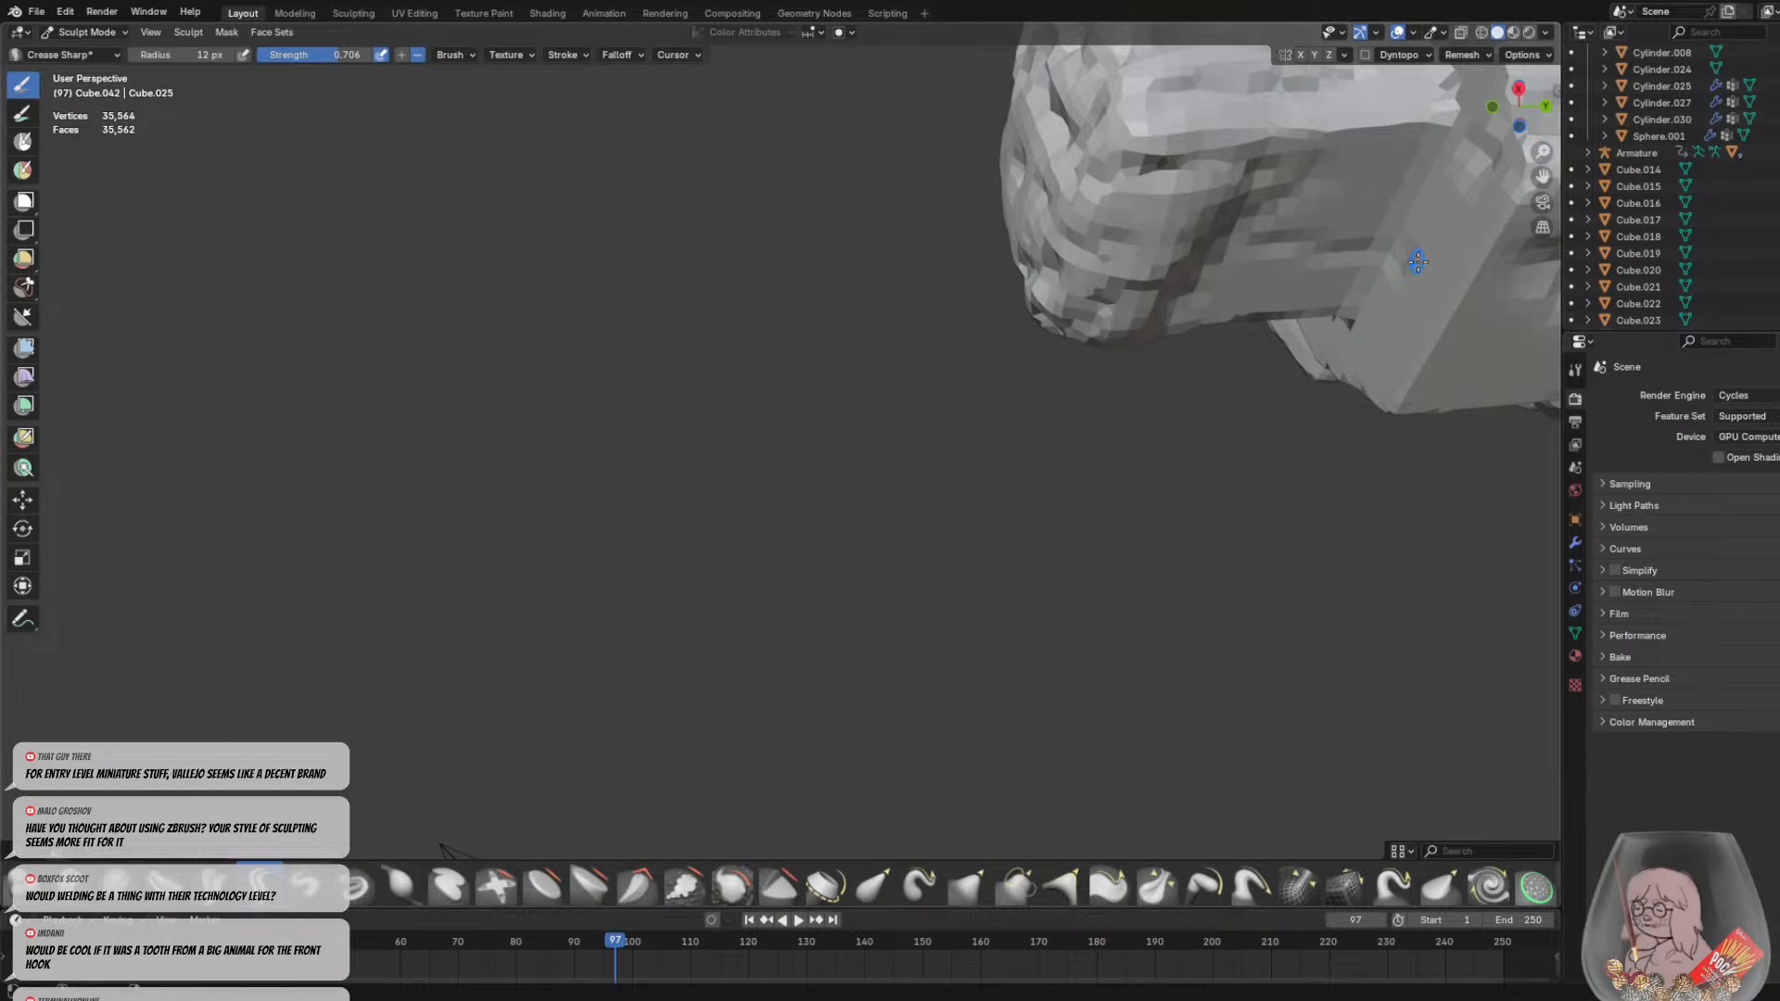
pyautogui.moveTo(1418, 261); pyautogui.dragTo(1513, 306, button='middle')
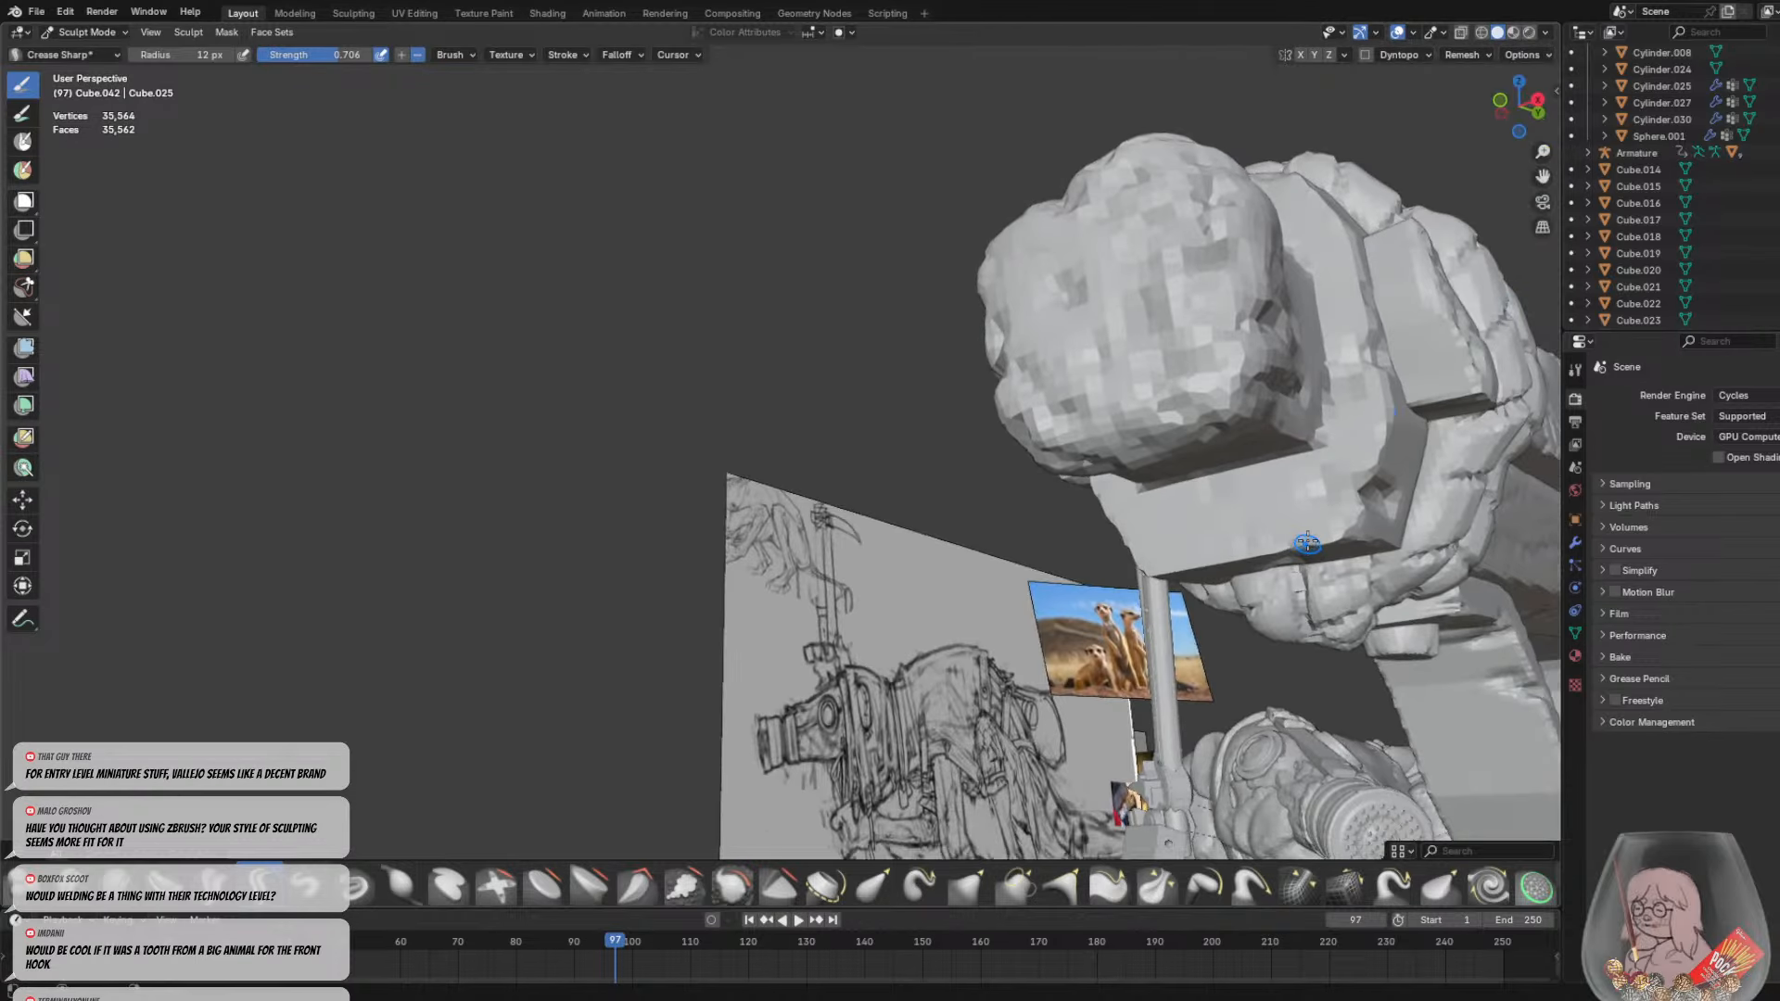
pyautogui.moveTo(1307, 544)
pyautogui.mouseDown(button='middle')
pyautogui.moveTo(1243, 676)
pyautogui.moveTo(1037, 350)
pyautogui.moveTo(1061, 358)
pyautogui.mouseUp(button='middle')
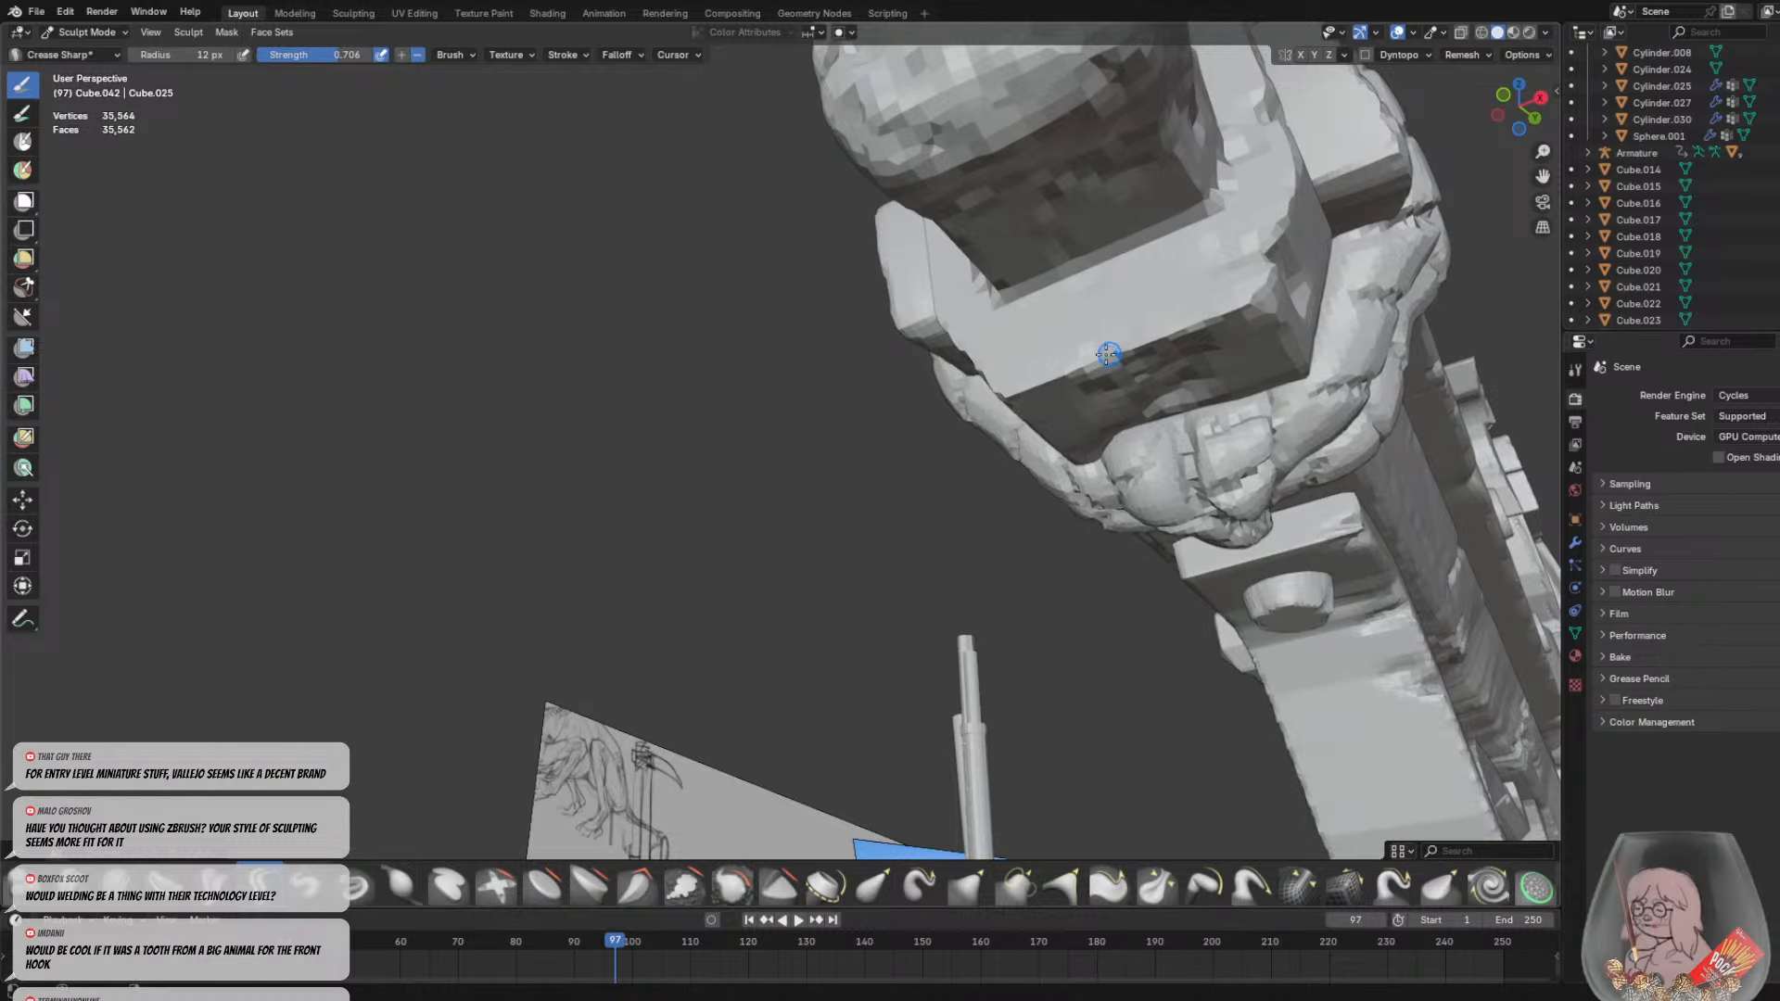
pyautogui.moveTo(1108, 356)
pyautogui.mouseDown(button='middle')
pyautogui.moveTo(1232, 393)
pyautogui.moveTo(570, 337)
pyautogui.mouseUp(button='middle')
pyautogui.moveTo(671, 270); pyautogui.dragTo(768, 370, button='middle')
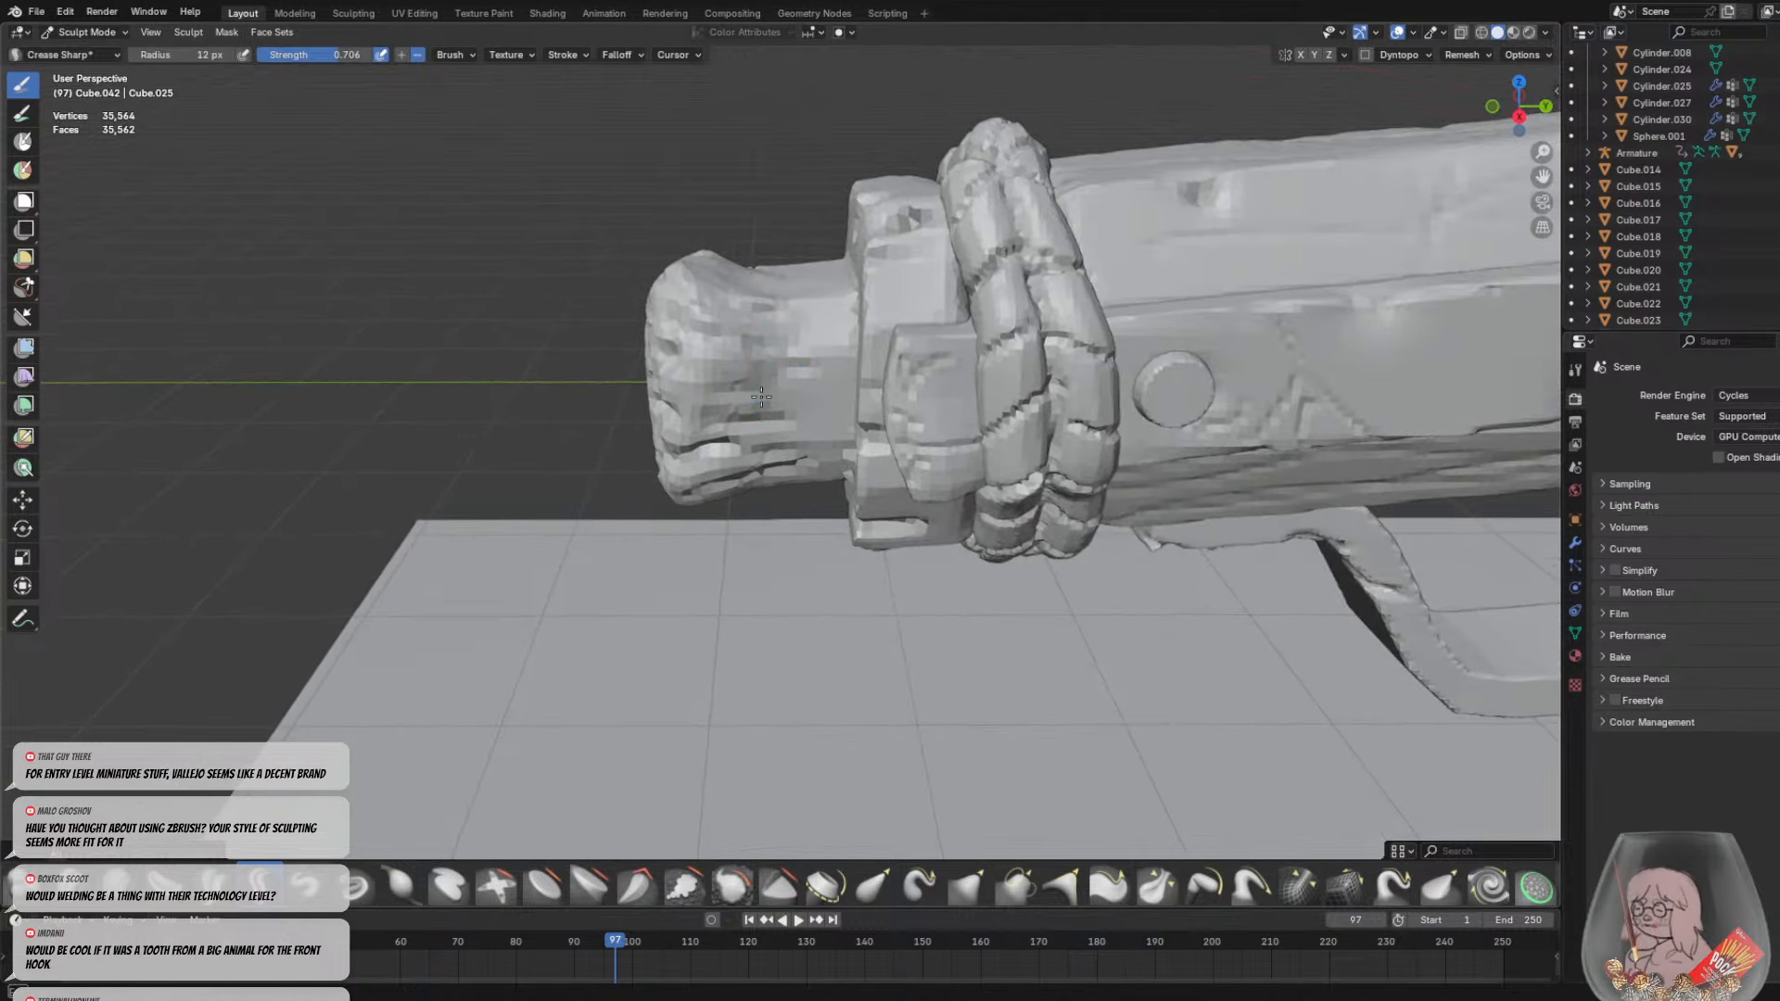
# Add another fine lengthwise crease along the side of the stock's knob with Crease Sharp
pyautogui.moveTo(815, 389); pyautogui.dragTo(1192, 408, button='middle')
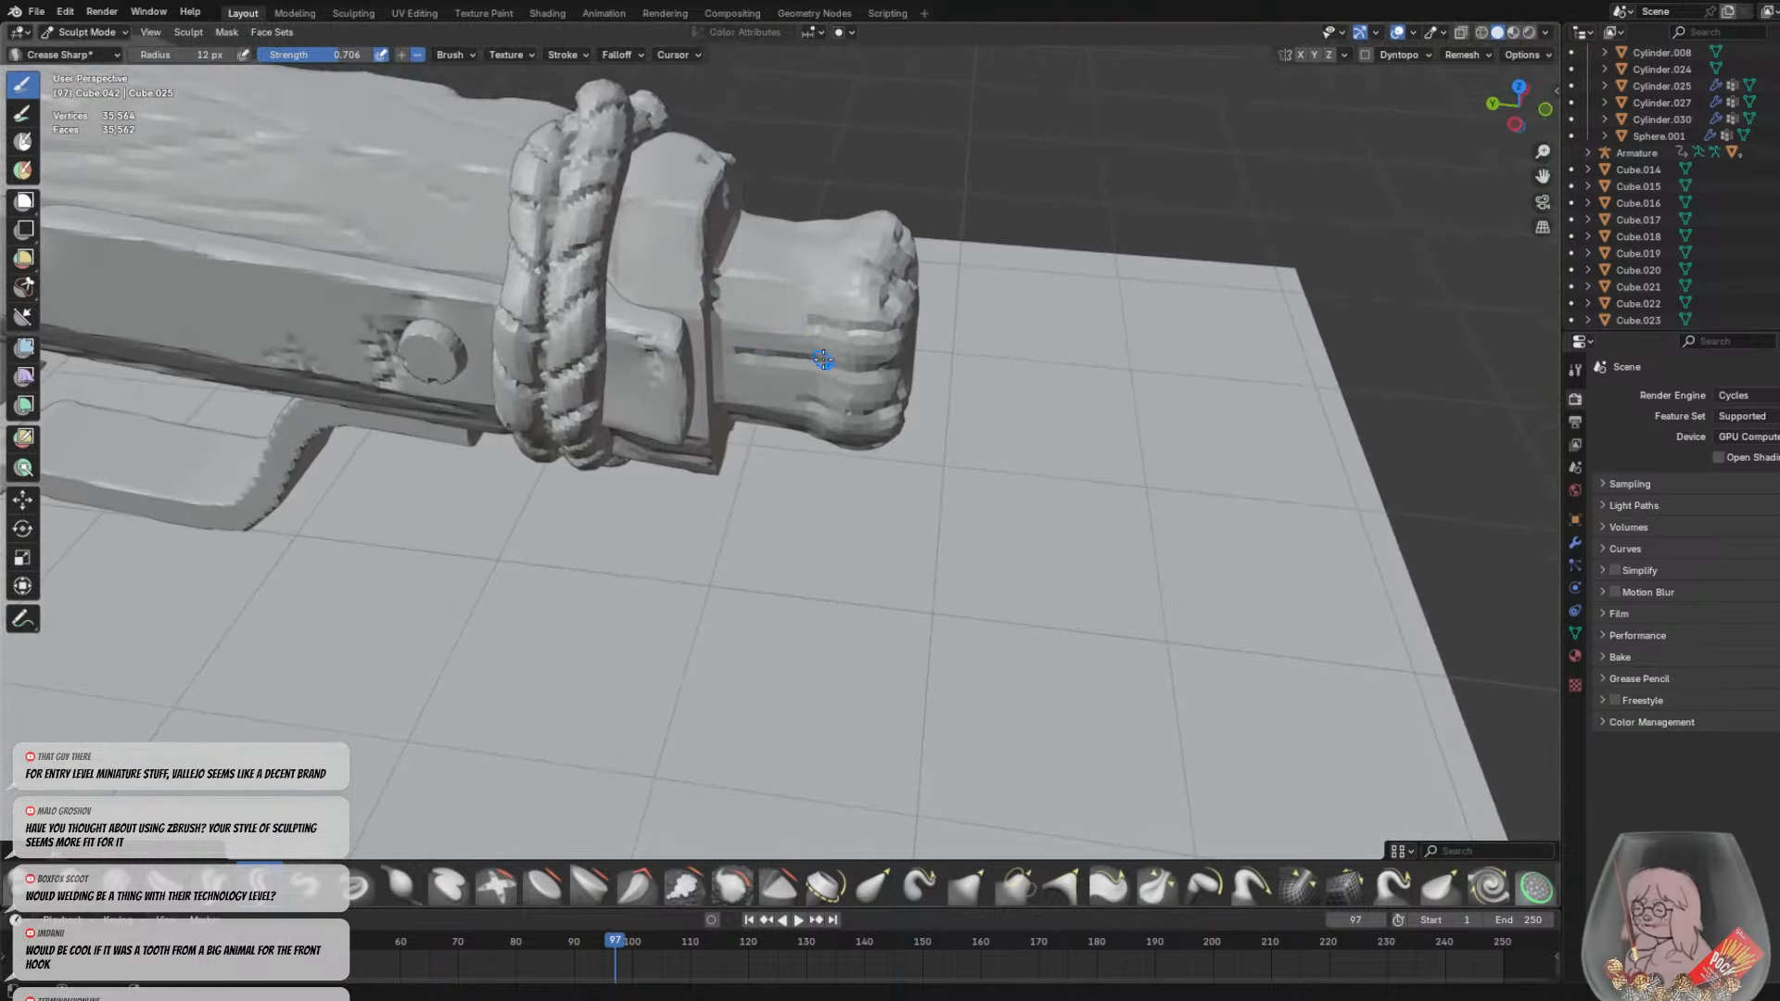
pyautogui.moveTo(824, 360); pyautogui.dragTo(694, 370, button='middle')
pyautogui.moveTo(678, 385); pyautogui.dragTo(818, 383)
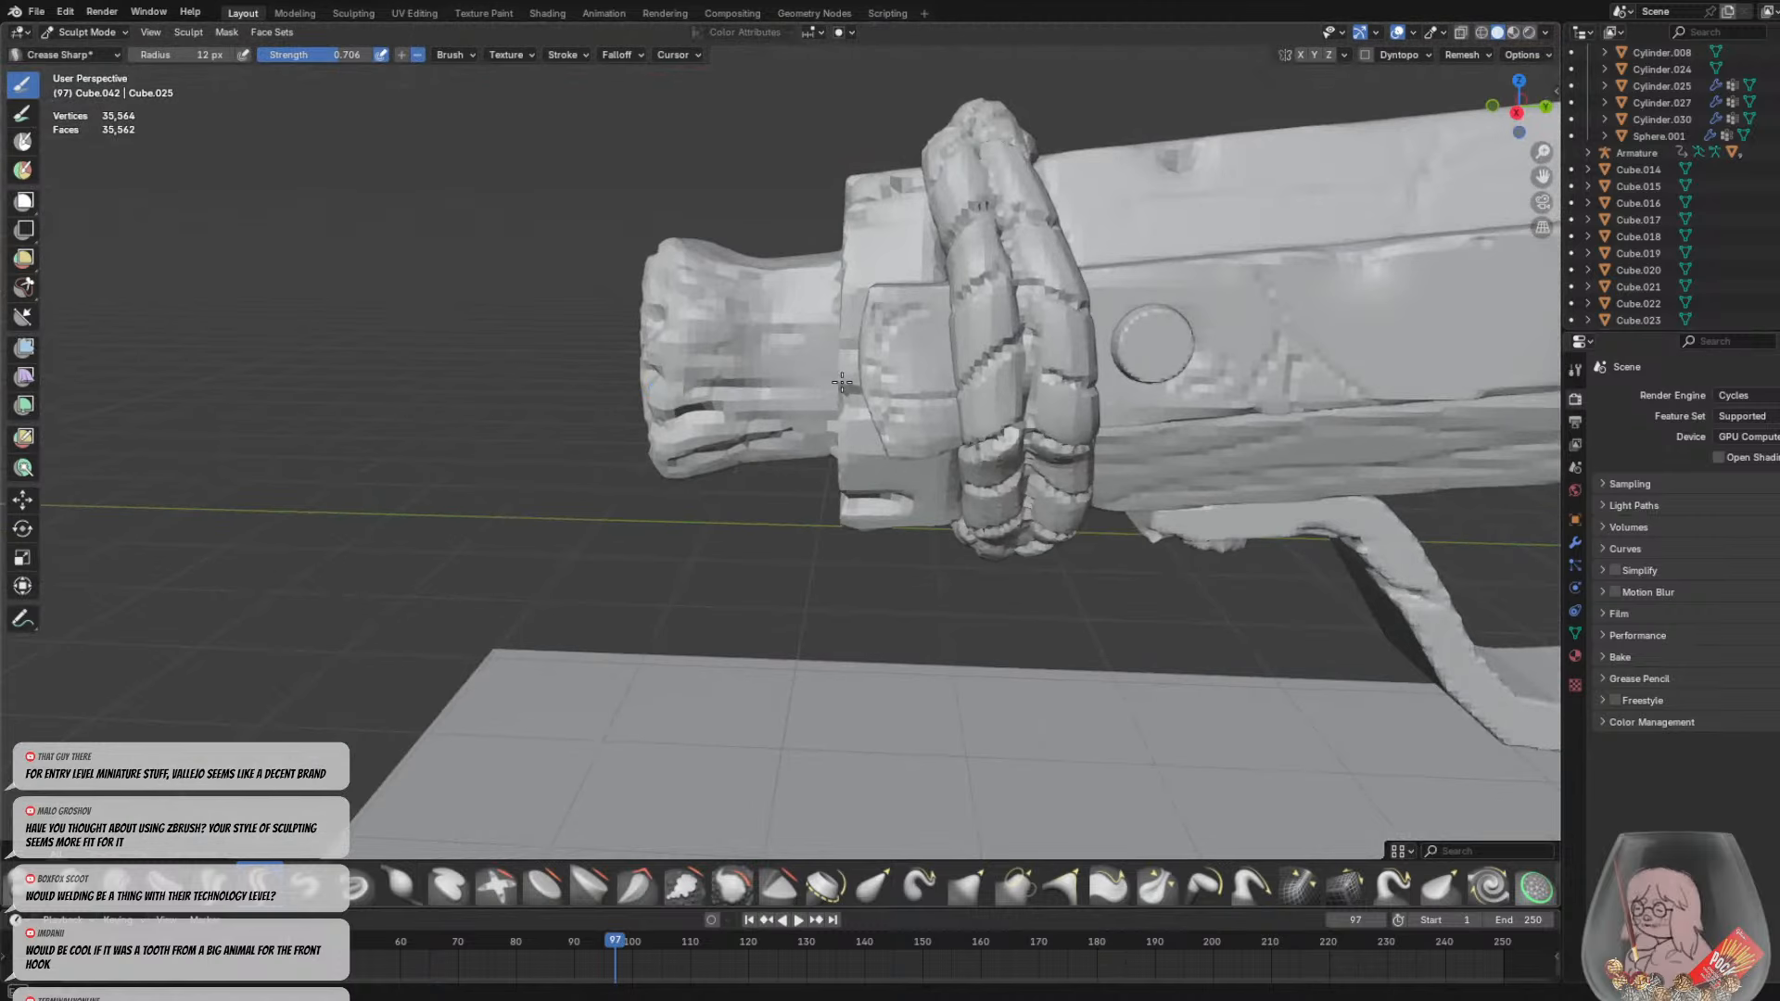
pyautogui.moveTo(784, 383); pyautogui.dragTo(955, 456, button='middle')
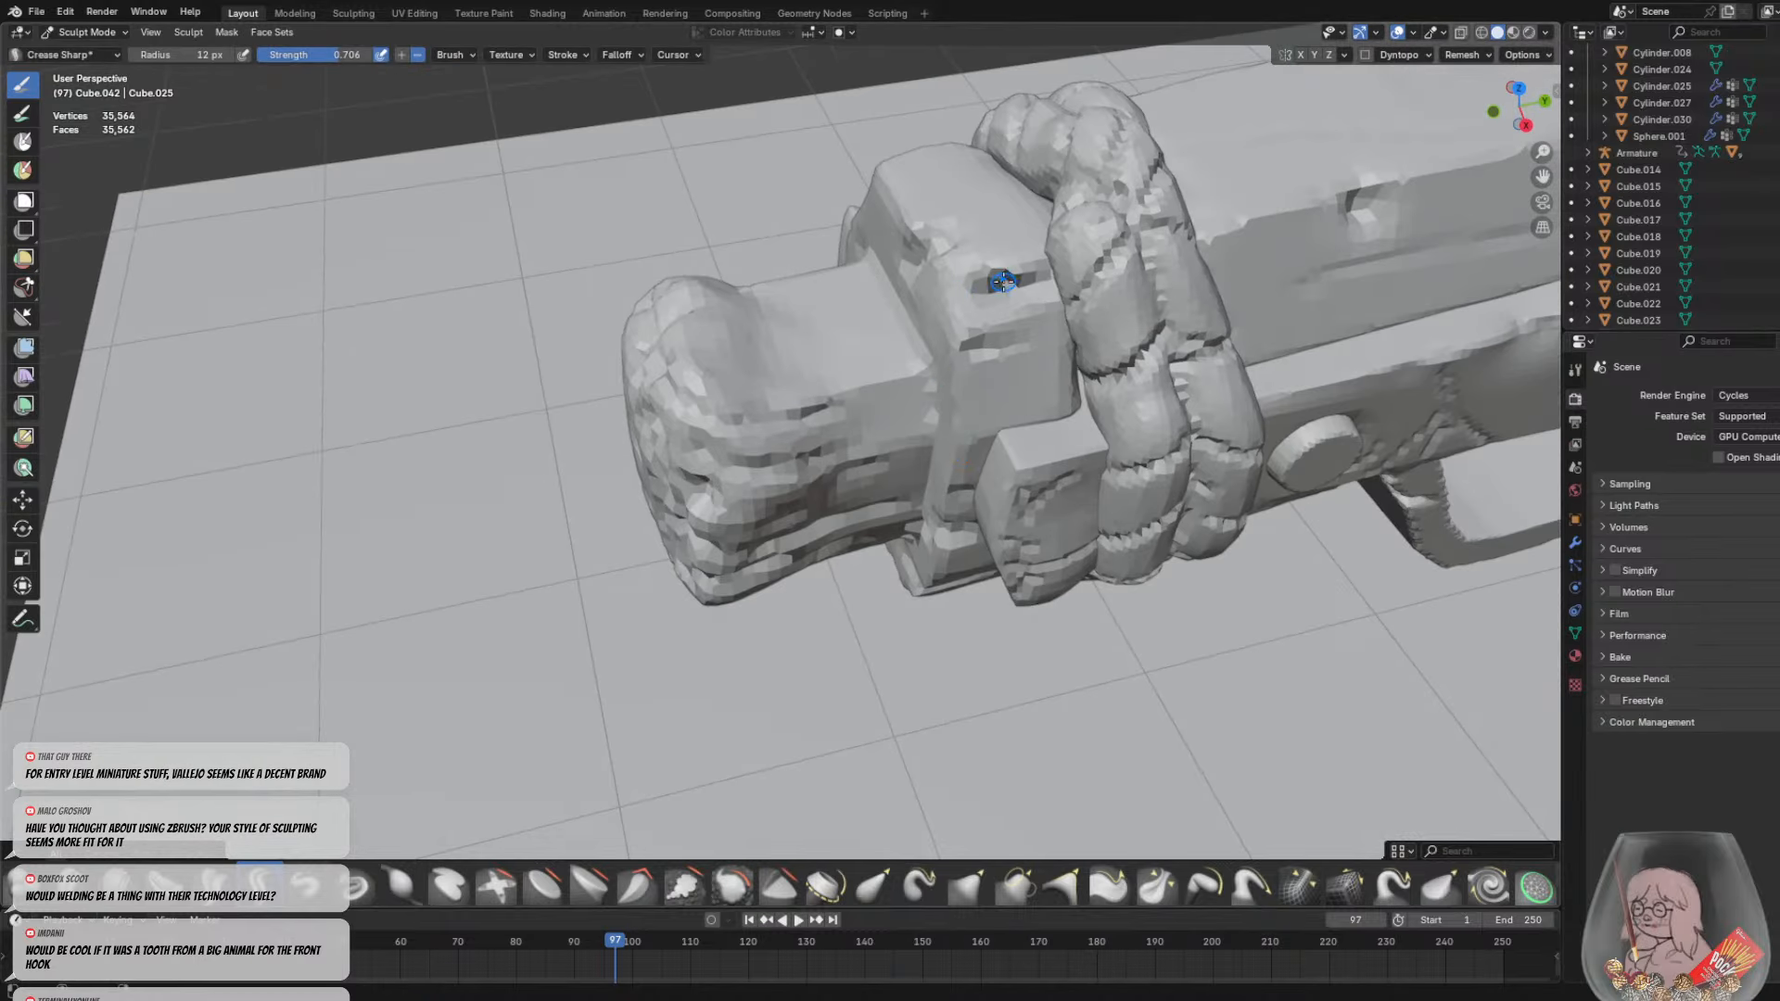
# Switch from sculpting to Object Mode and select the wooden fore-end beneath the rifle's barrel
pyautogui.scroll(-8, 1006, 278)
pyautogui.moveTo(942, 349); pyautogui.dragTo(927, 251, button='middle')
pyautogui.keyDown('shift'); pyautogui.moveTo(1390, 463); pyautogui.dragTo(670, 456, button='middle'); pyautogui.keyUp('shift')
pyautogui.scroll(2, 926, 389)
pyautogui.scroll(-5, 839, 365)
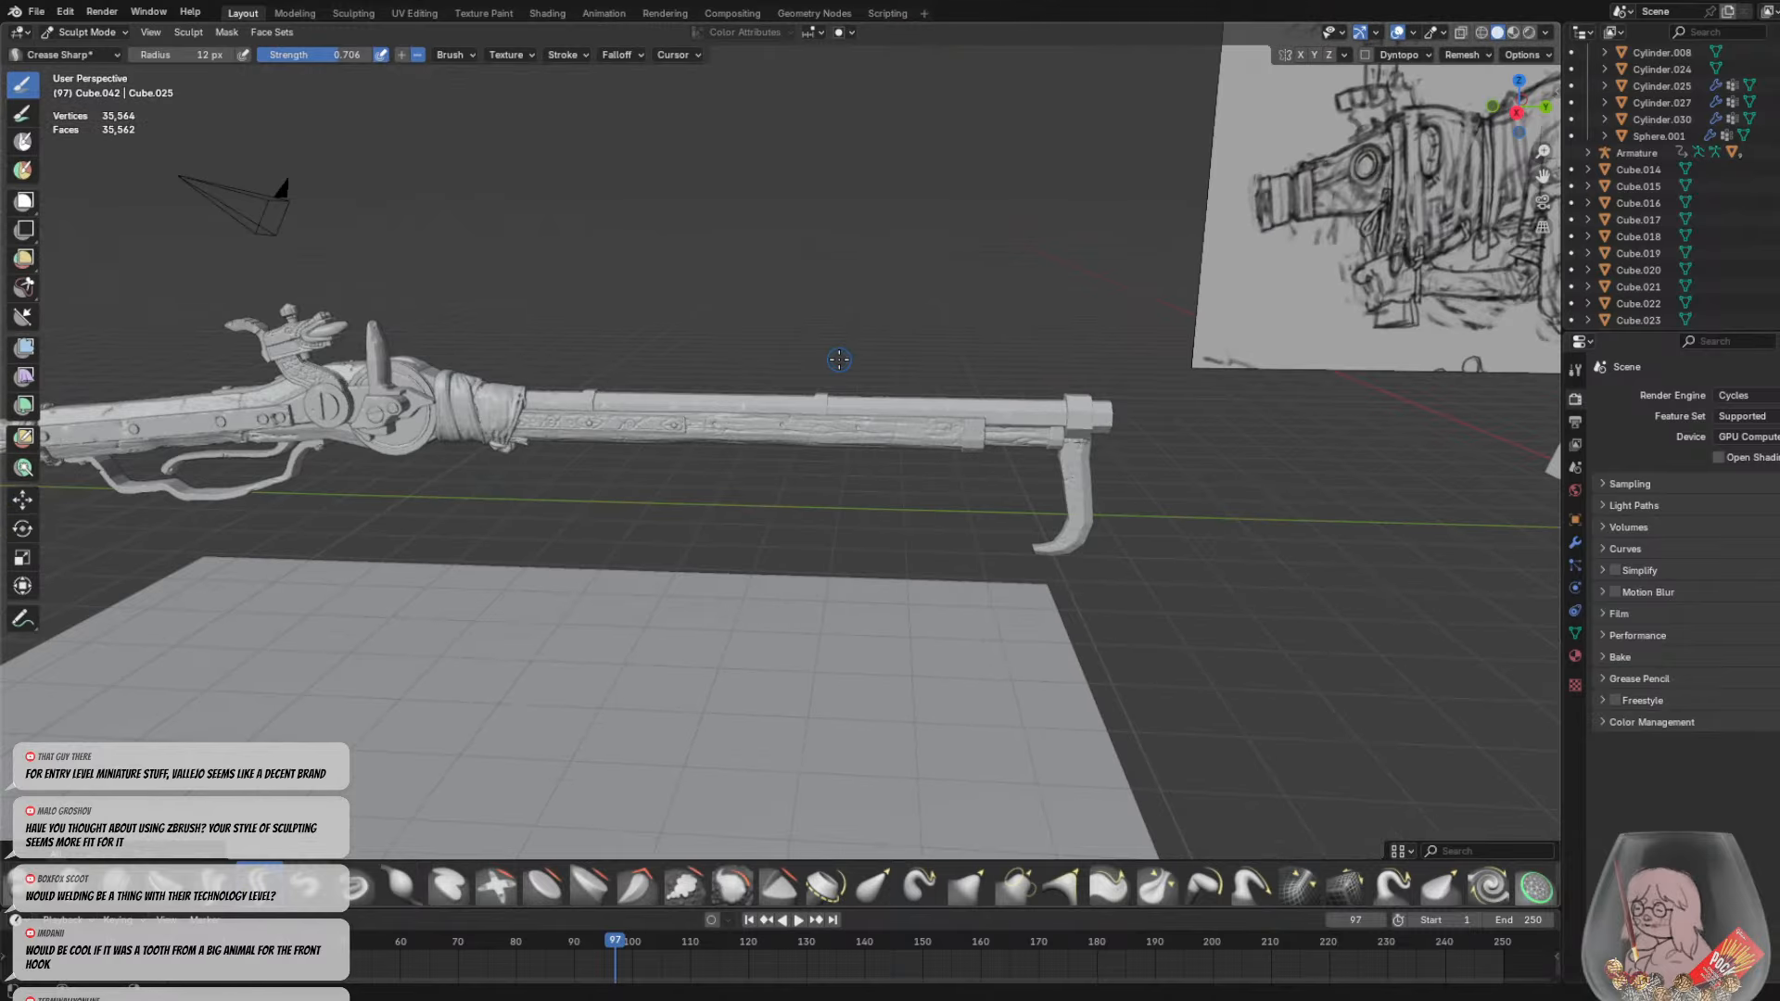
pyautogui.moveTo(753, 418); pyautogui.dragTo(599, 428, button='middle')
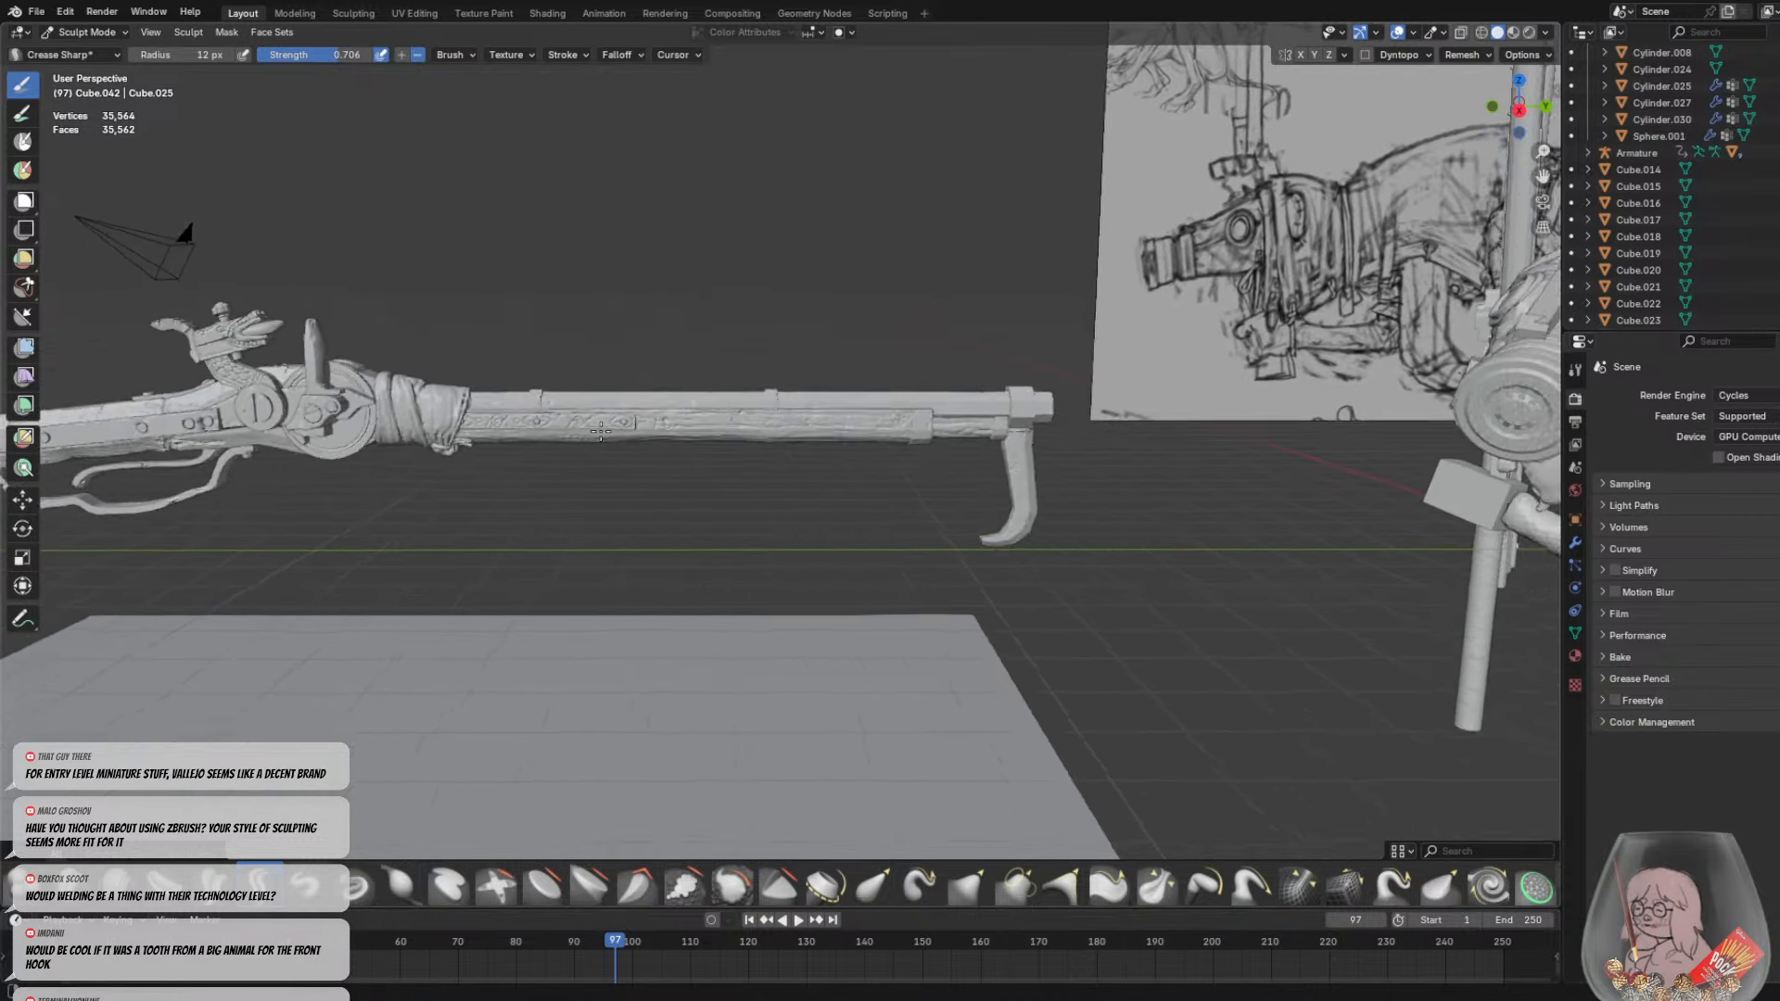
pyautogui.scroll(5, 797, 425)
pyautogui.click(74, 31)
pyautogui.click(75, 52)
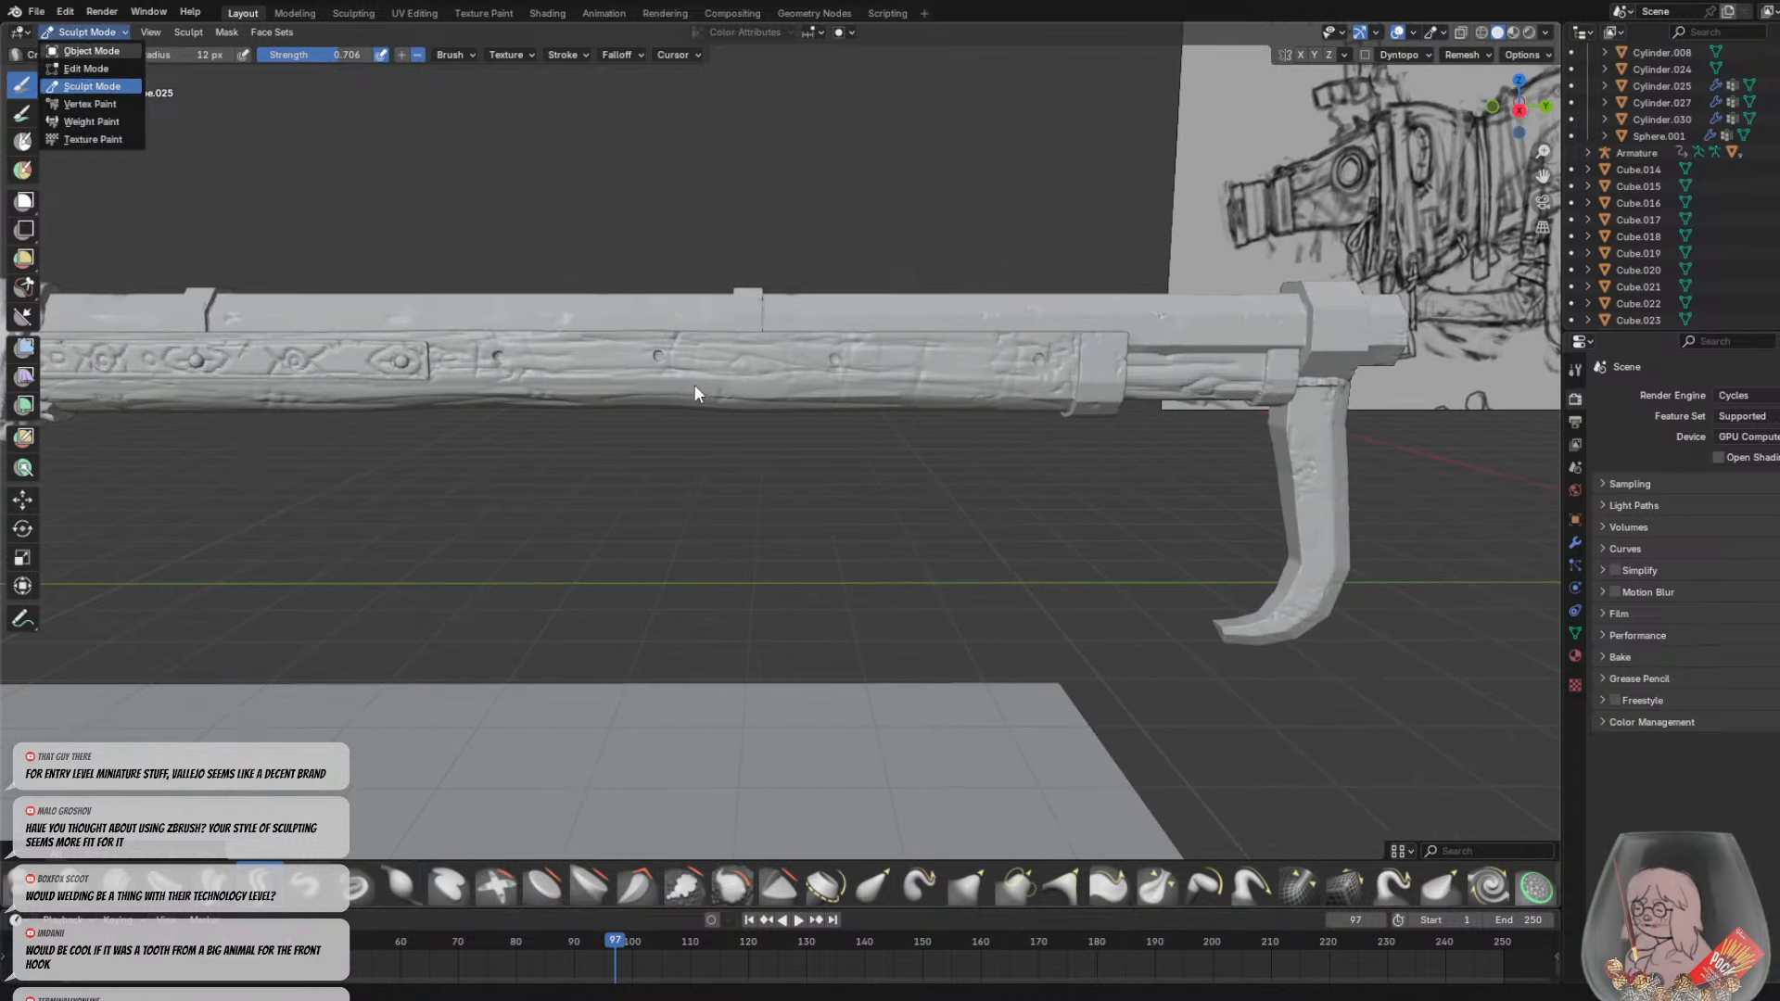
pyautogui.click(701, 364)
# Enable Cavity in the viewport's Solid shading so the rifle's carved details stand out
pyautogui.scroll(2, 831, 464)
pyautogui.moveTo(831, 456); pyautogui.dragTo(992, 431, button='middle')
pyautogui.scroll(-4, 835, 462)
pyautogui.keyDown('shift'); pyautogui.moveTo(501, 436); pyautogui.dragTo(642, 399, button='middle'); pyautogui.keyUp('shift')
pyautogui.scroll(4, 643, 398)
pyautogui.scroll(-3, 699, 405)
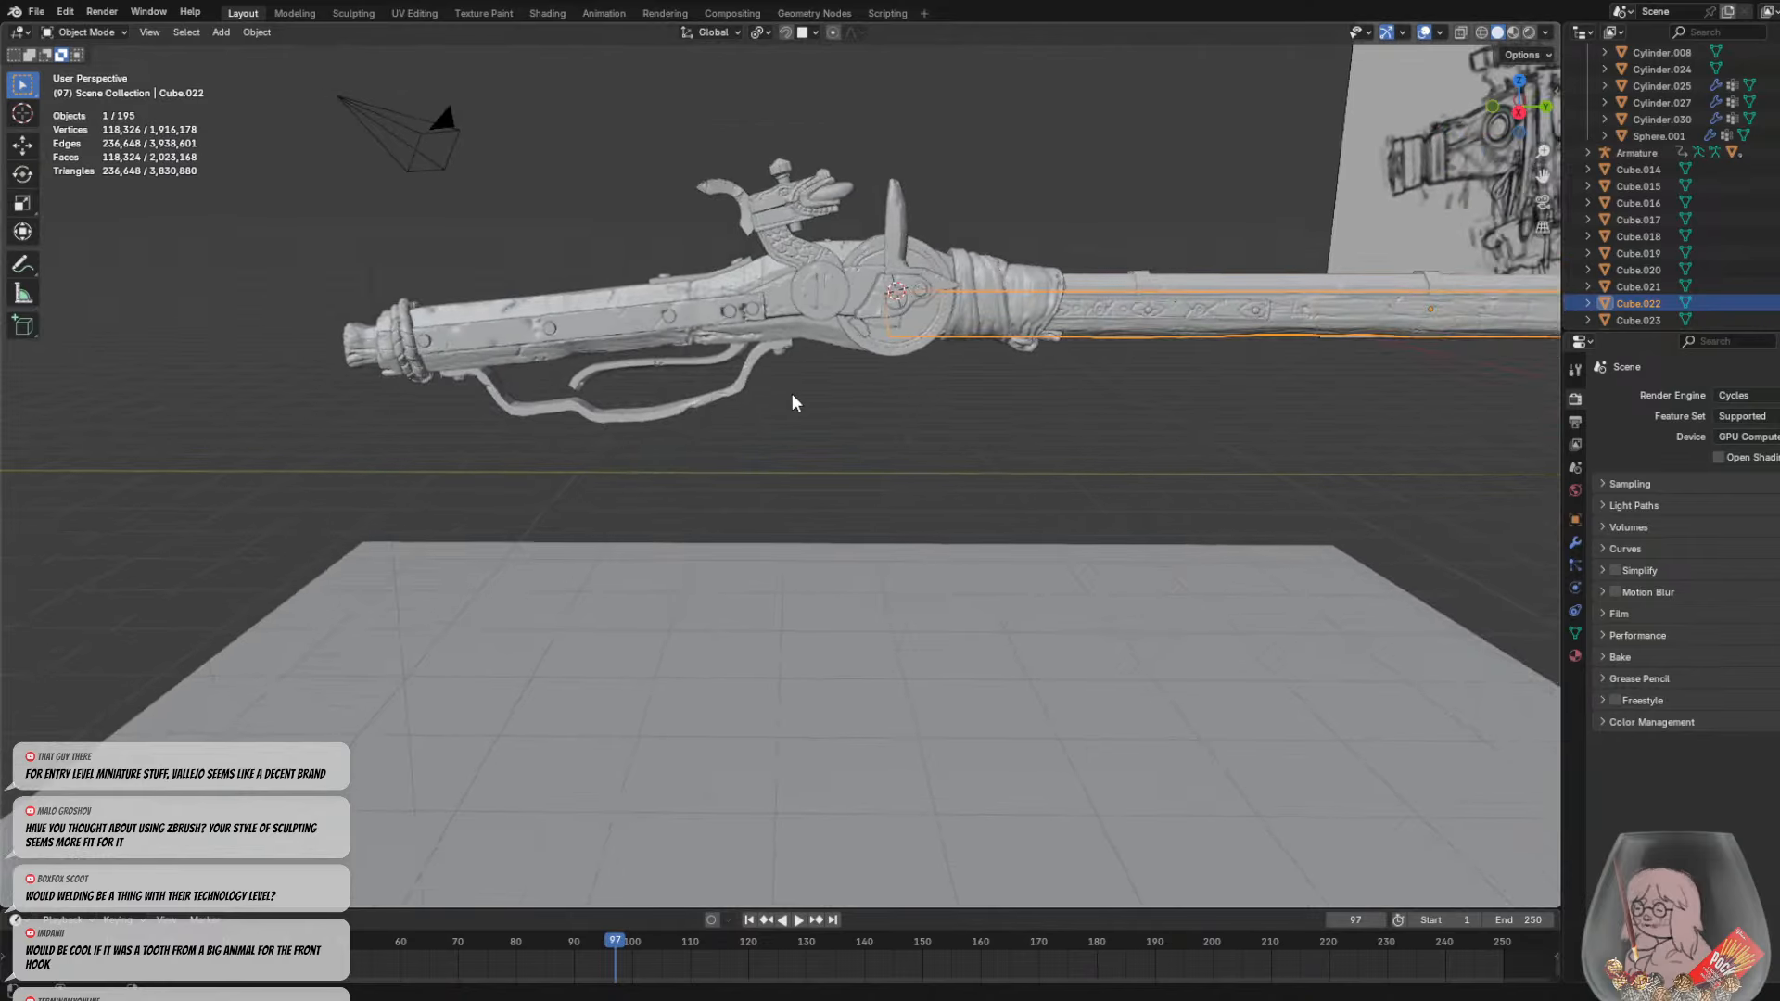
pyautogui.scroll(-2, 660, 408)
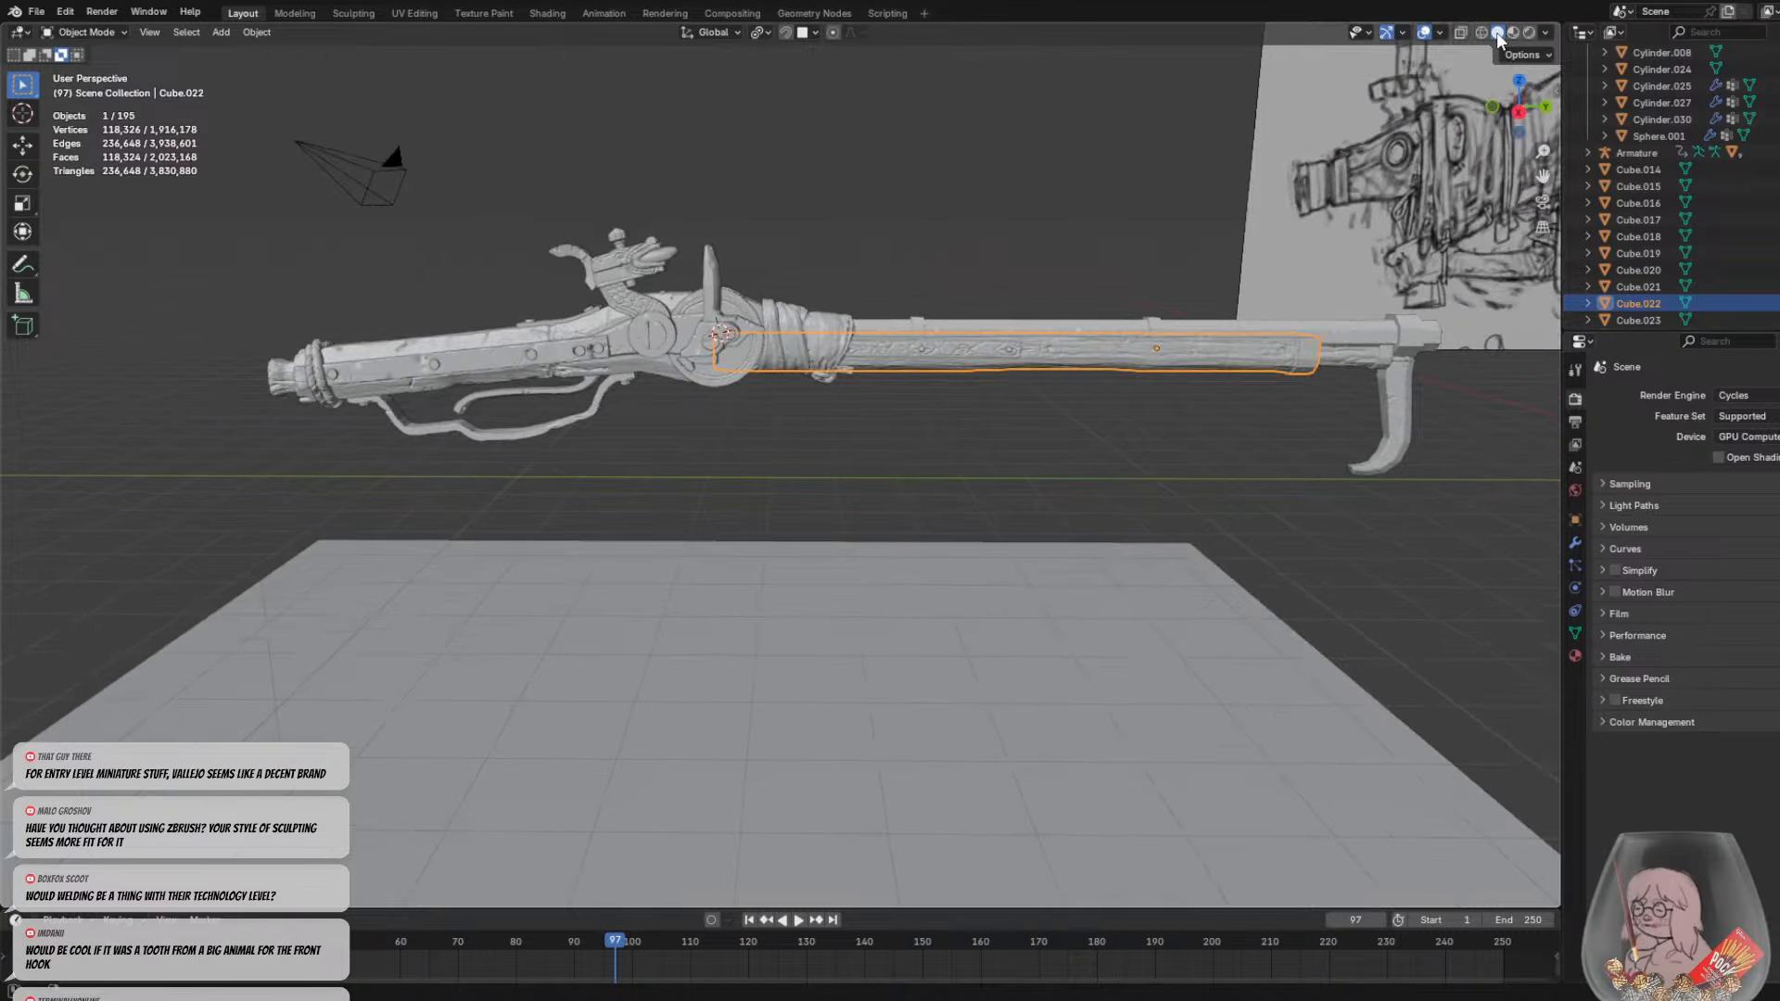
pyautogui.click(1525, 55)
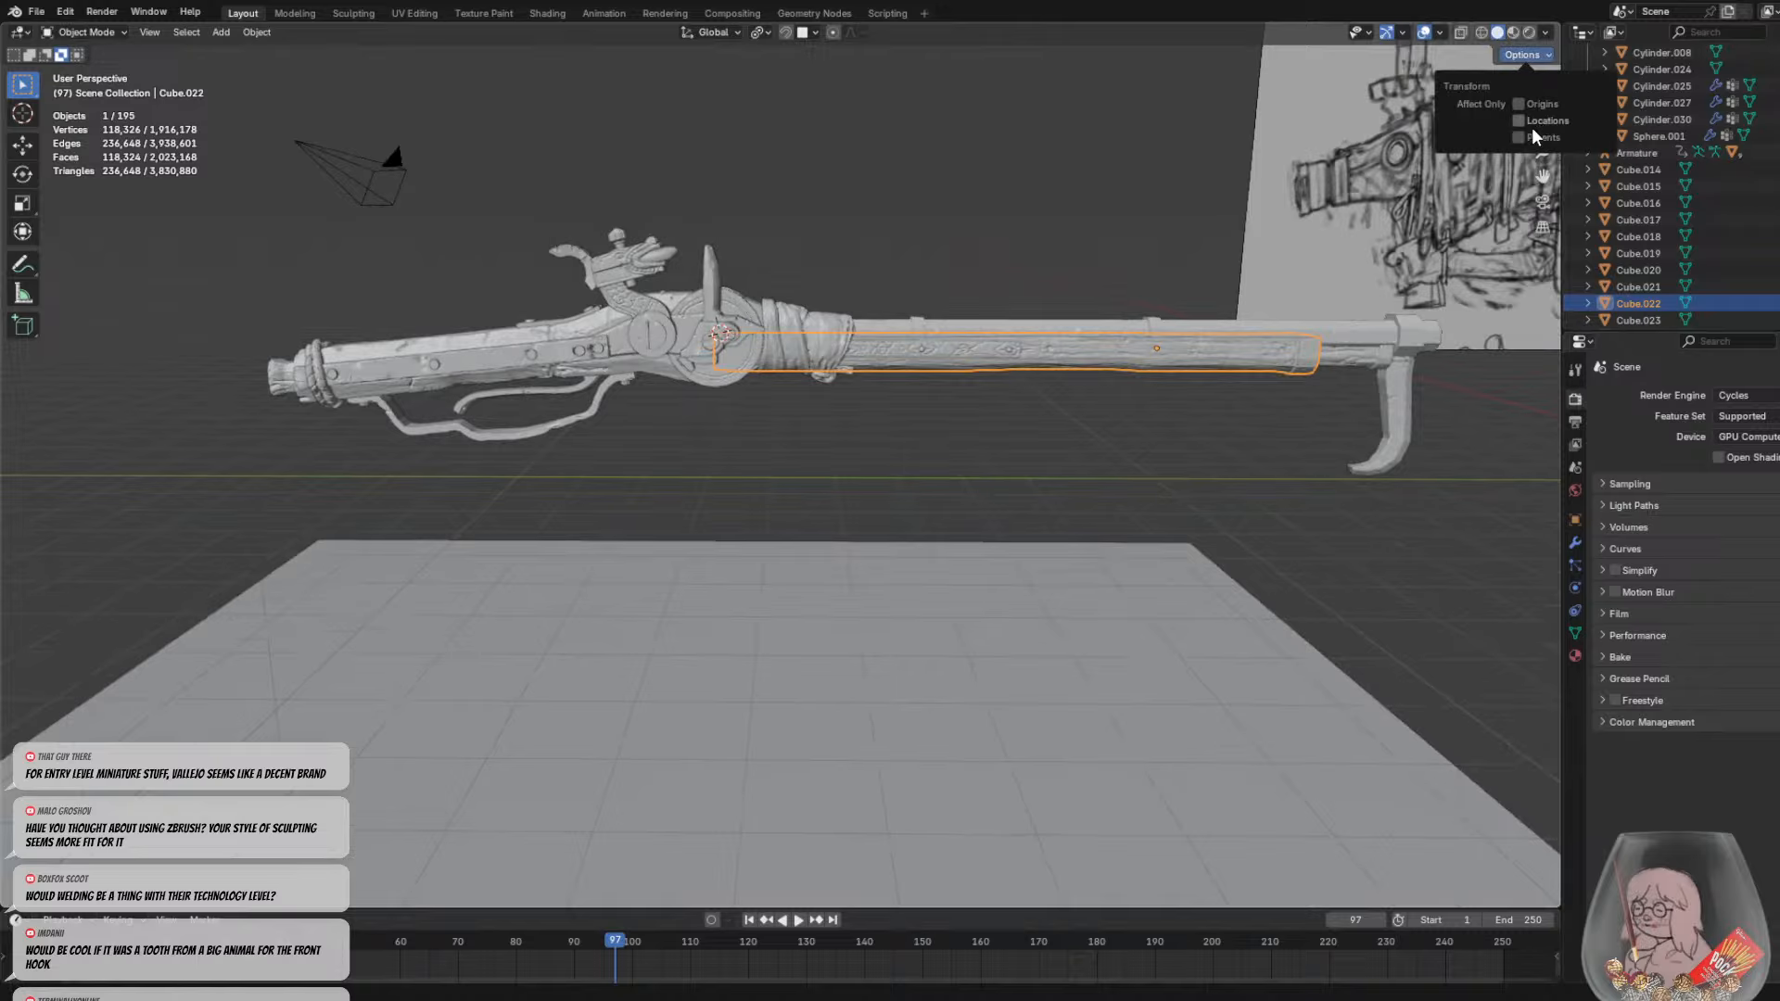
pyautogui.click(1545, 33)
pyautogui.click(1465, 506)
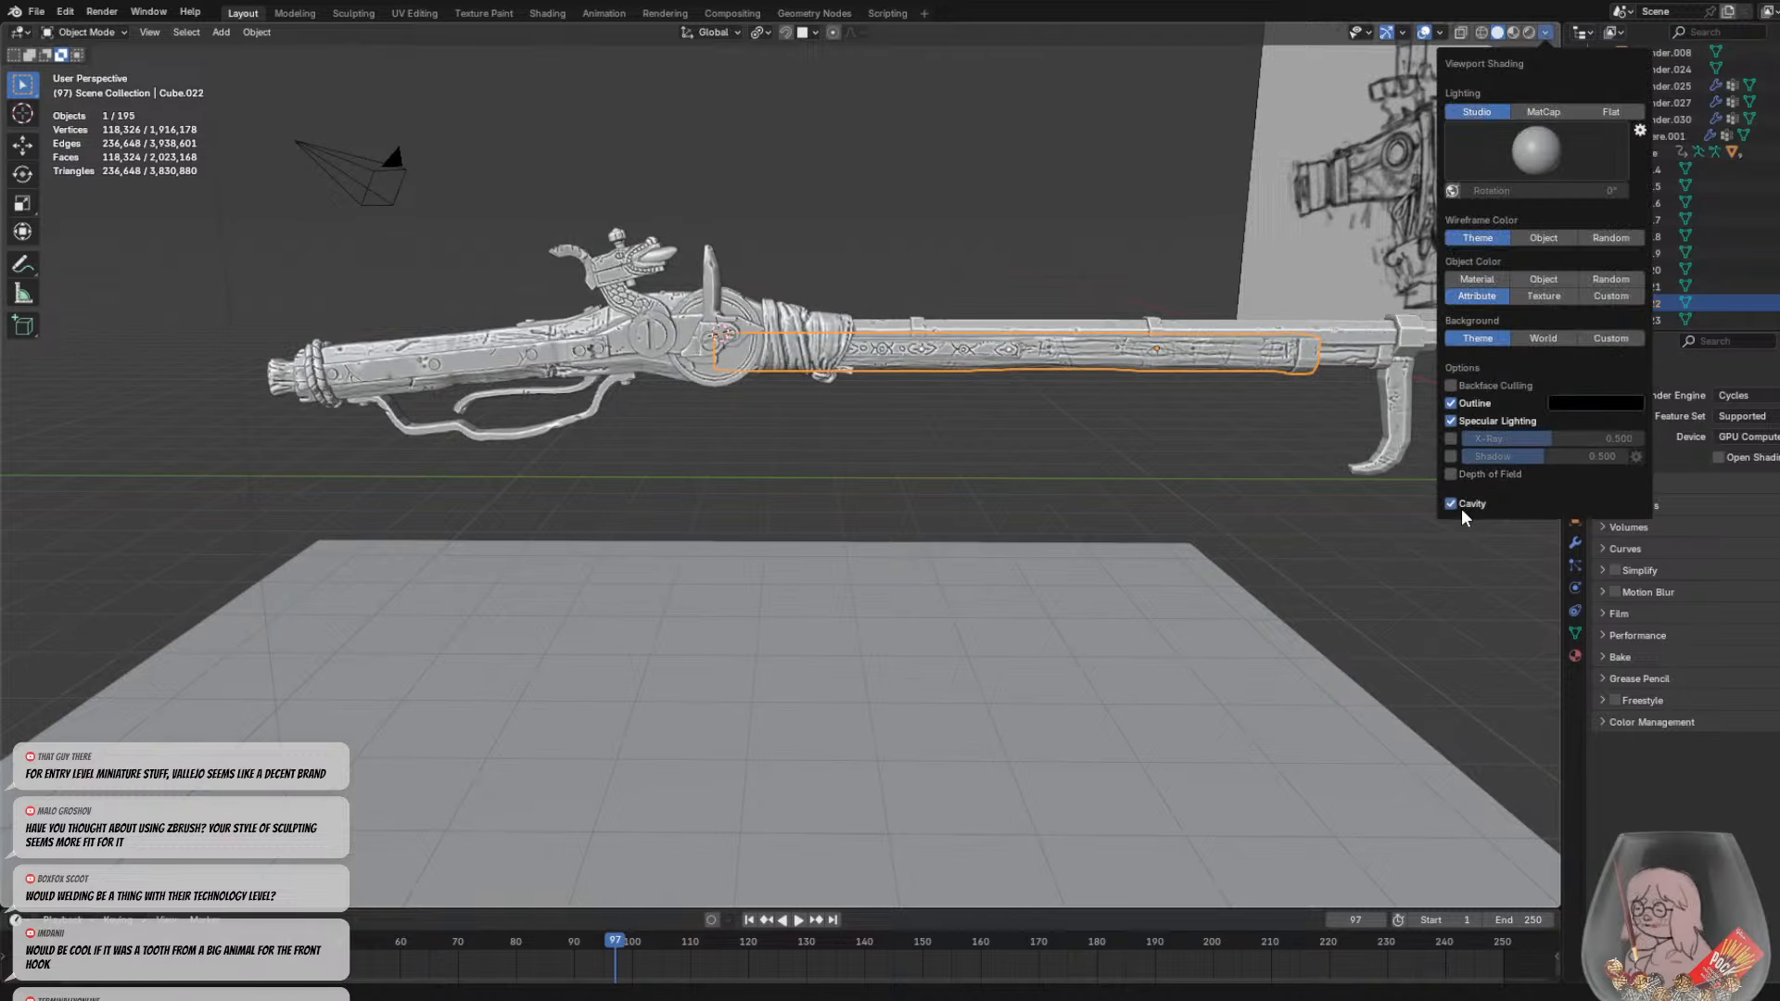
pyautogui.click(1039, 454)
# Examine the whole rifle in Solid view, then preview it in Material Preview and Rendered shading
pyautogui.moveTo(1039, 453)
pyautogui.mouseDown(button='middle')
pyautogui.moveTo(1004, 481)
pyautogui.moveTo(1387, 489)
pyautogui.moveTo(1057, 472)
pyautogui.moveTo(866, 501)
pyautogui.mouseUp(button='middle')
pyautogui.click(660, 389)
pyautogui.scroll(-3, 788, 556)
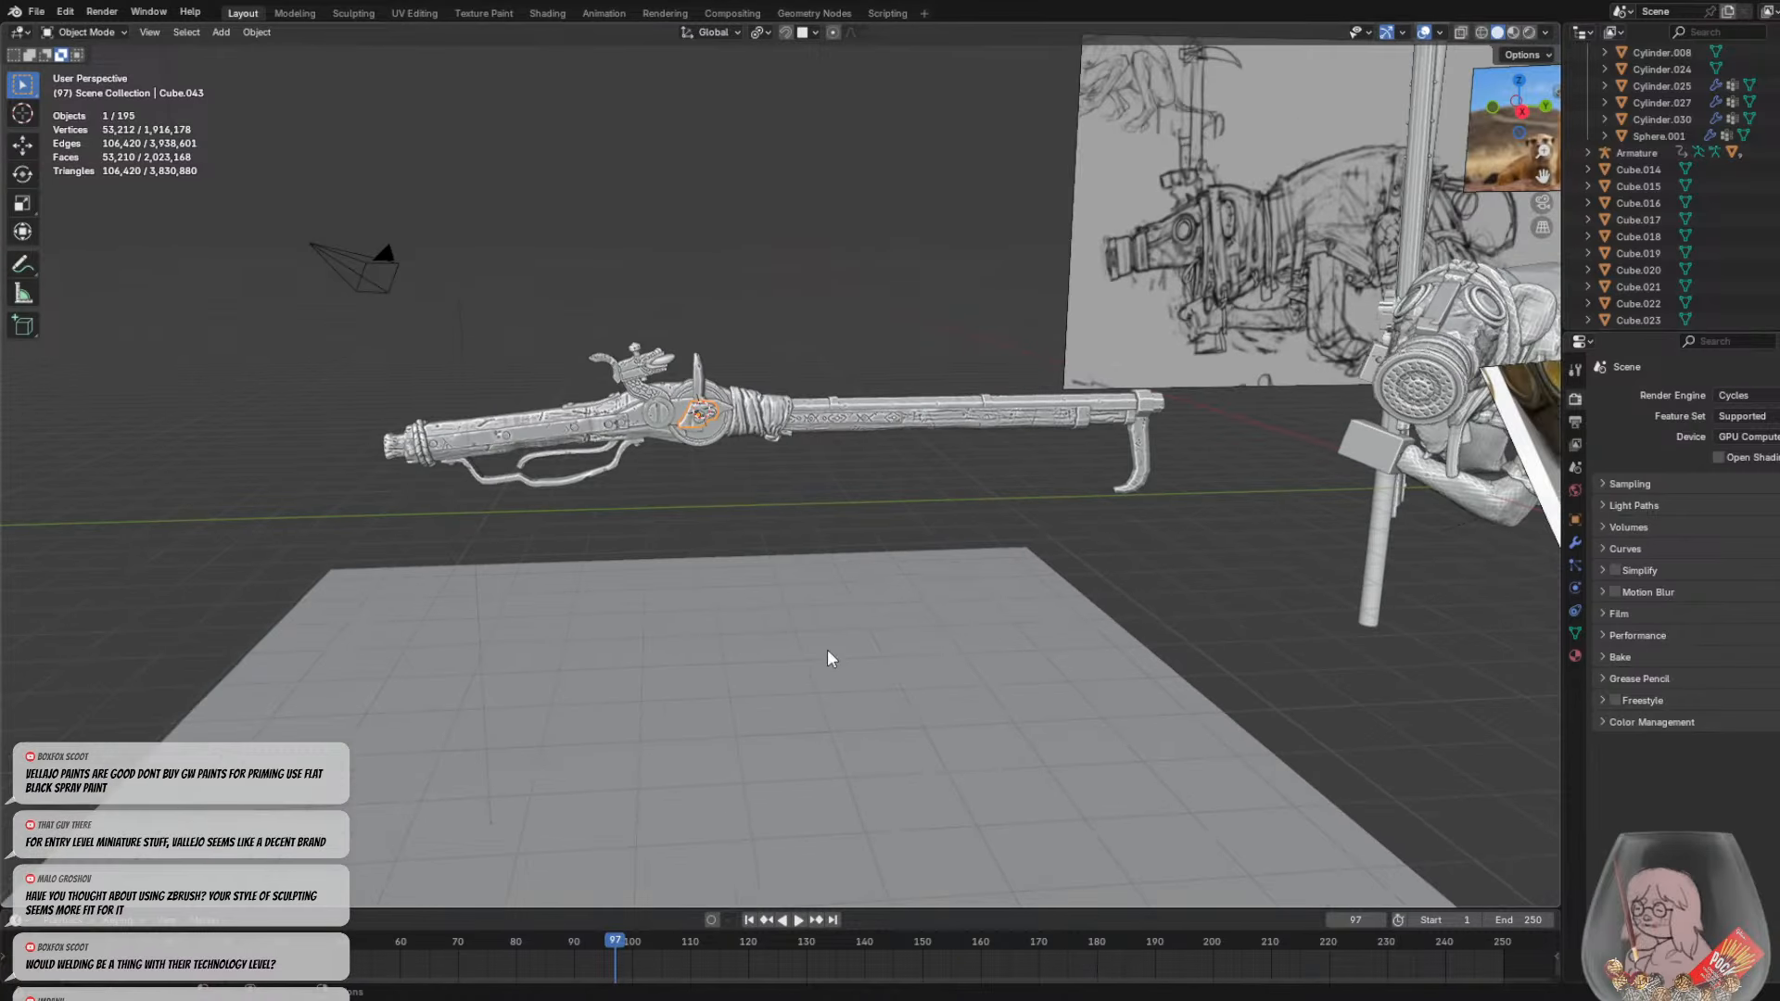
pyautogui.click(724, 496)
pyautogui.moveTo(726, 492); pyautogui.dragTo(707, 479, button='middle')
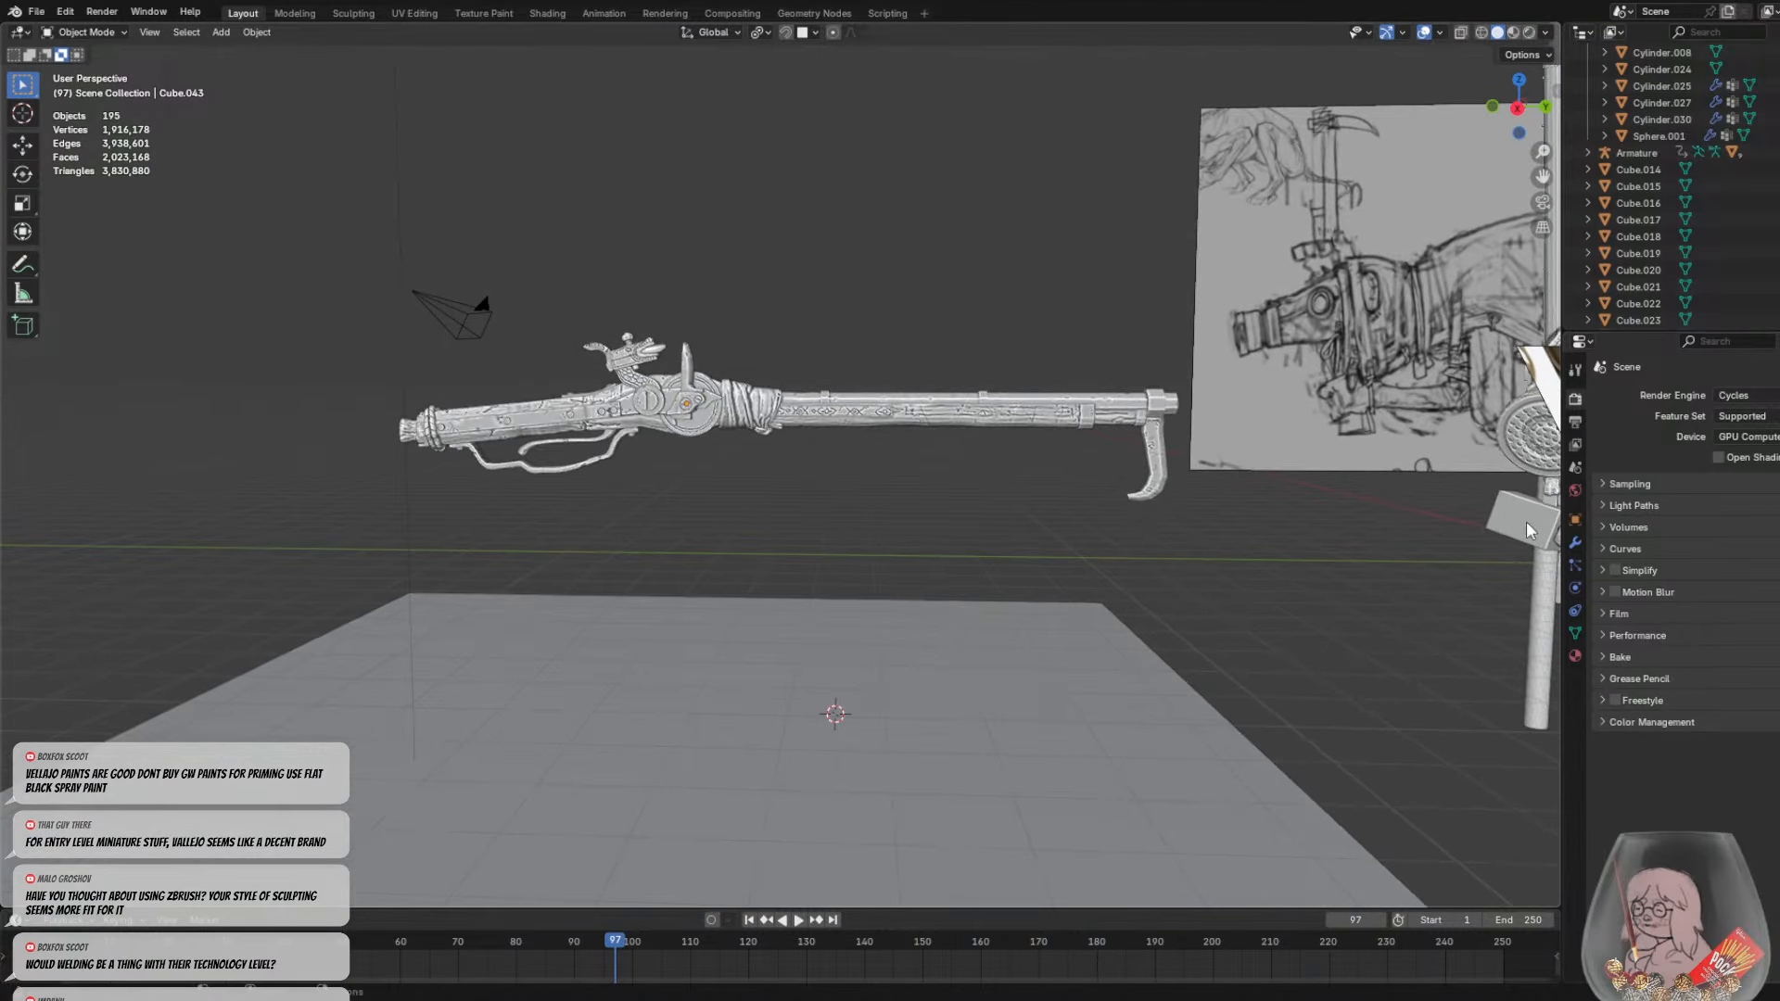
pyautogui.moveTo(925, 558)
pyautogui.mouseDown(button='middle')
pyautogui.moveTo(945, 580)
pyautogui.moveTo(828, 539)
pyautogui.mouseUp(button='middle')
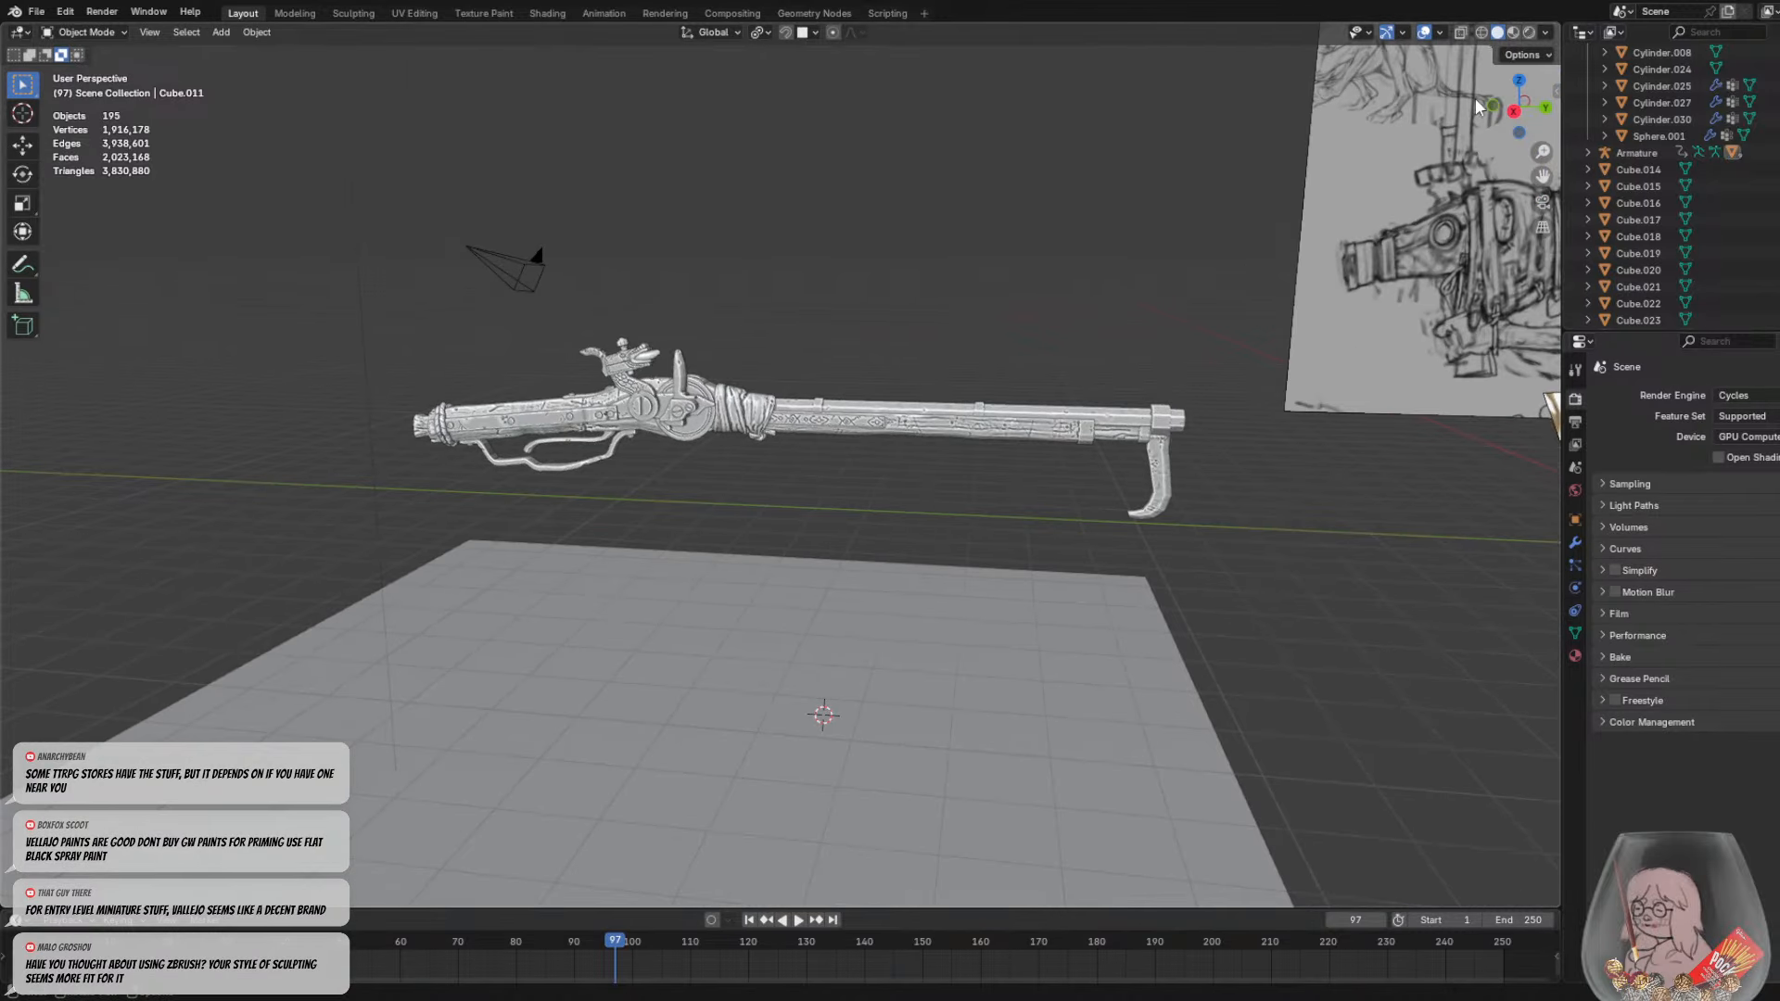
pyautogui.click(1513, 32)
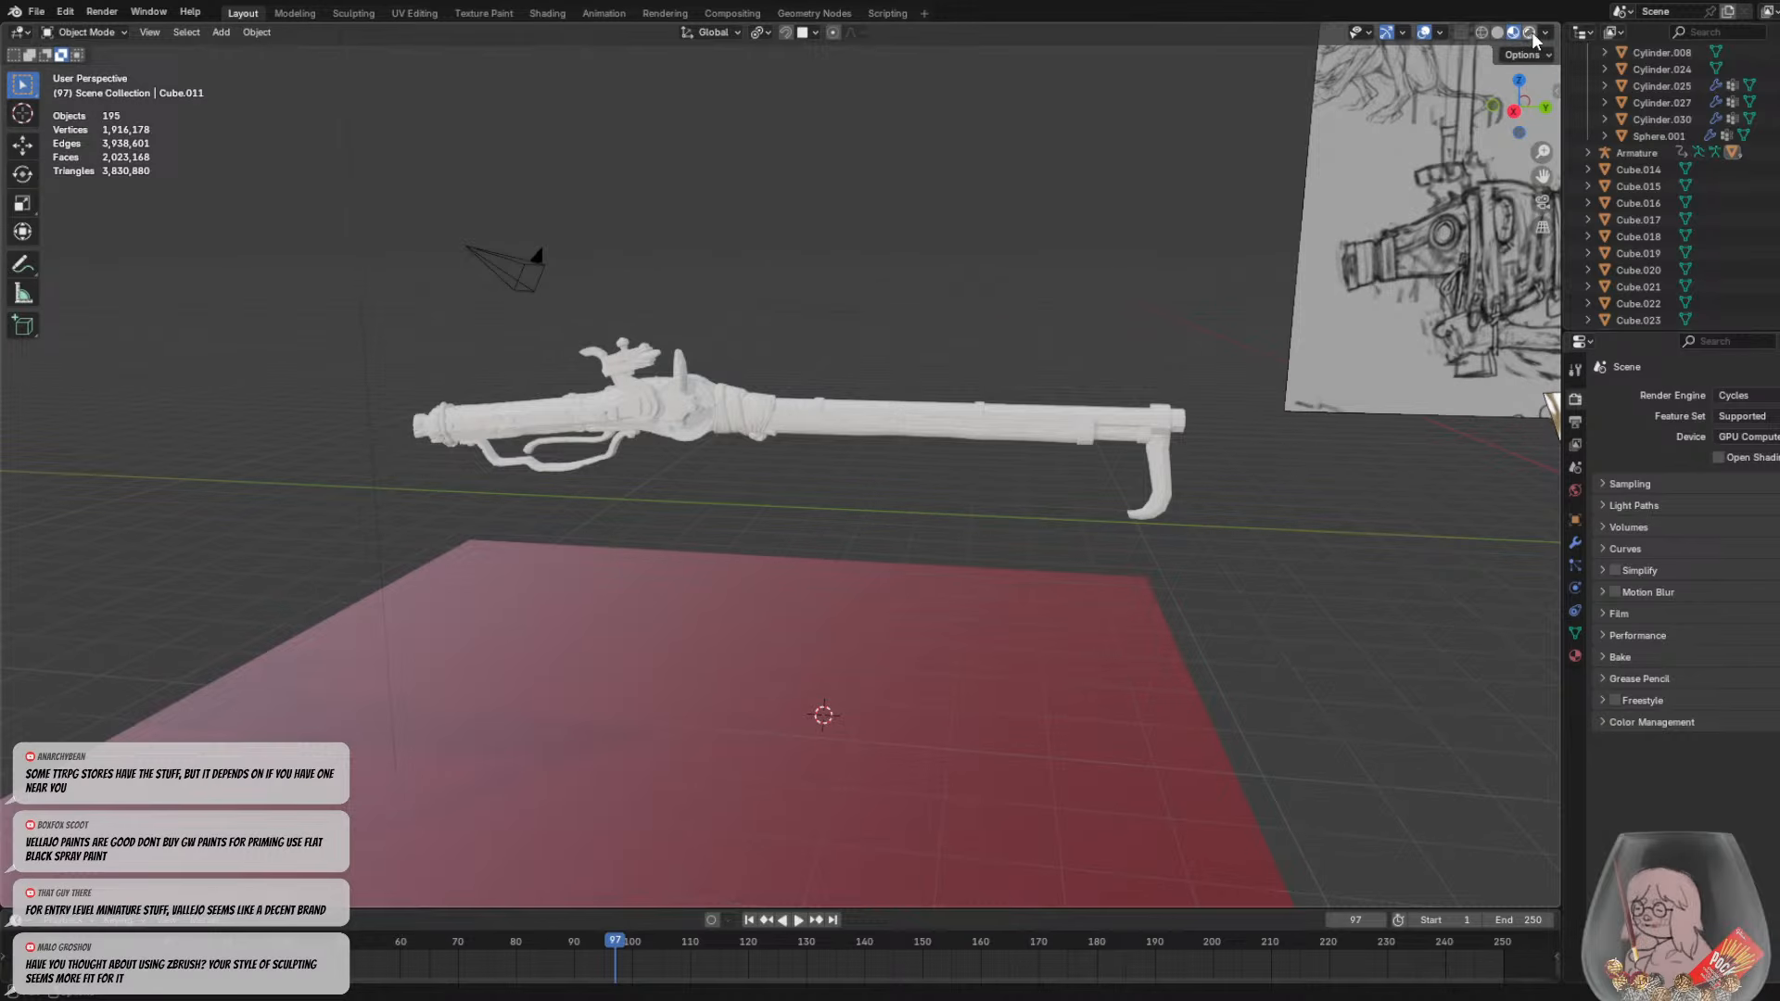
pyautogui.click(1529, 33)
pyautogui.scroll(1, 794, 470)
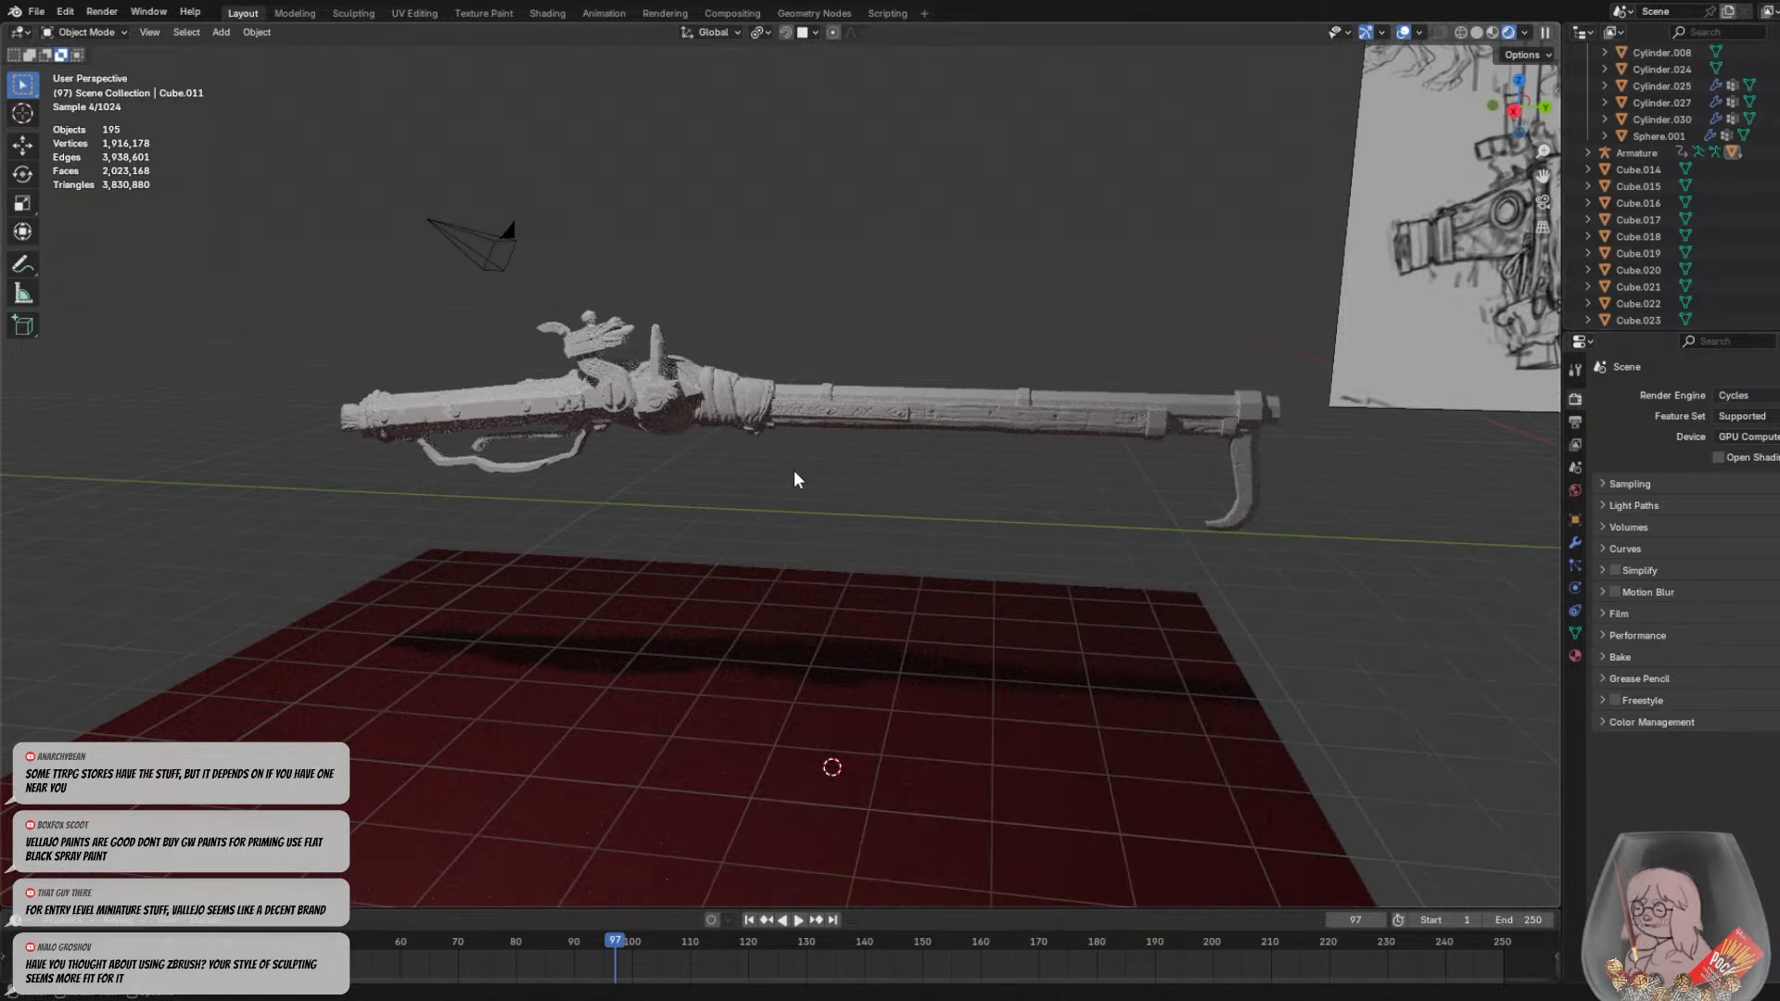
pyautogui.moveTo(794, 470)
pyautogui.mouseDown(button='middle')
pyautogui.moveTo(904, 459)
pyautogui.moveTo(803, 469)
pyautogui.moveTo(973, 418)
pyautogui.mouseUp(button='middle')
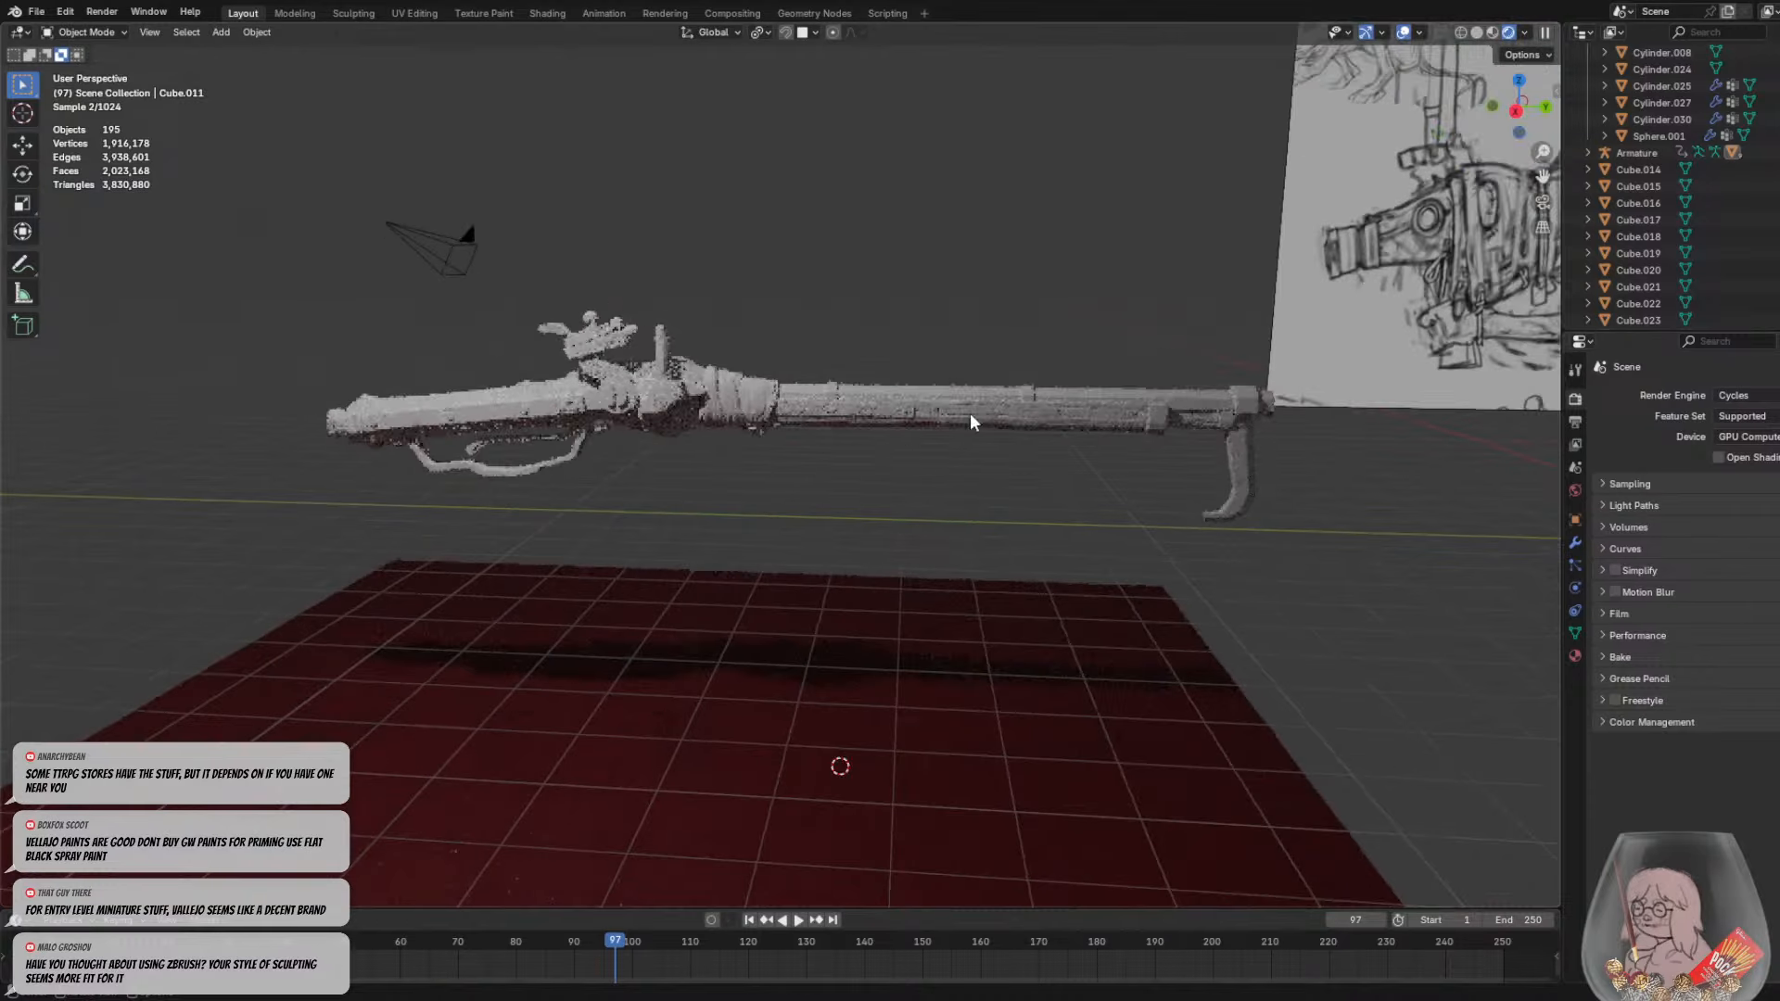
# Return to Solid shading and inspect the sculpted details on the rifle's opposite side
pyautogui.click(1481, 33)
pyautogui.moveTo(935, 479)
pyautogui.mouseDown(button='middle')
pyautogui.moveTo(454, 479)
pyautogui.moveTo(469, 471)
pyautogui.mouseUp(button='middle')
pyautogui.scroll(5, 907, 334)
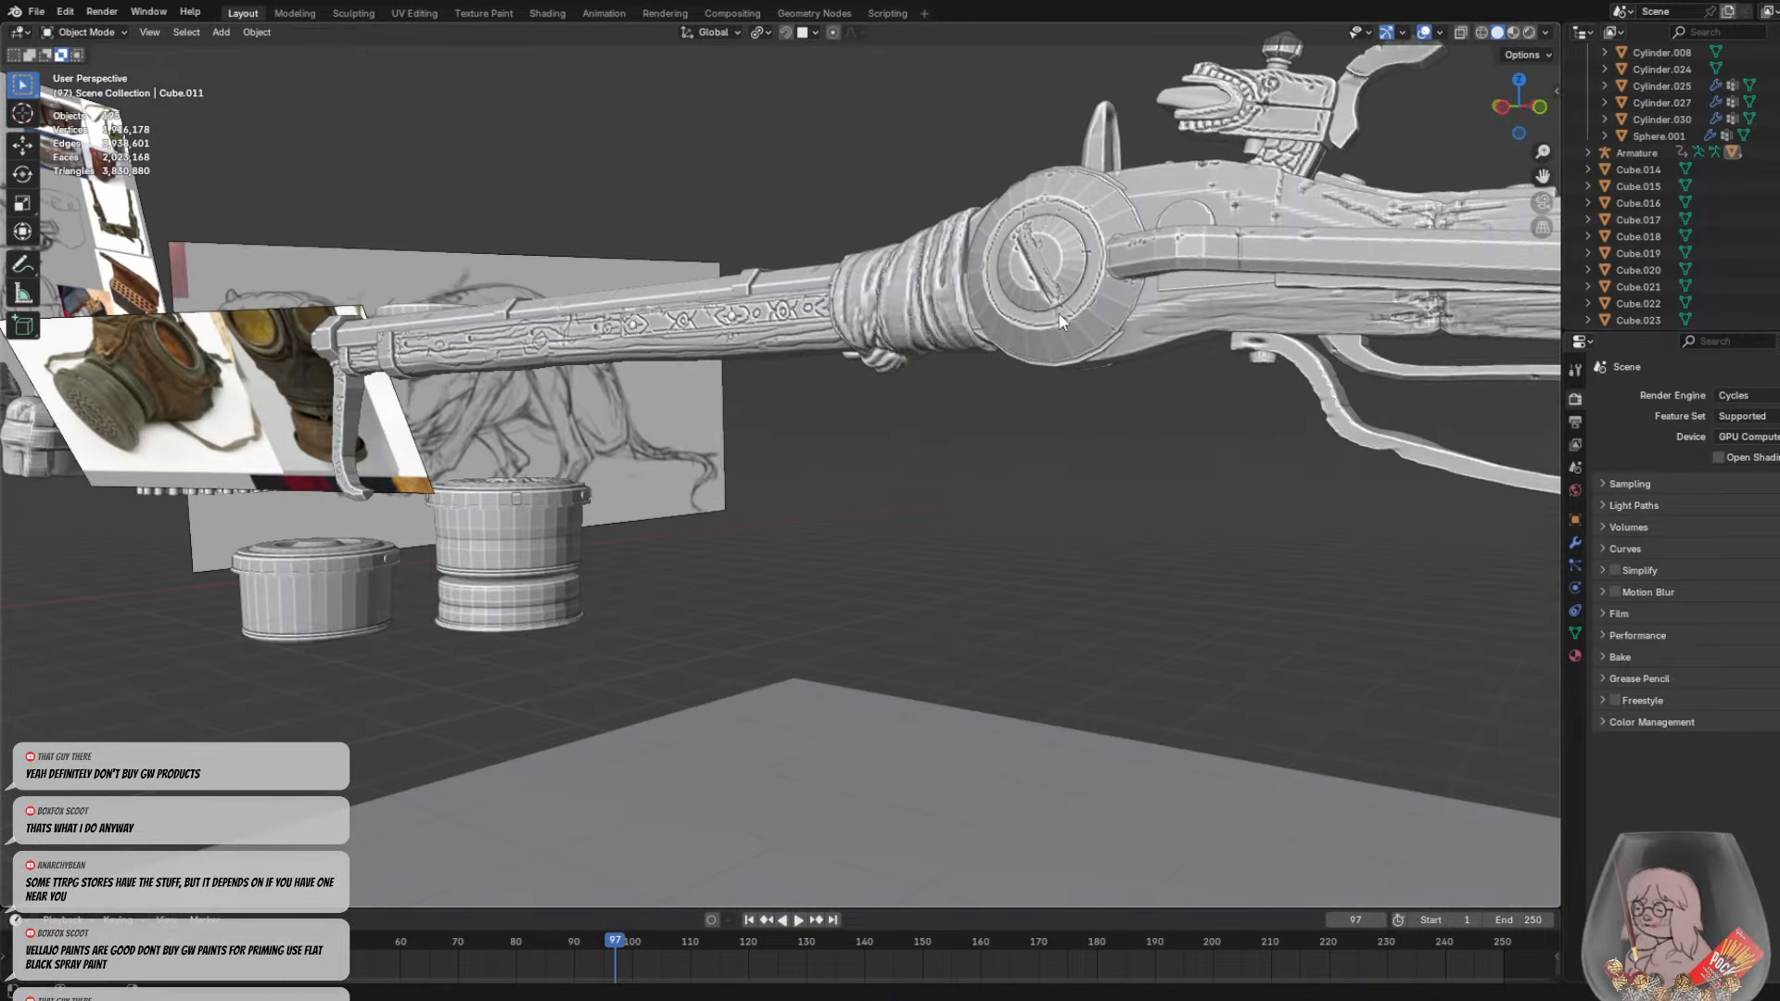
pyautogui.moveTo(1015, 341)
pyautogui.mouseDown(button='middle')
pyautogui.moveTo(1093, 351)
pyautogui.moveTo(1018, 390)
pyautogui.moveTo(1125, 340)
pyautogui.moveTo(1048, 327)
pyautogui.moveTo(1066, 391)
pyautogui.moveTo(1105, 415)
pyautogui.moveTo(1066, 464)
pyautogui.moveTo(781, 422)
pyautogui.moveTo(829, 522)
pyautogui.moveTo(953, 397)
pyautogui.moveTo(830, 412)
pyautogui.moveTo(851, 529)
pyautogui.mouseUp(button='middle')
pyautogui.scroll(-5, 1048, 325)
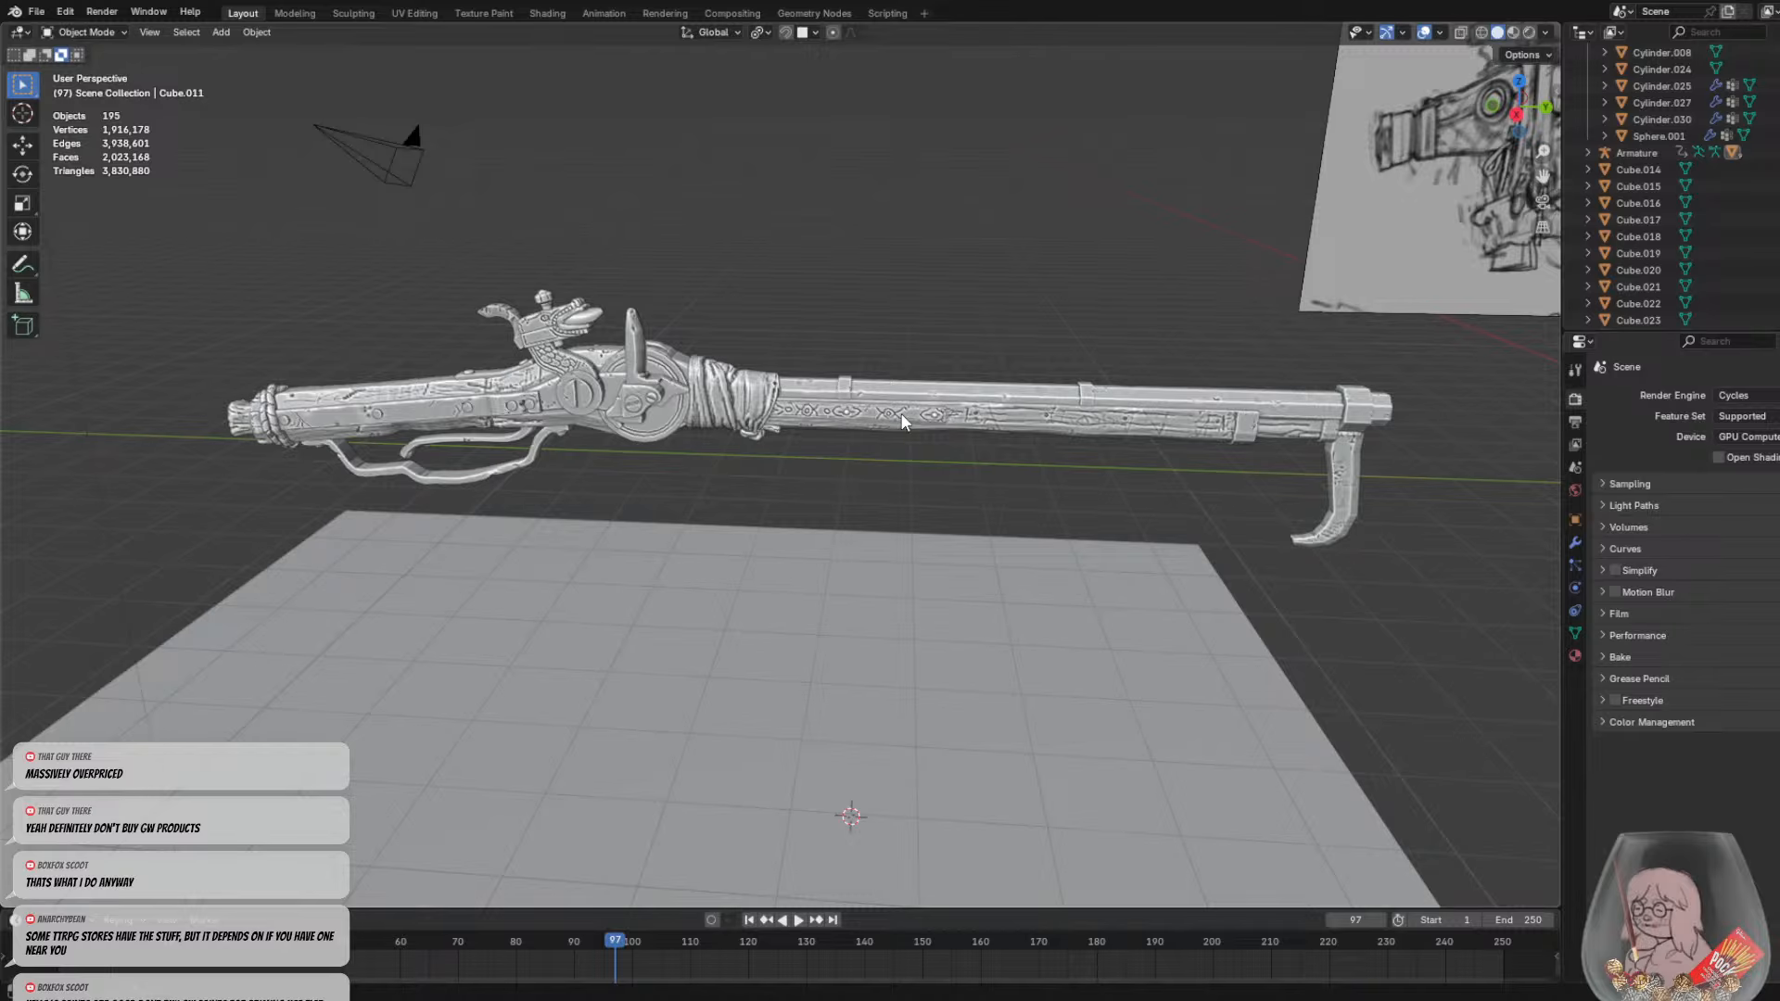
# Preview the rifle in Rendered shading from another angle and return to Solid shading
pyautogui.moveTo(904, 416); pyautogui.dragTo(920, 430, button='middle')
pyautogui.click(1527, 32)
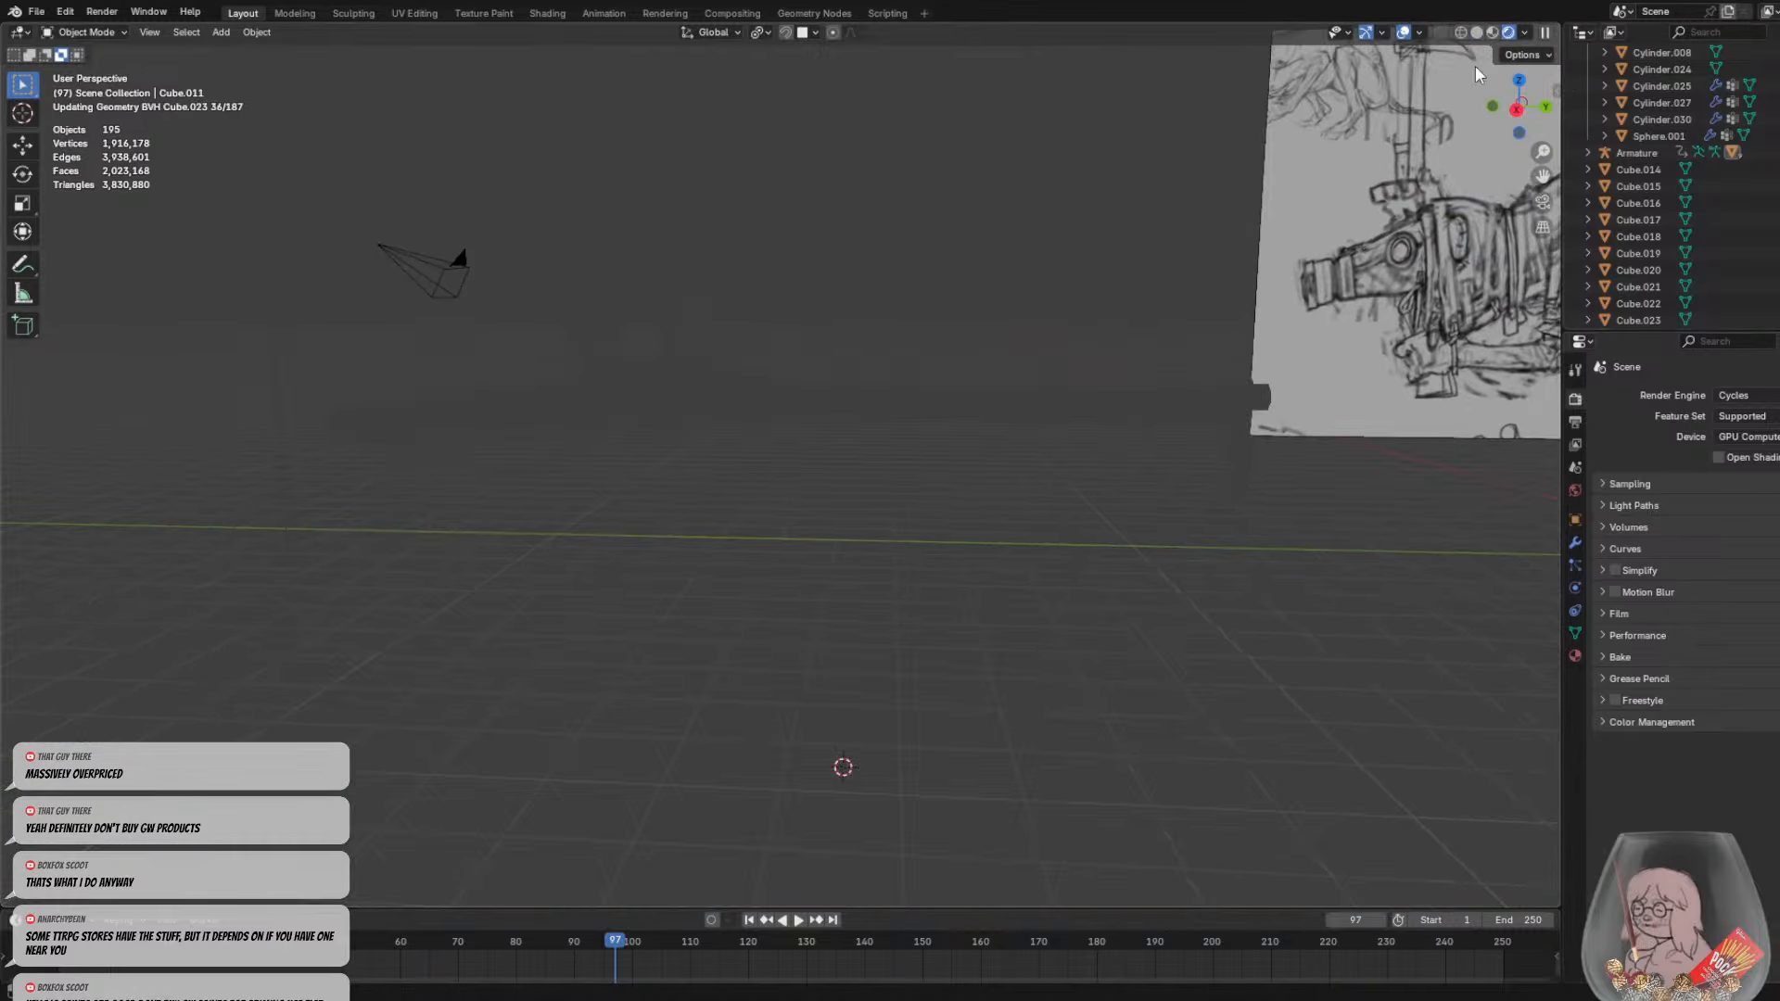
pyautogui.moveTo(931, 392)
pyautogui.mouseDown(button='middle')
pyautogui.moveTo(968, 393)
pyautogui.moveTo(1039, 457)
pyautogui.moveTo(1085, 417)
pyautogui.mouseUp(button='middle')
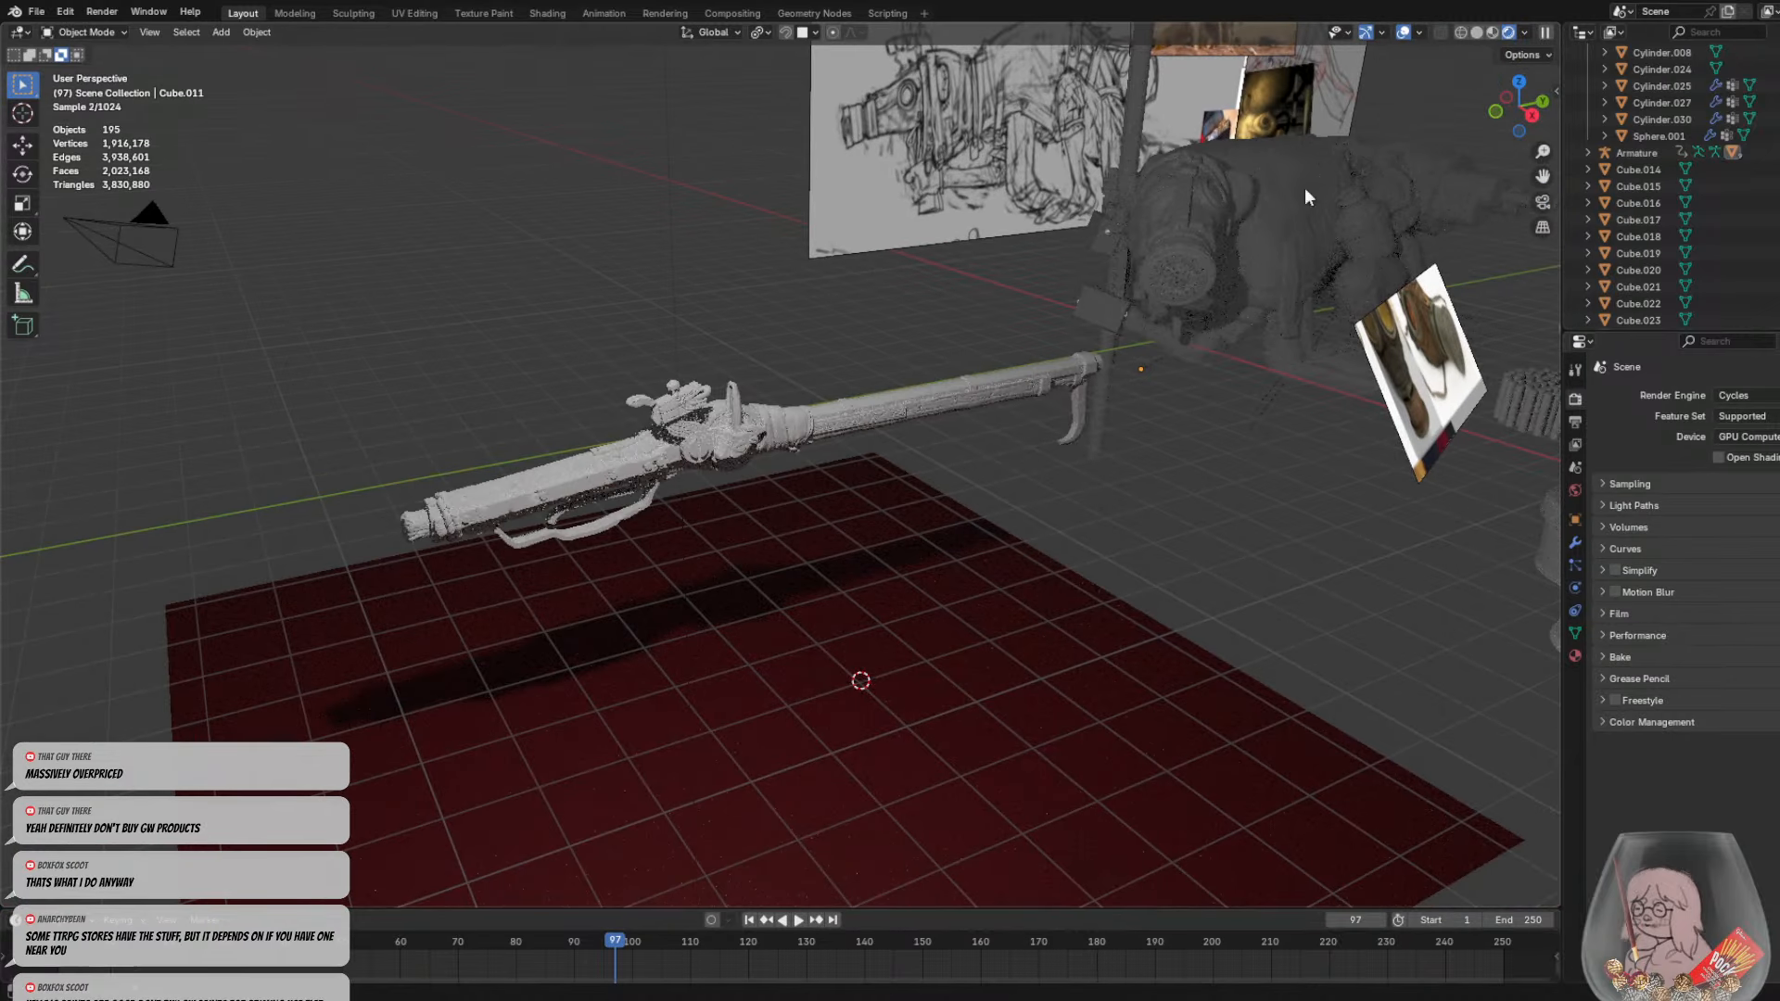
pyautogui.click(1463, 34)
pyautogui.click(1495, 32)
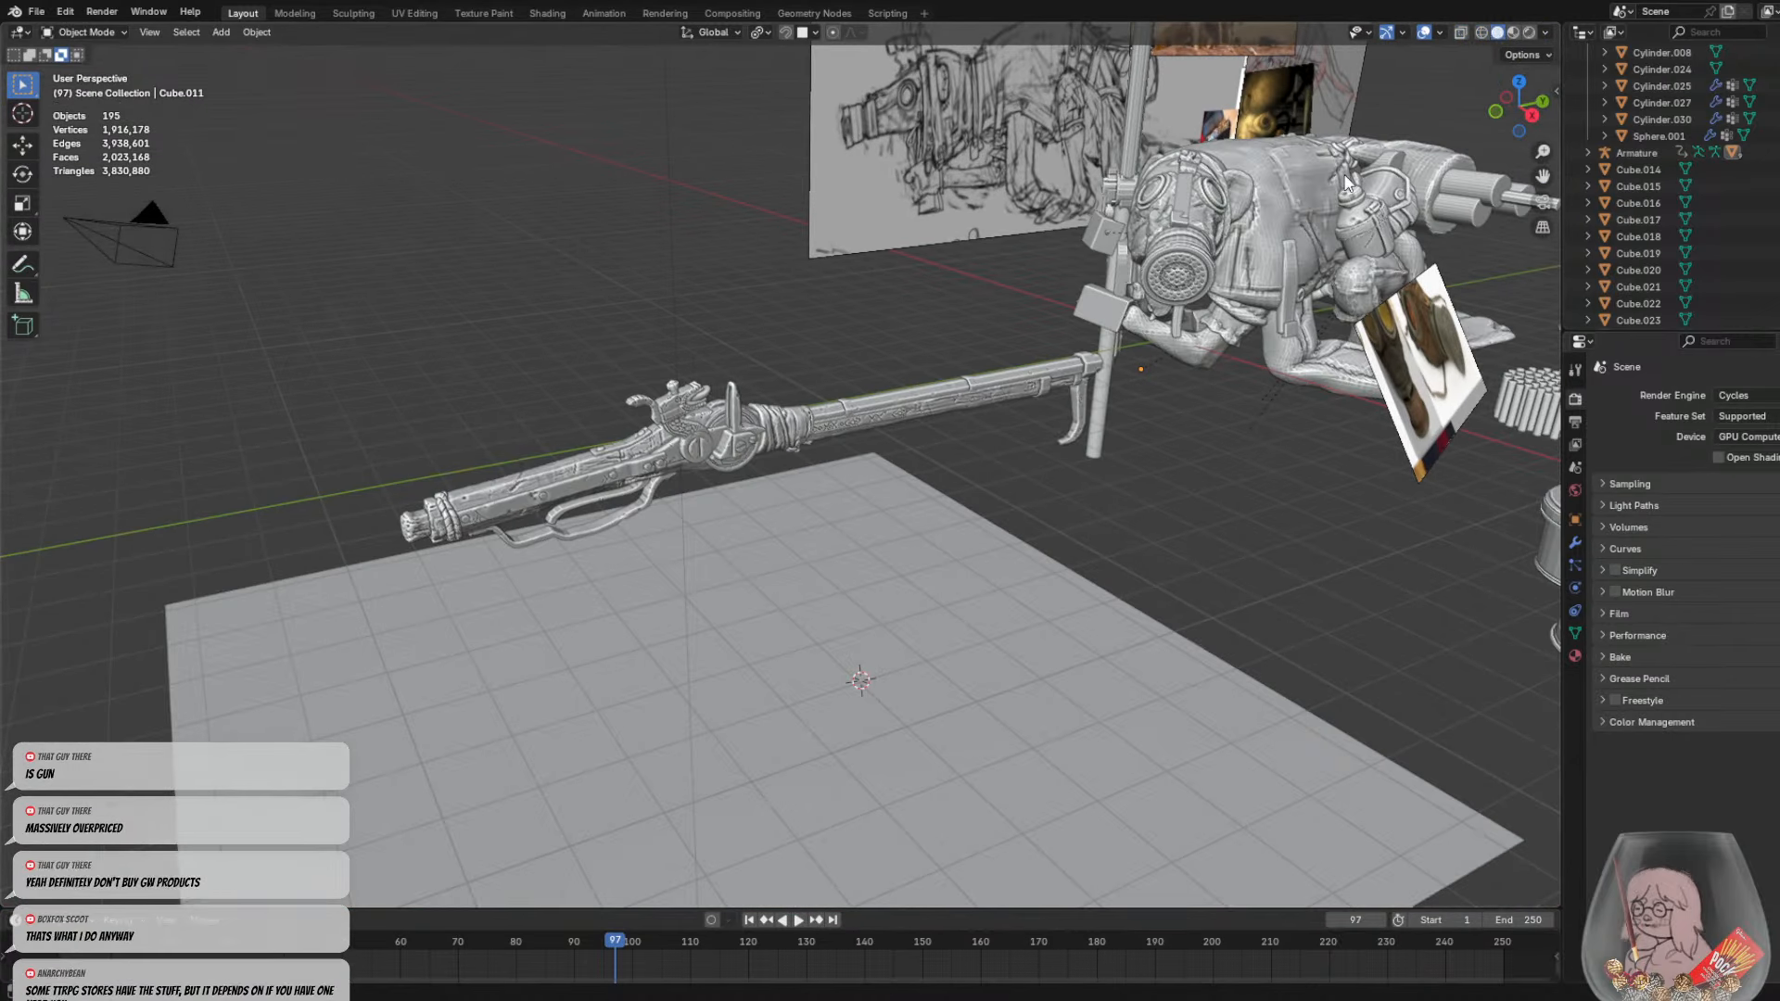
pyautogui.moveTo(959, 389); pyautogui.dragTo(816, 358, button='middle')
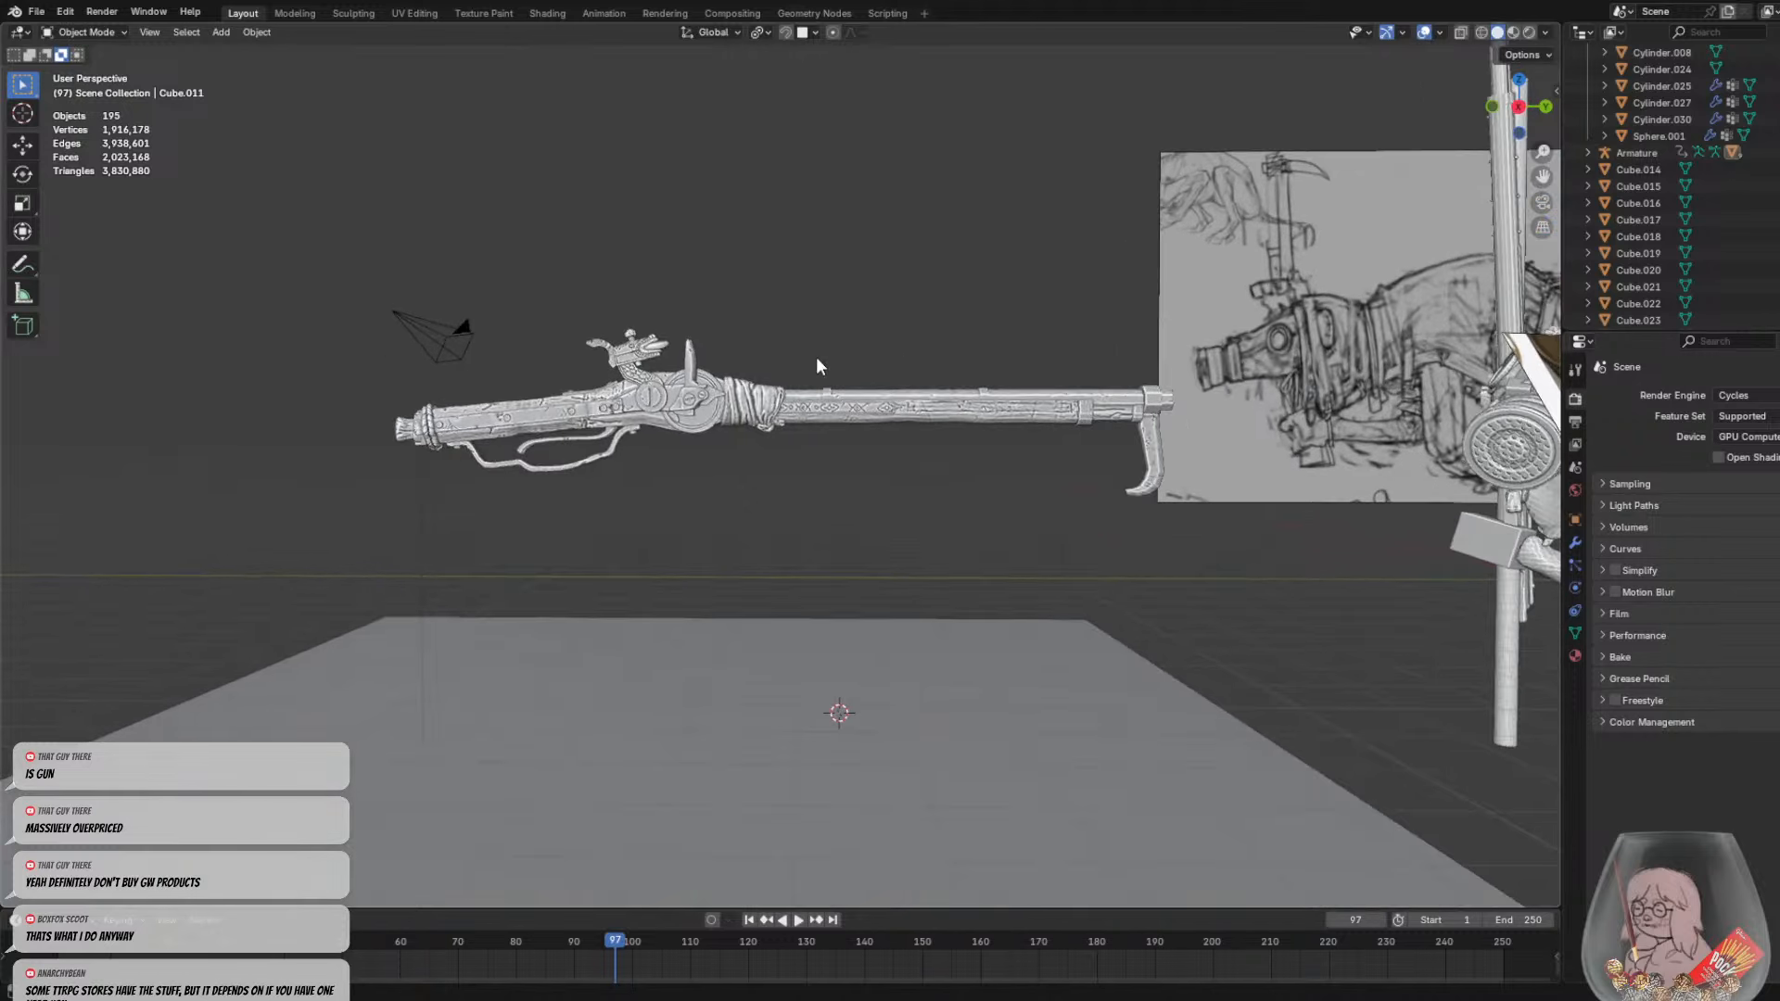
# Delete the ground plane beneath the rifle and hide the camera
pyautogui.moveTo(651, 367); pyautogui.dragTo(467, 342, button='middle')
pyautogui.moveTo(467, 343); pyautogui.dragTo(1125, 532)
pyautogui.moveTo(1122, 541); pyautogui.dragTo(1101, 501, button='middle')
pyautogui.click(851, 606)
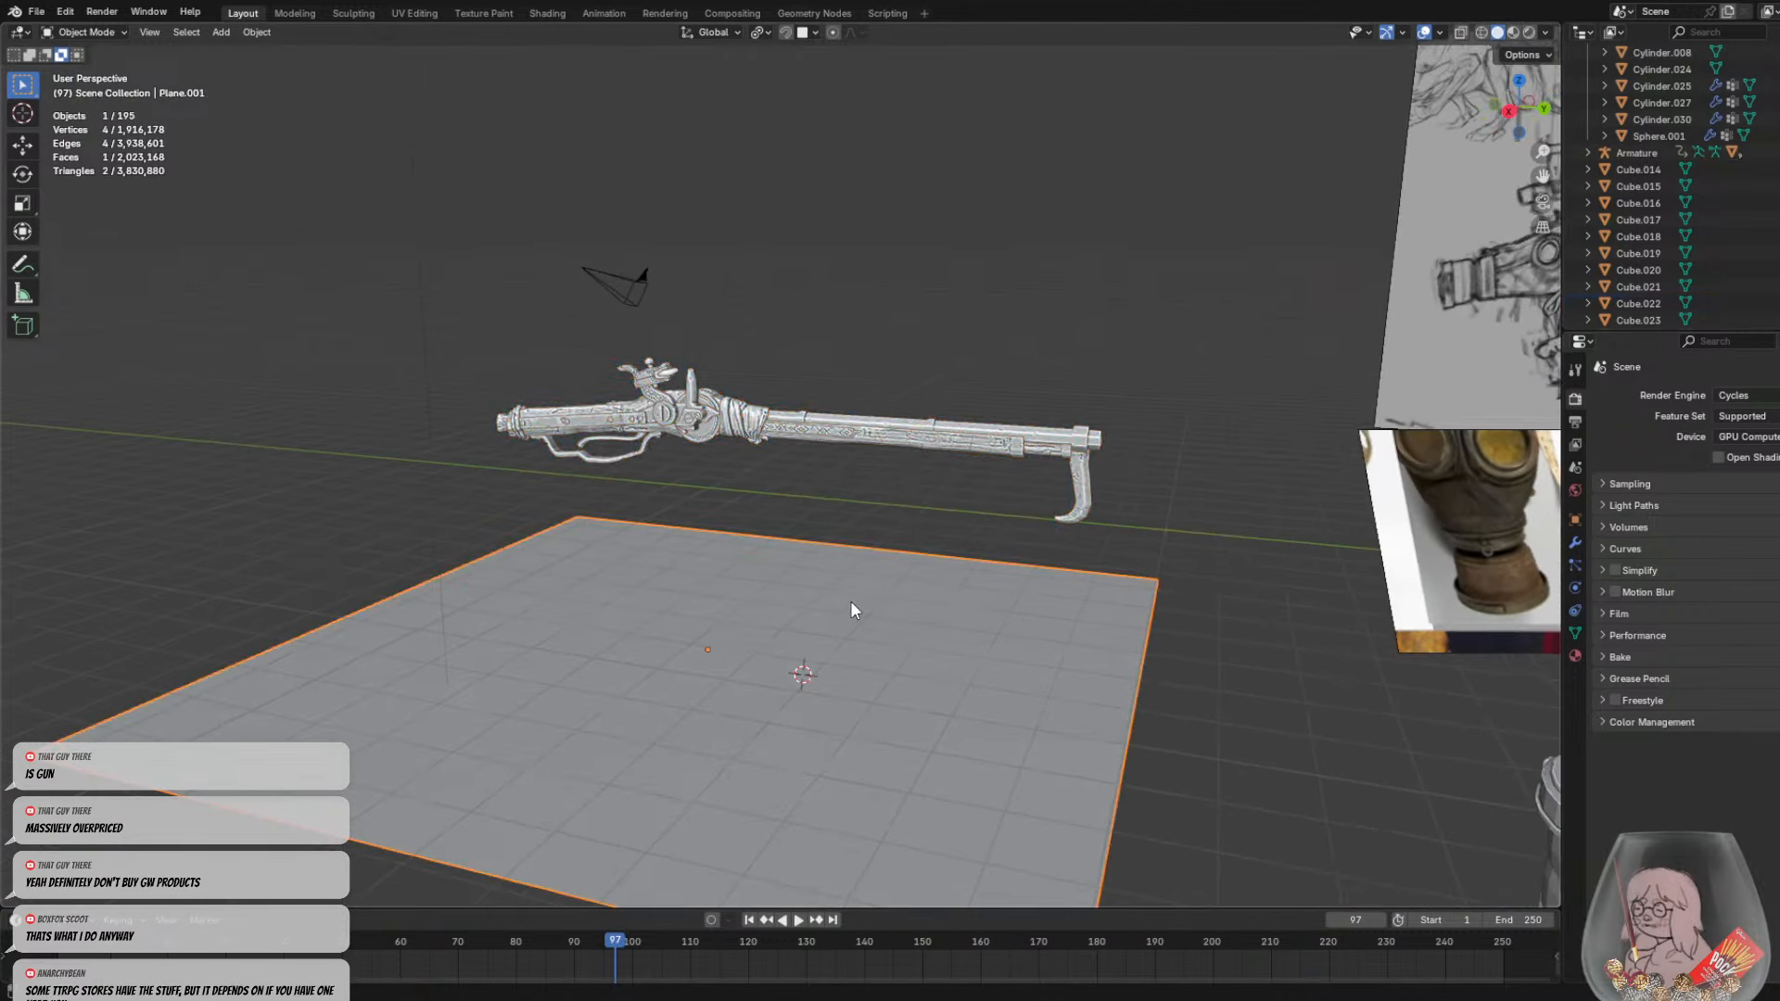
pyautogui.press('Delete')
pyautogui.moveTo(575, 447); pyautogui.dragTo(727, 447, button='middle')
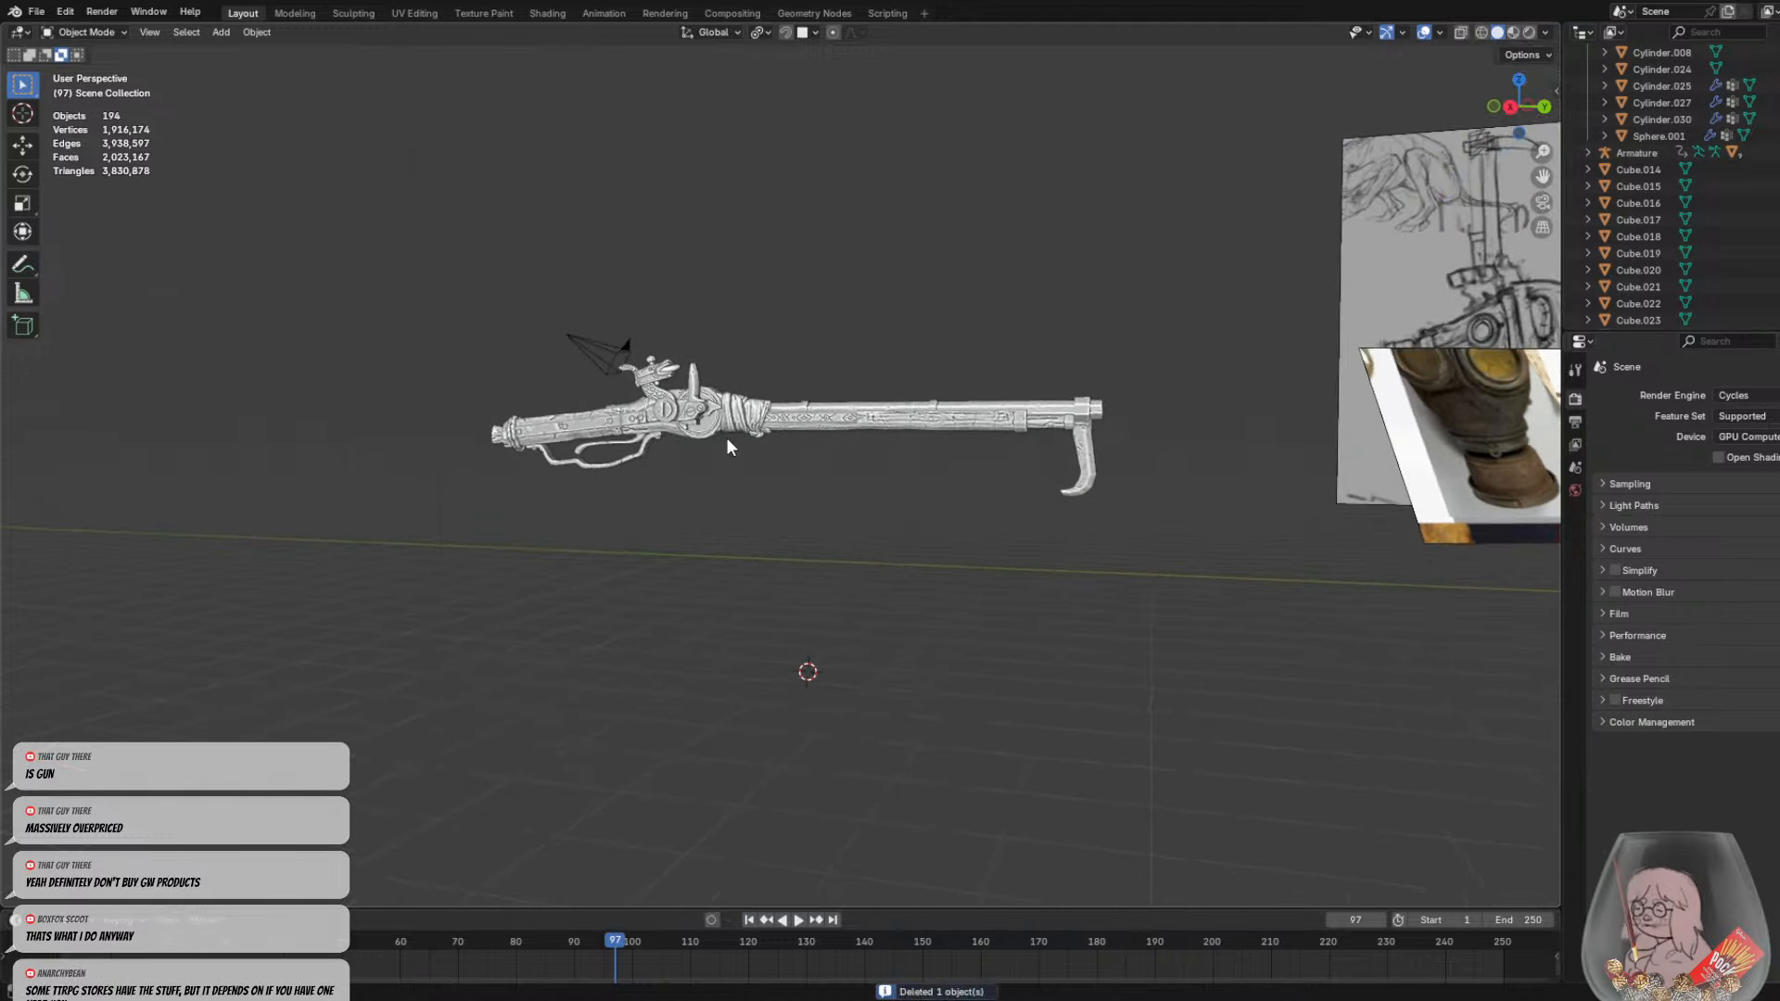
pyautogui.click(581, 348)
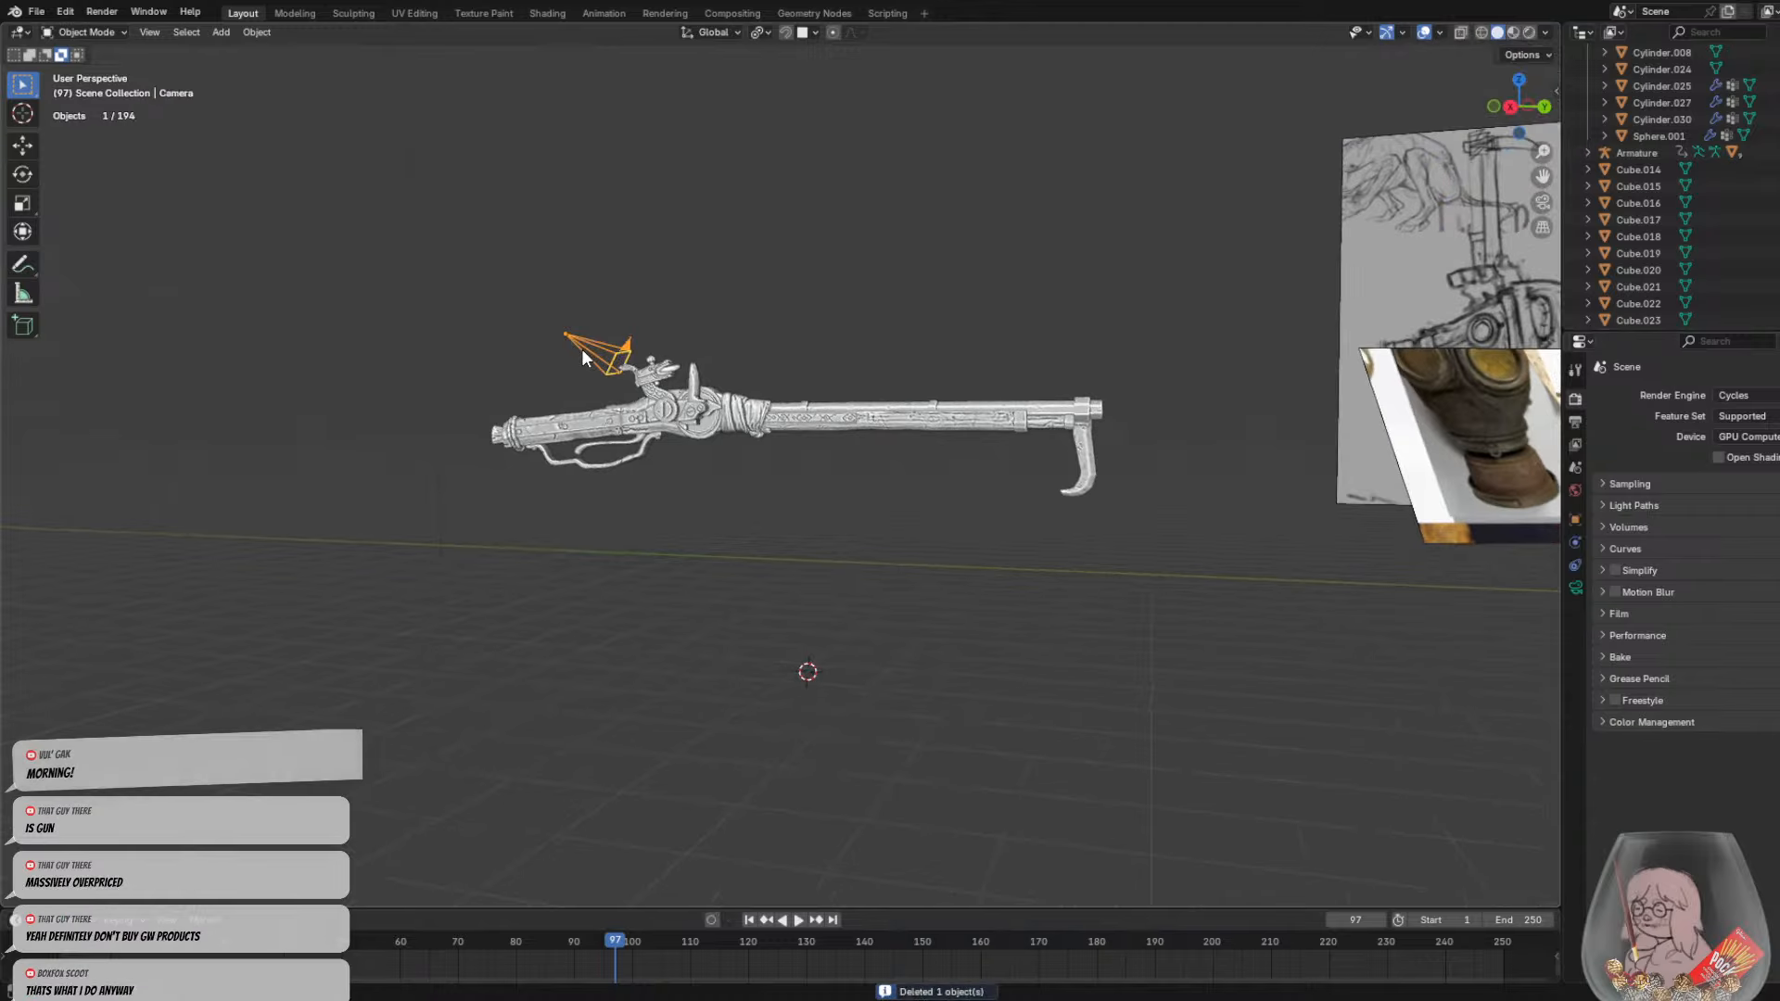
pyautogui.press('h')
# Duplicate all parts of the rifle and place the copy beside the original
pyautogui.moveTo(464, 311)
pyautogui.mouseDown()
pyautogui.moveTo(876, 493)
pyautogui.moveTo(1163, 542)
pyautogui.mouseUp()
pyautogui.moveTo(1163, 541)
pyautogui.mouseDown(button='middle')
pyautogui.moveTo(914, 531)
pyautogui.moveTo(799, 563)
pyautogui.mouseUp(button='middle')
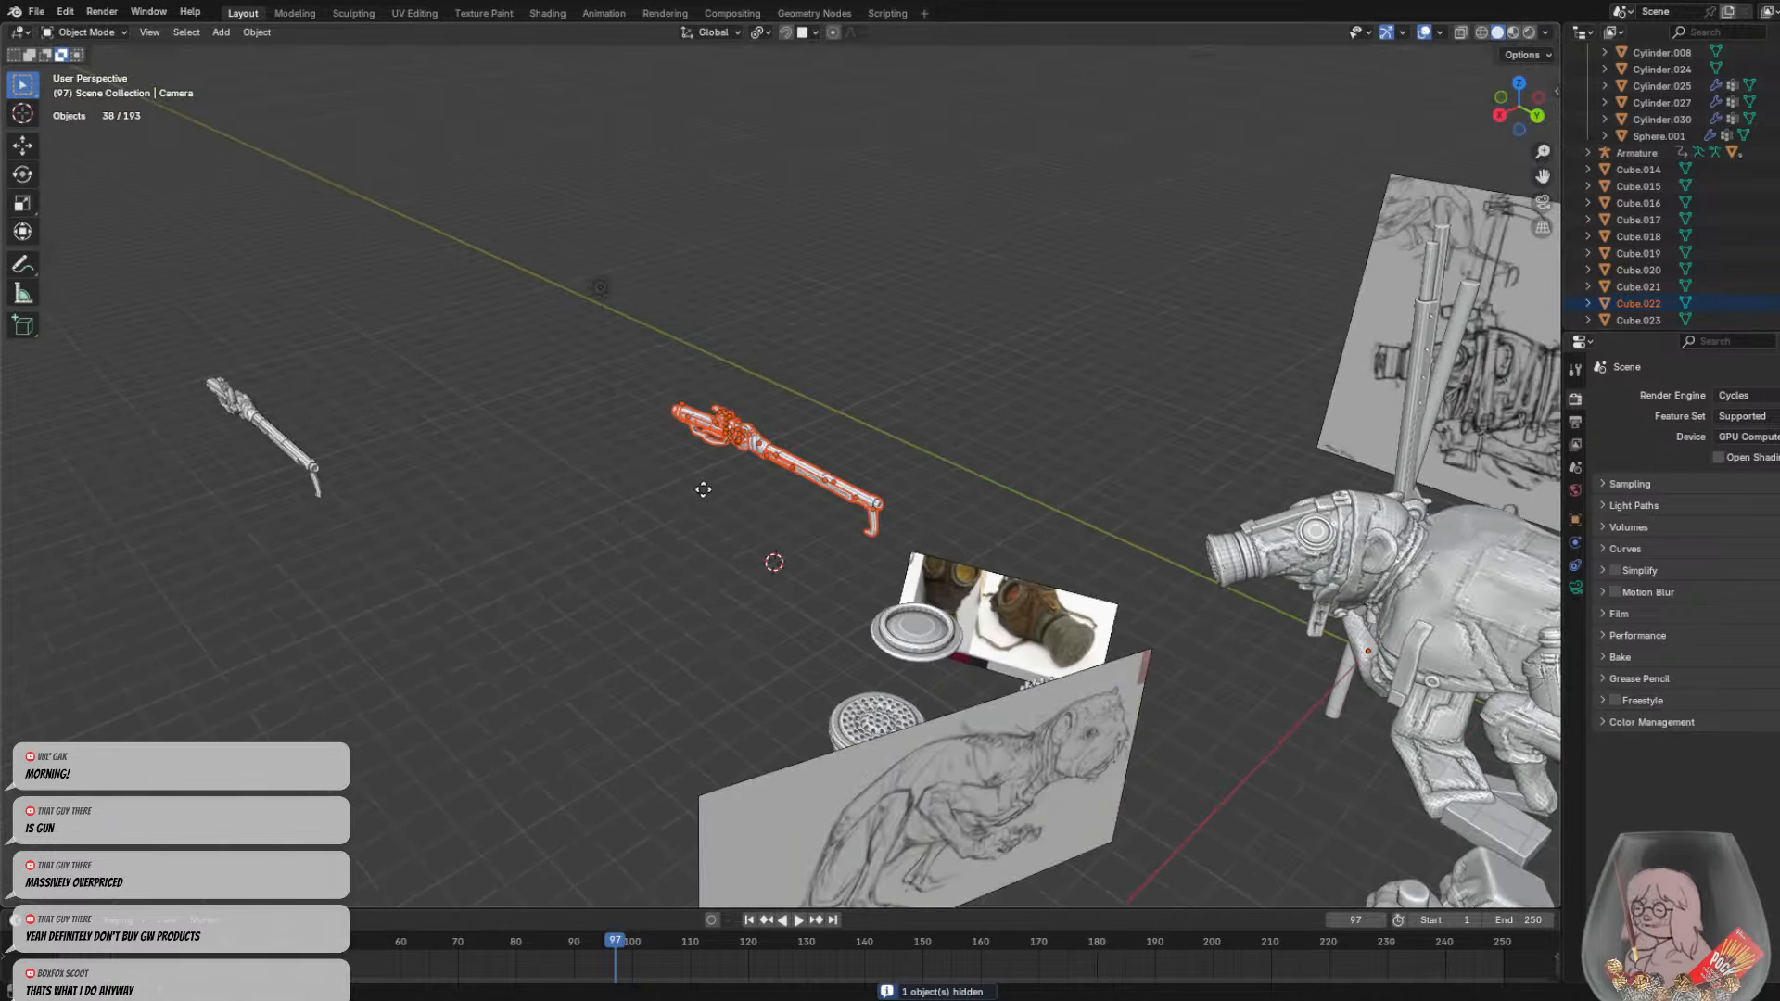
pyautogui.hotkey('shift', 'd')
pyautogui.click(464, 460)
pyautogui.click(699, 498)
pyautogui.moveTo(699, 499)
pyautogui.mouseDown(button='middle')
pyautogui.moveTo(832, 469)
pyautogui.moveTo(730, 497)
pyautogui.mouseUp(button='middle')
pyautogui.scroll(3, 731, 497)
# Try to join all parts of the original rifle into one object and inspect its surface
pyautogui.moveTo(528, 314); pyautogui.dragTo(1049, 583)
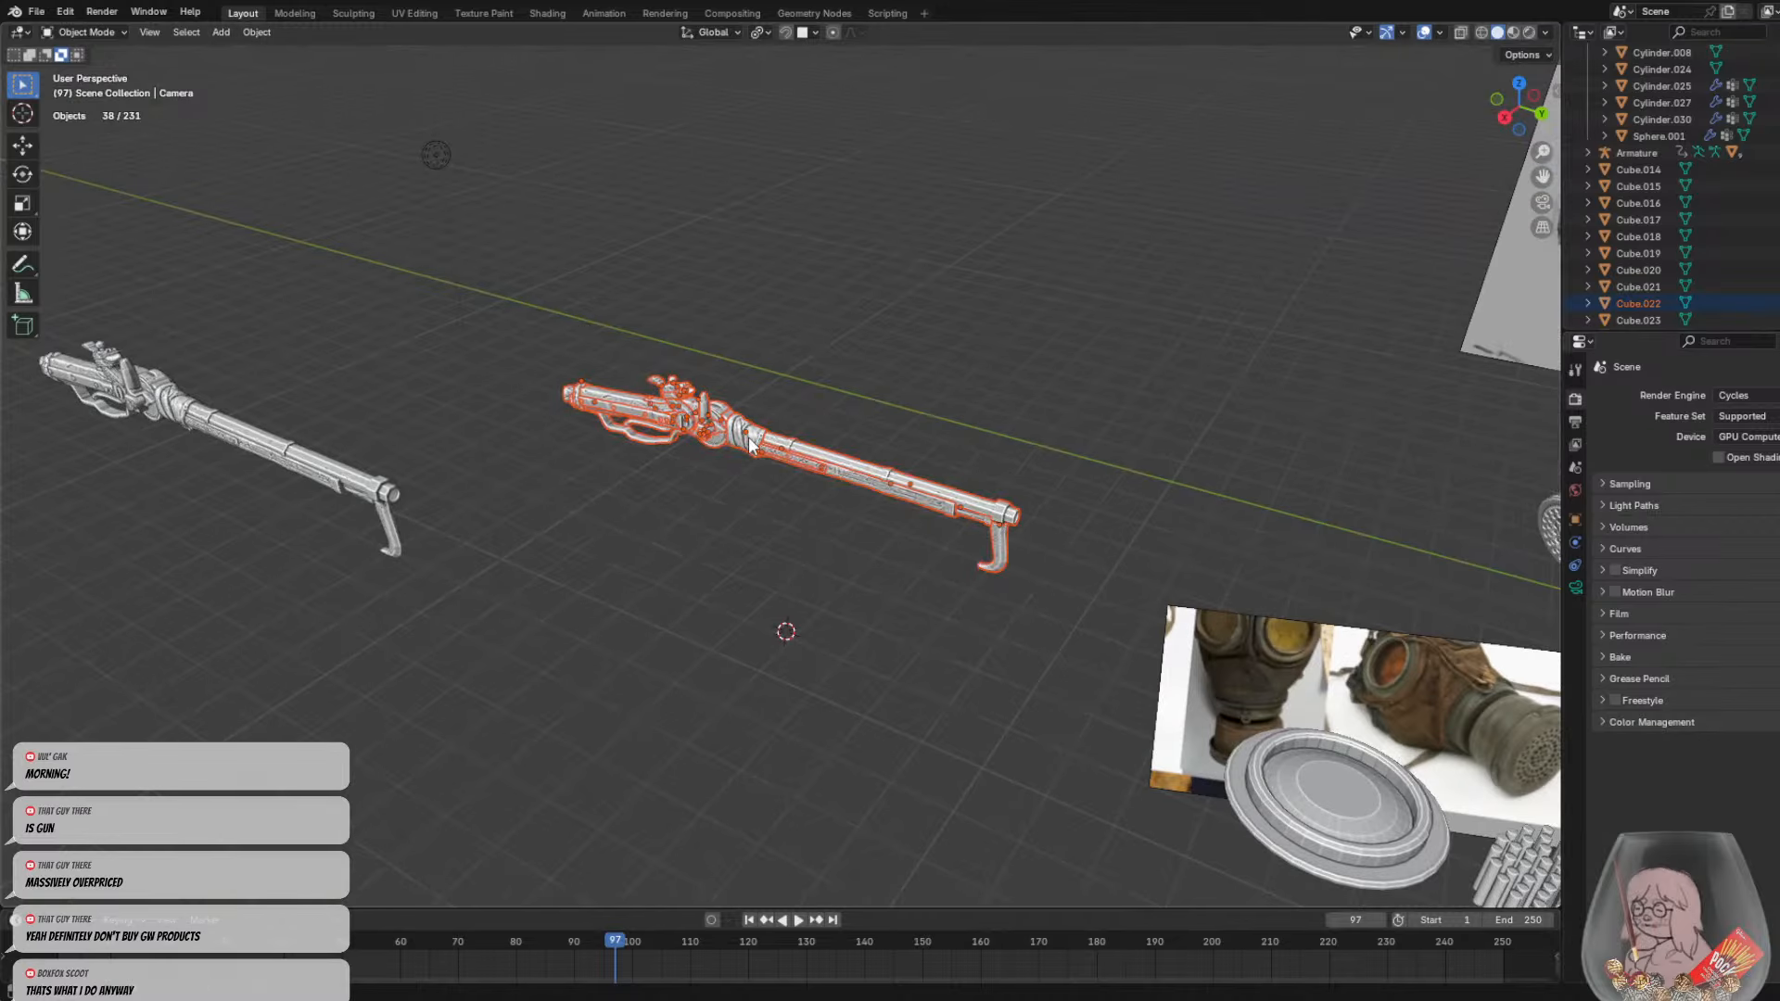
pyautogui.click(252, 32)
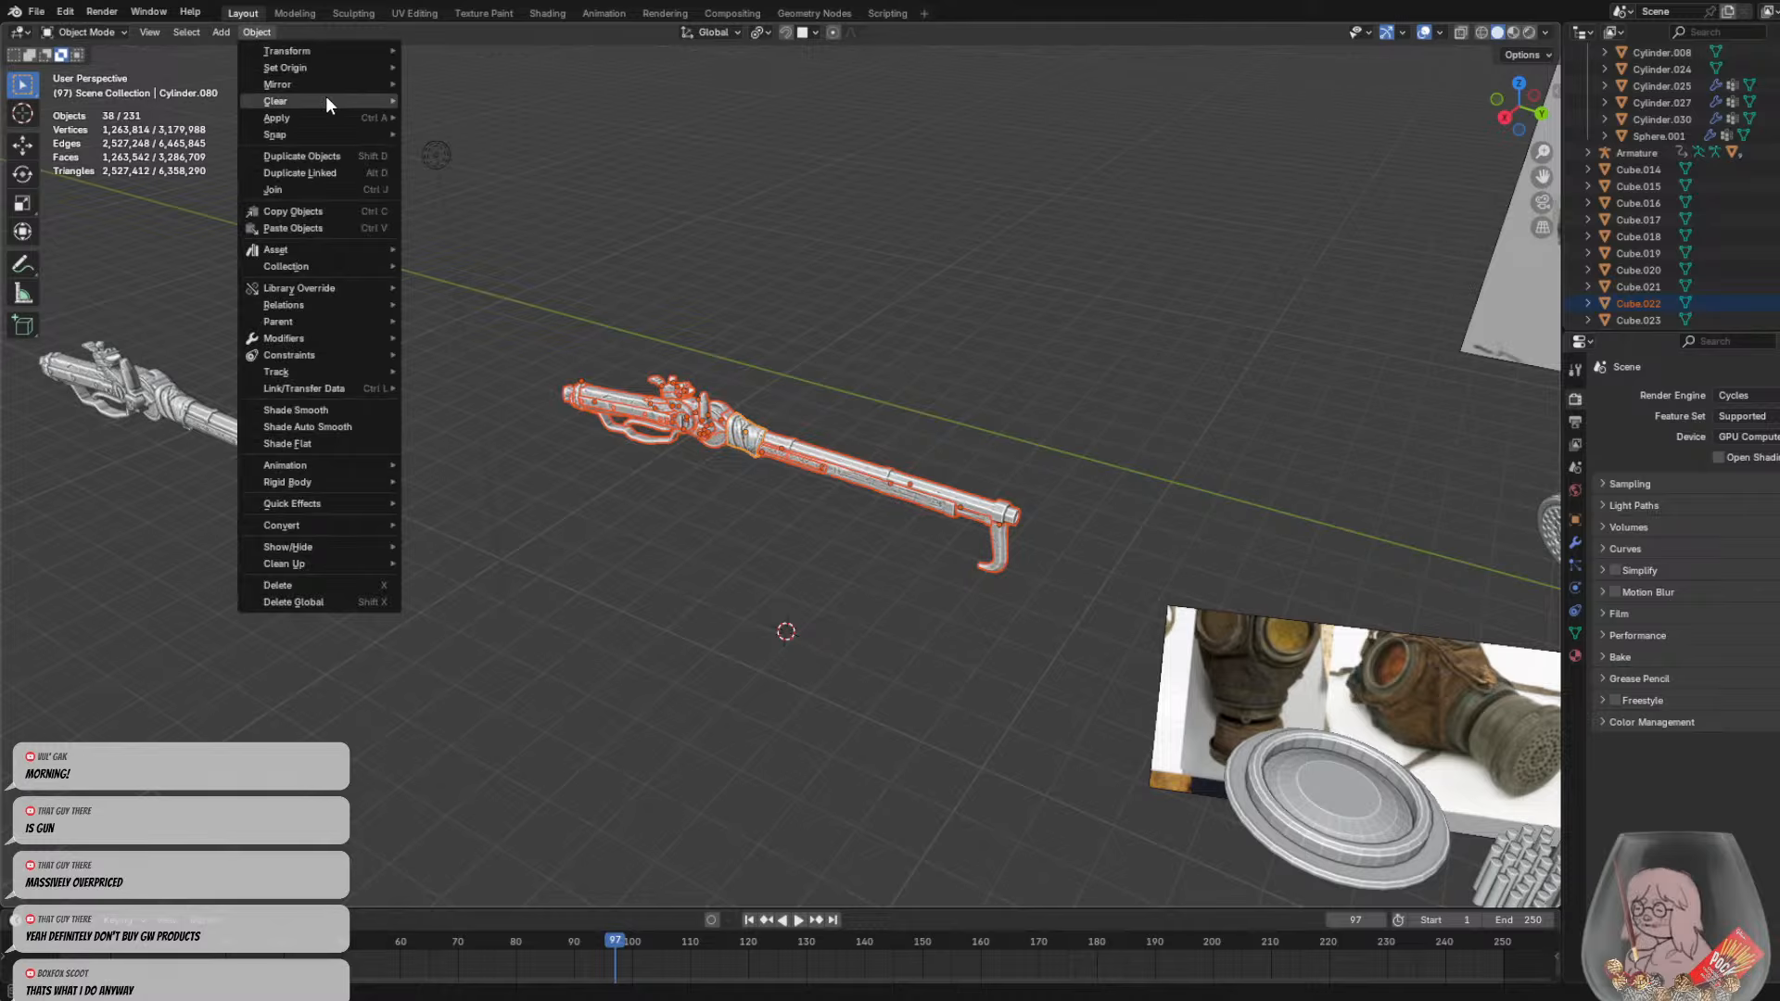
pyautogui.click(302, 188)
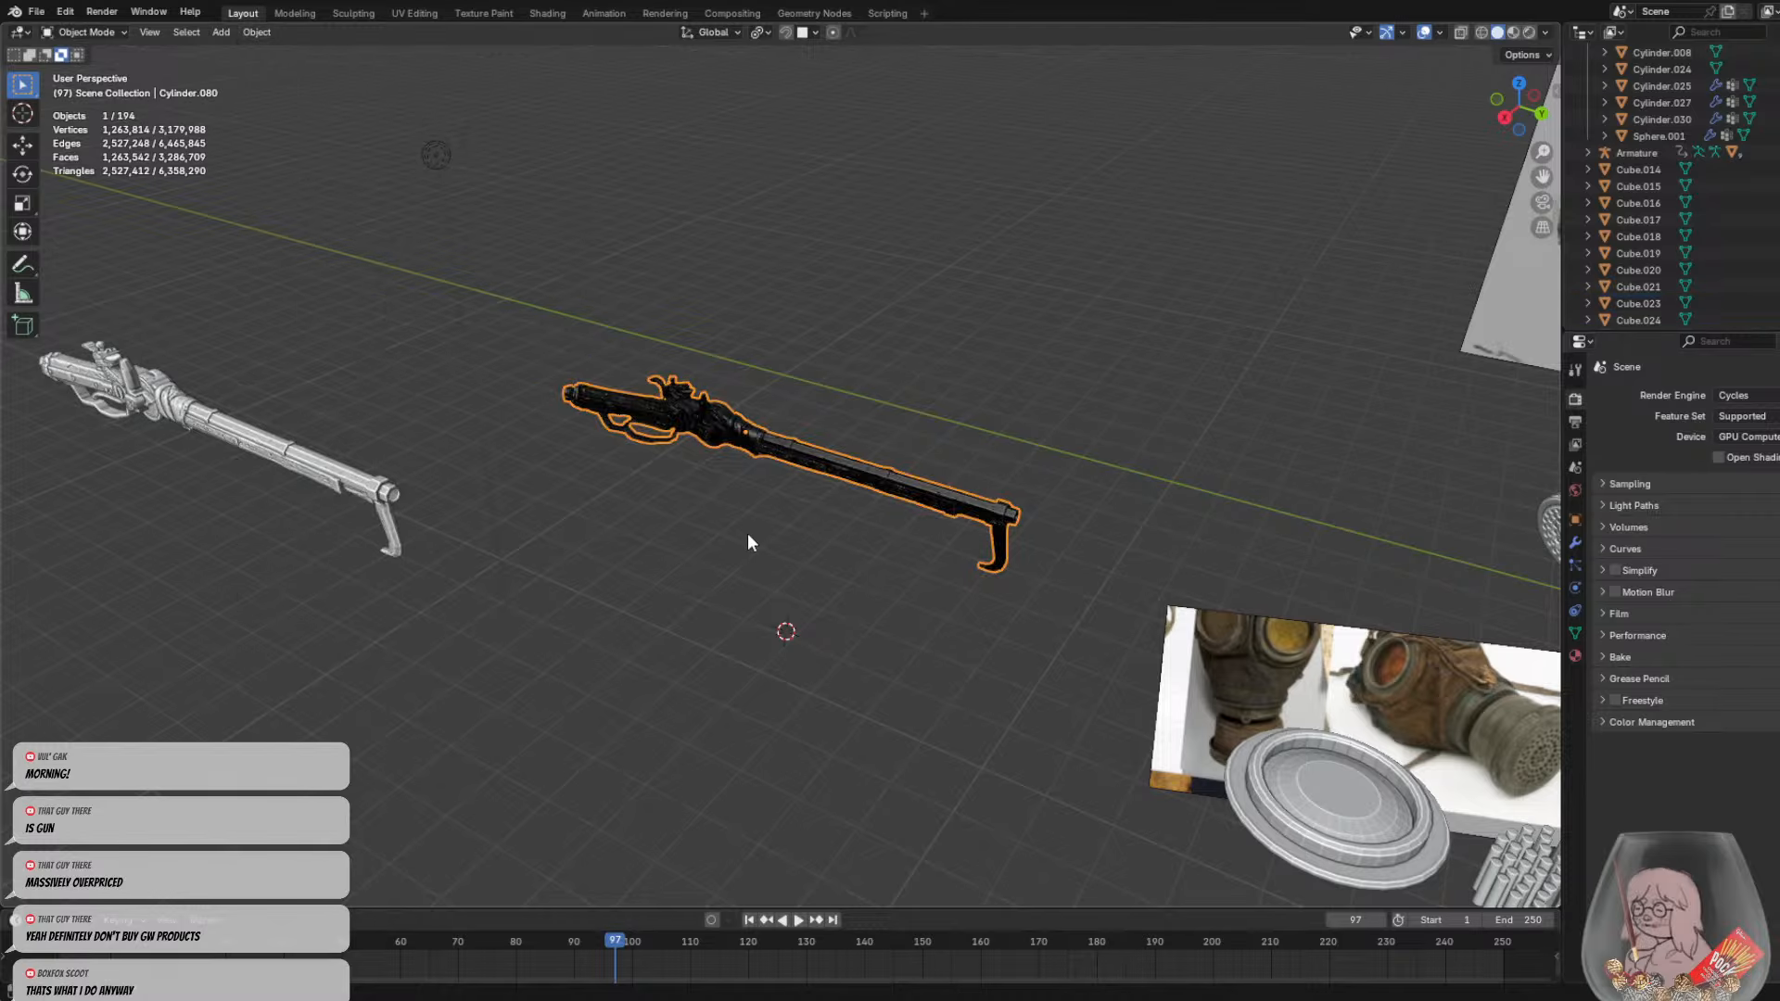
pyautogui.click(747, 532)
pyautogui.moveTo(747, 532); pyautogui.dragTo(826, 449, button='middle')
pyautogui.scroll(4, 825, 447)
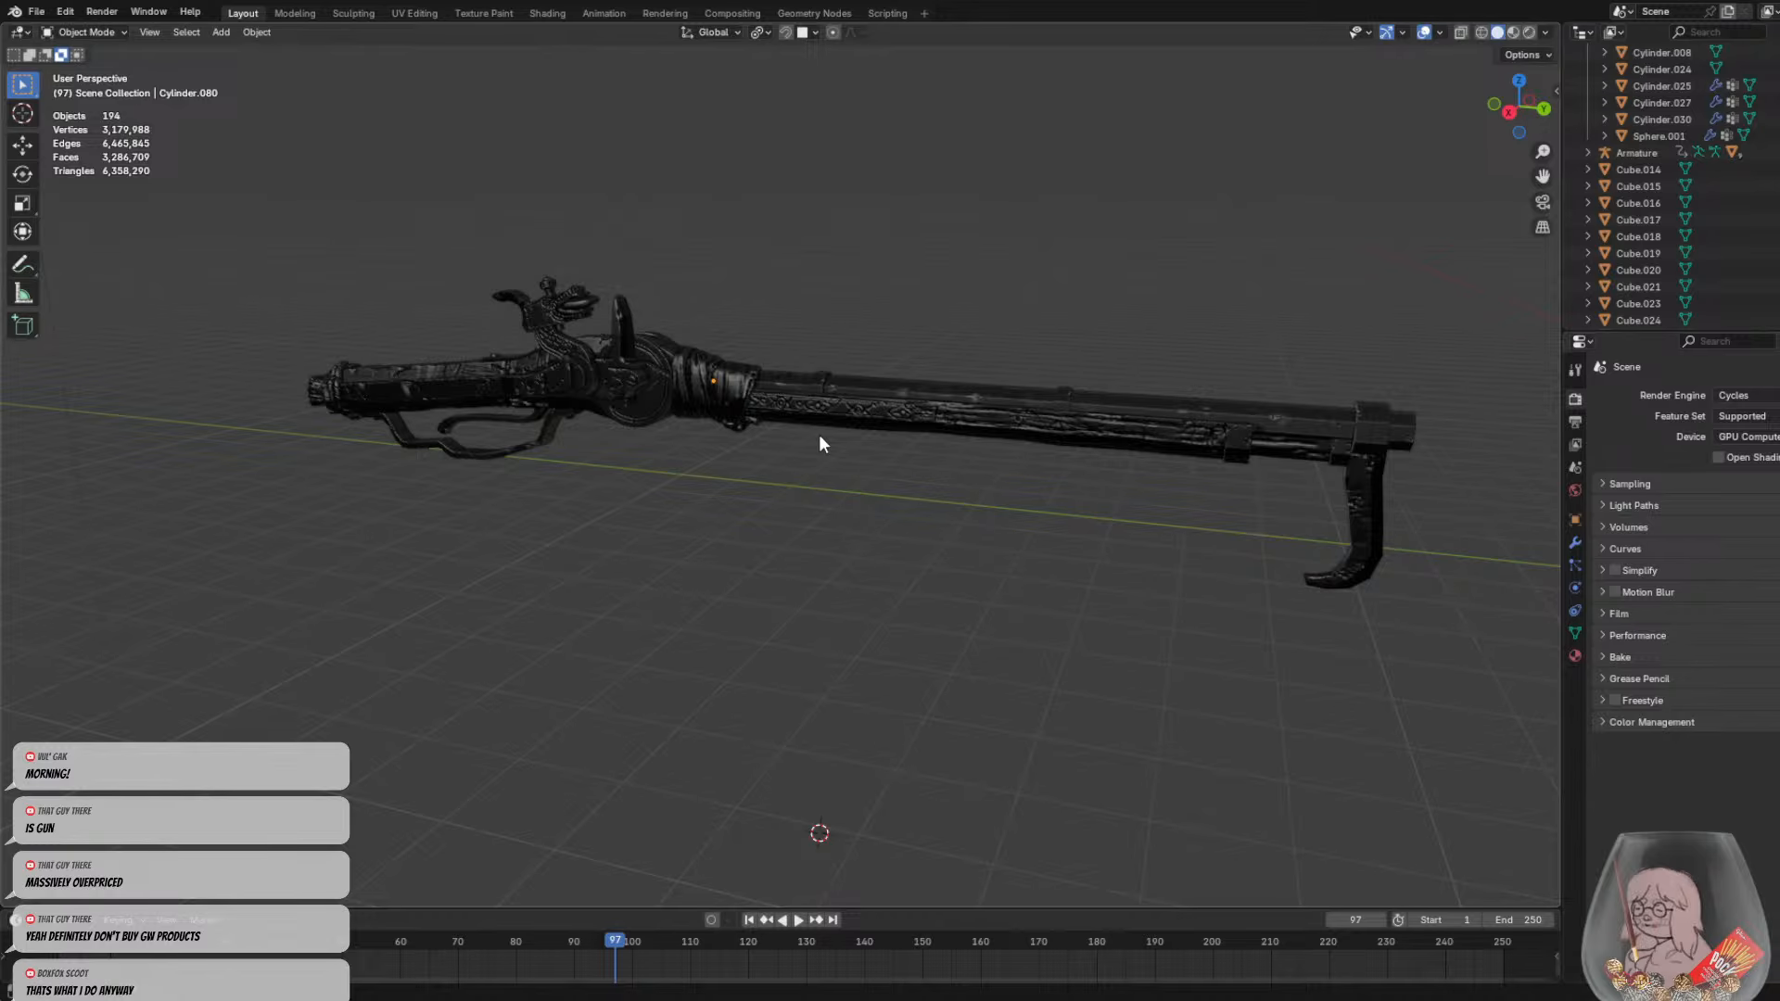
pyautogui.moveTo(818, 432); pyautogui.dragTo(784, 421, button='middle')
pyautogui.click(812, 416)
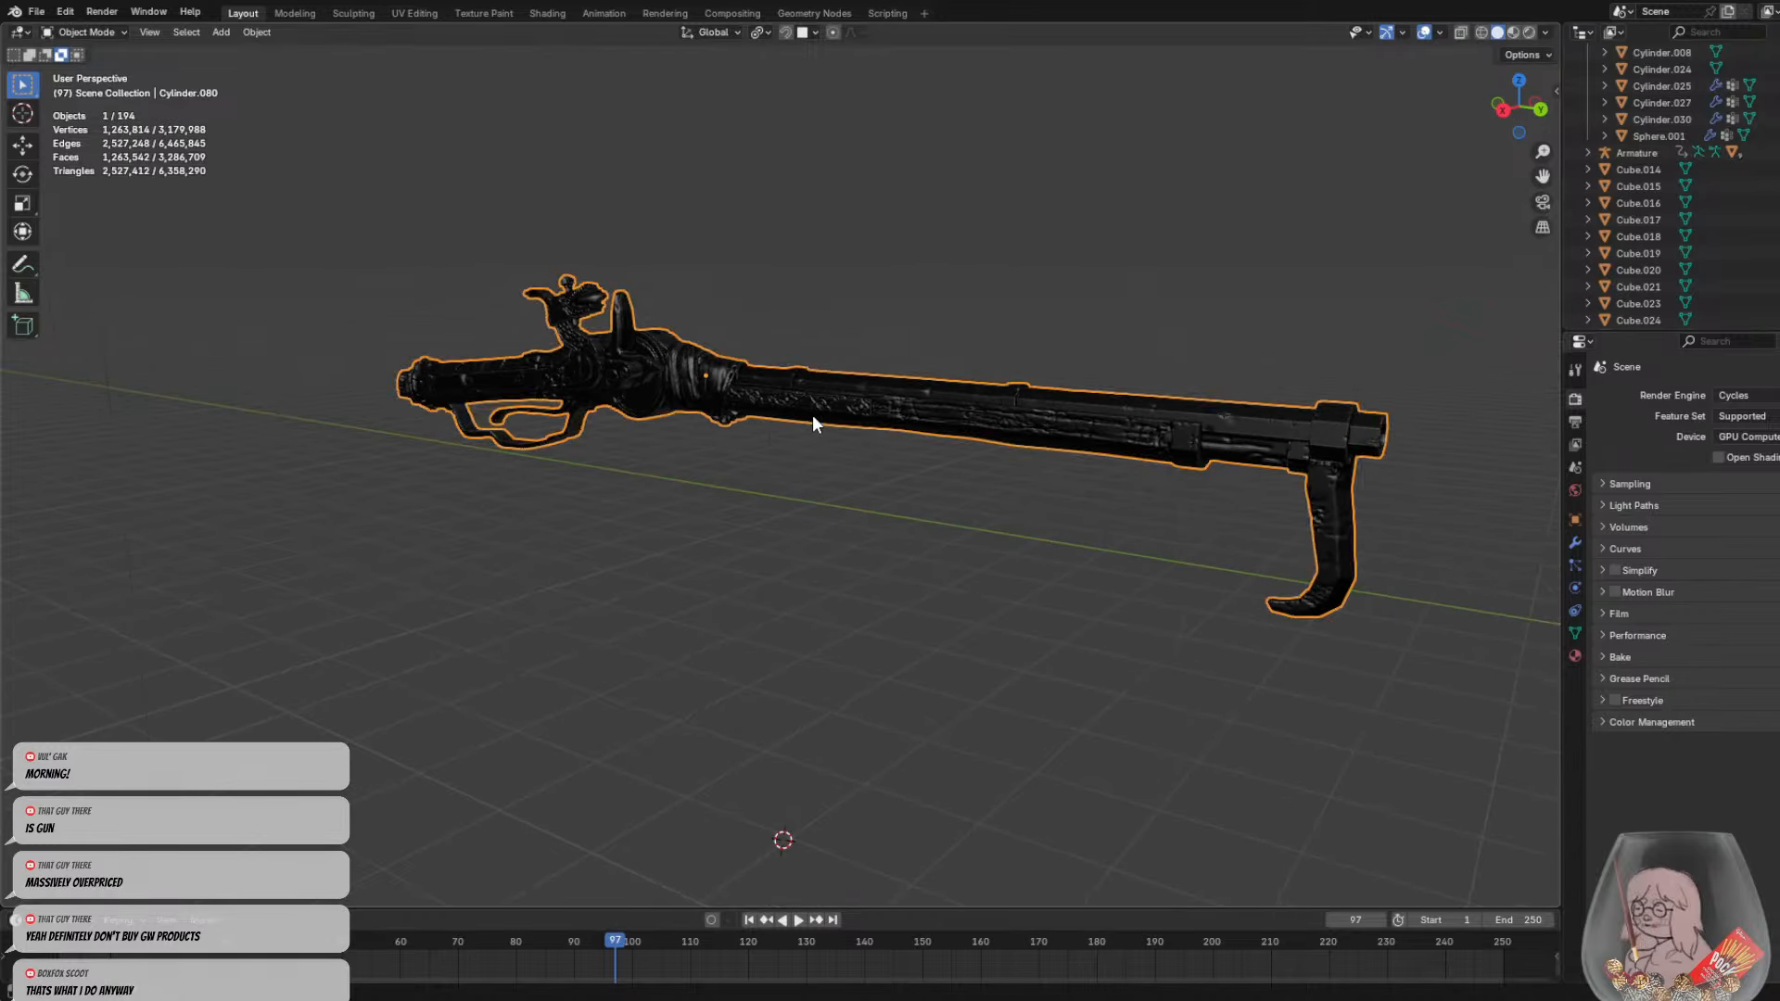
# Undo the join of the rifle's parts
pyautogui.hotkey('ctrl', 'z')
pyautogui.hotkey('ctrl', 'z')
pyautogui.hotkey('ctrl', 'z')
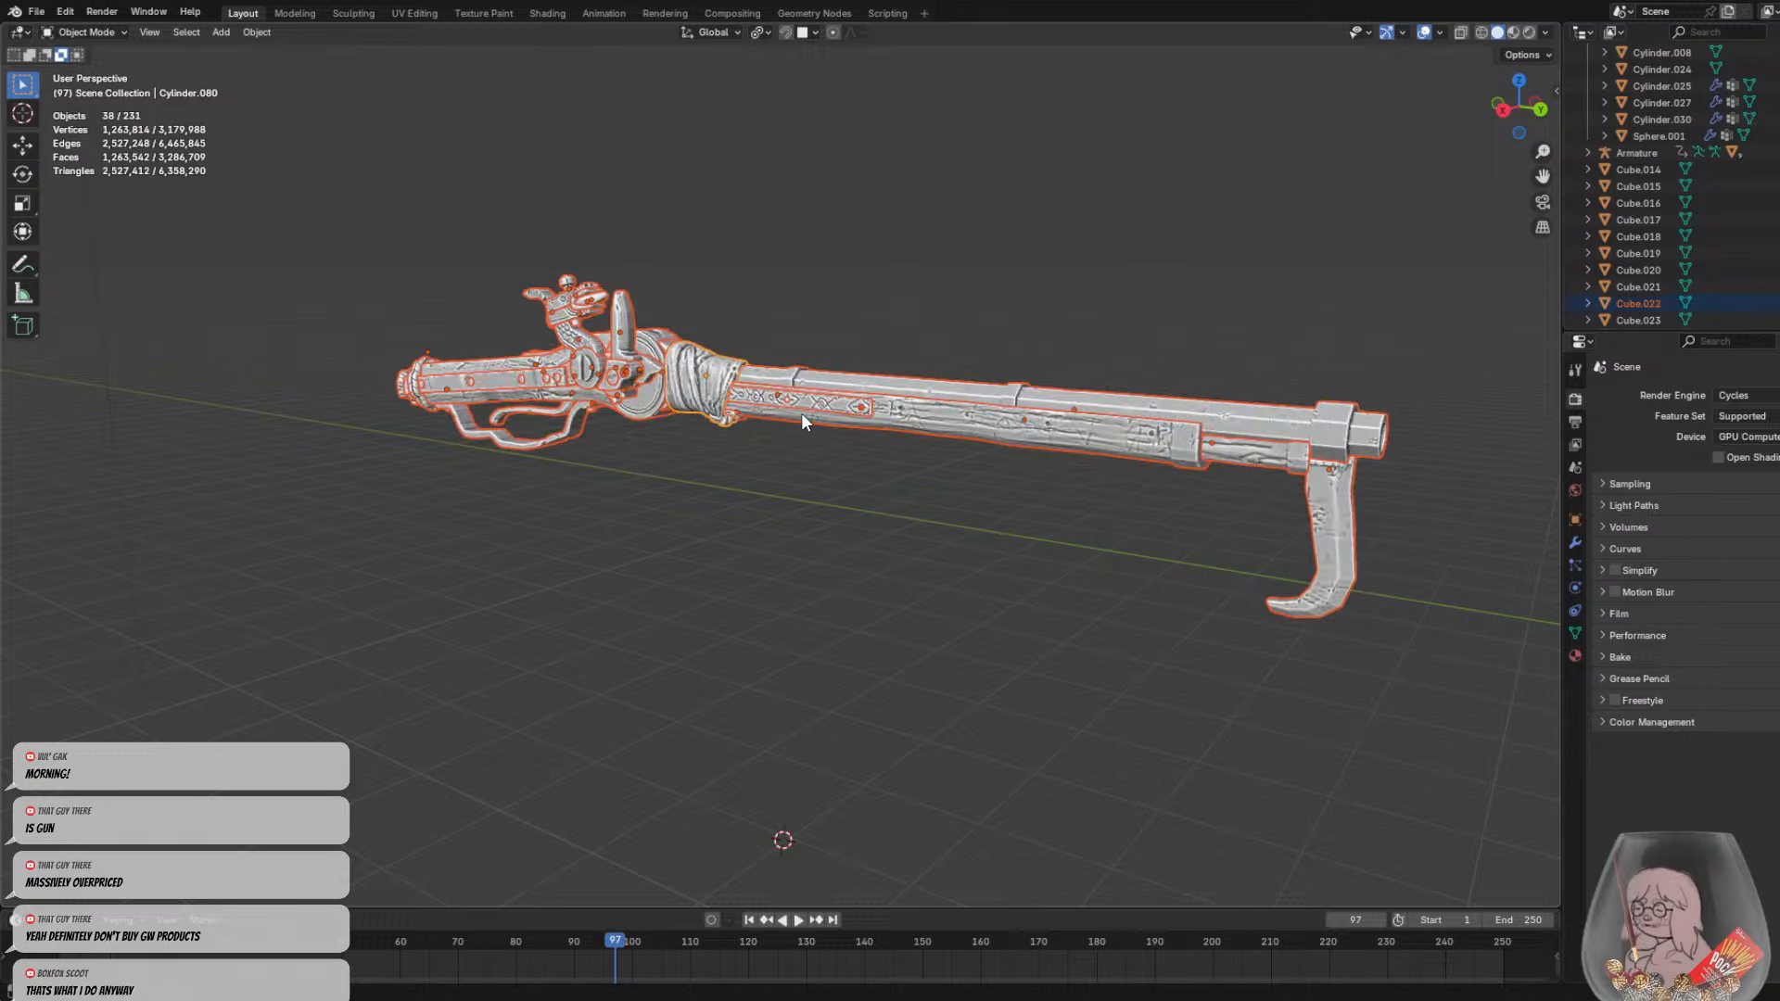
# Join all parts of the original rifle except the patterned side panel into one object
pyautogui.click(801, 414)
pyautogui.moveTo(306, 198); pyautogui.dragTo(1444, 637)
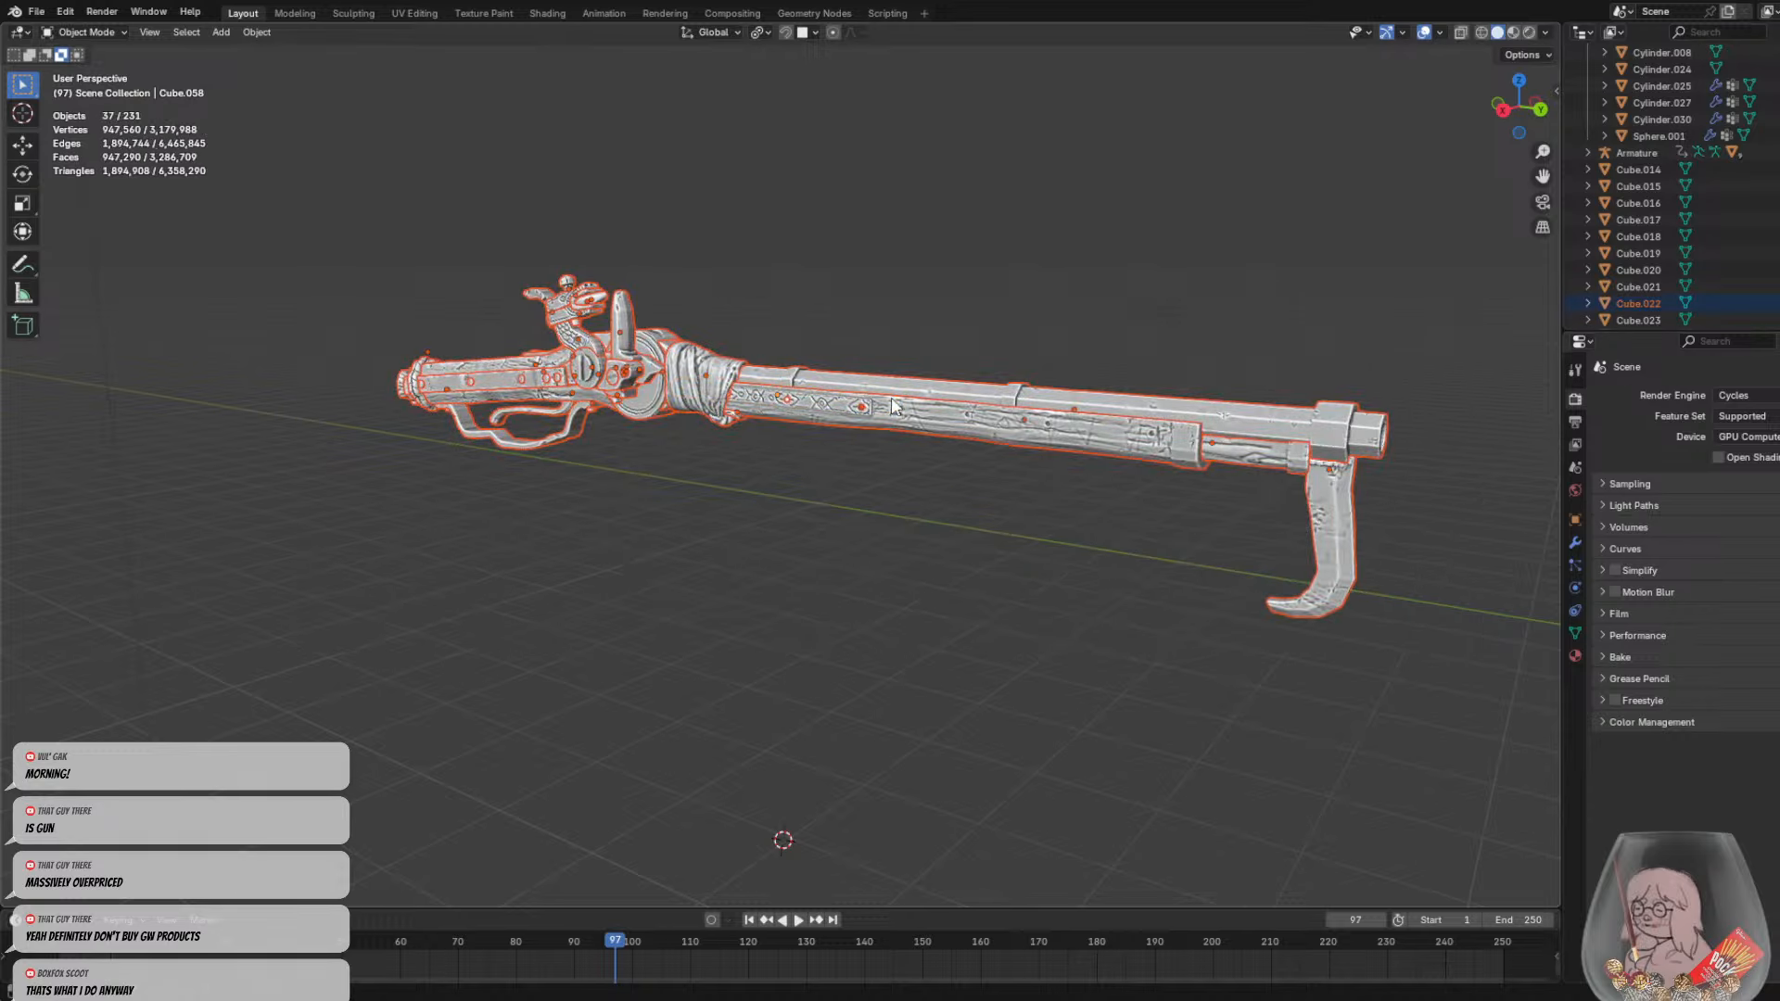
pyautogui.keyDown('shift'); pyautogui.click(827, 374); pyautogui.keyUp('shift')
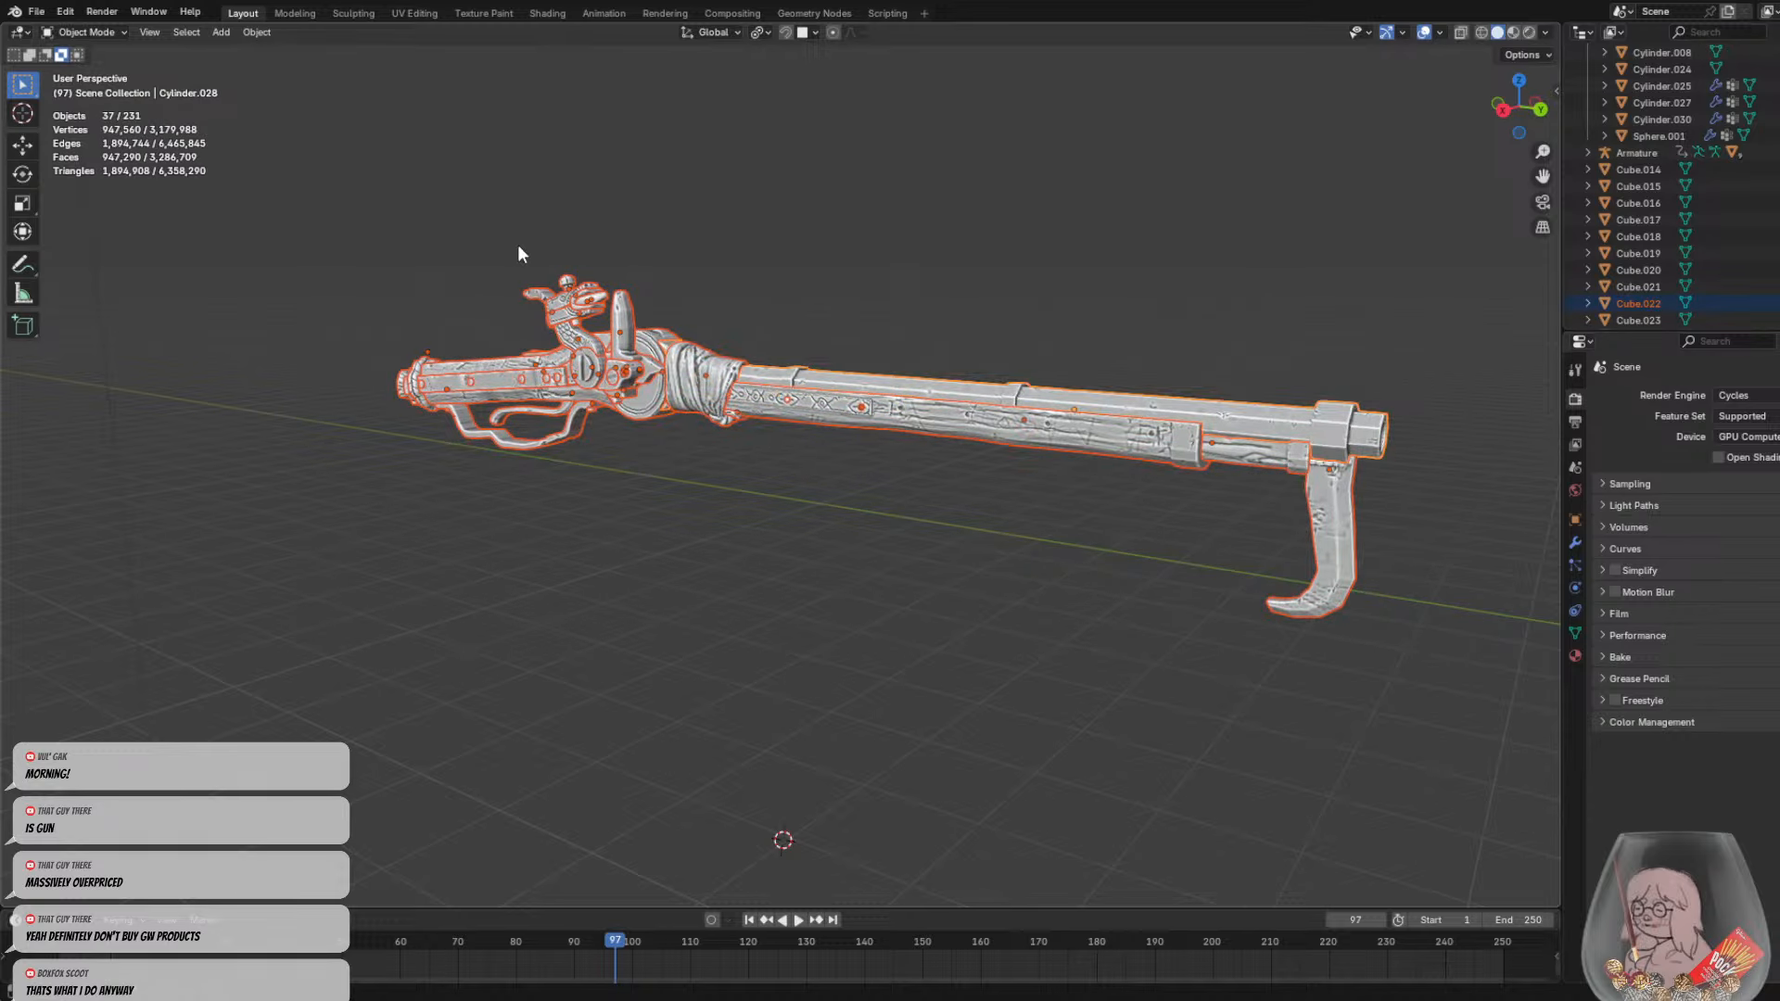
pyautogui.click(257, 32)
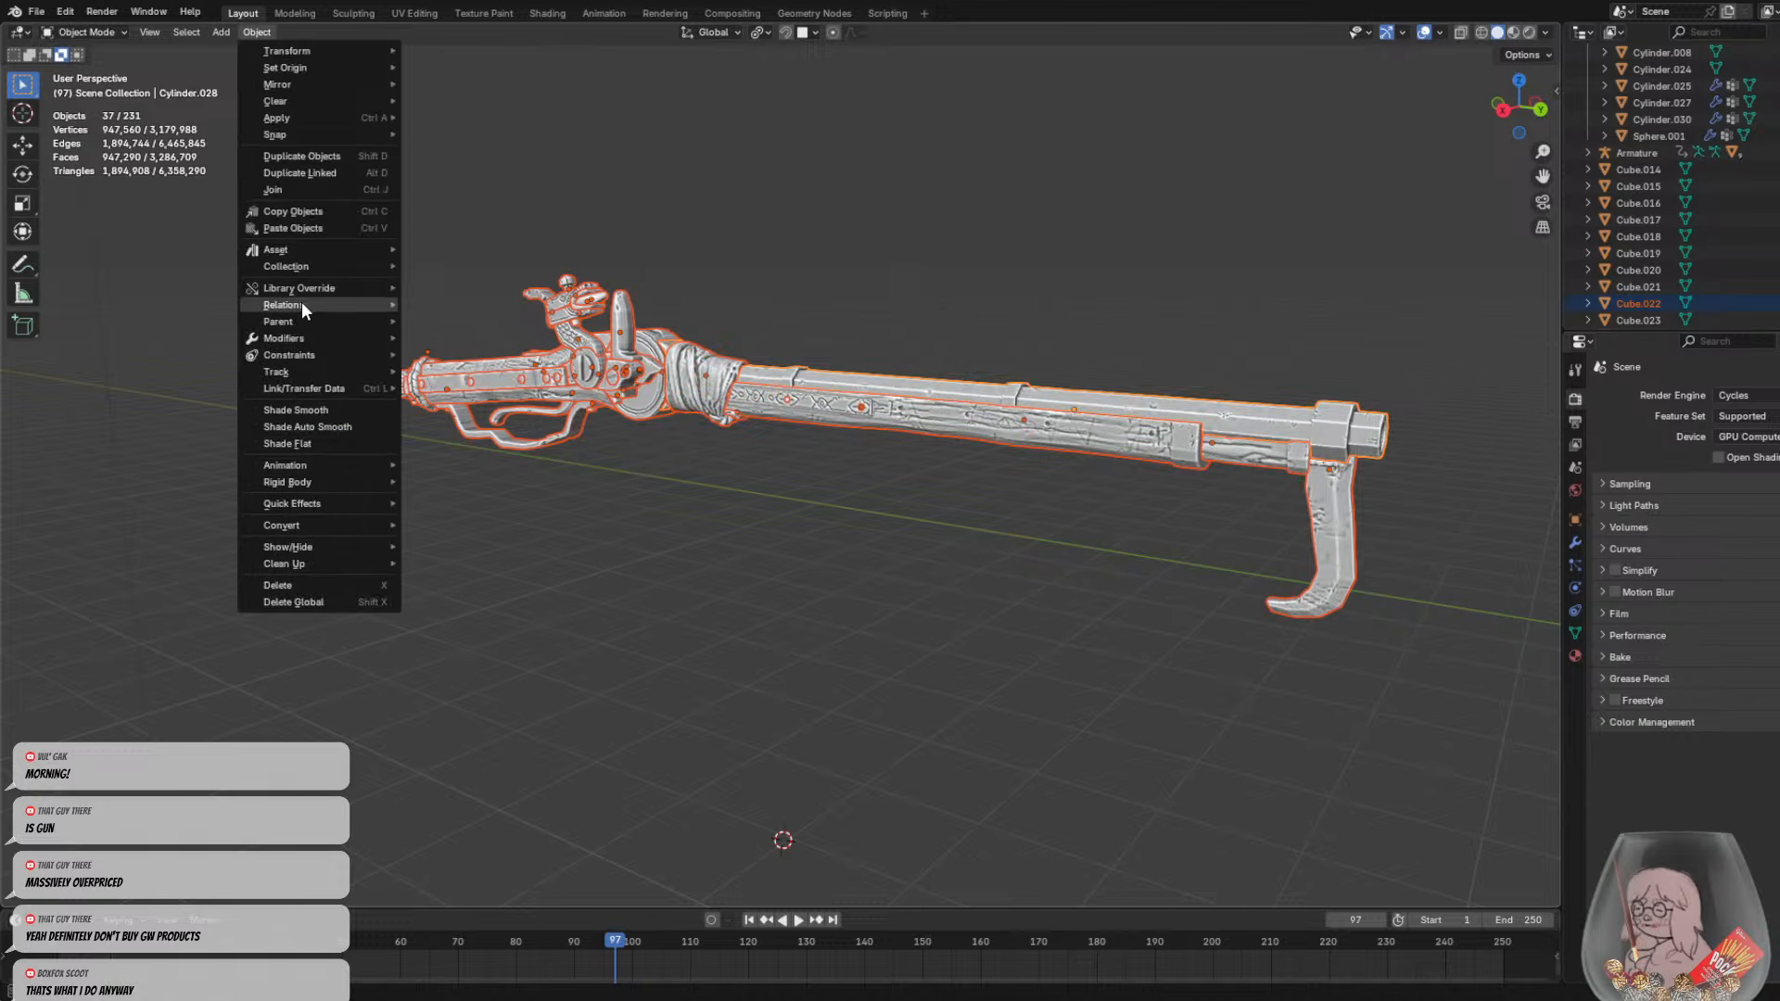
pyautogui.click(292, 189)
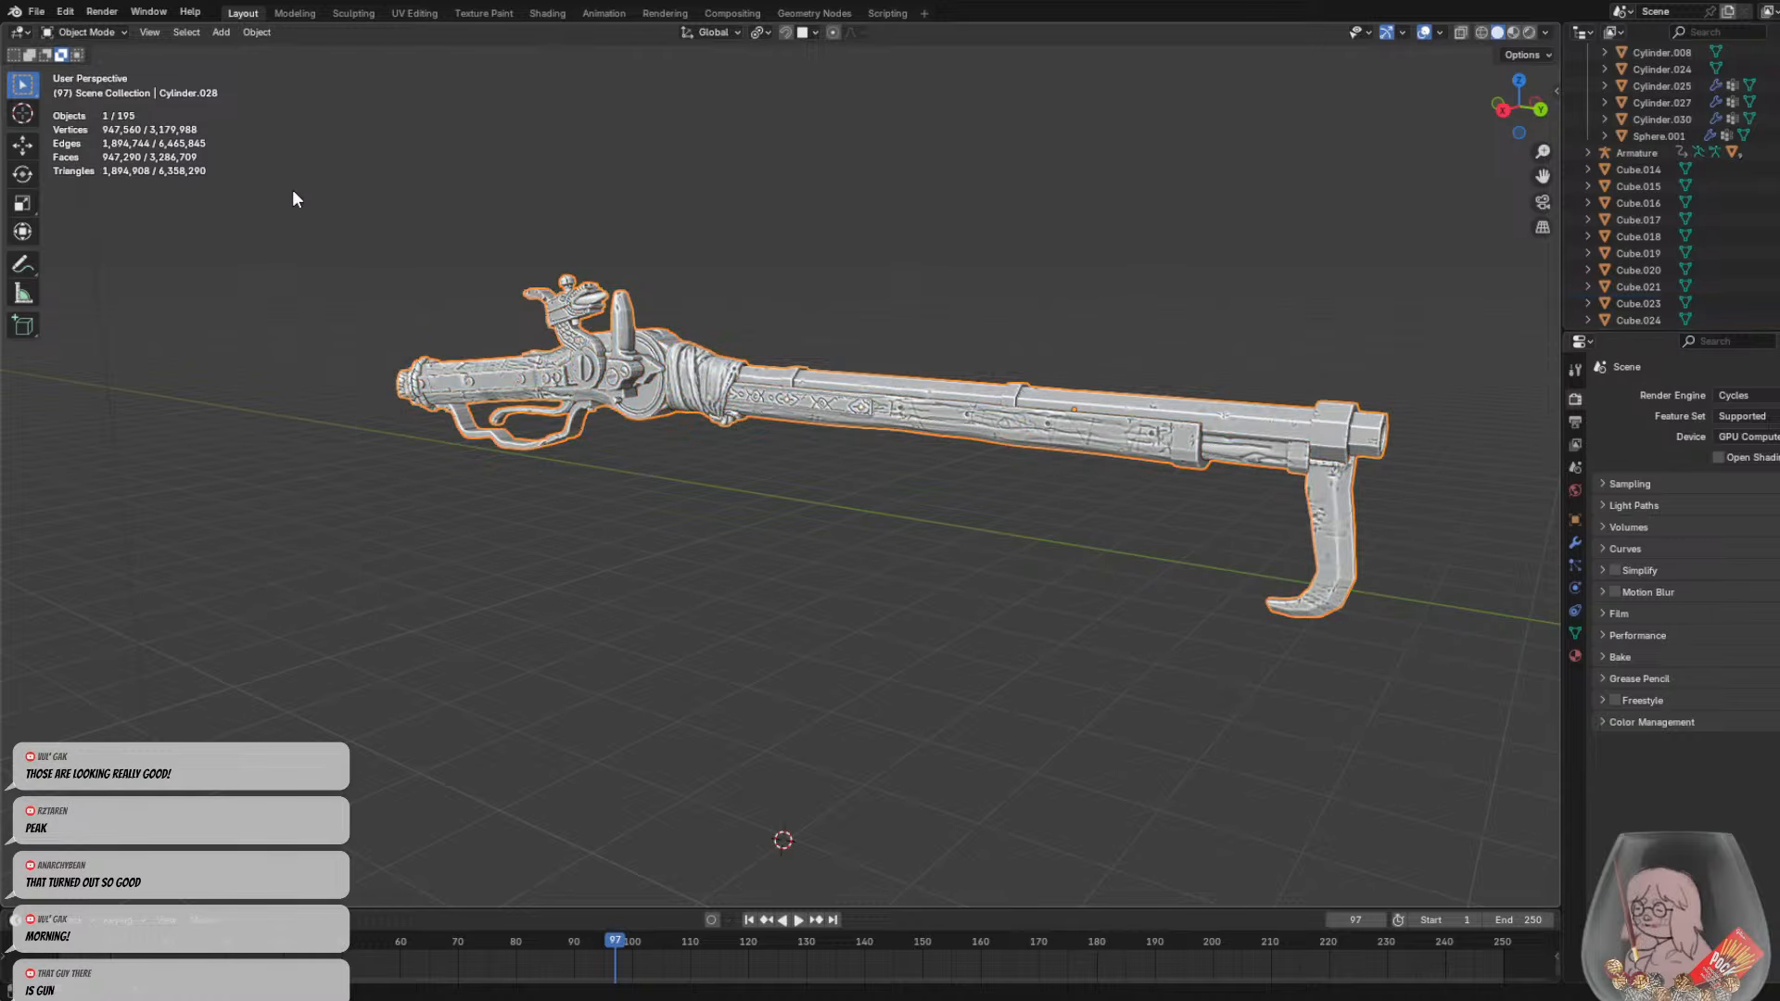
pyautogui.click(704, 454)
pyautogui.moveTo(704, 454); pyautogui.dragTo(660, 453, button='middle')
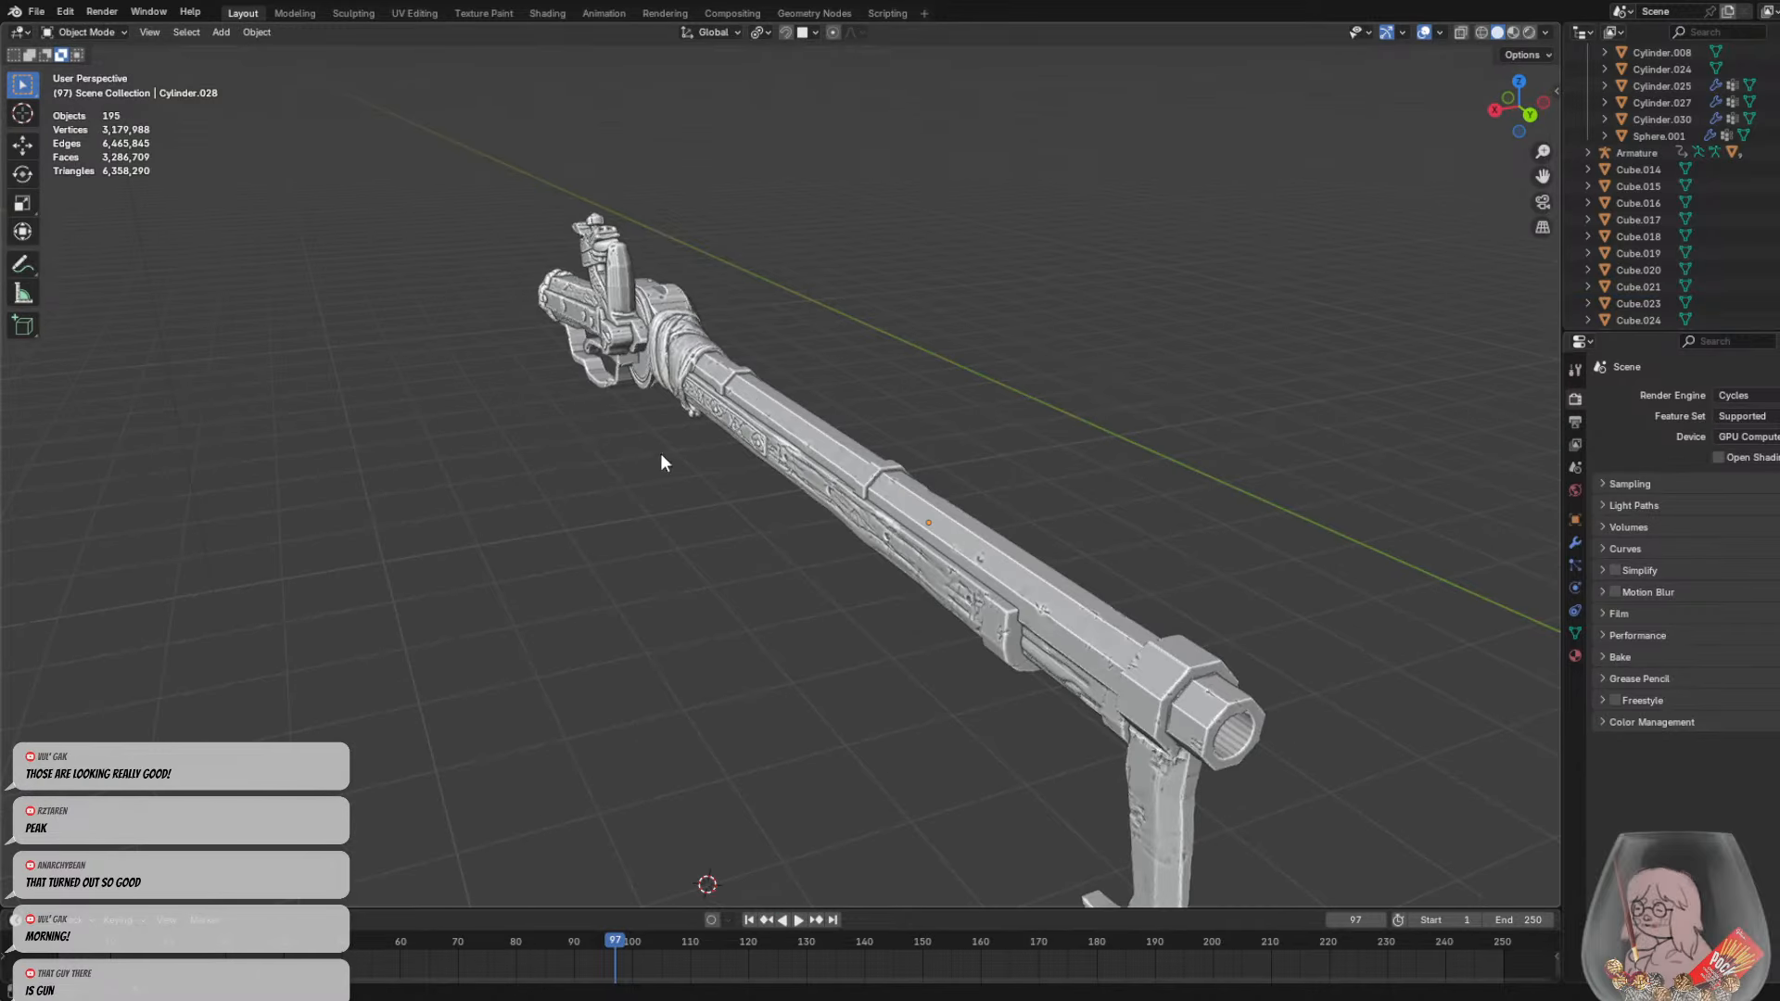
# Try moving the joined rifle away from its patterned side panel, and undo the move
pyautogui.click(744, 387)
pyautogui.moveTo(745, 387); pyautogui.dragTo(883, 369, button='middle')
pyautogui.scroll(-5, 1052, 459)
pyautogui.press('g')
pyautogui.click(832, 245)
pyautogui.moveTo(832, 245); pyautogui.dragTo(803, 434, button='middle')
pyautogui.scroll(3, 816, 406)
pyautogui.hotkey('ctrl', 'z')
# Join the patterned side panel to the rest of the rifle
pyautogui.click(820, 432)
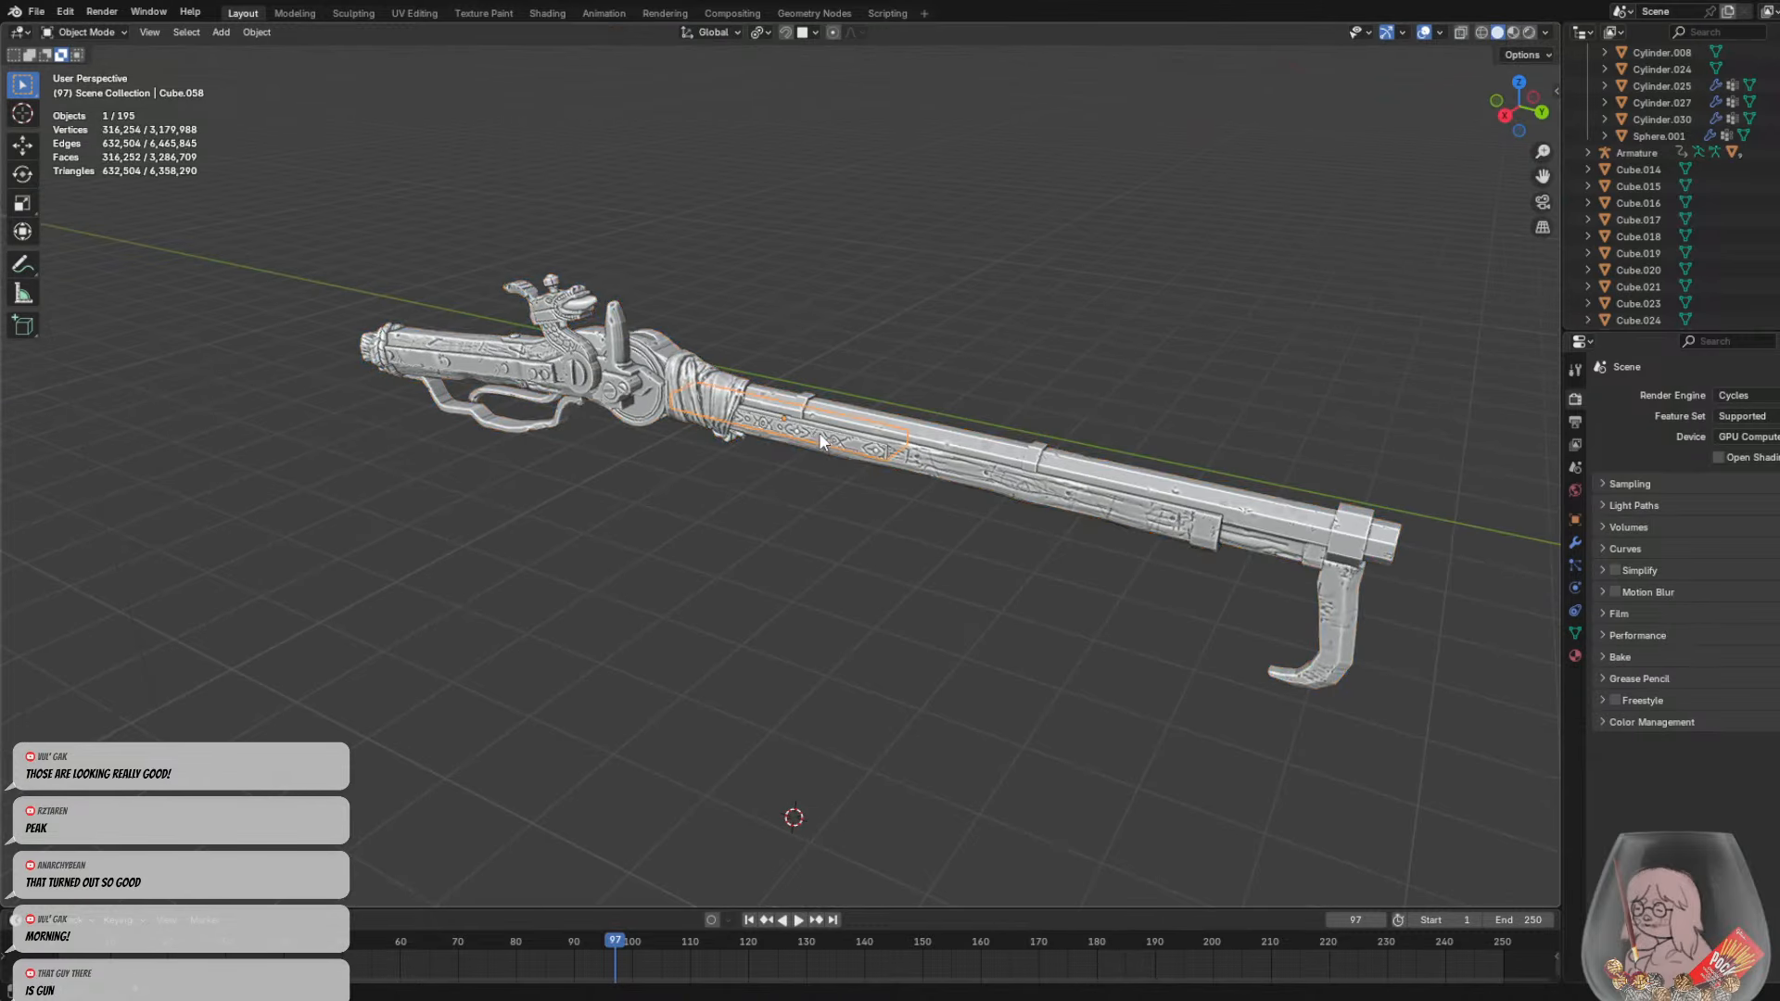
pyautogui.keyDown('shift'); pyautogui.click(919, 434); pyautogui.keyUp('shift')
pyautogui.click(250, 32)
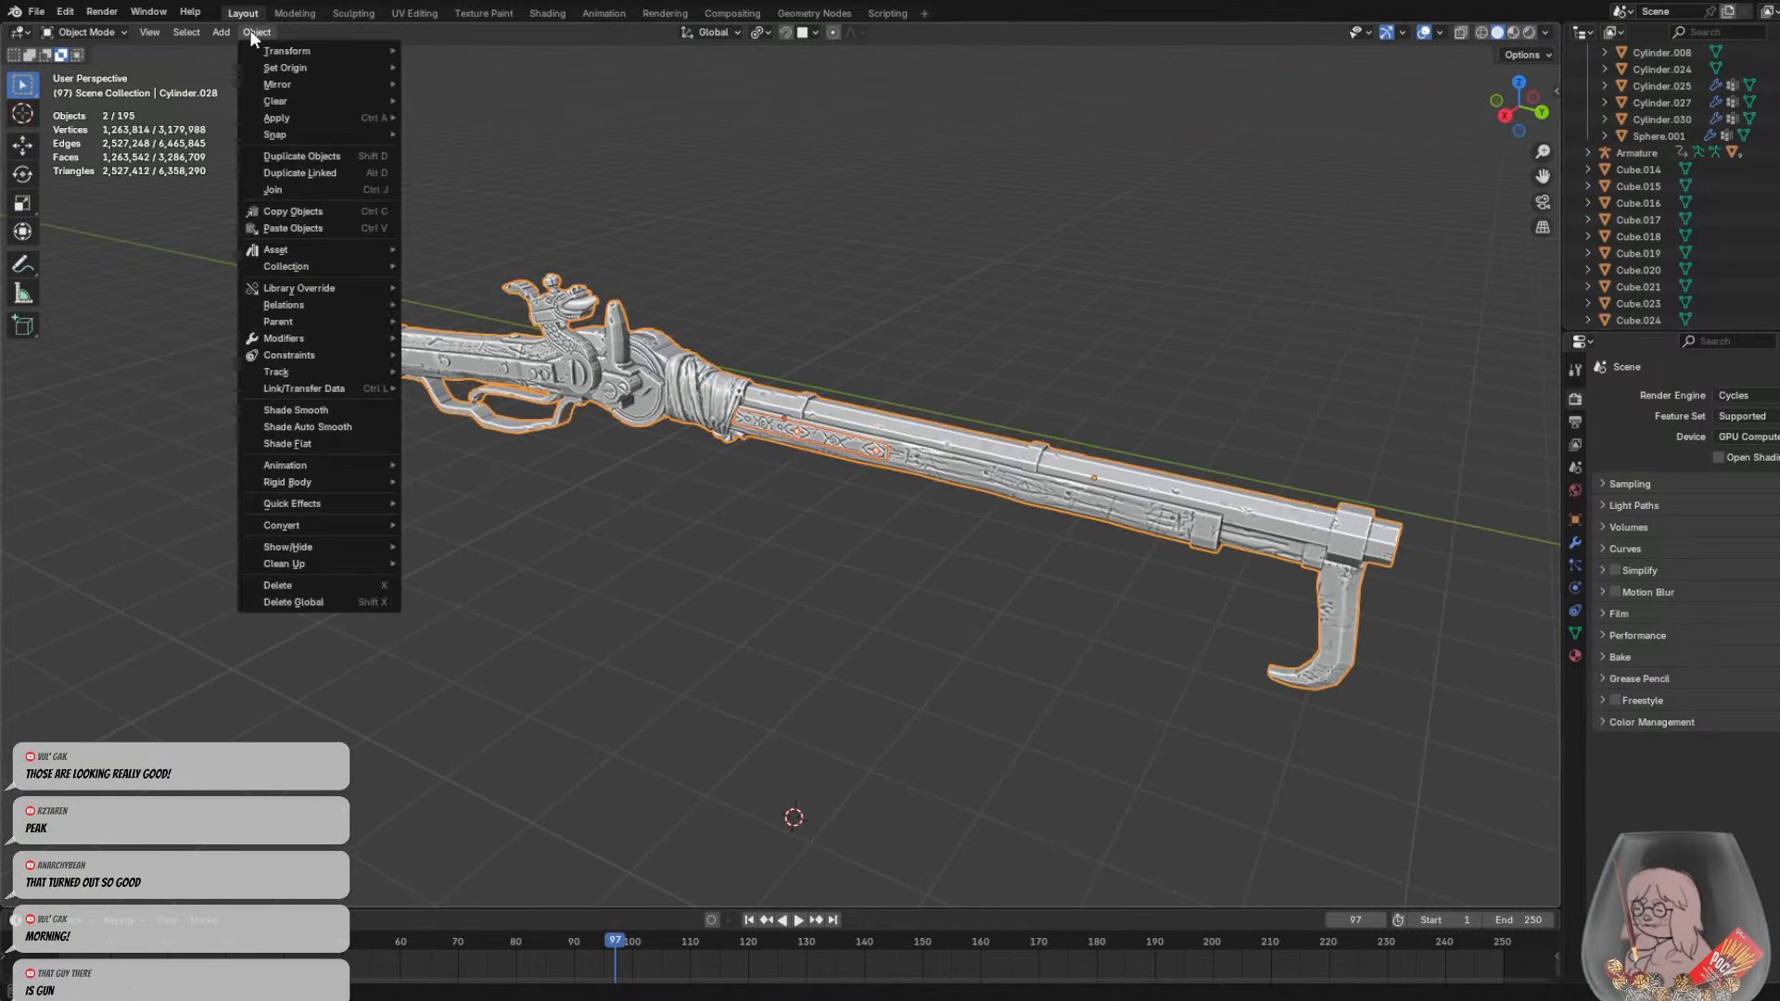
pyautogui.click(251, 35)
pyautogui.click(256, 37)
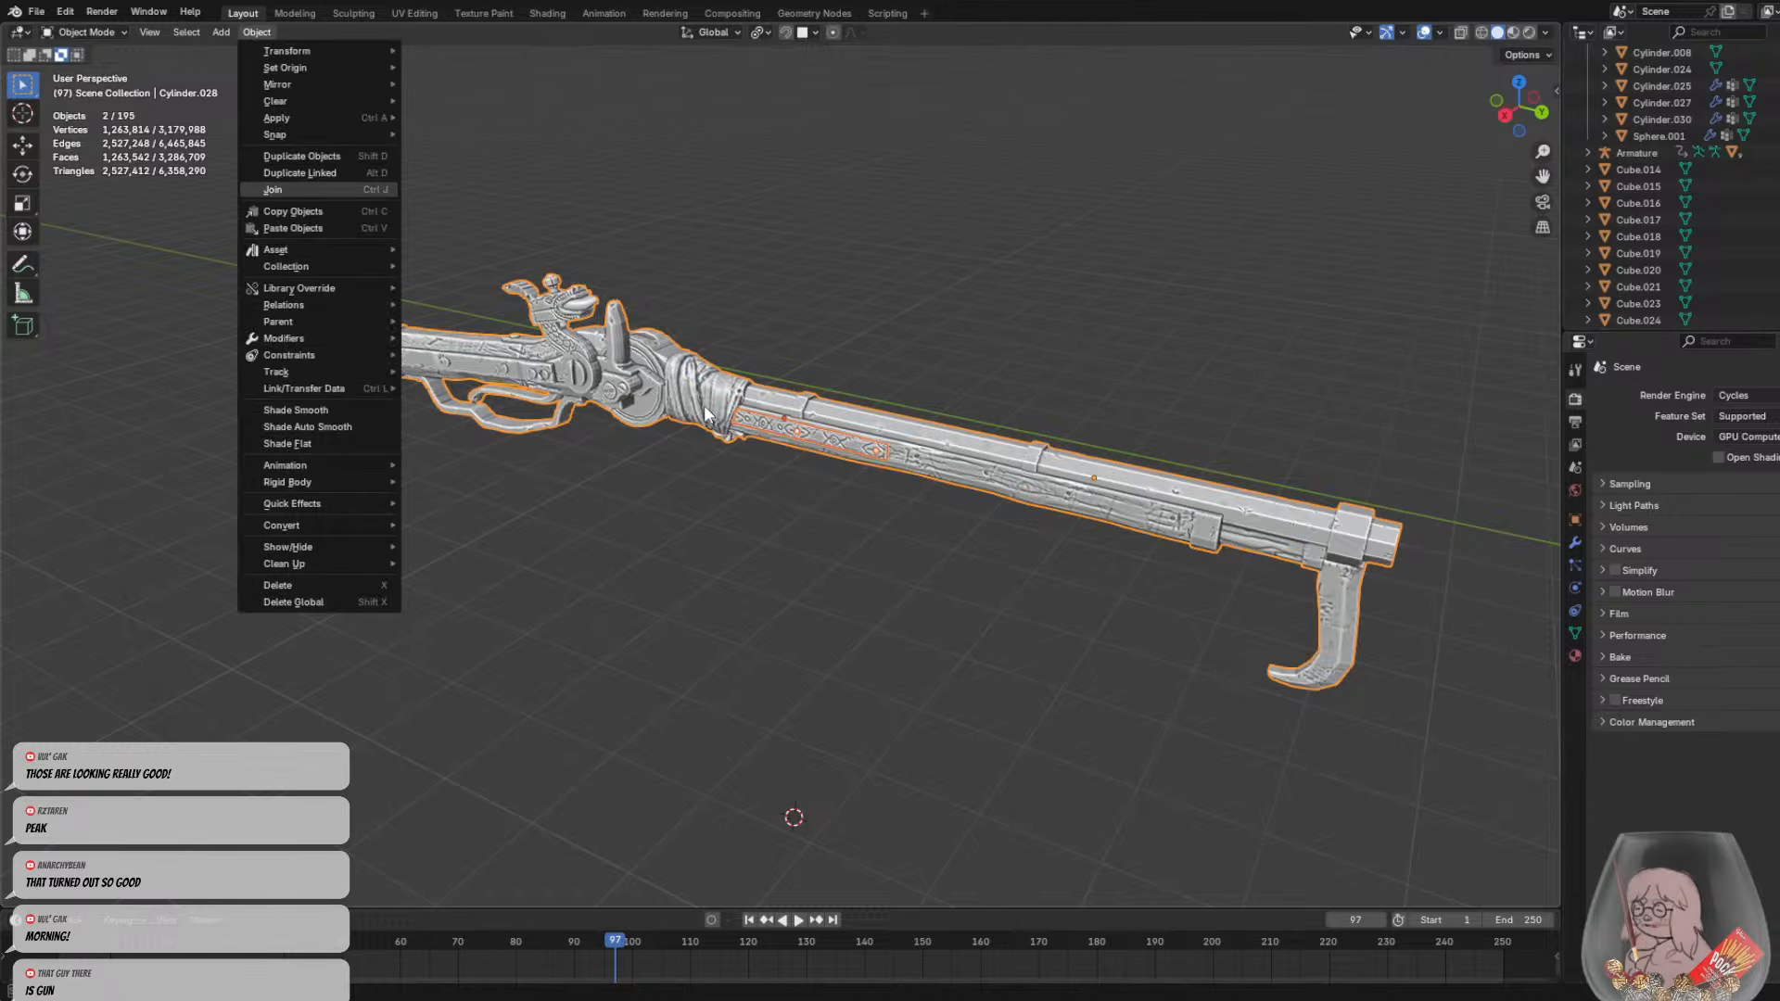
# Delete the old low-detail rifle standing beside the creature's head
pyautogui.moveTo(943, 469); pyautogui.dragTo(1102, 482, button='middle')
pyautogui.scroll(-4, 1102, 481)
pyautogui.keyDown('shift'); pyautogui.moveTo(545, 365); pyautogui.dragTo(1205, 575, button='middle'); pyautogui.keyUp('shift')
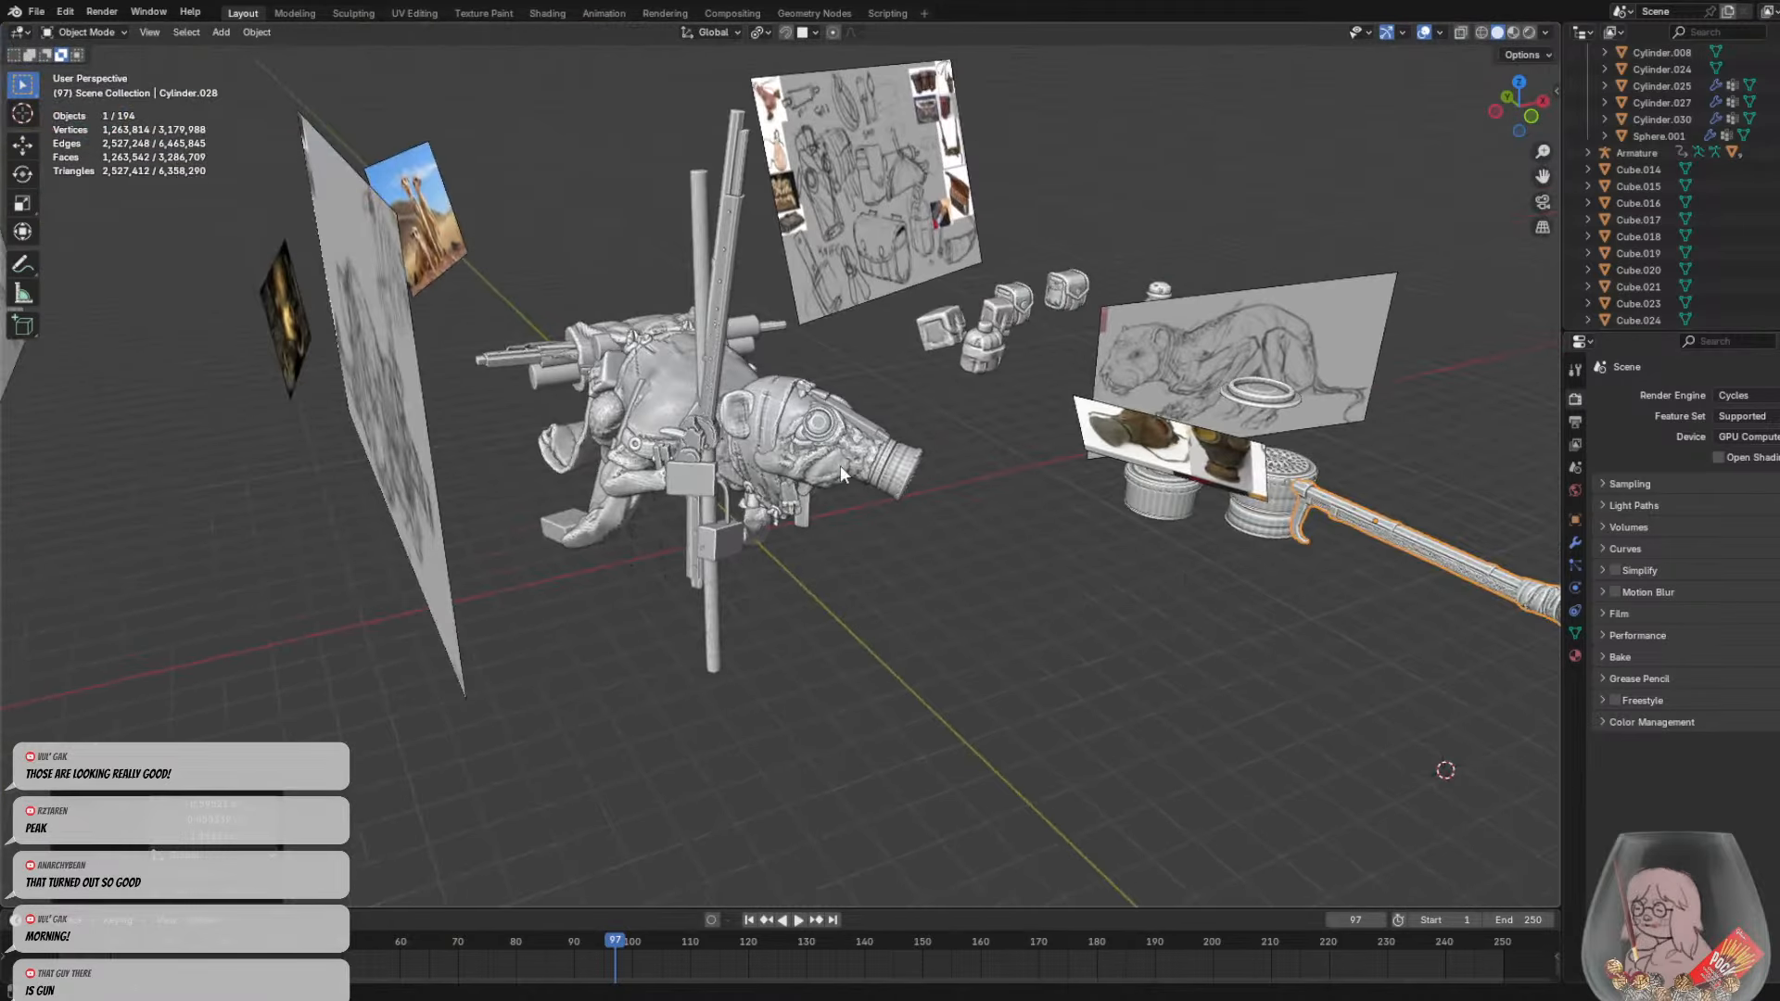
pyautogui.scroll(2, 723, 399)
pyautogui.click(683, 371)
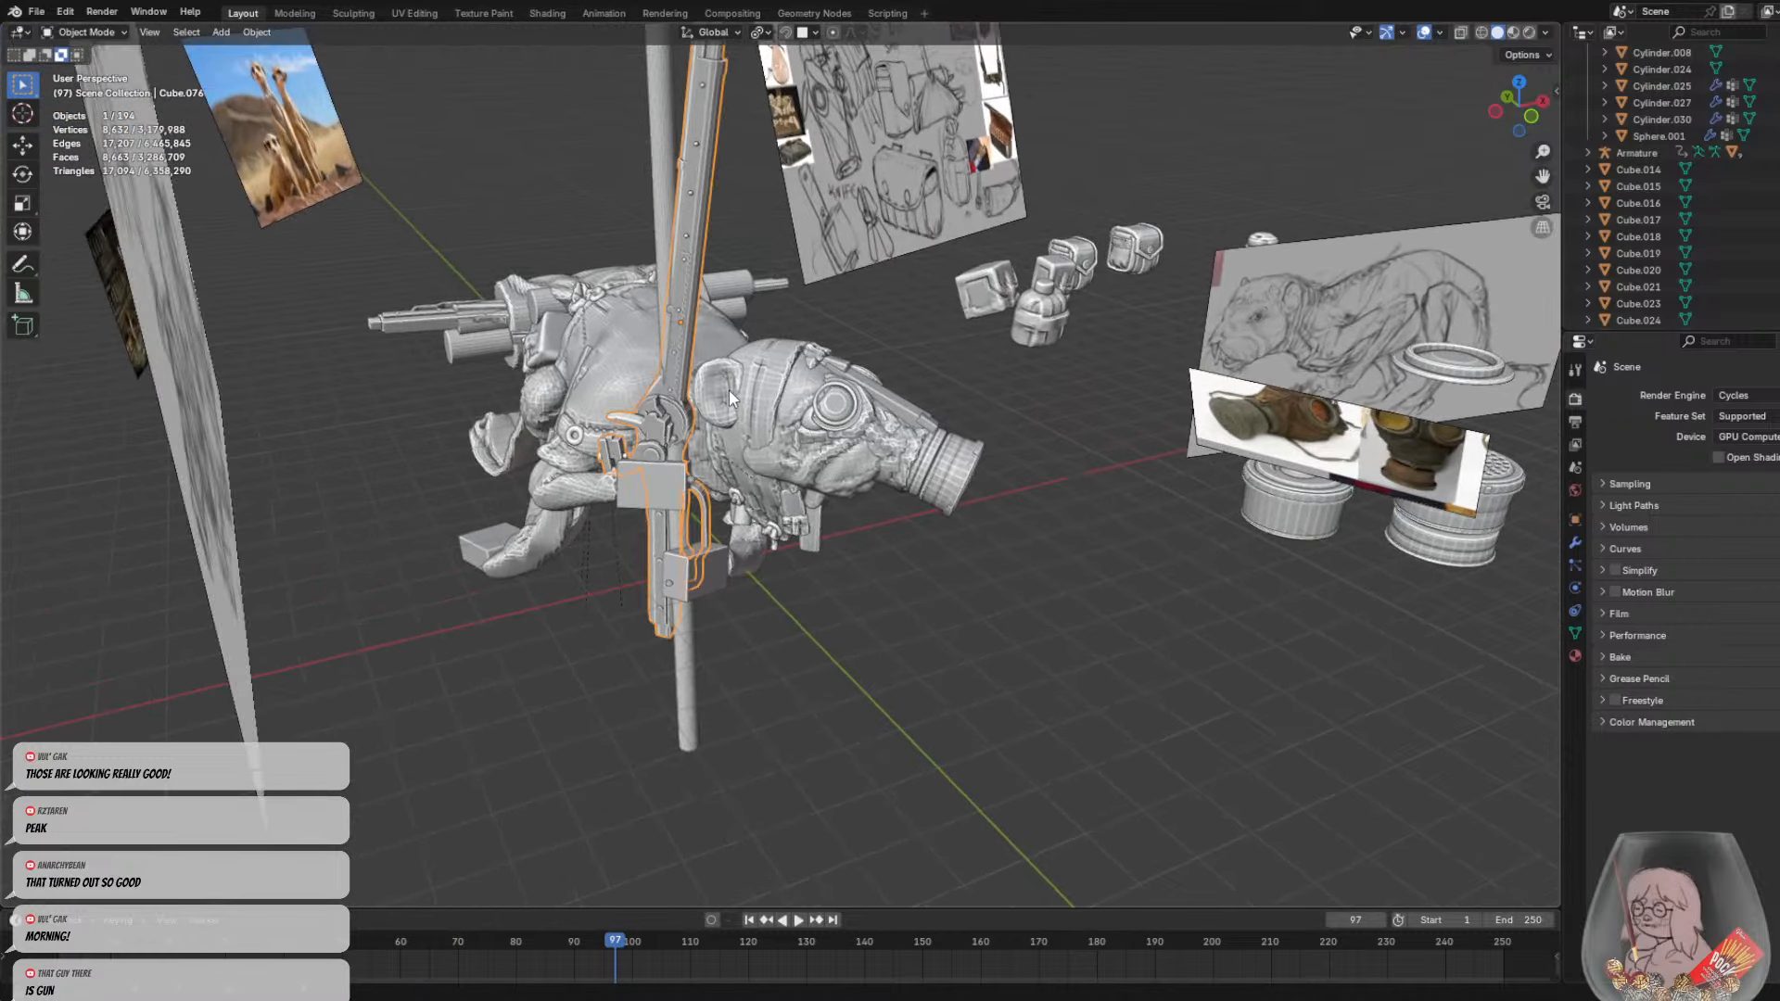
pyautogui.press('Delete')
# Hide the creature's Cylinder.025 head mesh and the Sphere.001 mesh
pyautogui.scroll(3, 777, 462)
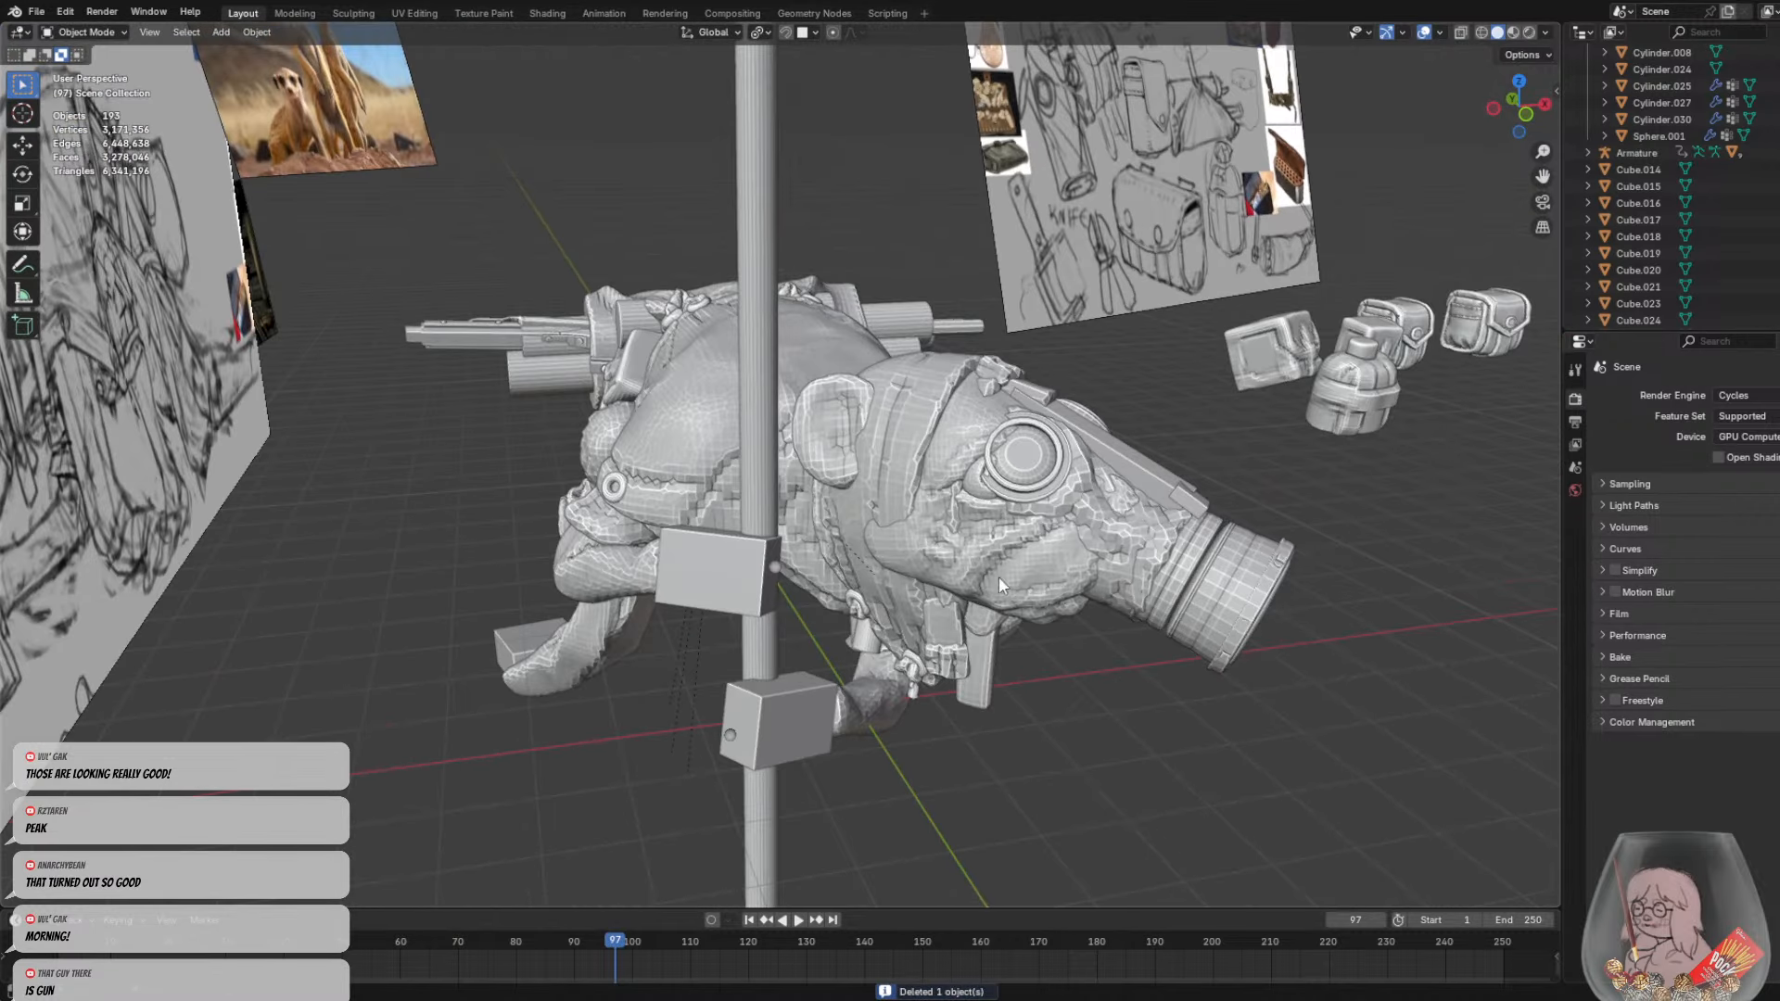
pyautogui.click(1004, 587)
pyautogui.keyDown('shift'); pyautogui.moveTo(976, 543); pyautogui.dragTo(898, 488, button='middle'); pyautogui.keyUp('shift')
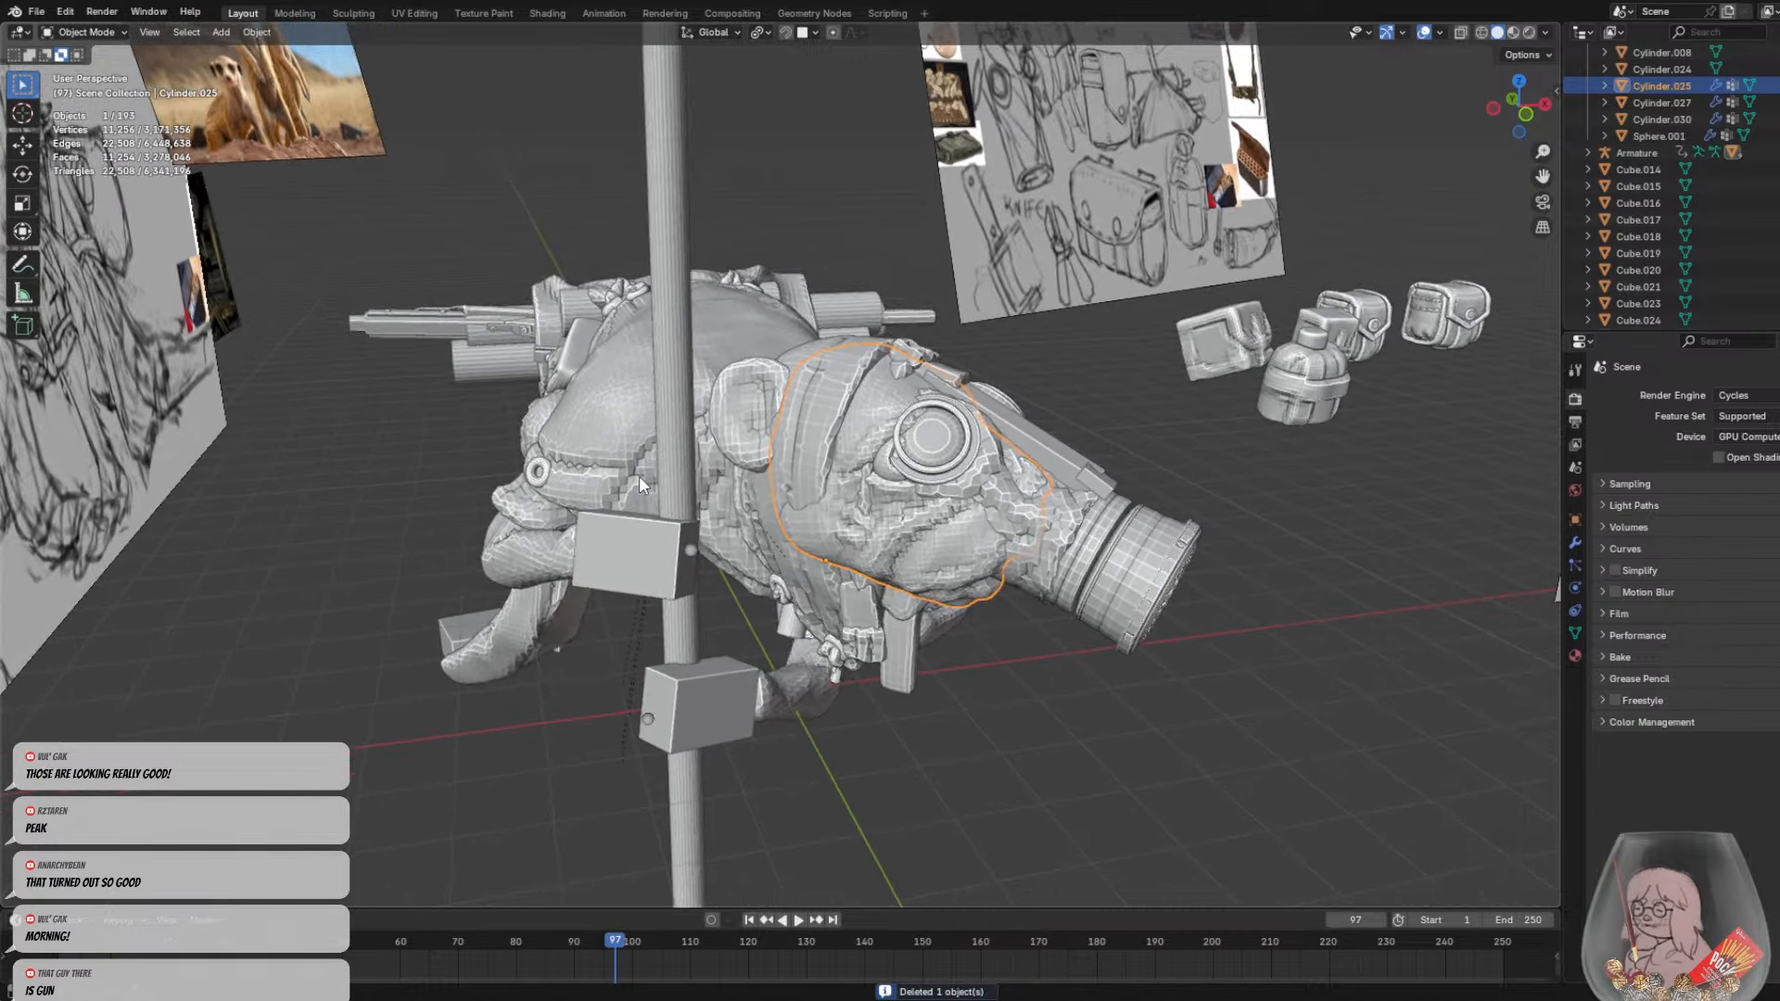
pyautogui.press('h')
pyautogui.click(883, 471)
pyautogui.press('h')
# Move the joined rifle over to the creature and freely rotate it towards an upright position
pyautogui.scroll(-5, 1003, 649)
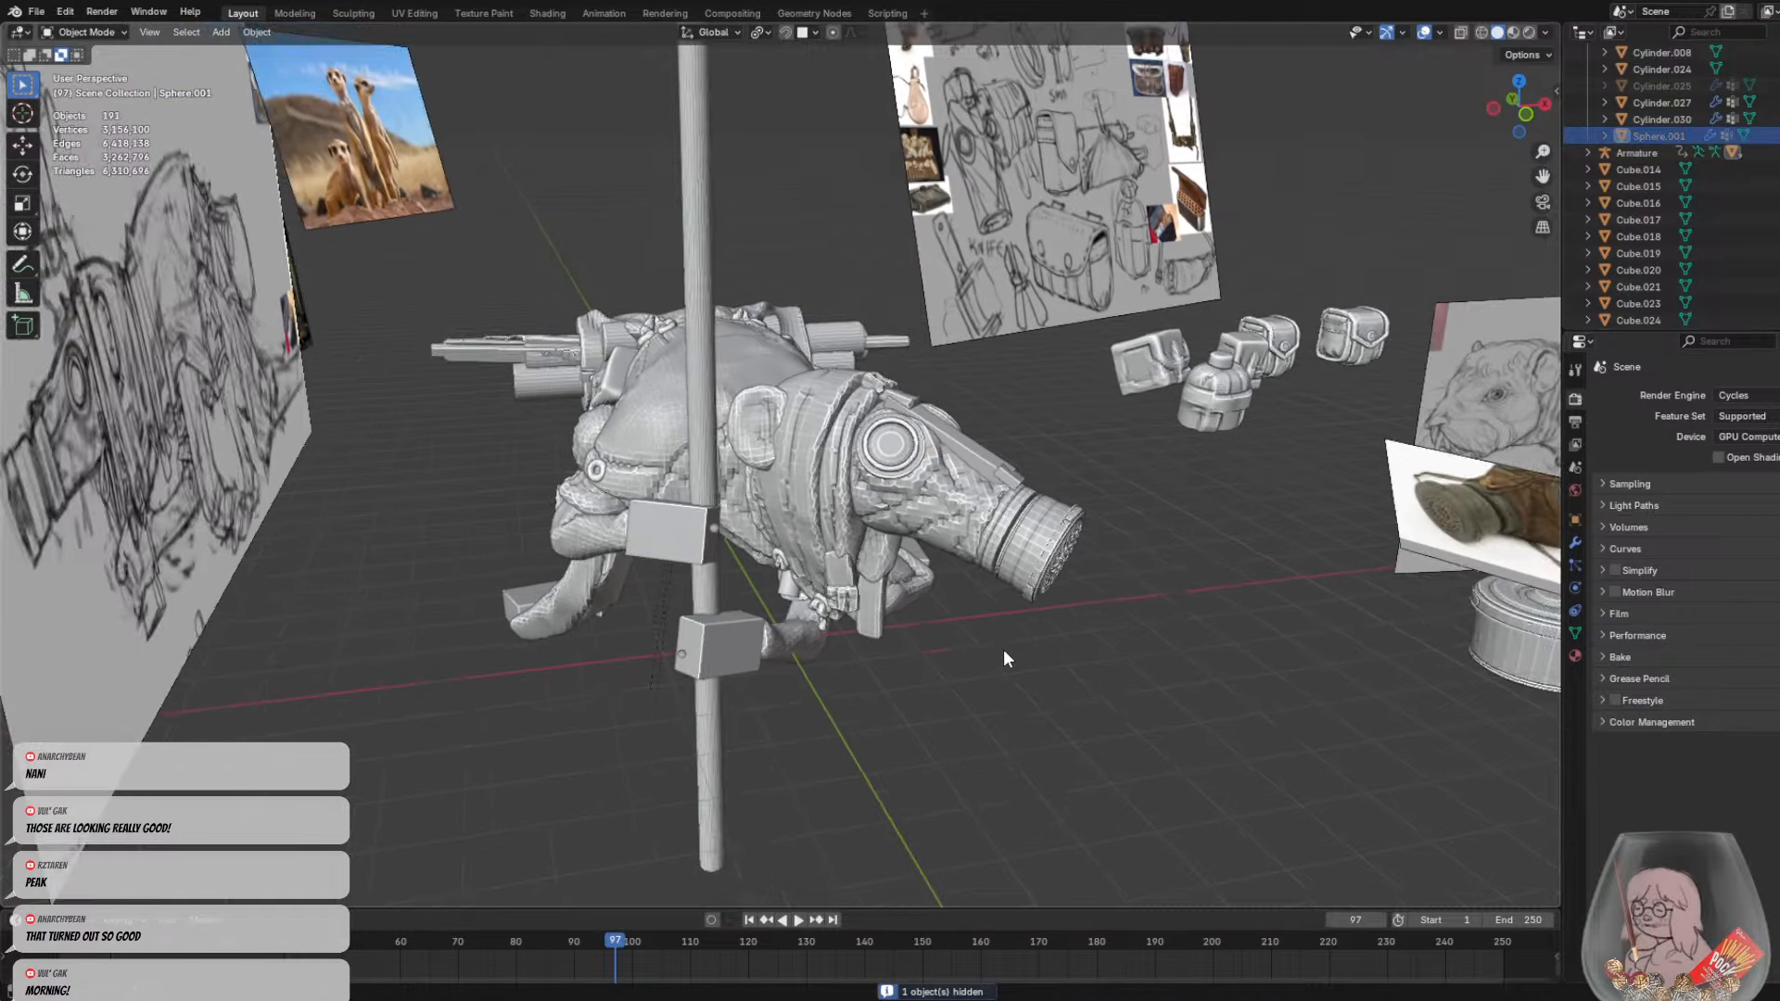
pyautogui.click(748, 569)
pyautogui.scroll(-4, 788, 571)
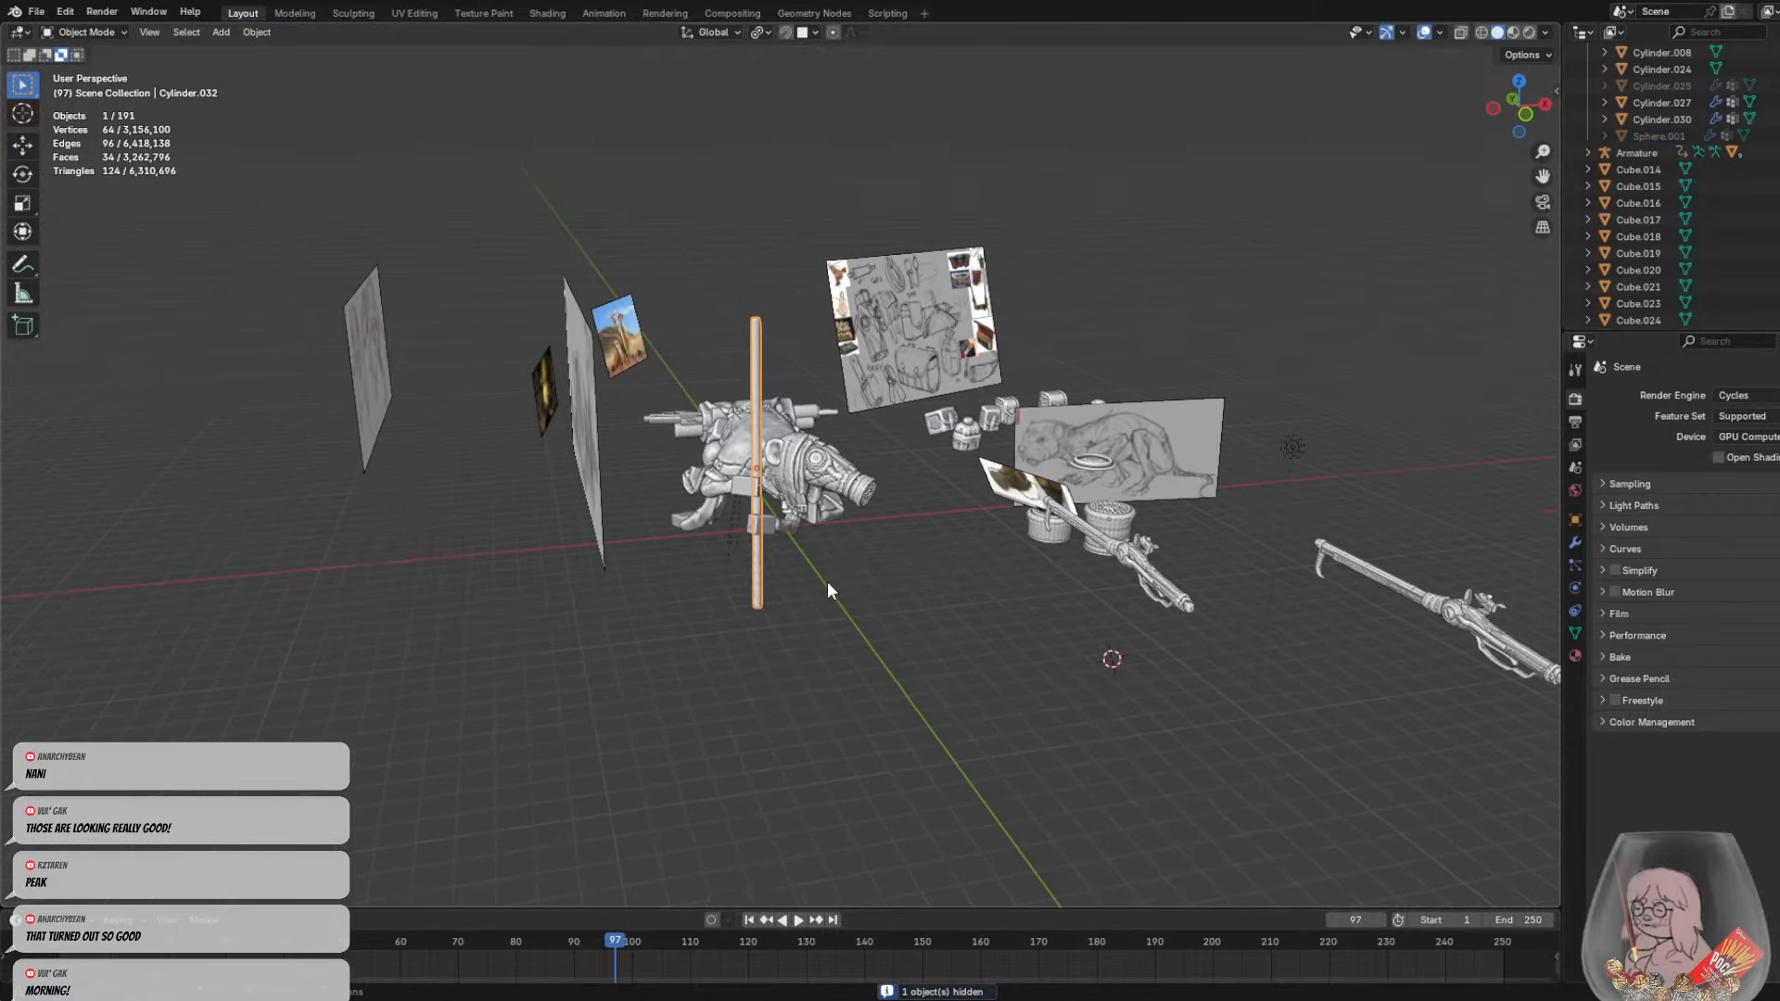
pyautogui.click(1165, 599)
pyautogui.press('g')
pyautogui.press('r')
pyautogui.press('r')
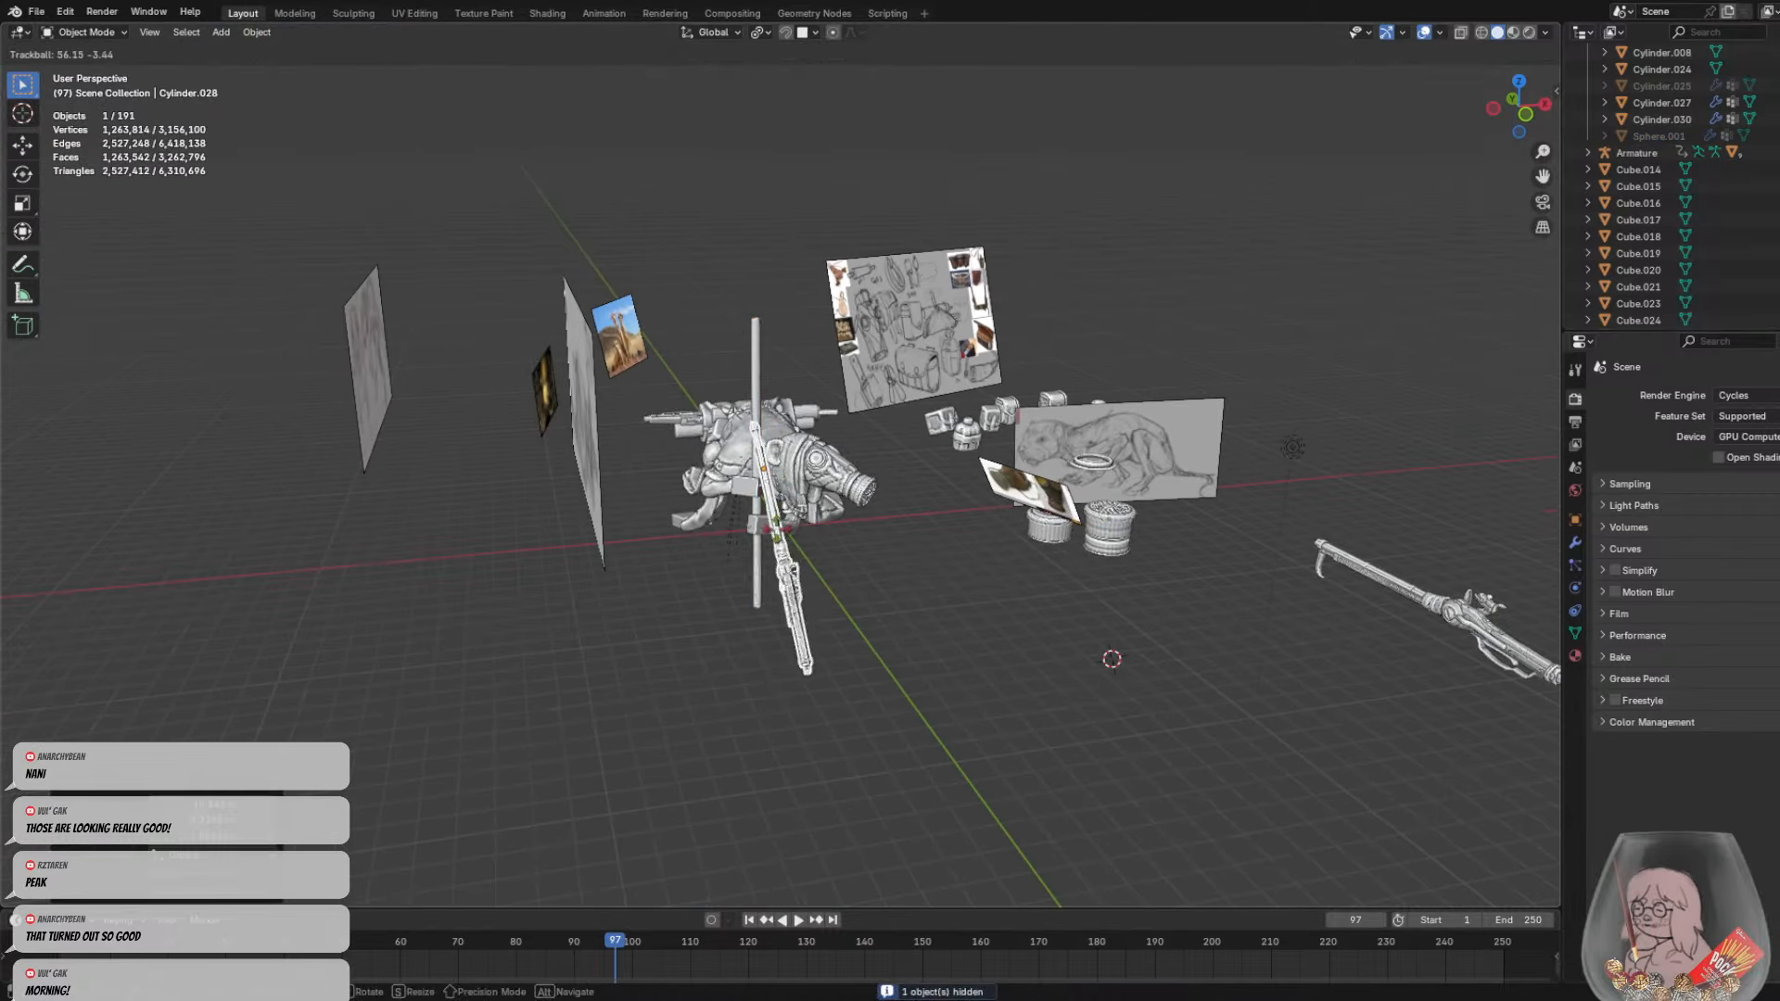
pyautogui.click(697, 597)
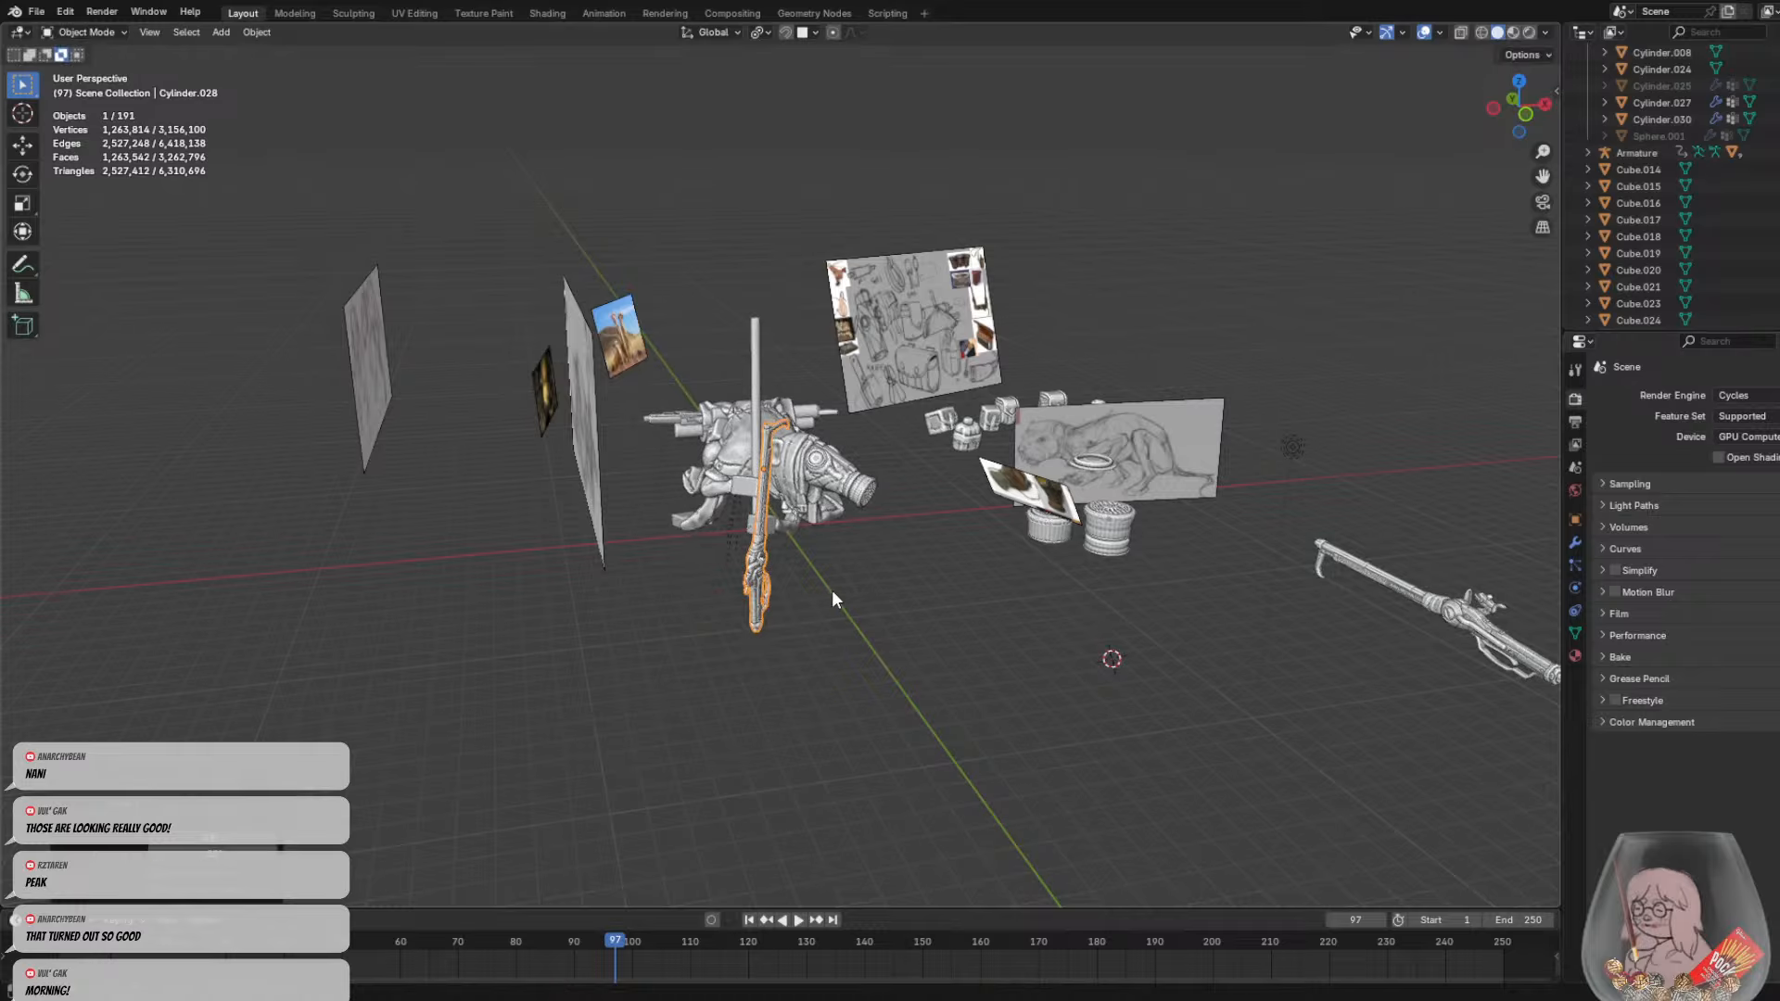
# Straighten the rifle with its hook at the upper end and bring it close to the vertical pole
pyautogui.moveTo(832, 590); pyautogui.dragTo(665, 480, button='middle')
pyautogui.scroll(4, 665, 479)
pyautogui.press('r')
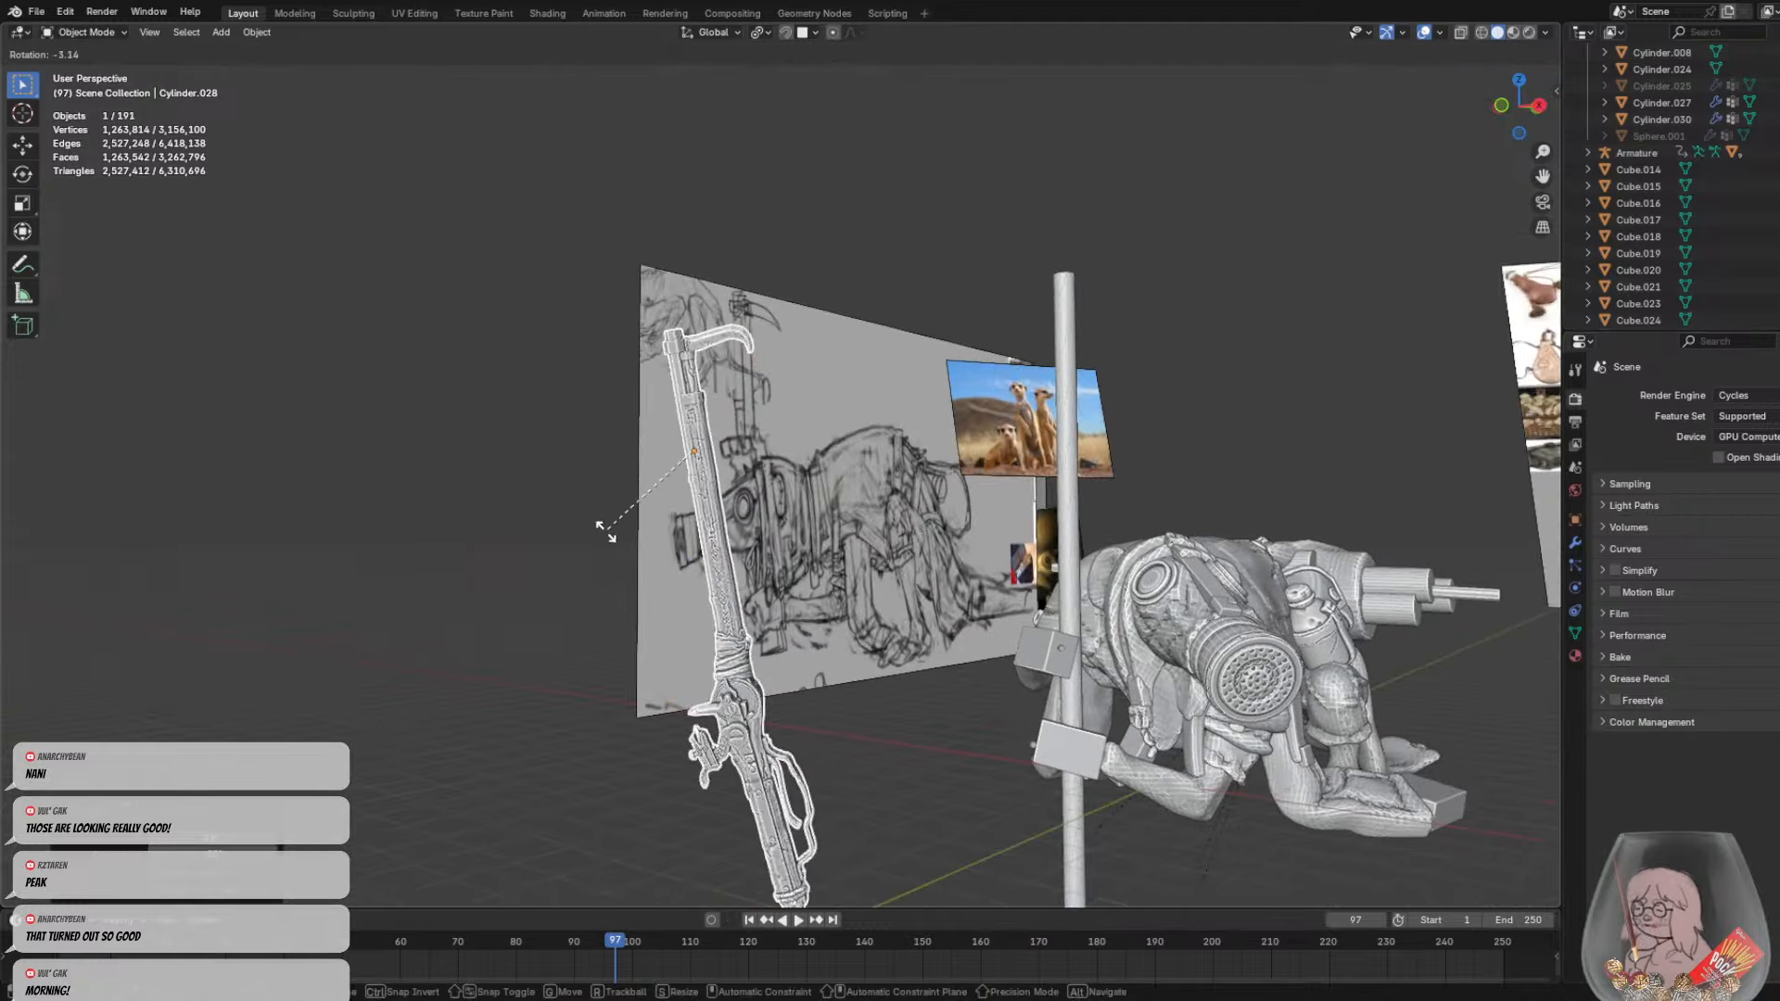
pyautogui.click(656, 557)
pyautogui.moveTo(658, 551); pyautogui.dragTo(890, 520, button='middle')
pyautogui.press('r')
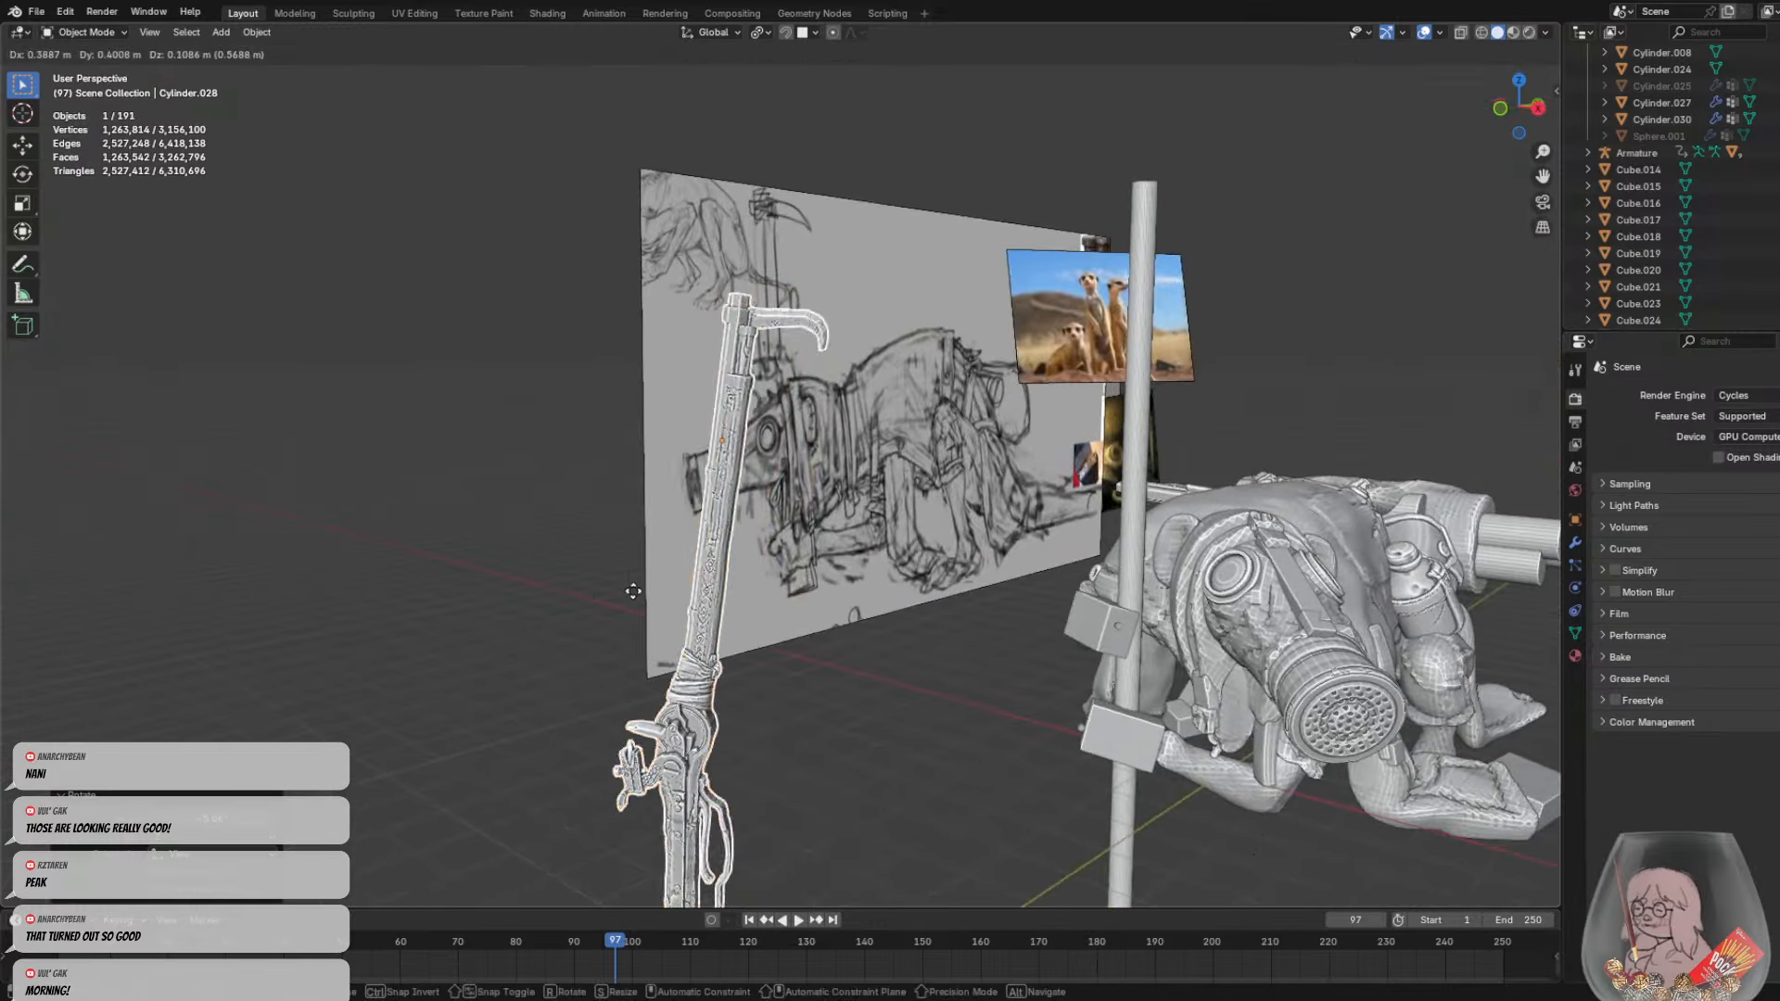
pyautogui.click(1009, 499)
pyautogui.press('r')
pyautogui.press('r')
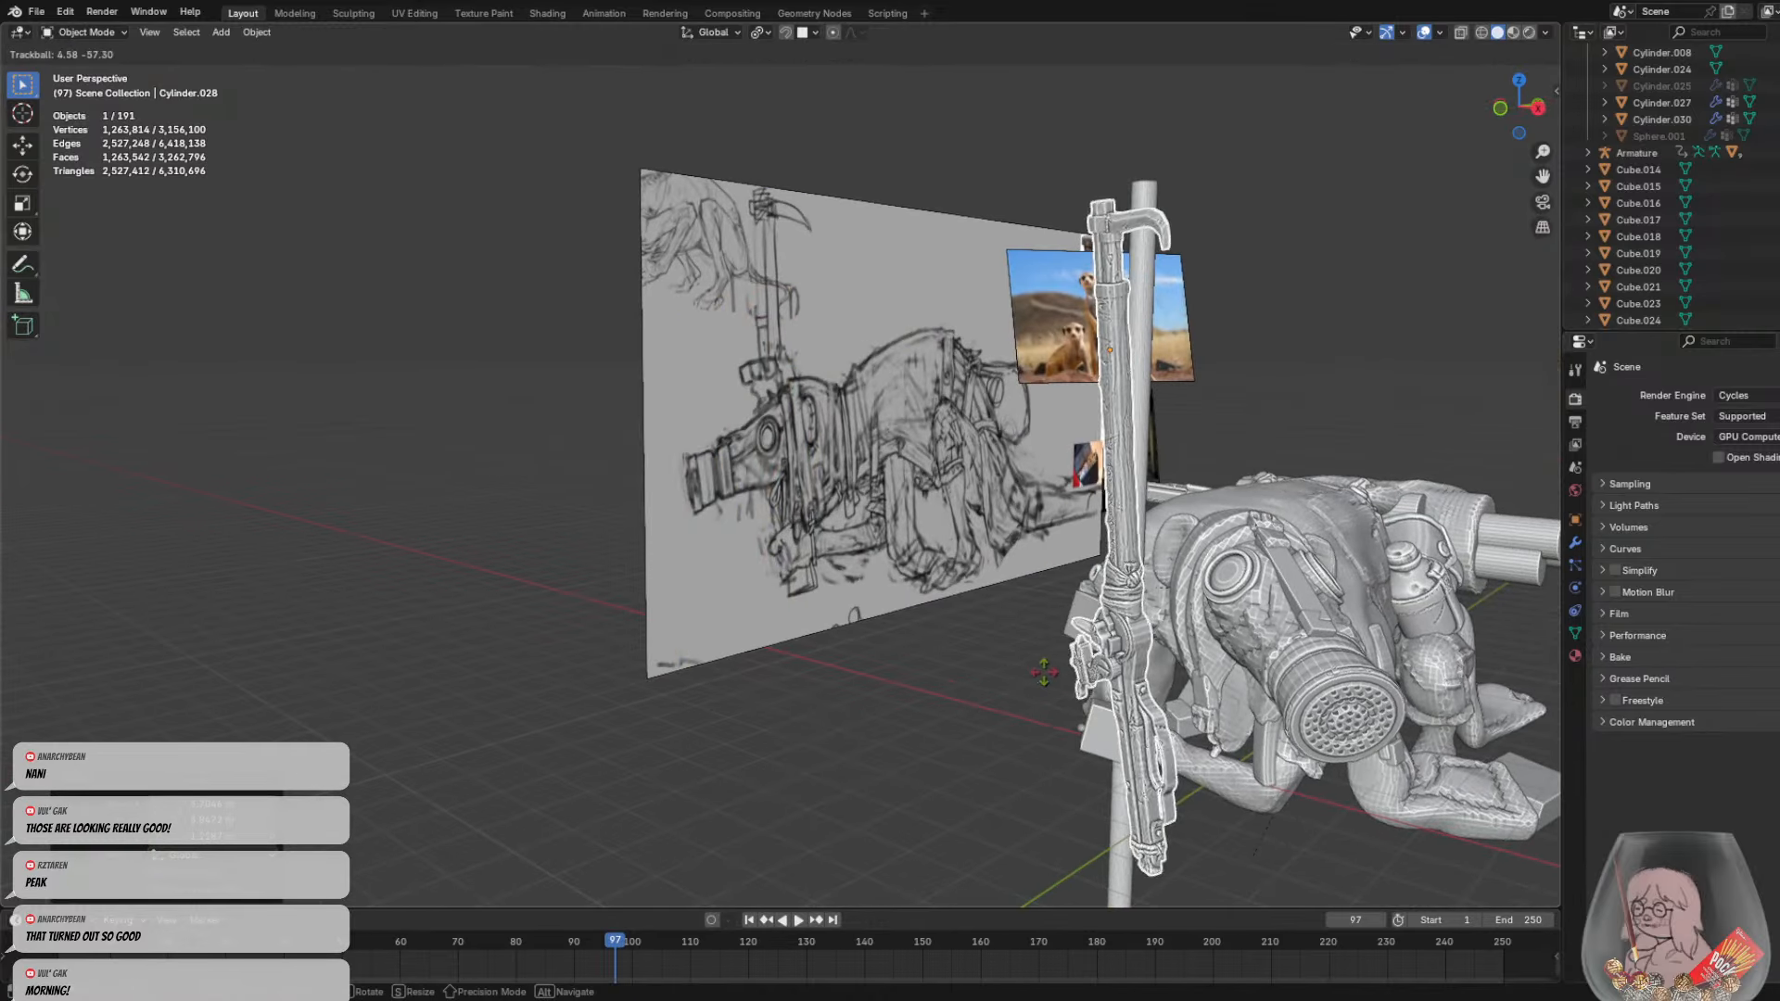
pyautogui.click(1090, 664)
# Align the rifle in depth with the pole beside the creature, then enlarge and reposition it
pyautogui.moveTo(1089, 664); pyautogui.dragTo(957, 666, button='middle')
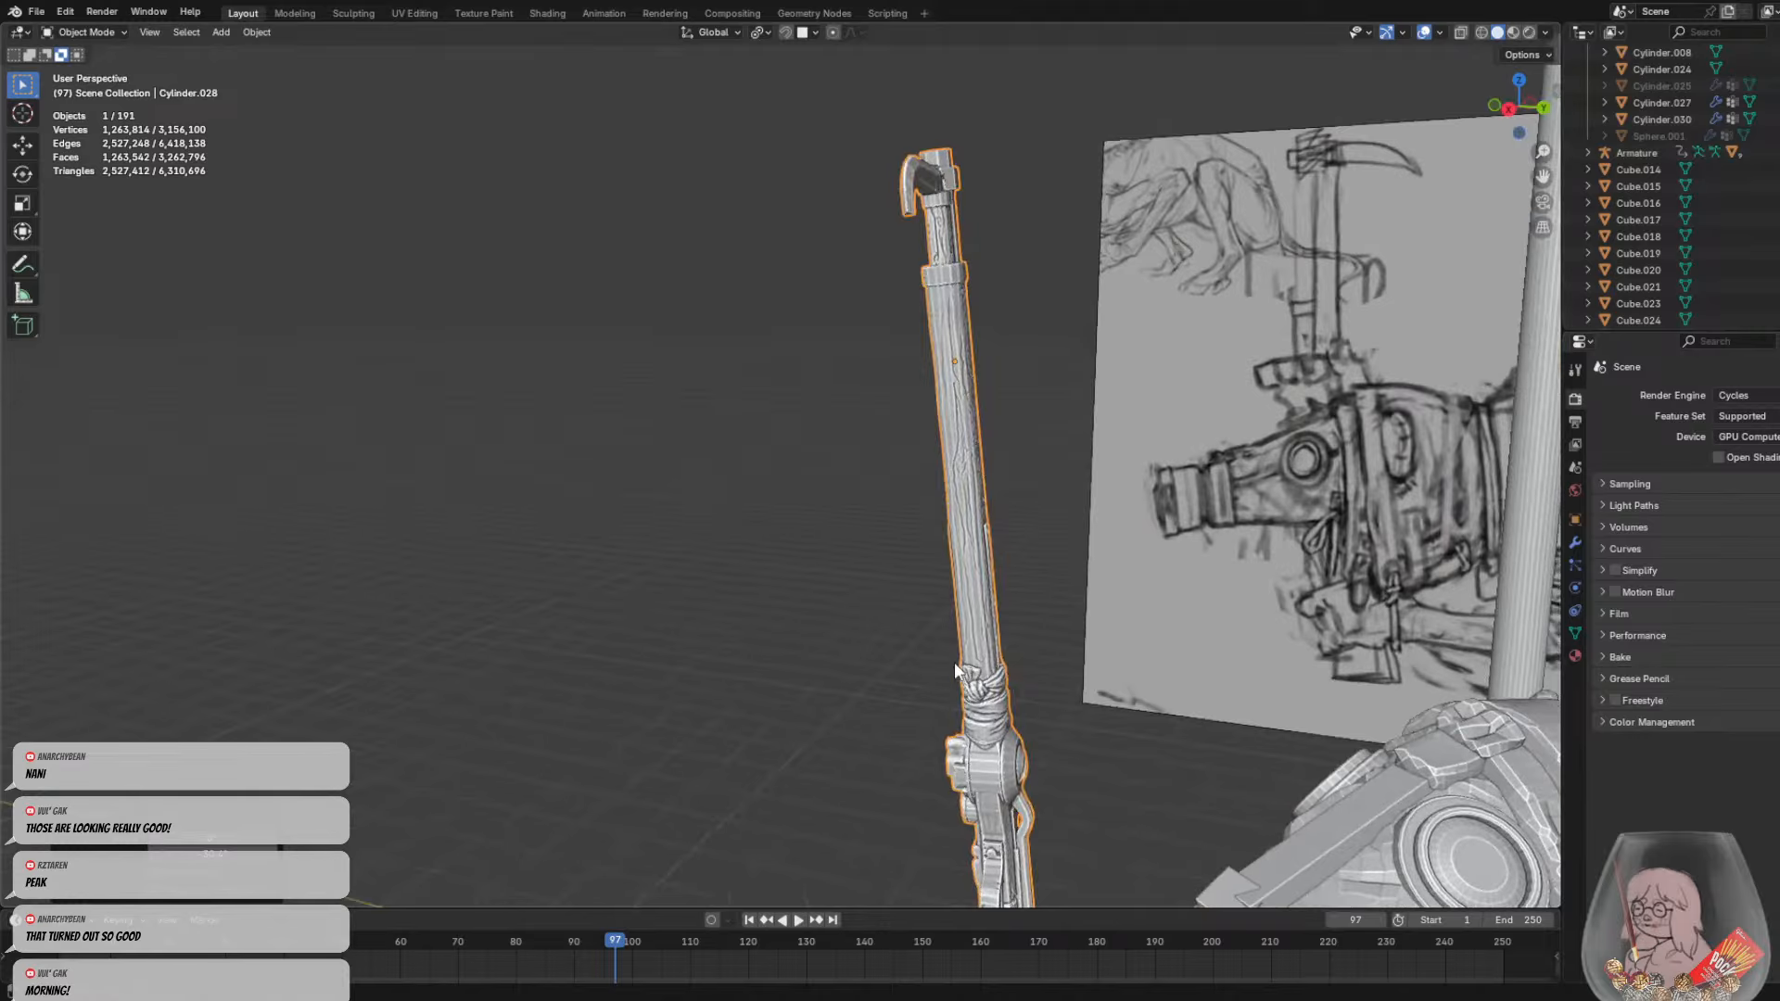
pyautogui.press('g')
pyautogui.click(1454, 636)
pyautogui.moveTo(1453, 636); pyautogui.dragTo(1544, 654, button='middle')
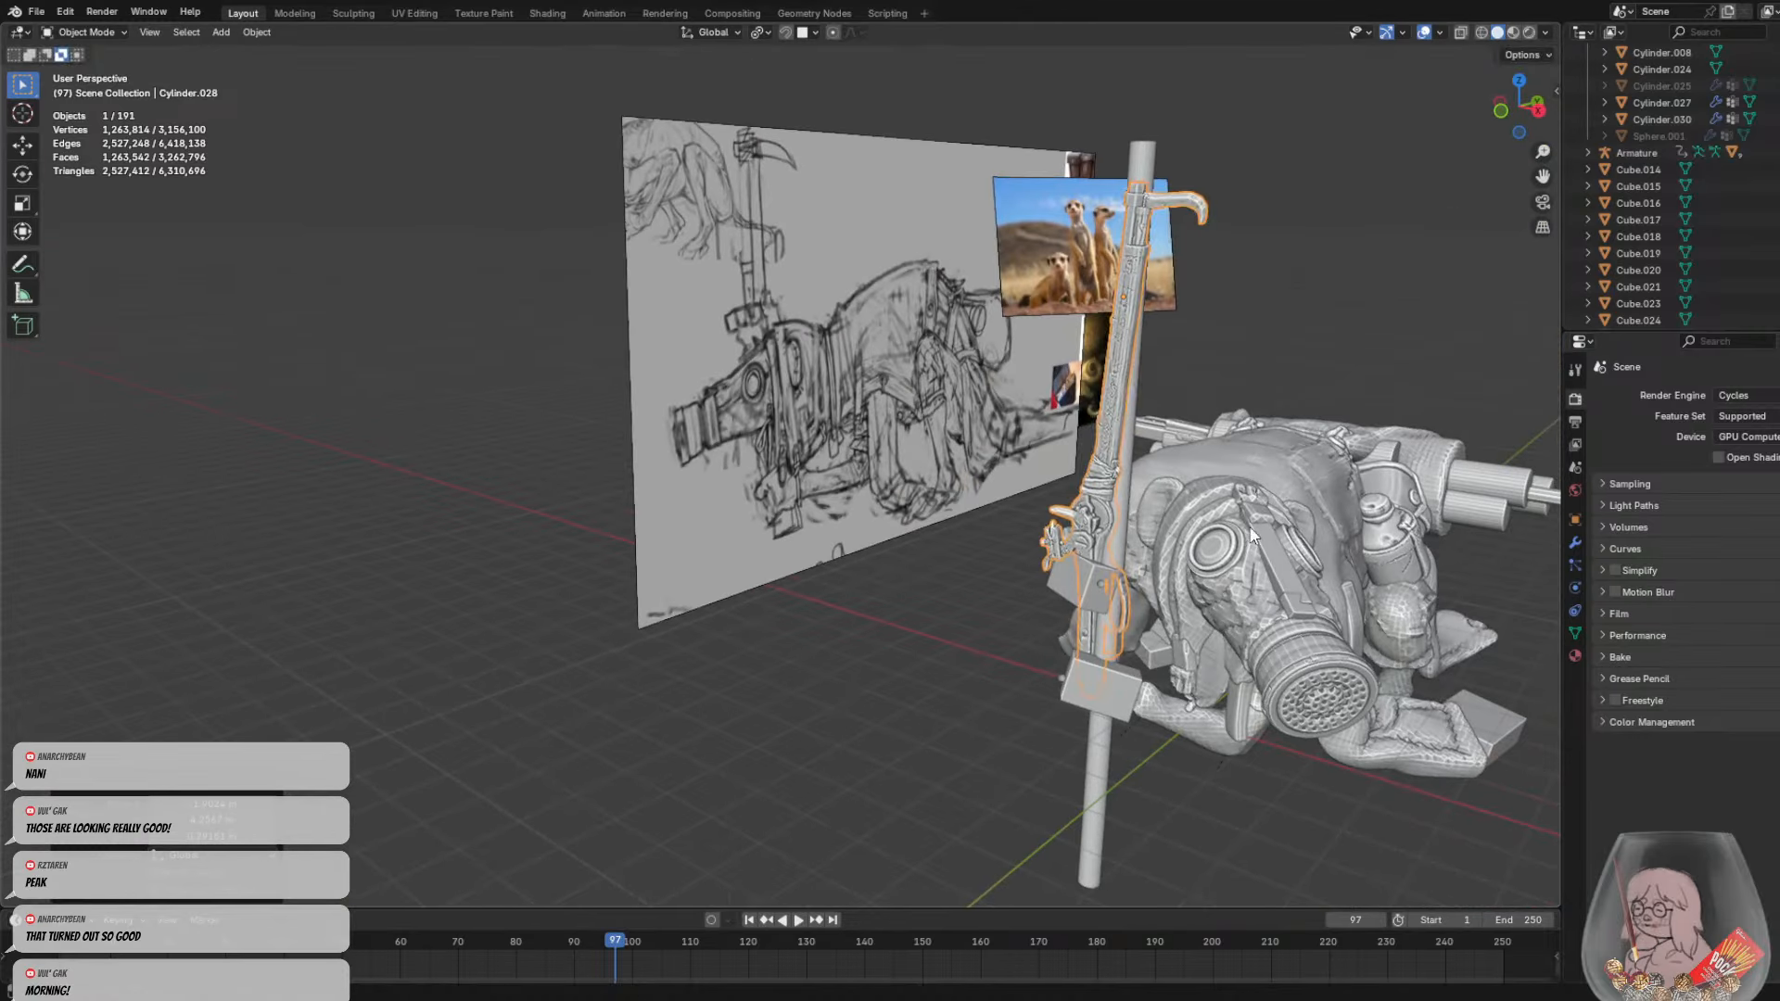
pyautogui.press('s')
pyautogui.click(1377, 503)
pyautogui.press('g')
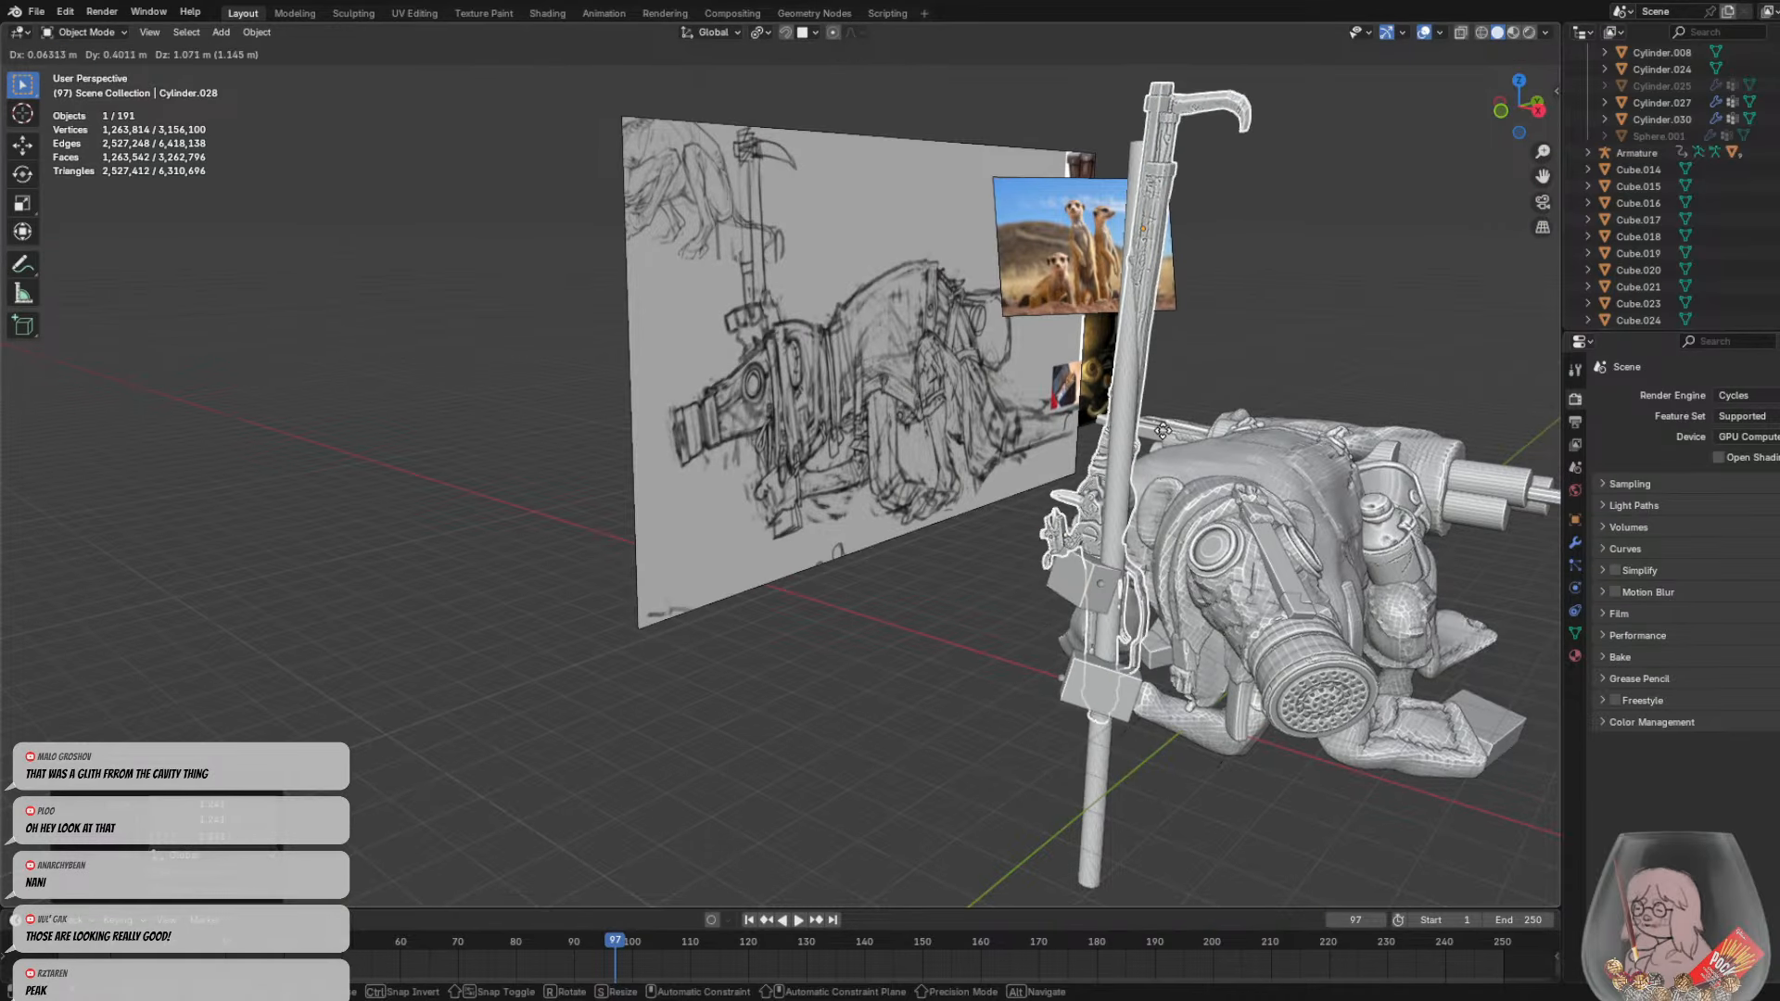
pyautogui.click(1396, 432)
# Adjust the rifle's placement so that its lower half overlaps the pole beside the creature's head
pyautogui.click(1128, 460)
pyautogui.moveTo(1143, 454); pyautogui.dragTo(1206, 428, button='middle')
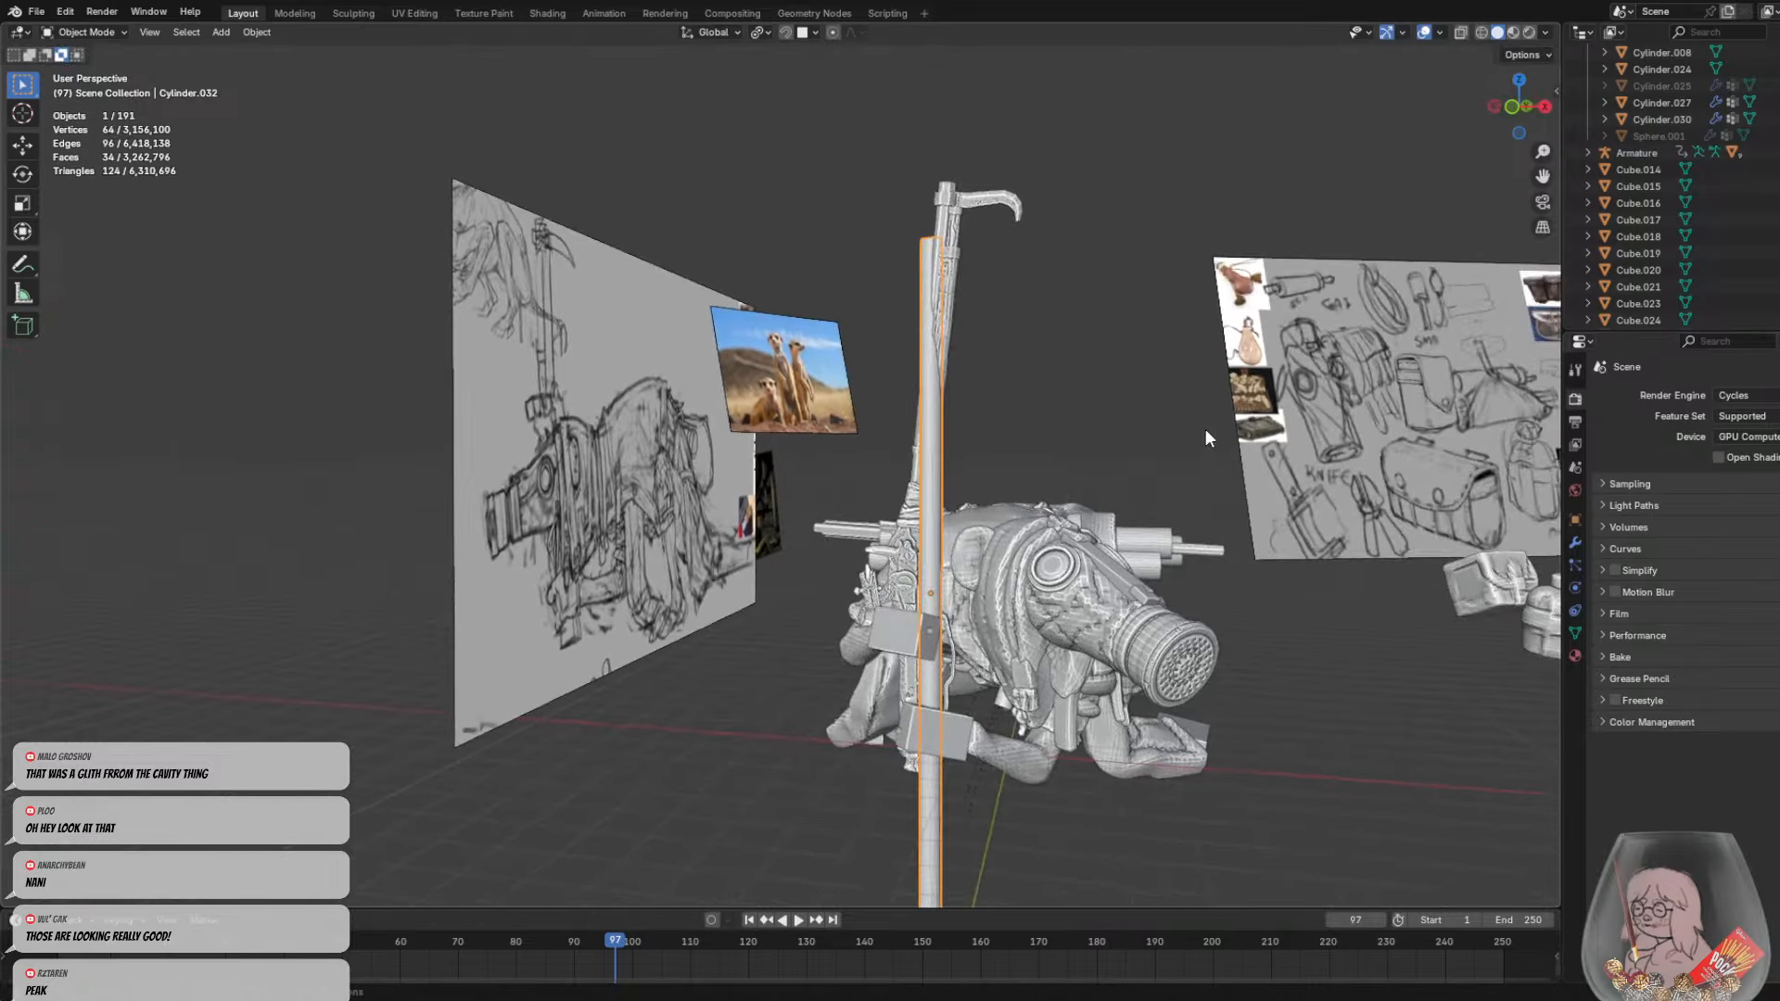
pyautogui.click(908, 541)
pyautogui.moveTo(909, 542); pyautogui.dragTo(1068, 536, button='middle')
pyautogui.scroll(4, 649, 477)
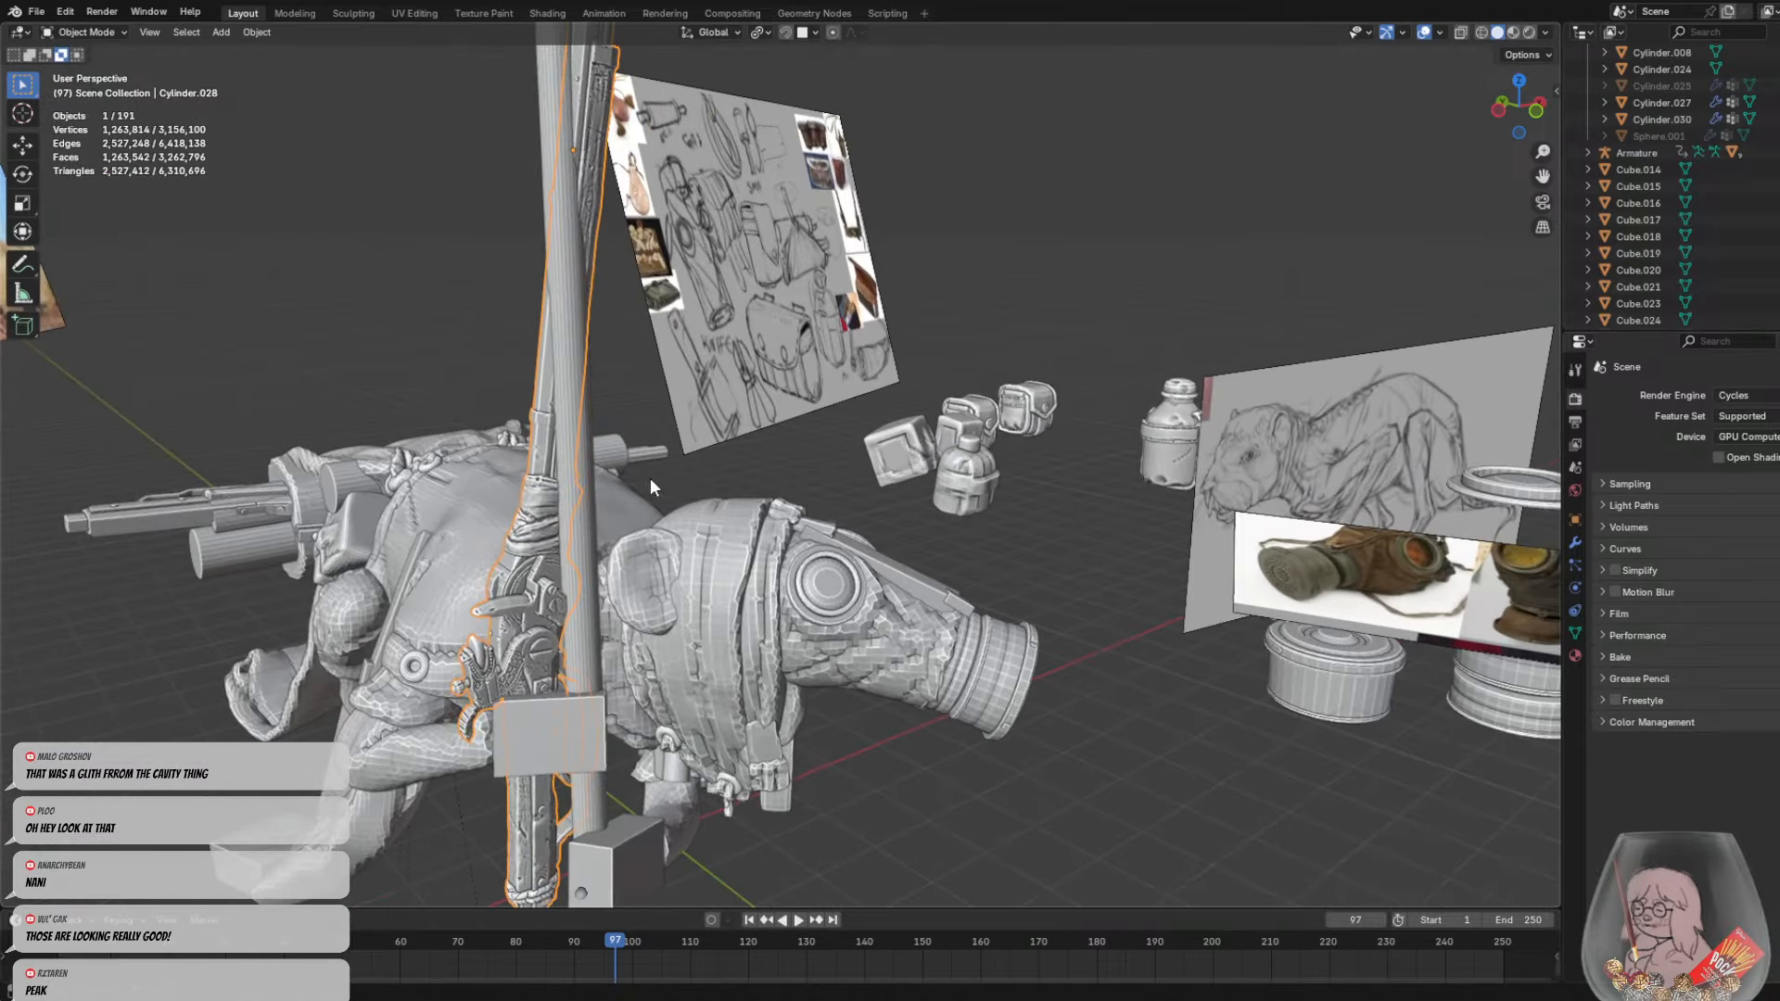
pyautogui.keyDown('shift'); pyautogui.moveTo(586, 478); pyautogui.dragTo(620, 516, button='middle'); pyautogui.keyUp('shift')
pyautogui.scroll(-3, 619, 515)
pyautogui.press('r')
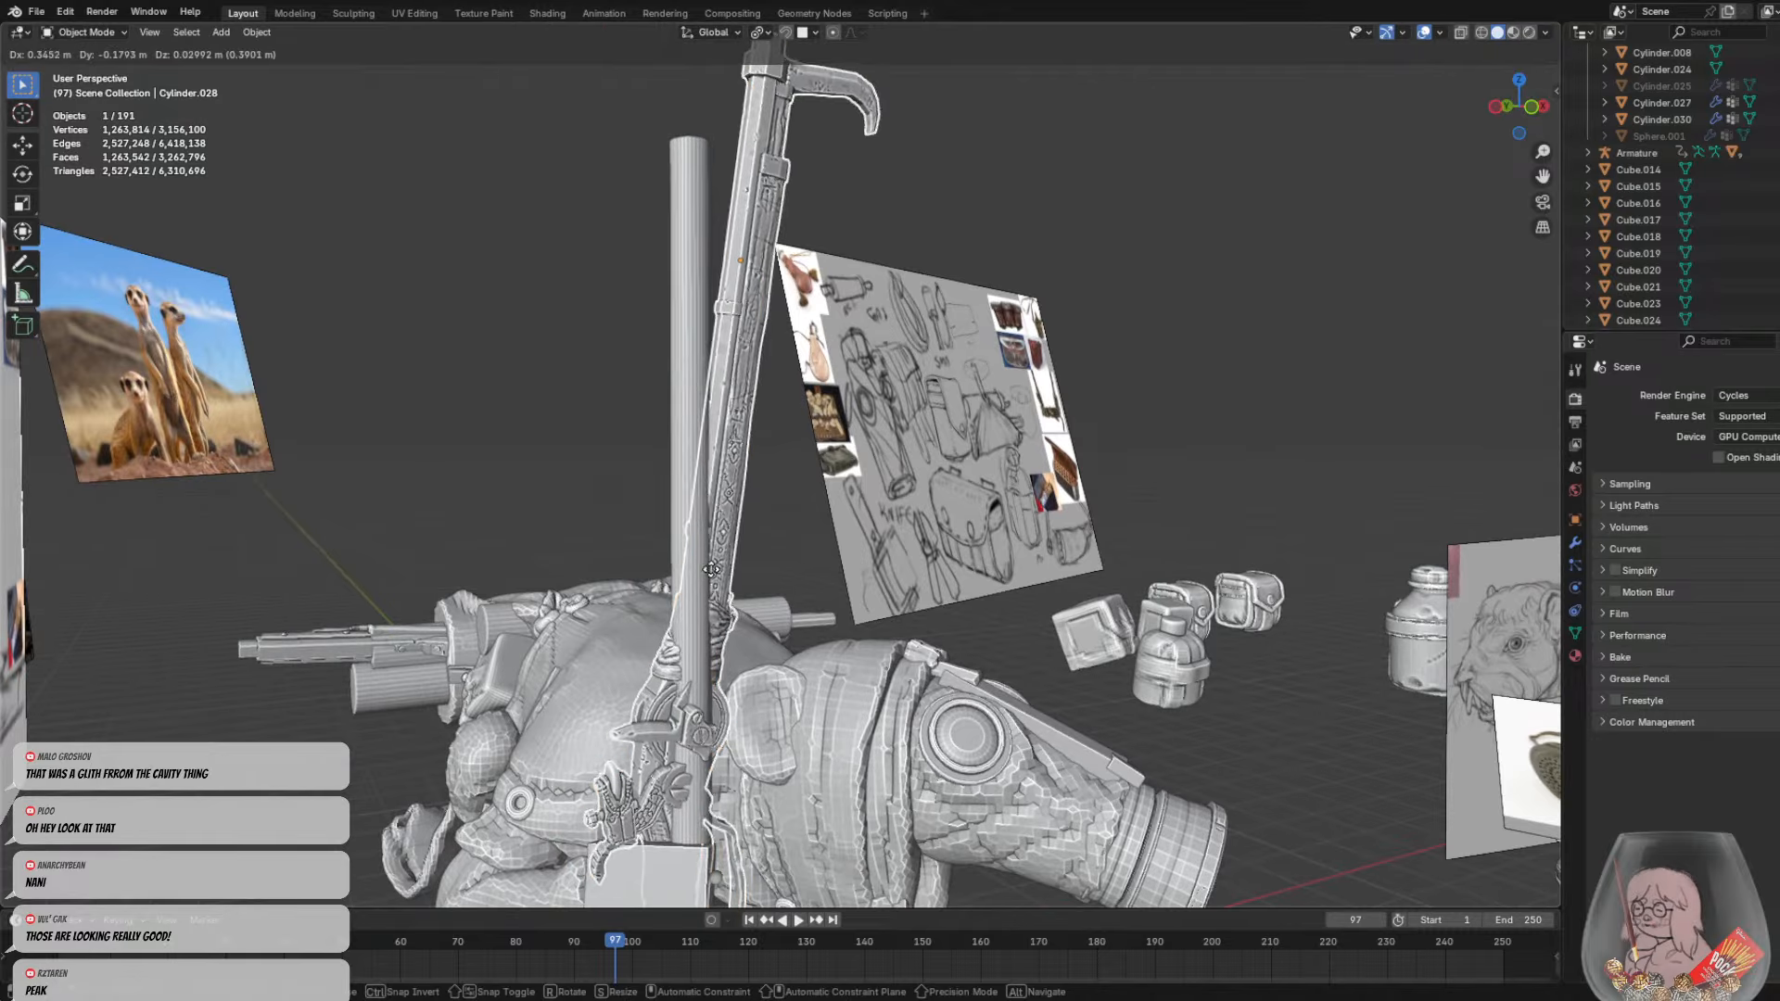
pyautogui.click(741, 565)
# Rotate the rifle by about 2° to refine its lean beside the creature's head and hands
pyautogui.moveTo(742, 565); pyautogui.dragTo(909, 304, button='middle')
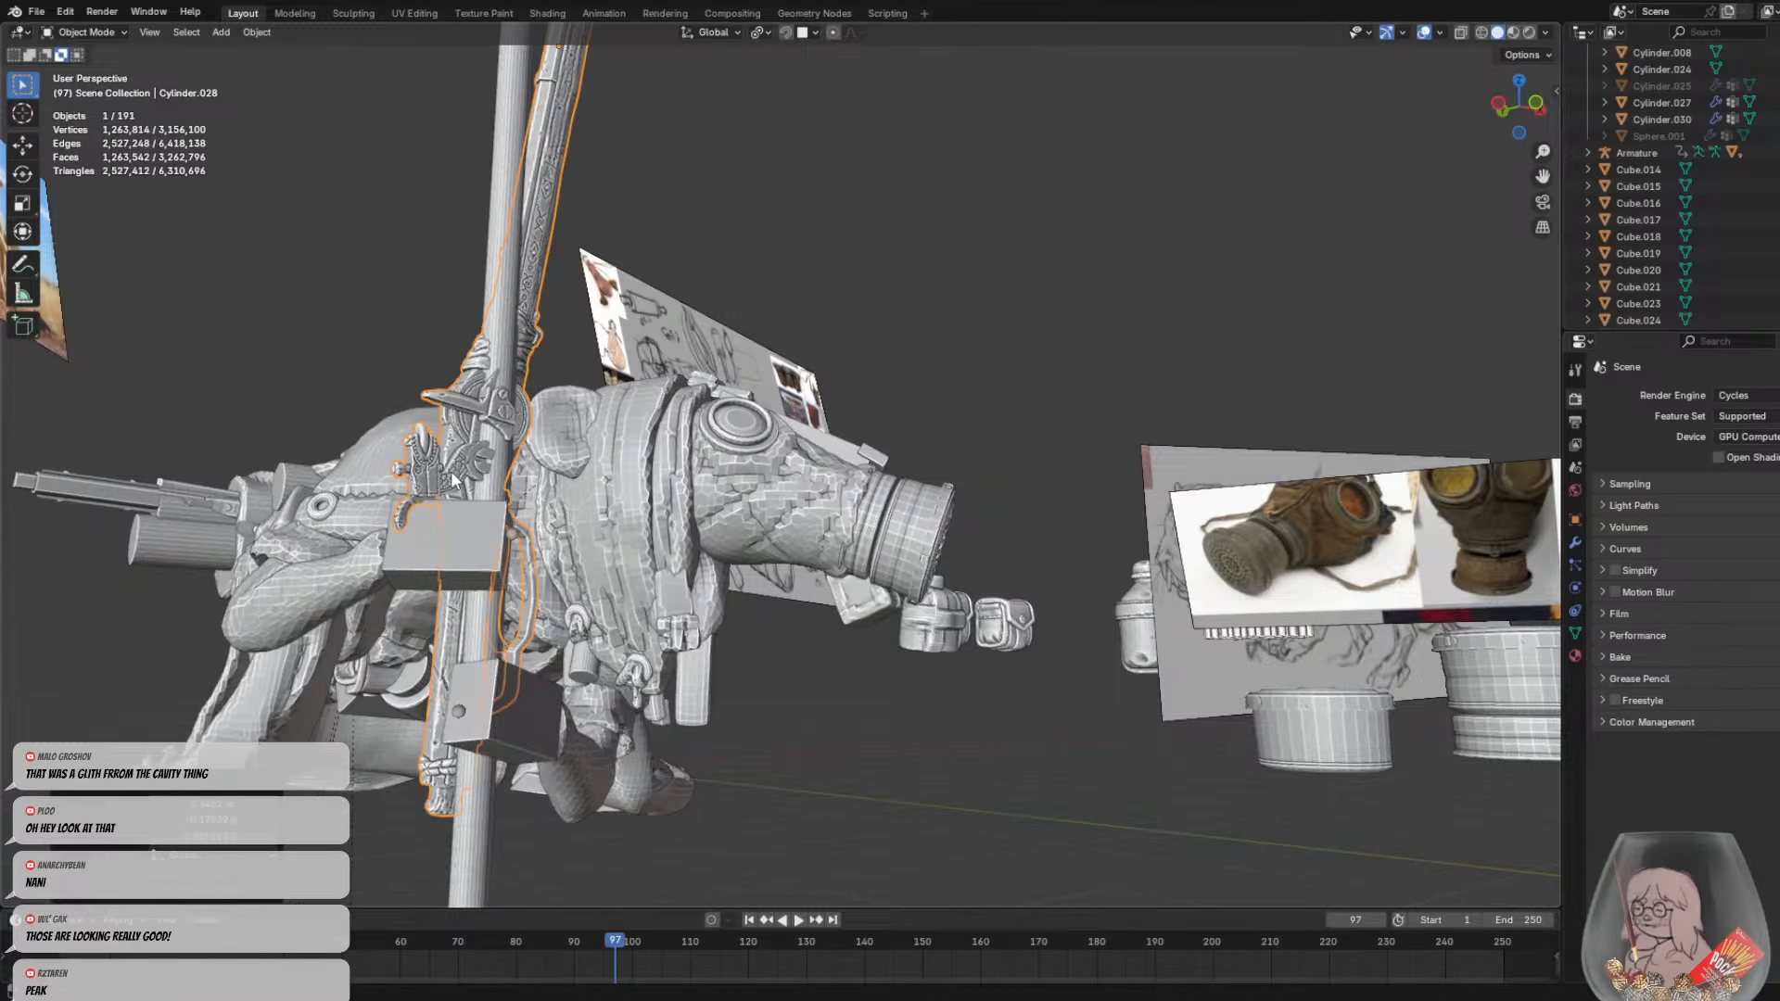
pyautogui.keyDown('shift'); pyautogui.moveTo(586, 432); pyautogui.dragTo(876, 627, button='middle'); pyautogui.keyUp('shift')
pyautogui.scroll(2, 874, 625)
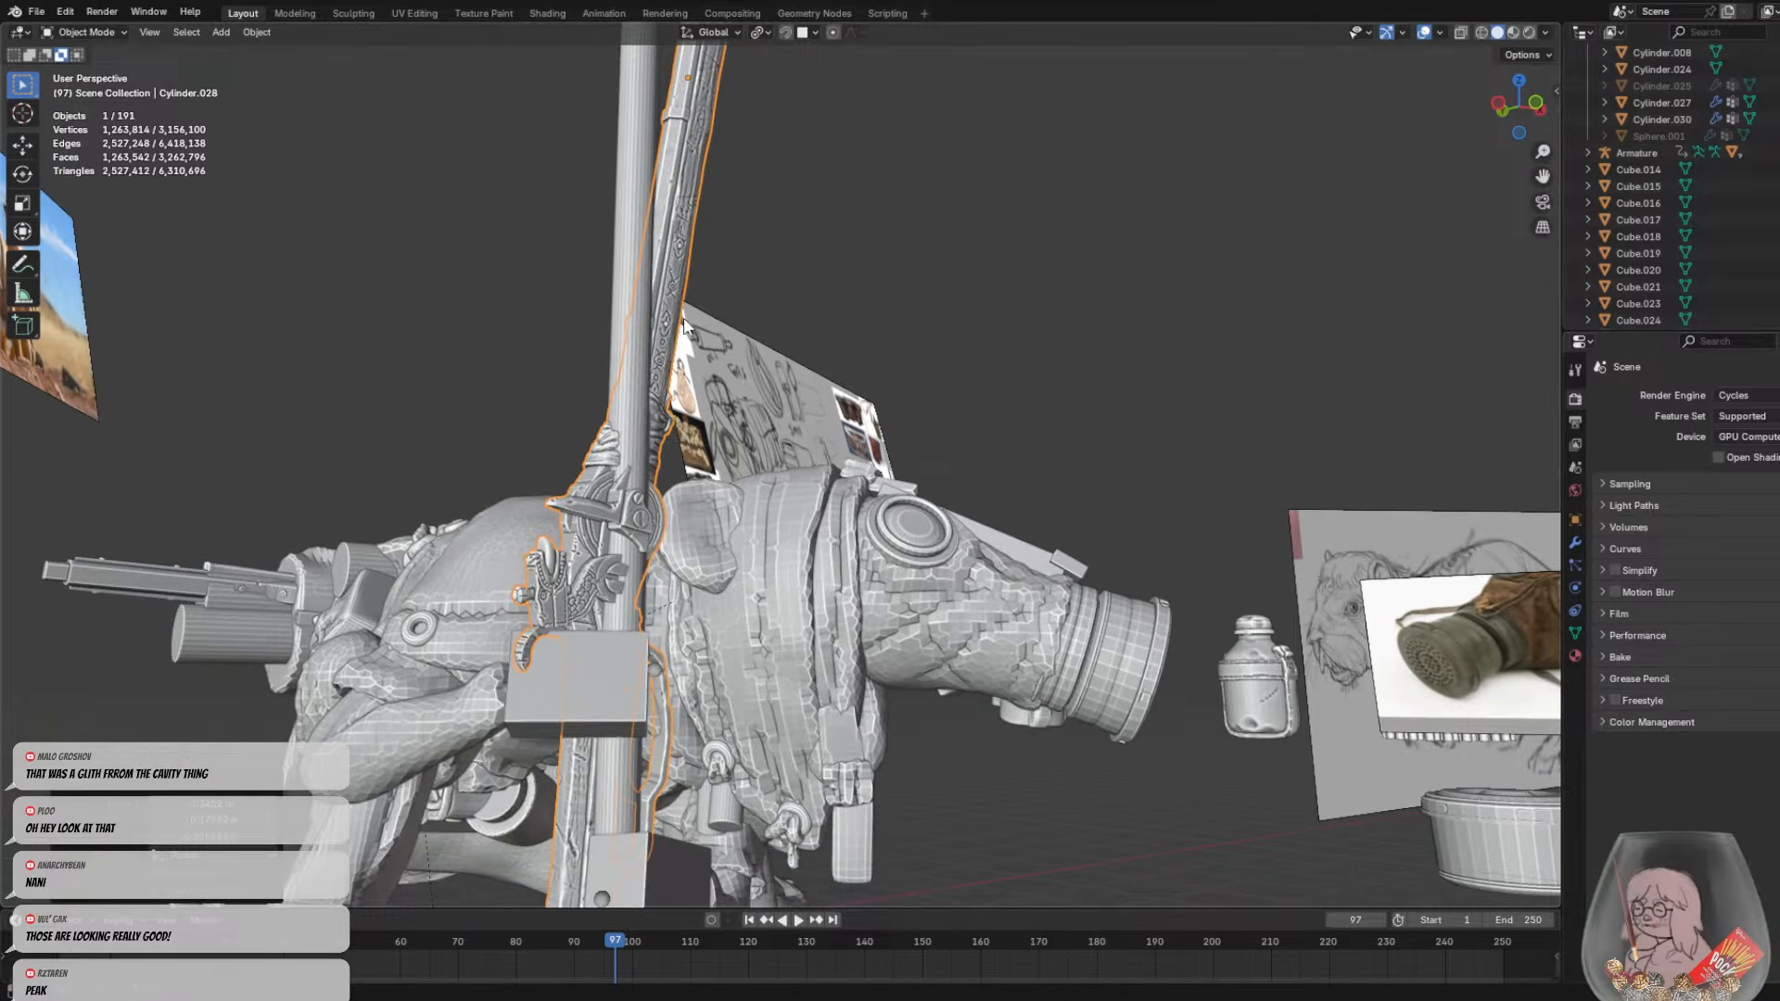
pyautogui.moveTo(679, 407)
pyautogui.mouseDown(button='middle')
pyautogui.moveTo(579, 432)
pyautogui.moveTo(688, 527)
pyautogui.moveTo(530, 526)
pyautogui.moveTo(820, 554)
pyautogui.moveTo(719, 564)
pyautogui.mouseUp(button='middle')
pyautogui.keyDown('shift'); pyautogui.moveTo(1081, 559); pyautogui.dragTo(508, 535, button='middle'); pyautogui.keyUp('shift')
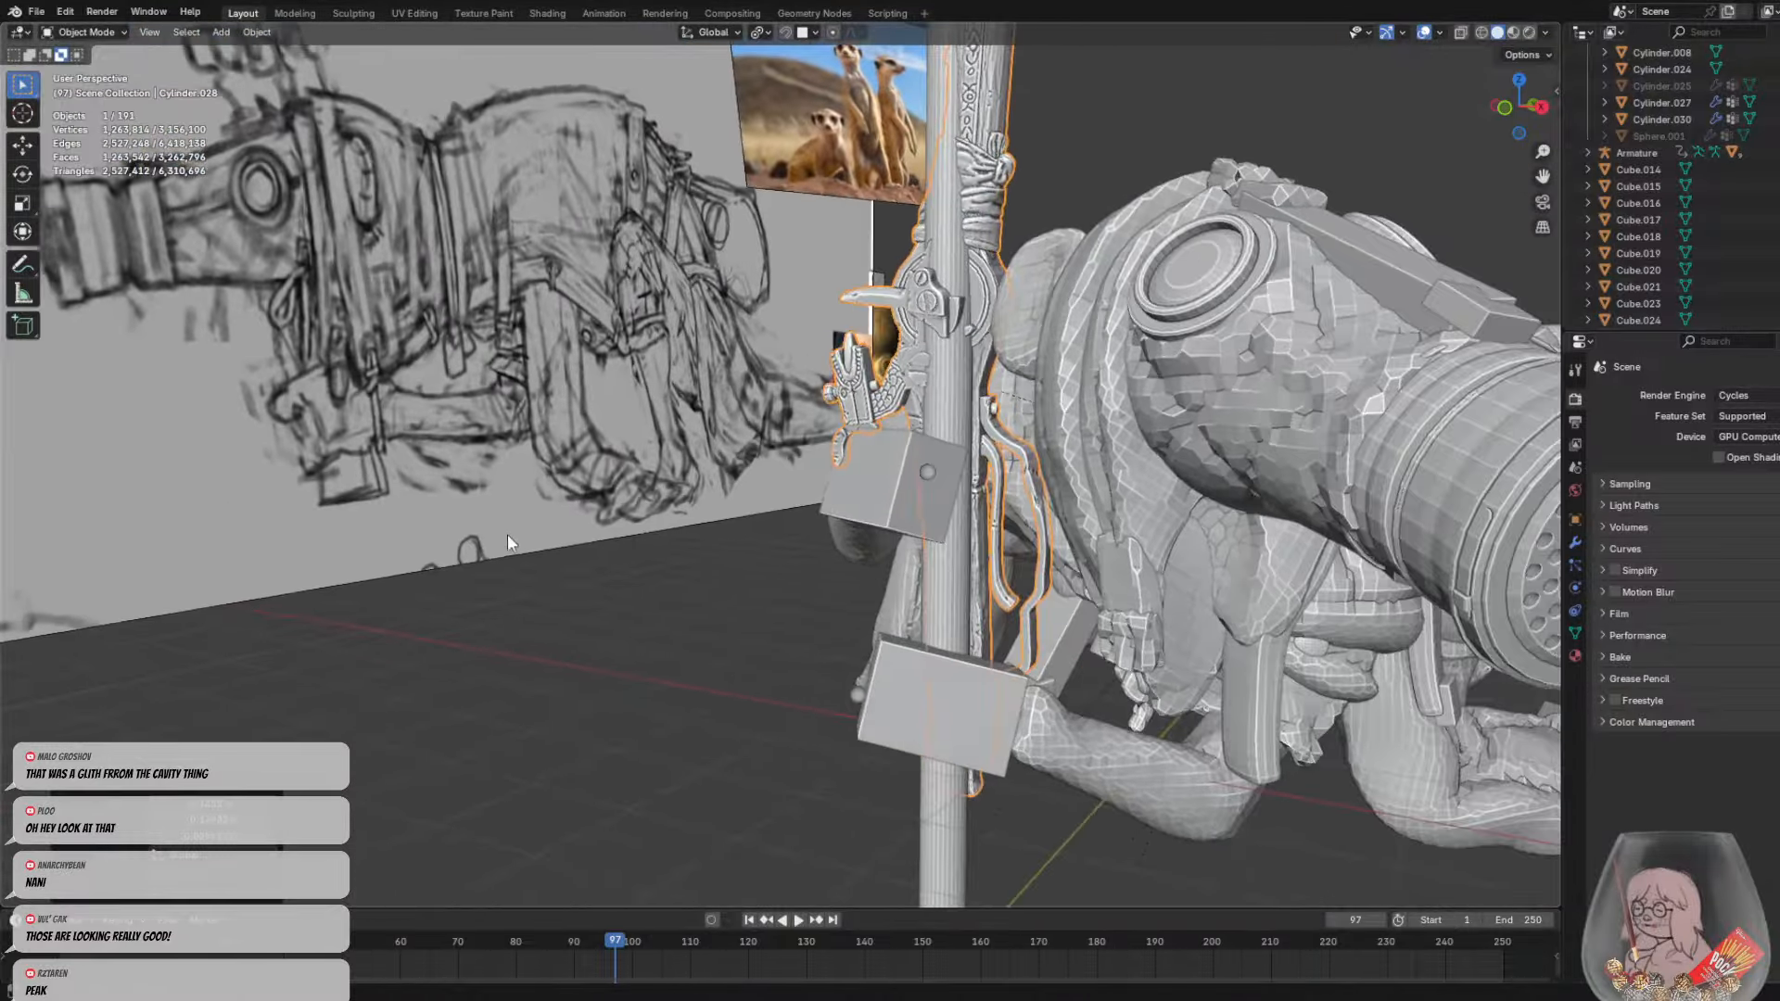
pyautogui.moveTo(1086, 545); pyautogui.dragTo(1064, 567, button='middle')
pyautogui.scroll(-3, 1033, 470)
pyautogui.moveTo(872, 397)
pyautogui.mouseDown(button='middle')
pyautogui.moveTo(981, 405)
pyautogui.moveTo(421, 404)
pyautogui.moveTo(798, 202)
pyautogui.mouseUp(button='middle')
pyautogui.press('r')
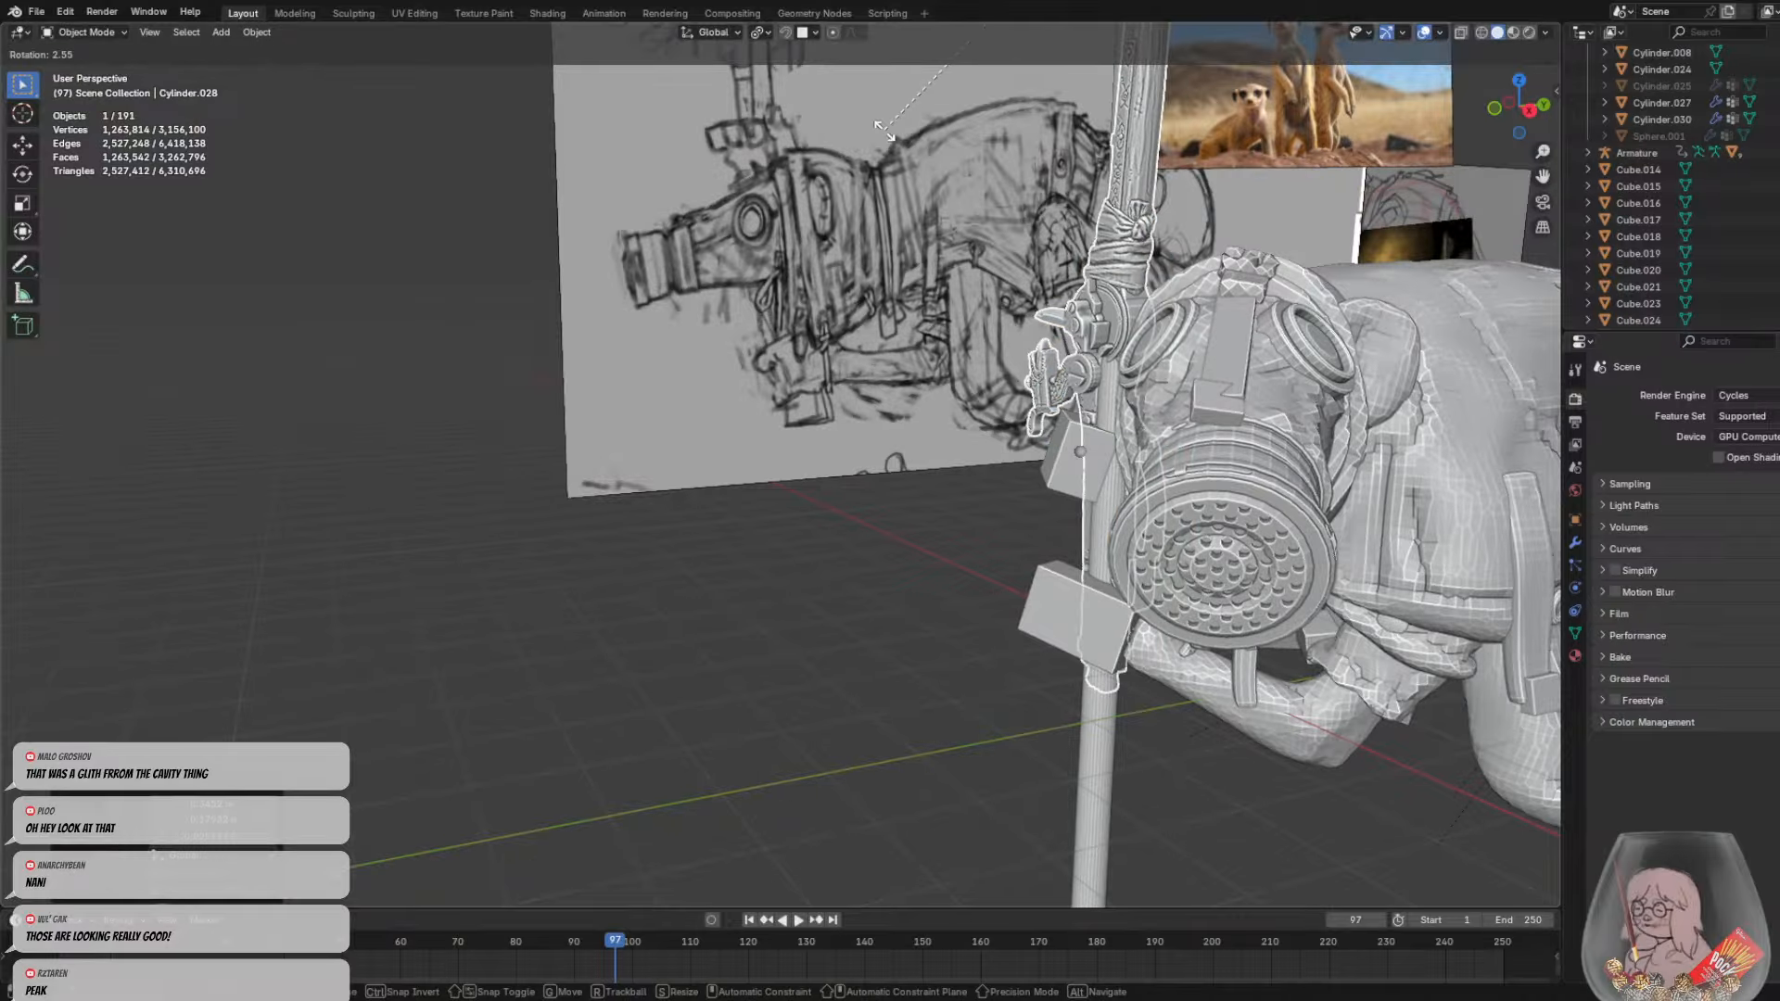
pyautogui.click(880, 129)
pyautogui.click(910, 384)
# Hide the placeholder pole running alongside the rifle
pyautogui.scroll(-3, 911, 384)
pyautogui.moveTo(910, 383); pyautogui.dragTo(1083, 330, button='middle')
pyautogui.click(696, 230)
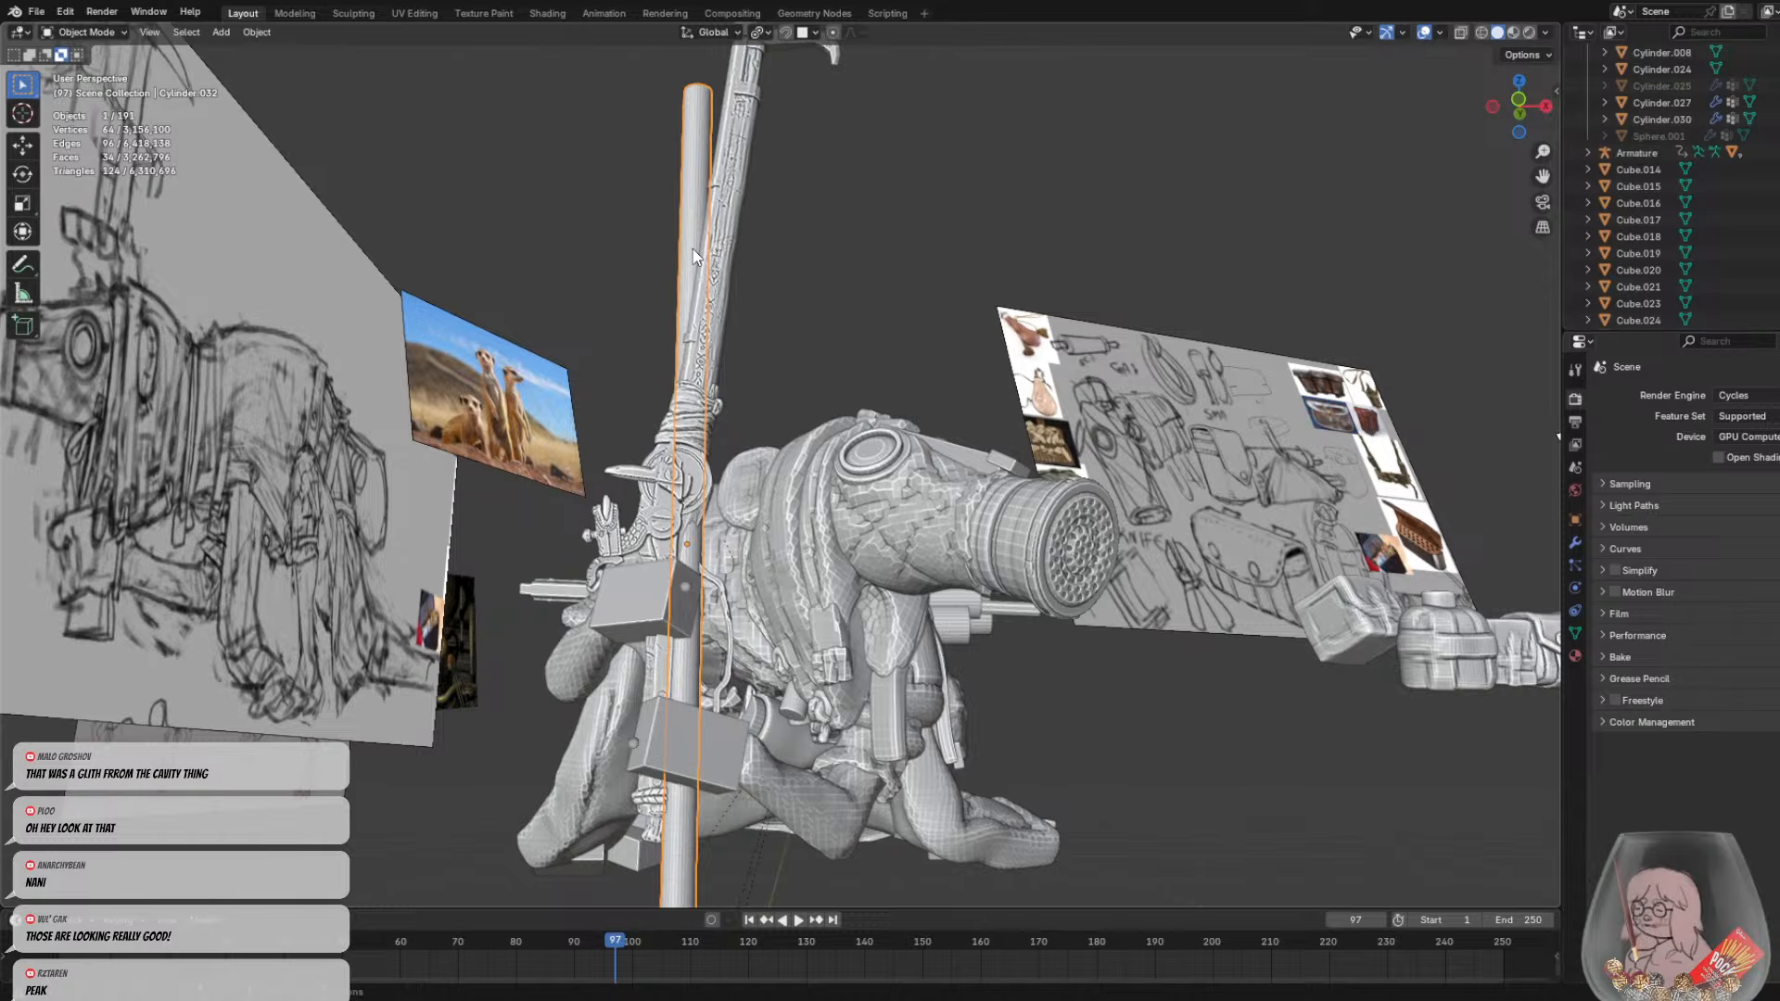
pyautogui.press('h')
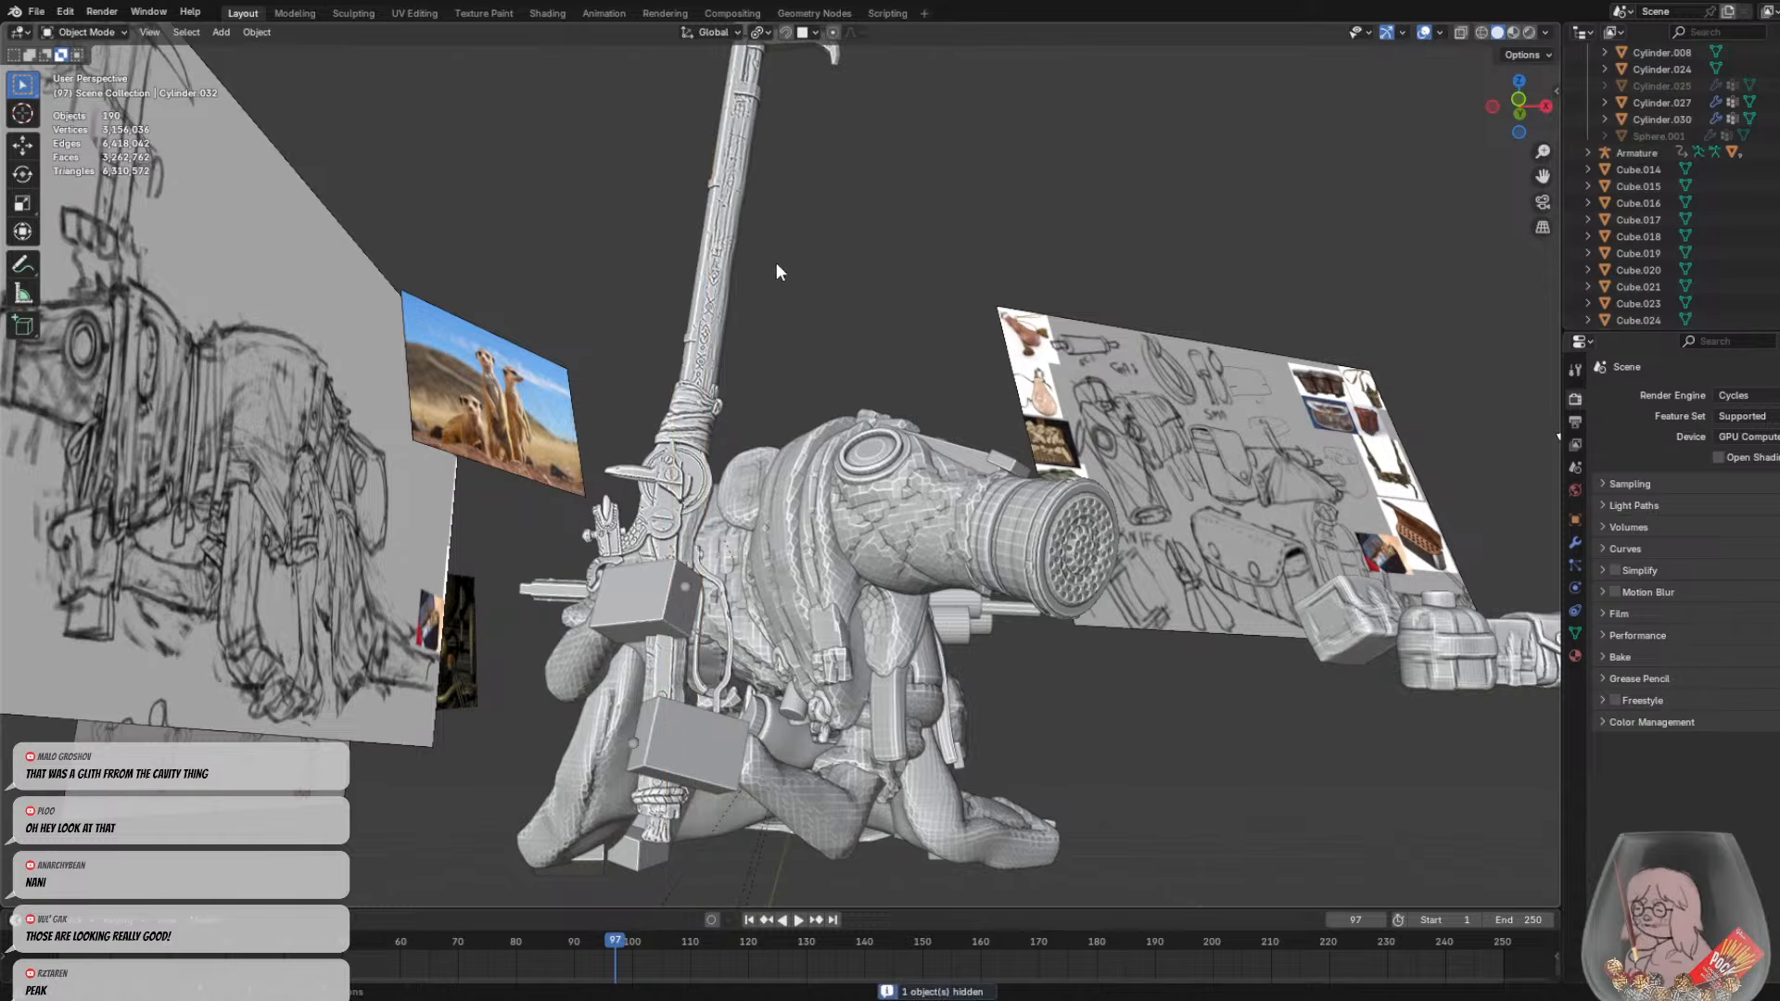
# Examine the creature with its upright rifle from several angles against the reference sketches
pyautogui.moveTo(776, 263); pyautogui.dragTo(919, 552, button='middle')
pyautogui.click(669, 593)
pyautogui.moveTo(668, 594); pyautogui.dragTo(696, 486, button='middle')
pyautogui.scroll(-1, 695, 473)
pyautogui.scroll(-1, 695, 472)
pyautogui.click(871, 440)
pyautogui.moveTo(890, 441); pyautogui.dragTo(649, 469, button='middle')
pyautogui.scroll(-2, 905, 508)
pyautogui.moveTo(516, 470); pyautogui.dragTo(788, 454, button='middle')
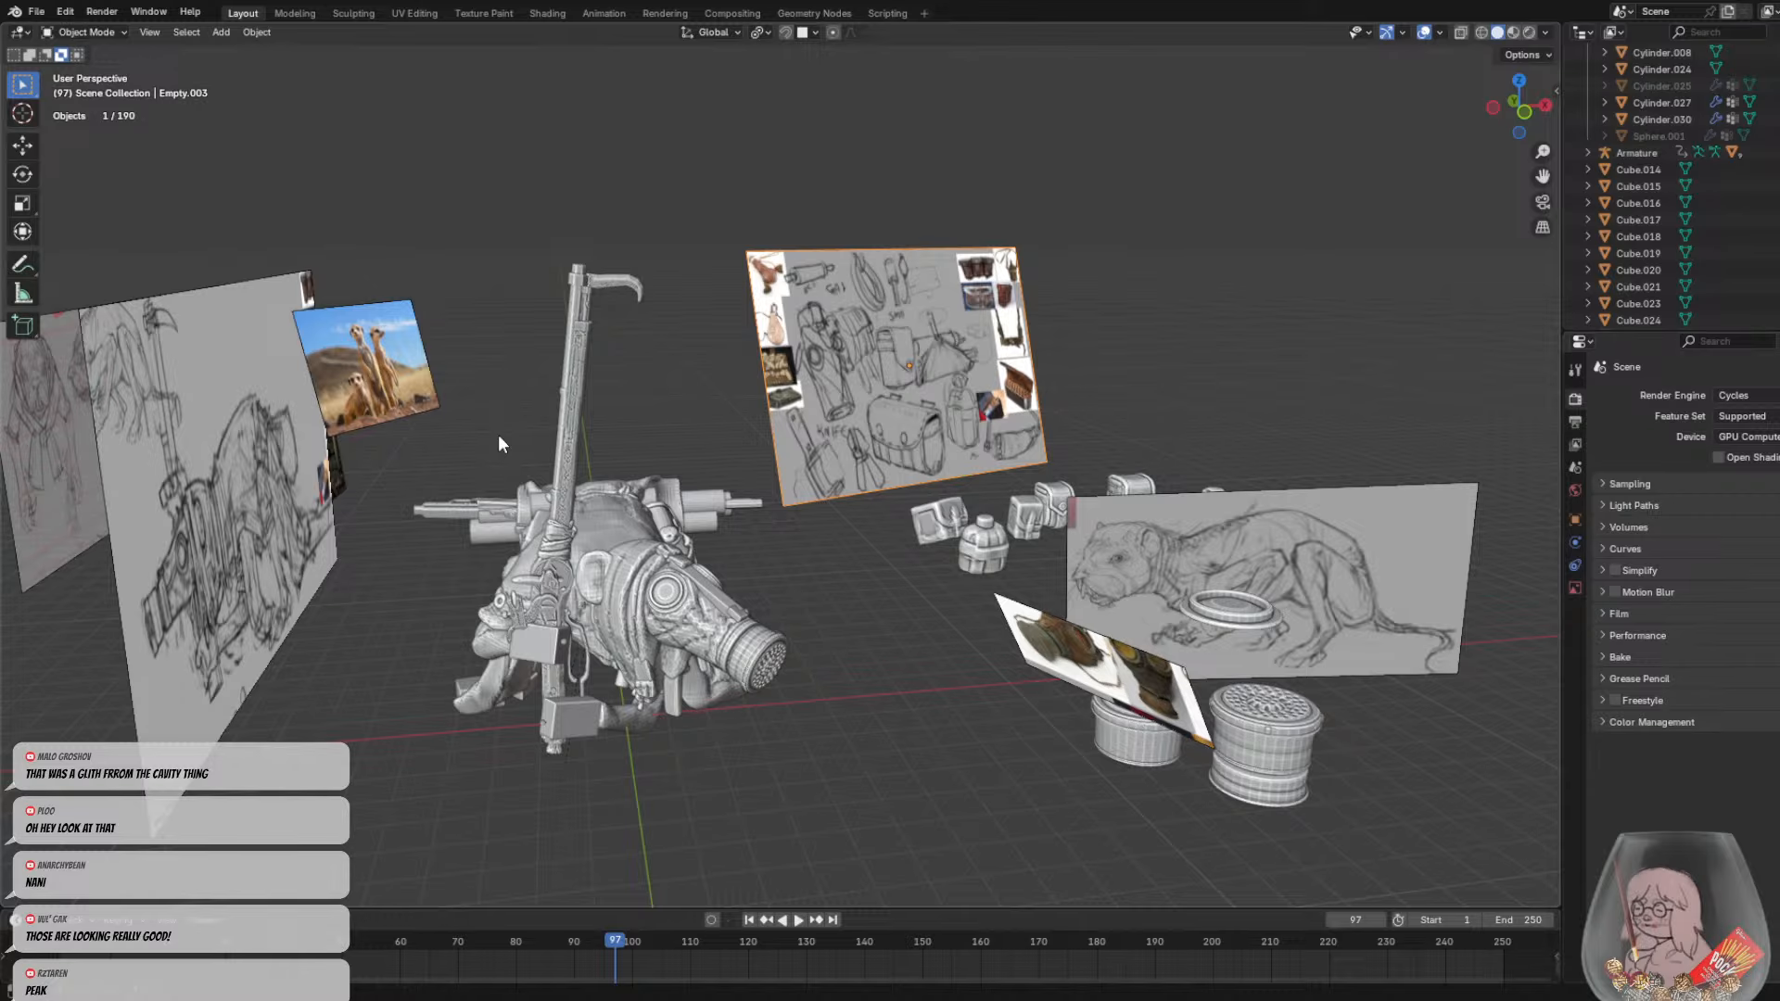
pyautogui.moveTo(498, 434)
pyautogui.mouseDown(button='middle')
pyautogui.moveTo(638, 499)
pyautogui.moveTo(601, 533)
pyautogui.mouseUp(button='middle')
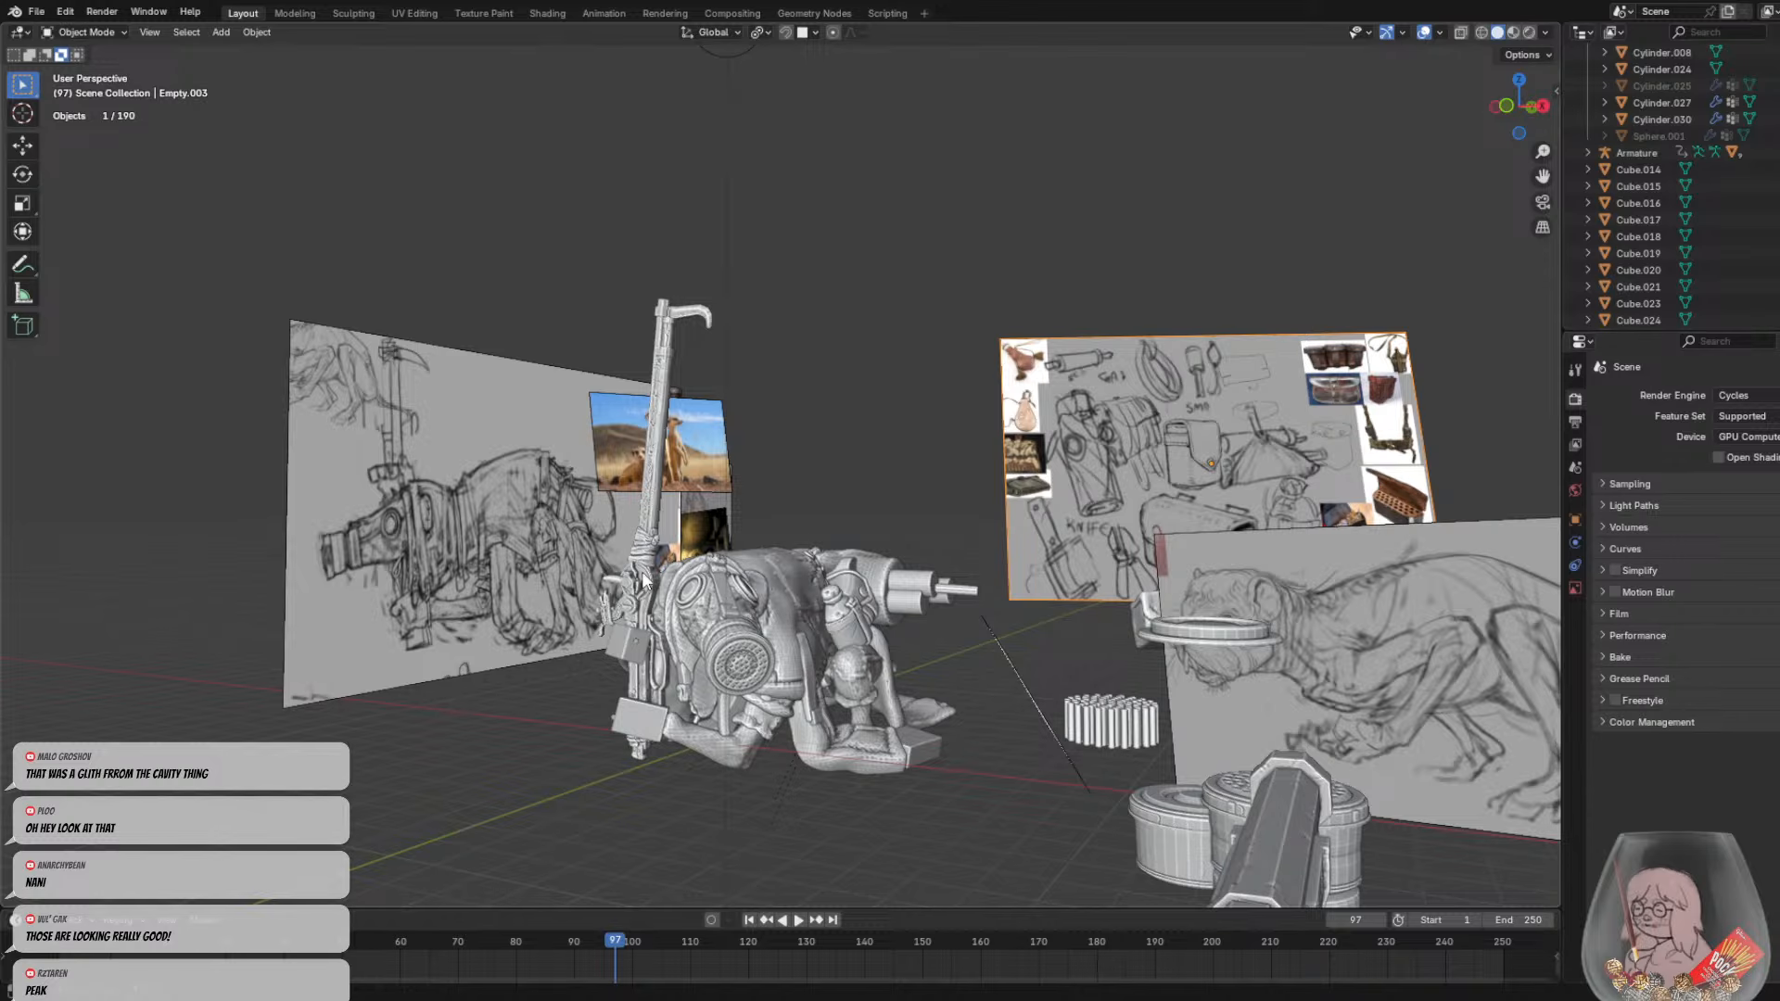
pyautogui.moveTo(728, 486); pyautogui.dragTo(698, 482, button='middle')
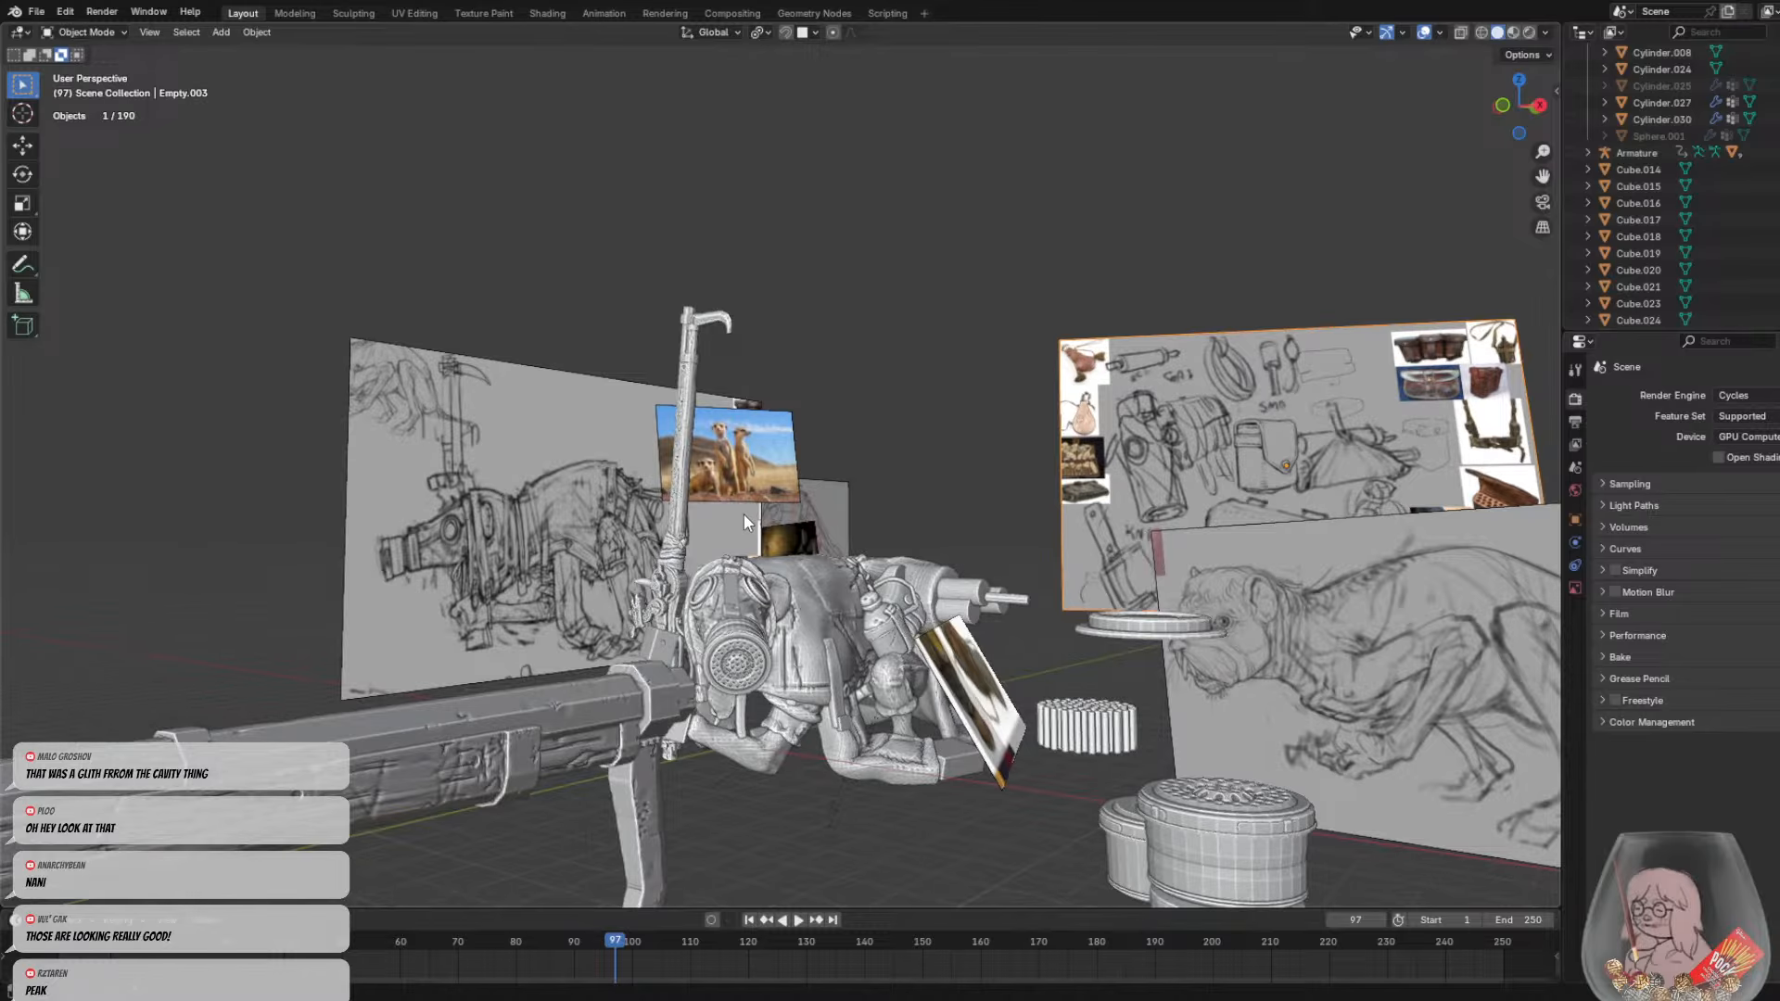
pyautogui.moveTo(741, 536); pyautogui.dragTo(610, 495, button='middle')
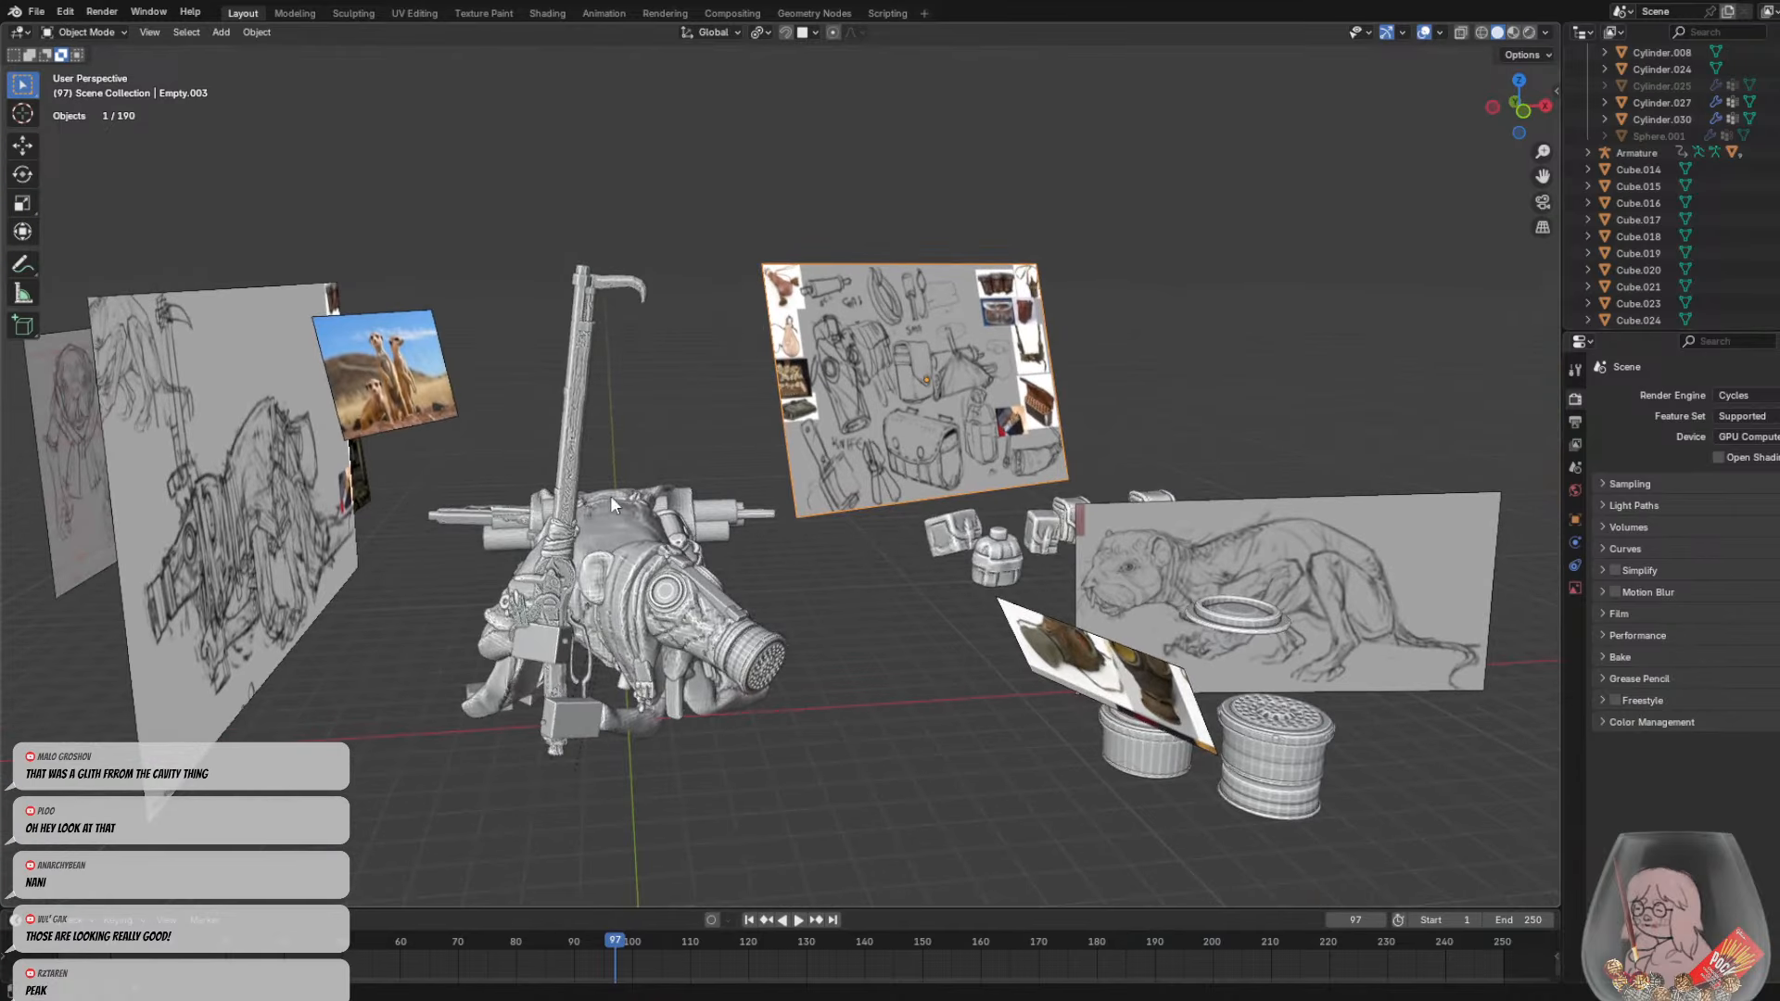
# Examine how the upright rifle sits against the creature's head, back and block hands, from front, side and behind
pyautogui.moveTo(814, 456); pyautogui.dragTo(1379, 466, button='middle')
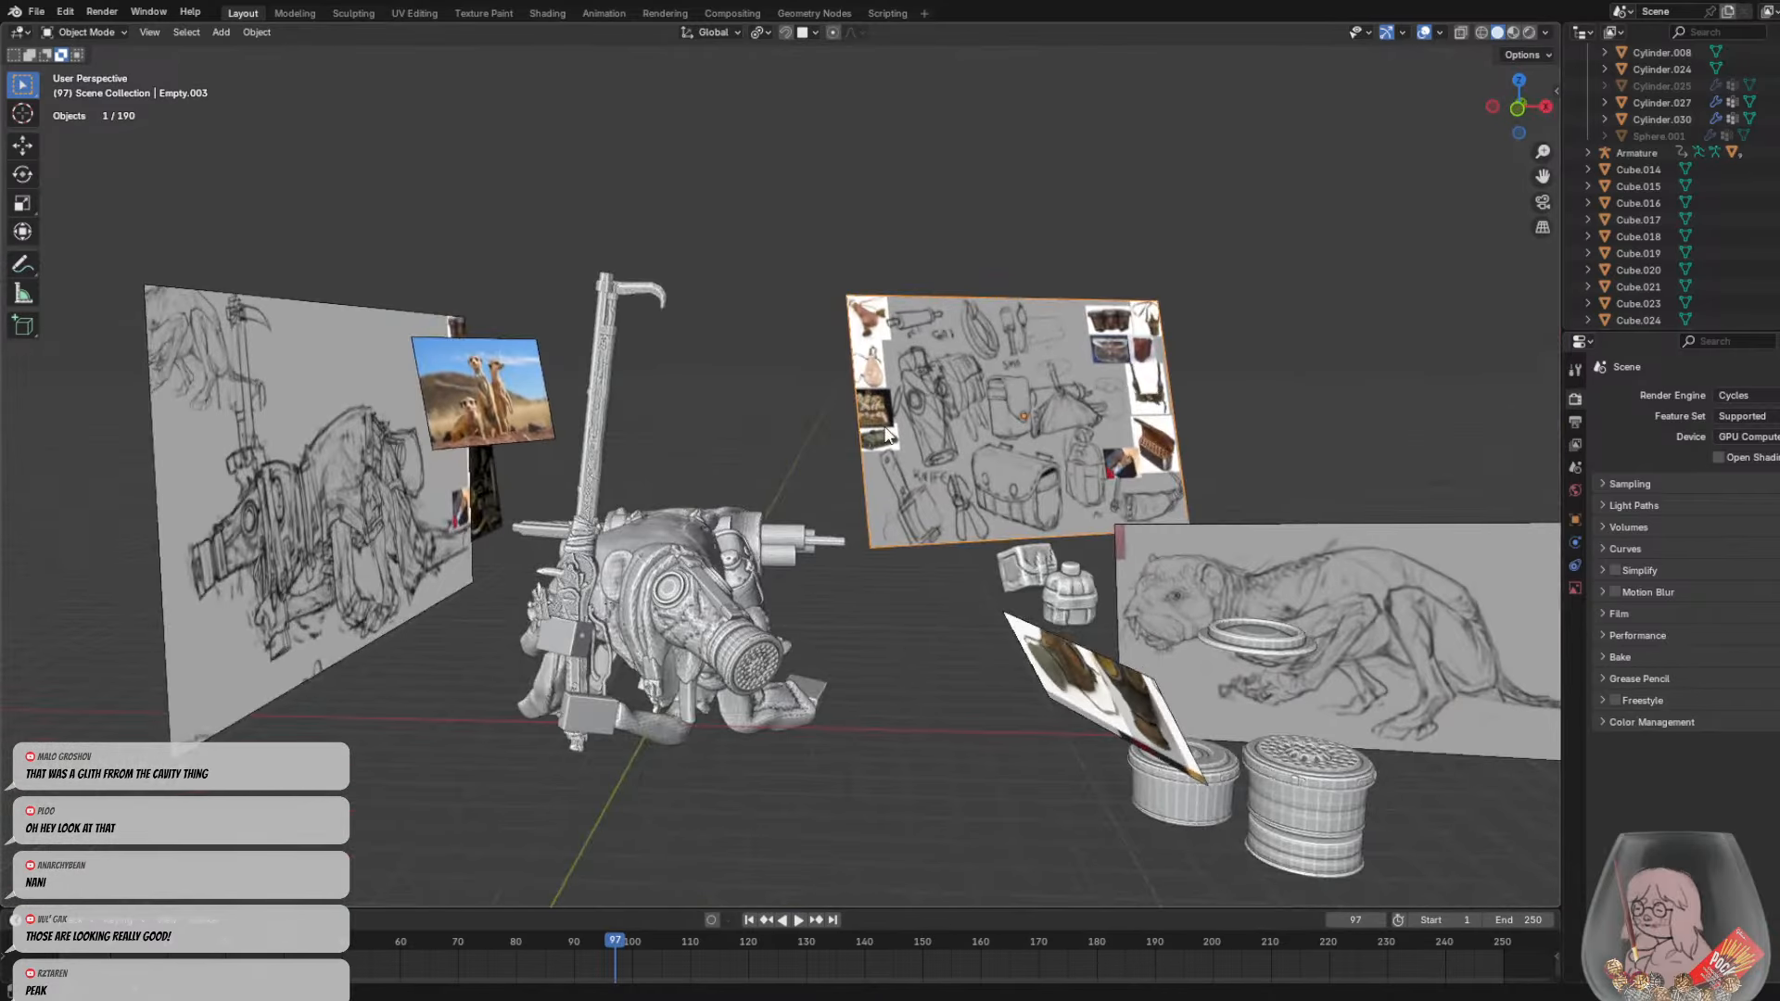
pyautogui.scroll(3, 549, 451)
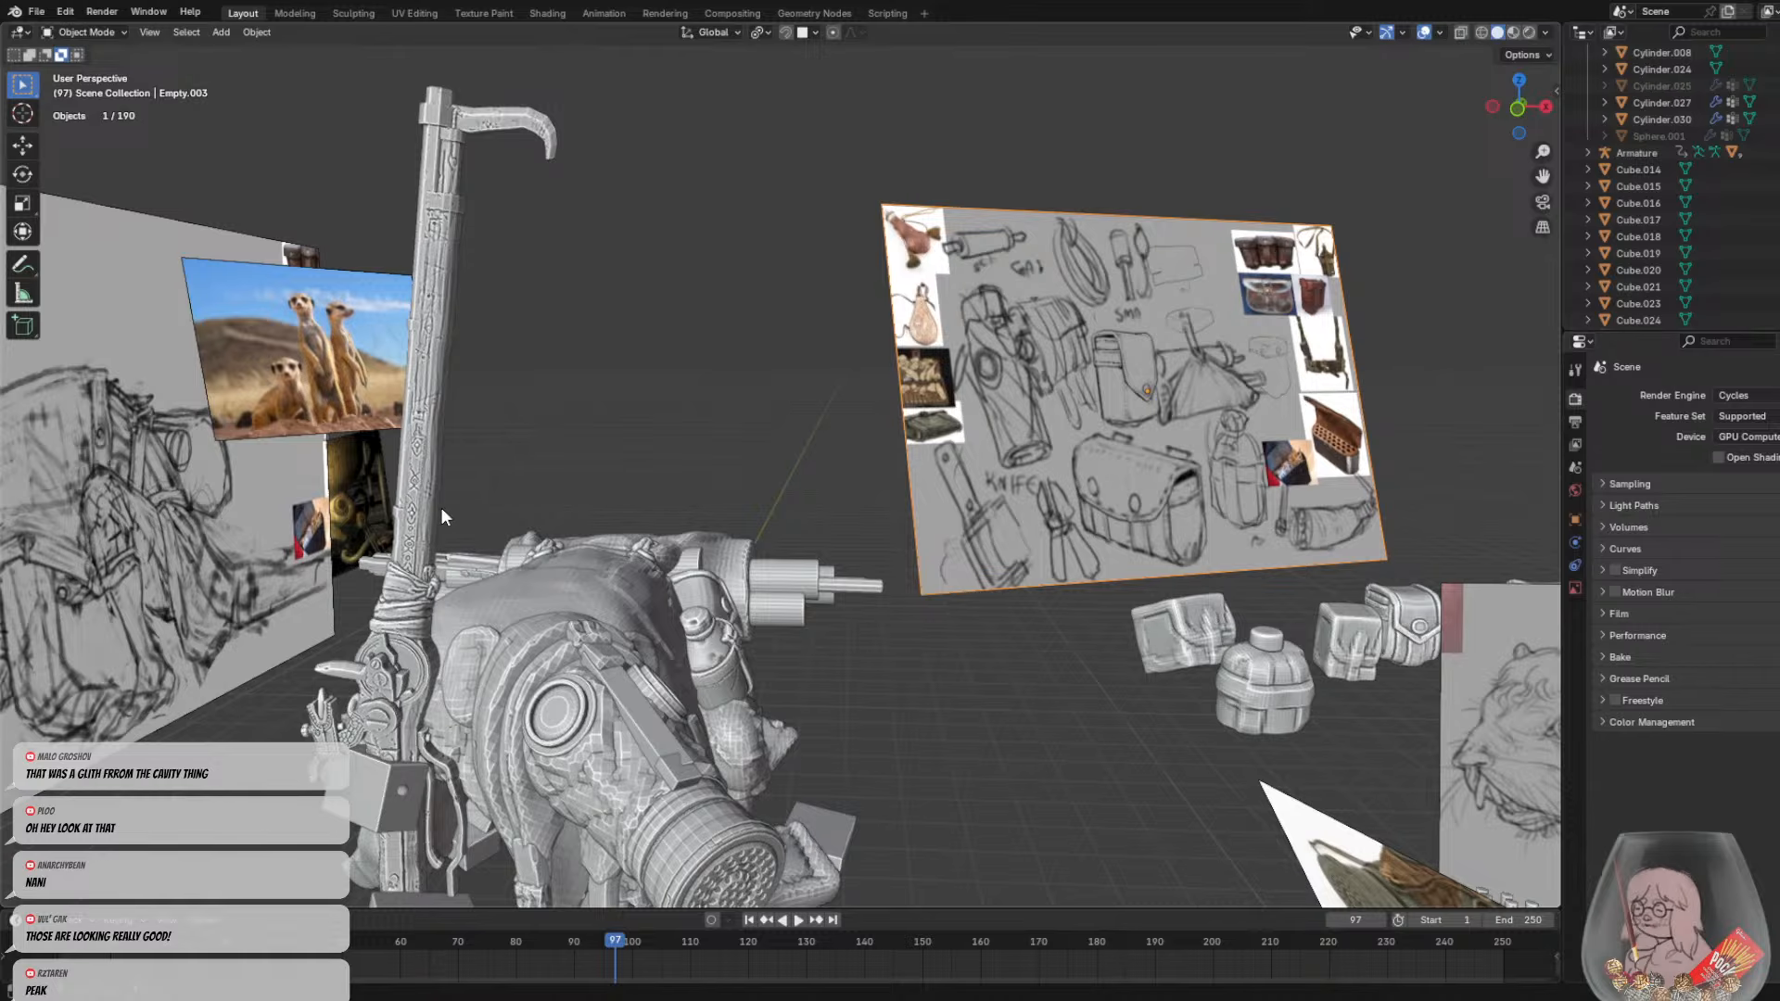
pyautogui.moveTo(441, 509); pyautogui.dragTo(450, 418, button='middle')
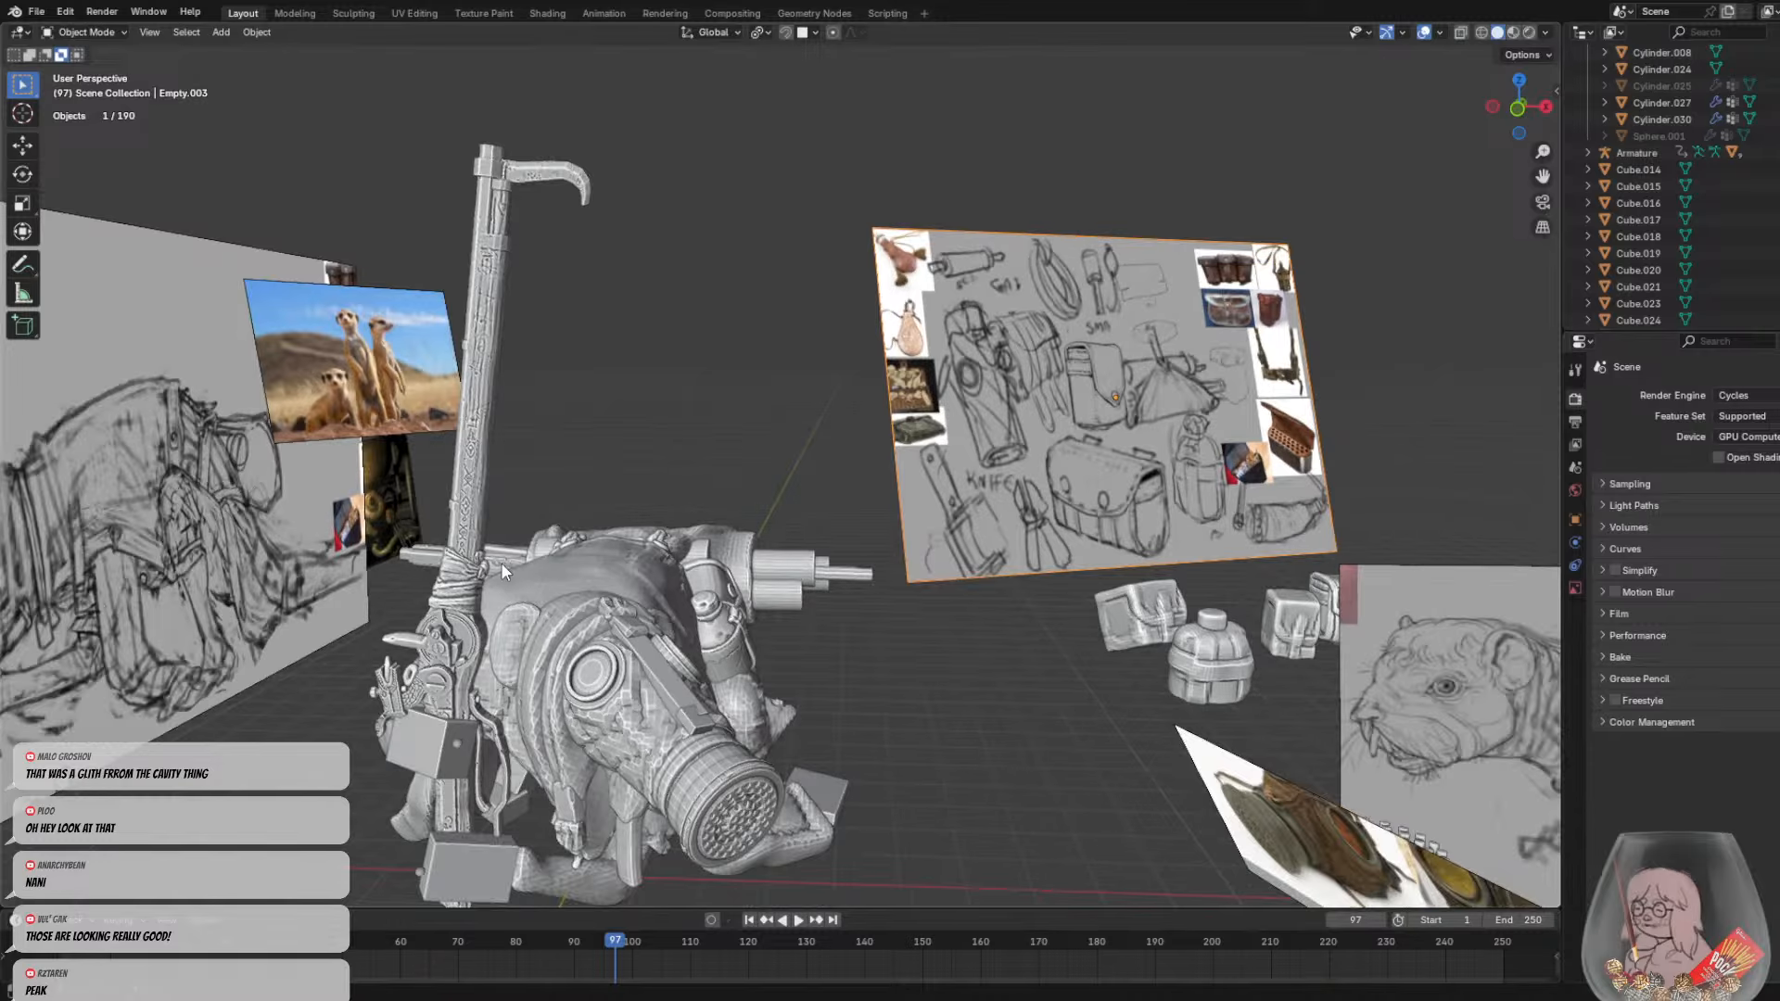
pyautogui.scroll(3, 347, 586)
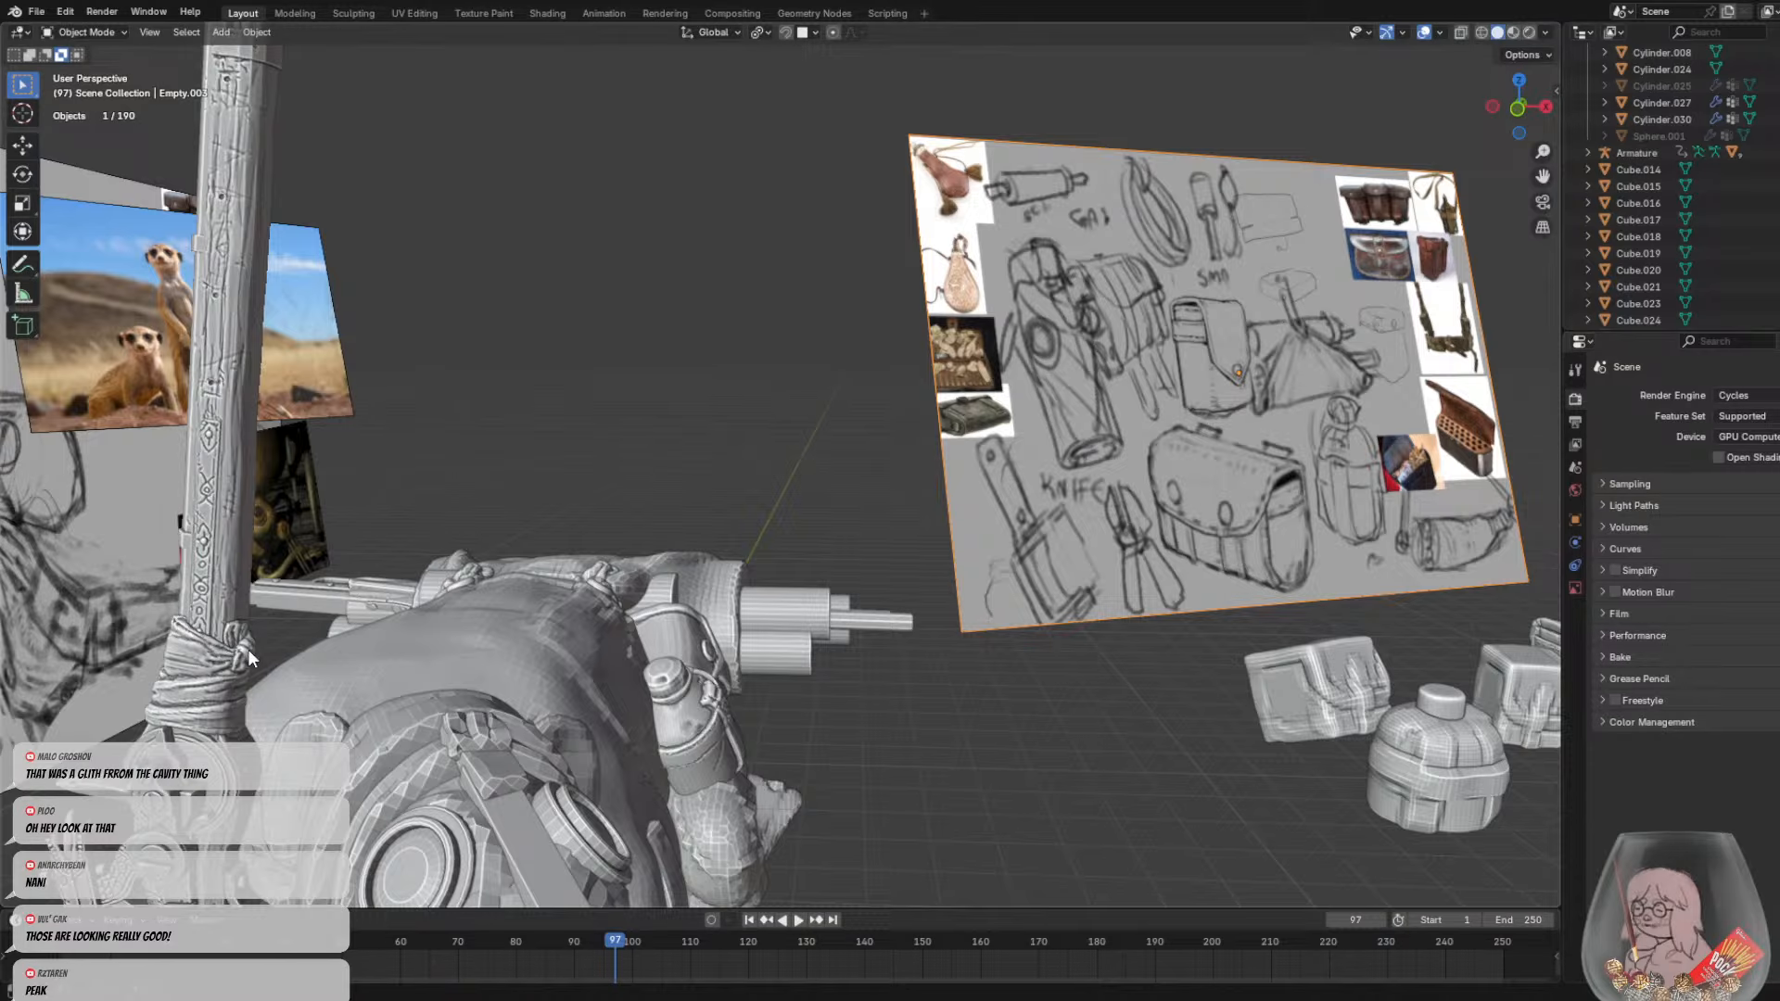
pyautogui.moveTo(378, 586); pyautogui.dragTo(131, 624, button='middle')
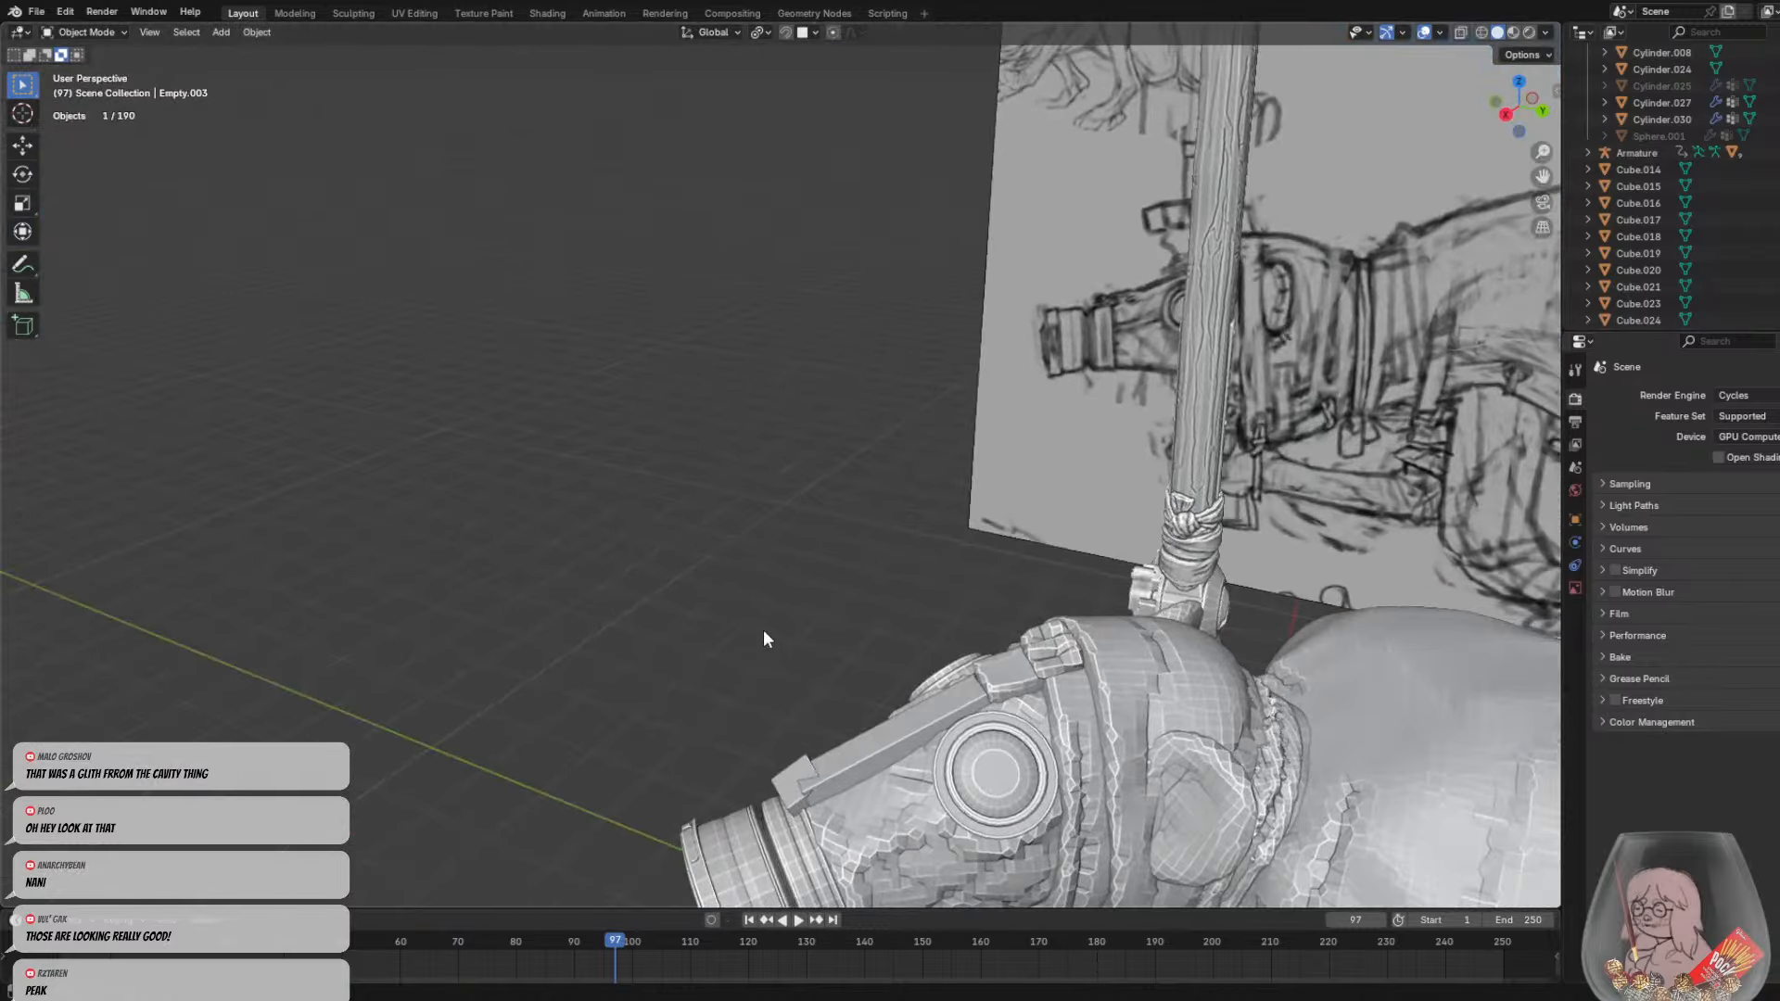
pyautogui.moveTo(764, 631); pyautogui.dragTo(1149, 585, button='middle')
pyautogui.scroll(-5, 742, 476)
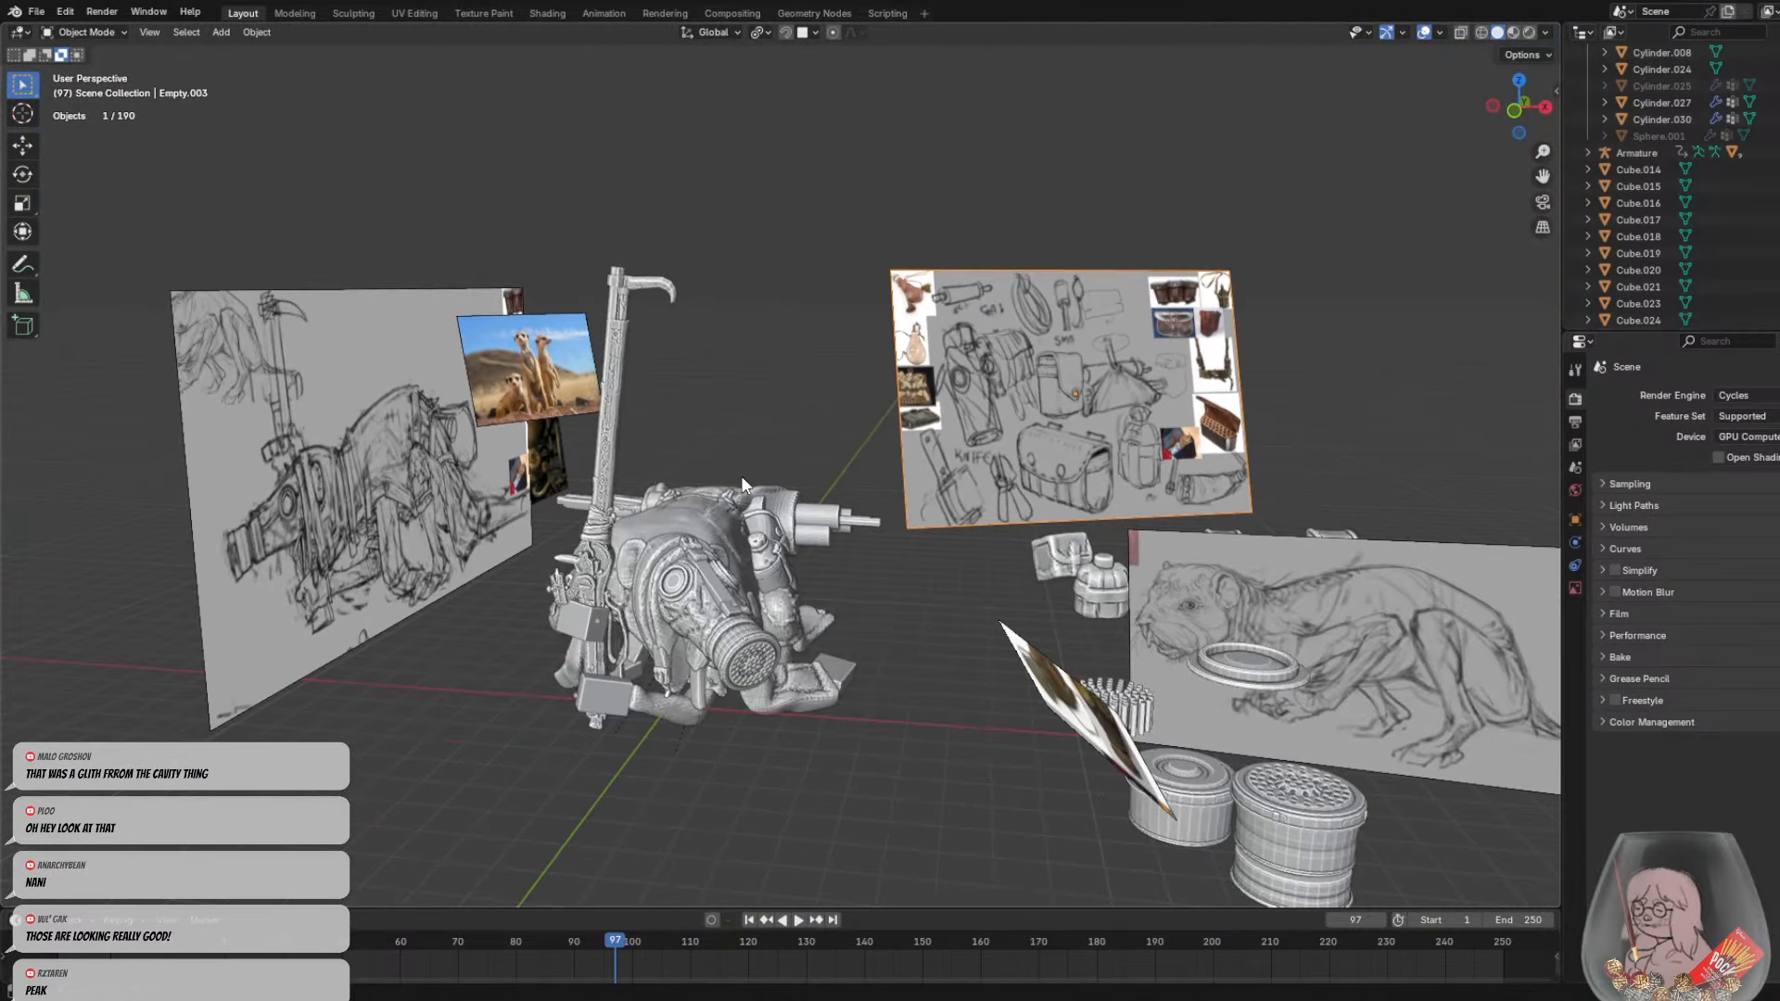
pyautogui.moveTo(739, 517); pyautogui.dragTo(742, 497, button='middle')
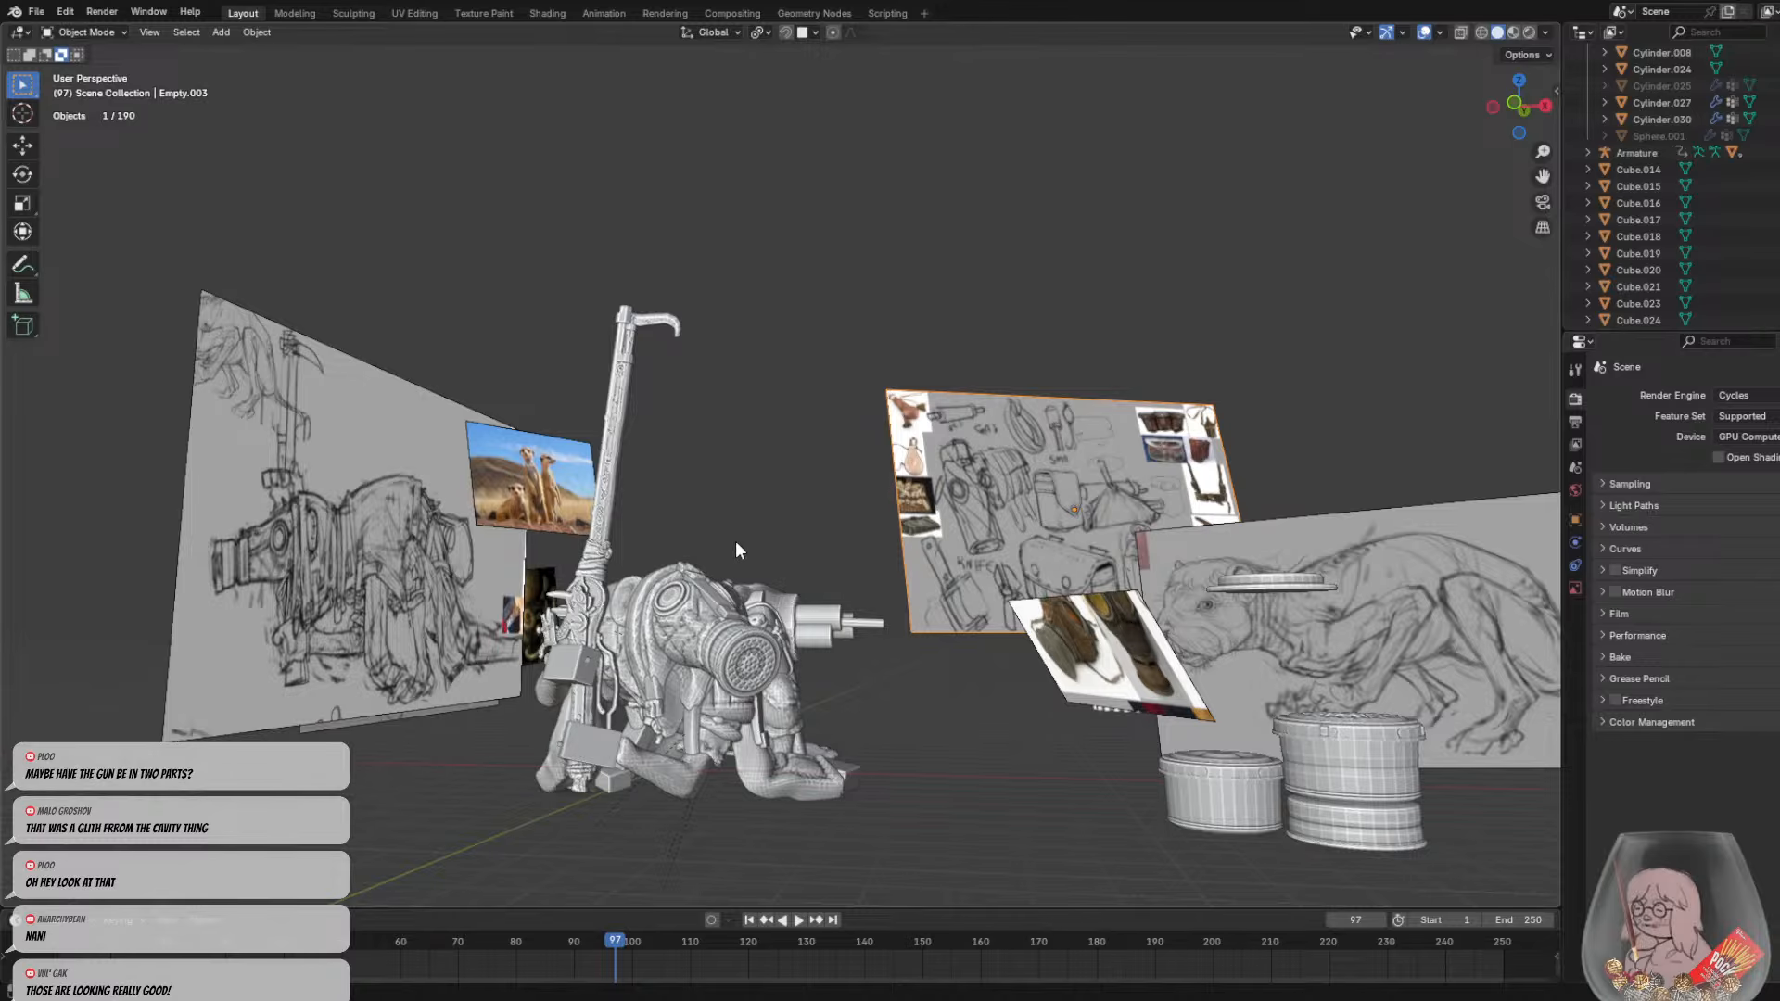
pyautogui.moveTo(736, 542); pyautogui.dragTo(978, 629, button='middle')
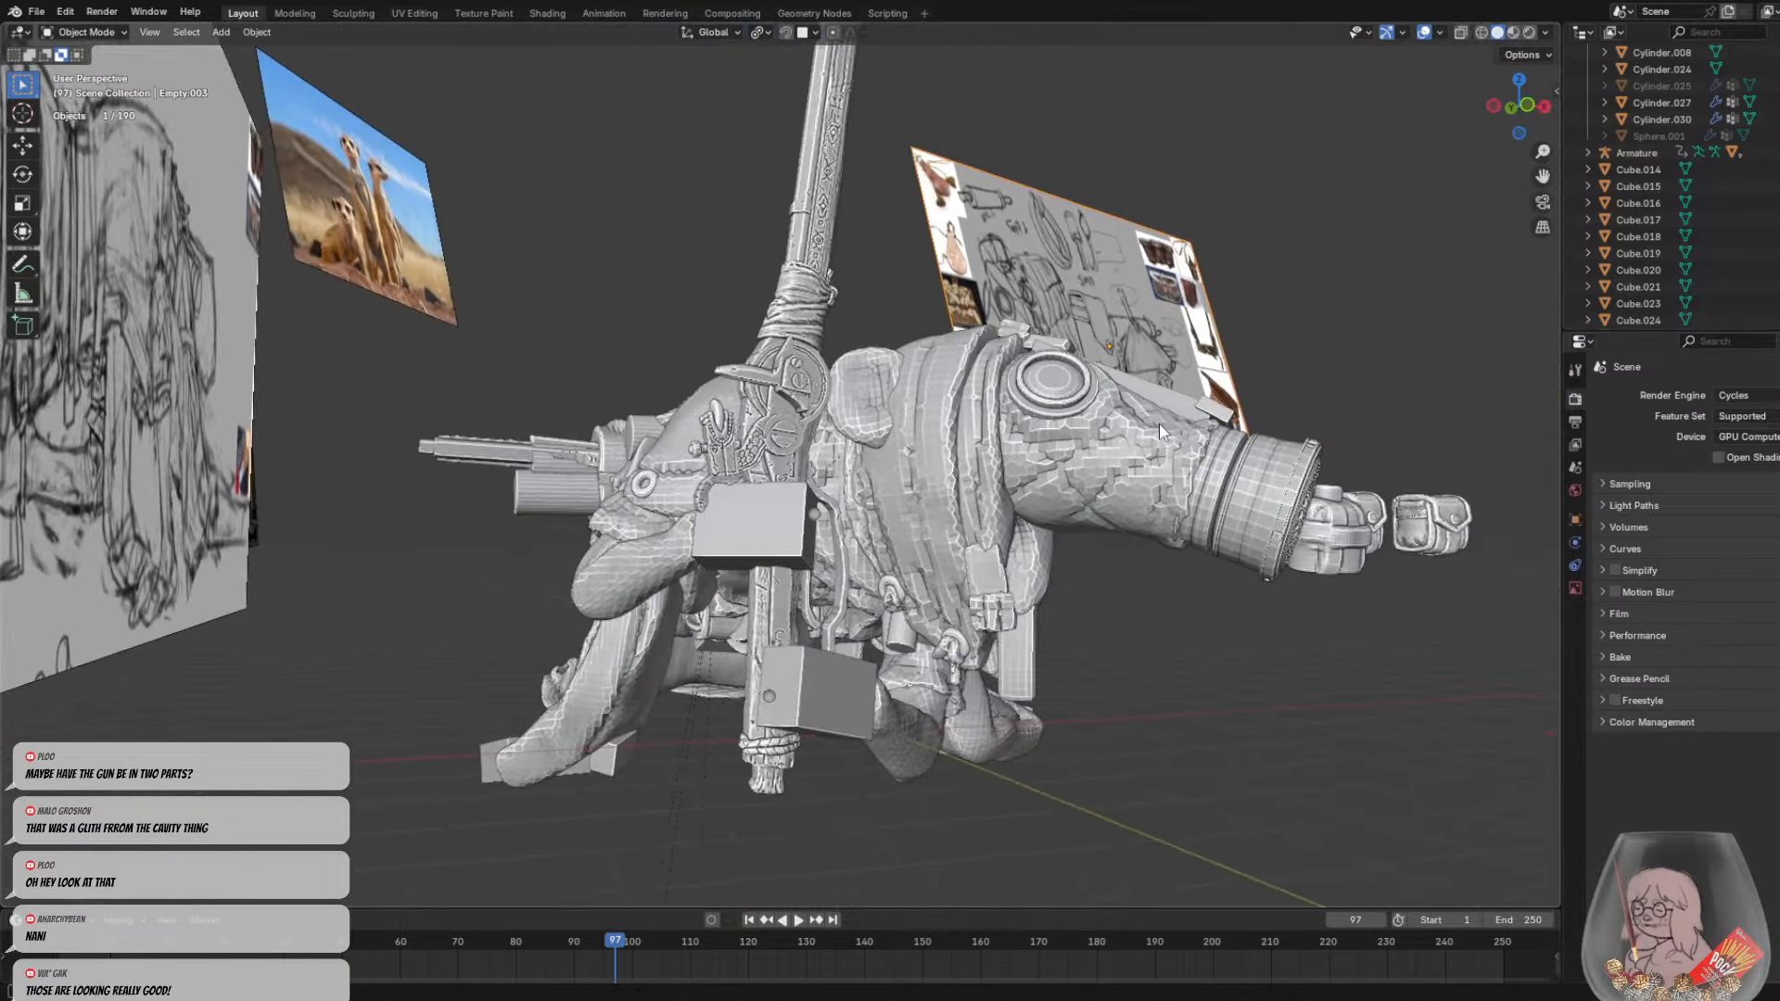
pyautogui.click(981, 624)
pyautogui.click(1104, 663)
pyautogui.moveTo(1105, 663)
pyautogui.mouseDown(button='middle')
pyautogui.moveTo(994, 665)
pyautogui.moveTo(1105, 659)
pyautogui.moveTo(1094, 558)
pyautogui.moveTo(1066, 596)
pyautogui.moveTo(835, 643)
pyautogui.mouseUp(button='middle')
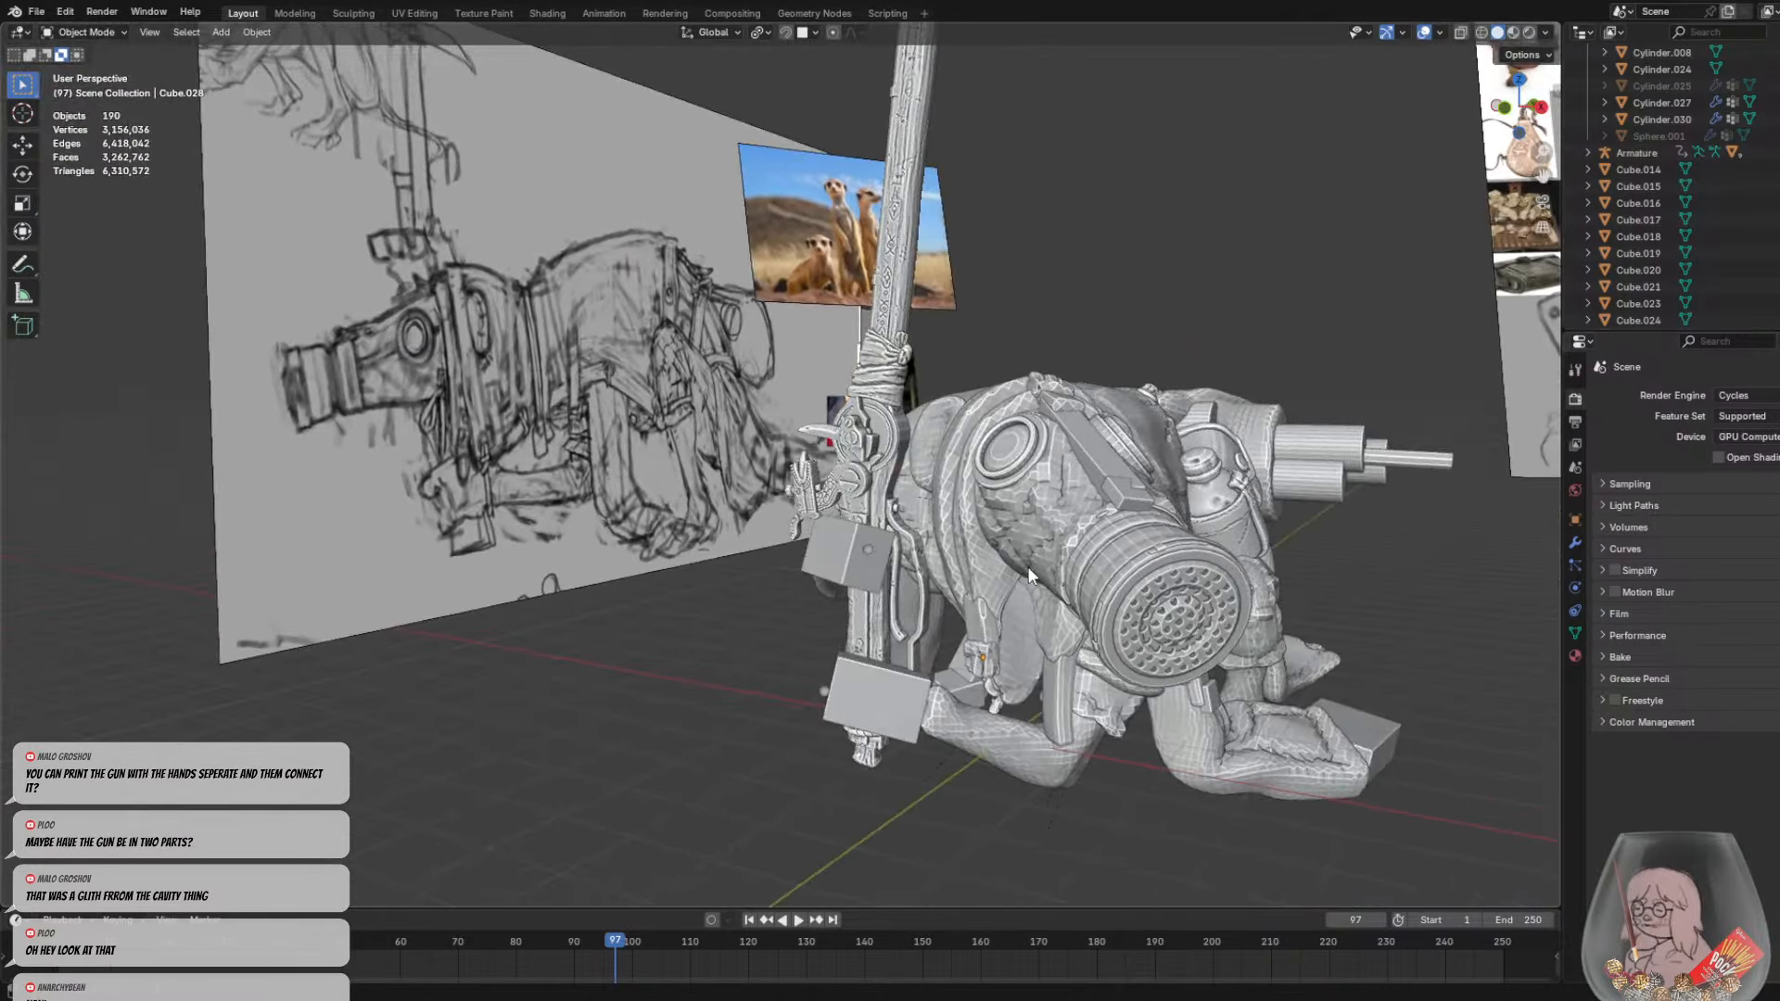
pyautogui.moveTo(1029, 575)
pyautogui.mouseDown(button='middle')
pyautogui.moveTo(937, 618)
pyautogui.moveTo(1004, 561)
pyautogui.moveTo(1037, 565)
pyautogui.moveTo(592, 563)
pyautogui.moveTo(749, 550)
pyautogui.mouseUp(button='middle')
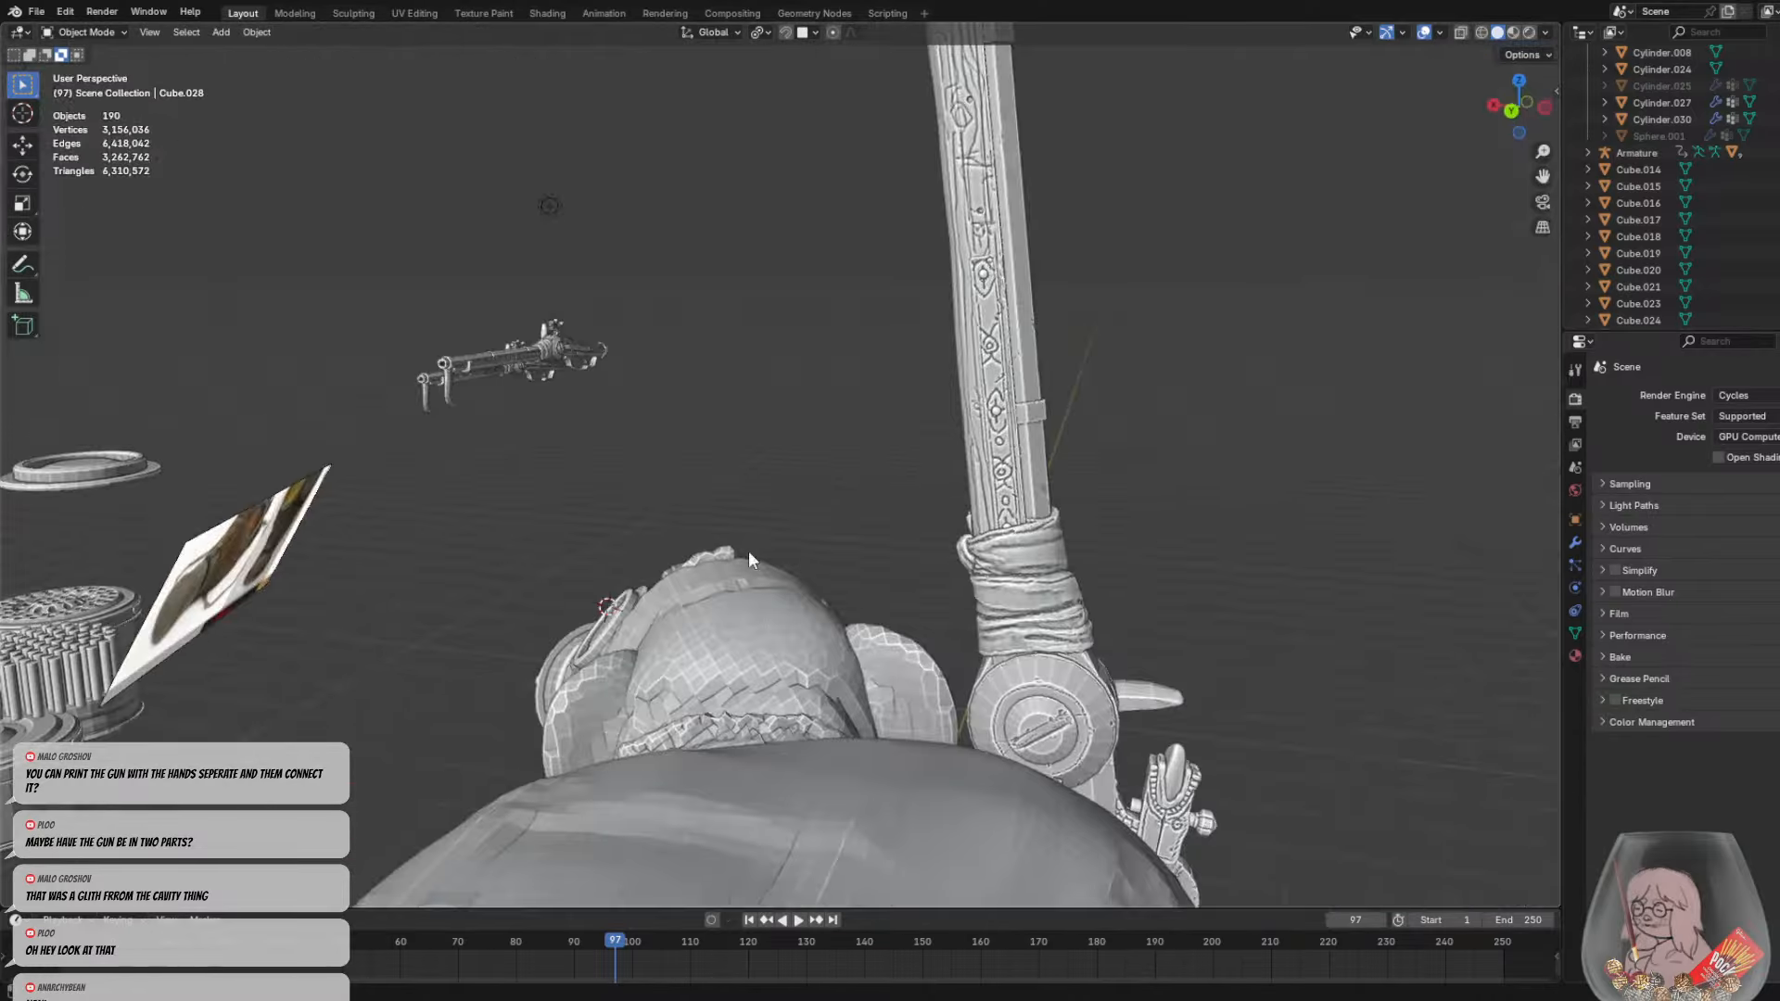
pyautogui.moveTo(1070, 586)
pyautogui.mouseDown(button='middle')
pyautogui.moveTo(749, 604)
pyautogui.moveTo(523, 523)
pyautogui.moveTo(699, 536)
pyautogui.moveTo(924, 515)
pyautogui.moveTo(847, 521)
pyautogui.moveTo(859, 477)
pyautogui.moveTo(894, 485)
pyautogui.moveTo(800, 501)
pyautogui.moveTo(821, 492)
pyautogui.mouseUp(button='middle')
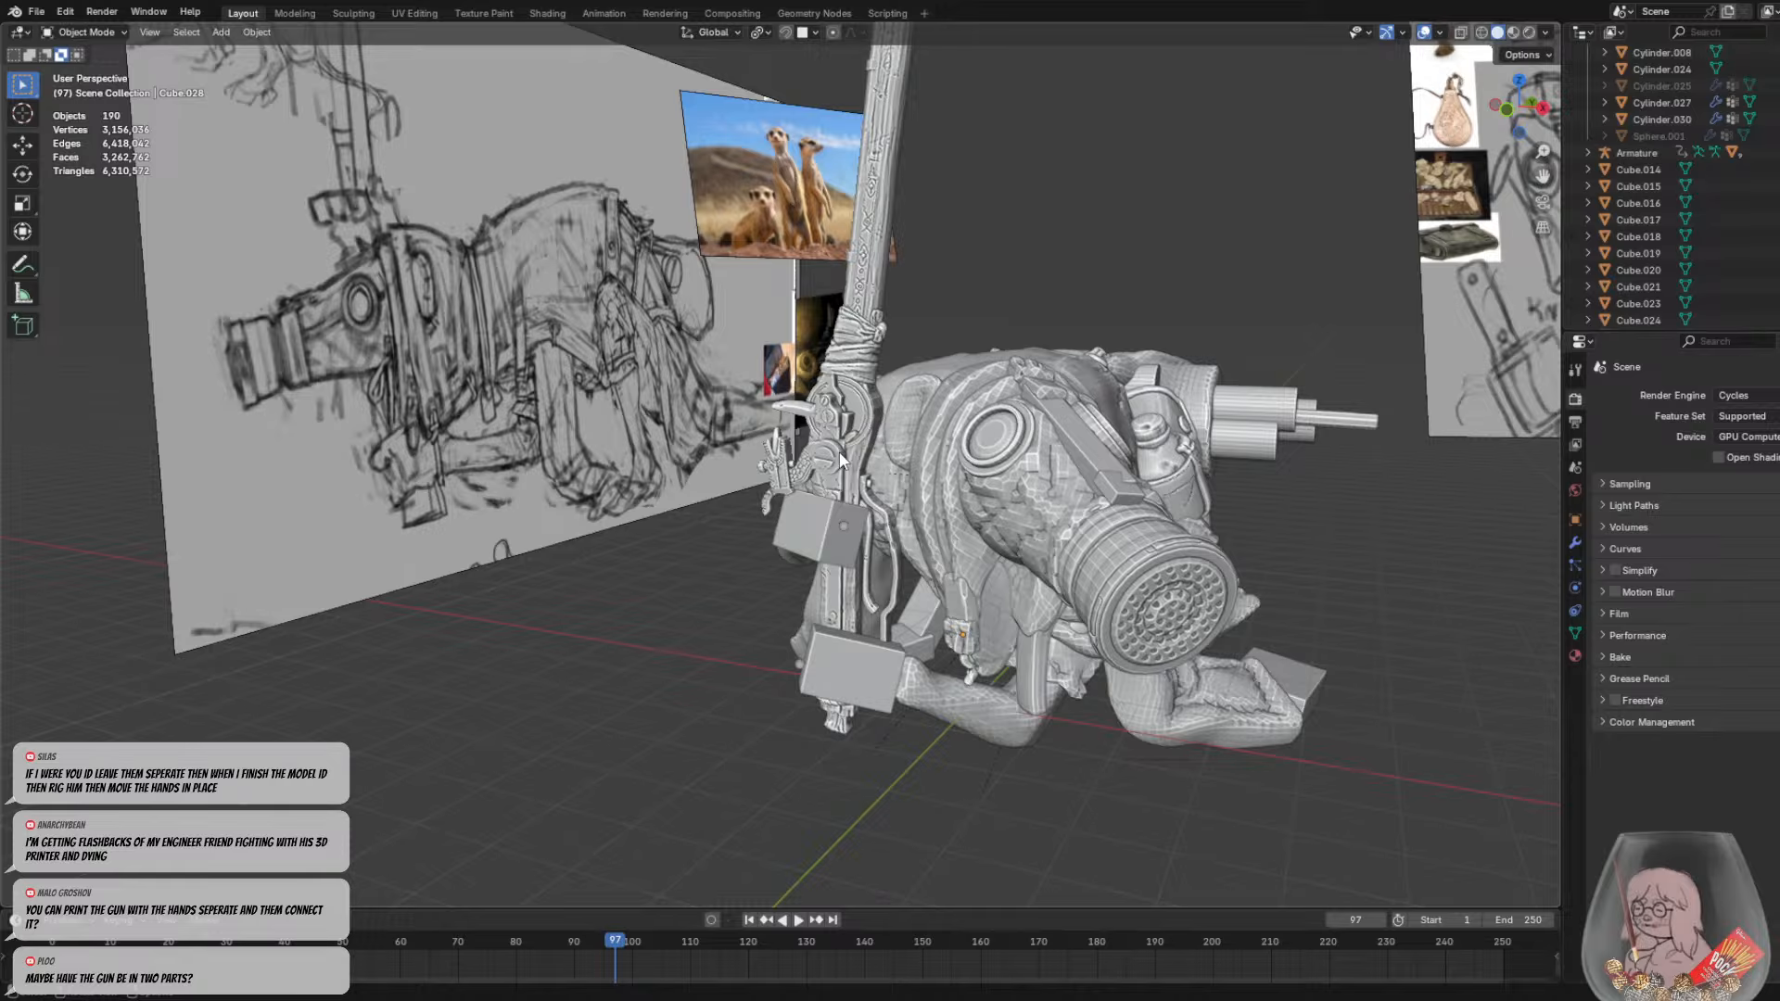
# Inspect the rifle, bent arm and side-strap pieces one by one to check how the arm meets the block hands
pyautogui.moveTo(874, 471); pyautogui.dragTo(990, 456, button='middle')
pyautogui.keyDown('shift'); pyautogui.moveTo(672, 478); pyautogui.dragTo(825, 510, button='middle'); pyautogui.keyUp('shift')
pyautogui.click(807, 487)
pyautogui.moveTo(965, 459); pyautogui.dragTo(888, 484, button='middle')
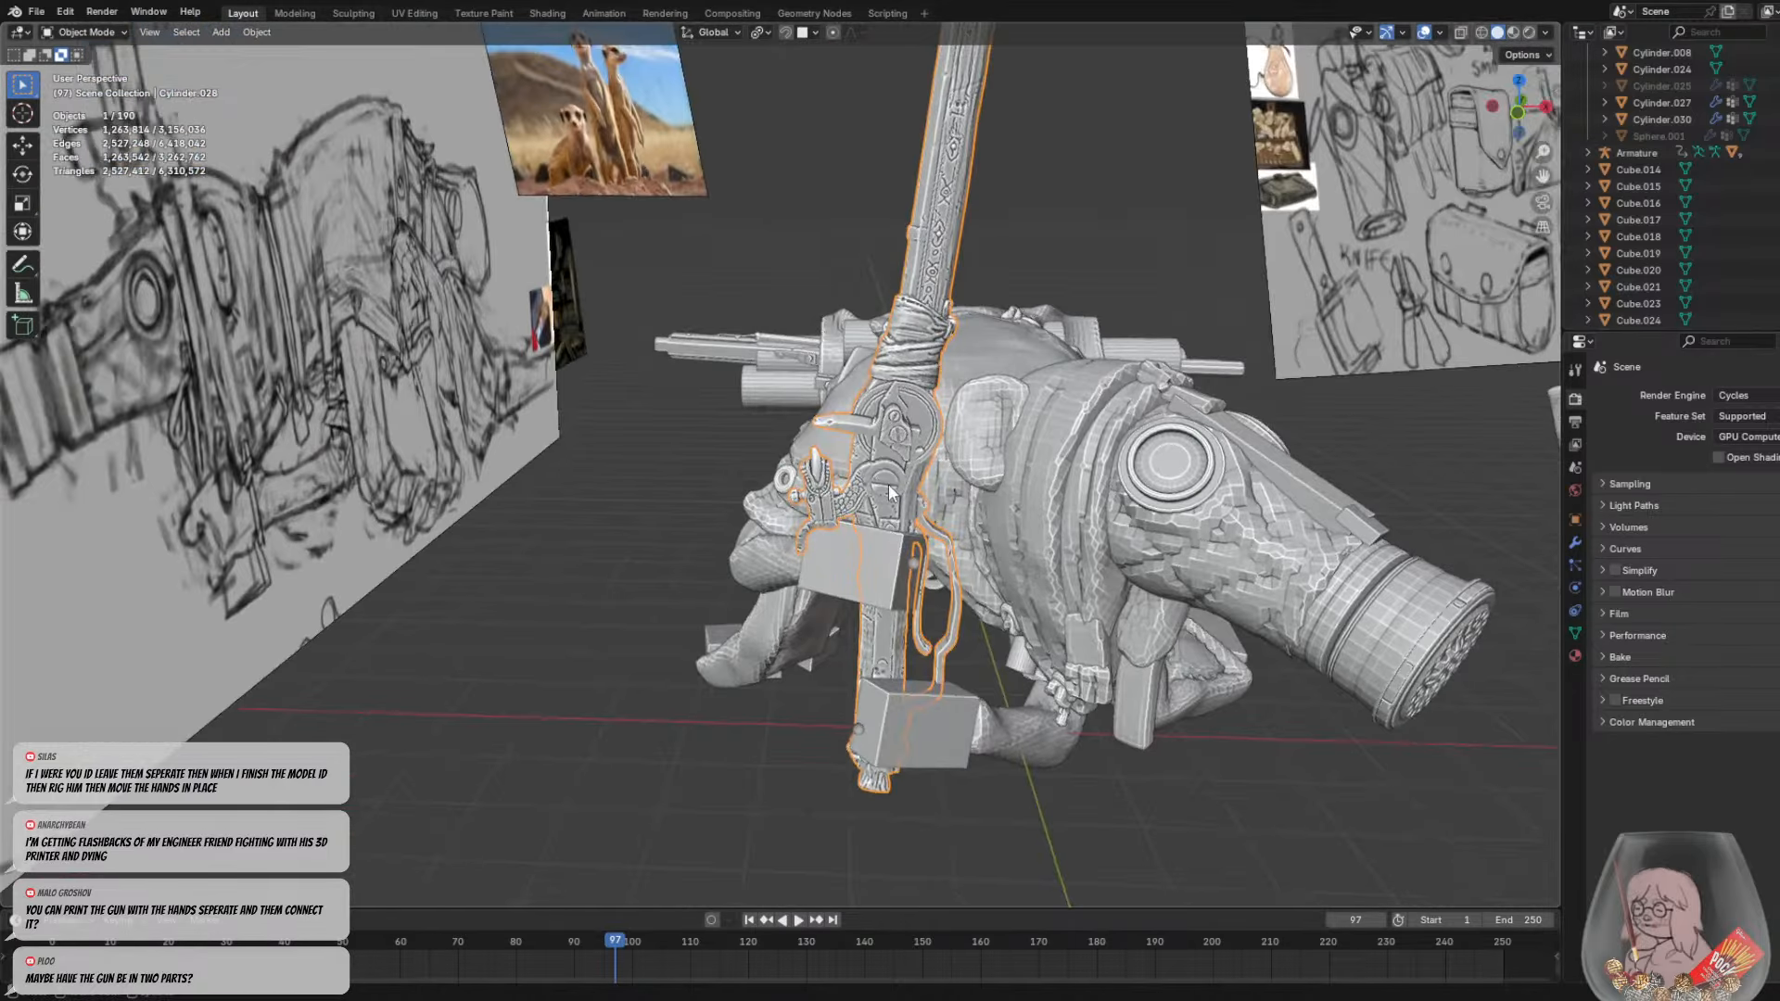
pyautogui.click(777, 570)
pyautogui.moveTo(777, 570); pyautogui.dragTo(803, 521, button='middle')
pyautogui.scroll(3, 705, 549)
pyautogui.keyDown('shift'); pyautogui.moveTo(803, 521); pyautogui.dragTo(691, 533, button='middle'); pyautogui.keyUp('shift')
pyautogui.scroll(2, 887, 564)
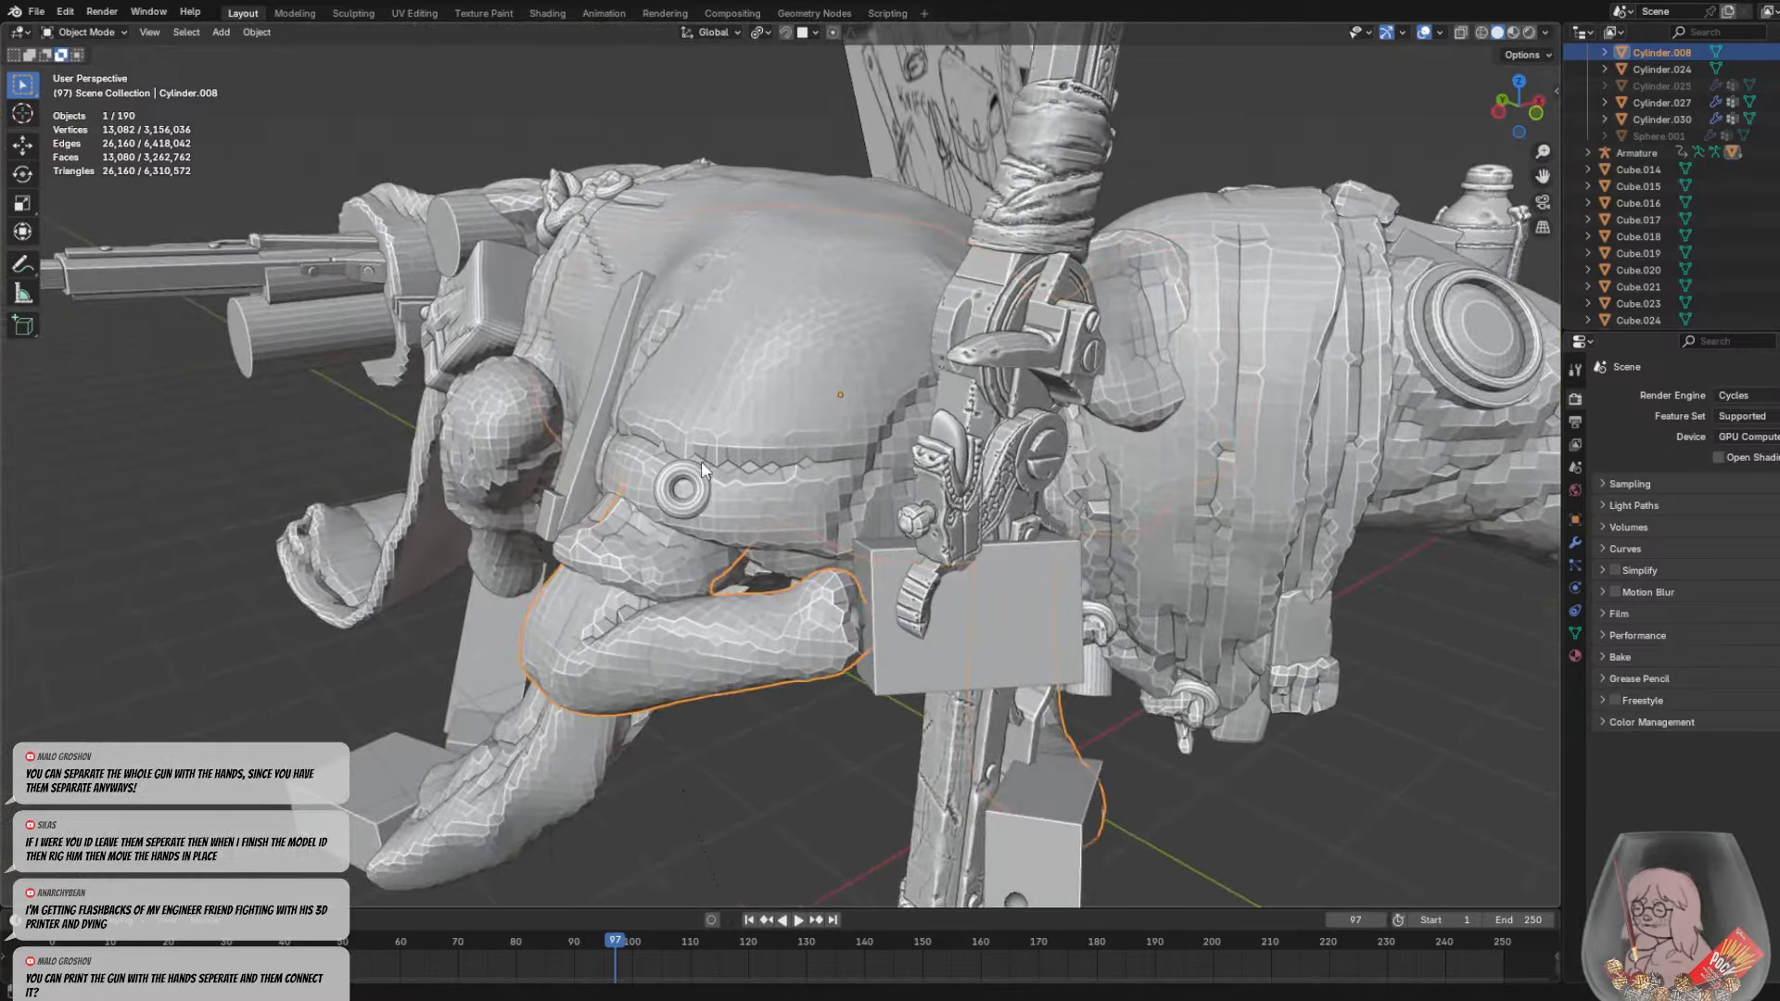
pyautogui.click(695, 468)
pyautogui.click(650, 545)
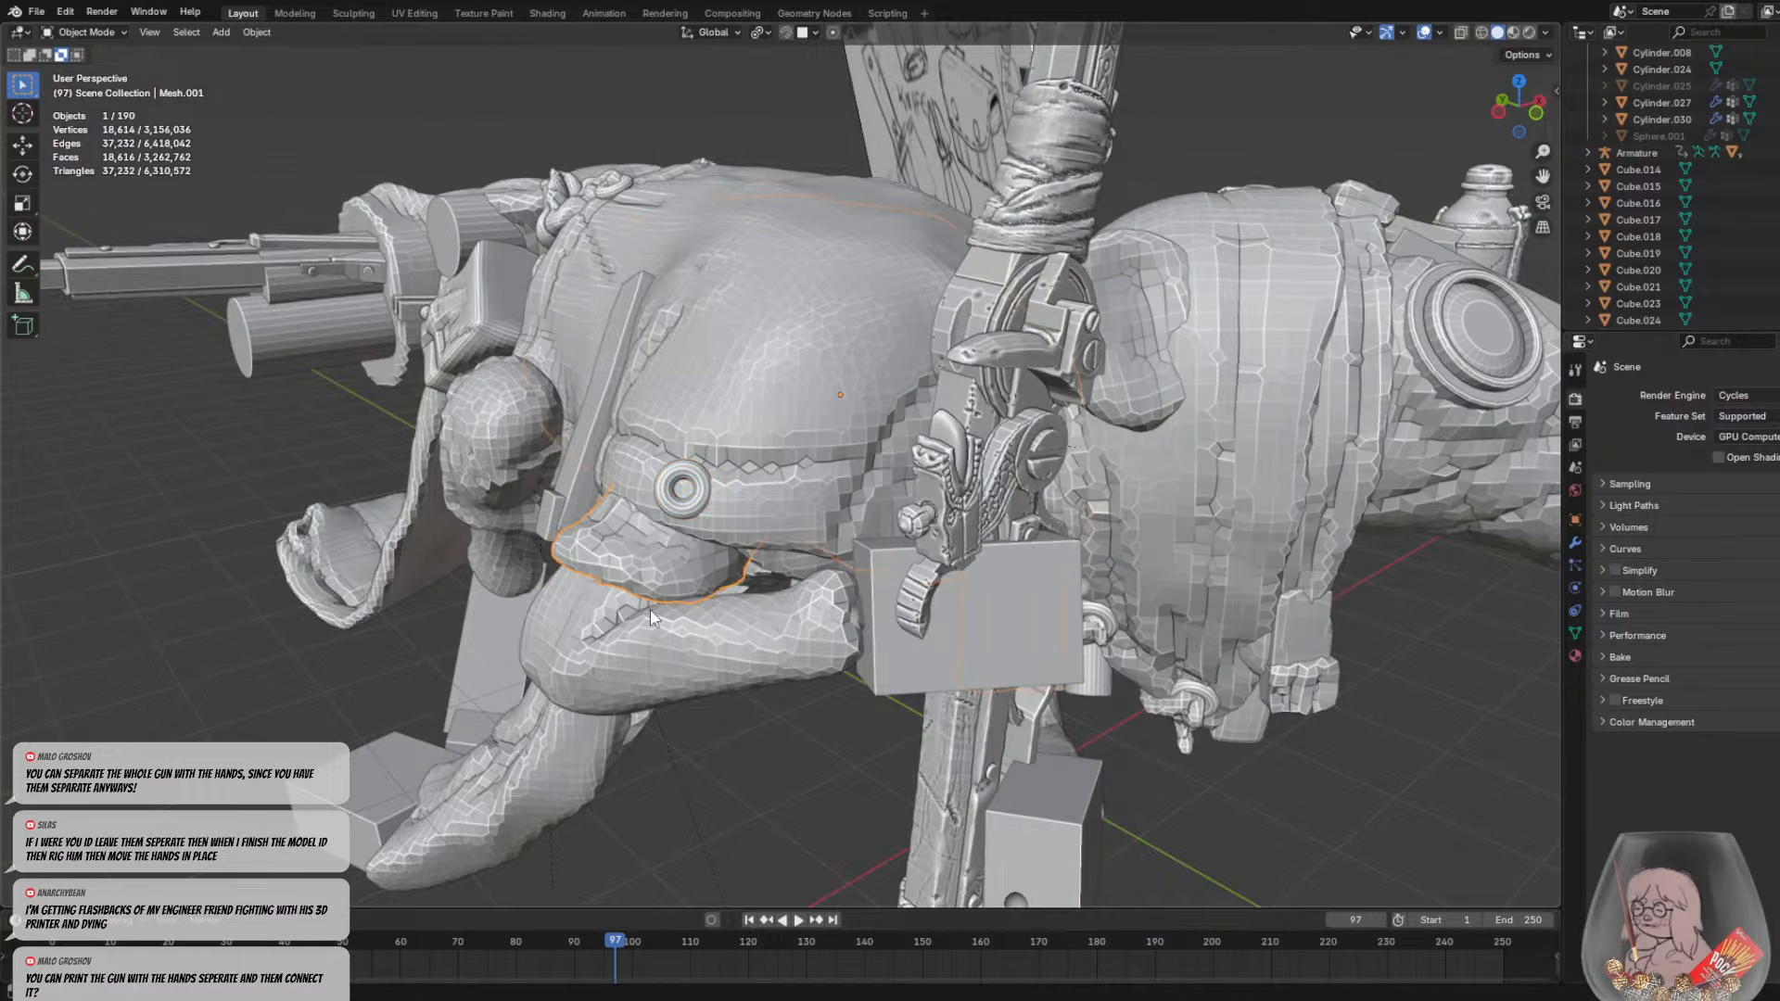
pyautogui.click(749, 479)
pyautogui.moveTo(749, 478); pyautogui.dragTo(658, 681, button='middle')
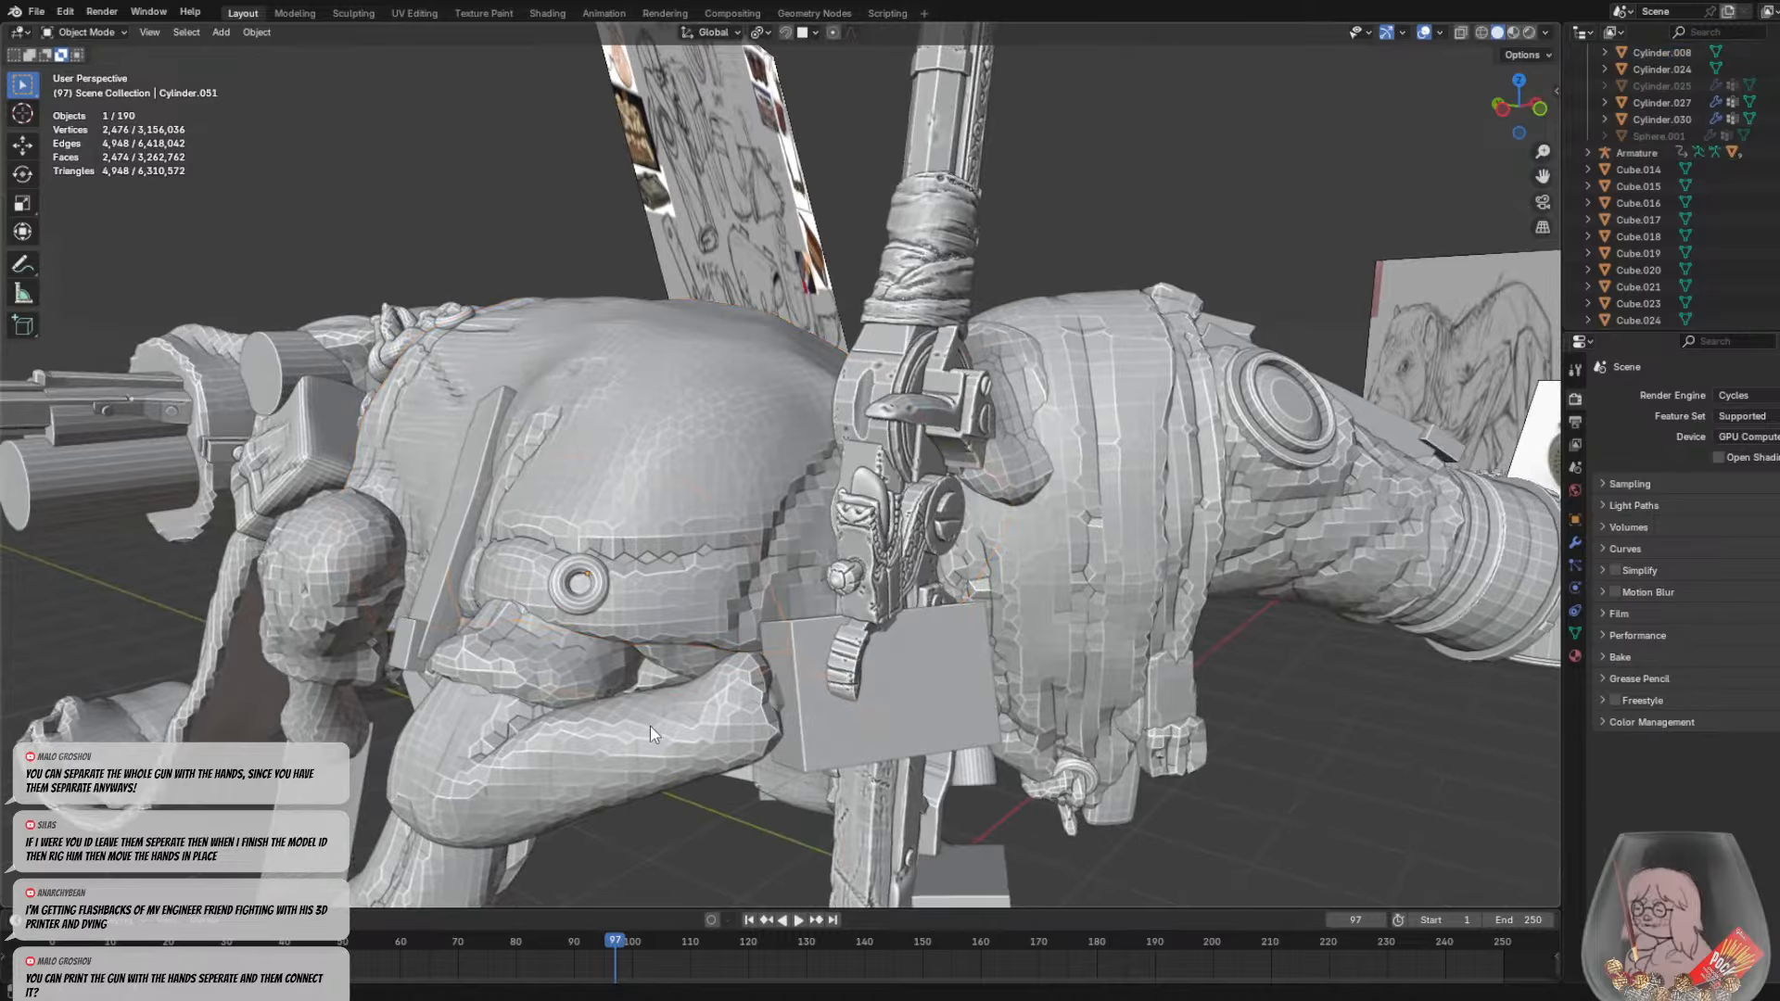
pyautogui.click(649, 726)
pyautogui.moveTo(790, 649); pyautogui.dragTo(510, 584, button='middle')
pyautogui.moveTo(709, 575); pyautogui.dragTo(668, 604, button='middle')
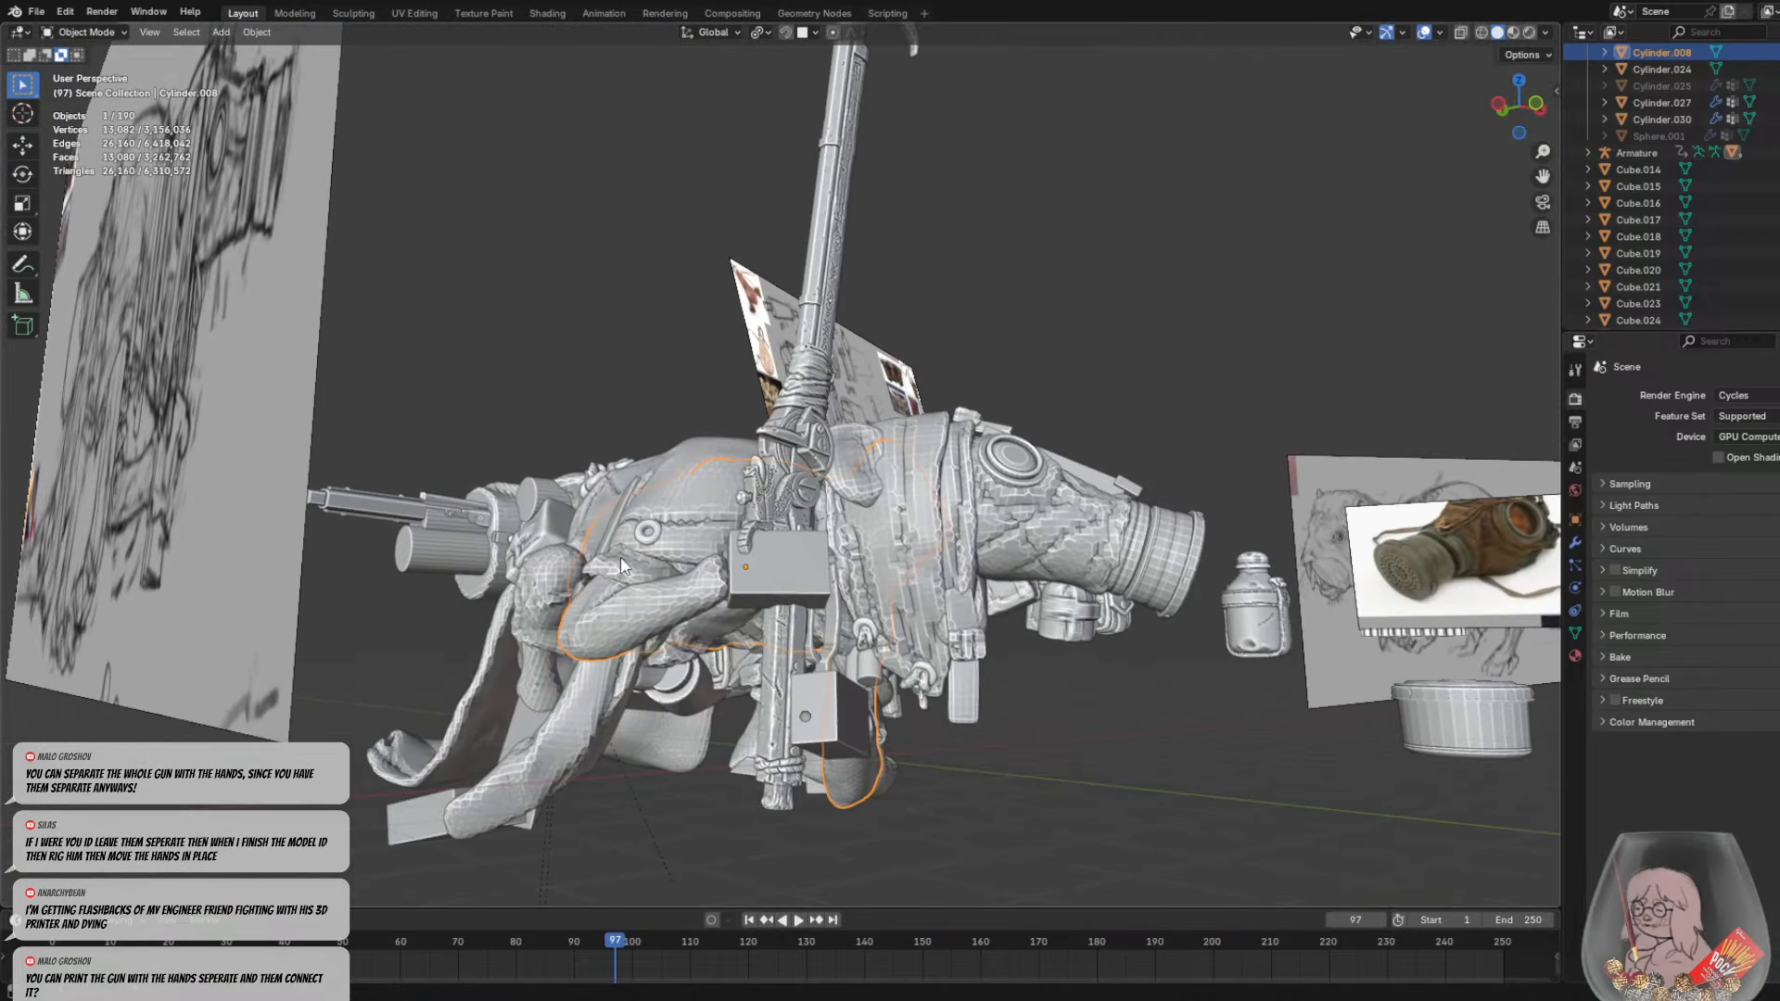
pyautogui.moveTo(671, 502)
pyautogui.mouseDown(button='middle')
pyautogui.moveTo(781, 437)
pyautogui.moveTo(908, 488)
pyautogui.moveTo(652, 531)
pyautogui.mouseUp(button='middle')
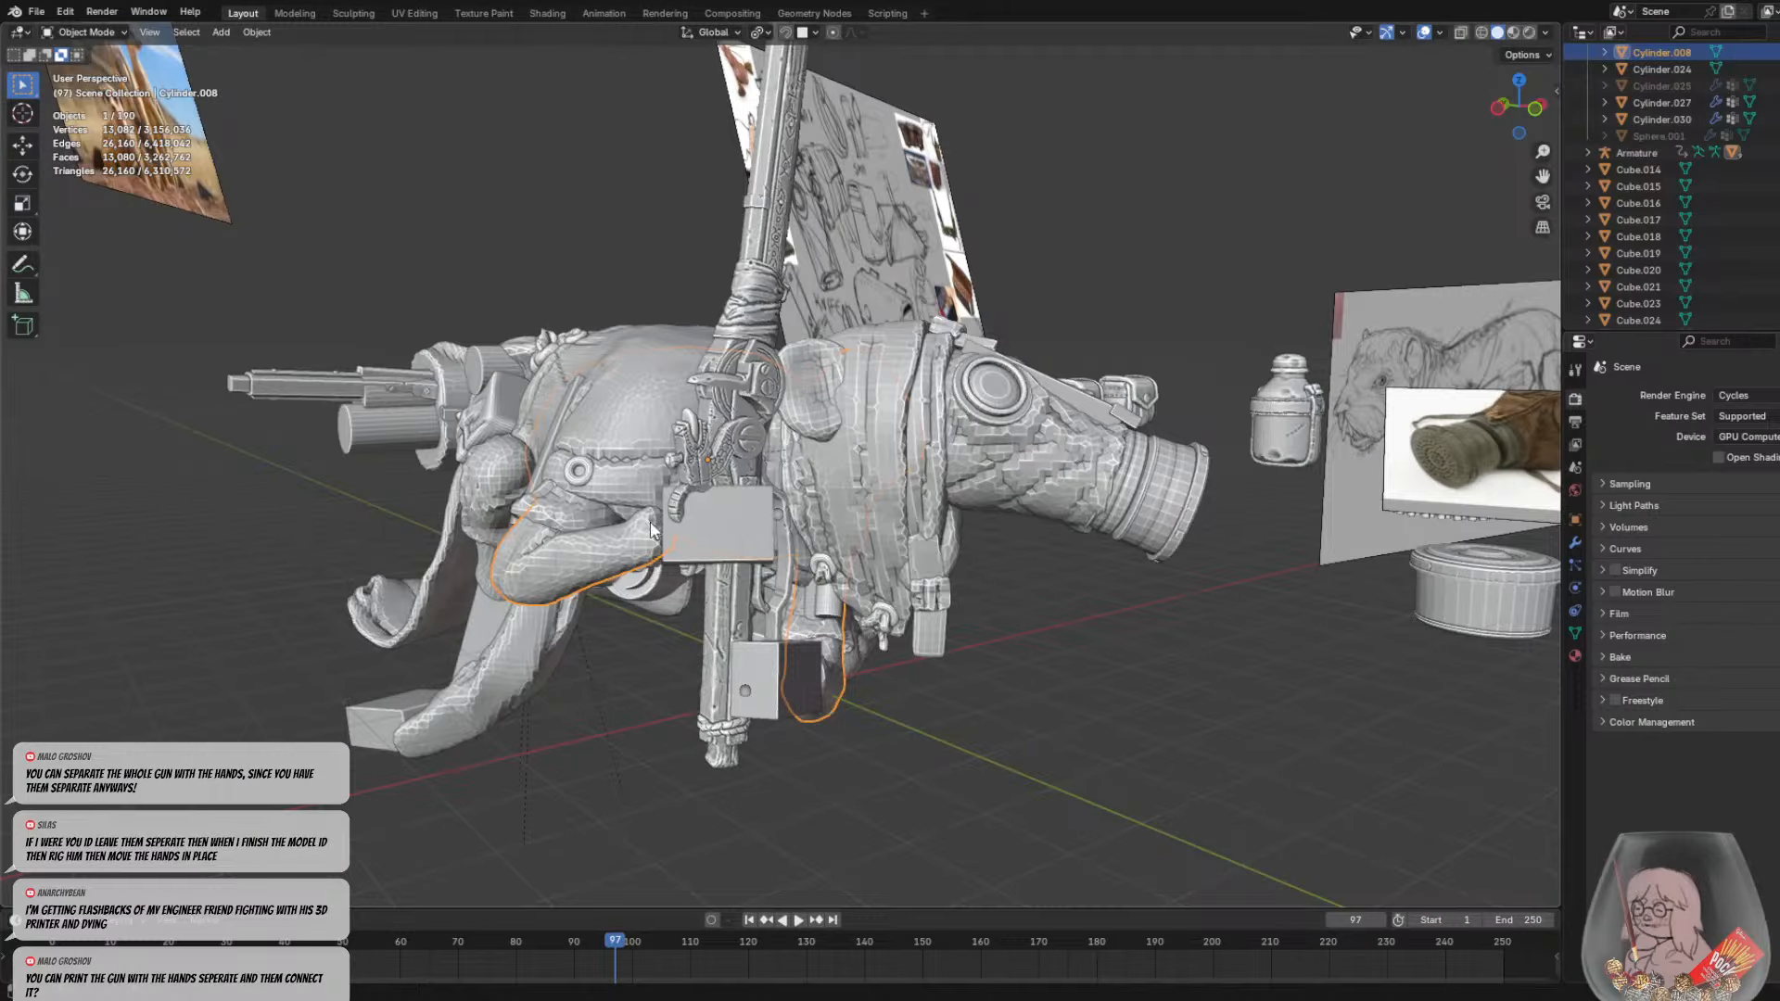
# Select the creature's armature and switch it to Pose Mode
pyautogui.click(770, 515)
pyautogui.click(783, 514)
pyautogui.scroll(1, 603, 476)
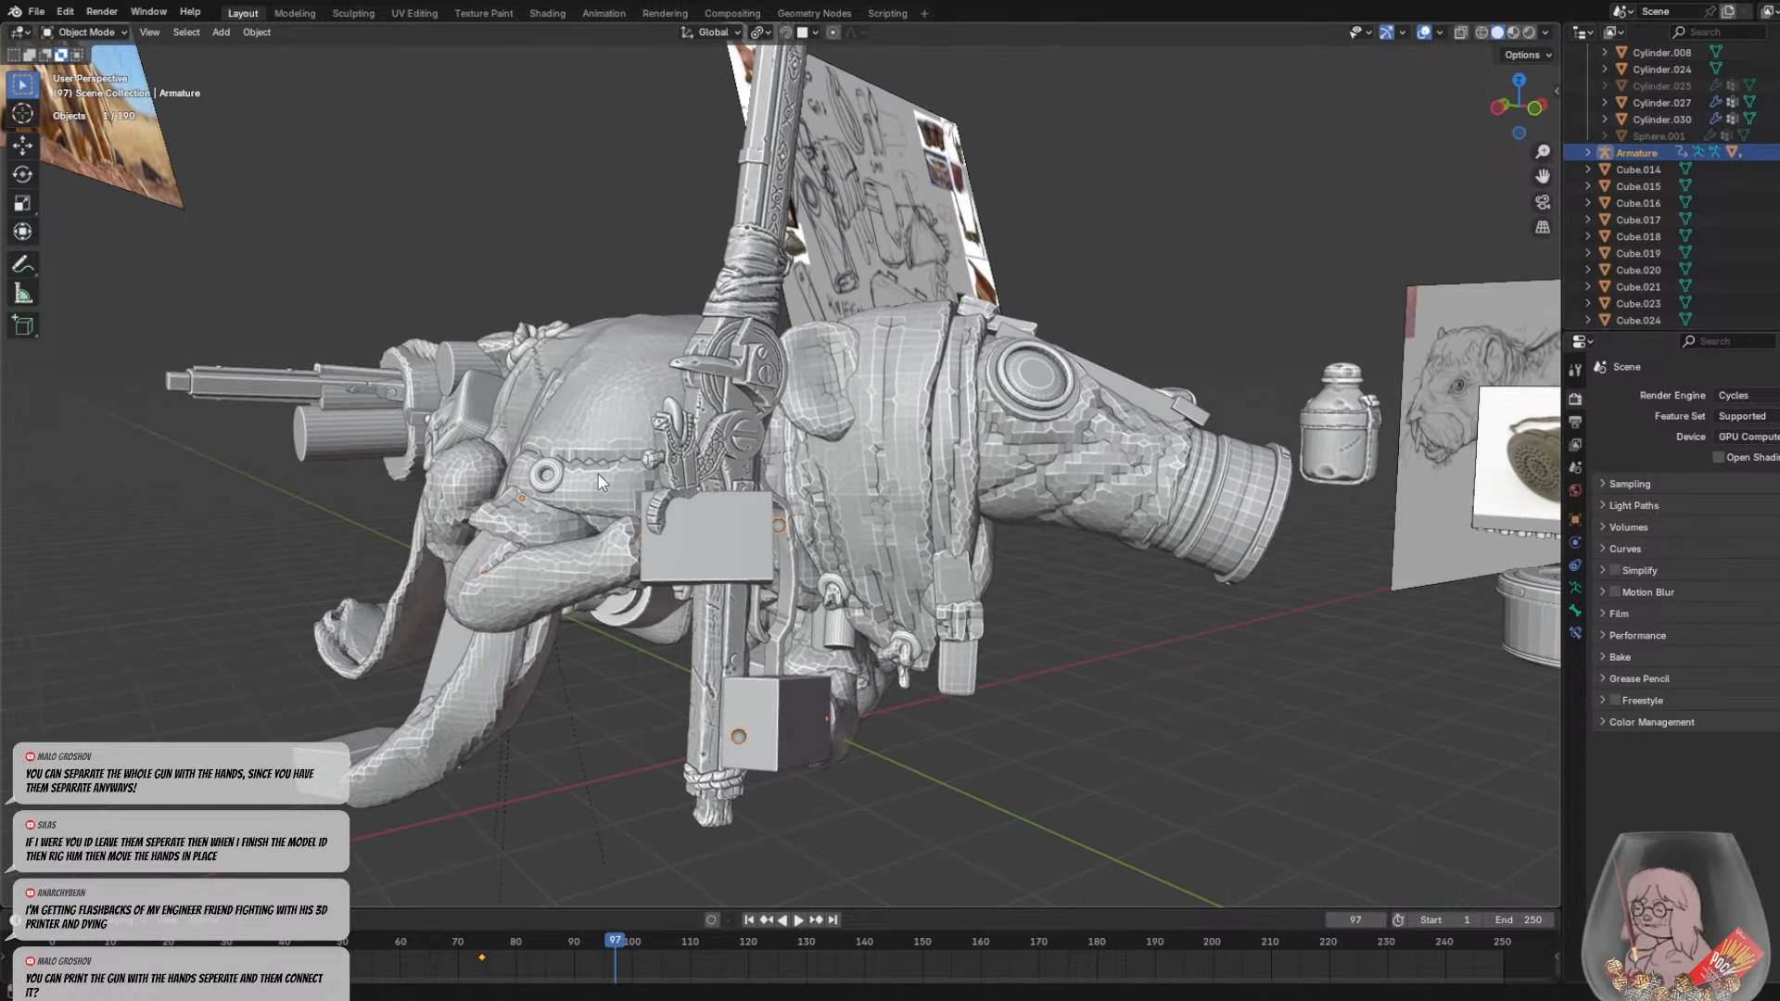
pyautogui.click(86, 32)
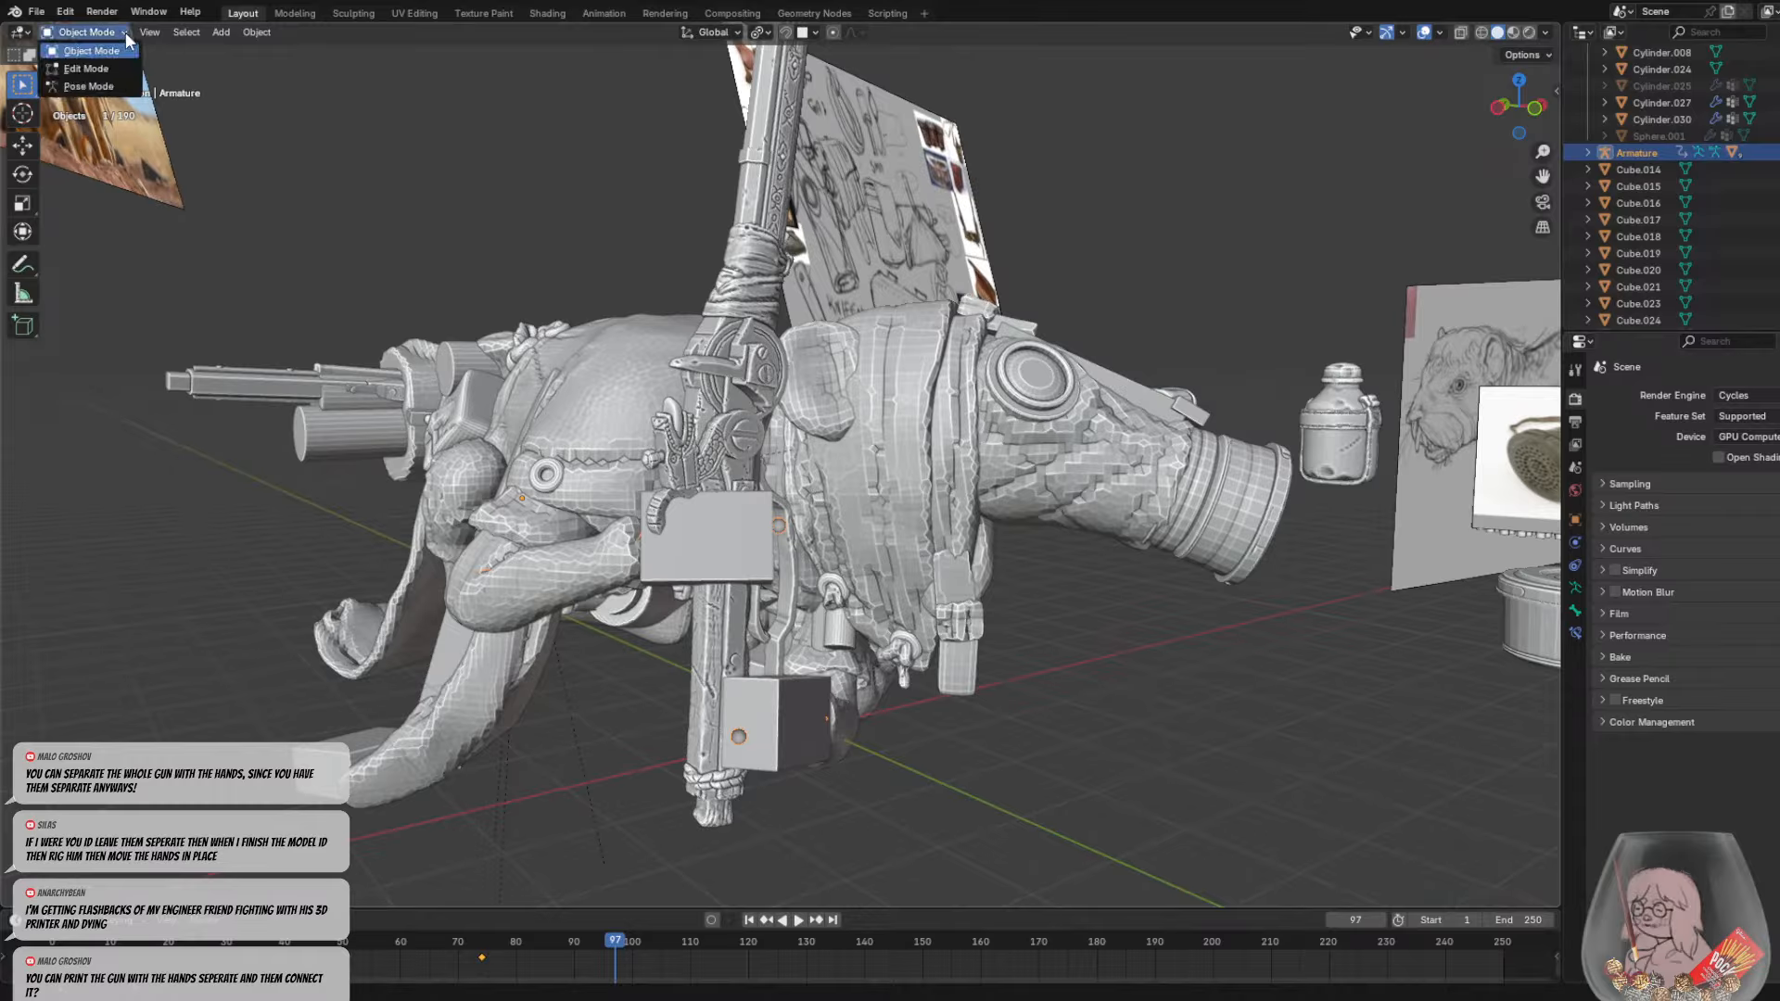
pyautogui.click(90, 86)
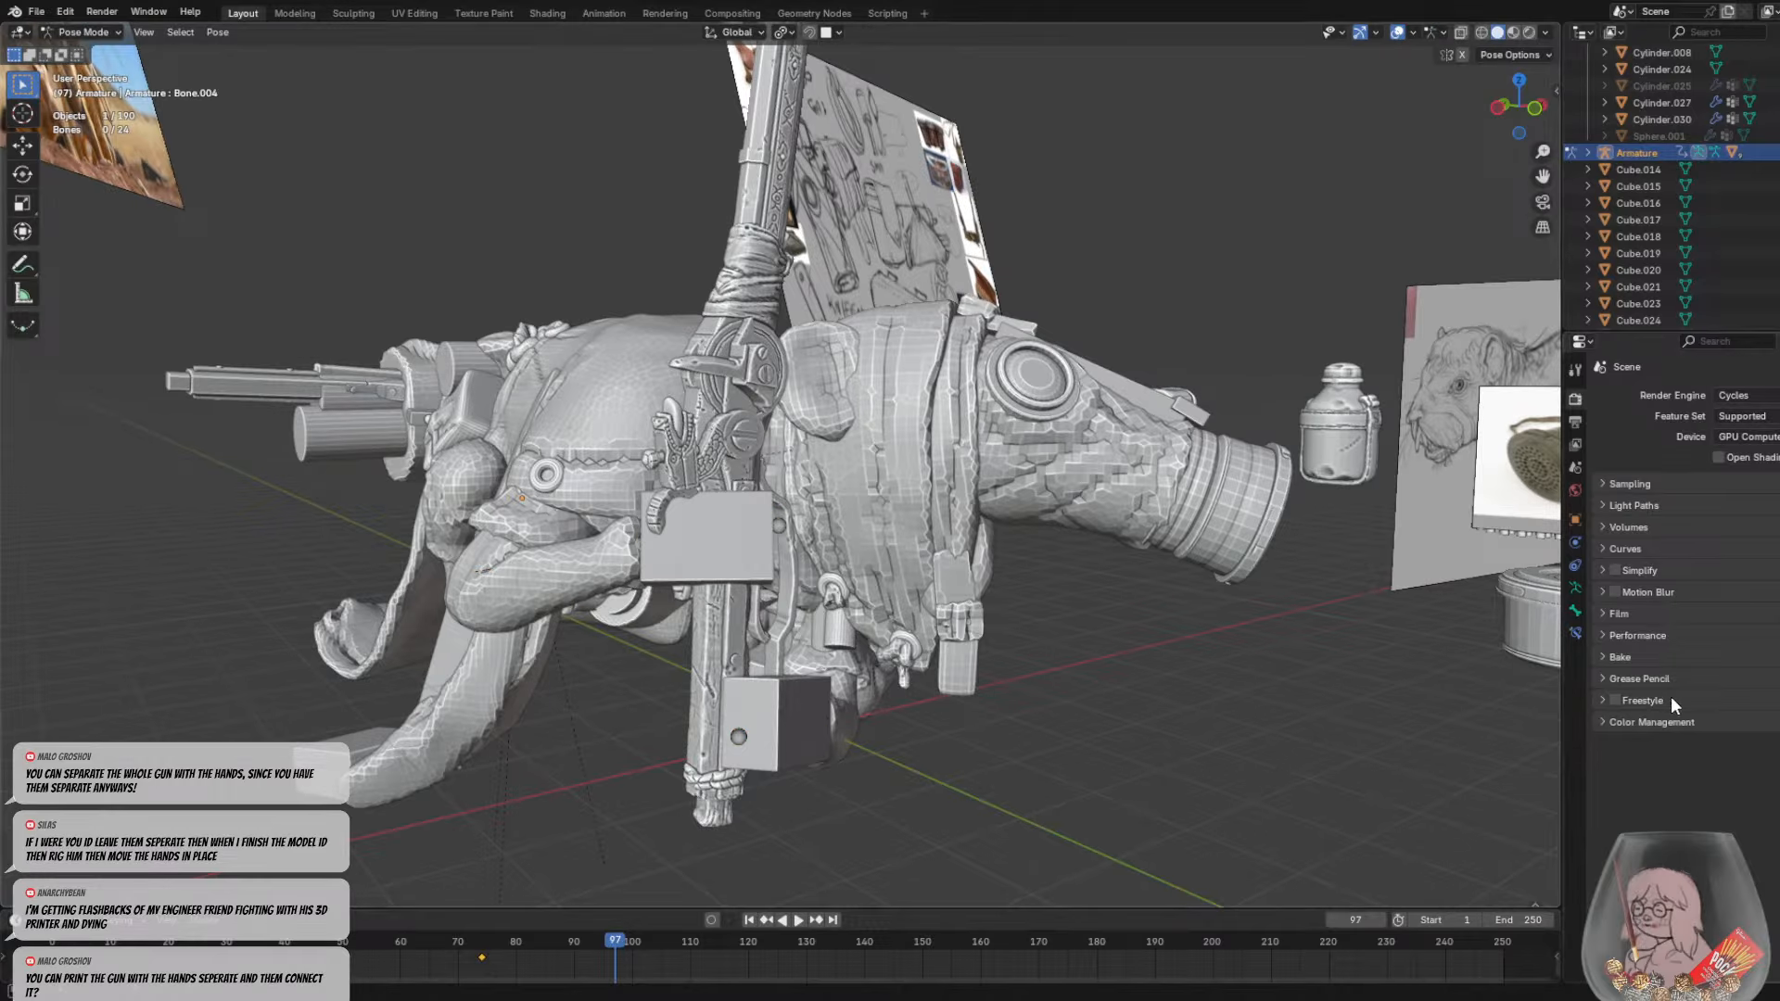
# Look through the armature and bone properties, including Relations, Viewport Display and Custom Shape, for a way to show the bones
pyautogui.click(1575, 590)
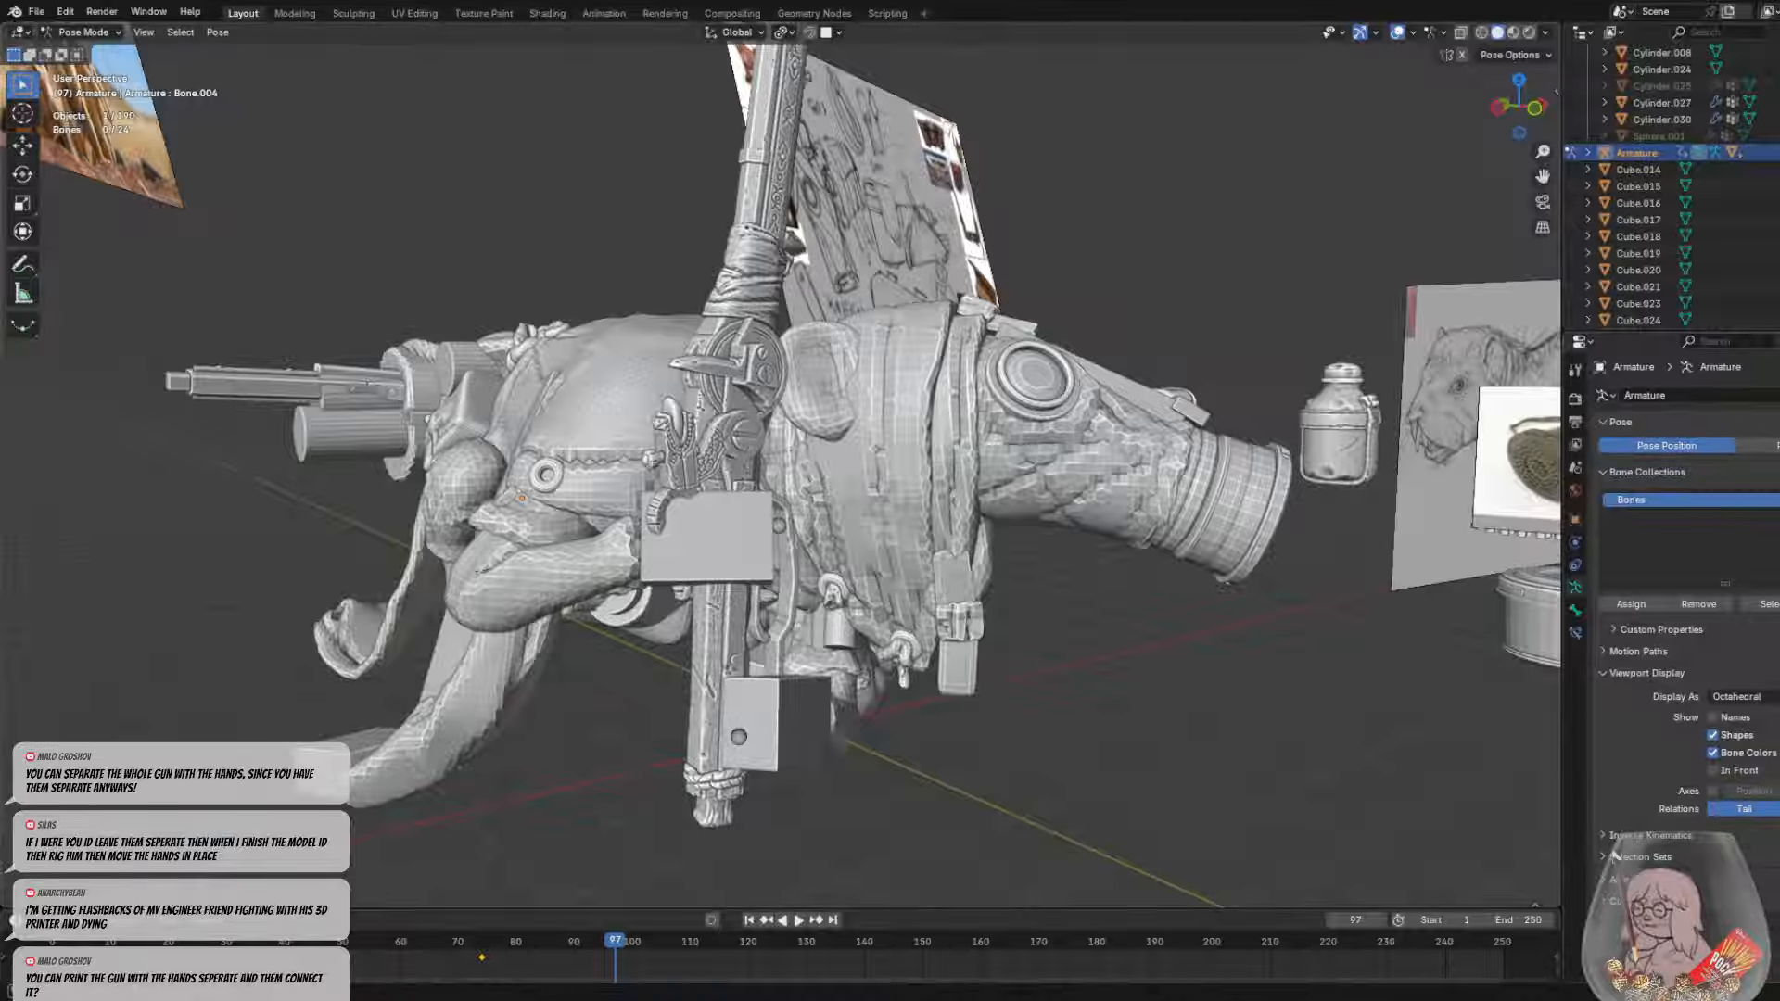
pyautogui.click(1576, 610)
pyautogui.click(1604, 675)
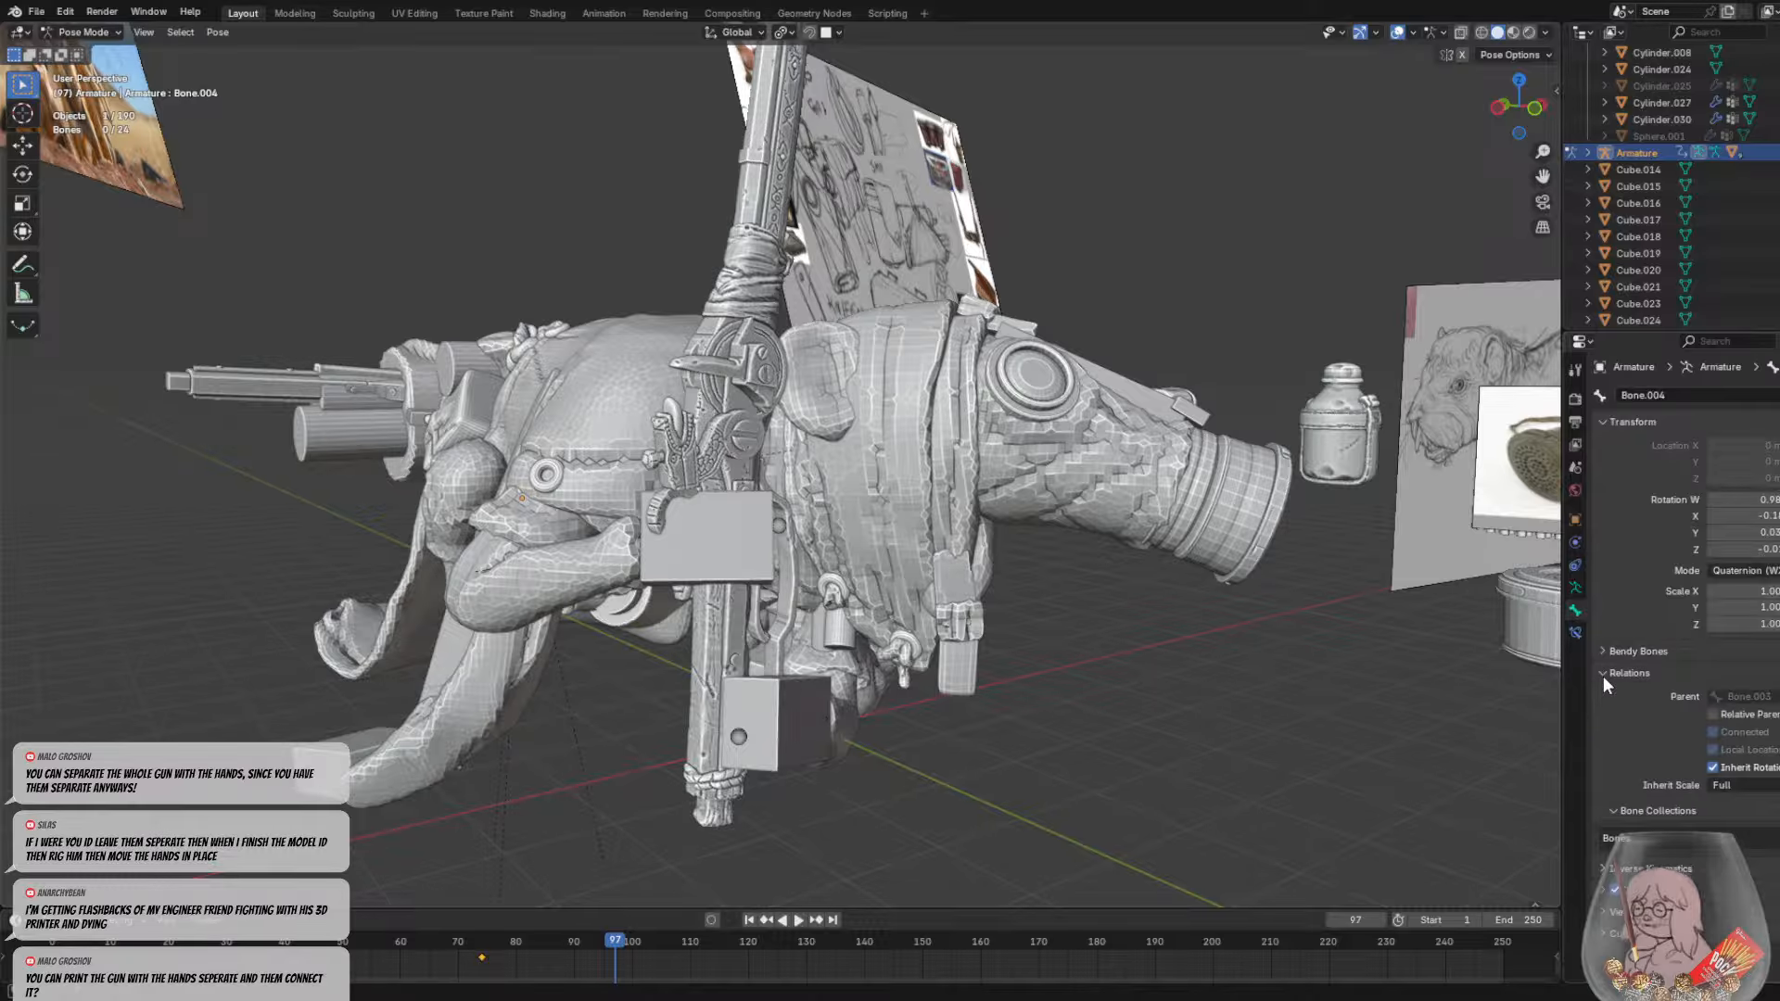
pyautogui.click(1604, 675)
pyautogui.click(1612, 655)
pyautogui.click(1612, 656)
pyautogui.click(1600, 737)
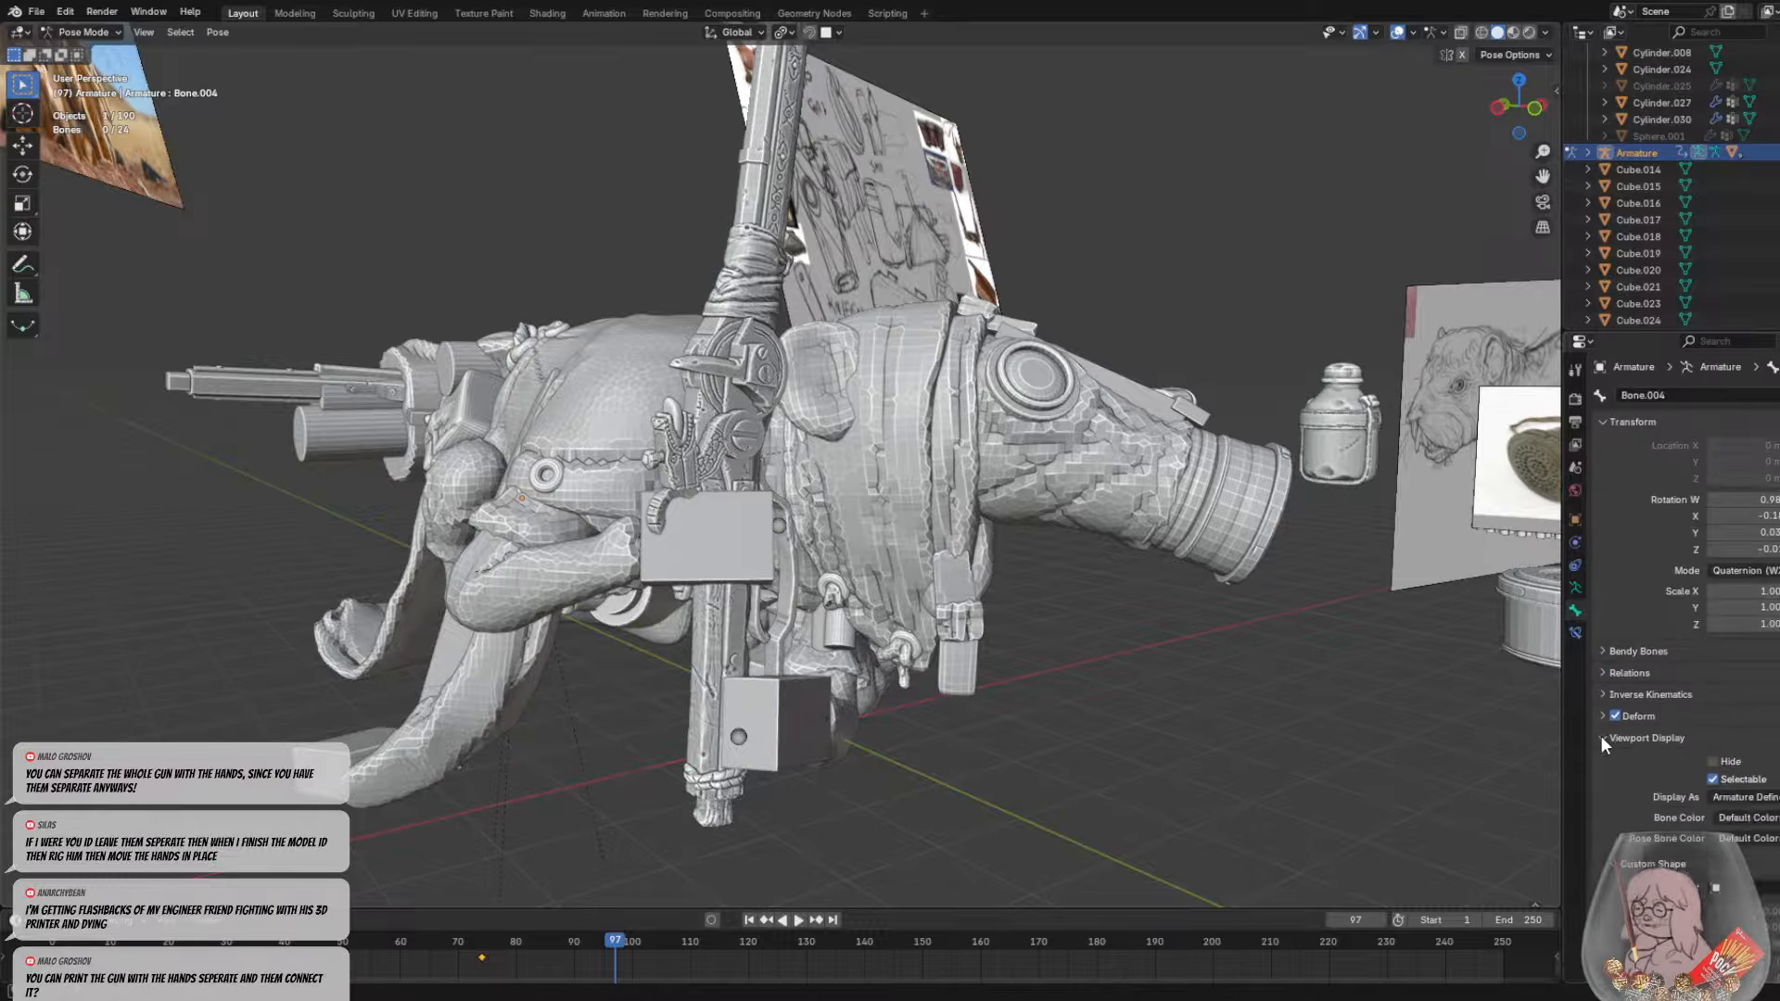
pyautogui.scroll(-2, 1658, 768)
pyautogui.scroll(-3, 1657, 710)
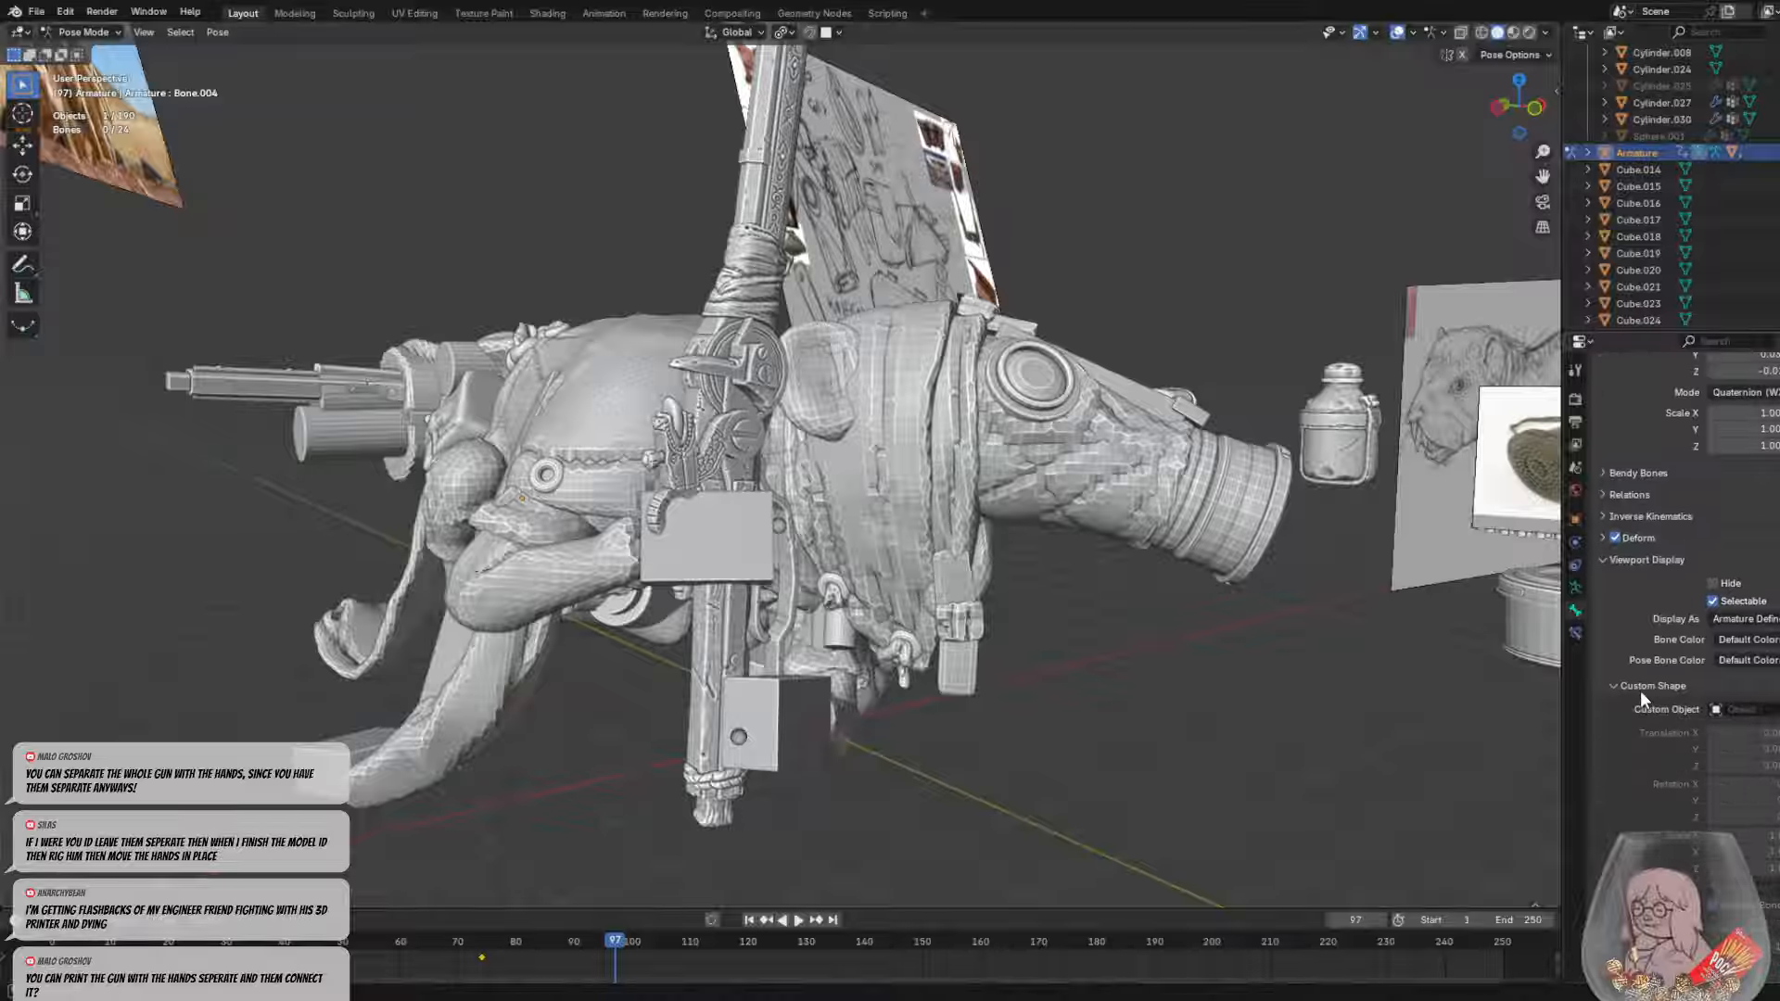
pyautogui.click(1606, 560)
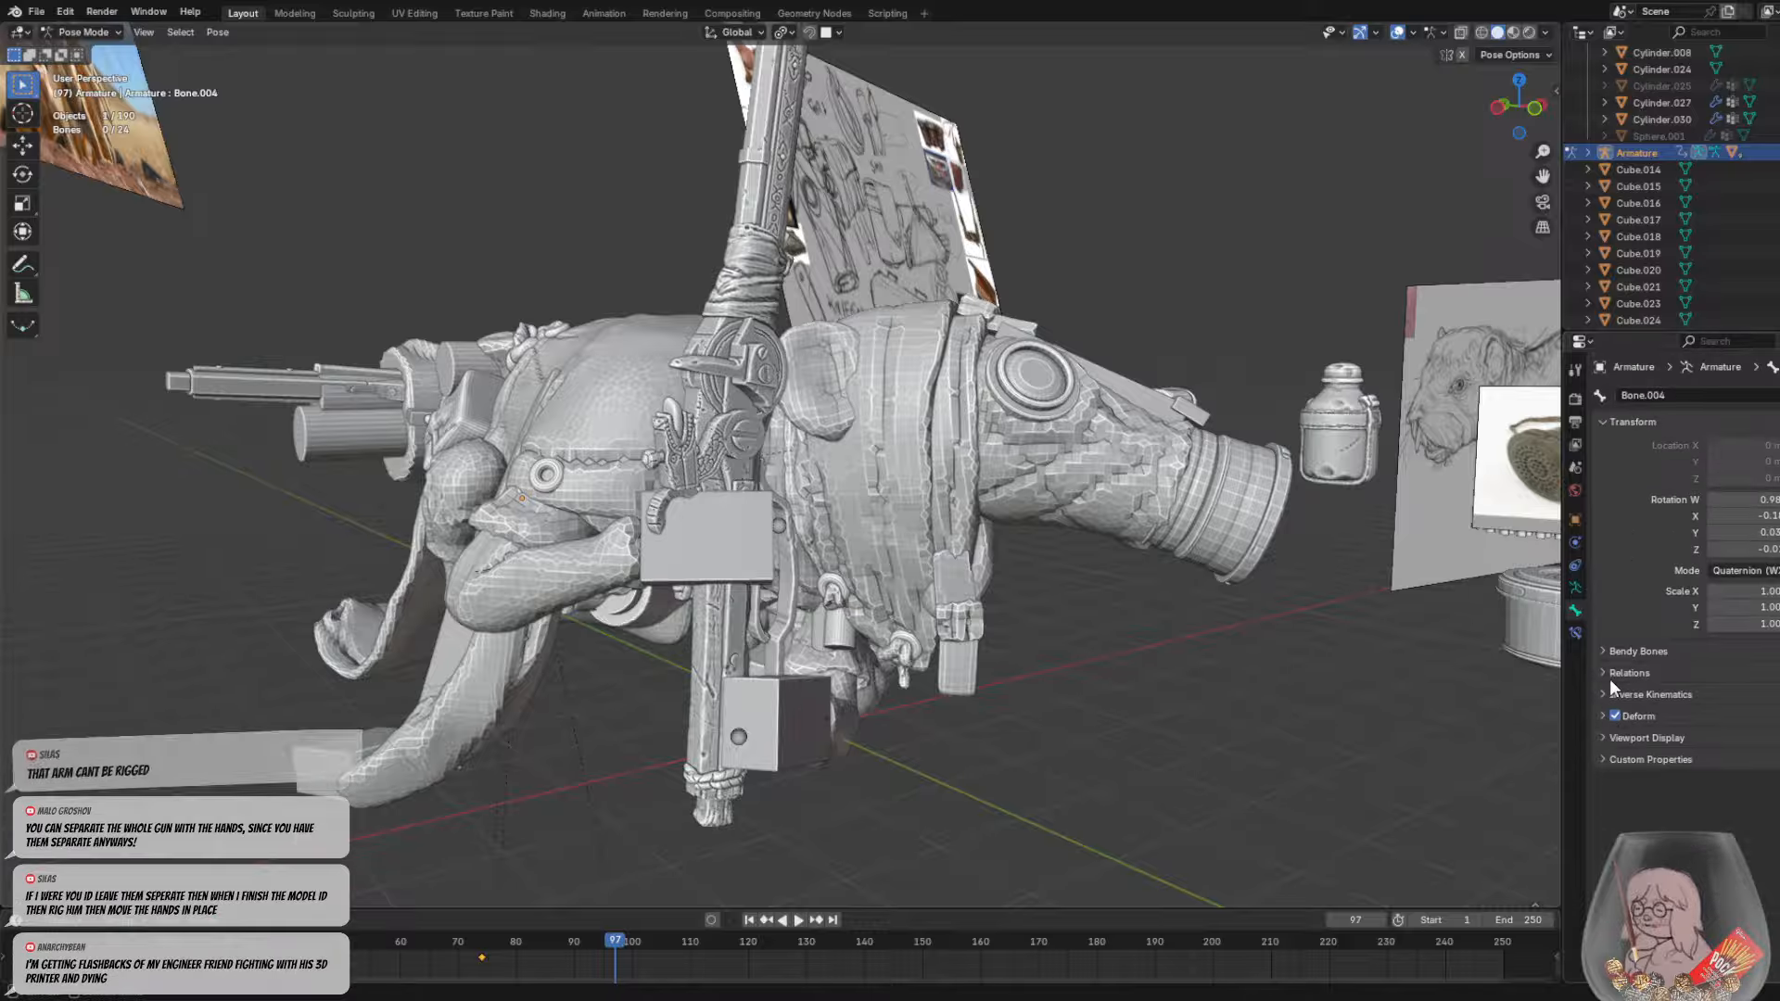
# Enable In Front in the armature's viewport display settings so the bones draw over the meshes
pyautogui.click(1575, 589)
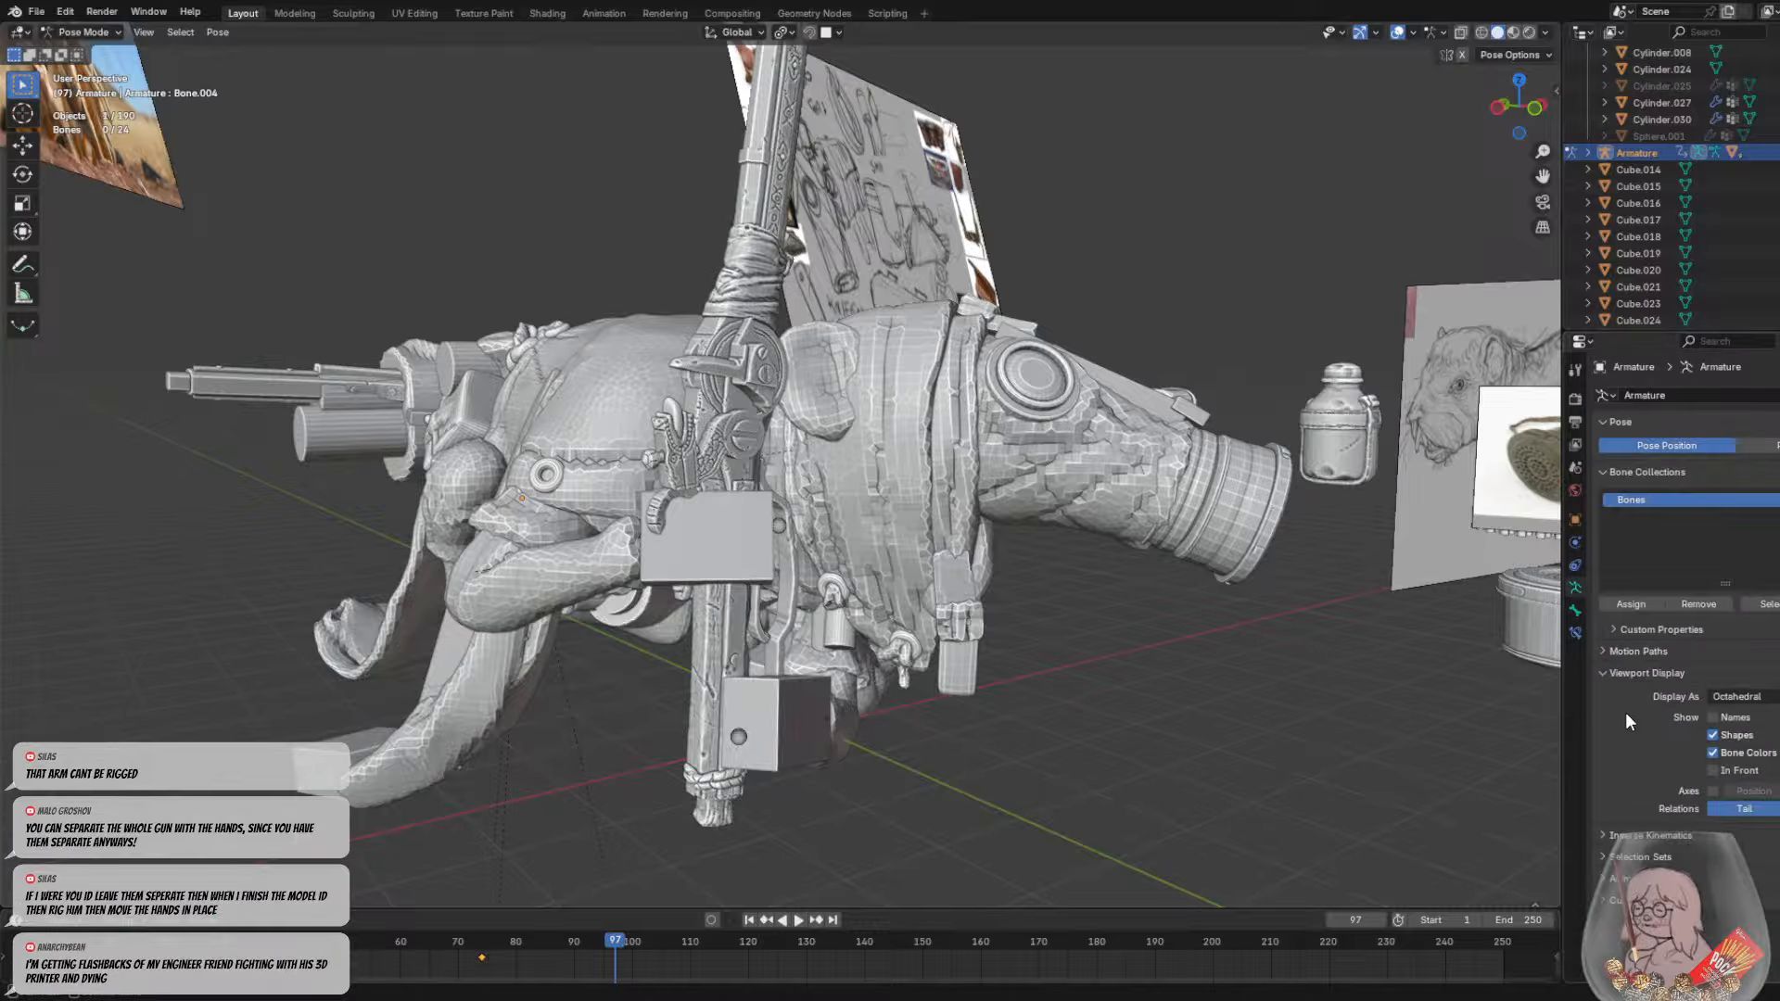
pyautogui.click(1576, 611)
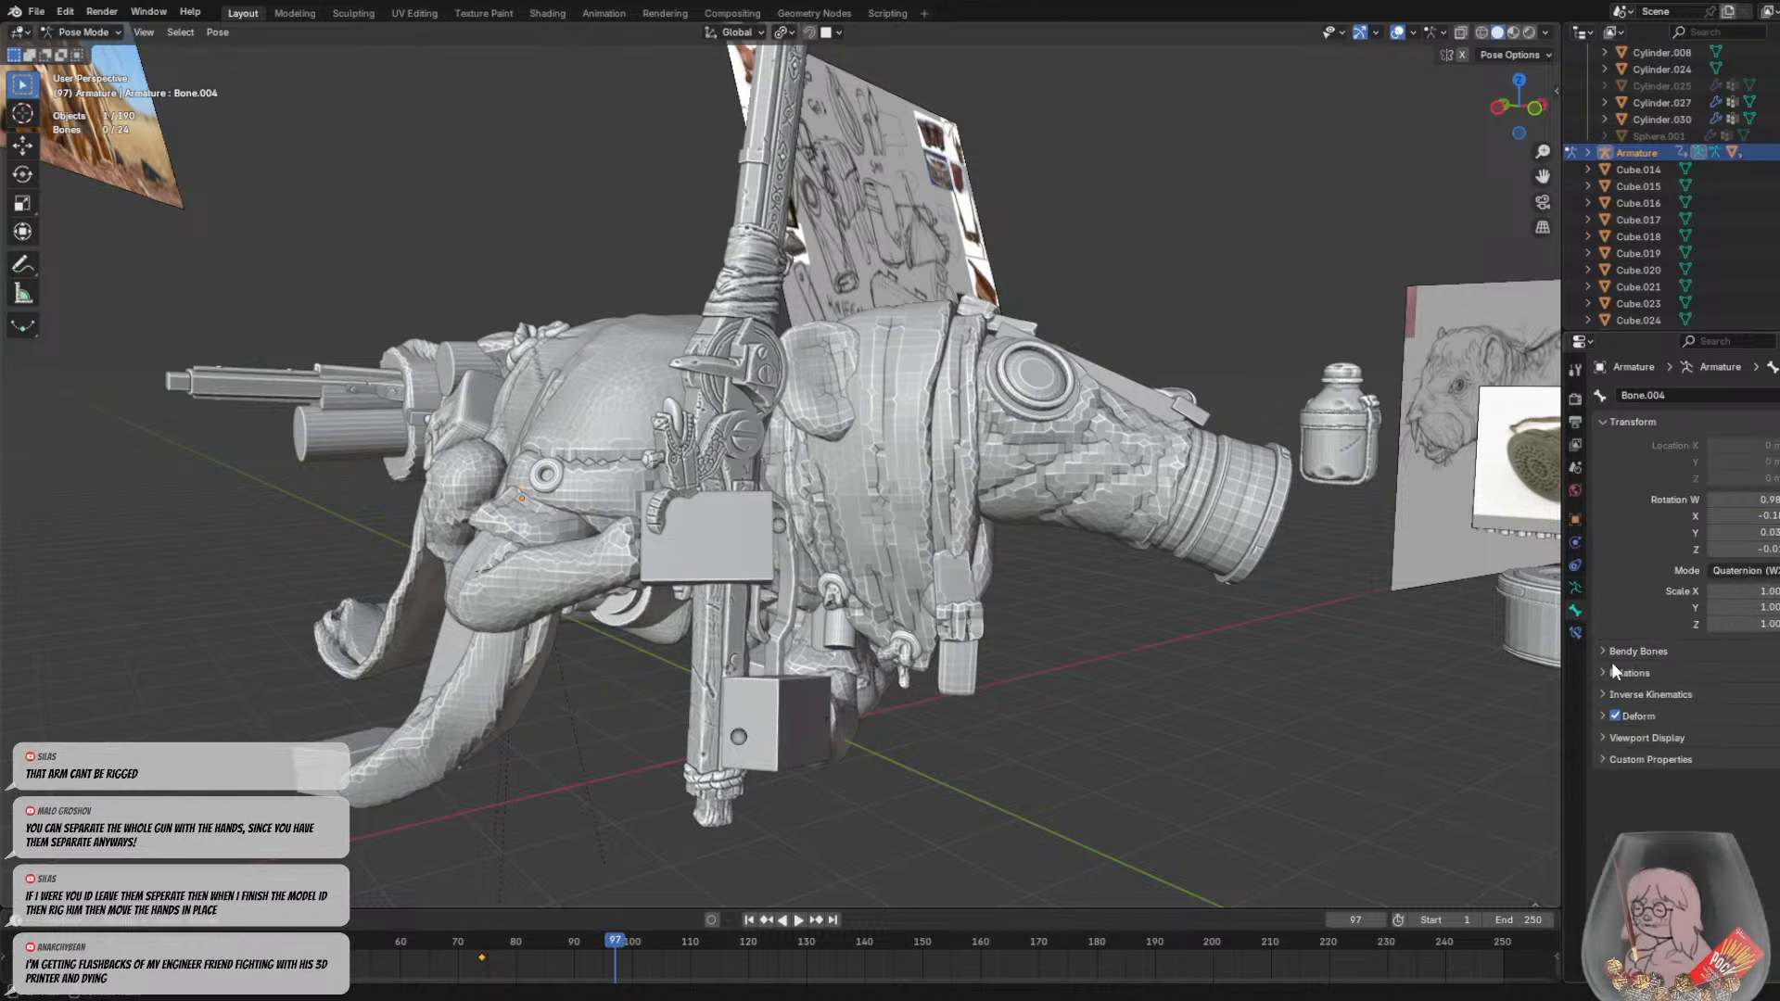
pyautogui.click(1602, 738)
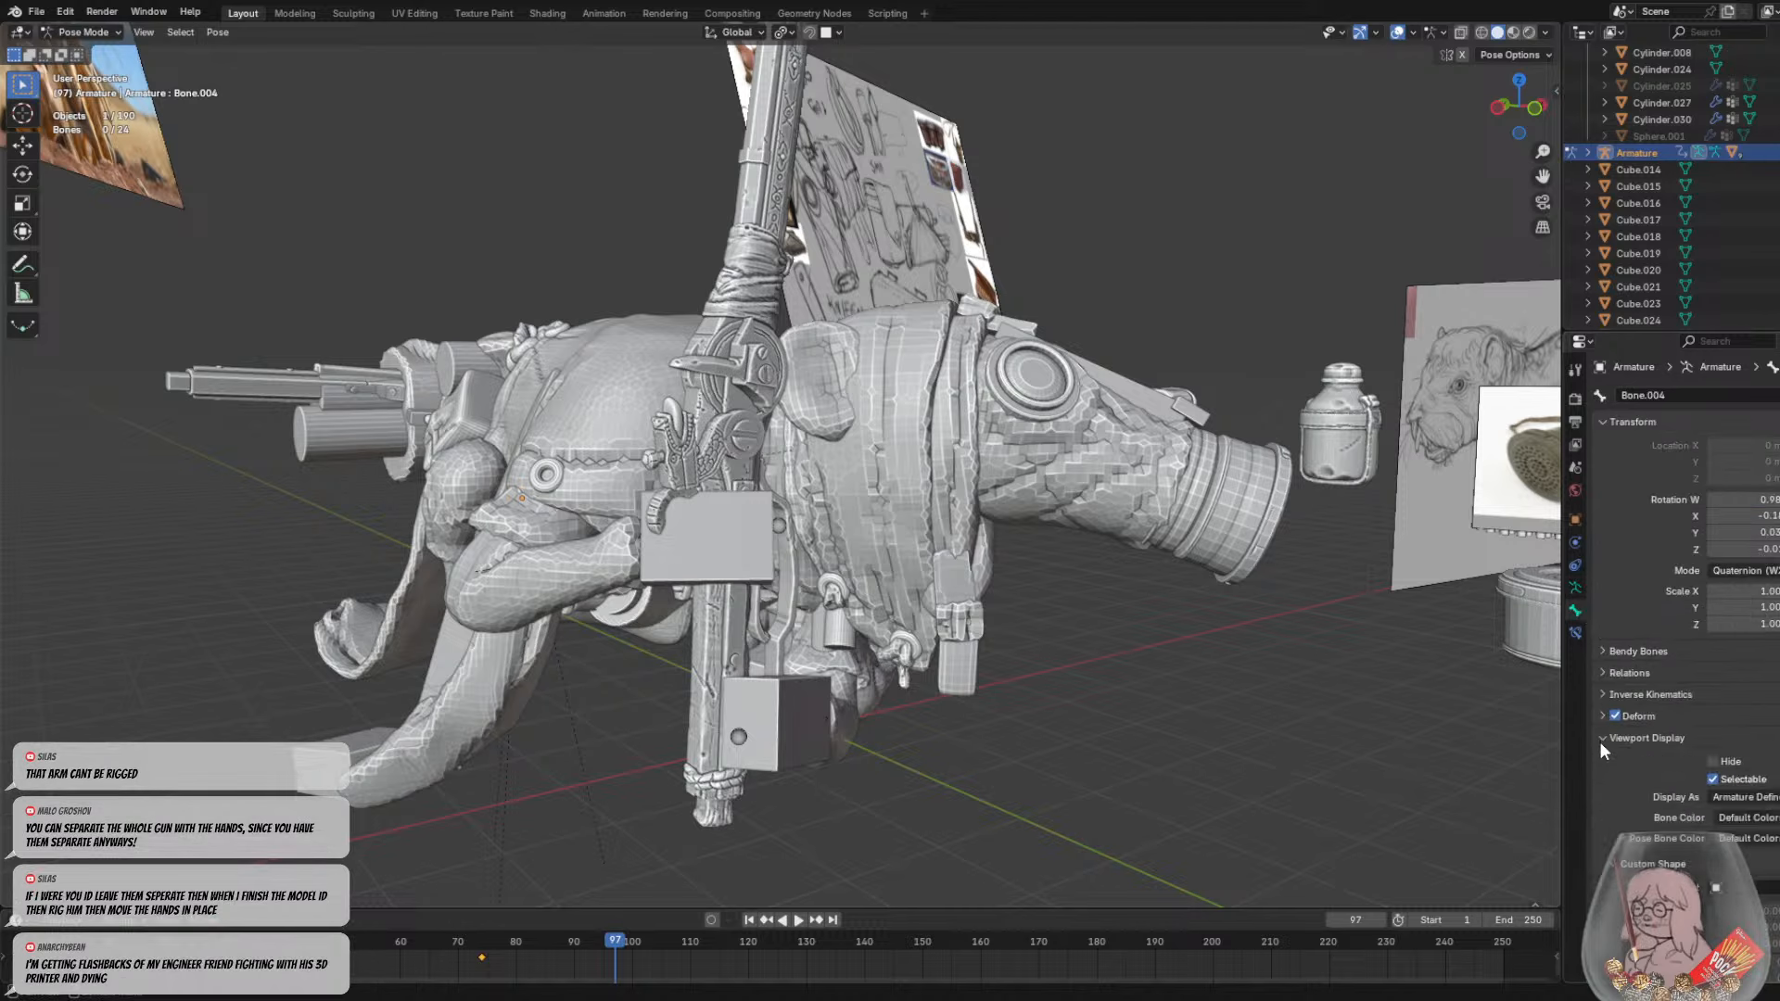
pyautogui.scroll(-4, 1617, 743)
pyautogui.scroll(-2, 1618, 753)
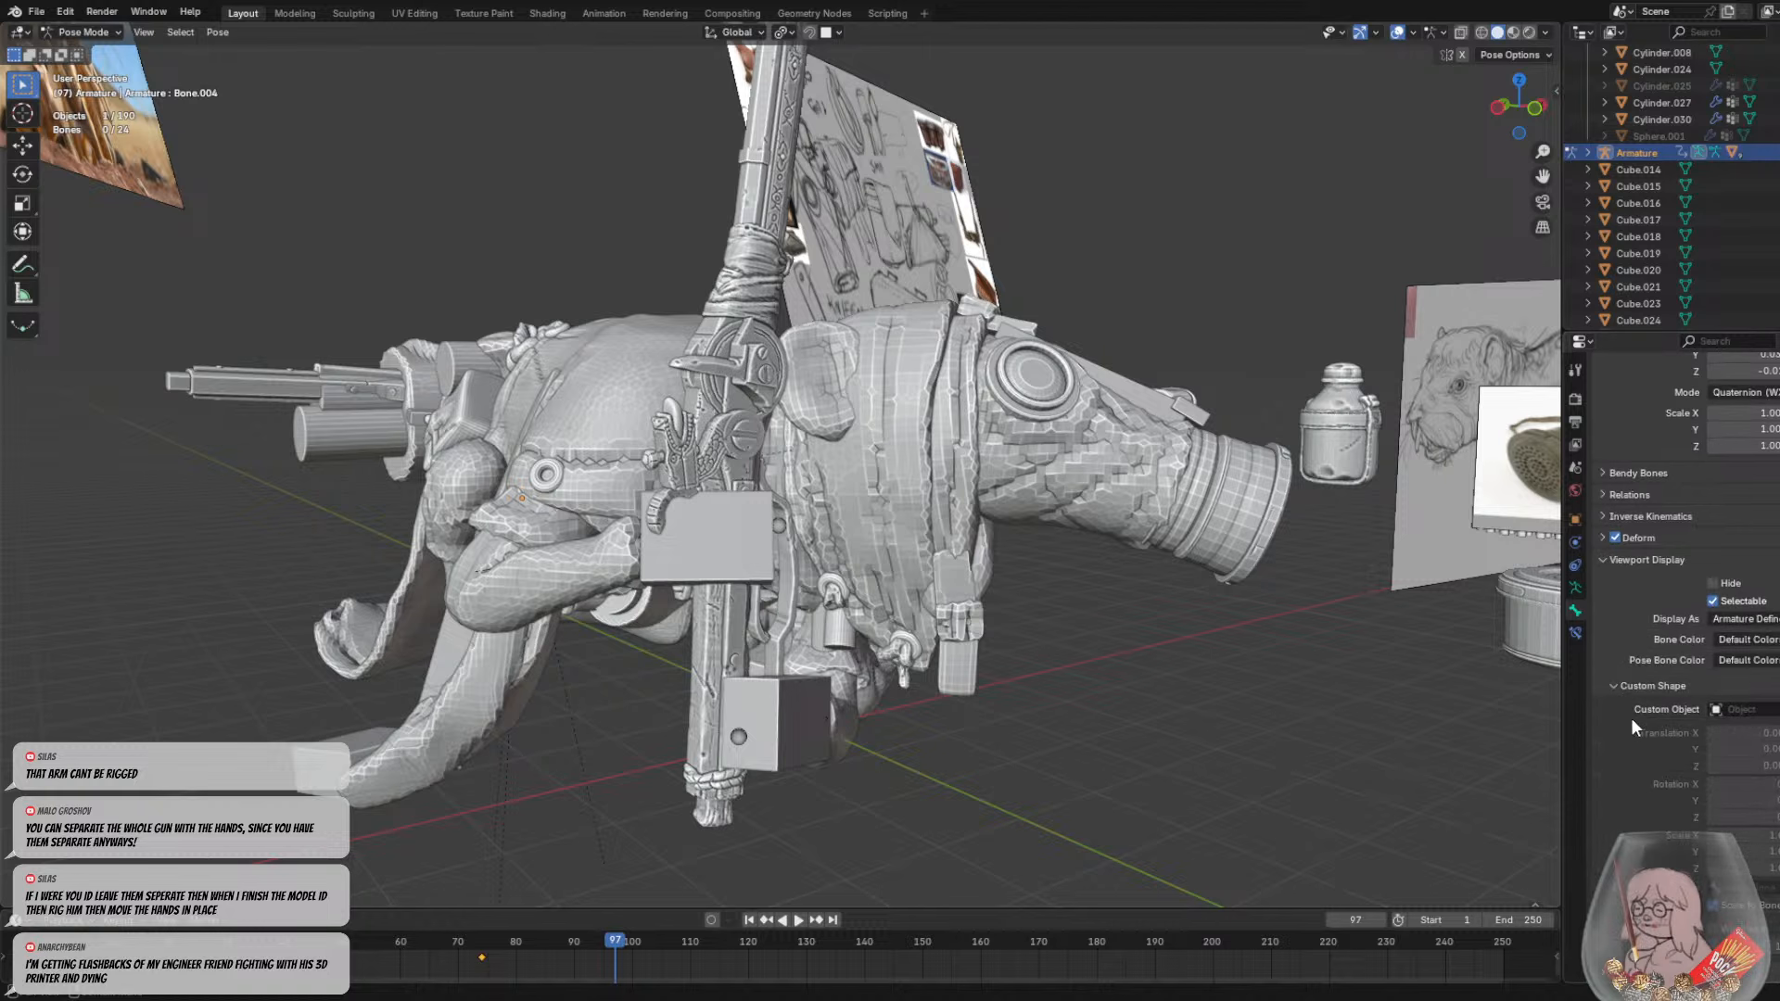
pyautogui.click(1601, 560)
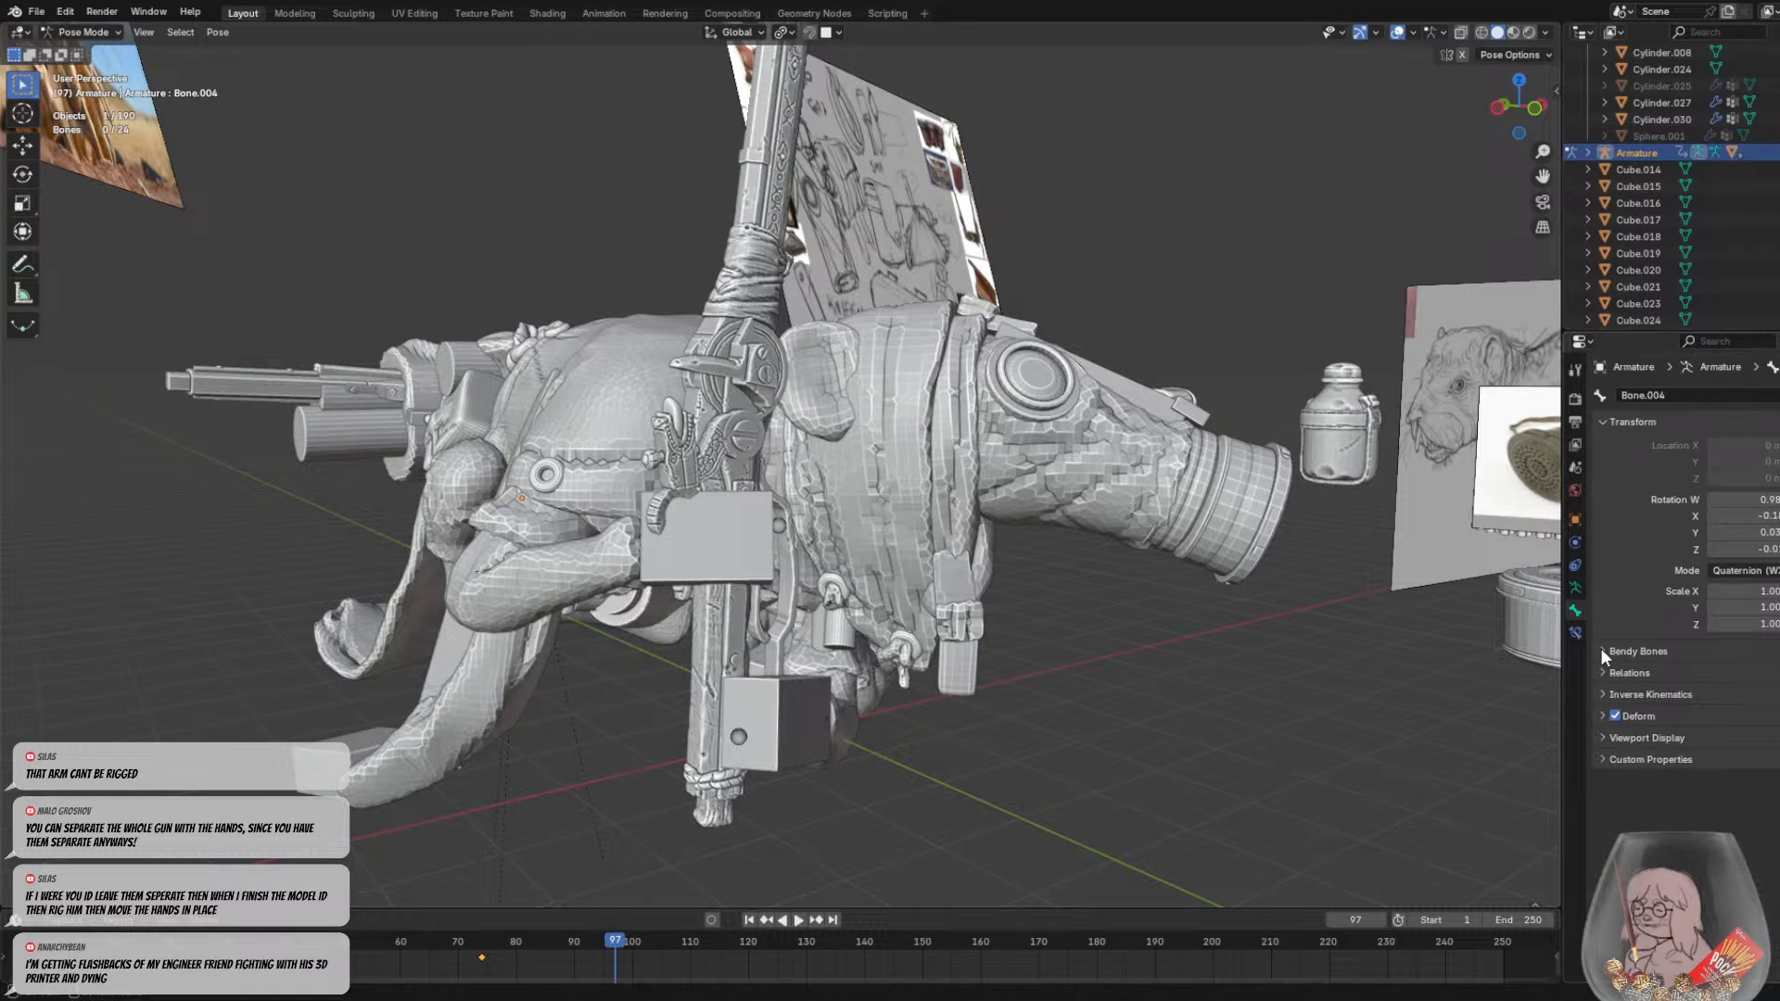
pyautogui.click(1576, 588)
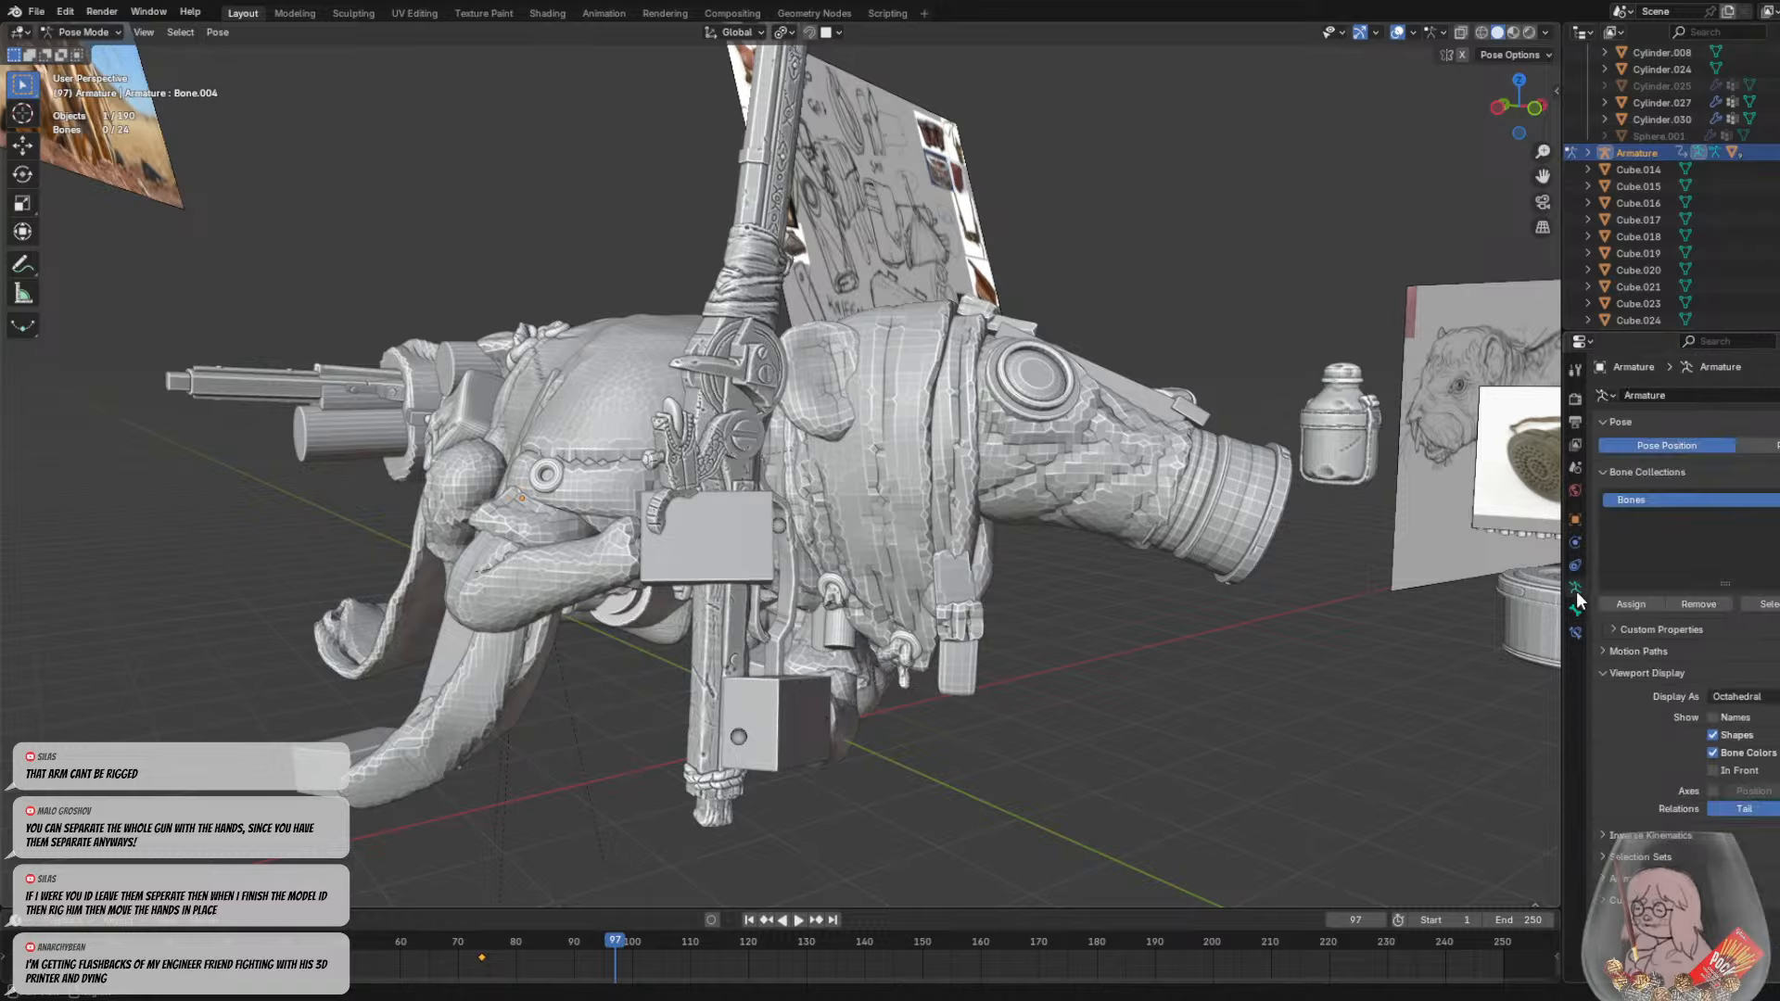
pyautogui.click(1712, 771)
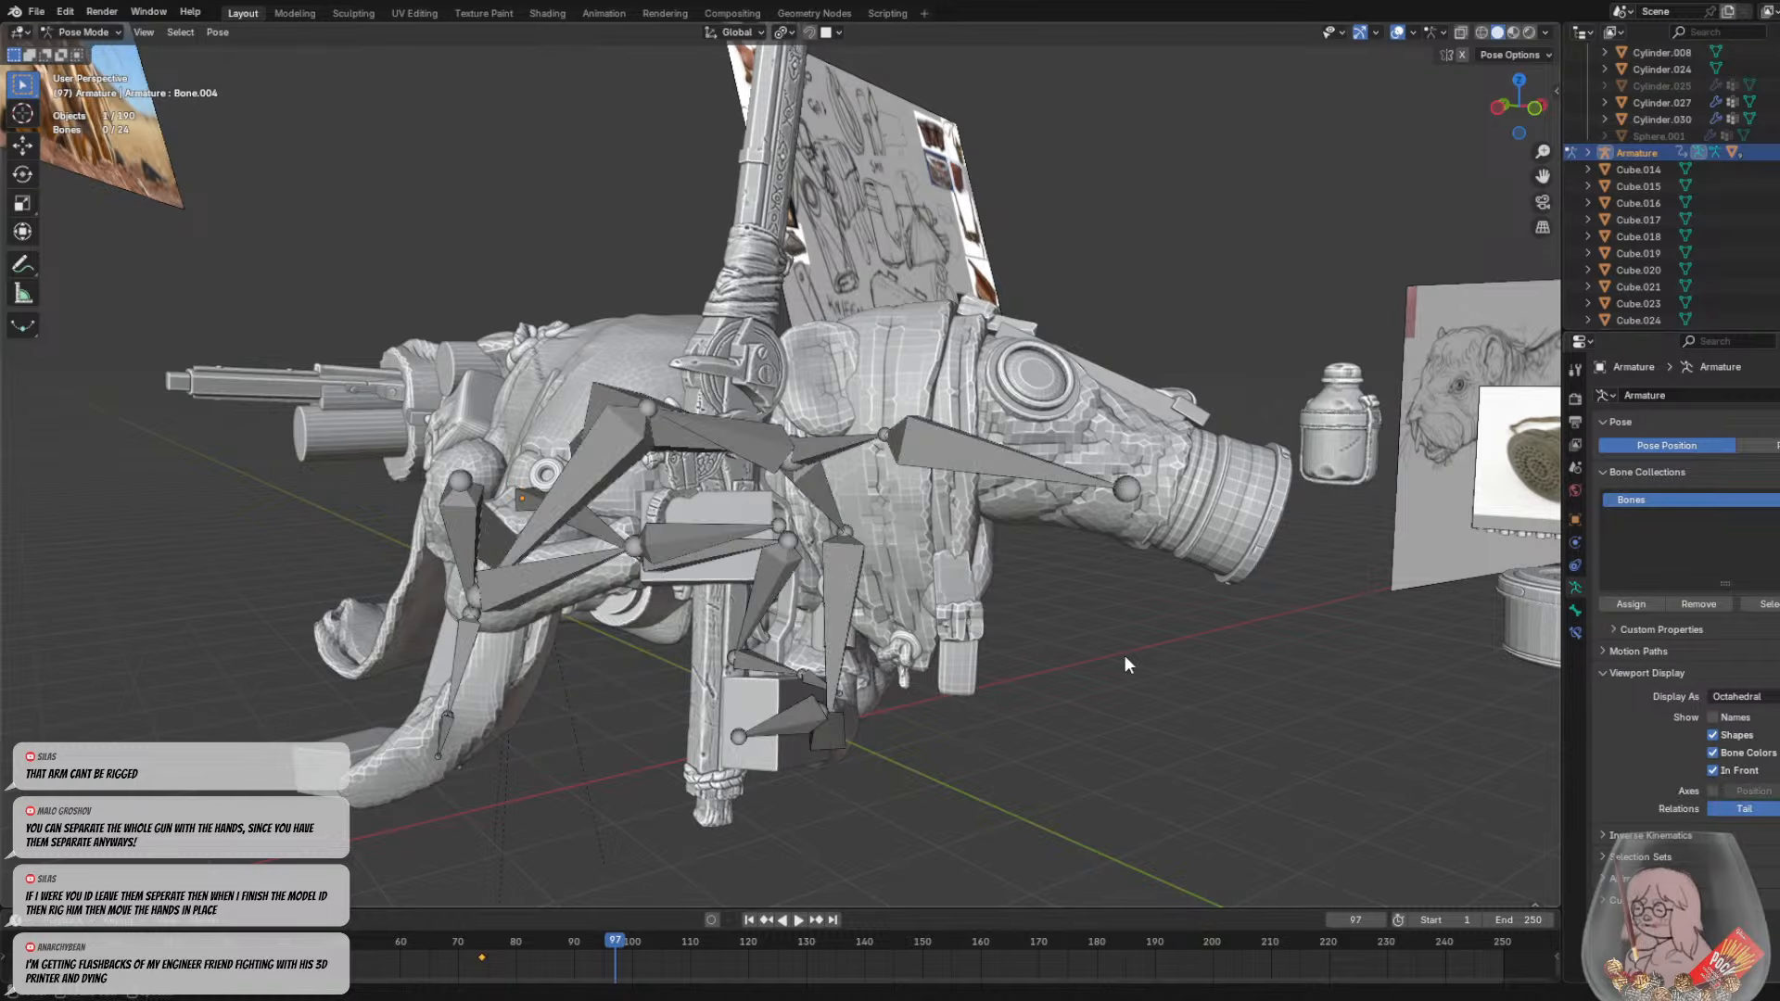
# Try to rotate the upper arm bone on the rifle side of the creature
pyautogui.moveTo(1124, 654); pyautogui.dragTo(955, 637, button='middle')
pyautogui.click(620, 444)
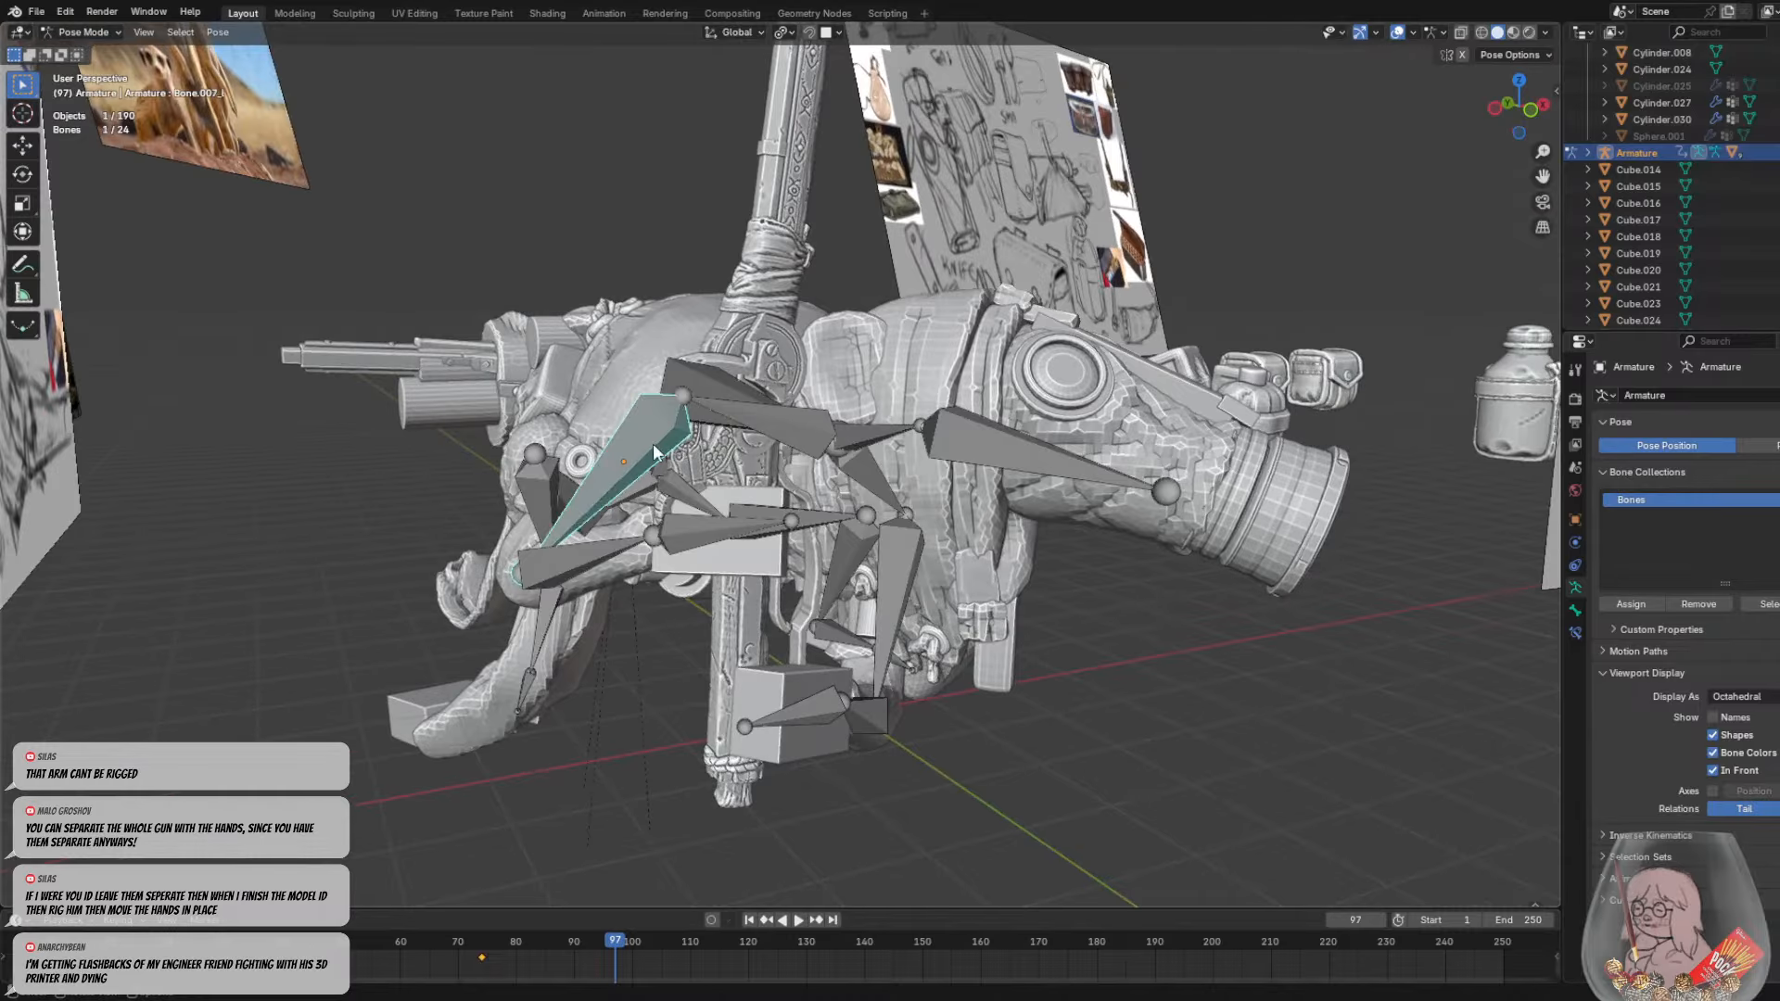
pyautogui.press('r')
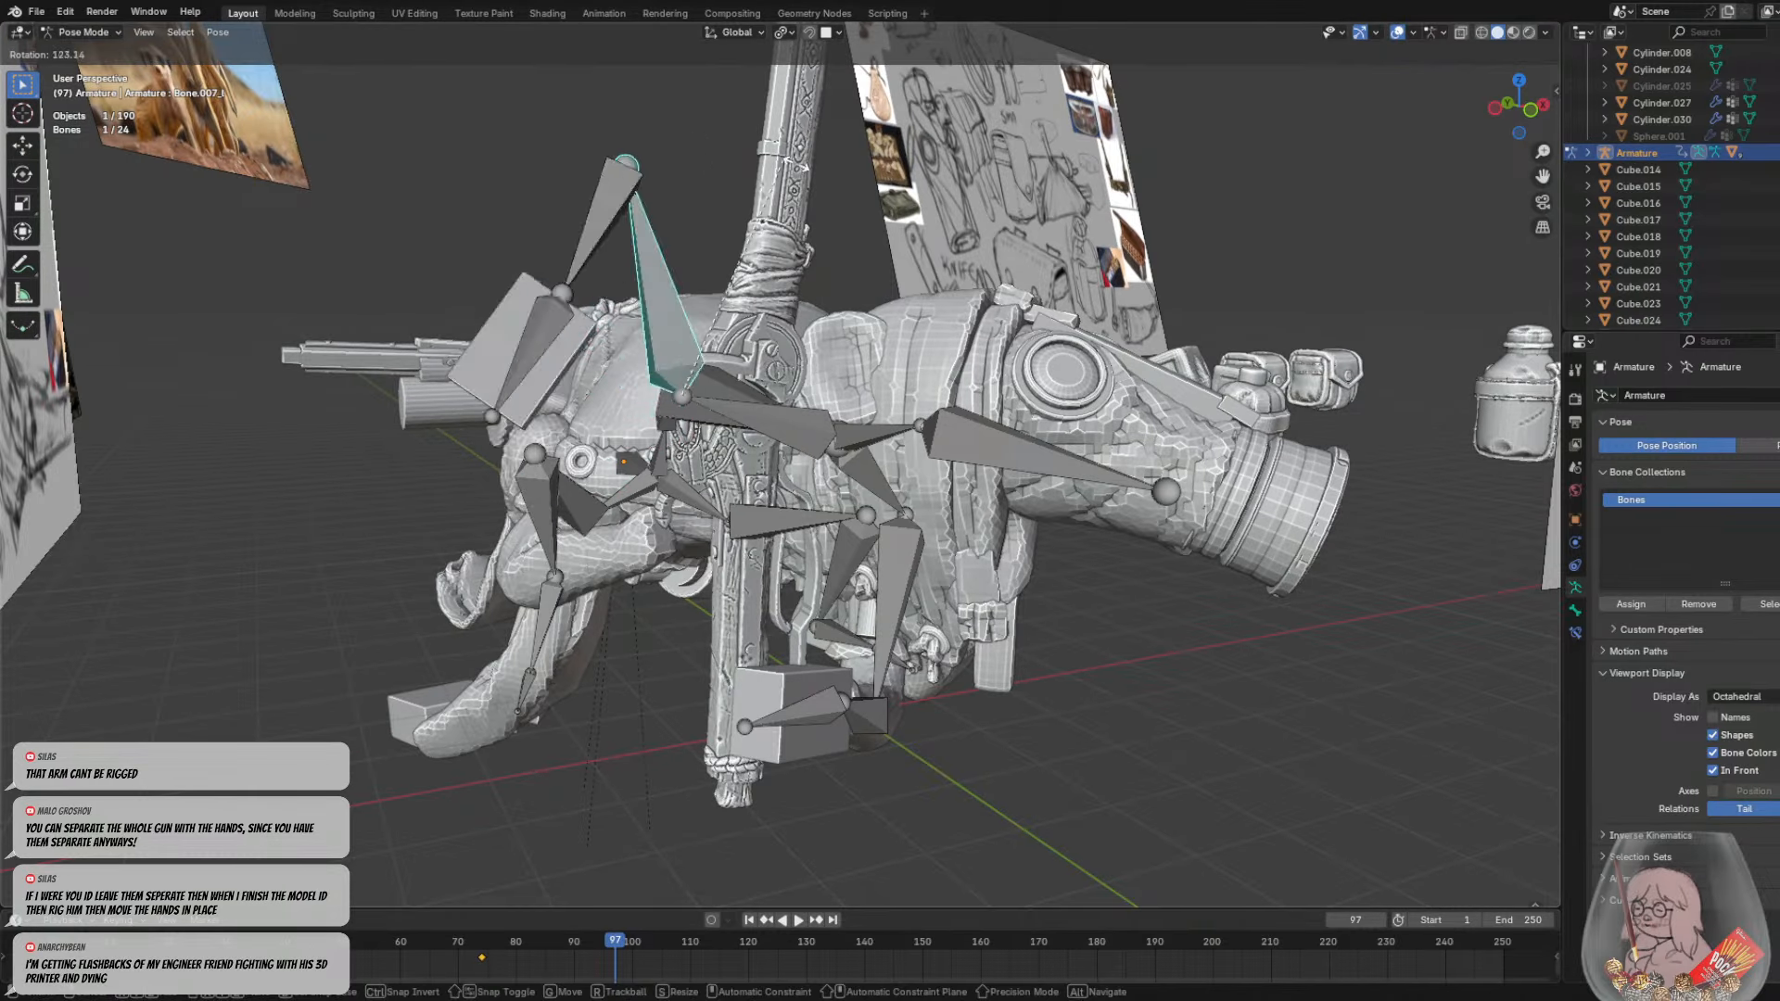
pyautogui.press('Escape')
pyautogui.moveTo(726, 369); pyautogui.dragTo(796, 343, button='middle')
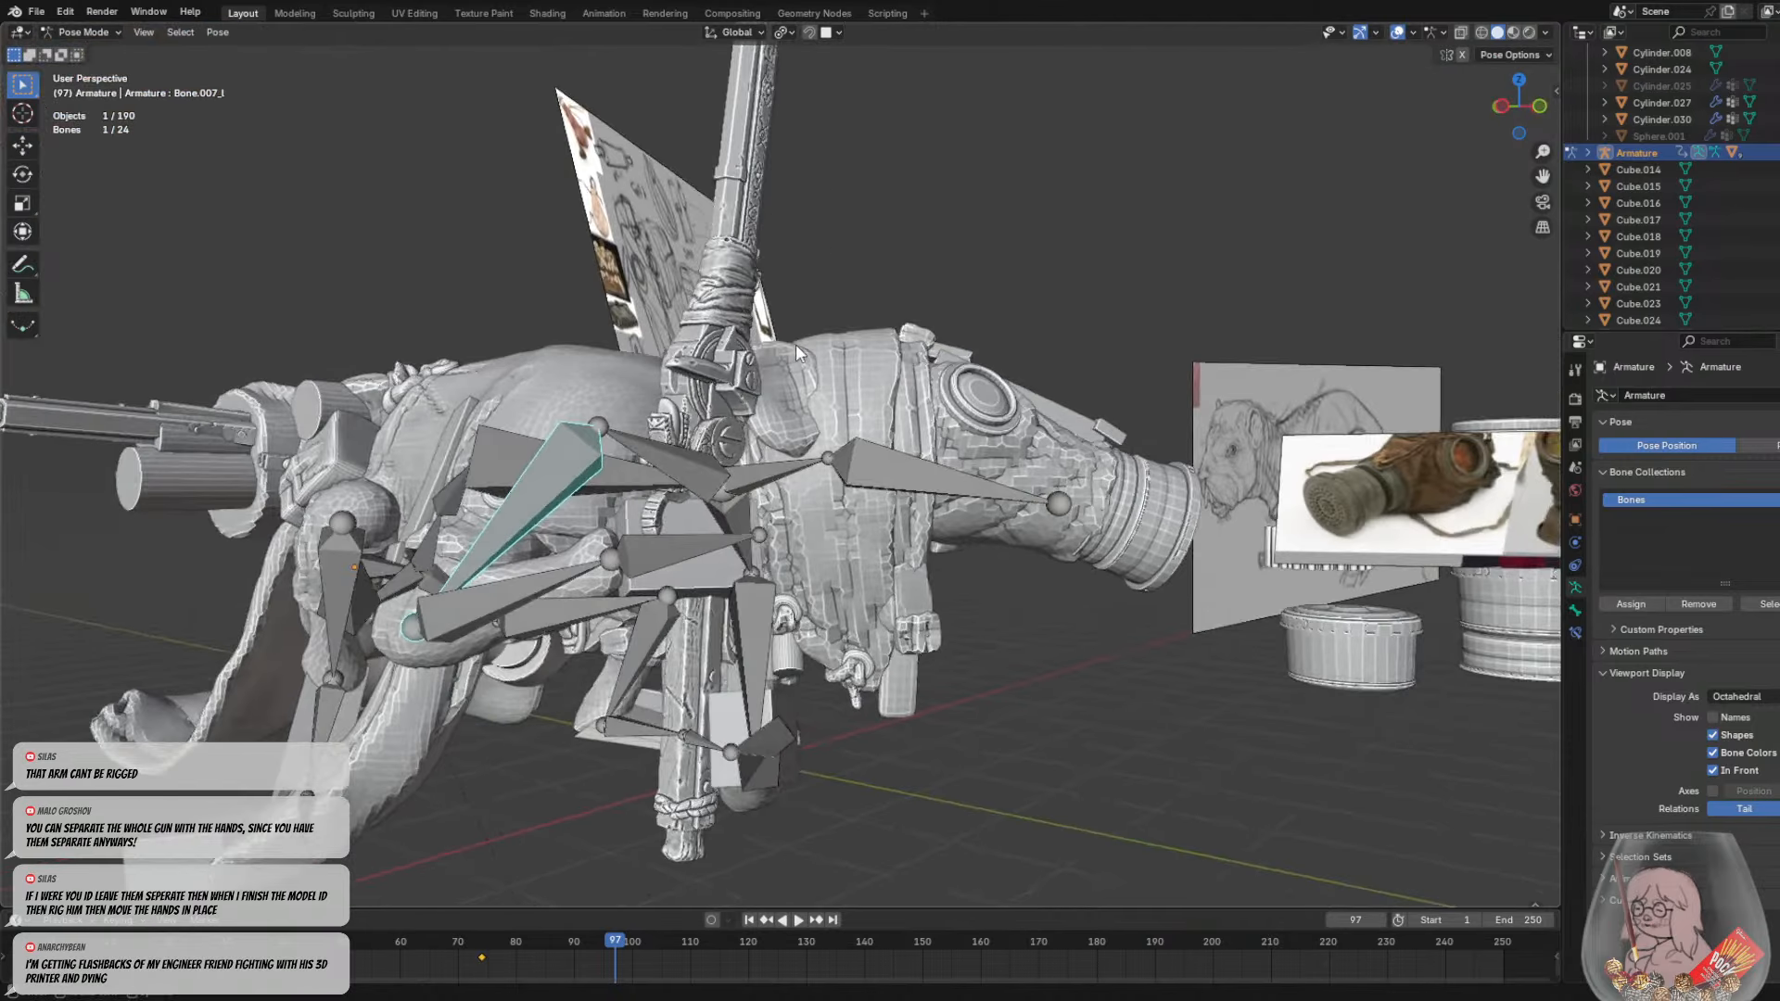
# Return the creature's armature to Object Mode and turn off its In Front viewport display
pyautogui.press('r')
pyautogui.press('Escape')
pyautogui.click(945, 729)
pyautogui.moveTo(946, 728); pyautogui.dragTo(806, 714, button='middle')
pyautogui.click(100, 32)
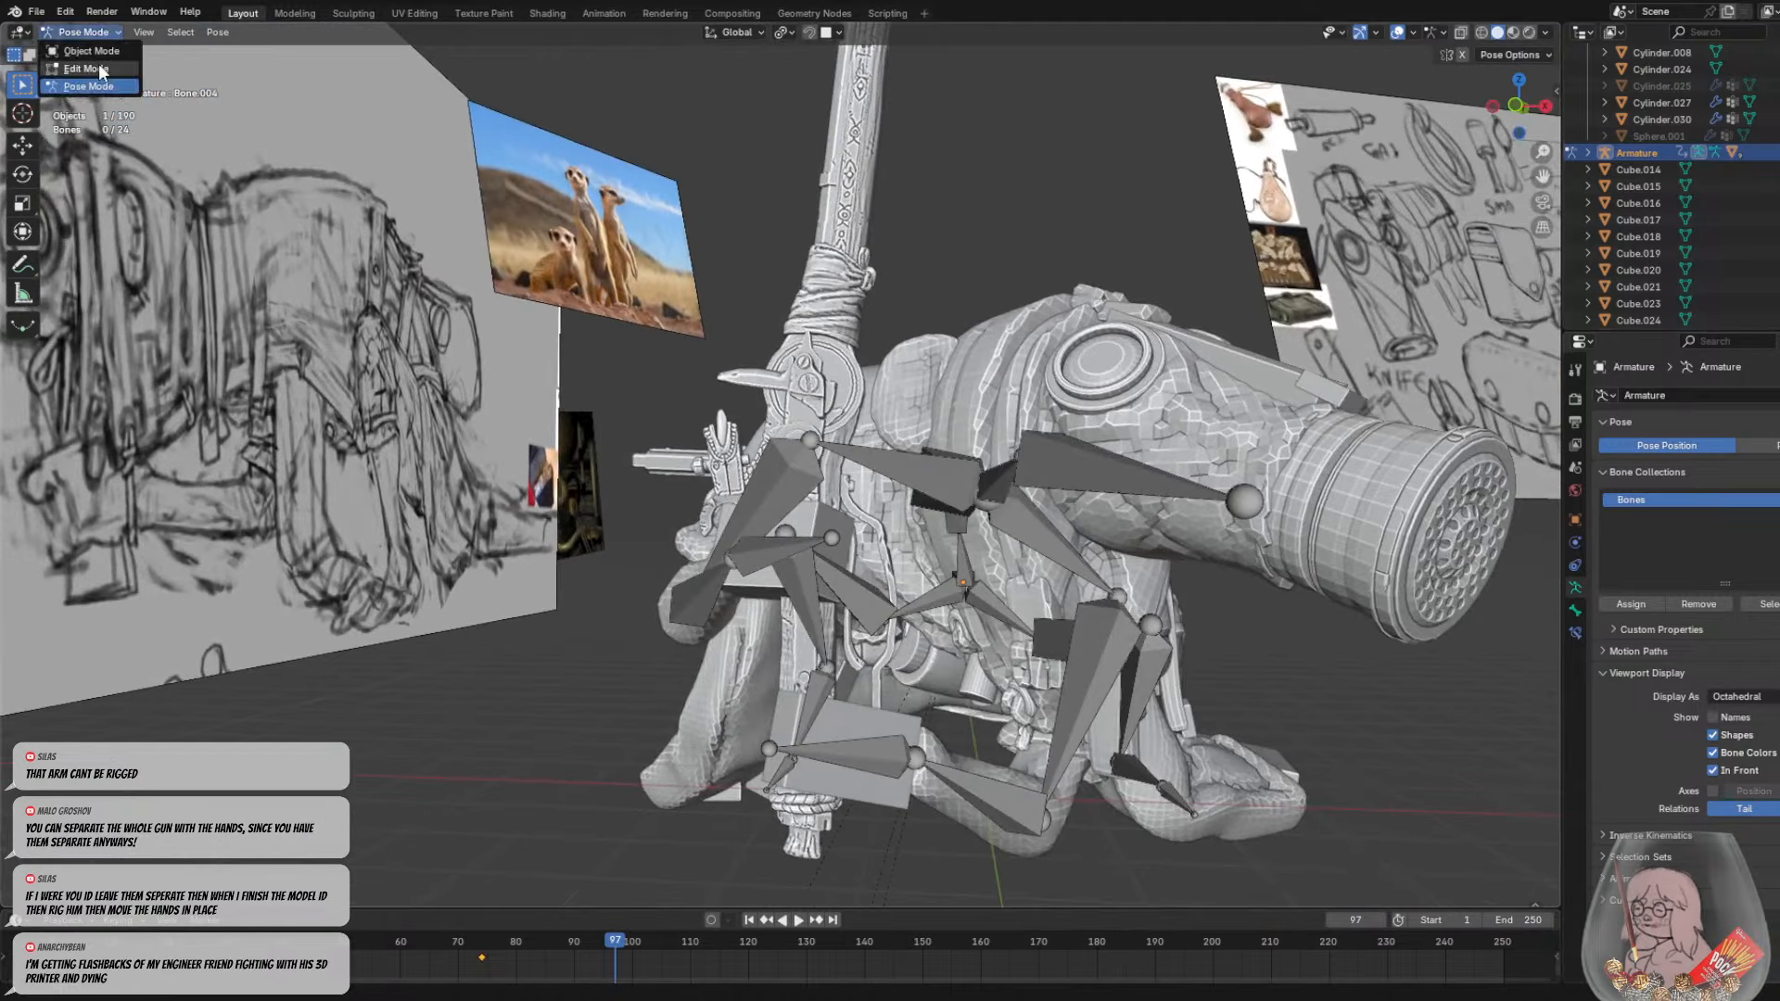
pyautogui.click(91, 51)
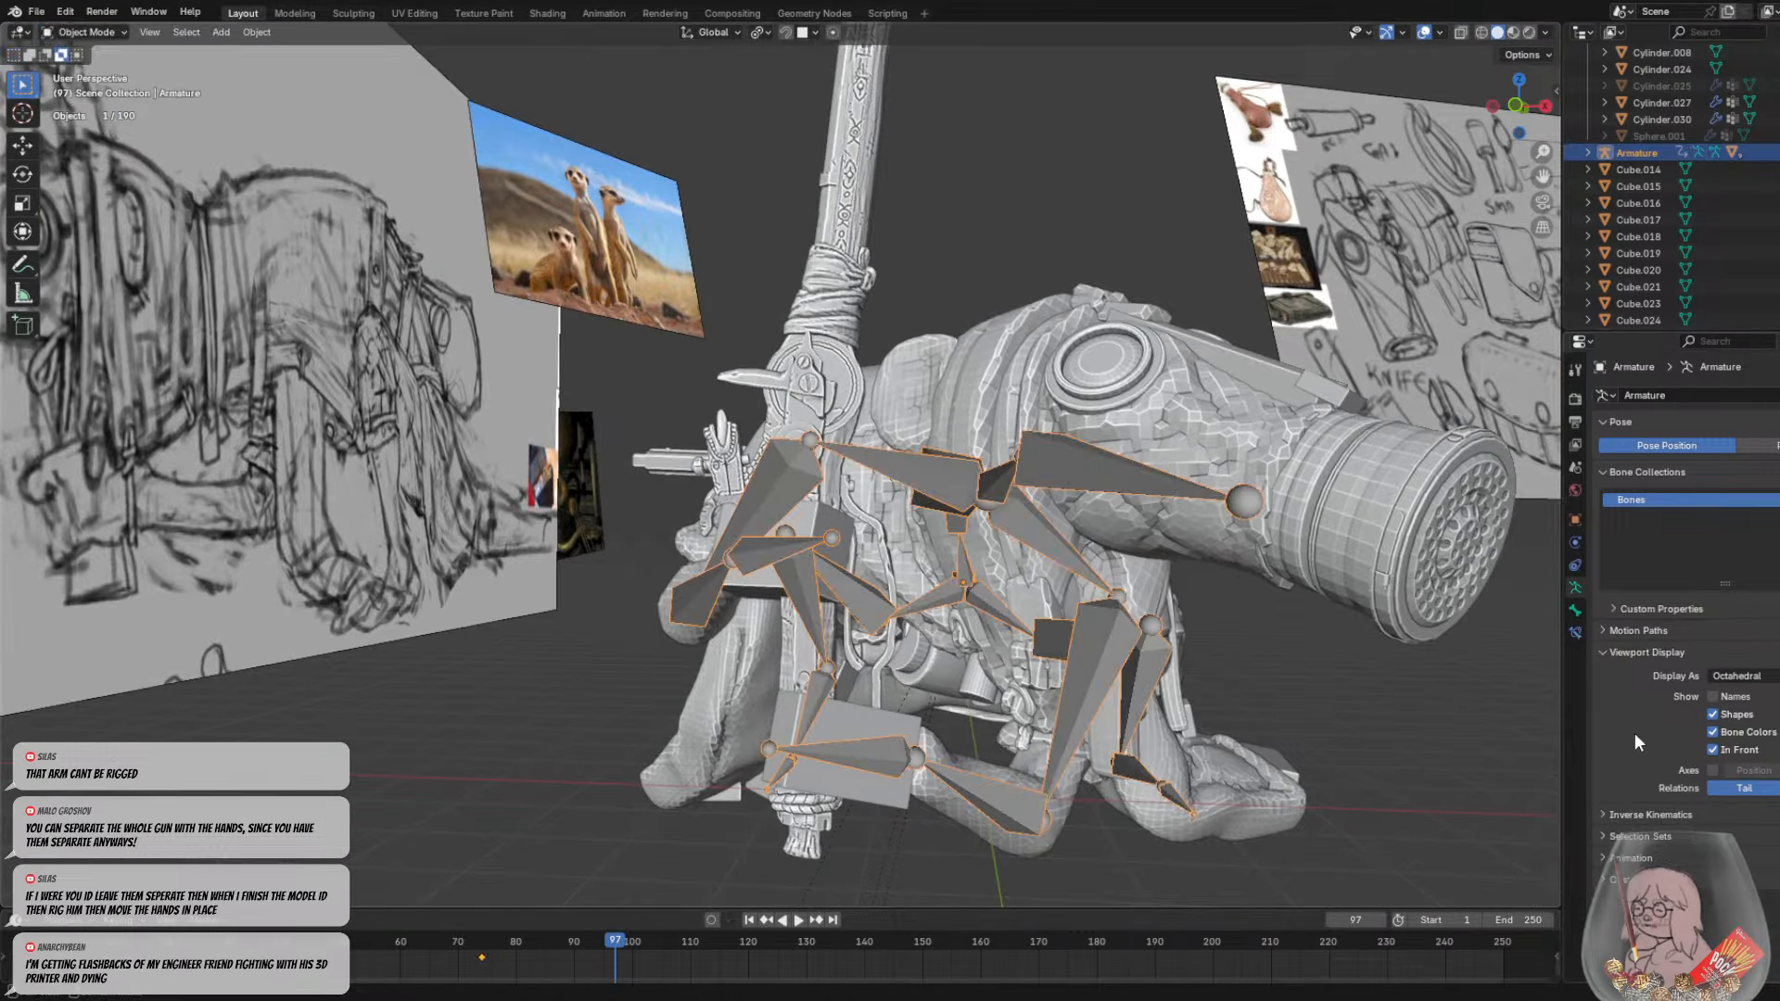
pyautogui.click(1712, 750)
# Compare the creature and its upright rifle with the concept sketch, and hide the rifle
pyautogui.click(925, 655)
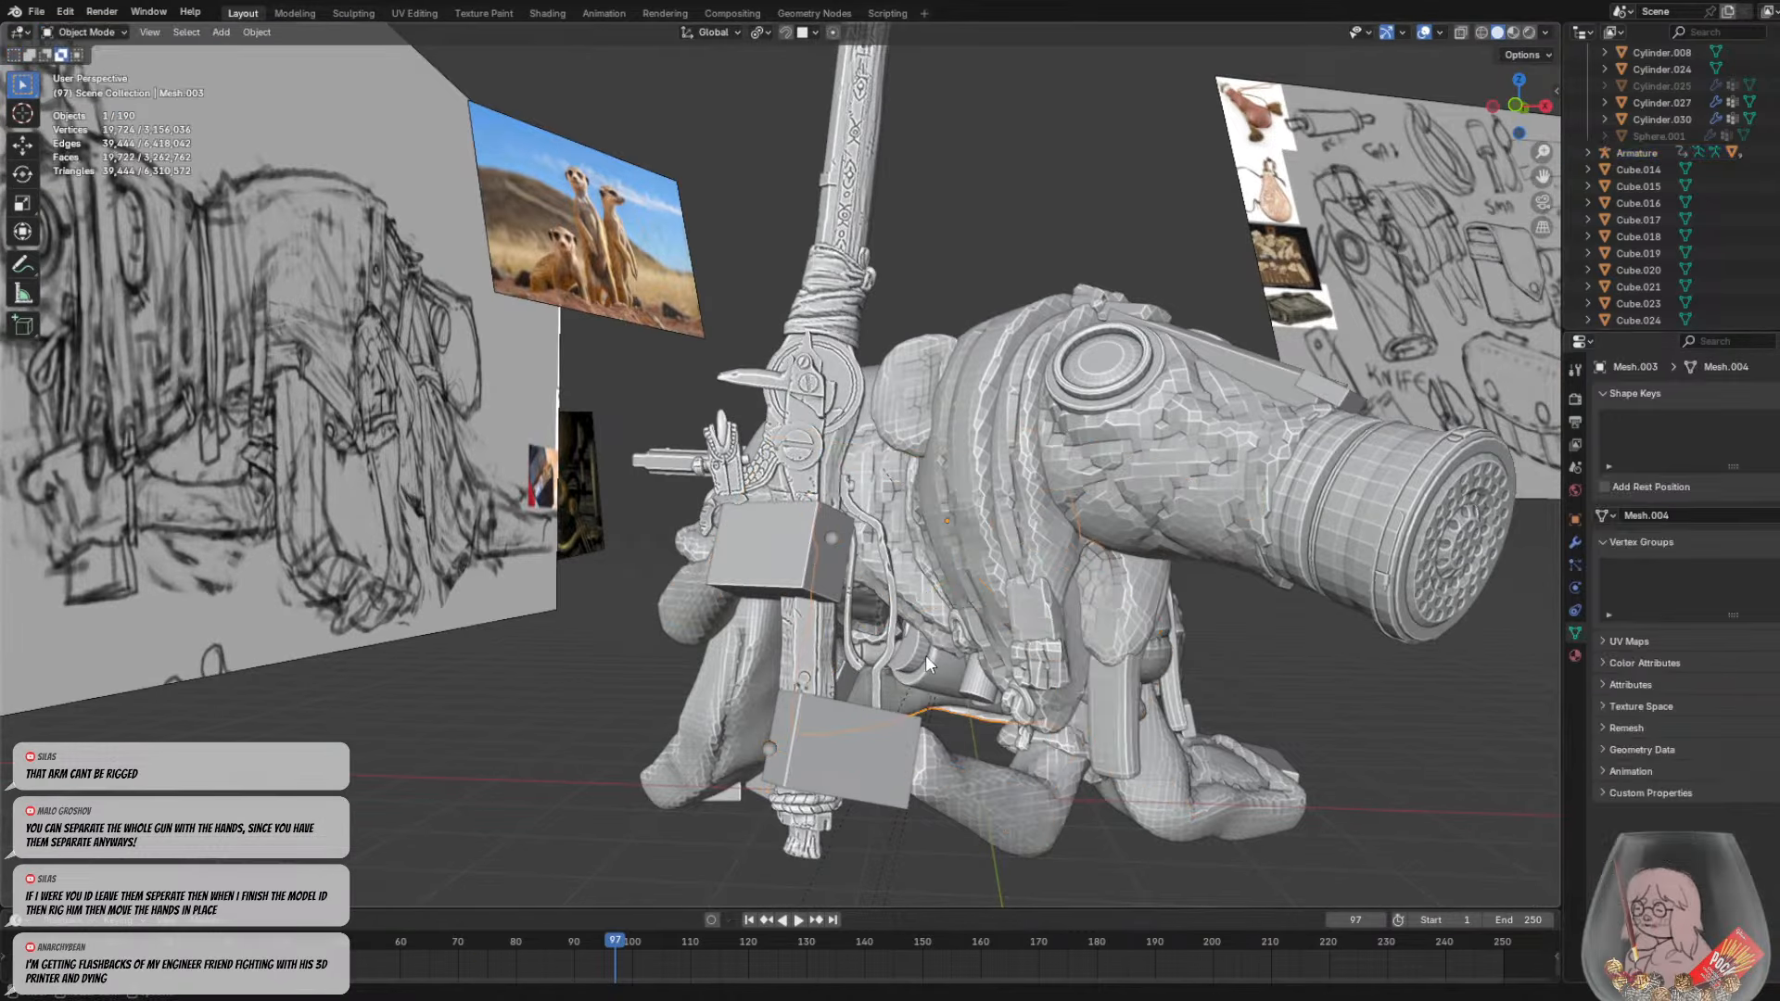
pyautogui.moveTo(926, 654); pyautogui.dragTo(649, 662, button='middle')
pyautogui.click(999, 709)
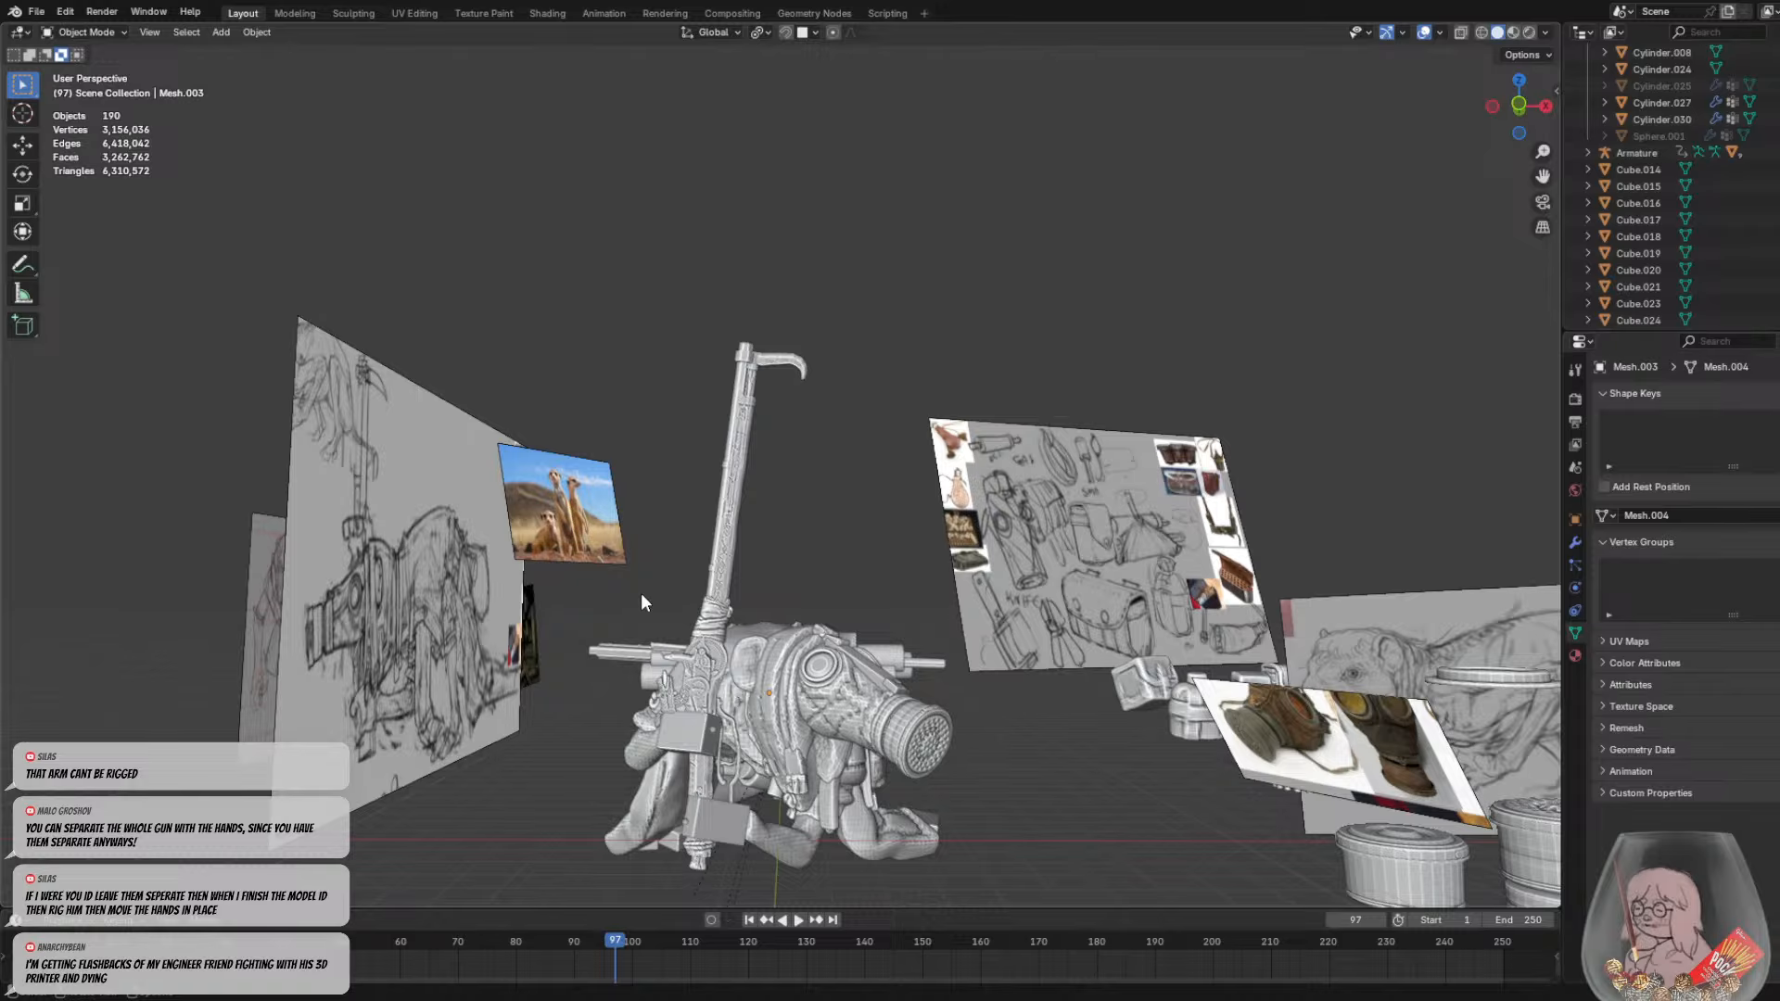
pyautogui.moveTo(642, 594)
pyautogui.mouseDown(button='middle')
pyautogui.moveTo(680, 629)
pyautogui.moveTo(754, 638)
pyautogui.moveTo(699, 636)
pyautogui.mouseUp(button='middle')
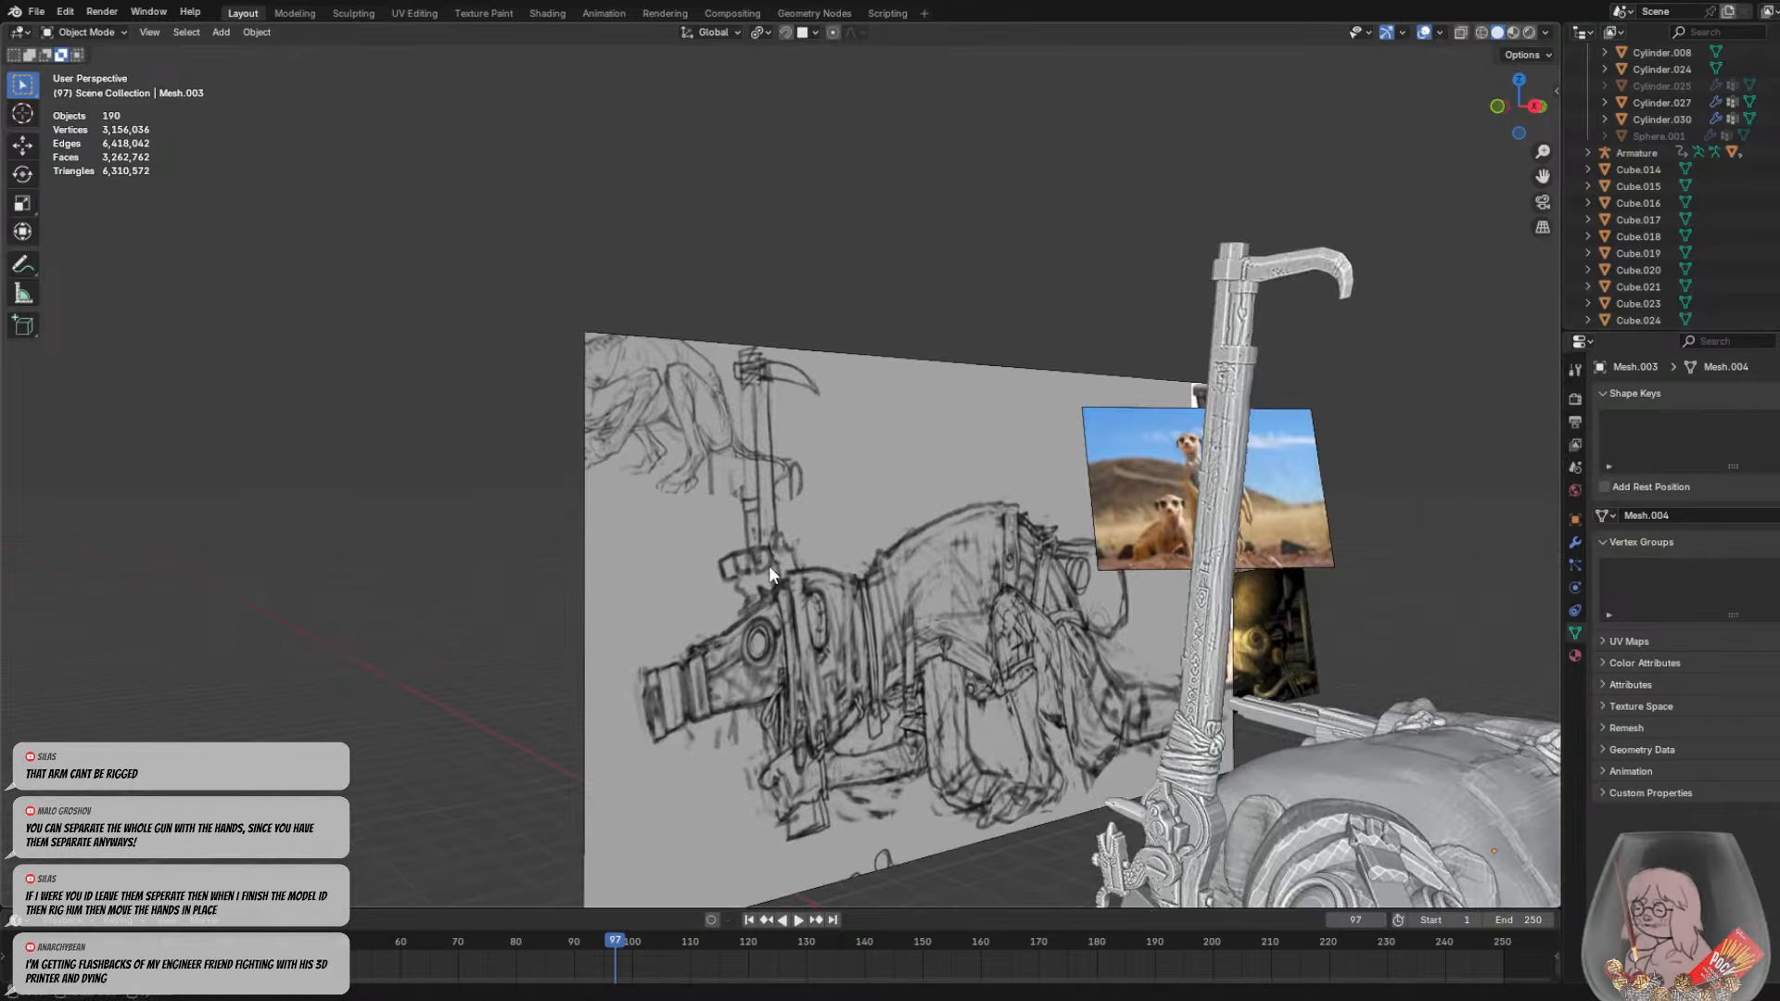
pyautogui.moveTo(859, 603); pyautogui.dragTo(659, 495, button='middle')
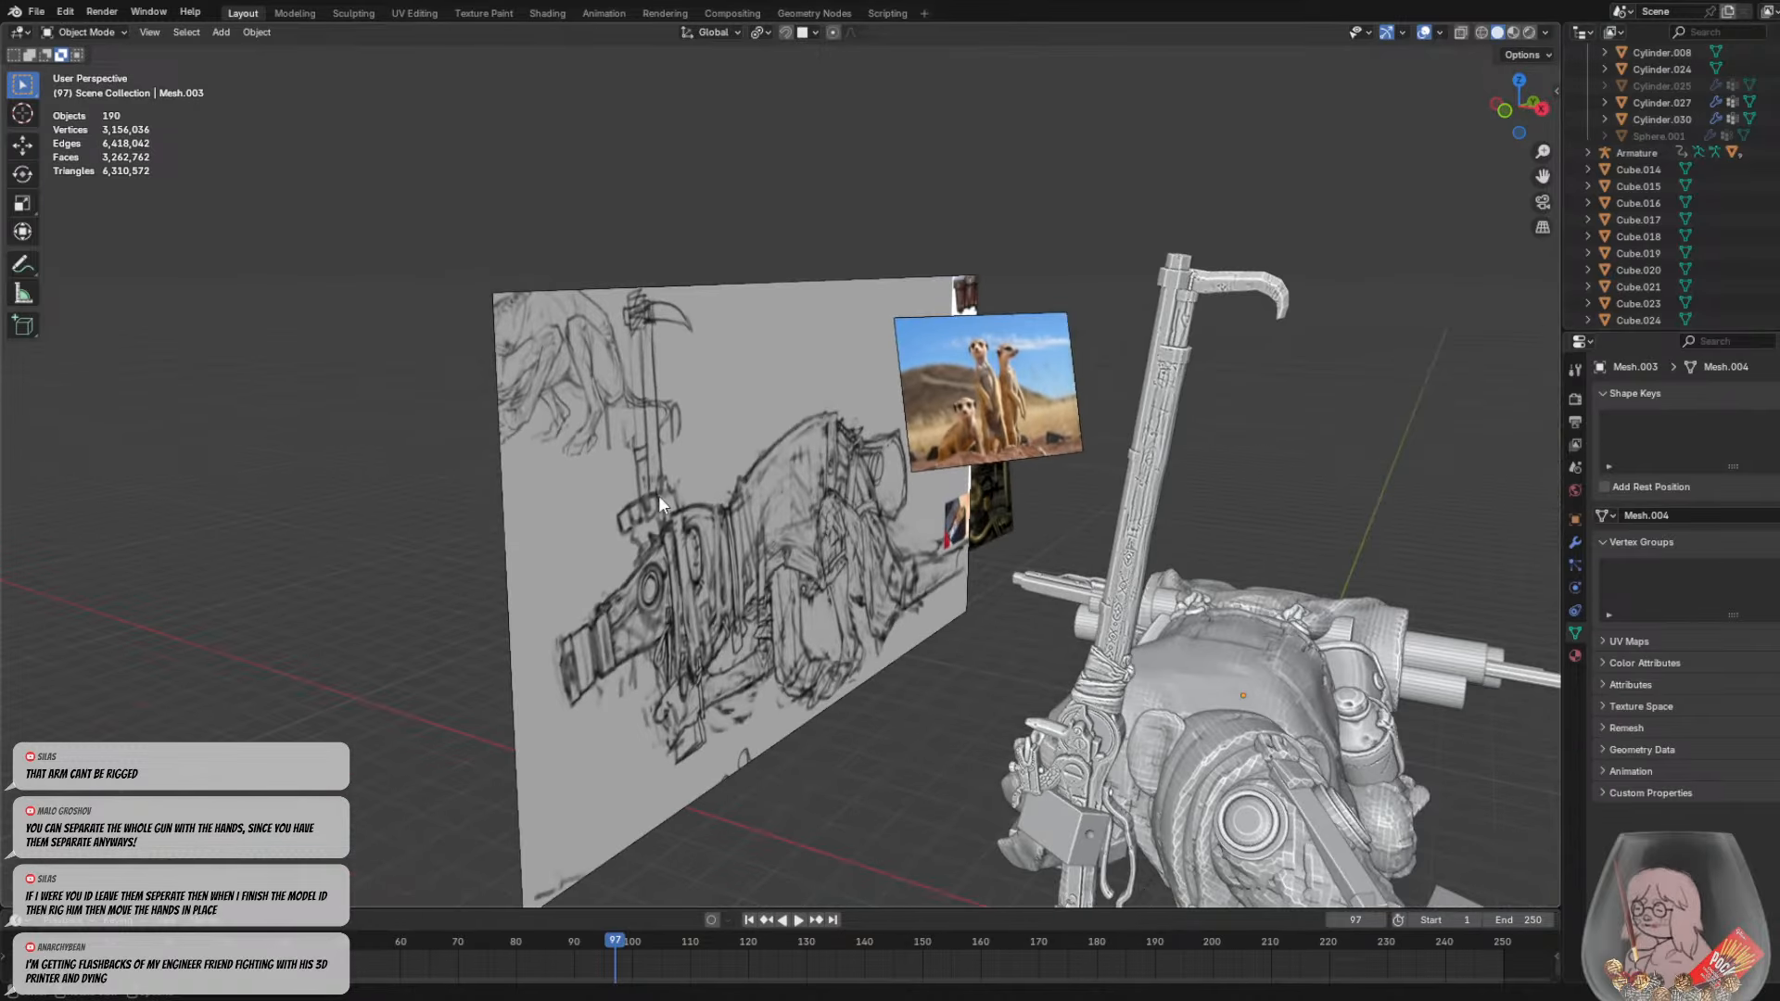
pyautogui.moveTo(1012, 631)
pyautogui.mouseDown(button='middle')
pyautogui.moveTo(970, 602)
pyautogui.moveTo(1164, 631)
pyautogui.moveTo(1006, 615)
pyautogui.mouseUp(button='middle')
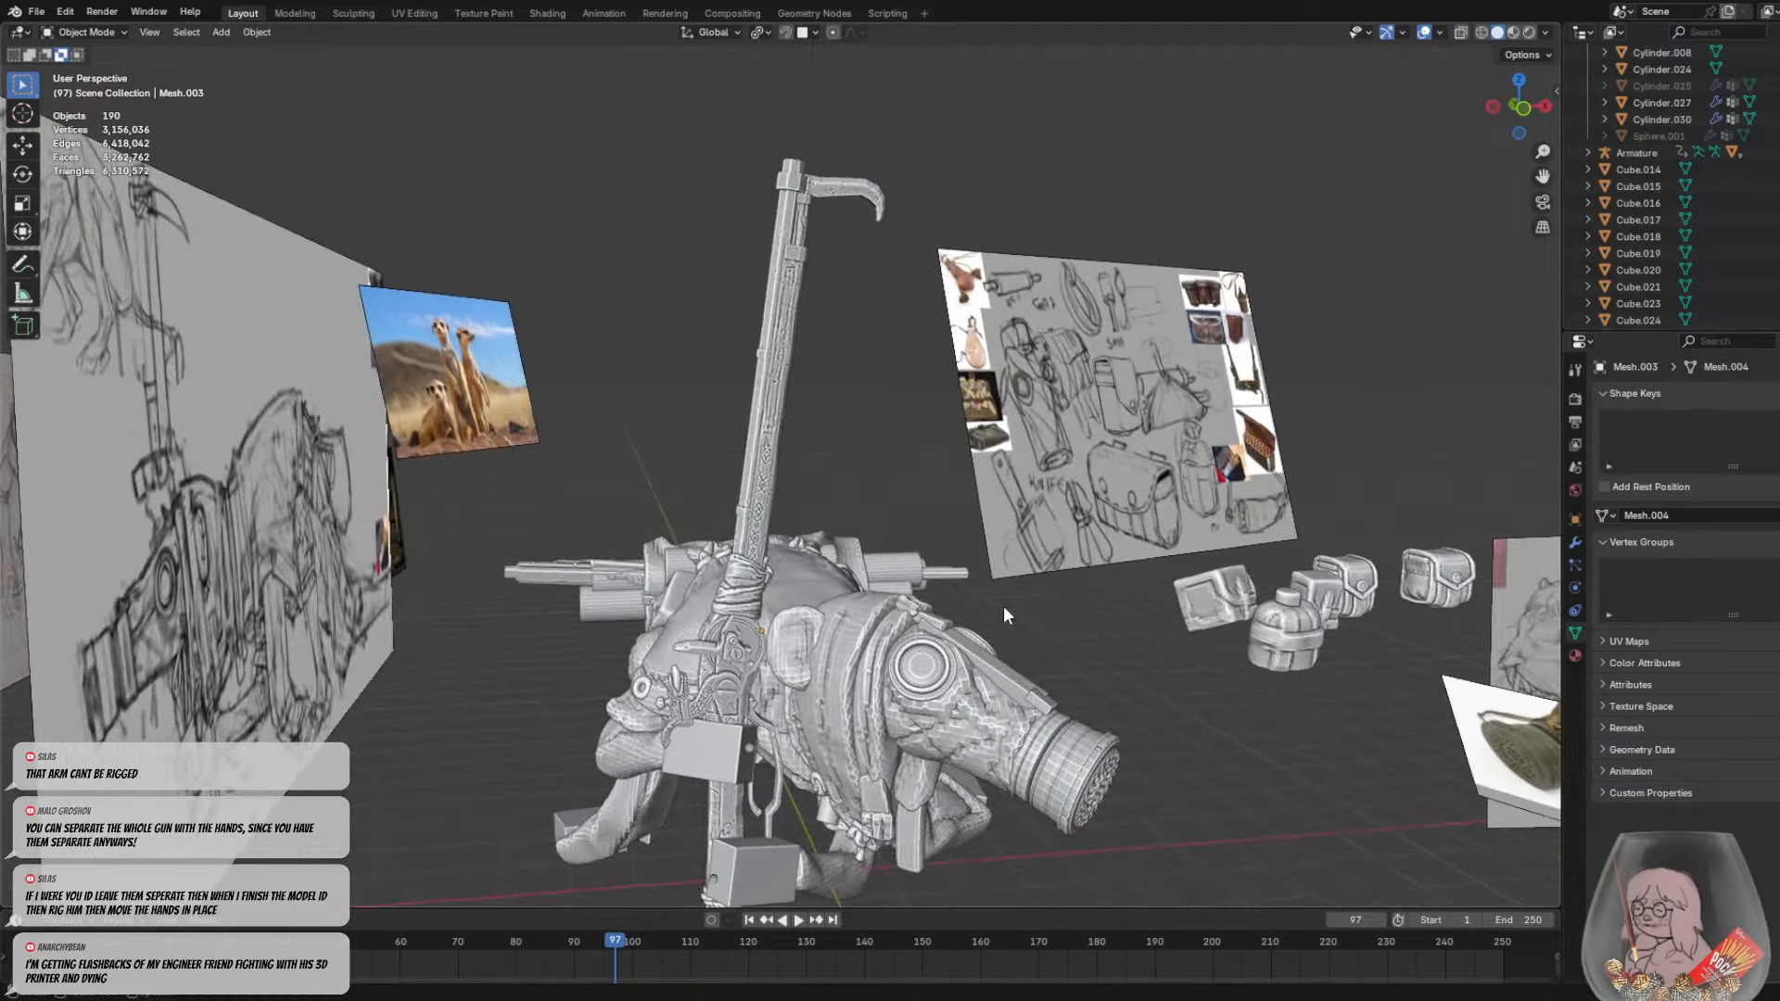
pyautogui.click(961, 735)
pyautogui.click(792, 647)
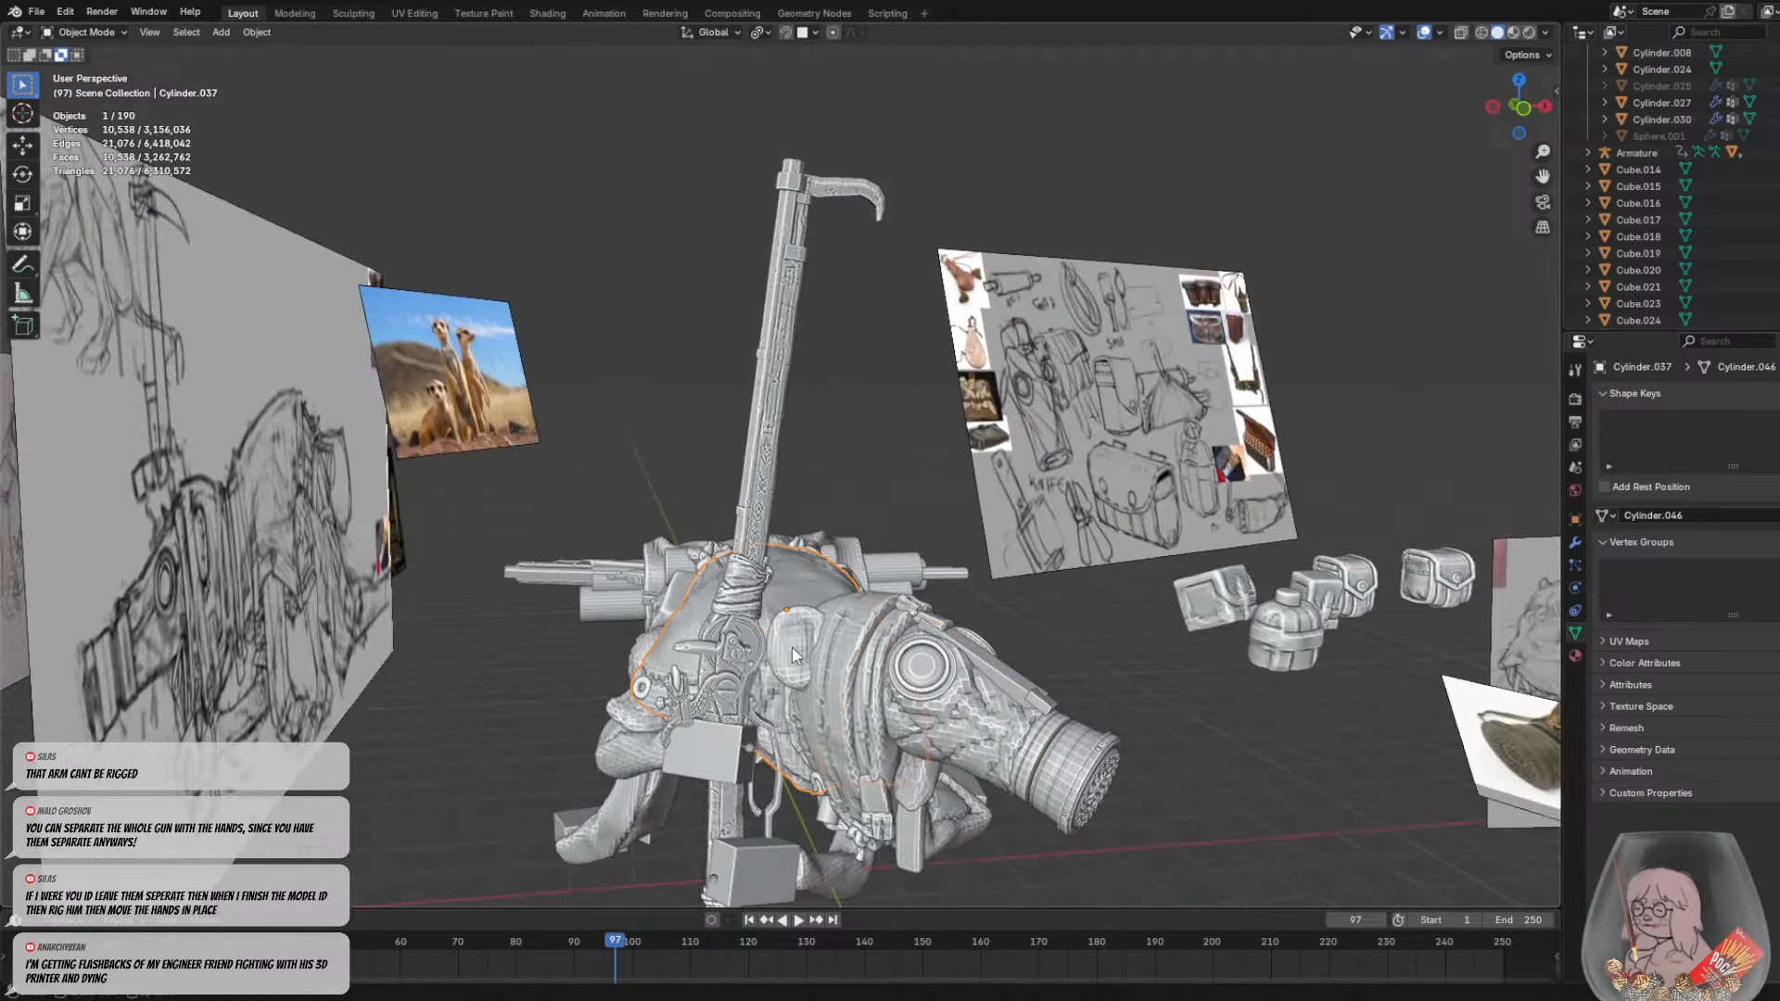
pyautogui.moveTo(791, 648); pyautogui.dragTo(738, 693, button='middle')
pyautogui.click(841, 604)
pyautogui.press('h')
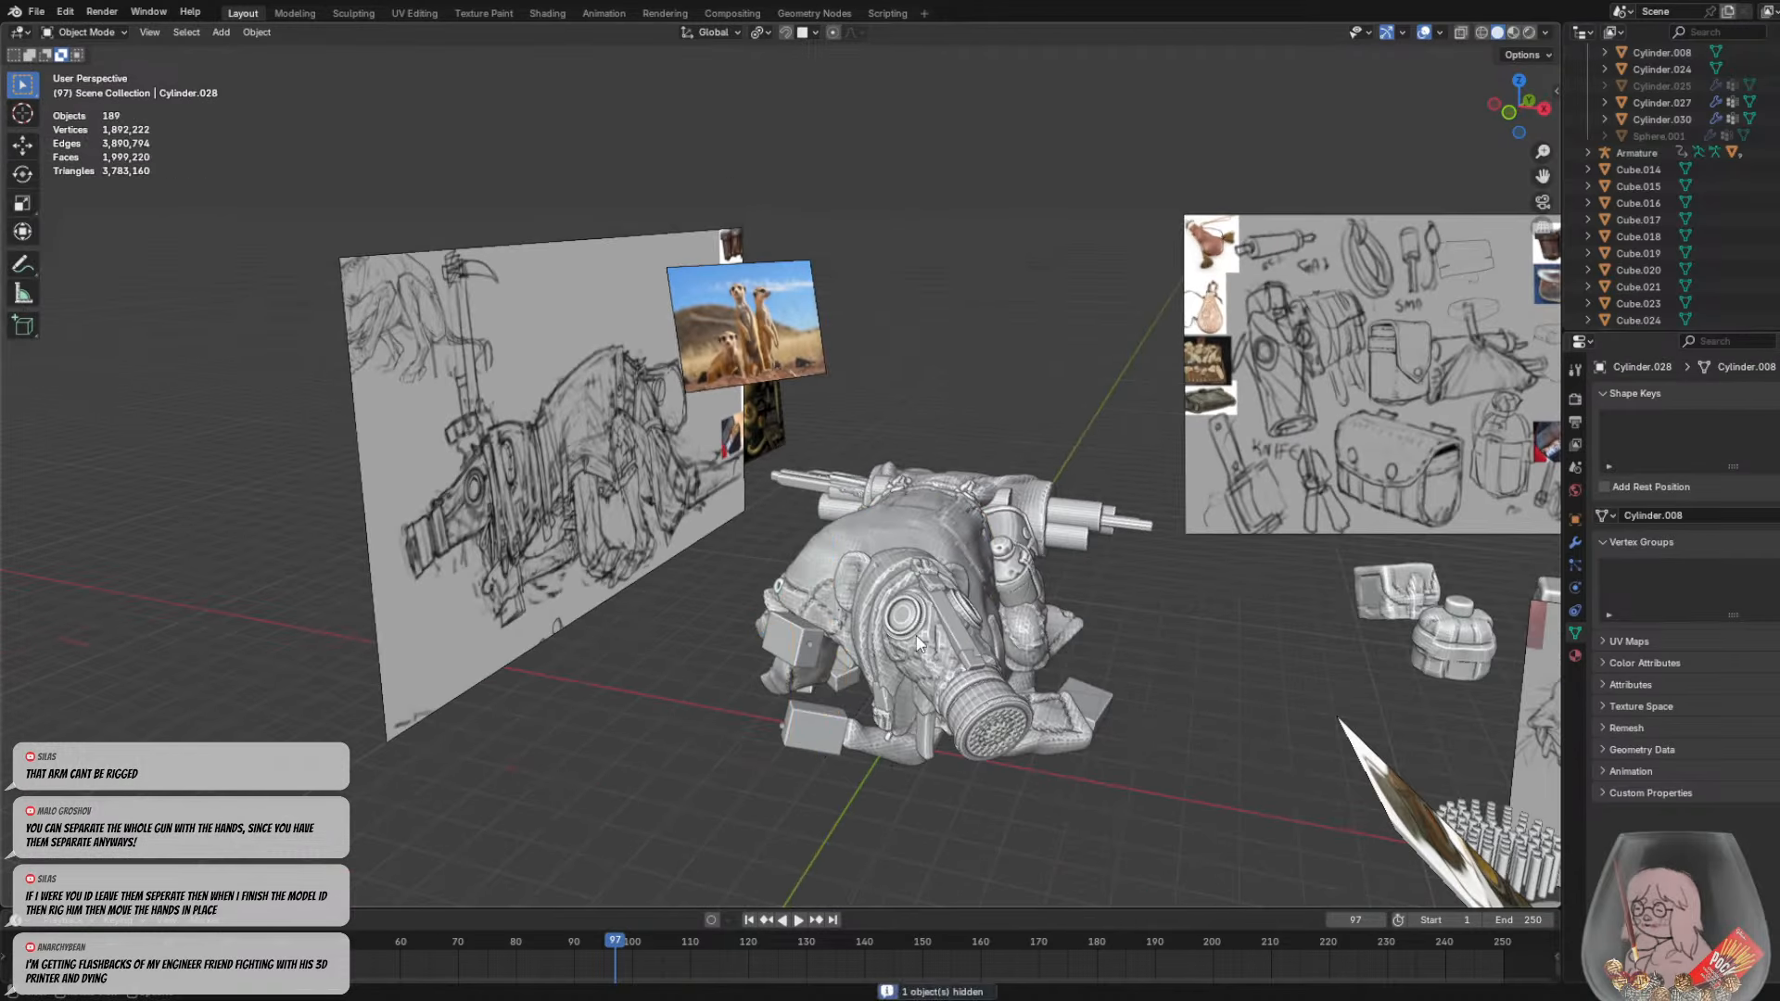
# Select all of the creature's parts together, with the armature as the active object
pyautogui.moveTo(917, 636); pyautogui.dragTo(827, 582, button='middle')
pyautogui.scroll(4, 827, 583)
pyautogui.moveTo(716, 430); pyautogui.dragTo(668, 373, button='middle')
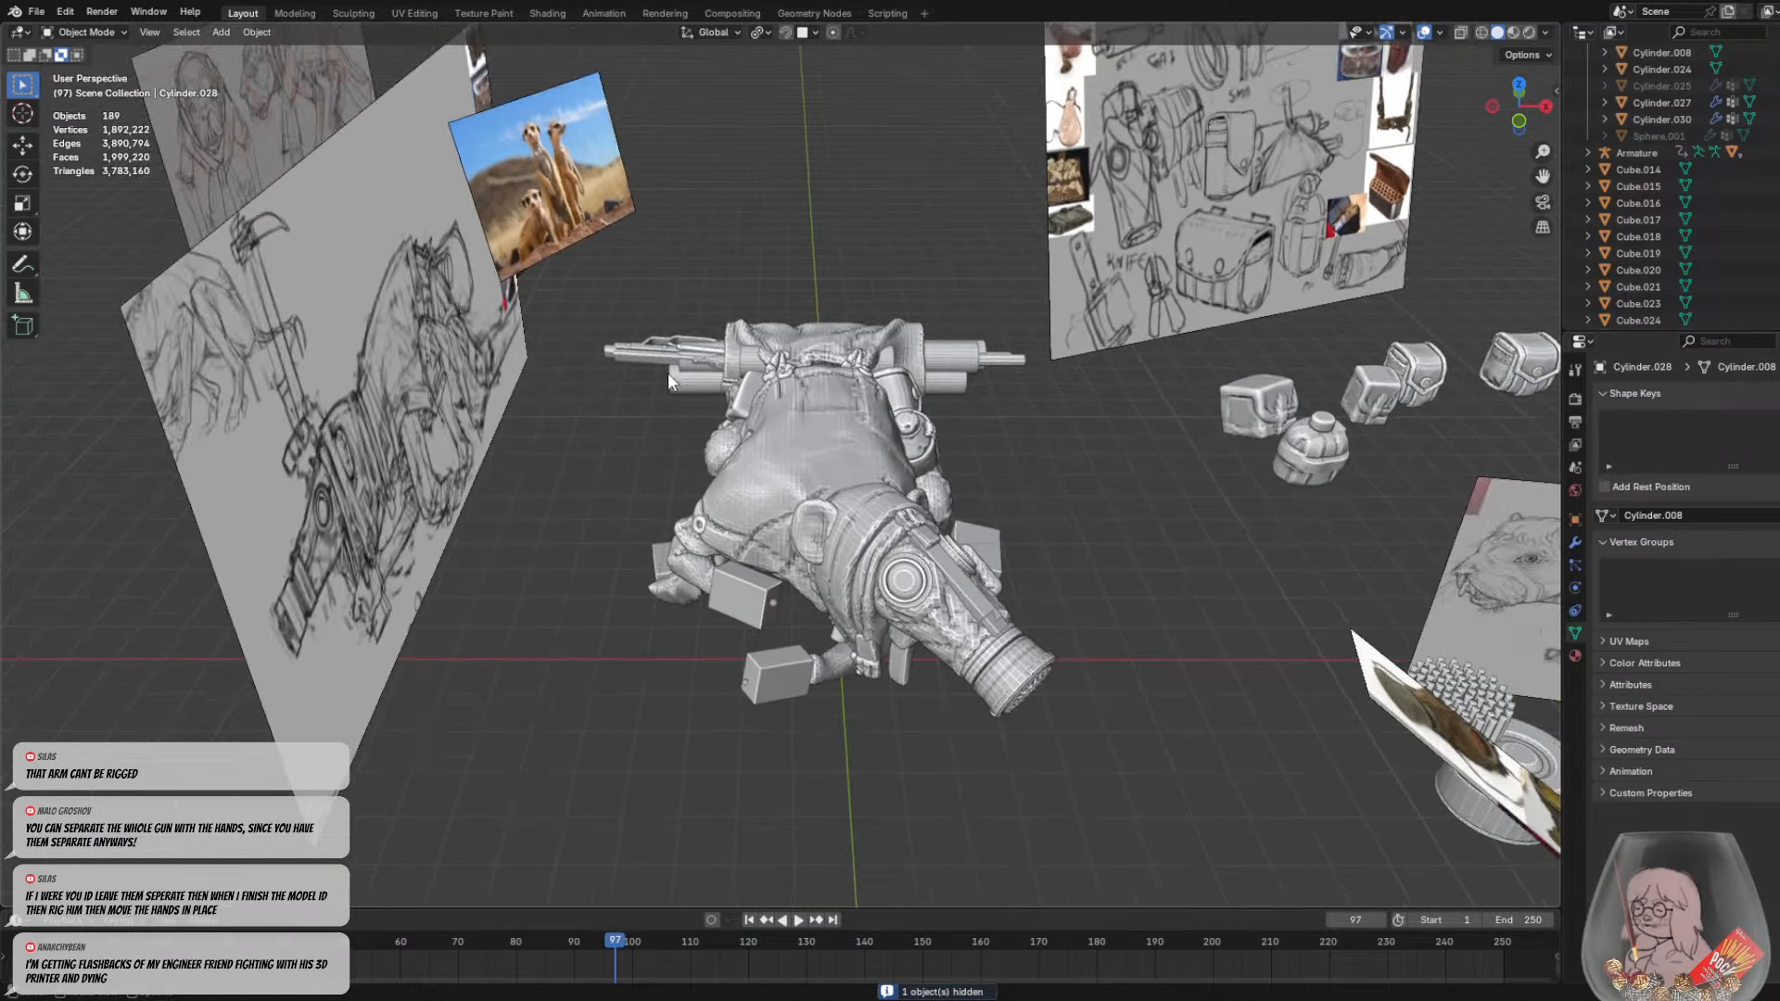
pyautogui.moveTo(564, 281); pyautogui.dragTo(1265, 904)
pyautogui.moveTo(1264, 904); pyautogui.dragTo(976, 676, button='middle')
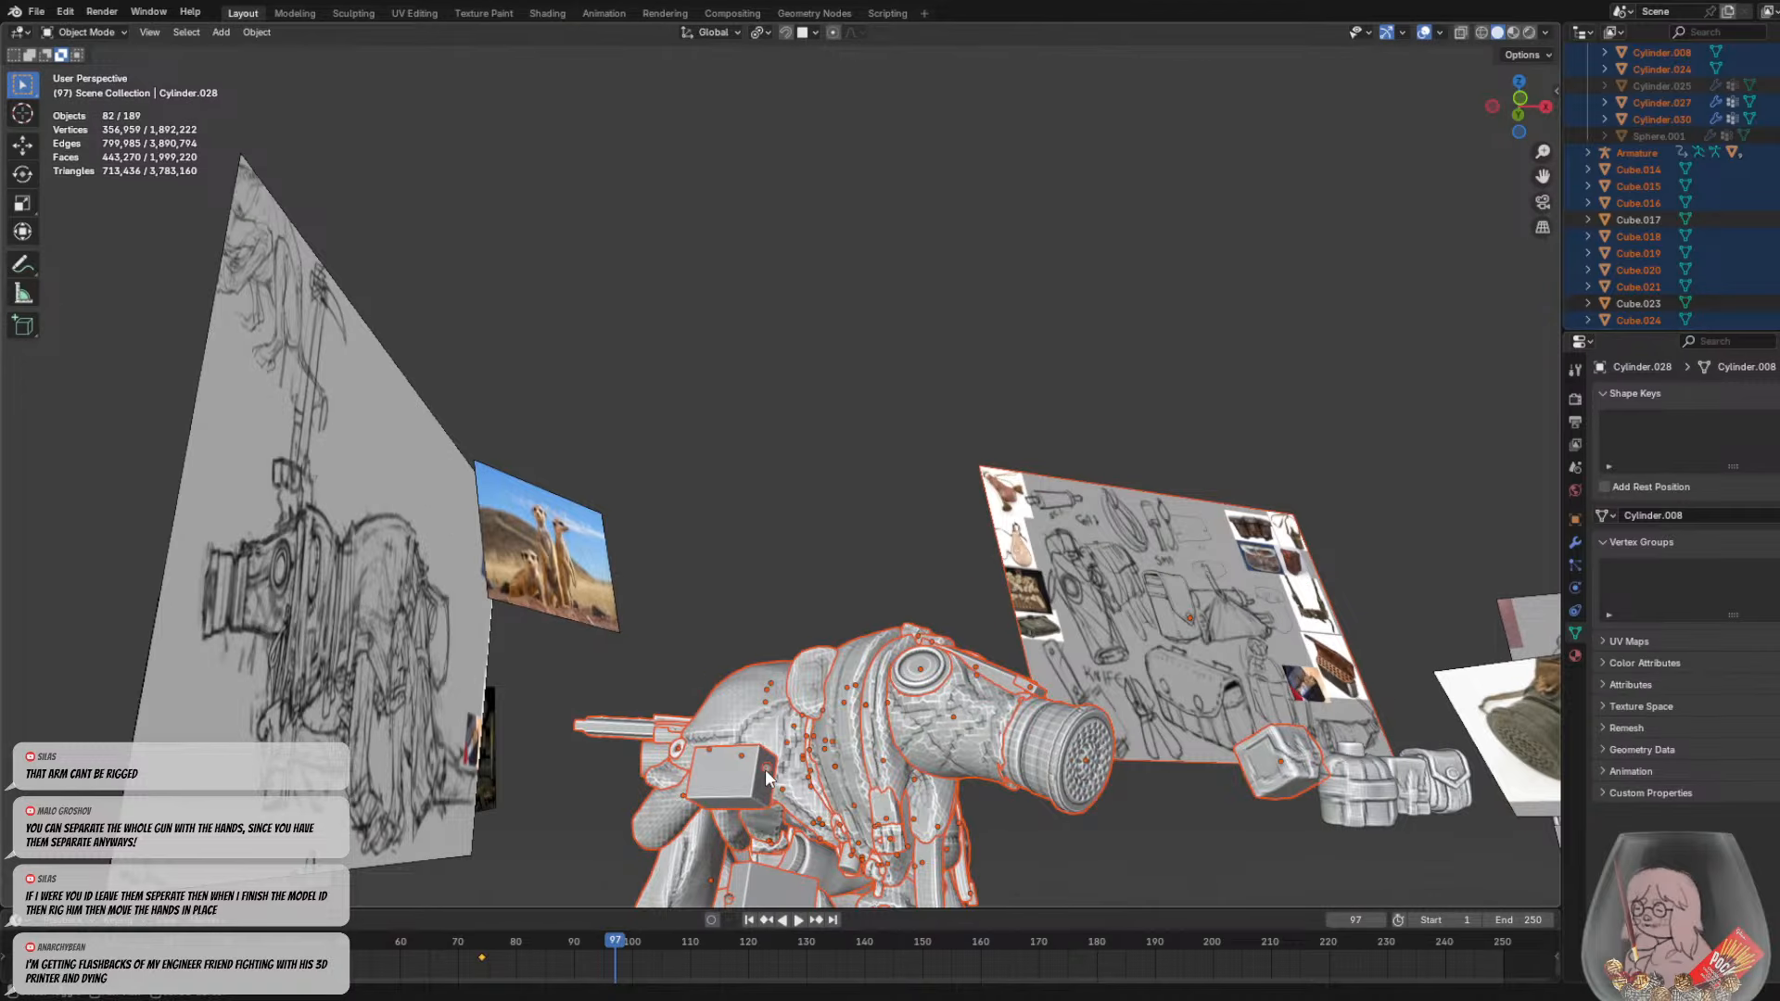
pyautogui.keyDown('shift'); pyautogui.click(766, 772); pyautogui.keyUp('shift')
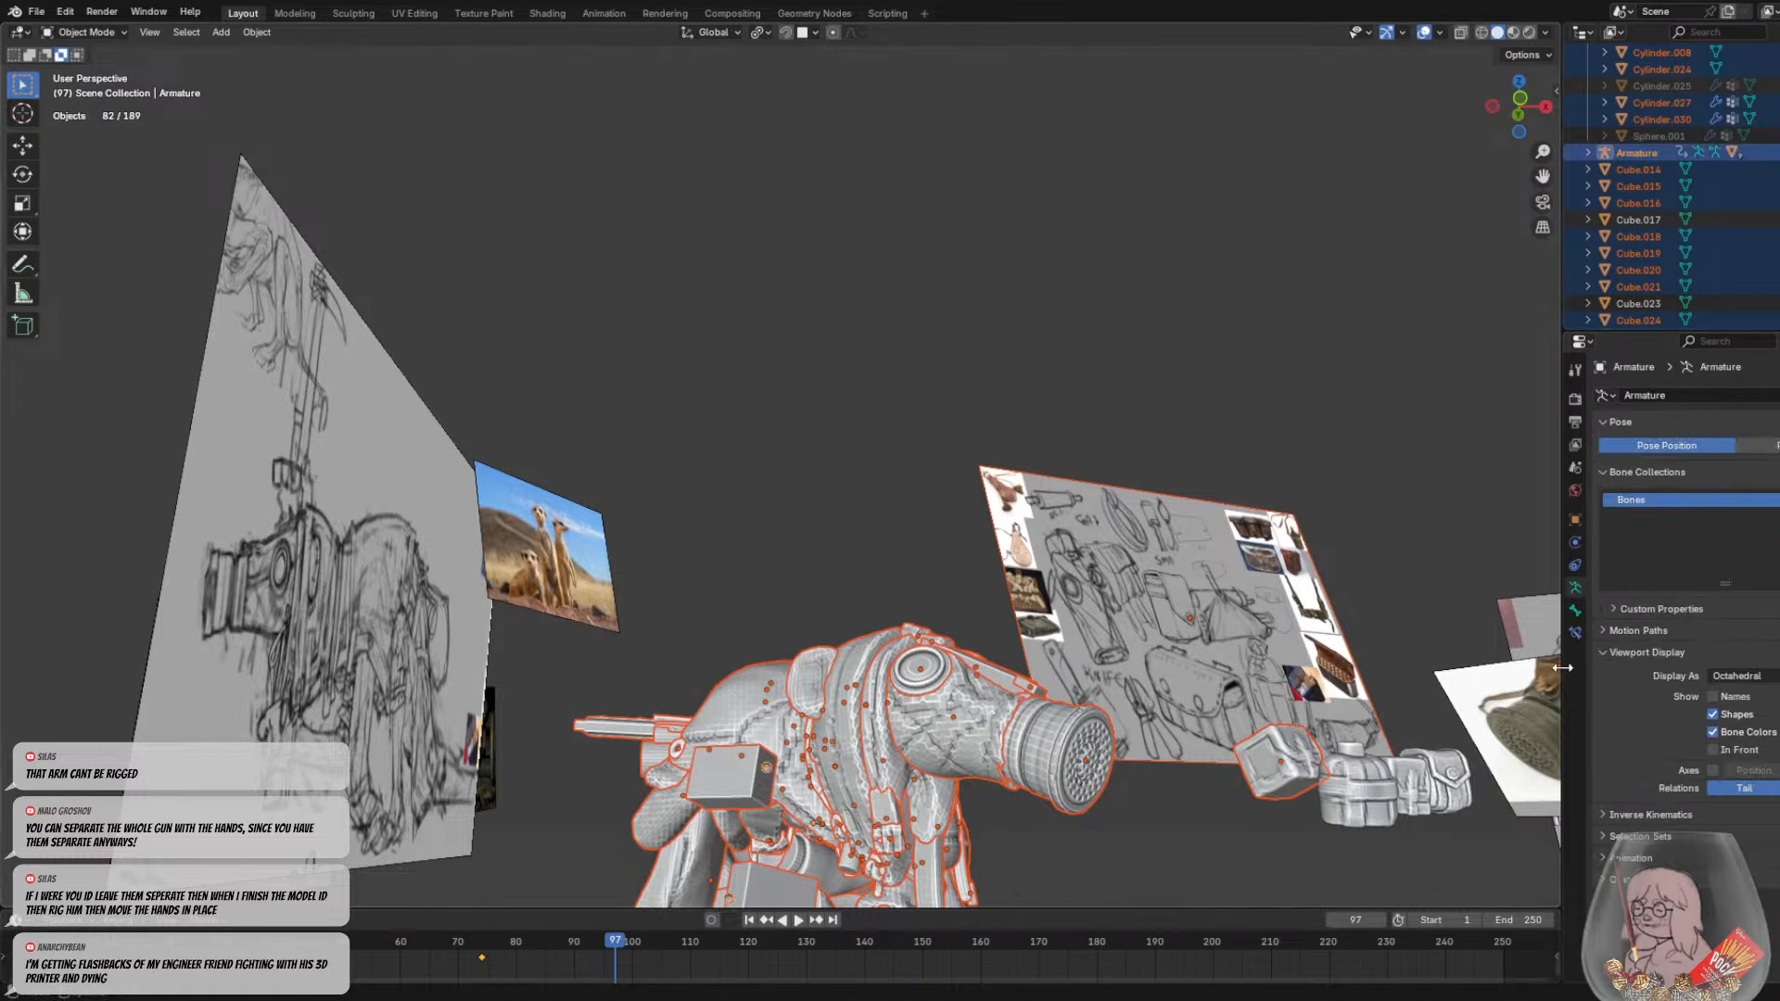
# Try to detach the selected parts from the armature using Clear Parent Inverse and Clear Parent
pyautogui.rightClick(801, 742)
pyautogui.hotkey('ctrl', 'p')
pyautogui.hotkey('alt', 'p')
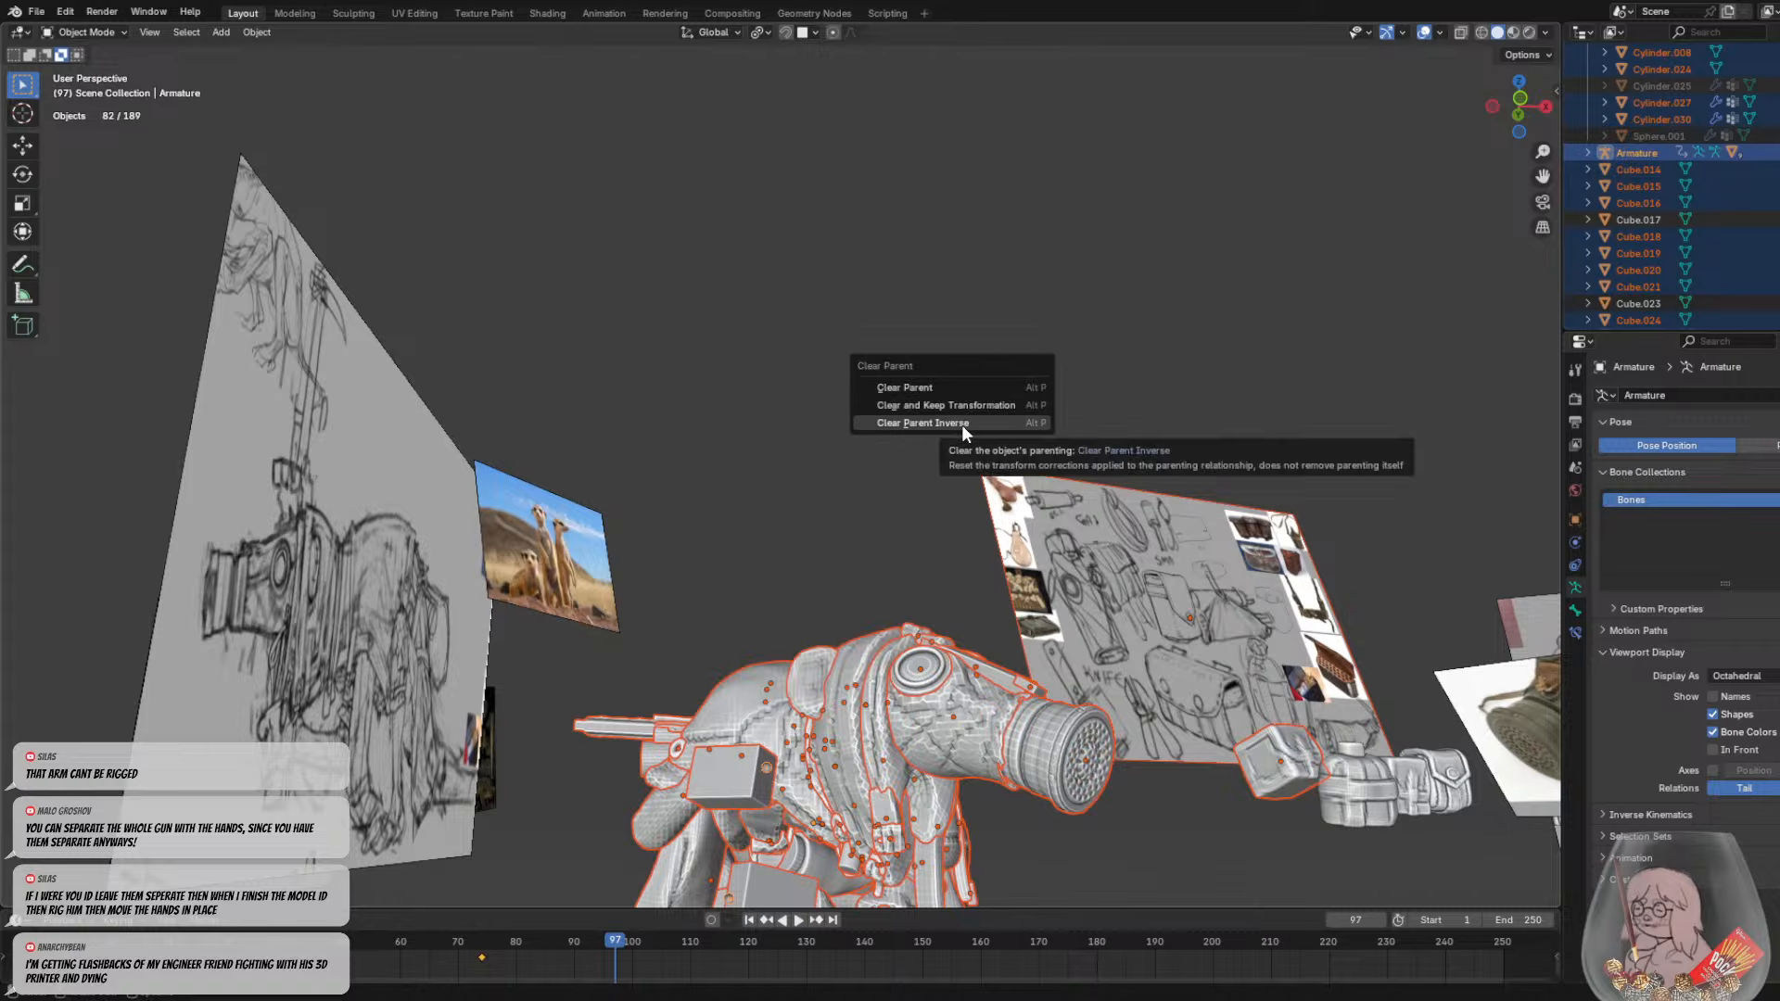
pyautogui.click(922, 422)
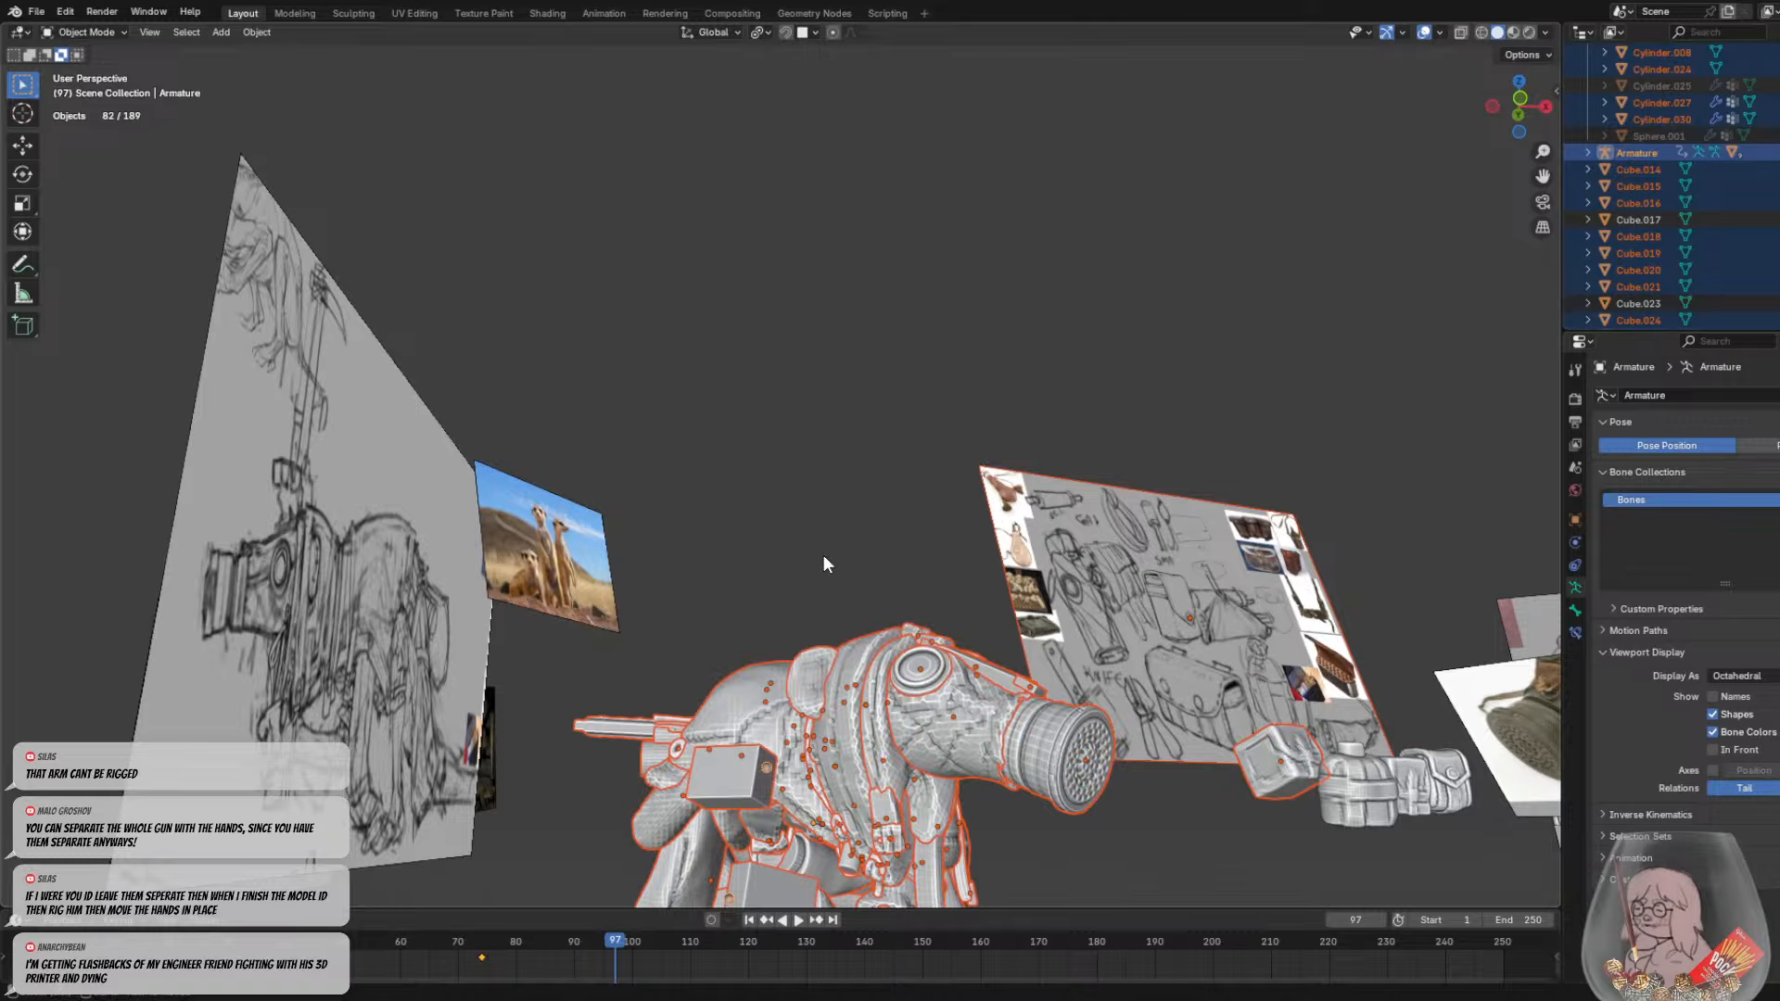
pyautogui.hotkey('alt', 'p')
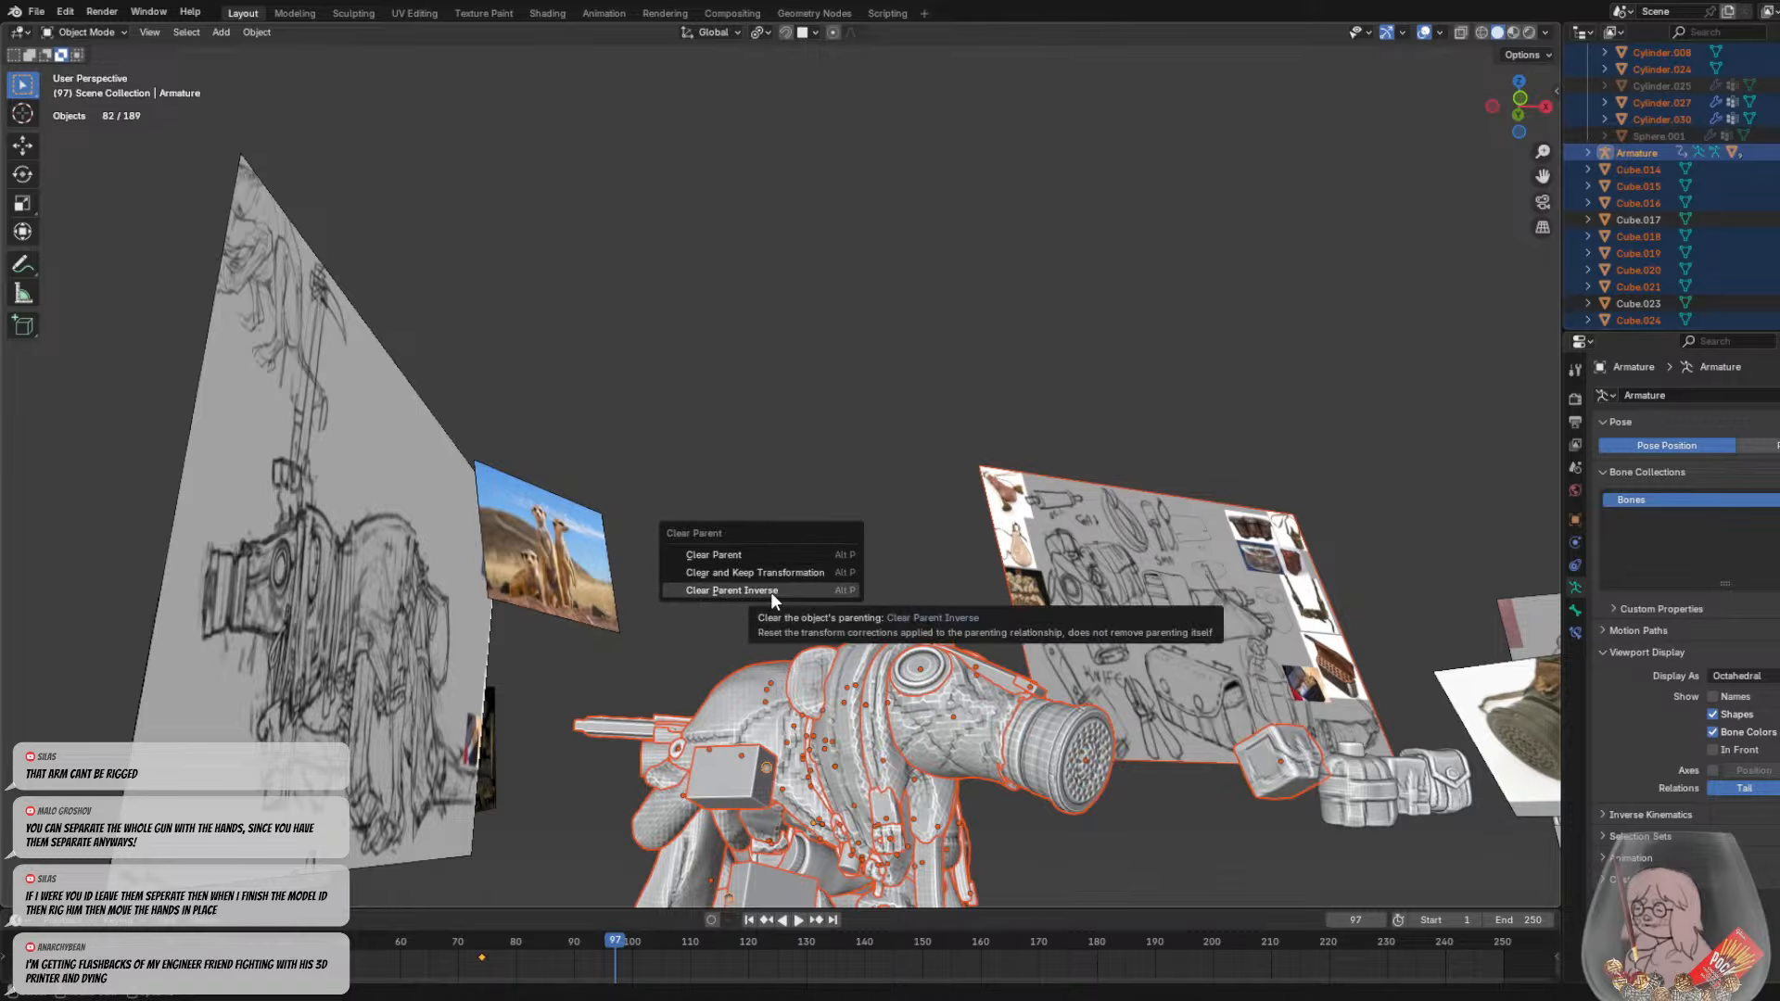
pyautogui.click(732, 558)
pyautogui.moveTo(784, 563); pyautogui.dragTo(828, 661, button='middle')
pyautogui.hotkey('ctrl', 'z')
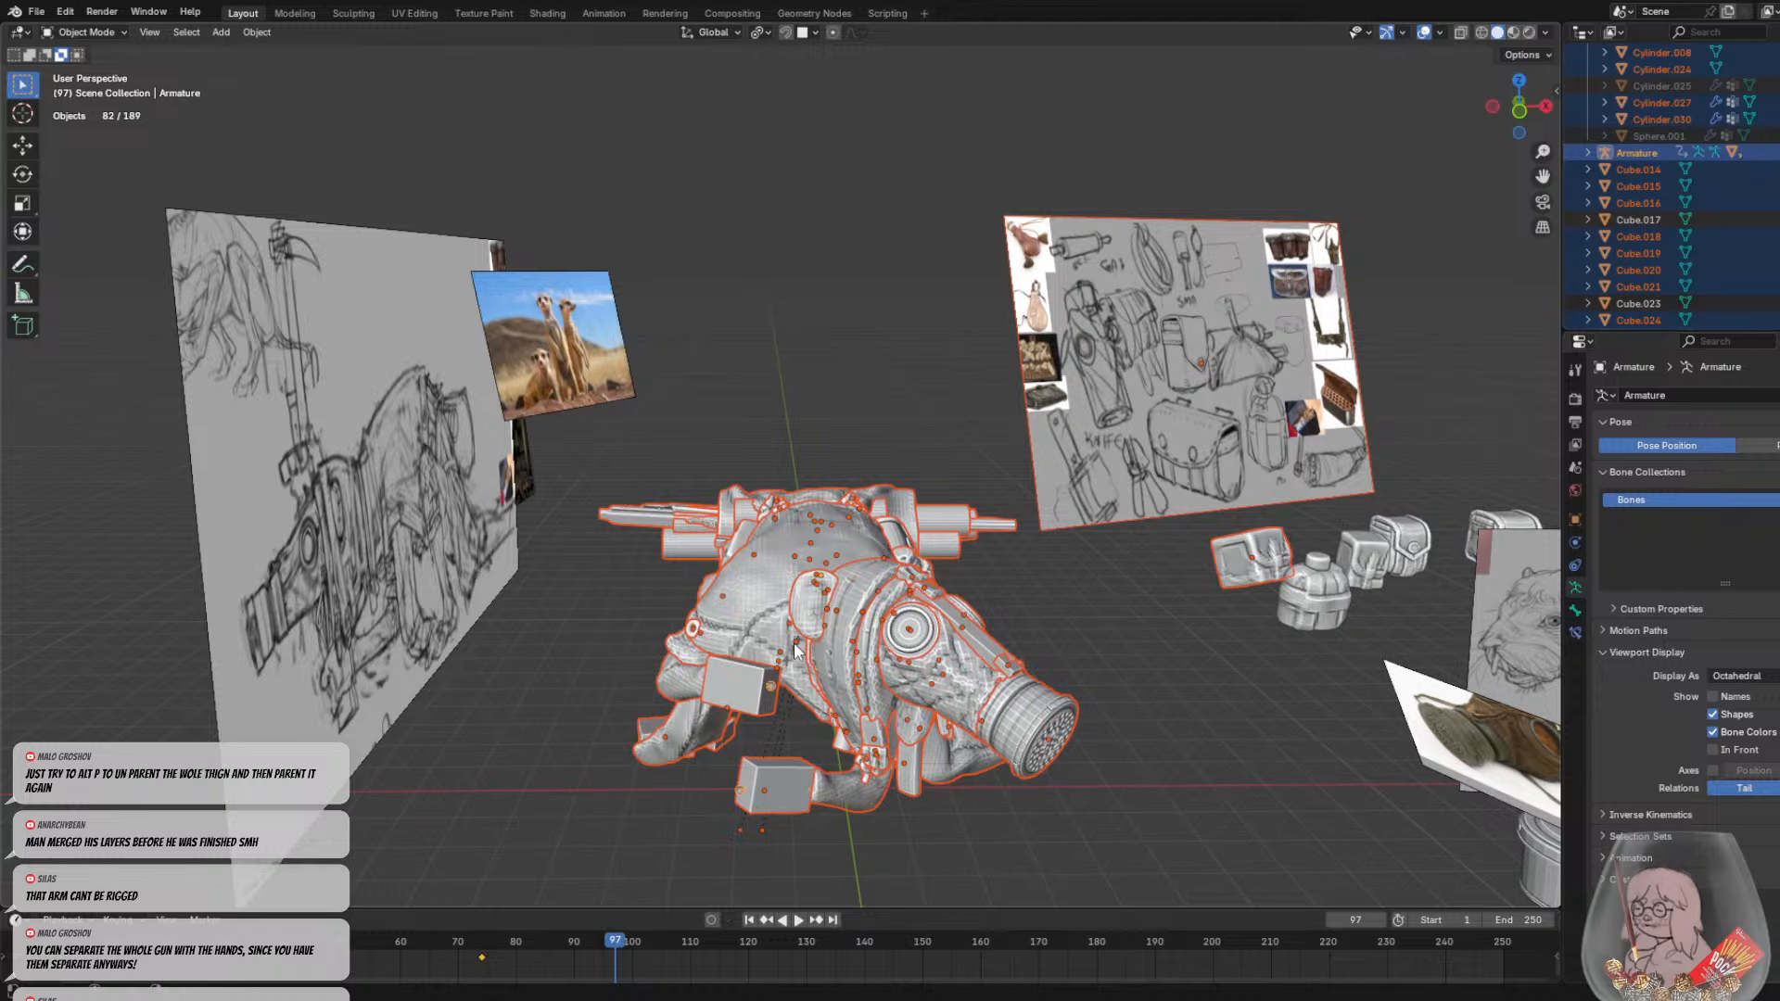
# Try to parent the selected creature parts to the armature with automatic weights, inspect the deformed creature, and undo the parenting
pyautogui.rightClick(792, 647)
pyautogui.moveTo(801, 514); pyautogui.dragTo(795, 551, button='middle')
pyautogui.hotkey('ctrl', 'p')
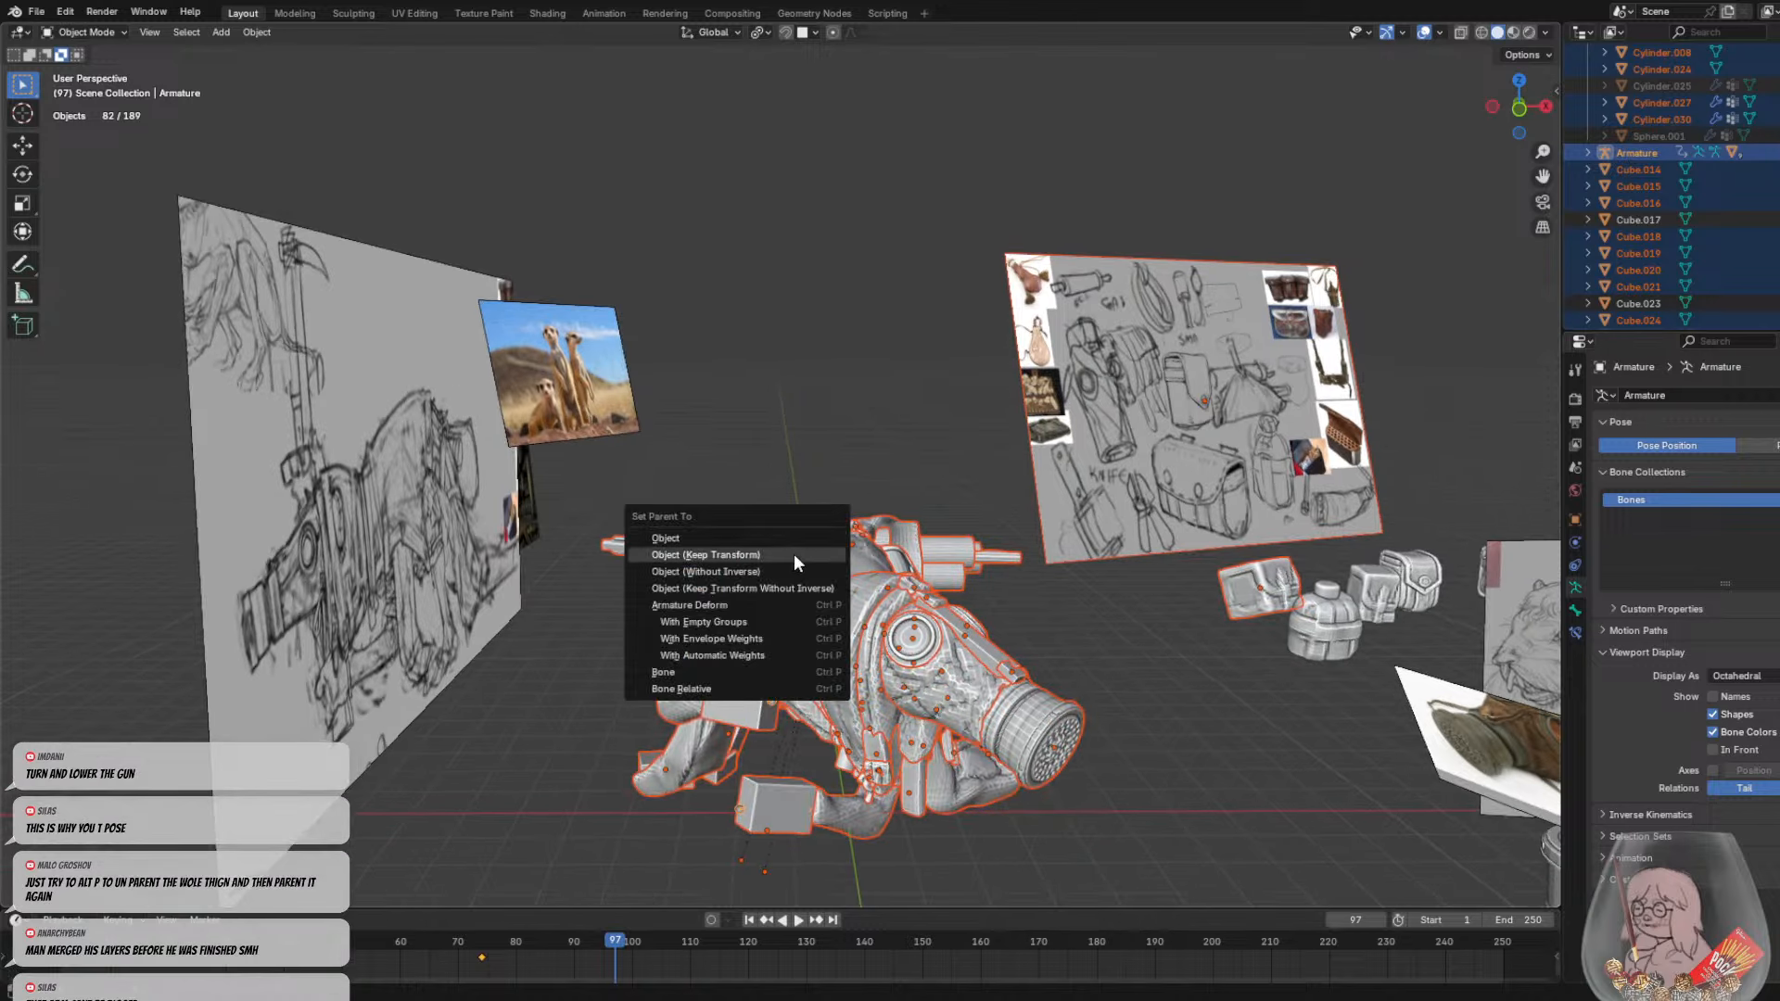
pyautogui.click(753, 655)
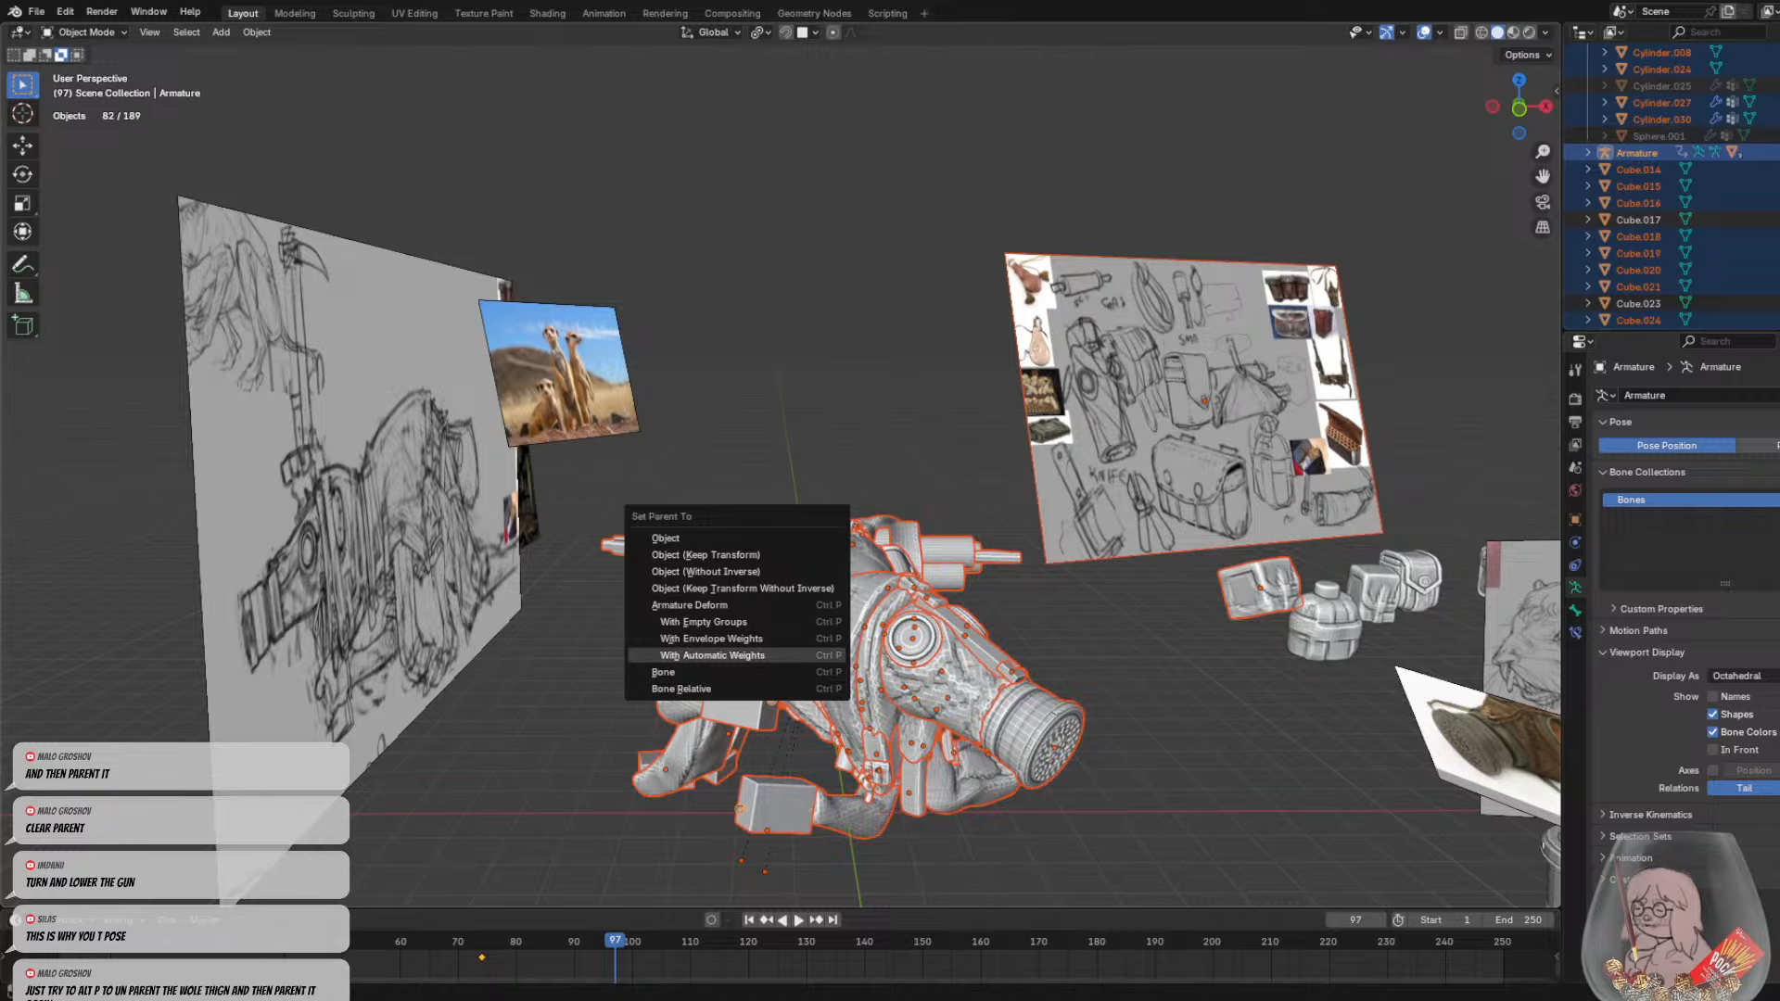
pyautogui.click(712, 656)
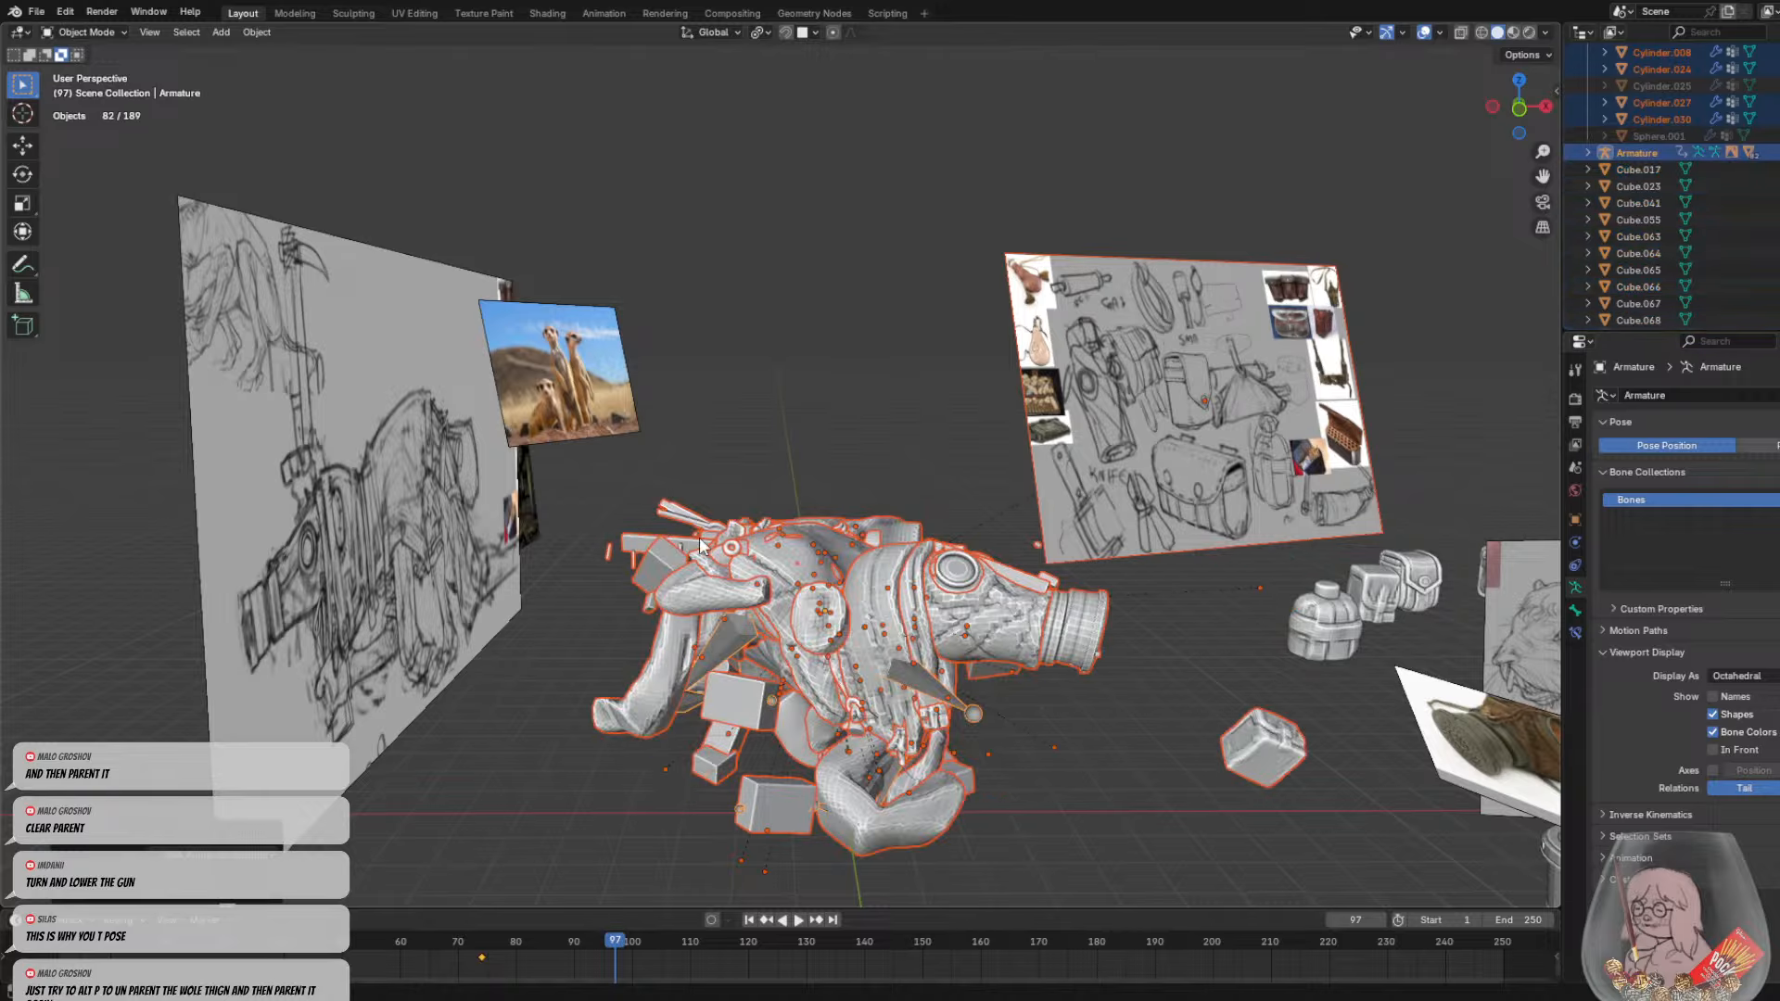
pyautogui.moveTo(700, 546); pyautogui.dragTo(984, 446, button='middle')
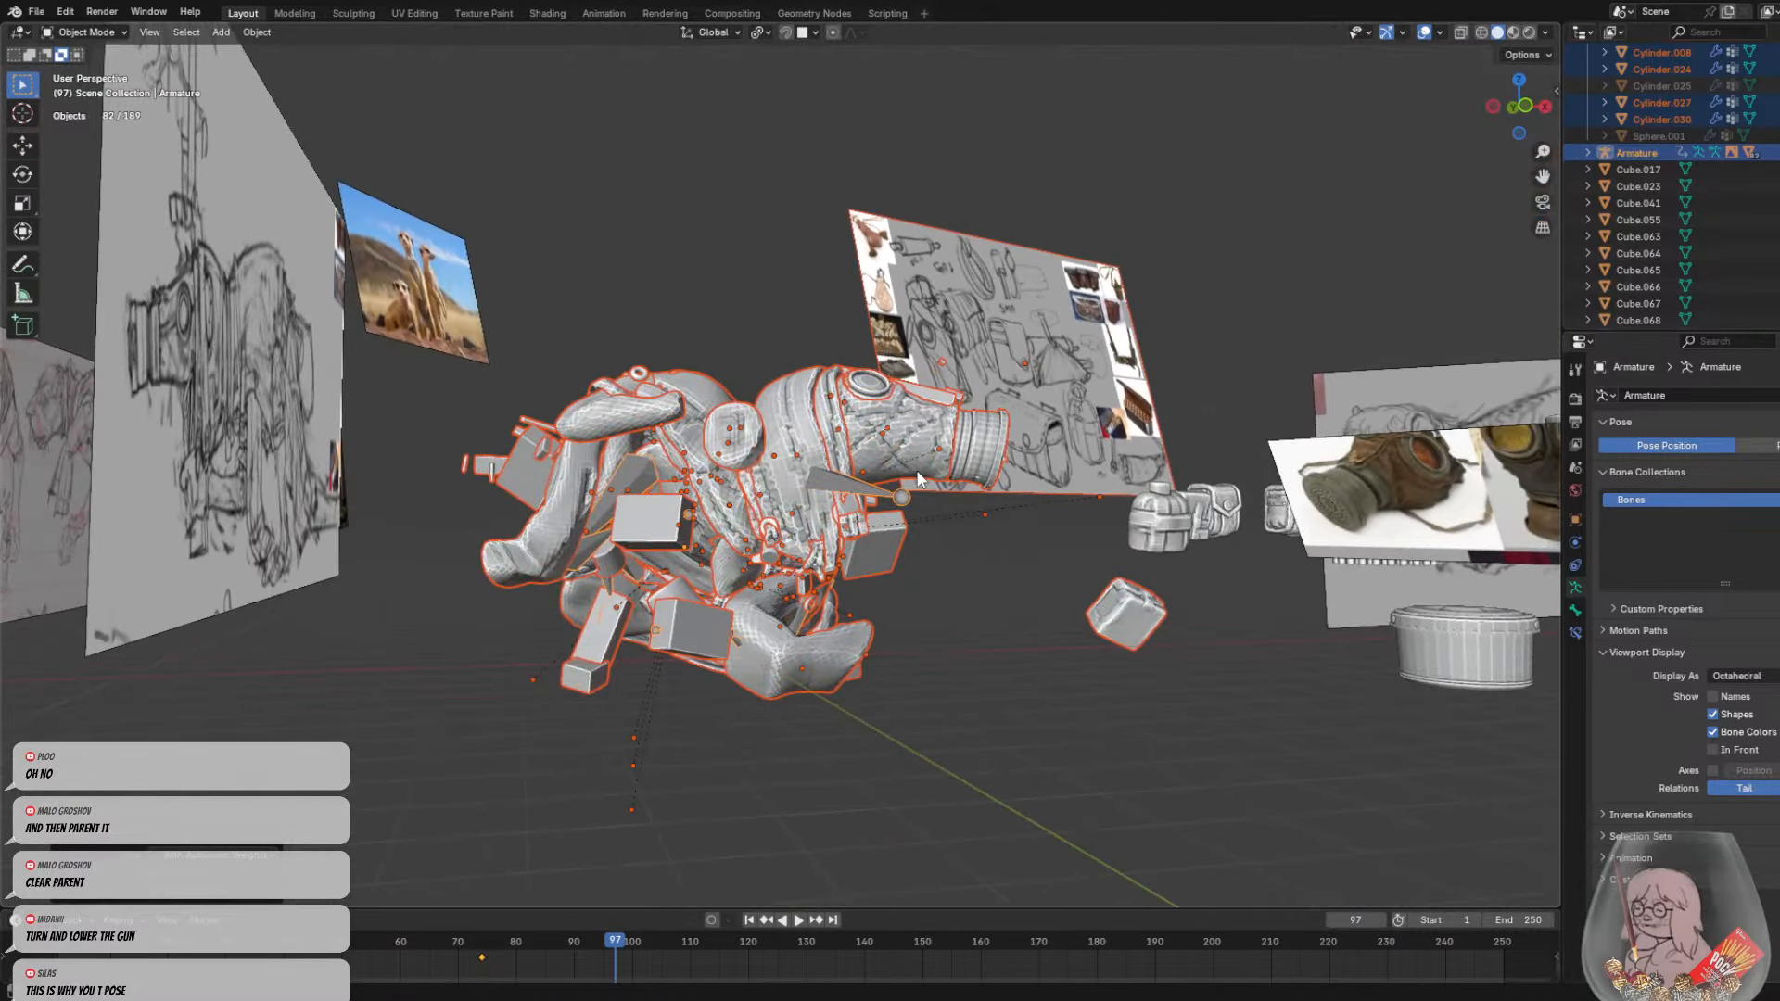
pyautogui.moveTo(882, 560); pyautogui.dragTo(903, 615, button='middle')
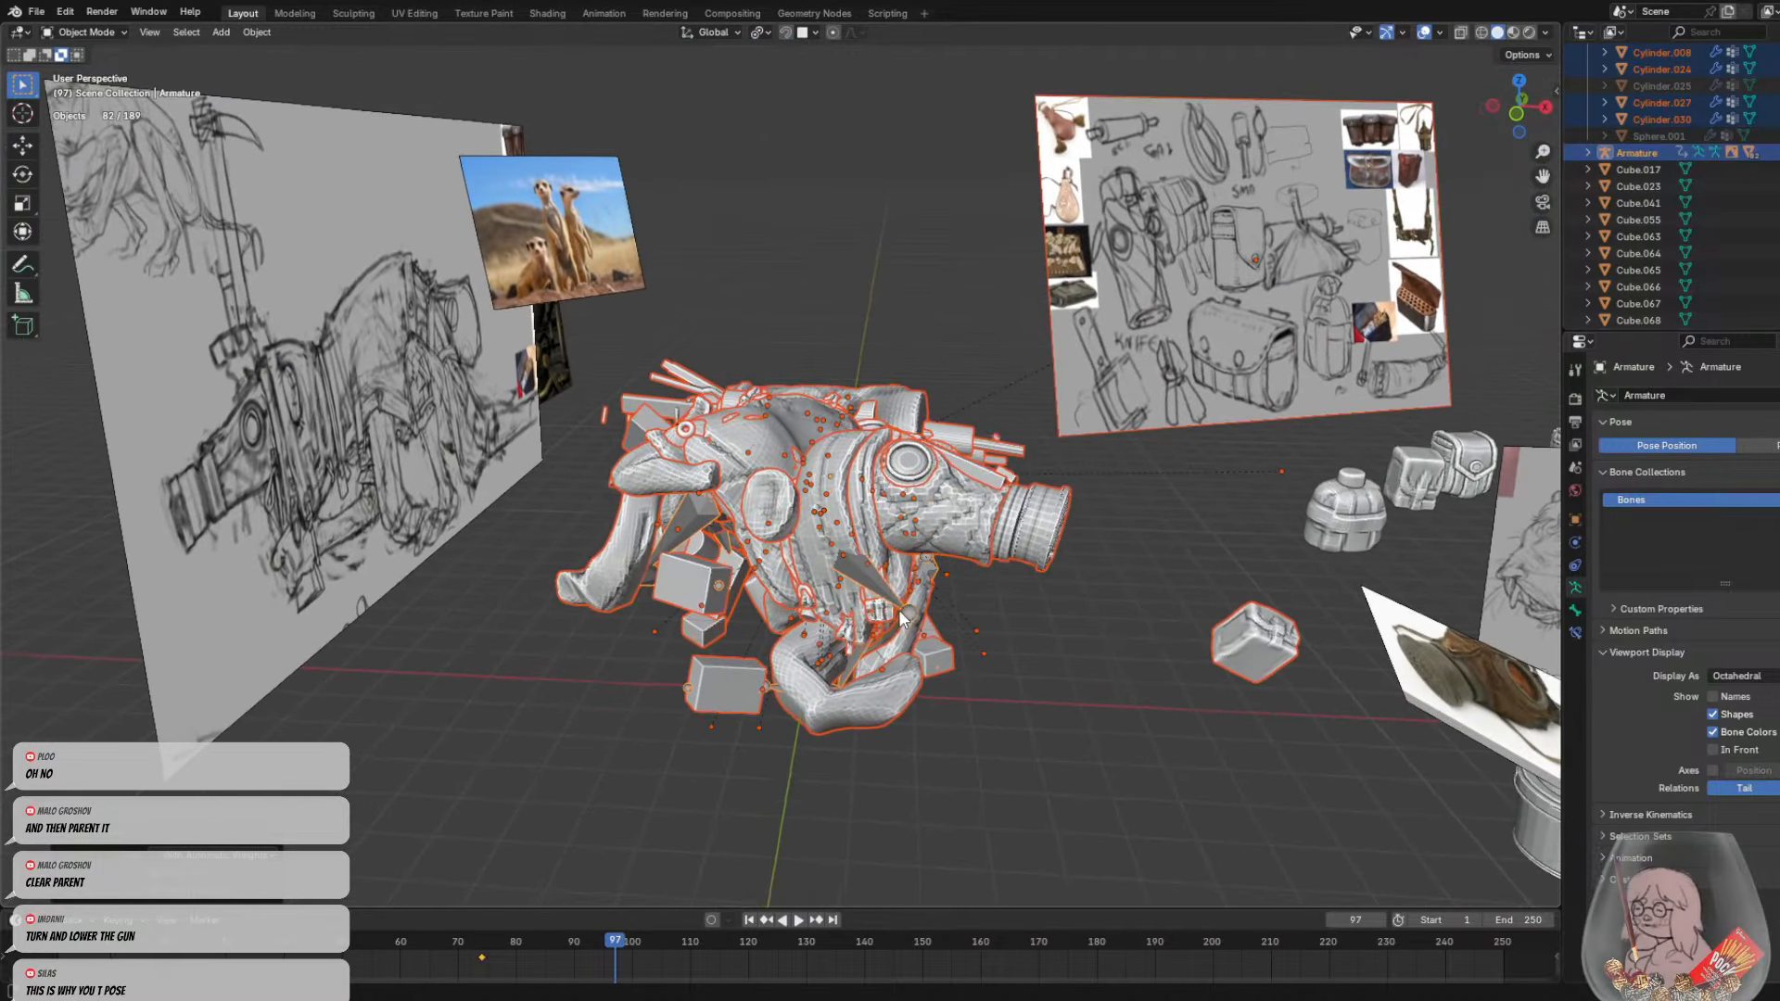
pyautogui.moveTo(905, 546); pyautogui.dragTo(906, 519, button='middle')
pyautogui.hotkey('ctrl', 'z')
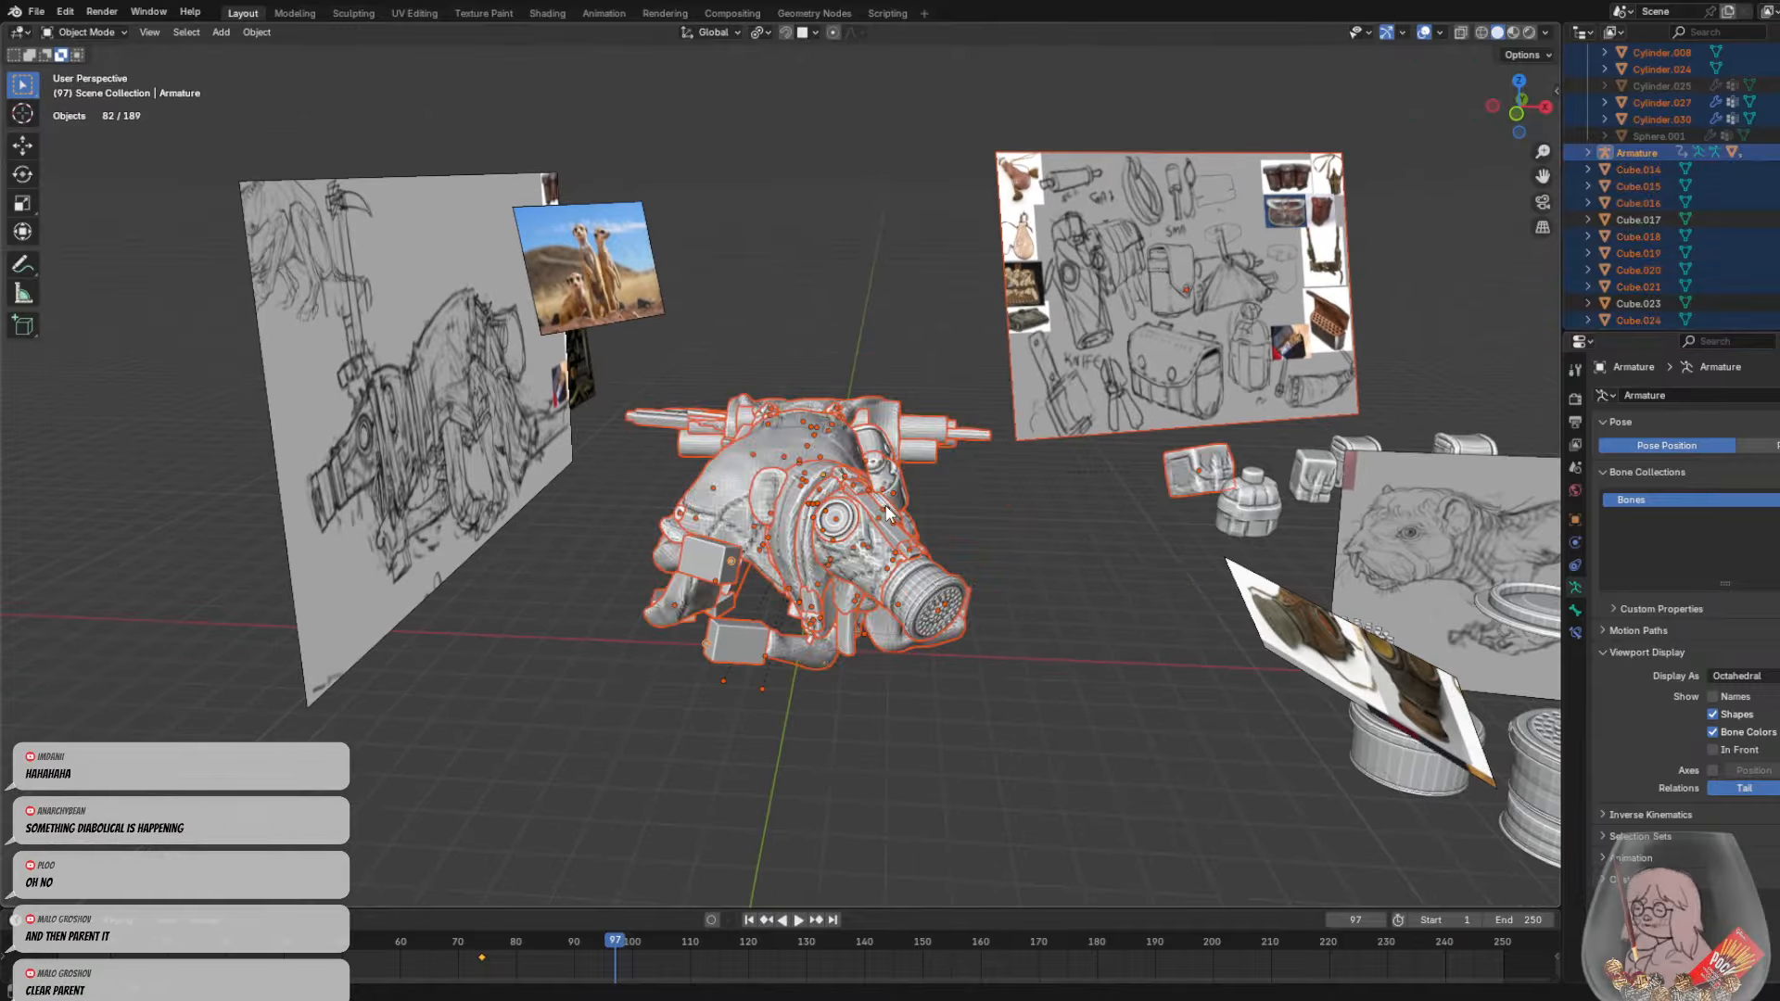
# Deselect everything and save the file
pyautogui.click(603, 587)
pyautogui.click(36, 11)
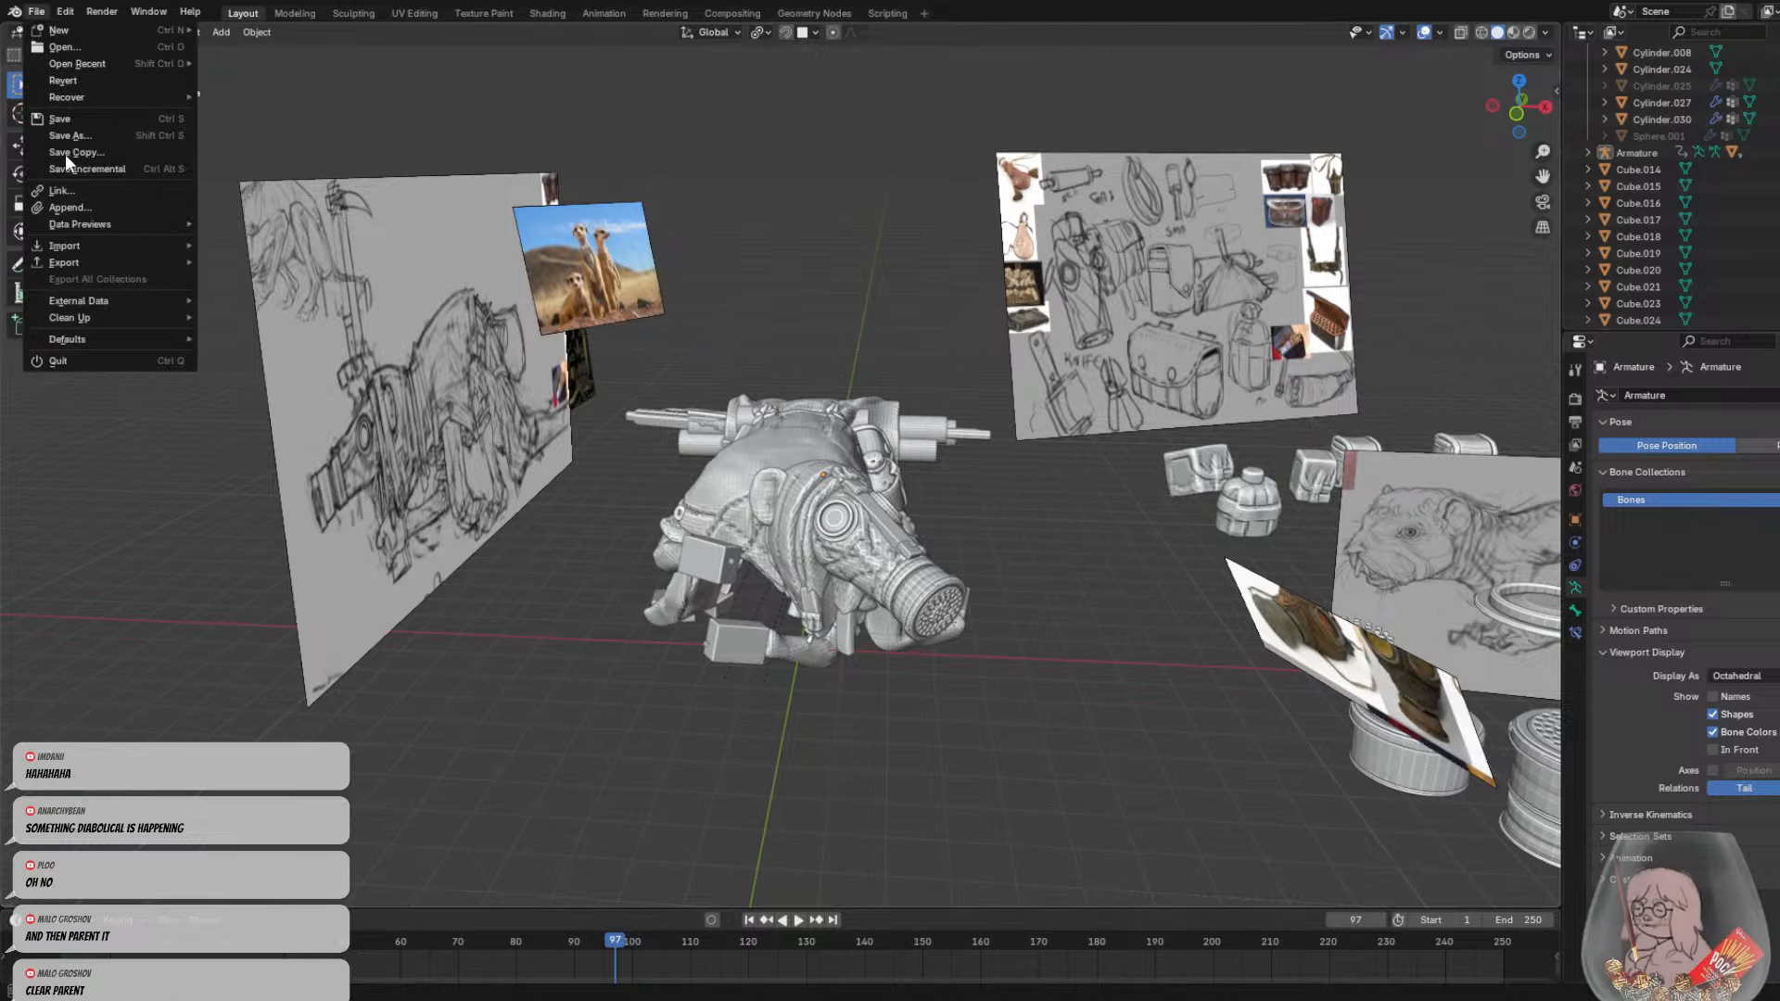
pyautogui.click(64, 121)
# Apply the Armature modifier on the two front hand boxes (Cube.011)
pyautogui.moveTo(626, 515); pyautogui.dragTo(777, 570, button='middle')
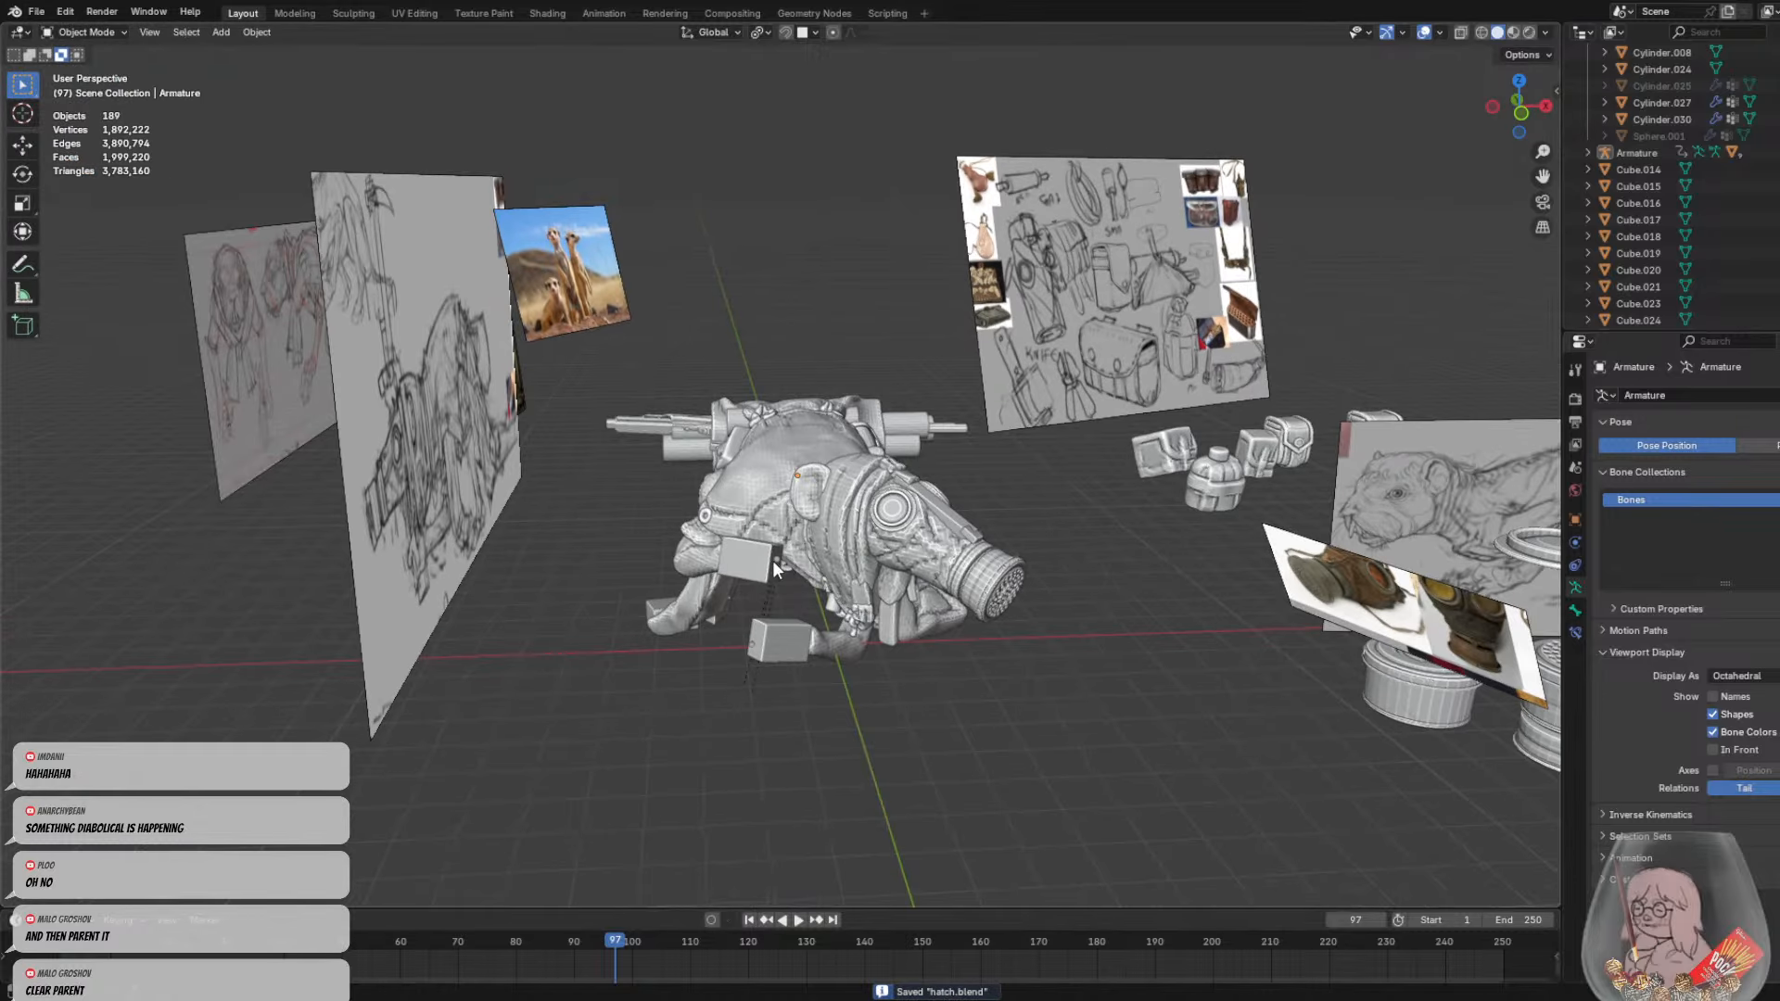
pyautogui.click(777, 569)
pyautogui.scroll(3, 1205, 598)
pyautogui.click(1574, 547)
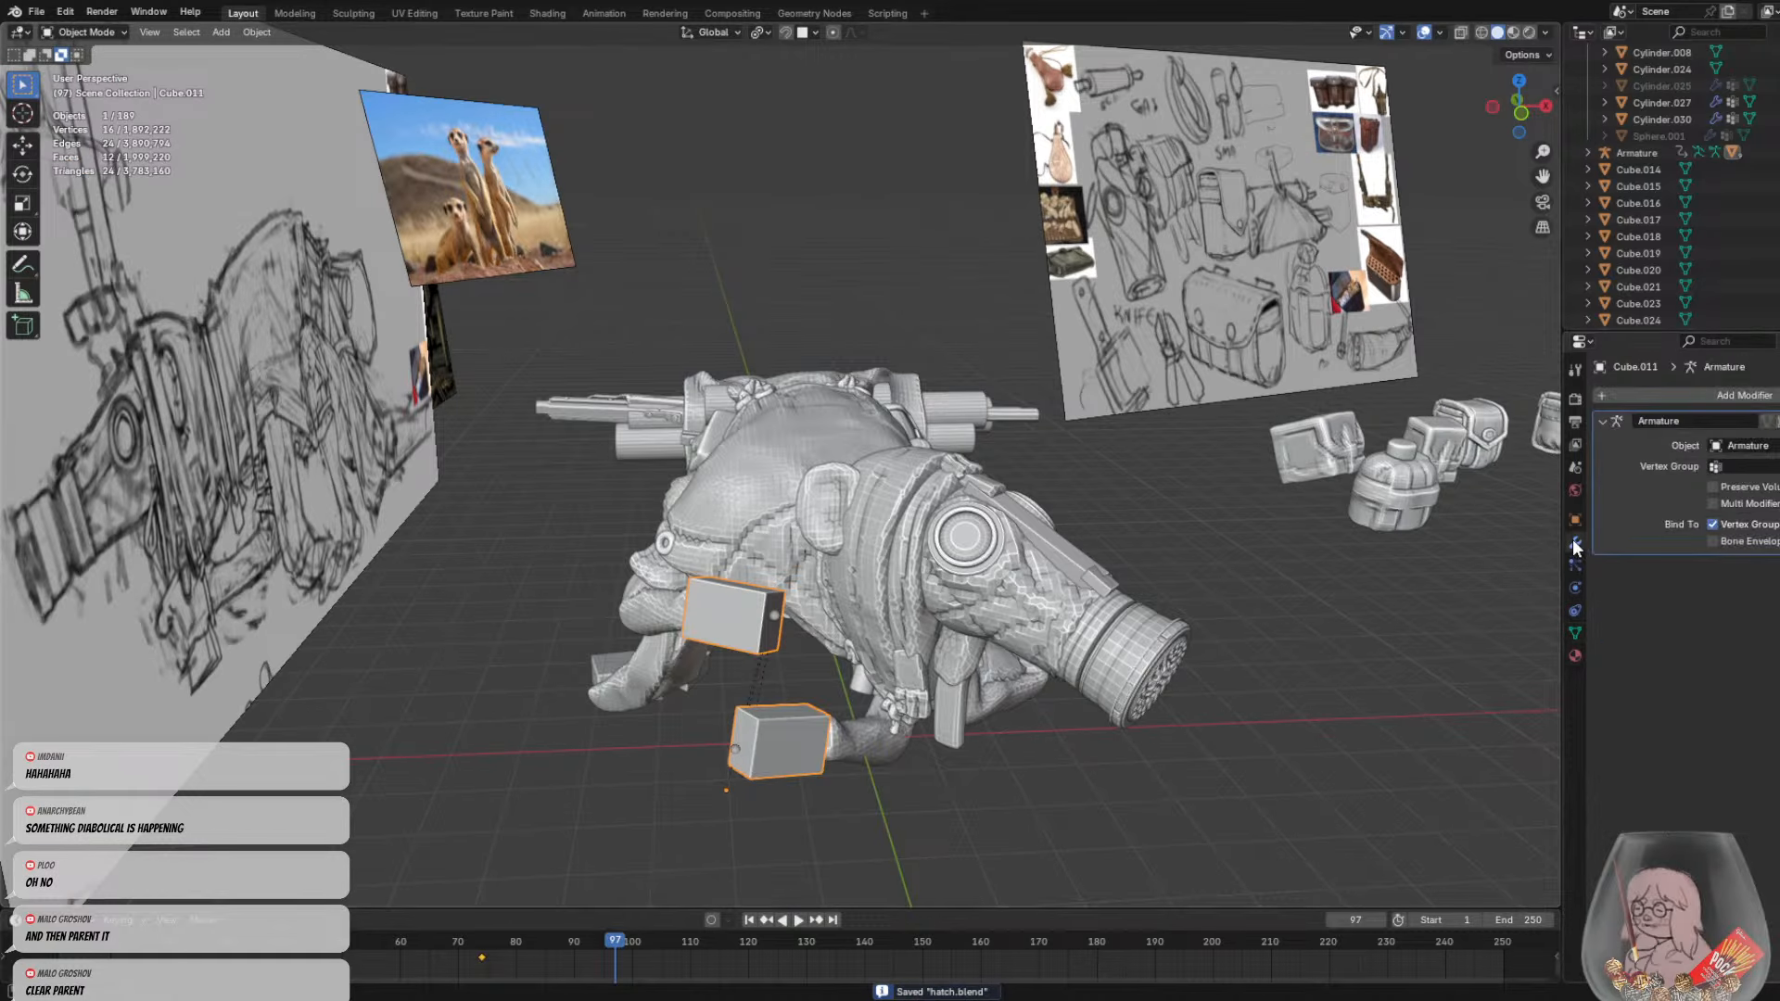
pyautogui.click(1775, 421)
pyautogui.click(1742, 439)
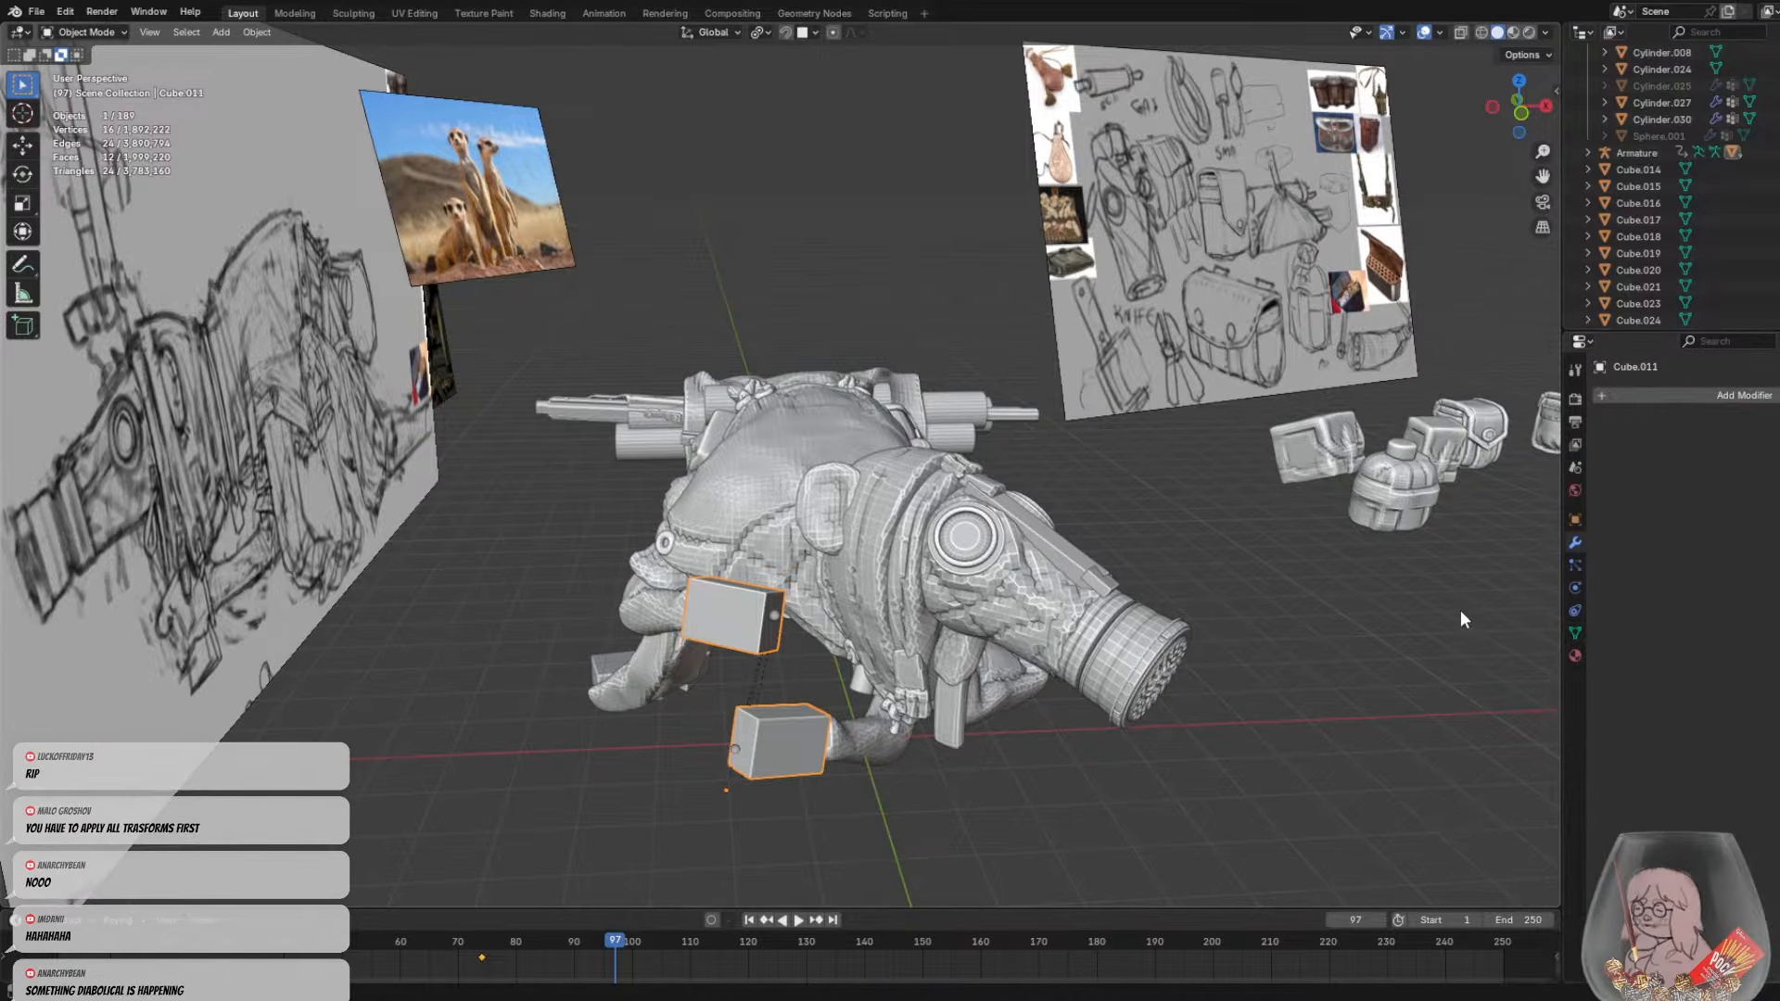
# Try to apply the Armature modifier on the small foot box (Cube.013) ahead of its Mirror modifier
pyautogui.keyDown('shift'); pyautogui.moveTo(1087, 598); pyautogui.dragTo(652, 434, button='middle'); pyautogui.keyUp('shift')
pyautogui.click(599, 489)
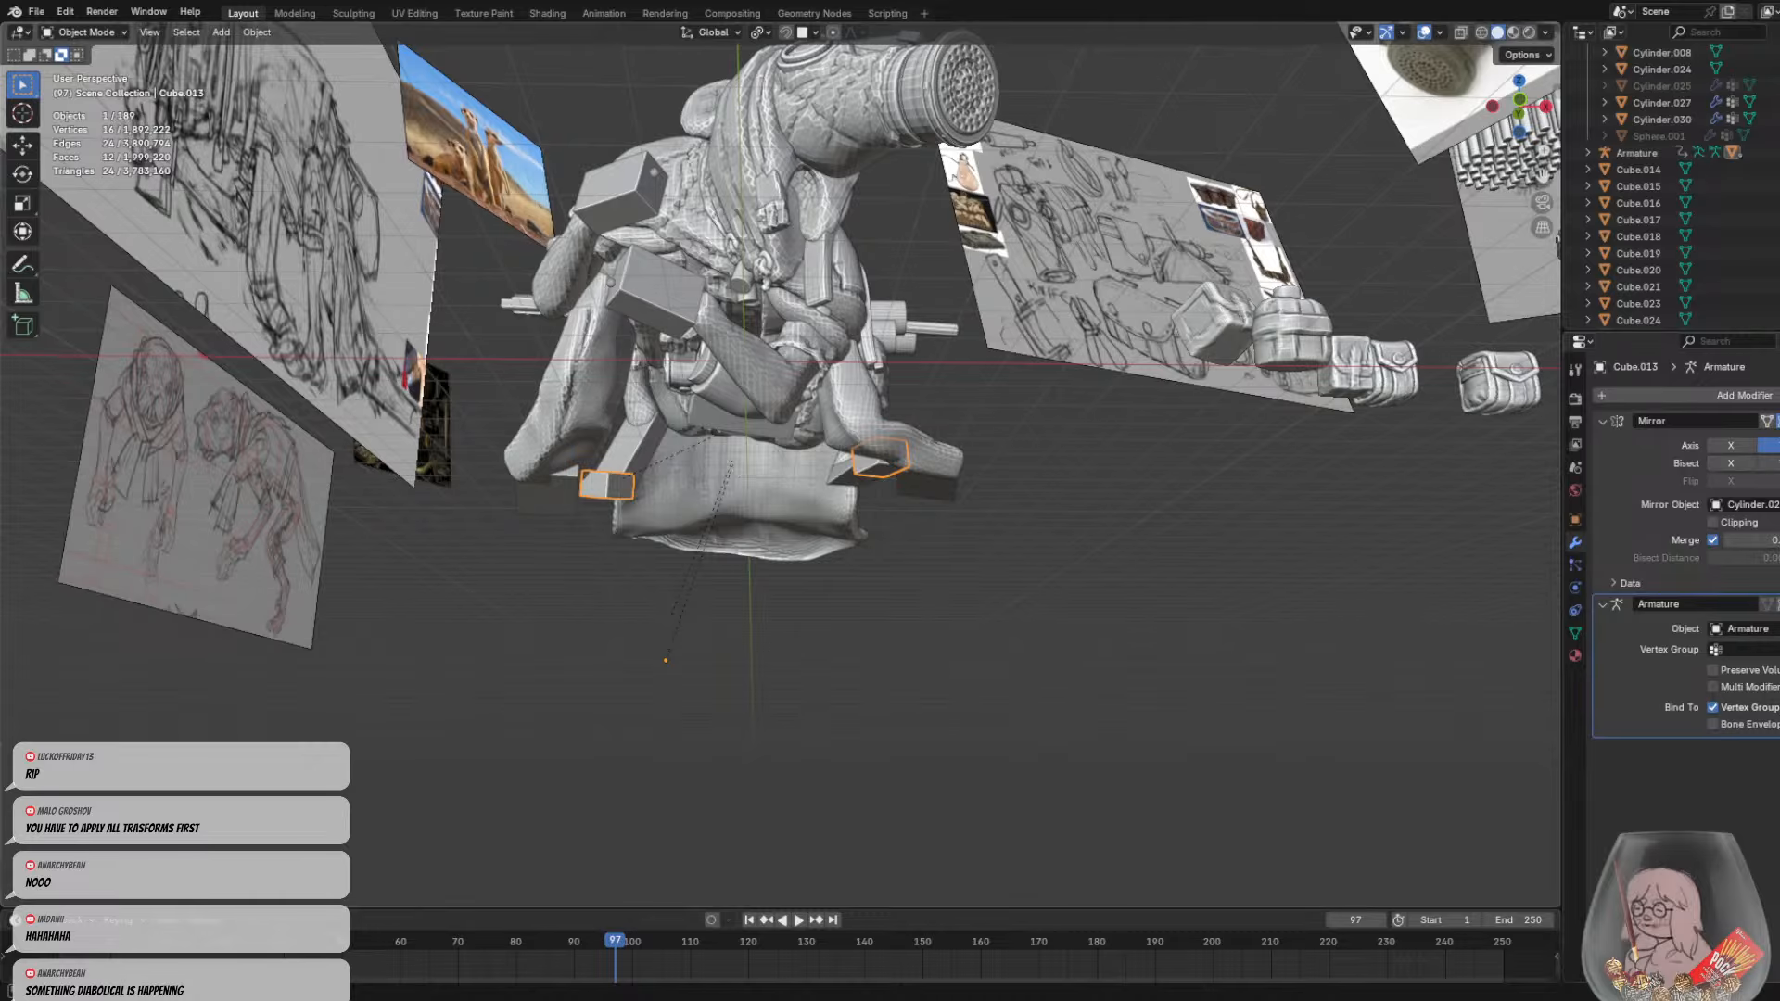
pyautogui.click(1775, 603)
pyautogui.click(1753, 623)
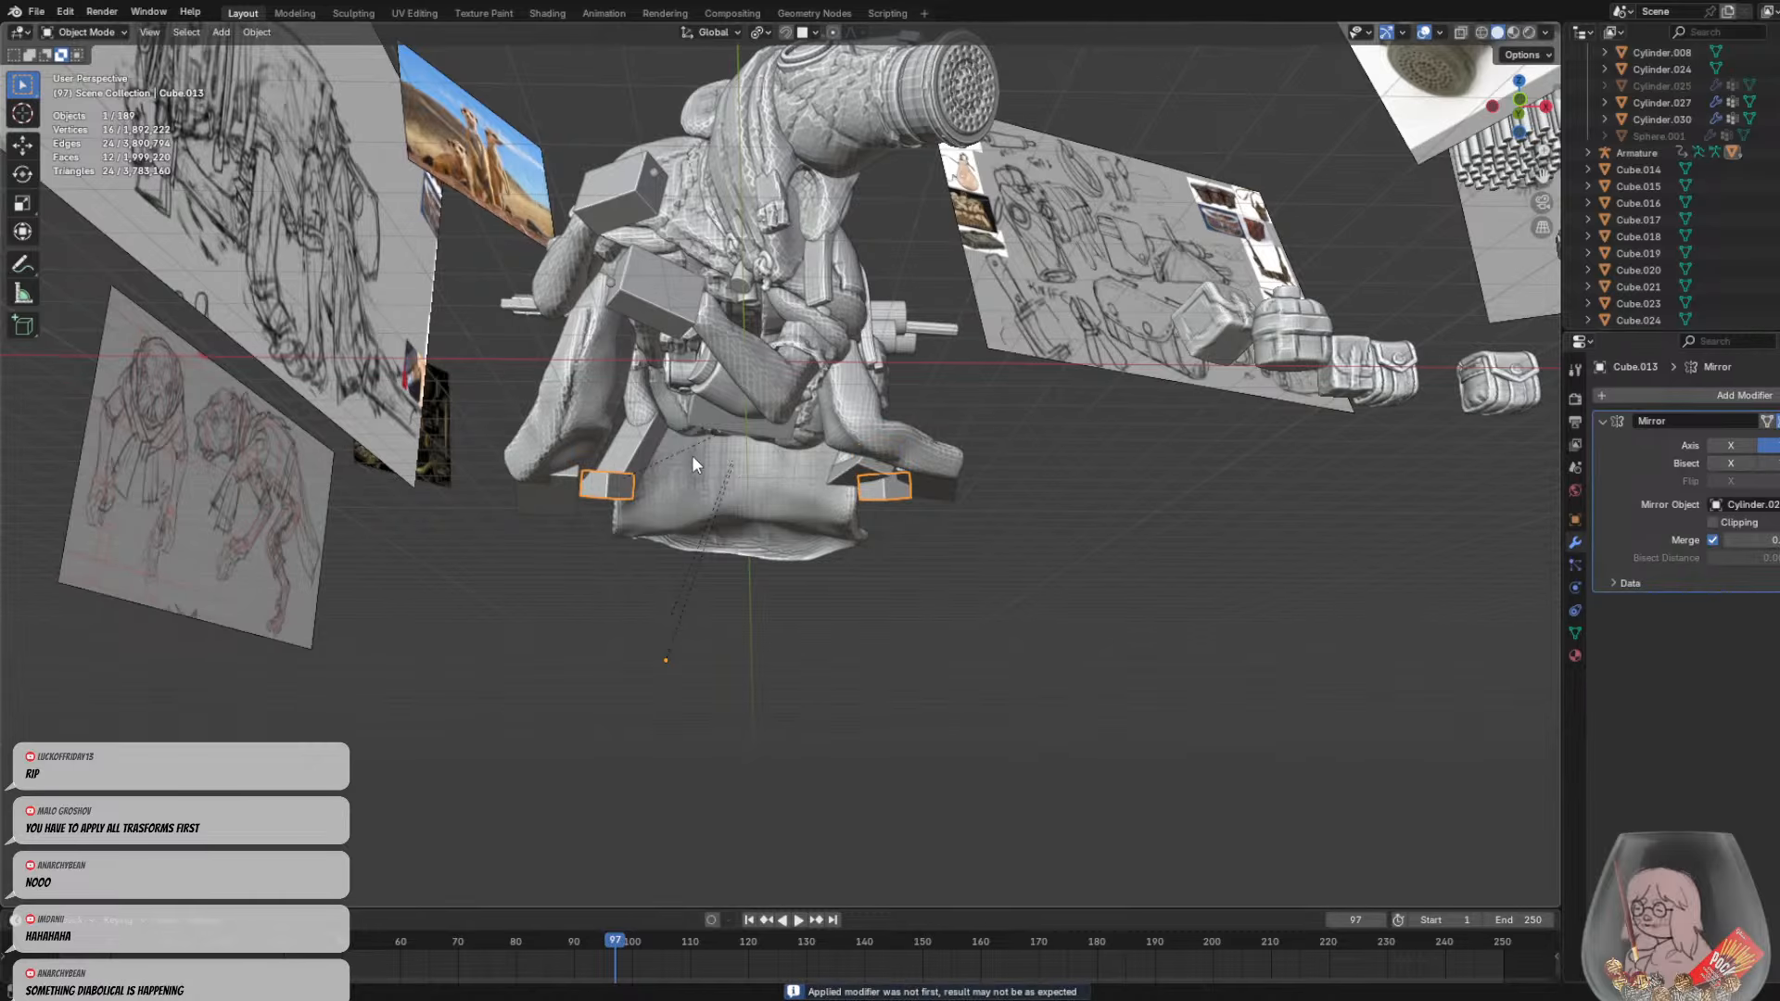
pyautogui.hotkey('ctrl', 'z')
# Apply the Mirror modifier first and the Armature modifier second on the small foot box (Cube.013)
pyautogui.moveTo(748, 465)
pyautogui.mouseDown(button='middle')
pyautogui.moveTo(755, 503)
pyautogui.moveTo(766, 474)
pyautogui.mouseUp(button='middle')
pyautogui.scroll(2, 744, 477)
pyautogui.click(1775, 421)
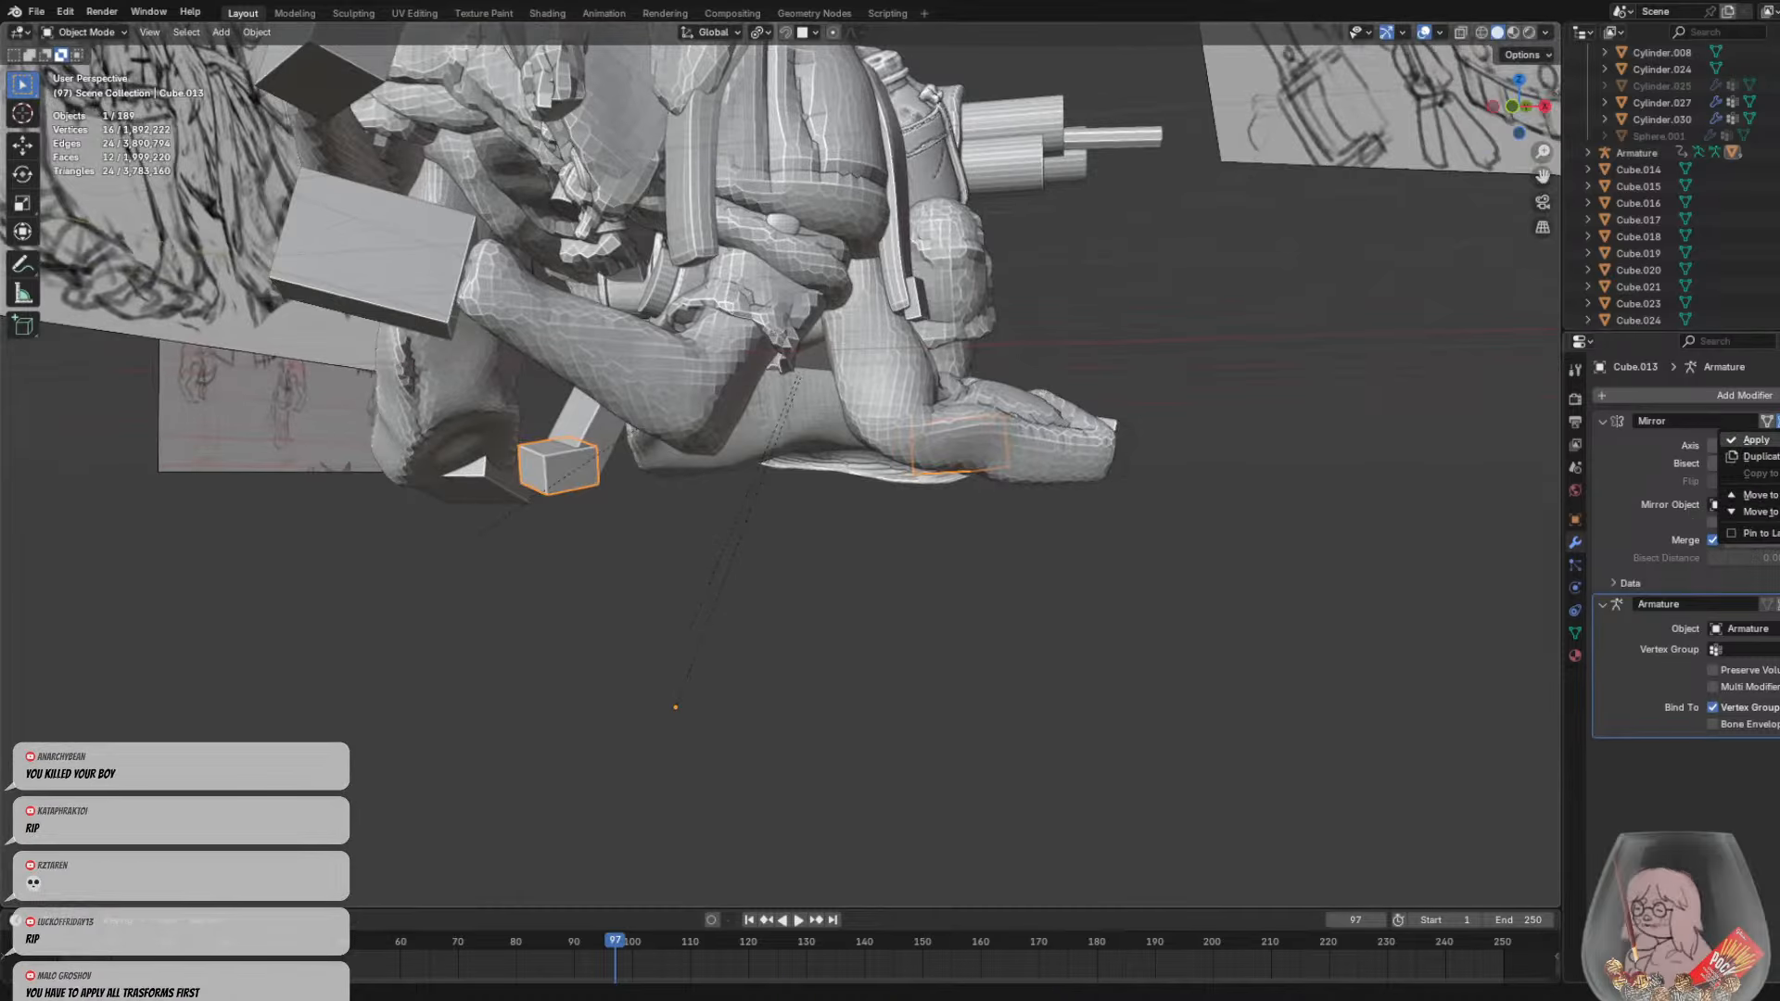
pyautogui.click(1752, 440)
pyautogui.click(1770, 421)
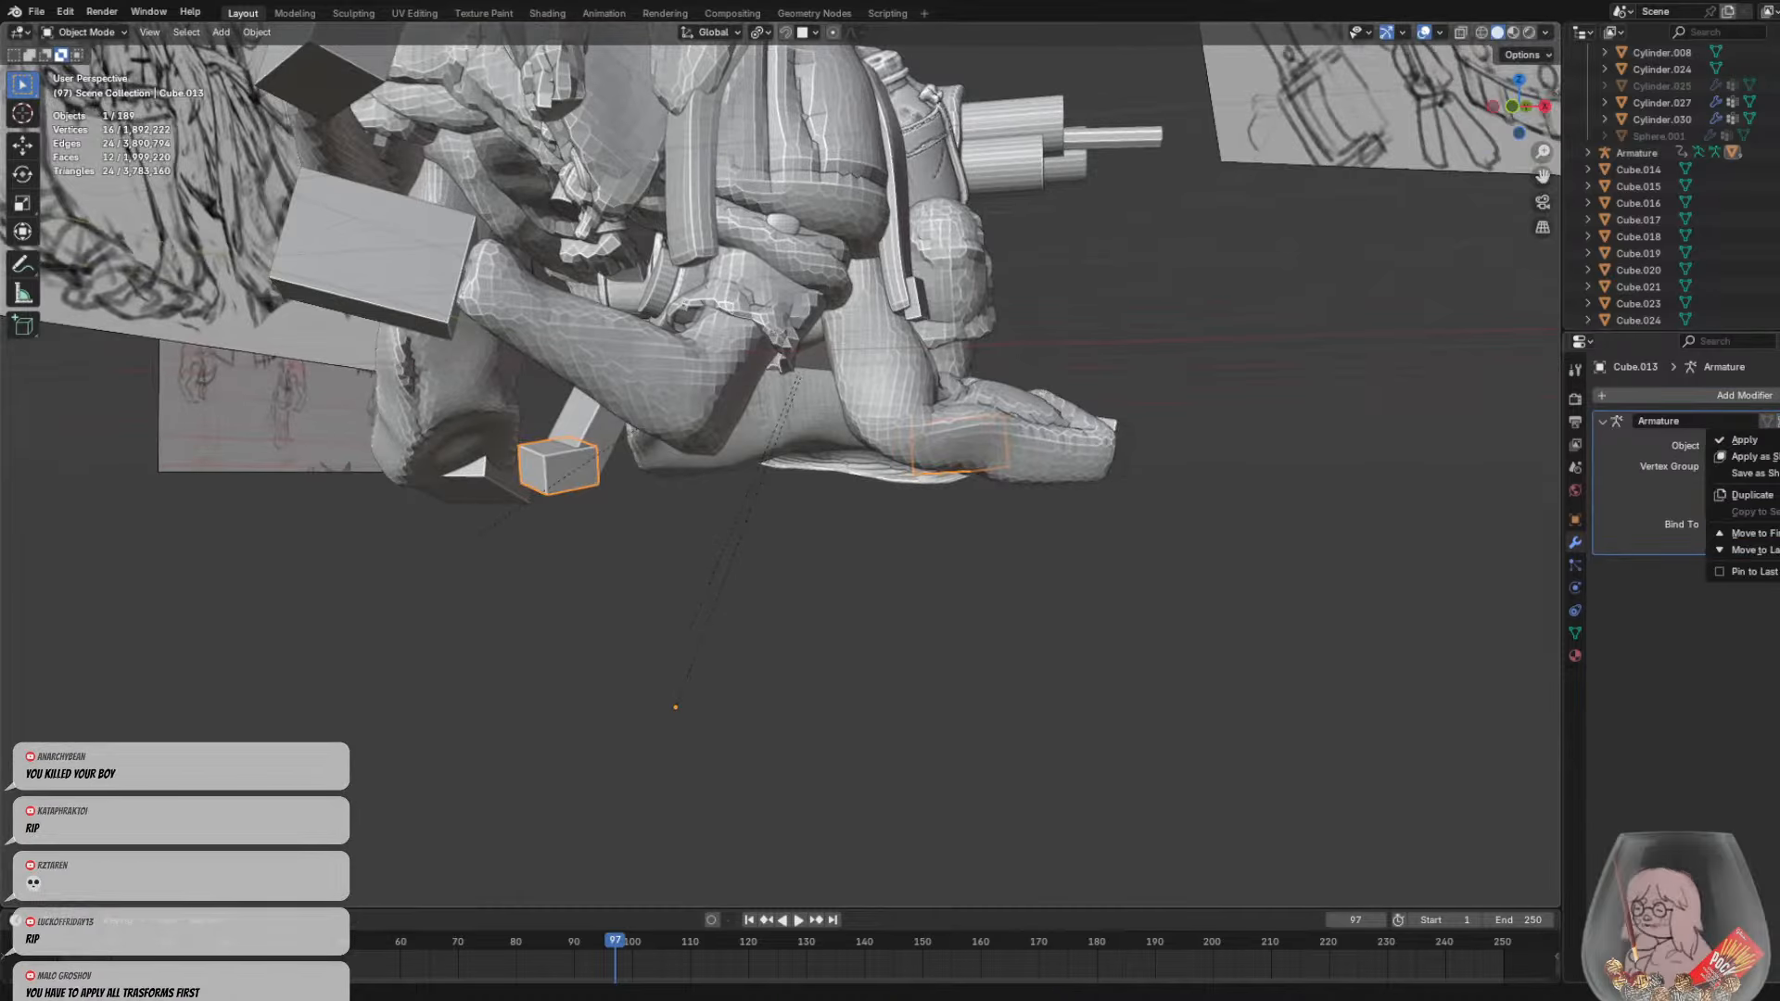
pyautogui.click(1747, 441)
# Apply the Mirror and Armature modifiers, in that order, on the longer foot box (Cube.012)
pyautogui.moveTo(983, 443); pyautogui.dragTo(764, 416, button='middle')
pyautogui.click(499, 415)
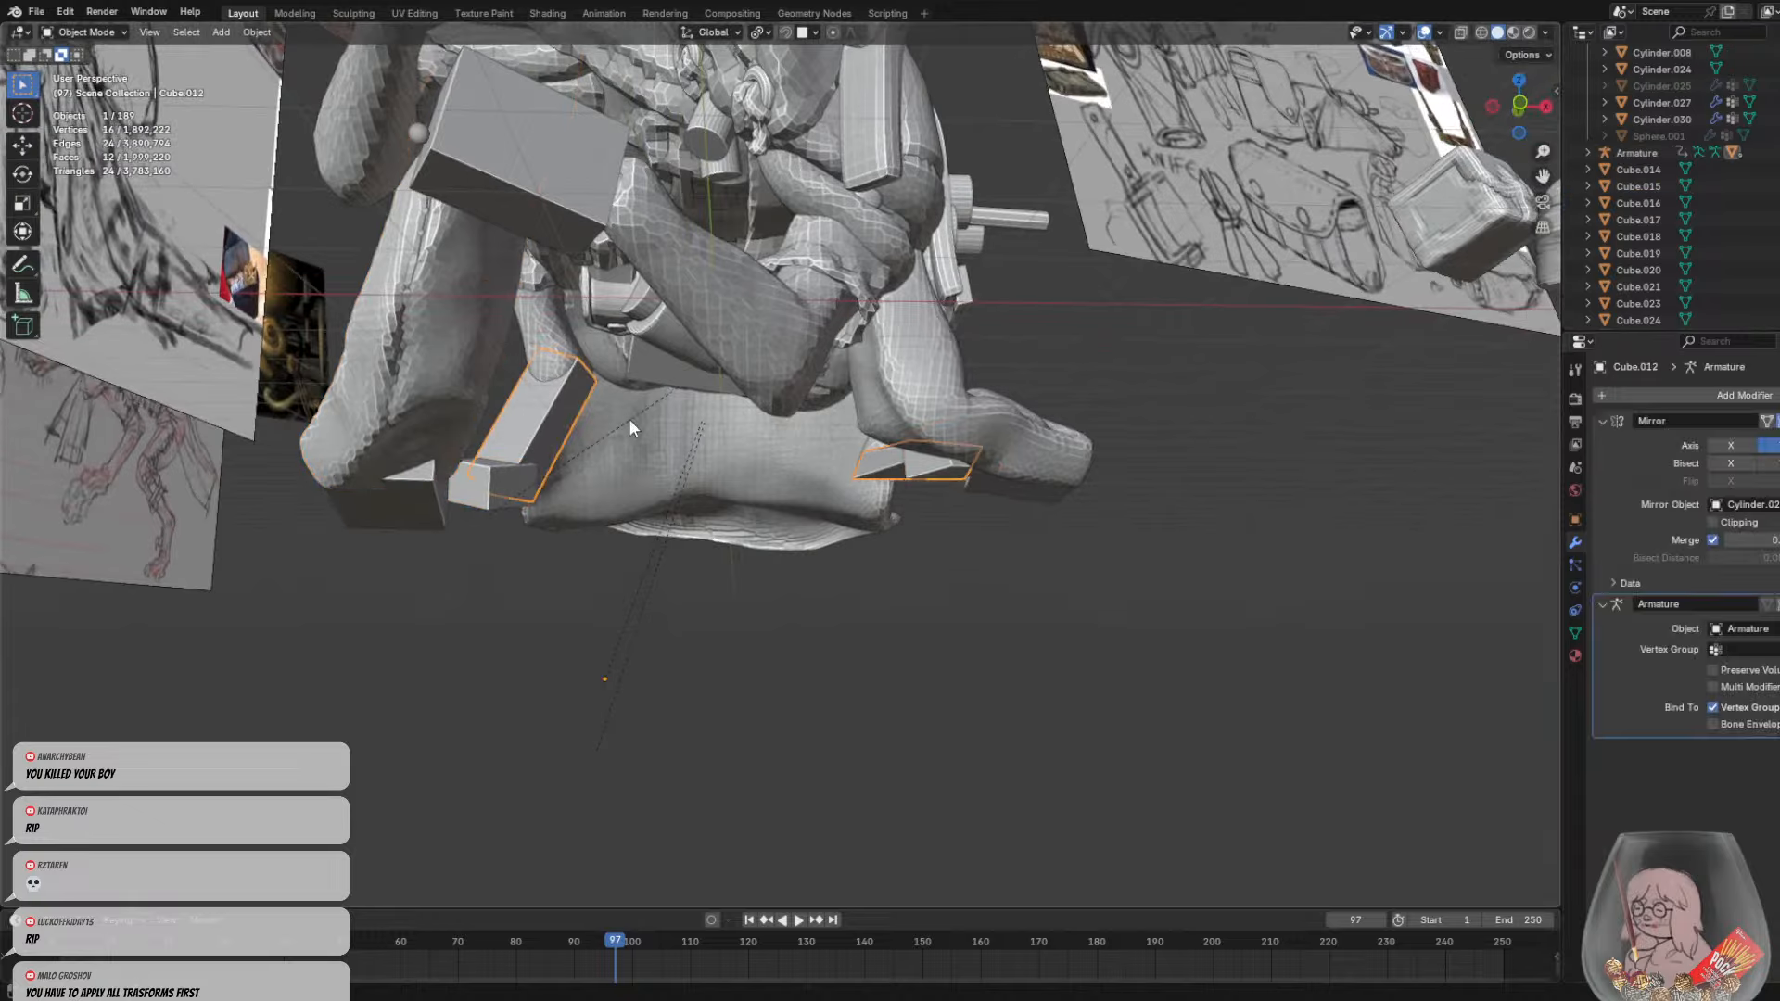
pyautogui.click(1773, 421)
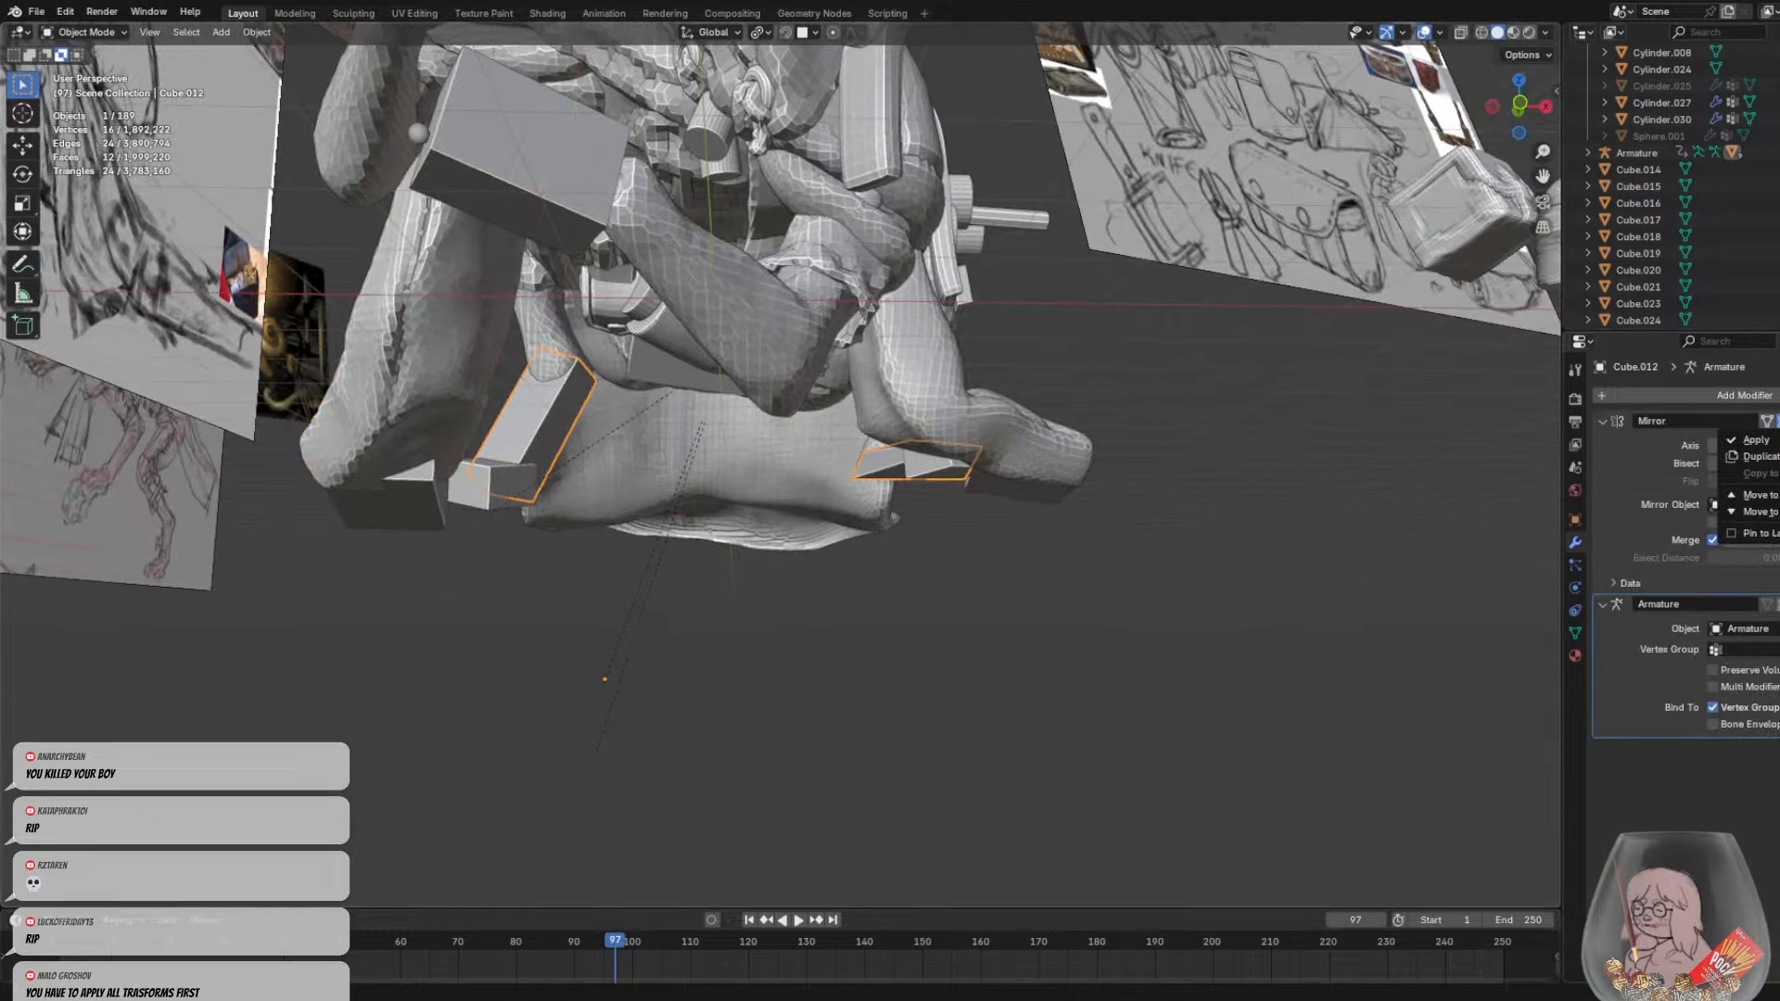
pyautogui.click(1755, 440)
pyautogui.click(1769, 421)
pyautogui.click(1752, 440)
# Select all of the creature's parts and clear their parent
pyautogui.moveTo(1378, 432); pyautogui.dragTo(960, 464, button='middle')
pyautogui.click(987, 367)
pyautogui.scroll(-3, 989, 389)
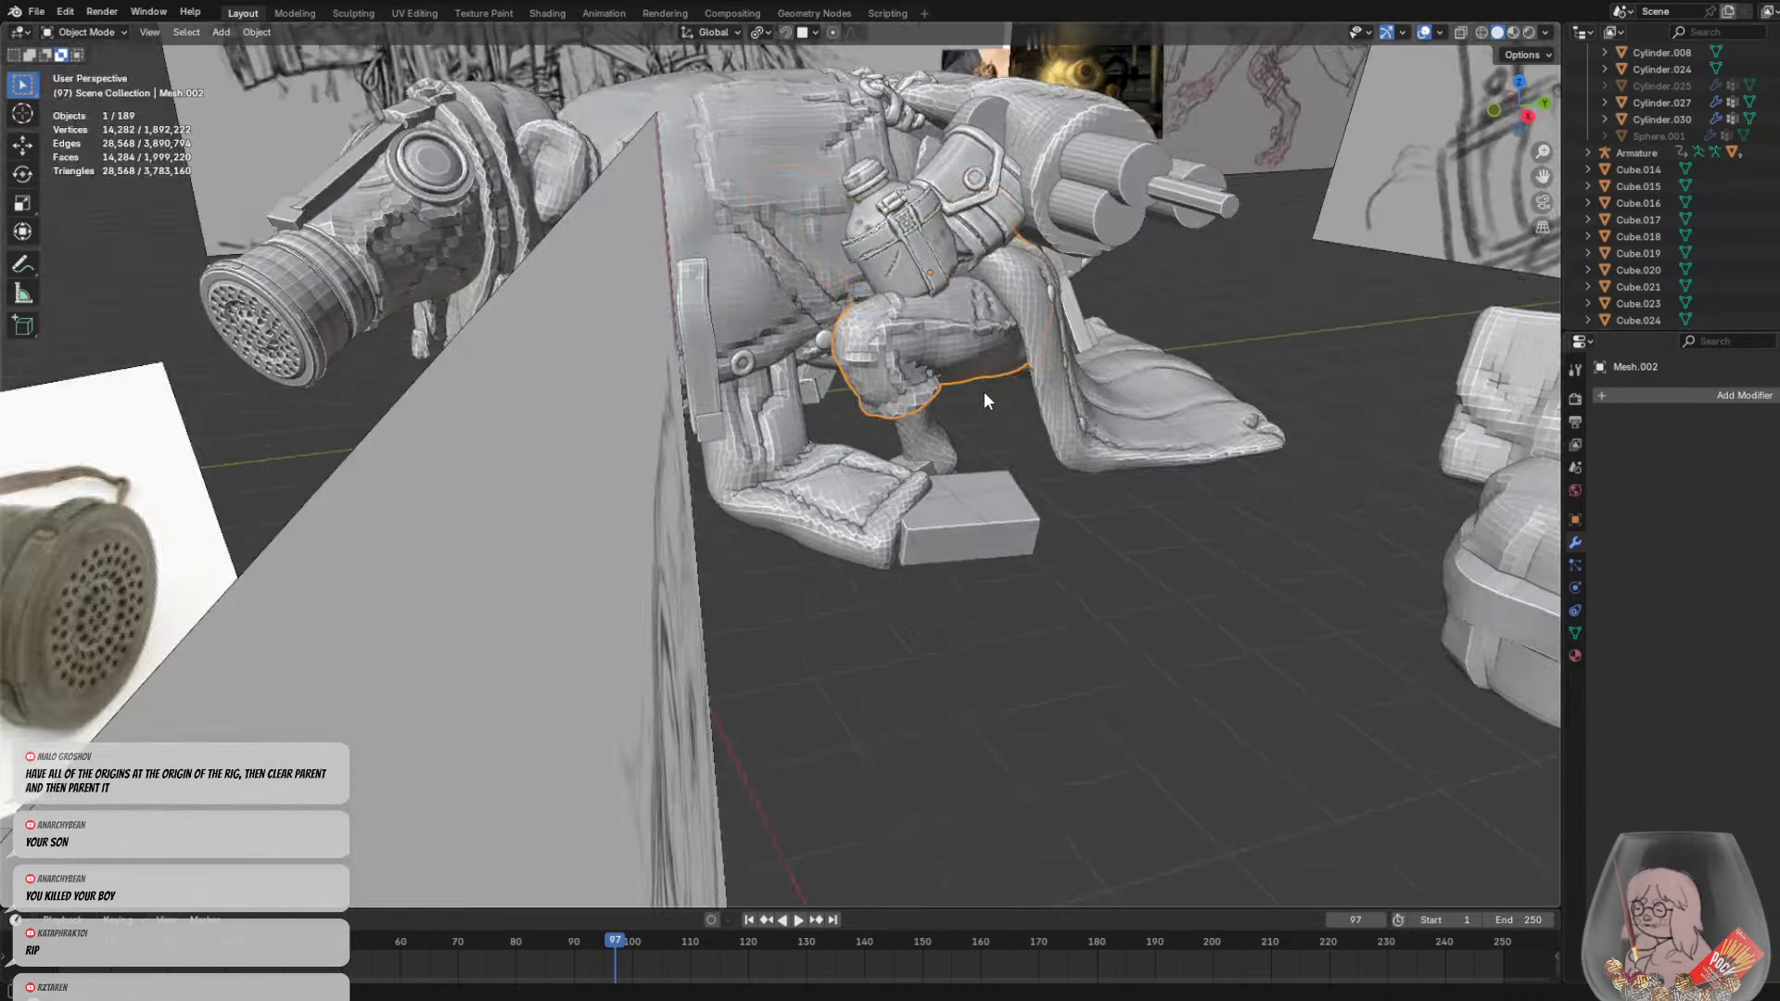
pyautogui.scroll(-5, 984, 393)
pyautogui.moveTo(984, 392); pyautogui.dragTo(1107, 382, button='middle')
pyautogui.moveTo(545, 172); pyautogui.dragTo(936, 560)
pyautogui.scroll(3, 654, 416)
pyautogui.rightClick(734, 335)
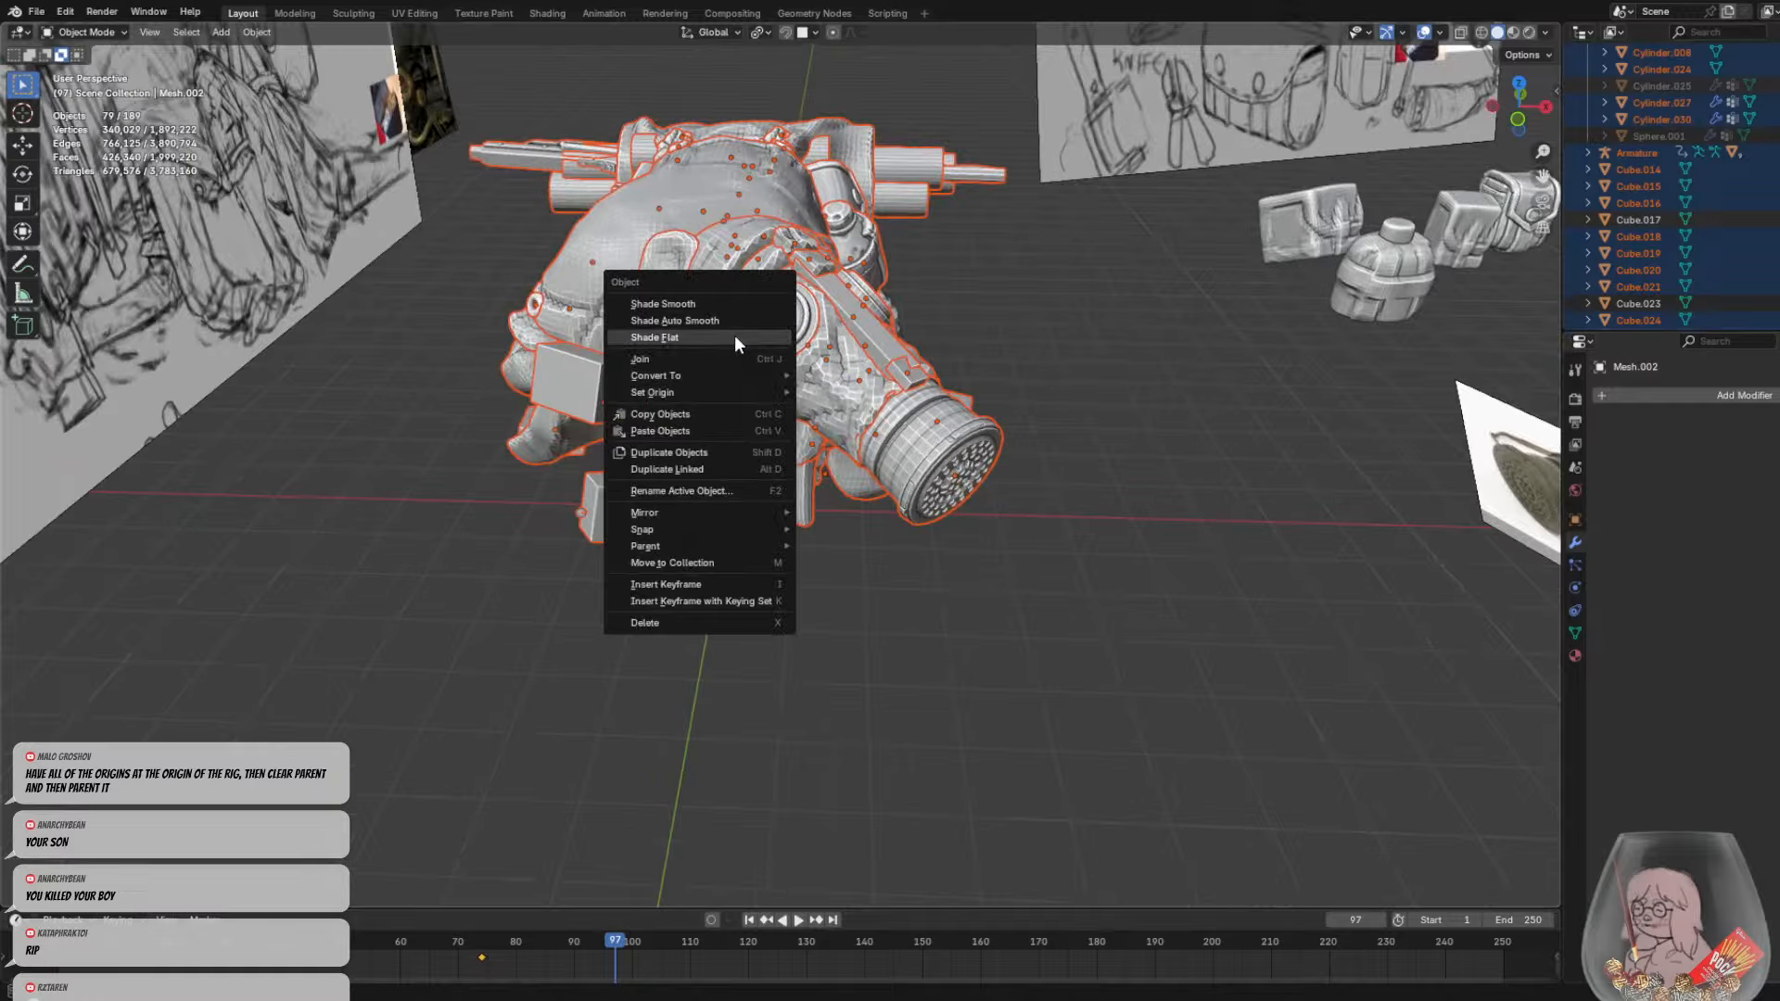
pyautogui.click(734, 339)
pyautogui.hotkey('alt', 'p')
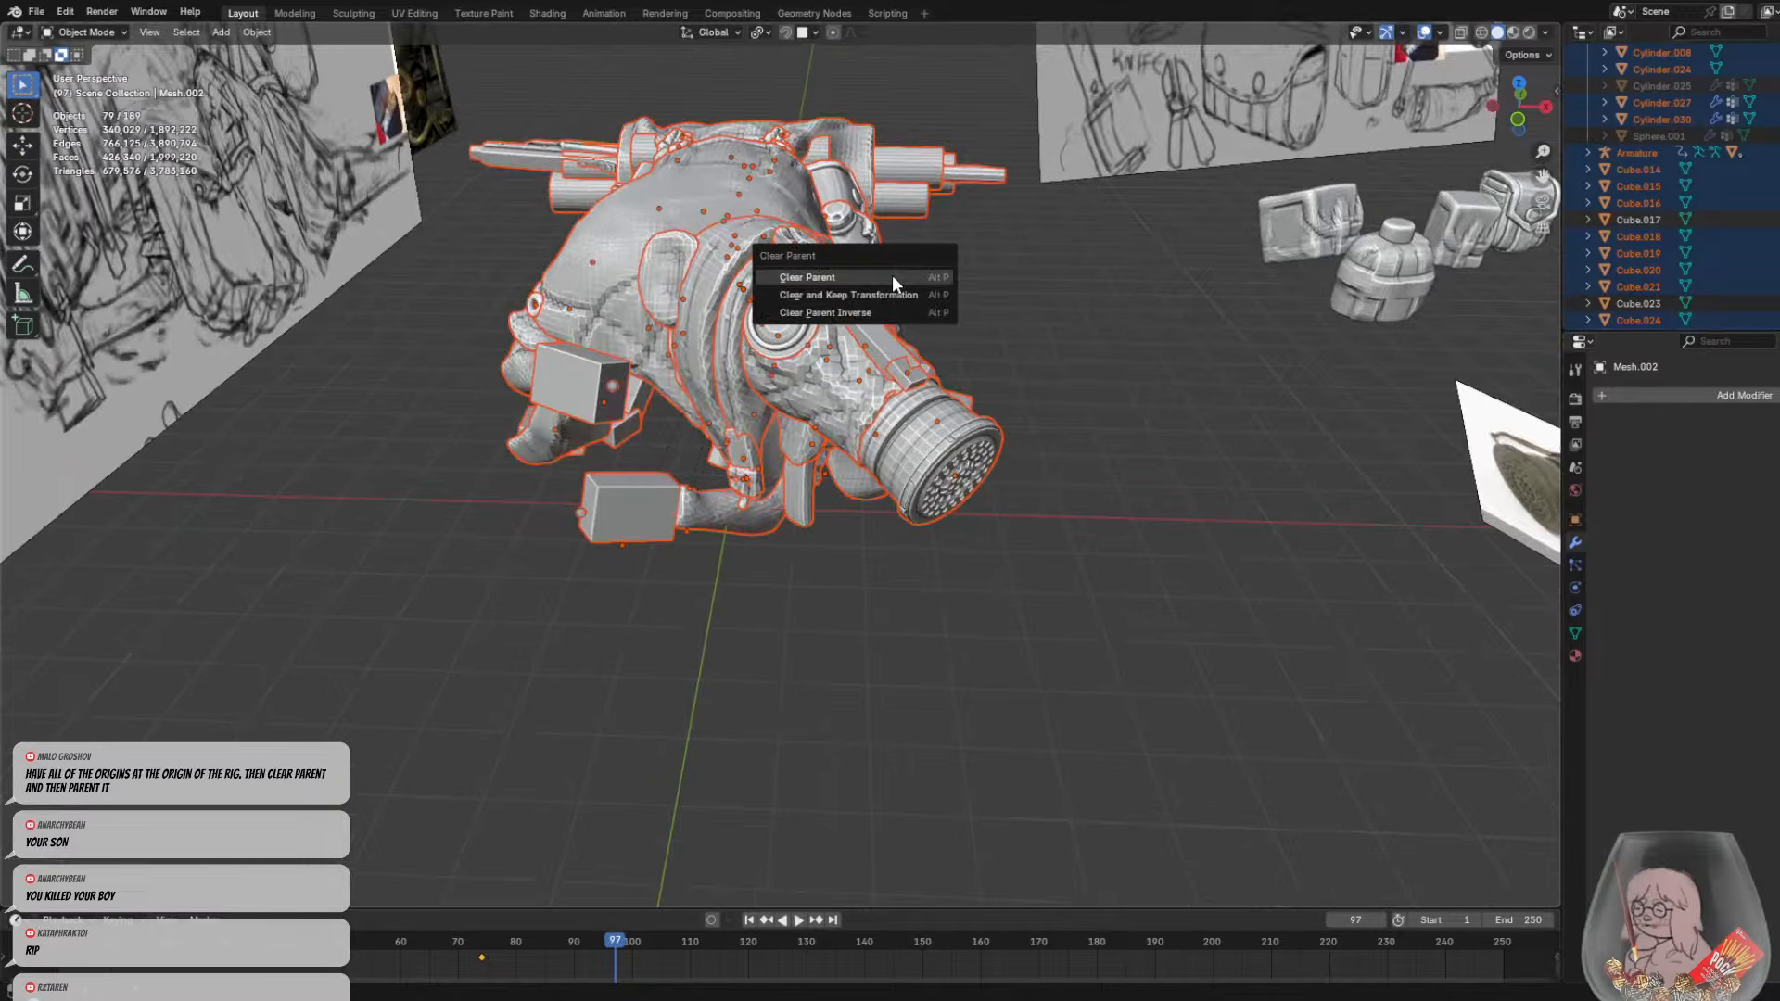
pyautogui.click(892, 274)
# Empty the ears' modifier stack (Cylinder.030), applying Mirror, discarding the Armature modifier without a target object and applying Armature.001
pyautogui.moveTo(892, 275); pyautogui.dragTo(660, 434, button='middle')
pyautogui.click(659, 434)
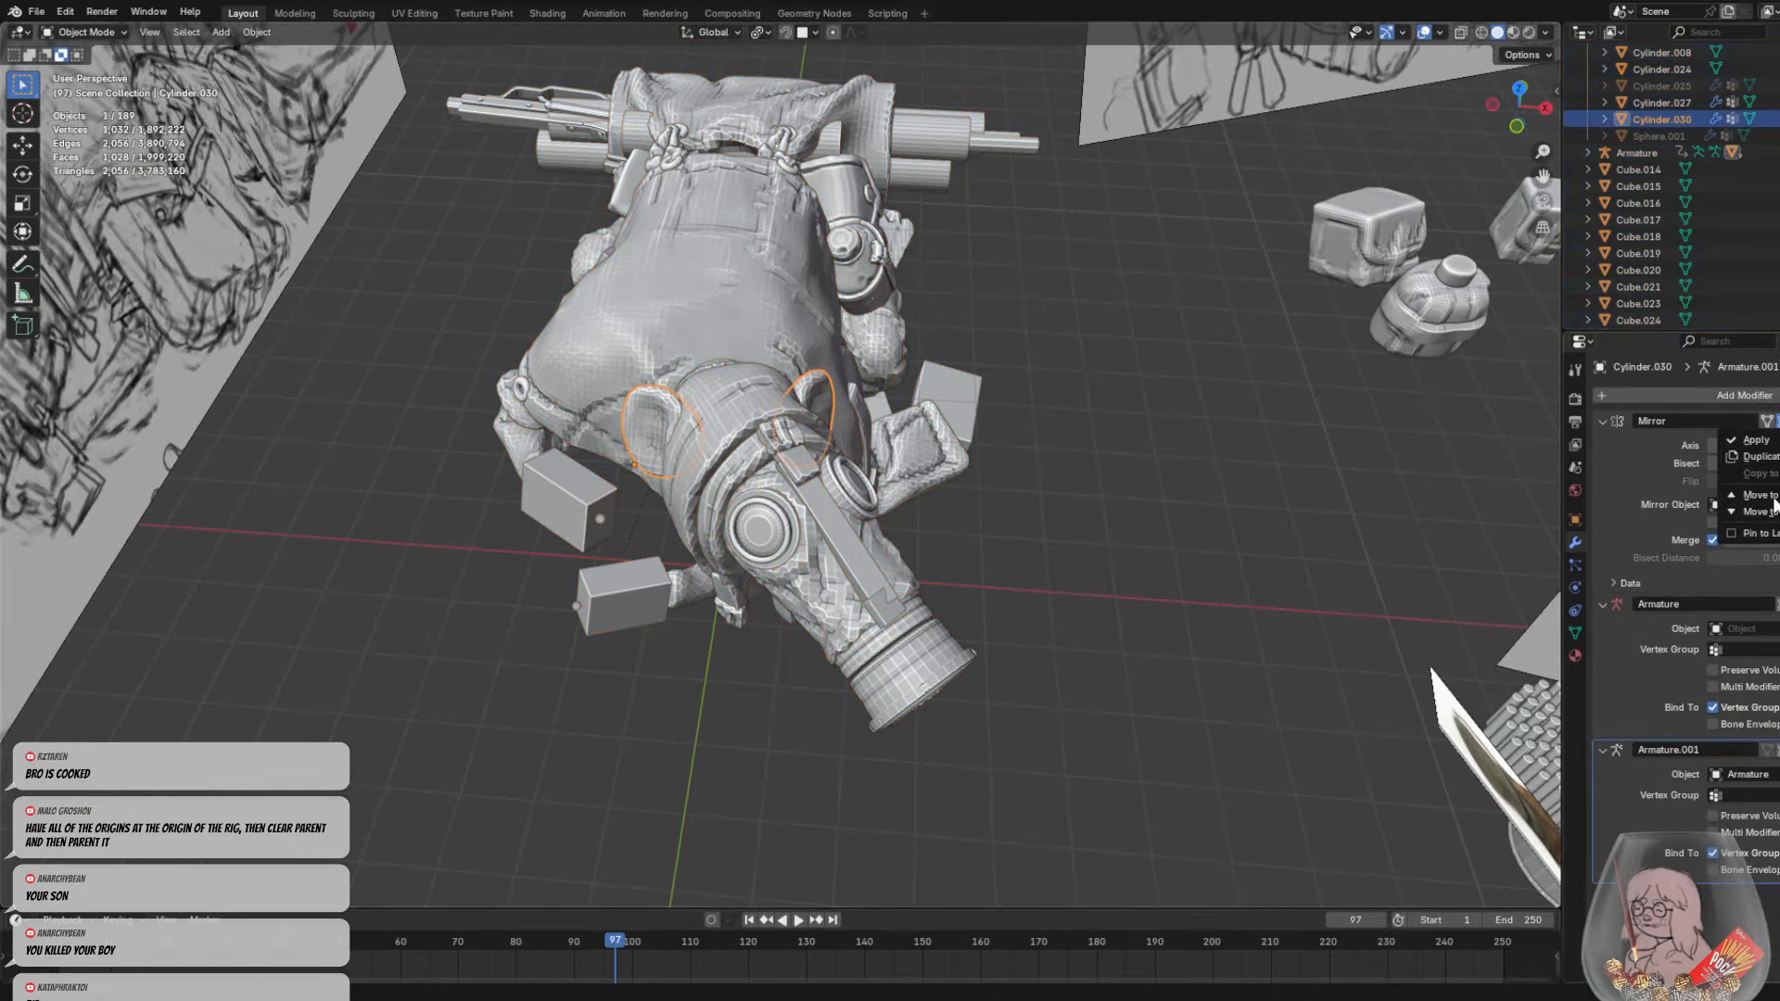
pyautogui.hotkey('ctrl', 'a')
pyautogui.hotkey('ctrl', 'x')
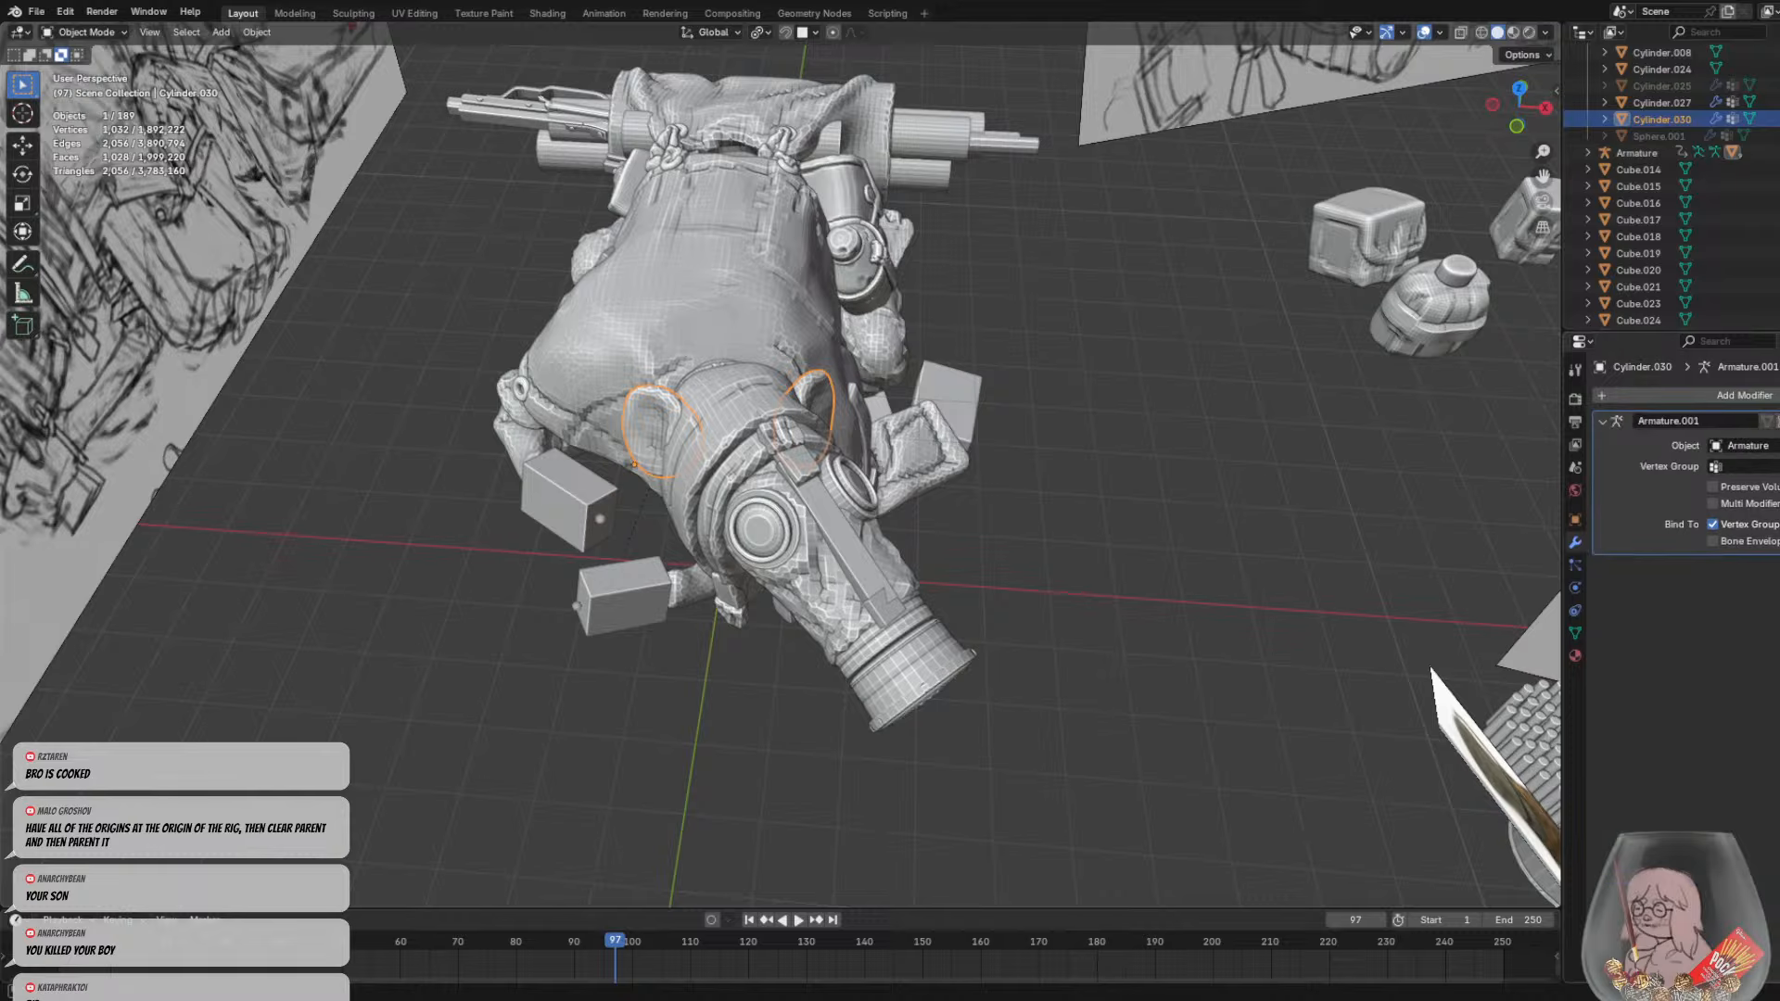
pyautogui.click(1779, 421)
pyautogui.click(1778, 439)
# Reselect the whole creature, including the ears, and clear the parent of every part again
pyautogui.moveTo(1081, 454); pyautogui.dragTo(1006, 459, button='middle')
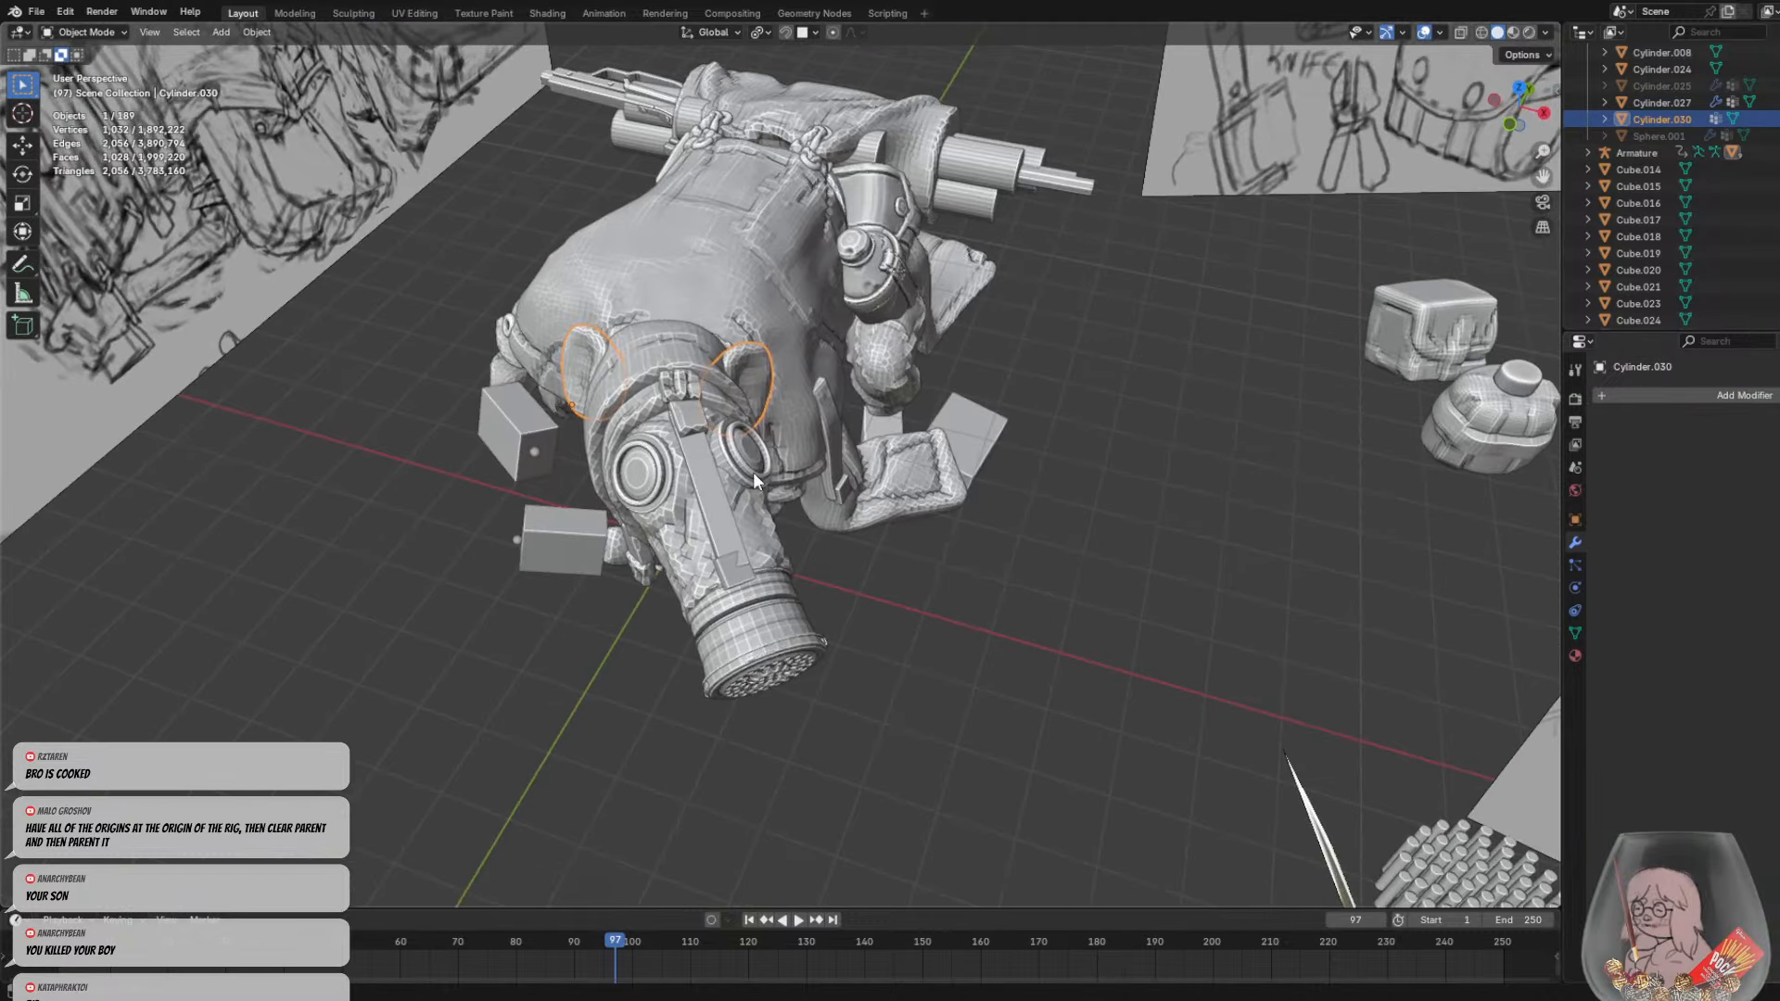
pyautogui.click(753, 471)
pyautogui.moveTo(753, 471); pyautogui.dragTo(884, 369, button='middle')
pyautogui.moveTo(561, 227); pyautogui.dragTo(909, 561)
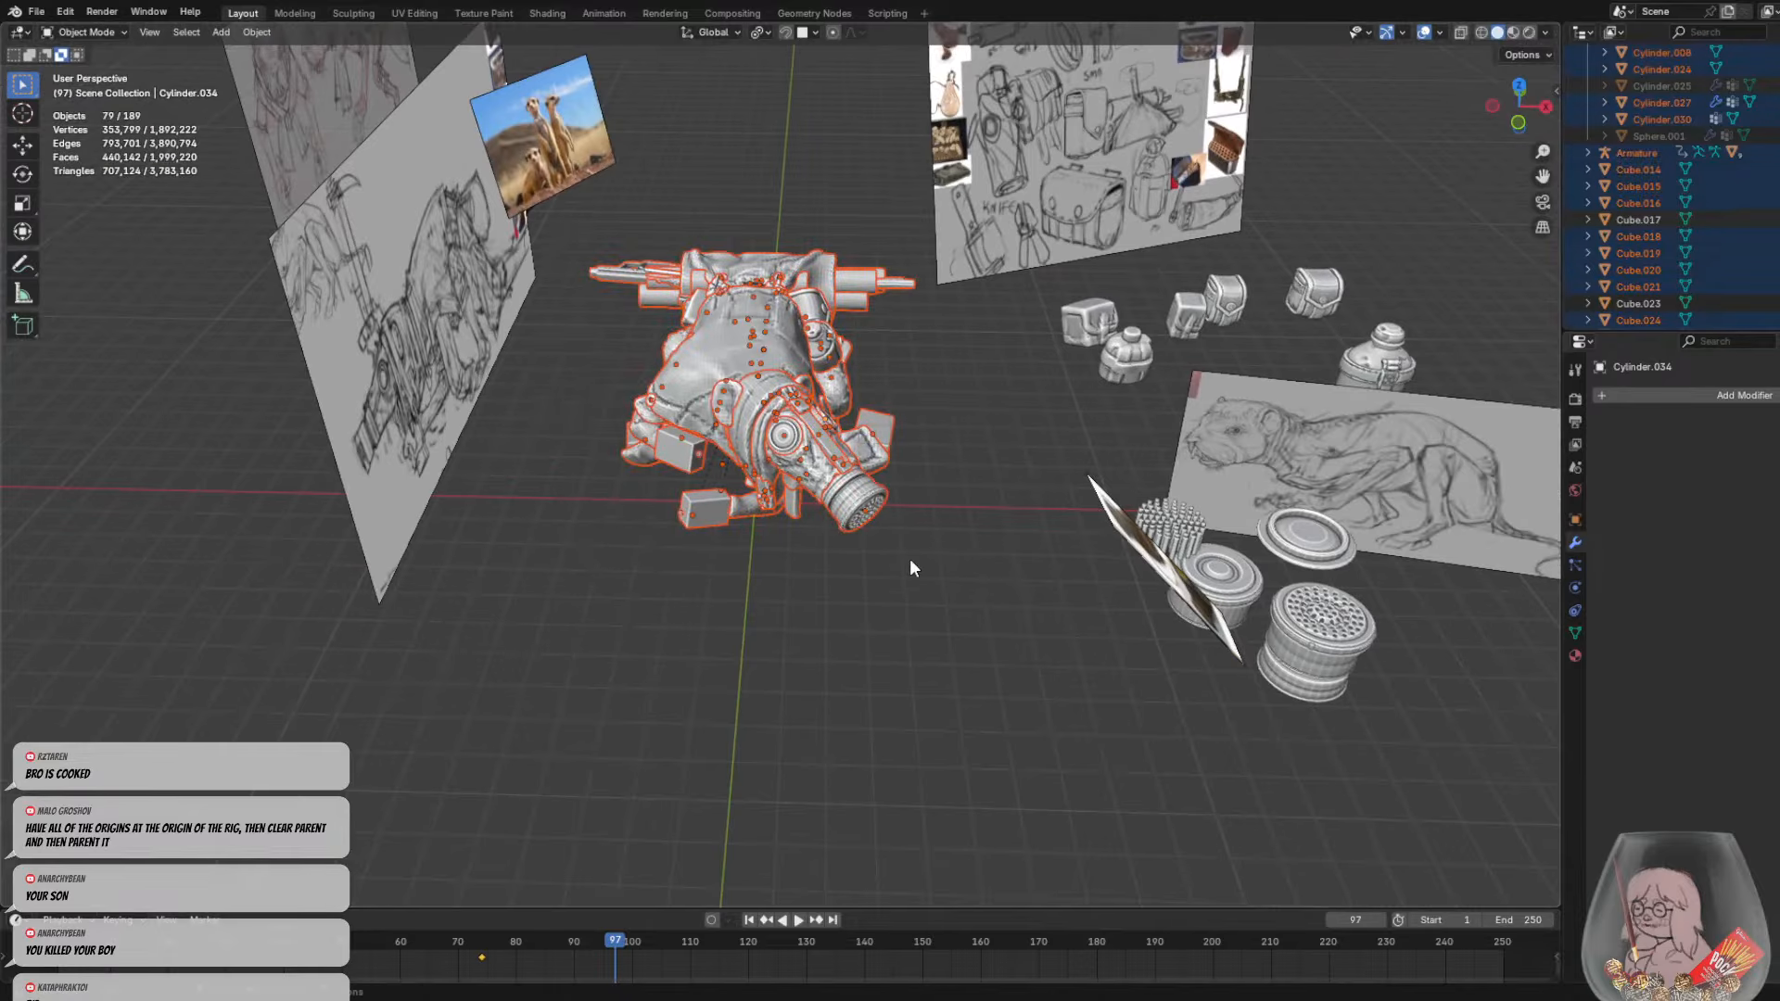
pyautogui.moveTo(910, 560); pyautogui.dragTo(1081, 739, button='middle')
pyautogui.press('KP_Decimal')
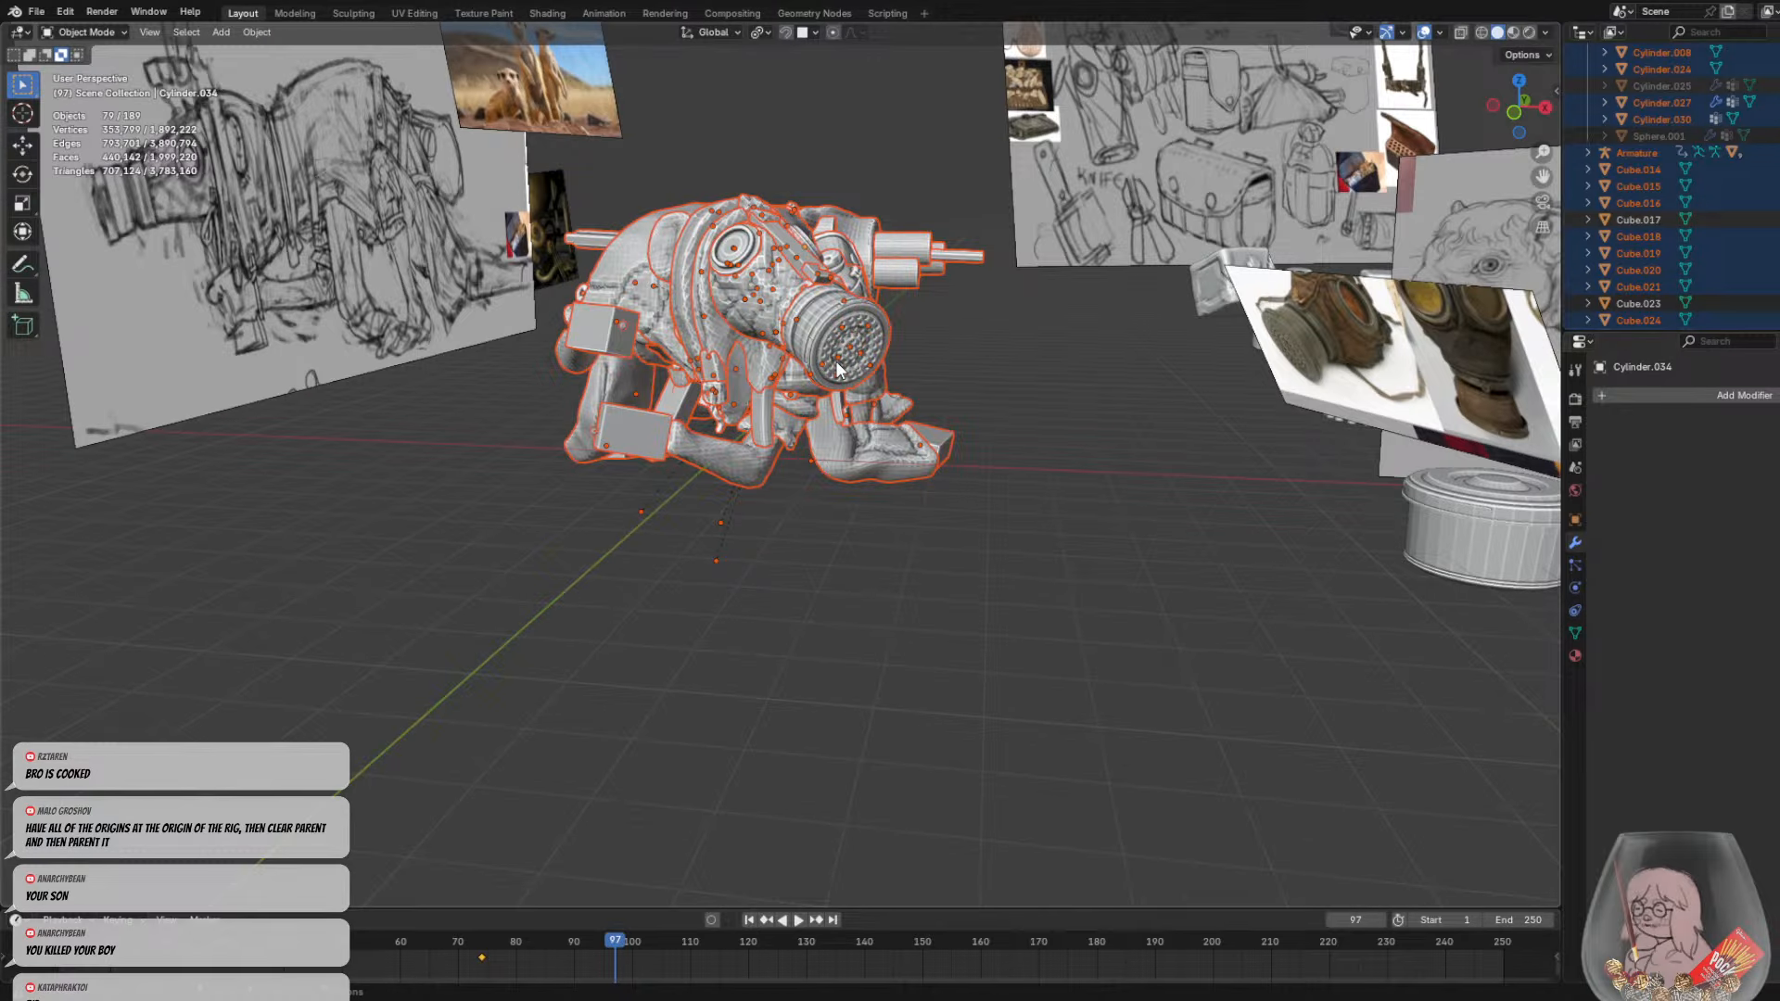
pyautogui.hotkey('ctrl', 'p')
pyautogui.rightClick(876, 241)
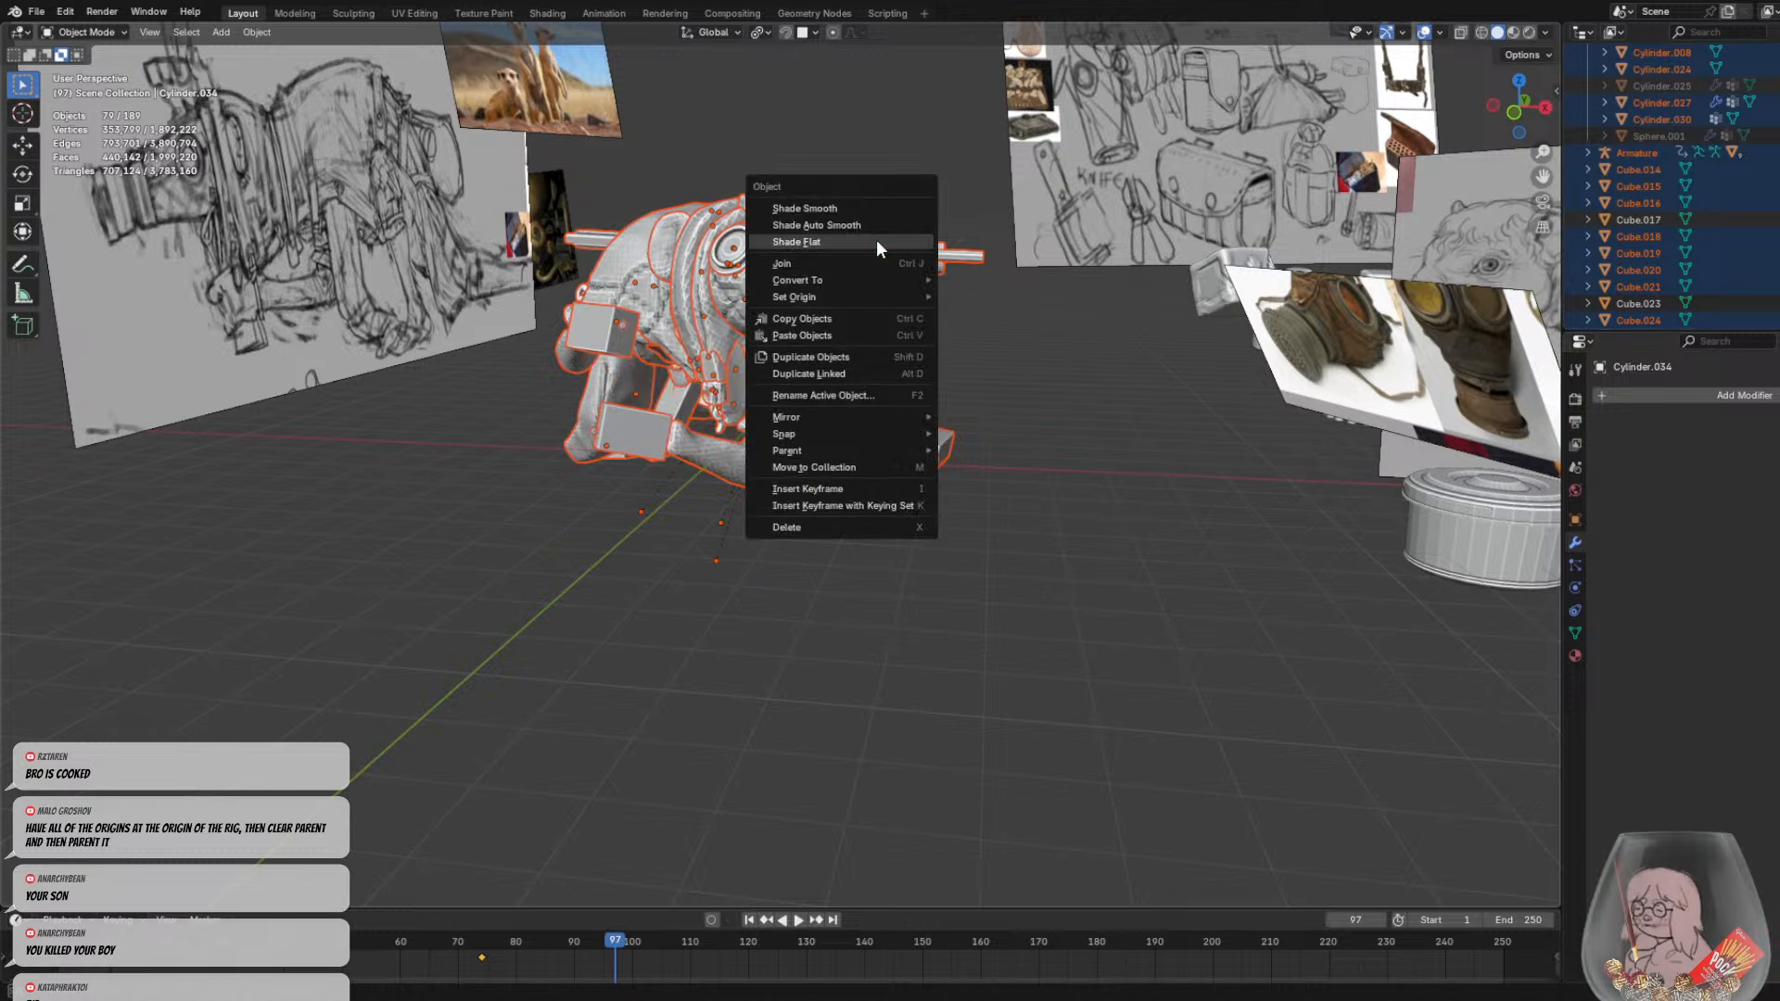
pyautogui.click(877, 239)
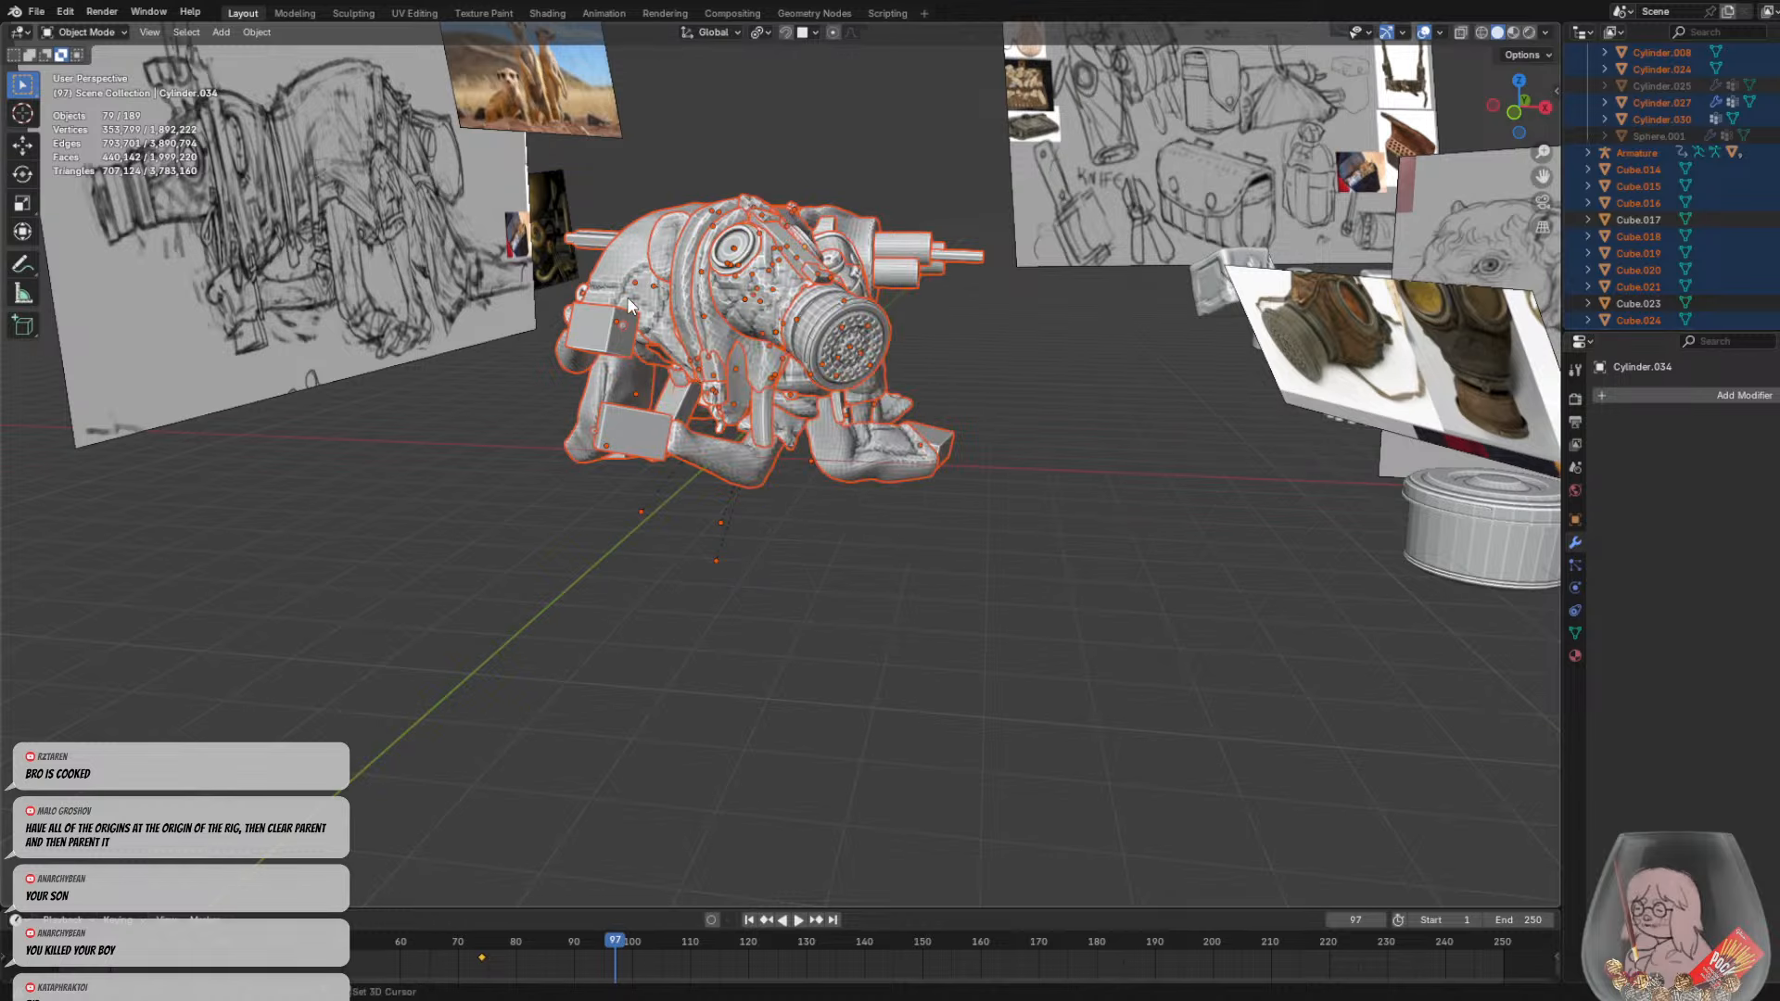
pyautogui.hotkey('alt', 'p')
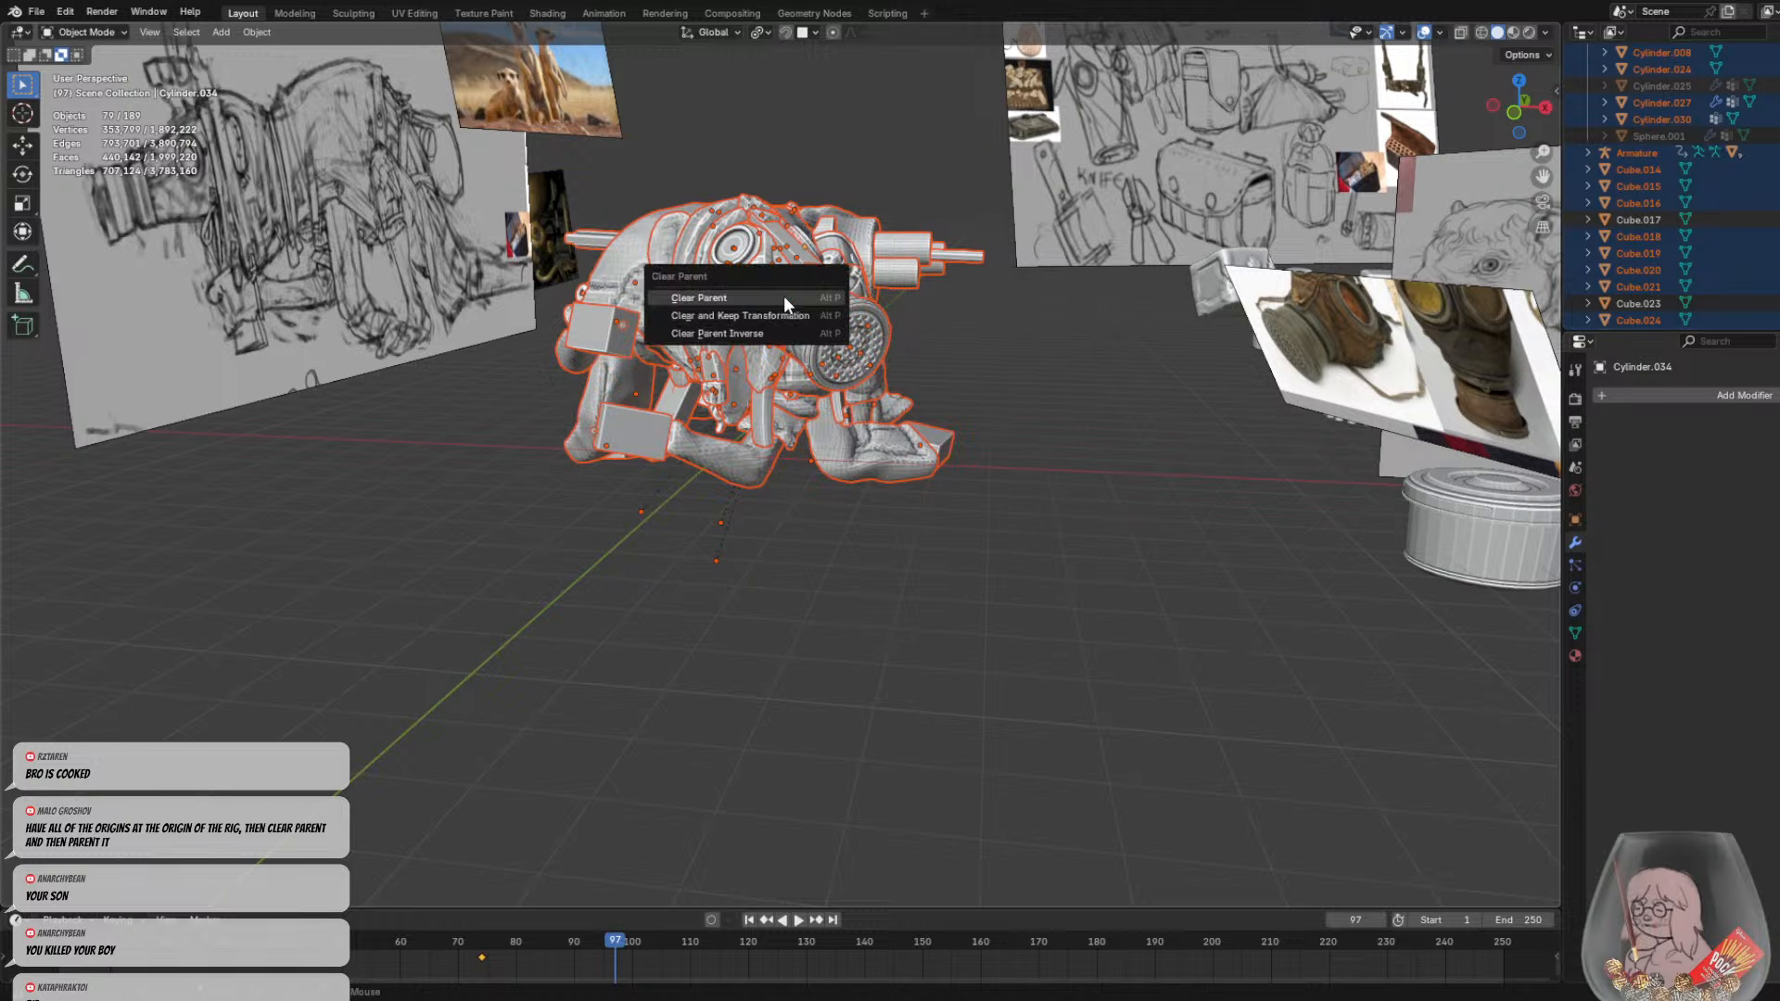
pyautogui.click(730, 295)
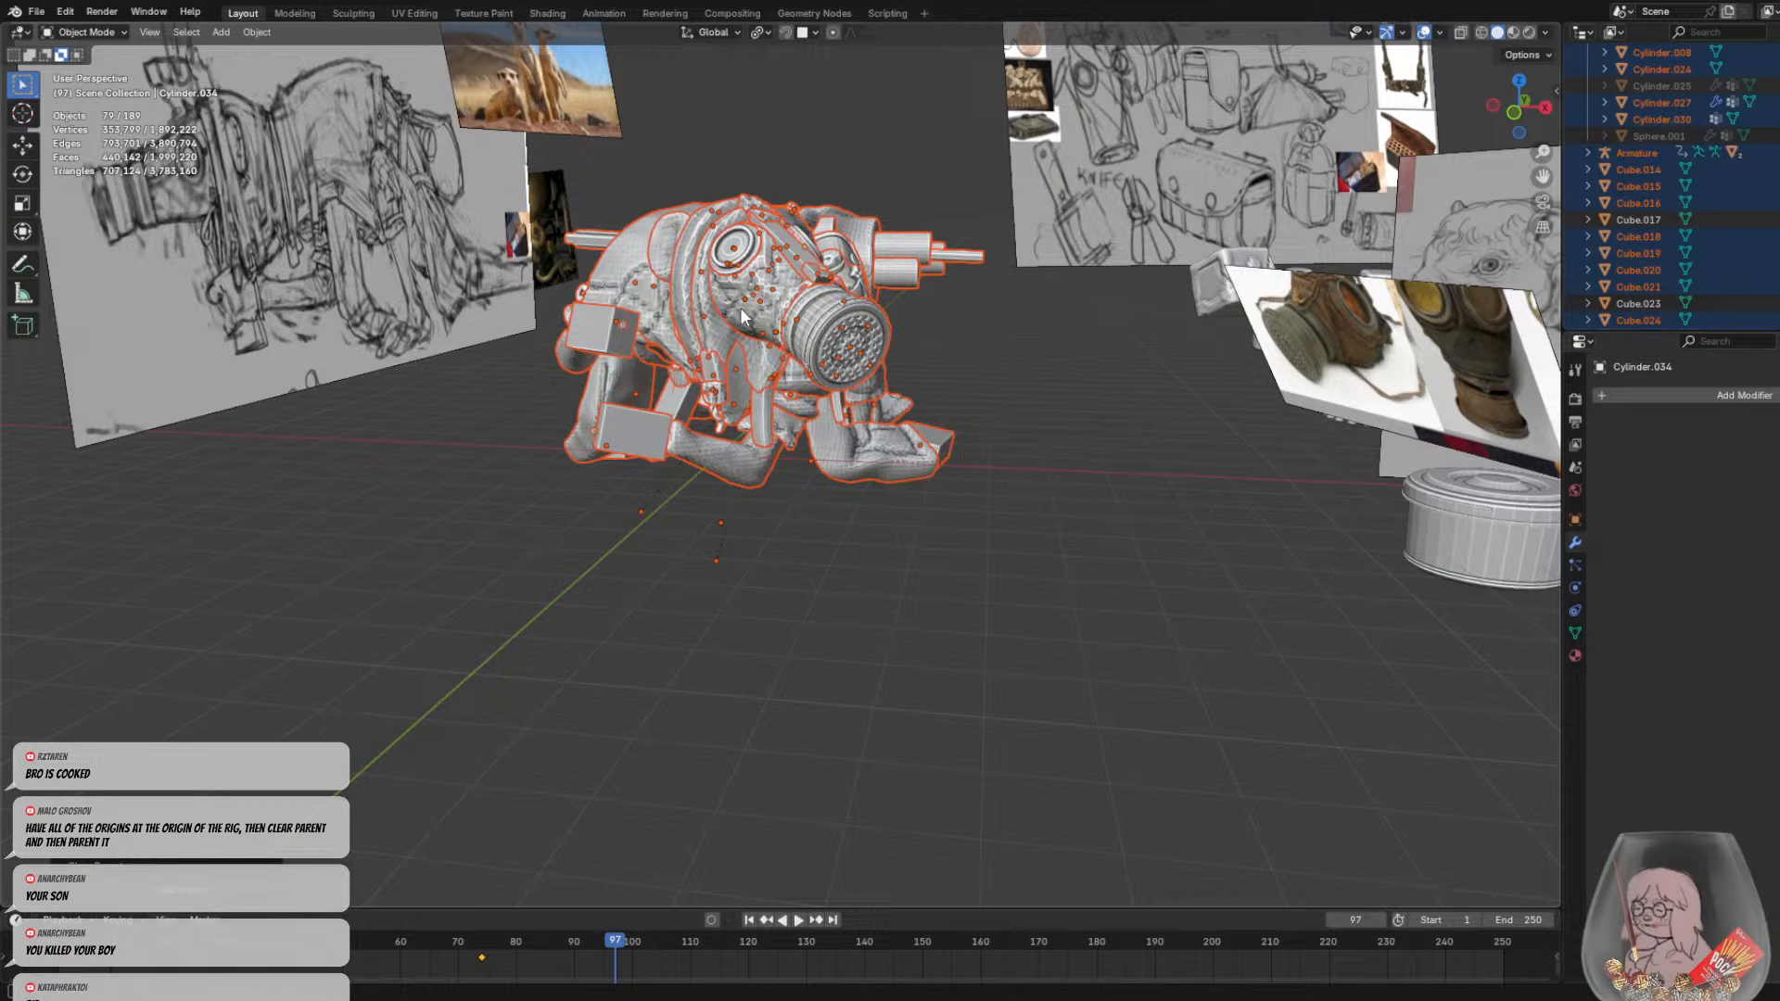
# Select all of the creature's parts with the armature as the active object and clear their parent
pyautogui.moveTo(727, 293)
pyautogui.mouseDown(button='middle')
pyautogui.moveTo(781, 160)
pyautogui.moveTo(1043, 185)
pyautogui.moveTo(1118, 276)
pyautogui.moveTo(888, 304)
pyautogui.moveTo(724, 212)
pyautogui.moveTo(740, 139)
pyautogui.moveTo(888, 214)
pyautogui.moveTo(795, 321)
pyautogui.mouseUp(button='middle')
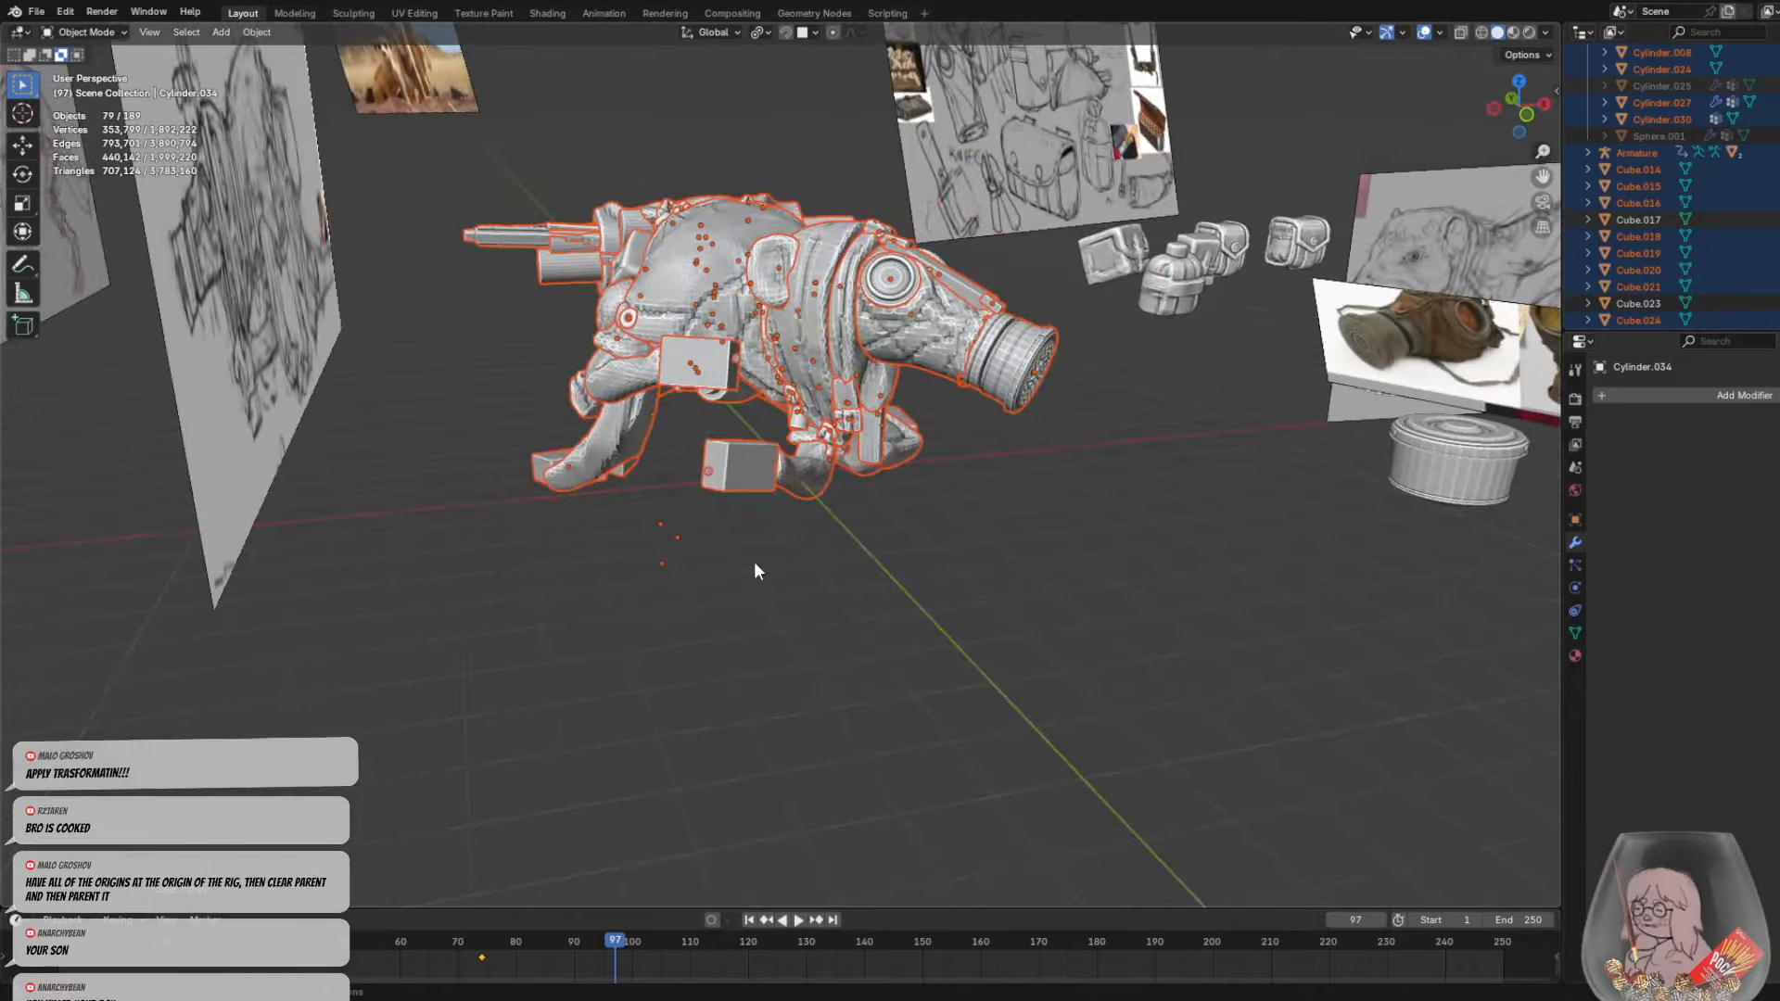
pyautogui.click(754, 560)
pyautogui.moveTo(754, 560); pyautogui.dragTo(668, 458, button='middle')
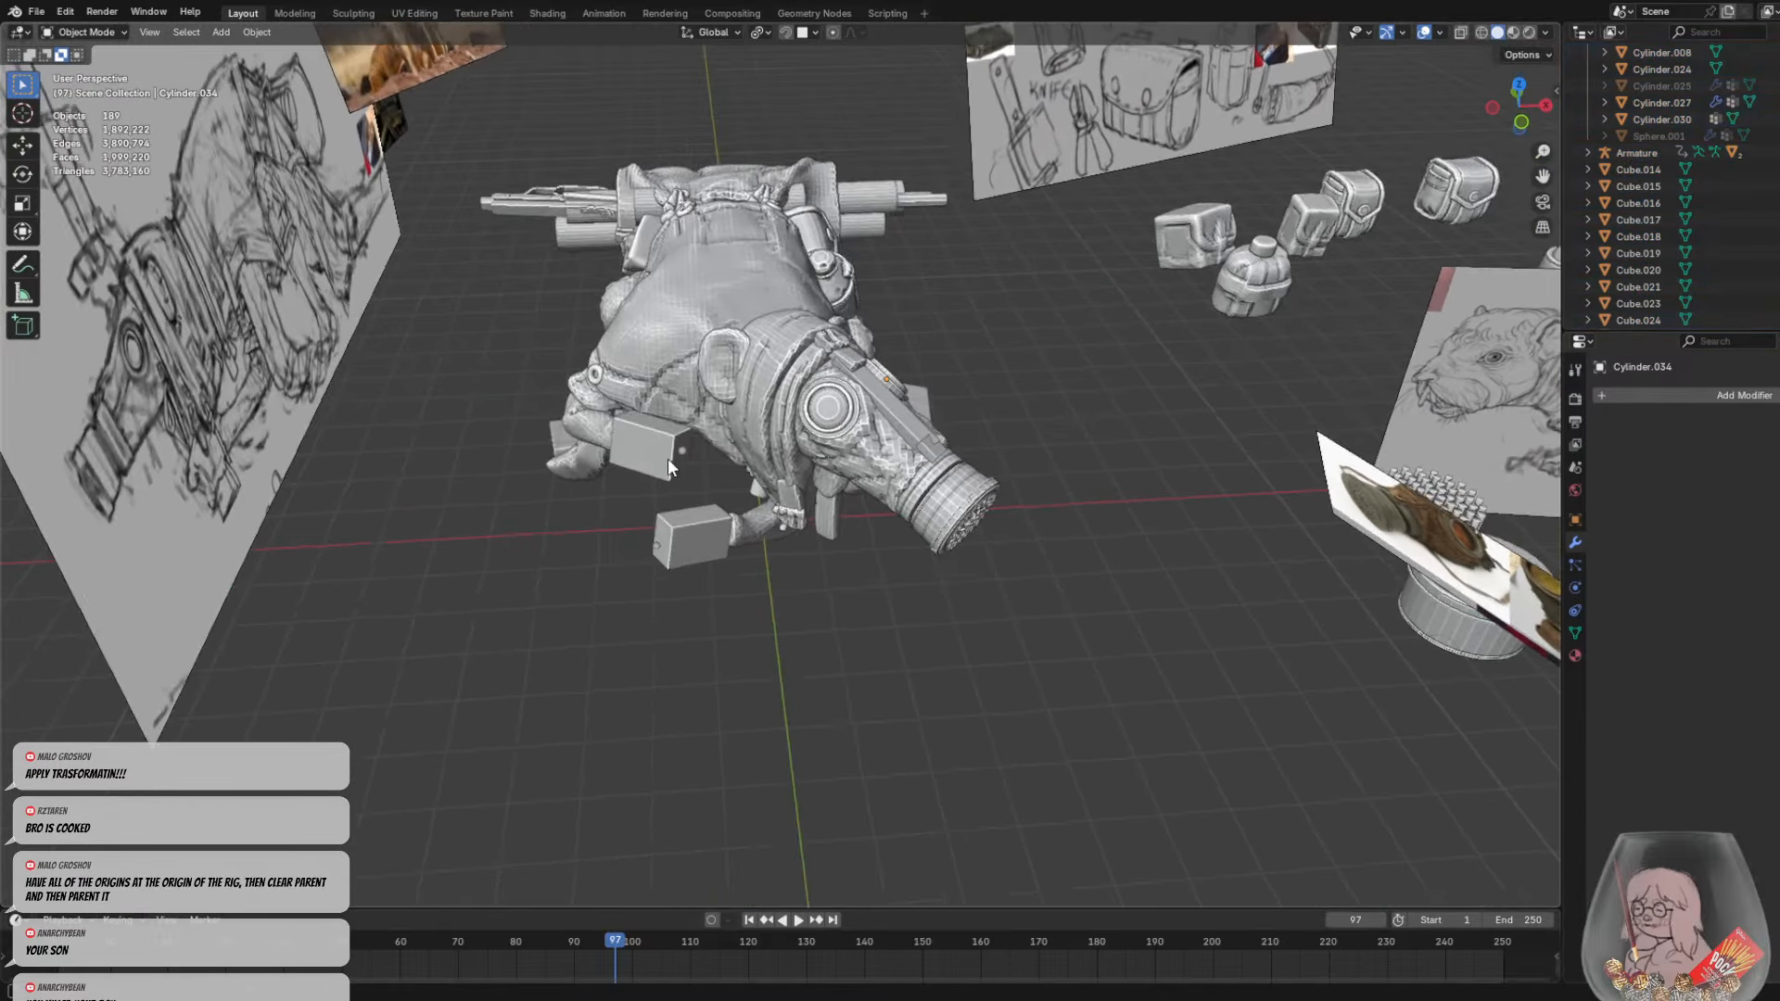
pyautogui.click(658, 391)
pyautogui.moveTo(658, 391); pyautogui.dragTo(657, 372, button='middle')
pyautogui.scroll(-3, 649, 362)
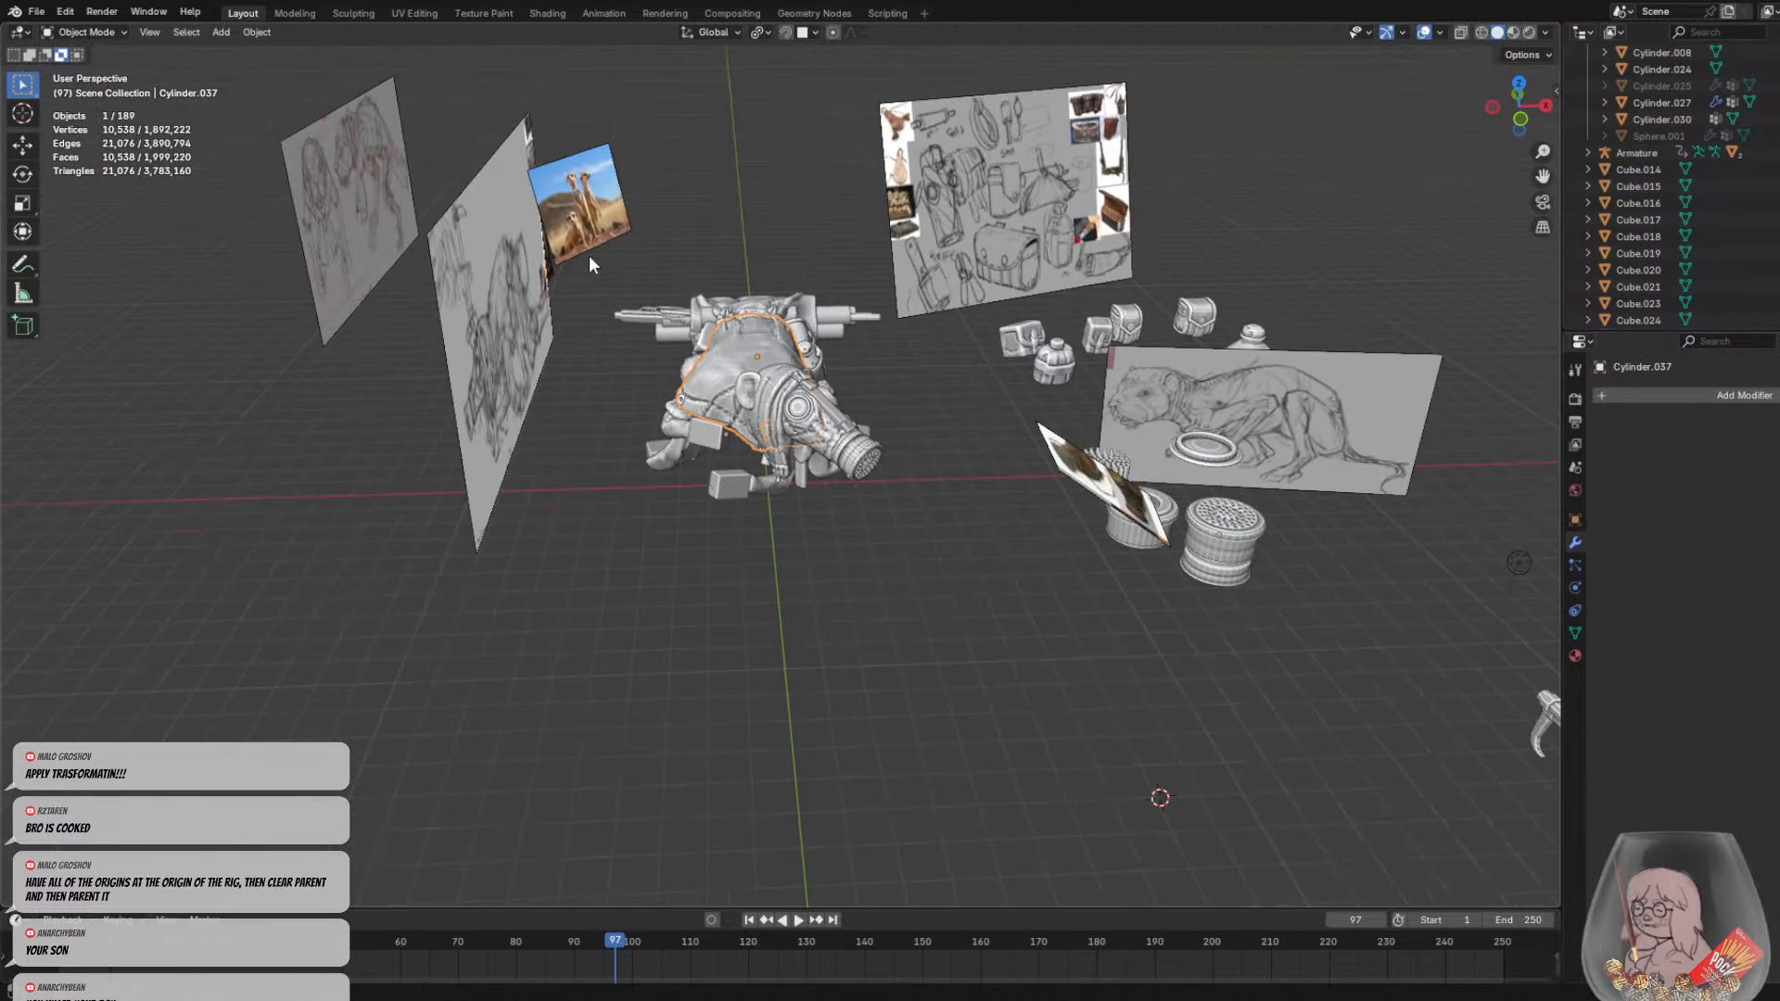
pyautogui.moveTo(597, 262); pyautogui.dragTo(881, 554)
pyautogui.press('KP_Decimal')
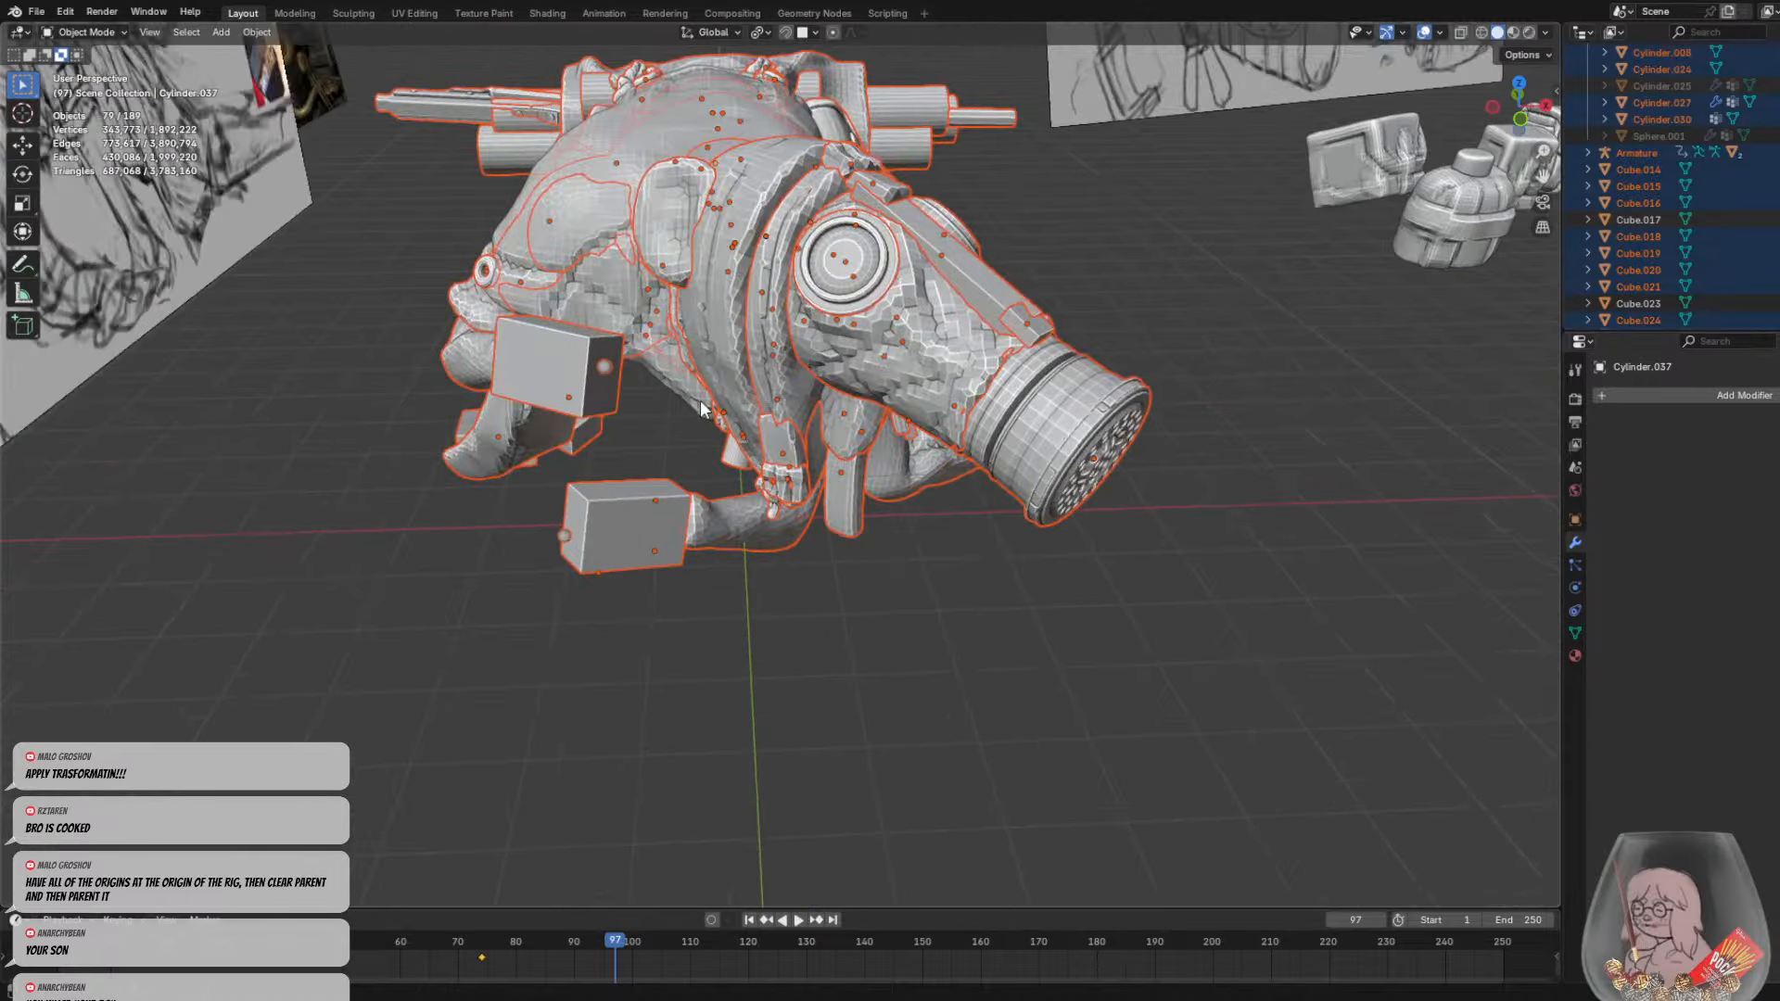
pyautogui.keyDown('shift'); pyautogui.click(599, 353); pyautogui.keyUp('shift')
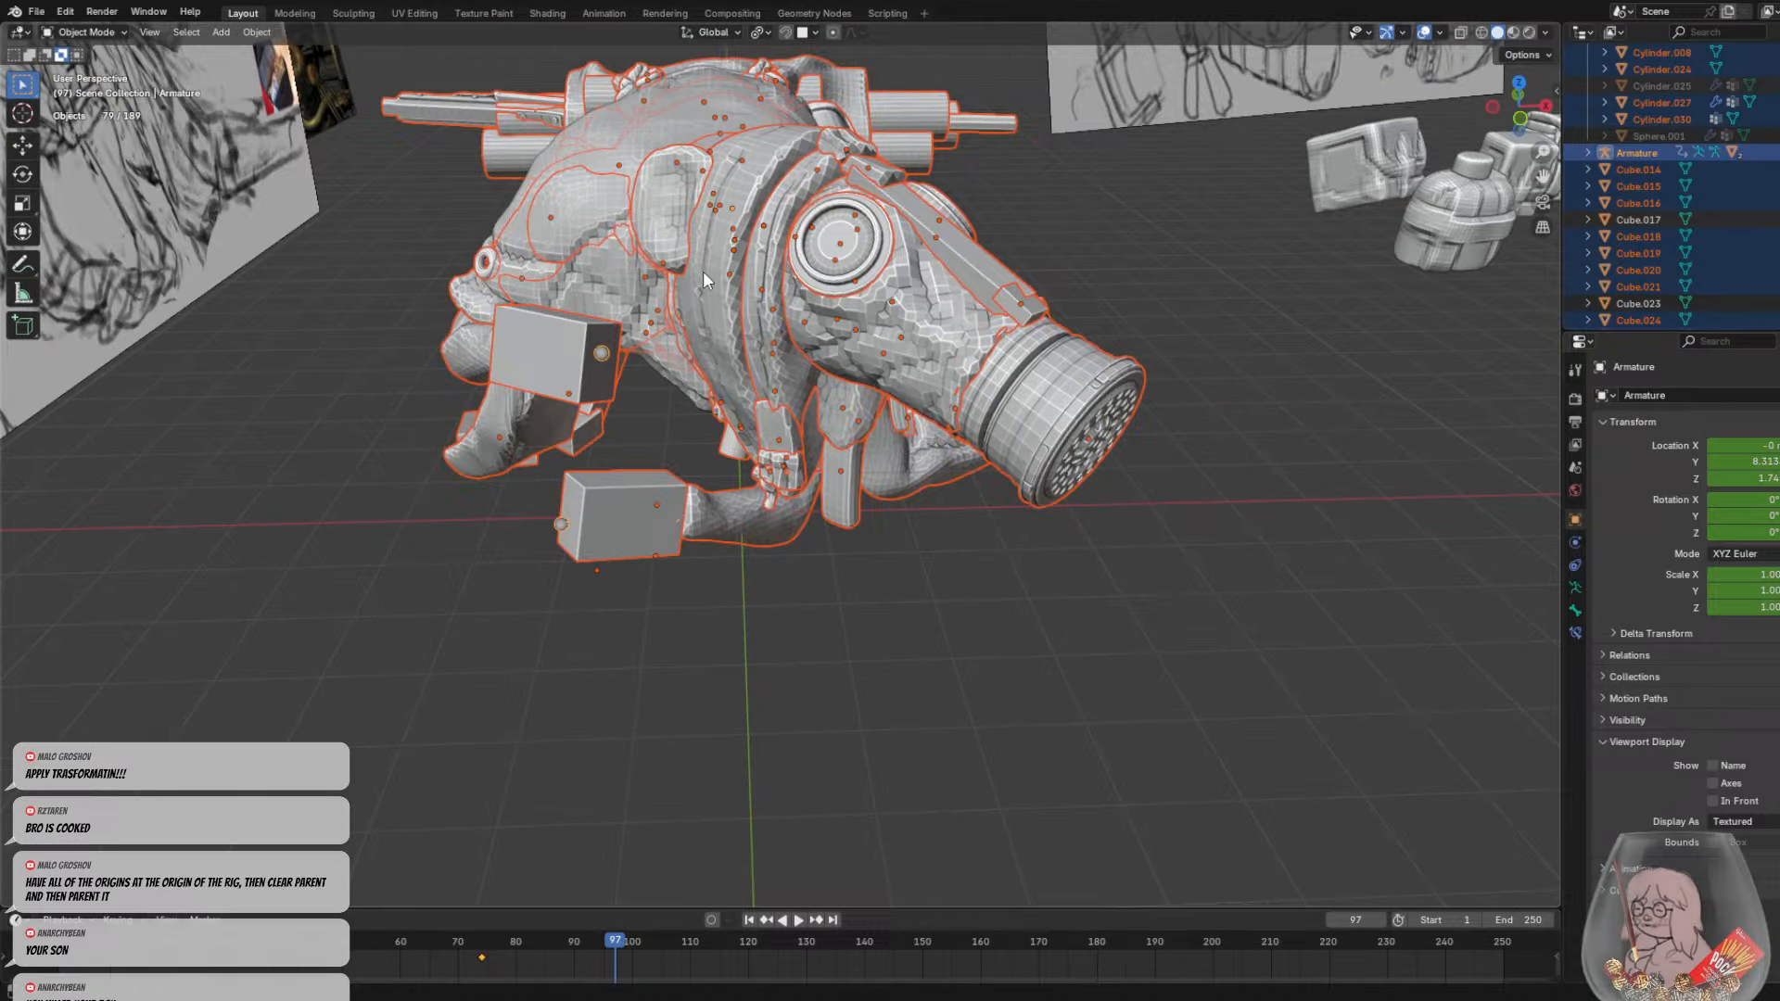
pyautogui.scroll(-3, 703, 271)
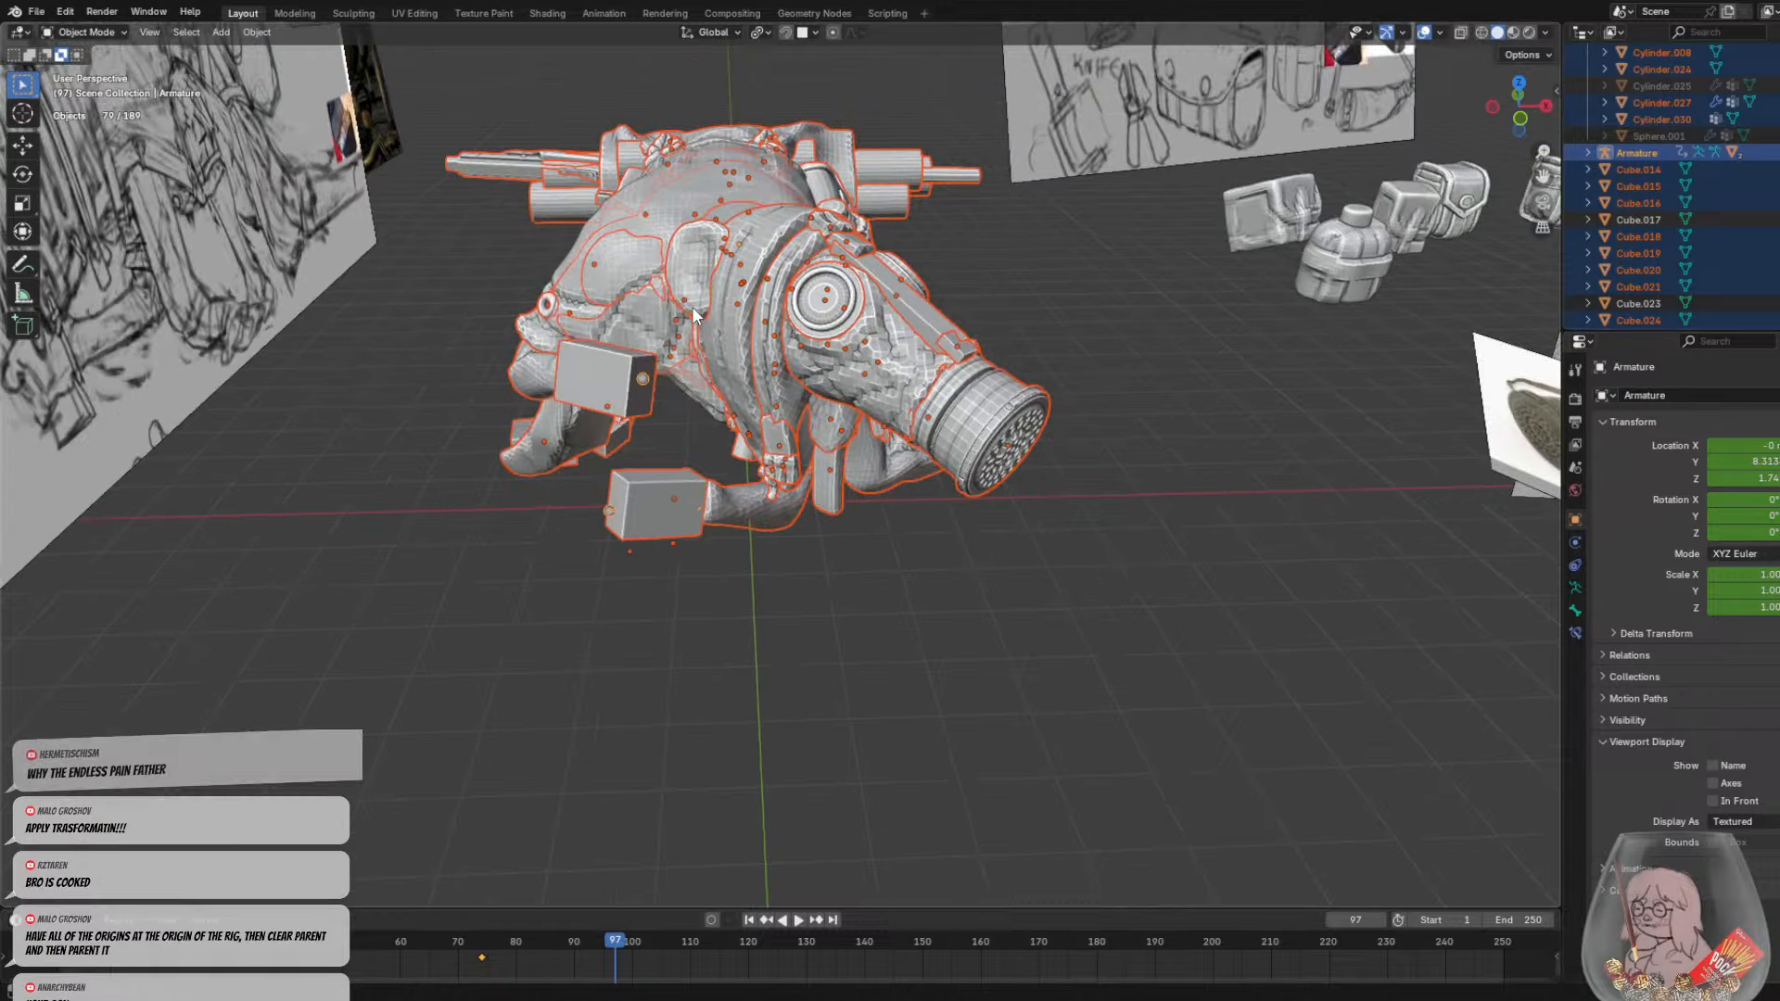
pyautogui.rightClick(692, 306)
pyautogui.moveTo(671, 326)
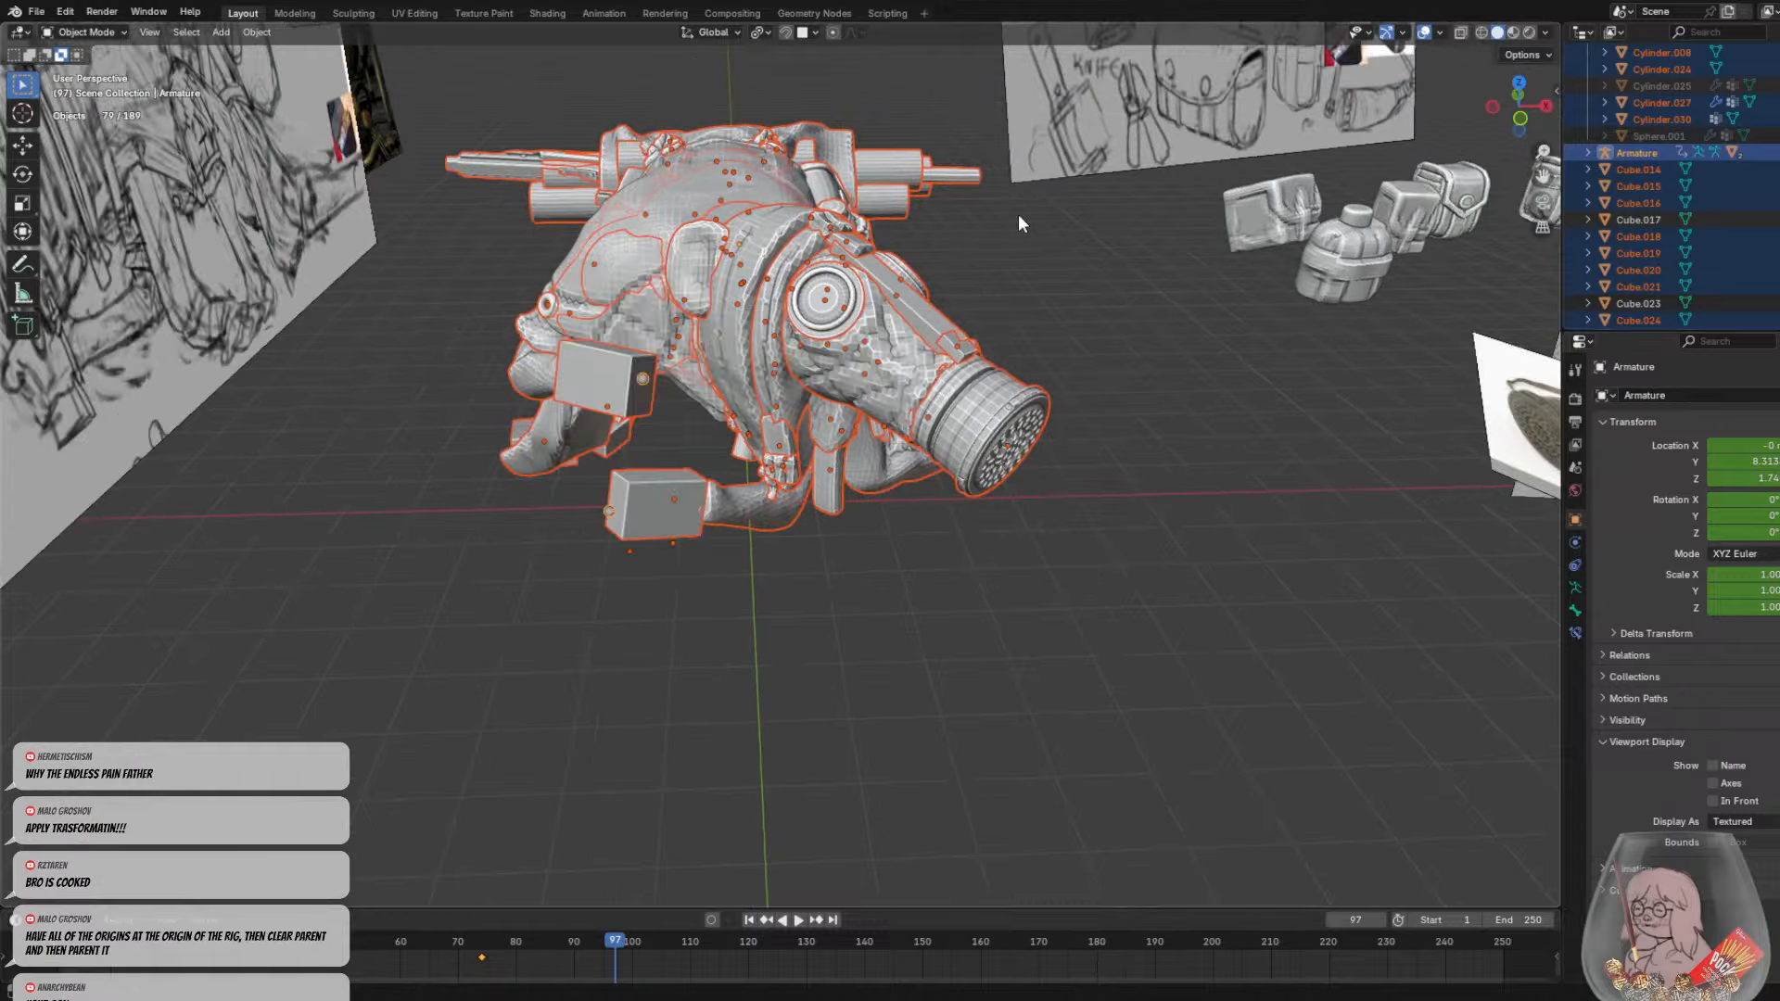
pyautogui.hotkey('alt', 'p')
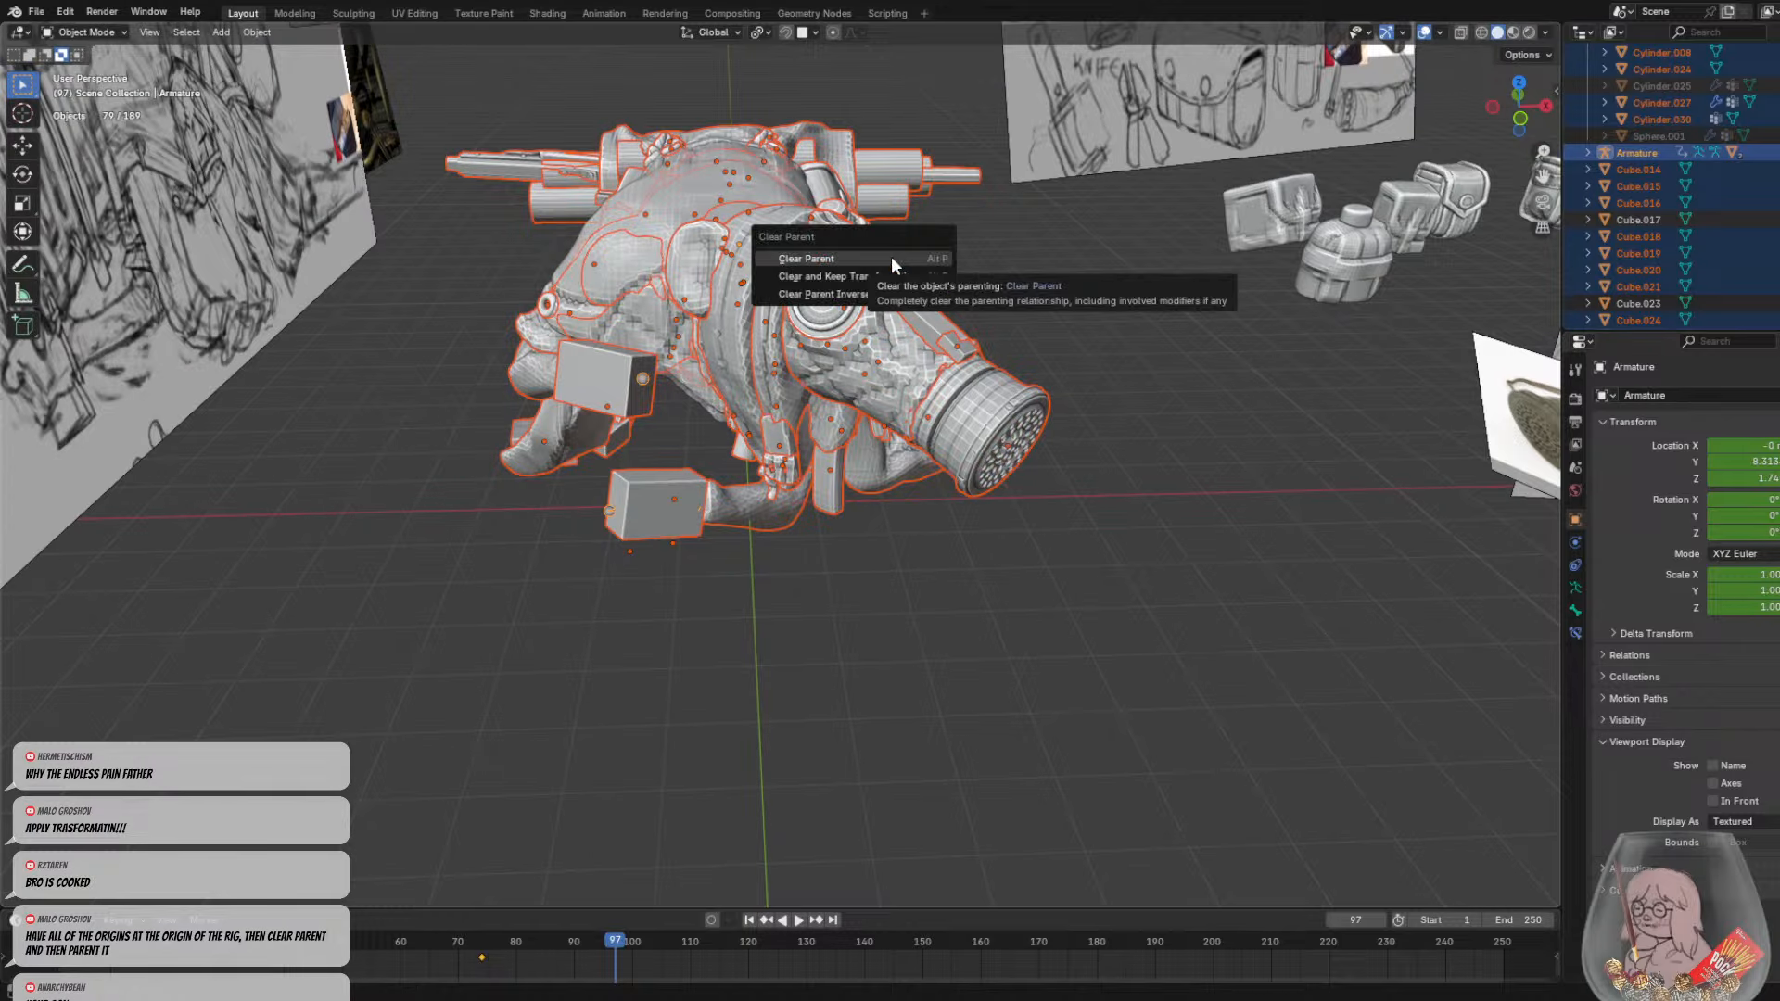
pyautogui.click(892, 256)
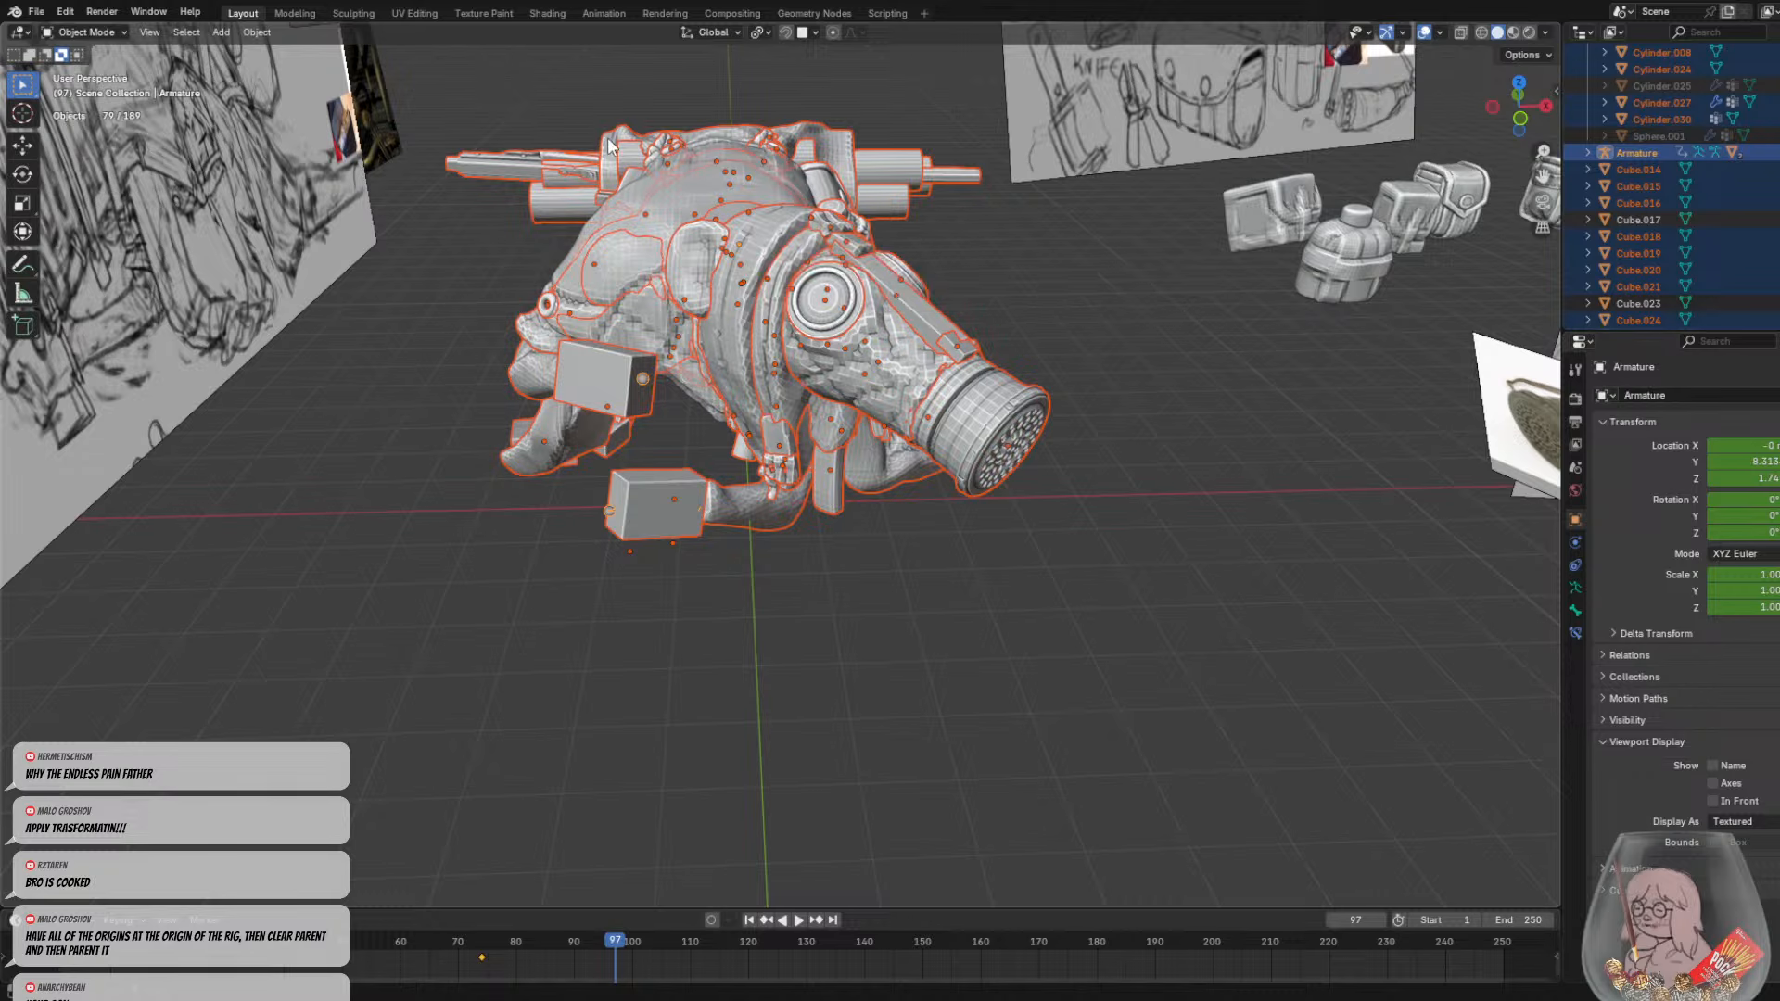
# Parent the selected parts to the armature with automatic weights
pyautogui.hotkey('ctrl', 'p')
pyautogui.click(709, 276)
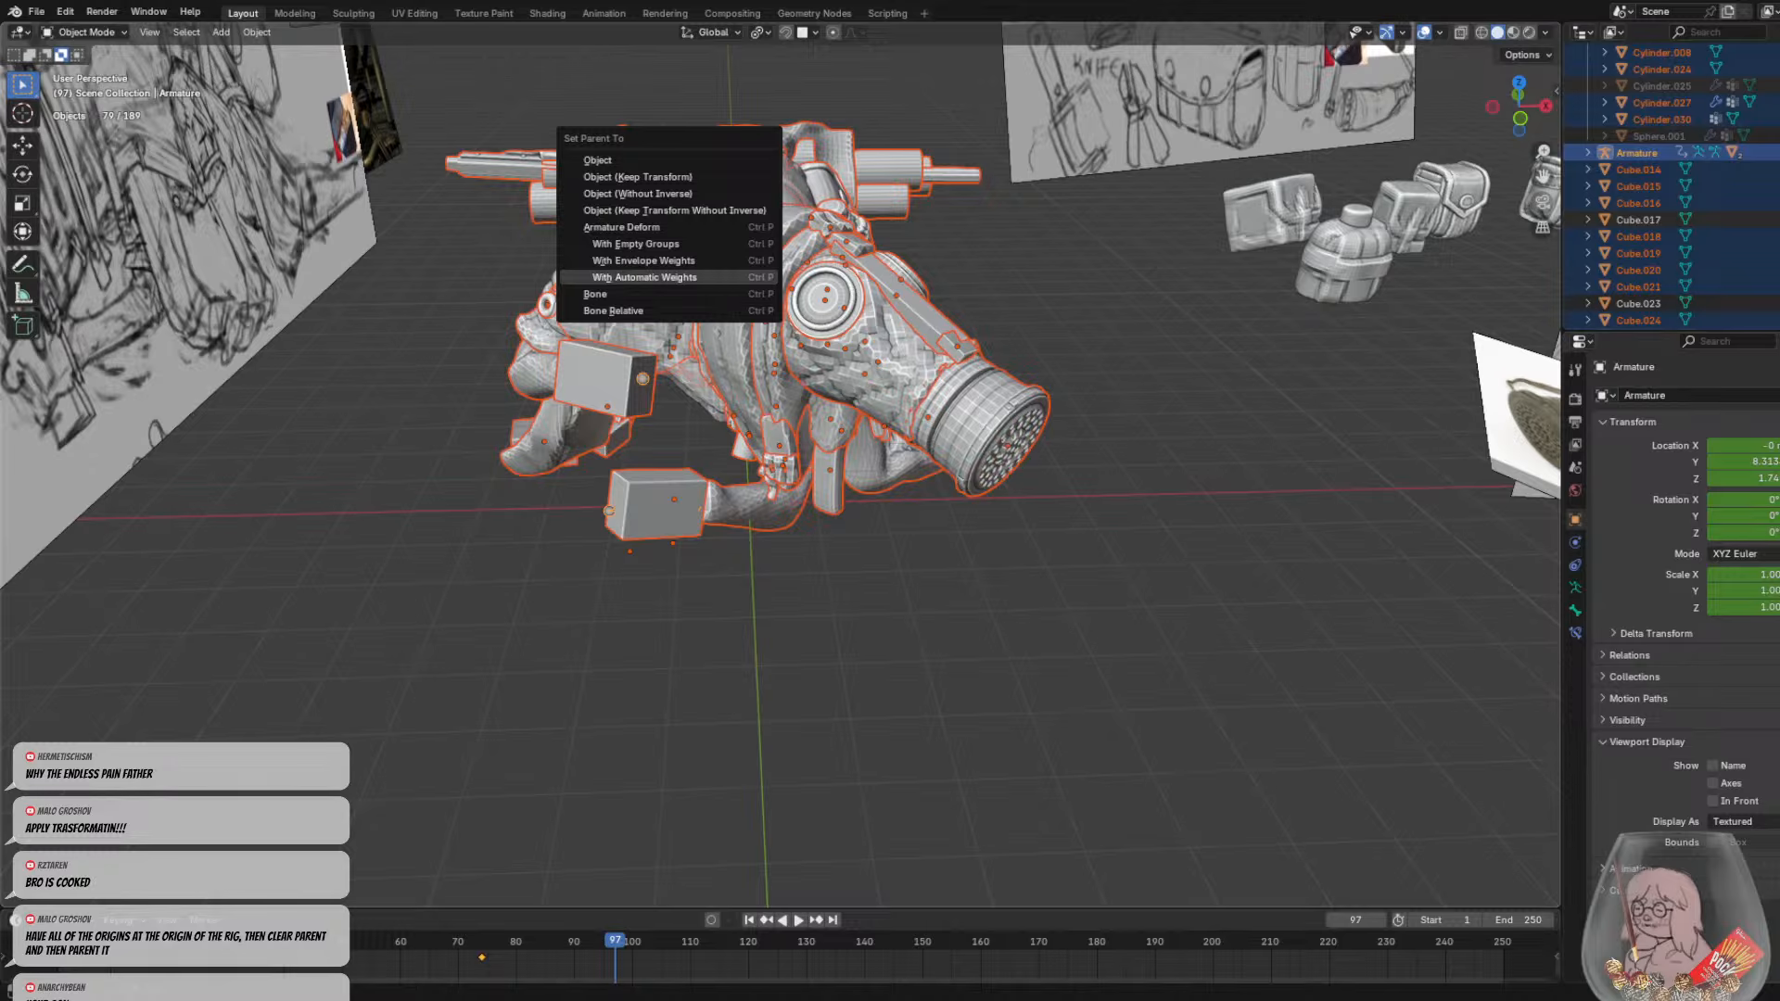
pyautogui.click(644, 278)
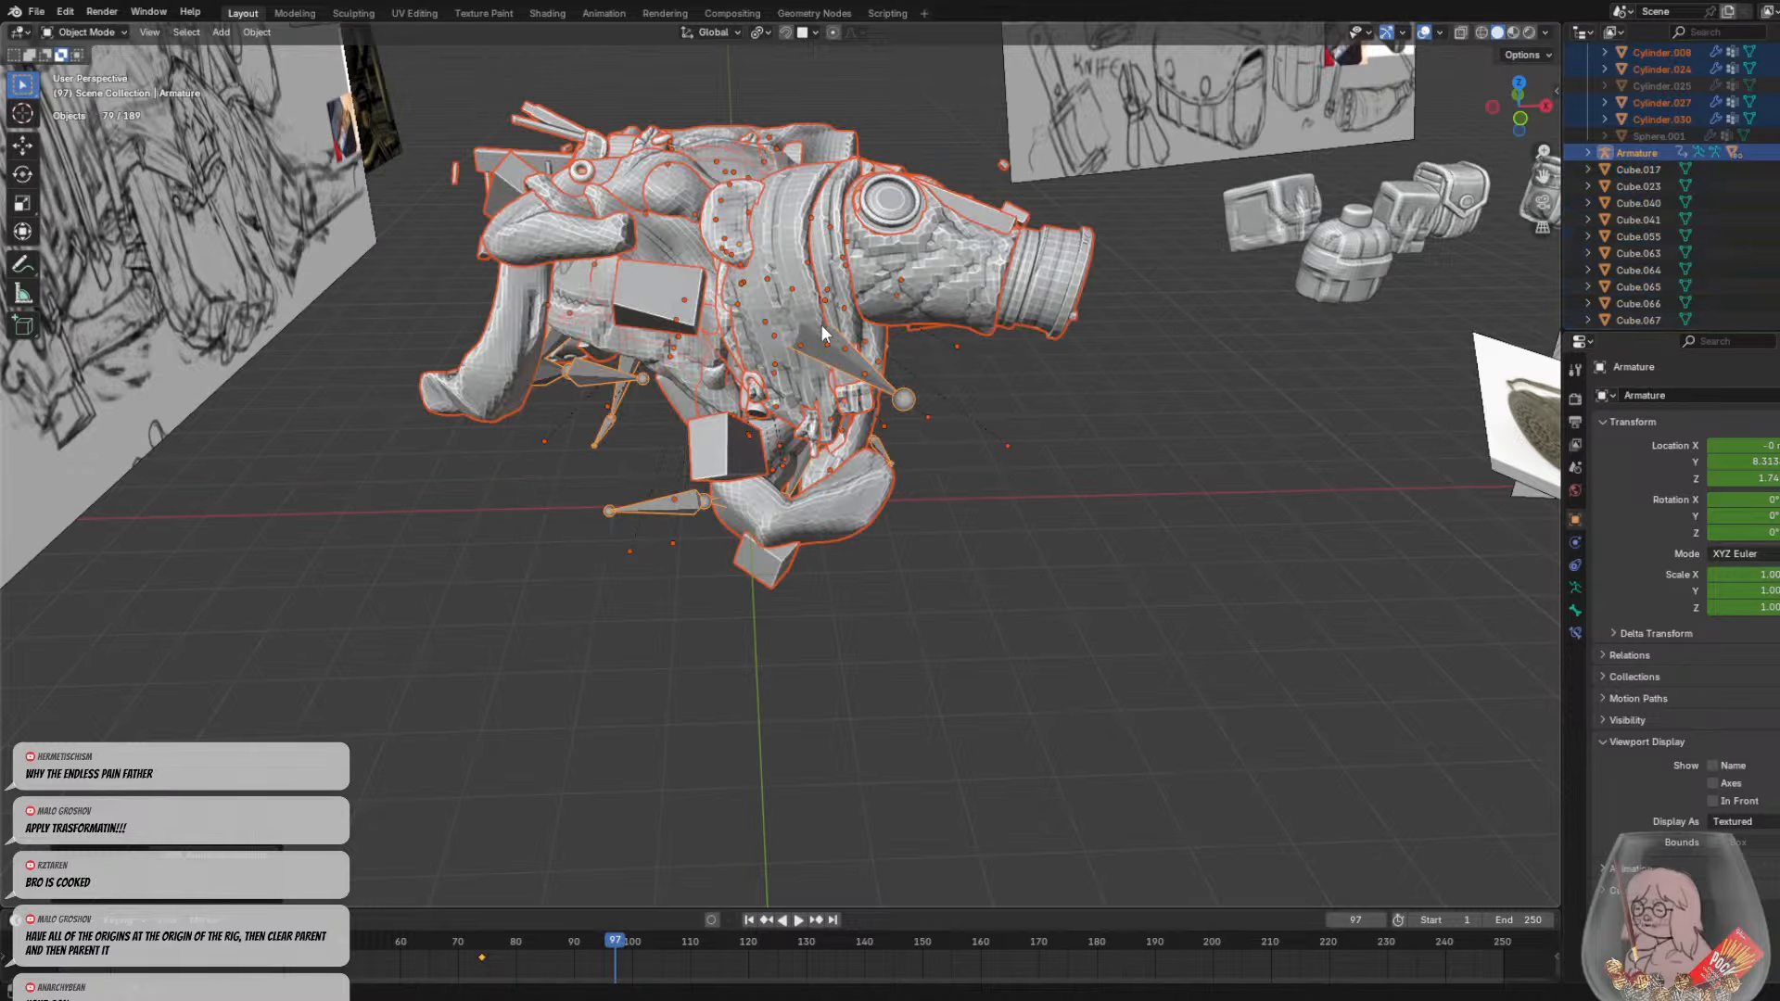
# Examine from below and from the front how the limbs, pouches and boxes line up with the armature's bones
pyautogui.moveTo(820, 325); pyautogui.dragTo(1095, 236, button='middle')
pyautogui.scroll(4, 738, 290)
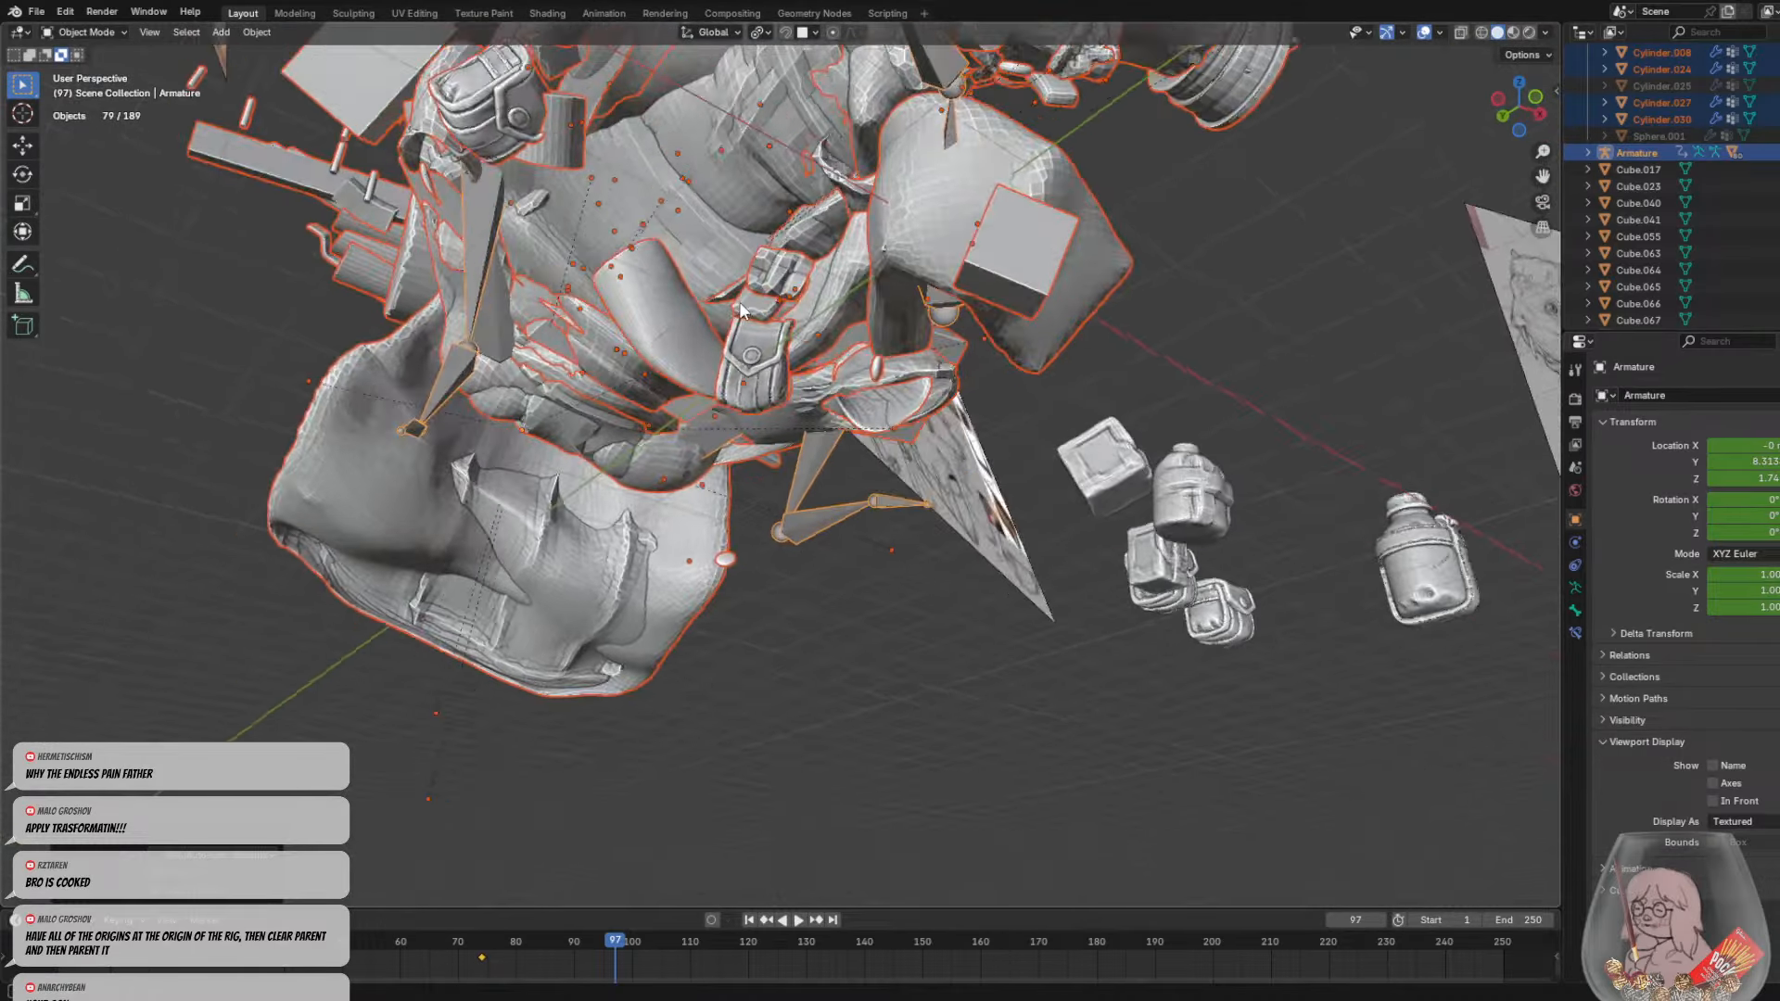
pyautogui.moveTo(622, 292); pyautogui.dragTo(698, 317, button='middle')
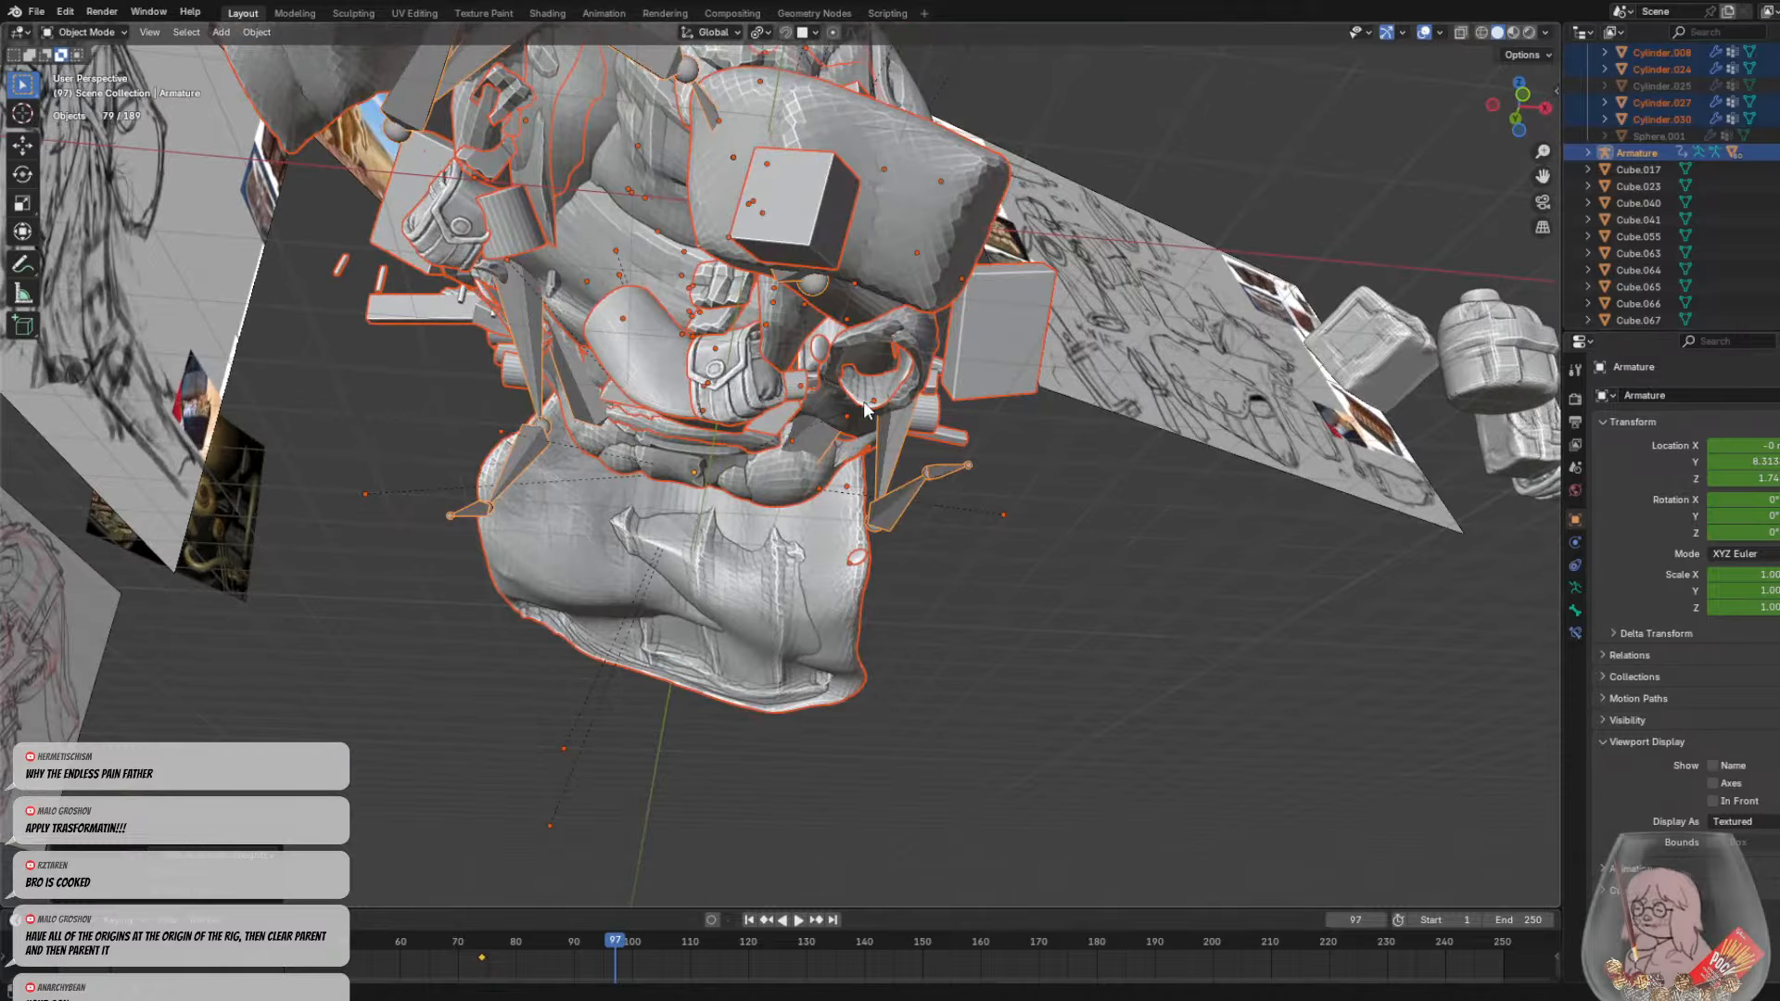
pyautogui.moveTo(865, 410); pyautogui.dragTo(800, 397, button='middle')
pyautogui.scroll(-4, 800, 397)
pyautogui.moveTo(924, 356); pyautogui.dragTo(876, 467, button='middle')
pyautogui.scroll(4, 759, 516)
pyautogui.scroll(-5, 876, 468)
pyautogui.moveTo(752, 369); pyautogui.dragTo(855, 387, button='middle')
pyautogui.scroll(-2, 855, 387)
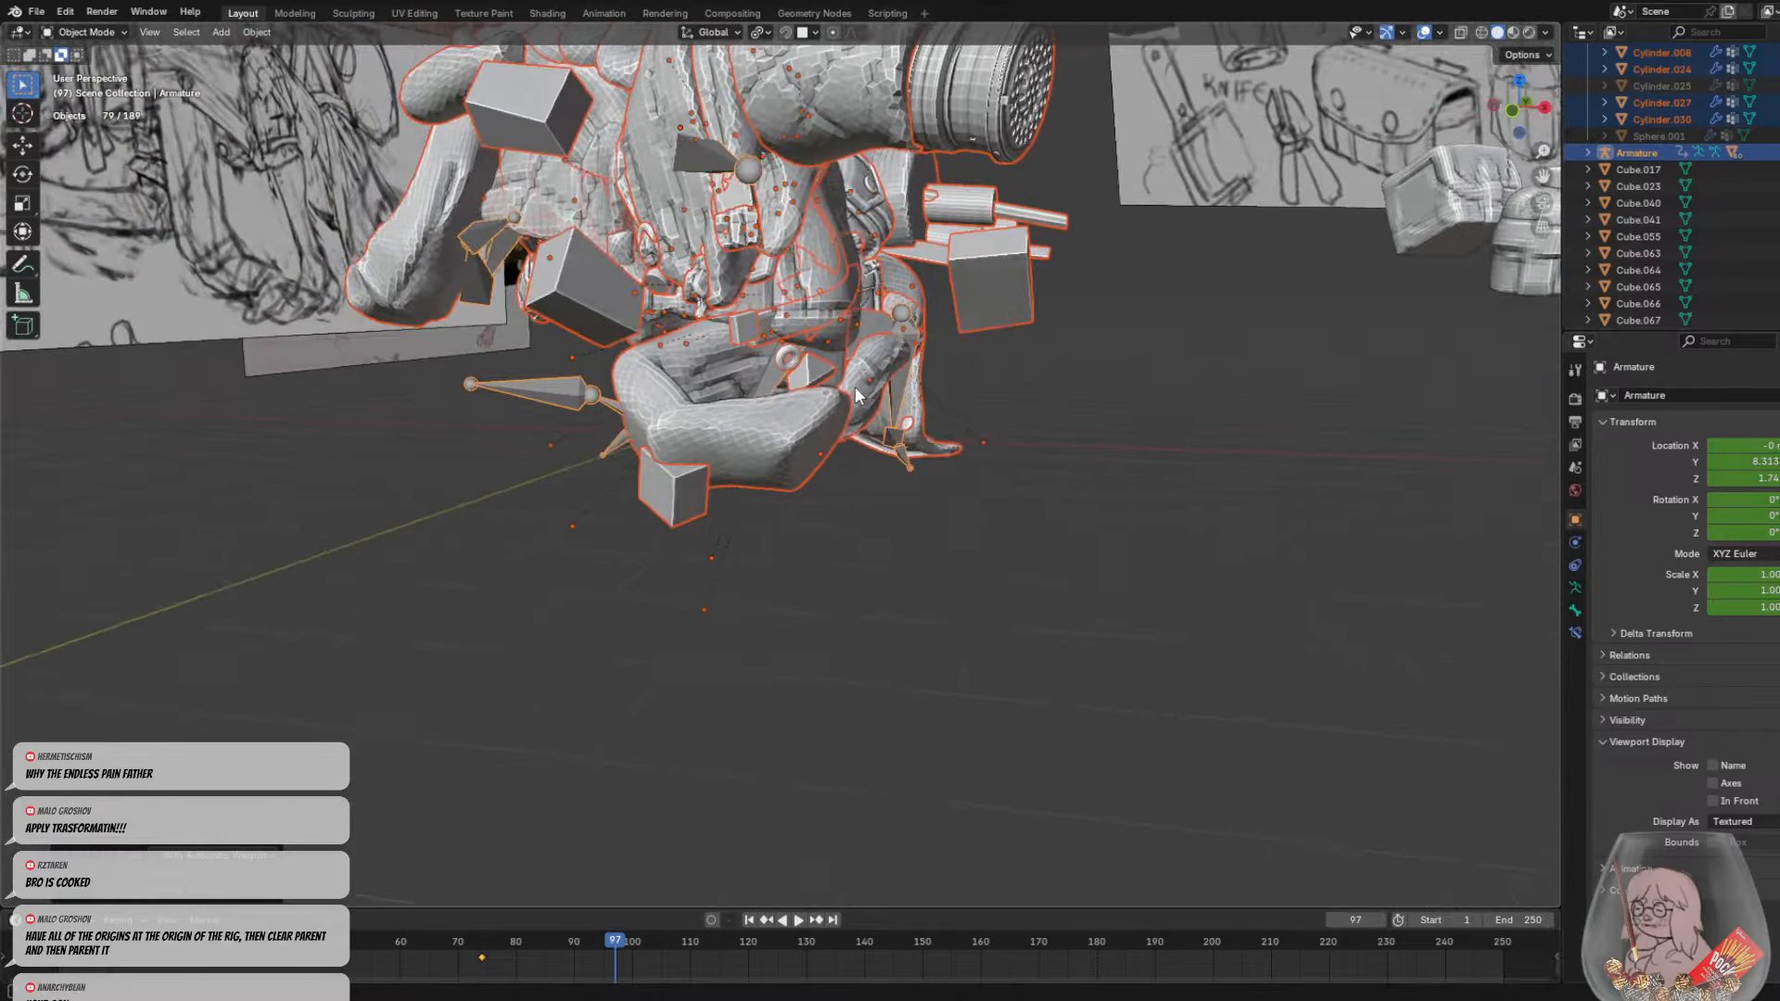
pyautogui.scroll(-6, 839, 375)
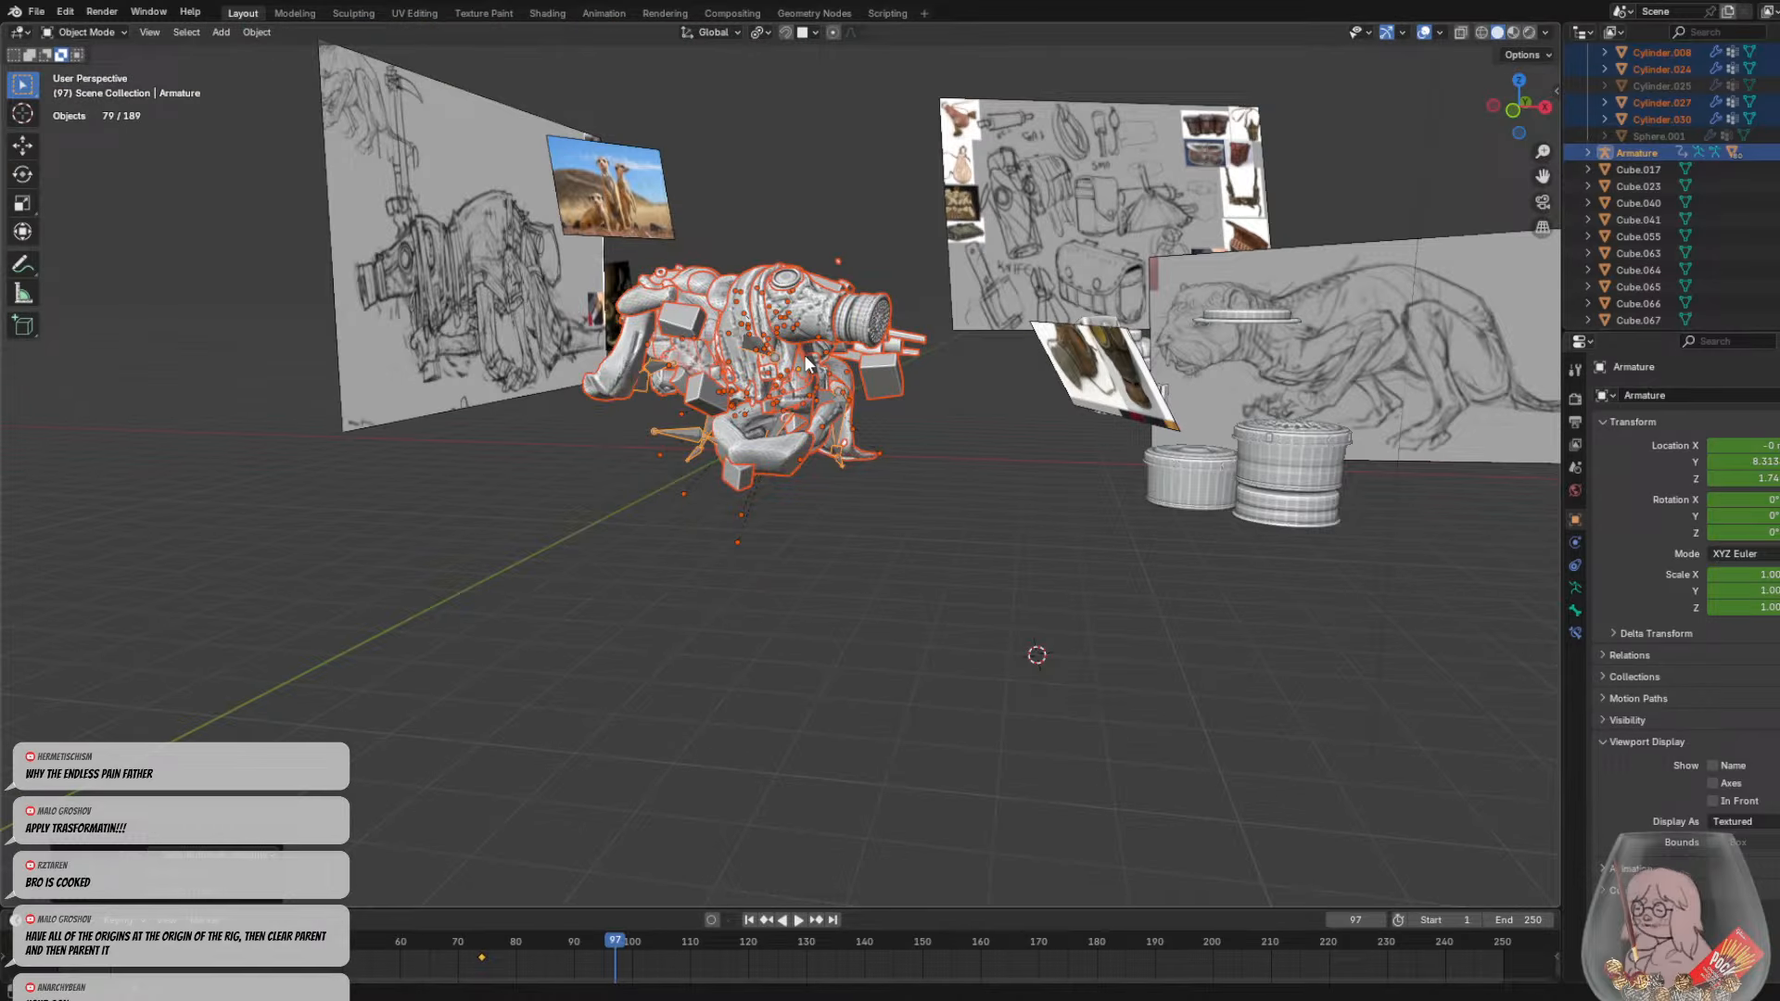
# Undo the automatic-weights parenting and save the file
pyautogui.hotkey('ctrl', 'z')
pyautogui.moveTo(762, 354); pyautogui.dragTo(867, 445, button='middle')
pyautogui.click(36, 11)
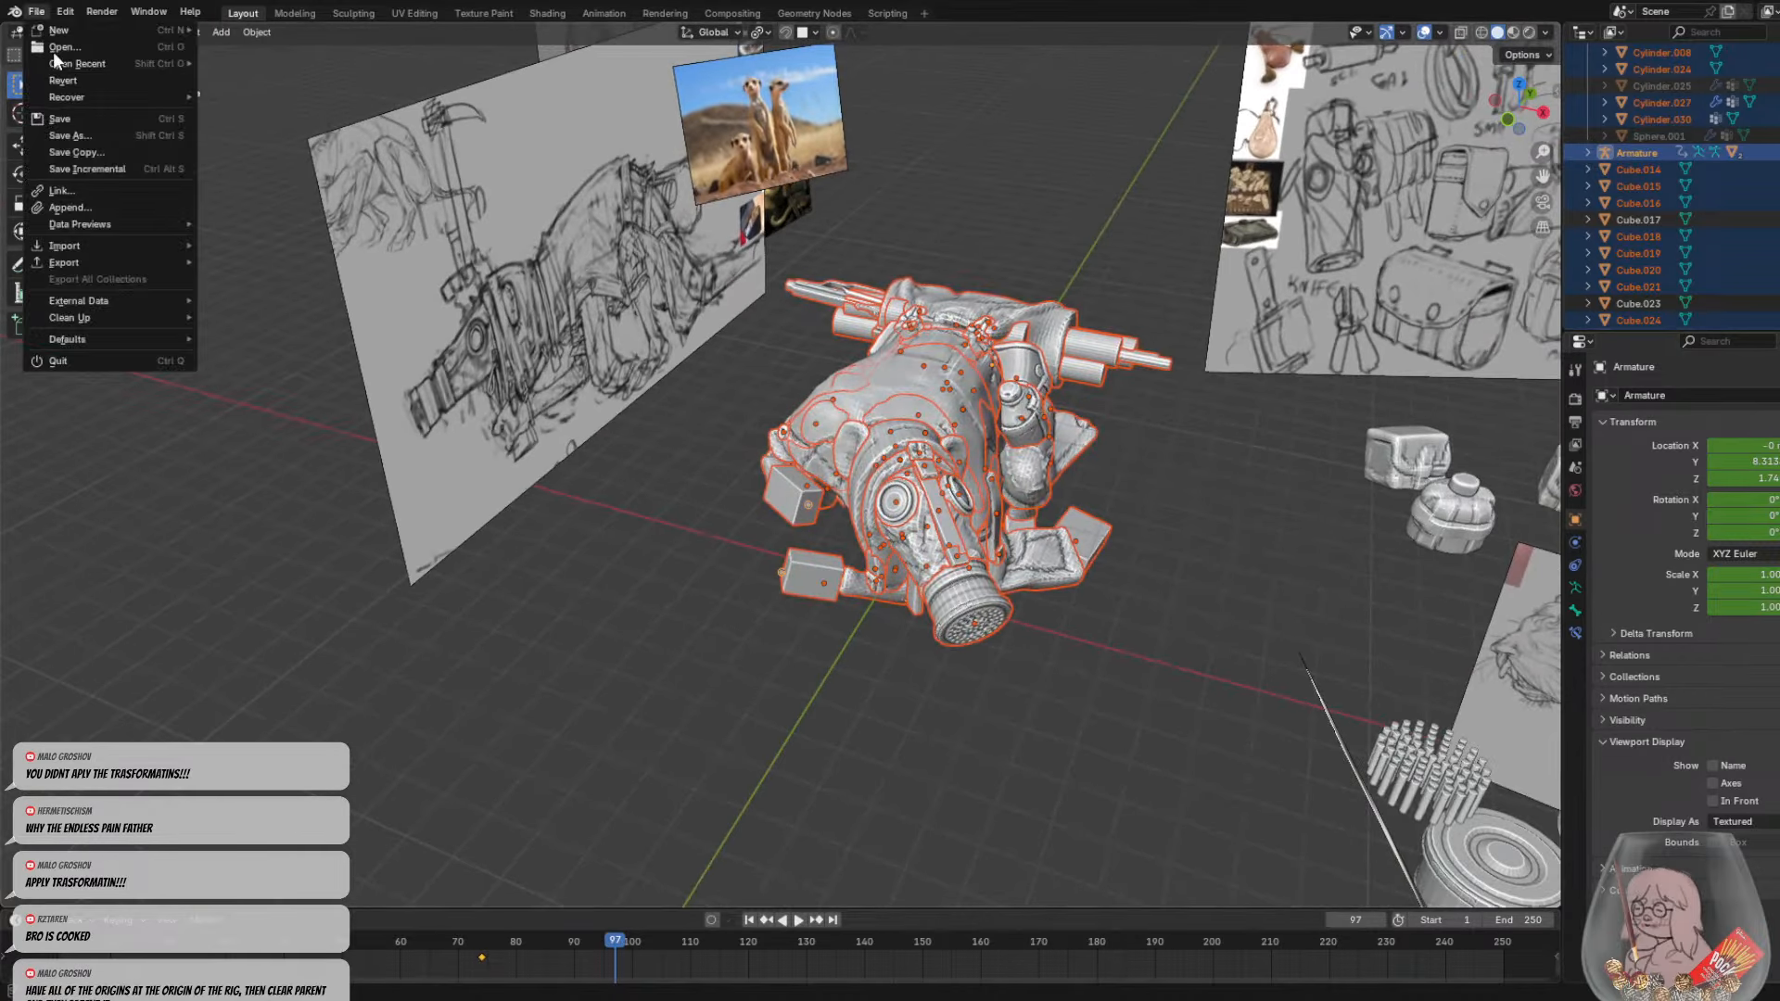
pyautogui.click(60, 118)
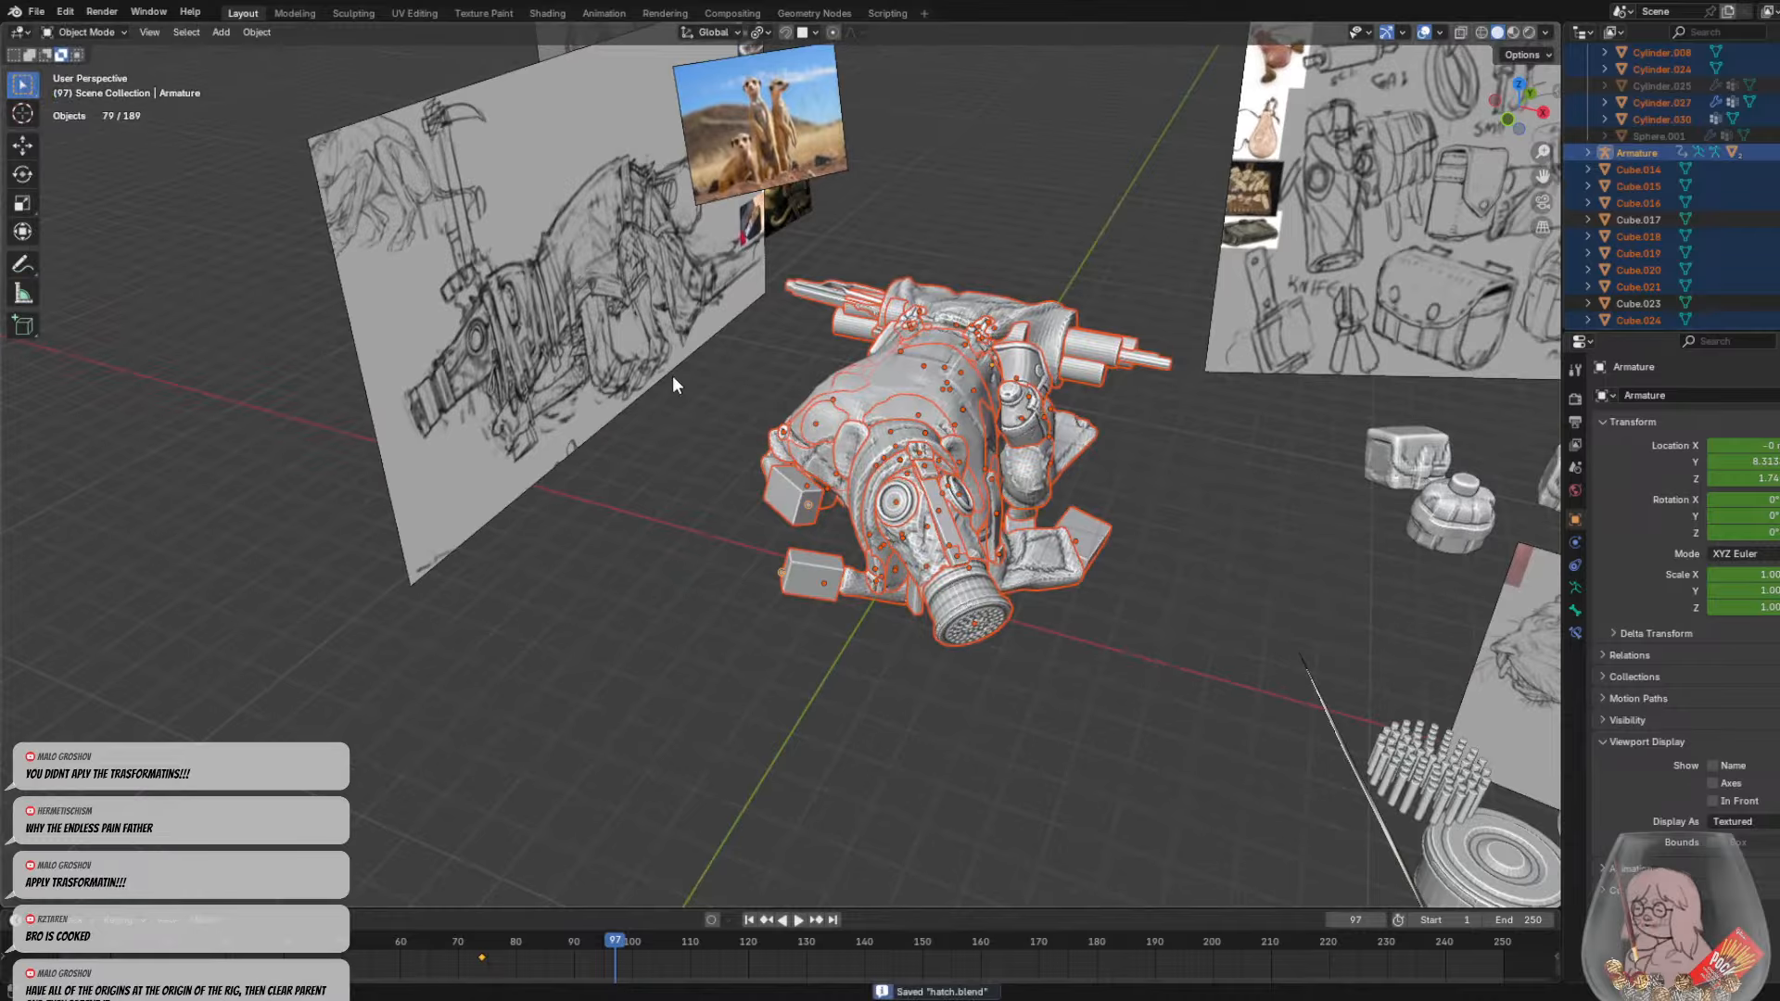
# Select the entire creature, including its meshes, armature and empties
pyautogui.moveTo(923, 405); pyautogui.dragTo(459, 163, button='middle')
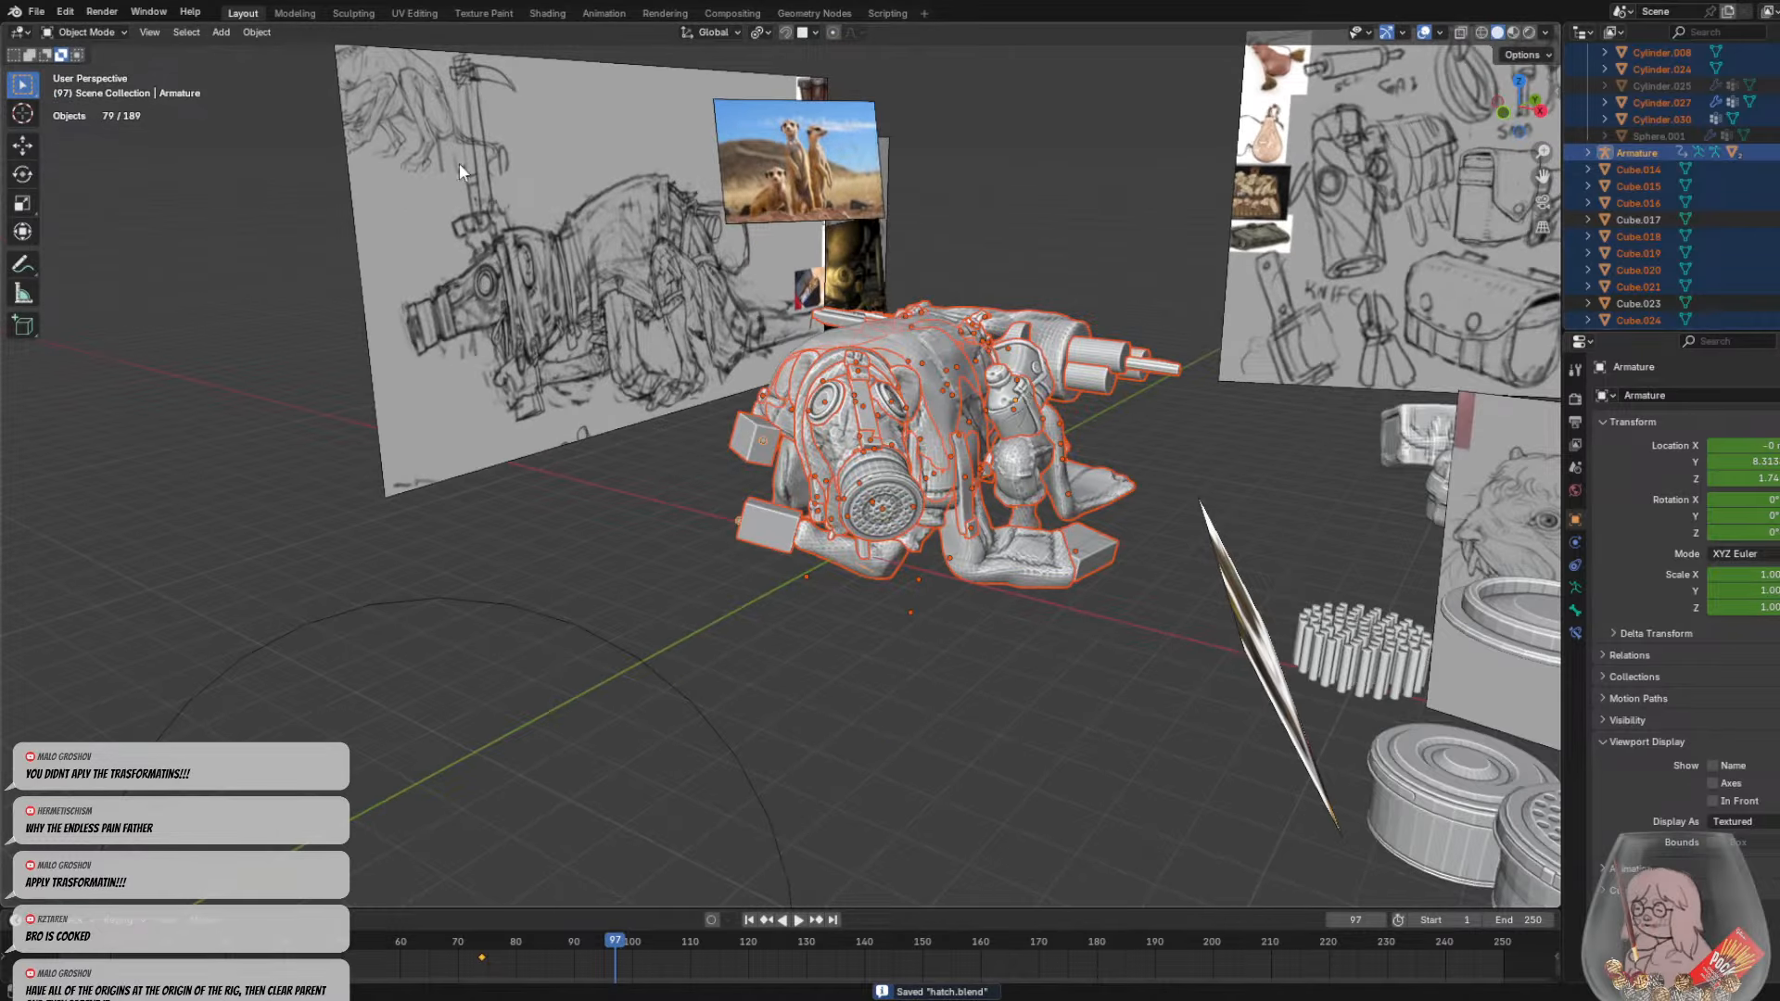
pyautogui.click(262, 31)
pyautogui.click(910, 419)
pyautogui.moveTo(953, 428); pyautogui.dragTo(747, 270, button='middle')
pyautogui.moveTo(706, 231); pyautogui.dragTo(1140, 690)
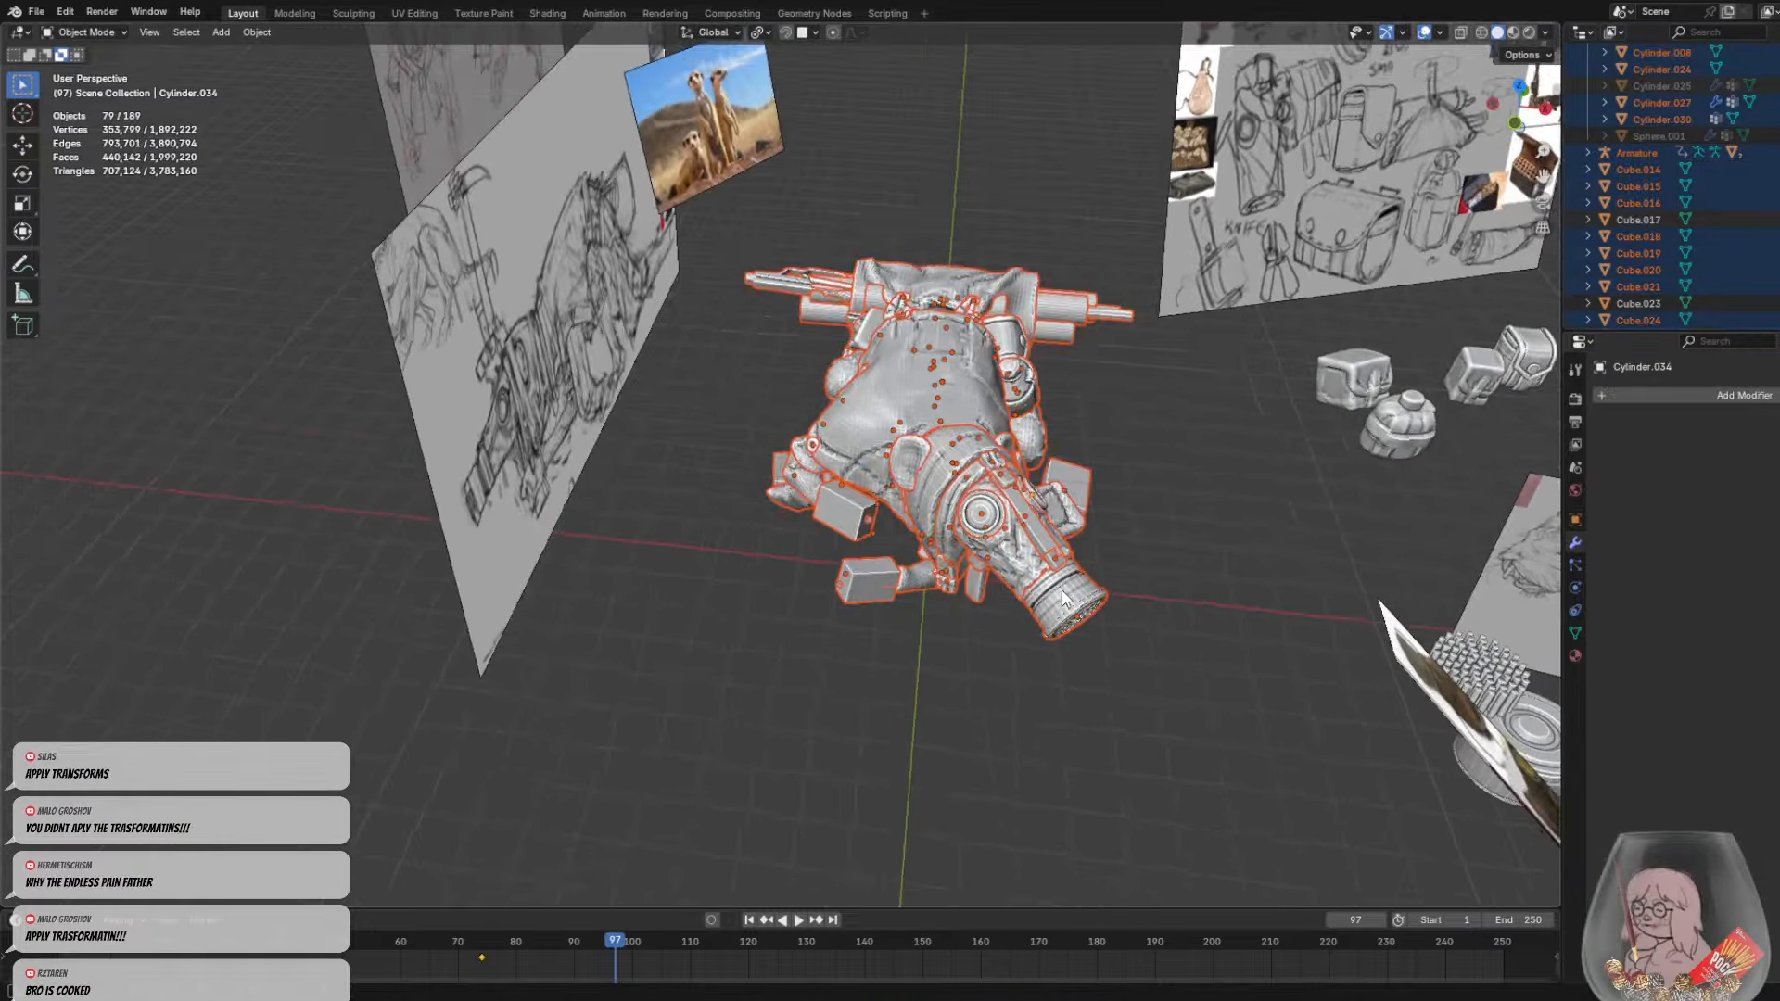
pyautogui.moveTo(1065, 598); pyautogui.dragTo(721, 282, button='middle')
pyautogui.click(789, 329)
pyautogui.moveTo(717, 270); pyautogui.dragTo(1076, 679)
pyautogui.moveTo(961, 599); pyautogui.dragTo(859, 445, button='middle')
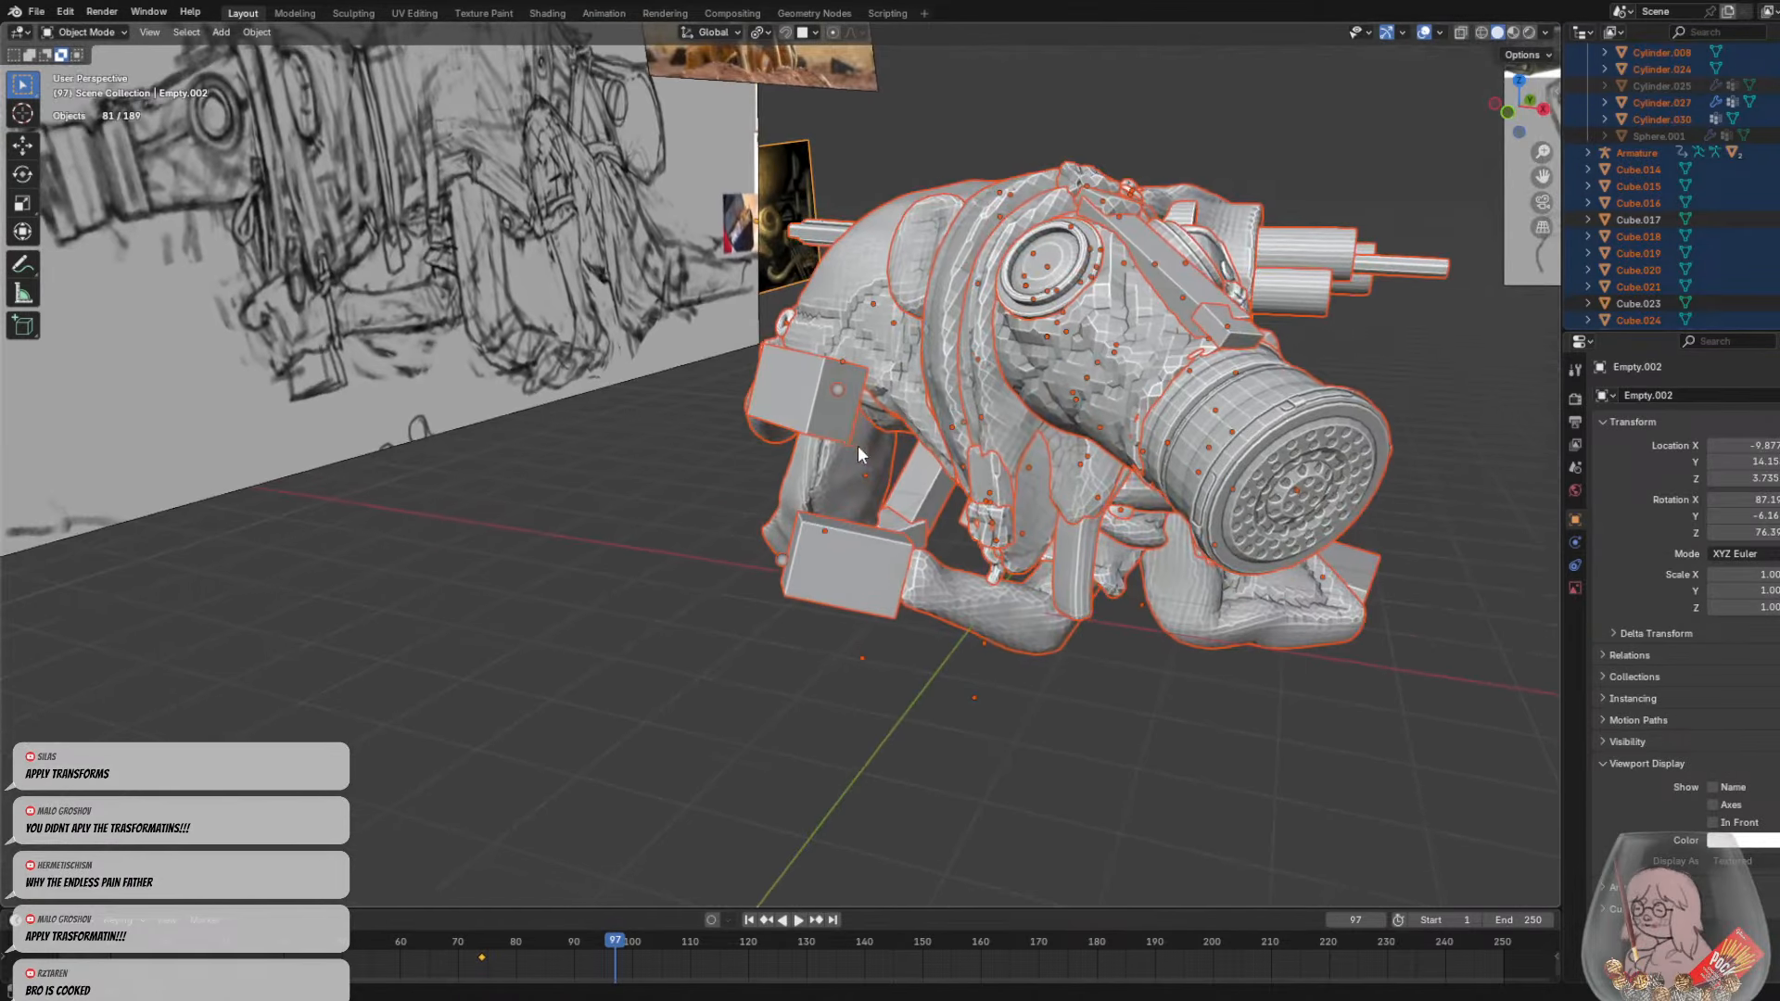
# Remove the armature from the selection, keeping the creature's other parts selected
pyautogui.keyDown('shift'); pyautogui.click(837, 392); pyautogui.keyUp('shift')
pyautogui.keyDown('shift'); pyautogui.click(836, 392); pyautogui.keyUp('shift')
pyautogui.keyDown('shift'); pyautogui.click(836, 393); pyautogui.keyUp('shift')
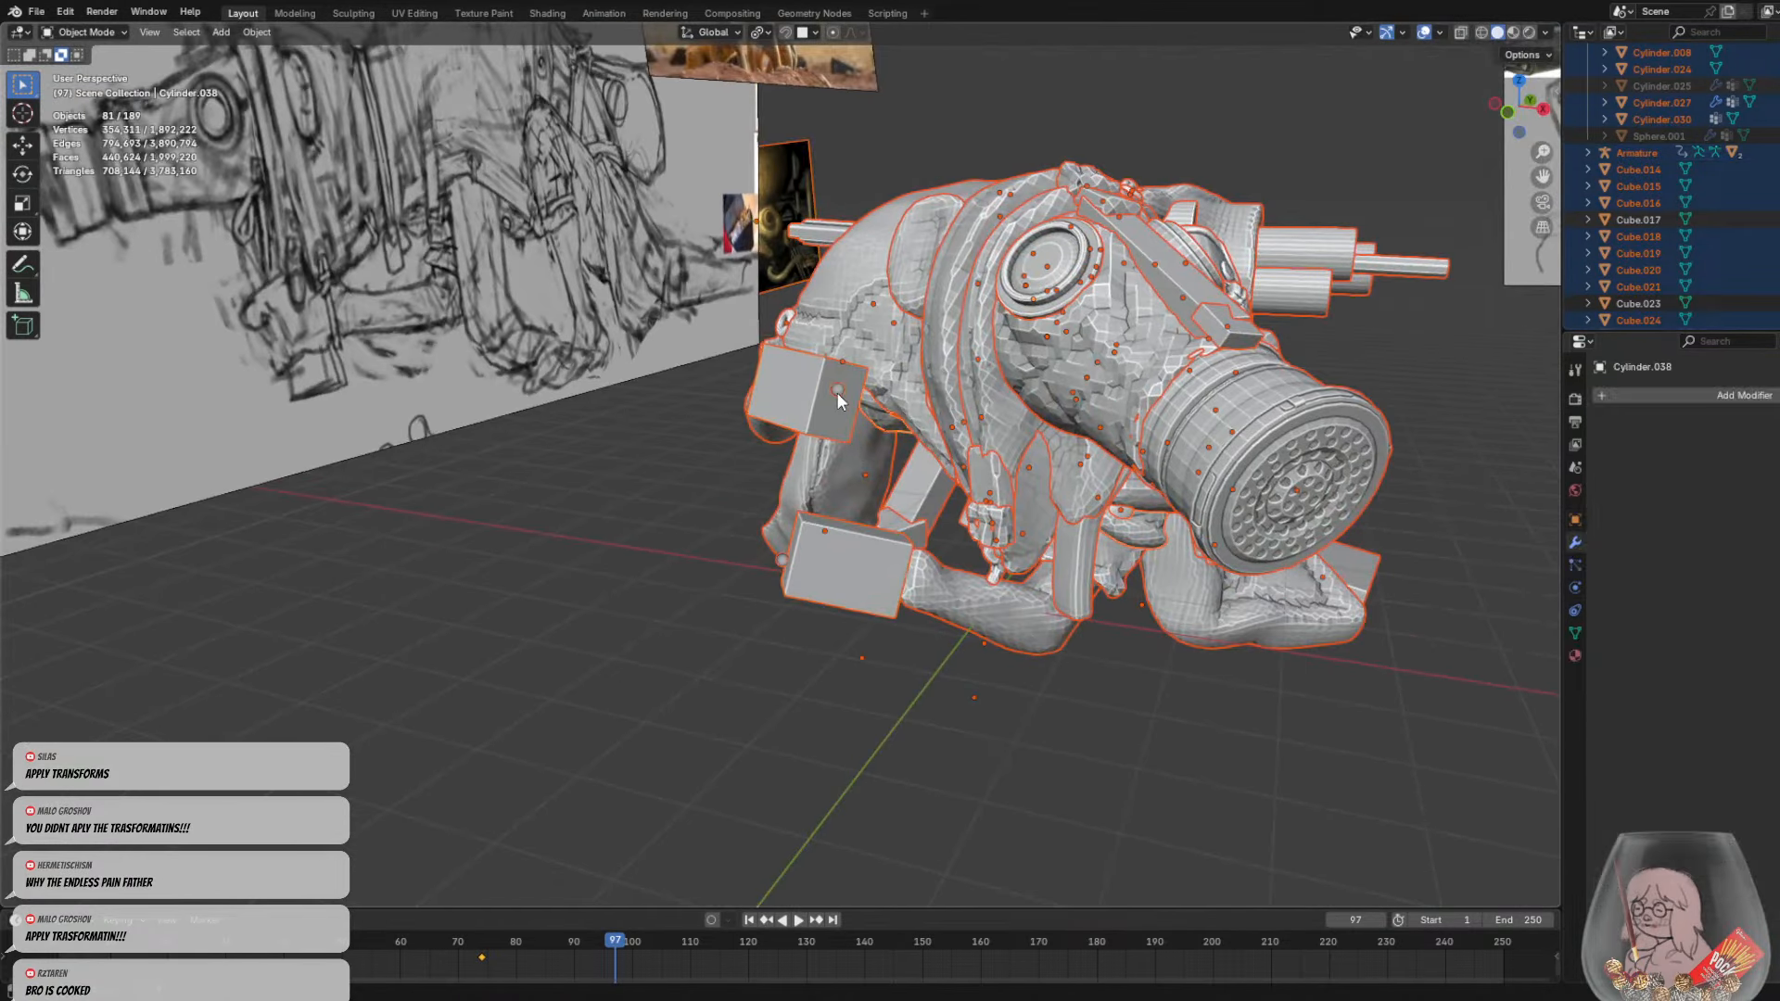
pyautogui.keyDown('shift'); pyautogui.click(839, 385); pyautogui.keyUp('shift')
pyautogui.scroll(3, 825, 456)
pyautogui.moveTo(760, 575); pyautogui.dragTo(726, 699, button='middle')
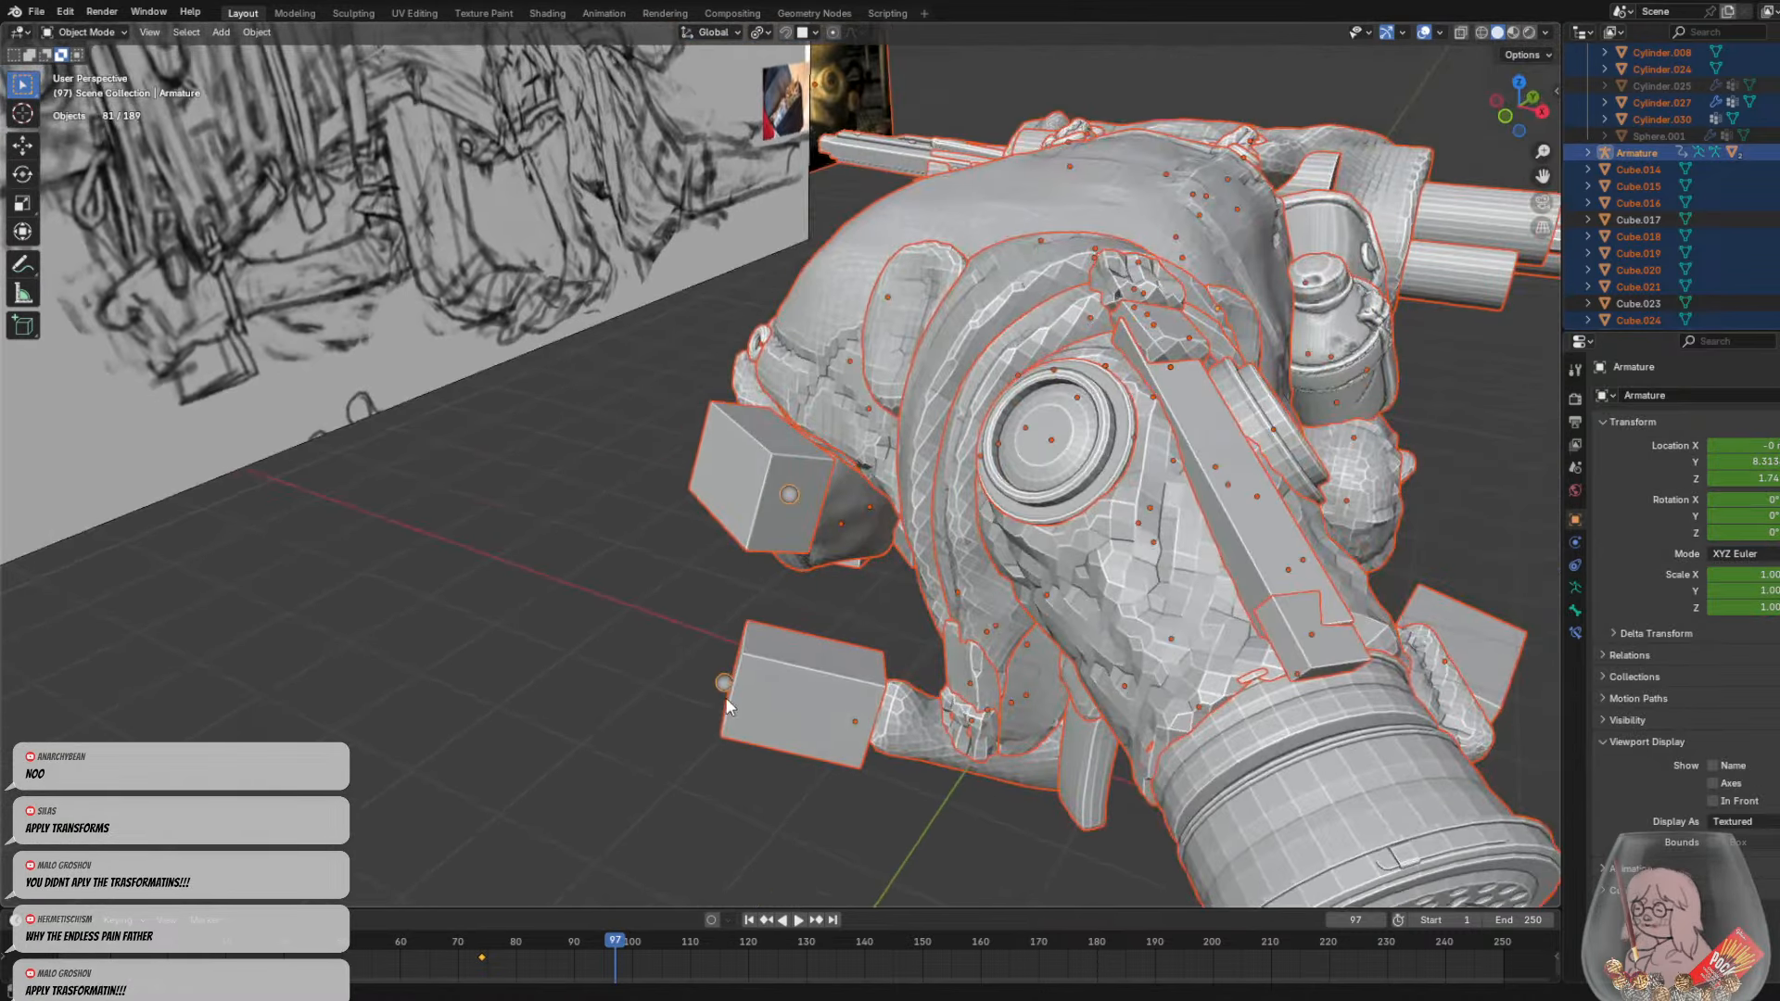
pyautogui.keyDown('shift'); pyautogui.click(719, 682); pyautogui.keyUp('shift')
pyautogui.scroll(-3, 862, 515)
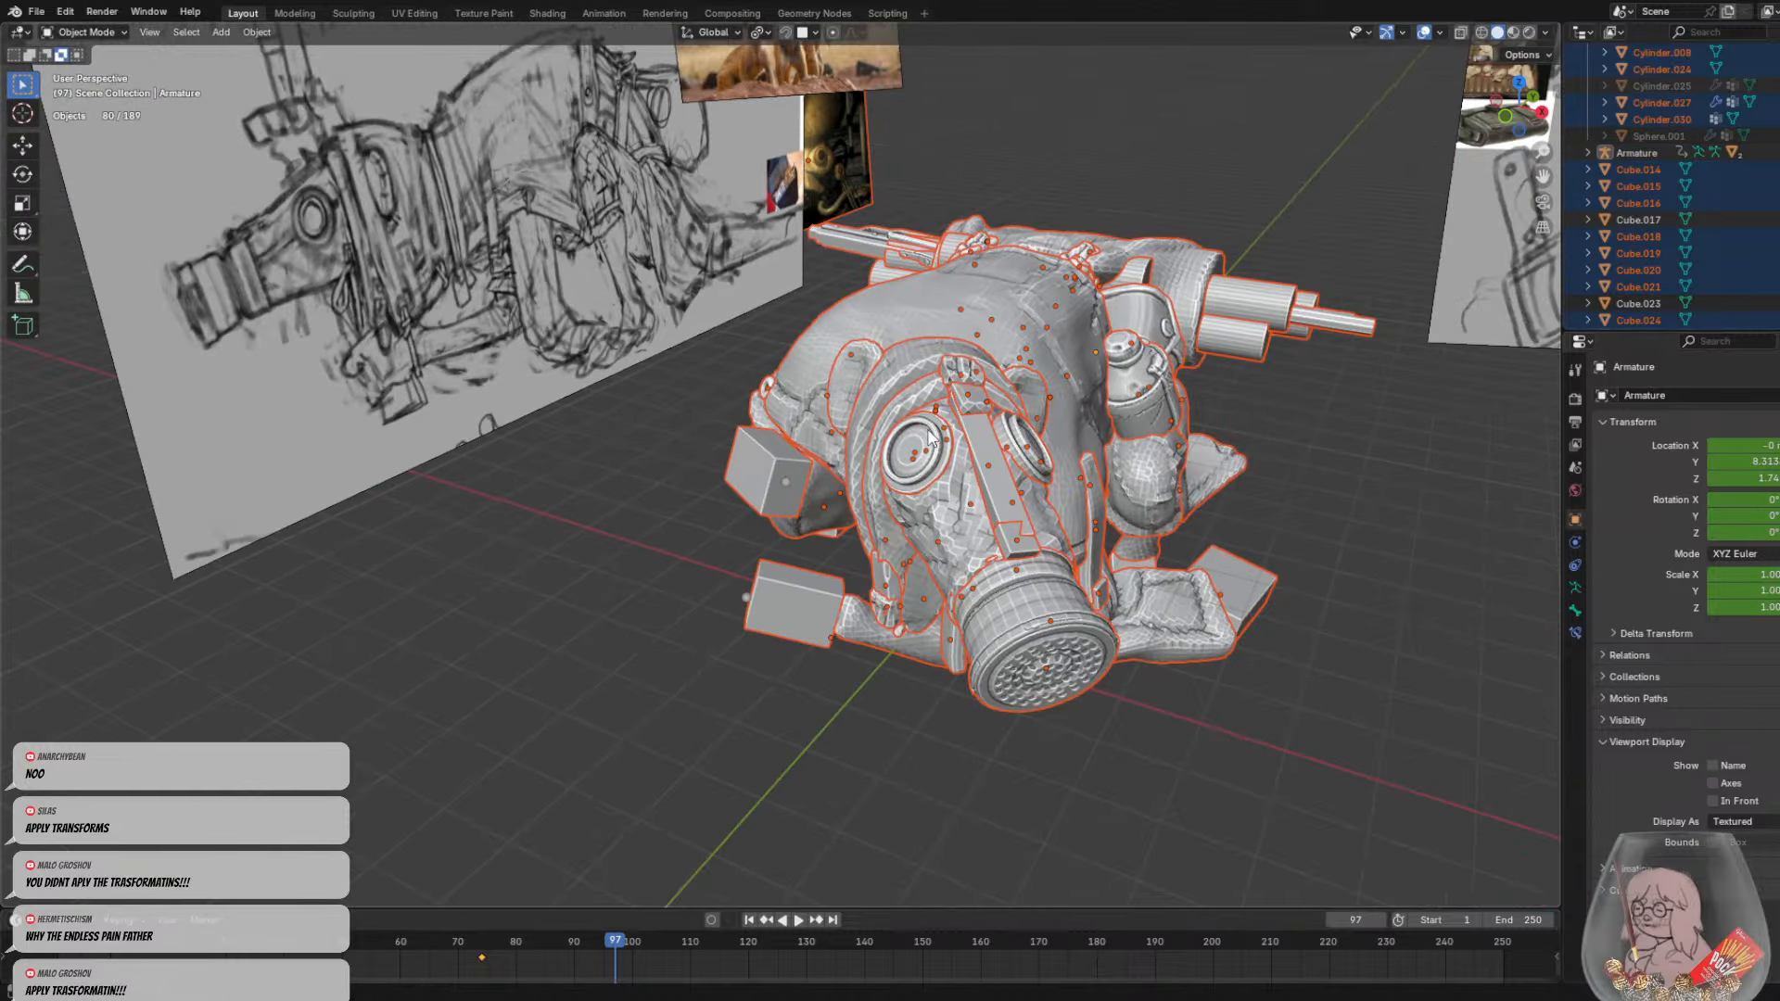
# Make the creature's body mesh the active object and join all the selected parts into it
pyautogui.keyDown('shift'); pyautogui.click(979, 320); pyautogui.keyUp('shift')
pyautogui.scroll(-4, 978, 323)
pyautogui.moveTo(978, 323); pyautogui.dragTo(602, 252, button='middle')
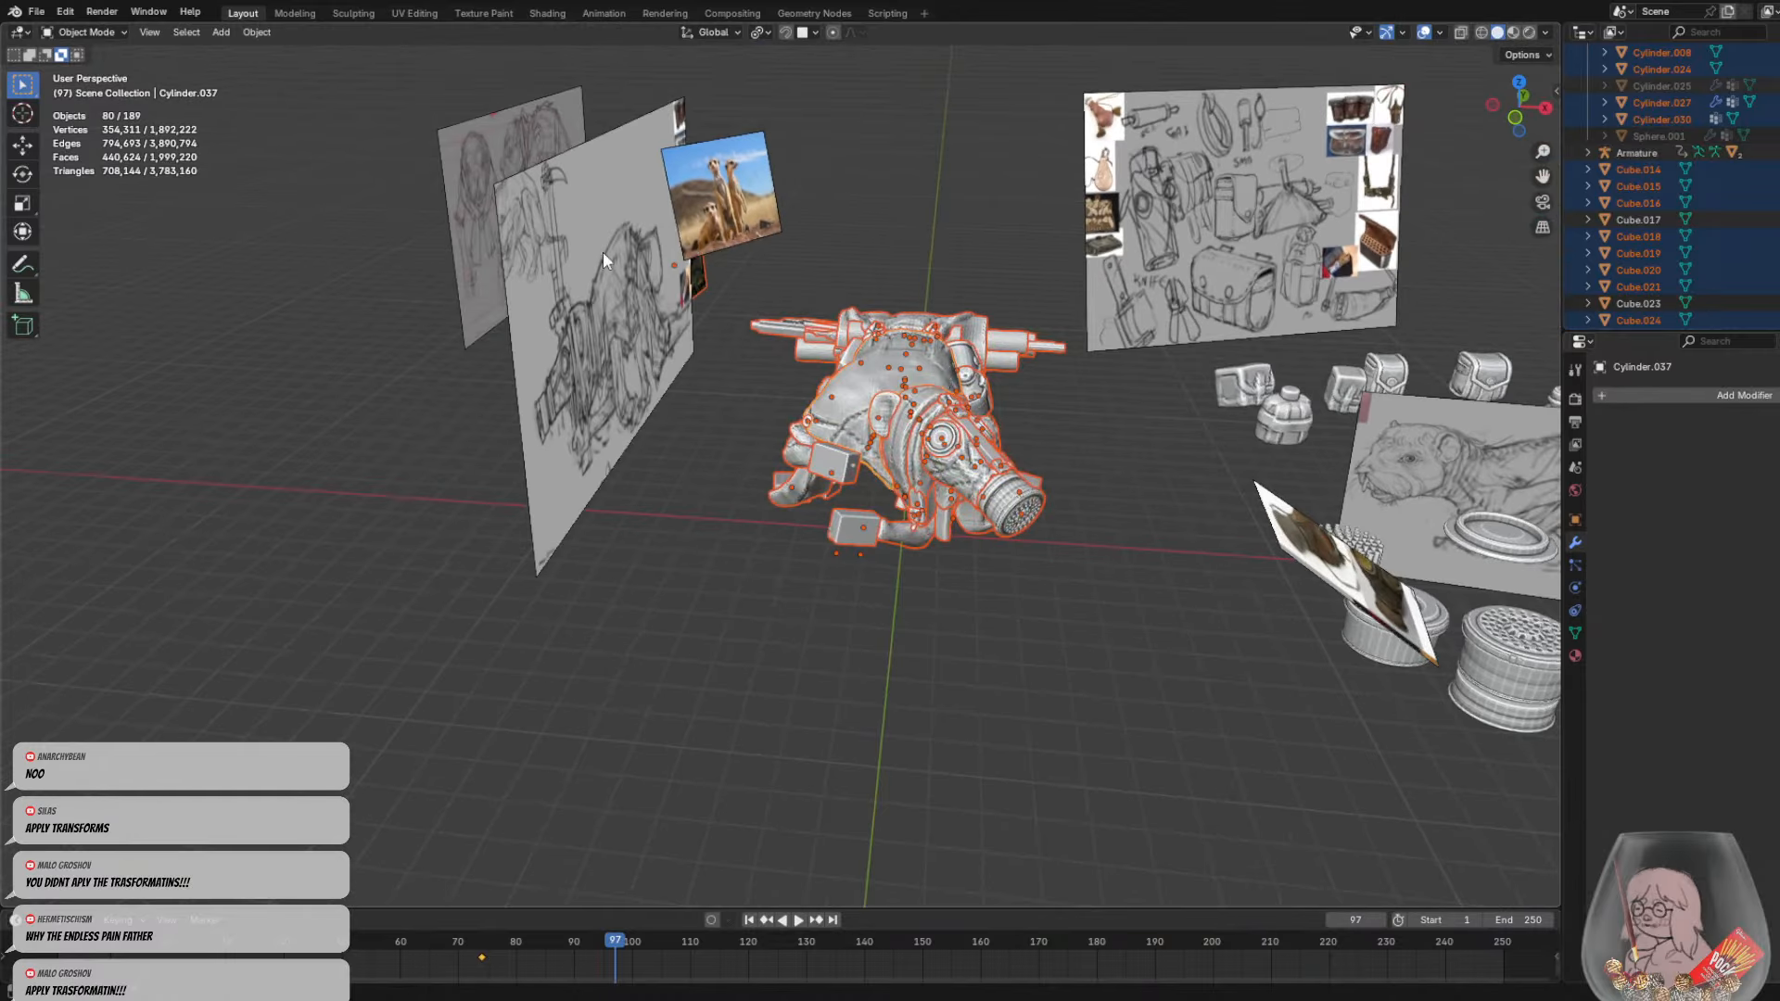
pyautogui.click(258, 33)
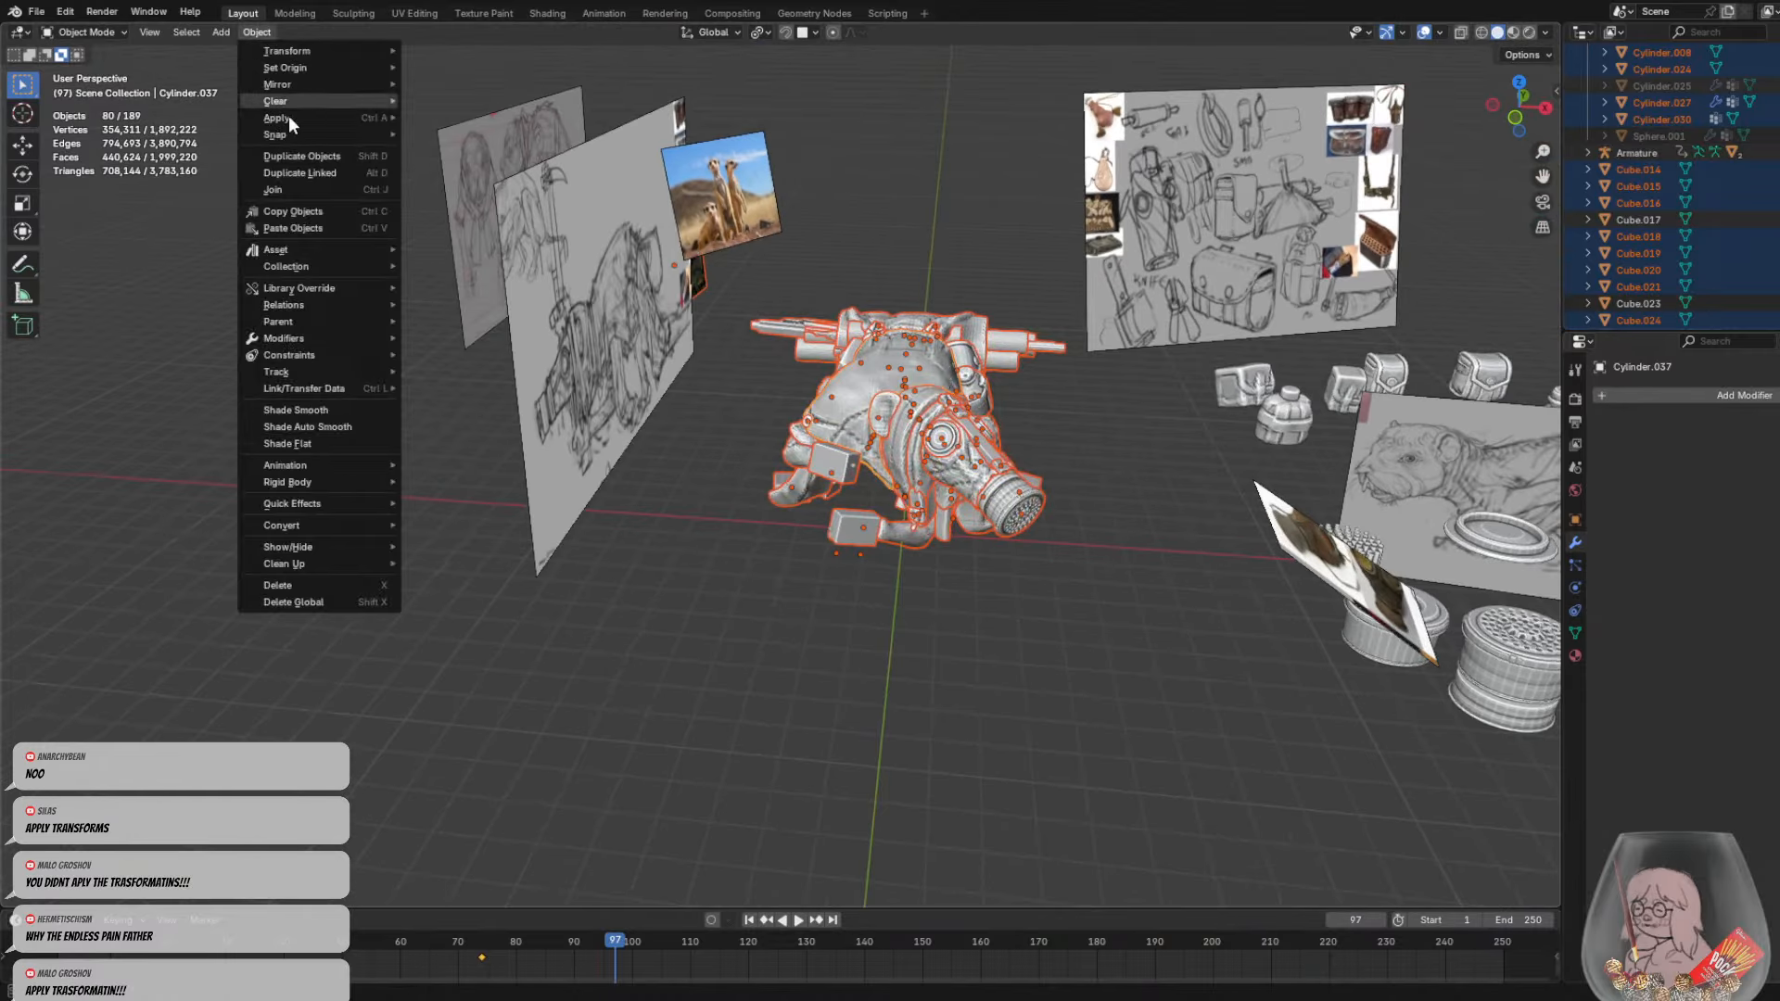
pyautogui.click(285, 189)
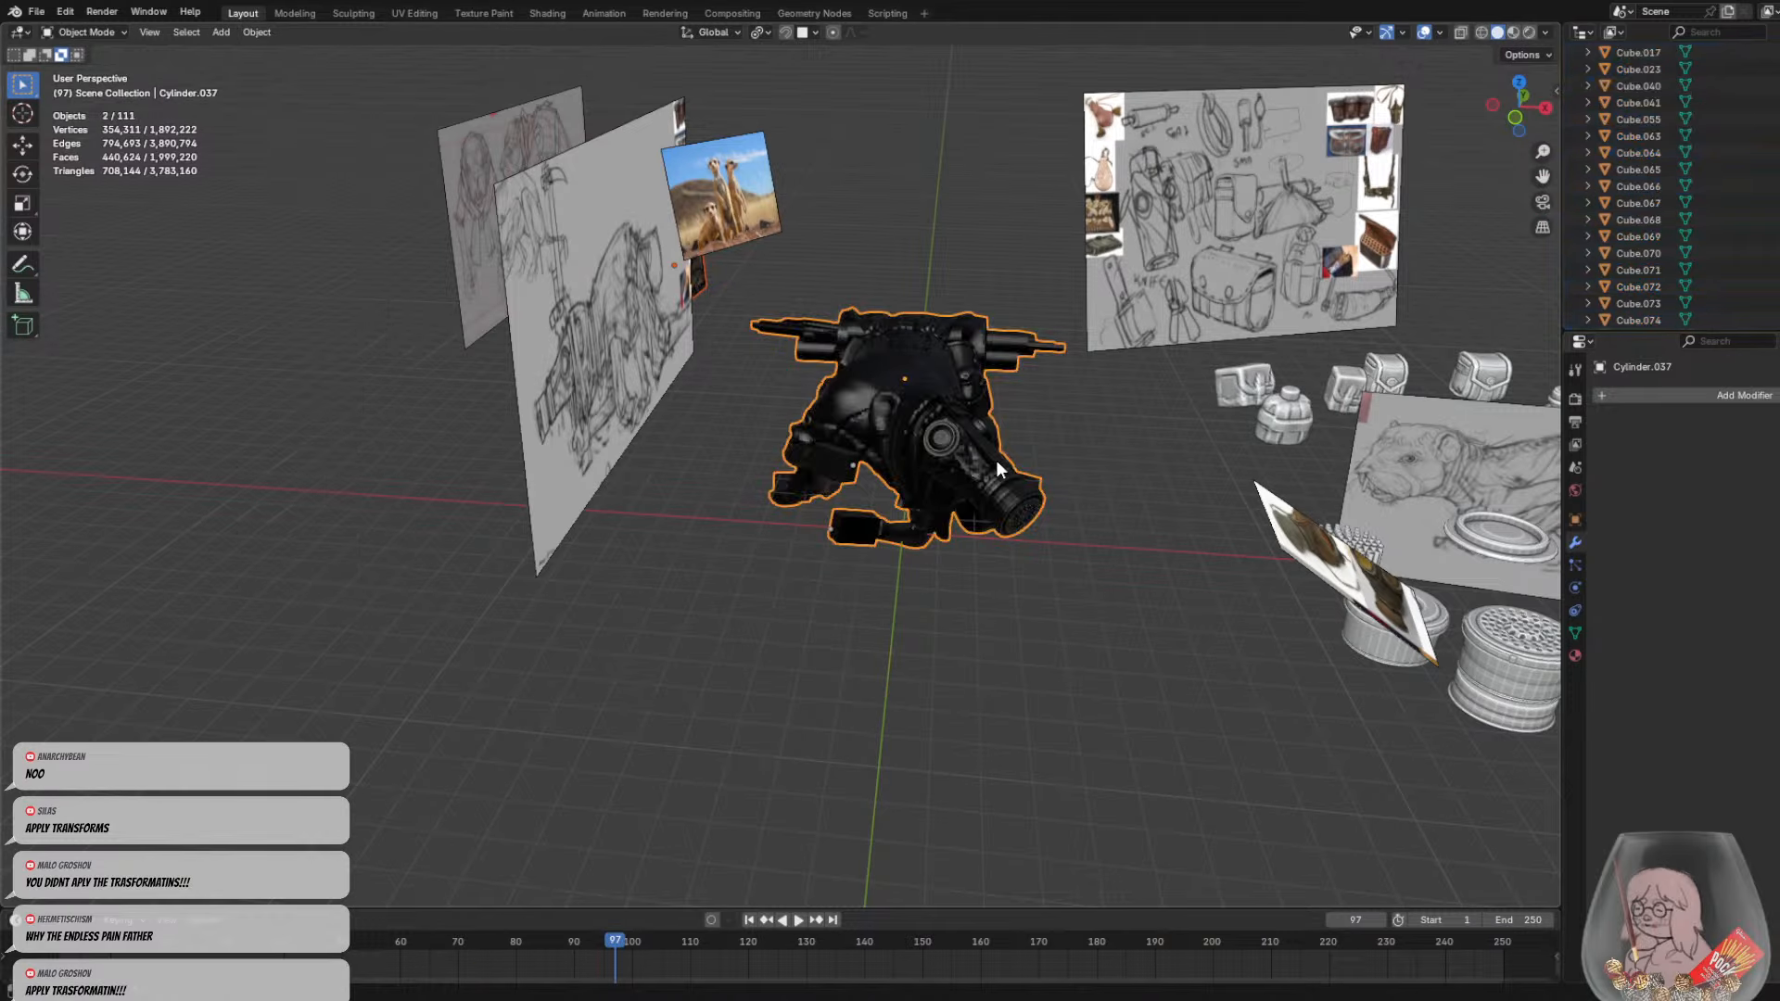
pyautogui.moveTo(998, 459); pyautogui.dragTo(848, 471, button='middle')
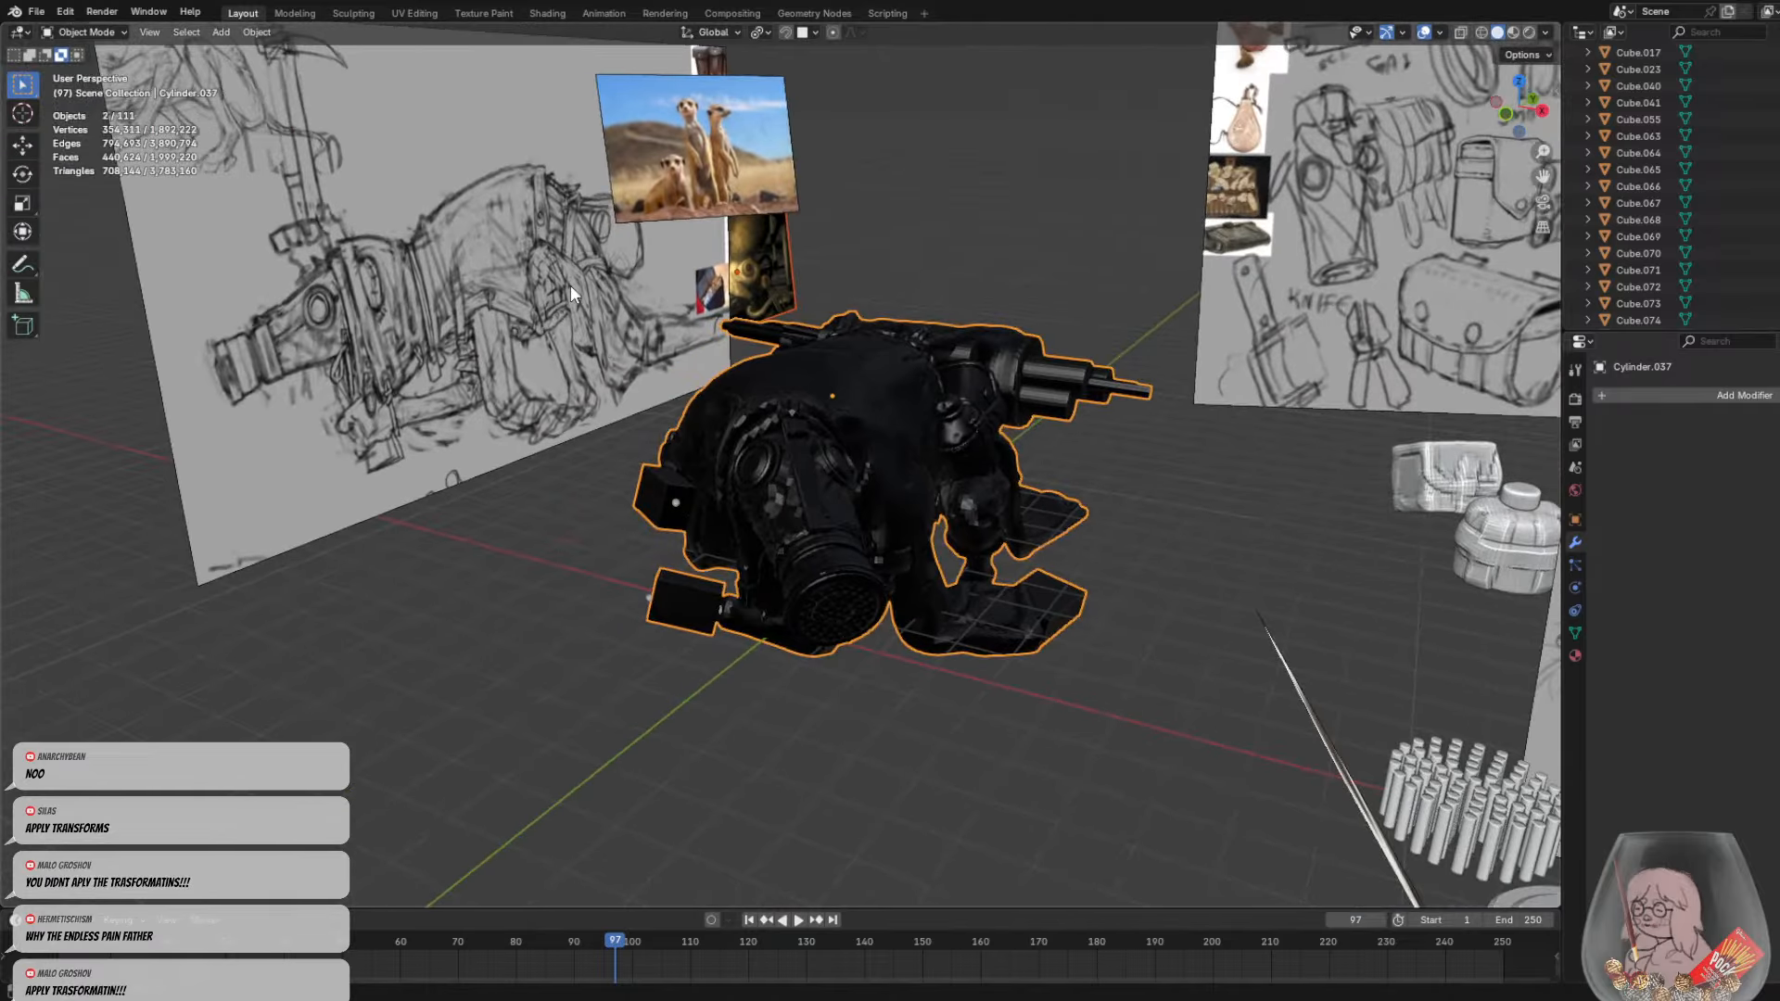
# Select all of the joined mesh's geometry in Edit Mode and return to Object Mode
pyautogui.click(262, 32)
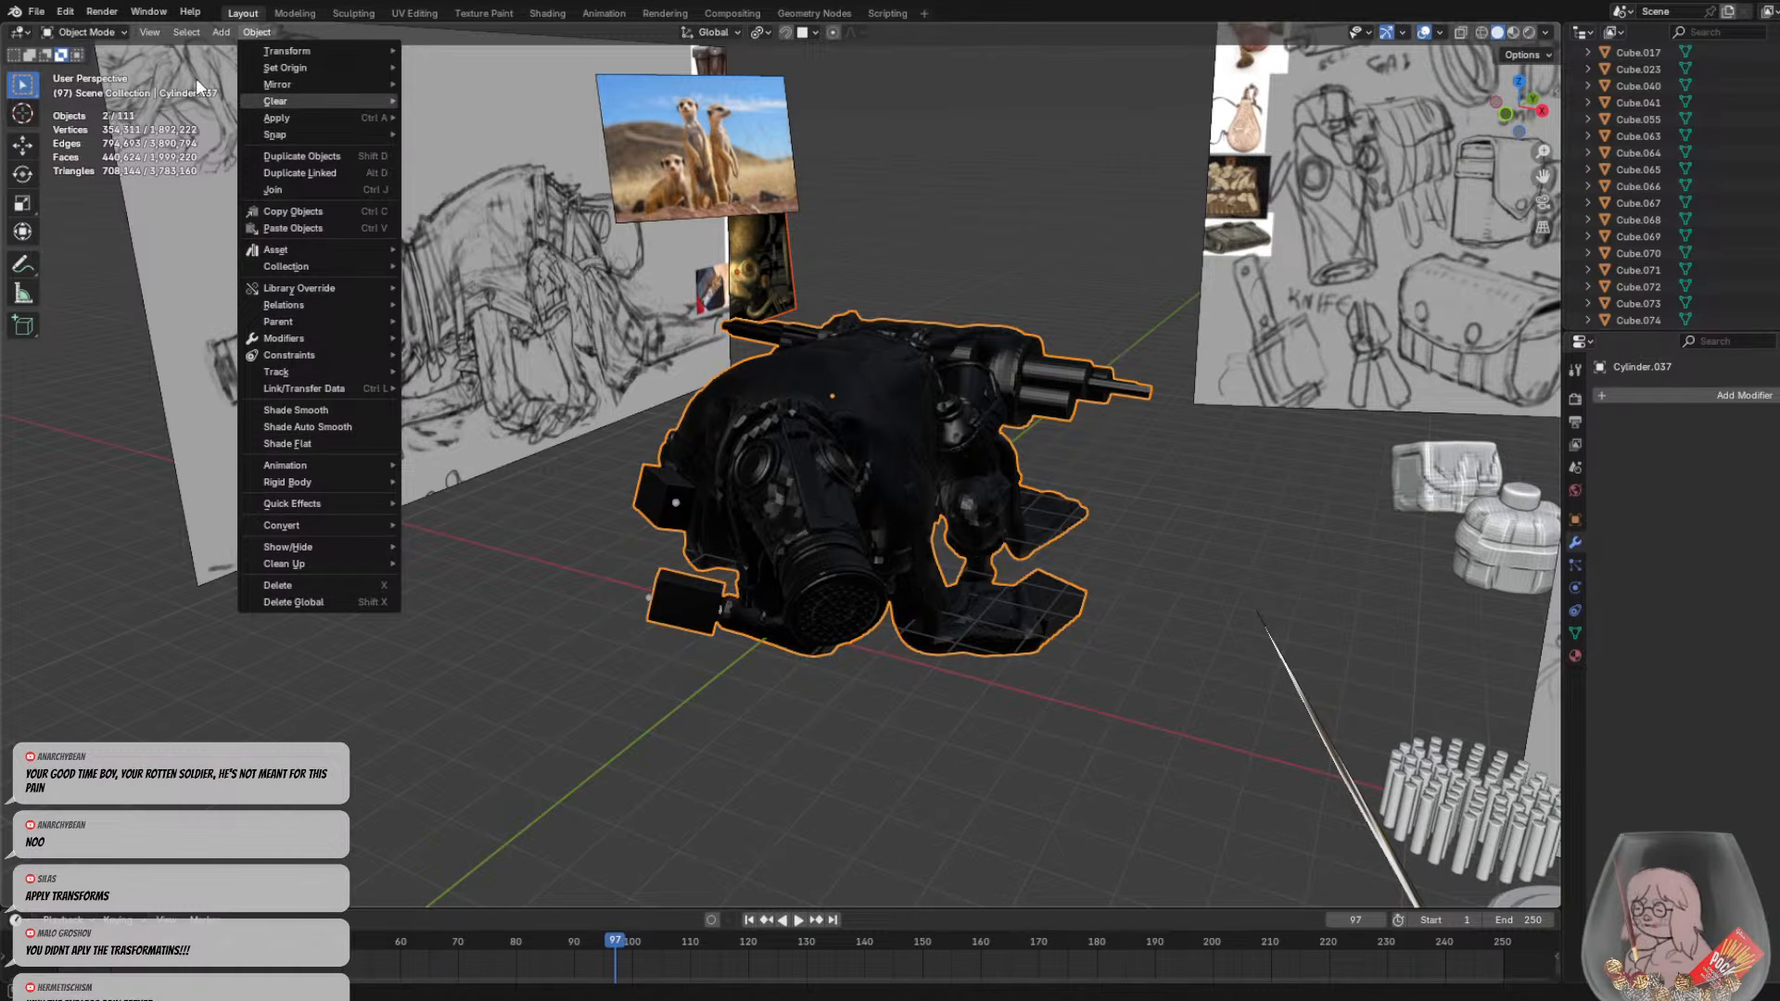
pyautogui.click(111, 32)
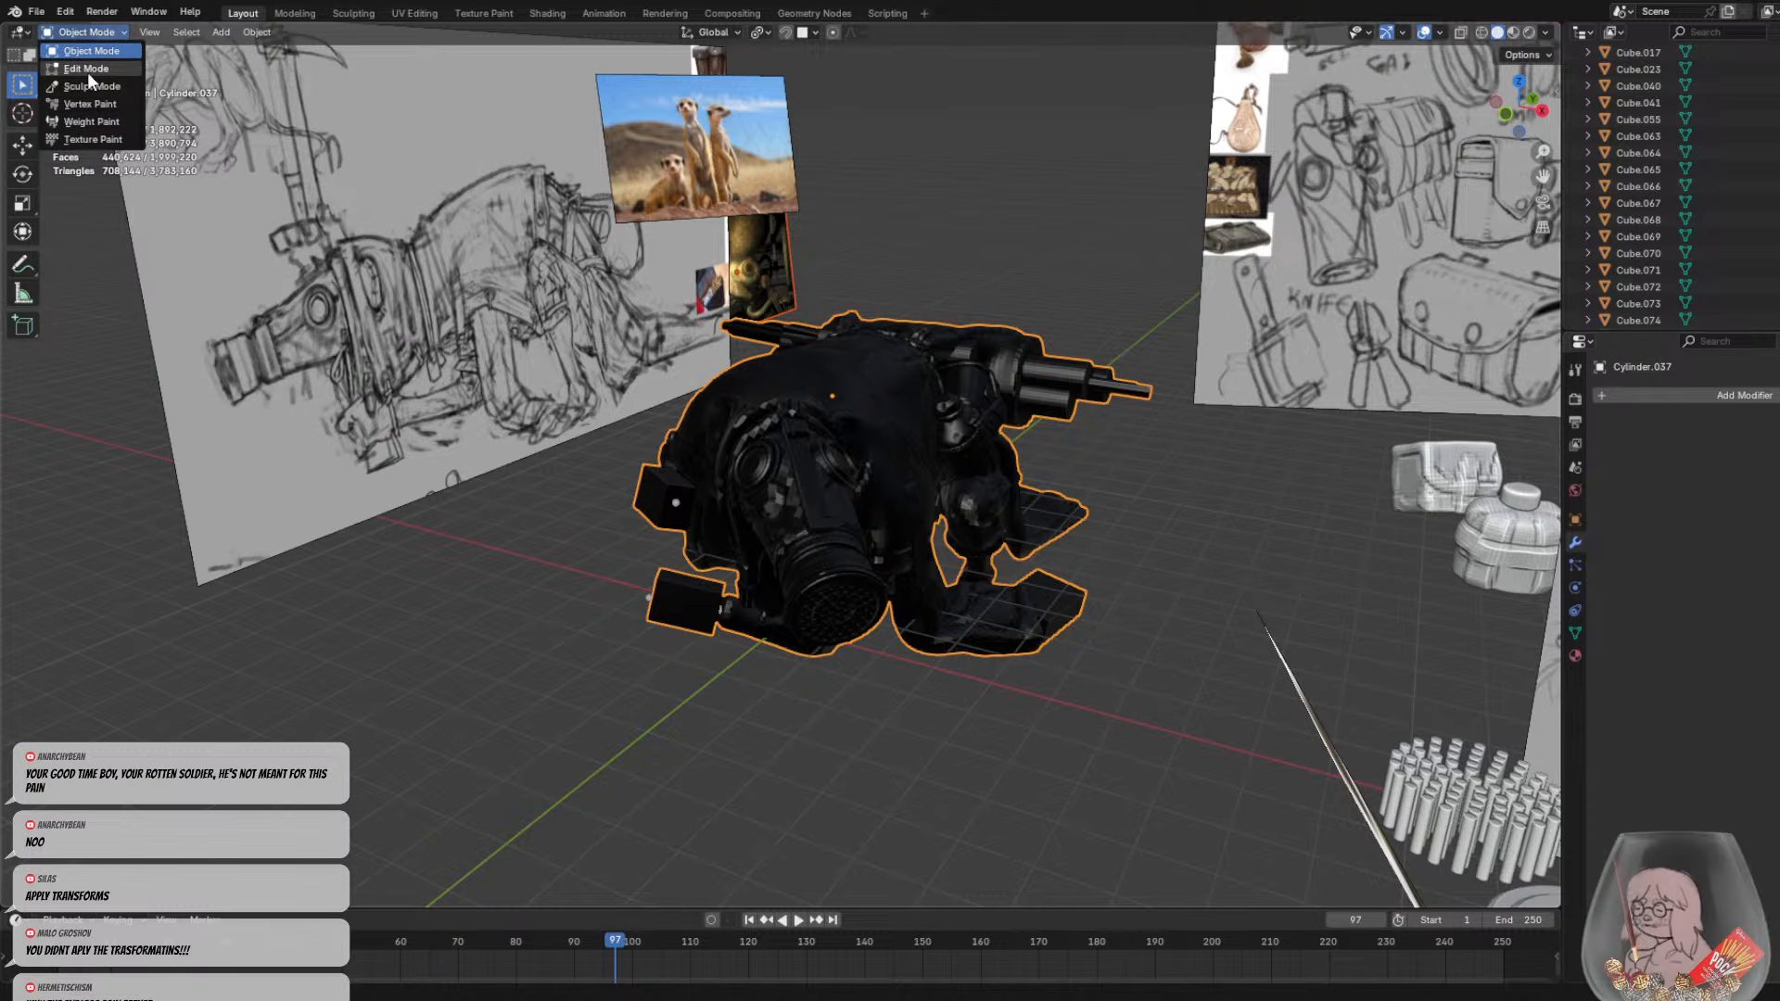
pyautogui.click(88, 72)
pyautogui.moveTo(649, 353); pyautogui.dragTo(745, 444, button='middle')
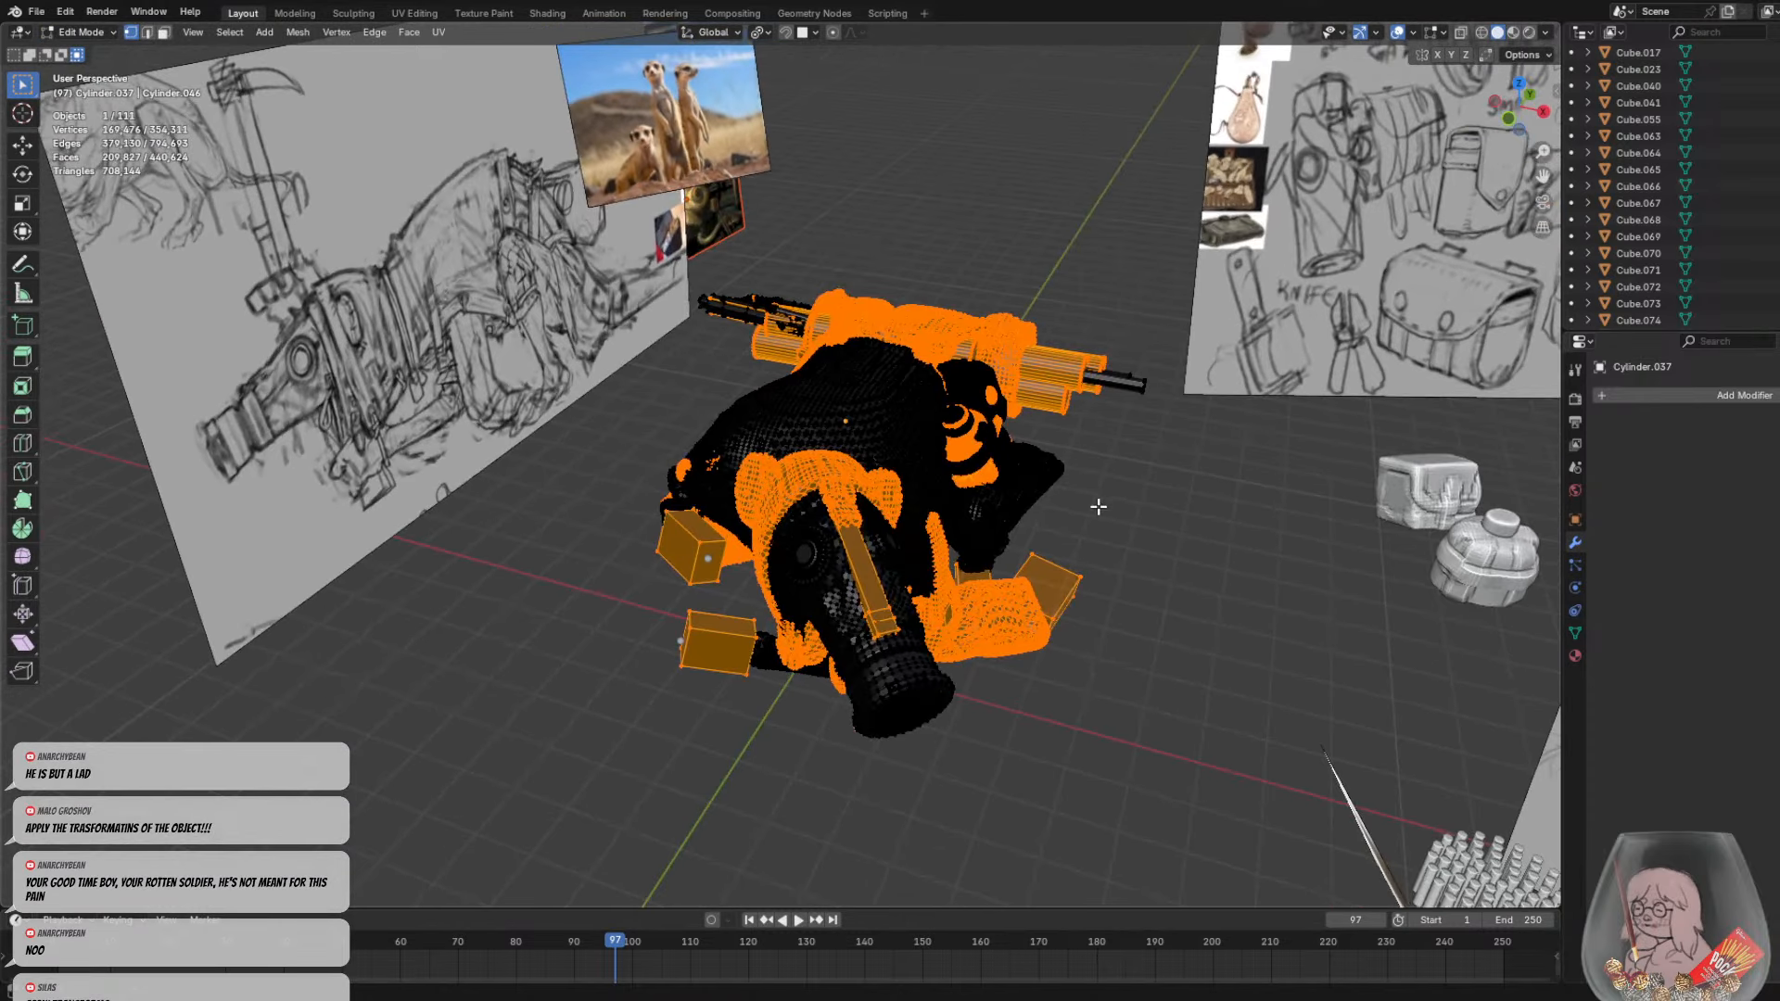
pyautogui.scroll(-2, 1082, 513)
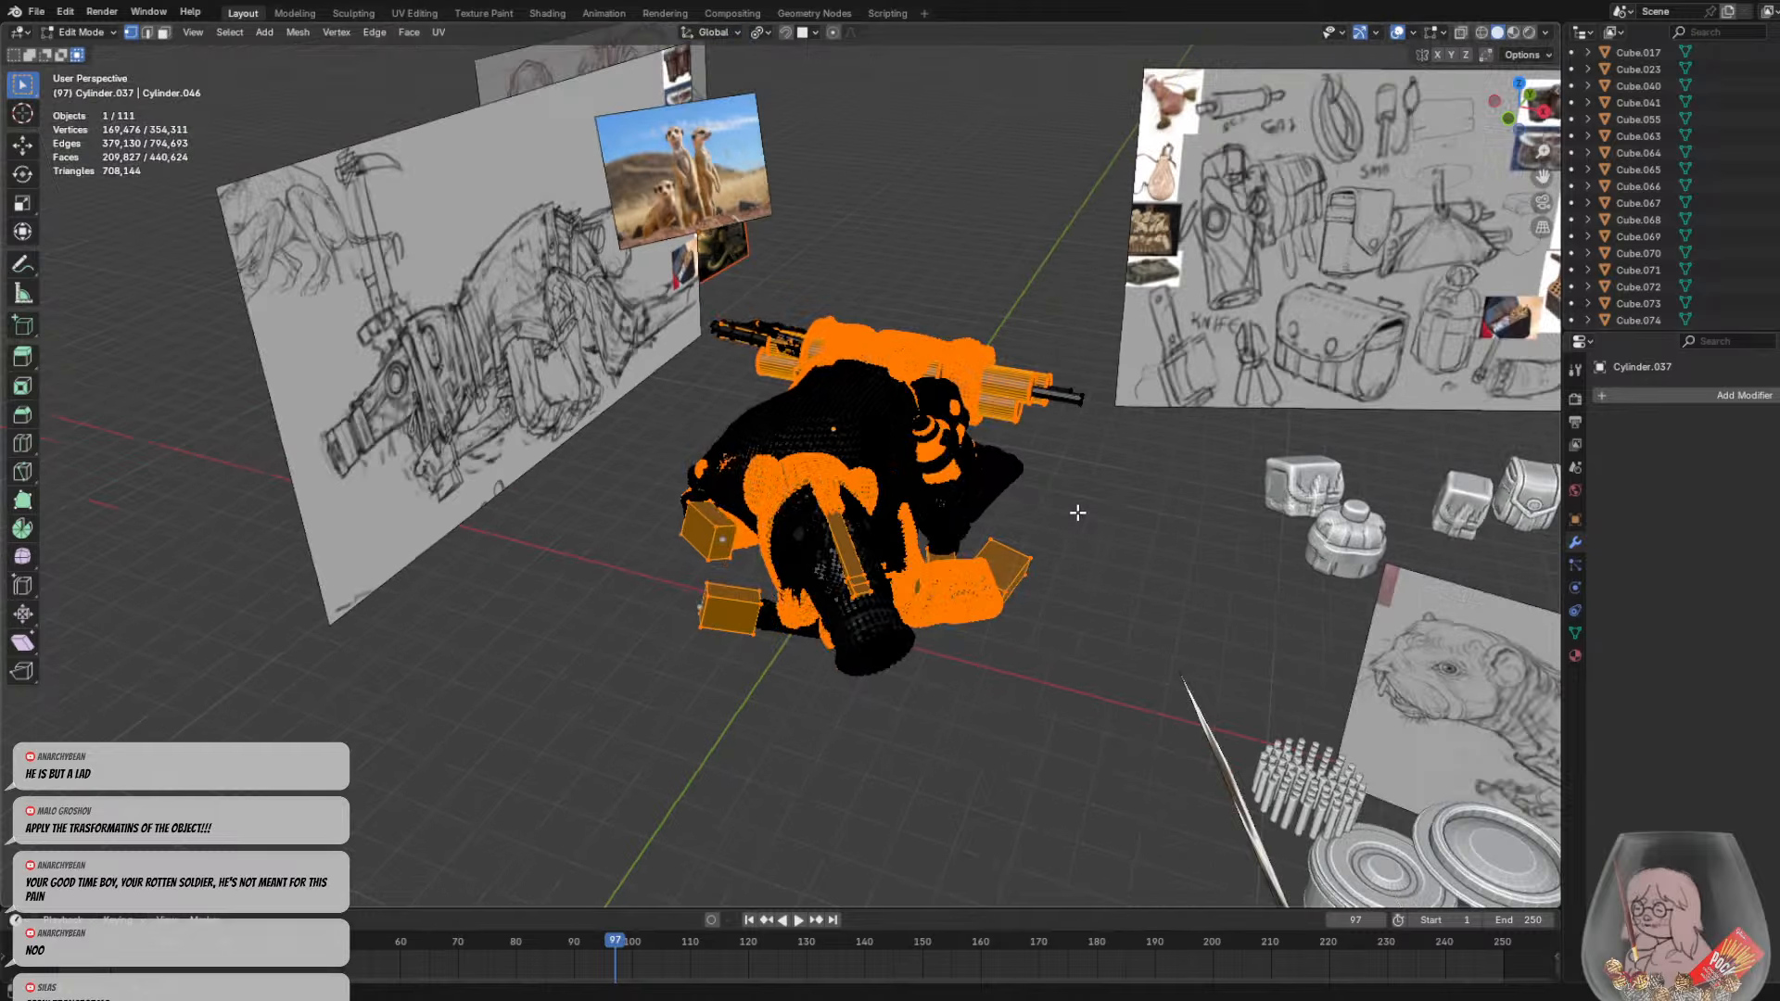
pyautogui.press('a')
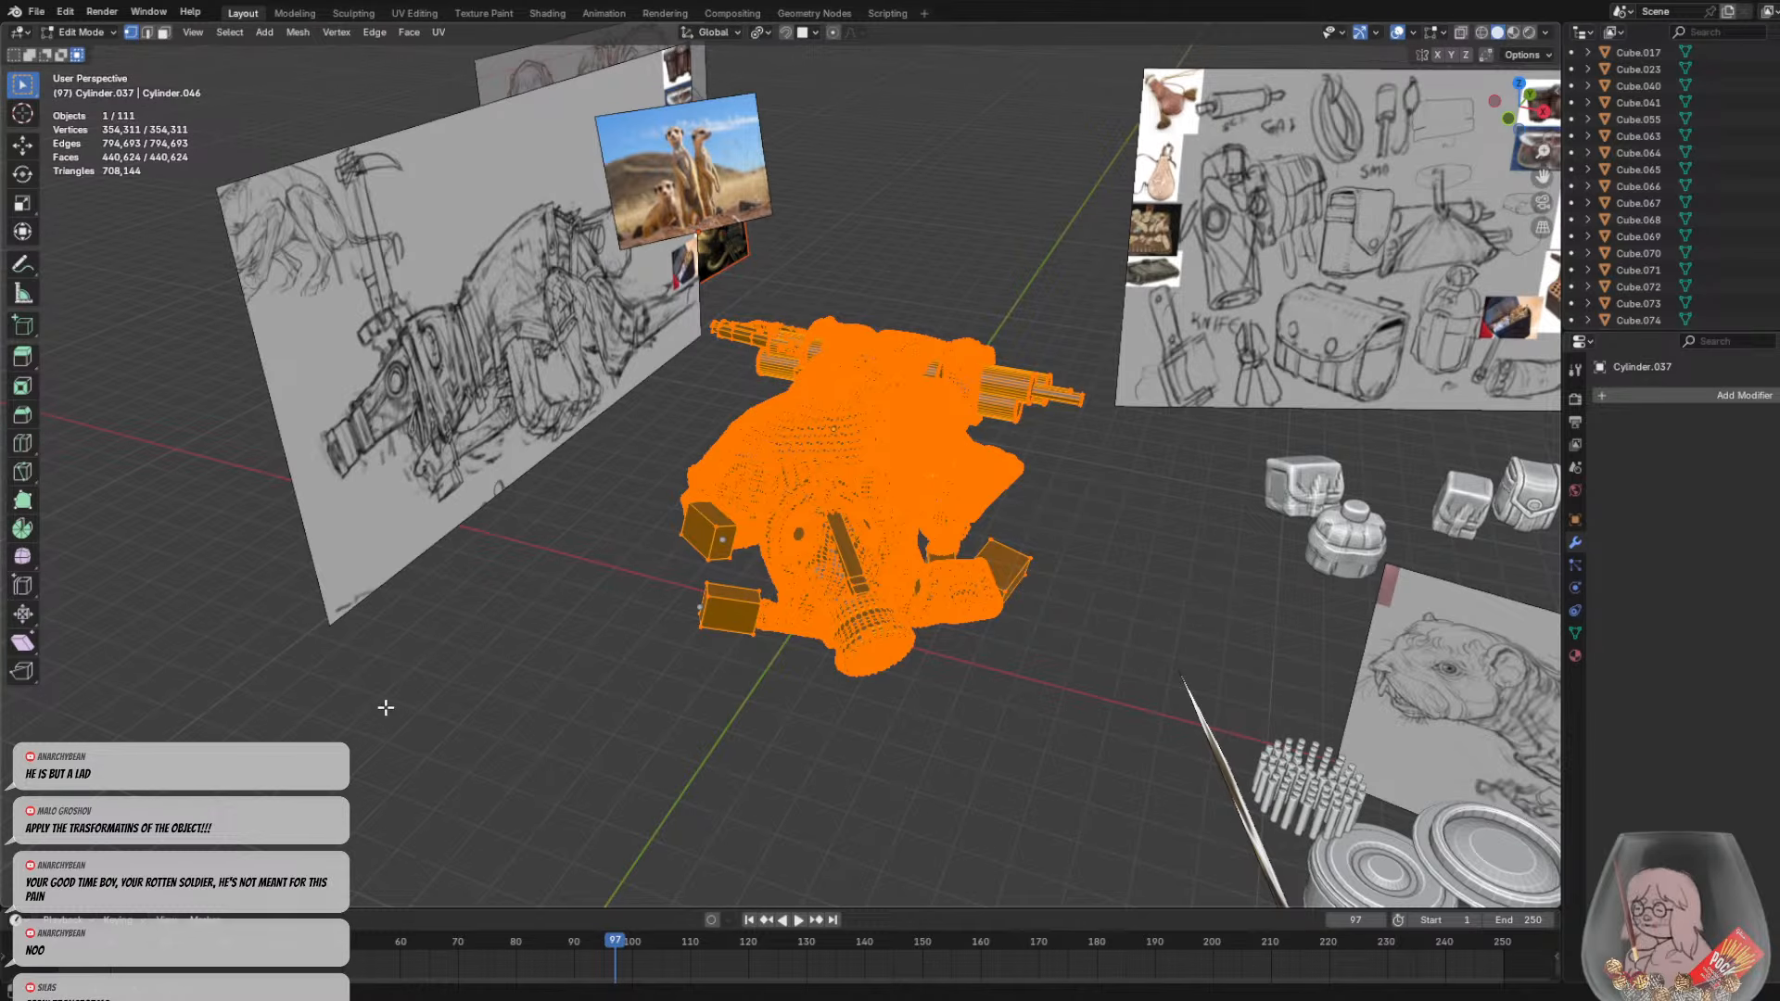
pyautogui.click(72, 34)
pyautogui.click(85, 51)
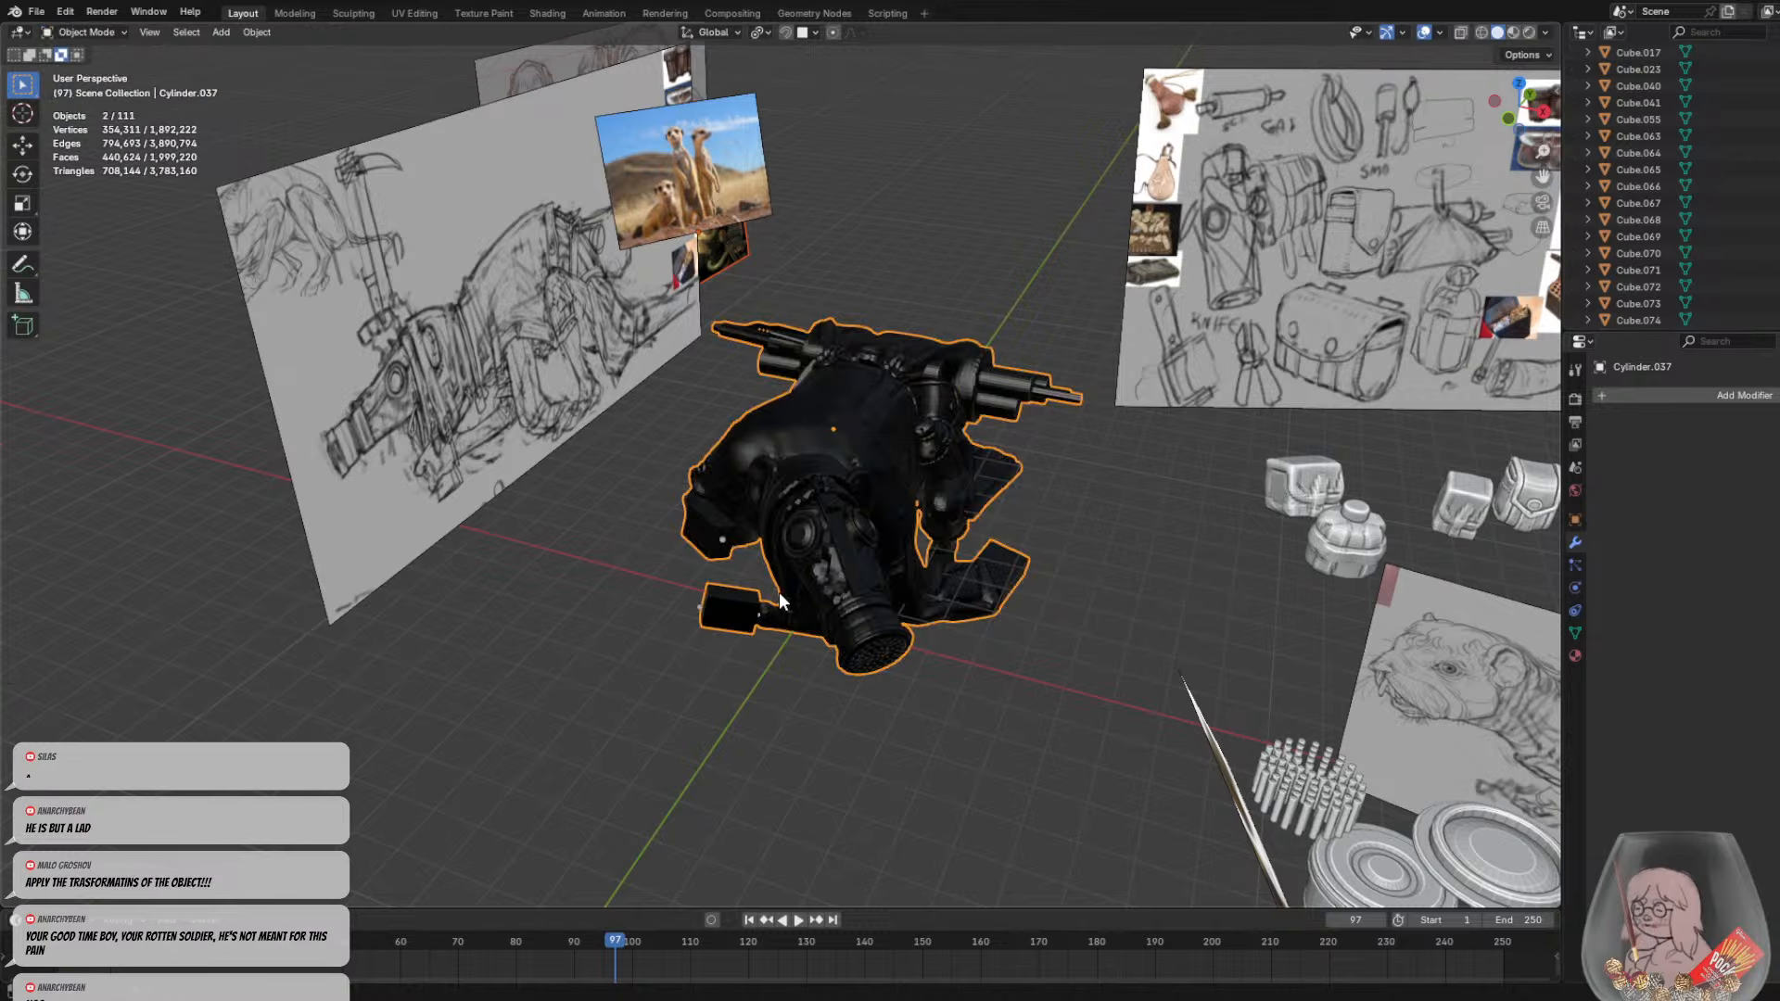
pyautogui.press('Tab')
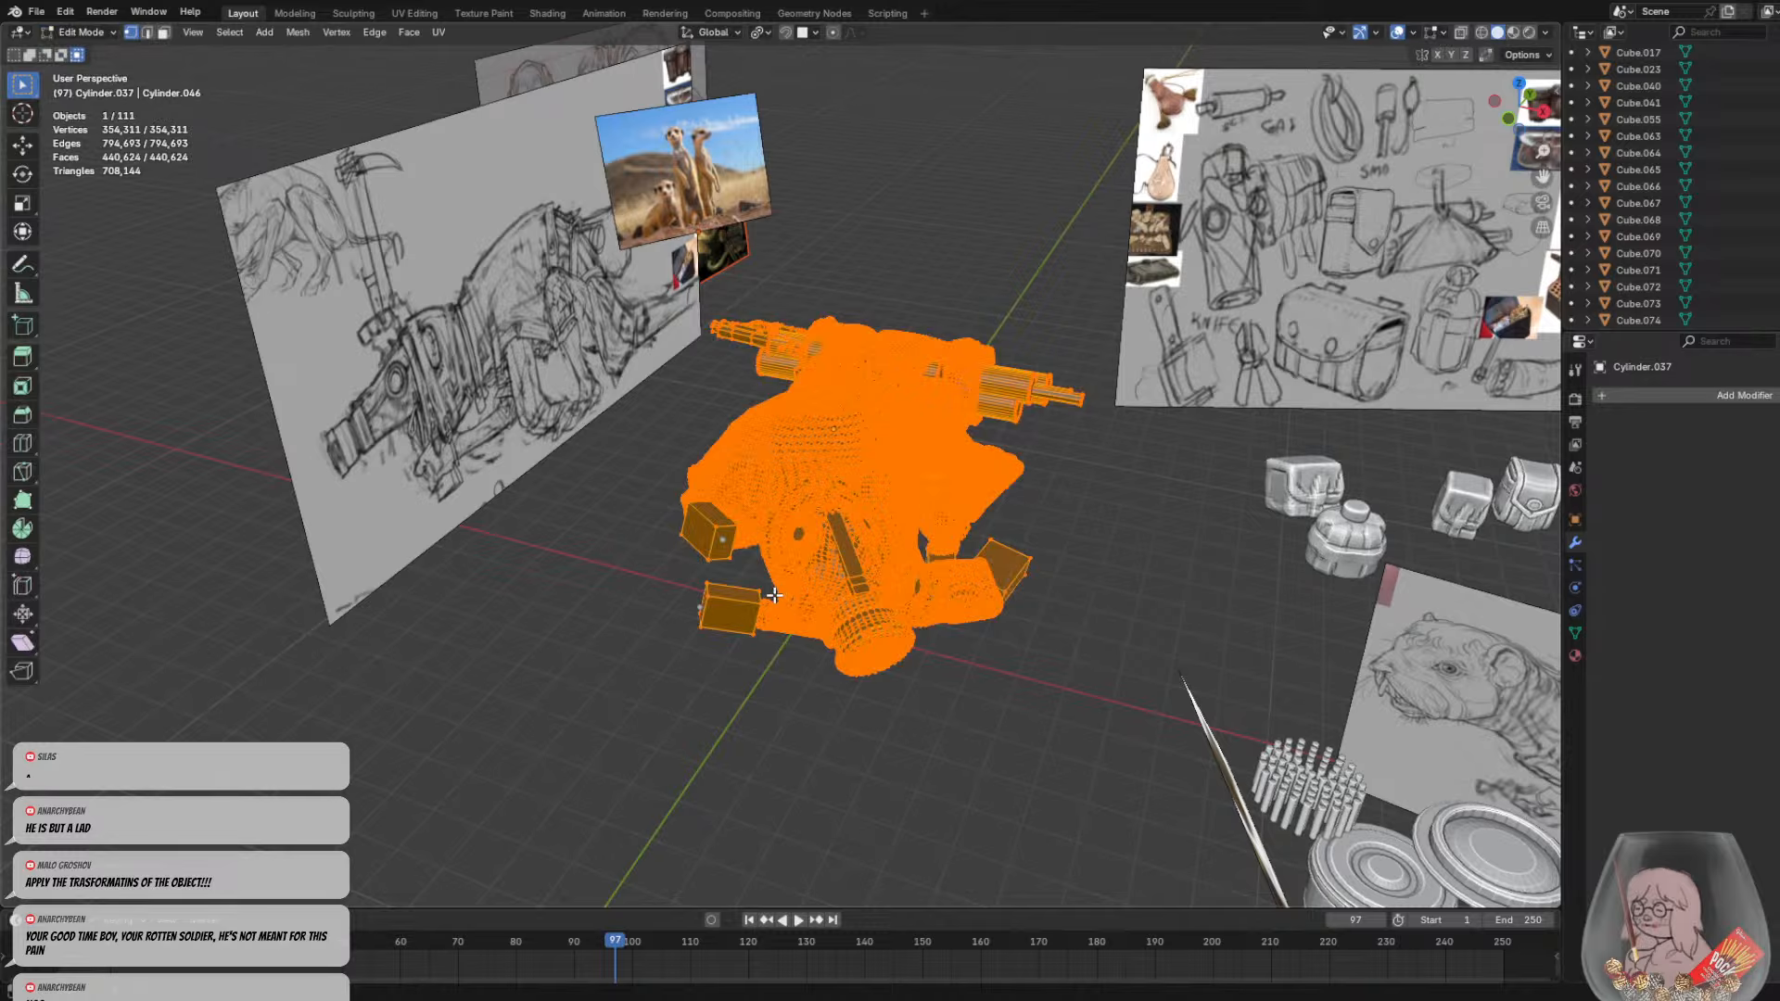
pyautogui.press('Tab')
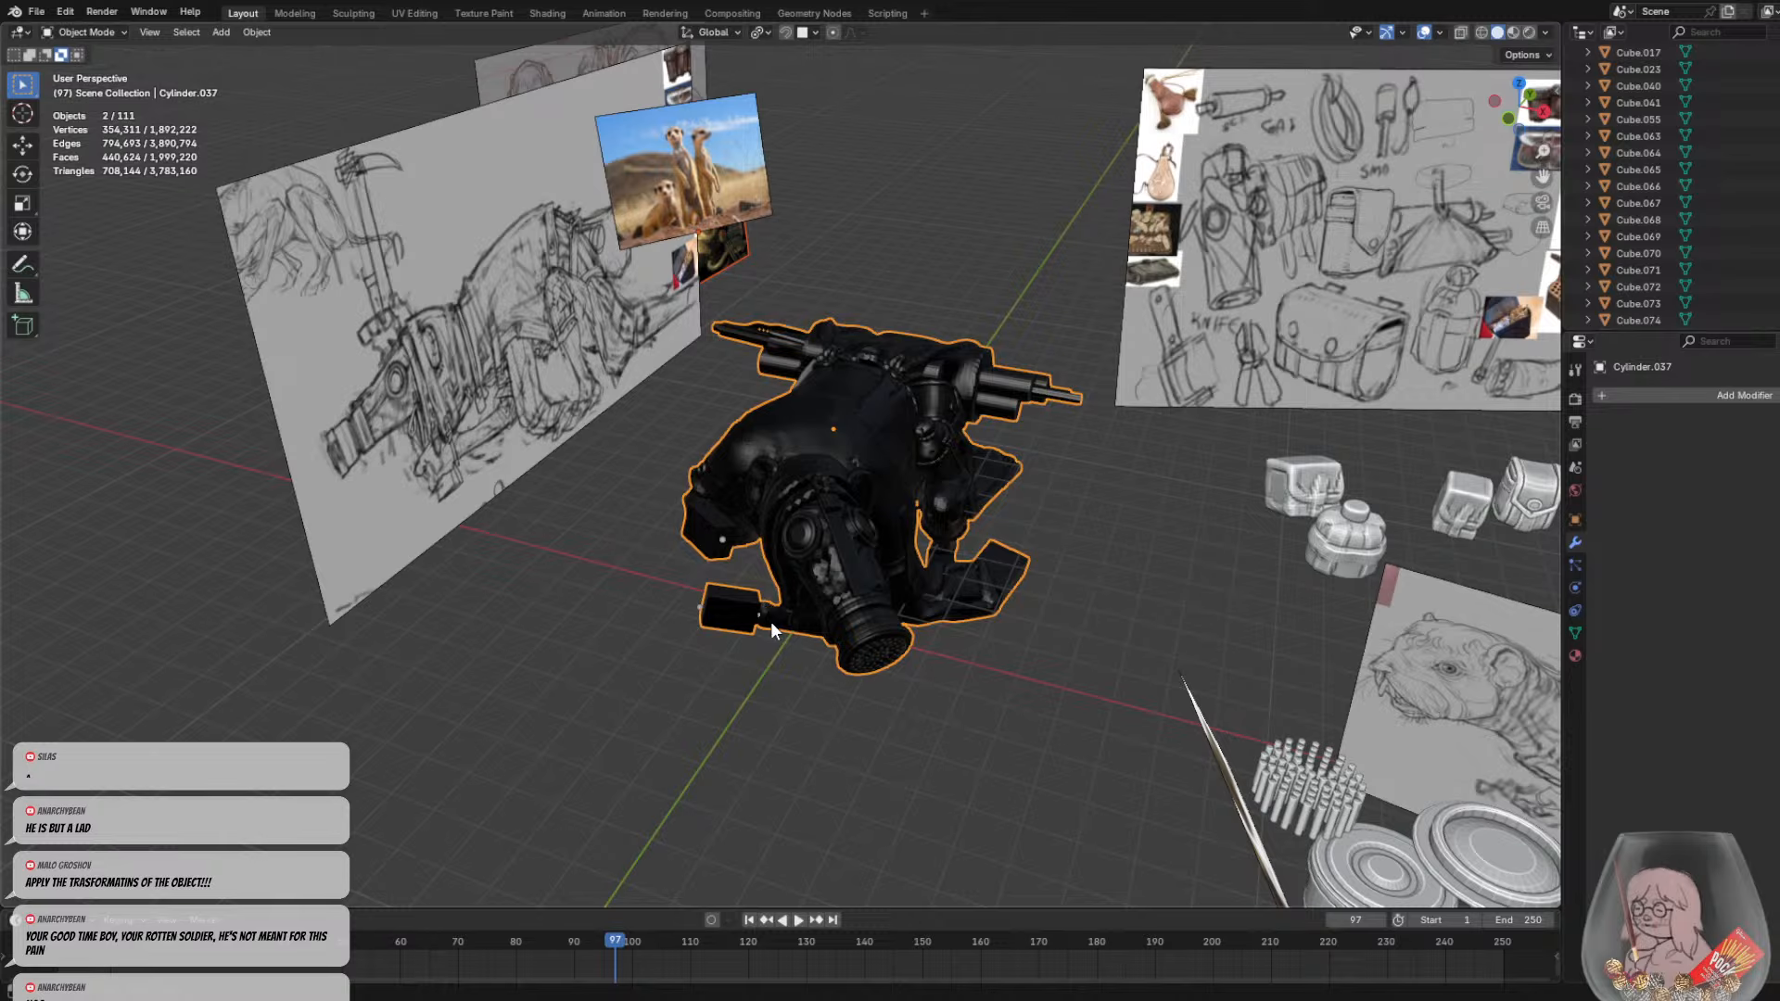
# Apply all transforms to the joined creature mesh and the selected reference image
pyautogui.moveTo(809, 609); pyautogui.dragTo(881, 520, button='middle')
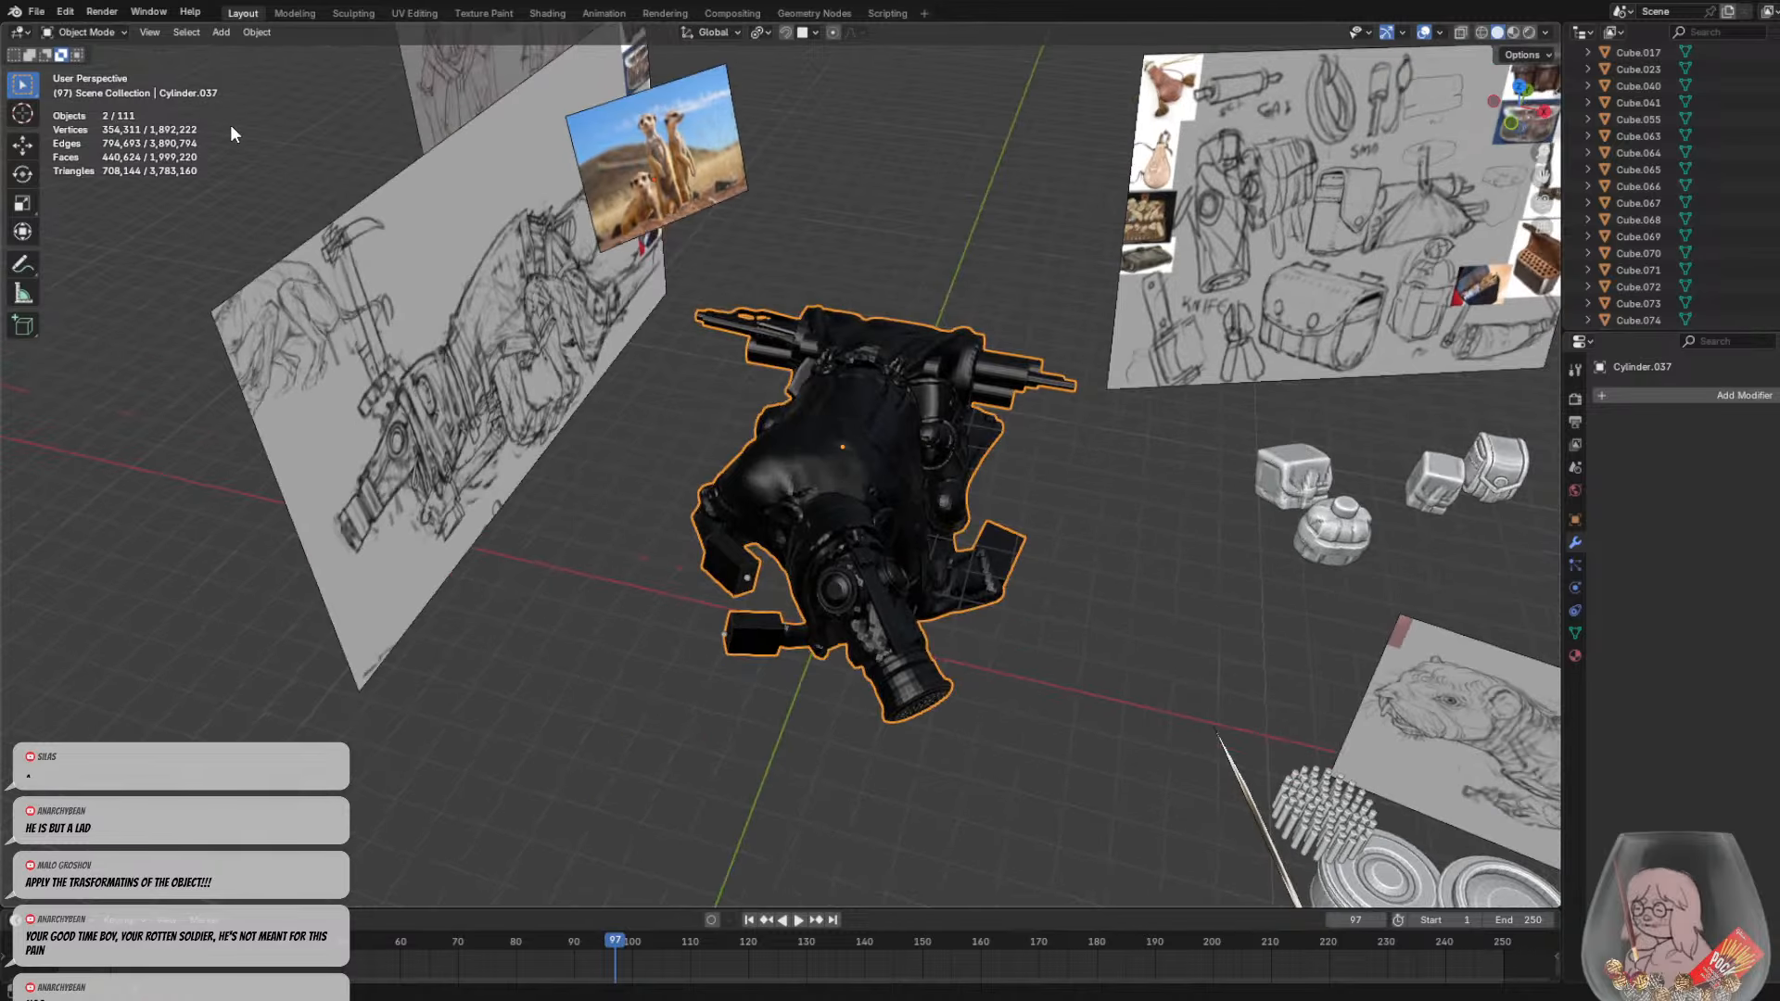
pyautogui.click(257, 33)
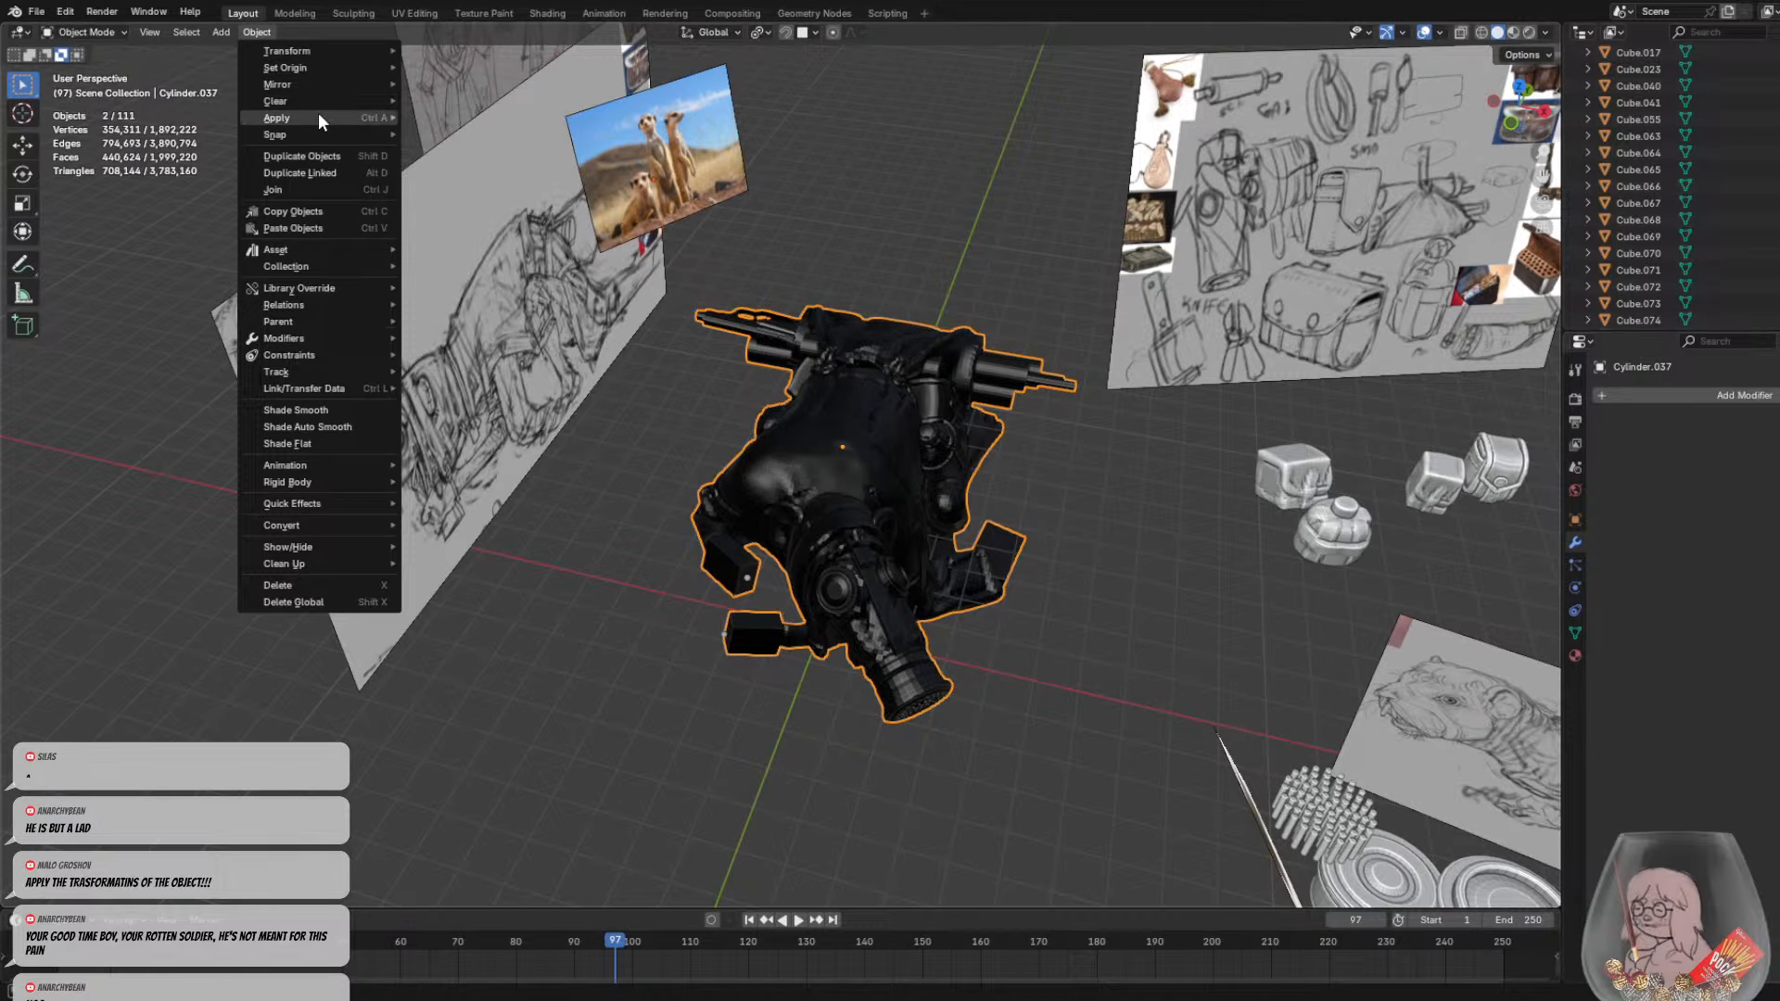
pyautogui.moveTo(310, 119)
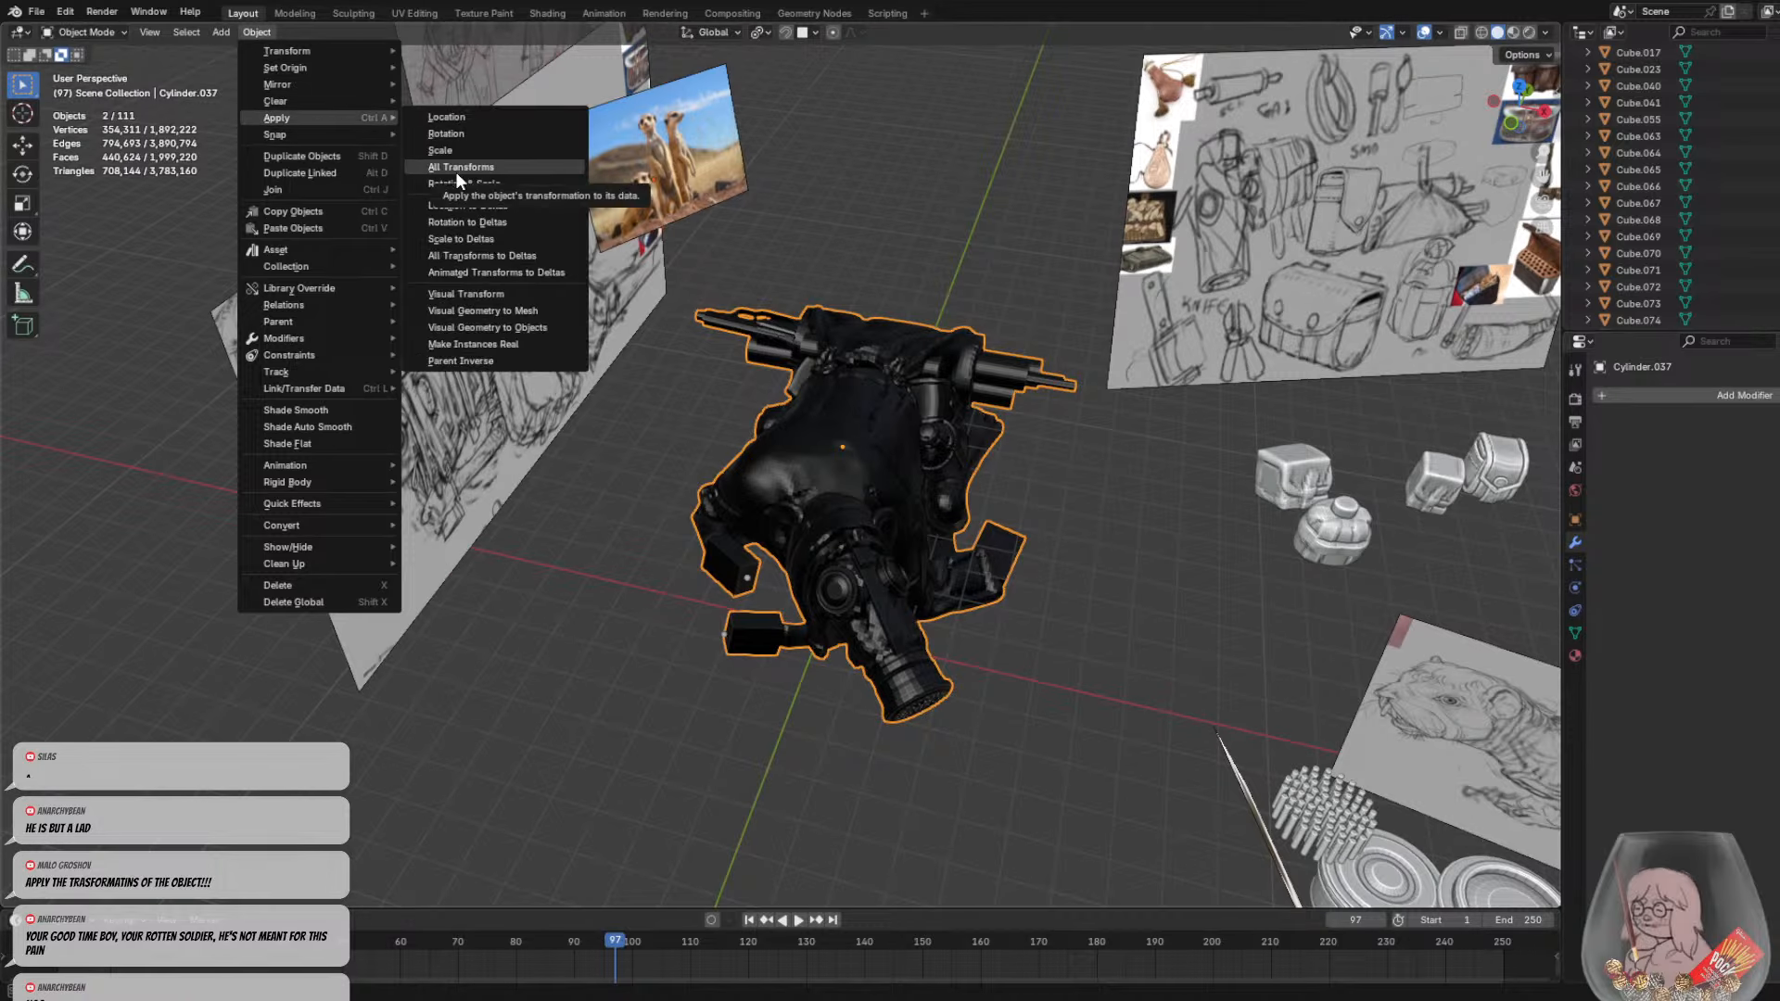
pyautogui.click(458, 170)
pyautogui.moveTo(716, 454)
pyautogui.mouseDown(button='middle')
pyautogui.moveTo(743, 404)
pyautogui.moveTo(721, 425)
pyautogui.mouseUp(button='middle')
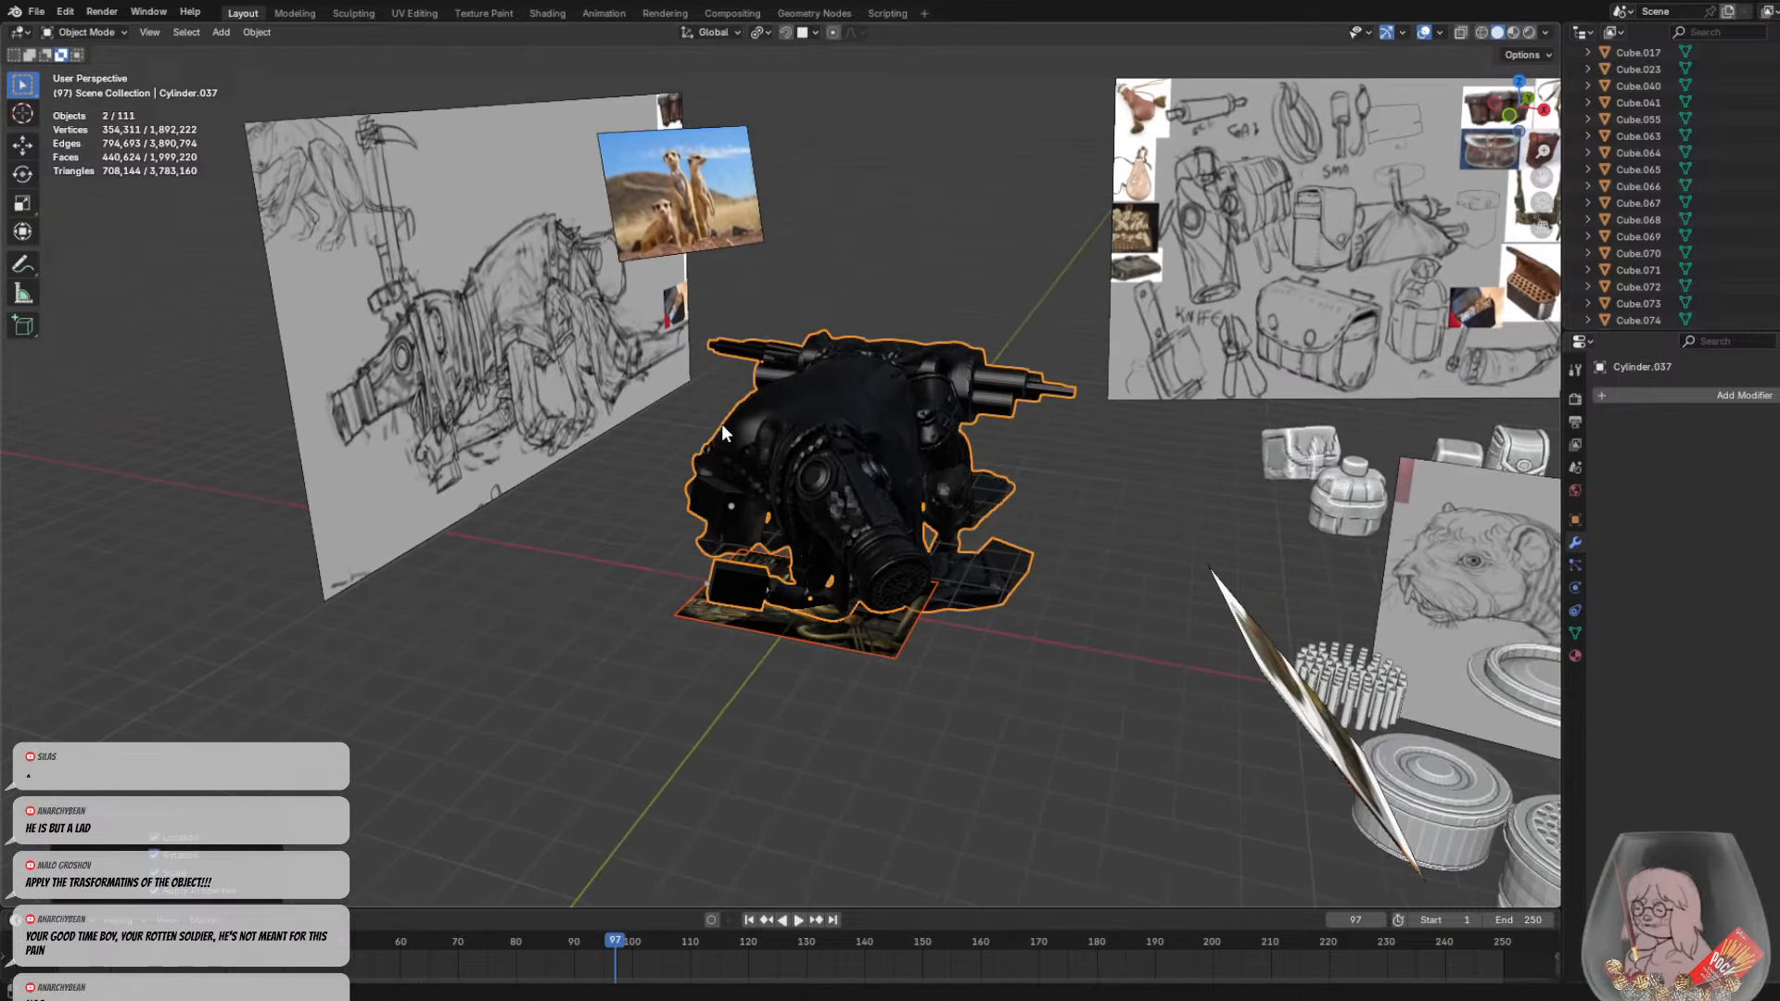
pyautogui.scroll(5, 854, 666)
pyautogui.scroll(-4, 897, 768)
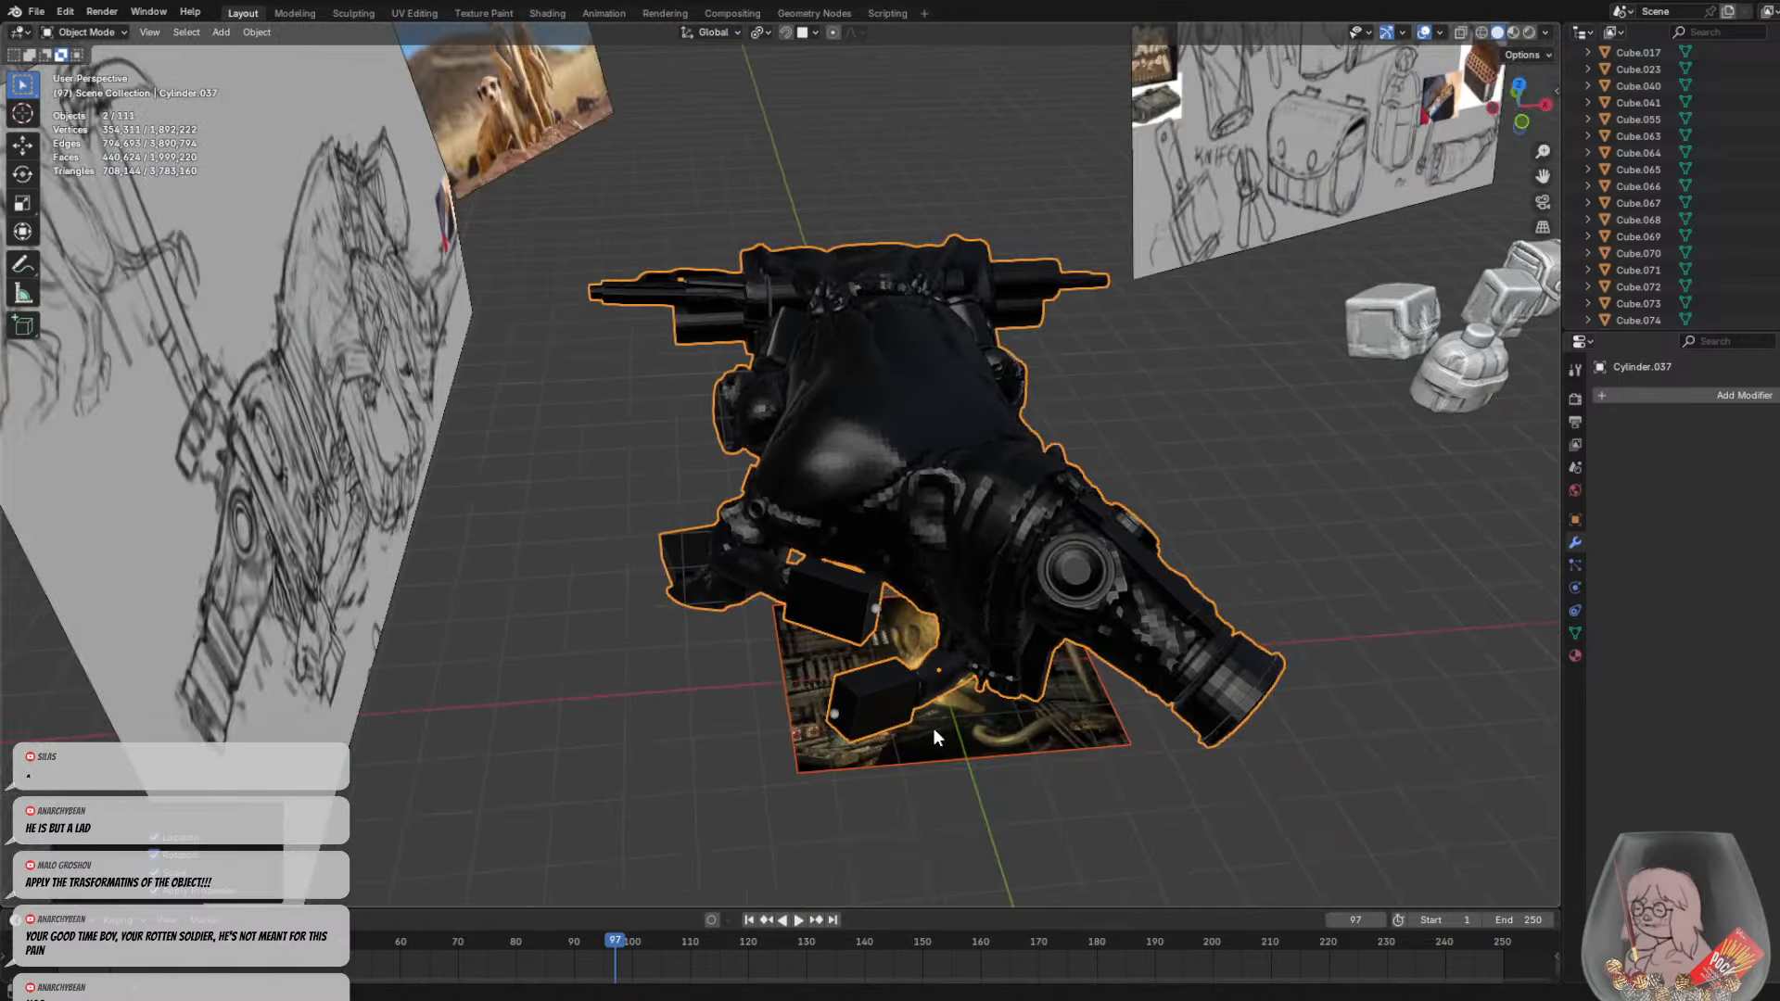
# Undo the applied transforms and the join so the creature's parts are separate and selected
pyautogui.hotkey('alt', 'h')
pyautogui.moveTo(914, 684); pyautogui.dragTo(881, 626, button='middle')
pyautogui.scroll(-3, 893, 626)
pyautogui.scroll(-3, 880, 626)
pyautogui.moveTo(838, 525); pyautogui.dragTo(816, 556, button='middle')
pyautogui.scroll(4, 915, 516)
pyautogui.scroll(3, 888, 523)
pyautogui.scroll(-3, 816, 556)
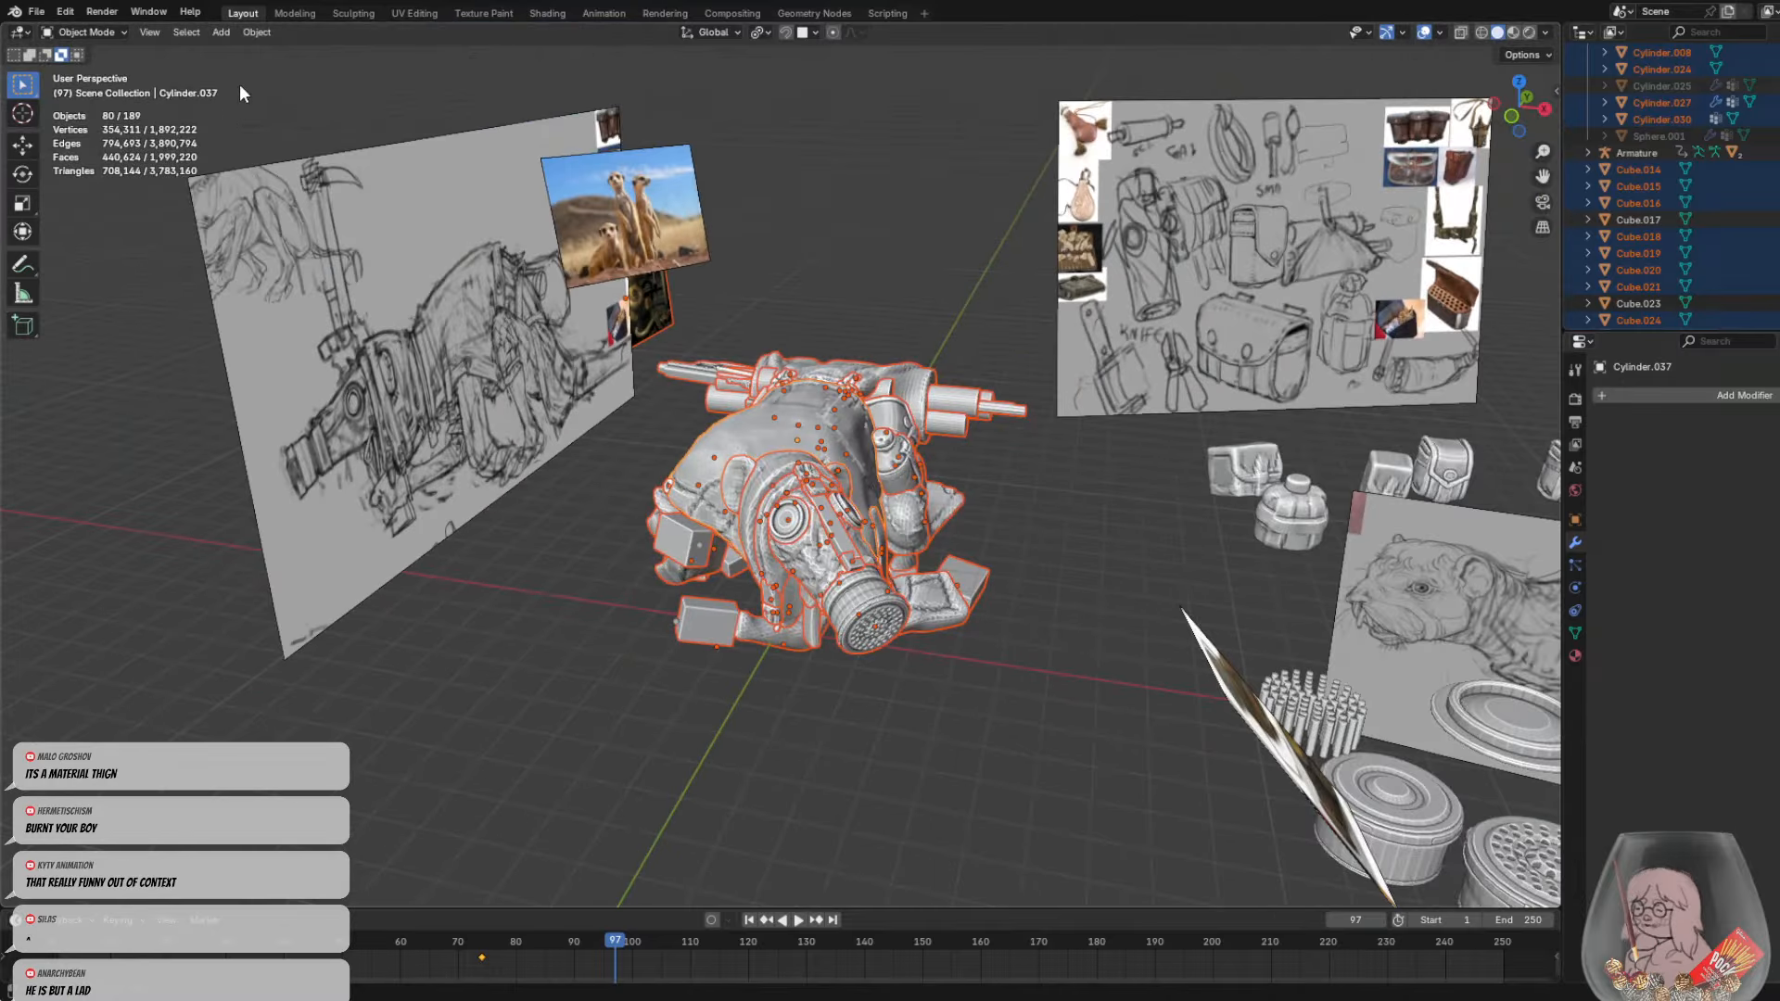
pyautogui.click(256, 33)
pyautogui.moveTo(298, 114)
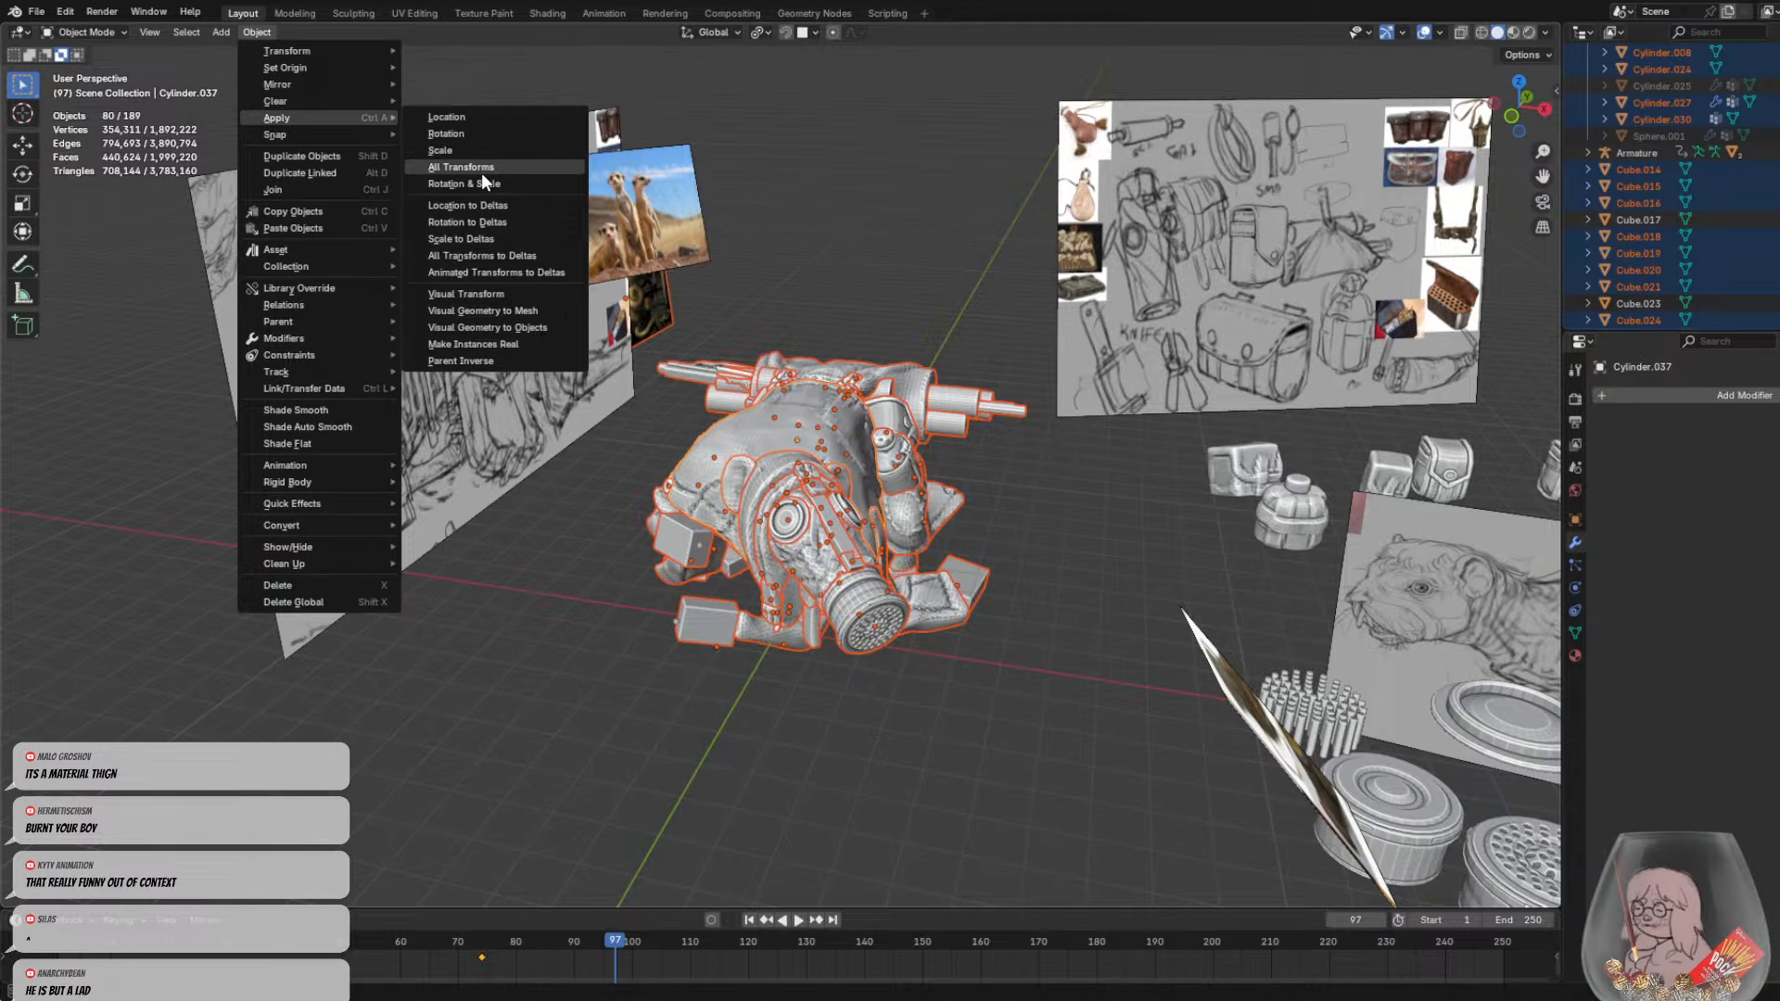
pyautogui.click(481, 171)
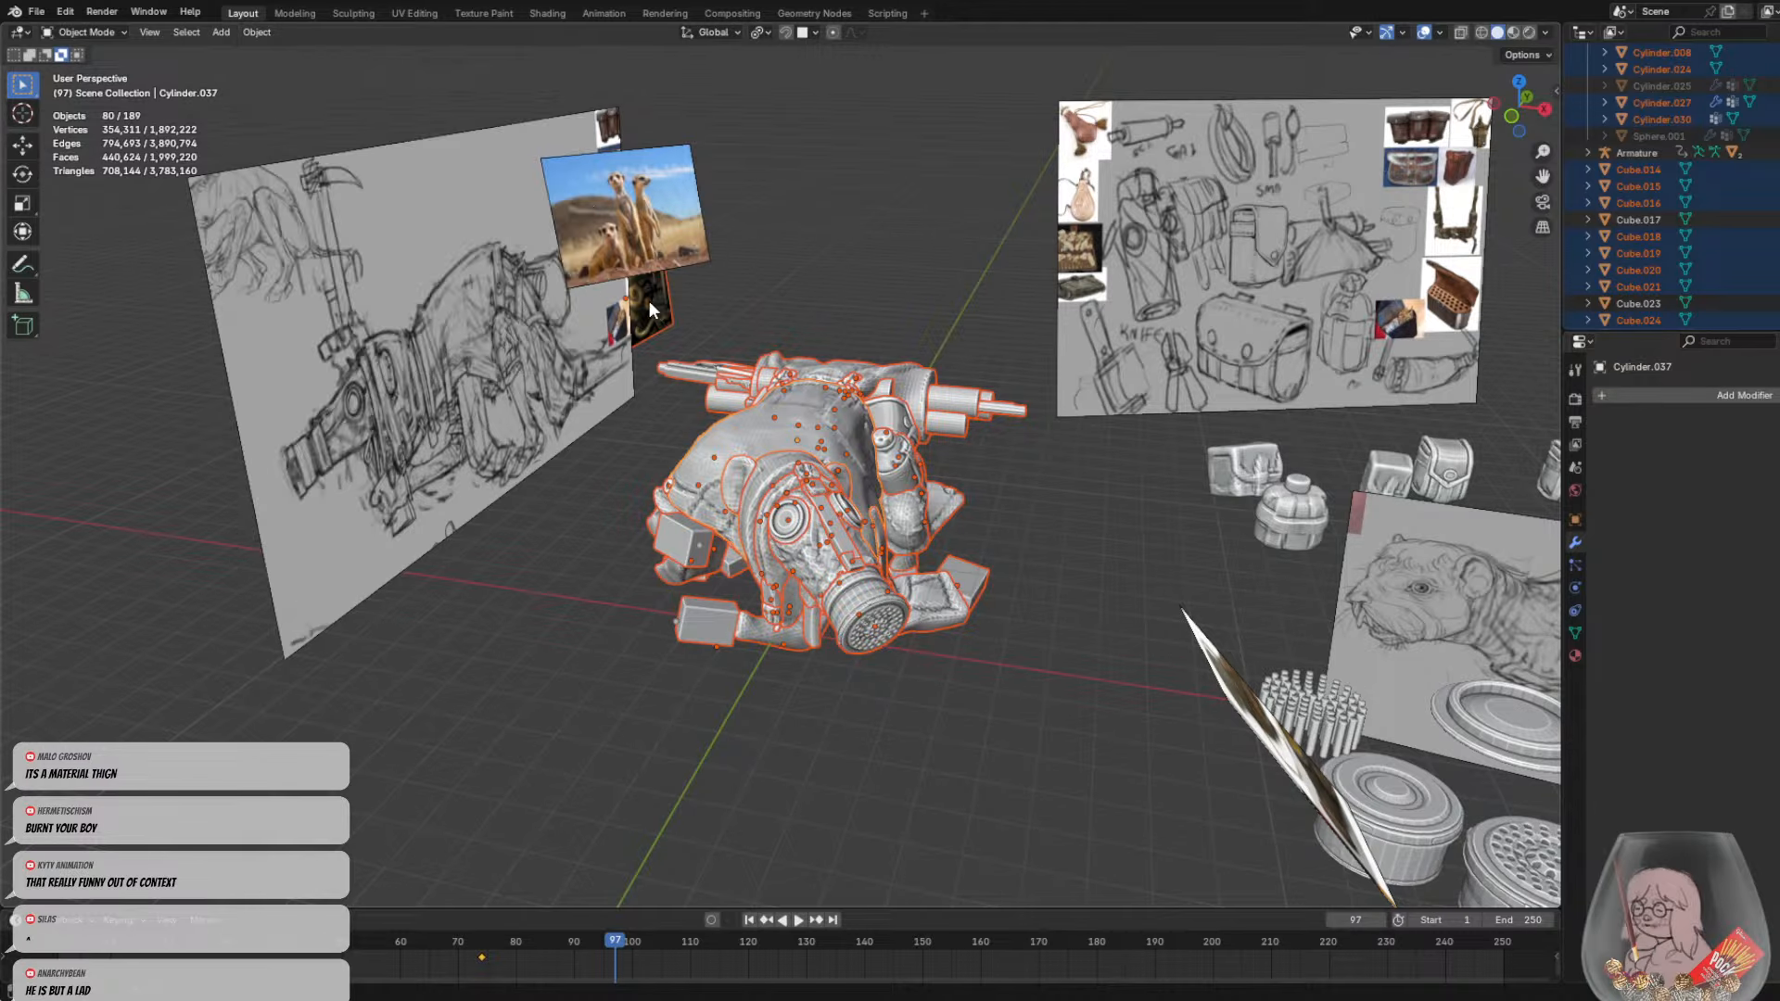
# Apply all transforms to the creature's meshes, leaving out the reference image, and join them into one mesh
pyautogui.keyDown('shift'); pyautogui.click(649, 300); pyautogui.keyUp('shift')
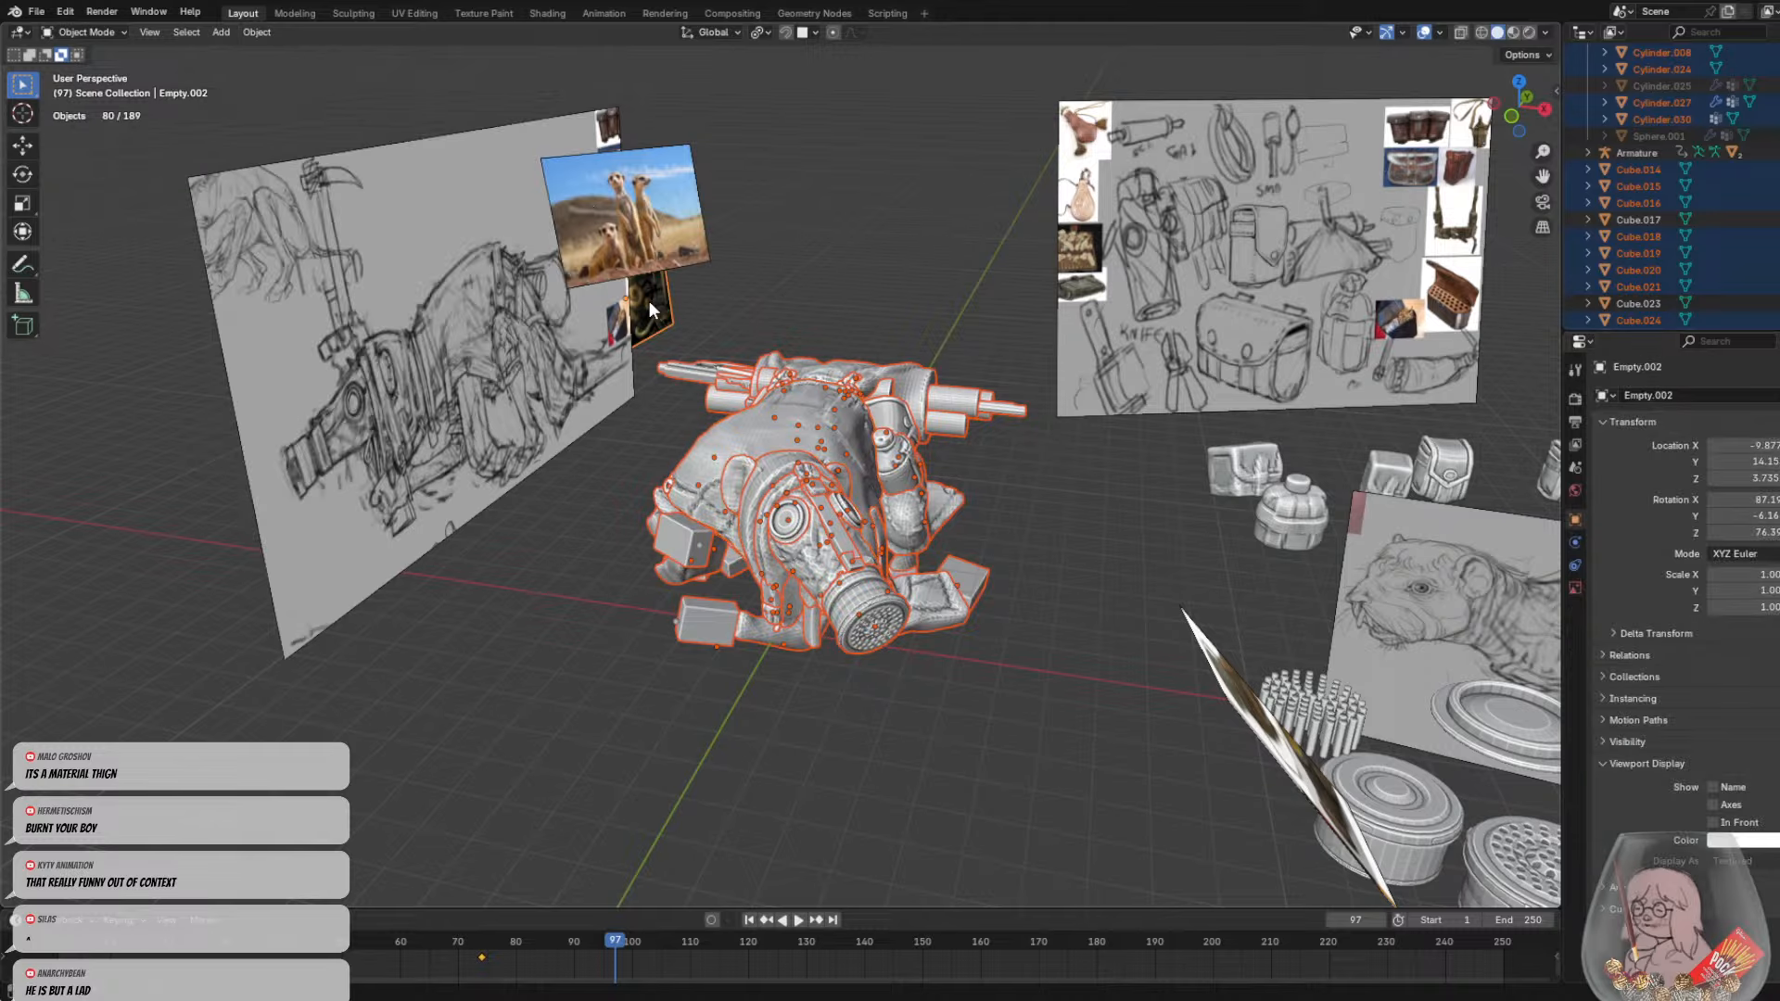
pyautogui.keyDown('shift'); pyautogui.click(793, 436); pyautogui.keyUp('shift')
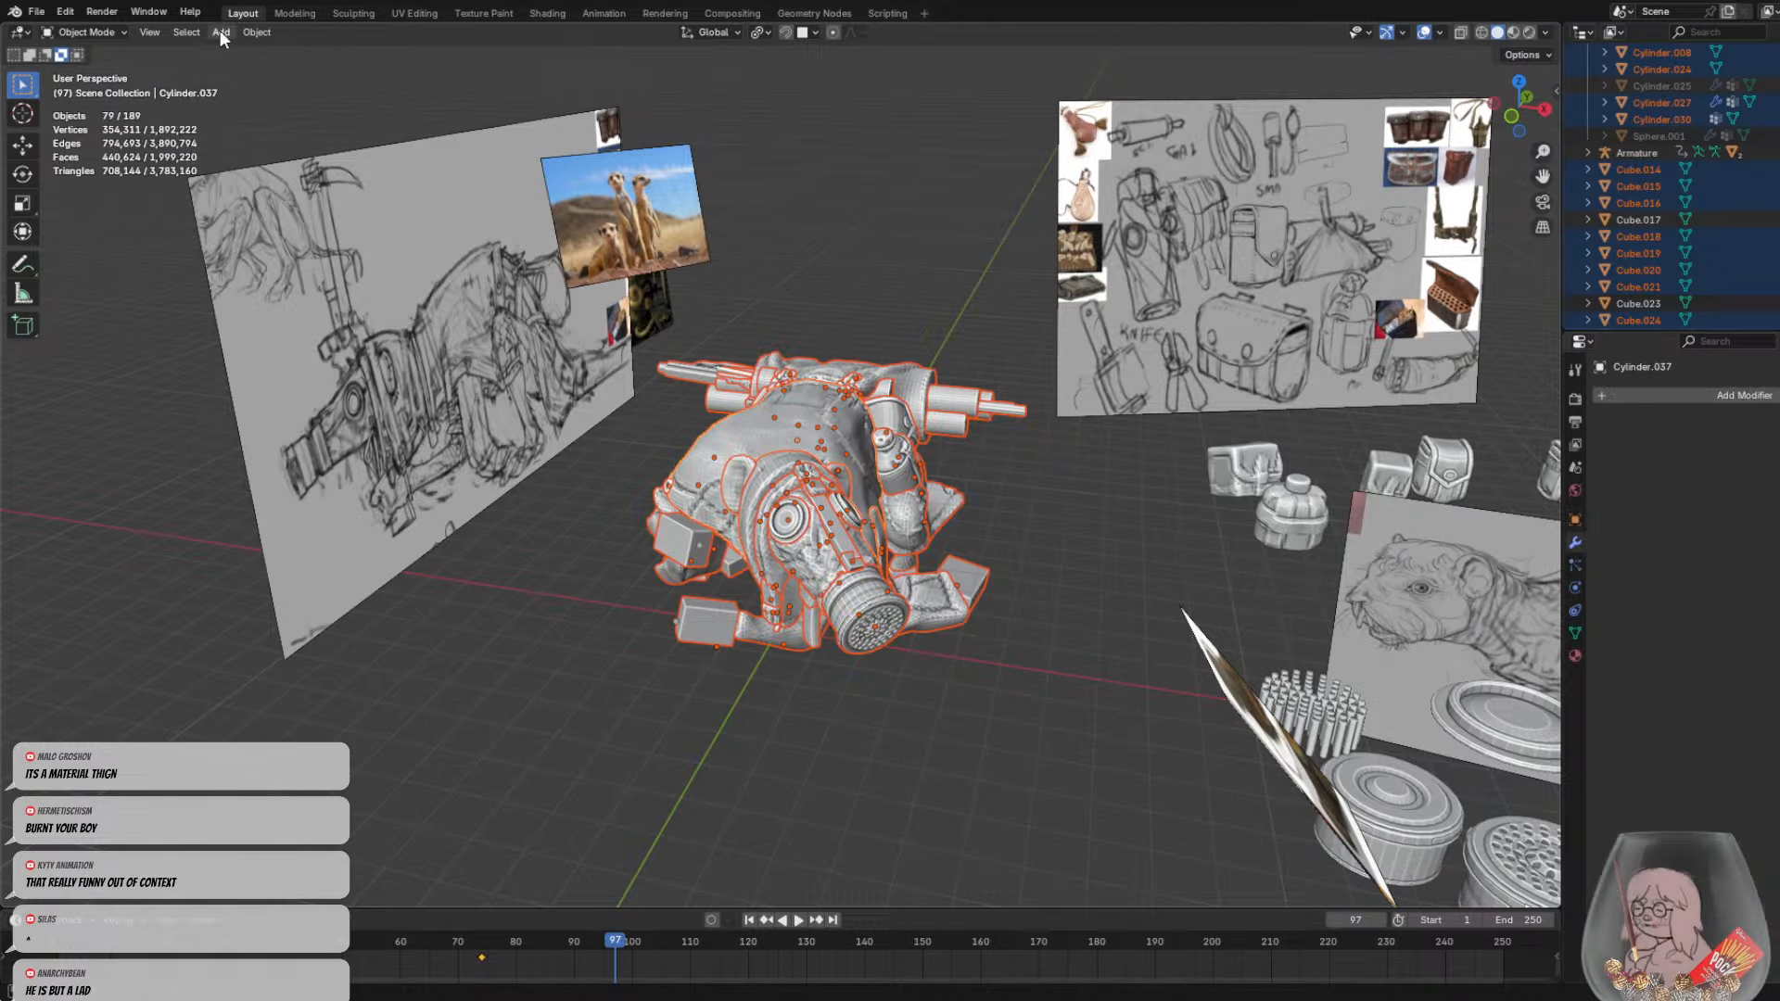
pyautogui.click(256, 32)
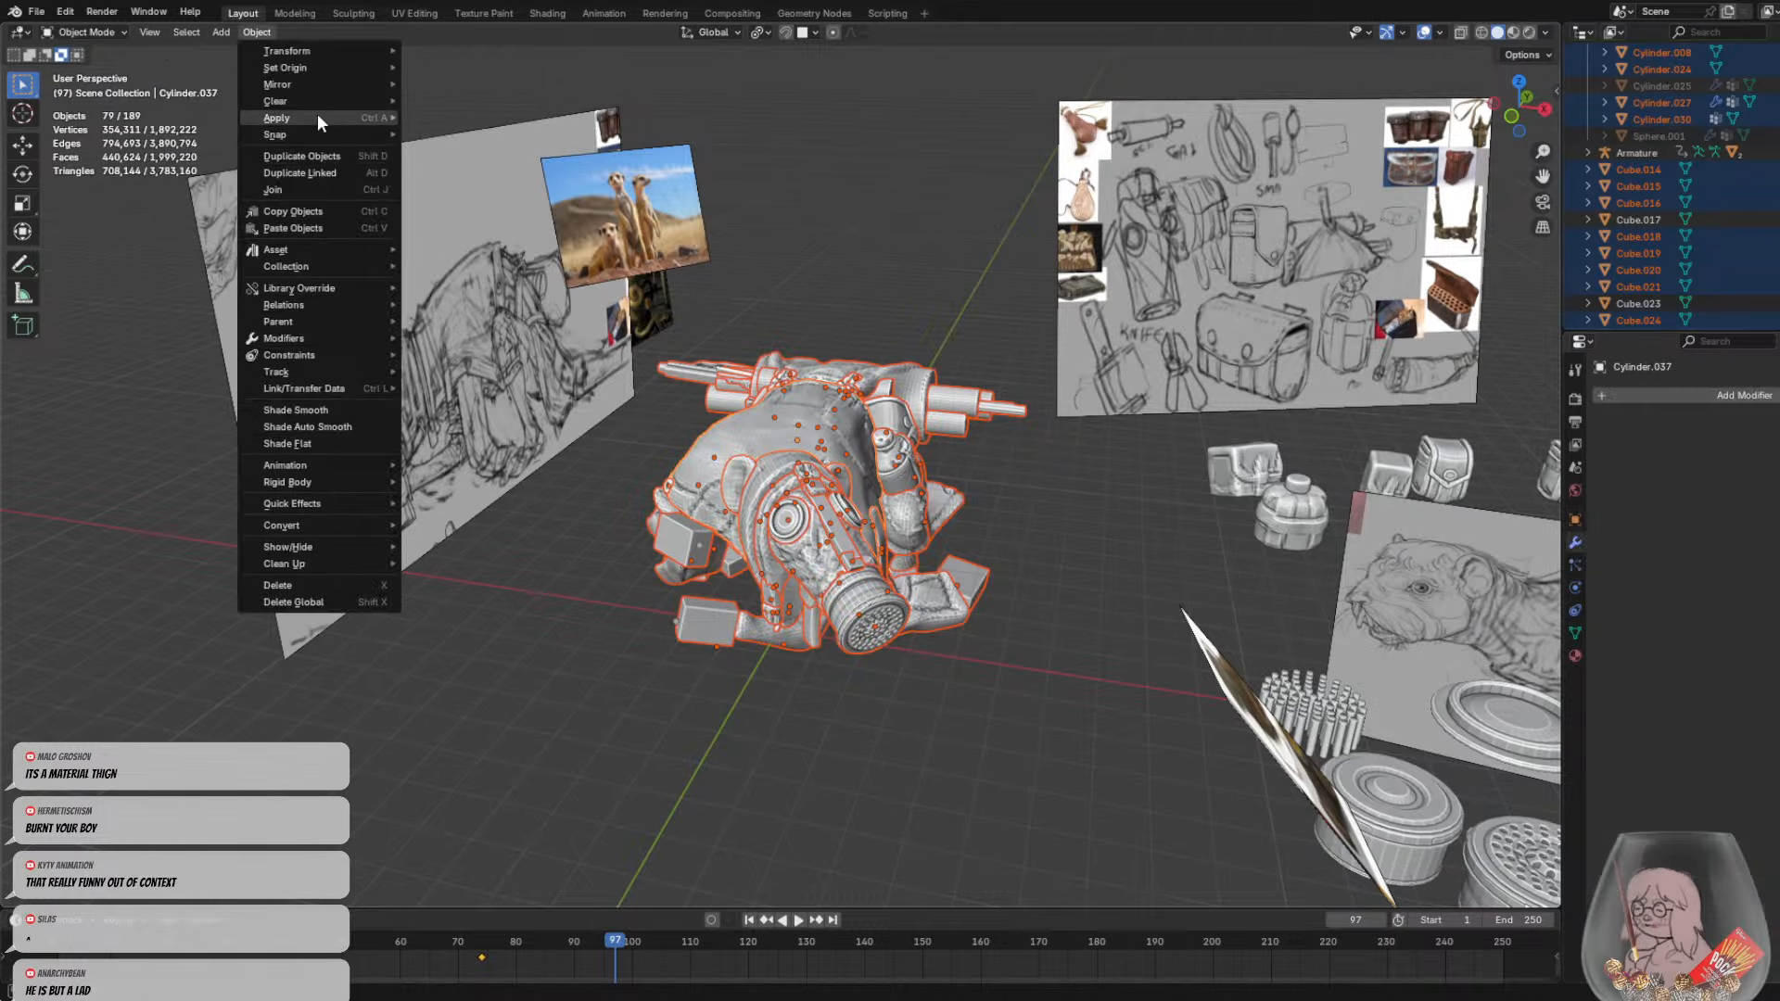
pyautogui.moveTo(318, 116)
pyautogui.click(486, 170)
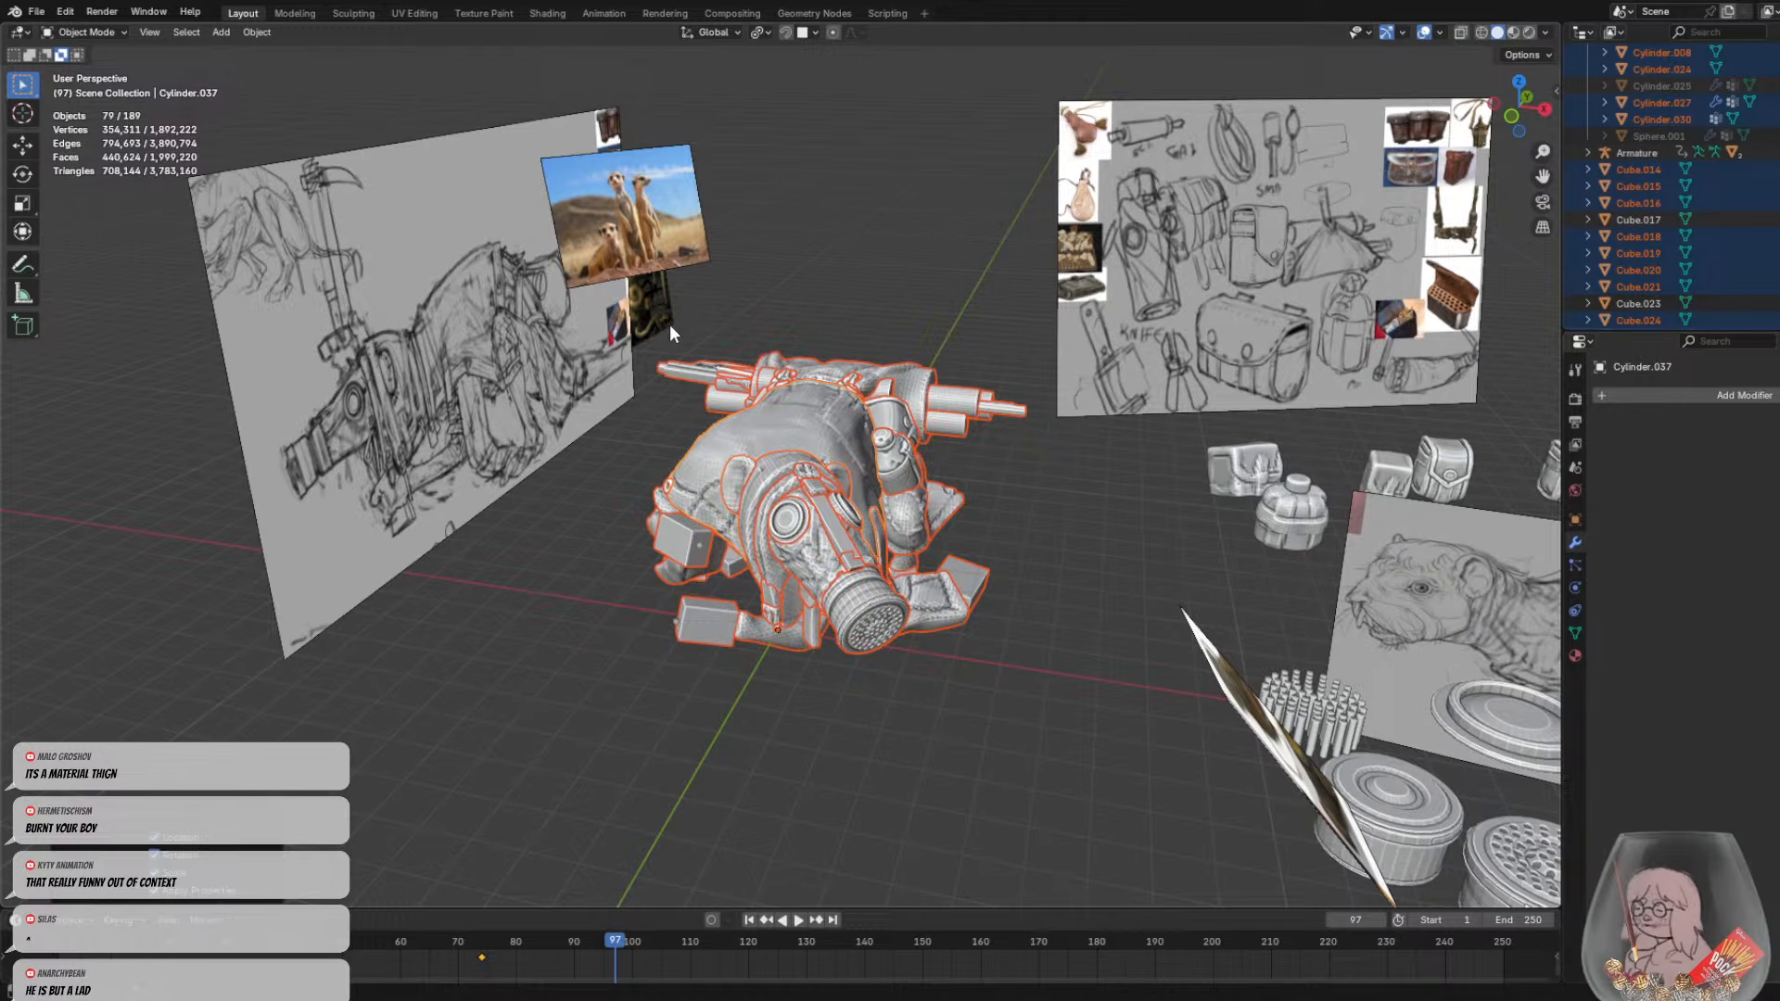
pyautogui.moveTo(669, 325)
pyautogui.mouseDown(button='middle')
pyautogui.moveTo(739, 274)
pyautogui.moveTo(738, 221)
pyautogui.moveTo(688, 186)
pyautogui.moveTo(666, 361)
pyautogui.moveTo(666, 321)
pyautogui.mouseUp(button='middle')
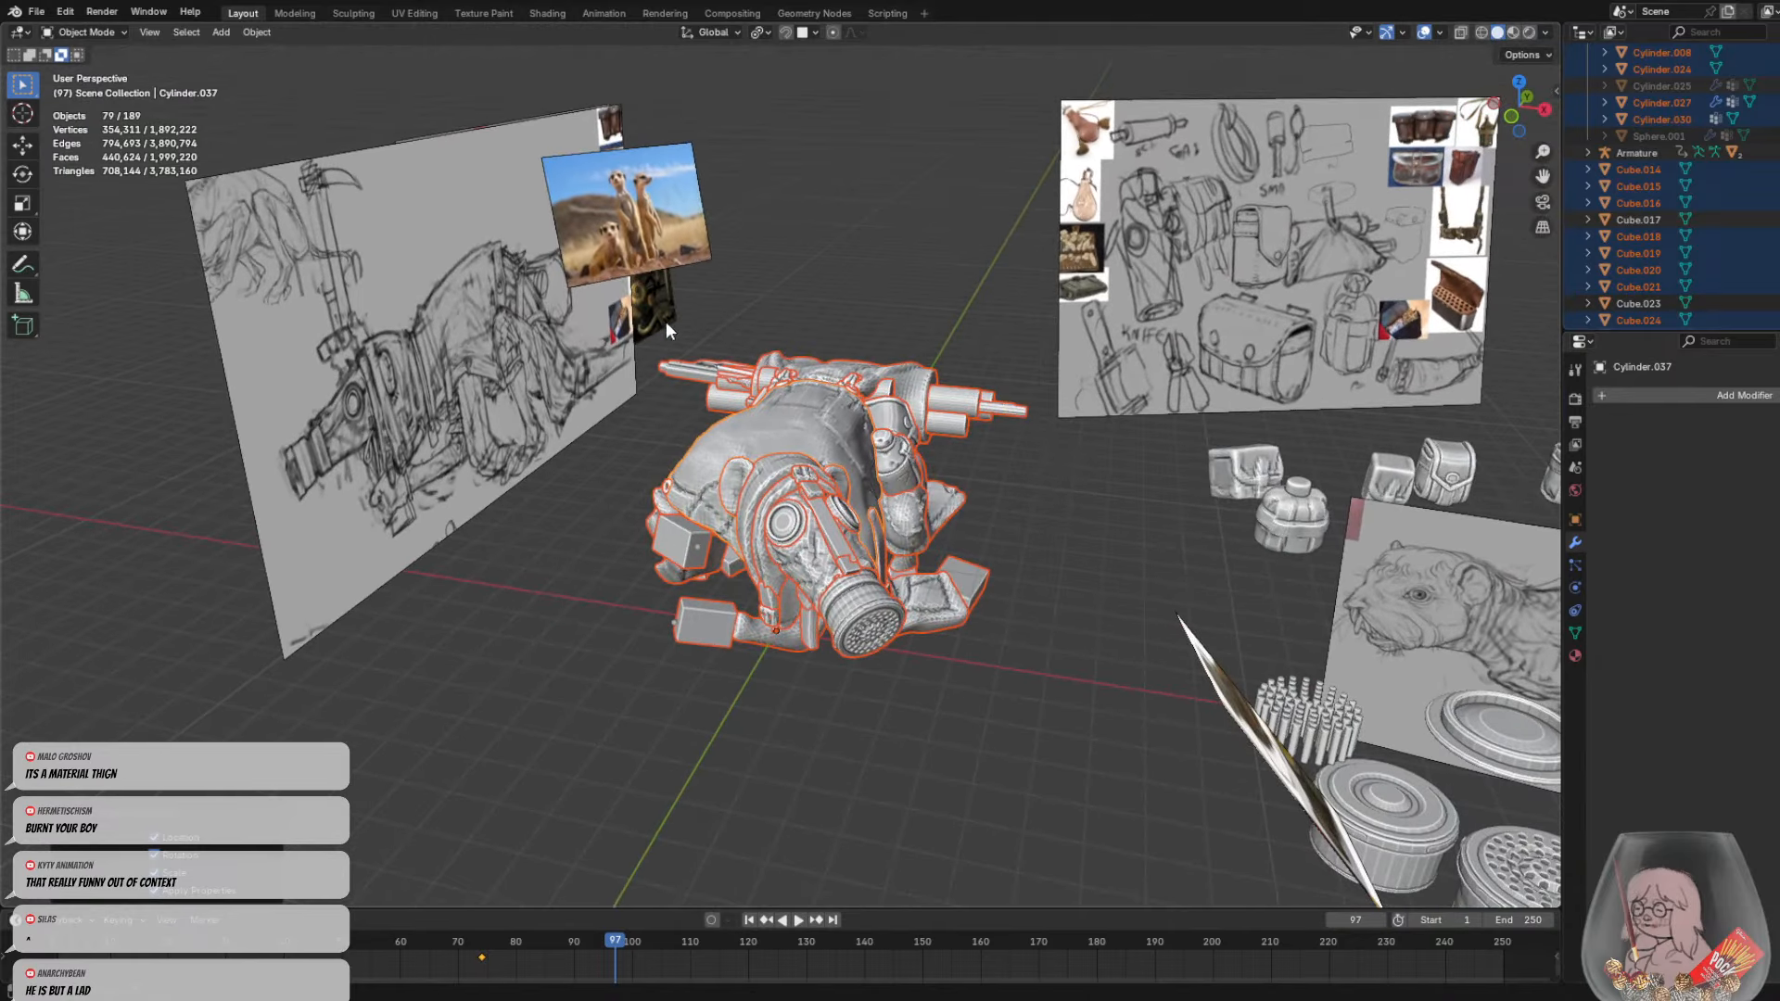
pyautogui.click(256, 33)
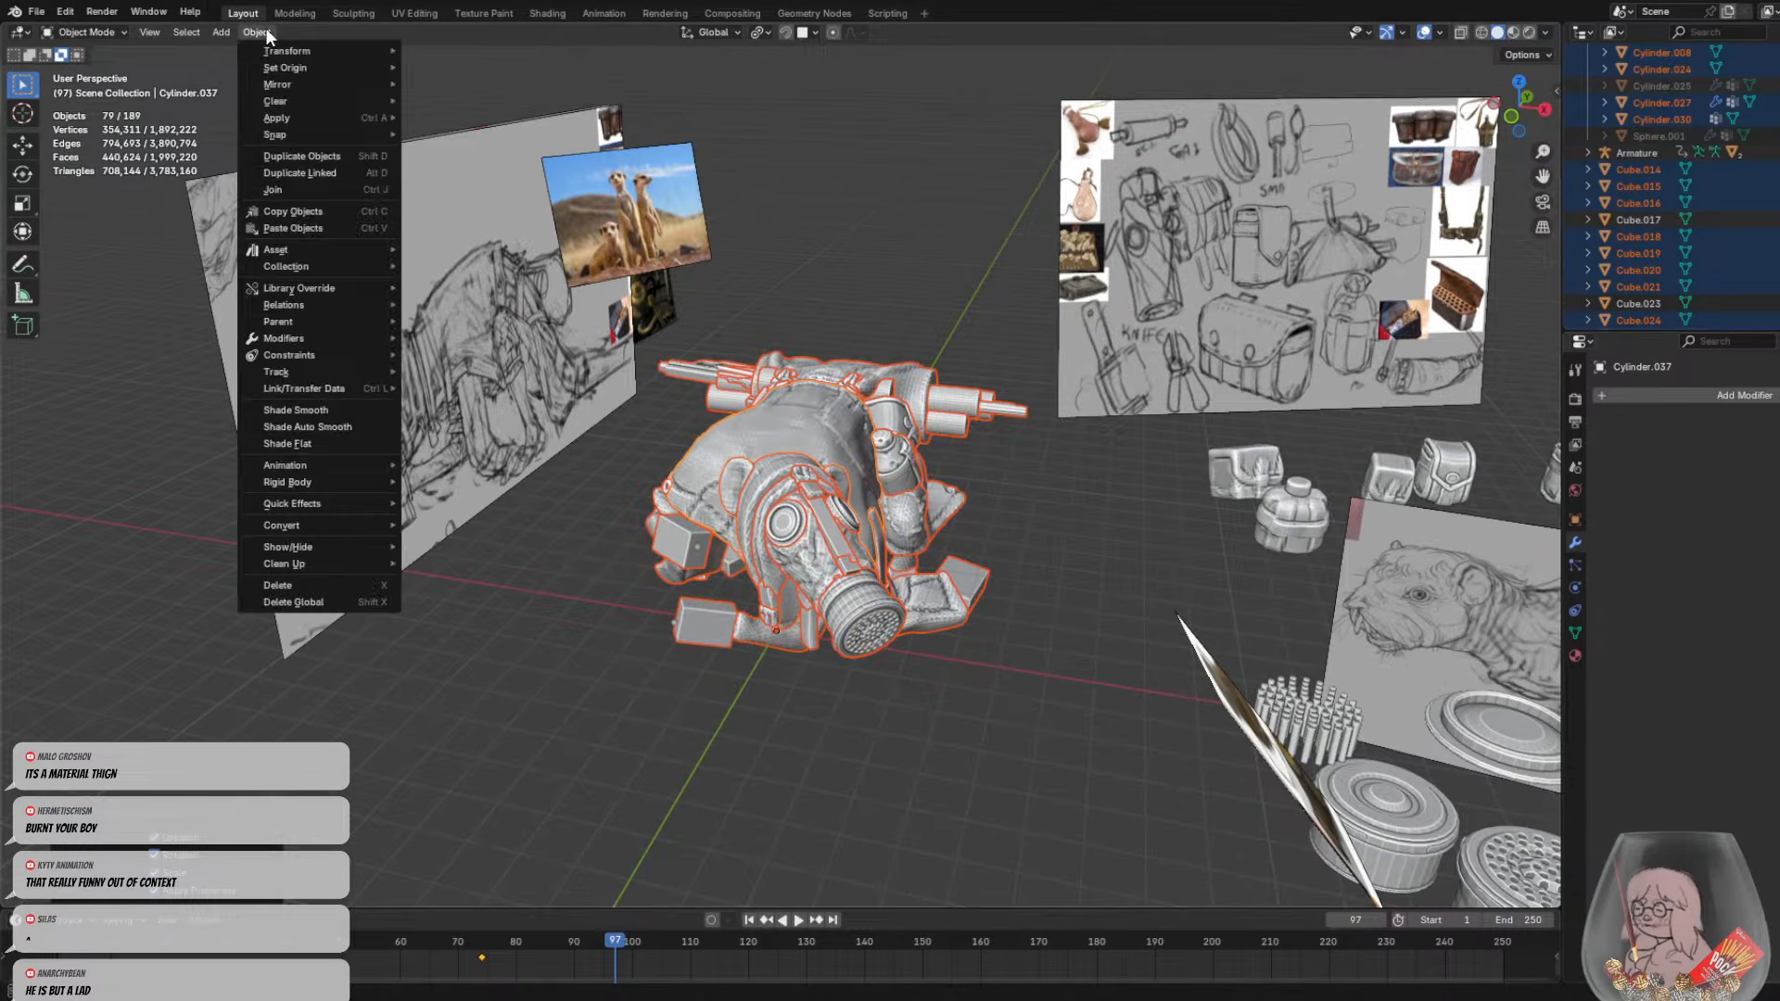
pyautogui.click(287, 194)
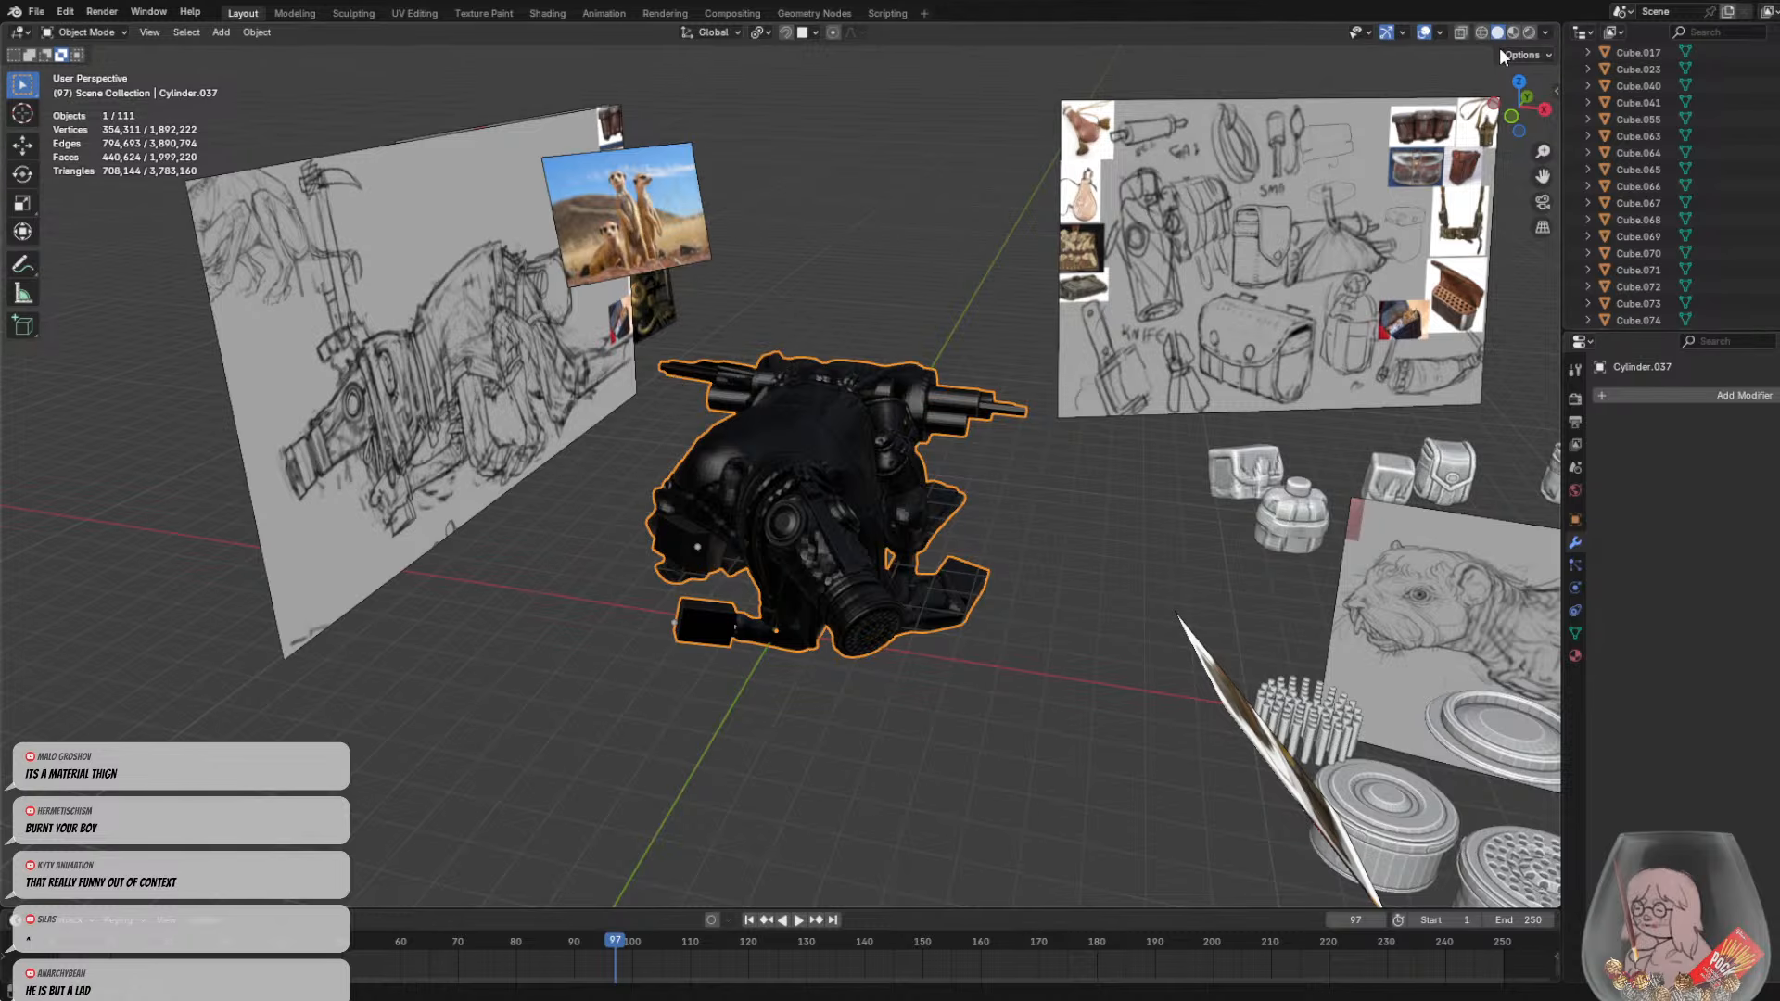
# Examine the joined mesh in rendered and solid shading and look through its object, mesh data and material properties
pyautogui.click(1528, 32)
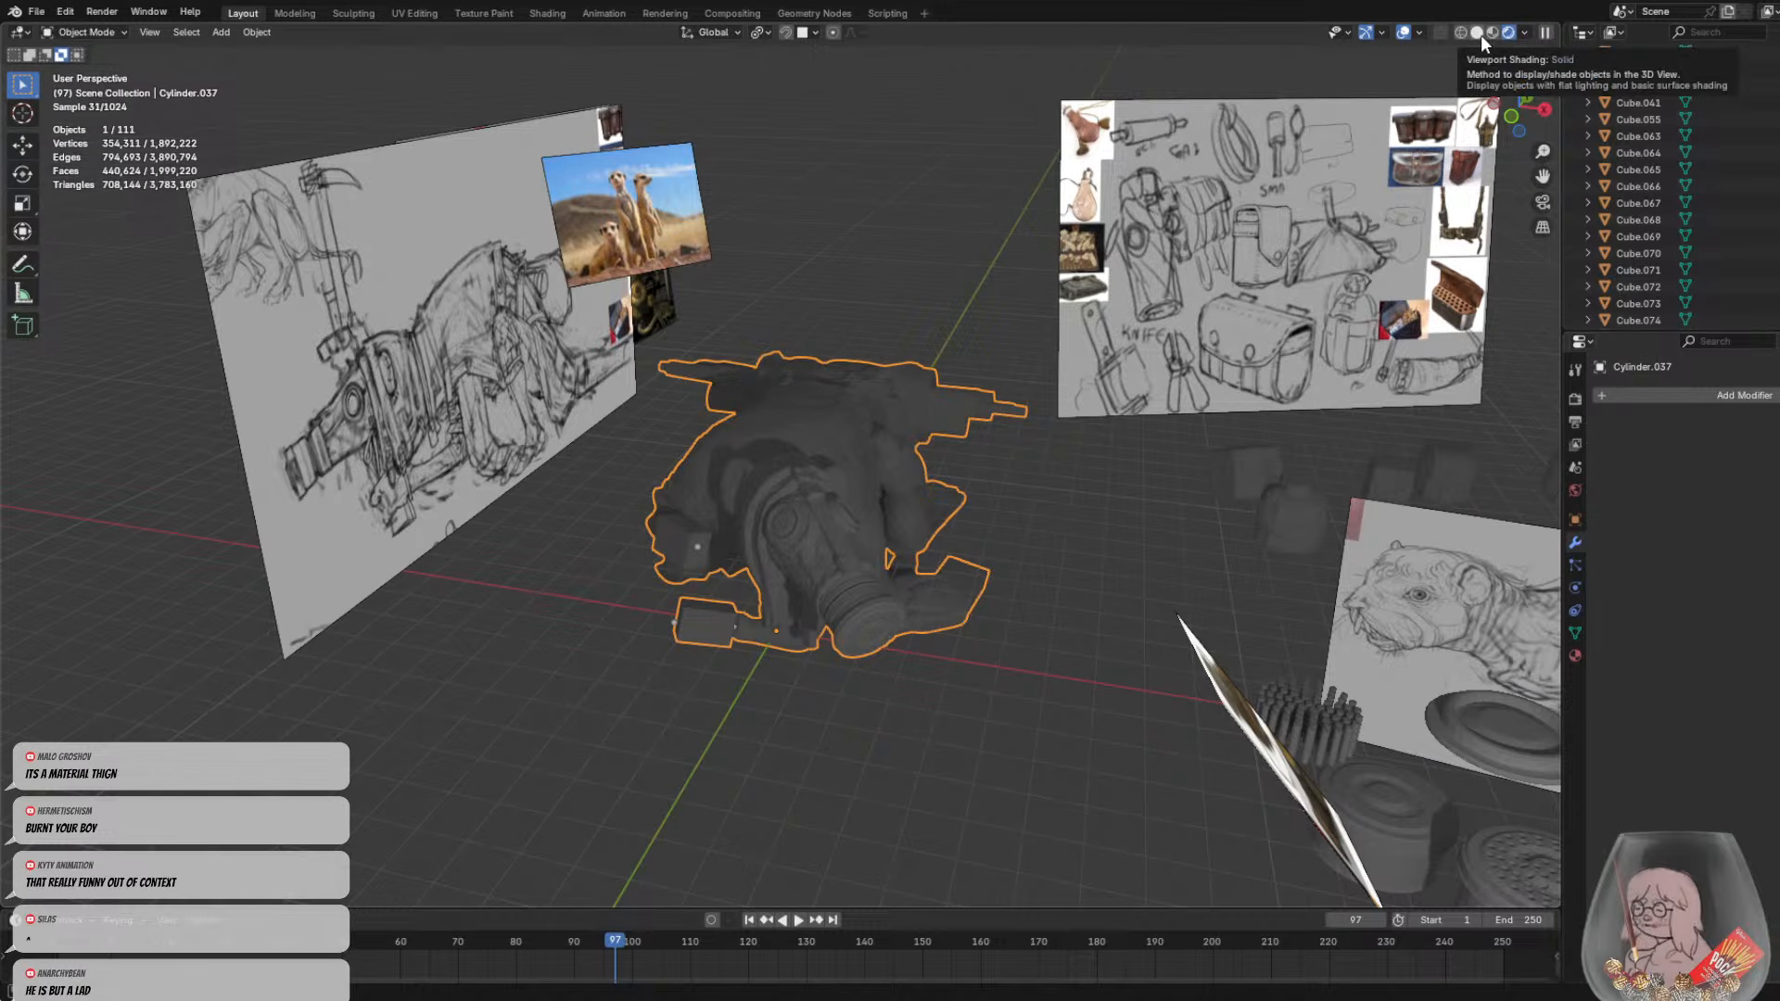
pyautogui.click(1482, 35)
pyautogui.moveTo(825, 546); pyautogui.dragTo(1556, 512, button='middle')
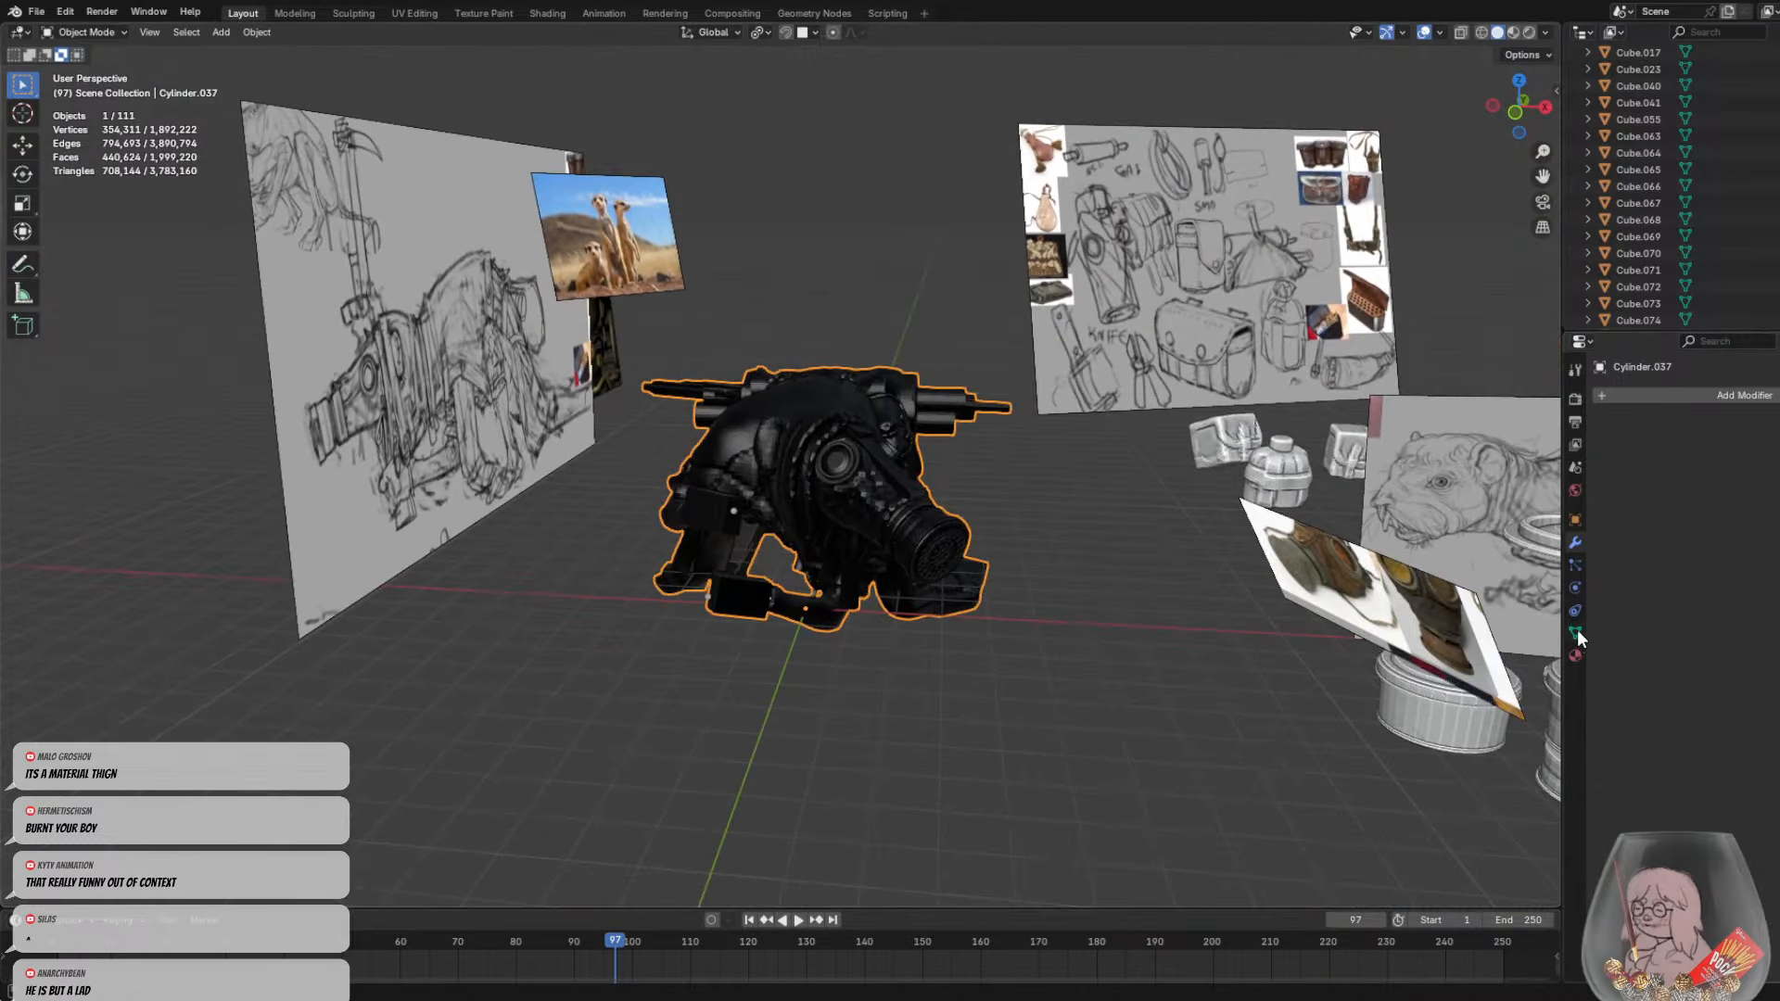
pyautogui.click(1575, 521)
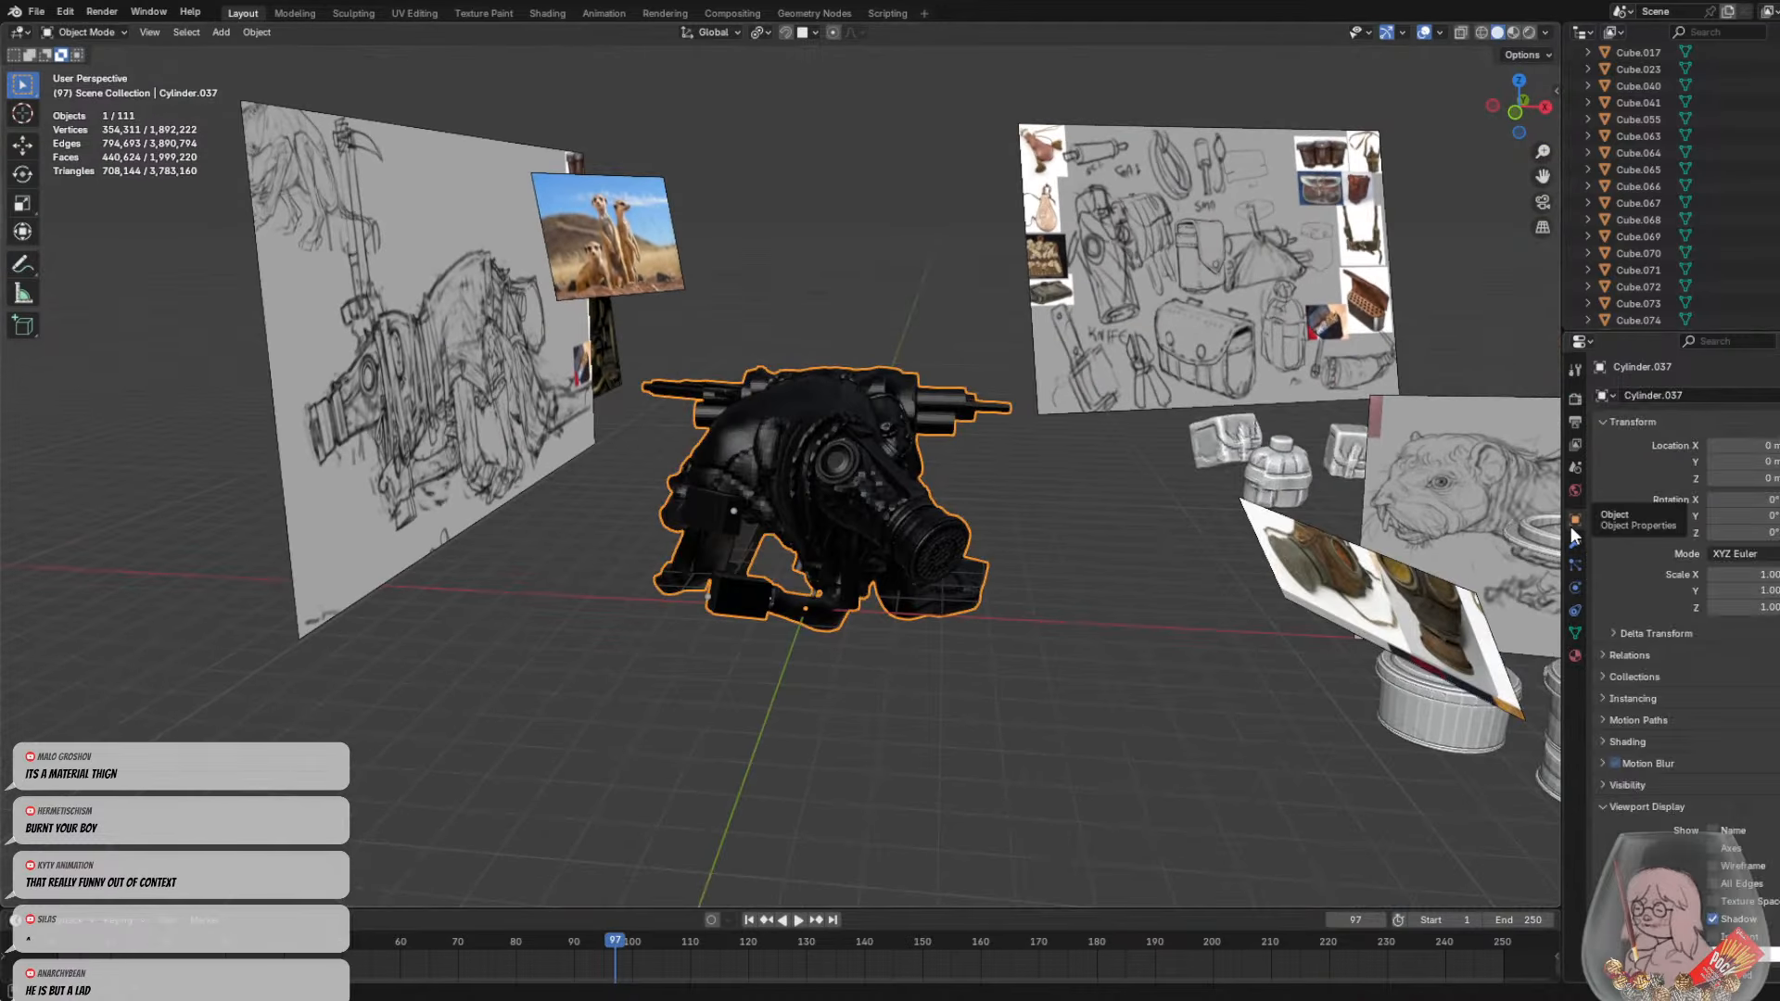
pyautogui.click(1574, 655)
pyautogui.click(1574, 634)
pyautogui.click(1574, 656)
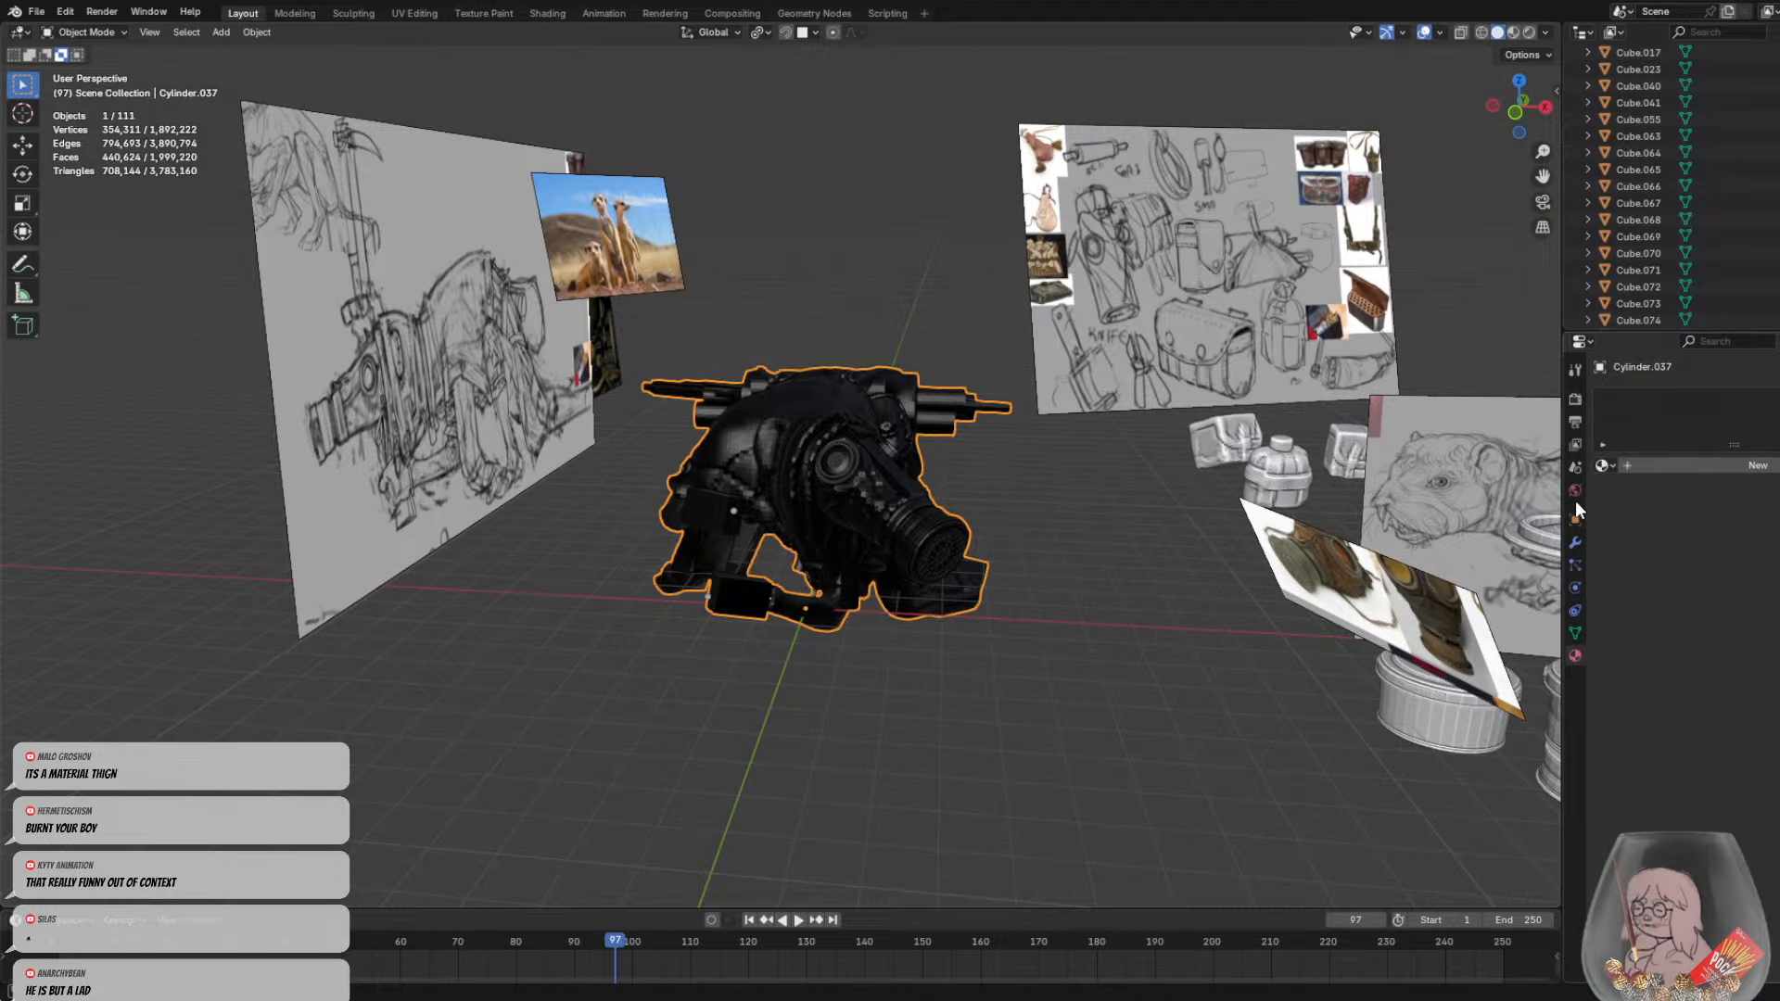
pyautogui.moveTo(942, 503)
pyautogui.mouseDown(button='middle')
pyautogui.moveTo(909, 516)
pyautogui.moveTo(924, 506)
pyautogui.mouseUp(button='middle')
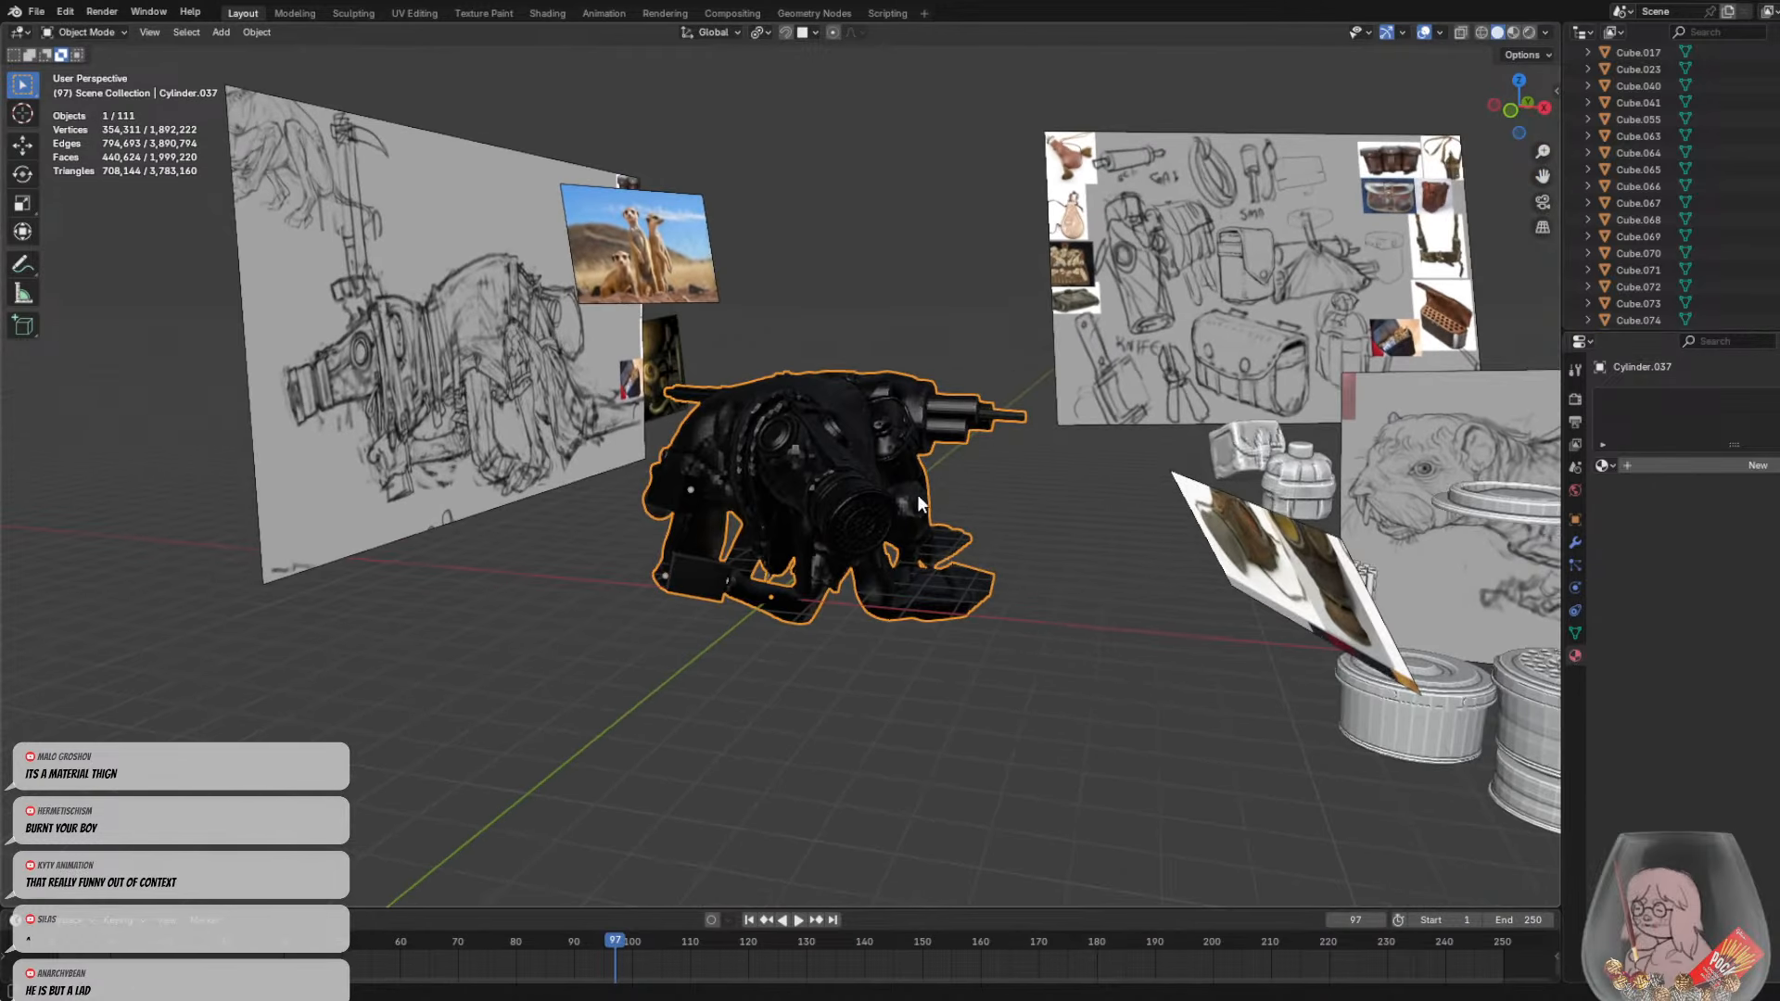
pyautogui.moveTo(697, 491); pyautogui.dragTo(663, 575, button='middle')
pyautogui.scroll(3, 761, 523)
pyautogui.keyDown('shift'); pyautogui.moveTo(671, 575); pyautogui.dragTo(950, 497, button='middle'); pyautogui.keyUp('shift')
pyautogui.moveTo(826, 470); pyautogui.dragTo(965, 423, button='middle')
pyautogui.keyDown('shift'); pyautogui.click(820, 482); pyautogui.keyUp('shift')
pyautogui.rightClick(922, 403)
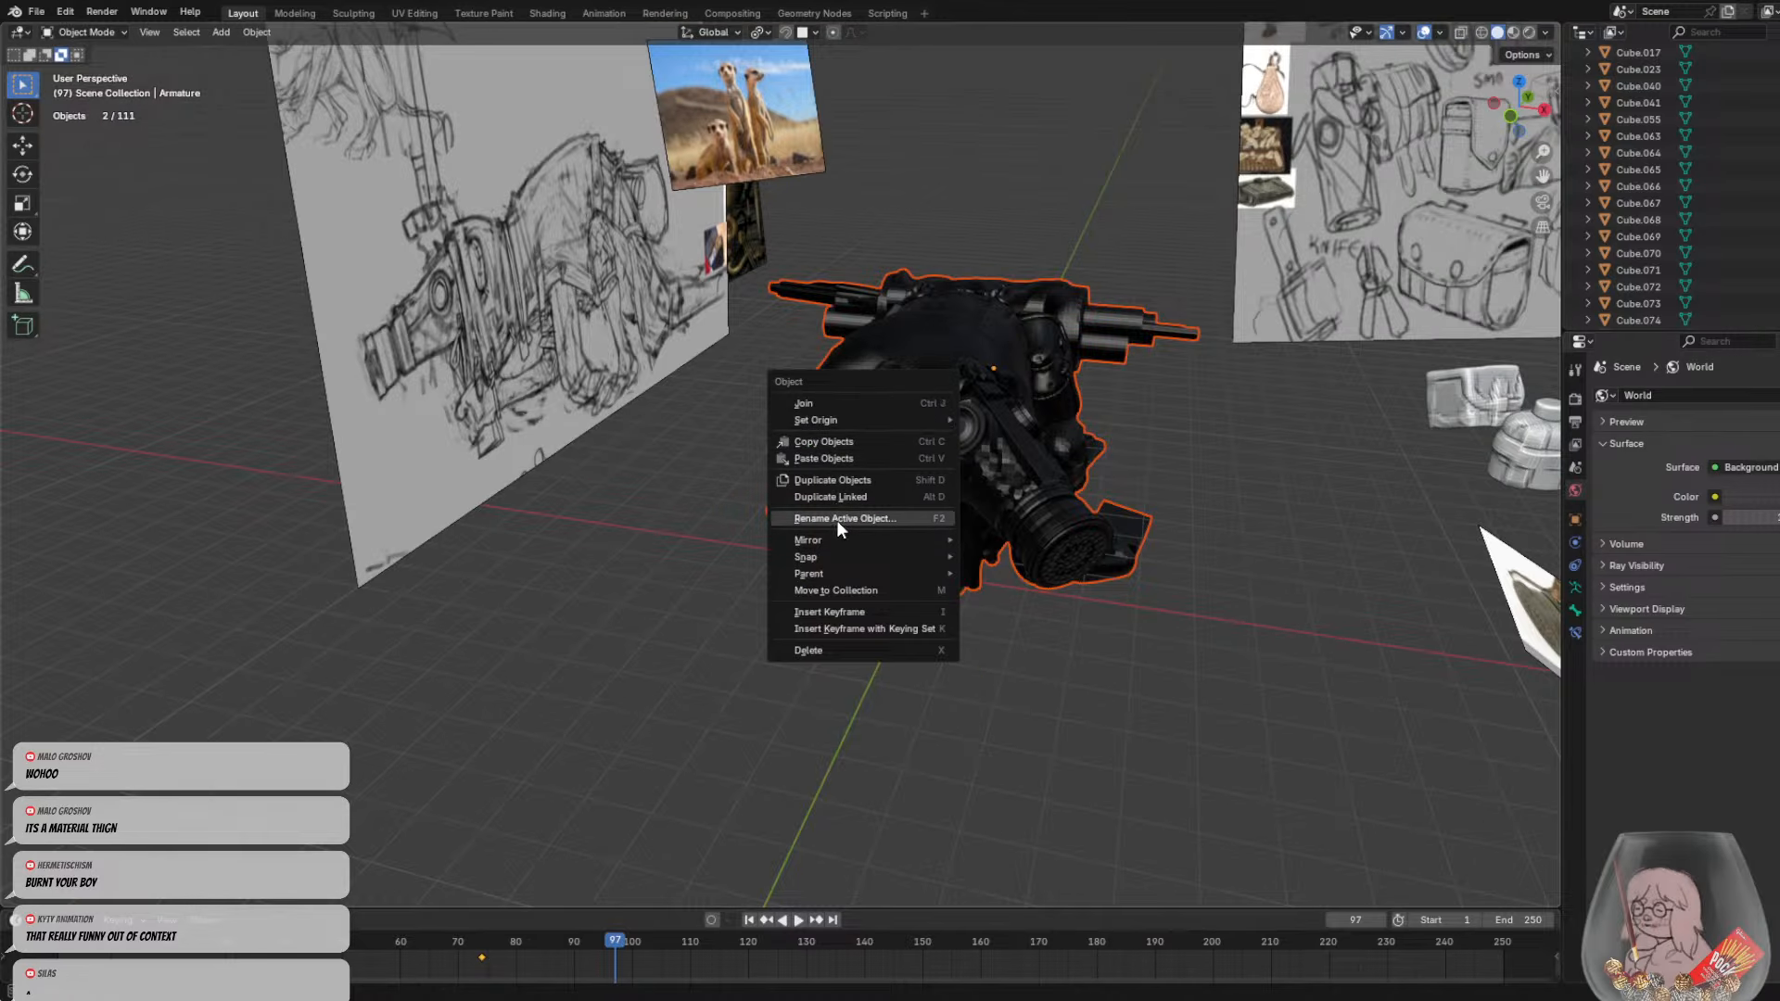
pyautogui.scroll(1, 976, 404)
pyautogui.click(962, 410)
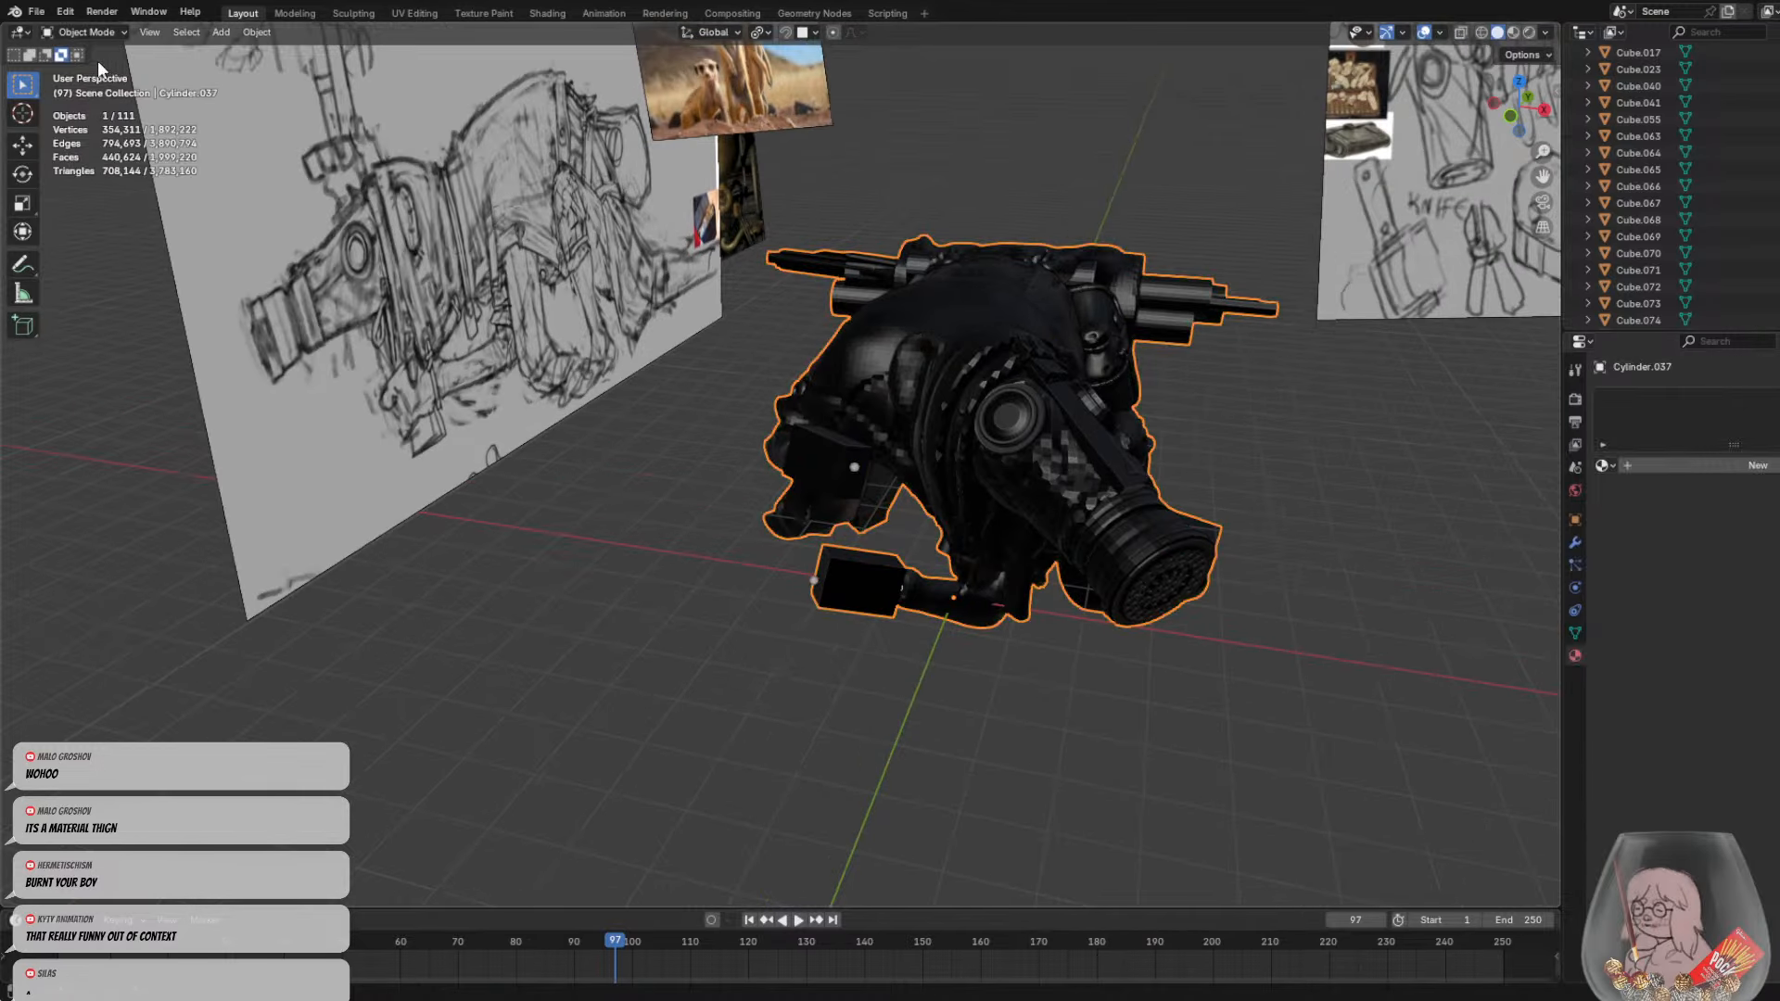
# Switch the joined creature mesh to Sculpt Mode
pyautogui.click(85, 32)
pyautogui.click(81, 87)
pyautogui.moveTo(935, 386); pyautogui.dragTo(982, 359, button='middle')
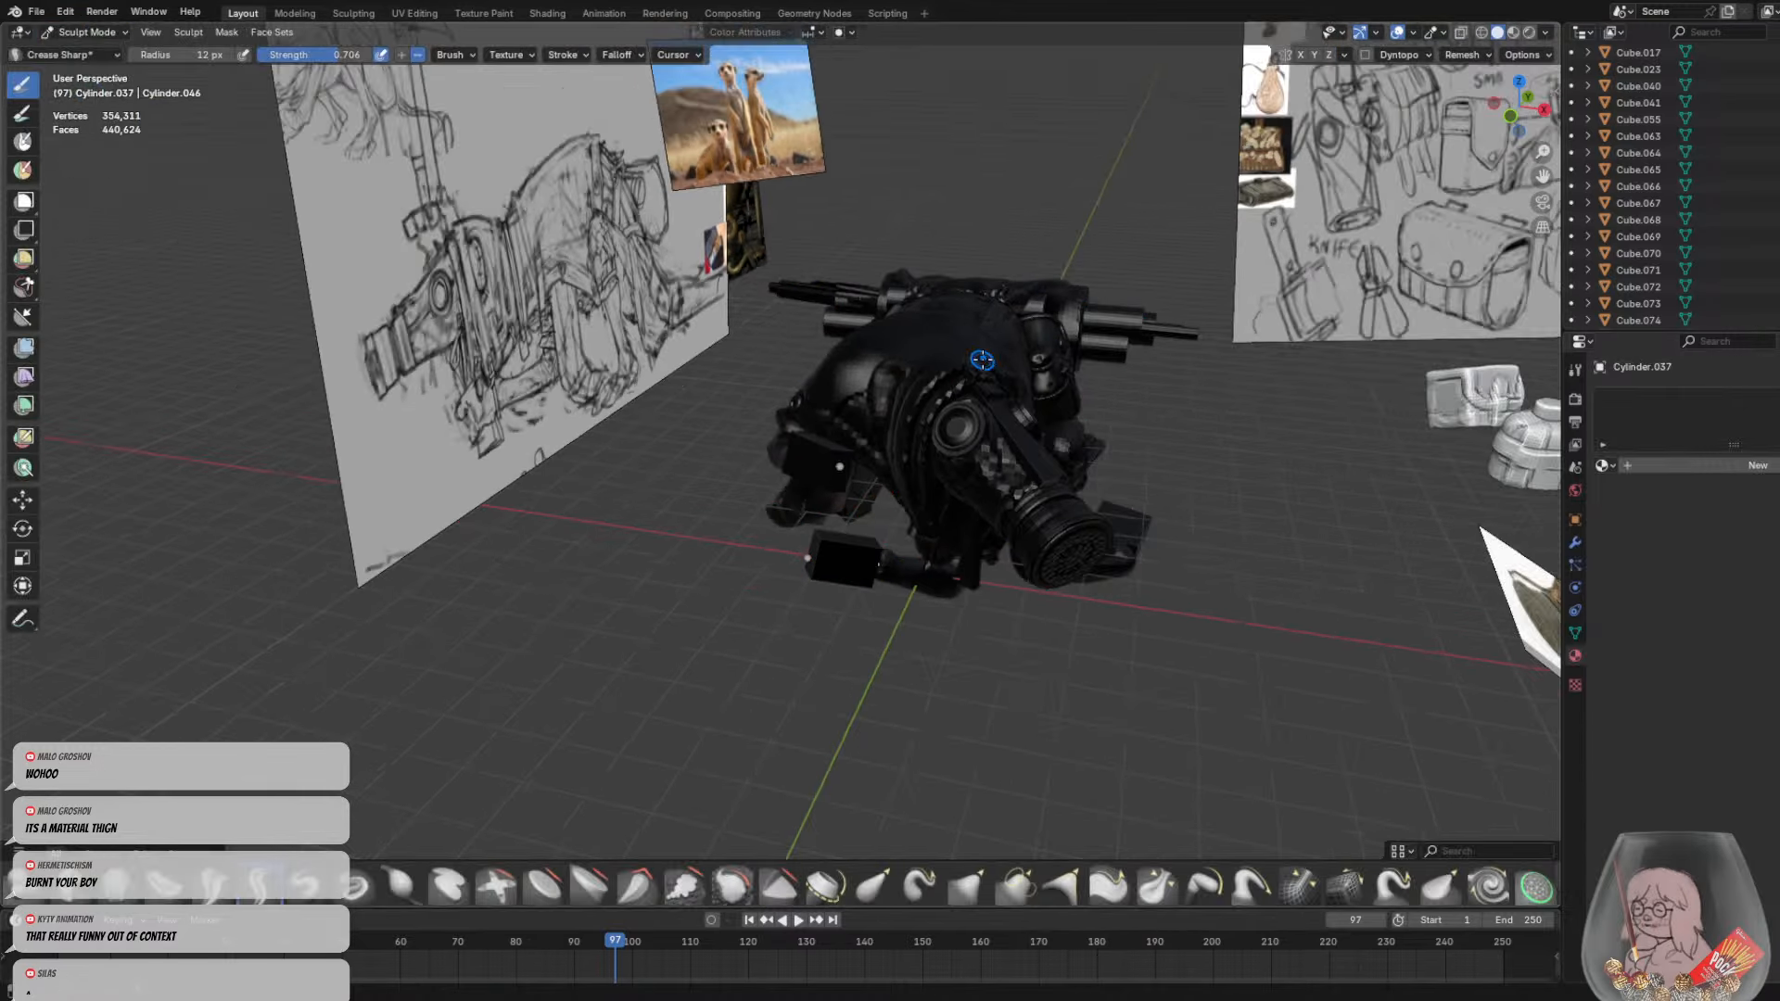
# Set a voxel size, voxel-remesh the joined creature mesh and return it to Object Mode
pyautogui.press('r')
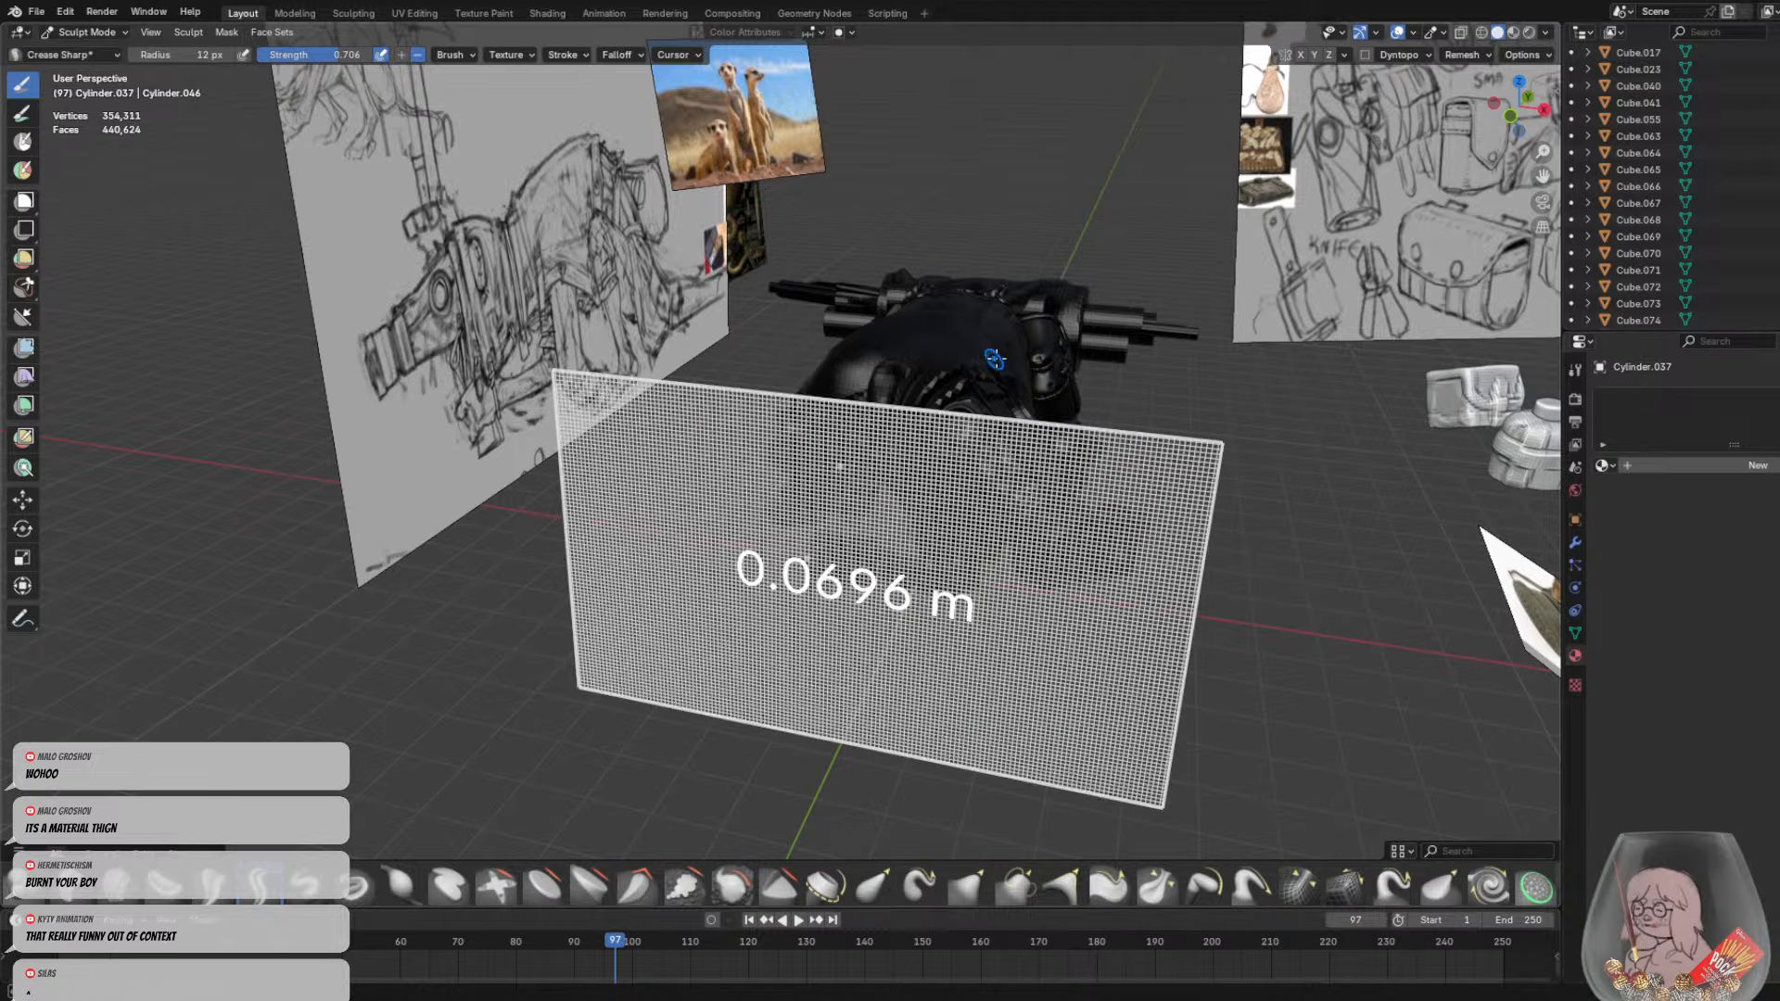
pyautogui.click(1067, 371)
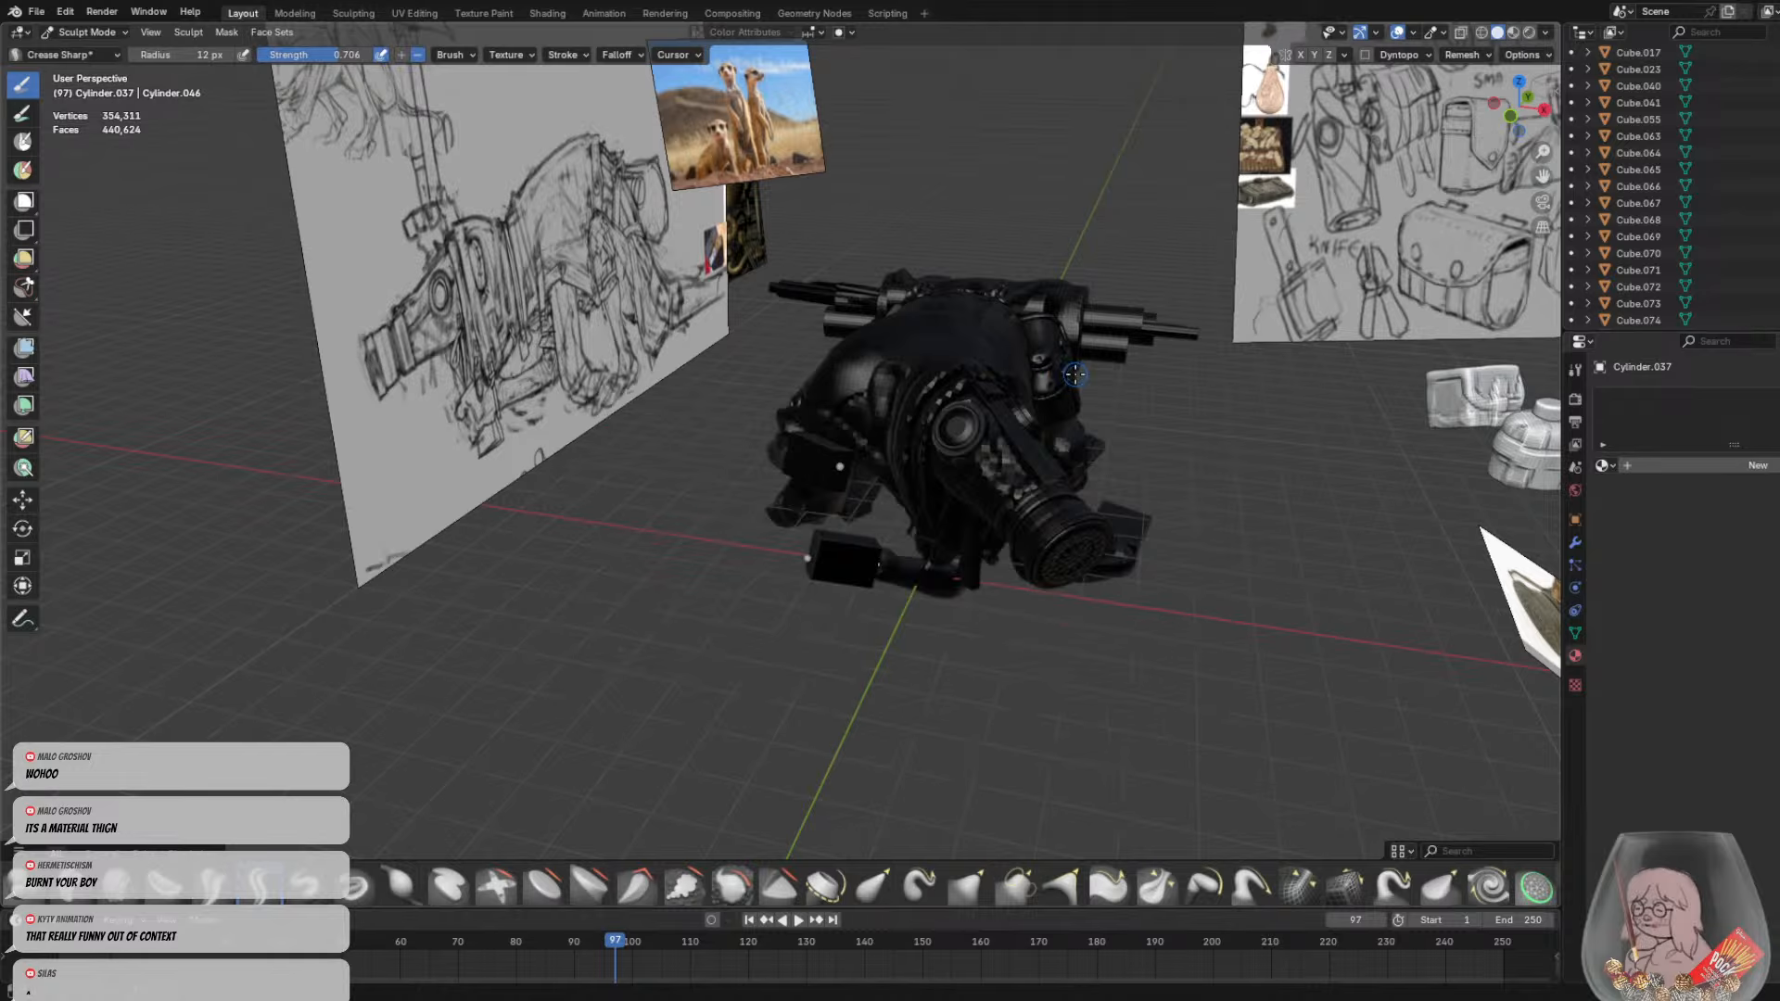
pyautogui.hotkey('ctrl', 'r')
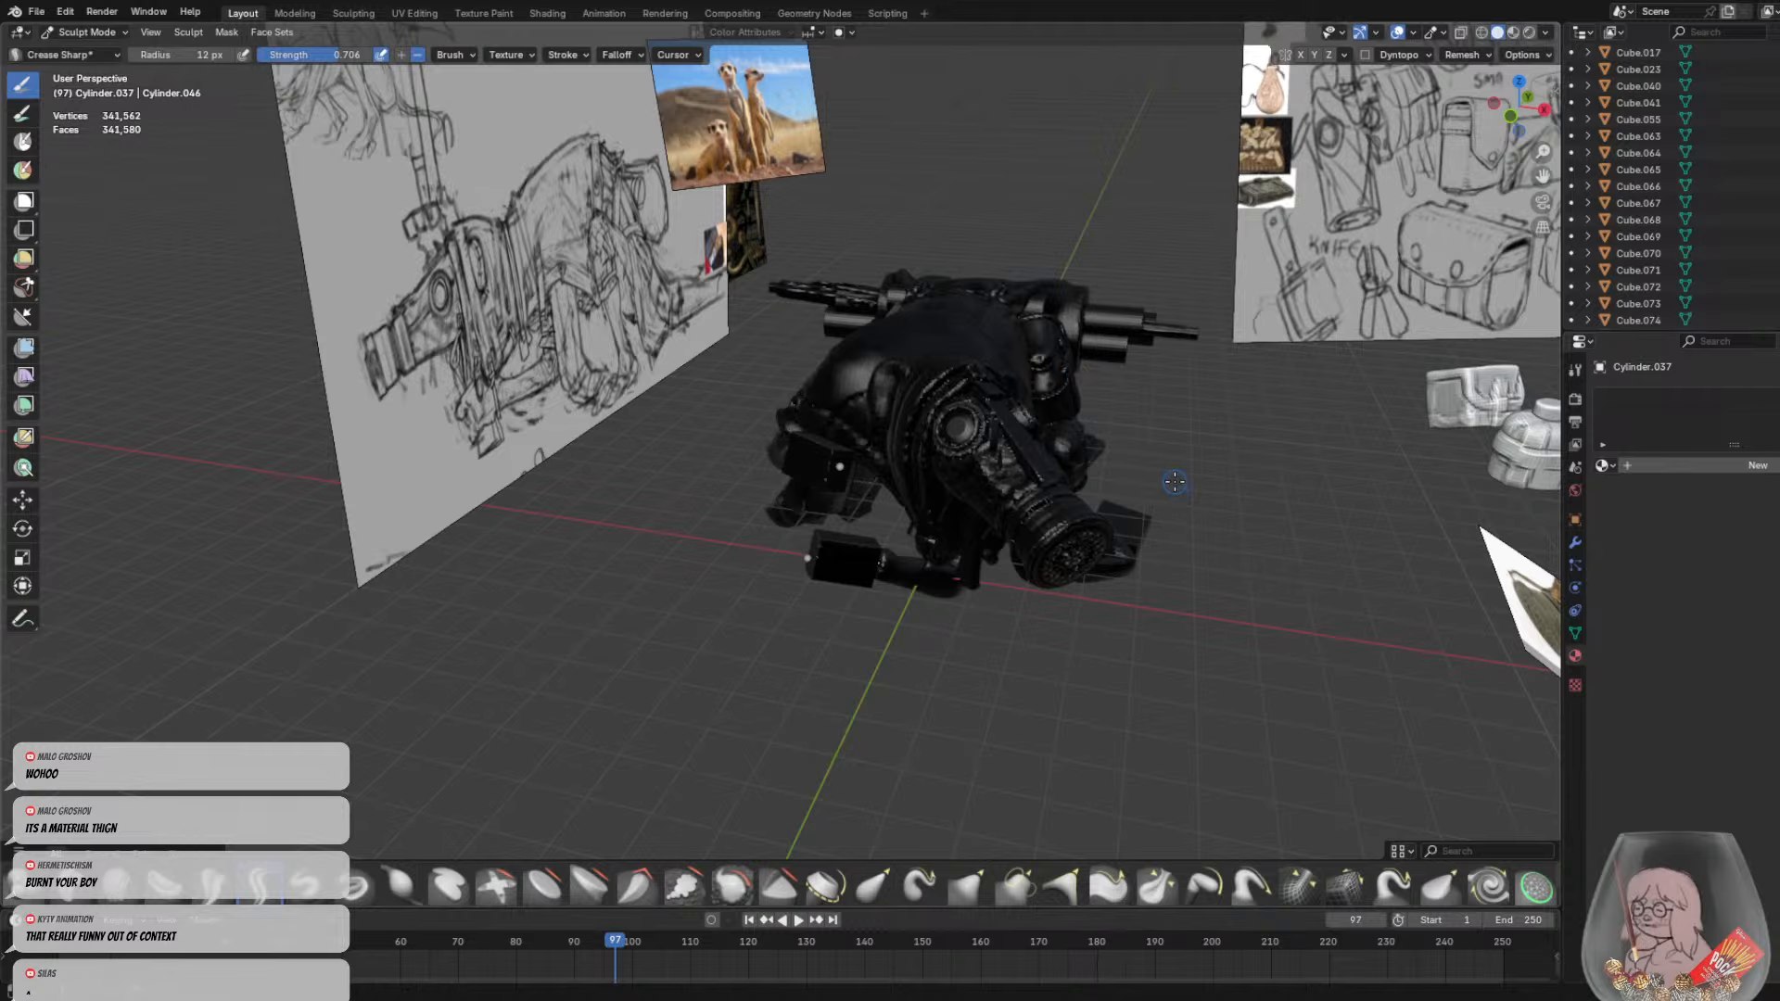
pyautogui.moveTo(1160, 314); pyautogui.dragTo(1132, 423, button='middle')
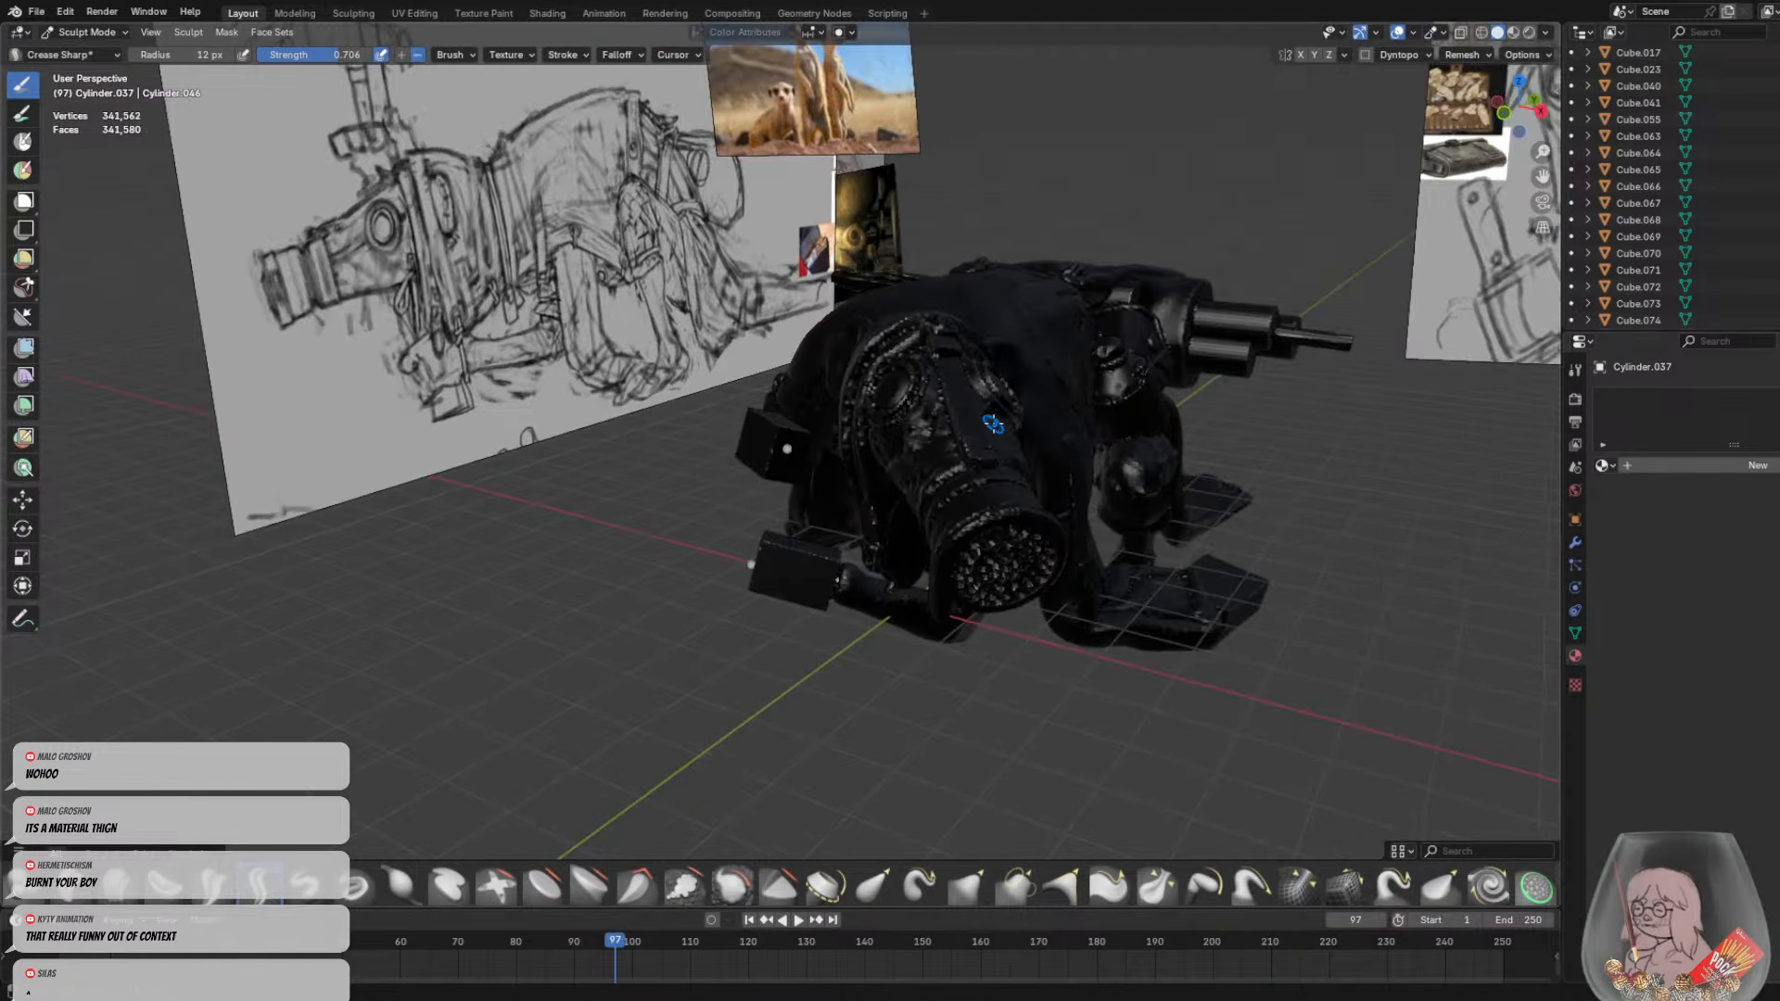
pyautogui.click(114, 39)
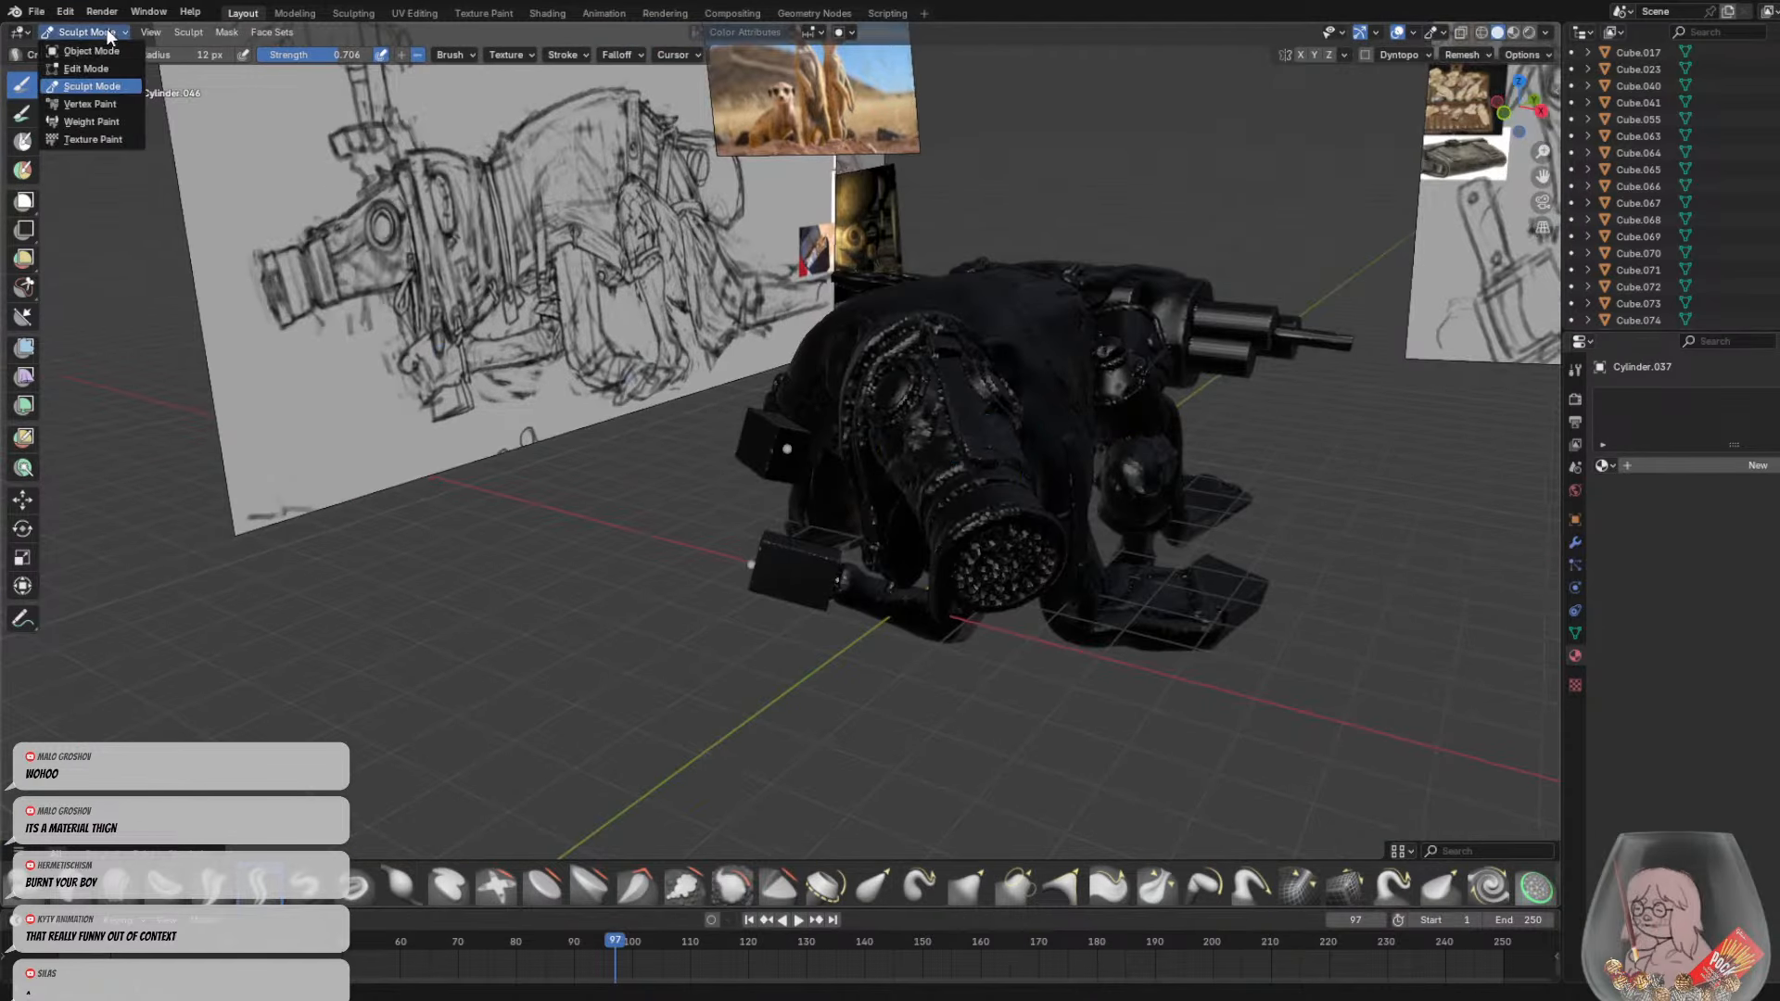
pyautogui.click(91, 52)
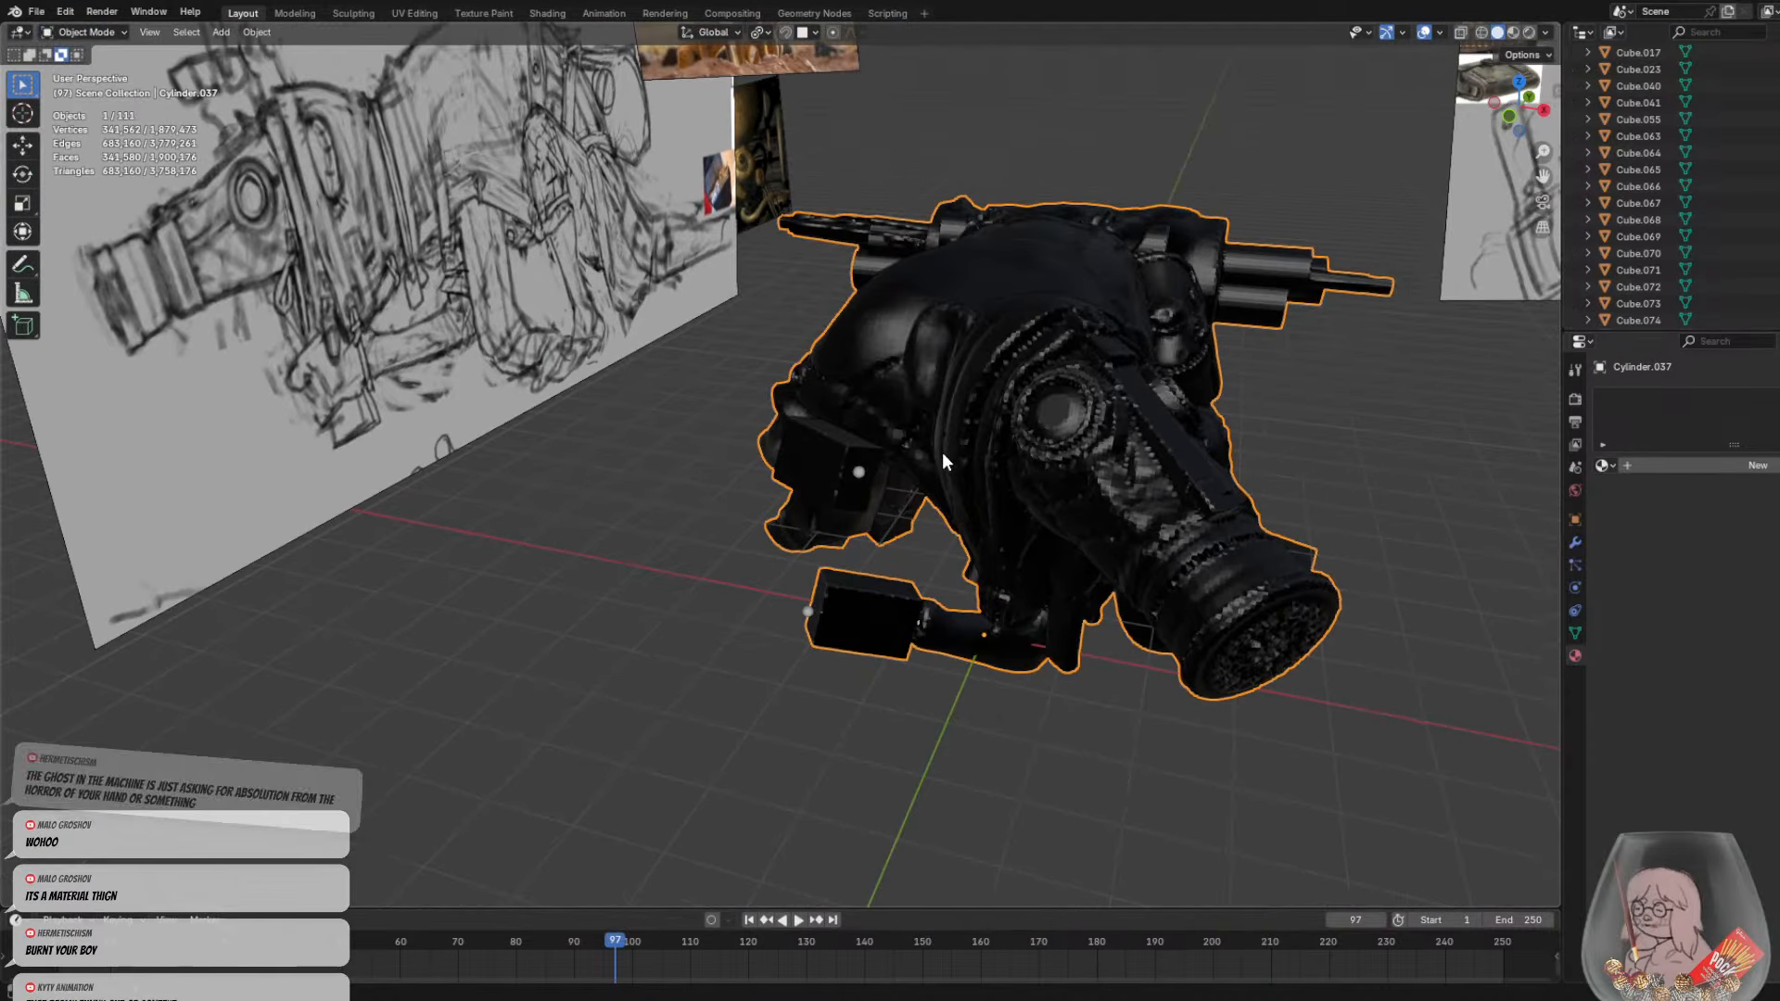
# Parent the remeshed creature to the armature with automatic weights and inspect how it deforms
pyautogui.keyDown('shift'); pyautogui.click(859, 471); pyautogui.keyUp('shift')
pyautogui.scroll(-3, 979, 410)
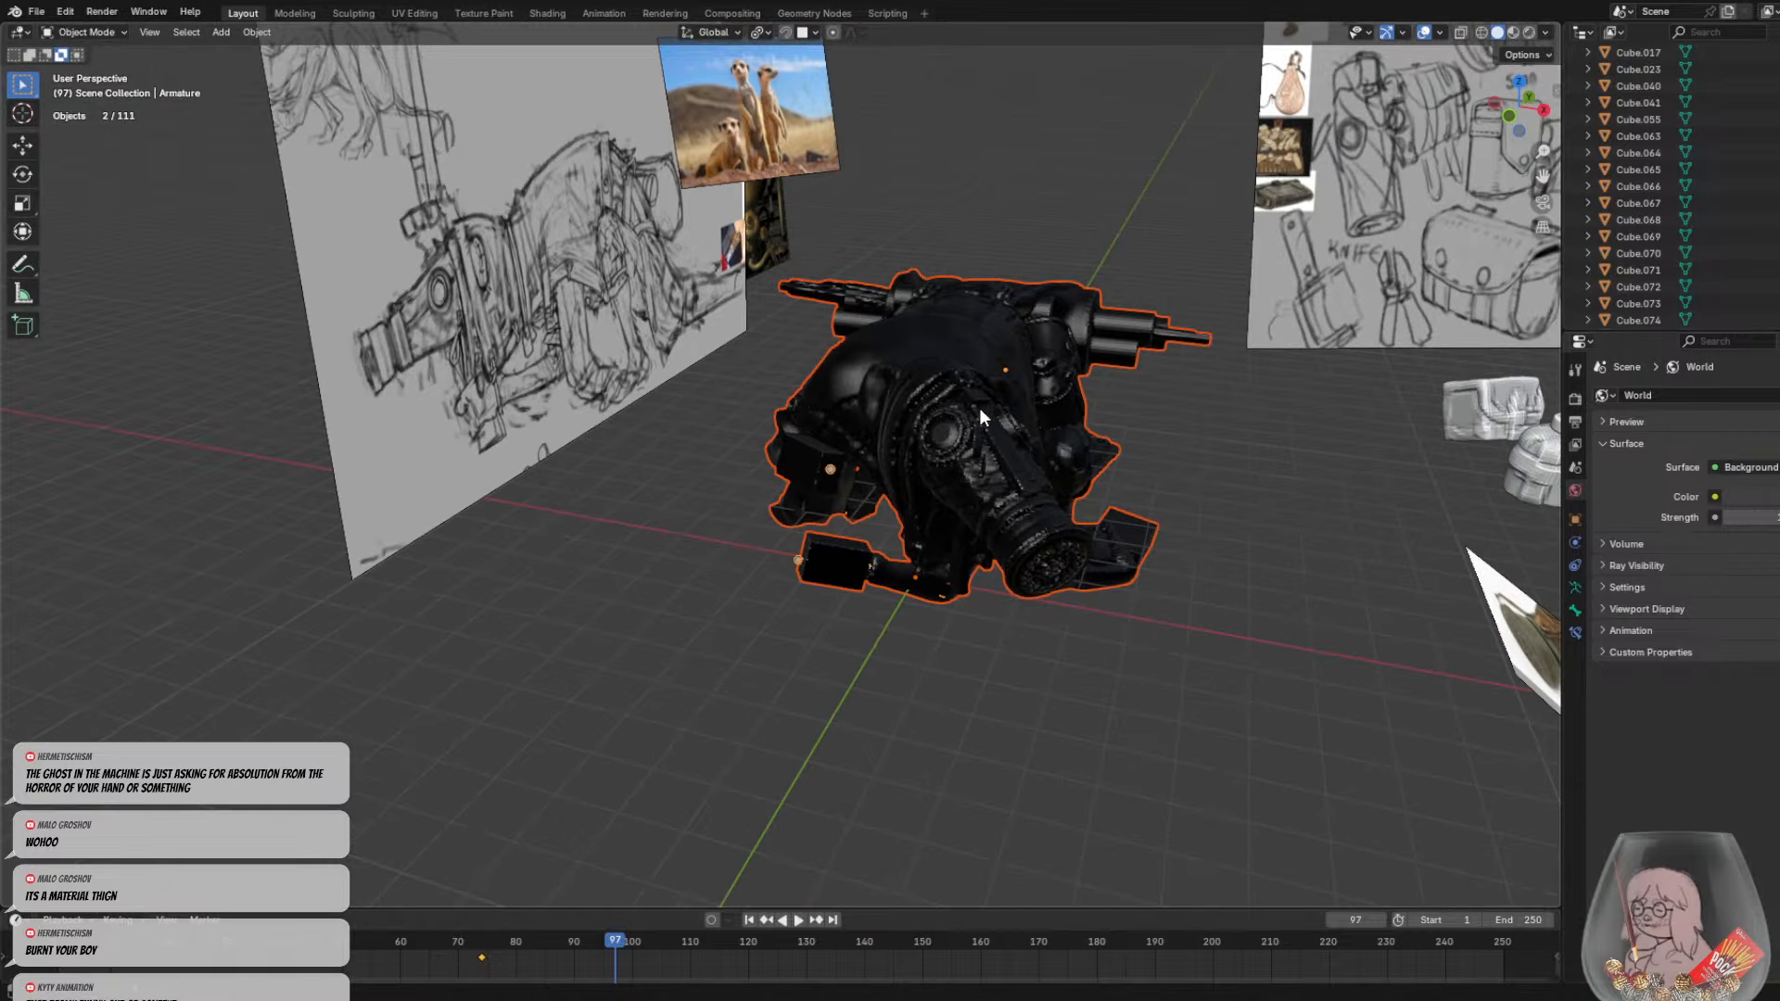
pyautogui.hotkey('ctrl', 'p')
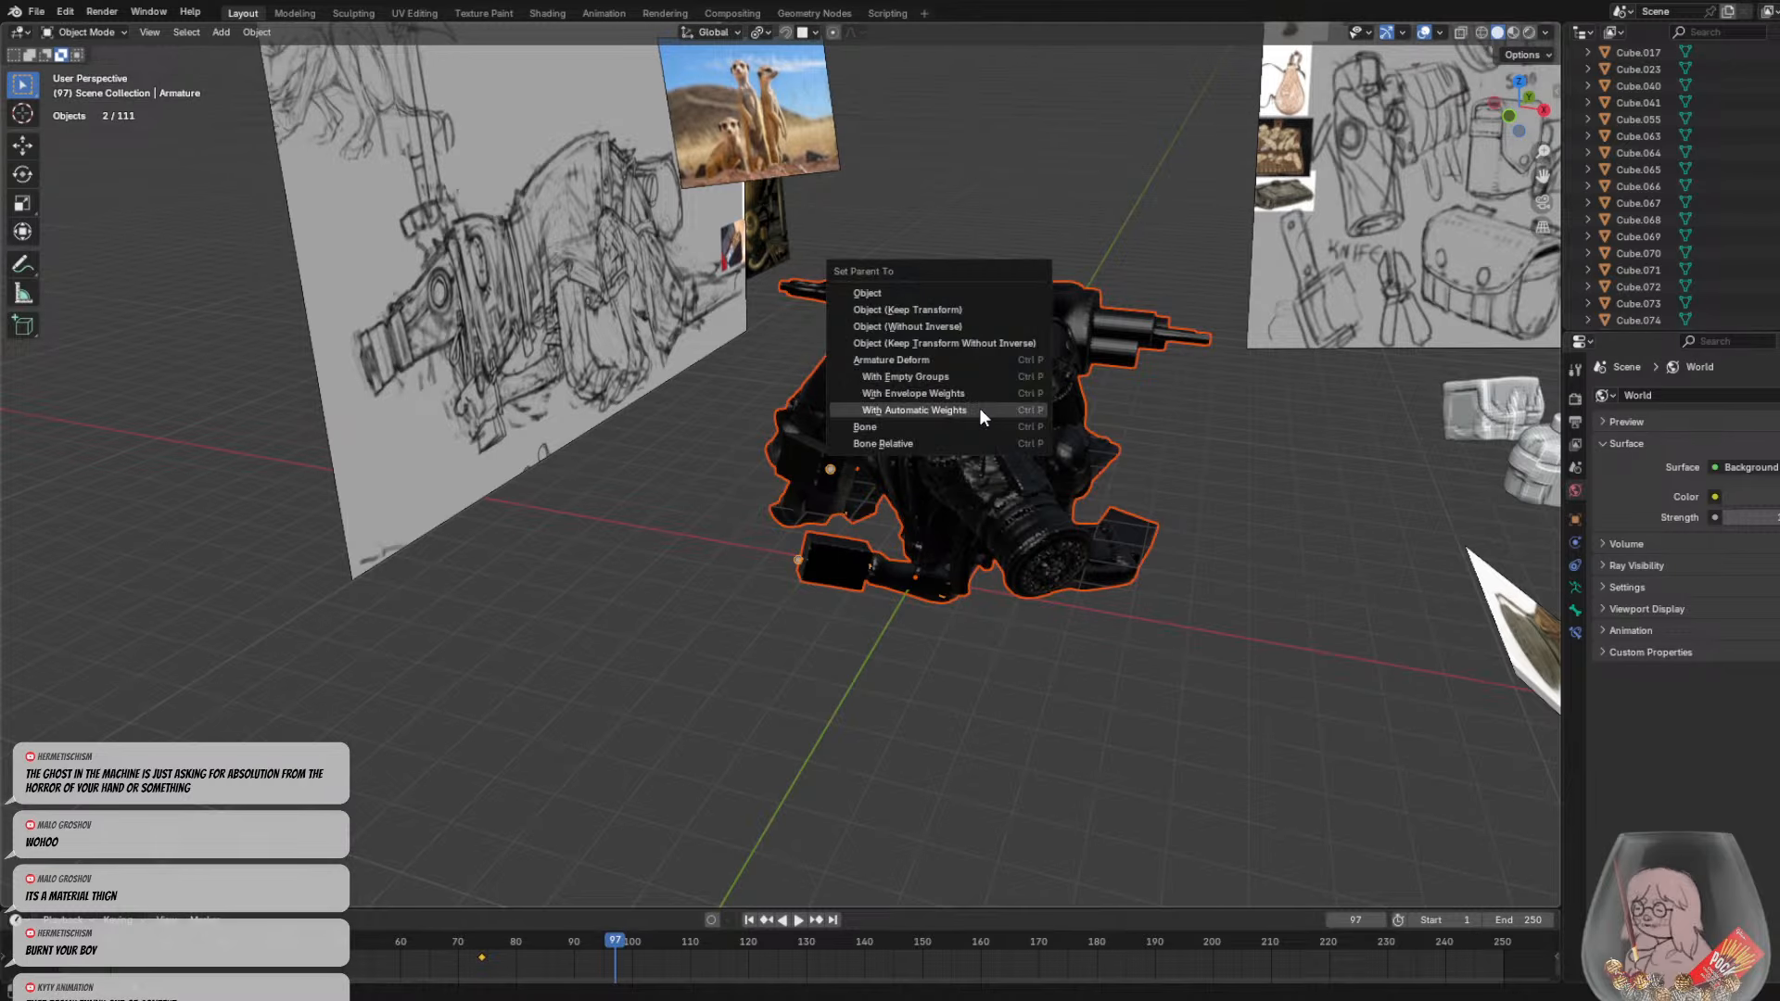
pyautogui.click(979, 409)
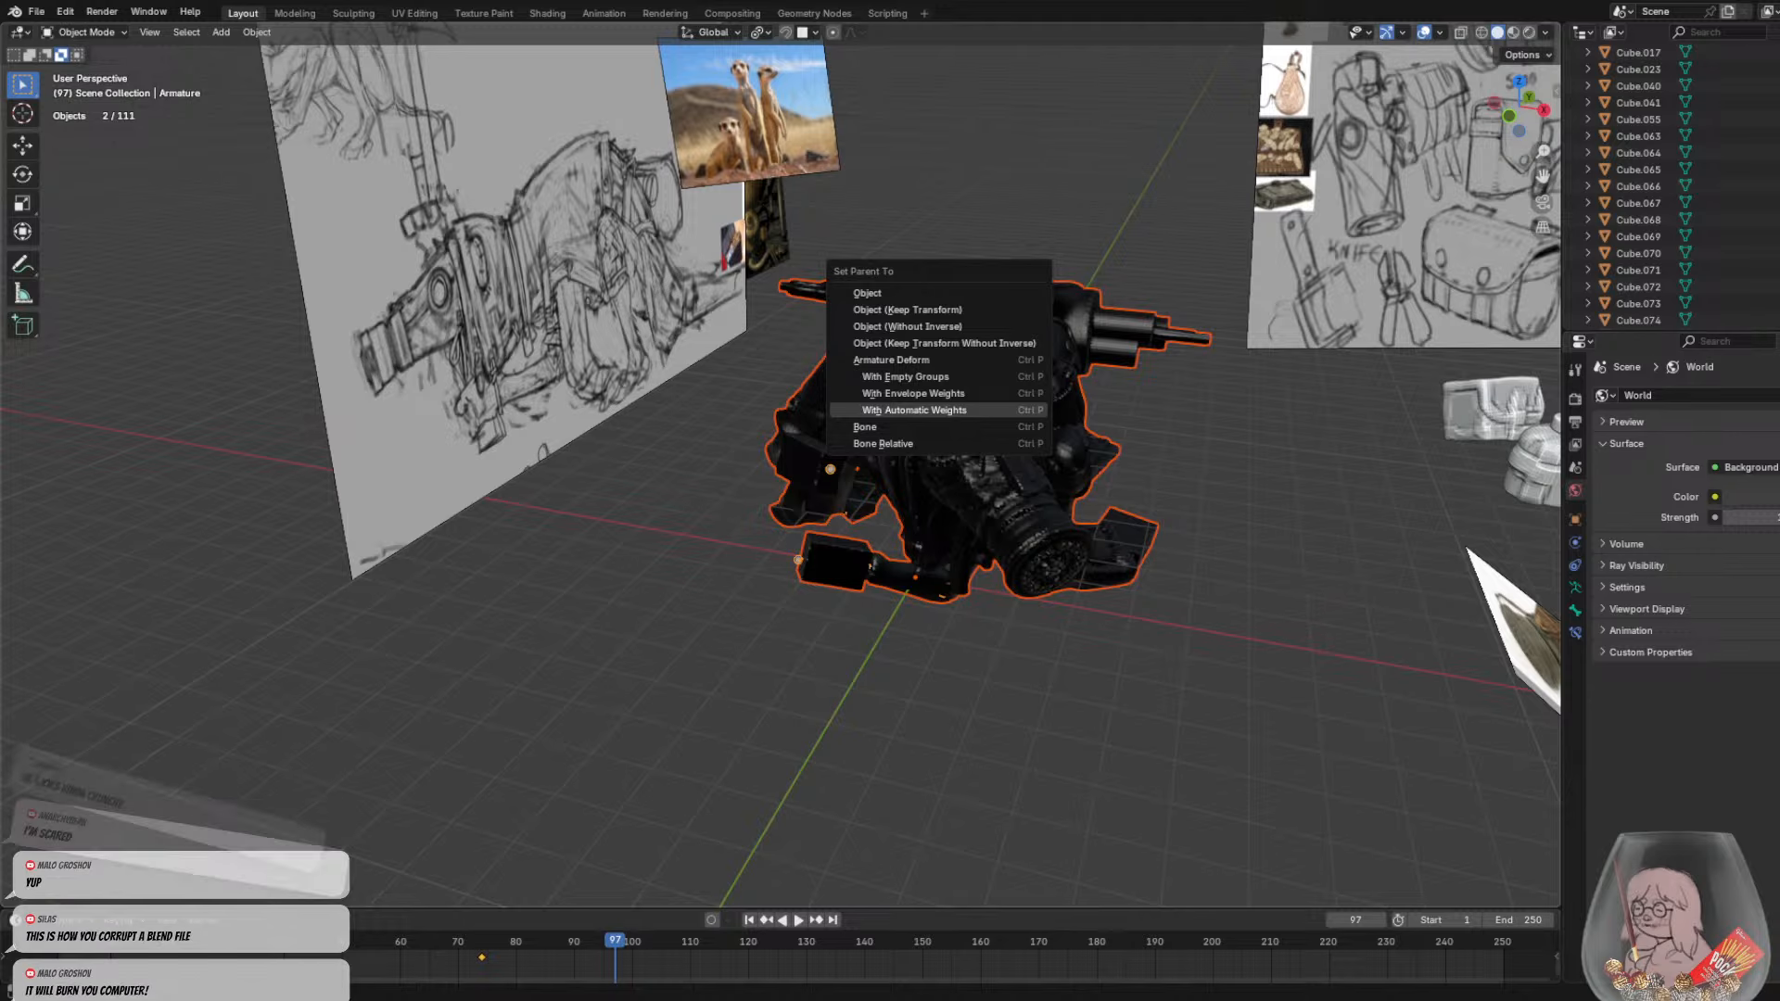
pyautogui.click(915, 410)
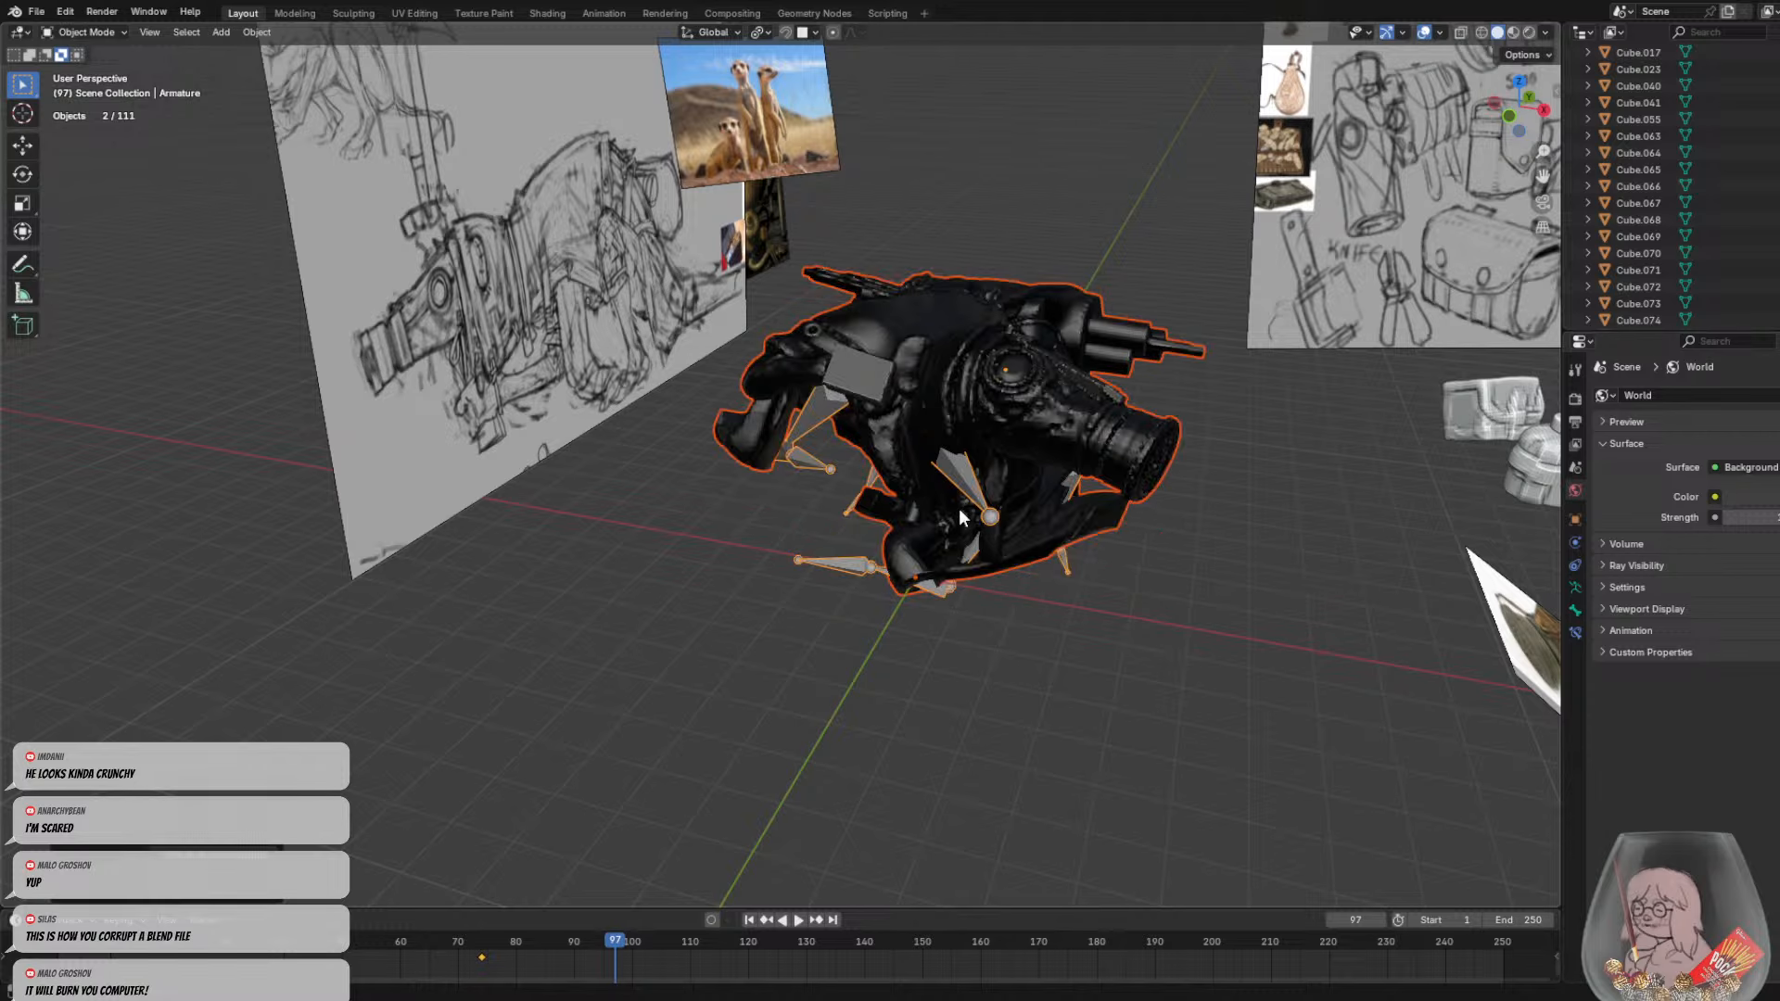
pyautogui.moveTo(1070, 523); pyautogui.dragTo(987, 545, button='middle')
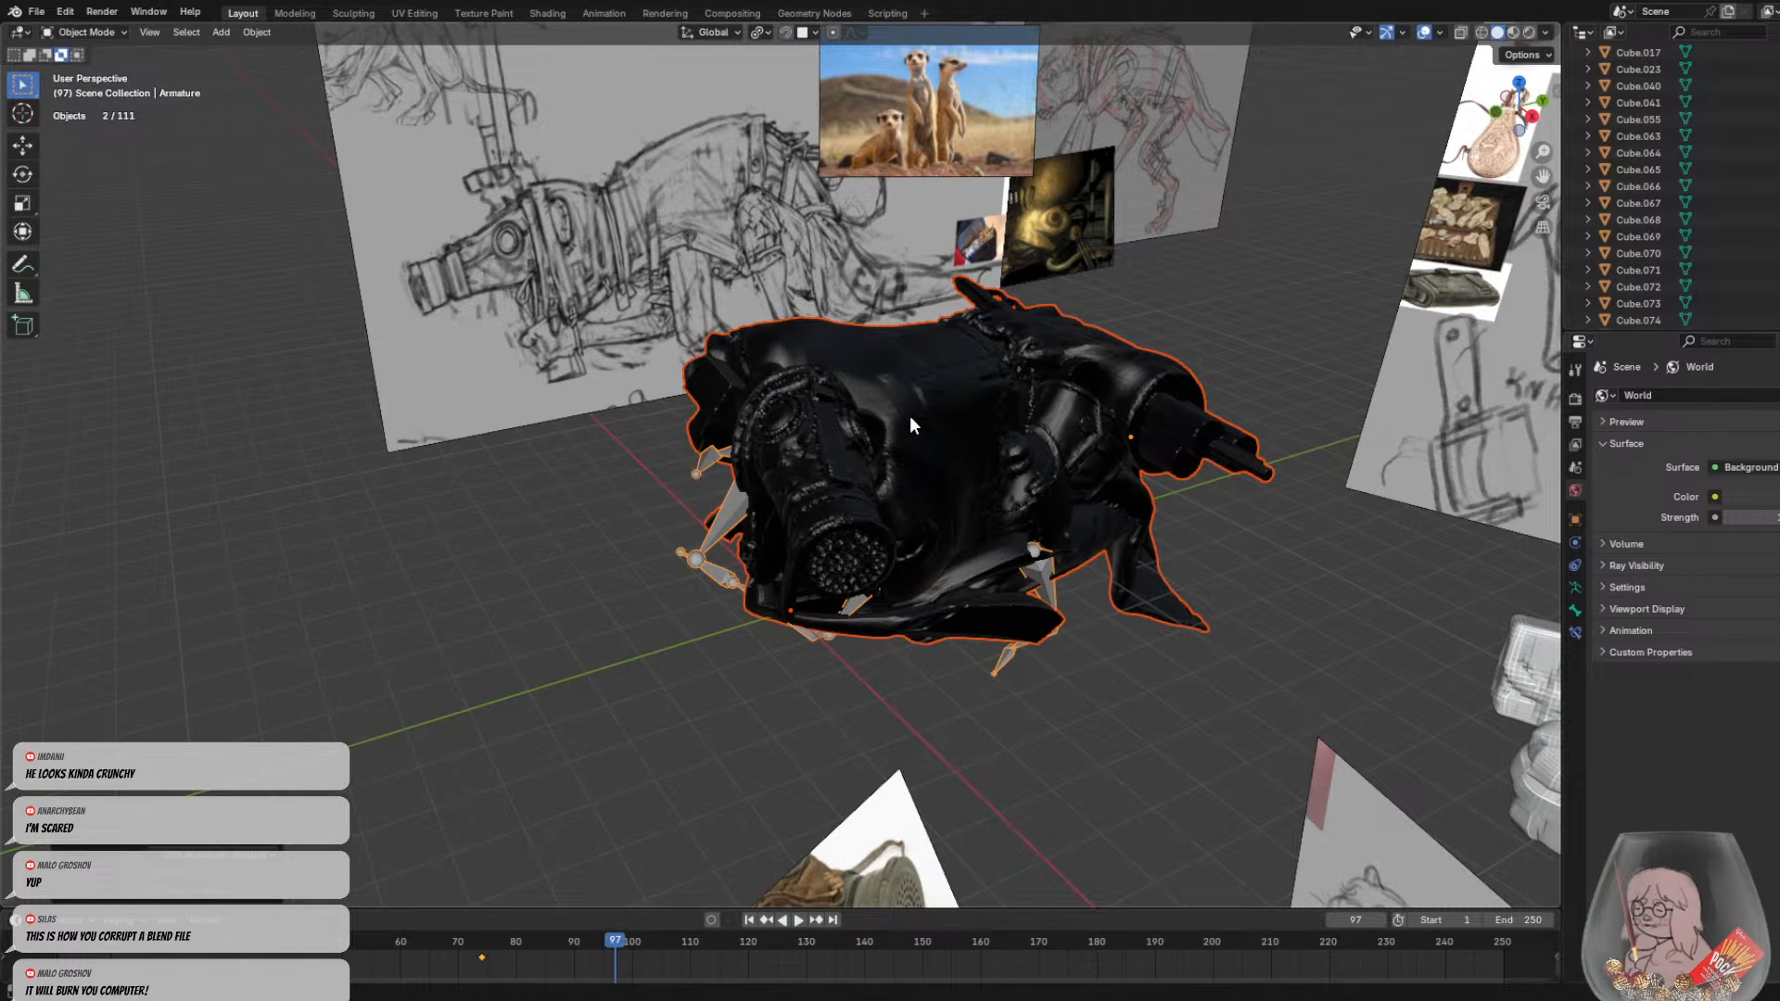
pyautogui.moveTo(909, 425); pyautogui.dragTo(1188, 486, button='middle')
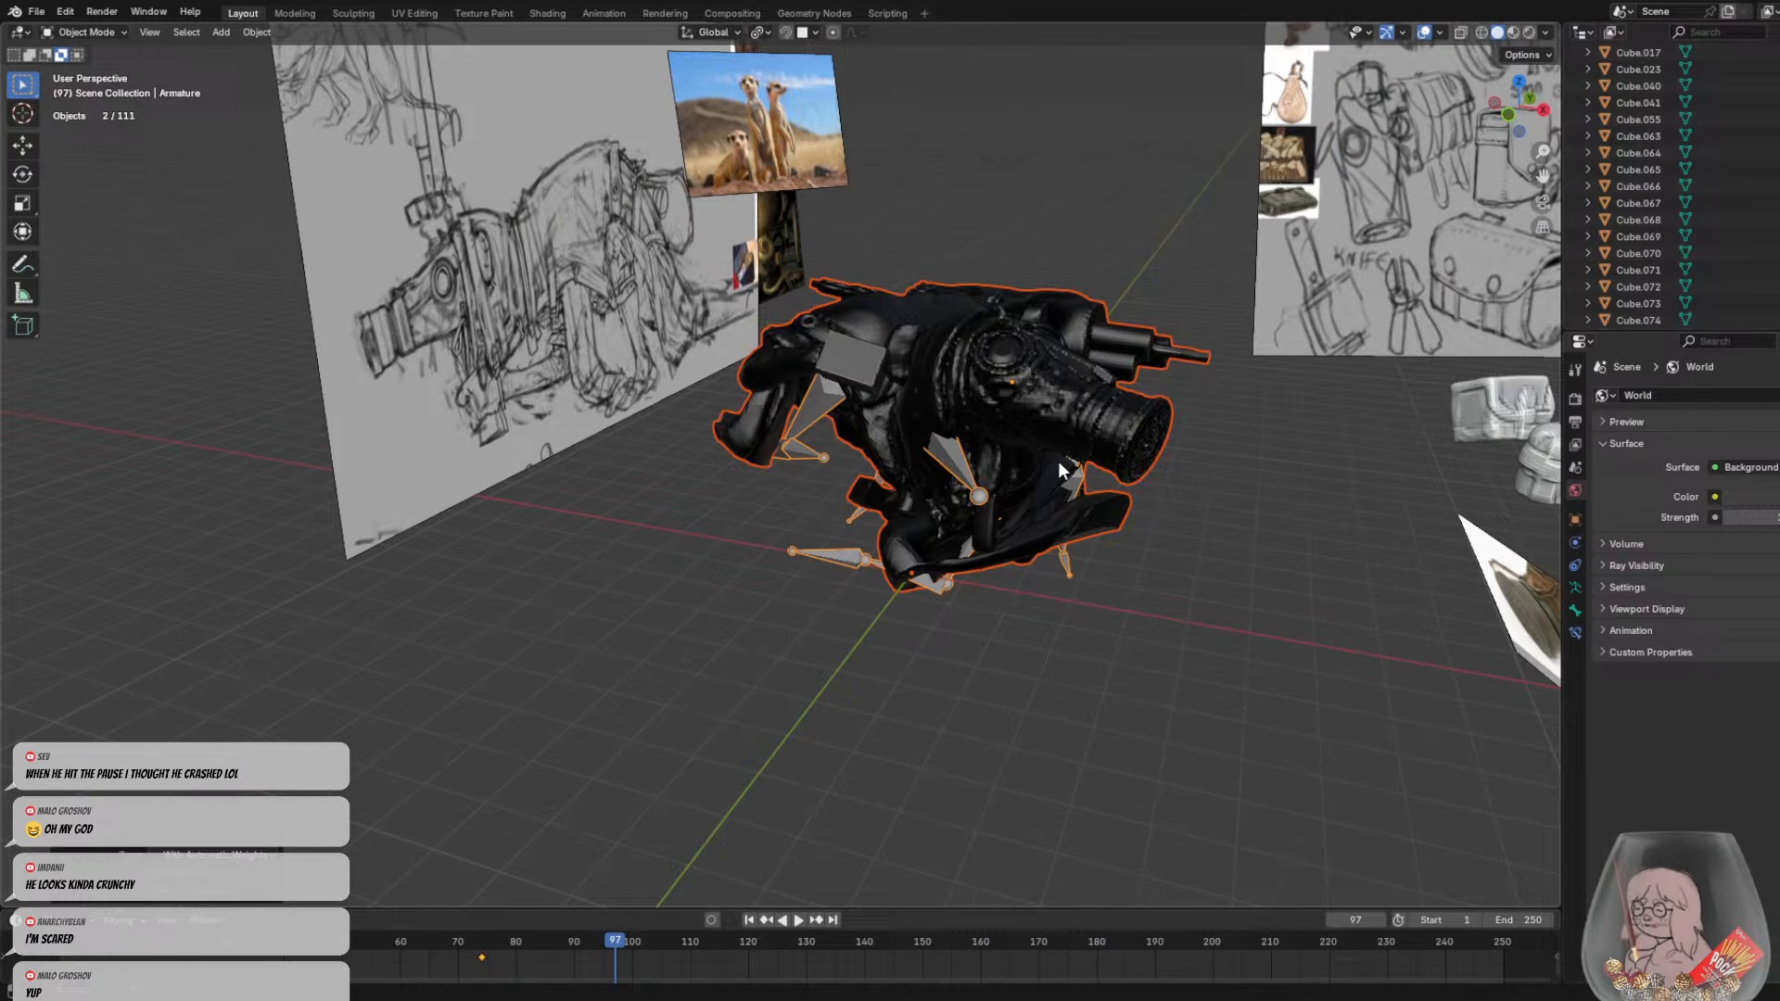
# Undo the automatic-weights parenting and the voxel remesh of the joined creature
pyautogui.hotkey('ctrl', 'z')
pyautogui.hotkey('ctrl', 'z')
pyautogui.hotkey('ctrl', 'z')
pyautogui.hotkey('ctrl', 'z')
pyautogui.hotkey('ctrl', 'z')
pyautogui.hotkey('ctrl', 'z')
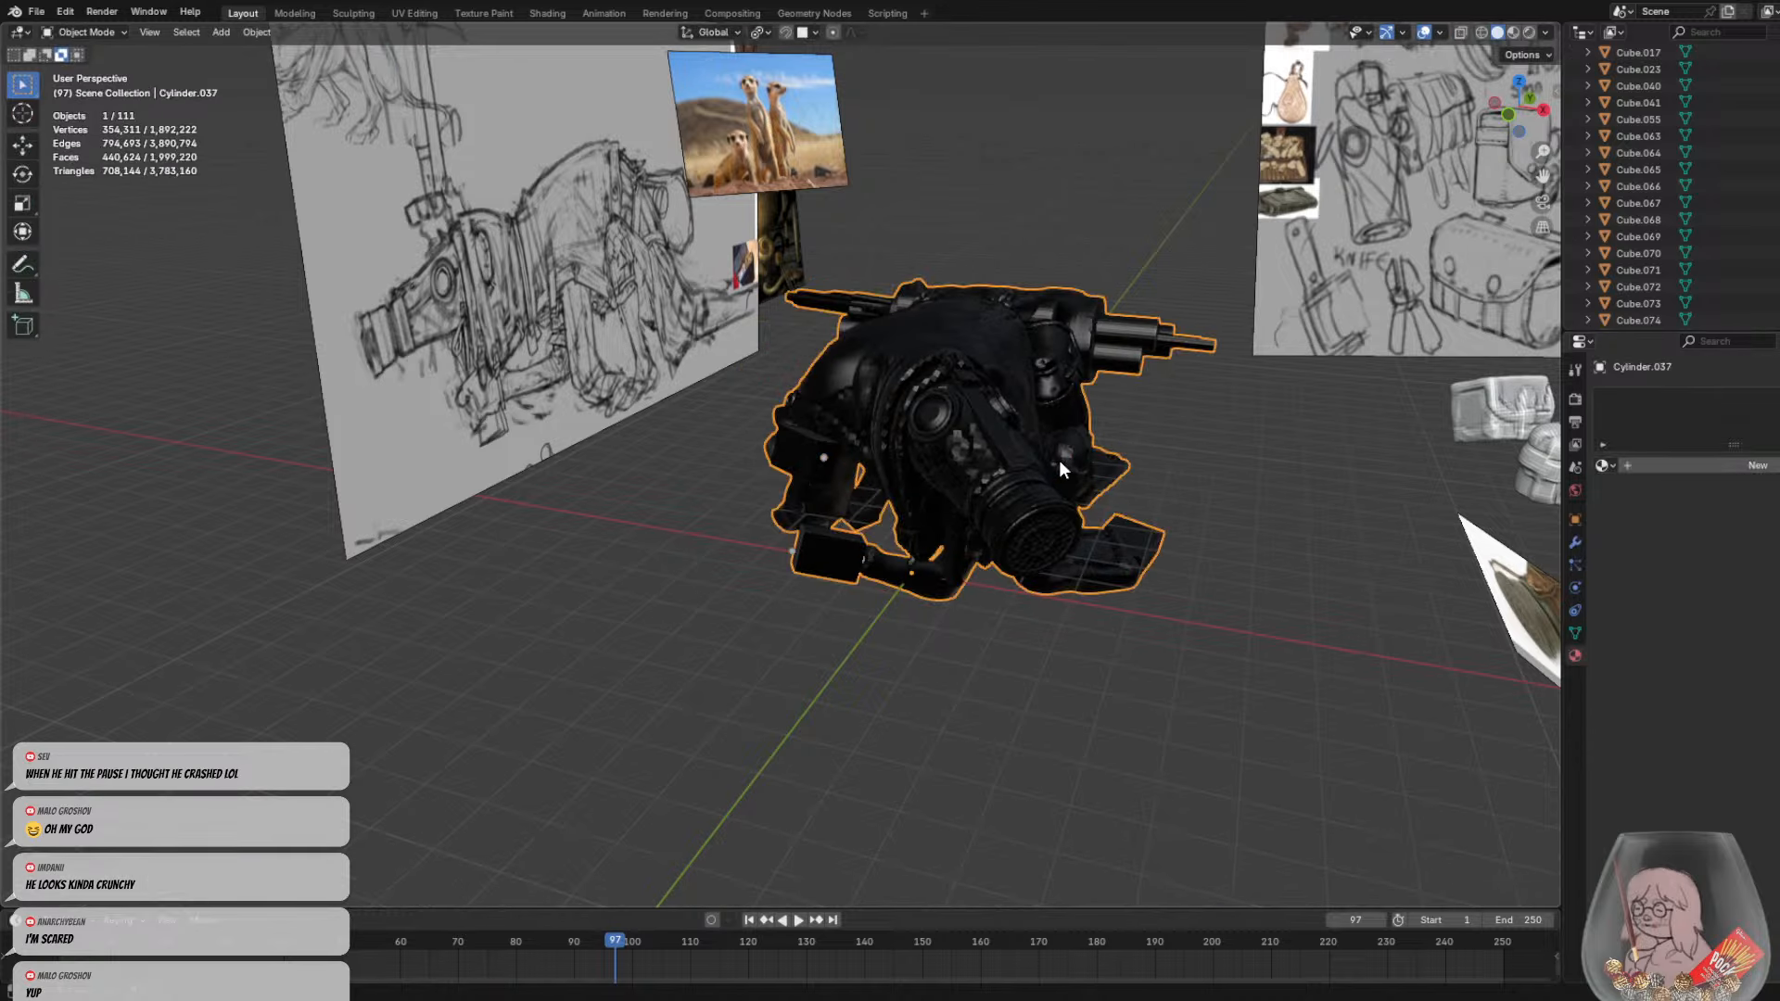
# Undo the join, the applied transforms and the preceding selections so the creature's parts are separate objects
pyautogui.hotkey('ctrl', 'z')
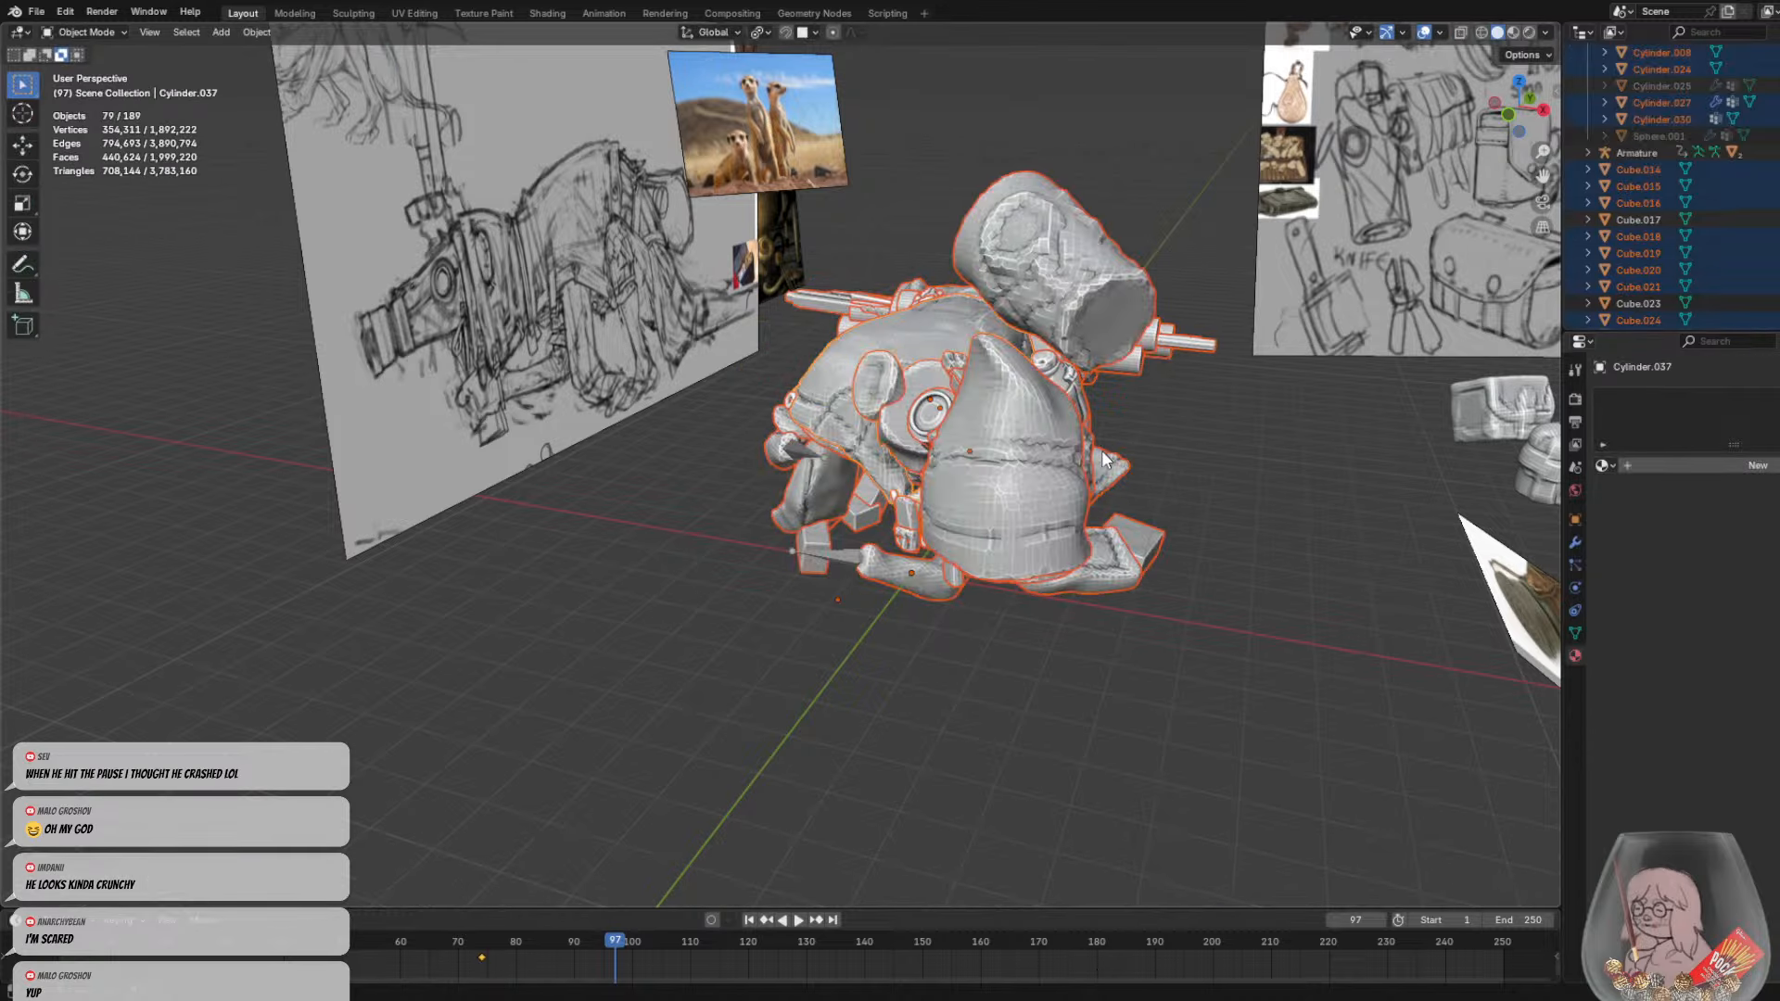
pyautogui.hotkey('ctrl', 'z')
pyautogui.hotkey('ctrl', 'z')
pyautogui.hotkey('ctrl', 'z')
pyautogui.hotkey('ctrl', 'z')
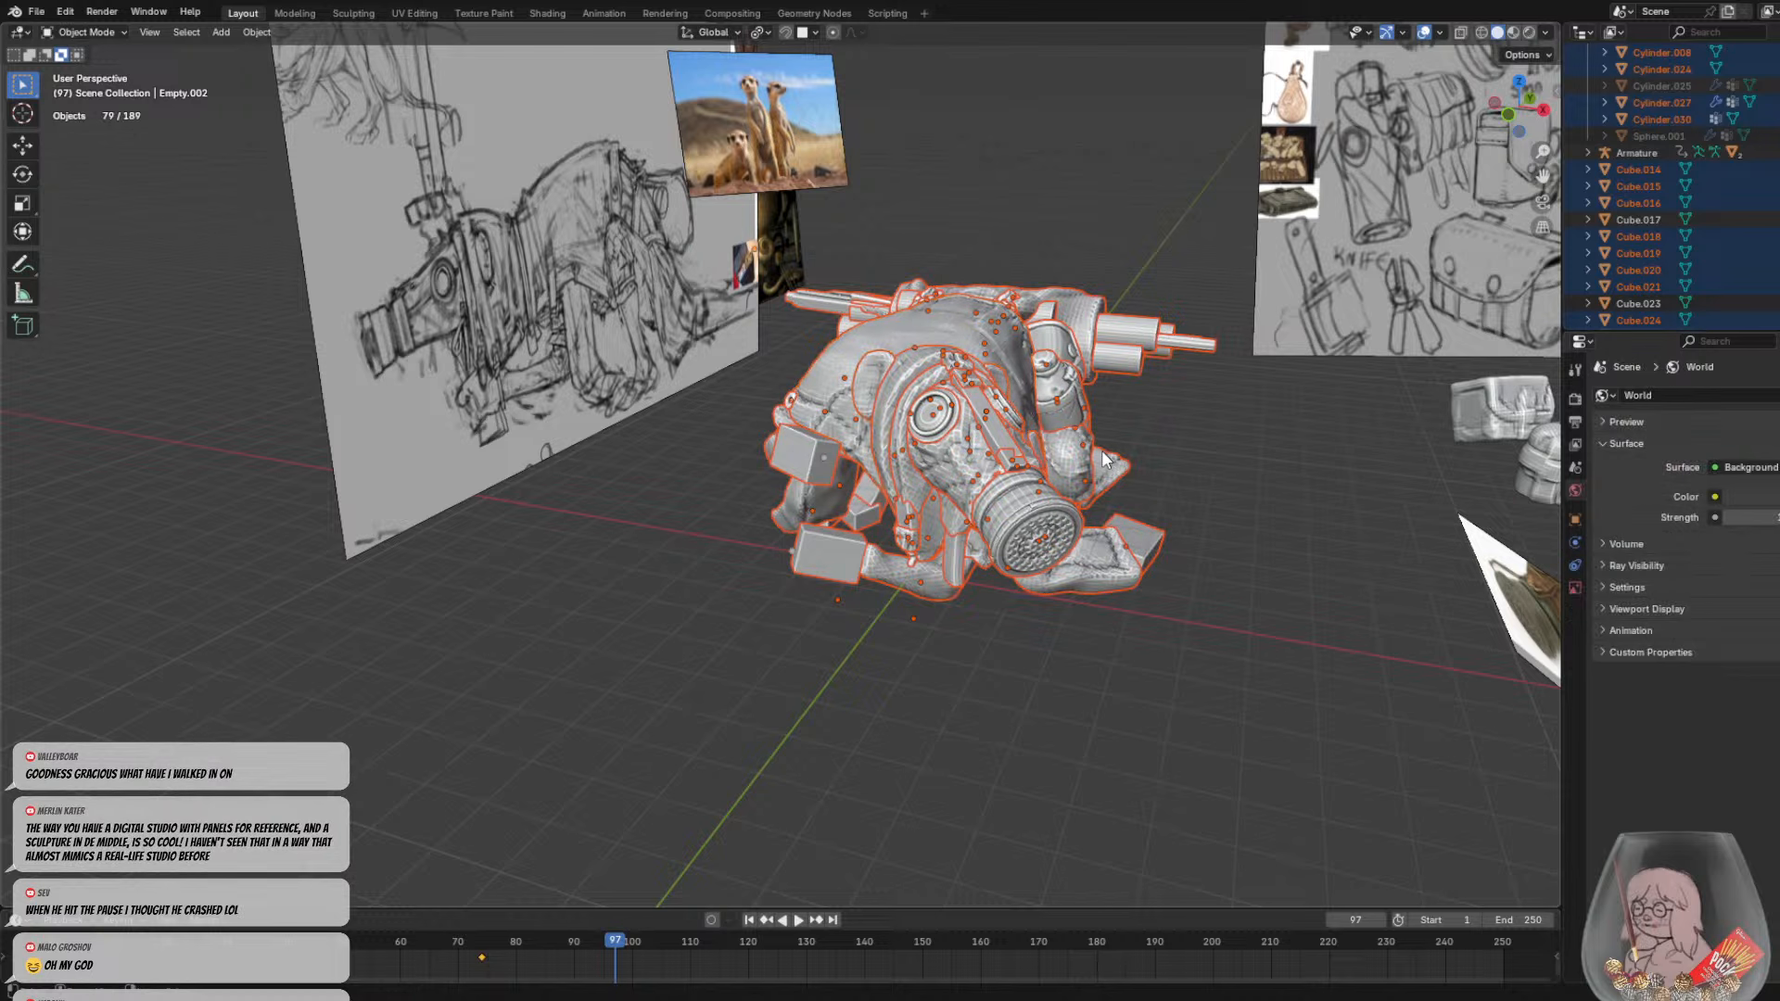
pyautogui.hotkey('ctrl', 'z')
pyautogui.hotkey('ctrl', 'z')
pyautogui.hotkey('ctrl', 'z')
pyautogui.hotkey('ctrl', 'z')
pyautogui.hotkey('ctrl', 'z')
pyautogui.hotkey('ctrl', 'z')
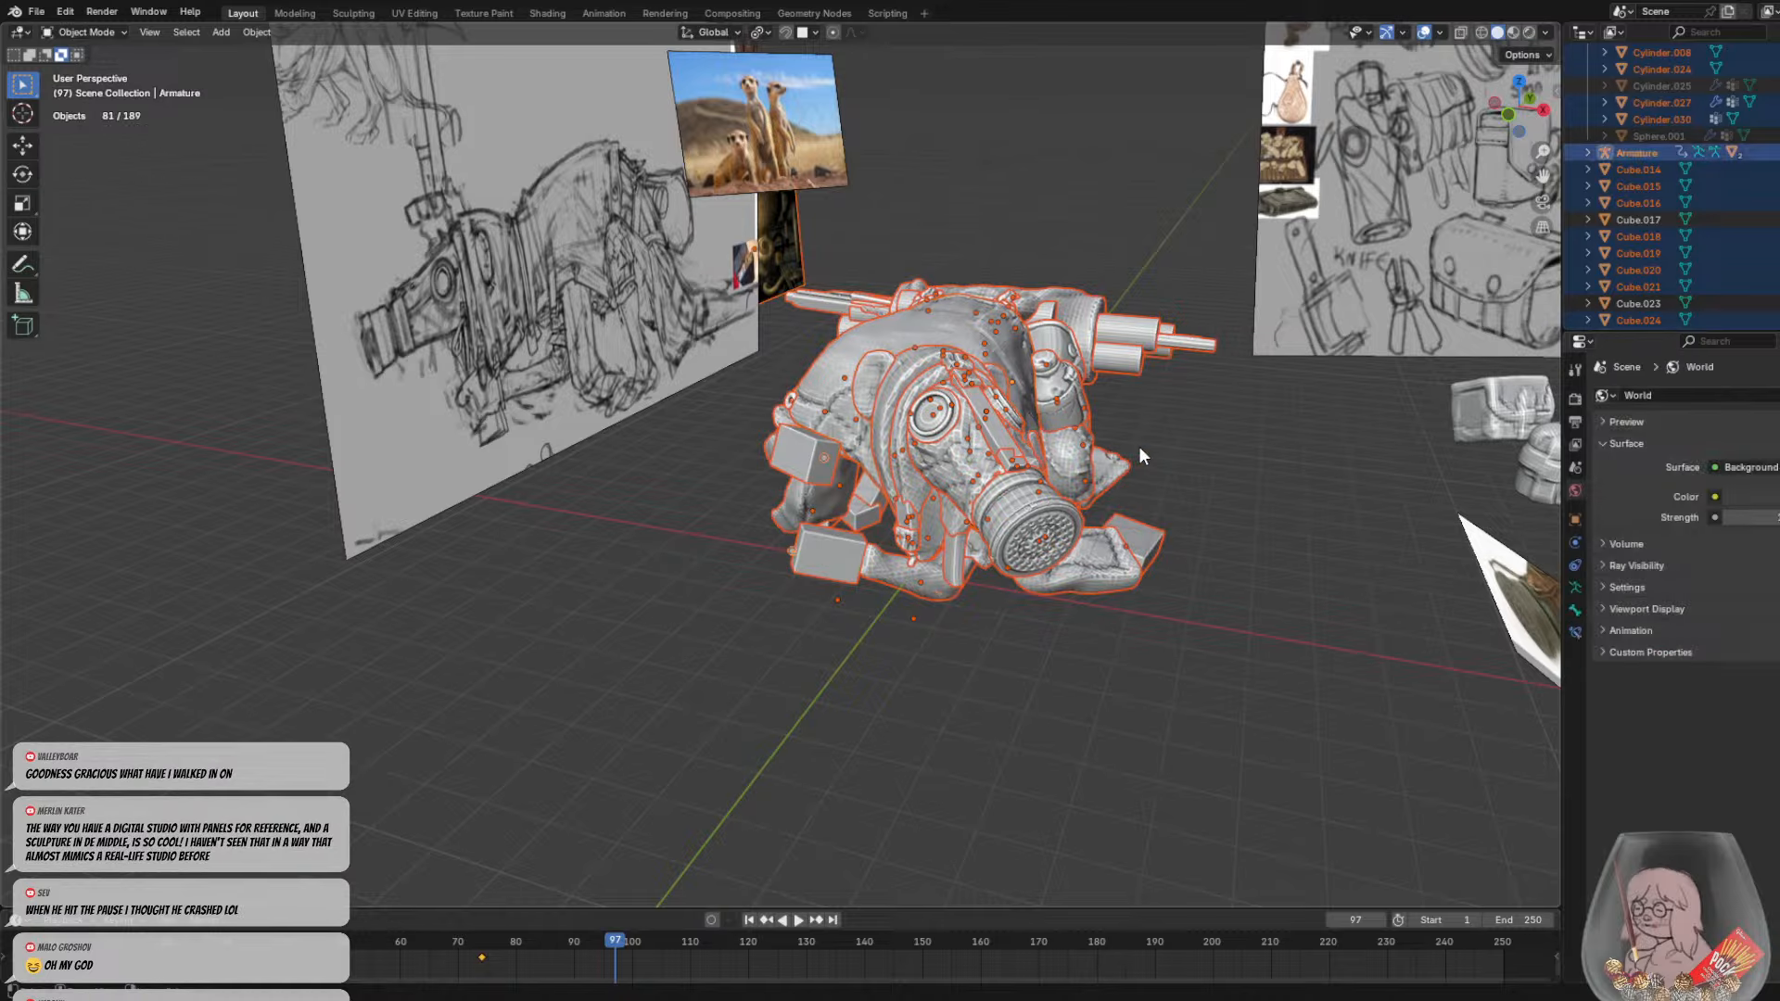
pyautogui.hotkey('ctrl', 'z')
pyautogui.hotkey('ctrl', 'z')
pyautogui.hotkey('ctrl', 'z')
pyautogui.hotkey('ctrl', 'z')
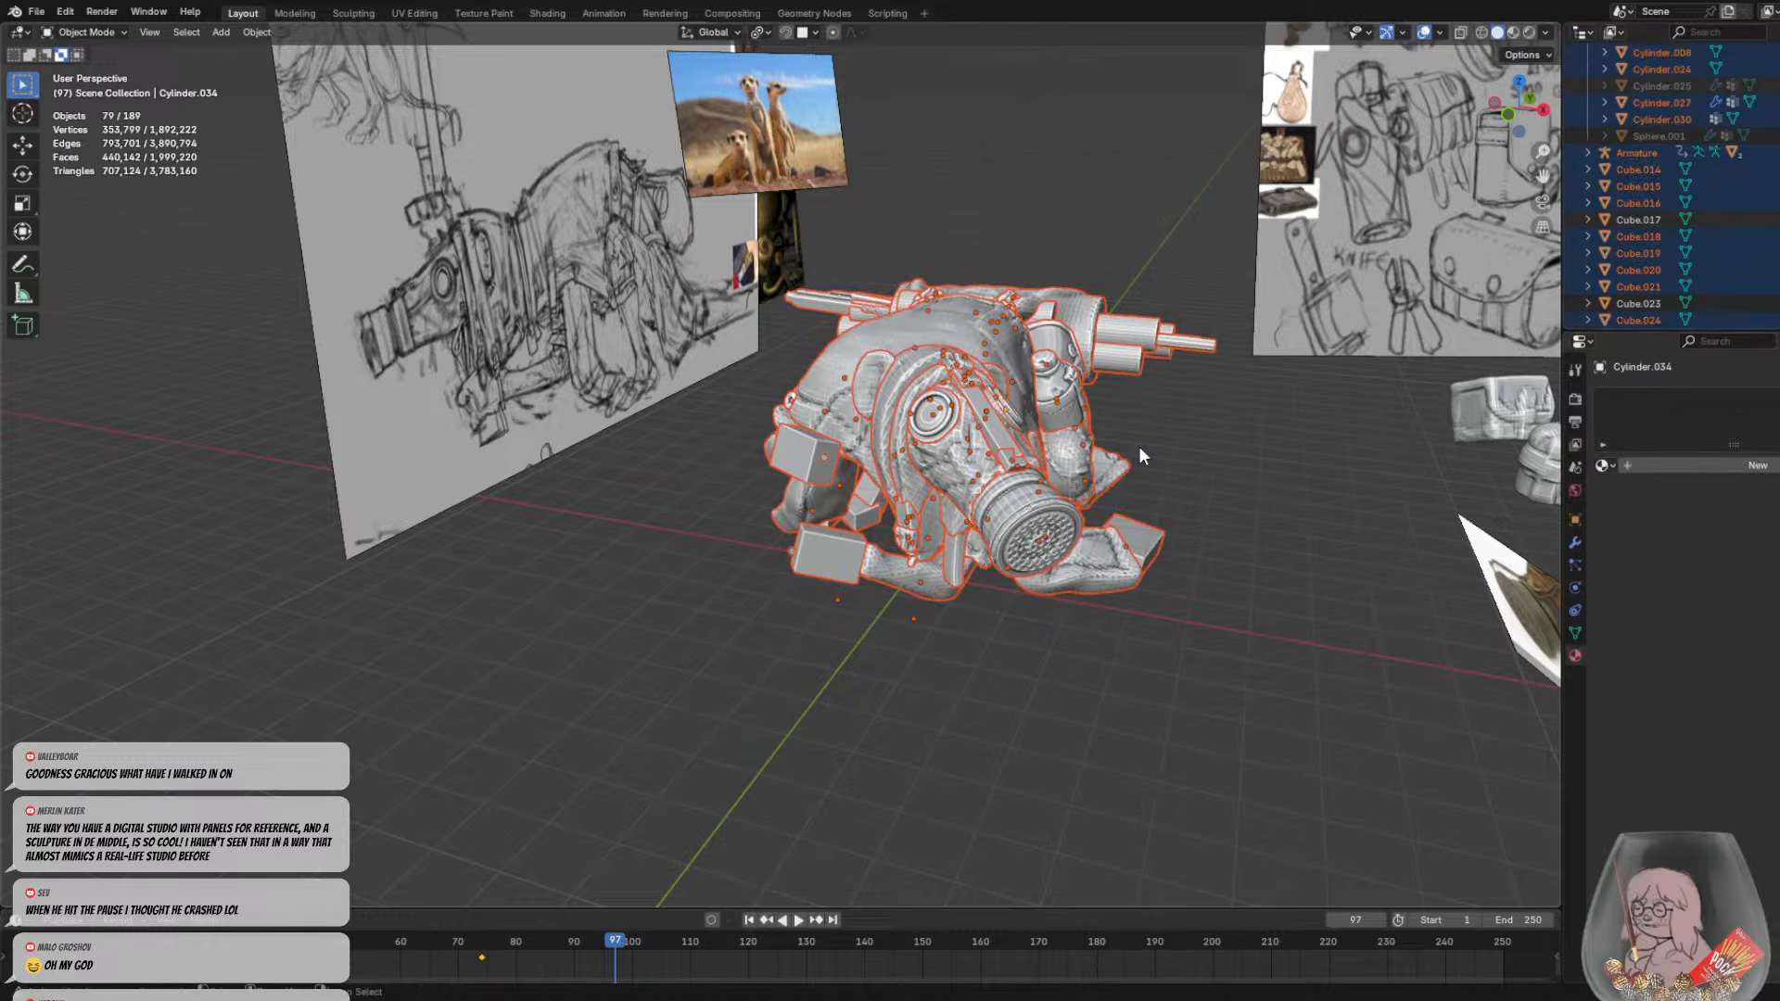
pyautogui.hotkey('ctrl', 'z')
pyautogui.hotkey('ctrl', 'z')
pyautogui.hotkey('ctrl', 'z')
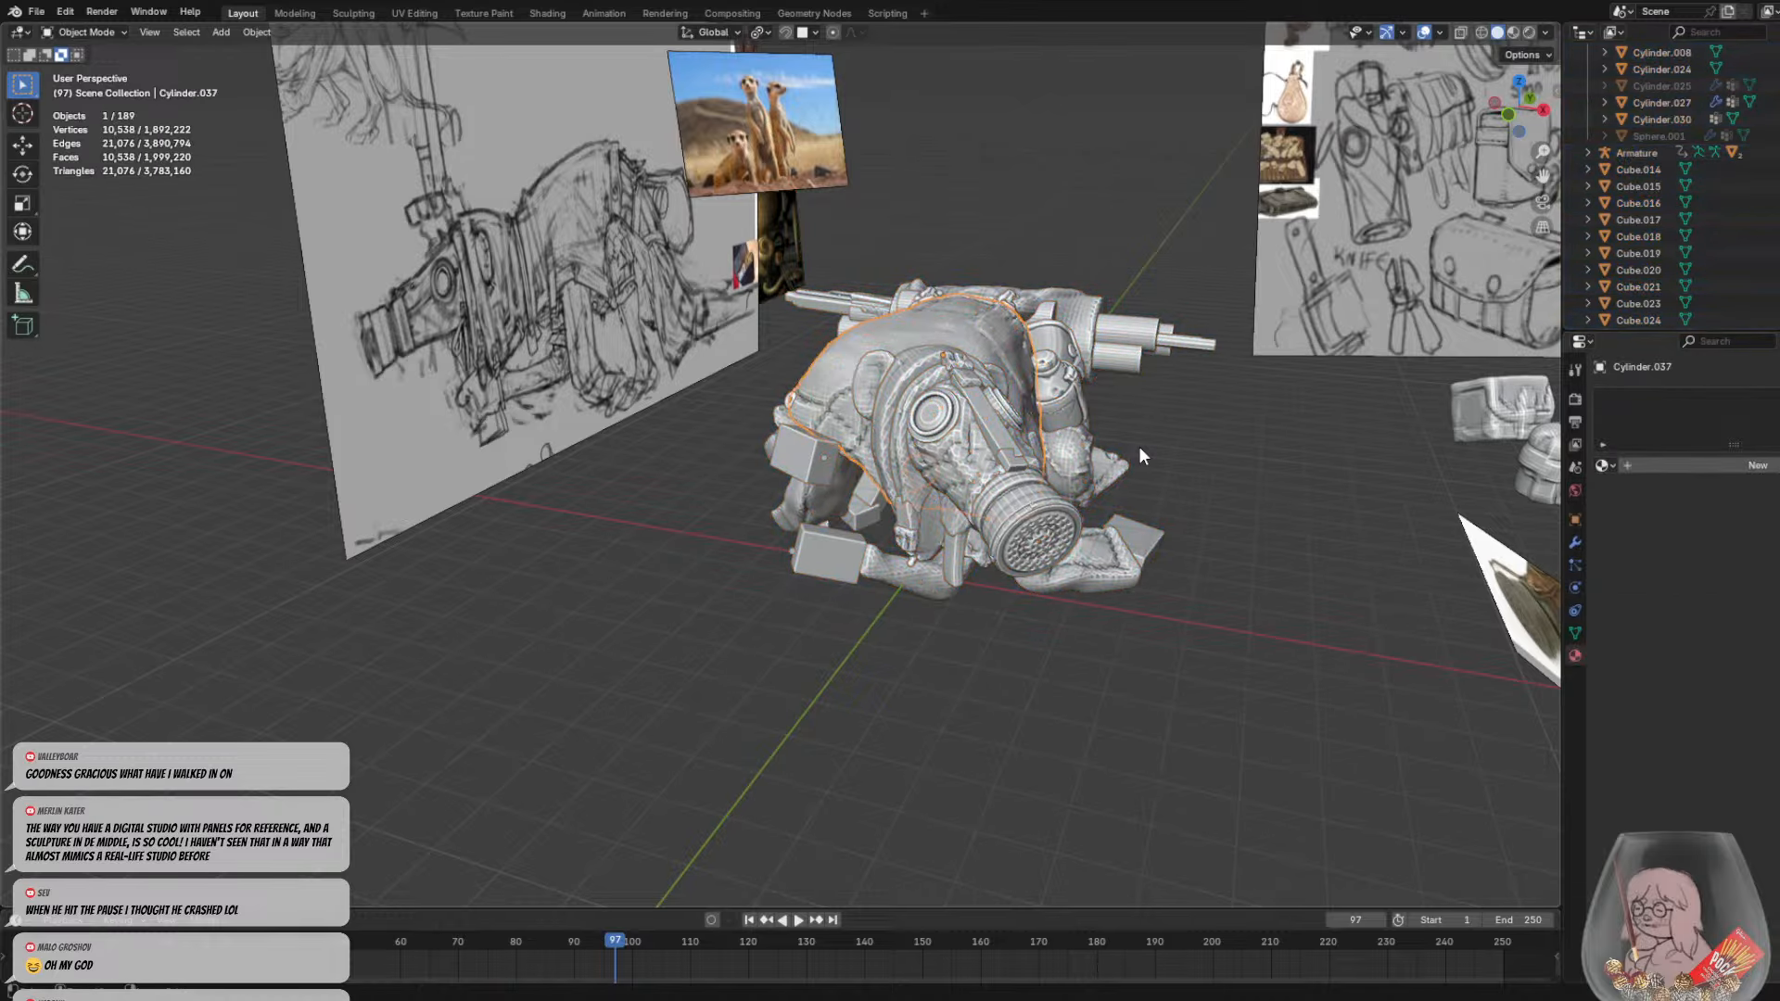
pyautogui.hotkey('ctrl', 'z')
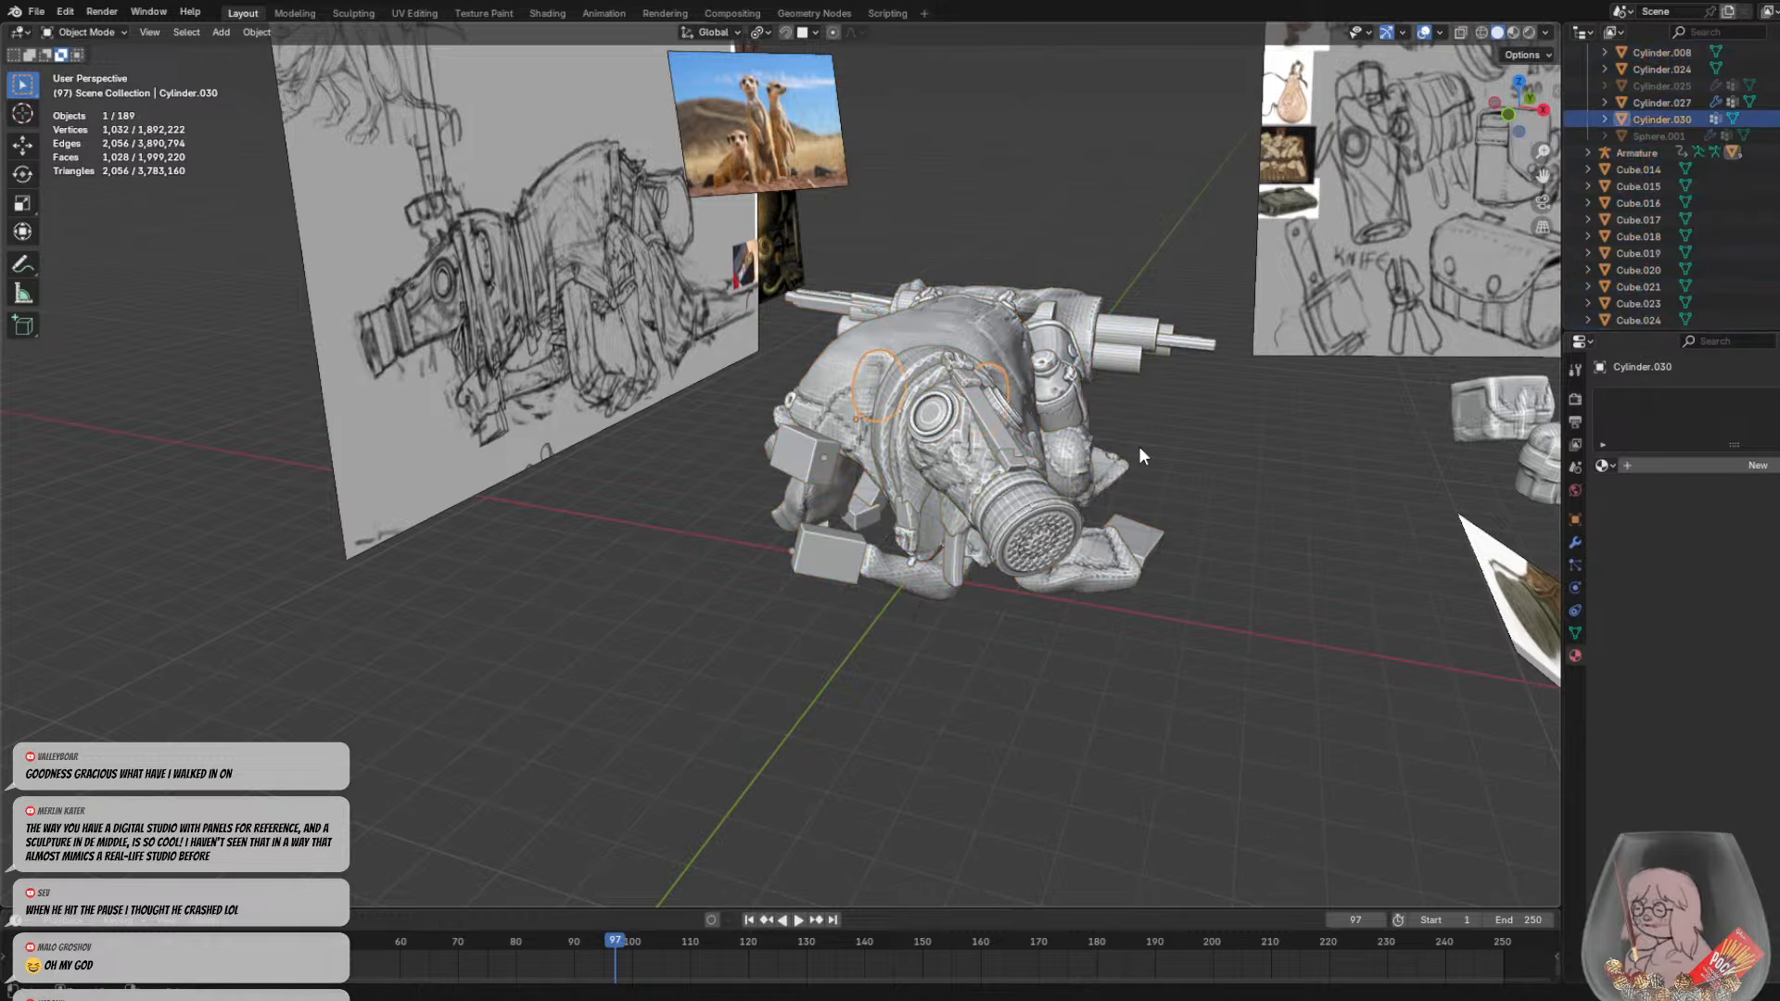
# Select the creature's torso-and-arms mesh and unhide all hidden objects, including the rifle and floor
pyautogui.moveTo(1138, 447); pyautogui.dragTo(1093, 562, button='middle')
pyautogui.click(932, 615)
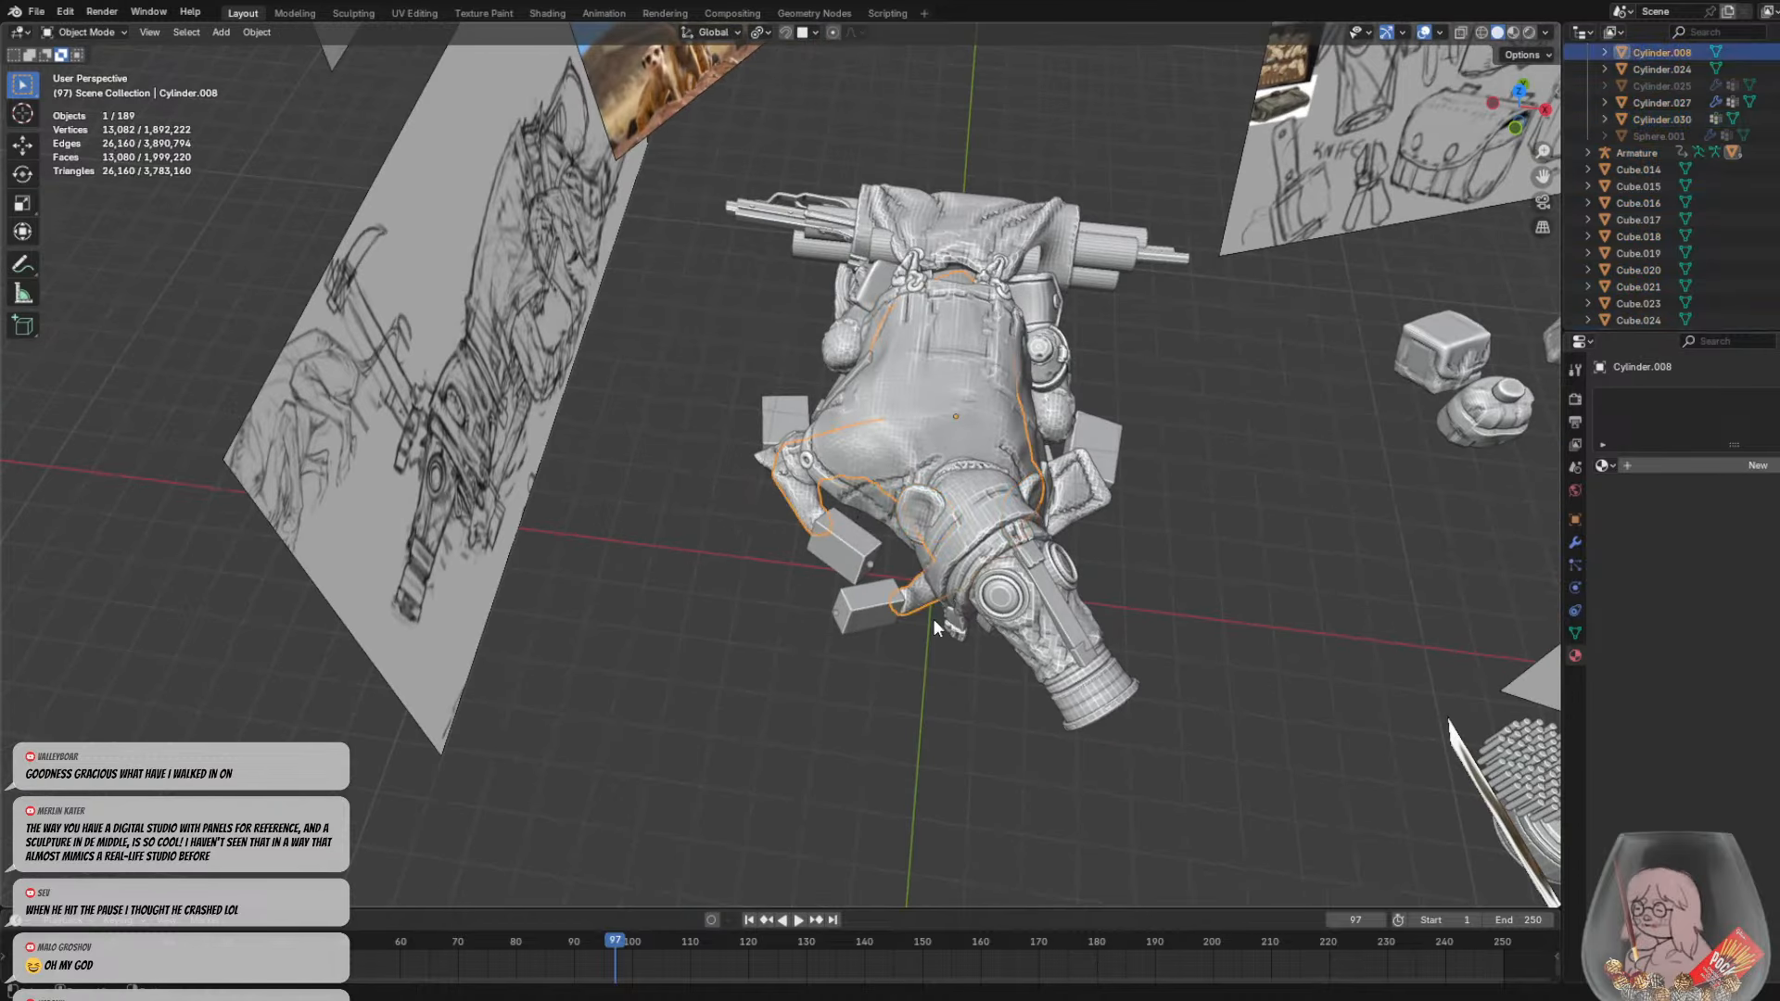
pyautogui.moveTo(933, 620); pyautogui.dragTo(953, 462, button='middle')
pyautogui.scroll(4, 885, 402)
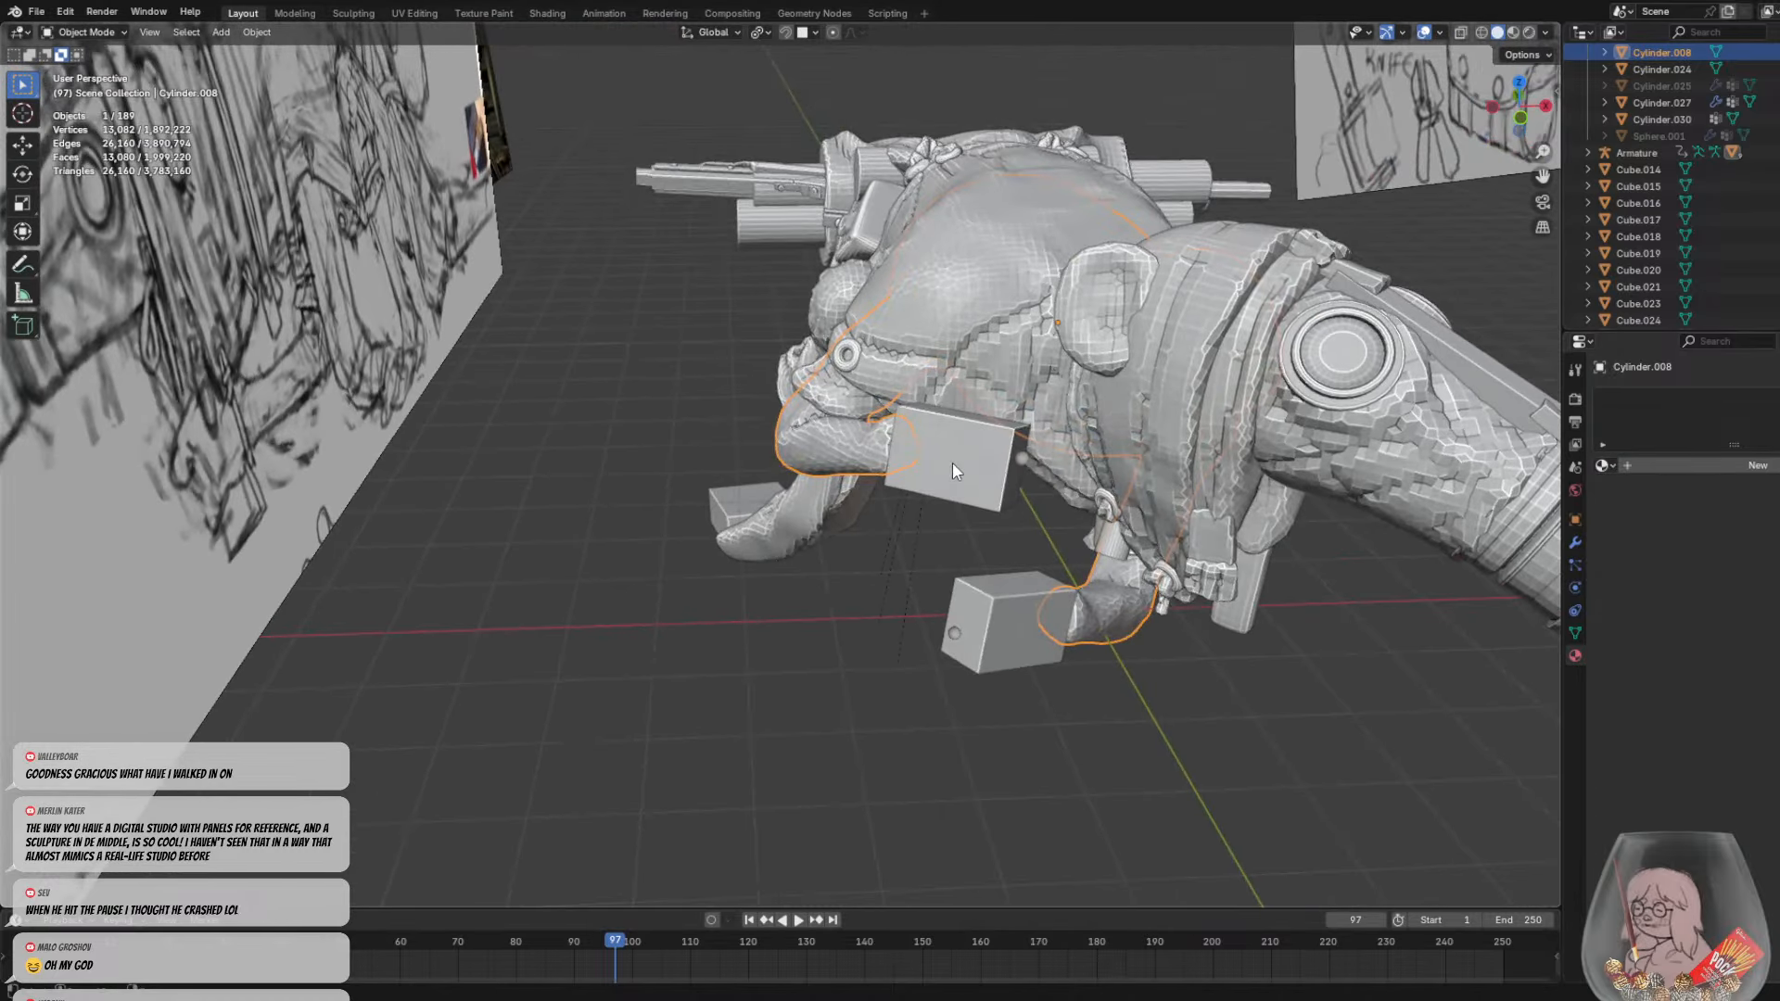
pyautogui.click(106, 31)
pyautogui.click(85, 93)
pyautogui.moveTo(855, 429); pyautogui.dragTo(872, 430, button='middle')
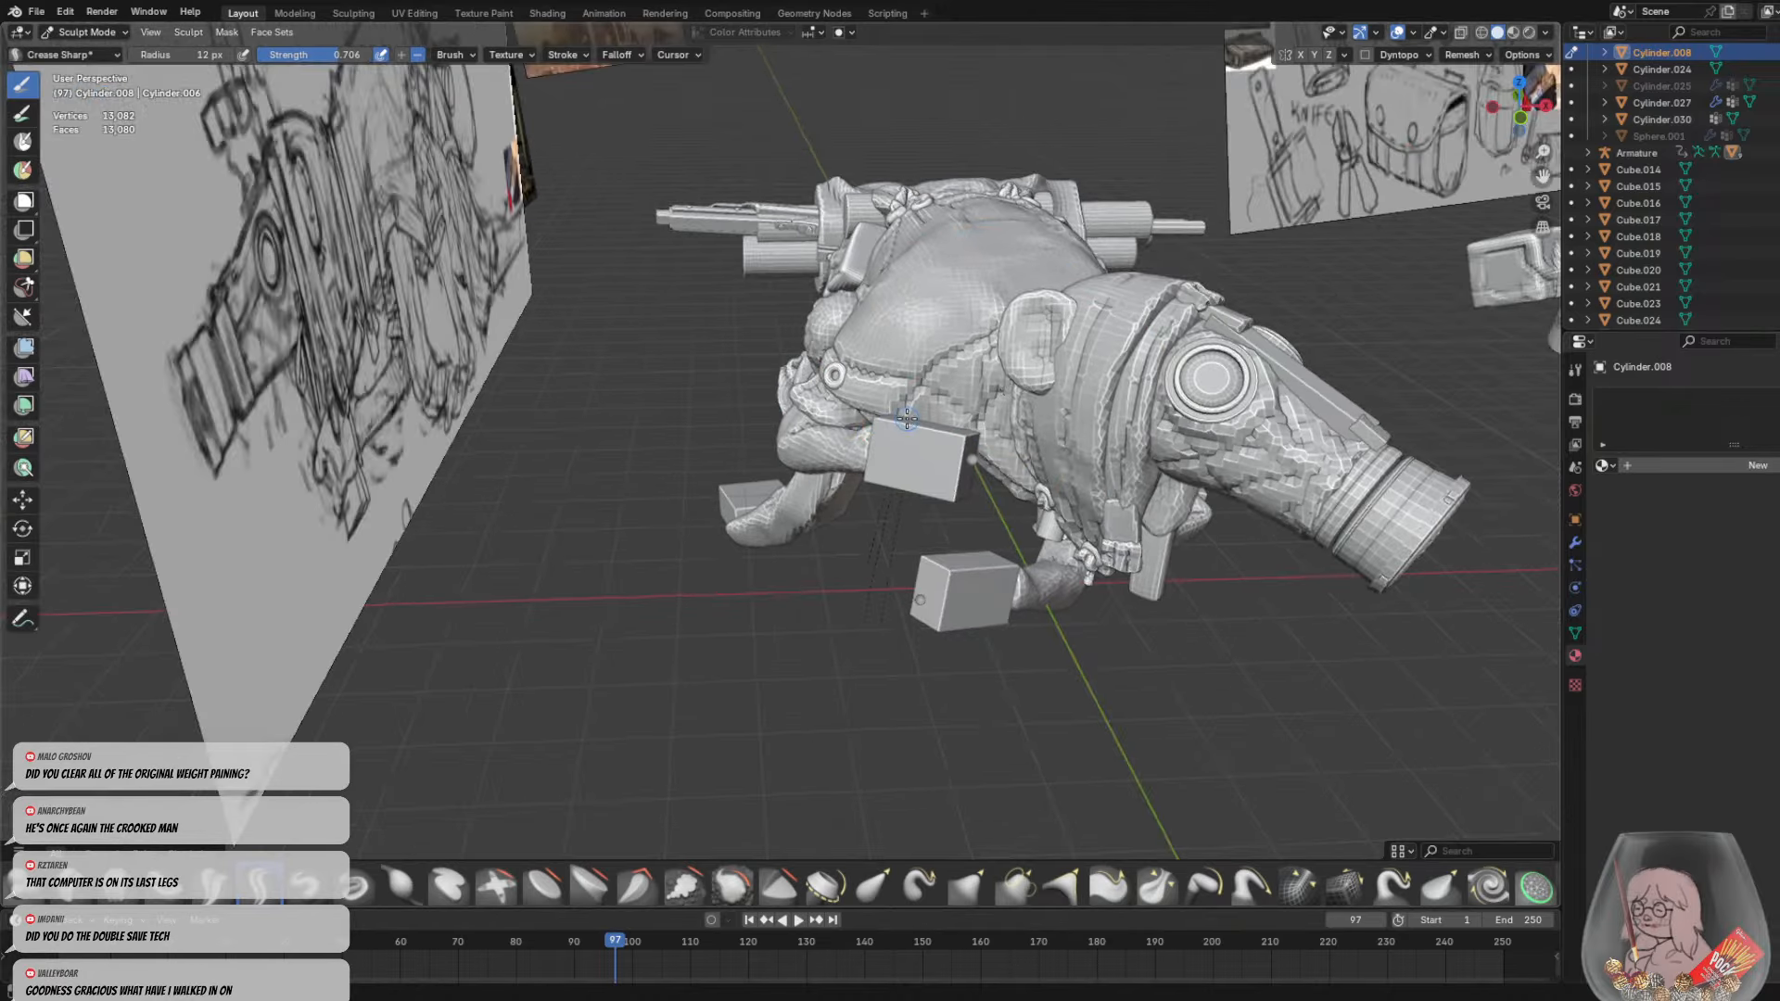
pyautogui.click(102, 32)
pyautogui.click(102, 43)
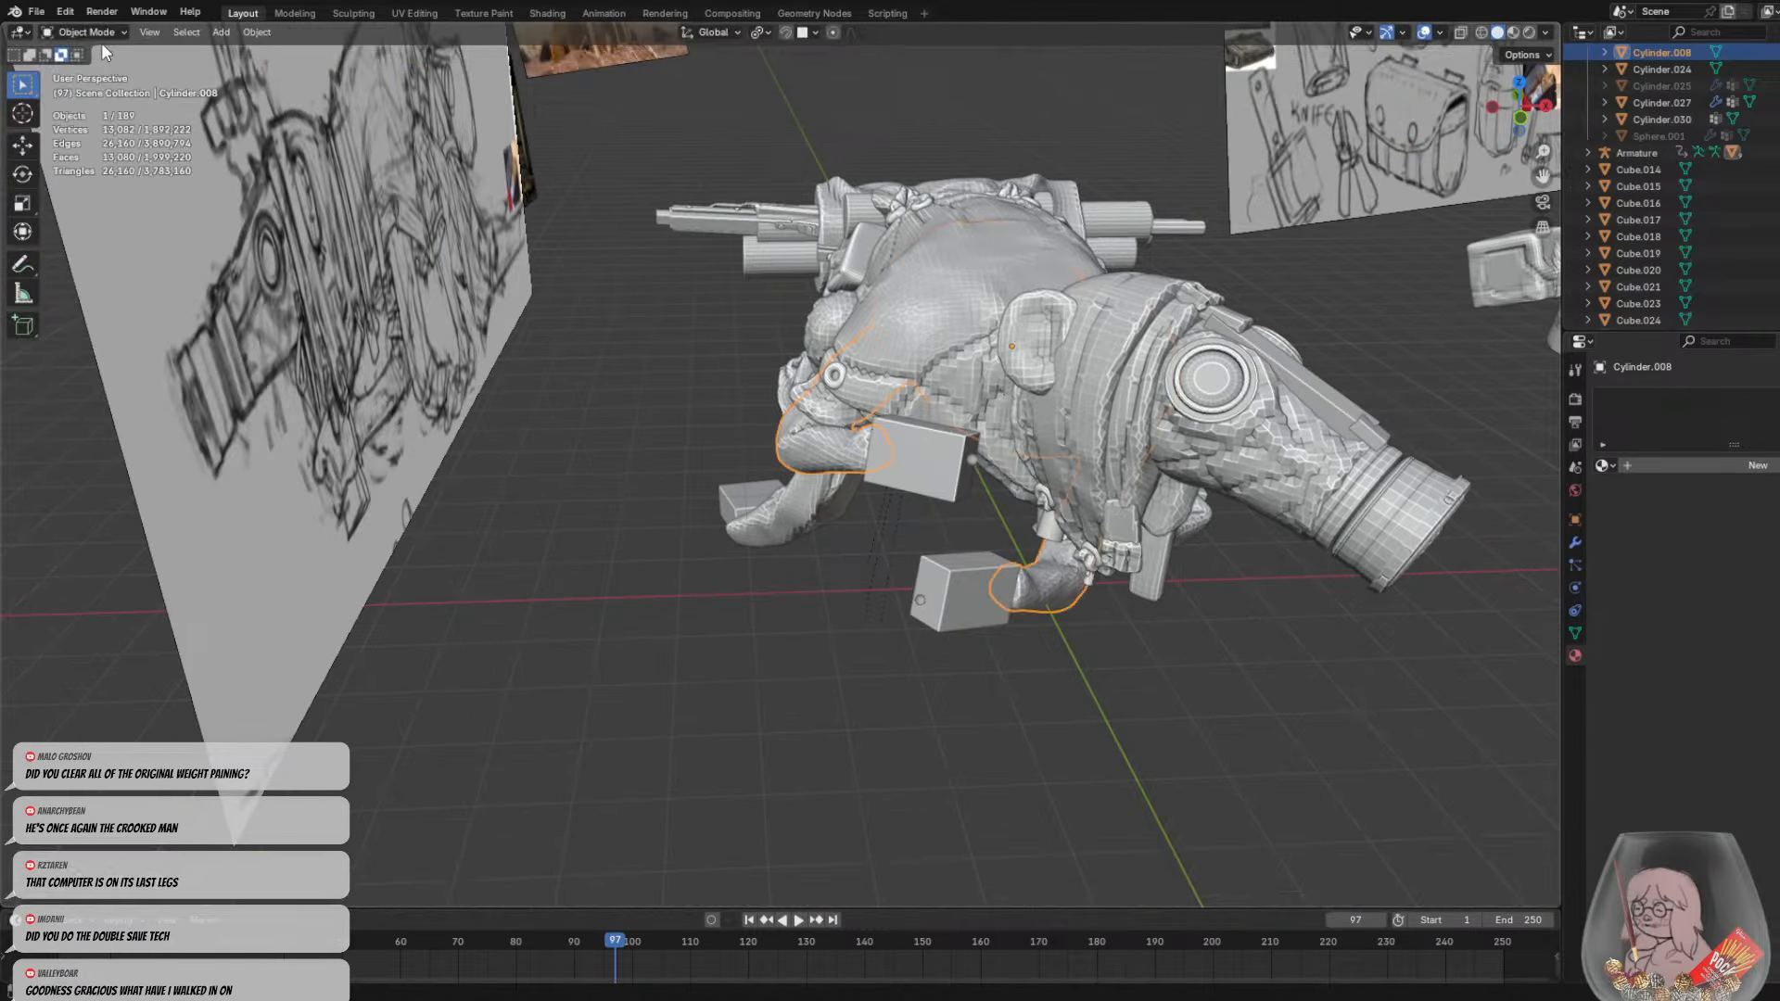
pyautogui.hotkey('alt', 'h')
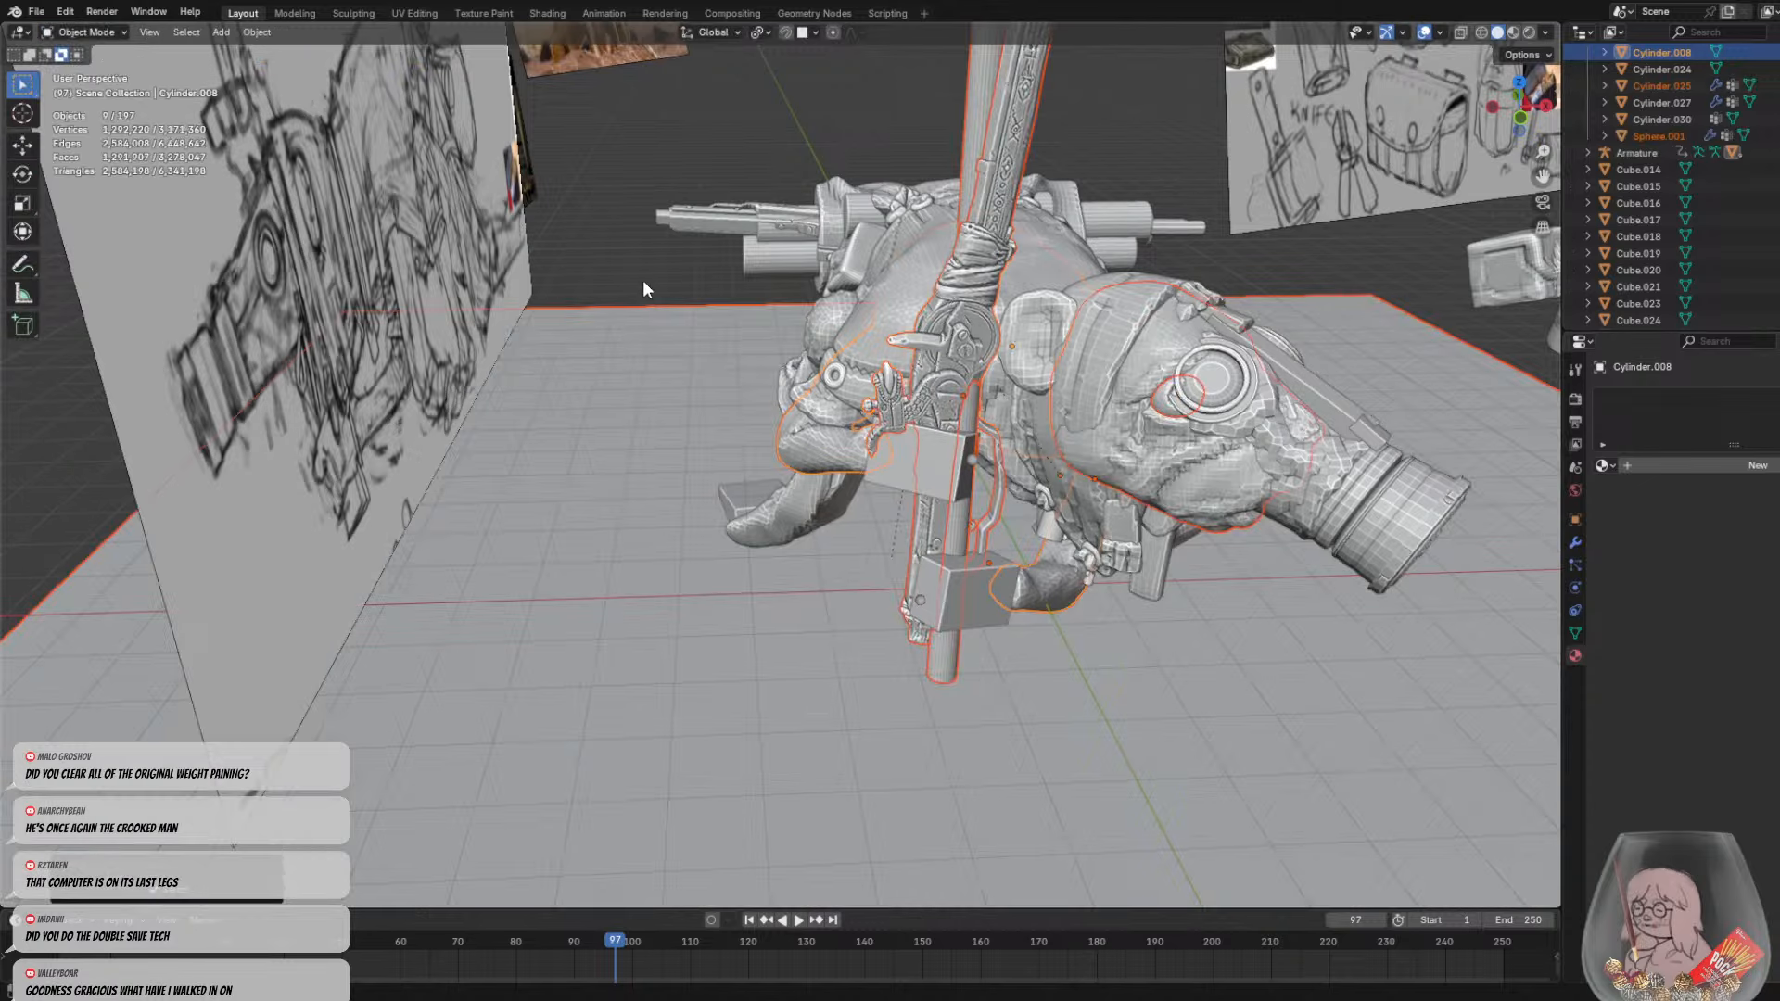
# Deselect the revealed objects, keeping only the torso-and-arms mesh, and switch it to Sculpt Mode
pyautogui.click(85, 32)
pyautogui.click(85, 93)
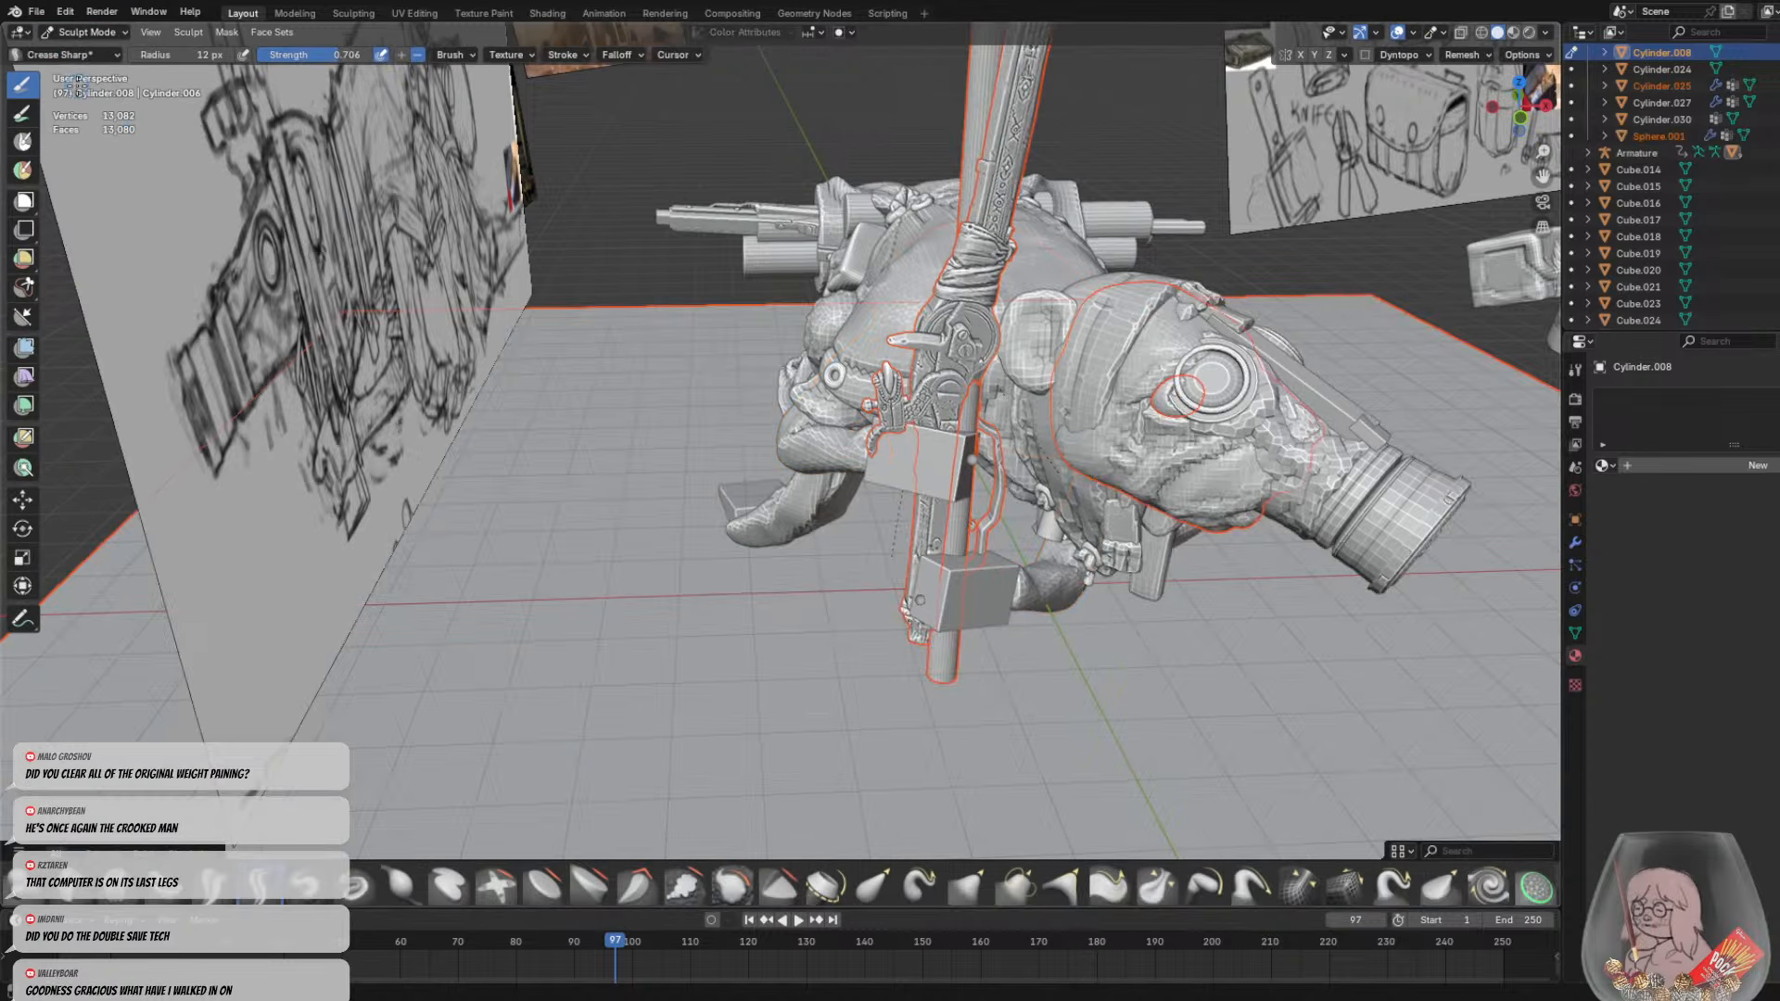
pyautogui.click(95, 28)
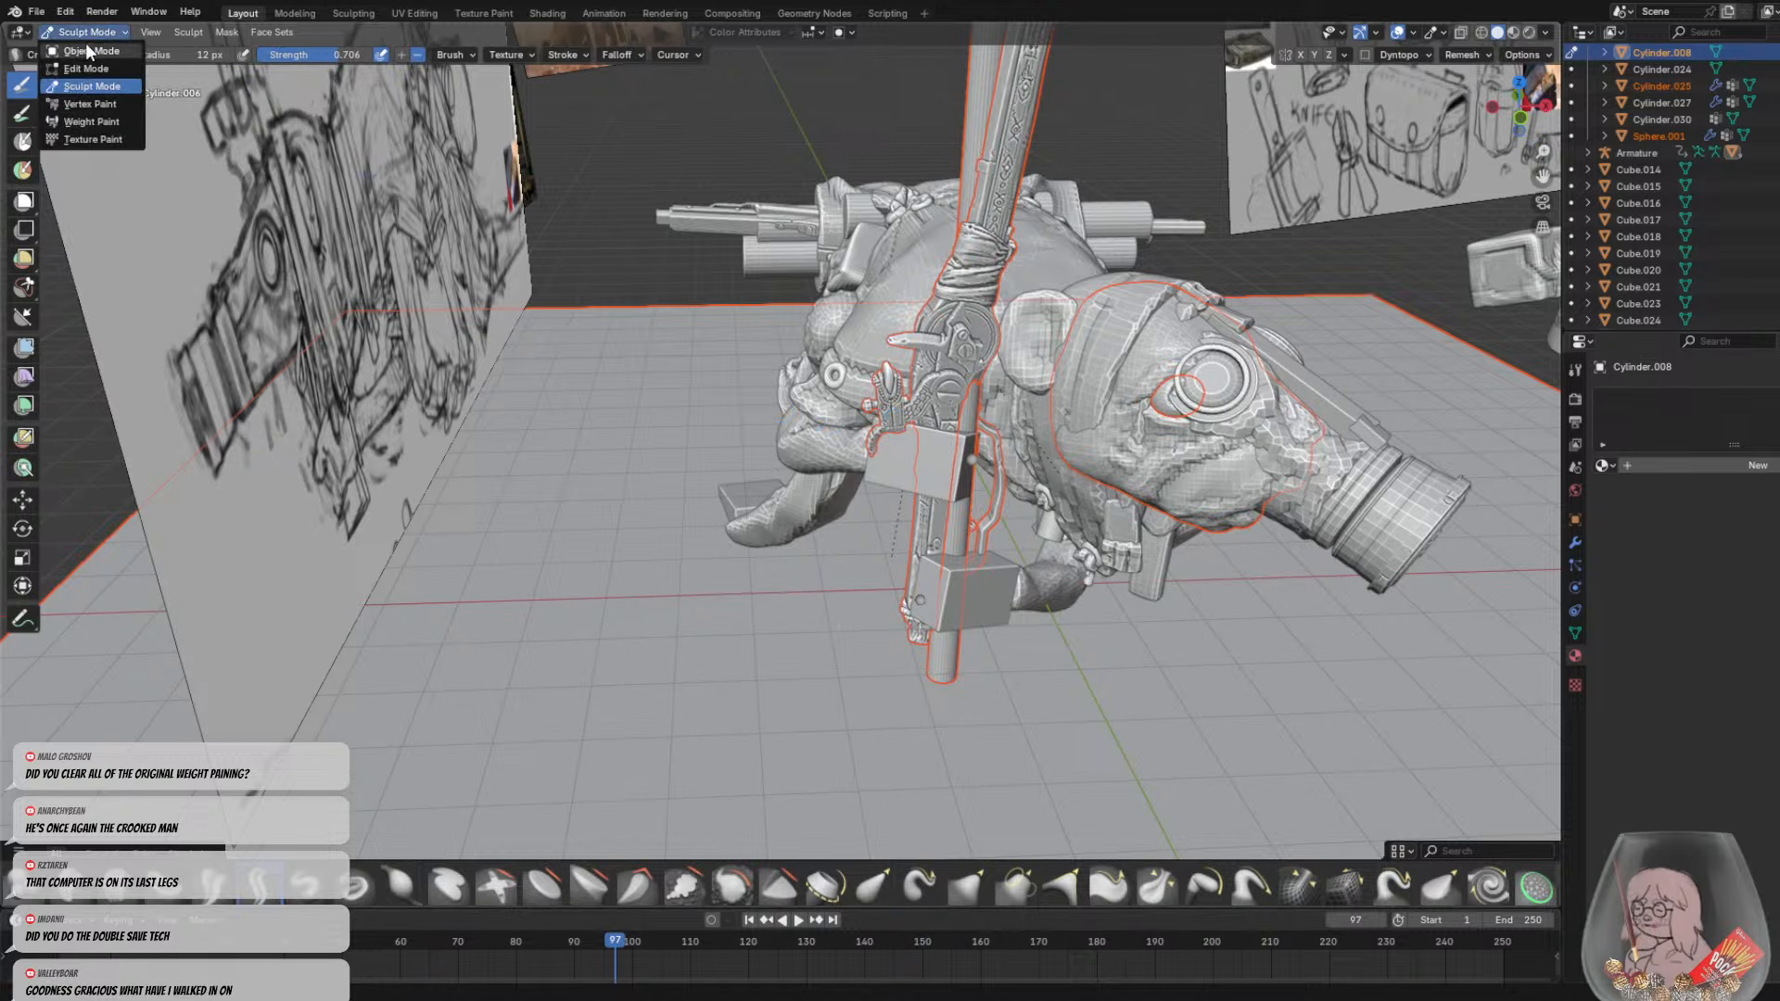
pyautogui.click(85, 43)
pyautogui.click(768, 427)
pyautogui.click(85, 35)
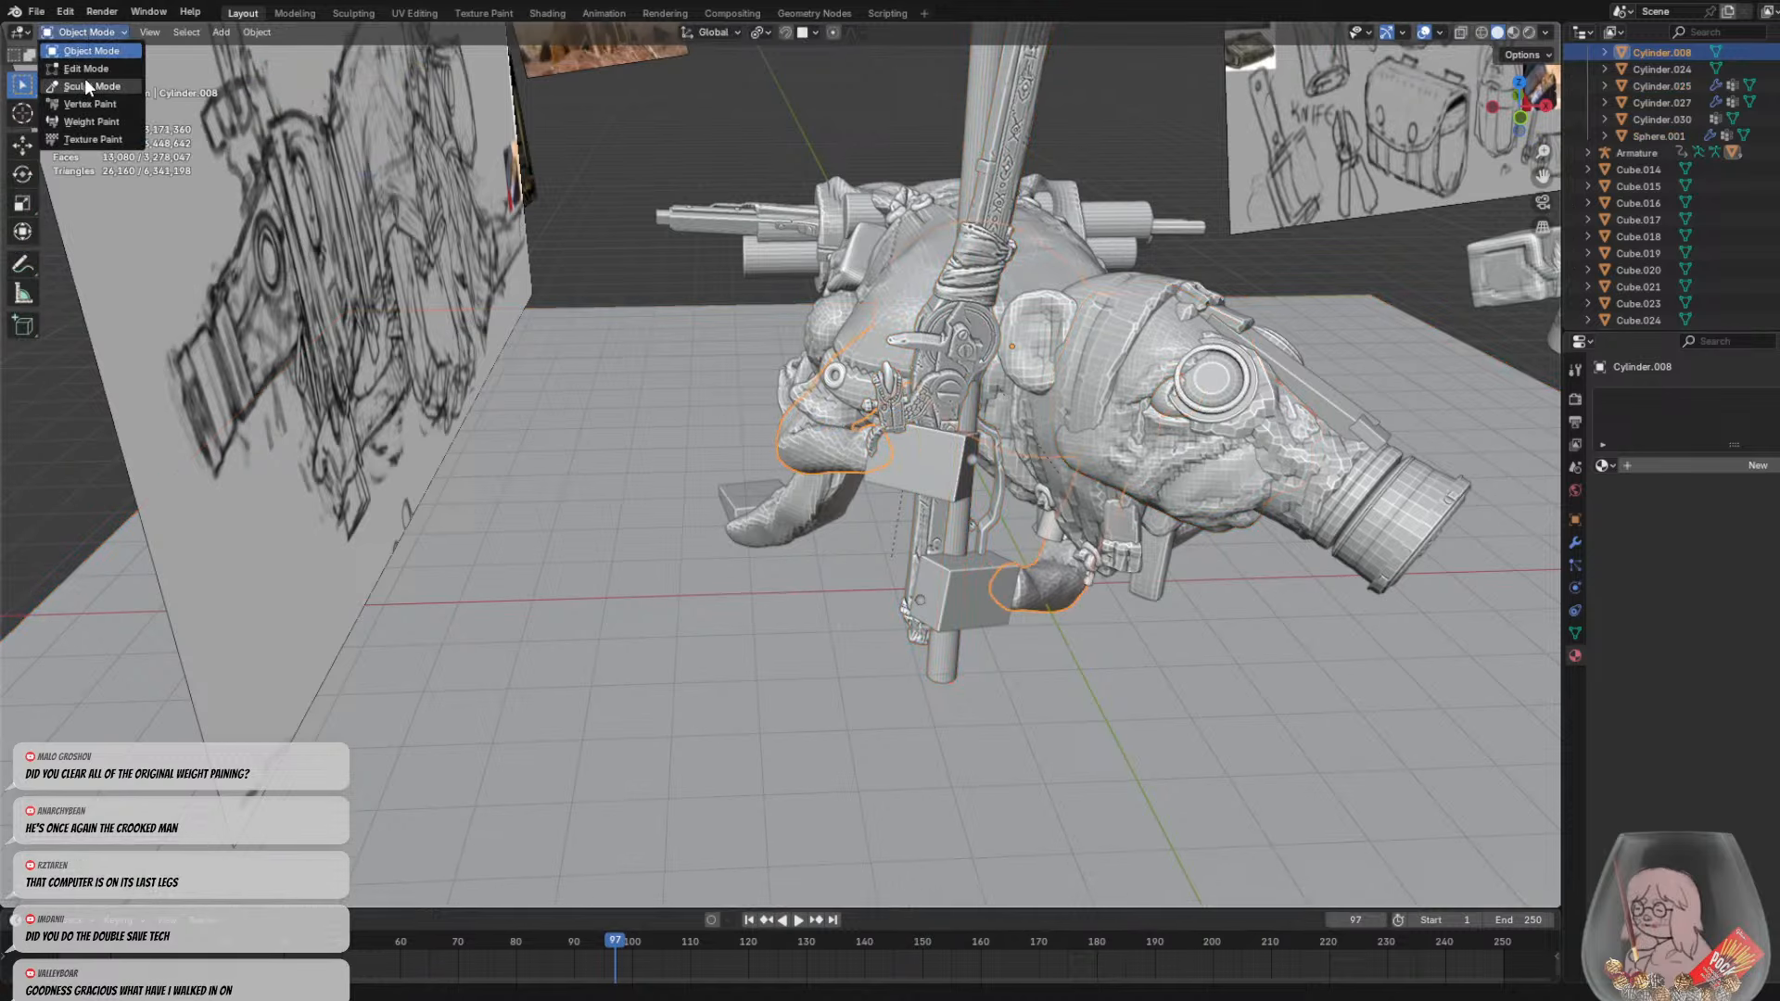
pyautogui.click(85, 84)
pyautogui.moveTo(992, 475)
pyautogui.mouseDown(button='middle')
pyautogui.moveTo(957, 463)
pyautogui.moveTo(984, 449)
pyautogui.mouseUp(button='middle')
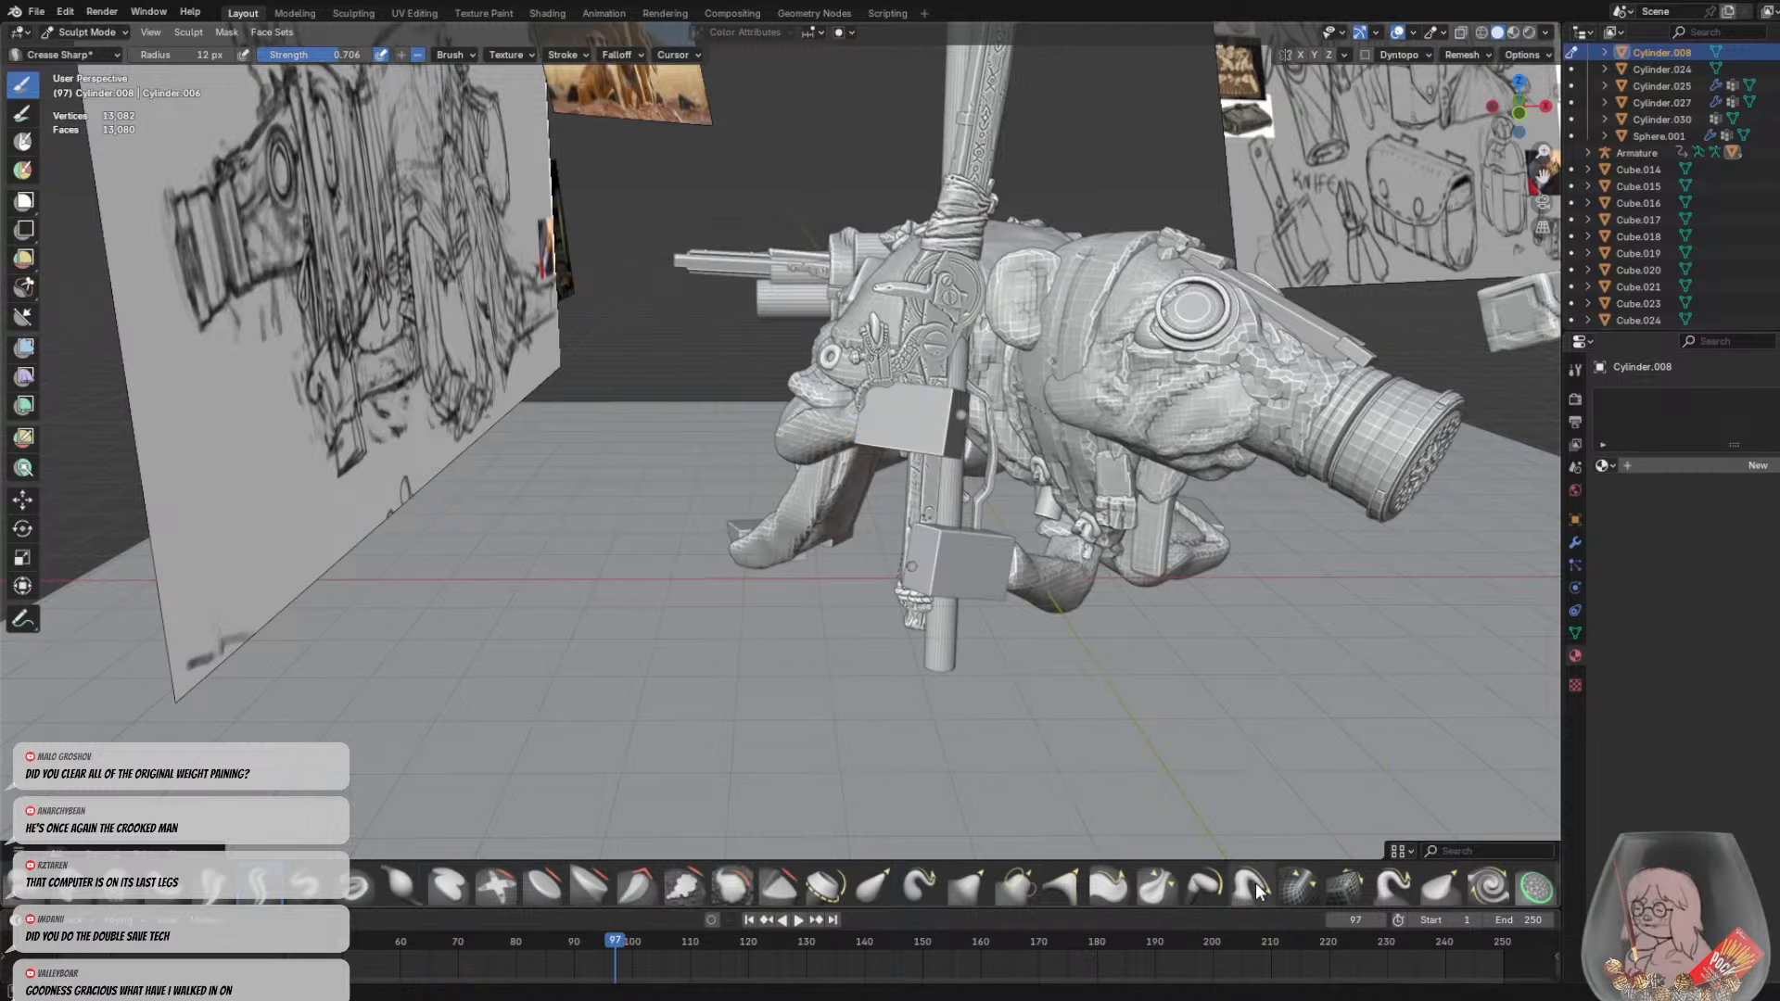
# Choose the Pose brush with a radius of 107 px and try it on the raised forearm
pyautogui.click(1202, 887)
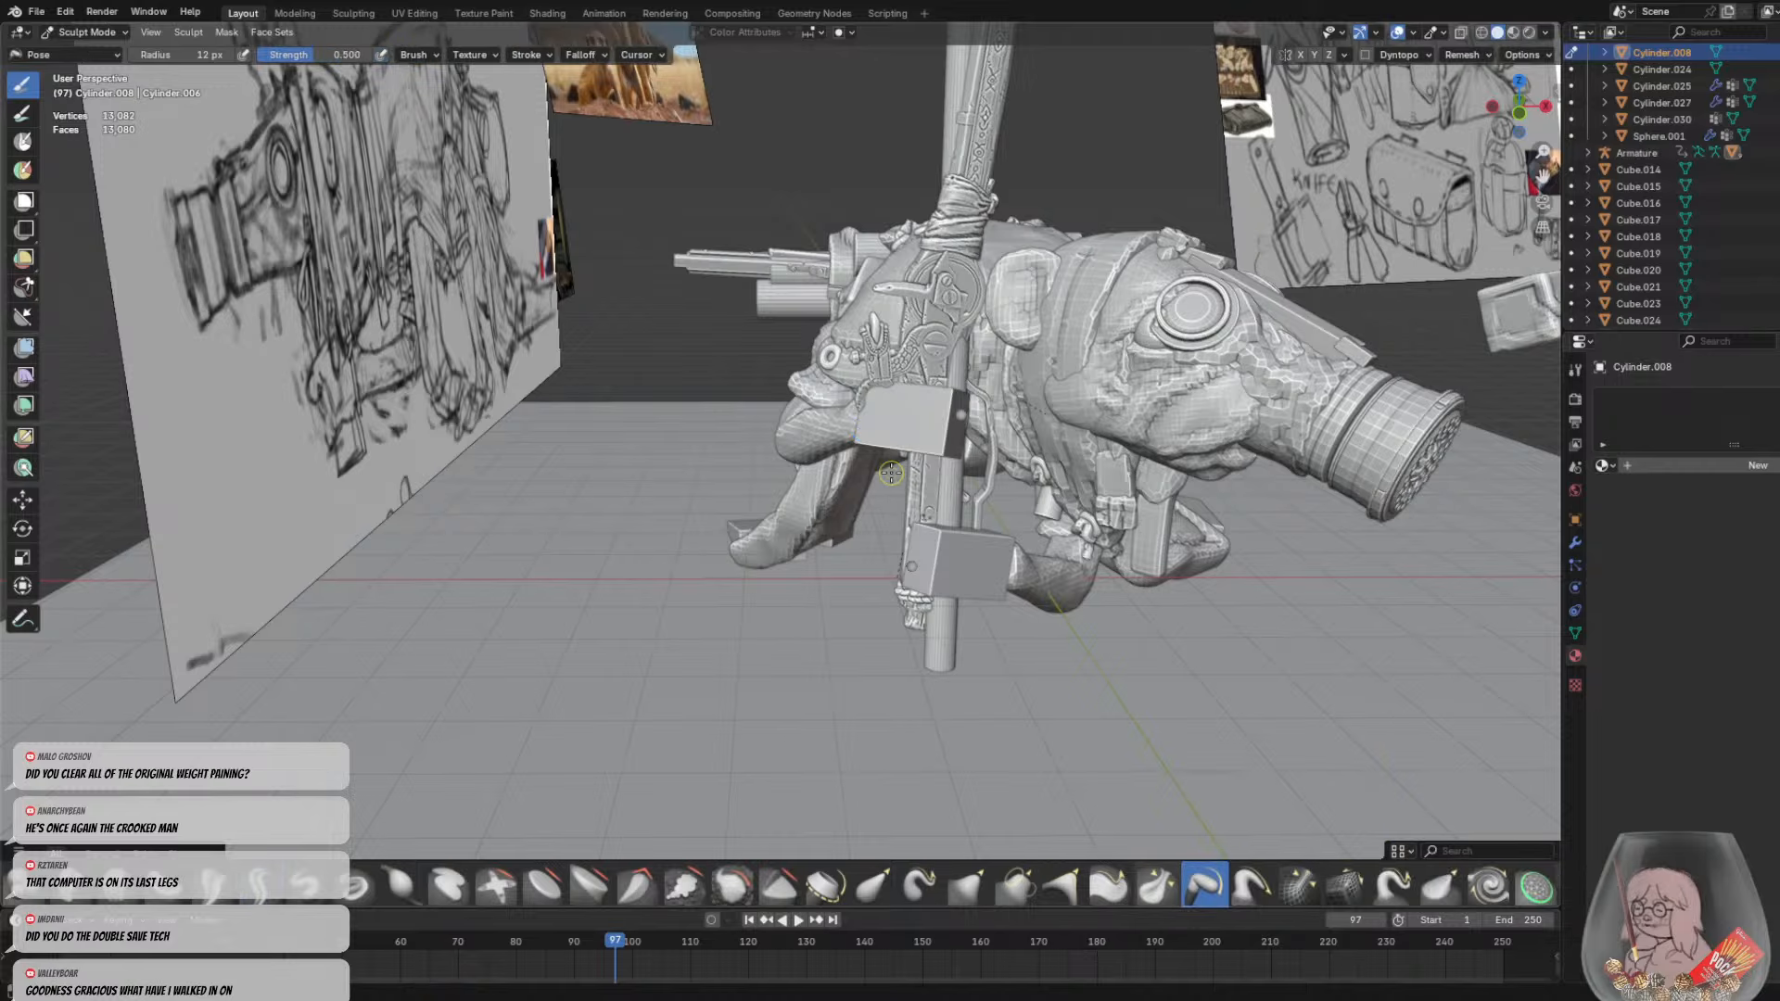
pyautogui.moveTo(918, 482); pyautogui.dragTo(944, 494, button='middle')
pyautogui.press('f')
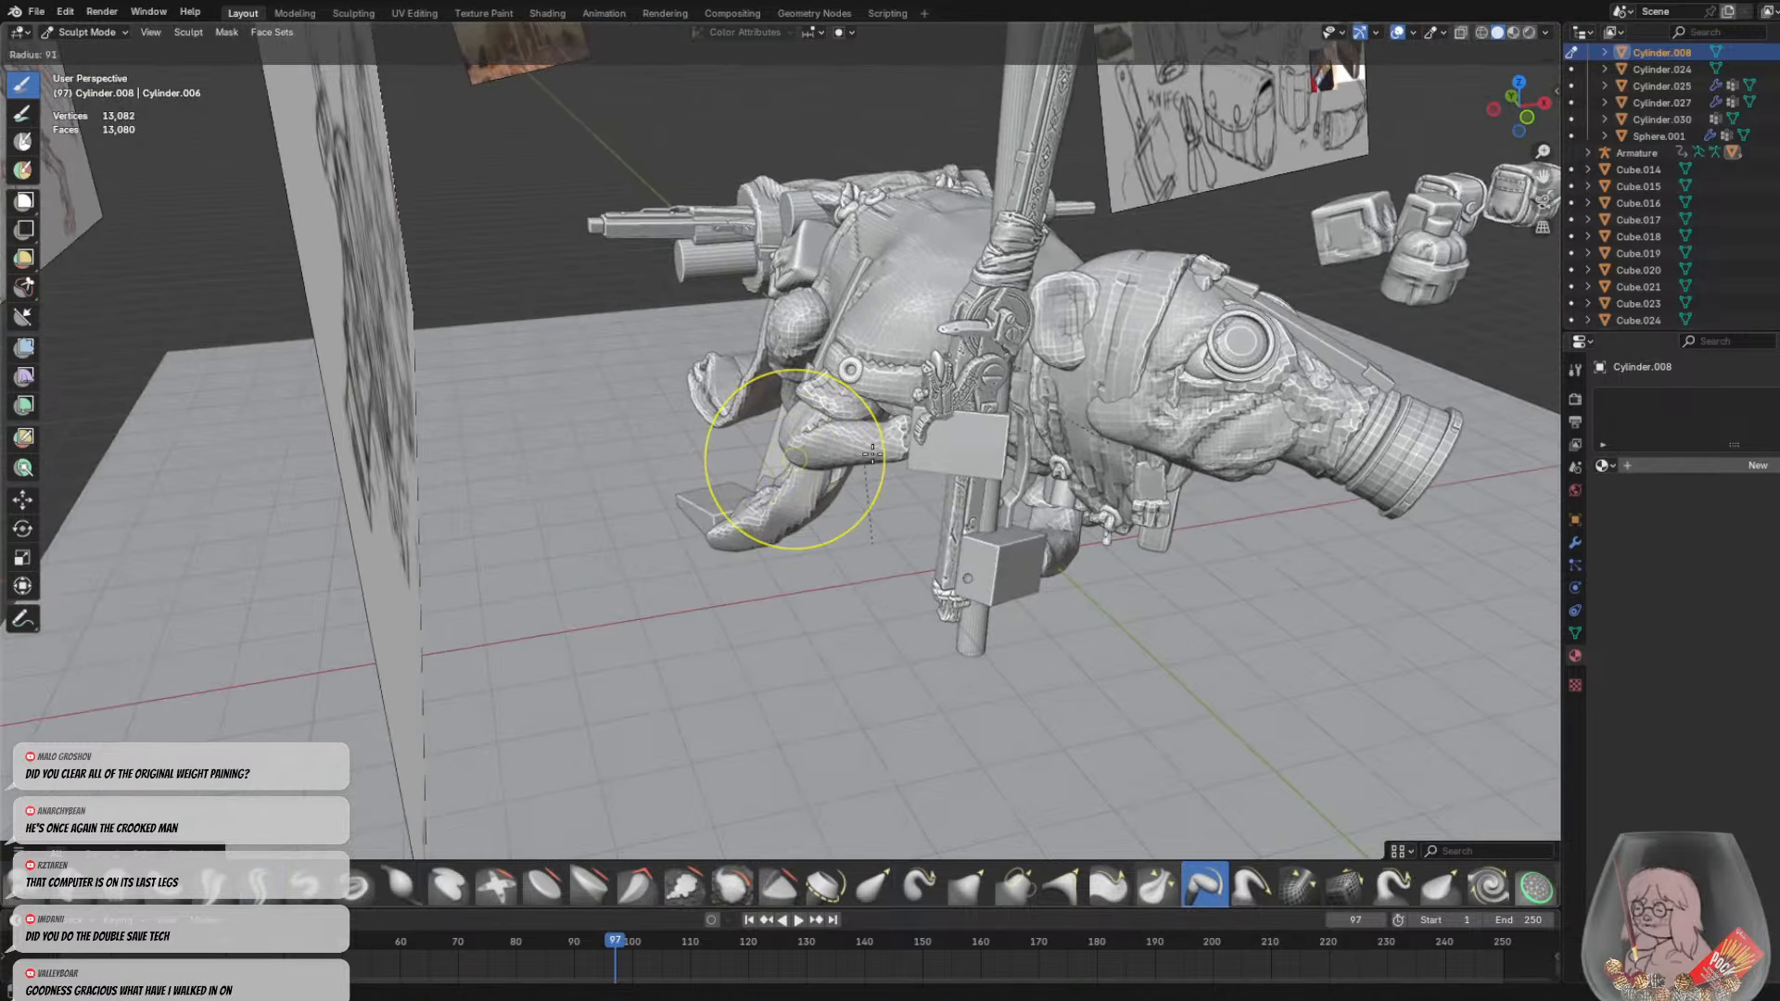
pyautogui.click(874, 449)
pyautogui.moveTo(873, 449); pyautogui.dragTo(809, 446)
# Isolate the torso-and-arms mesh in local view and enlarge the Pose brush radius to 239 px
pyautogui.press('KP_Divide')
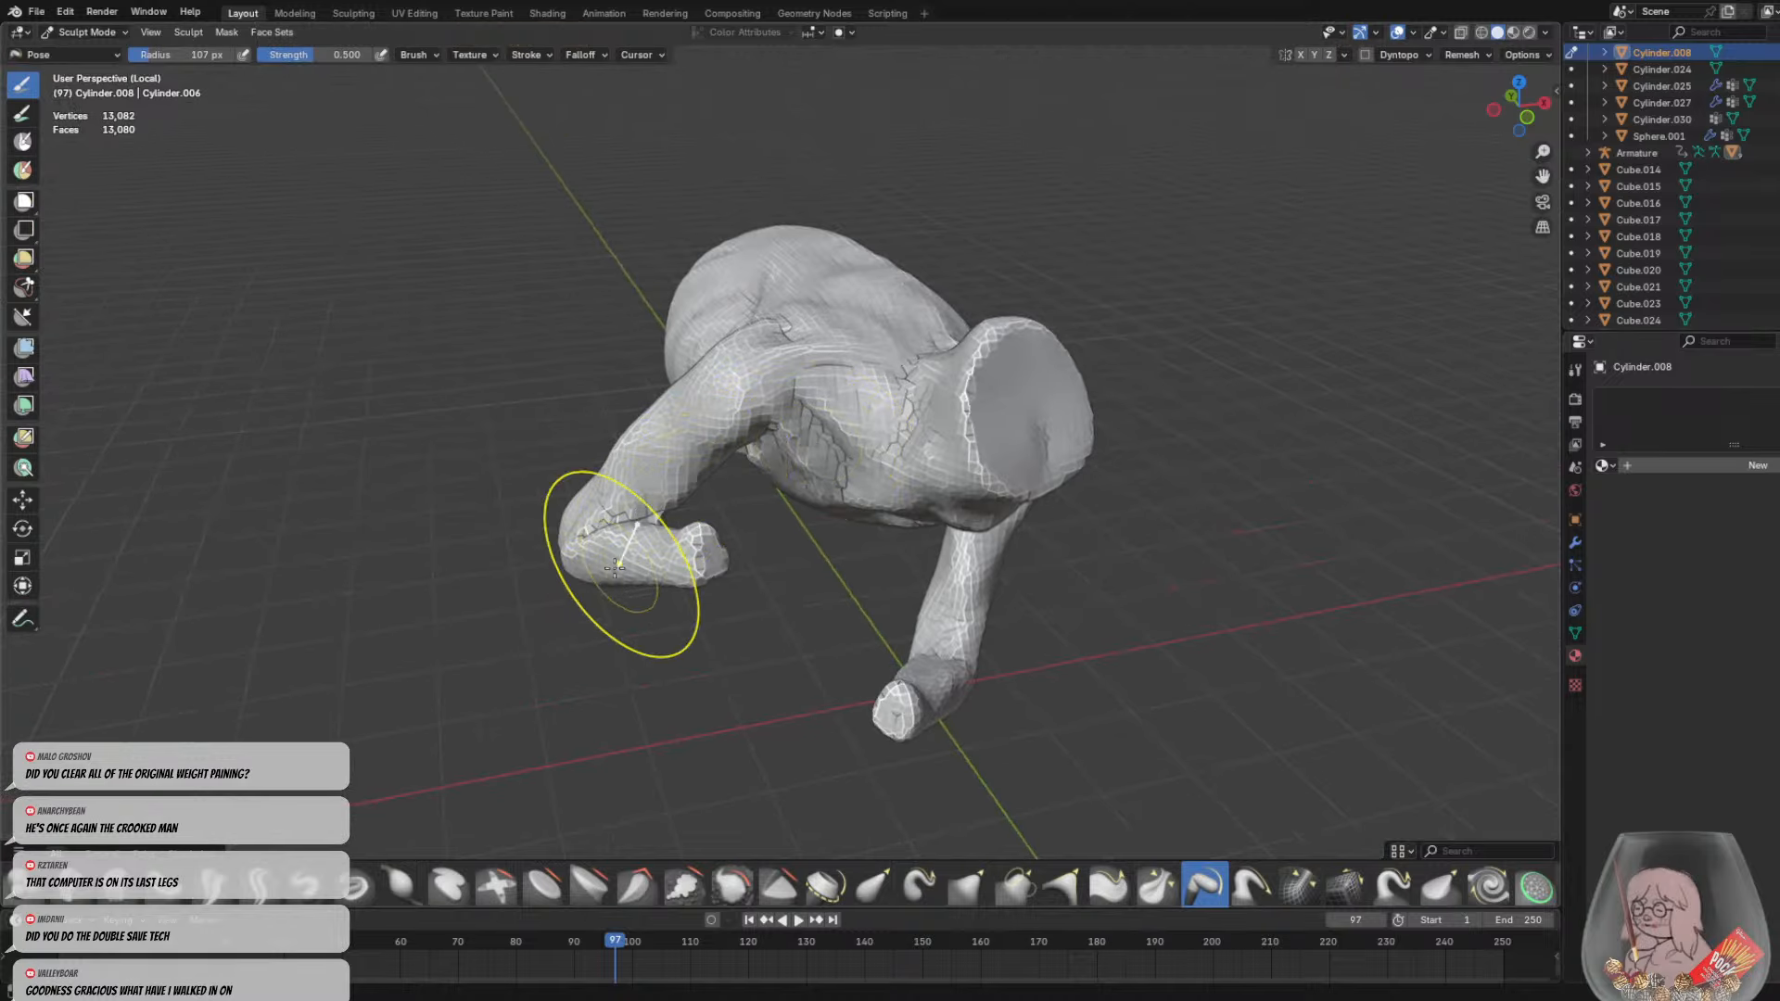
pyautogui.moveTo(624, 576); pyautogui.dragTo(638, 524, button='middle')
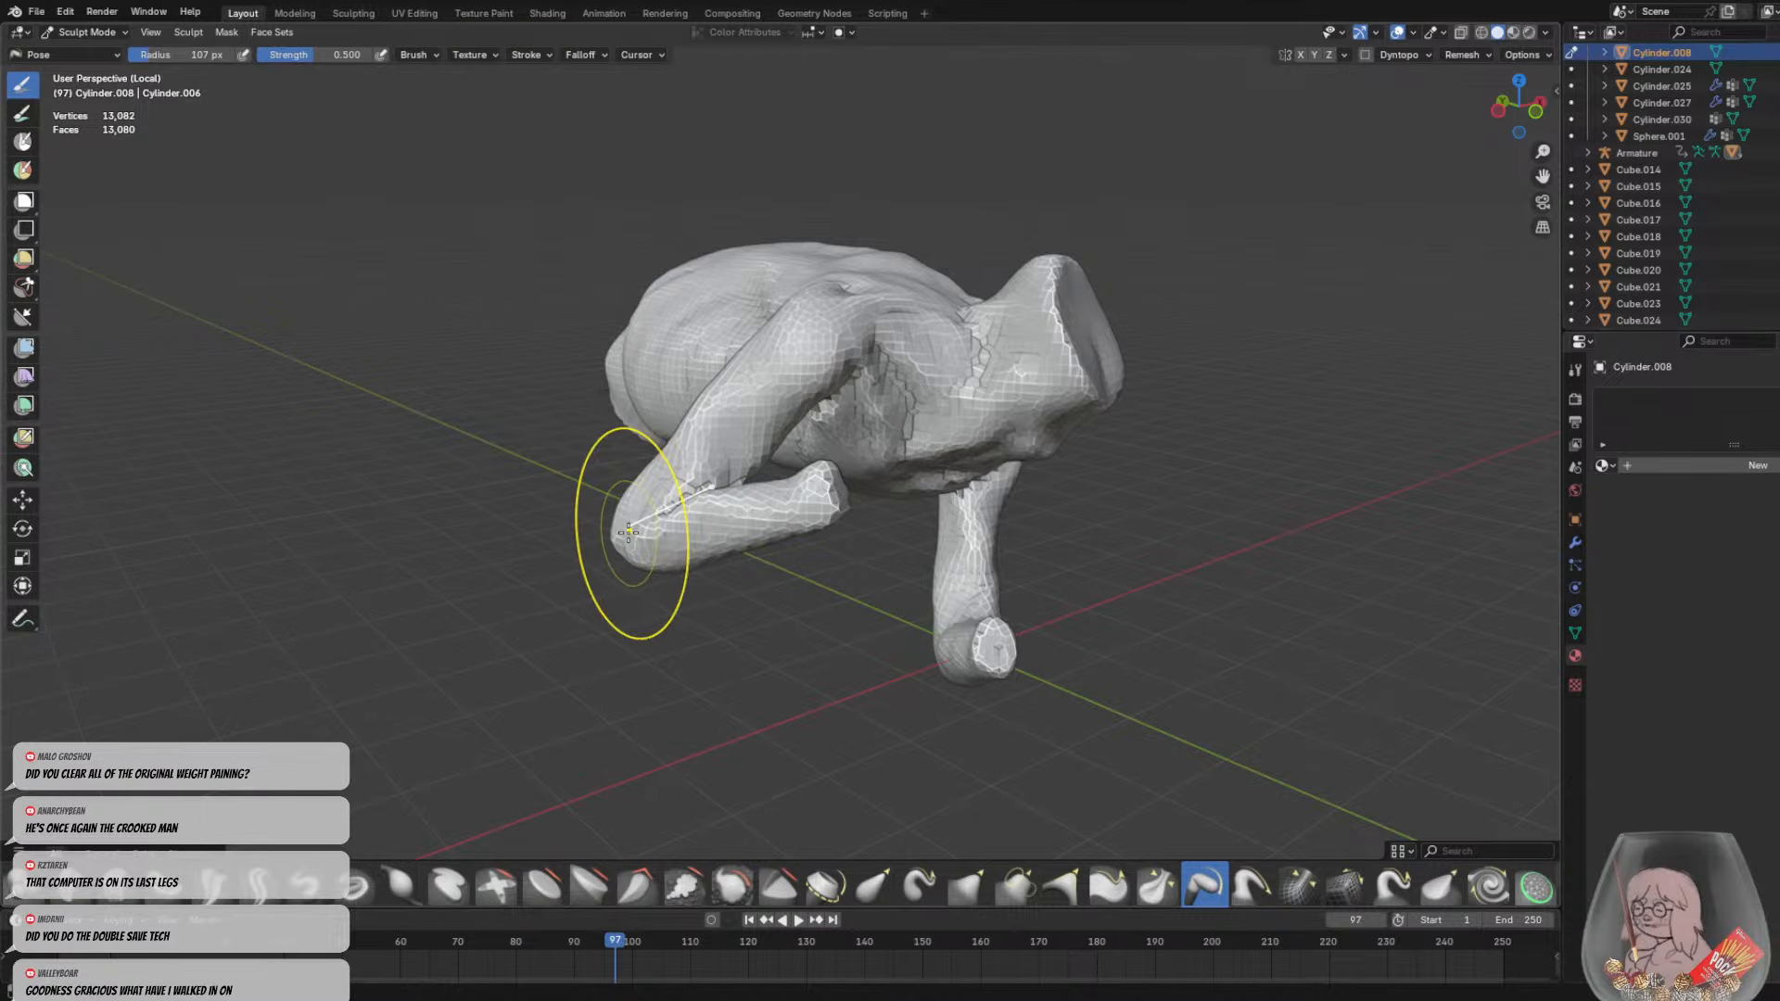
pyautogui.press('f')
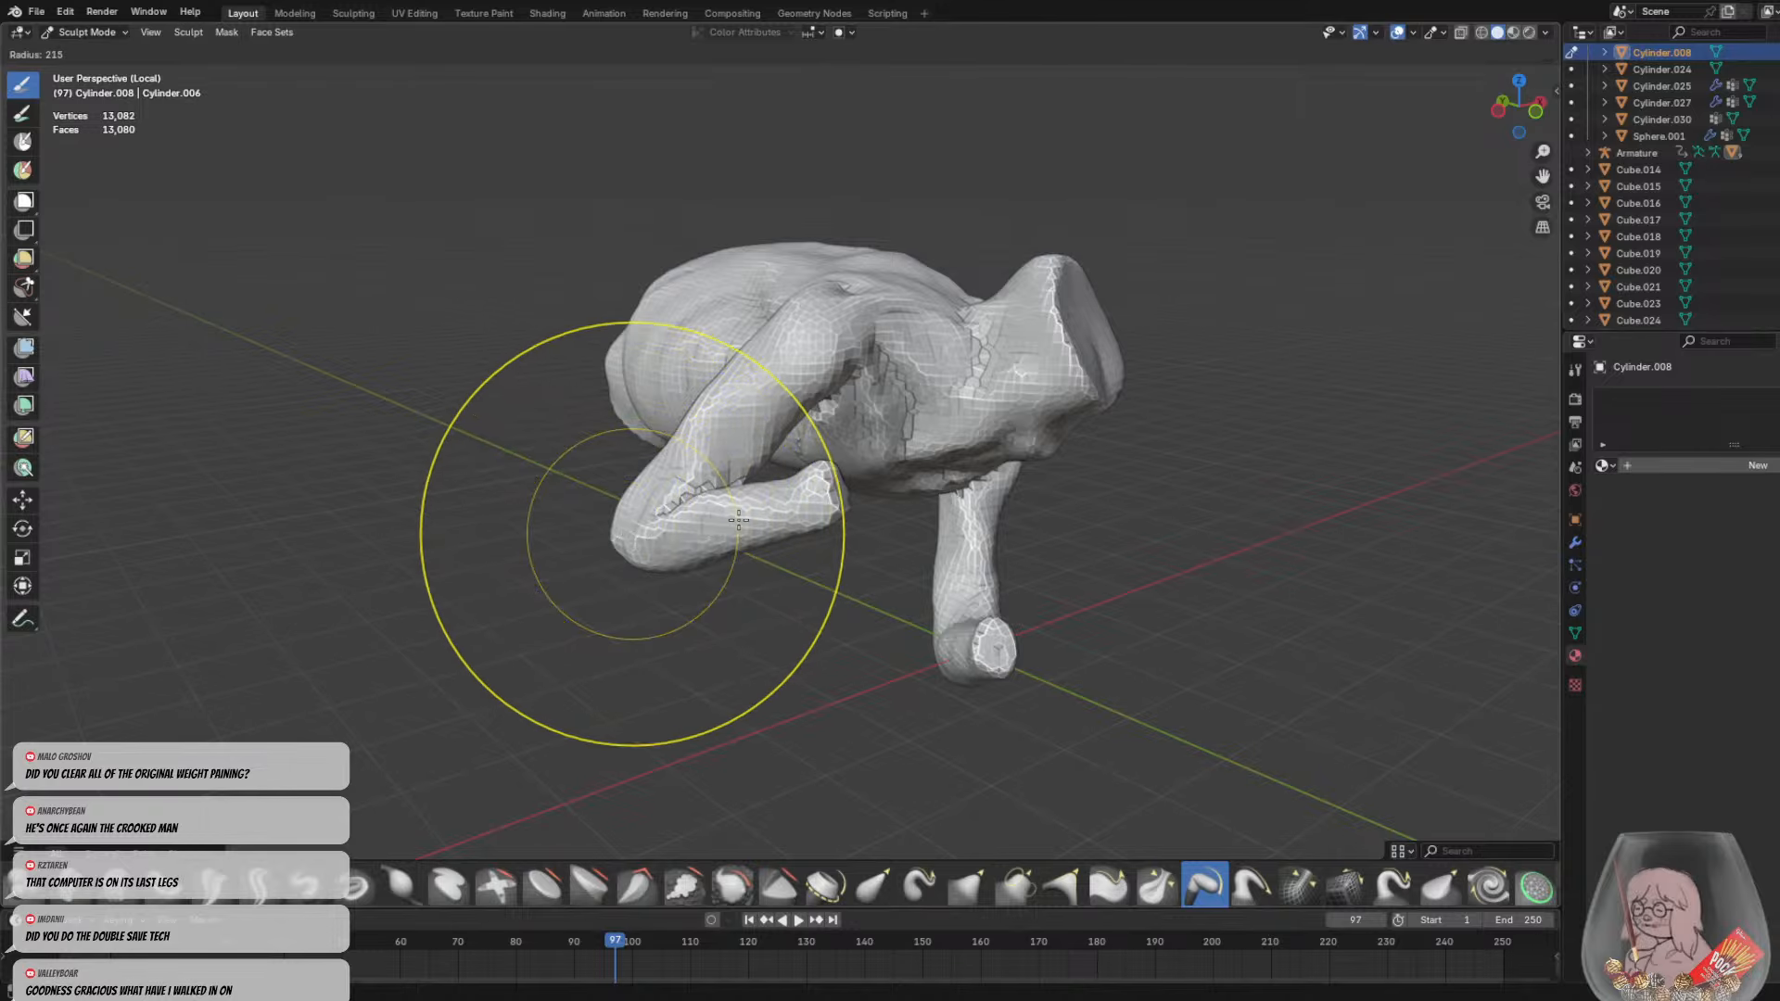
pyautogui.click(848, 535)
# Try to swing the raised arm upward from its elbow with the Pose brush and undo both strokes
pyautogui.moveTo(634, 527); pyautogui.dragTo(642, 292)
pyautogui.hotkey('ctrl', 'z')
pyautogui.moveTo(695, 394); pyautogui.dragTo(709, 369, button='middle')
pyautogui.moveTo(638, 474)
pyautogui.mouseDown()
pyautogui.moveTo(630, 396)
pyautogui.moveTo(636, 457)
pyautogui.moveTo(620, 459)
pyautogui.moveTo(611, 400)
pyautogui.moveTo(582, 101)
pyautogui.mouseUp()
pyautogui.hotkey('ctrl', 'z')
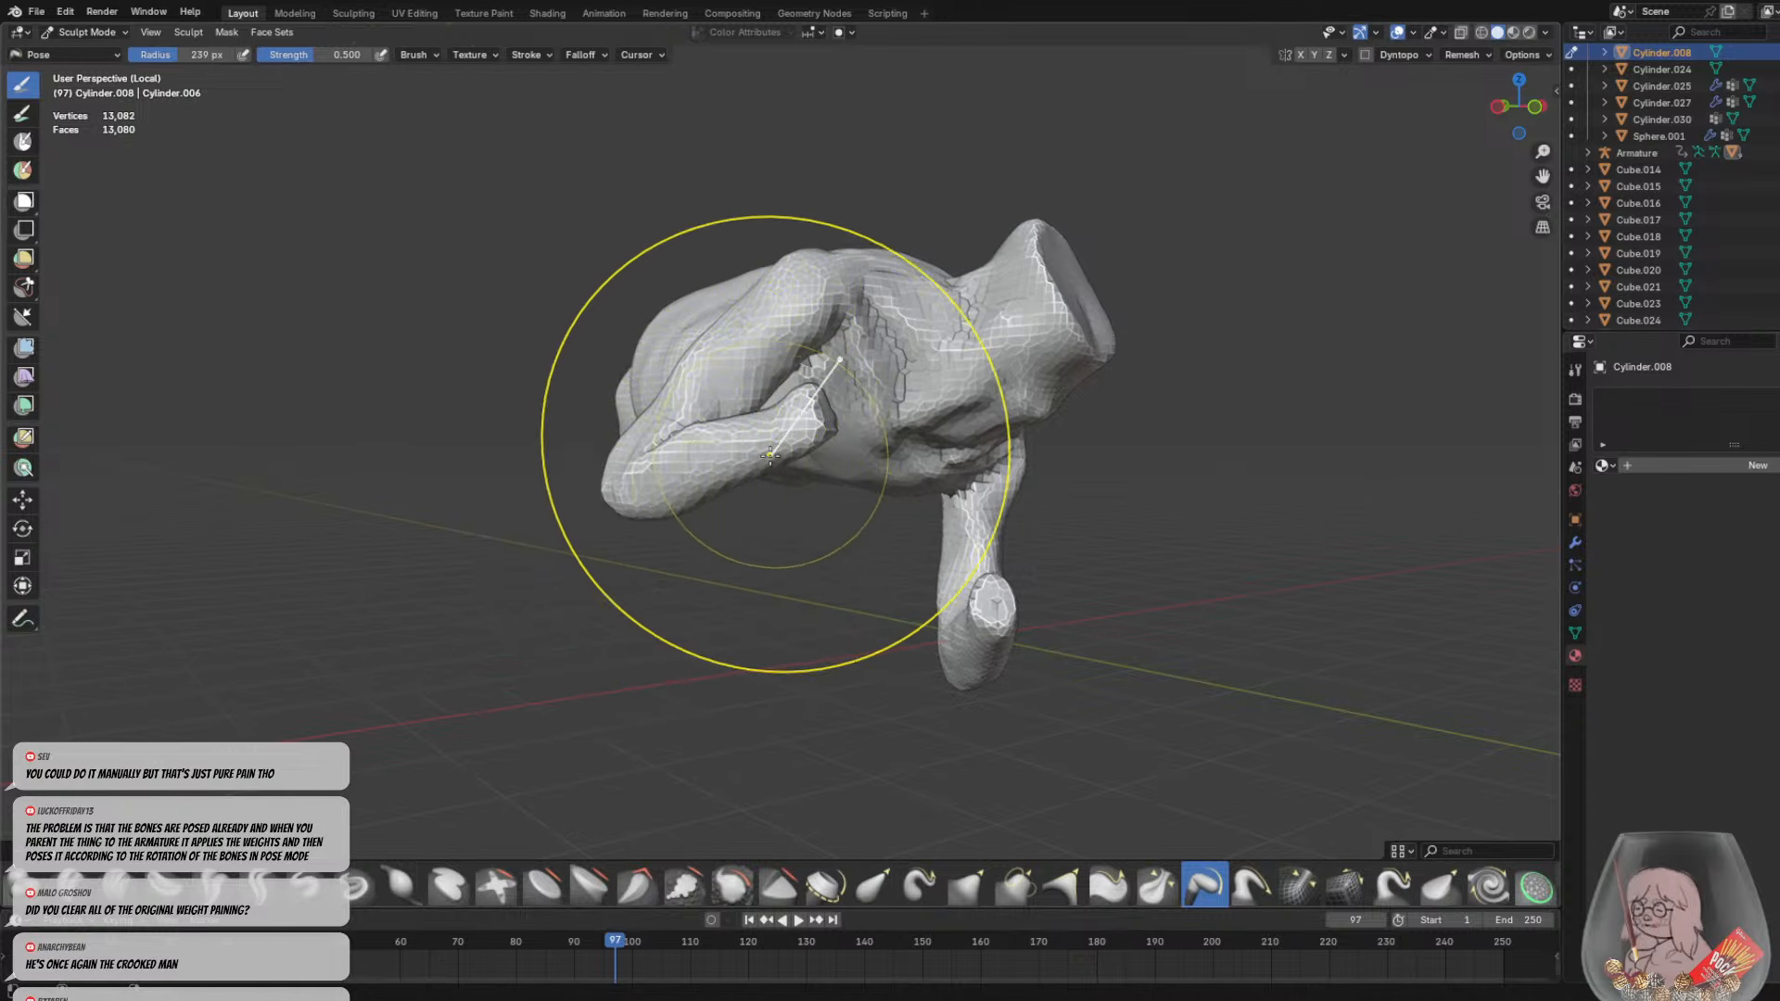
pyautogui.moveTo(755, 397)
pyautogui.mouseDown(button='middle')
pyautogui.moveTo(649, 482)
pyautogui.moveTo(616, 436)
pyautogui.mouseUp(button='middle')
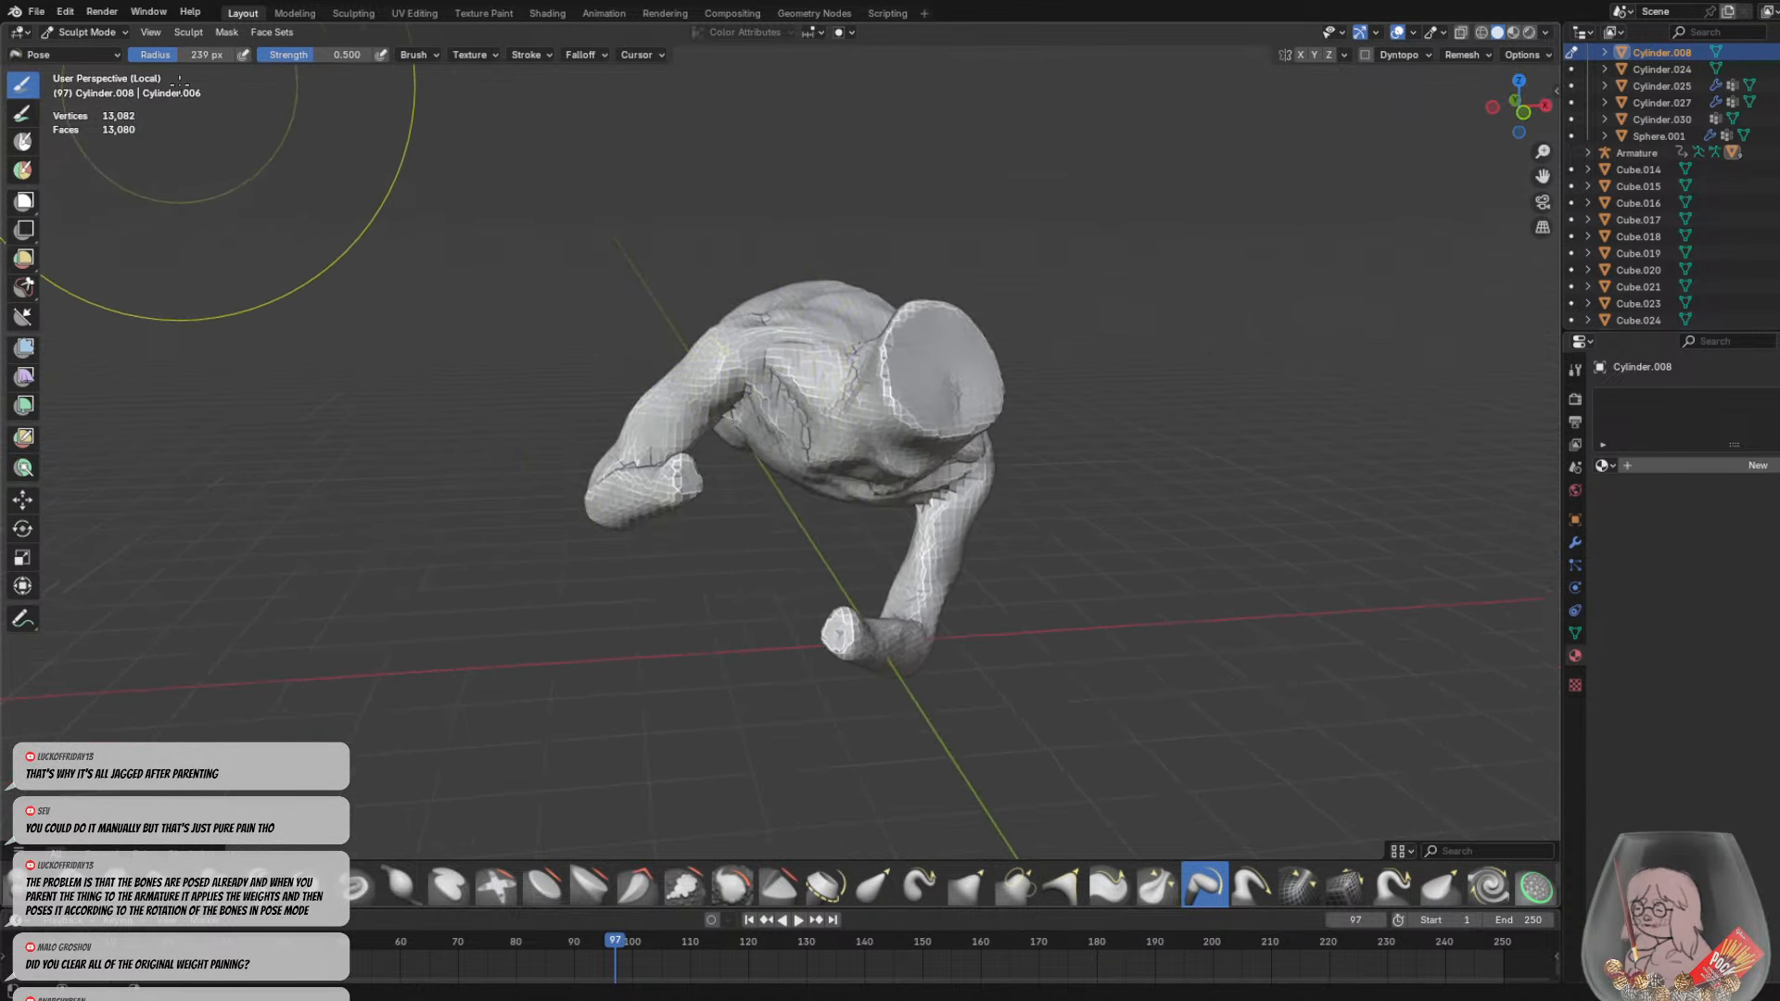
# Choose the Mask brush and set its radius to 83 px
pyautogui.click(230, 33)
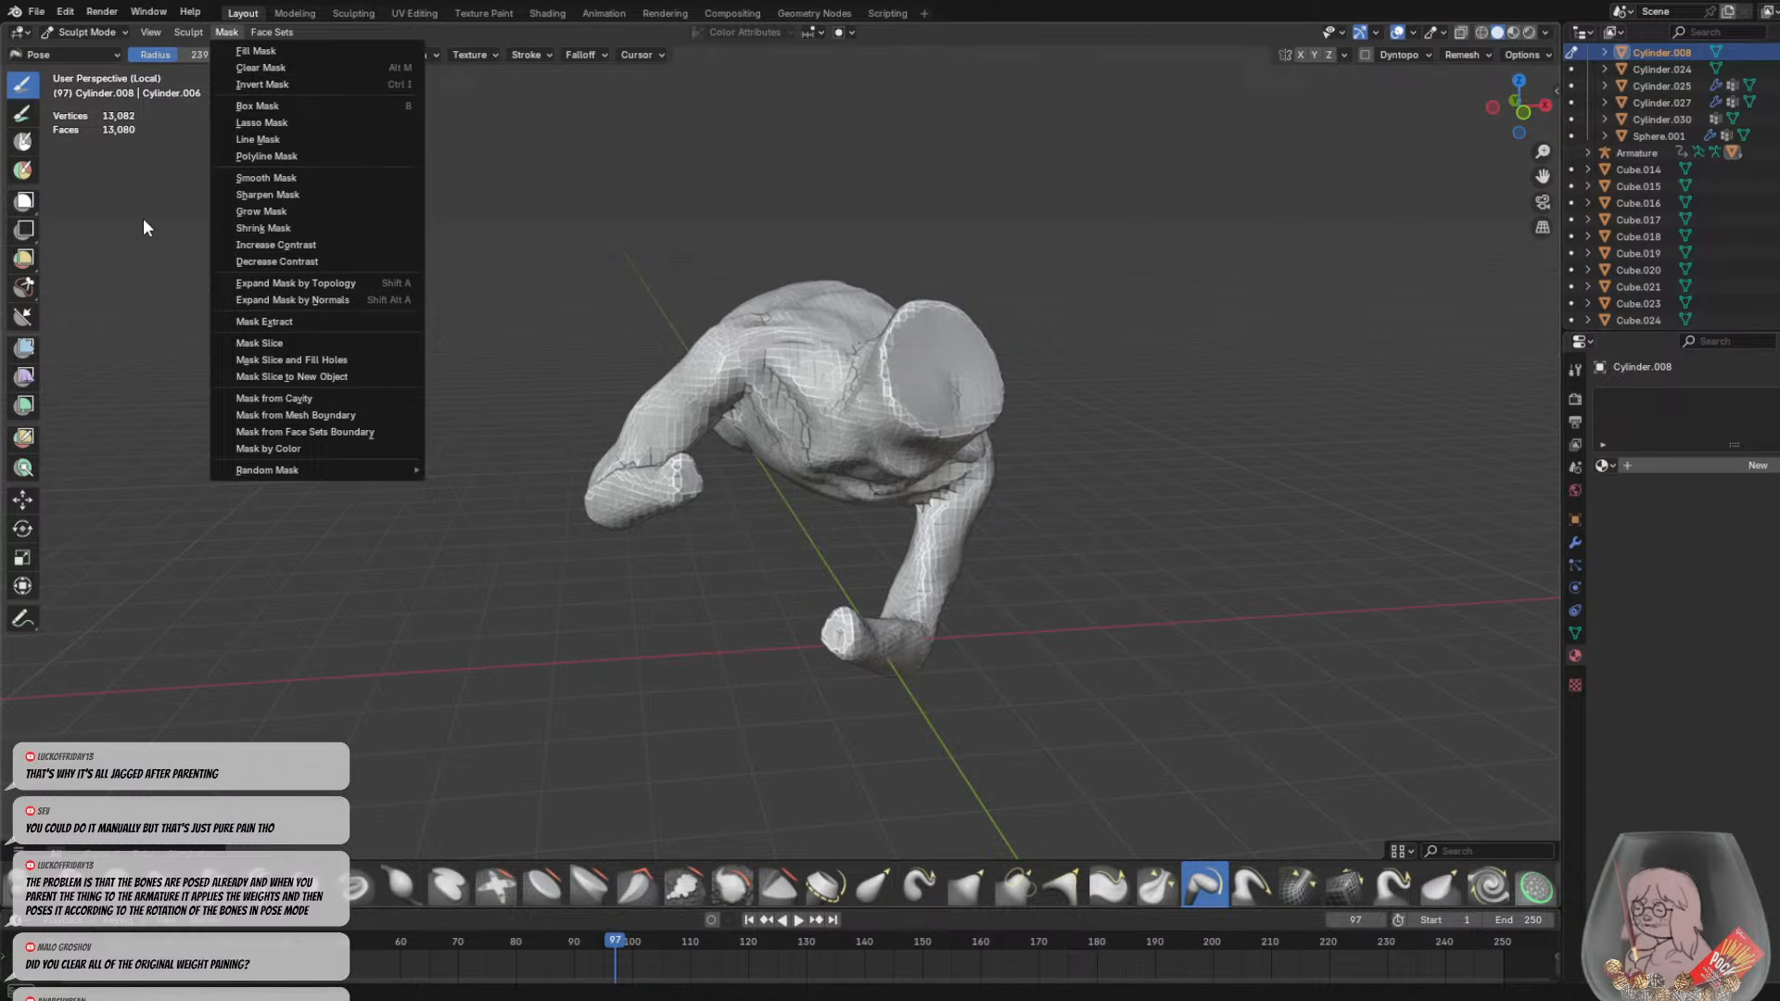
pyautogui.click(24, 140)
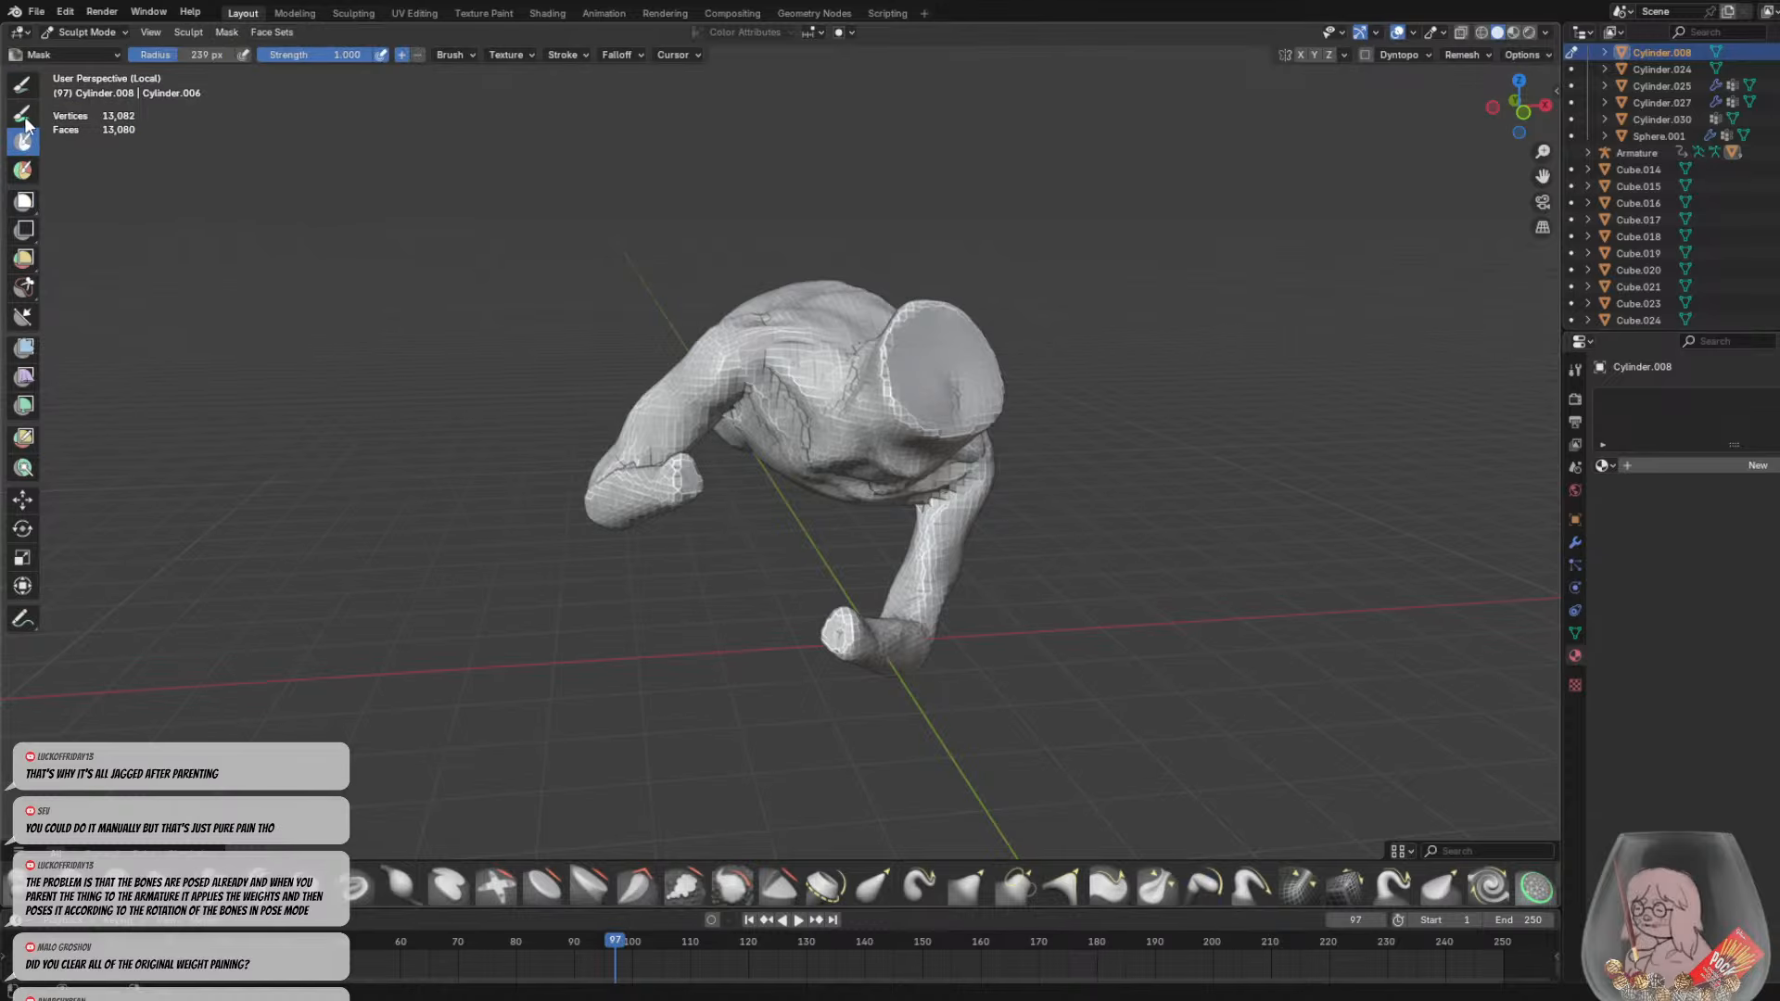
pyautogui.press('f')
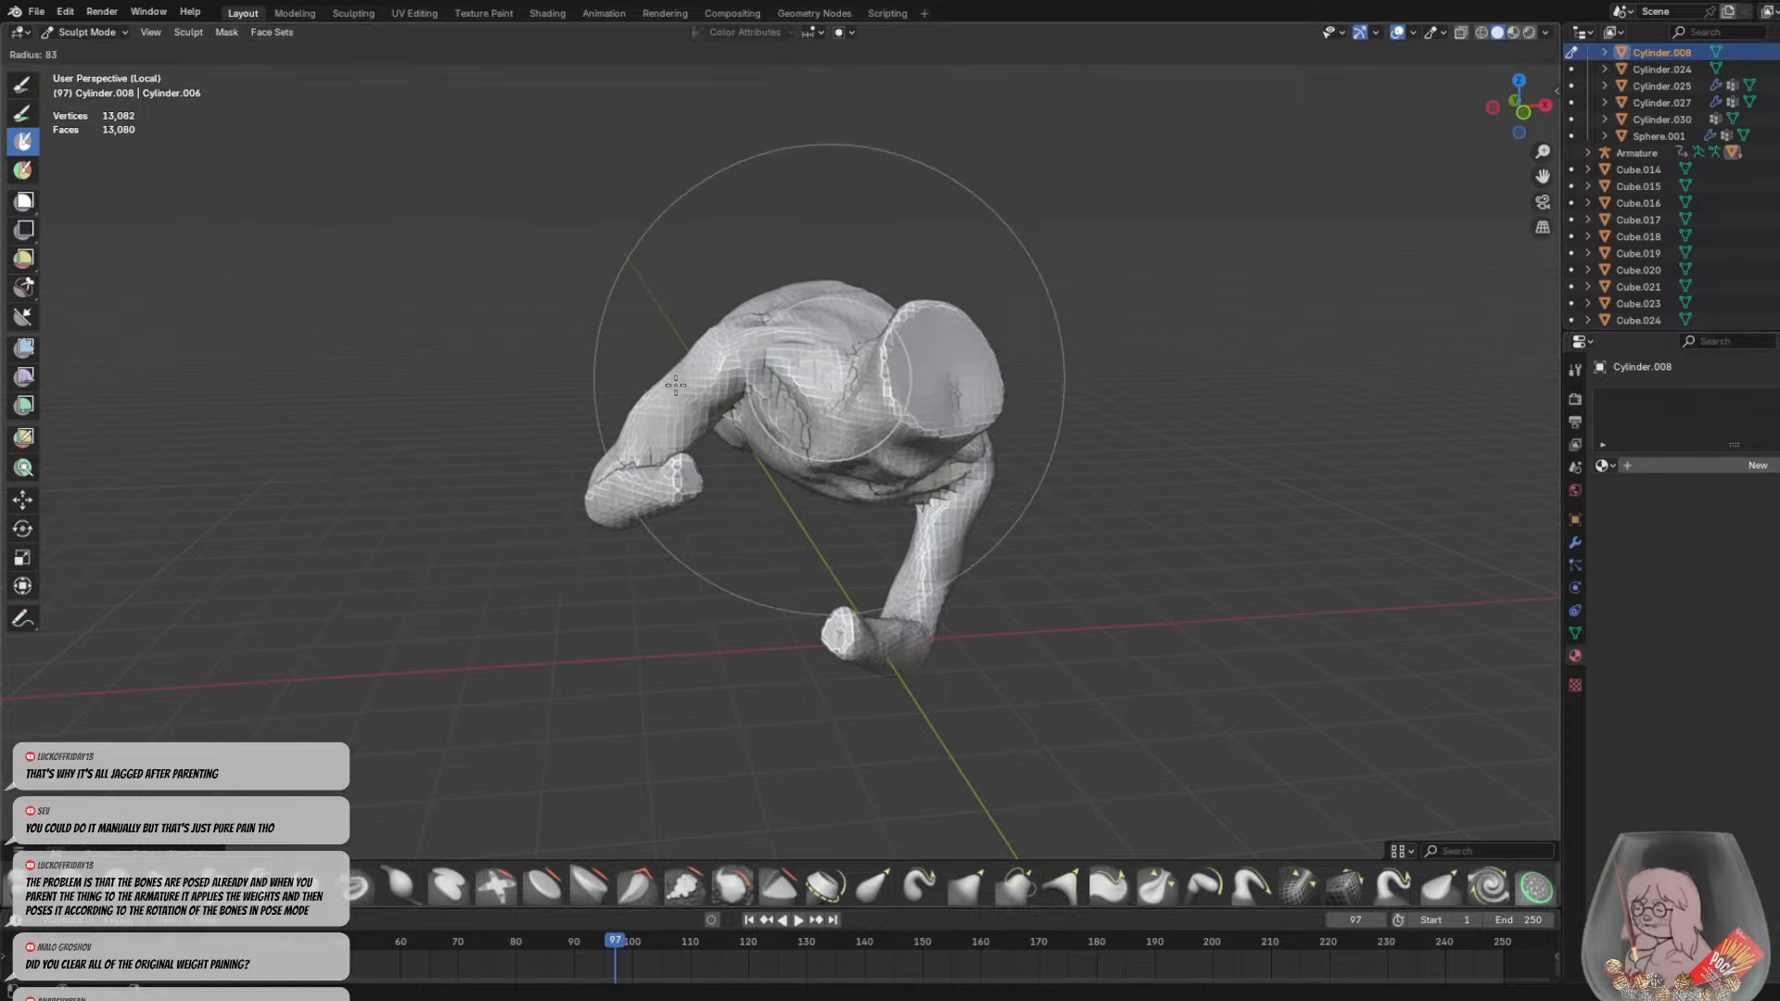
pyautogui.click(907, 375)
# Paint a mask over the torso and neck from several sides, leaving both arms unmasked
pyautogui.moveTo(774, 378); pyautogui.dragTo(799, 291, button='middle')
pyautogui.moveTo(793, 362); pyautogui.dragTo(770, 450, button='middle')
pyautogui.moveTo(771, 414)
pyautogui.mouseDown()
pyautogui.moveTo(803, 307)
pyautogui.moveTo(892, 408)
pyautogui.moveTo(756, 482)
pyautogui.mouseUp()
pyautogui.moveTo(775, 492)
pyautogui.mouseDown(button='middle')
pyautogui.moveTo(938, 591)
pyautogui.moveTo(923, 614)
pyautogui.mouseUp(button='middle')
pyautogui.moveTo(820, 382)
pyautogui.mouseDown()
pyautogui.moveTo(620, 399)
pyautogui.moveTo(908, 266)
pyautogui.mouseUp()
pyautogui.moveTo(909, 266); pyautogui.dragTo(794, 278, button='middle')
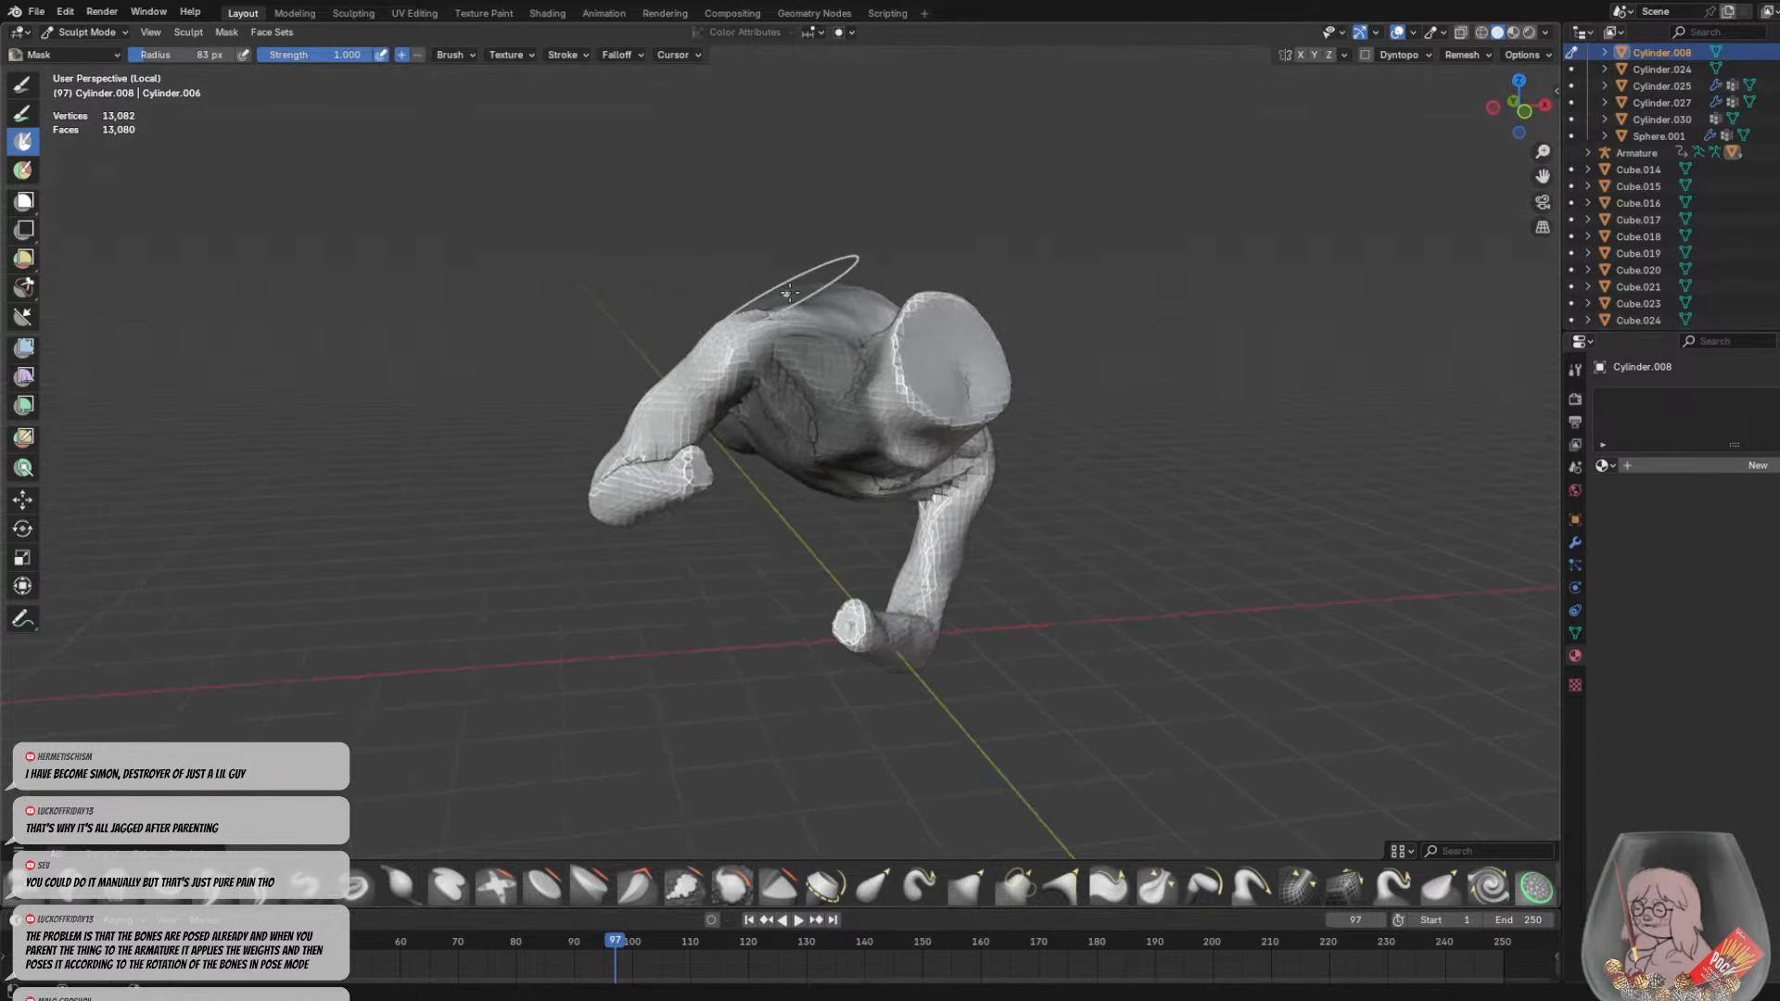
pyautogui.moveTo(795, 278); pyautogui.dragTo(907, 468)
pyautogui.moveTo(907, 468); pyautogui.dragTo(930, 301, button='middle')
pyautogui.moveTo(930, 301); pyautogui.dragTo(845, 510)
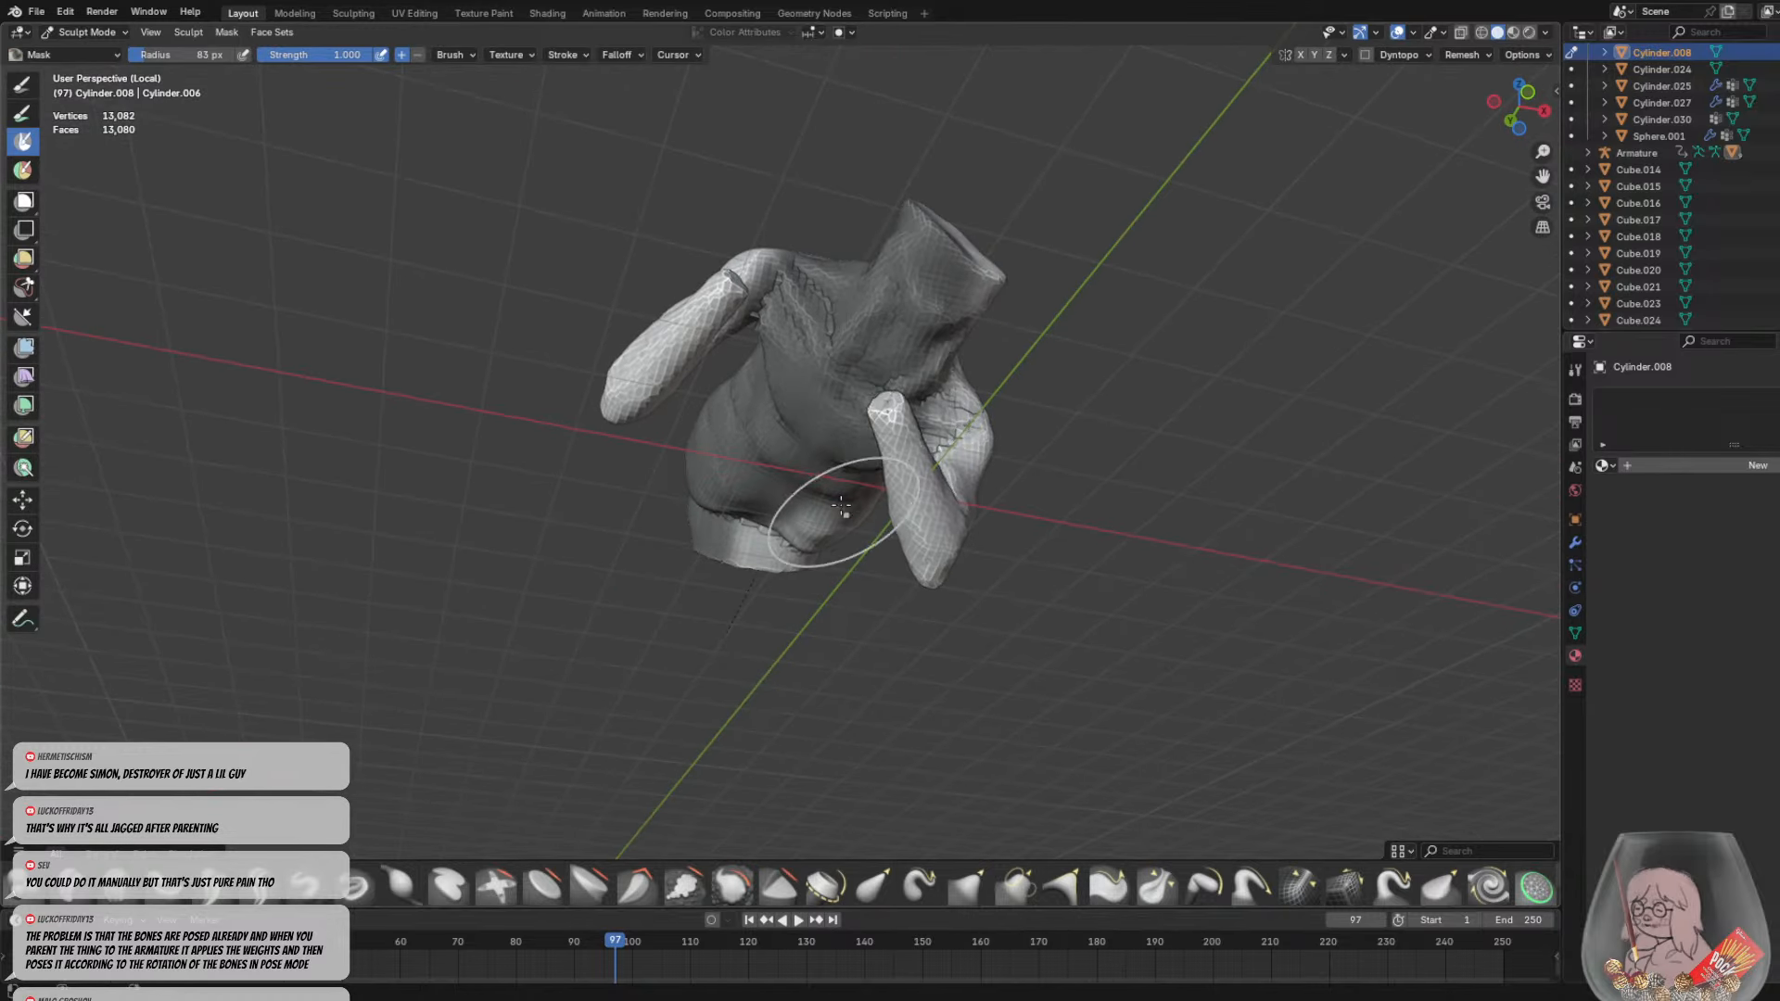
pyautogui.moveTo(844, 510); pyautogui.dragTo(811, 532, button='middle')
# Try to swing the bent arm upward from the shoulder with the Pose brush at a radius of 203 px, and undo the stroke
pyautogui.click(1204, 887)
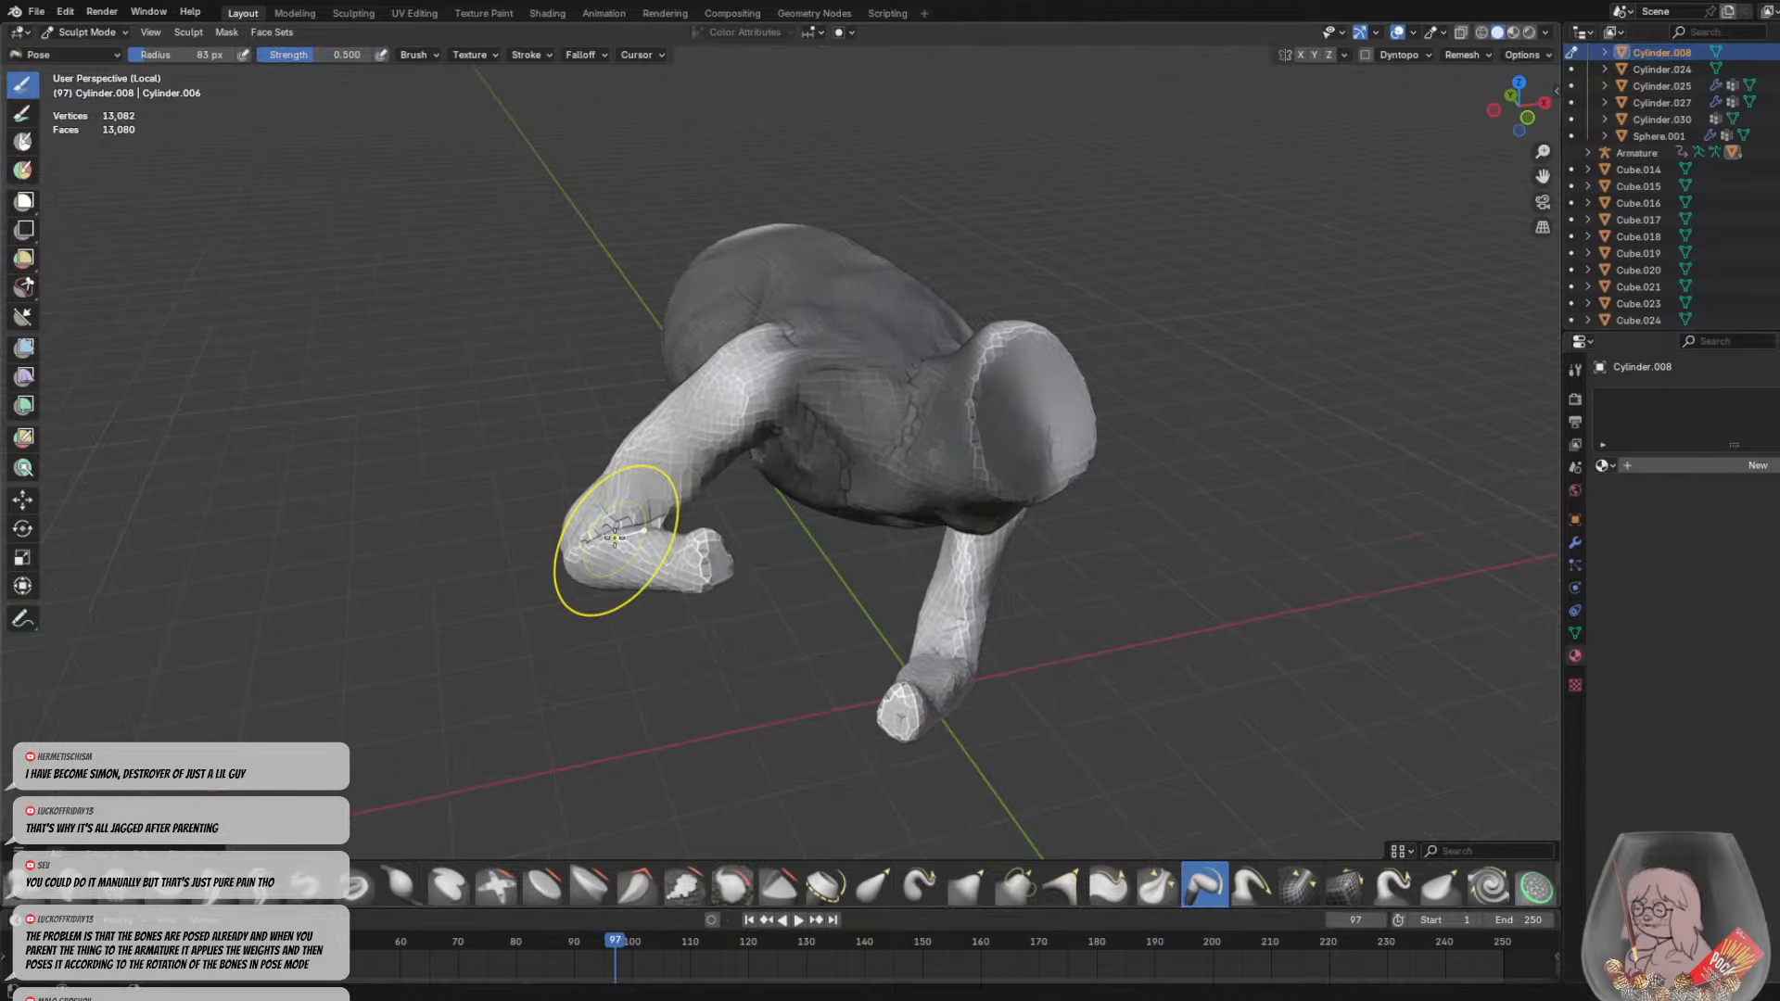
pyautogui.press('g')
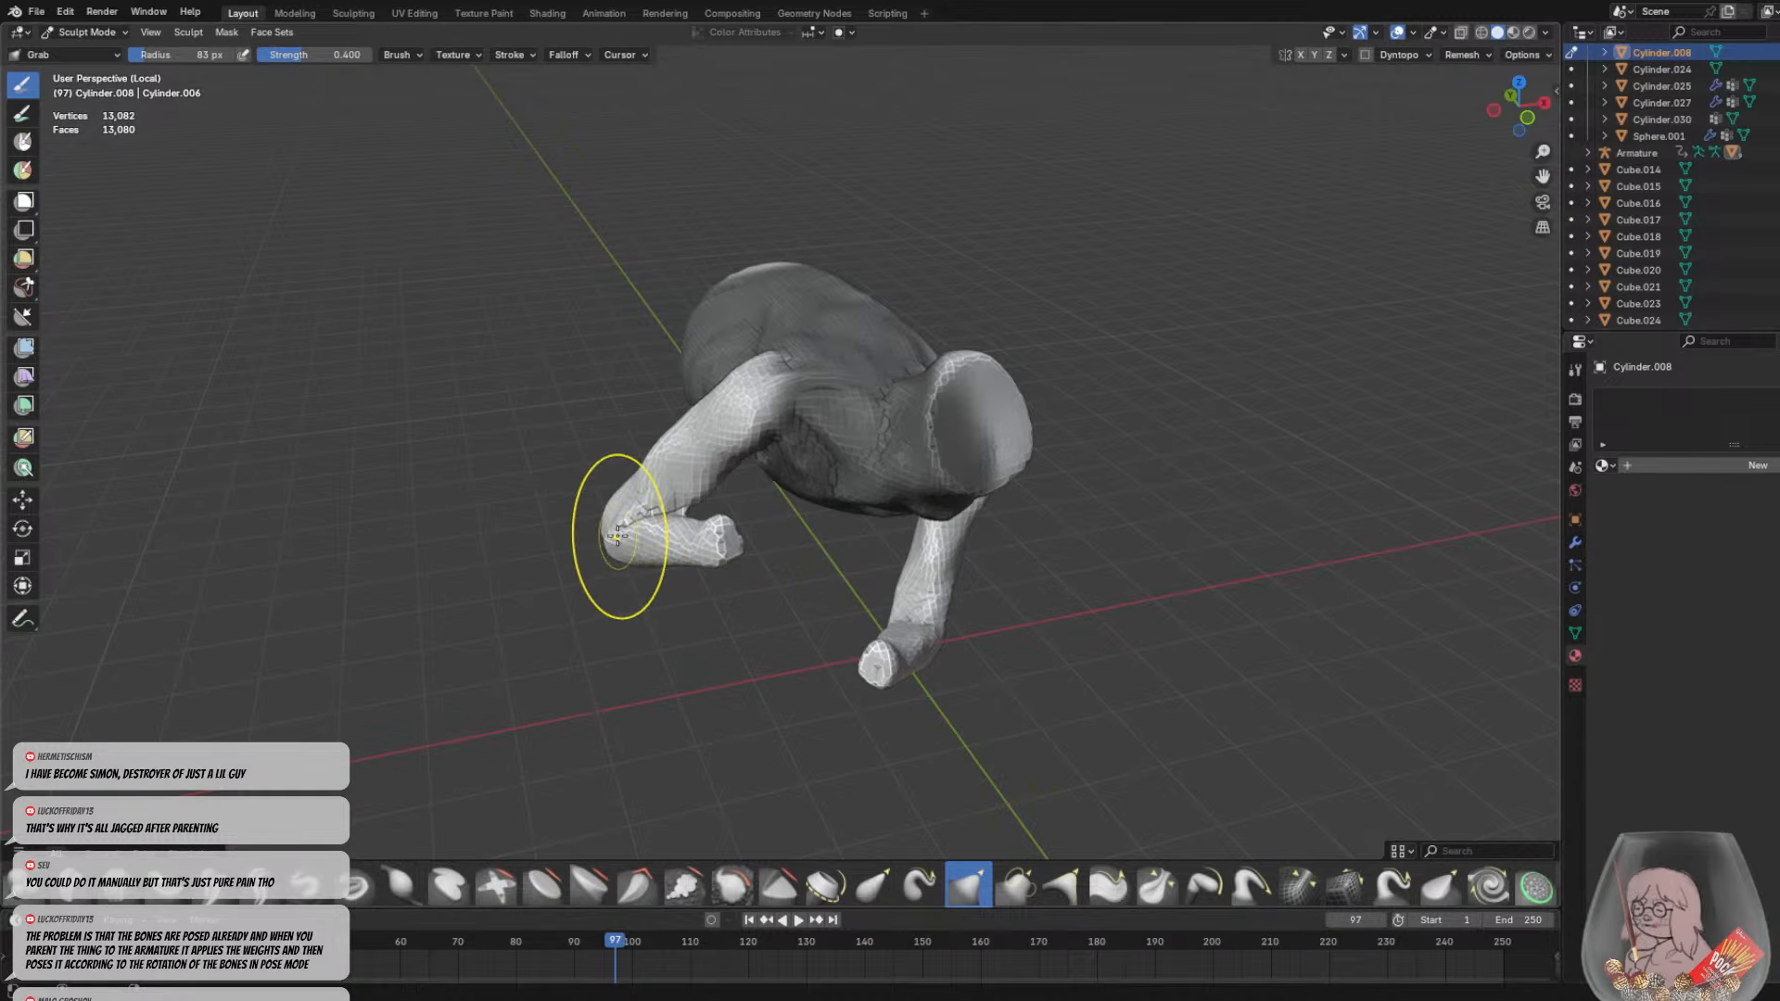
pyautogui.click(1203, 885)
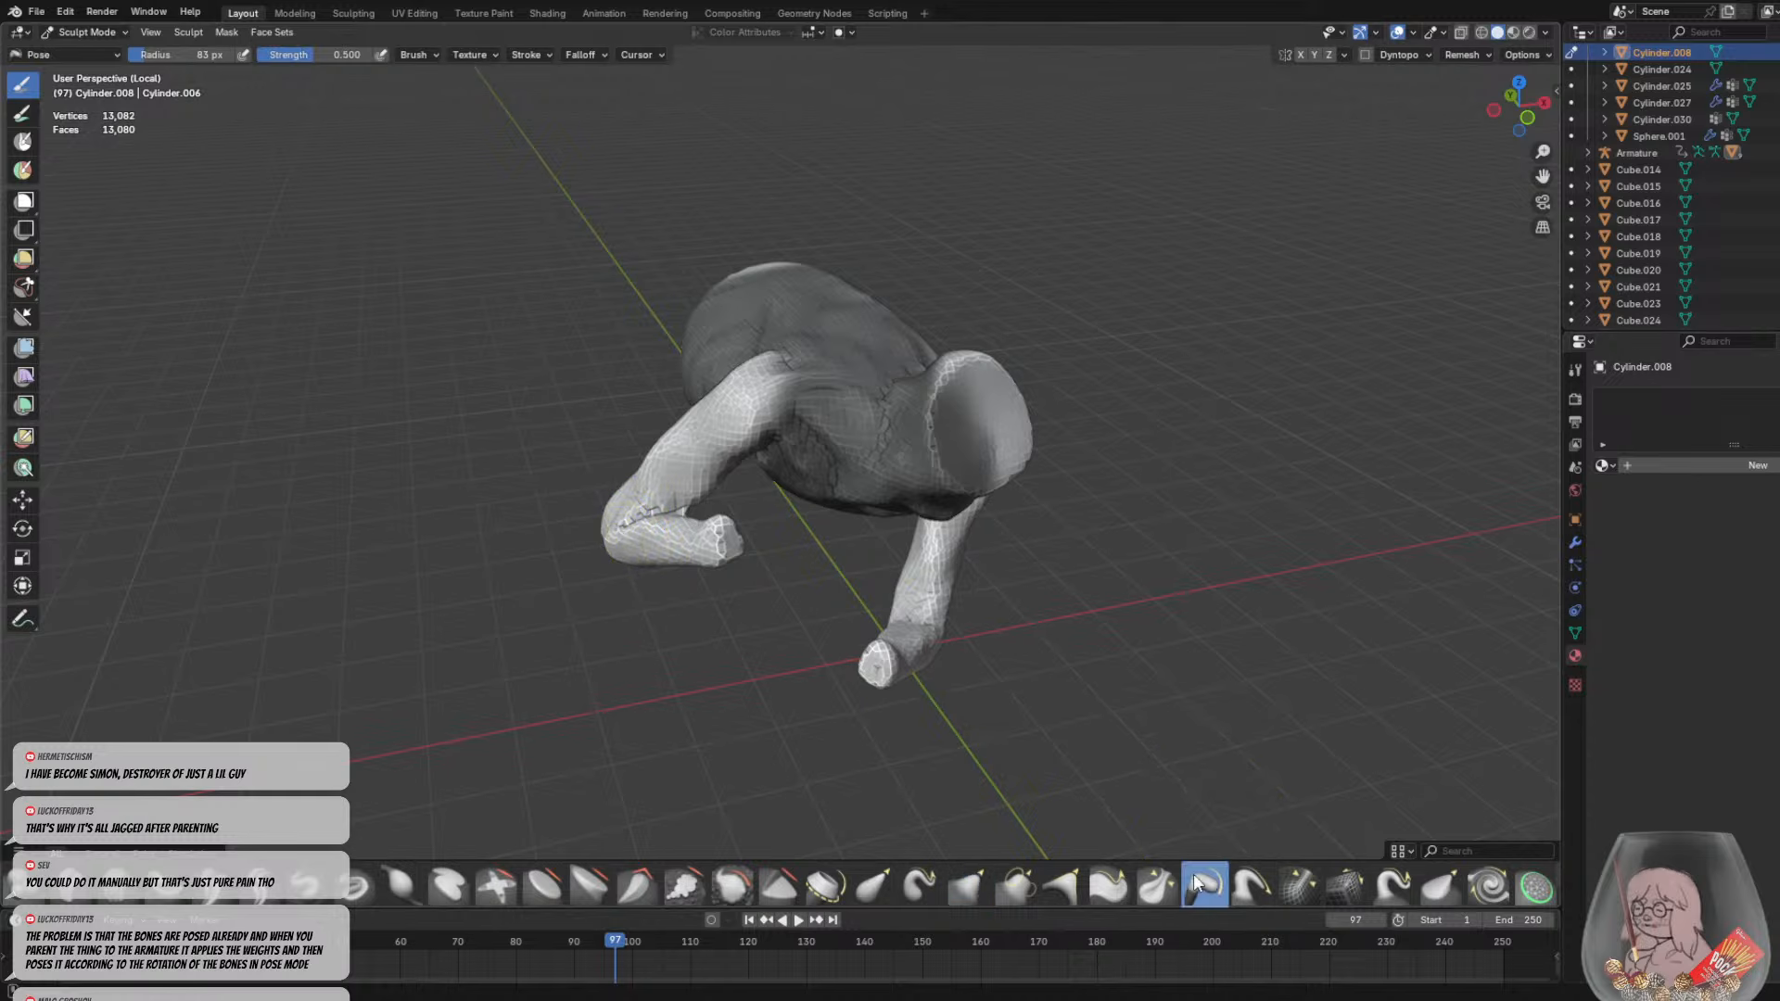
pyautogui.press('f')
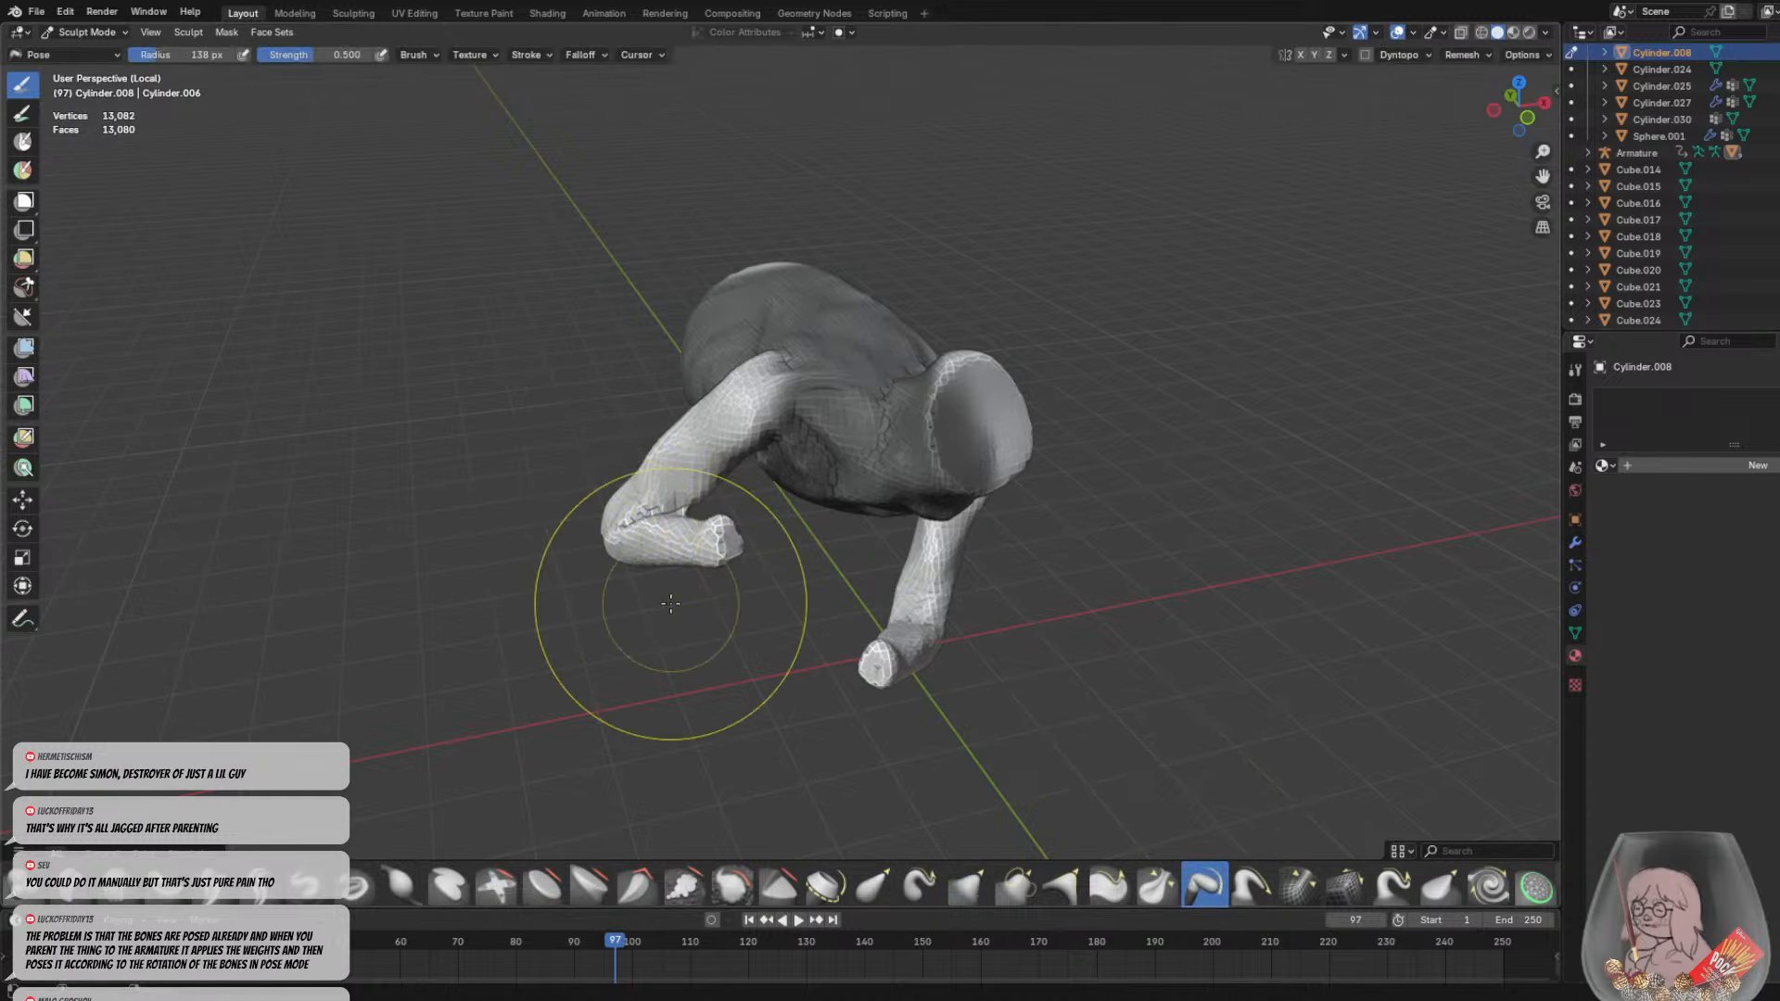
pyautogui.click(684, 649)
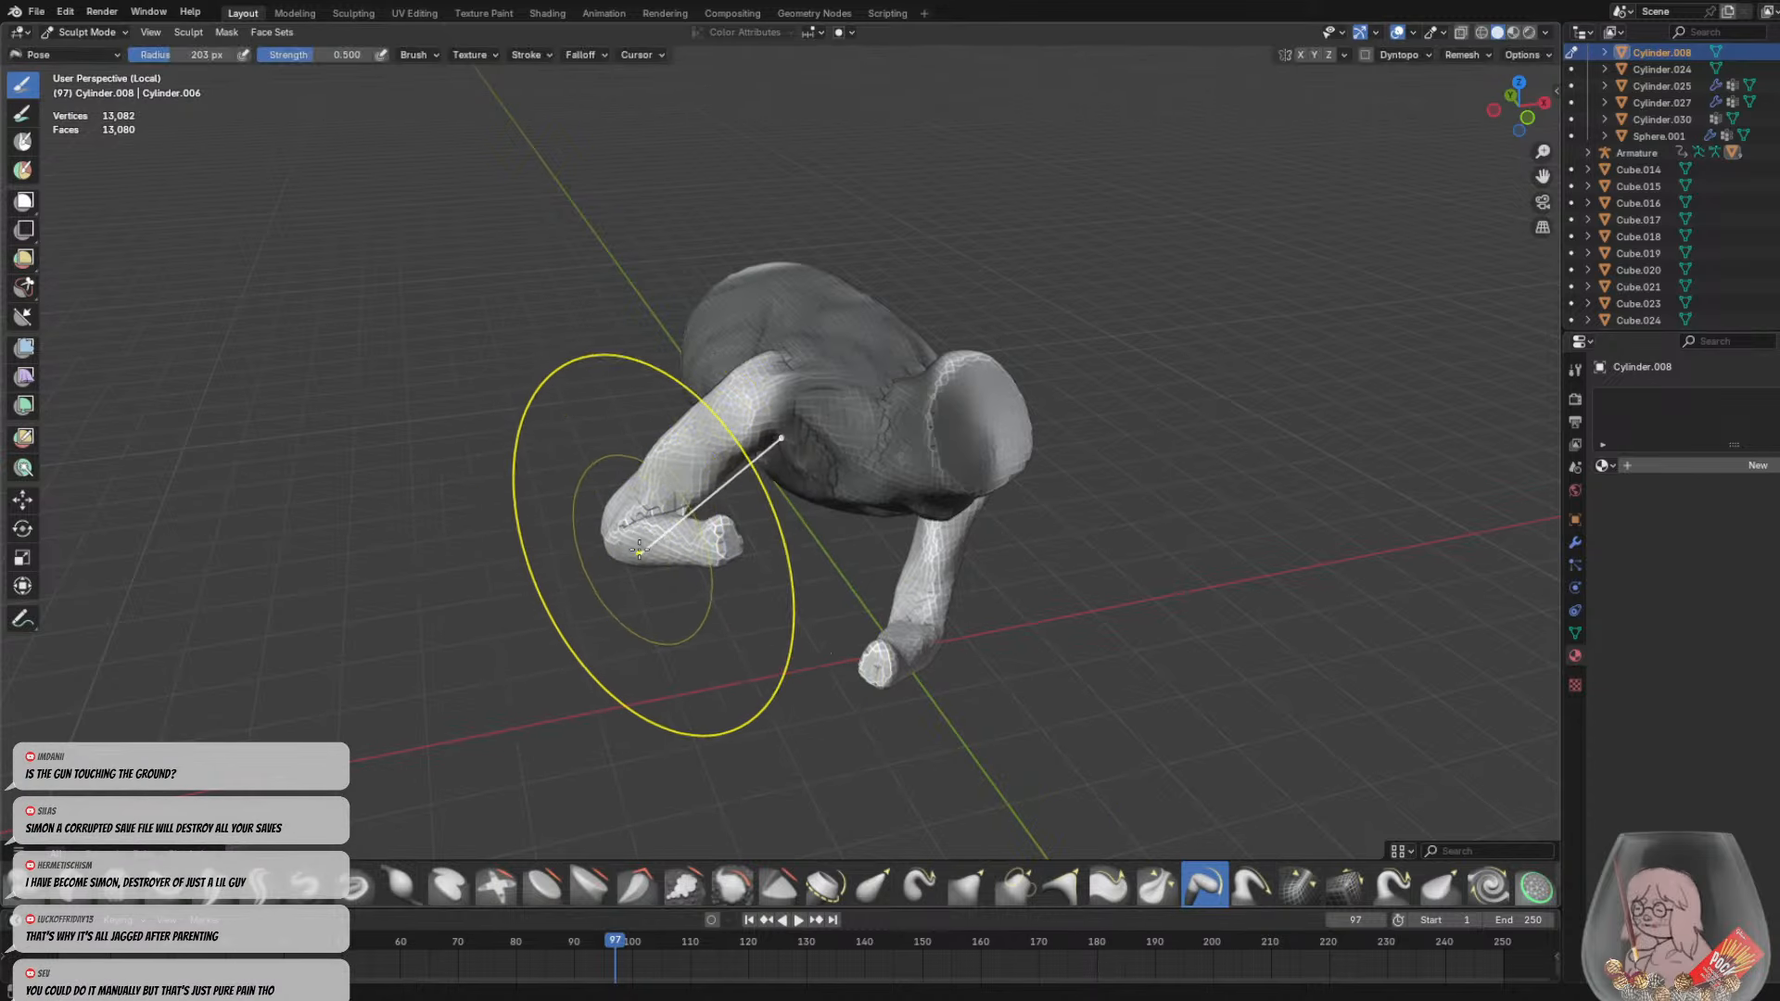
pyautogui.moveTo(622, 532)
pyautogui.mouseDown()
pyautogui.moveTo(592, 401)
pyautogui.moveTo(577, 425)
pyautogui.mouseUp()
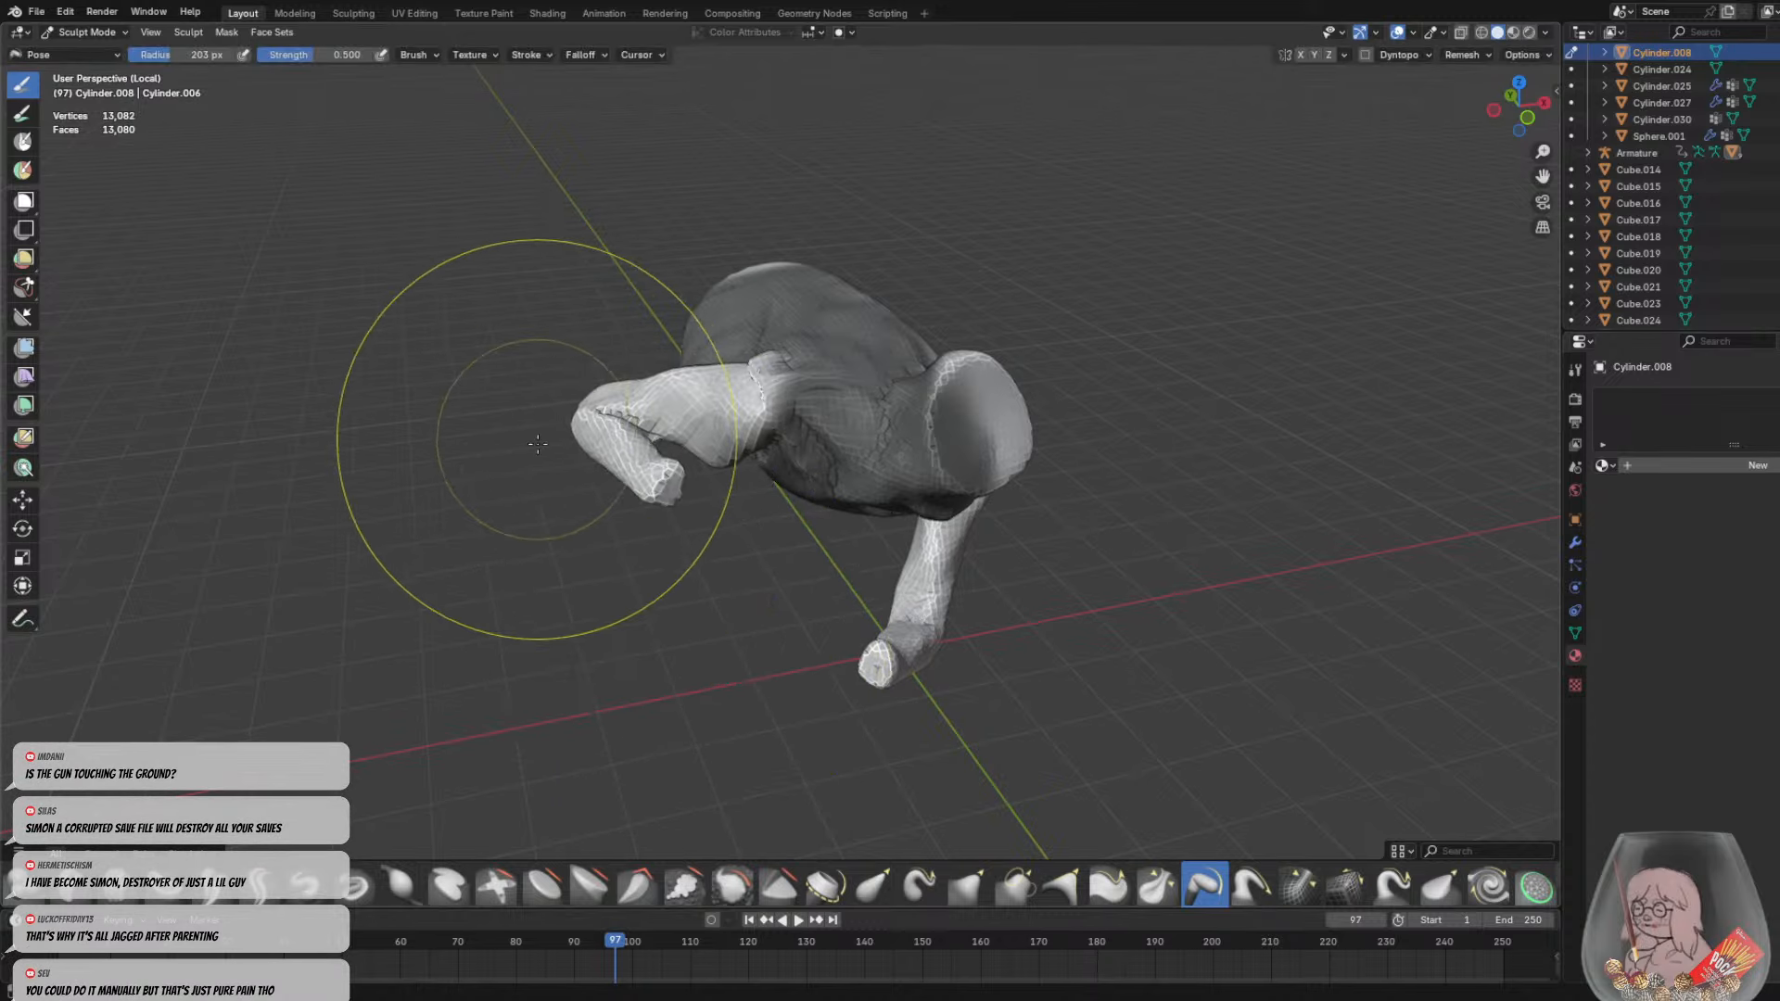
pyautogui.scroll(4, 536, 445)
pyautogui.hotkey('ctrl', 'z')
# Refine the mask where the bent arm meets the shoulder, using the Mask brush with a radius of 92 px
pyautogui.moveTo(586, 449)
pyautogui.mouseDown(button='middle')
pyautogui.moveTo(571, 392)
pyautogui.moveTo(636, 358)
pyautogui.moveTo(179, 99)
pyautogui.mouseUp(button='middle')
pyautogui.click(23, 141)
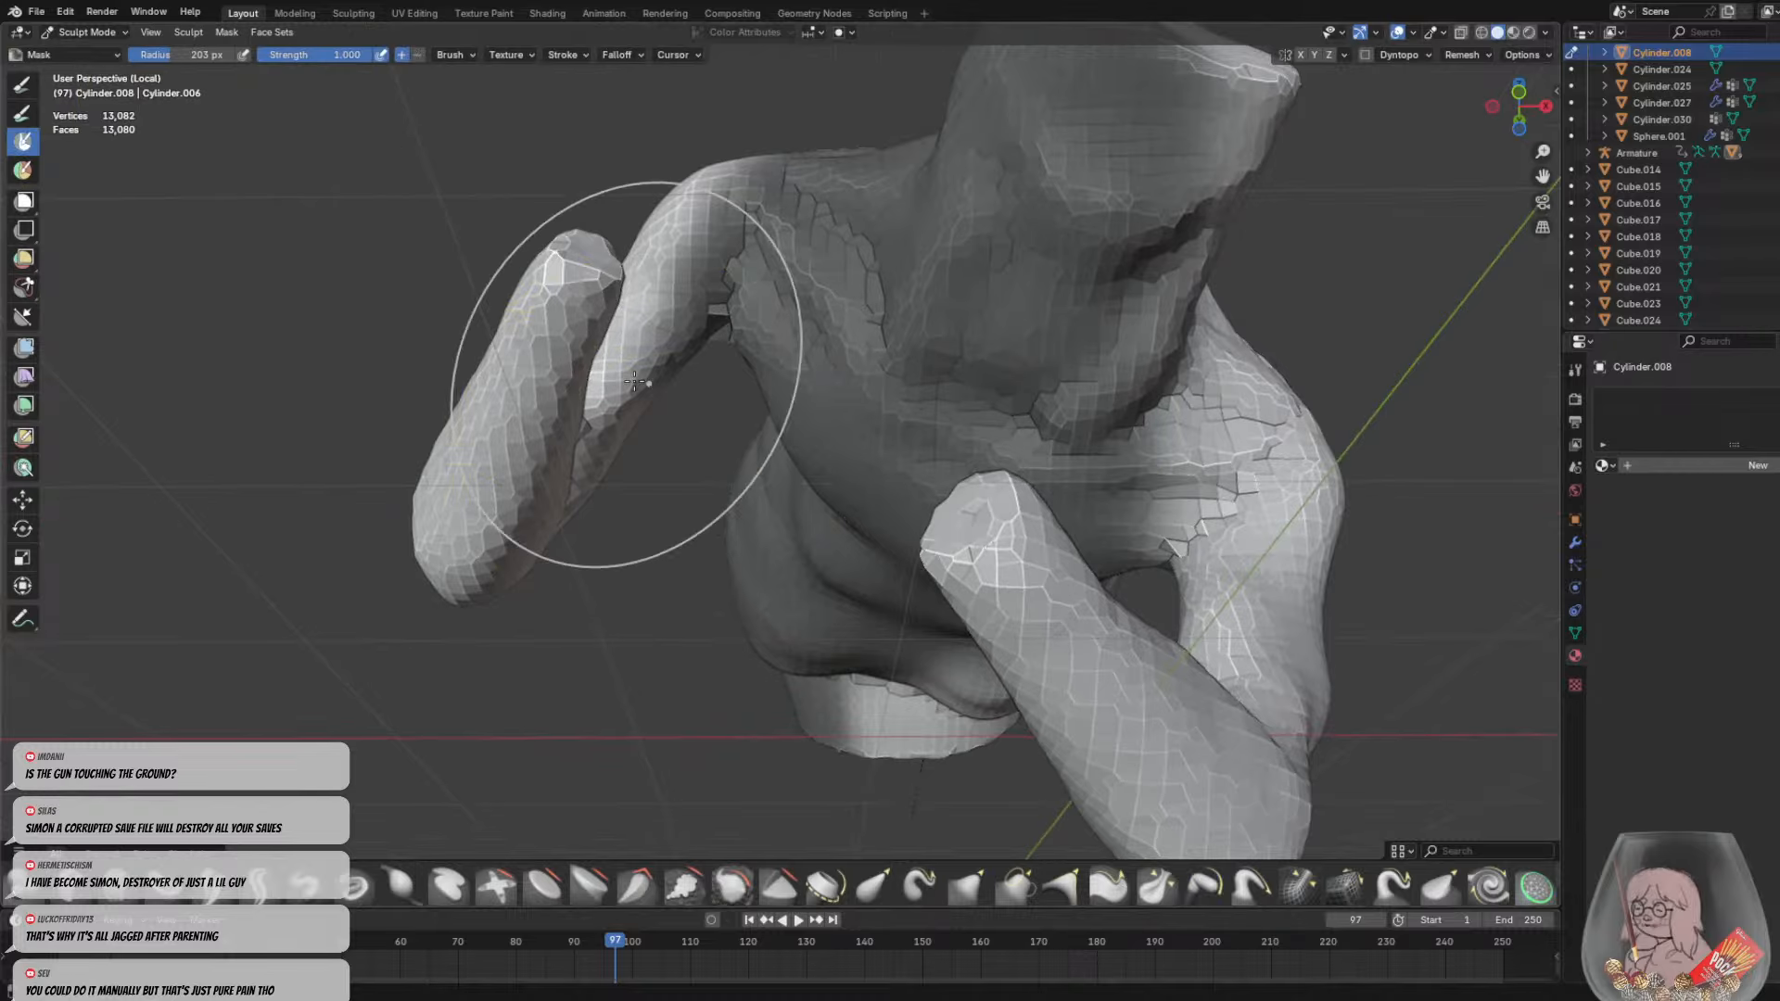
pyautogui.press('f')
pyautogui.click(542, 420)
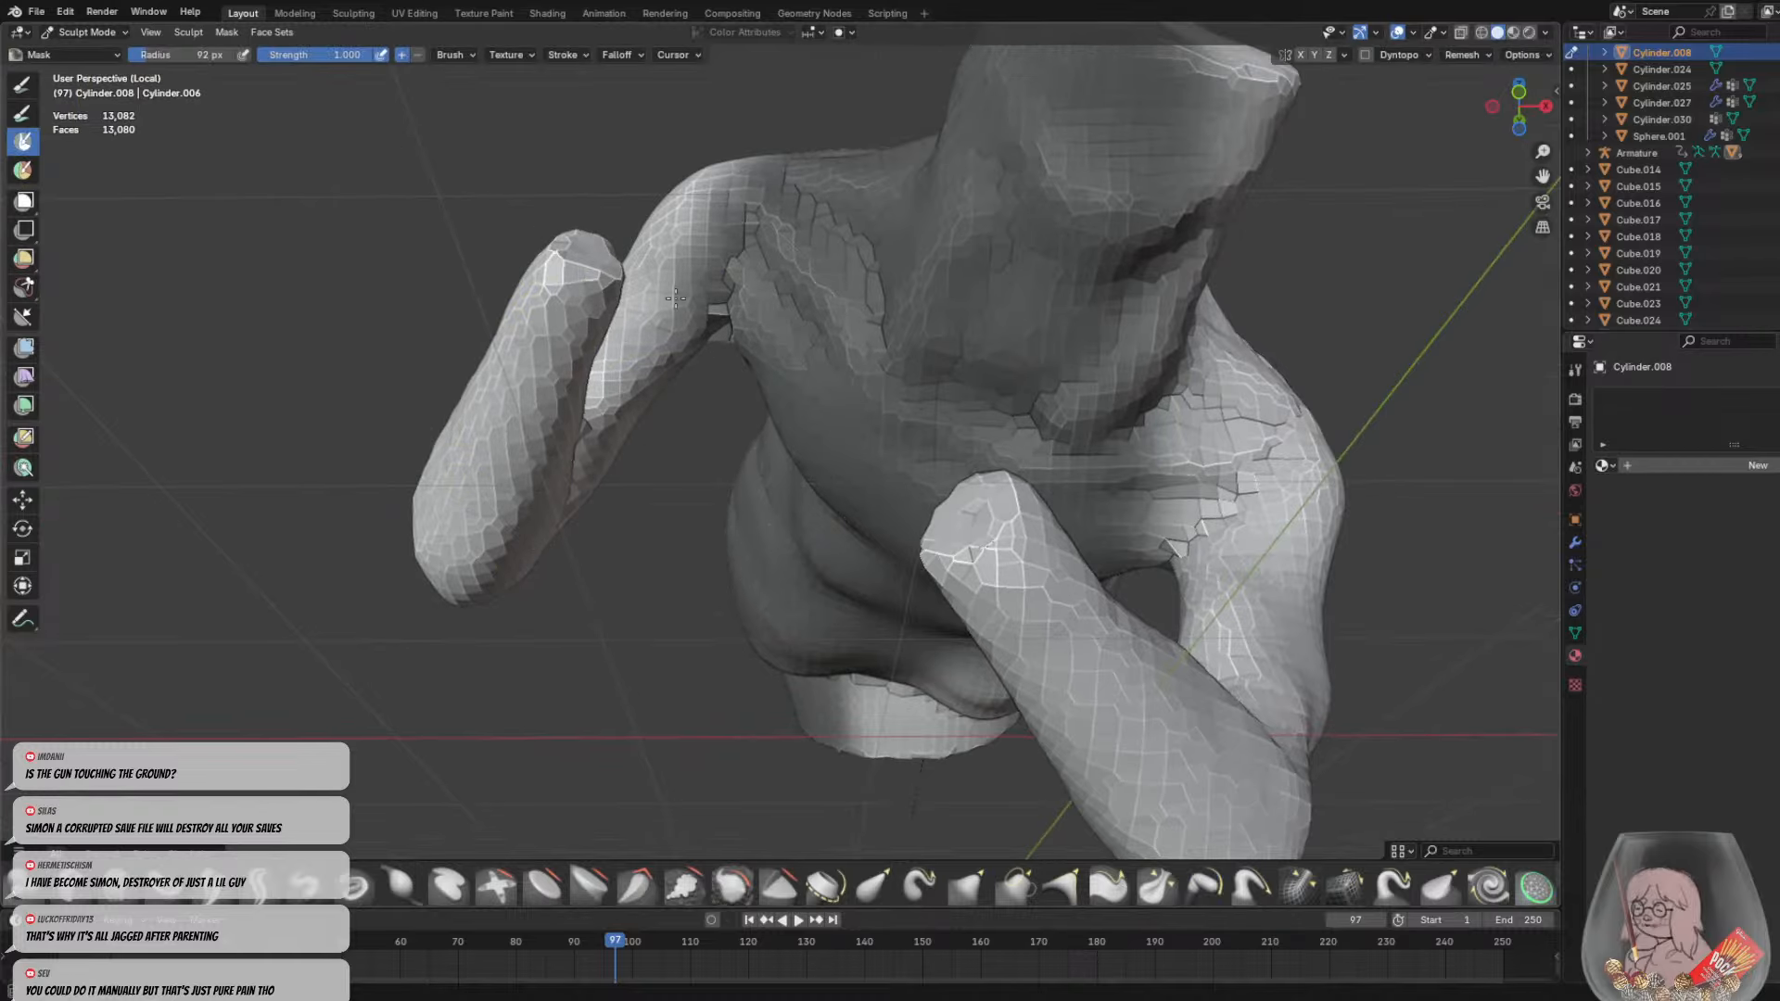
pyautogui.moveTo(707, 380); pyautogui.dragTo(753, 218, button='middle')
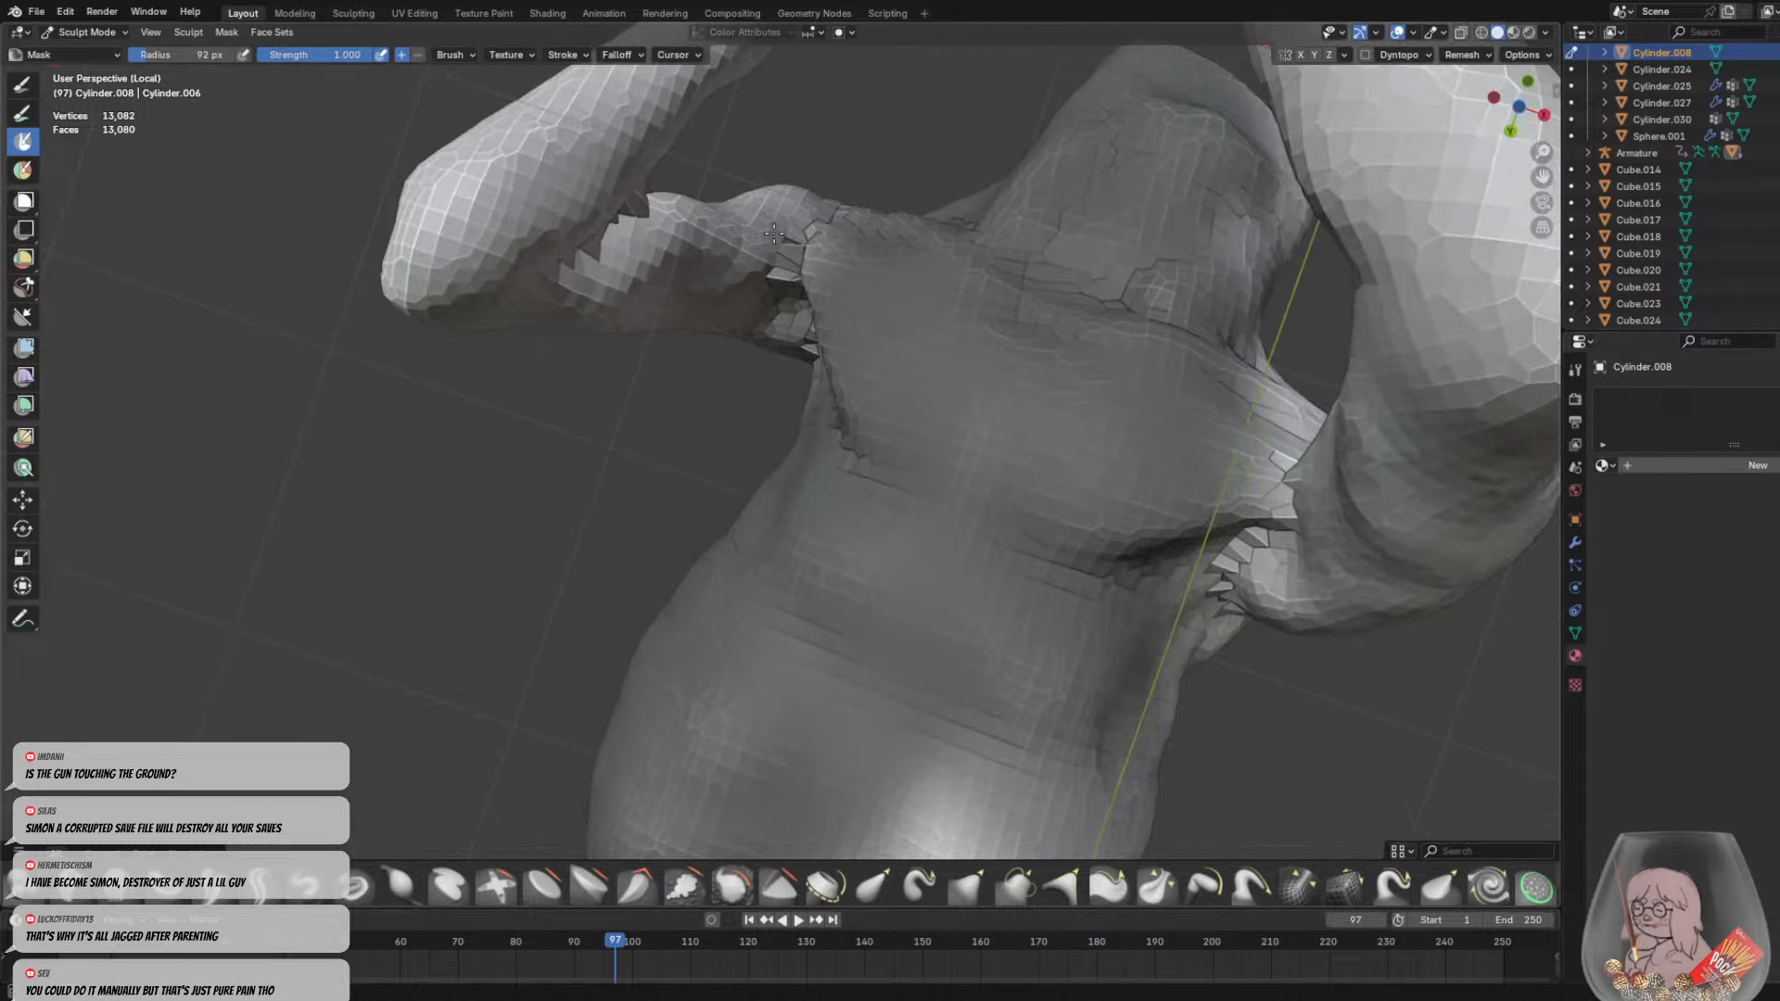
pyautogui.moveTo(774, 234); pyautogui.dragTo(646, 422, button='middle')
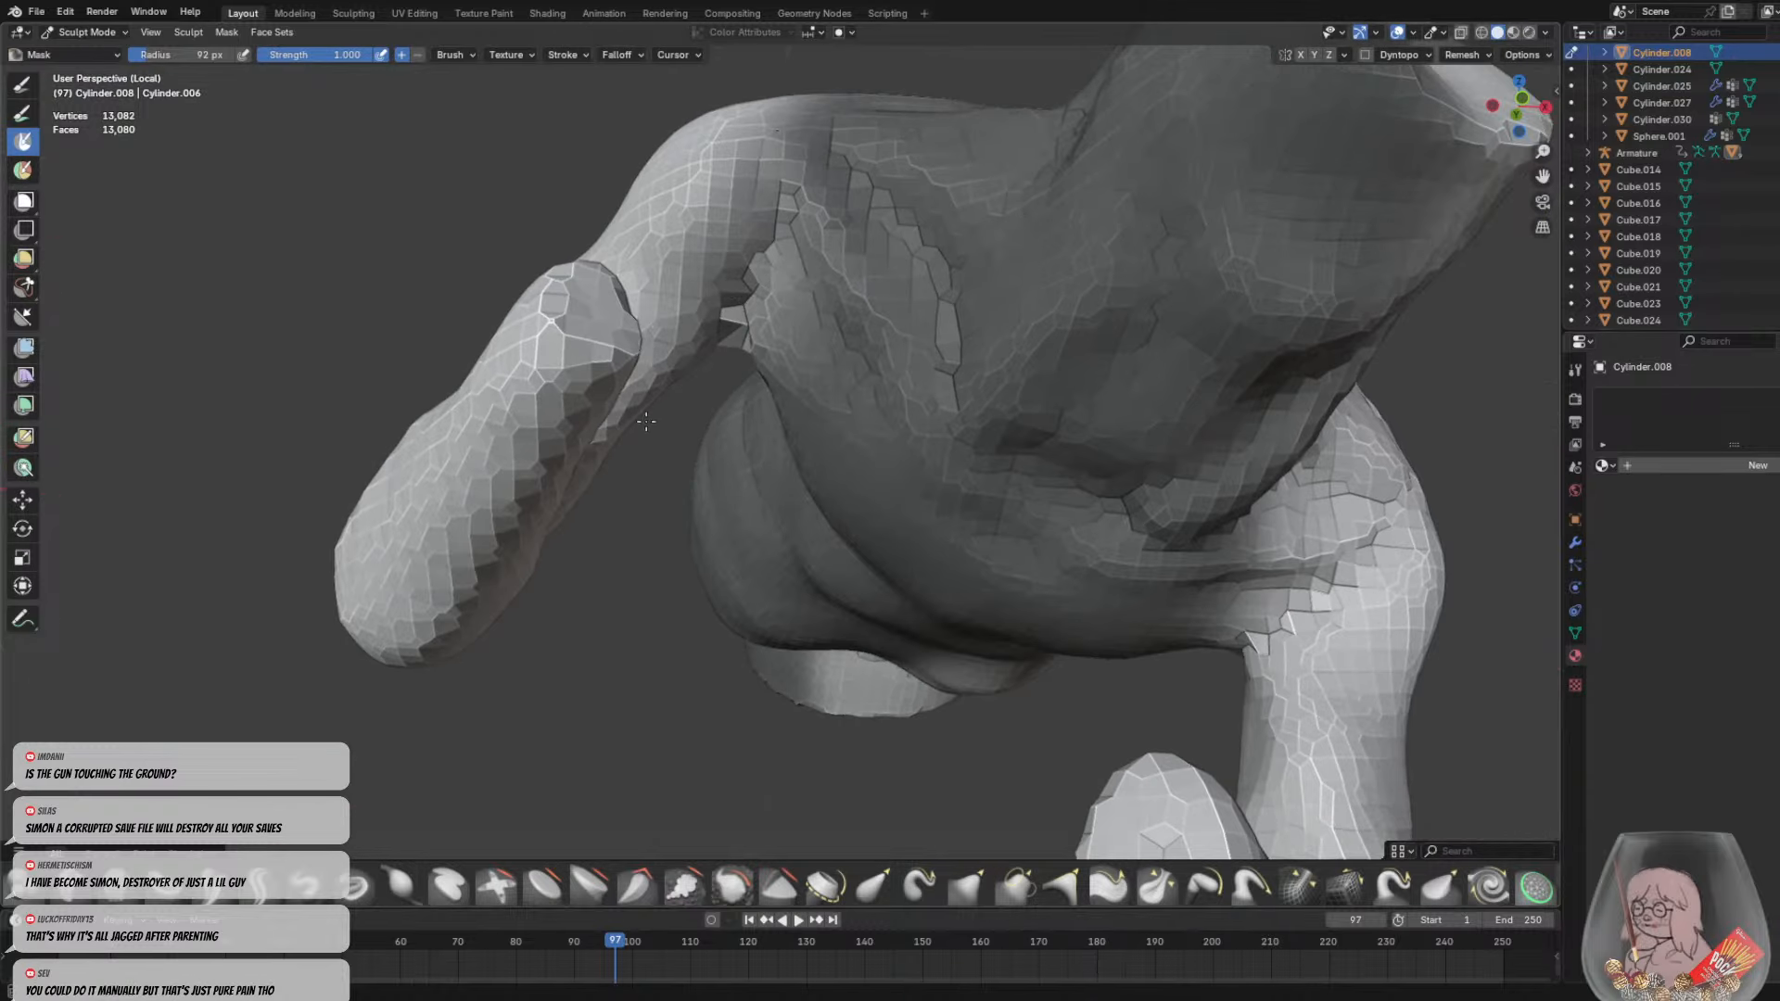
pyautogui.scroll(-4, 633, 320)
pyautogui.moveTo(624, 362)
pyautogui.mouseDown(button='middle')
pyautogui.moveTo(652, 497)
pyautogui.moveTo(635, 565)
pyautogui.mouseUp(button='middle')
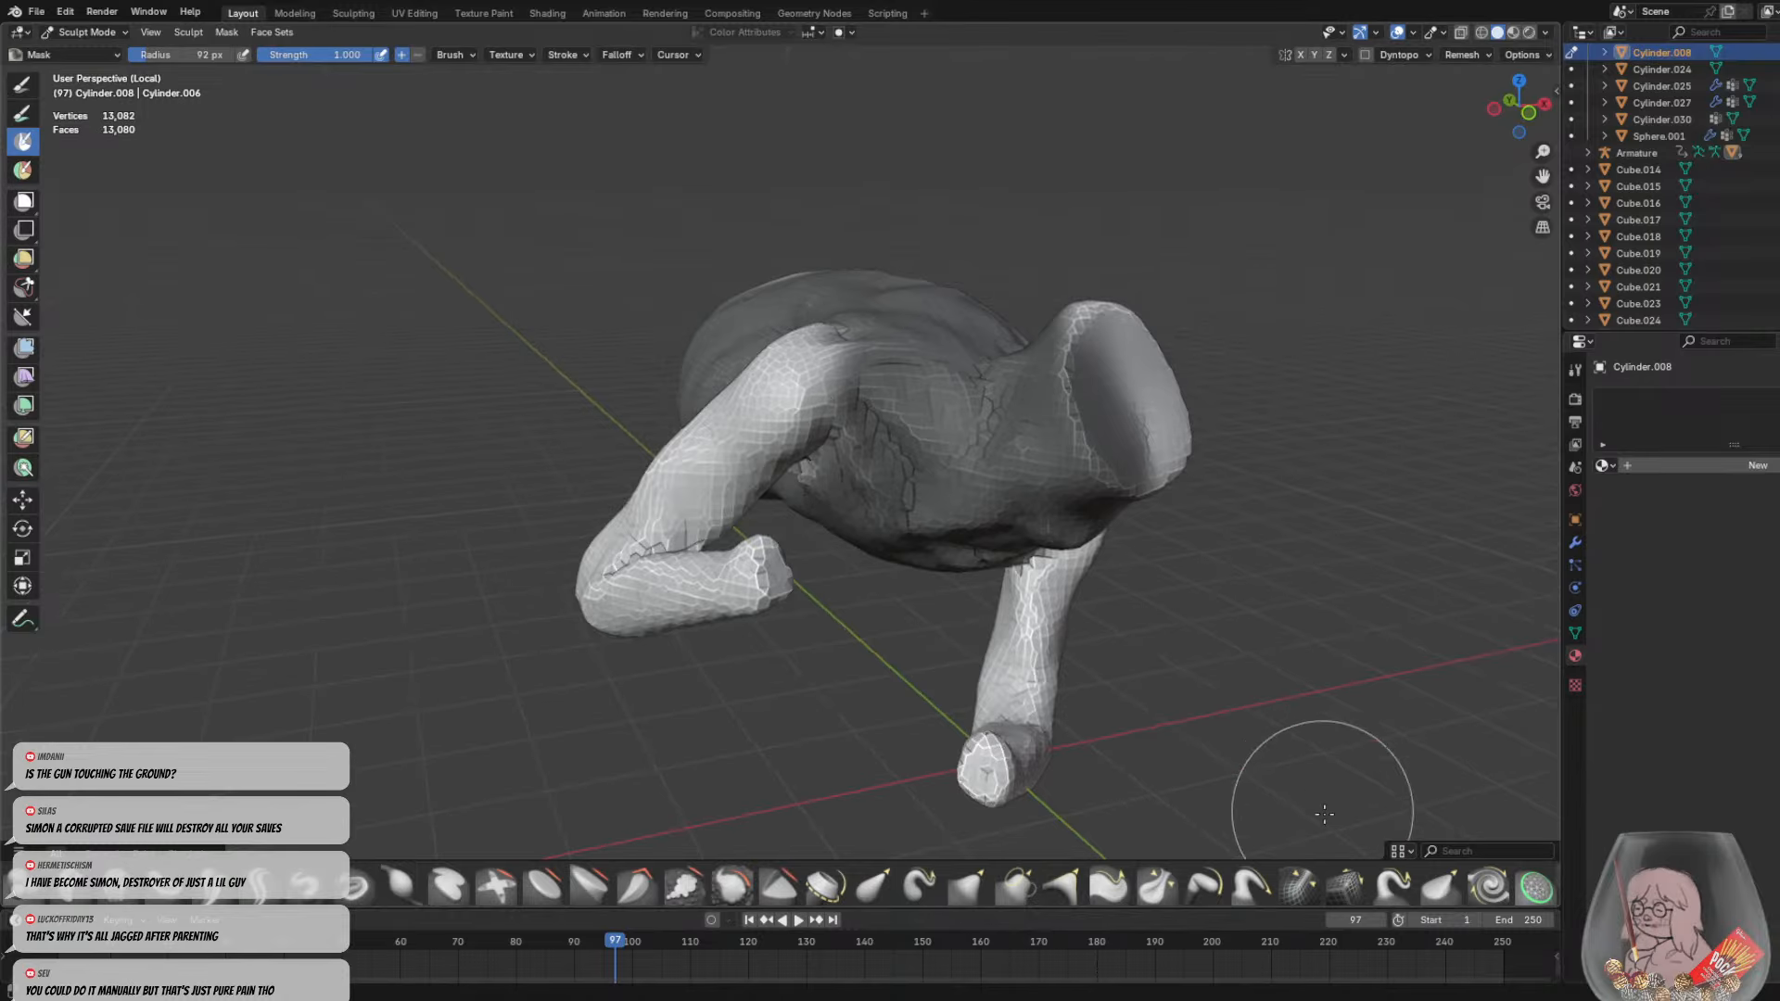
# Try to raise and turn the bent arm about its shoulder with the Pose brush at a radius of 264 px
pyautogui.click(1197, 889)
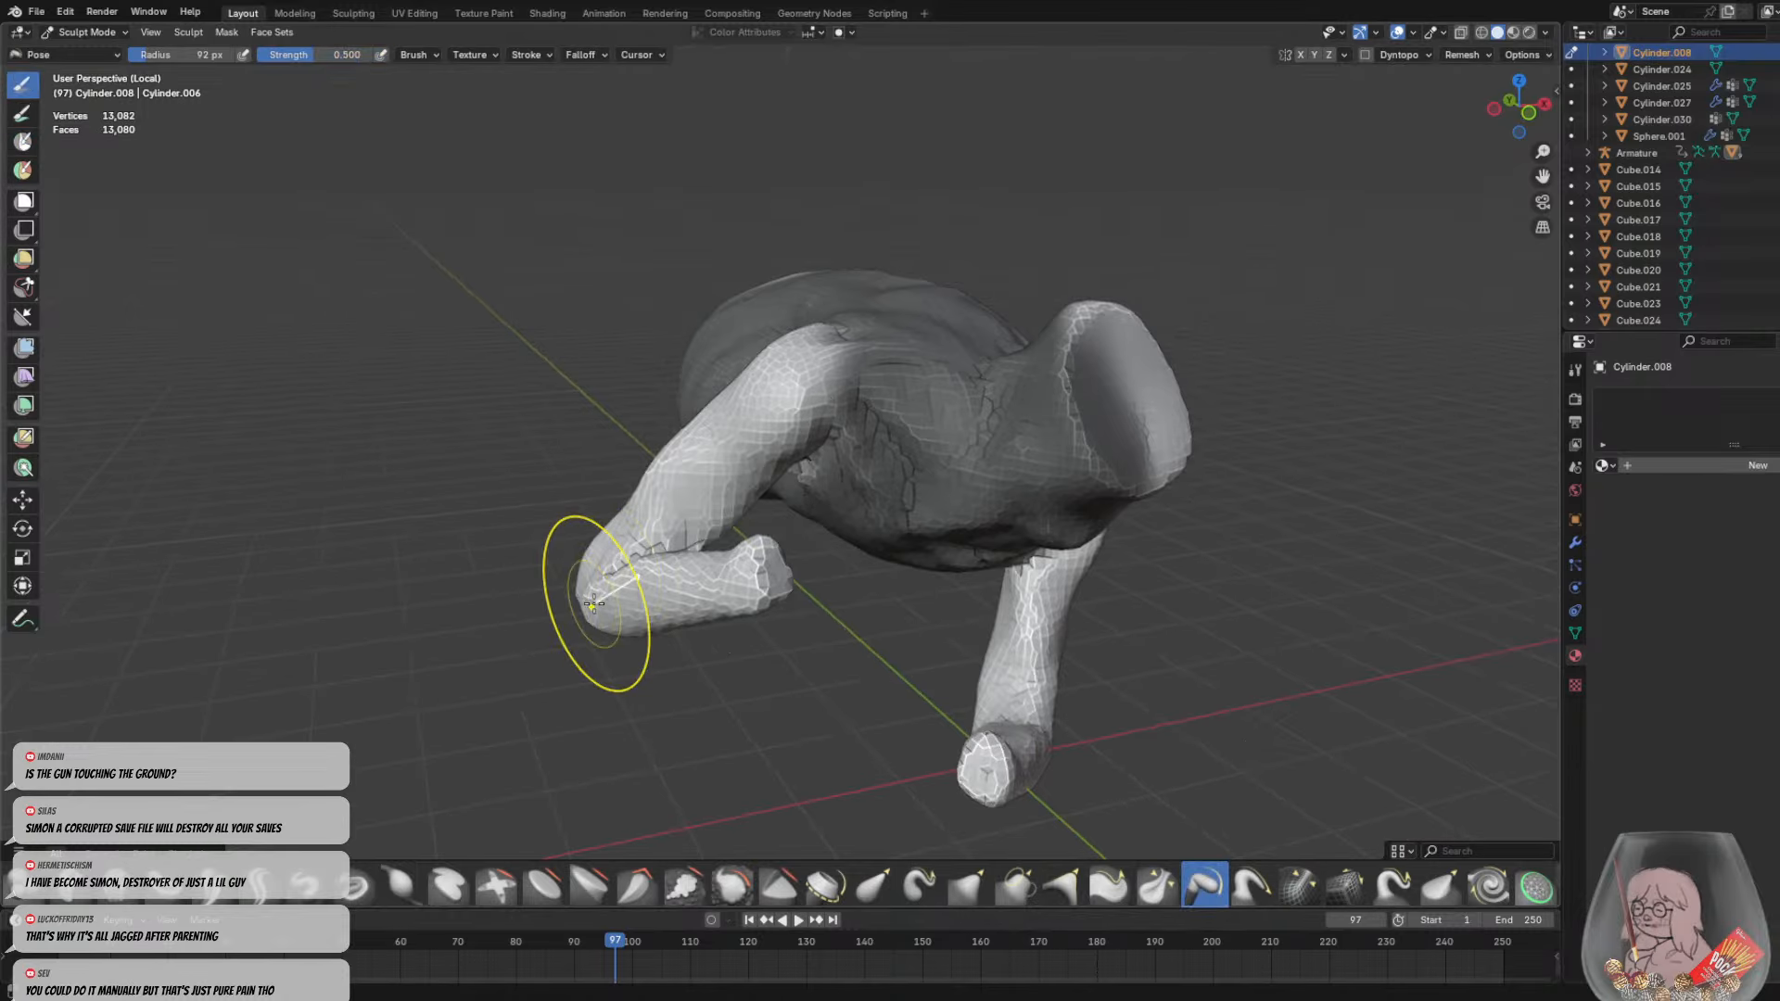
pyautogui.press('f')
pyautogui.click(755, 605)
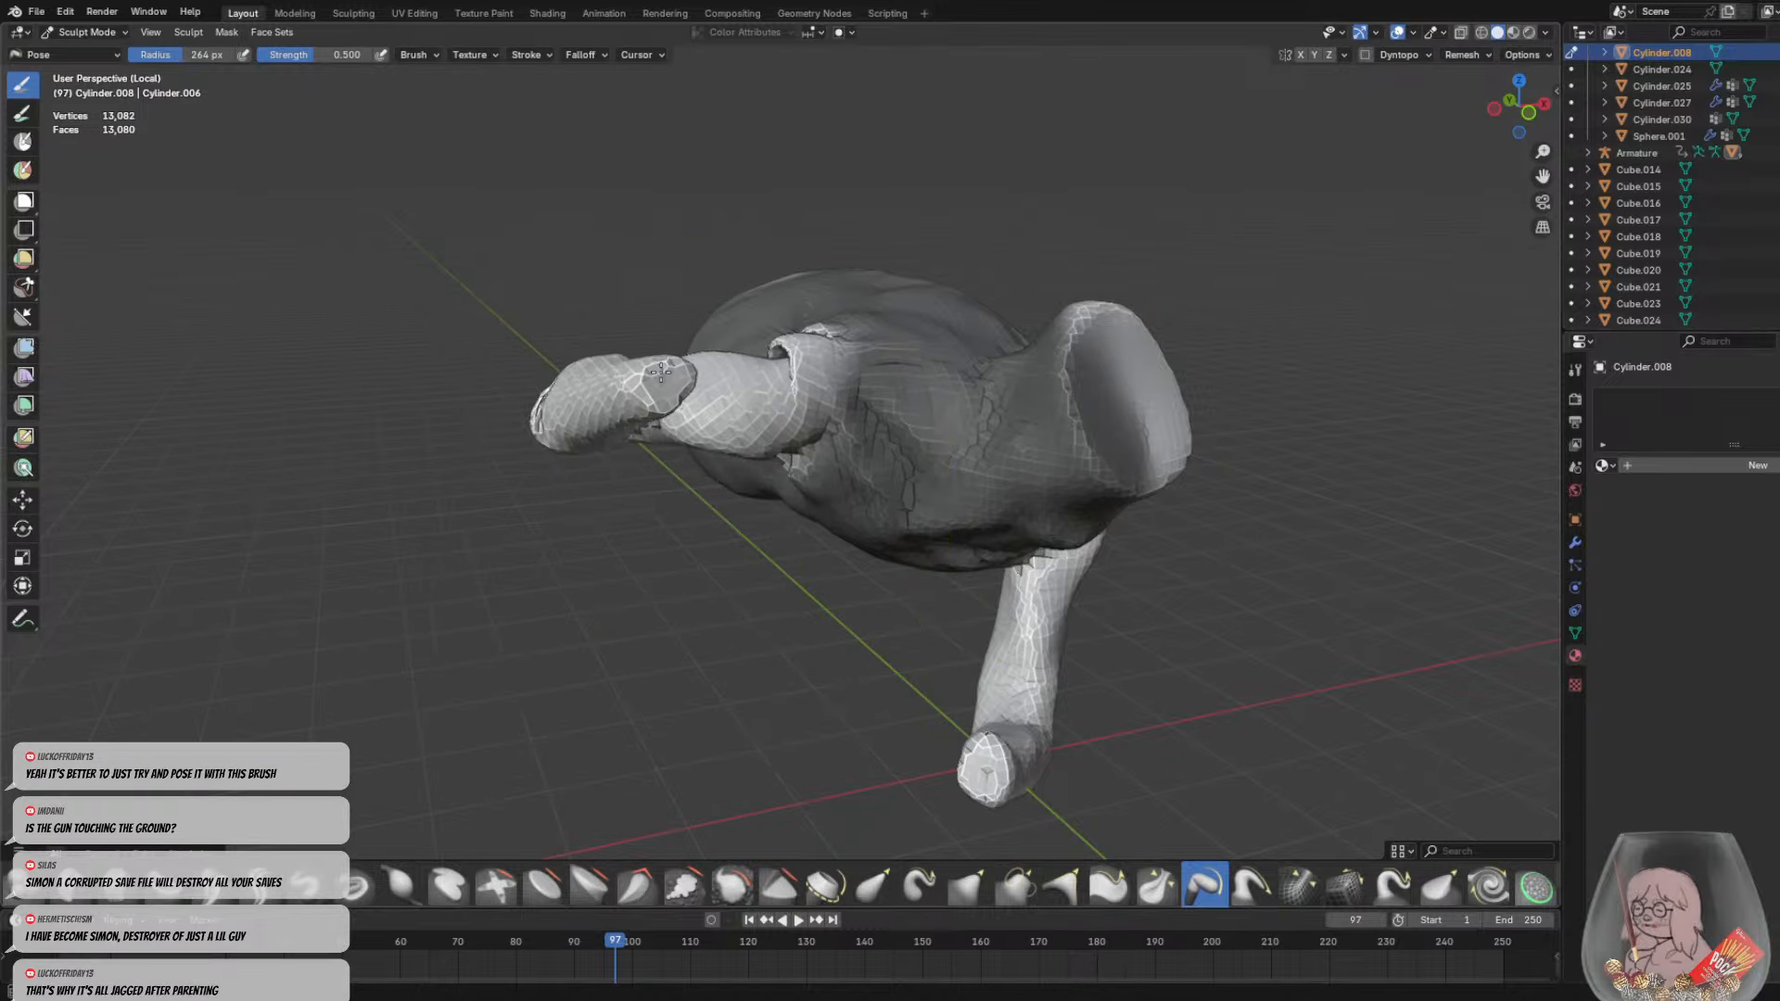
pyautogui.moveTo(653, 352)
pyautogui.mouseDown(button='middle')
pyautogui.moveTo(1000, 389)
pyautogui.moveTo(909, 382)
pyautogui.mouseUp(button='middle')
pyautogui.moveTo(908, 382); pyautogui.dragTo(838, 376)
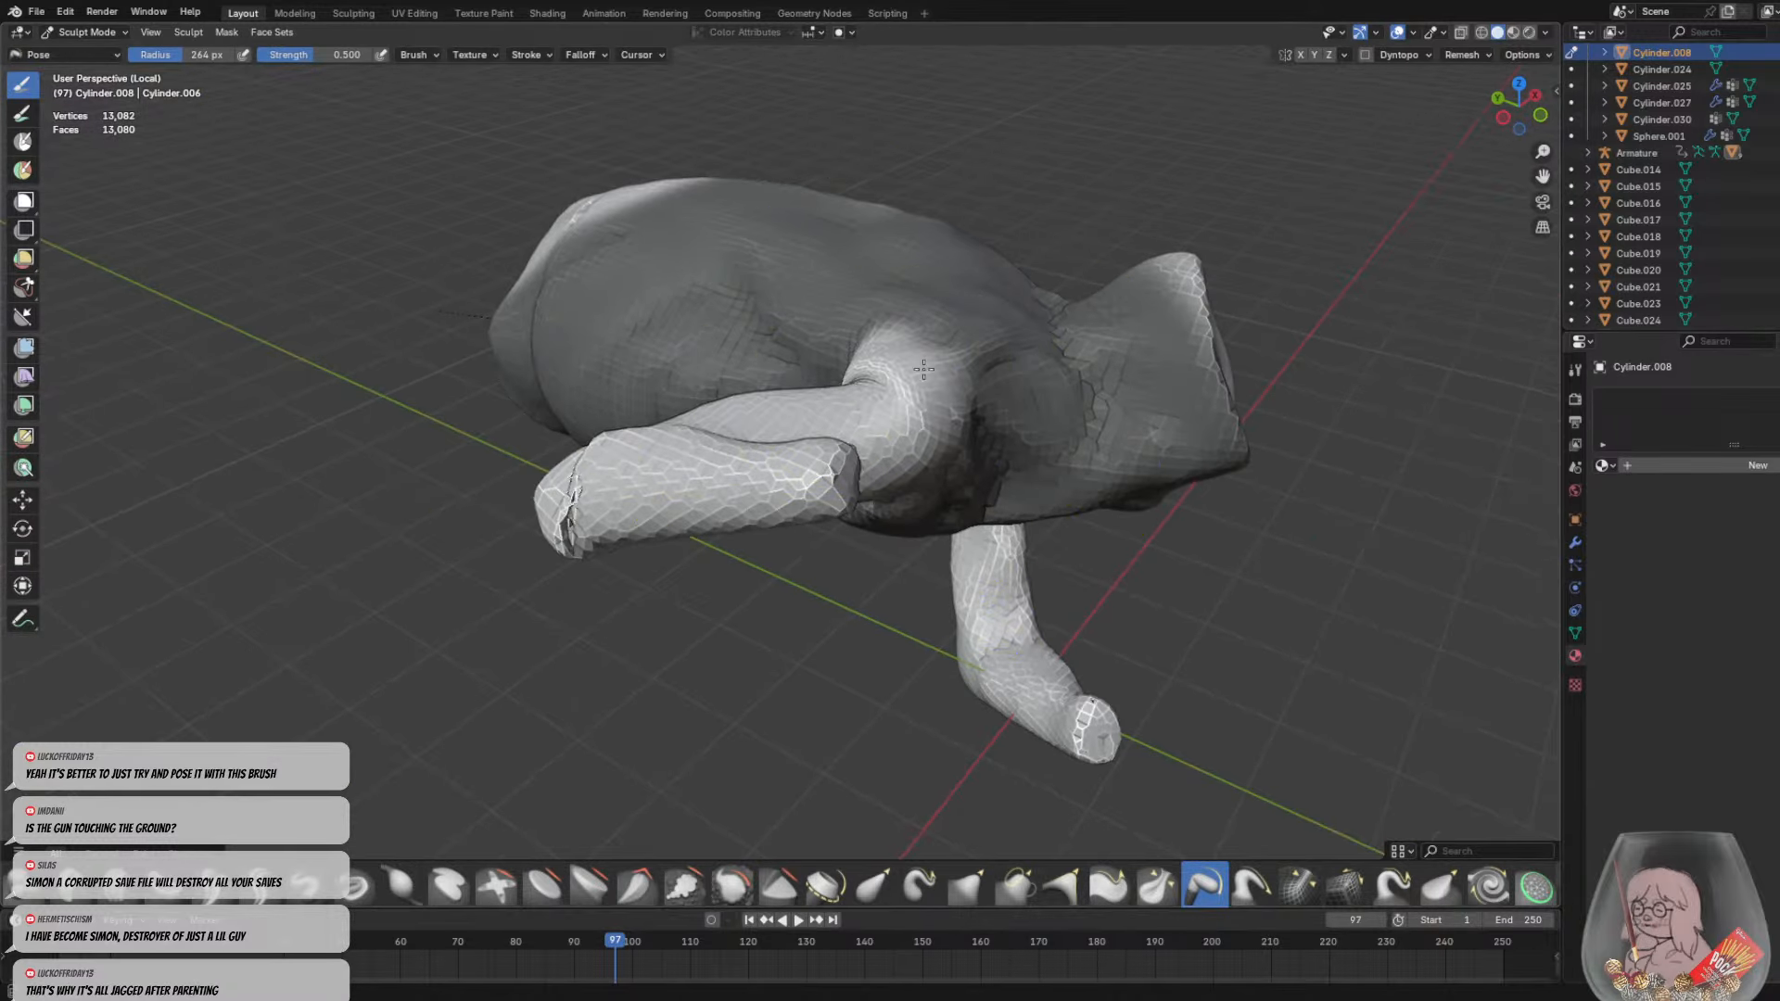
pyautogui.moveTo(827, 409); pyautogui.dragTo(1043, 405, button='middle')
pyautogui.moveTo(1055, 405); pyautogui.dragTo(974, 408)
pyautogui.moveTo(964, 415)
pyautogui.mouseDown(button='middle')
pyautogui.moveTo(1076, 432)
pyautogui.moveTo(1077, 525)
pyautogui.mouseUp(button='middle')
pyautogui.moveTo(1061, 465)
pyautogui.mouseDown(button='middle')
pyautogui.moveTo(751, 320)
pyautogui.moveTo(1133, 522)
pyautogui.moveTo(636, 437)
pyautogui.mouseUp(button='middle')
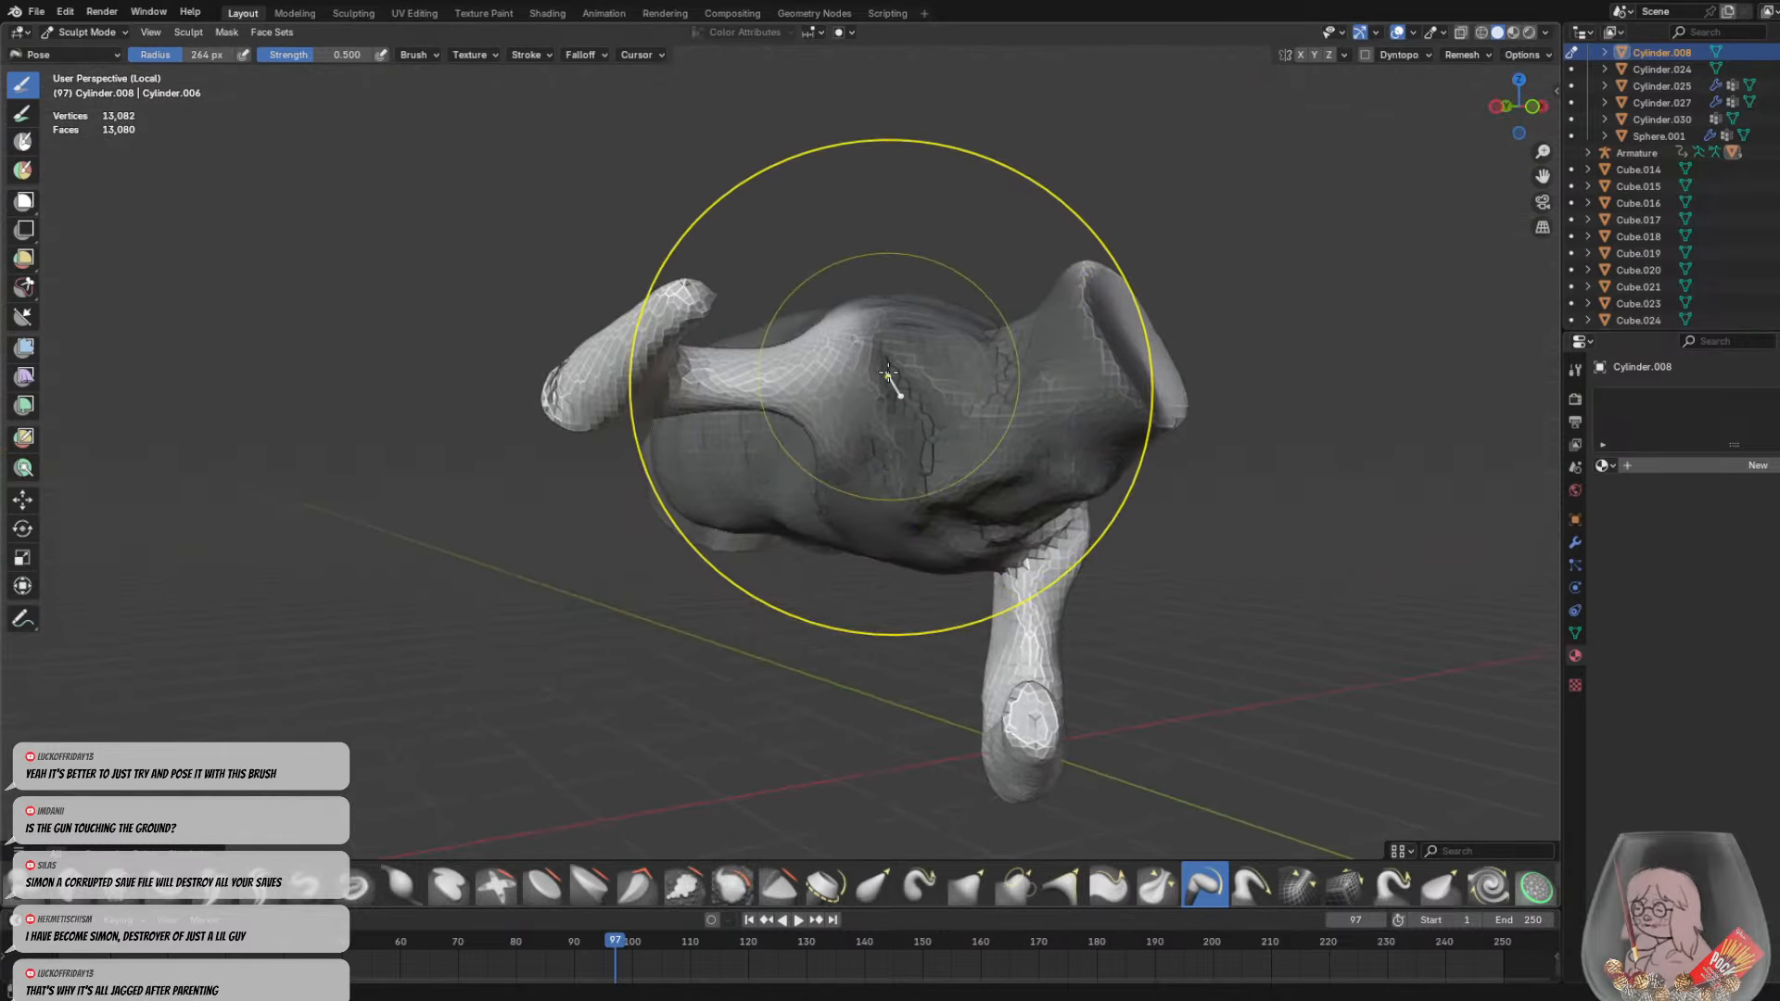
pyautogui.moveTo(888, 373); pyautogui.dragTo(907, 384)
# Return to Object Mode, leave local view to show the full scene, and hide a small obstructing object
pyautogui.hotkey('ctrl', 'Tab')
pyautogui.press('KP_Divide')
pyautogui.moveTo(869, 397)
pyautogui.mouseDown(button='middle')
pyautogui.moveTo(875, 453)
pyautogui.moveTo(878, 404)
pyautogui.moveTo(1078, 392)
pyautogui.moveTo(867, 459)
pyautogui.moveTo(616, 619)
pyautogui.mouseUp(button='middle')
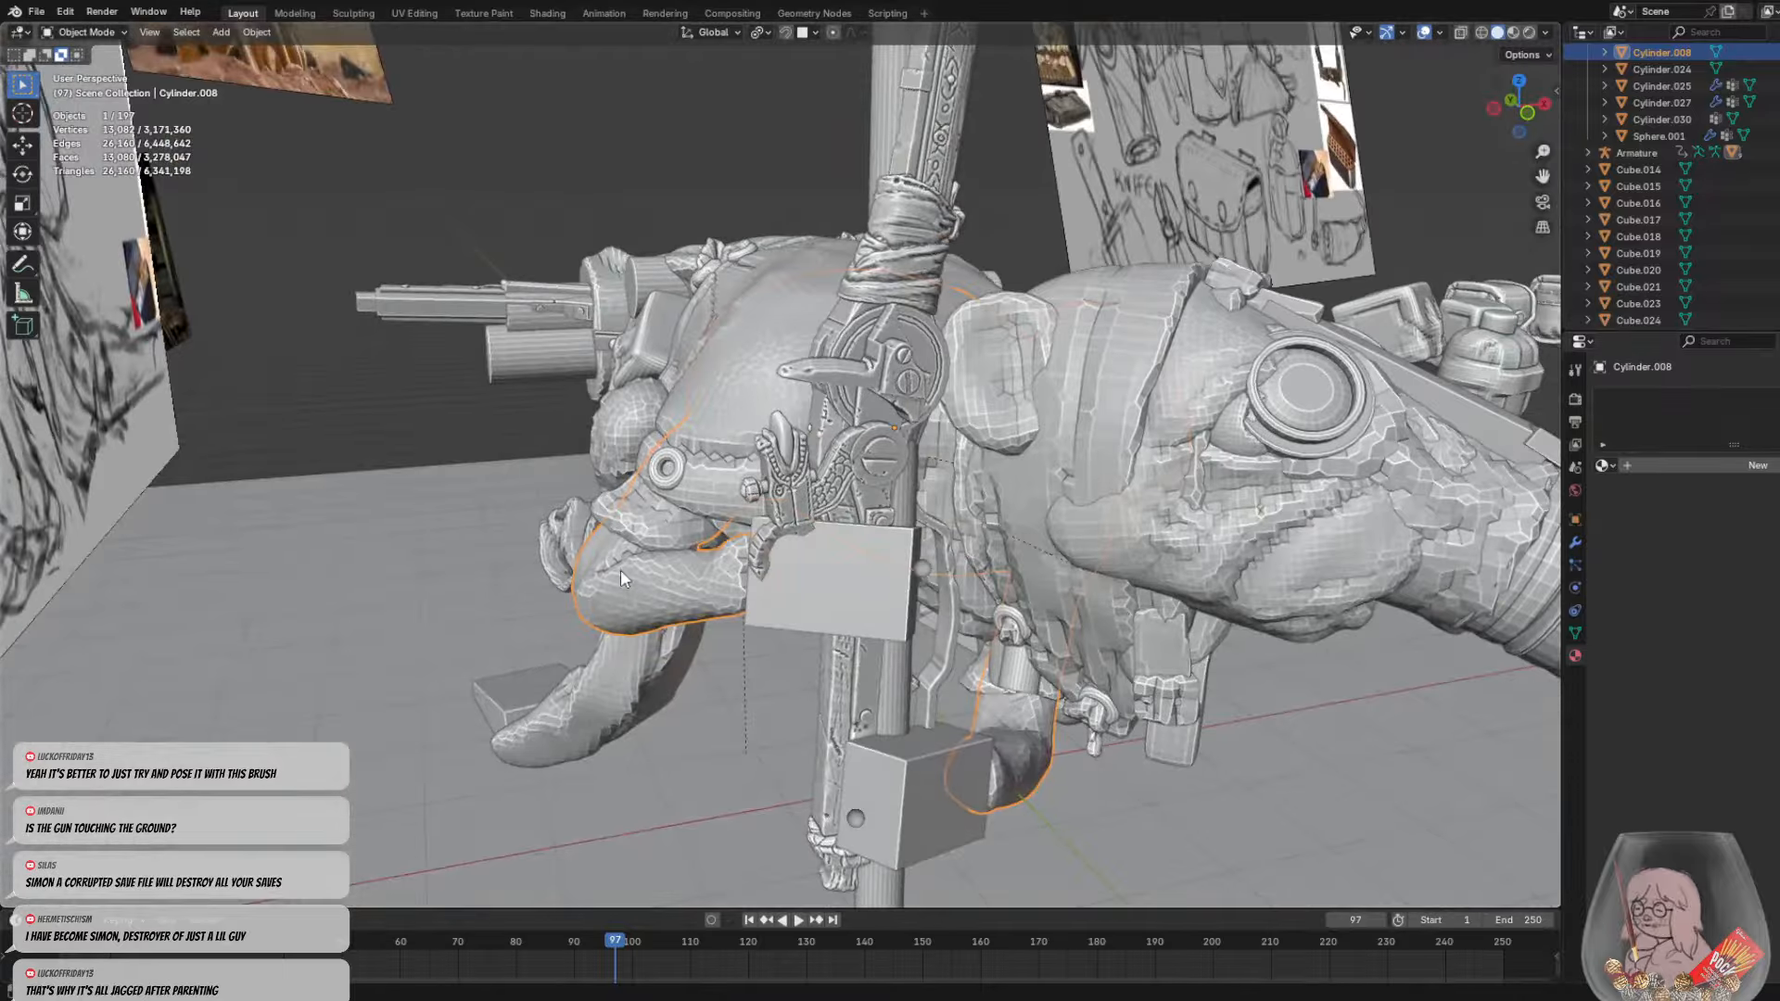
pyautogui.moveTo(933, 254)
pyautogui.mouseDown(button='middle')
pyautogui.moveTo(878, 345)
pyautogui.moveTo(705, 398)
pyautogui.moveTo(530, 447)
pyautogui.moveTo(447, 391)
pyautogui.moveTo(753, 228)
pyautogui.moveTo(886, 258)
pyautogui.mouseUp(button='middle')
pyautogui.press('h')
# Hide the head mesh and the eye sphere that lie beneath the gas mask
pyautogui.moveTo(621, 219); pyautogui.dragTo(935, 238, button='middle')
pyautogui.scroll(-1, 934, 239)
pyautogui.click(927, 601)
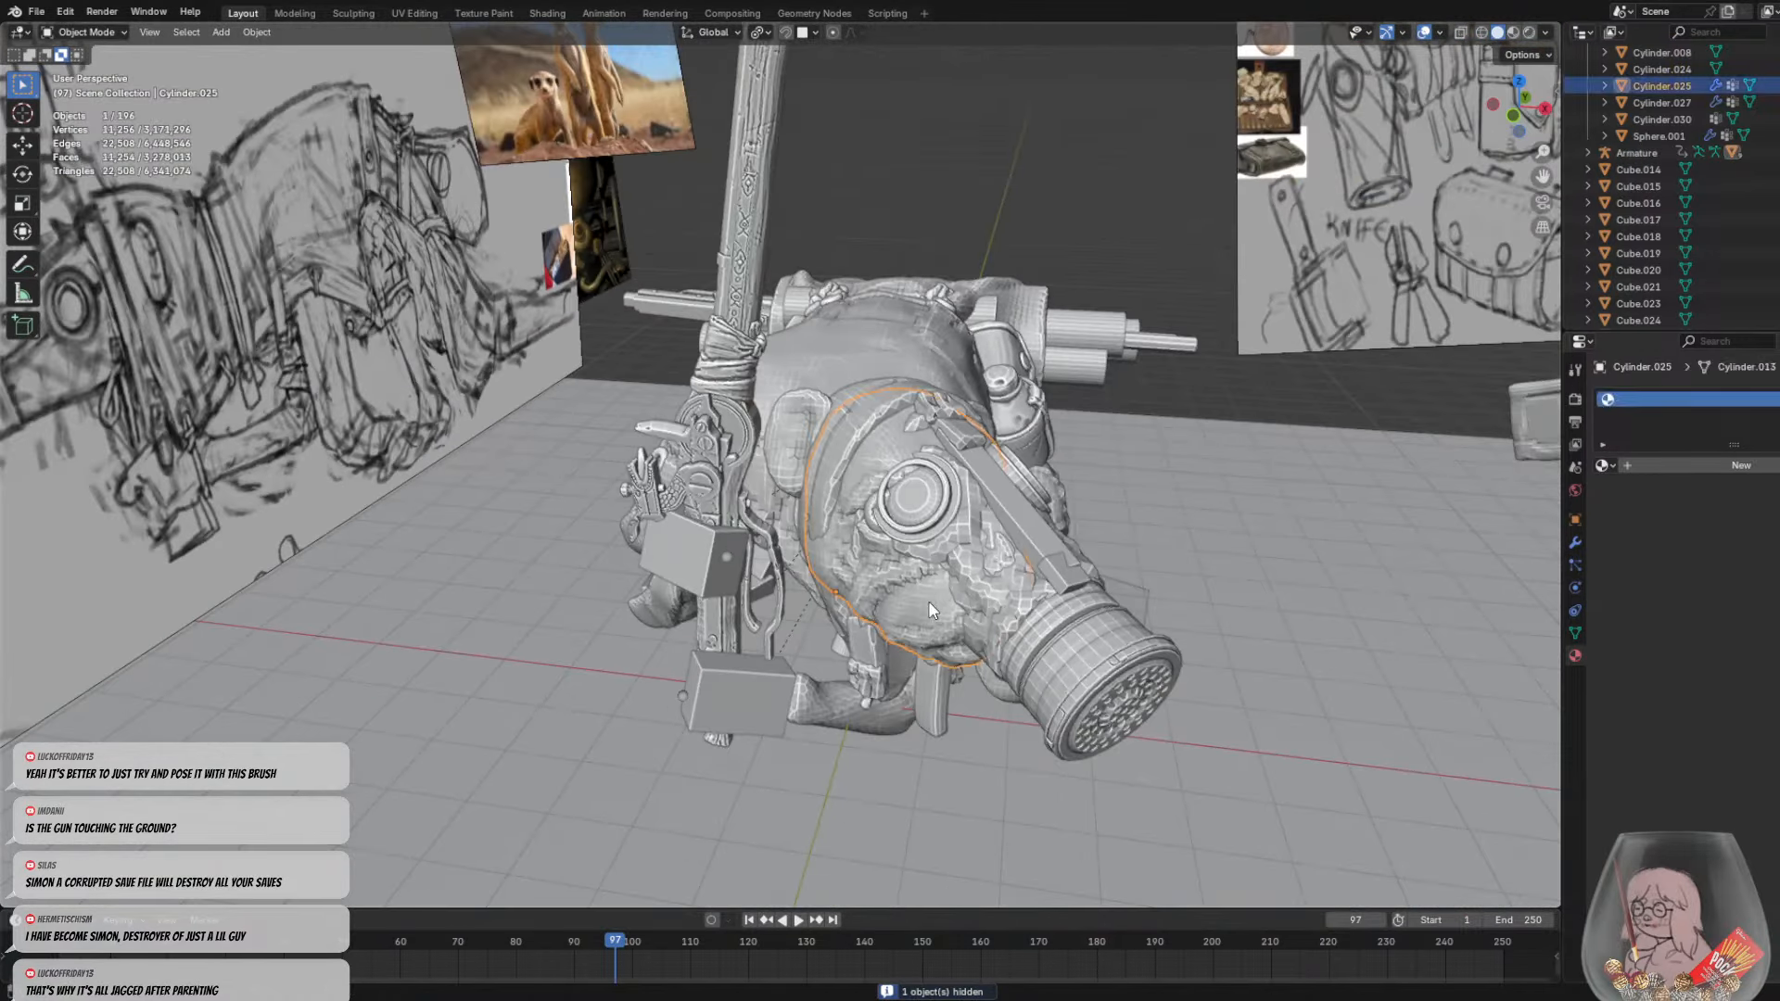
pyautogui.press('h')
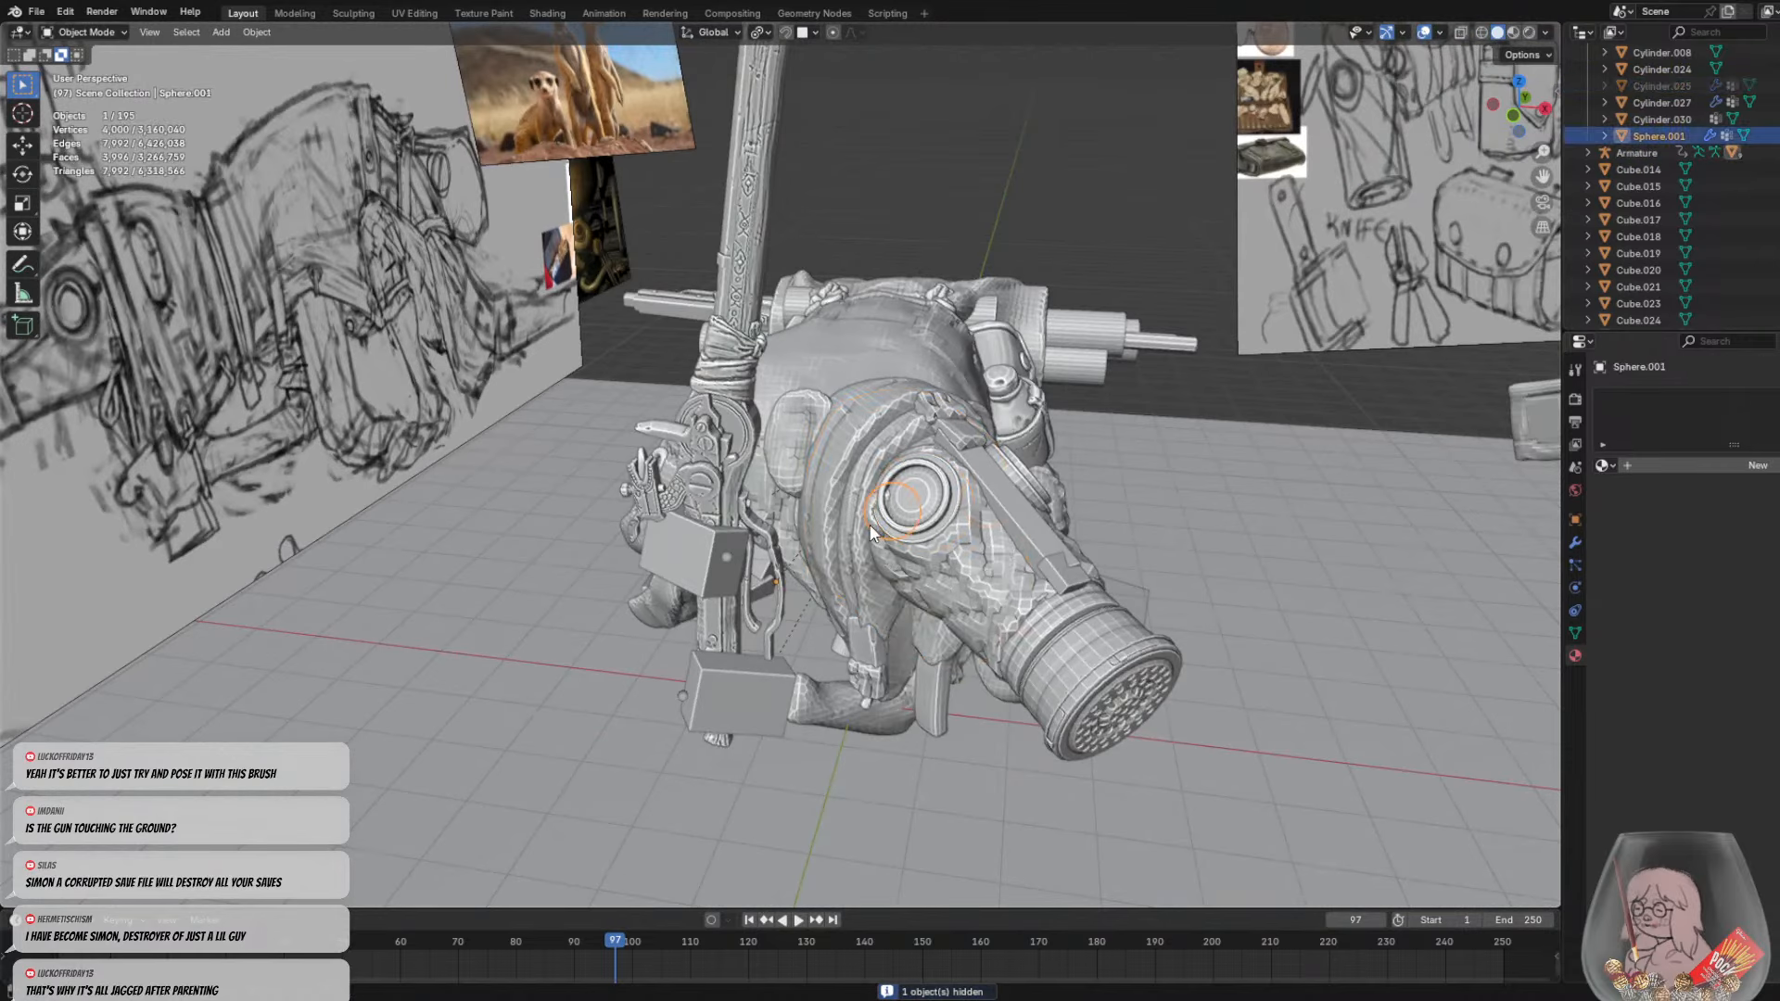
pyautogui.press('h')
# Lower the rifle along the global Z axis by about 0.82 m and clear its selection by picking the ground plane
pyautogui.moveTo(871, 533)
pyautogui.mouseDown(button='middle')
pyautogui.moveTo(946, 477)
pyautogui.moveTo(946, 424)
pyautogui.moveTo(980, 462)
pyautogui.moveTo(870, 456)
pyautogui.mouseUp(button='middle')
pyautogui.click(797, 325)
pyautogui.moveTo(797, 325); pyautogui.dragTo(802, 387, button='middle')
pyautogui.press('g')
pyautogui.press('x')
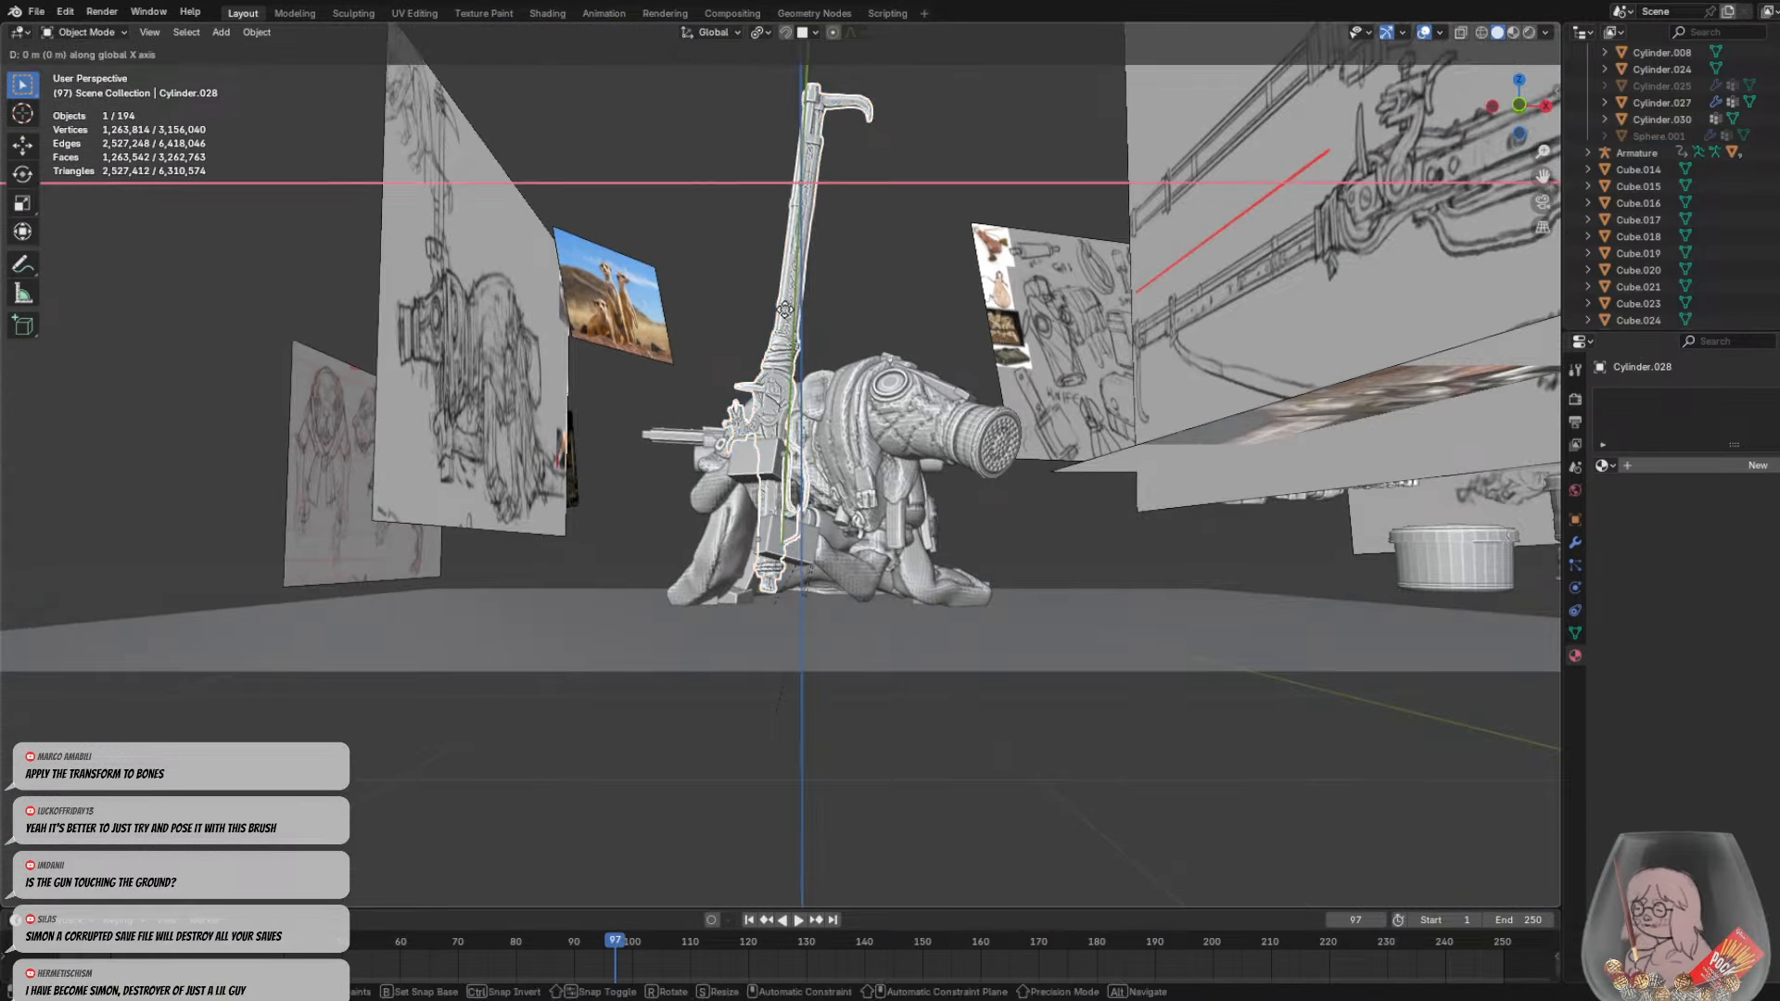
pyautogui.press('z')
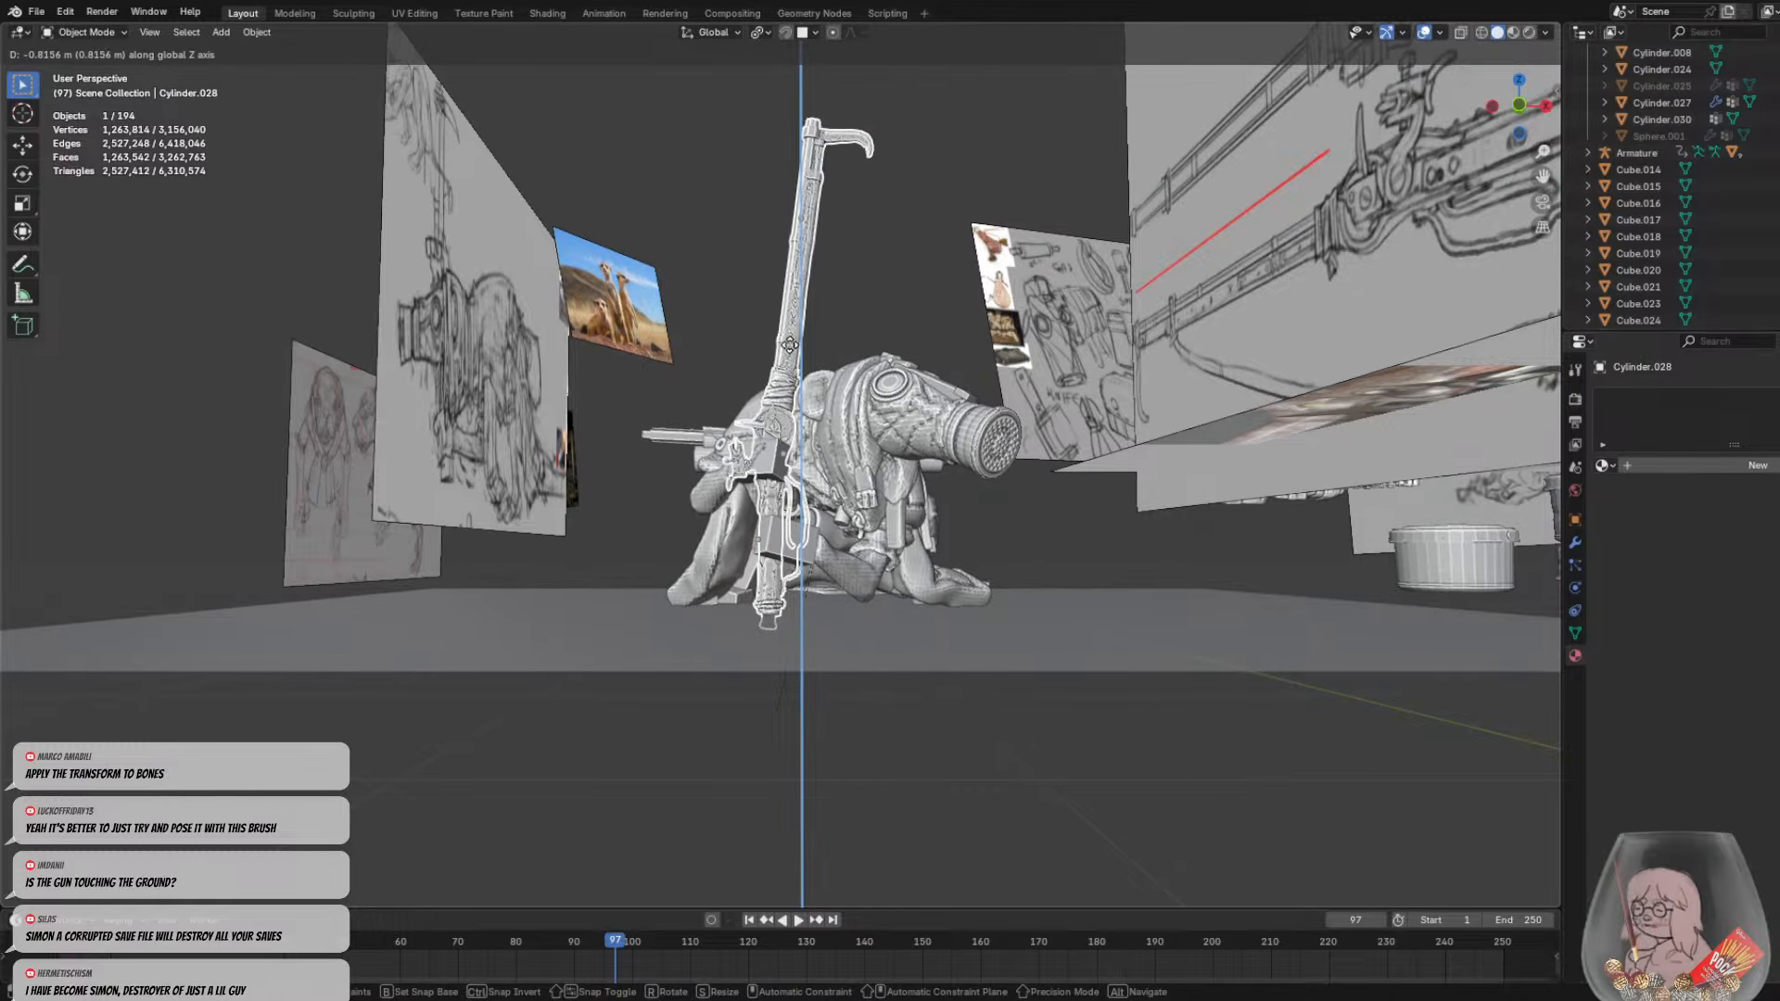
pyautogui.click(789, 346)
pyautogui.click(721, 632)
# Examine the whole creature and the lowered rifle from all sides against the reference sketches
pyautogui.moveTo(720, 632); pyautogui.dragTo(727, 676, button='middle')
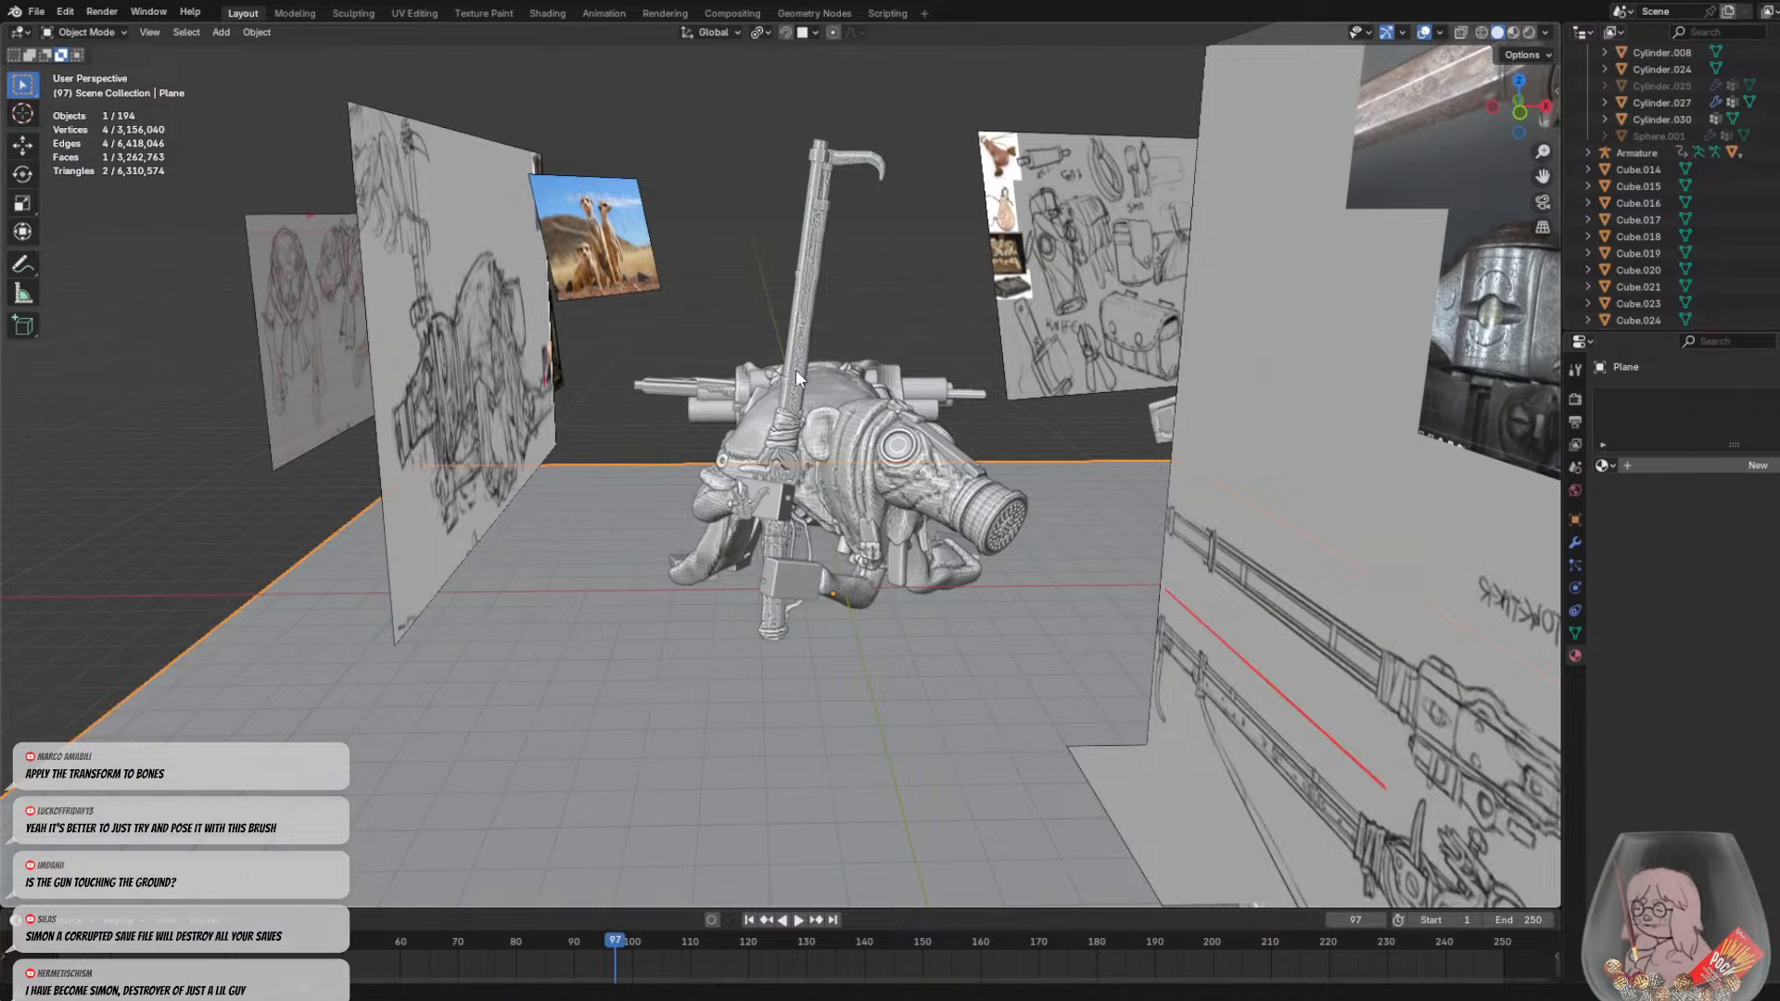
pyautogui.moveTo(832, 391)
pyautogui.mouseDown(button='middle')
pyautogui.moveTo(897, 395)
pyautogui.moveTo(623, 405)
pyautogui.moveTo(492, 439)
pyautogui.moveTo(831, 389)
pyautogui.moveTo(922, 405)
pyautogui.moveTo(842, 405)
pyautogui.mouseUp(button='middle')
pyautogui.scroll(5, 899, 400)
pyautogui.scroll(-2, 836, 406)
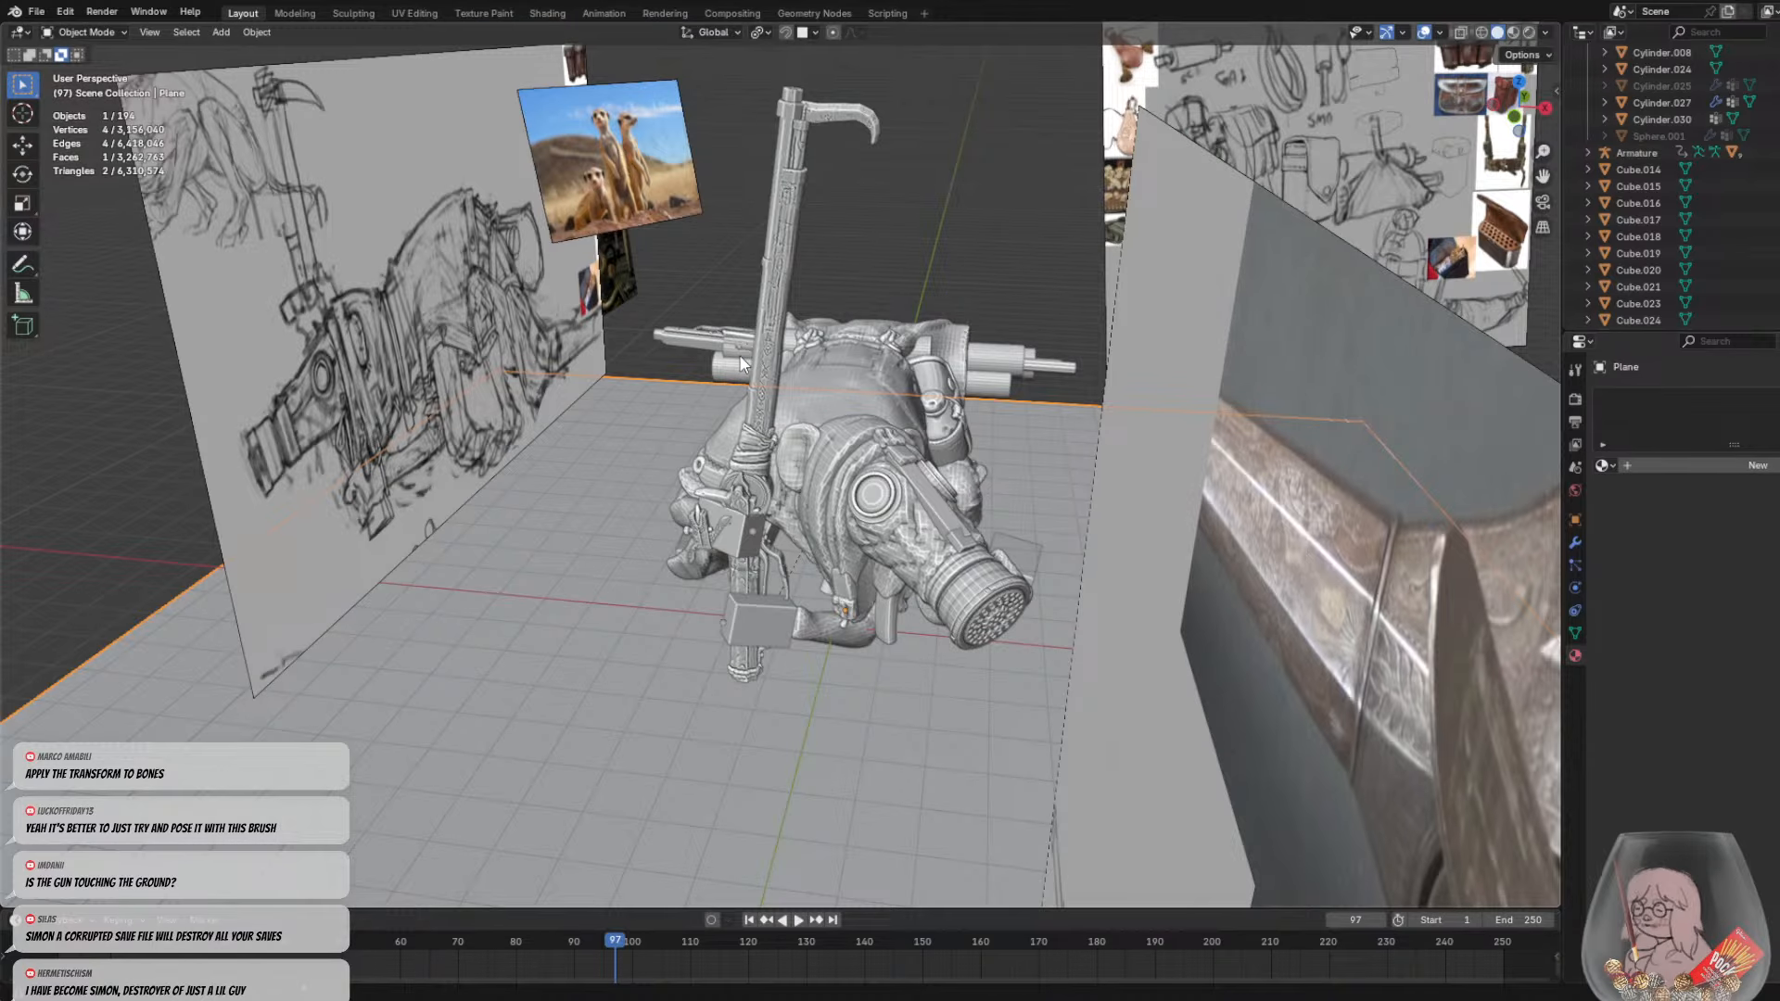
pyautogui.moveTo(758, 623); pyautogui.dragTo(892, 499, button='middle')
pyautogui.scroll(3, 923, 527)
pyautogui.scroll(-5, 834, 505)
pyautogui.scroll(5, 834, 482)
pyautogui.scroll(-8, 776, 471)
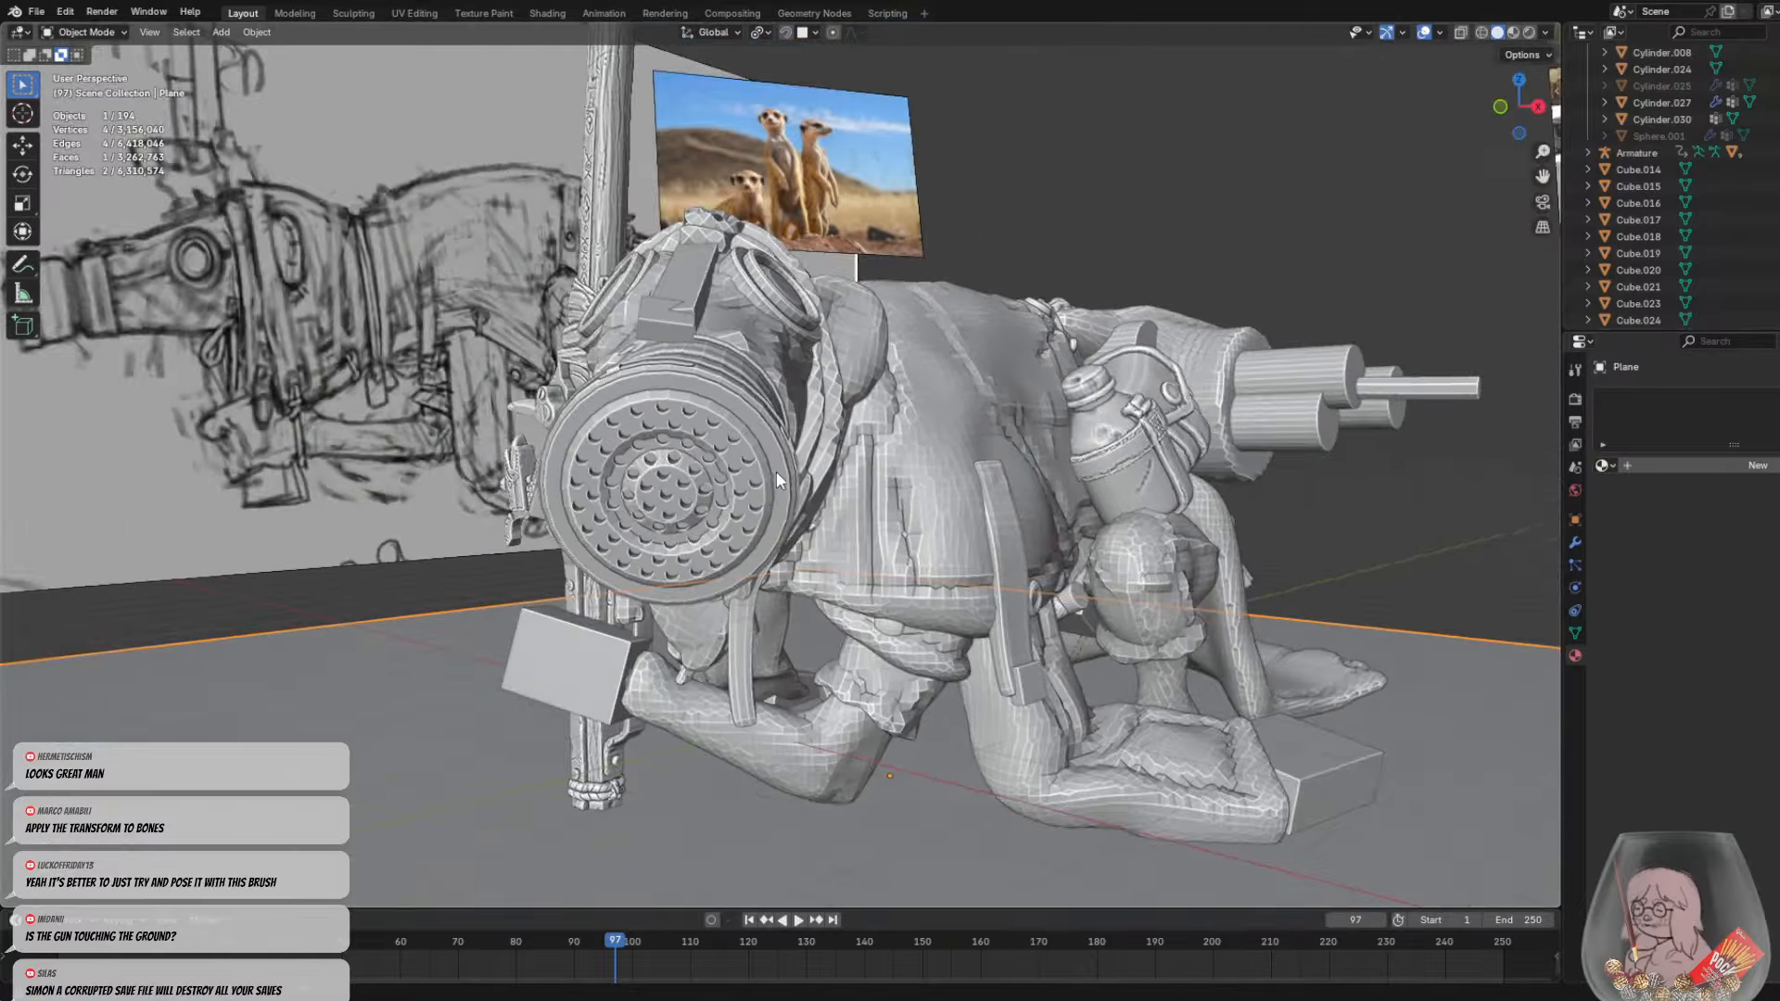
pyautogui.moveTo(776, 471); pyautogui.dragTo(597, 481, button='middle')
pyautogui.scroll(-3, 754, 537)
pyautogui.scroll(-5, 877, 530)
pyautogui.scroll(5, 532, 492)
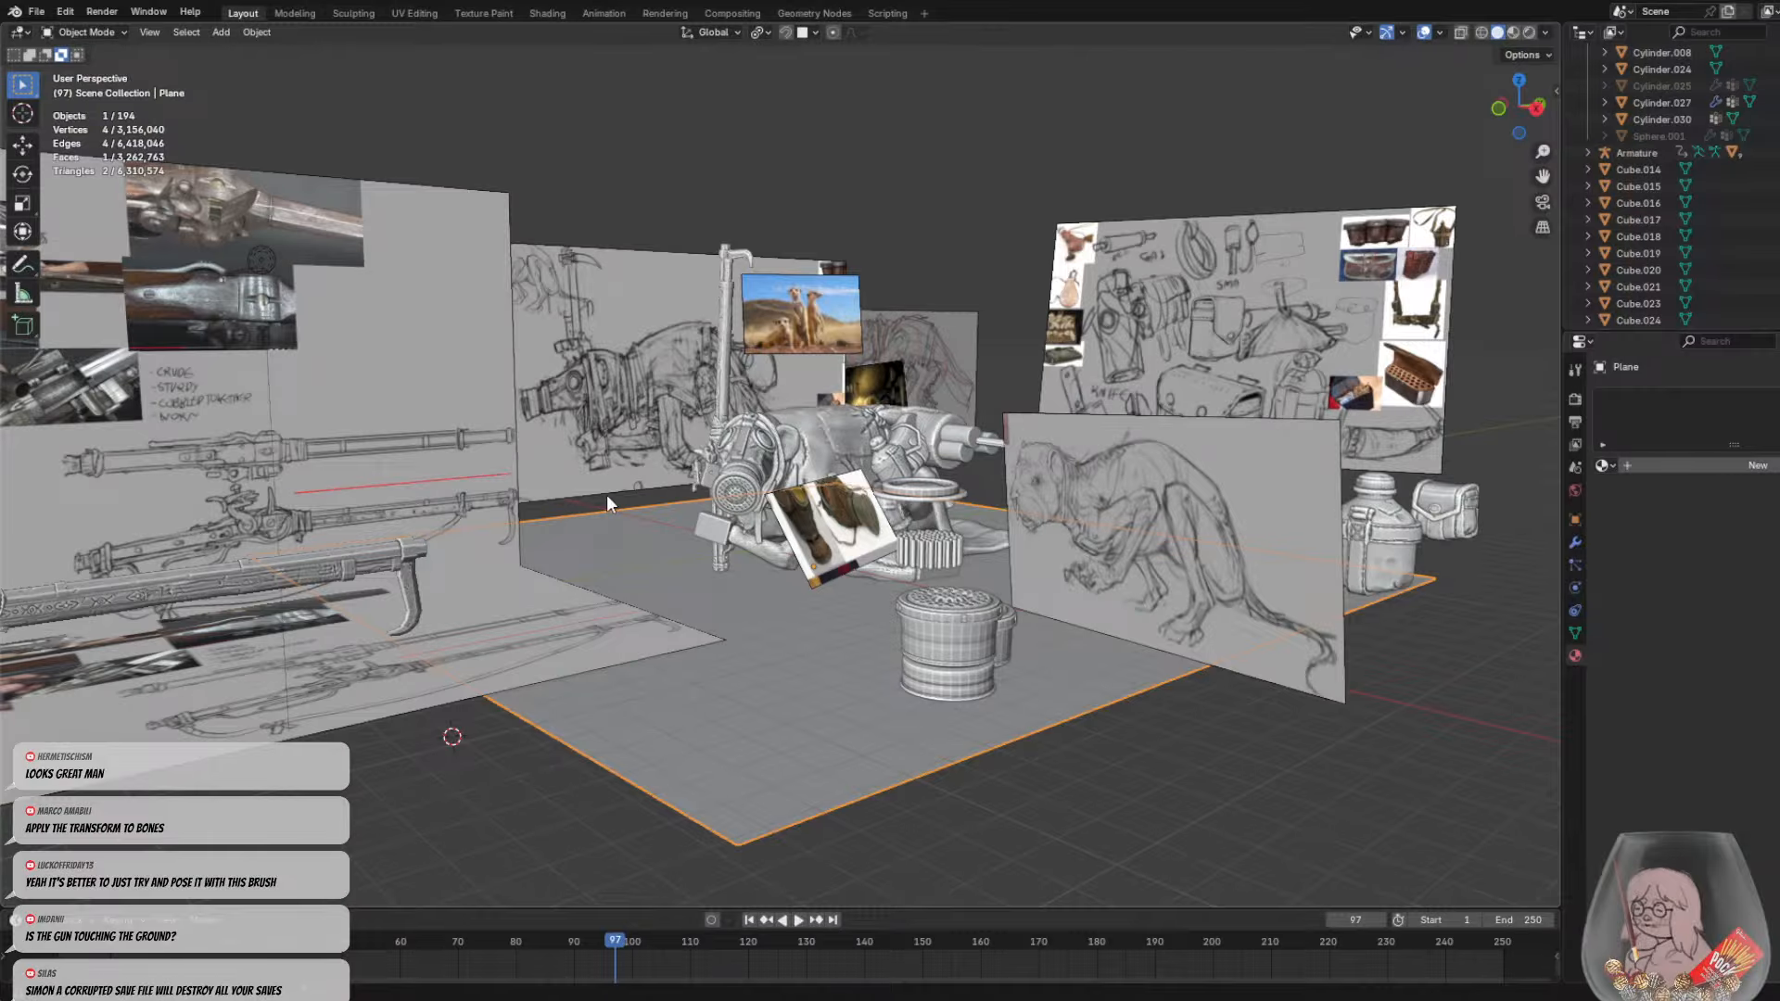
pyautogui.moveTo(681, 498); pyautogui.dragTo(647, 555, button='middle')
pyautogui.scroll(4, 881, 493)
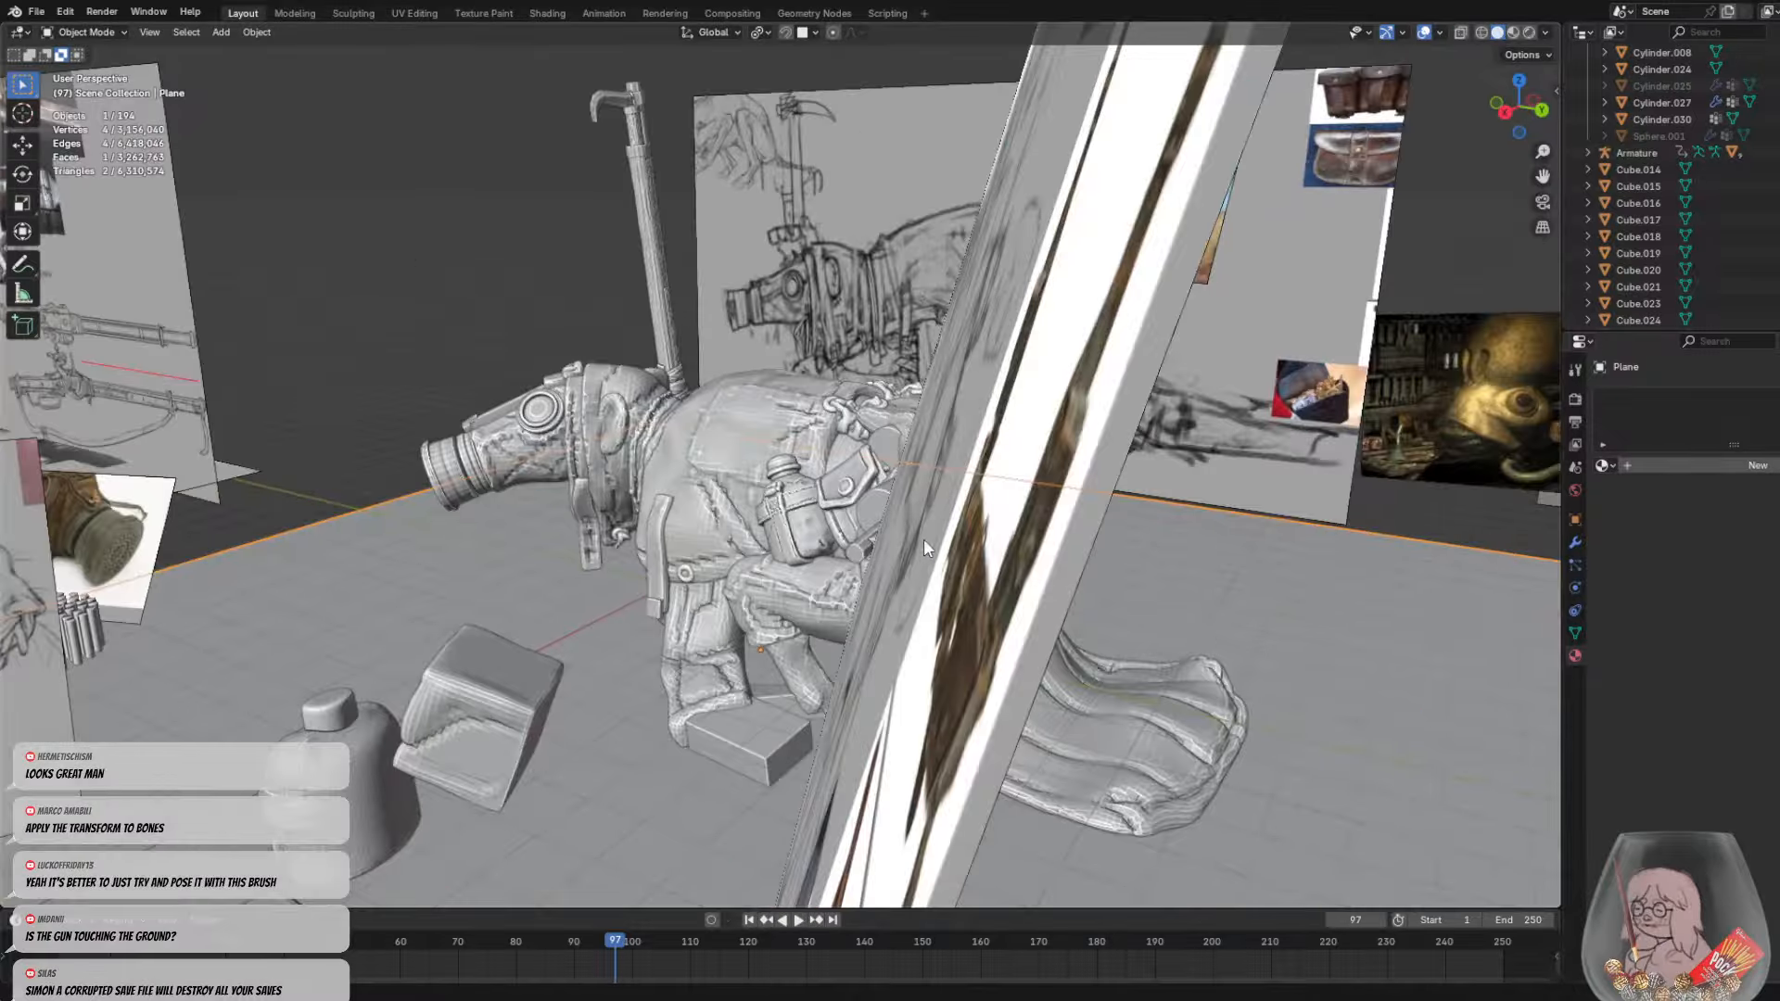
pyautogui.moveTo(960, 577); pyautogui.dragTo(898, 581, button='middle')
pyautogui.scroll(-3, 801, 544)
pyautogui.scroll(4, 775, 545)
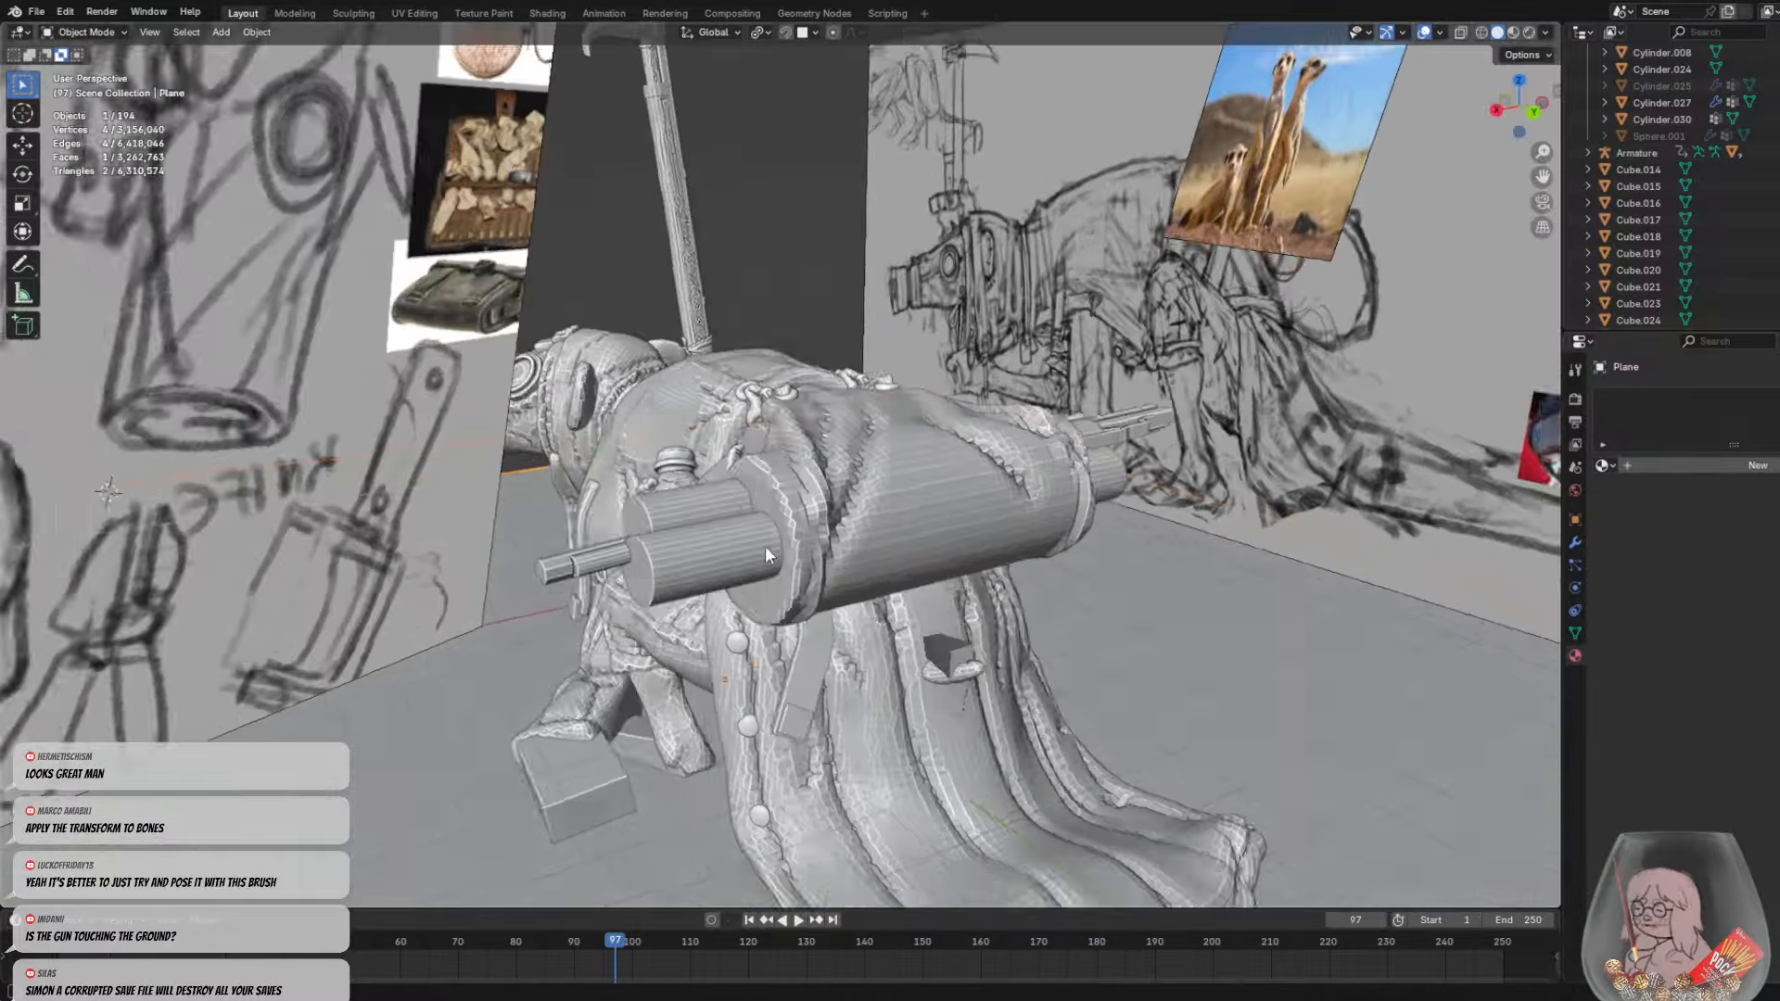
pyautogui.moveTo(765, 545); pyautogui.dragTo(858, 520, button='middle')
pyautogui.moveTo(1098, 461); pyautogui.dragTo(1078, 536, button='middle')
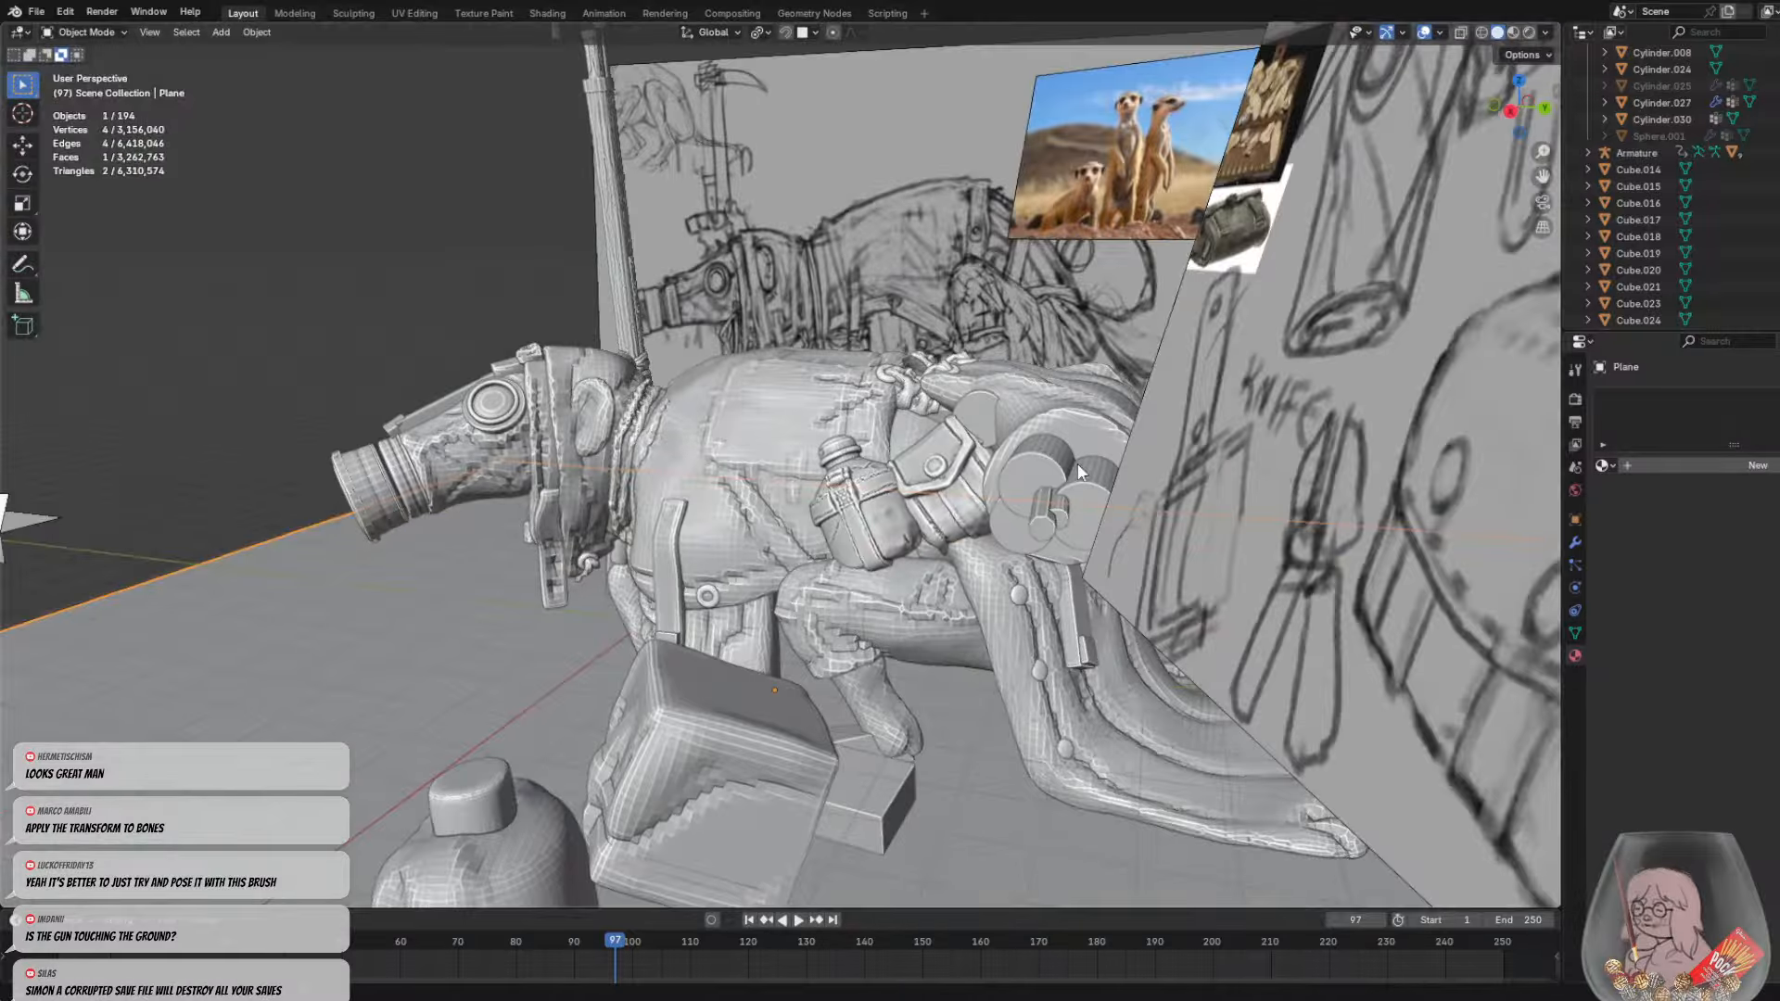
pyautogui.moveTo(1082, 453); pyautogui.dragTo(411, 547, button='middle')
pyautogui.moveTo(556, 530); pyautogui.dragTo(835, 515, button='middle')
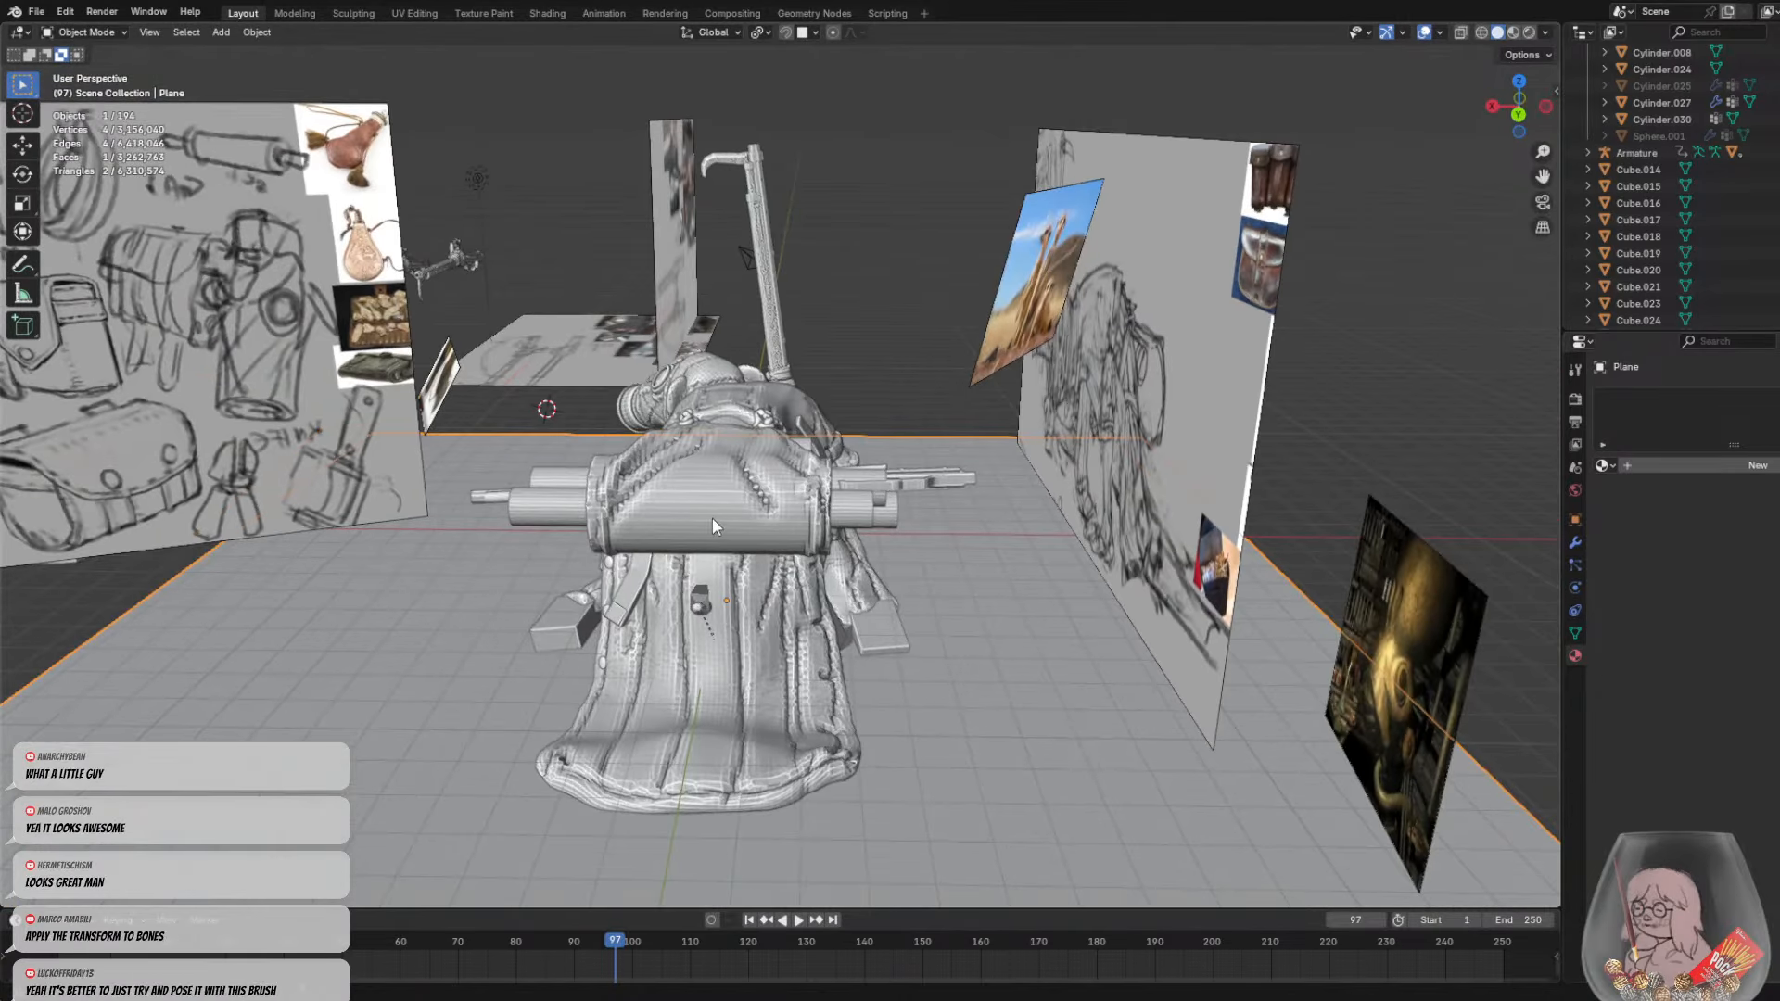
pyautogui.moveTo(557, 490); pyautogui.dragTo(898, 365, button='middle')
pyautogui.scroll(-4, 873, 336)
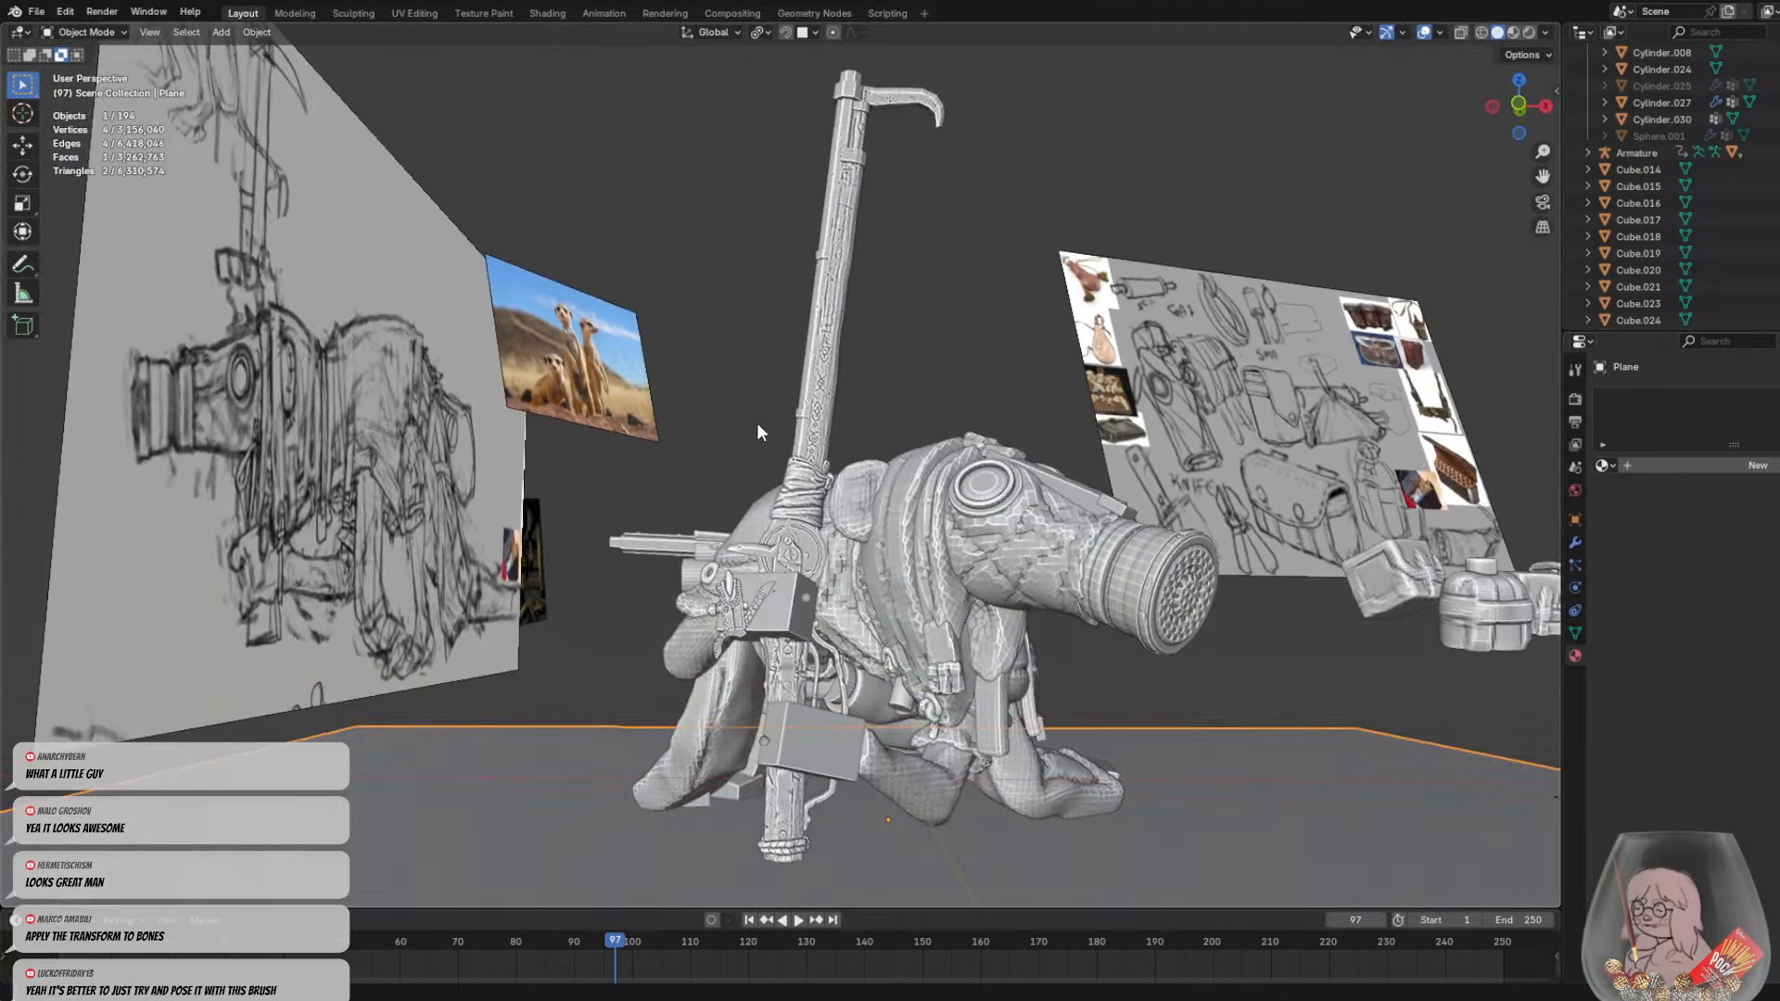
# Nudge the rifle slightly along the vertical axis and check its placement beside the creature
pyautogui.click(812, 428)
pyautogui.press('g')
pyautogui.moveTo(811, 425); pyautogui.dragTo(832, 458, button='middle')
pyautogui.click(811, 407)
pyautogui.click(849, 456)
pyautogui.scroll(1, 833, 458)
pyautogui.moveTo(933, 508); pyautogui.dragTo(707, 617, button='middle')
pyautogui.scroll(4, 858, 520)
pyautogui.scroll(-1, 782, 539)
pyautogui.click(702, 620)
pyautogui.scroll(-5, 714, 608)
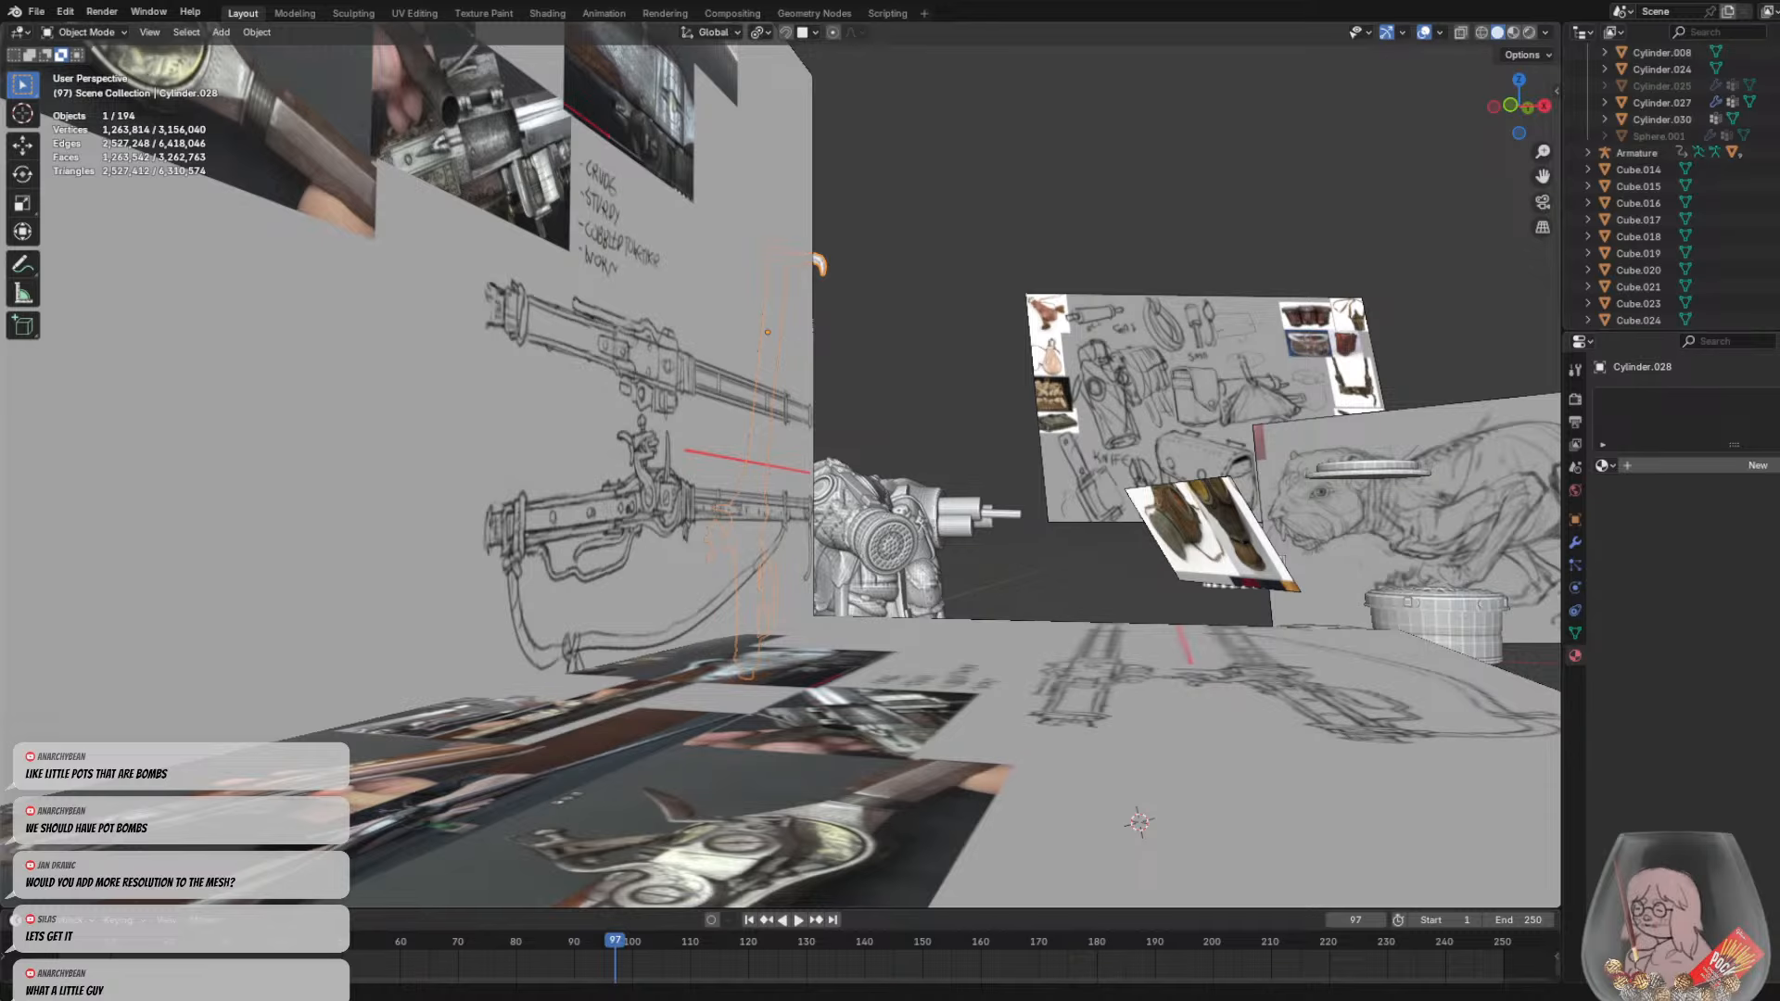
# Examine the upright rifle's placement beside the gas mask and torso from the front and side, picking the filter canister and rifle
pyautogui.moveTo(990, 523); pyautogui.dragTo(866, 603, button='middle')
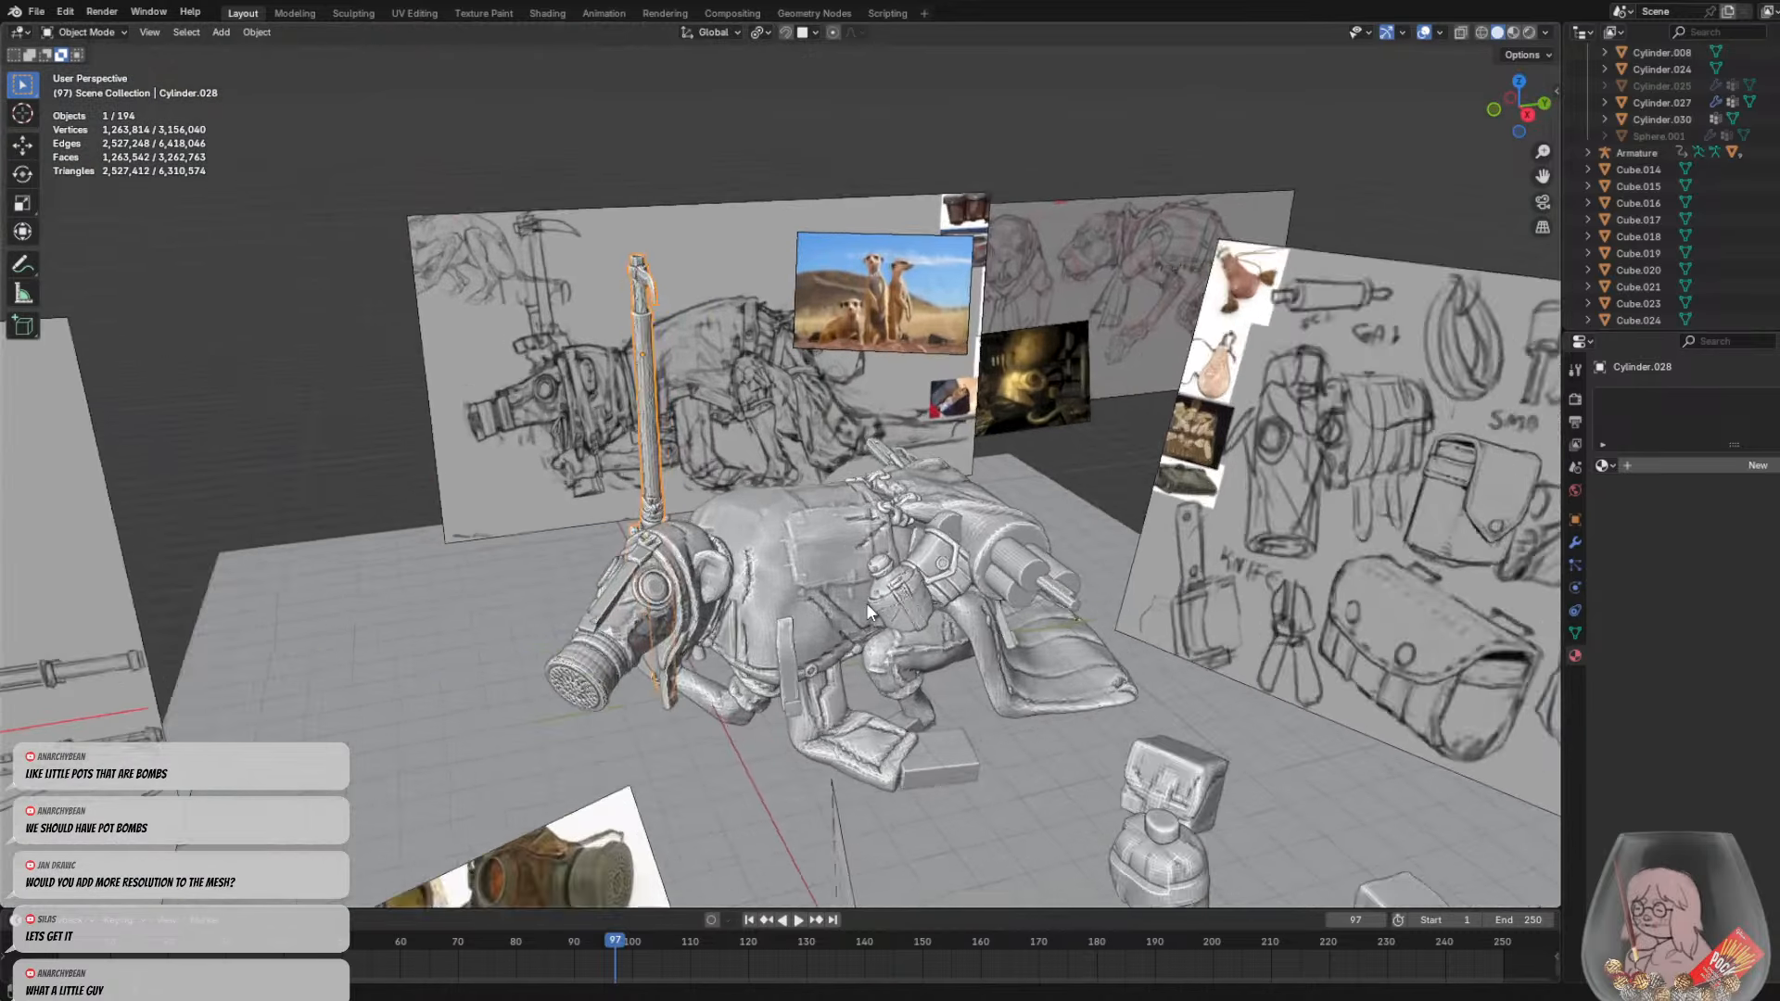
pyautogui.scroll(3, 866, 602)
pyautogui.moveTo(879, 712); pyautogui.dragTo(712, 669, button='middle')
pyautogui.moveTo(947, 675)
pyautogui.mouseDown(button='middle')
pyautogui.moveTo(926, 730)
pyautogui.moveTo(858, 720)
pyautogui.moveTo(953, 660)
pyautogui.moveTo(967, 697)
pyautogui.moveTo(850, 614)
pyautogui.moveTo(872, 699)
pyautogui.moveTo(889, 702)
pyautogui.moveTo(942, 605)
pyautogui.moveTo(1020, 725)
pyautogui.moveTo(1237, 741)
pyautogui.moveTo(1050, 665)
pyautogui.moveTo(1181, 709)
pyautogui.mouseUp(button='middle')
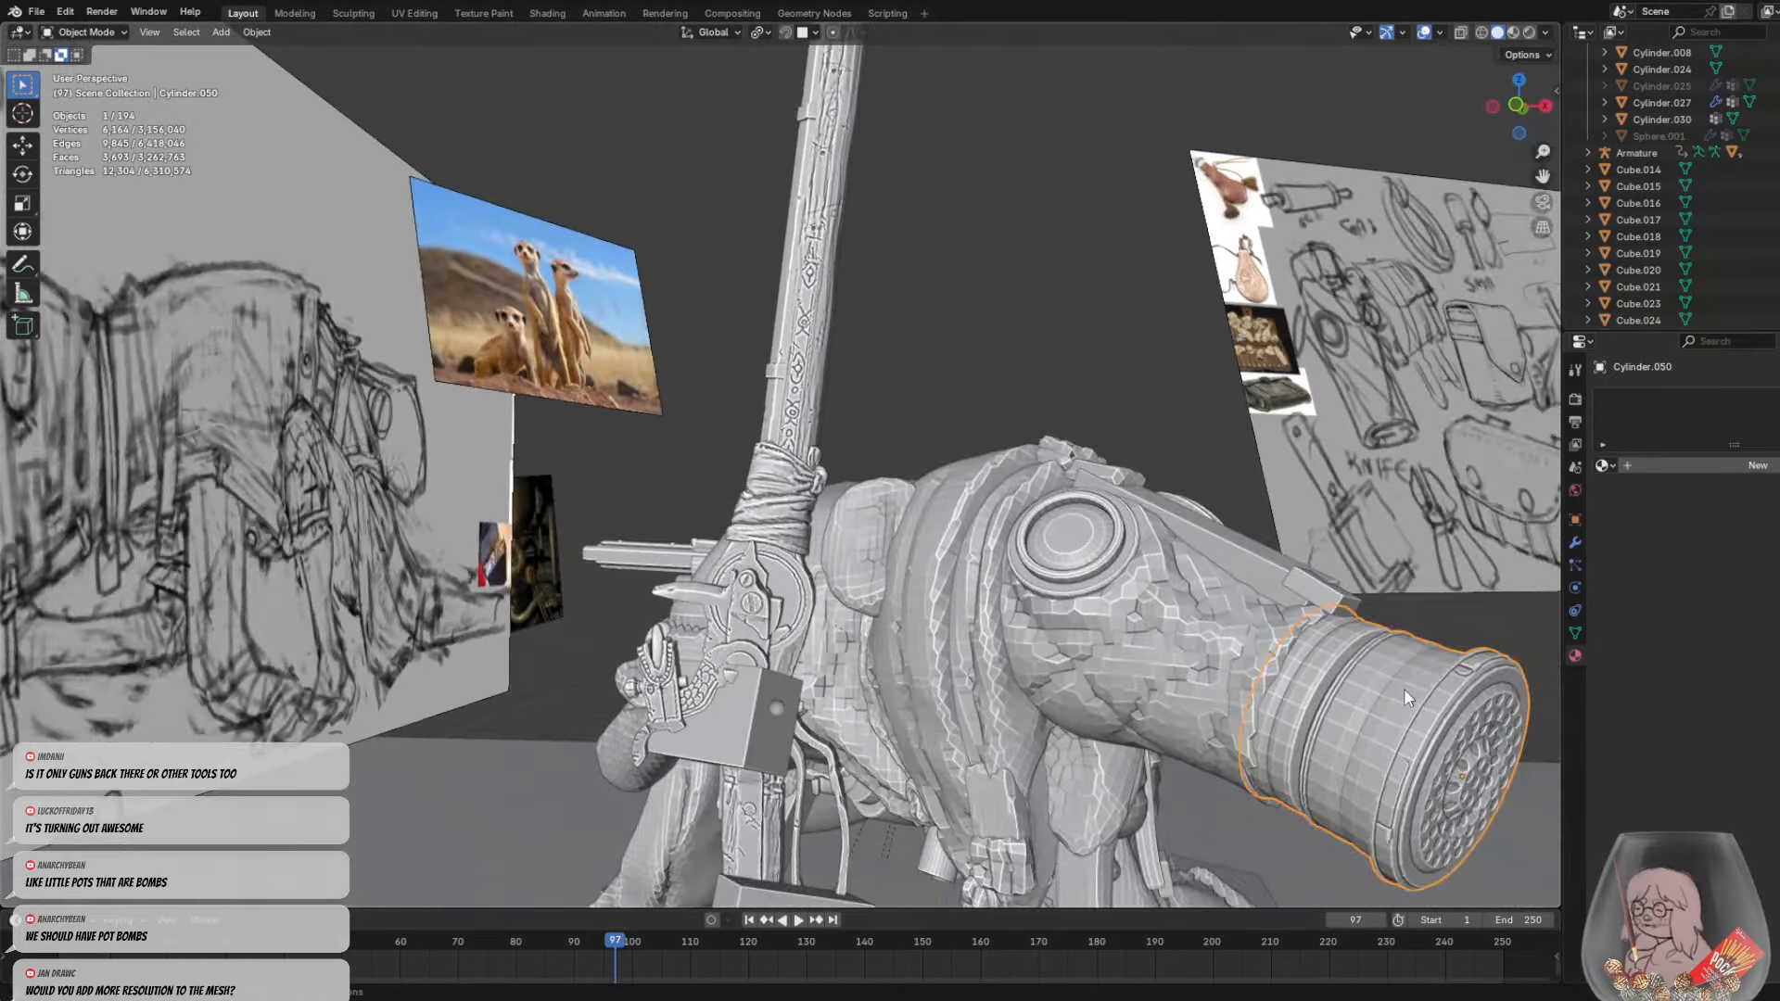
pyautogui.moveTo(1409, 676); pyautogui.dragTo(1233, 662, button='middle')
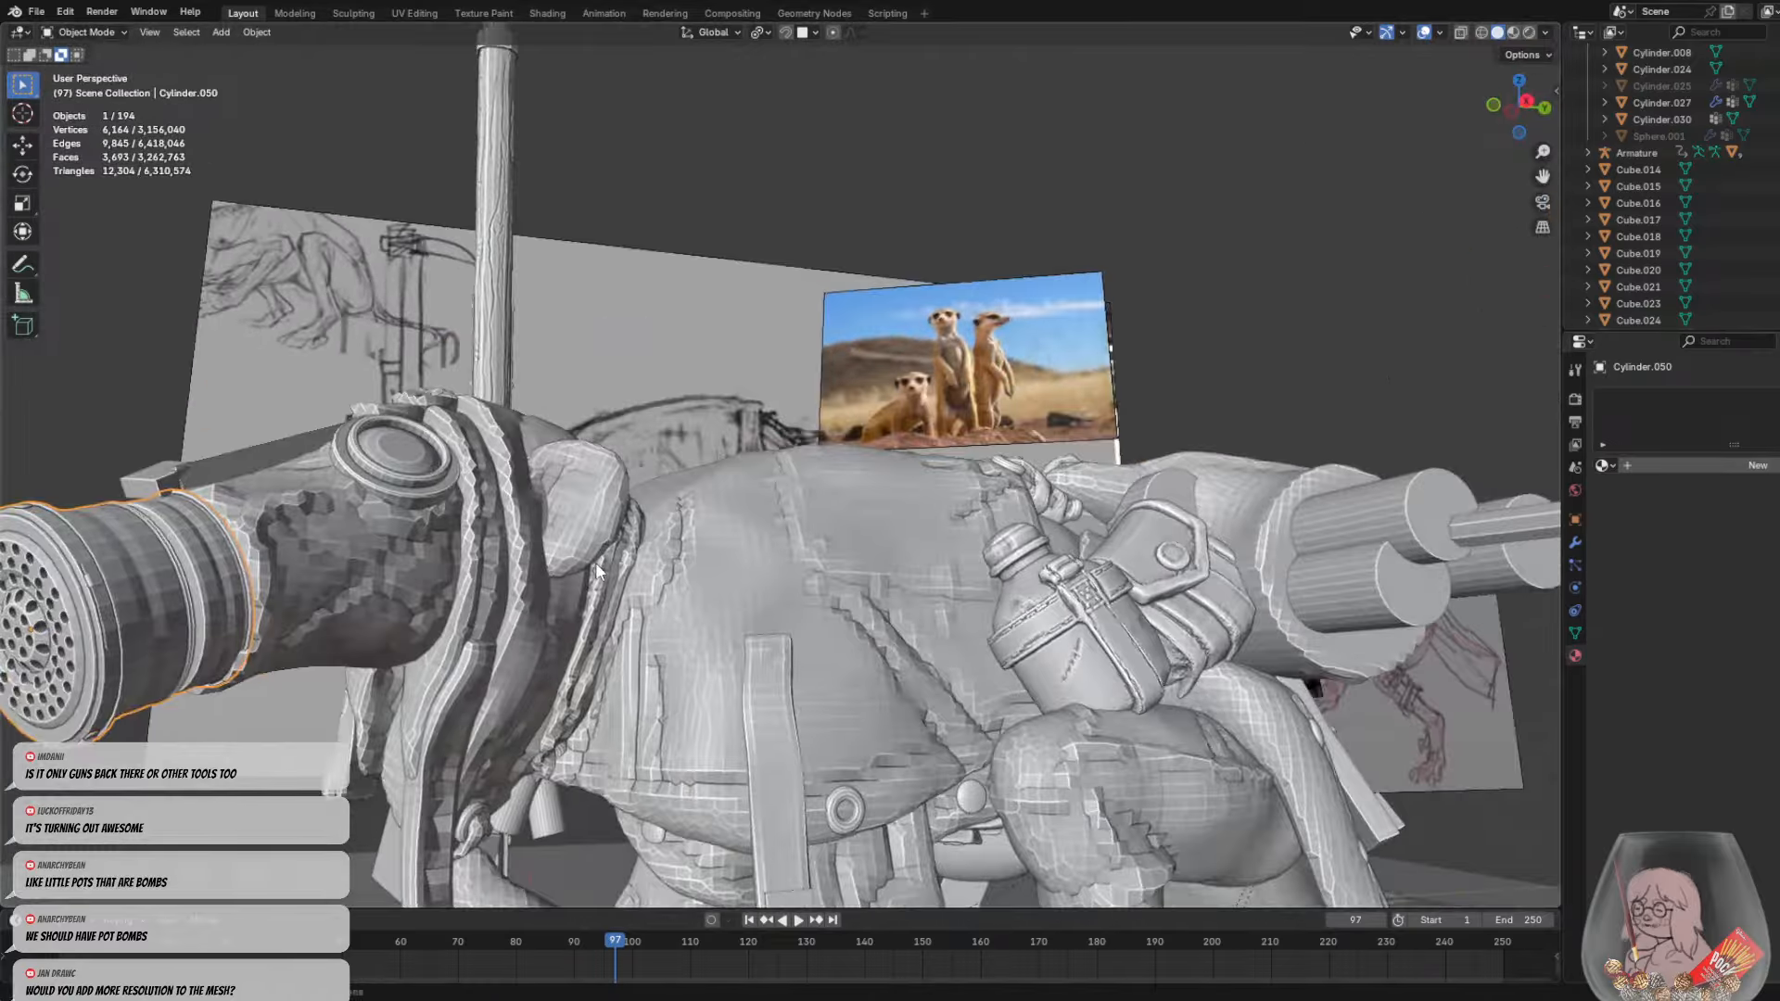
pyautogui.moveTo(595, 561); pyautogui.dragTo(736, 620, button='middle')
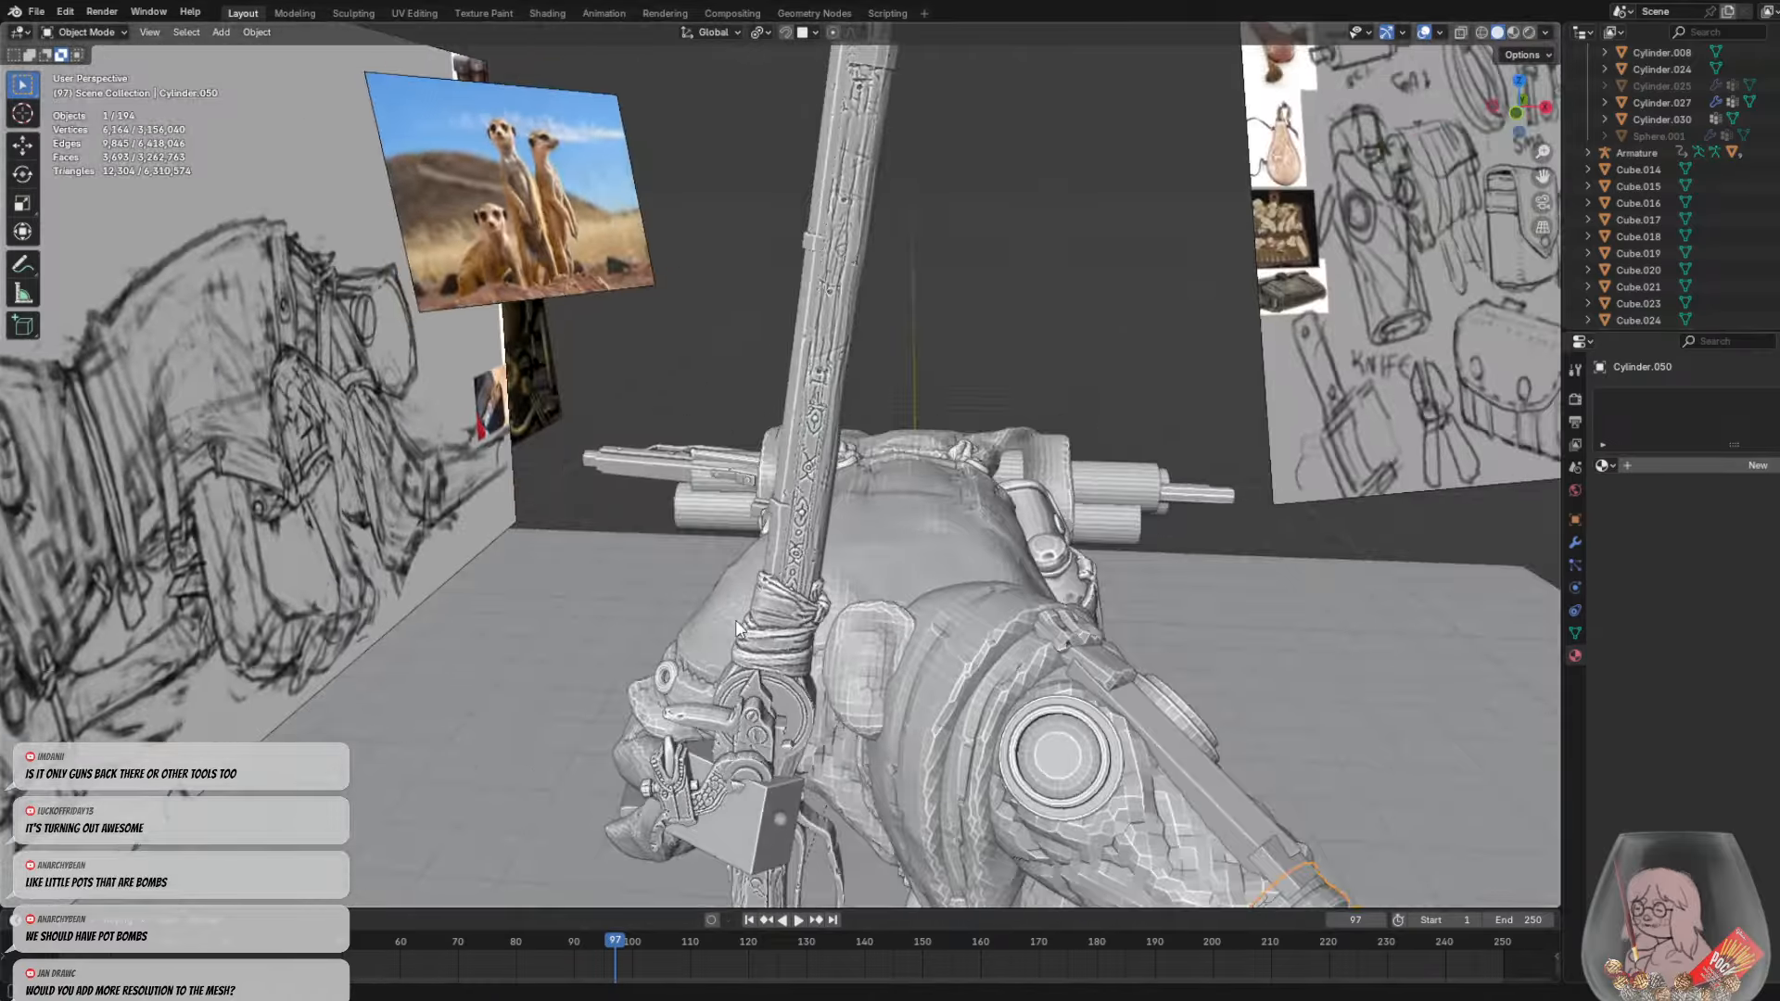
pyautogui.click(823, 683)
pyautogui.moveTo(823, 683)
pyautogui.mouseDown(button='middle')
pyautogui.moveTo(938, 722)
pyautogui.moveTo(714, 673)
pyautogui.mouseUp(button='middle')
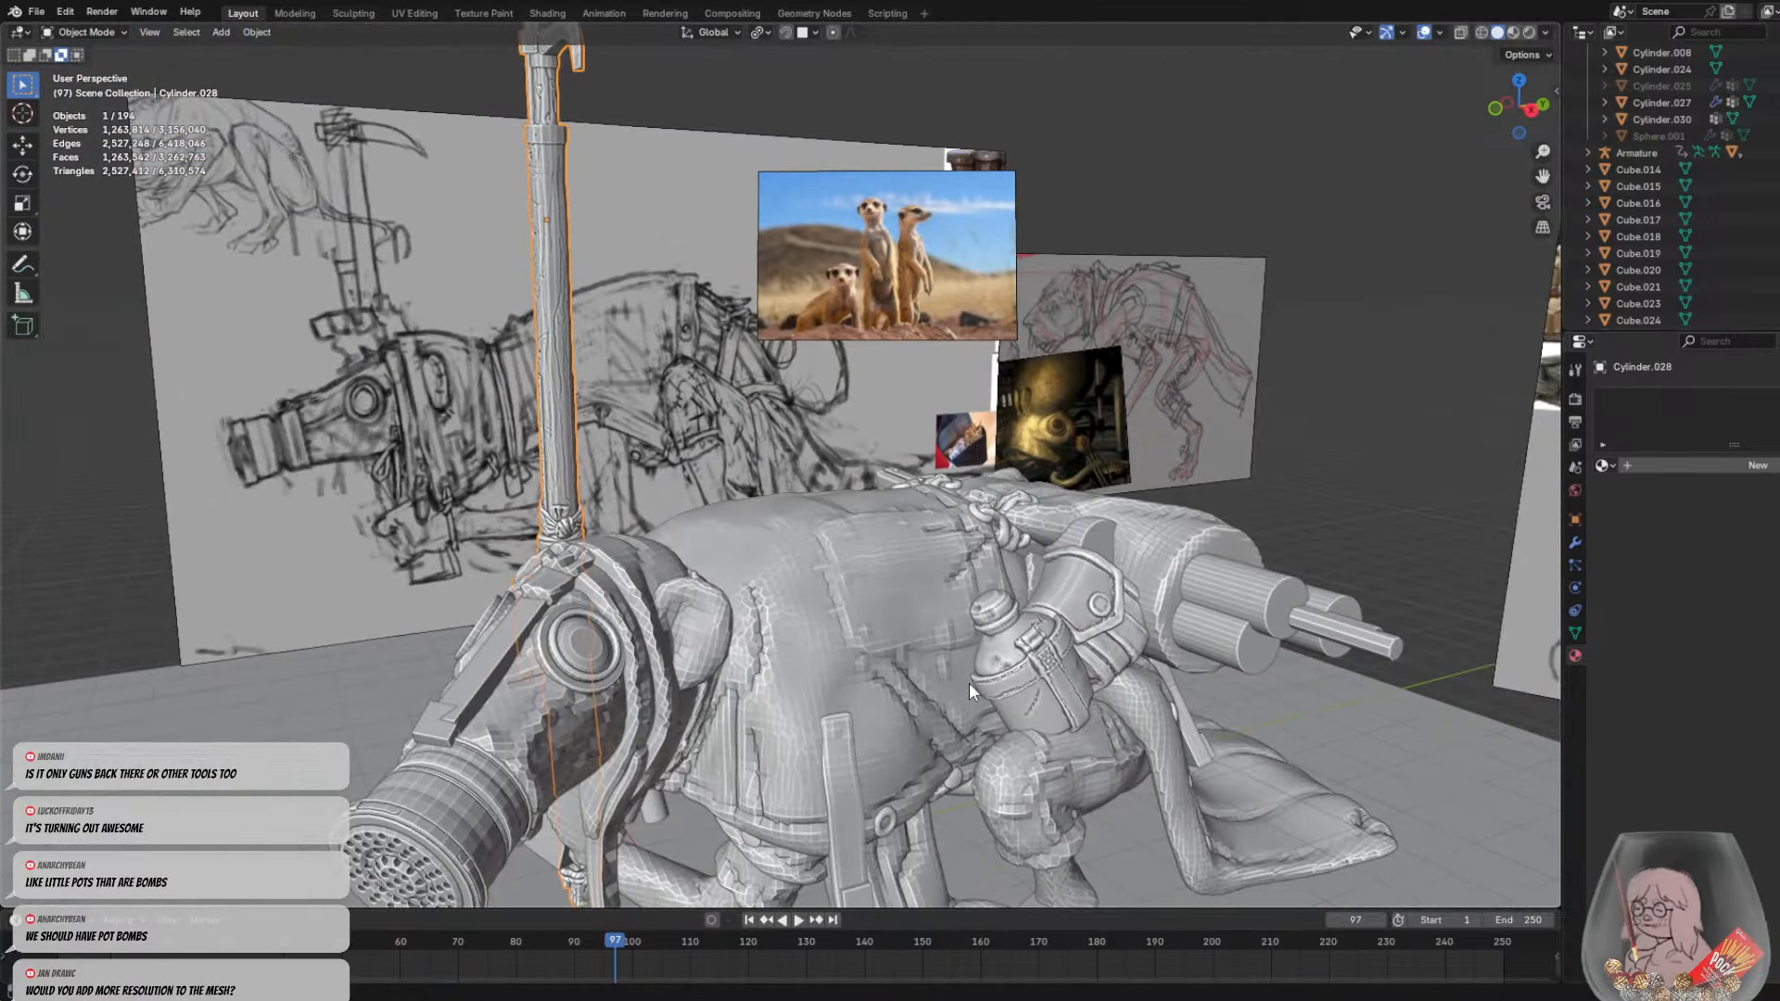
# Inspect the creature's overall pose and its gas mask against the reference sketches, picking the filter canister and an eyepiece
pyautogui.moveTo(970, 683); pyautogui.dragTo(826, 664, button='middle')
pyautogui.click(757, 615)
pyautogui.click(1181, 552)
pyautogui.moveTo(1181, 553); pyautogui.dragTo(1010, 770, button='middle')
pyautogui.moveTo(1183, 759)
pyautogui.mouseDown(button='middle')
pyautogui.moveTo(1287, 827)
pyautogui.moveTo(1094, 545)
pyautogui.mouseUp(button='middle')
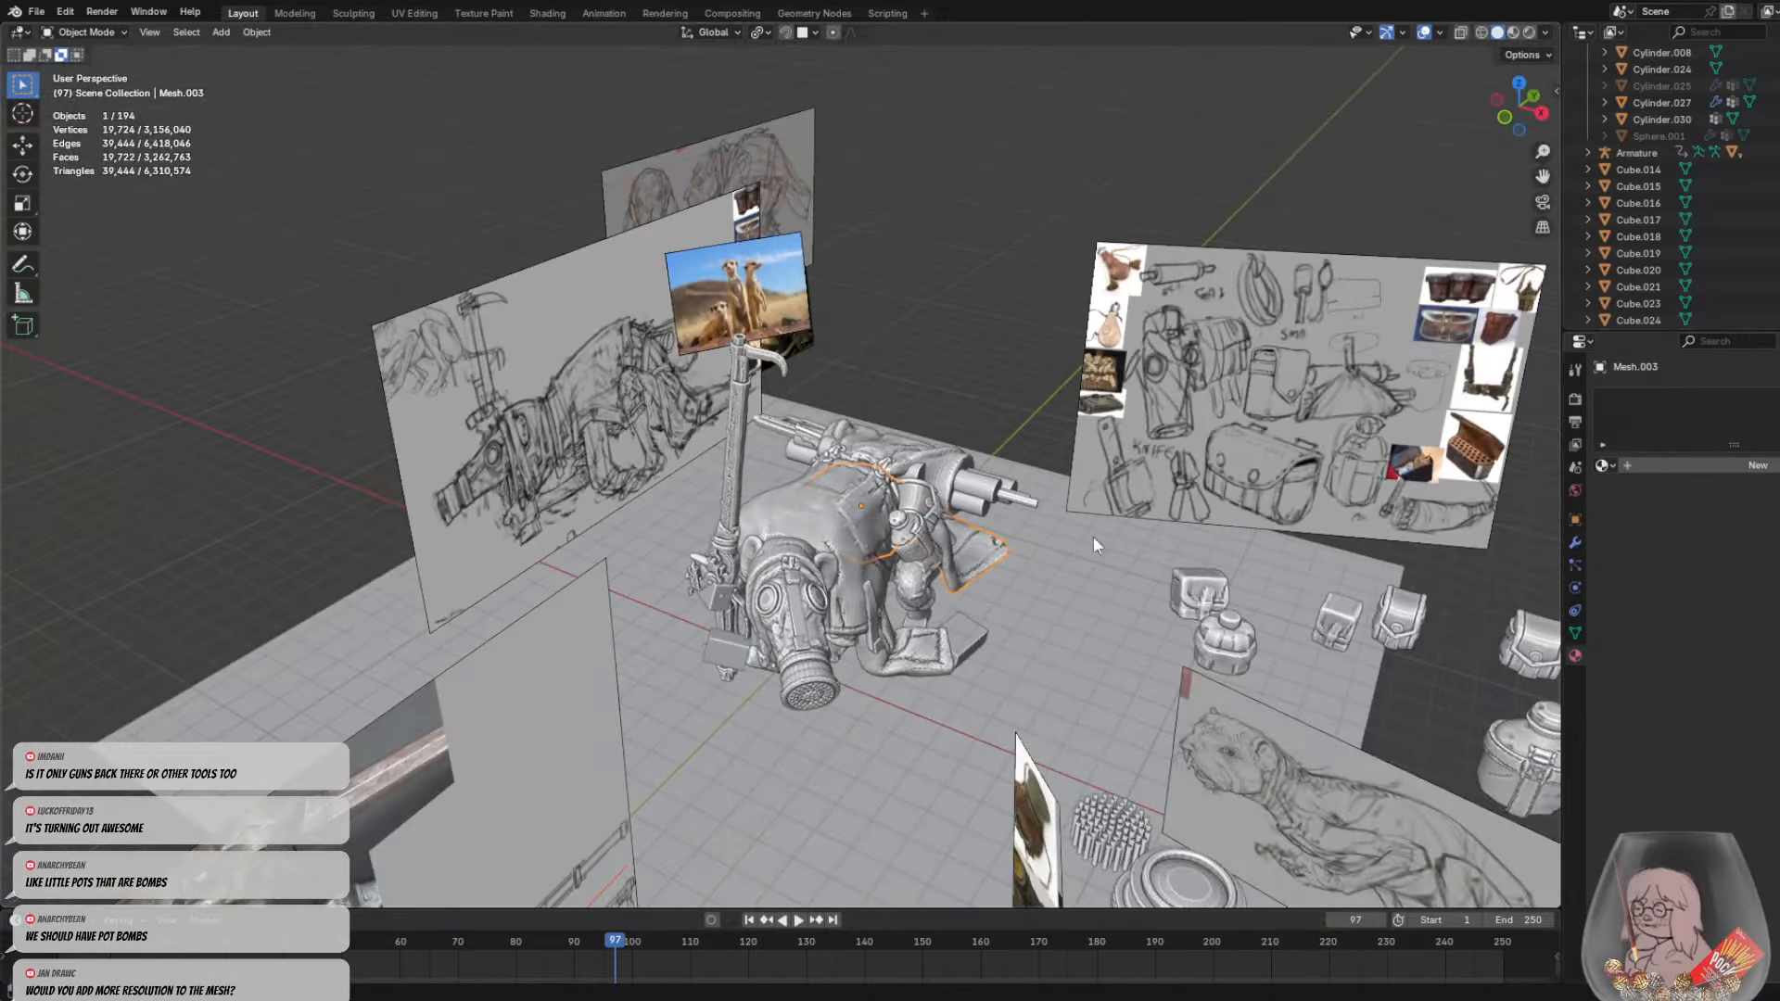
pyautogui.moveTo(1009, 714)
pyautogui.mouseDown(button='middle')
pyautogui.moveTo(903, 694)
pyautogui.moveTo(971, 653)
pyautogui.moveTo(940, 711)
pyautogui.moveTo(815, 632)
pyautogui.mouseUp(button='middle')
pyautogui.scroll(3, 698, 651)
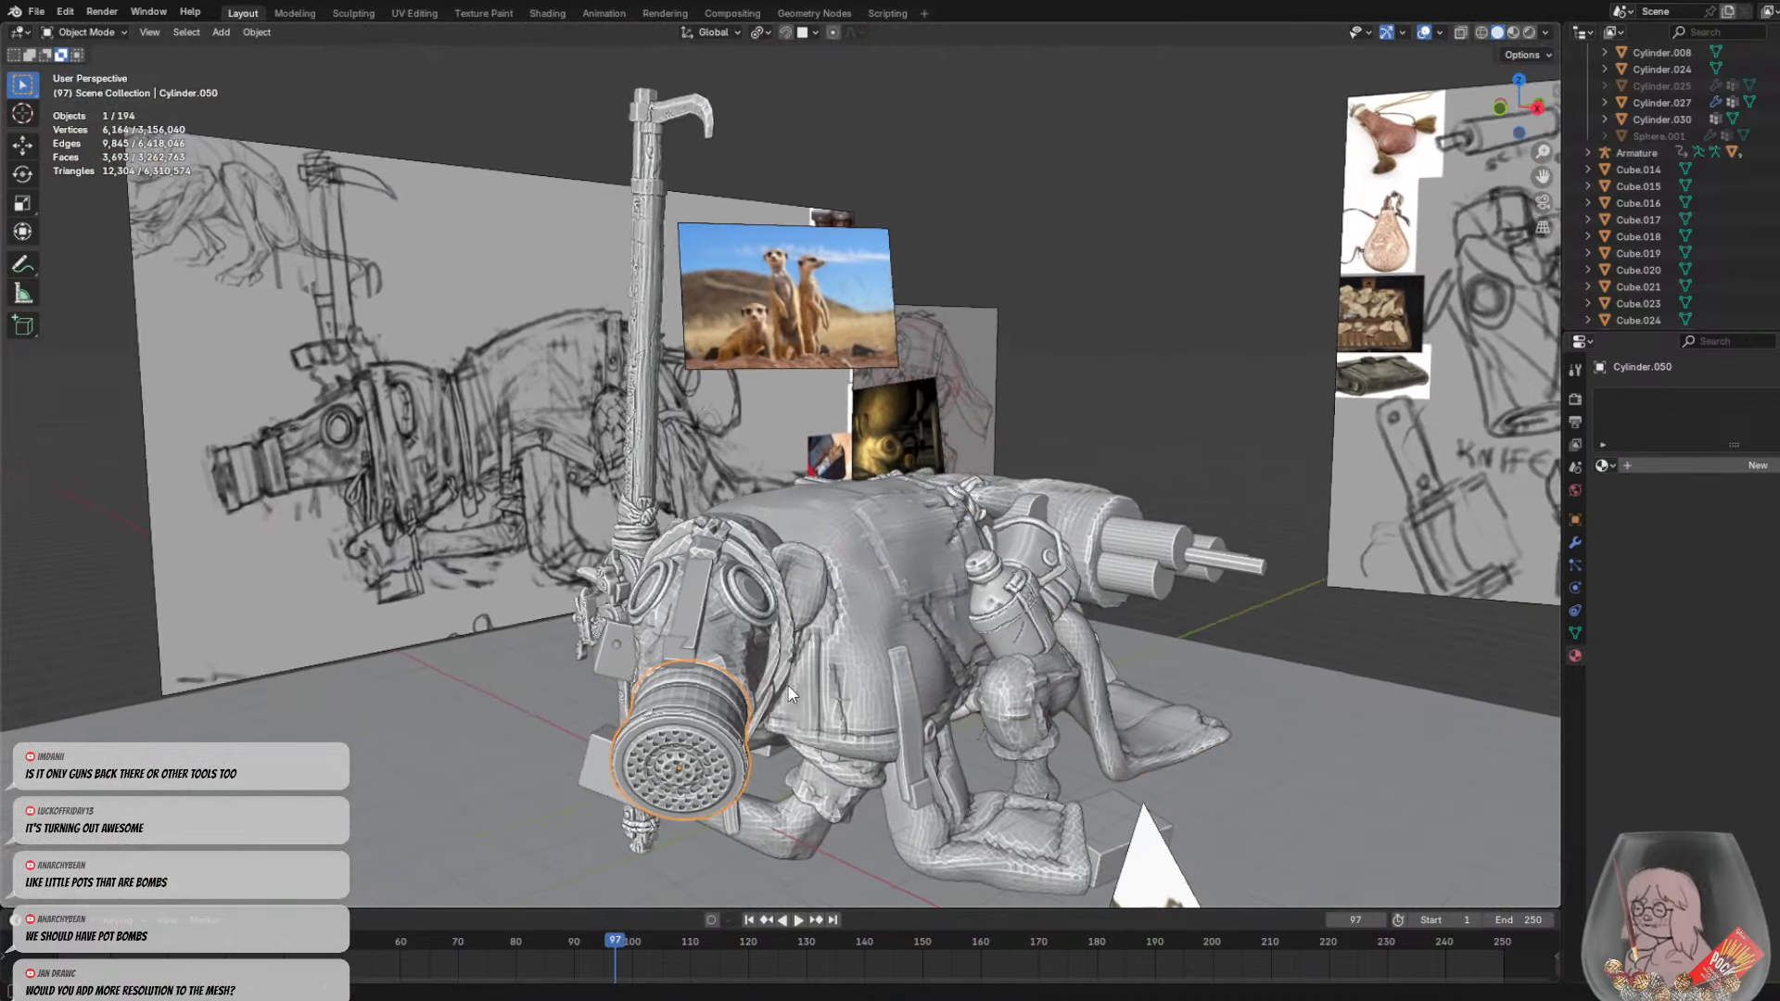
pyautogui.click(683, 735)
pyautogui.click(737, 653)
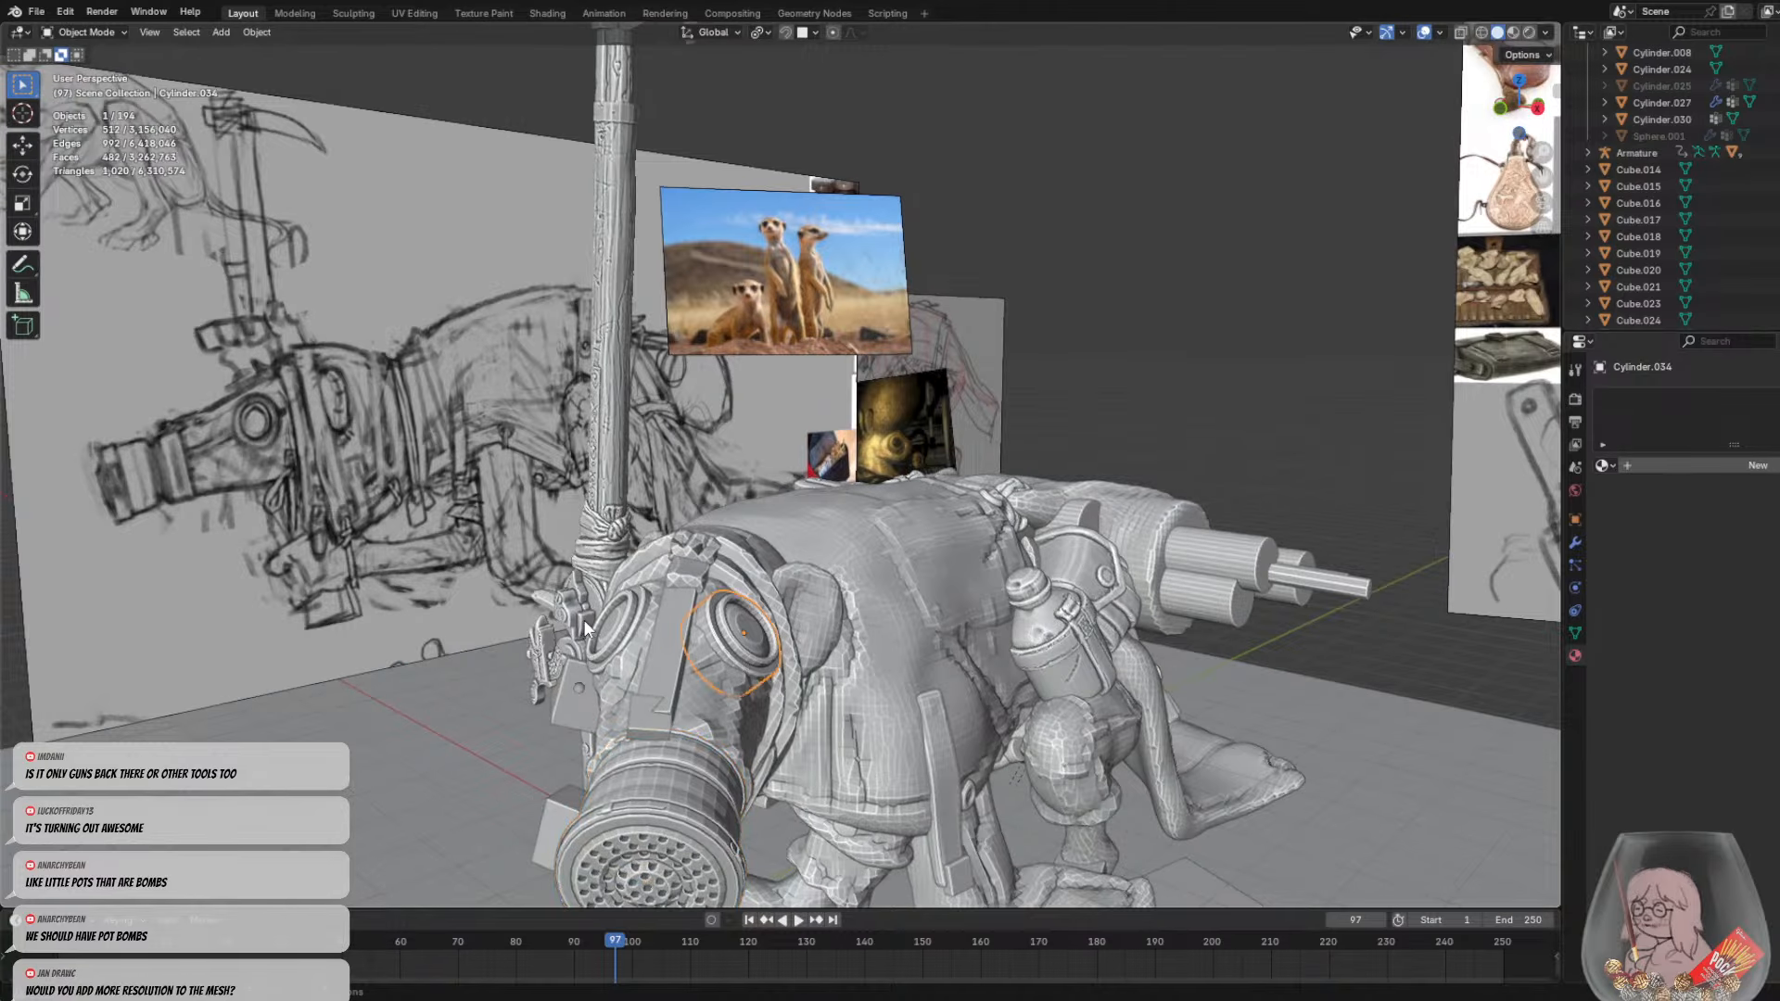
pyautogui.click(586, 621)
pyautogui.moveTo(669, 588); pyautogui.dragTo(745, 630, button='middle')
# Inspect the flask and the bundled tubes on the creature's back from the front, rear and above
pyautogui.click(966, 794)
pyautogui.moveTo(966, 793); pyautogui.dragTo(756, 696, button='middle')
pyautogui.moveTo(1045, 684); pyautogui.dragTo(799, 641, button='middle')
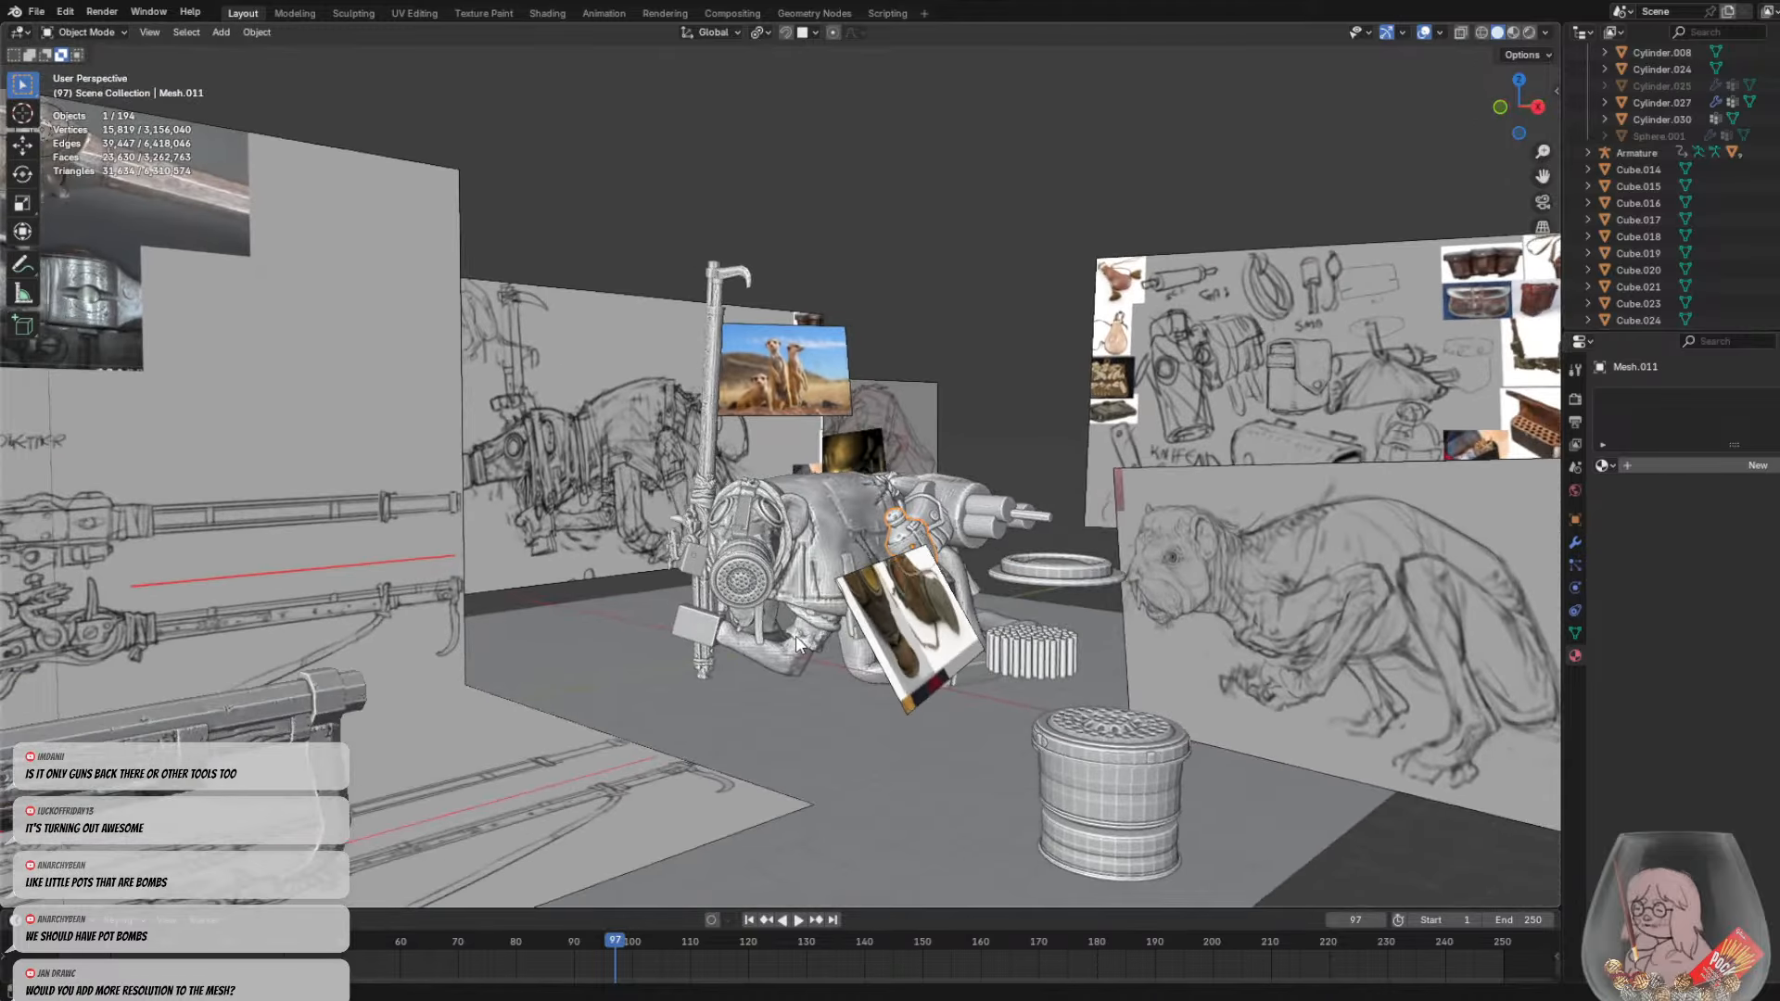
pyautogui.moveTo(953, 706); pyautogui.dragTo(1140, 657, button='middle')
pyautogui.moveTo(1175, 671); pyautogui.dragTo(669, 709, button='middle')
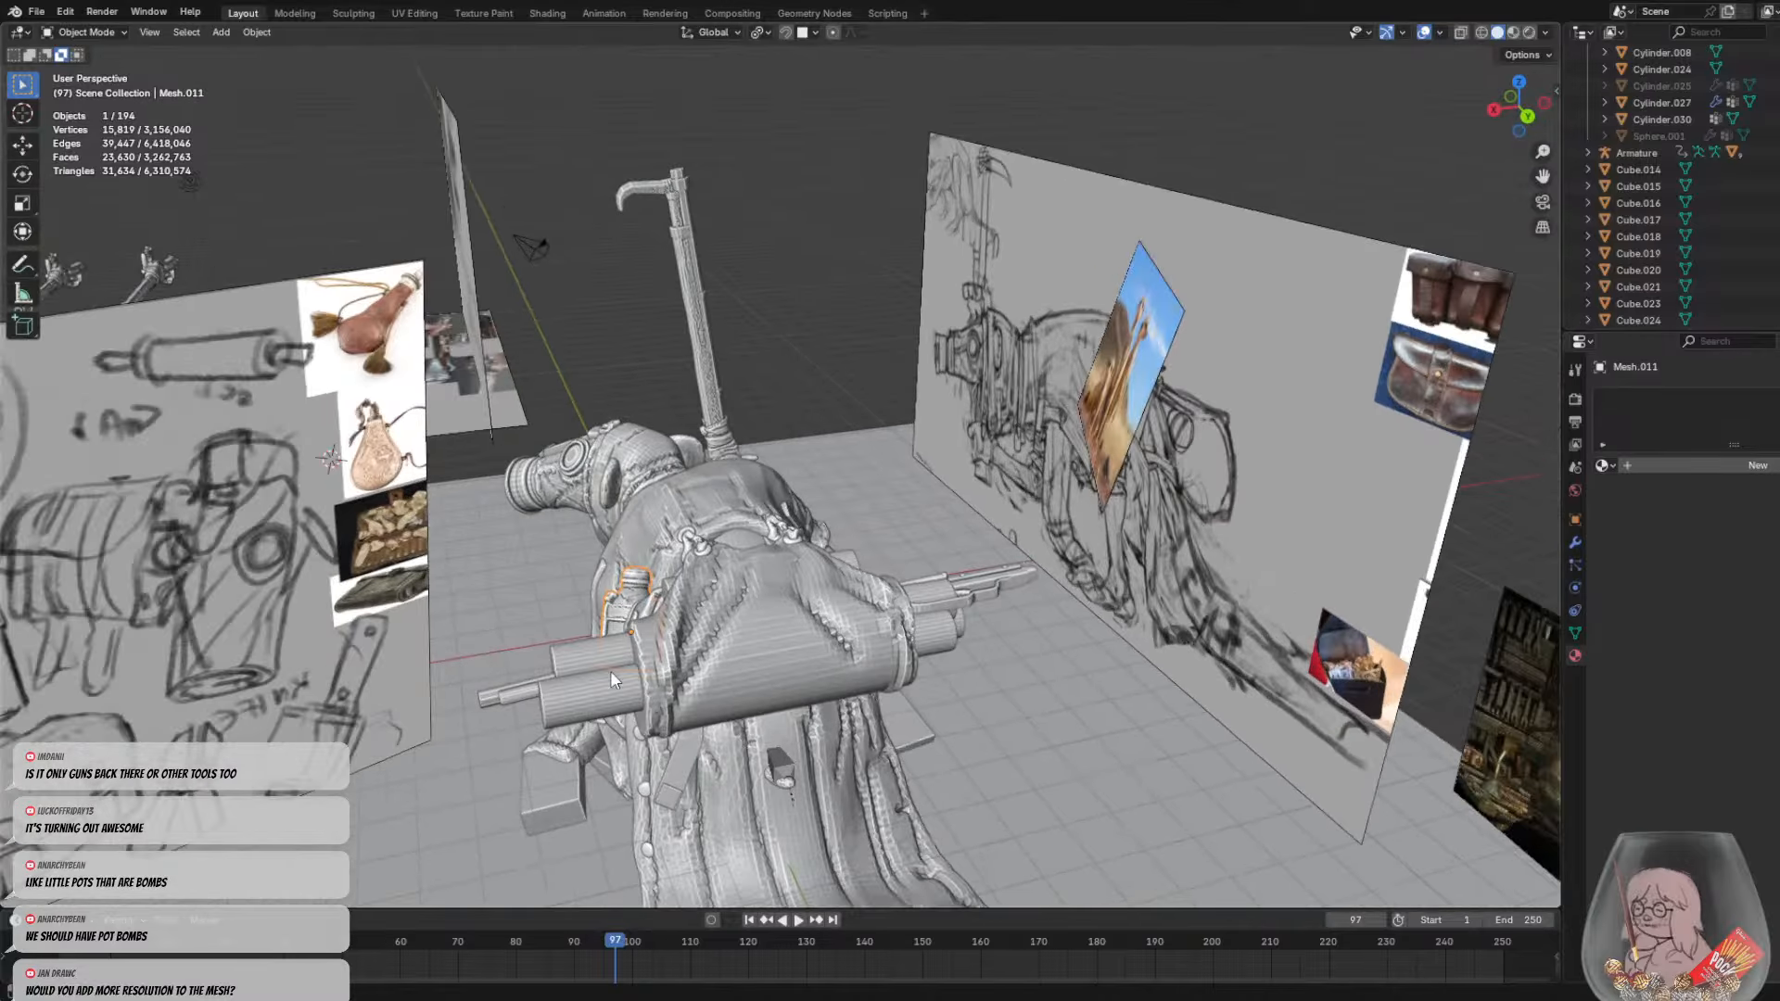
pyautogui.moveTo(962, 686); pyautogui.dragTo(878, 484, button='middle')
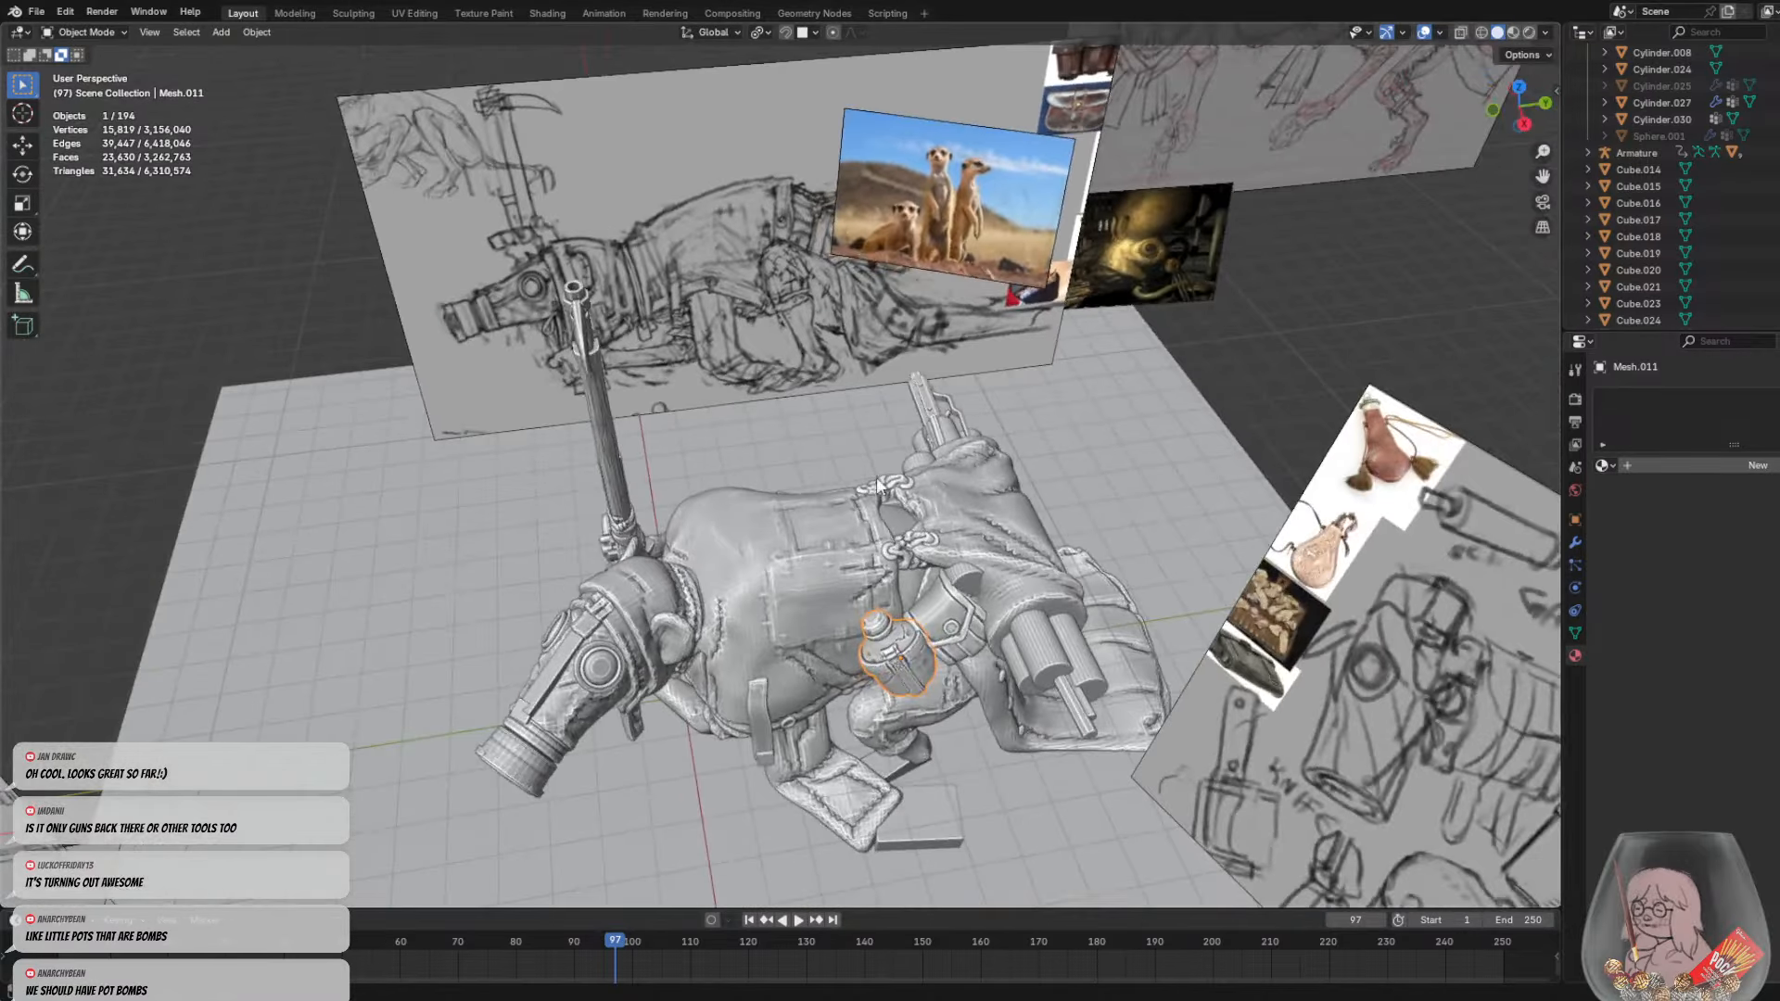
pyautogui.moveTo(1028, 625); pyautogui.dragTo(1027, 582, button='middle')
pyautogui.click(985, 571)
pyautogui.click(976, 541)
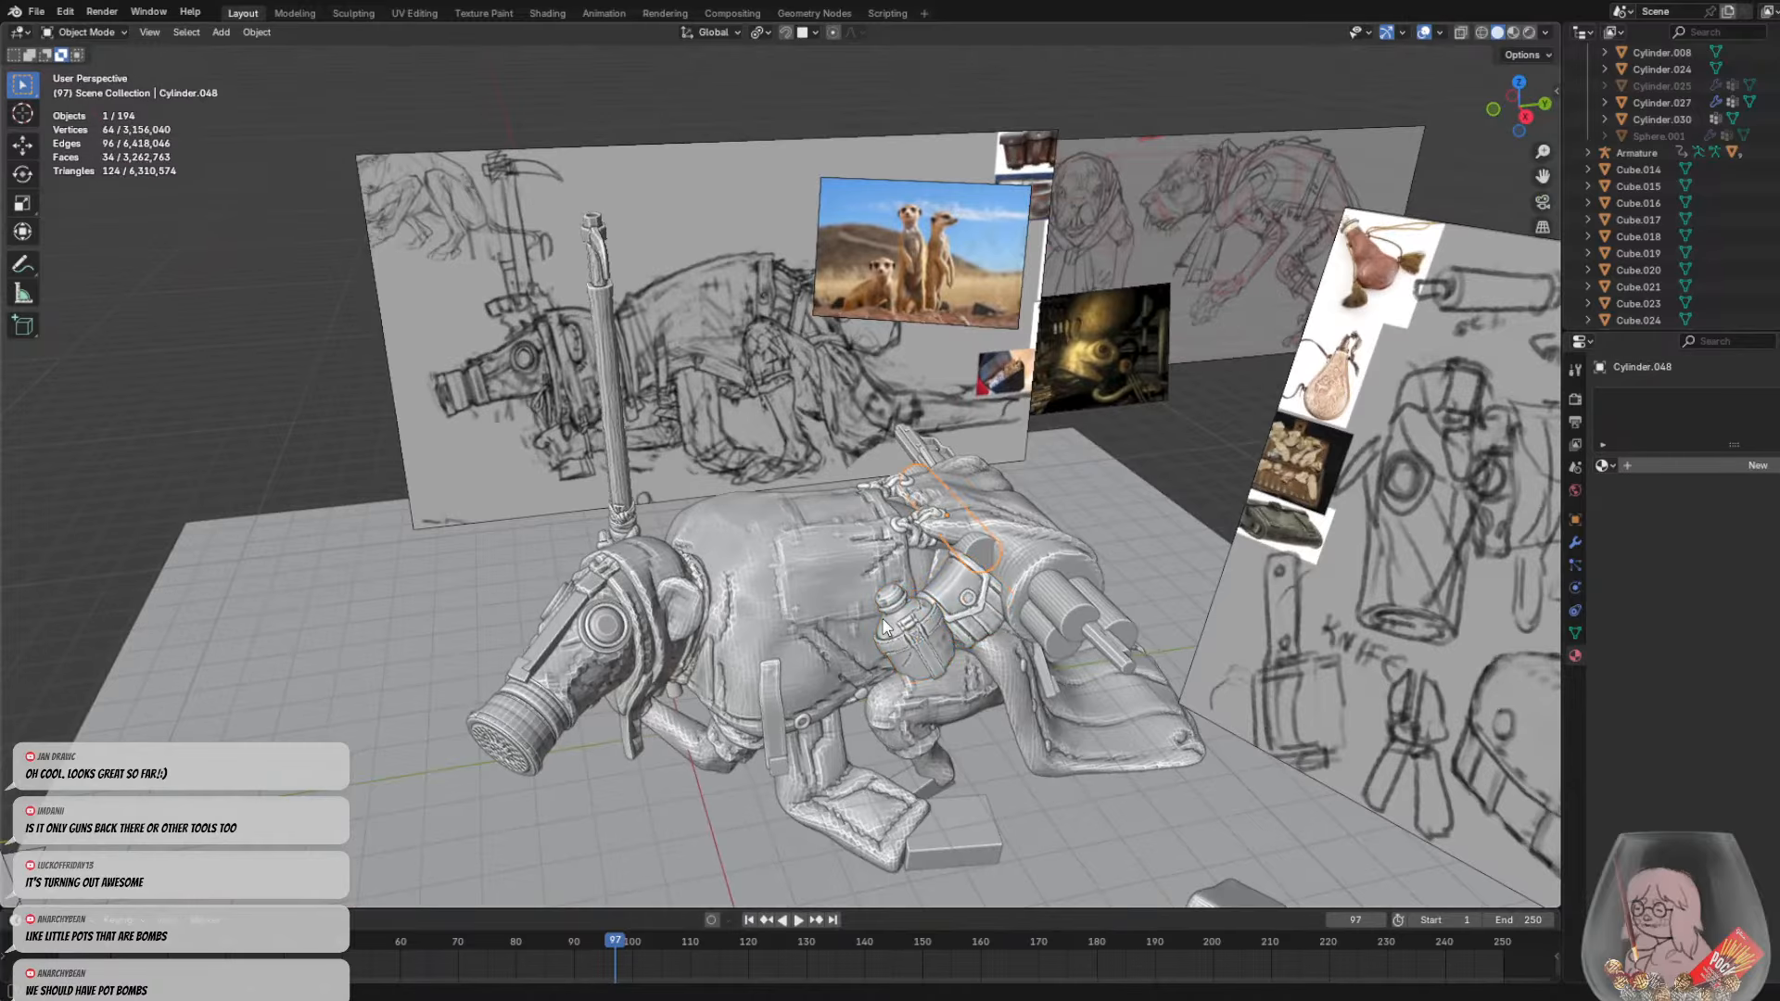